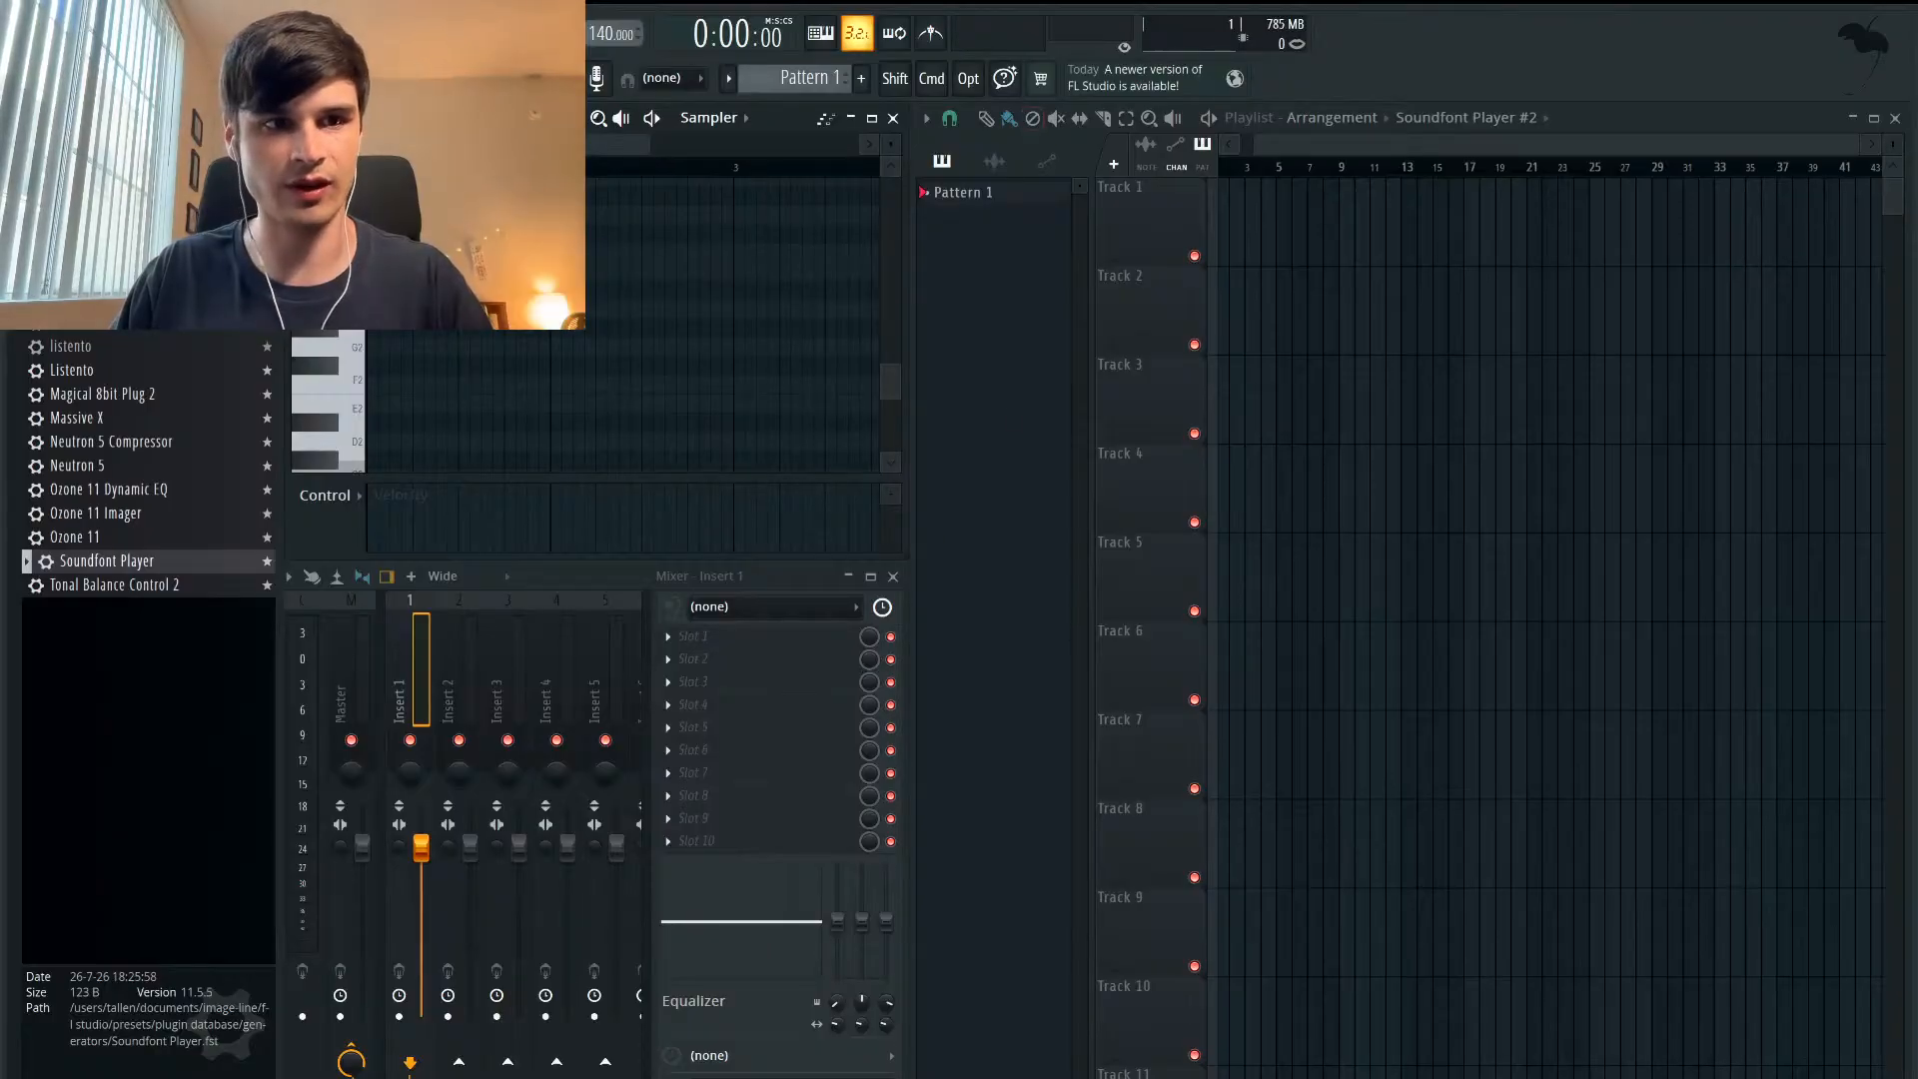
- Add a Soundfont Player instrument to Track 1 of the playlist and load Mother 3.sf2 into it
{"action": "left_click_drag", "start_coordinate": [120, 570], "coordinate": [1149, 220]}
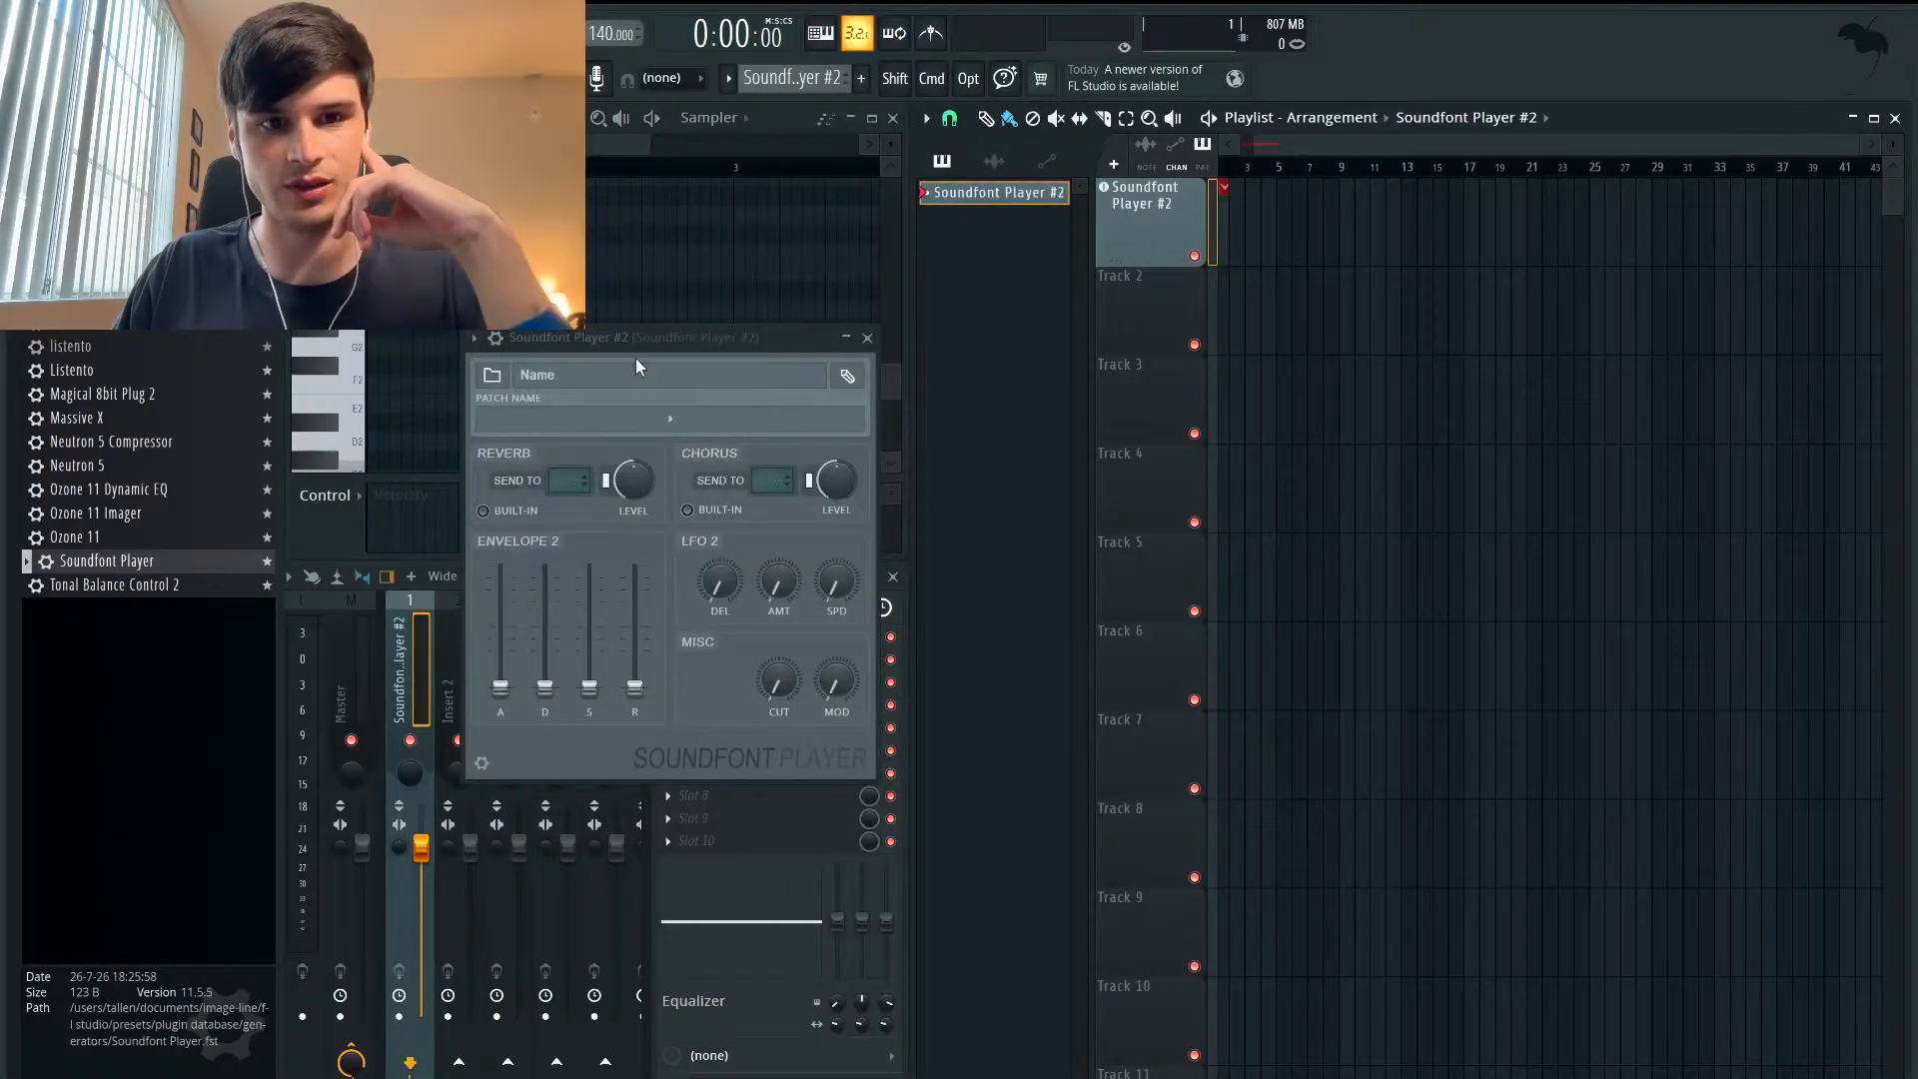
{"action": "left_click_drag", "start_coordinate": [642, 334], "coordinate": [603, 291]}
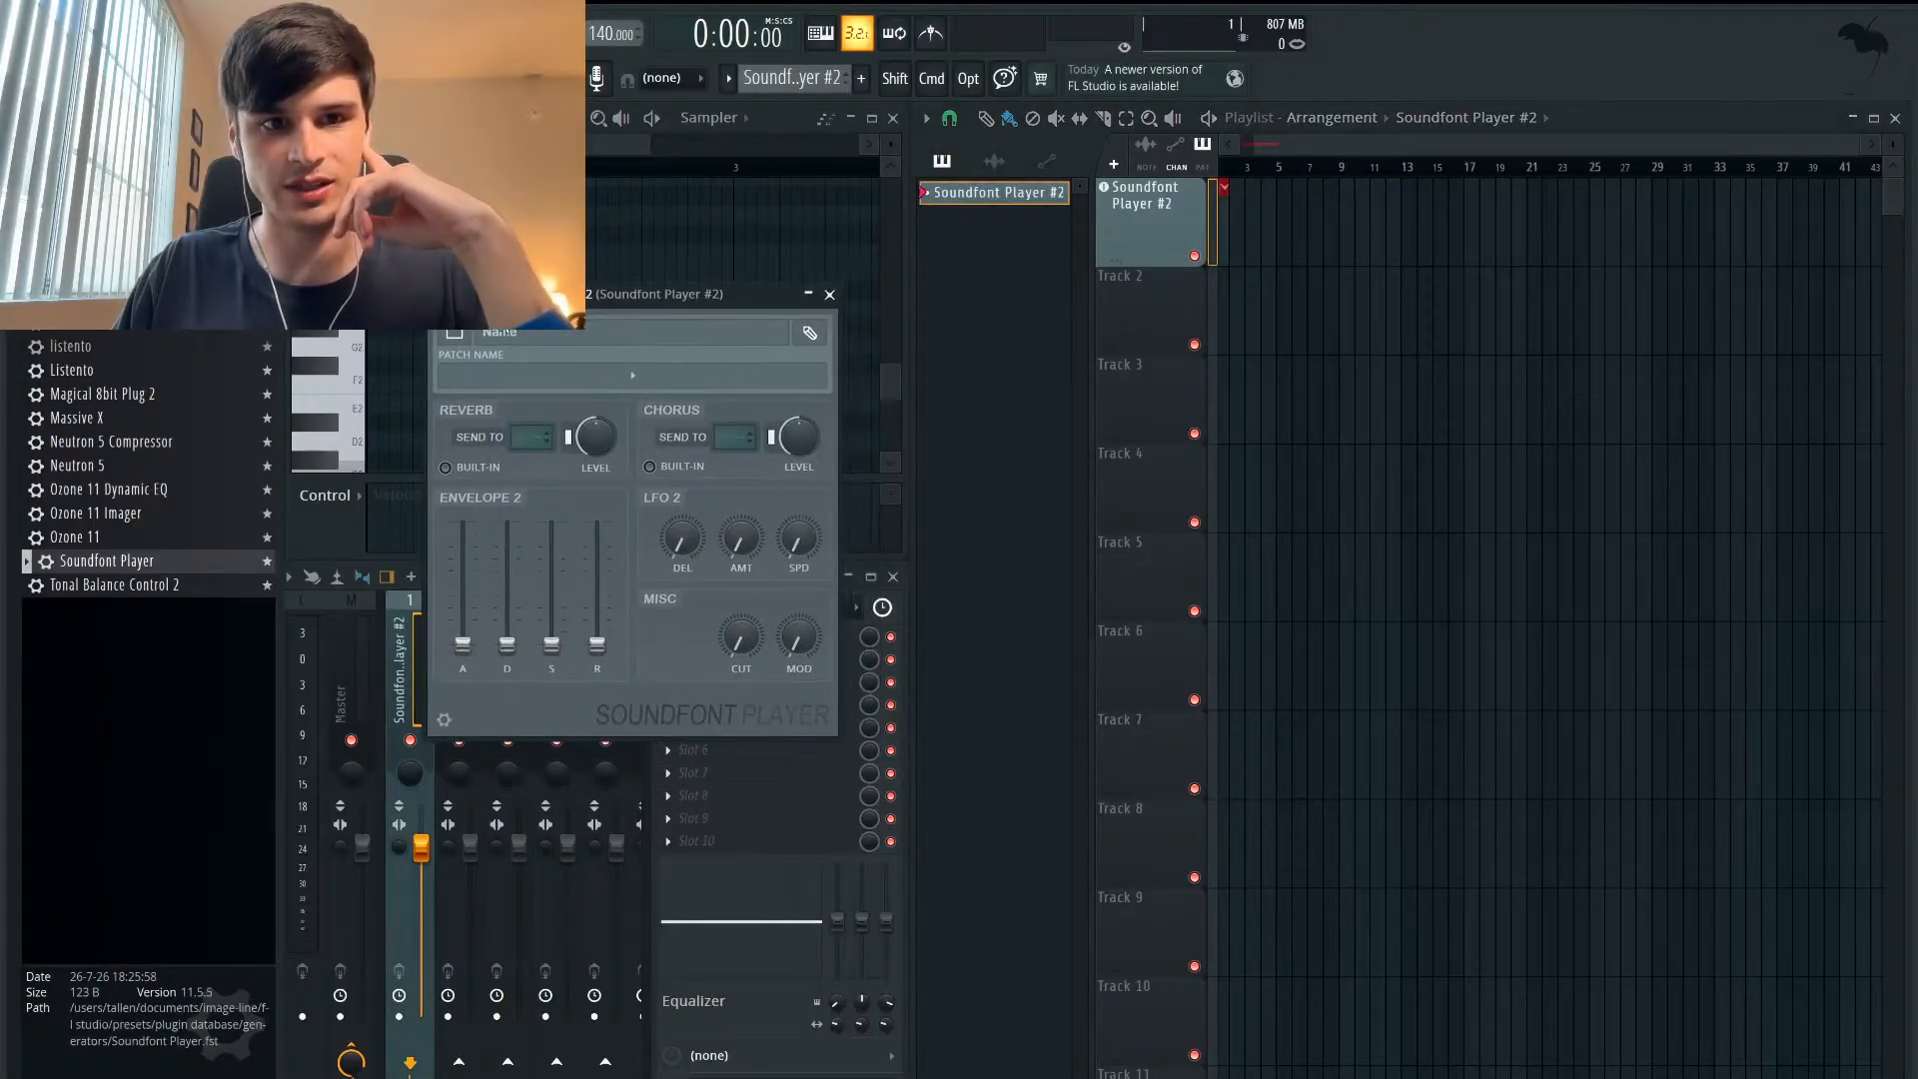
{"action": "left_click", "coordinate": [454, 337]}
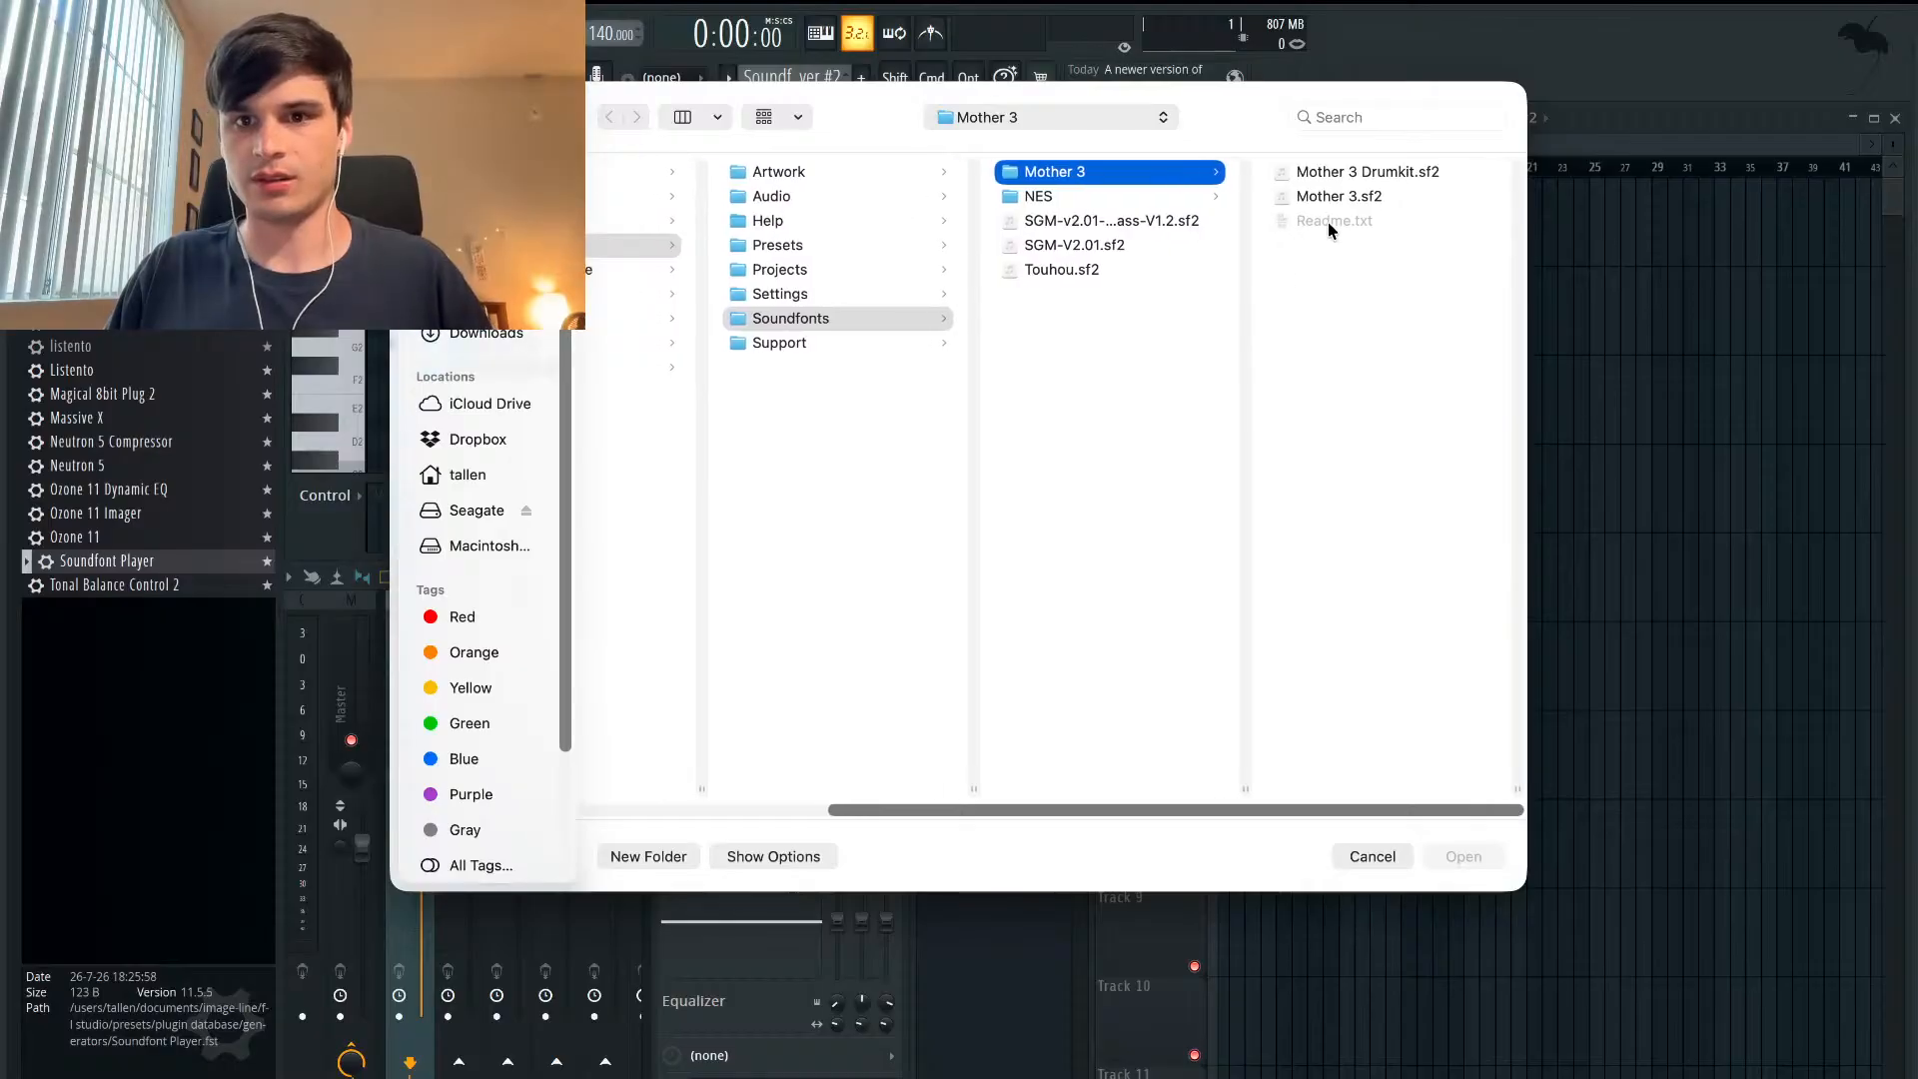
{"action": "left_click", "coordinate": [1326, 195]}
{"action": "left_click", "coordinate": [1429, 859]}
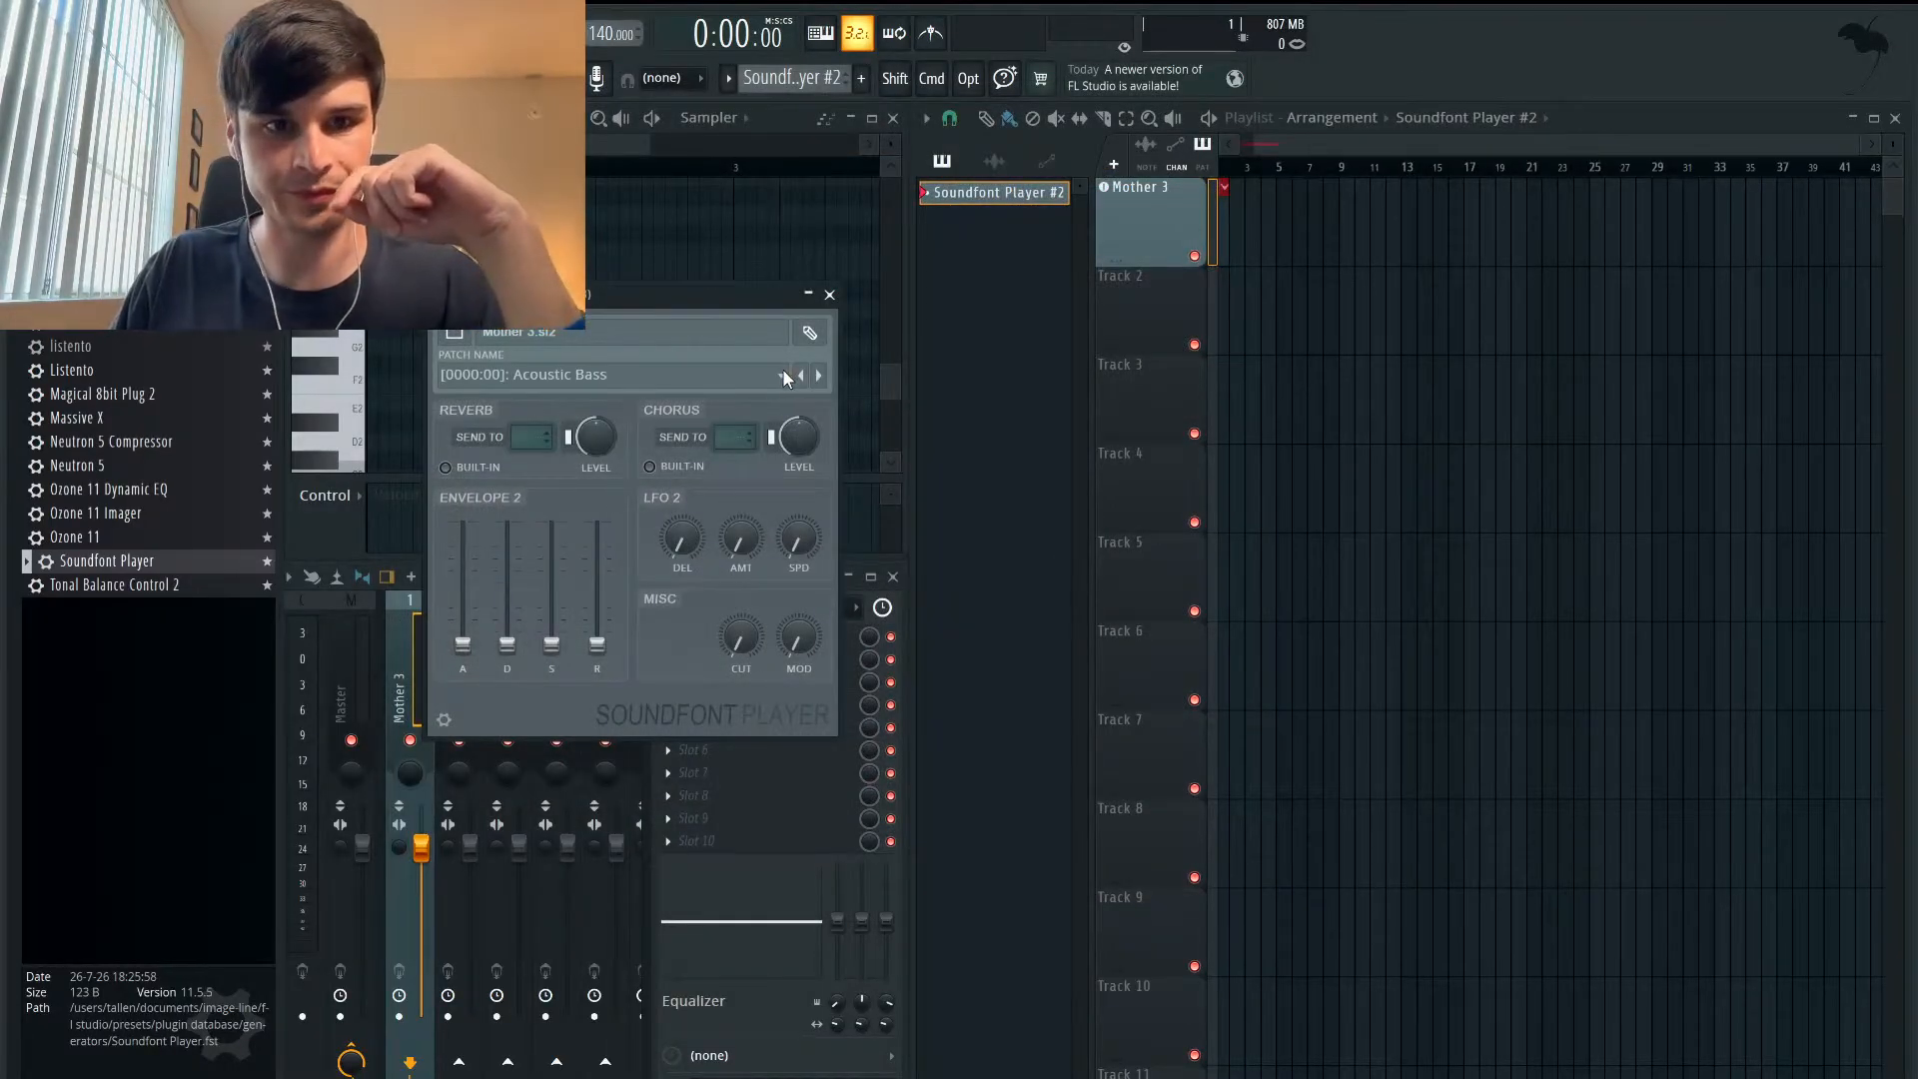
- Choose the E. Piano patch in the Soundfont Player and move its window over the playlist
{"action": "left_click", "coordinate": [782, 369]}
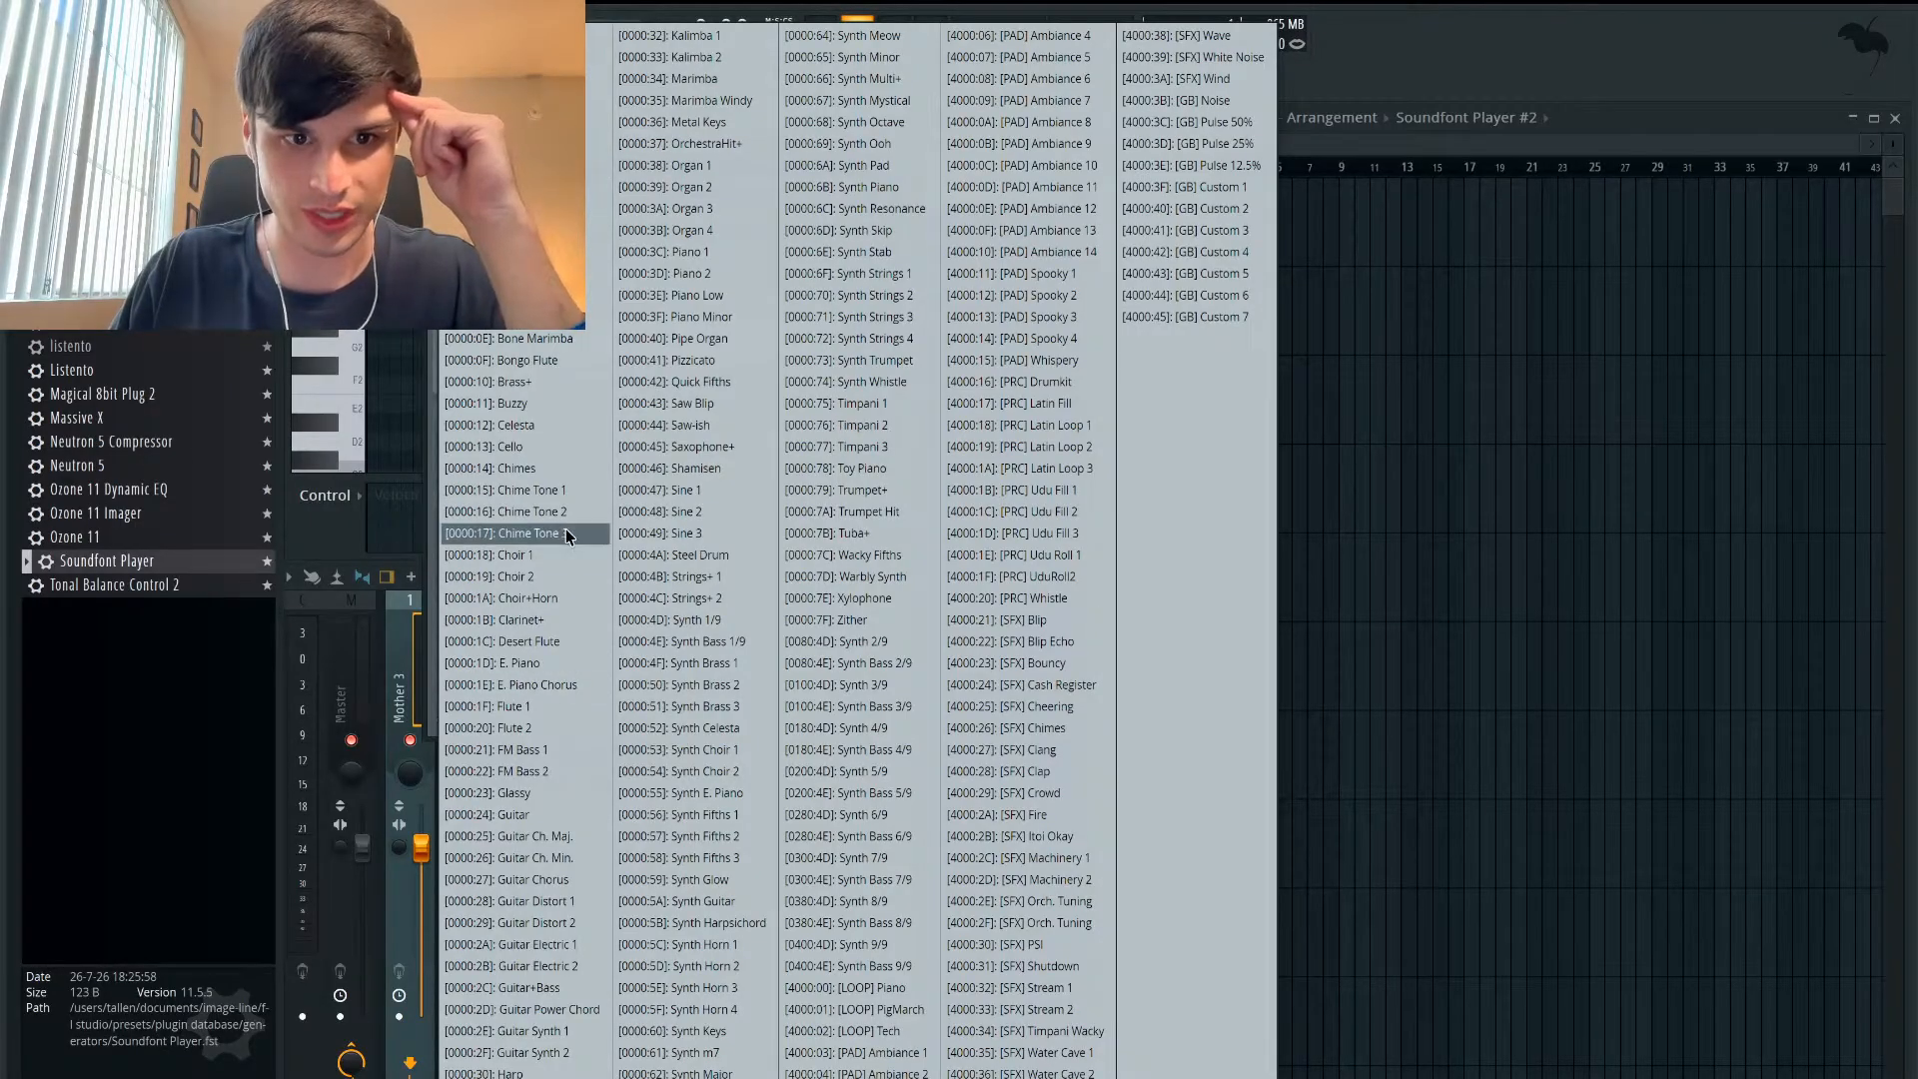
{"action": "left_click", "coordinate": [535, 663]}
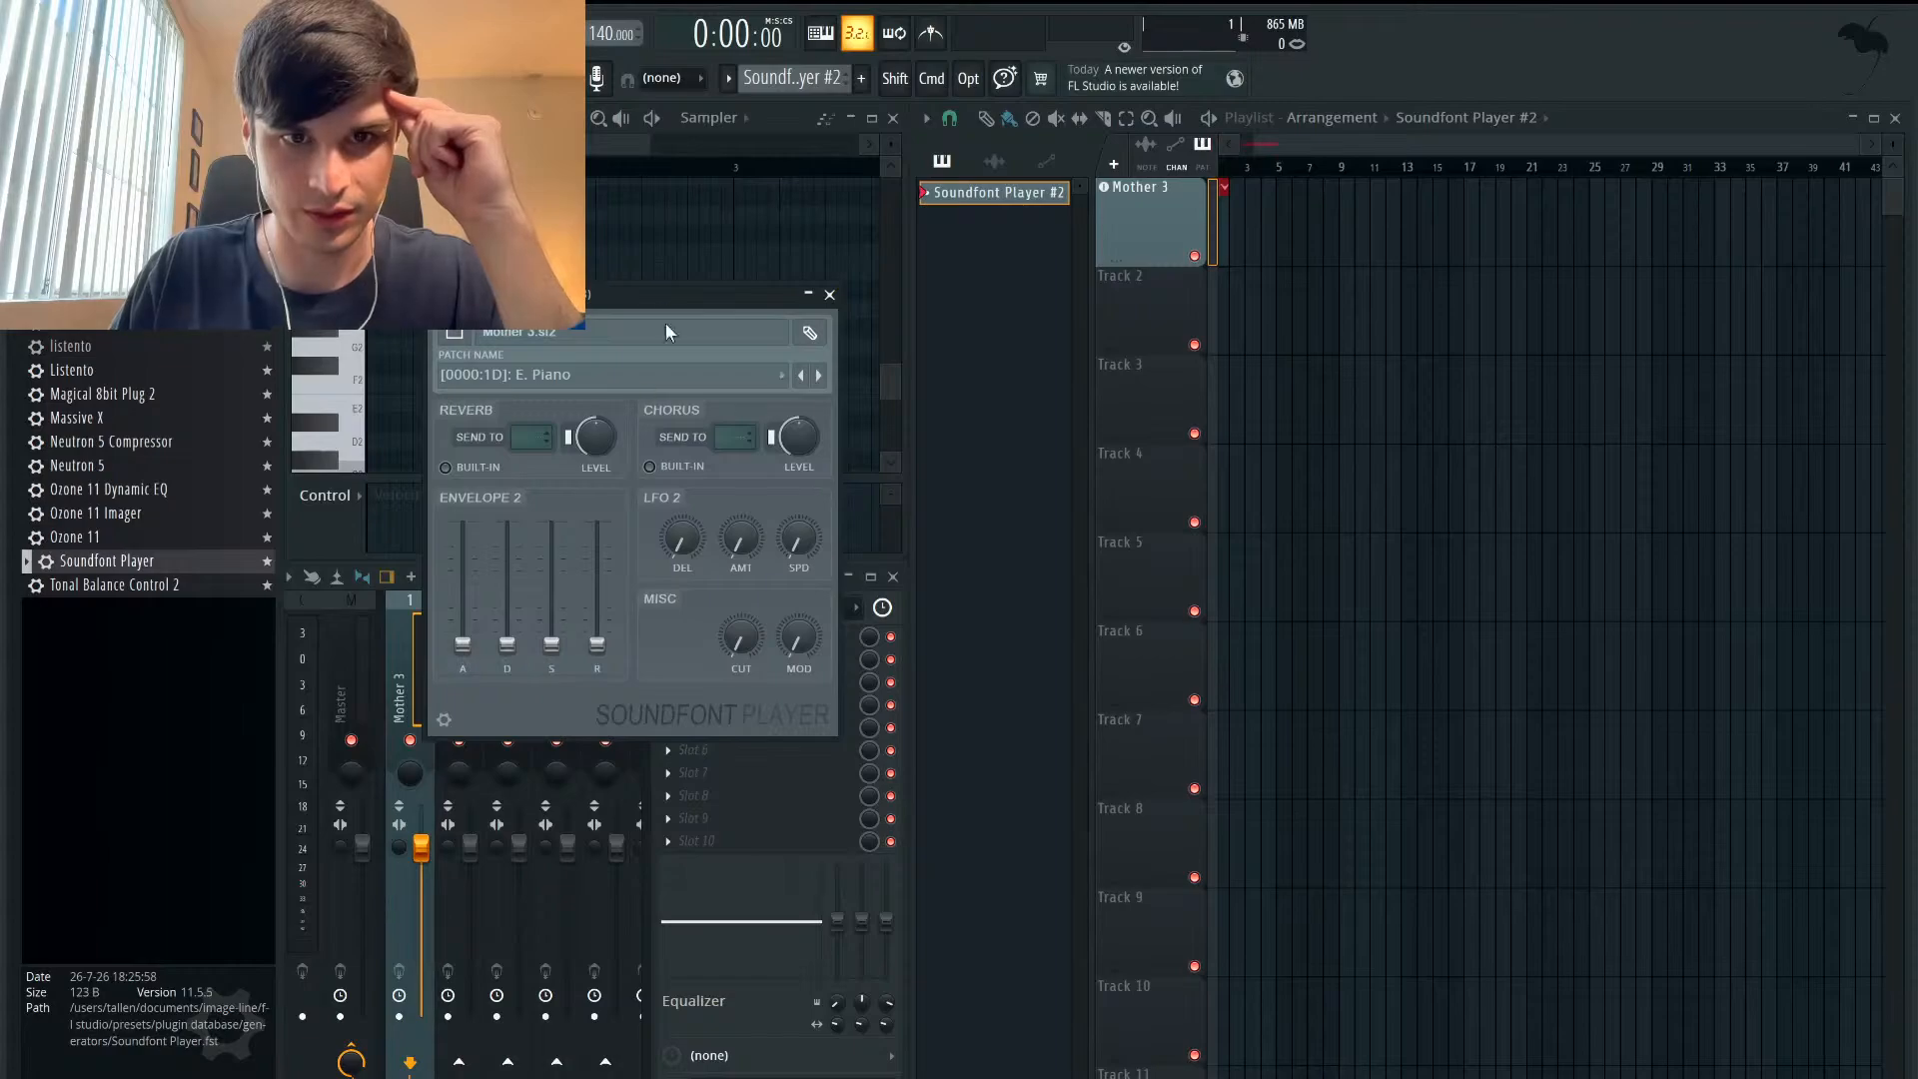
{"action": "left_click_drag", "start_coordinate": [656, 292], "coordinate": [1219, 301]}
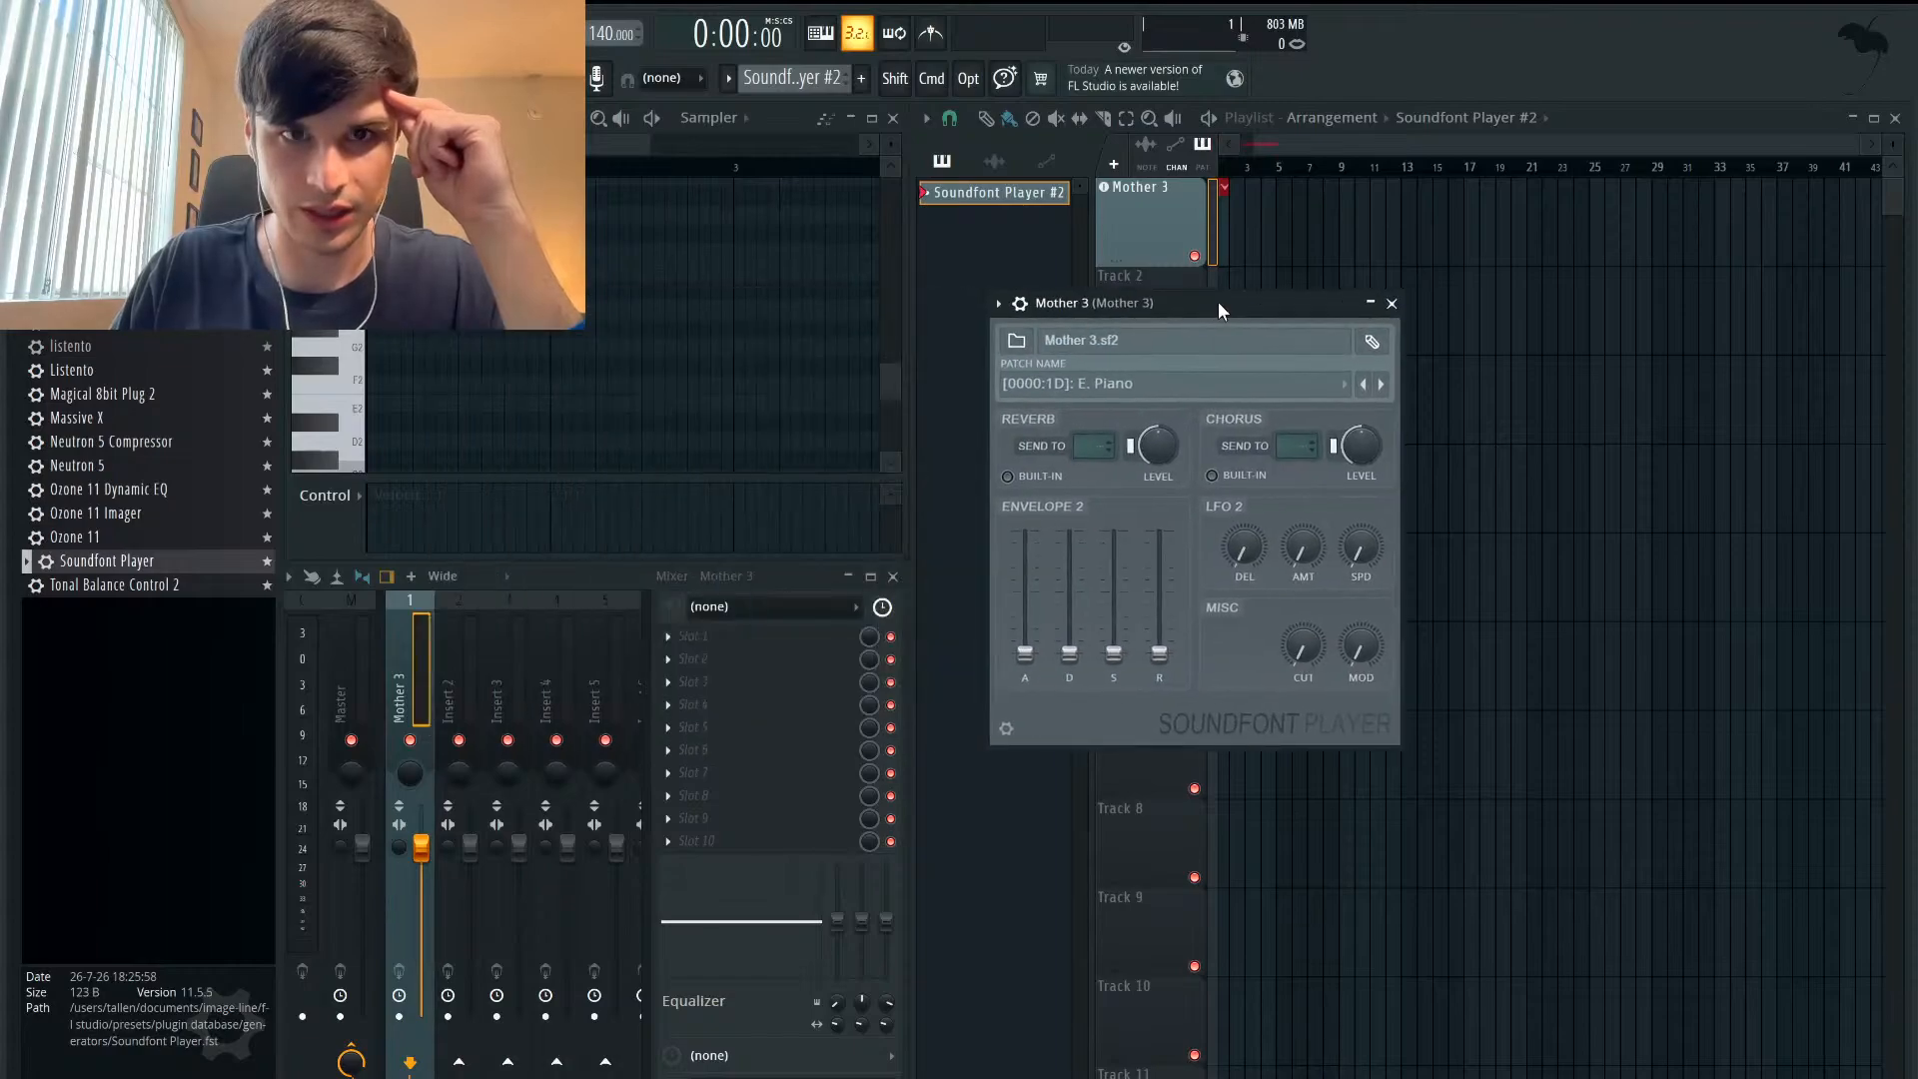
- Place the Soundfont Player #2 pattern at bar 1 of the Mother 3 track and open it in the piano roll
{"action": "left_click", "coordinate": [1239, 226]}
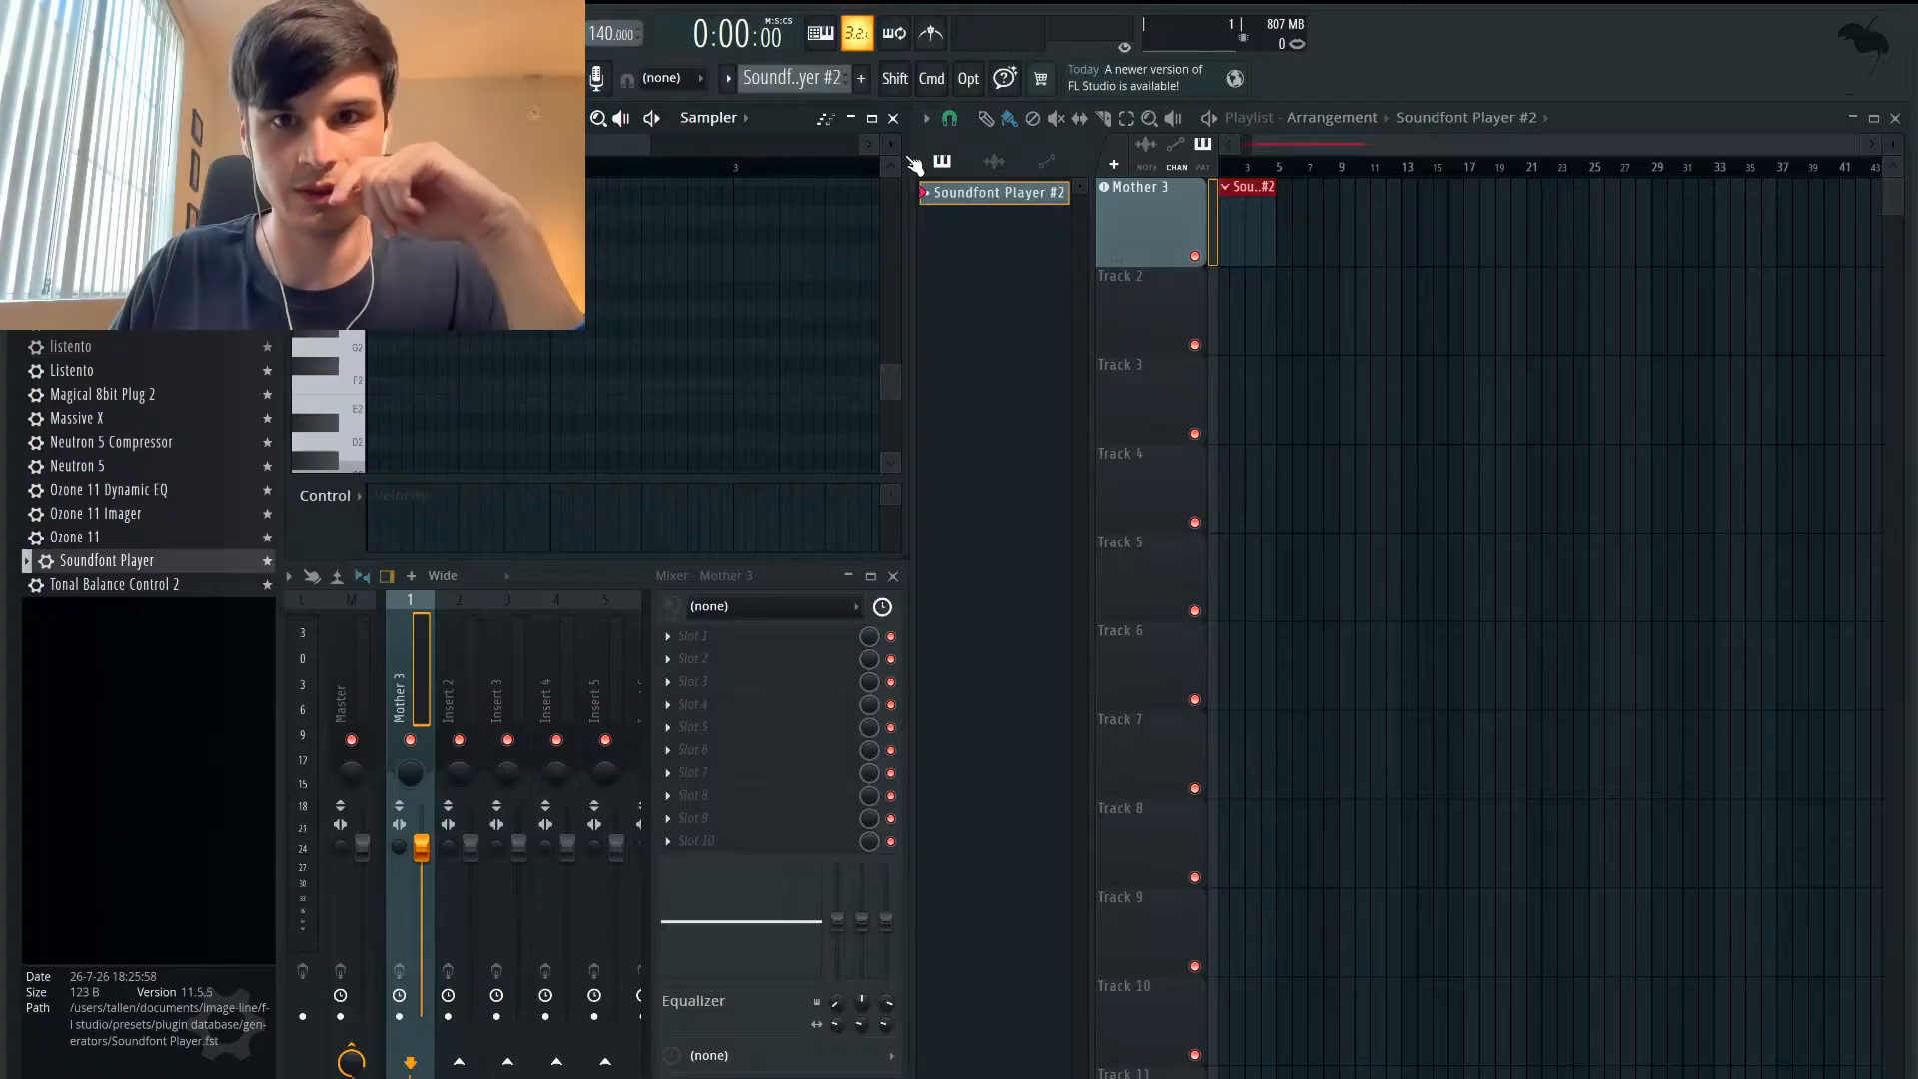
{"action": "double_click", "coordinate": [1248, 227]}
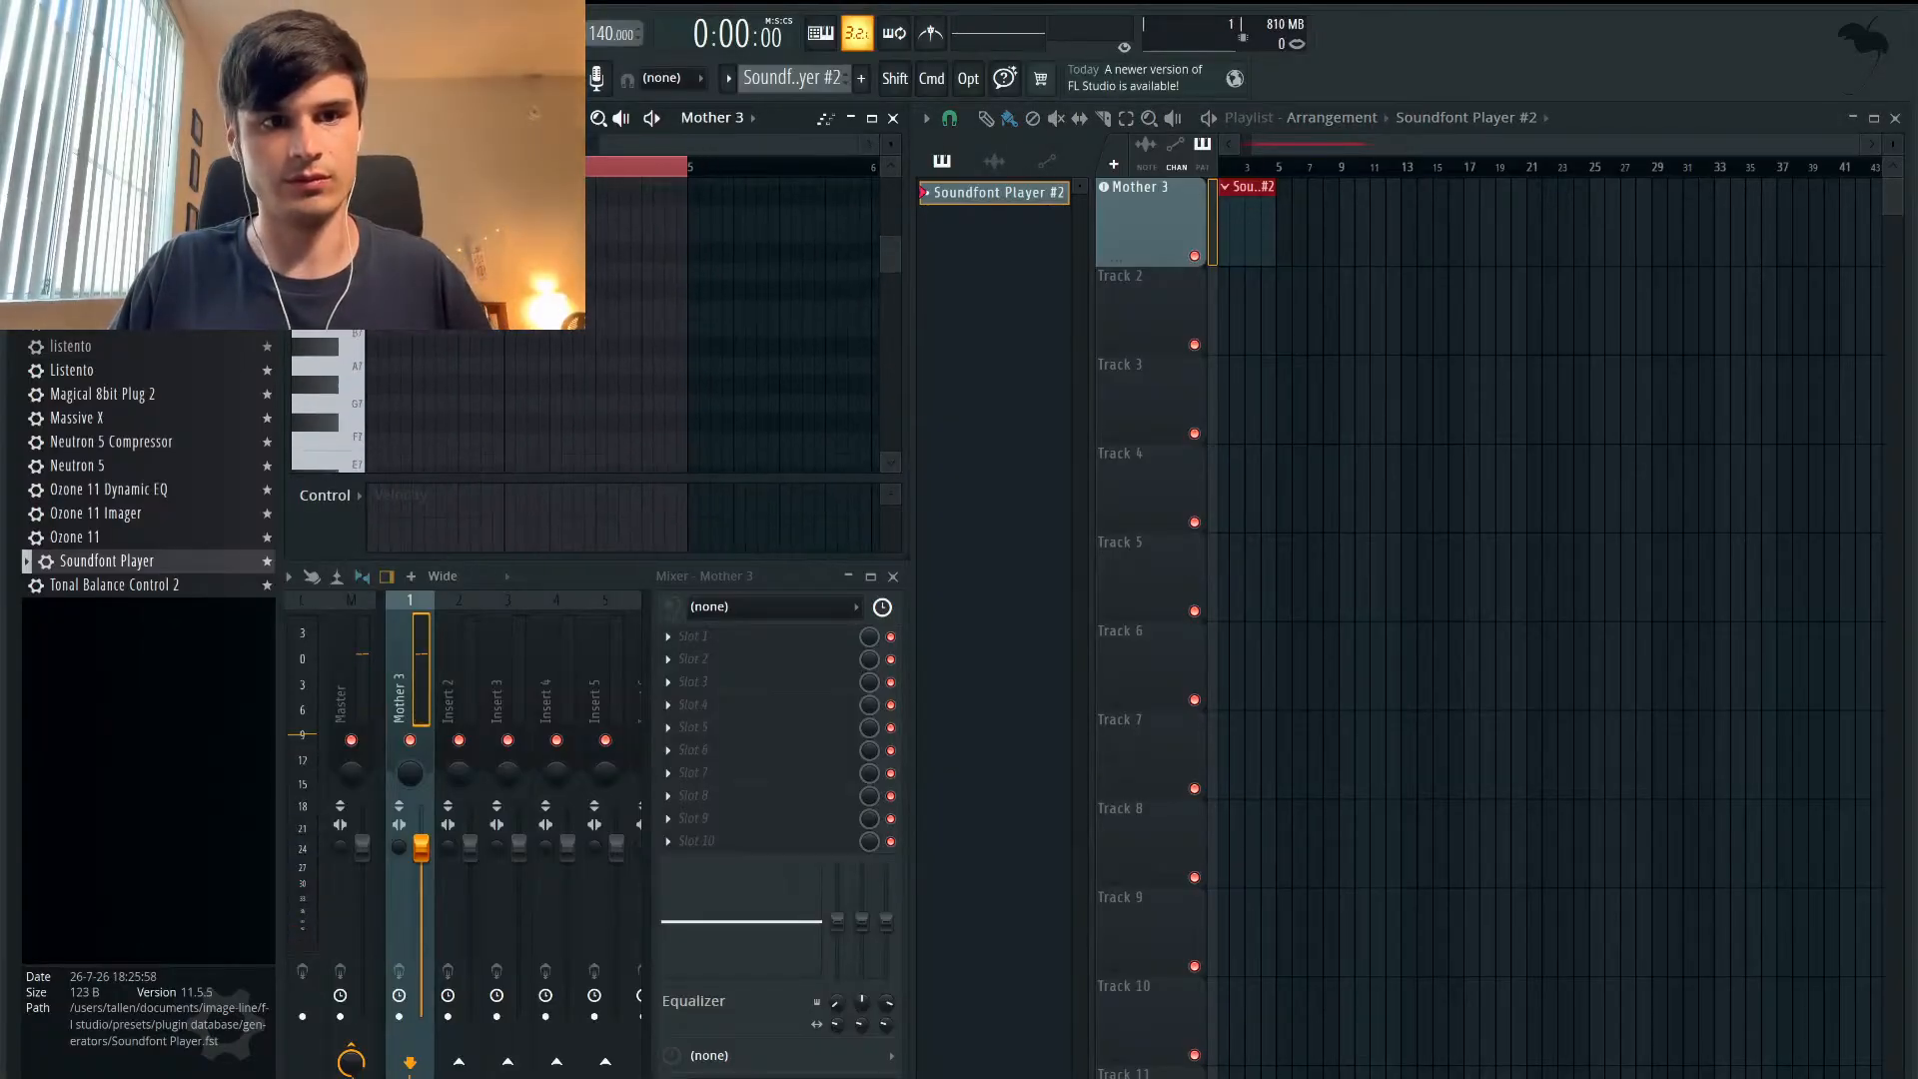
- Audition several neighbouring keys of the E. Piano patch in the piano roll
{"action": "scroll", "coordinate": [328, 285], "scroll_direction": "down", "scroll_amount": 5}
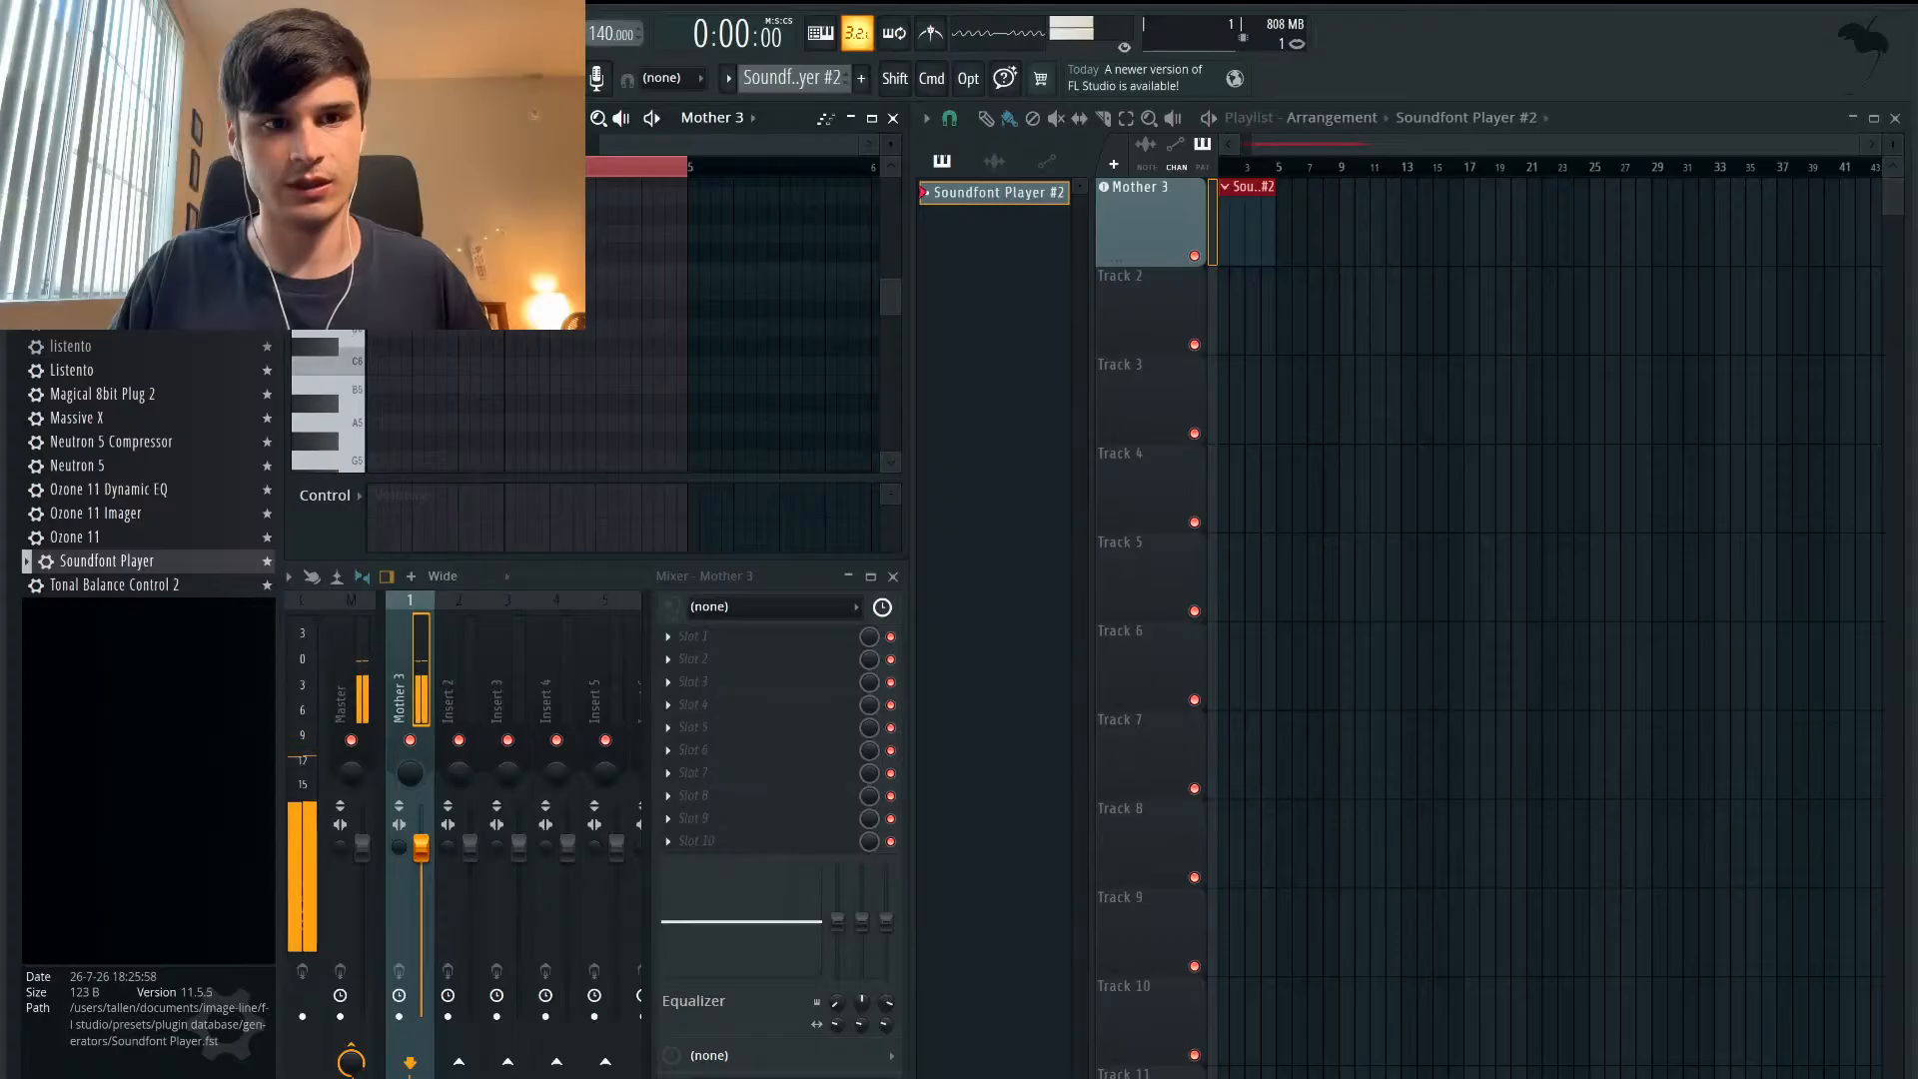
{"action": "left_click", "coordinate": [343, 334]}
{"action": "left_click", "coordinate": [346, 357]}
{"action": "left_click", "coordinate": [345, 391]}
{"action": "left_click", "coordinate": [340, 433]}
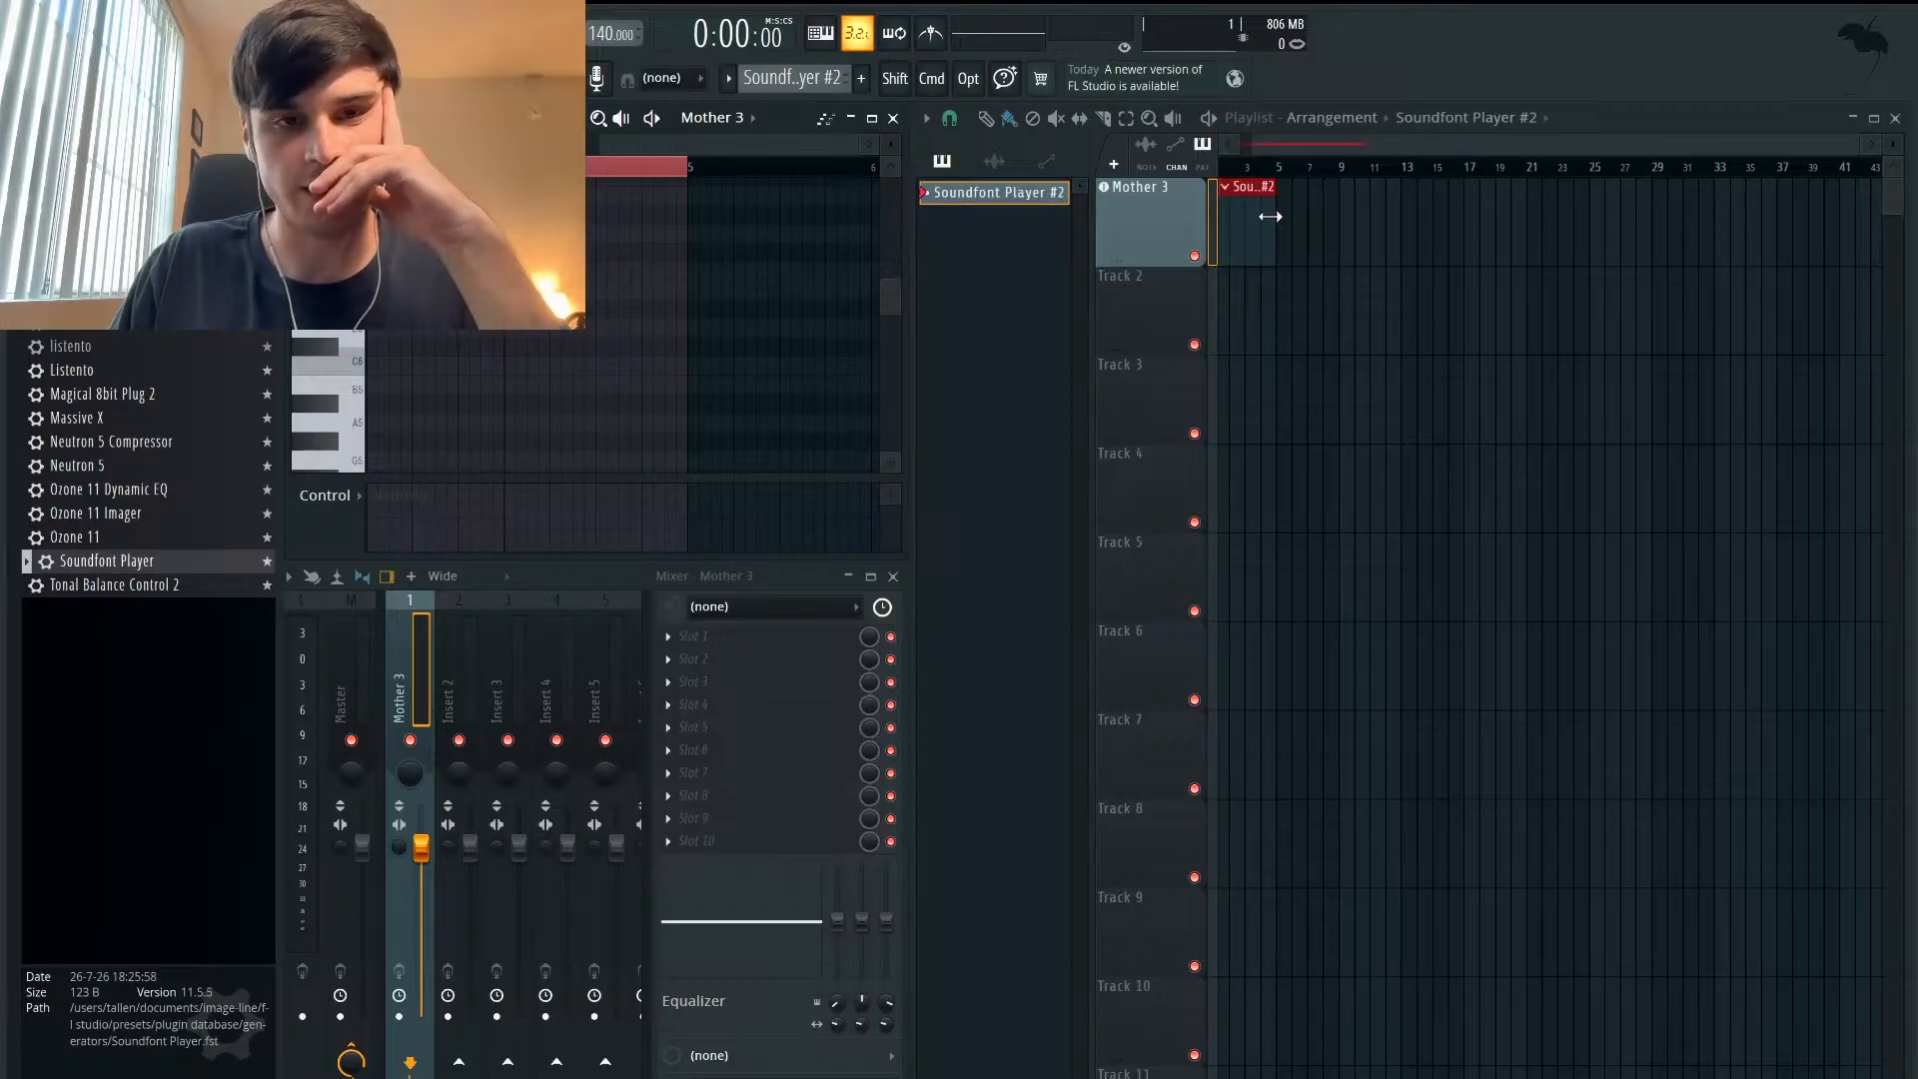
- Set the project tempo to 125 BPM
{"action": "left_click", "coordinate": [600, 77]}
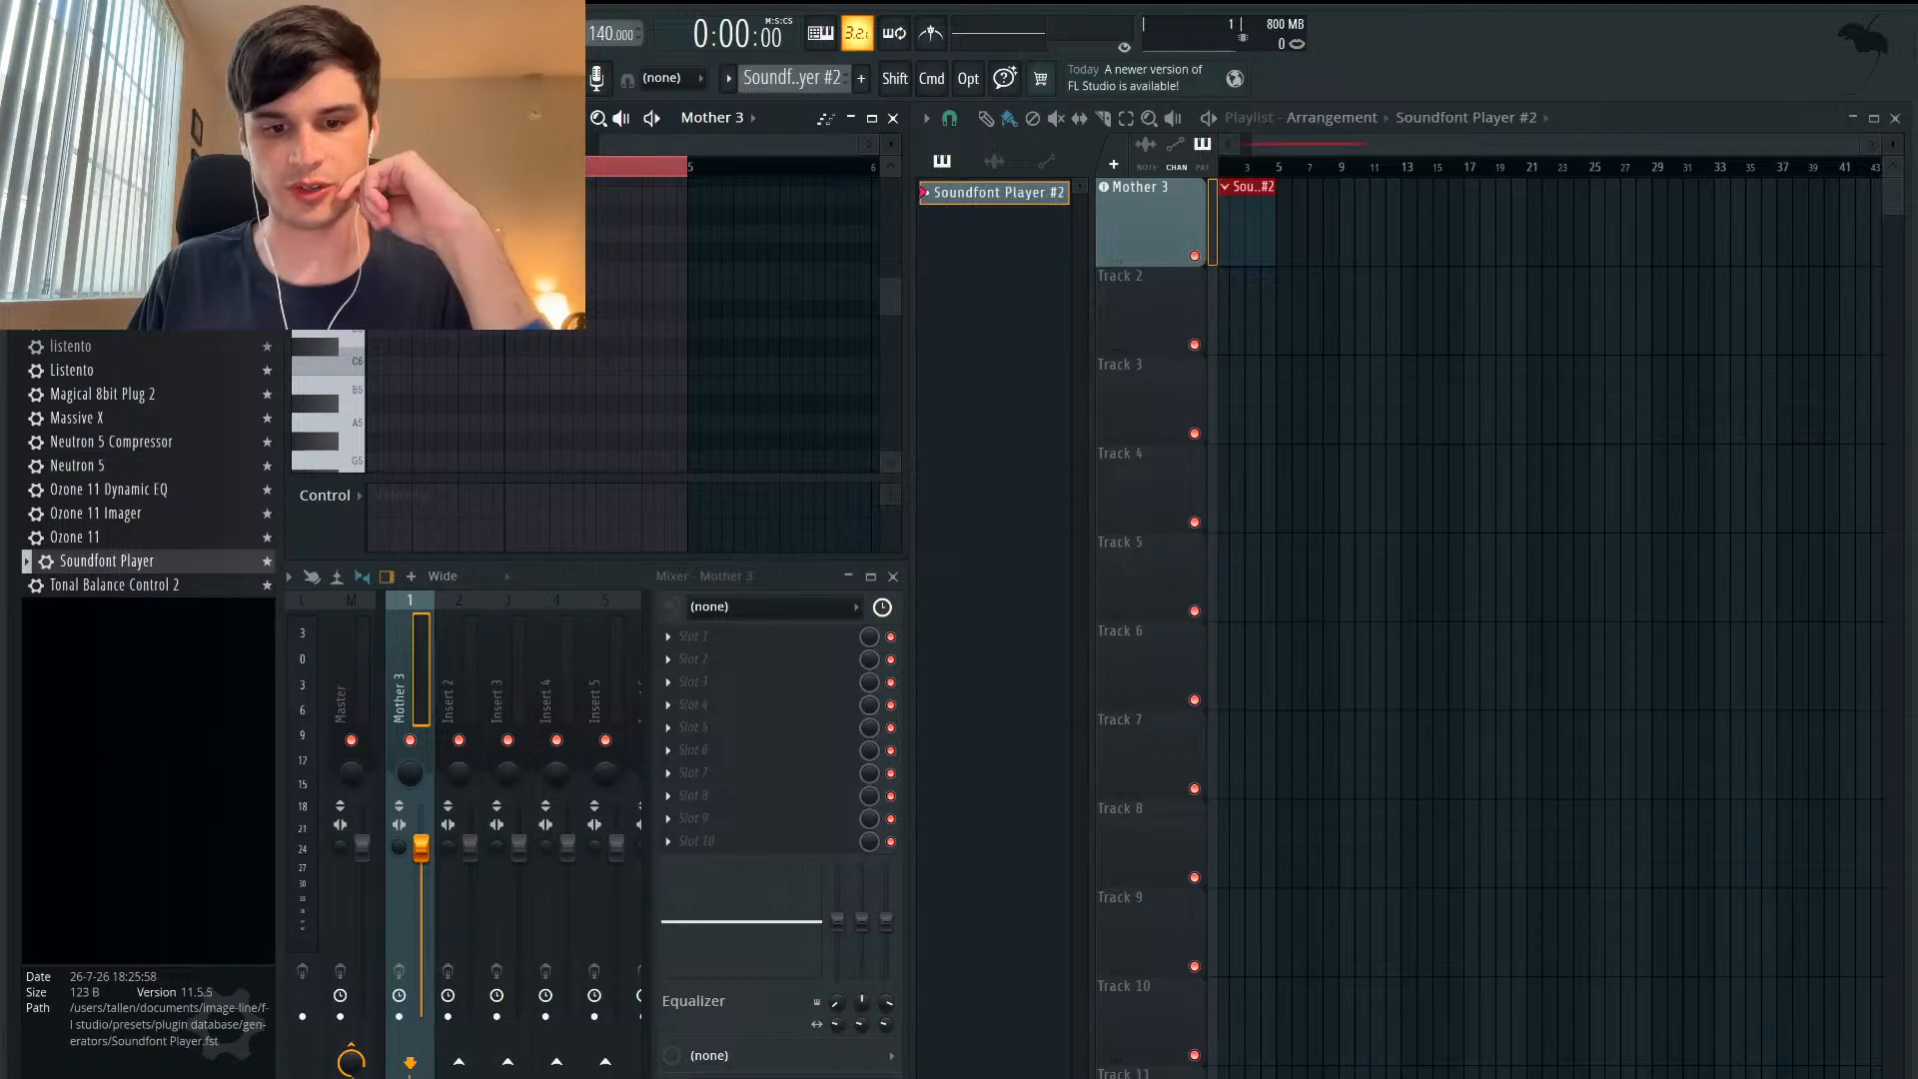
{"action": "left_click_drag", "start_coordinate": [602, 34], "coordinate": [601, 55]}
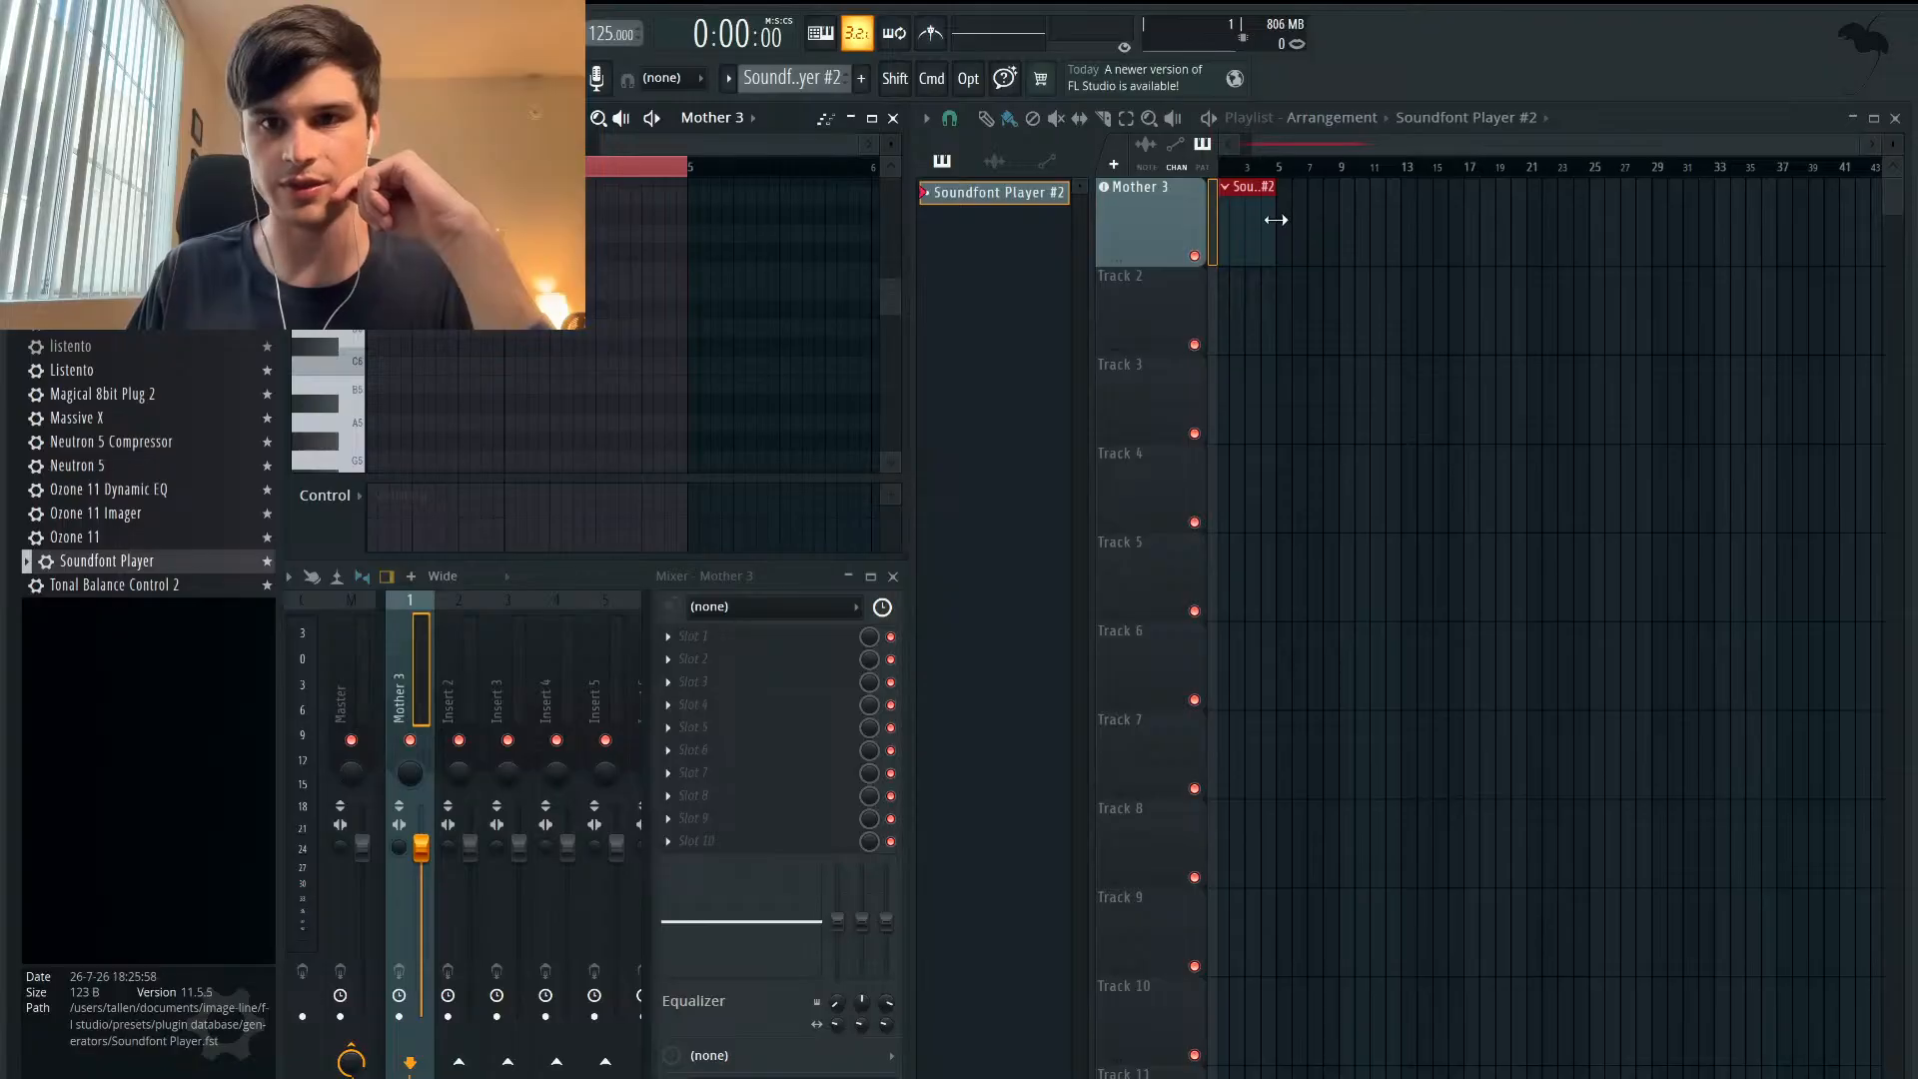
- Set the playlist snap to Bar and extend the Soundfont Player #2 clip to eight bars
{"action": "left_click", "coordinate": [949, 119]}
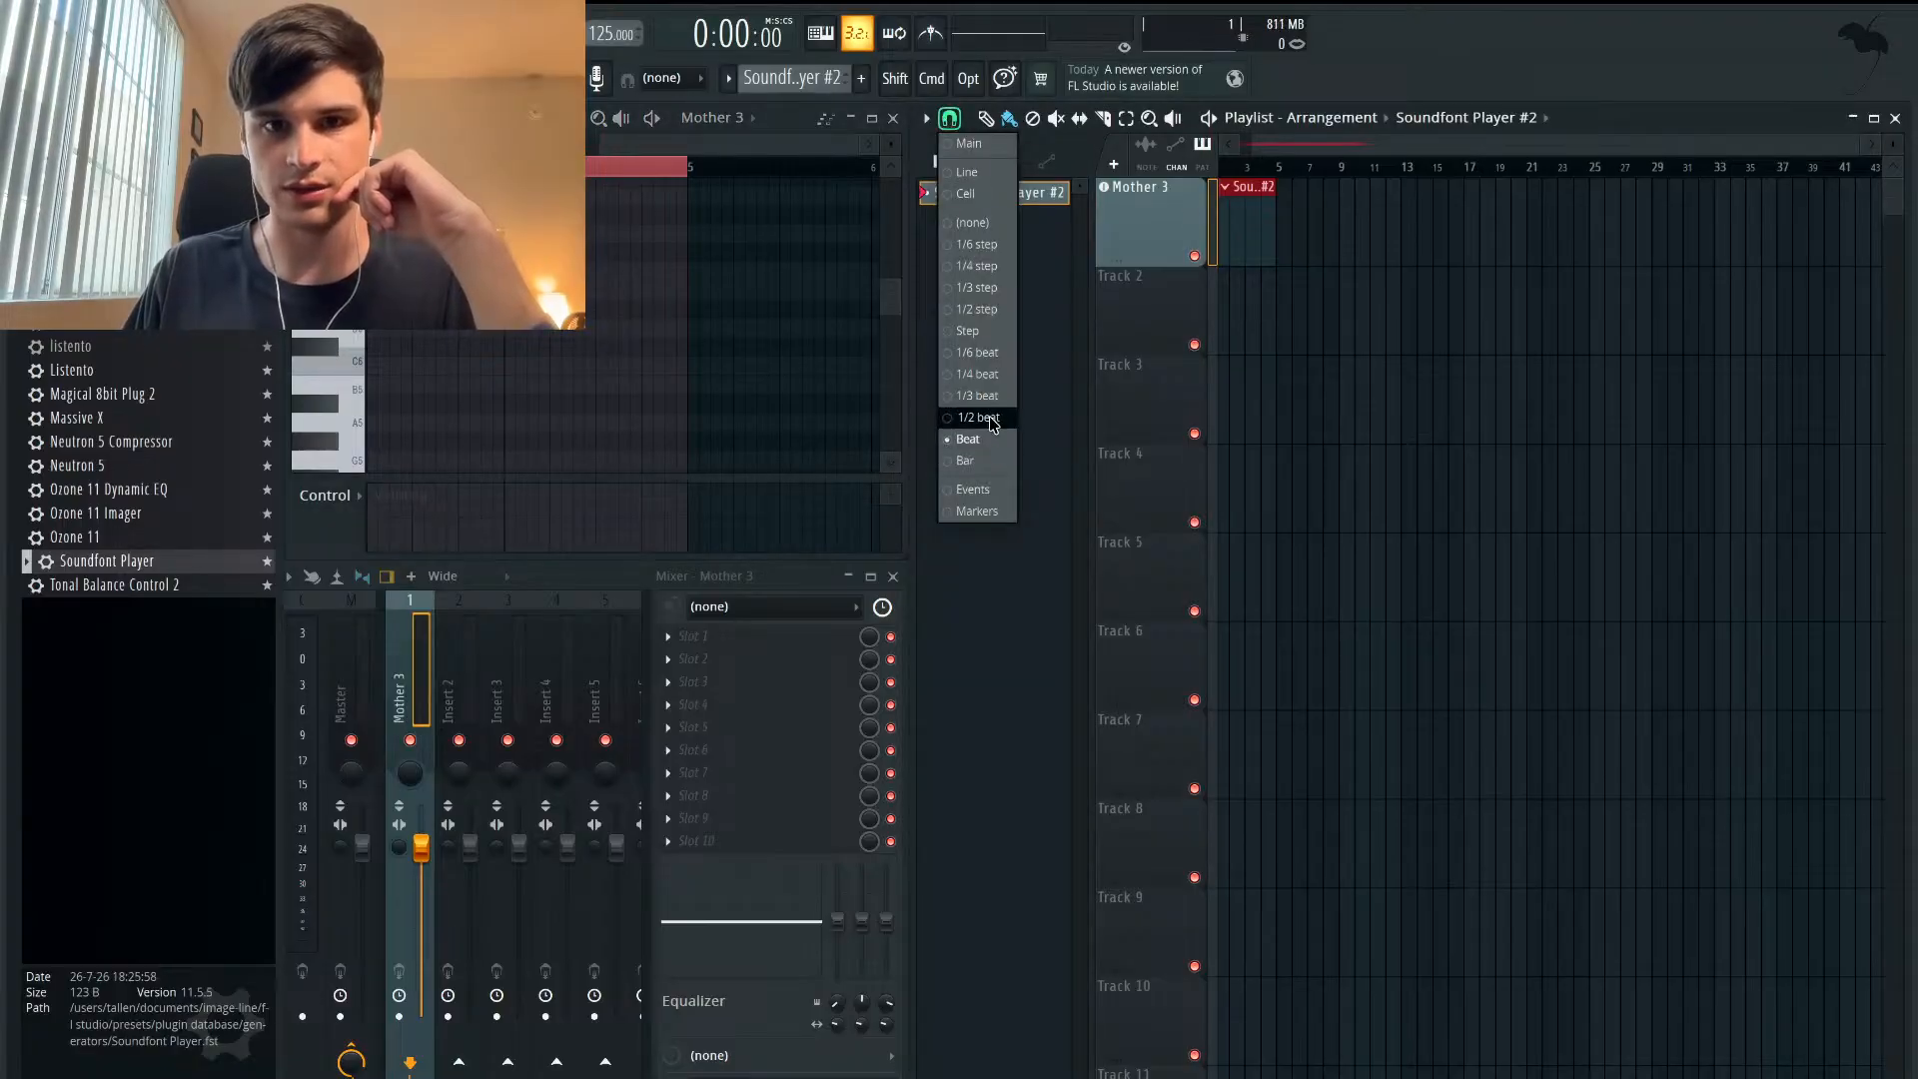
{"action": "left_click", "coordinate": [965, 461]}
{"action": "left_click_drag", "start_coordinate": [1275, 232], "coordinate": [1328, 231]}
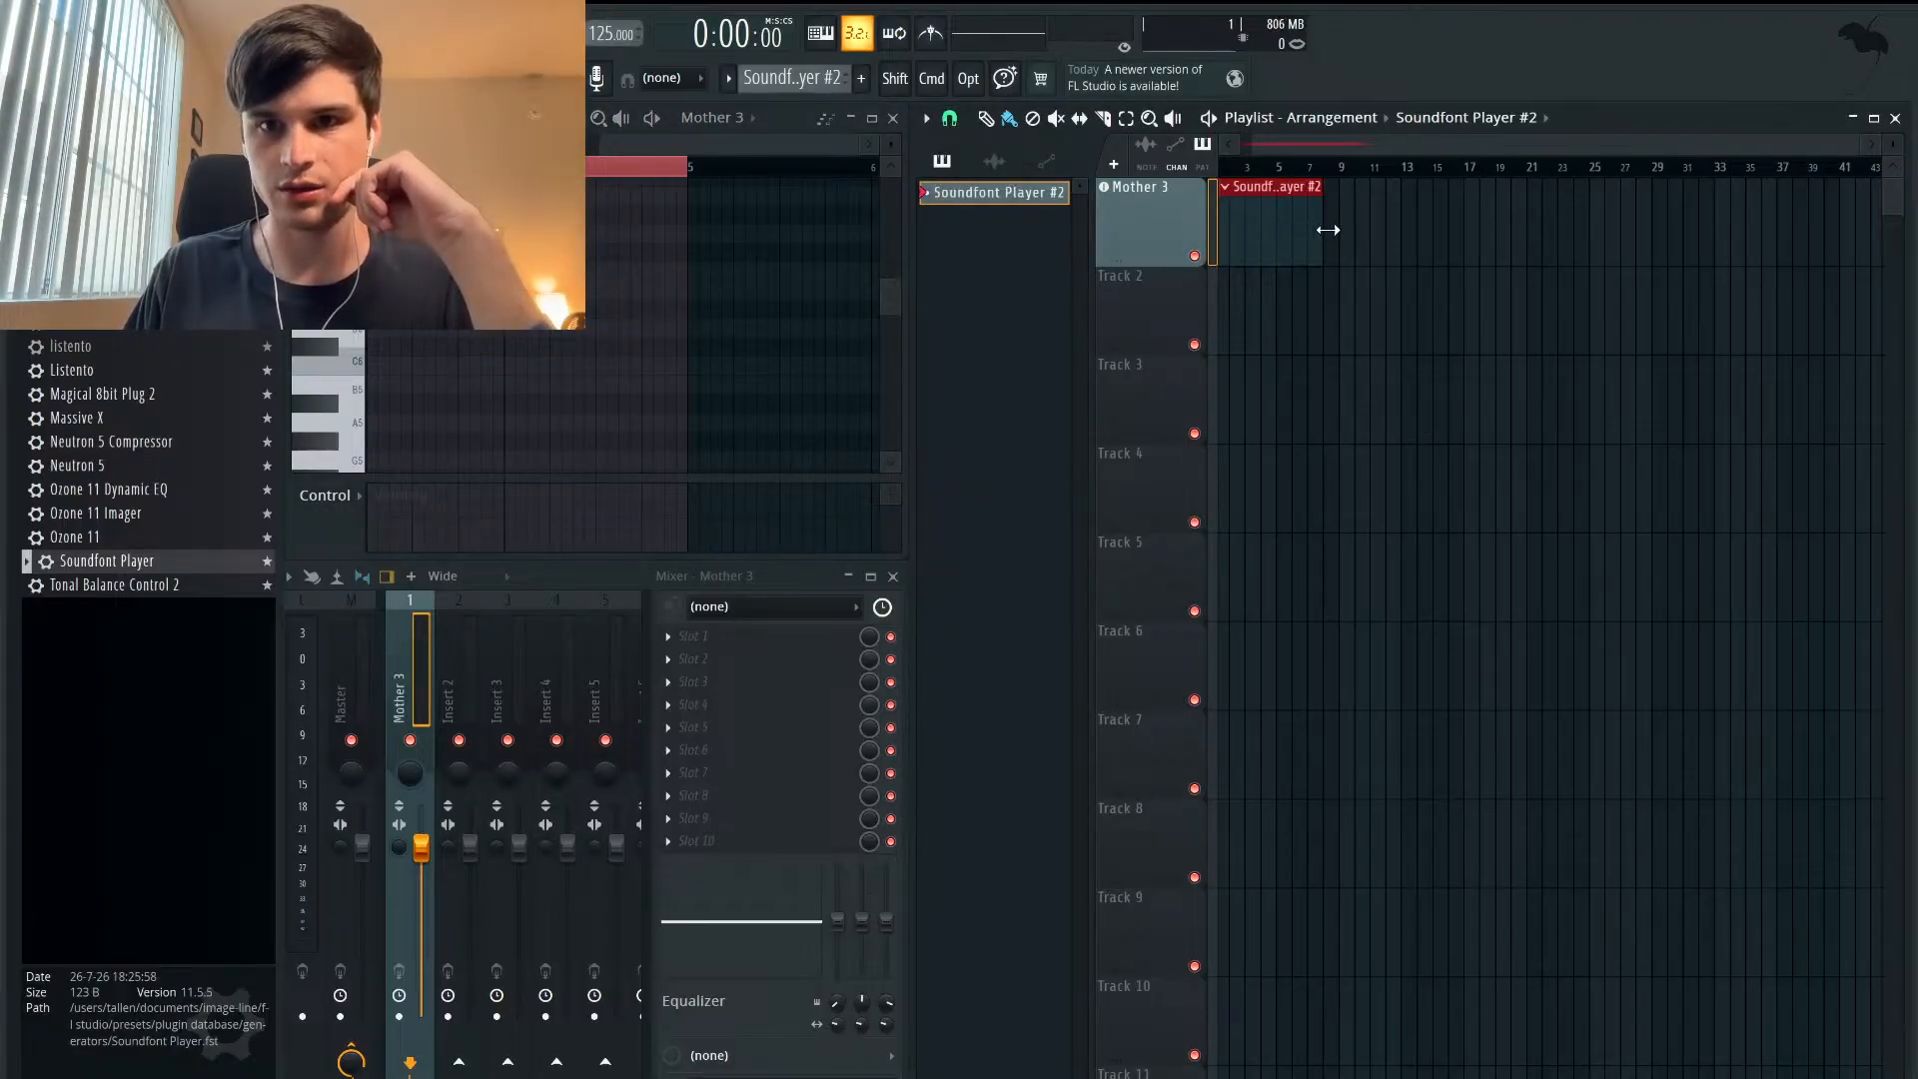
{"action": "scroll", "coordinate": [1276, 260], "scroll_direction": "up", "scroll_amount": 2}
{"action": "scroll", "coordinate": [1279, 261], "scroll_direction": "up", "scroll_amount": 3}
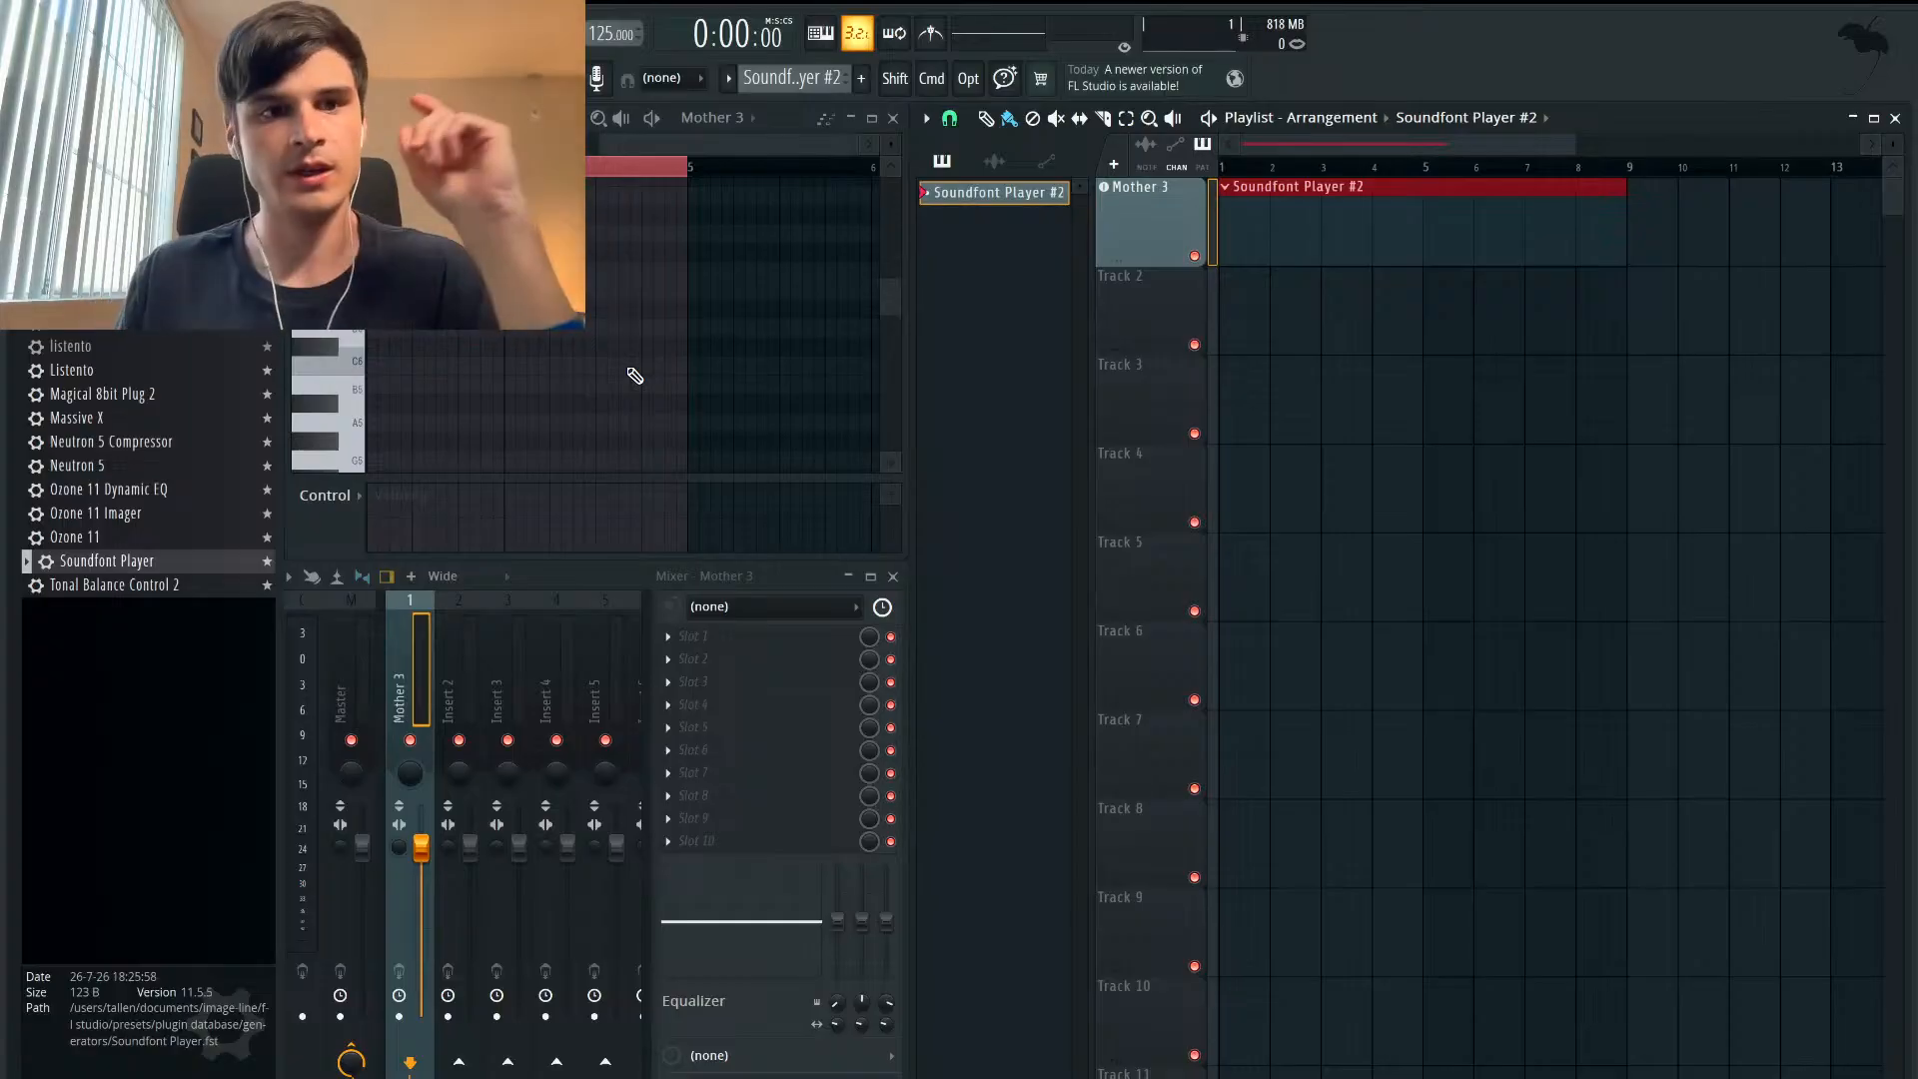
{"action": "left_click", "coordinate": [290, 118]}
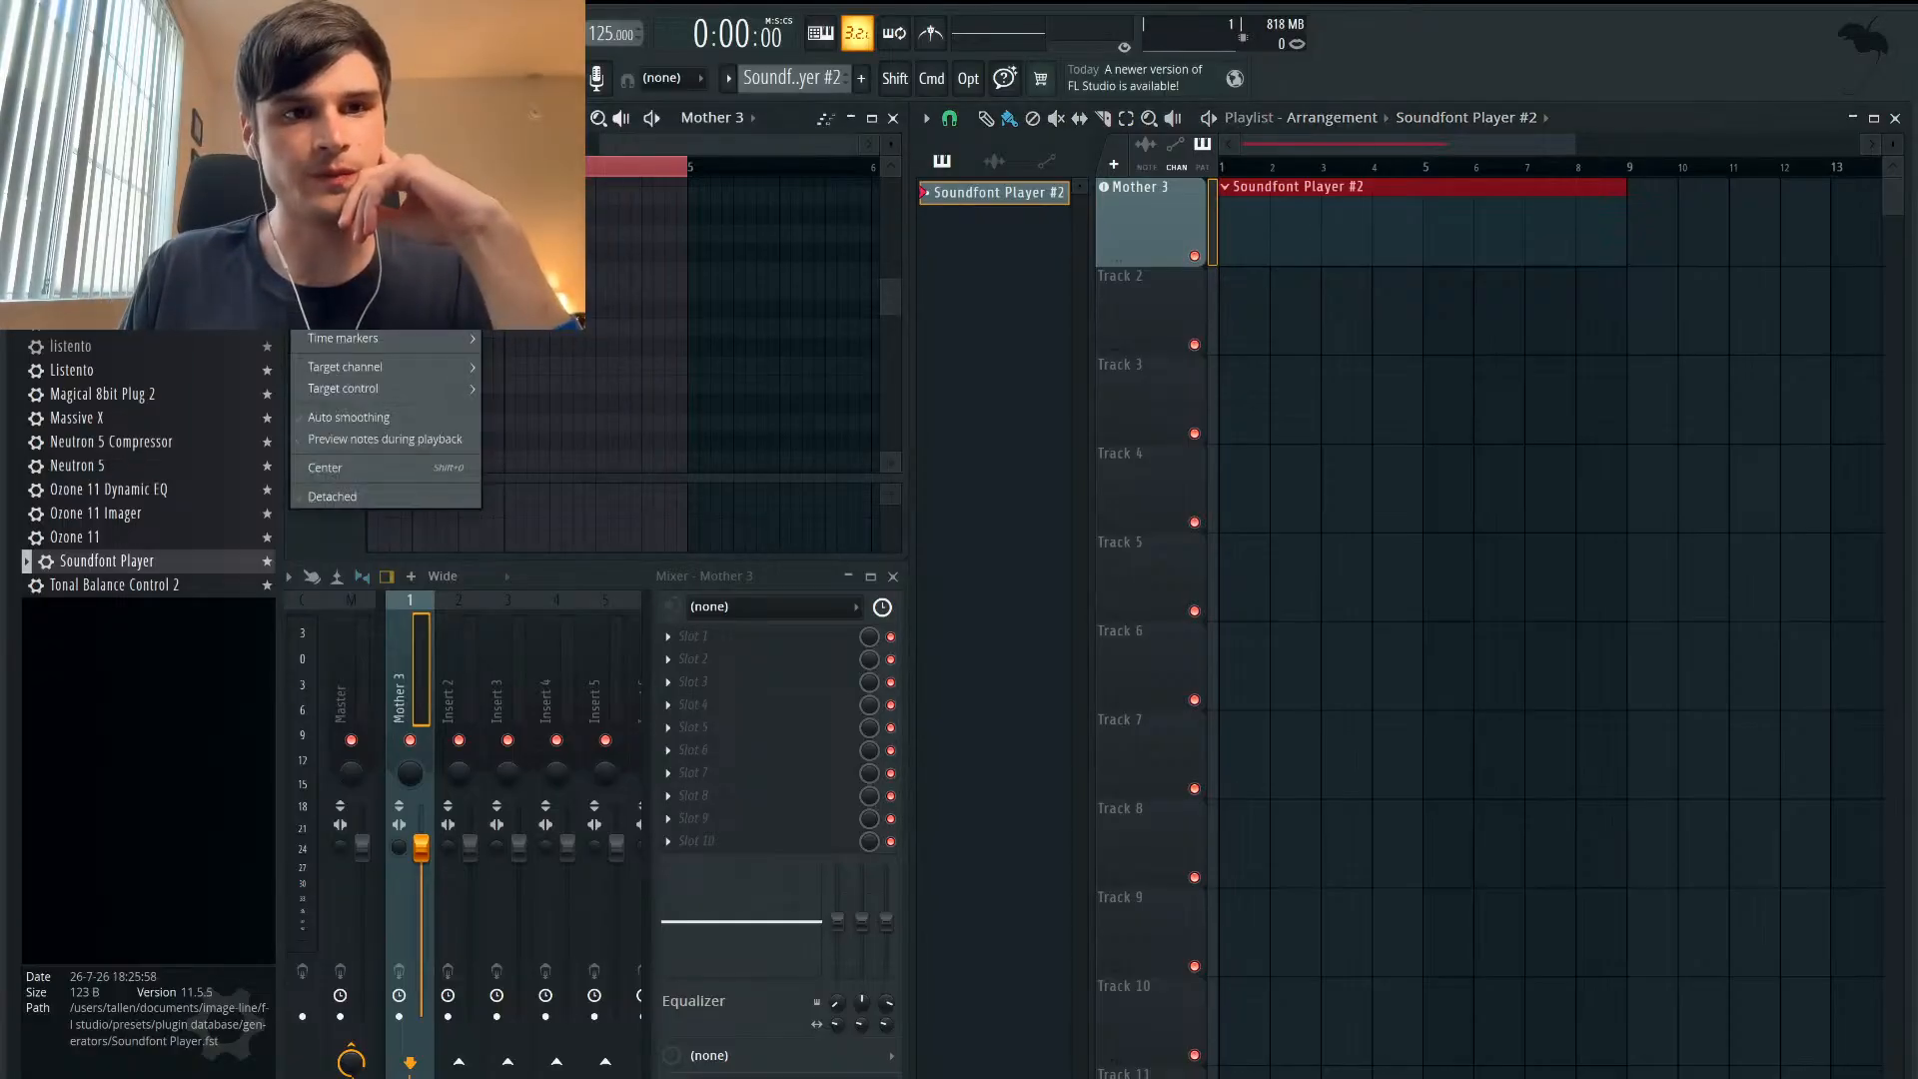
{"action": "mouse_move", "coordinate": [380, 229]}
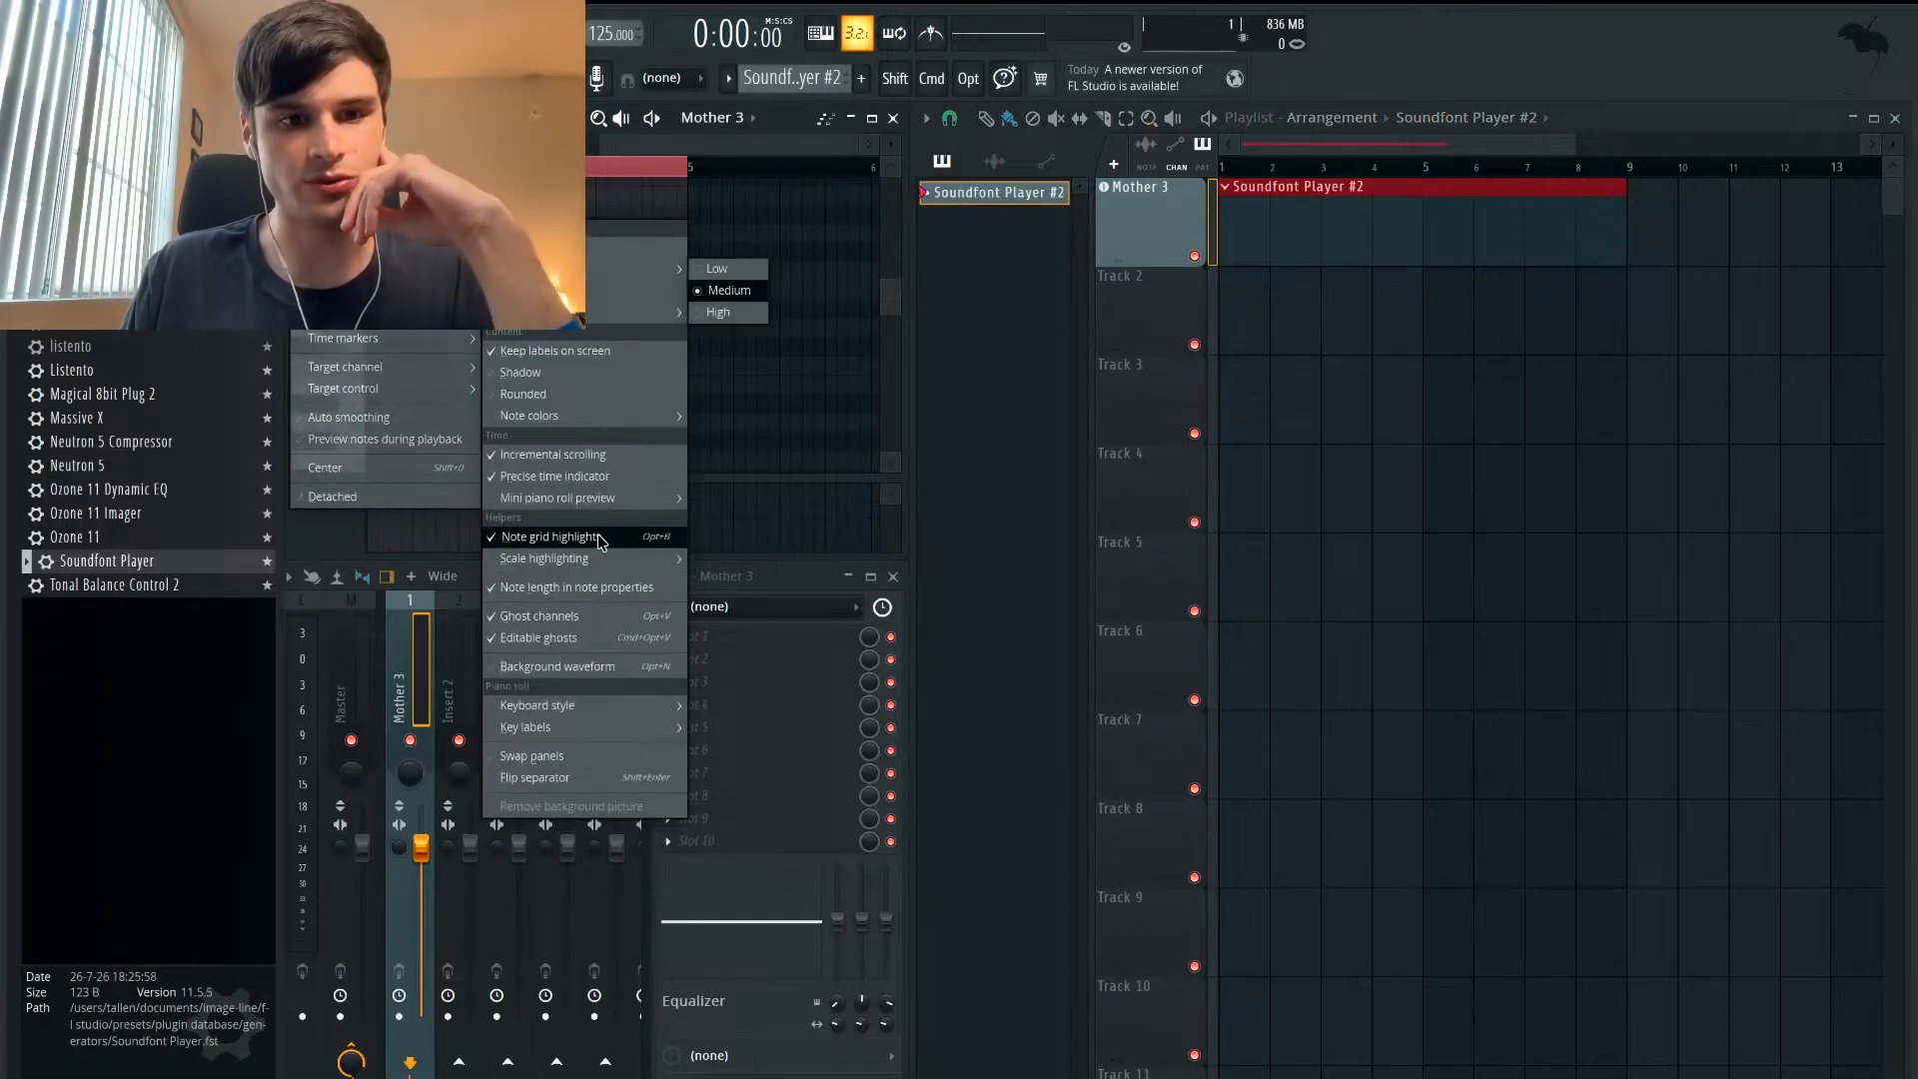
{"action": "mouse_move", "coordinate": [575, 559]}
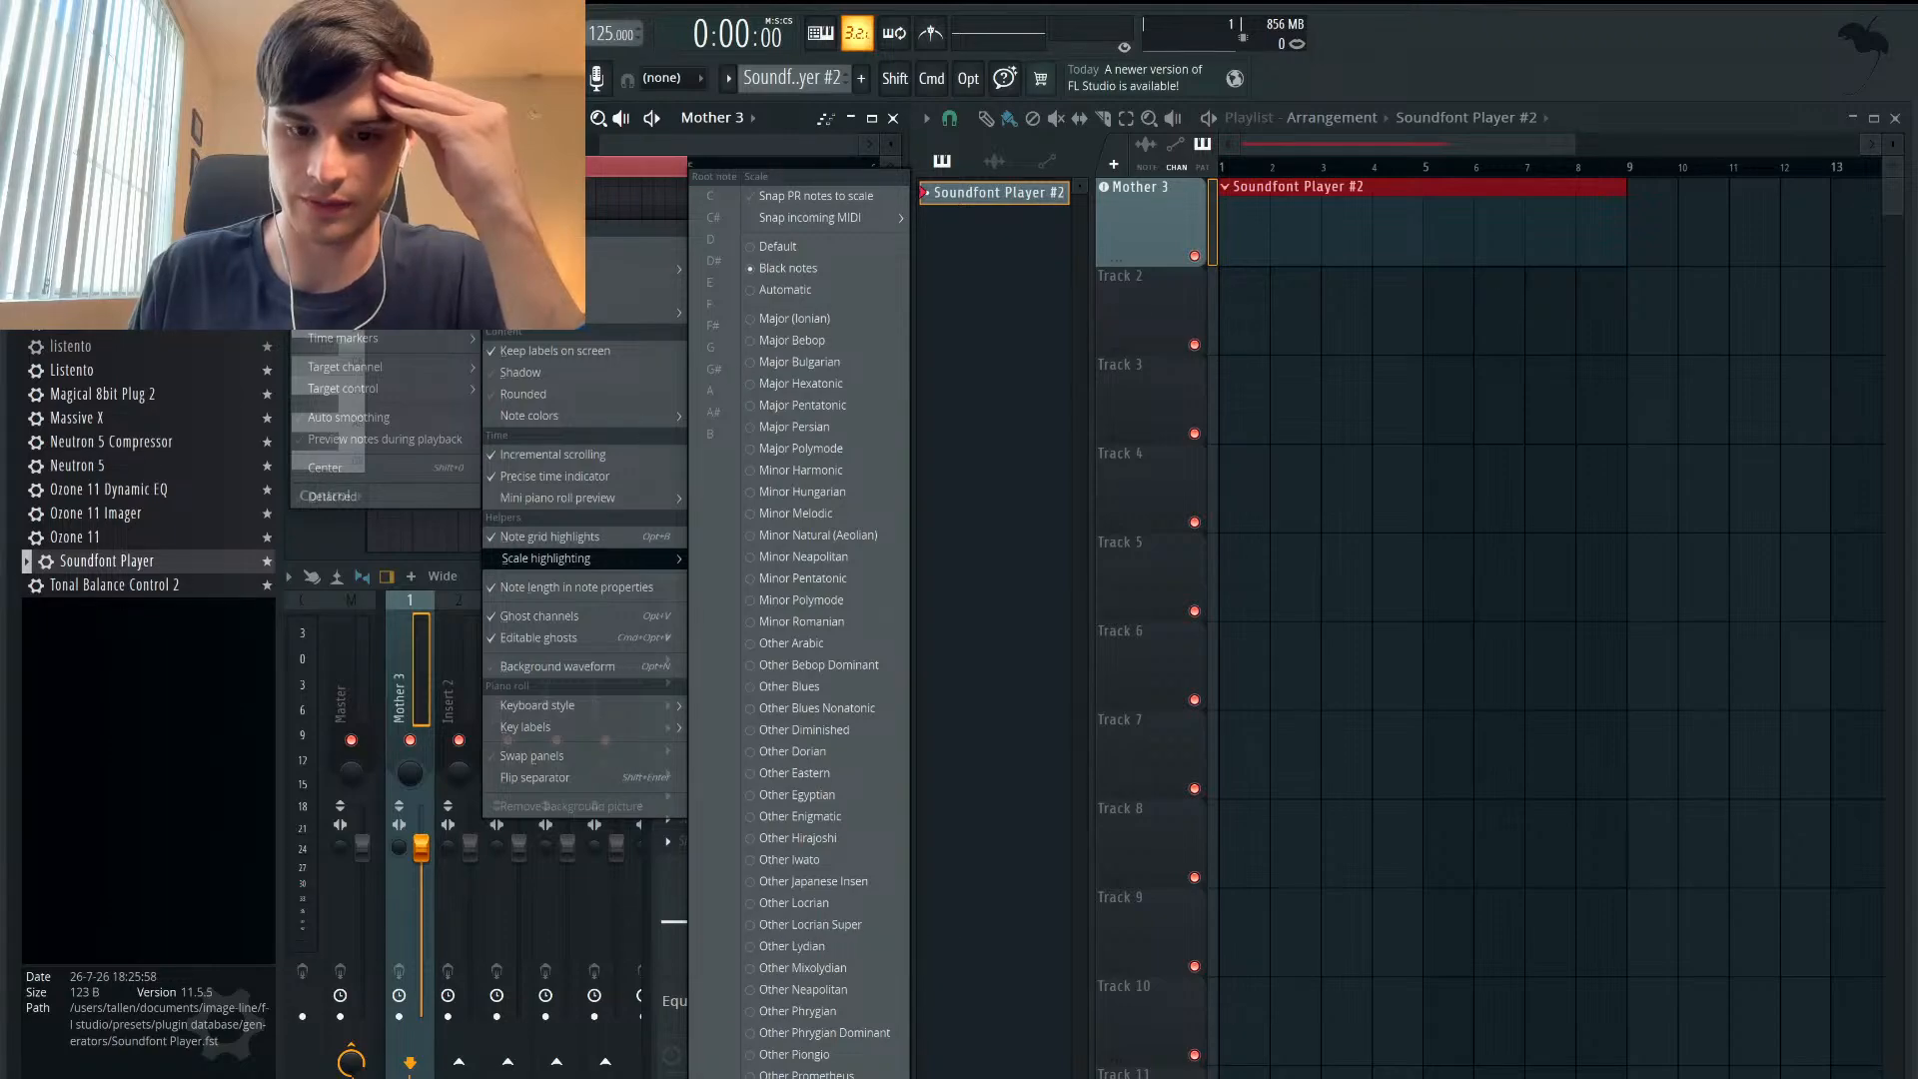
{"action": "left_click", "coordinate": [824, 784]}
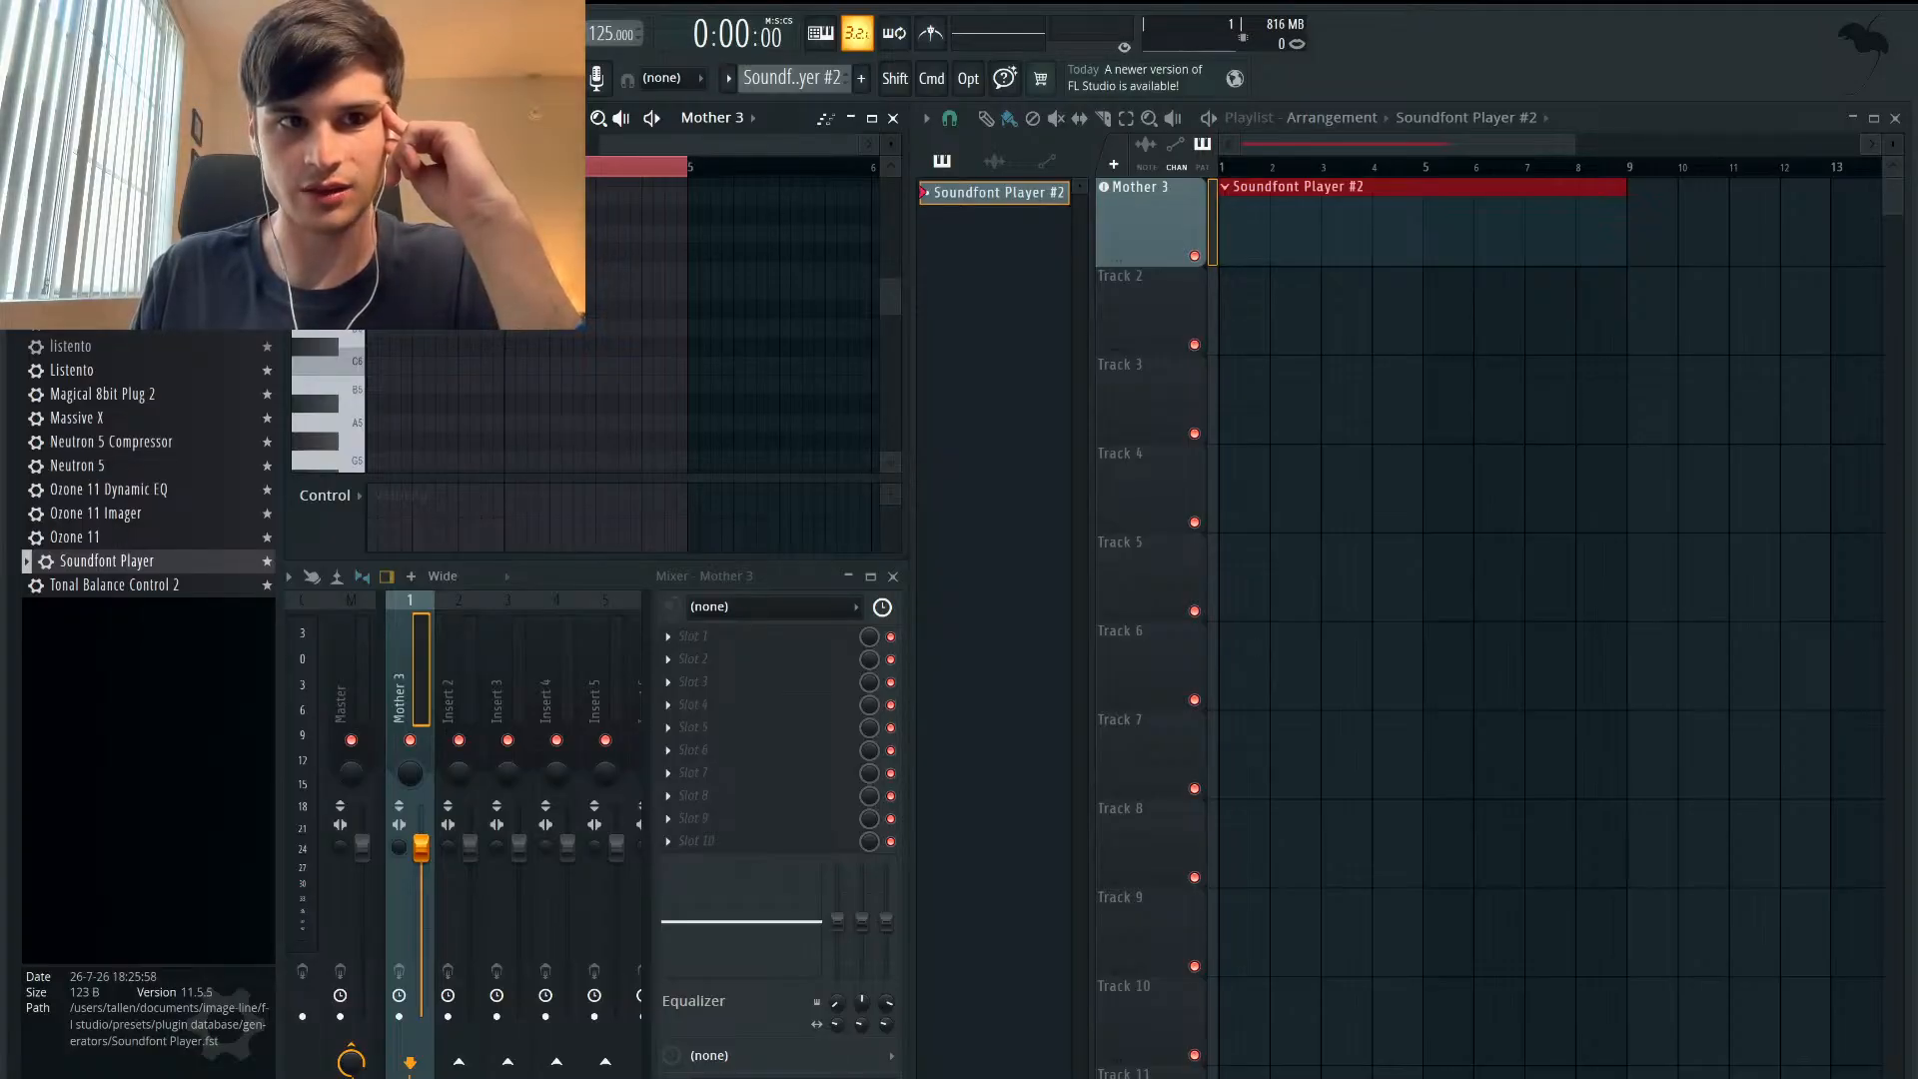
- Set the piano roll's scale highlighting to Major (Ionian) with A# as the root note
{"action": "left_click", "coordinate": [297, 117]}
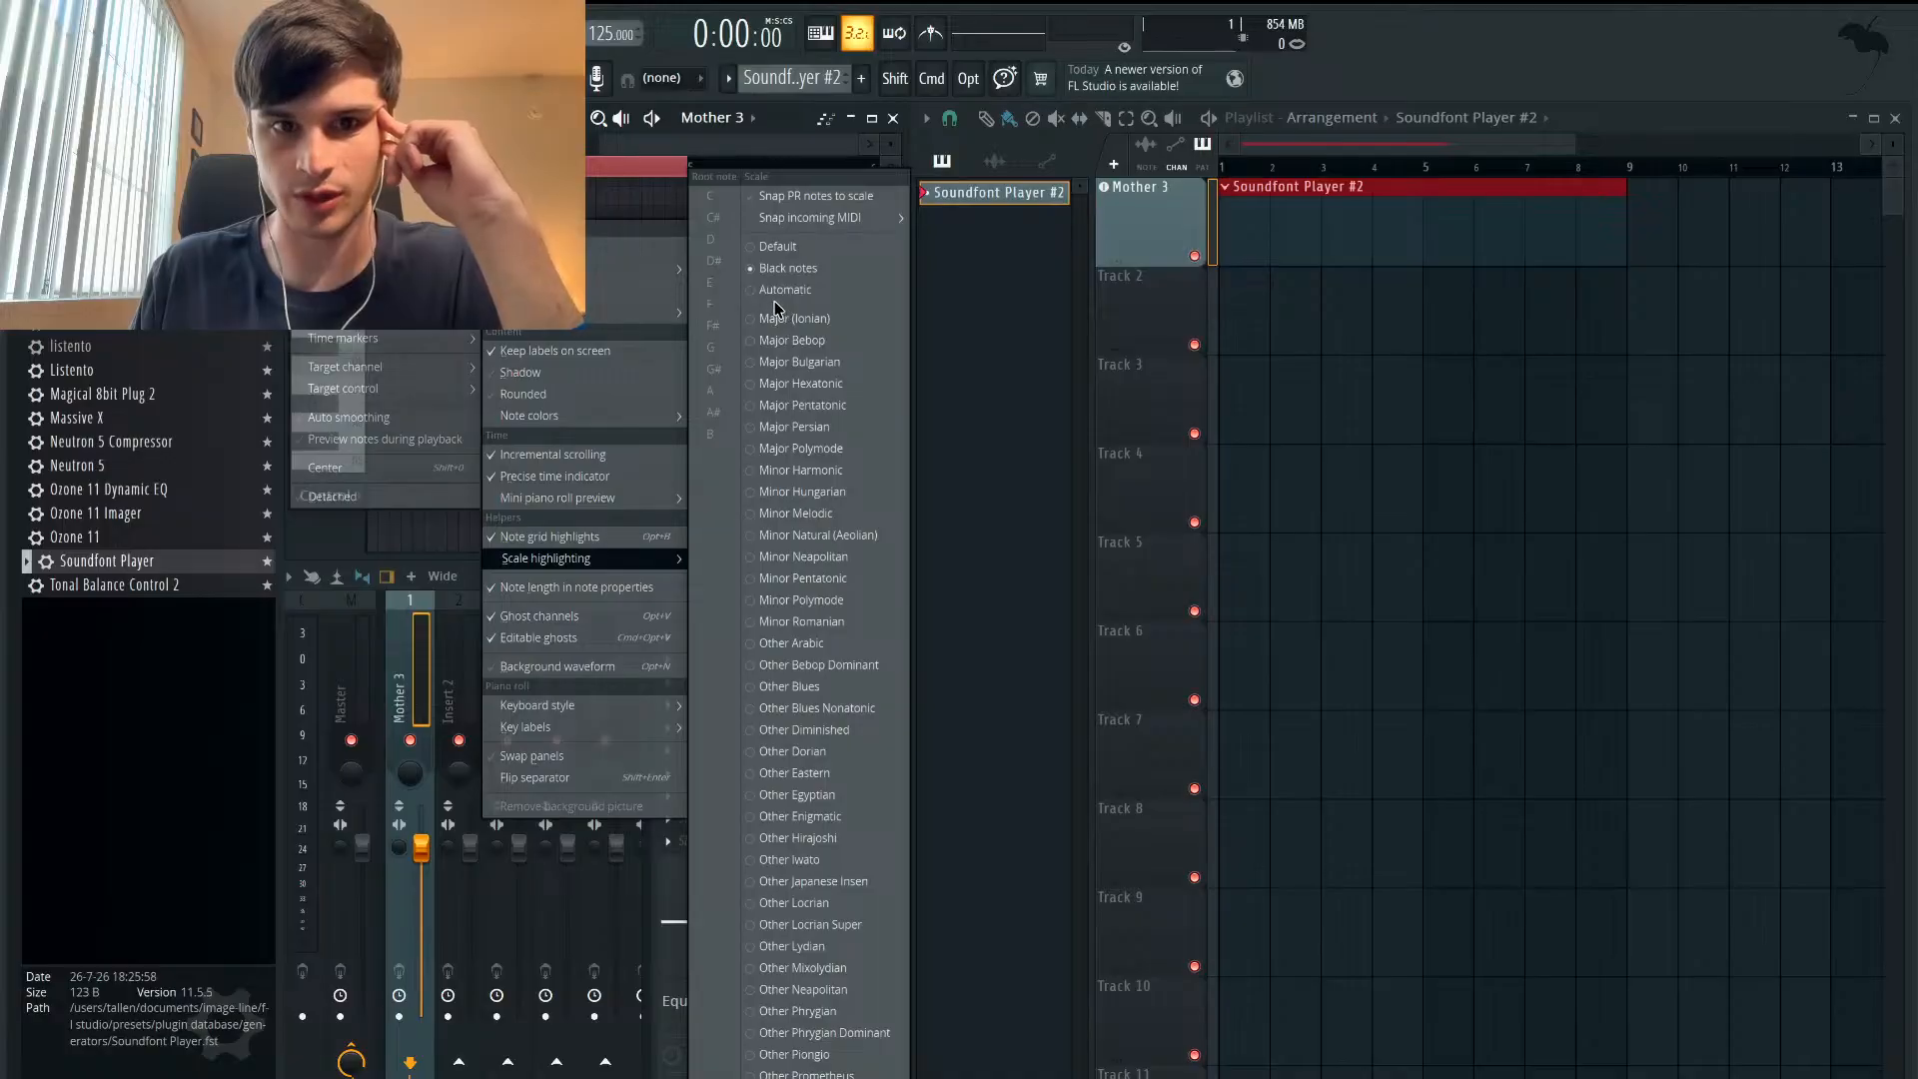
{"action": "left_click", "coordinate": [799, 318]}
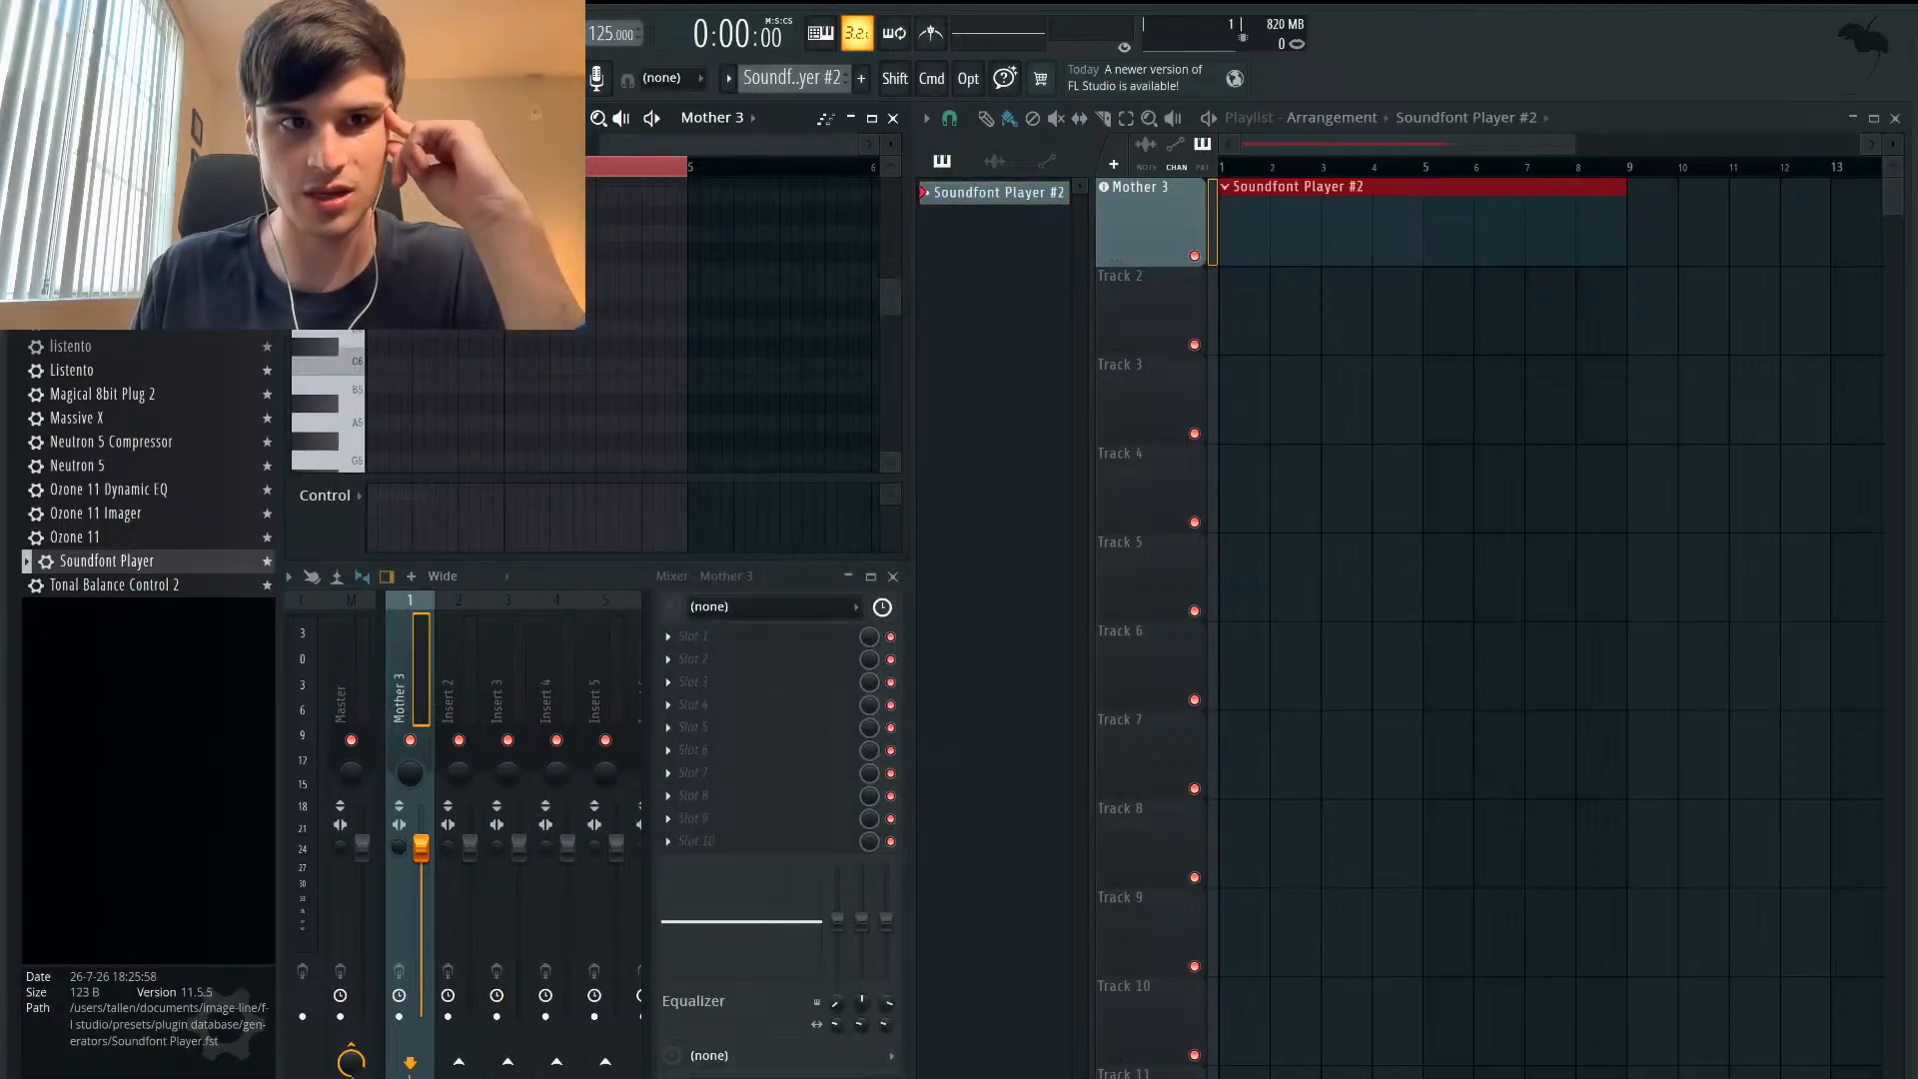
{"action": "left_click", "coordinate": [297, 117]}
{"action": "mouse_move", "coordinate": [455, 394]}
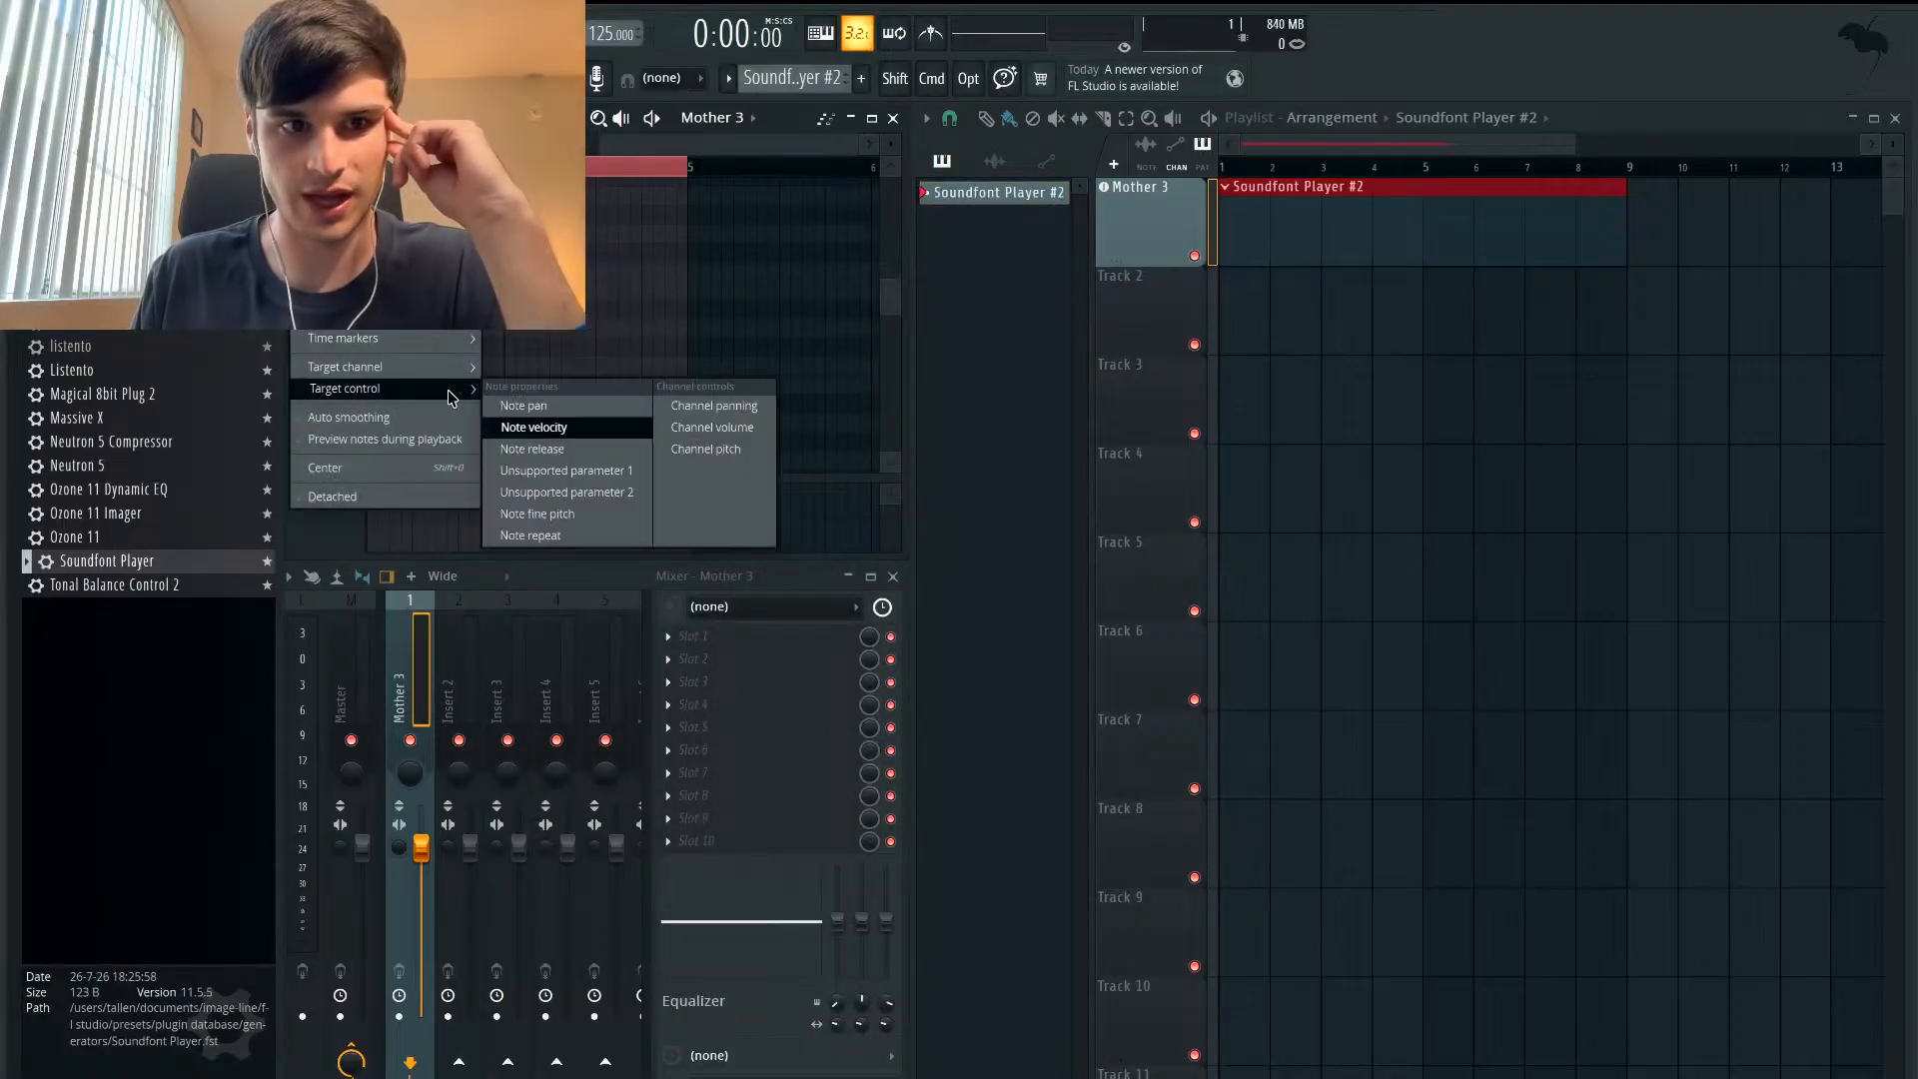
{"action": "mouse_move", "coordinate": [455, 231]}
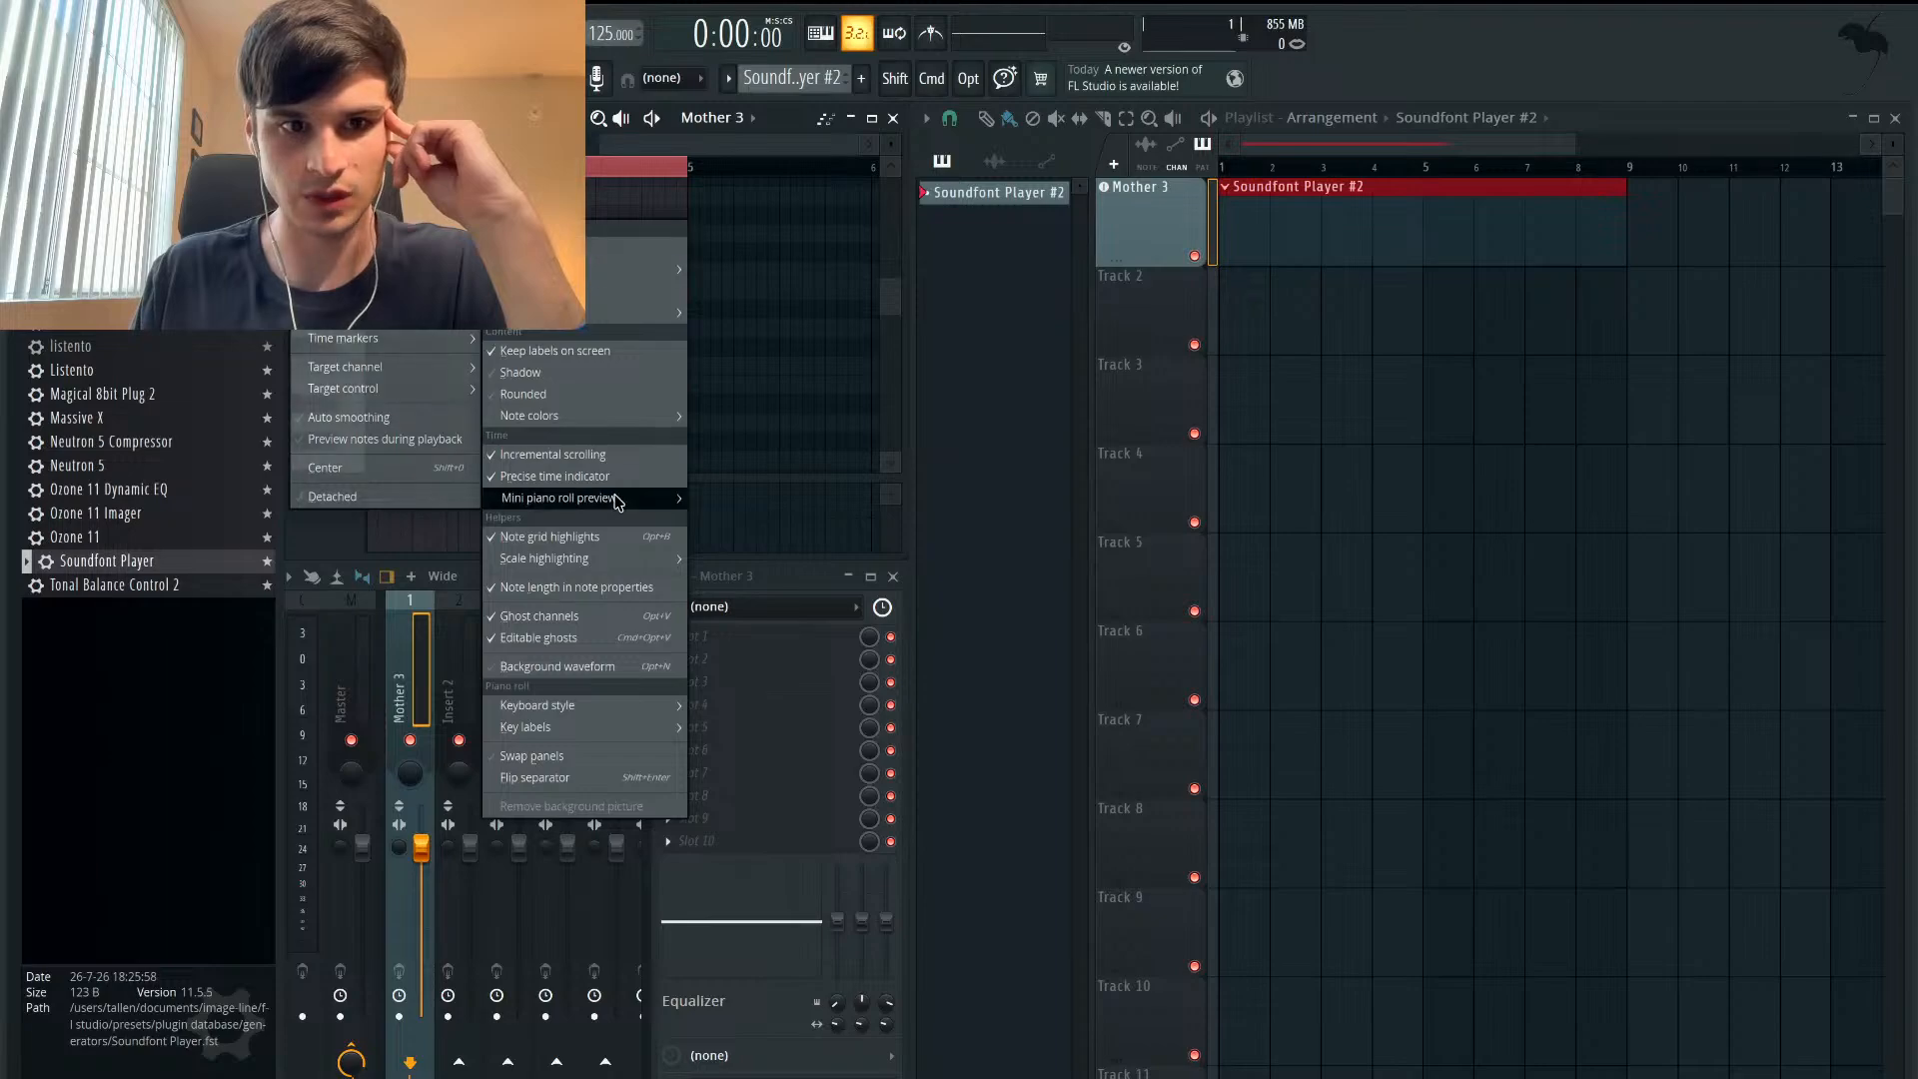
{"action": "mouse_move", "coordinate": [591, 567]}
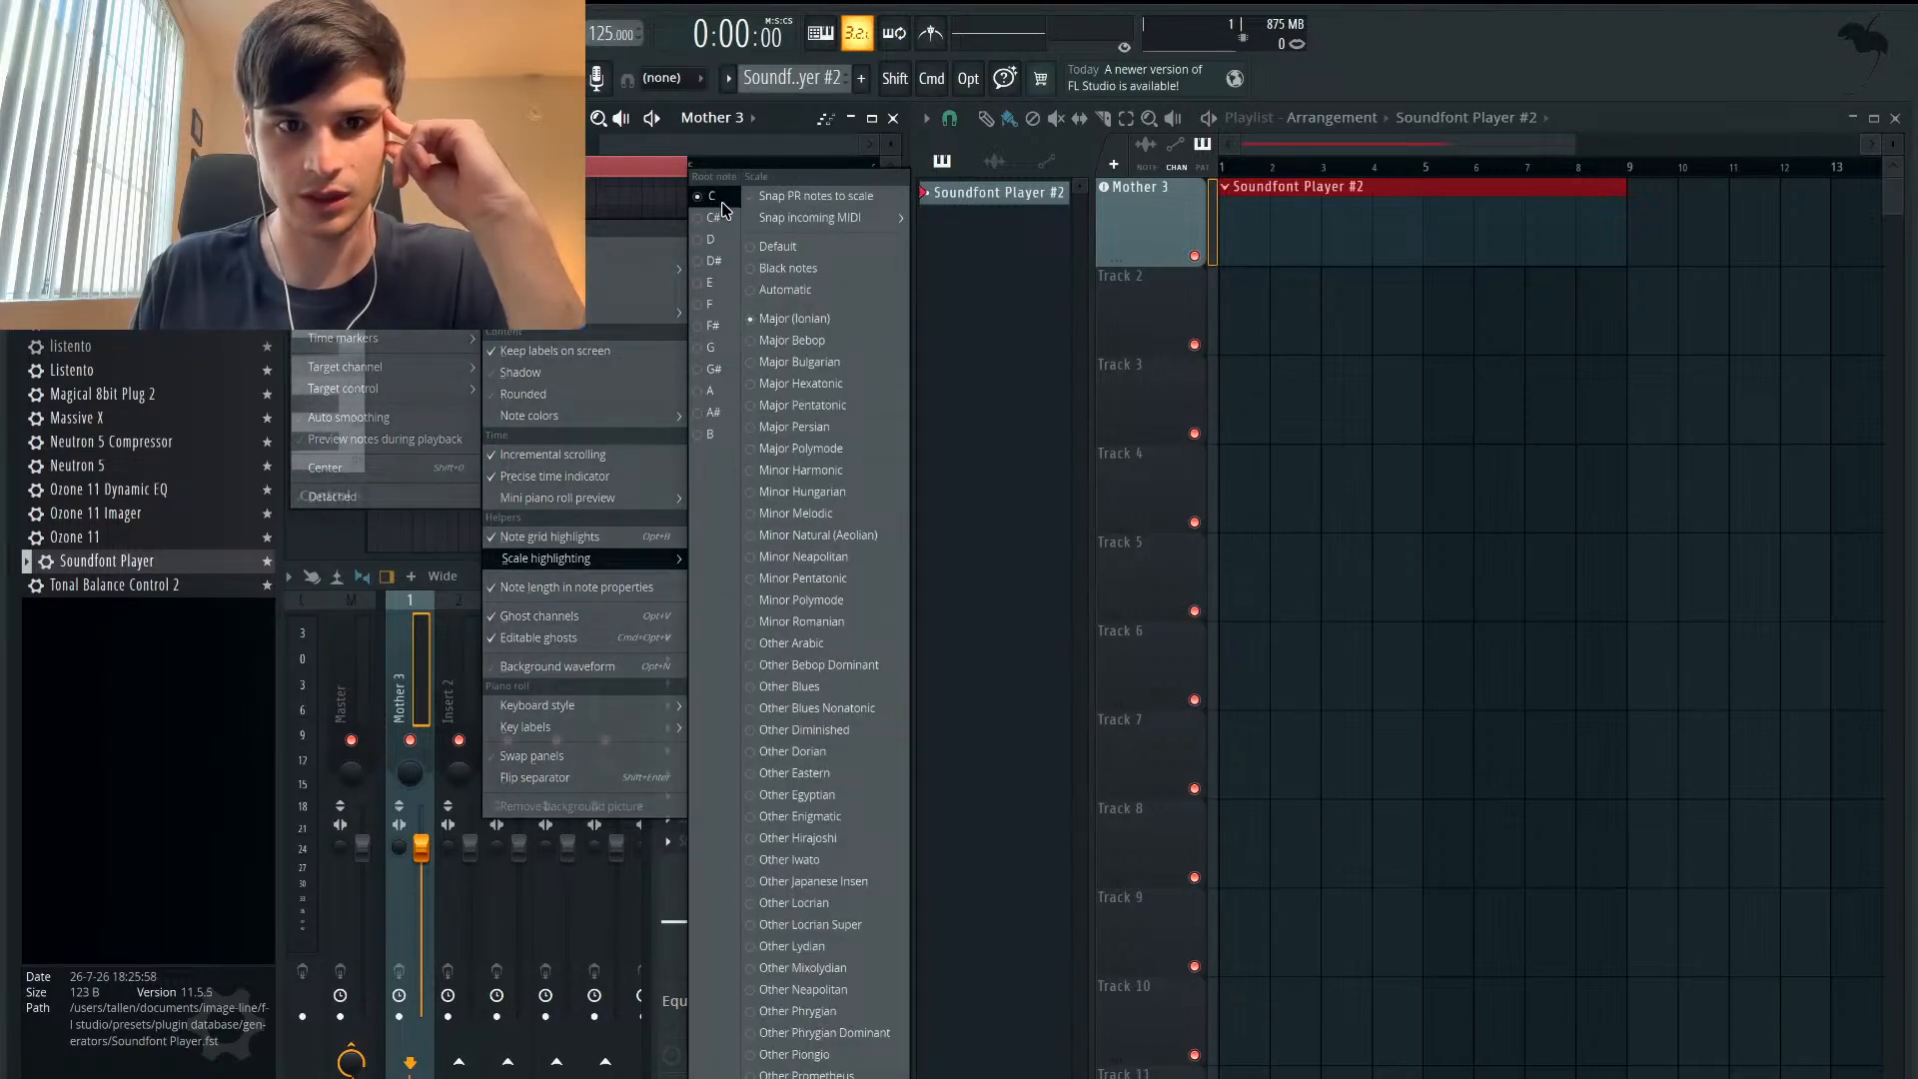
{"action": "left_click", "coordinate": [716, 413]}
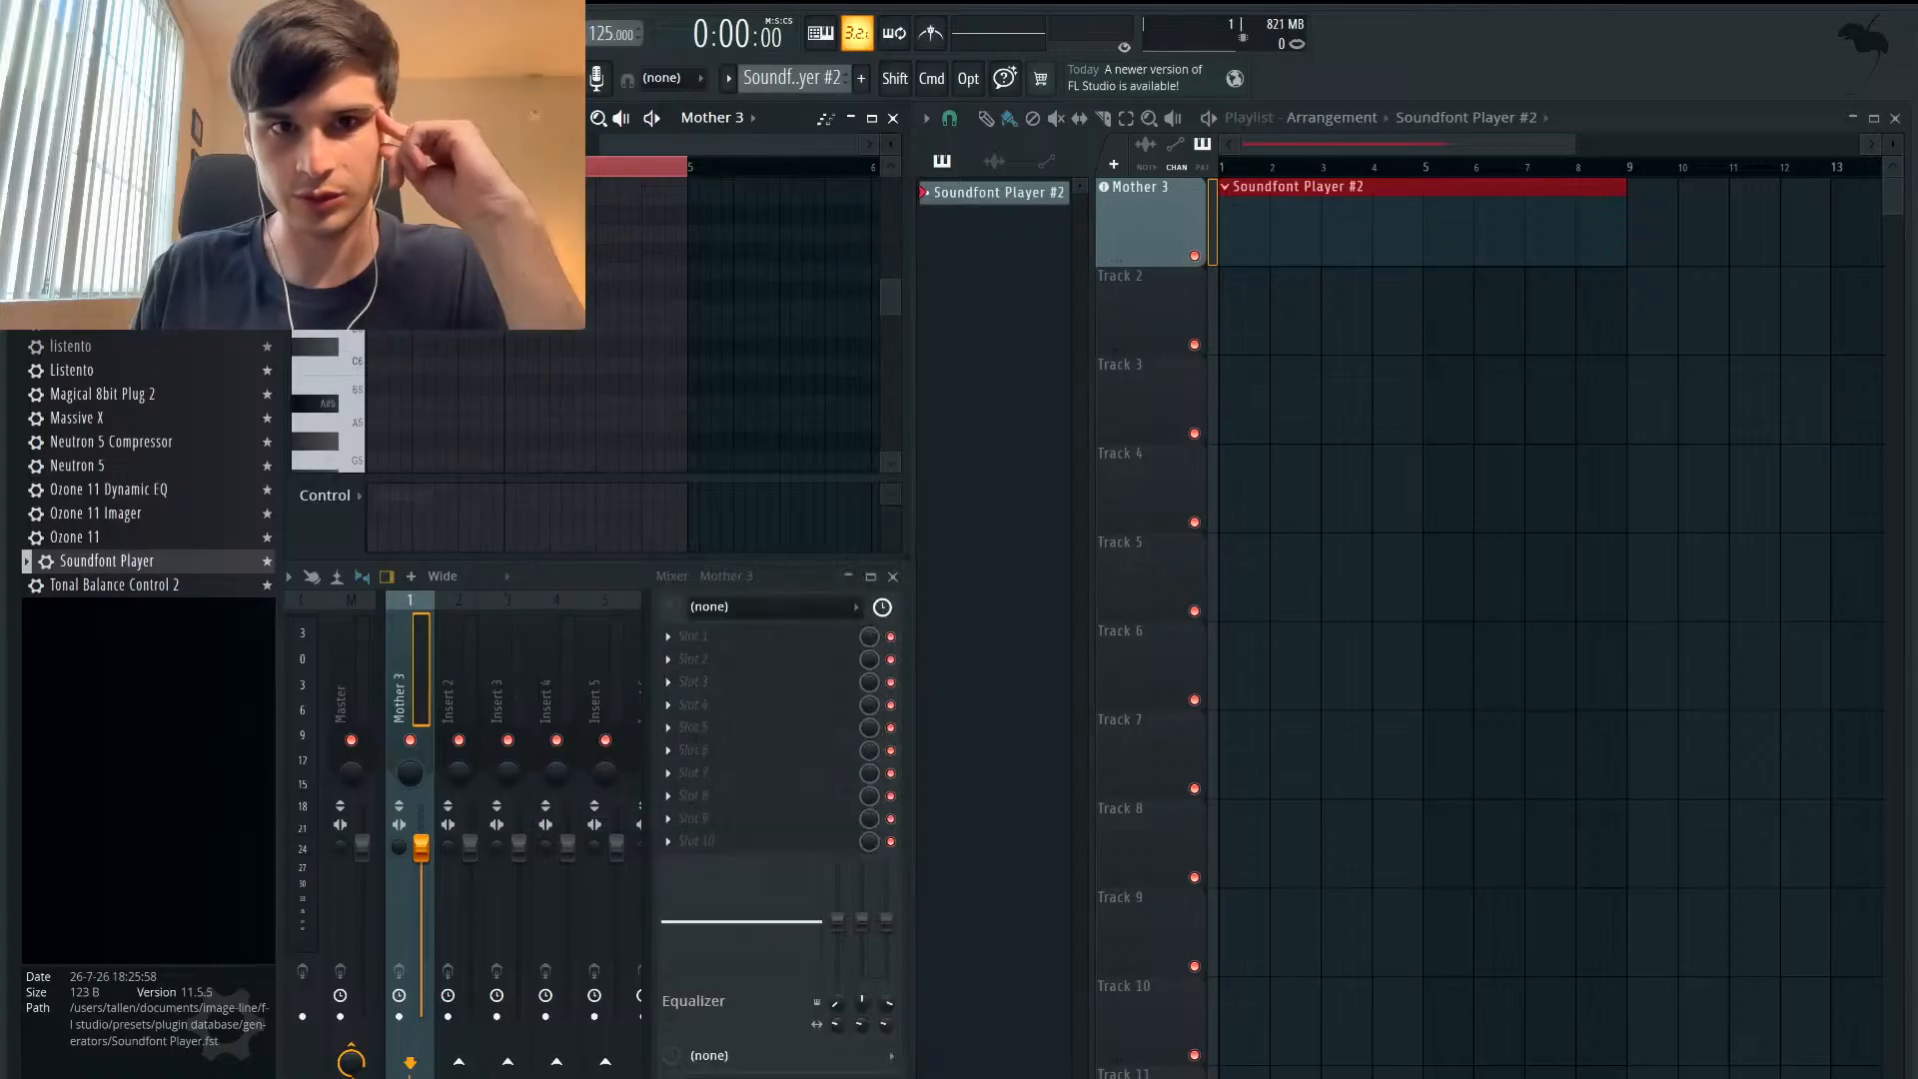
- Maximize the piano roll and audition the A#4, C5 and D5 keys
{"action": "left_click", "coordinate": [871, 118]}
{"action": "scroll", "coordinate": [720, 387], "scroll_direction": "down", "scroll_amount": 2}
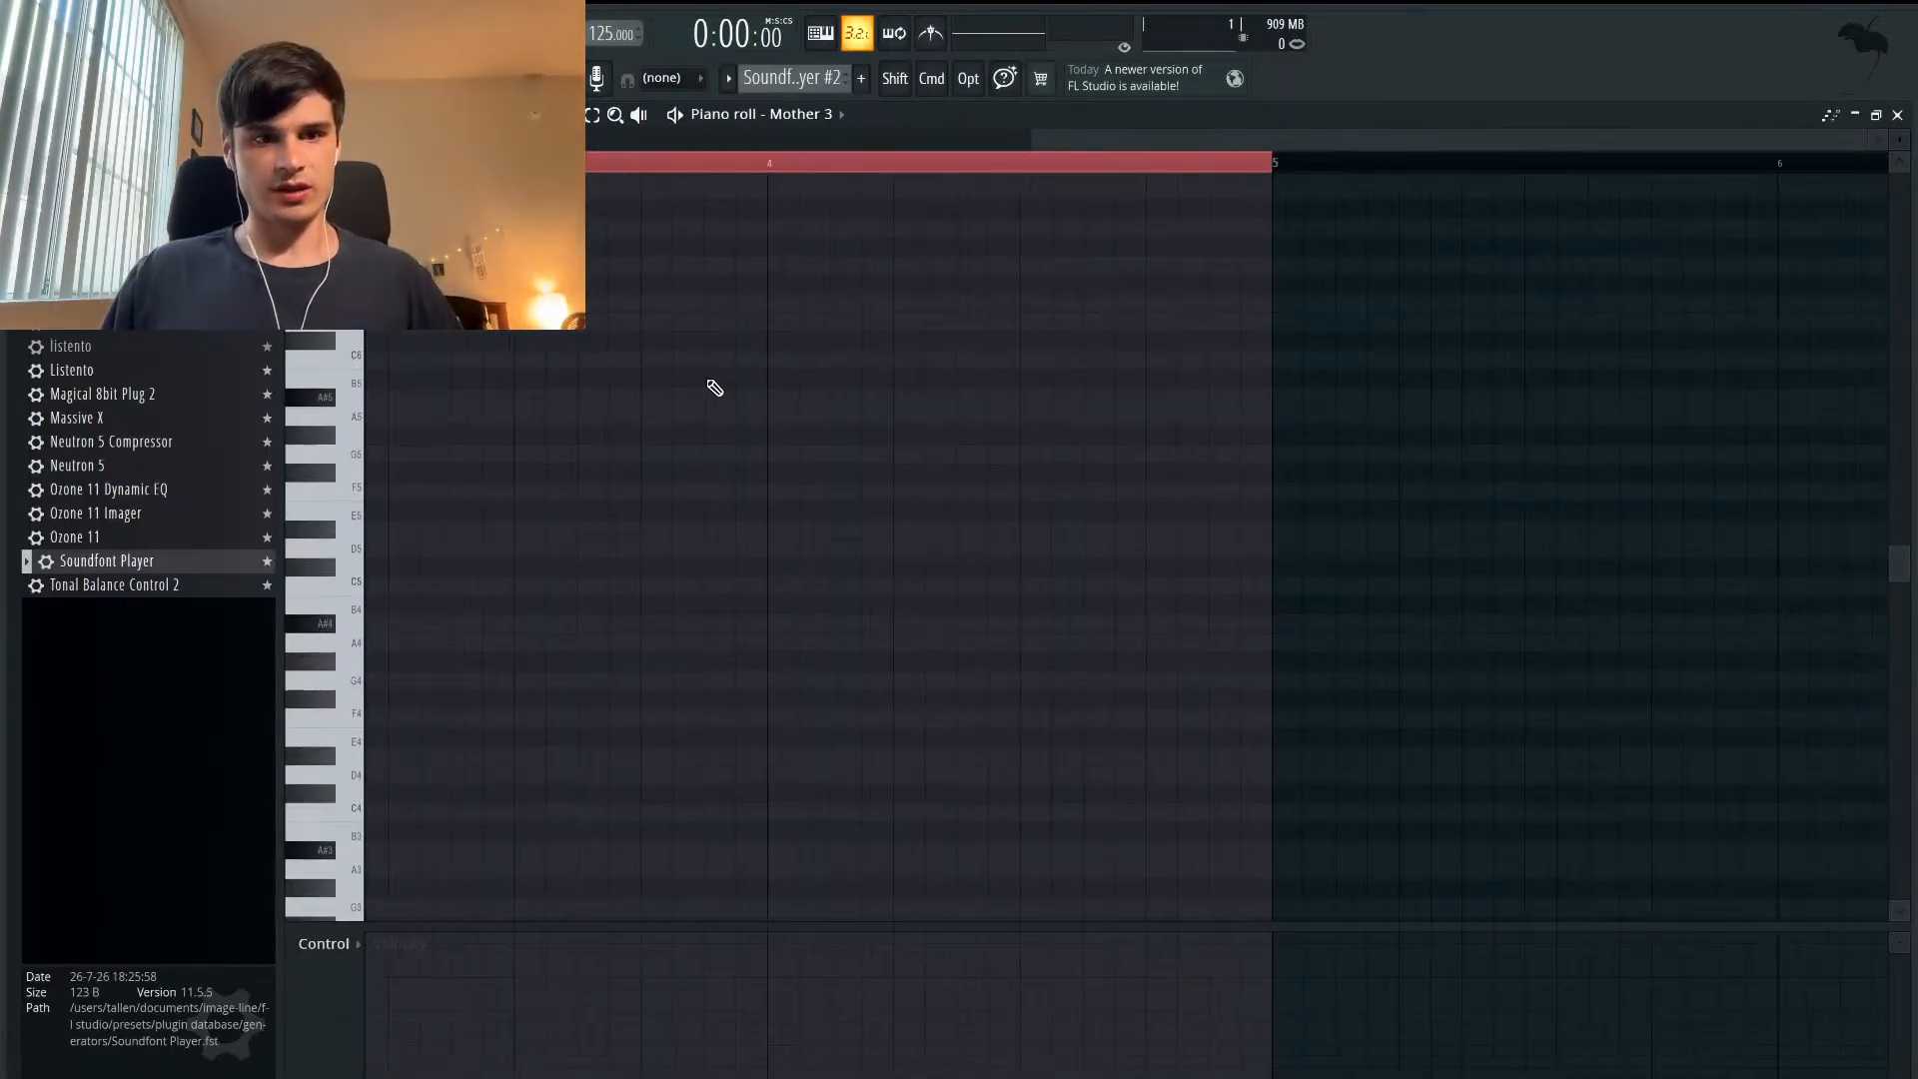
{"action": "scroll", "coordinate": [640, 405], "scroll_direction": "left", "scroll_amount": 10}
{"action": "scroll", "coordinate": [637, 404], "scroll_direction": "up", "scroll_amount": 4}
{"action": "scroll", "coordinate": [620, 410], "scroll_direction": "down", "scroll_amount": 4}
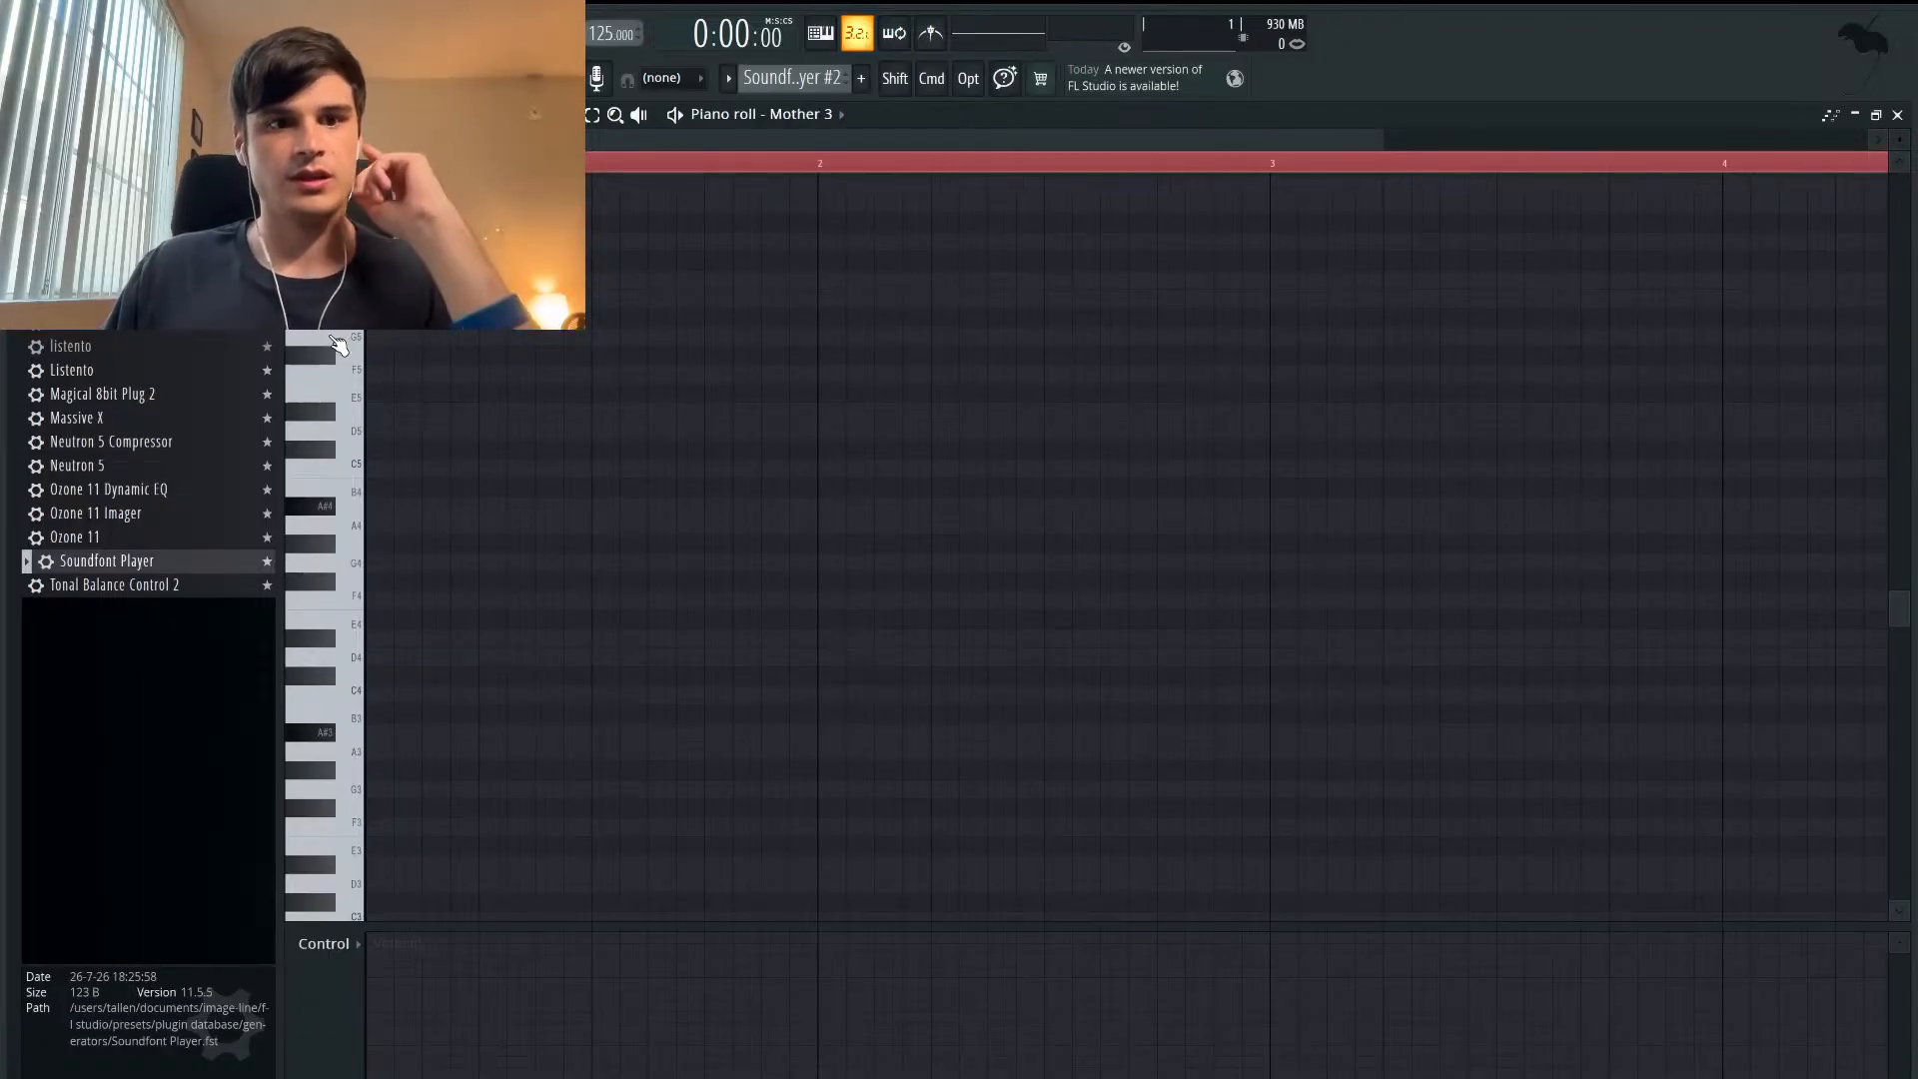
{"action": "left_click", "coordinate": [327, 509]}
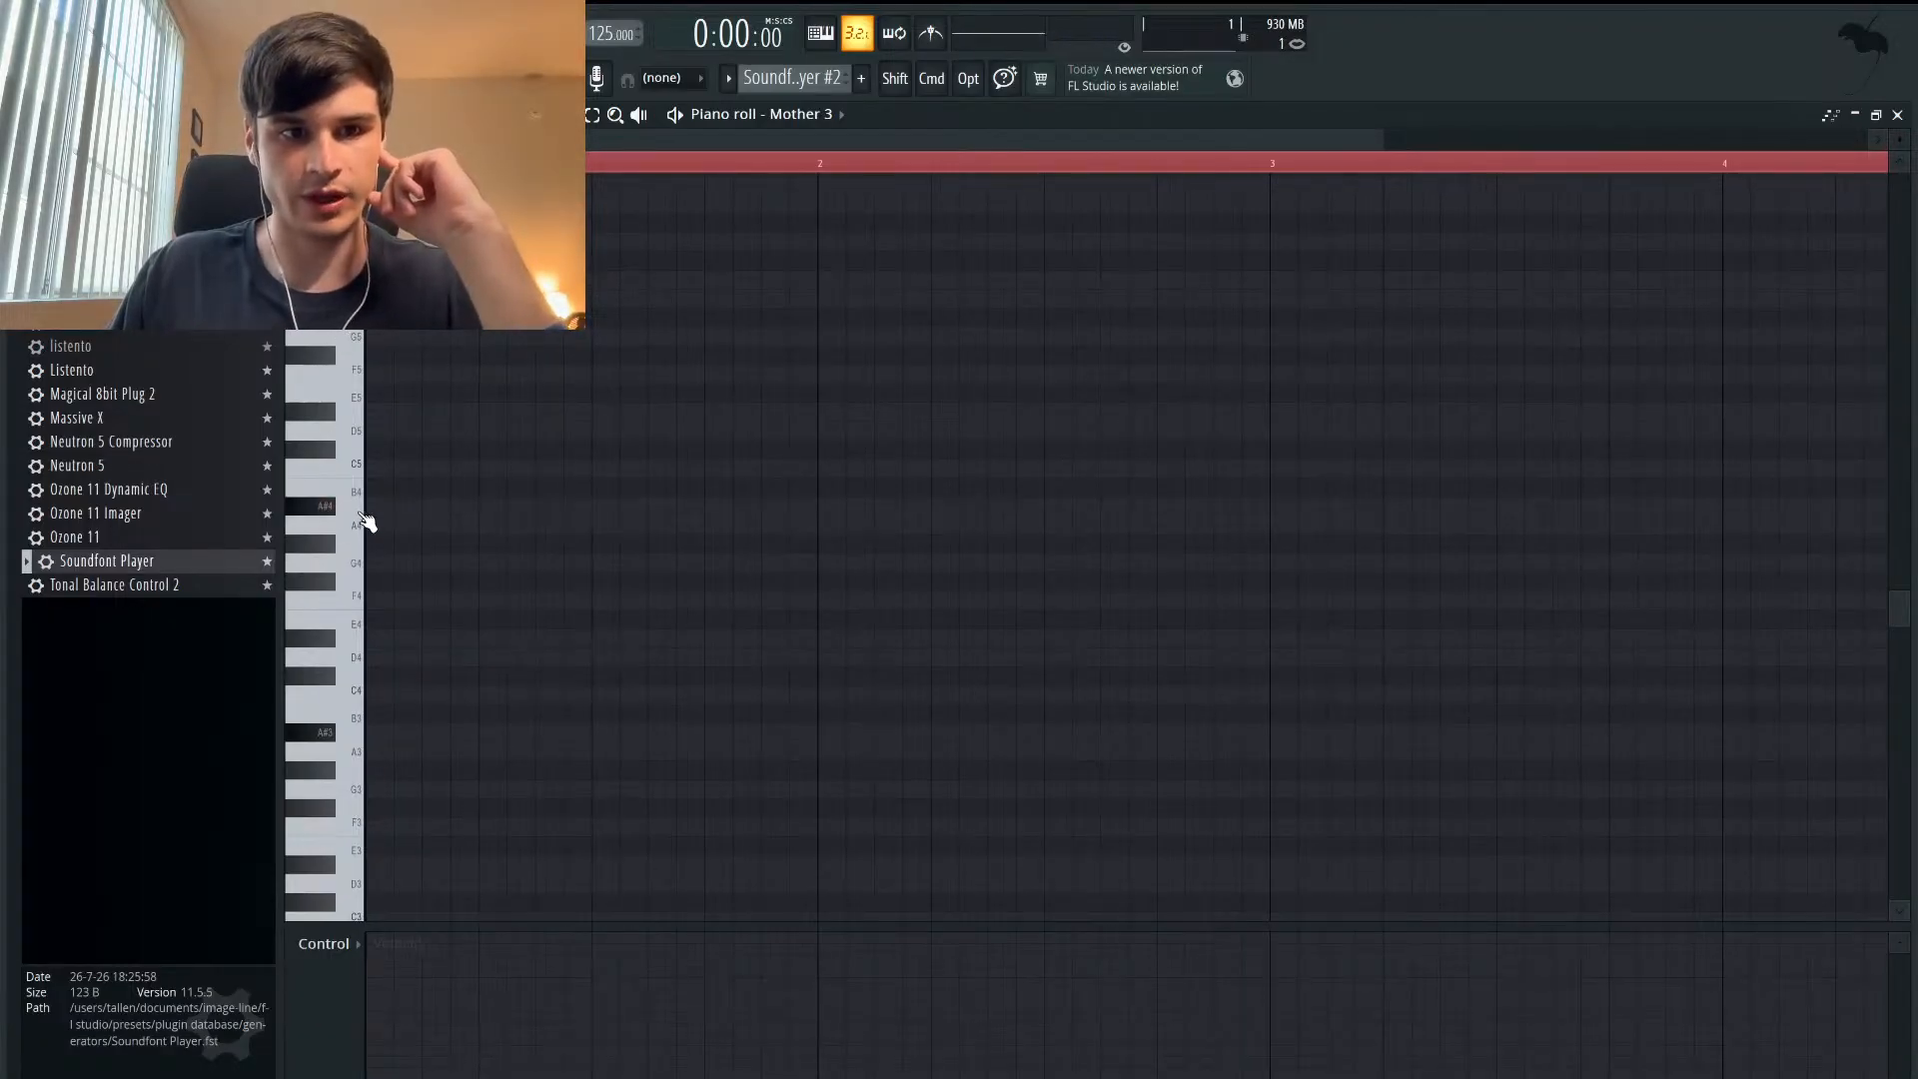
{"action": "left_click", "coordinate": [328, 509]}
{"action": "left_click", "coordinate": [347, 467]}
{"action": "left_click", "coordinate": [344, 432]}
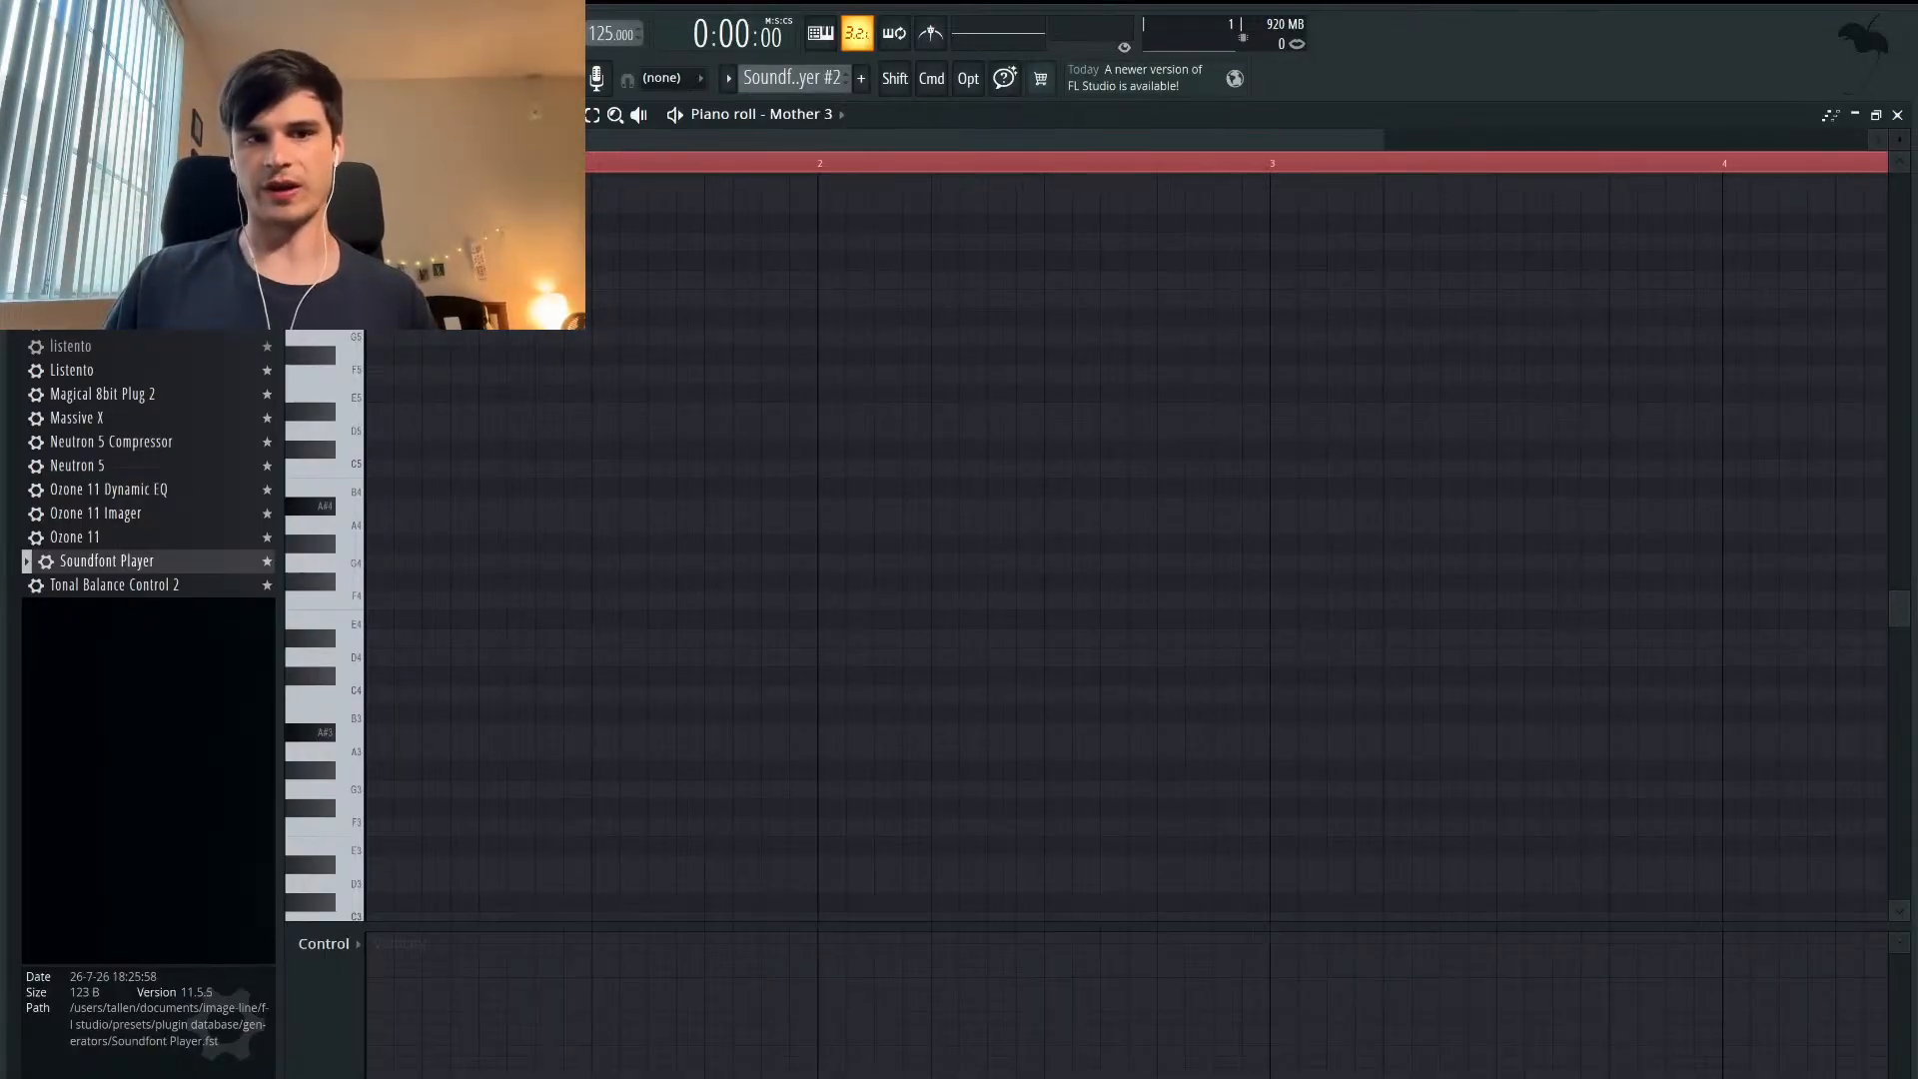
- Audition A#4 and place an A#4 note at the very start of the pattern
{"action": "left_click", "coordinate": [325, 506]}
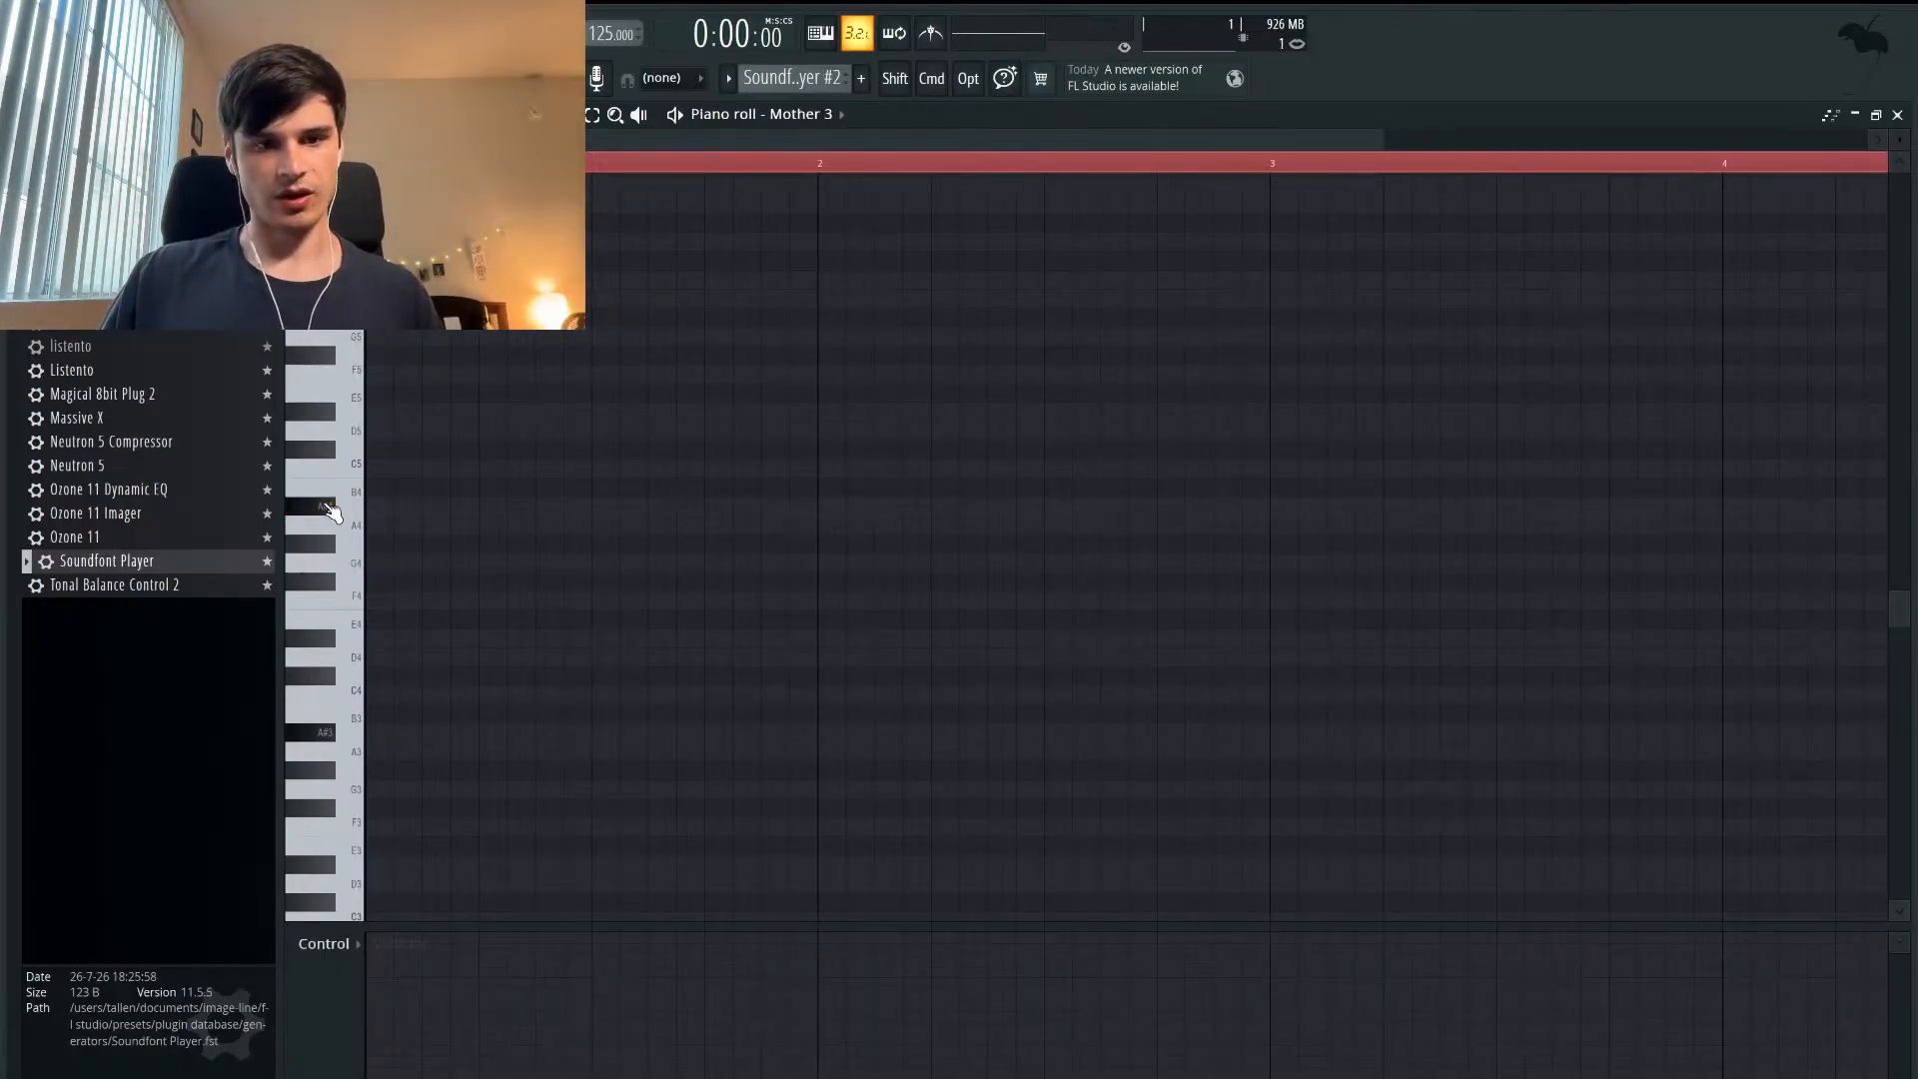
{"action": "left_click", "coordinate": [322, 509]}
{"action": "left_click", "coordinate": [385, 507]}
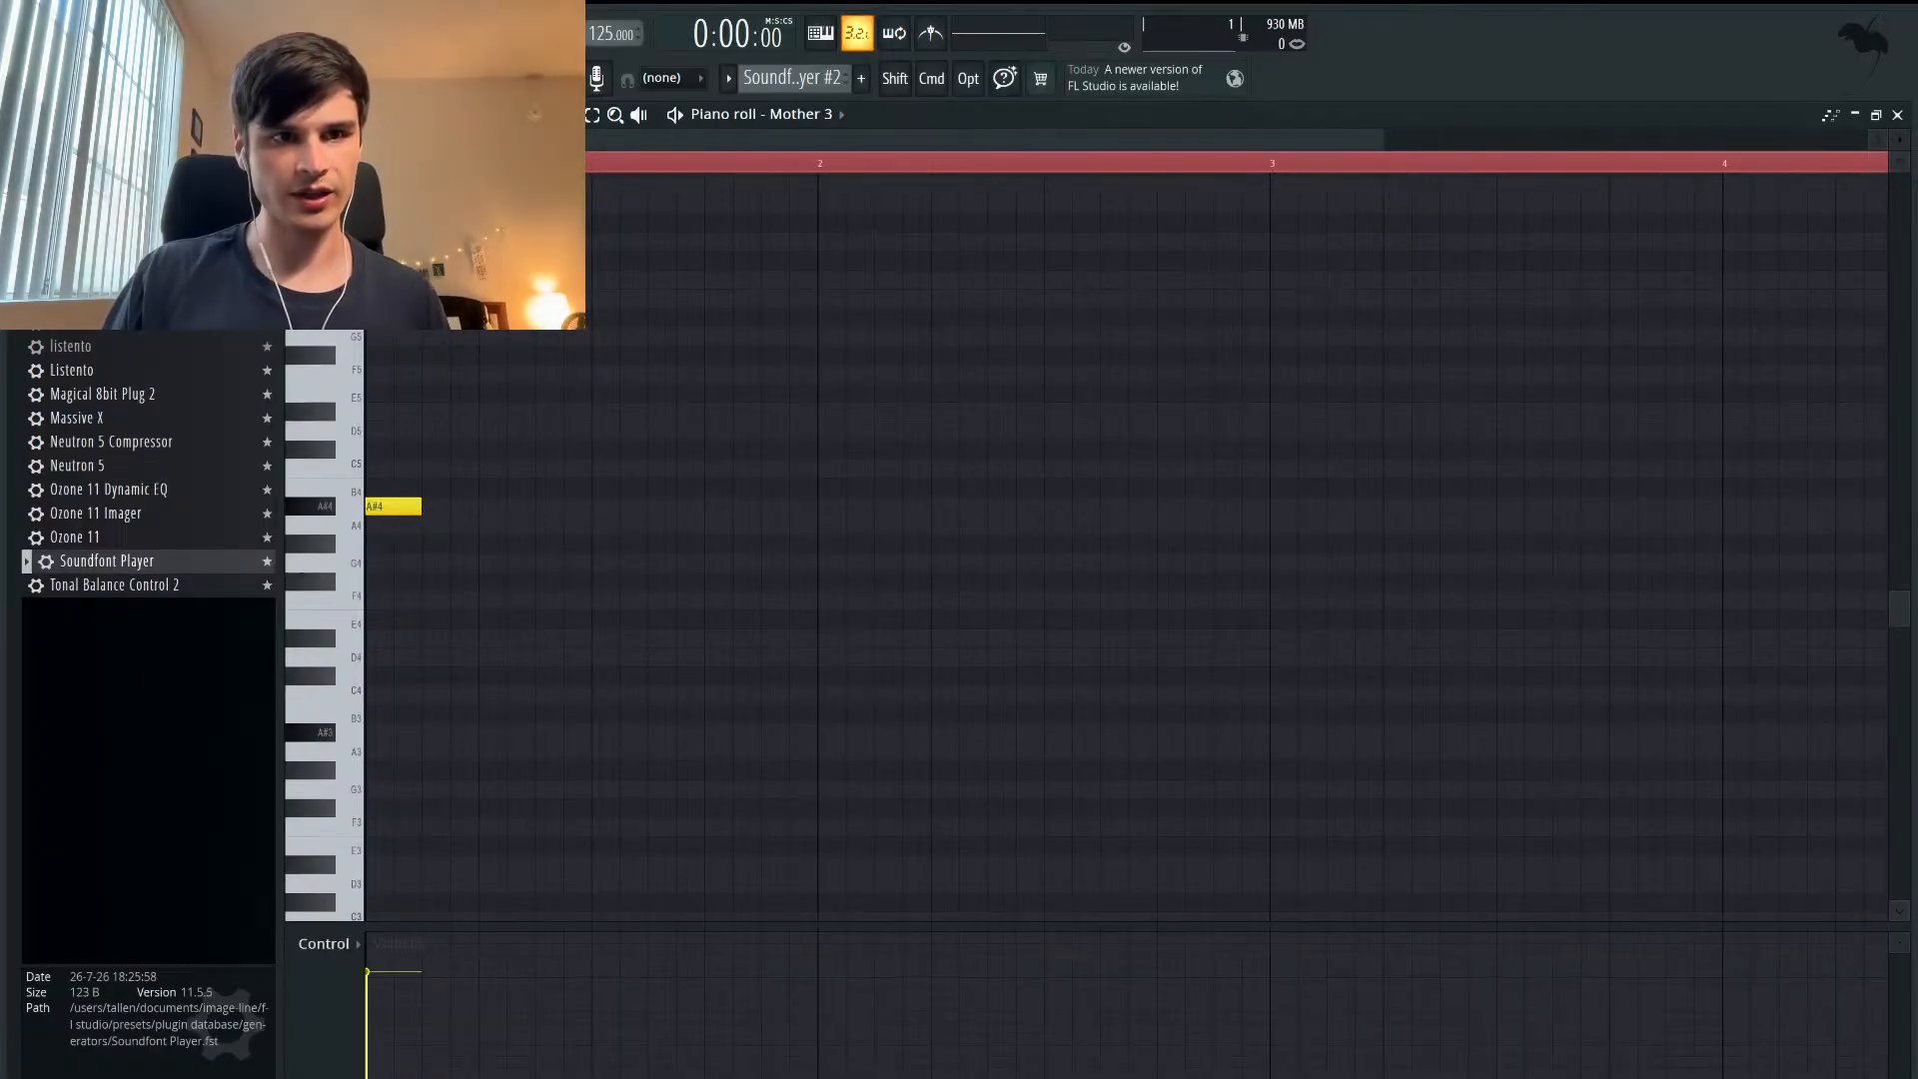
- Set the piano roll snap to 1/2 beat
{"action": "left_click", "coordinate": [297, 115]}
{"action": "left_click", "coordinate": [343, 115]}
{"action": "left_click", "coordinate": [342, 115]}
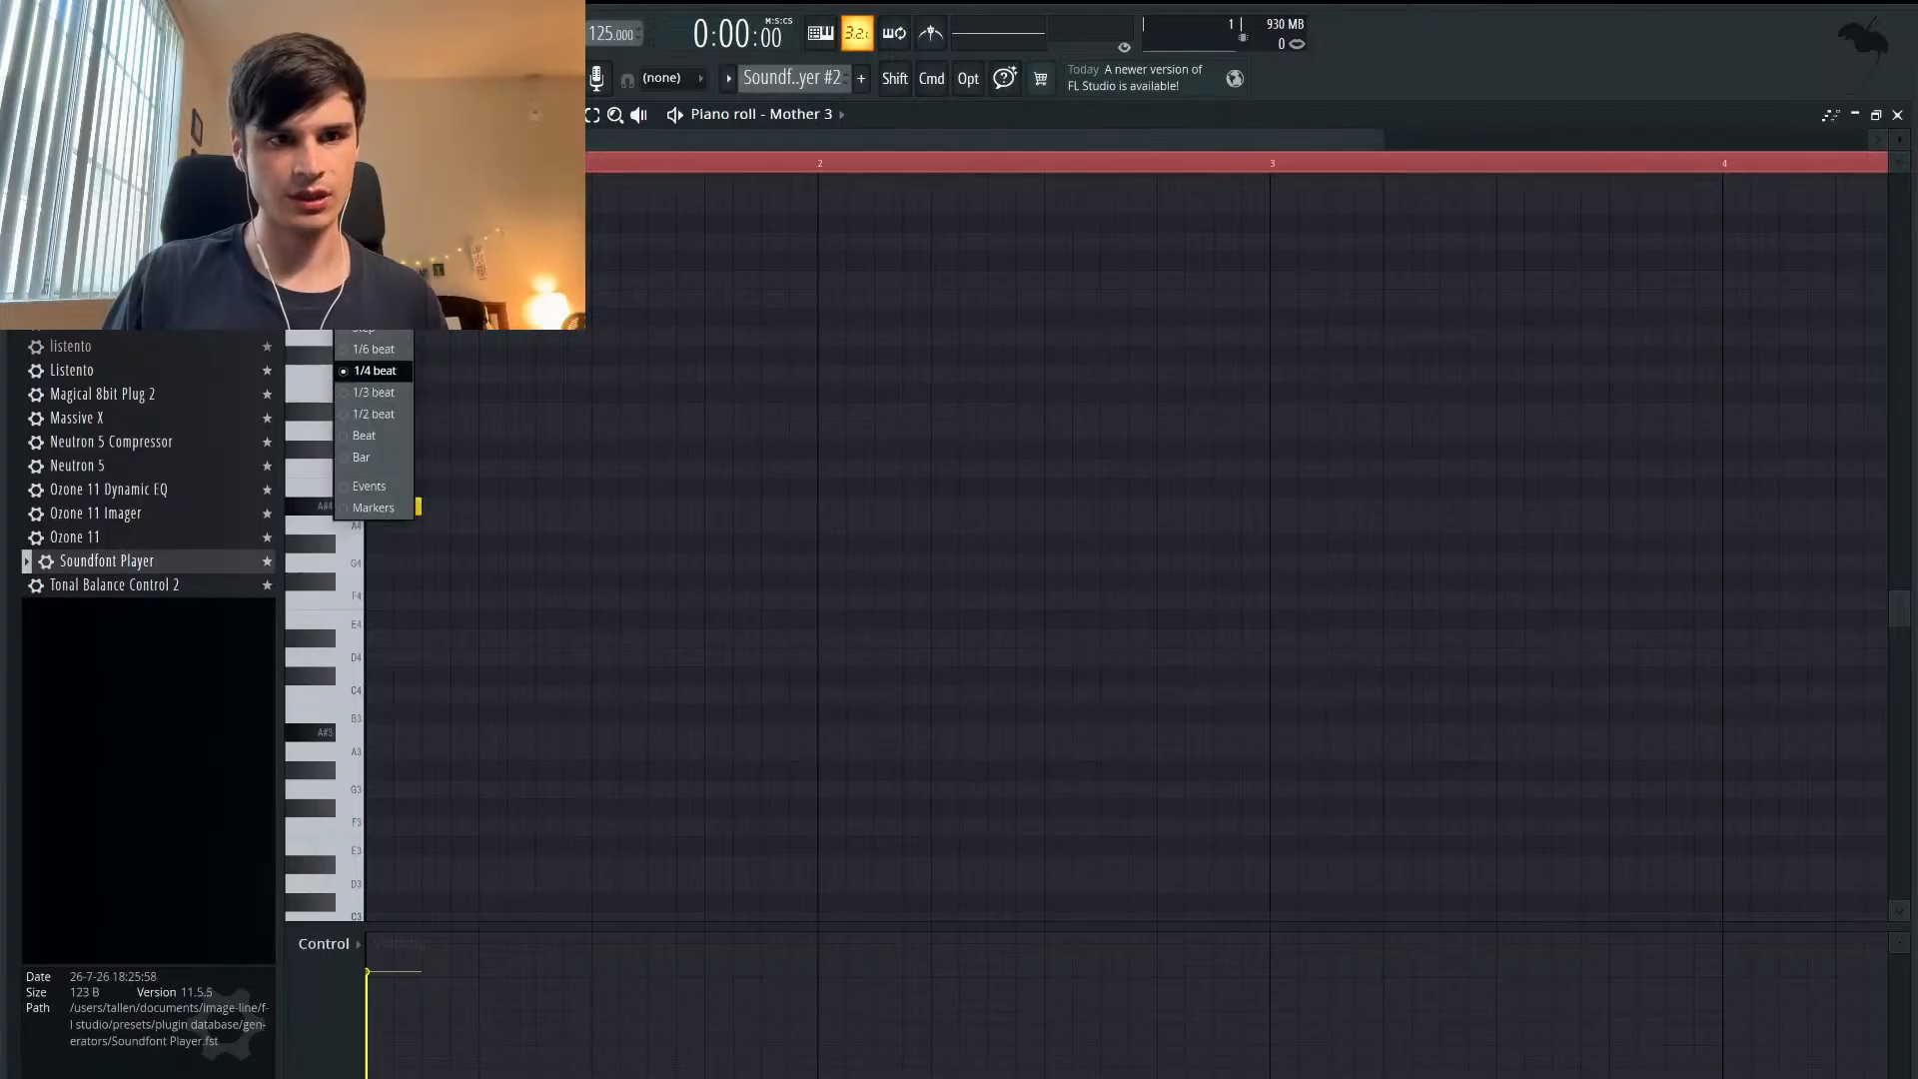
{"action": "left_click", "coordinate": [375, 416]}
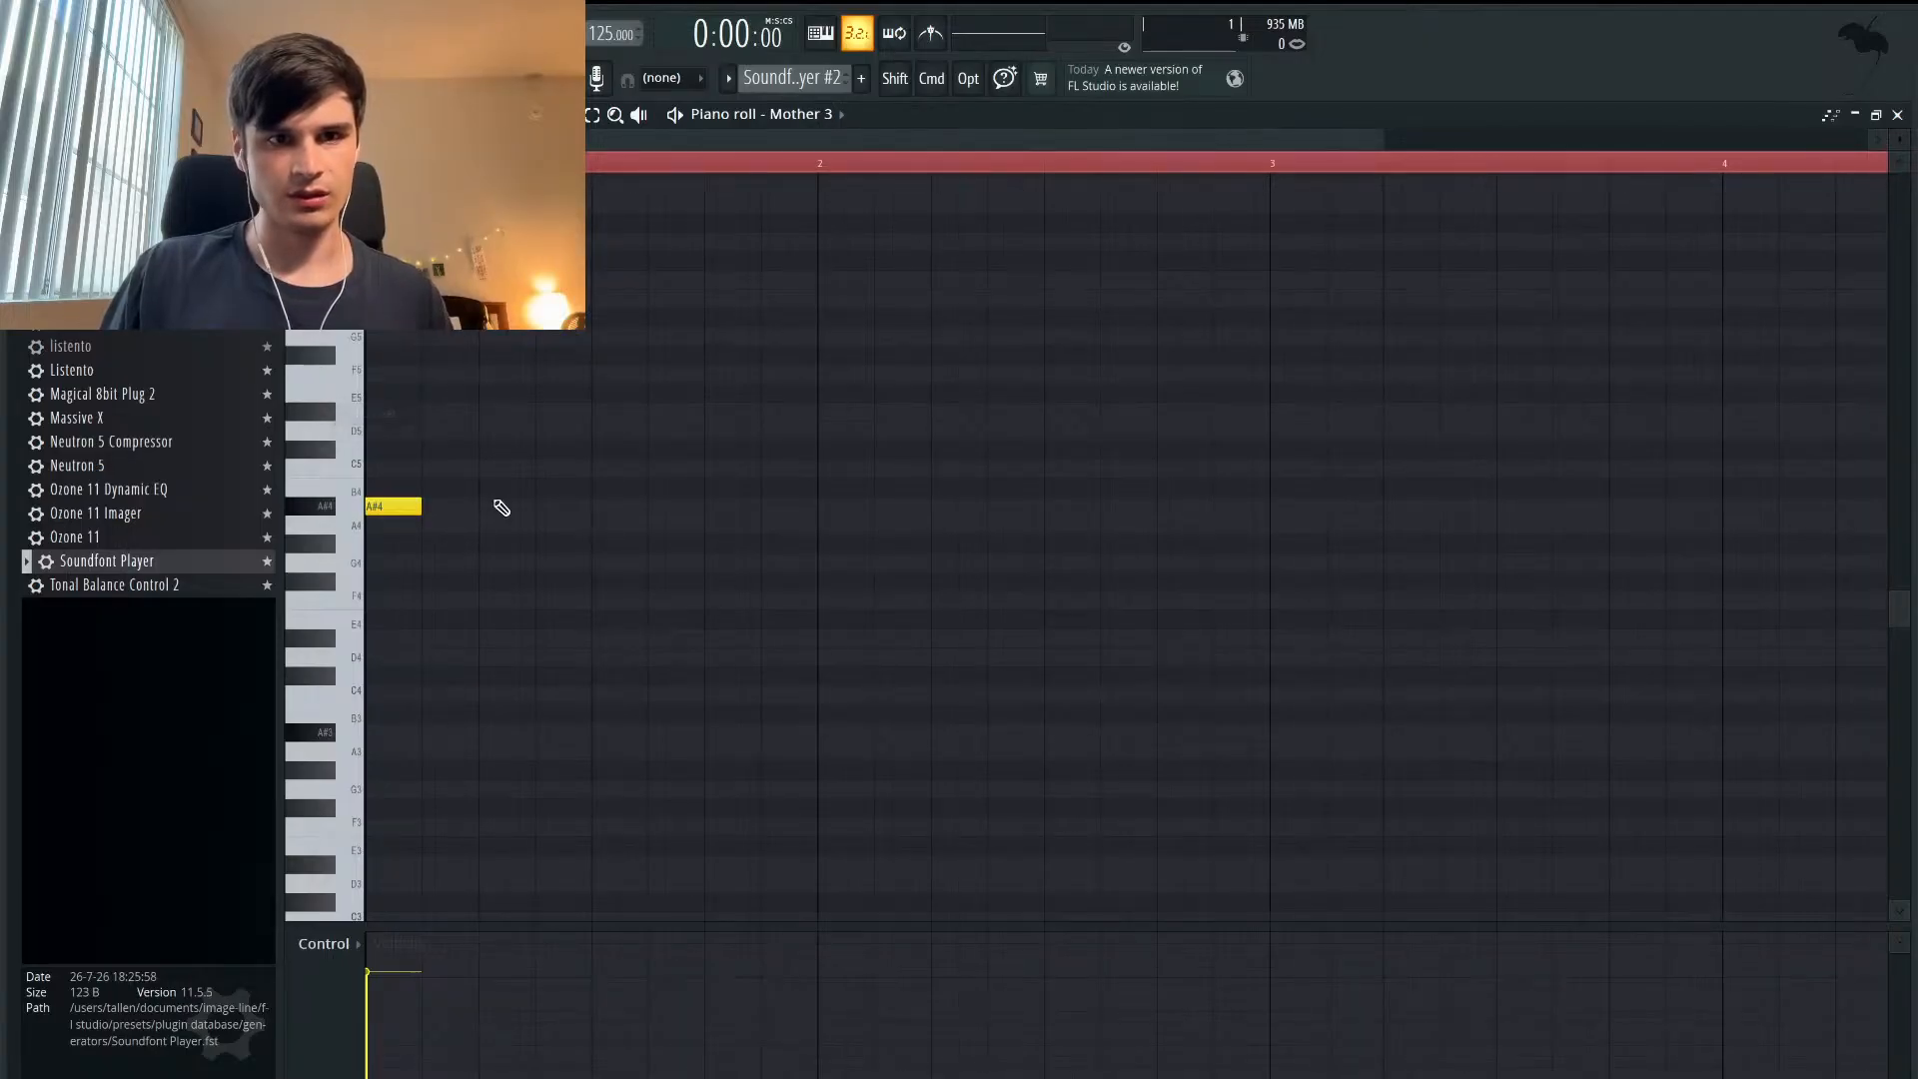
- Set the piano roll snap to 1/4 beat
{"action": "scroll", "coordinate": [493, 505], "scroll_direction": "down", "scroll_amount": 1}
{"action": "scroll", "coordinate": [493, 505], "scroll_direction": "up", "scroll_amount": 3}
{"action": "left_click", "coordinate": [343, 115]}
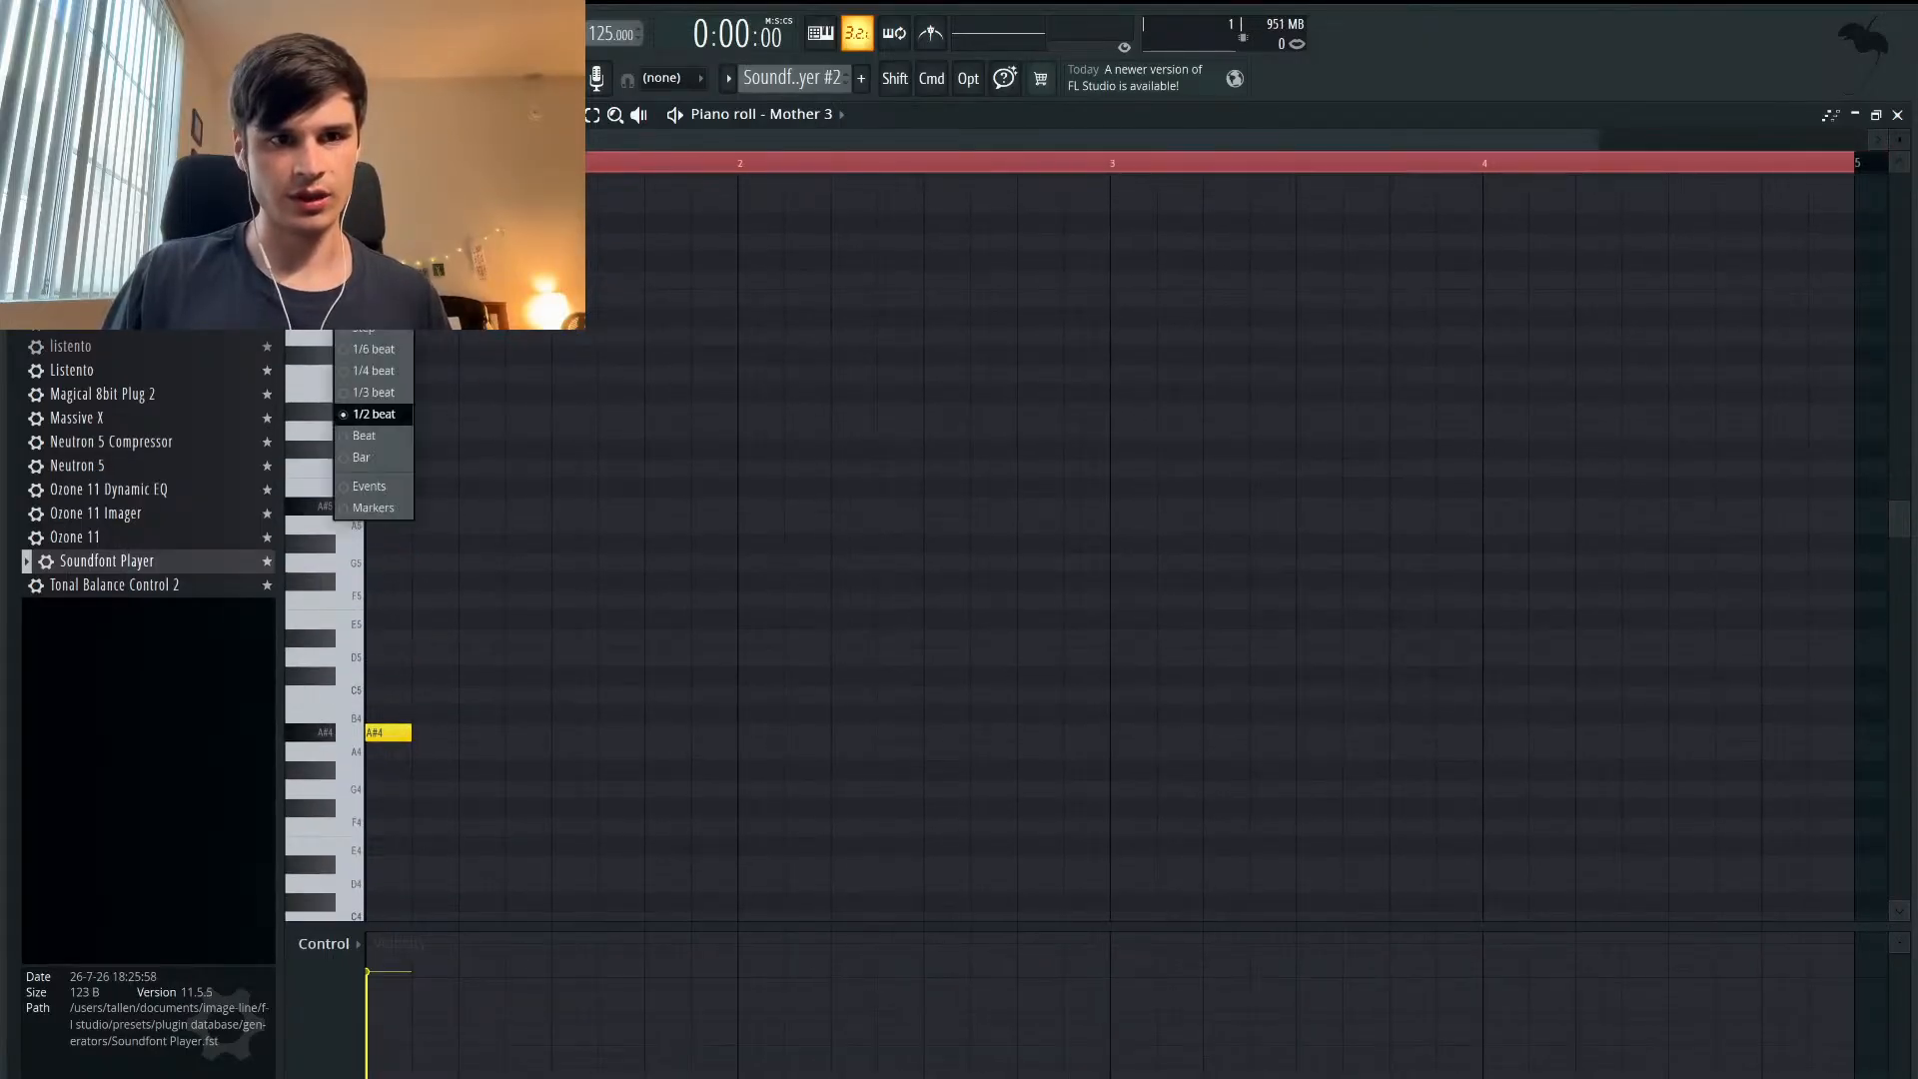
{"action": "left_click", "coordinate": [375, 371]}
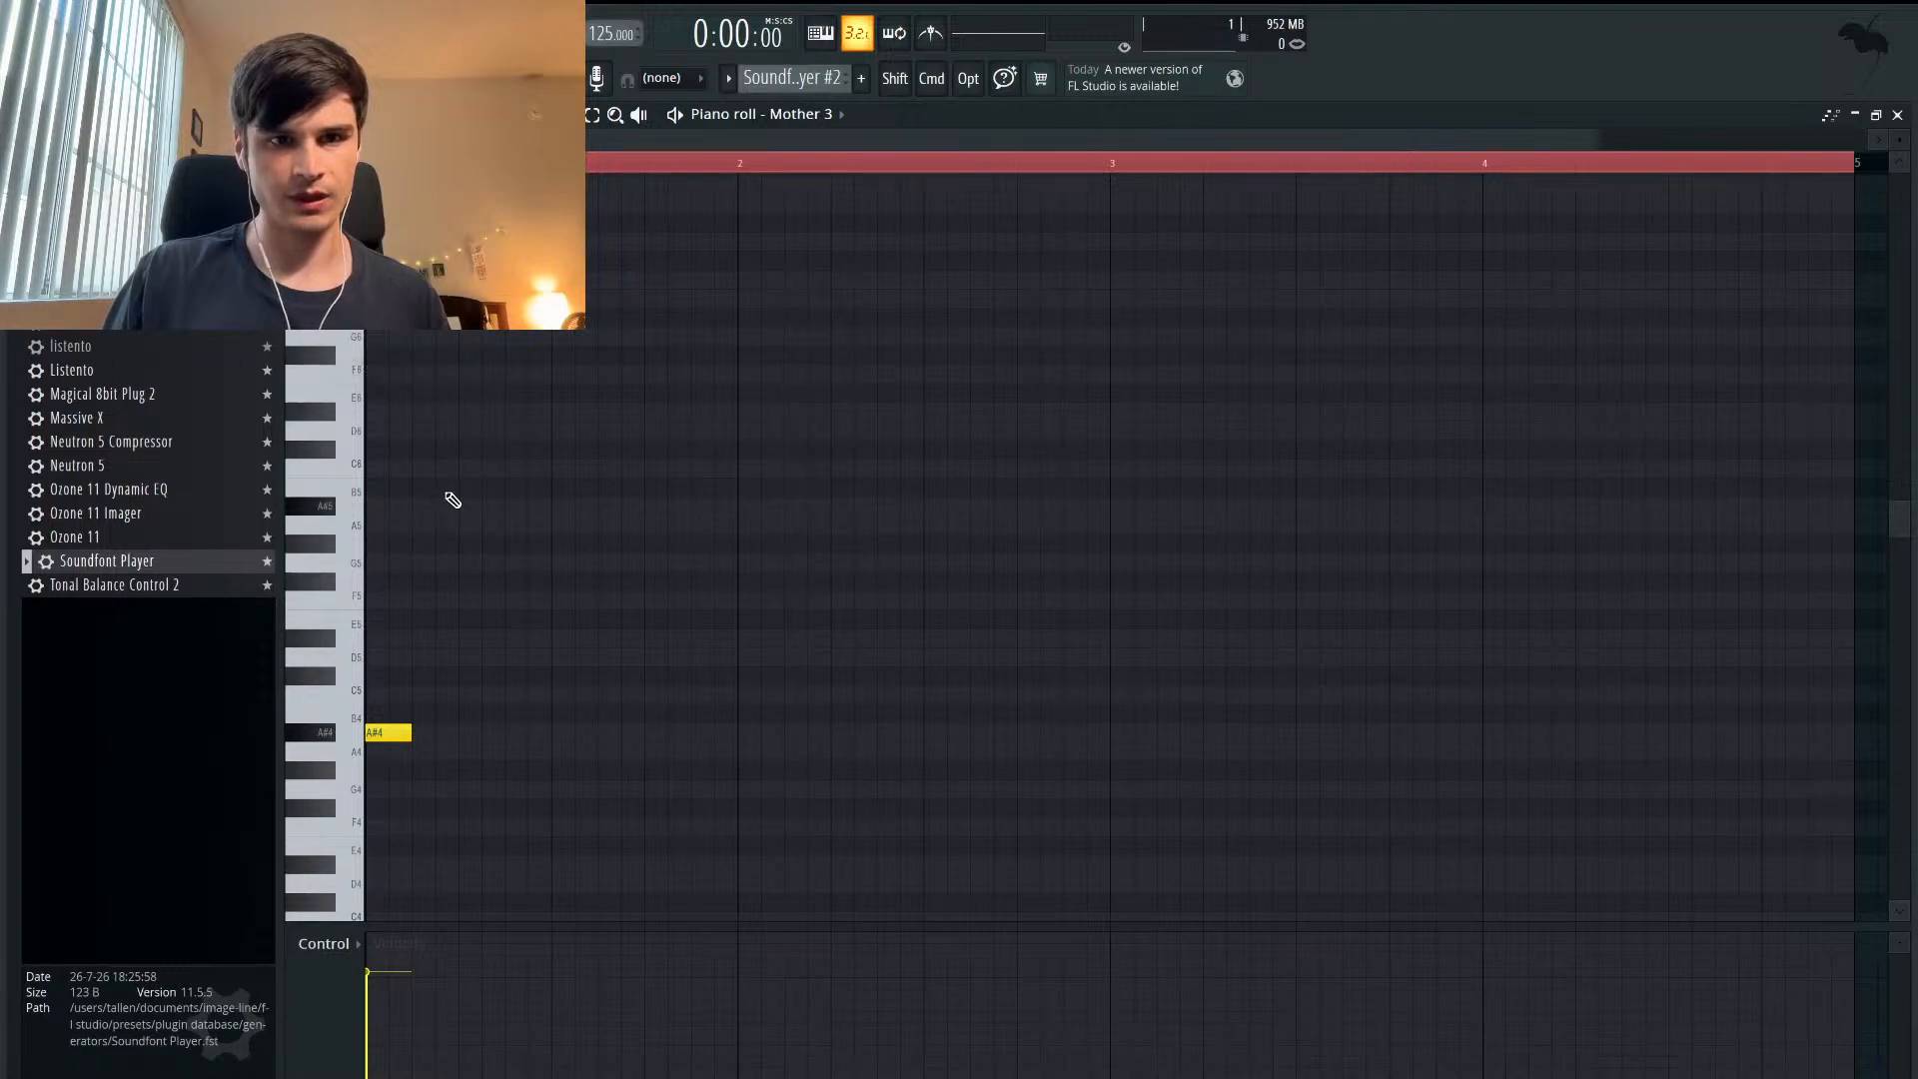
{"action": "scroll", "coordinate": [452, 500], "scroll_direction": "up", "scroll_amount": 3}
{"action": "scroll", "coordinate": [453, 500], "scroll_direction": "up", "scroll_amount": 2}
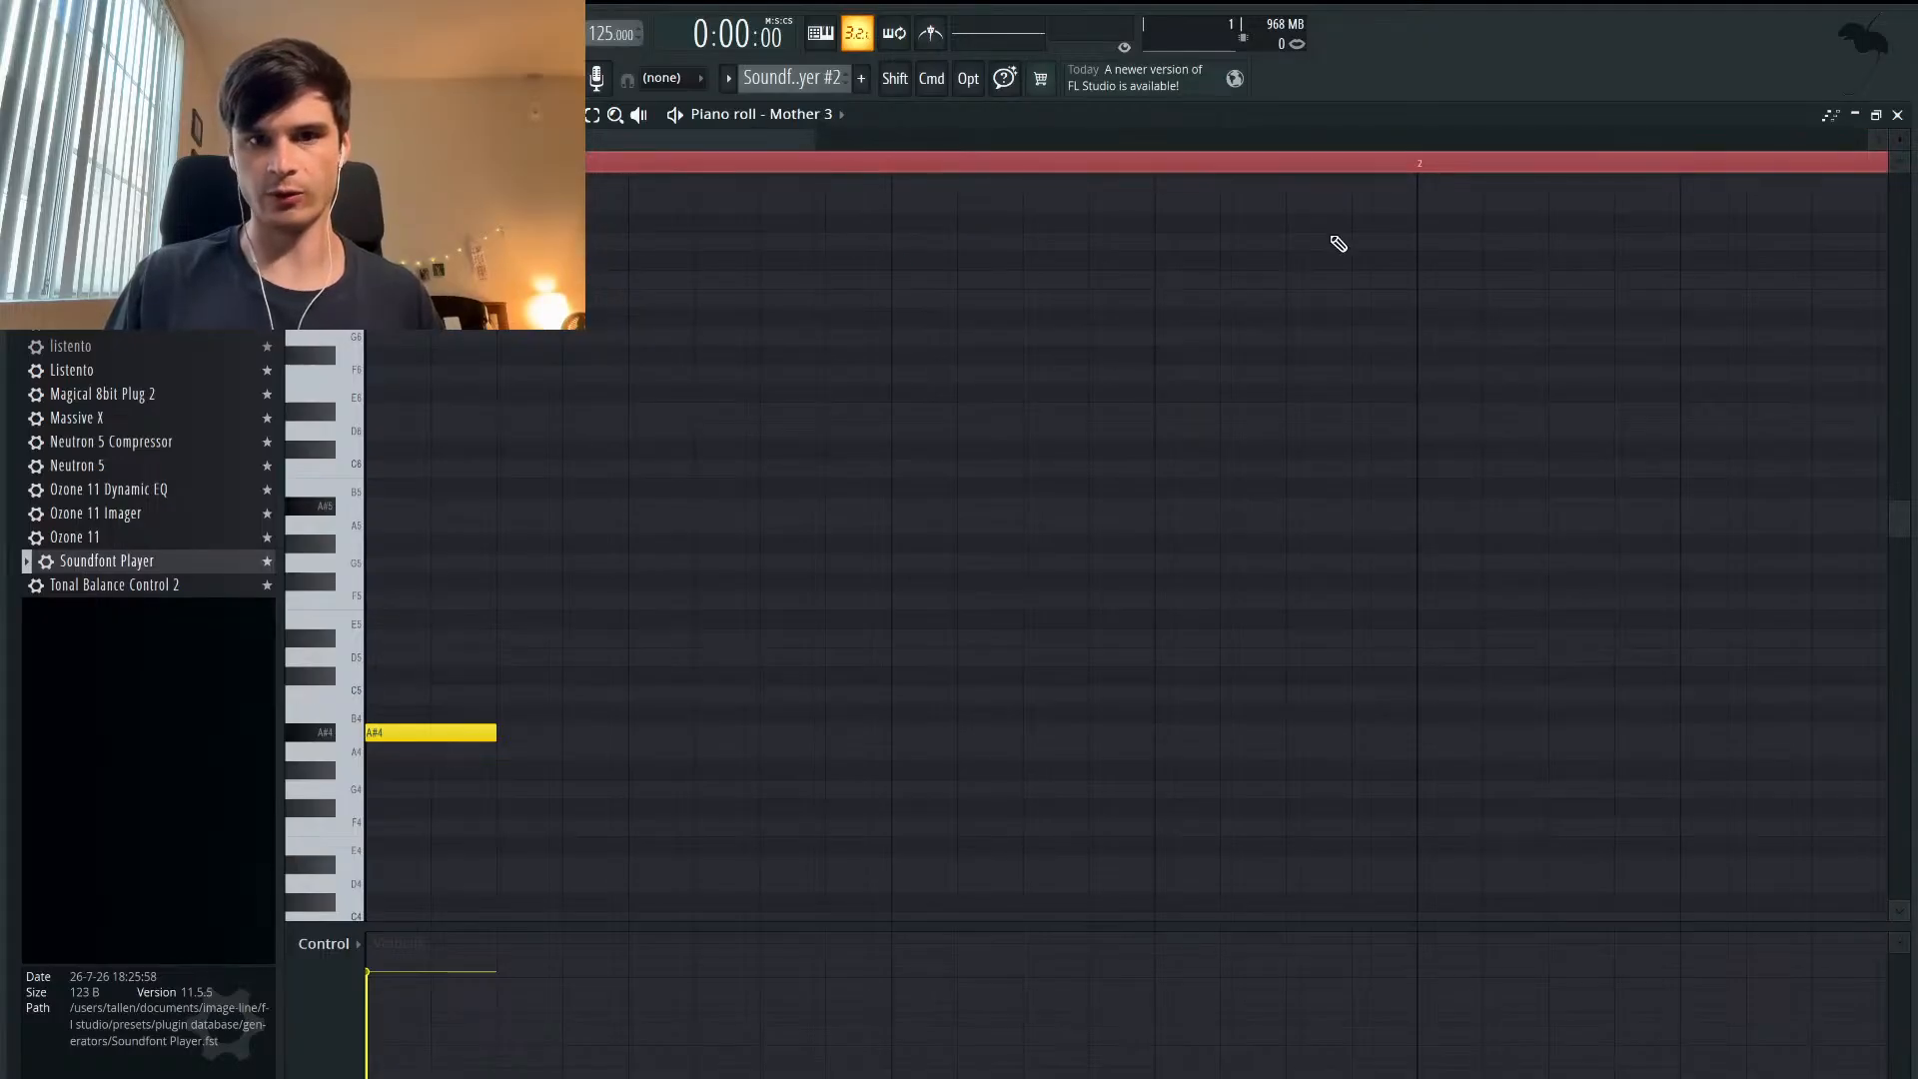
{"action": "left_click", "coordinate": [499, 733]}
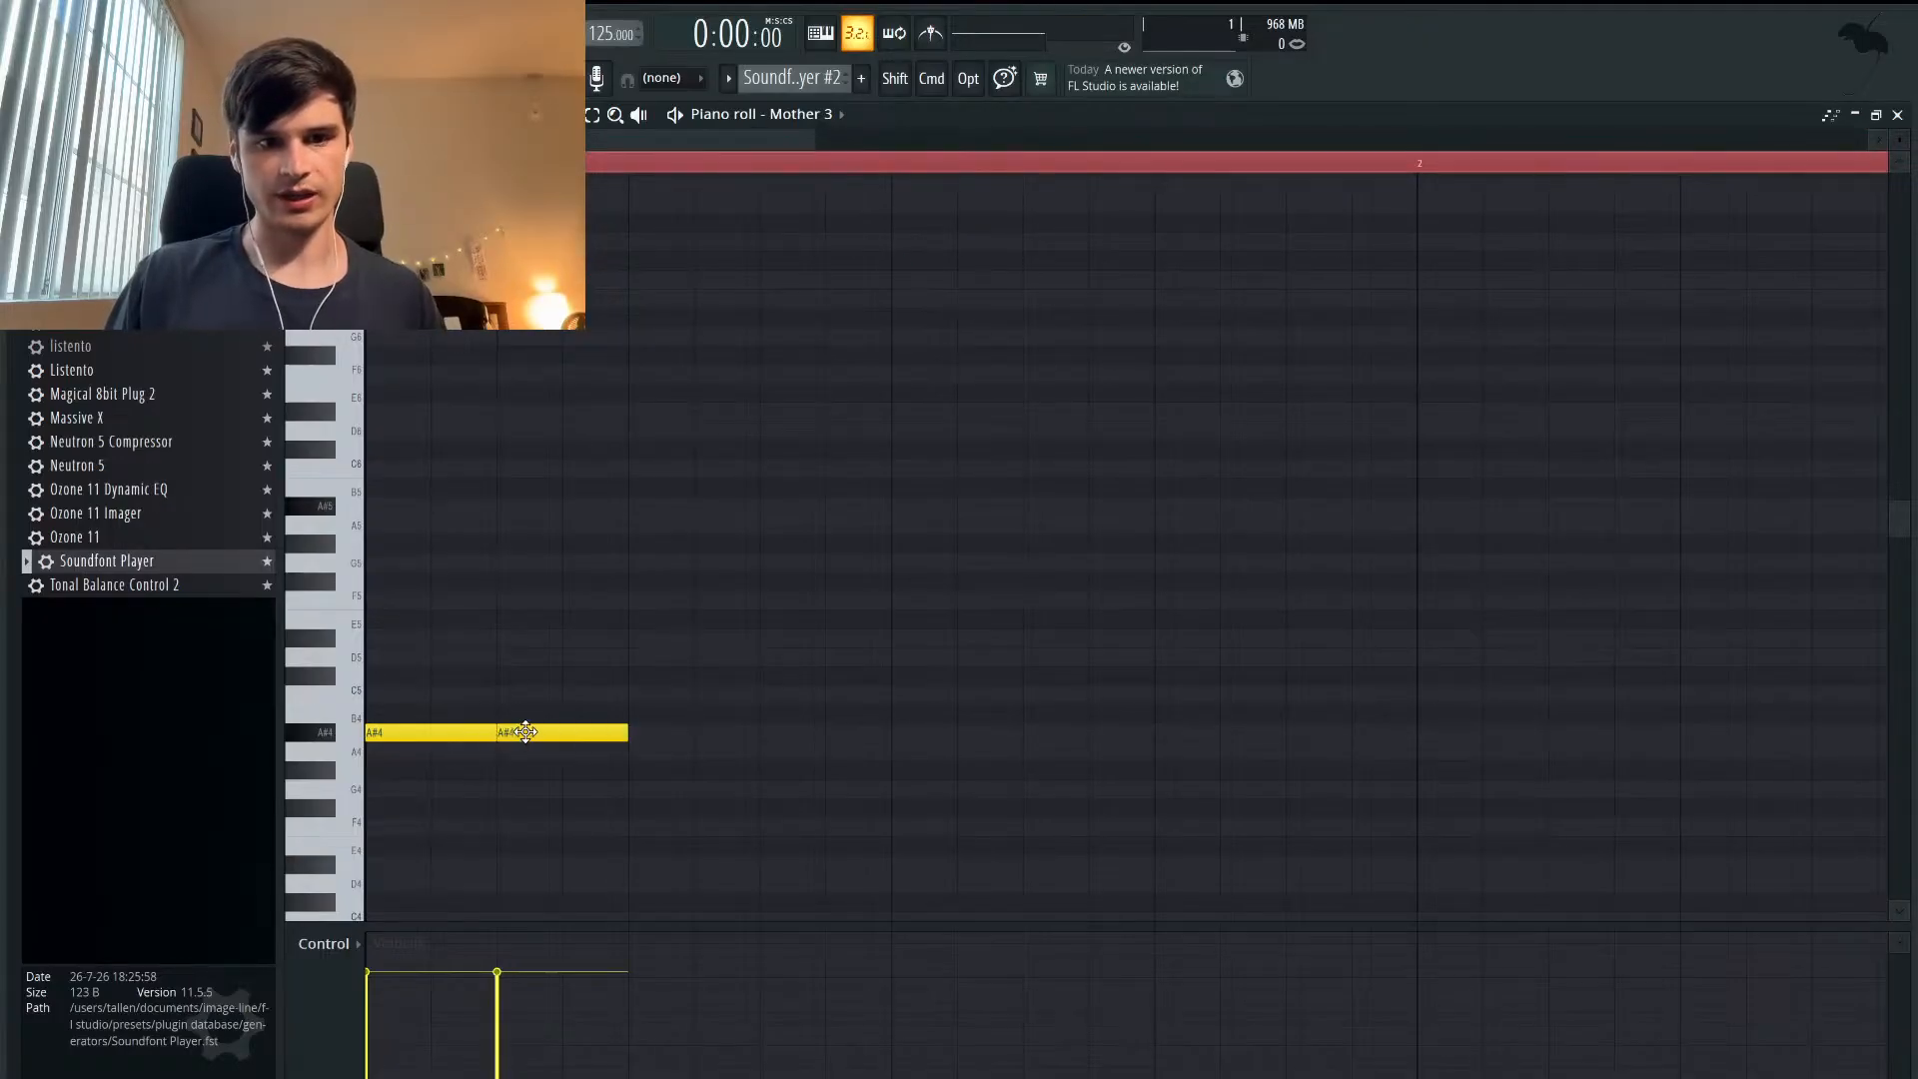
{"action": "left_click_drag", "start_coordinate": [626, 735], "coordinate": [564, 734]}
{"action": "right_click", "coordinate": [528, 736]}
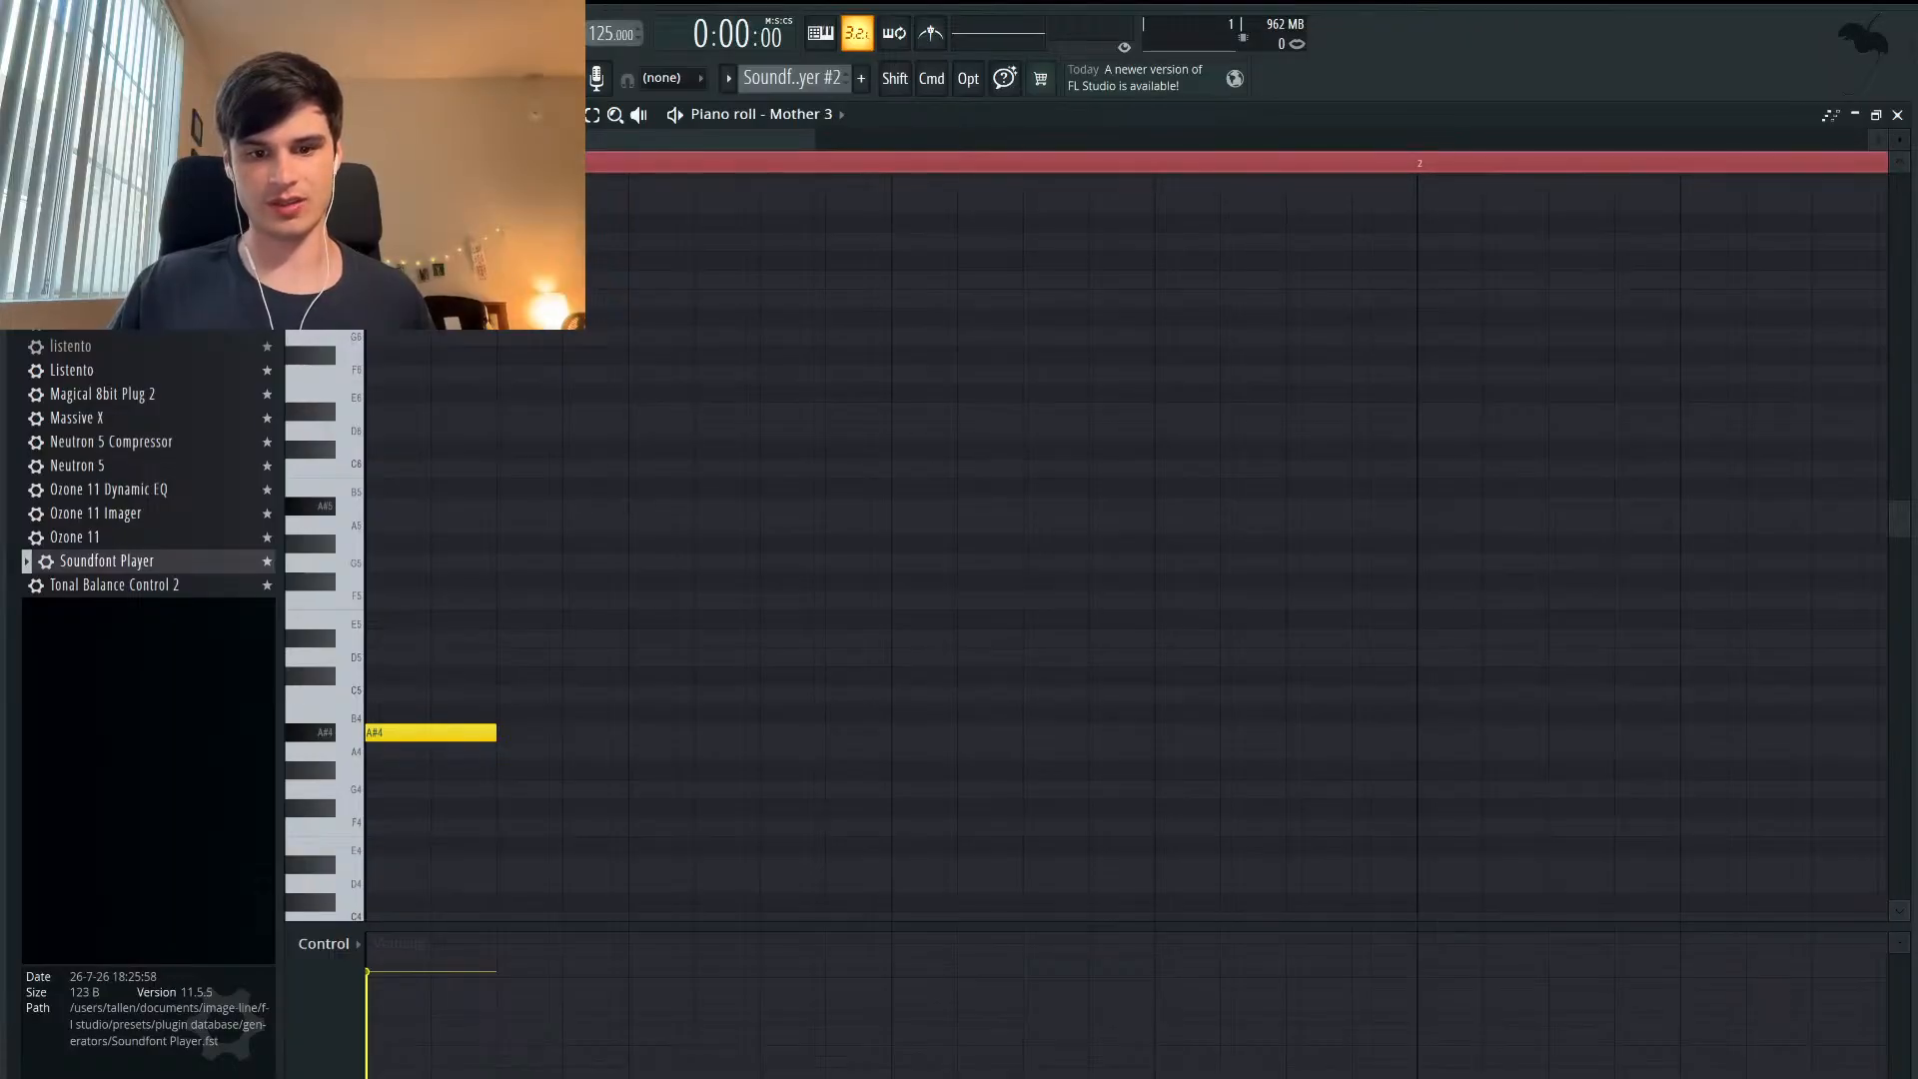
{"action": "scroll", "coordinate": [745, 535], "scroll_direction": "down", "scroll_amount": 2, "text": "ctrl"}
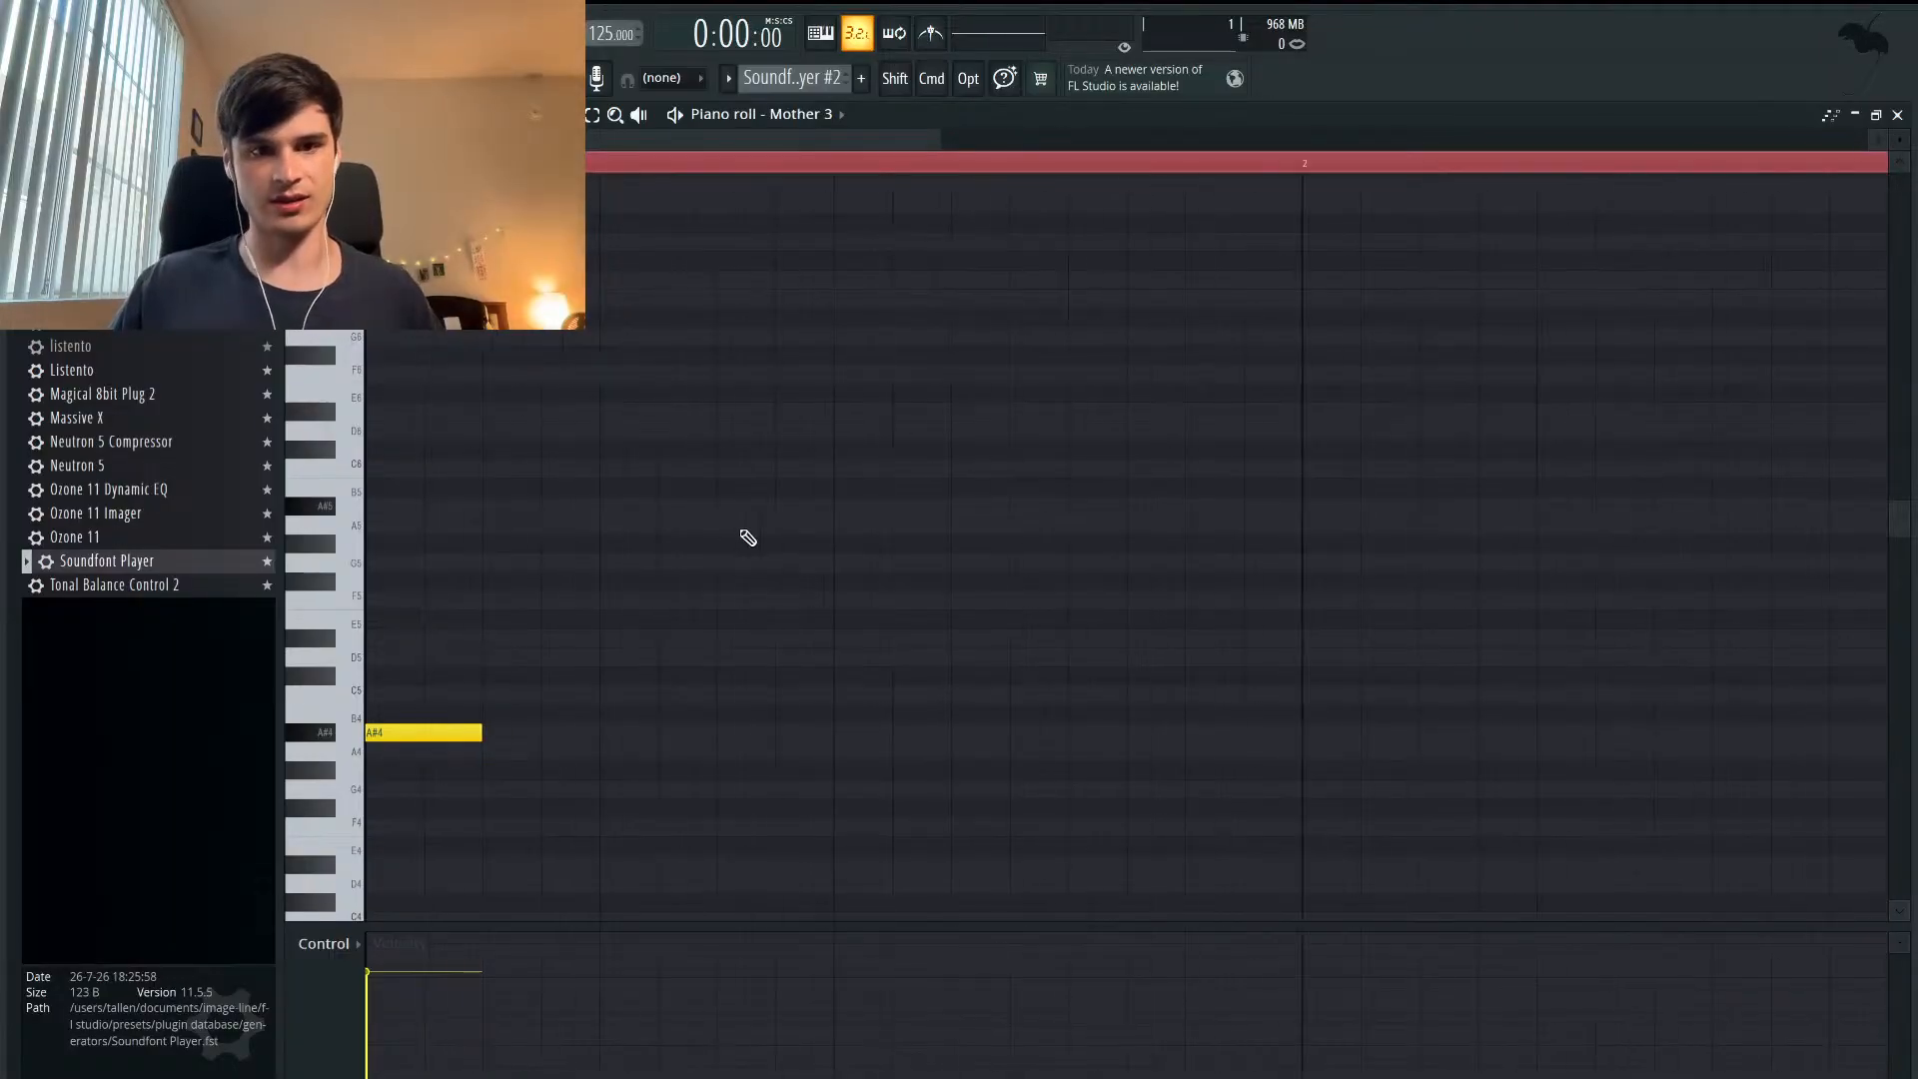
{"action": "scroll", "coordinate": [711, 540], "scroll_direction": "down", "scroll_amount": 2}
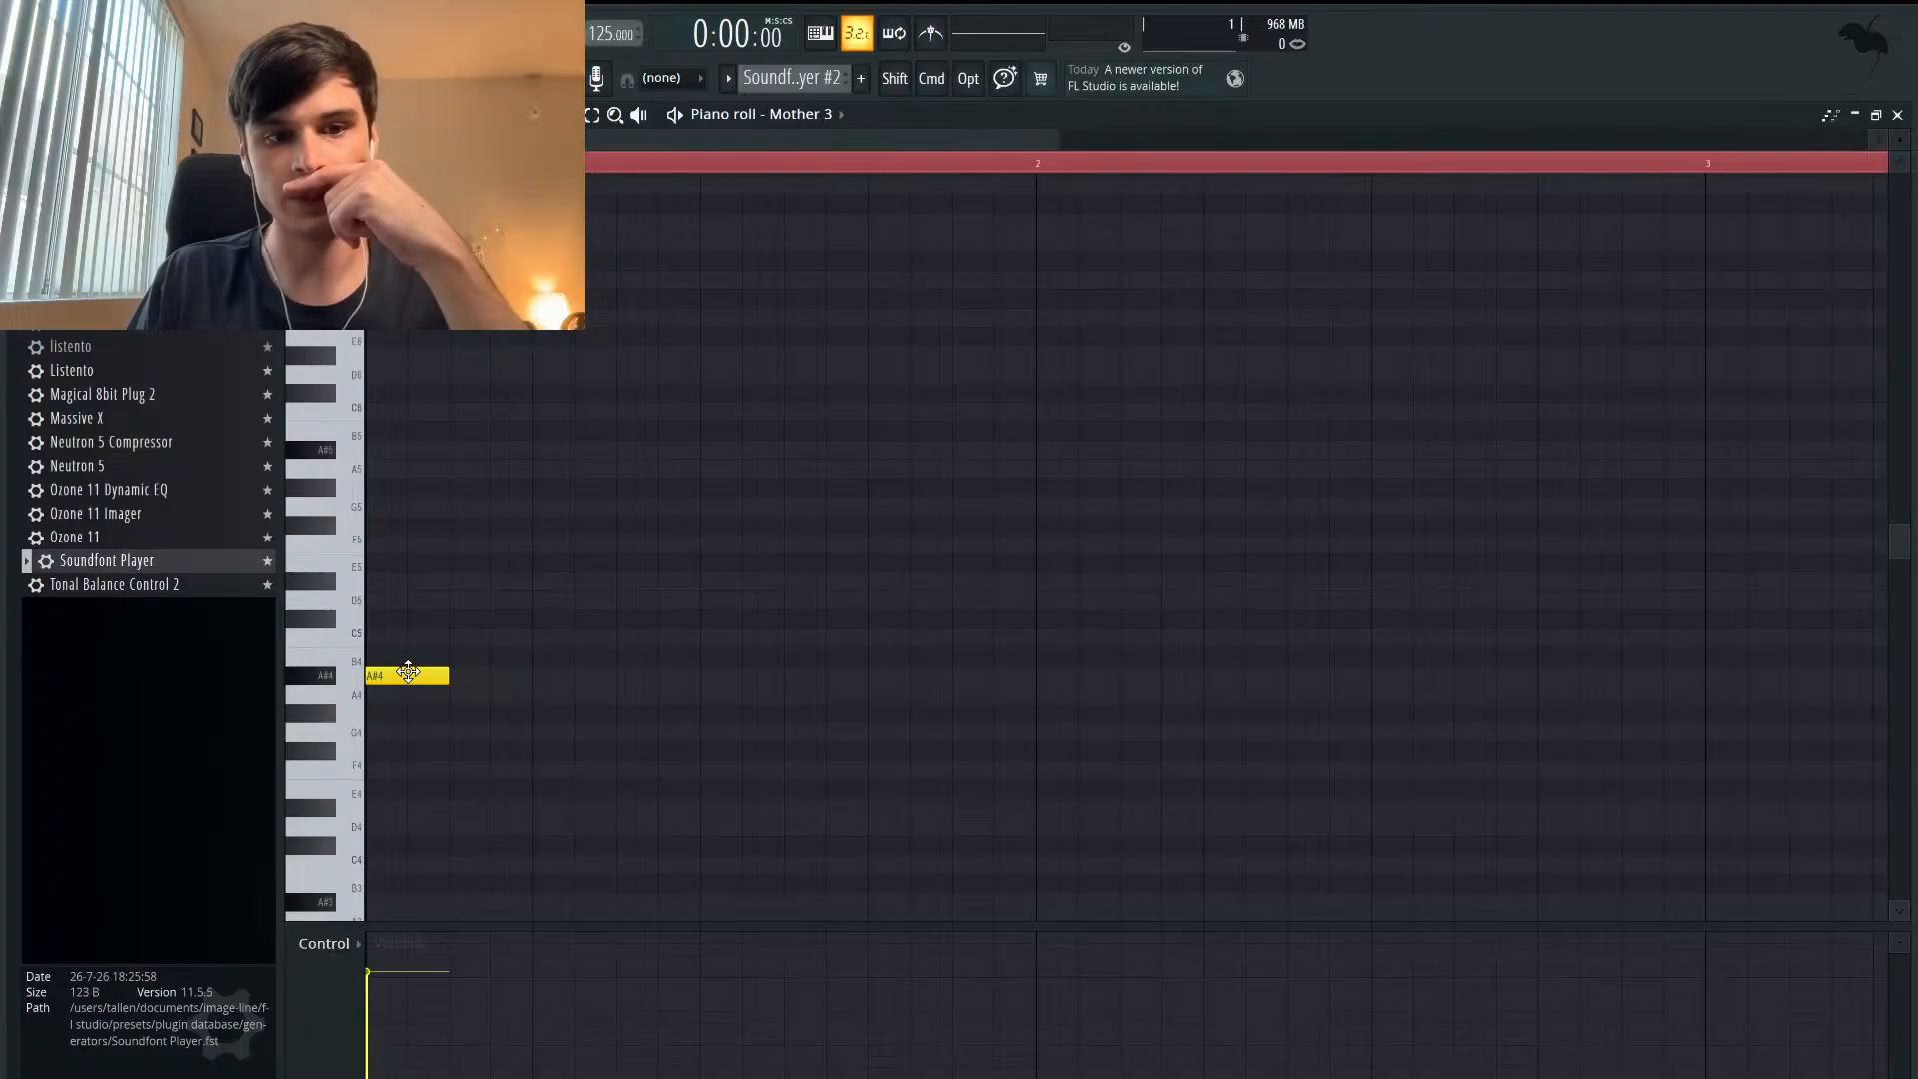
{"action": "left_click_drag", "start_coordinate": [407, 673], "coordinate": [490, 671]}
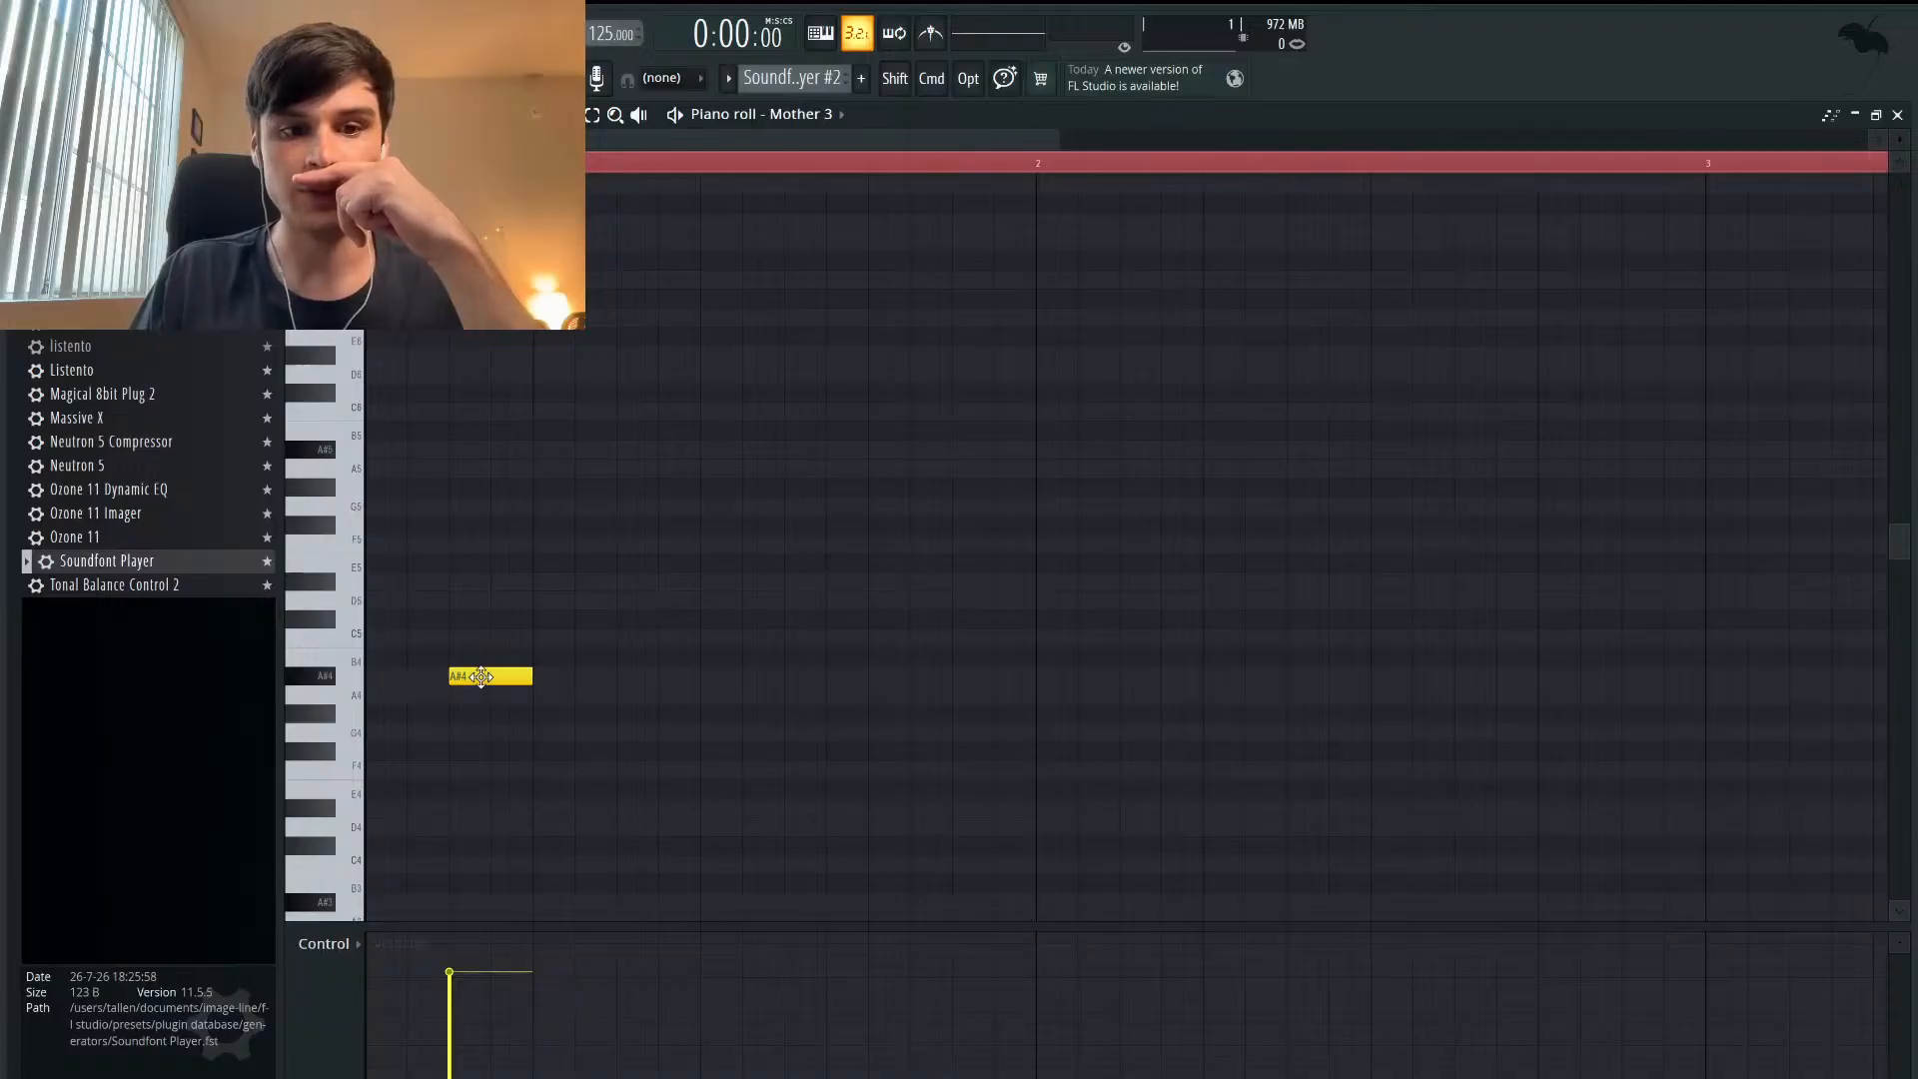
{"action": "left_click_drag", "start_coordinate": [486, 677], "coordinate": [402, 677]}
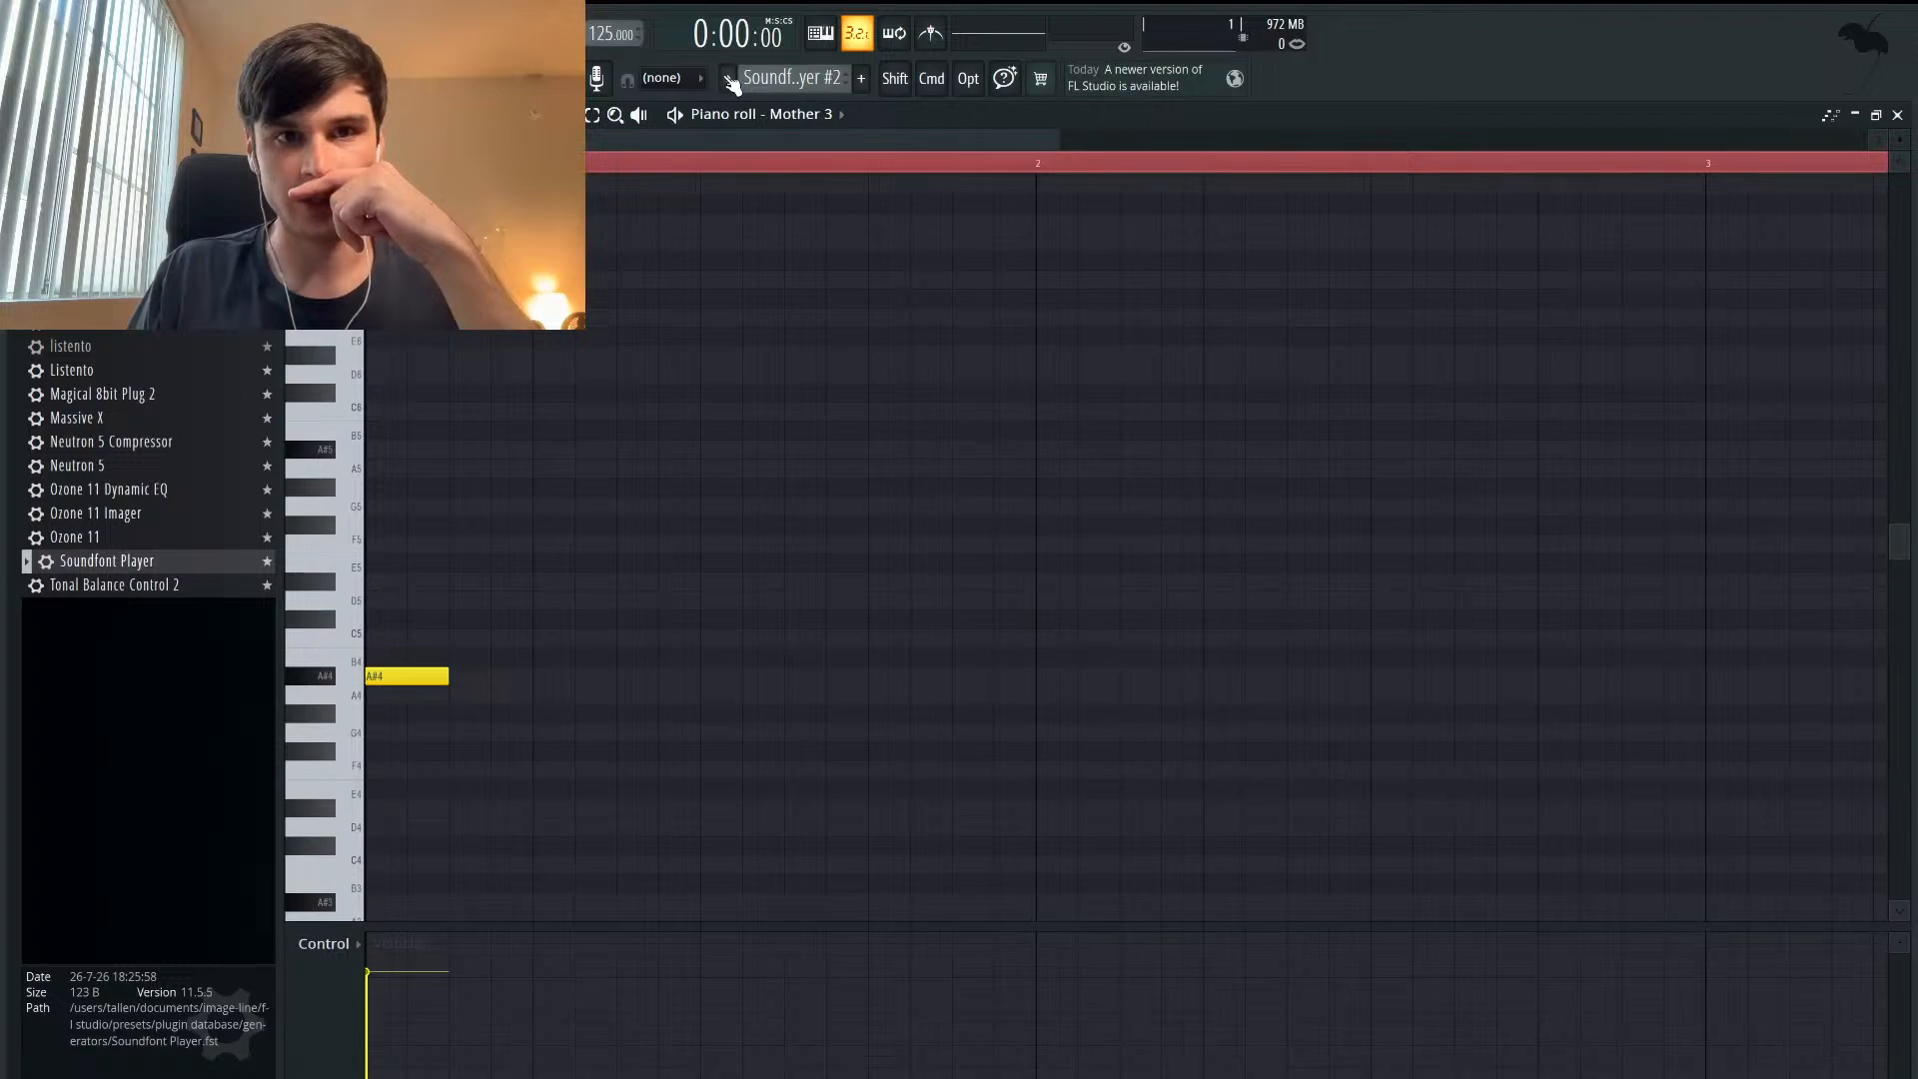
- Turn on the metronome and play the pattern against its beat
{"action": "left_click", "coordinate": [931, 34]}
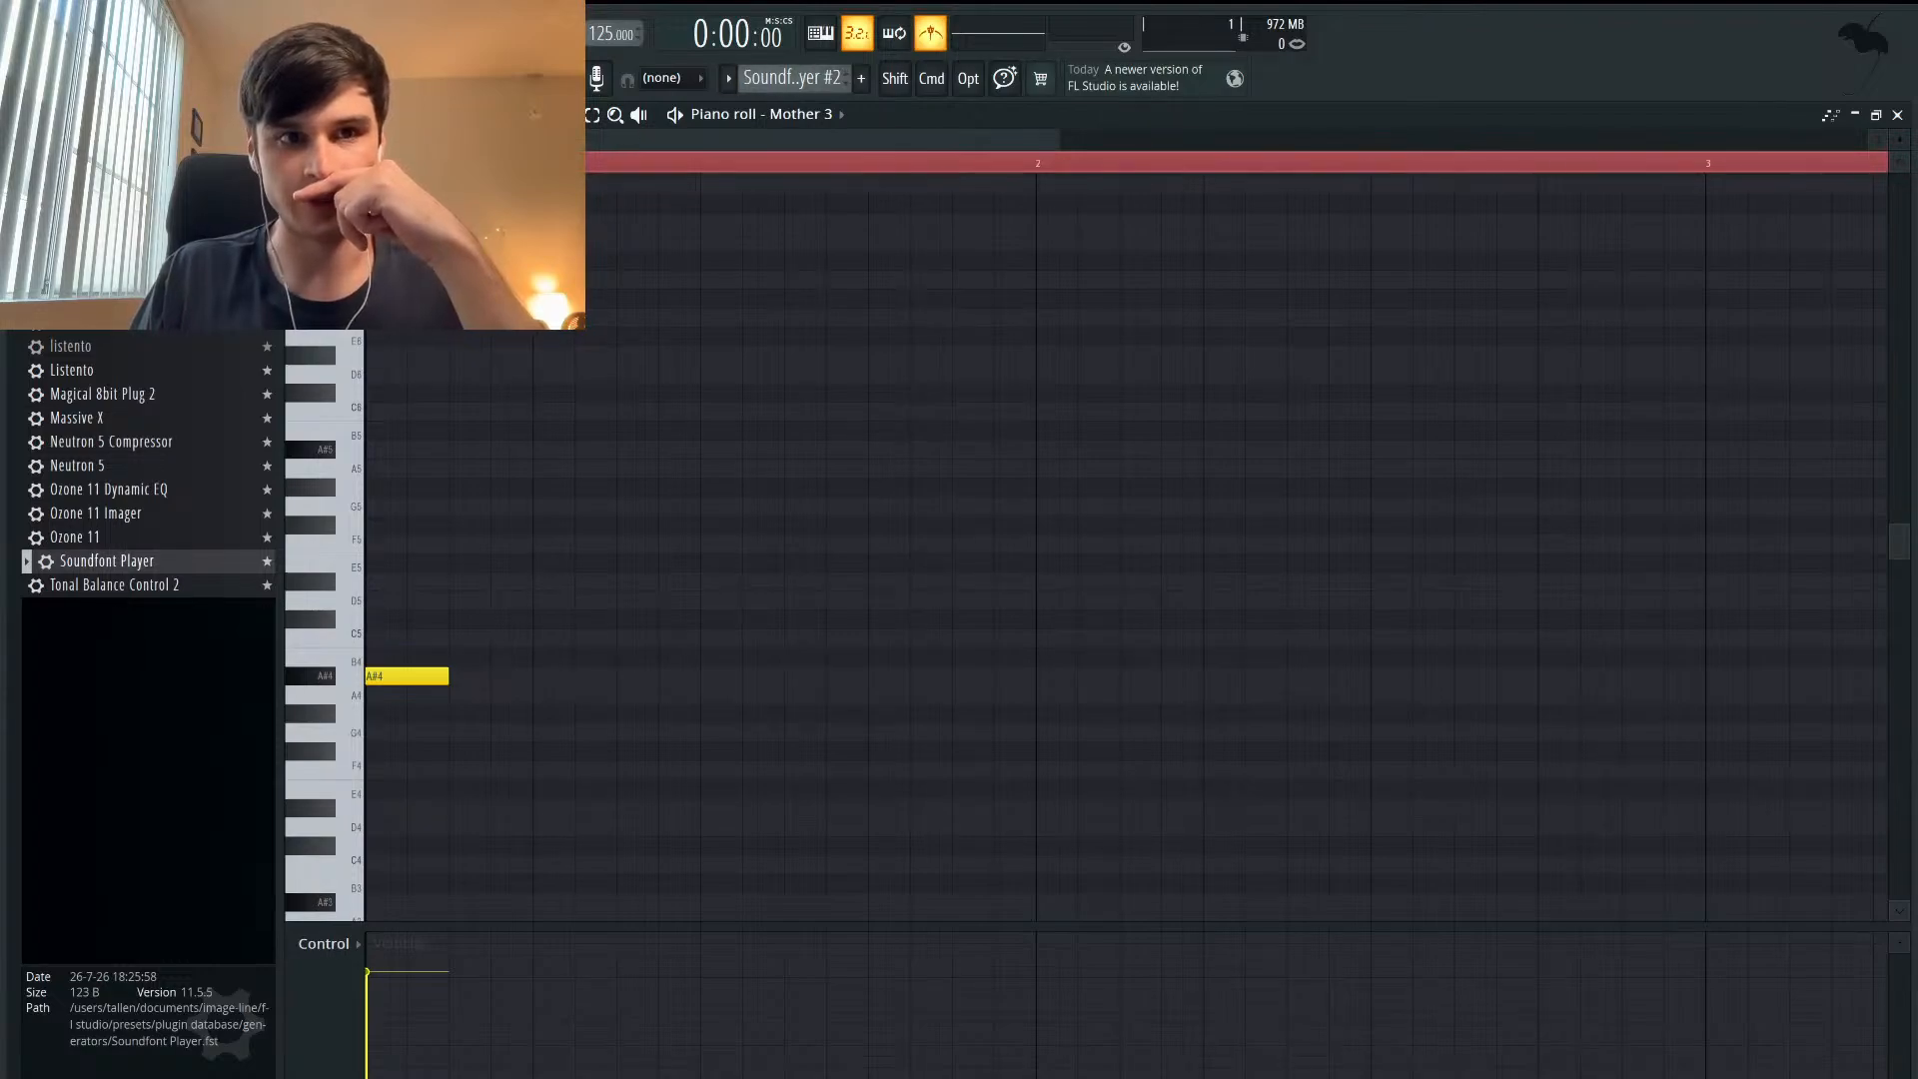
{"action": "key", "text": "space"}
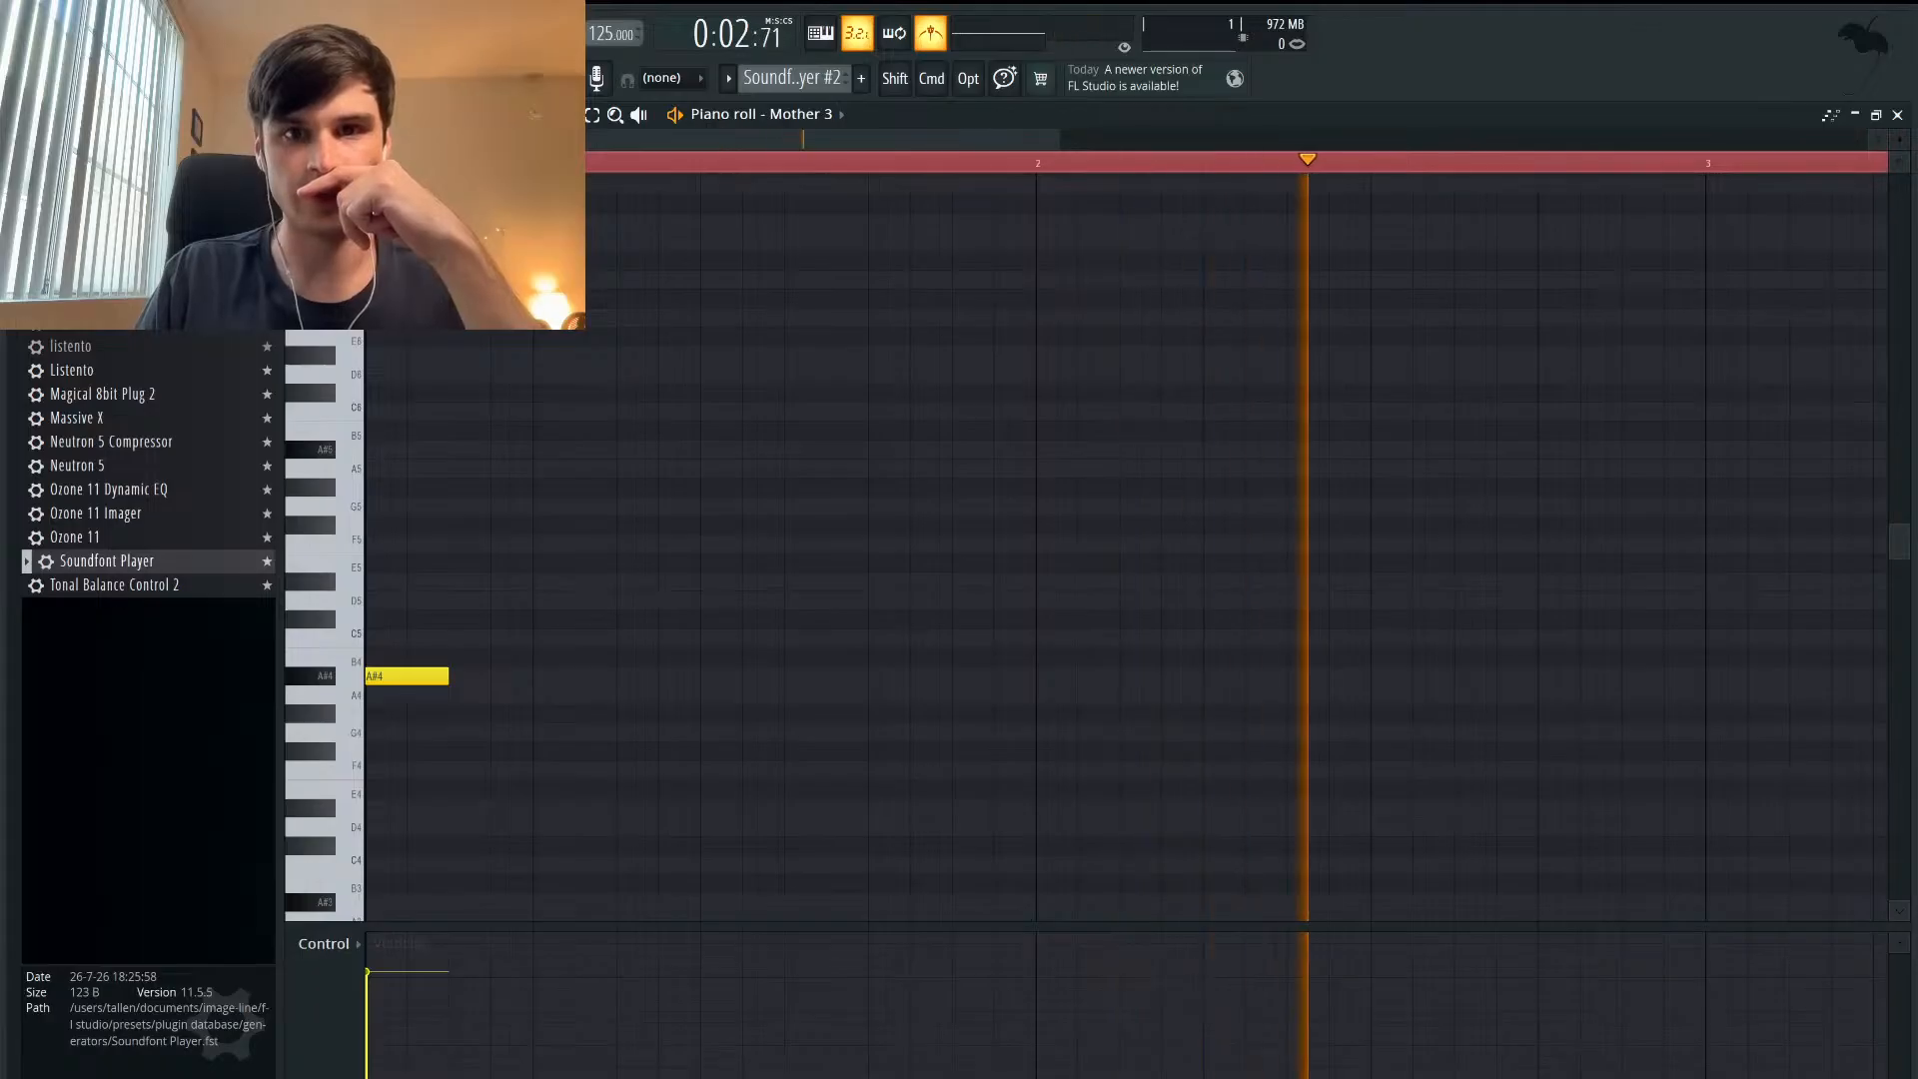
{"action": "key", "text": "space"}
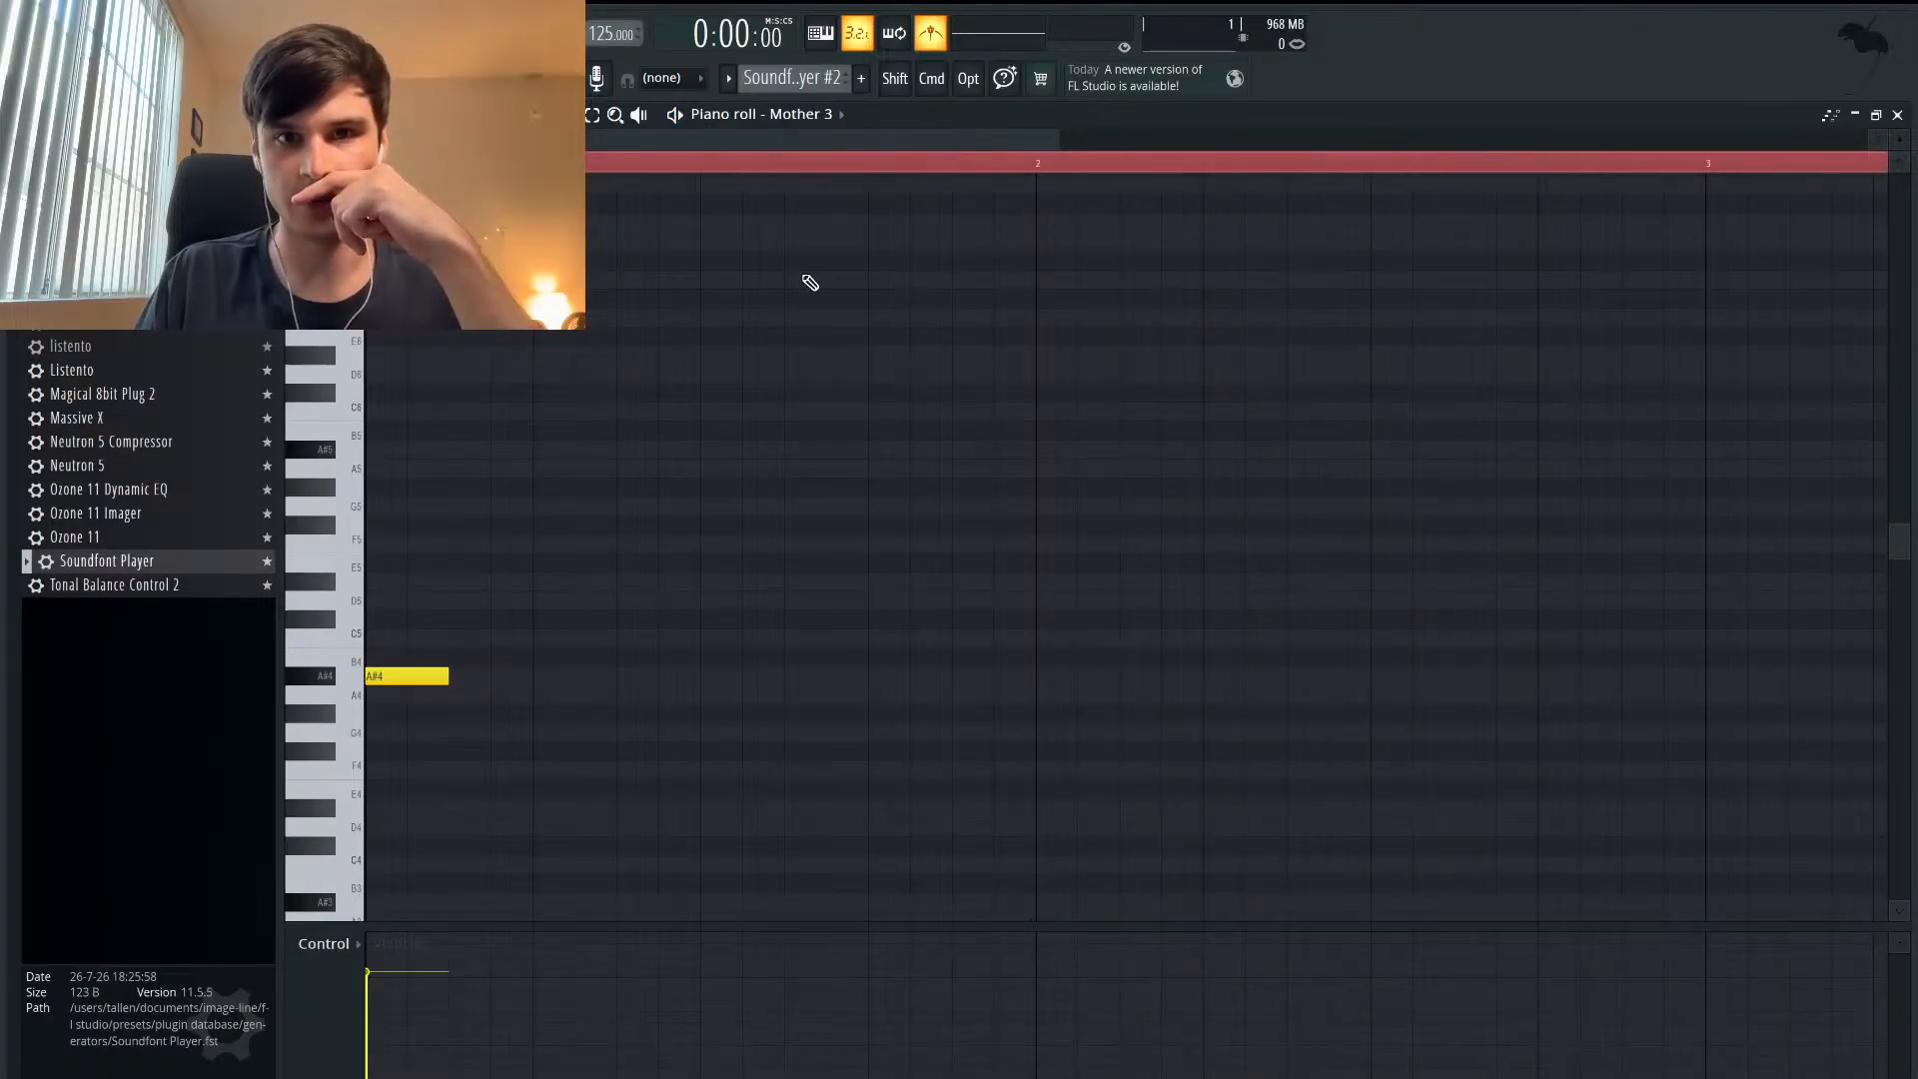
{"action": "scroll", "coordinate": [811, 282], "scroll_direction": "down", "scroll_amount": 1}
- Restore the piano roll to check playback alongside the playlist, maximize it again and stop playback
{"action": "left_click", "coordinate": [1879, 114]}
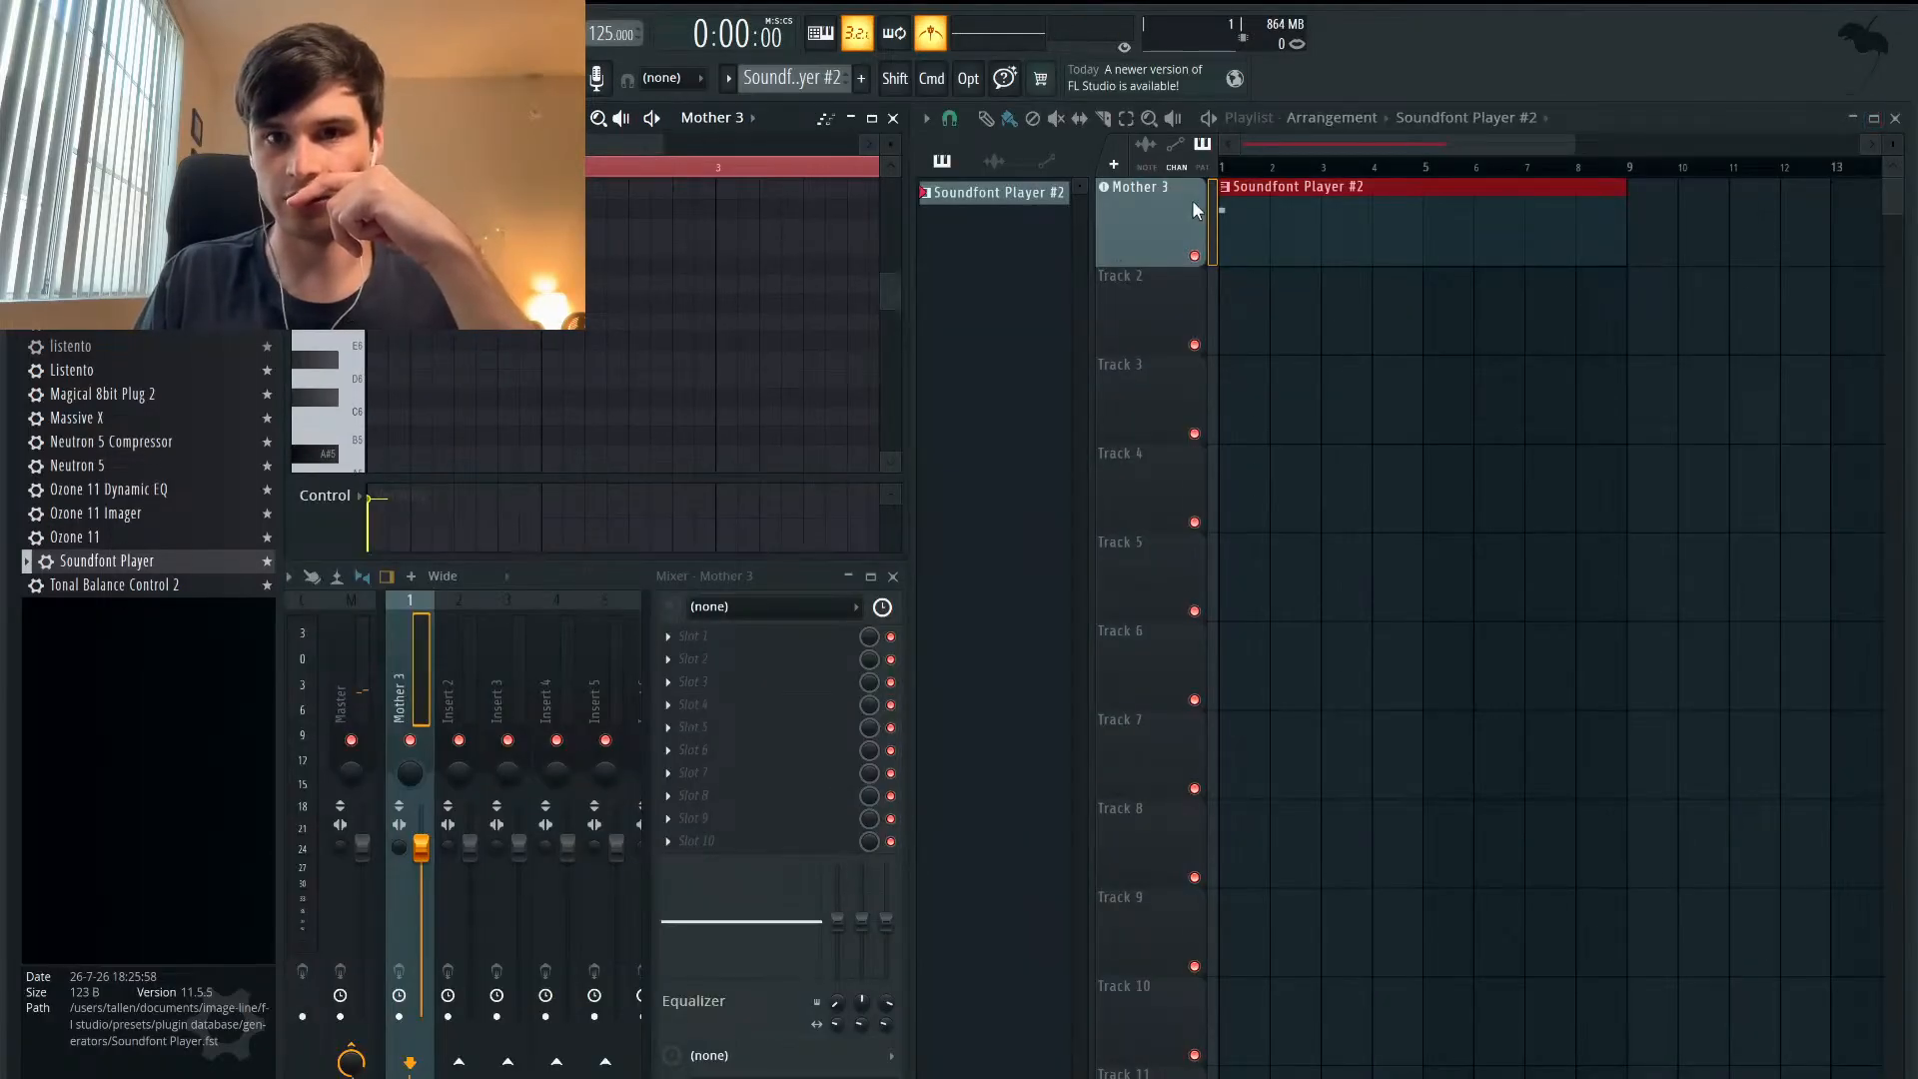
{"action": "left_click", "coordinate": [1279, 176]}
{"action": "key", "text": "space"}
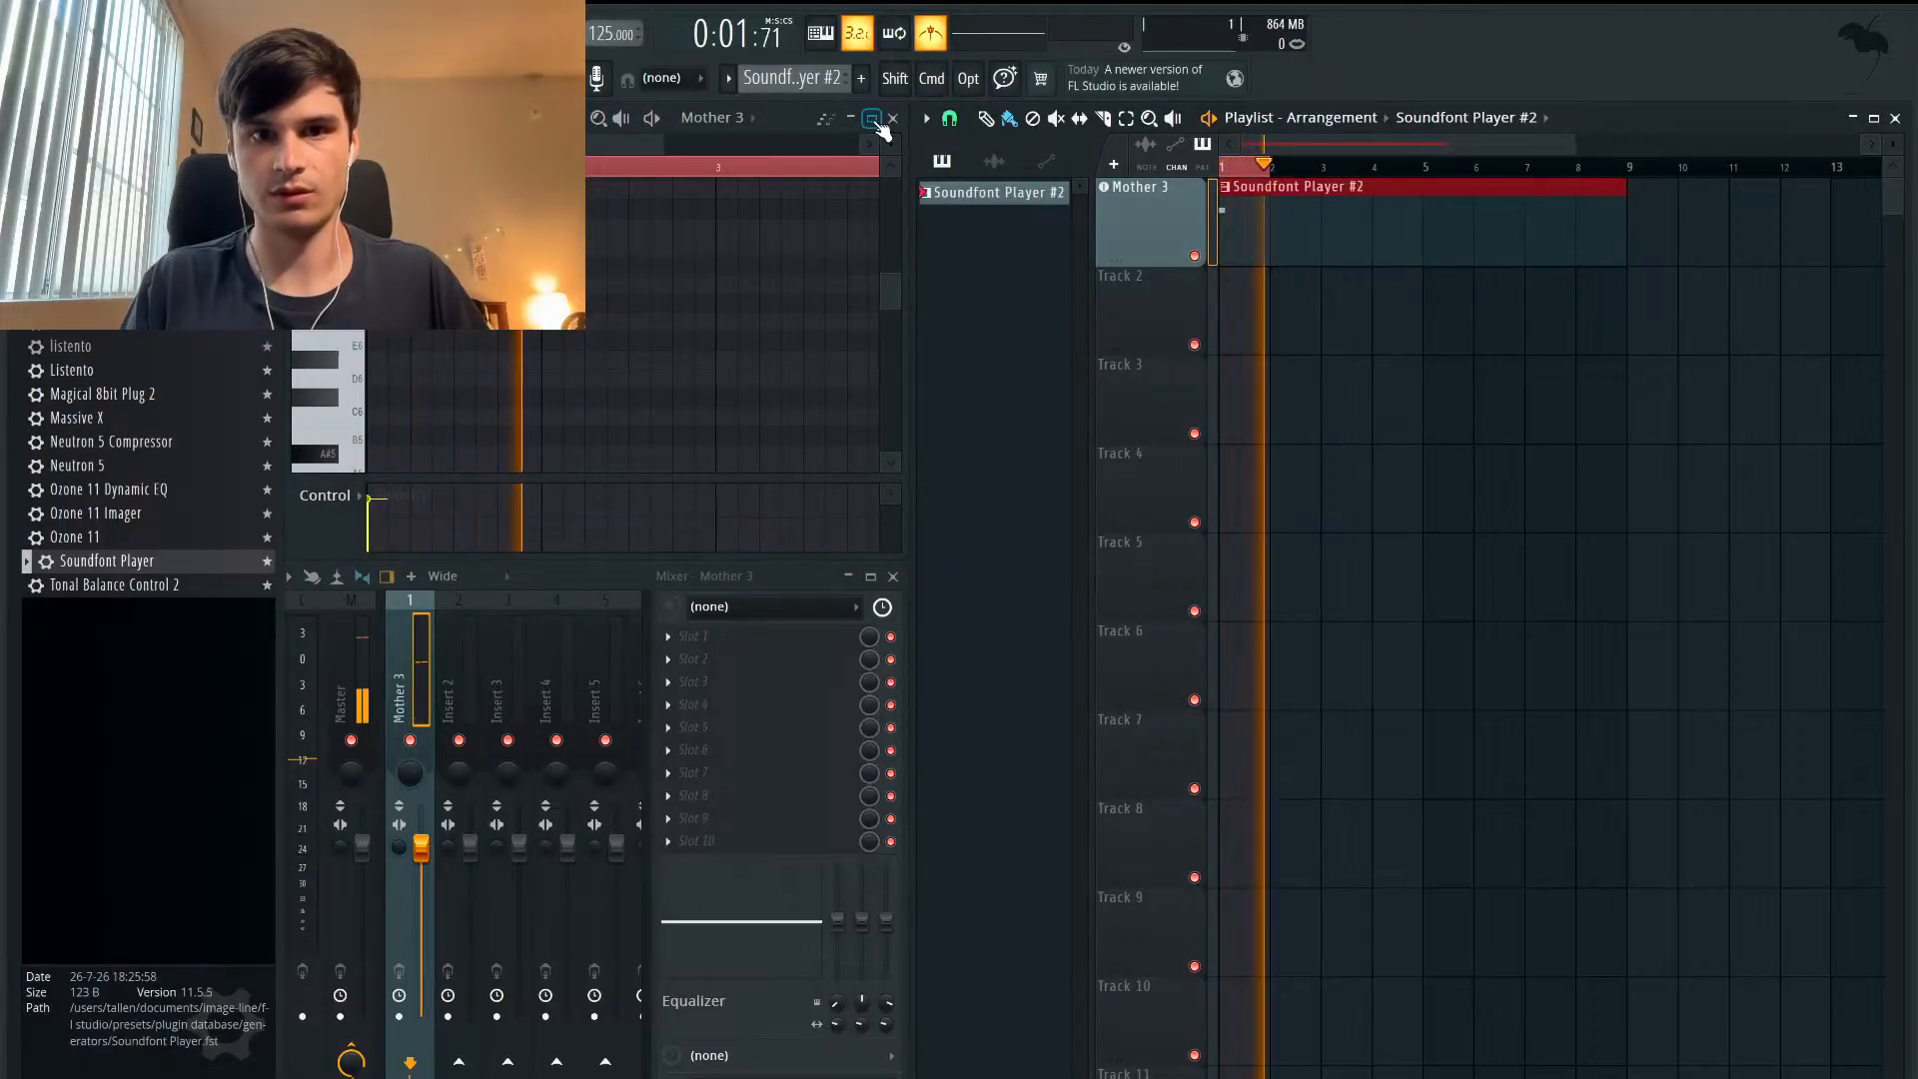
{"action": "double_click", "coordinate": [1246, 236]}
{"action": "scroll", "coordinate": [851, 502], "scroll_direction": "up", "scroll_amount": 3}
{"action": "scroll", "coordinate": [850, 502], "scroll_direction": "left", "scroll_amount": 4}
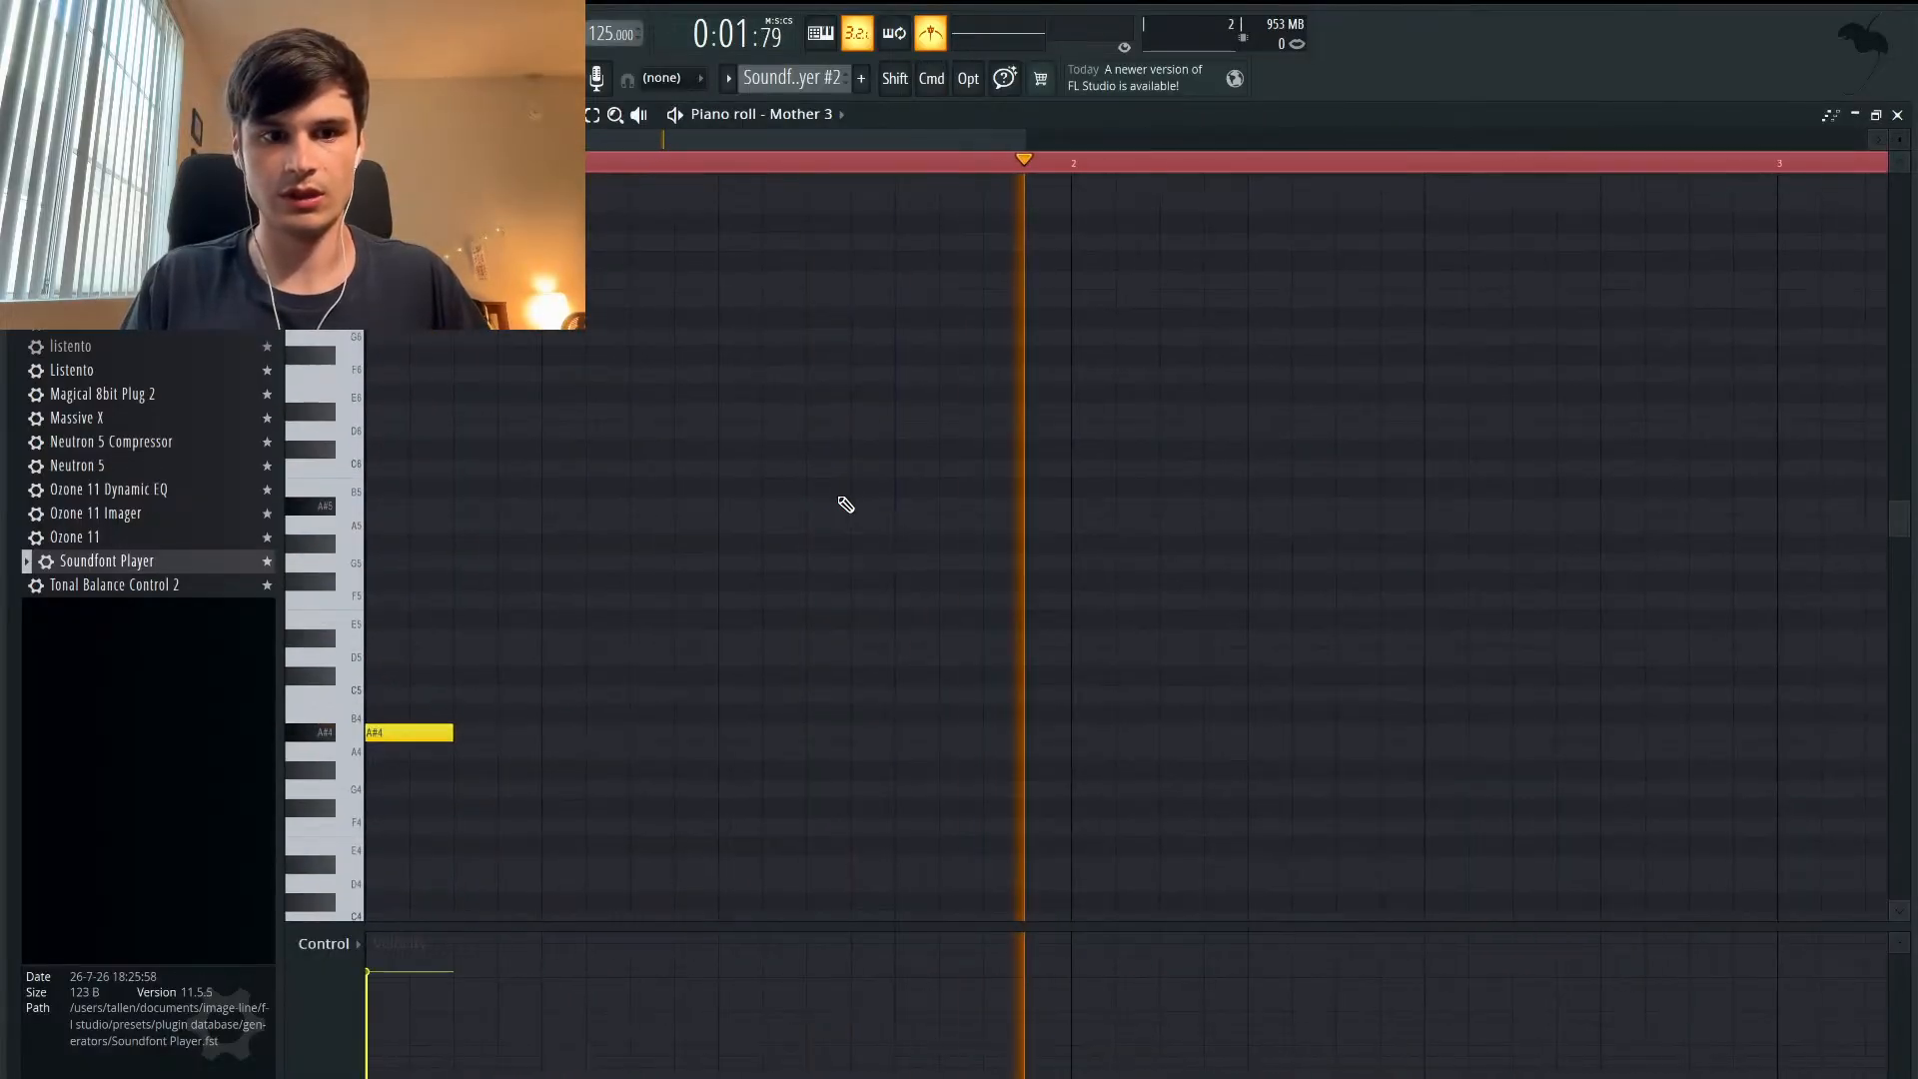
{"action": "key", "text": "space"}
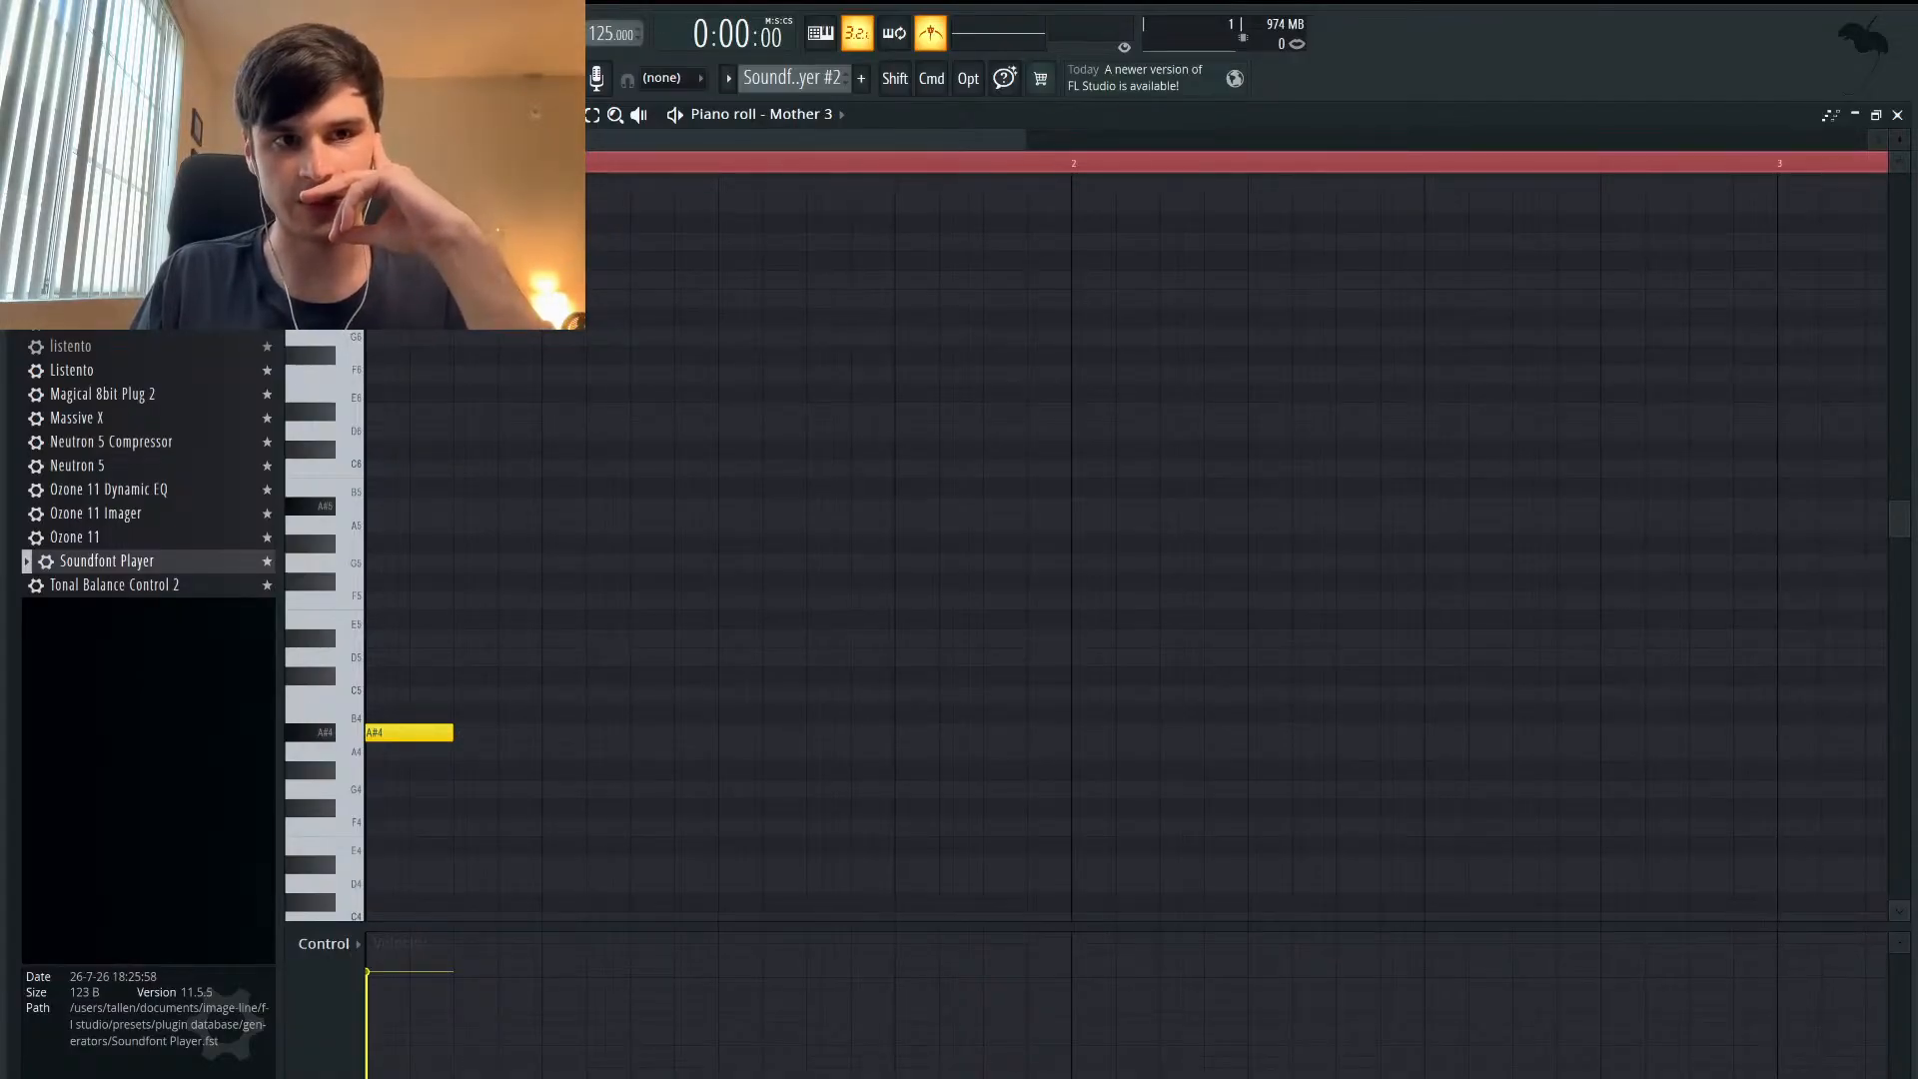
- Add five back-to-back A#4 notes after the first one in bar 1, lasting 1, 1/4, 1/4, 3/4 and 3/4 beats
{"action": "left_click", "coordinate": [463, 732]}
{"action": "left_click_drag", "start_coordinate": [539, 733], "coordinate": [630, 735]}
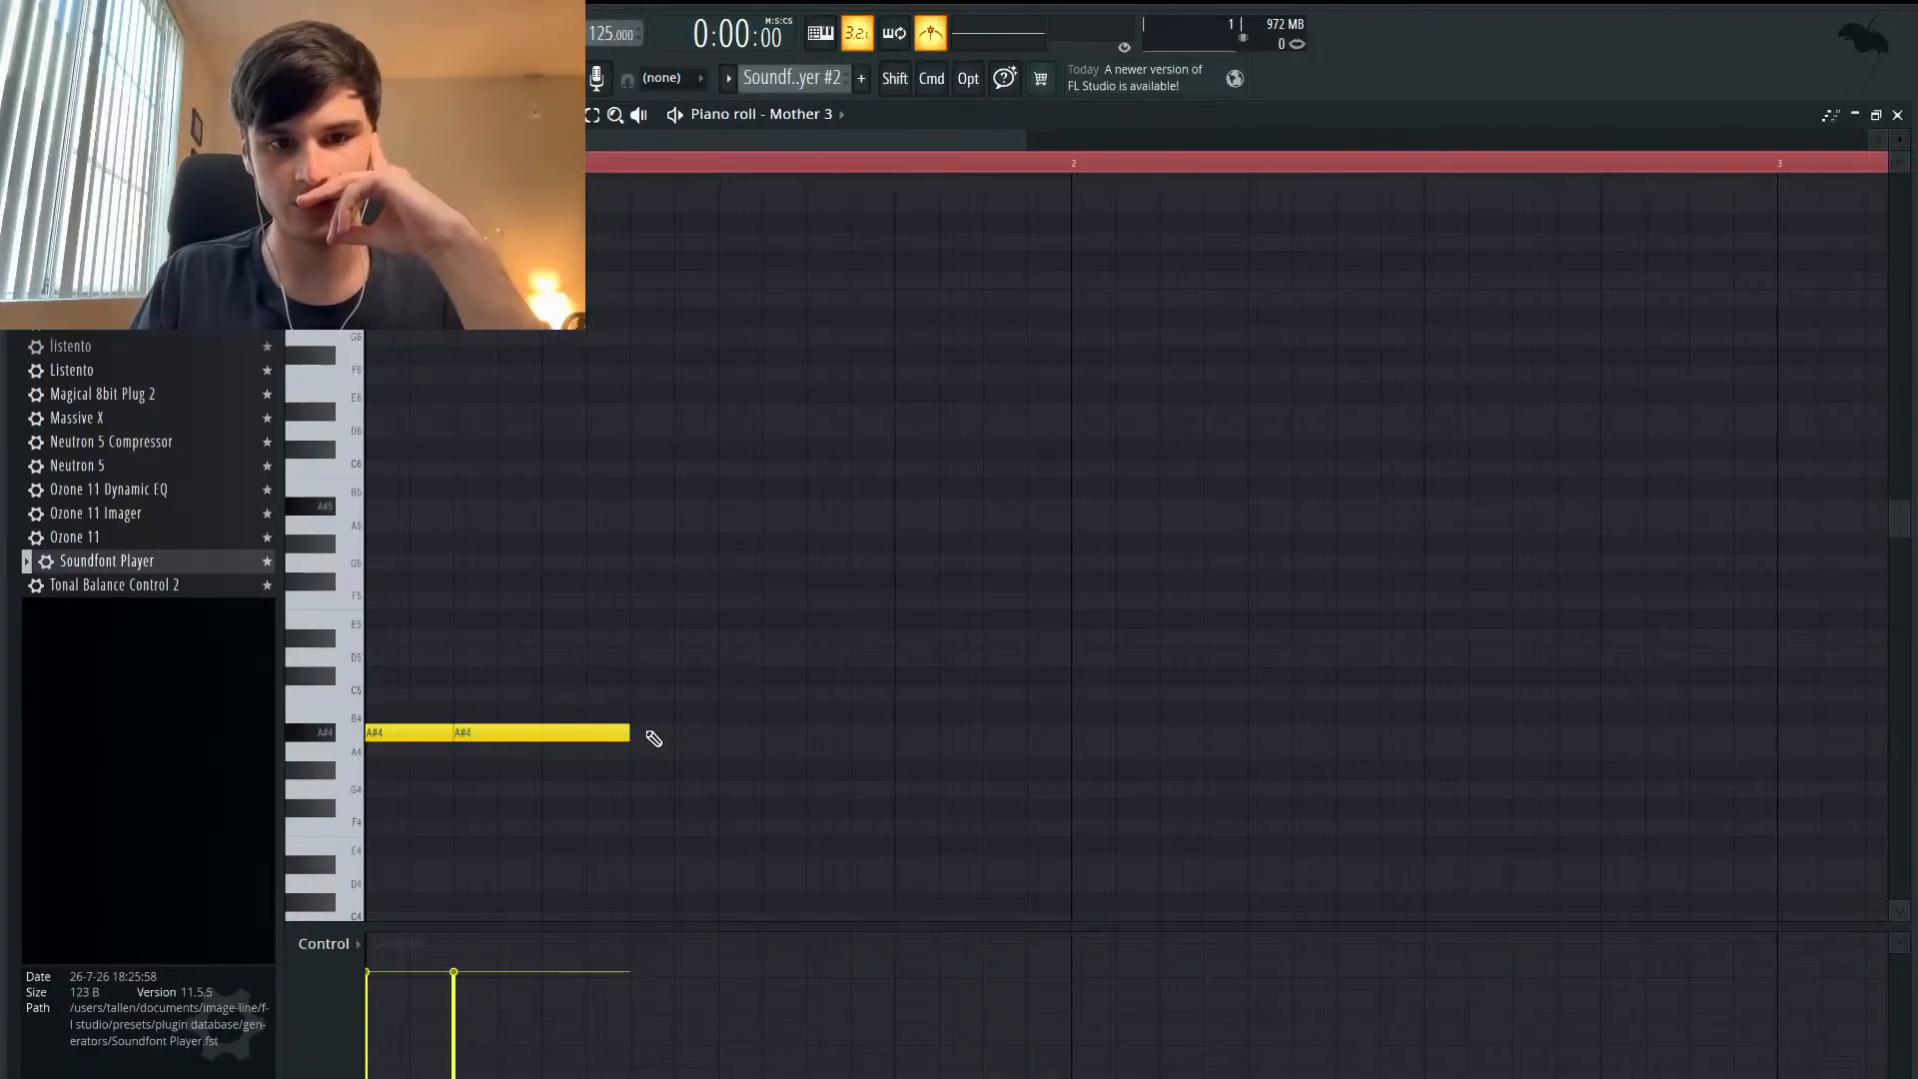
{"action": "left_click", "coordinate": [649, 734]}
{"action": "mouse_move", "coordinate": [804, 733]}
{"action": "left_mouse_down"}
{"action": "mouse_move", "coordinate": [675, 733]}
{"action": "mouse_move", "coordinate": [850, 732]}
{"action": "left_mouse_up"}
{"action": "left_click", "coordinate": [690, 733]}
{"action": "left_click", "coordinate": [734, 733]}
{"action": "left_click", "coordinate": [857, 732]}
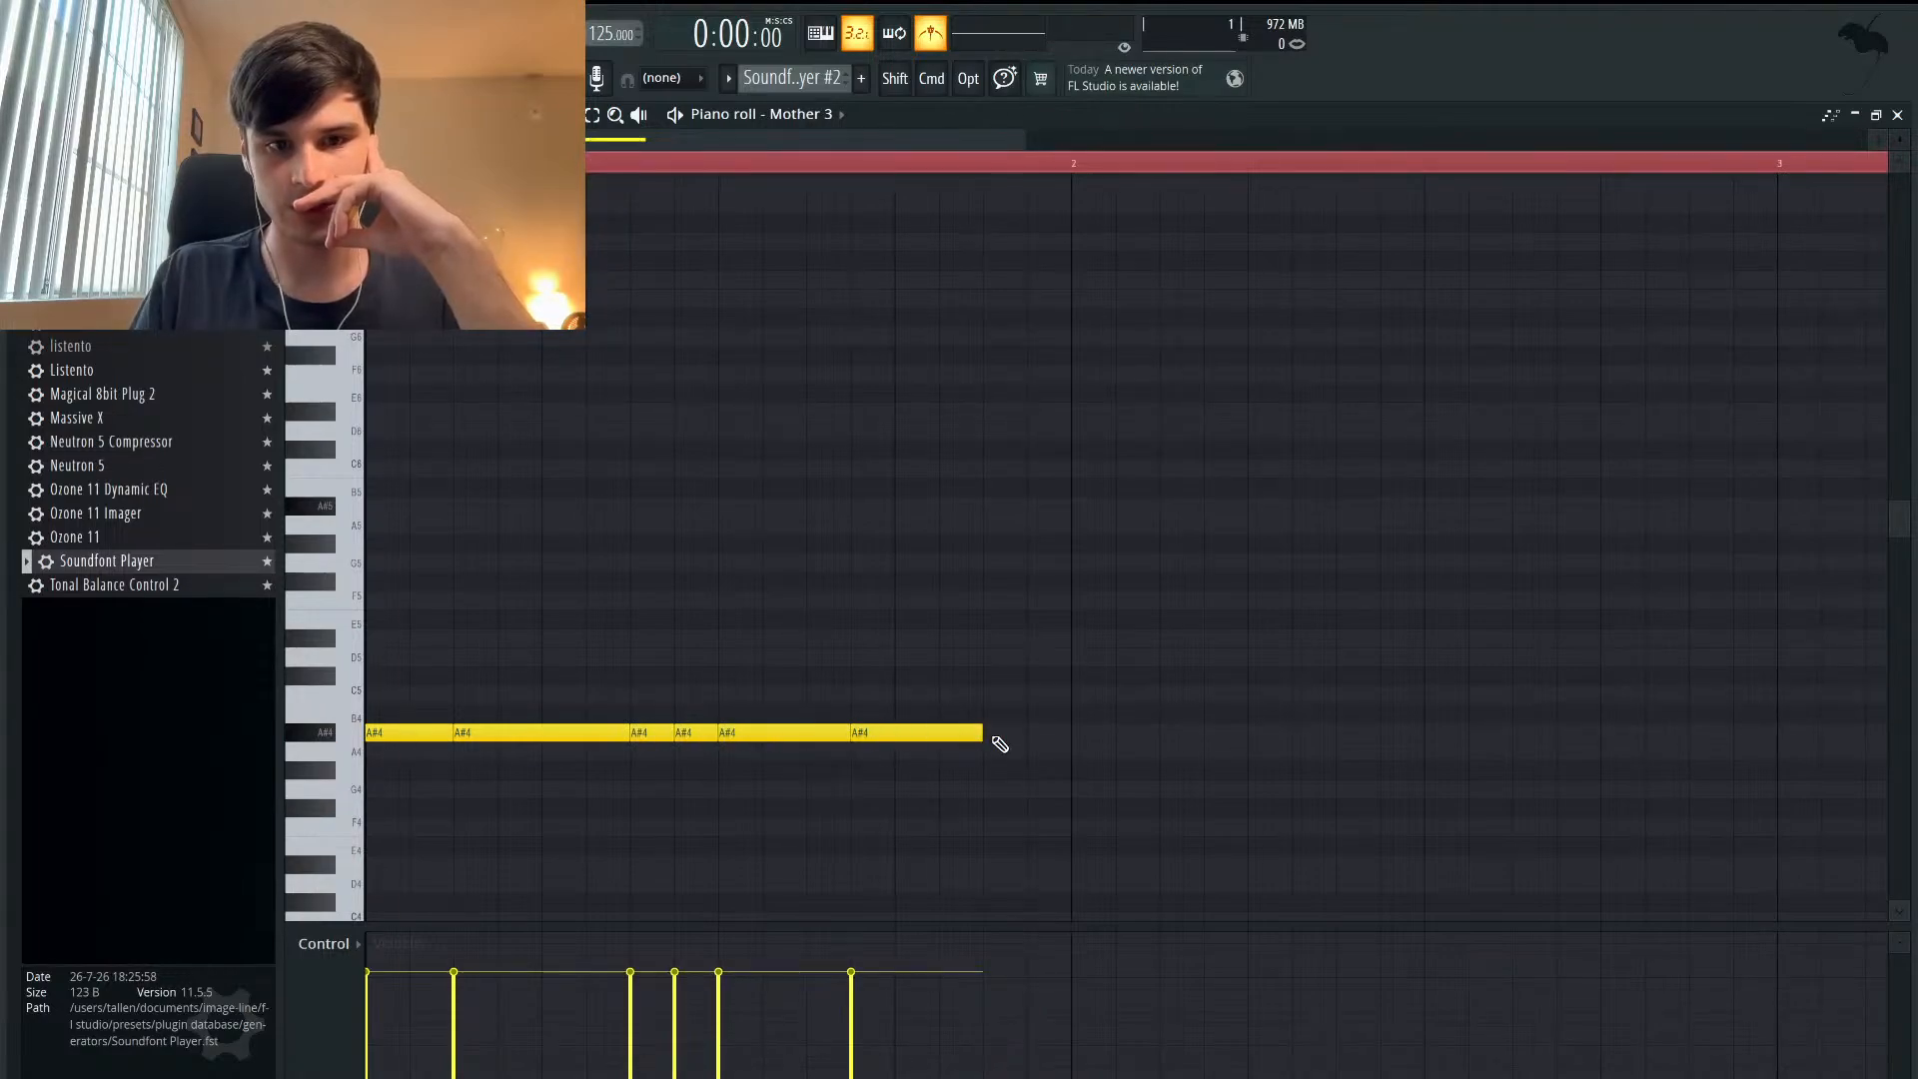
- Shorten the fifth A#4 note to 1/2 beat and play the phrase back
{"action": "key", "text": "space"}
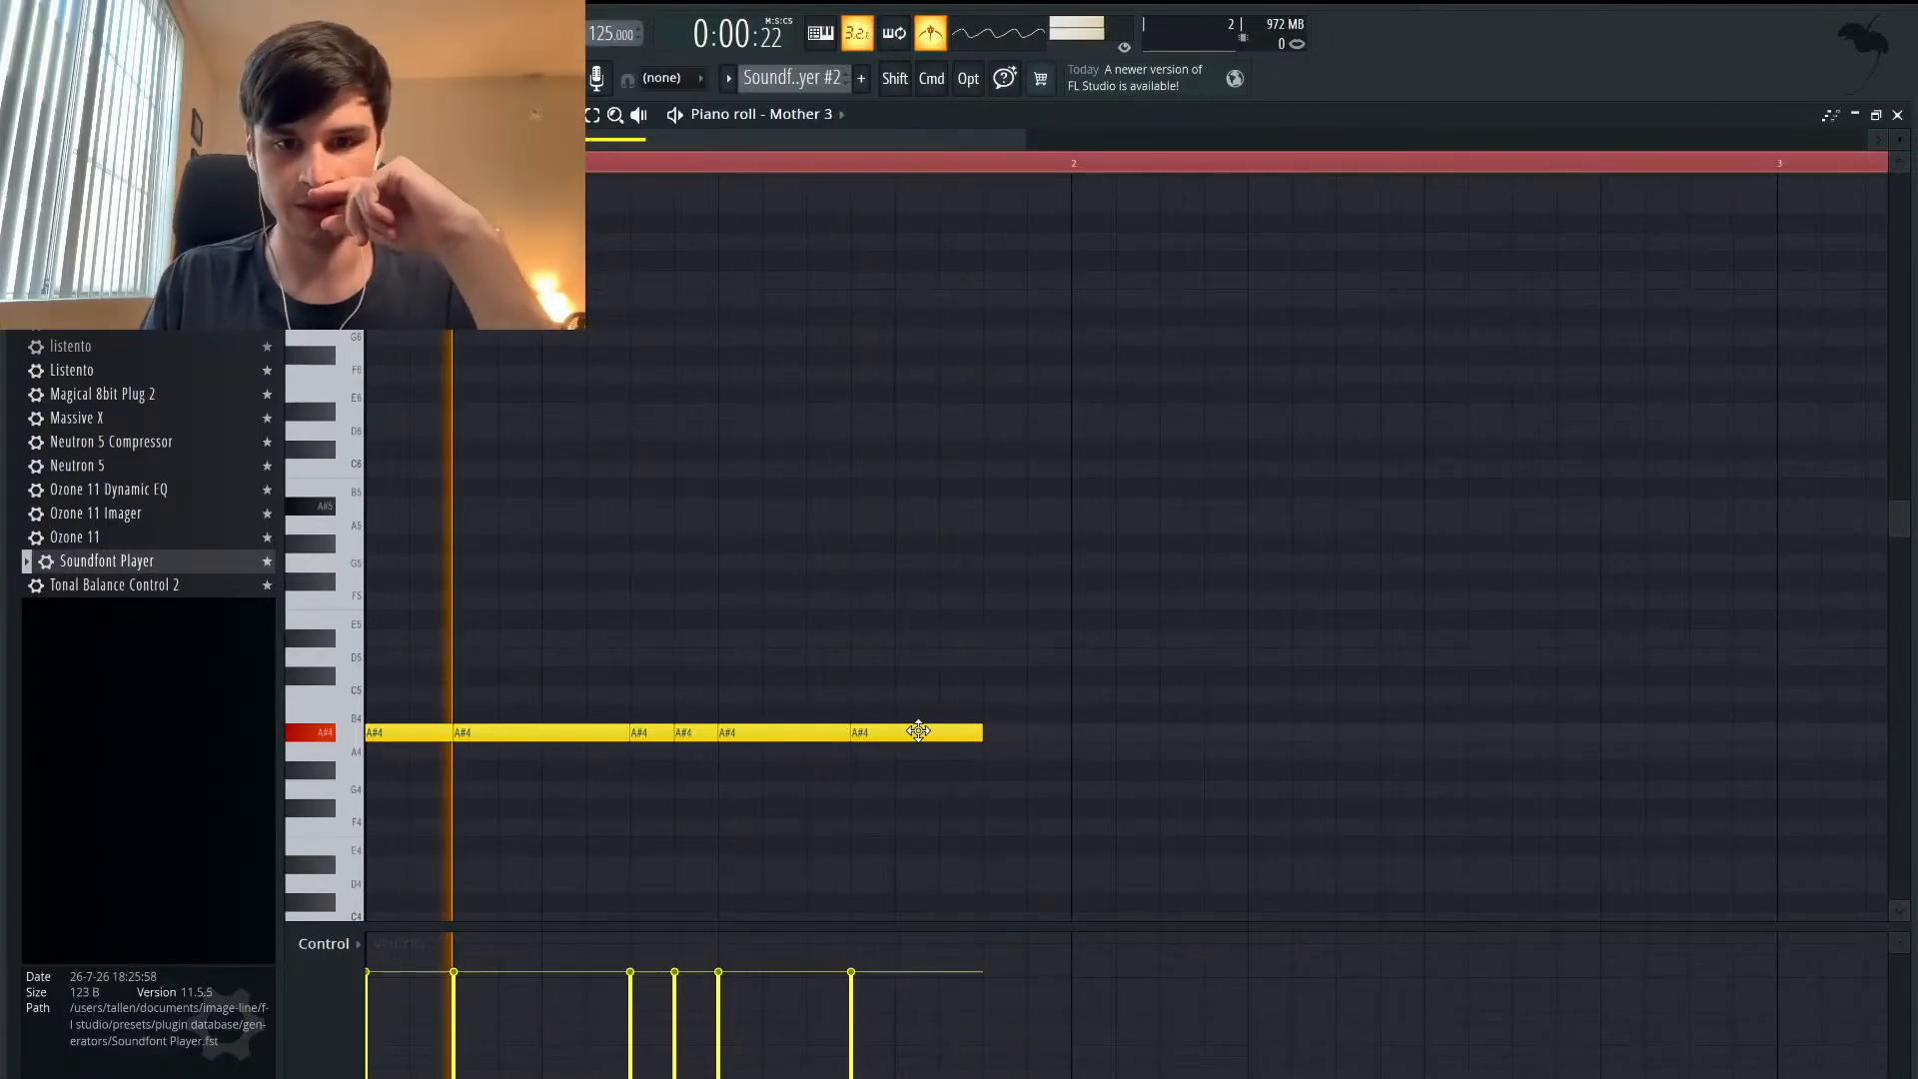
{"action": "key", "text": "space"}
{"action": "left_click_drag", "start_coordinate": [842, 732], "coordinate": [807, 732]}
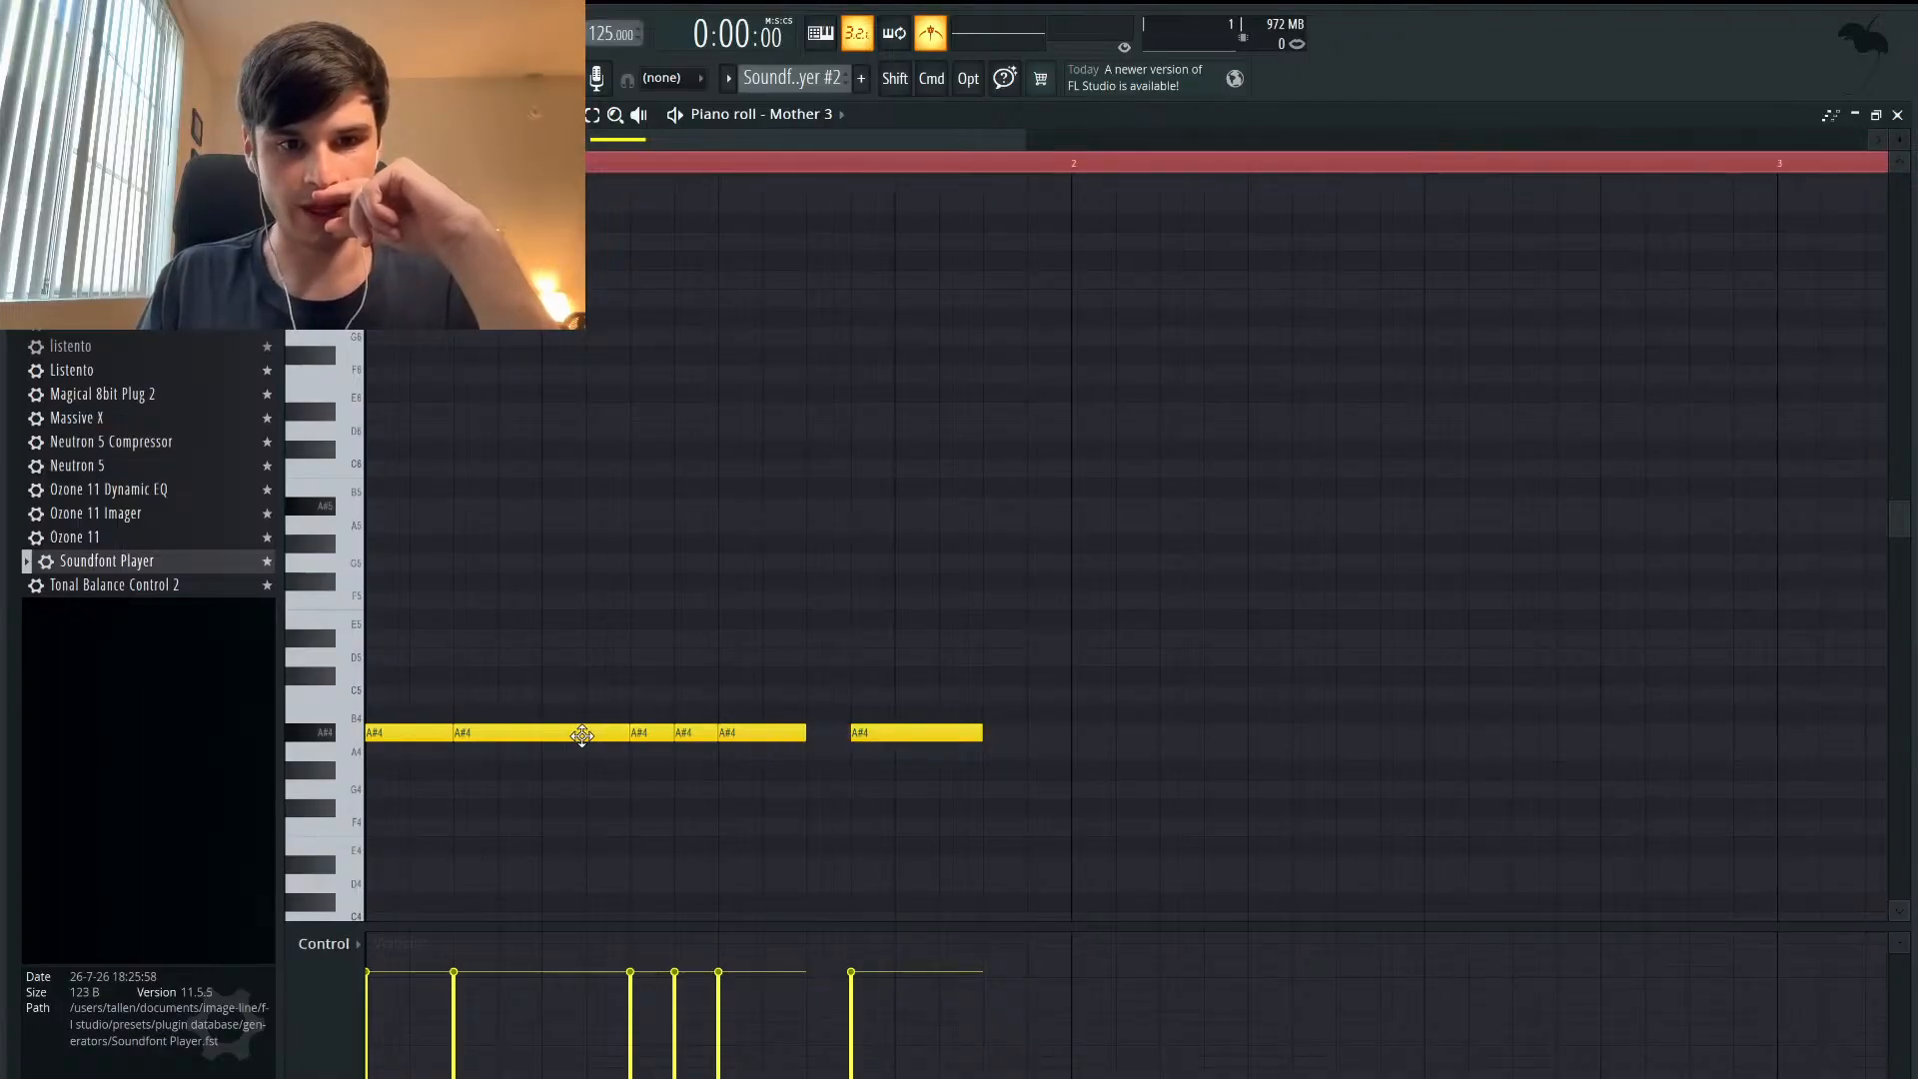
{"action": "key", "text": "space"}
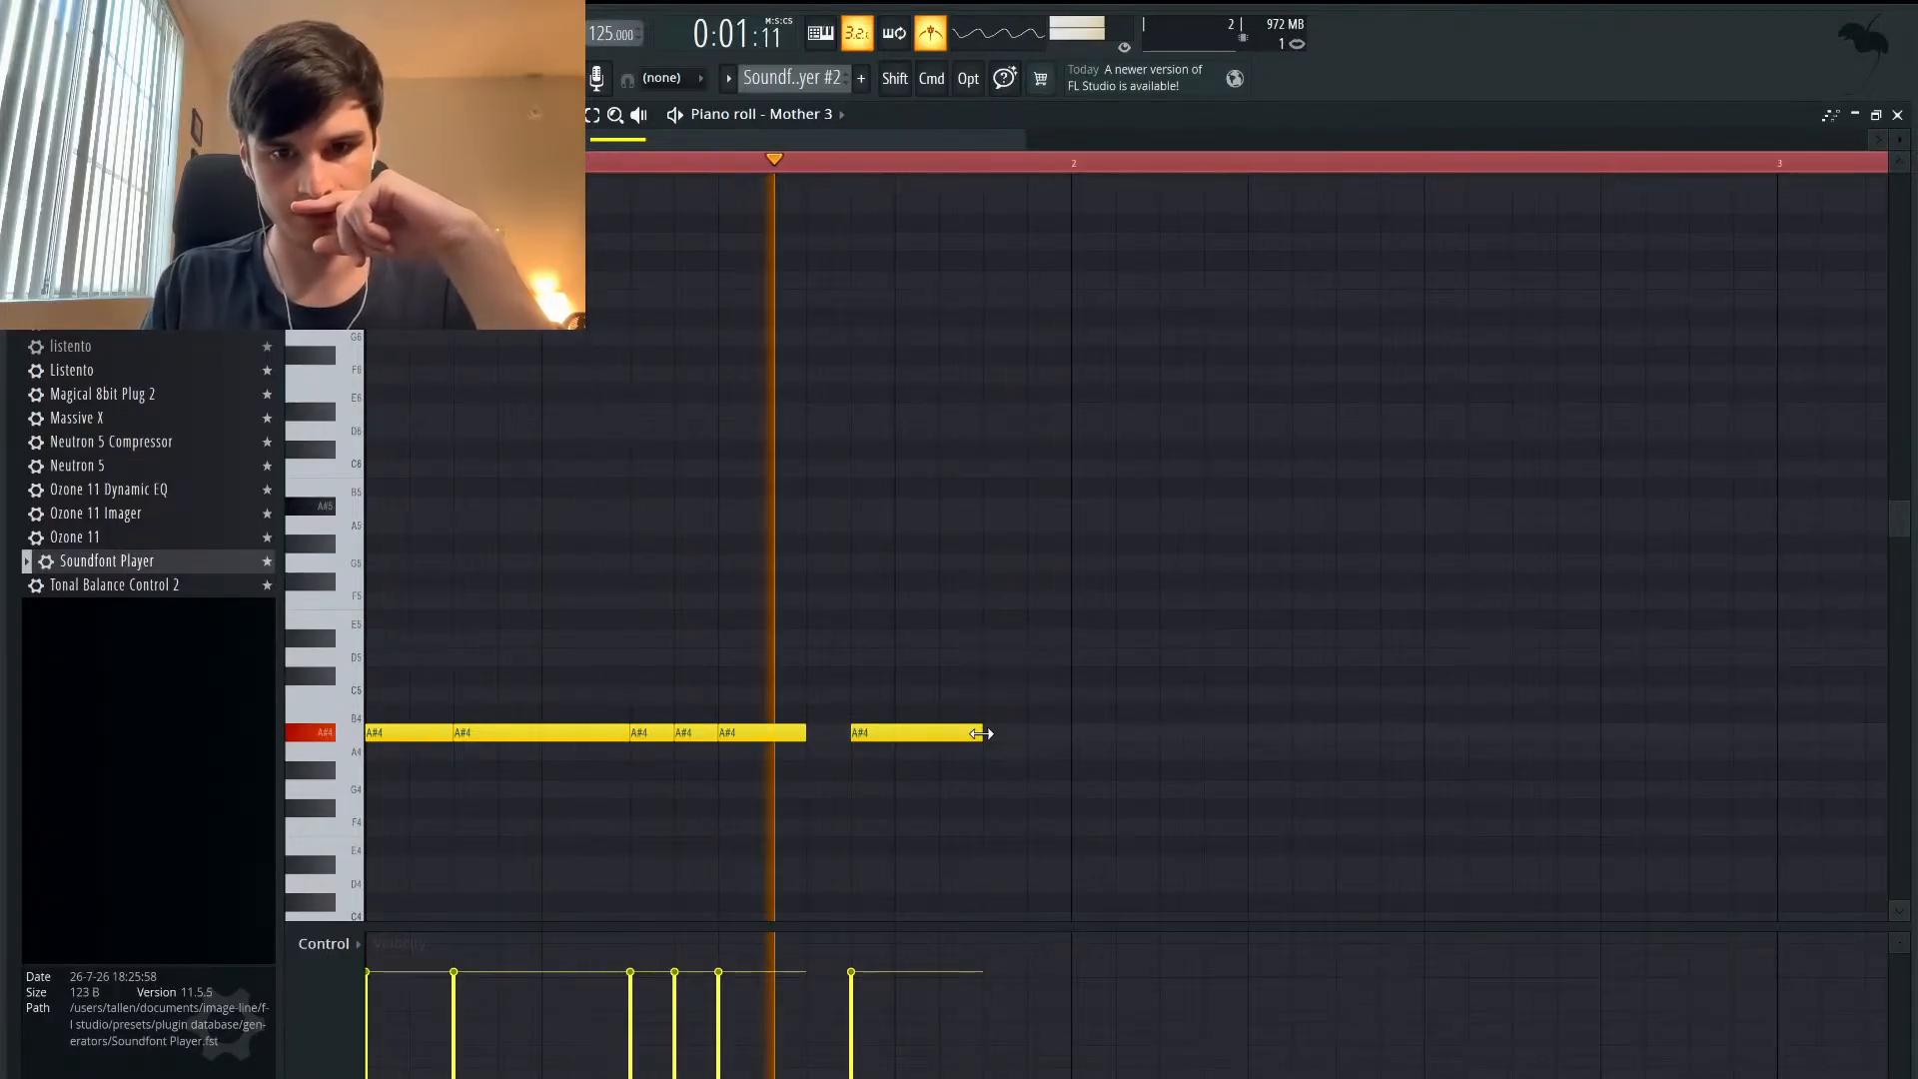
{"action": "key", "text": "space"}
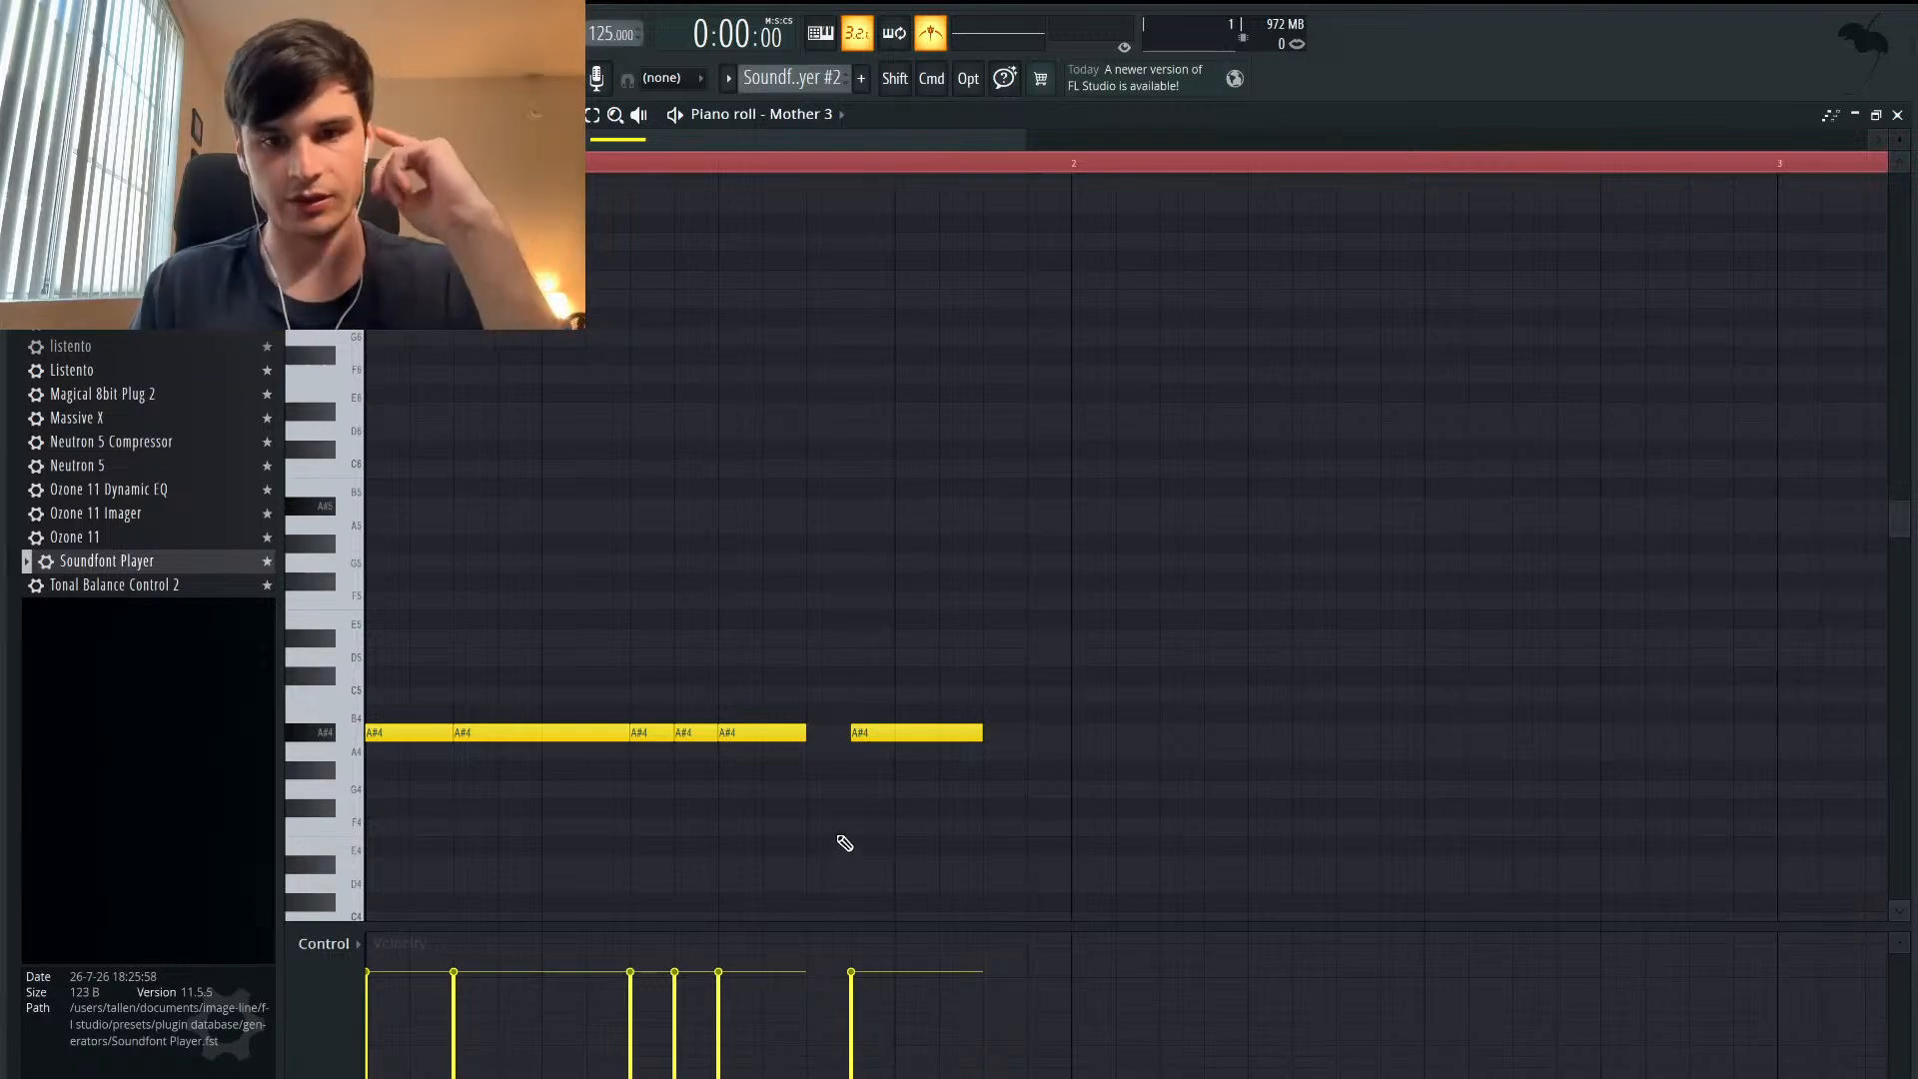
- Copy the six A#4 notes of bar 1 and paste a duplicate of the phrase
{"action": "left_click_drag", "start_coordinate": [939, 652], "coordinate": [522, 761]}
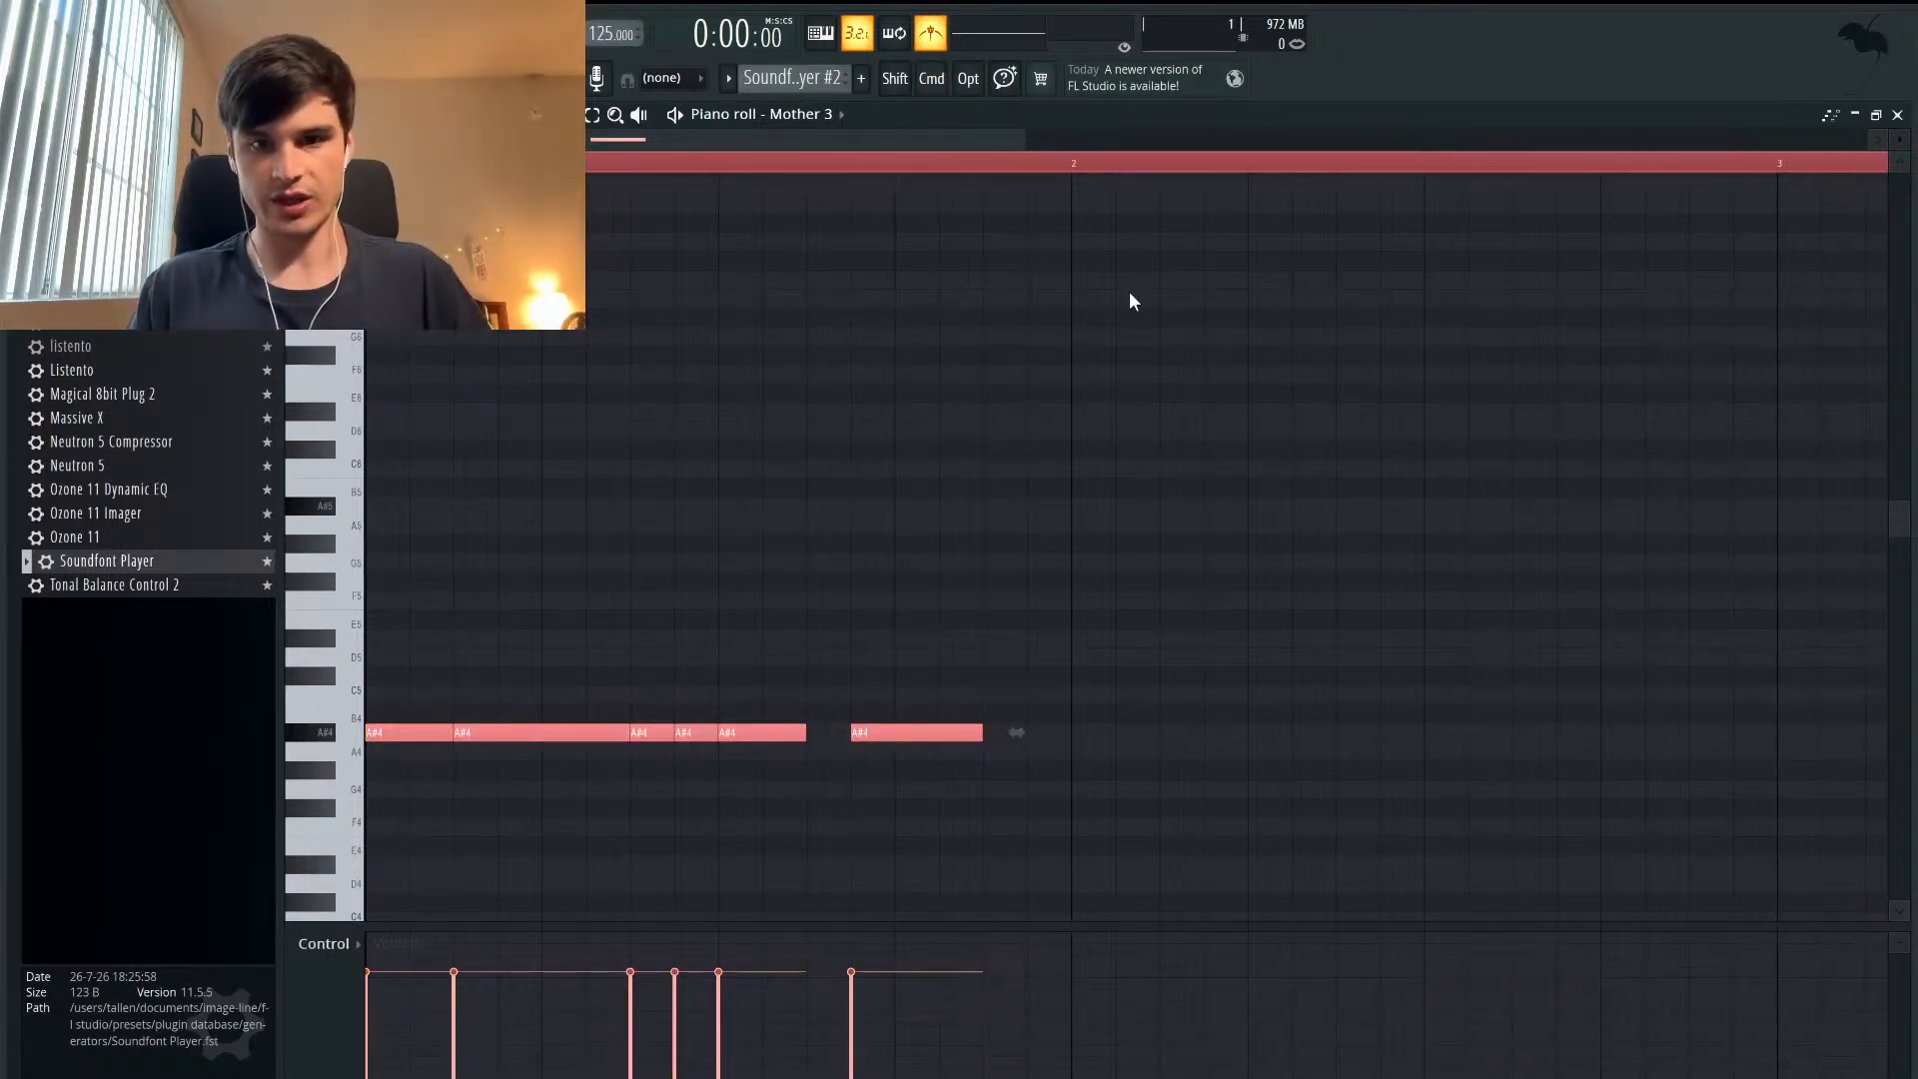
{"action": "left_click", "coordinate": [1078, 163]}
{"action": "key", "text": "super+v"}
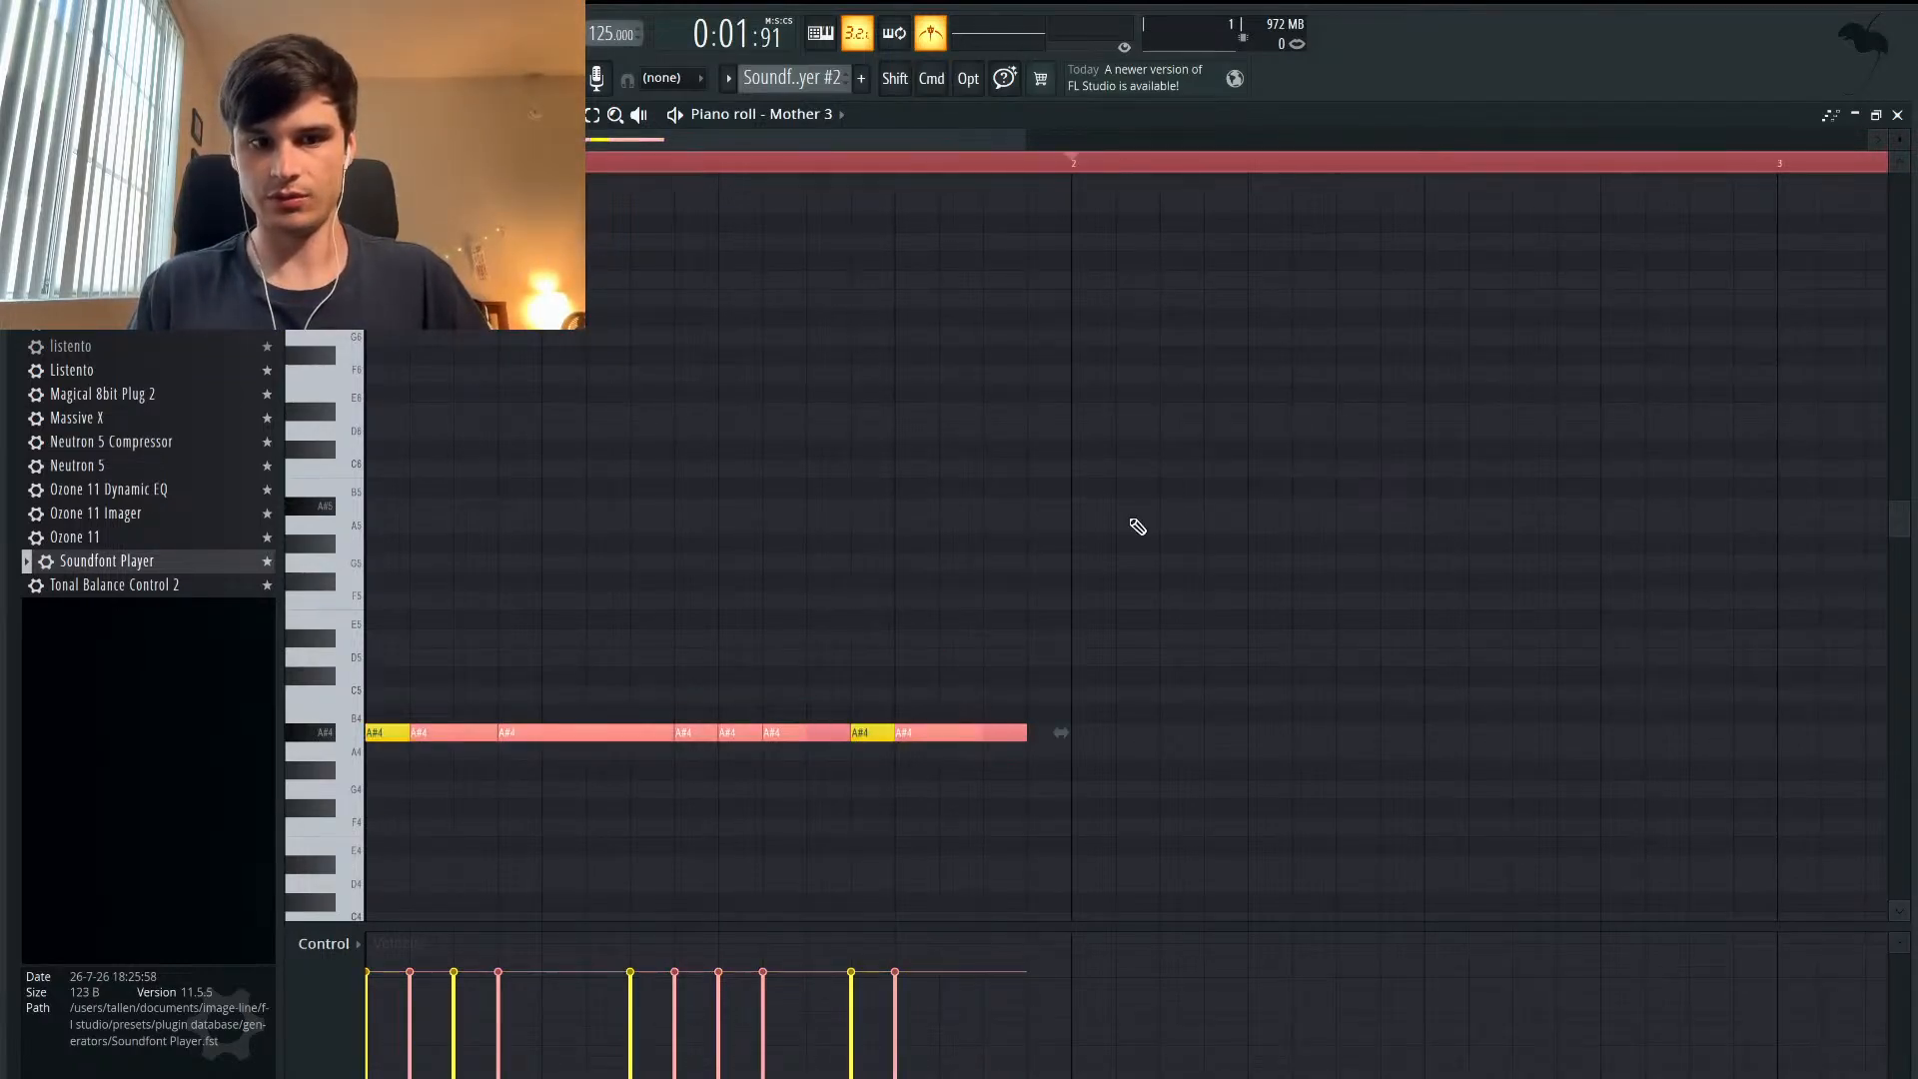
- Restore the piano roll, clear the playlist's time selection and maximize the piano roll again
{"action": "left_click", "coordinate": [1877, 113]}
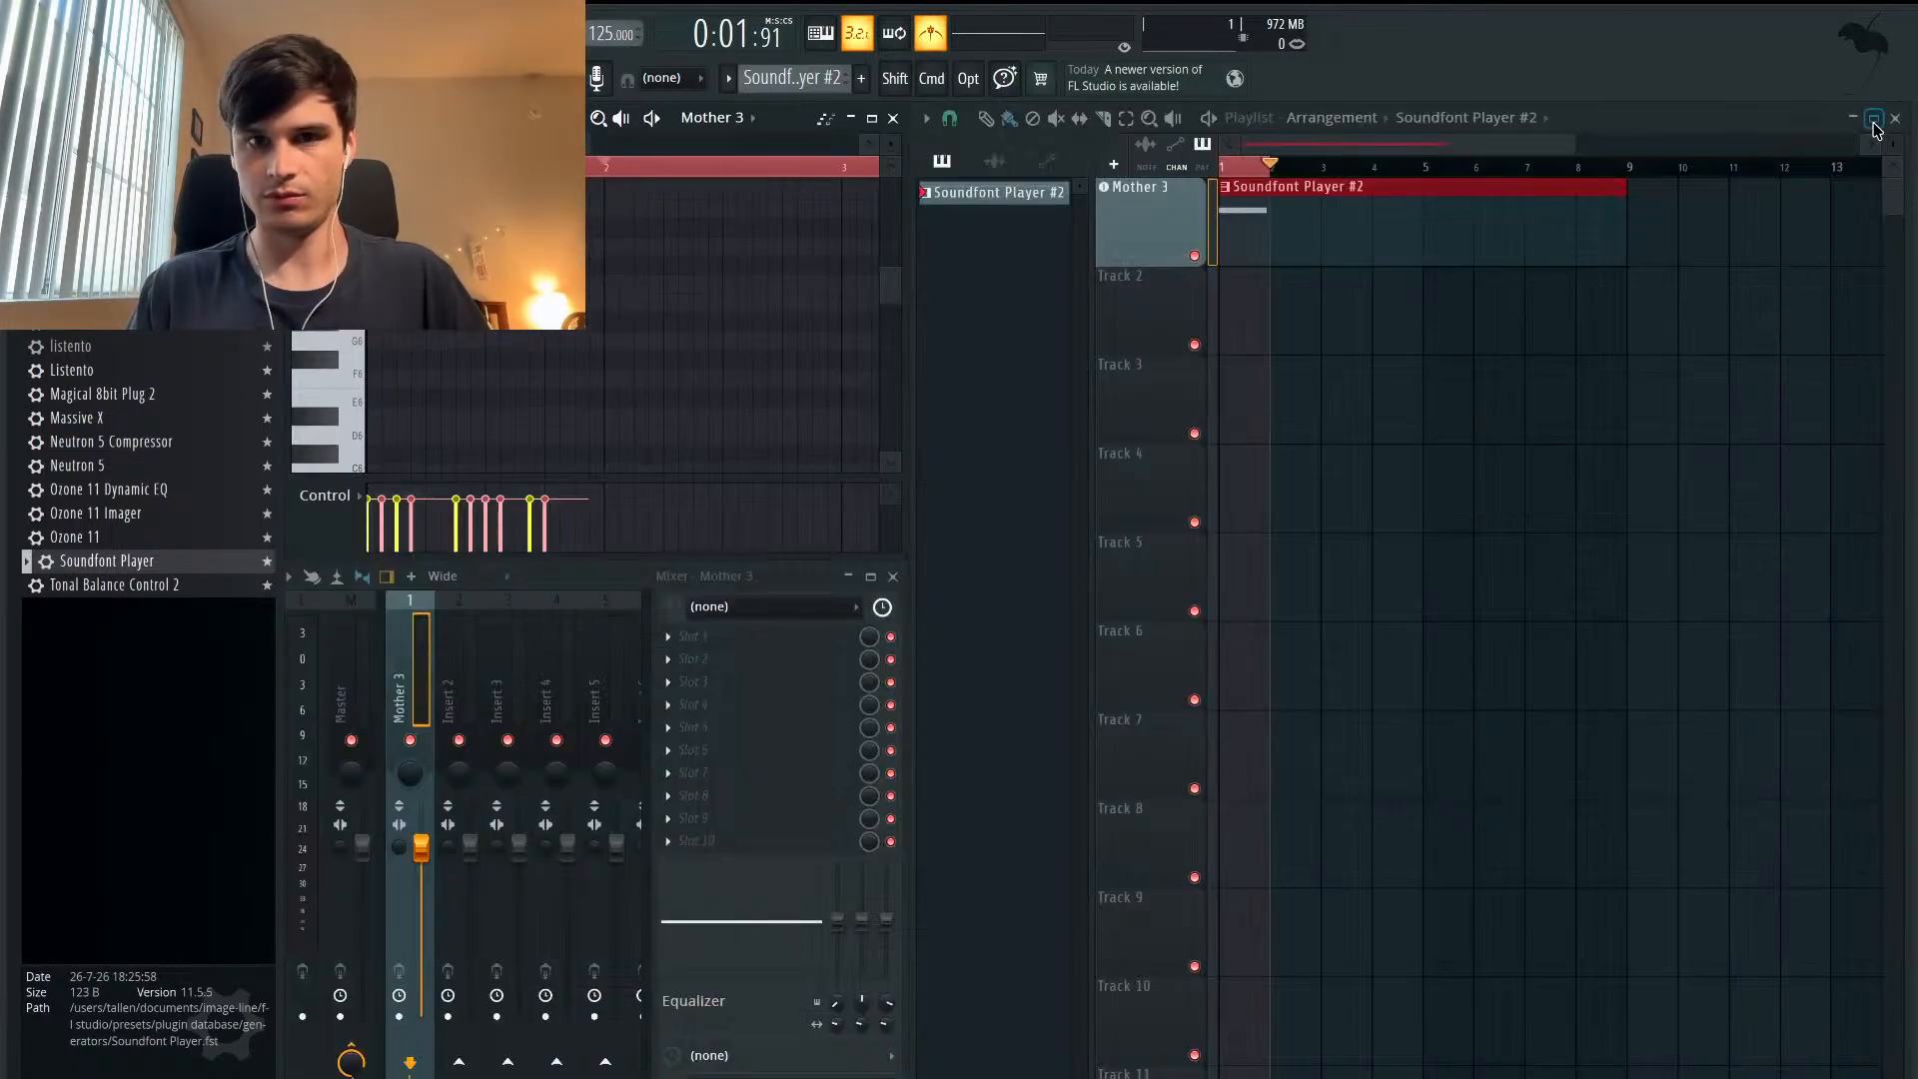
{"action": "left_click", "coordinate": [1255, 169]}
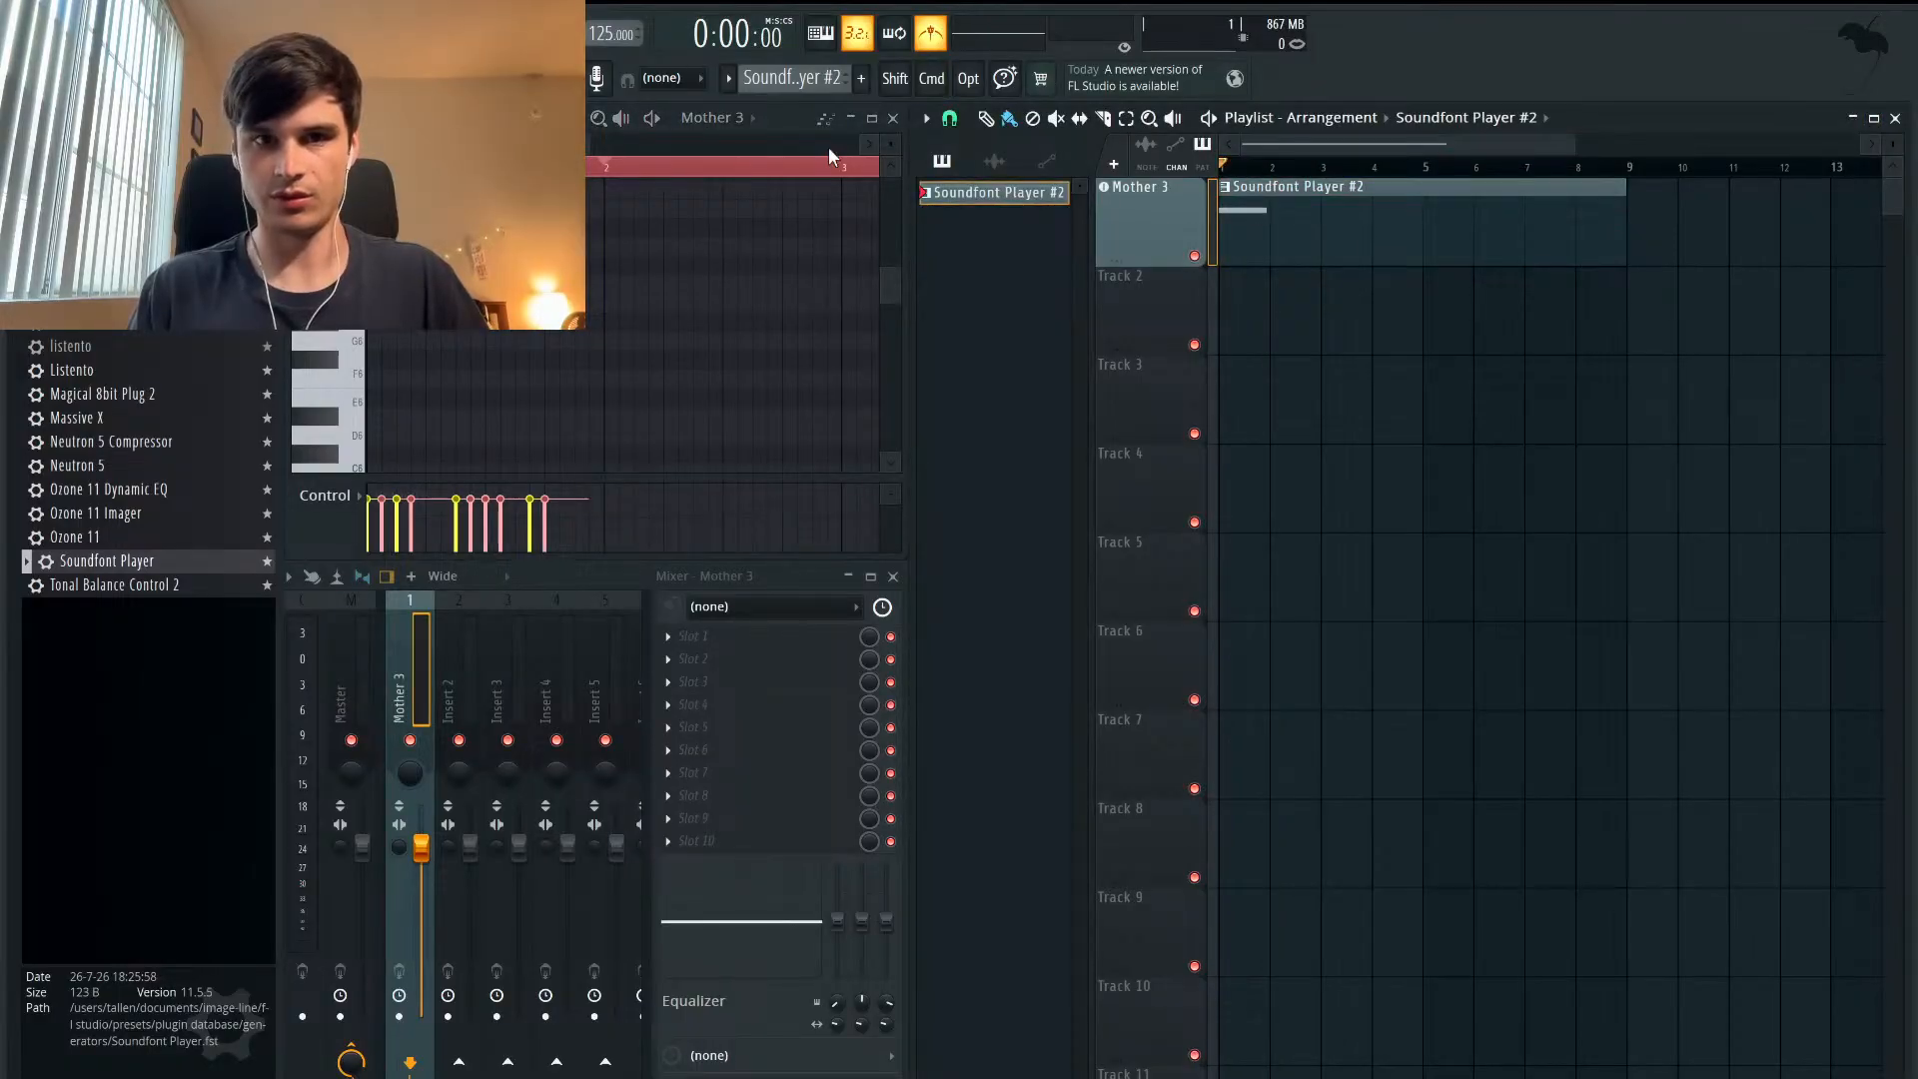
{"action": "left_click", "coordinate": [874, 119]}
- Move the pasted A#4 phrase to the start of bar 2 and play both phrases
{"action": "left_click_drag", "start_coordinate": [432, 724], "coordinate": [1085, 715]}
{"action": "key", "text": "space"}
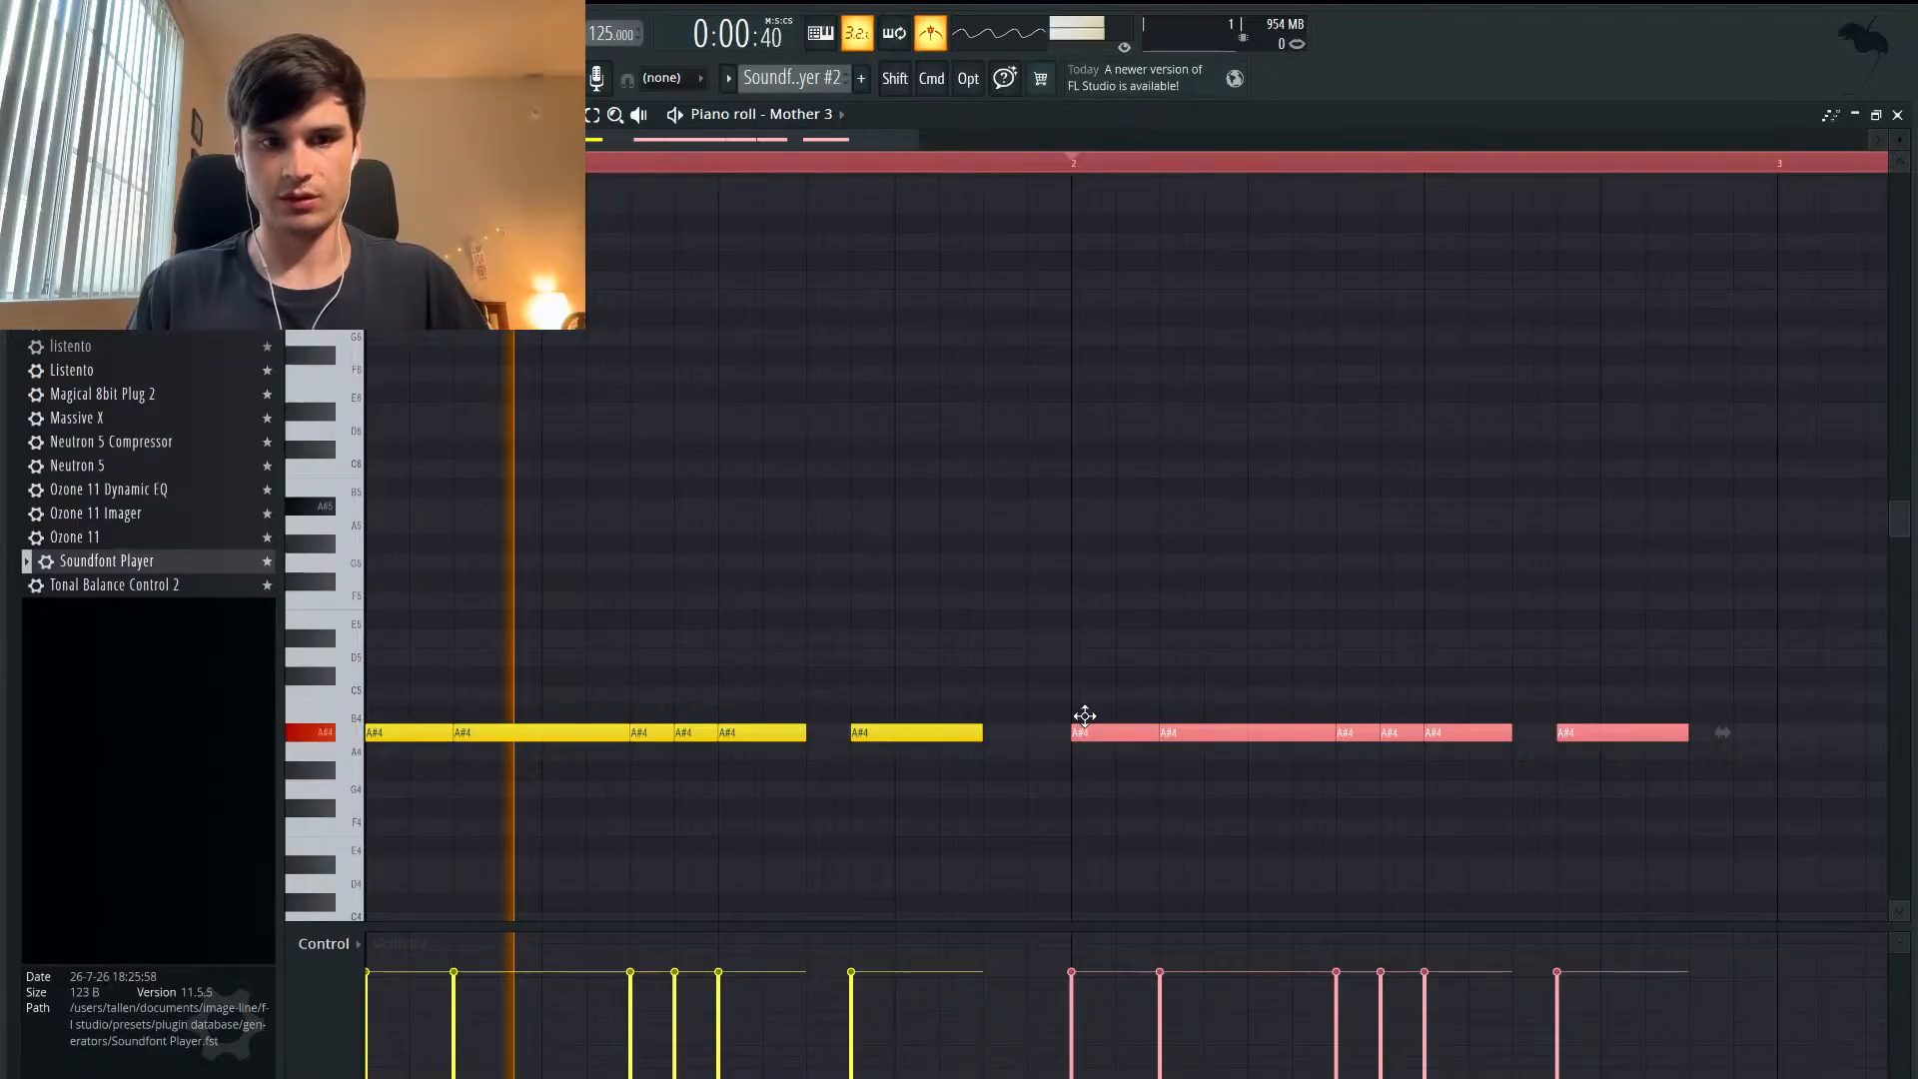
{"action": "scroll", "coordinate": [1198, 822], "scroll_direction": "right", "scroll_amount": 5}
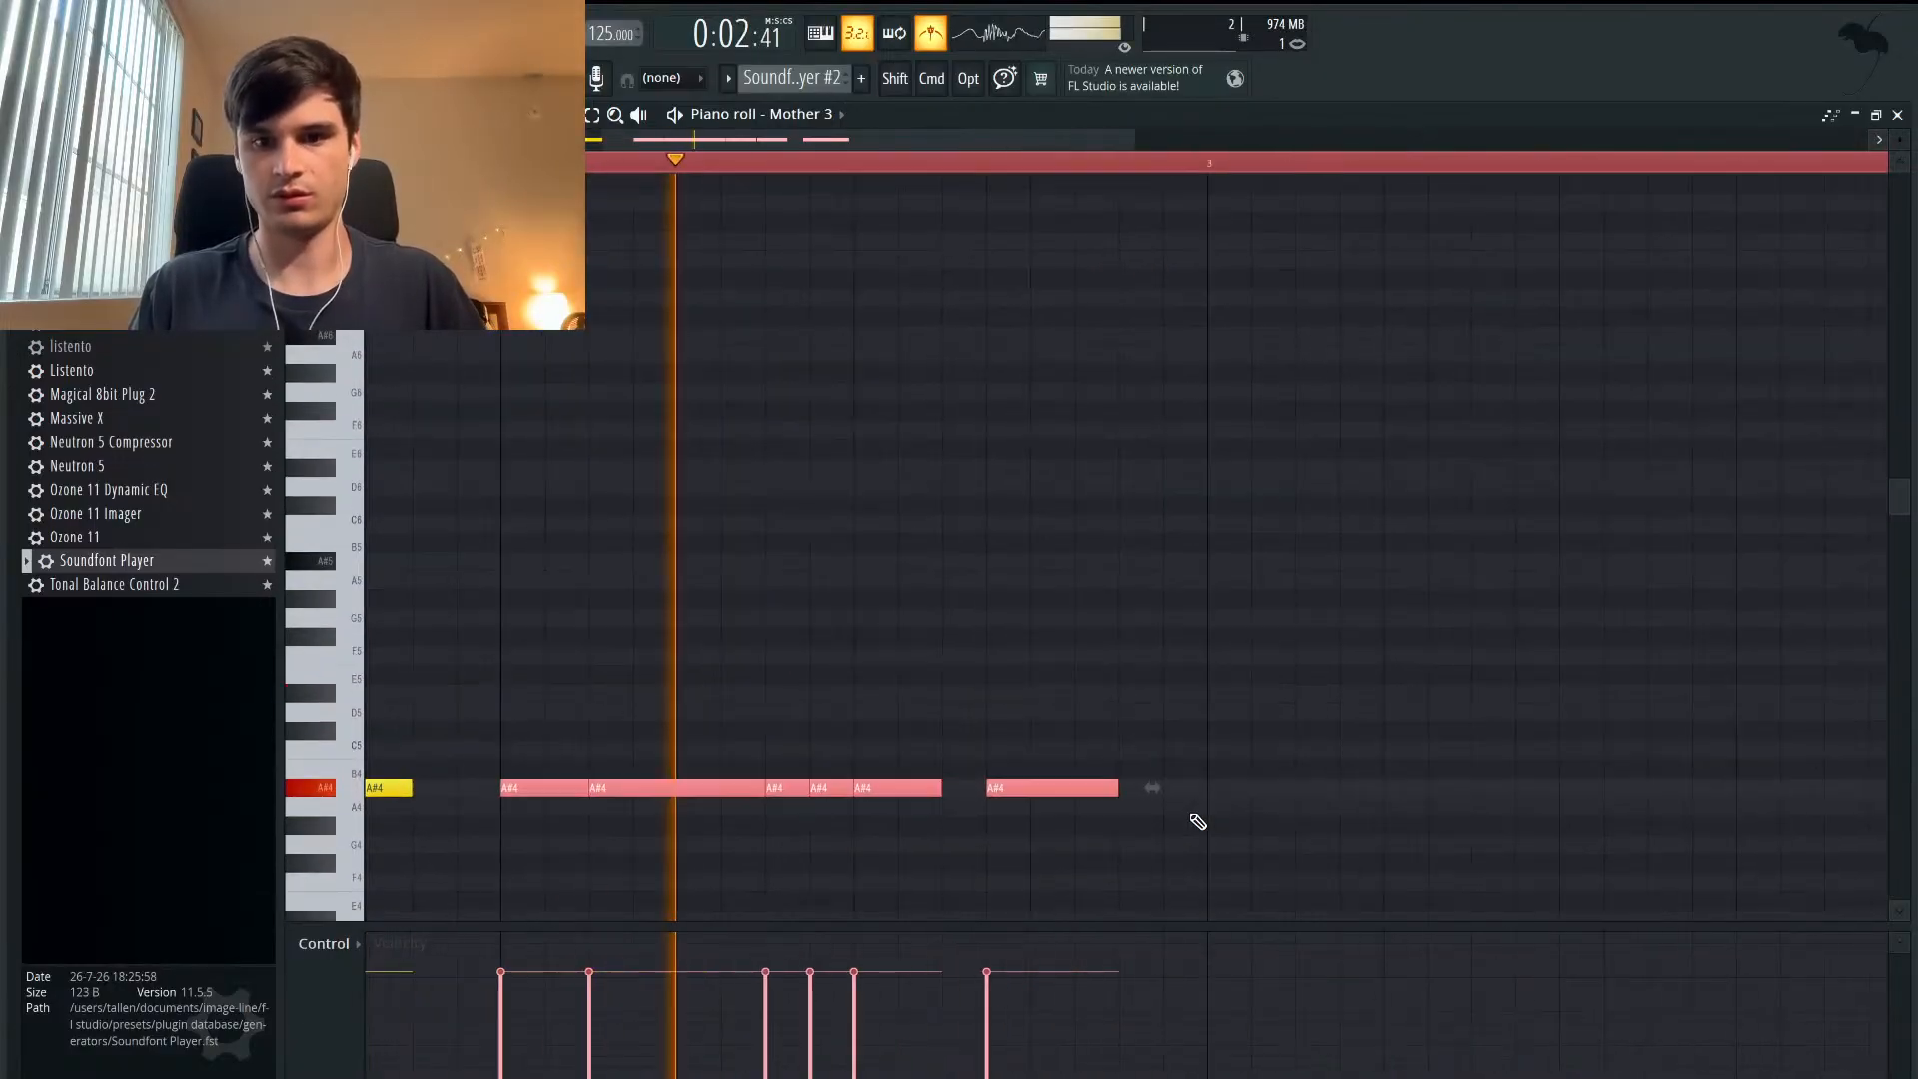
{"action": "key", "text": "space"}
- Try the copied phrase 1/2 beat earlier, directly after the first phrase, and play it back
{"action": "scroll", "coordinate": [1198, 823], "scroll_direction": "down", "scroll_amount": 2}
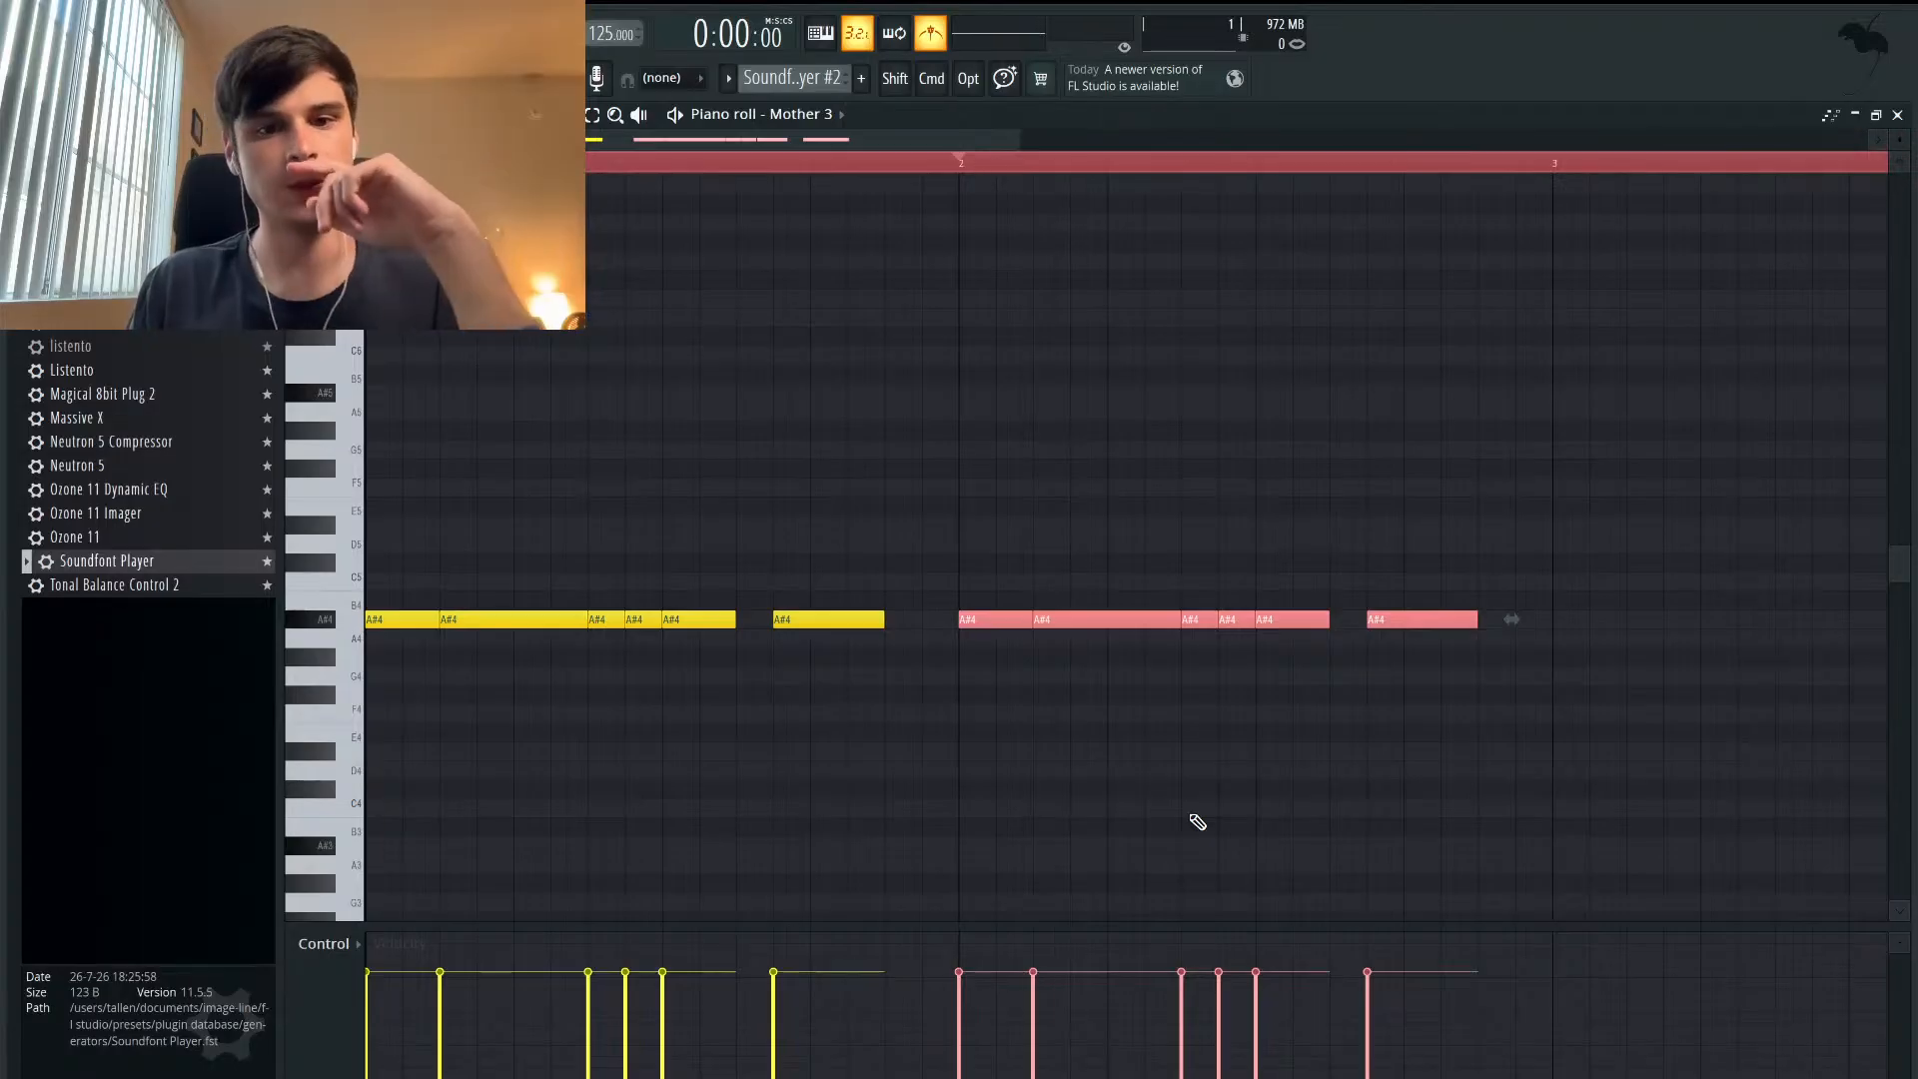
{"action": "left_click_drag", "start_coordinate": [985, 618], "coordinate": [920, 618]}
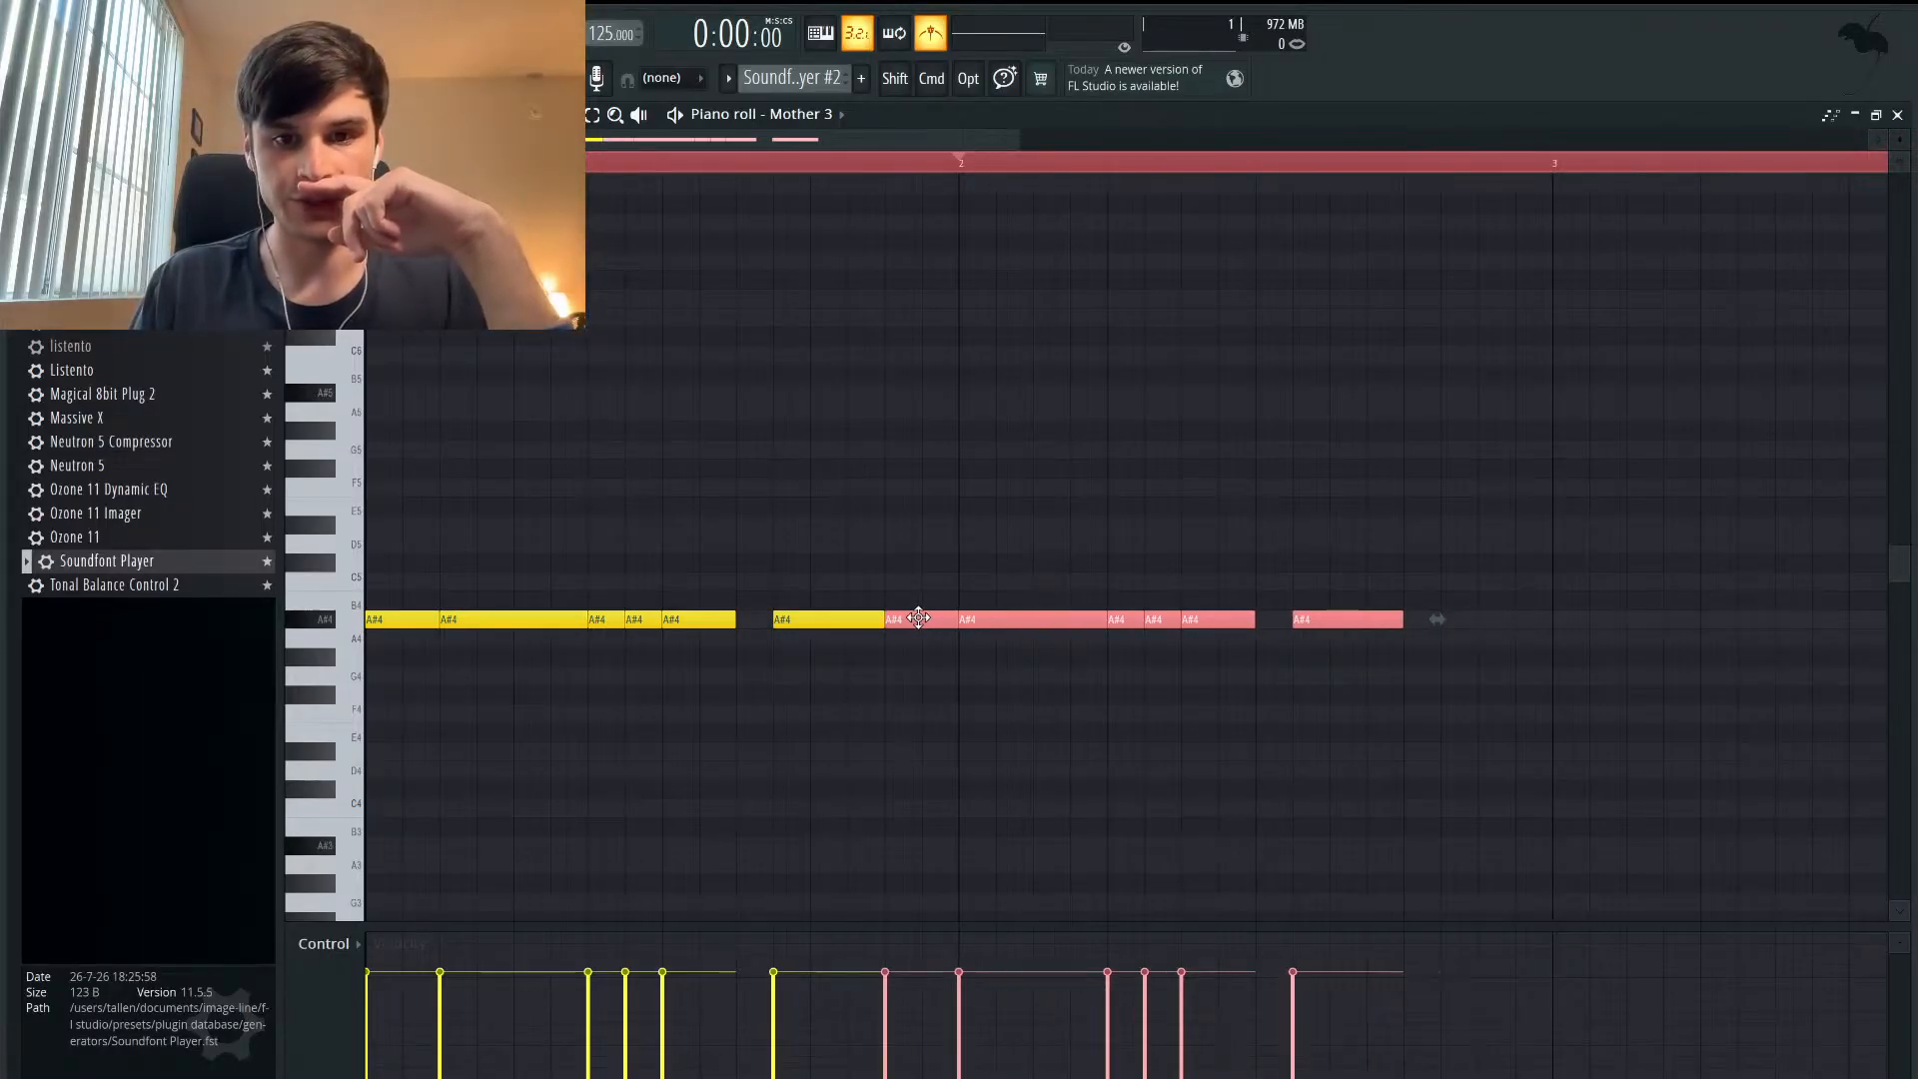
{"action": "key", "text": "space"}
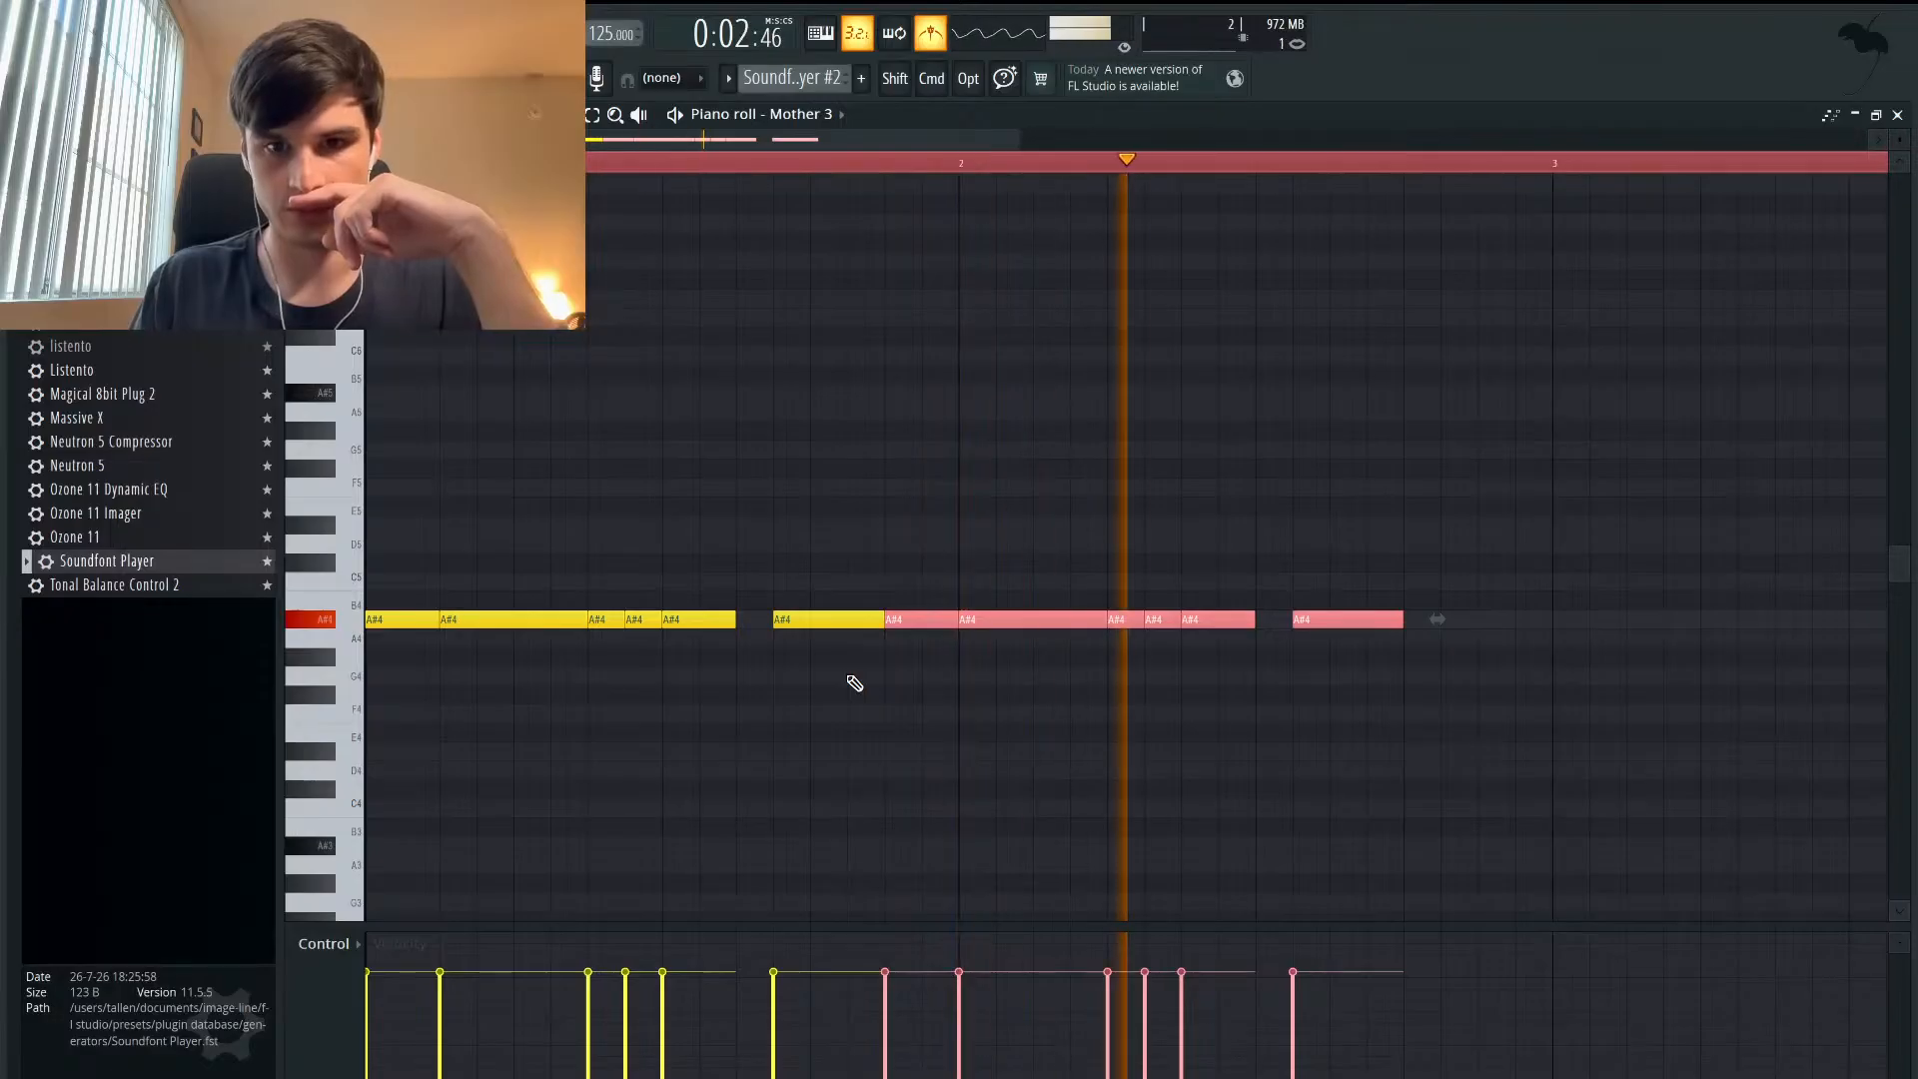
{"action": "key", "text": "space"}
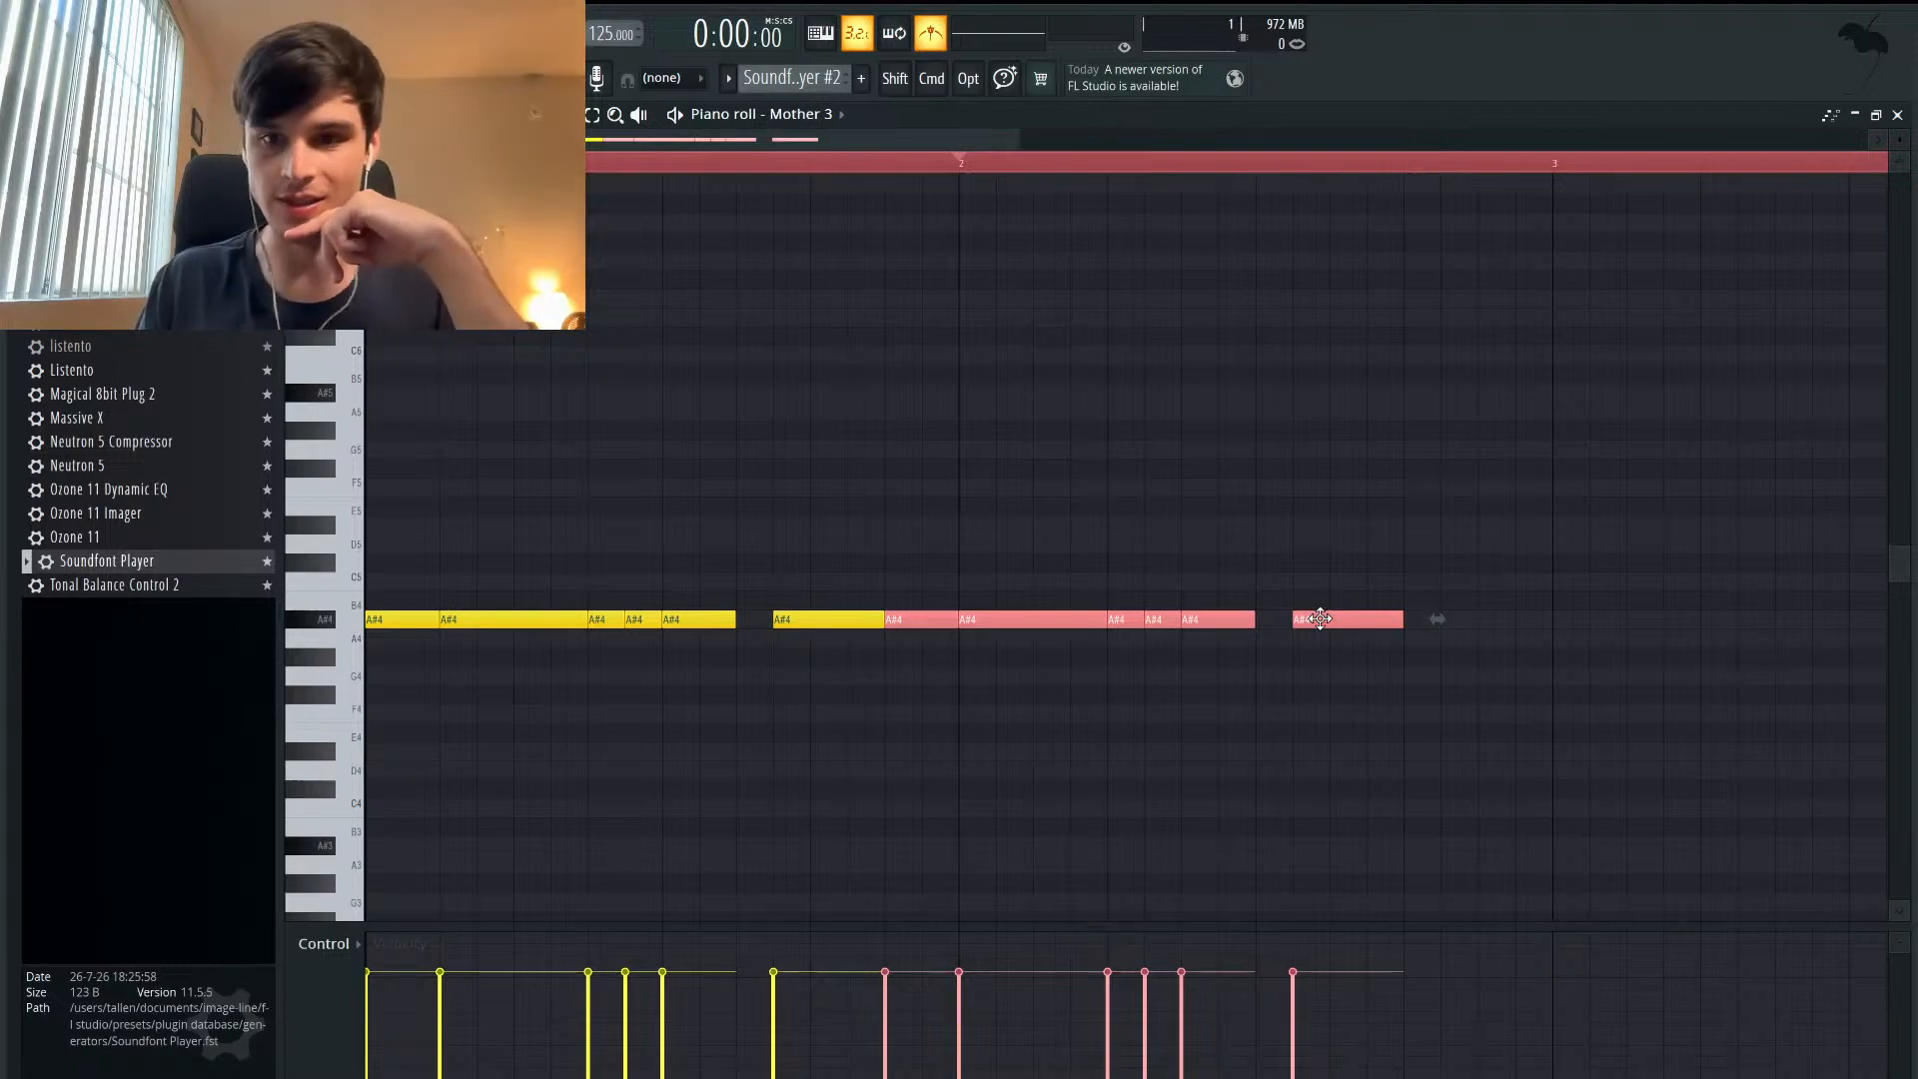
- Move the copied phrase 1 beat later so it starts 1/2 beat into bar 2, and play it back
{"action": "scroll", "coordinate": [1320, 618], "scroll_direction": "right", "scroll_amount": 3}
{"action": "scroll", "coordinate": [1320, 618], "scroll_direction": "up", "scroll_amount": 1}
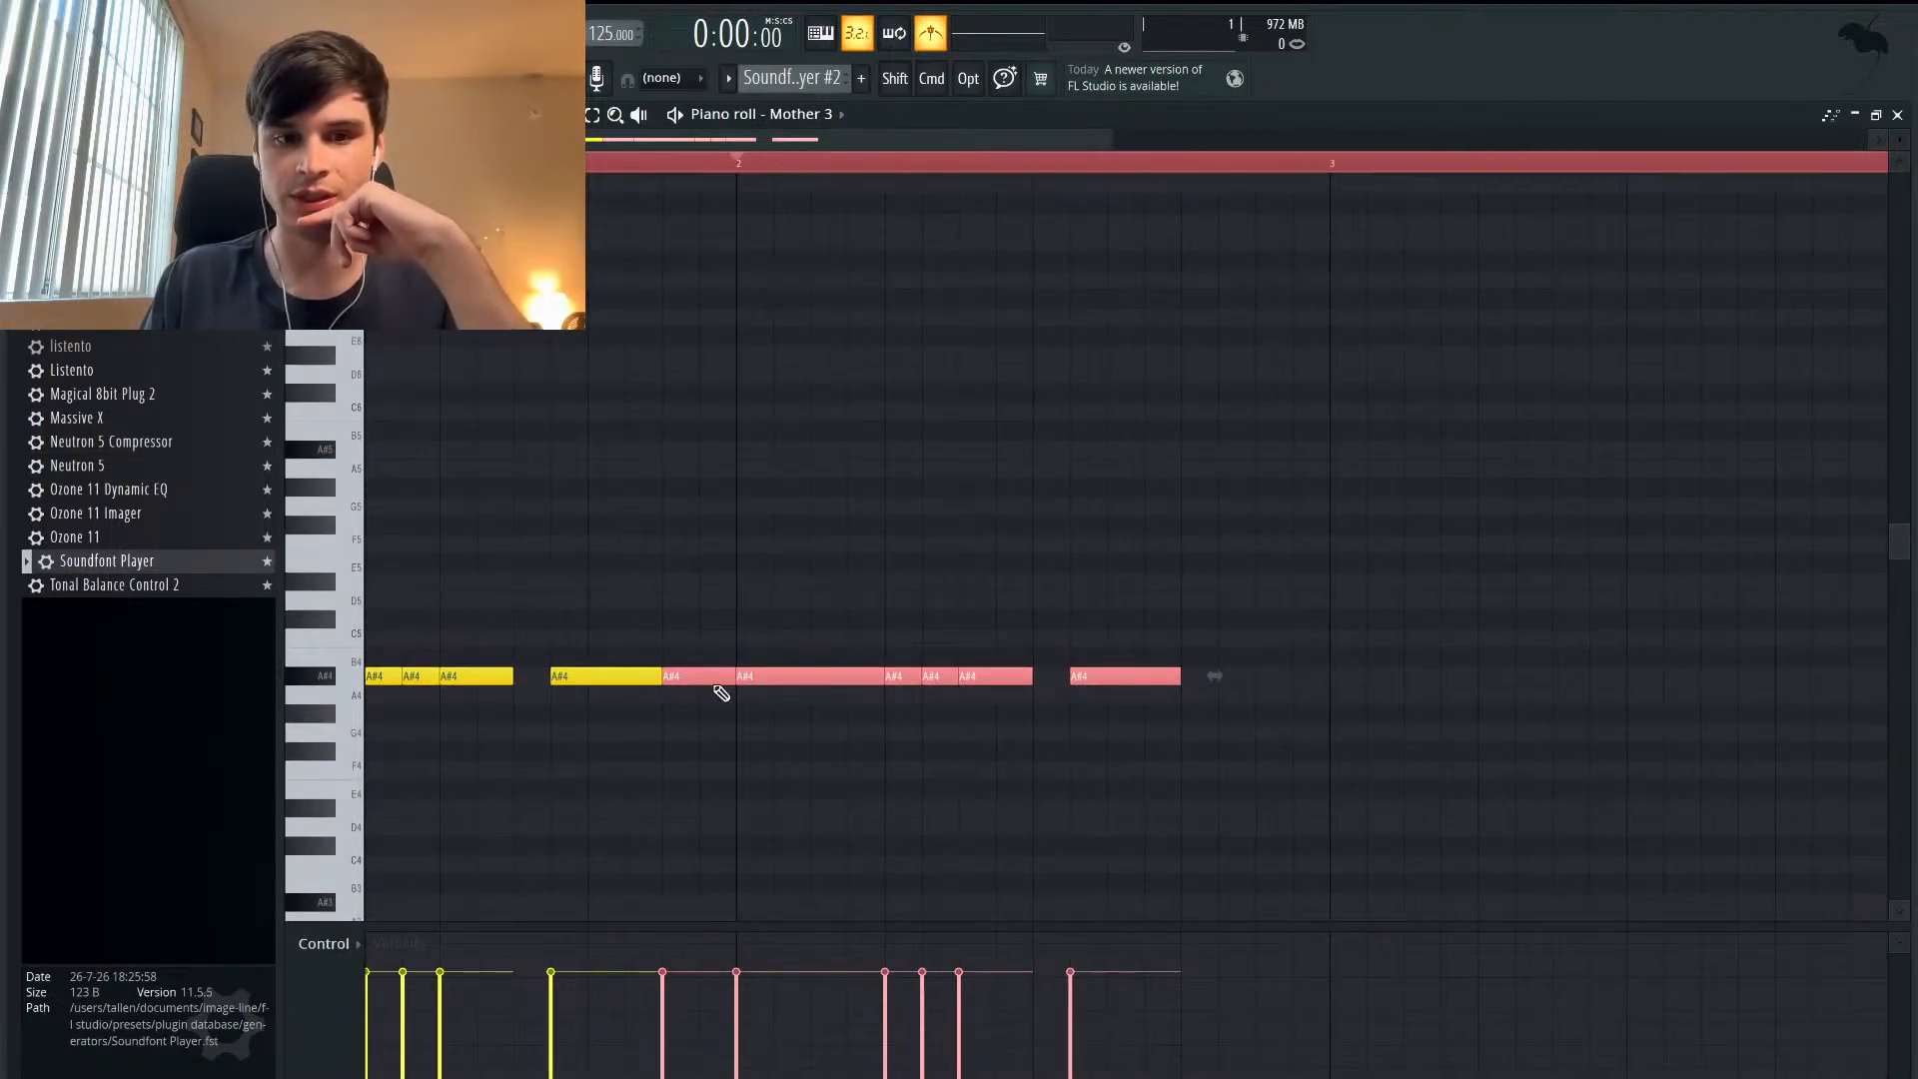
{"action": "left_click_drag", "start_coordinate": [691, 676], "coordinate": [837, 675]}
{"action": "key", "text": "space"}
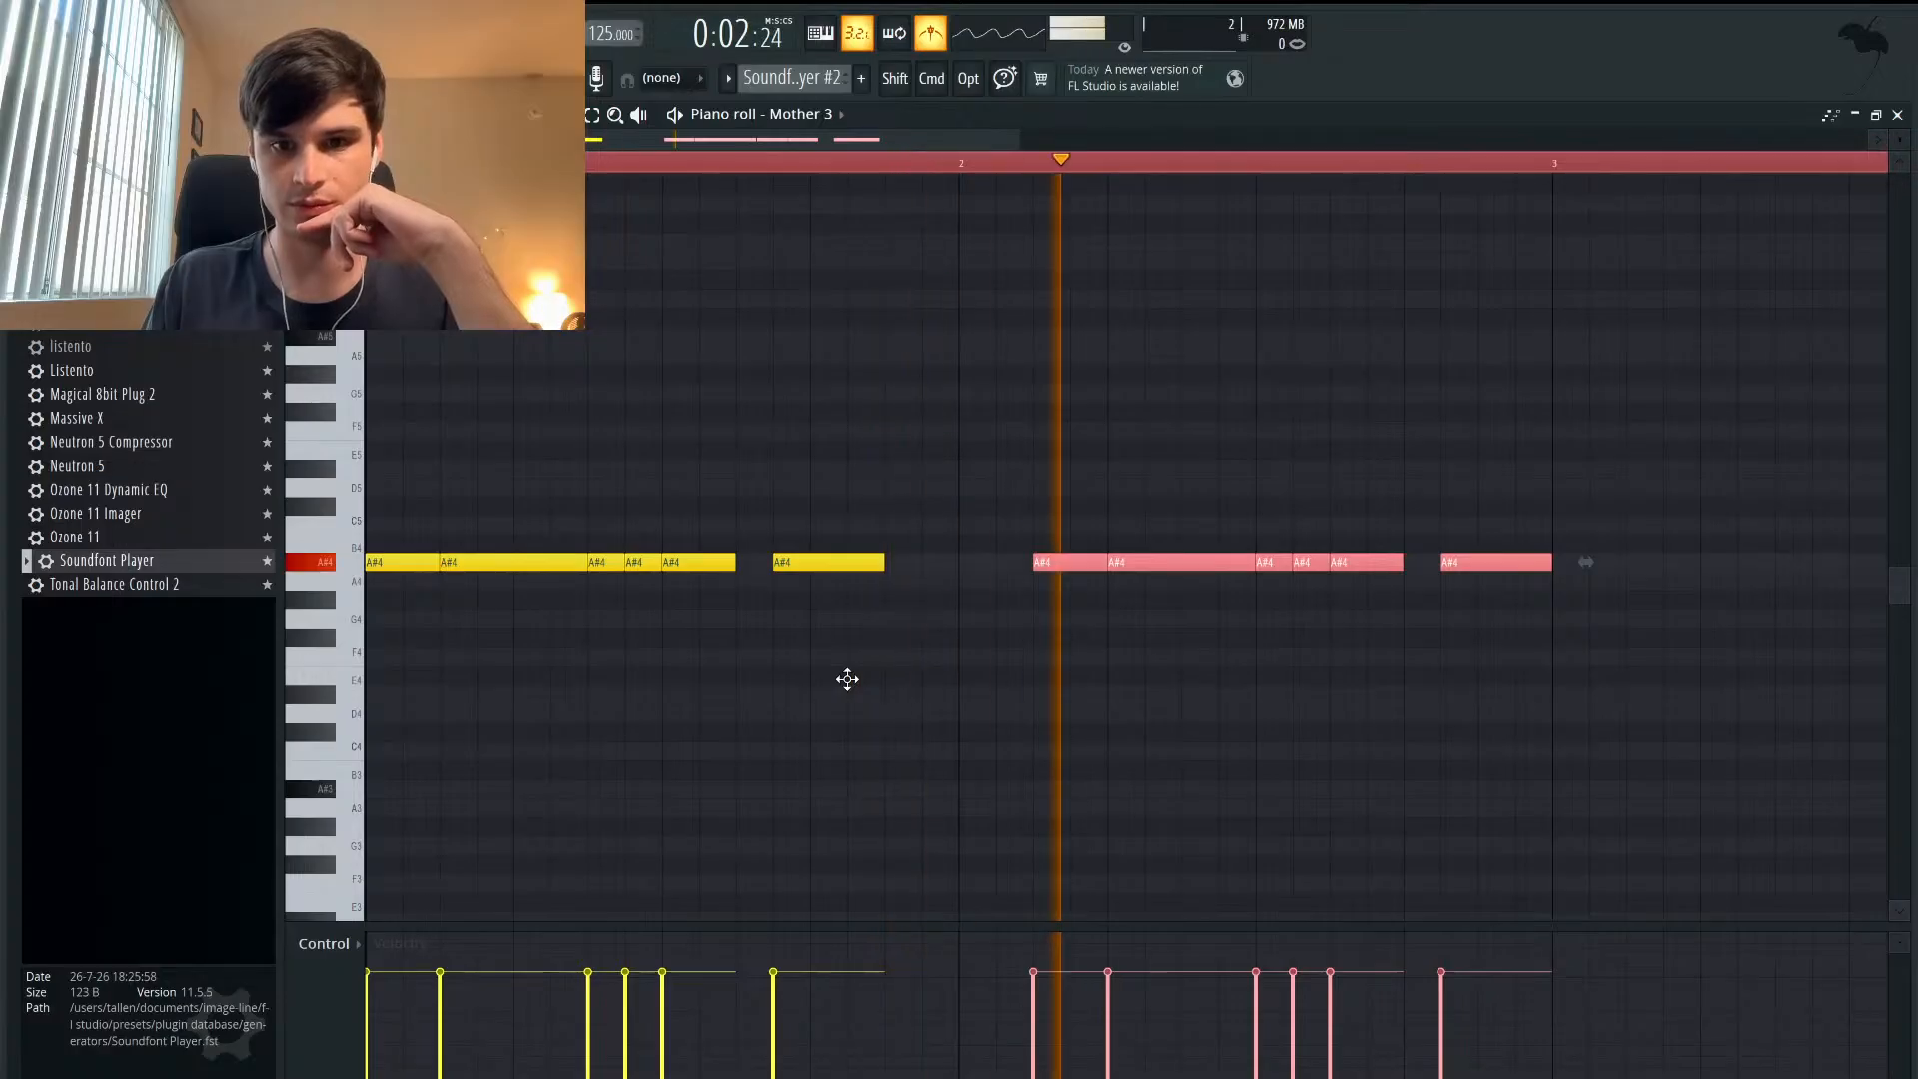
{"action": "key", "text": "space"}
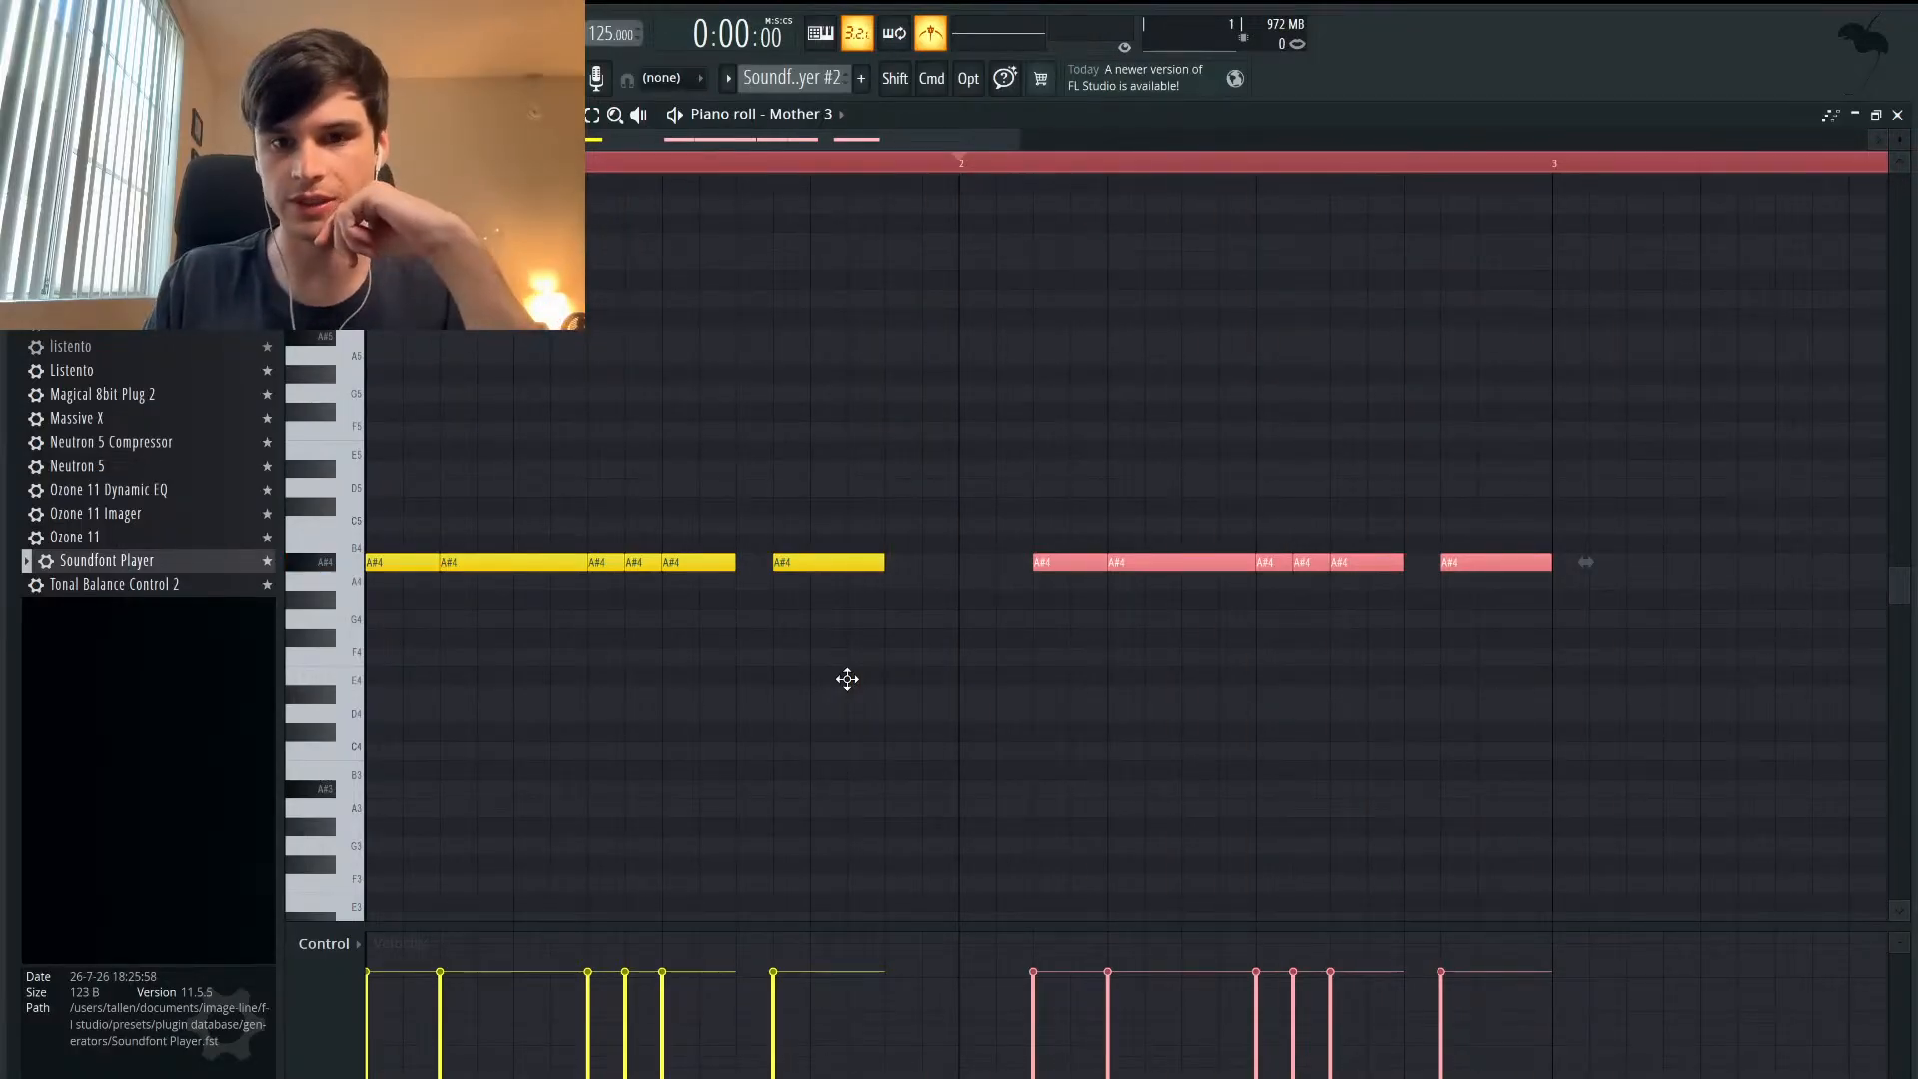
- Play both phrases, then set the playlist's time selection to bars 1 and 2, loop it and maximize the piano roll again
{"action": "key", "text": "space"}
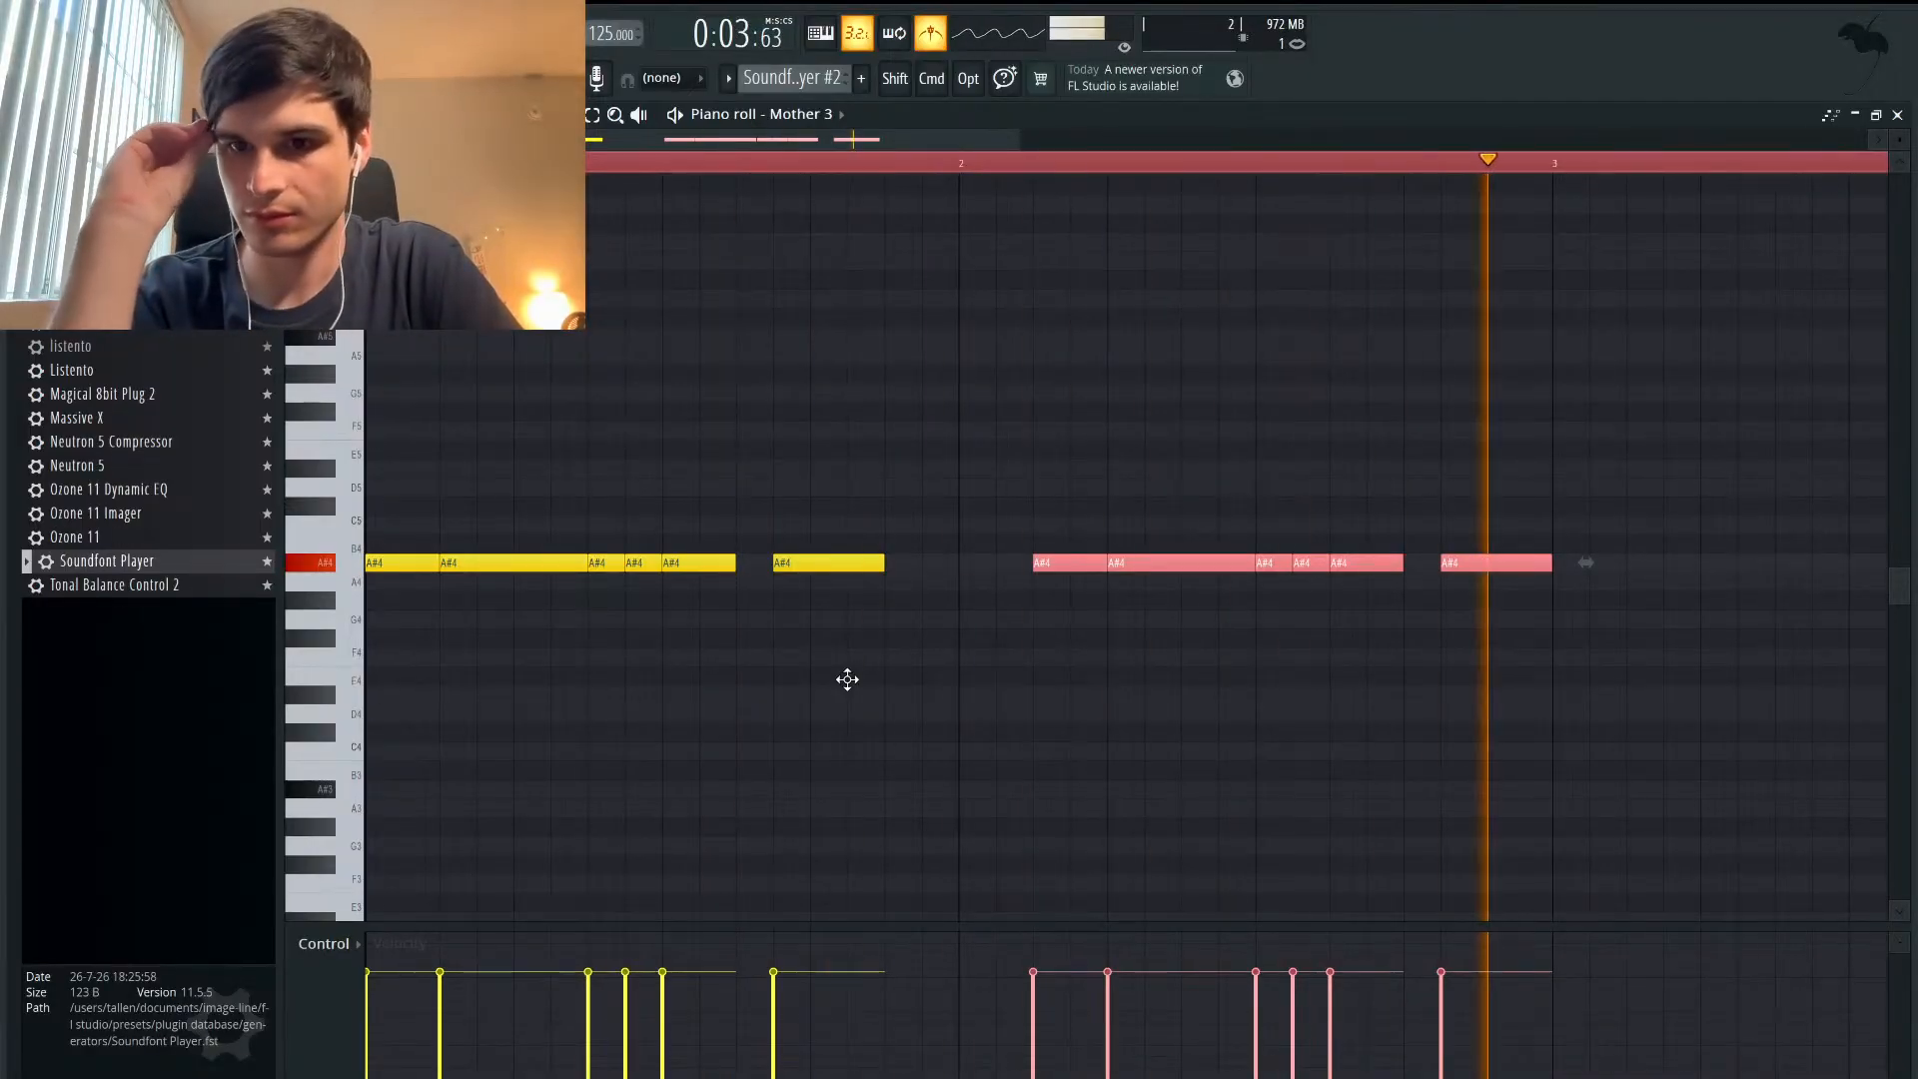
{"action": "key", "text": "space"}
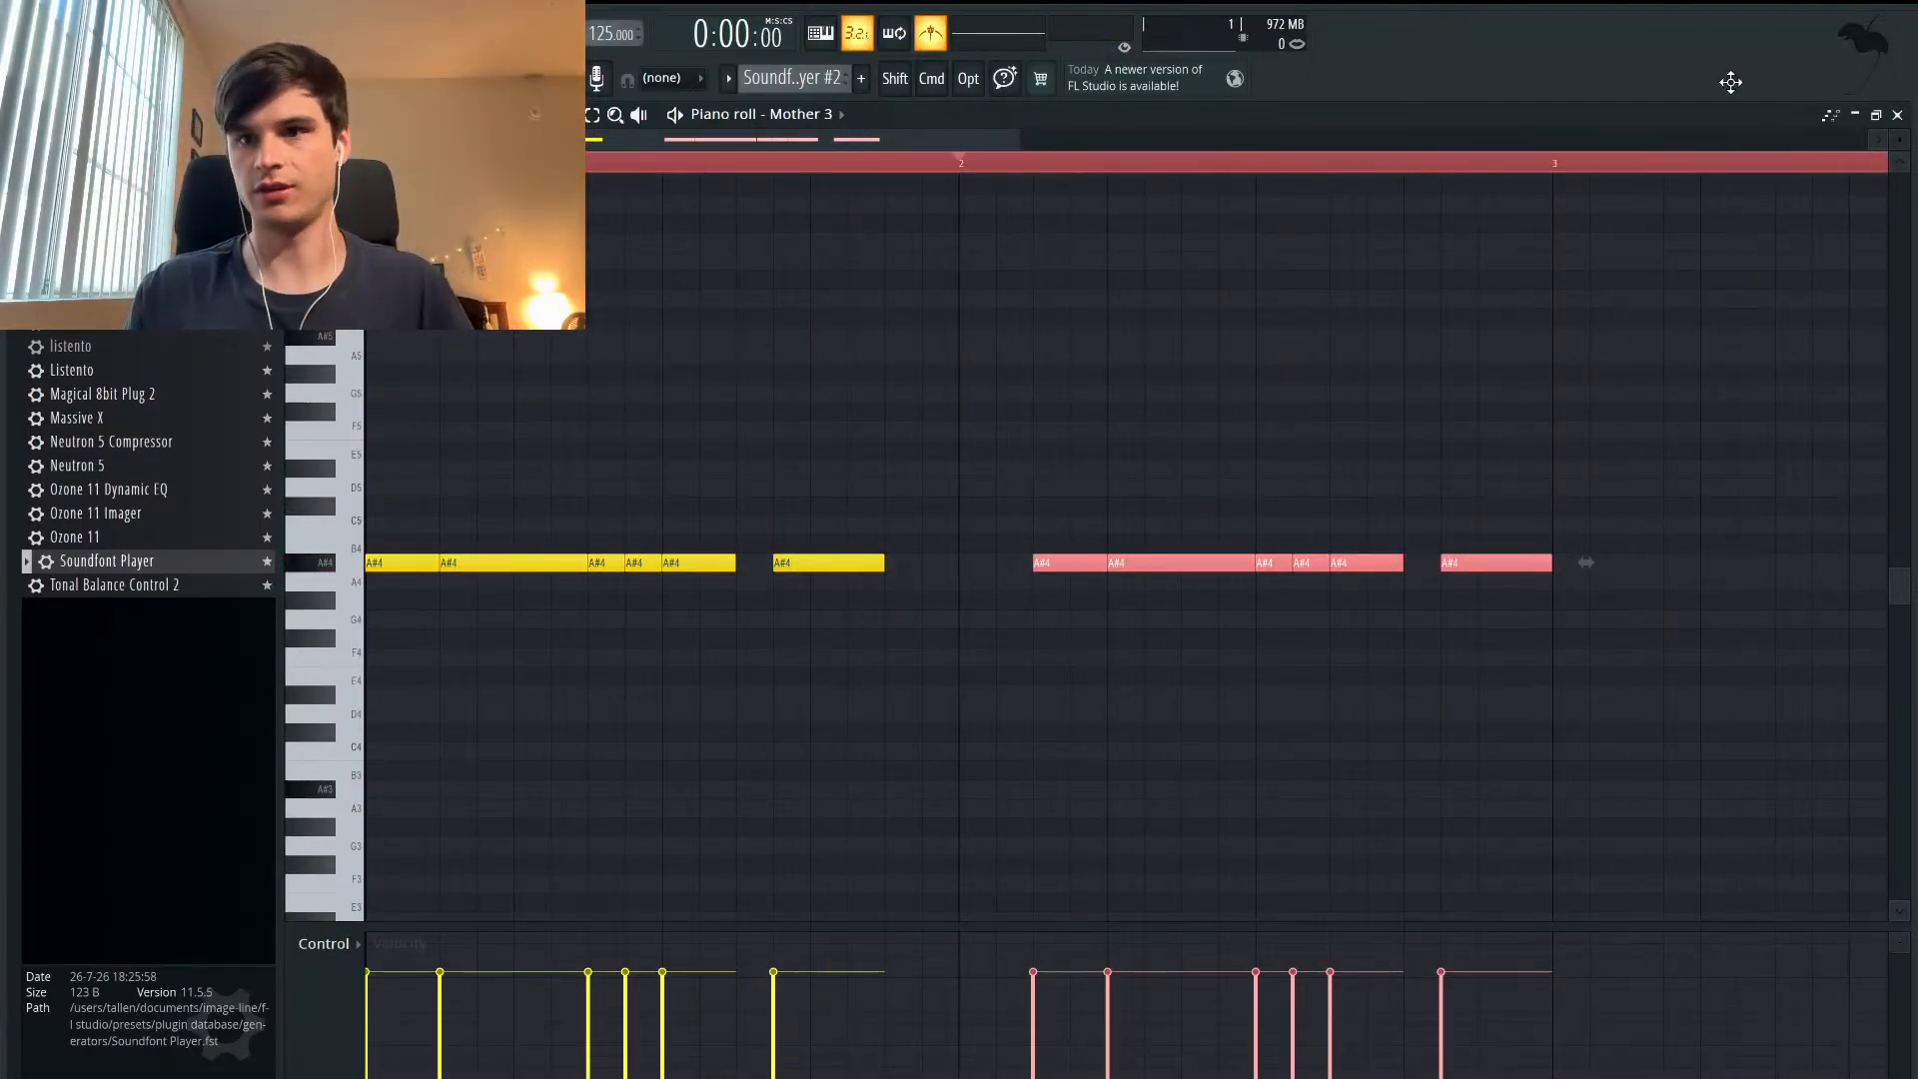
{"action": "left_click", "coordinate": [1876, 115]}
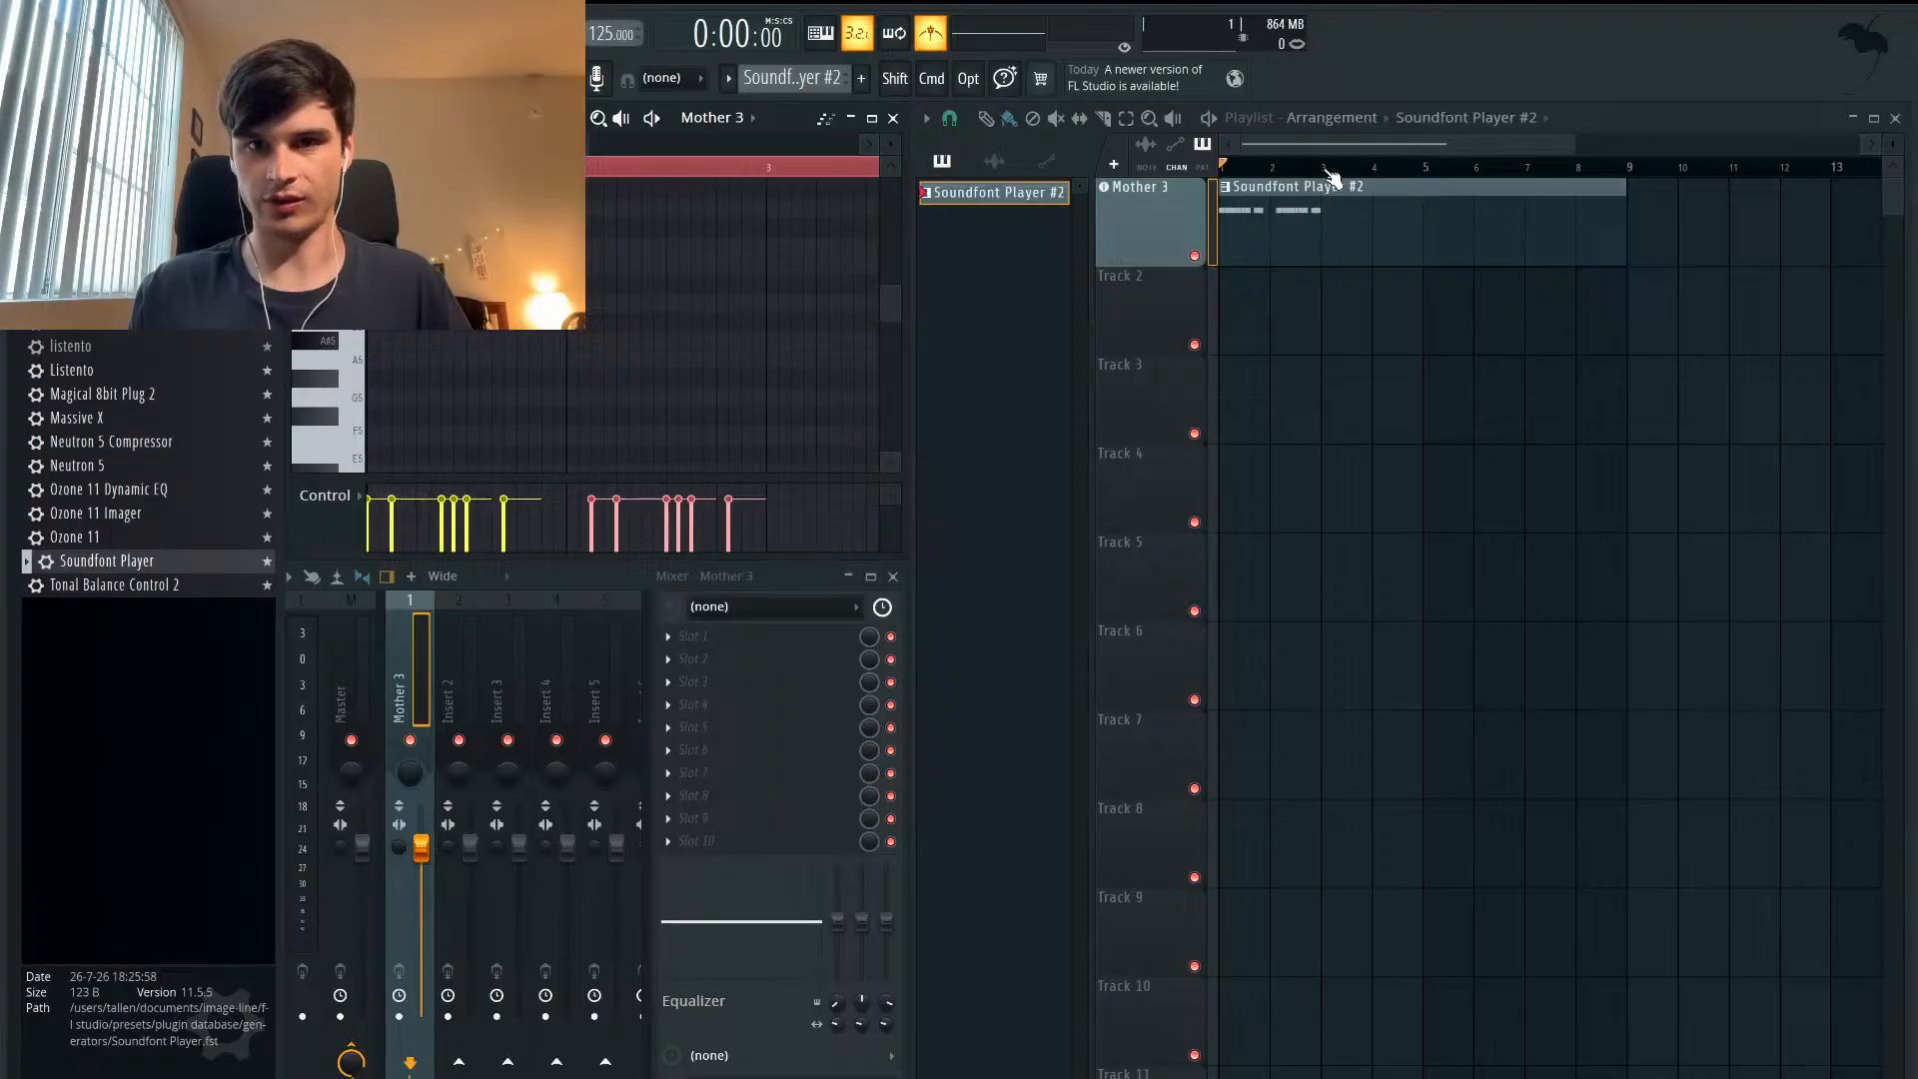
{"action": "left_click_drag", "start_coordinate": [1334, 177], "coordinate": [1221, 168]}
{"action": "key", "text": "space"}
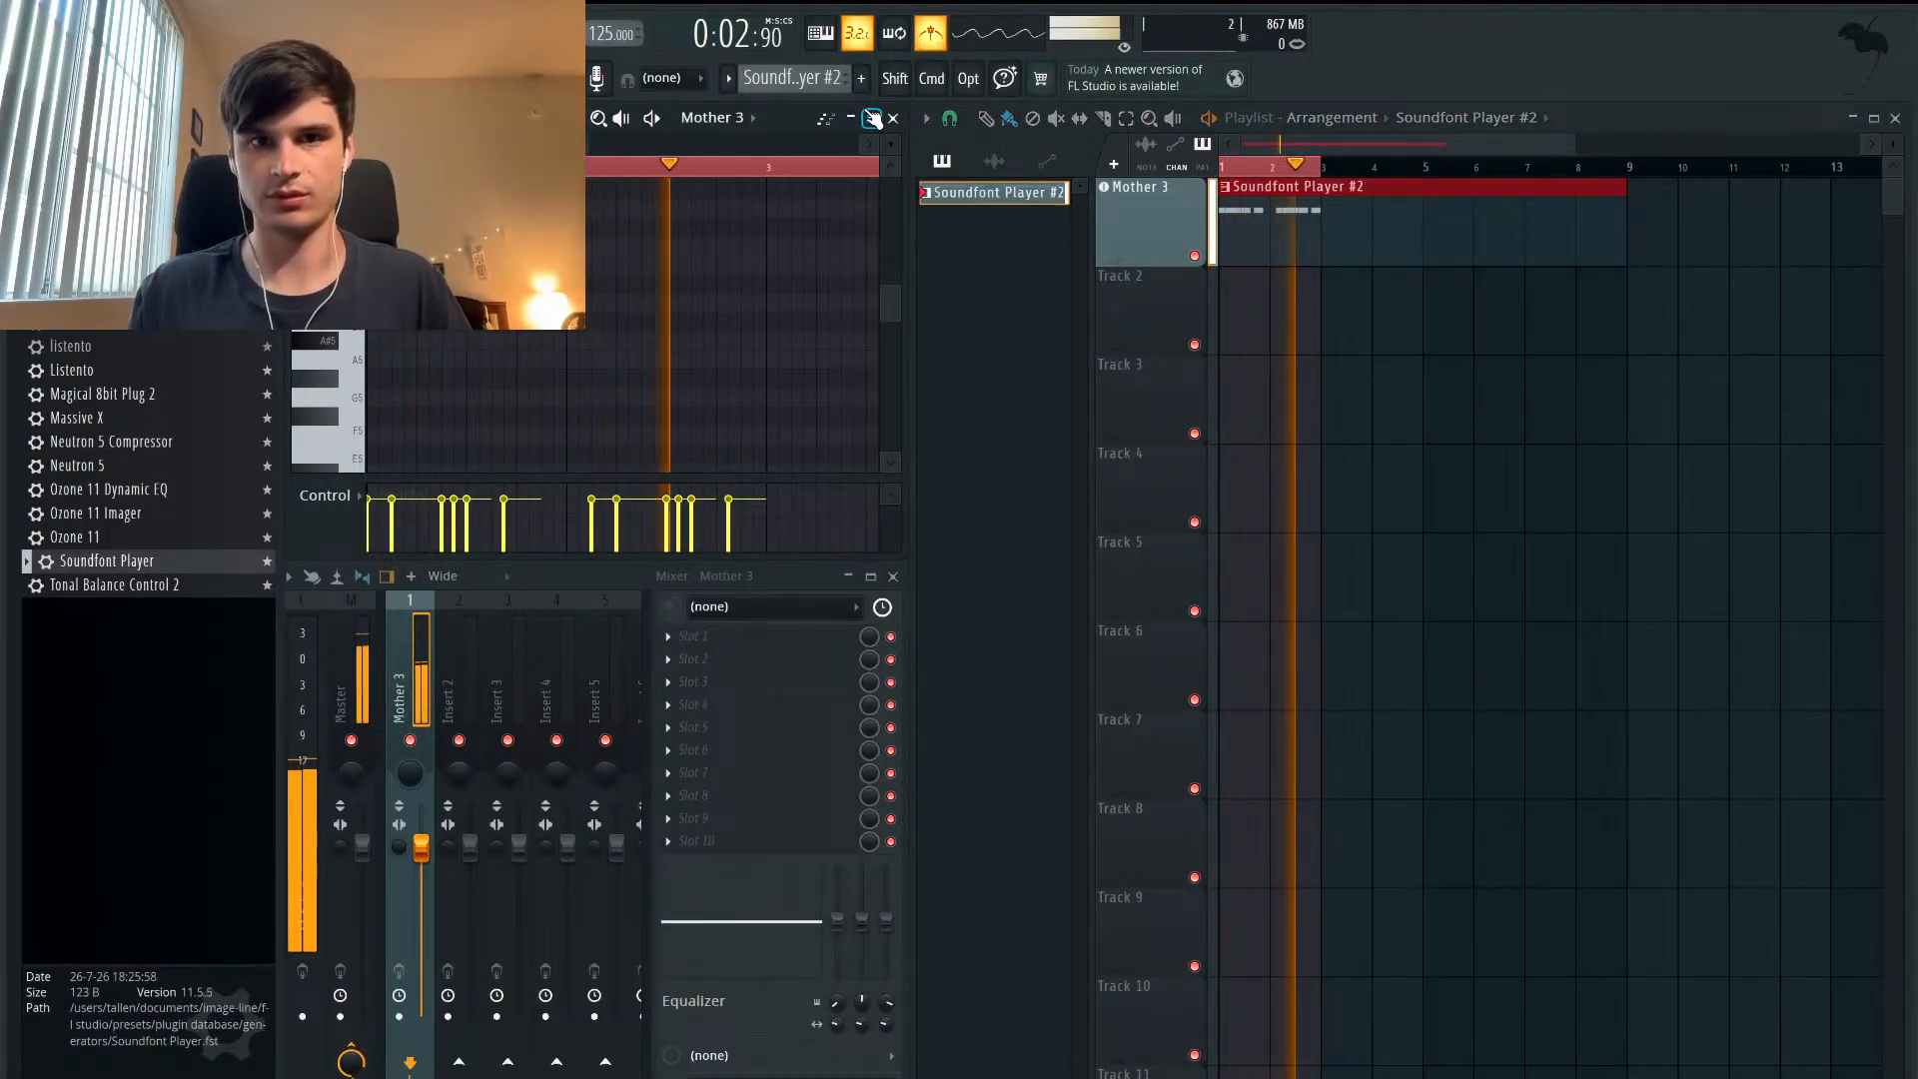
{"action": "double_click", "coordinate": [1258, 245]}
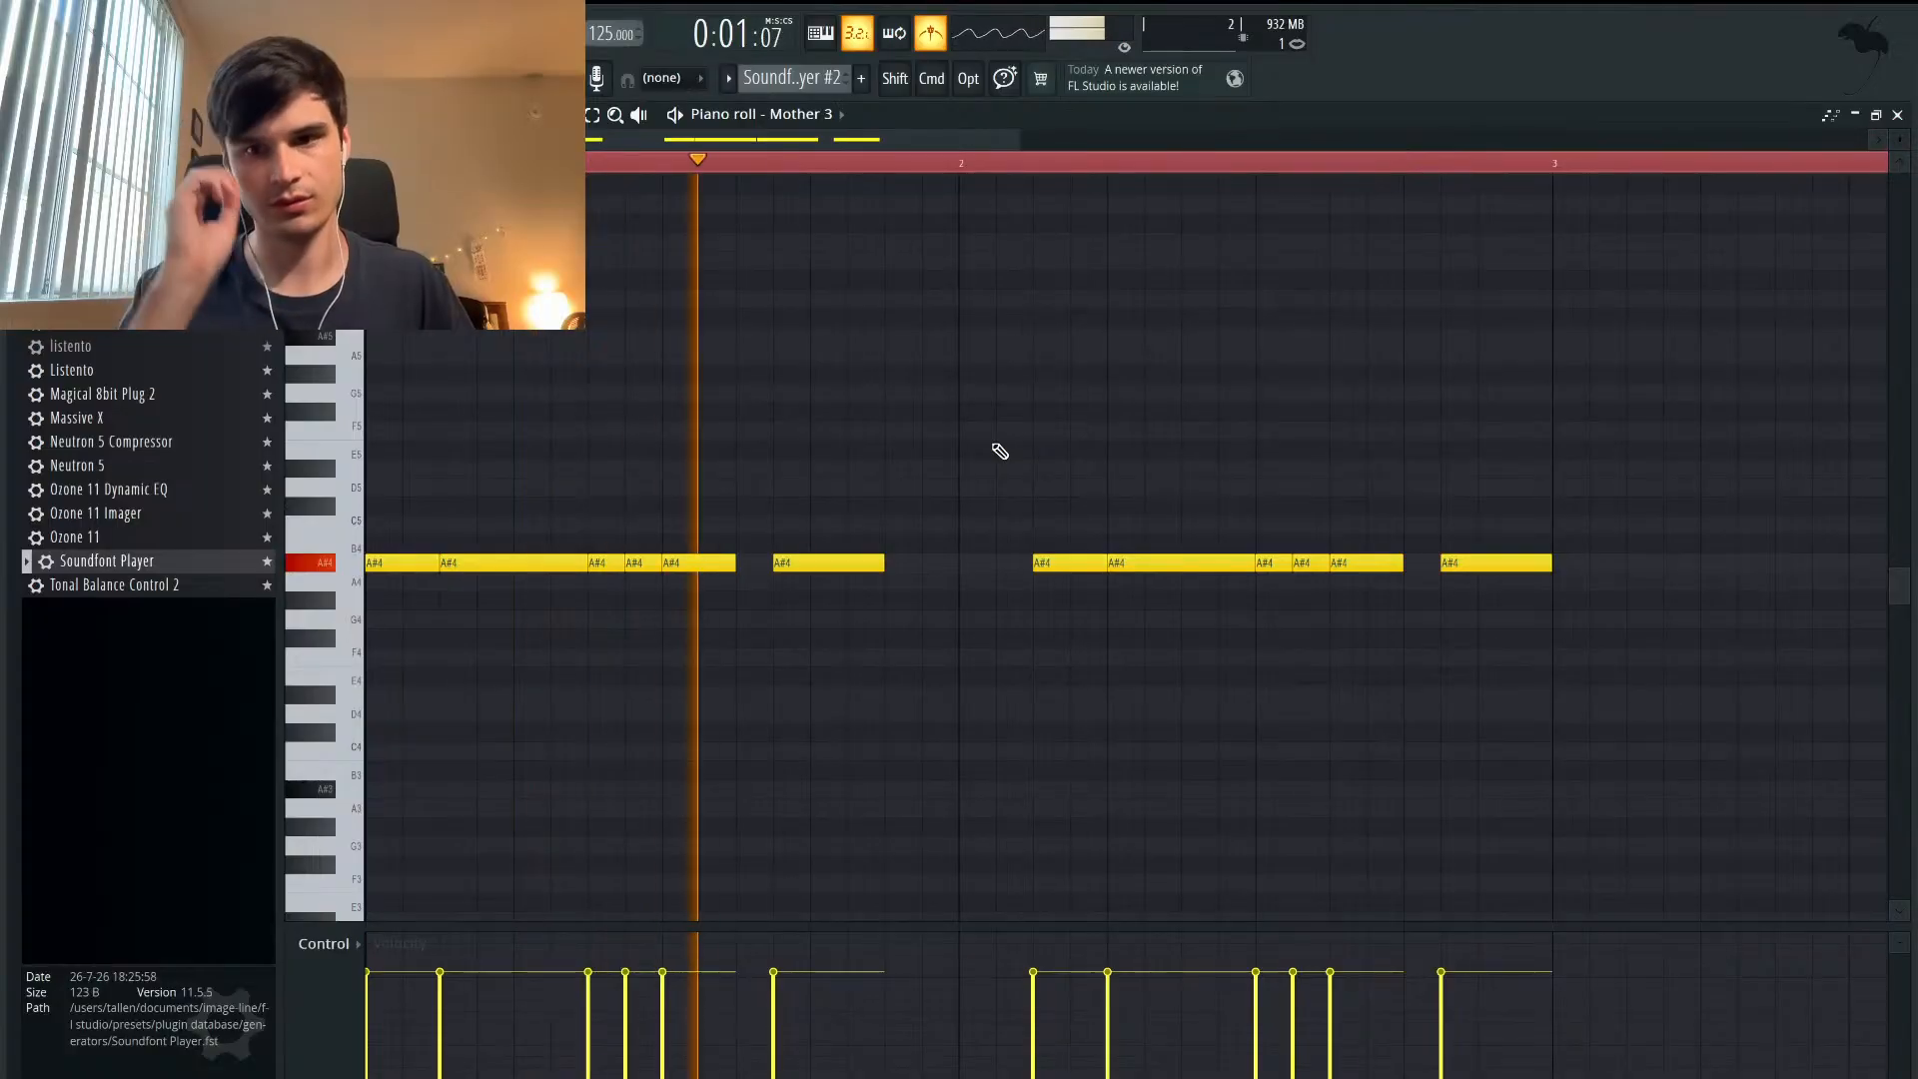
- Shorten the last A#4 note of the second phrase to 1/2 beat while the loop plays, and stop playback
{"action": "left_click_drag", "start_coordinate": [1550, 563], "coordinate": [1480, 570]}
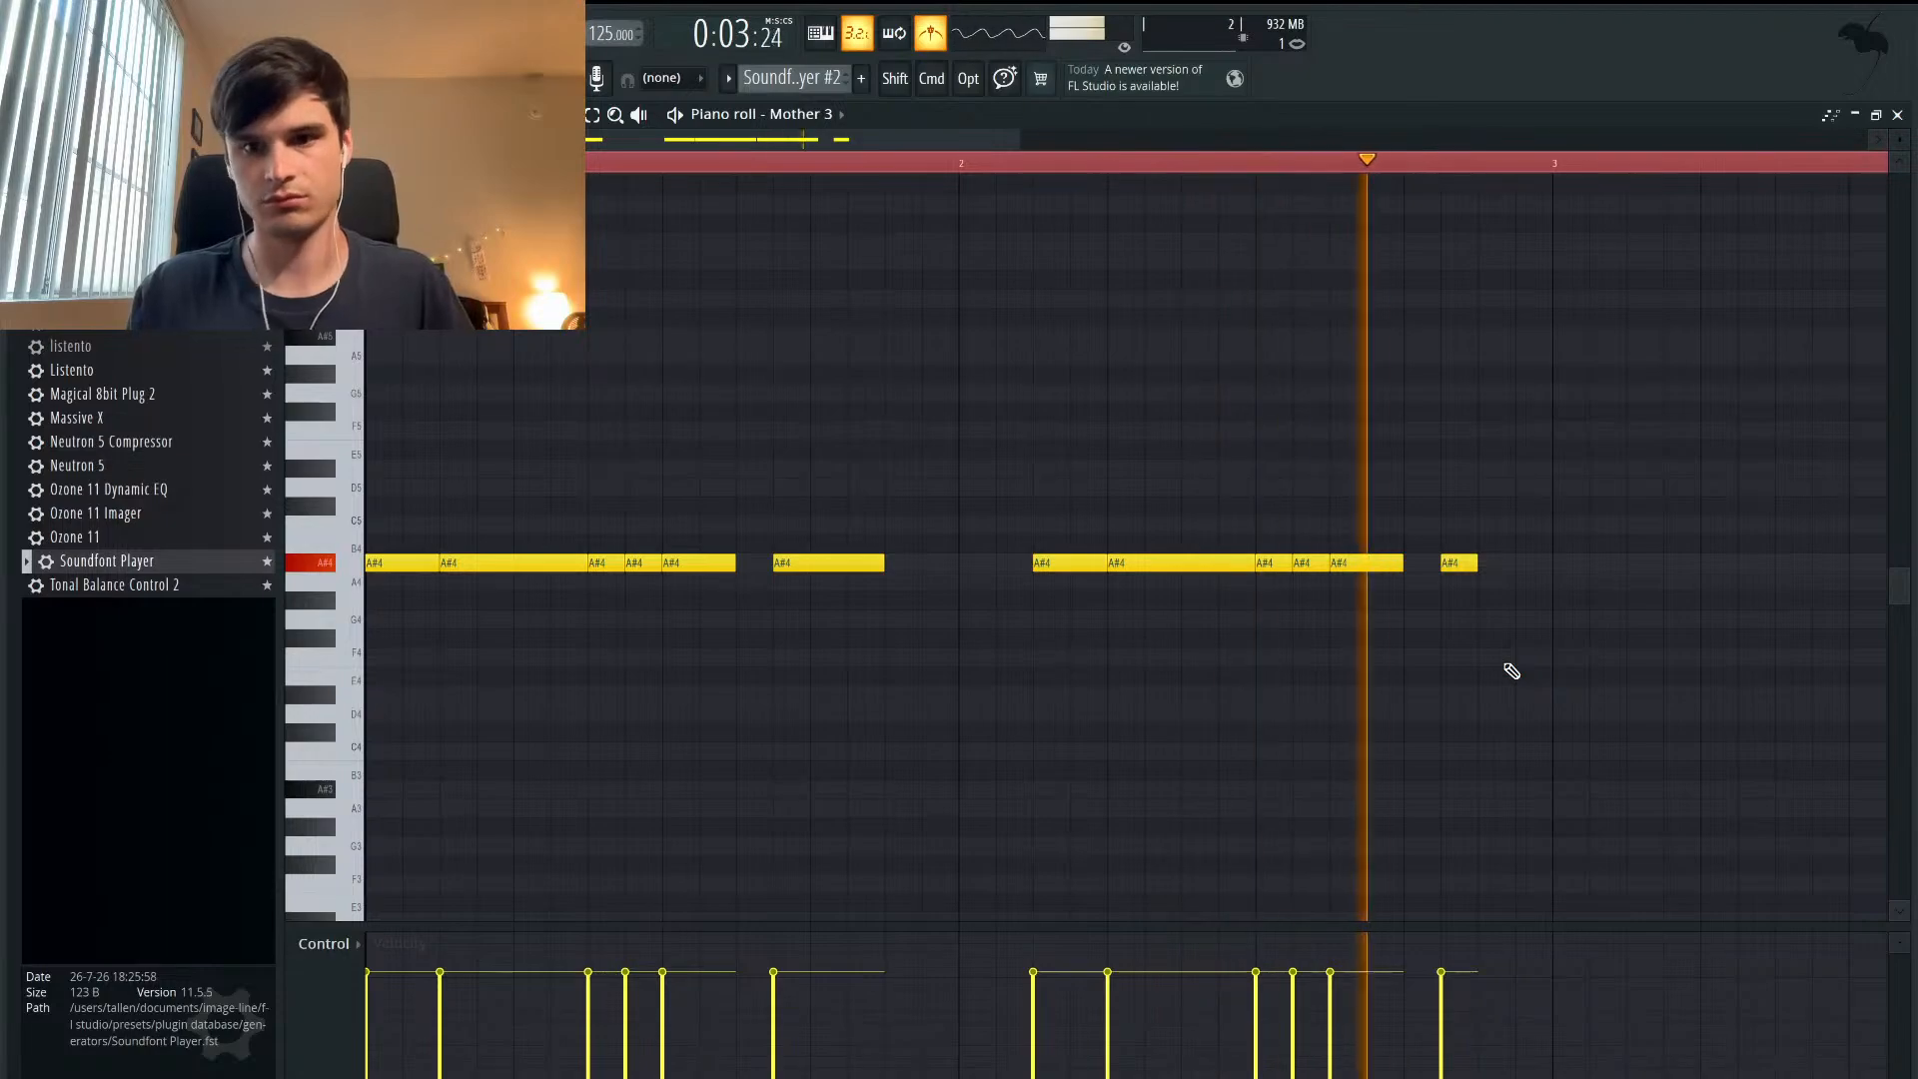
{"action": "left_click_drag", "start_coordinate": [1476, 563], "coordinate": [1514, 565]}
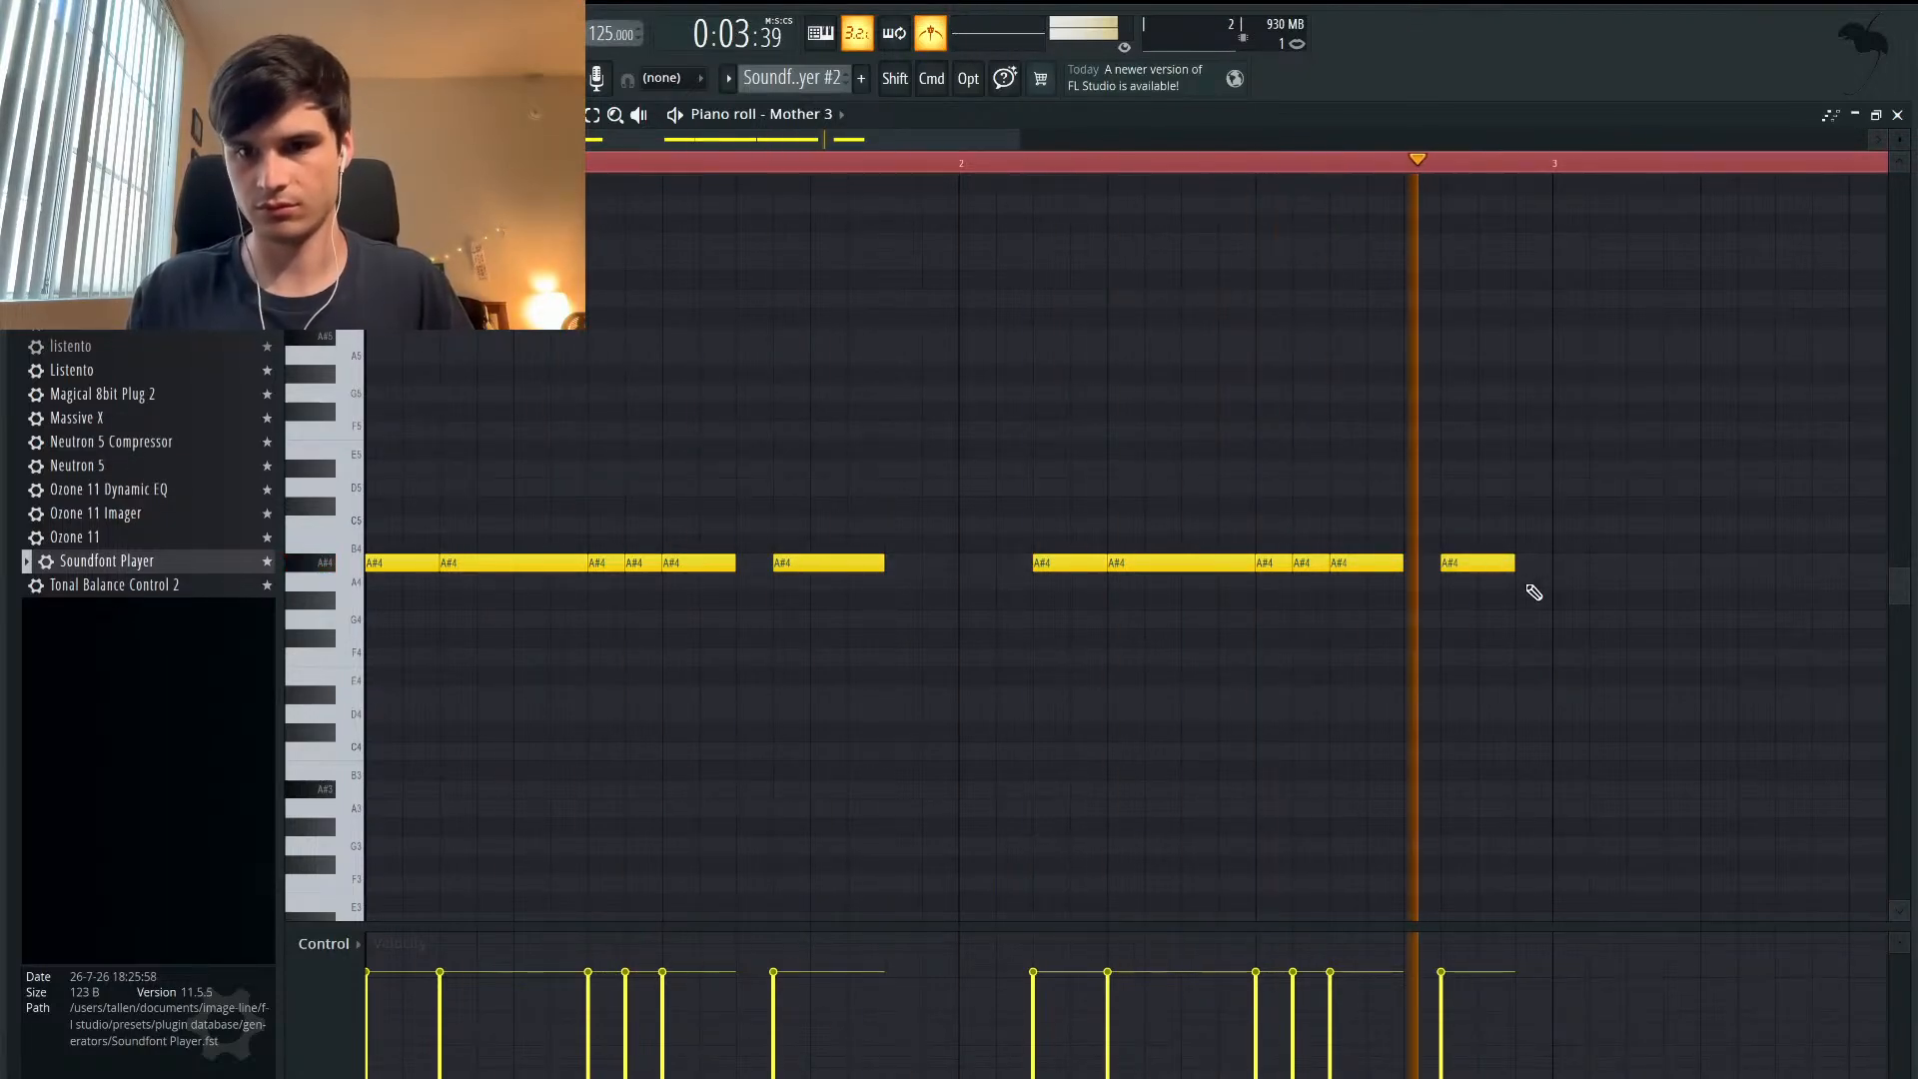
{"action": "key", "text": "space"}
- Try an extra 1/4-beat A#4 note directly after the second phrase and play it back
{"action": "left_click", "coordinate": [1534, 566]}
{"action": "left_click_drag", "start_coordinate": [1591, 564], "coordinate": [1539, 565]}
{"action": "key", "text": "space"}
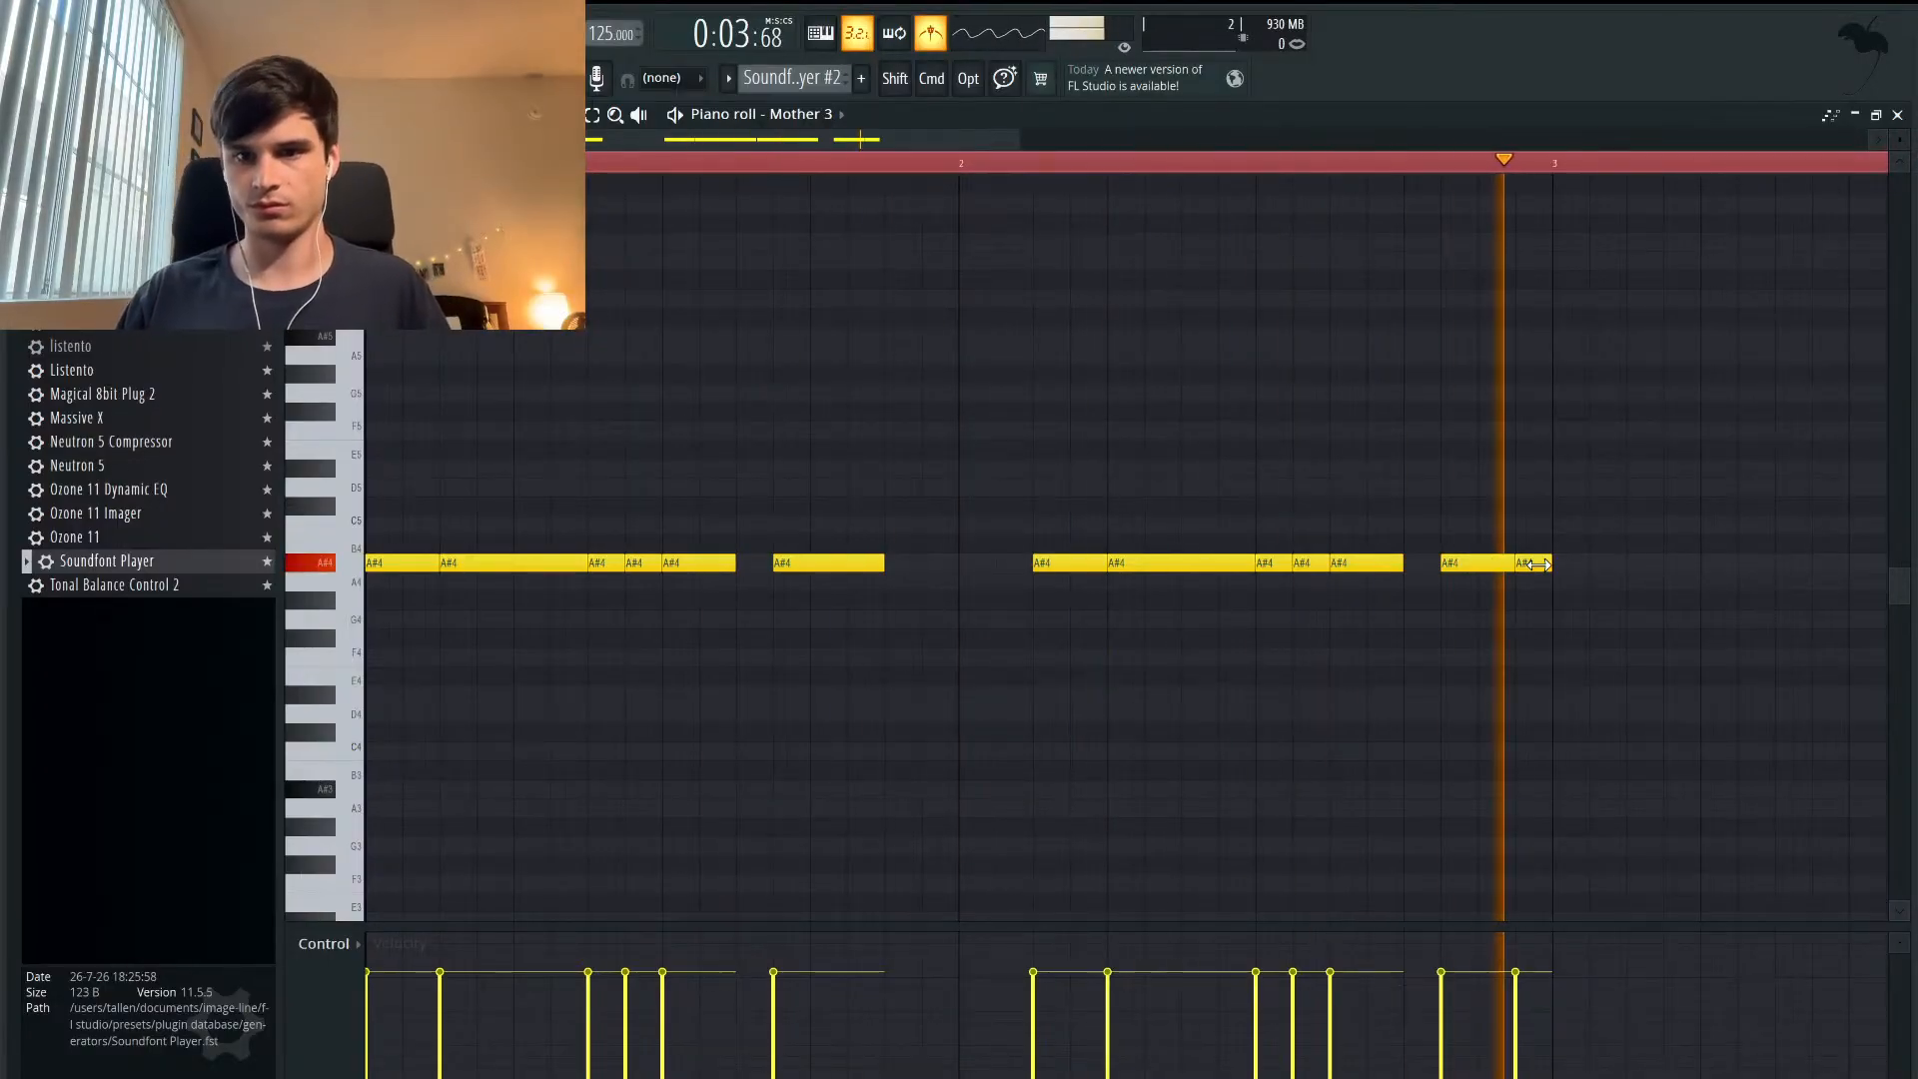
{"action": "key", "text": "space"}
{"action": "right_click", "coordinate": [1536, 564]}
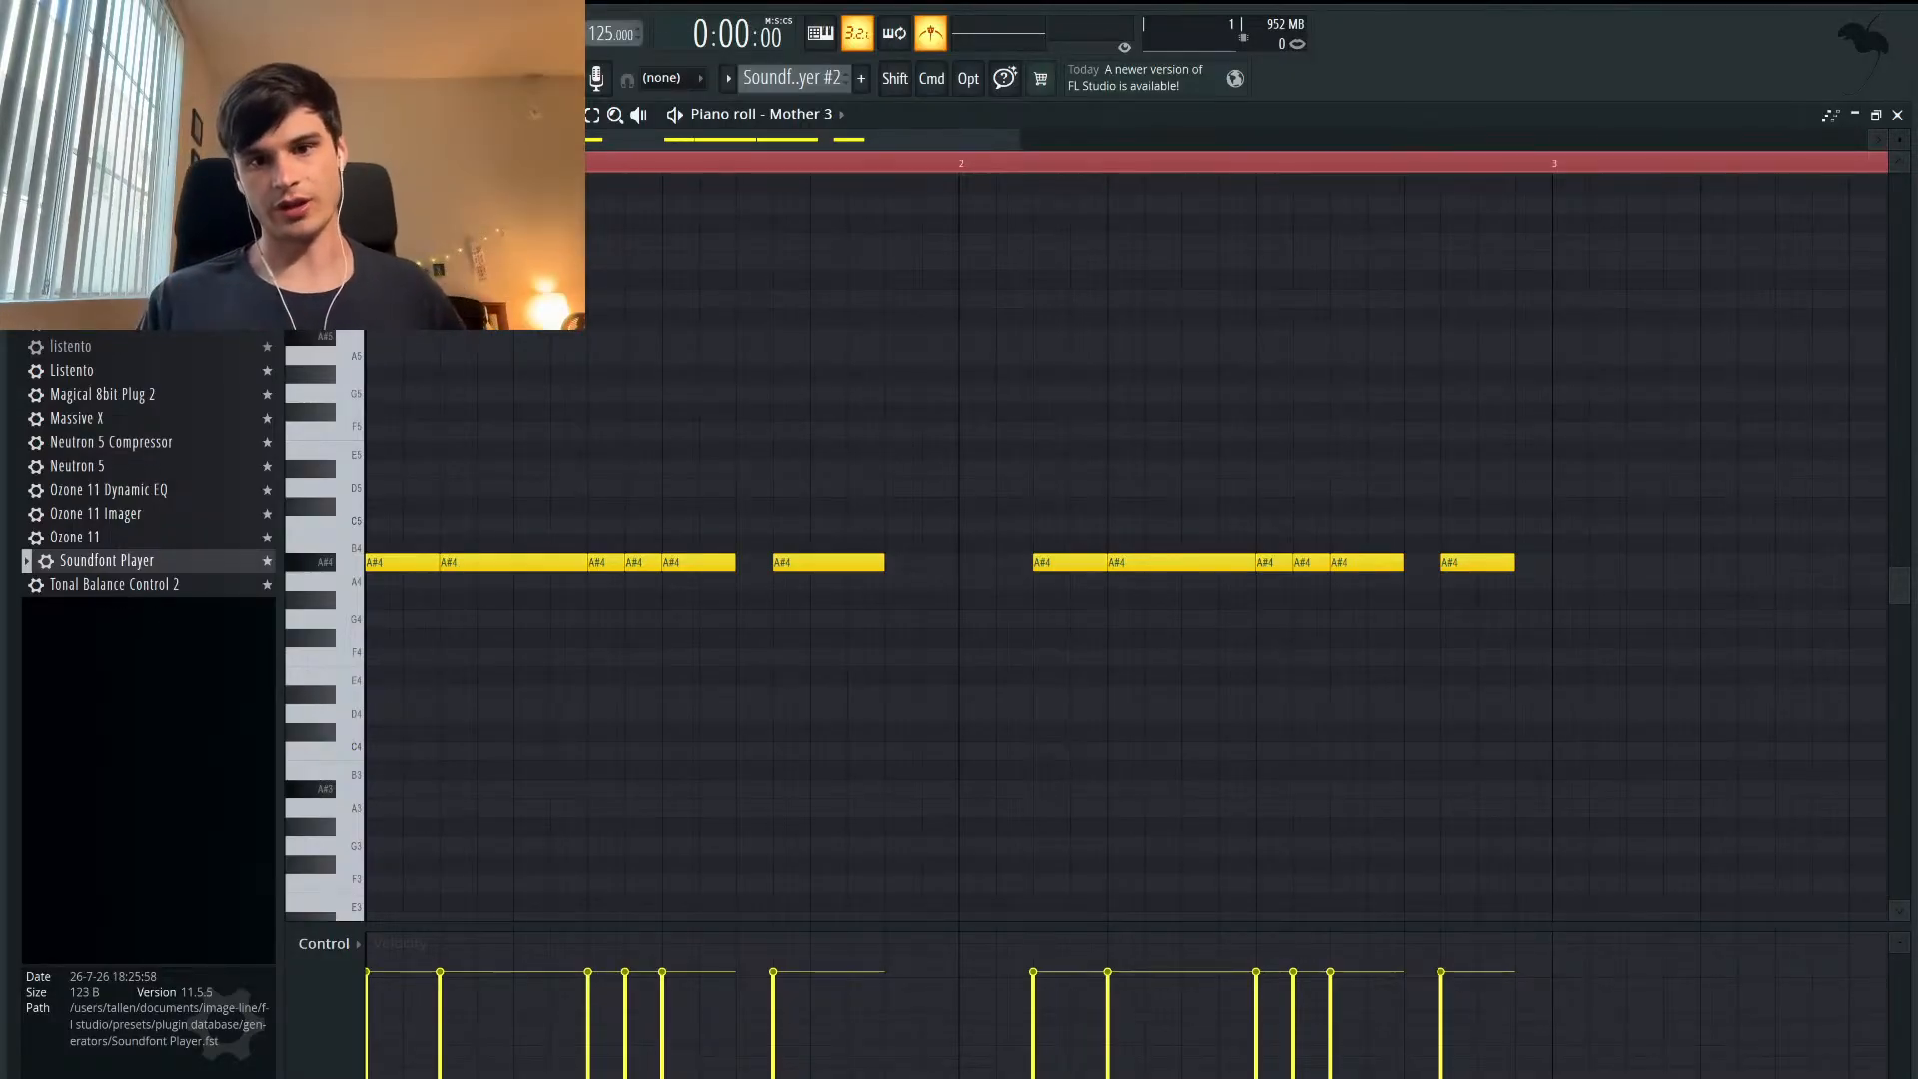
- Play back the two-bar loop to check the rhythm of both A#4 phrases
{"action": "left_click", "coordinate": [962, 166]}
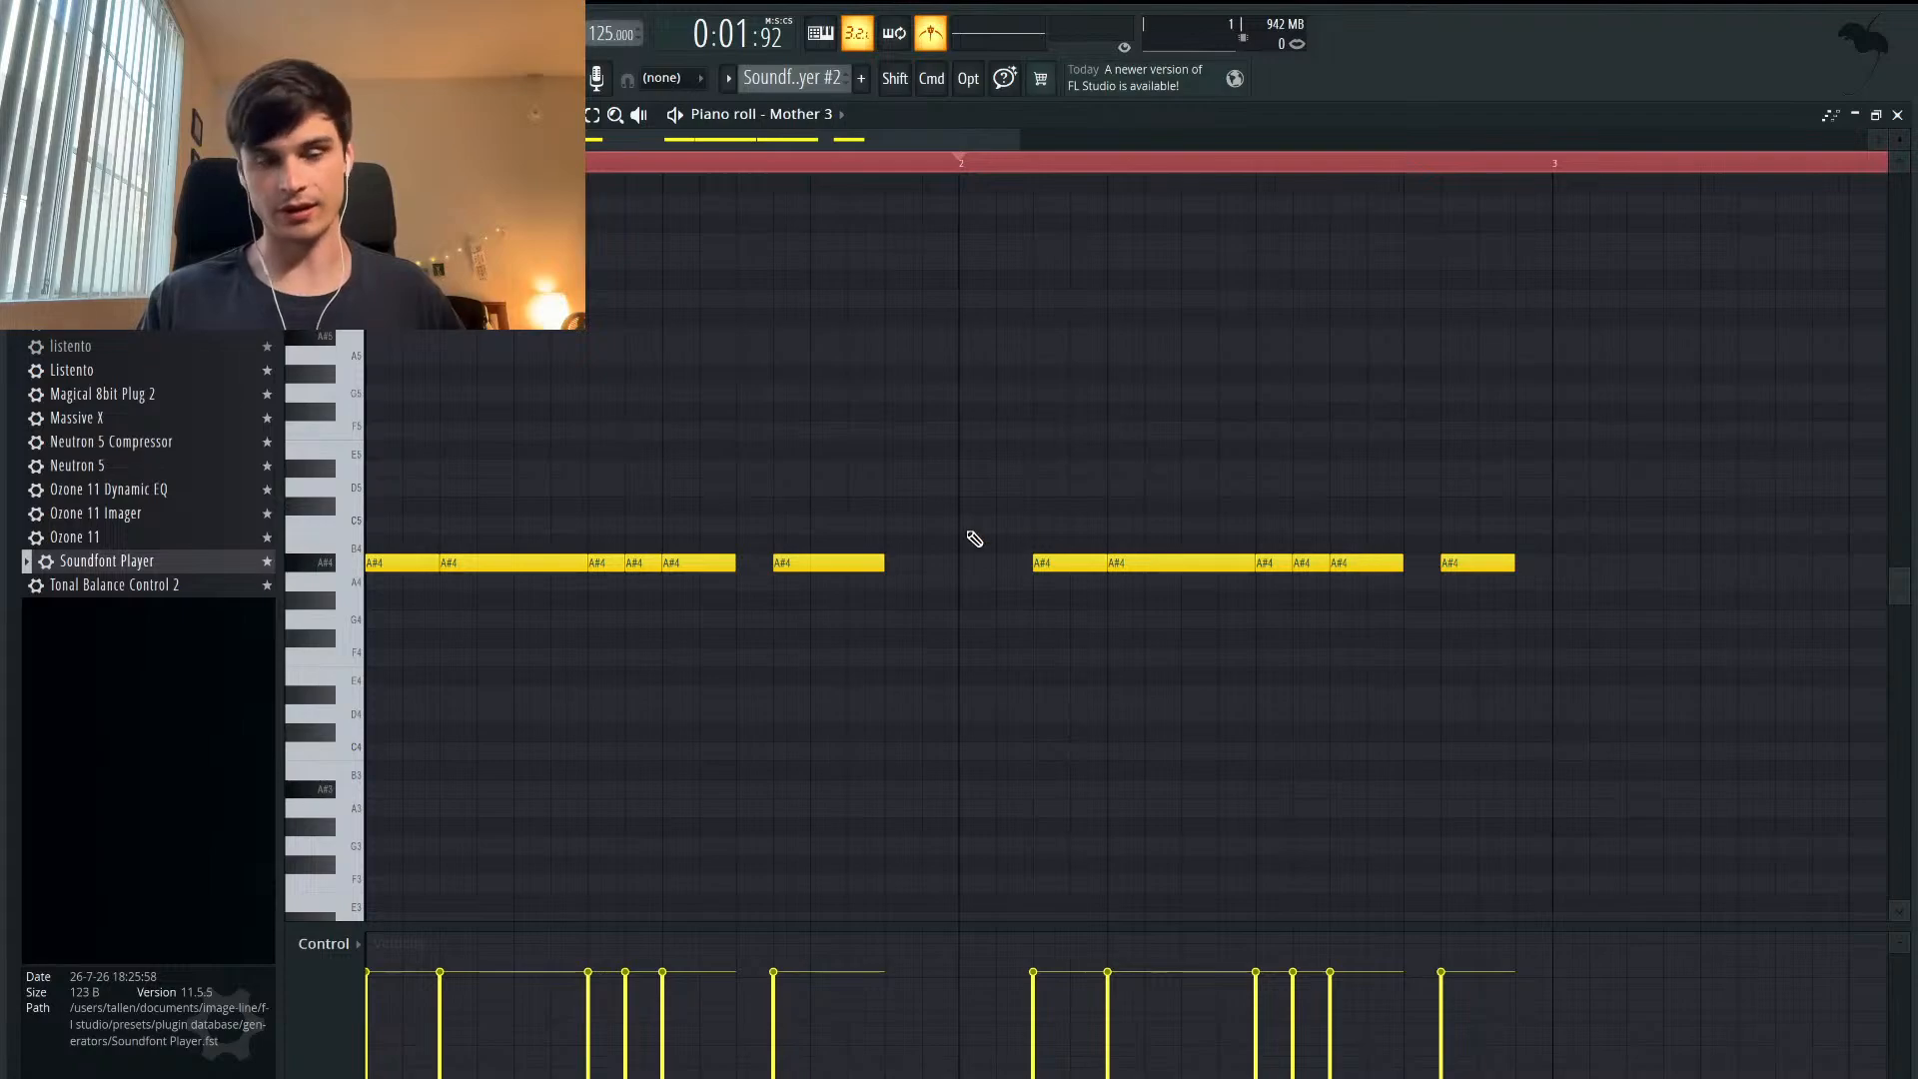
{"action": "key", "text": "space"}
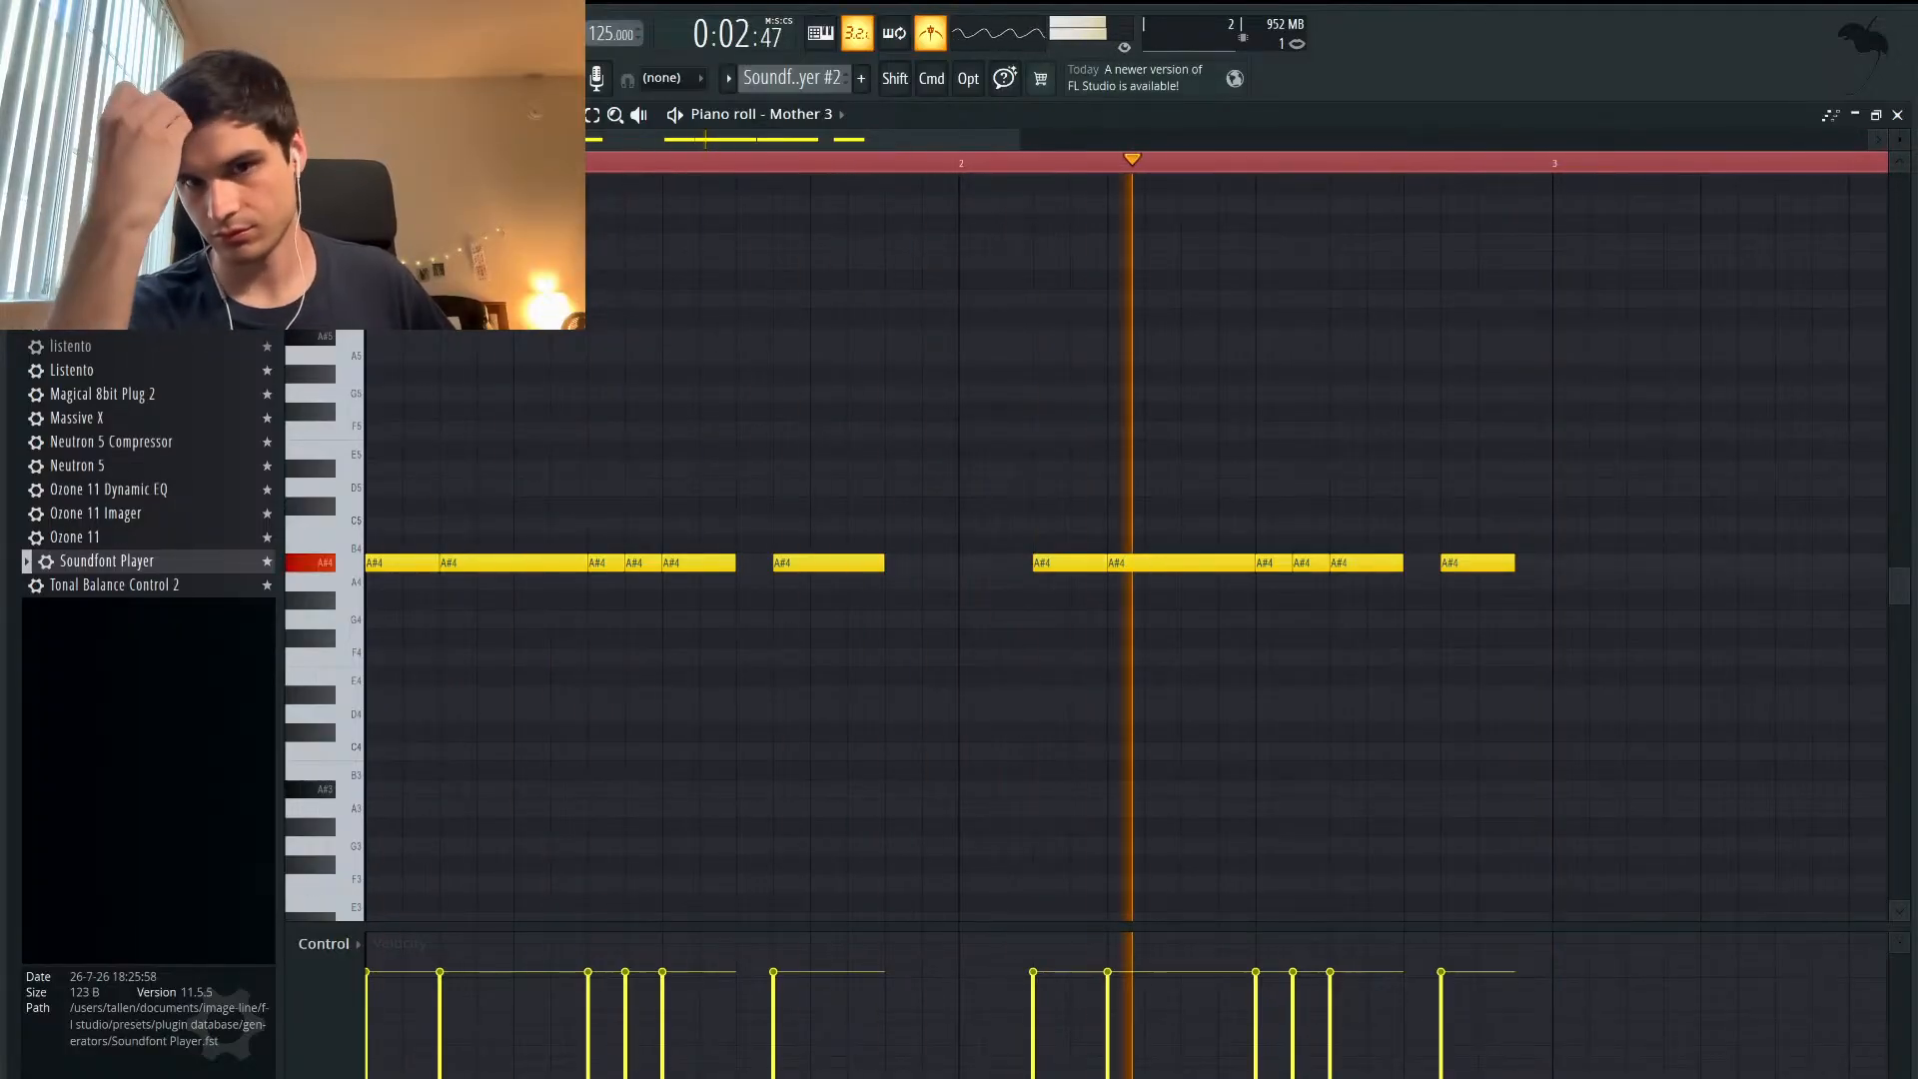
{"action": "key", "text": "space"}
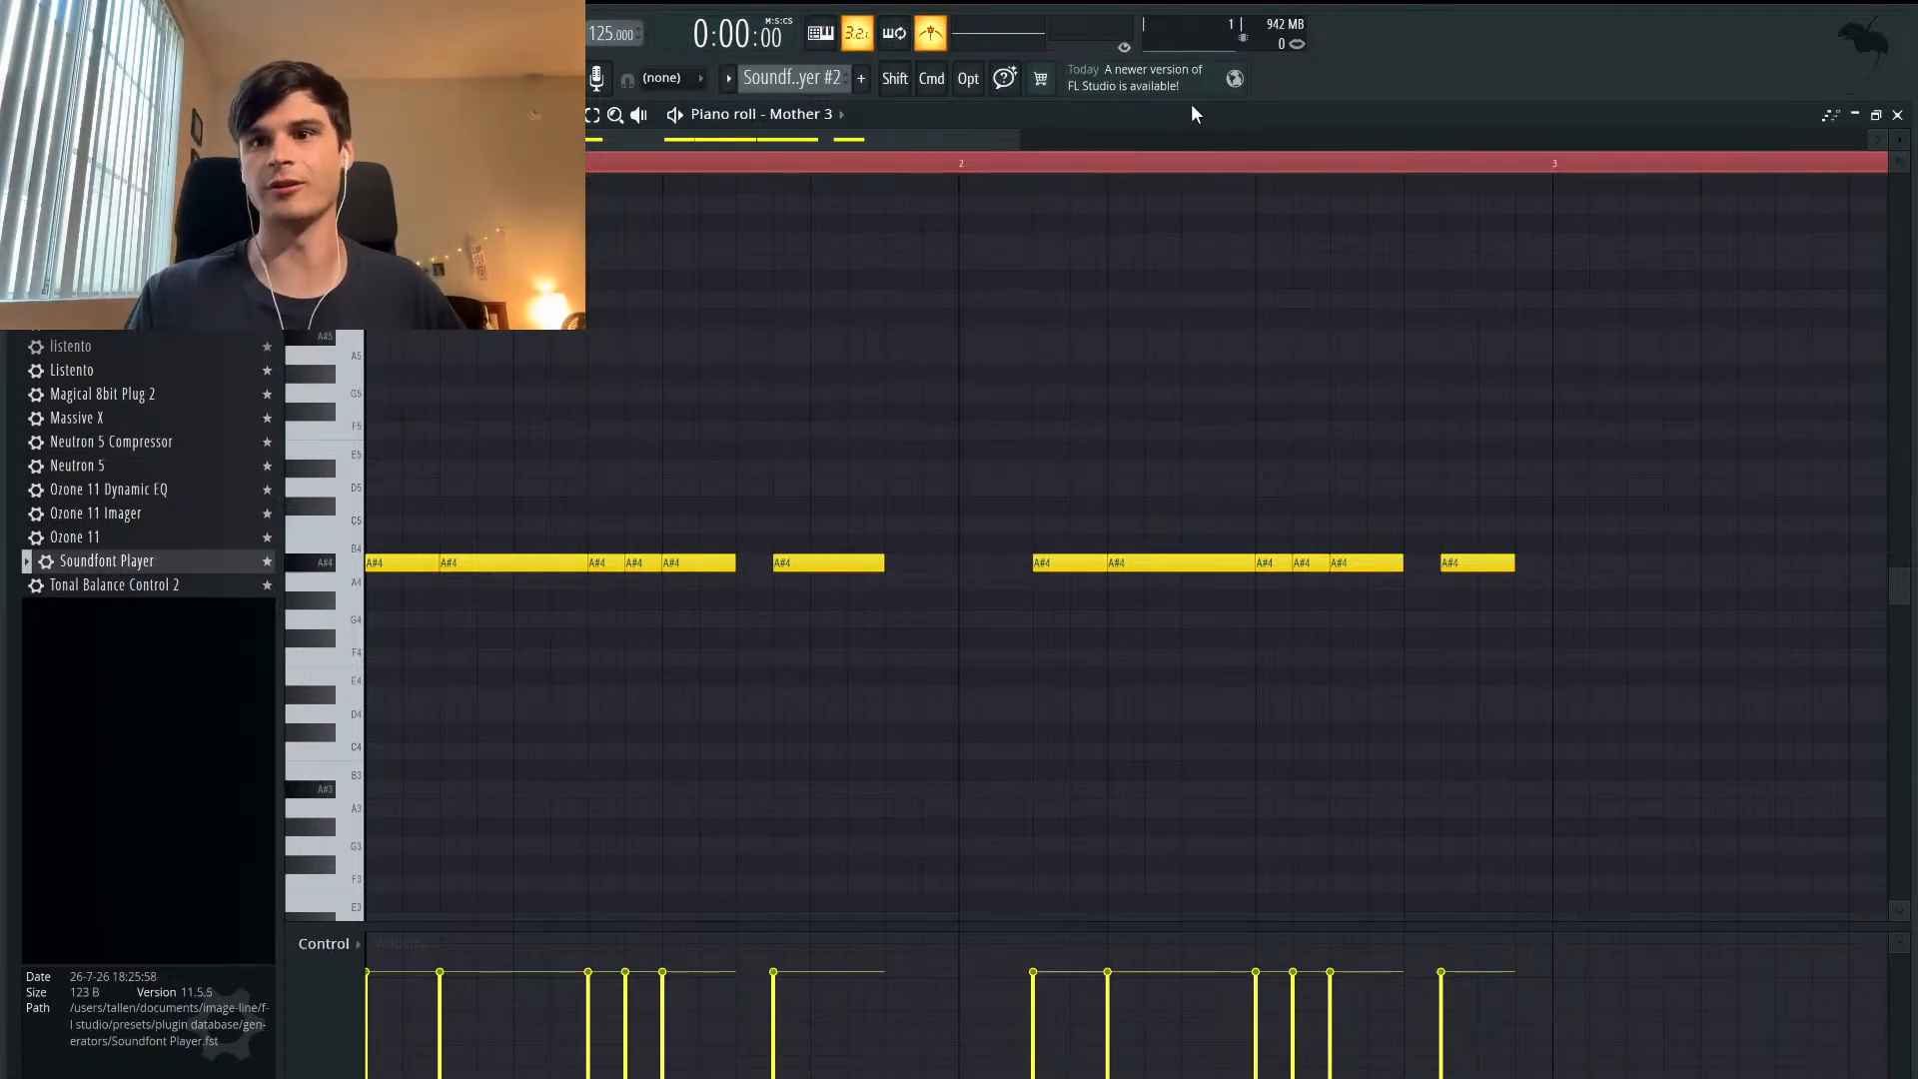
{"action": "left_click", "coordinate": [1877, 117]}
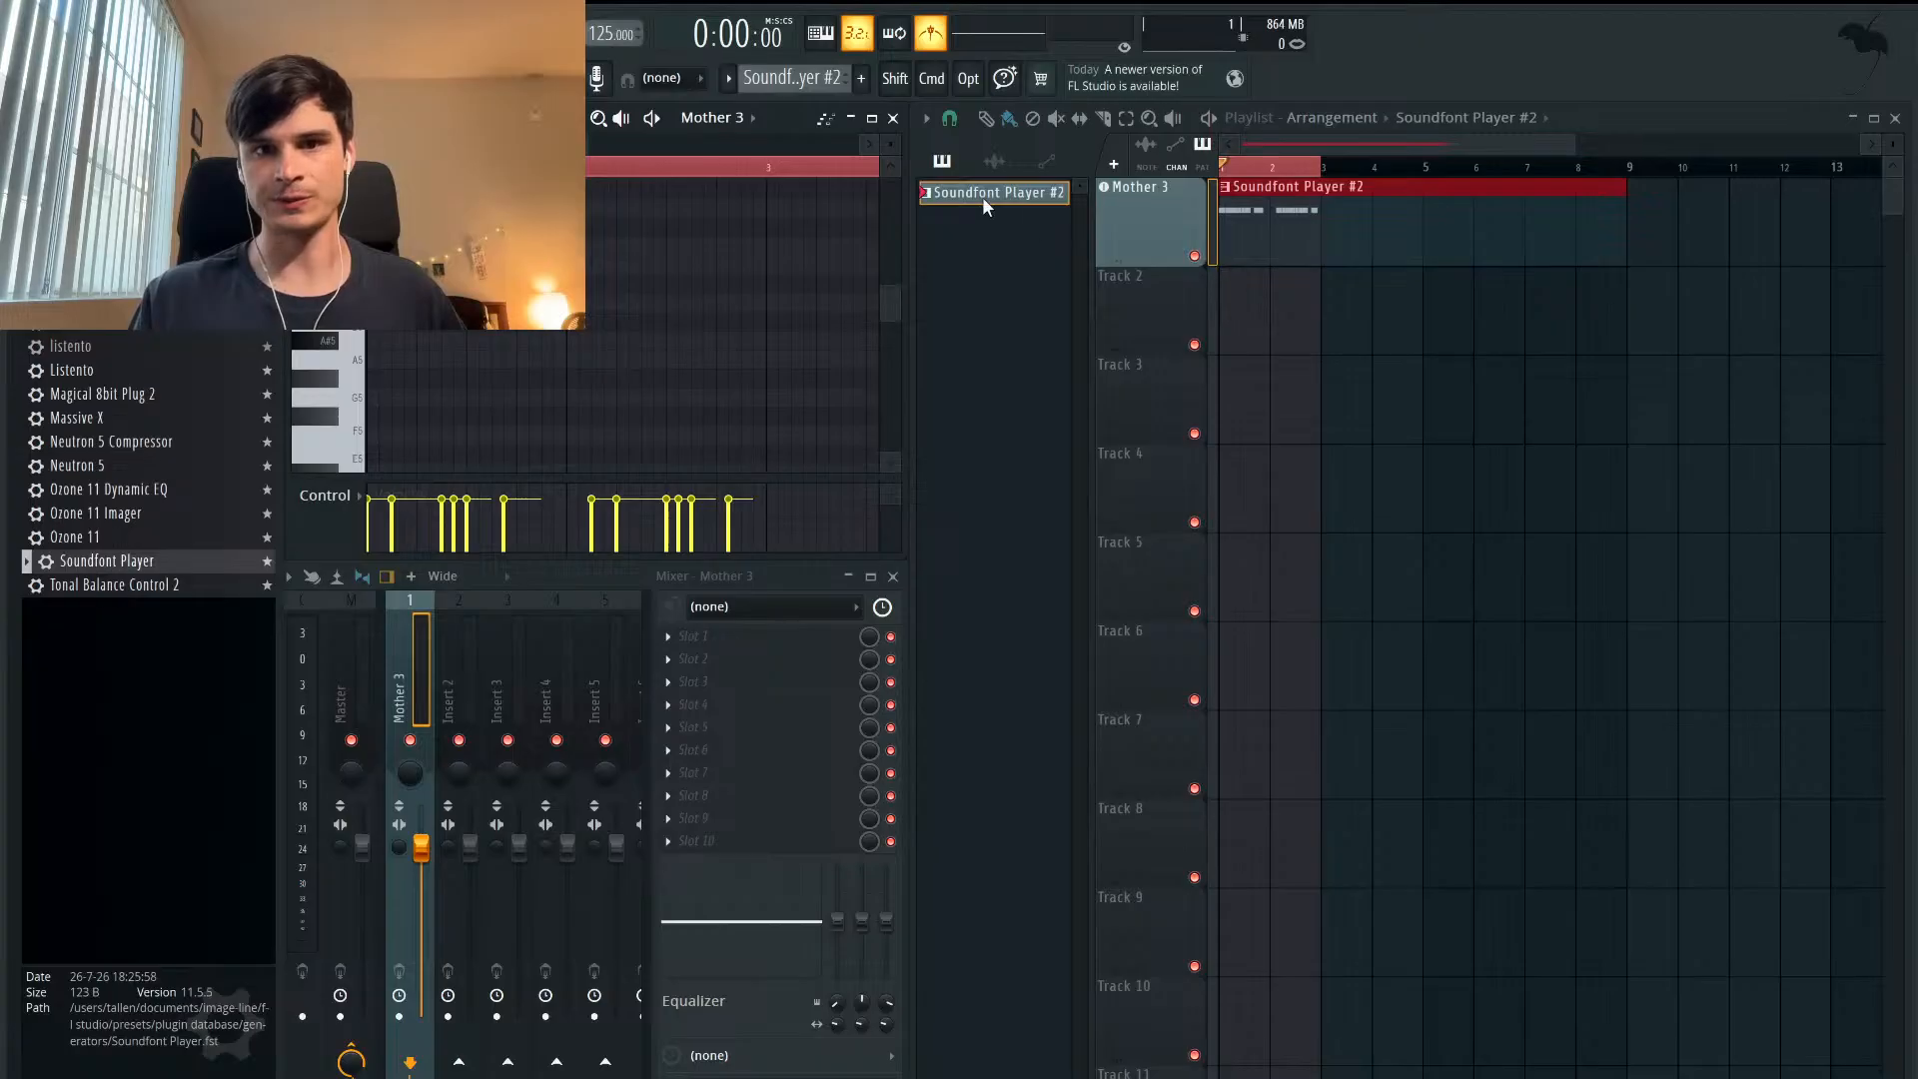
{"action": "left_click", "coordinate": [871, 118]}
{"action": "scroll", "coordinate": [689, 455], "scroll_direction": "up", "scroll_amount": 2}
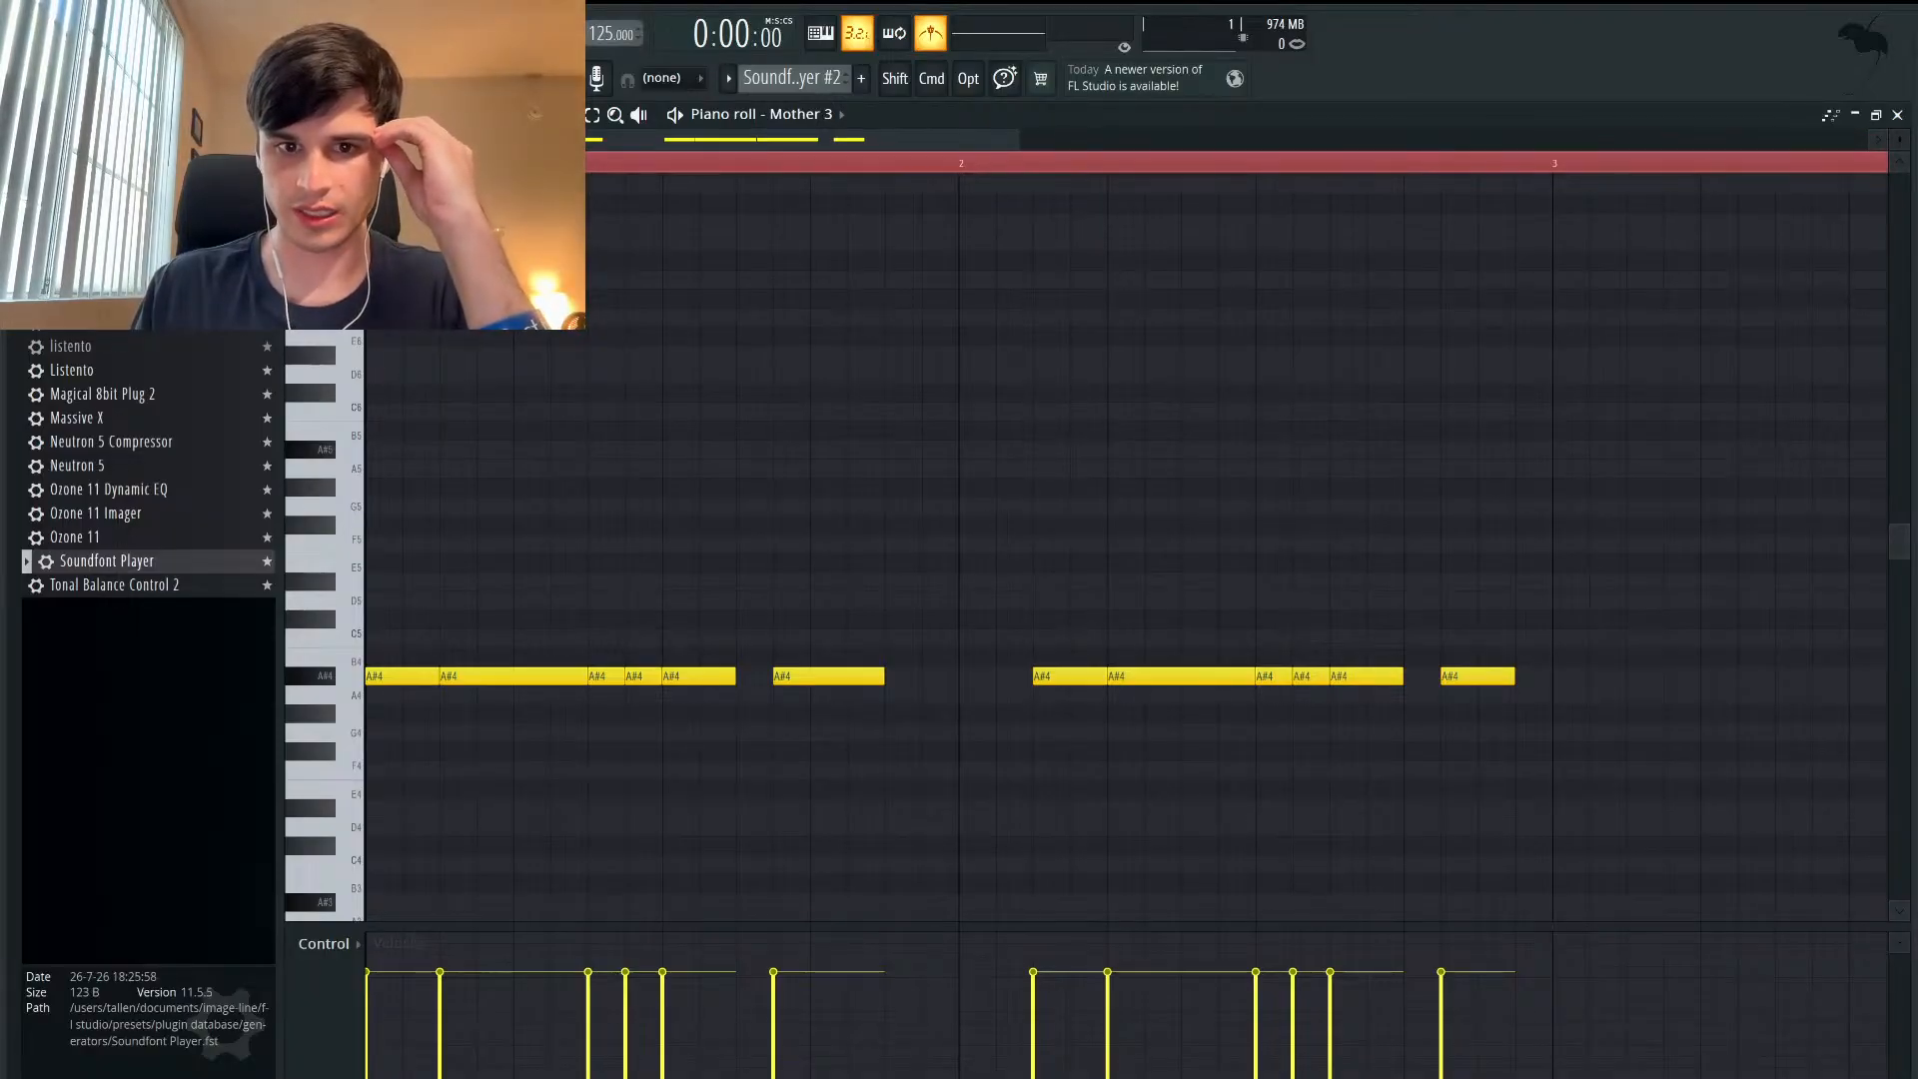
{"action": "scroll", "coordinate": [805, 659], "scroll_direction": "down", "scroll_amount": 3}
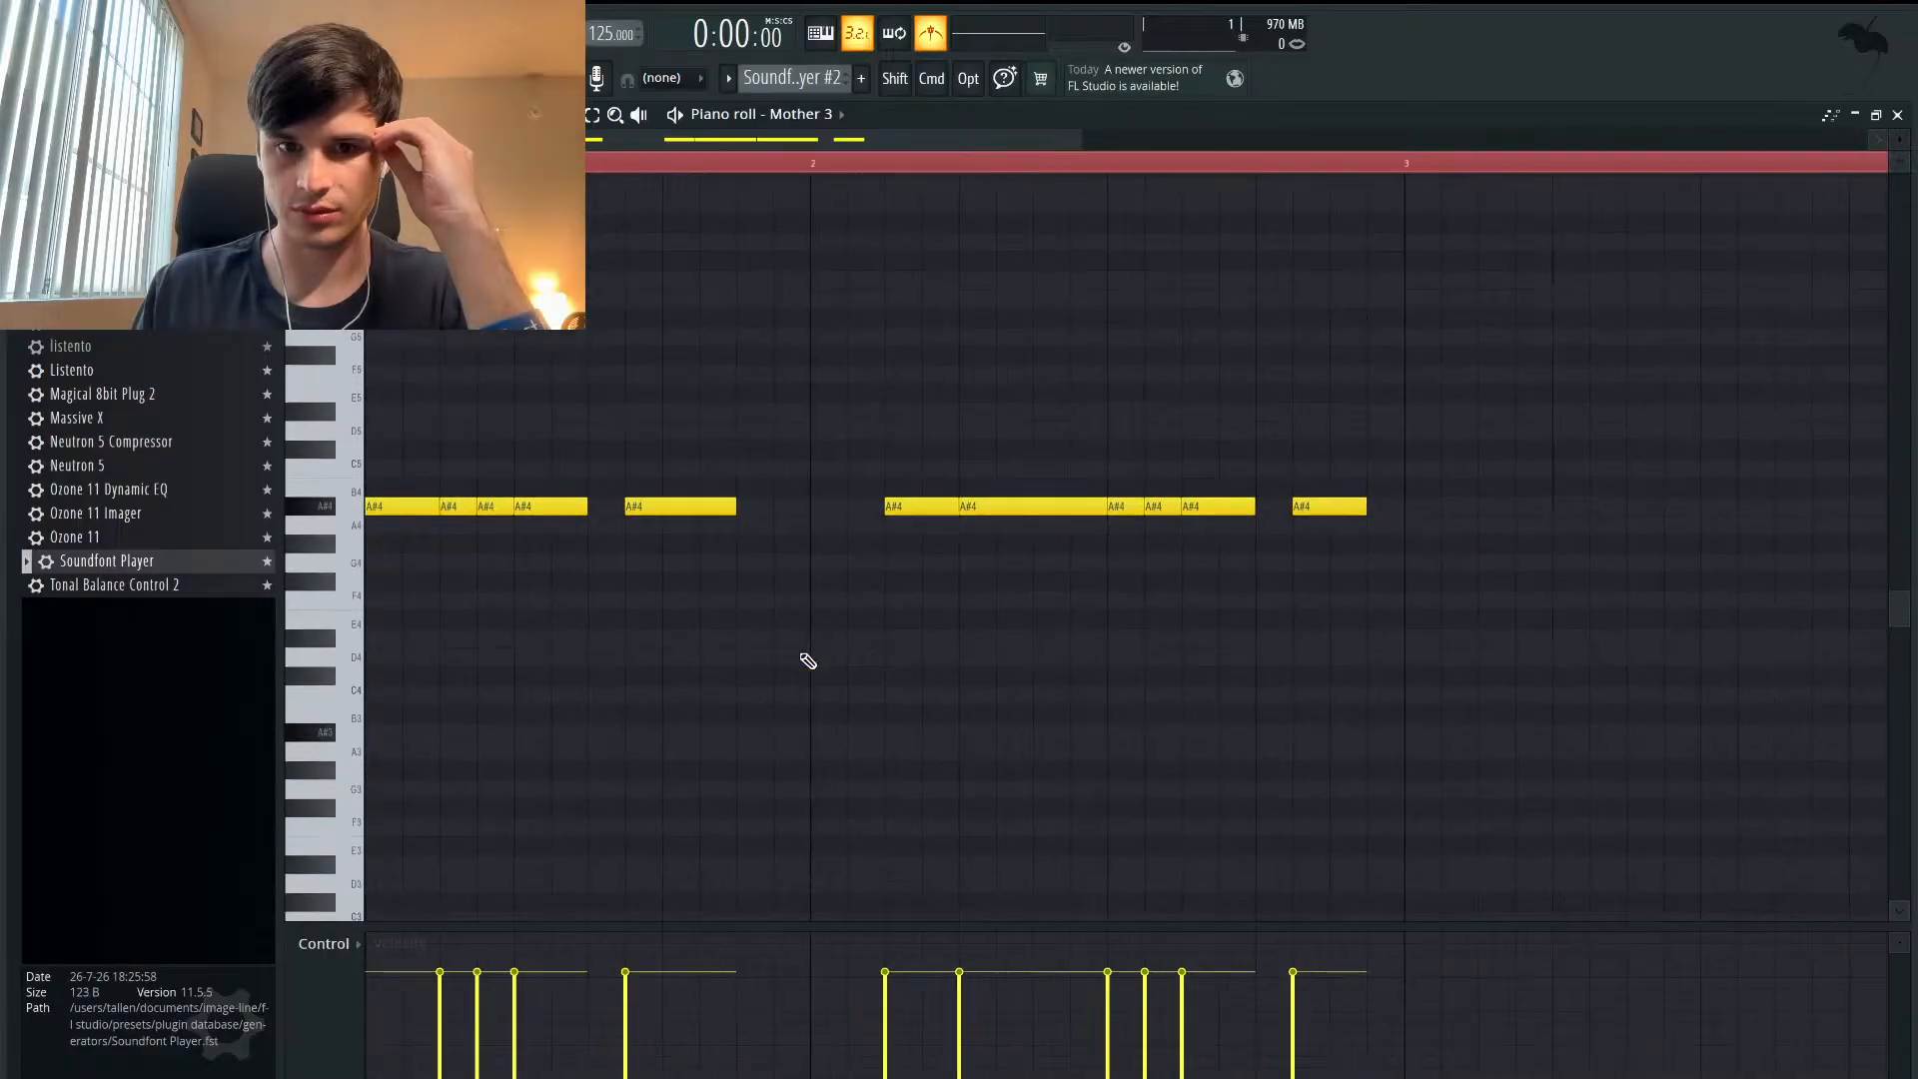
{"action": "scroll", "coordinate": [808, 661], "scroll_direction": "up", "scroll_amount": 4}
{"action": "scroll", "coordinate": [805, 660], "scroll_direction": "down", "scroll_amount": 3}
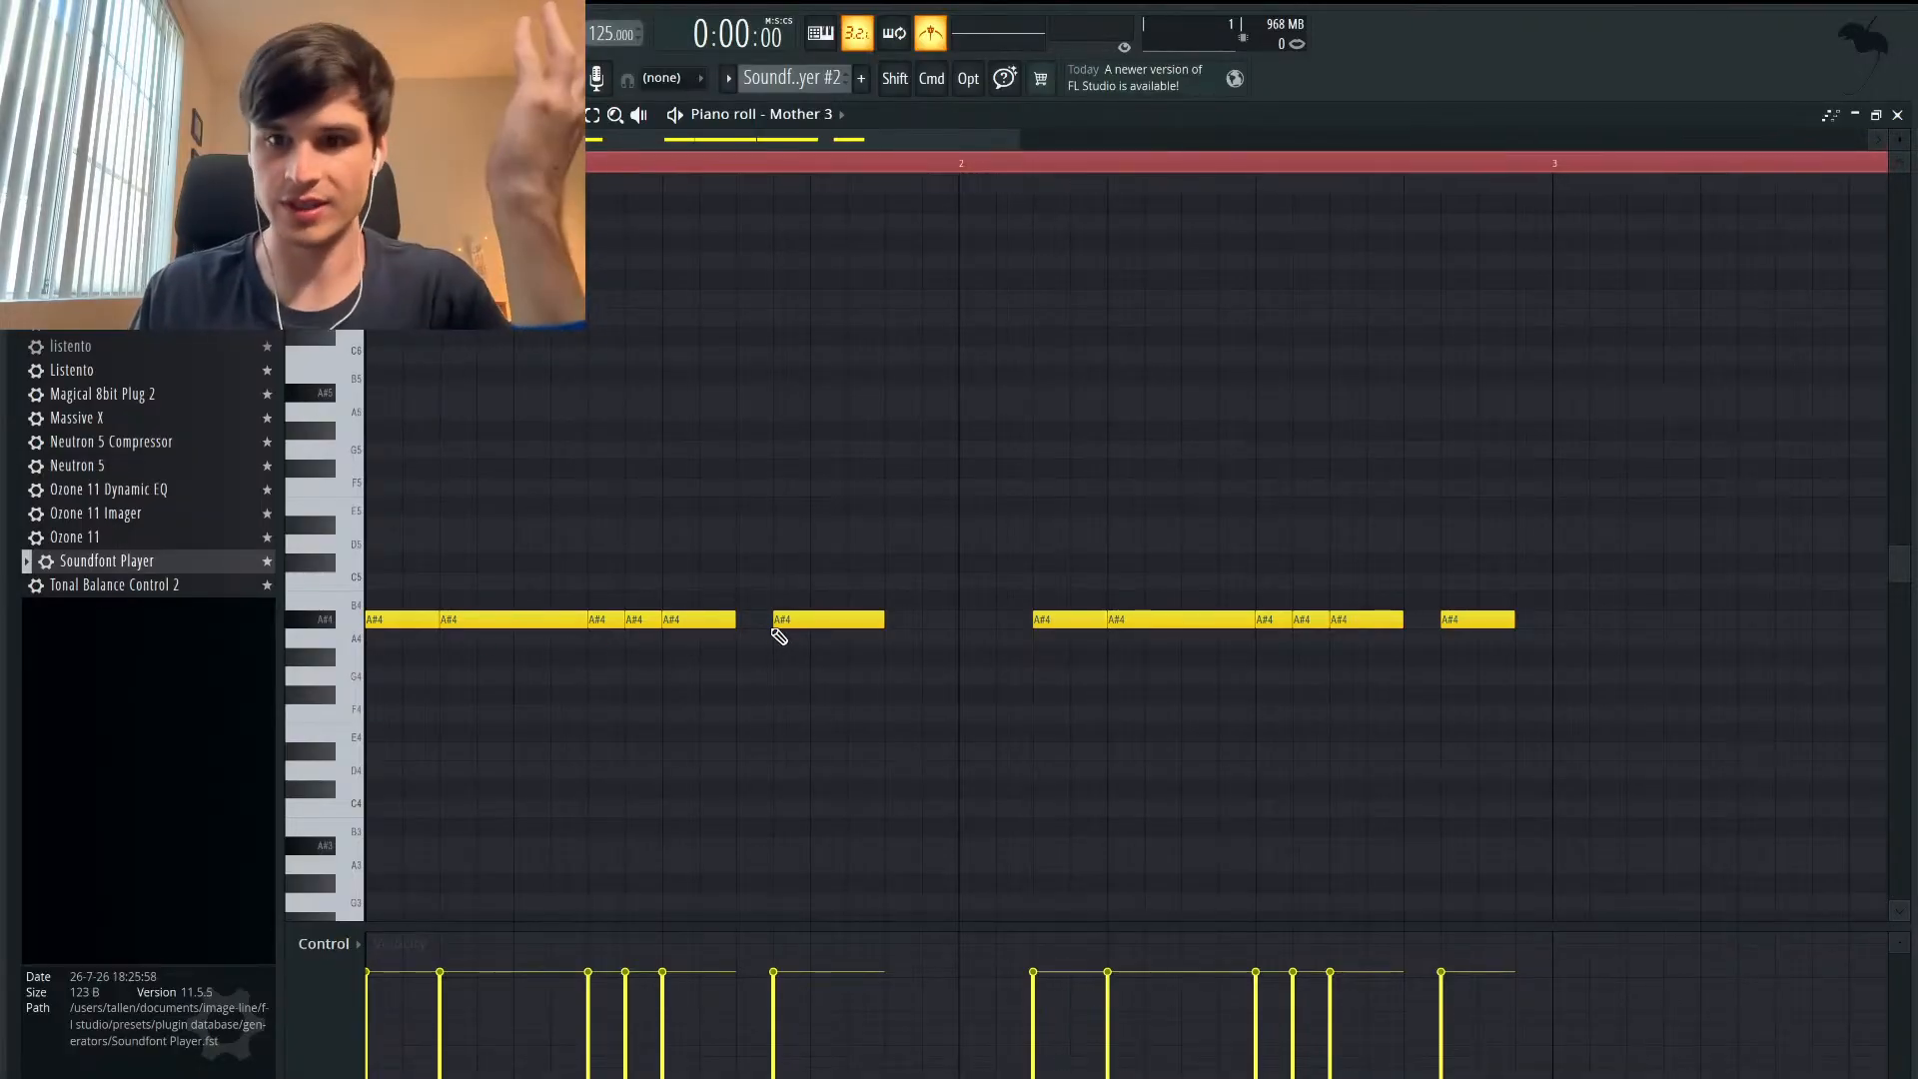
- Try the first phrase without its fourth note, with the third note extended to 1/2 beat, and play it back
{"action": "right_click", "coordinate": [645, 619]}
{"action": "key", "text": "space"}
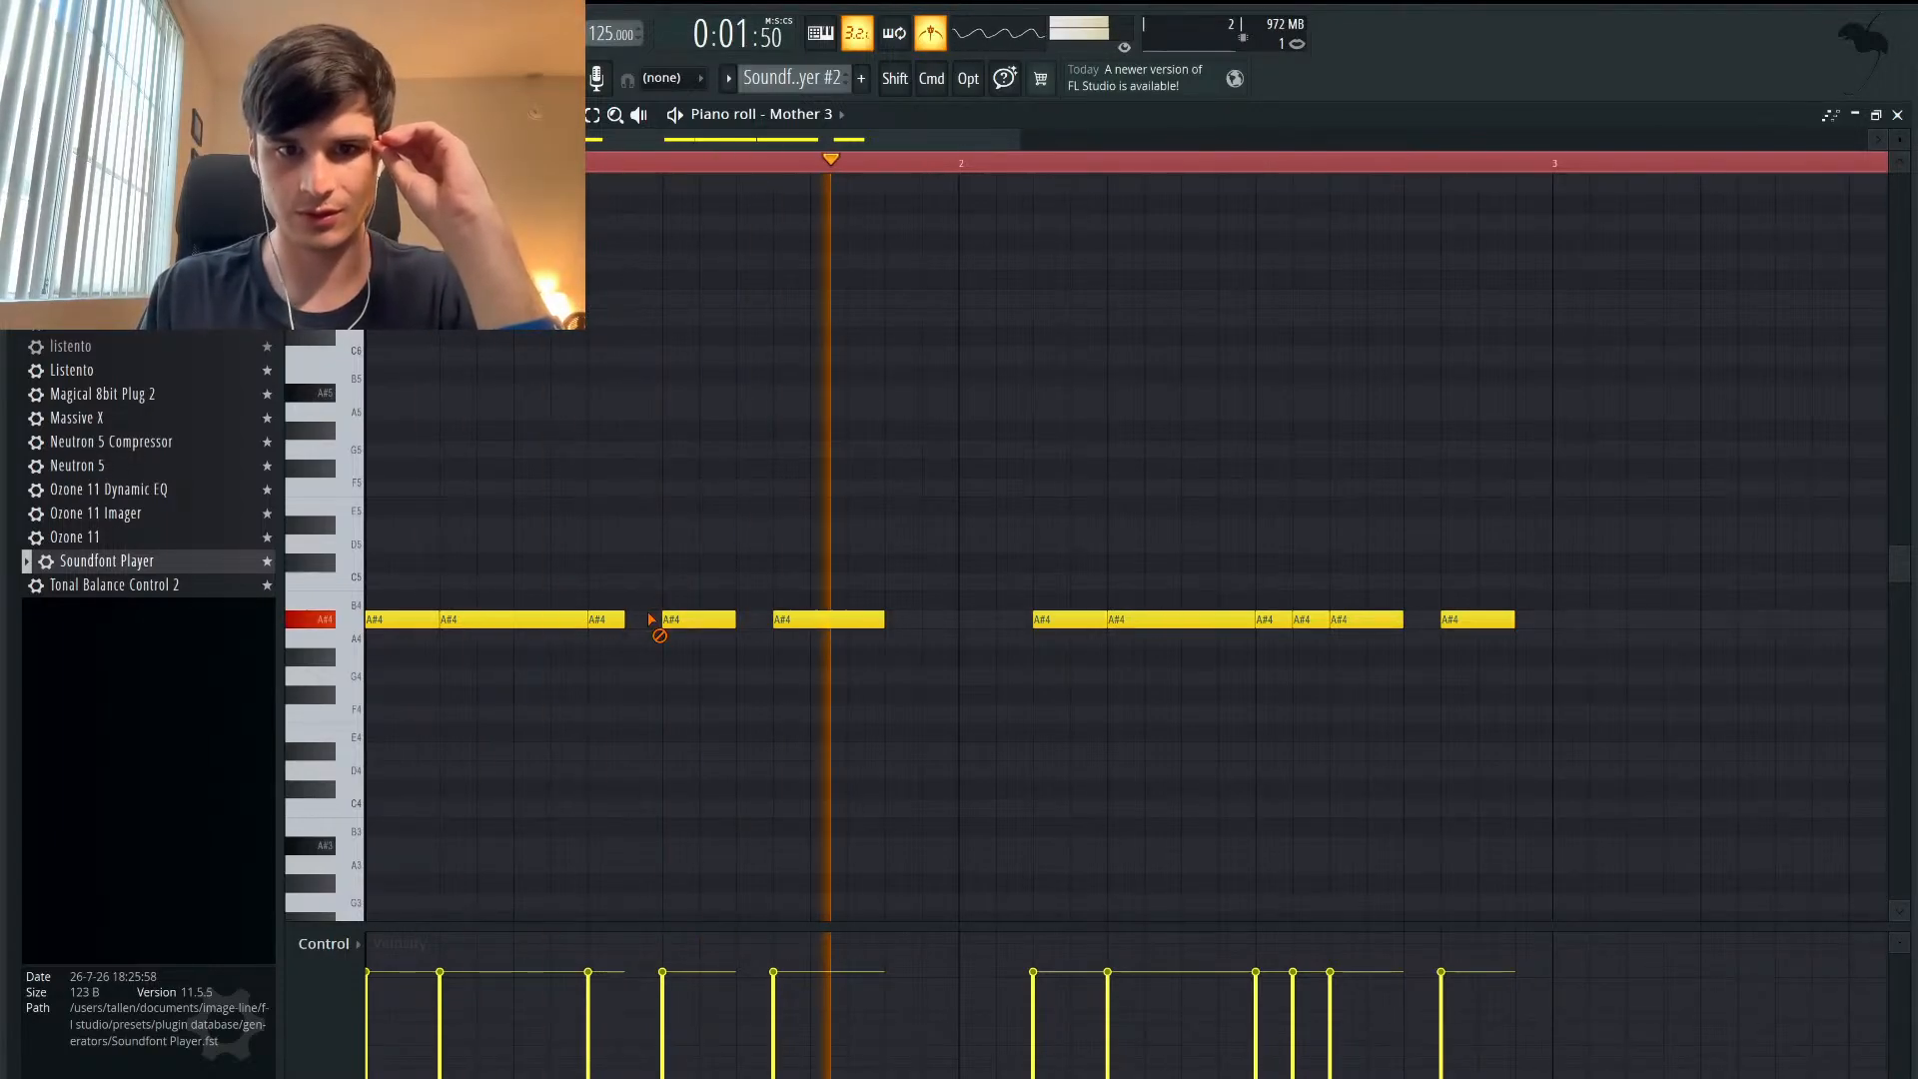
{"action": "key", "text": "space"}
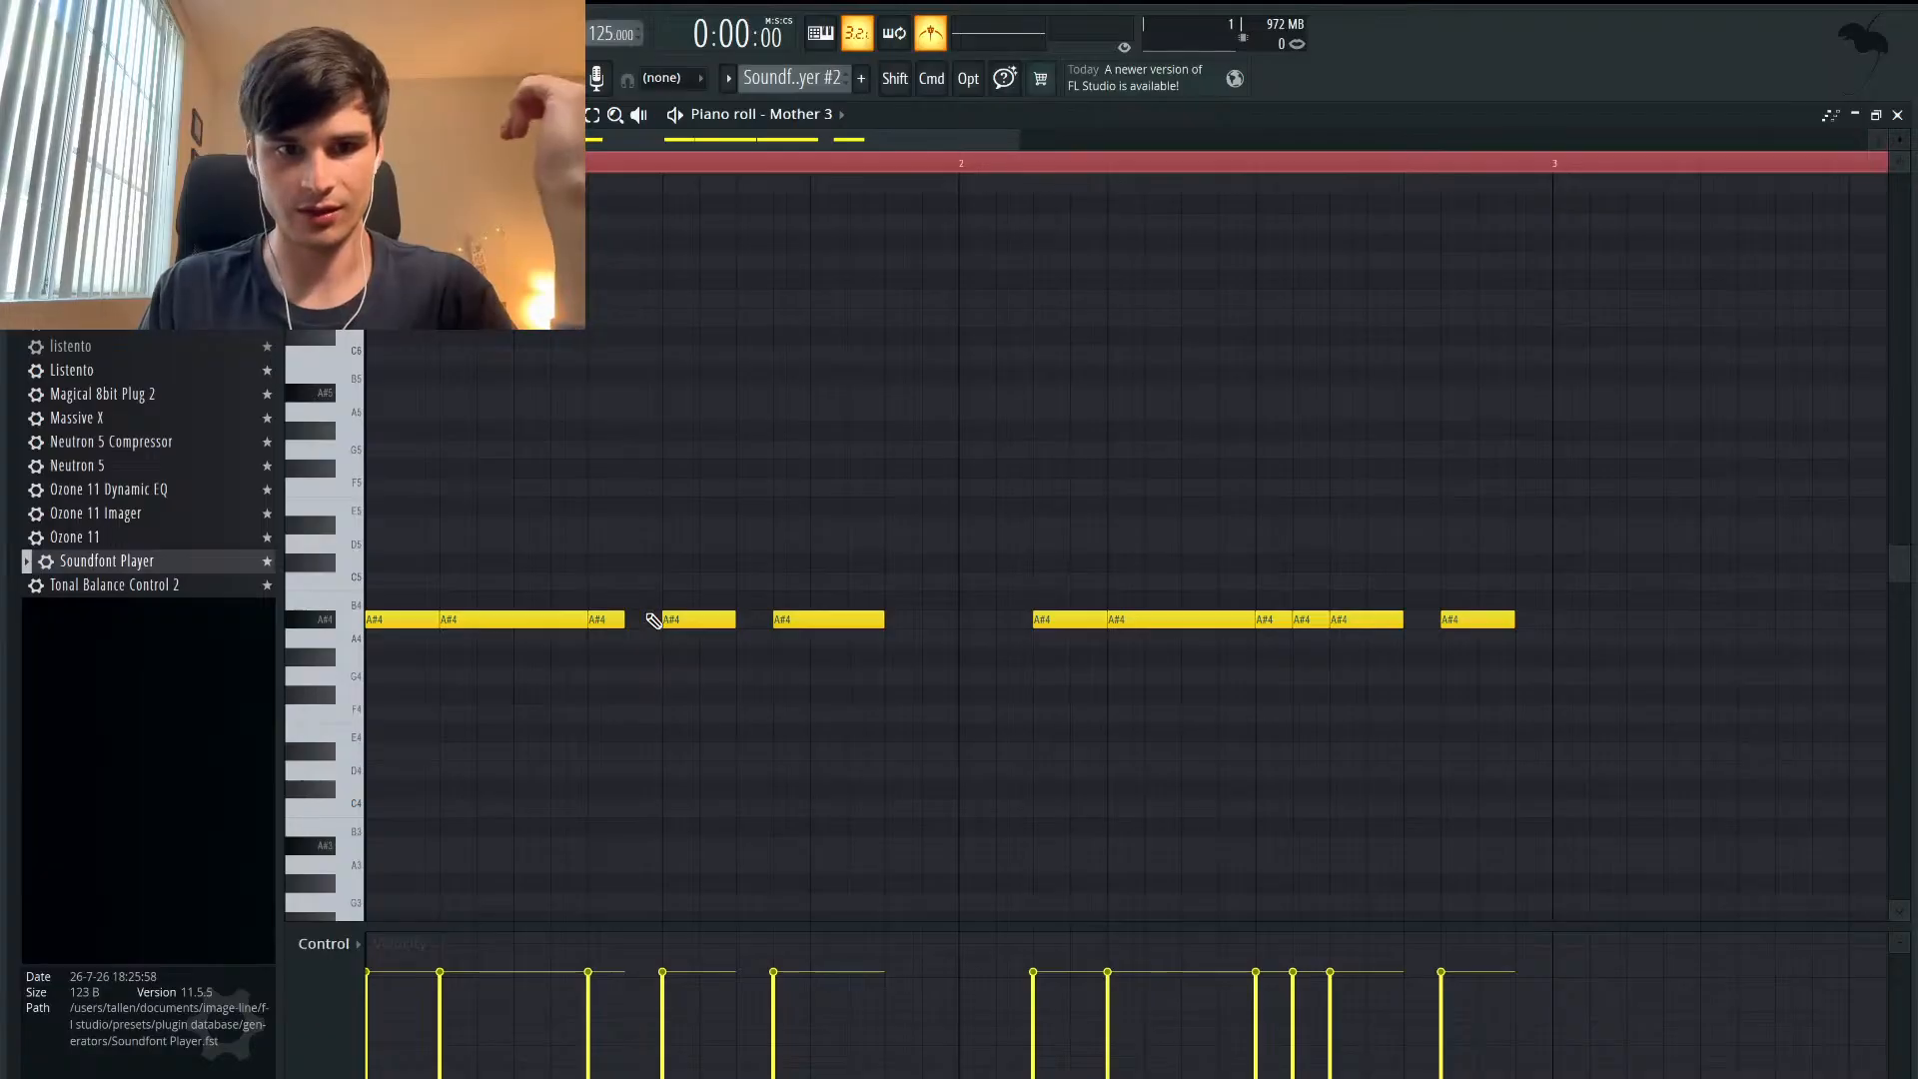
{"action": "left_click_drag", "start_coordinate": [625, 620], "coordinate": [661, 619]}
{"action": "key", "text": "space"}
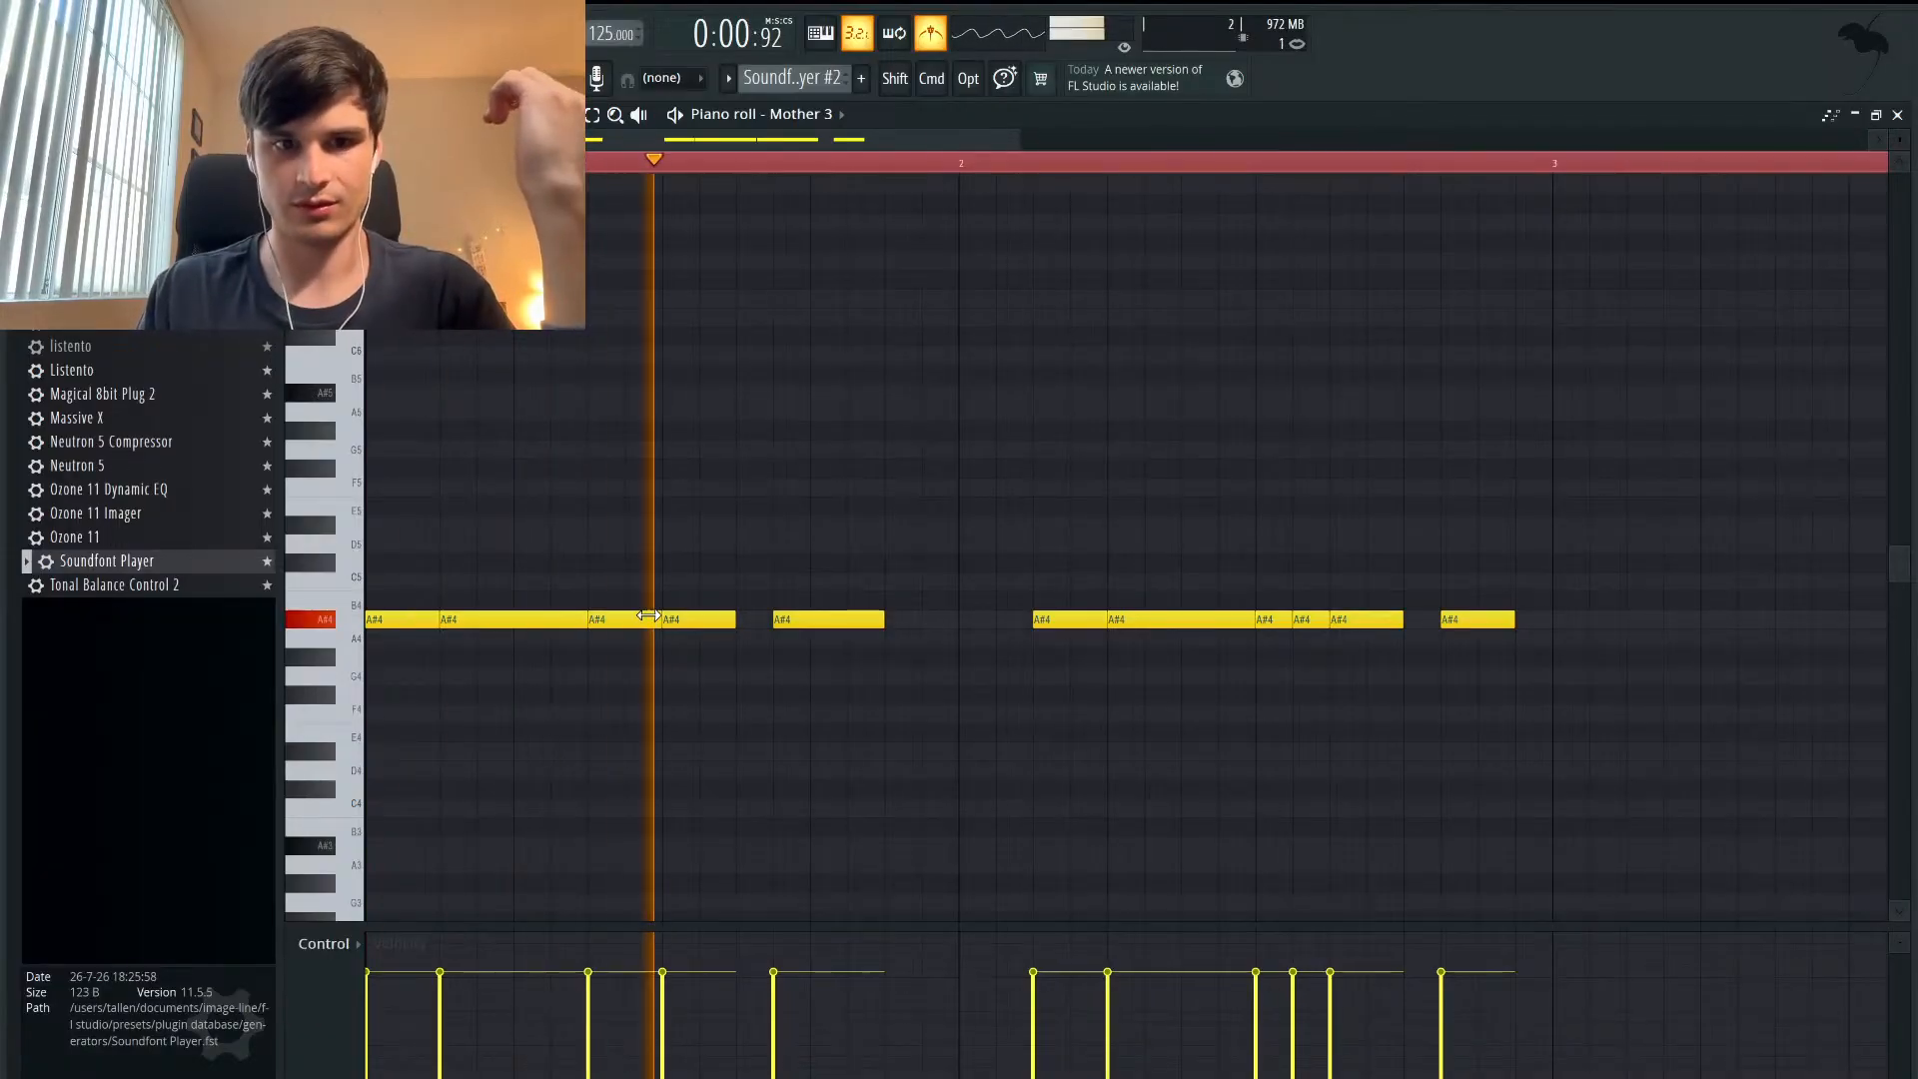
{"action": "key", "text": "space"}
{"action": "left_click_drag", "start_coordinate": [649, 616], "coordinate": [625, 617]}
{"action": "left_click", "coordinate": [630, 620]}
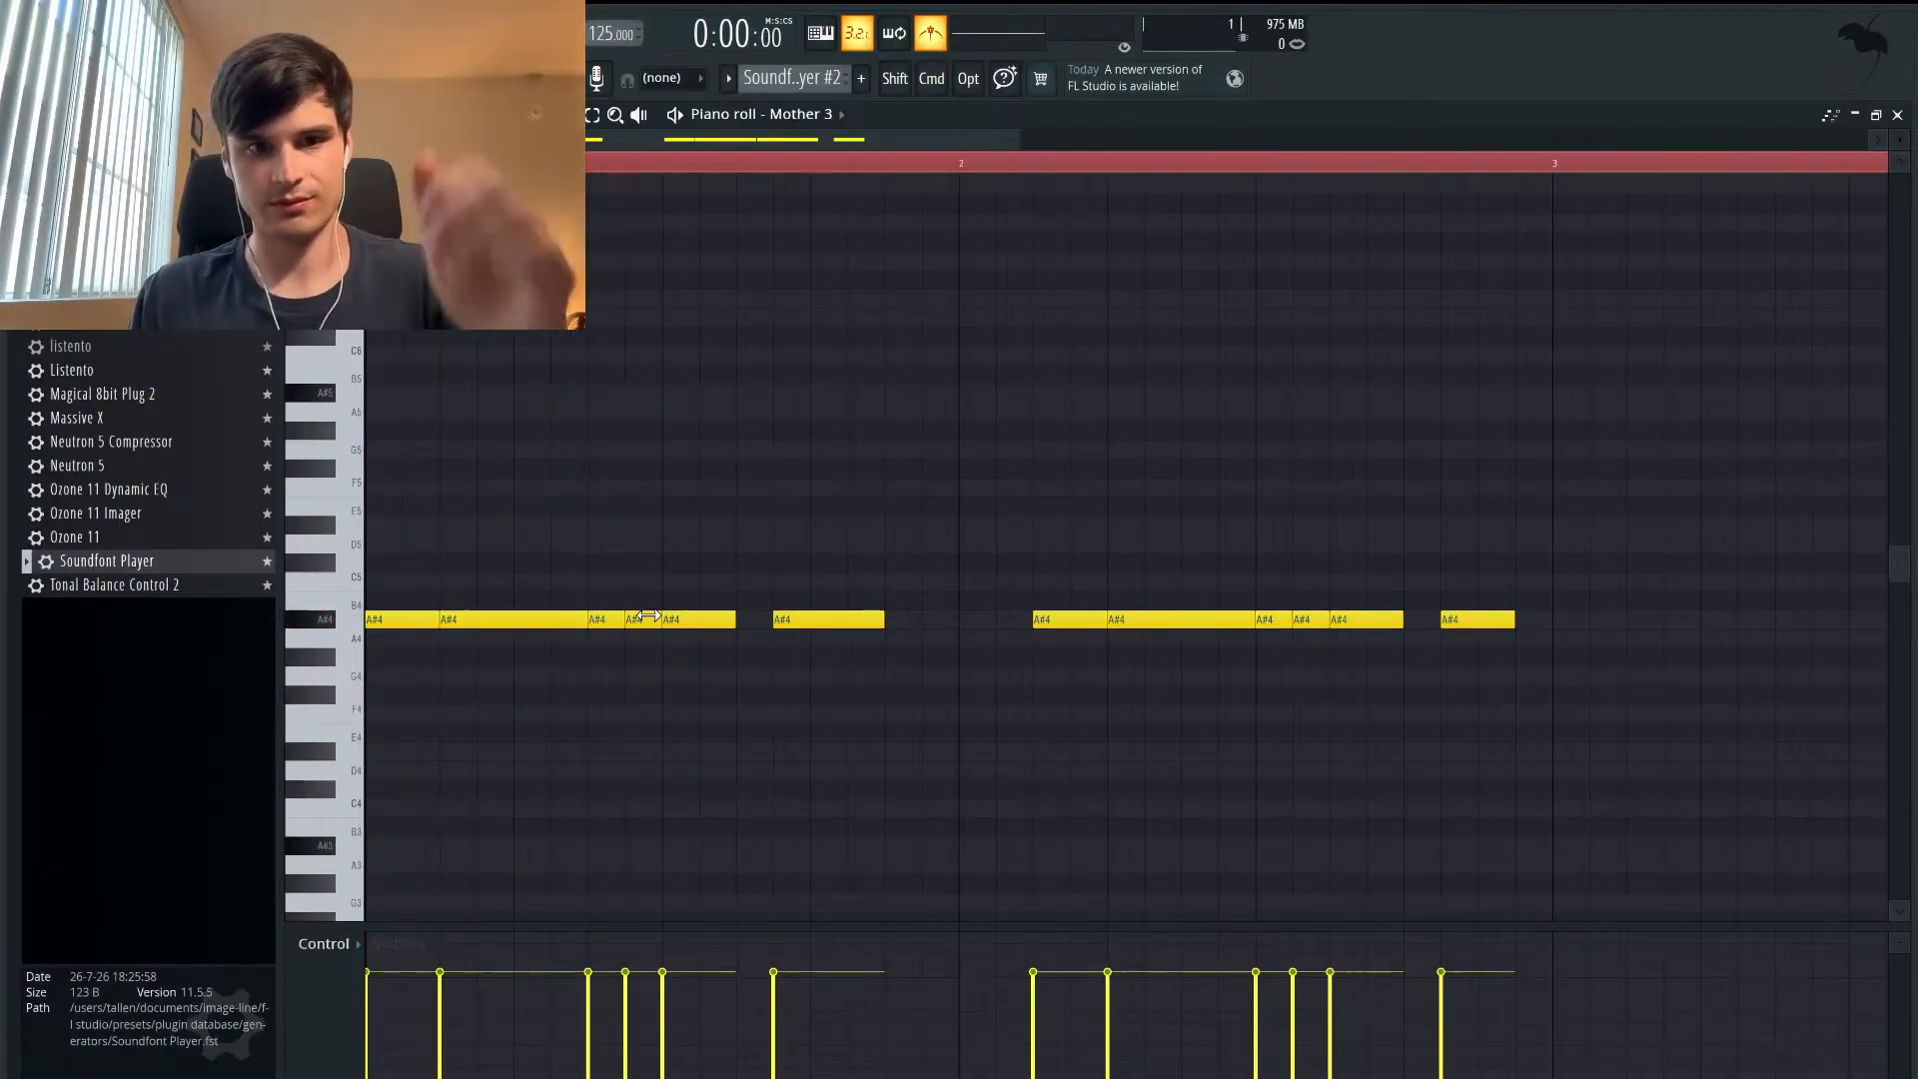
- Try the second phrase without its fourth note, with the third note extended to 1/2 beat, and play it back
{"action": "right_click", "coordinate": [1307, 619]}
{"action": "left_click_drag", "start_coordinate": [1292, 619], "coordinate": [1312, 621]}
{"action": "key", "text": "space"}
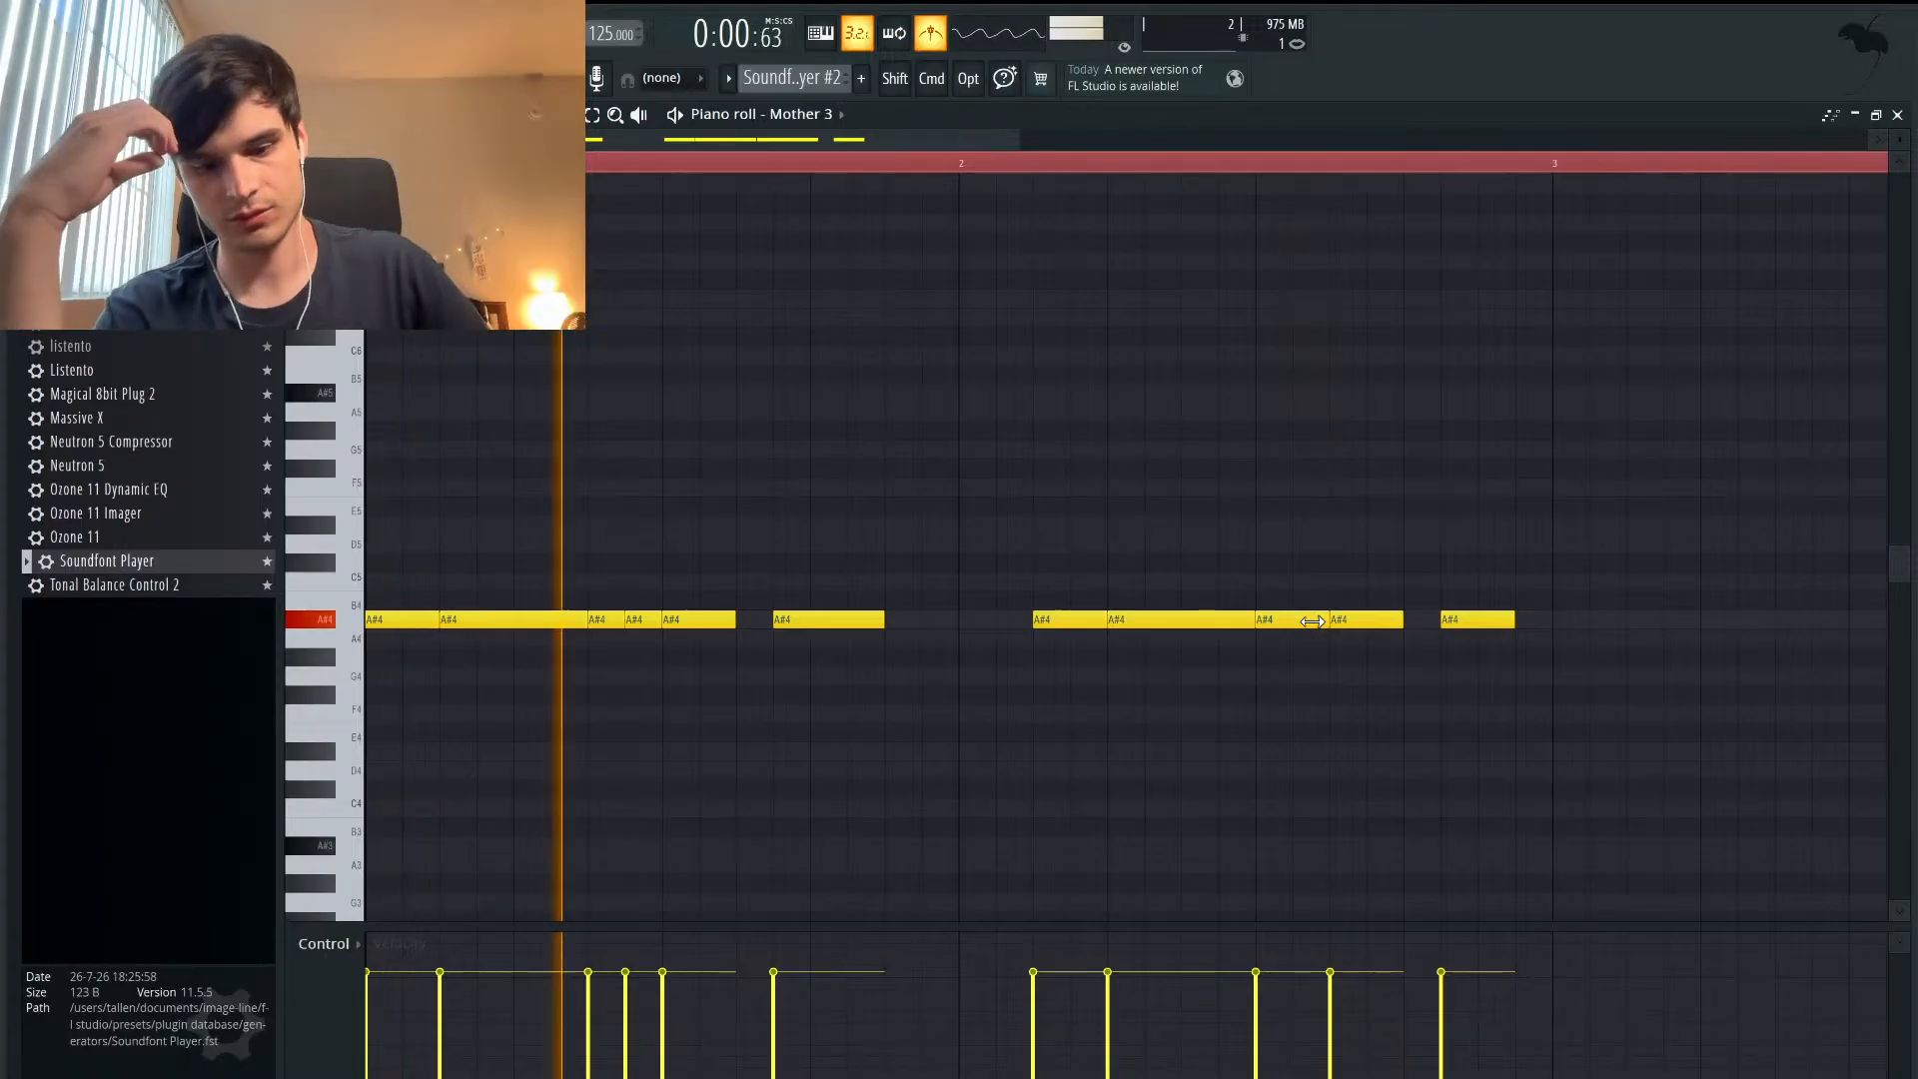
{"action": "key", "text": "space"}
{"action": "key", "text": "super+z"}
{"action": "key", "text": "super+z"}
- Delete the first phrase's fourth note, extend its third note to 1/2 beat and play it back
{"action": "right_click", "coordinate": [650, 626]}
{"action": "left_click_drag", "start_coordinate": [618, 621], "coordinate": [656, 617]}
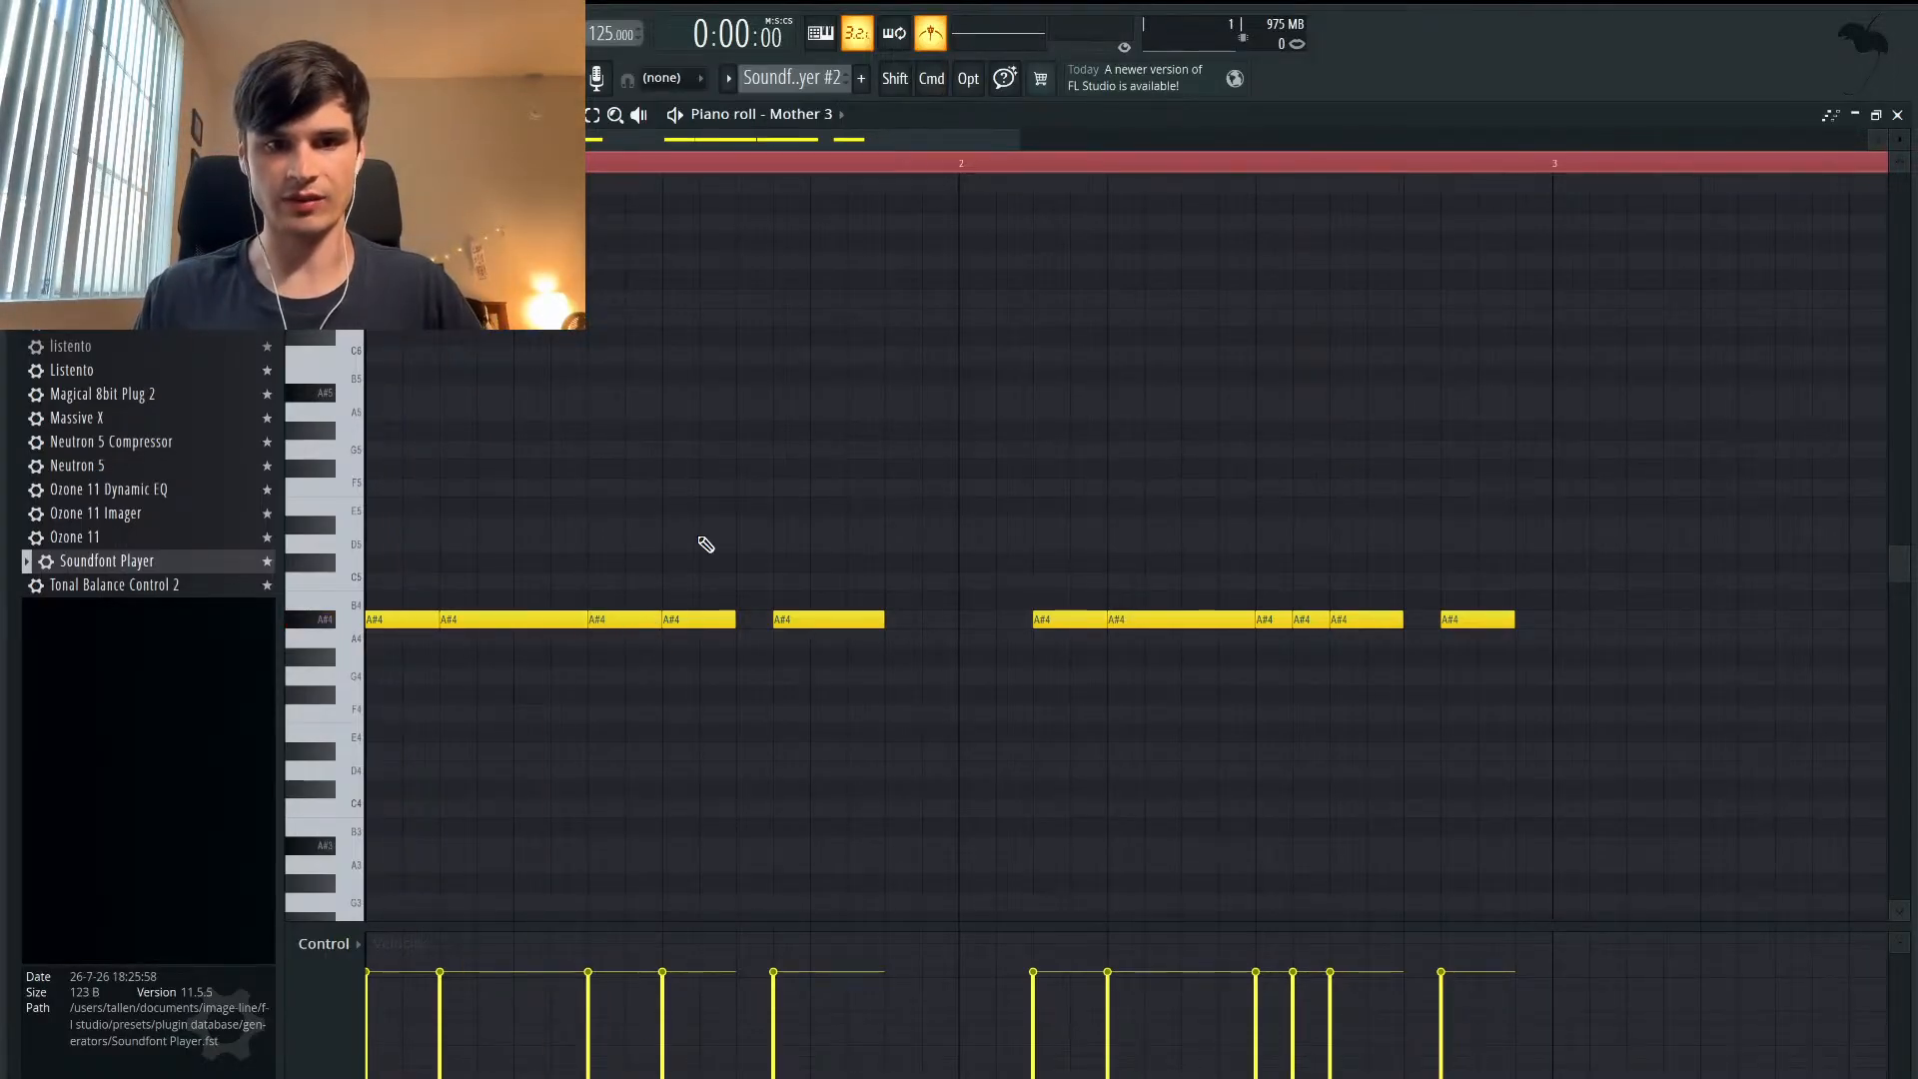
{"action": "key", "text": "space"}
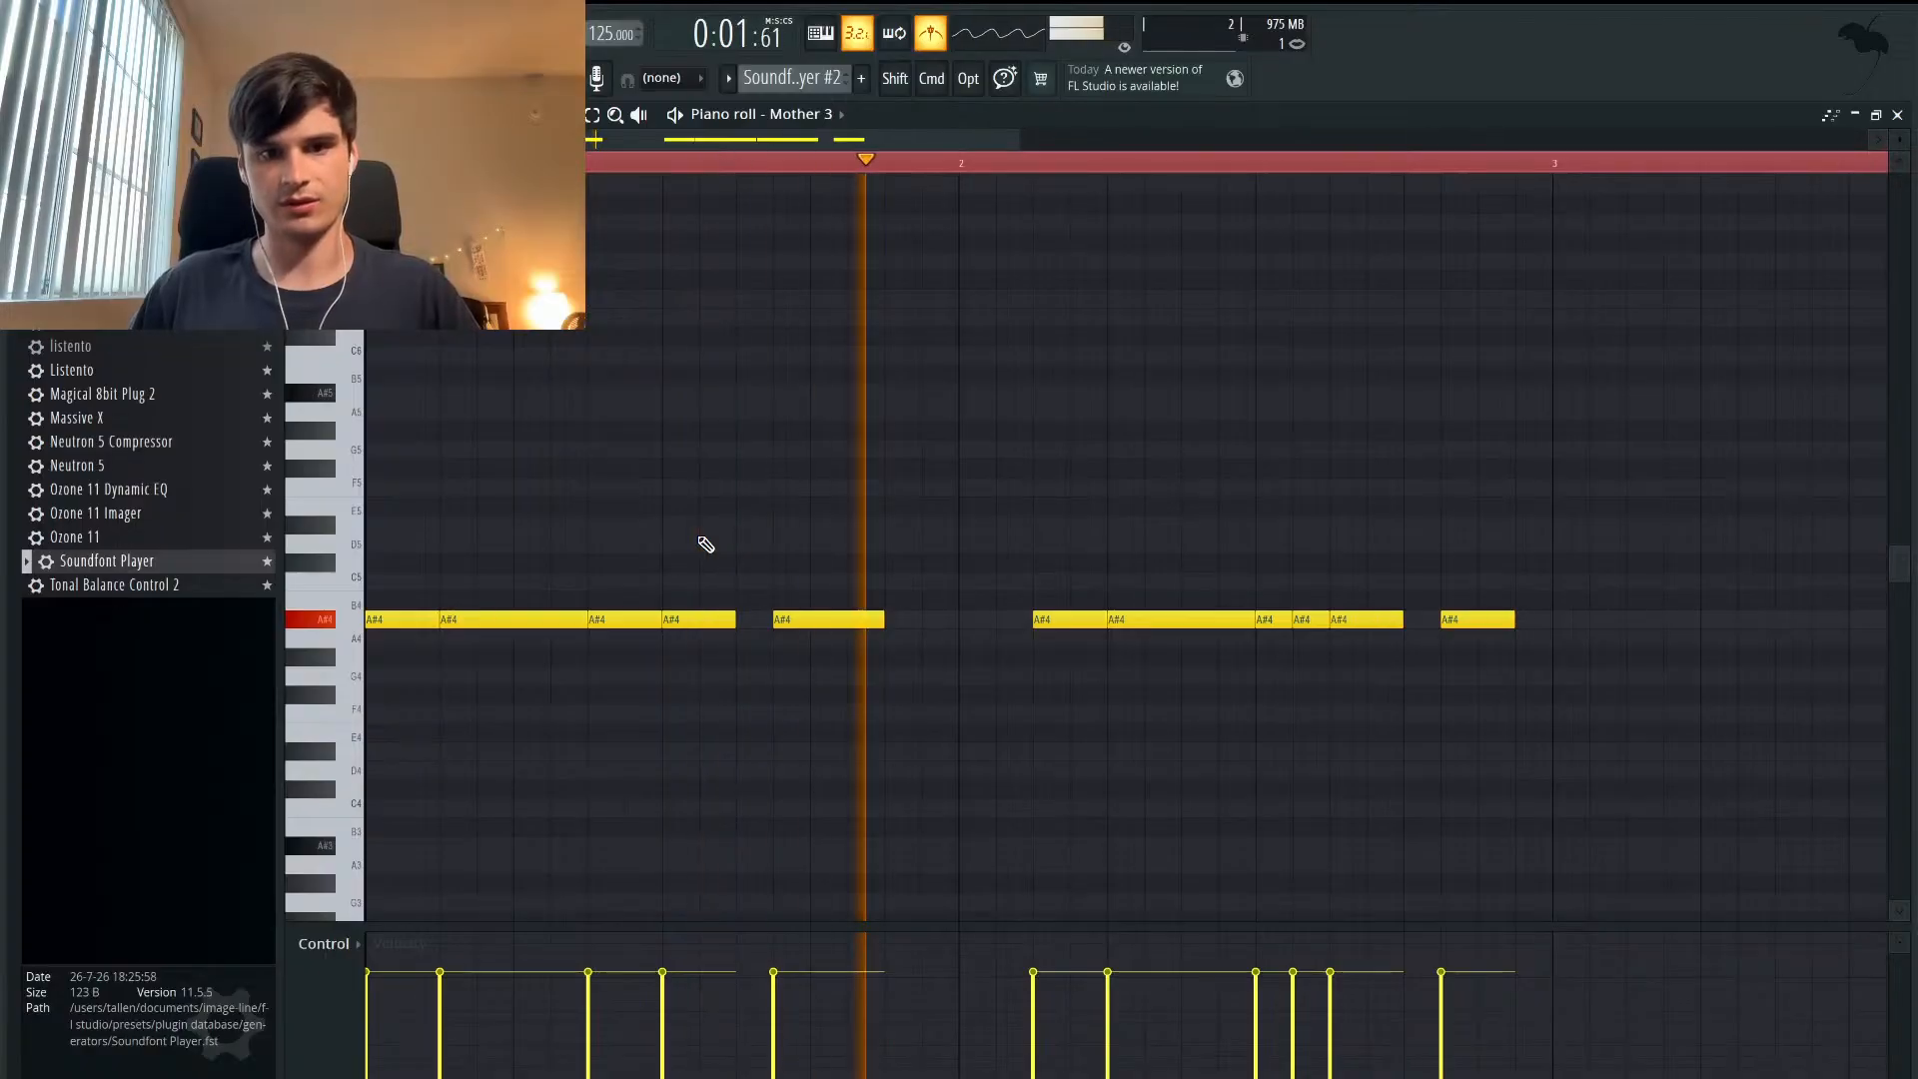
{"action": "key", "text": "space"}
- Extend the first phrase's fourth note to 3/4 beat and shorten its last note to 1/2 beat, playing back each change
{"action": "left_click_drag", "start_coordinate": [733, 616], "coordinate": [772, 616]}
{"action": "key", "text": "space"}
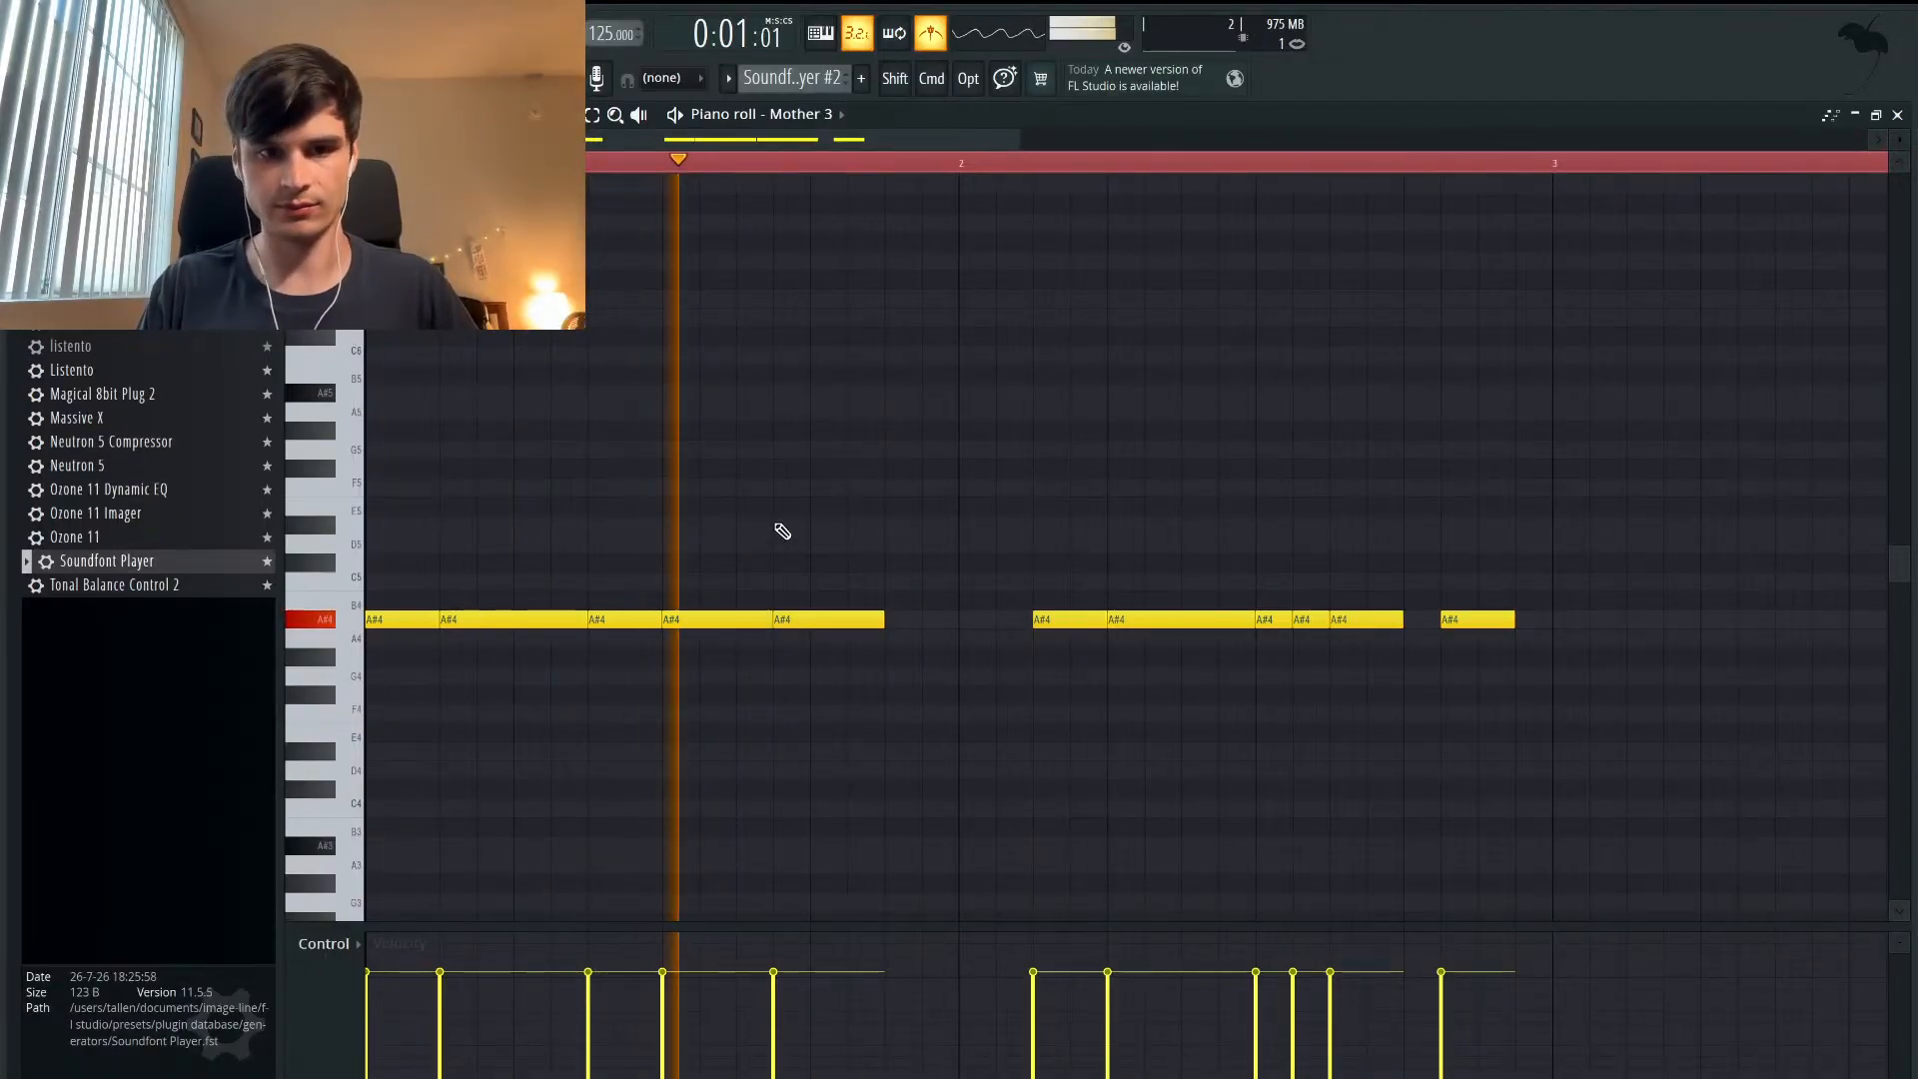
{"action": "key", "text": "space"}
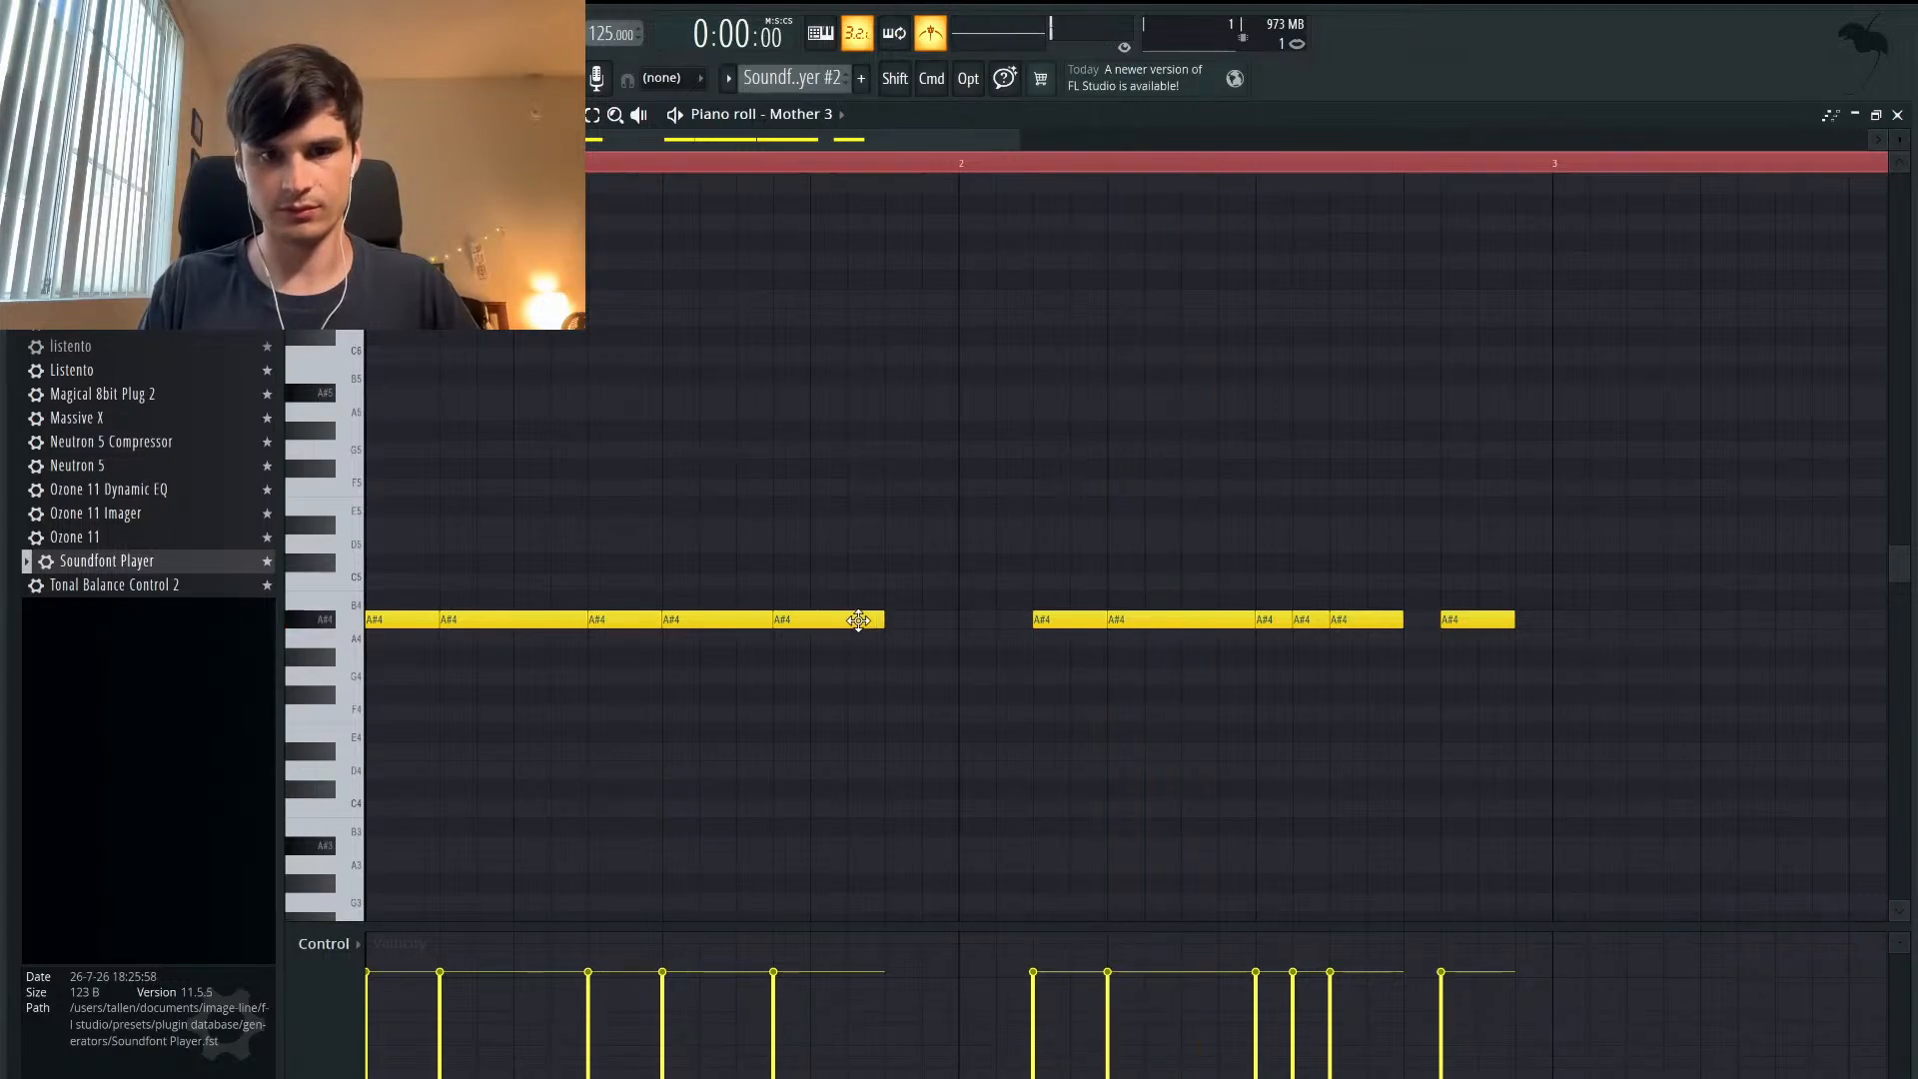
{"action": "left_click_drag", "start_coordinate": [884, 619], "coordinate": [847, 619]}
{"action": "key", "text": "space"}
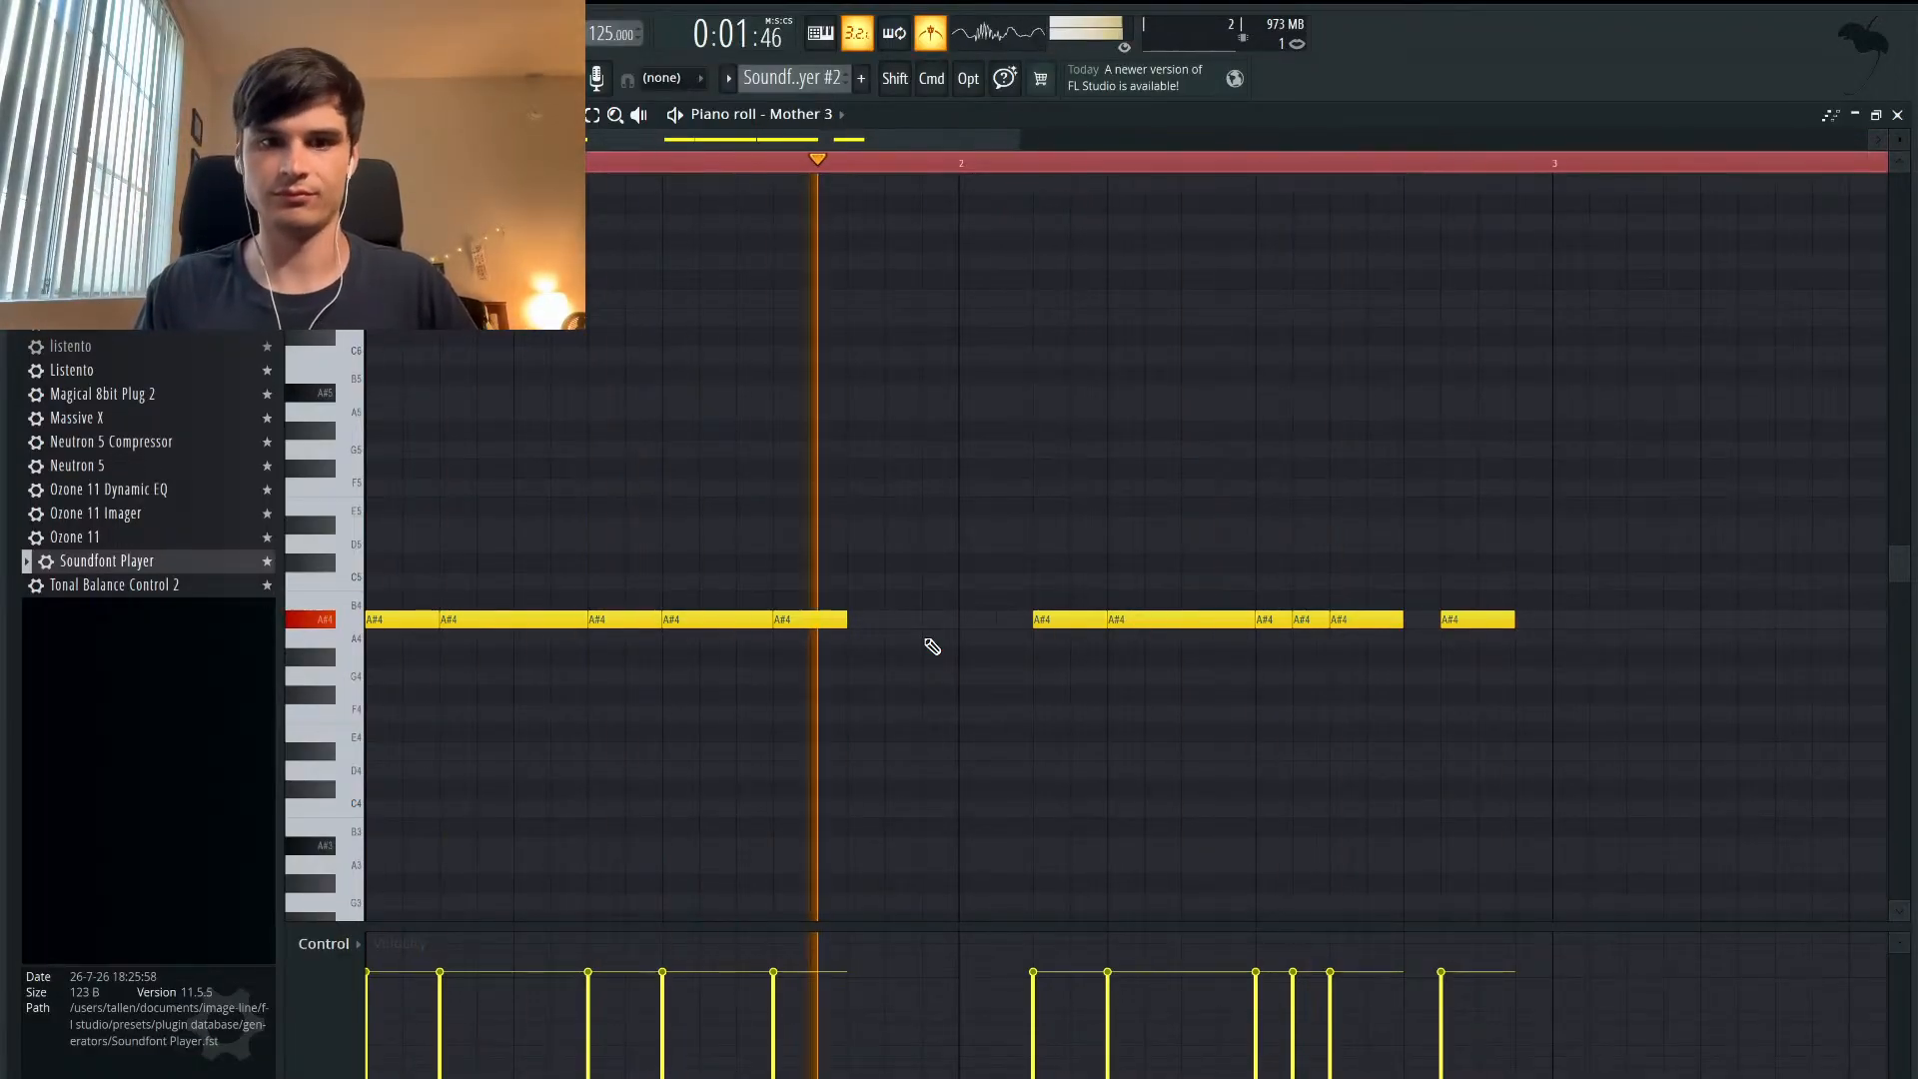
{"action": "key", "text": "space"}
- Try shortening the first phrase's second note to 3/4 beat and its fourth note to 1/2 beat, playing back each change
{"action": "left_click_drag", "start_coordinate": [581, 619], "coordinate": [551, 619]}
{"action": "key", "text": "space"}
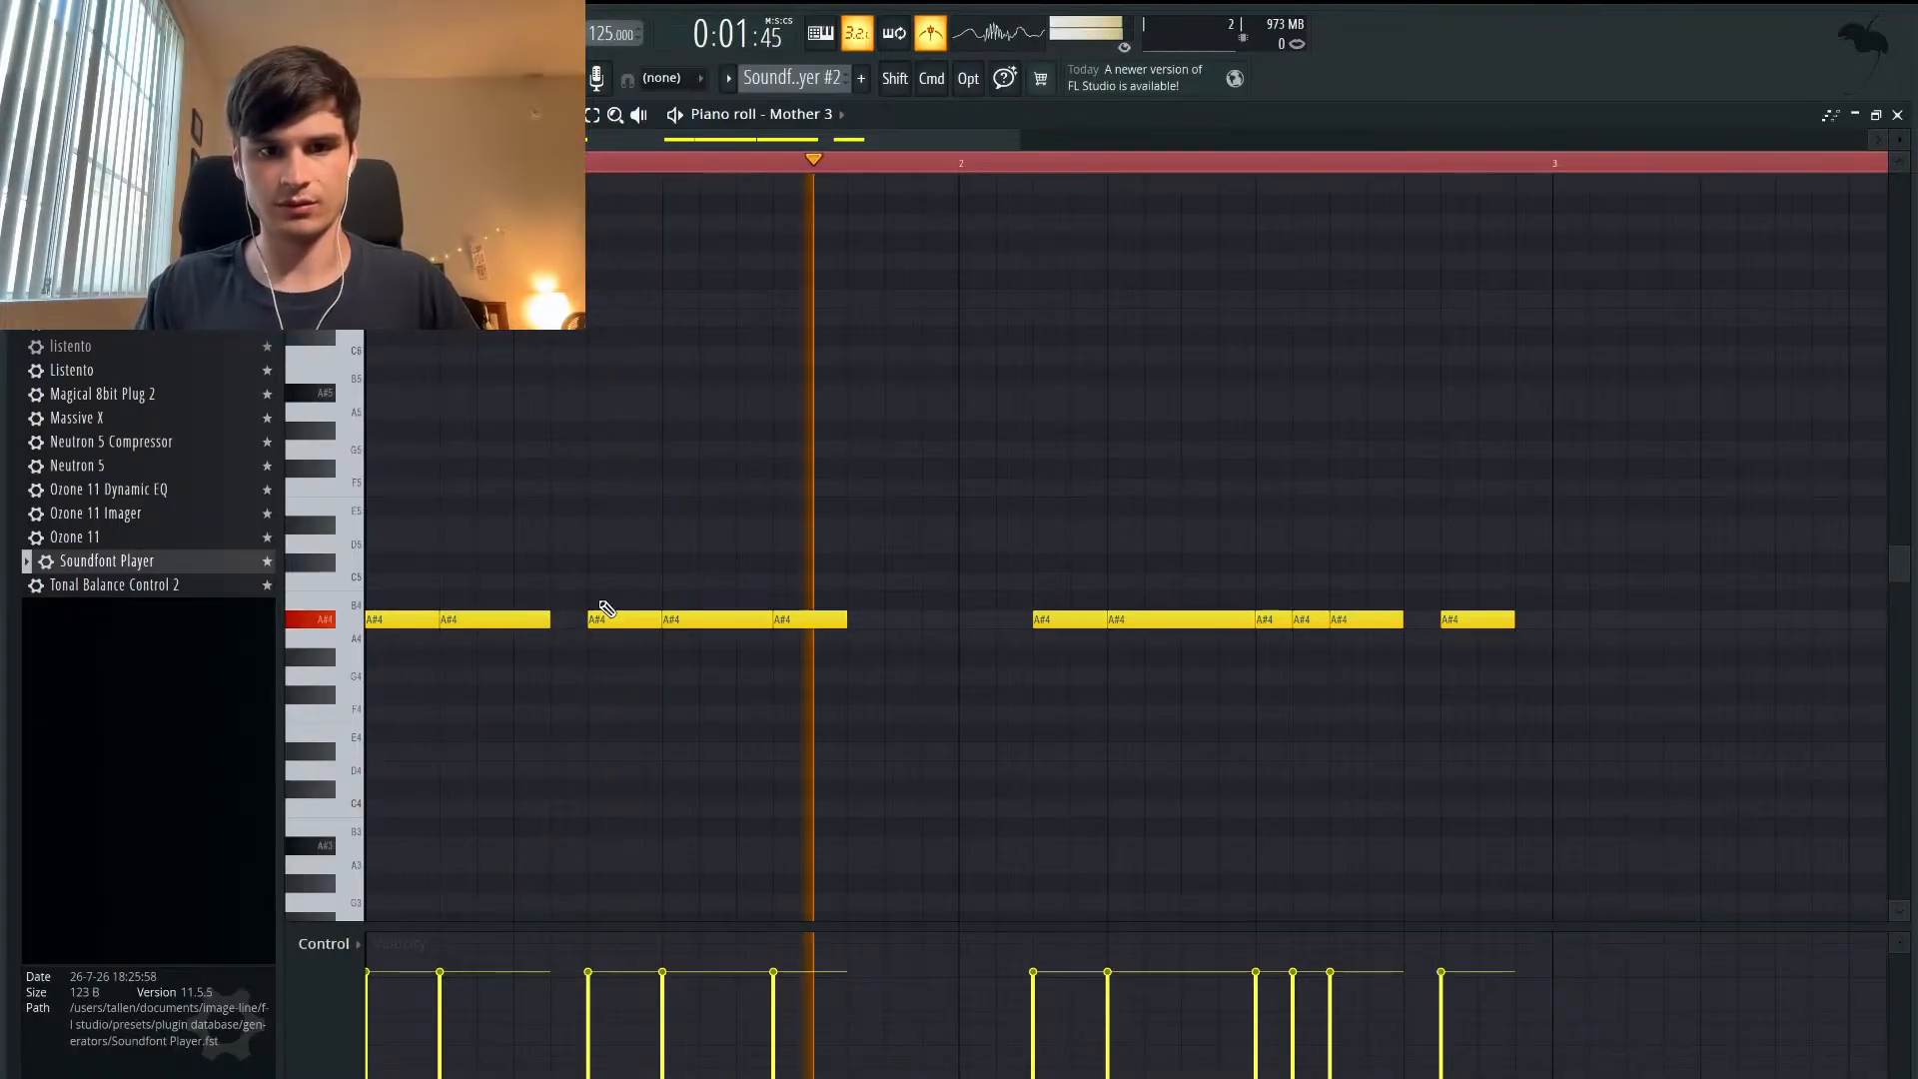
{"action": "key", "text": "space"}
{"action": "left_click_drag", "start_coordinate": [766, 620], "coordinate": [736, 619]}
{"action": "key", "text": "space"}
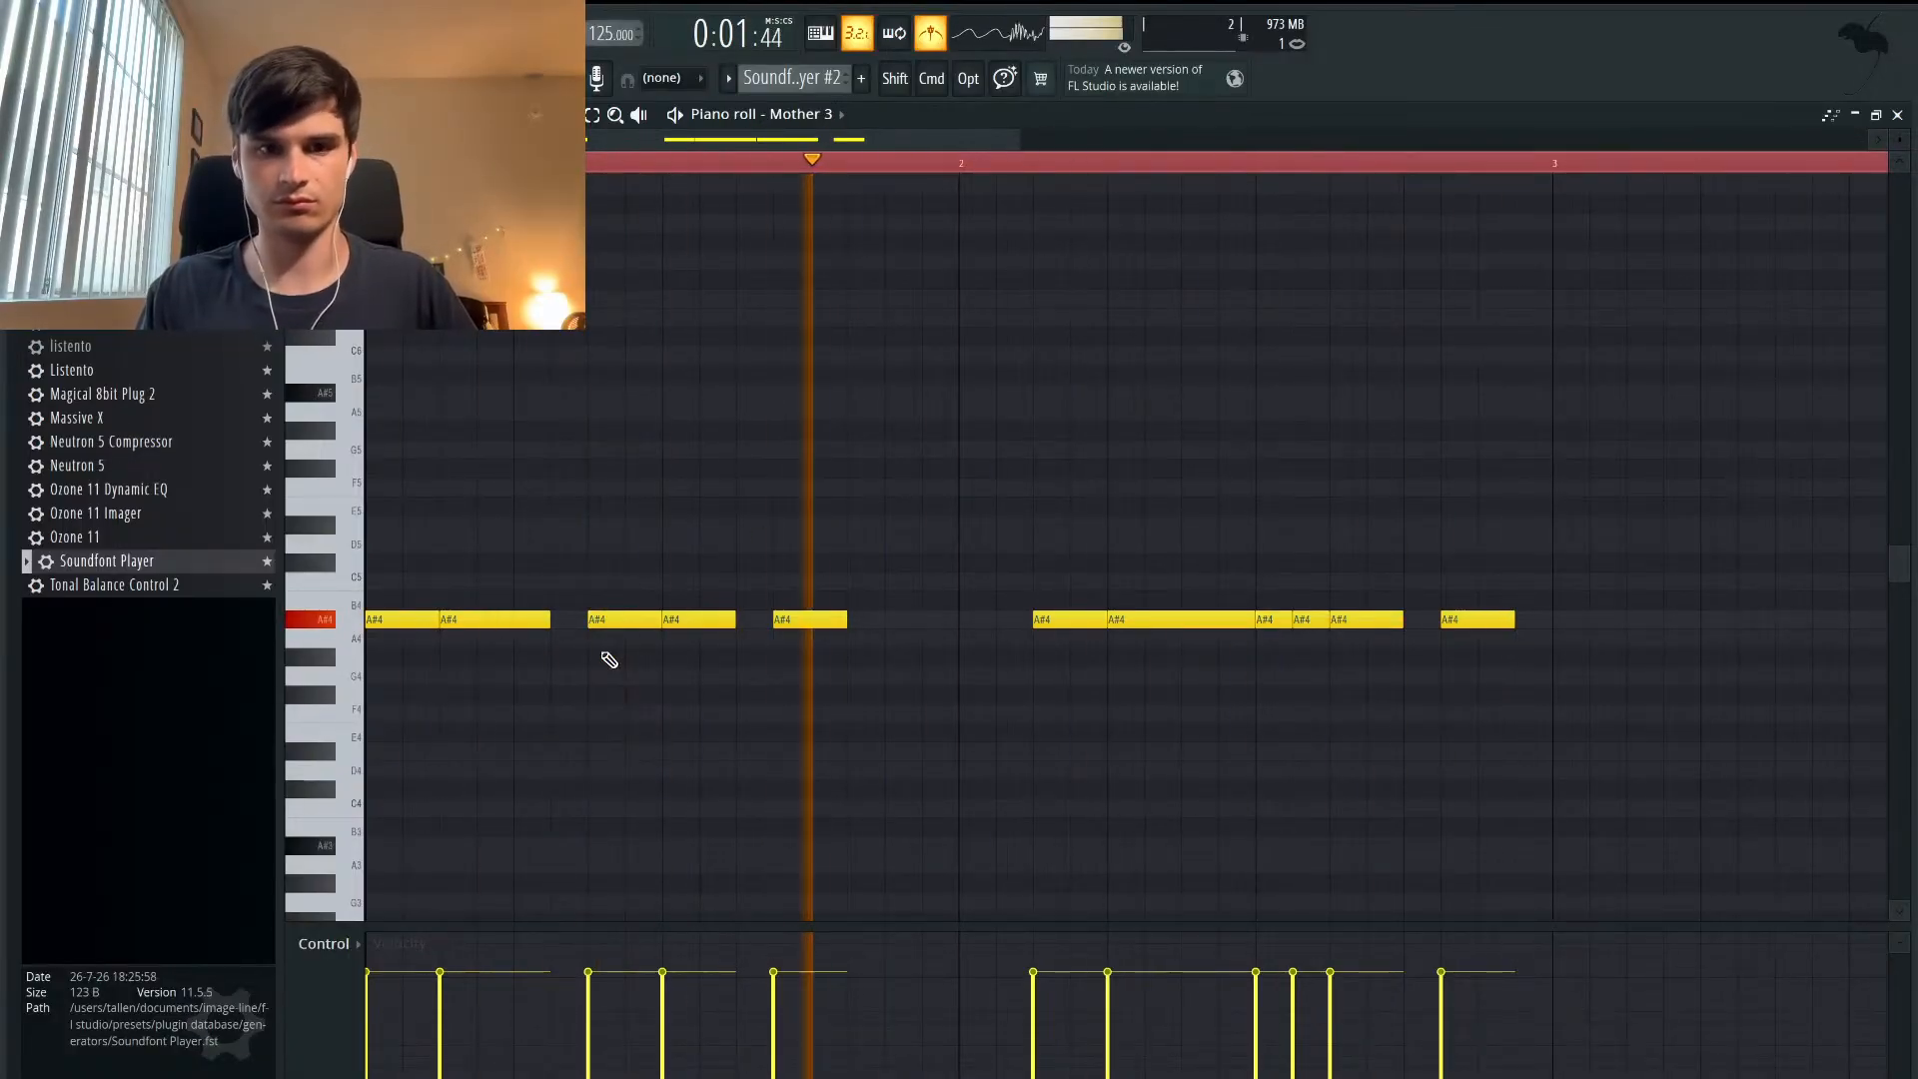
{"action": "left_click_drag", "start_coordinate": [549, 619], "coordinate": [589, 622]}
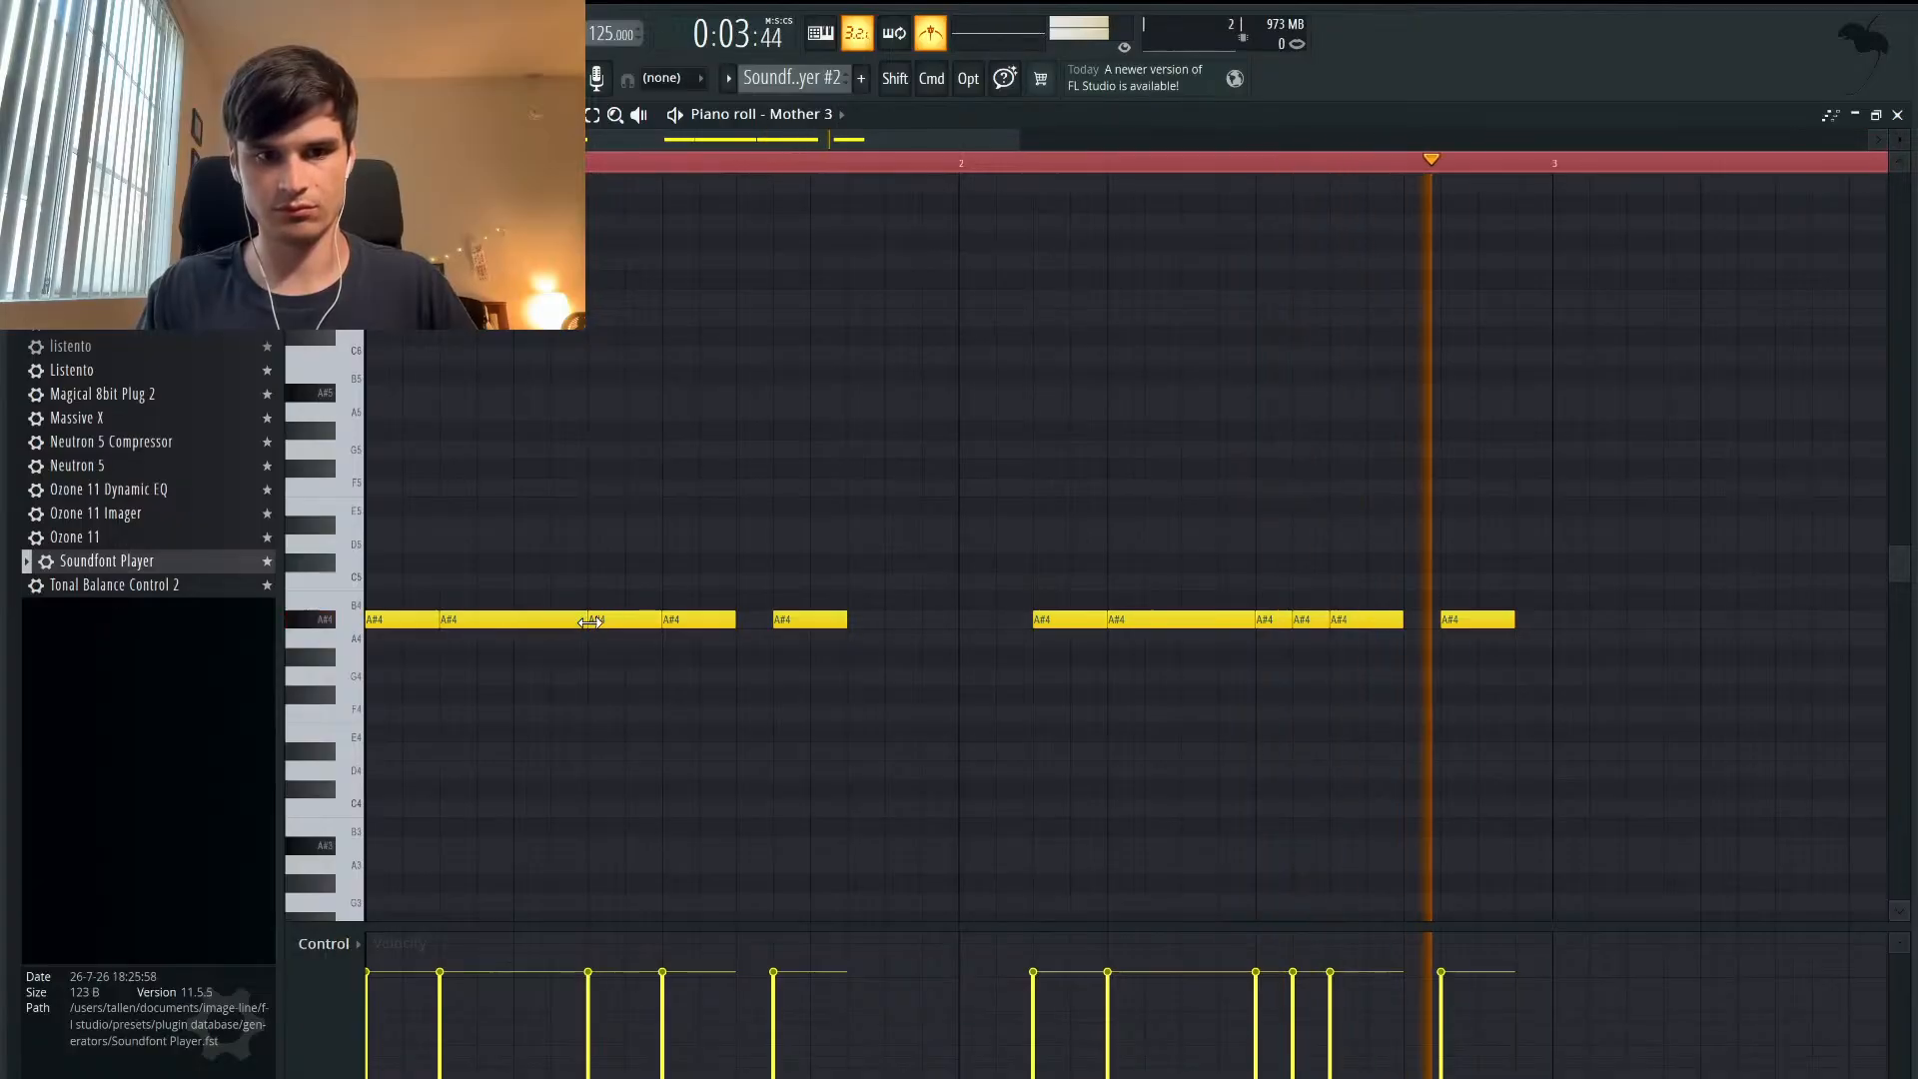
{"action": "left_click_drag", "start_coordinate": [739, 620], "coordinate": [774, 621]}
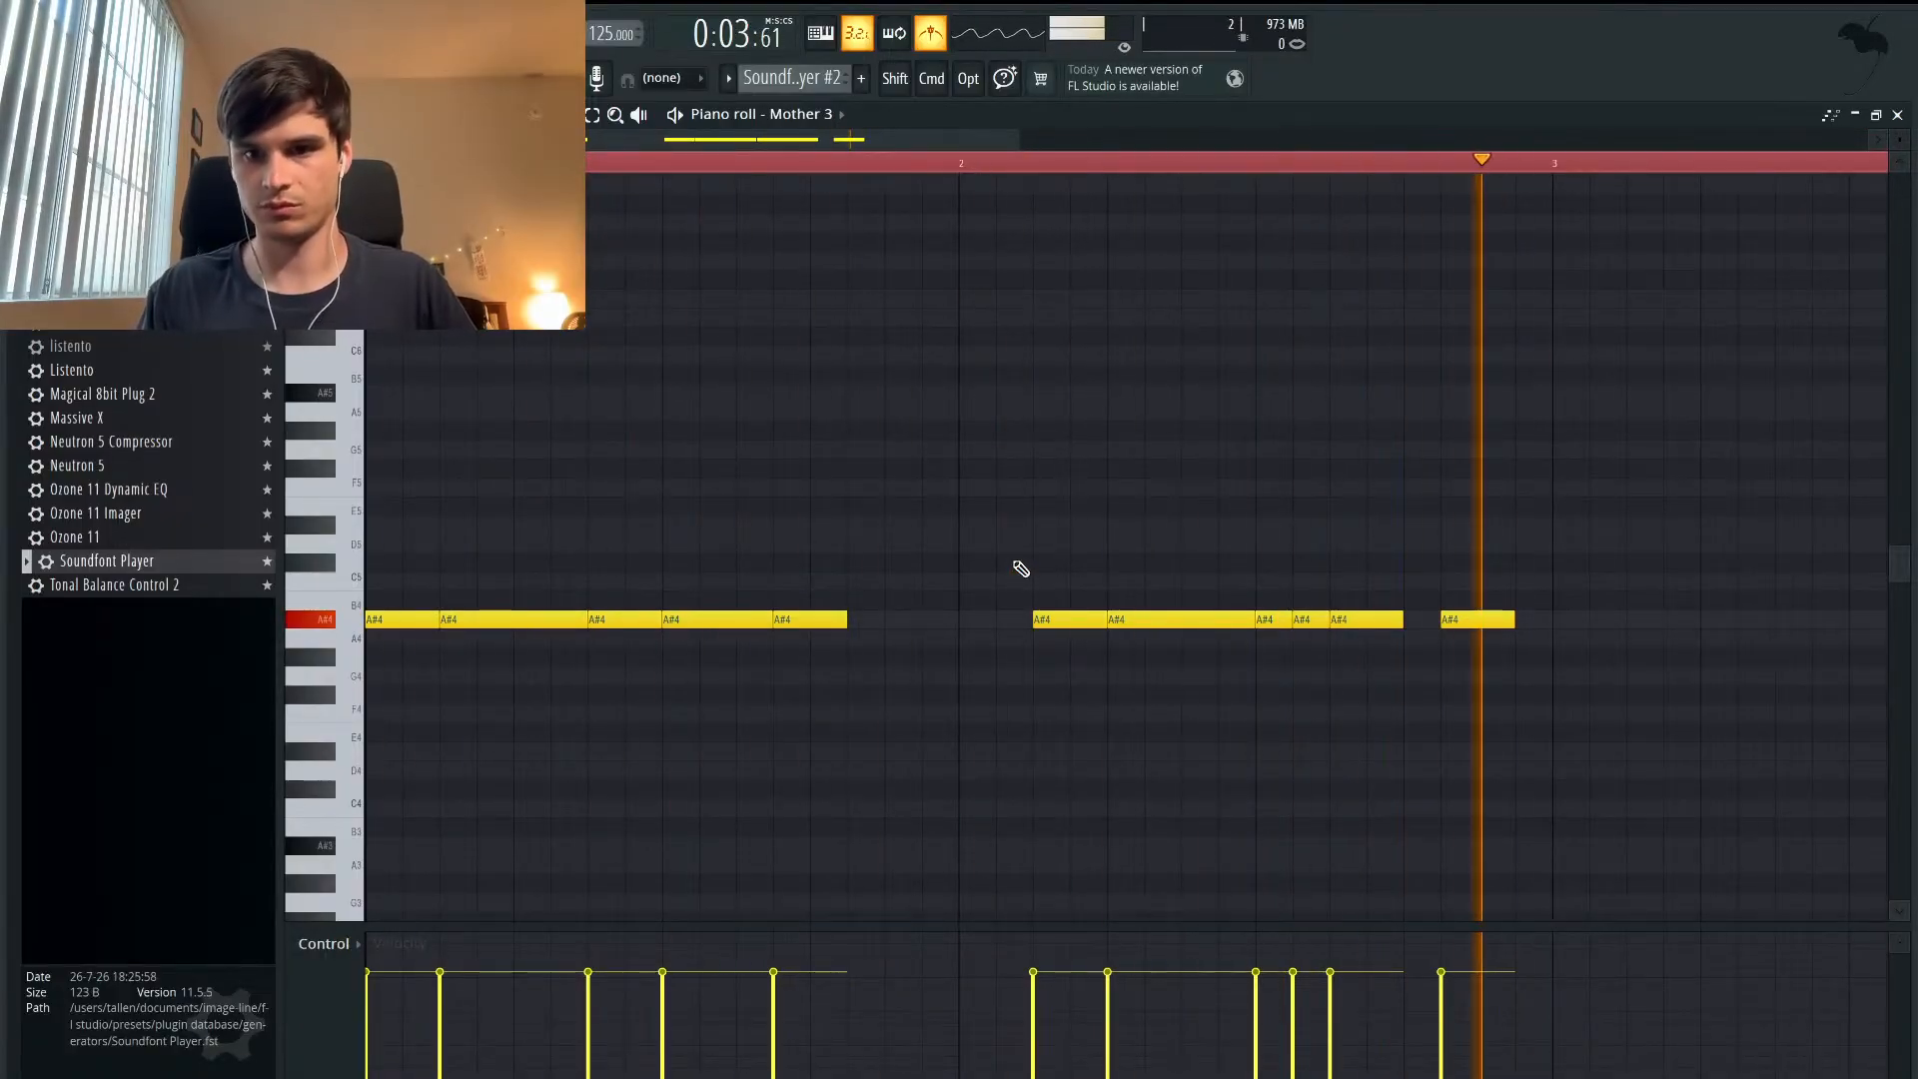
{"action": "key", "text": "space"}
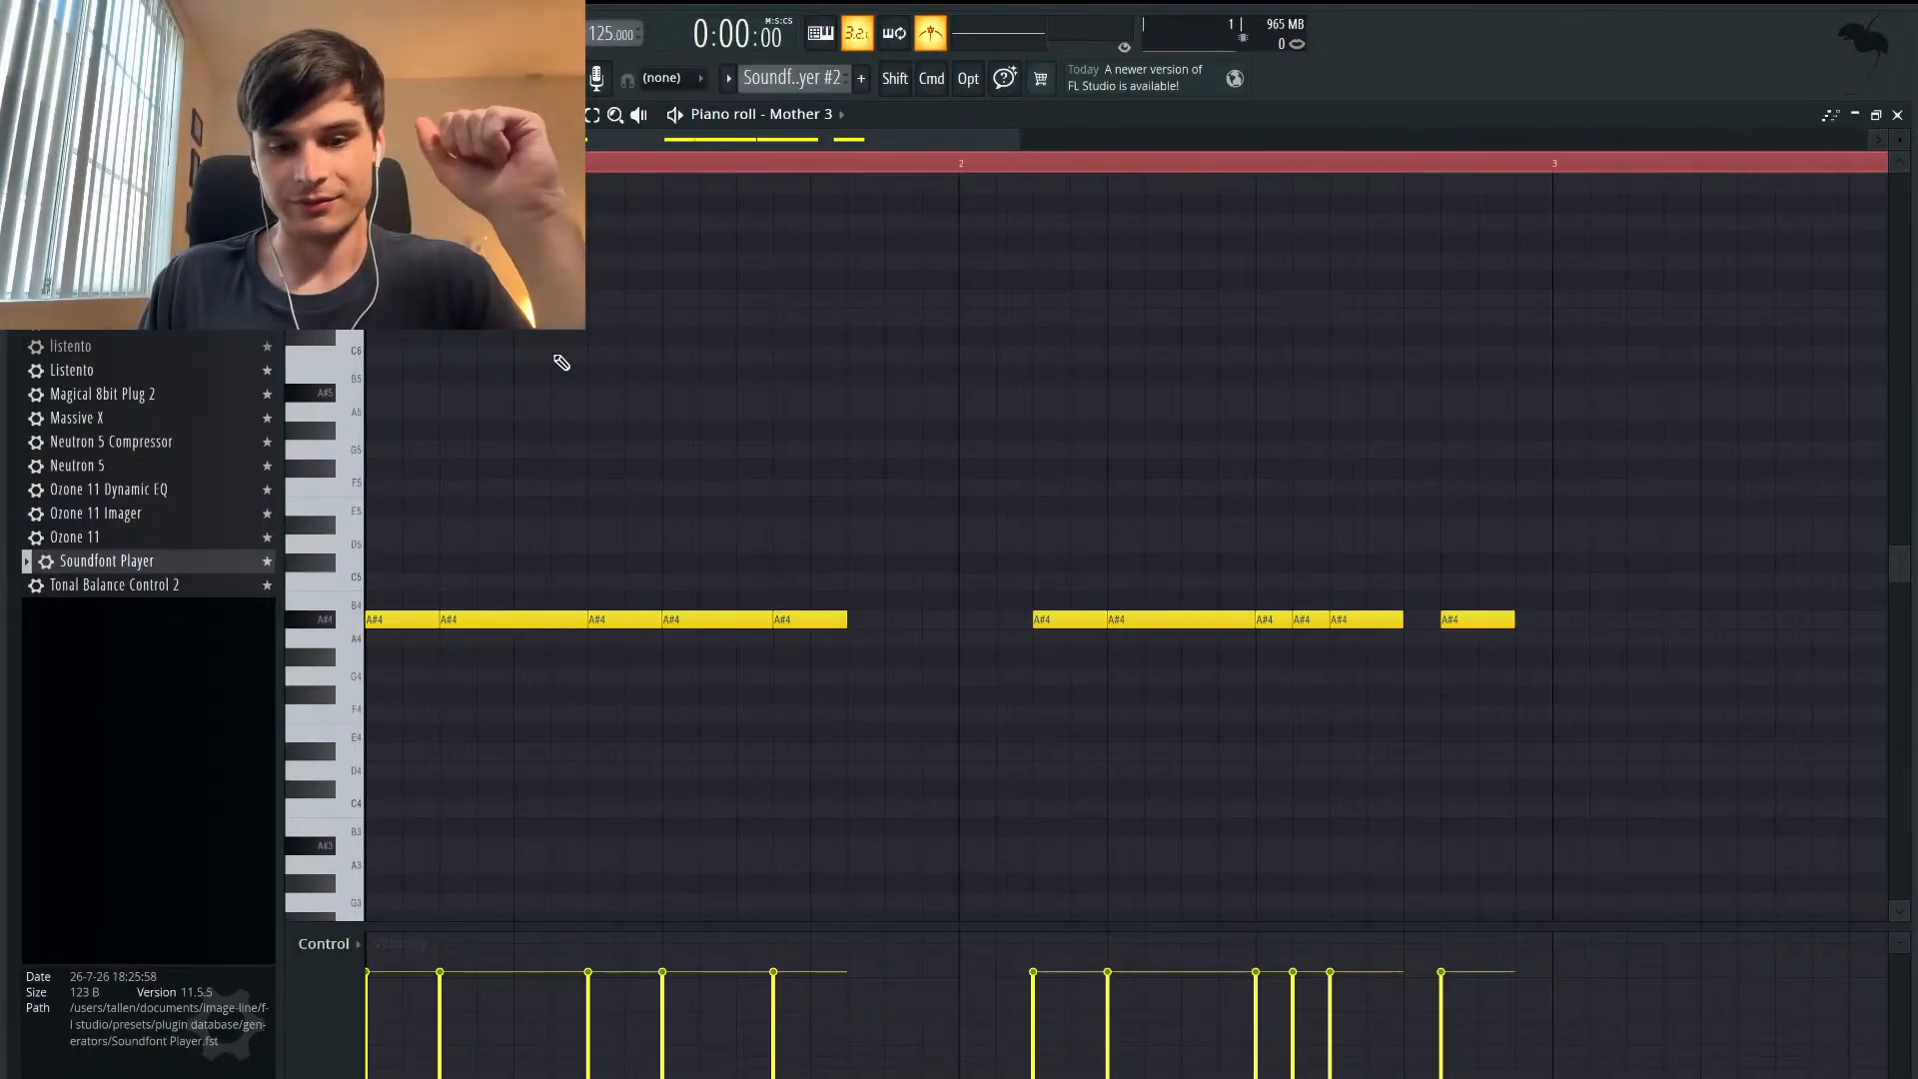
- Select the second A#4 phrase and move it 2 bars later so it starts 1/2 beat into bar 4
{"action": "scroll", "coordinate": [560, 360], "scroll_direction": "down", "scroll_amount": 2}
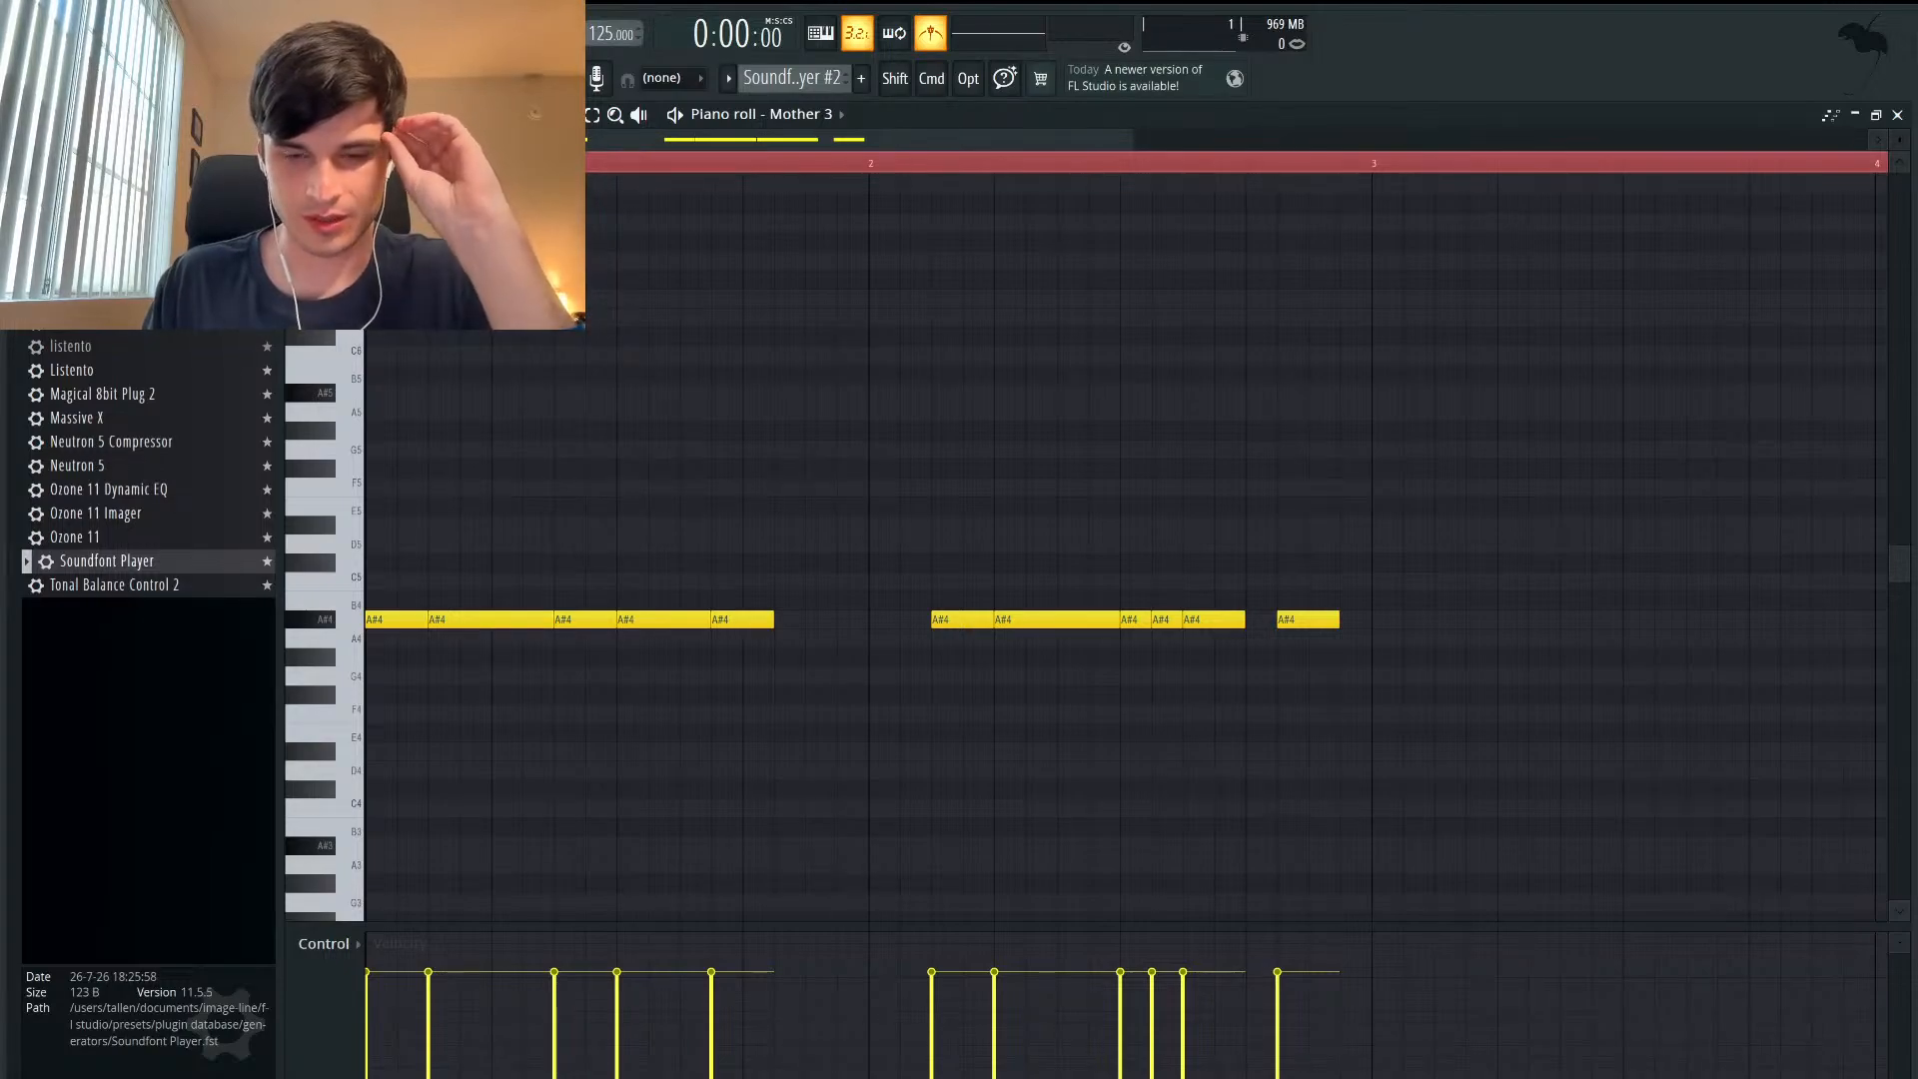
{"action": "scroll", "coordinate": [1375, 609], "scroll_direction": "right", "scroll_amount": 5}
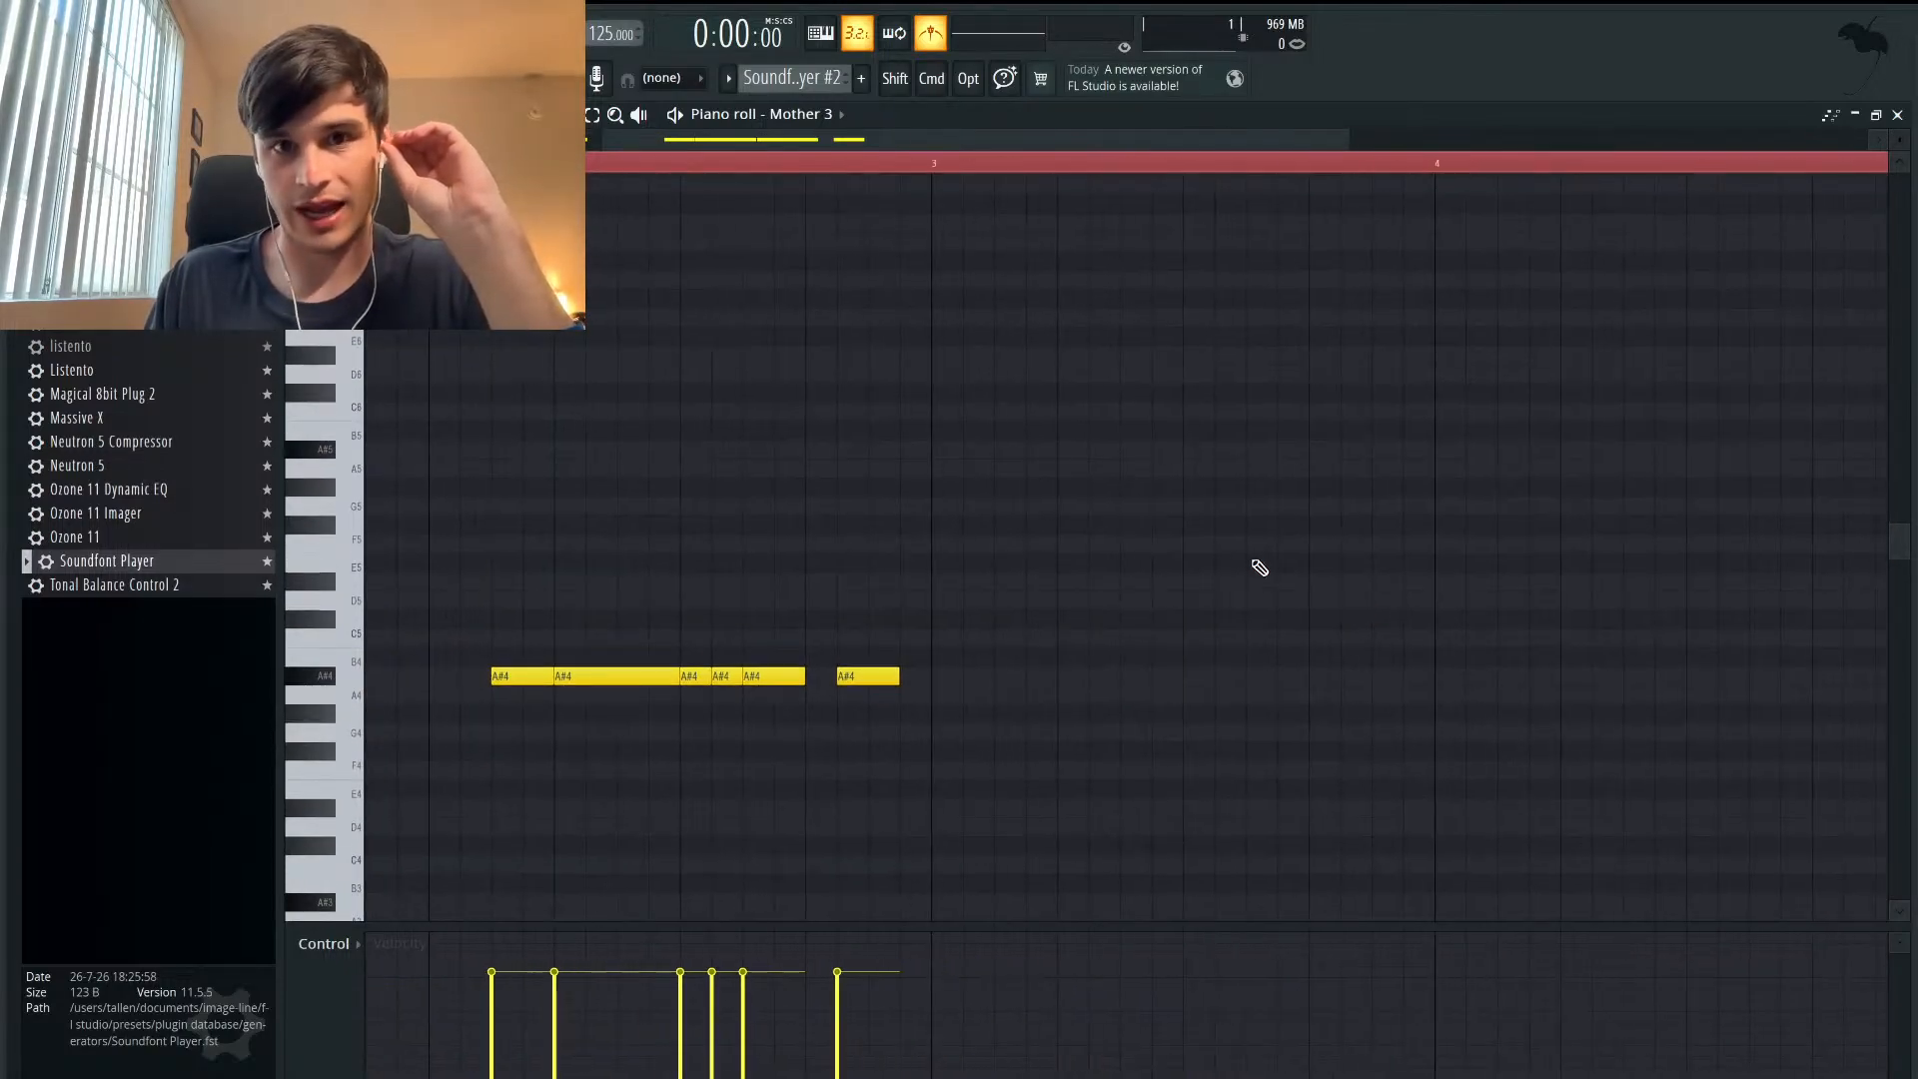
{"action": "scroll", "coordinate": [915, 497], "scroll_direction": "left", "scroll_amount": 4}
{"action": "scroll", "coordinate": [916, 496], "scroll_direction": "left", "scroll_amount": 3}
{"action": "left_click_drag", "start_coordinate": [1334, 606], "coordinate": [939, 560]}
{"action": "scroll", "coordinate": [939, 560], "scroll_direction": "down", "scroll_amount": 1}
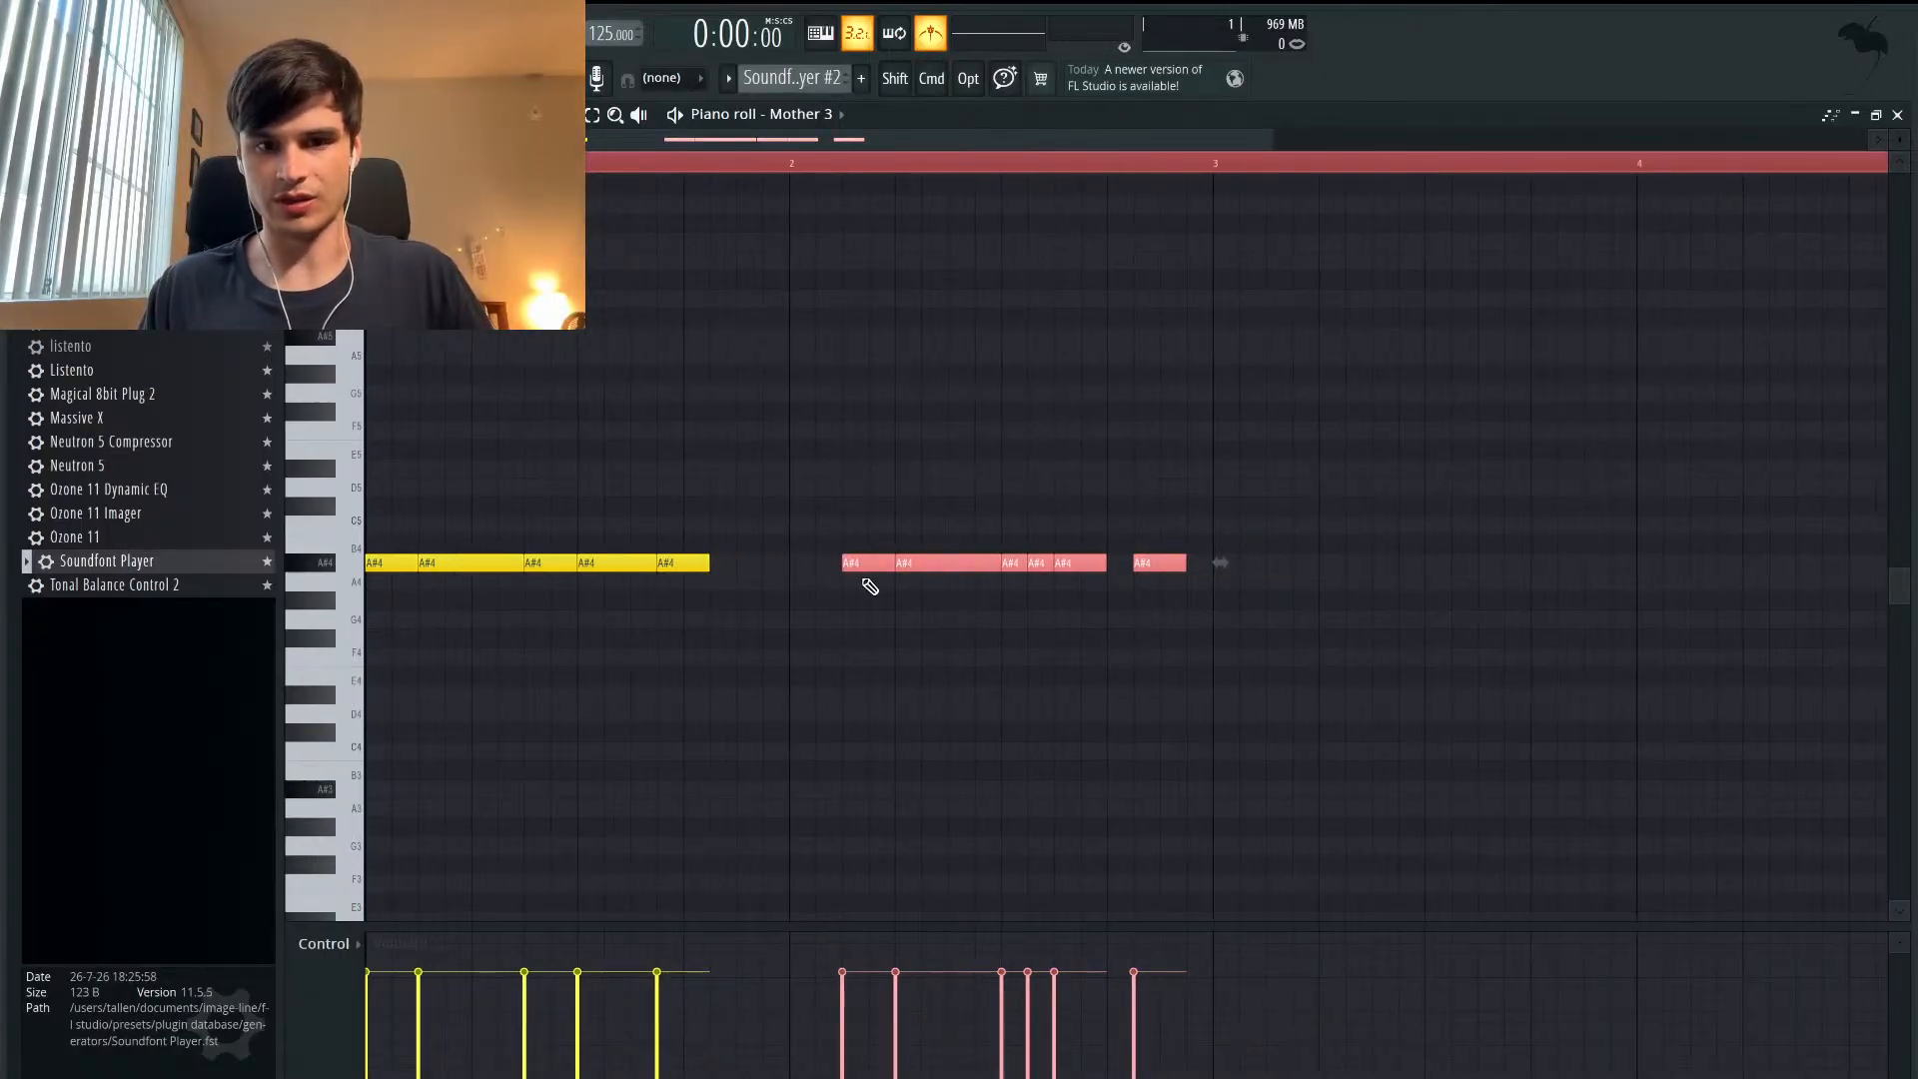
{"action": "scroll", "coordinate": [856, 578], "scroll_direction": "down", "scroll_amount": 2}
{"action": "left_click_drag", "start_coordinate": [751, 564], "coordinate": [1379, 564]}
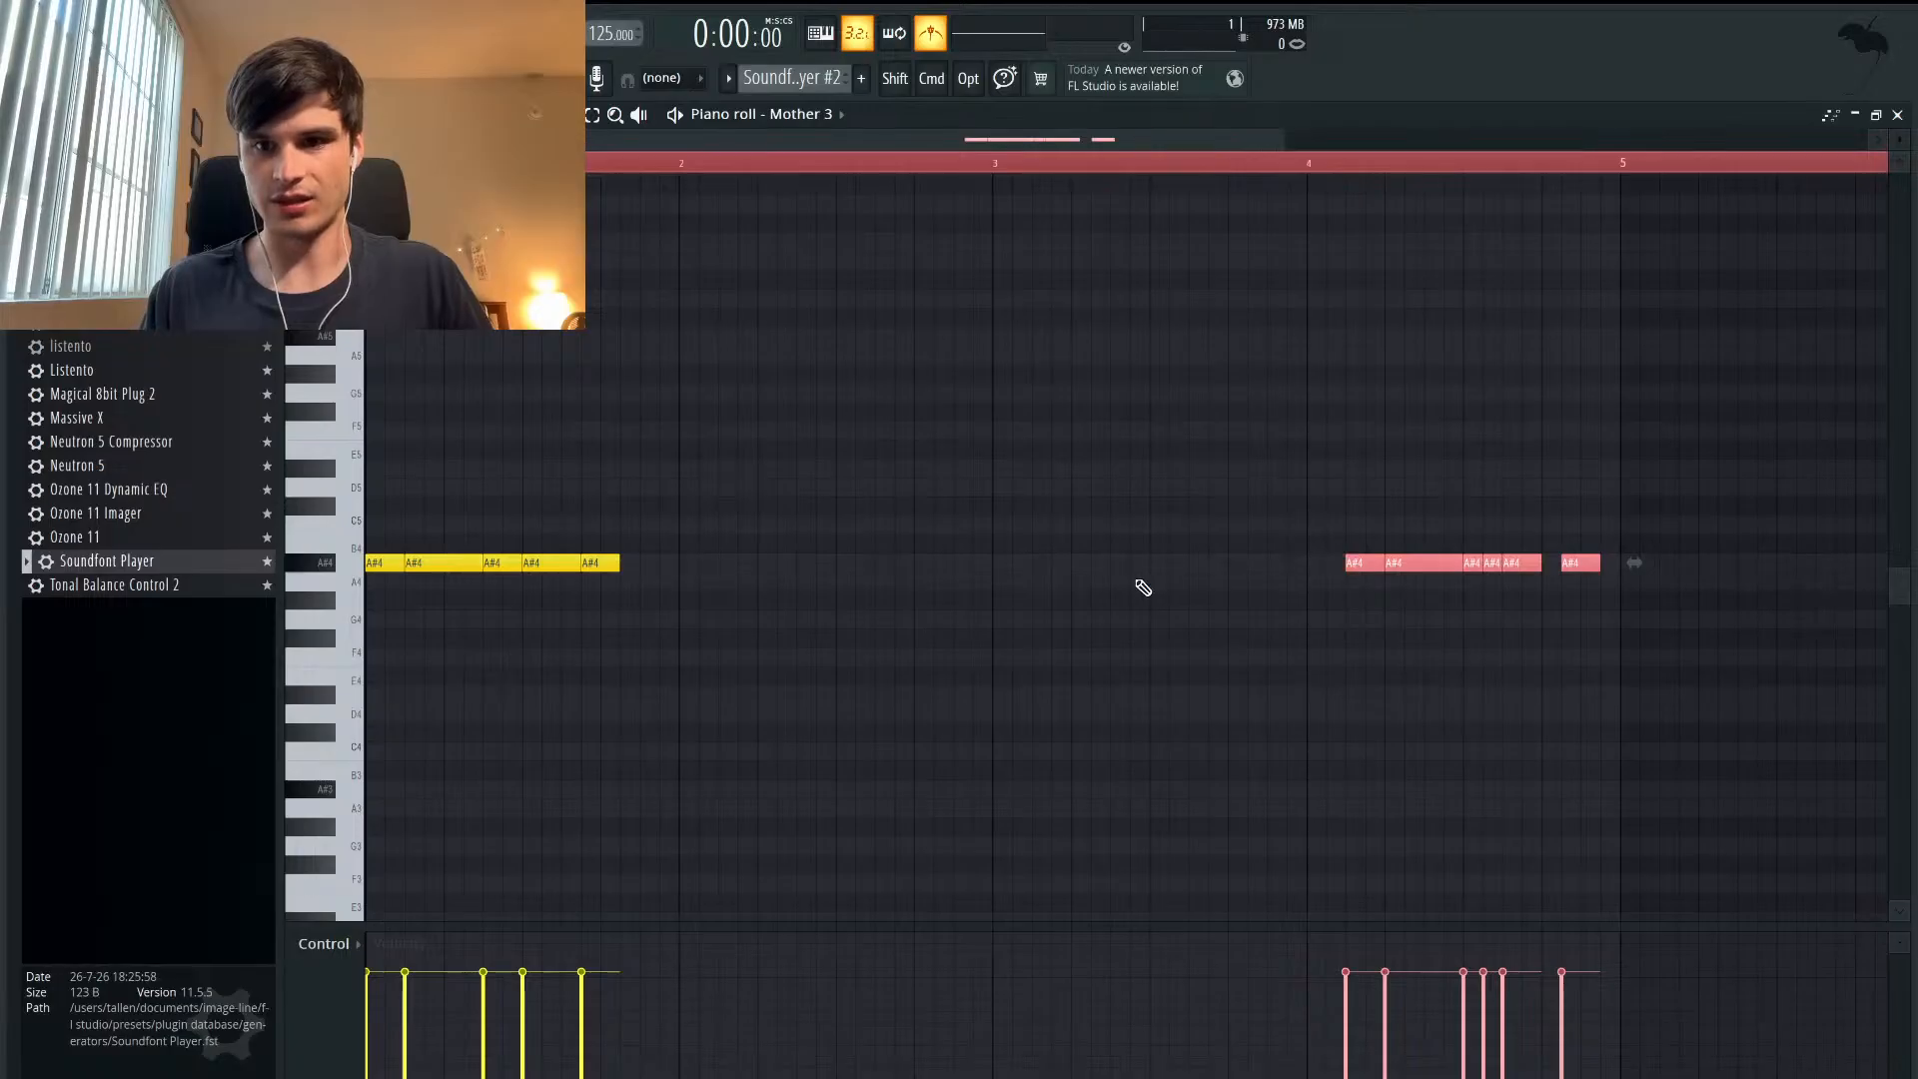
- Try moving the second A#4 phrase 1 bar earlier into bar 3, marking bar 2 and bar 4 as time selections and clearing them
{"action": "left_click_drag", "start_coordinate": [1365, 567], "coordinate": [1051, 565]}
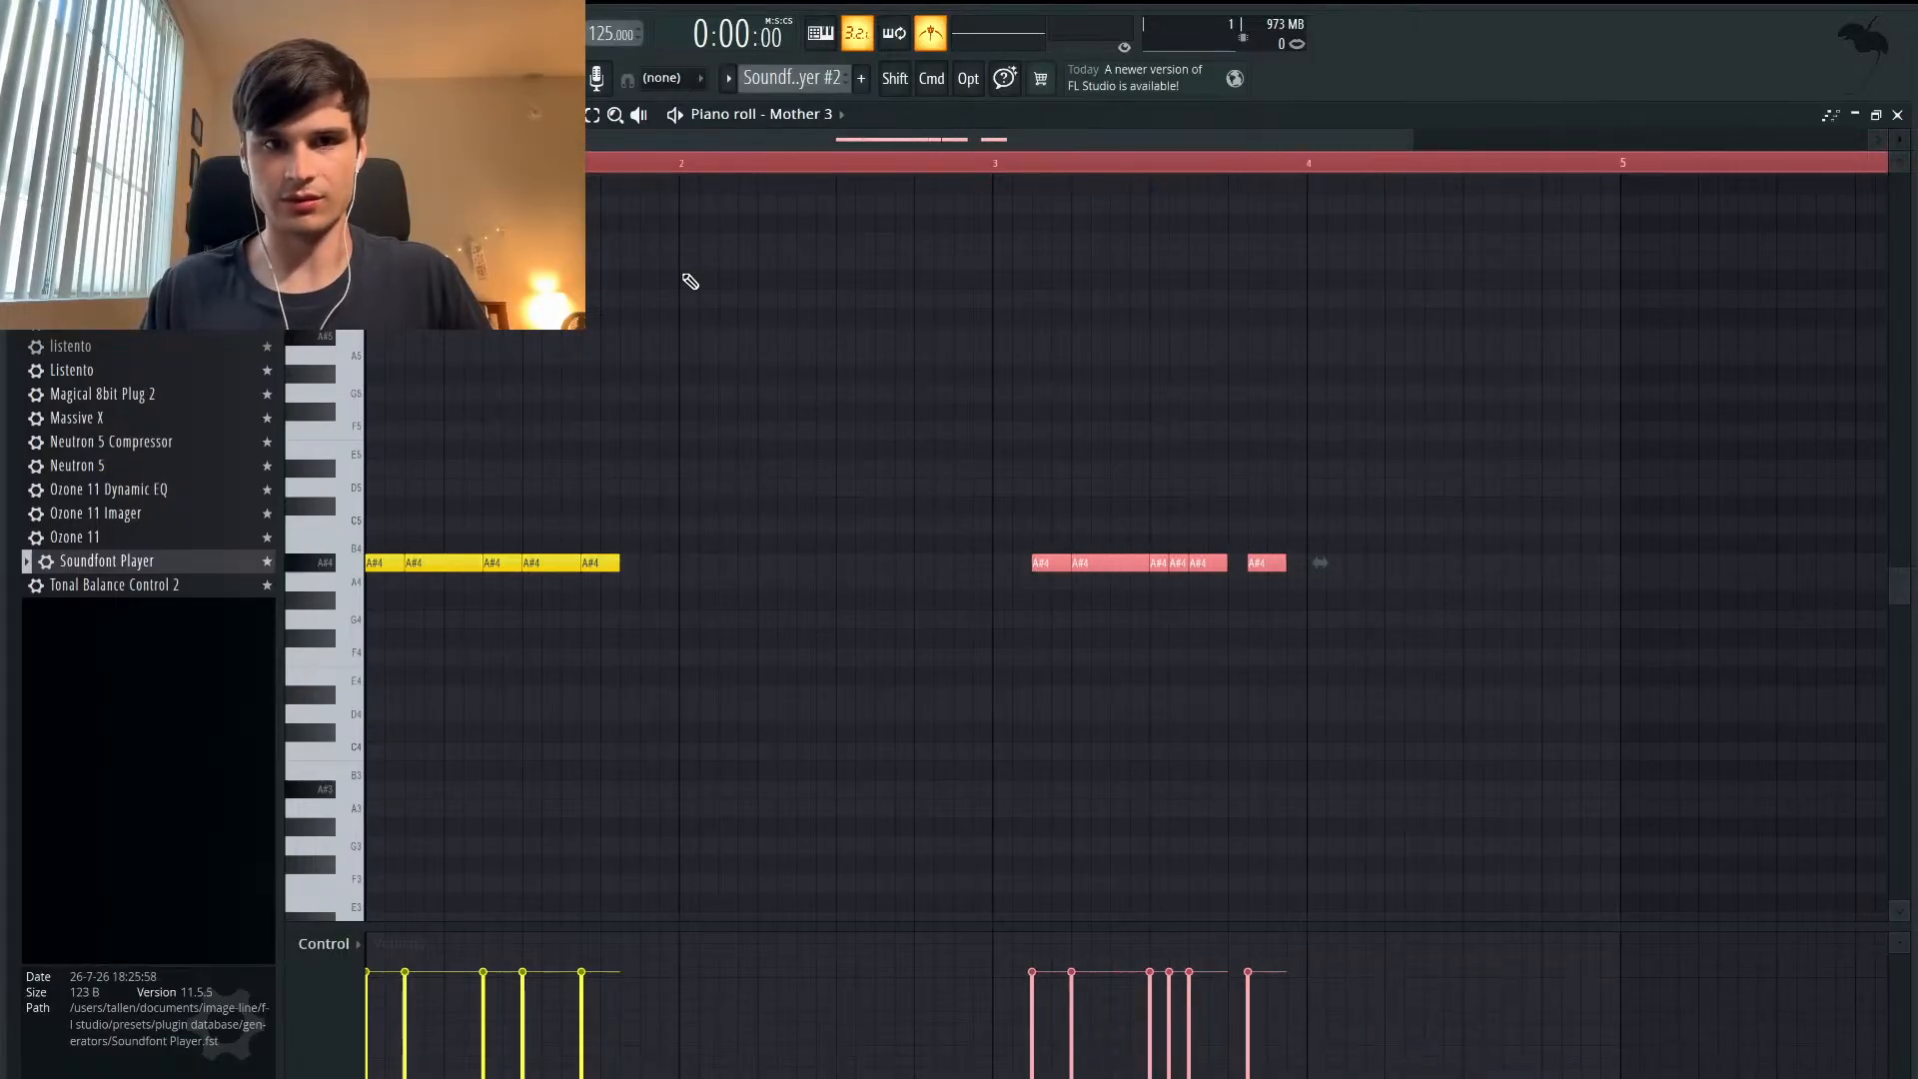
{"action": "left_click_drag", "start_coordinate": [689, 170], "coordinate": [997, 167]}
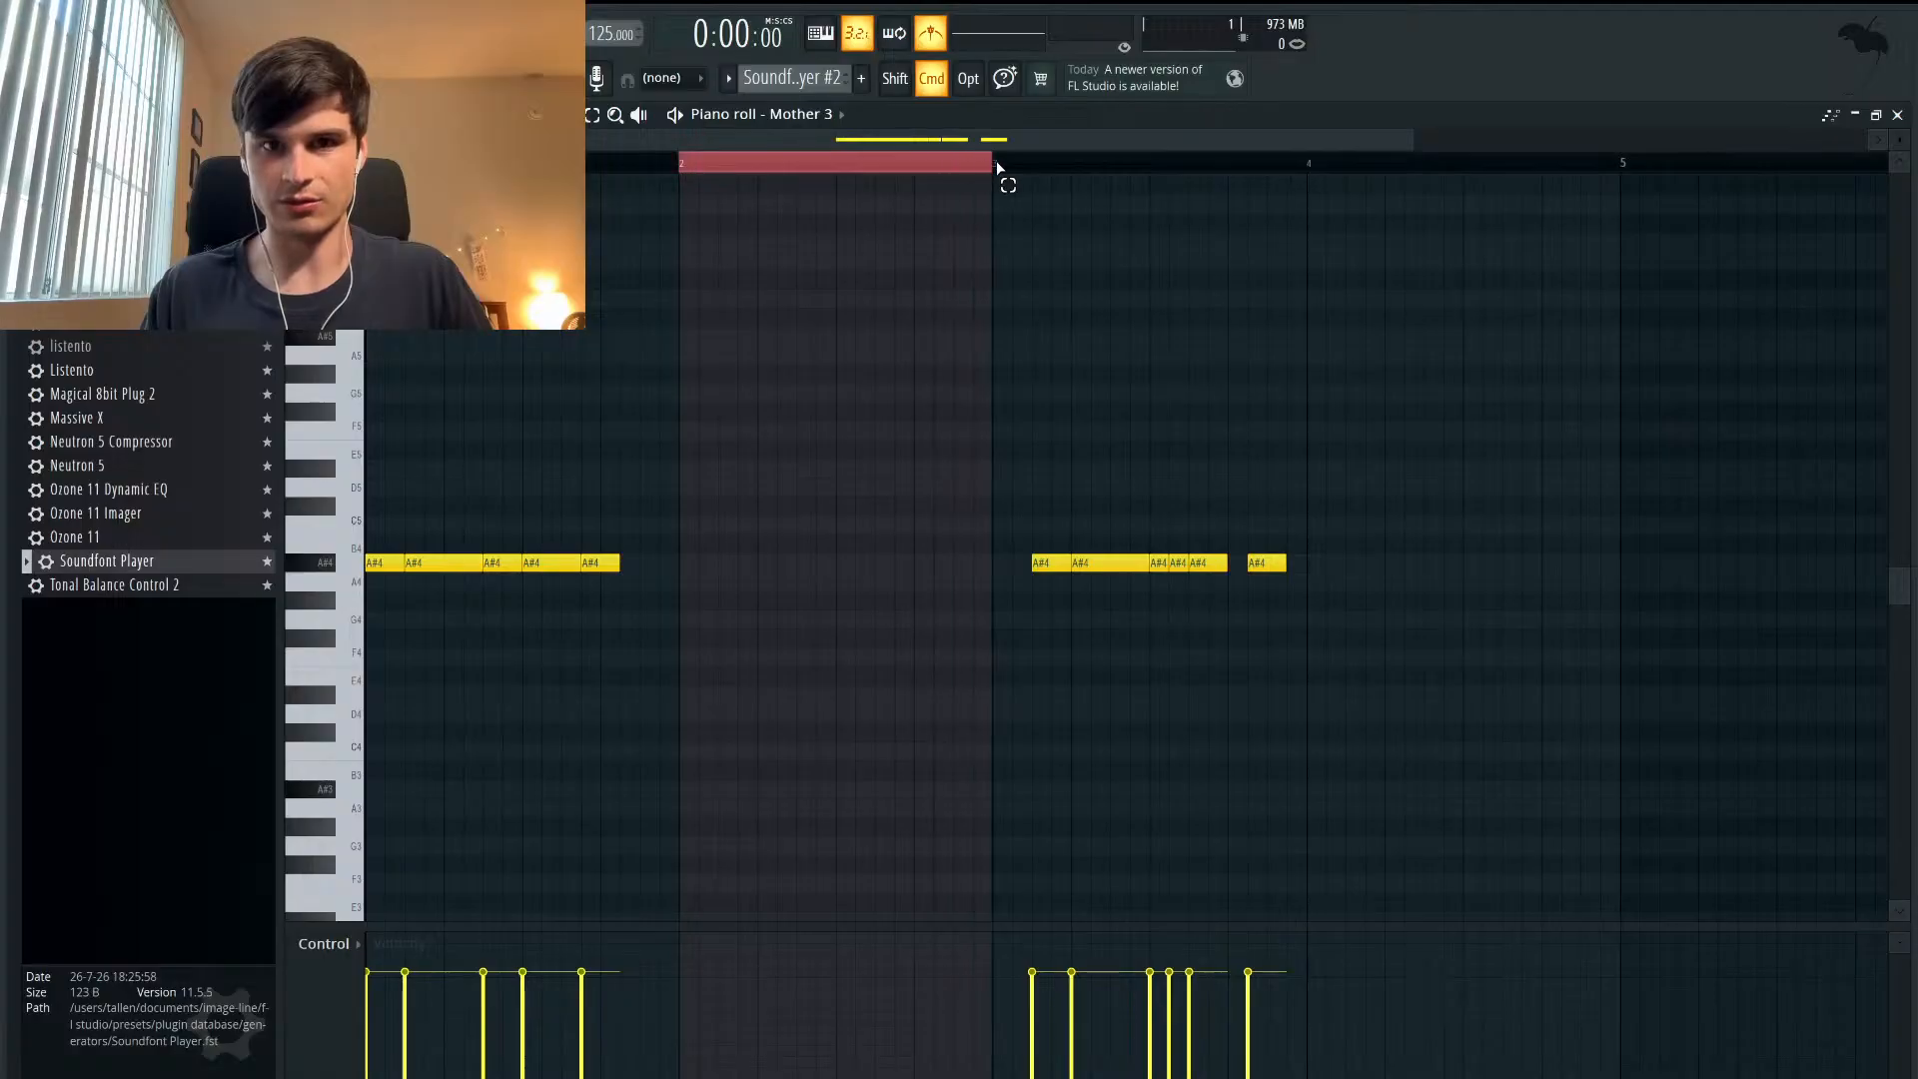
{"action": "left_click_drag", "start_coordinate": [1310, 168], "coordinate": [1632, 180]}
{"action": "left_click", "coordinate": [685, 168]}
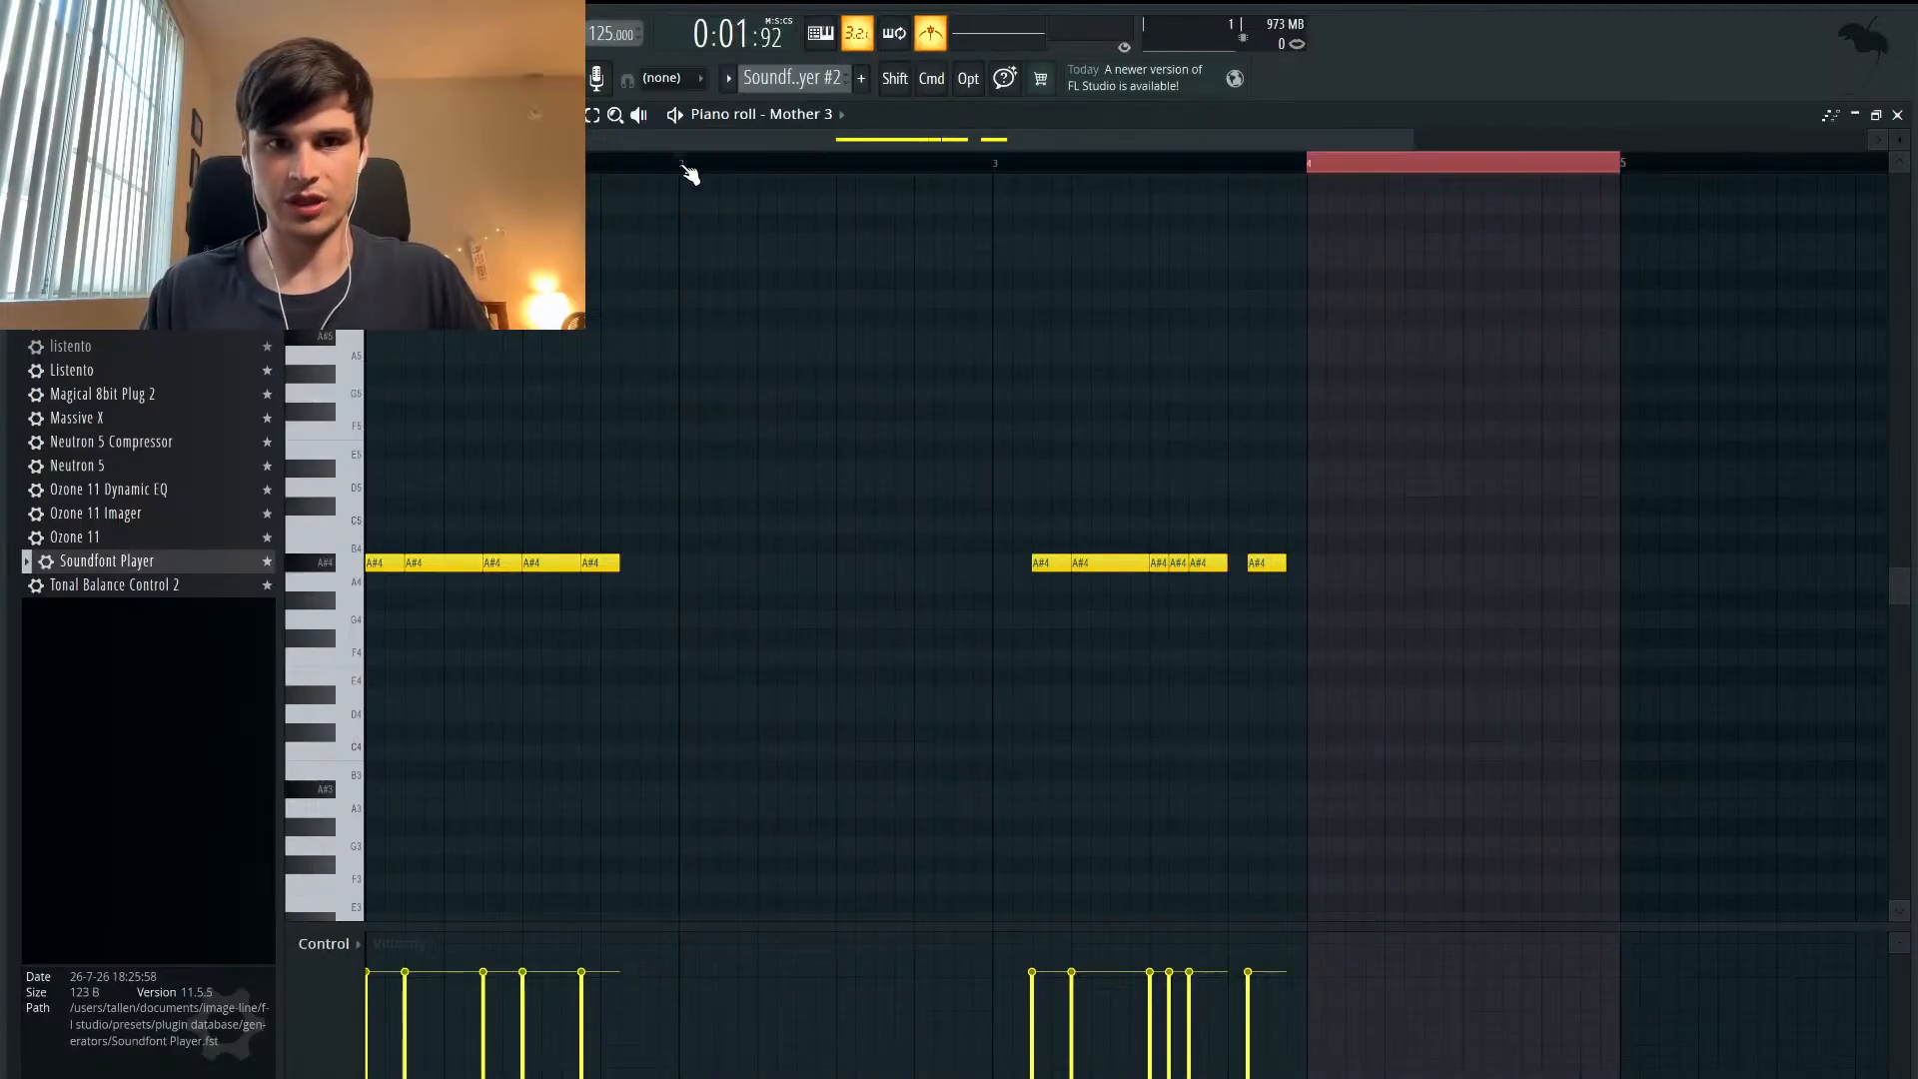
{"action": "key", "text": "super+d"}
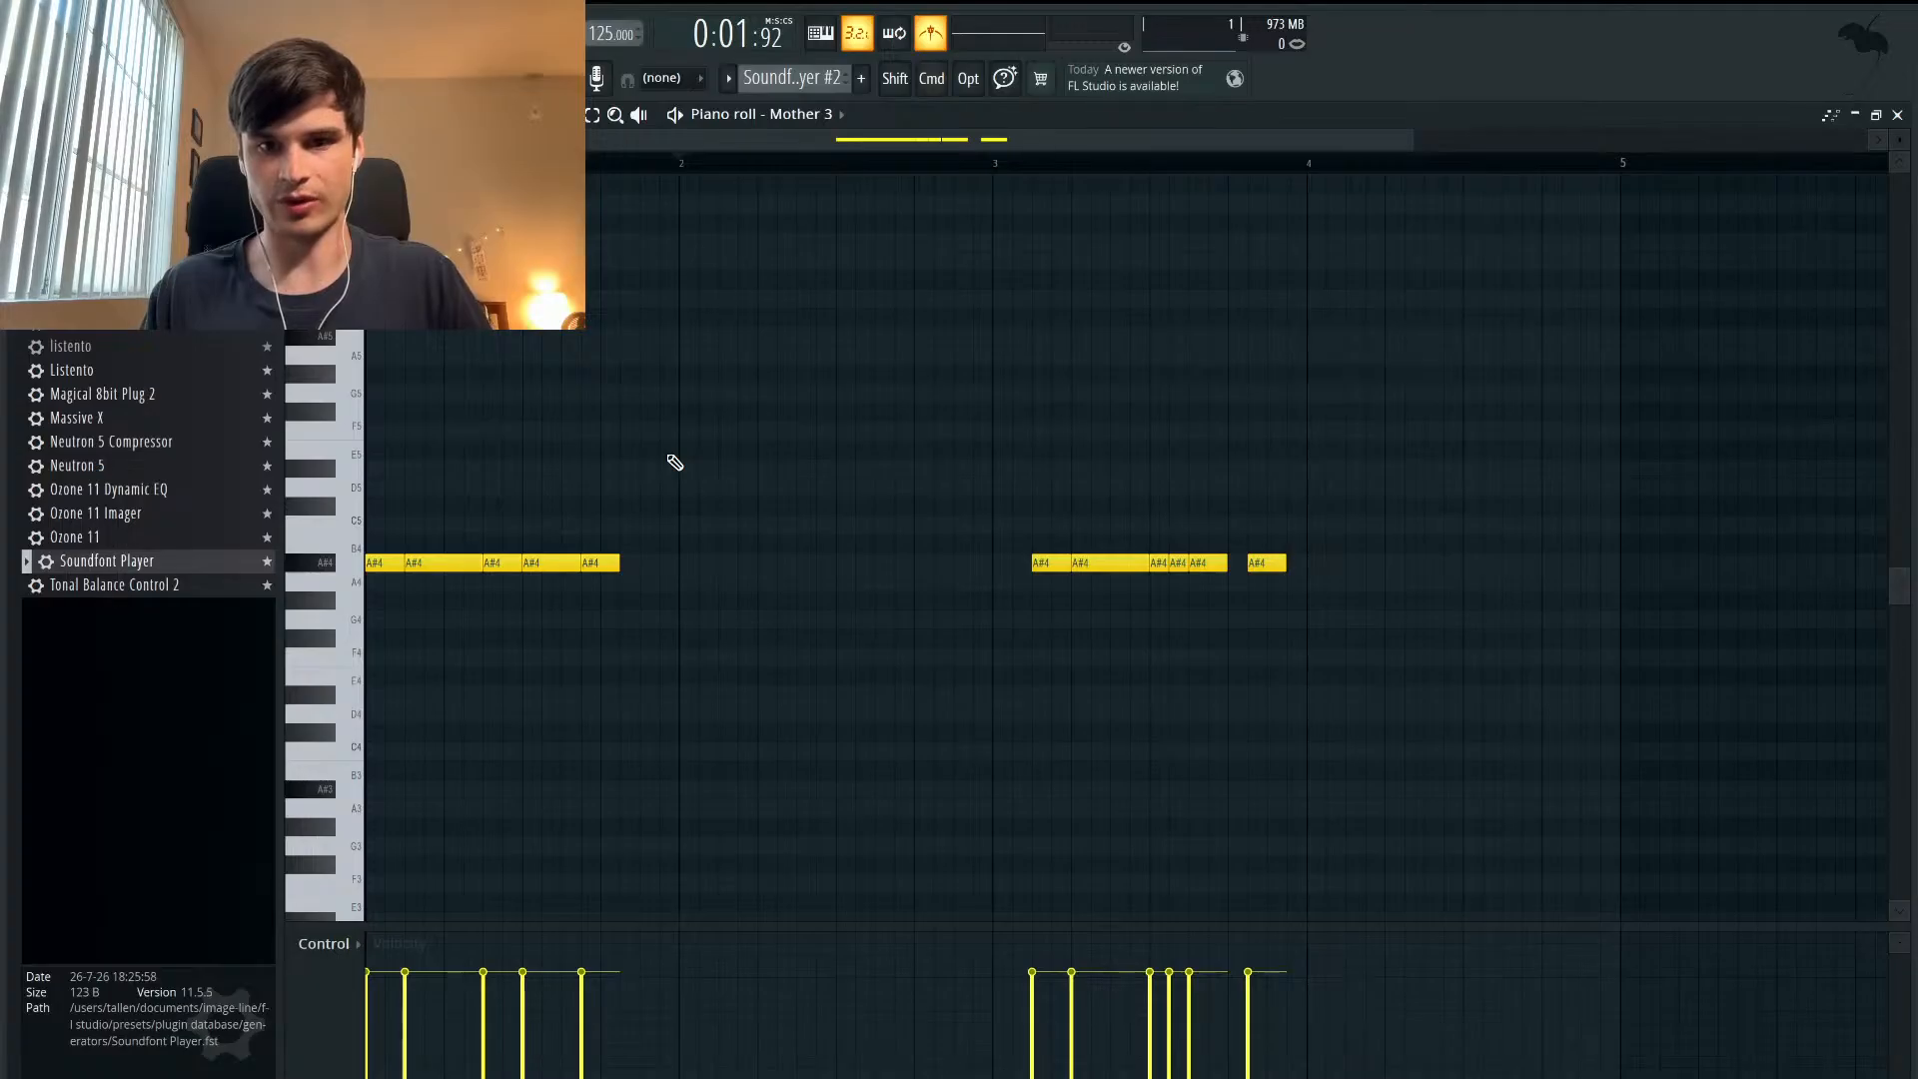
{"action": "scroll", "coordinate": [629, 475], "scroll_direction": "up", "scroll_amount": 2}
{"action": "scroll", "coordinate": [630, 476], "scroll_direction": "up", "scroll_amount": 2}
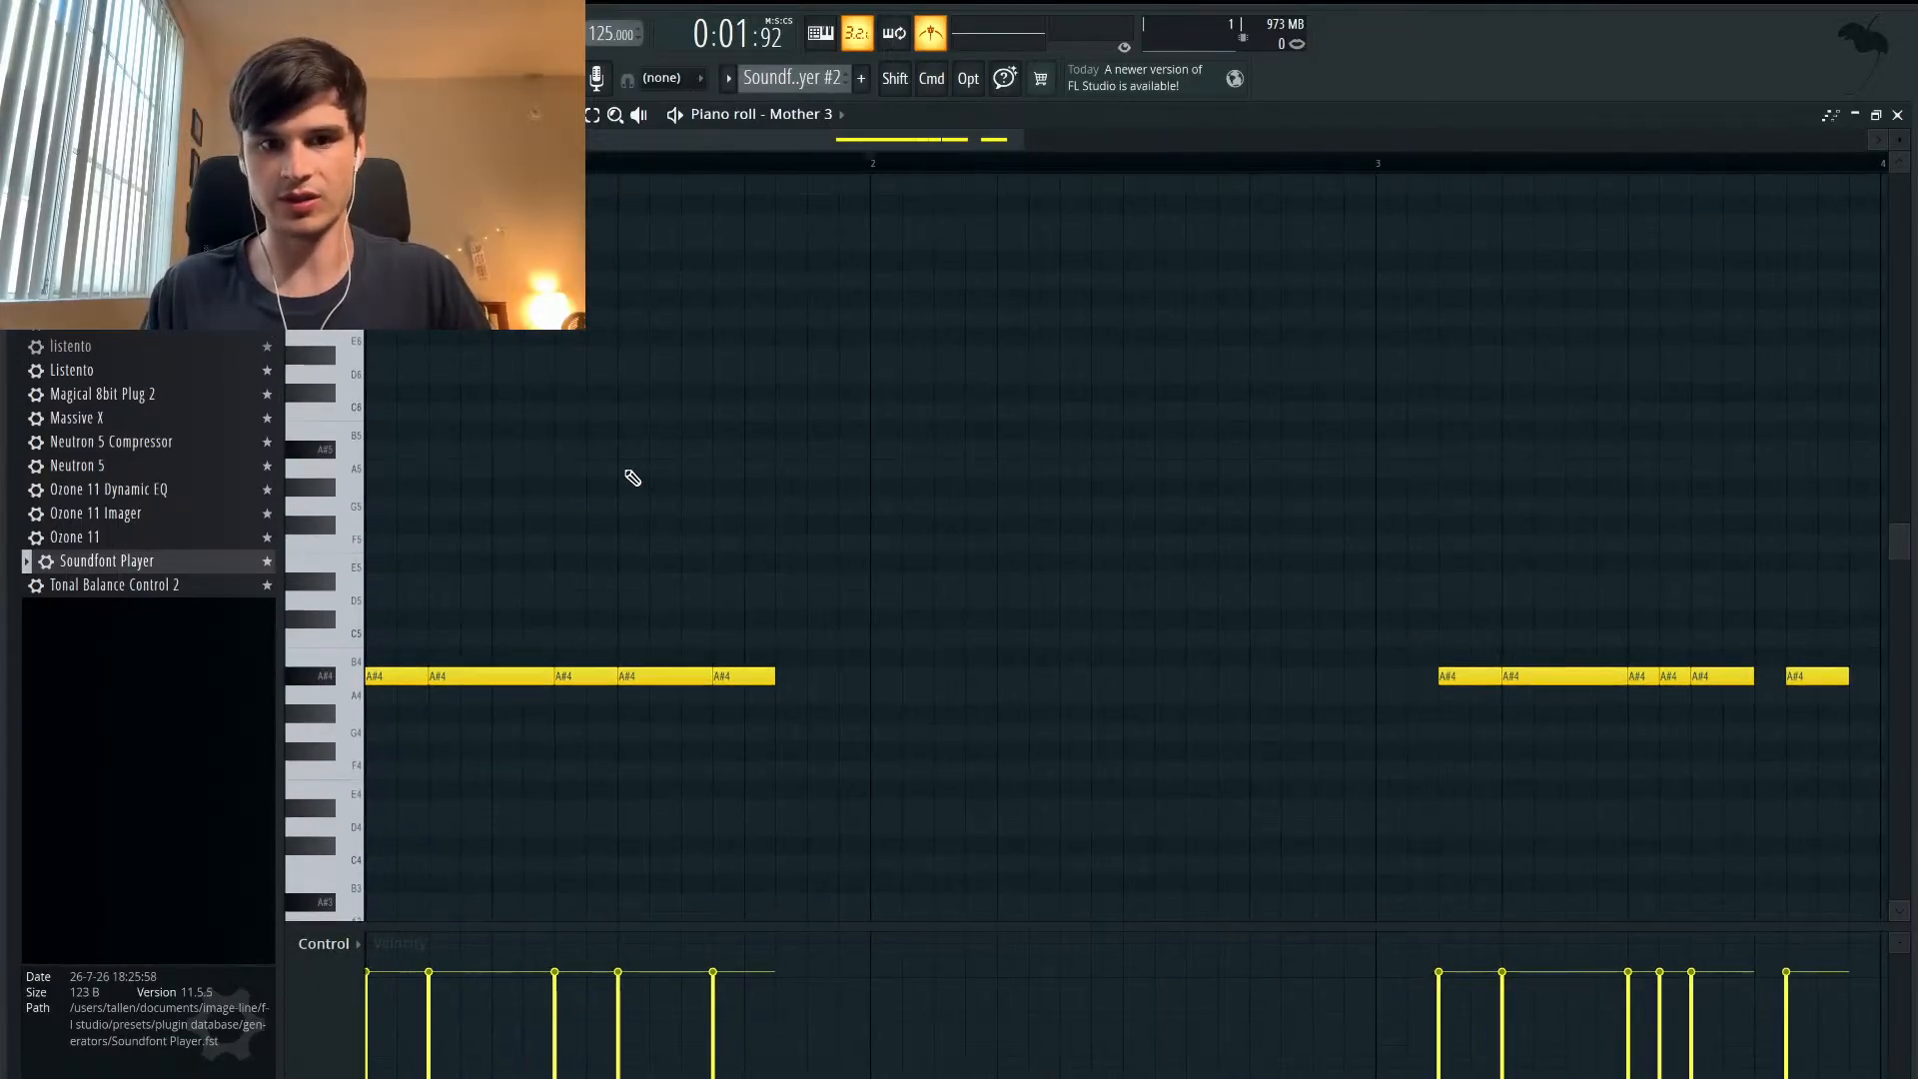
{"action": "scroll", "coordinate": [633, 478], "scroll_direction": "down", "scroll_amount": 1}
- Undo the moves of the second A#4 phrase back to its position 1/2 beat into bar 2
{"action": "key", "text": "super+z"}
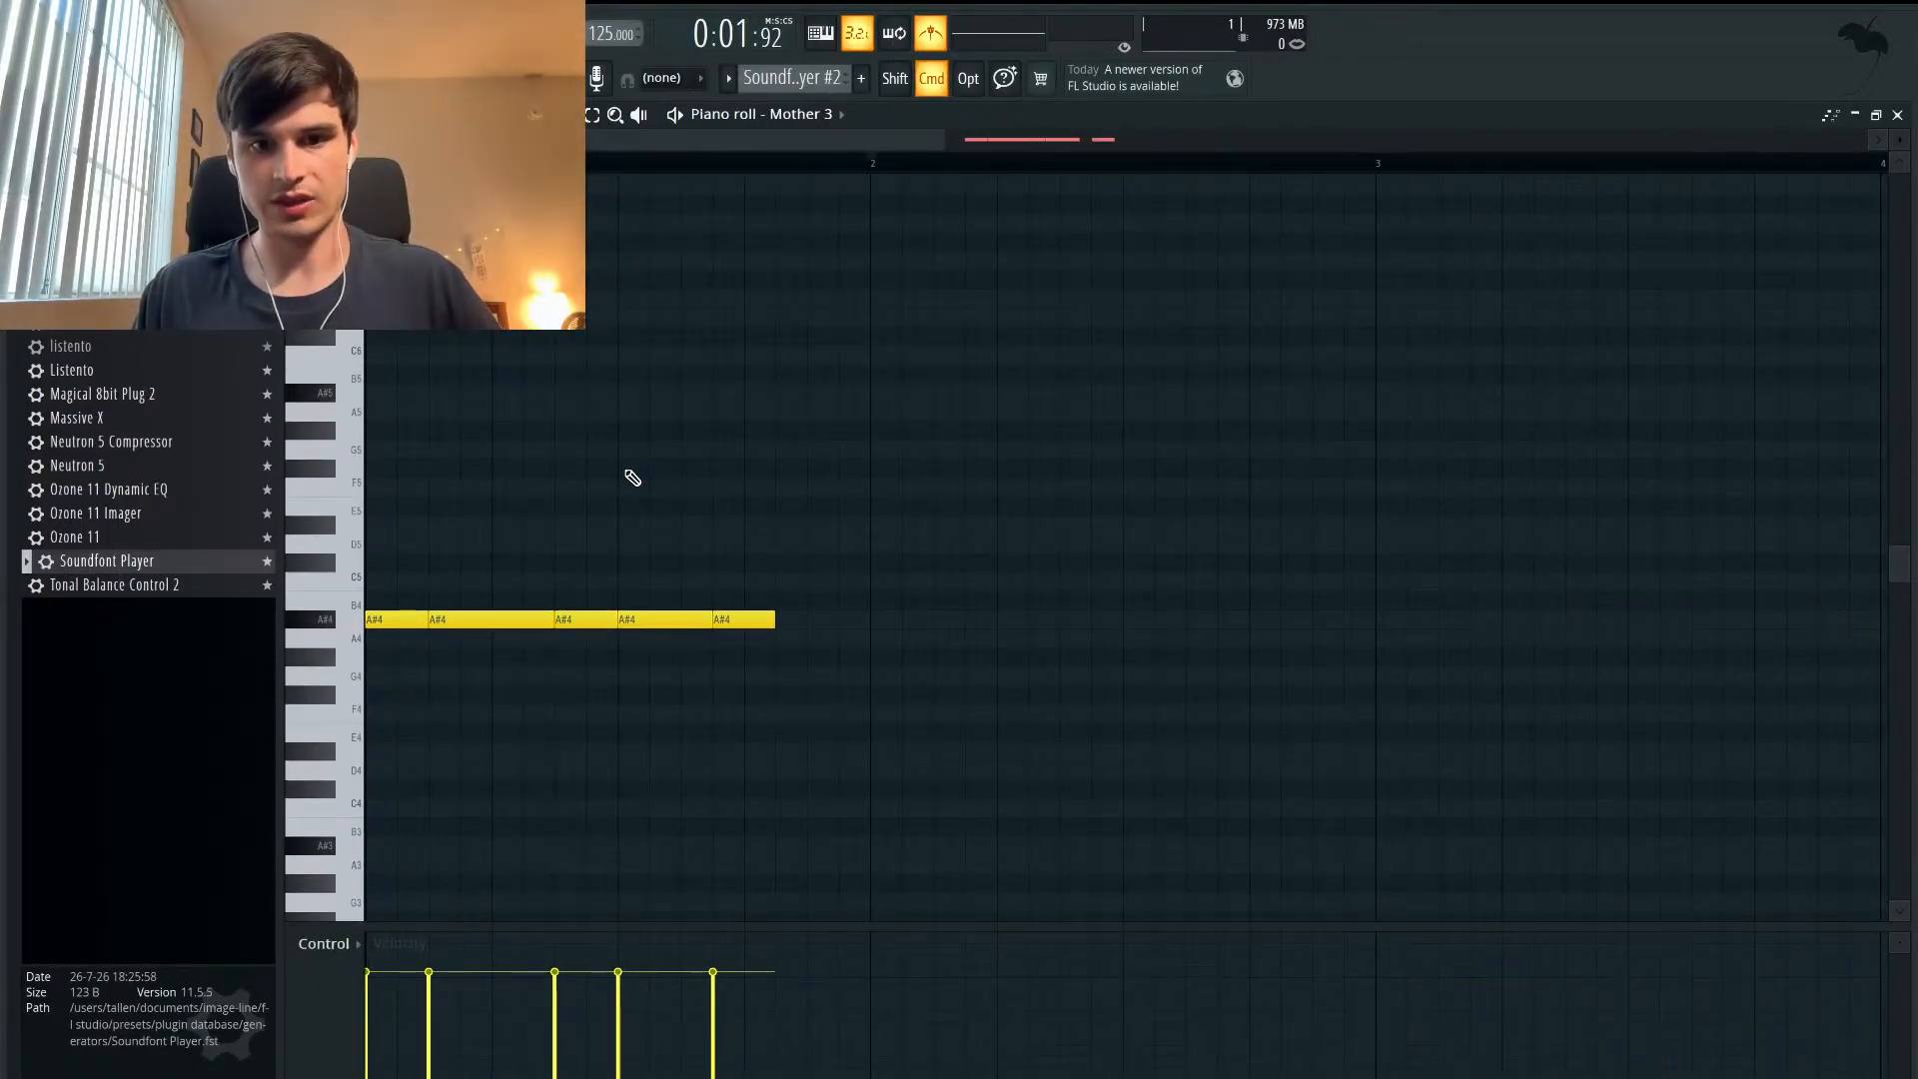
{"action": "key", "text": "super+z"}
{"action": "key", "text": "super+z"}
- Add an A#4 note at the start of bar 3 and set its length to 3/4 beat
{"action": "scroll", "coordinate": [633, 477], "scroll_direction": "right", "scroll_amount": 5}
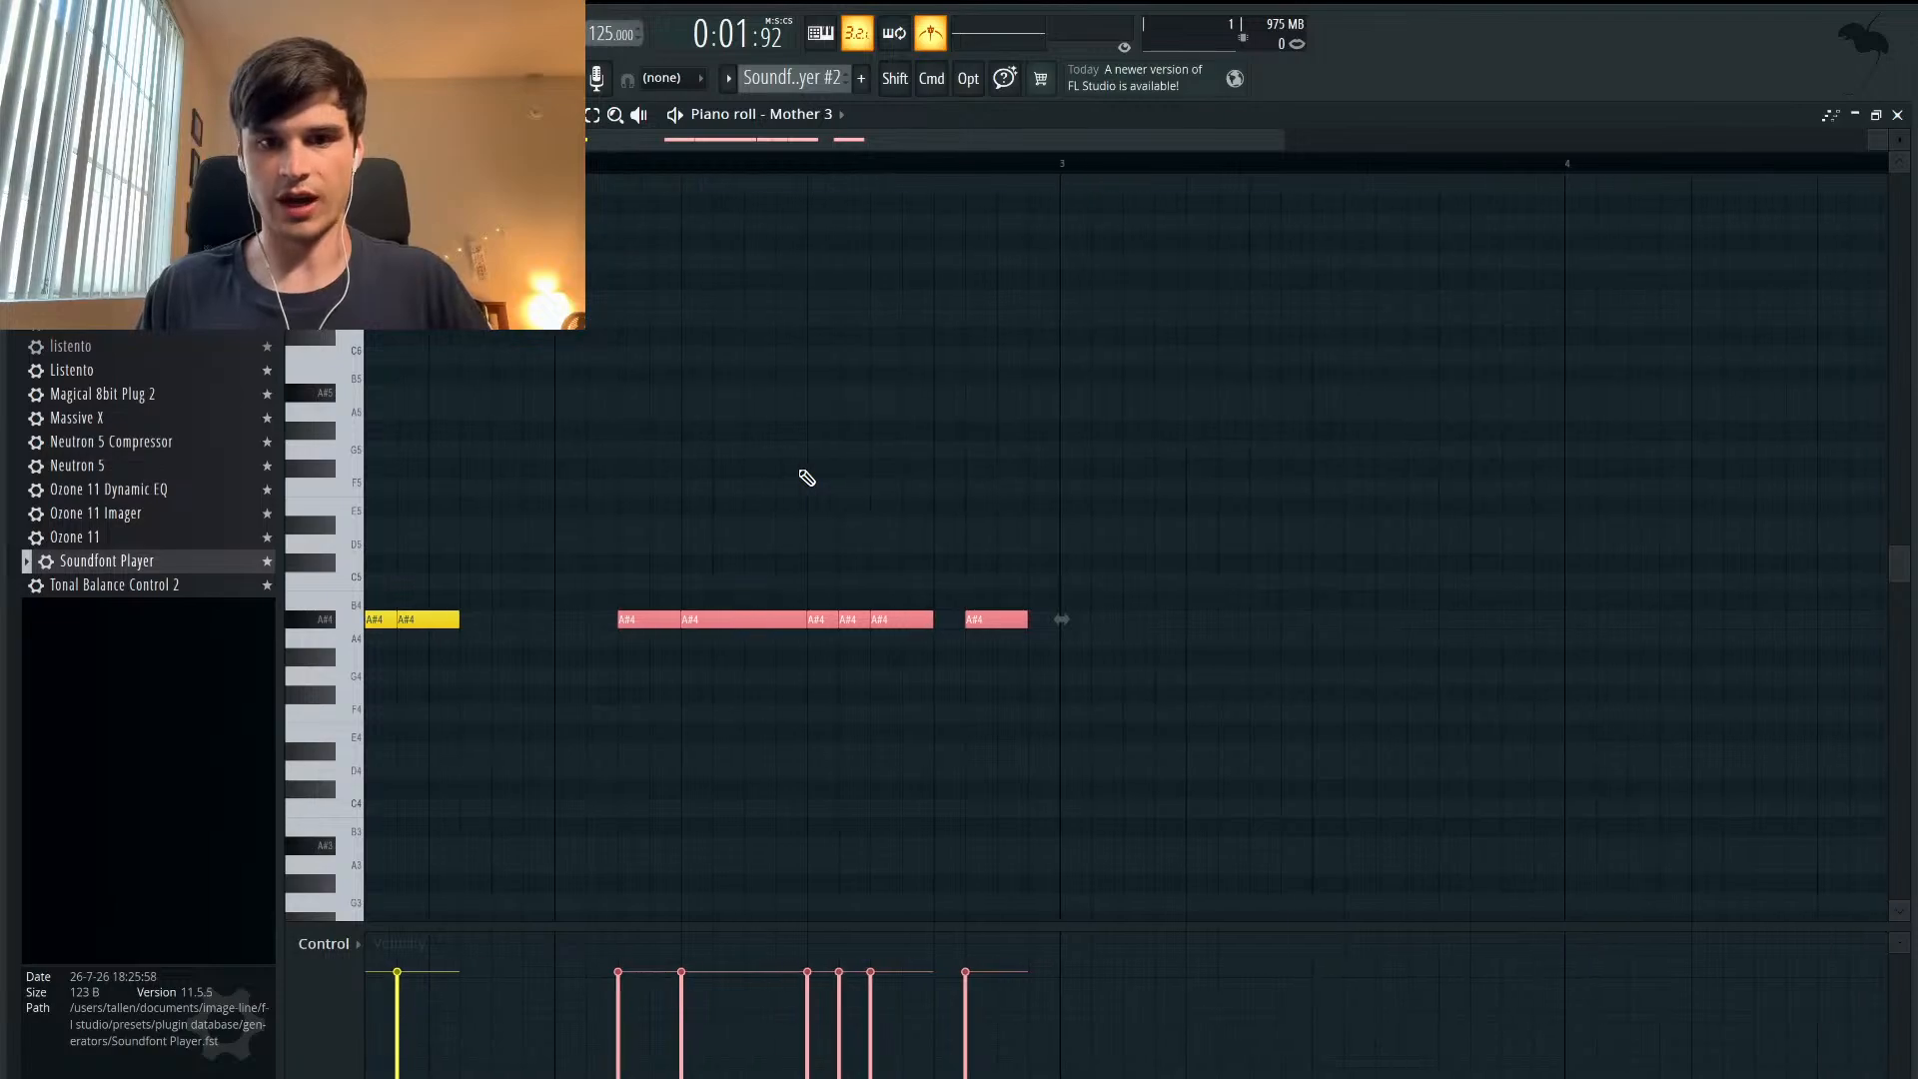
{"action": "scroll", "coordinate": [821, 477], "scroll_direction": "right", "scroll_amount": 4}
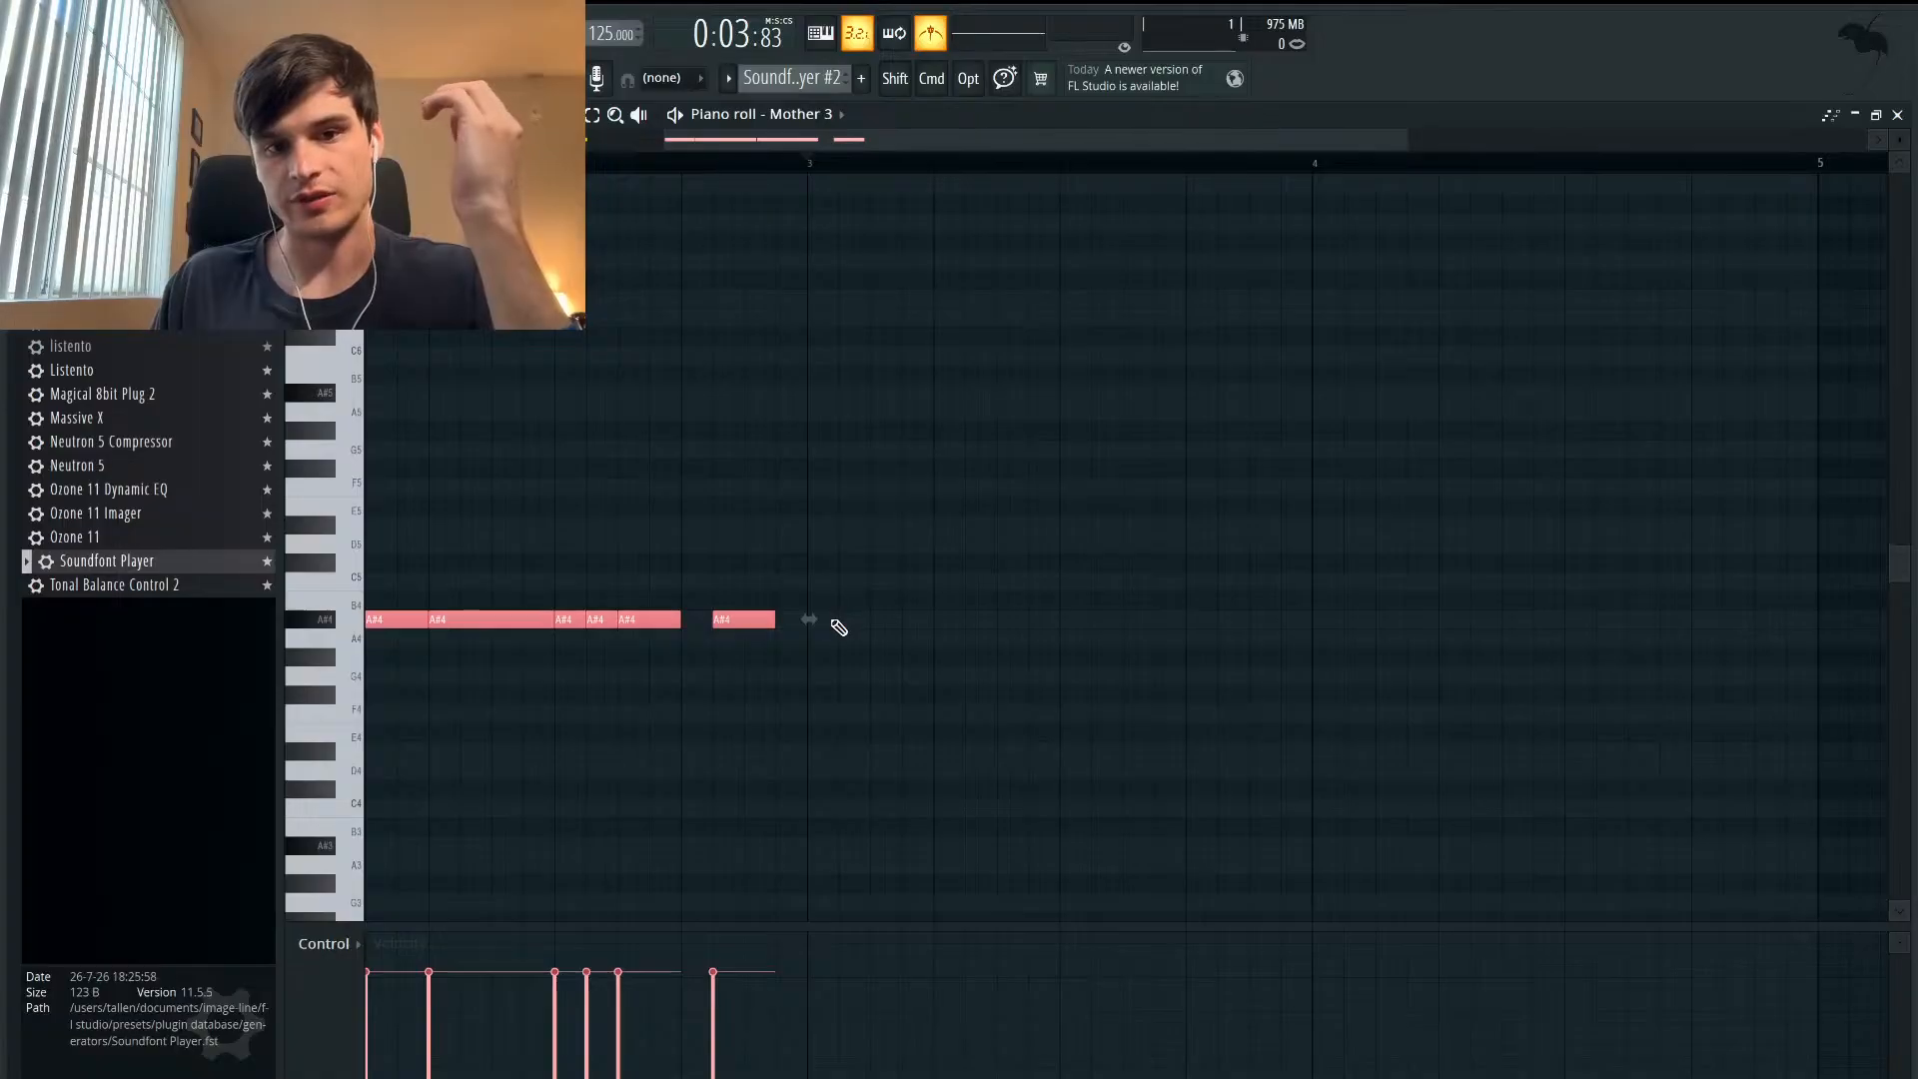
{"action": "scroll", "coordinate": [872, 654], "scroll_direction": "left", "scroll_amount": 5}
{"action": "scroll", "coordinate": [873, 654], "scroll_direction": "down", "scroll_amount": 1}
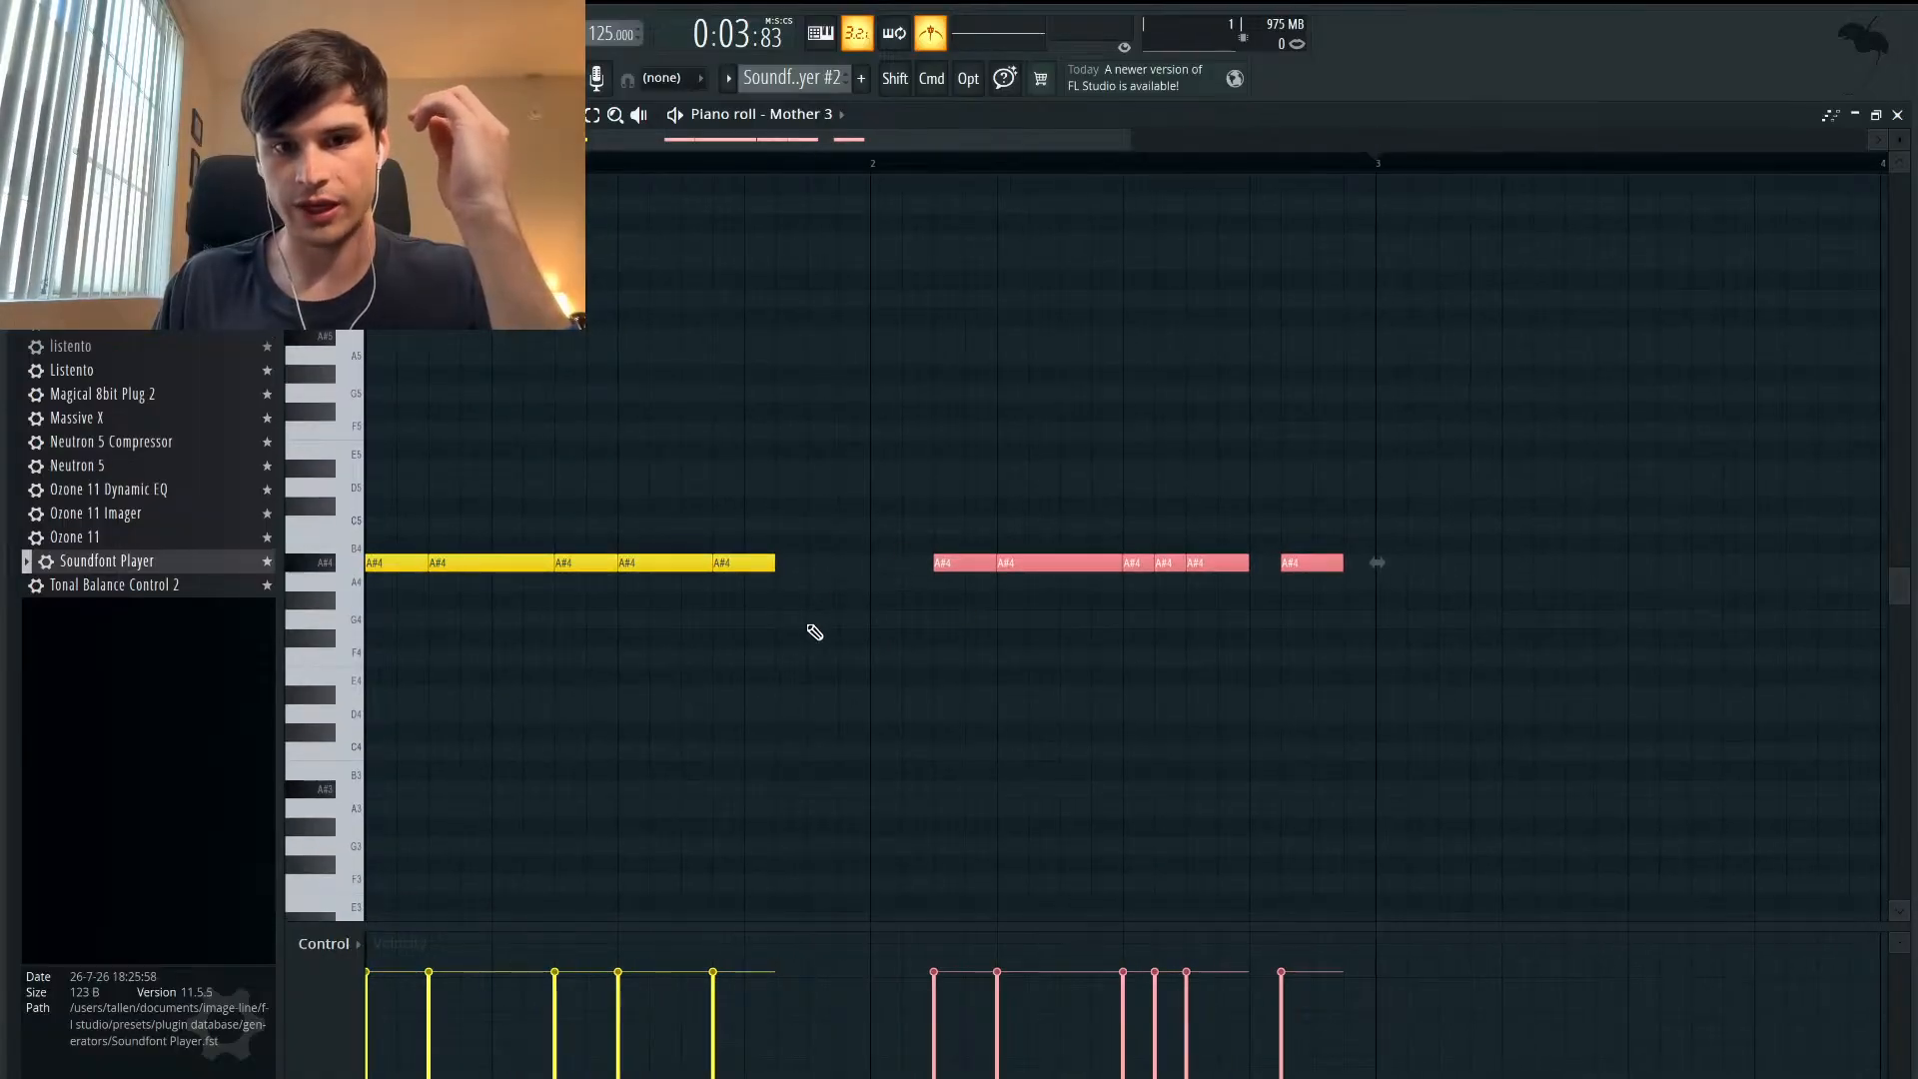
{"action": "scroll", "coordinate": [918, 596], "scroll_direction": "right", "scroll_amount": 5}
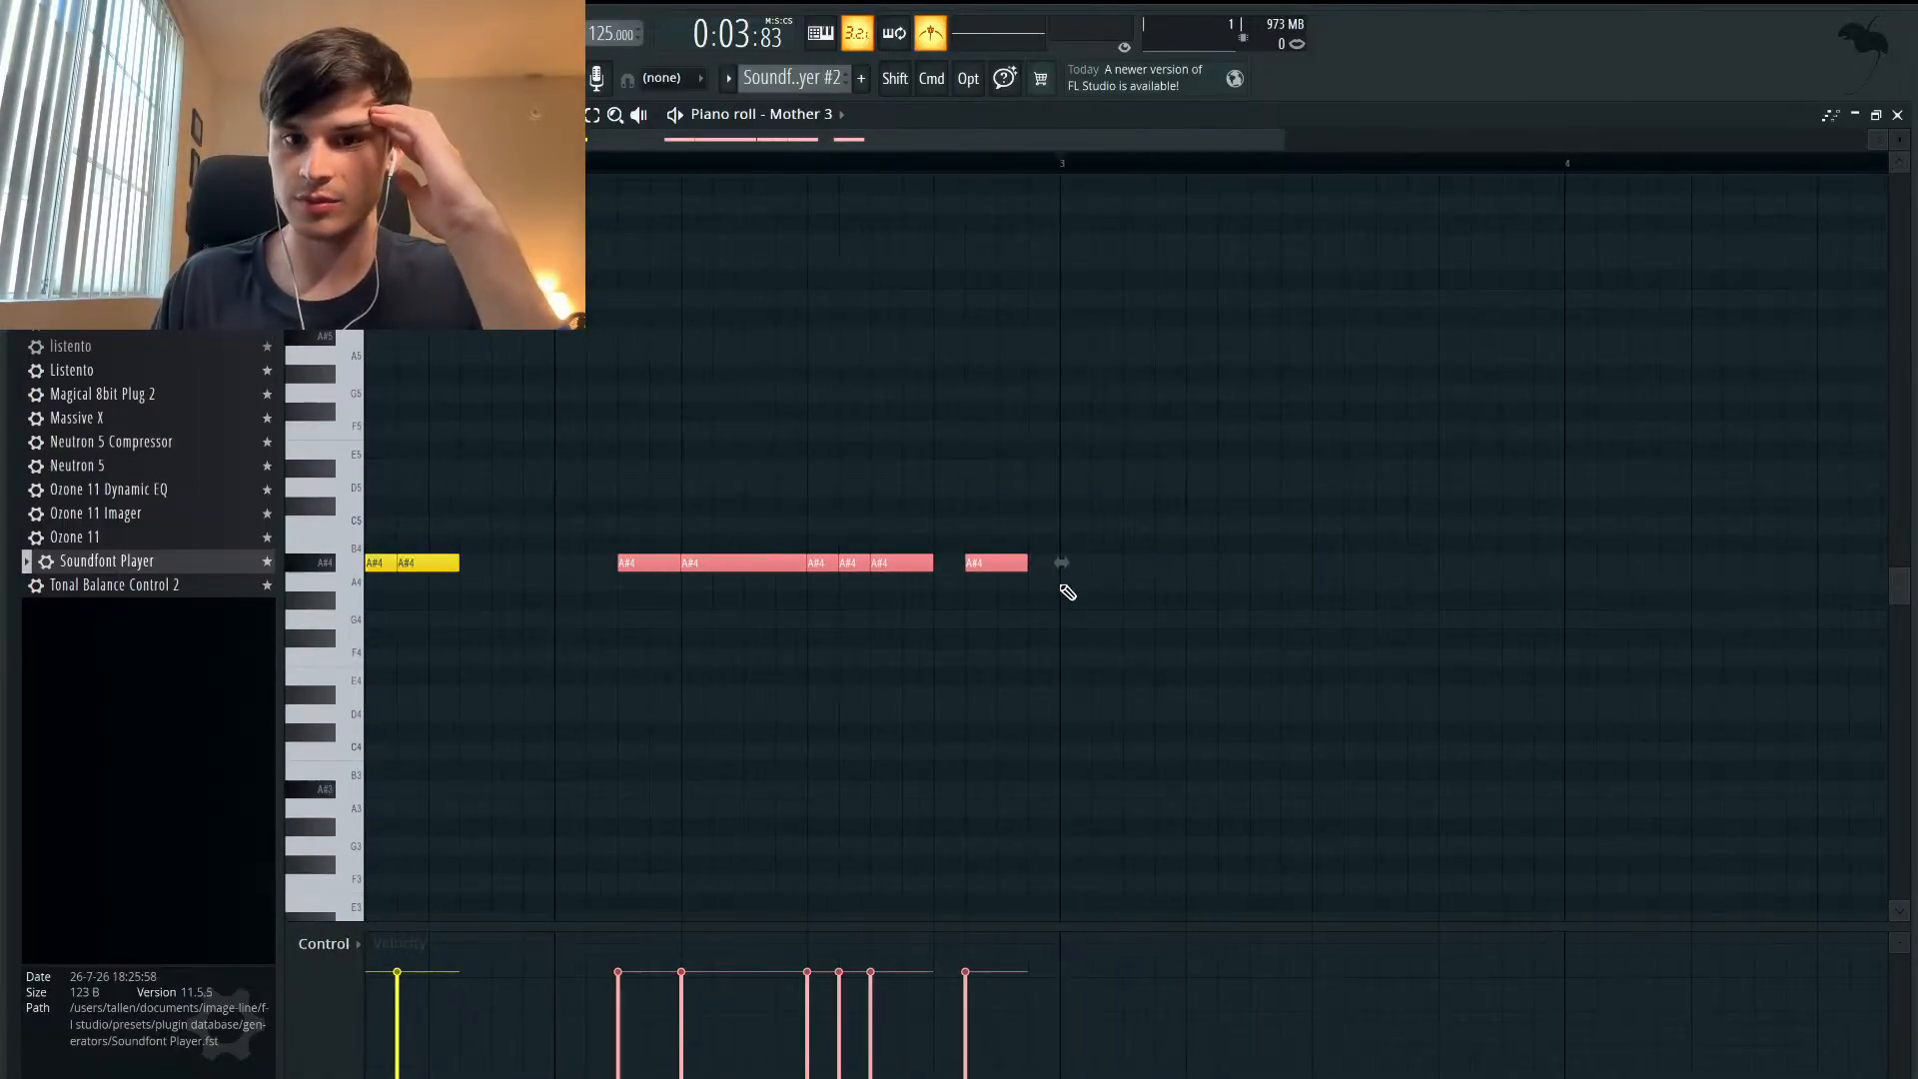
{"action": "left_click_drag", "start_coordinate": [1099, 564], "coordinate": [977, 563]}
{"action": "scroll", "coordinate": [1167, 590], "scroll_direction": "right", "scroll_amount": 2}
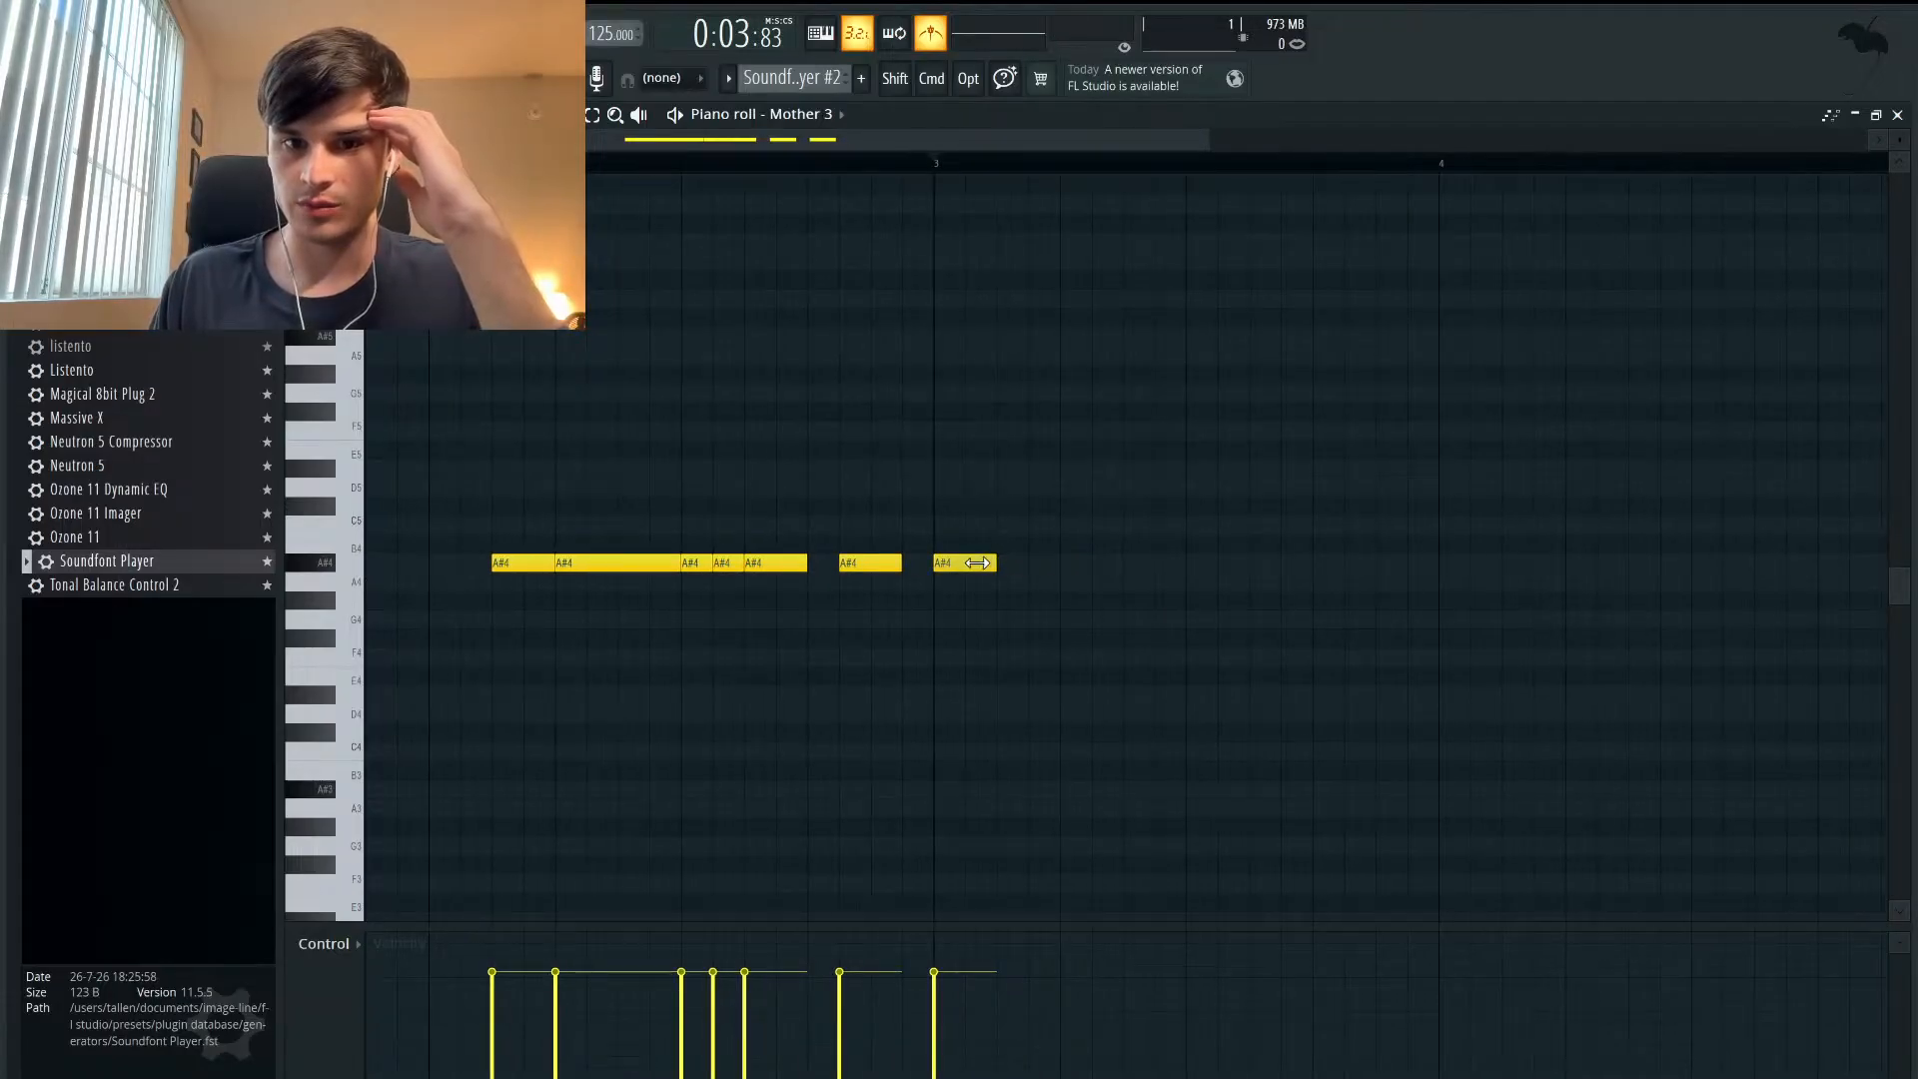
{"action": "scroll", "coordinate": [957, 563], "scroll_direction": "left", "scroll_amount": 7}
{"action": "scroll", "coordinate": [844, 569], "scroll_direction": "up", "scroll_amount": 1}
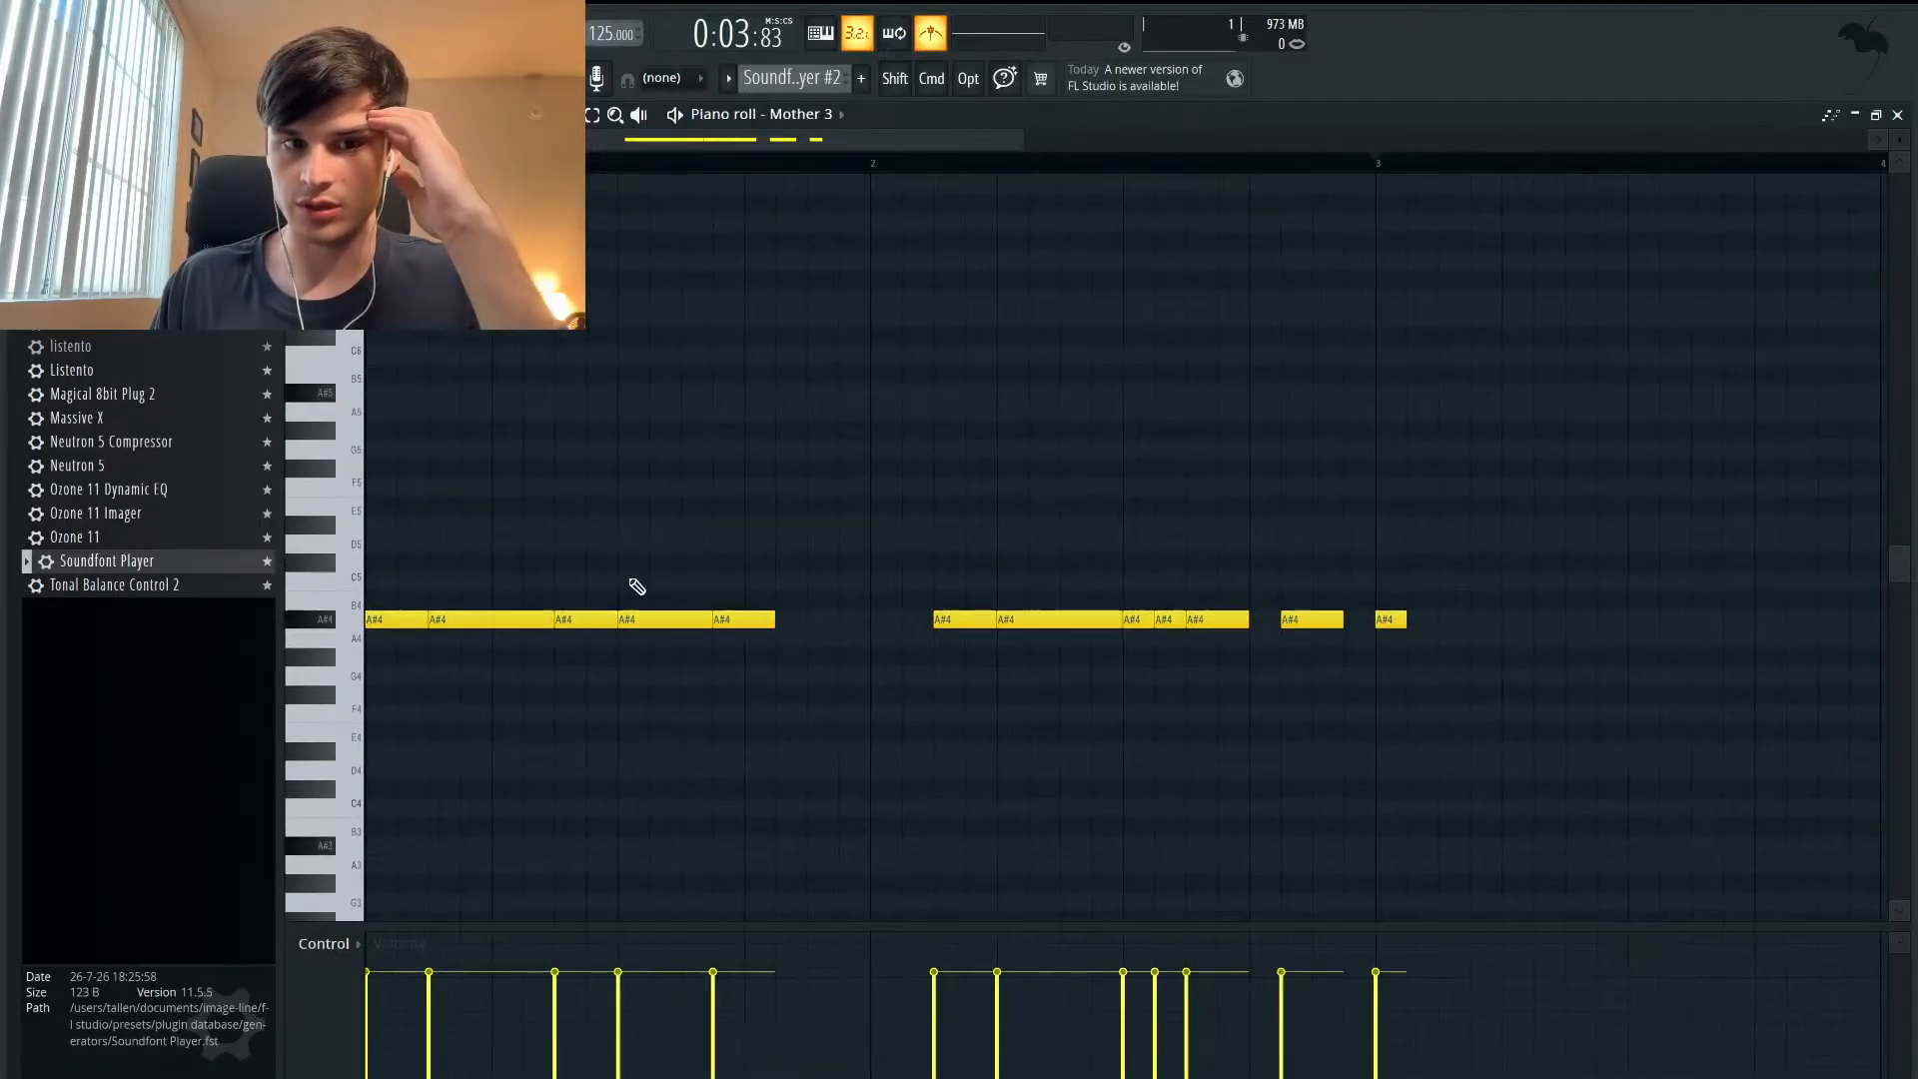
{"action": "scroll", "coordinate": [1364, 663], "scroll_direction": "right", "scroll_amount": 7}
{"action": "scroll", "coordinate": [1365, 663], "scroll_direction": "down", "scroll_amount": 1}
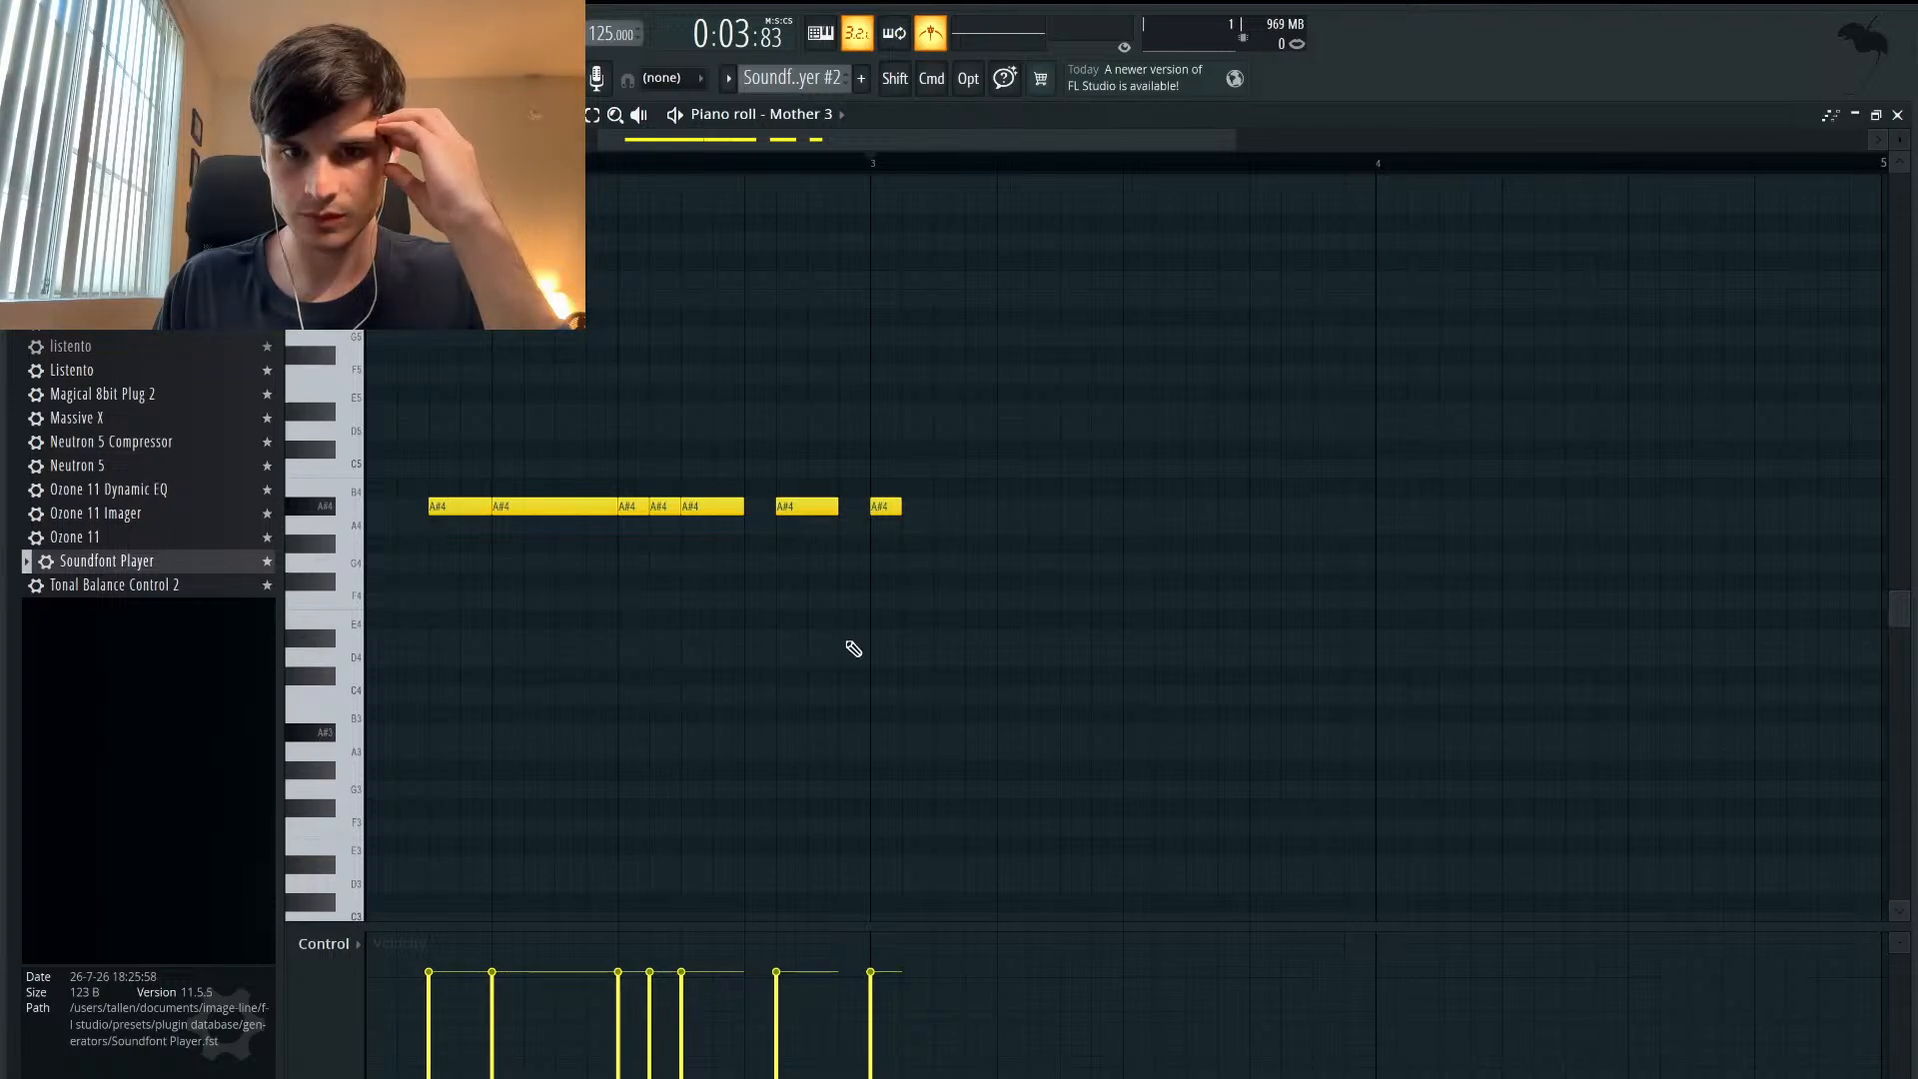
{"action": "left_click_drag", "start_coordinate": [898, 510], "coordinate": [941, 510]}
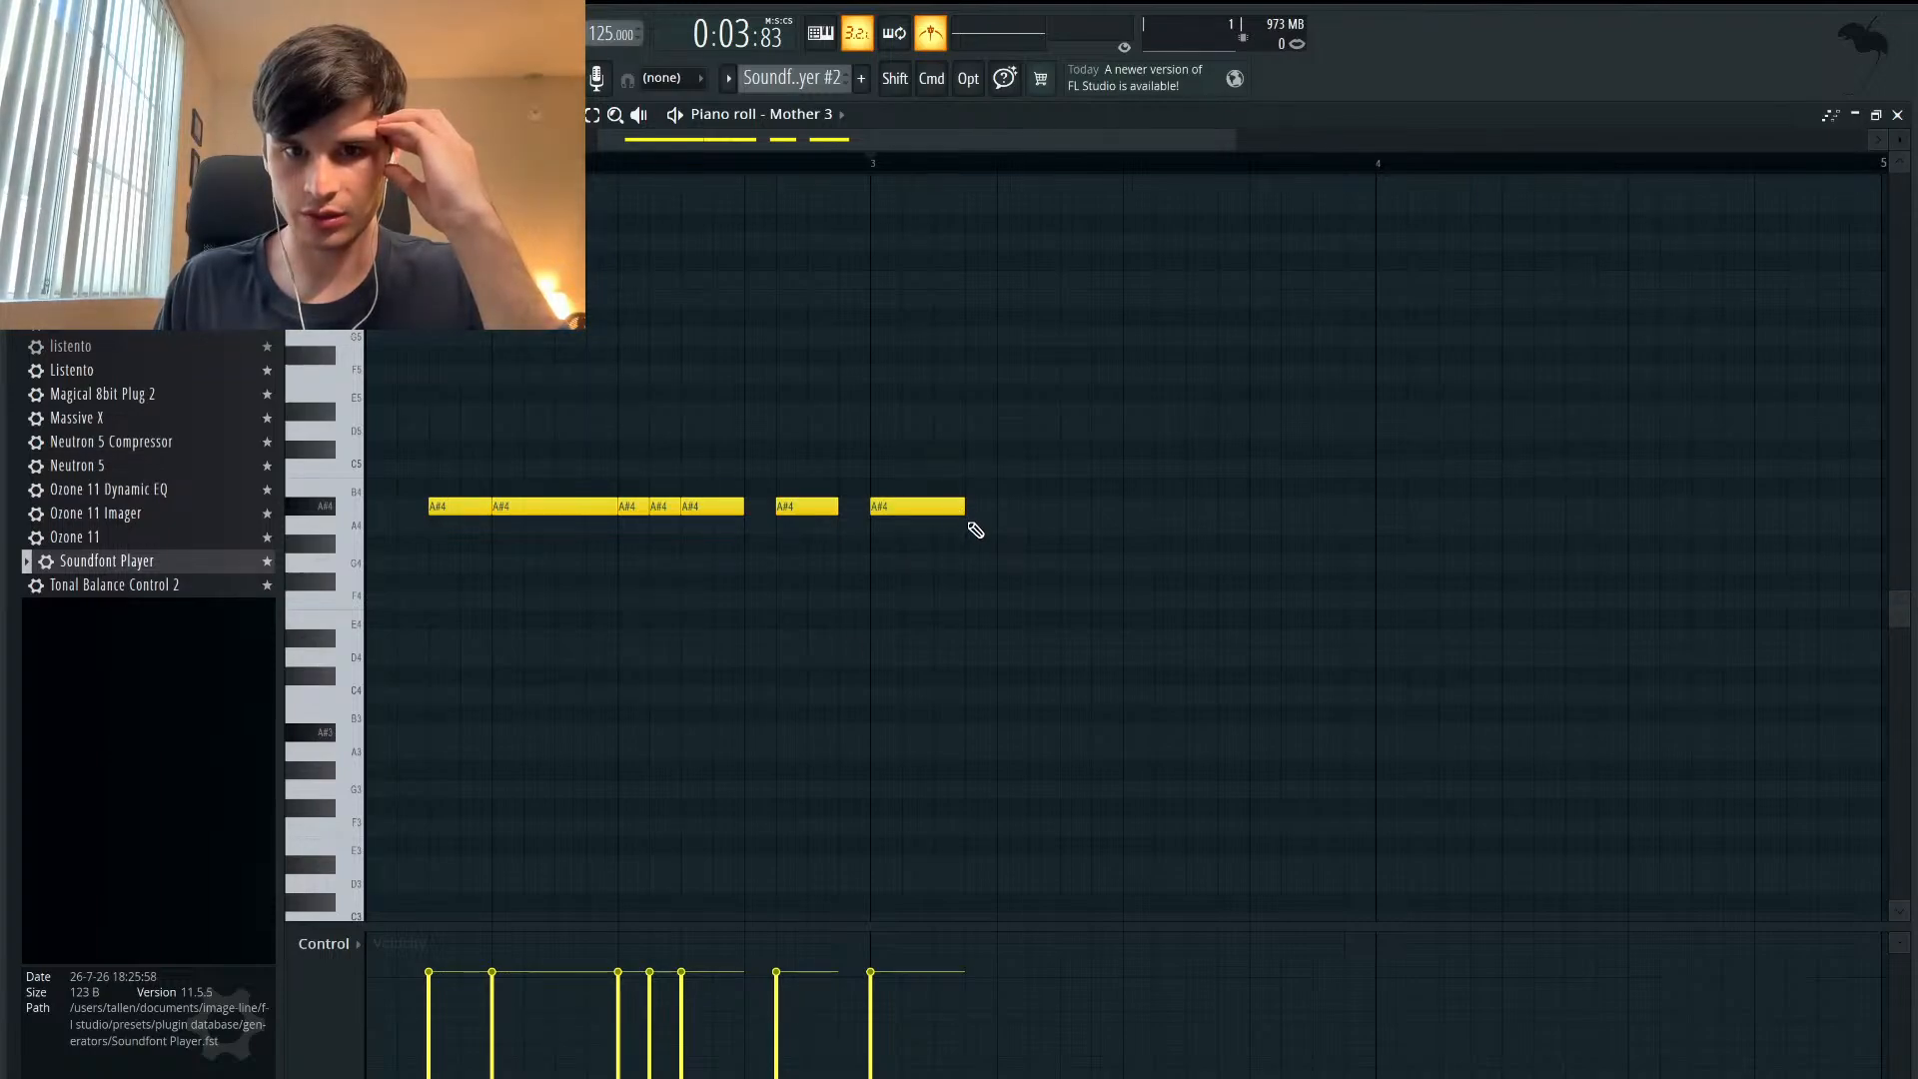
- Add three A#4 notes in bar 3: 1/2 beat on beat 2, 1 1/2 beats right after it, 1/2 beat ending the bar; play back
{"action": "left_click", "coordinate": [998, 512]}
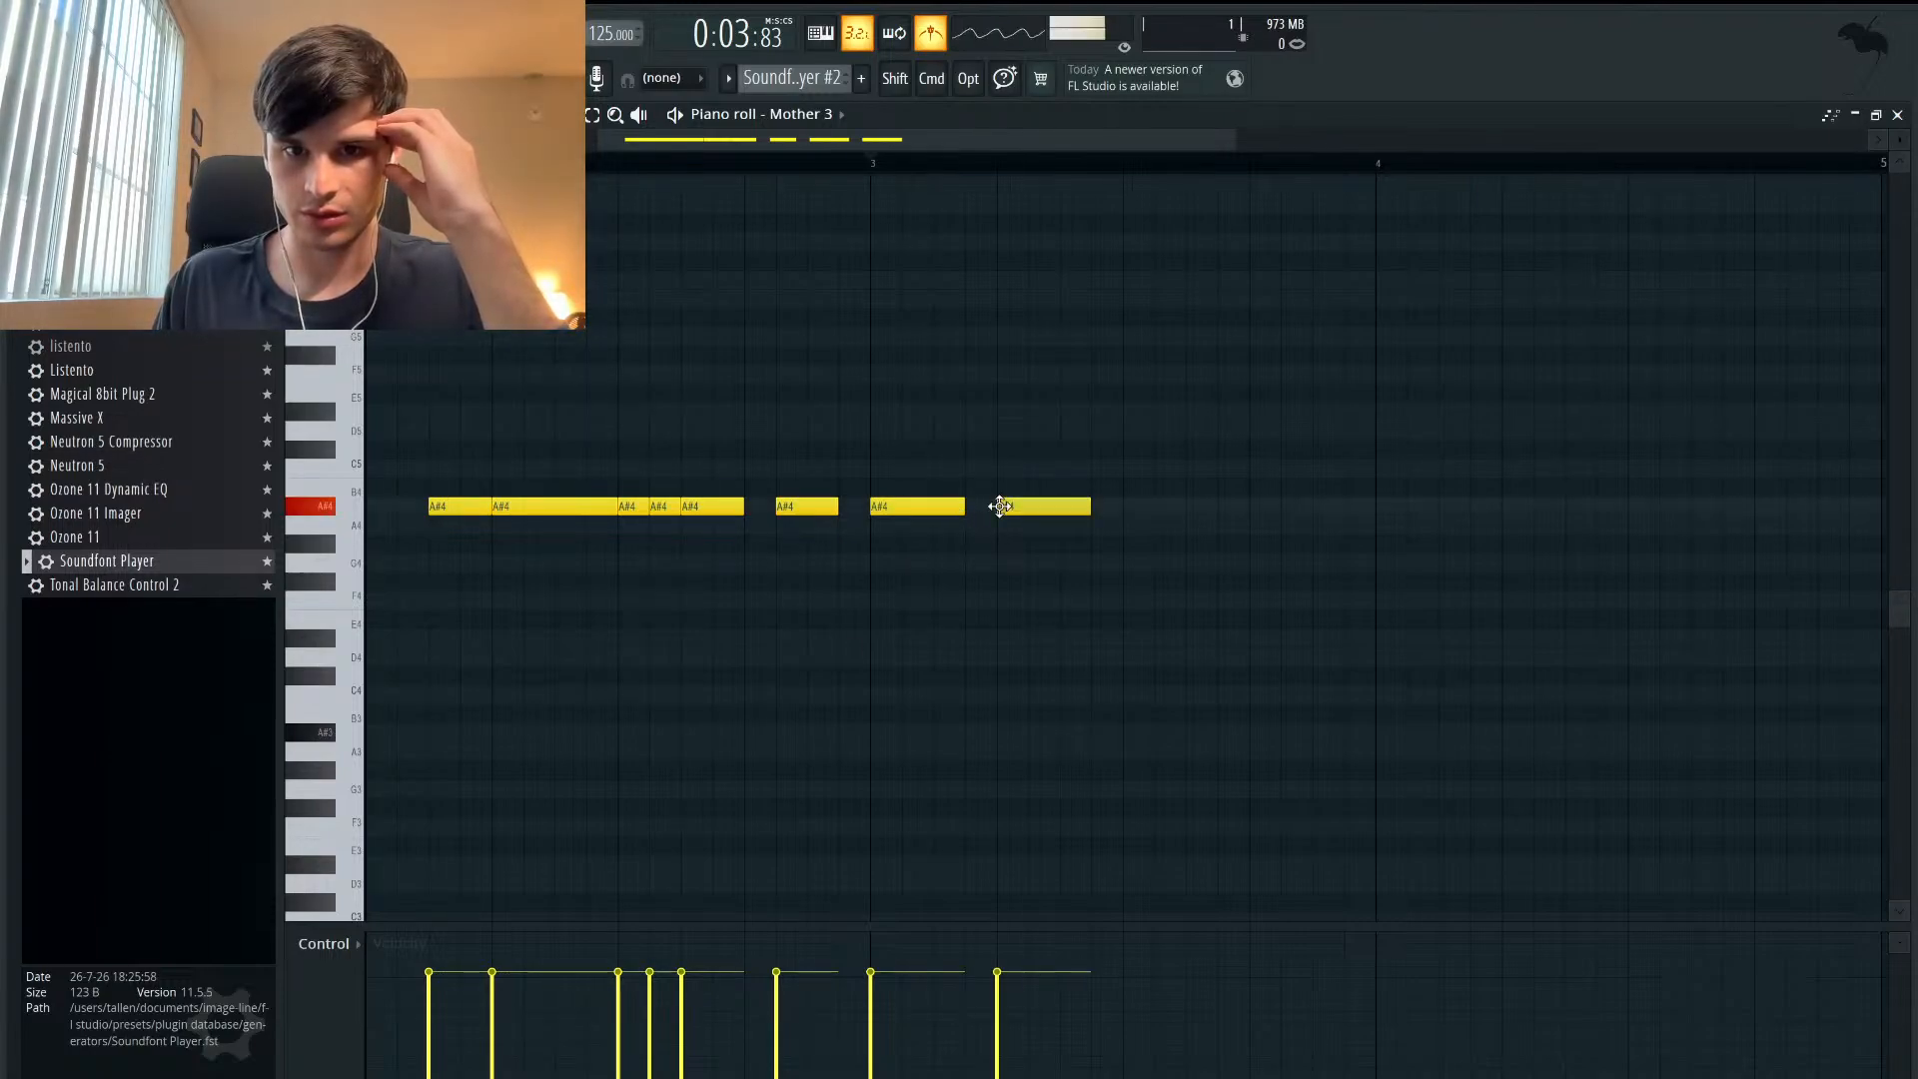
{"action": "left_click_drag", "start_coordinate": [1089, 512], "coordinate": [1201, 507]}
{"action": "left_click", "coordinate": [1079, 509]}
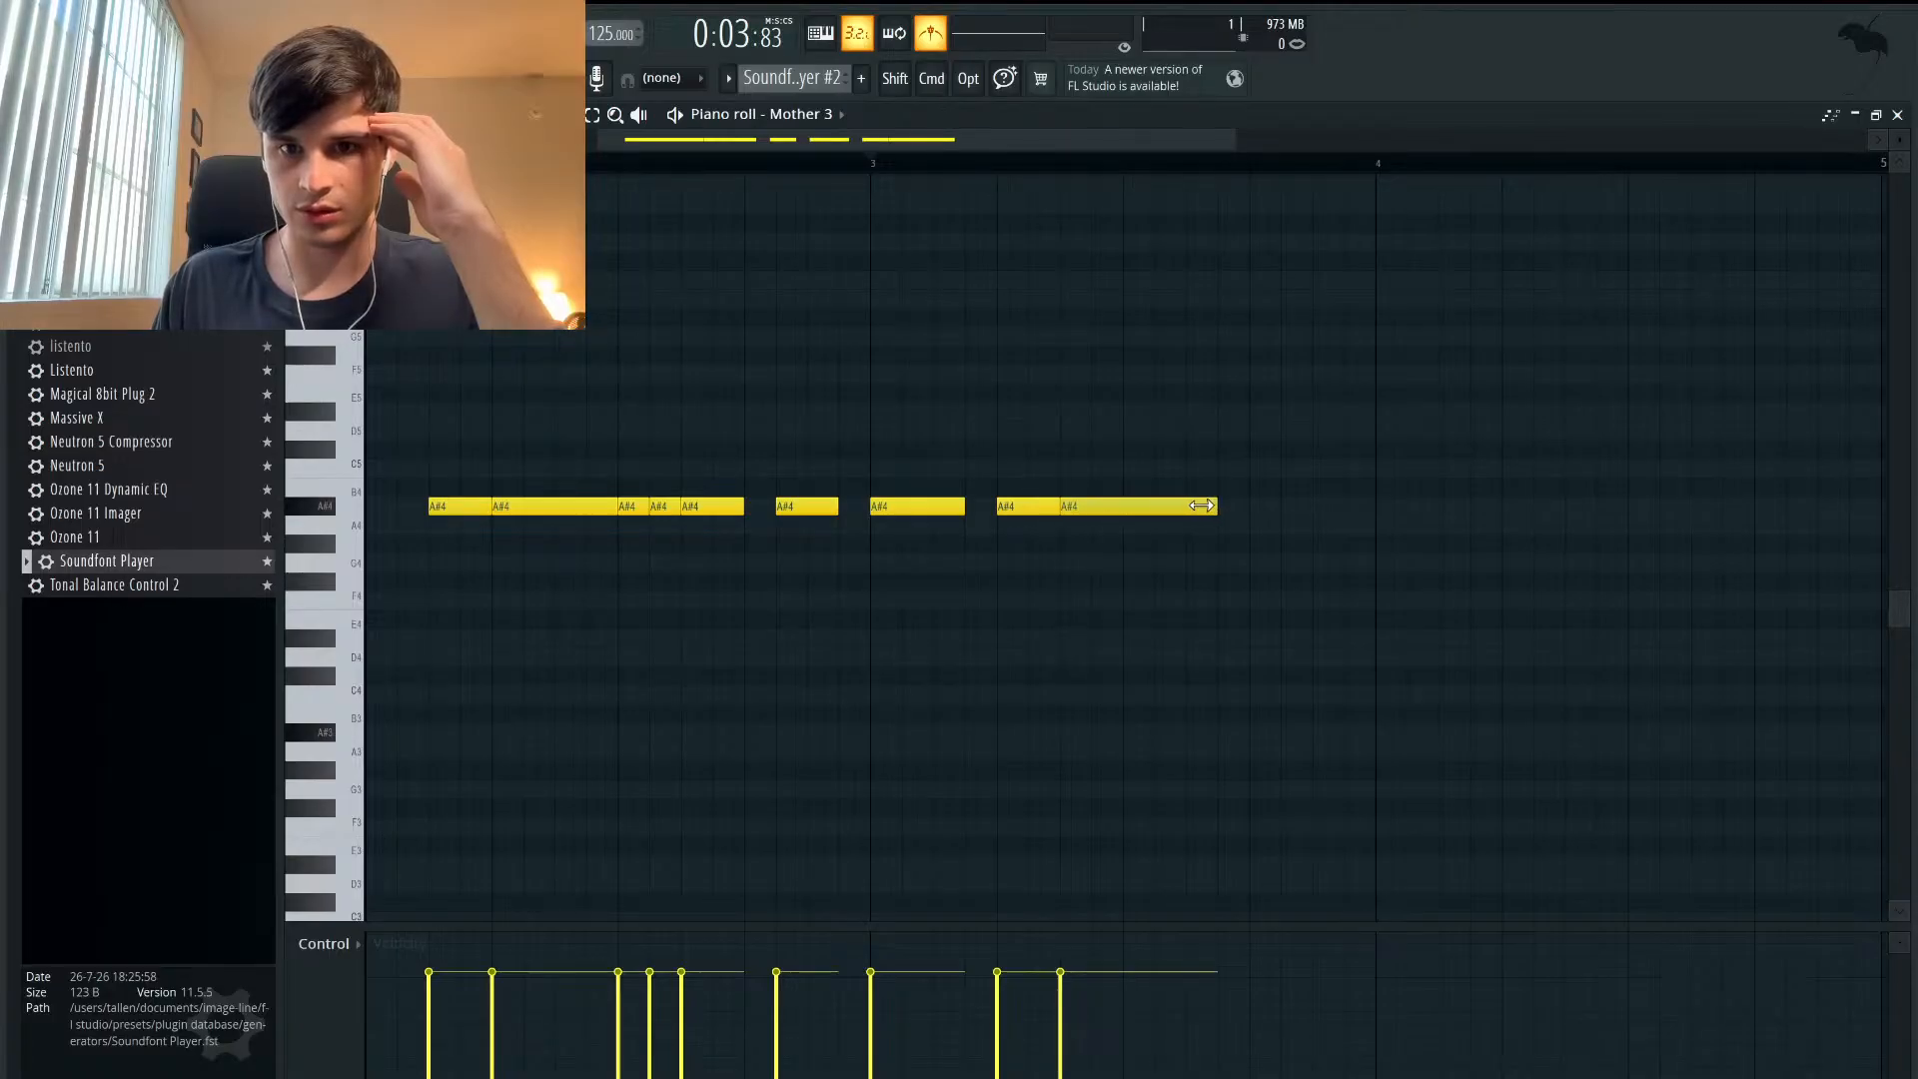
{"action": "left_click", "coordinate": [1259, 508]}
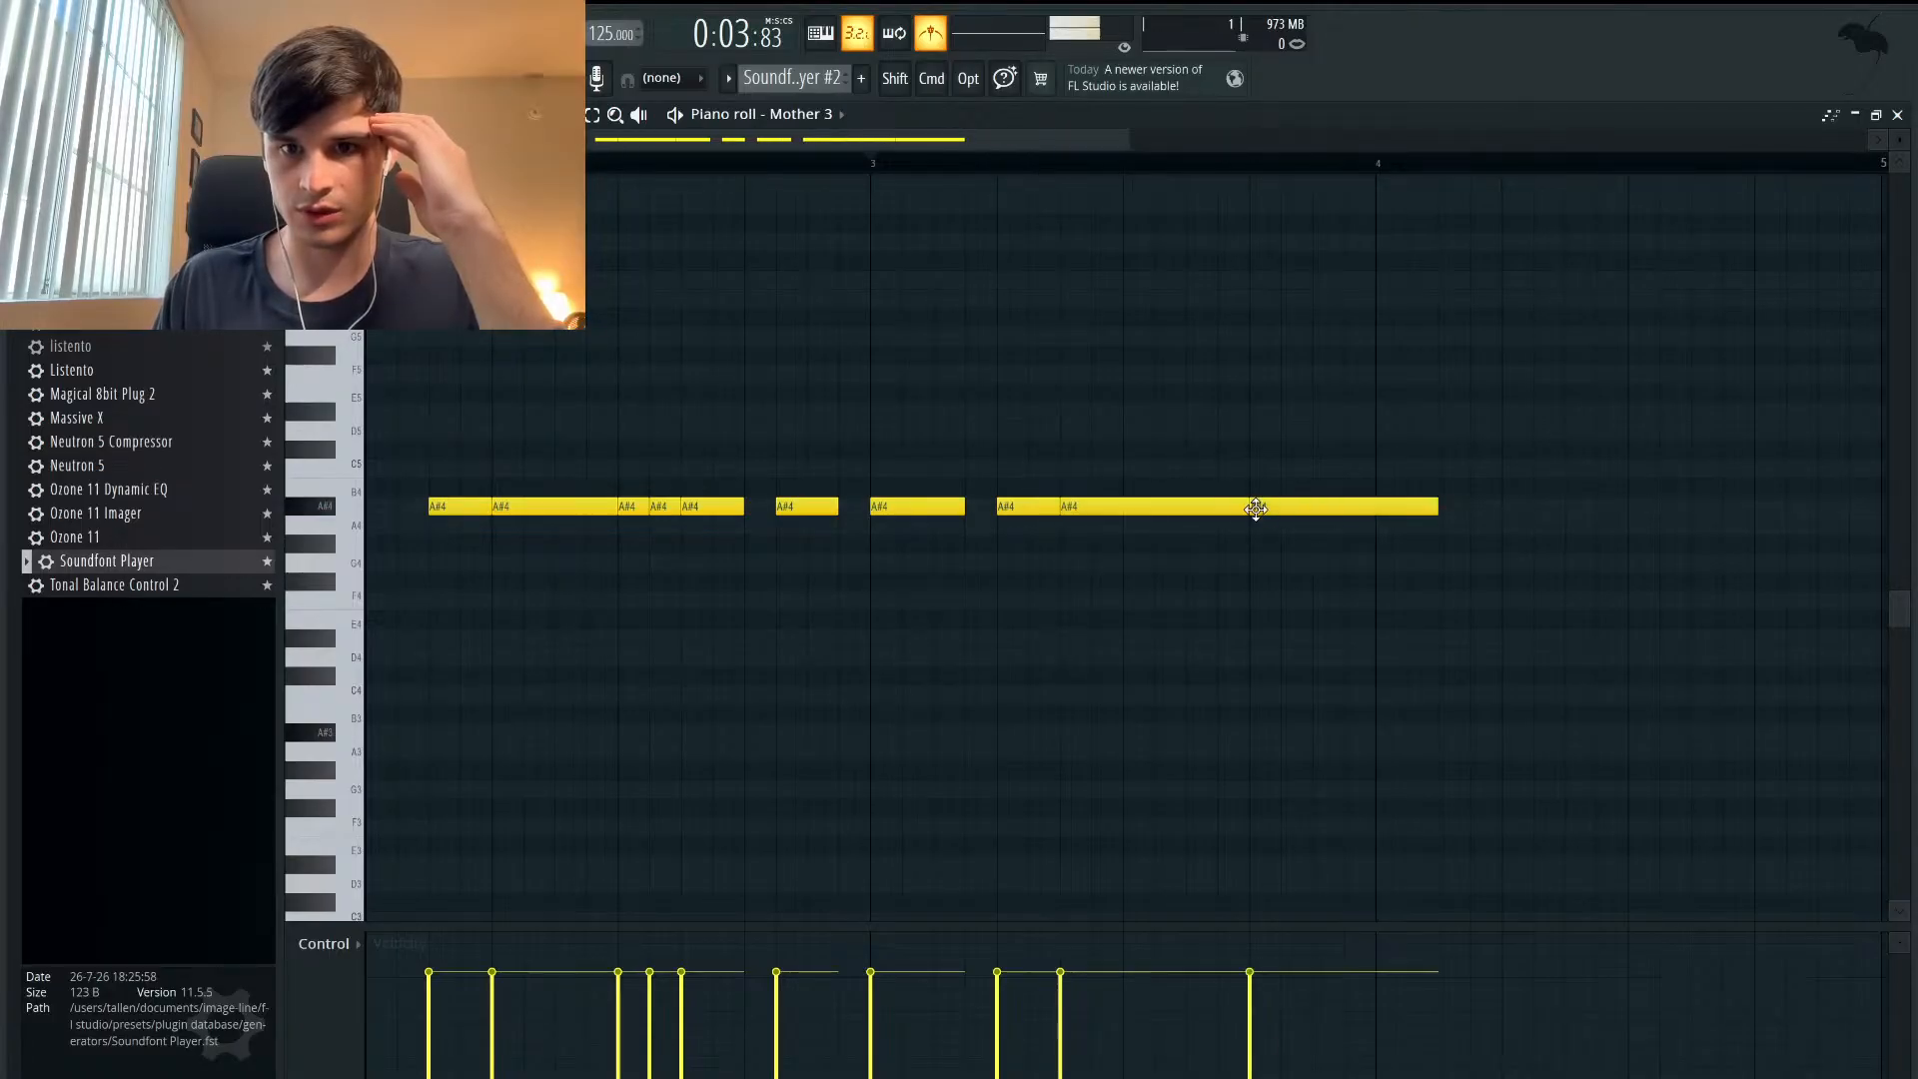
{"action": "left_click_drag", "start_coordinate": [1437, 508], "coordinate": [1328, 509]}
{"action": "scroll", "coordinate": [1331, 510], "scroll_direction": "down", "scroll_amount": 2}
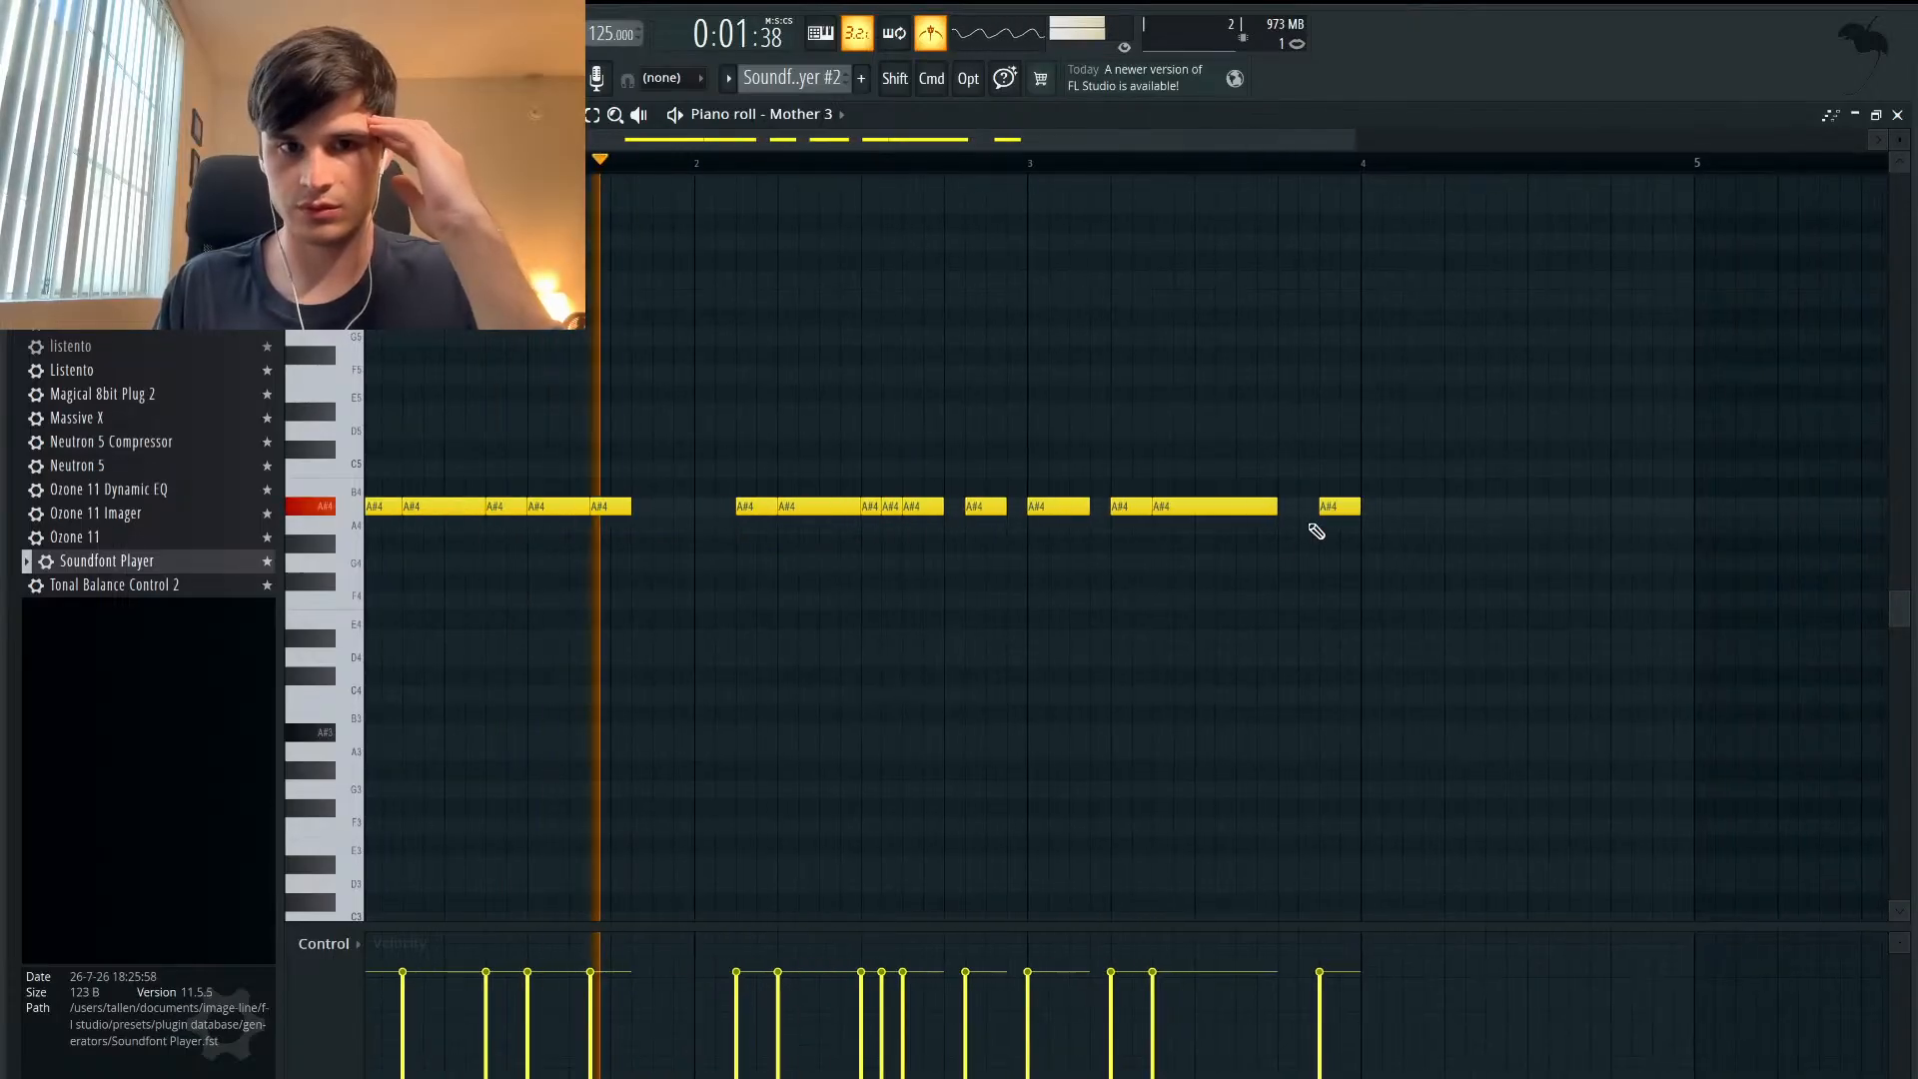
{"action": "key", "text": "space"}
{"action": "key", "text": "space"}
{"action": "key", "text": "space"}
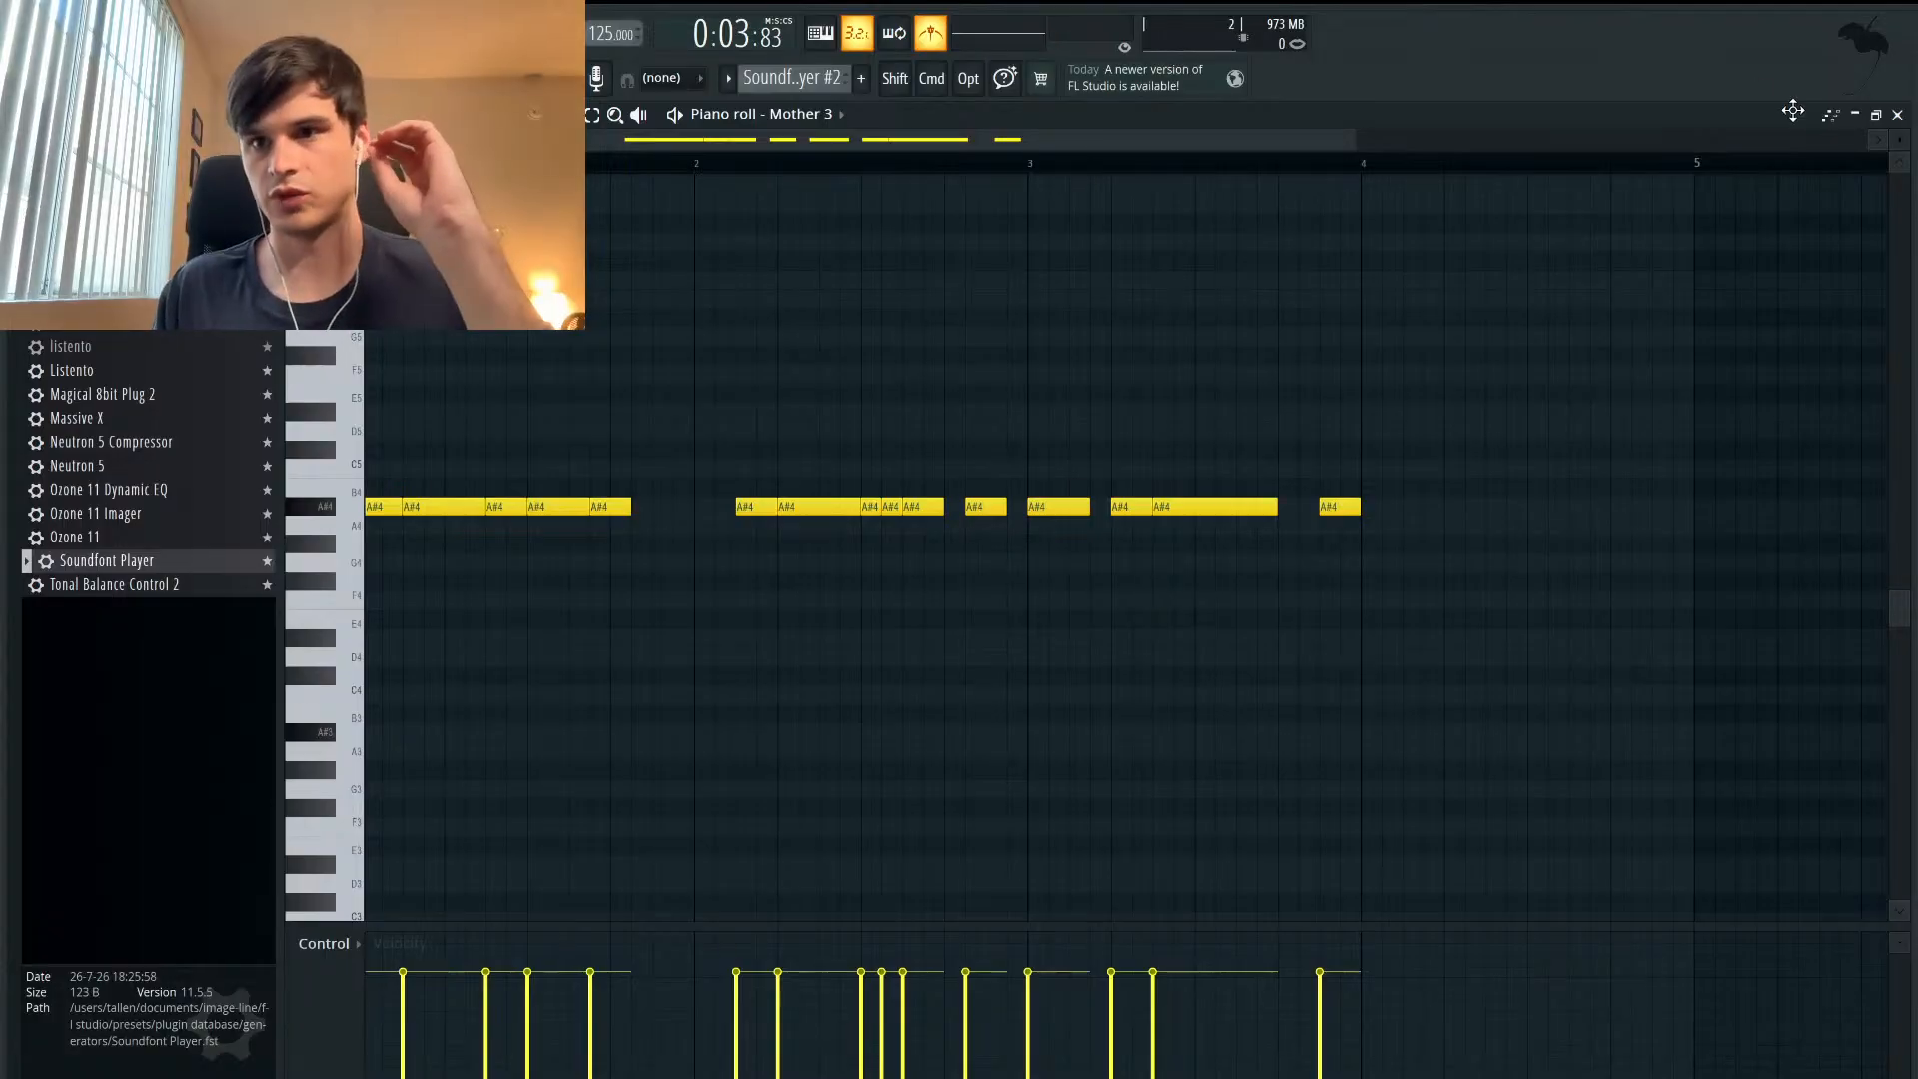
- Set bars 1 to 4 as the playback range in the playlist and play the part back in the maximized piano roll
{"action": "left_click", "coordinate": [1875, 115]}
{"action": "left_click", "coordinate": [1295, 168]}
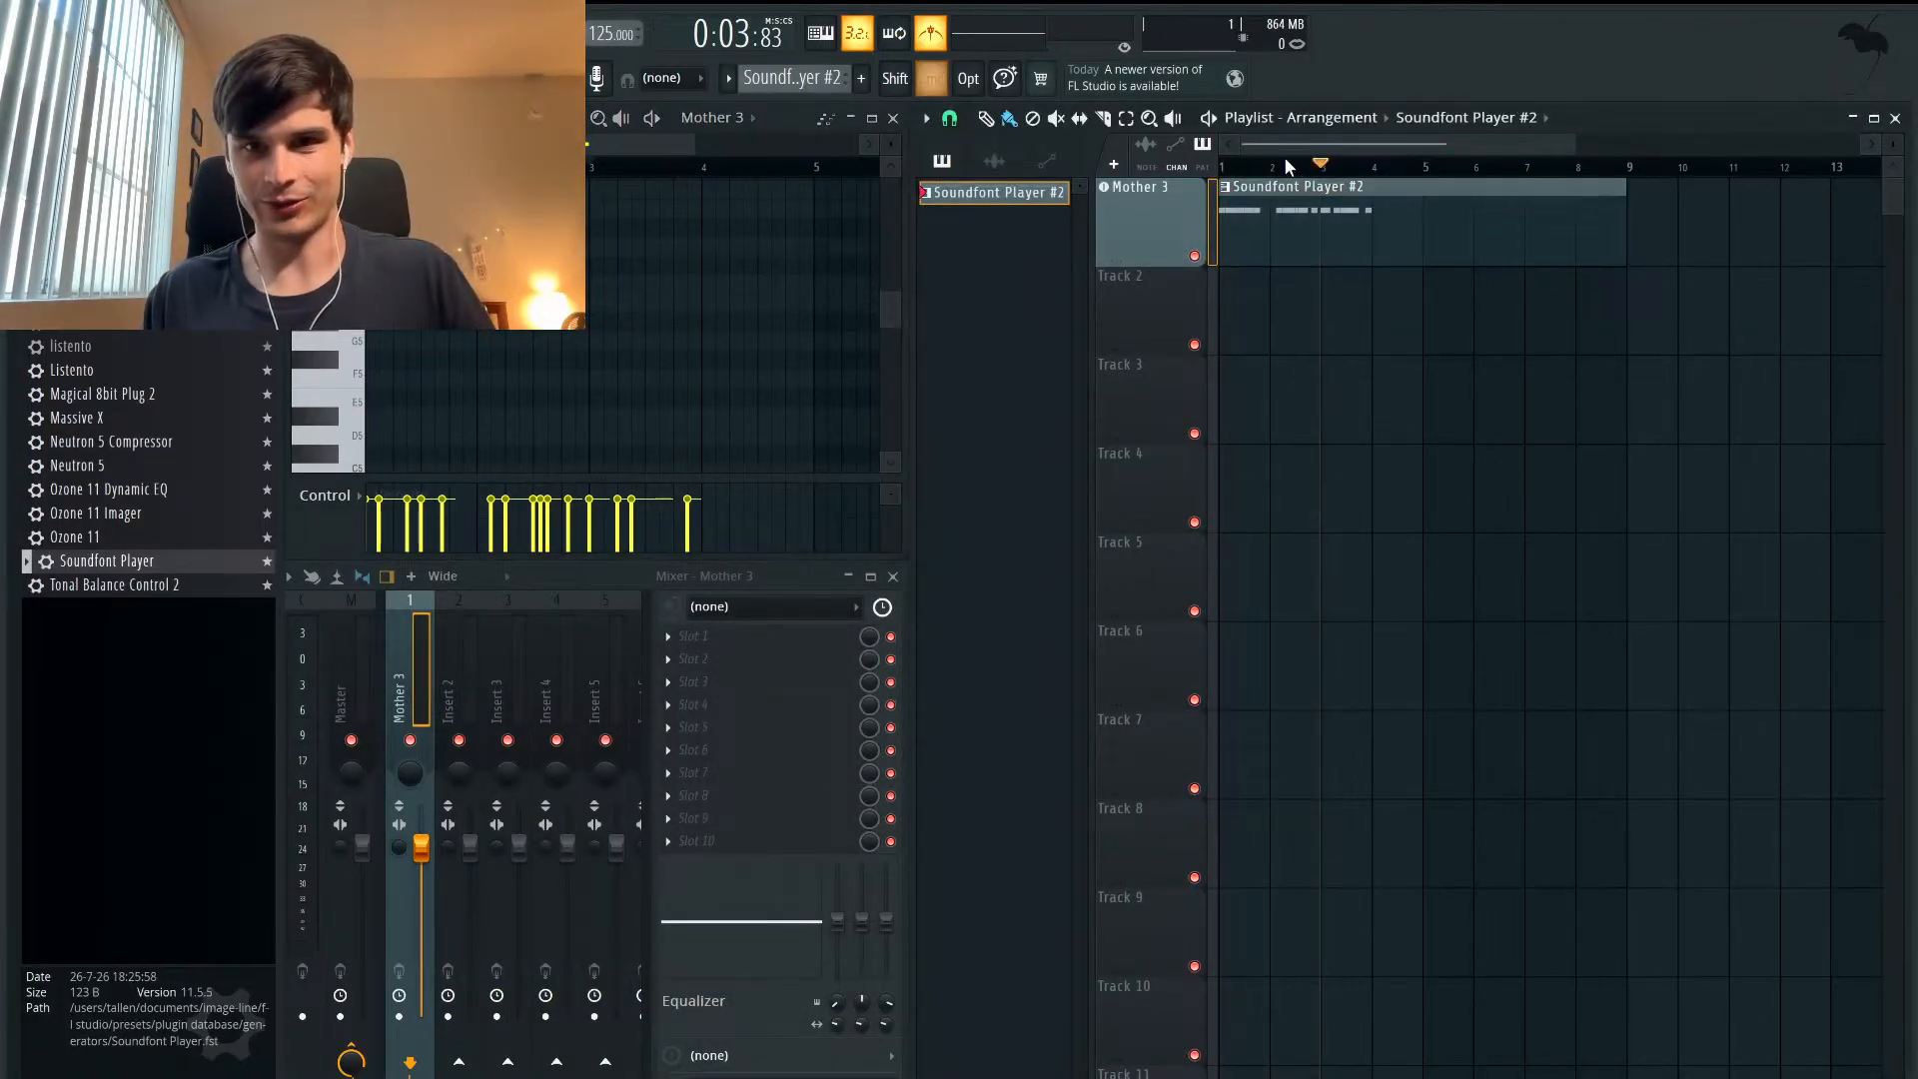
{"action": "left_click_drag", "start_coordinate": [1423, 171], "coordinate": [1199, 176]}
{"action": "key", "text": "space"}
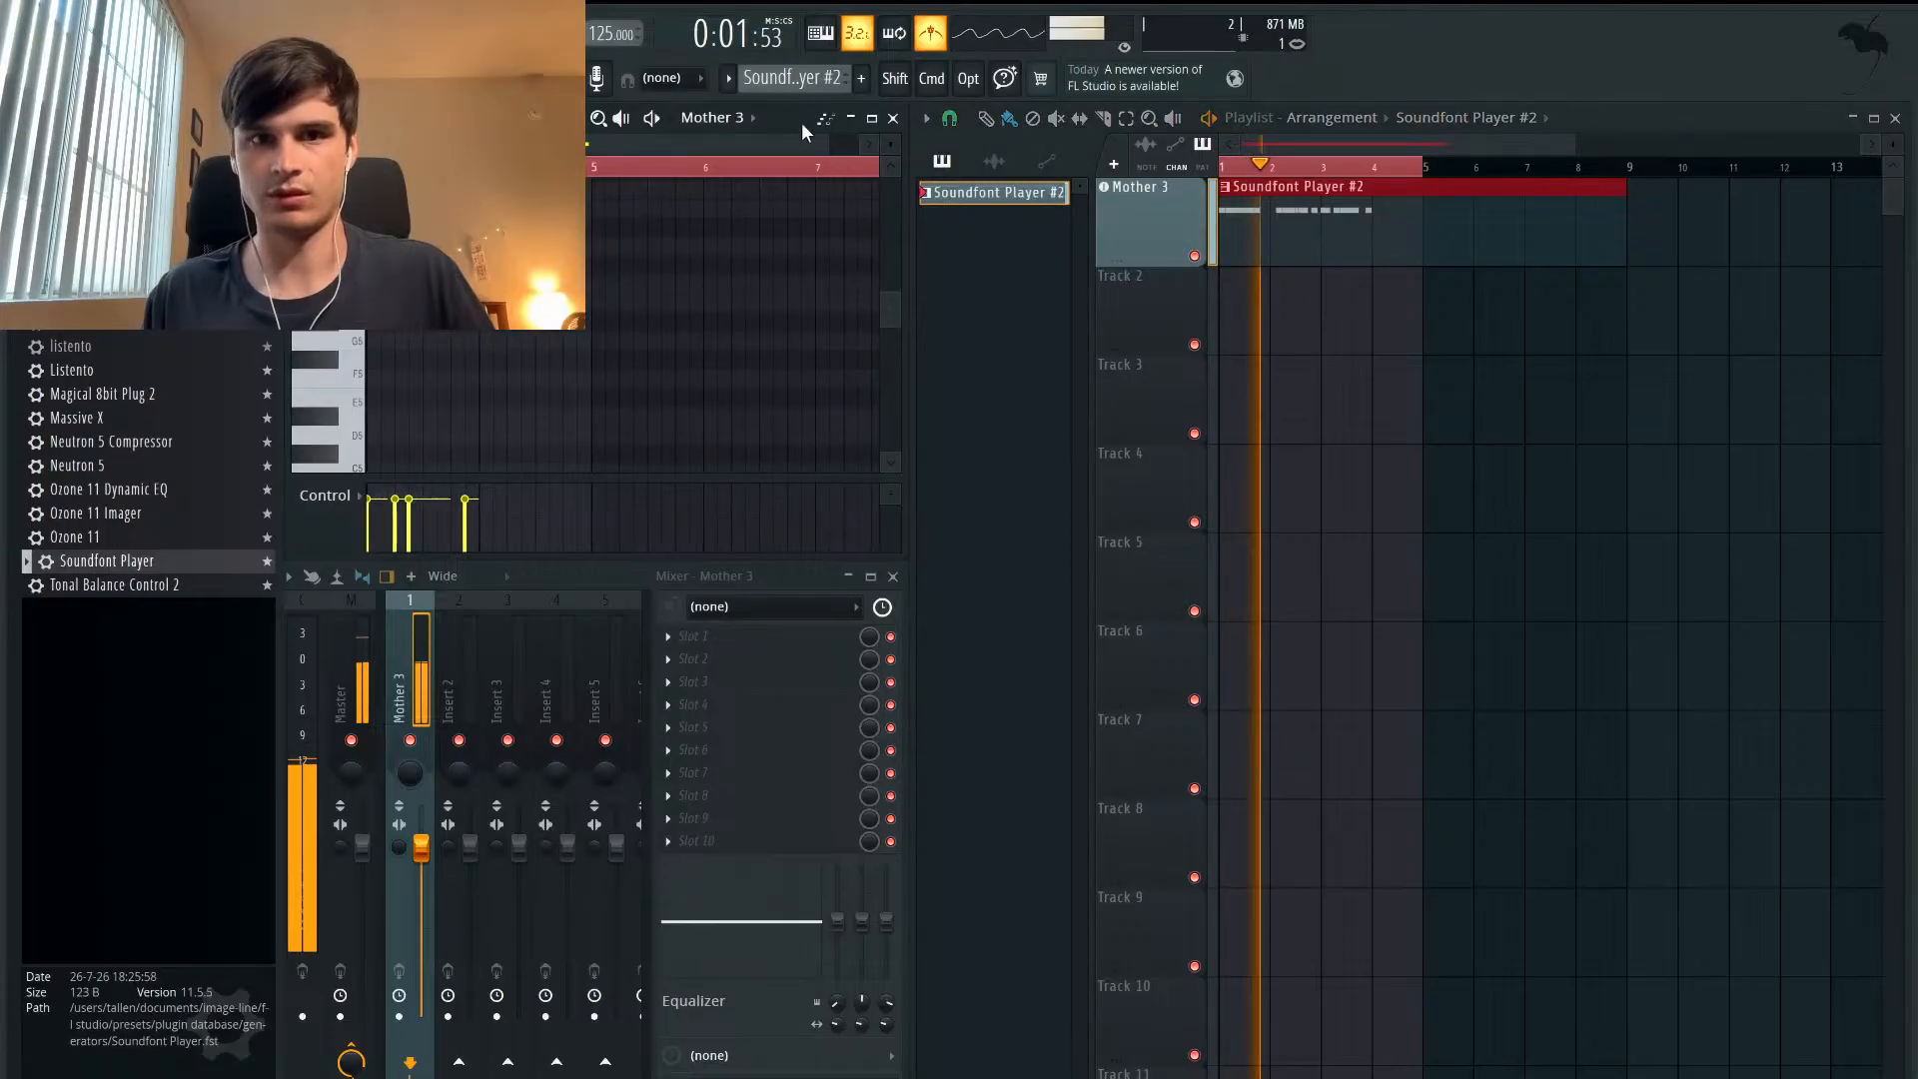
{"action": "left_click", "coordinate": [871, 118]}
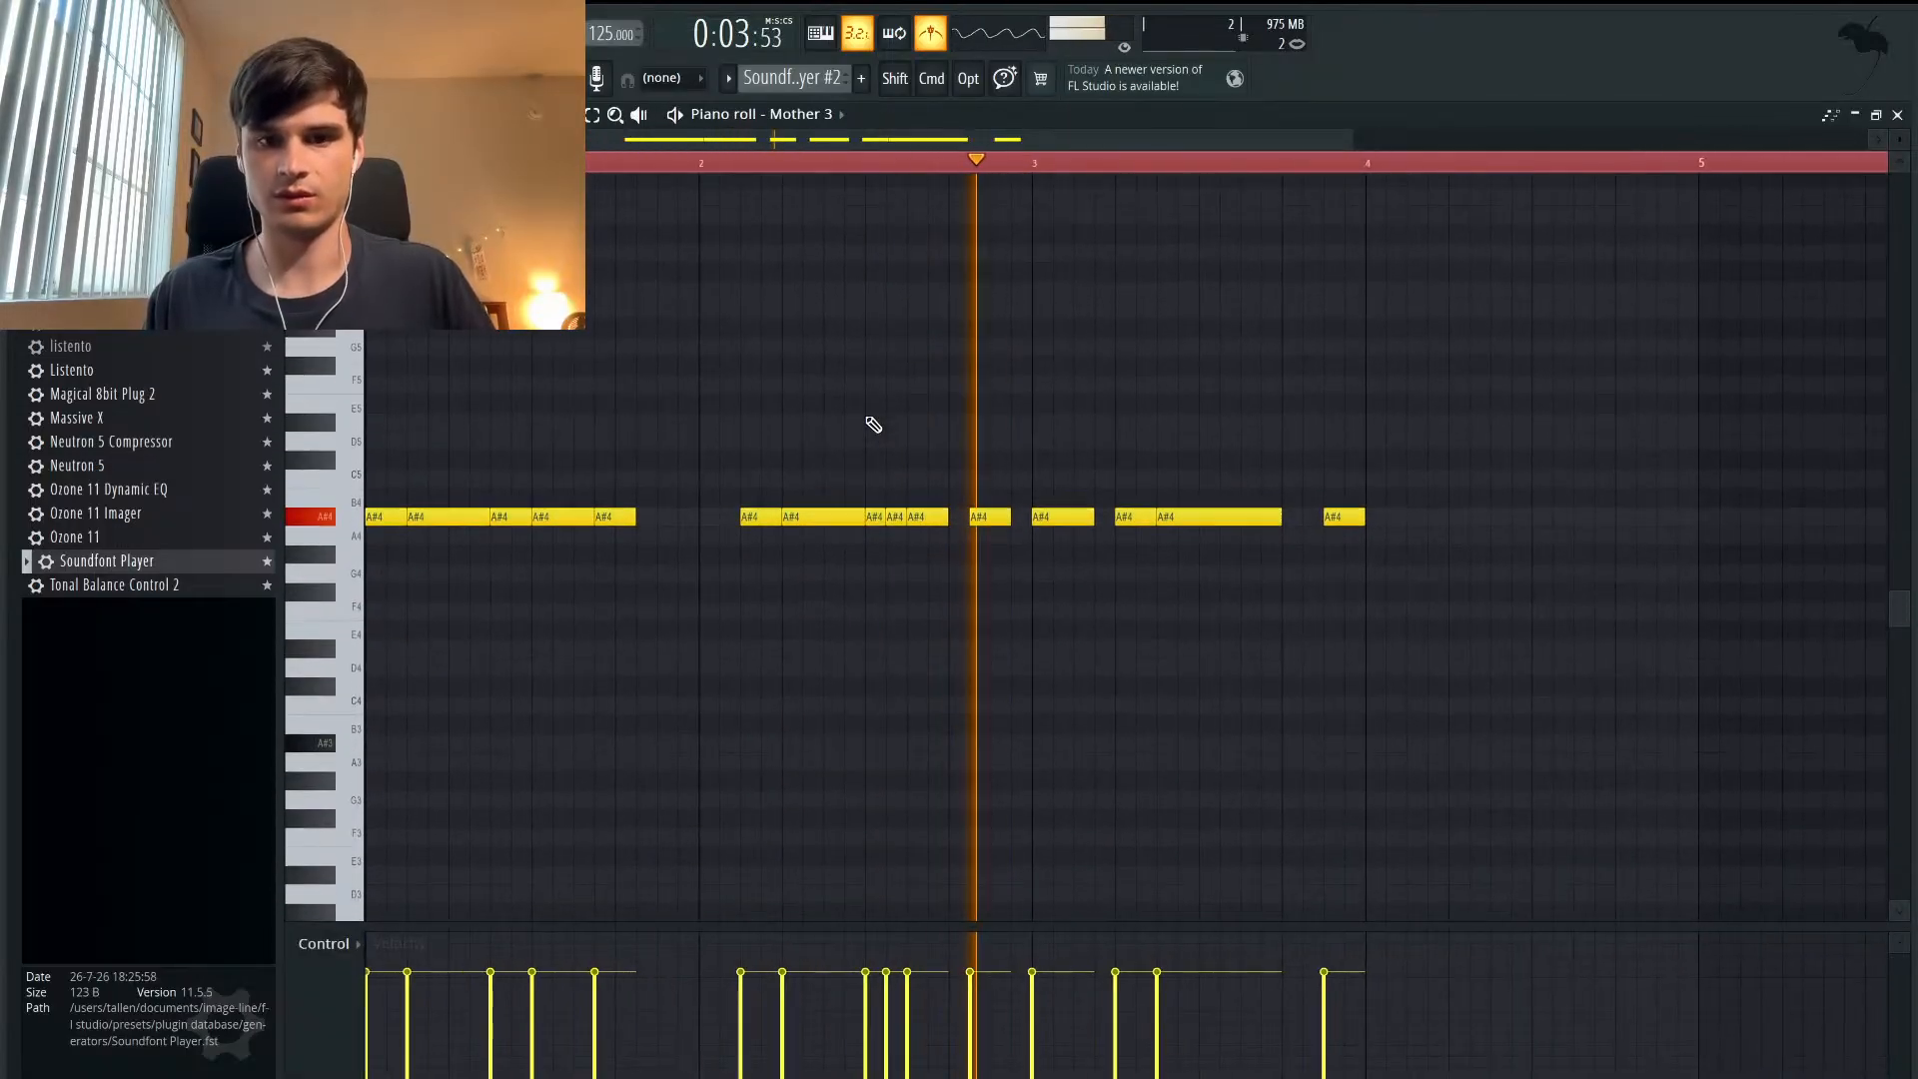
{"action": "key", "text": "space"}
- Shorten bar 3's first A#4 to 1/2 beat, join the next two notes directly behind it with 1/2 beat each, and play back
{"action": "scroll", "coordinate": [1184, 545], "scroll_direction": "up", "scroll_amount": 2}
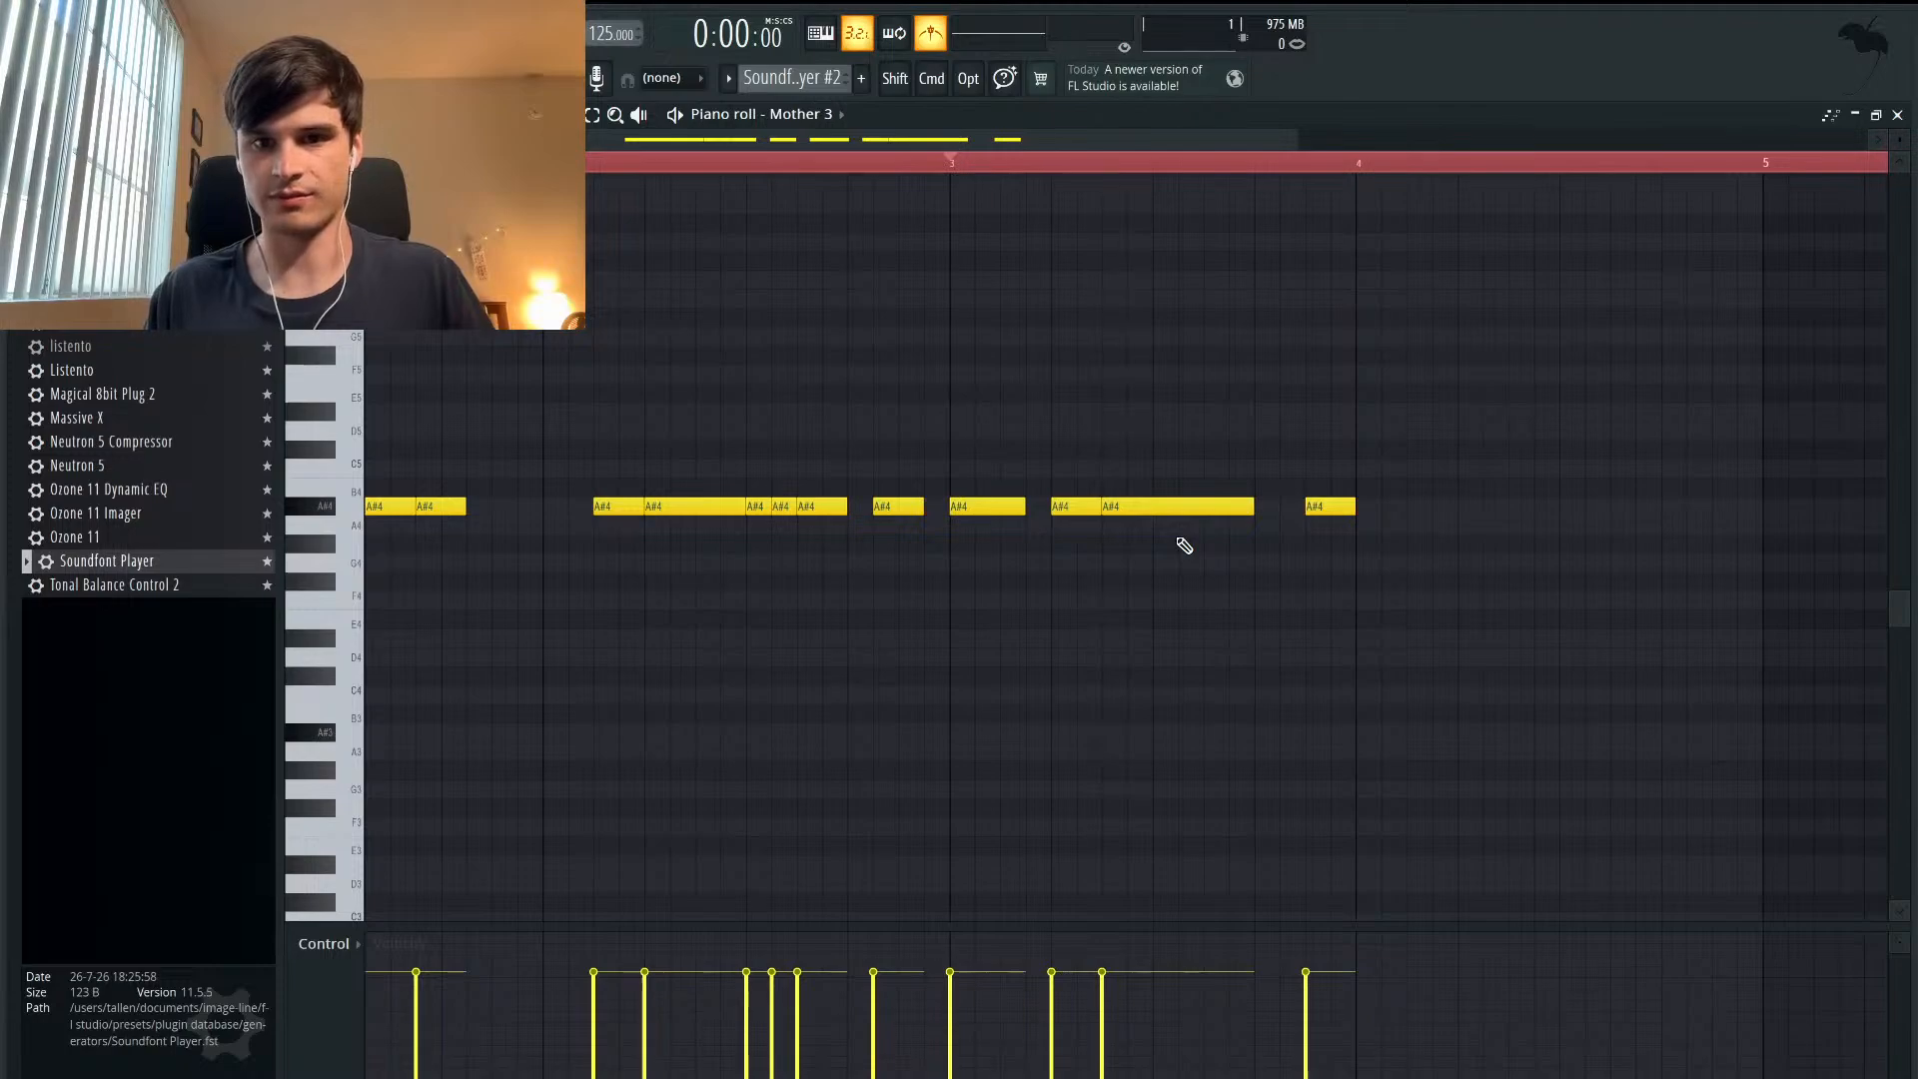
{"action": "scroll", "coordinate": [1187, 547], "scroll_direction": "up", "scroll_amount": 2}
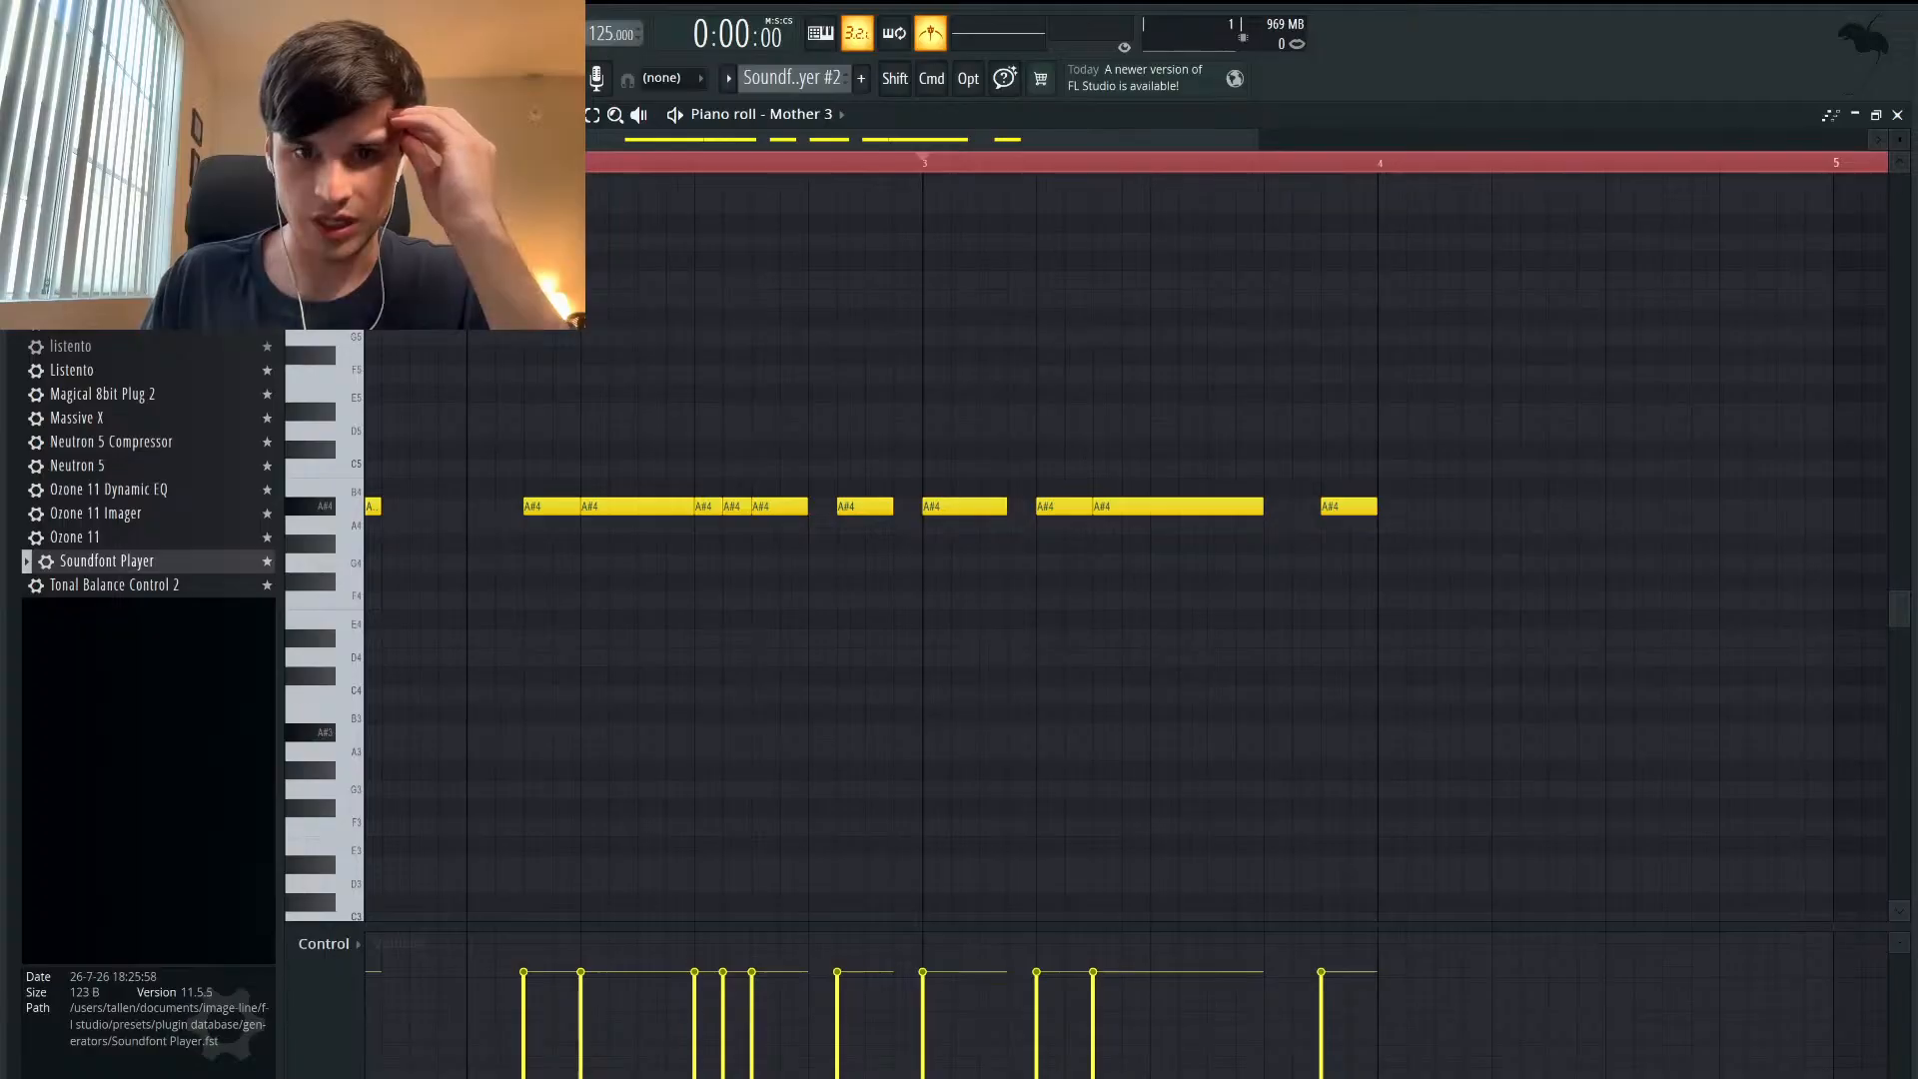
{"action": "left_click_drag", "start_coordinate": [1000, 508], "coordinate": [1048, 506]}
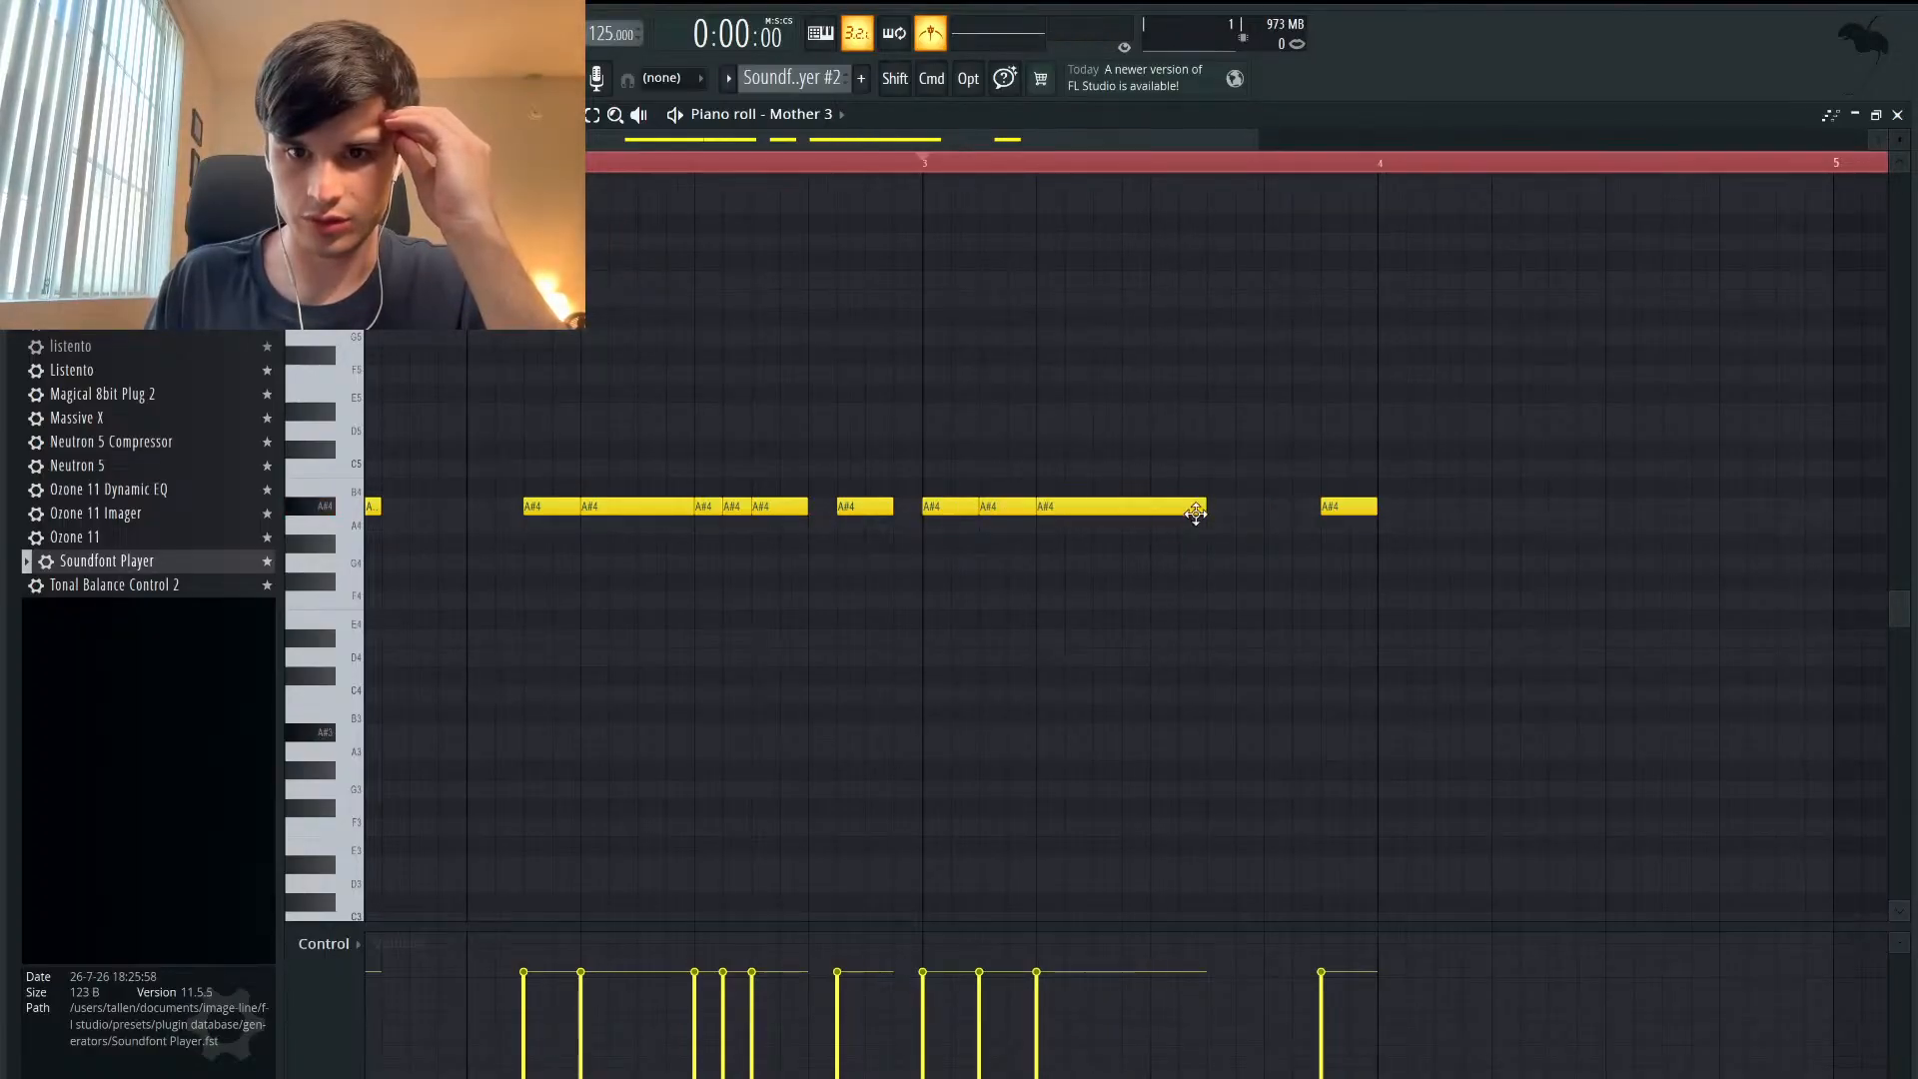
{"action": "left_click_drag", "start_coordinate": [1206, 508], "coordinate": [1093, 507]}
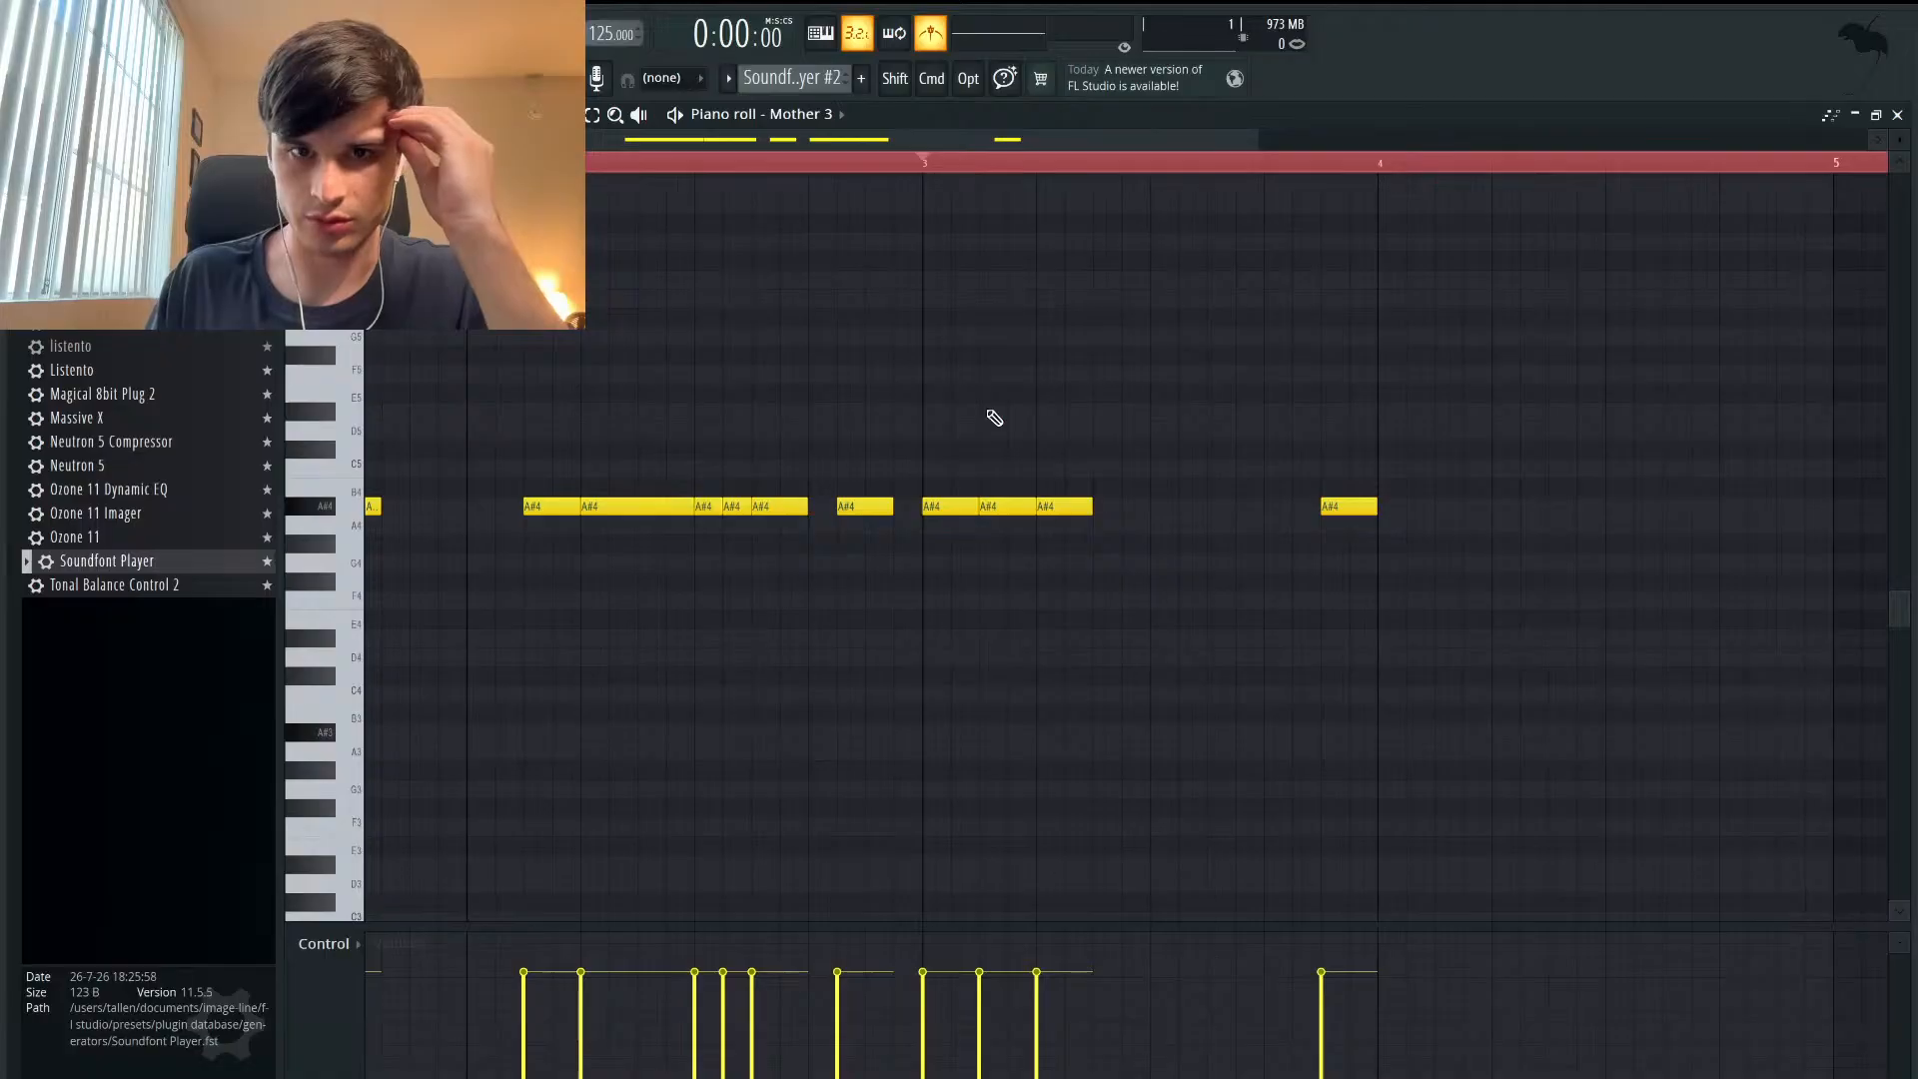
{"action": "key", "text": "space"}
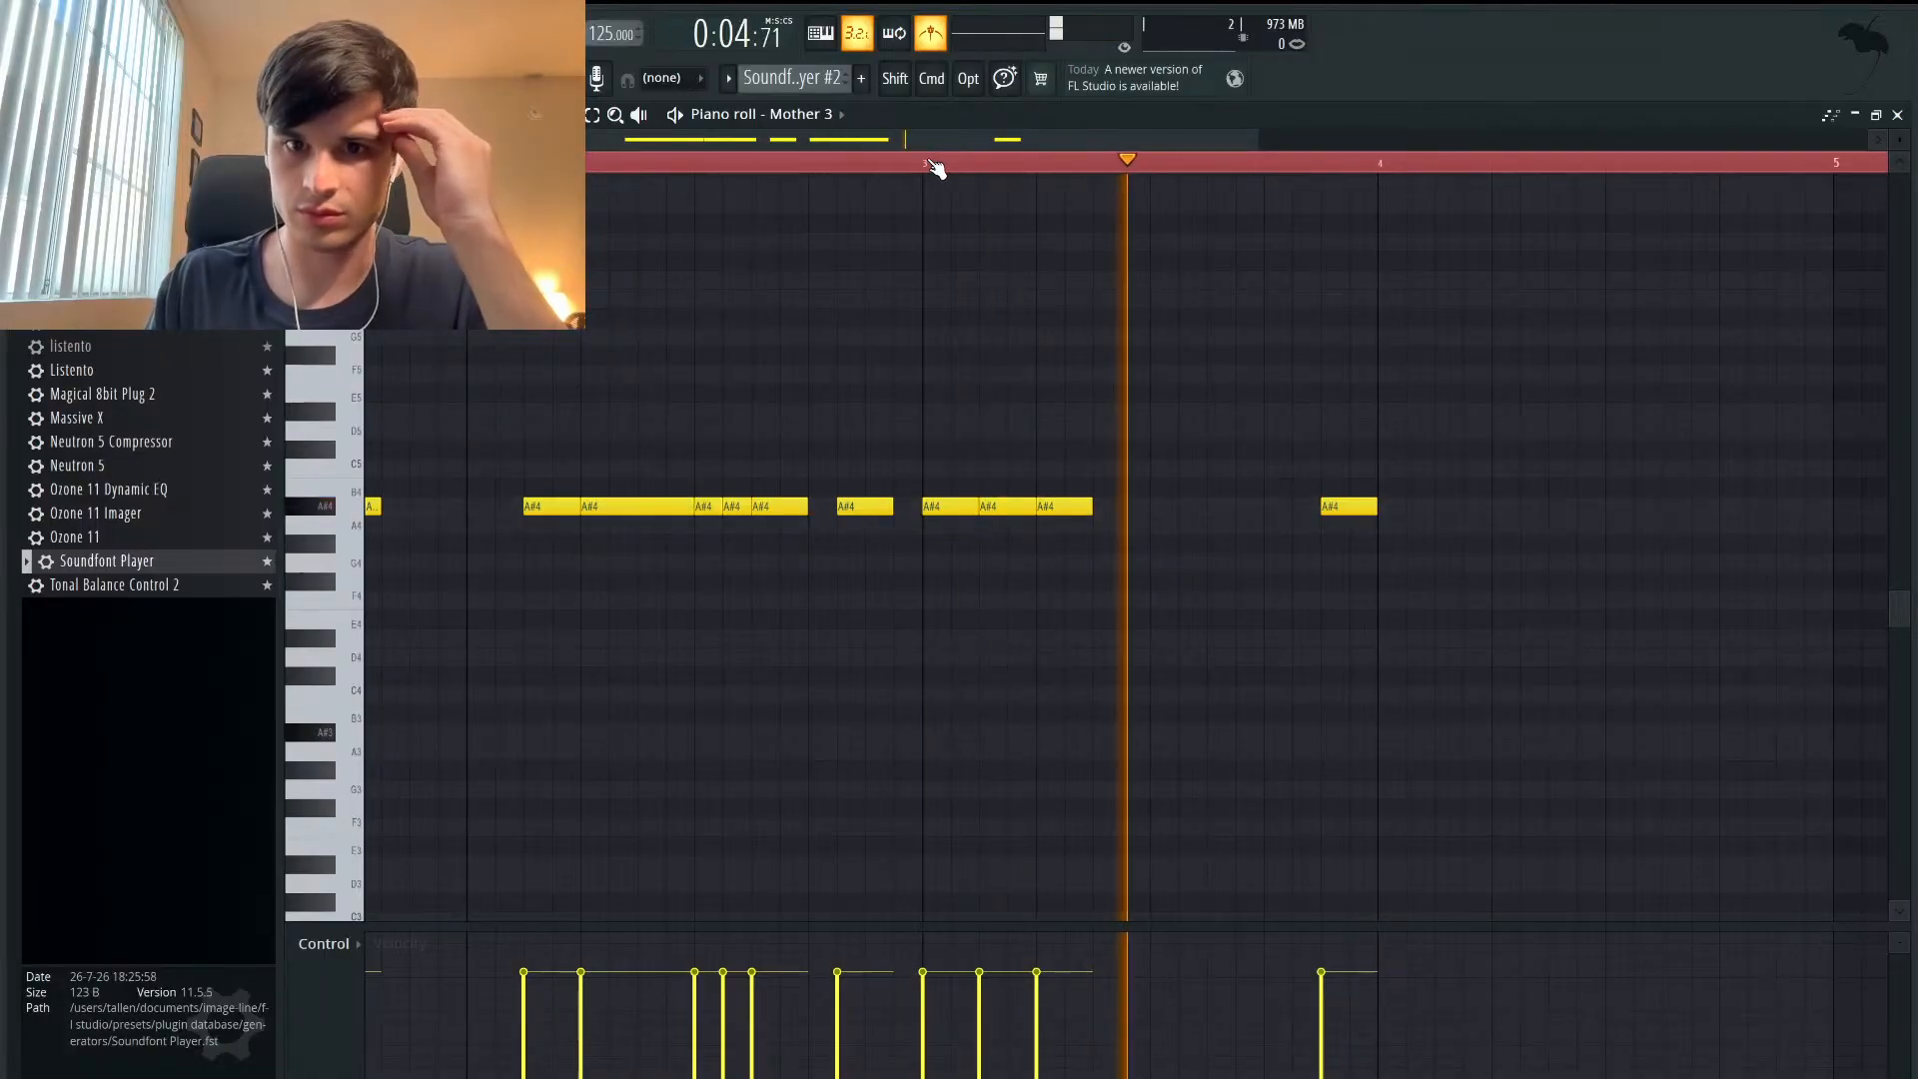
{"action": "key", "text": "space"}
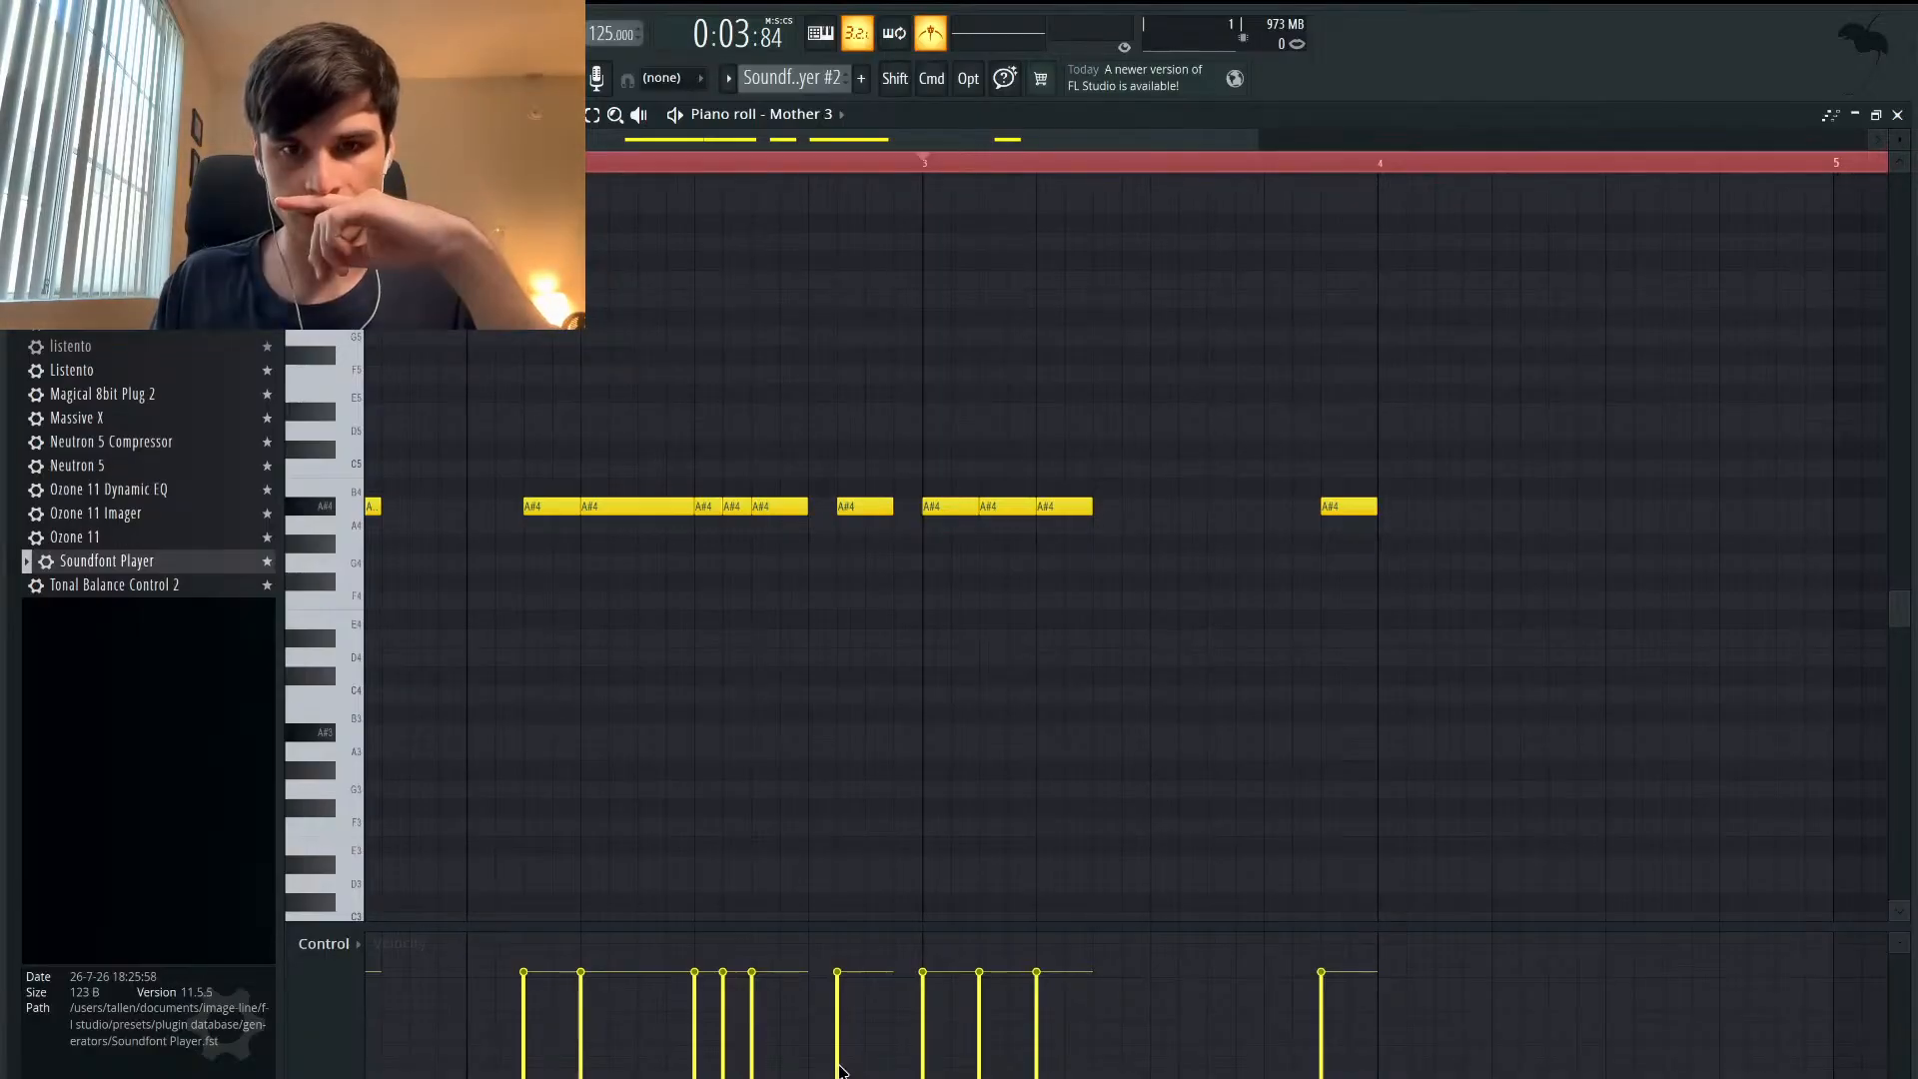
- Add a 1 1/4-beat A#4 directly after bar 3's three short opening notes and play it back
{"action": "left_click", "coordinate": [1118, 513]}
{"action": "left_click_drag", "start_coordinate": [1149, 506], "coordinate": [1229, 501]}
{"action": "key", "text": "space"}
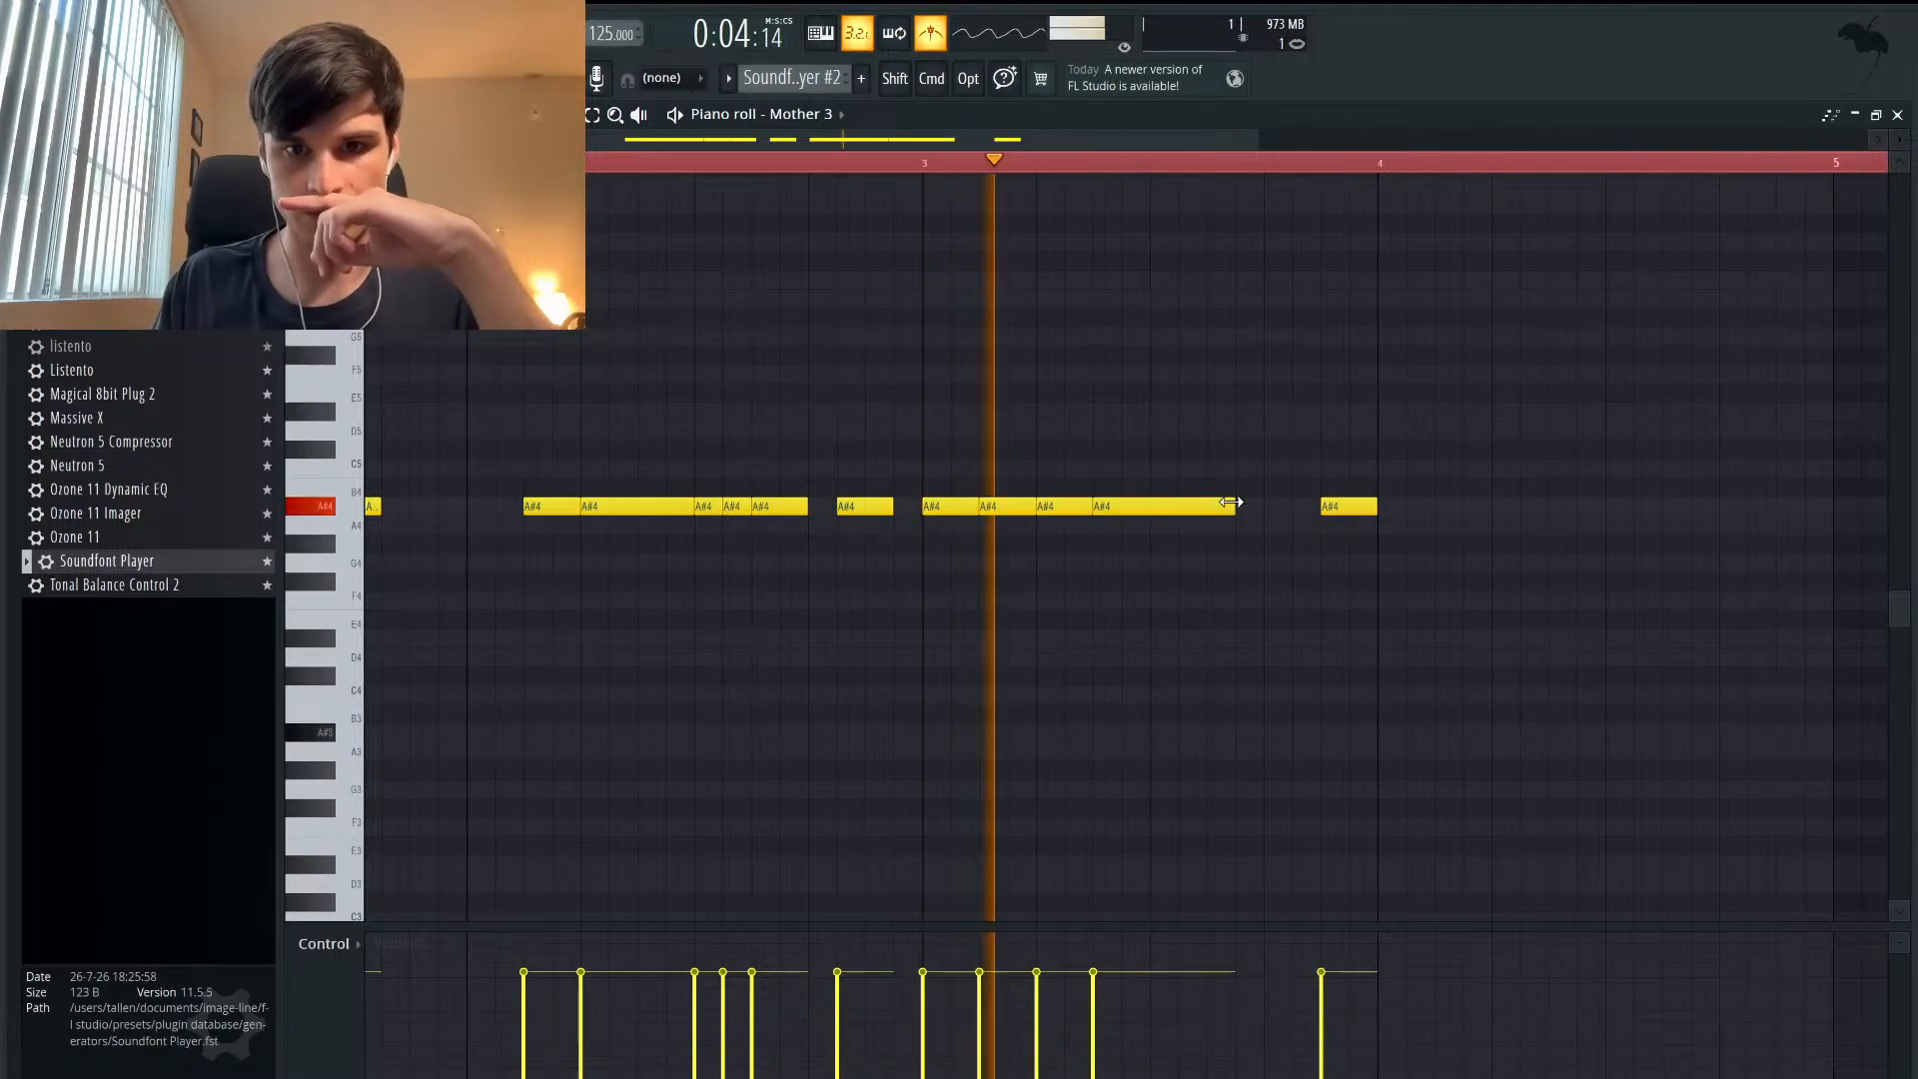
{"action": "key", "text": "space"}
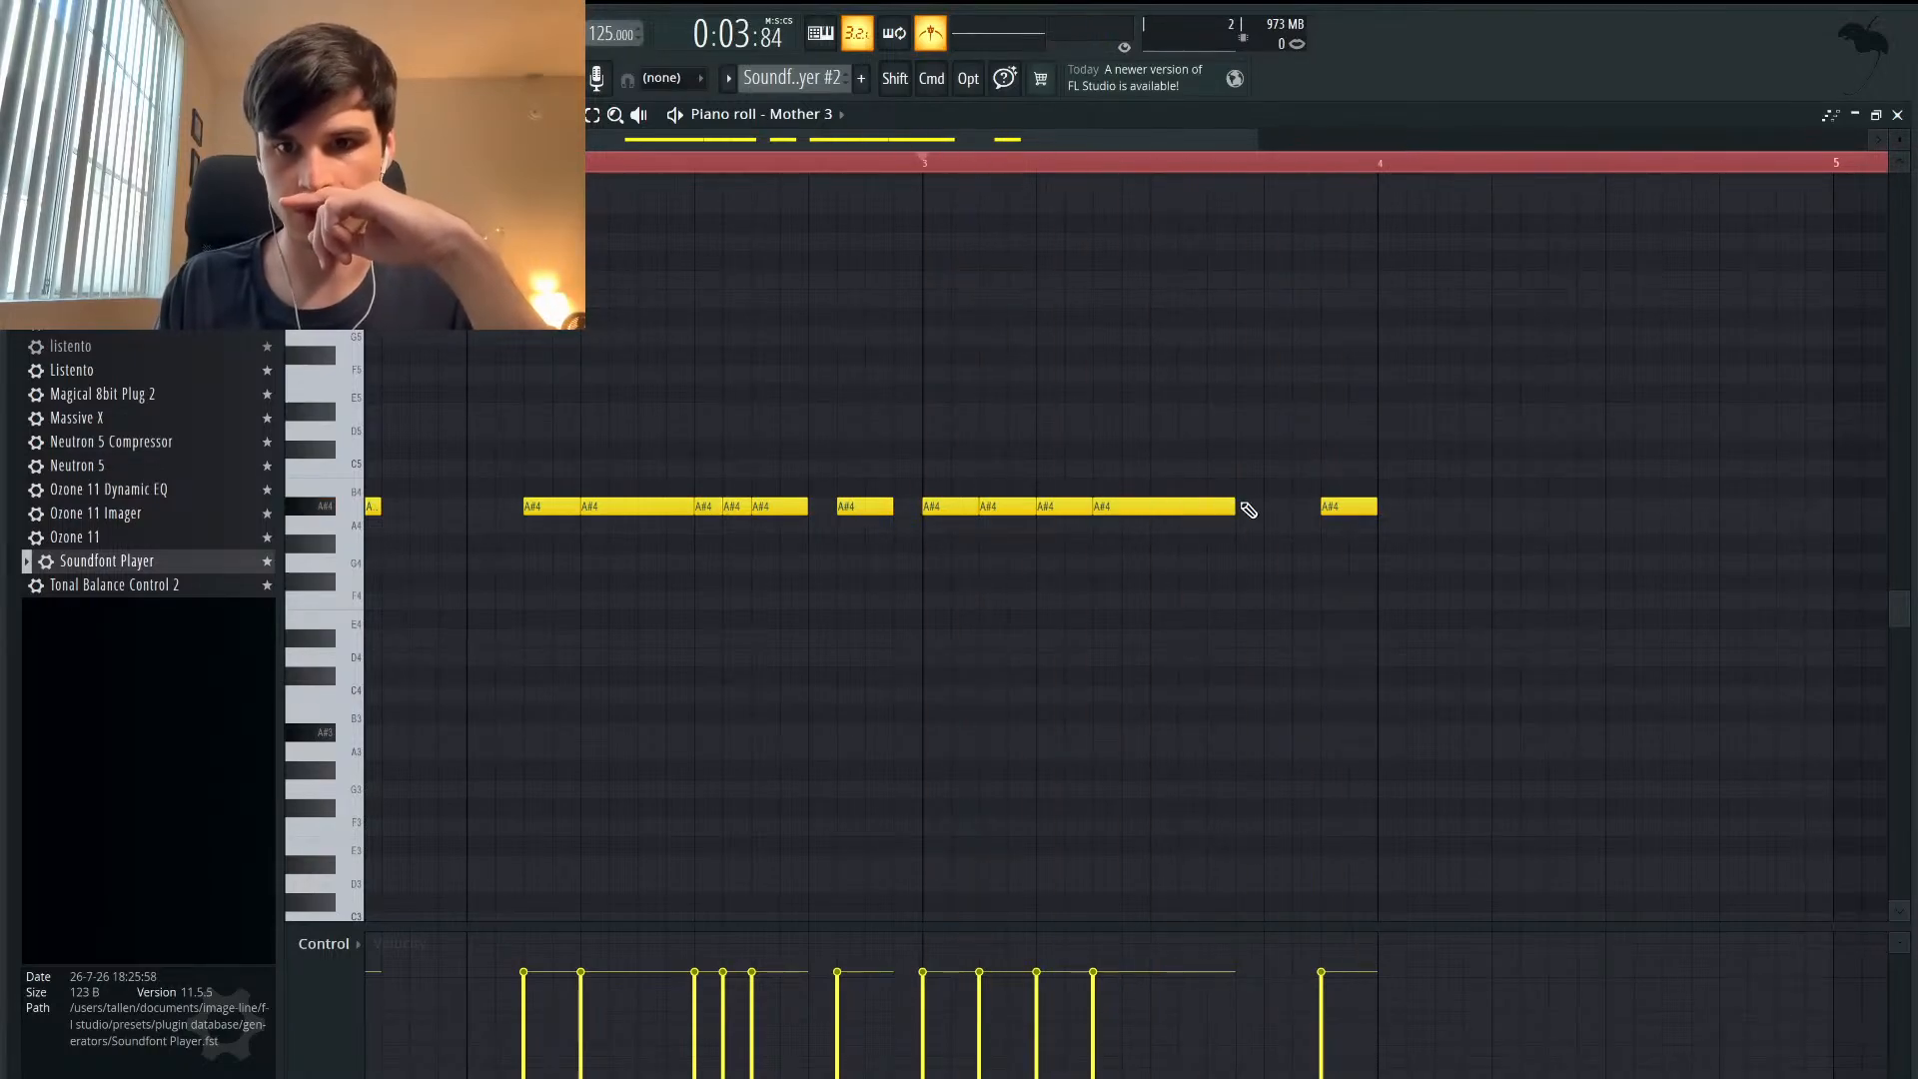
- Add a 1/4-beat A#4 directly before bar 3's last note and play the bar back
{"action": "mouse_move", "coordinate": [1296, 532]}
{"action": "left_mouse_down"}
{"action": "mouse_move", "coordinate": [1443, 526]}
{"action": "mouse_move", "coordinate": [1298, 530]}
{"action": "mouse_move", "coordinate": [1305, 507]}
{"action": "left_mouse_up"}
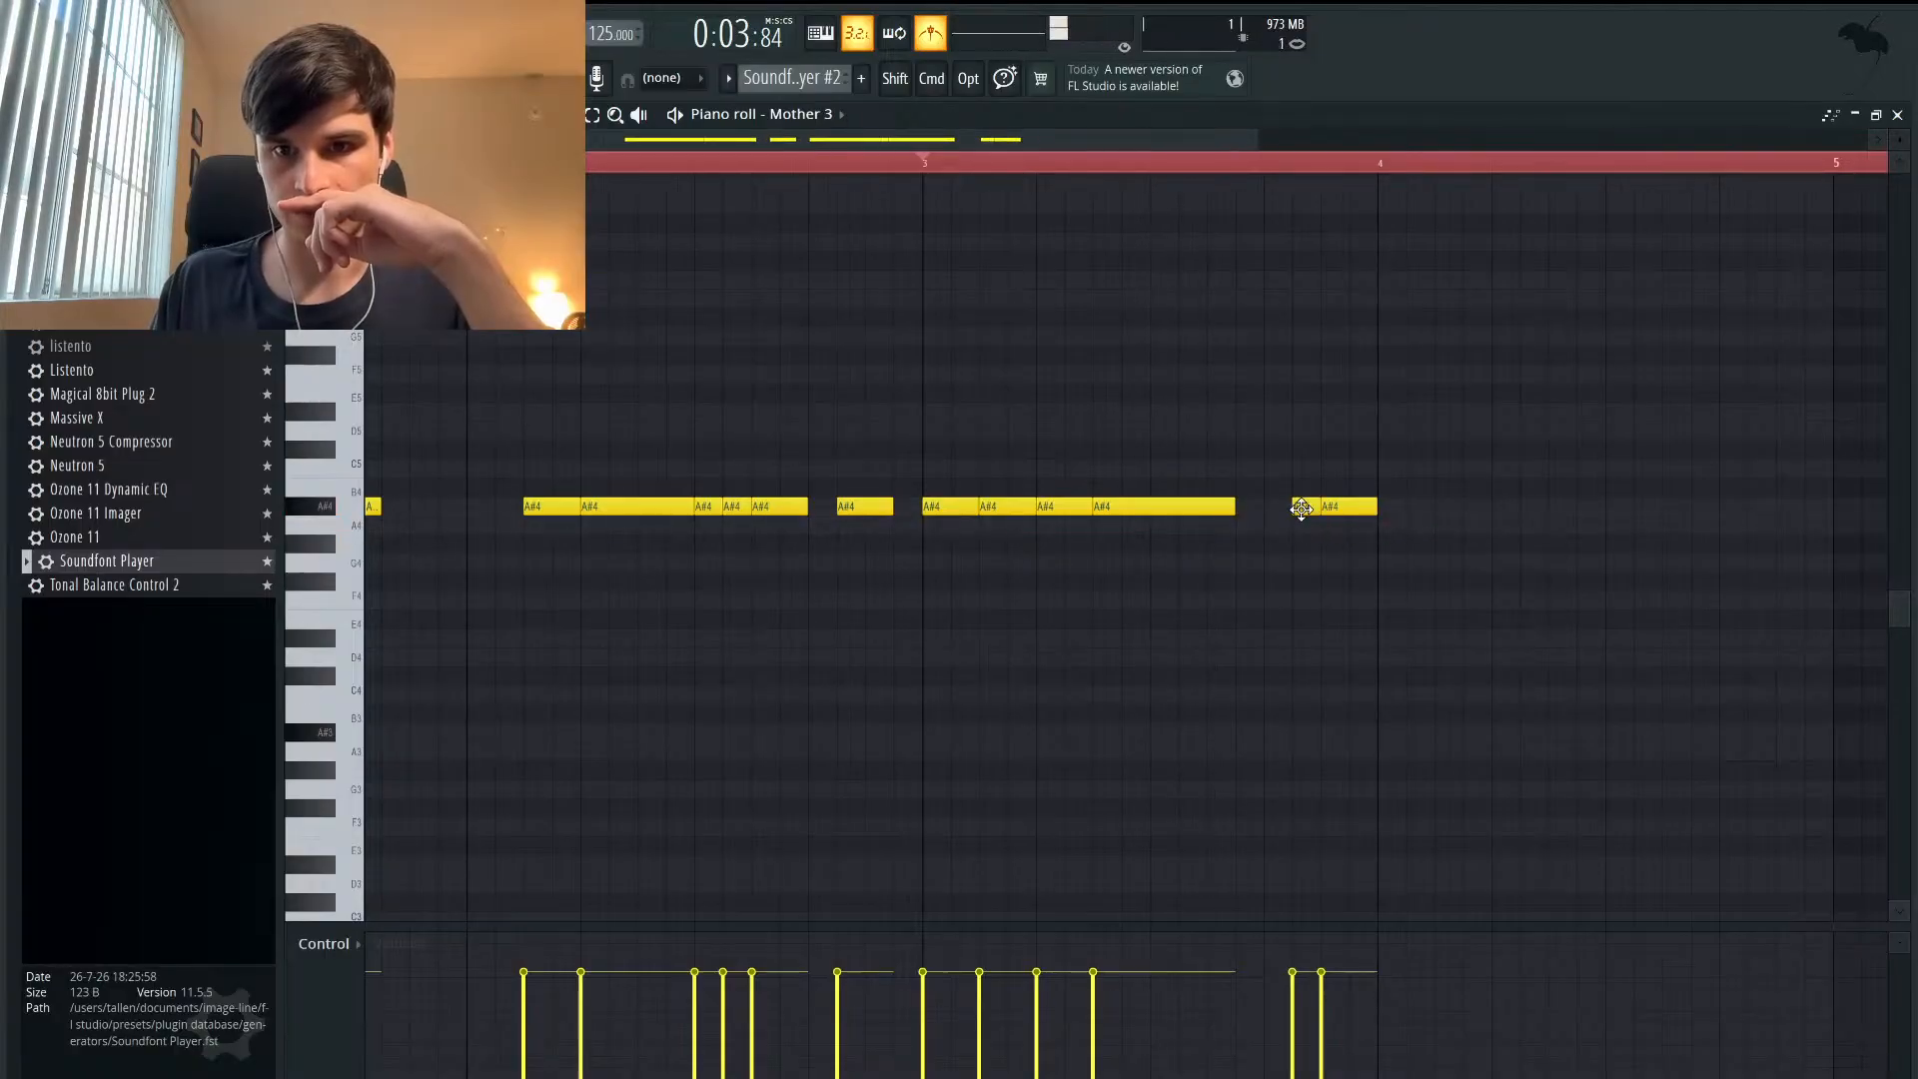
{"action": "key", "text": "space"}
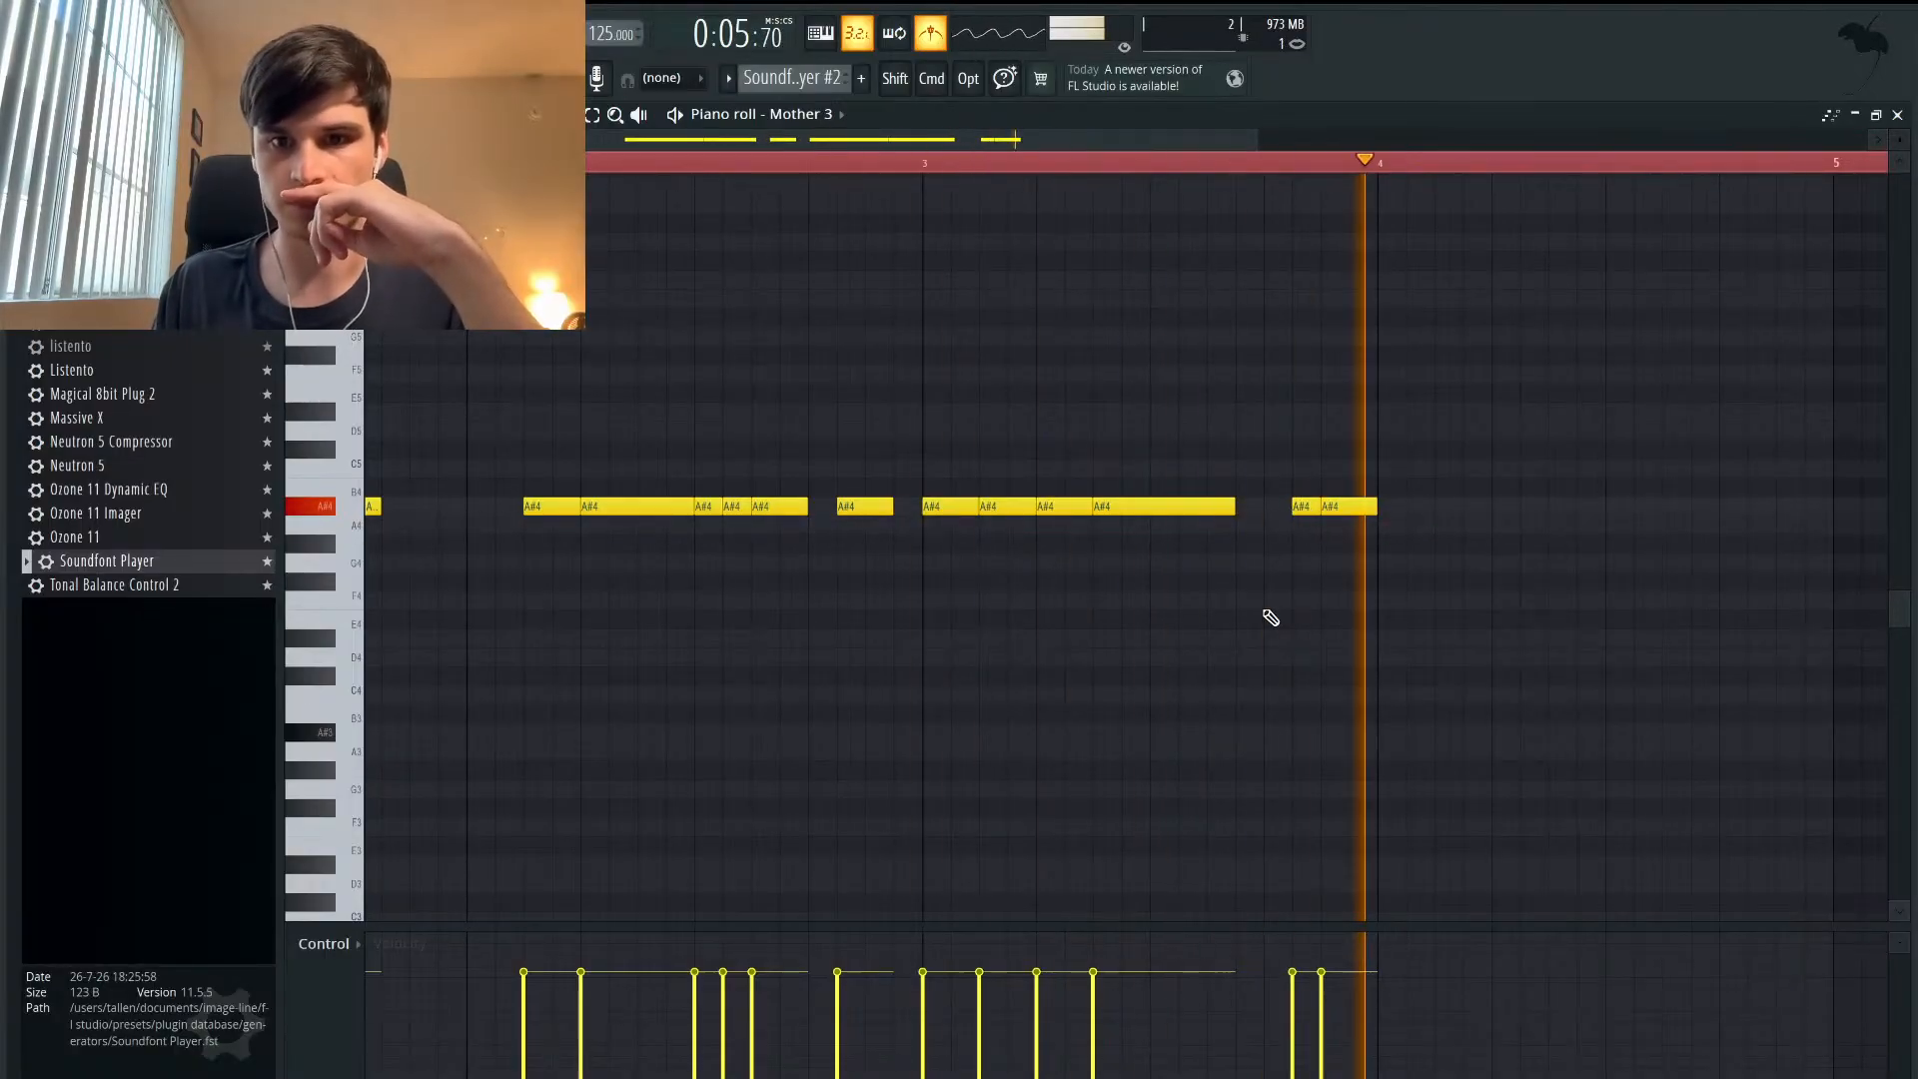
{"action": "key", "text": "space"}
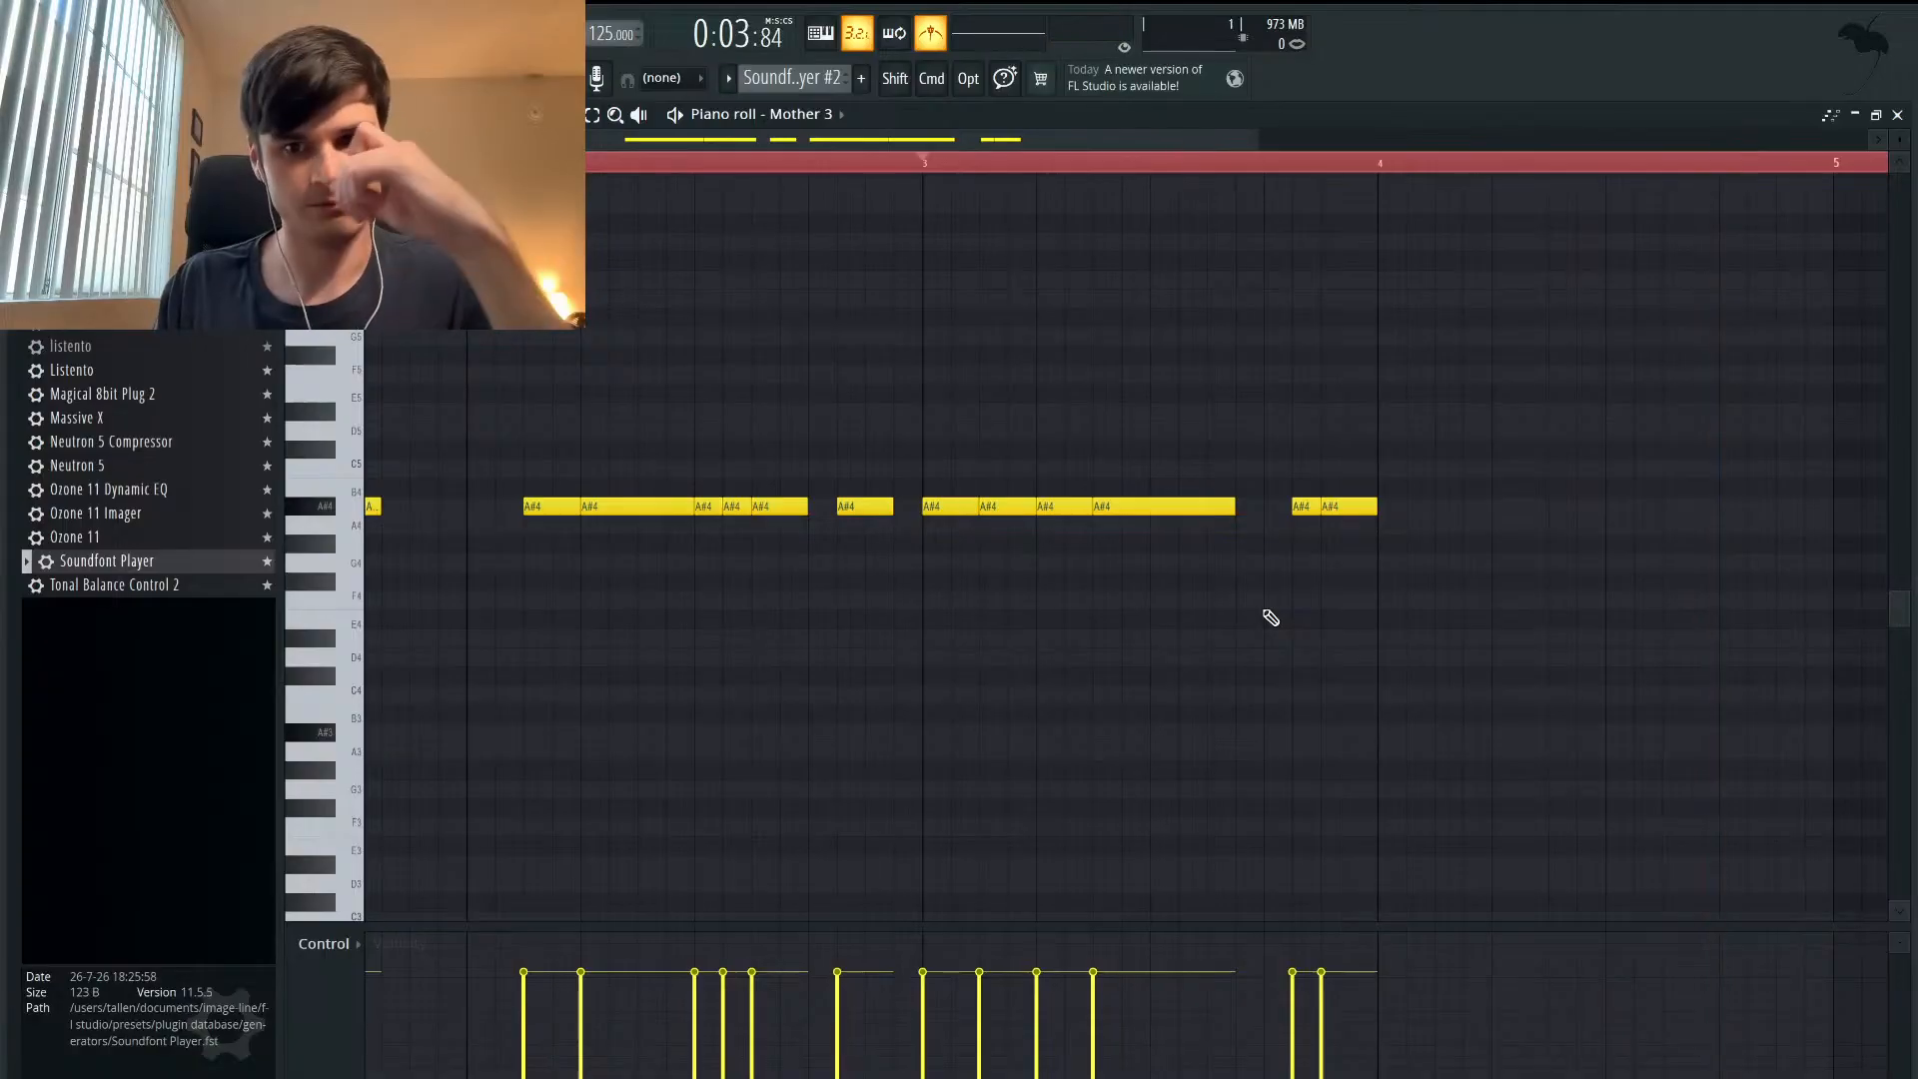
- Move bar 3's last two A#4 notes 1/4 beat earlier, play the bar back and clear the time selection
{"action": "left_click_drag", "start_coordinate": [1337, 524], "coordinate": [1283, 505]}
{"action": "key", "text": "space"}
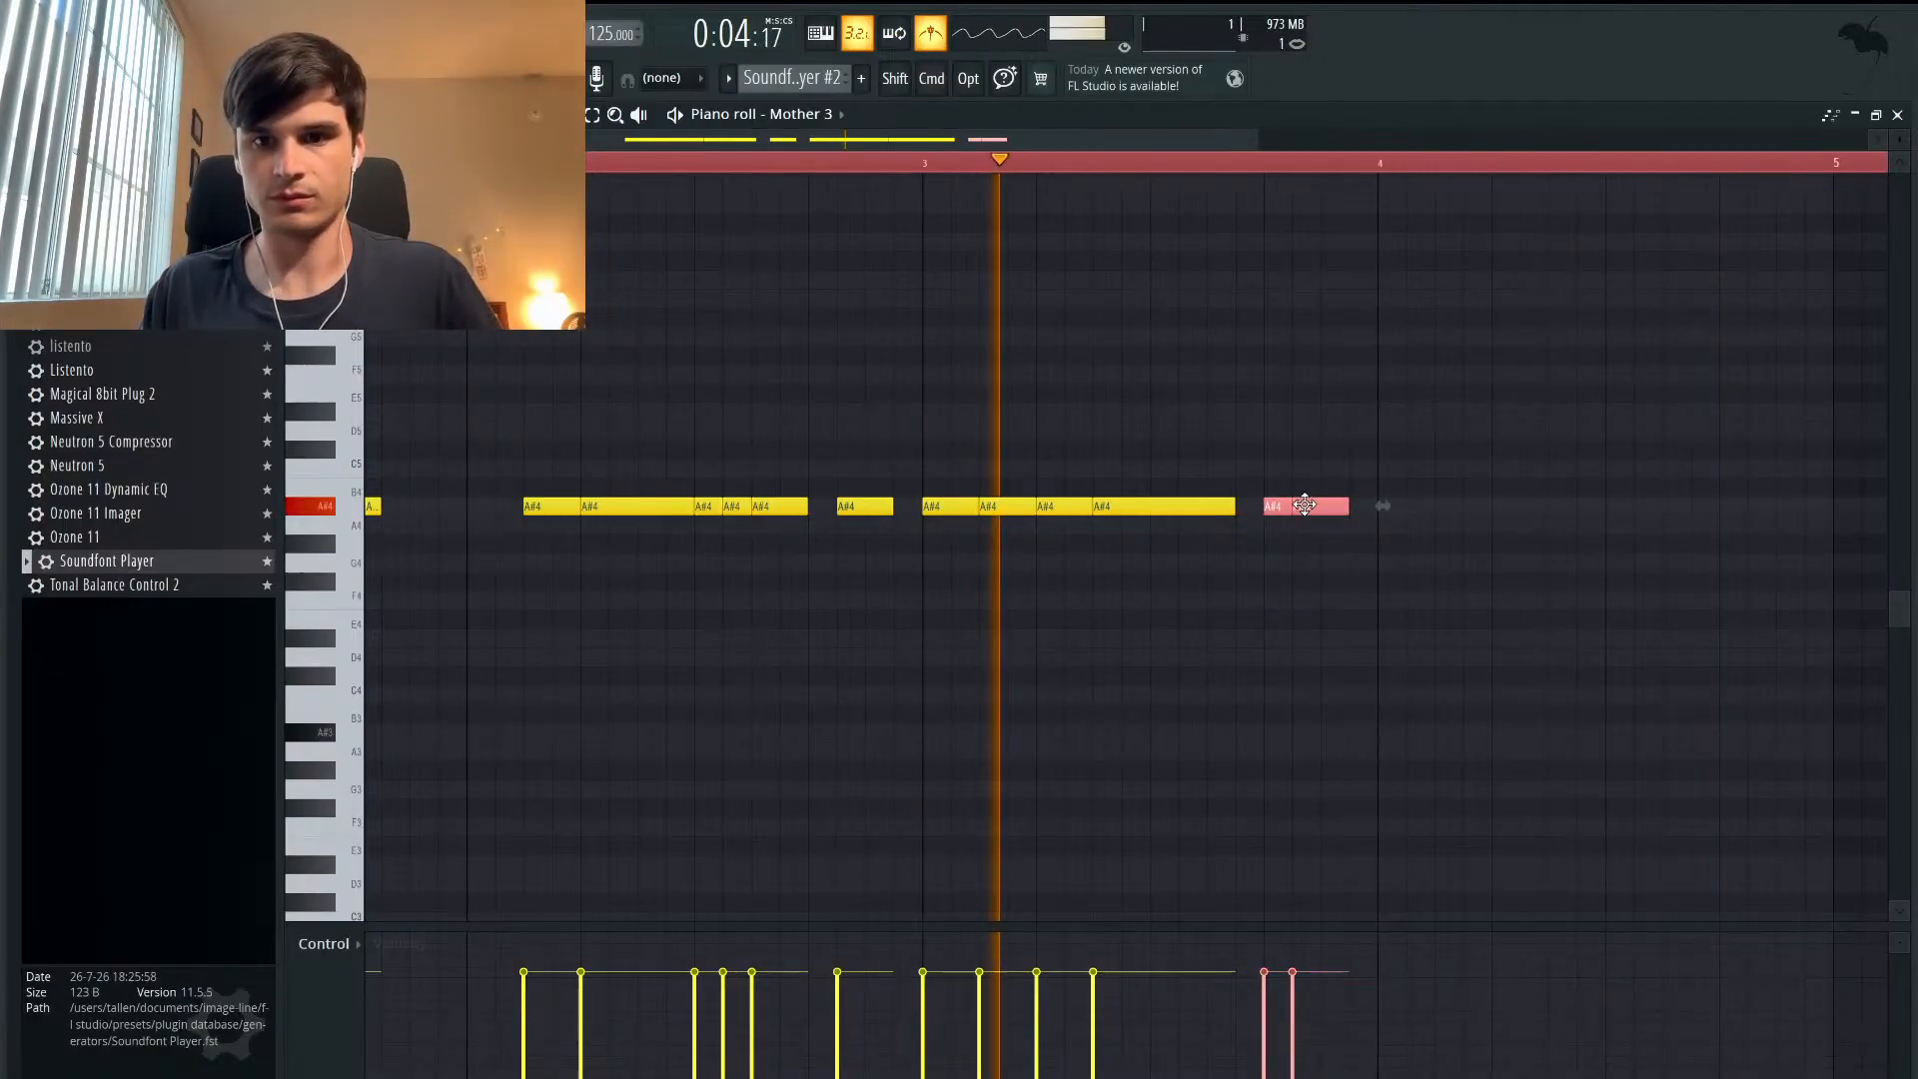
{"action": "key", "text": "space"}
{"action": "left_click", "coordinate": [1289, 611]}
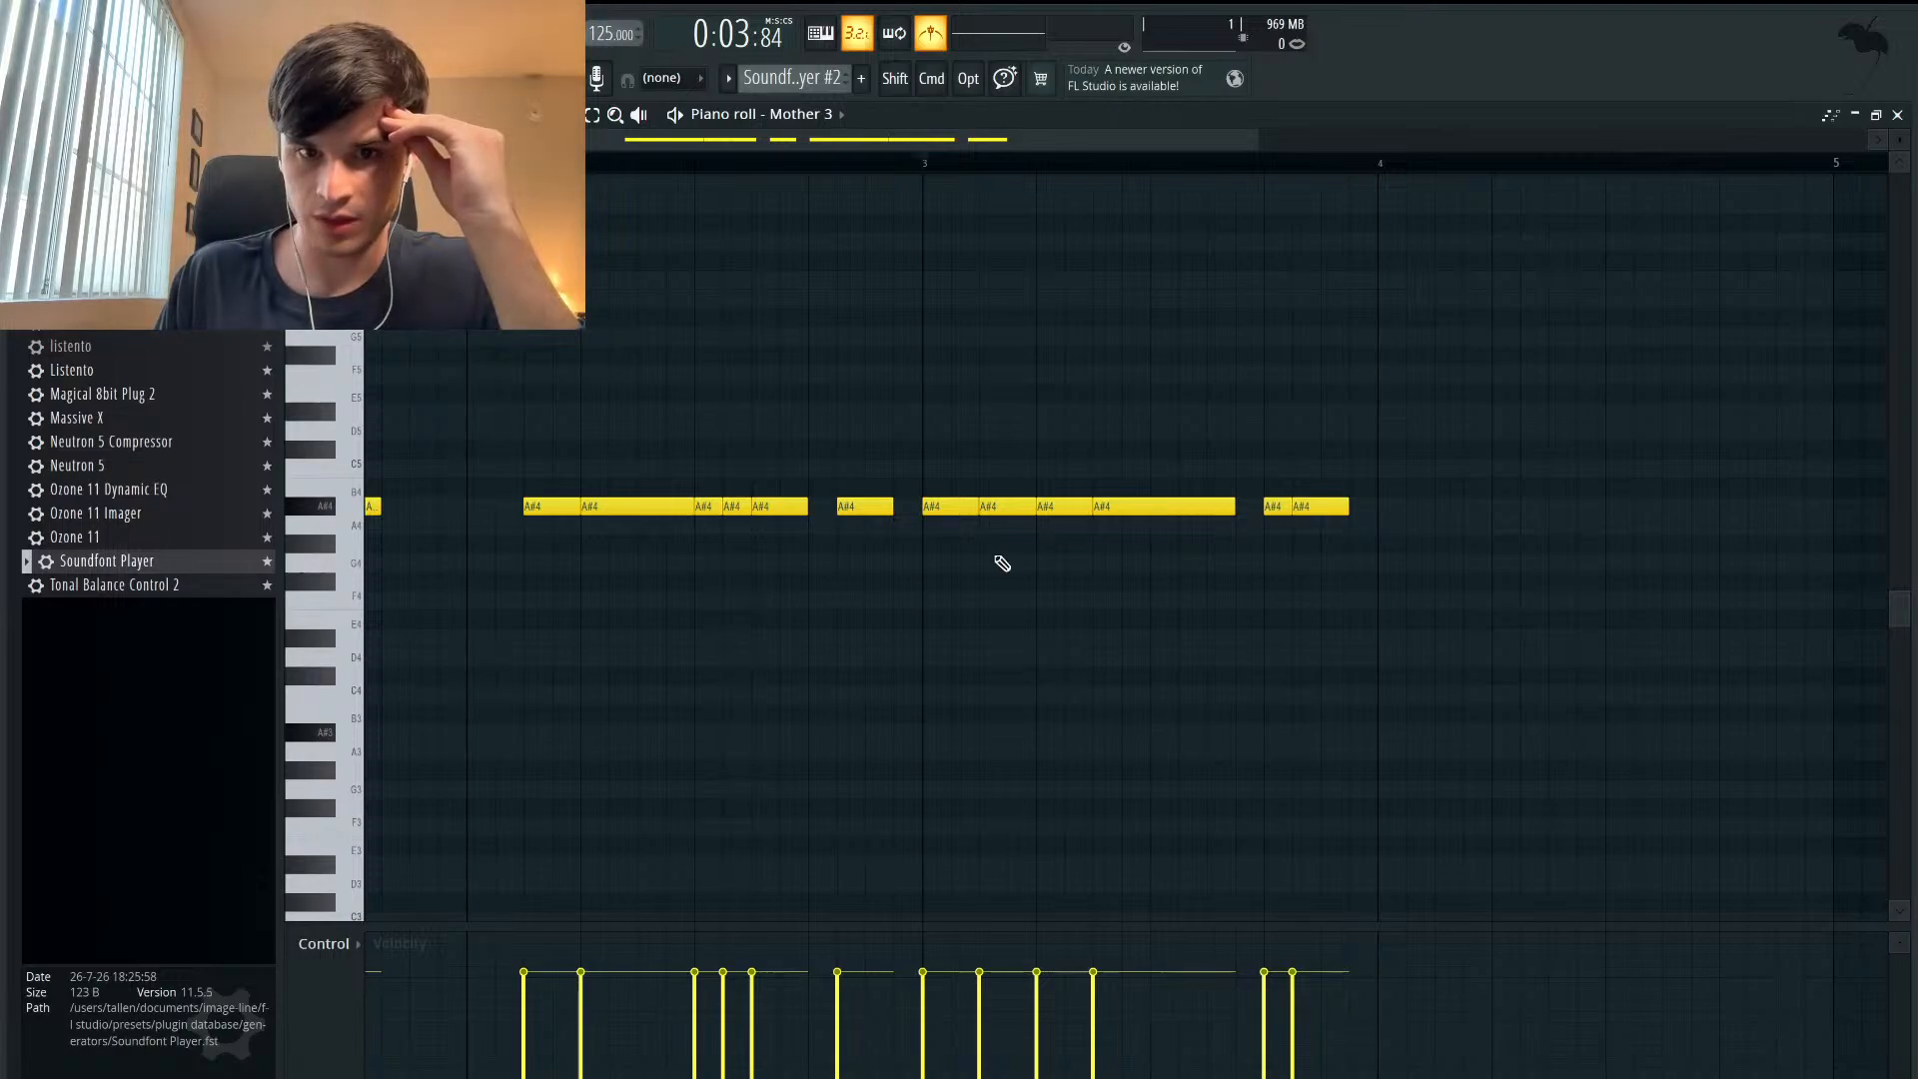
- Play the A#4 rhythm back from the start, and play bar 3 on its own
{"action": "scroll", "coordinate": [995, 535], "scroll_direction": "left", "scroll_amount": 3}
{"action": "scroll", "coordinate": [995, 536], "scroll_direction": "up", "scroll_amount": 2}
{"action": "key", "text": "space"}
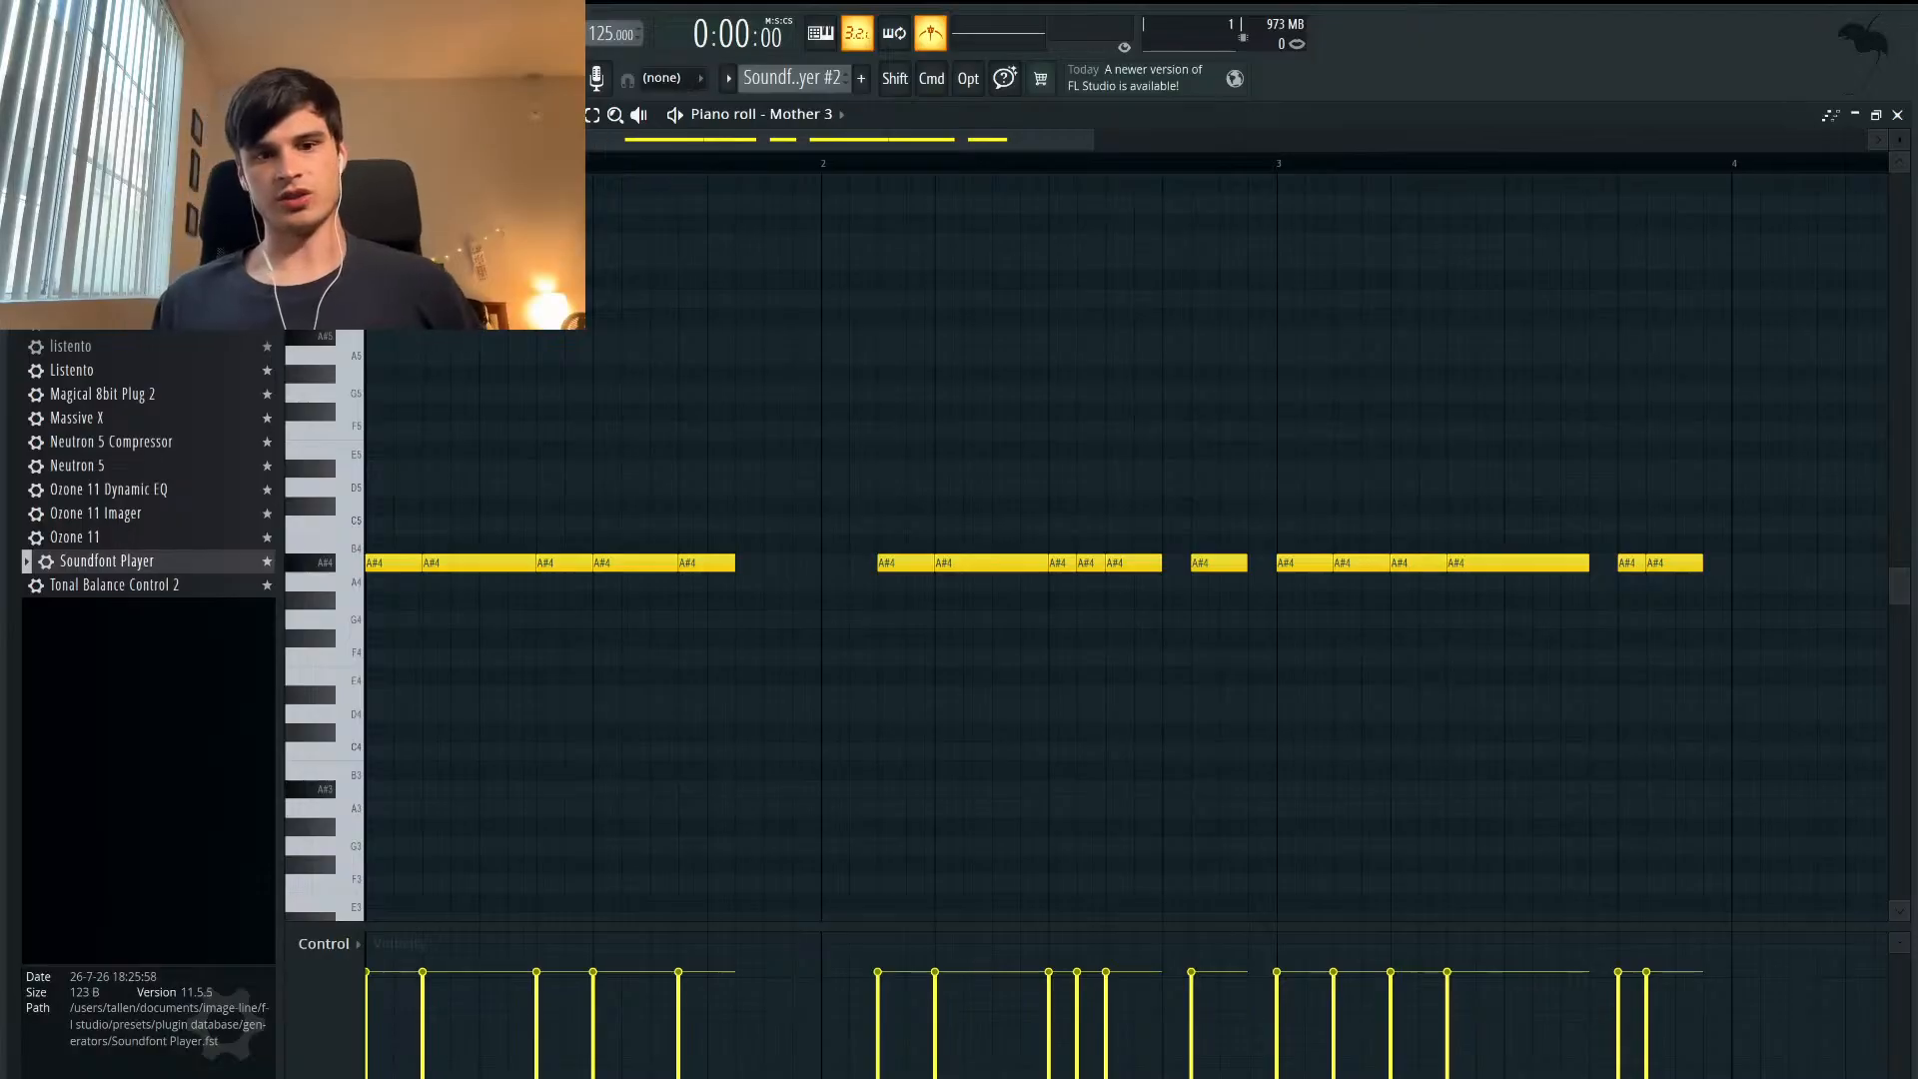
{"action": "key", "text": "space"}
{"action": "key", "text": "space"}
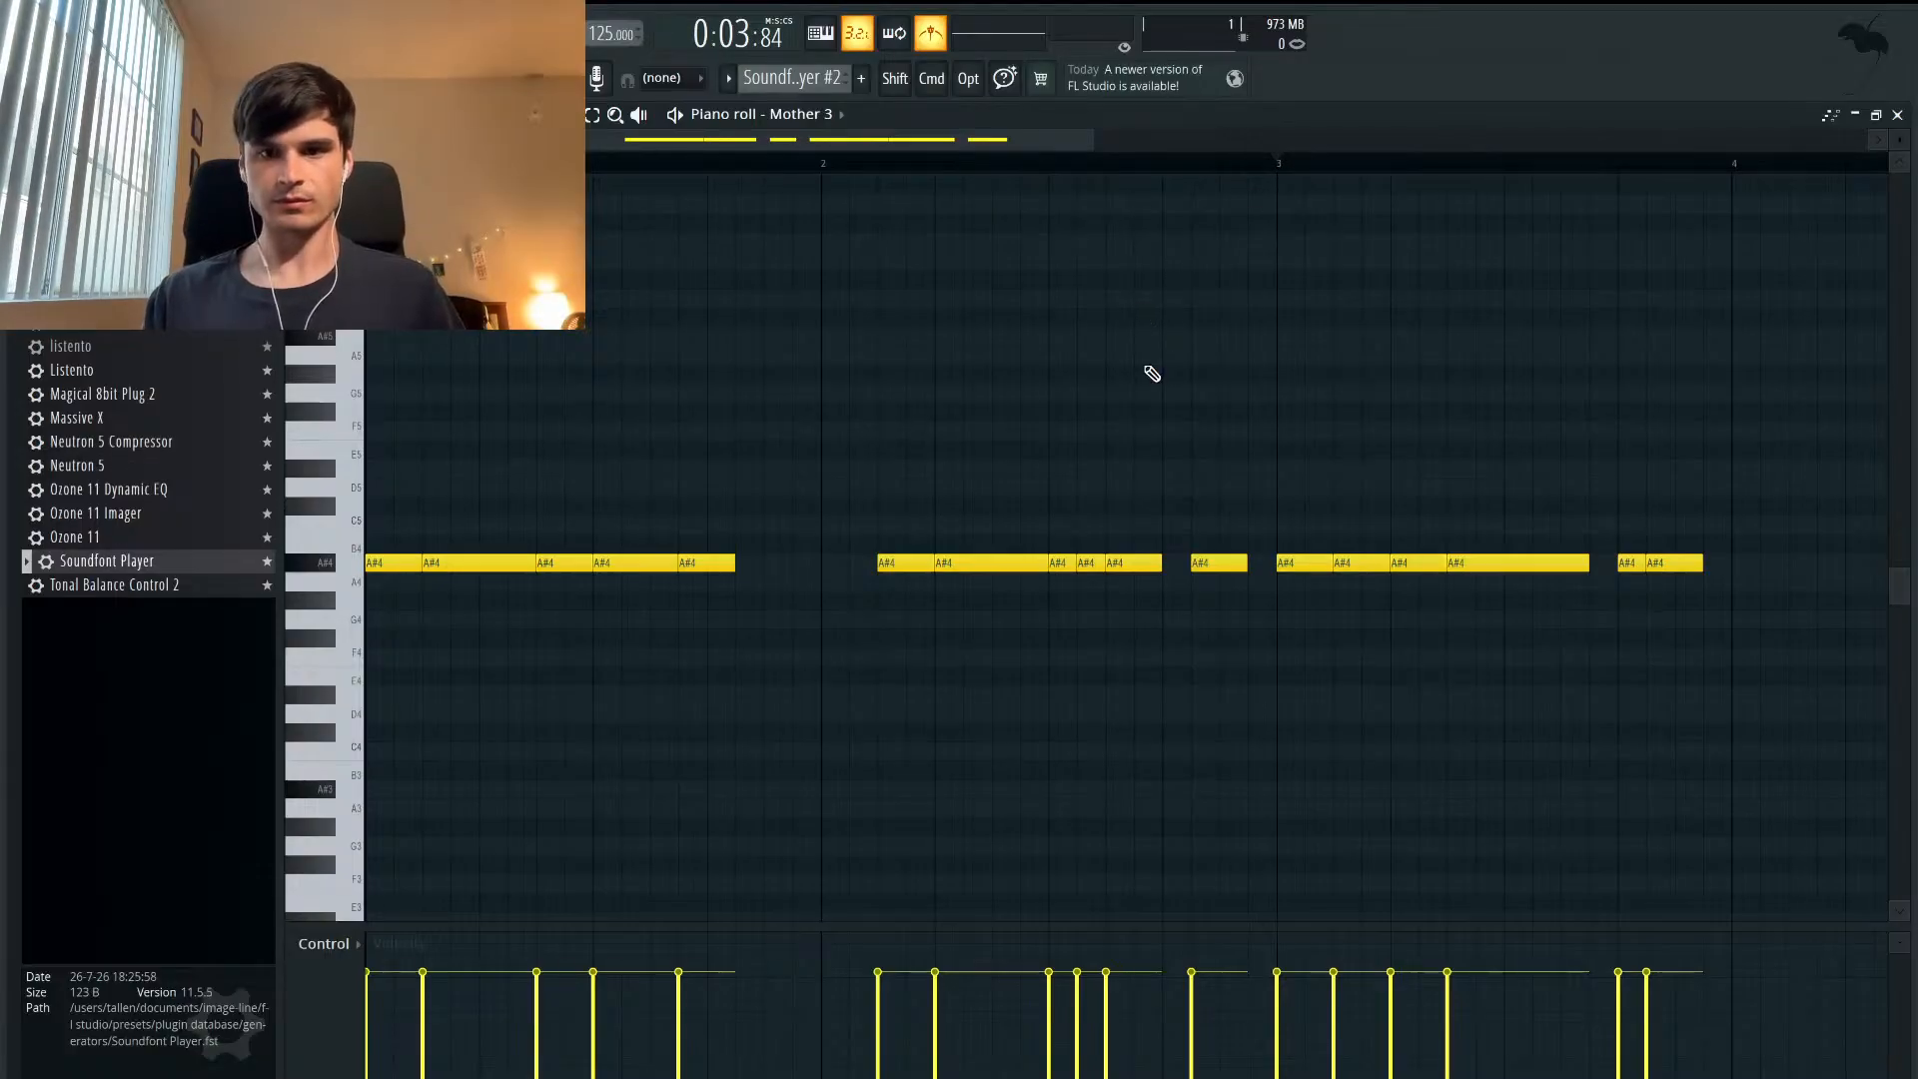
{"action": "key", "text": "space"}
{"action": "key", "text": "space"}
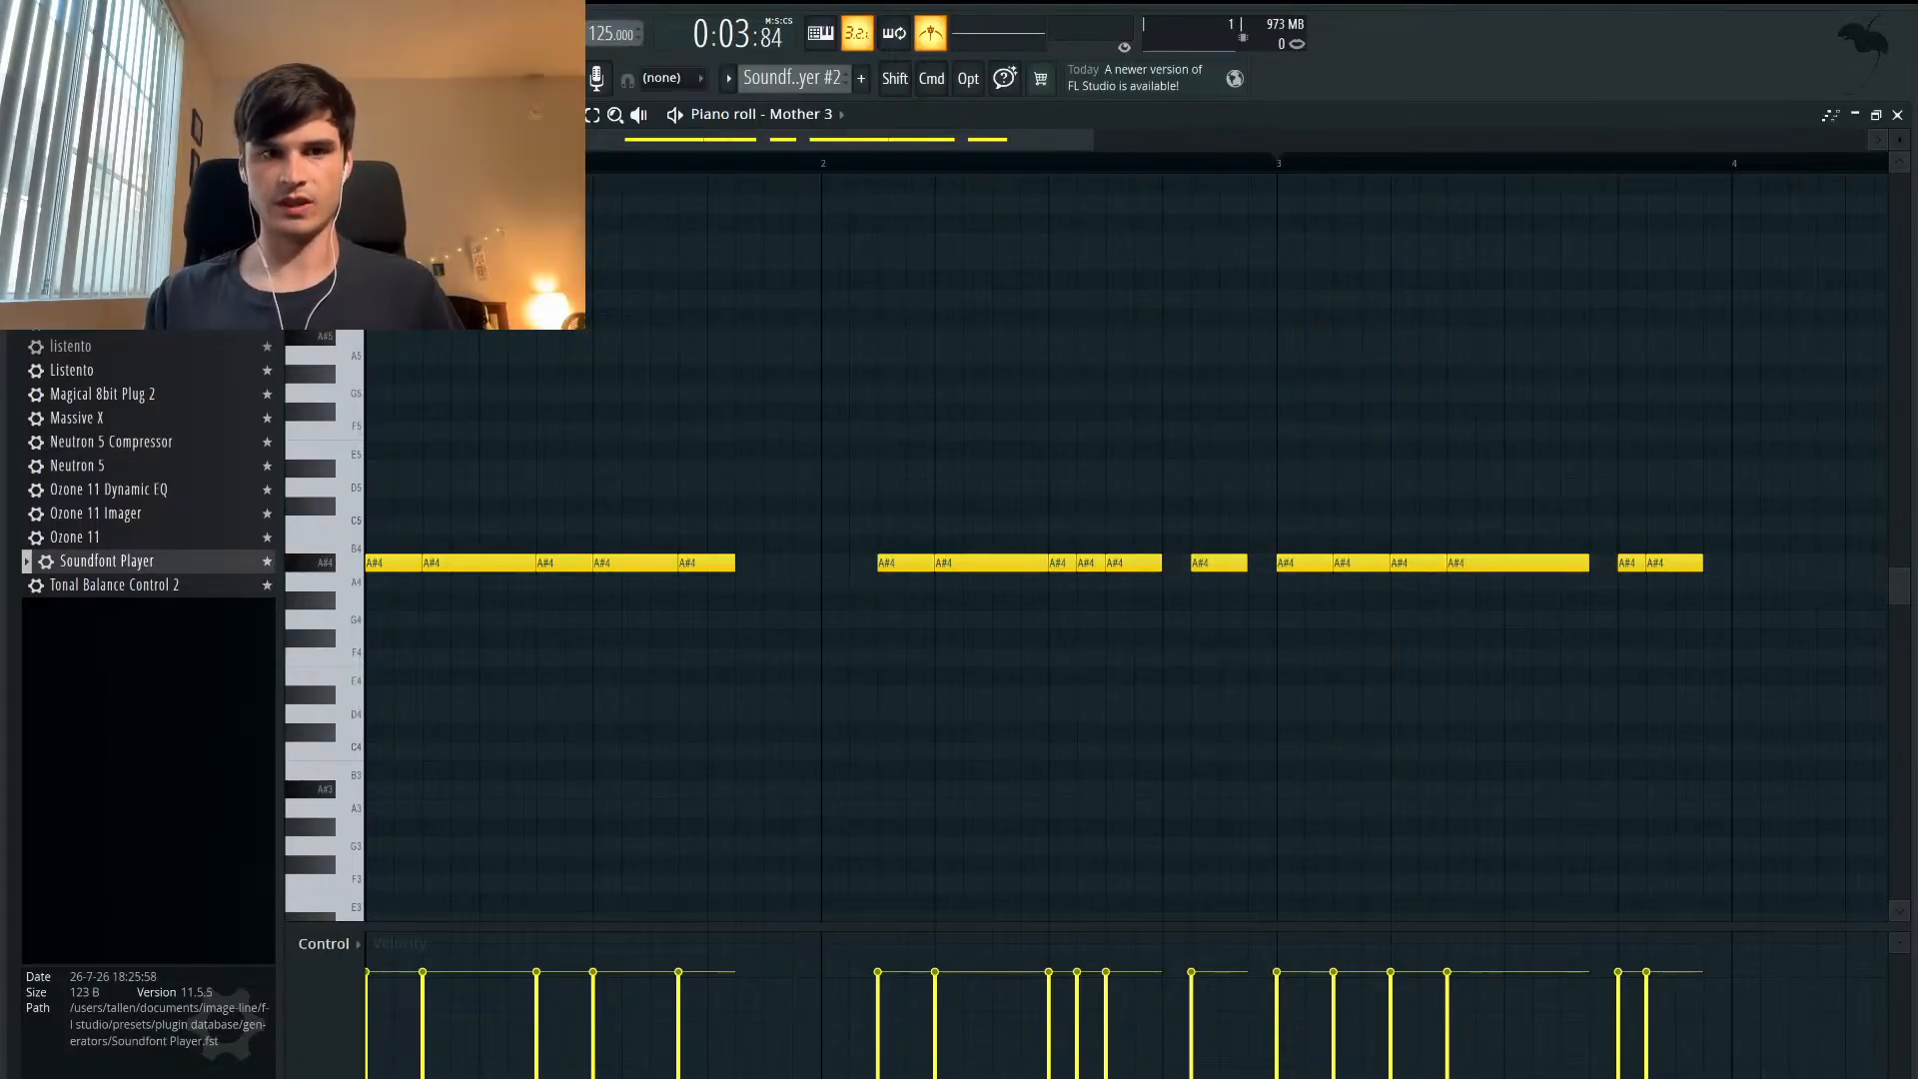
{"action": "key", "text": "space"}
{"action": "key", "text": "space"}
{"action": "left_click", "coordinate": [1283, 165]}
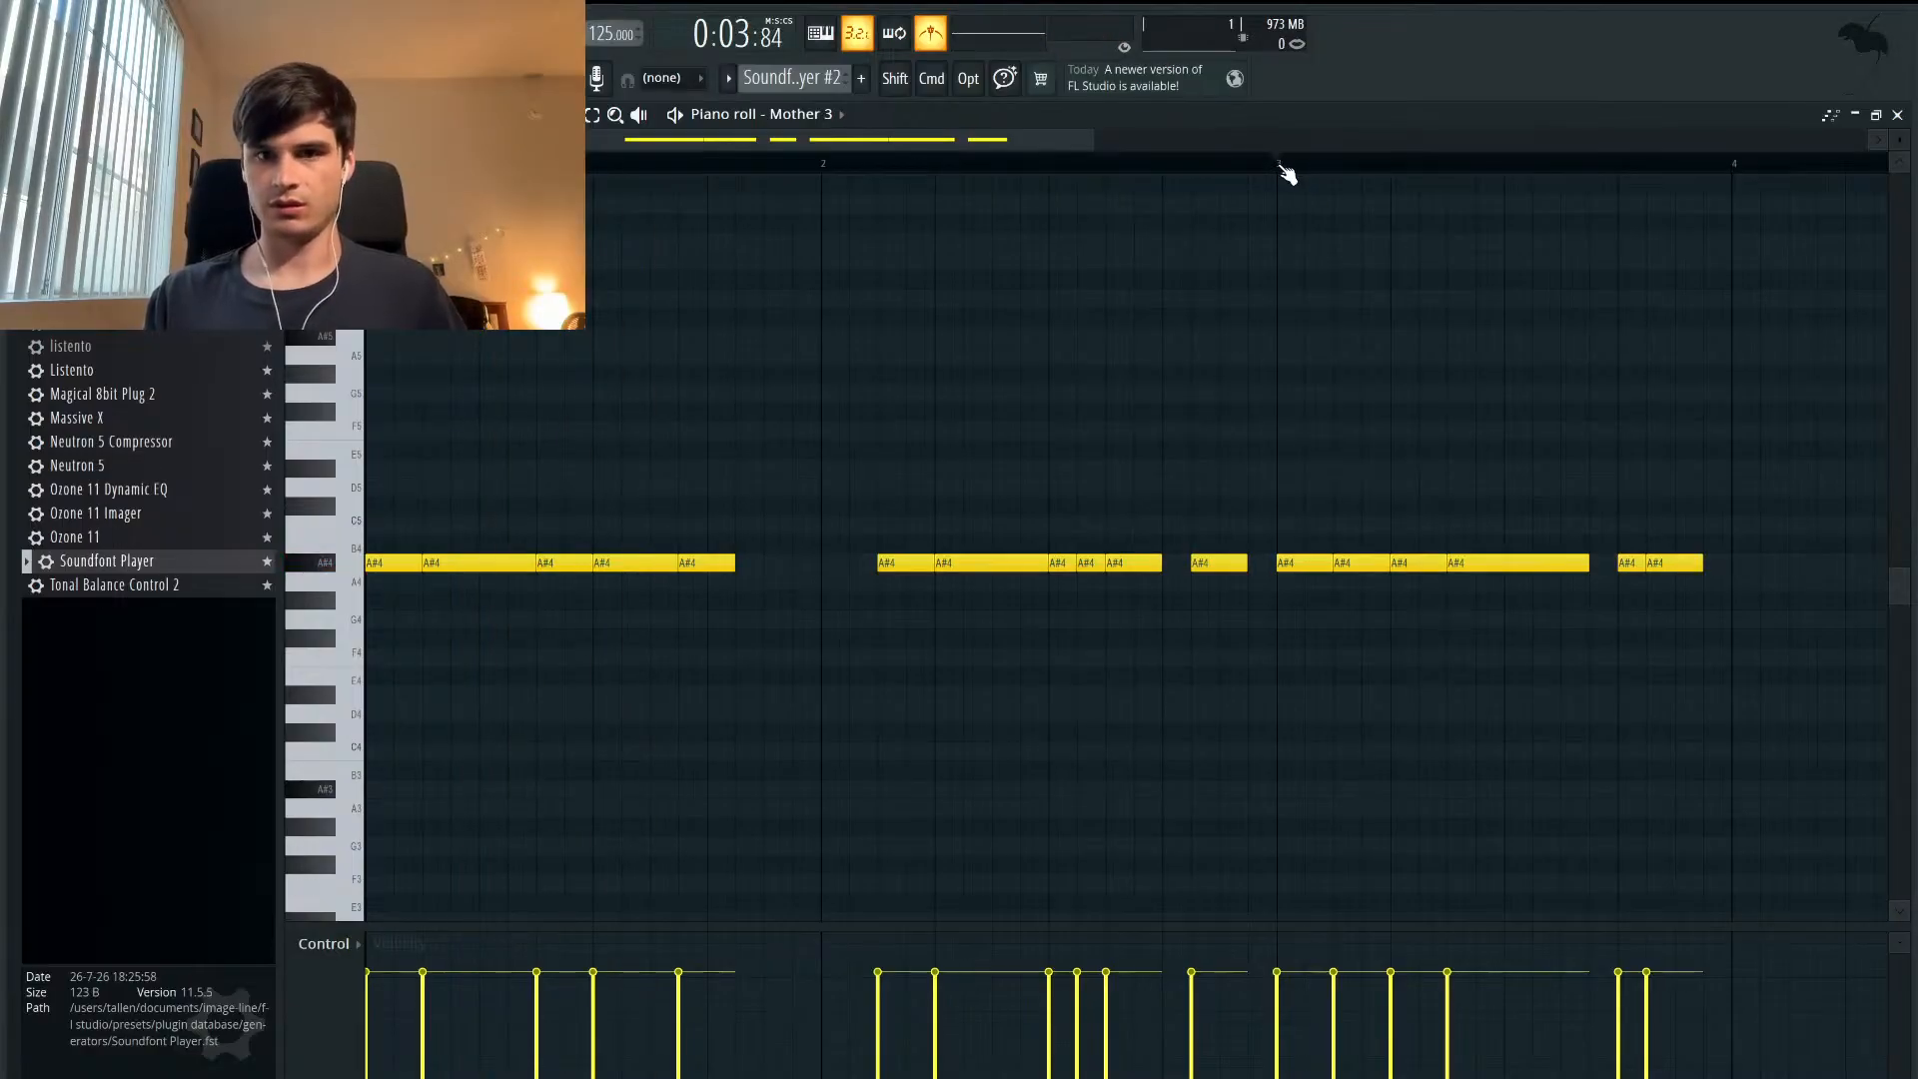
{"action": "key", "text": "space"}
{"action": "scroll", "coordinate": [1393, 383], "scroll_direction": "up", "scroll_amount": 3}
{"action": "scroll", "coordinate": [1392, 382], "scroll_direction": "right", "scroll_amount": 3}
{"action": "key", "text": "space"}
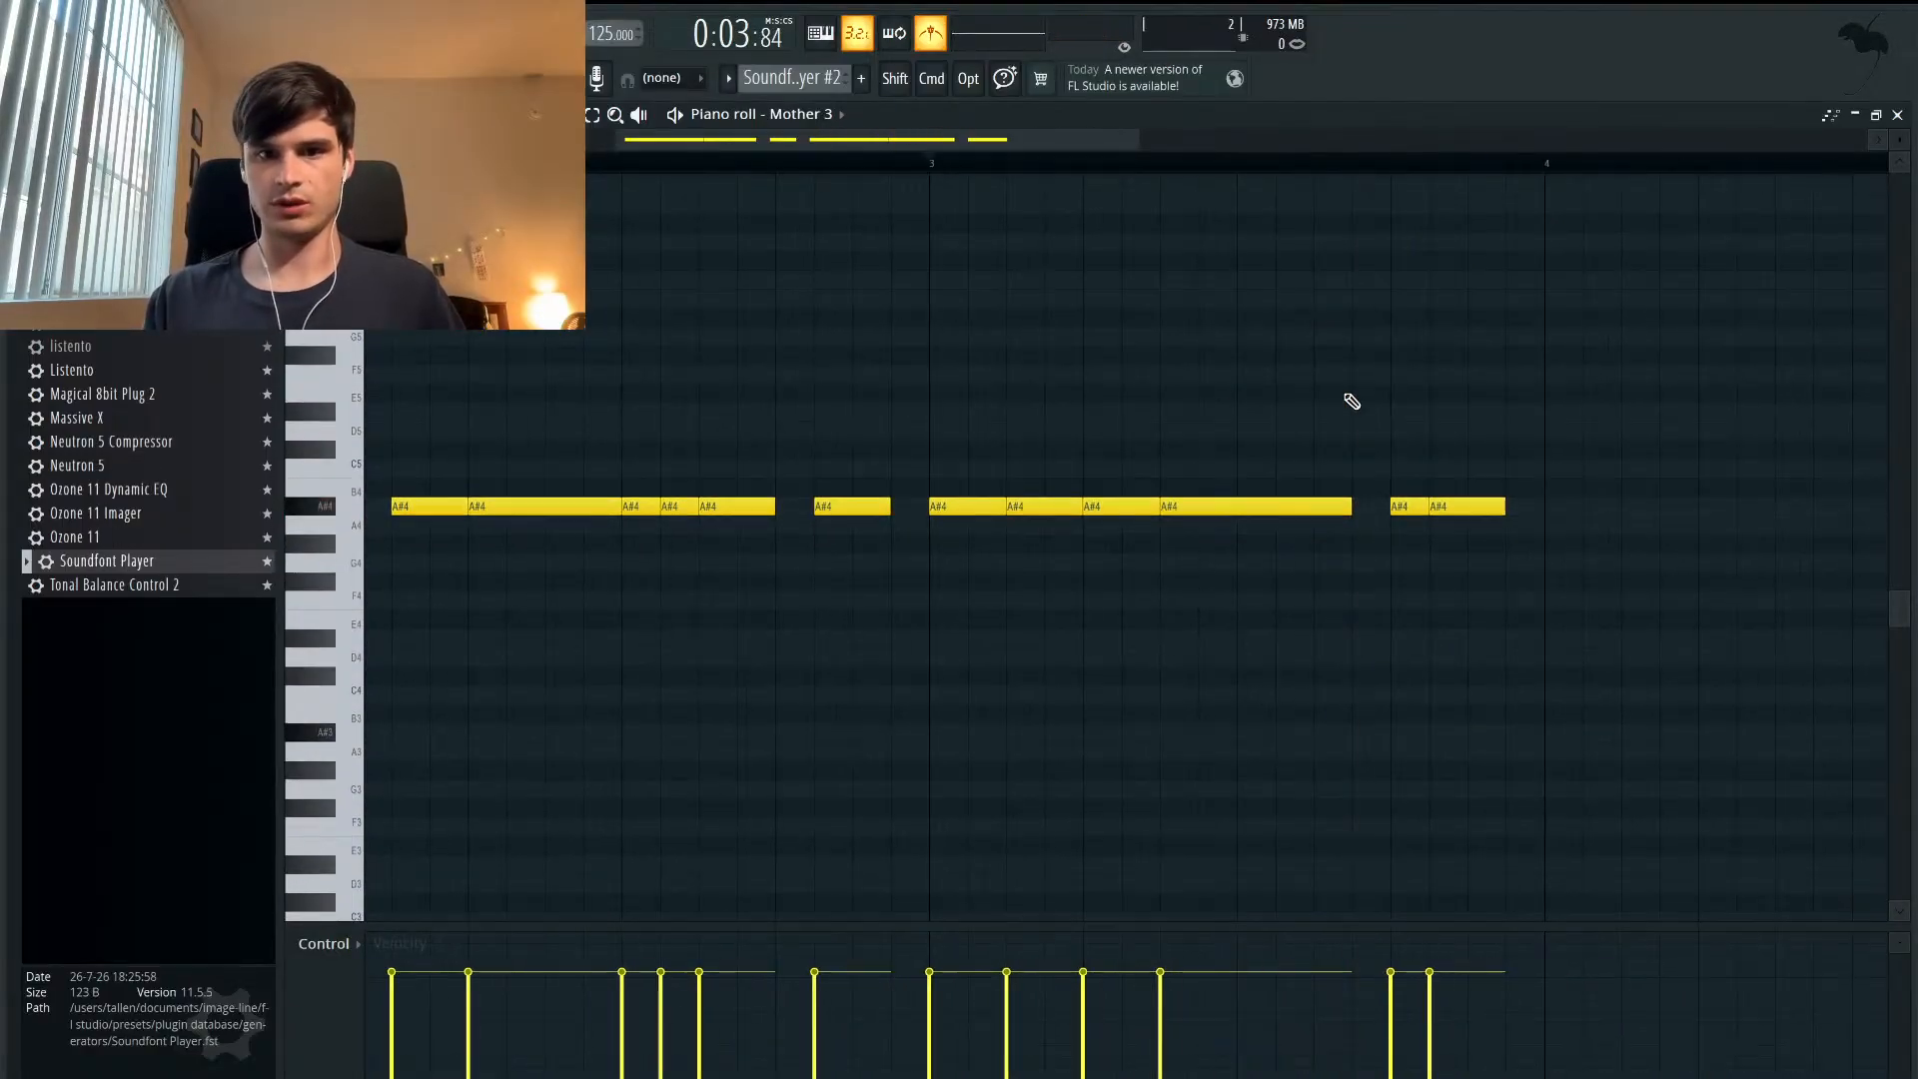
- Delete bar 3's third A#4, extend the second one to 1 beat, and play the bar back
{"action": "right_click", "coordinate": [1106, 499]}
{"action": "left_click_drag", "start_coordinate": [1088, 505], "coordinate": [1152, 506]}
{"action": "key", "text": "space"}
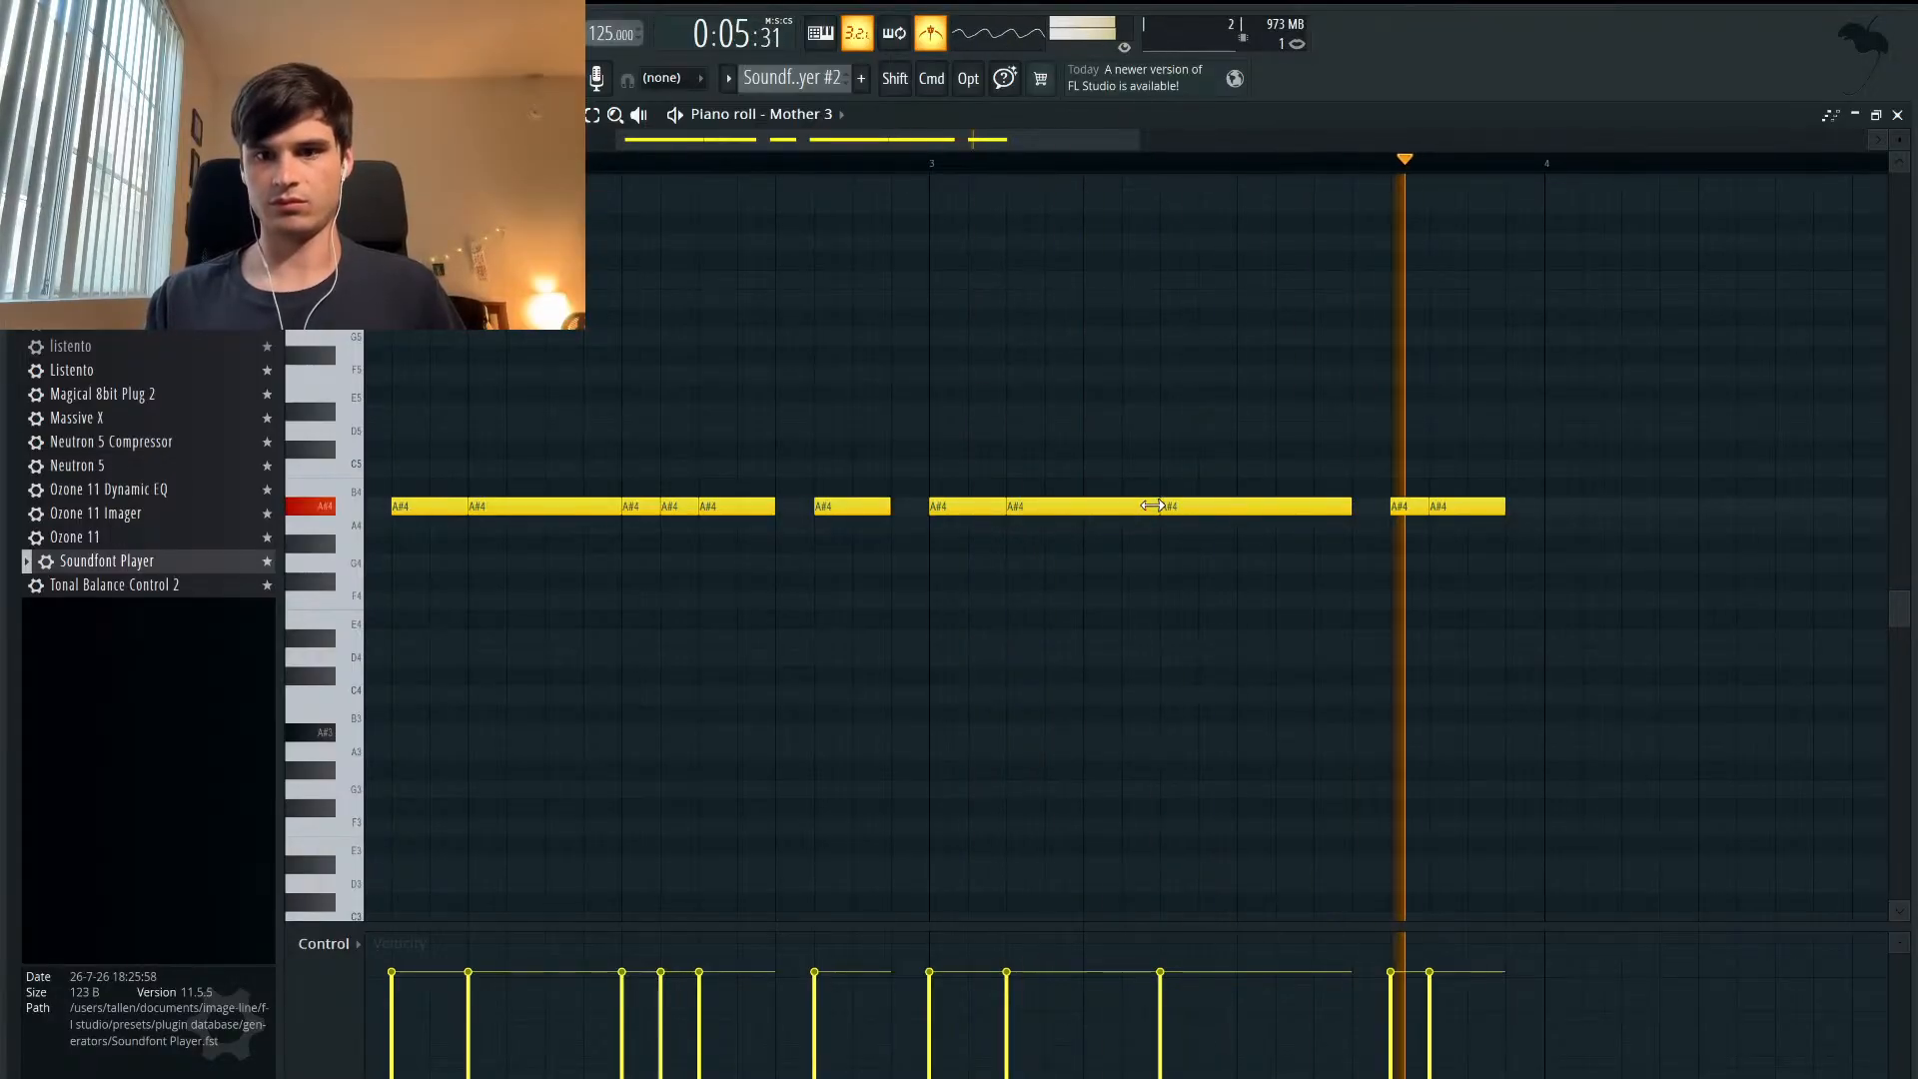
{"action": "key", "text": "space"}
- Move bar 3's second-to-last A#4 1/4 beat earlier and the last one 1/4 beat later, and play the bar back
{"action": "scroll", "coordinate": [1154, 569], "scroll_direction": "up", "scroll_amount": 2}
{"action": "scroll", "coordinate": [1149, 565], "scroll_direction": "down", "scroll_amount": 3}
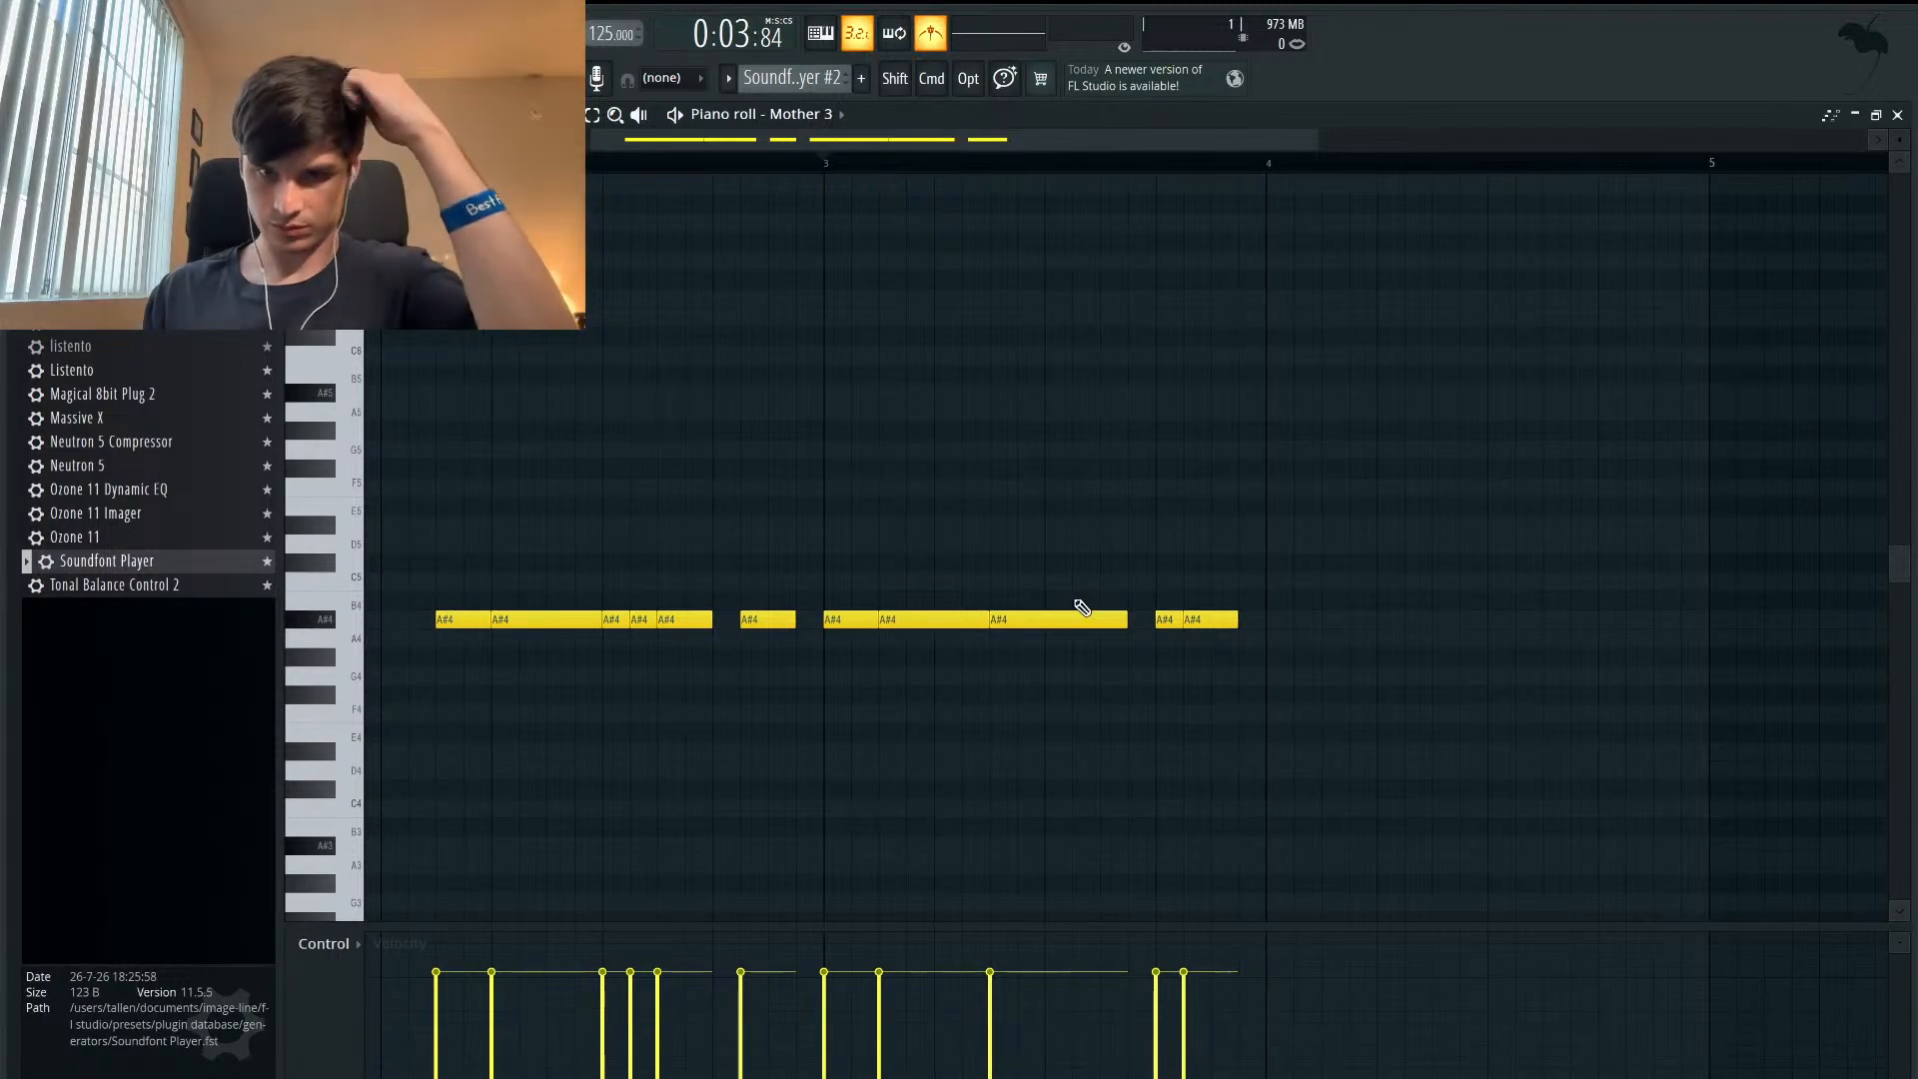
{"action": "left_click_drag", "start_coordinate": [1174, 620], "coordinate": [1227, 620]}
{"action": "key", "text": "space"}
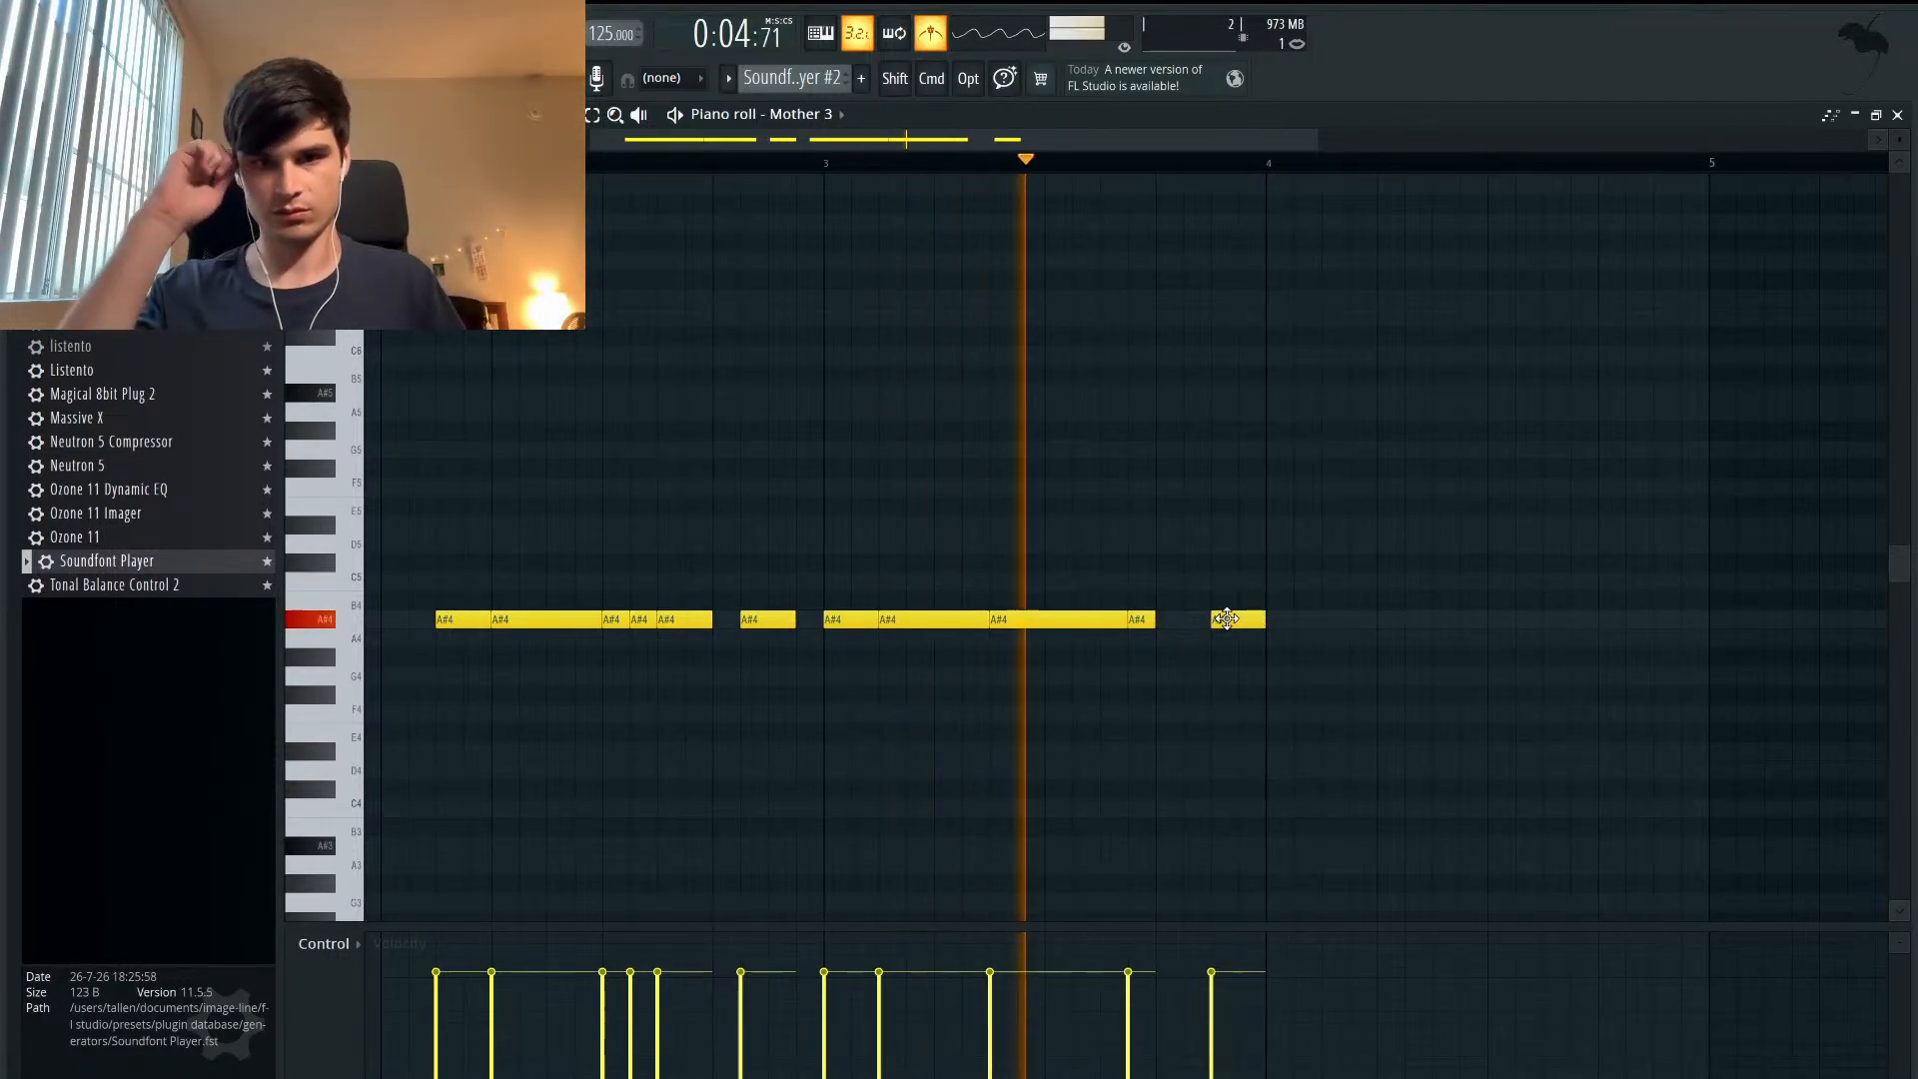
{"action": "key", "text": "space"}
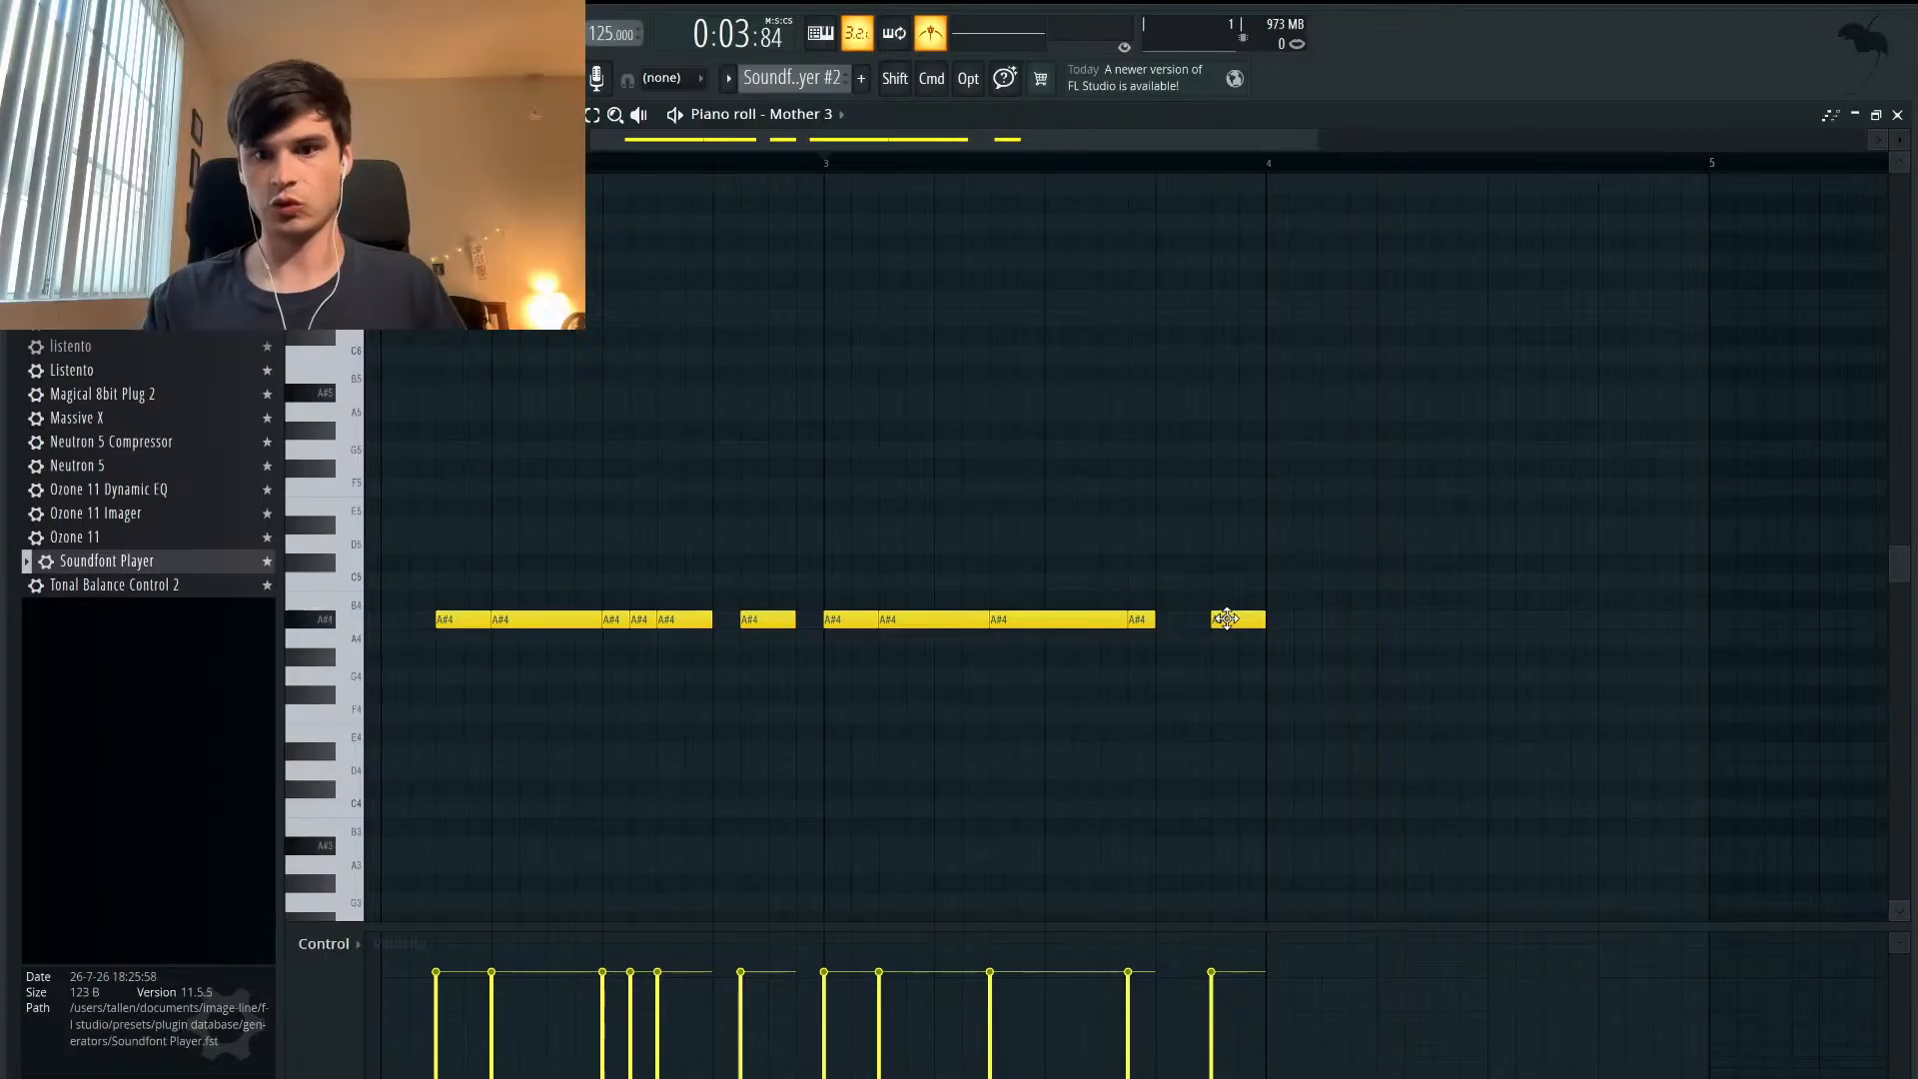
{"action": "key", "text": "space"}
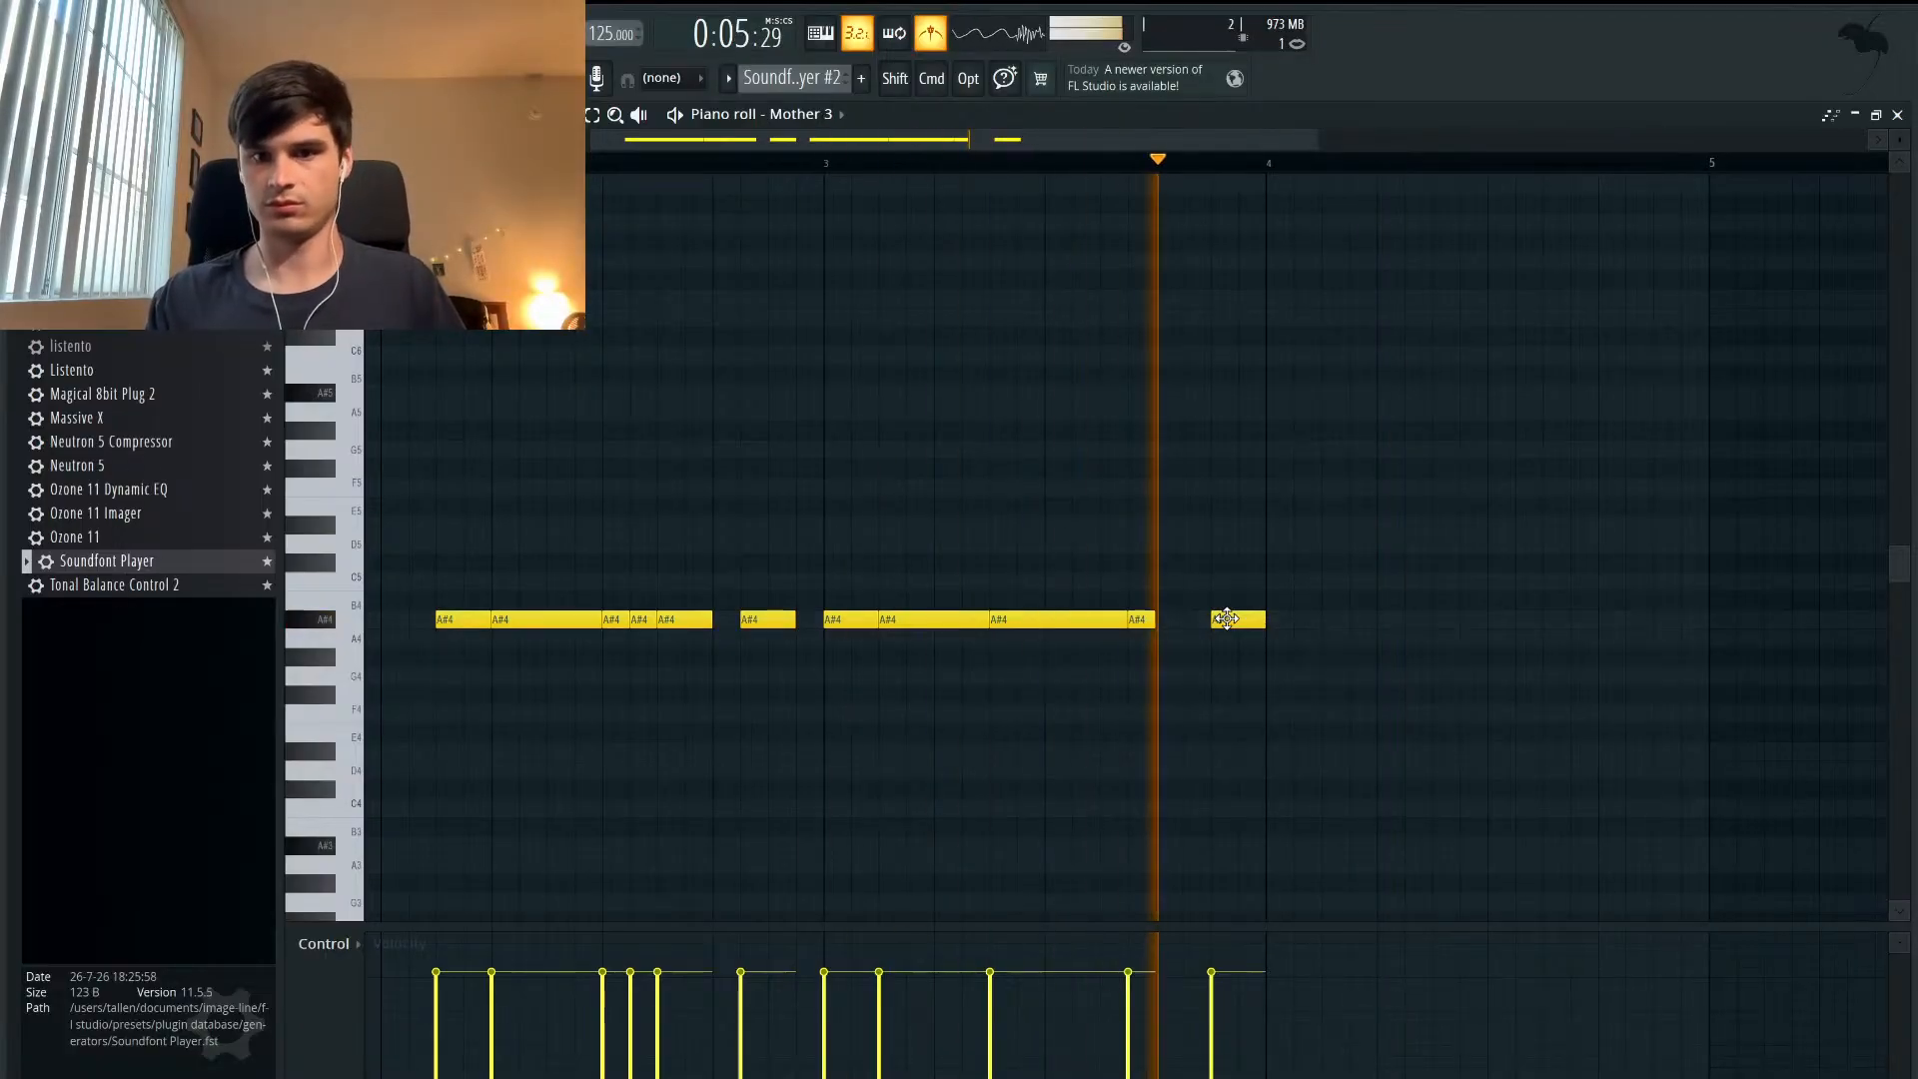
{"action": "key", "text": "space"}
- Delete bar 3's first three A#4 notes, move the remaining two to the bar's start, and play them back
{"action": "left_click_drag", "start_coordinate": [1228, 640], "coordinate": [1160, 608]}
{"action": "left_click_drag", "start_coordinate": [1064, 646], "coordinate": [879, 613]}
{"action": "key", "text": "Delete"}
{"action": "left_click_drag", "start_coordinate": [1247, 668], "coordinate": [848, 616]}
{"action": "key", "text": "space"}
{"action": "key", "text": "space"}
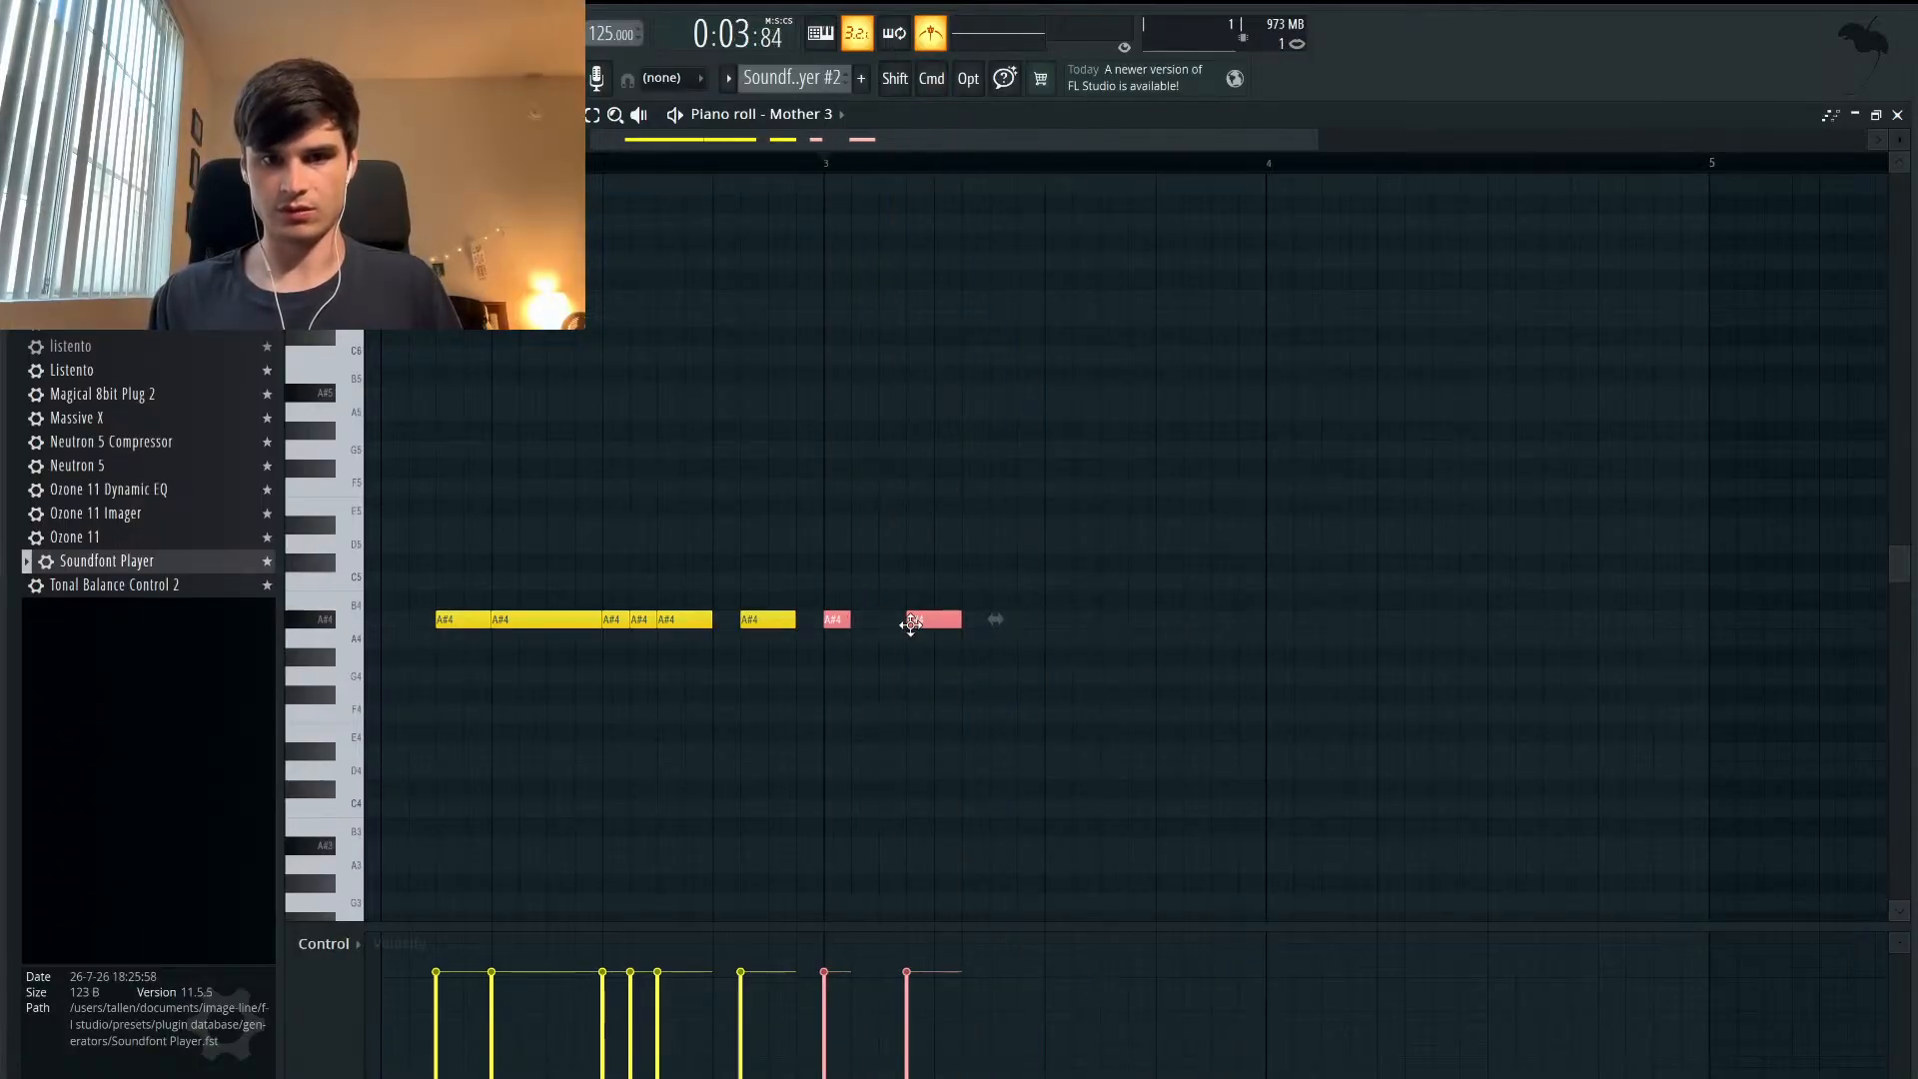
- Shift bar 3's two A#4 notes 3/4 beat later together and play the bar back
{"action": "left_click_drag", "start_coordinate": [835, 619], "coordinate": [931, 621]}
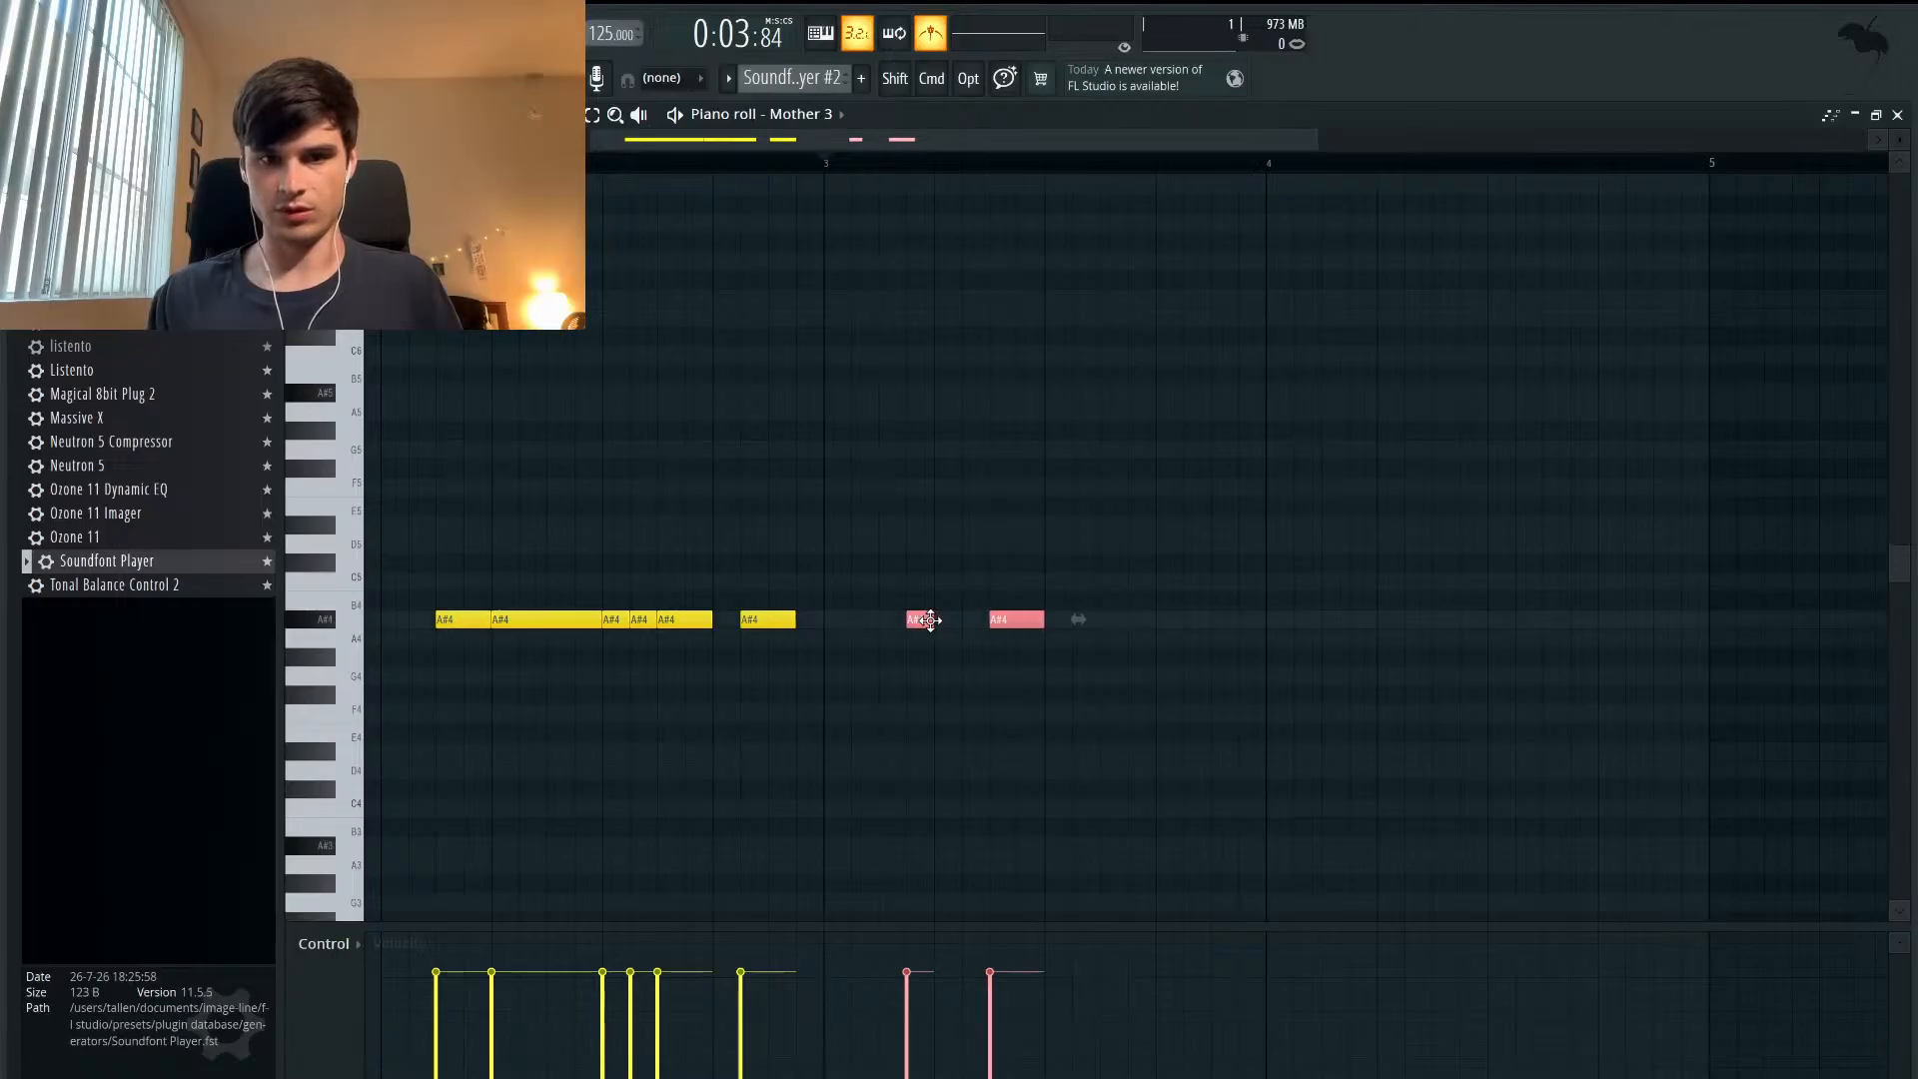
{"action": "key", "text": "space"}
{"action": "key", "text": "space"}
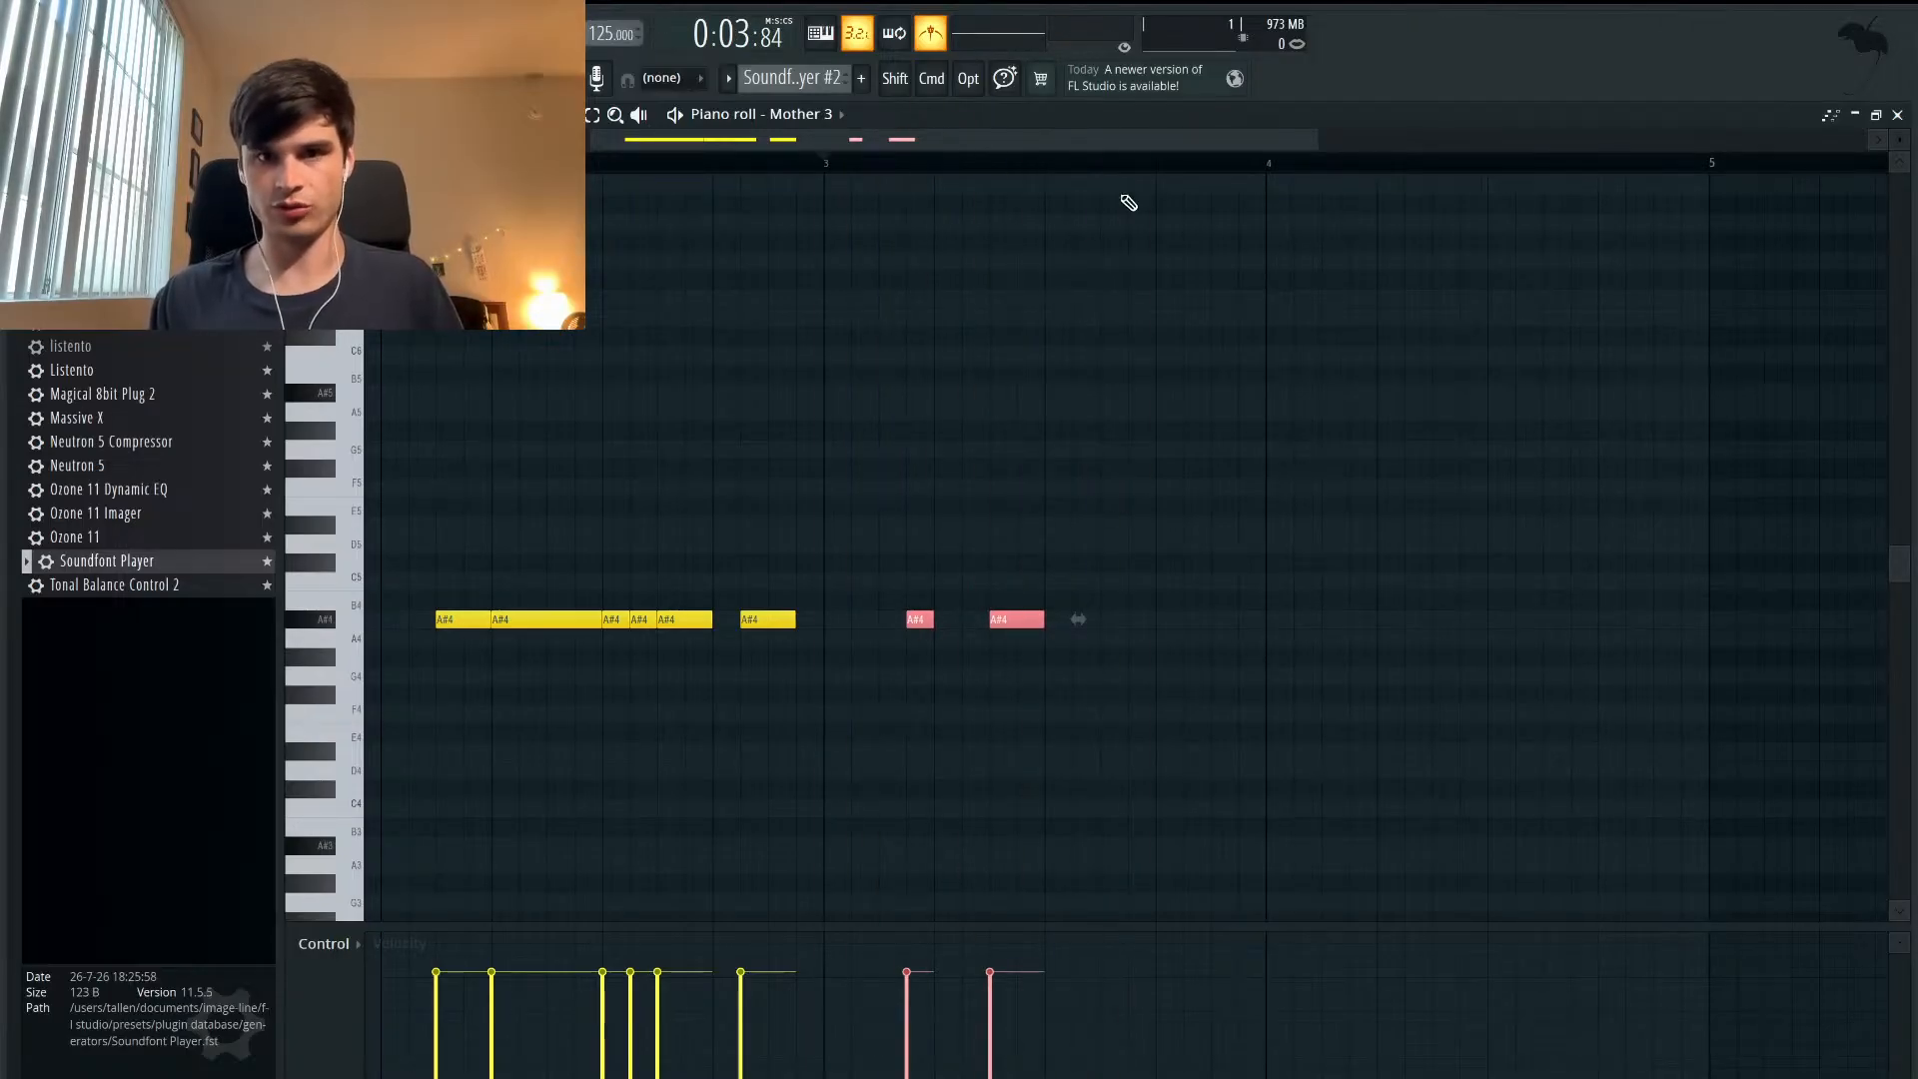
- Duplicate bar 3's two A#4 notes two beats later and play back from bar 3 and from the start
{"action": "key", "text": "super+b"}
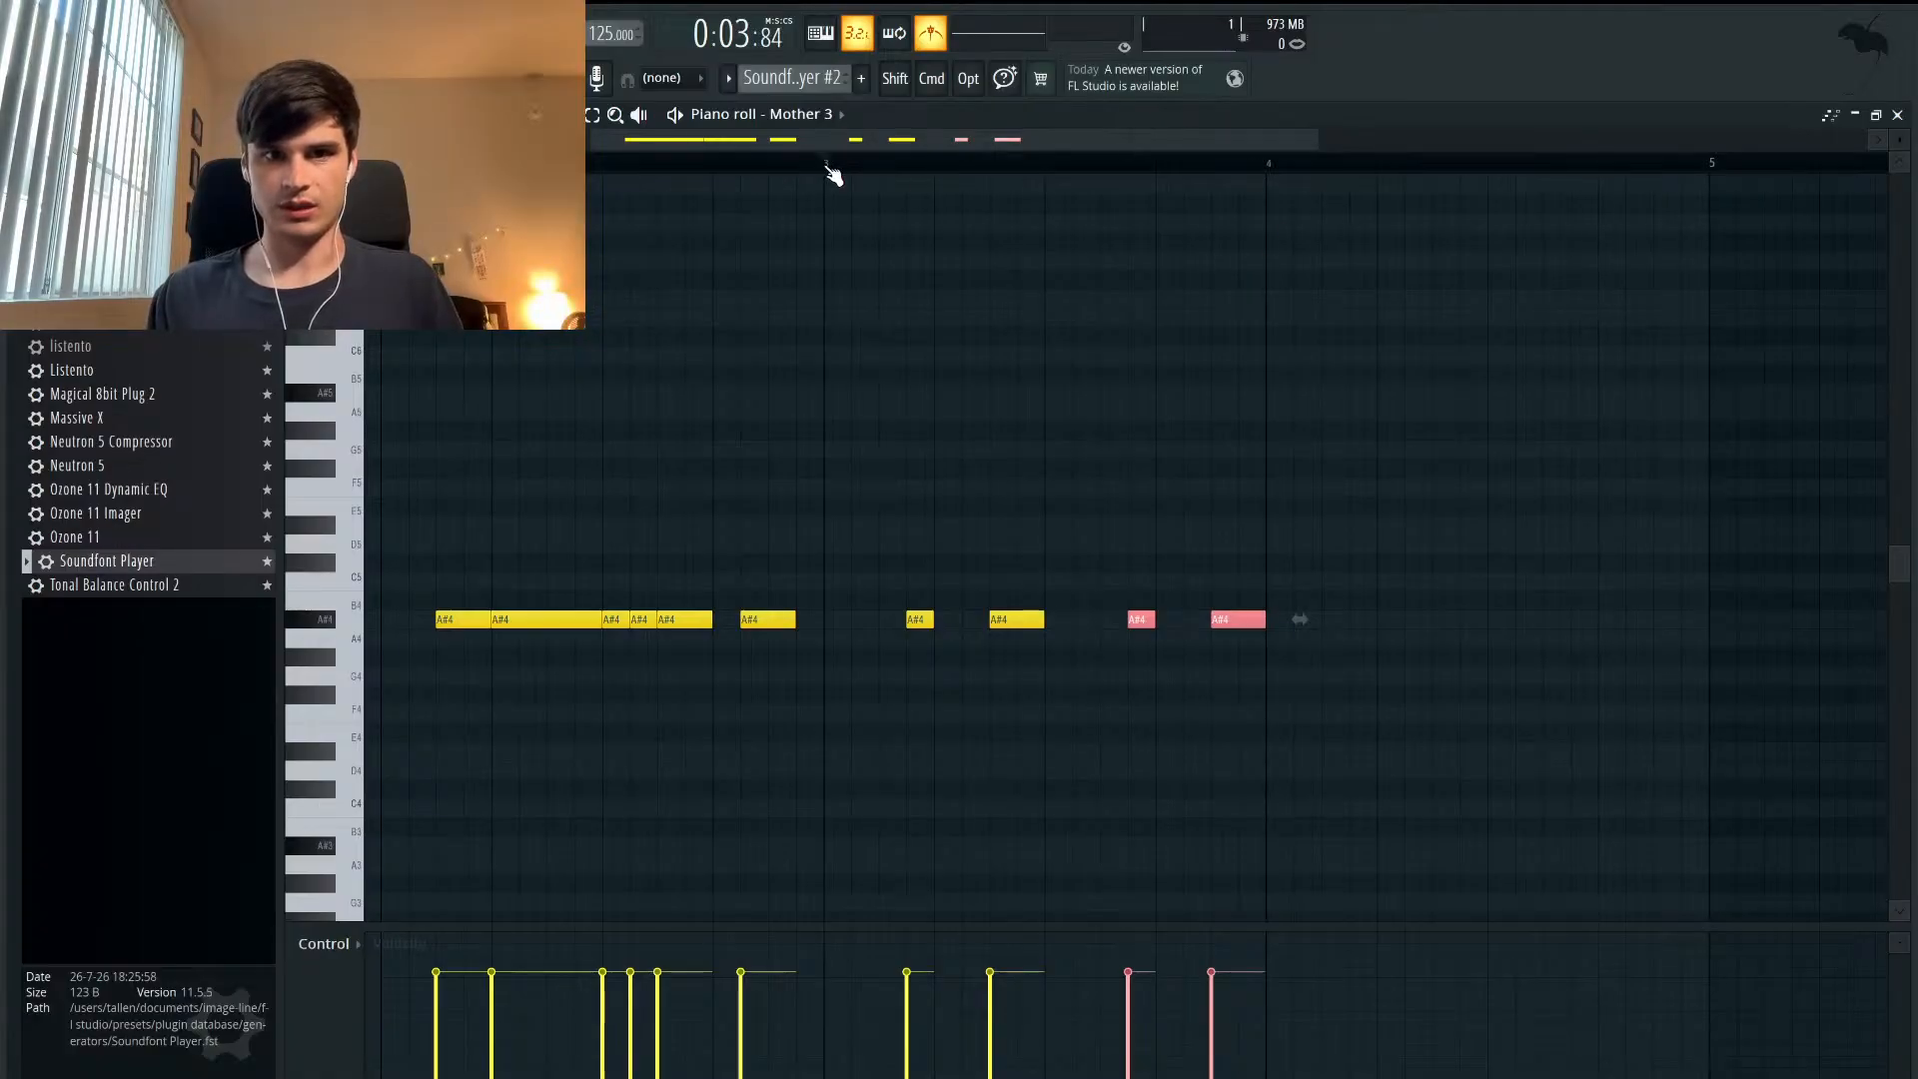
{"action": "key", "text": "space"}
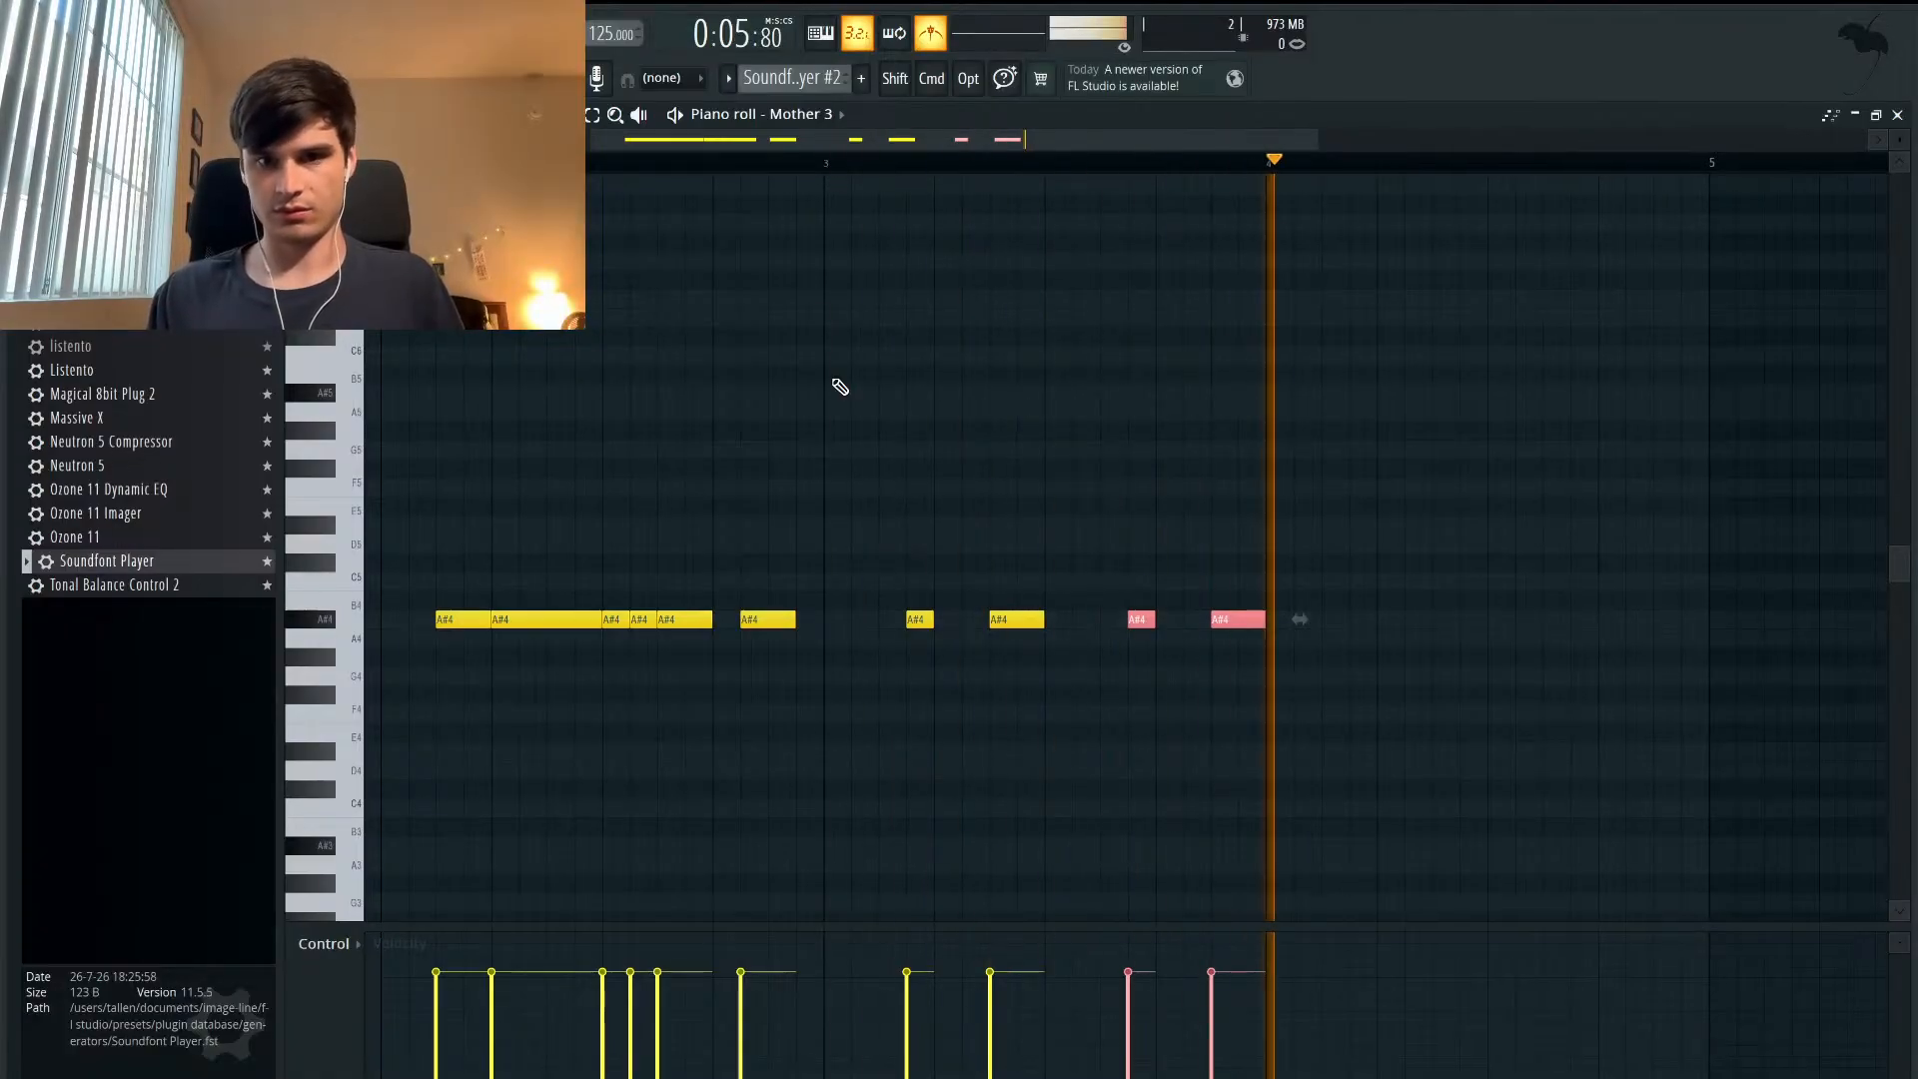
{"action": "key", "text": "space"}
{"action": "scroll", "coordinate": [1141, 315], "scroll_direction": "left", "scroll_amount": 5}
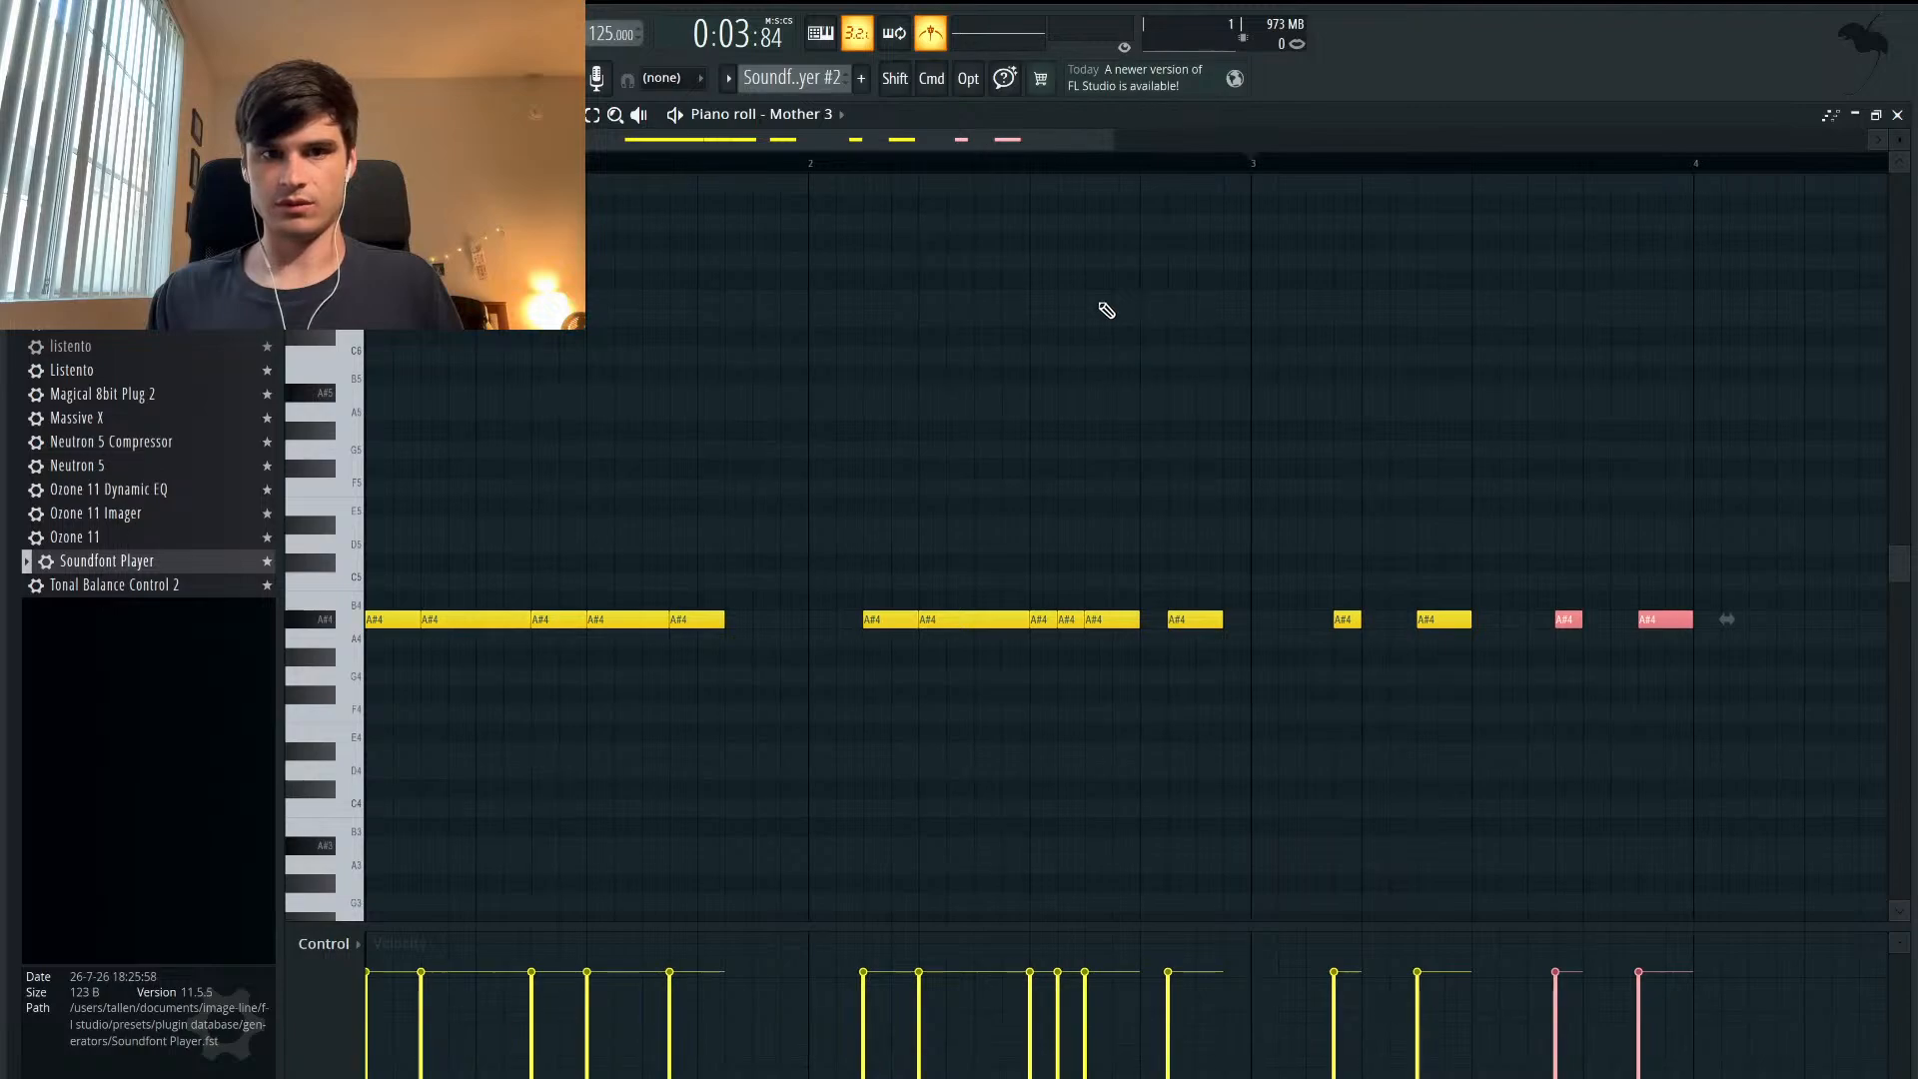
{"action": "key", "text": "space"}
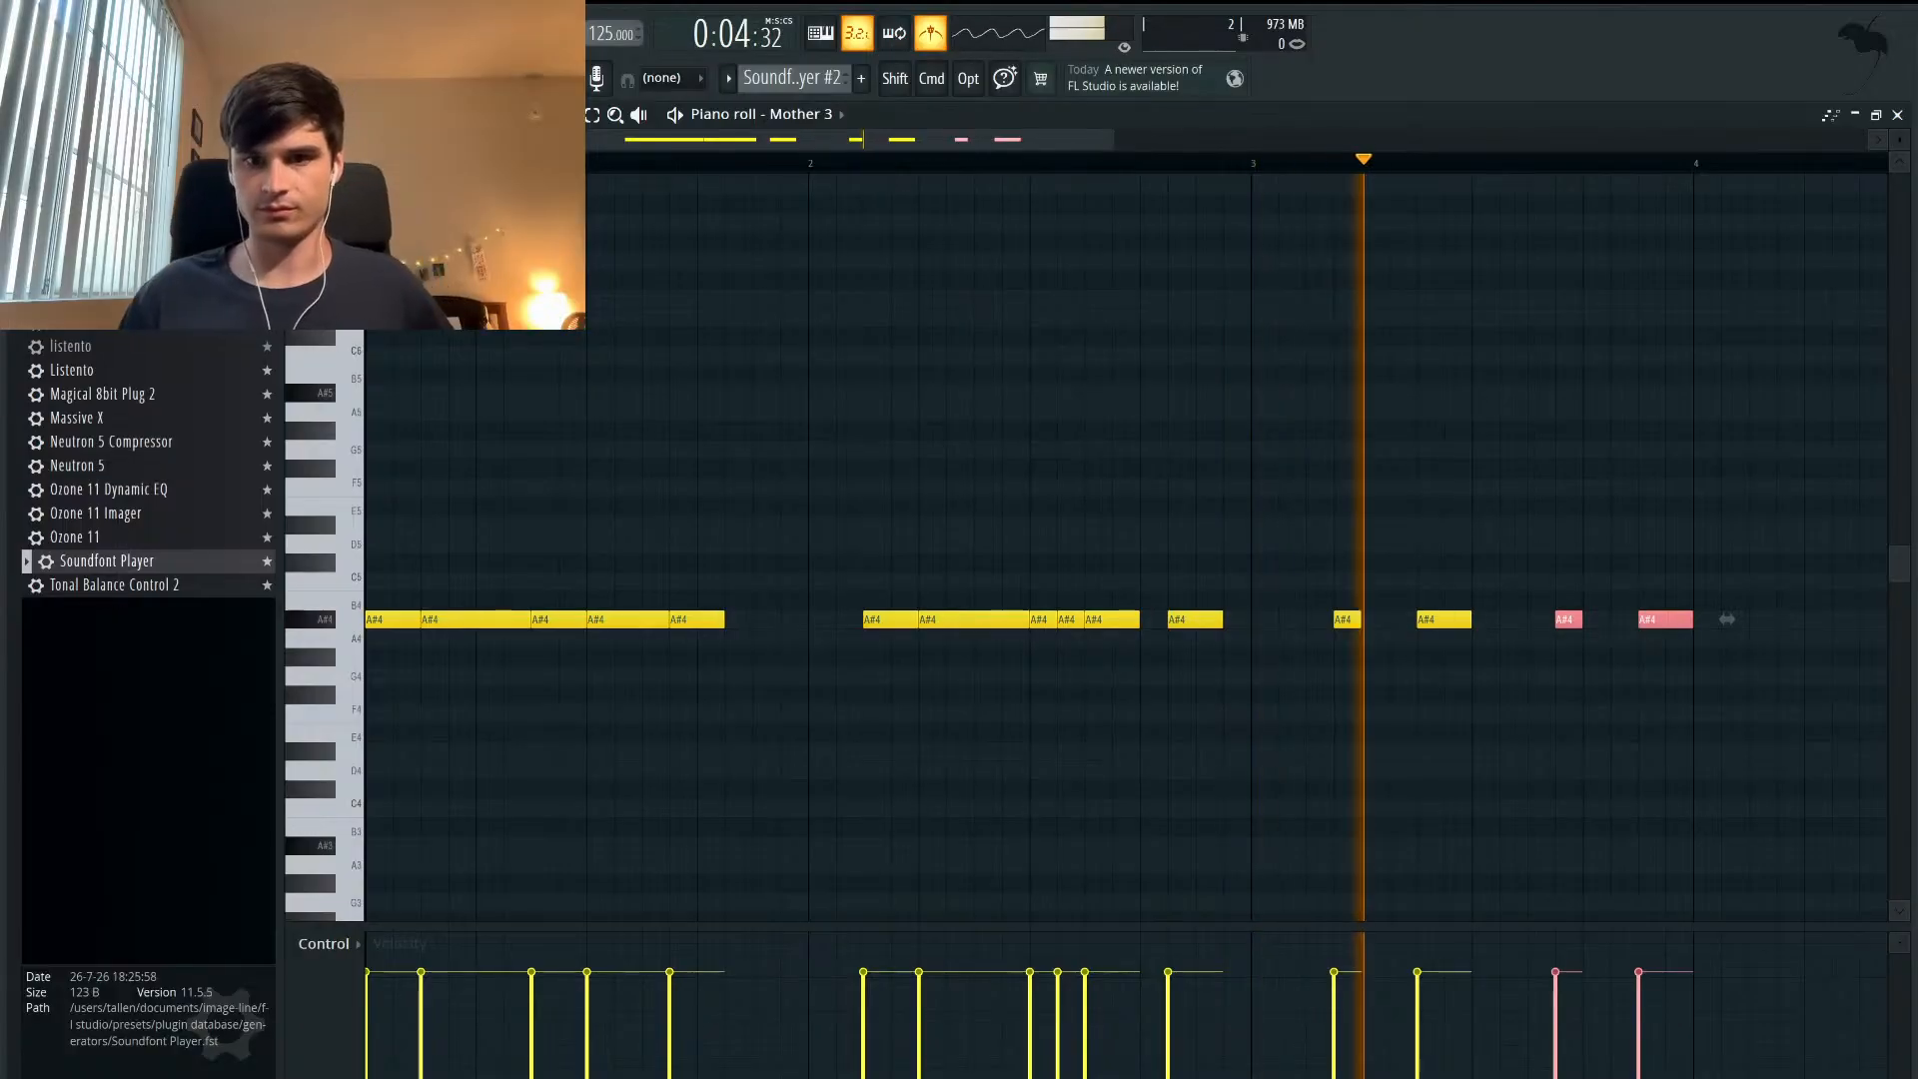
{"action": "key", "text": "space"}
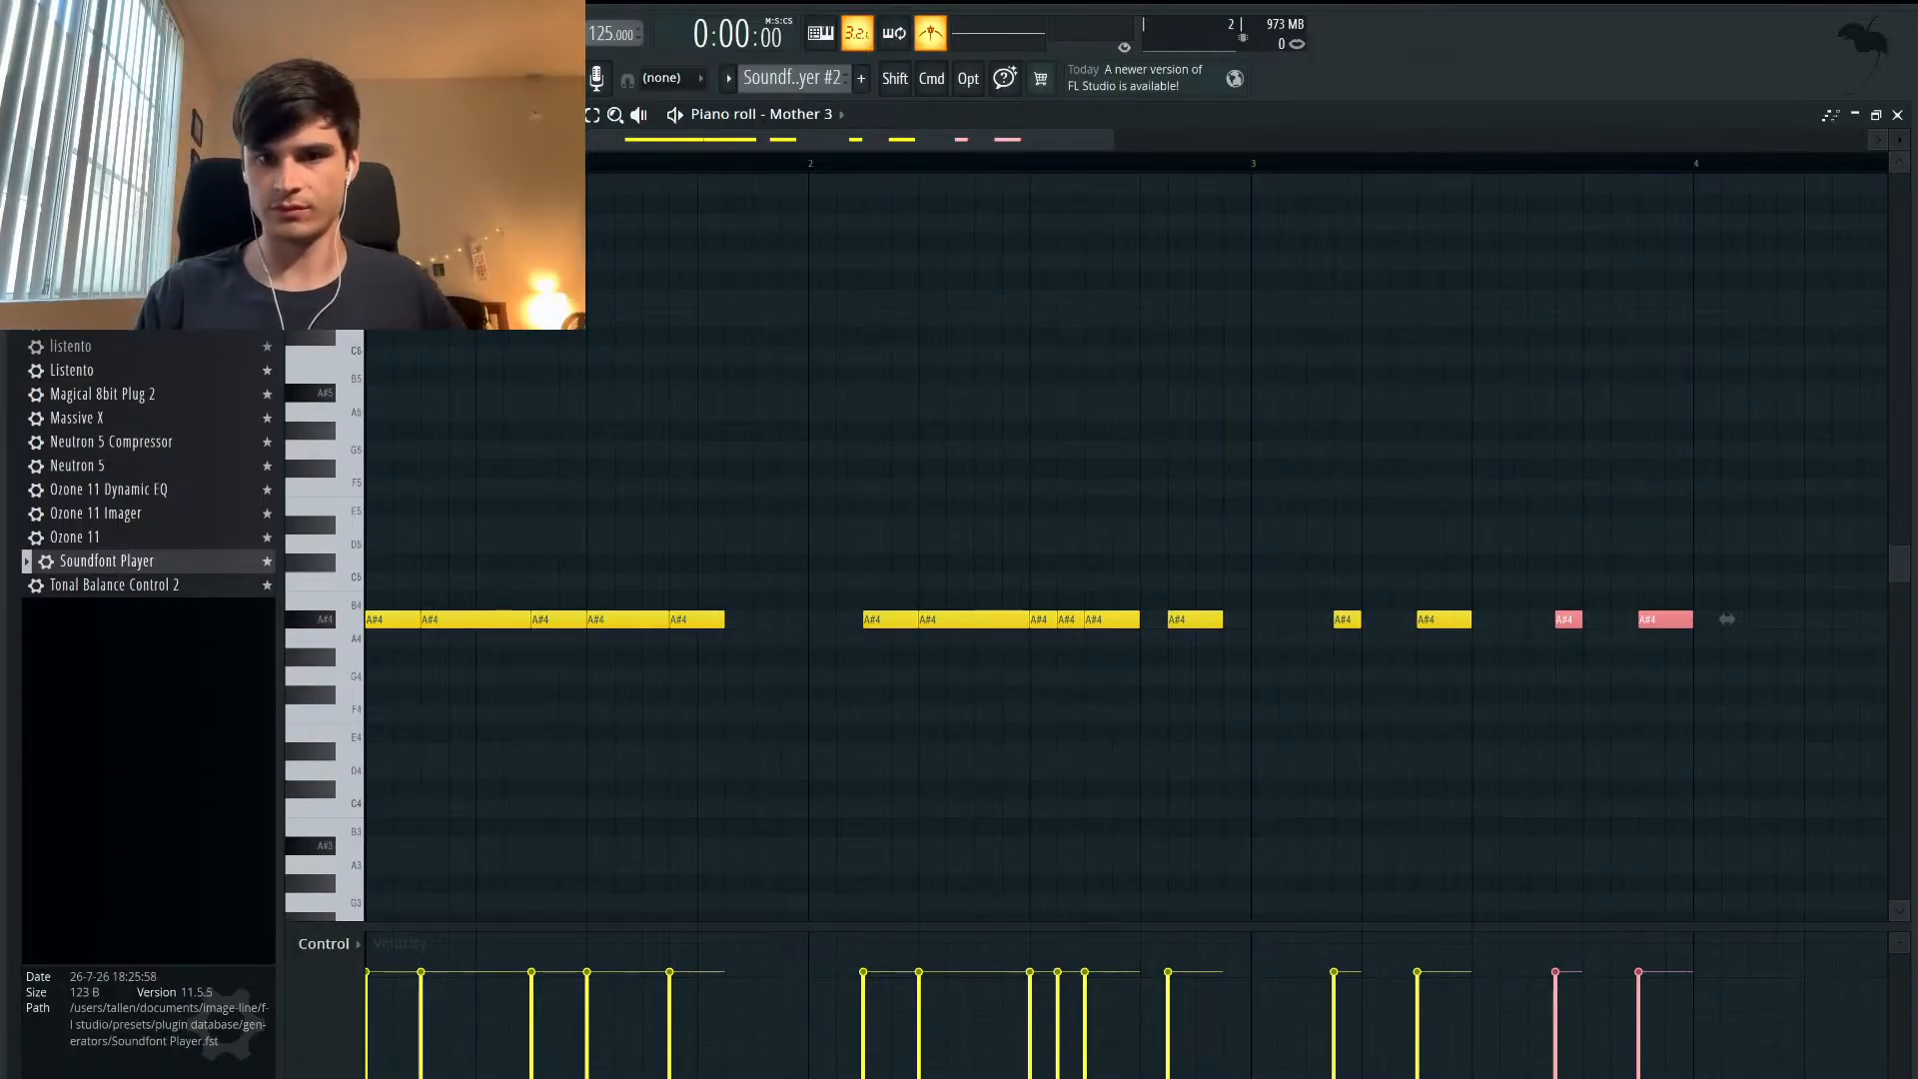
- Add a 1/2-beat A#4 at the start of bar 3 and play back from the start and from bar 3
{"action": "left_click", "coordinate": [1272, 620]}
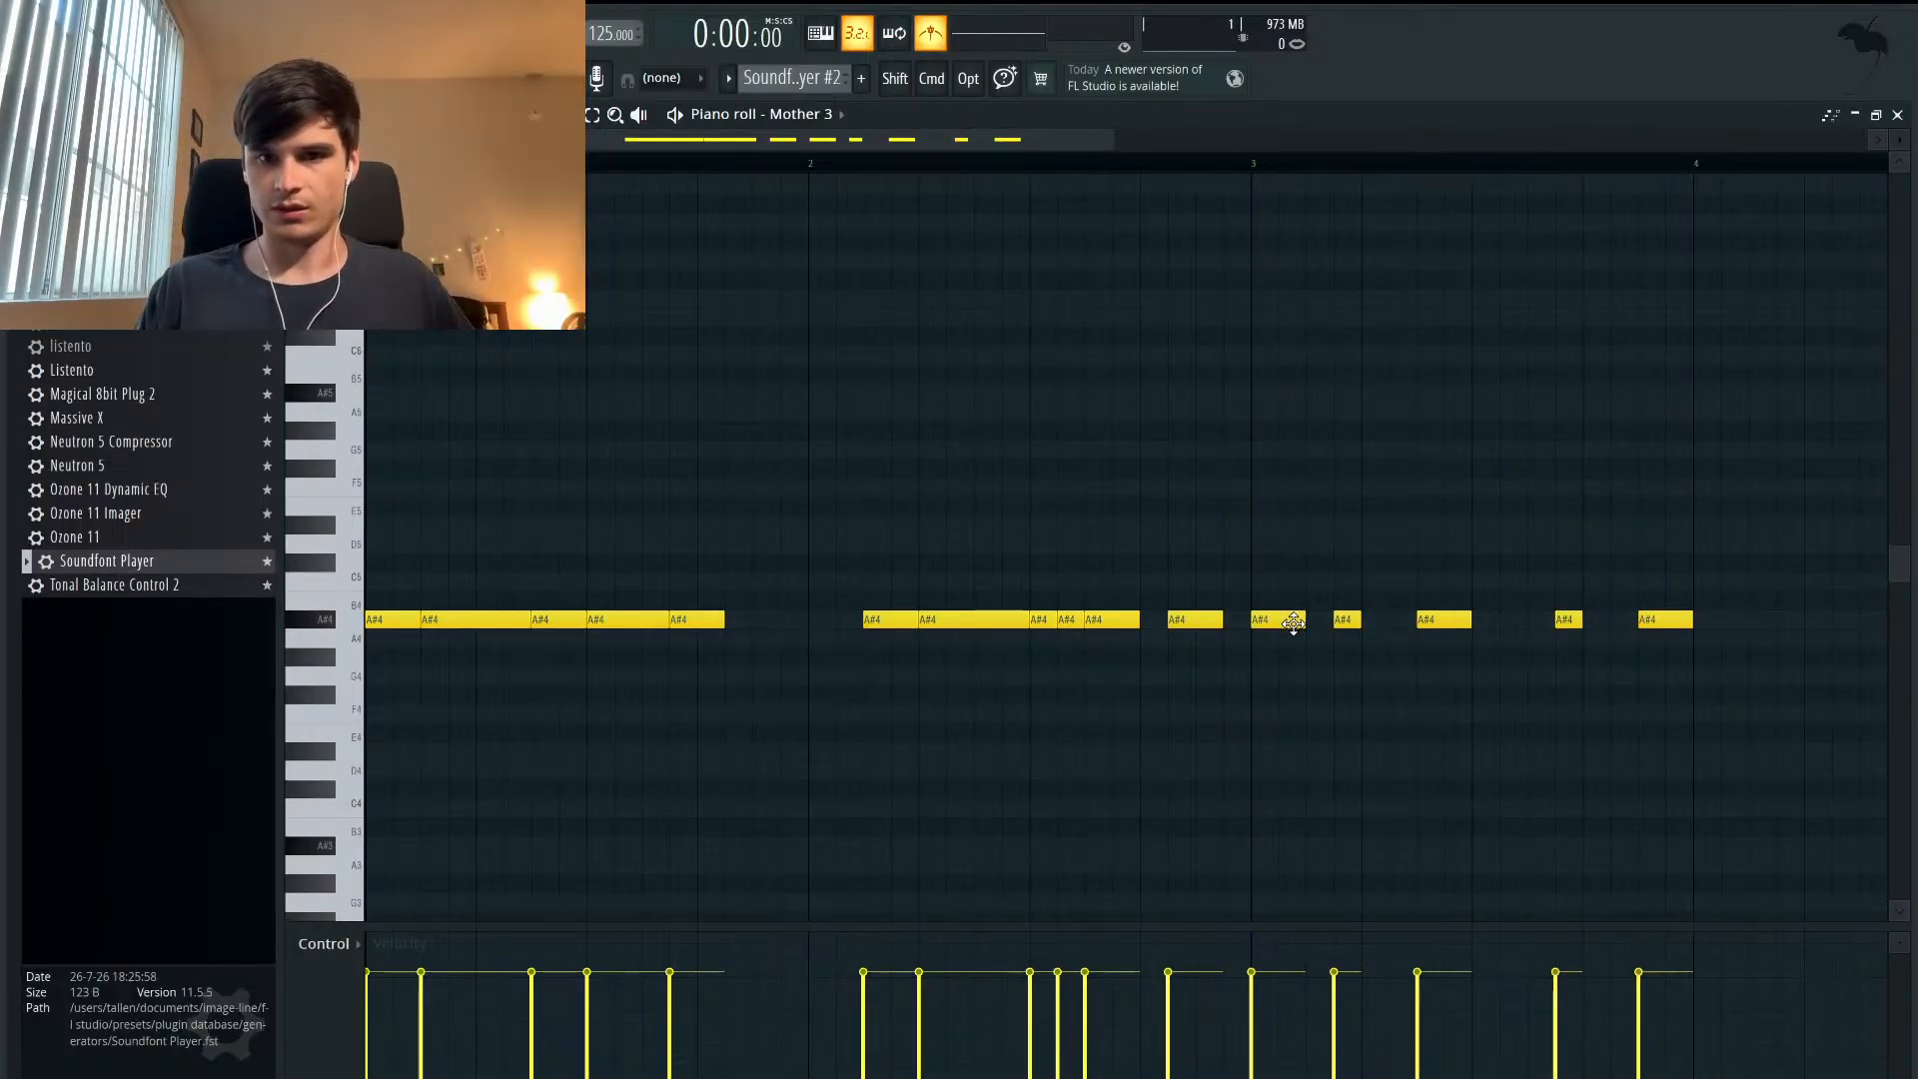
{"action": "key", "text": "space"}
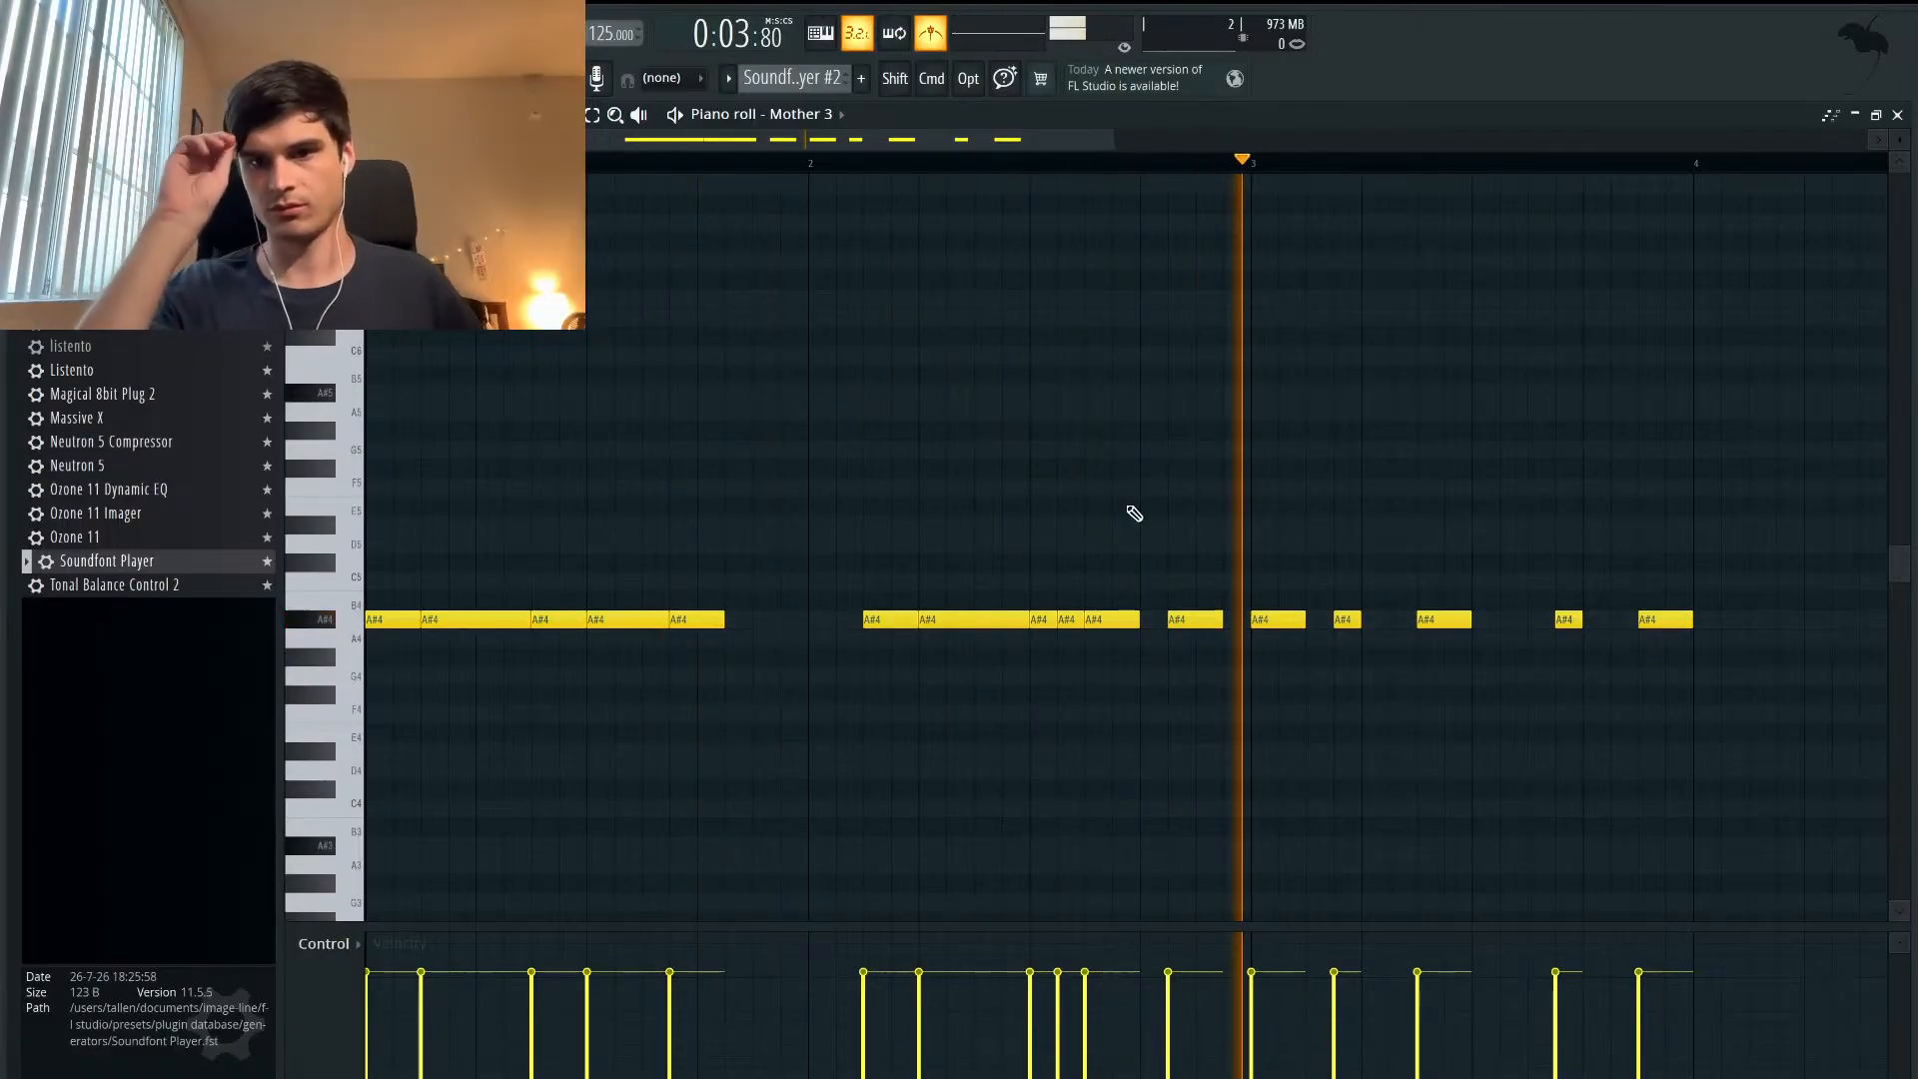
{"action": "scroll", "coordinate": [1432, 504], "scroll_direction": "right", "scroll_amount": 1}
{"action": "scroll", "coordinate": [1432, 503], "scroll_direction": "down", "scroll_amount": 1}
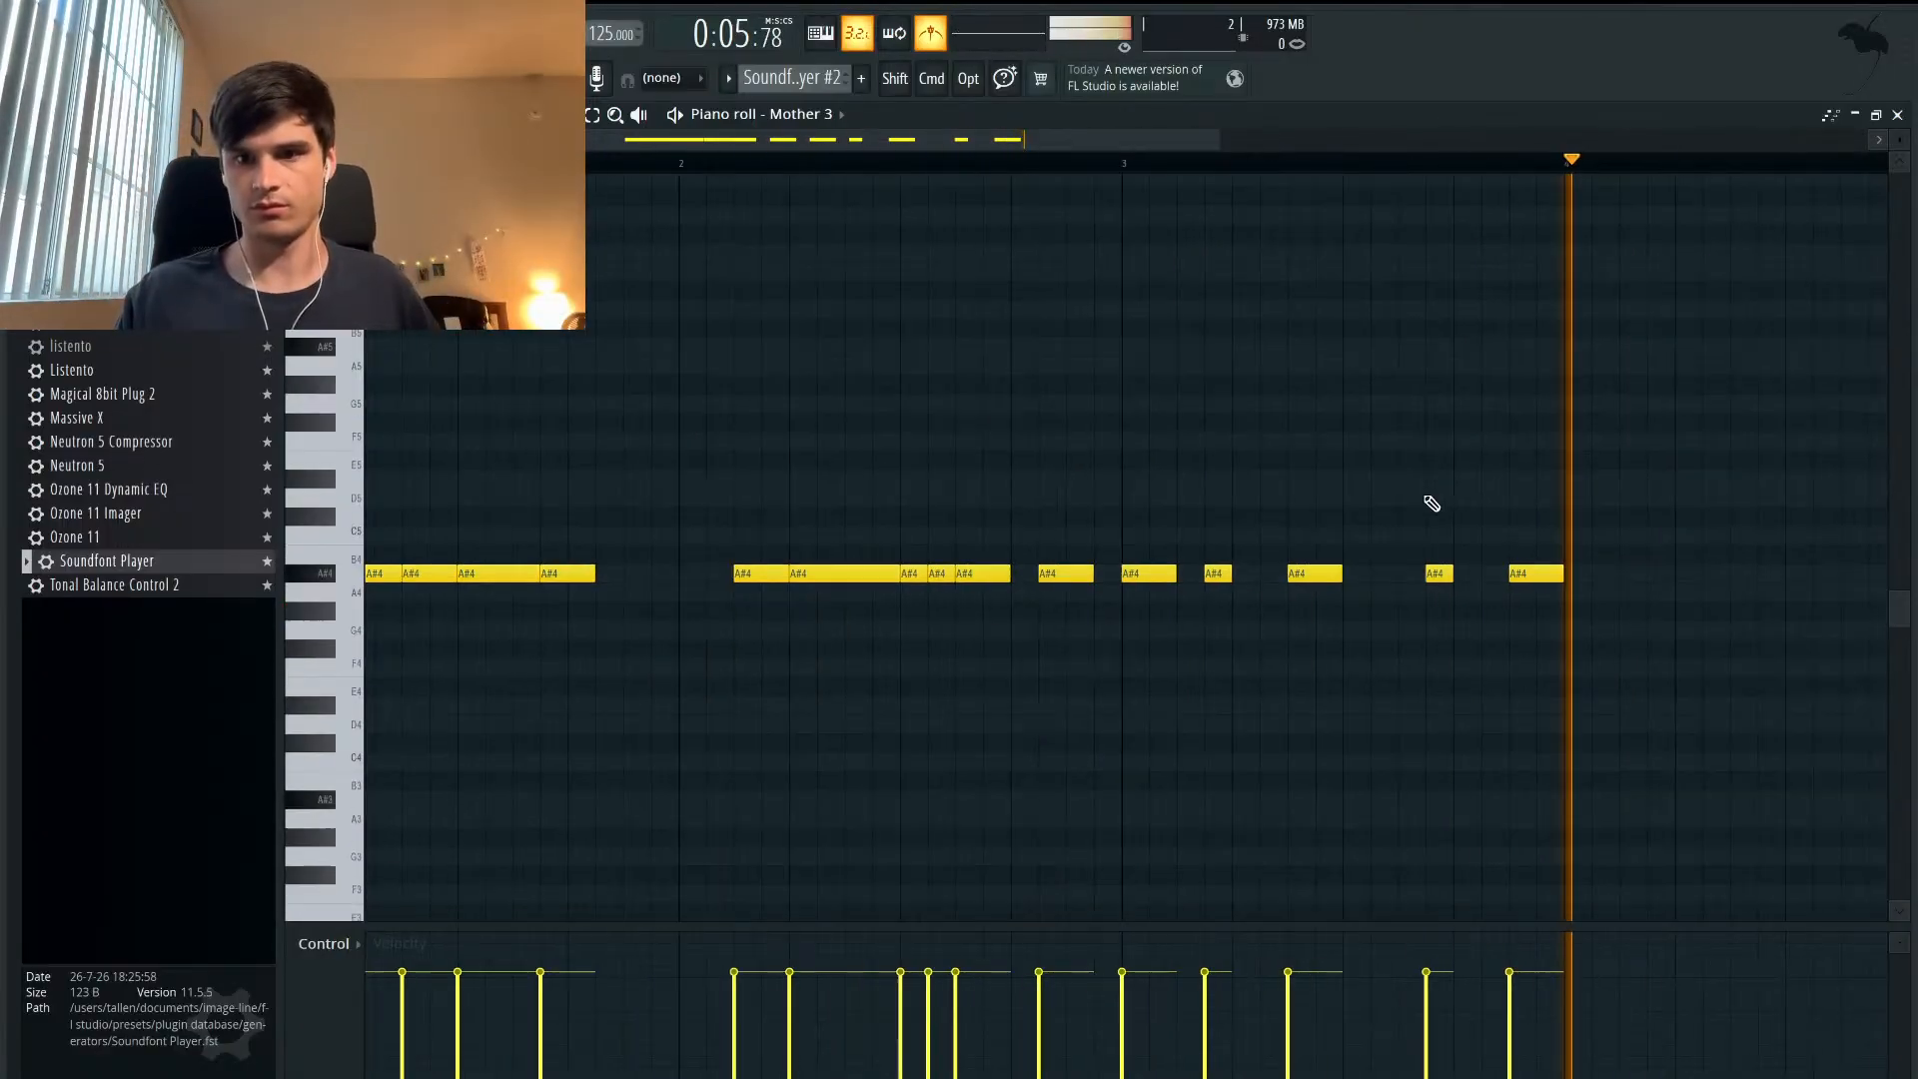
{"action": "key", "text": "space"}
{"action": "scroll", "coordinate": [1432, 504], "scroll_direction": "right", "scroll_amount": 3}
{"action": "scroll", "coordinate": [1432, 504], "scroll_direction": "down", "scroll_amount": 2}
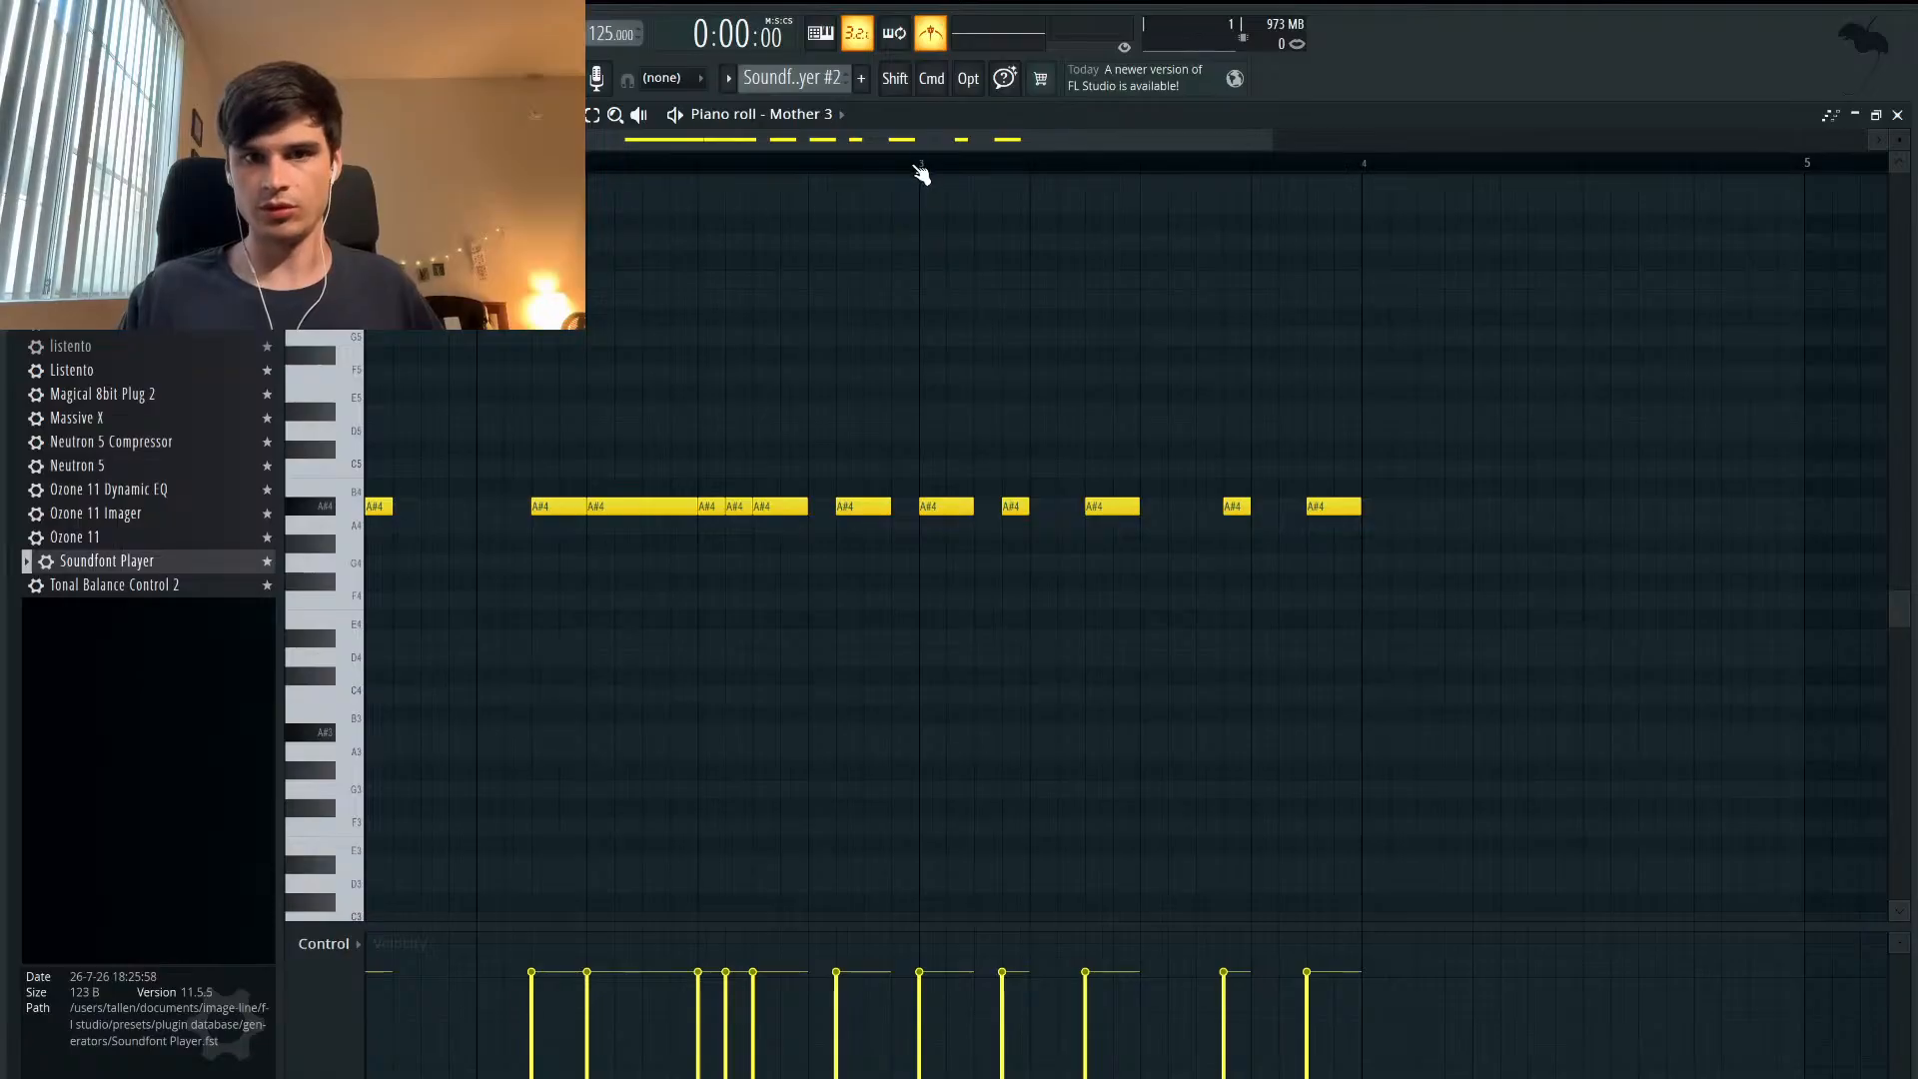
{"action": "key", "text": "space"}
{"action": "key", "text": "space"}
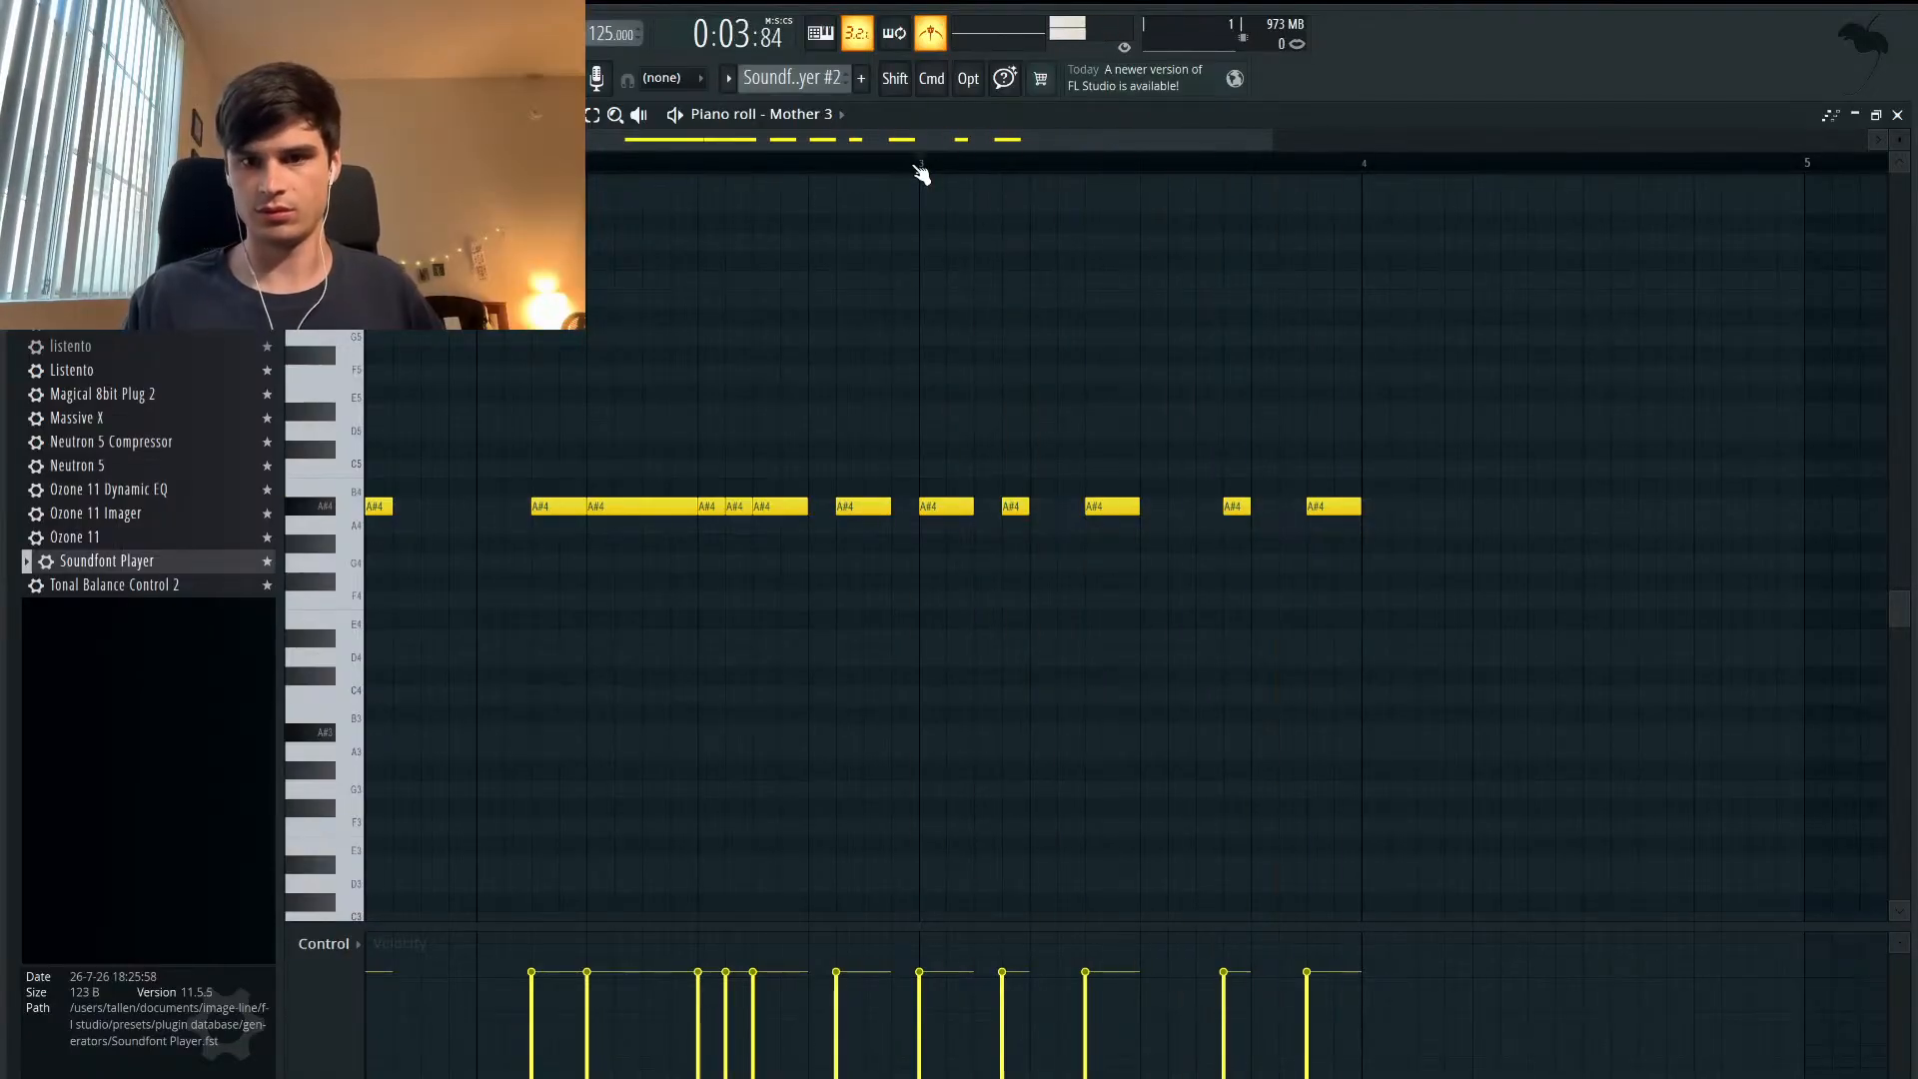
- Delete bar 3's opening A#4, try the other four notes one bar later, return them, and play back
{"action": "right_click", "coordinate": [932, 509]}
{"action": "left_click_drag", "start_coordinate": [1361, 543], "coordinate": [1452, 497]}
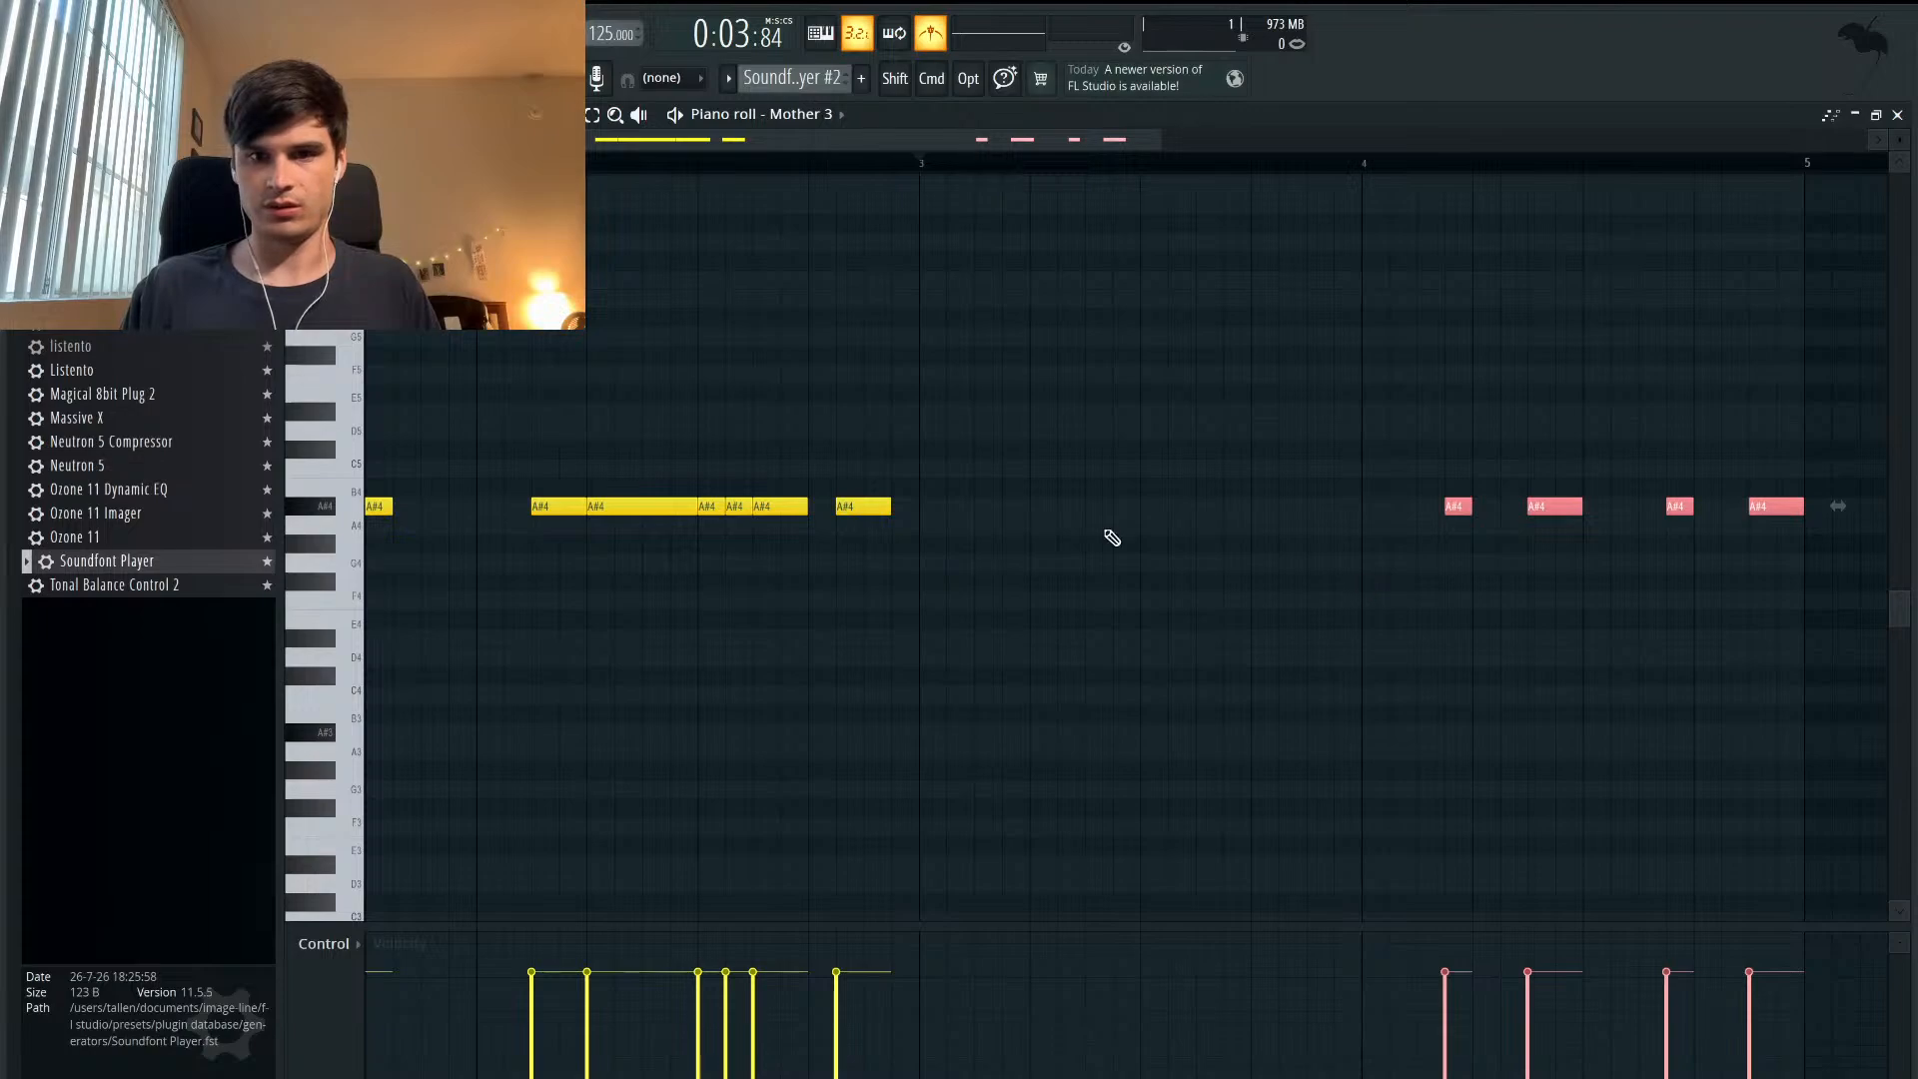
{"action": "left_click_drag", "start_coordinate": [1459, 504], "coordinate": [1015, 505]}
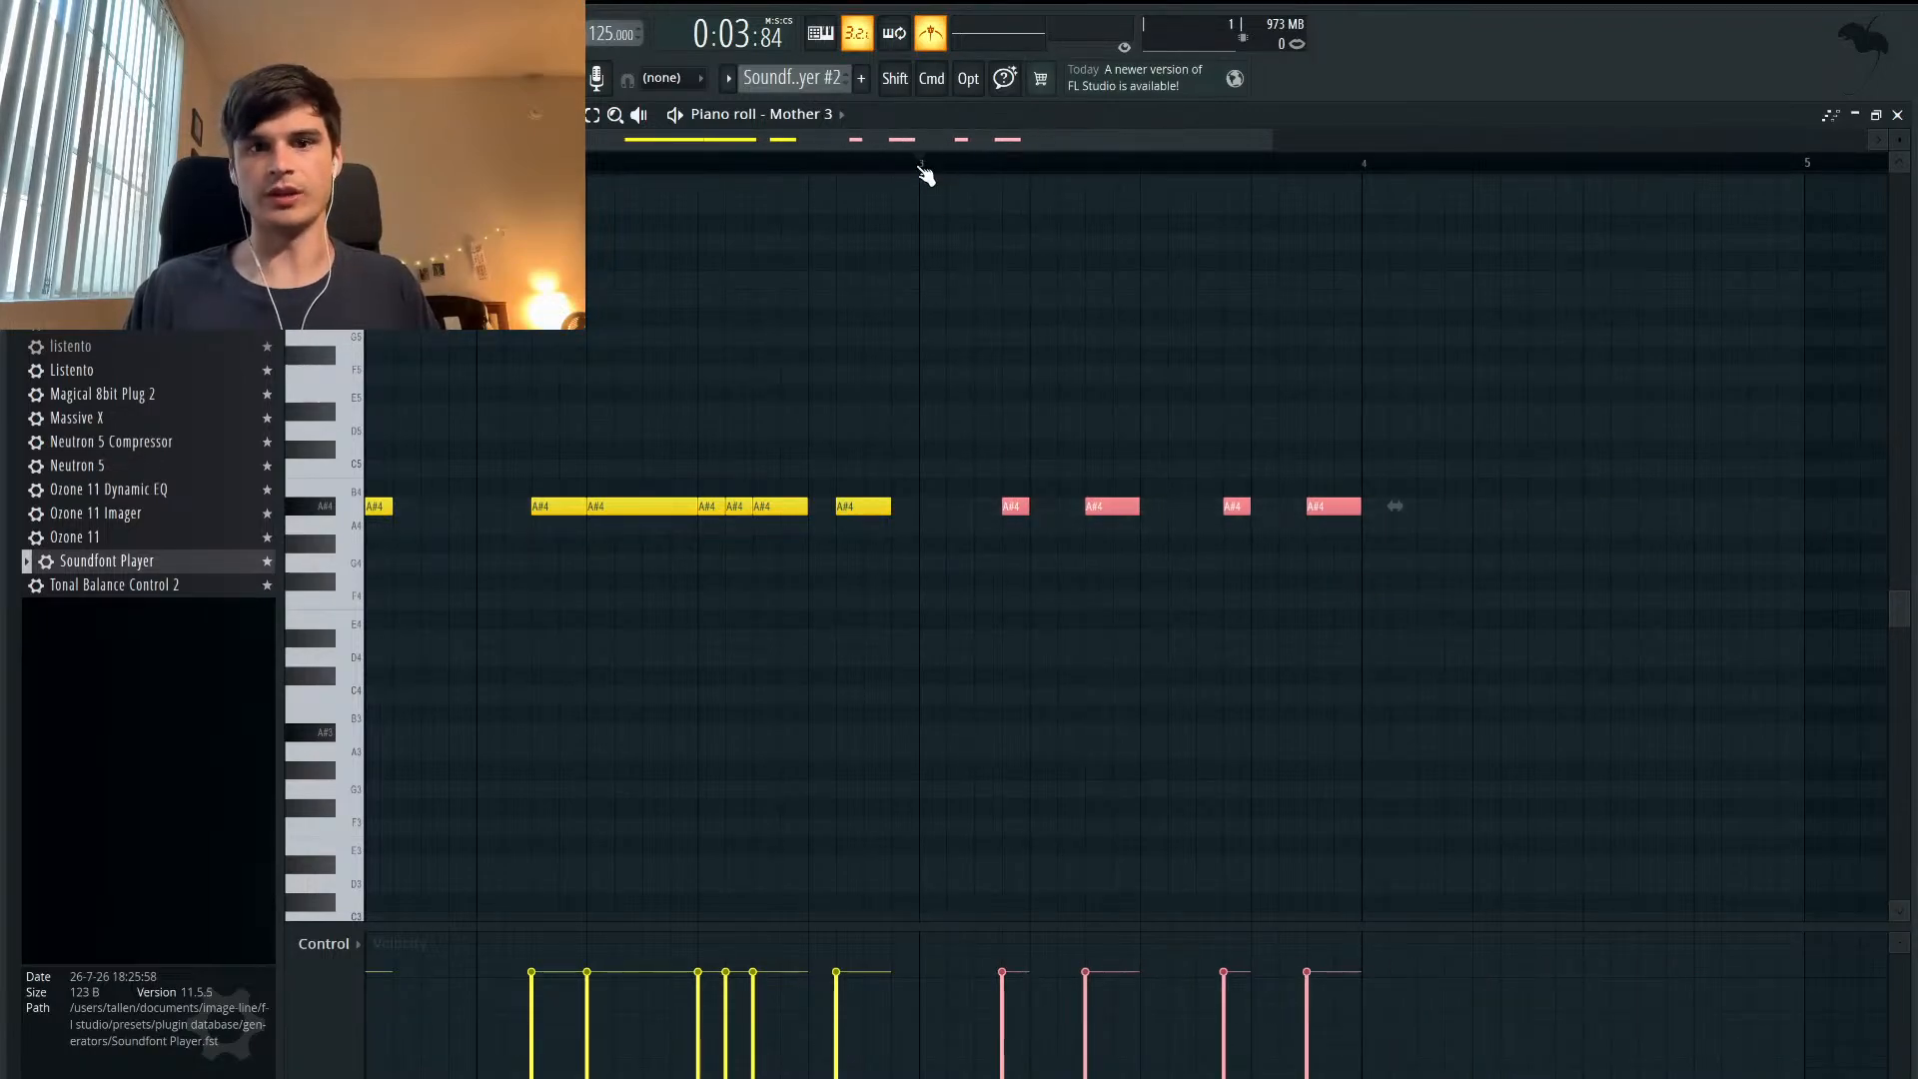
{"action": "key", "text": "space"}
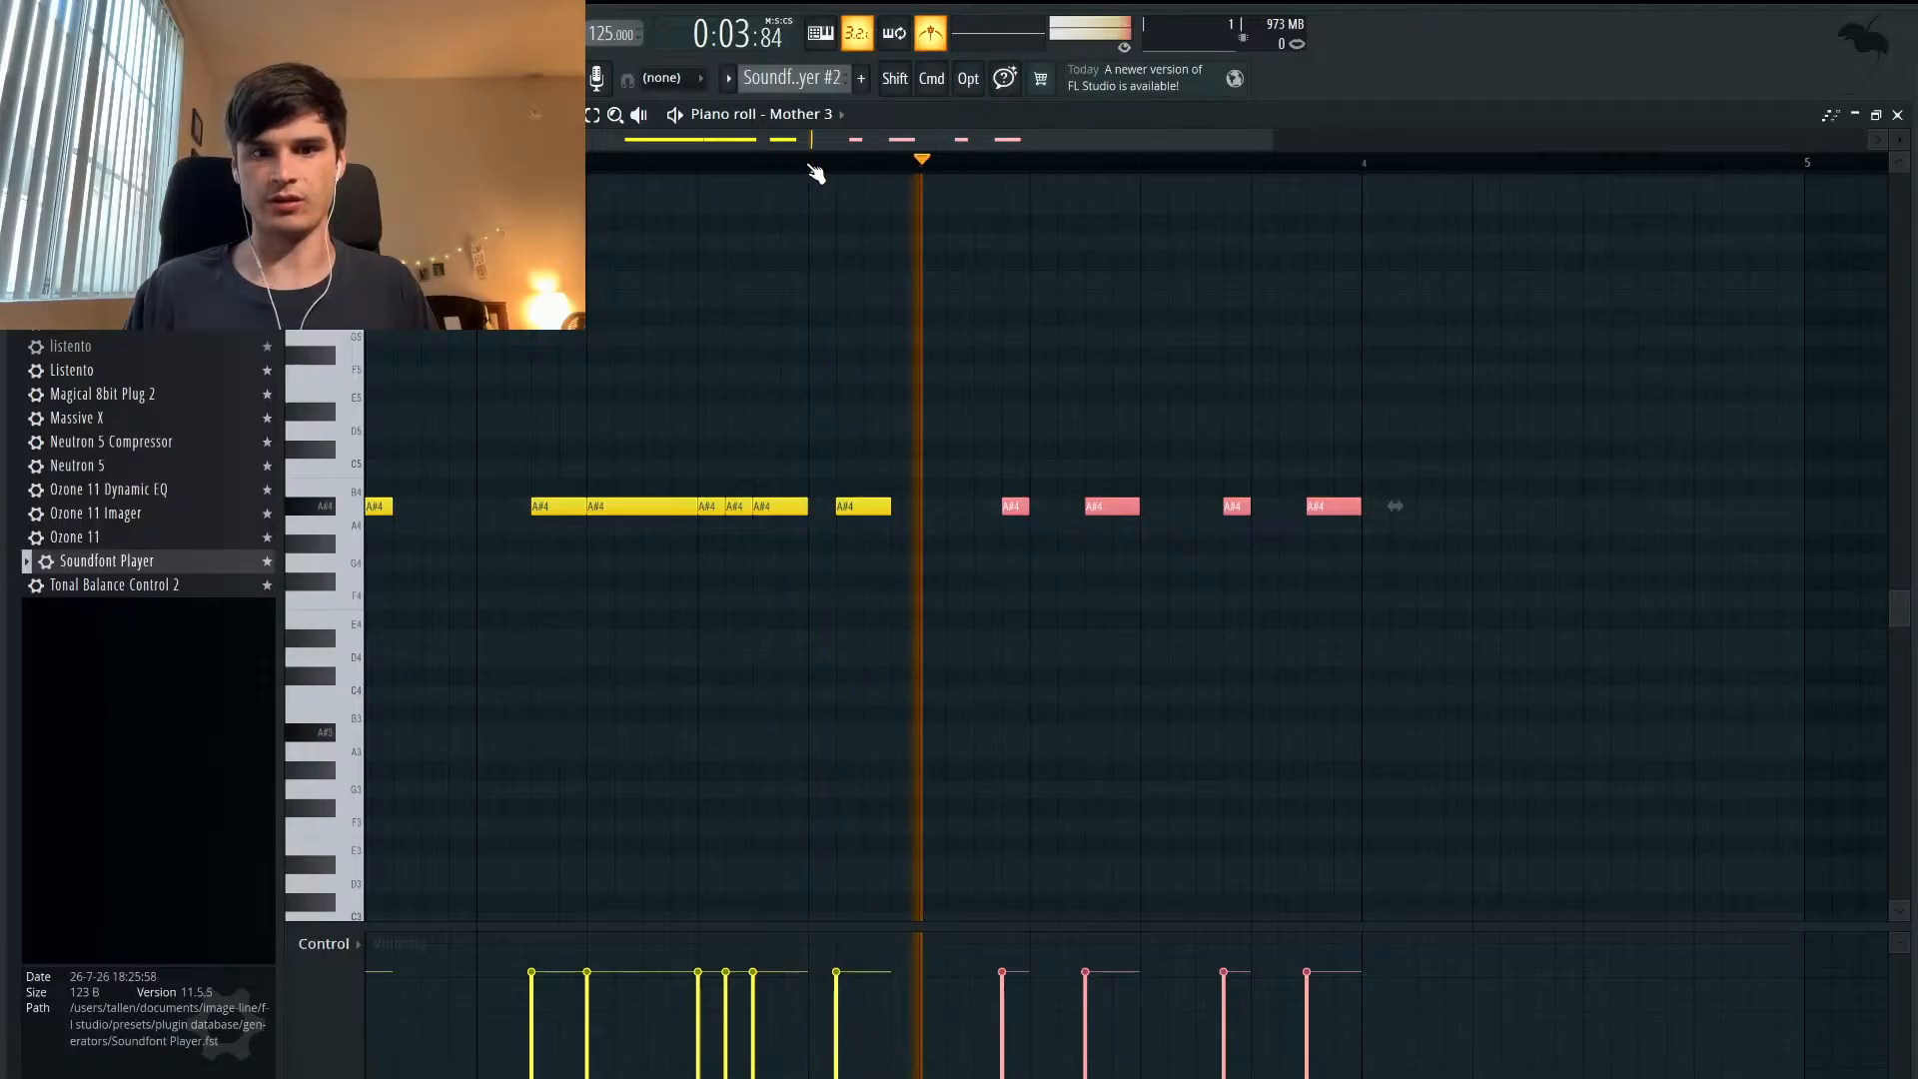
{"action": "key", "text": "space"}
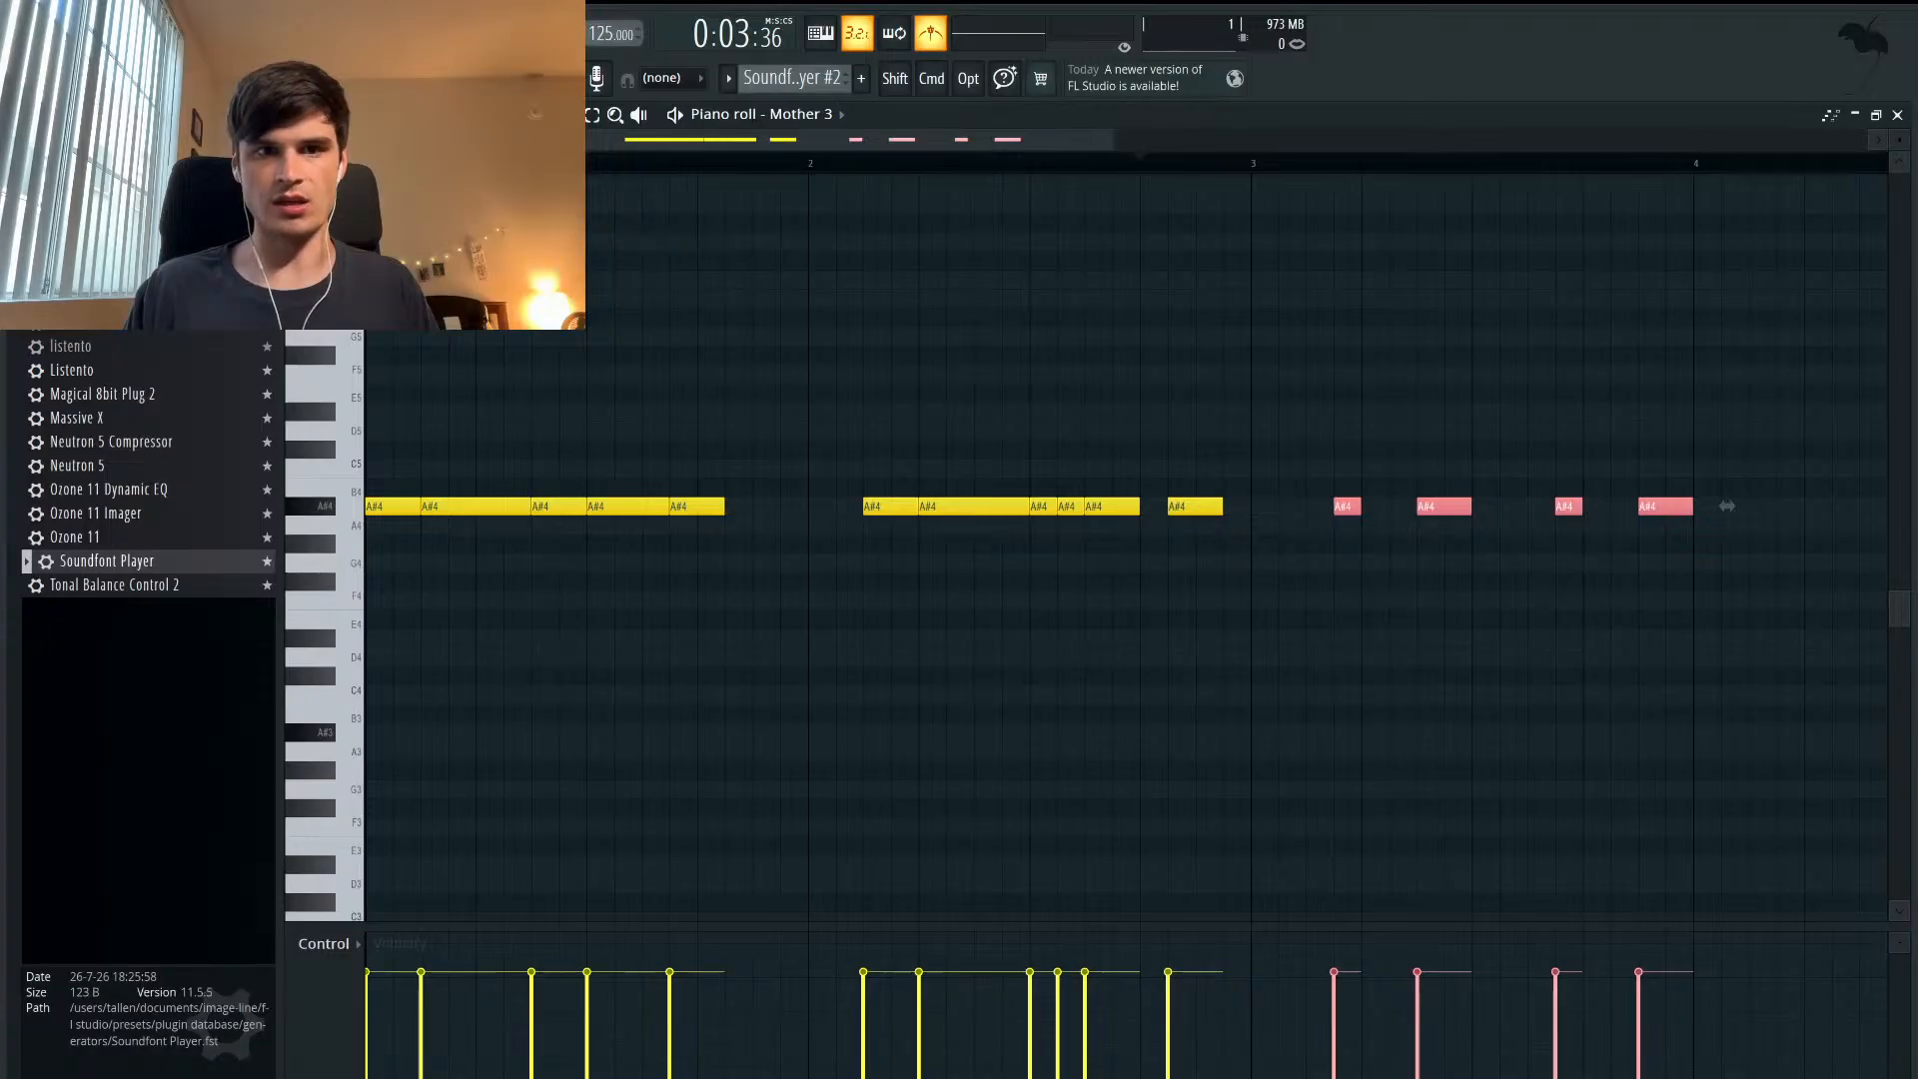
{"action": "key", "text": "space"}
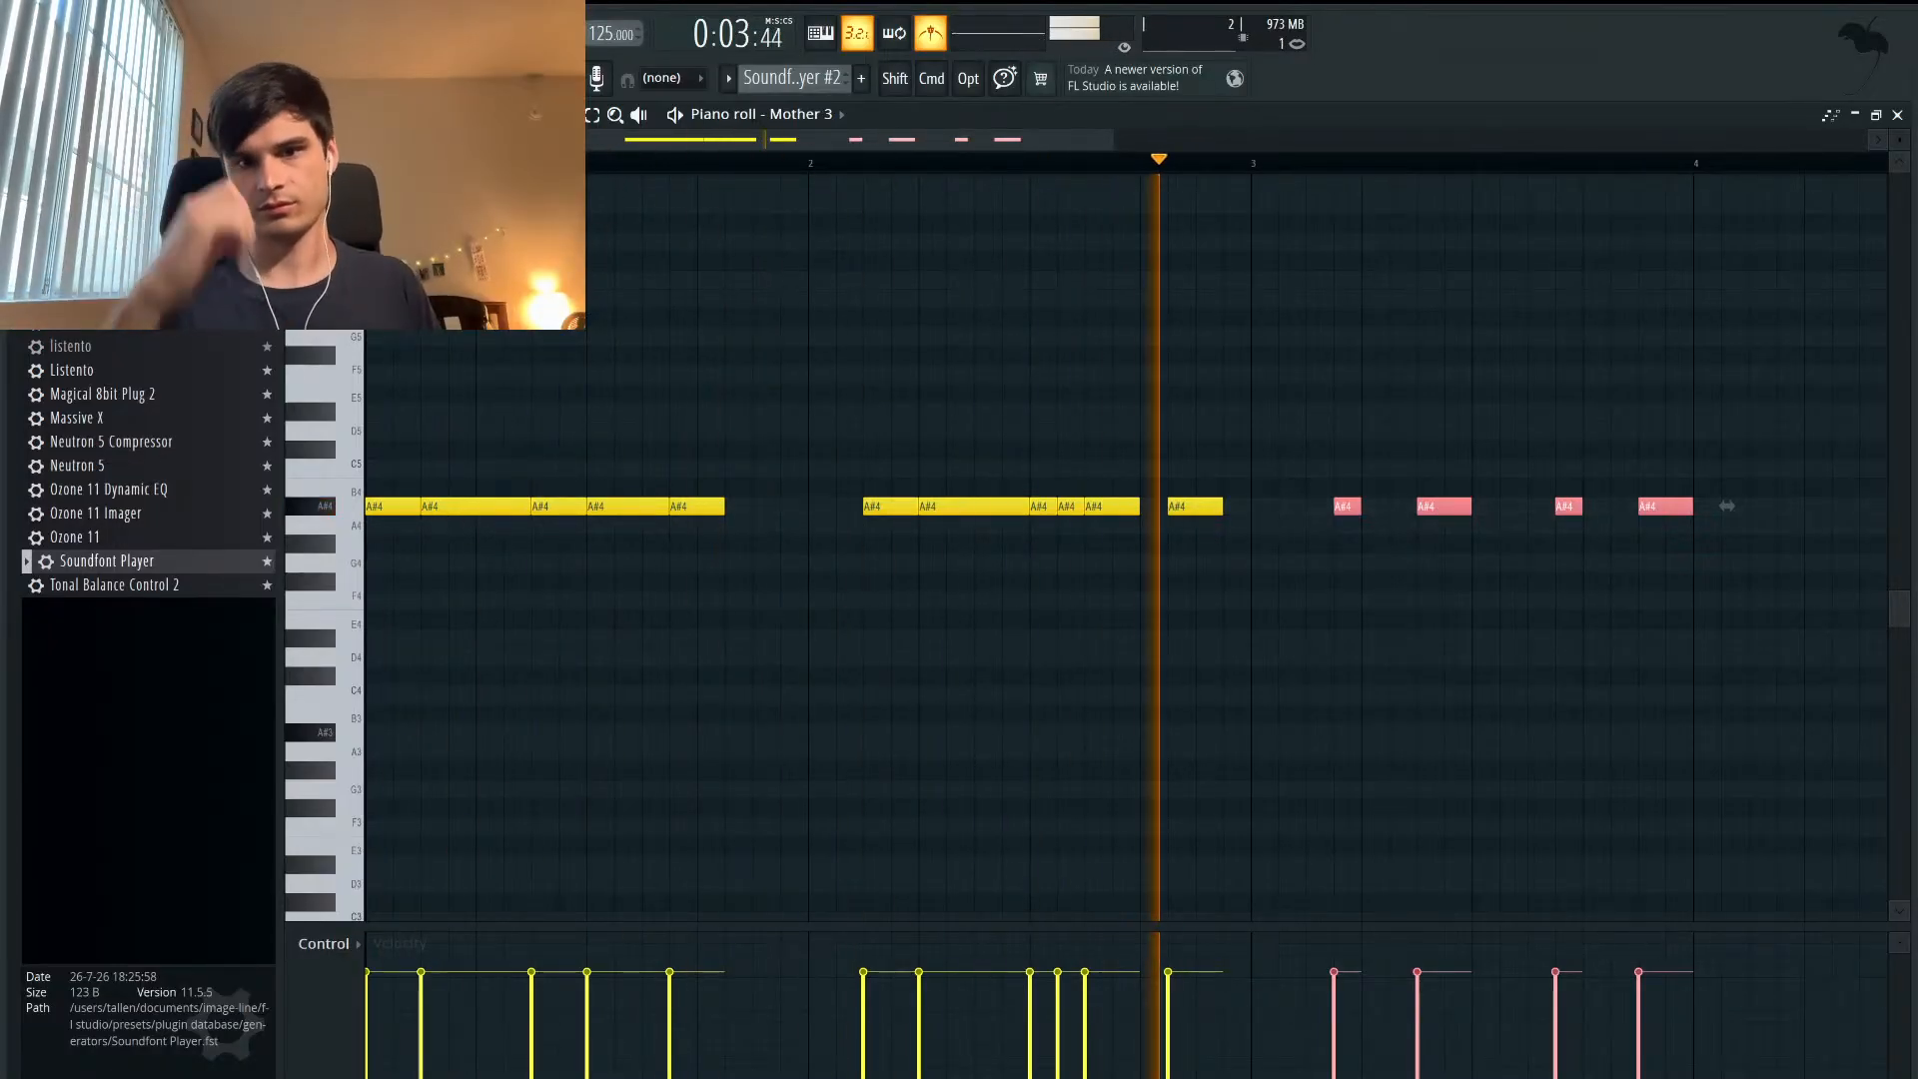
{"action": "key", "text": "space"}
- Open bar 3 with two joined 1/2-beat A#4 notes, replacing its first 1/4-beat note, and play back from the start
{"action": "left_click", "coordinate": [1032, 514]}
{"action": "right_click", "coordinate": [1121, 510]}
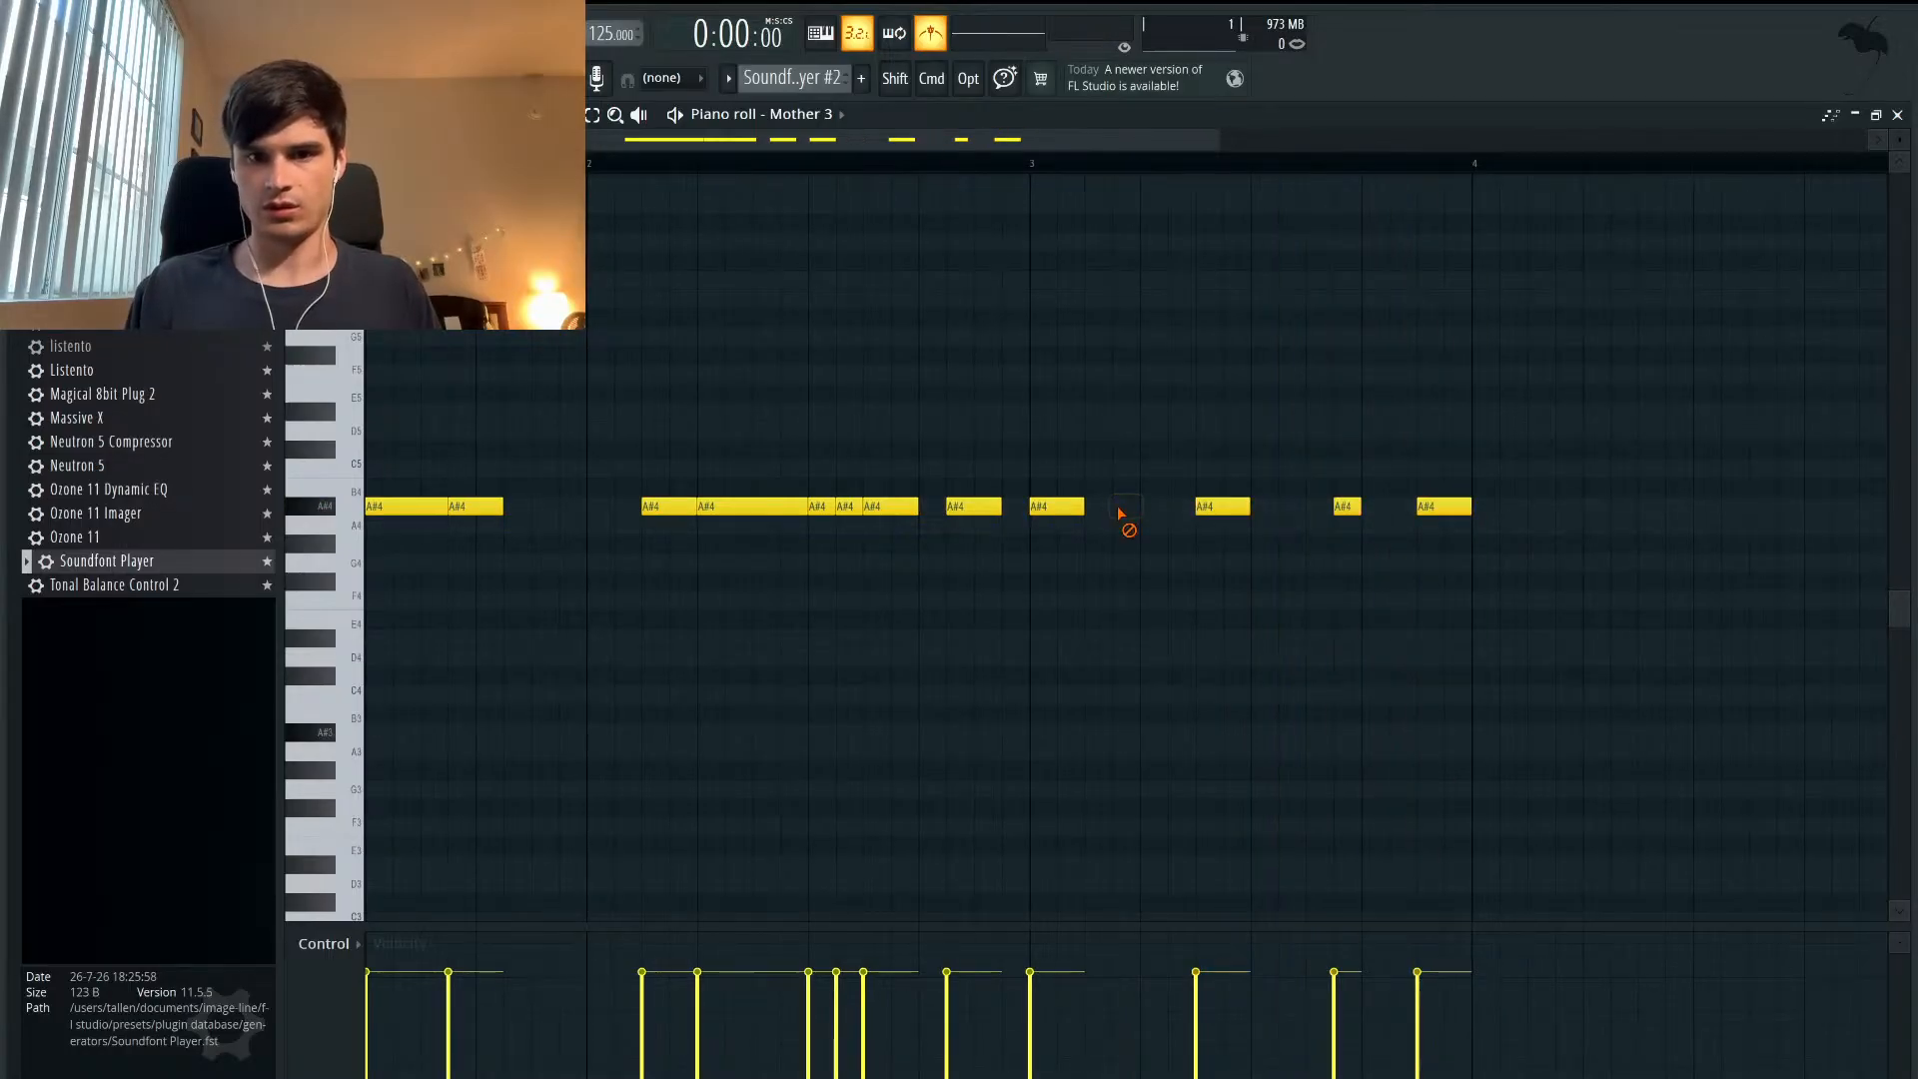
{"action": "left_click", "coordinate": [1106, 514]}
{"action": "key", "text": "space"}
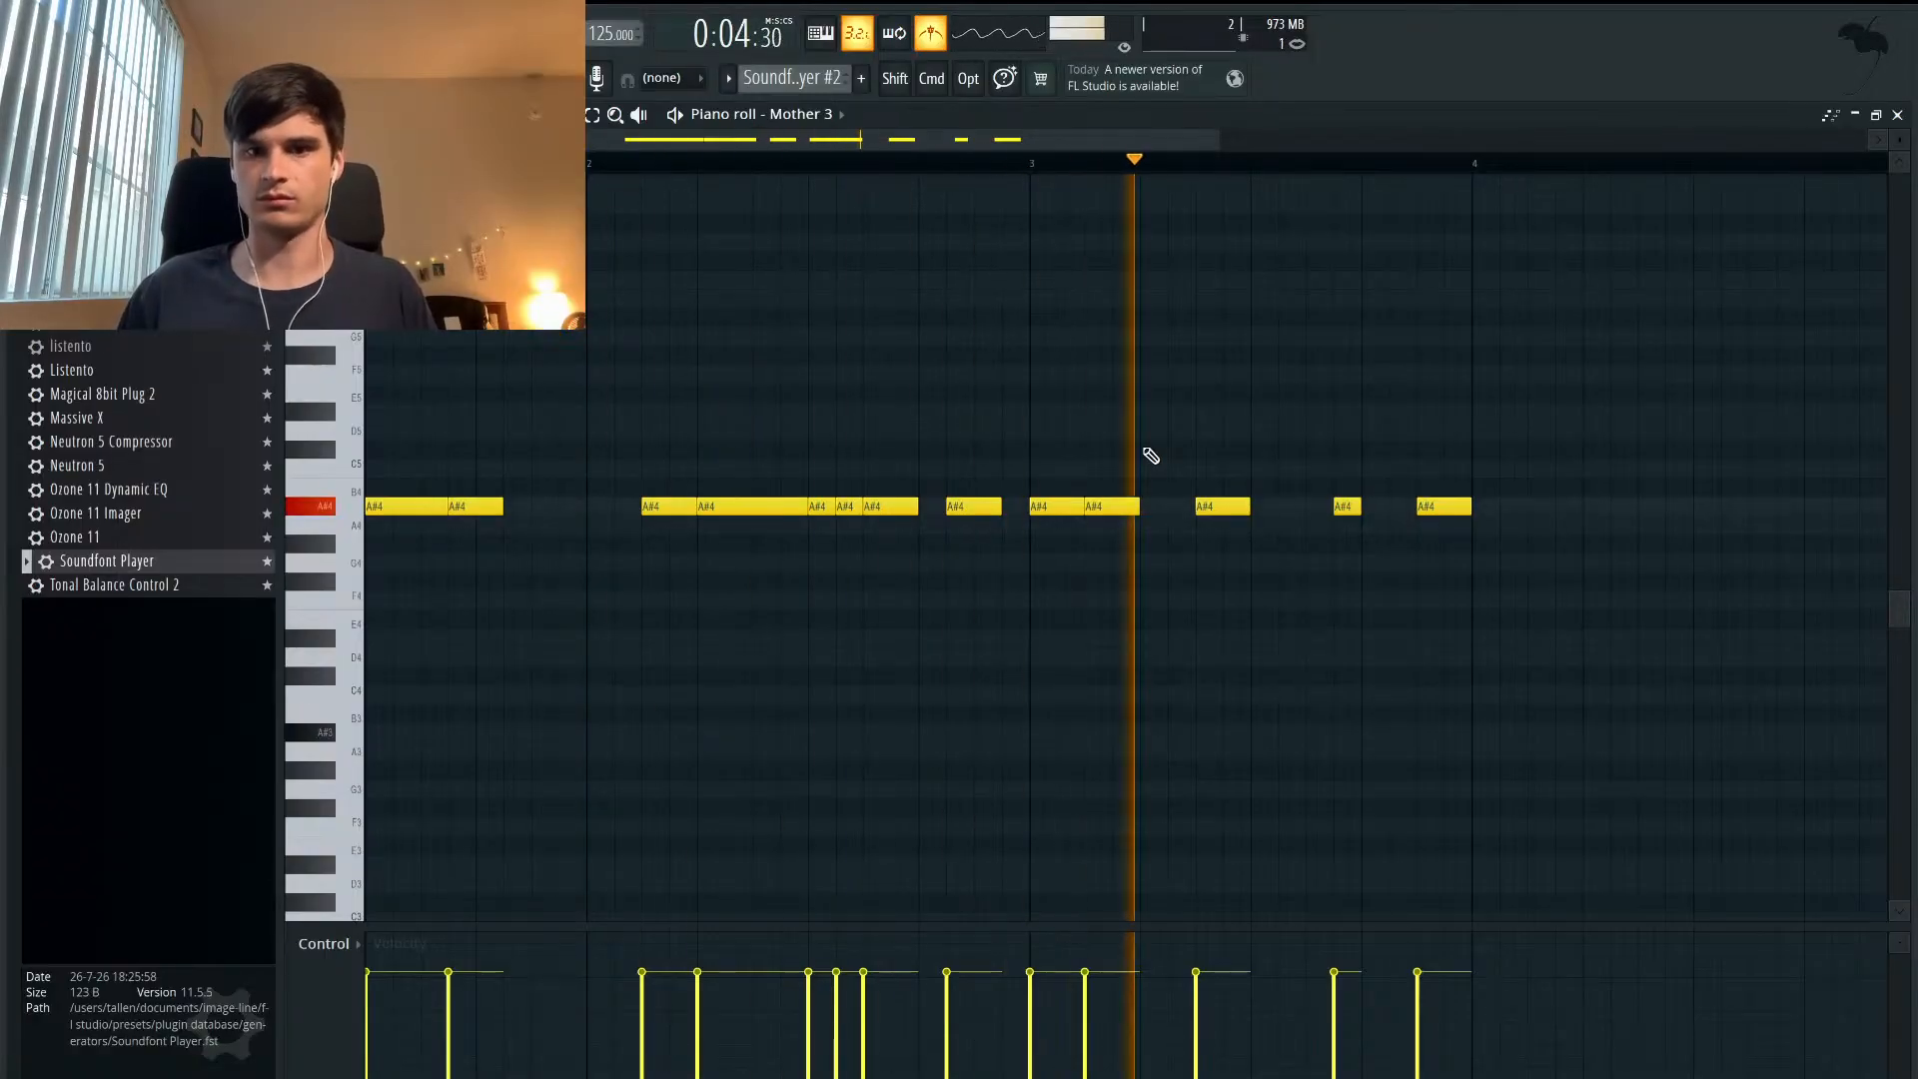
{"action": "key", "text": "space"}
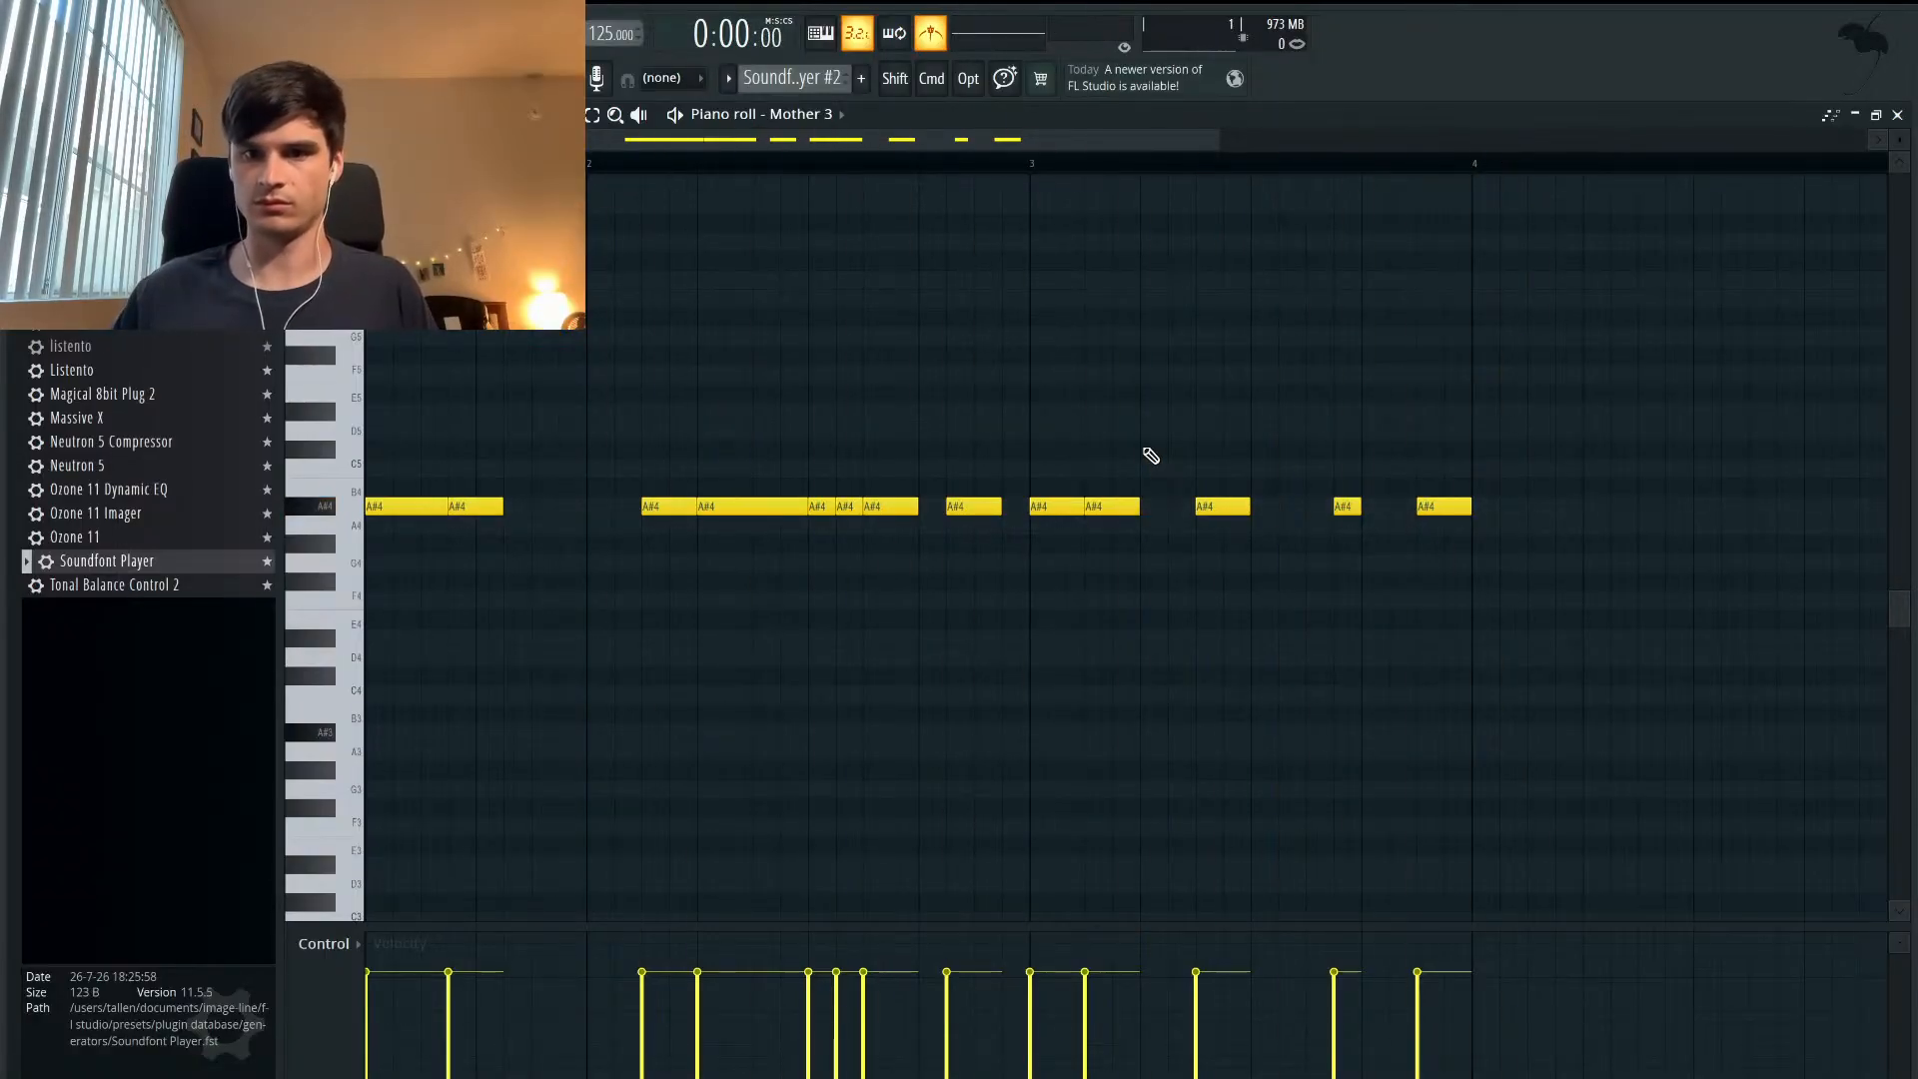
- Duplicate bar 3's last four A#4 notes so the copy begins at bar 4, and play back from bar 3
{"action": "left_click_drag", "start_coordinate": [1444, 550], "coordinate": [1104, 425]}
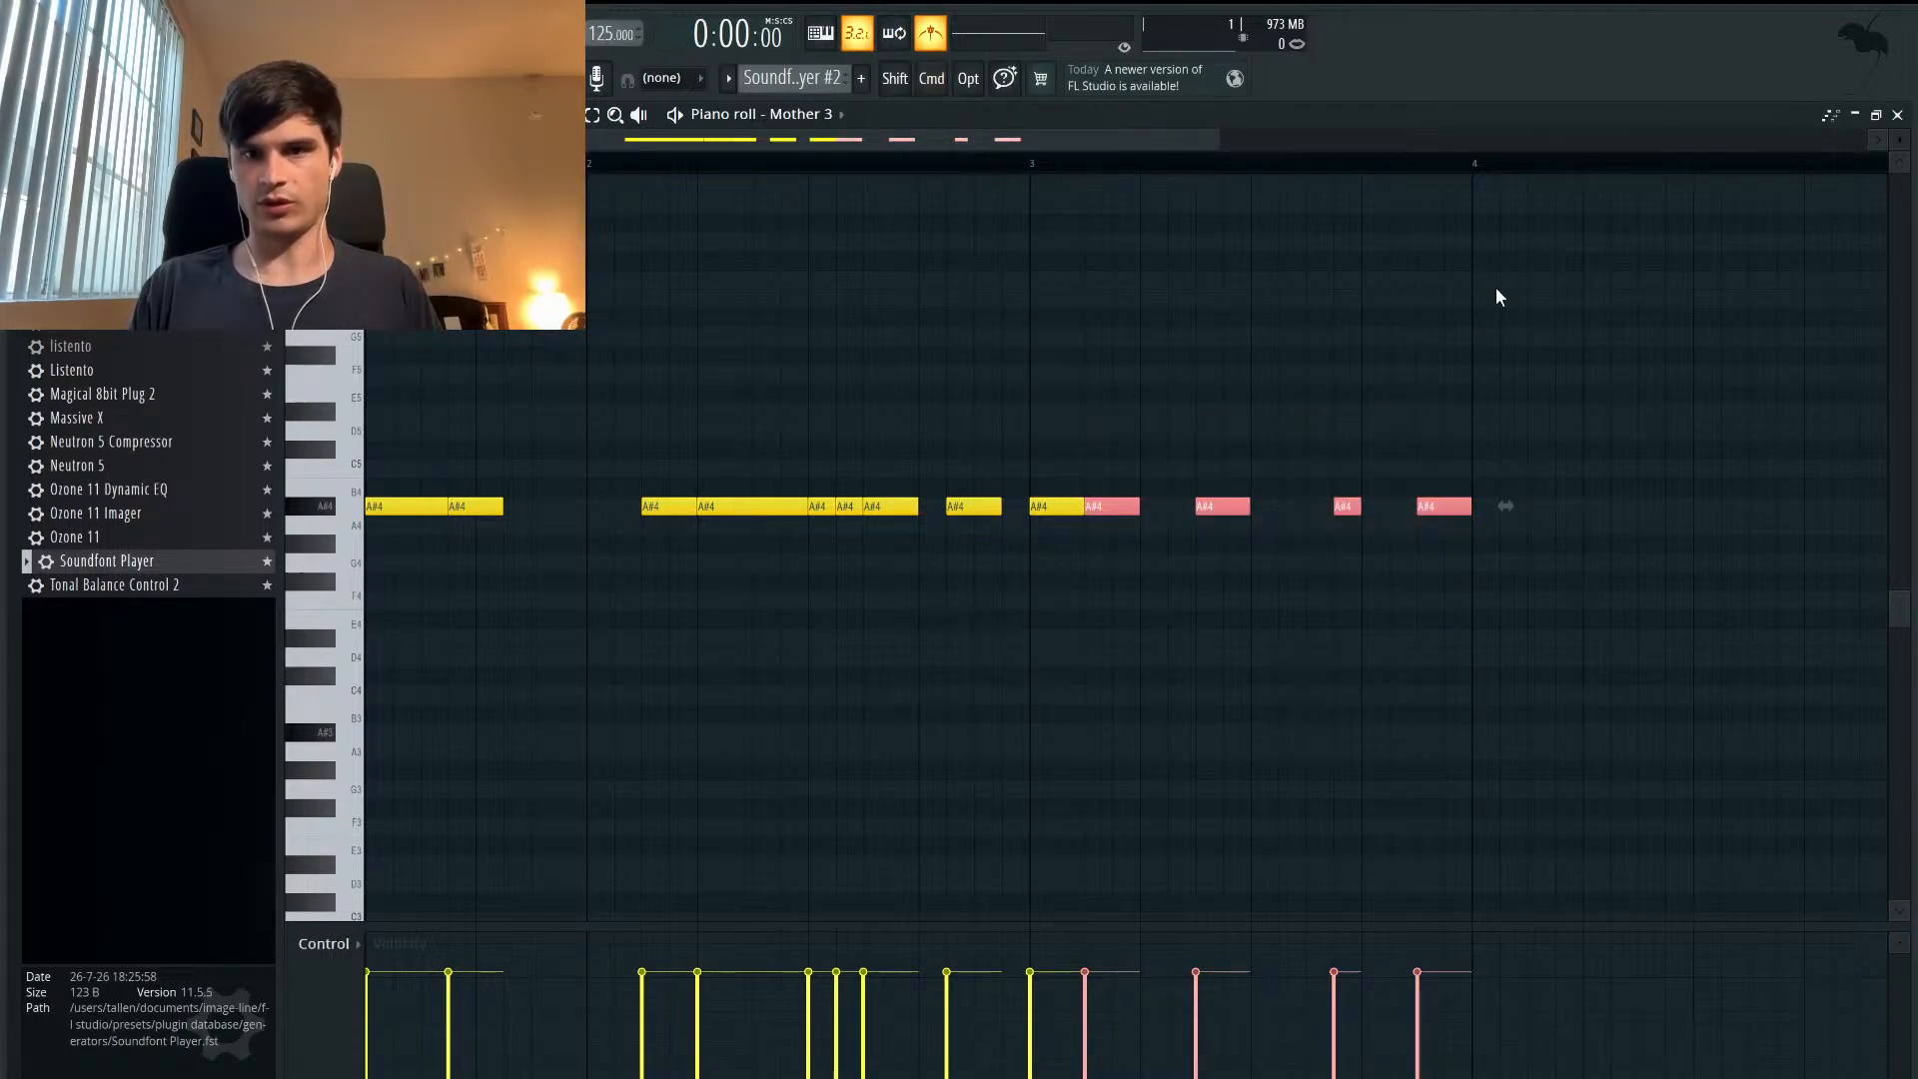
{"action": "key", "text": "super+b"}
{"action": "scroll", "coordinate": [1486, 317], "scroll_direction": "right", "scroll_amount": 5}
{"action": "scroll", "coordinate": [1488, 321], "scroll_direction": "down", "scroll_amount": 2}
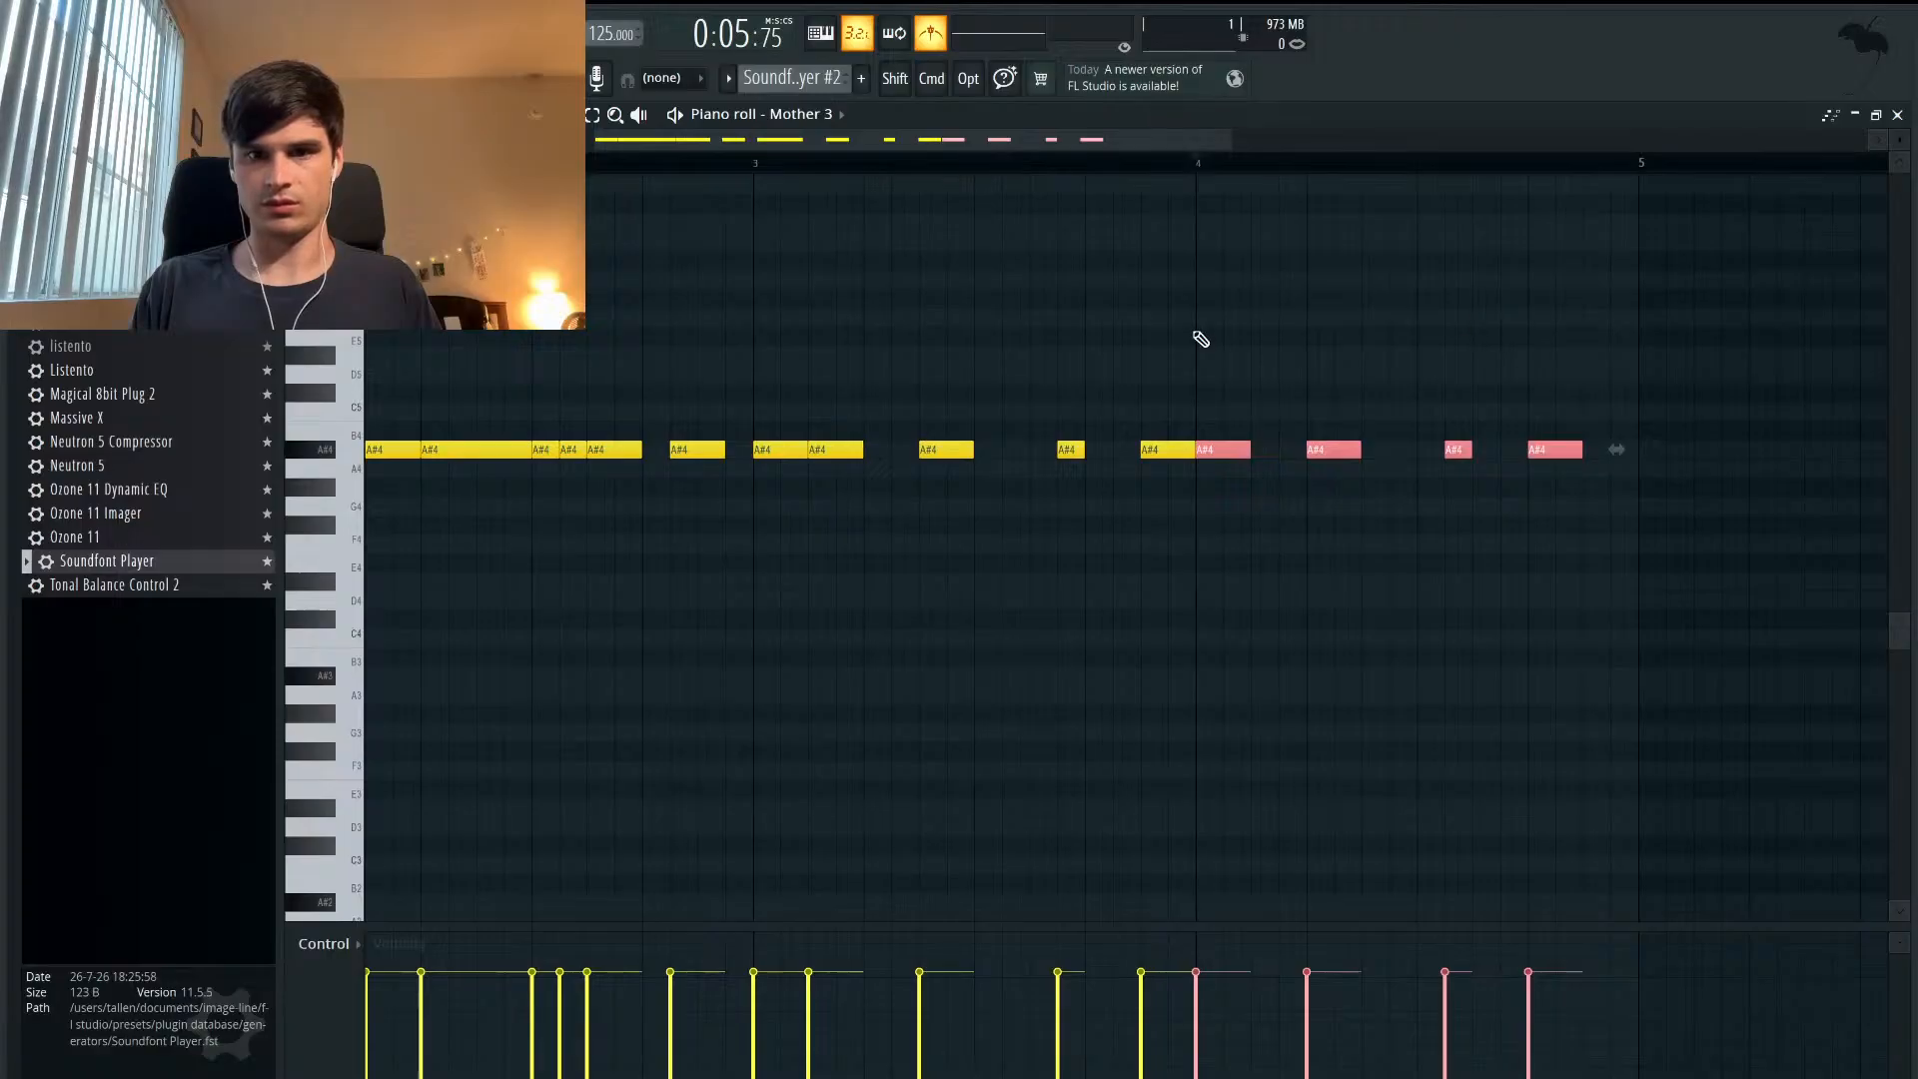
{"action": "scroll", "coordinate": [1201, 340], "scroll_direction": "left", "scroll_amount": 3}
{"action": "left_click", "coordinate": [926, 165]}
{"action": "key", "text": "space"}
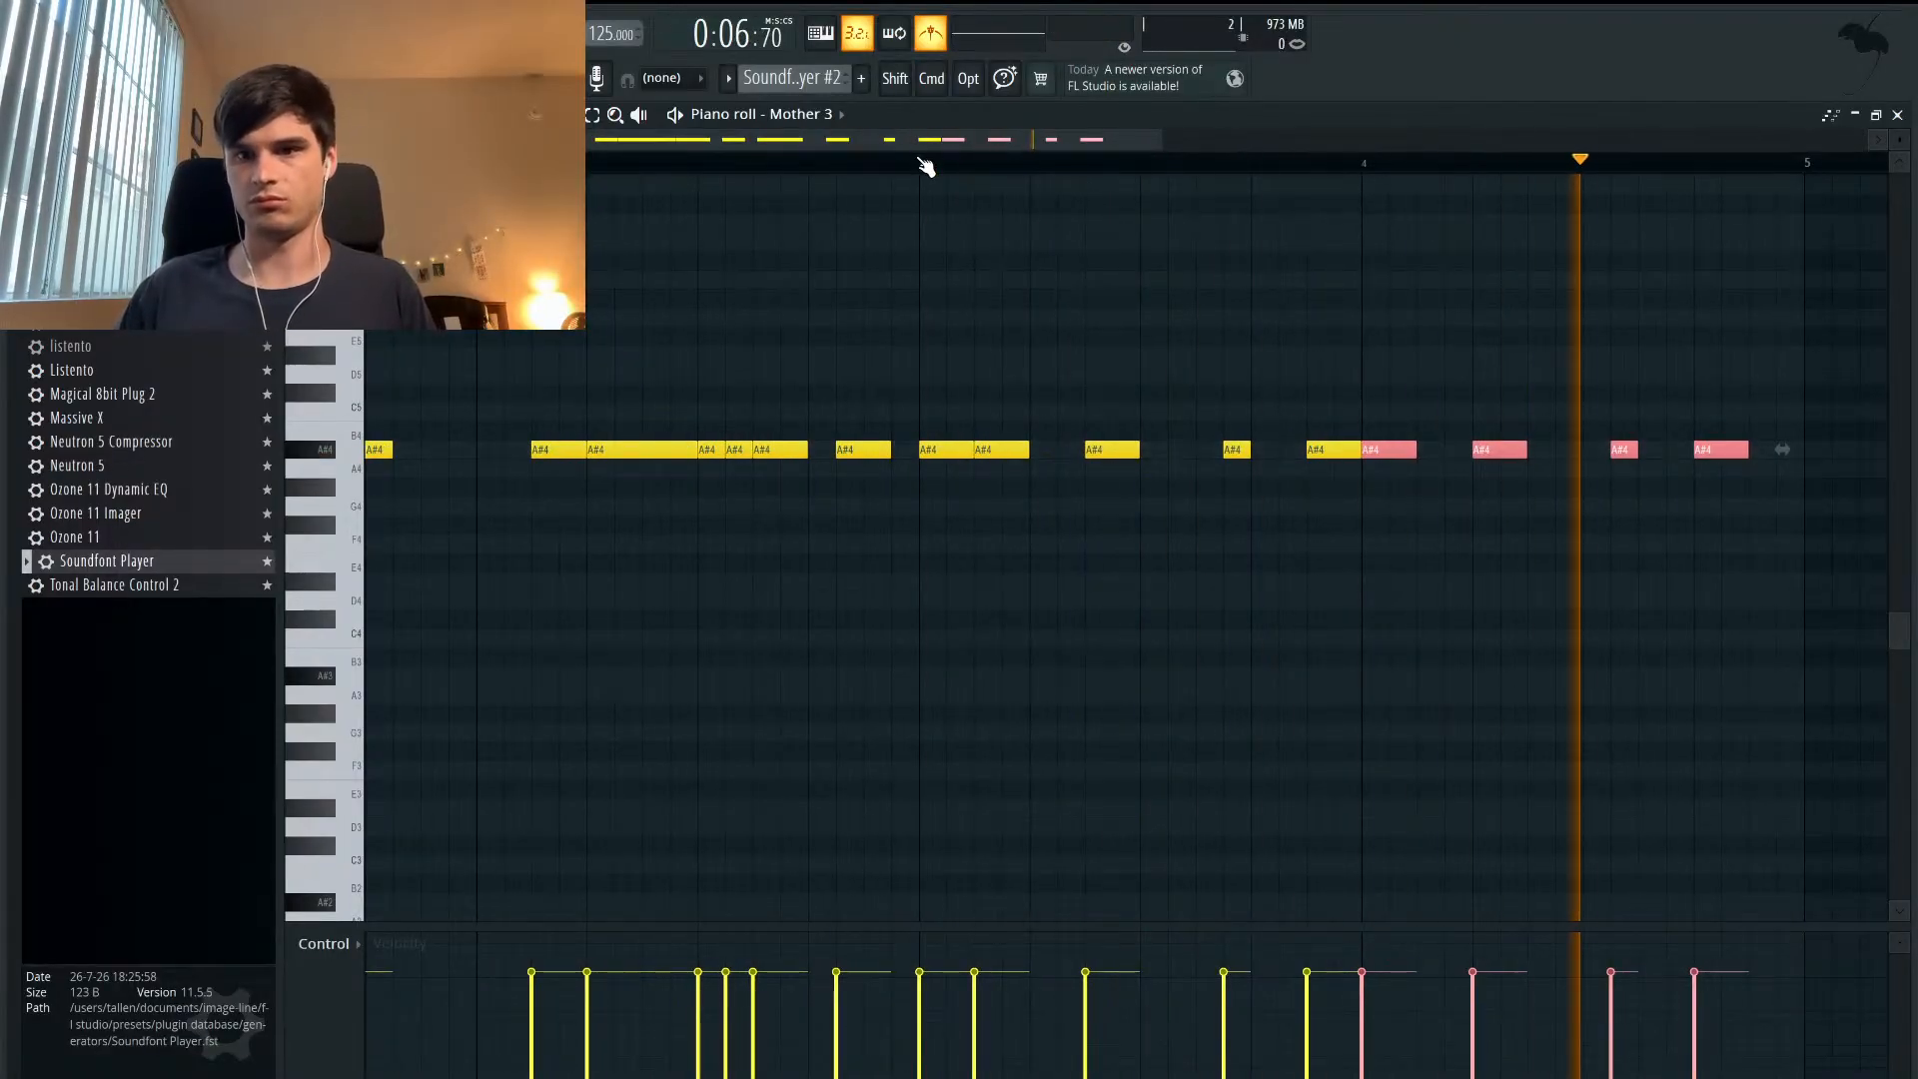
{"action": "key", "text": "space"}
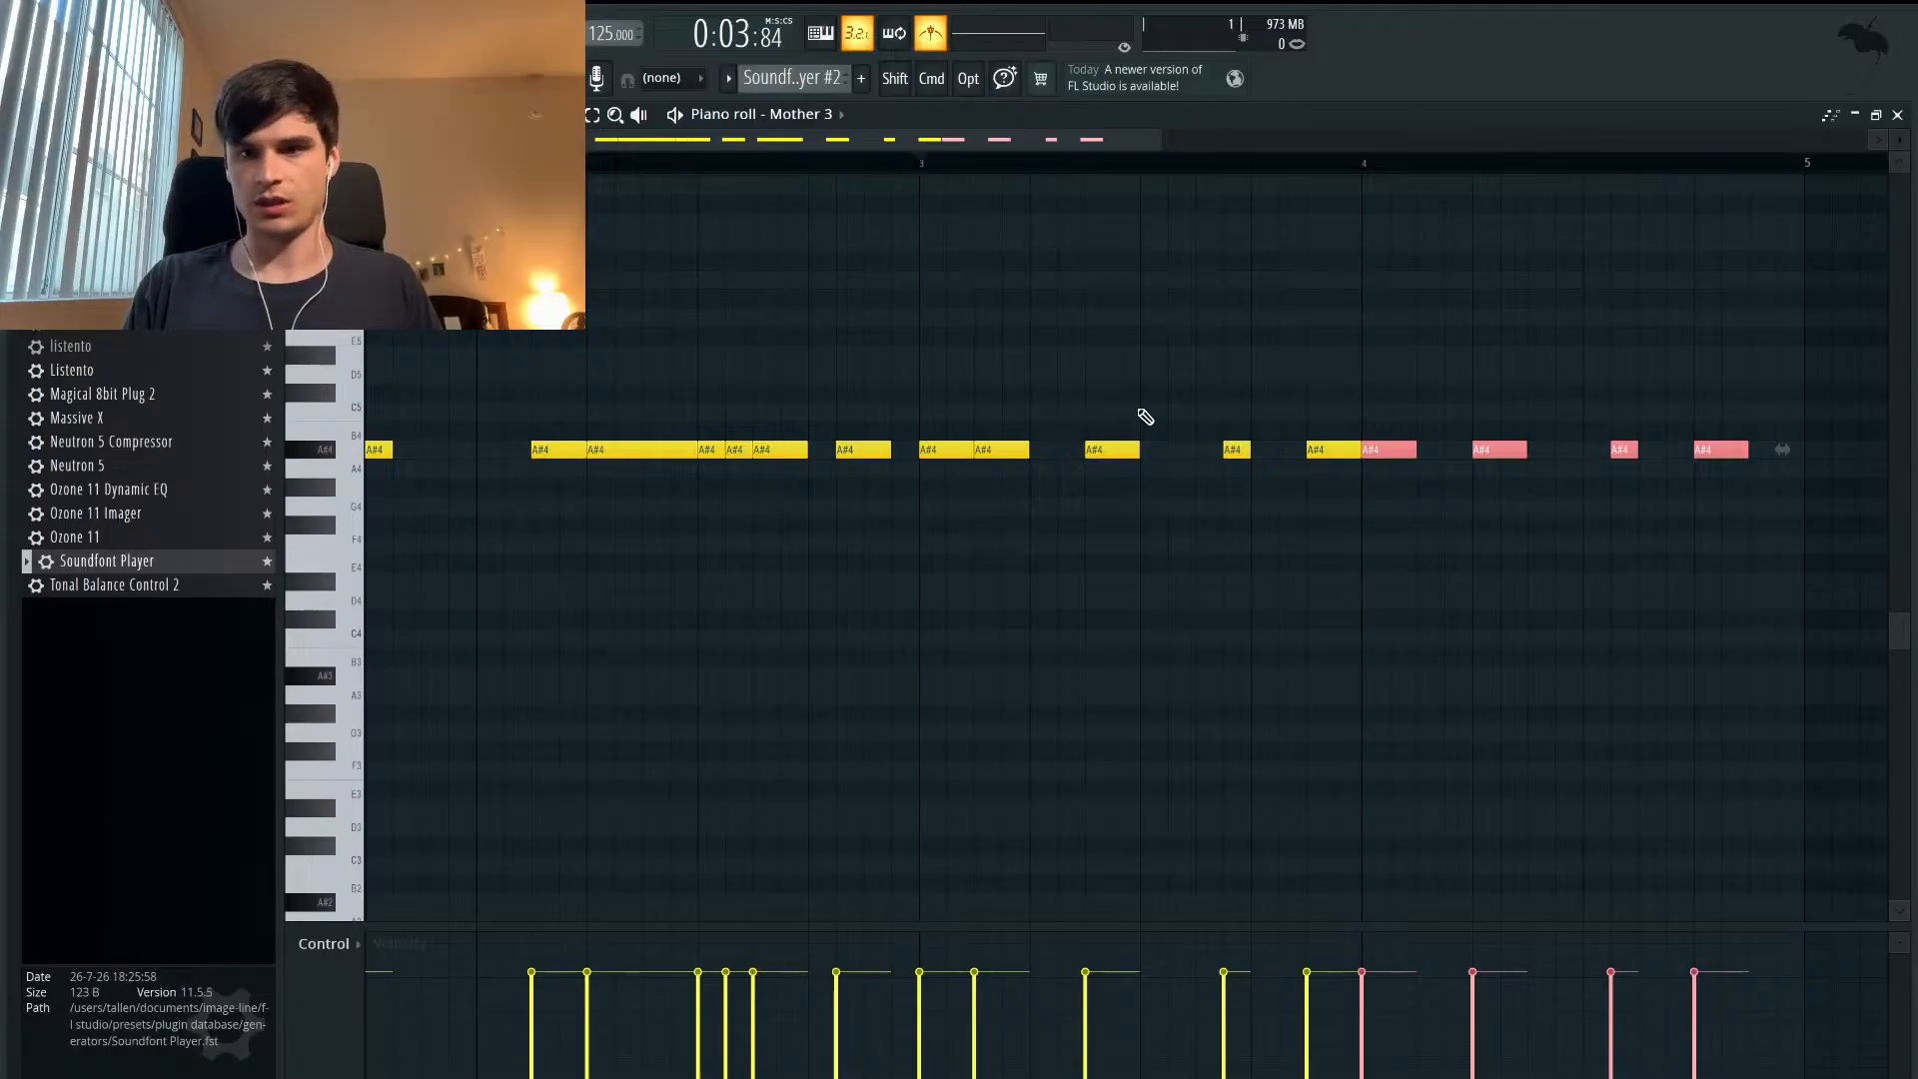
- Play back from bar 3, and delete the A#4 notes that open bars 3 and 4
{"action": "key", "text": "super+d"}
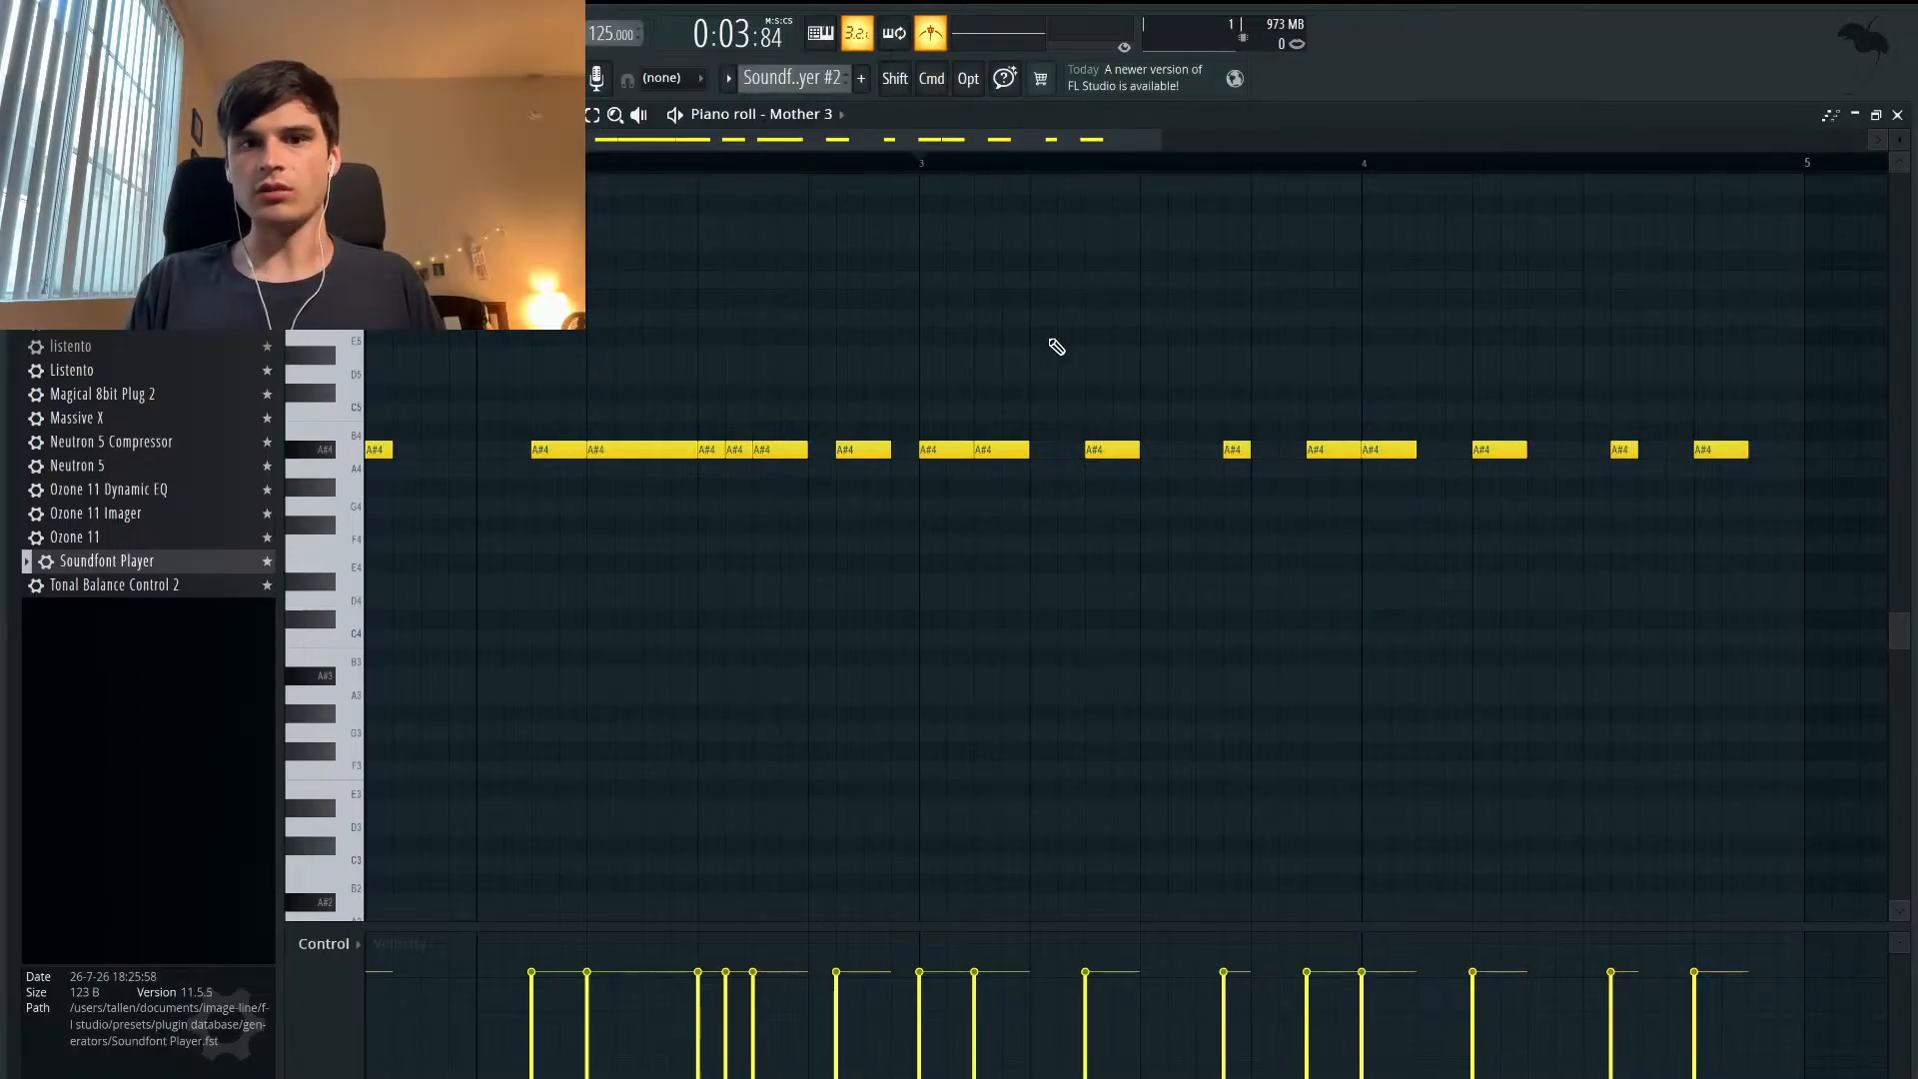
{"action": "key", "text": "space"}
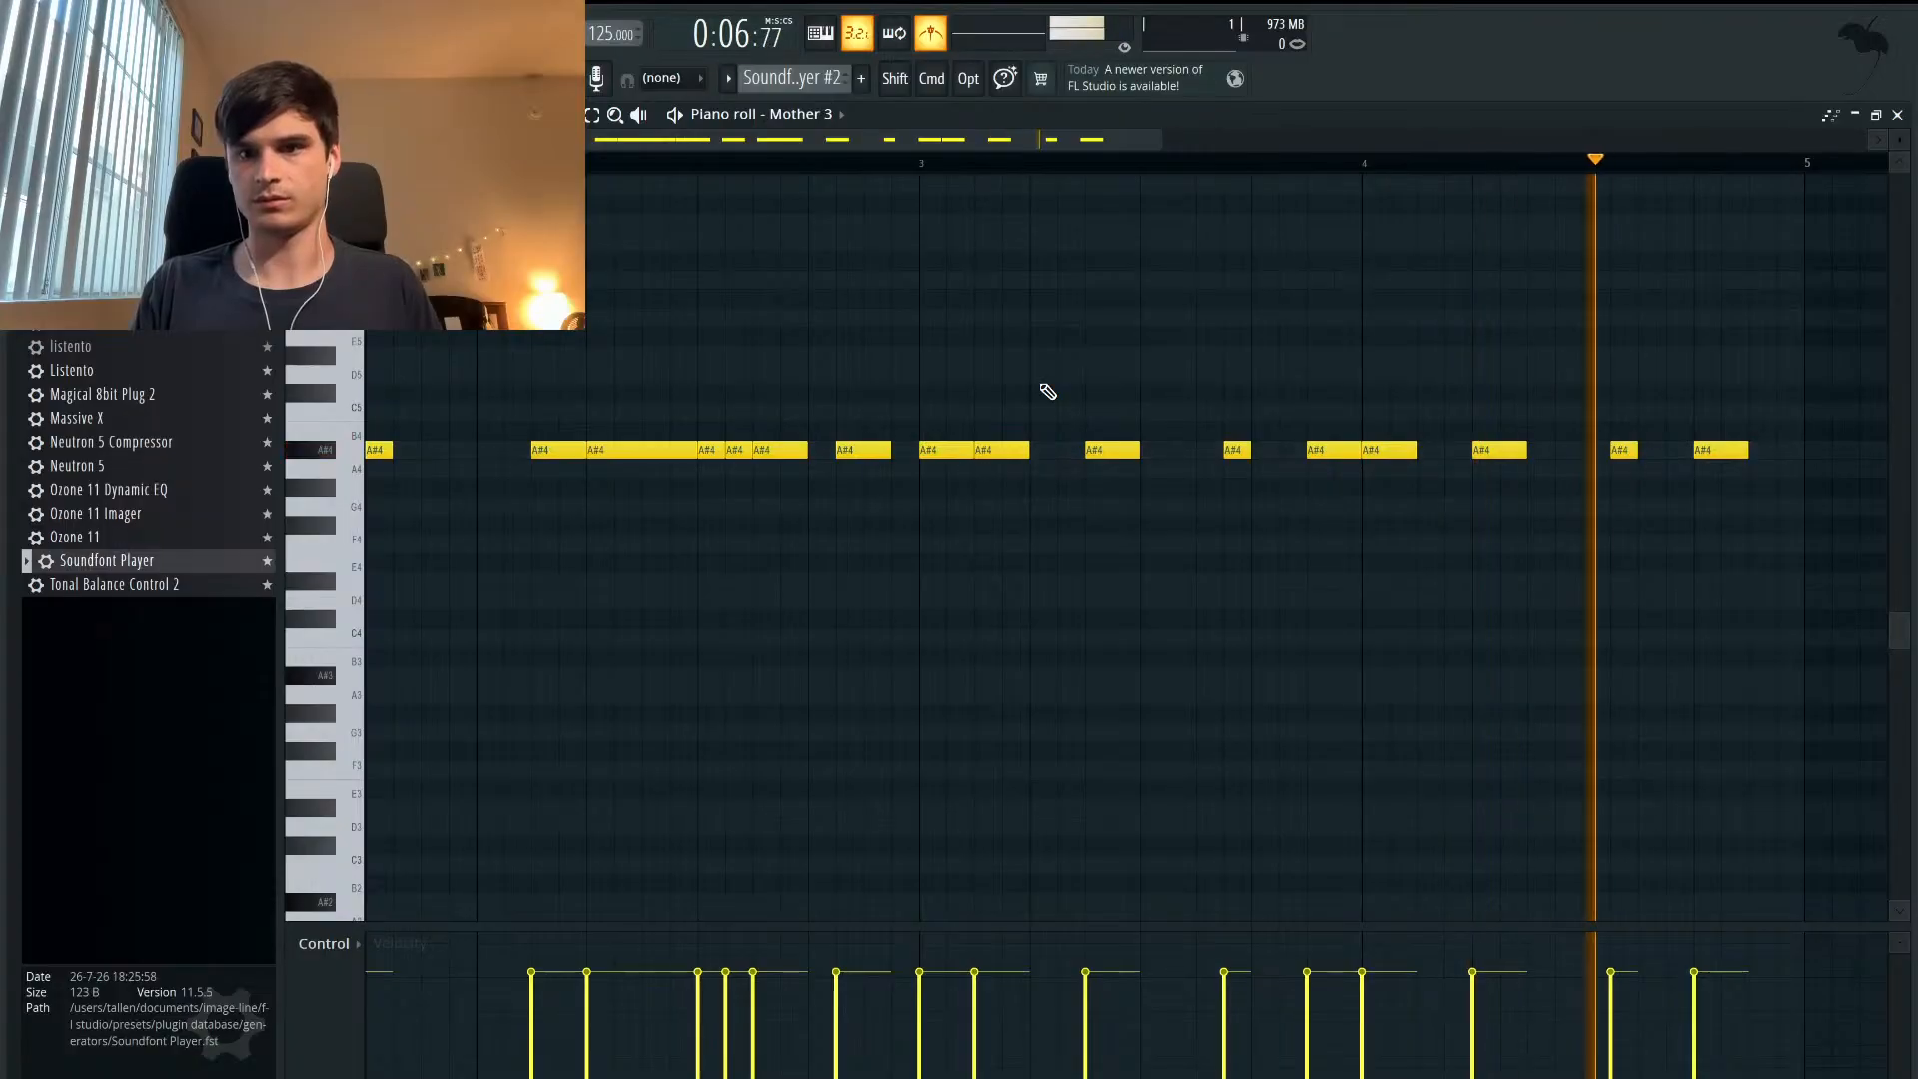
{"action": "key", "text": "space"}
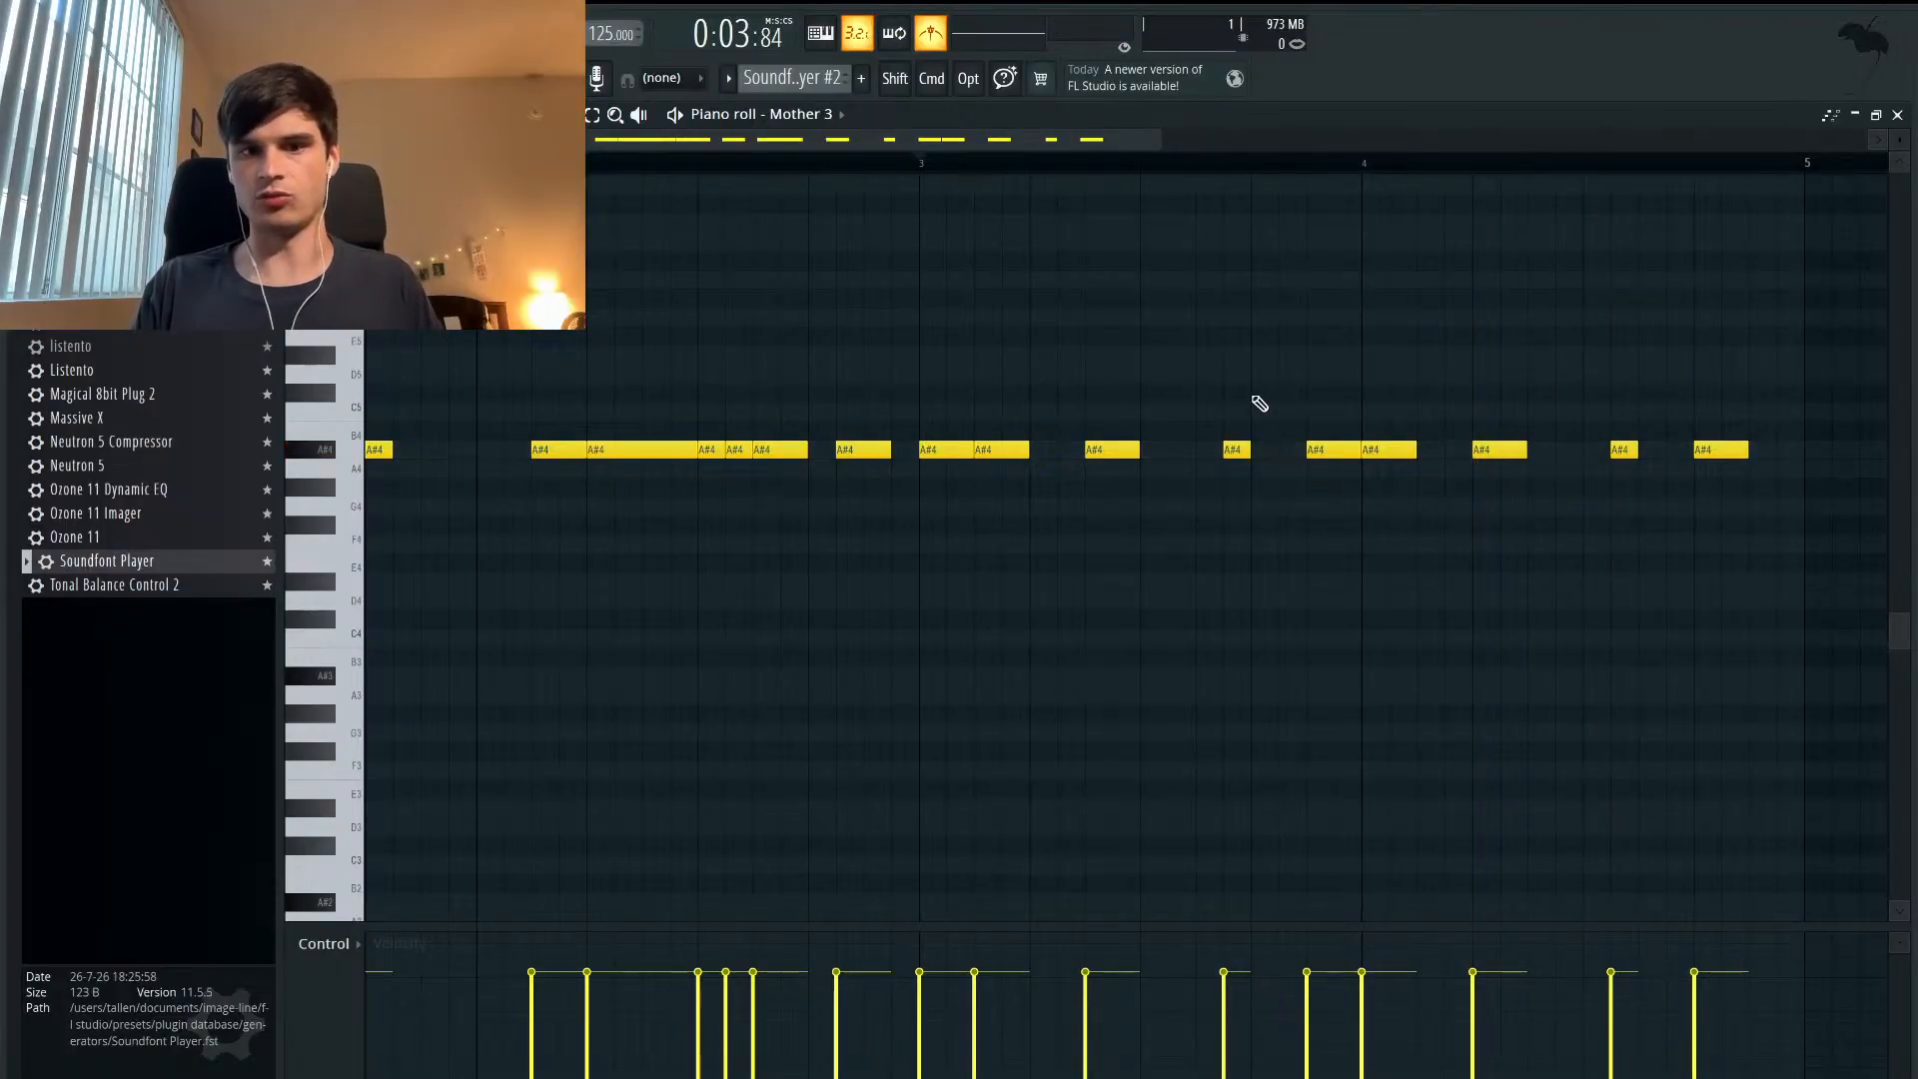
{"action": "right_click", "coordinate": [932, 443]}
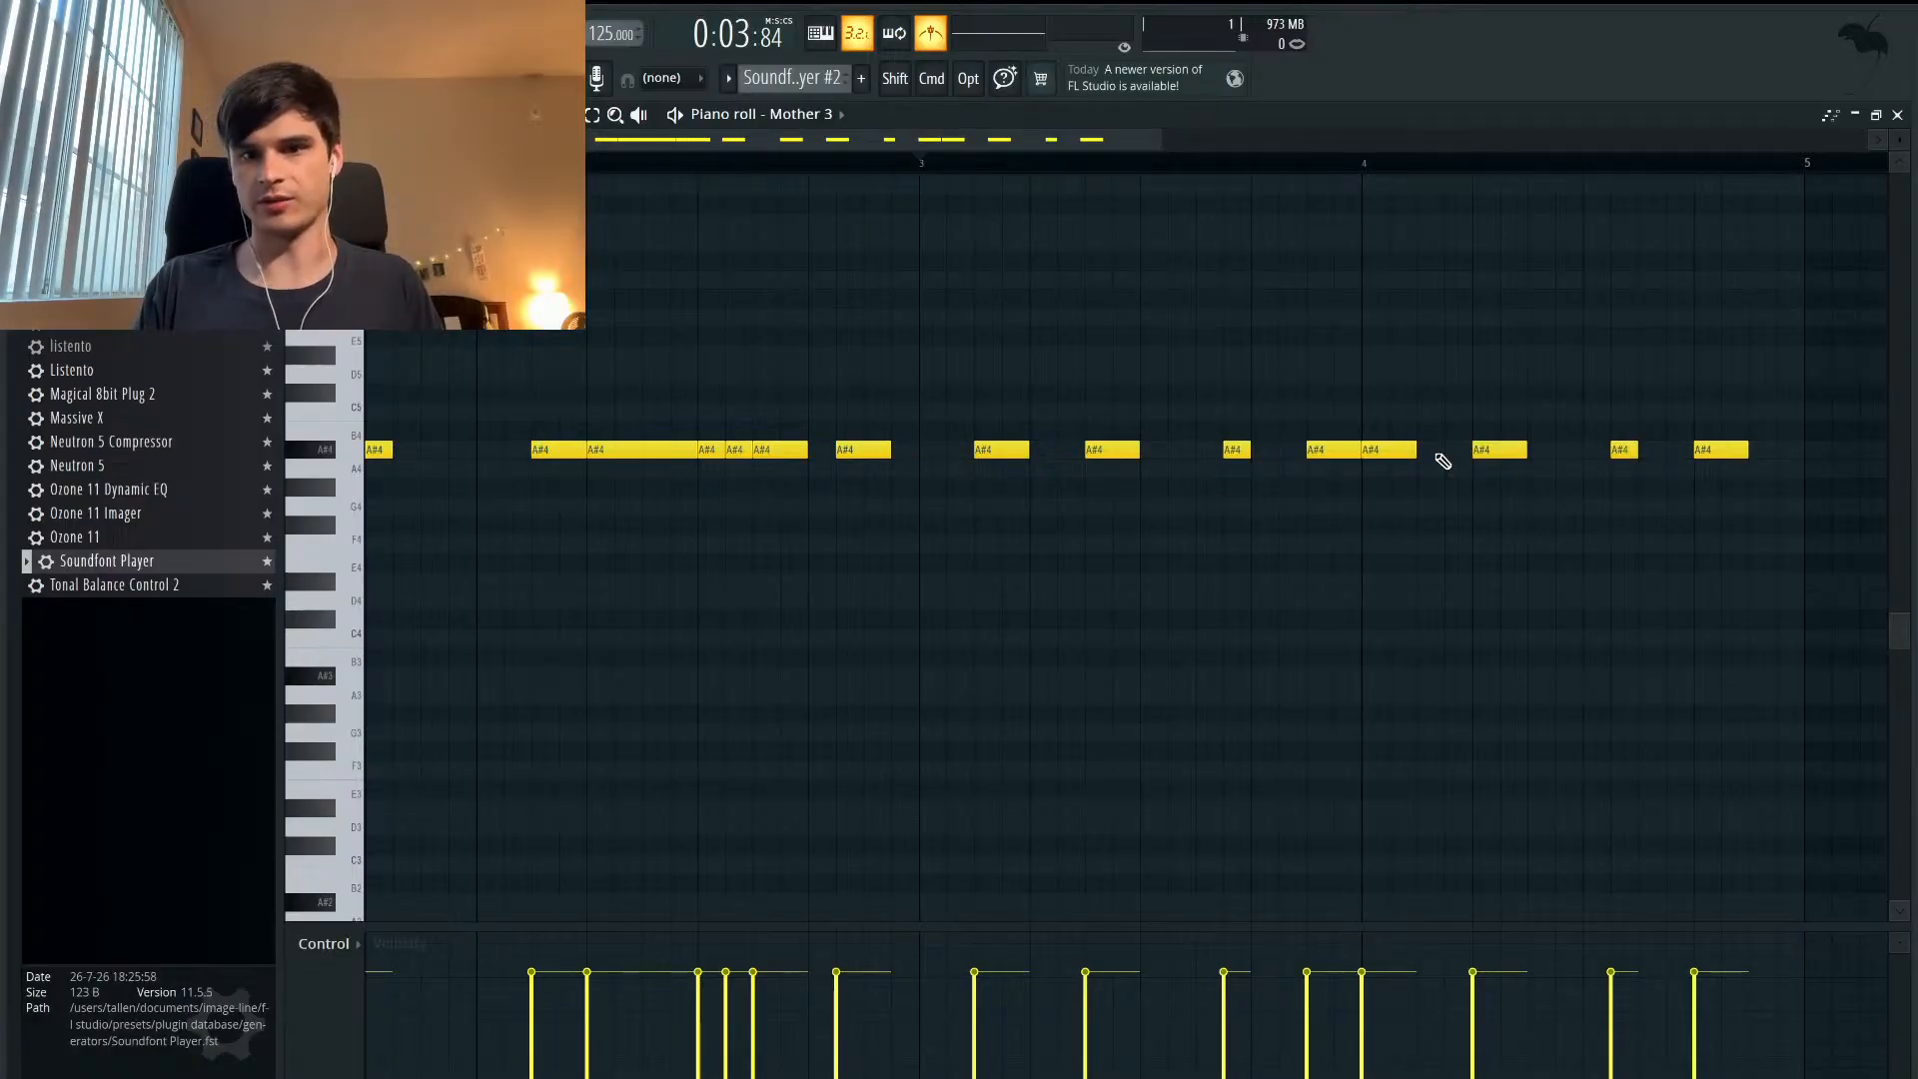
{"action": "right_click", "coordinate": [1394, 451]}
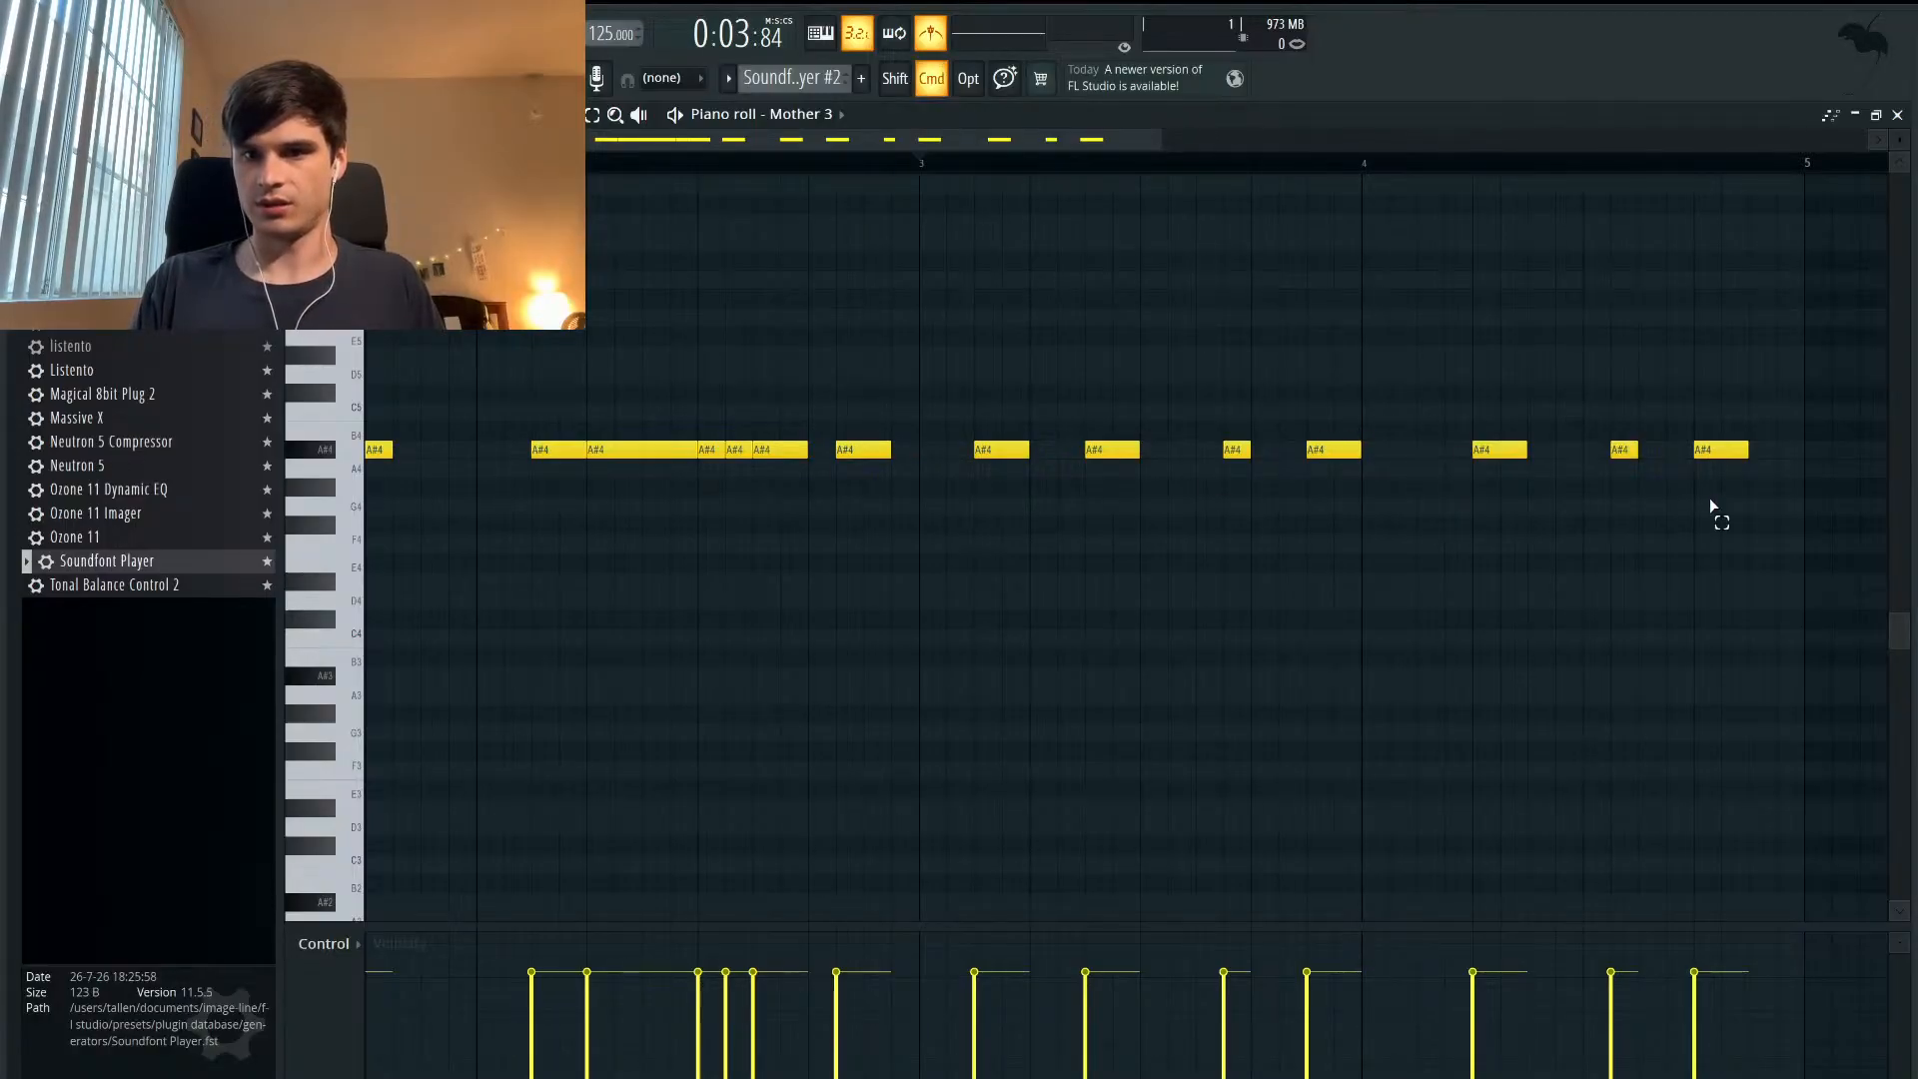
- Move bar 4's last three A#4 notes 1 1/2 beats earlier and play back from bar 3
{"action": "left_click_drag", "start_coordinate": [1718, 511], "coordinate": [1466, 365]}
{"action": "left_click_drag", "start_coordinate": [1496, 444], "coordinate": [1342, 449]}
{"action": "left_click", "coordinate": [1327, 451], "text": "ctrl"}
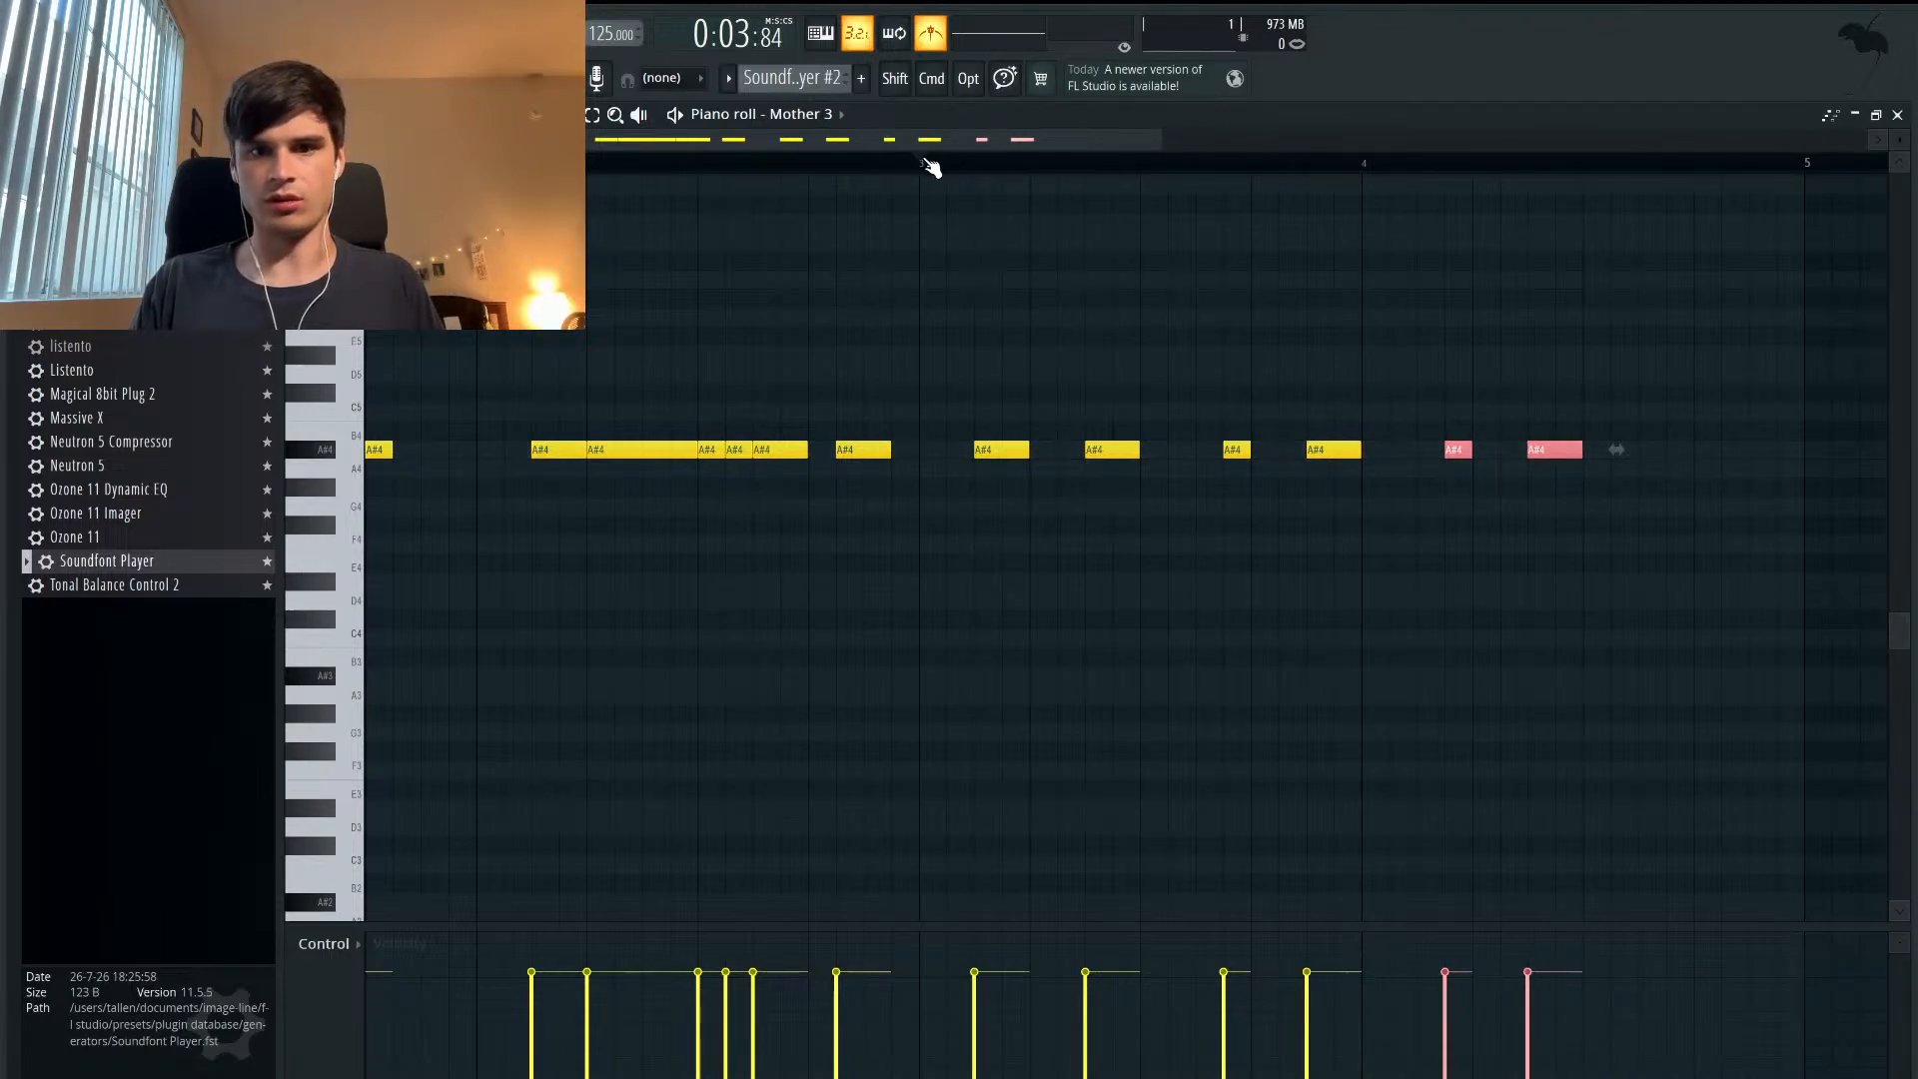
{"action": "key", "text": "space"}
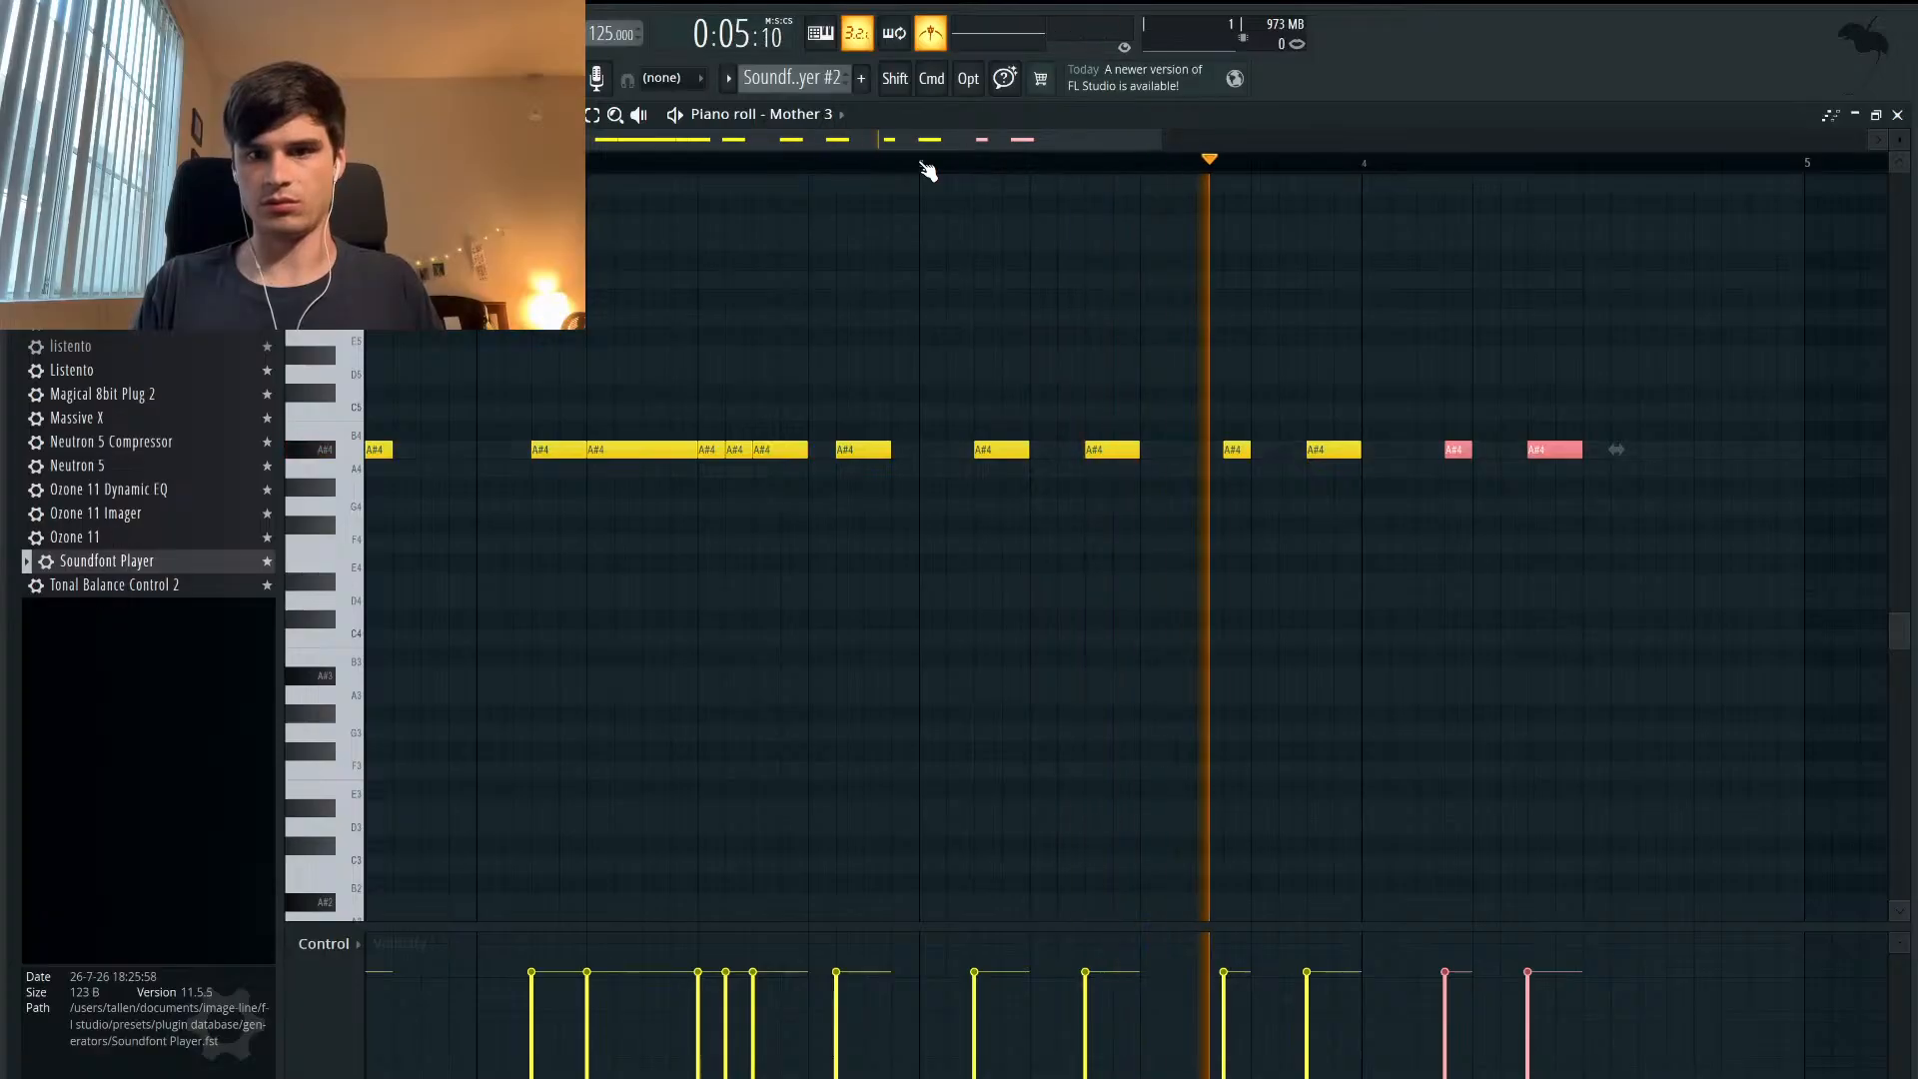
{"action": "key", "text": "space"}
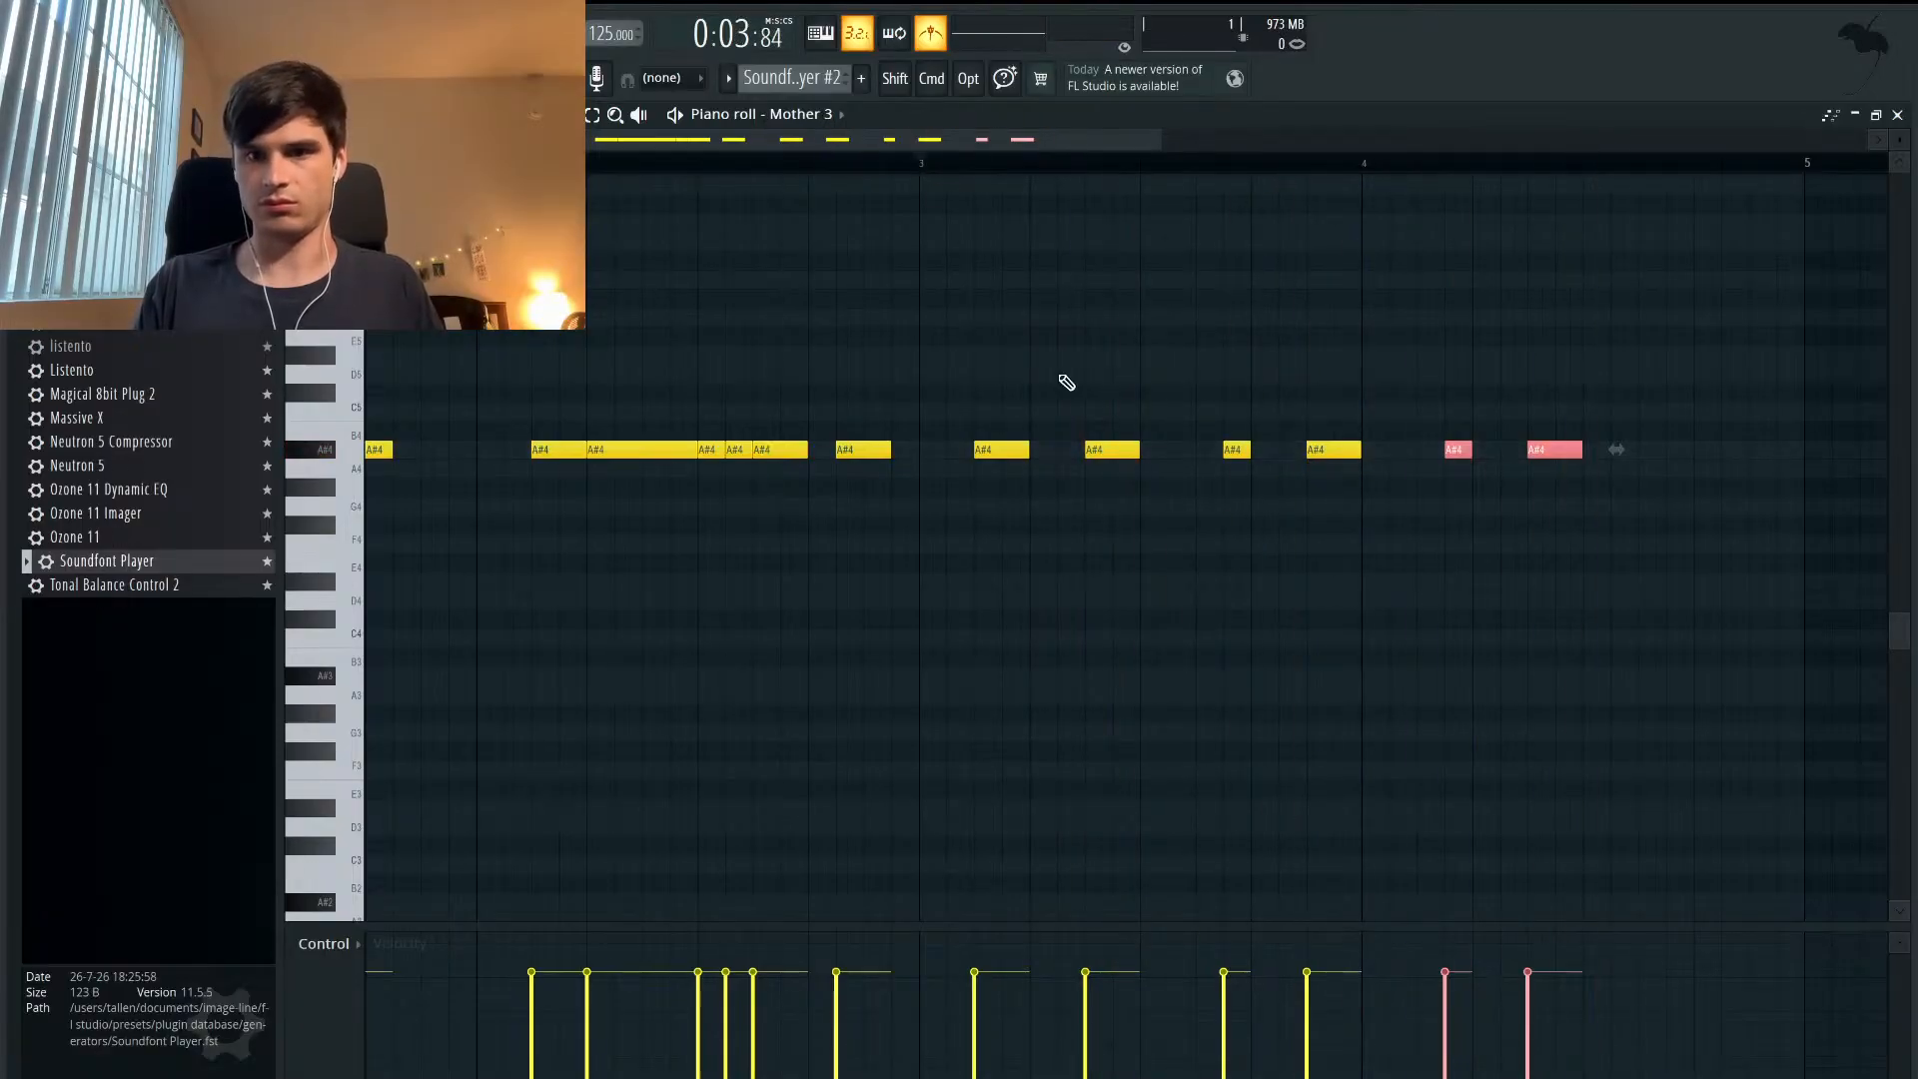
- Add 1/2-beat A#4 notes halfway through beats 3 and 4 of bar 4, and play back from bar 3 and from the start
{"action": "left_click", "coordinate": [1649, 449]}
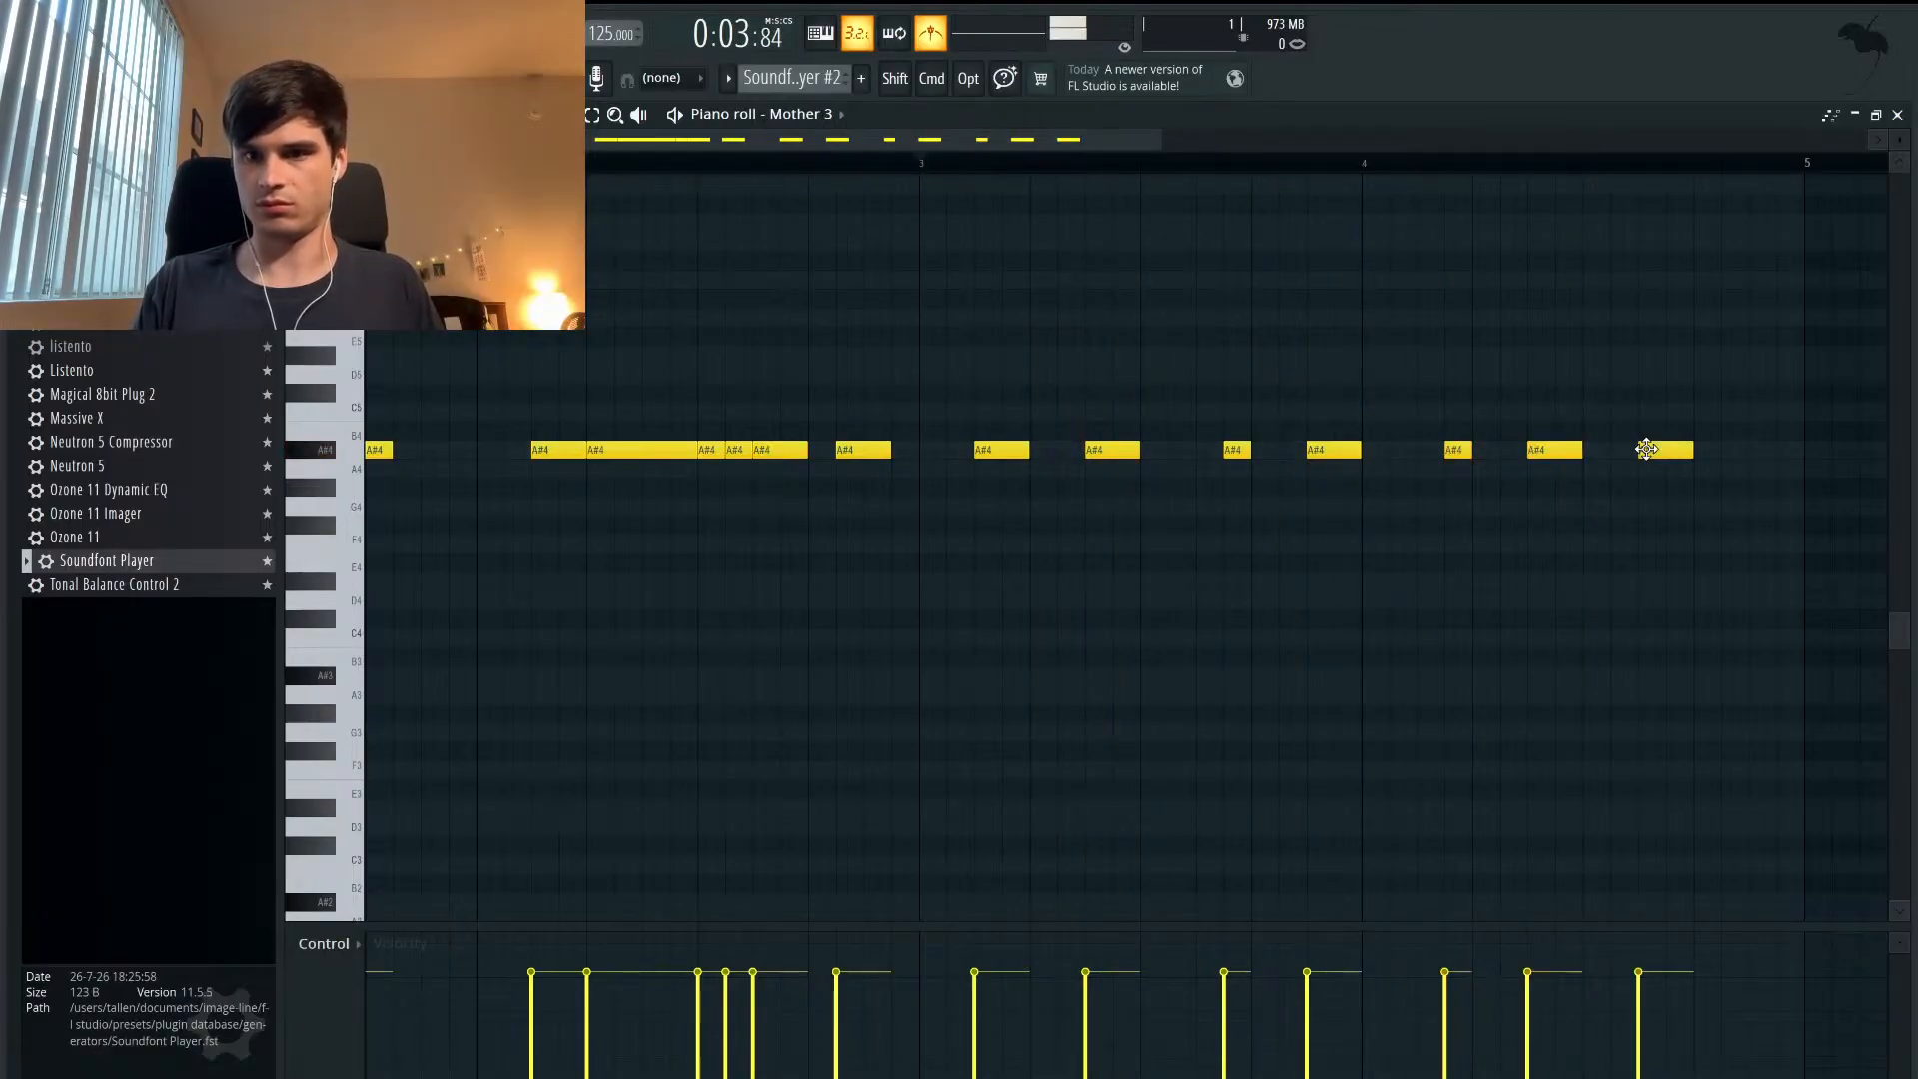
{"action": "left_click", "coordinate": [1758, 452]}
{"action": "key", "text": "space"}
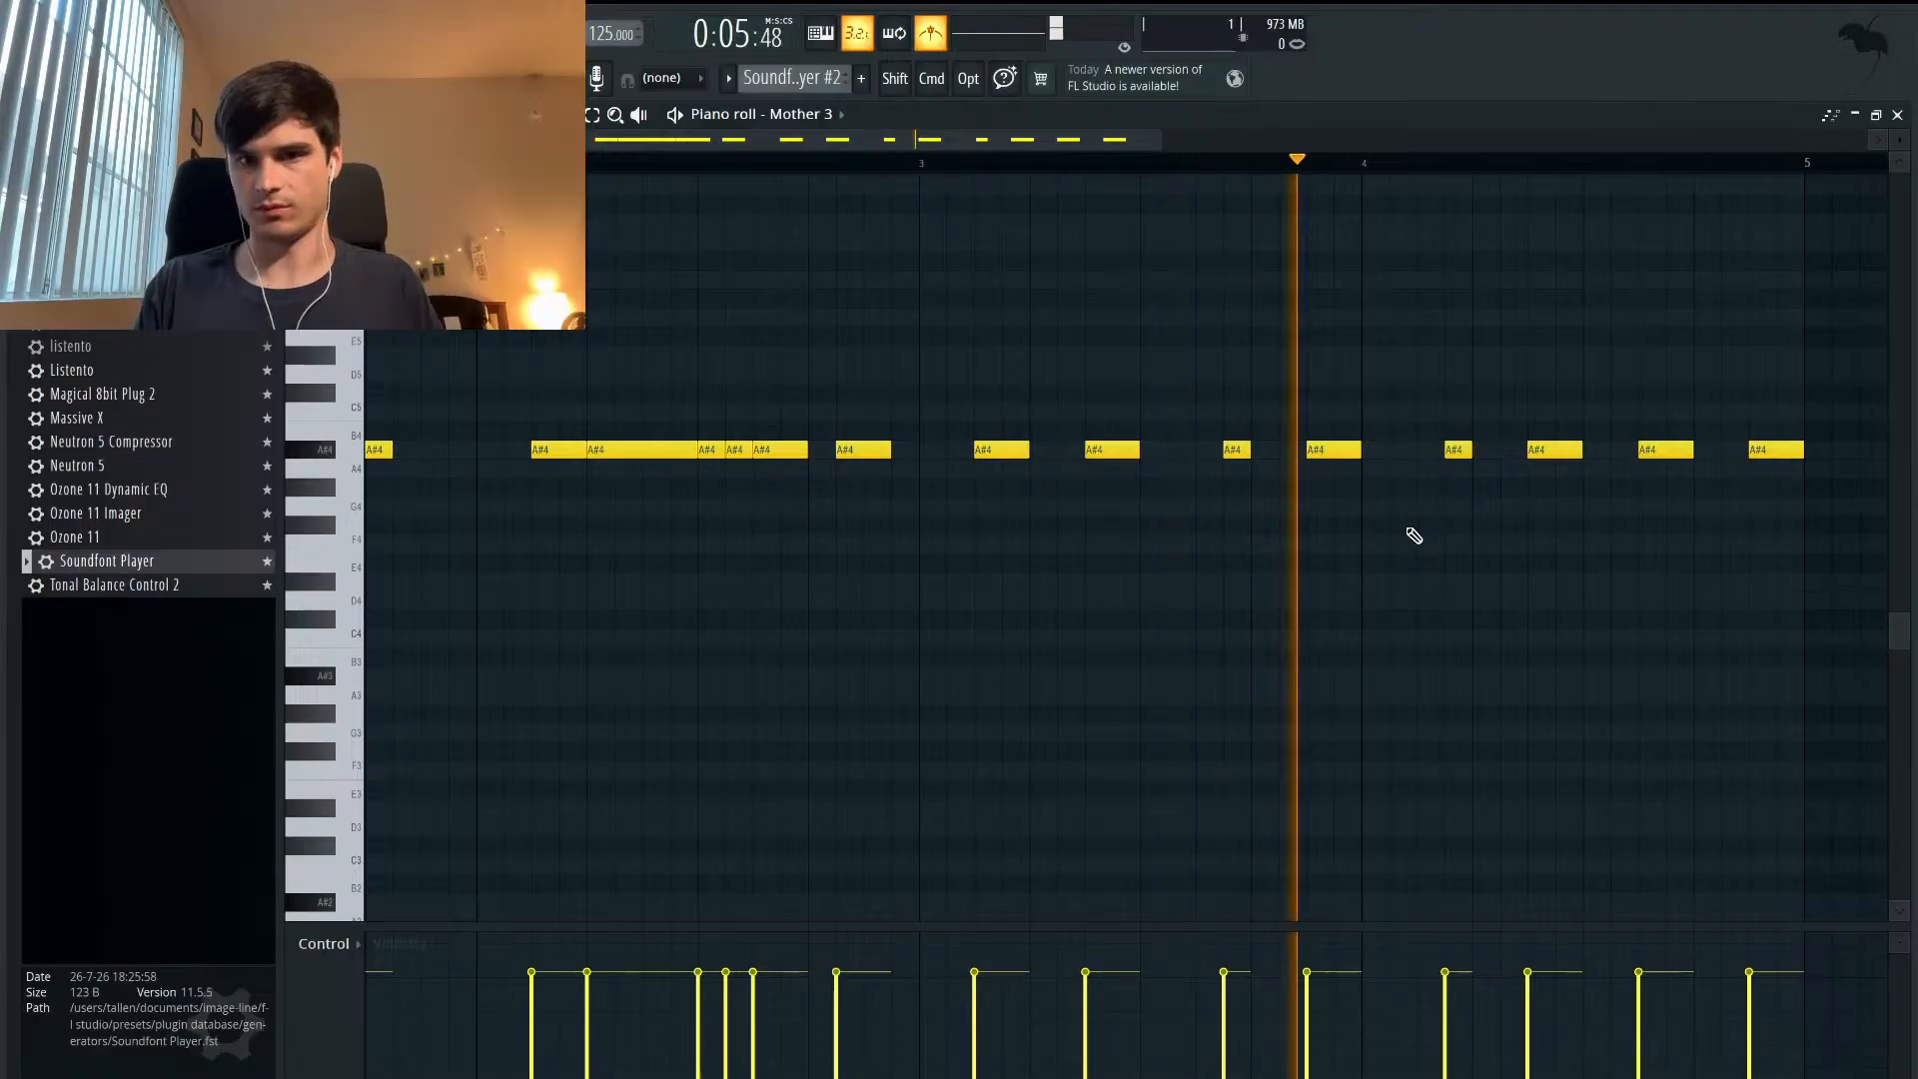
{"action": "key", "text": "space"}
{"action": "scroll", "coordinate": [1415, 536], "scroll_direction": "down", "scroll_amount": 2}
{"action": "scroll", "coordinate": [1414, 535], "scroll_direction": "down", "scroll_amount": 1}
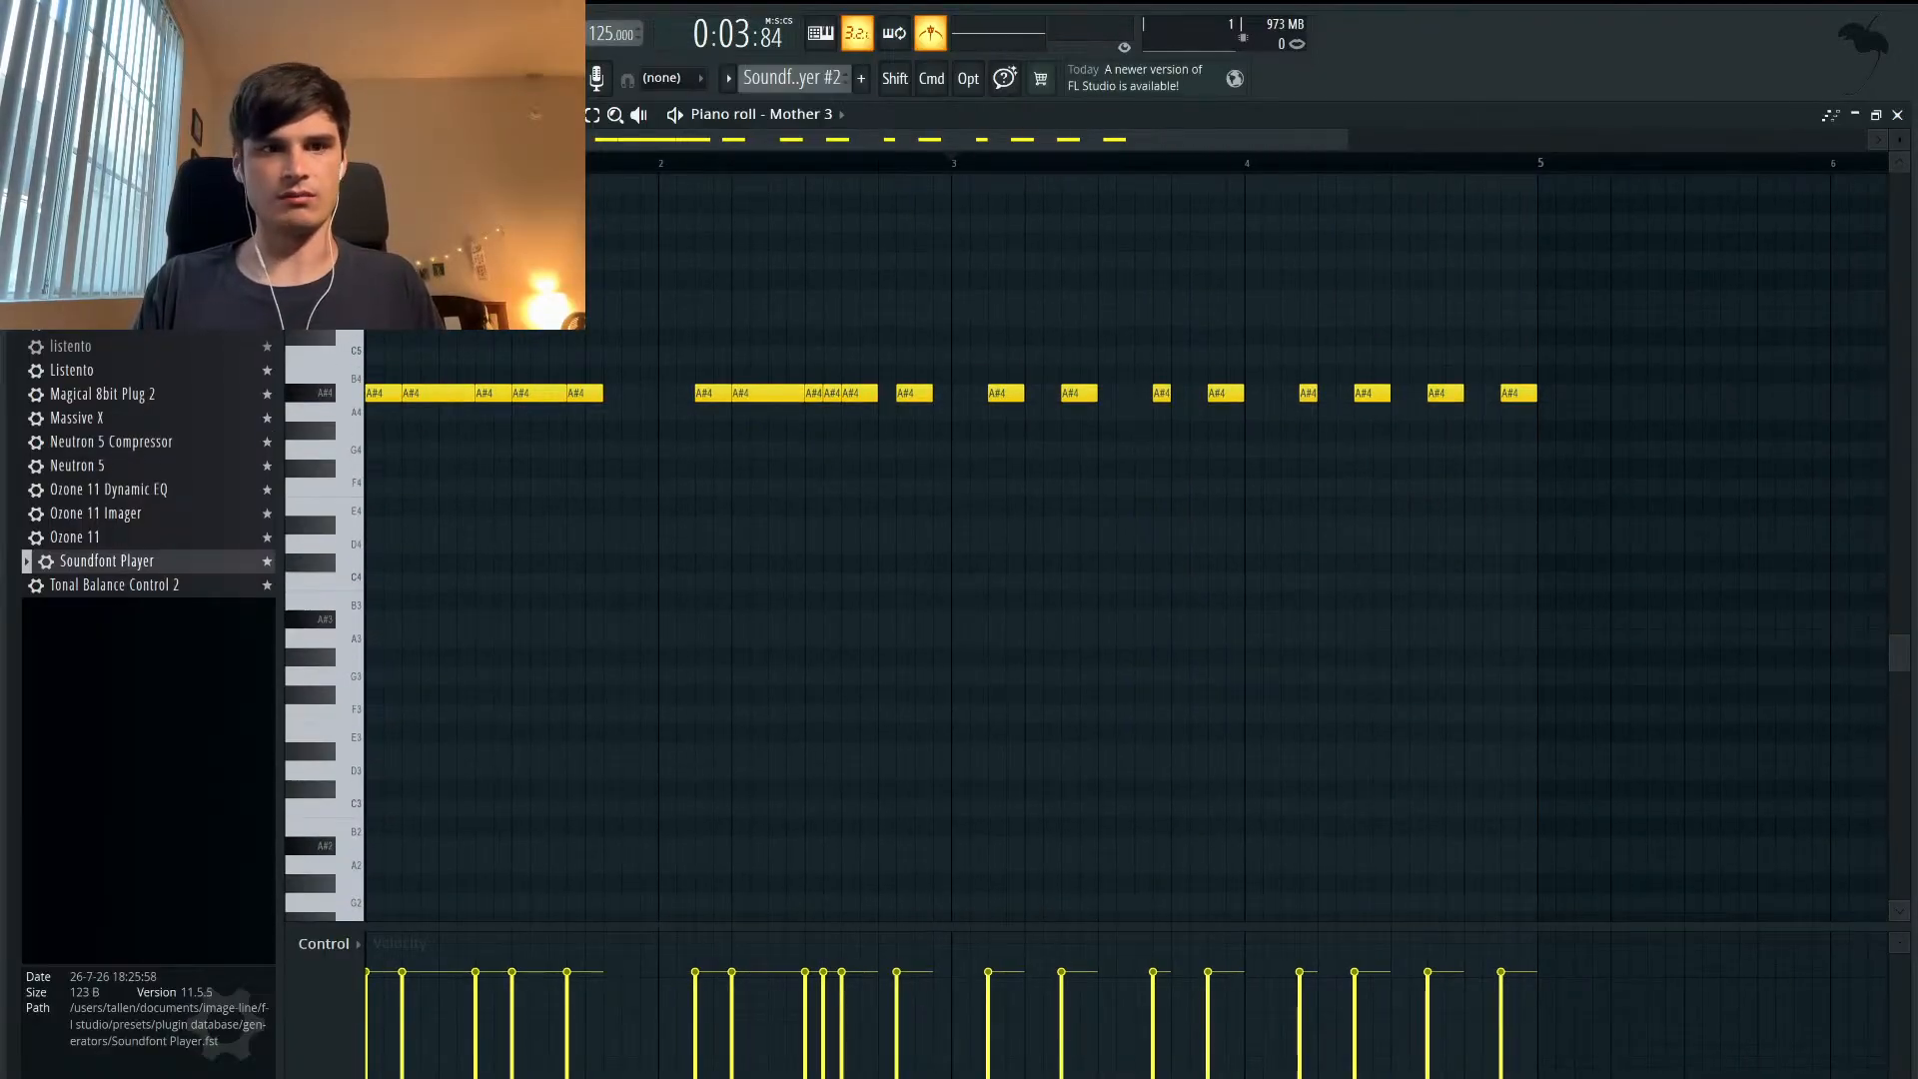
{"action": "key", "text": "space"}
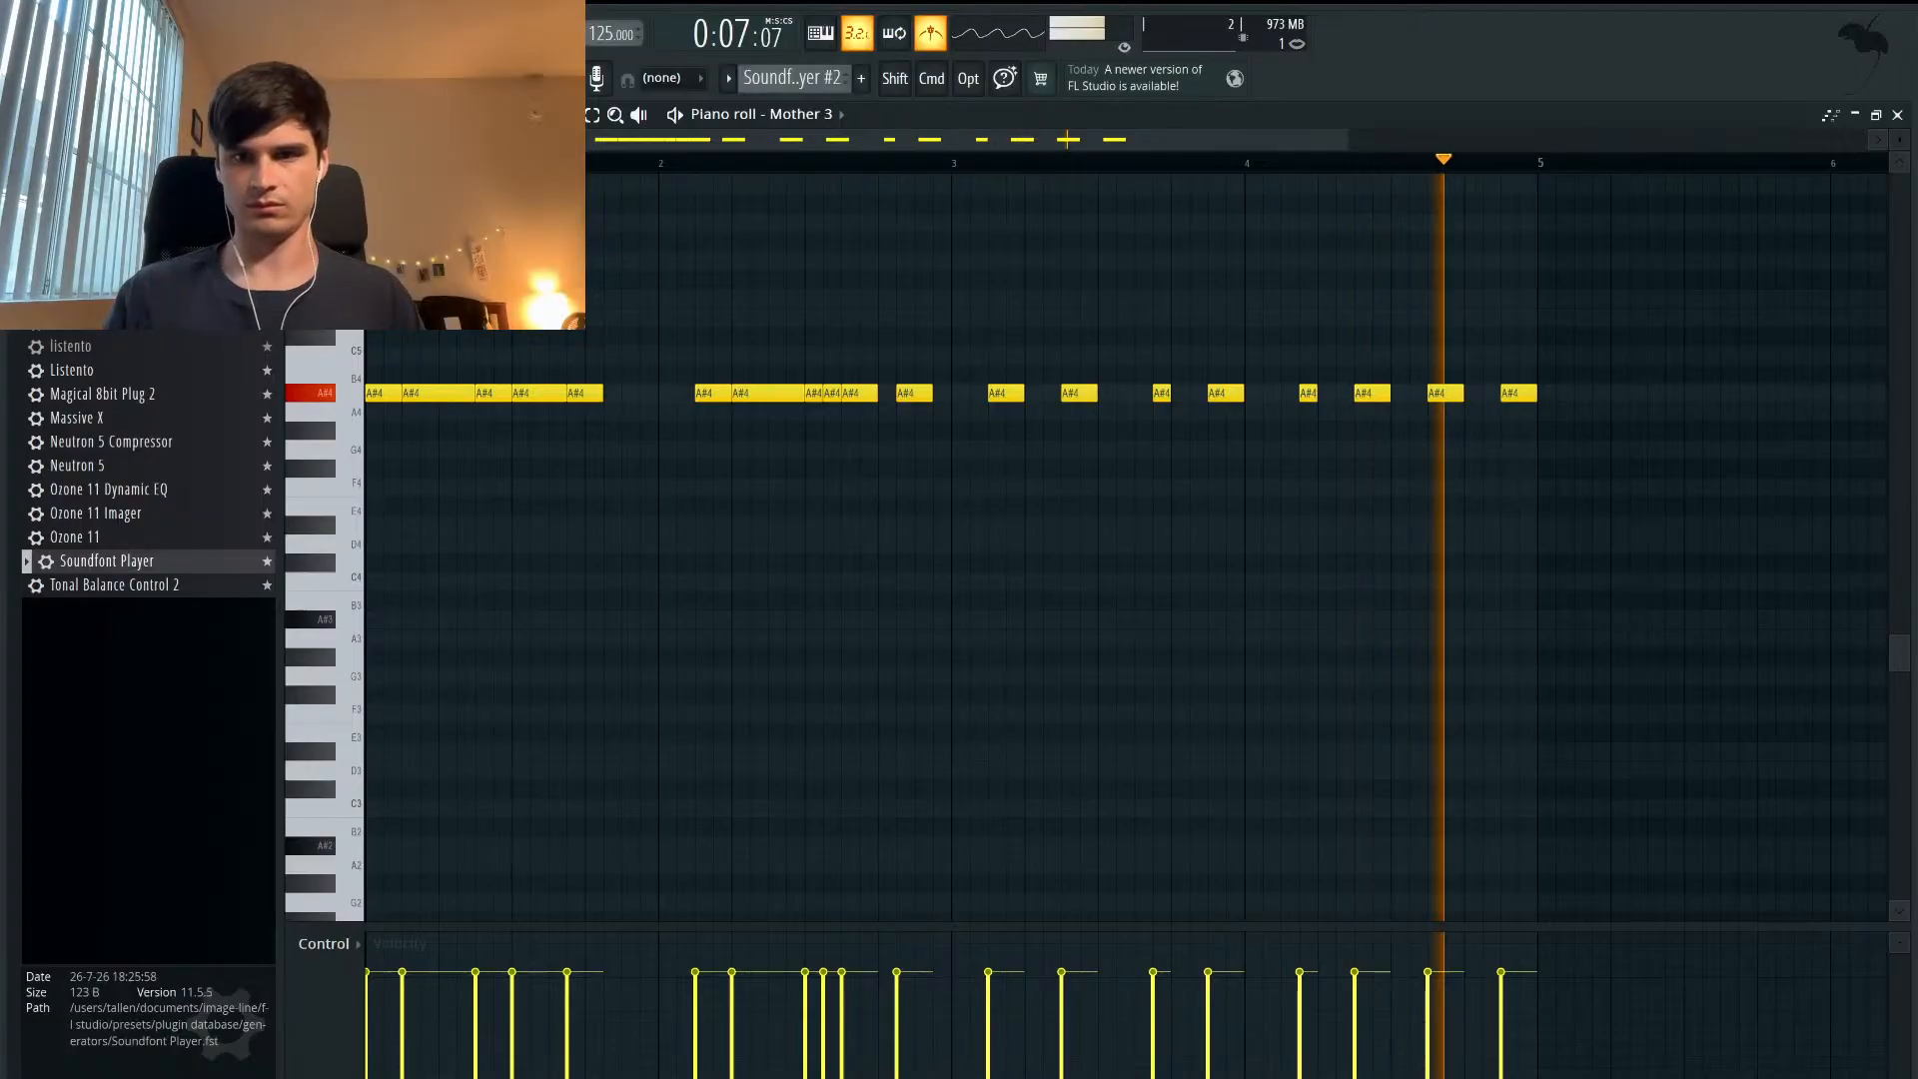
{"action": "key", "text": "space"}
- Delete all the A#4 notes in bars 3 and 4
{"action": "scroll", "coordinate": [846, 523], "scroll_direction": "up", "scroll_amount": 2}
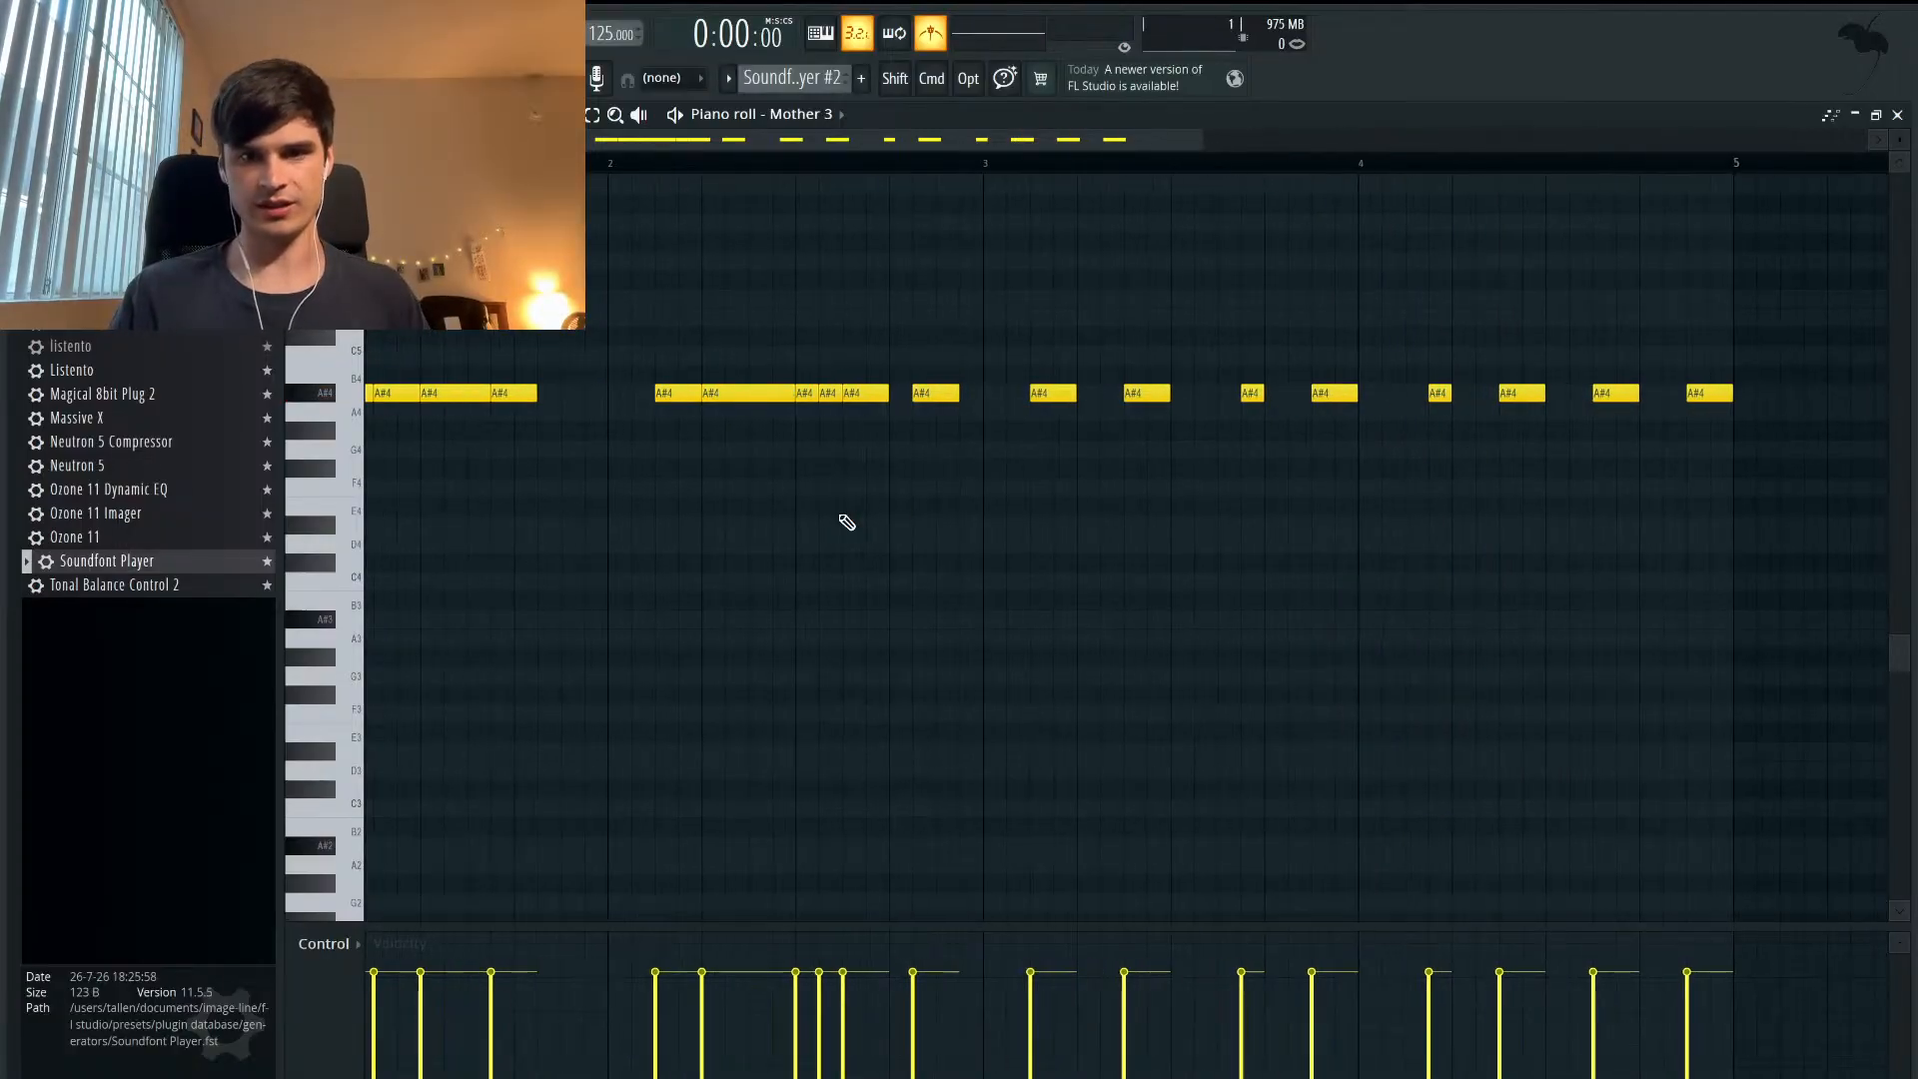
{"action": "left_click_drag", "start_coordinate": [1704, 432], "coordinate": [1013, 279]}
{"action": "key", "text": "Delete"}
- Add a 1/2-beat A#4 directly after bar 2's last note, crossing into bar 3, and play back from the start
{"action": "scroll", "coordinate": [997, 336], "scroll_direction": "up", "scroll_amount": 3}
{"action": "scroll", "coordinate": [997, 336], "scroll_direction": "left", "scroll_amount": 4}
{"action": "scroll", "coordinate": [997, 336], "scroll_direction": "up", "scroll_amount": 2}
{"action": "scroll", "coordinate": [997, 335], "scroll_direction": "down", "scroll_amount": 1}
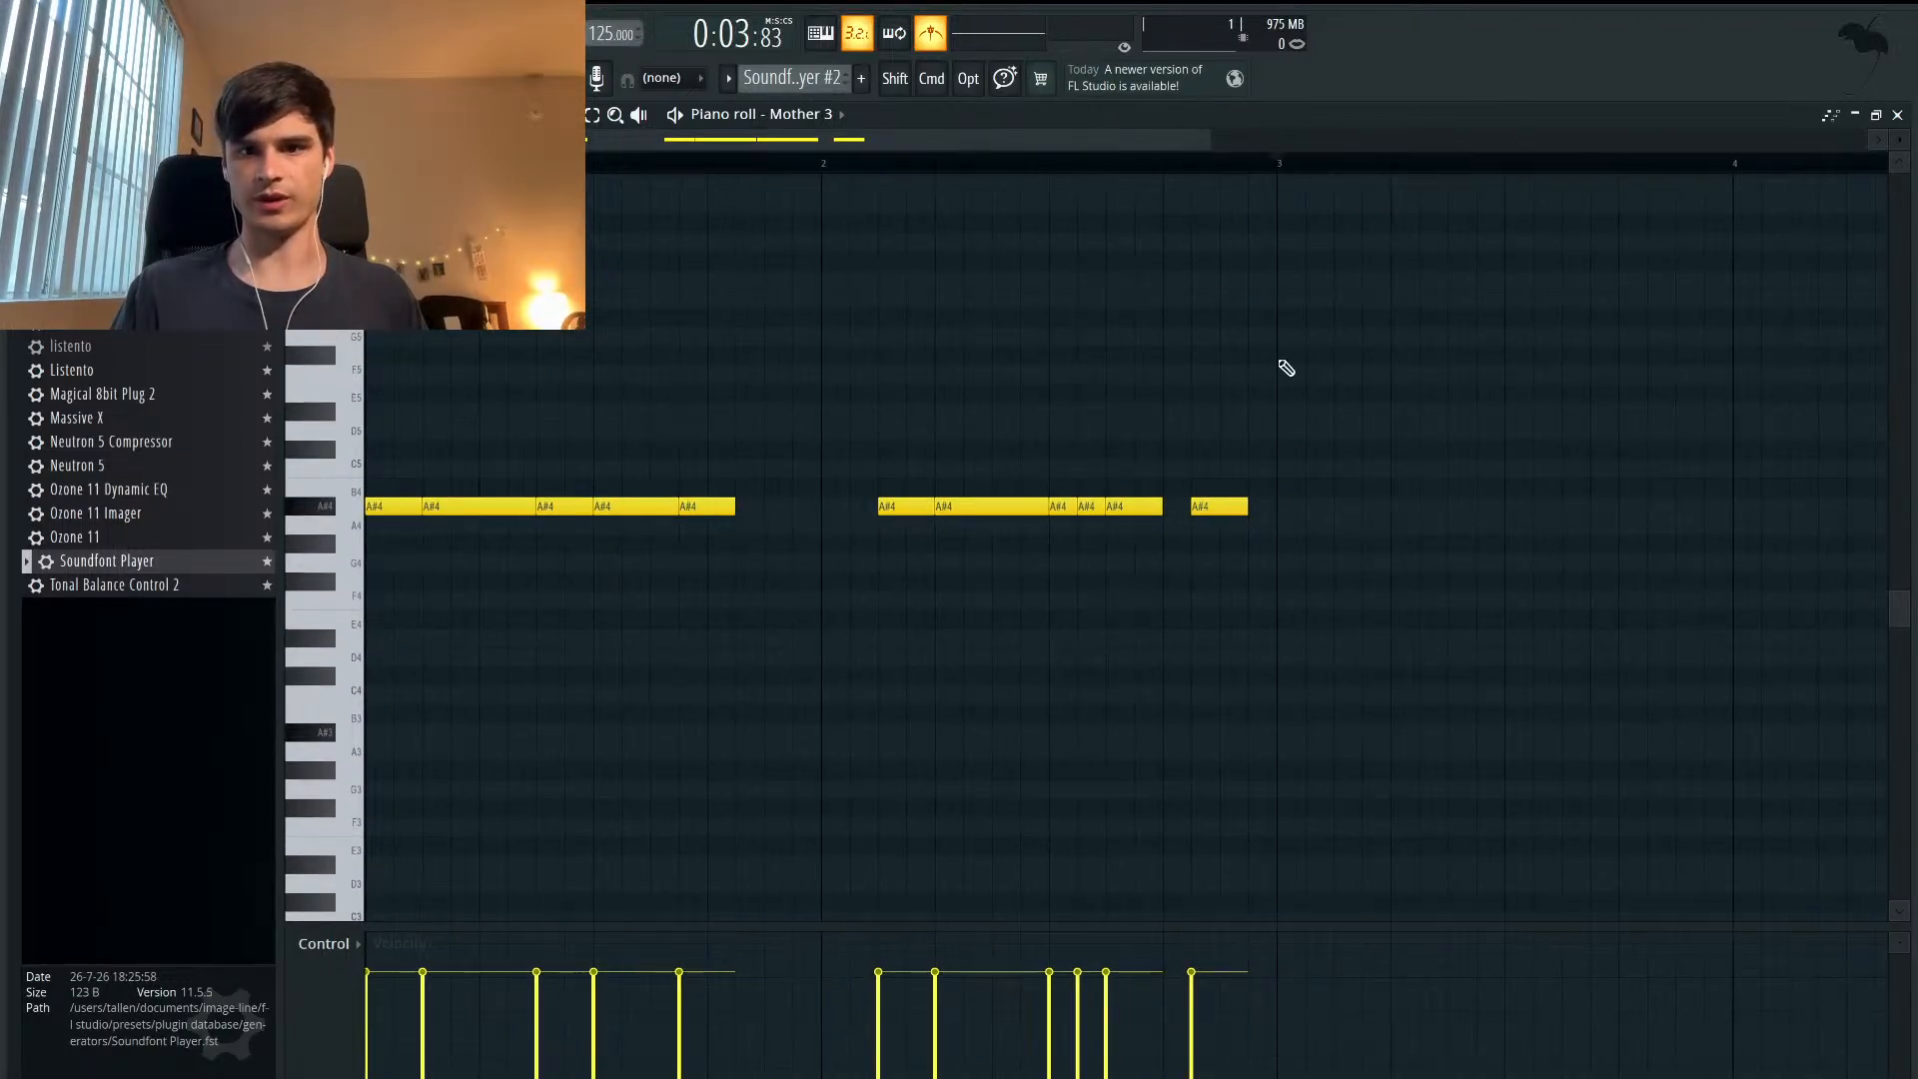
{"action": "left_click", "coordinate": [1297, 507]}
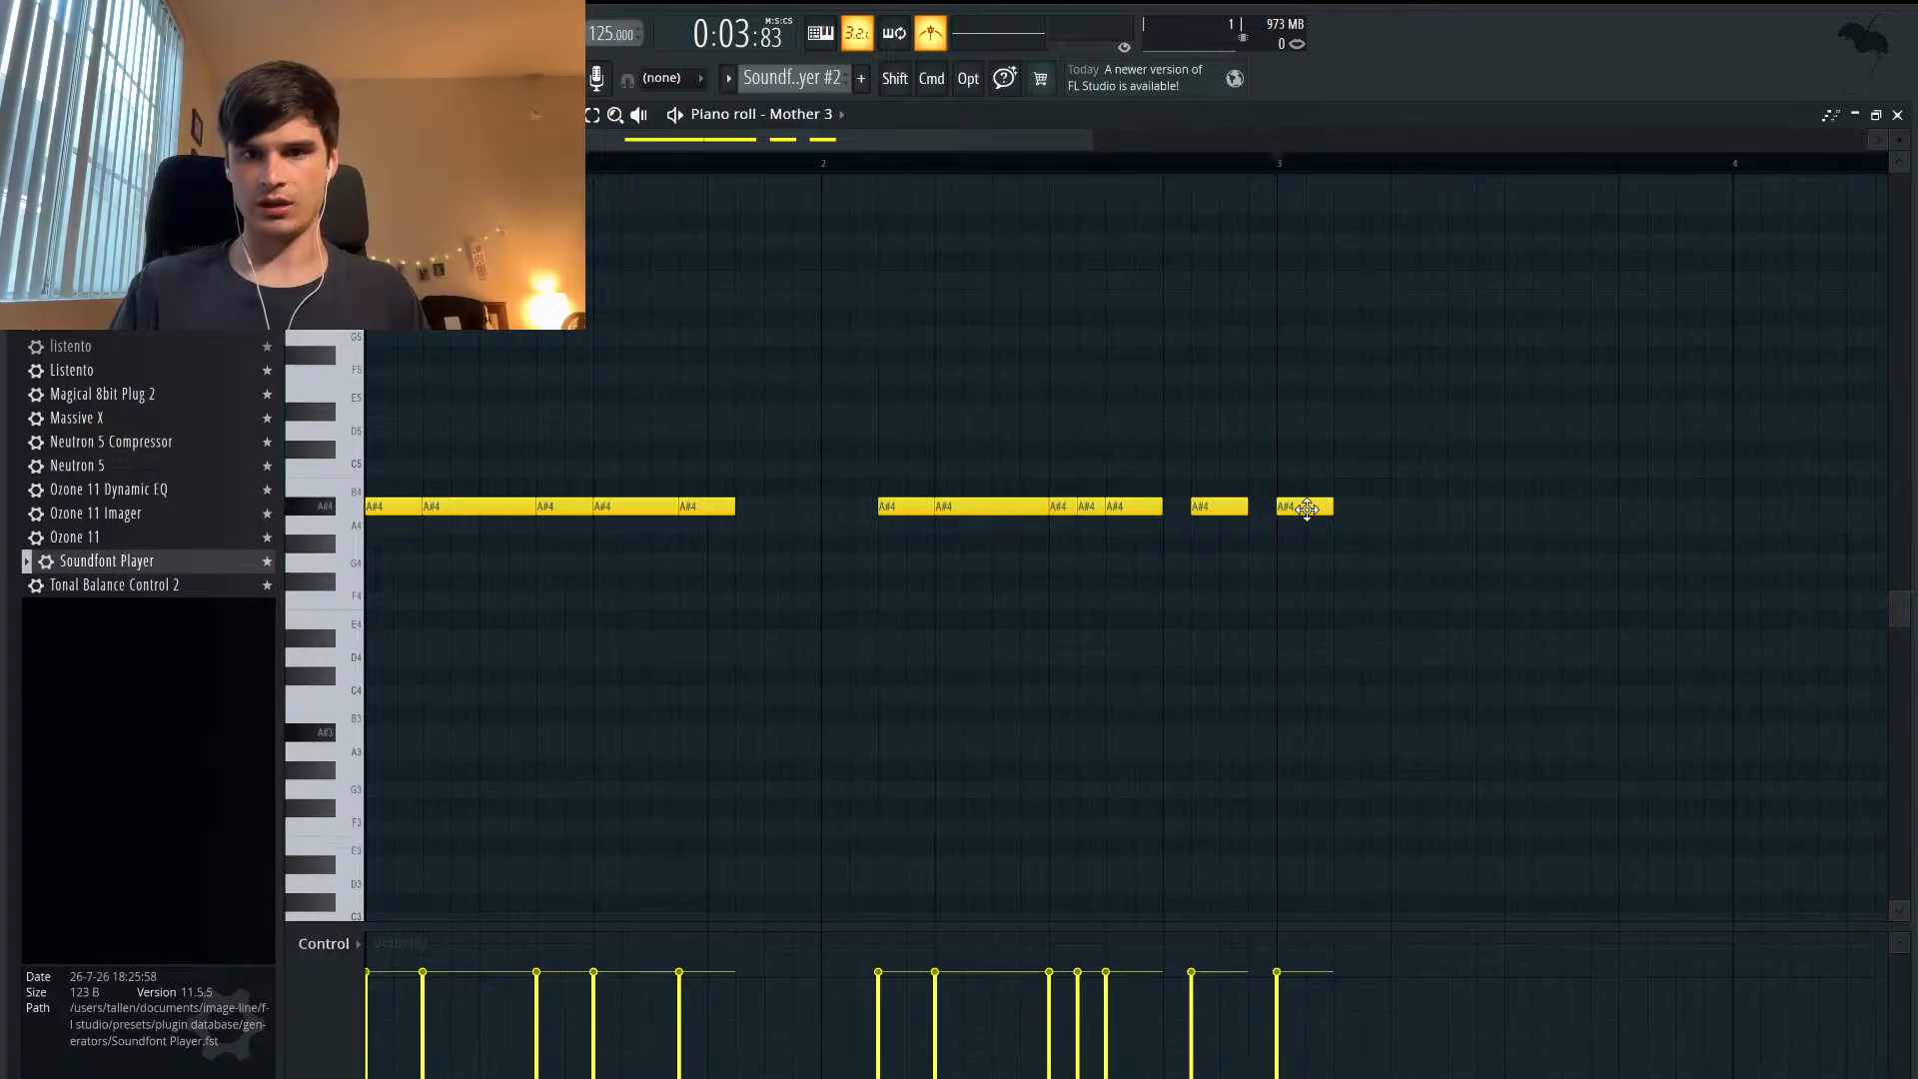
{"action": "left_click_drag", "start_coordinate": [1307, 509], "coordinate": [1278, 507]}
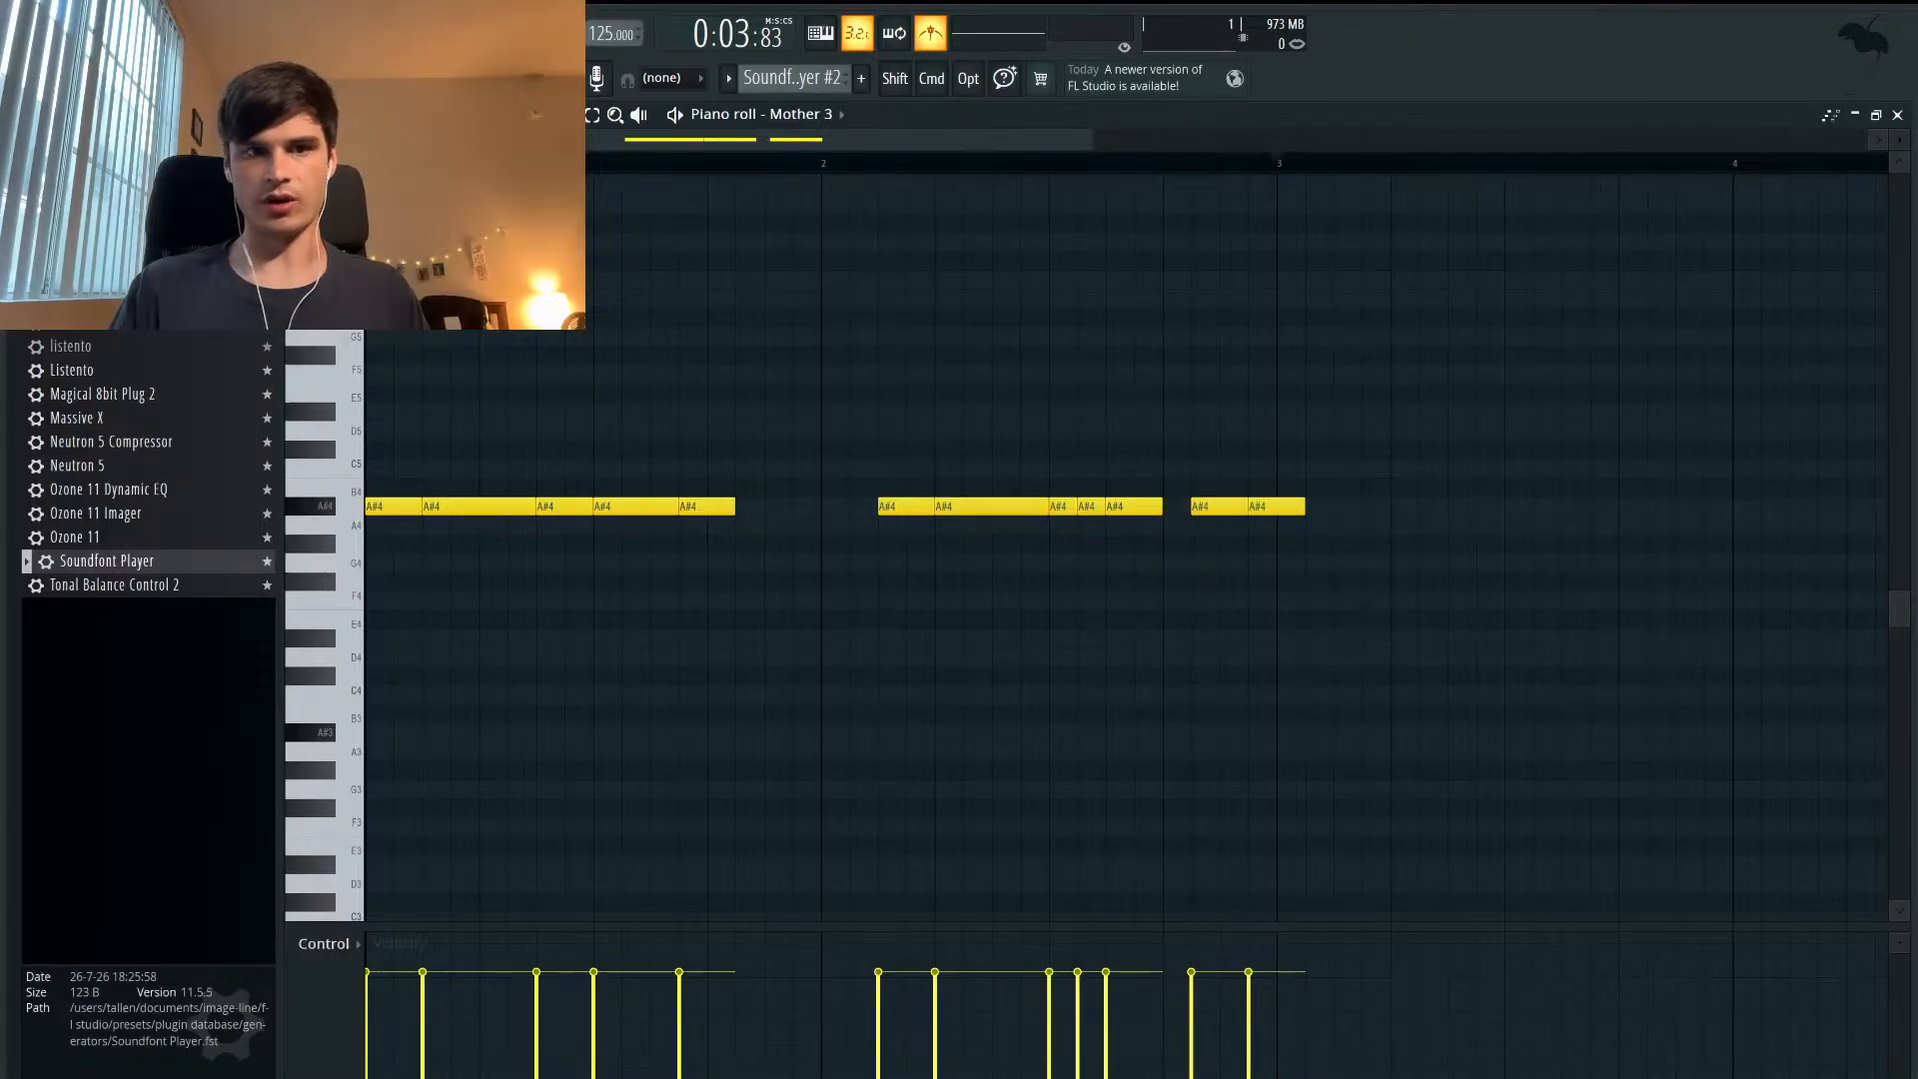
{"action": "key", "text": "space"}
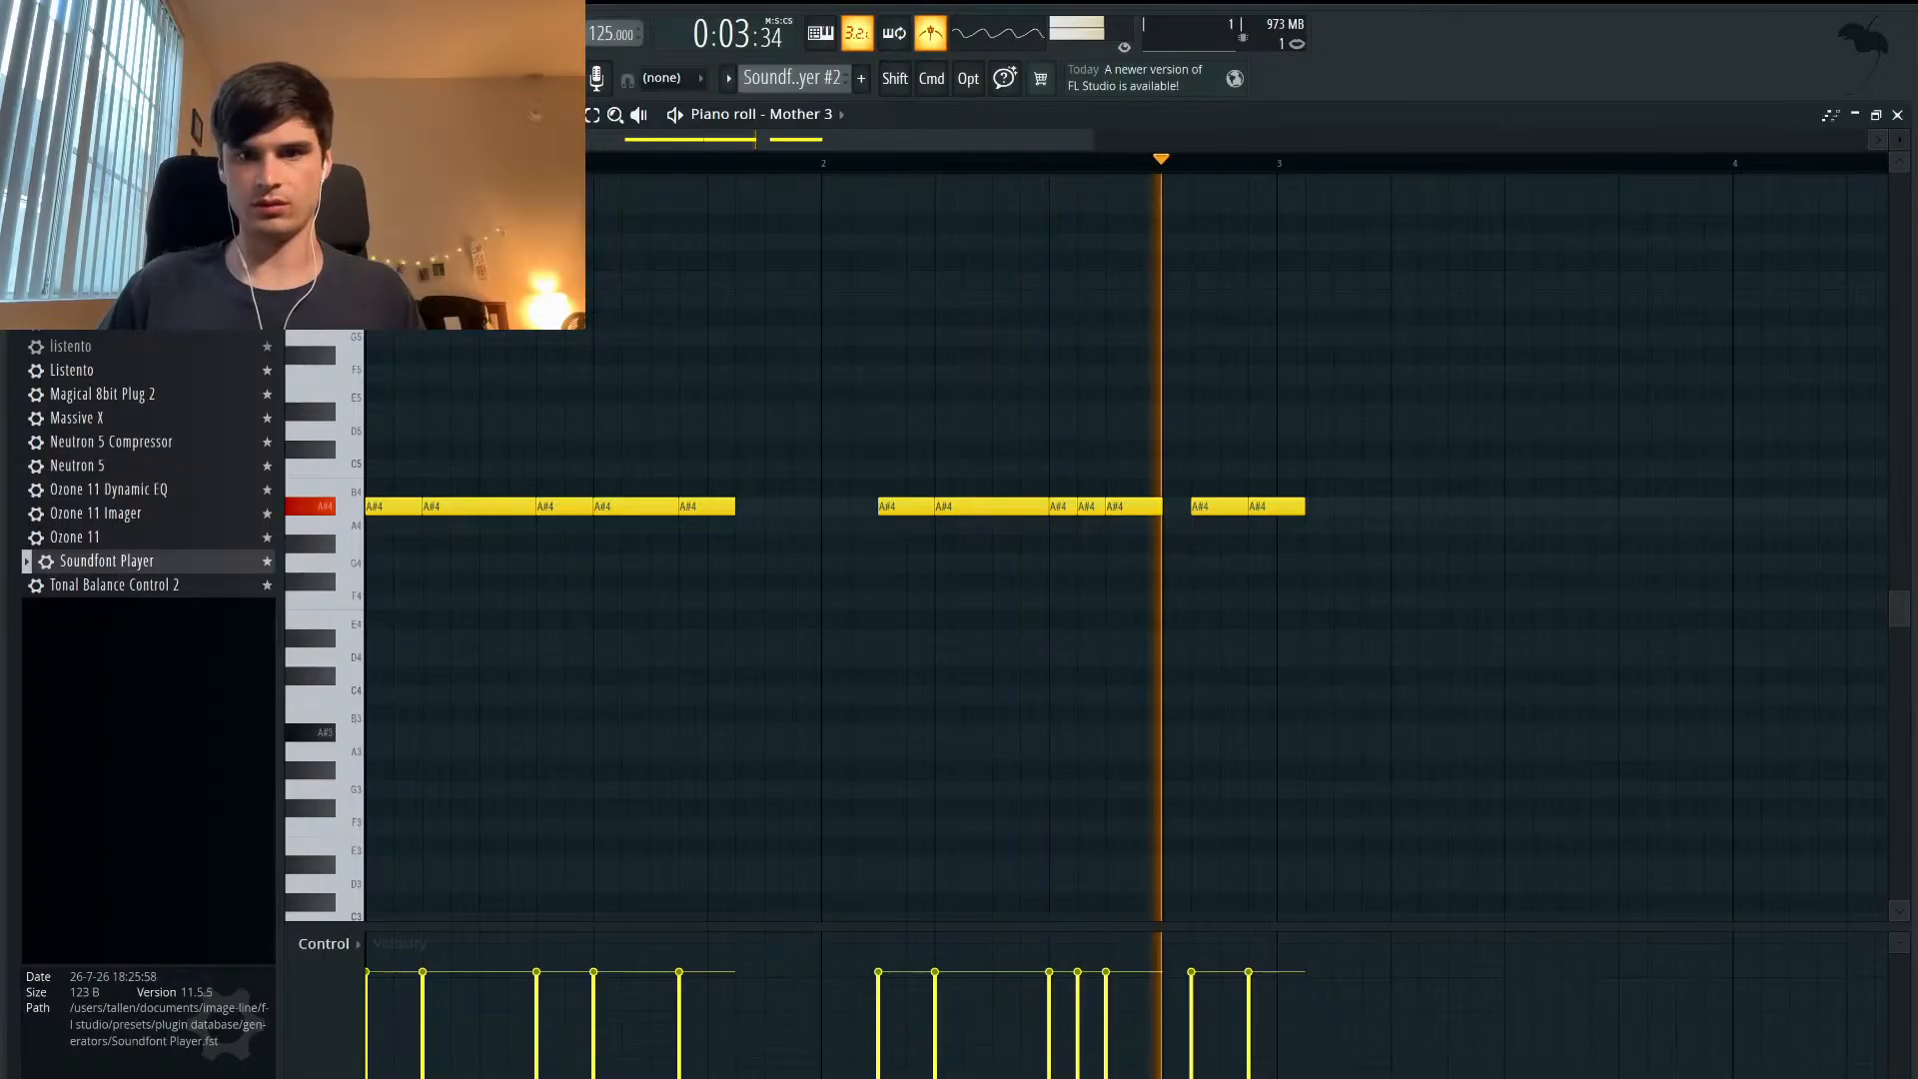
{"action": "key", "text": "space"}
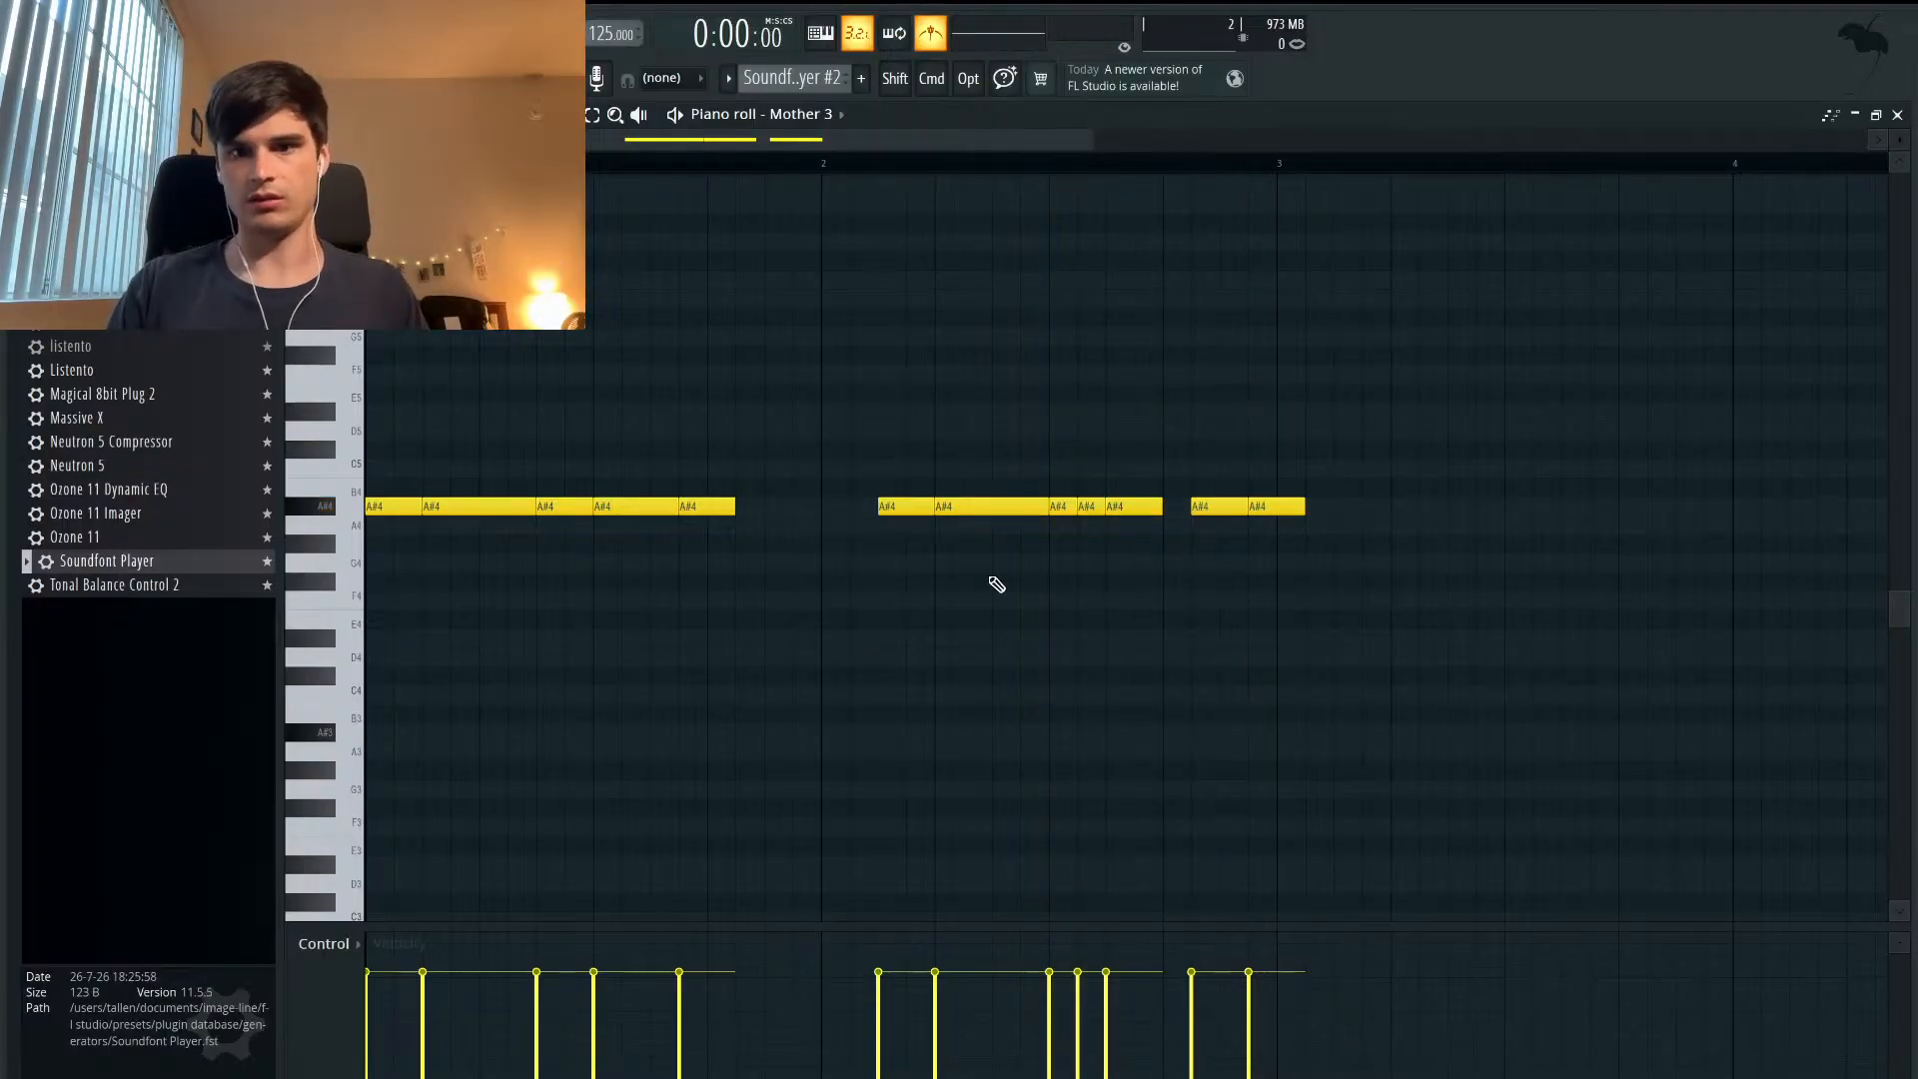
- Add a 1/2-beat A#4 halfway through bar 3's first beat and a joined 1 1/2-beat A#4 on beat 2
{"action": "left_click", "coordinate": [1342, 507]}
{"action": "left_click", "coordinate": [1435, 507]}
{"action": "left_click_drag", "start_coordinate": [1454, 506], "coordinate": [1561, 506]}
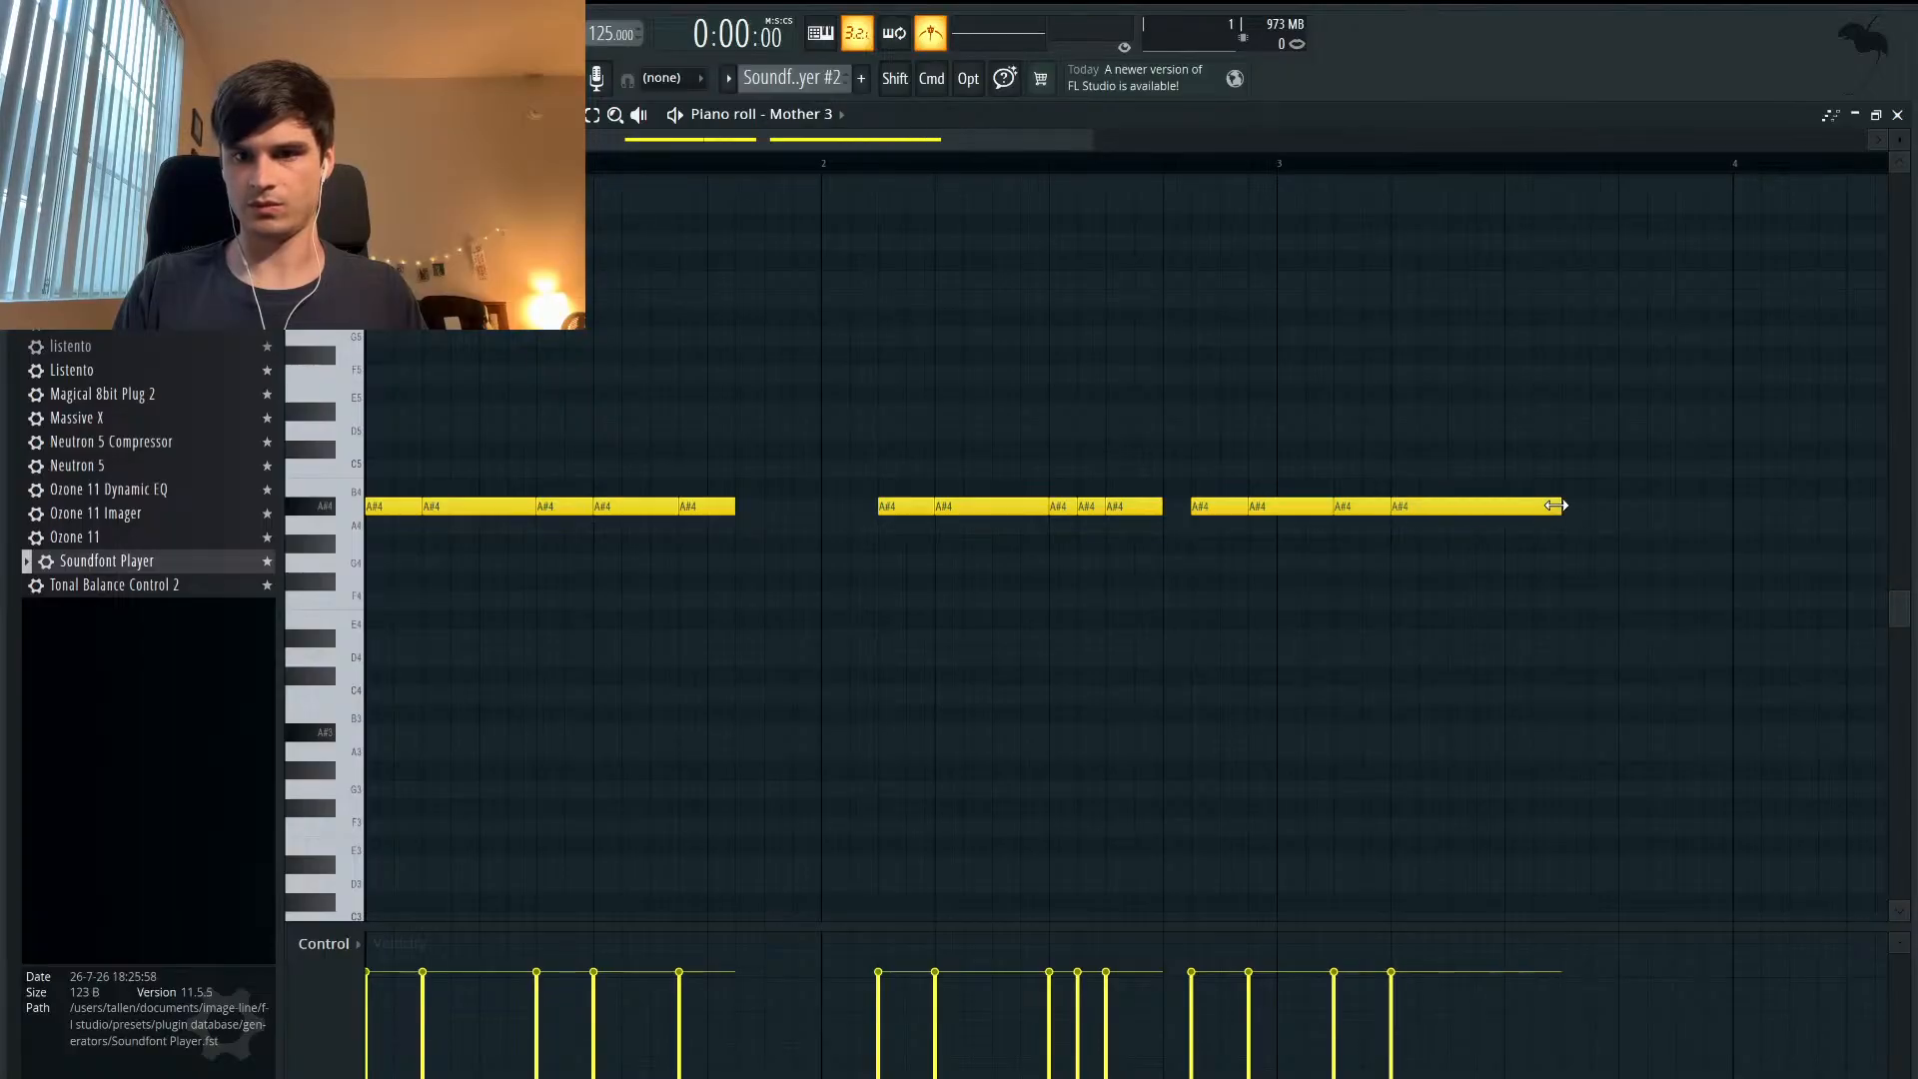
- Continue bar 3 with two joined 1/4-beat A#4 notes and a 3/4-beat A#4, and play back from the start
{"action": "scroll", "coordinate": [1481, 531], "scroll_direction": "right", "scroll_amount": 3}
{"action": "scroll", "coordinate": [1482, 531], "scroll_direction": "up", "scroll_amount": 1}
{"action": "left_click", "coordinate": [1347, 566]}
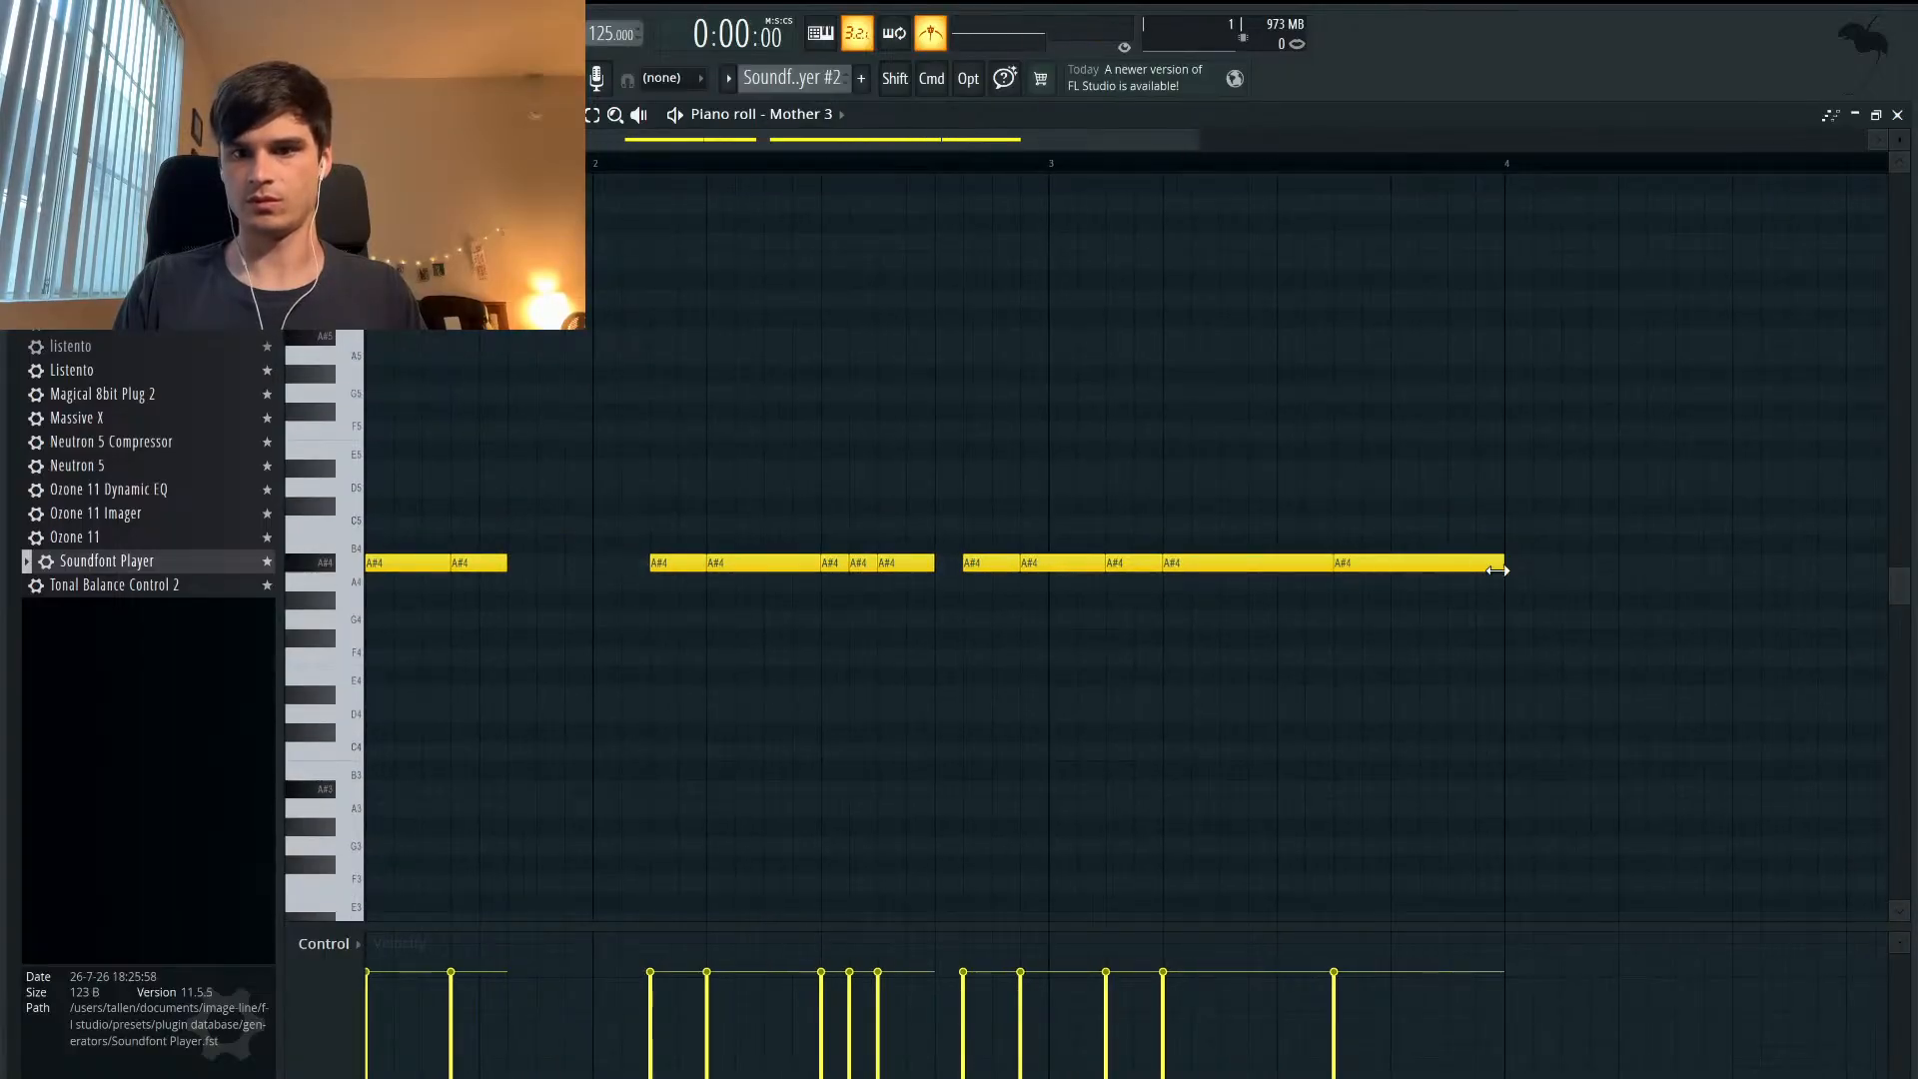
{"action": "left_click_drag", "start_coordinate": [1501, 568], "coordinate": [1373, 567]}
{"action": "left_click", "coordinate": [1376, 562]}
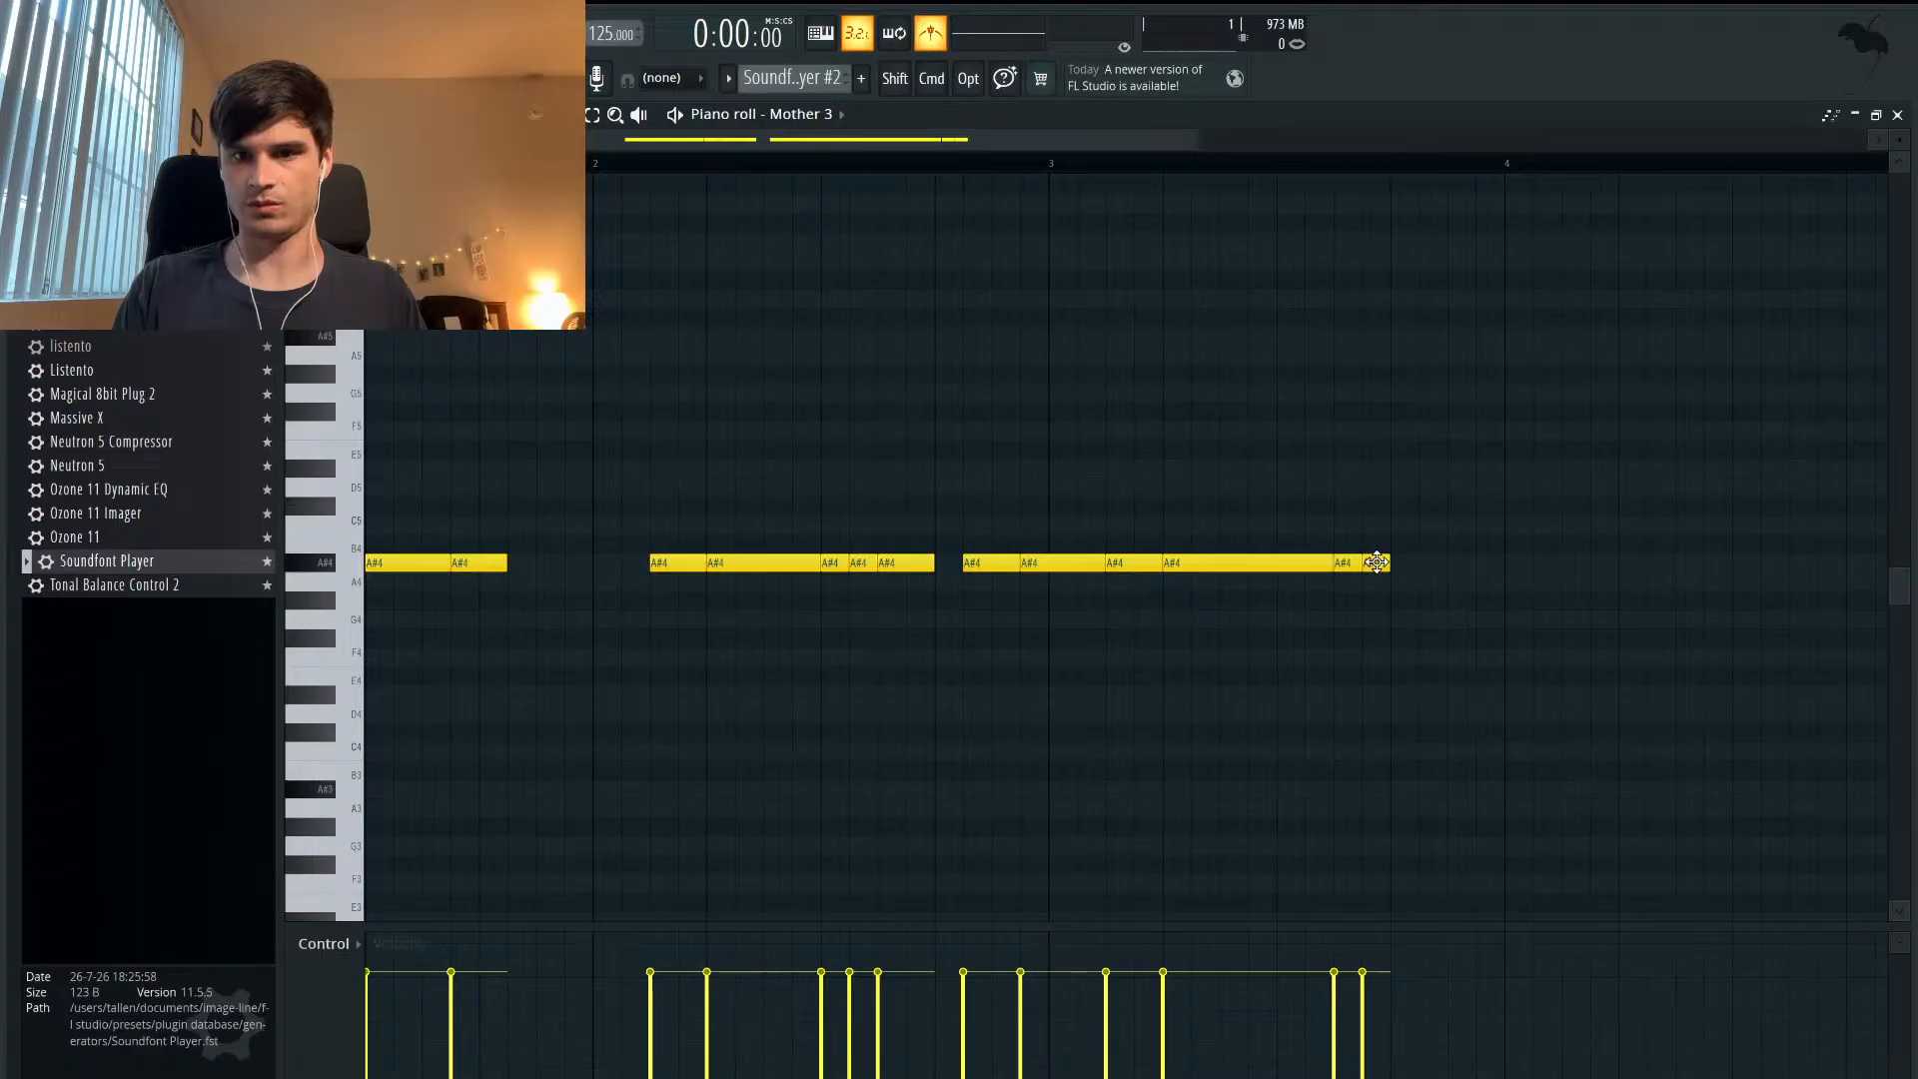
{"action": "left_click", "coordinate": [1405, 566]}
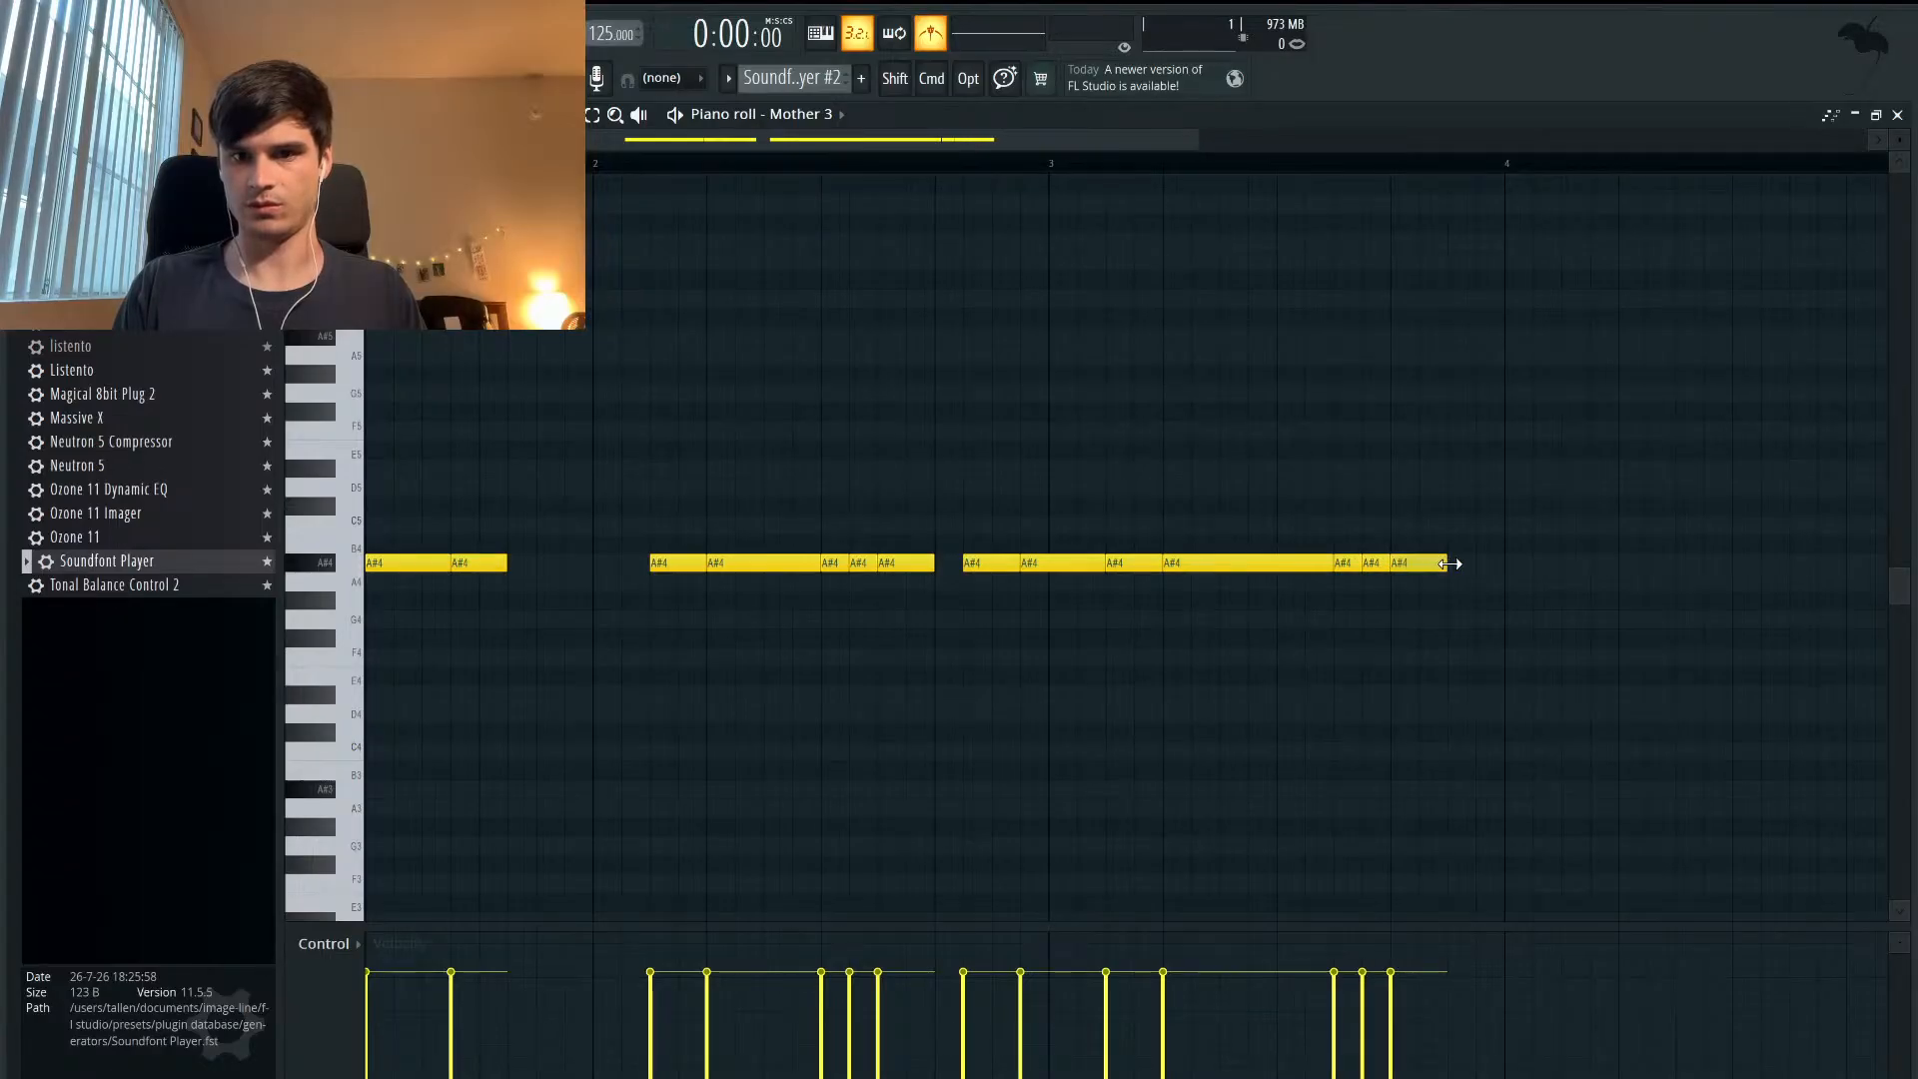
{"action": "key", "text": "space"}
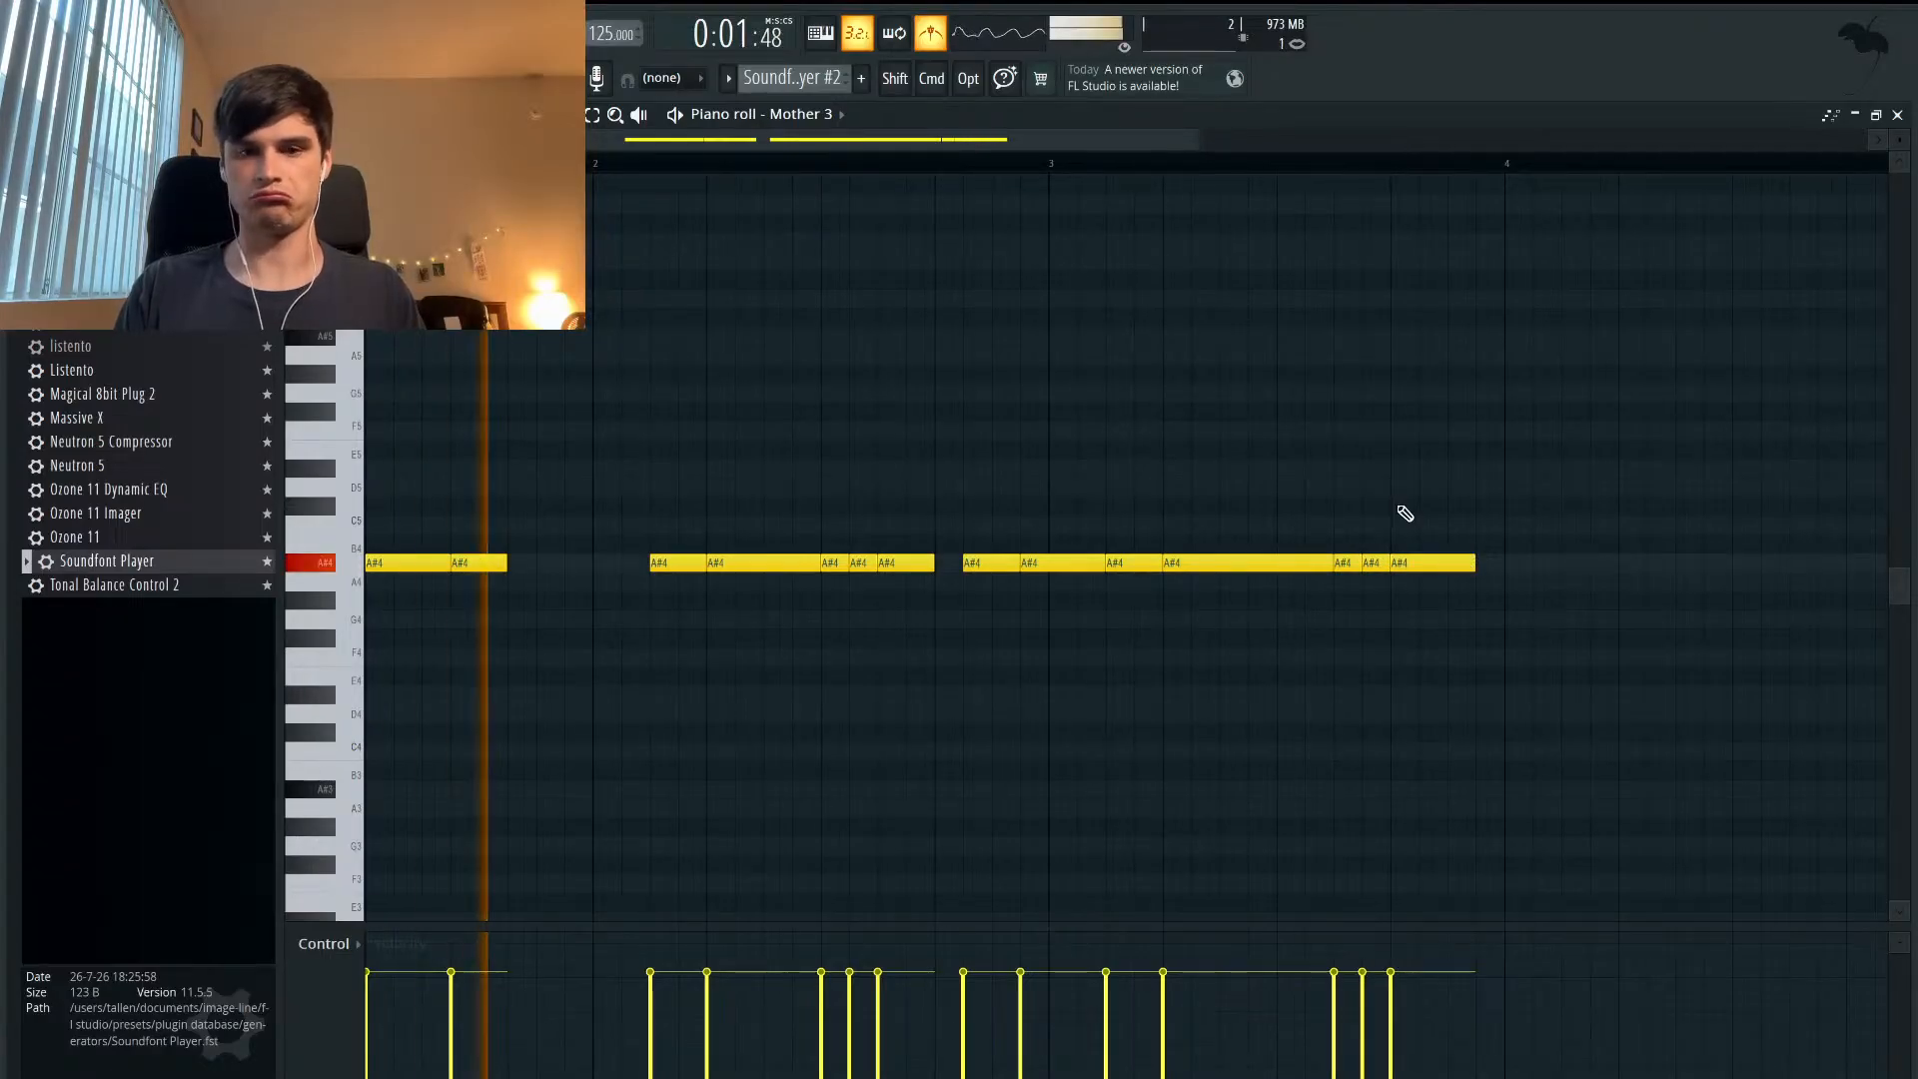
{"action": "scroll", "coordinate": [1401, 513], "scroll_direction": "left", "scroll_amount": 3}
{"action": "scroll", "coordinate": [1400, 512], "scroll_direction": "up", "scroll_amount": 1}
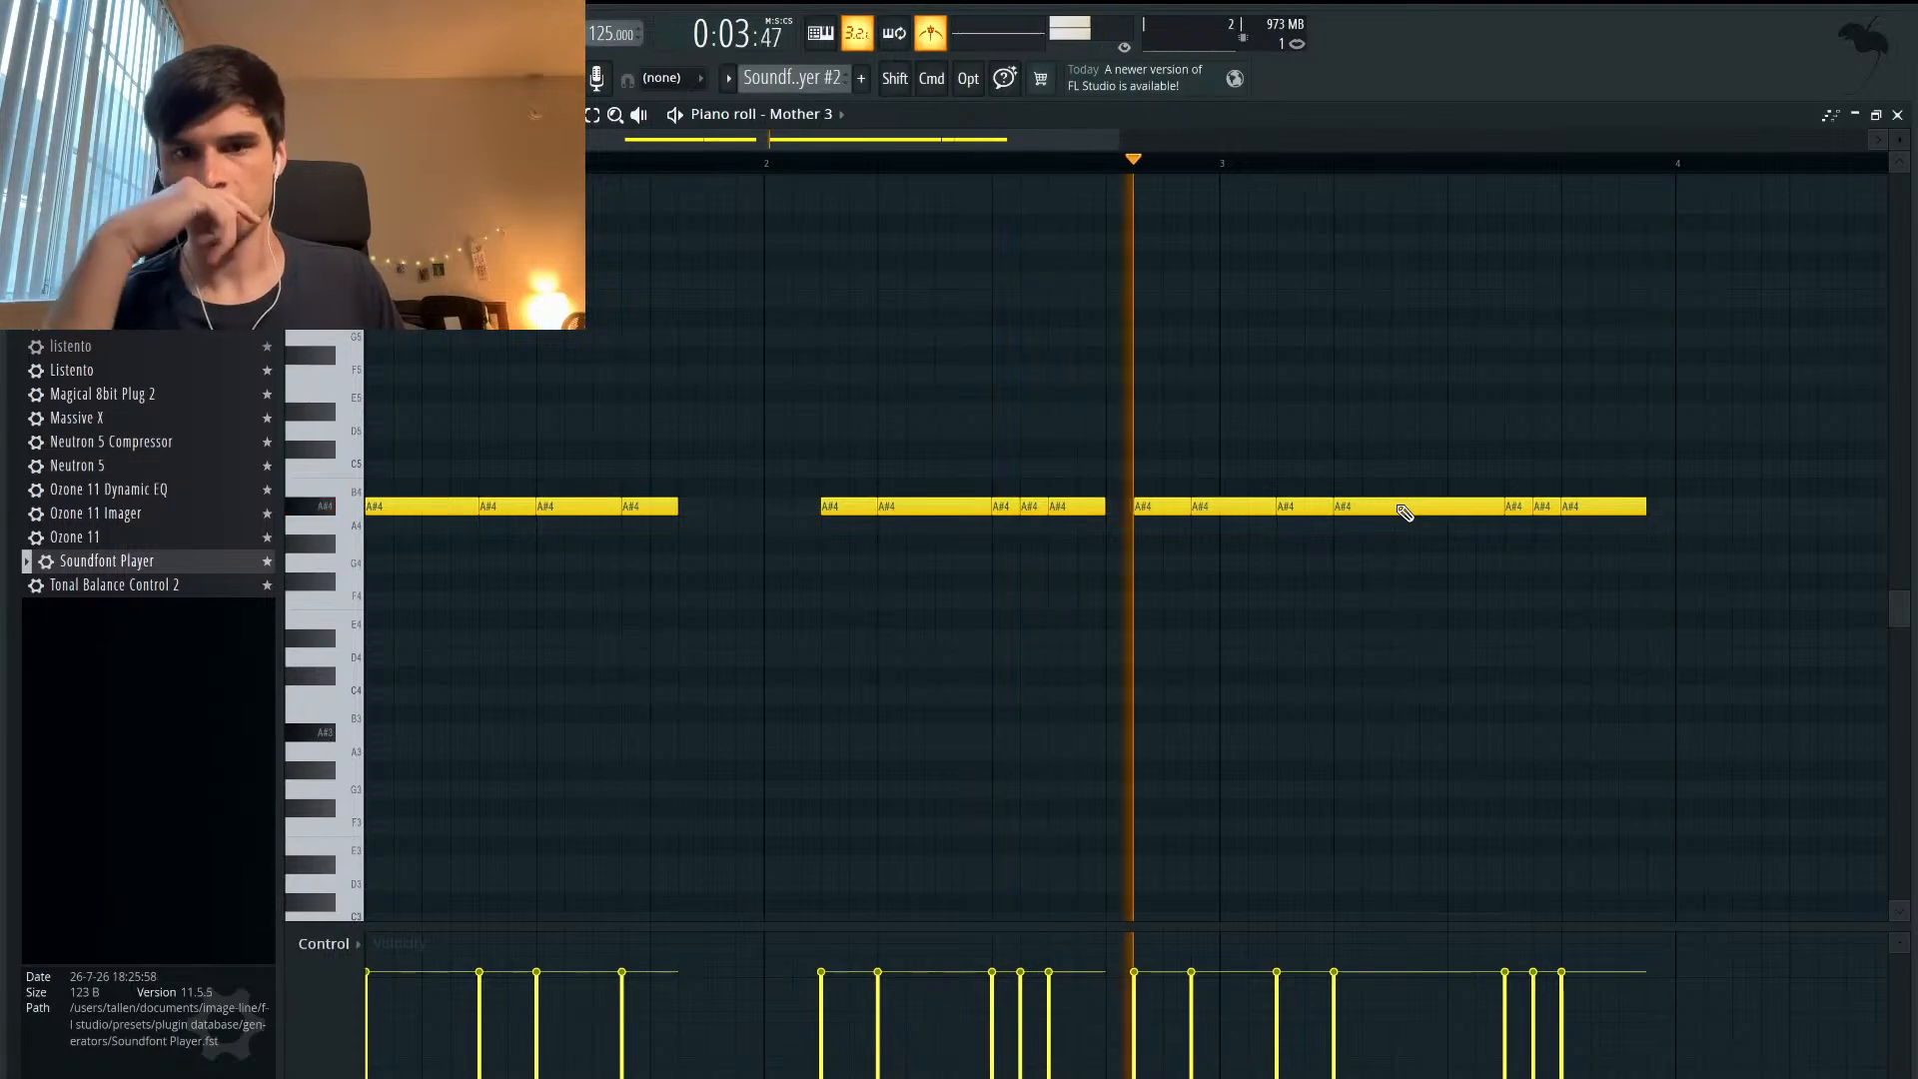
{"action": "key", "text": "space"}
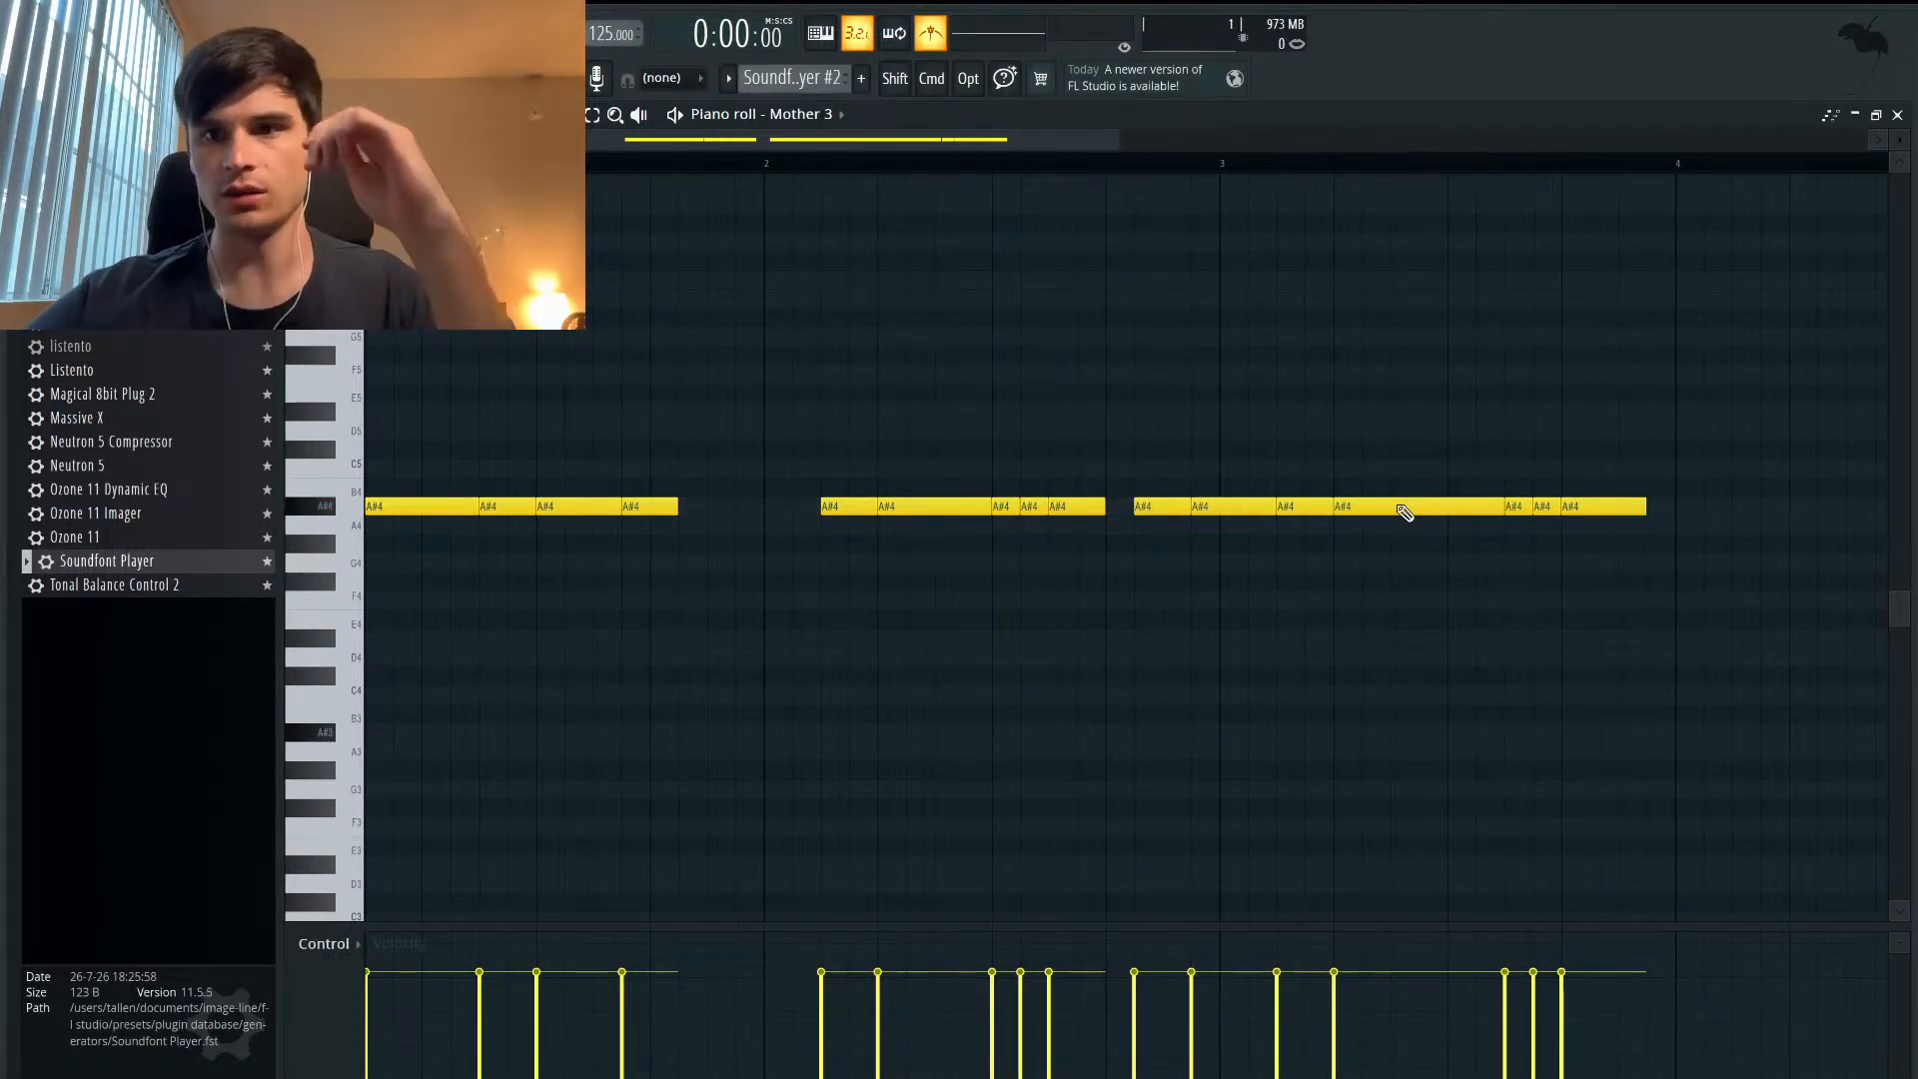
- Play back the rhythm of bars 1 to 3 from the start again
{"action": "scroll", "coordinate": [1406, 512], "scroll_direction": "down", "scroll_amount": 3}
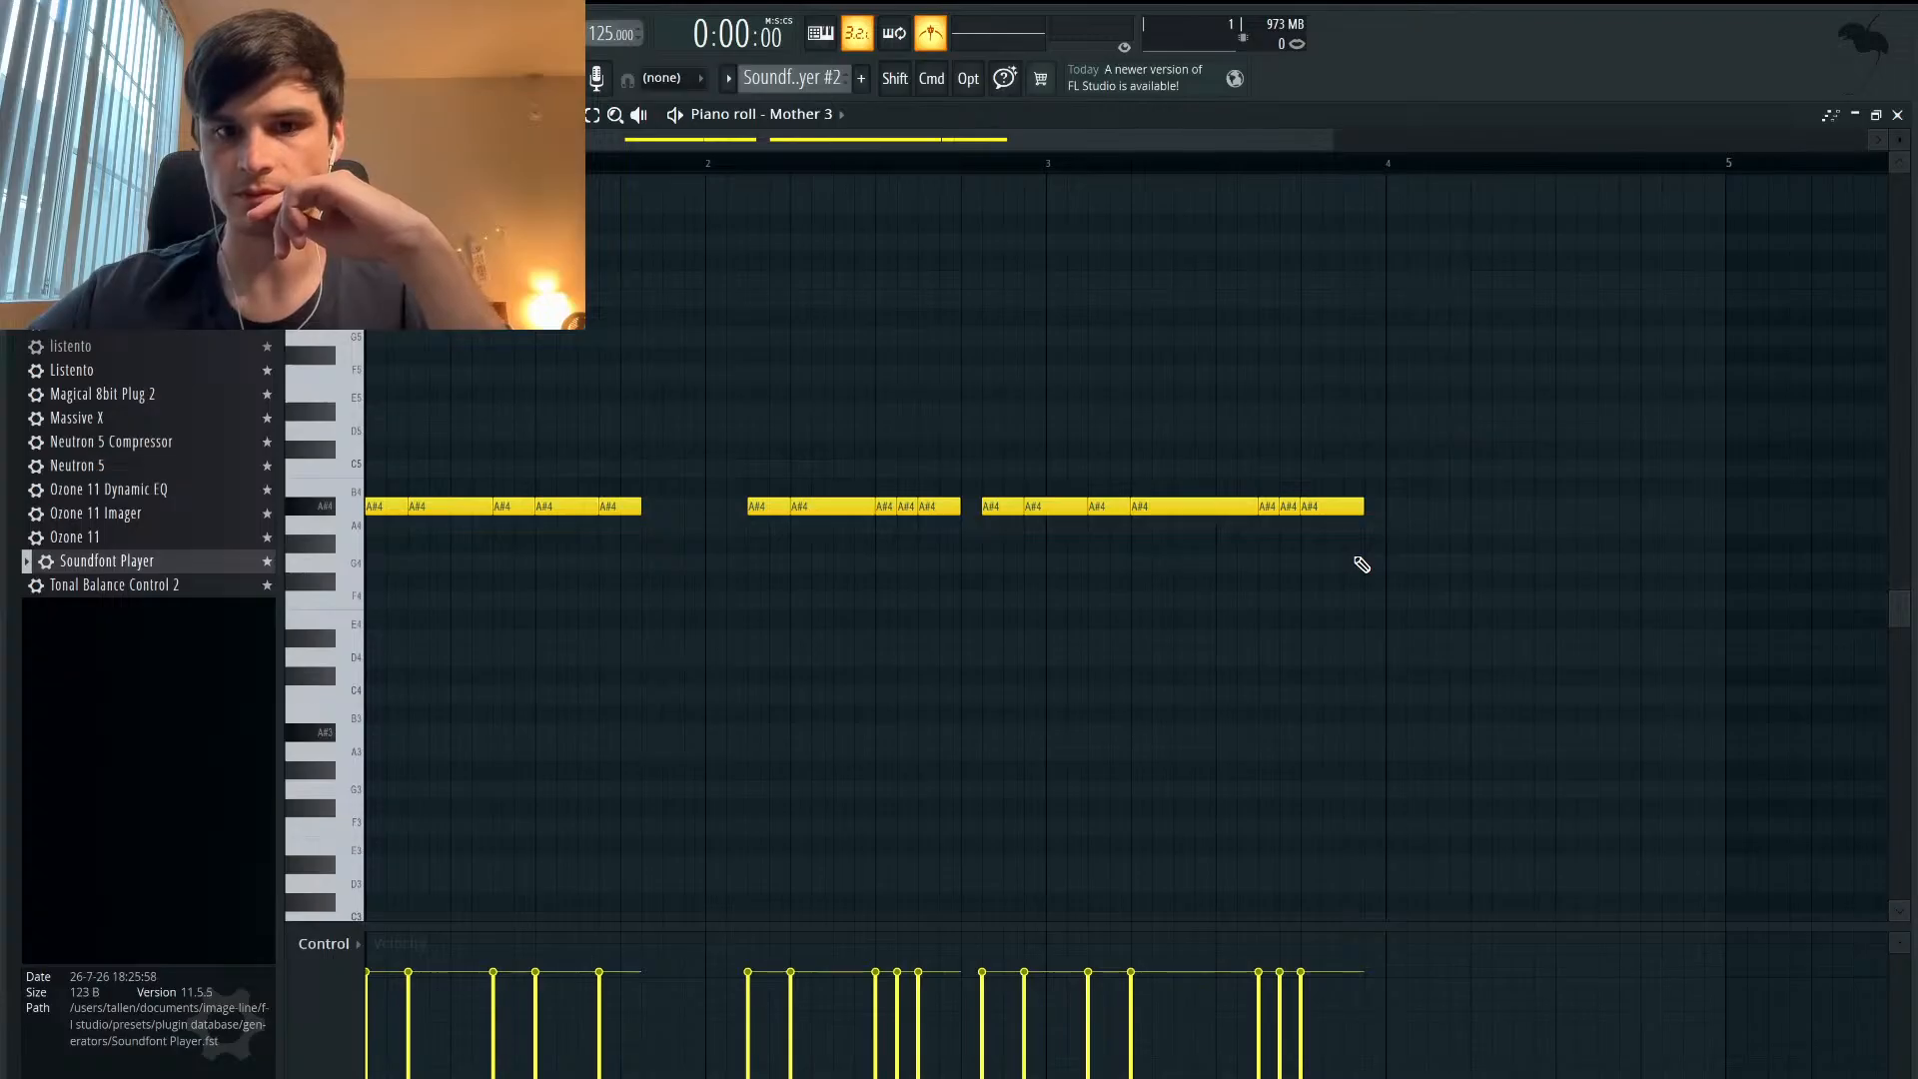
{"action": "scroll", "coordinate": [1227, 599], "scroll_direction": "down", "scroll_amount": 2}
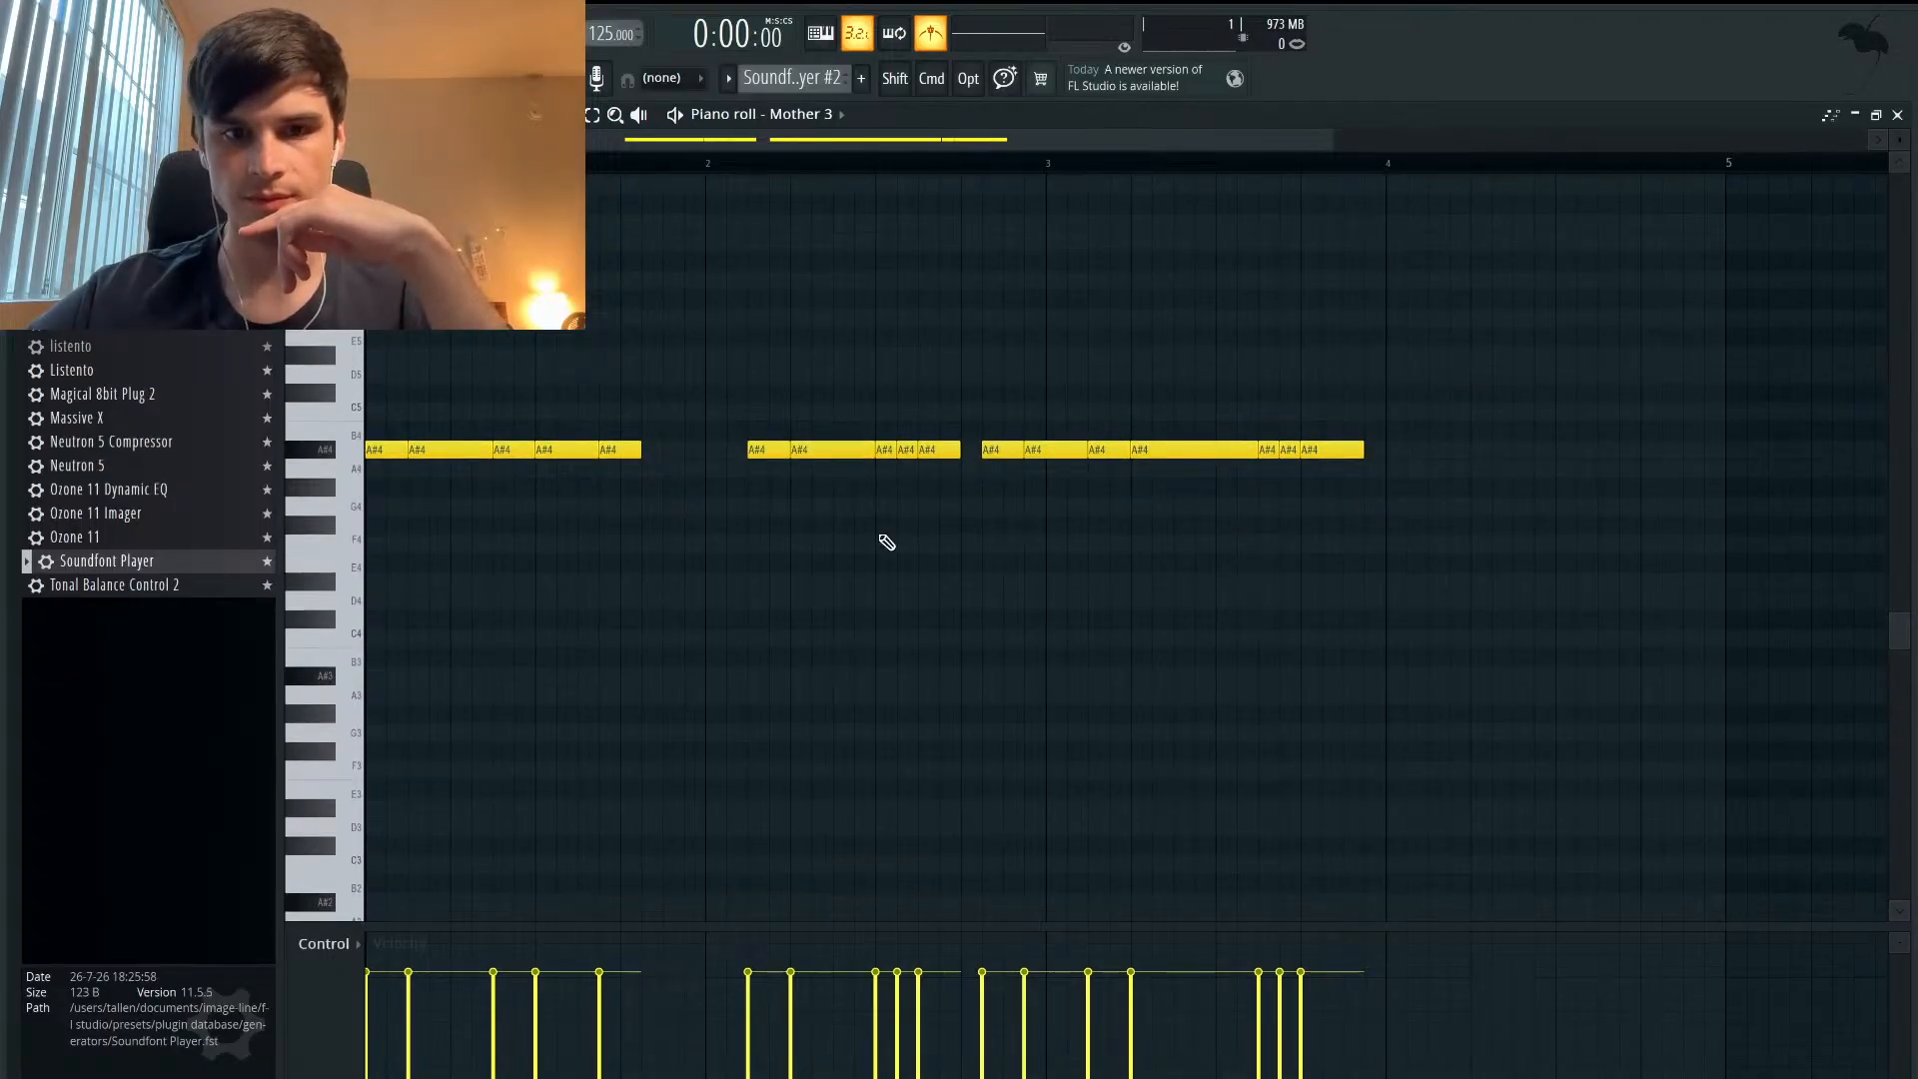
{"action": "key", "text": "space"}
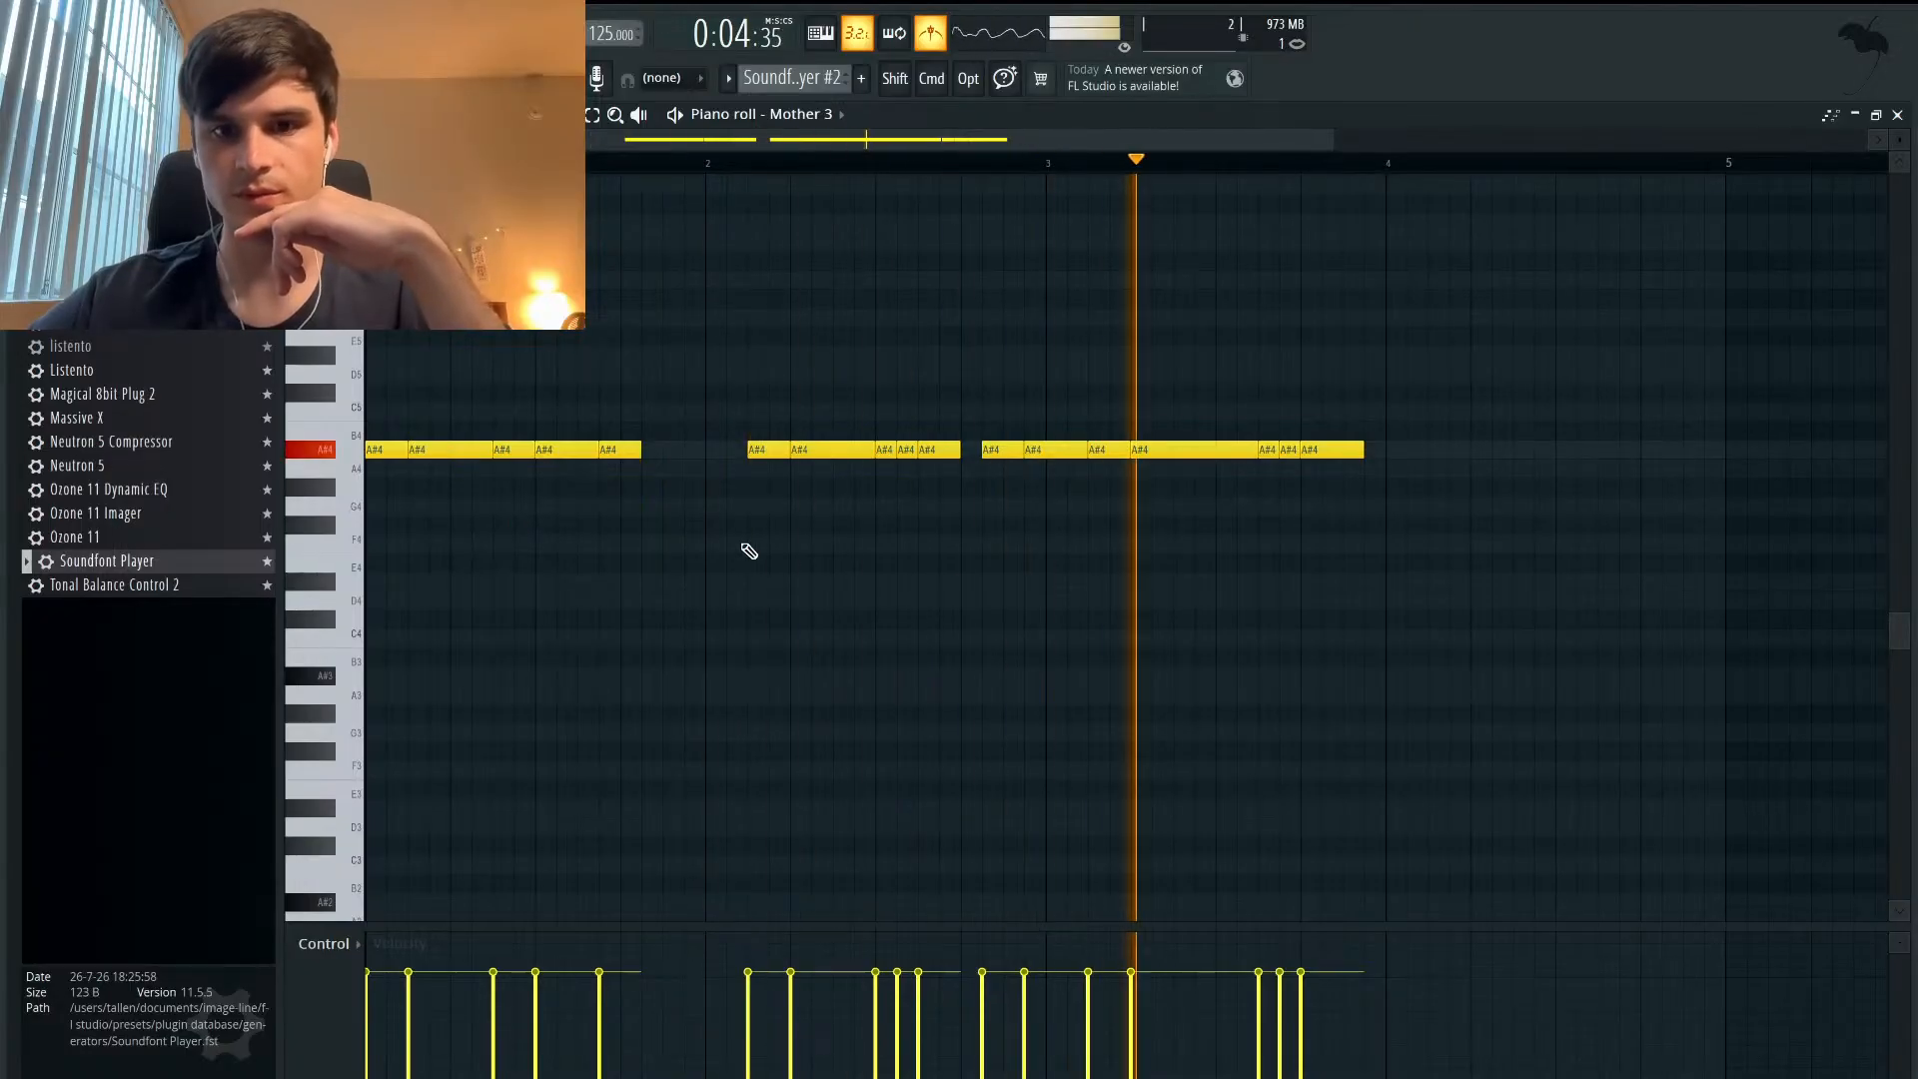
{"action": "scroll", "coordinate": [1028, 574], "scroll_direction": "up", "scroll_amount": 2, "text": "ctrl"}
{"action": "key", "text": "space"}
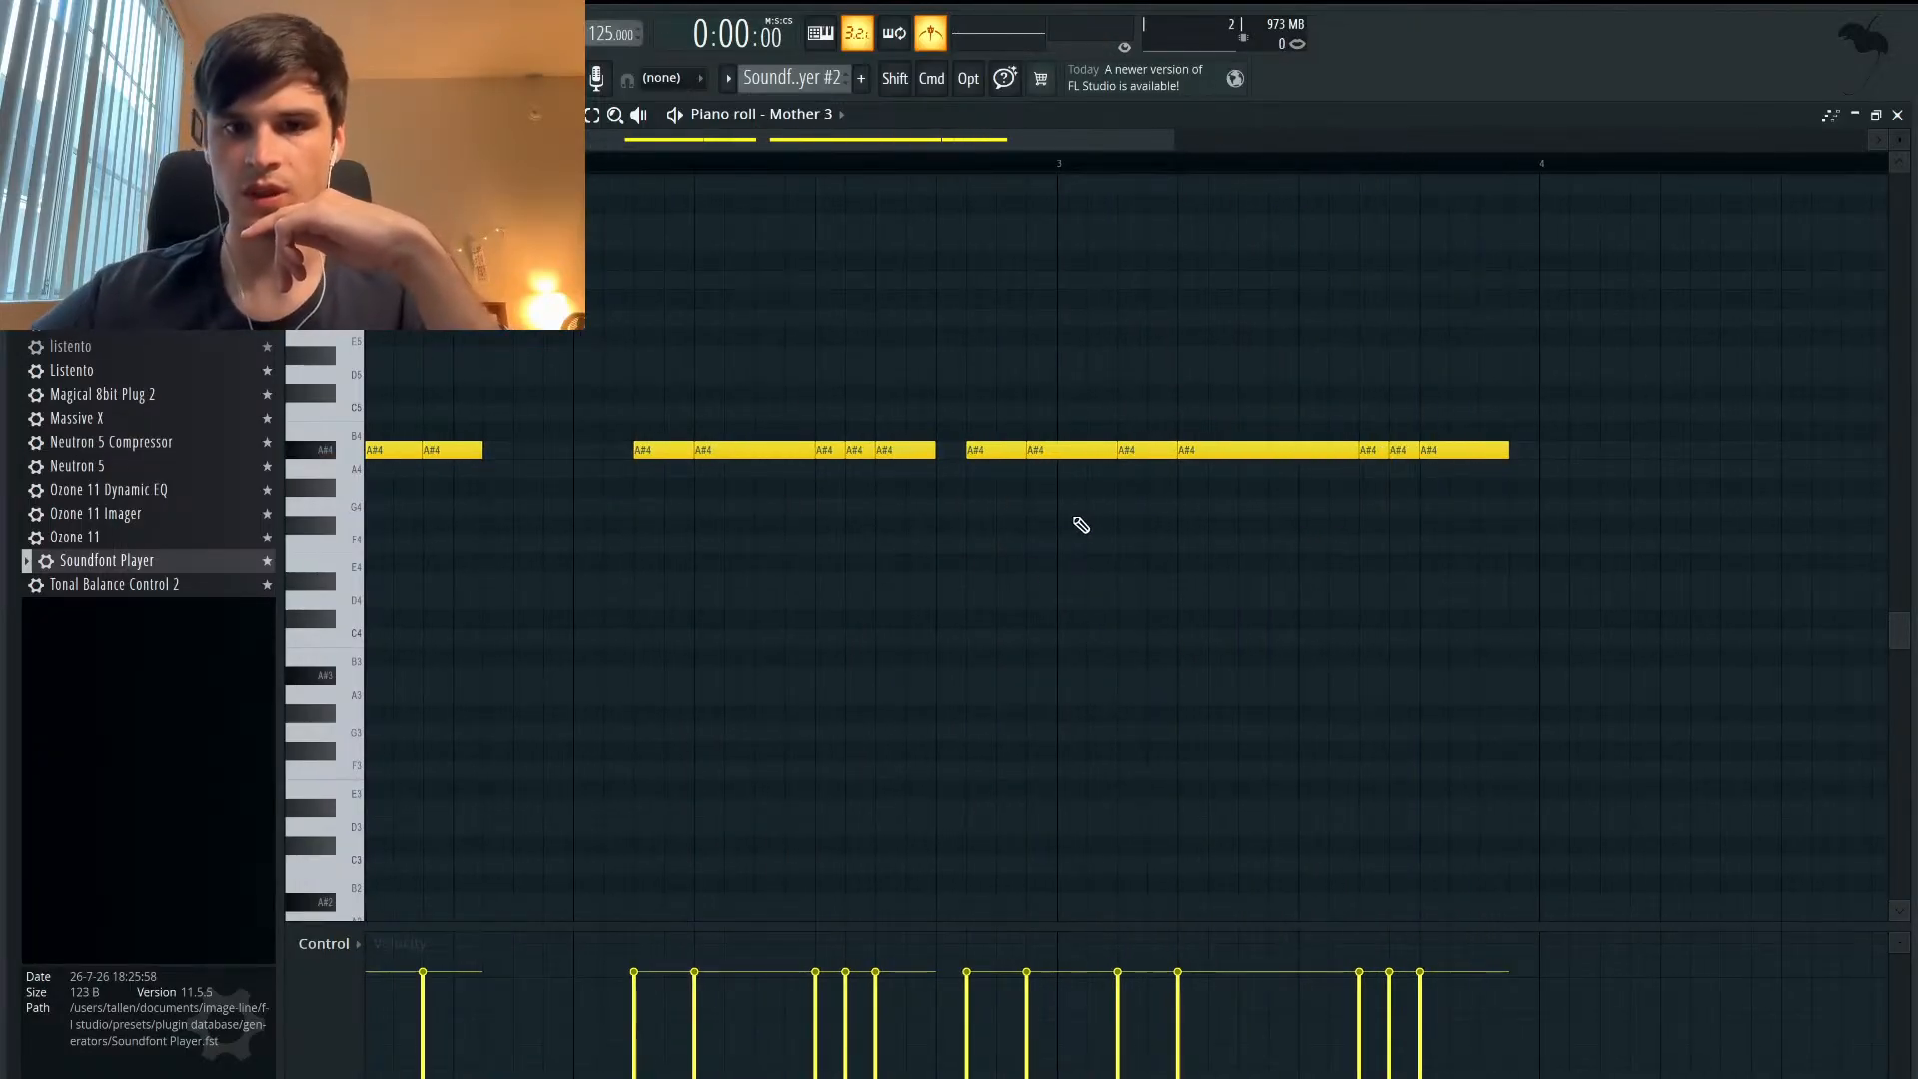
{"action": "scroll", "coordinate": [1107, 523], "scroll_direction": "left", "scroll_amount": 3}
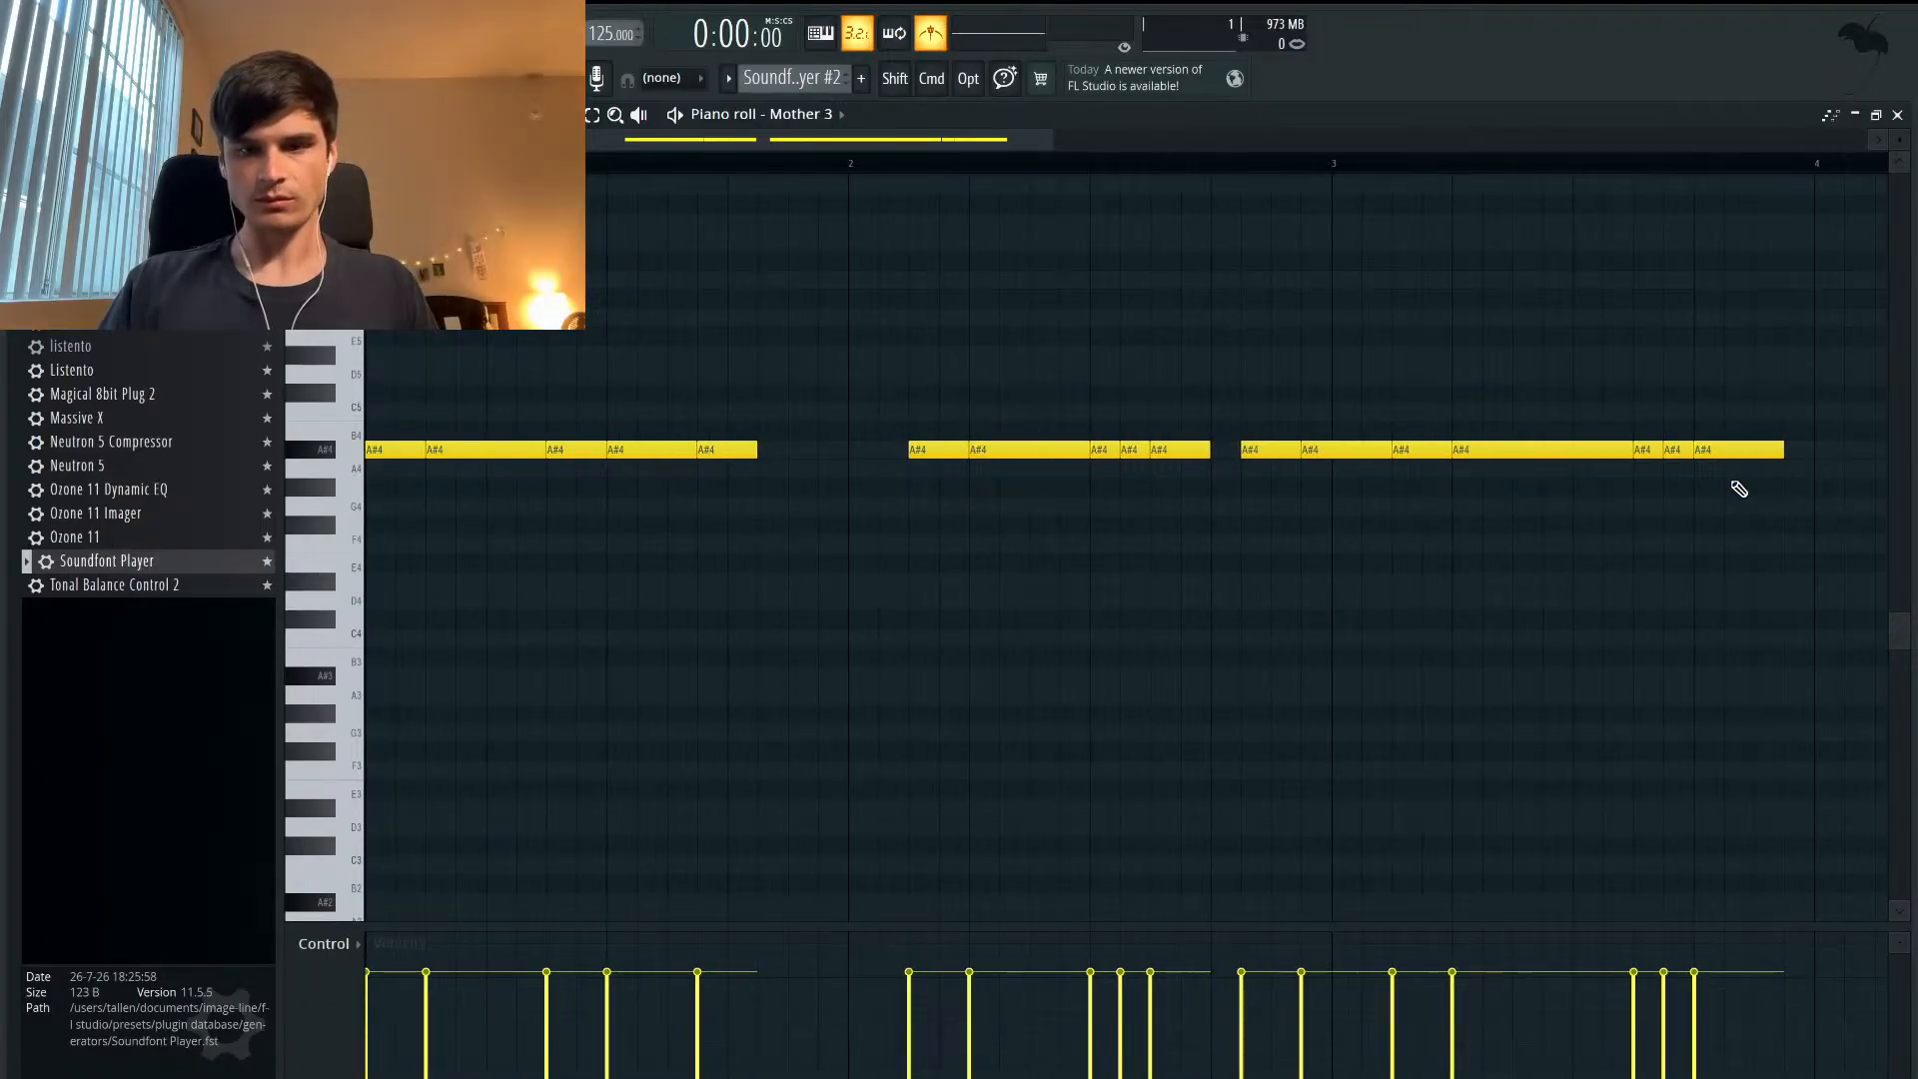
- Delete the A#4 that crosses from bar 2 into bar 3, and play back from the start
{"action": "scroll", "coordinate": [1739, 488], "scroll_direction": "up", "scroll_amount": 1}
{"action": "scroll", "coordinate": [1739, 489], "scroll_direction": "right", "scroll_amount": 2}
{"action": "scroll", "coordinate": [1498, 530], "scroll_direction": "left", "scroll_amount": 1}
{"action": "left_click", "coordinate": [1287, 506]}
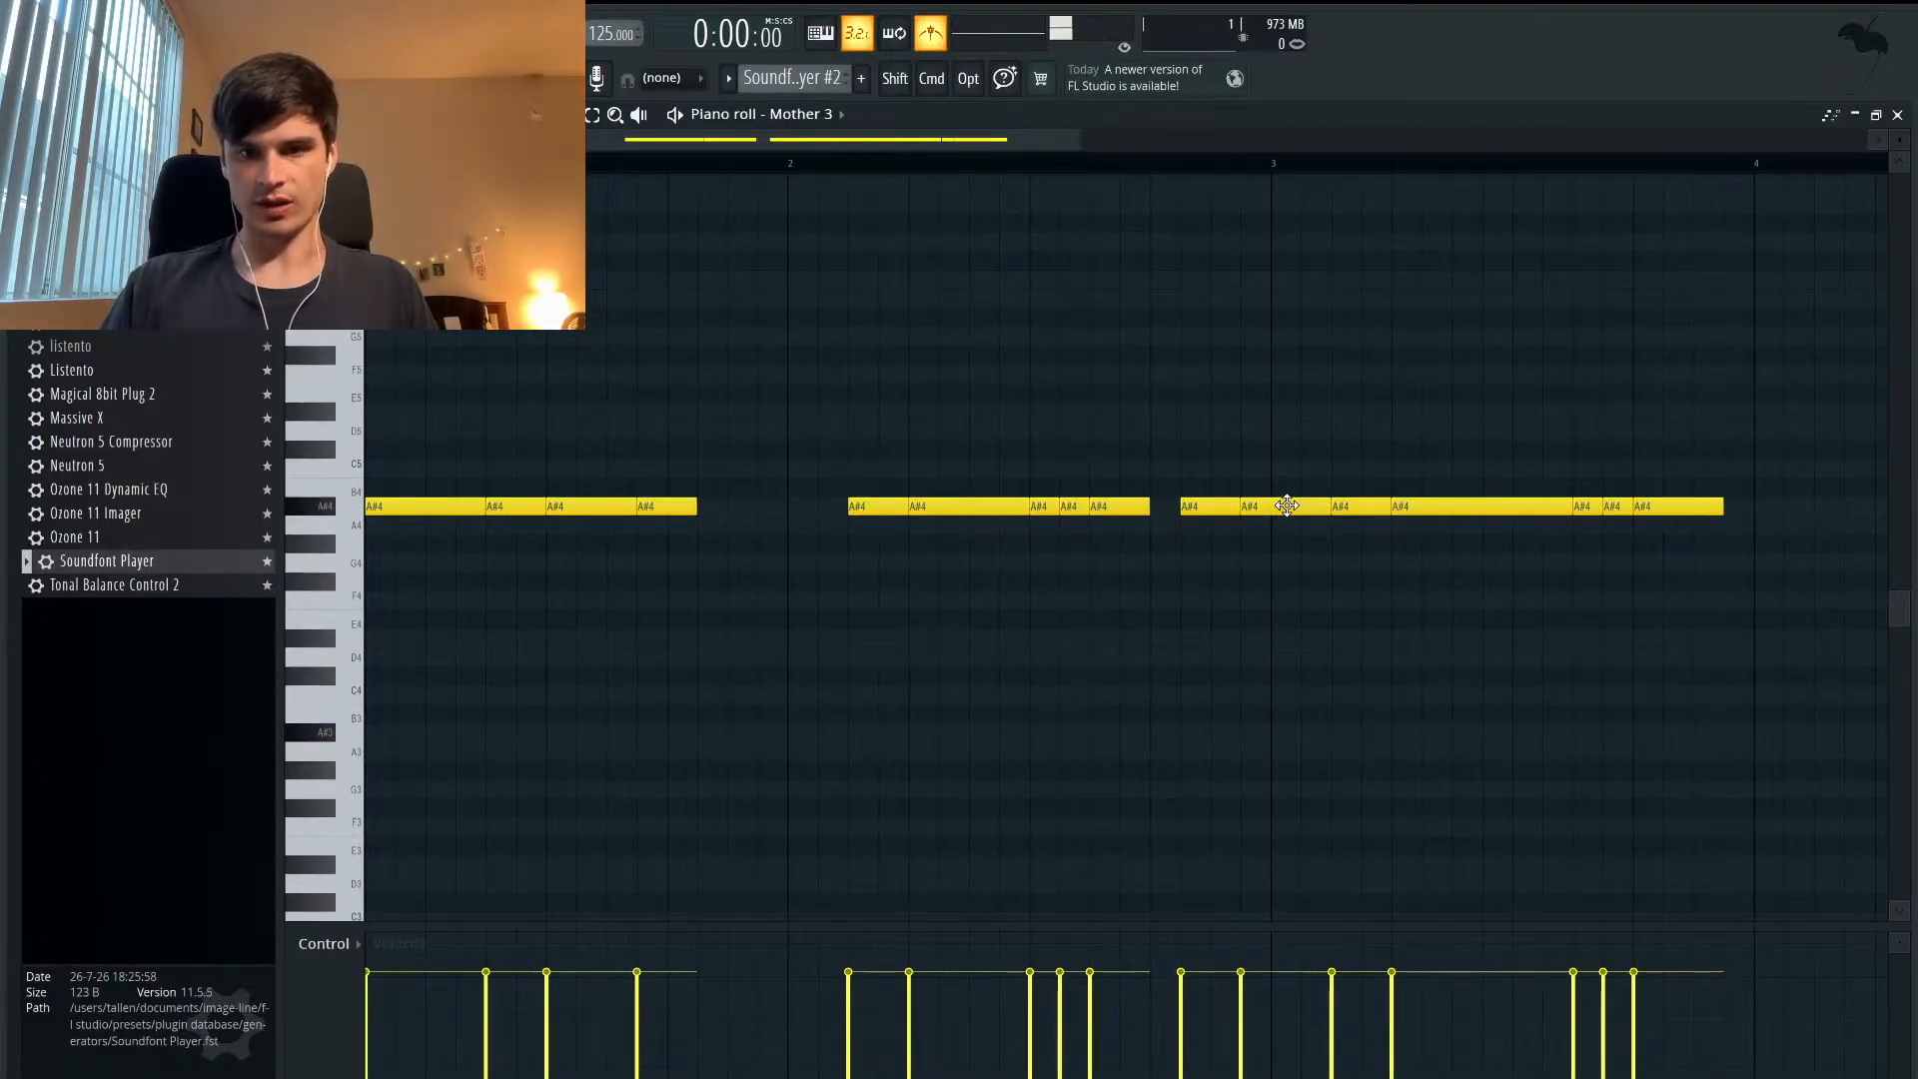
{"action": "right_click", "coordinate": [1287, 506]}
{"action": "key", "text": "space"}
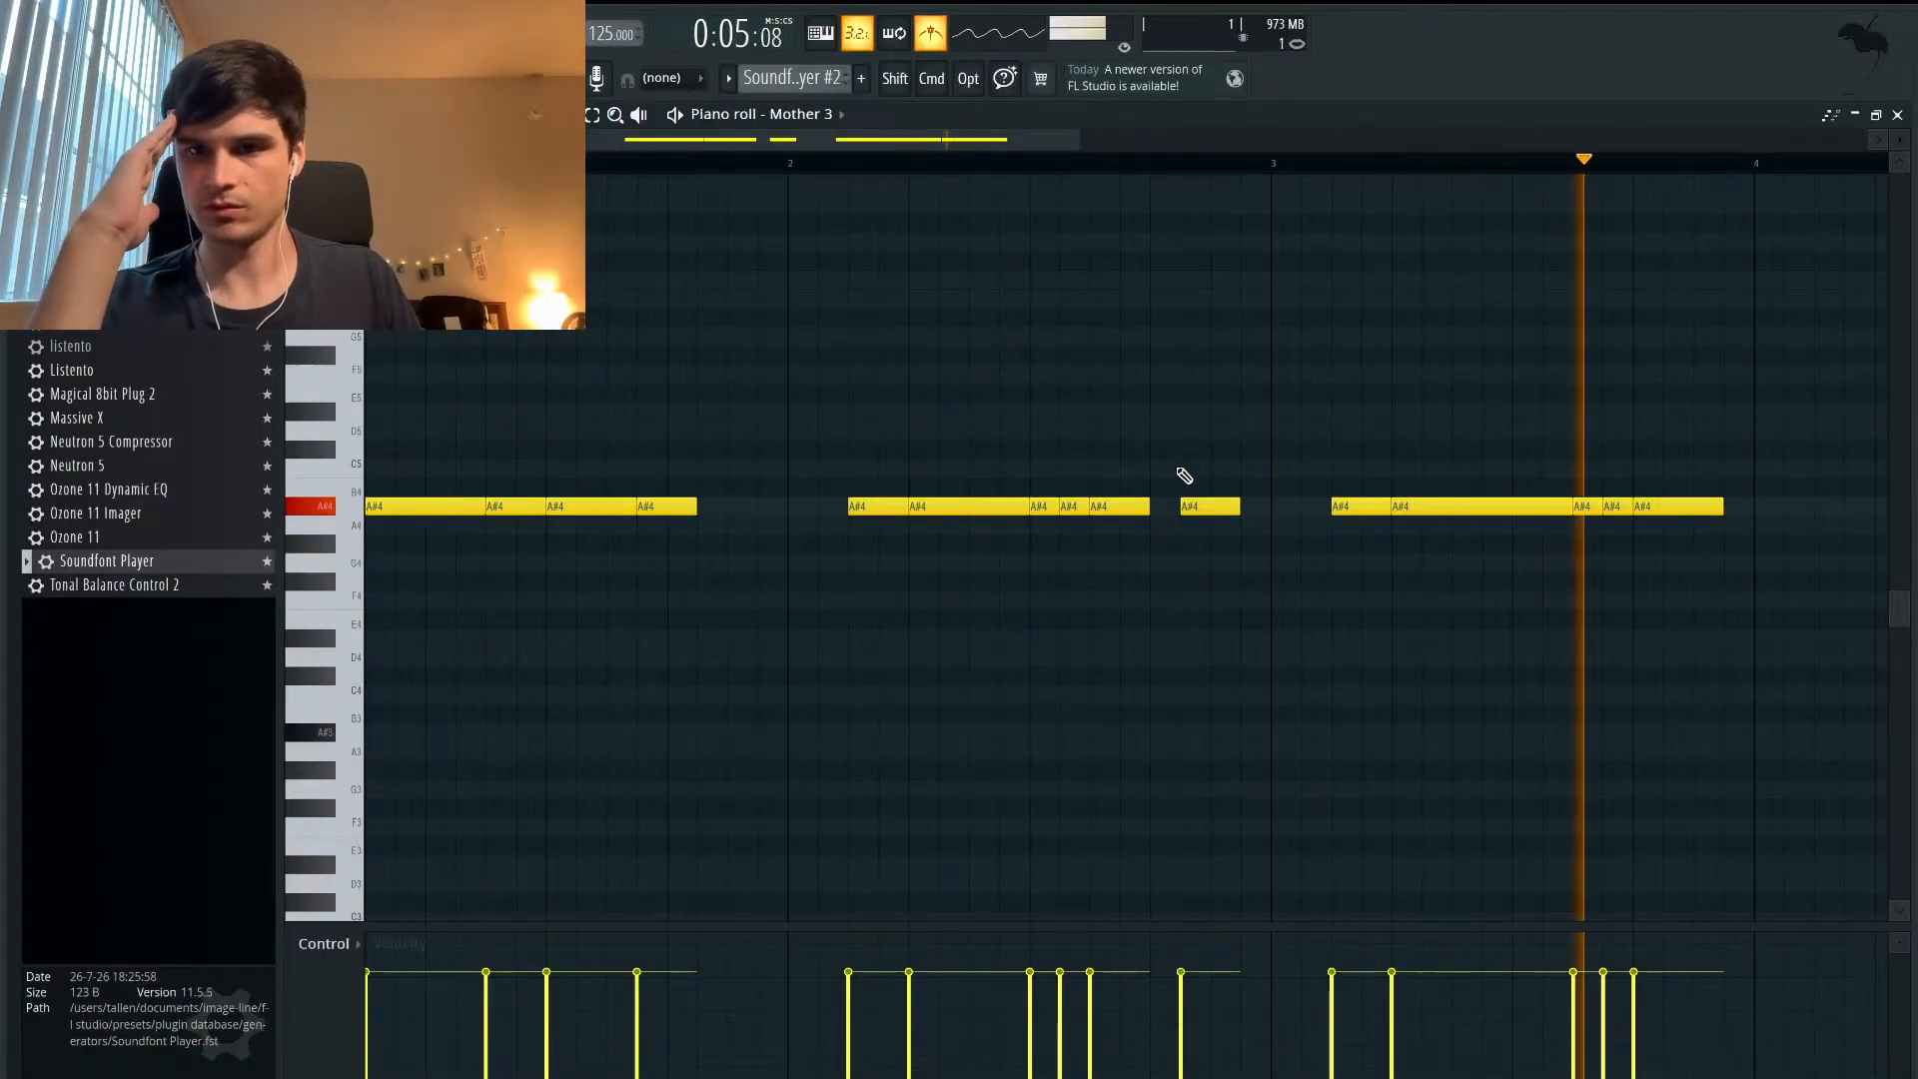
{"action": "key", "text": "space"}
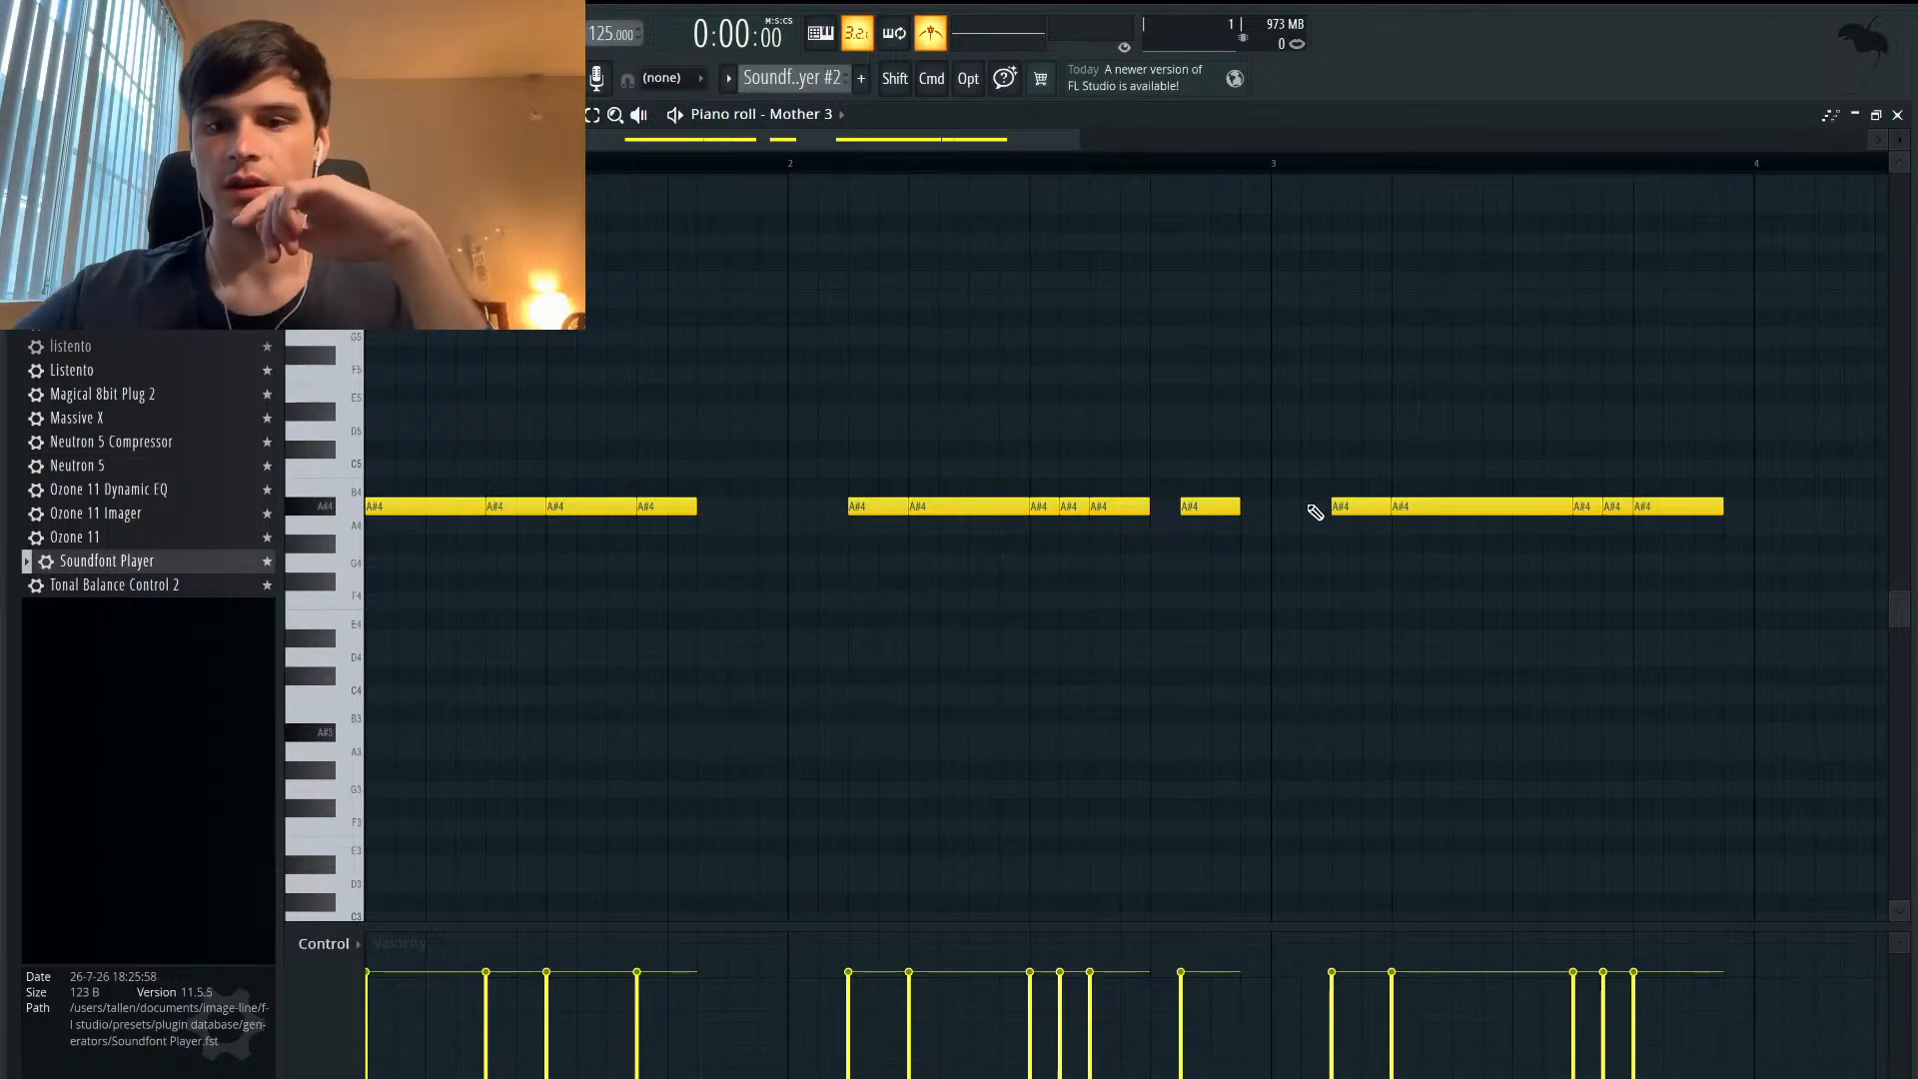
- Try an A4 at the start of bar 3, and replace it with a 1/2-beat A#4 joined to the following note
{"action": "left_click", "coordinate": [1276, 507]}
{"action": "left_click_drag", "start_coordinate": [1298, 509], "coordinate": [1303, 543]}
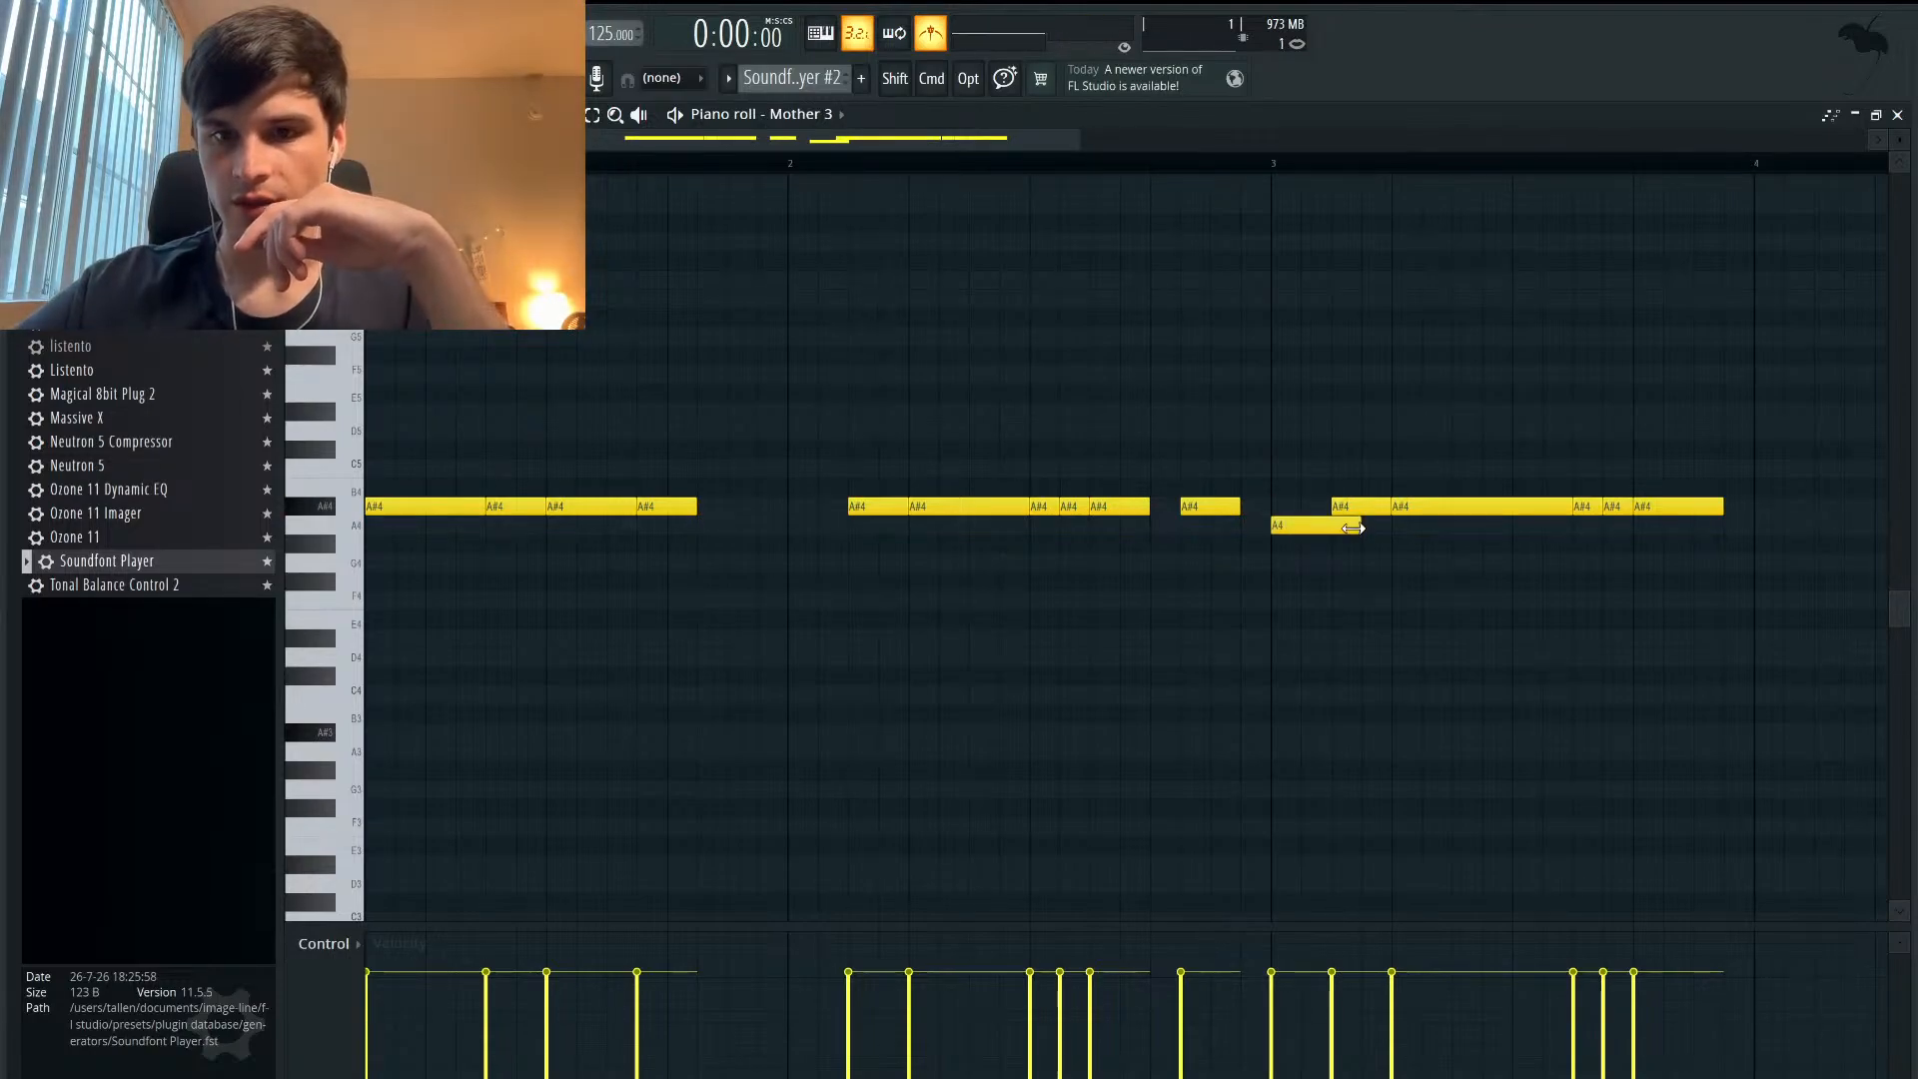
{"action": "right_click", "coordinate": [1299, 526]}
{"action": "scroll", "coordinate": [1074, 432], "scroll_direction": "left", "scroll_amount": 1}
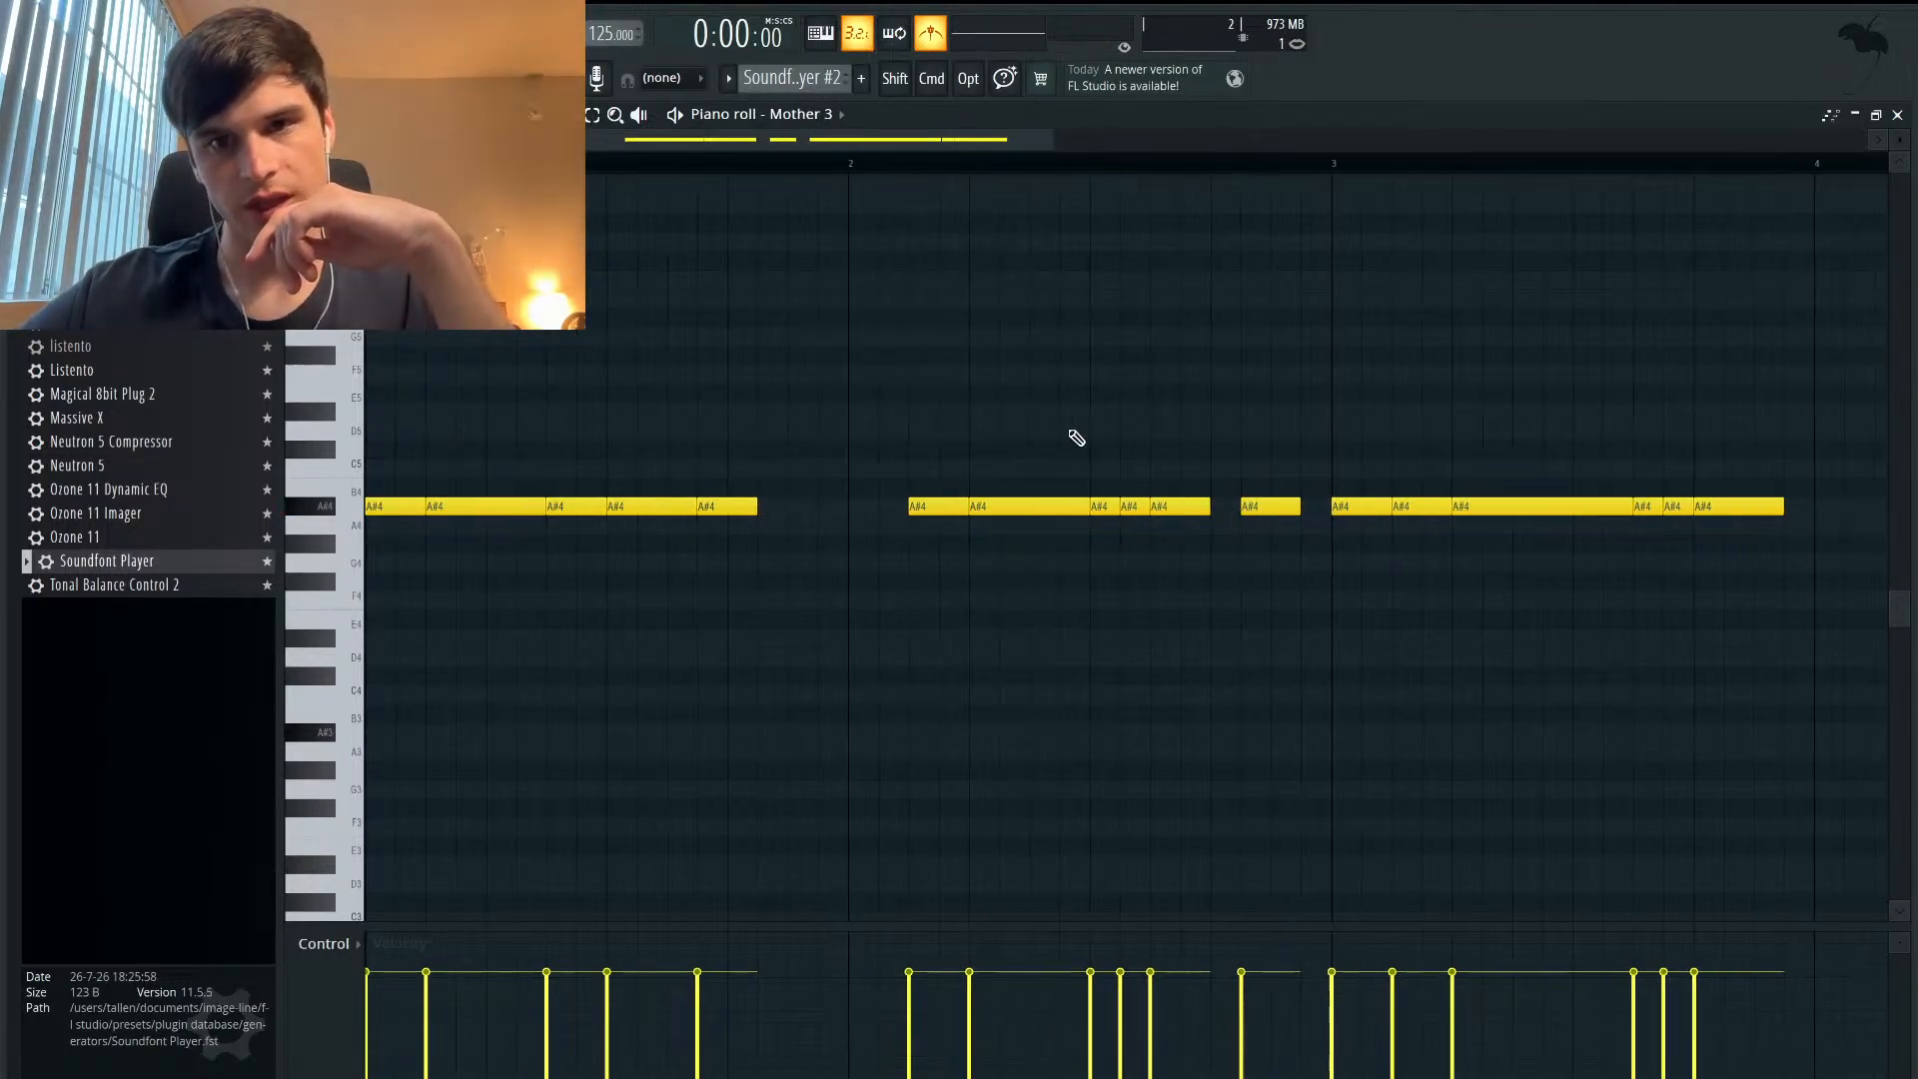
- Try moving the A#4 at the start of bar 3 a 1/4 beat earlier against the preceding note, playing back from the start
{"action": "key", "text": "space"}
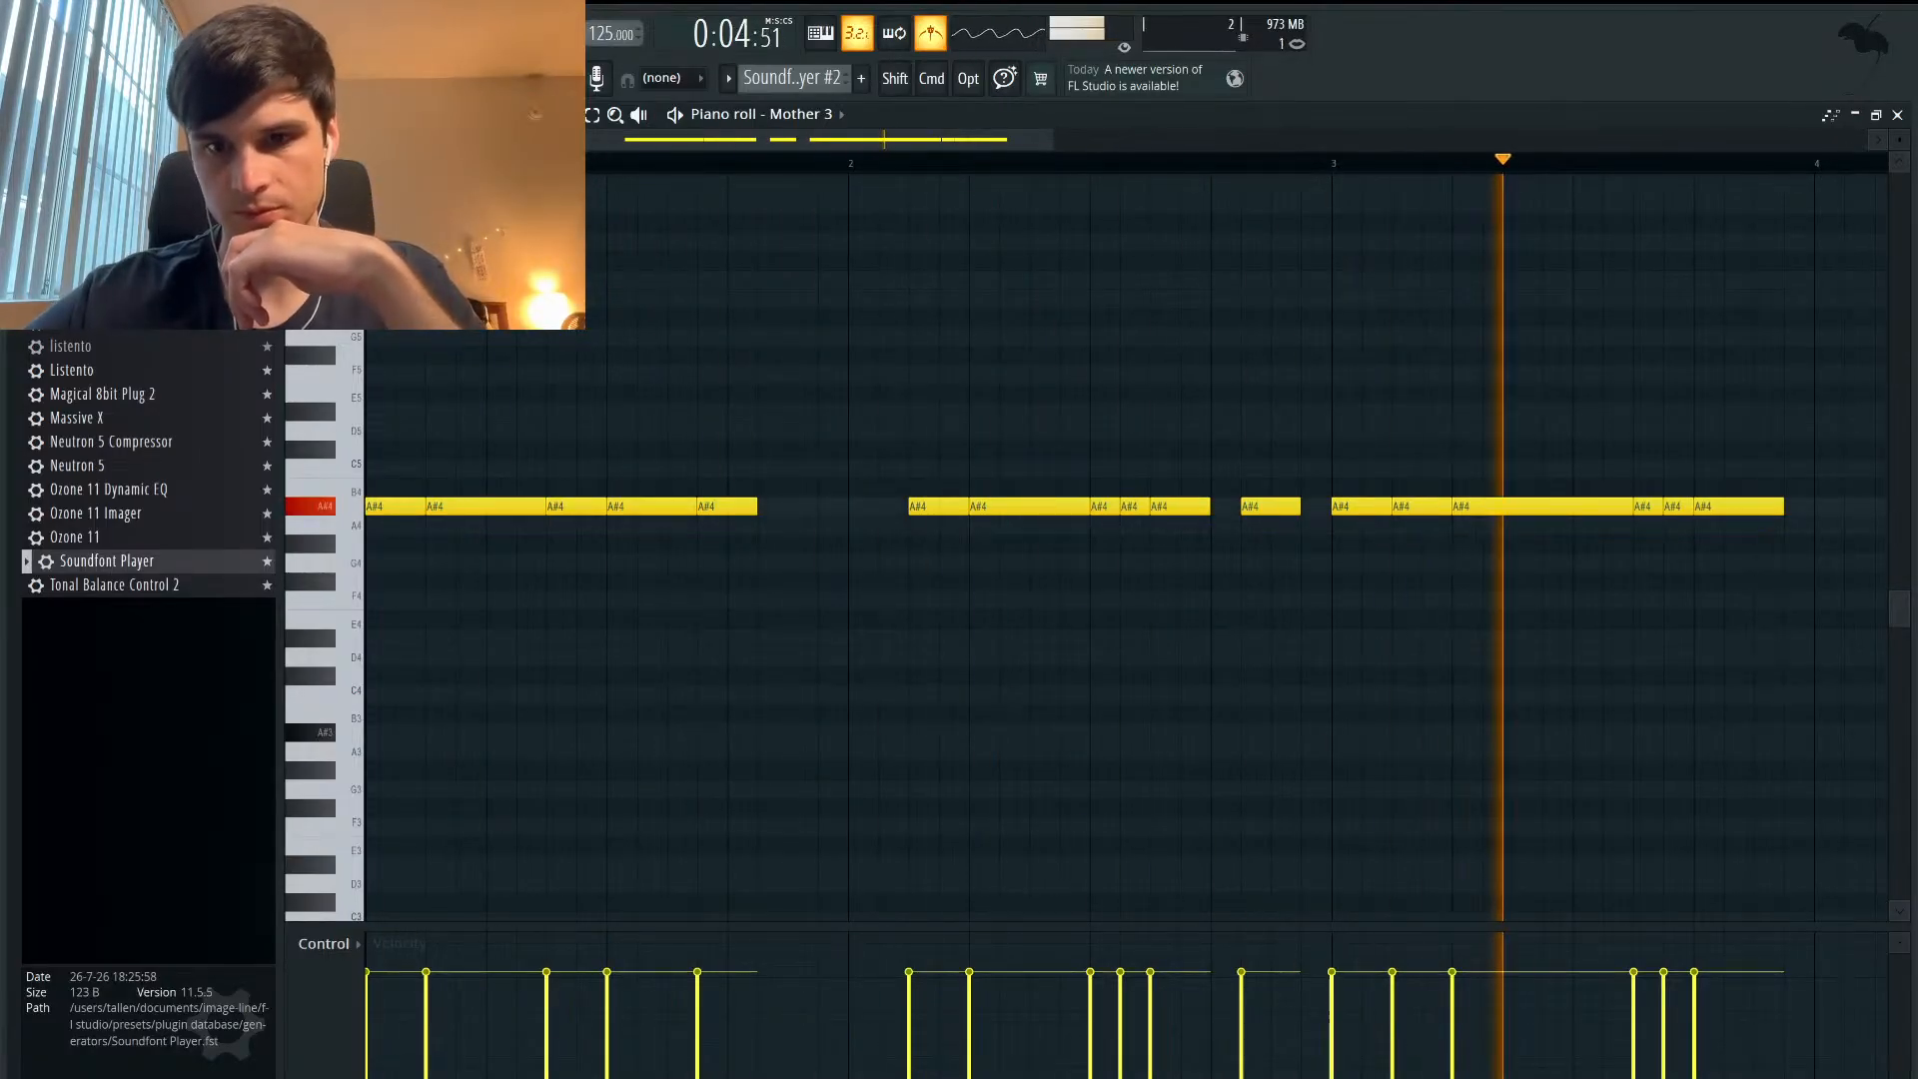
{"action": "key", "text": "space"}
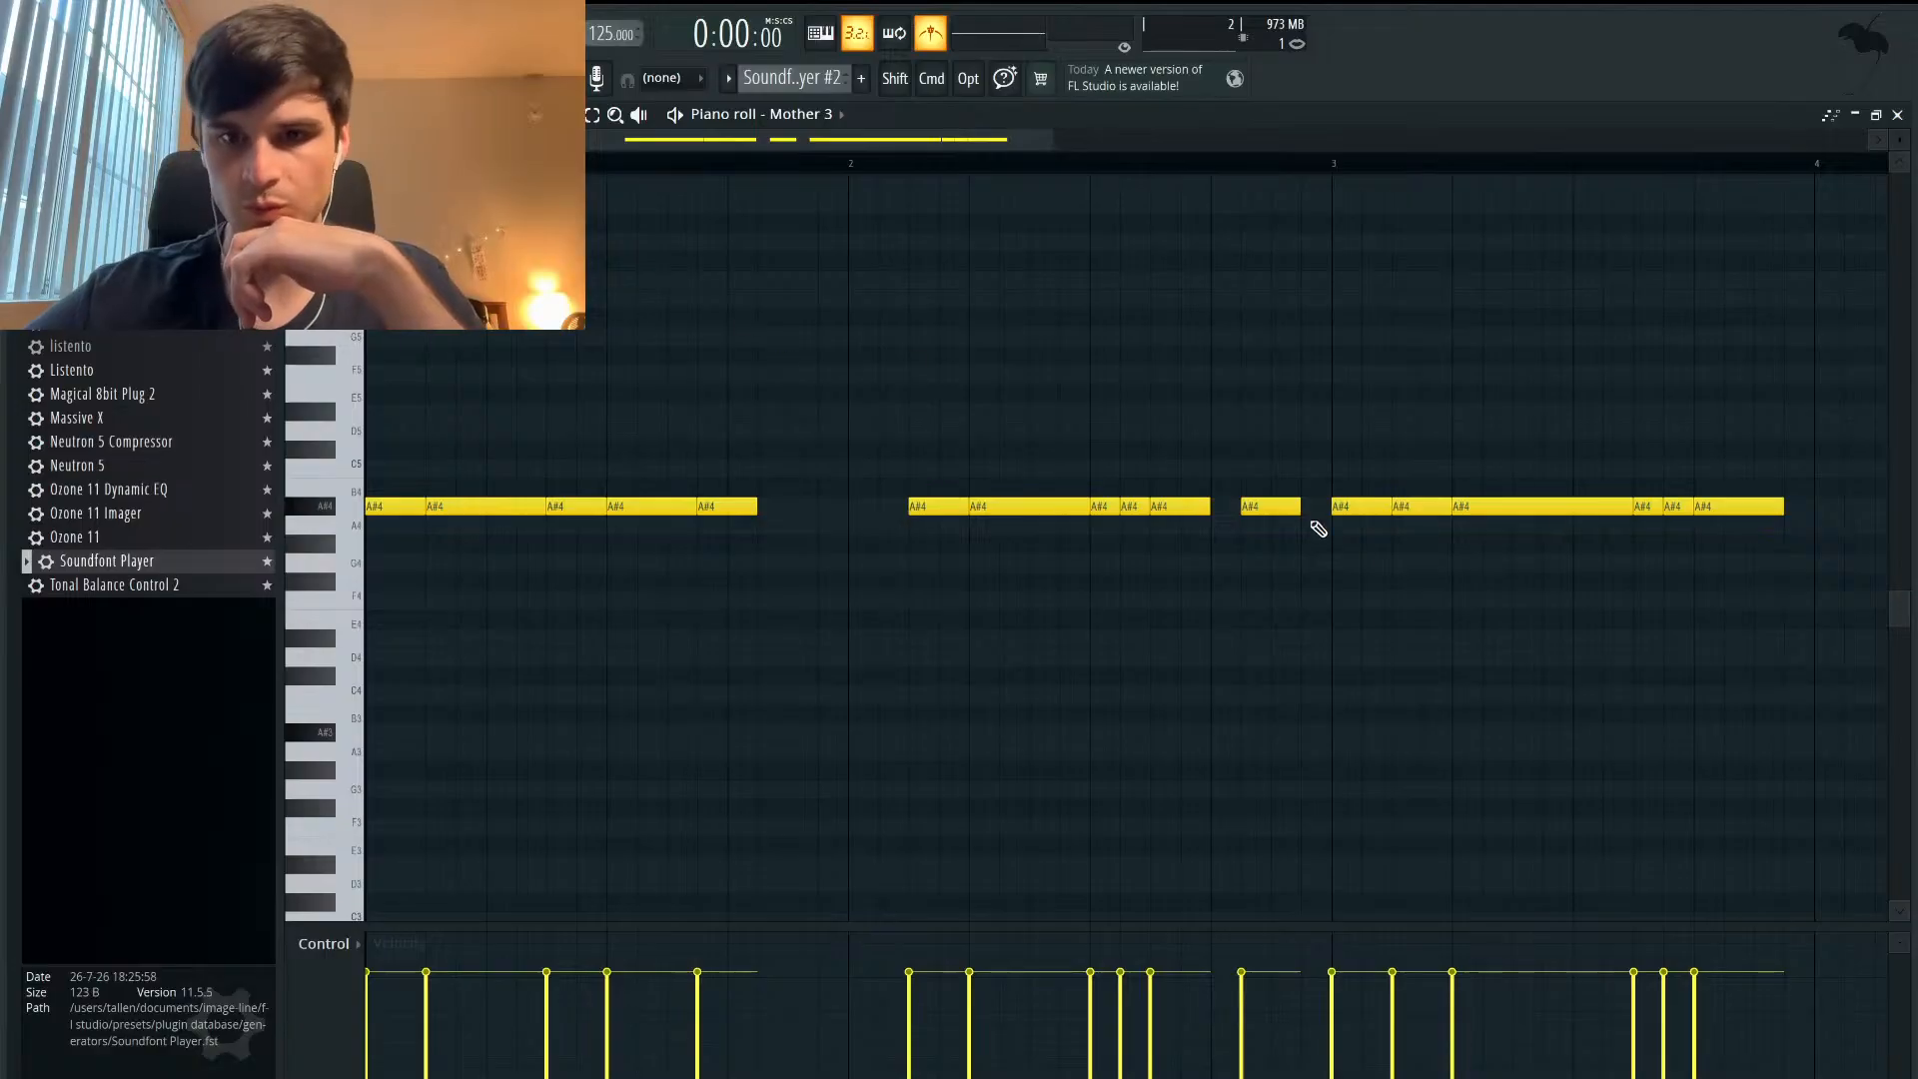
{"action": "left_click_drag", "start_coordinate": [1352, 499], "coordinate": [1322, 499]}
{"action": "key", "text": "space"}
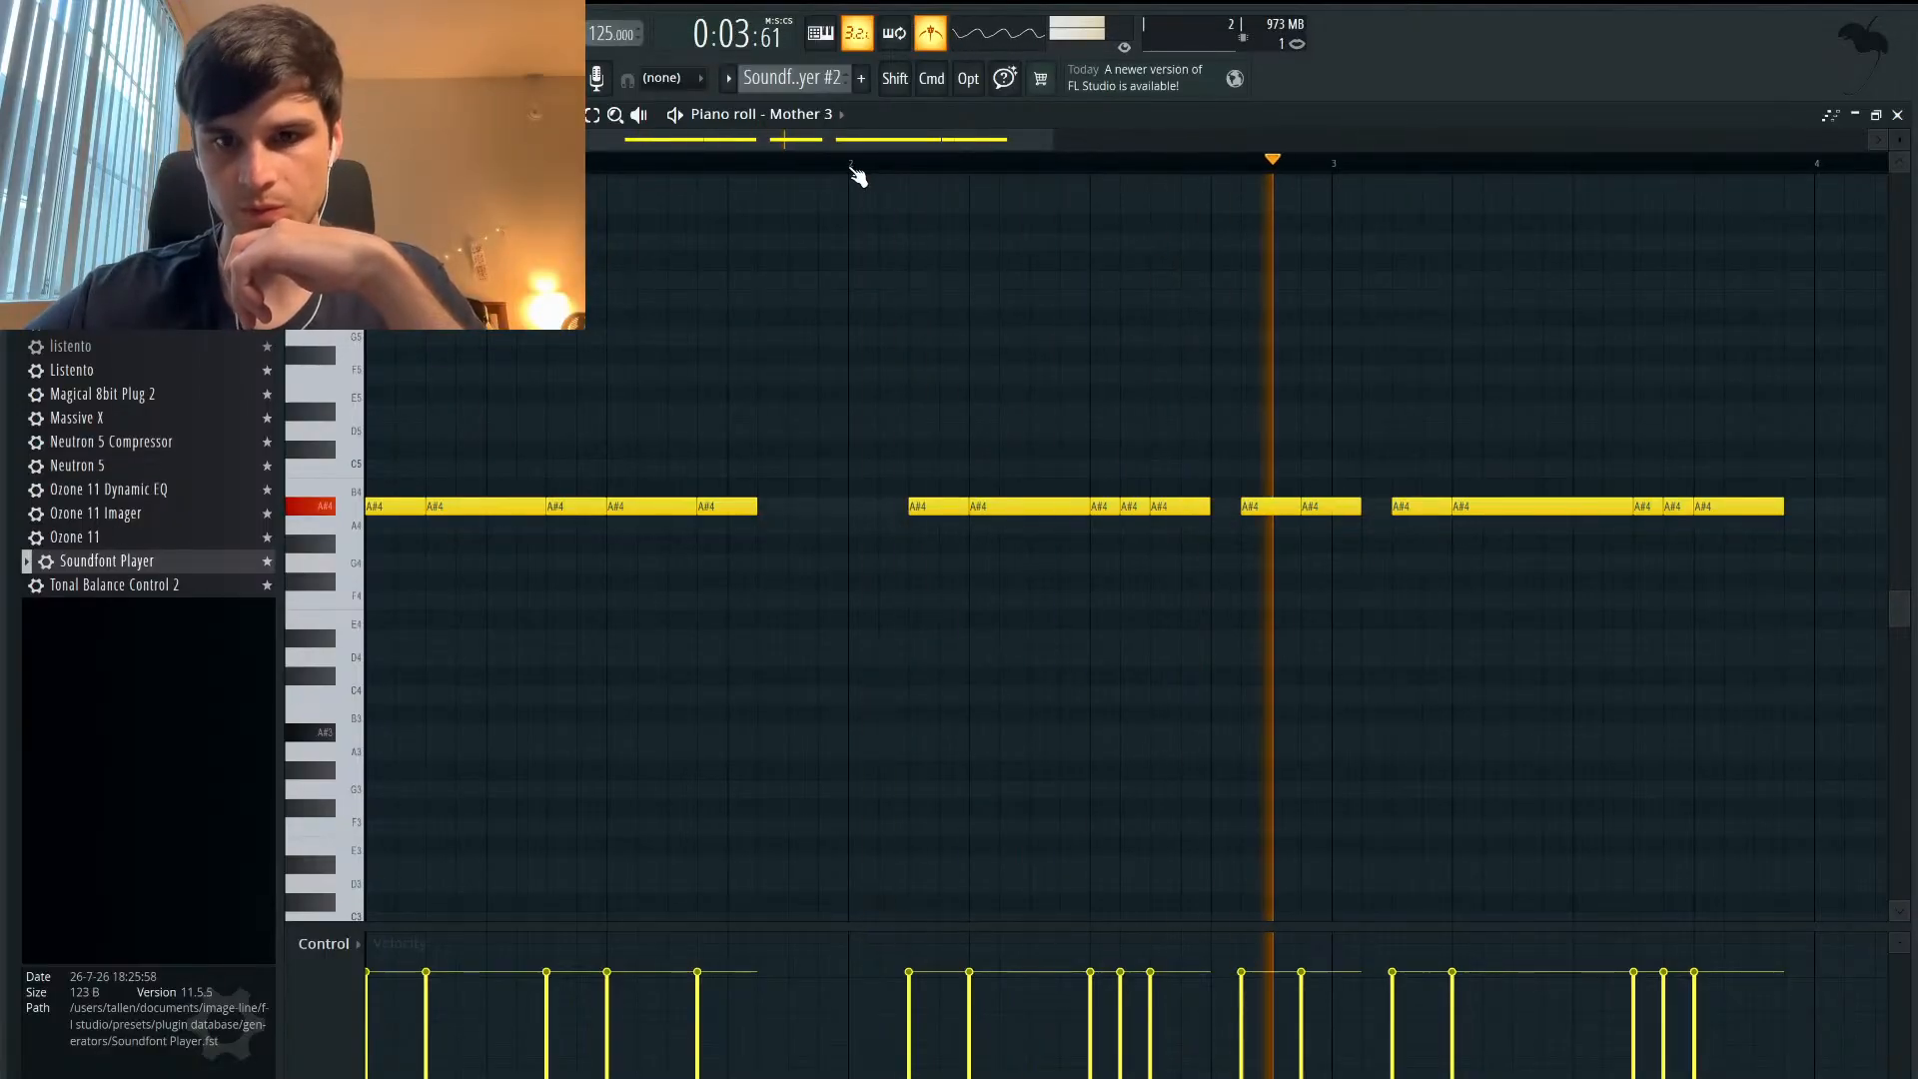
{"action": "key", "text": "space"}
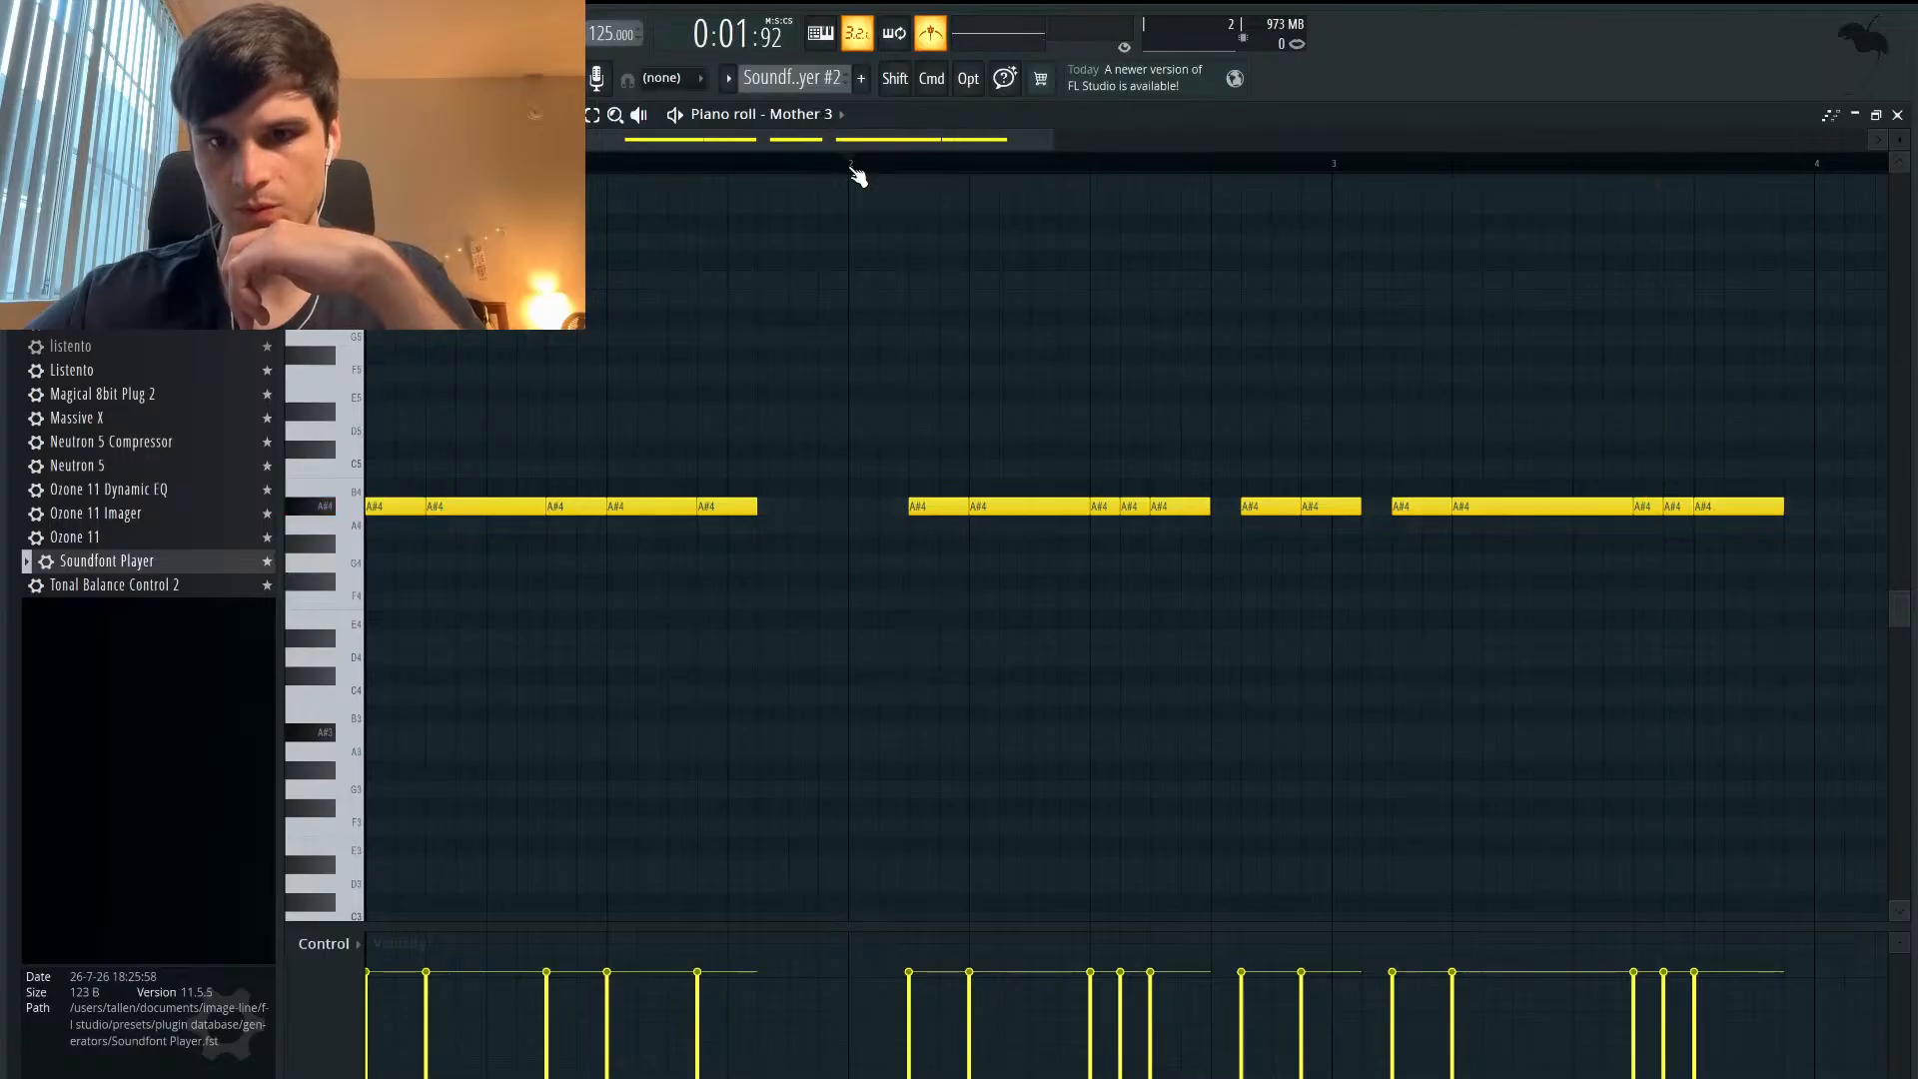
- Delete the two 1/2-beat A#4 notes around the start of bar 3, and join the following A#4 to bar 2's last note, lengthened to 1 3/4 beats
{"action": "right_click", "coordinate": [1348, 506]}
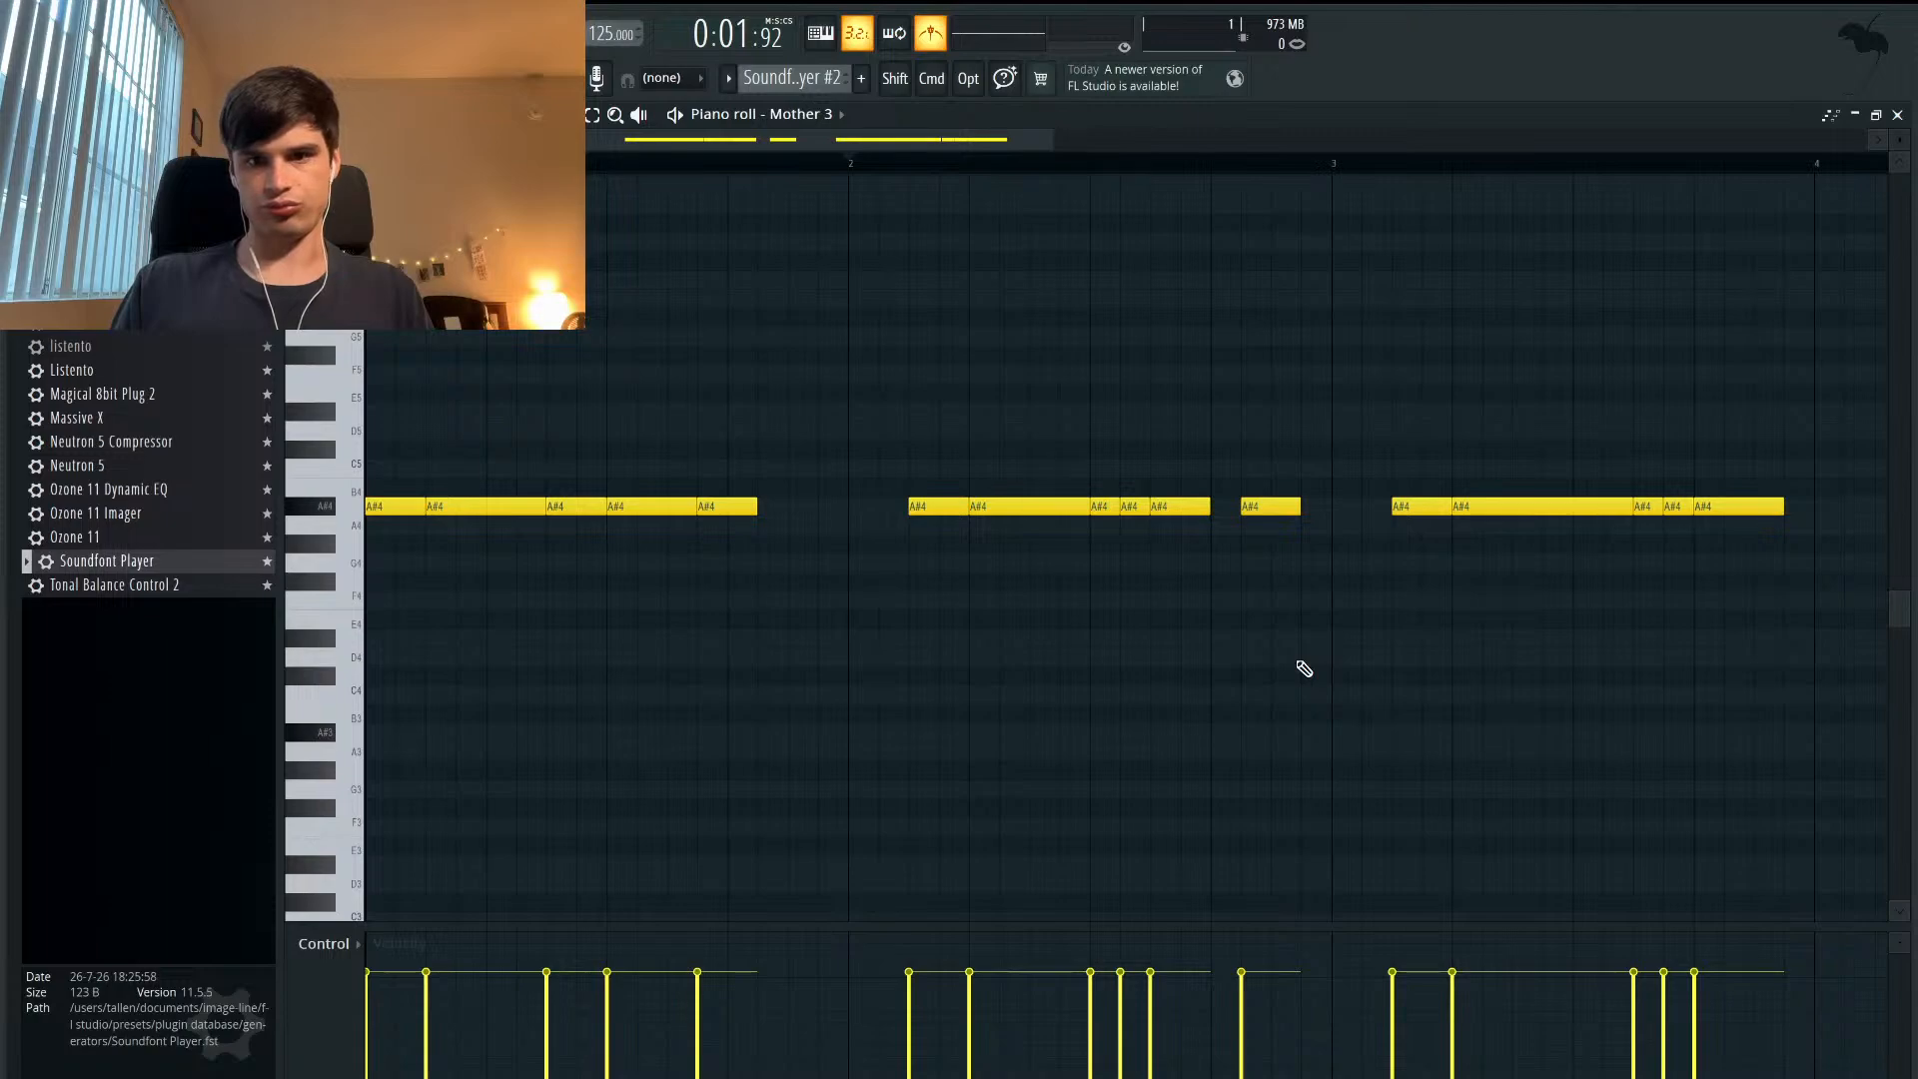
{"action": "scroll", "coordinate": [1304, 669], "scroll_direction": "right", "scroll_amount": 5}
{"action": "scroll", "coordinate": [1303, 668], "scroll_direction": "up", "scroll_amount": 3}
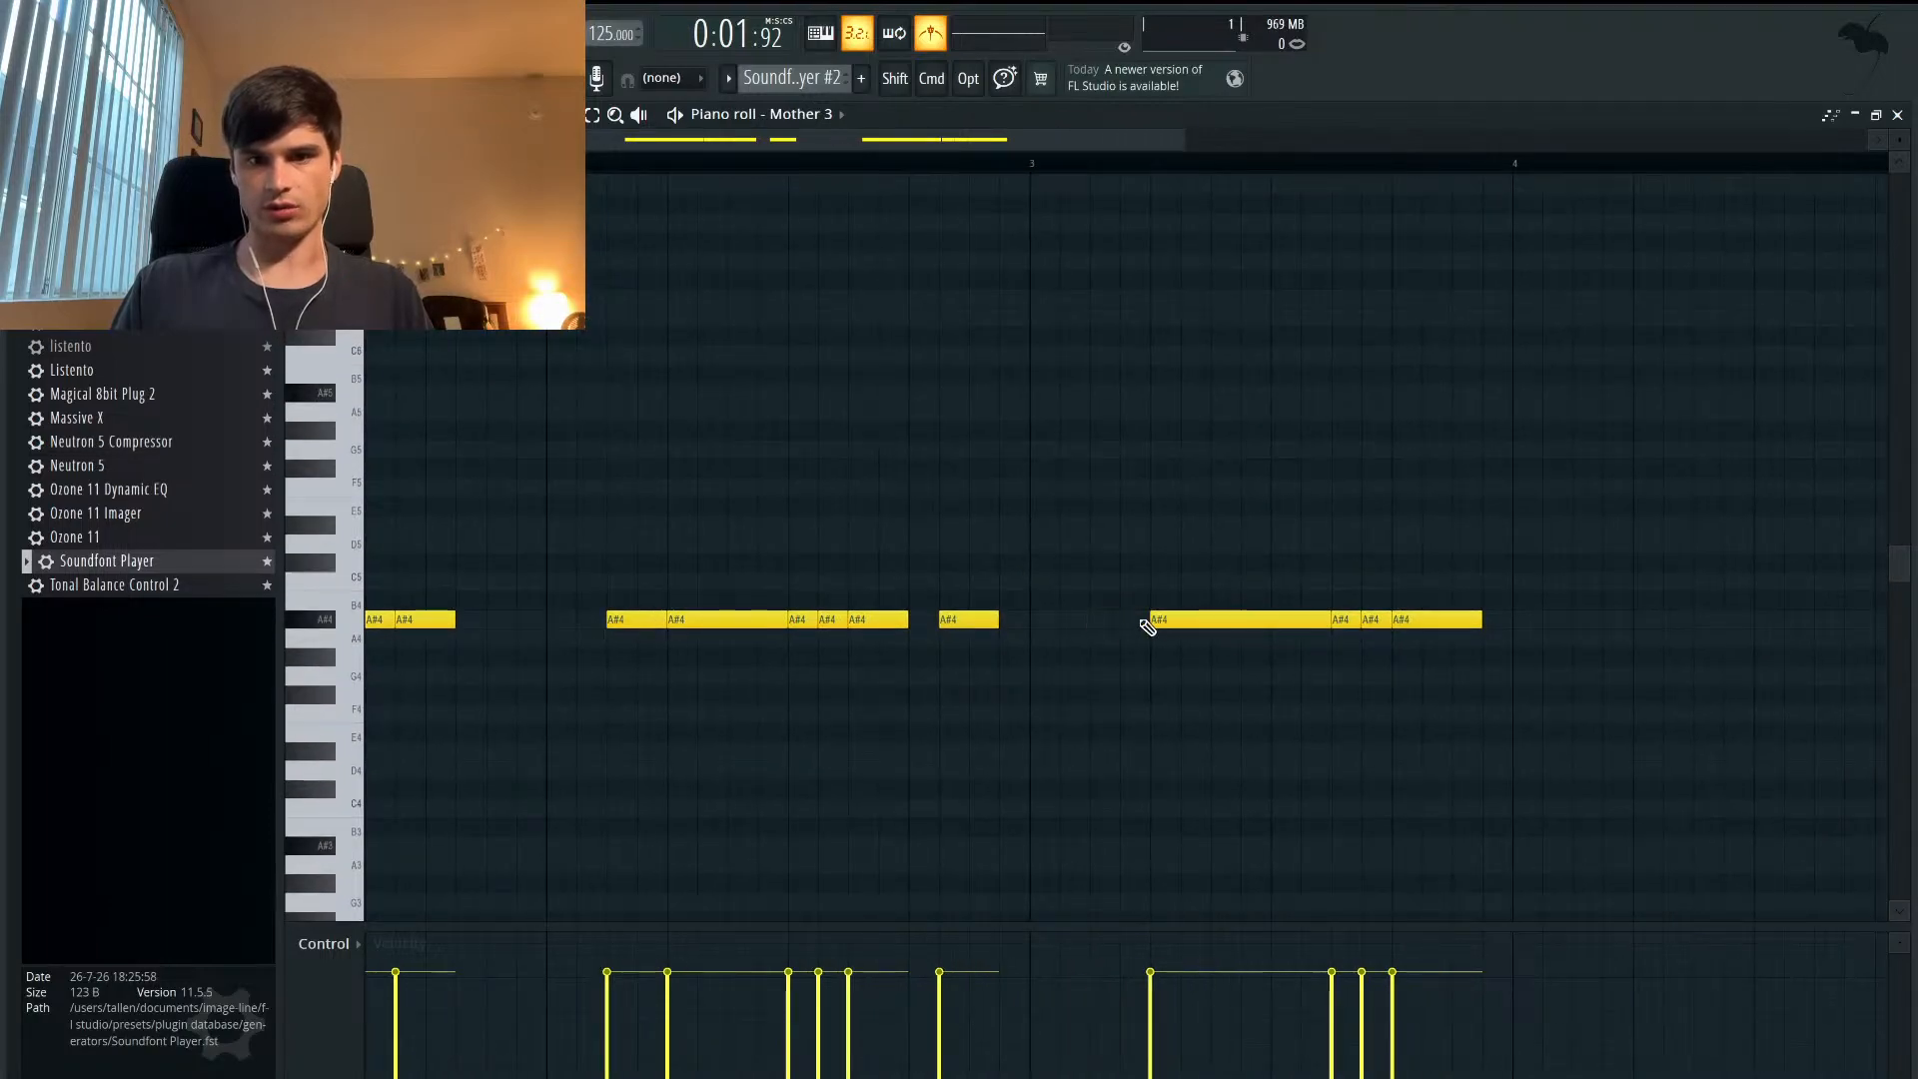
{"action": "left_click_drag", "start_coordinate": [1180, 622], "coordinate": [1041, 616]}
{"action": "mouse_move", "coordinate": [1173, 620]}
{"action": "left_mouse_down"}
{"action": "mouse_move", "coordinate": [1144, 619]}
{"action": "mouse_move", "coordinate": [1211, 622]}
{"action": "left_mouse_up"}
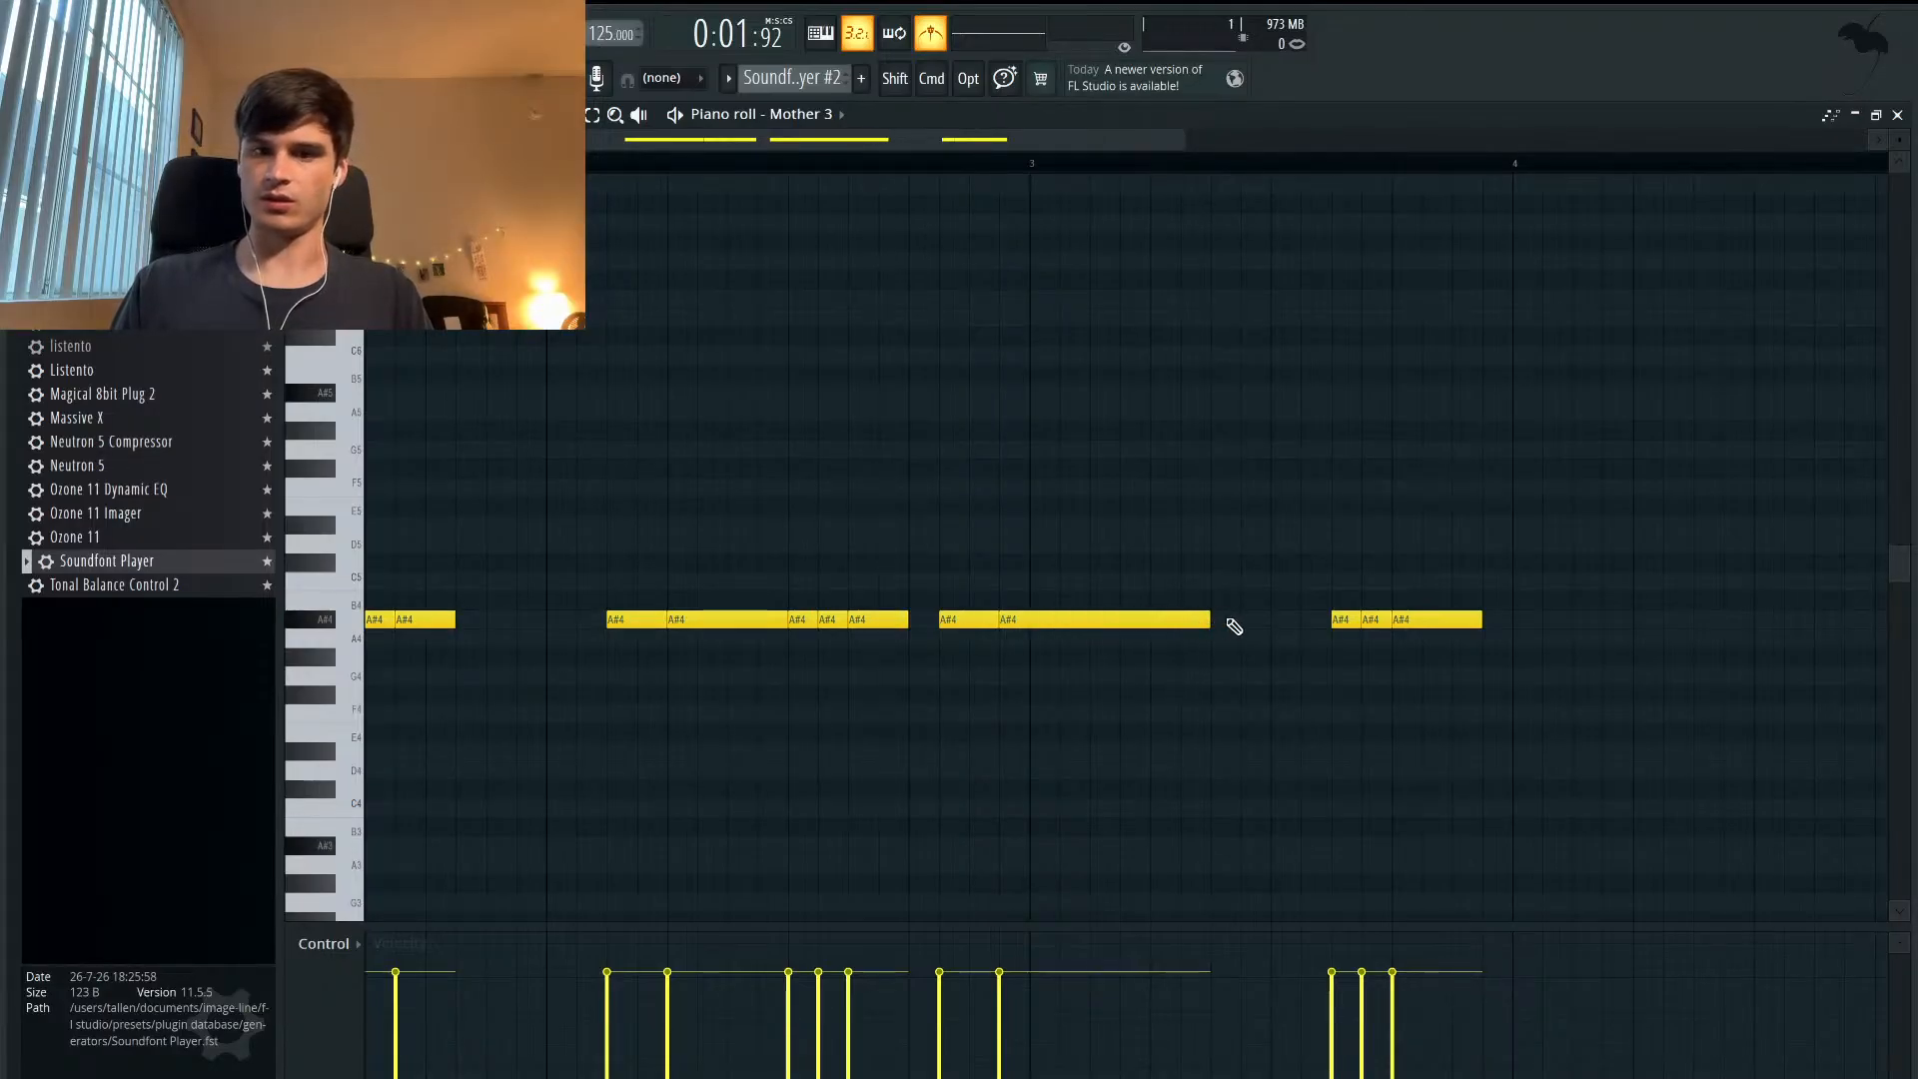
- Close up the rest of bar 3 with joined A#4 notes of 1/2, 1/4, 1/4 and 3/4 beat
{"action": "left_click_drag", "start_coordinate": [1351, 620], "coordinate": [1230, 620]}
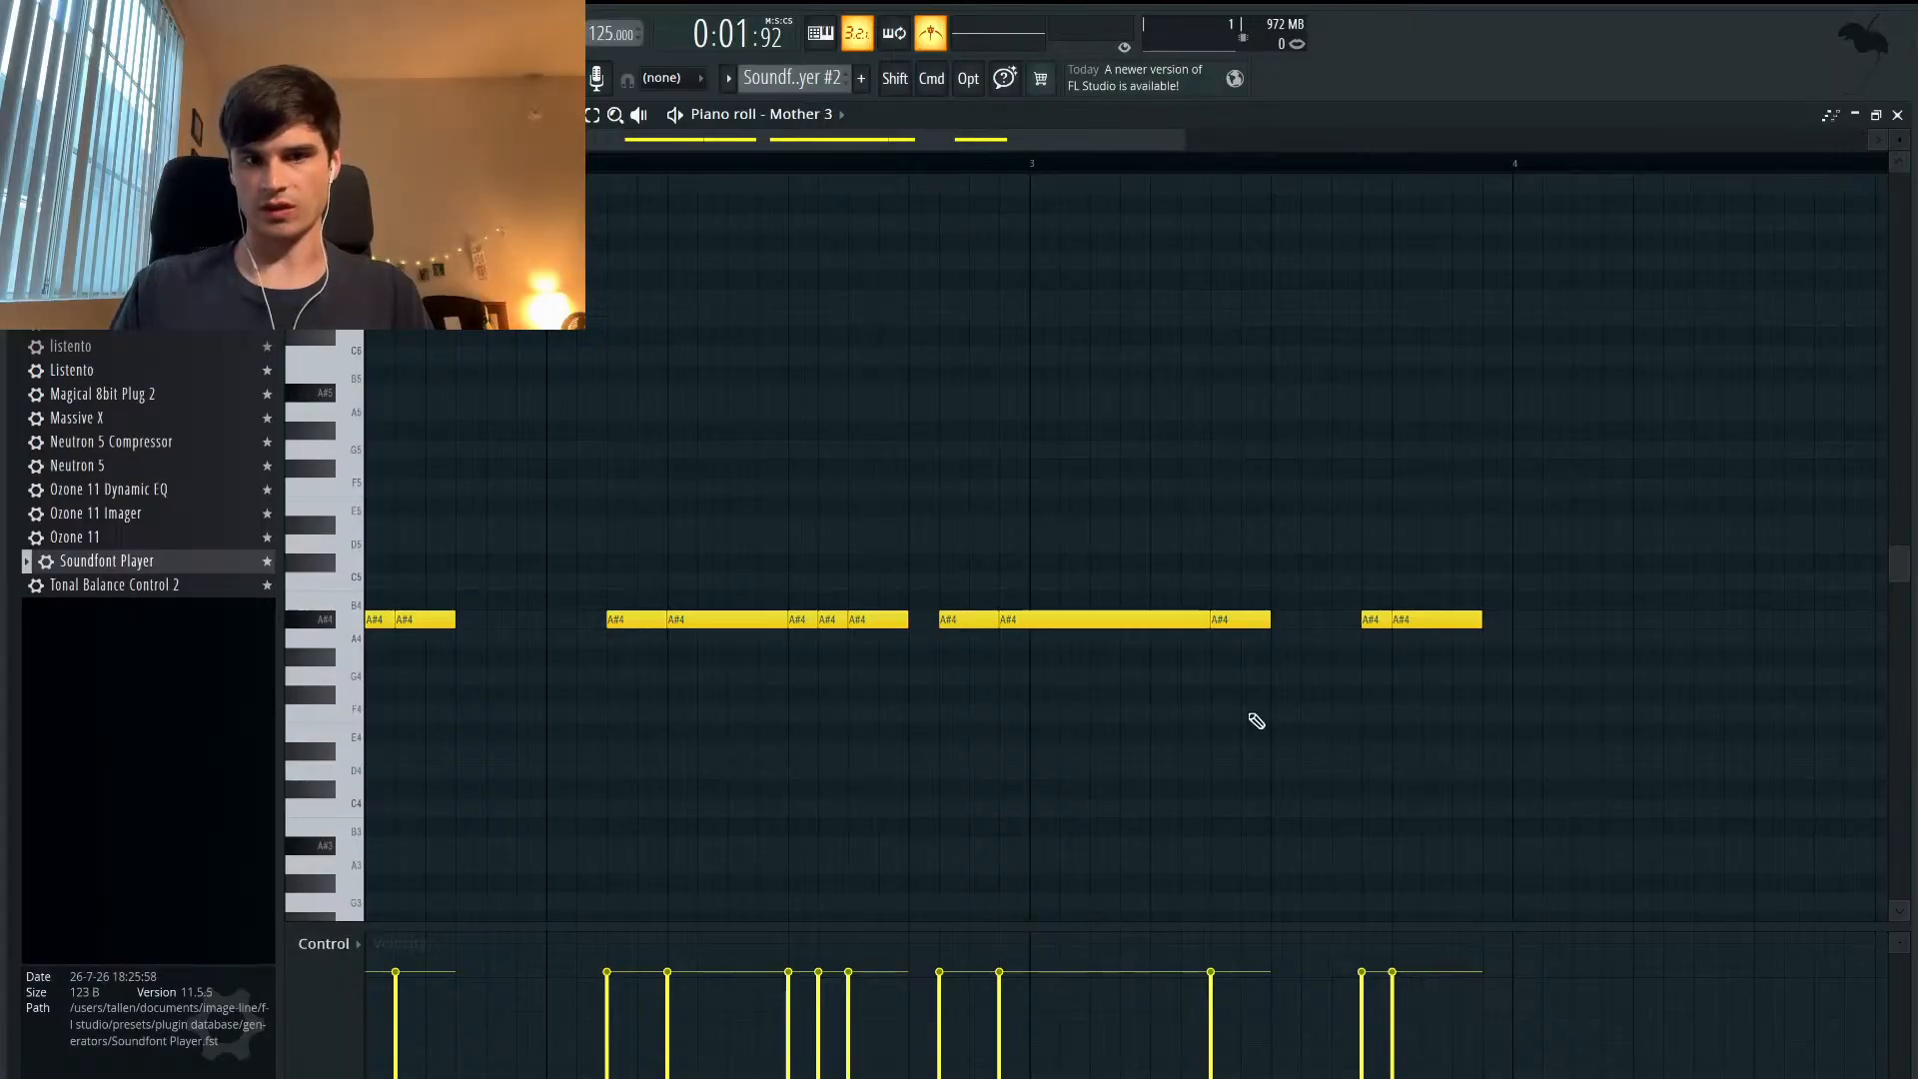
{"action": "left_click_drag", "start_coordinate": [1373, 619], "coordinate": [1287, 618]}
{"action": "left_click", "coordinate": [1315, 620]}
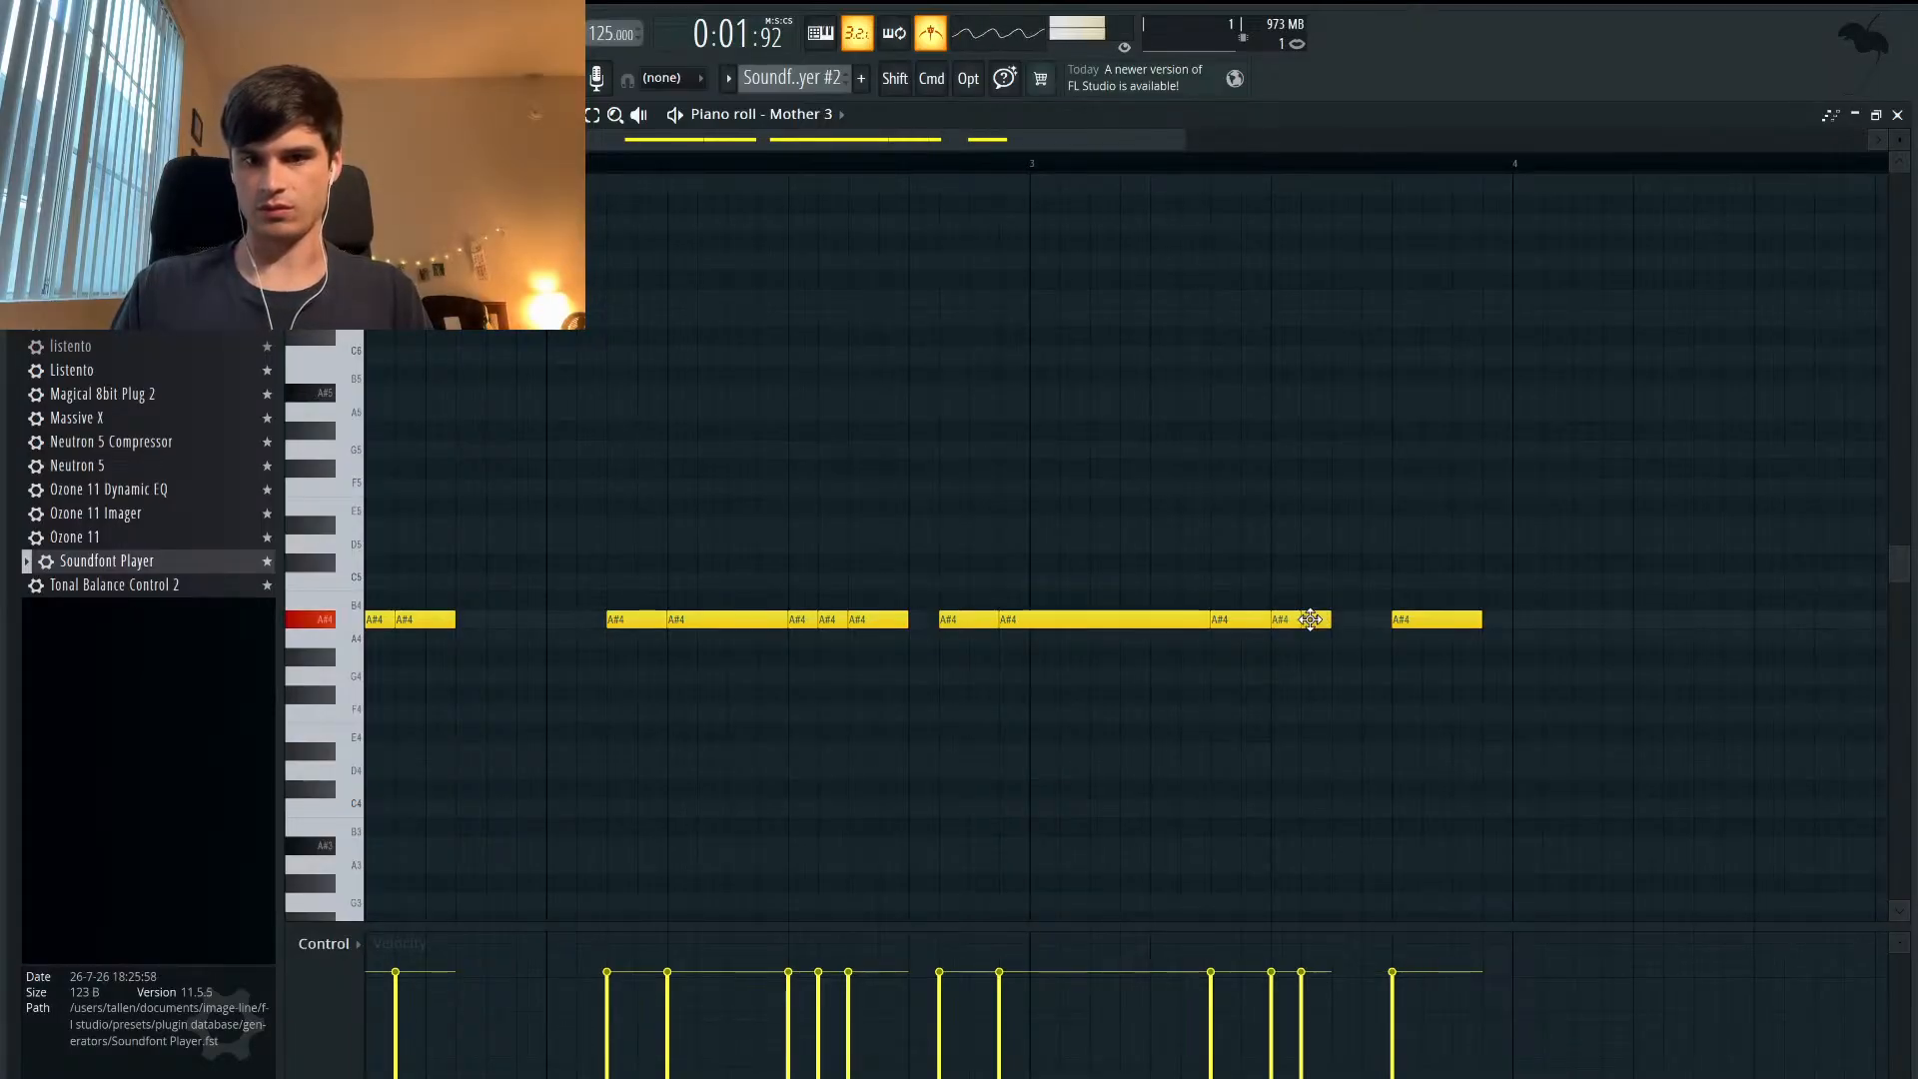
{"action": "left_click_drag", "start_coordinate": [1405, 620], "coordinate": [1345, 620]}
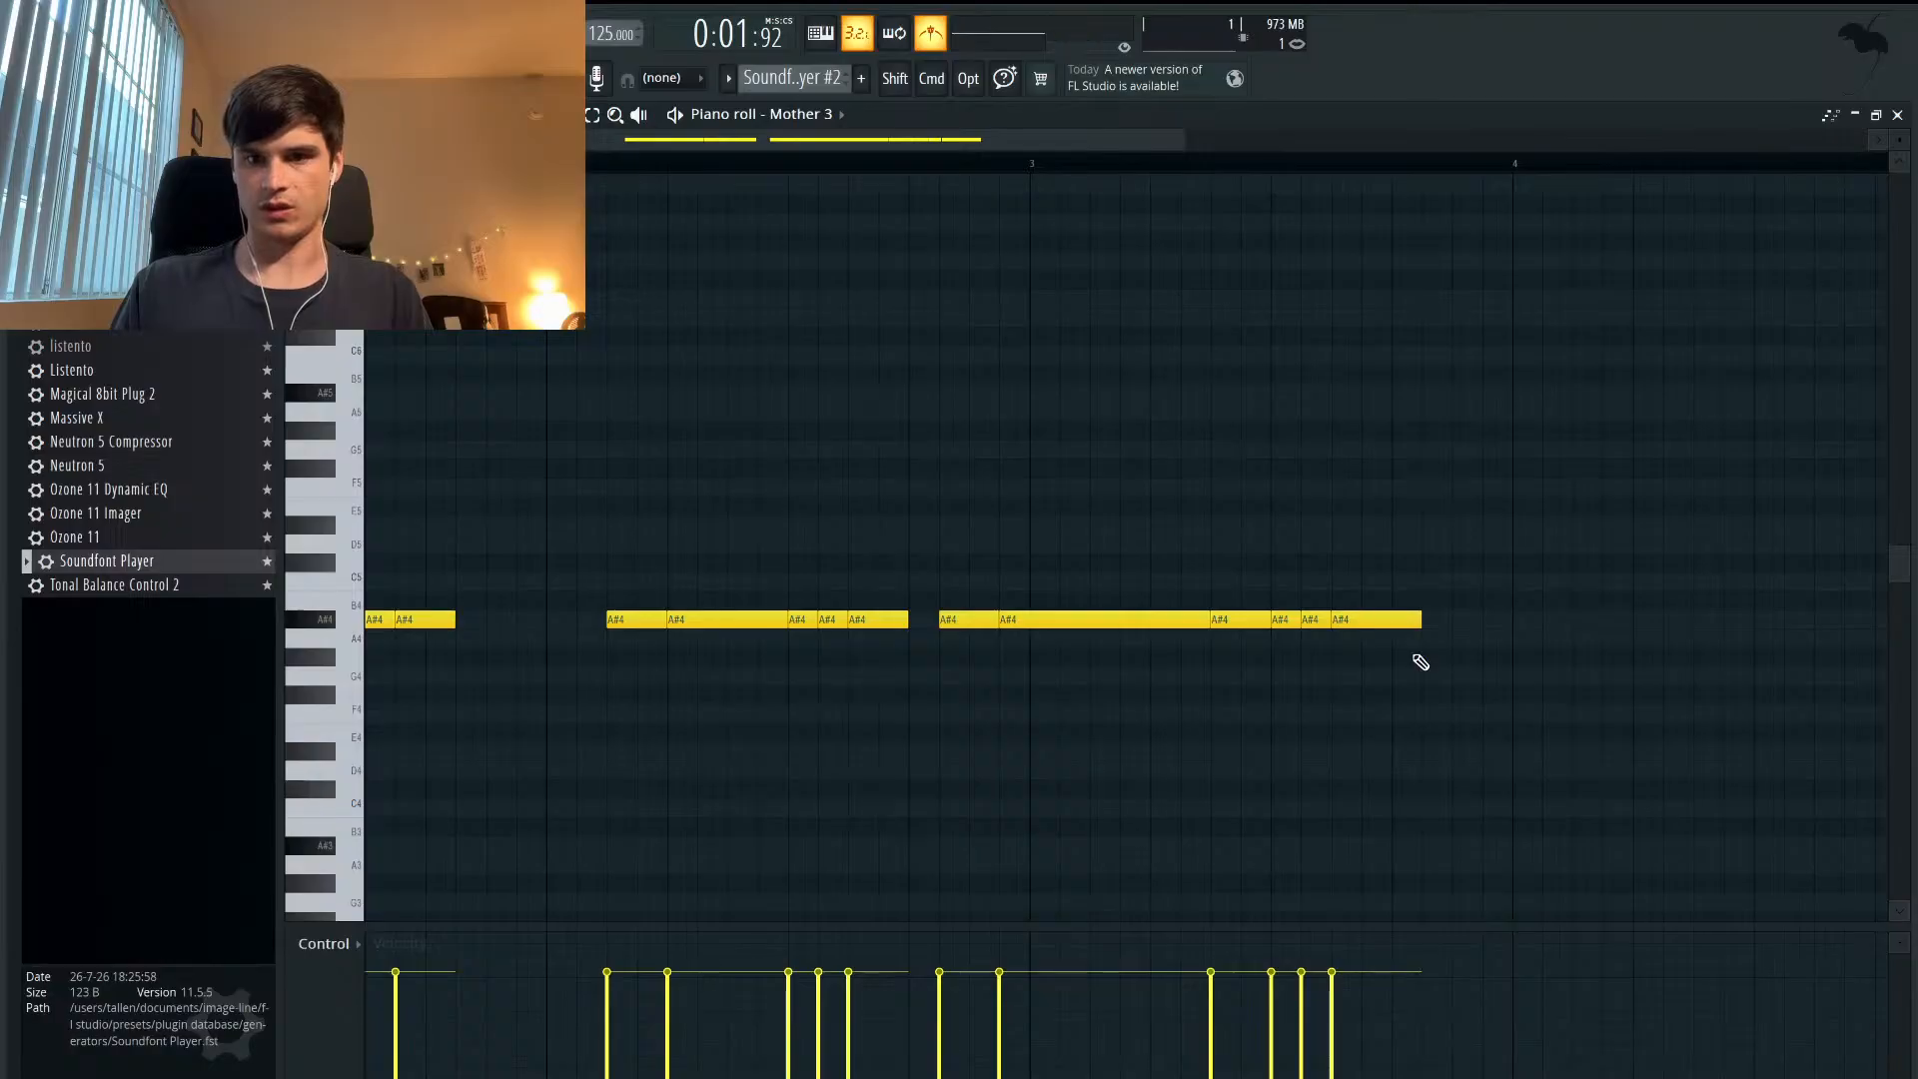
- Play back the reworked rhythm up to the end of bar 3 from the start
{"action": "scroll", "coordinate": [1414, 656], "scroll_direction": "left", "scroll_amount": 5}
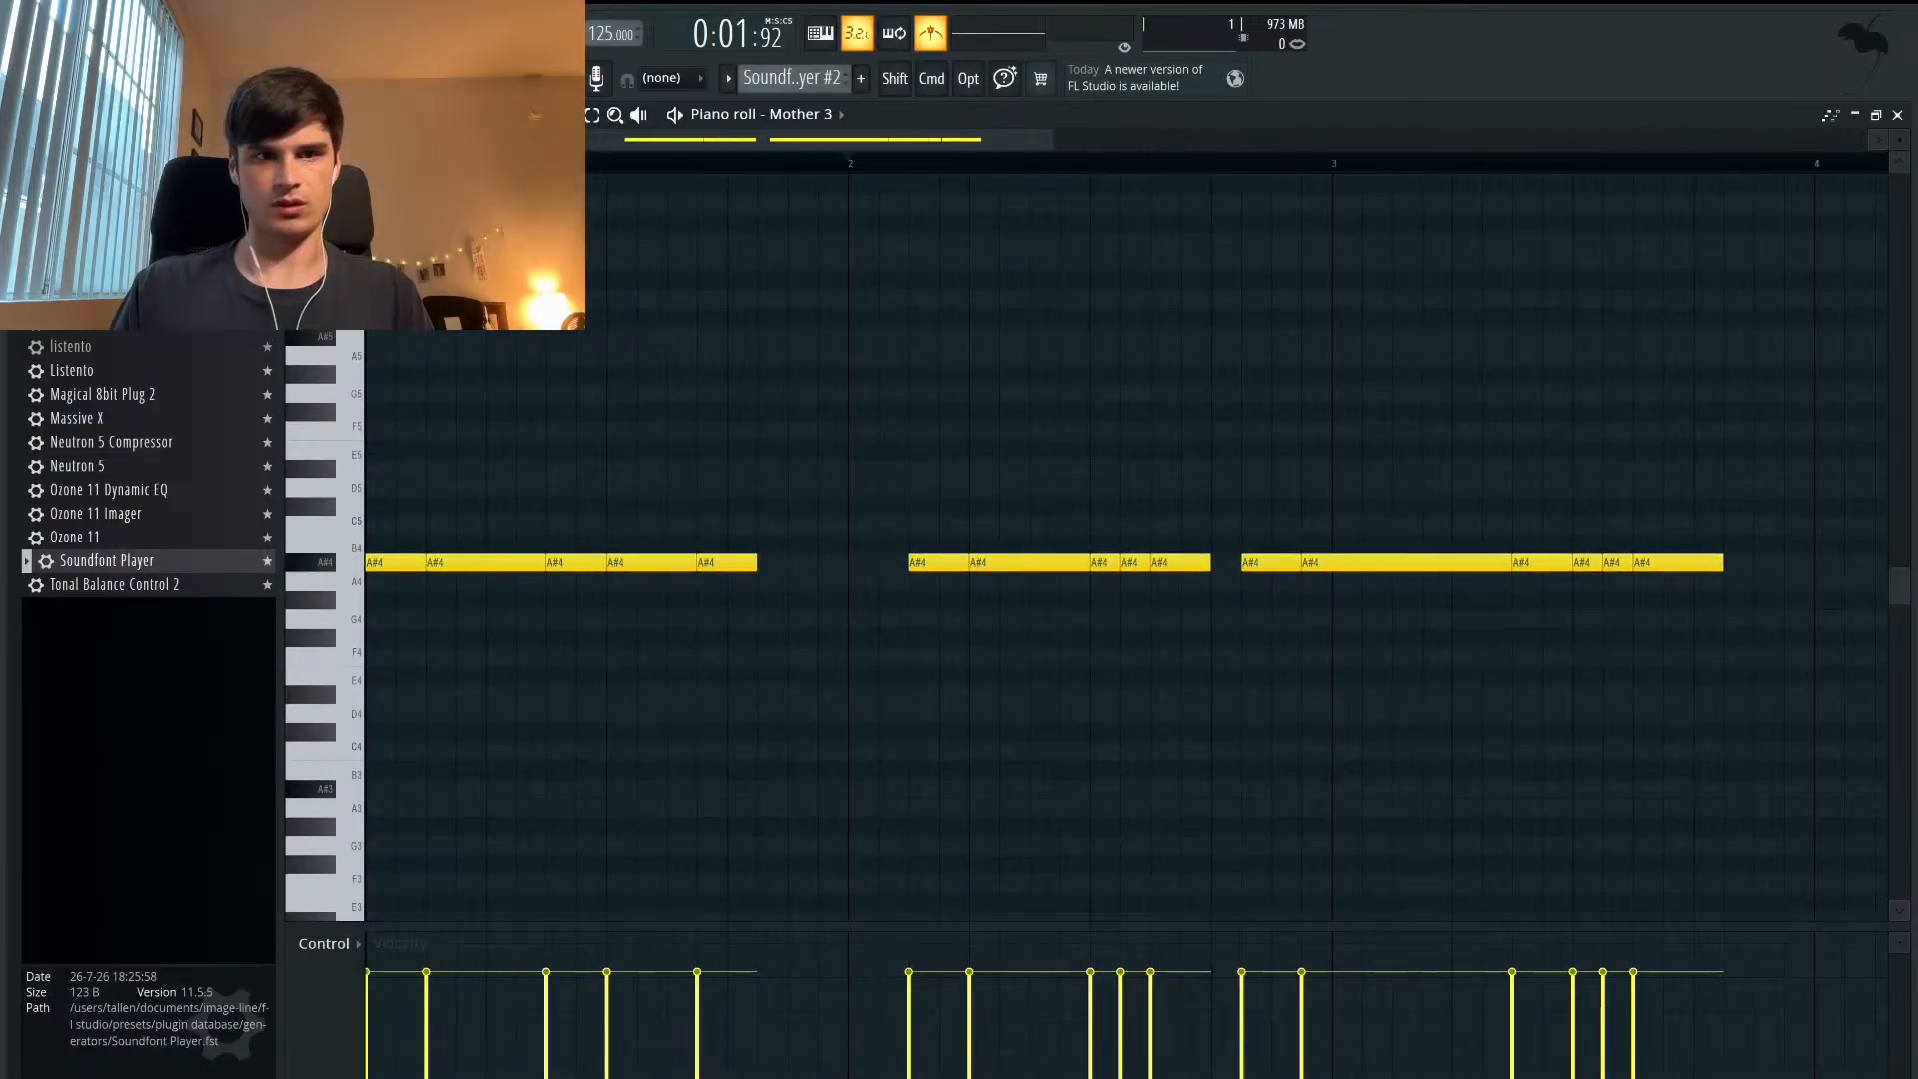
{"action": "key", "text": "space"}
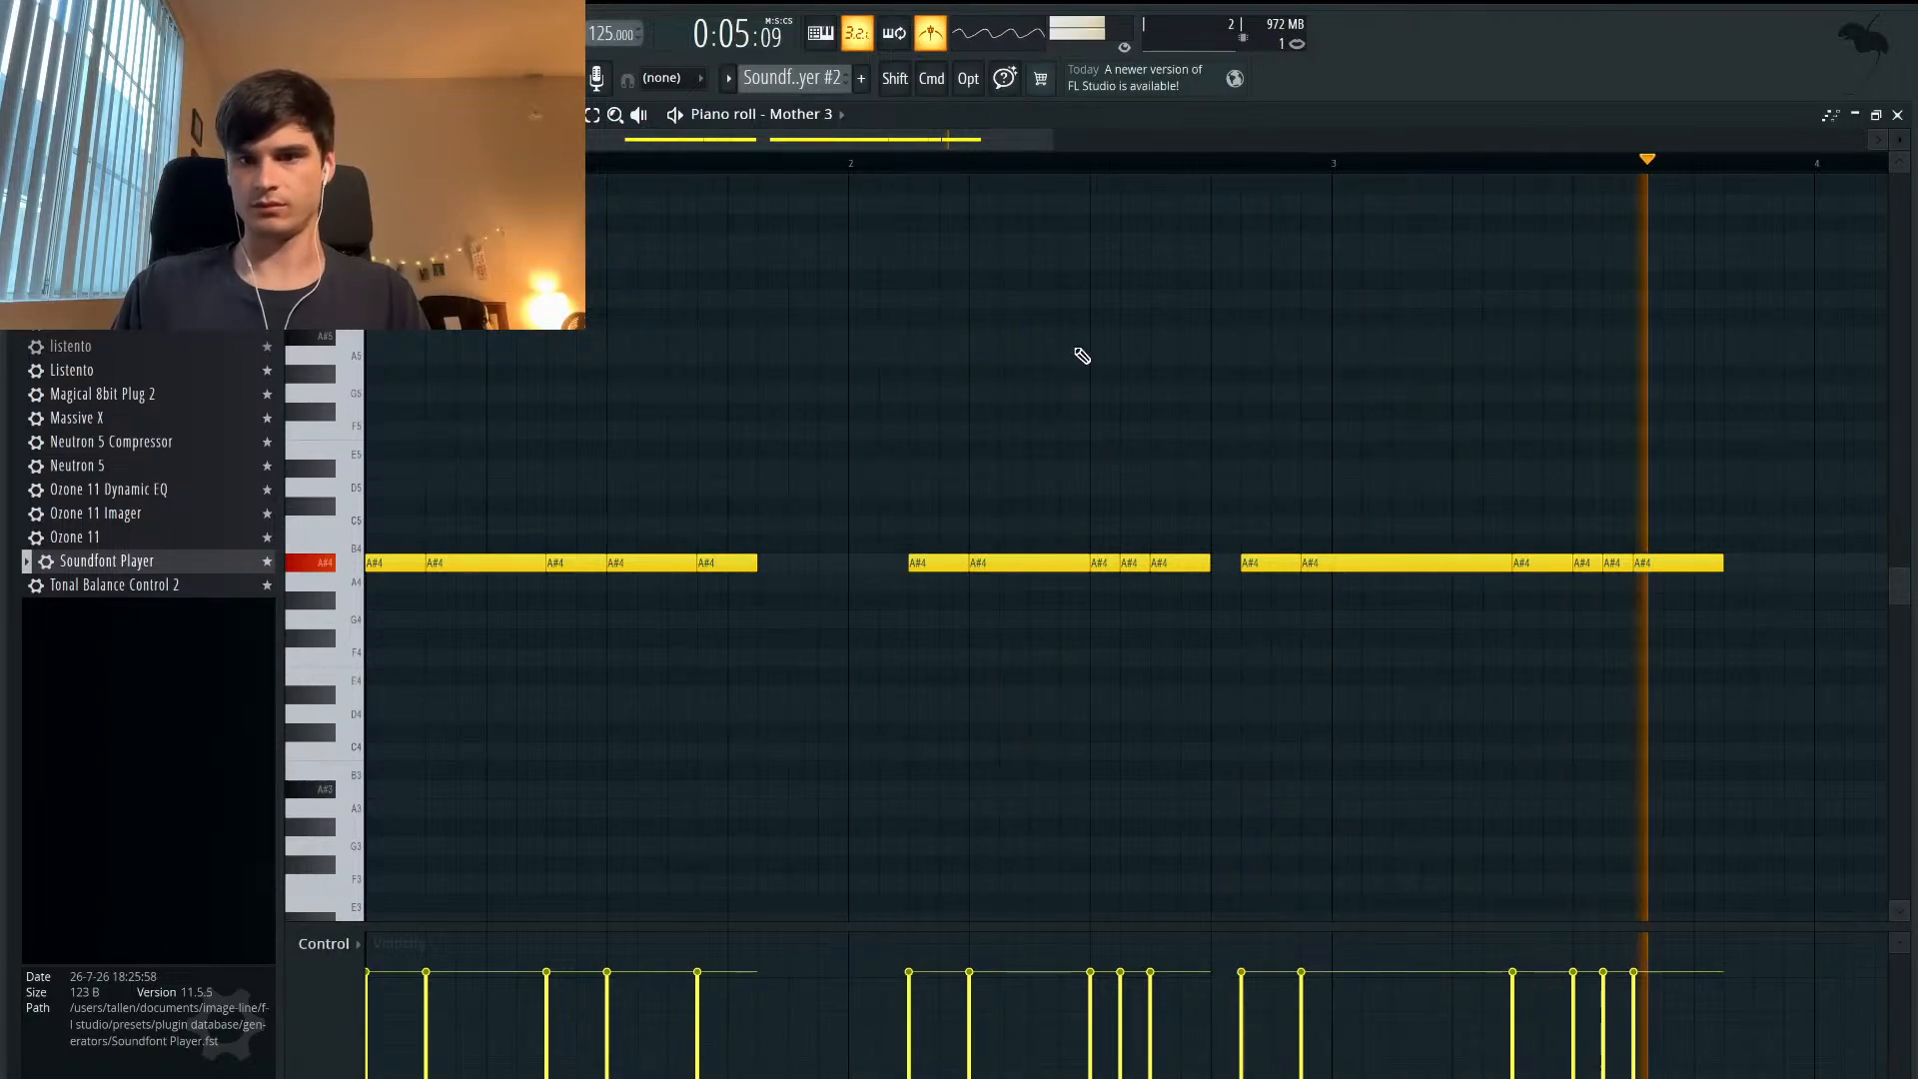
{"action": "scroll", "coordinate": [1082, 355], "scroll_direction": "up", "scroll_amount": 3}
{"action": "scroll", "coordinate": [1082, 356], "scroll_direction": "right", "scroll_amount": 5}
{"action": "key", "text": "space"}
- Add a 1/2-beat A#4 ending at bar 4, and copy the five joined notes before it to the start of bar 4
{"action": "scroll", "coordinate": [1357, 596], "scroll_direction": "down", "scroll_amount": 3}
{"action": "scroll", "coordinate": [1357, 595], "scroll_direction": "right", "scroll_amount": 3}
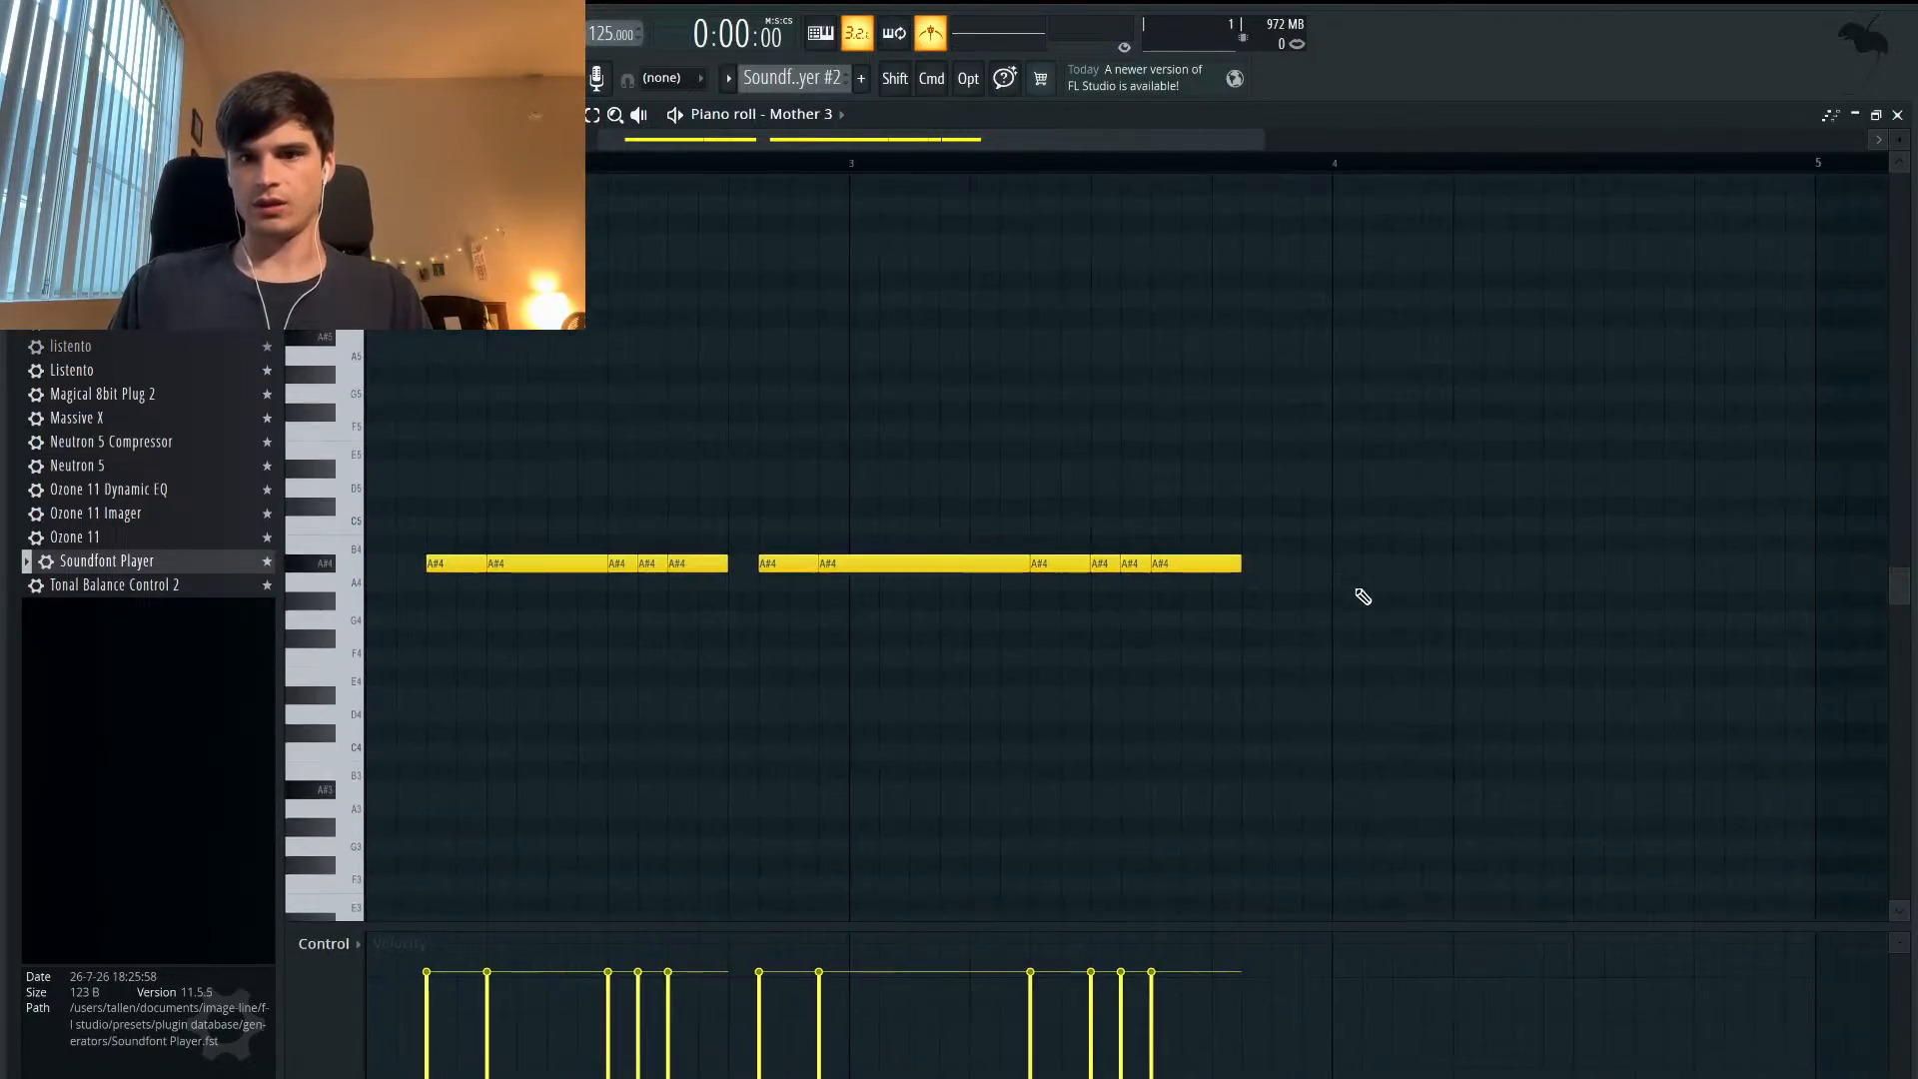
{"action": "left_click", "coordinate": [1276, 562]}
{"action": "left_click_drag", "start_coordinate": [1362, 563], "coordinate": [1332, 563]}
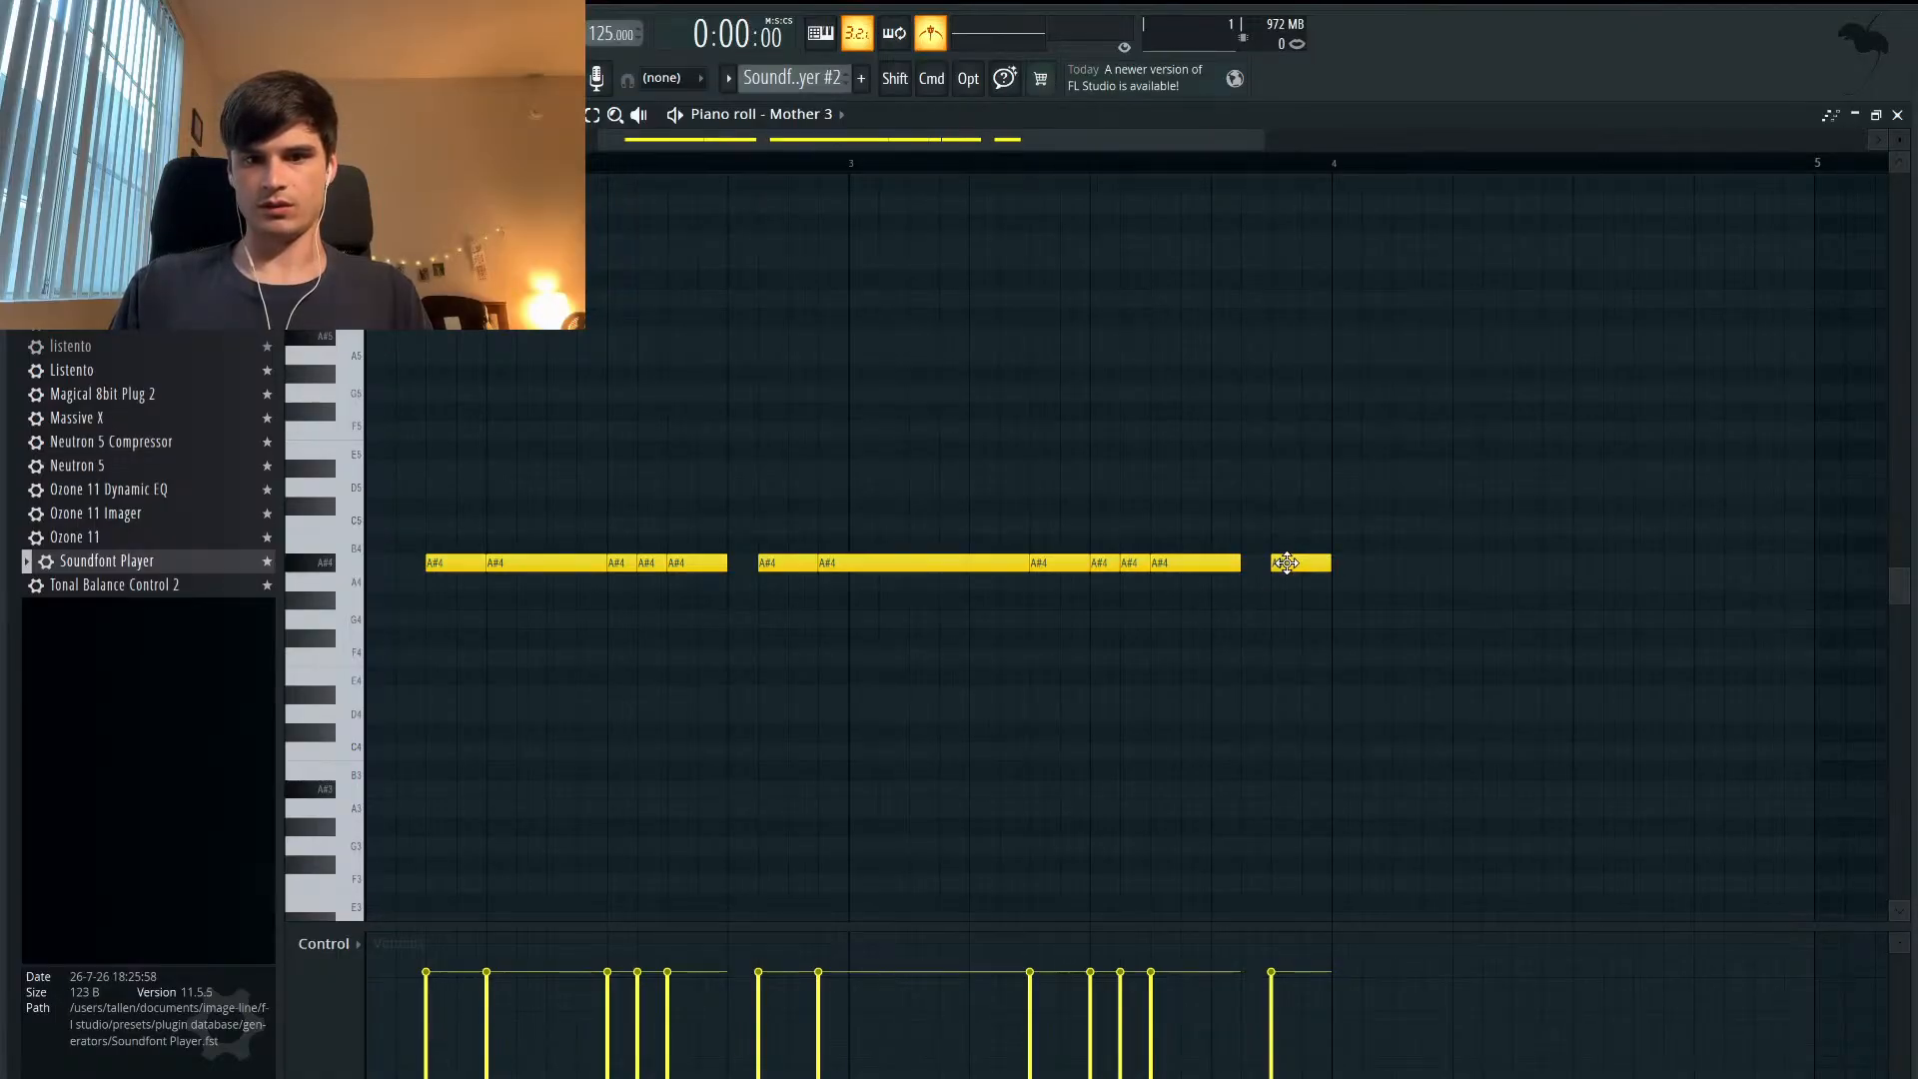
{"action": "left_click_drag", "start_coordinate": [1223, 590], "coordinate": [931, 537]}
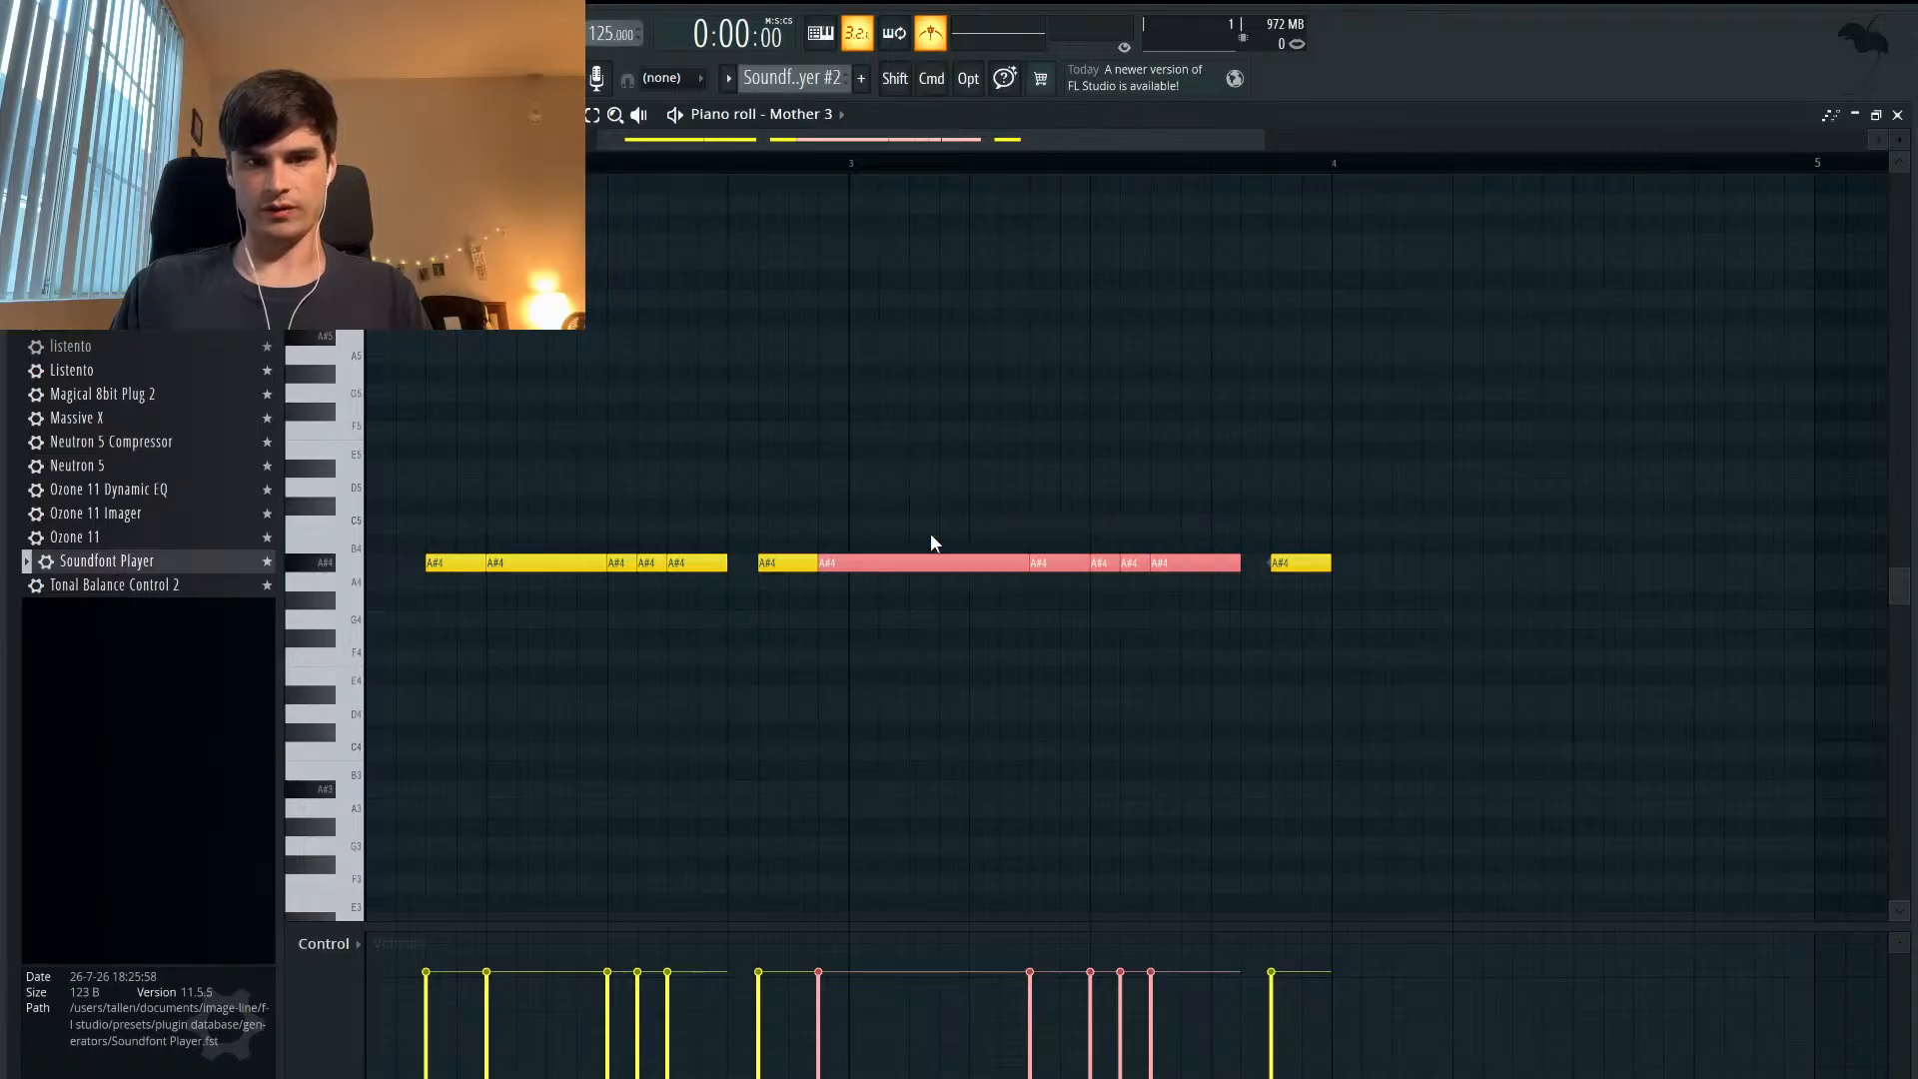
{"action": "left_click", "coordinate": [1341, 167]}
{"action": "key", "text": "ctrl+v"}
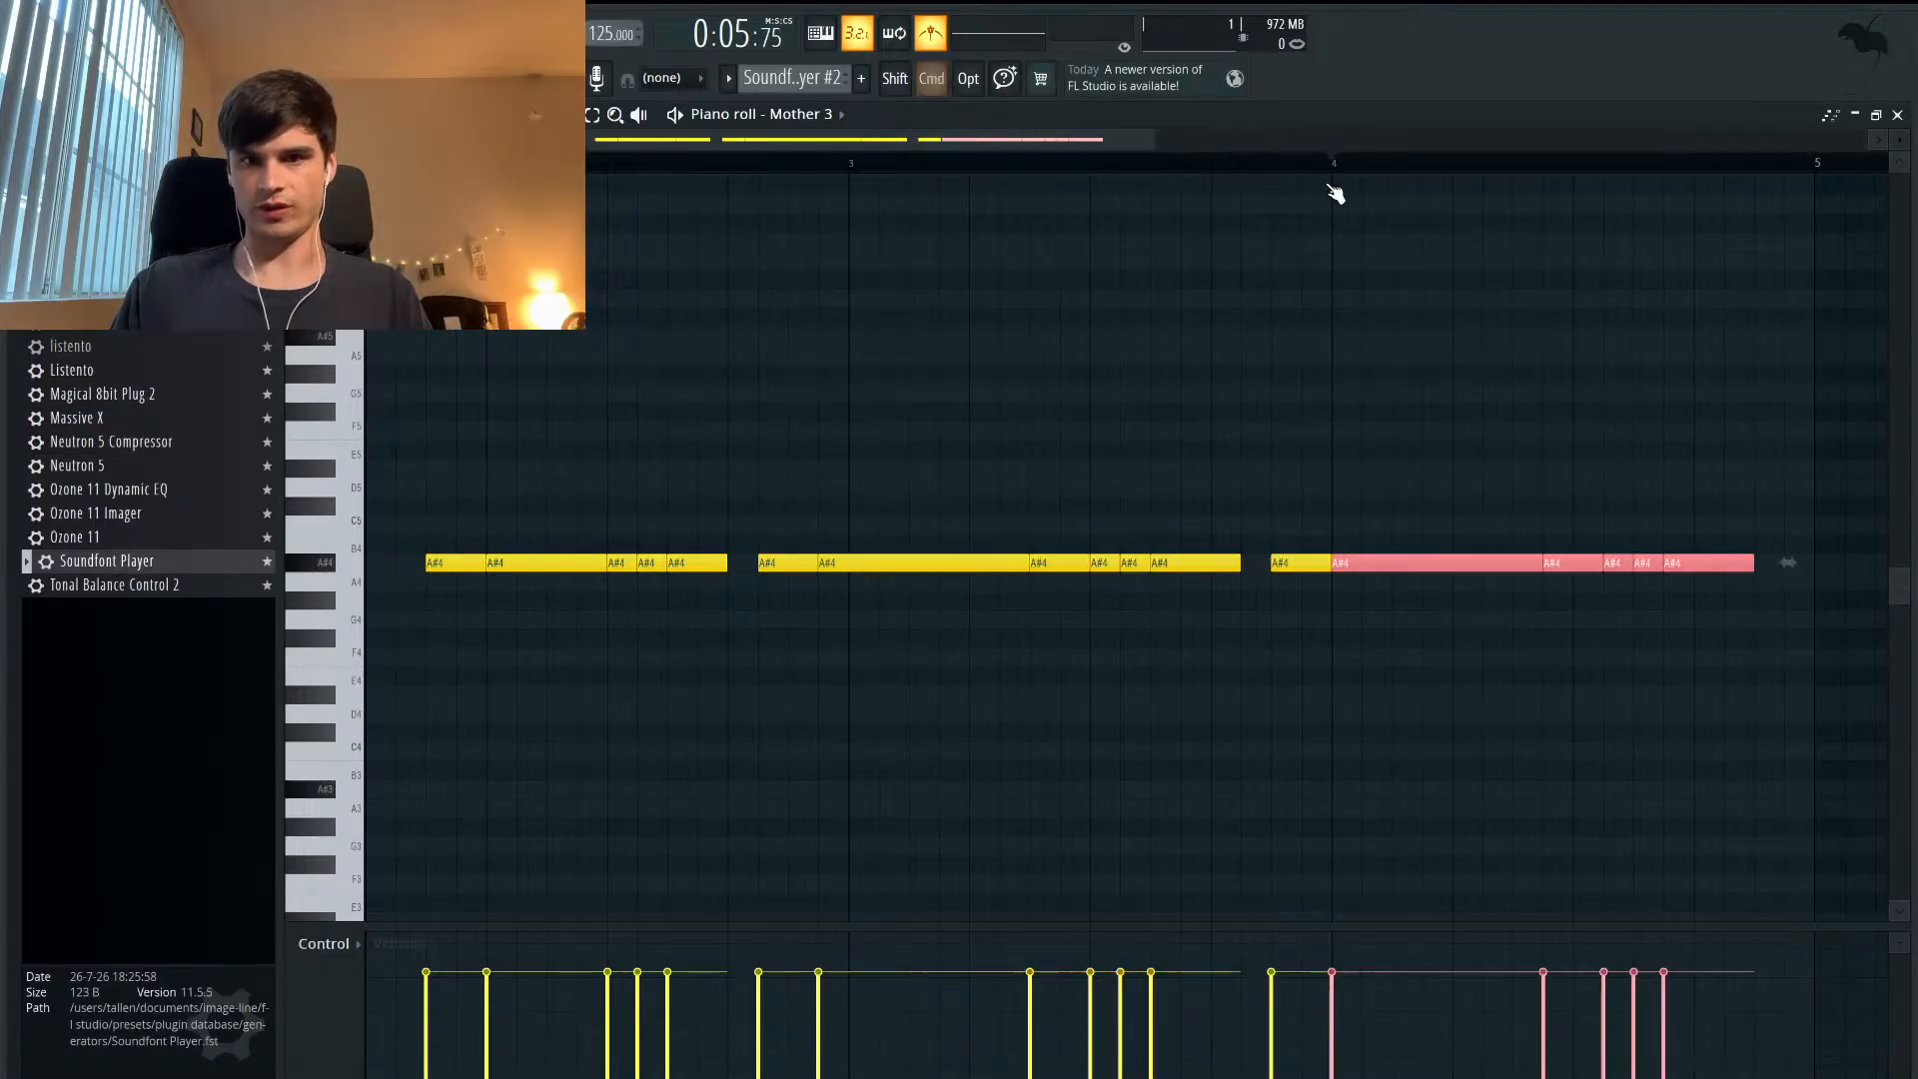
- Play back bars 1 to 4 with the copied notes from the start
{"action": "scroll", "coordinate": [1327, 398], "scroll_direction": "right", "scroll_amount": 1}
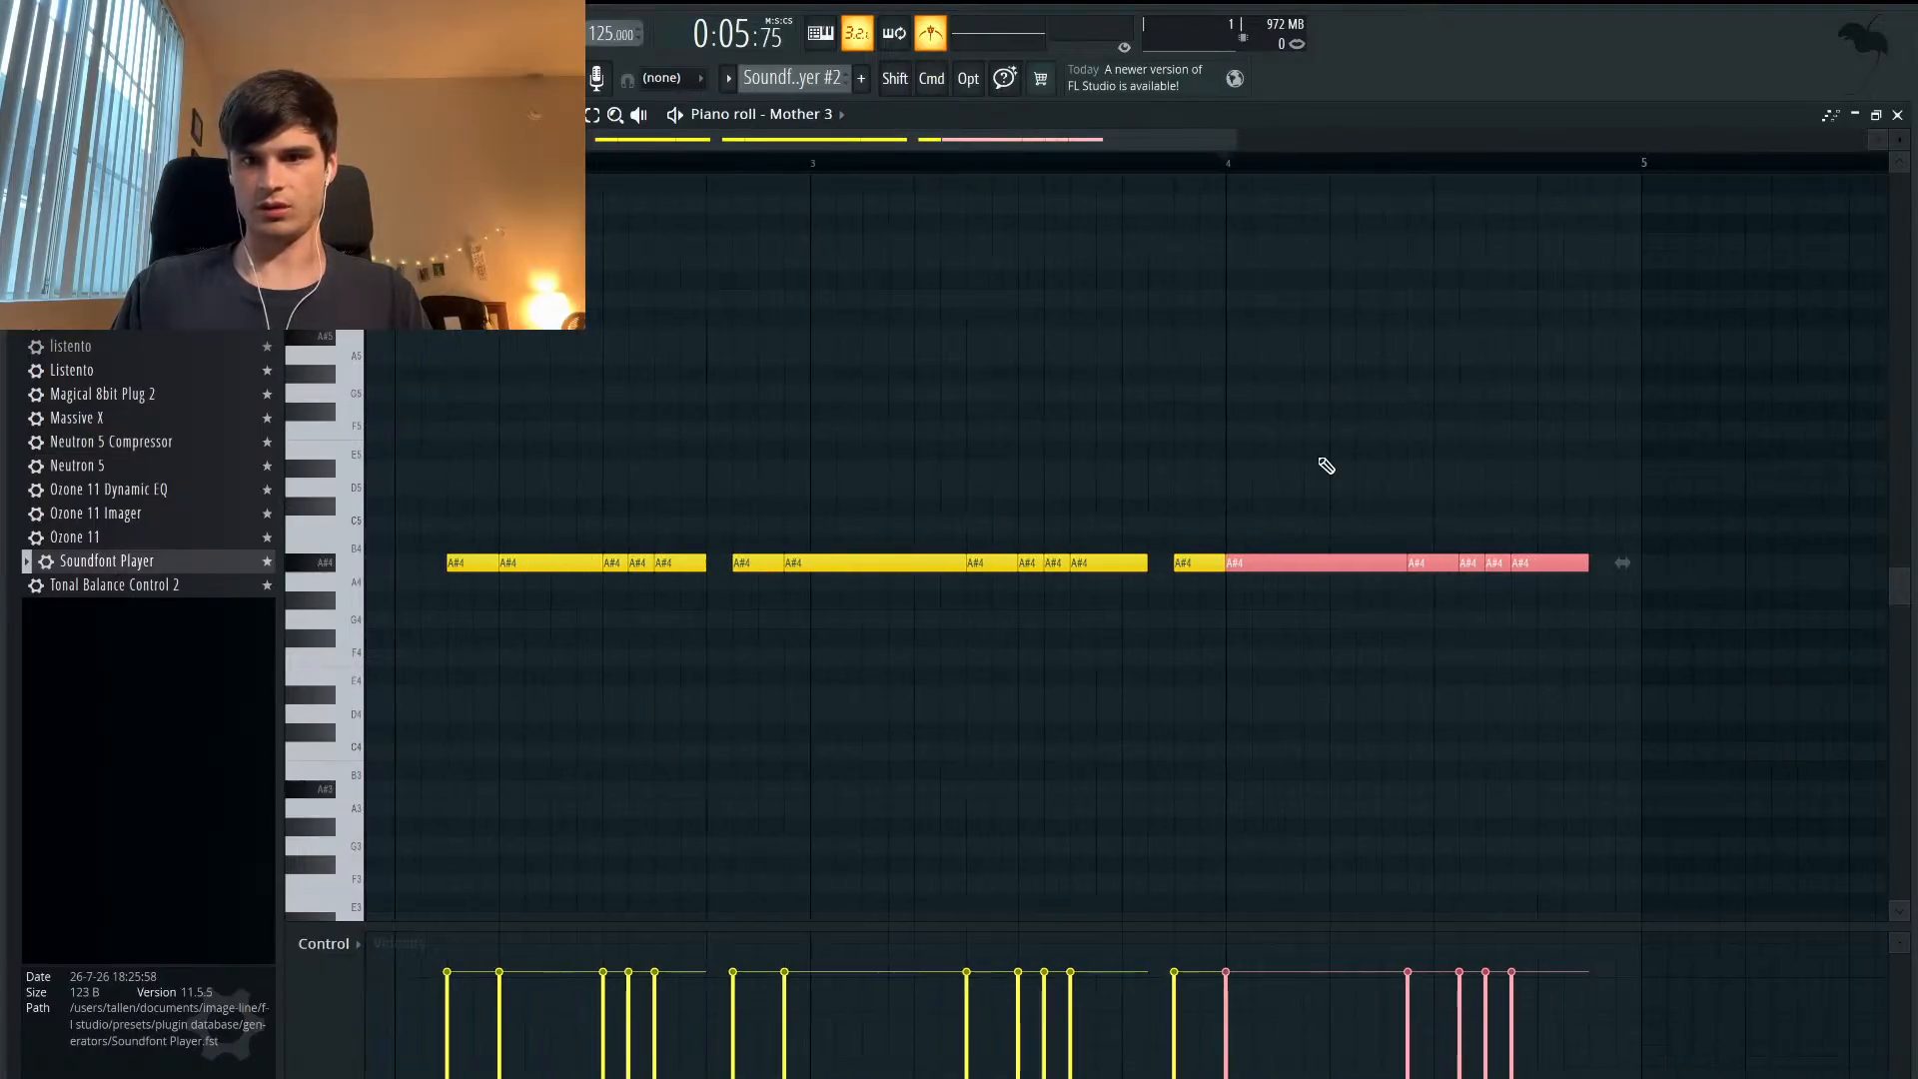
{"action": "scroll", "coordinate": [1327, 465], "scroll_direction": "left", "scroll_amount": 3}
{"action": "key", "text": "space"}
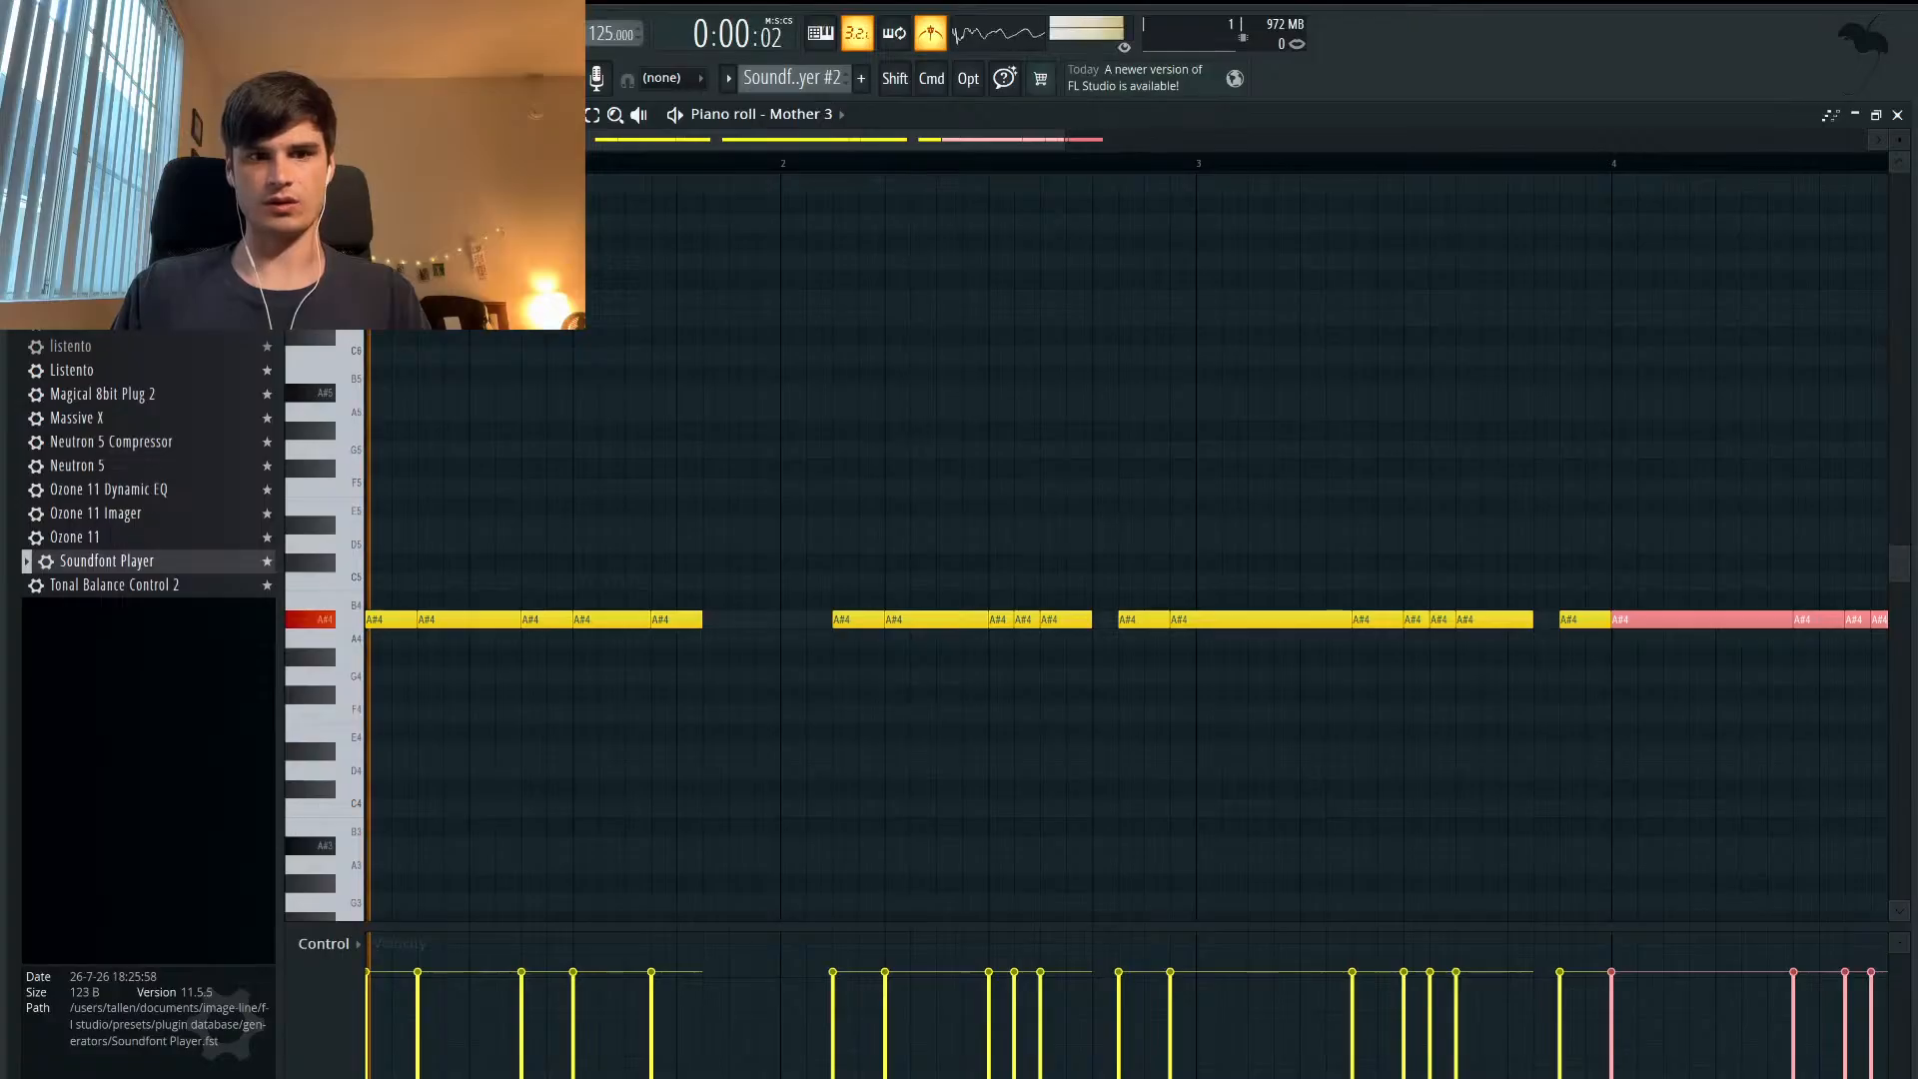
{"action": "scroll", "coordinate": [1019, 343], "scroll_direction": "down", "scroll_amount": 1}
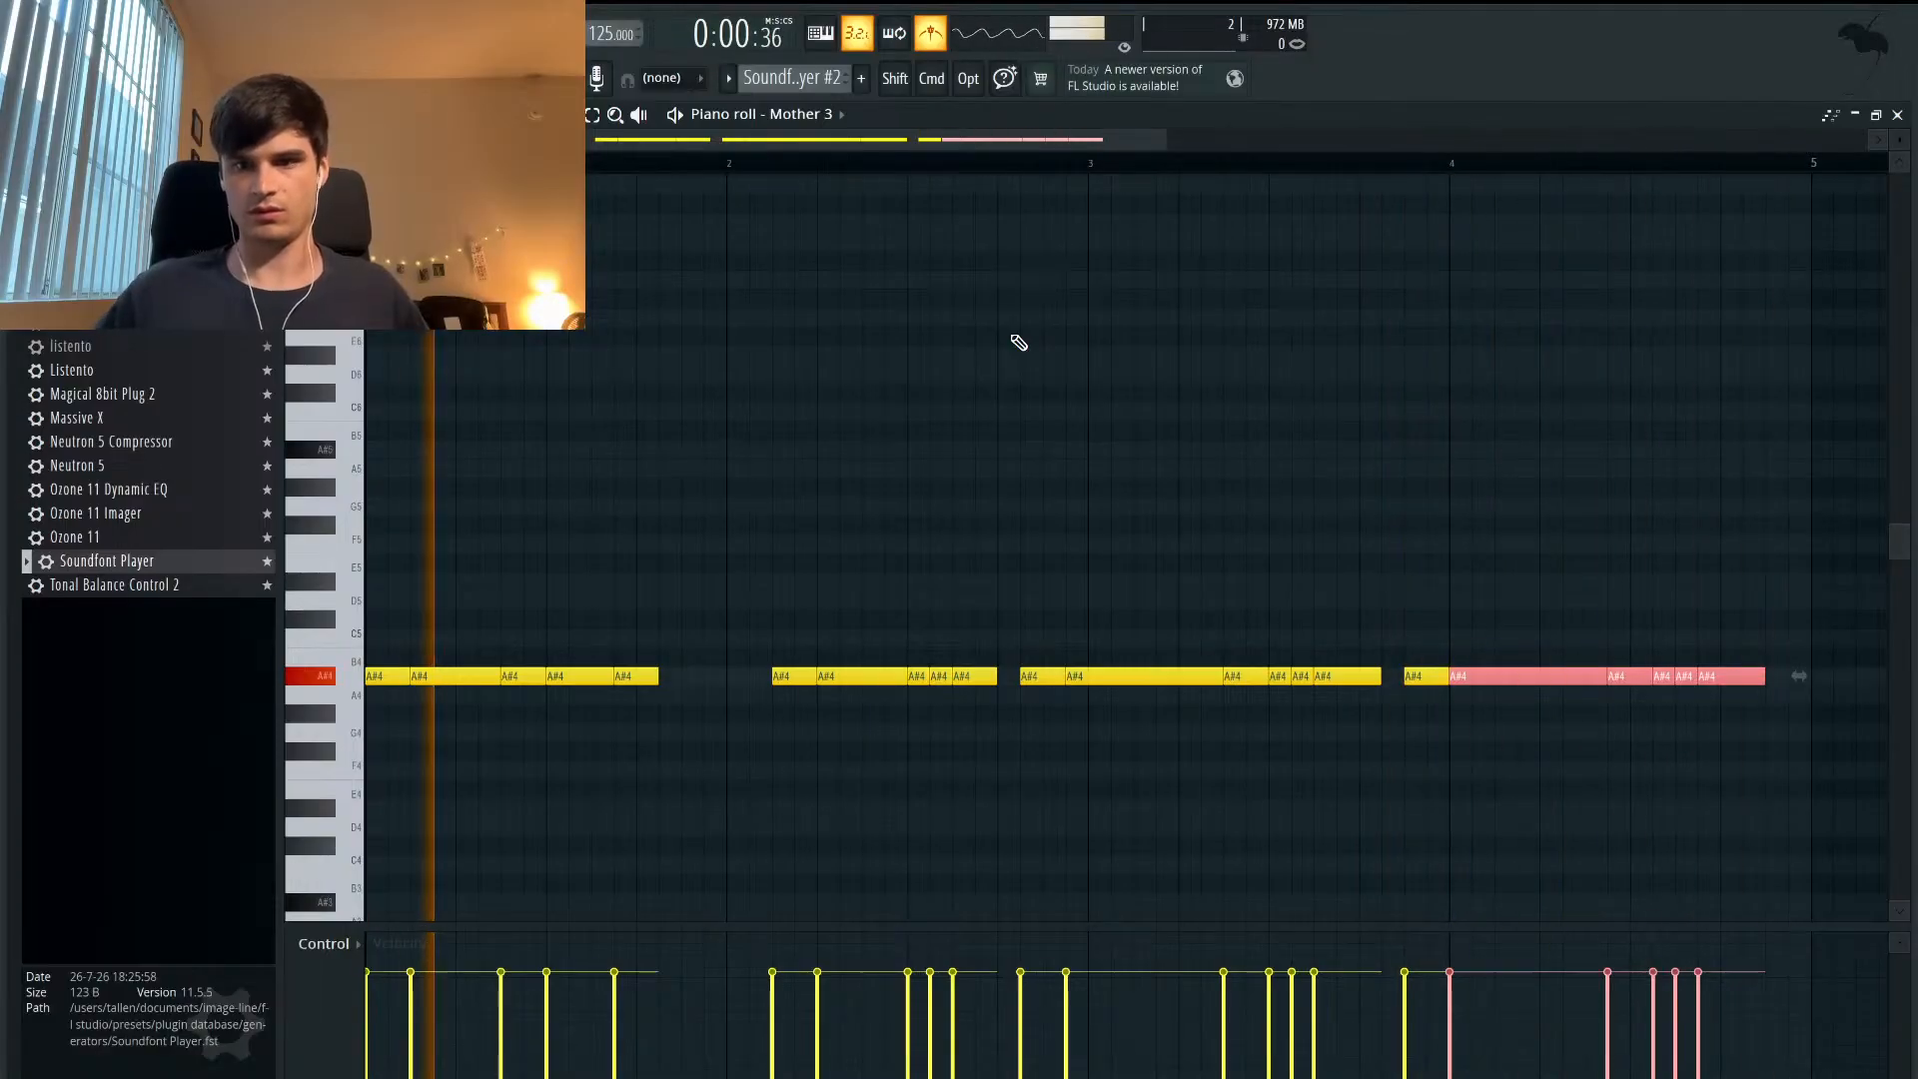
{"action": "key", "text": "space"}
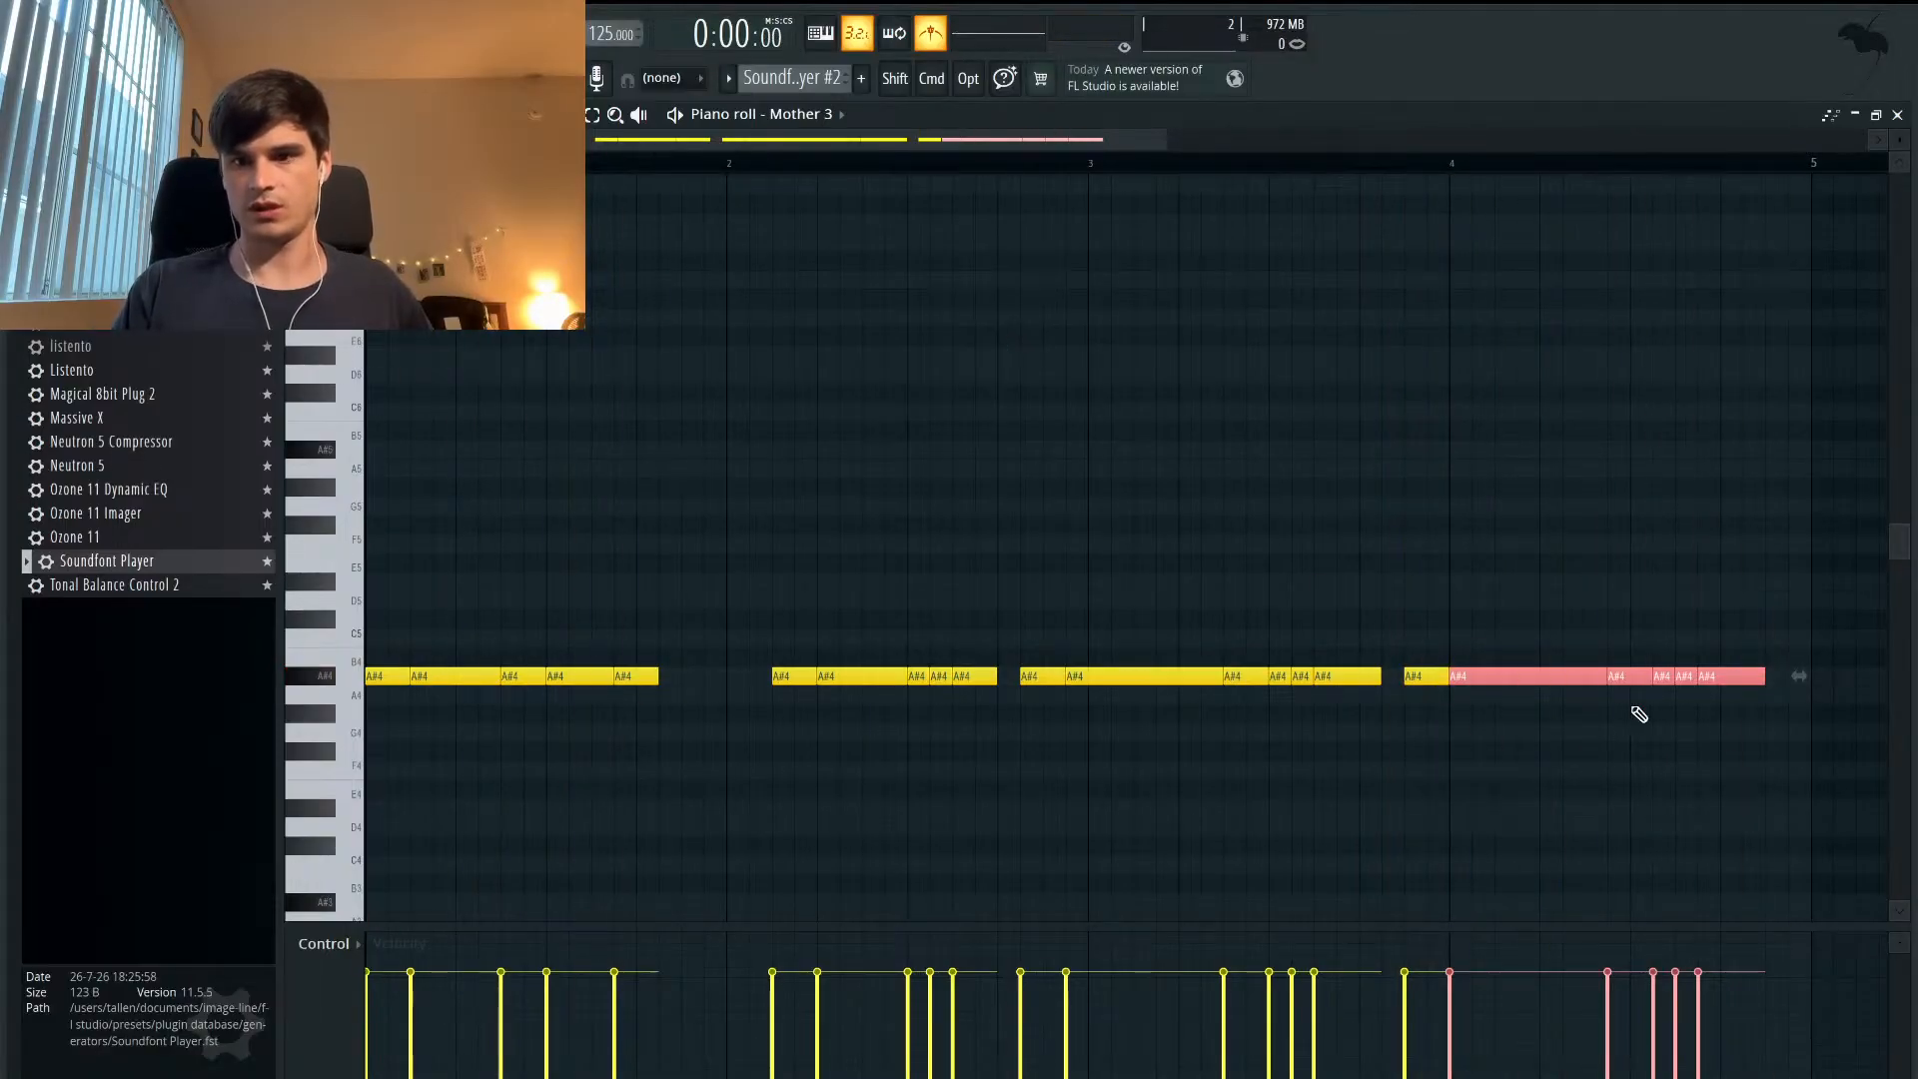
- Delete the last two A#4 notes in bar 4, and lengthen the note before them to 1 1/4 beats
{"action": "scroll", "coordinate": [1640, 714], "scroll_direction": "up", "scroll_amount": 3}
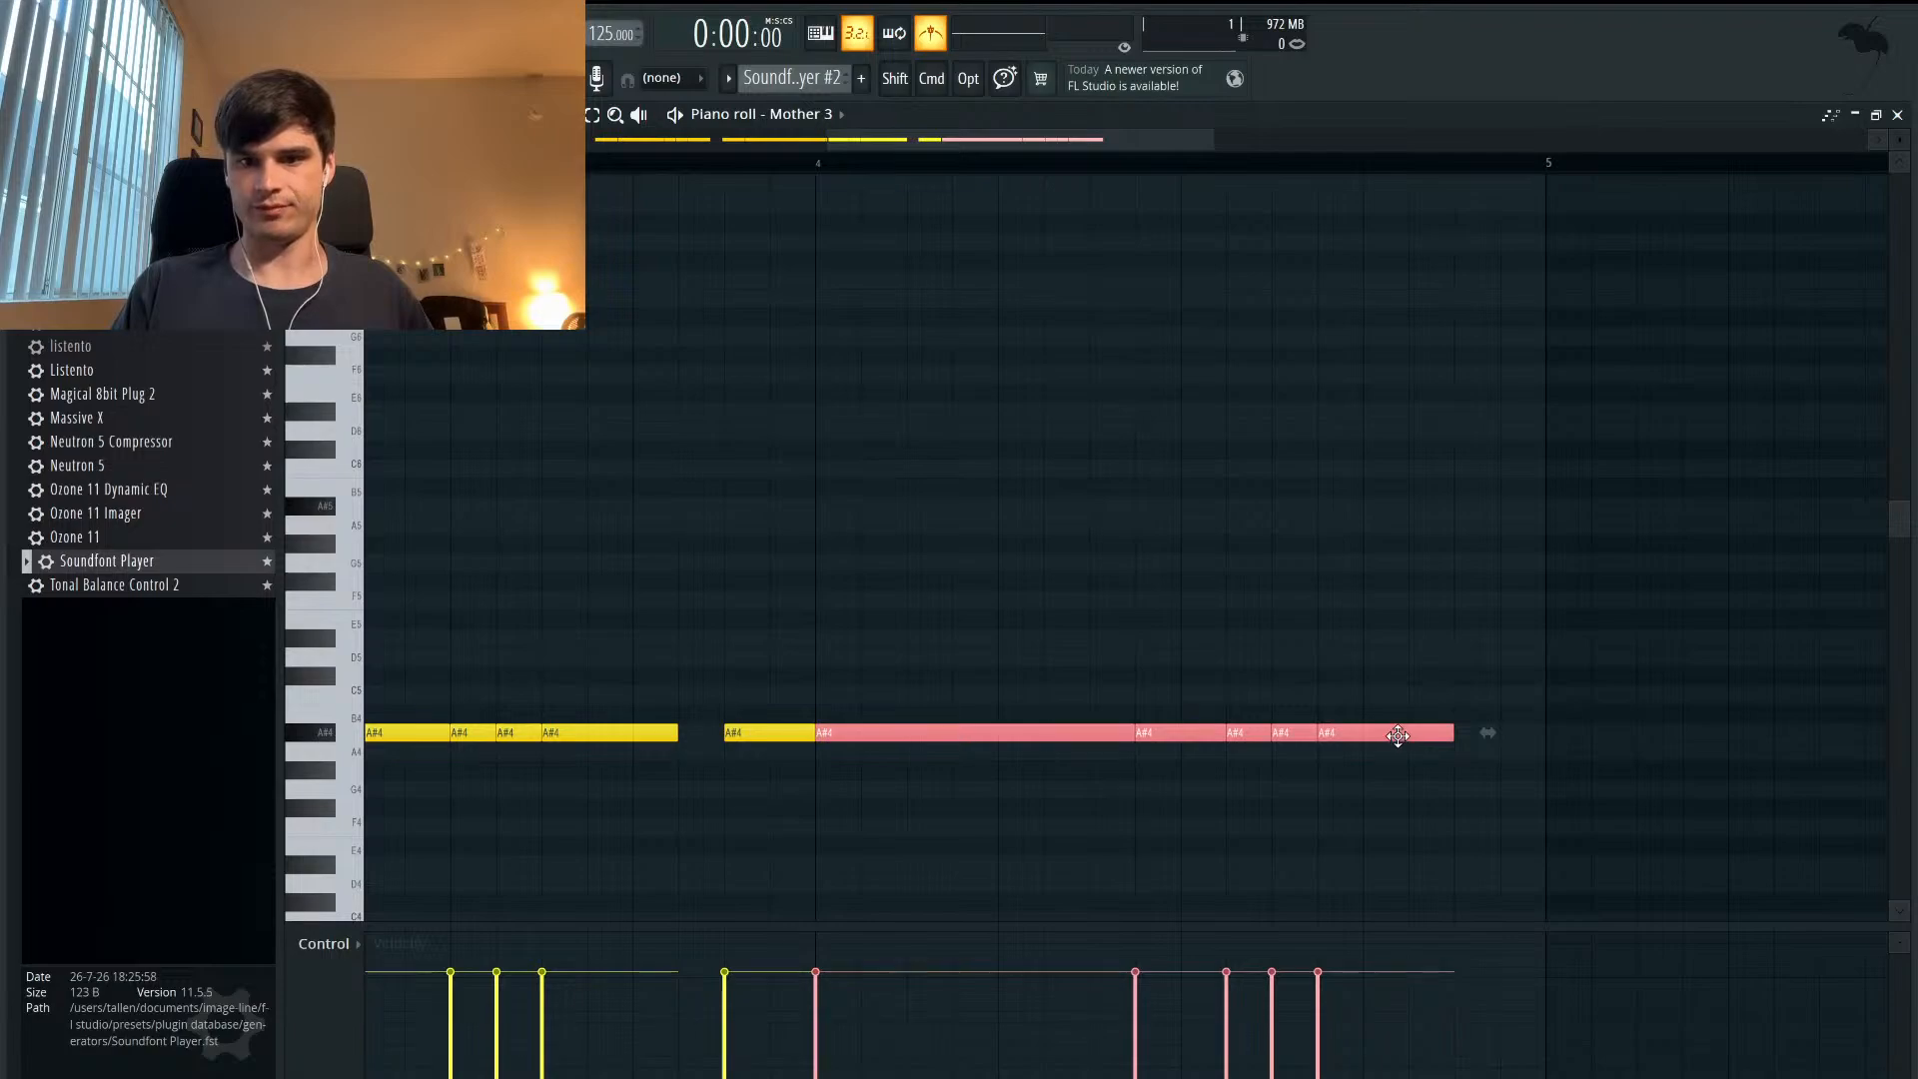
{"action": "left_click", "coordinate": [1398, 735]}
{"action": "right_click", "coordinate": [1399, 736]}
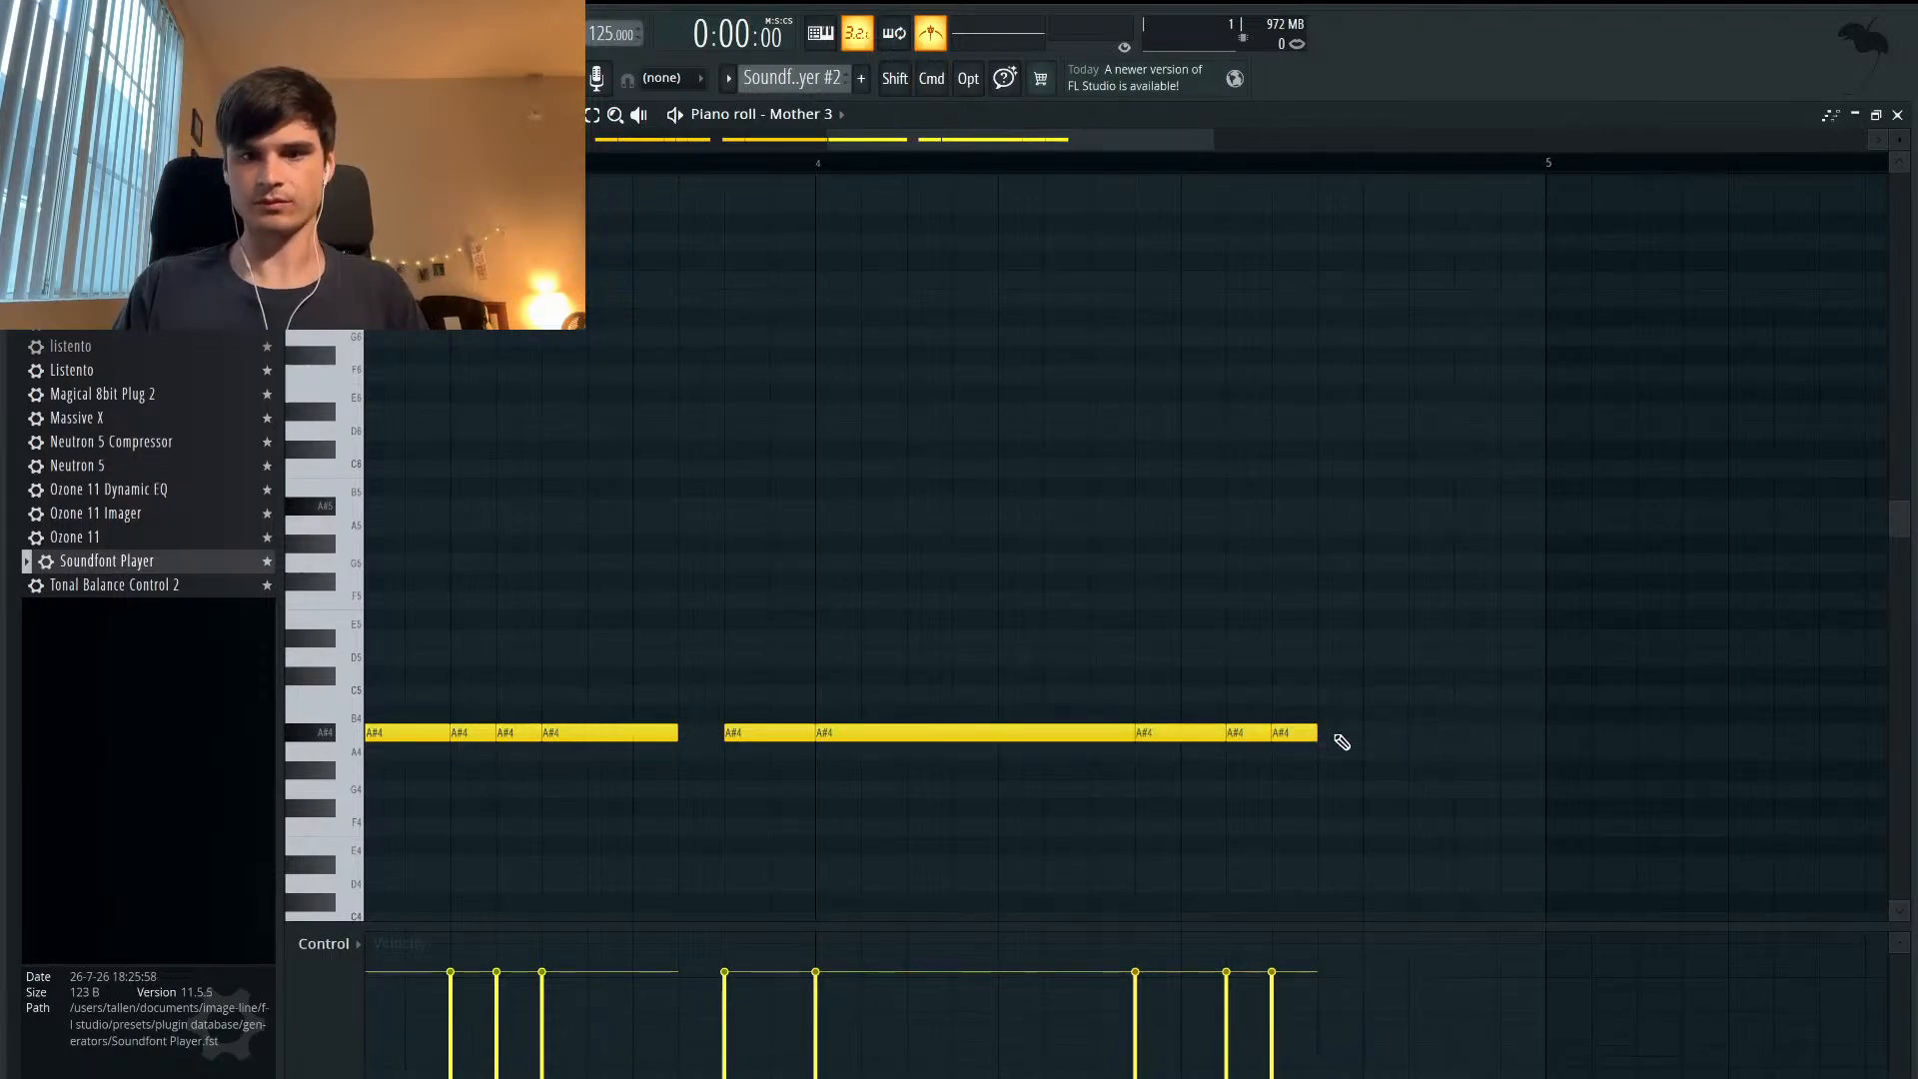
{"action": "right_click", "coordinate": [1312, 732]}
{"action": "left_click_drag", "start_coordinate": [1270, 732], "coordinate": [1455, 735]}
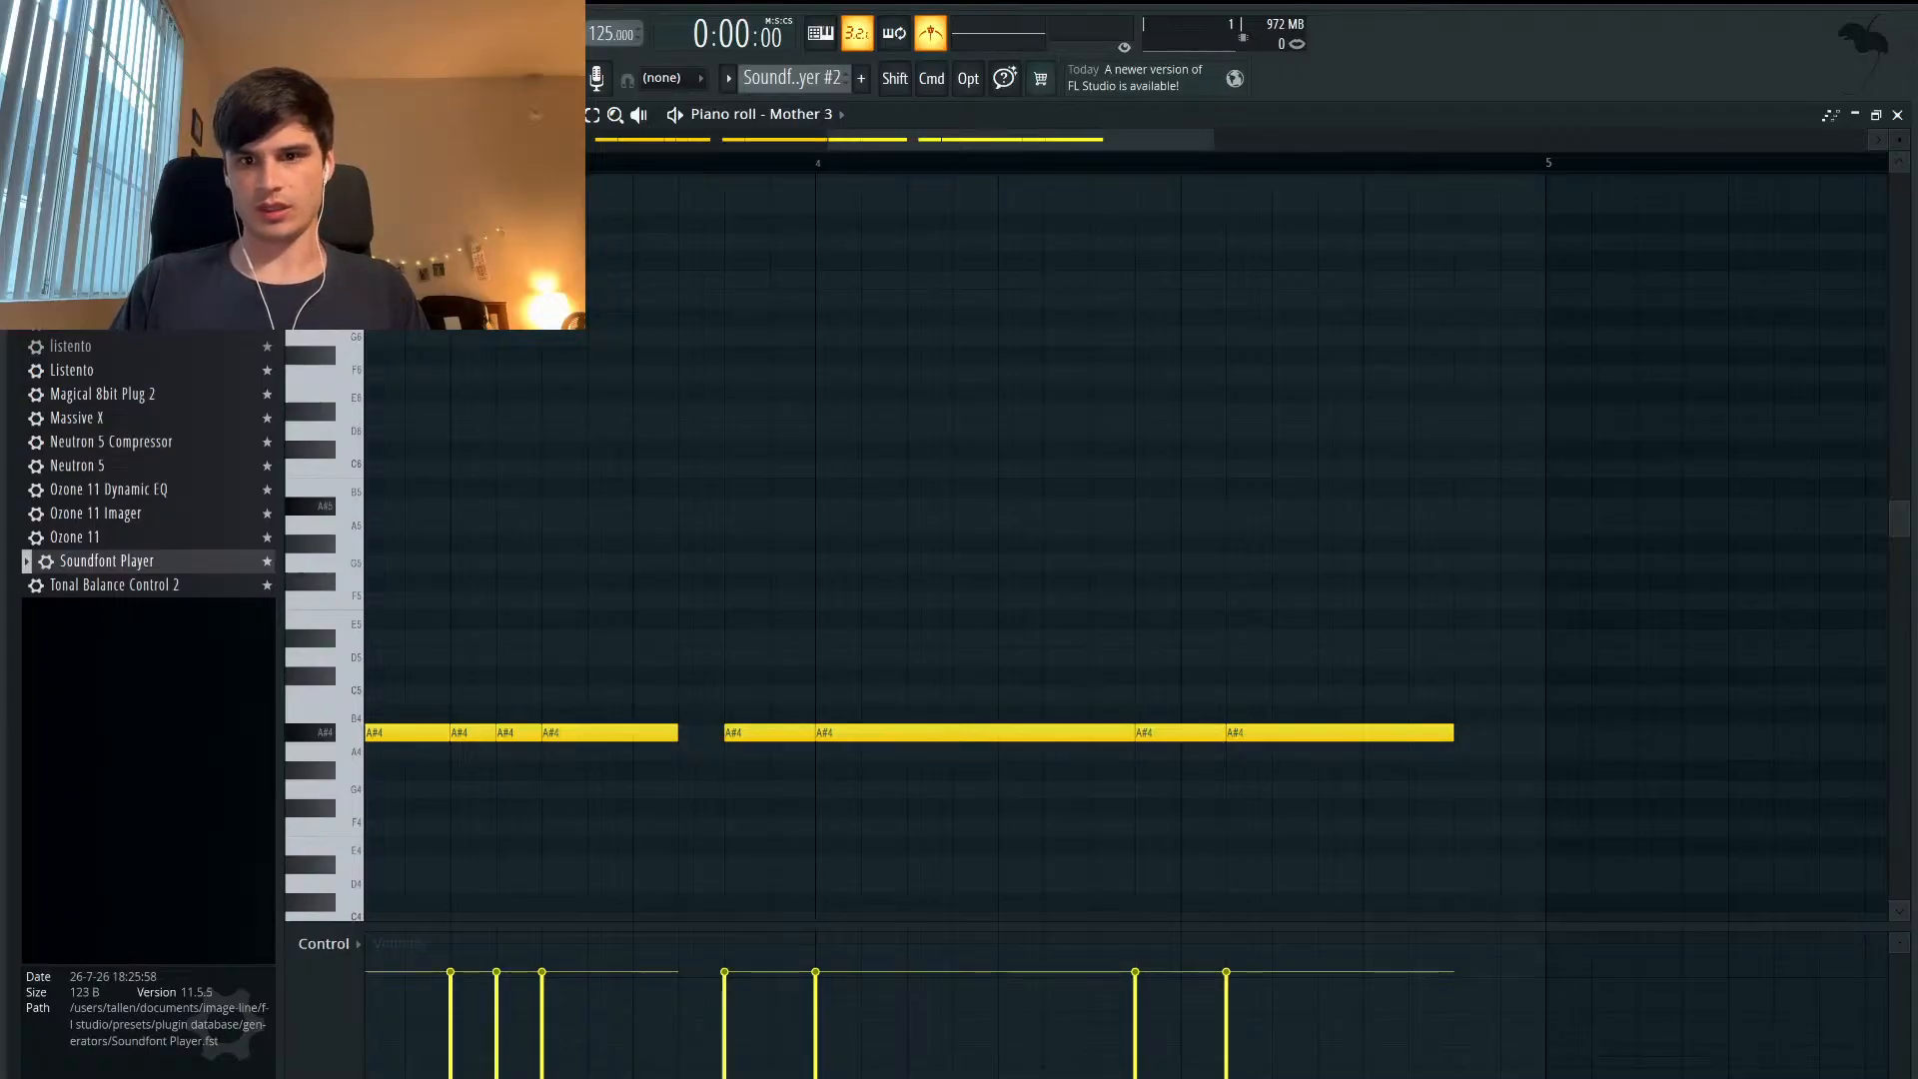
- Move the last A#4 in bar 4 a 1/4 beat later, and play back all four bars from the start
{"action": "scroll", "coordinate": [1267, 737], "scroll_direction": "down", "scroll_amount": 2, "text": "ctrl"}
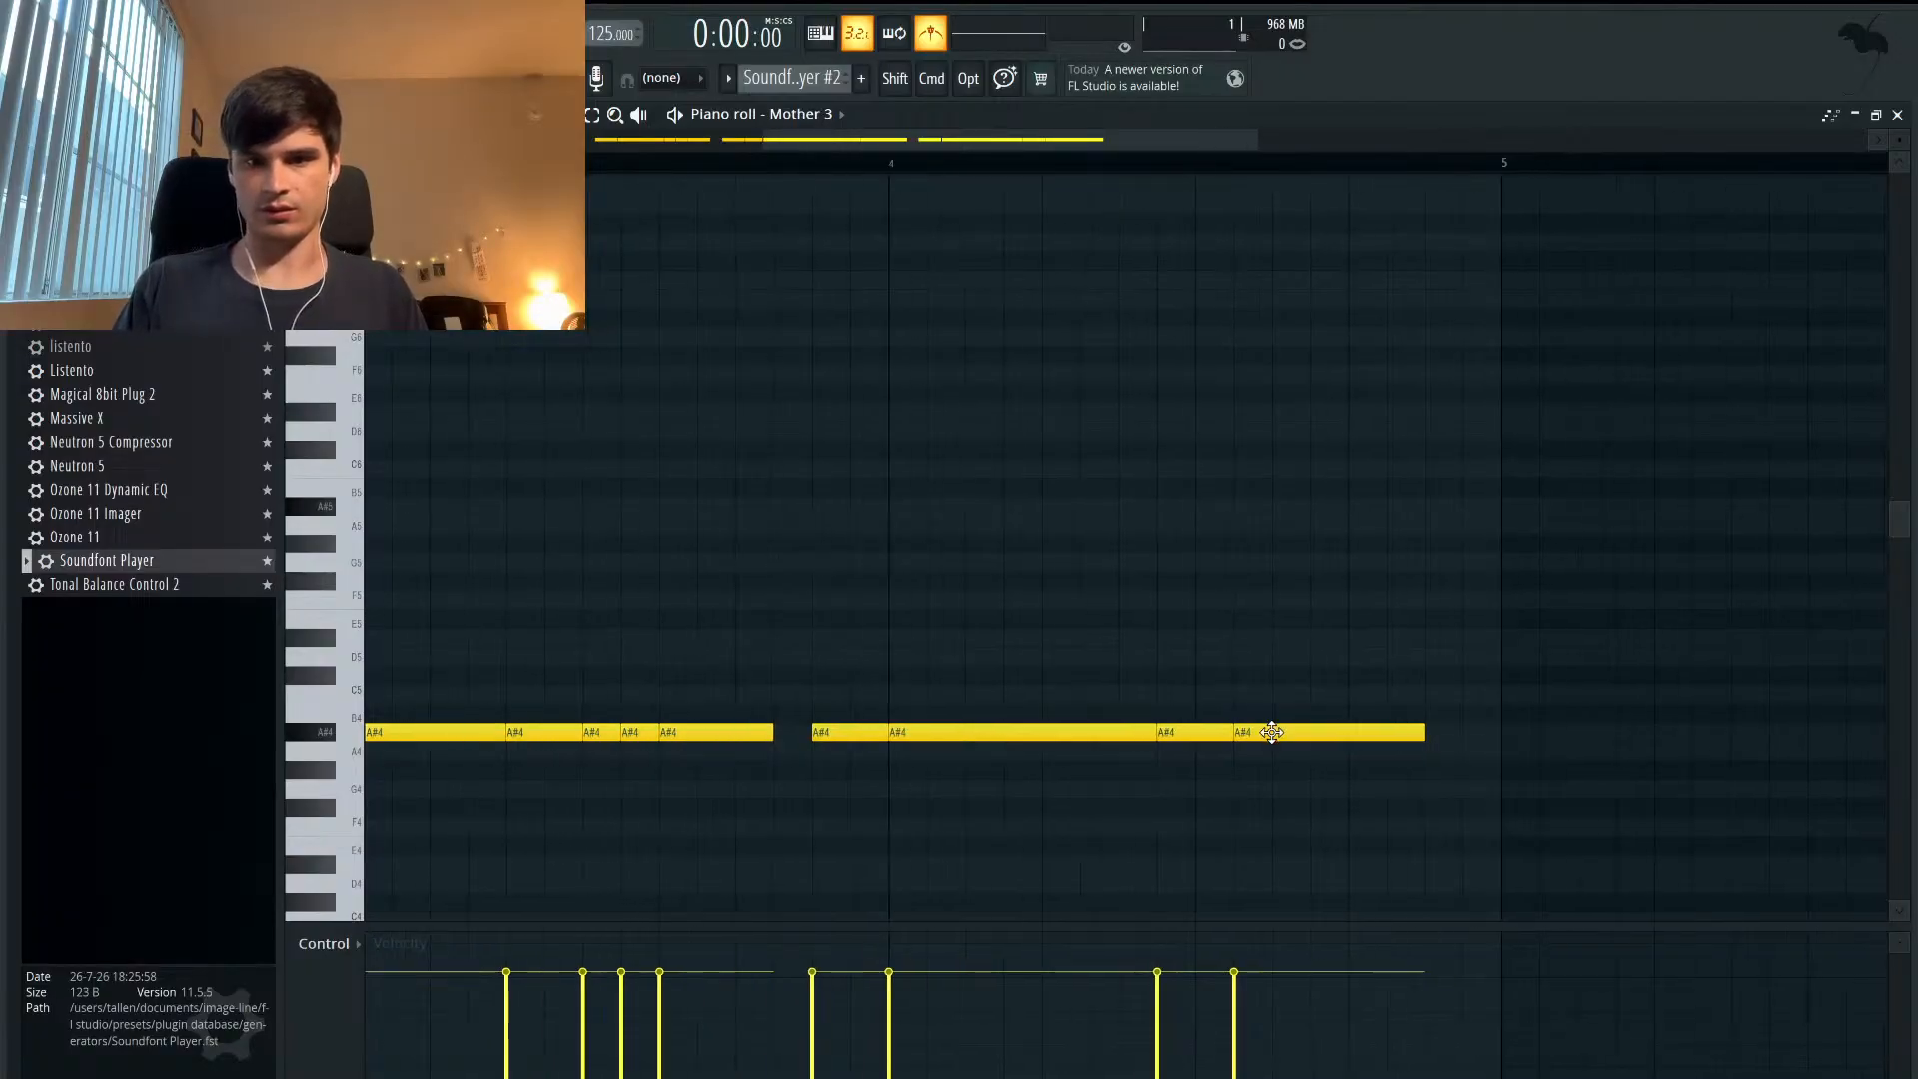
{"action": "left_click_drag", "start_coordinate": [1272, 732], "coordinate": [1337, 732]}
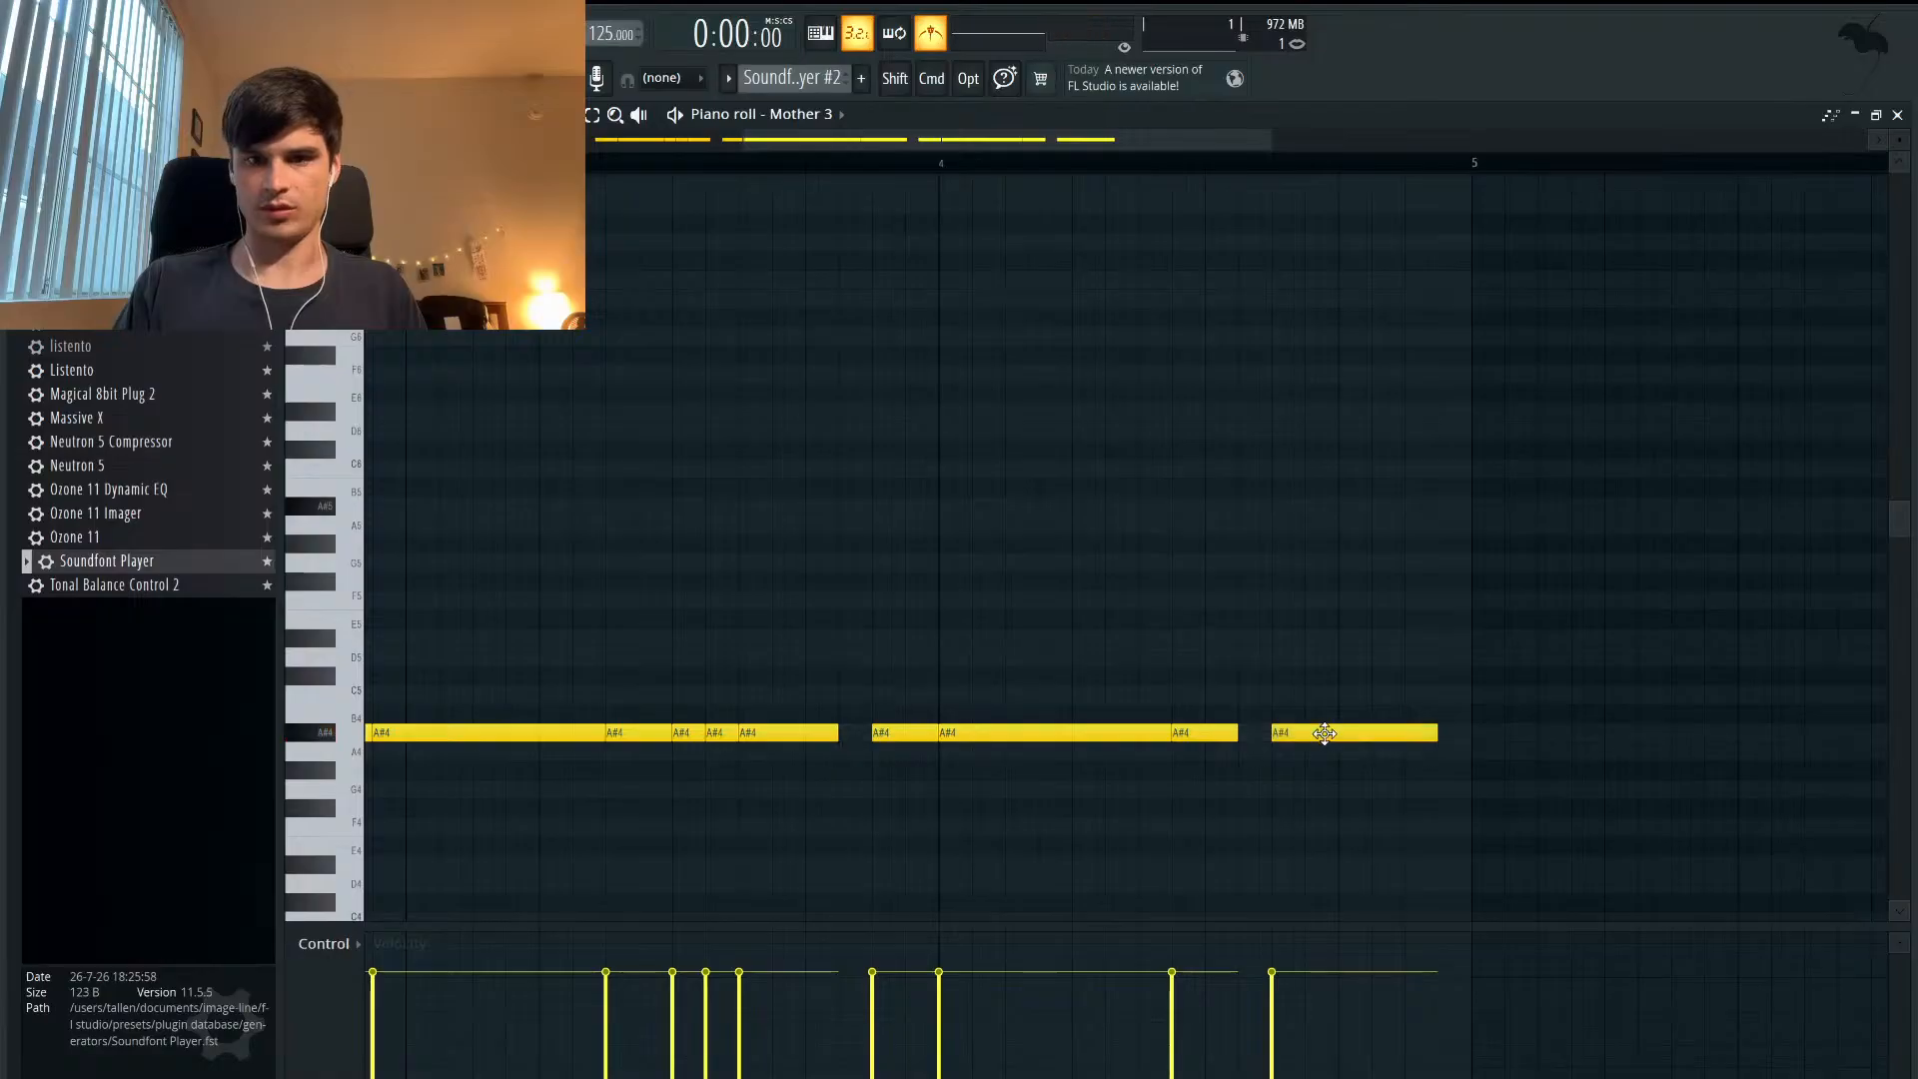
{"action": "scroll", "coordinate": [1282, 752], "scroll_direction": "left", "scroll_amount": 4}
{"action": "scroll", "coordinate": [1282, 751], "scroll_direction": "down", "scroll_amount": 1}
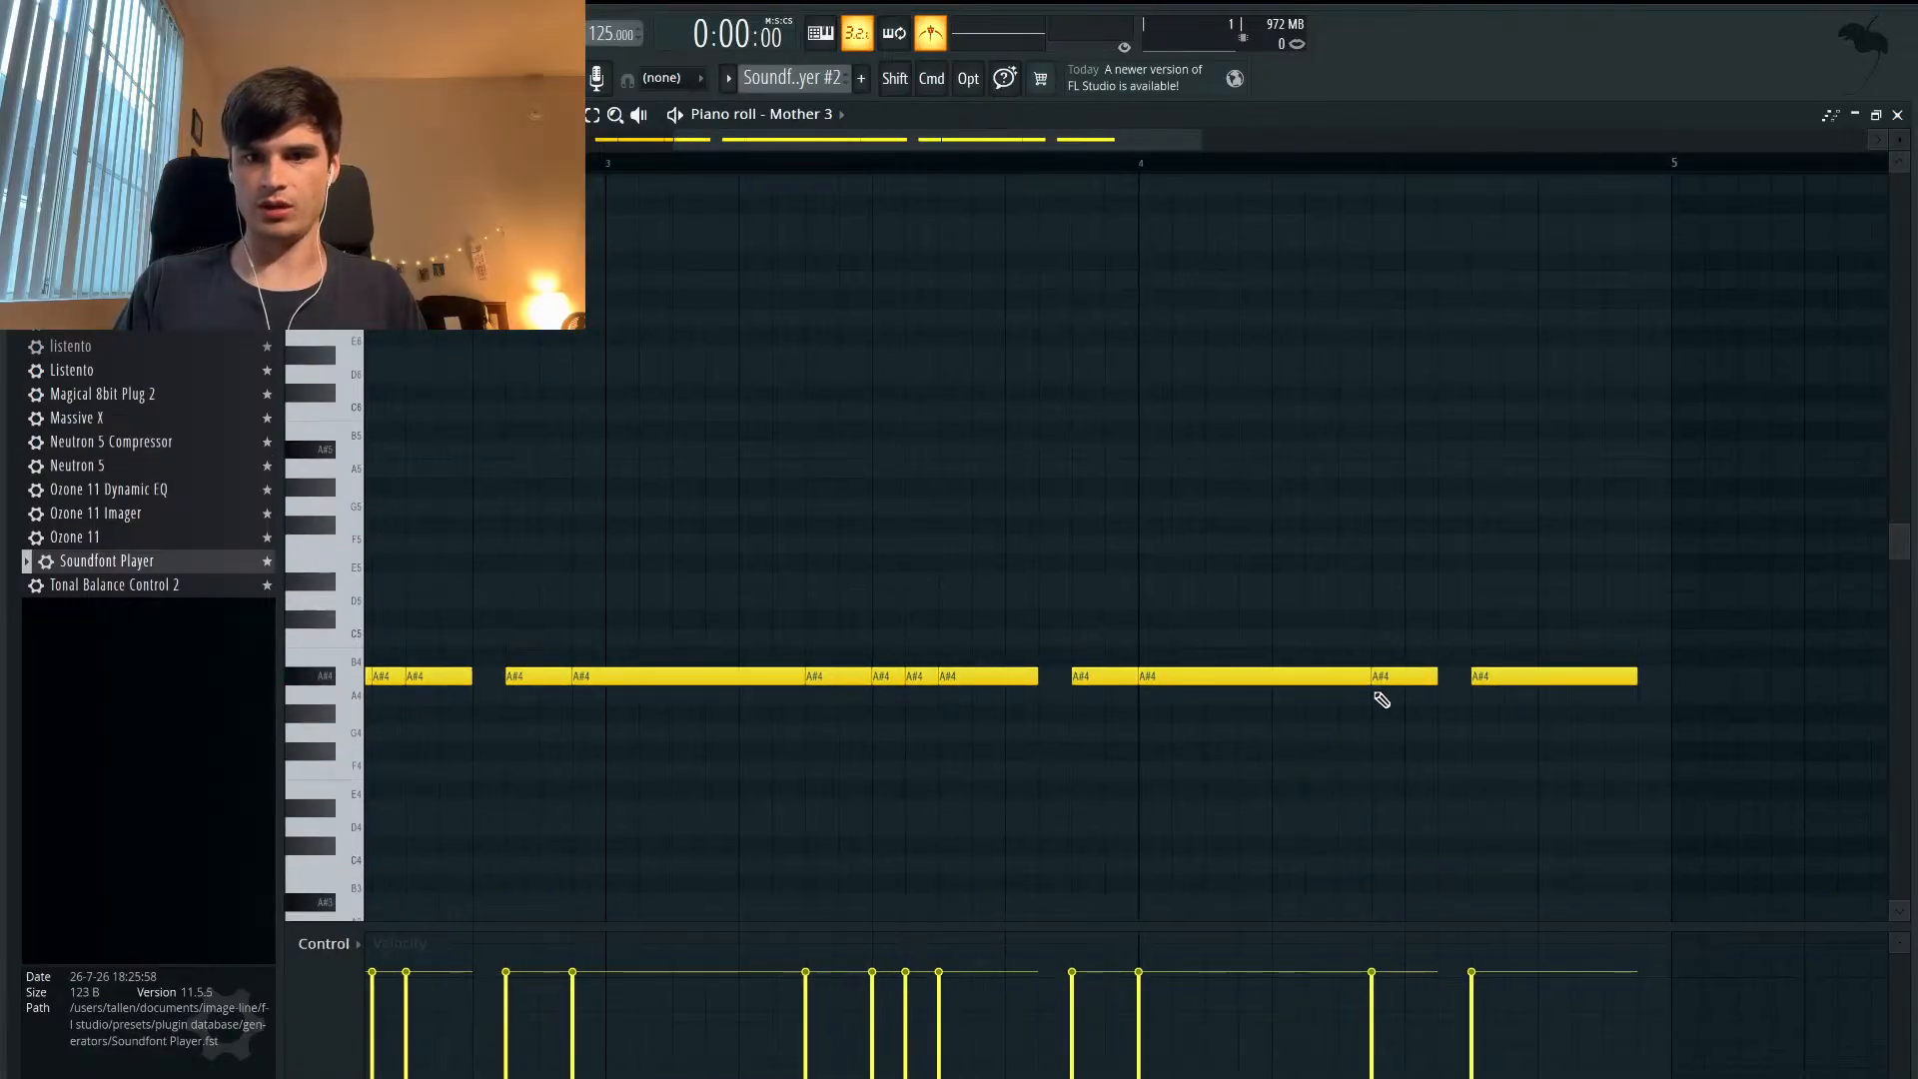
{"action": "key", "text": "space"}
{"action": "scroll", "coordinate": [1383, 690], "scroll_direction": "down", "scroll_amount": 2, "text": "ctrl"}
{"action": "scroll", "coordinate": [1383, 691], "scroll_direction": "left", "scroll_amount": 6}
{"action": "scroll", "coordinate": [1383, 690], "scroll_direction": "down", "scroll_amount": 1}
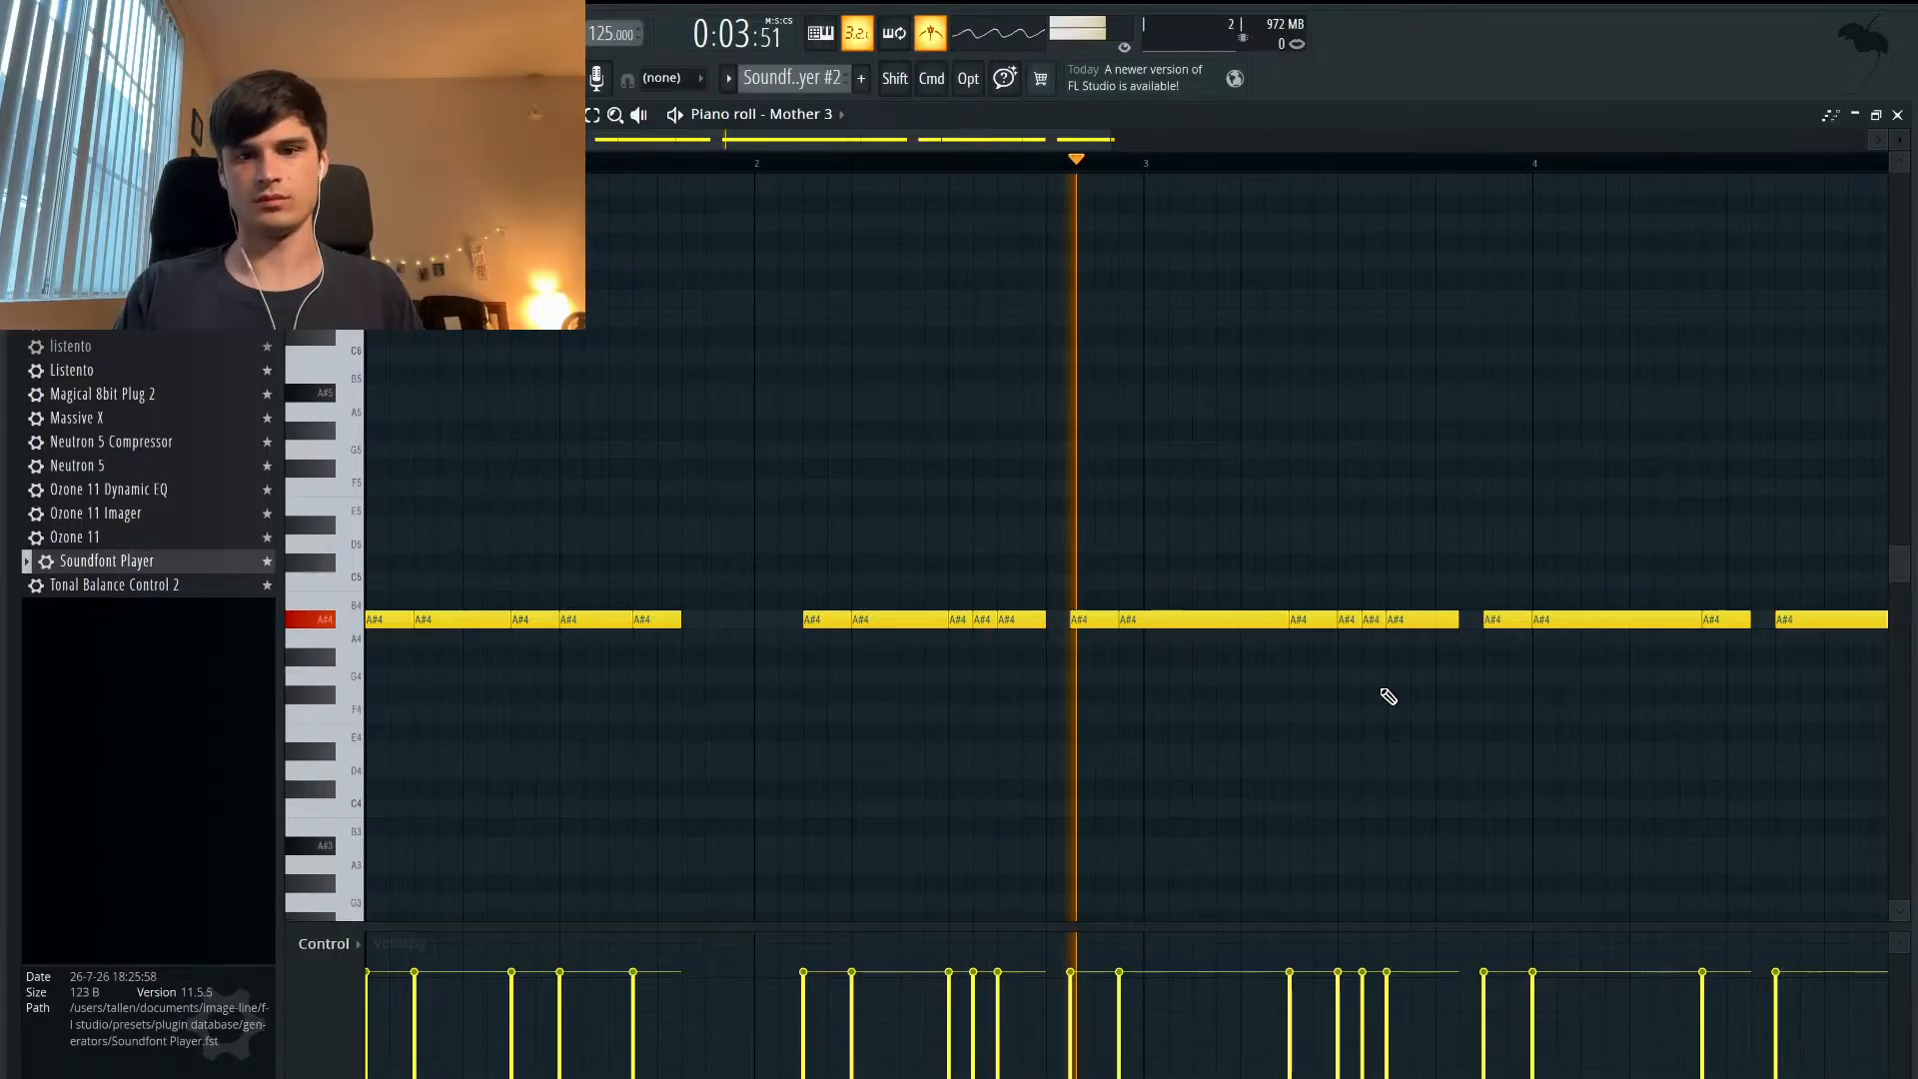
{"action": "scroll", "coordinate": [1389, 696], "scroll_direction": "right", "scroll_amount": 5}
{"action": "scroll", "coordinate": [1389, 697], "scroll_direction": "down", "scroll_amount": 2}
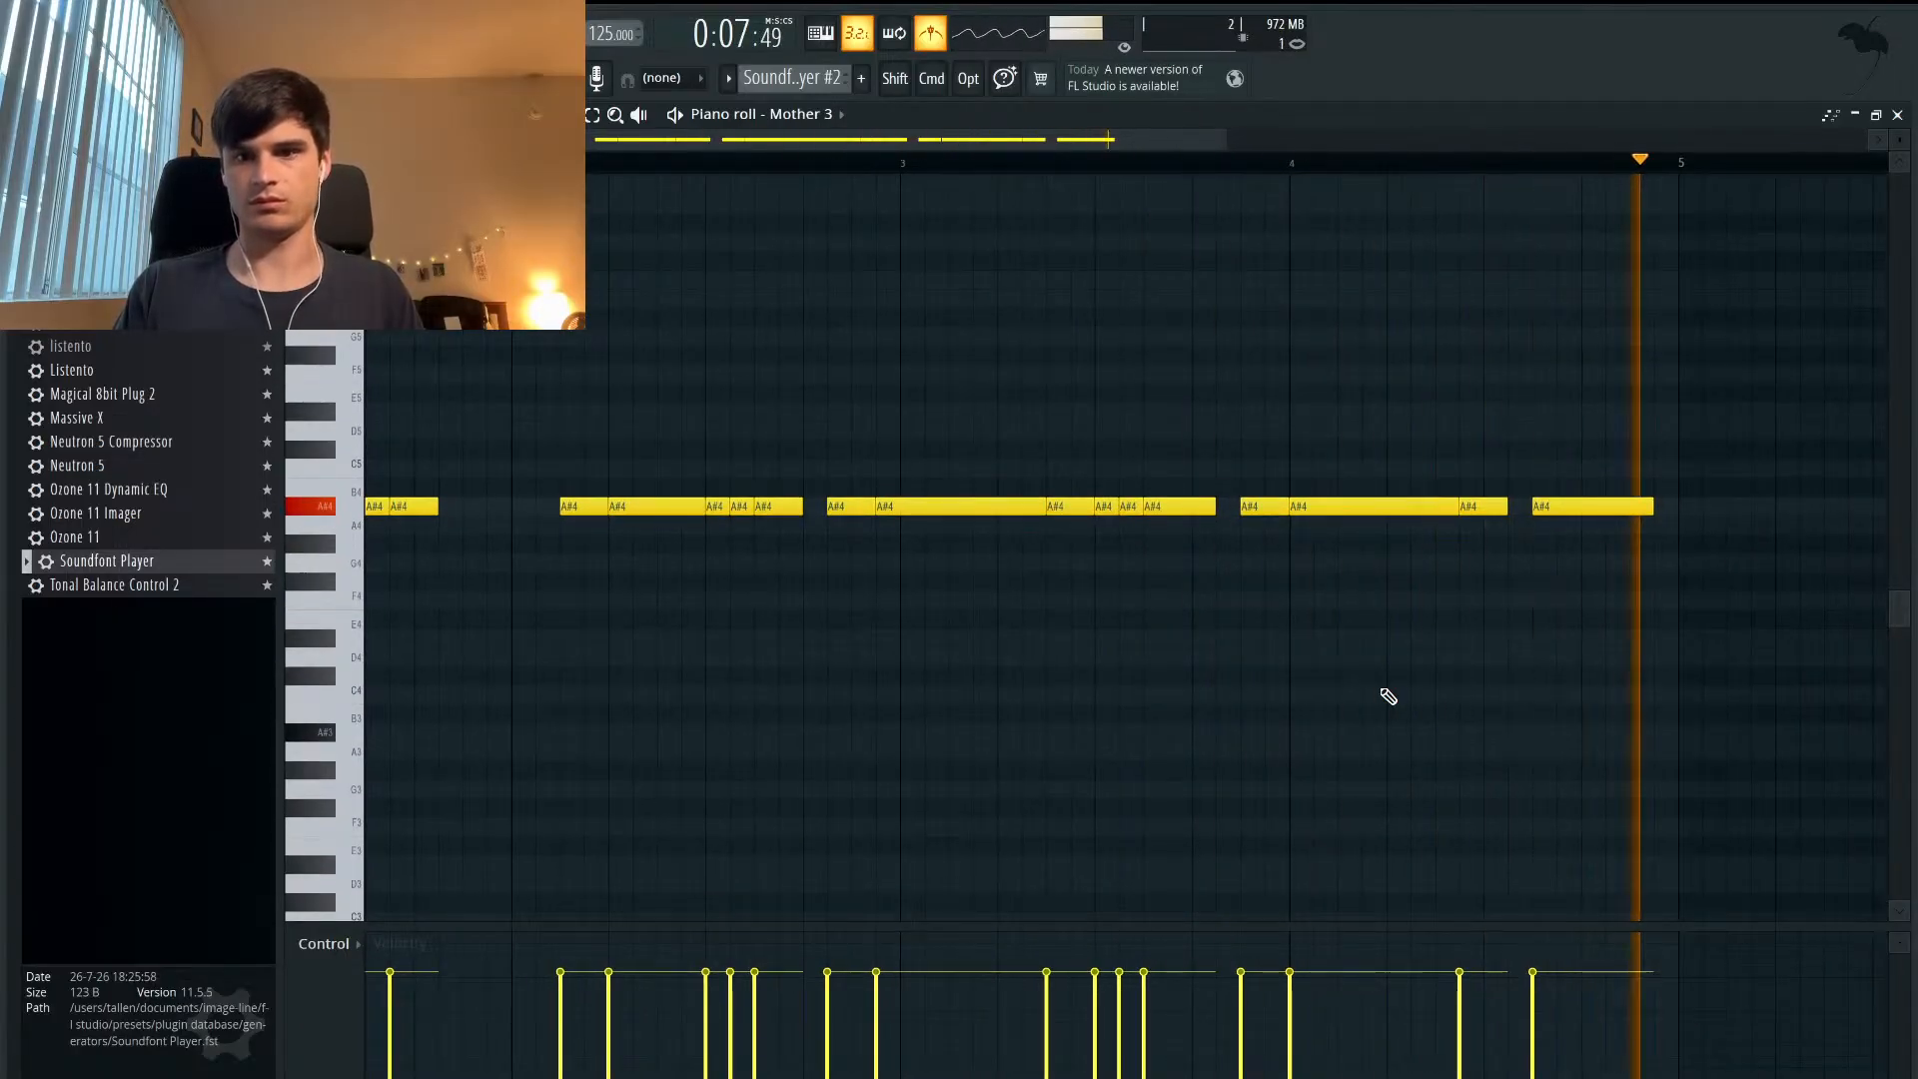
{"action": "key", "text": "space"}
- Shorten the last A#4 in bar 4 to 1 beat, and play back from the start
{"action": "left_click_drag", "start_coordinate": [1644, 507], "coordinate": [1627, 510]}
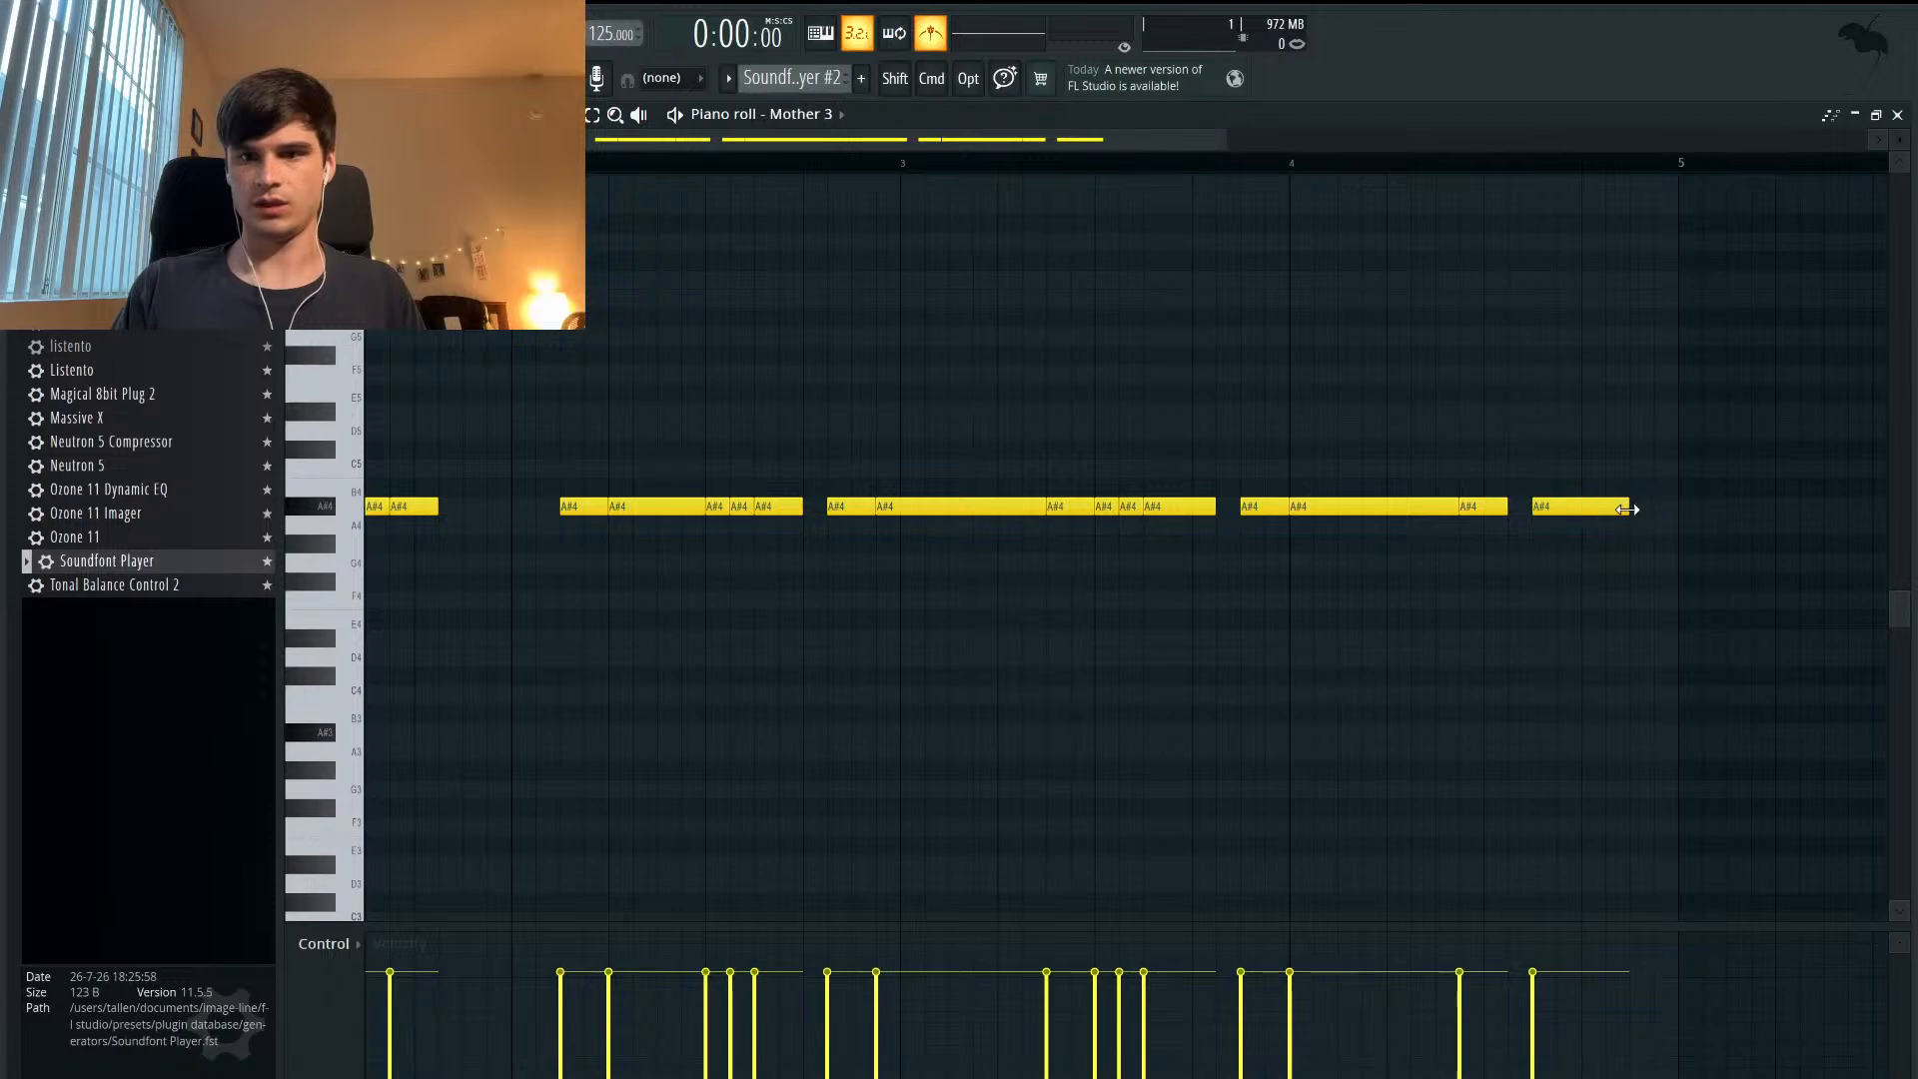
{"action": "scroll", "coordinate": [1533, 596], "scroll_direction": "up", "scroll_amount": 2}
{"action": "scroll", "coordinate": [1532, 597], "scroll_direction": "left", "scroll_amount": 3}
{"action": "scroll", "coordinate": [1533, 597], "scroll_direction": "down", "scroll_amount": 2}
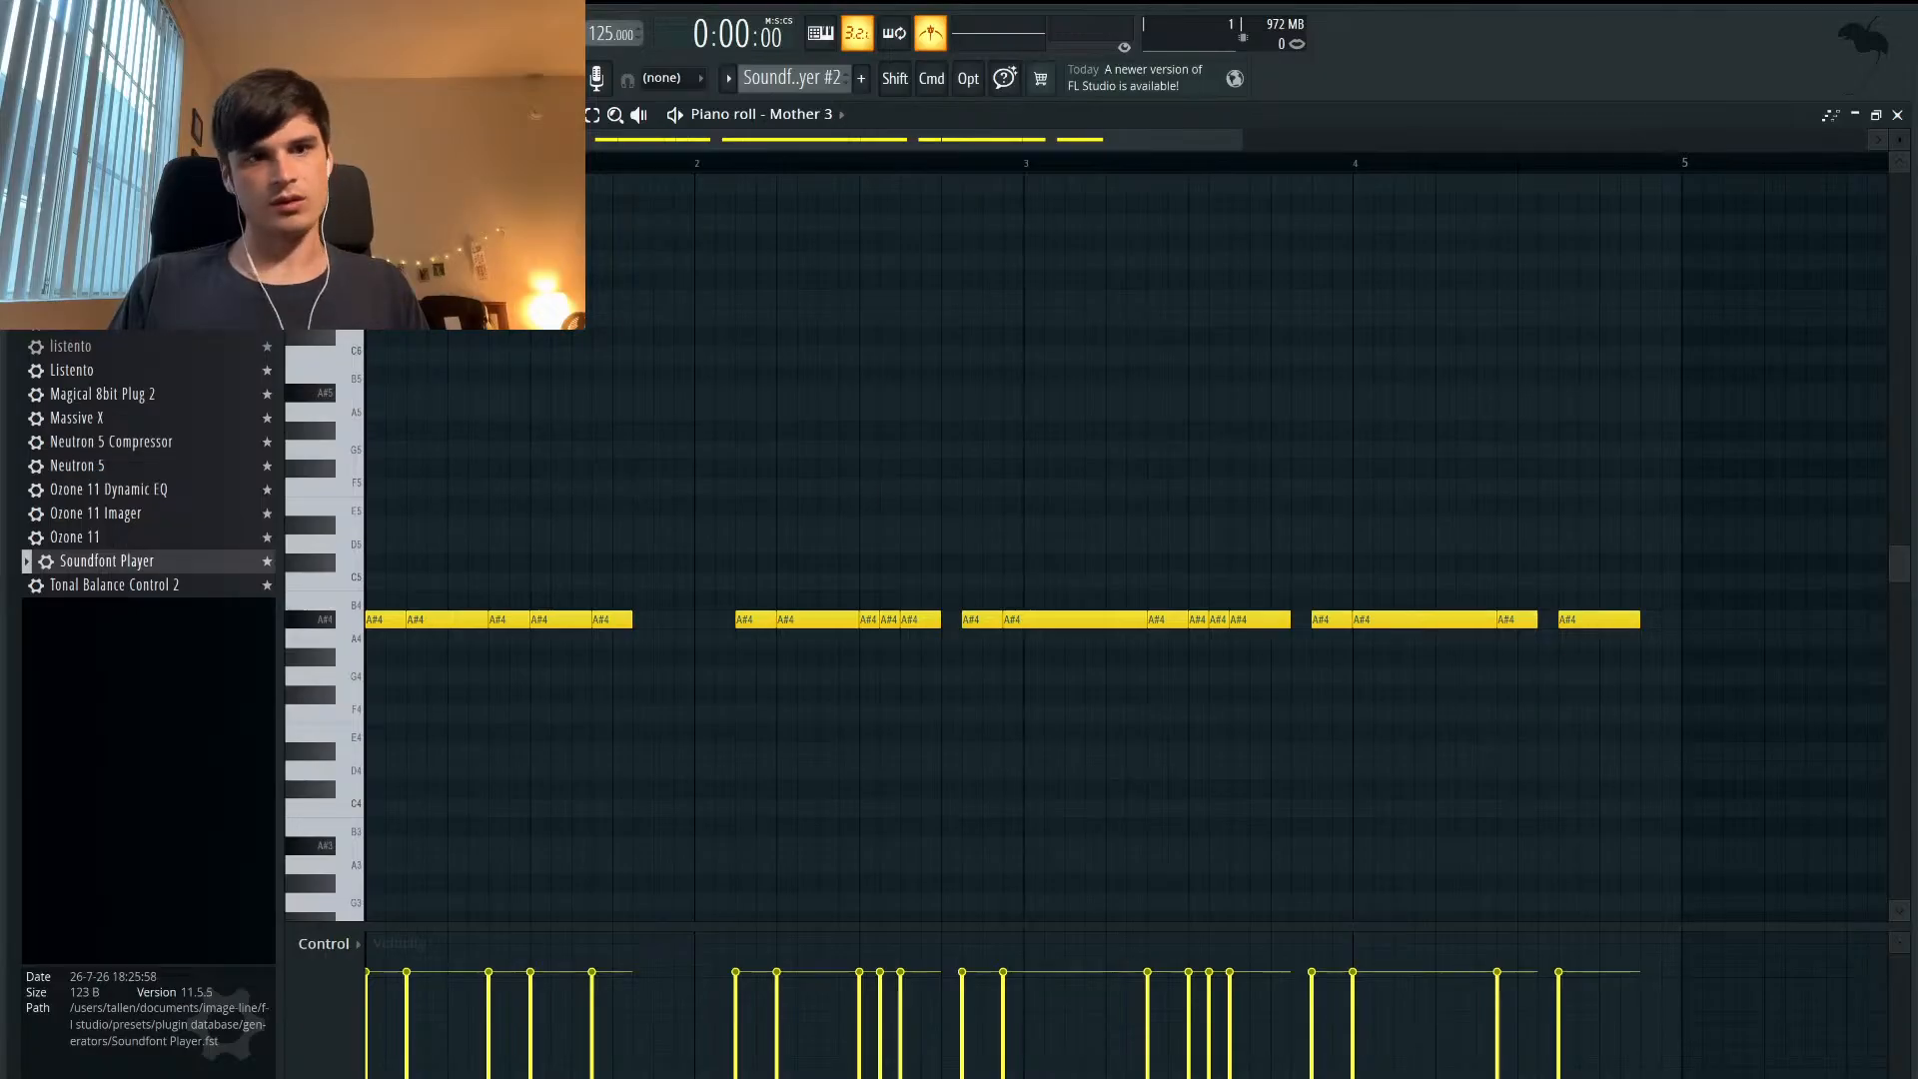
{"action": "key", "text": "space"}
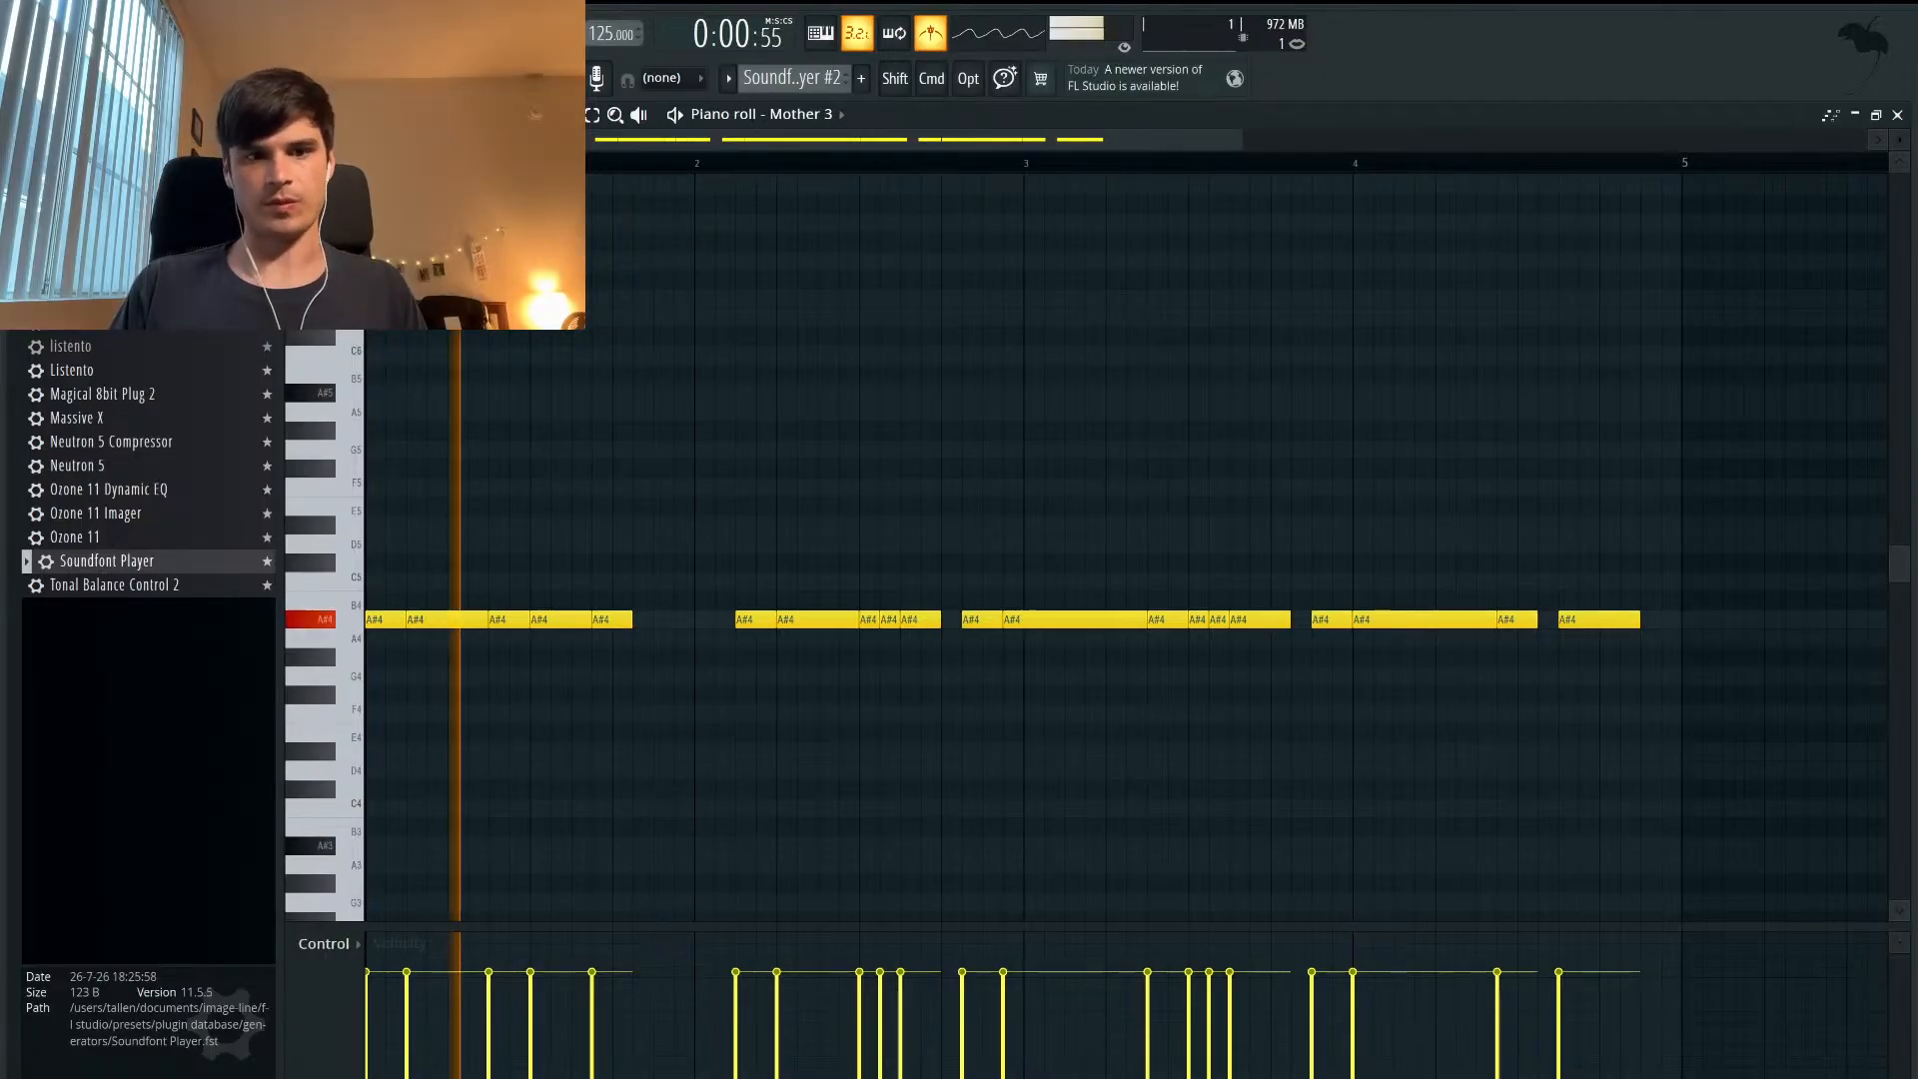
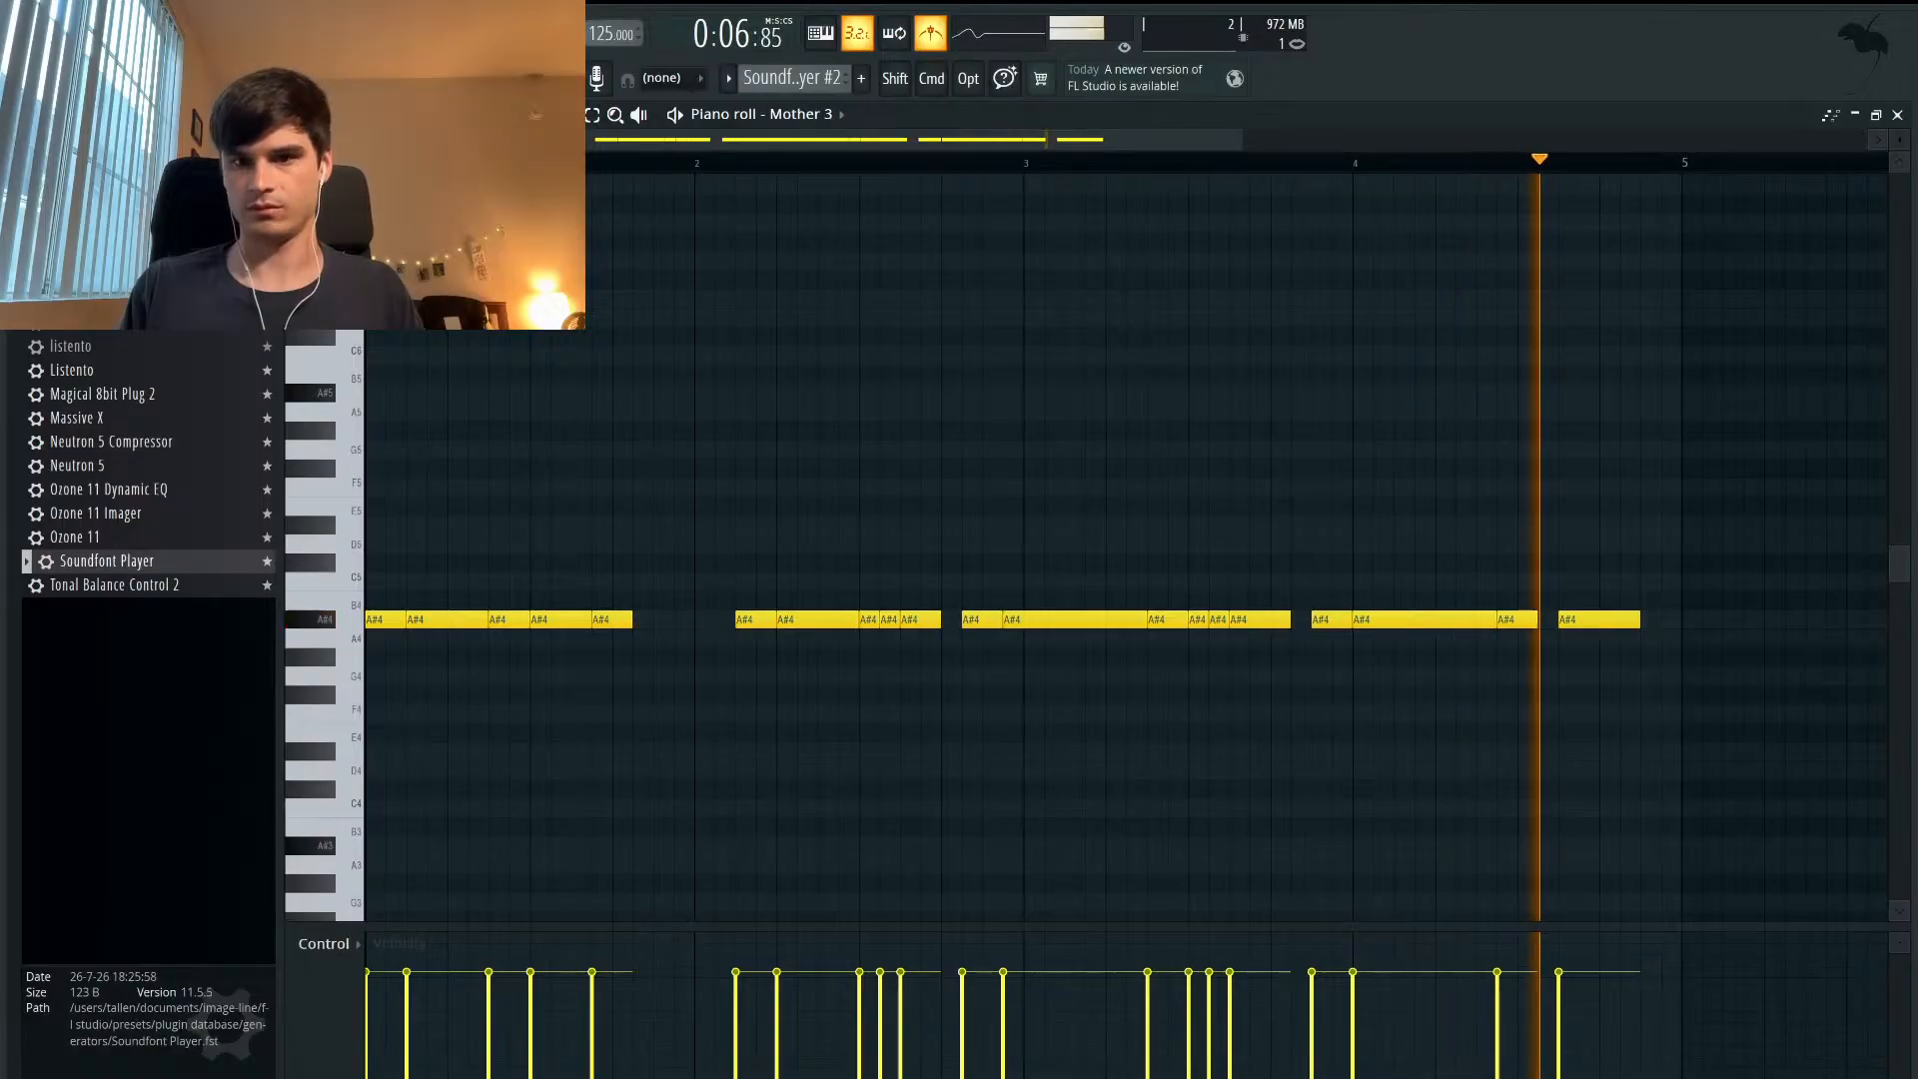
{"action": "key", "text": "space"}
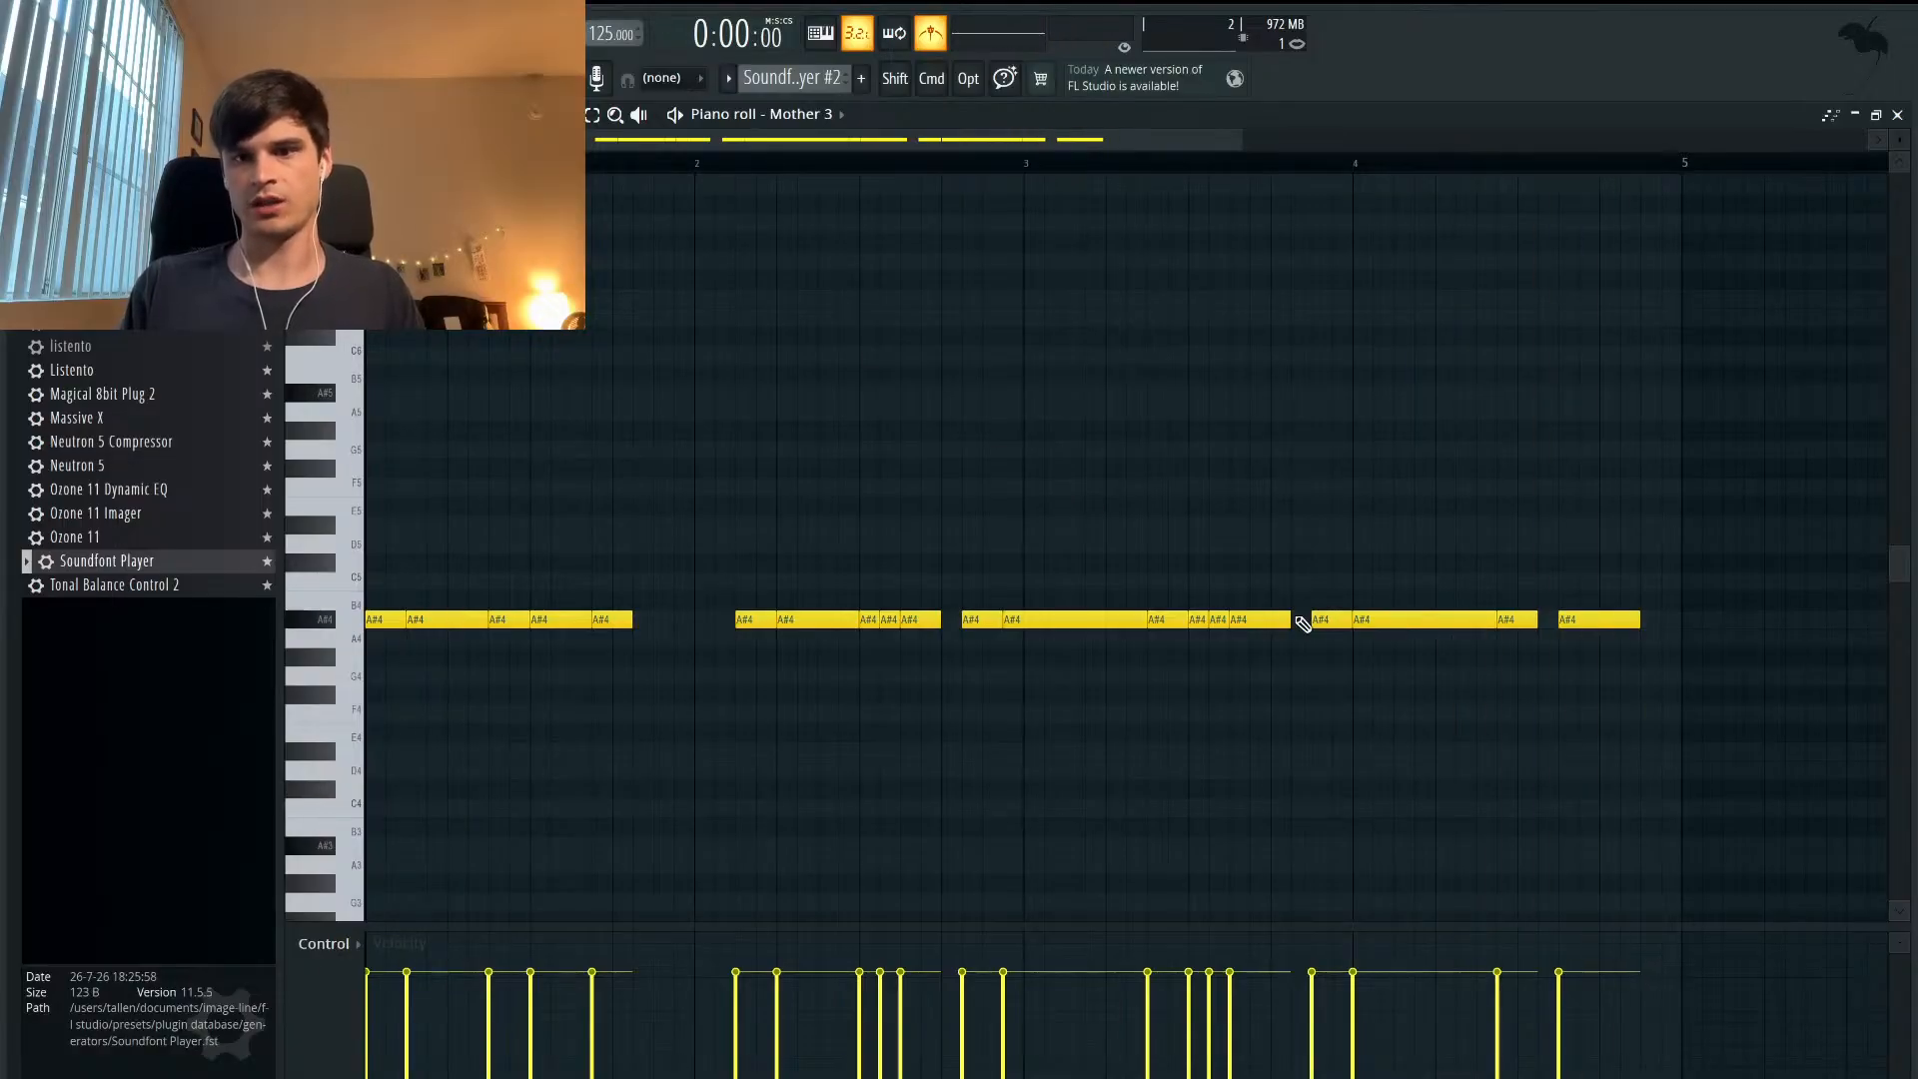
- Divide the long A#4 at the start of bar 4 into a 1/2-beat note and a 1 1/4-beat note
{"action": "scroll", "coordinate": [1536, 697], "scroll_direction": "up", "scroll_amount": 2}
{"action": "left_click", "coordinate": [1295, 166]}
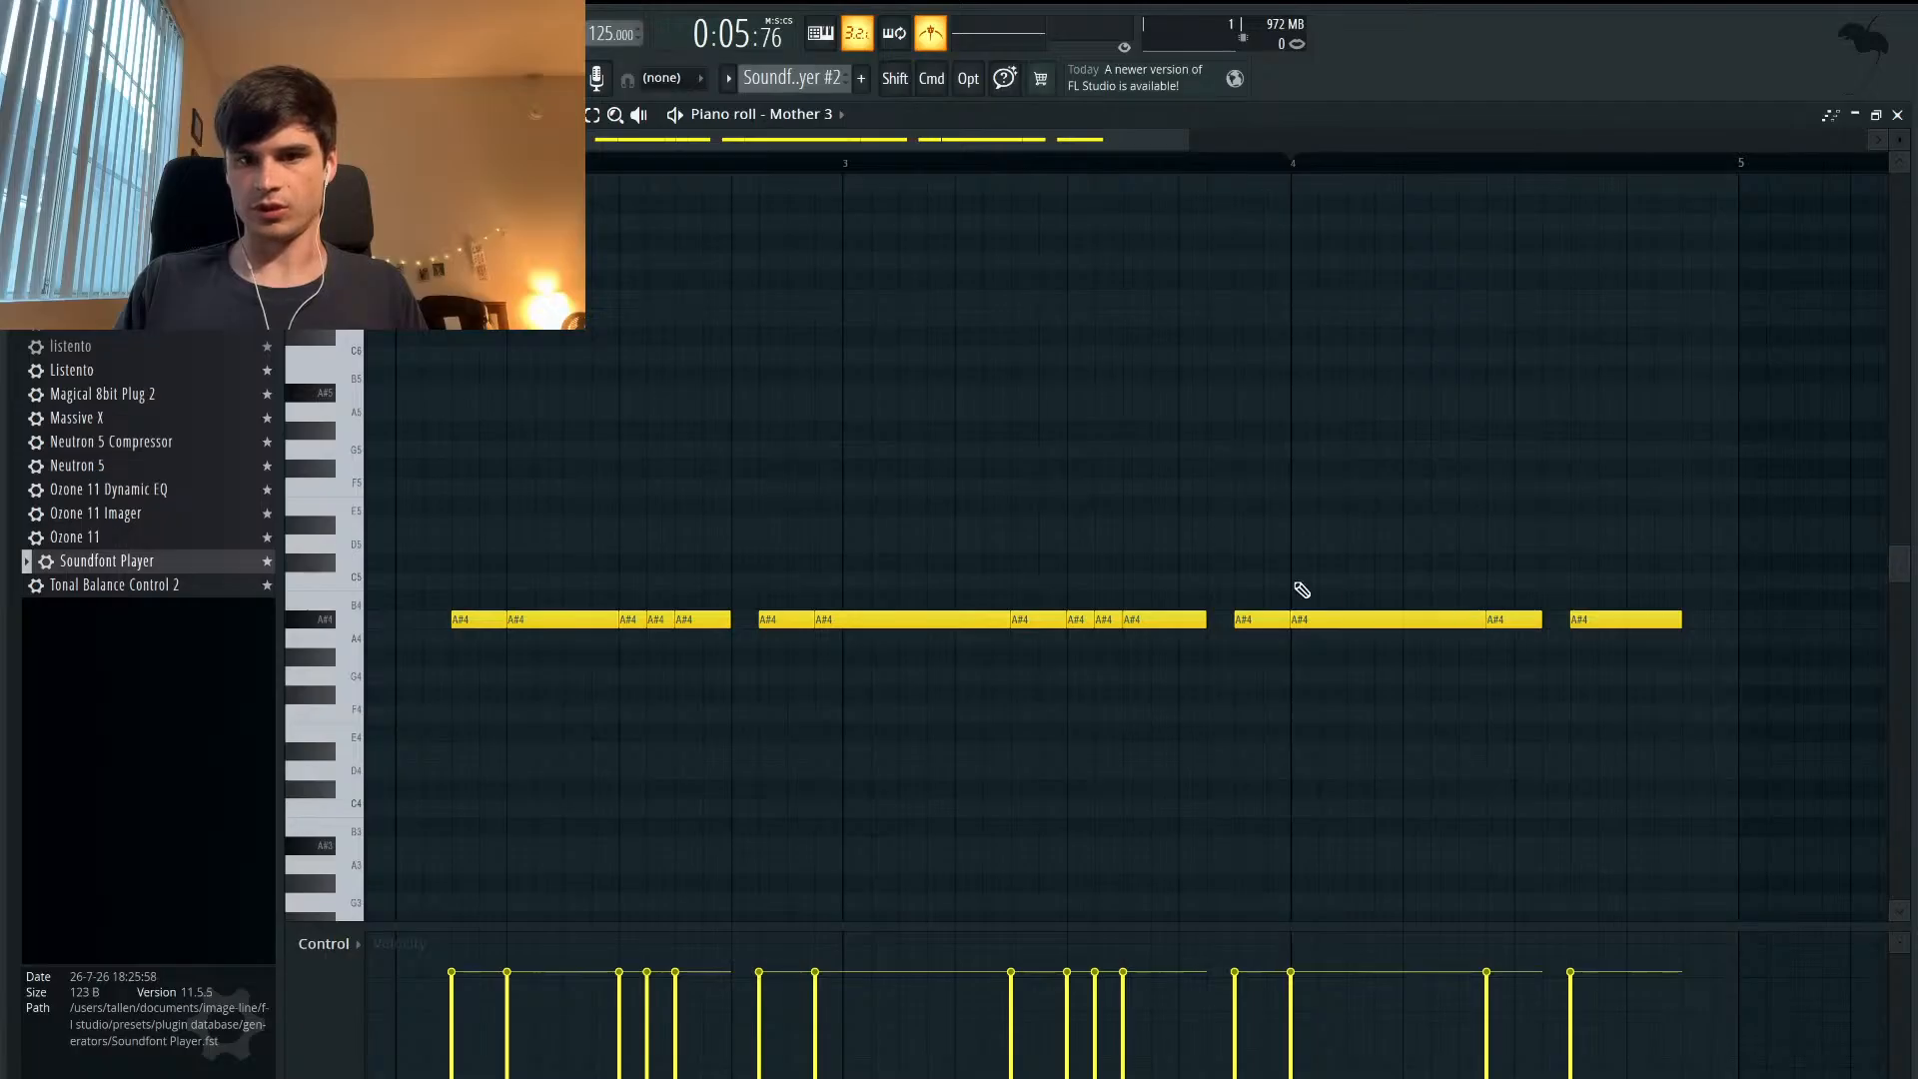
{"action": "left_click", "coordinate": [1349, 627]}
{"action": "scroll", "coordinate": [1190, 479], "scroll_direction": "down", "scroll_amount": 2}
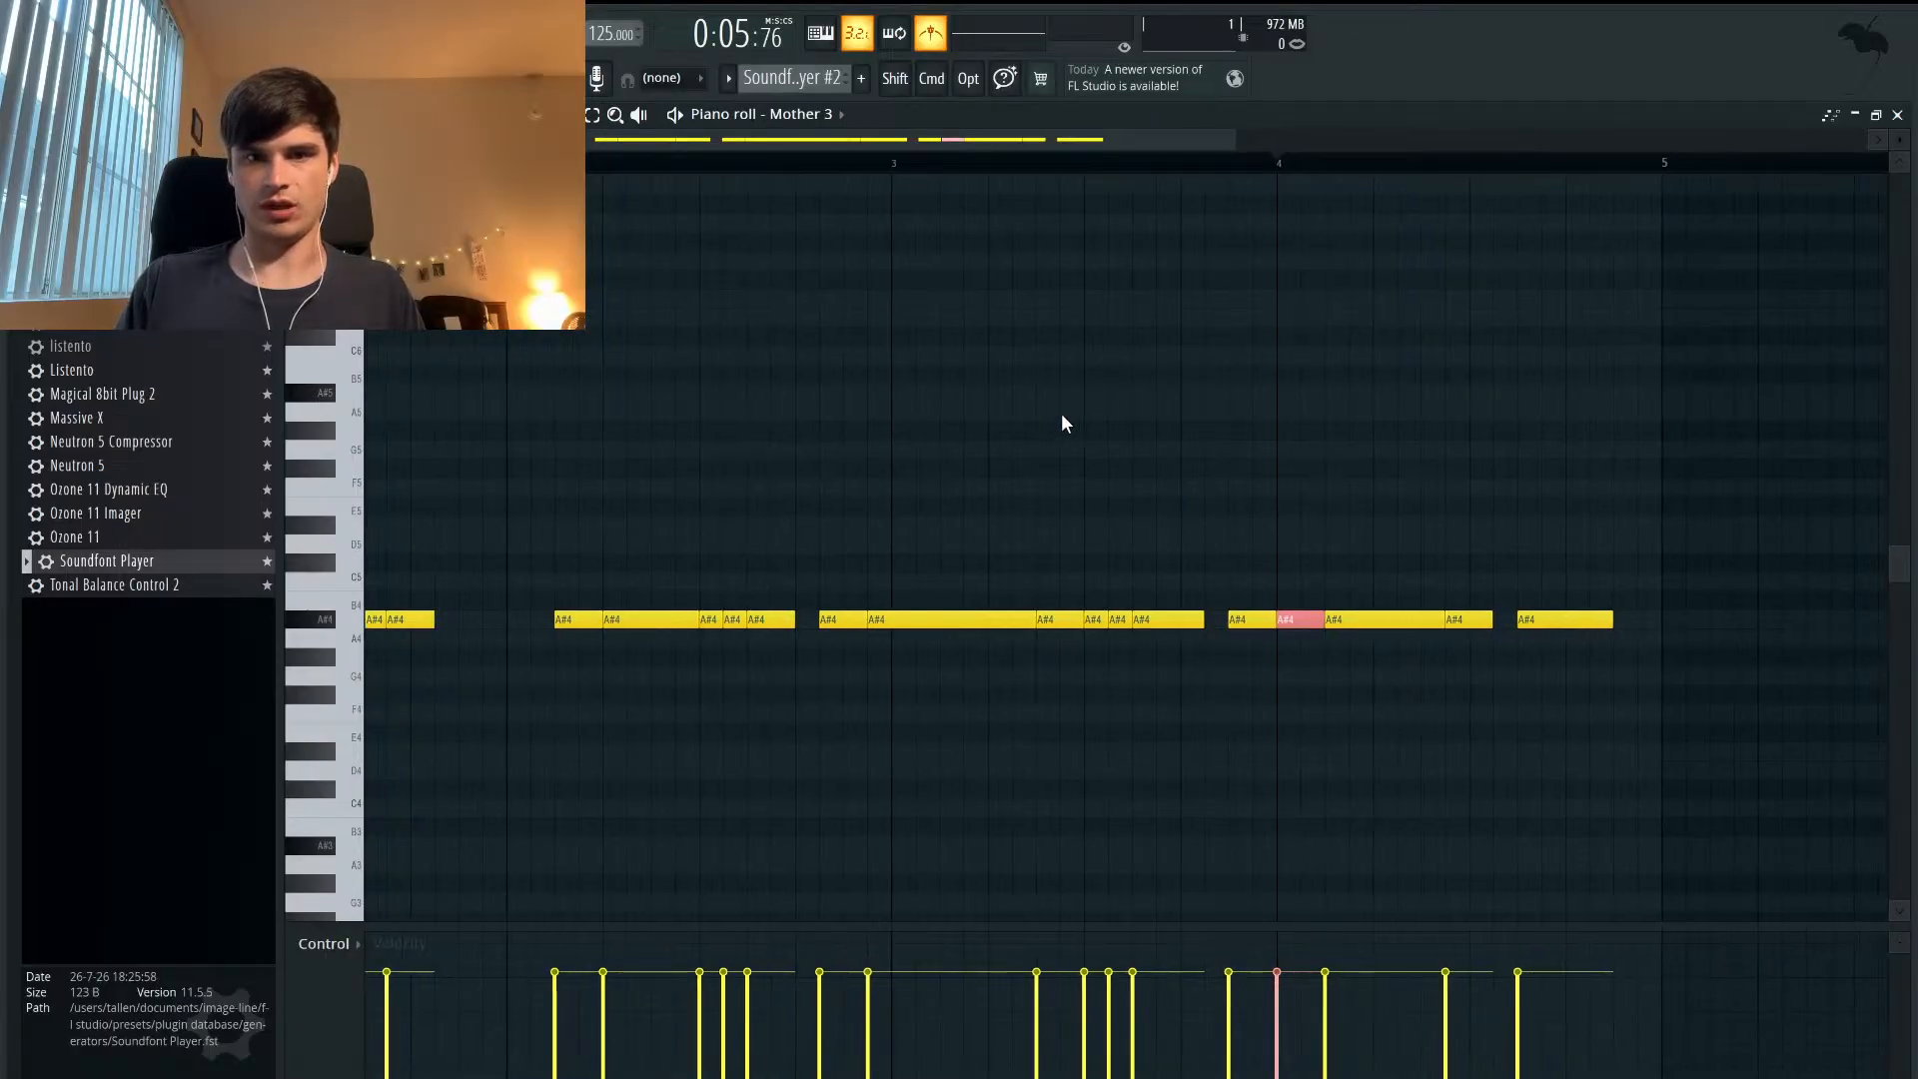
- Play back the divided bar 4 rhythm, restarting the playback from bar 2
{"action": "key", "text": "space"}
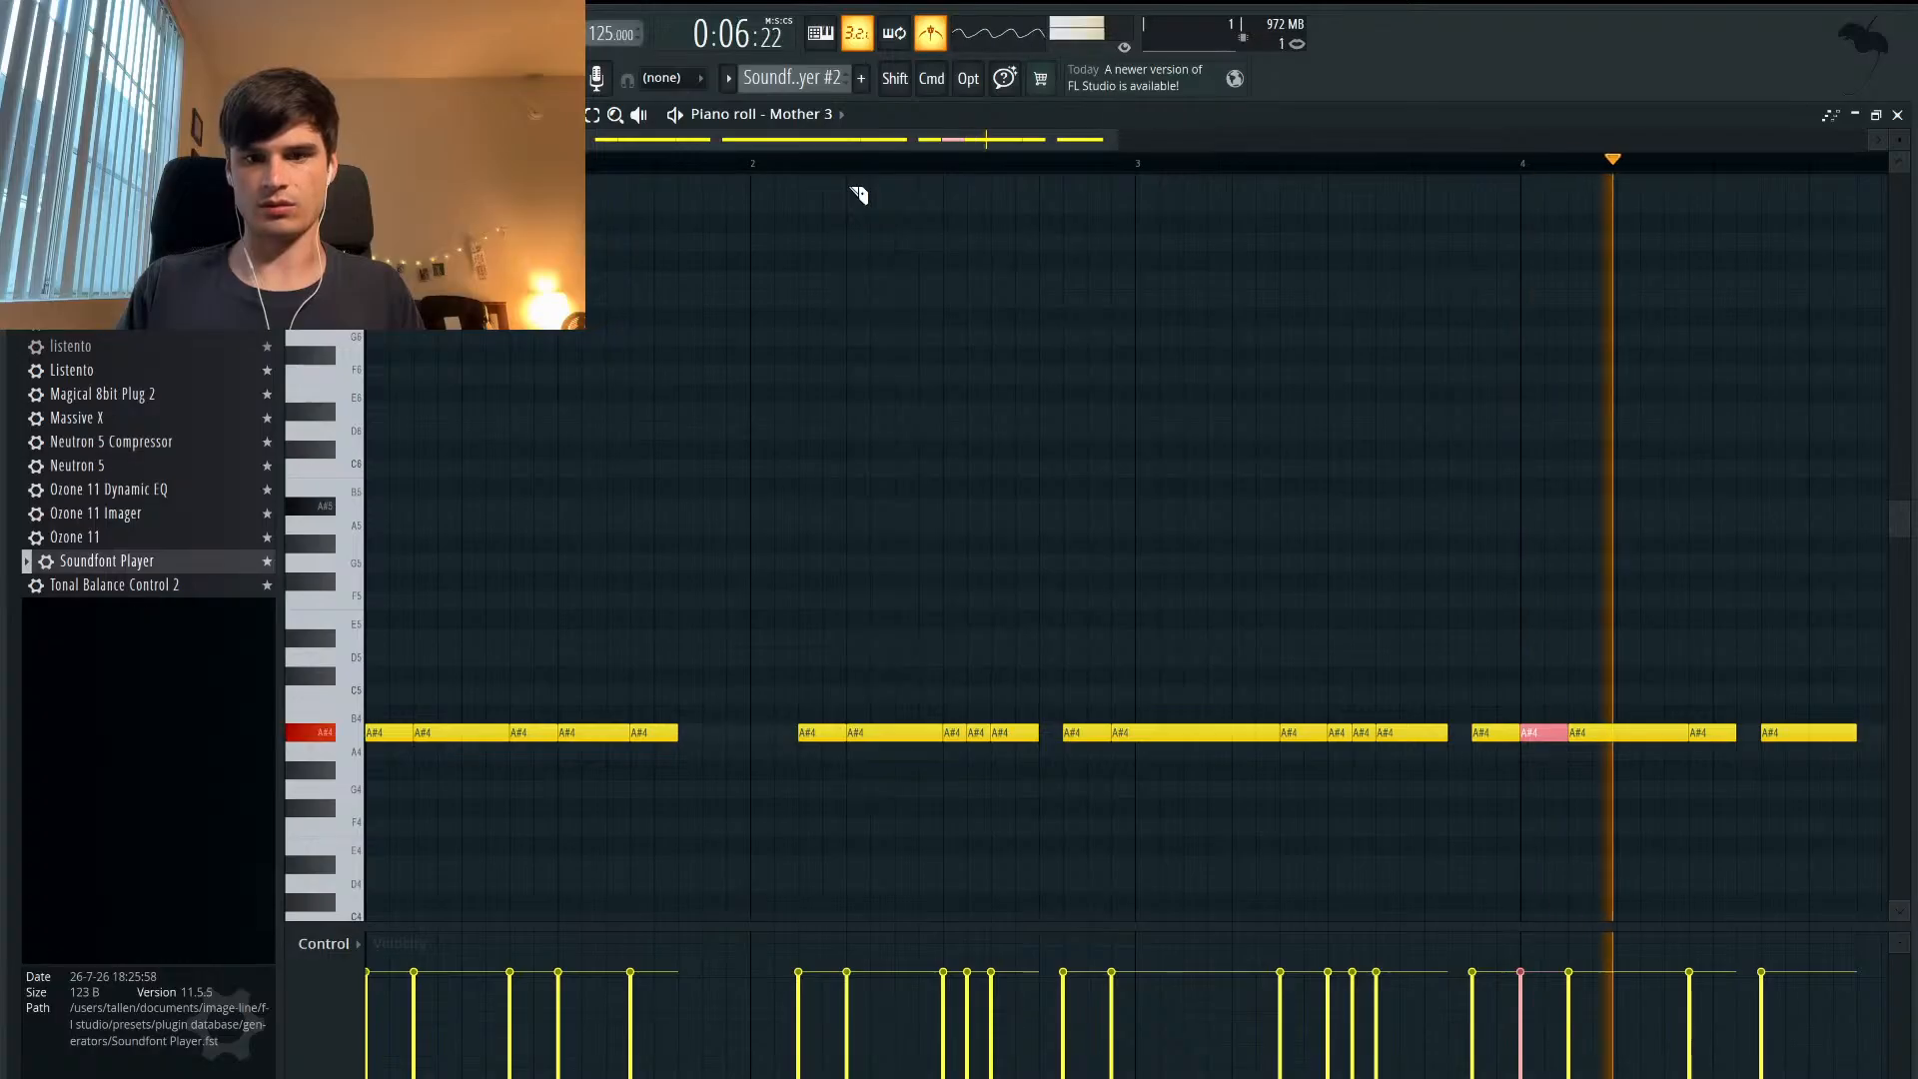
{"action": "key", "text": "space"}
{"action": "left_click", "coordinate": [752, 168]}
{"action": "key", "text": "space"}
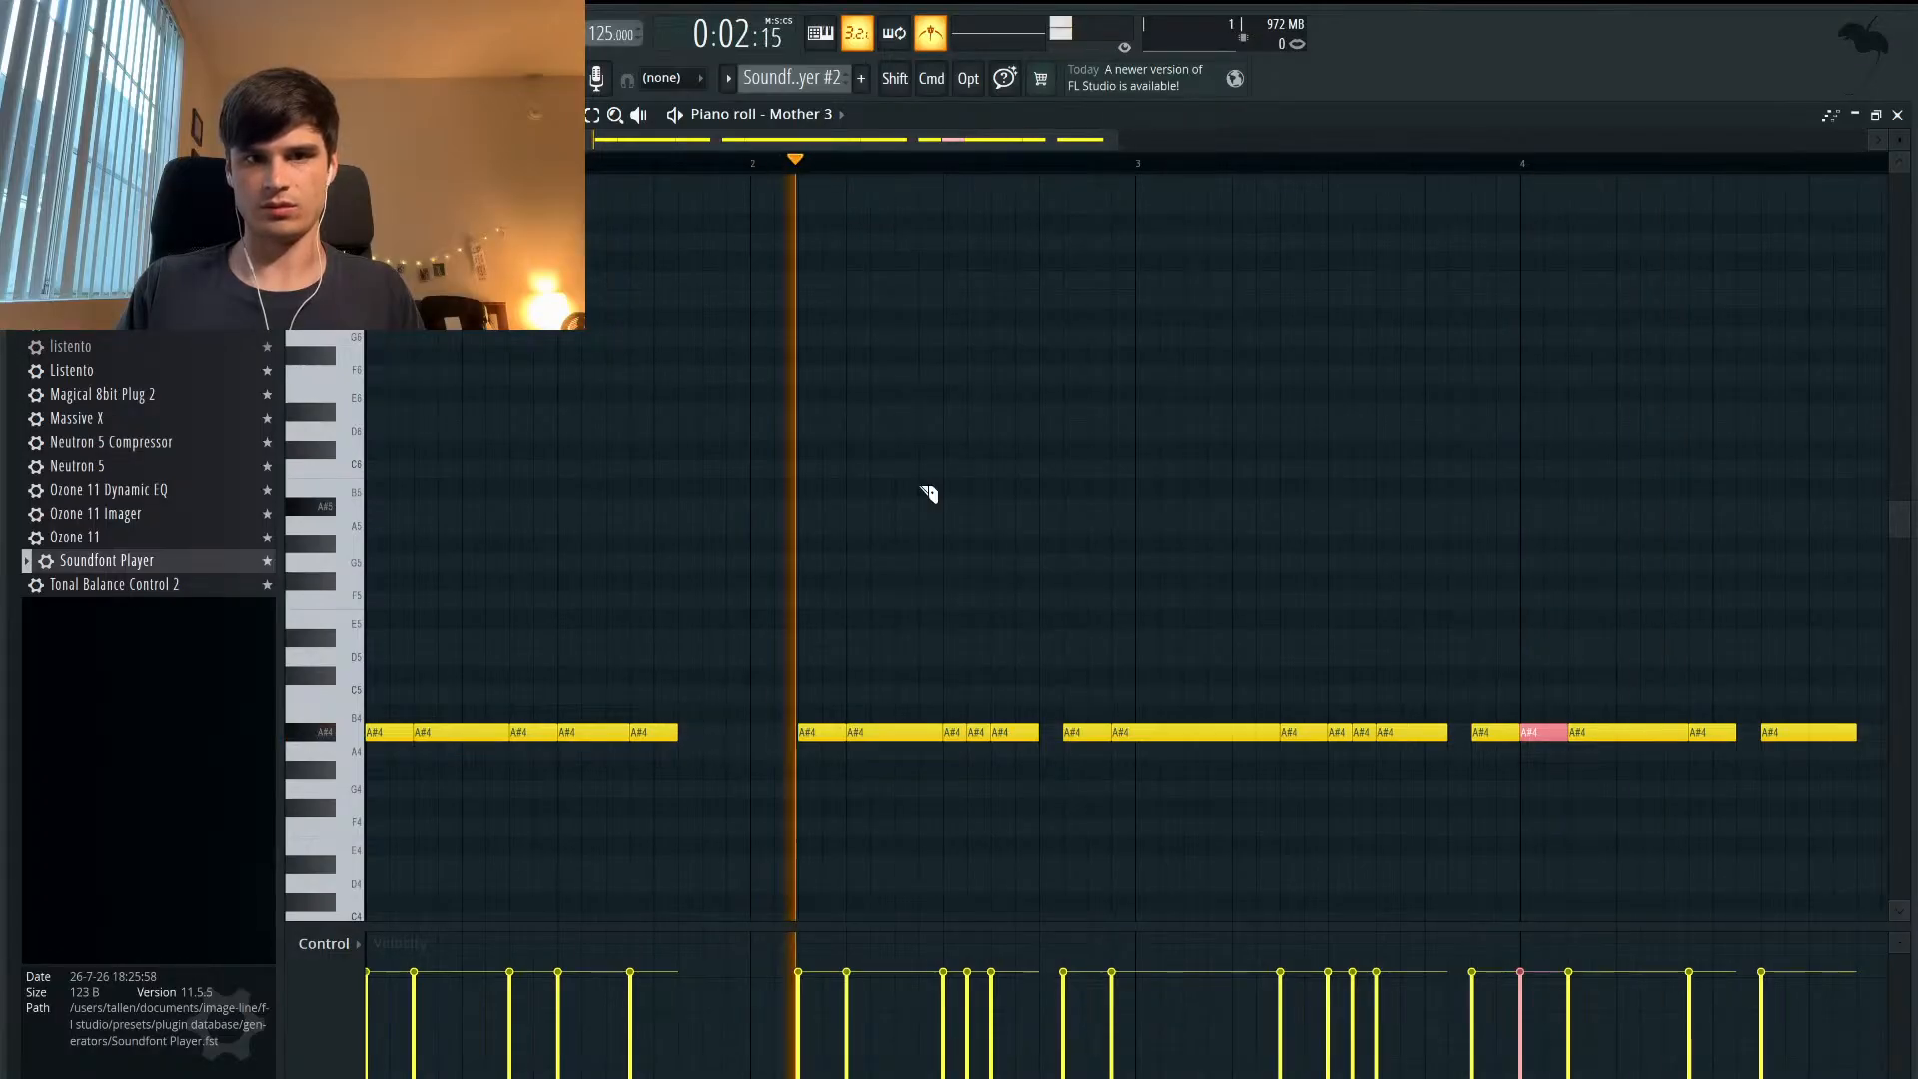
{"action": "scroll", "coordinate": [1068, 530], "scroll_direction": "down", "scroll_amount": 2}
{"action": "scroll", "coordinate": [1068, 530], "scroll_direction": "right", "scroll_amount": 2}
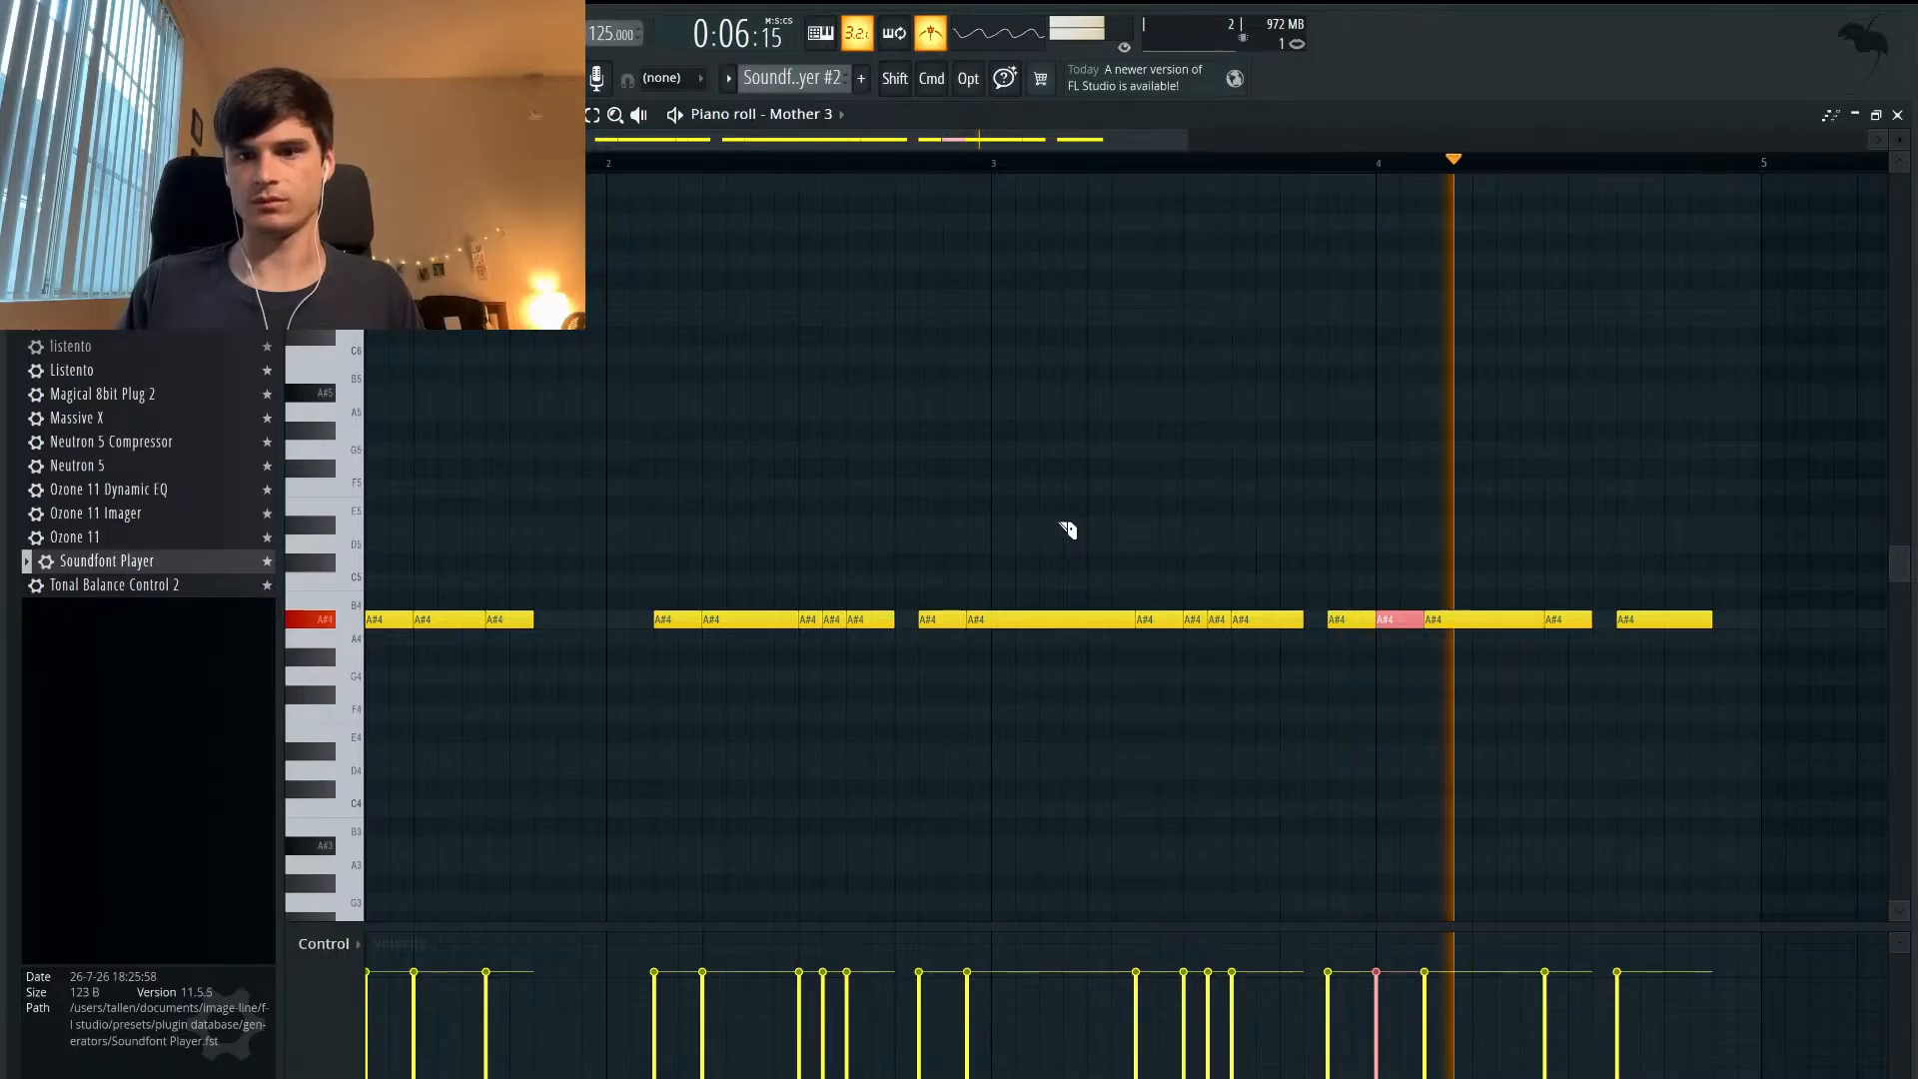
- Undo the split of the long A#4 at the start of bar 4, and play back again from bar 2
{"action": "key", "text": "space"}
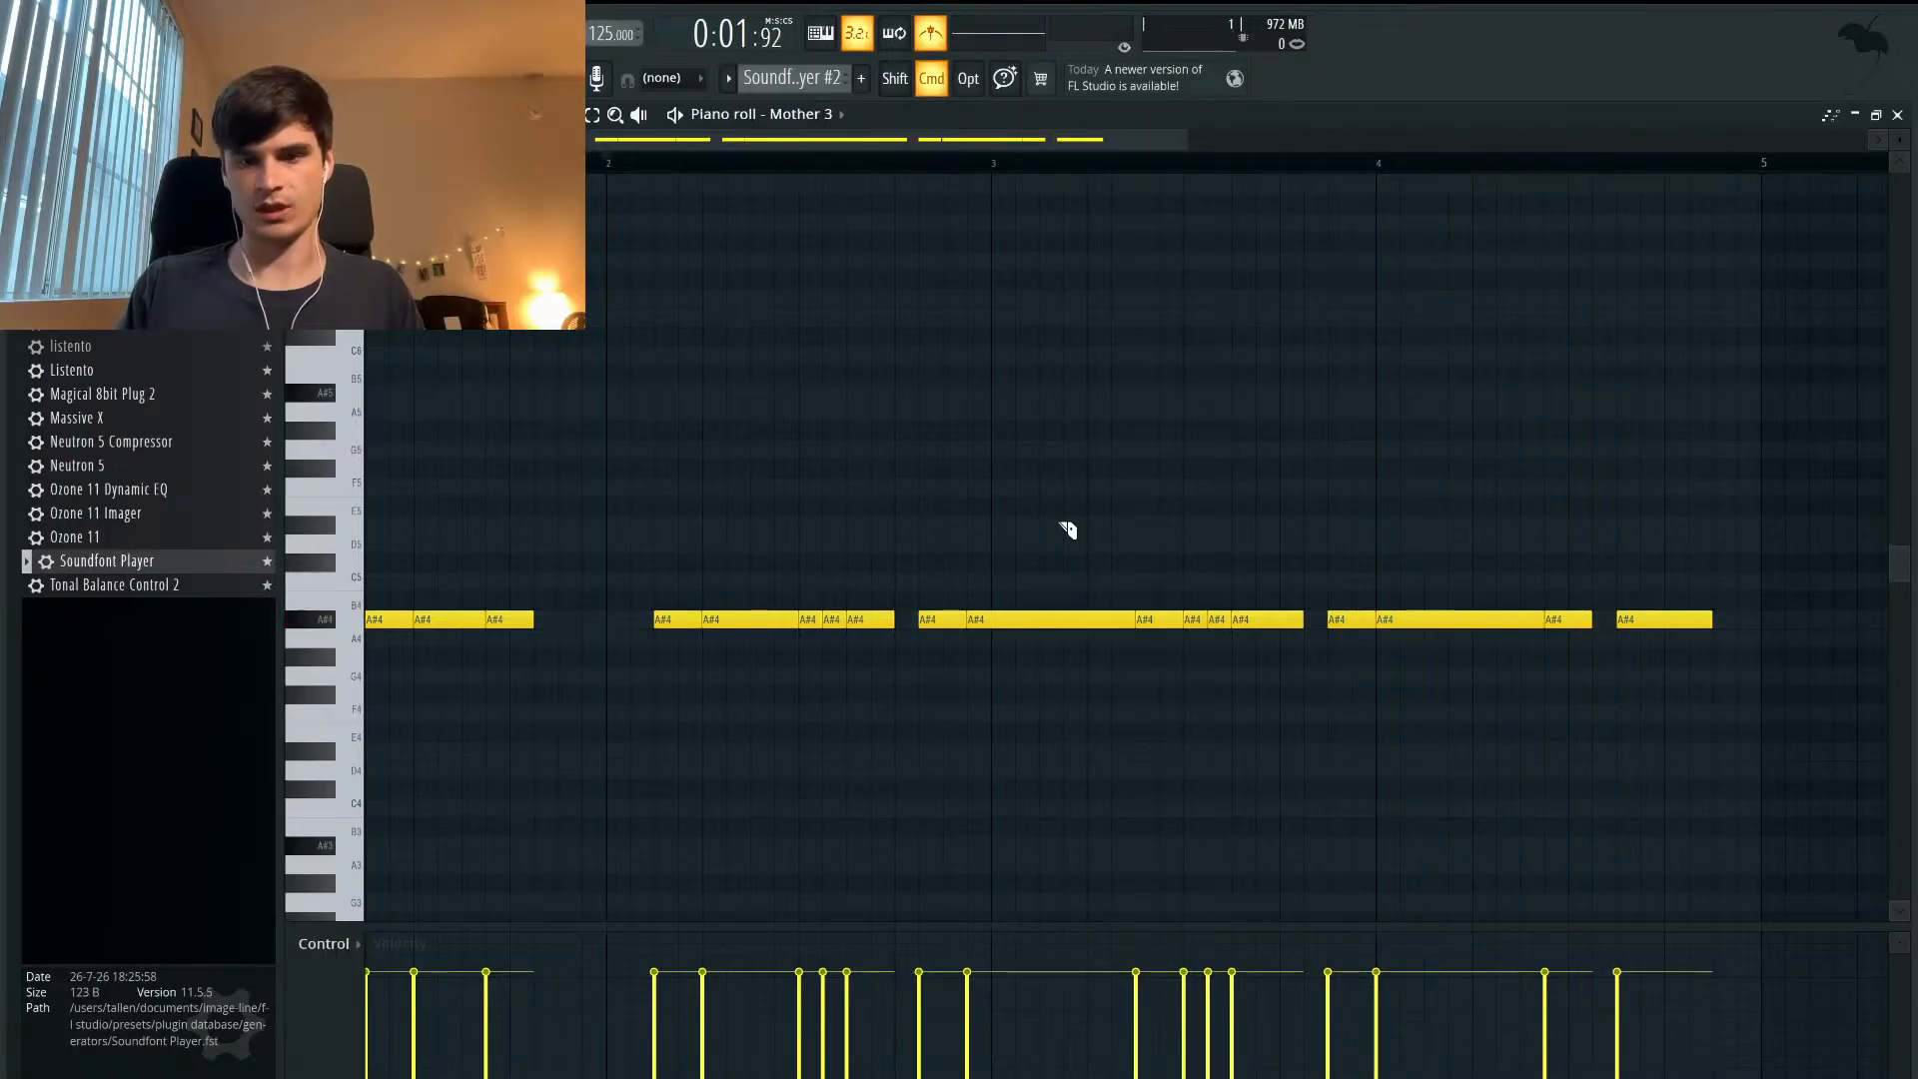
{"action": "key", "text": "space"}
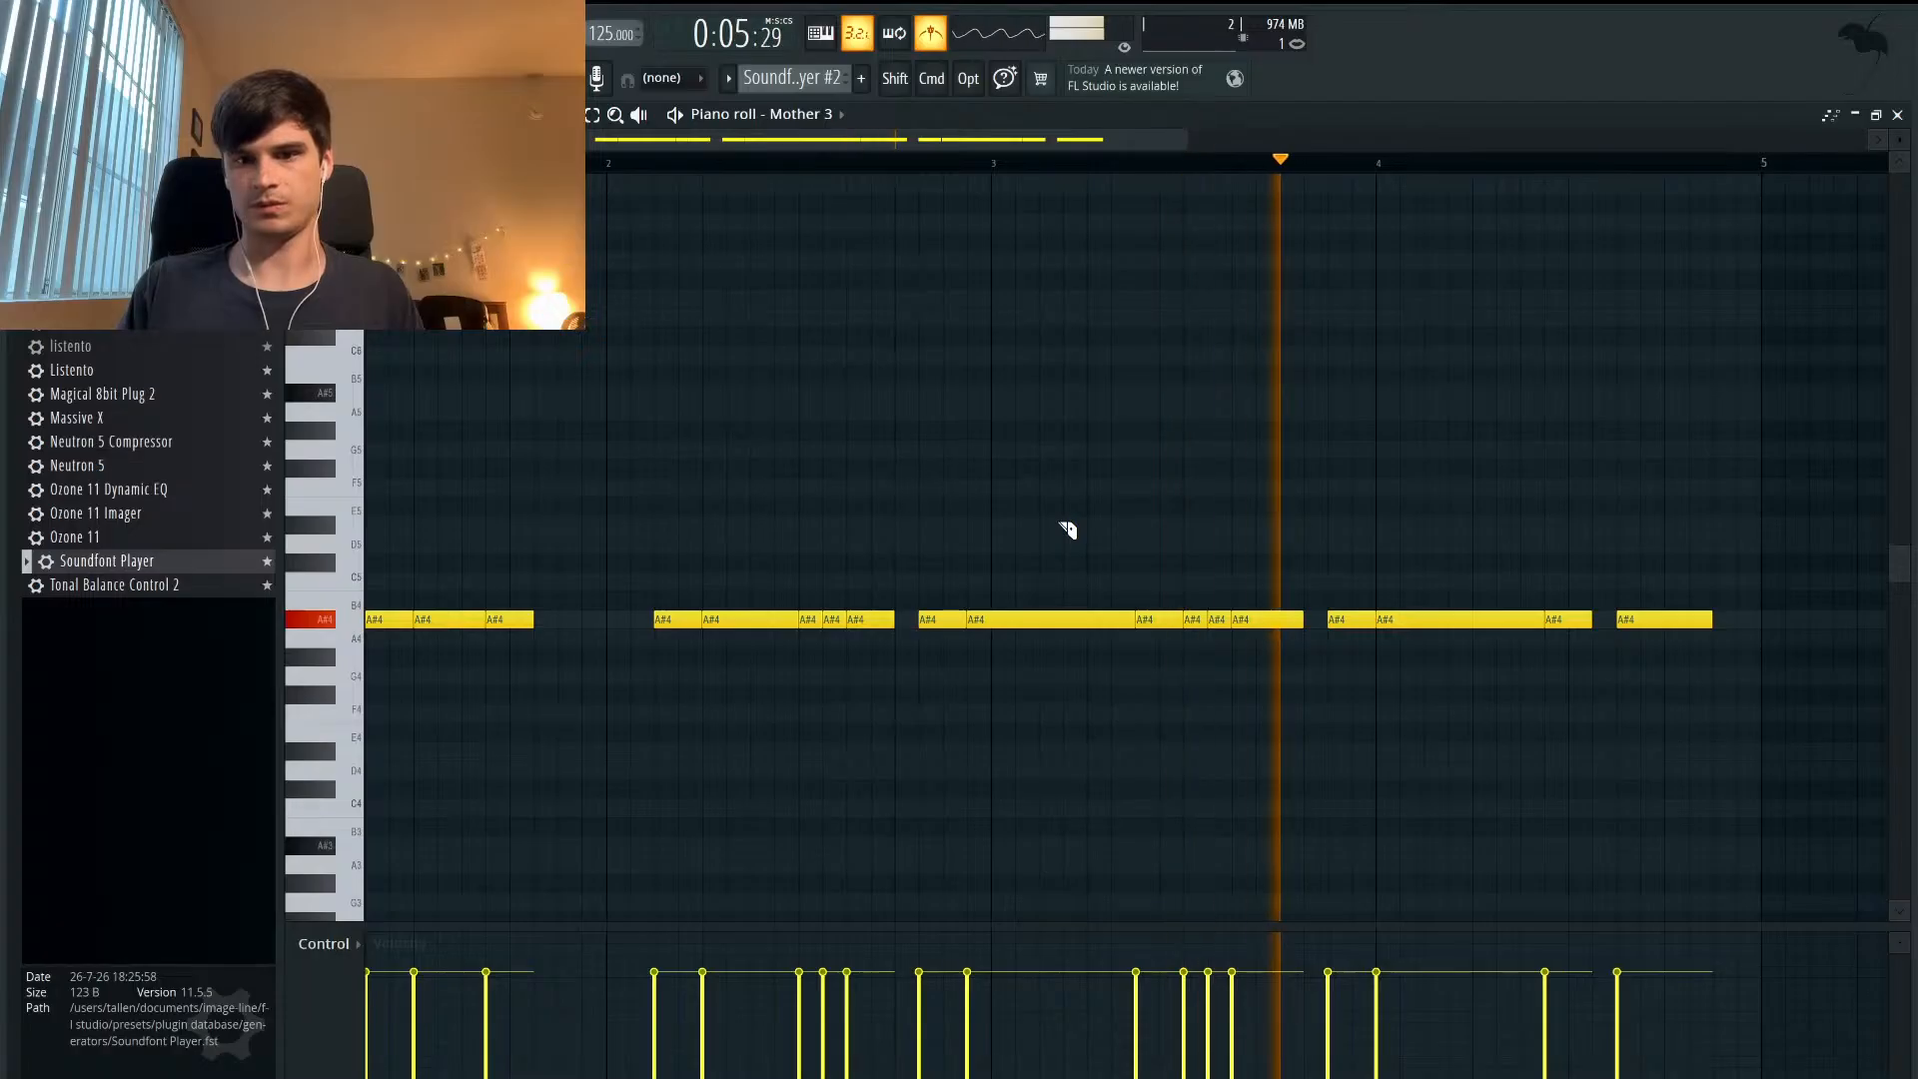
{"action": "key", "text": "space"}
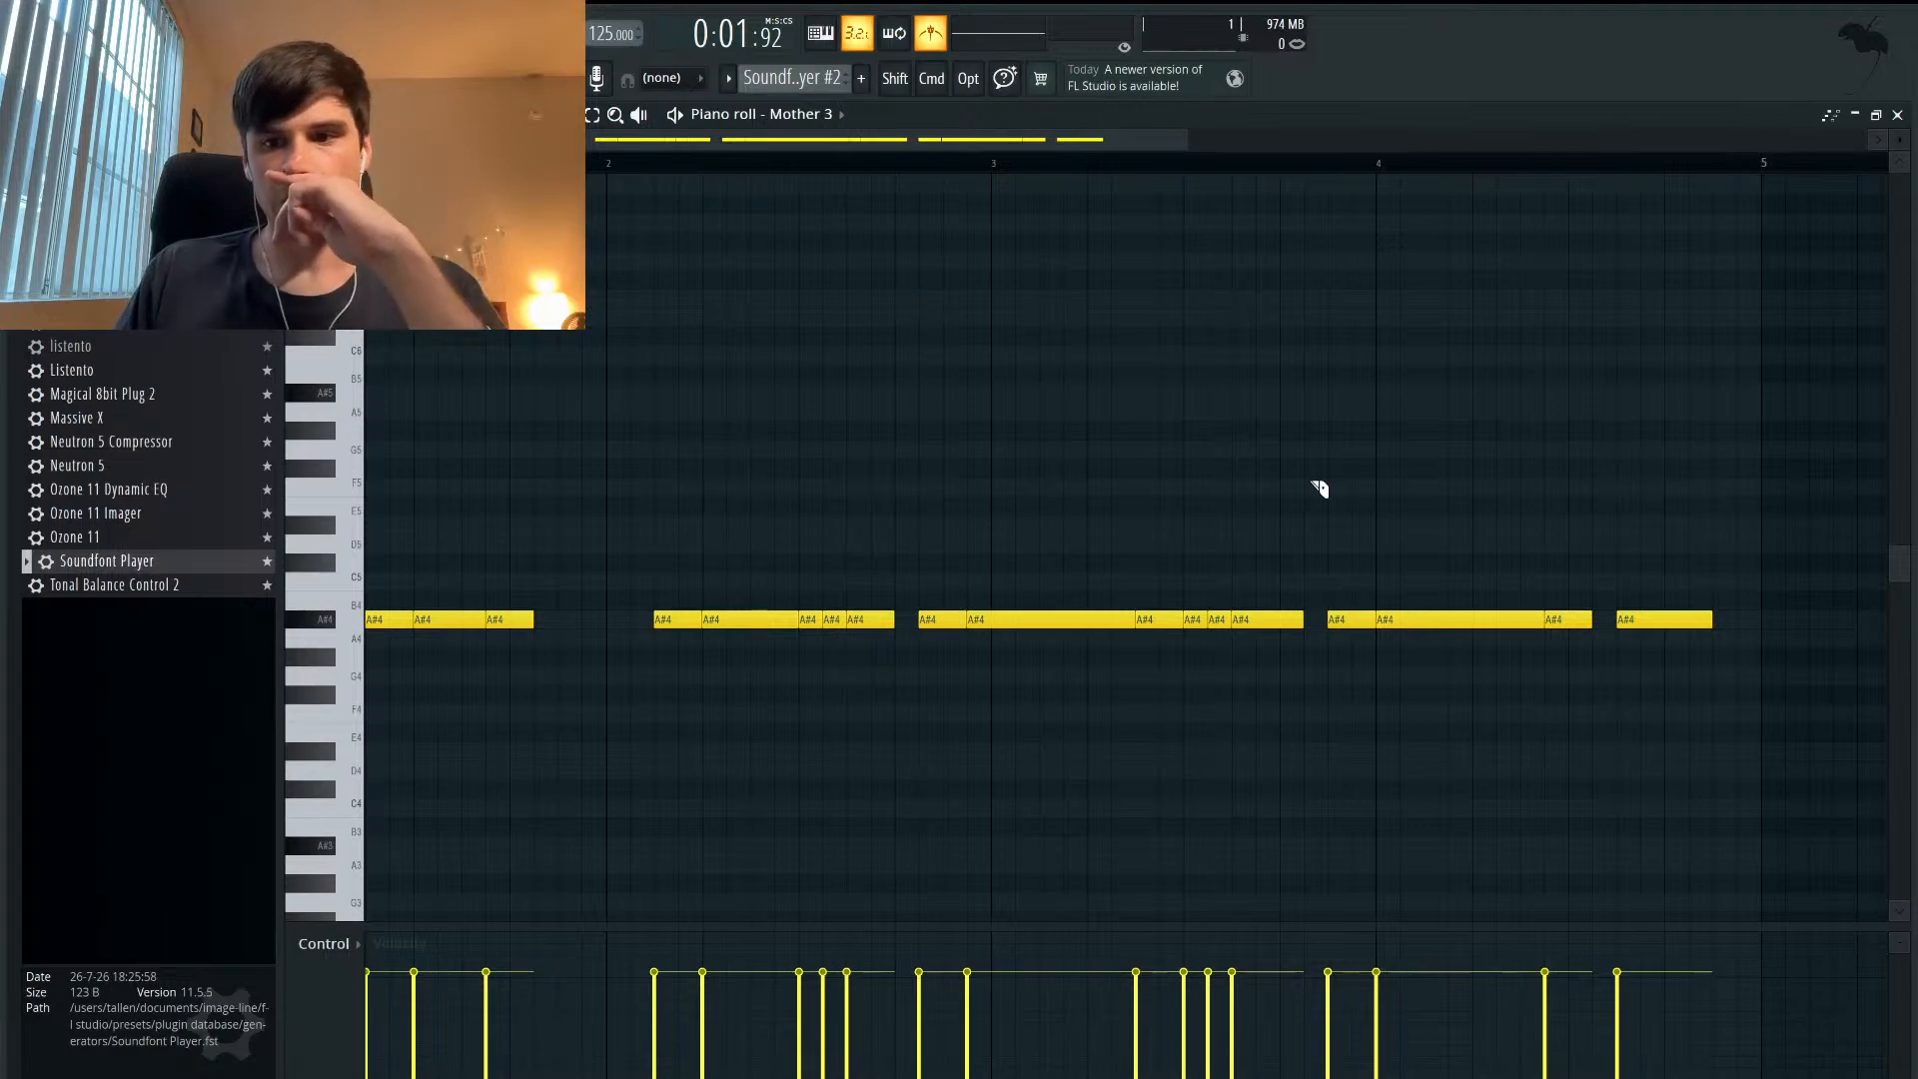
- Duplicate all the A#4 notes of bars 1–4 into bars 5–8, and deselect the copies
{"action": "scroll", "coordinate": [1319, 488], "scroll_direction": "right", "scroll_amount": 3}
{"action": "scroll", "coordinate": [1319, 488], "scroll_direction": "down", "scroll_amount": 2}
{"action": "scroll", "coordinate": [1319, 490], "scroll_direction": "left", "scroll_amount": 5}
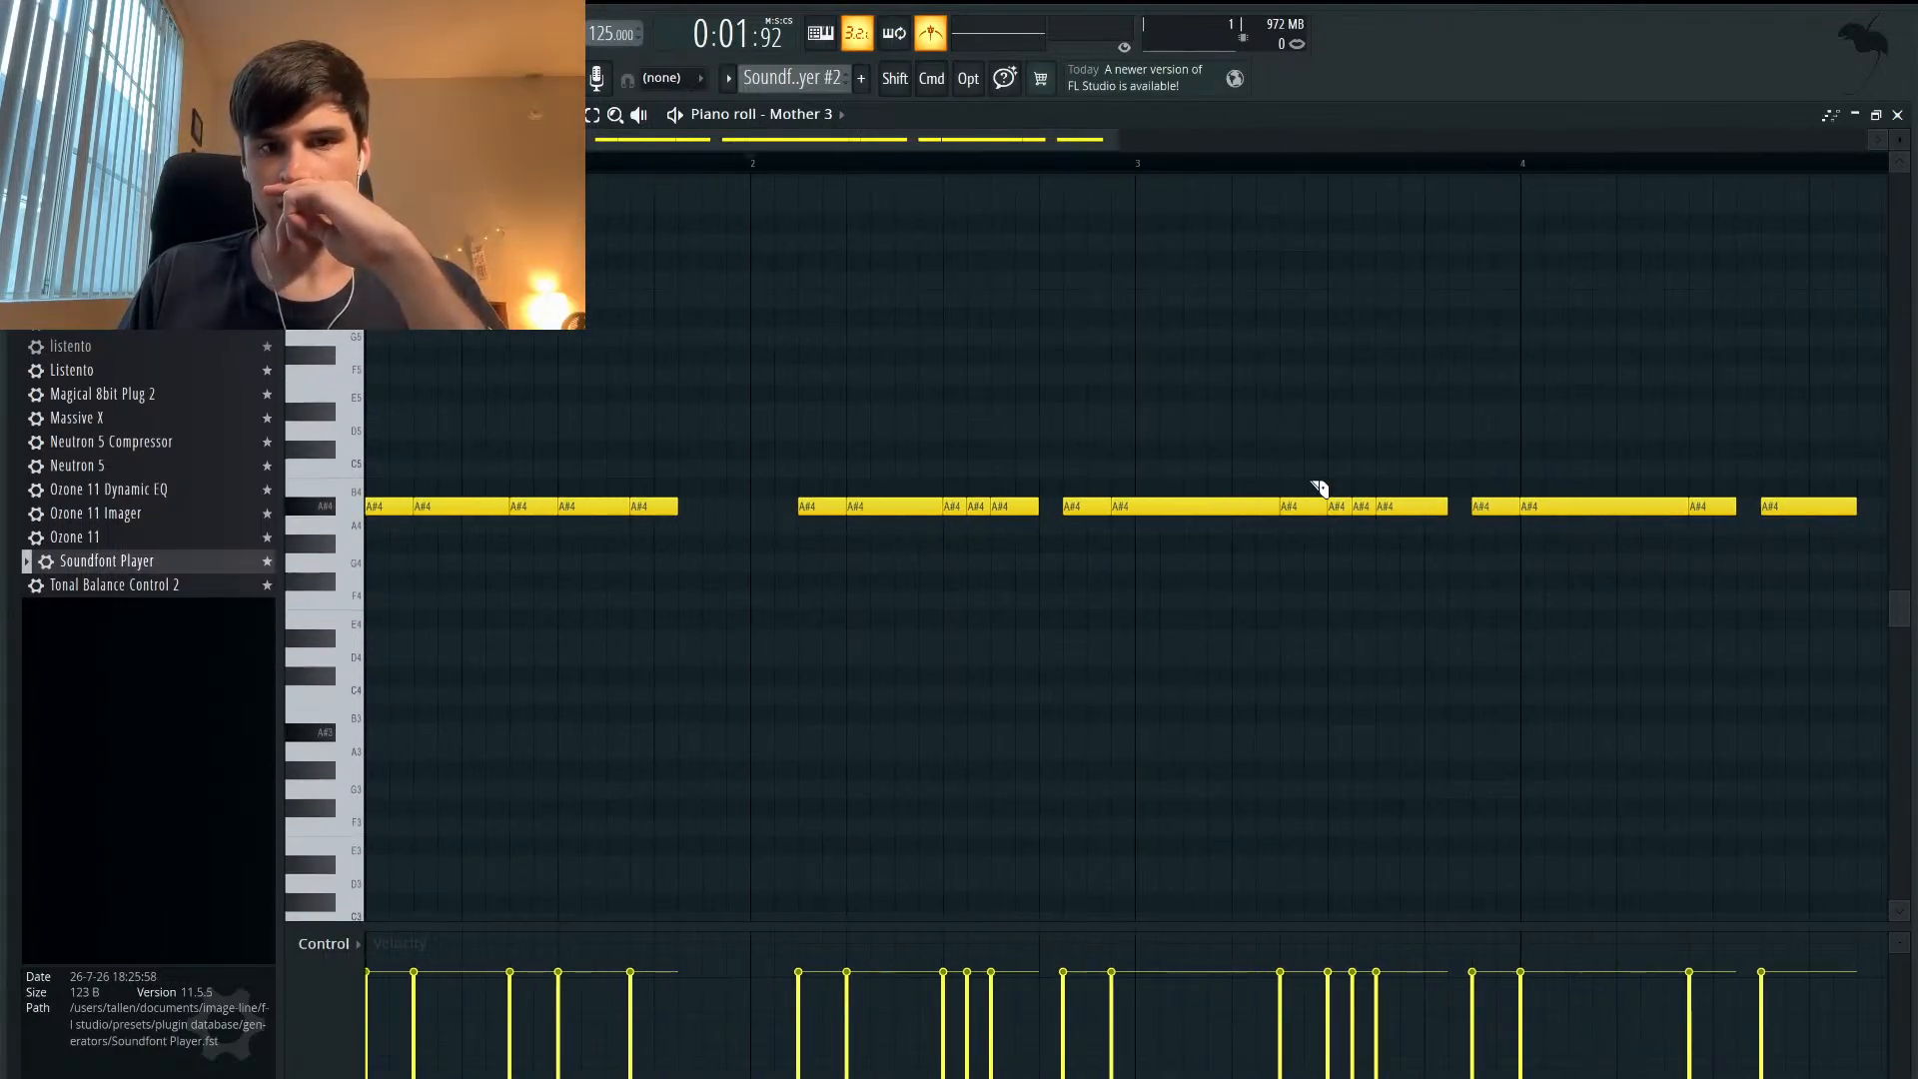
{"action": "scroll", "coordinate": [770, 334], "scroll_direction": "down", "scroll_amount": 1}
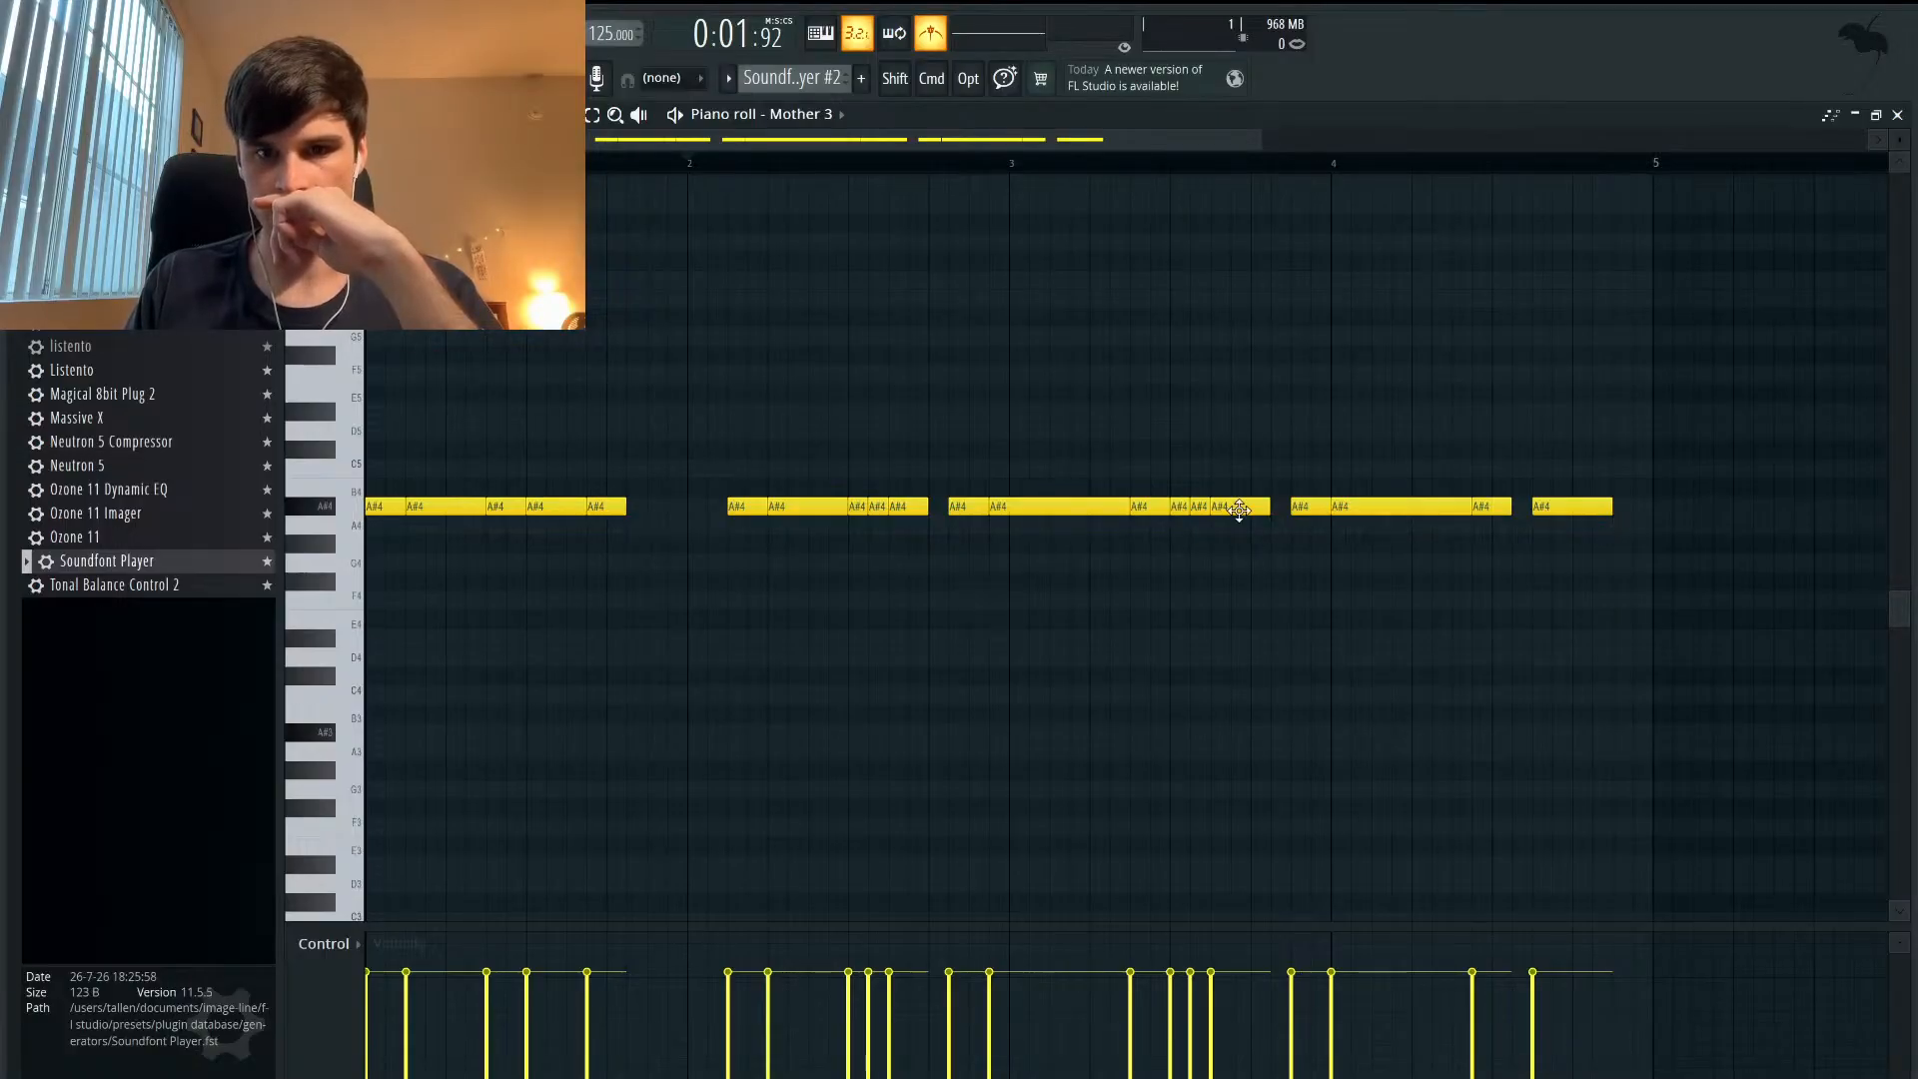
{"action": "left_click_drag", "start_coordinate": [1594, 549], "coordinate": [309, 382]}
{"action": "left_click", "coordinate": [1656, 168]}
{"action": "key", "text": "super+v"}
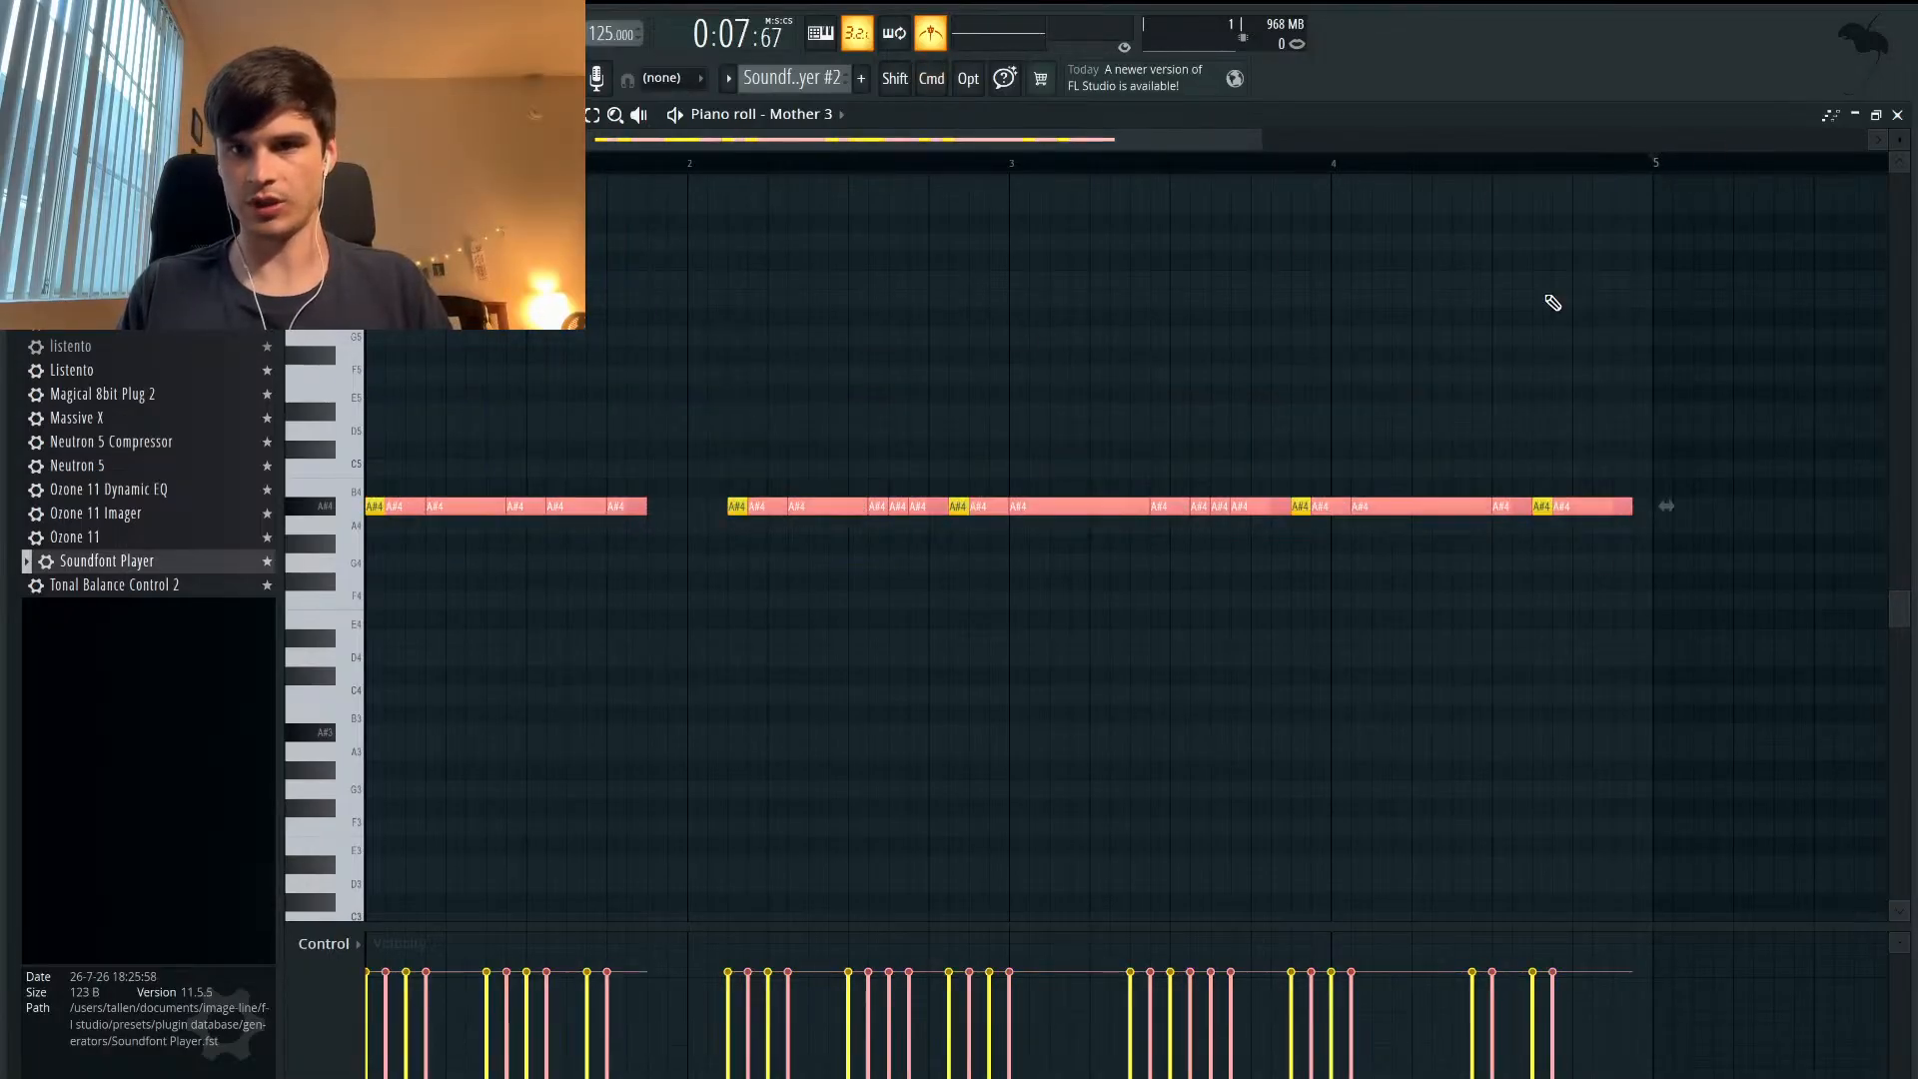
{"action": "left_click", "coordinate": [1881, 116]}
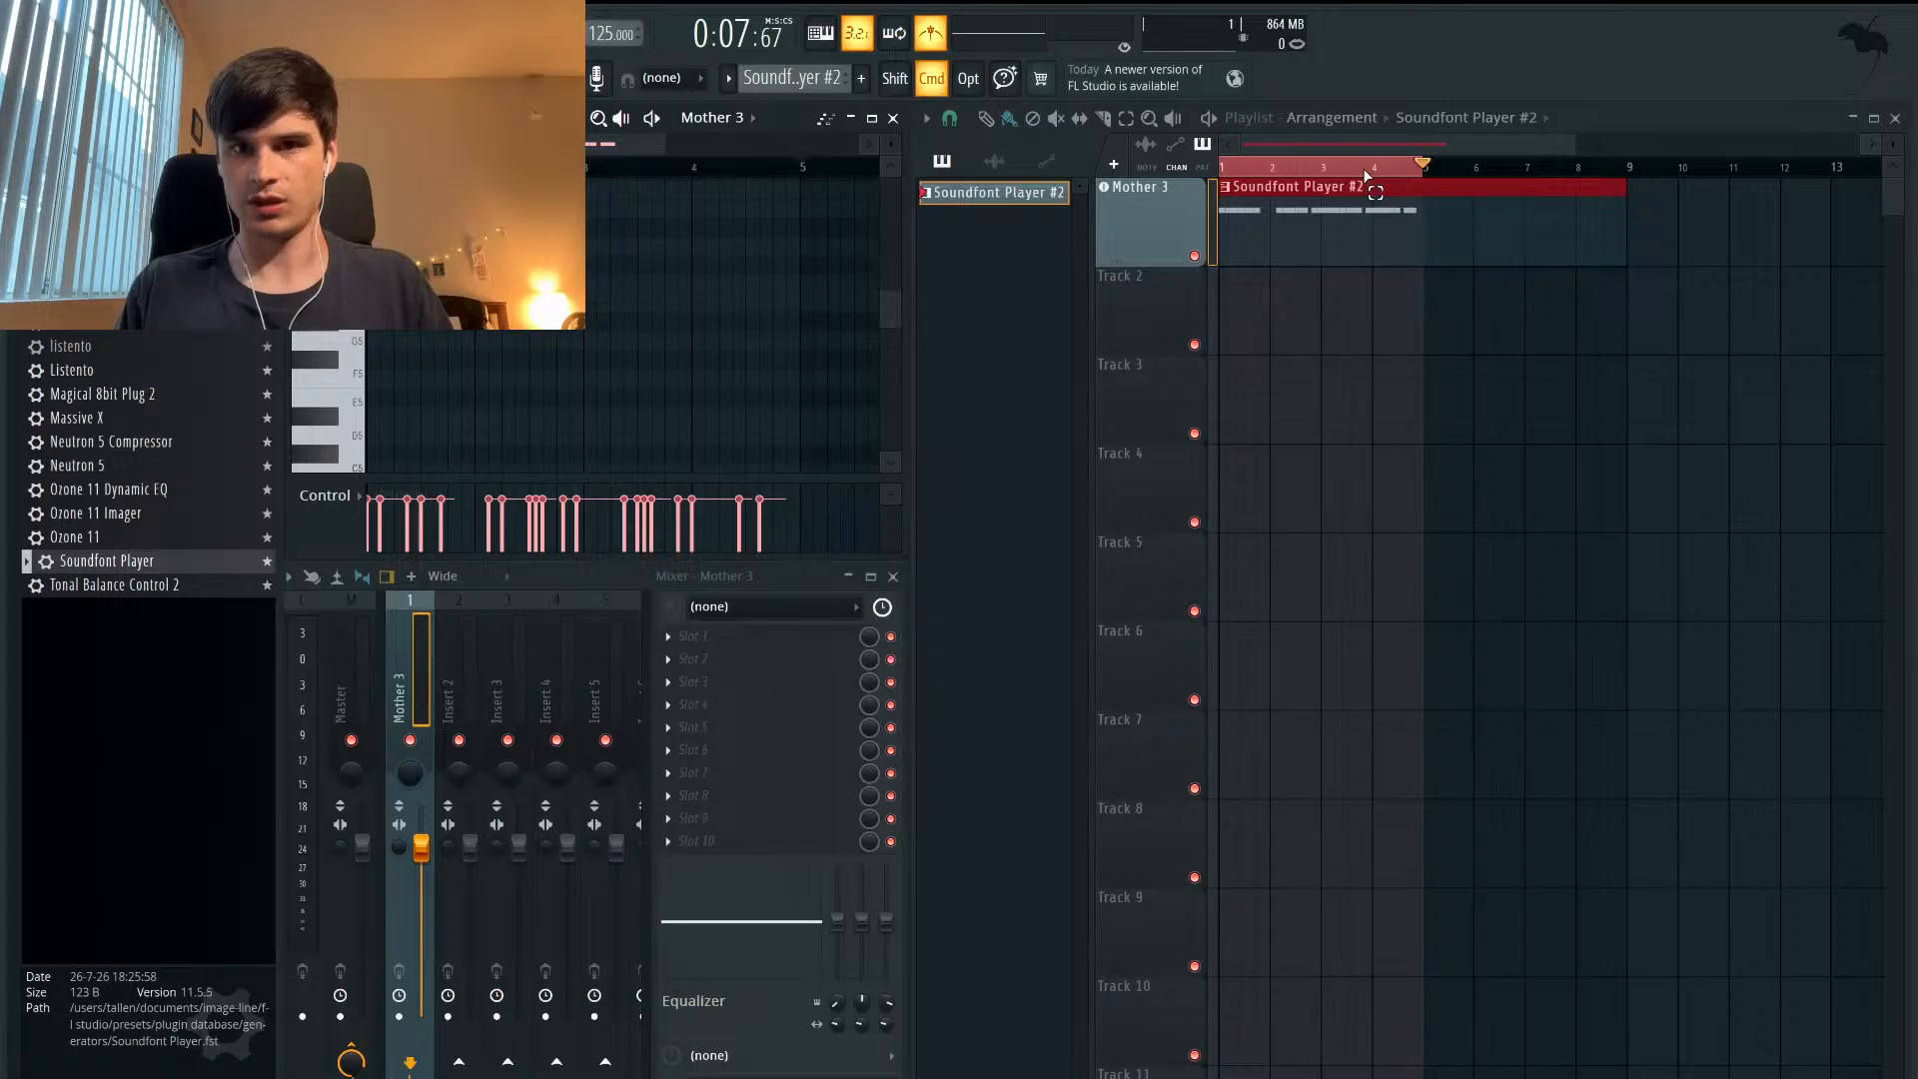
{"action": "left_click", "coordinate": [872, 118]}
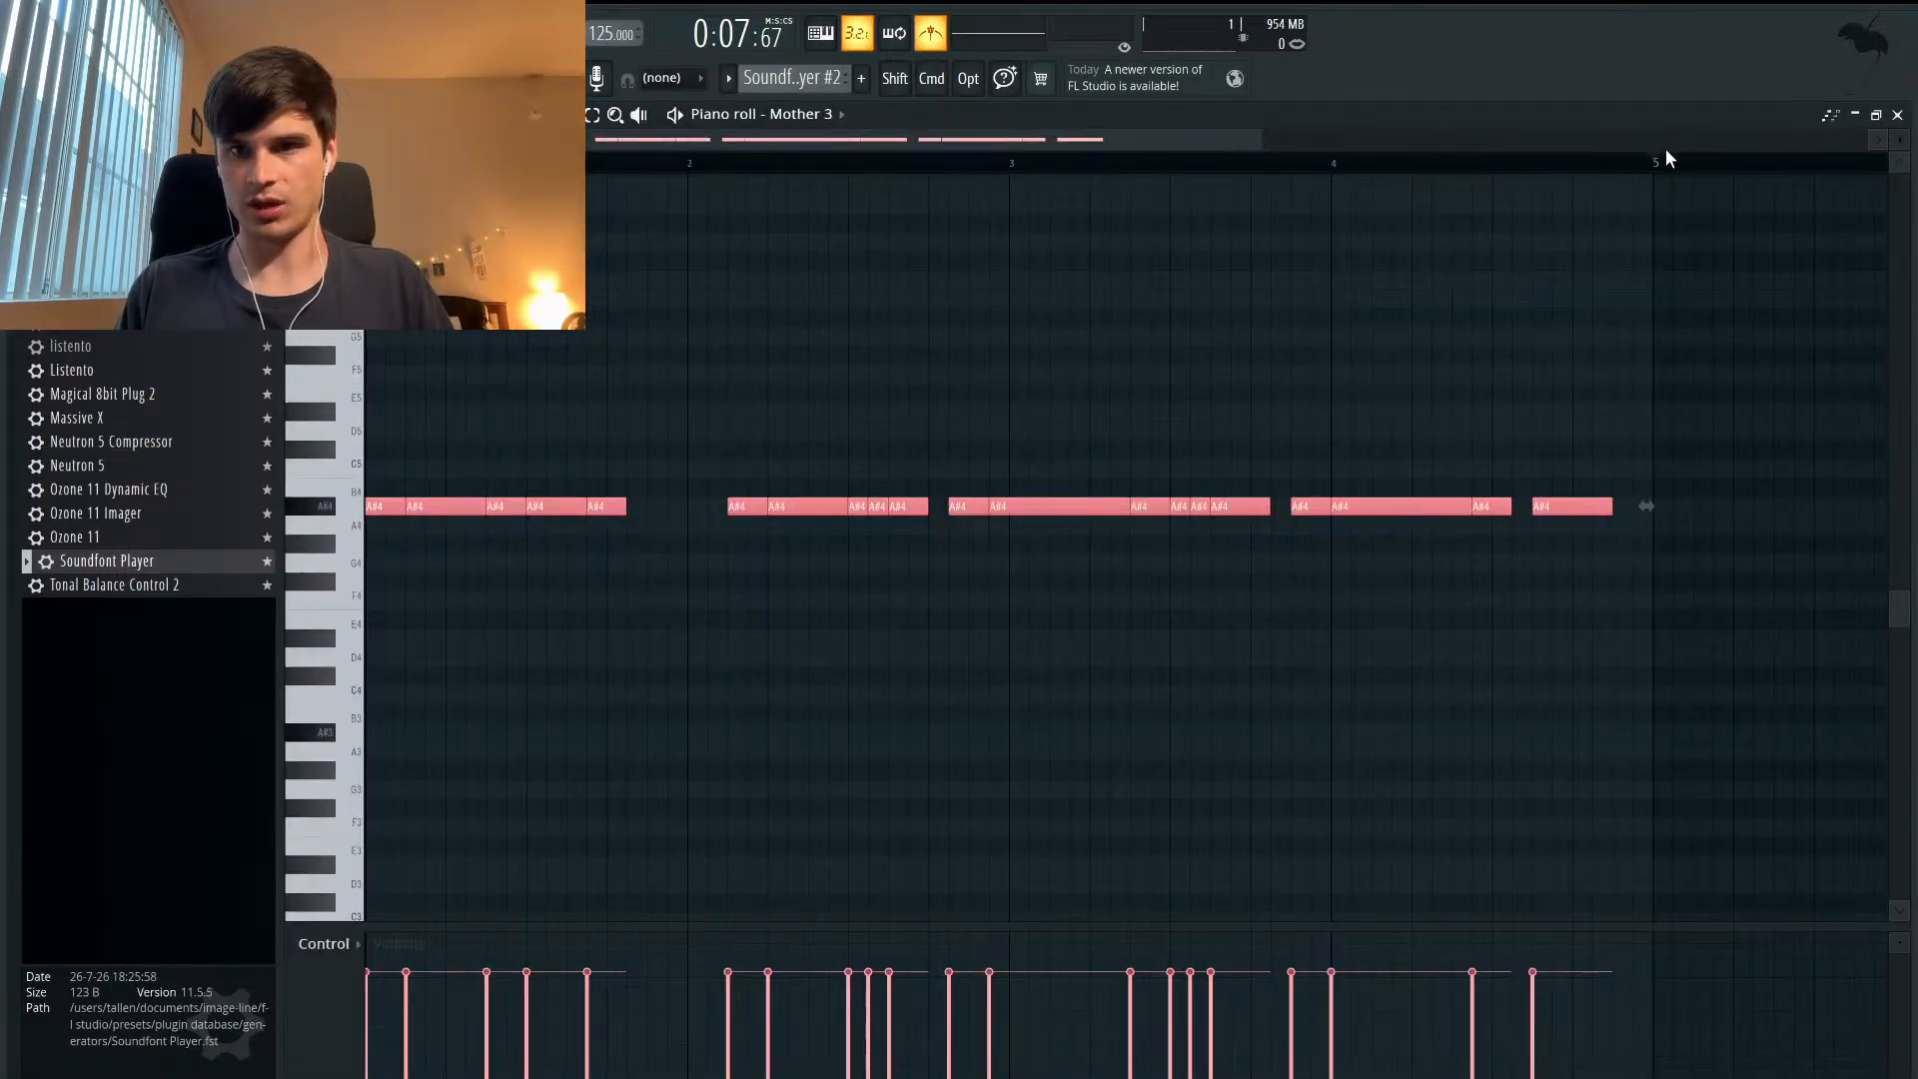
{"action": "key", "text": "super+b"}
{"action": "scroll", "coordinate": [1658, 172], "scroll_direction": "right", "scroll_amount": 10}
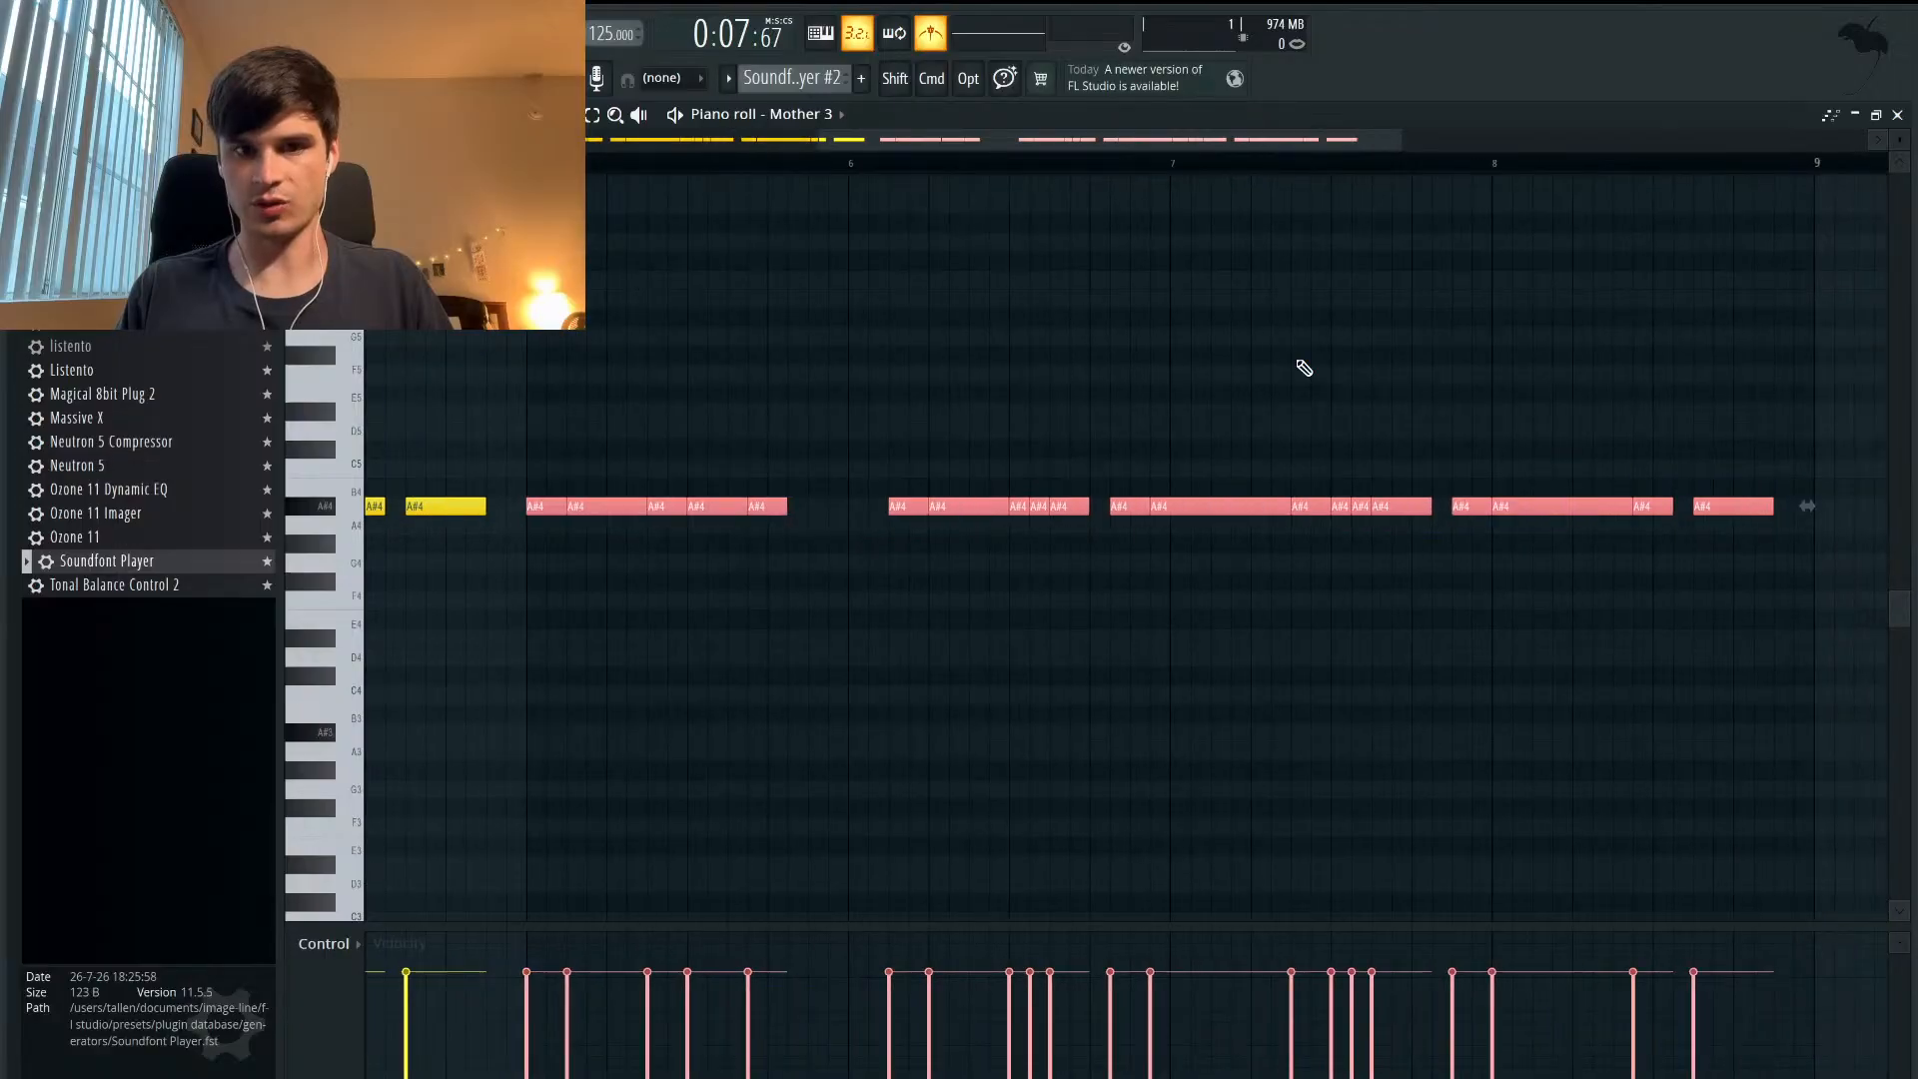
{"action": "key", "text": "super+d"}
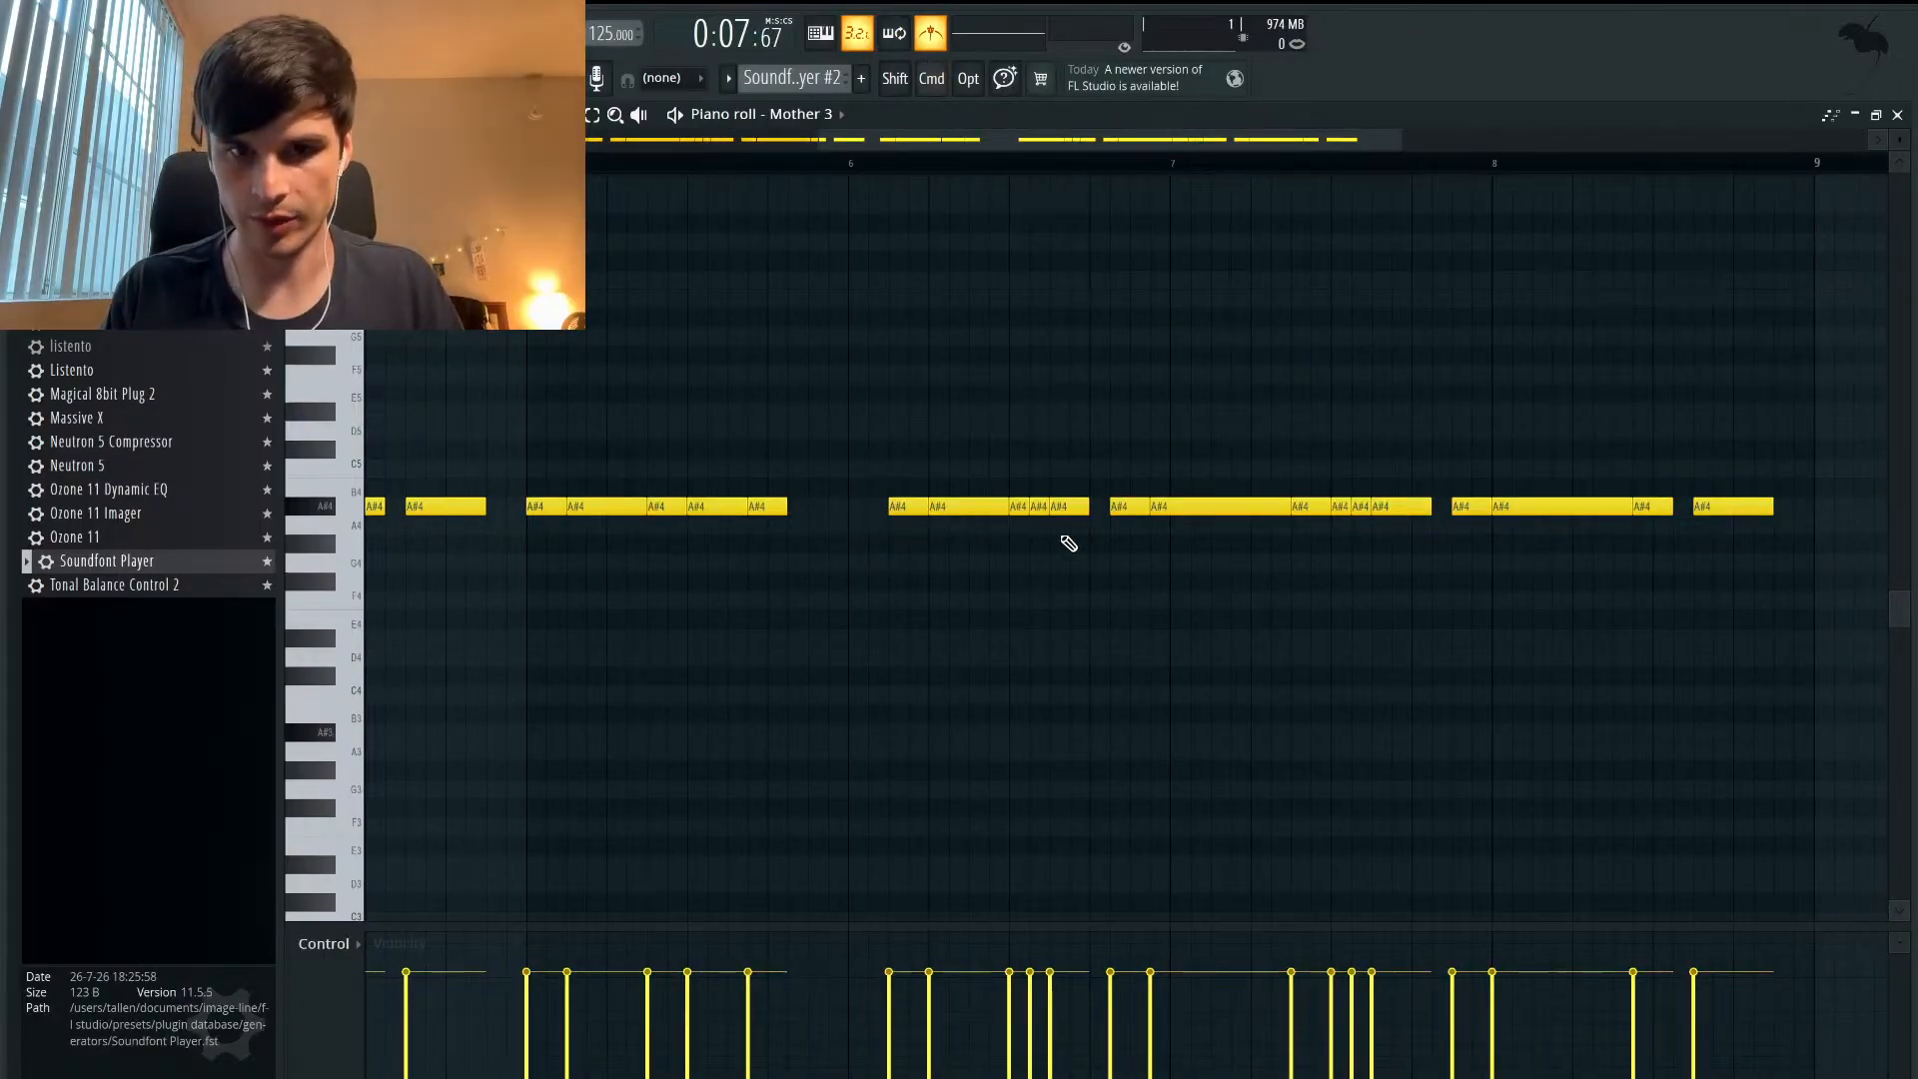
- Raise the five-note group in bar 6 and the 1/2-beat A#4 that follows it to D5
{"action": "left_click_drag", "start_coordinate": [1087, 541], "coordinate": [898, 429]}
{"action": "left_click_drag", "start_coordinate": [1403, 535], "coordinate": [1137, 475]}
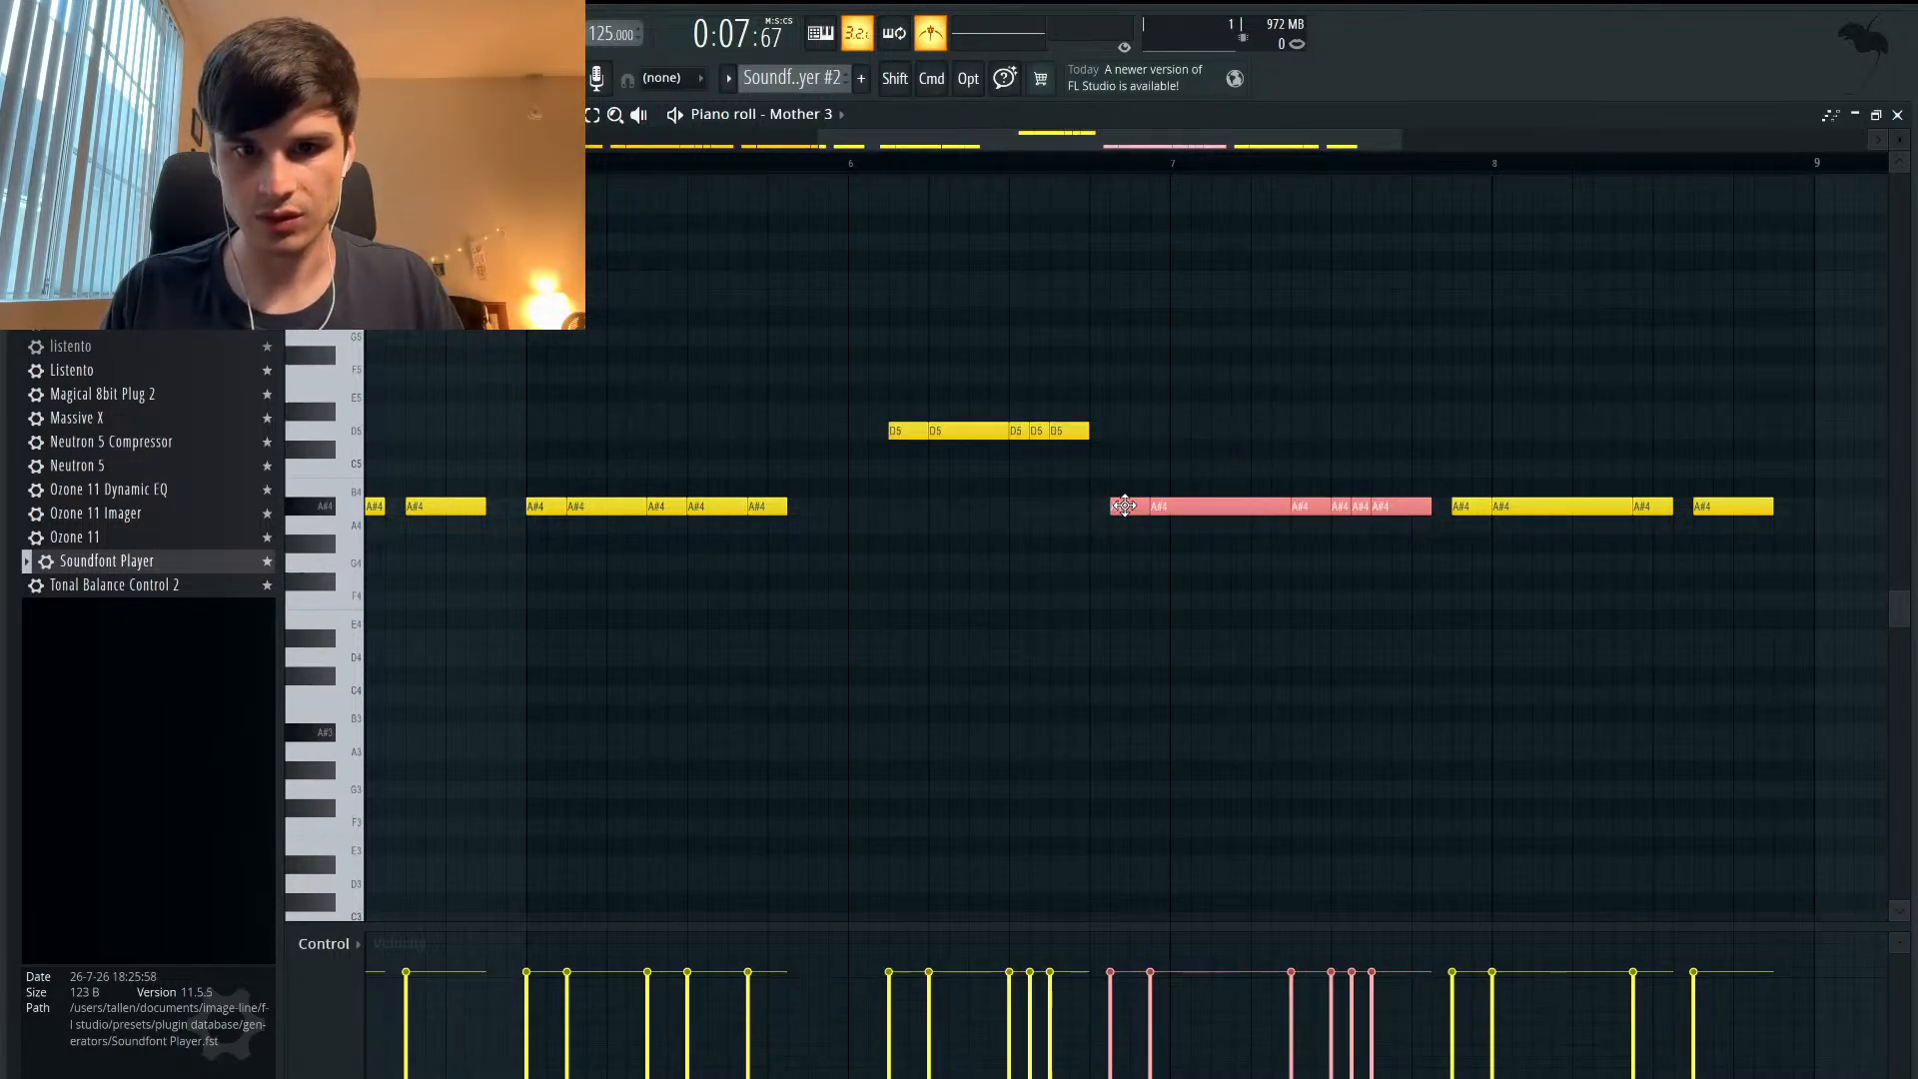
{"action": "left_click", "coordinate": [1125, 507]}
{"action": "left_click_drag", "start_coordinate": [1127, 508], "coordinate": [1131, 432]}
- Move the five remaining A#4 notes leading through bar 7 earlier so that they begin at bar 6
{"action": "left_click_drag", "start_coordinate": [1418, 549], "coordinate": [1182, 484]}
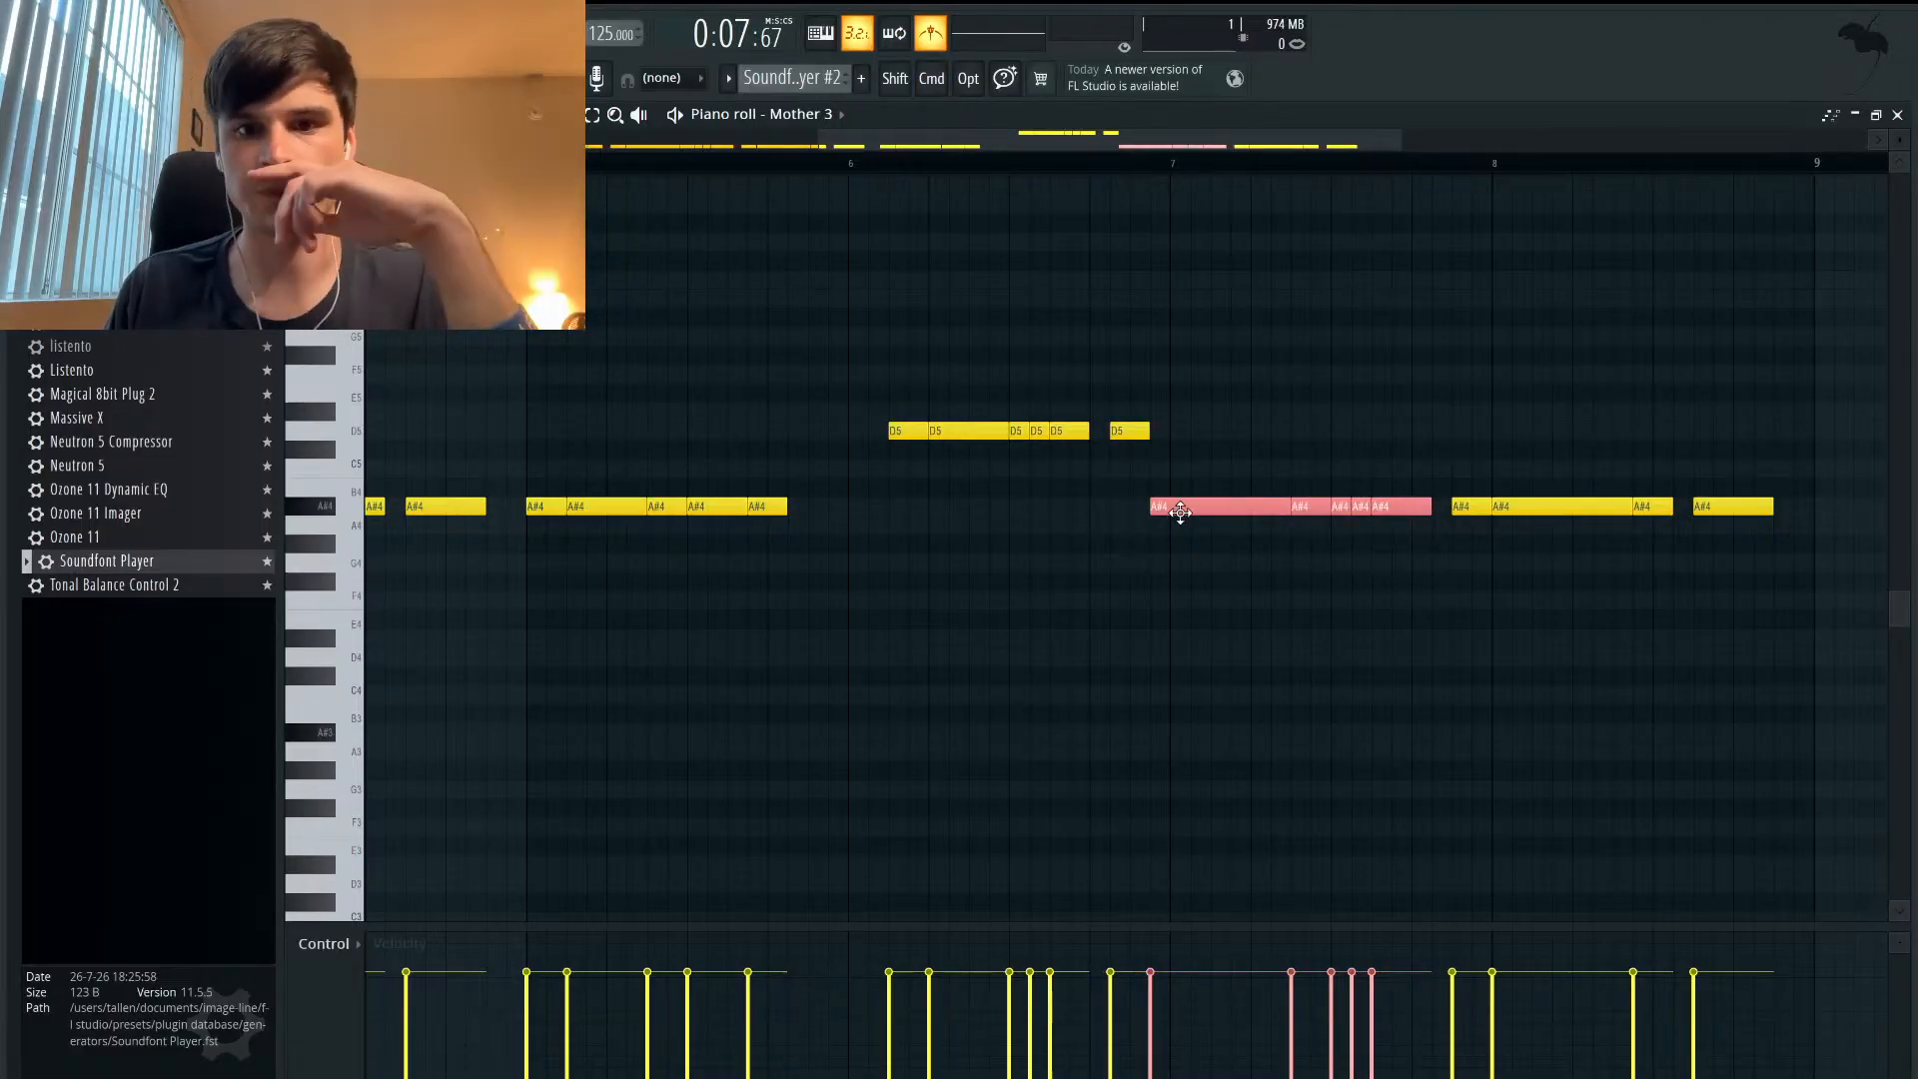
{"action": "left_click_drag", "start_coordinate": [1176, 504], "coordinate": [911, 511]}
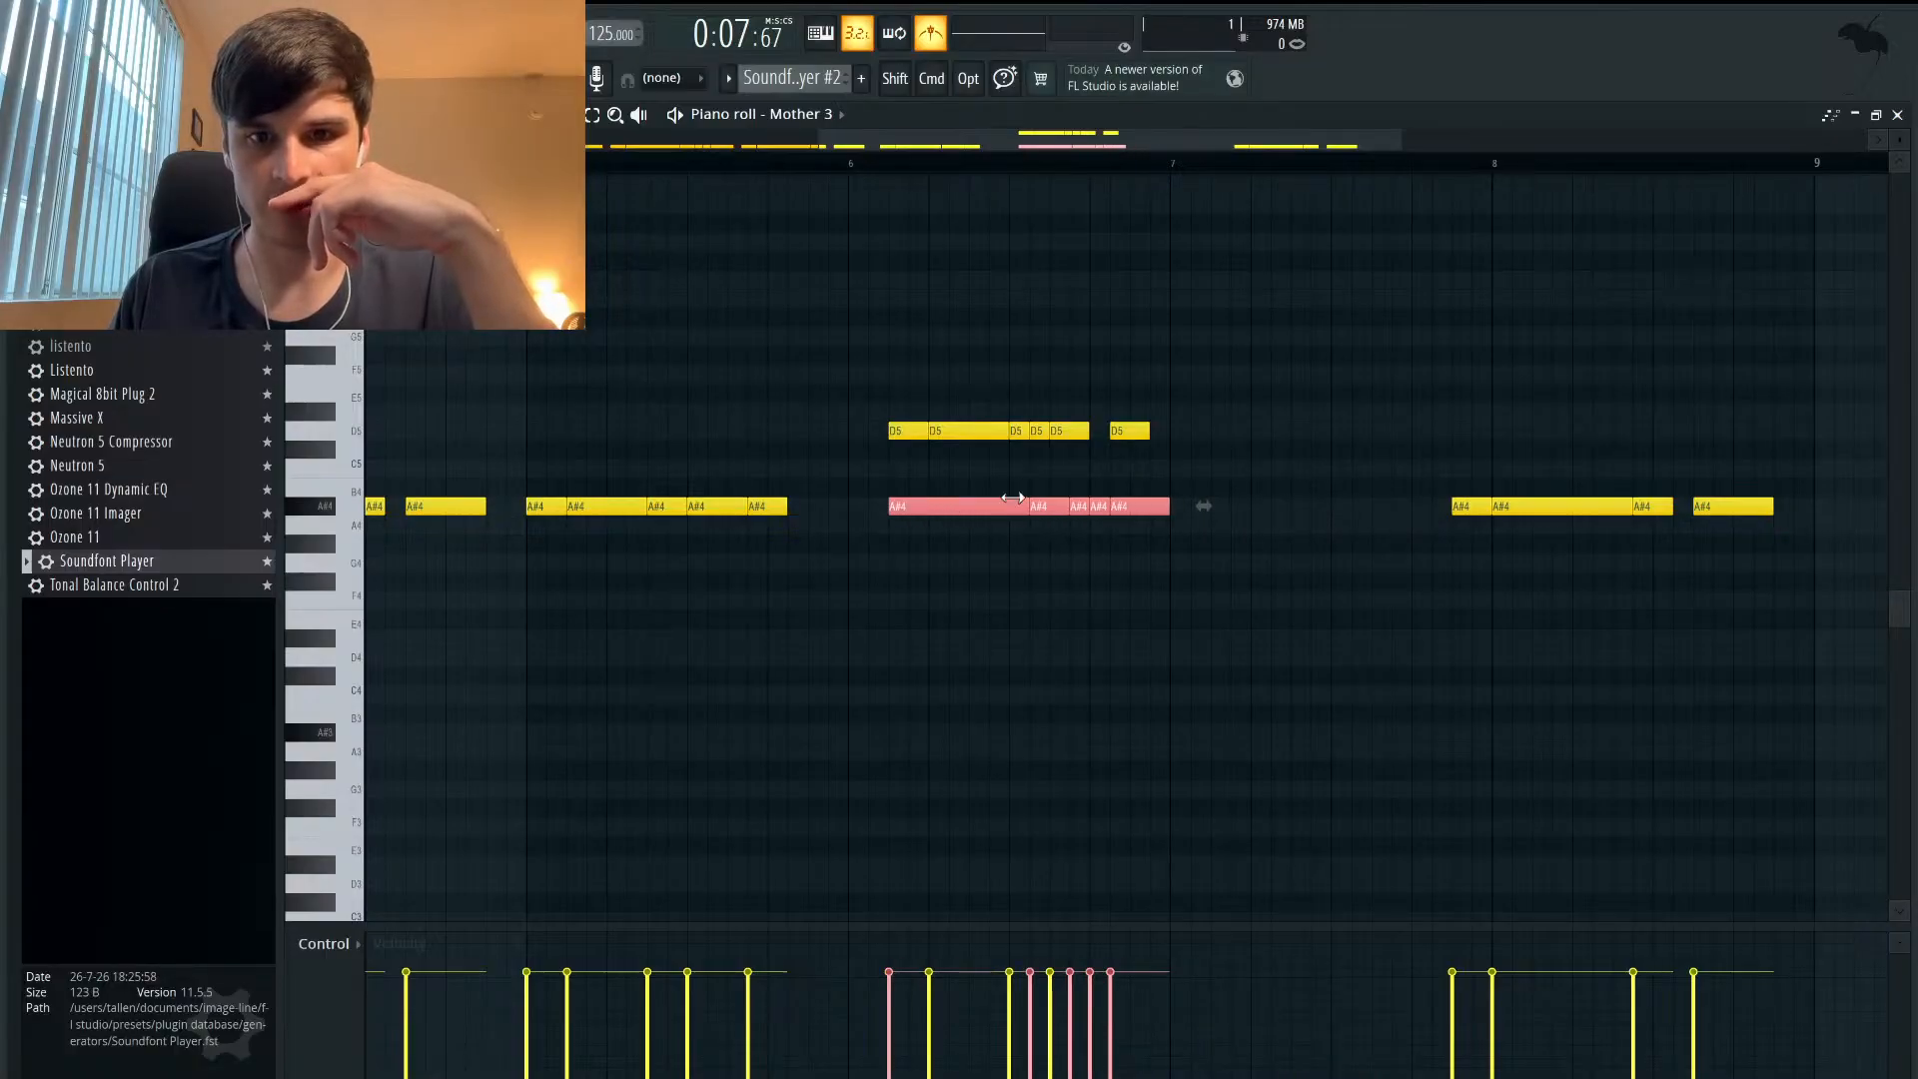
{"action": "mouse_move", "coordinate": [941, 503]}
{"action": "left_mouse_down"}
{"action": "mouse_move", "coordinate": [878, 503]}
{"action": "mouse_move", "coordinate": [905, 507]}
{"action": "left_mouse_up"}
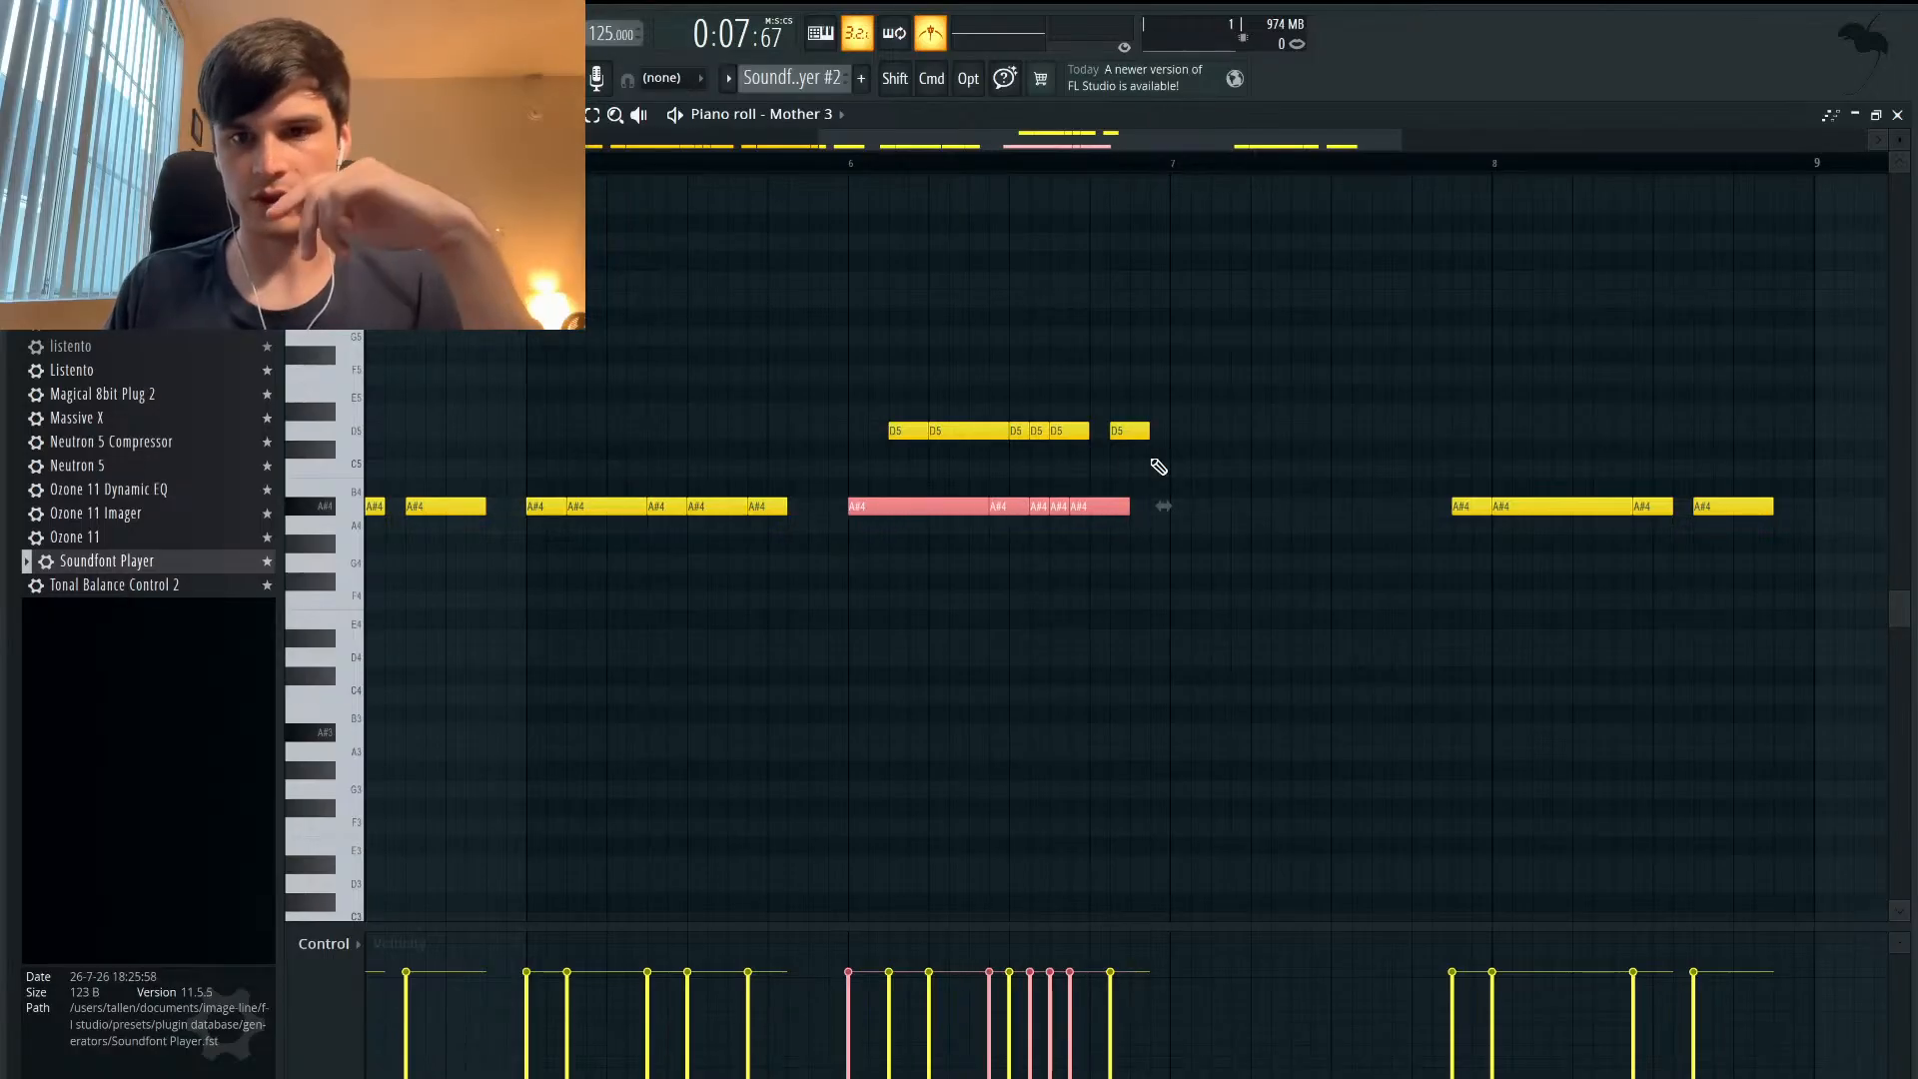
- Move the six D5 notes to A#4, starting 1/2 beat into bar 7, and replace the overlapped note before bar 8 with a 1/4-beat A#4
{"action": "left_click_drag", "start_coordinate": [1154, 456], "coordinate": [944, 426]}
{"action": "mouse_move", "coordinate": [1191, 465]}
{"action": "left_mouse_down"}
{"action": "mouse_move", "coordinate": [920, 416]}
{"action": "mouse_move", "coordinate": [999, 443]}
{"action": "mouse_move", "coordinate": [892, 440]}
{"action": "mouse_move", "coordinate": [892, 422]}
{"action": "left_mouse_up"}
{"action": "key", "text": "ctrl"}
{"action": "key", "text": "super+z"}
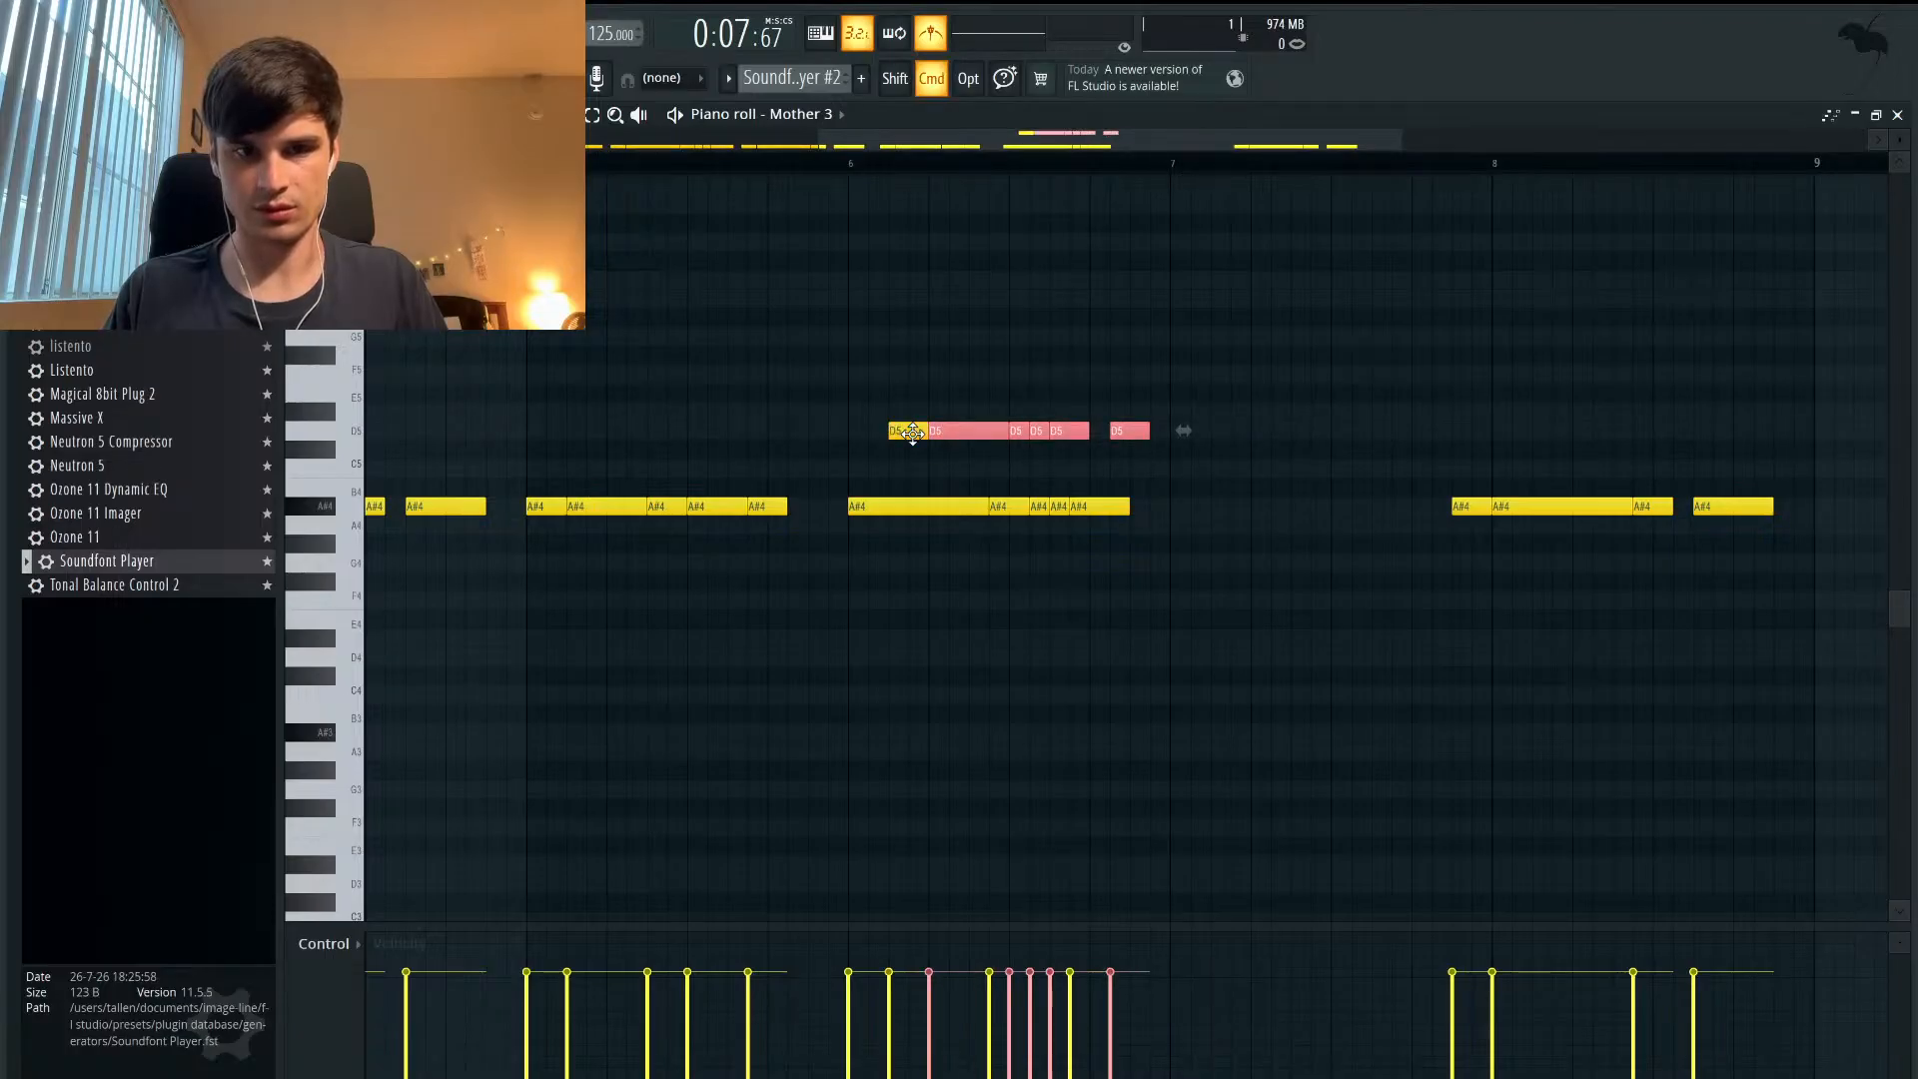
{"action": "key", "text": "super+z"}
{"action": "key", "text": "alt+super+z"}
{"action": "key", "text": "alt+super+z"}
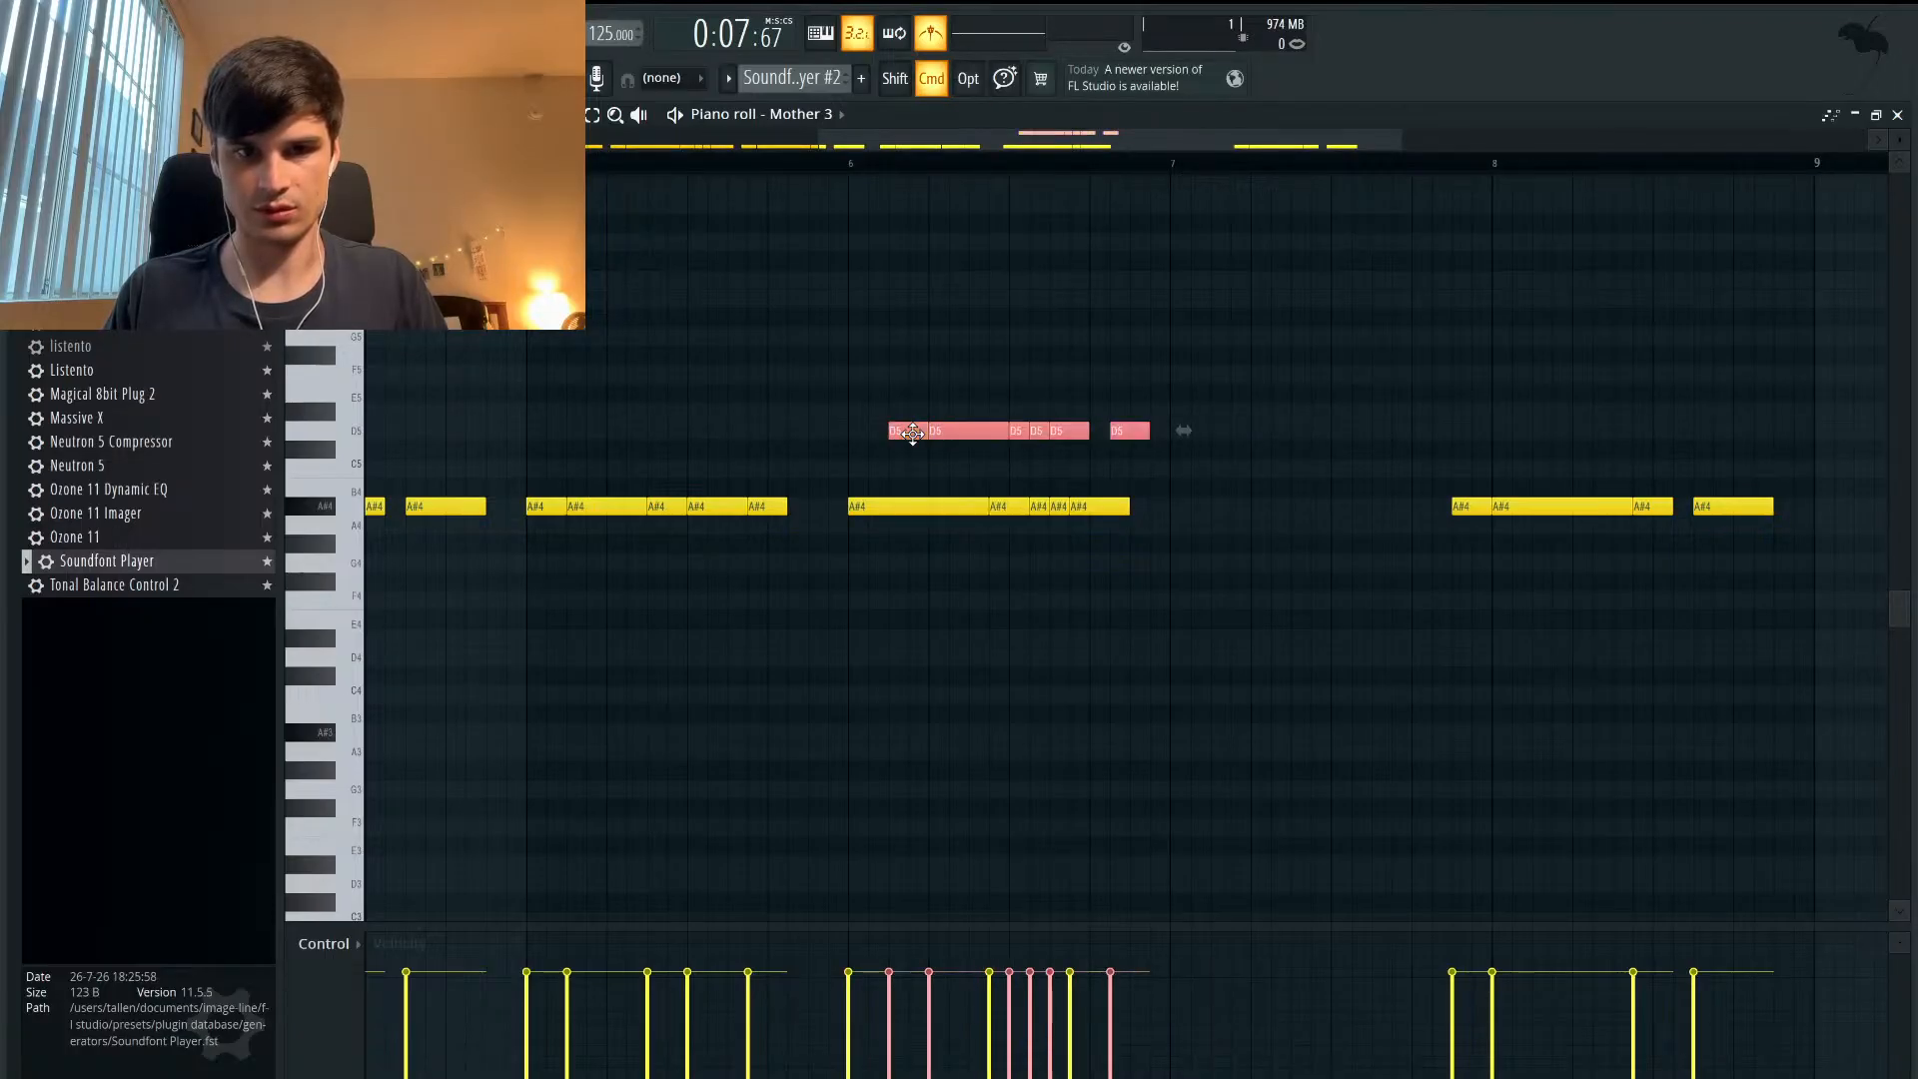
{"action": "left_click_drag", "start_coordinate": [907, 430], "coordinate": [1225, 430]}
{"action": "left_click_drag", "start_coordinate": [1225, 431], "coordinate": [1224, 509]}
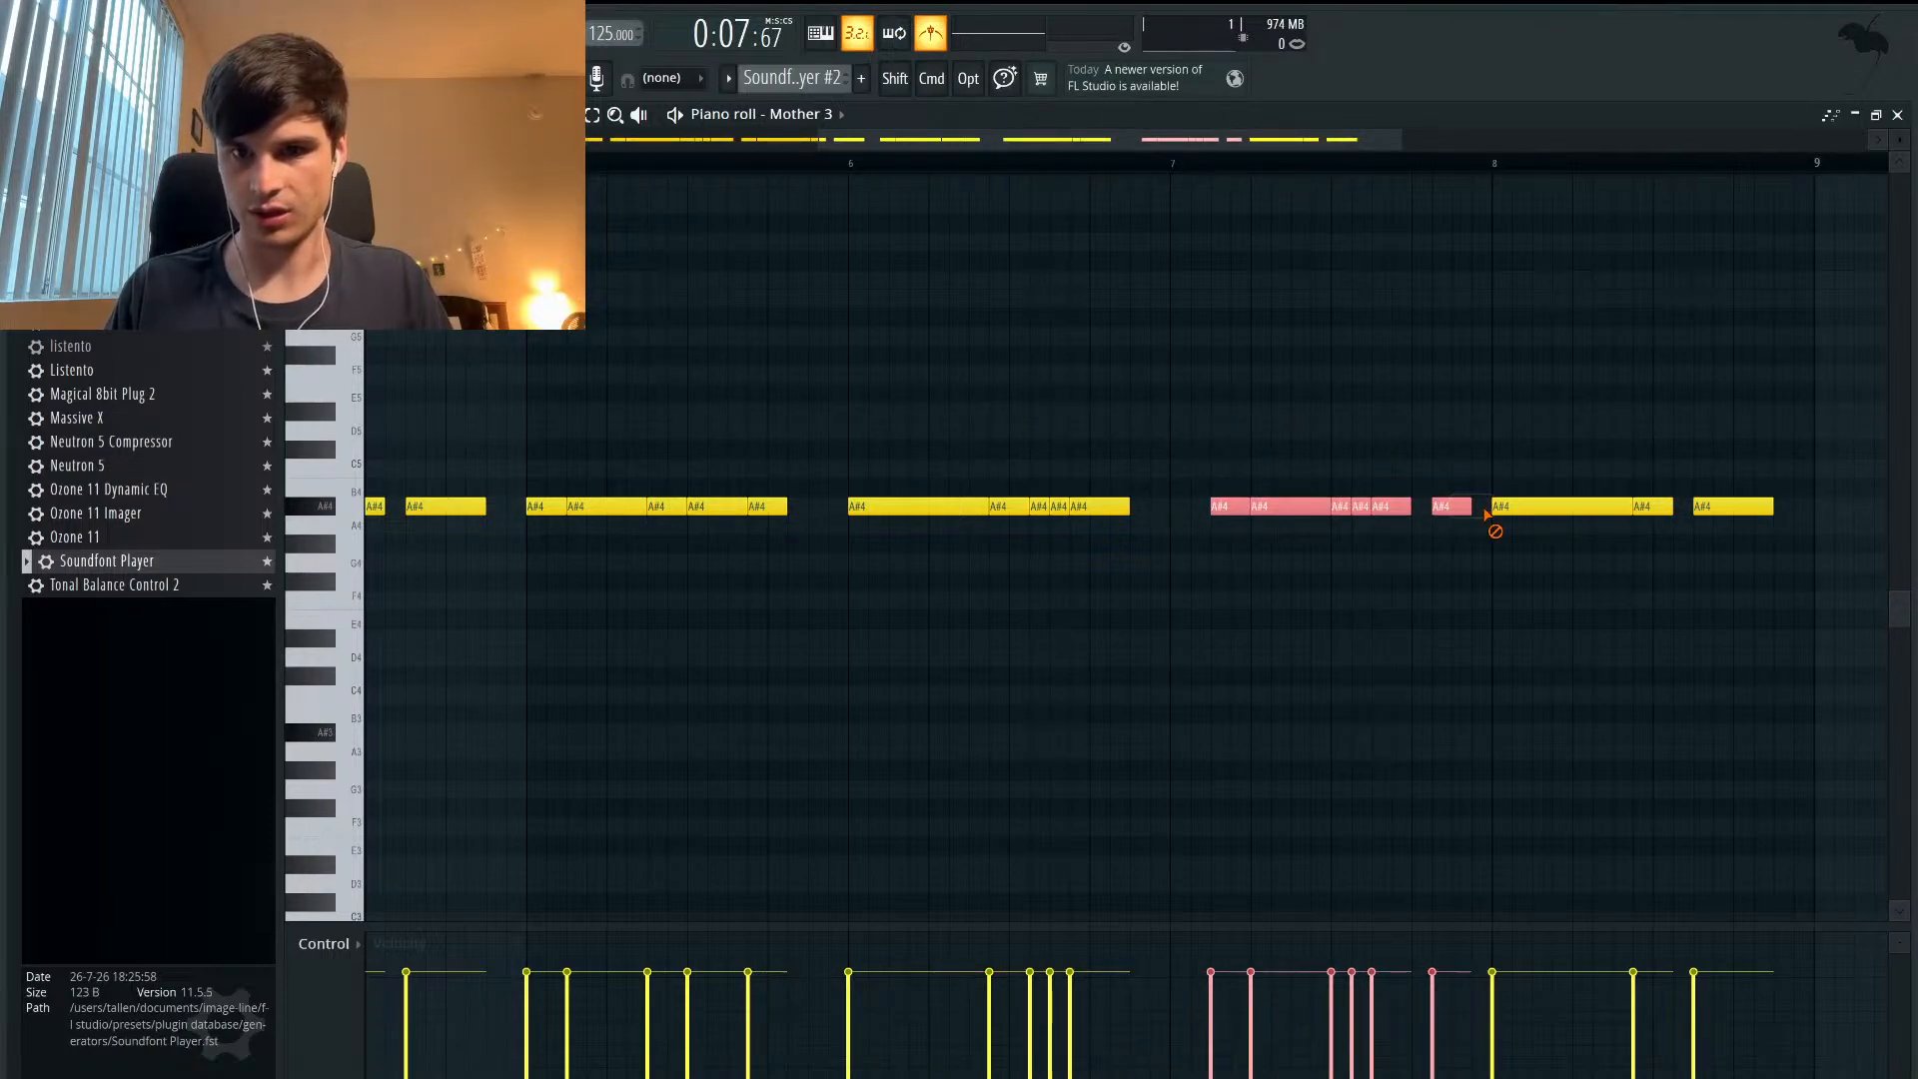
{"action": "left_click", "coordinate": [1480, 469]}
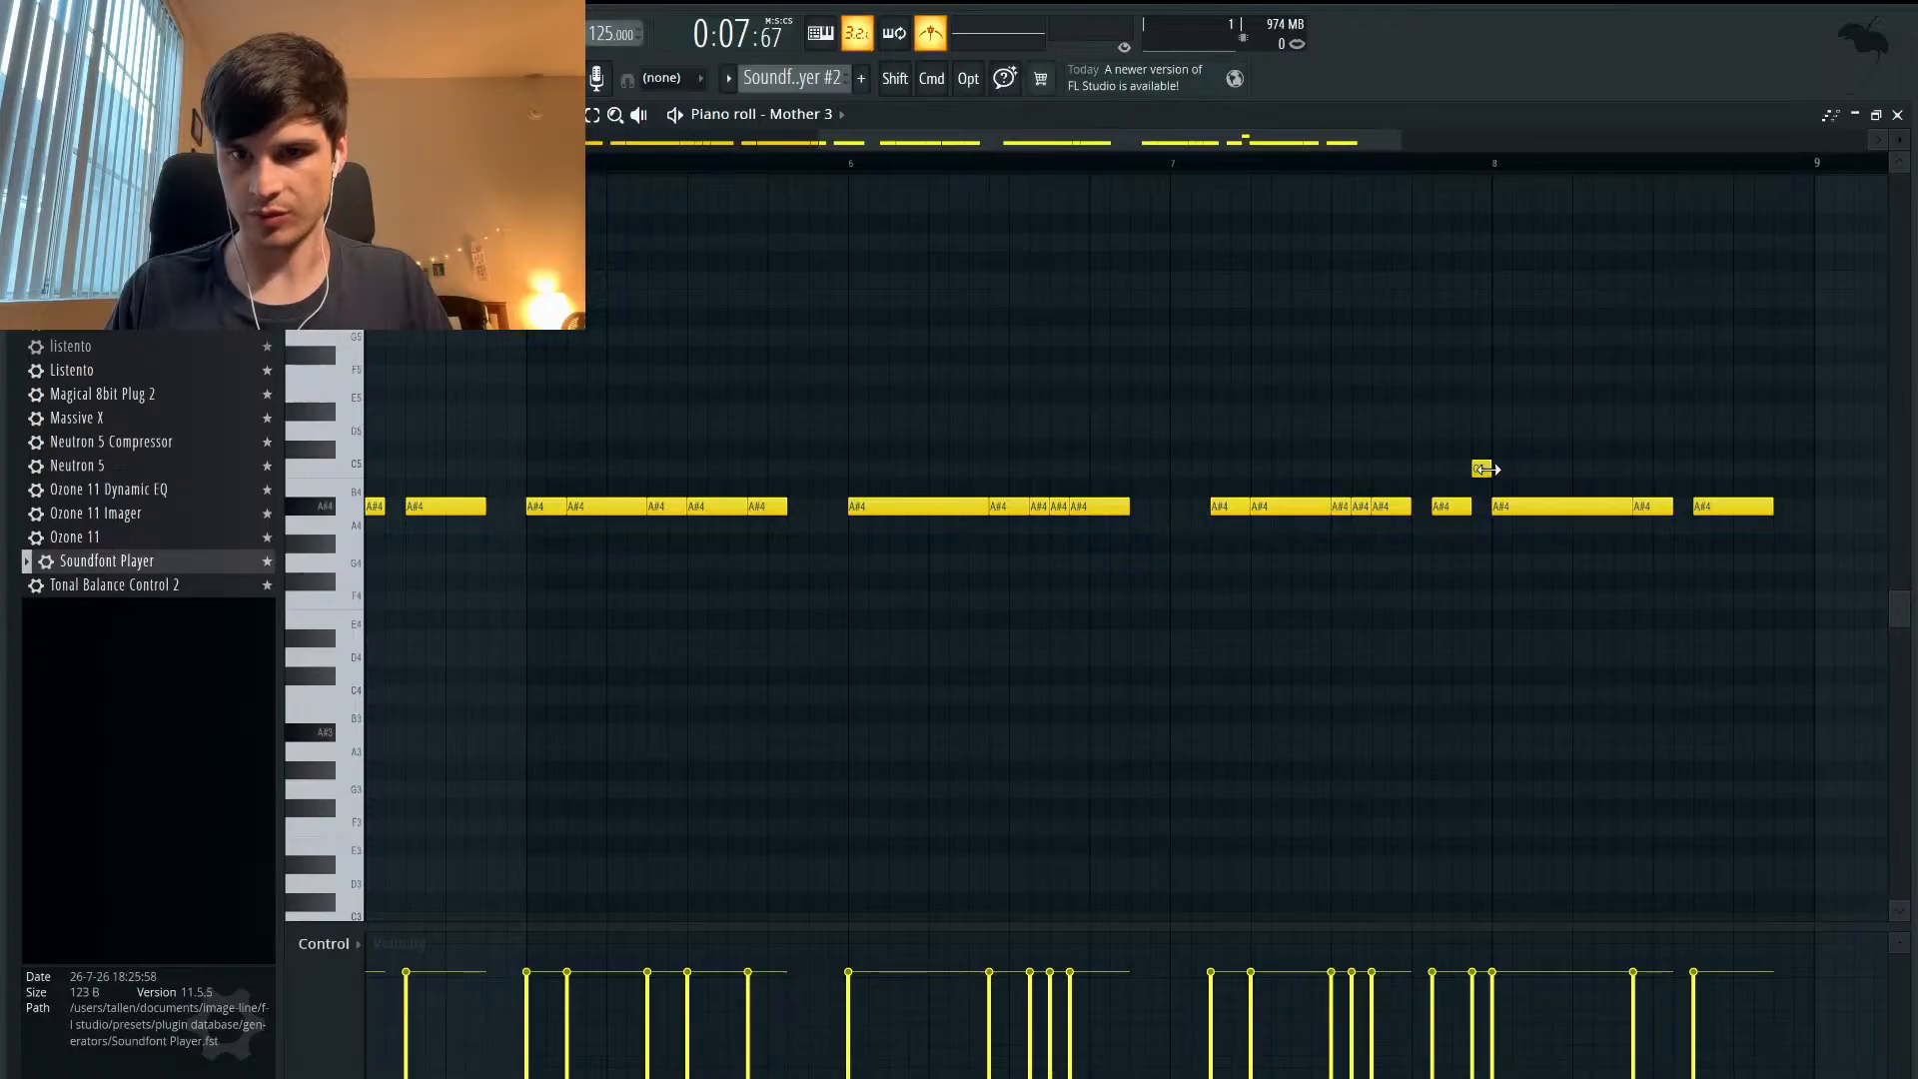
- Play back bars 5–8, and play the rhythm again from the start
{"action": "scroll", "coordinate": [1315, 583], "scroll_direction": "up", "scroll_amount": 2}
{"action": "scroll", "coordinate": [1315, 584], "scroll_direction": "left", "scroll_amount": 2}
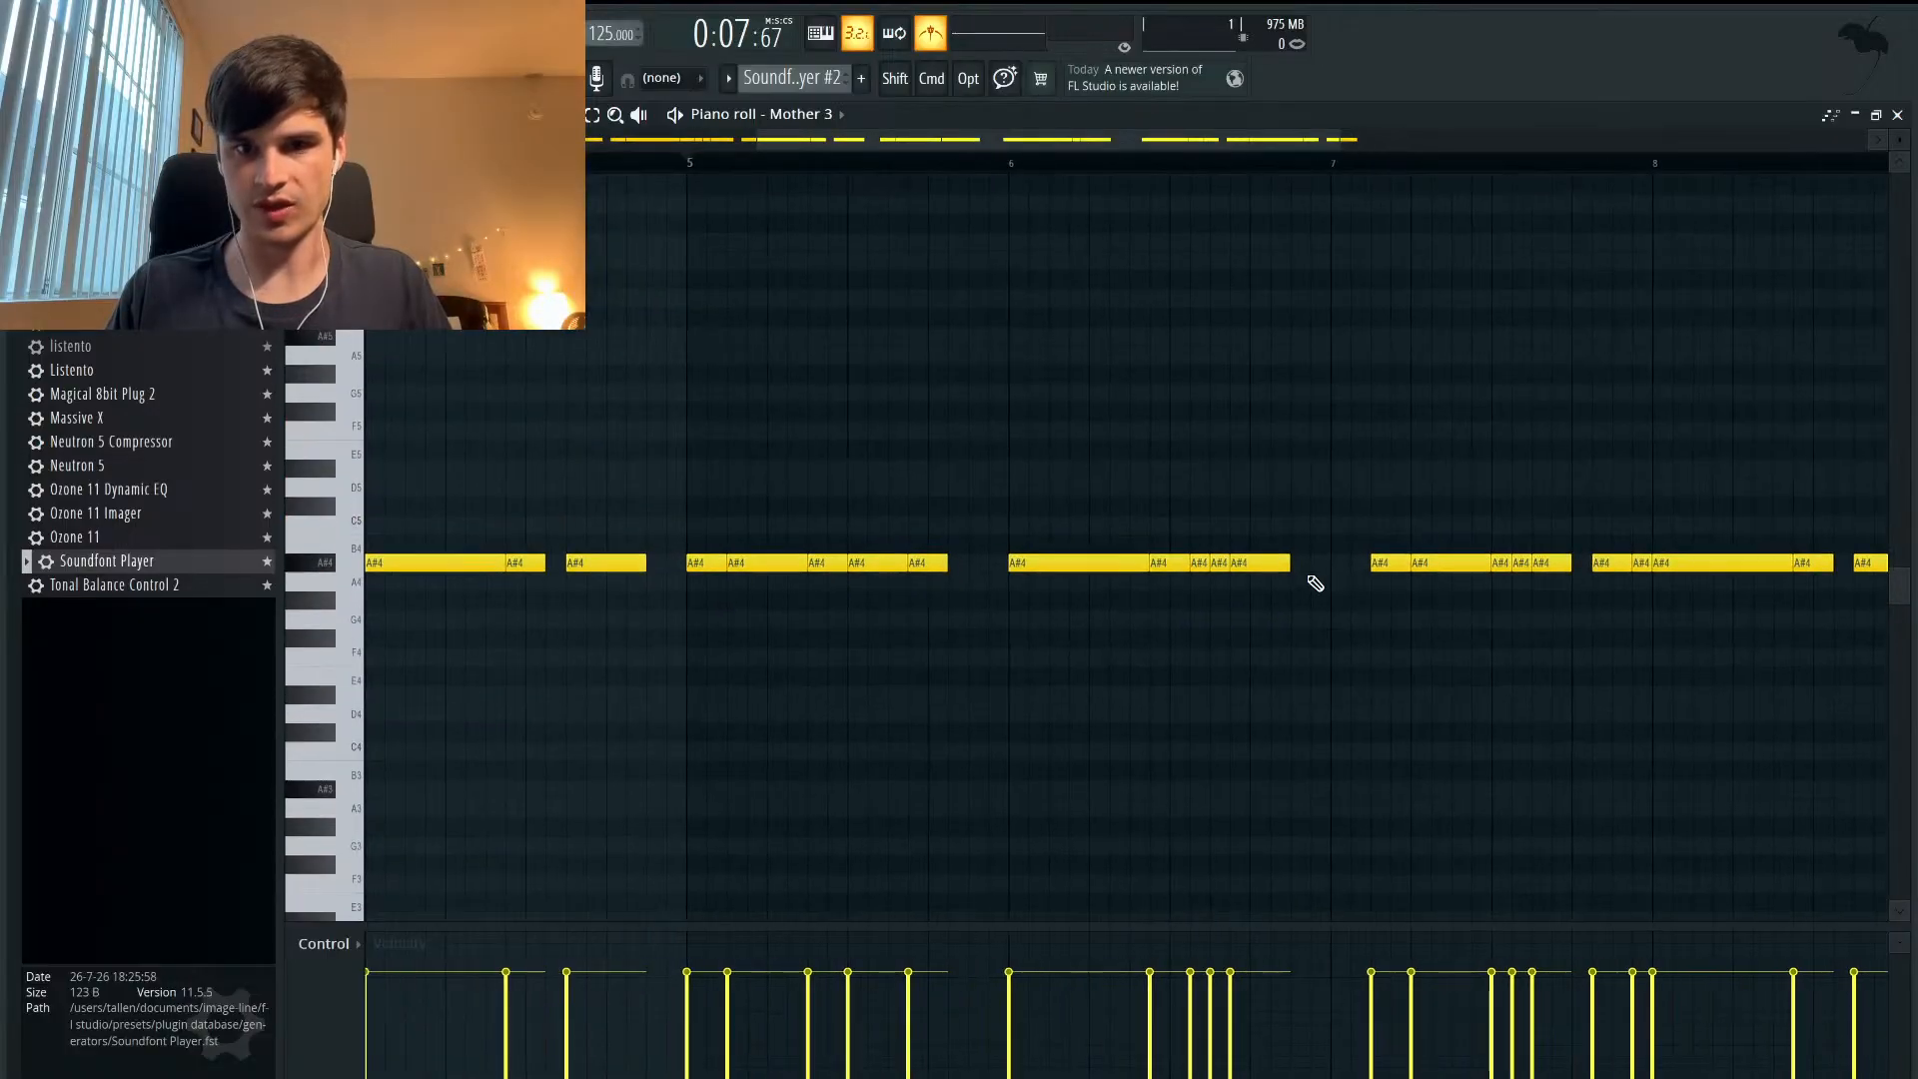
{"action": "key", "text": "space"}
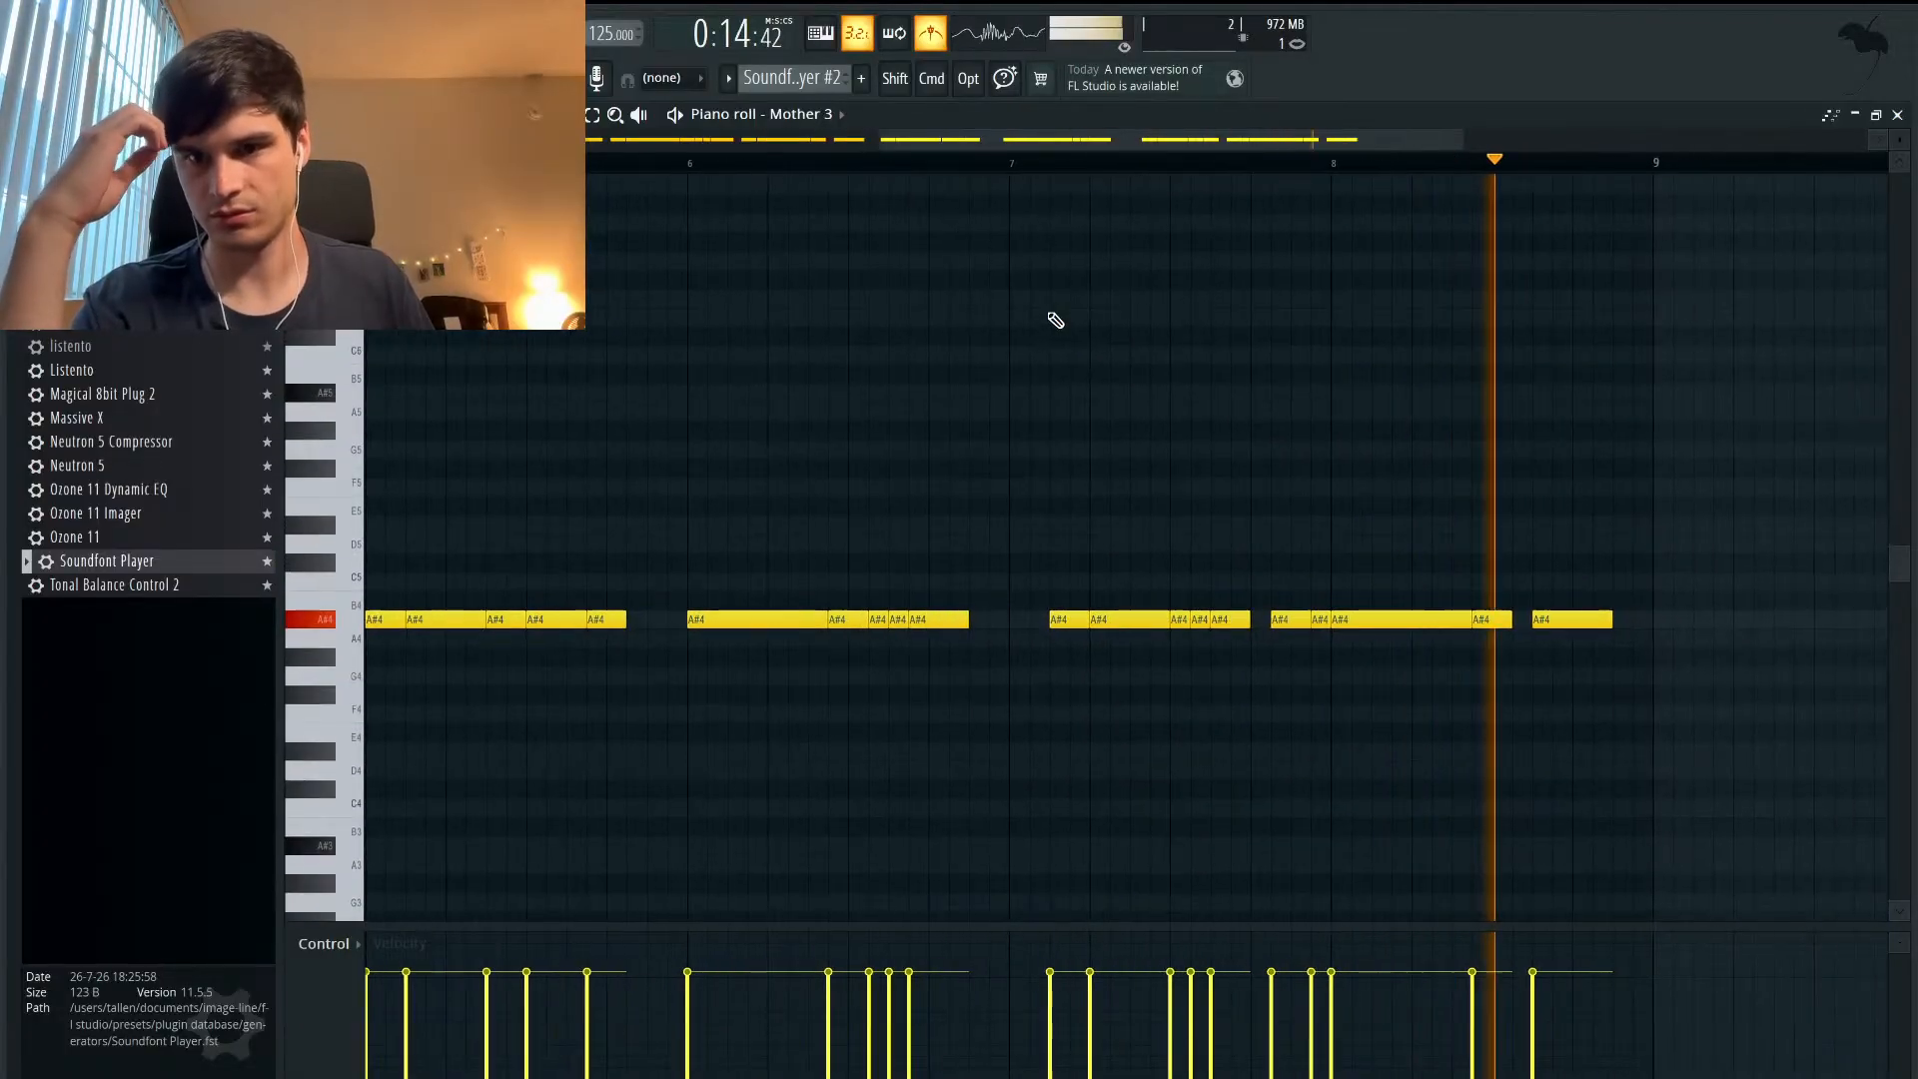
{"action": "key", "text": "space"}
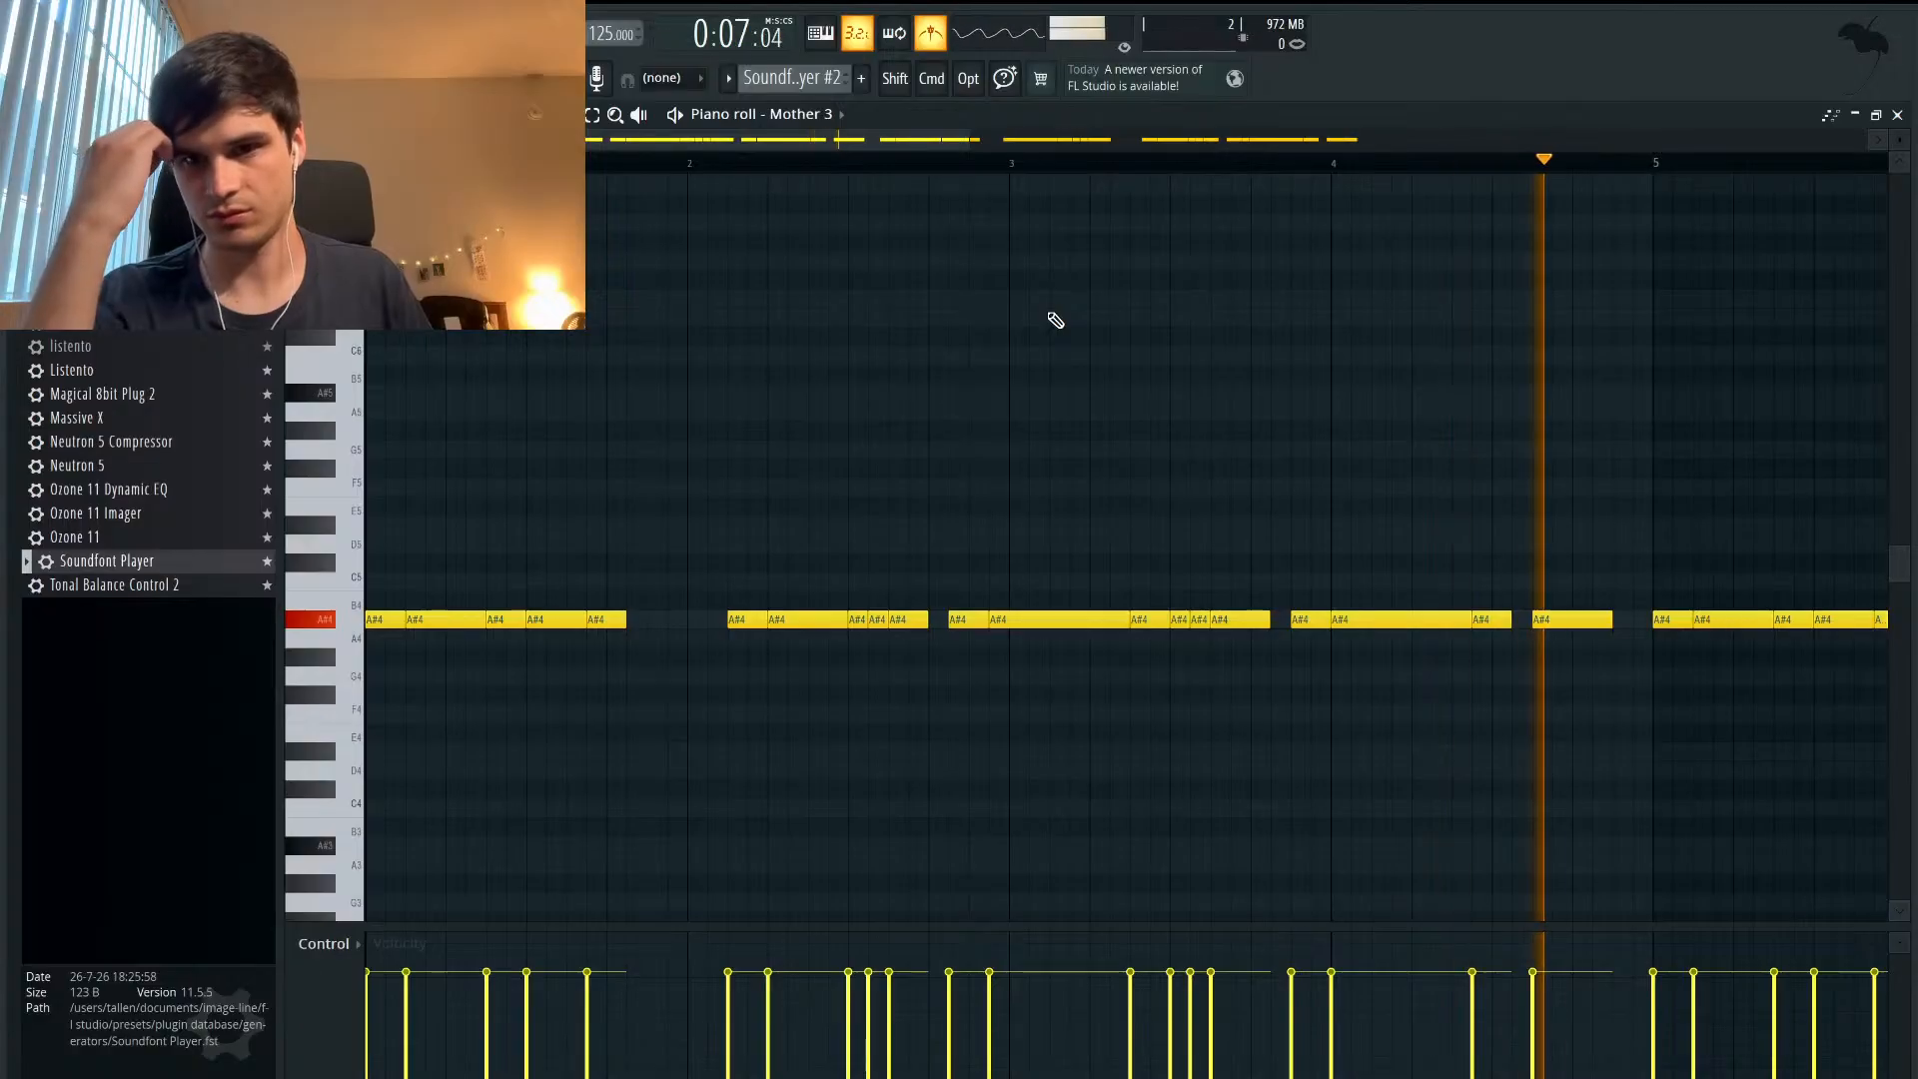
{"action": "key", "text": "space"}
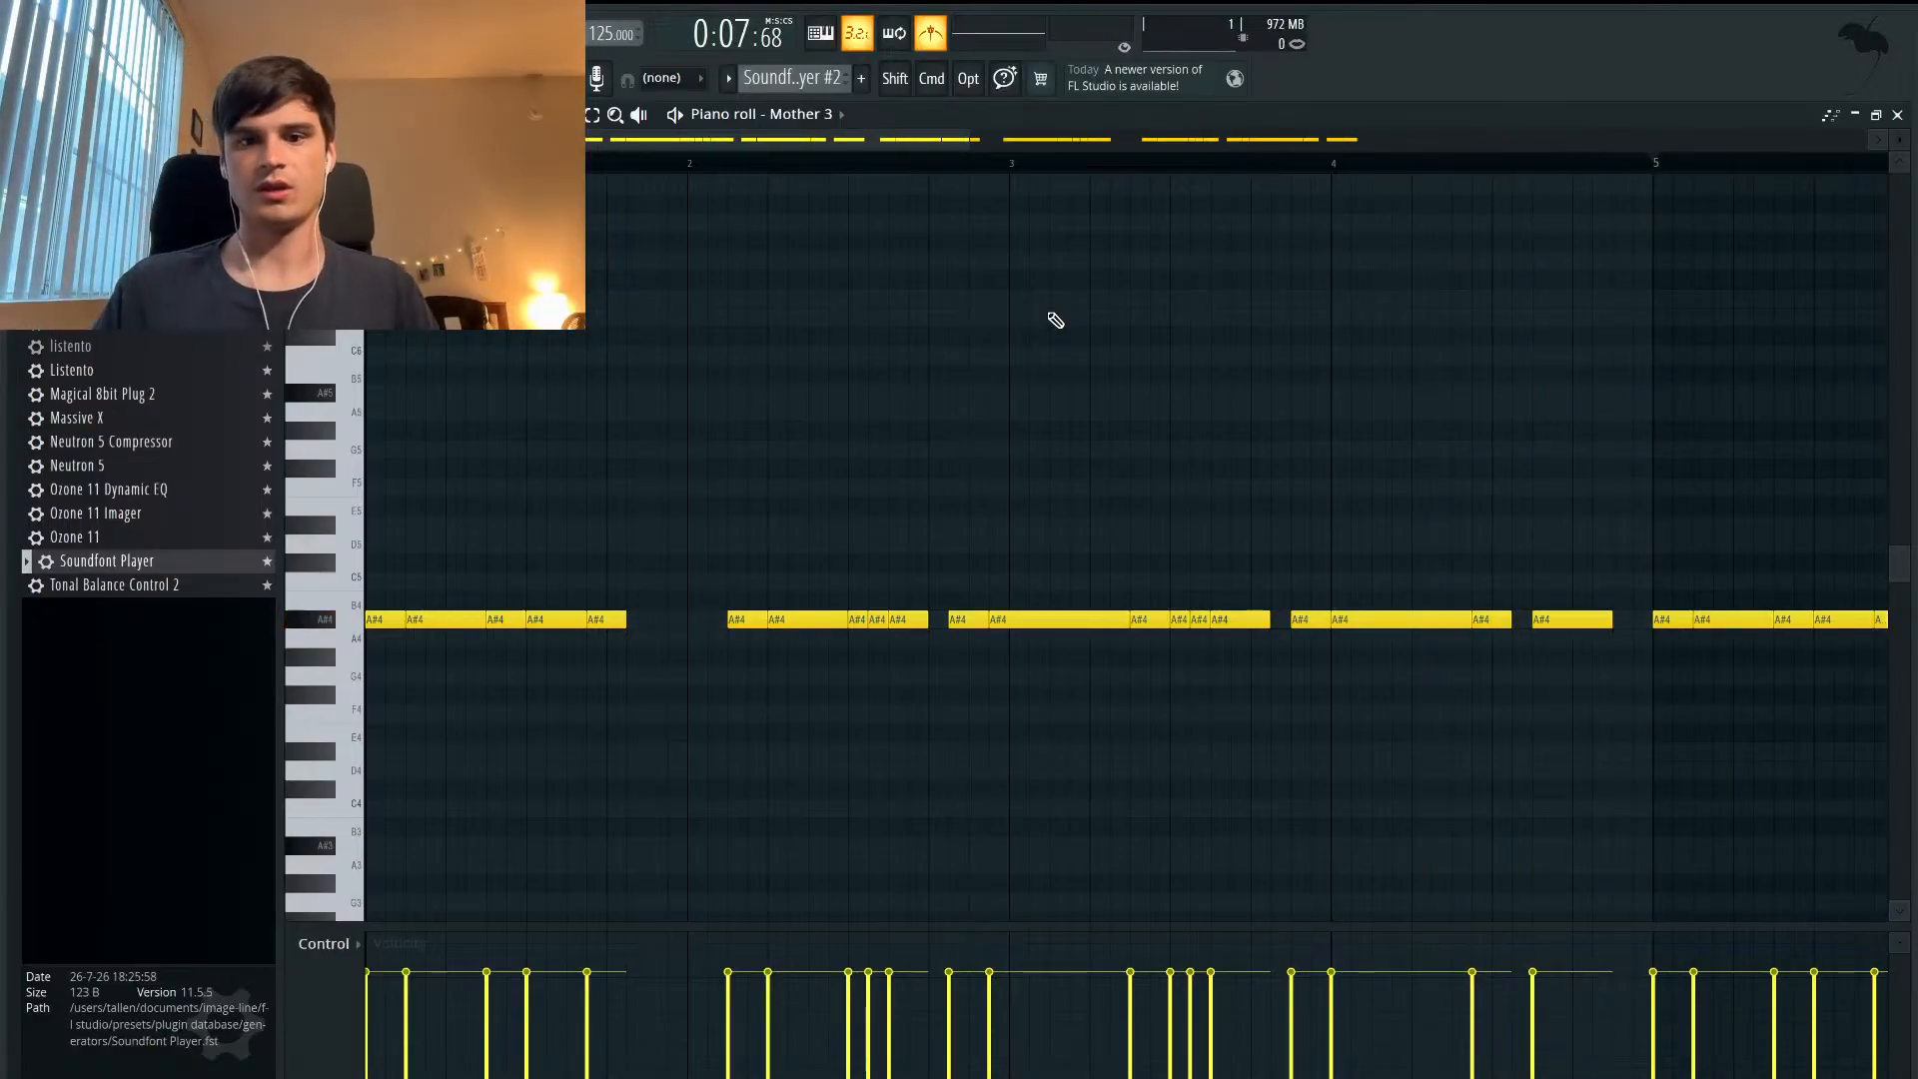
- Move the five-note A#4 group in bar 6 a 1/2 beat earlier, and play back from bar 5
{"action": "scroll", "coordinate": [1057, 320], "scroll_direction": "down", "scroll_amount": 1}
{"action": "scroll", "coordinate": [1032, 338], "scroll_direction": "right", "scroll_amount": 6}
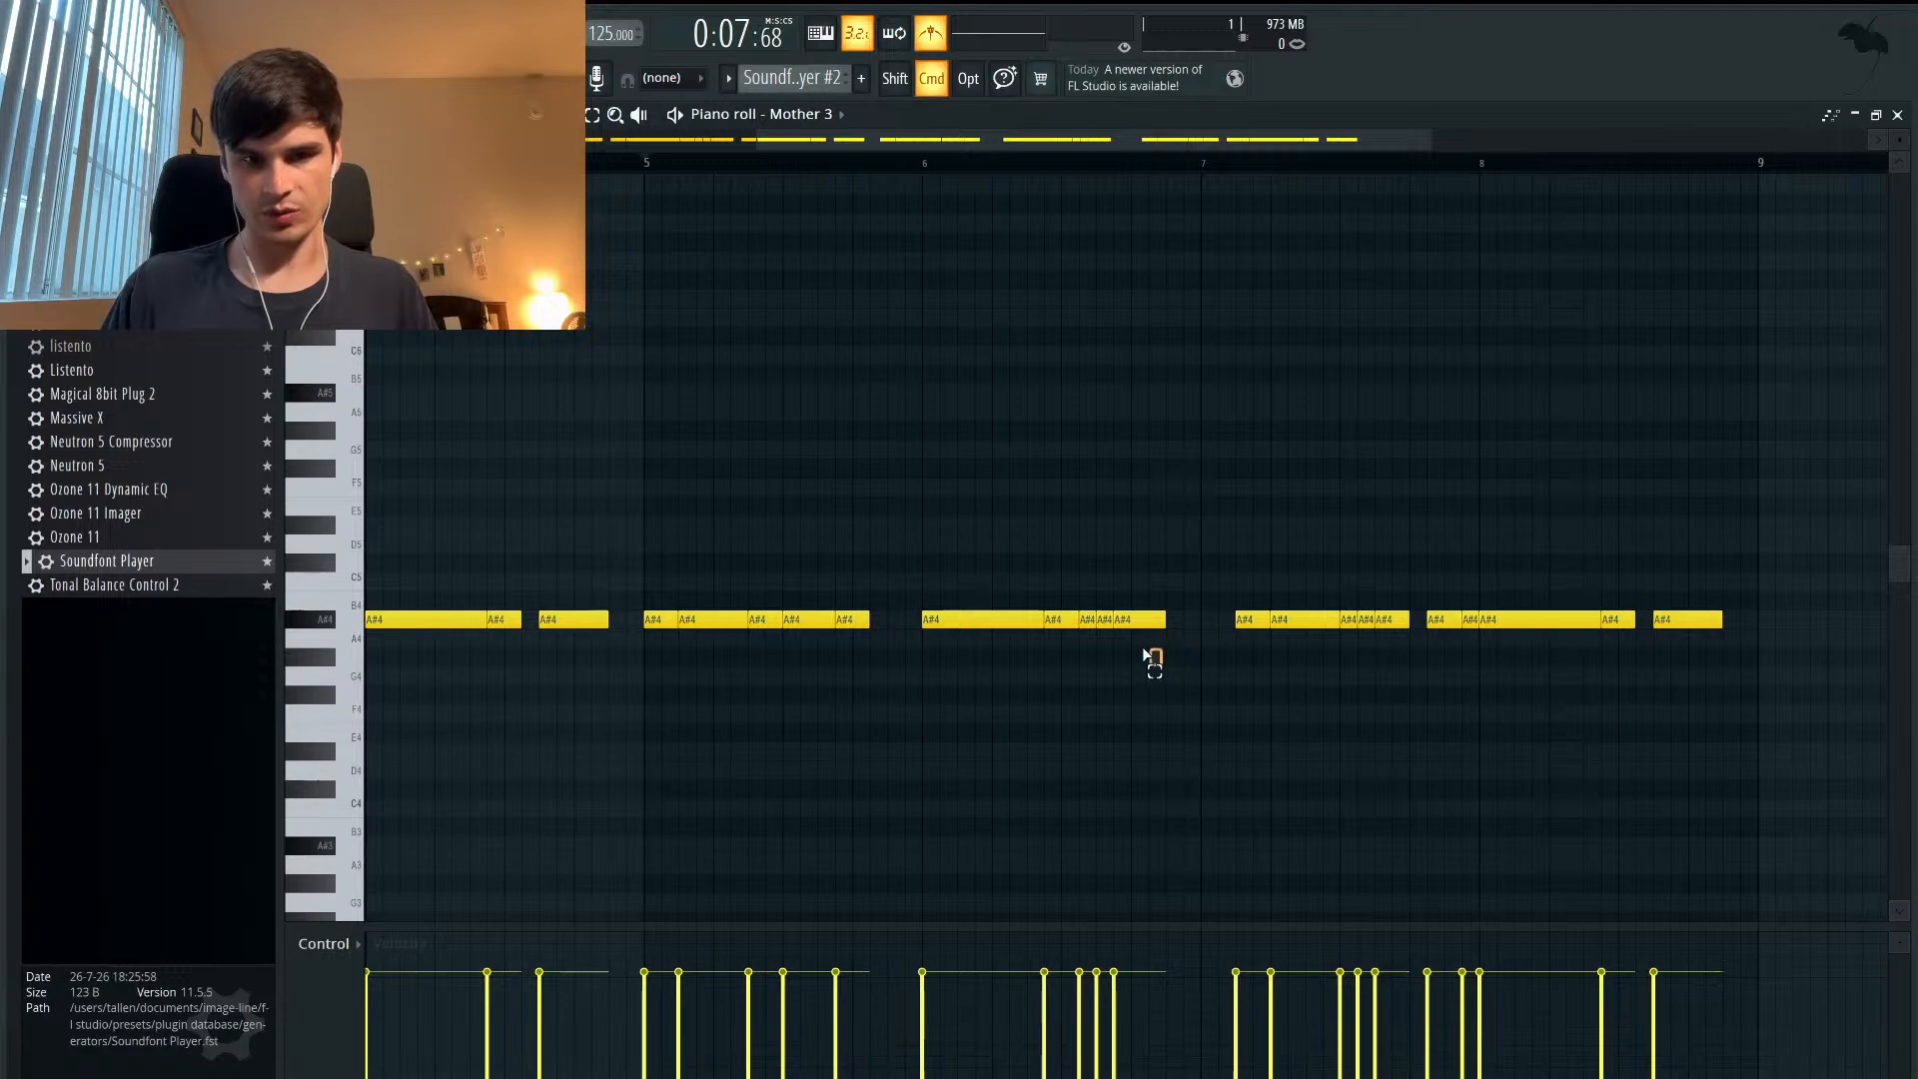
{"action": "left_click_drag", "start_coordinate": [1164, 657], "coordinate": [971, 607]}
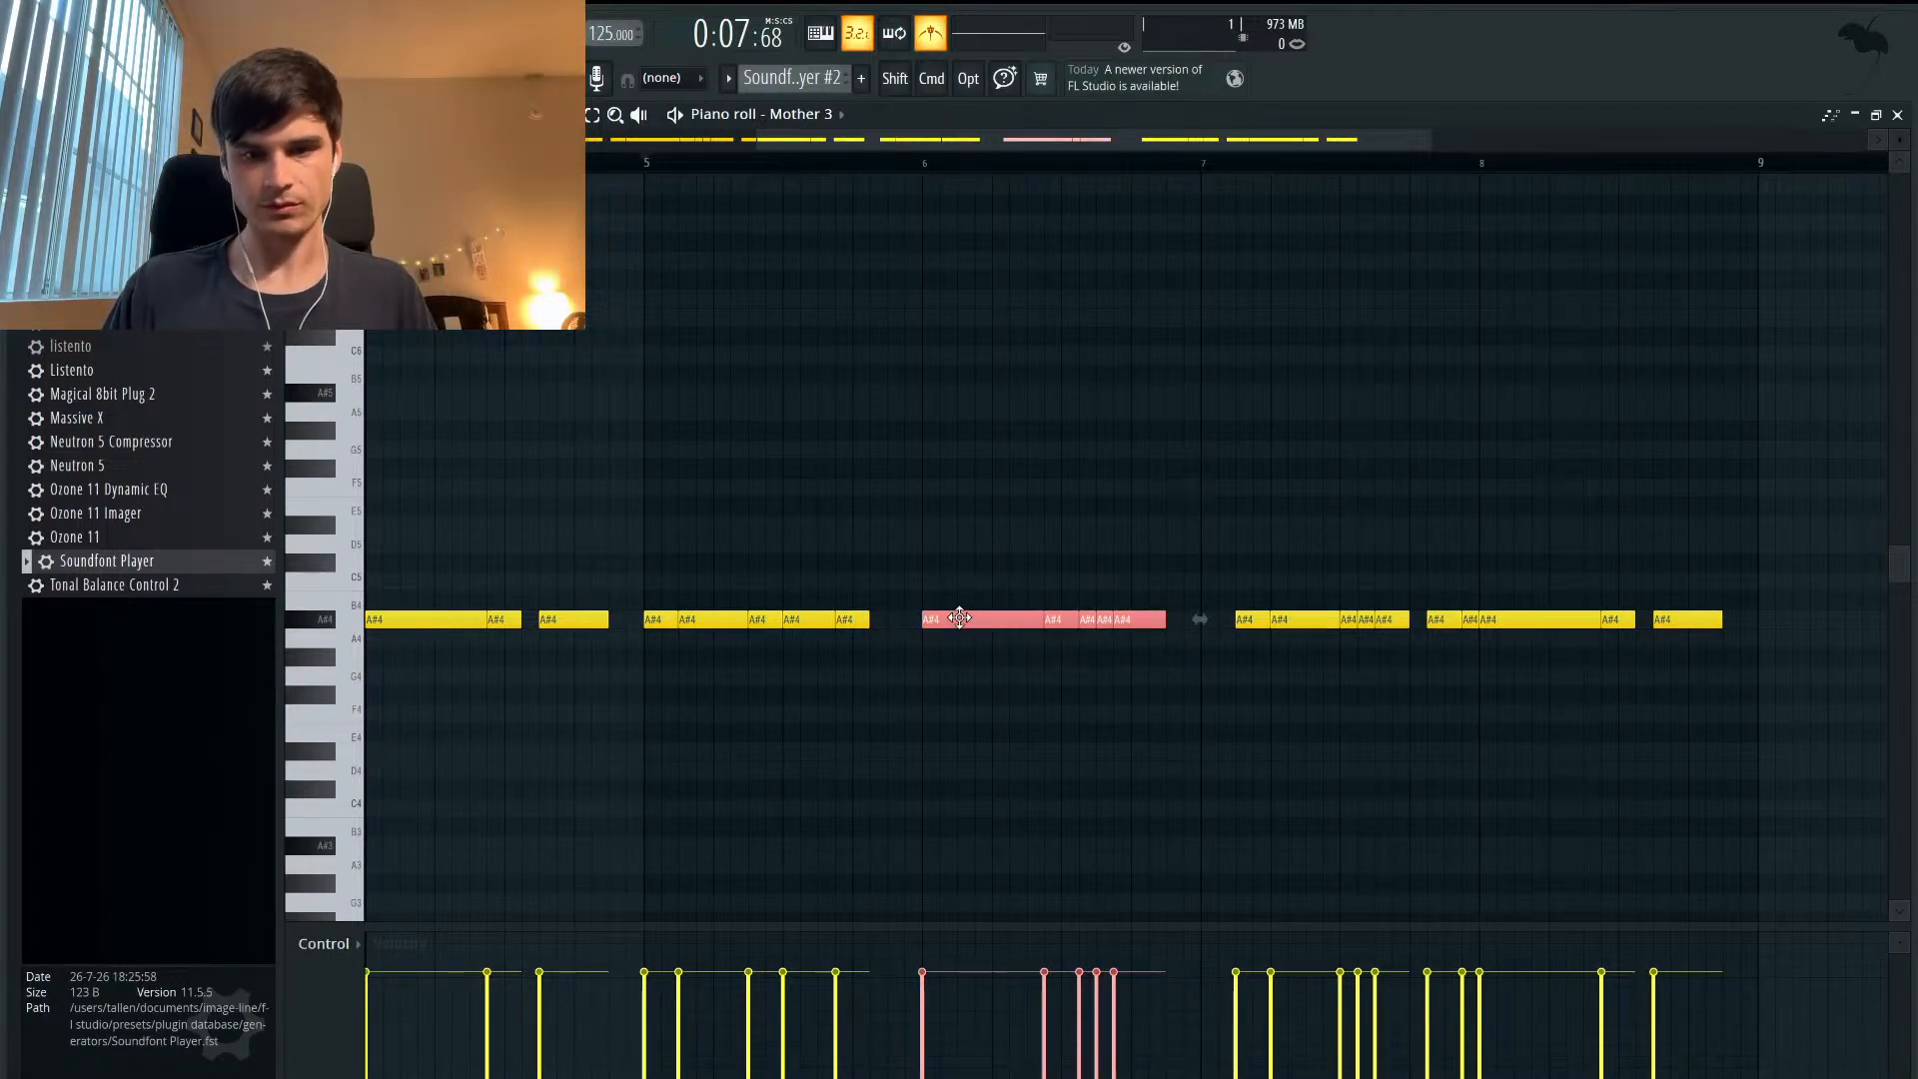
{"action": "mouse_move", "coordinate": [959, 618]}
{"action": "left_mouse_down"}
{"action": "mouse_move", "coordinate": [960, 557]}
{"action": "mouse_move", "coordinate": [947, 630]}
{"action": "left_mouse_up"}
{"action": "key", "text": "space"}
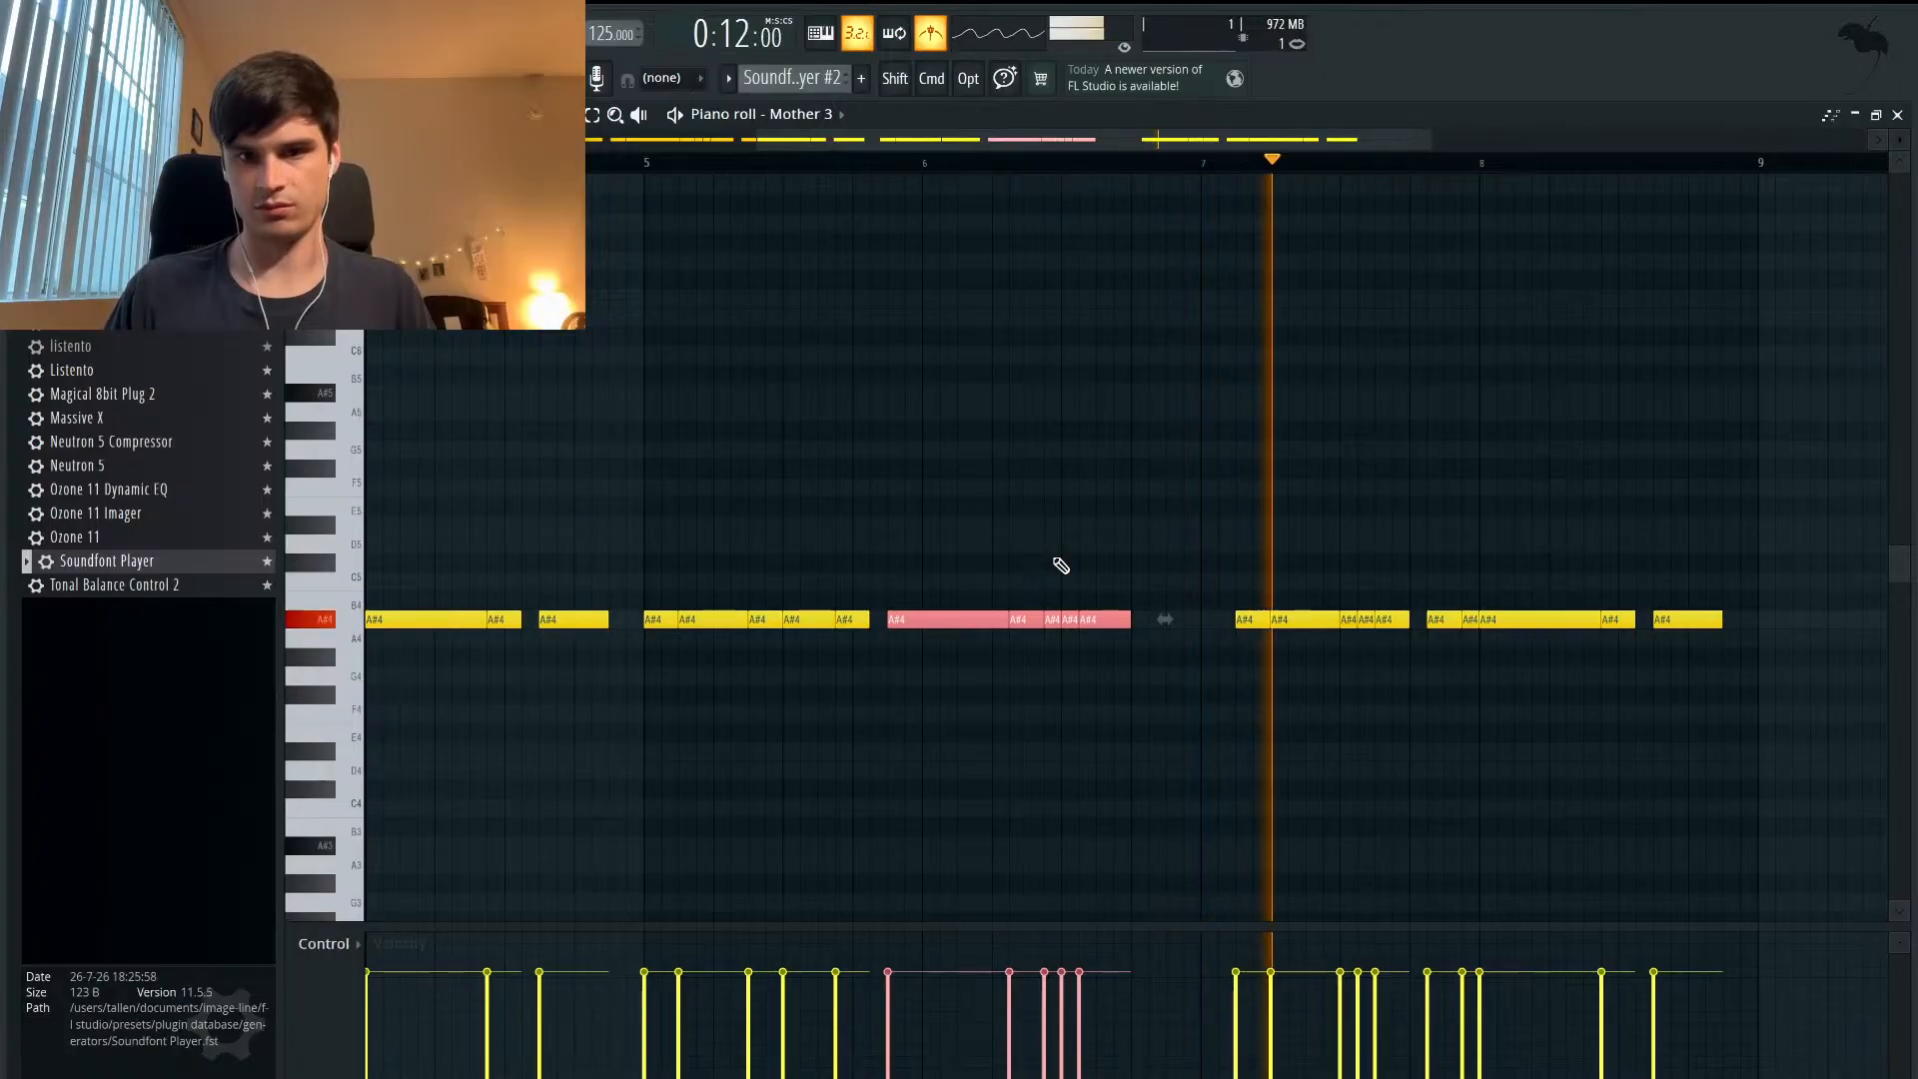
{"action": "key", "text": "space"}
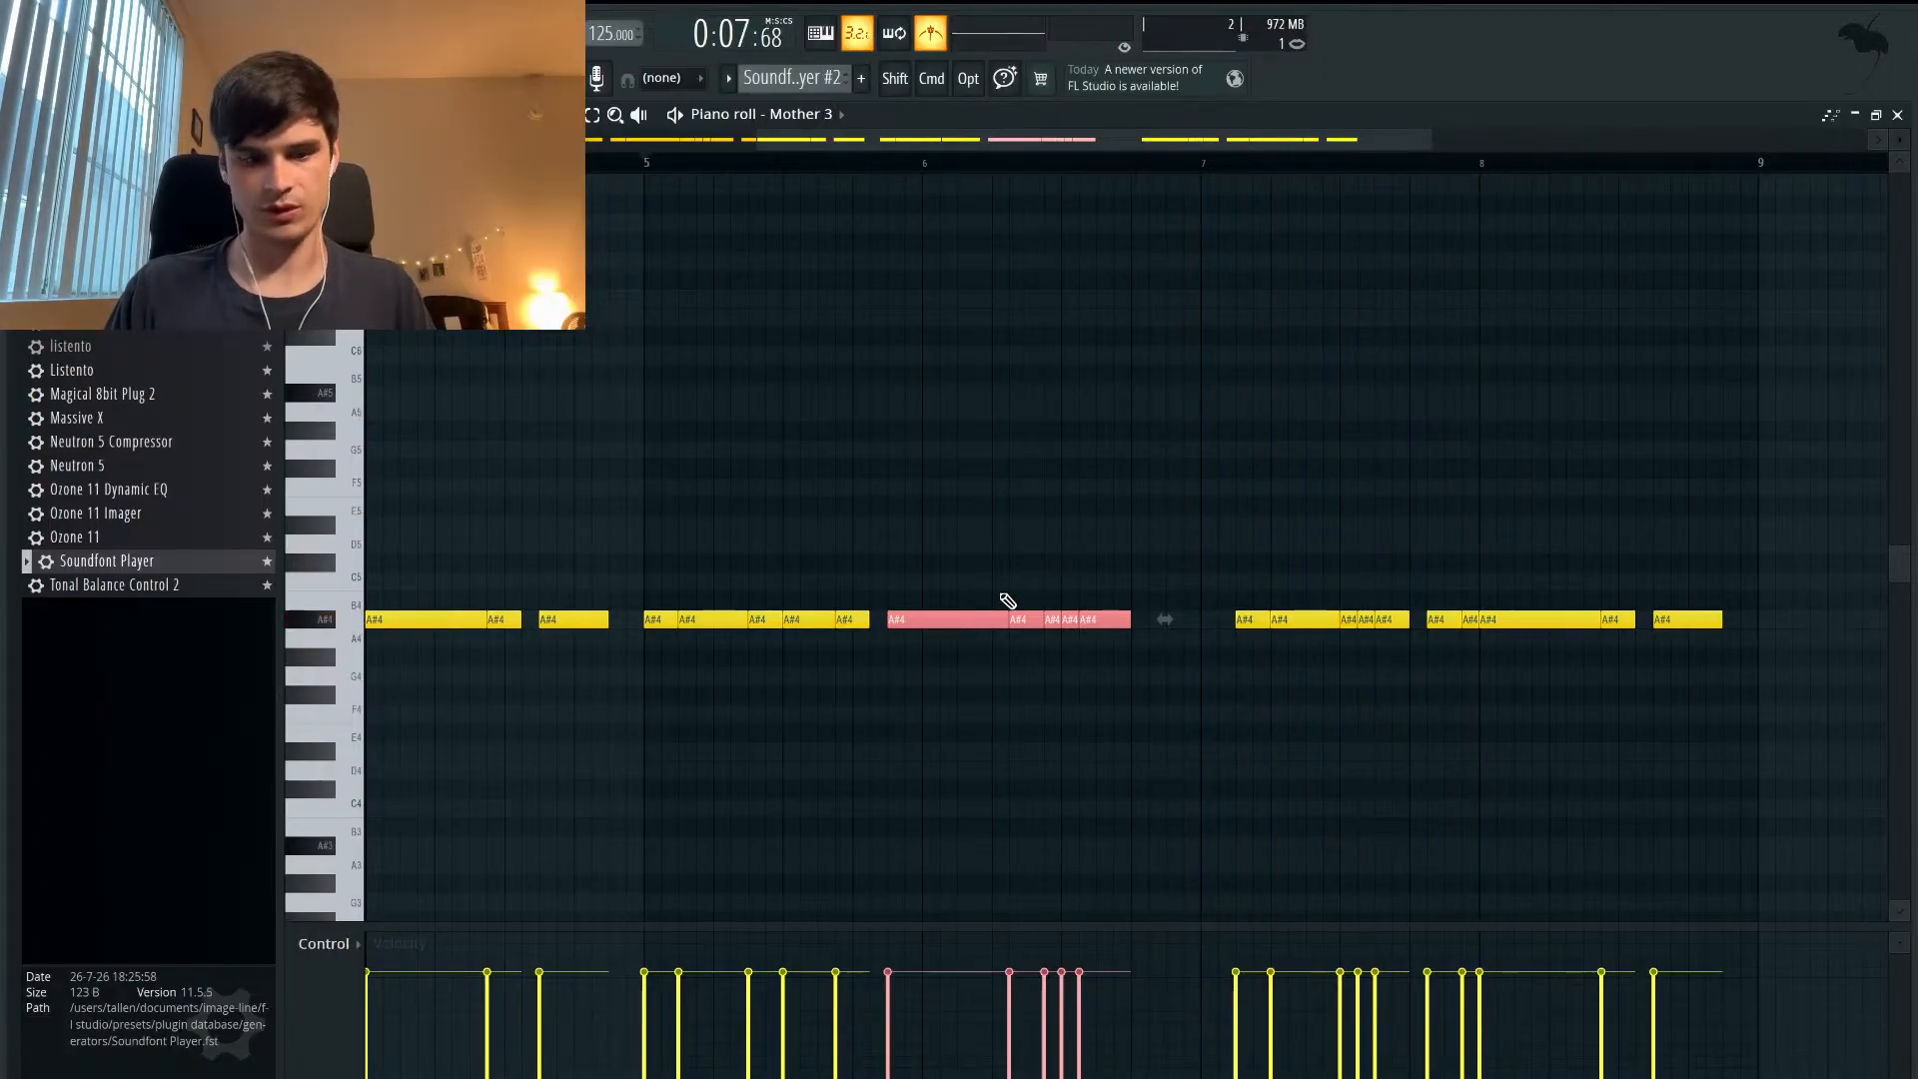
- Move the last four A#4 notes in bar 6 a 1/4 beat later, and play back from bar 5
{"action": "scroll", "coordinate": [988, 618], "scroll_direction": "up", "scroll_amount": 2}
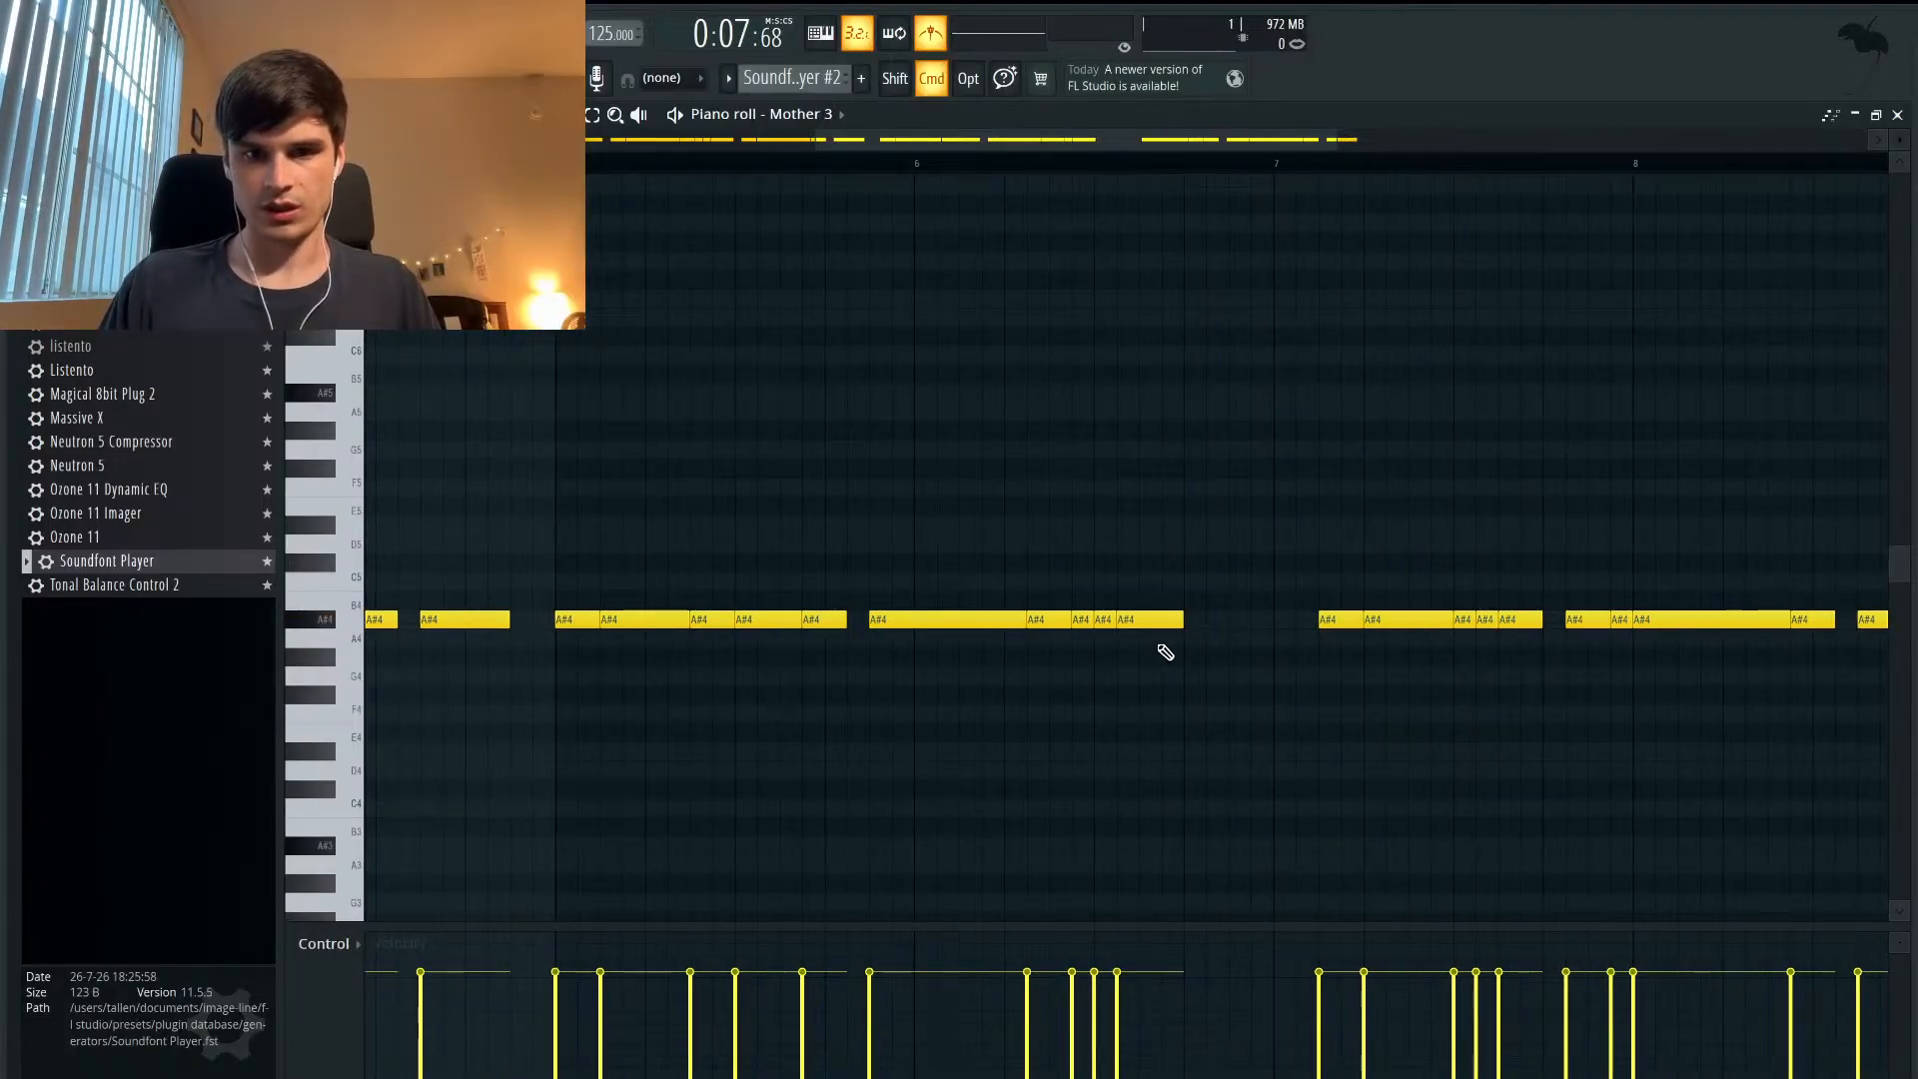
{"action": "left_click_drag", "start_coordinate": [1081, 617], "coordinate": [1103, 618]}
{"action": "key", "text": "space"}
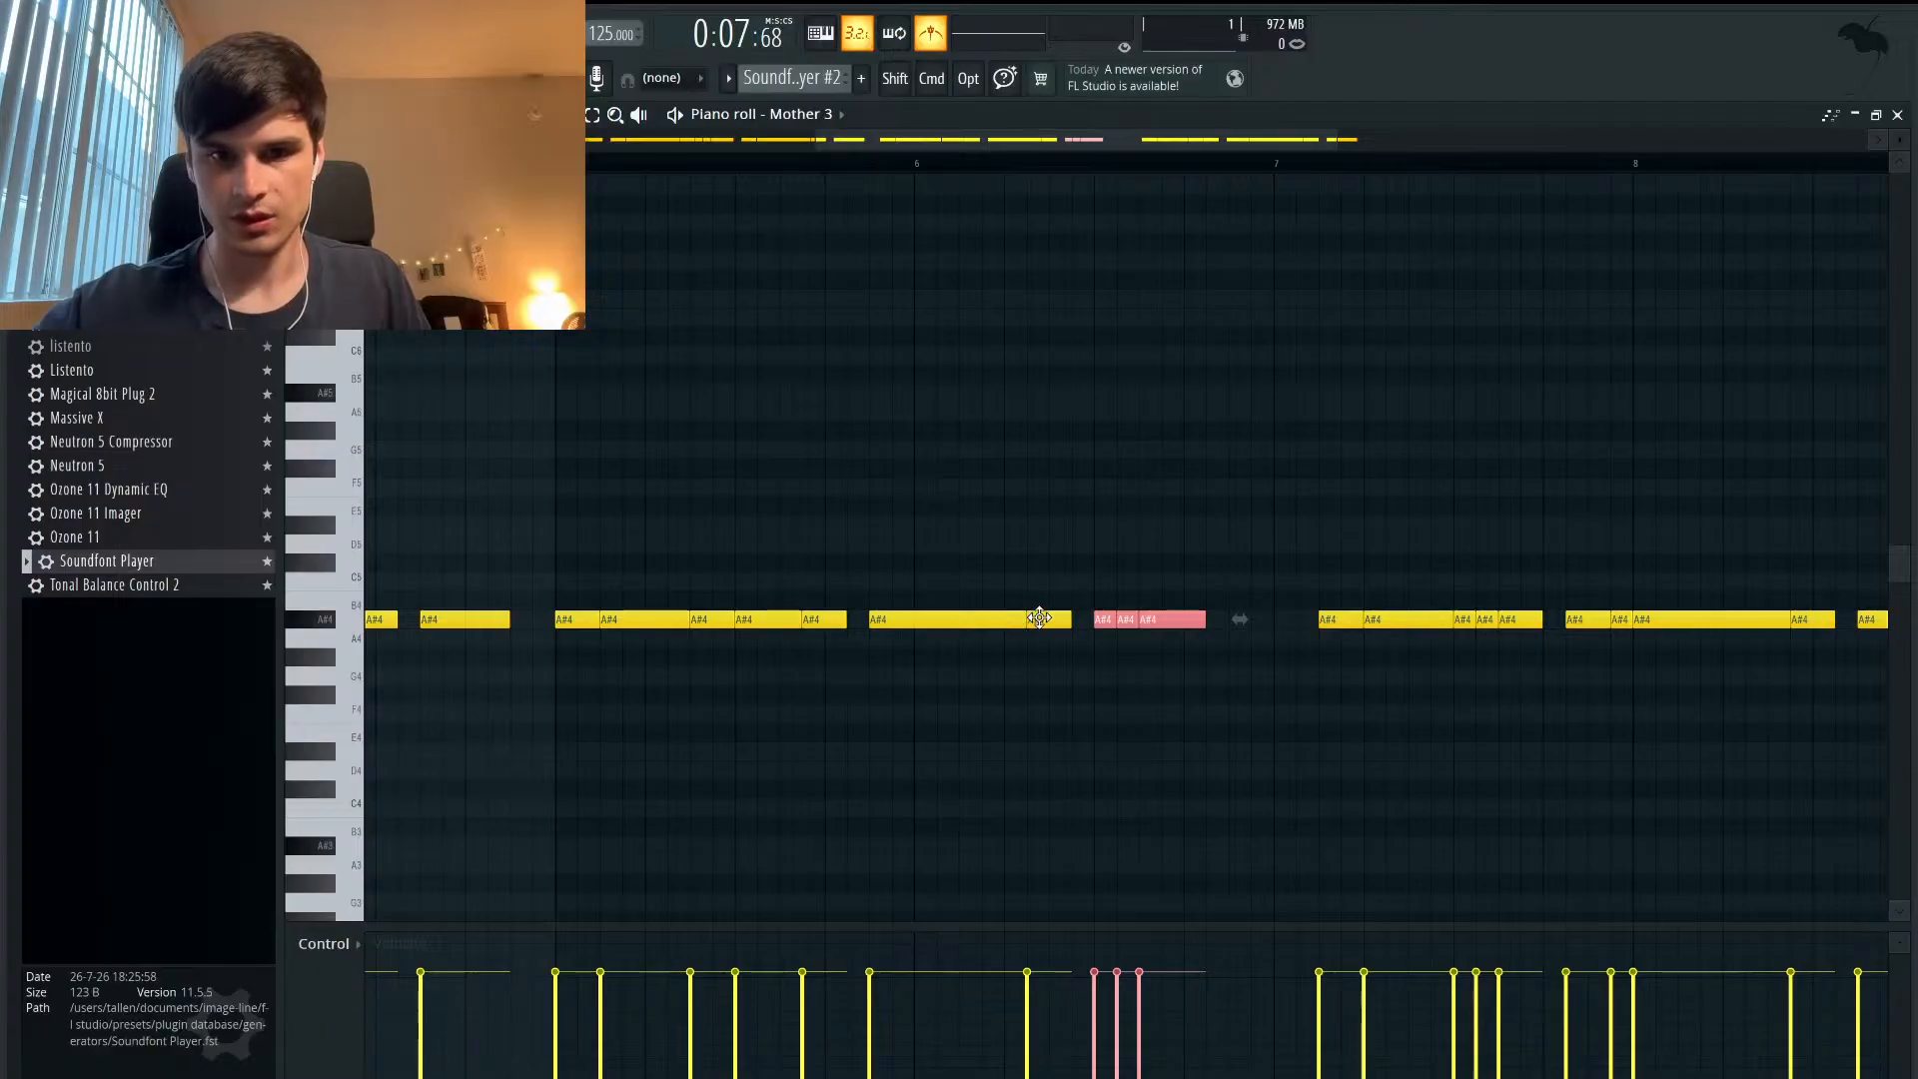
{"action": "key", "text": "space"}
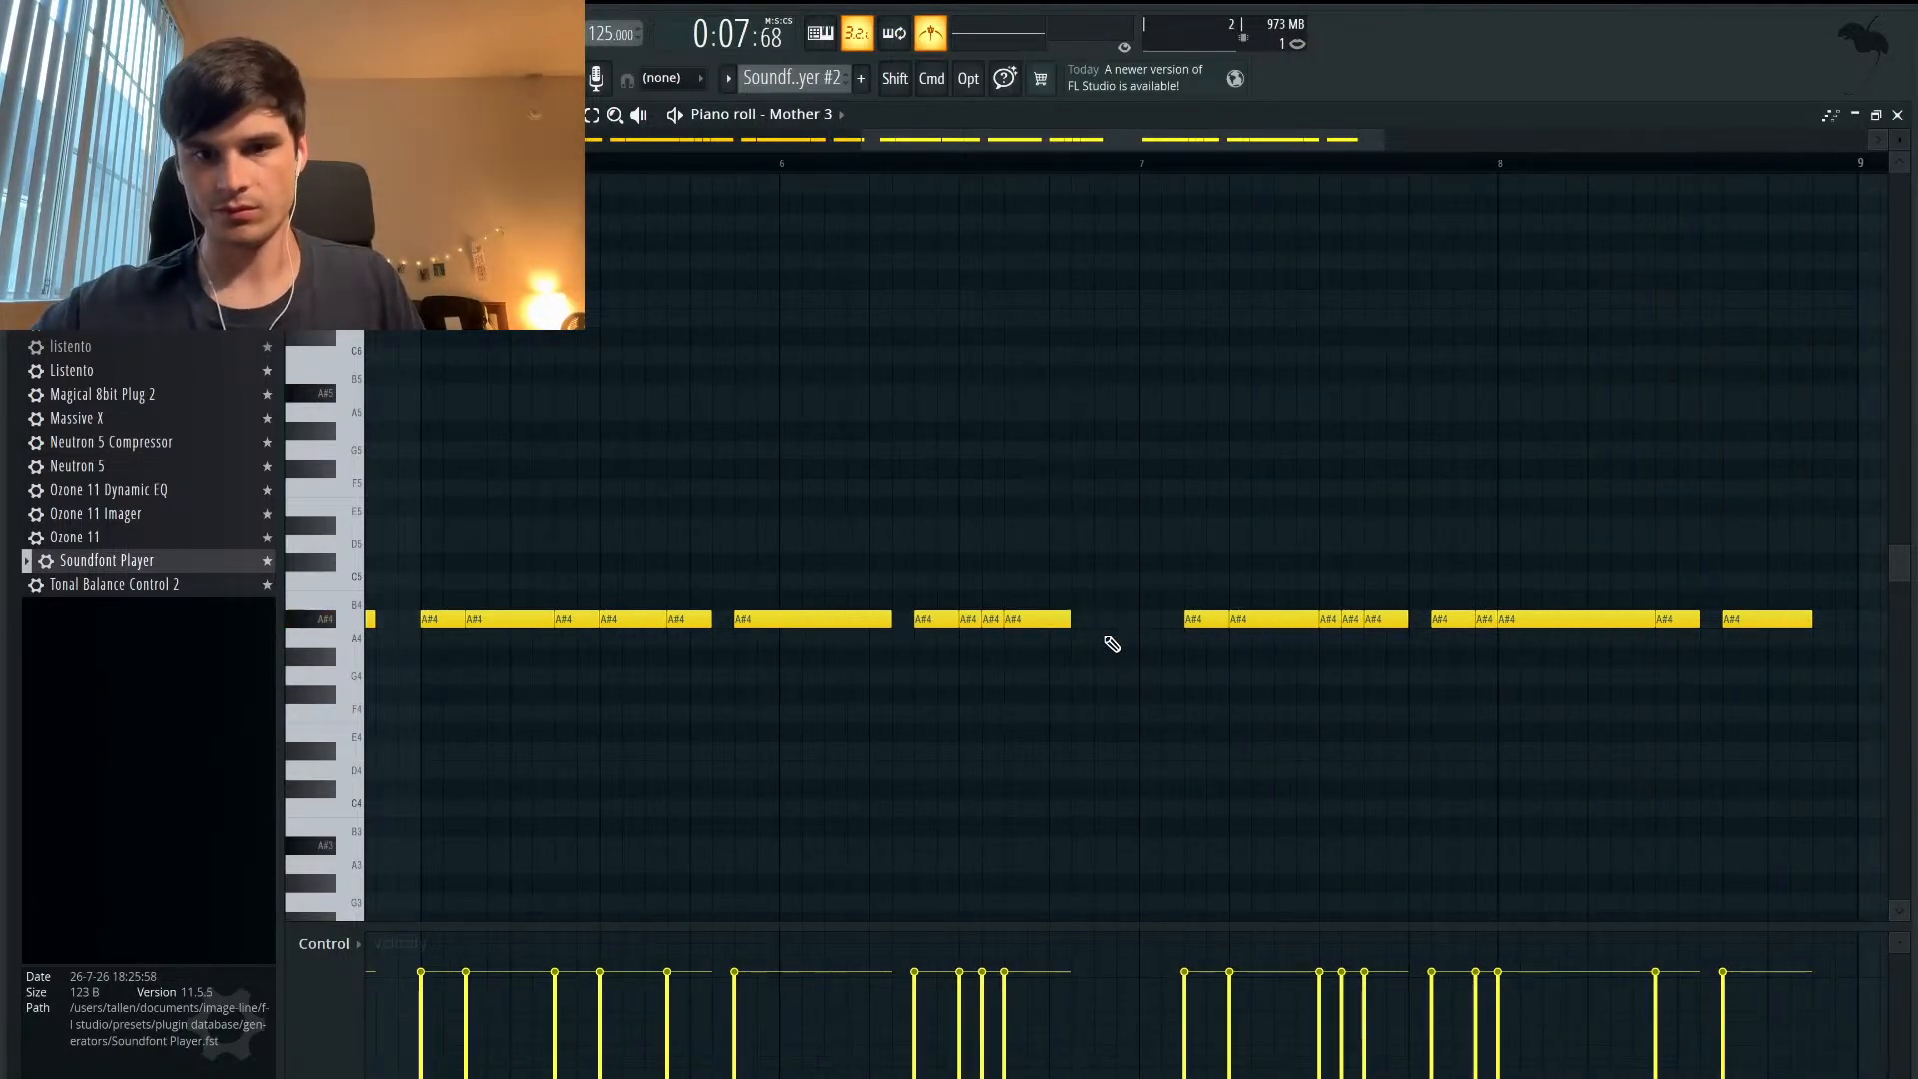
- Play back the A#4 rhythm from the start
{"action": "scroll", "coordinate": [1110, 646], "scroll_direction": "down", "scroll_amount": 3}
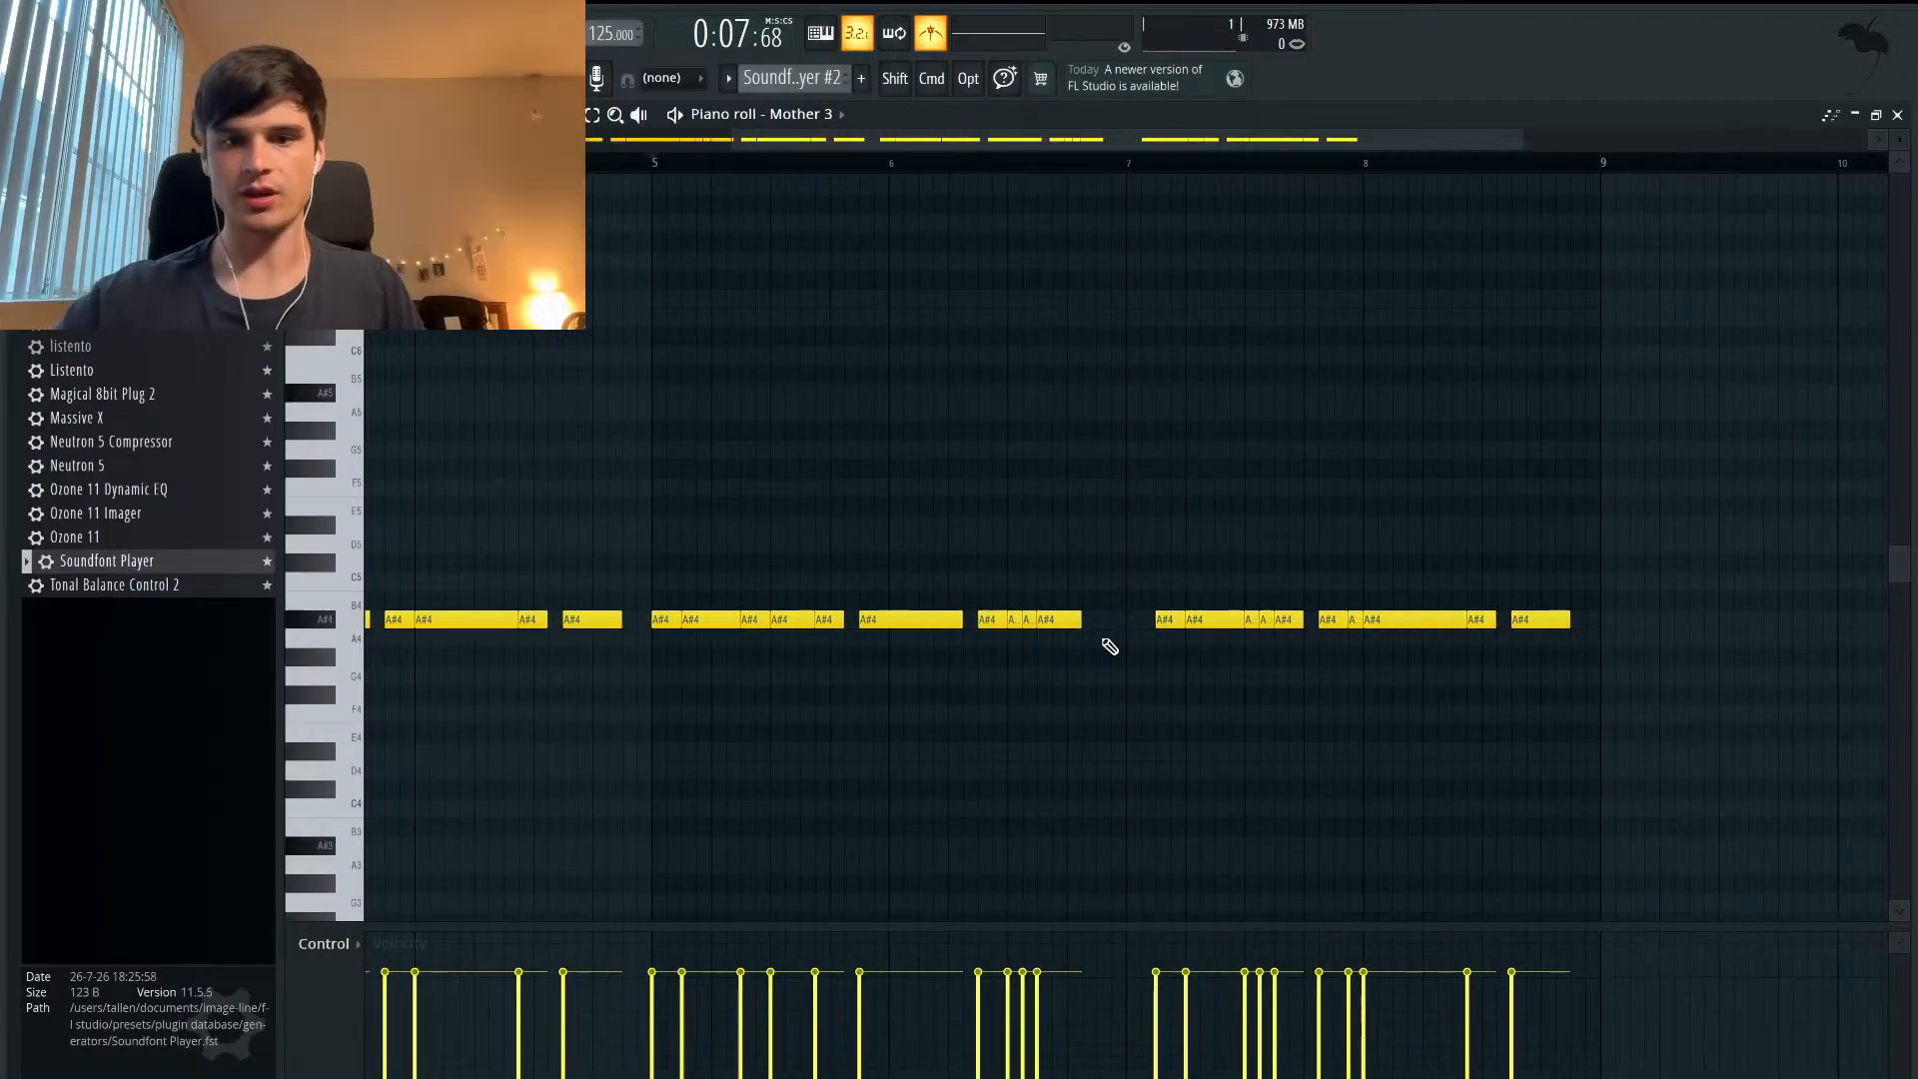
{"action": "scroll", "coordinate": [1110, 647], "scroll_direction": "left", "scroll_amount": 5}
{"action": "scroll", "coordinate": [1110, 646], "scroll_direction": "up", "scroll_amount": 3}
{"action": "scroll", "coordinate": [1111, 647], "scroll_direction": "down", "scroll_amount": 1}
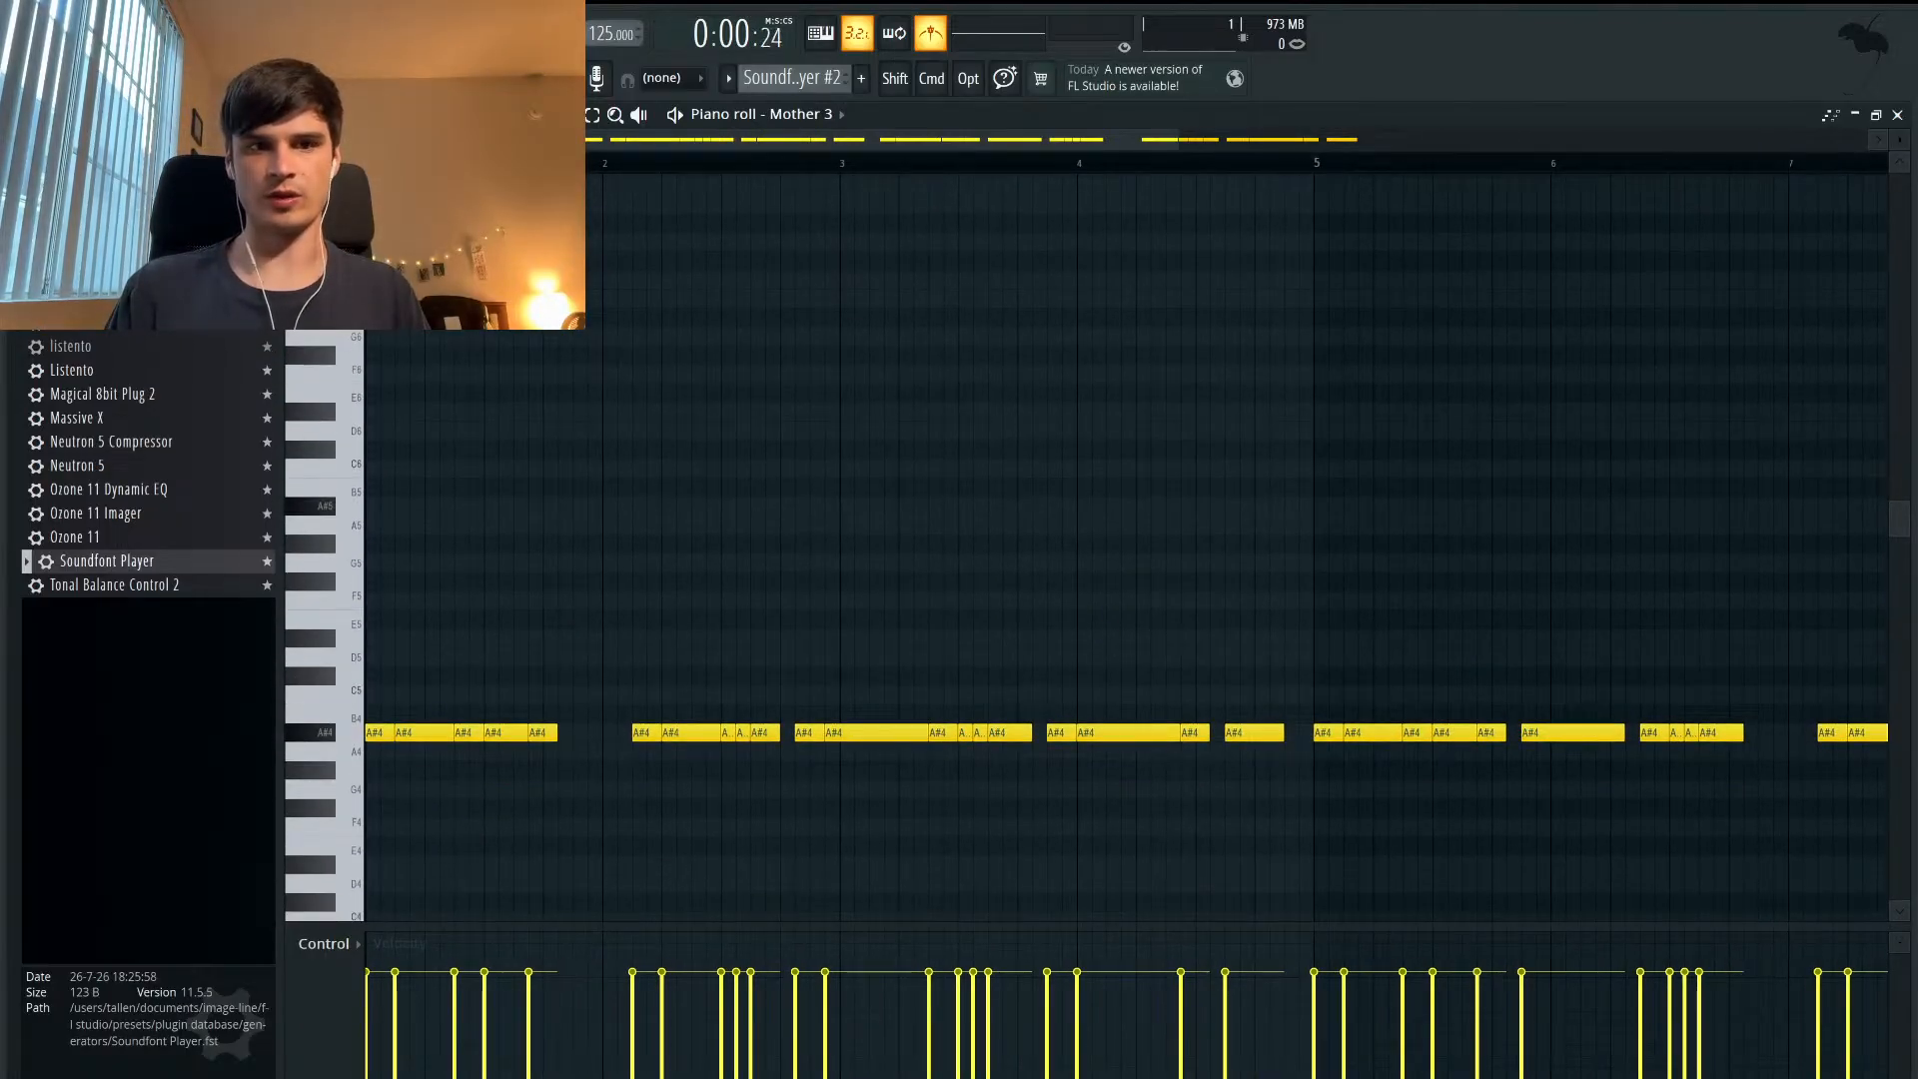
{"action": "key", "text": "space"}
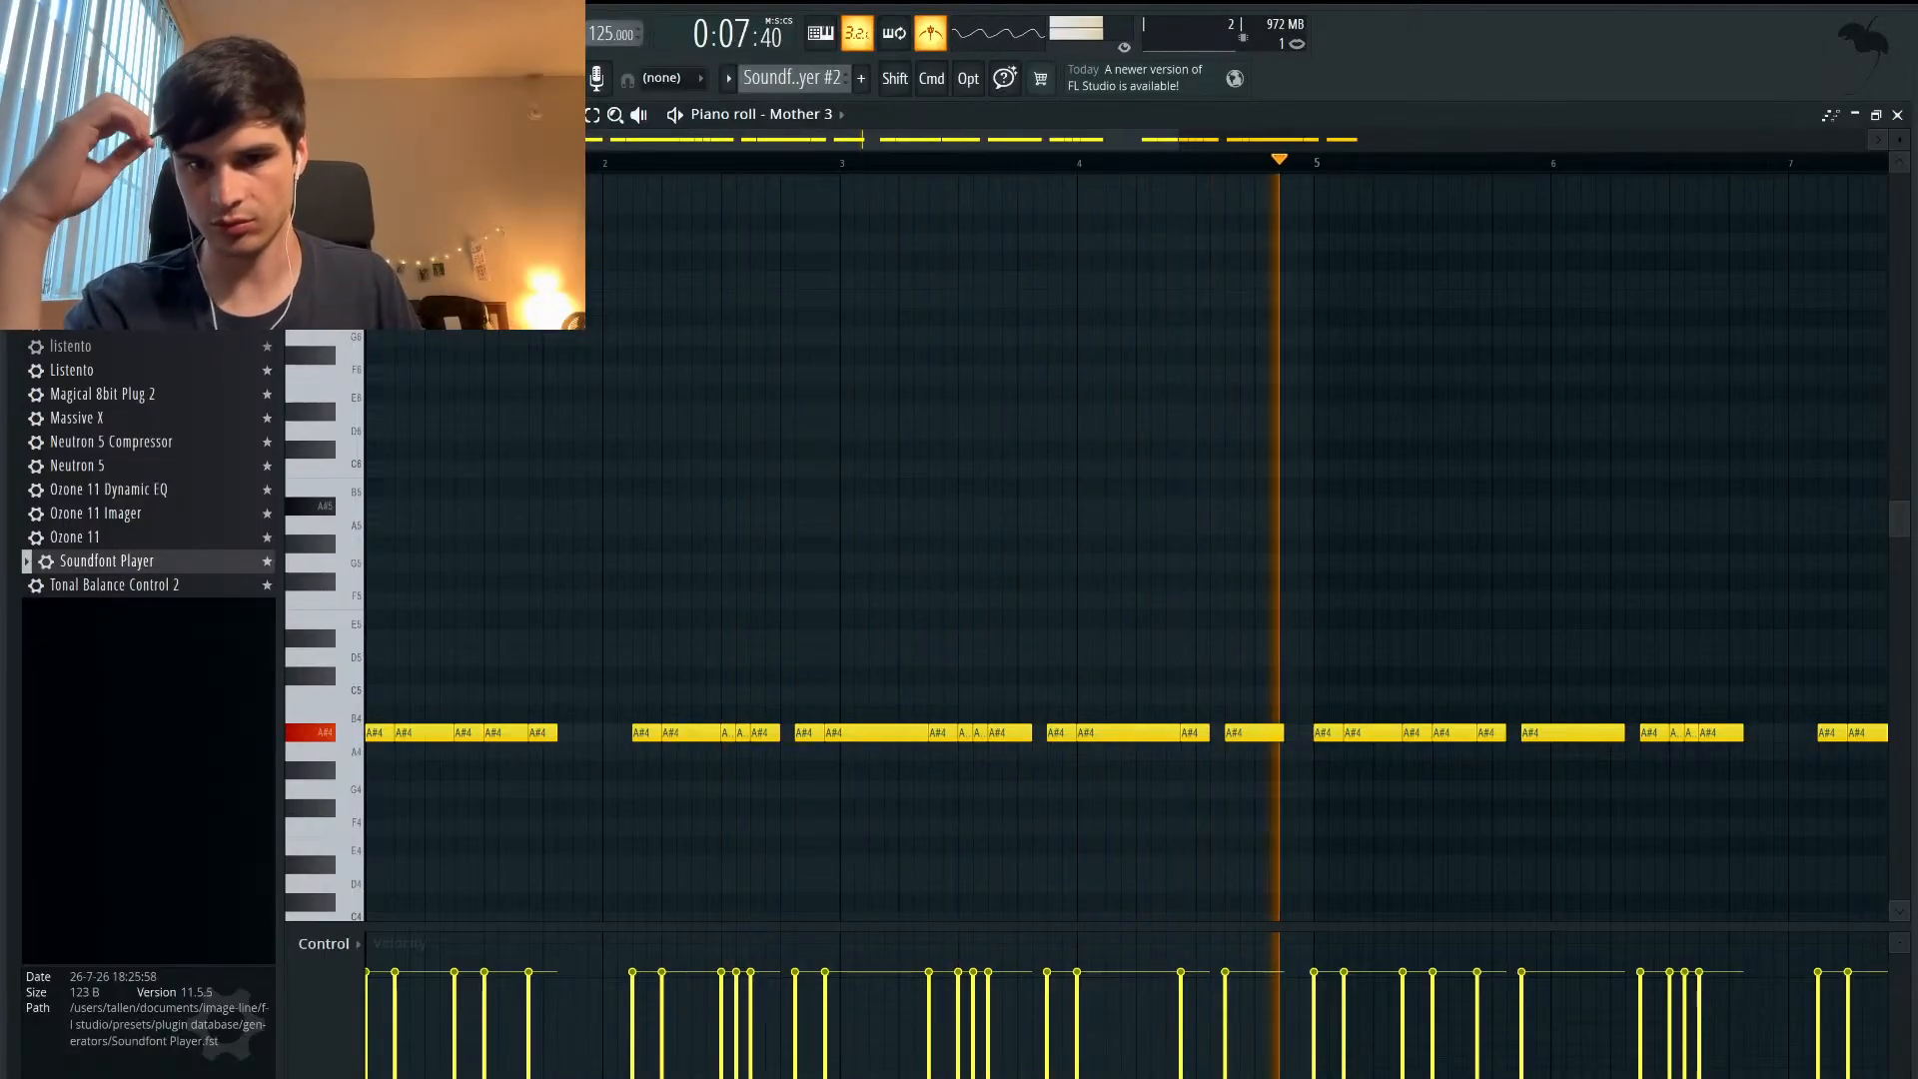
{"action": "key", "text": "space"}
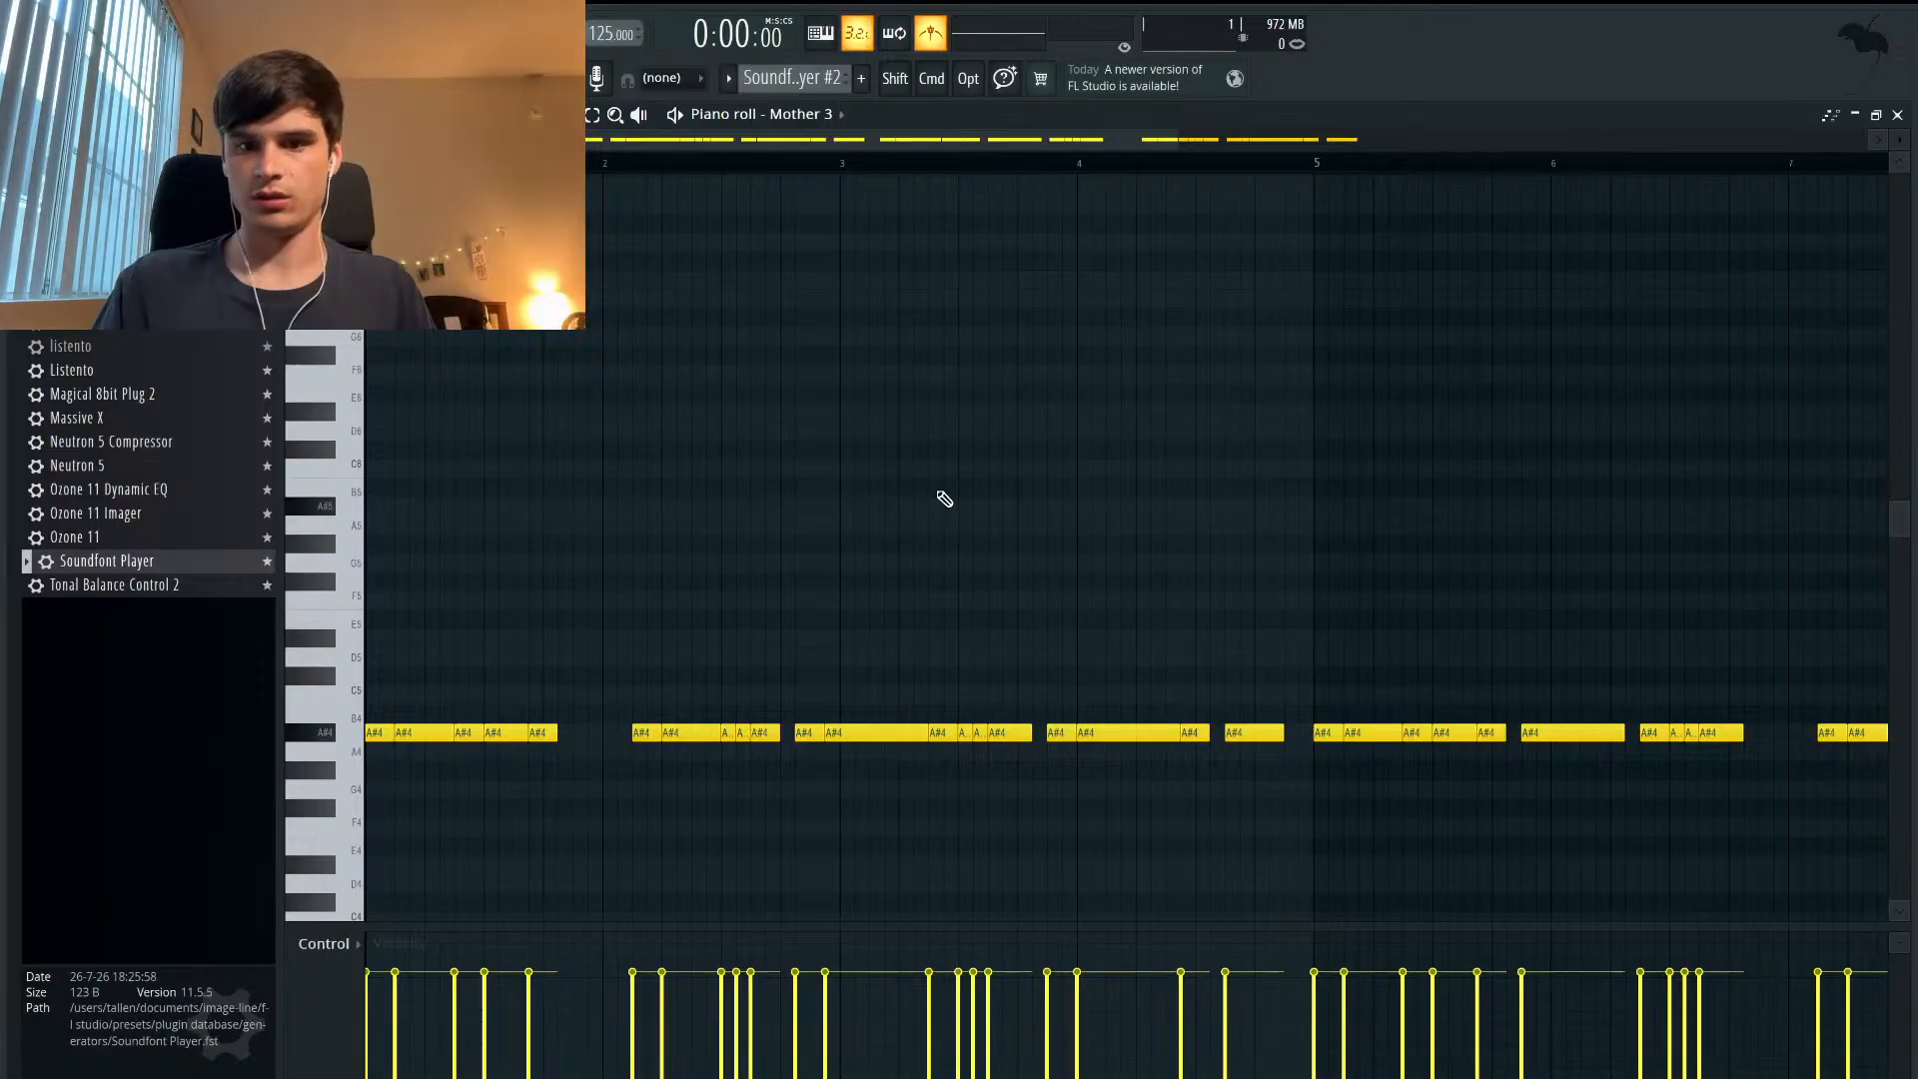
- Play back the A#4 rhythm from bar 4
{"action": "scroll", "coordinate": [1297, 760], "scroll_direction": "up", "scroll_amount": 2}
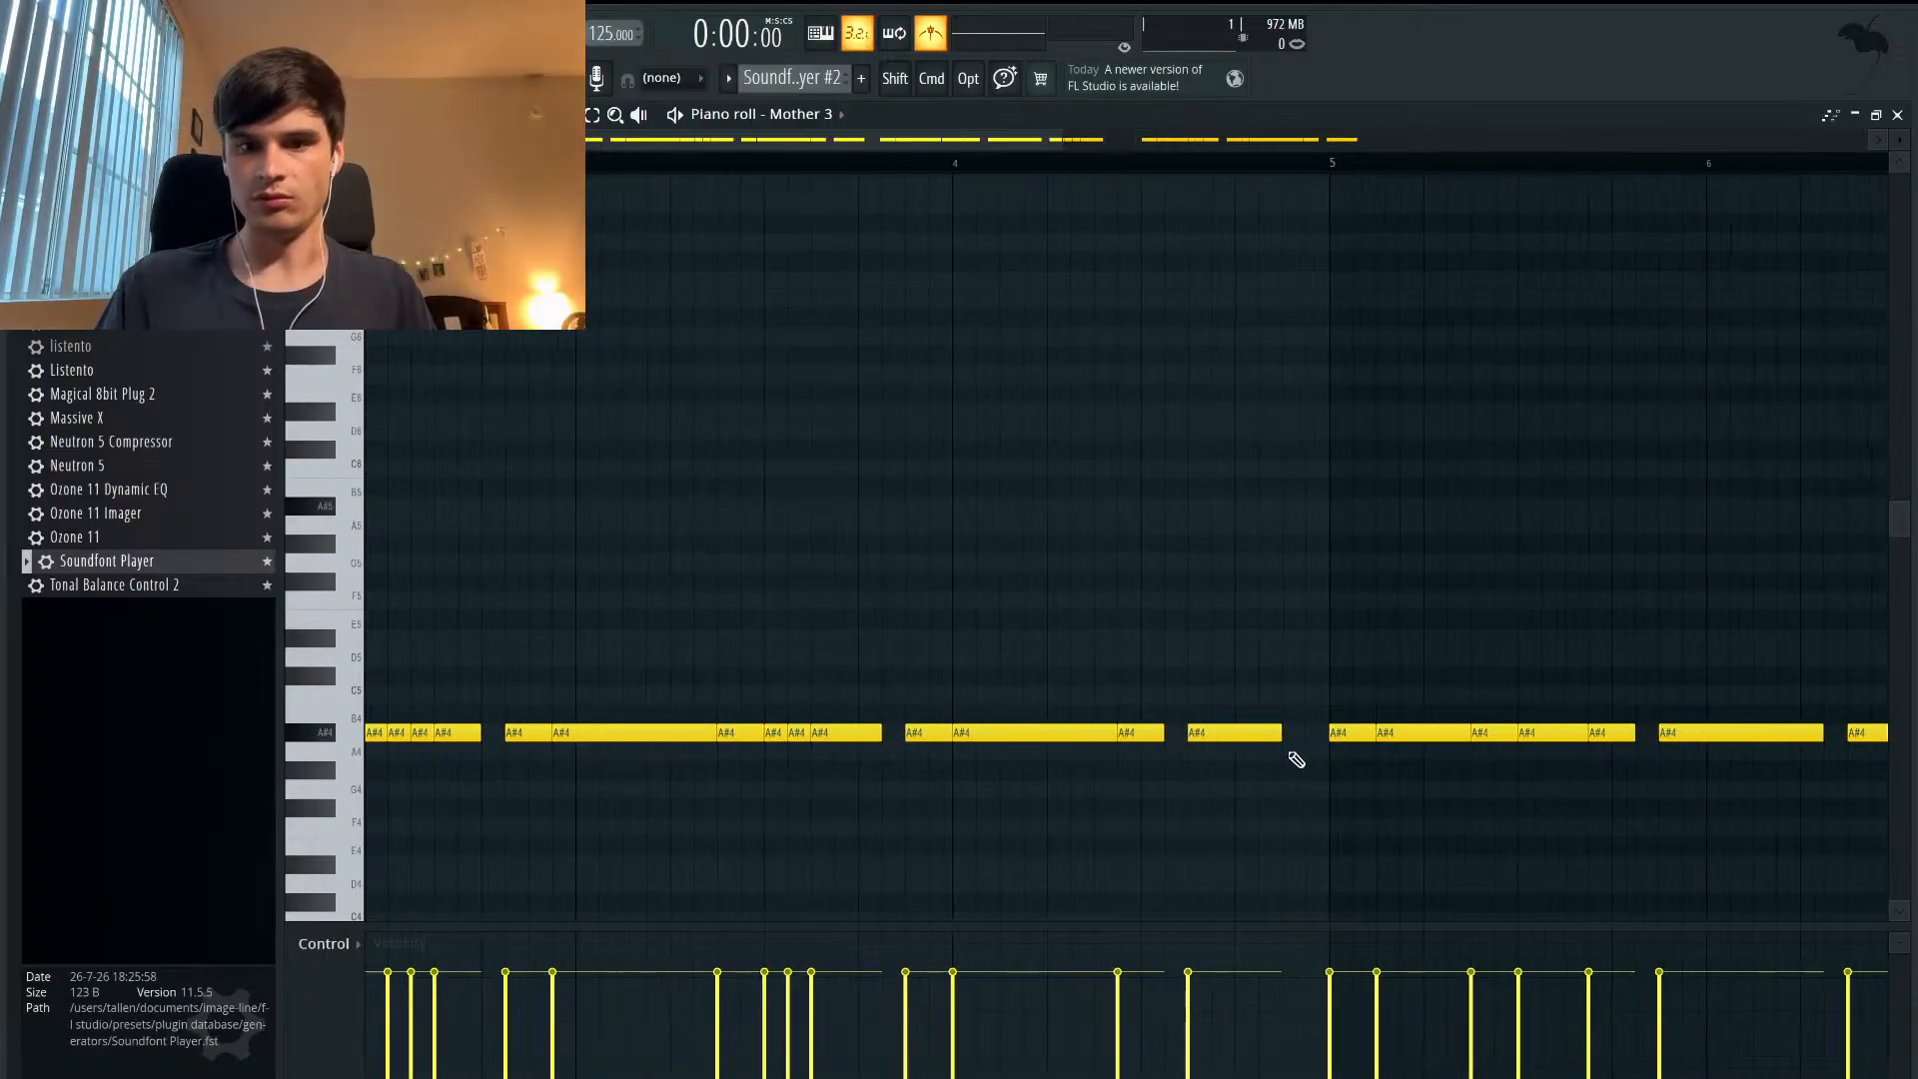
{"action": "left_click", "coordinate": [954, 152]}
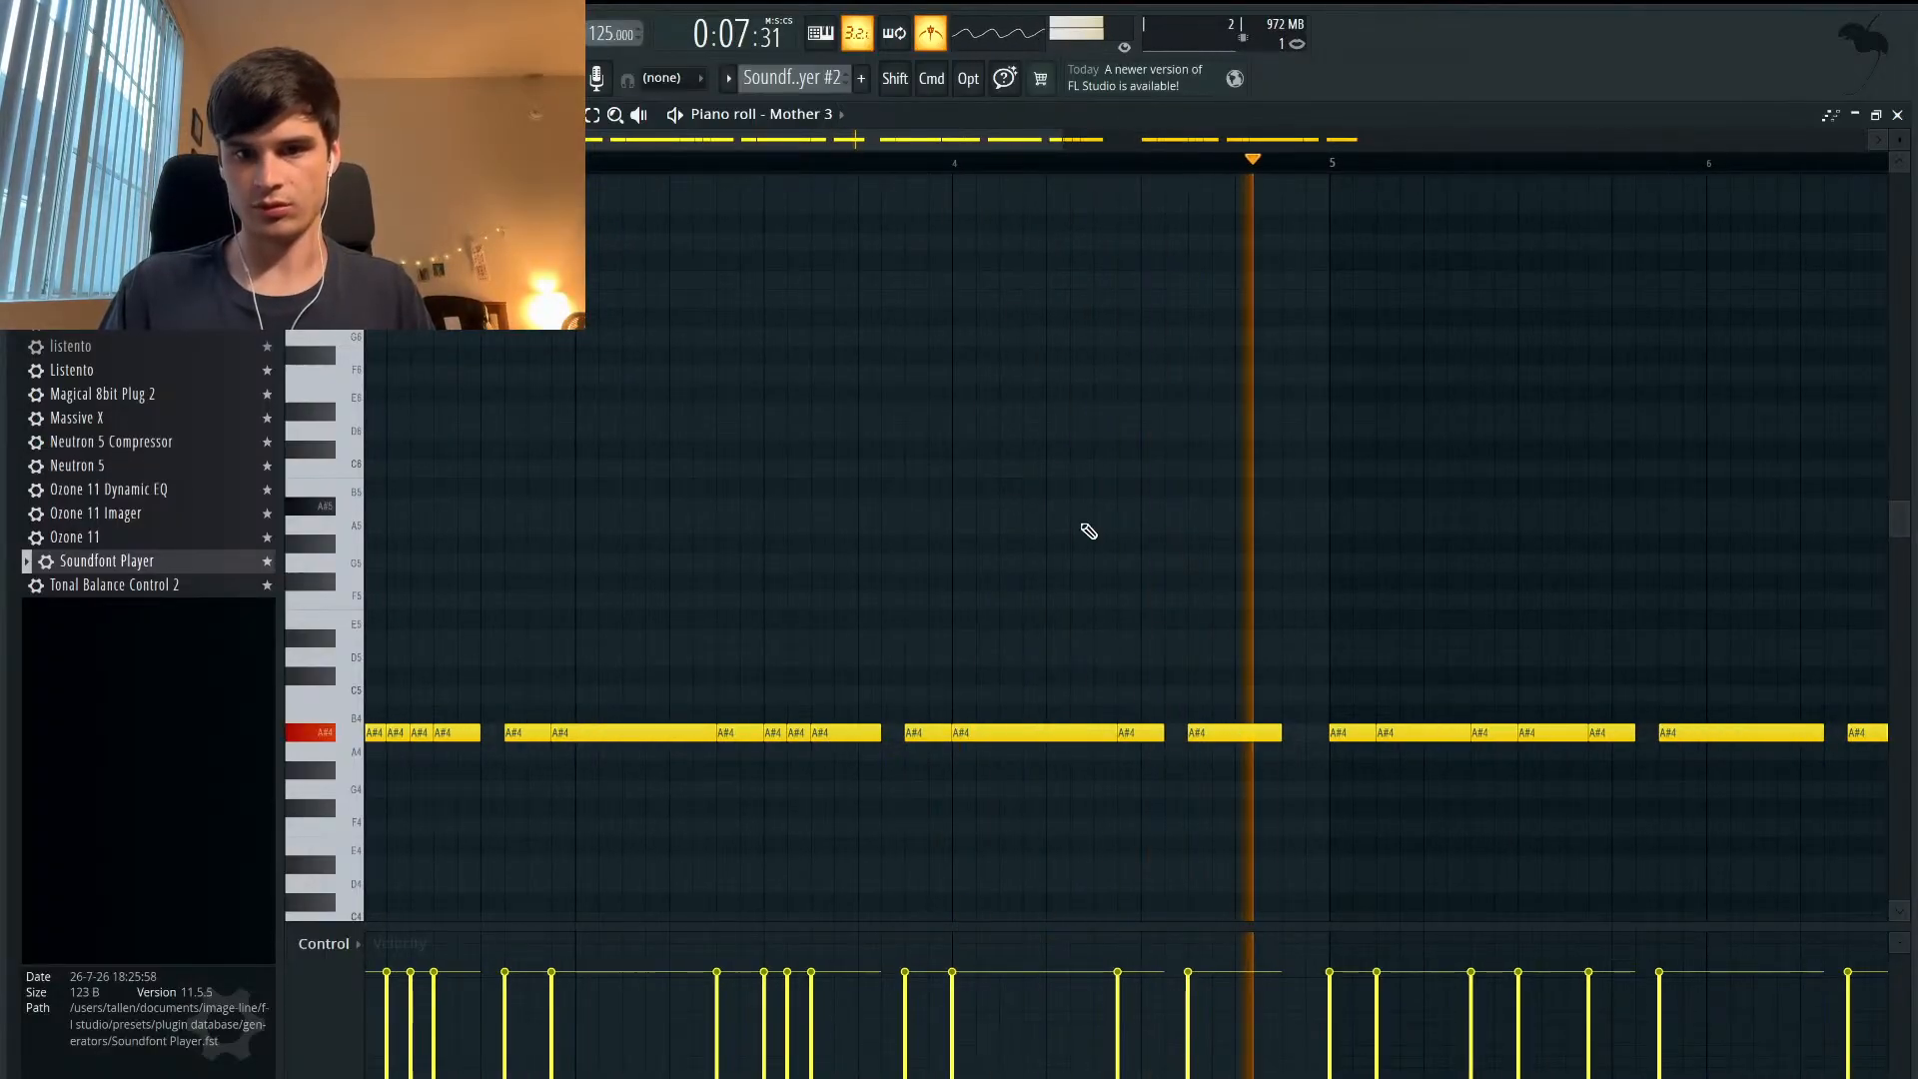
{"action": "key", "text": "space"}
{"action": "scroll", "coordinate": [1143, 651], "scroll_direction": "up", "scroll_amount": 1}
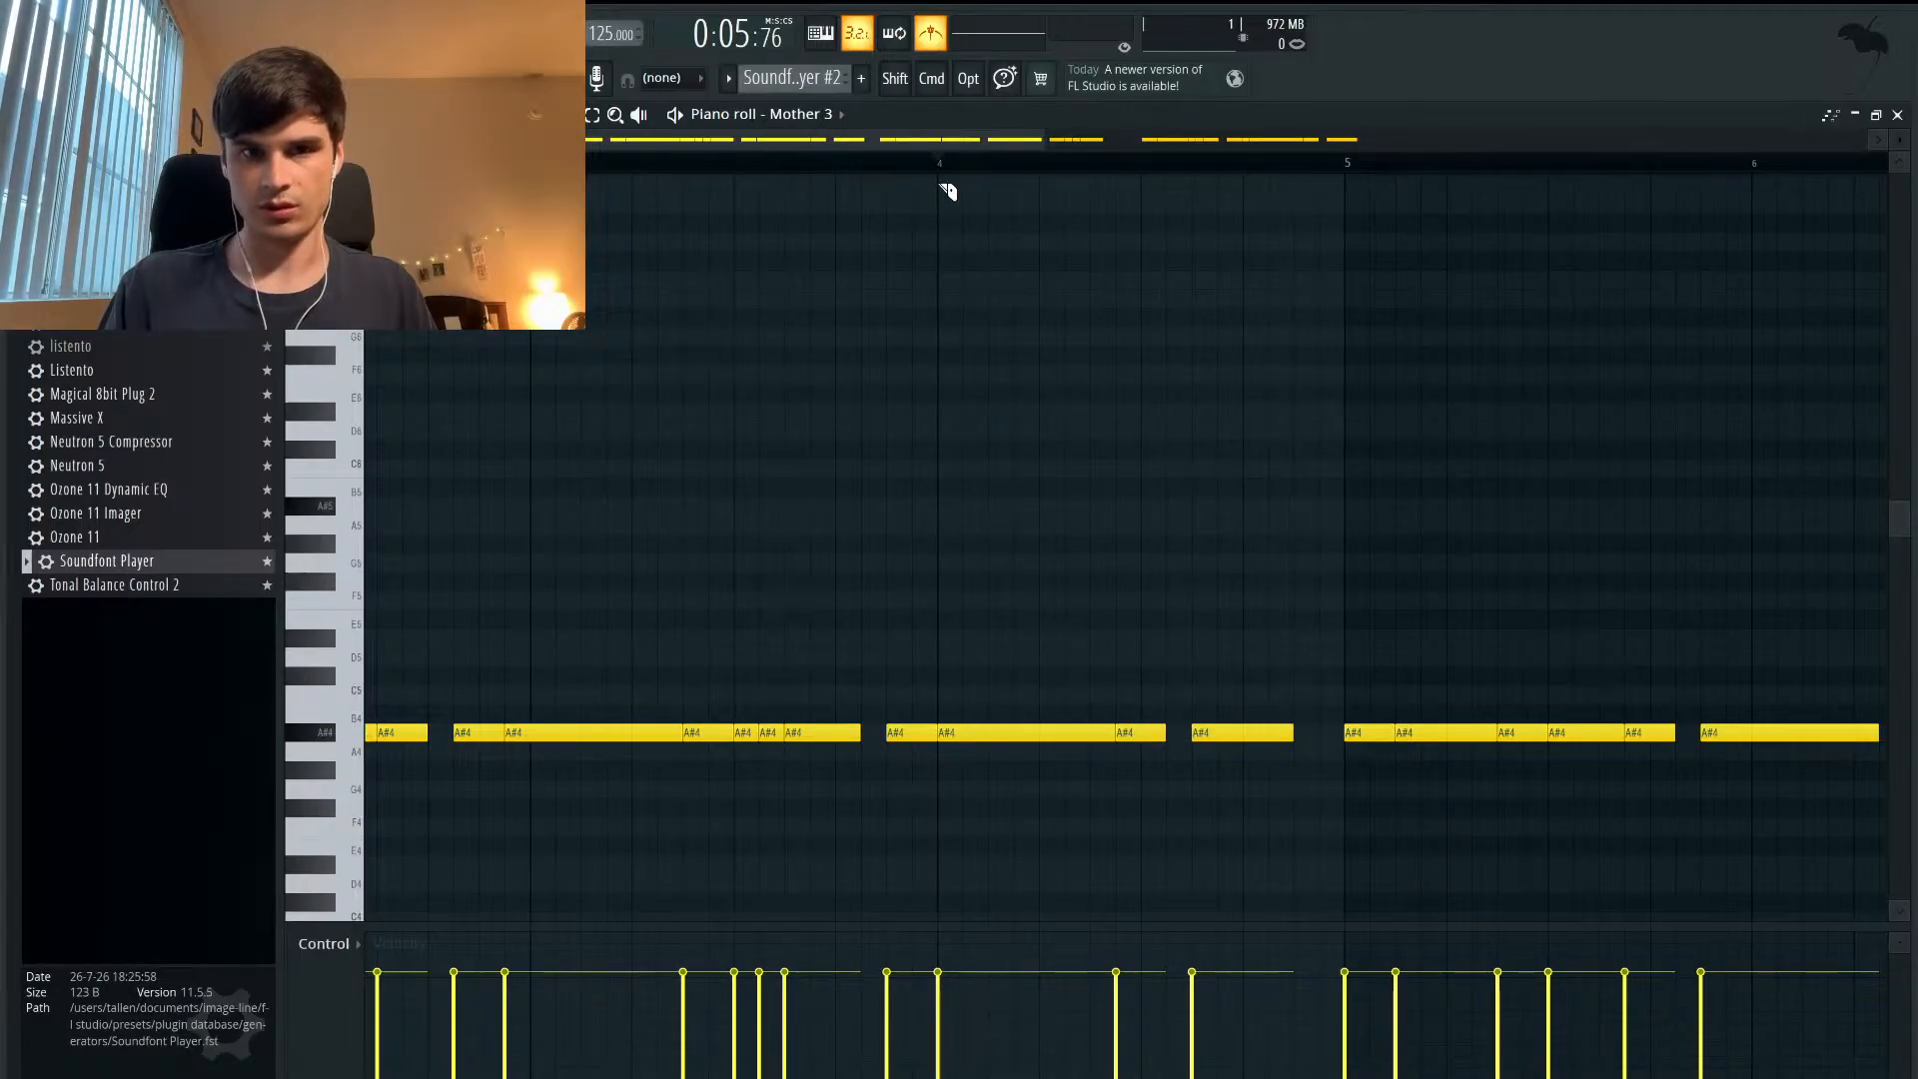
{"action": "key", "text": "space"}
{"action": "key", "text": "space"}
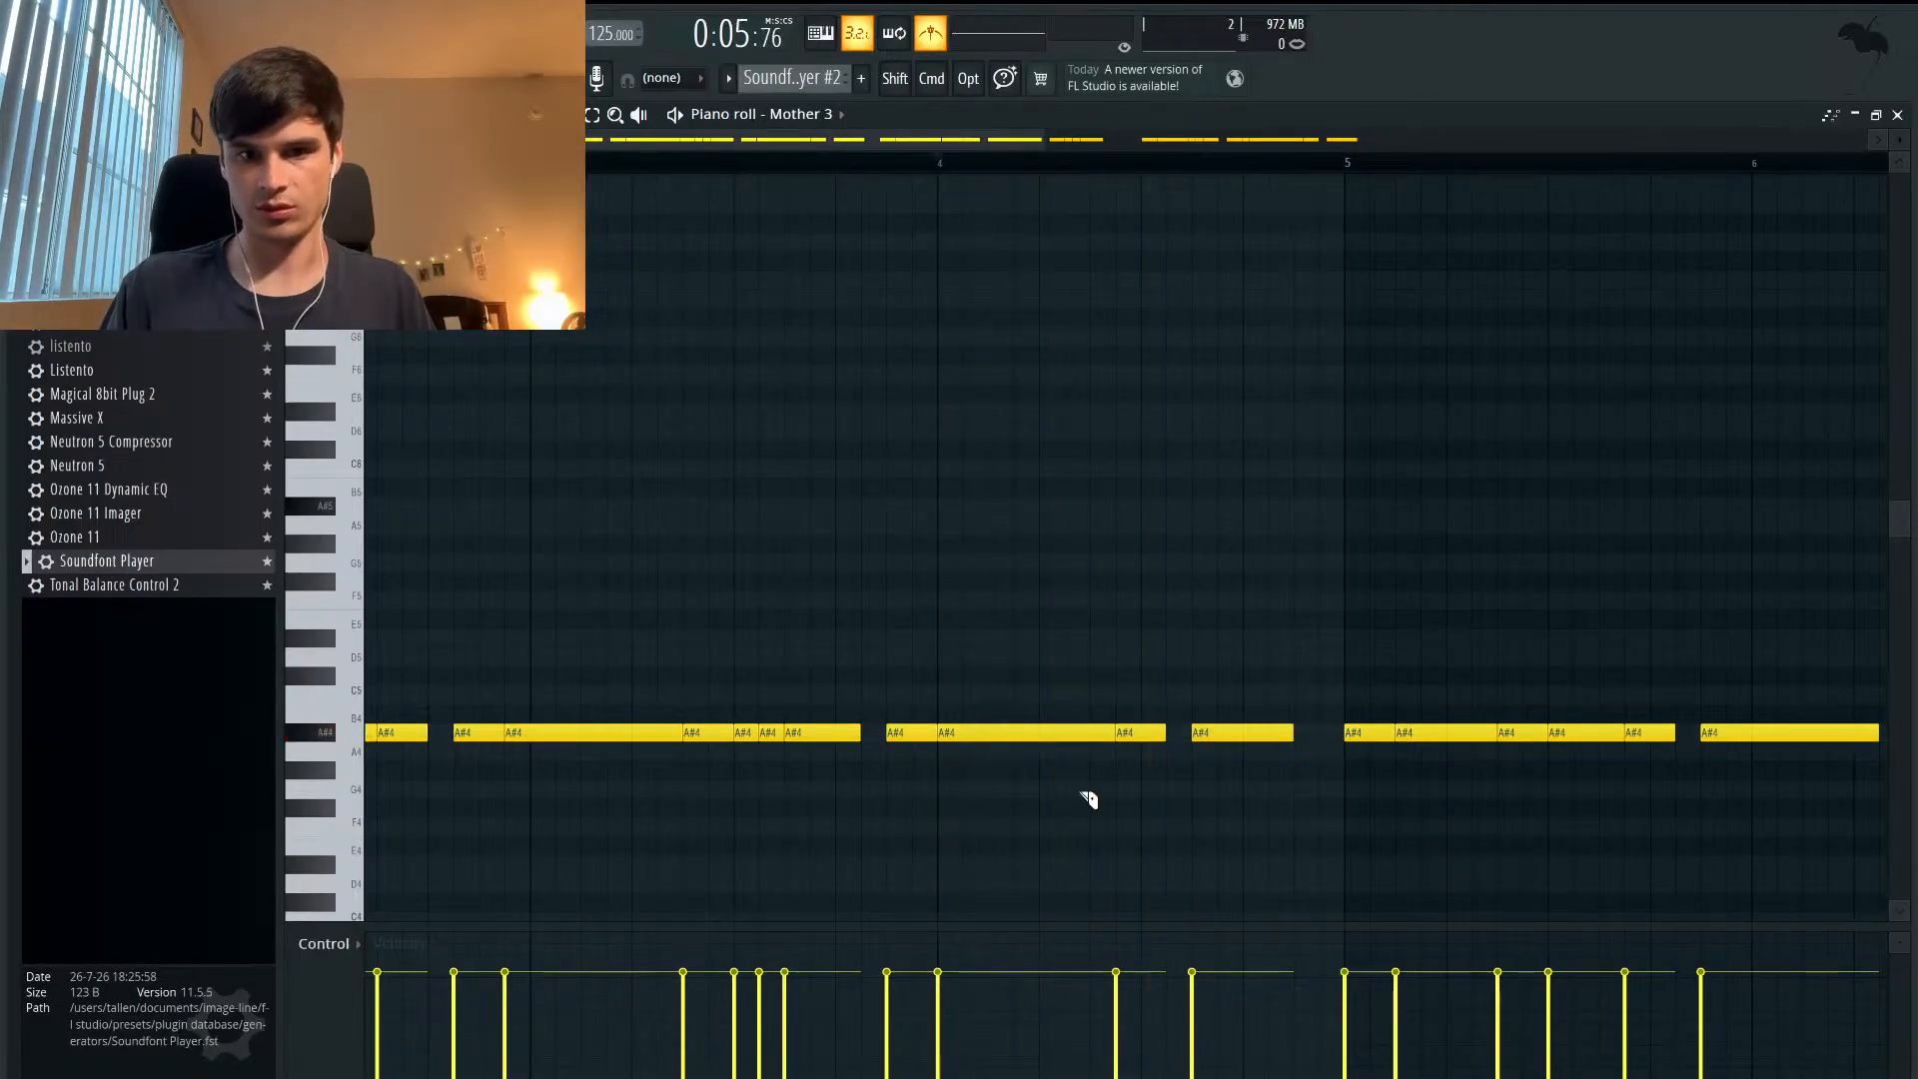
- Try inserting a 1/2-beat A#4 1 1/4 beats into bar 4, and play back from bar 4
{"action": "scroll", "coordinate": [1089, 797], "scroll_direction": "up", "scroll_amount": 1}
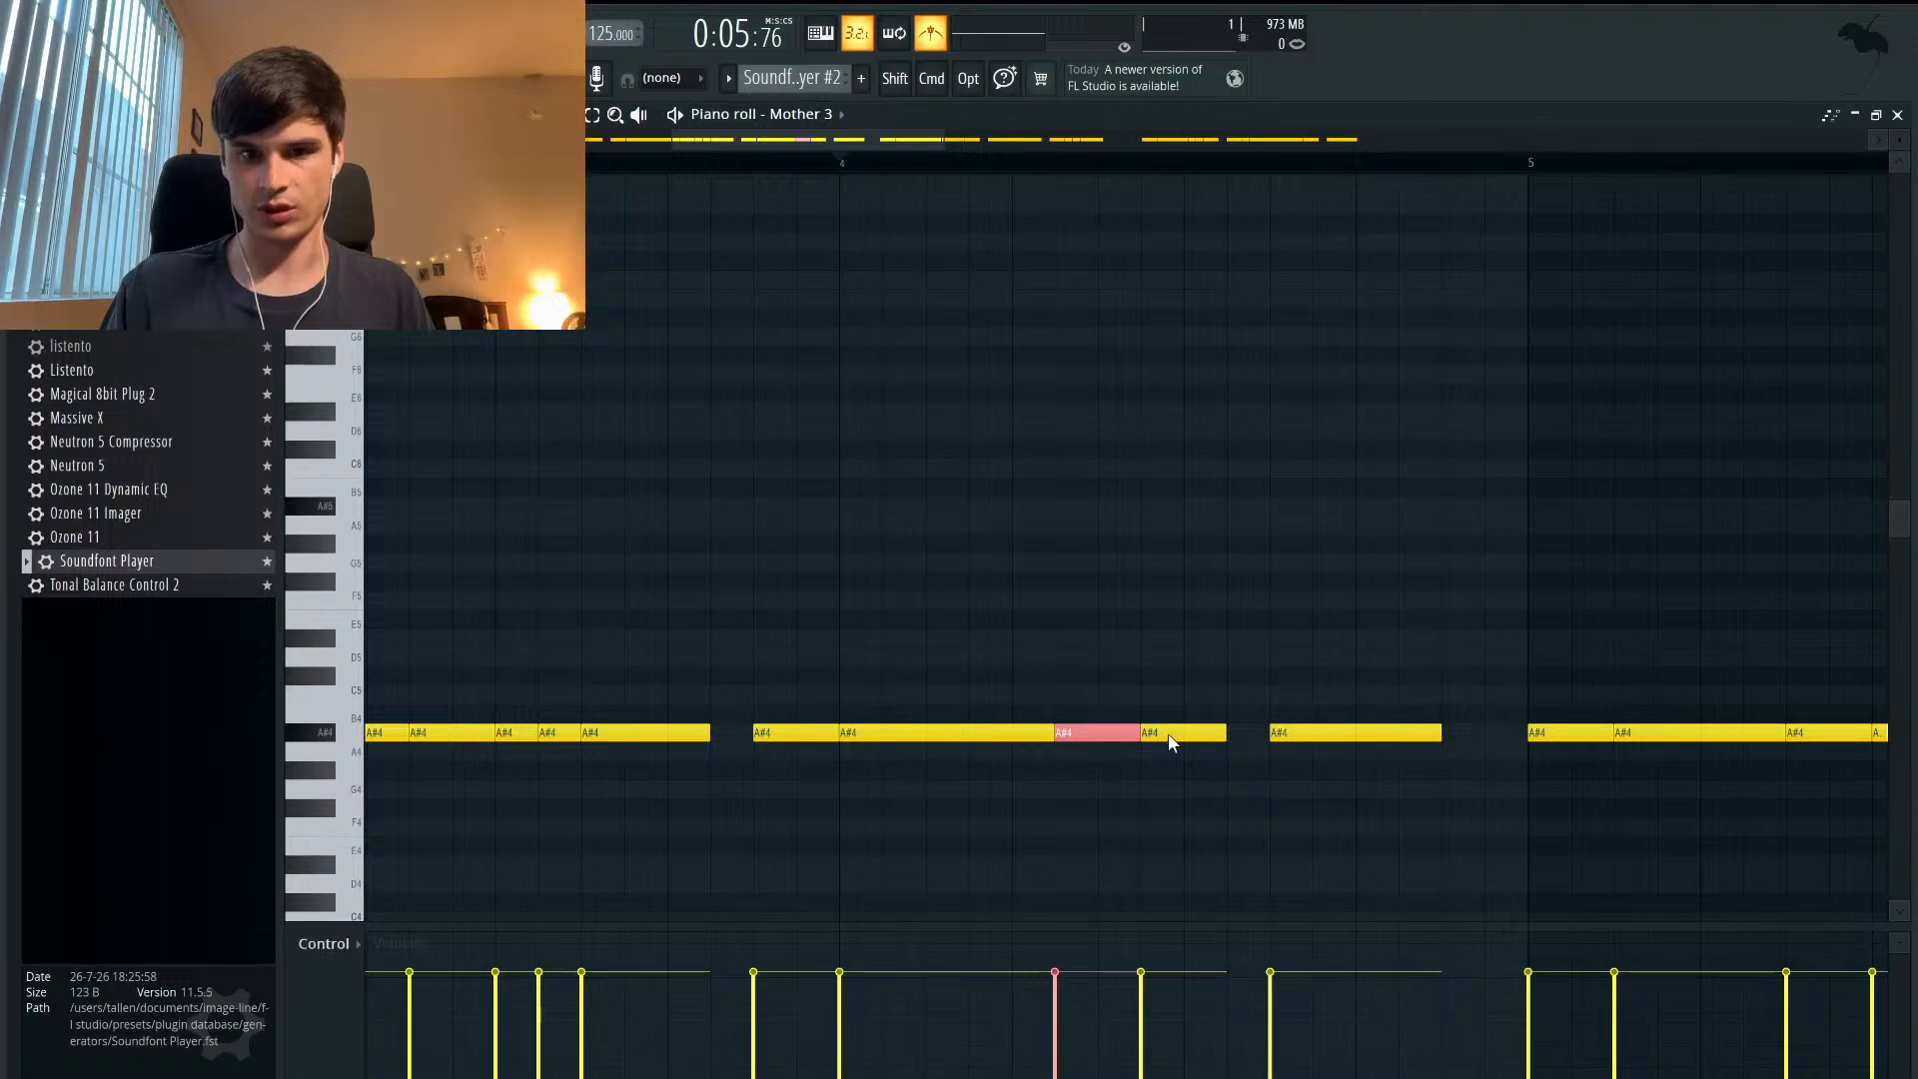
{"action": "key", "text": "space"}
{"action": "key", "text": "space"}
{"action": "key", "text": "space"}
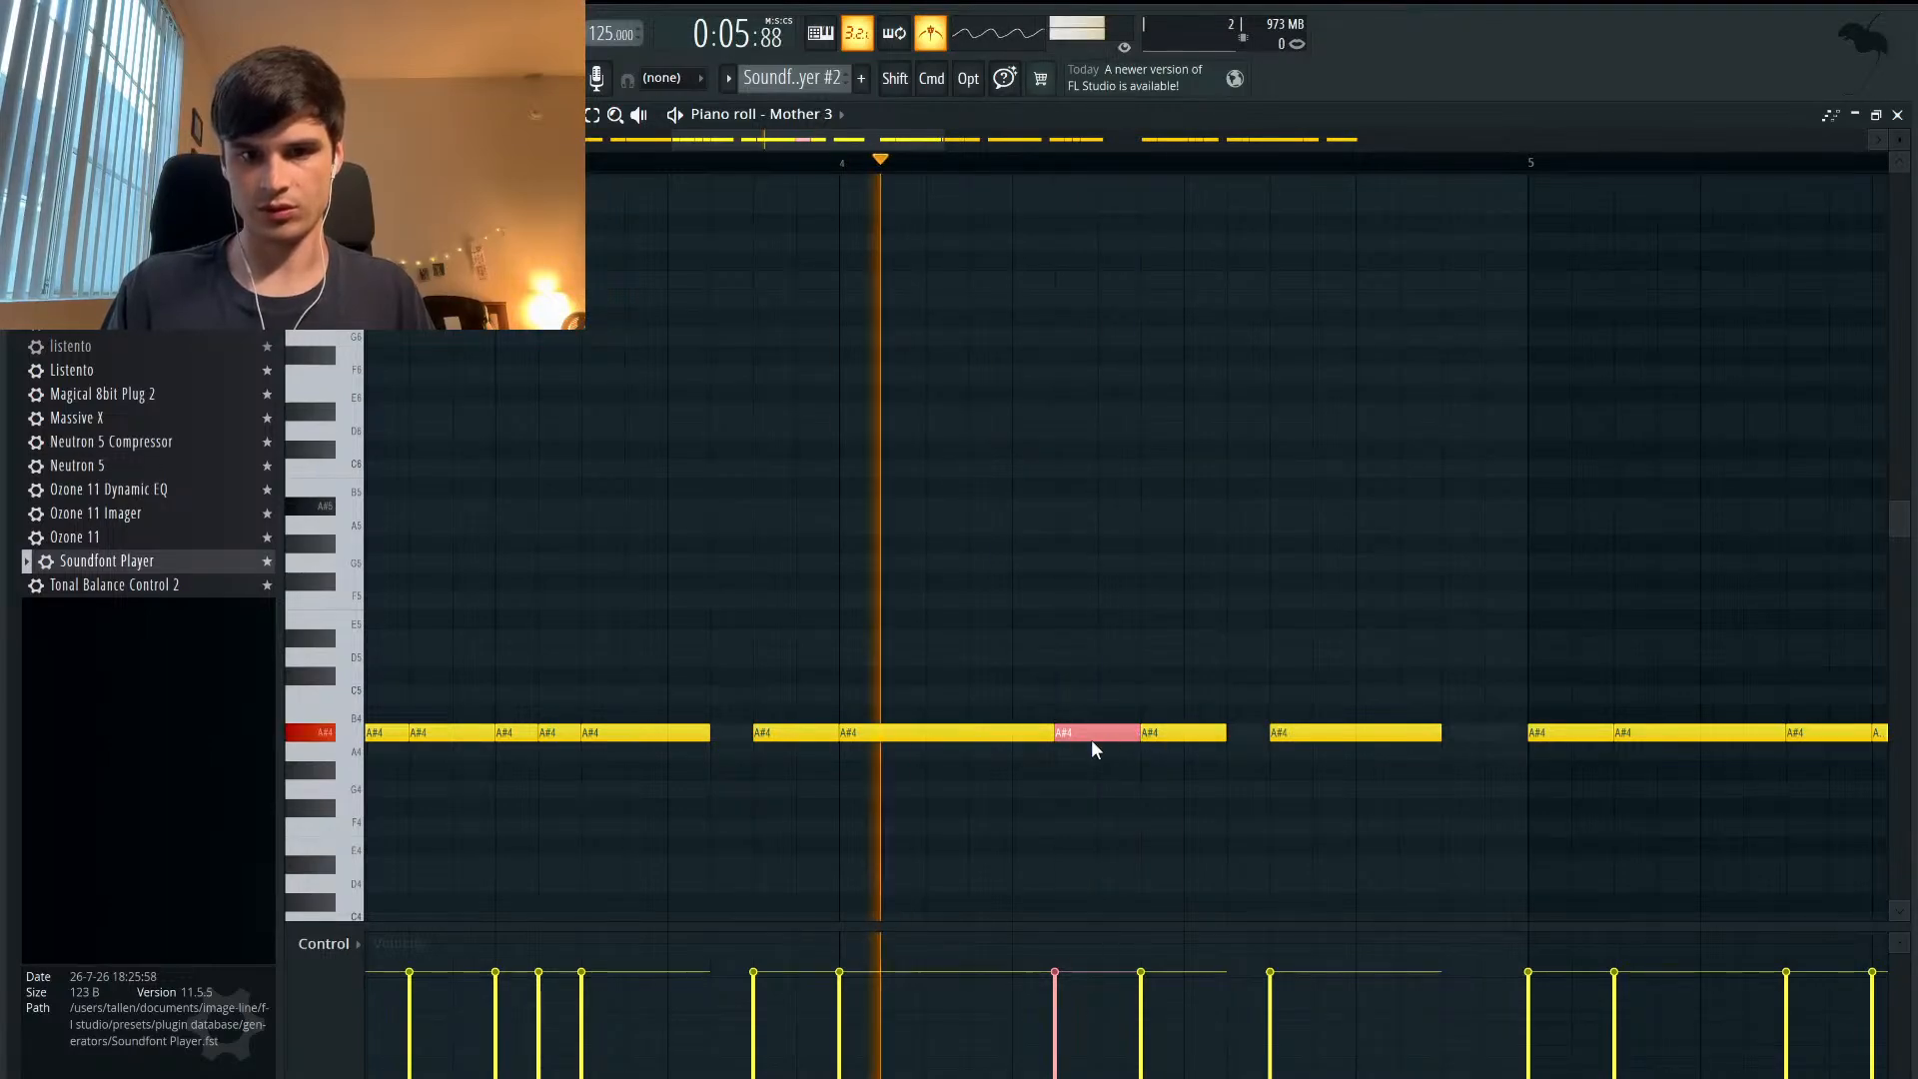
{"action": "key", "text": "space"}
{"action": "key", "text": "super+z"}
- Insert a 1/4-beat A#4 1 1/2 beats into bar 4, move the following 1/2-beat A#4 a 1/4 beat later, and play back
{"action": "left_click", "coordinate": [1102, 730]}
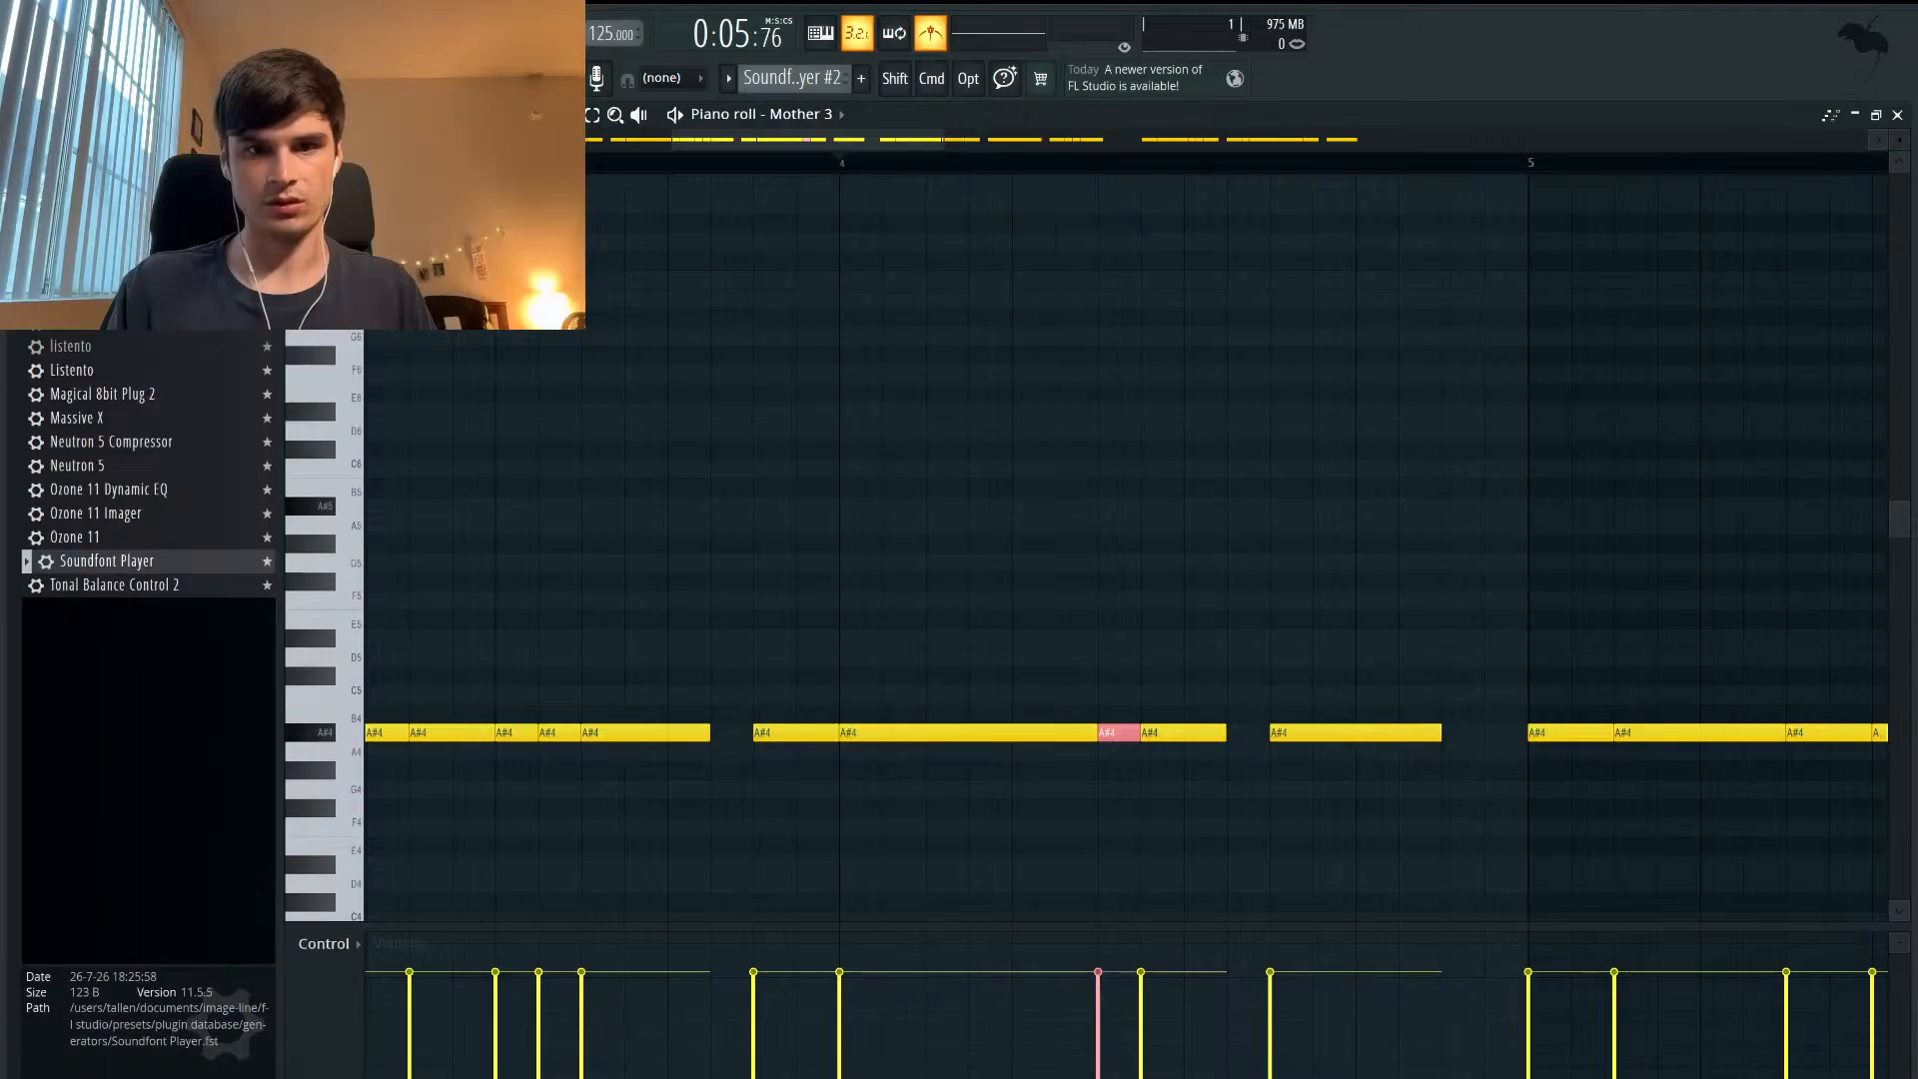
{"action": "key", "text": "space"}
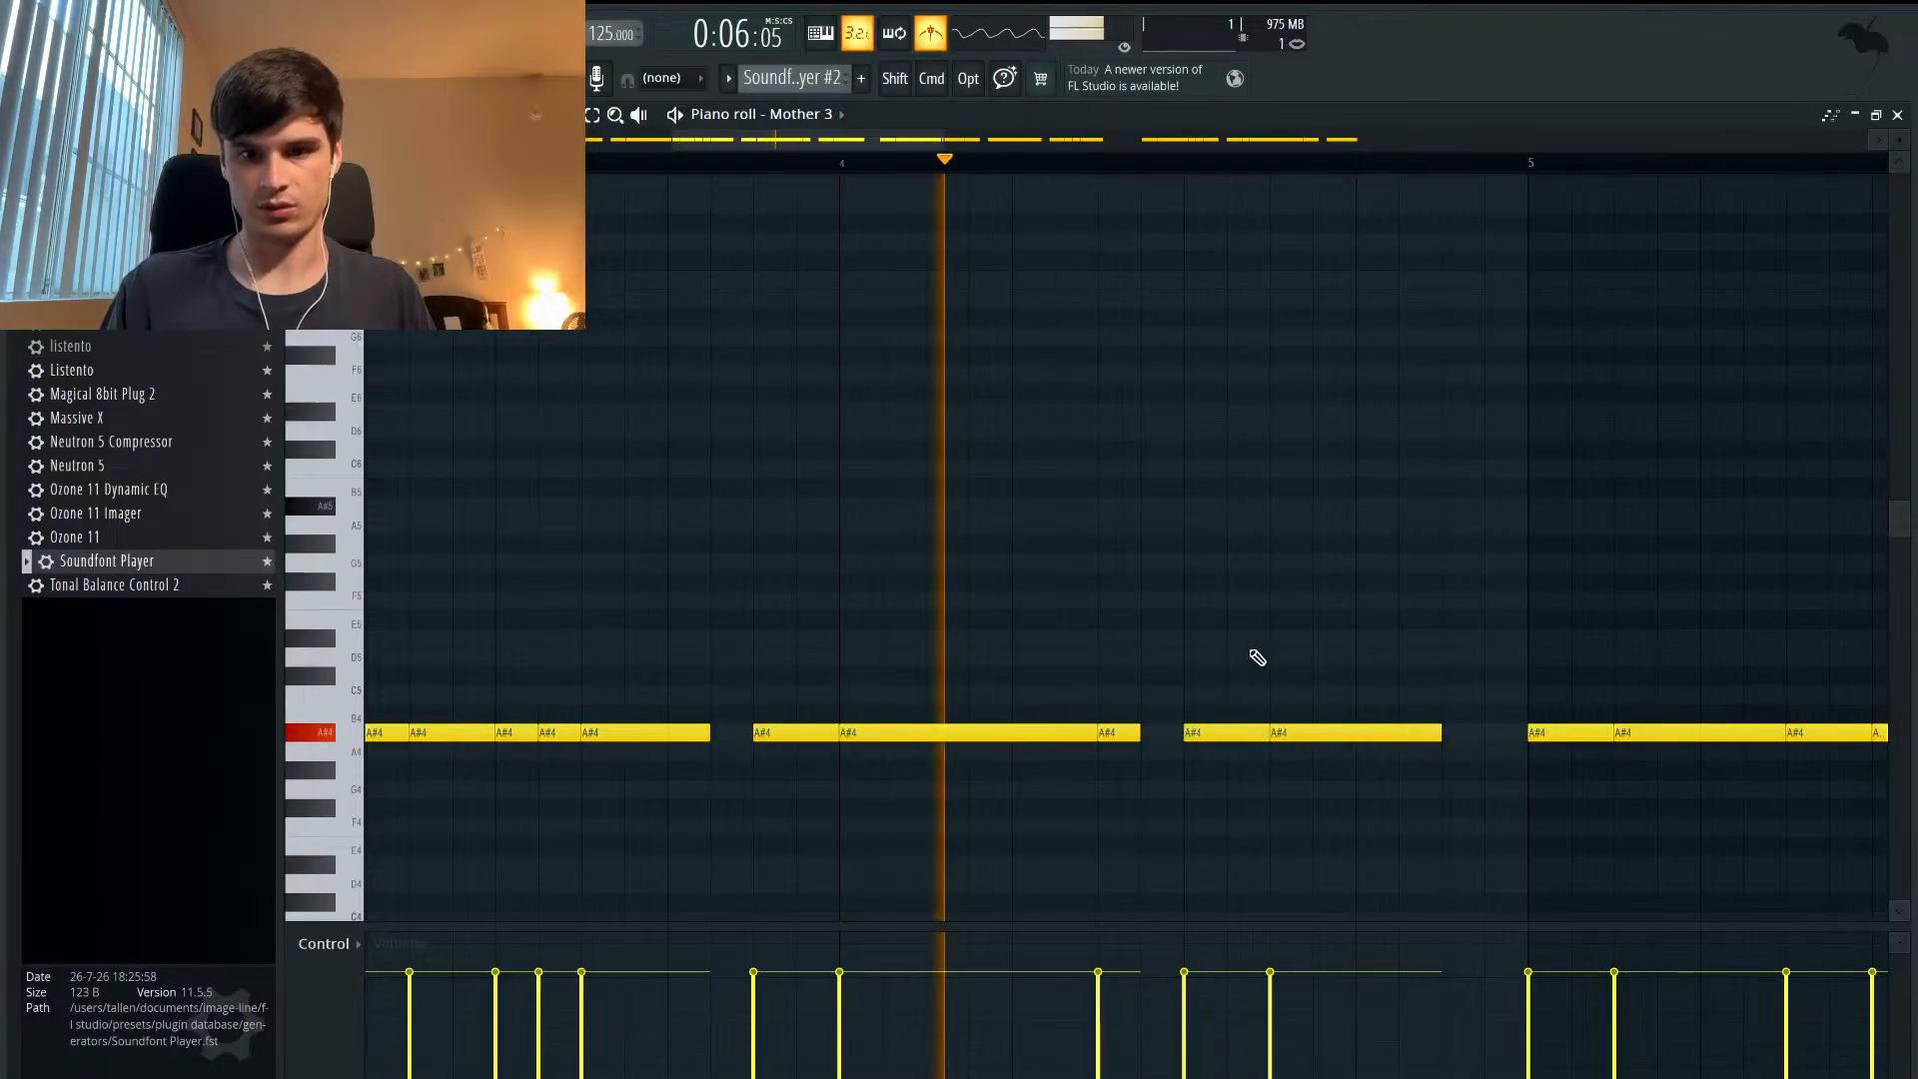
{"action": "key", "text": "space"}
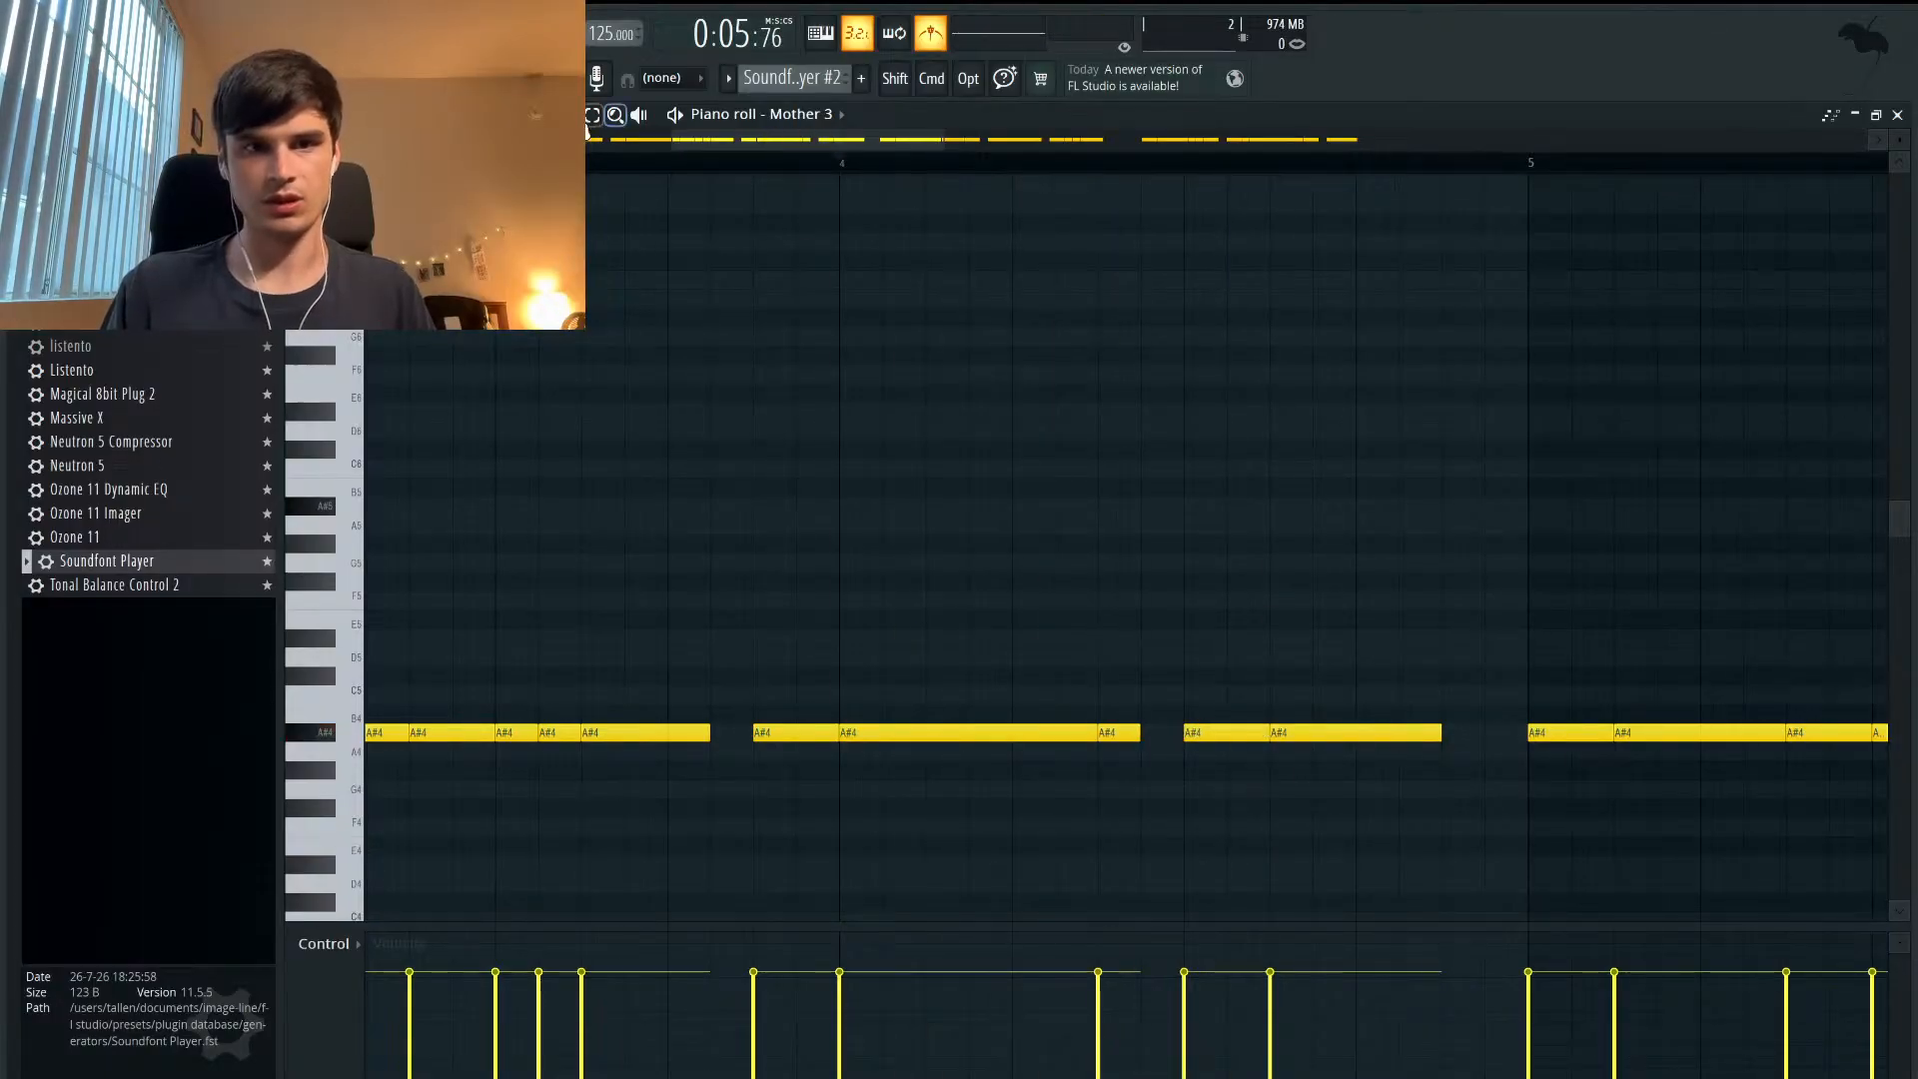
- Split the A#4 notes starting 2 beats into bar 4 into three 1/4-beat notes and one 3/4-beat note, and play back from bar 4
{"action": "left_click", "coordinate": [1312, 737]}
{"action": "key", "text": "space"}
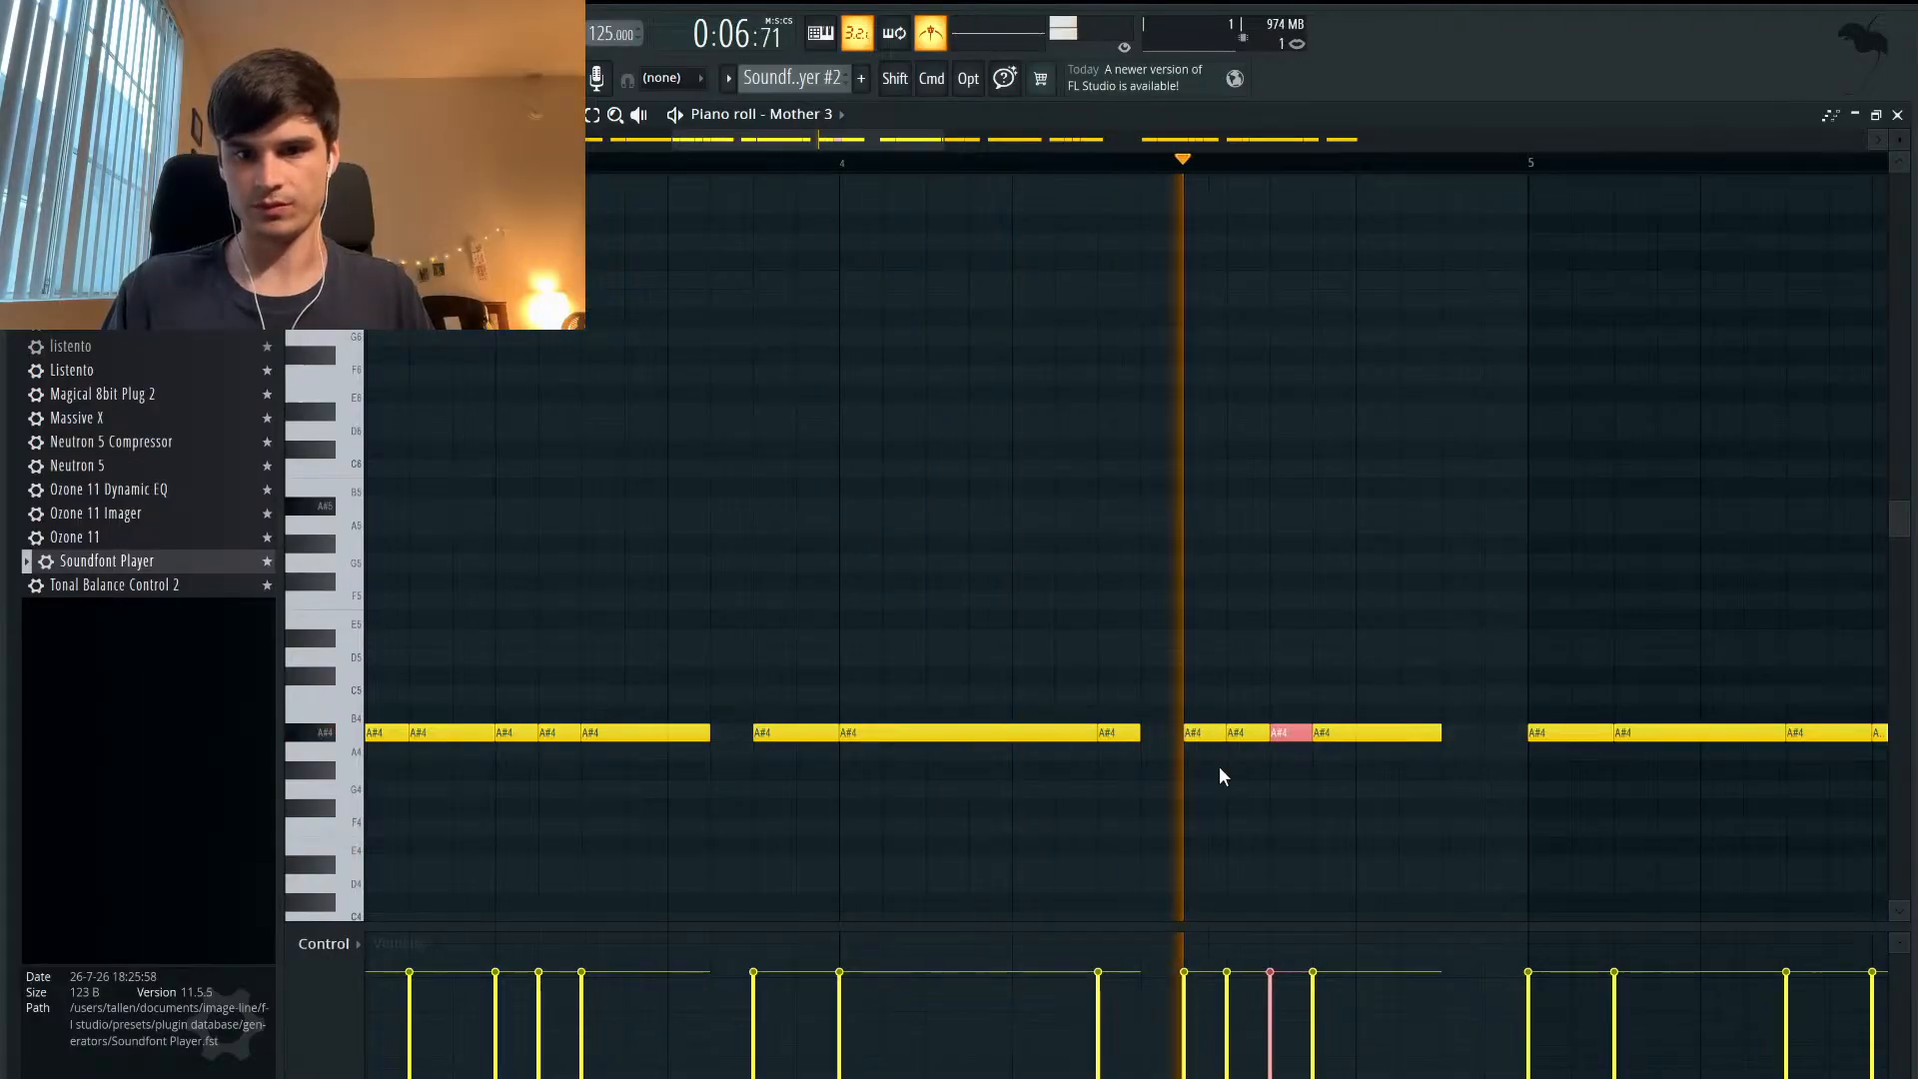
{"action": "scroll", "coordinate": [1219, 775], "scroll_direction": "down", "scroll_amount": 4, "text": "ctrl"}
{"action": "key", "text": "space"}
- Delete all the A#4 notes in bars 5–8
{"action": "scroll", "coordinate": [1219, 775], "scroll_direction": "down", "scroll_amount": 2, "text": "ctrl"}
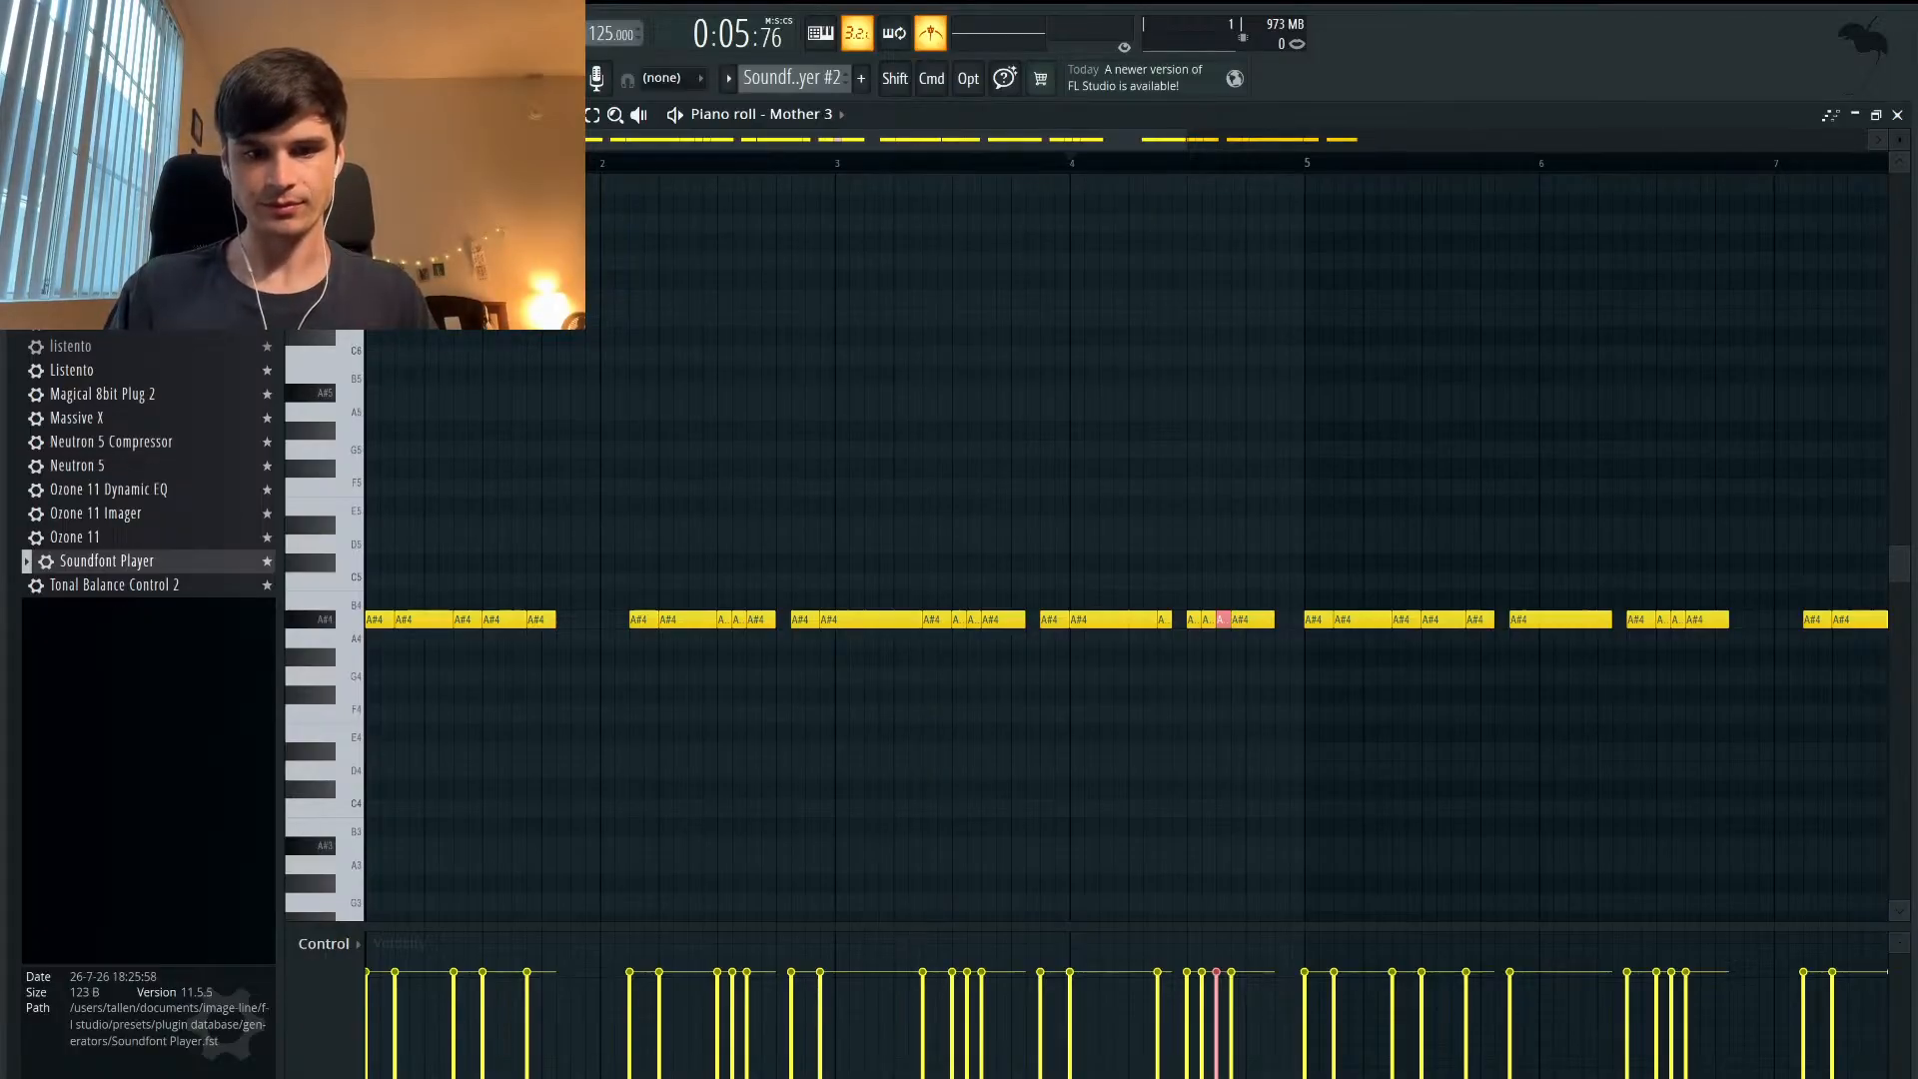
{"action": "scroll", "coordinate": [1061, 727], "scroll_direction": "down", "scroll_amount": 2, "text": "ctrl"}
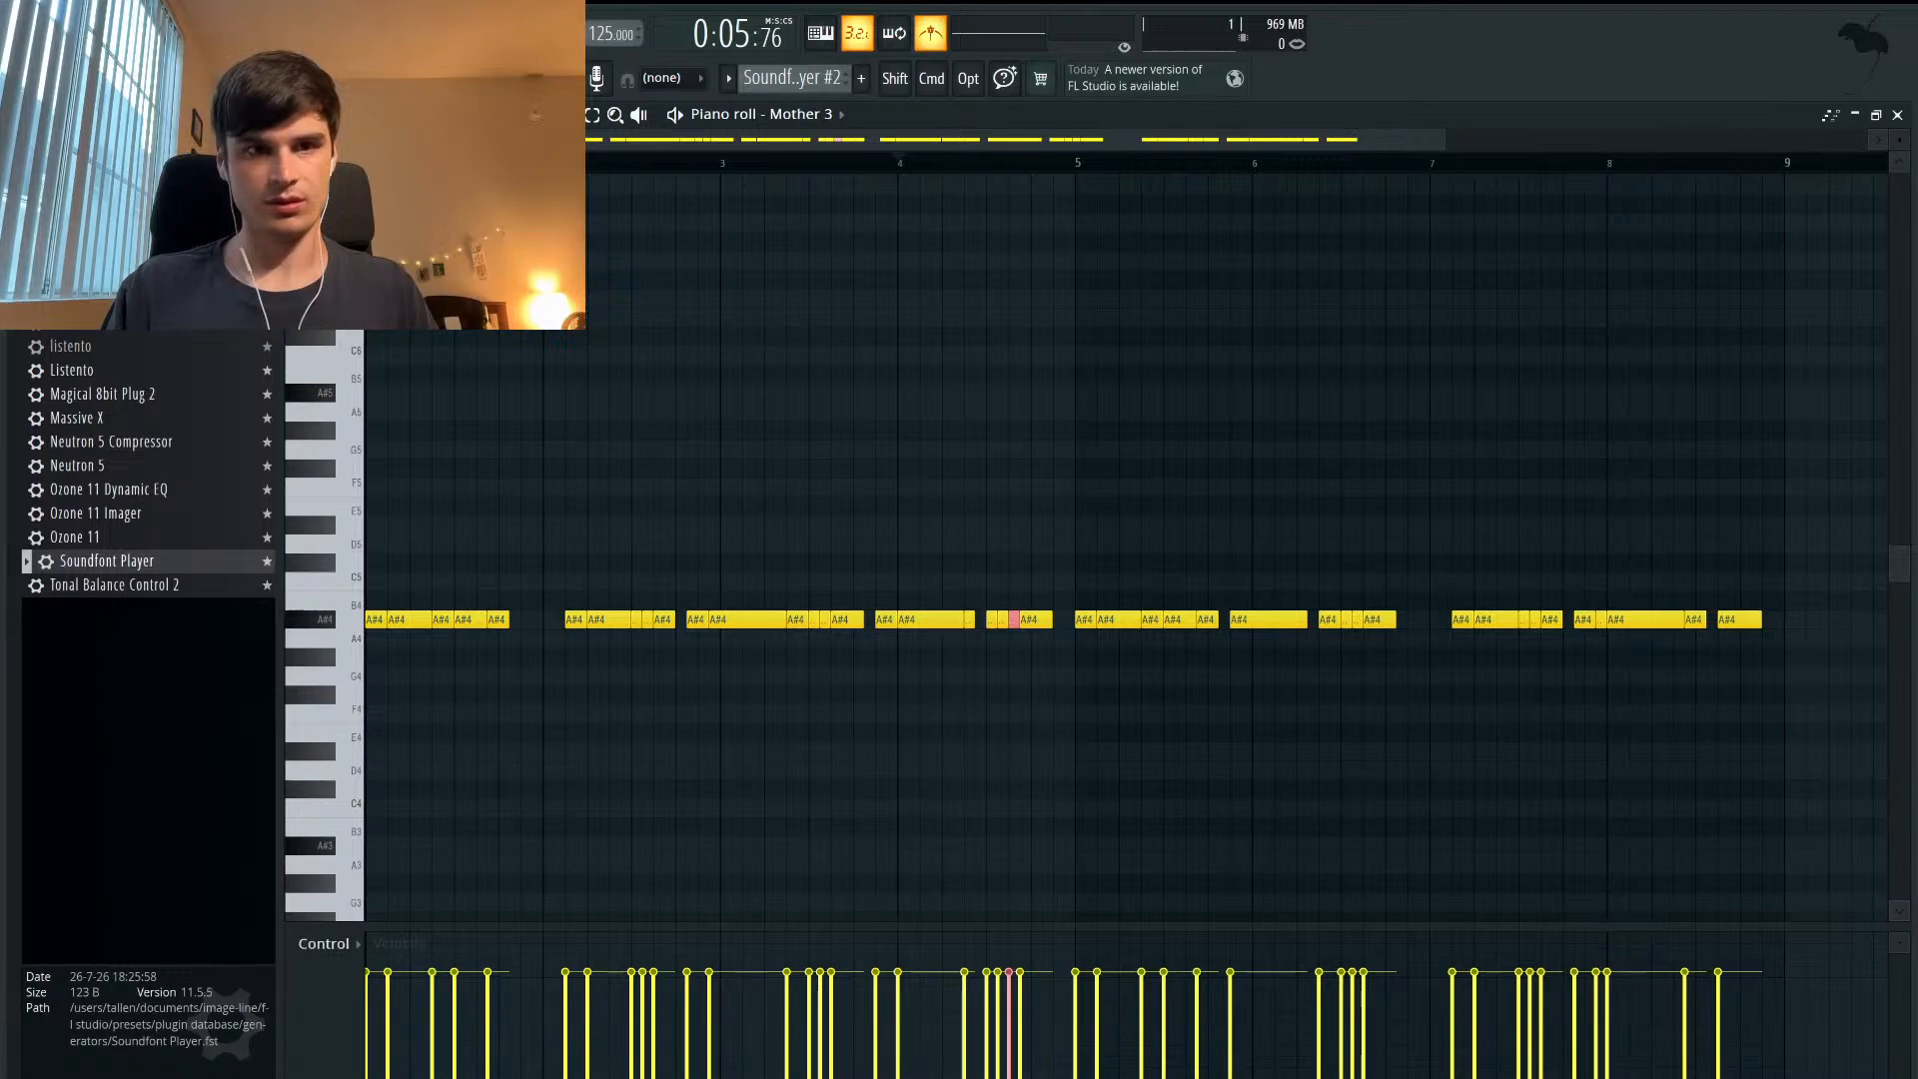
{"action": "left_click_drag", "start_coordinate": [1774, 665], "coordinate": [1089, 499]}
{"action": "key", "text": "Delete"}
- Duplicate the A#4 rhythm of bars 1–4 into bars 5–8, and play it back
{"action": "scroll", "coordinate": [1089, 499], "scroll_direction": "down", "scroll_amount": 1}
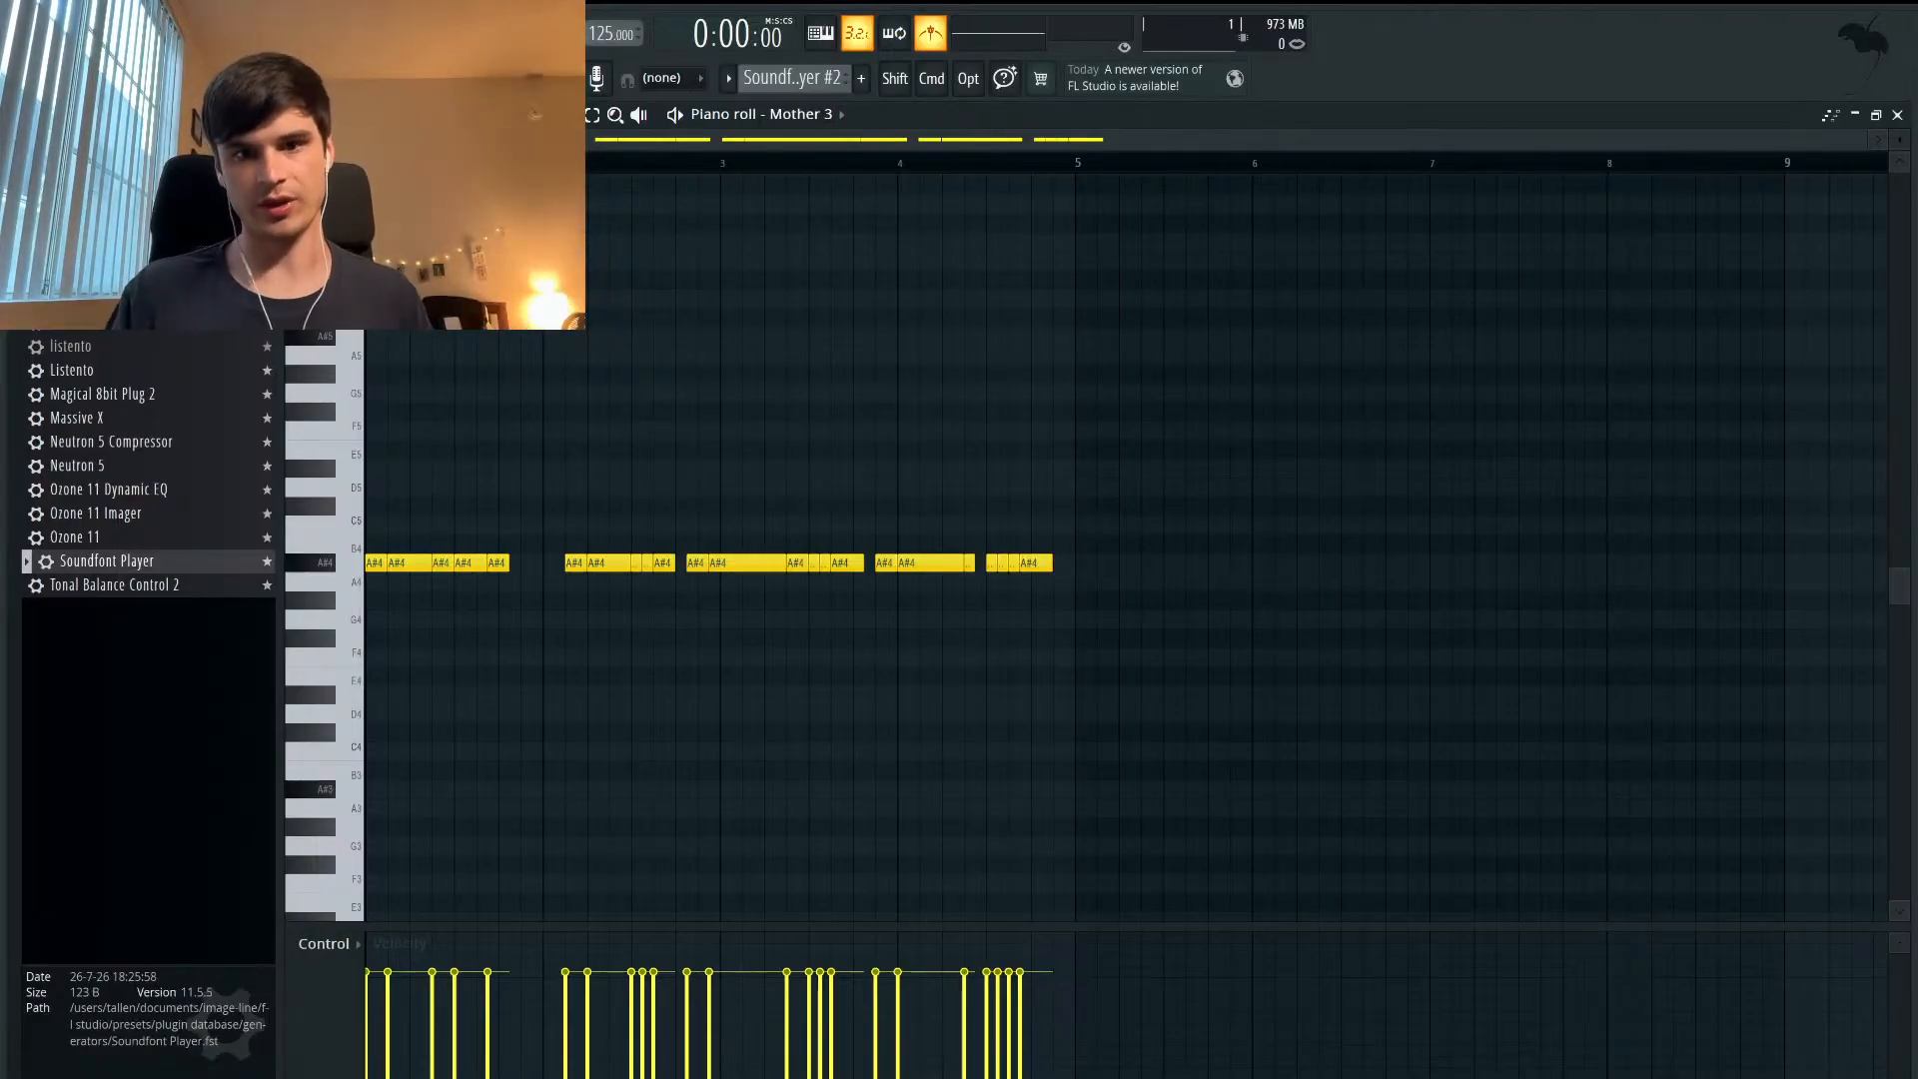
{"action": "scroll", "coordinate": [1070, 612], "scroll_direction": "up", "scroll_amount": 2}
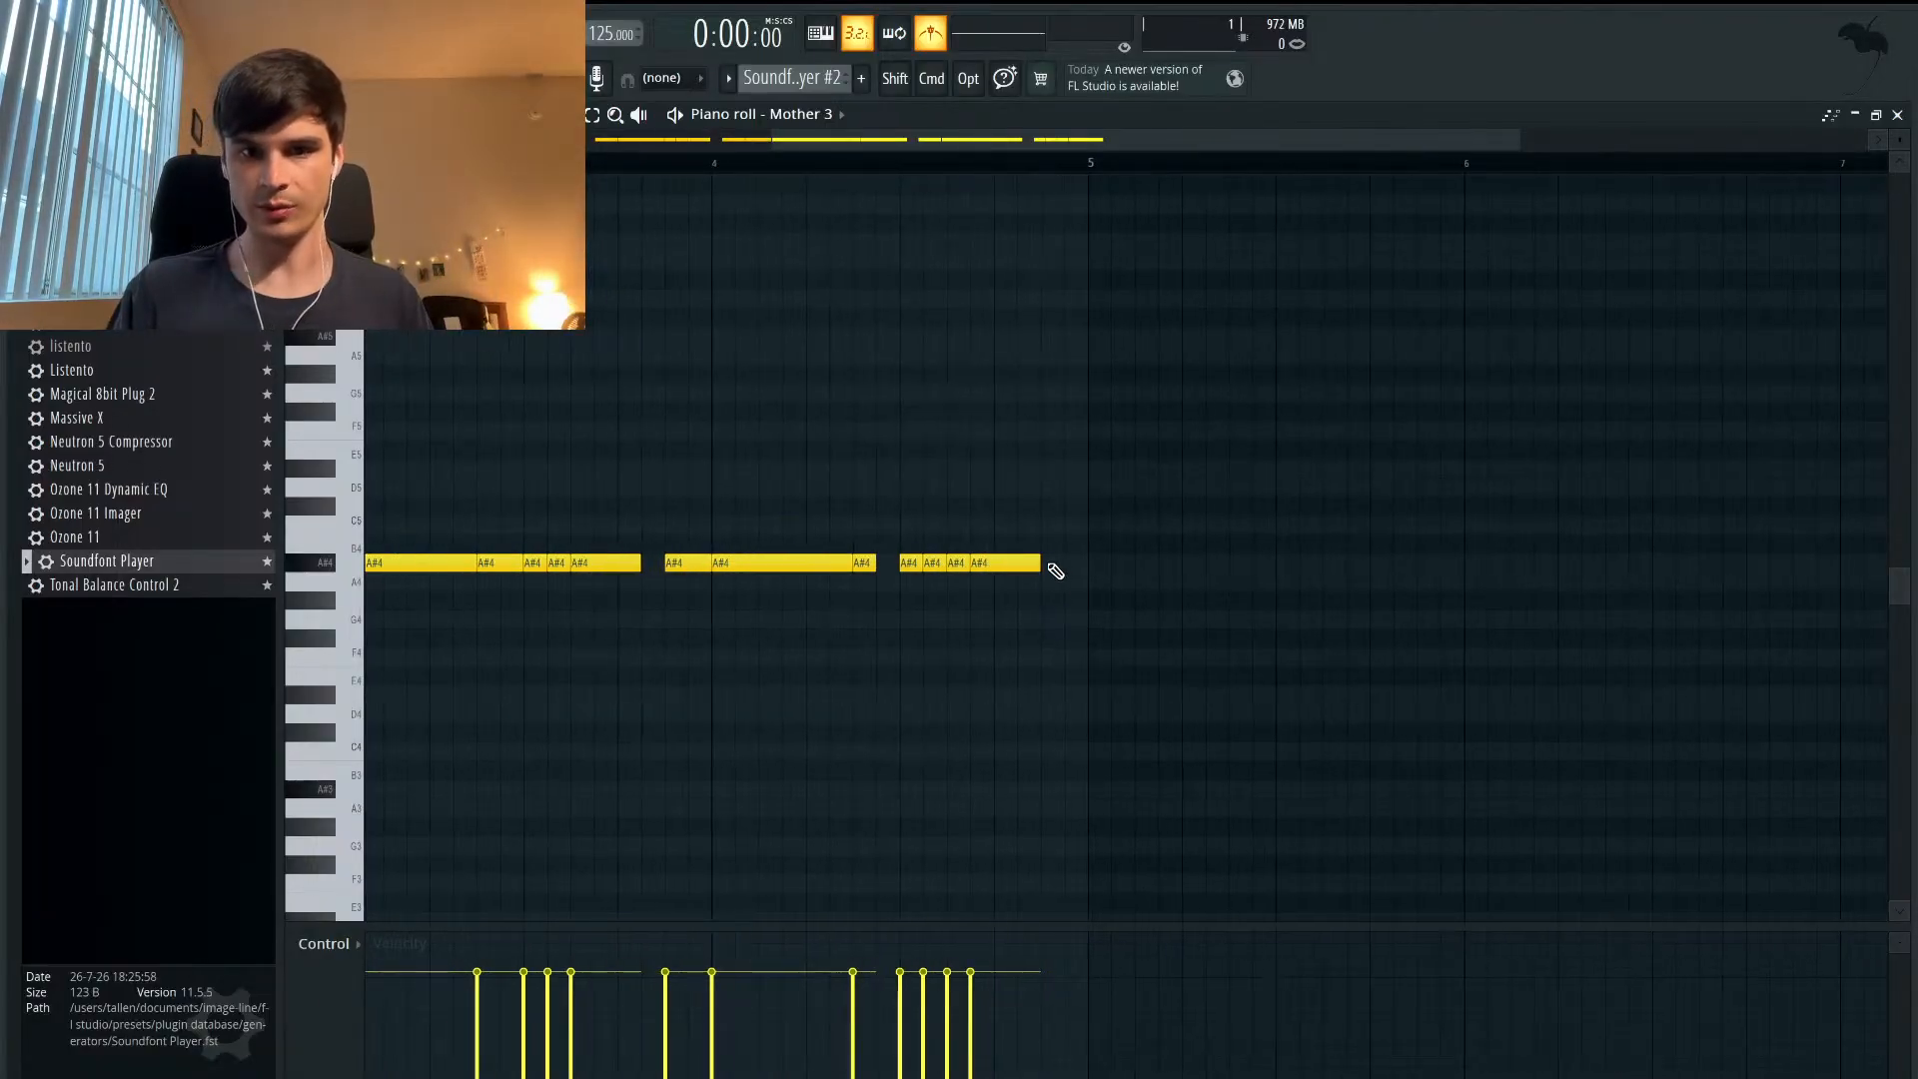
{"action": "scroll", "coordinate": [1097, 590], "scroll_direction": "down", "scroll_amount": 2}
{"action": "scroll", "coordinate": [1097, 590], "scroll_direction": "up", "scroll_amount": 1}
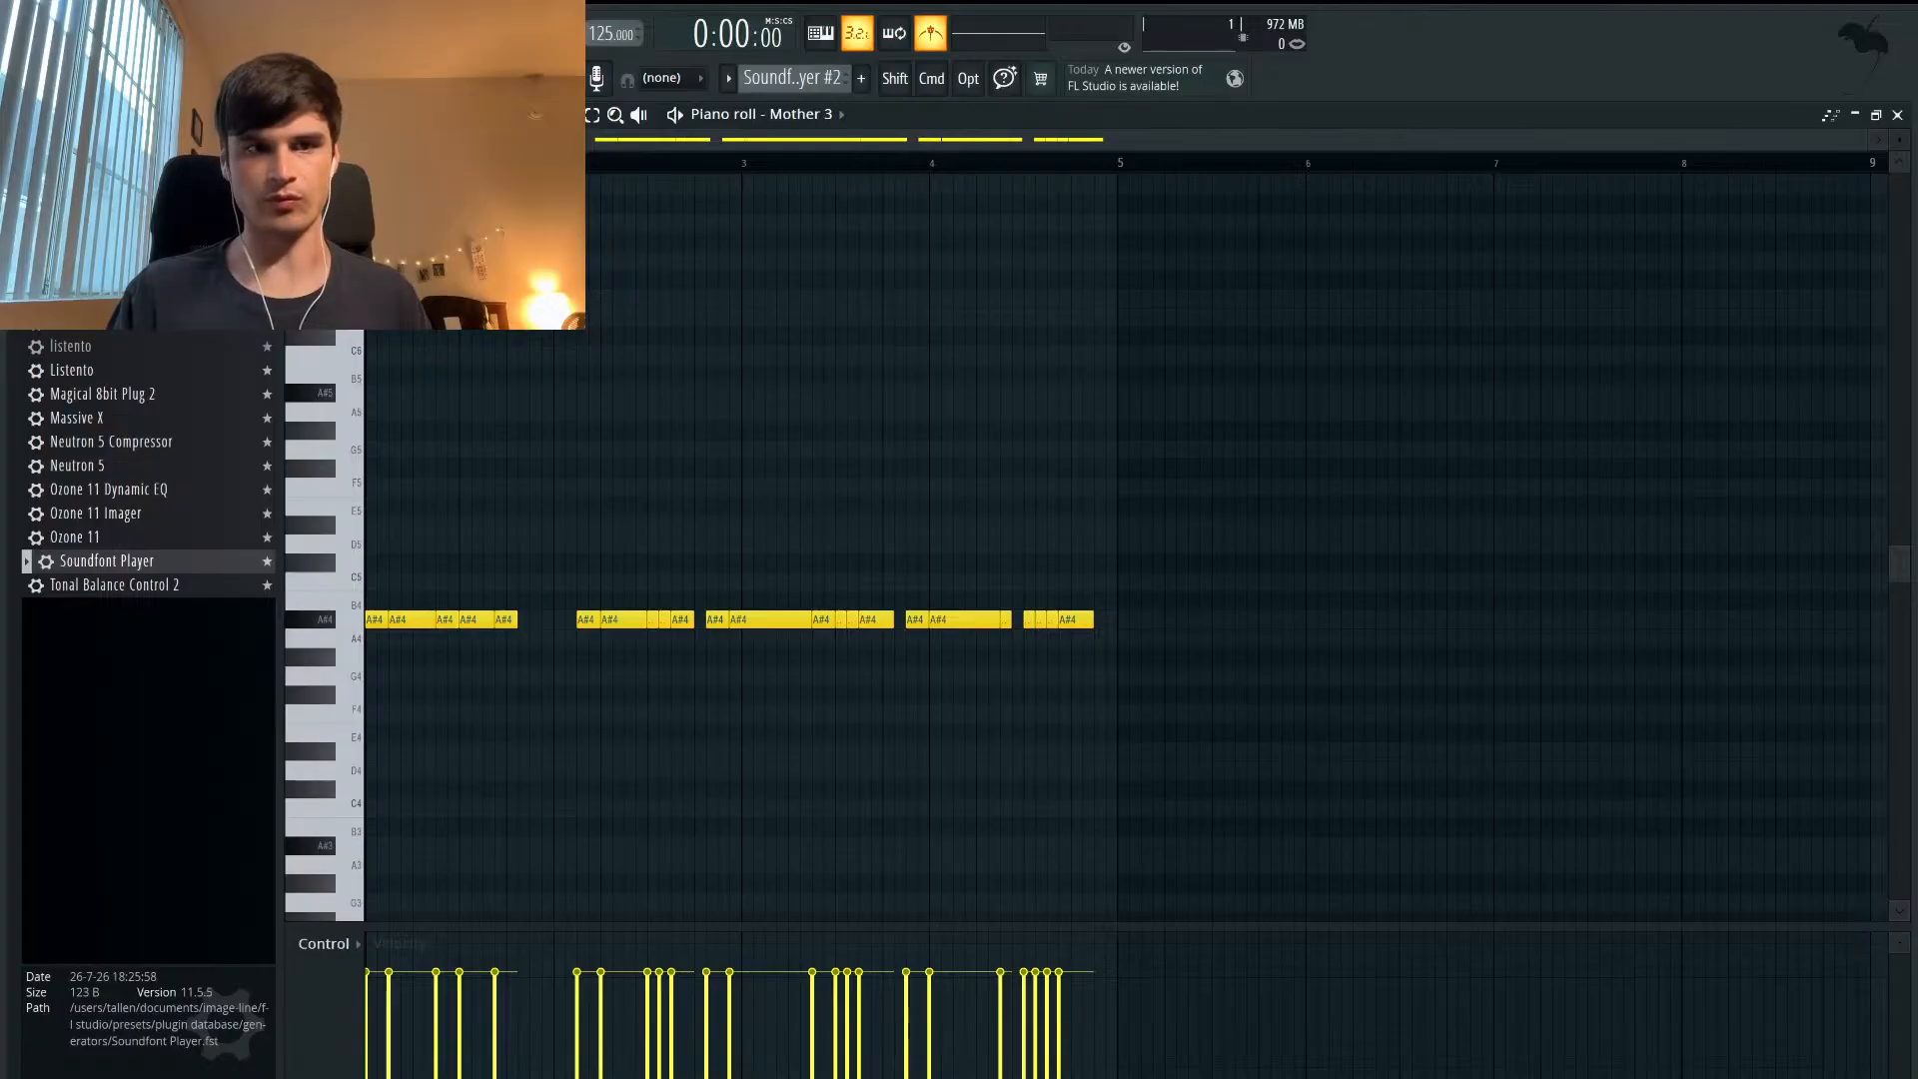
{"action": "left_click_drag", "start_coordinate": [1109, 580], "coordinate": [370, 679]}
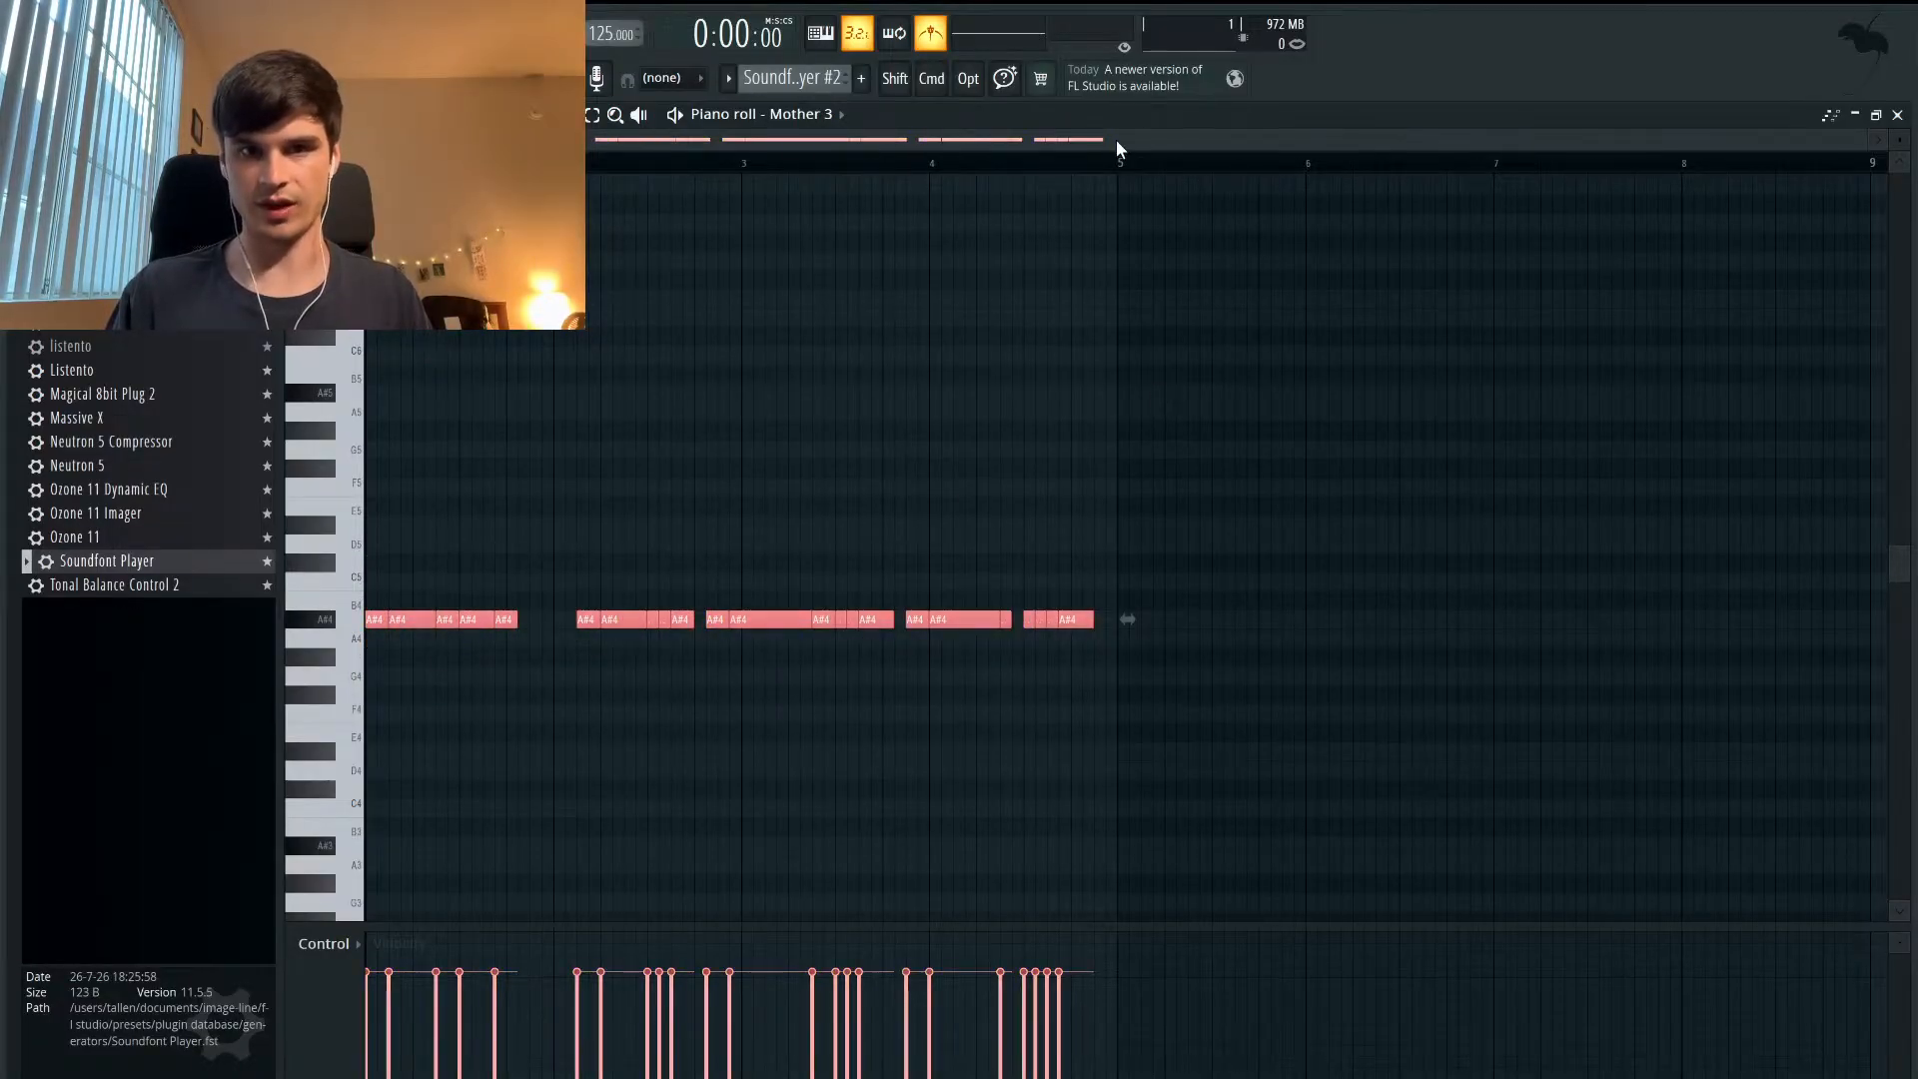
{"action": "key", "text": "super+b"}
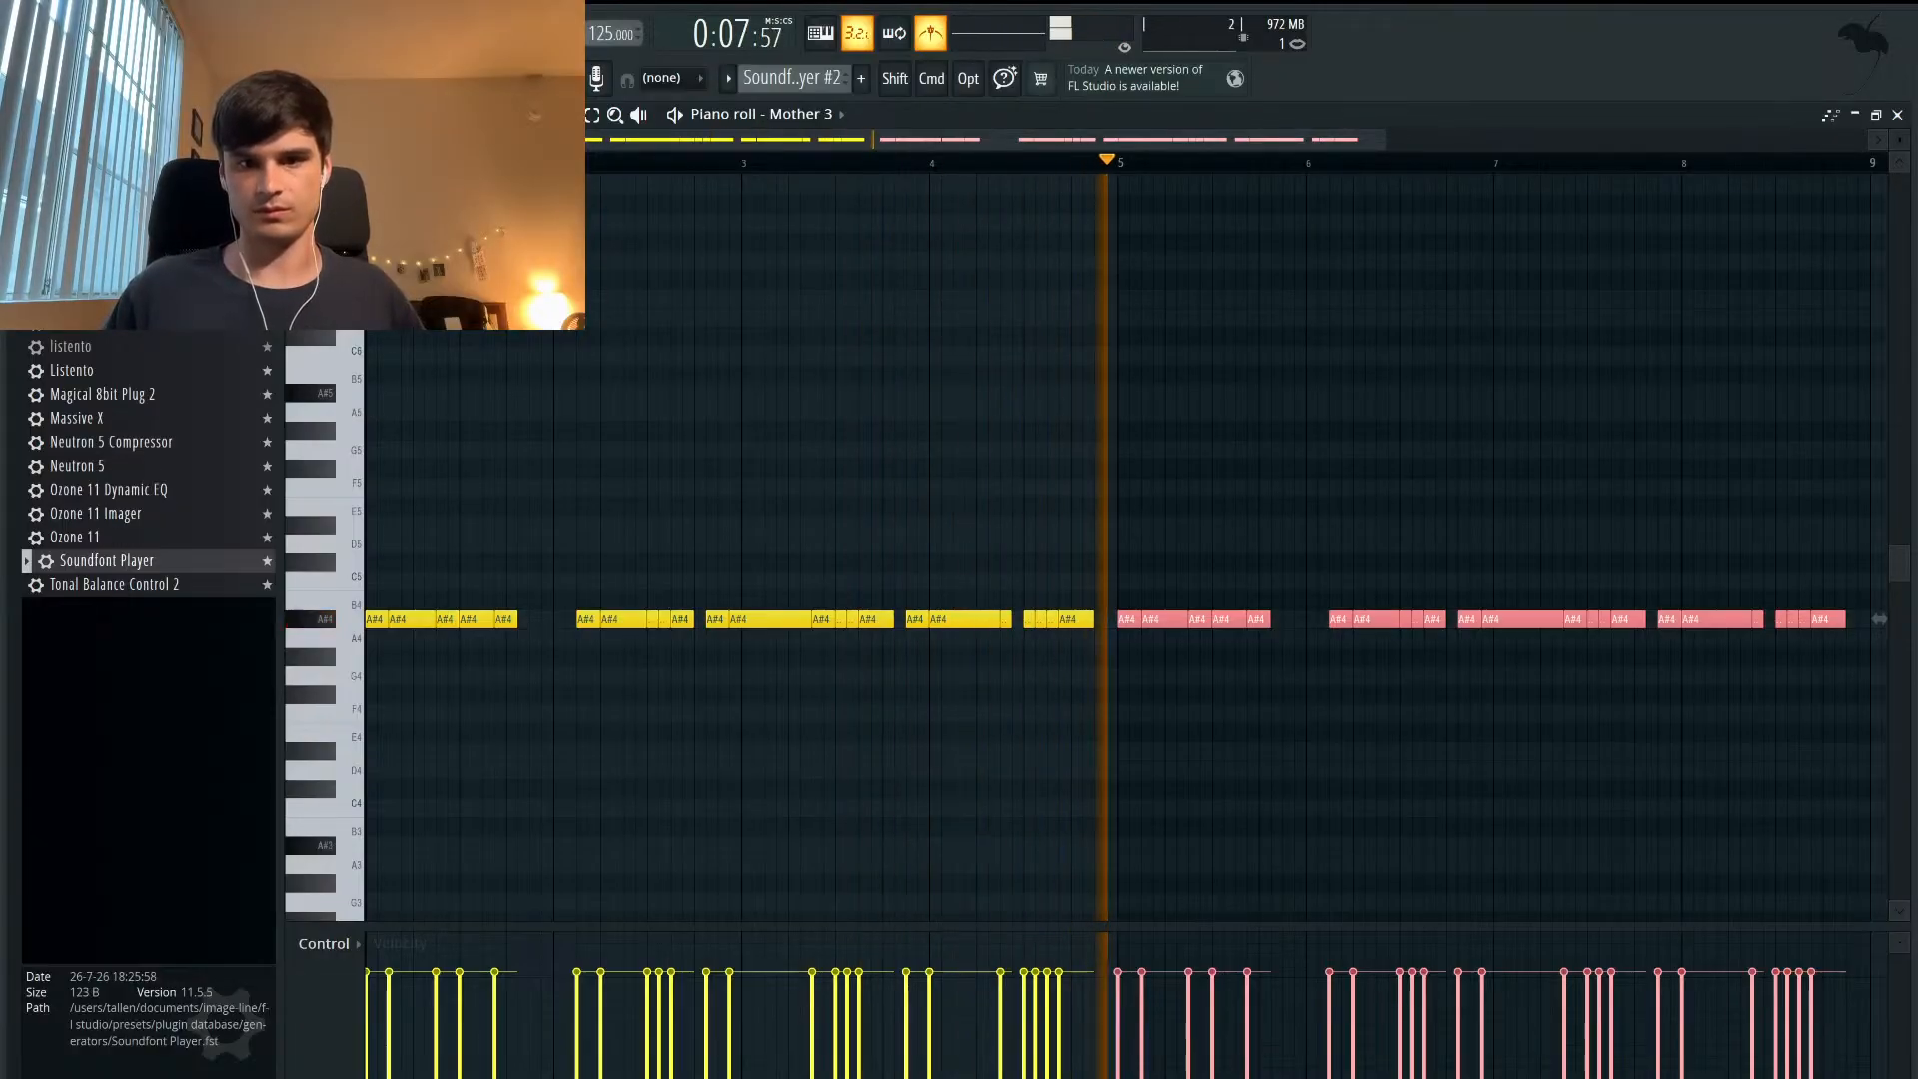
{"action": "key", "text": "space"}
- Lengthen the A#4 that starts 1 1/2 beats into bar 4 to 1/2 beat, closing the gap, and play back from bar 4
{"action": "scroll", "coordinate": [887, 685], "scroll_direction": "up", "scroll_amount": 2}
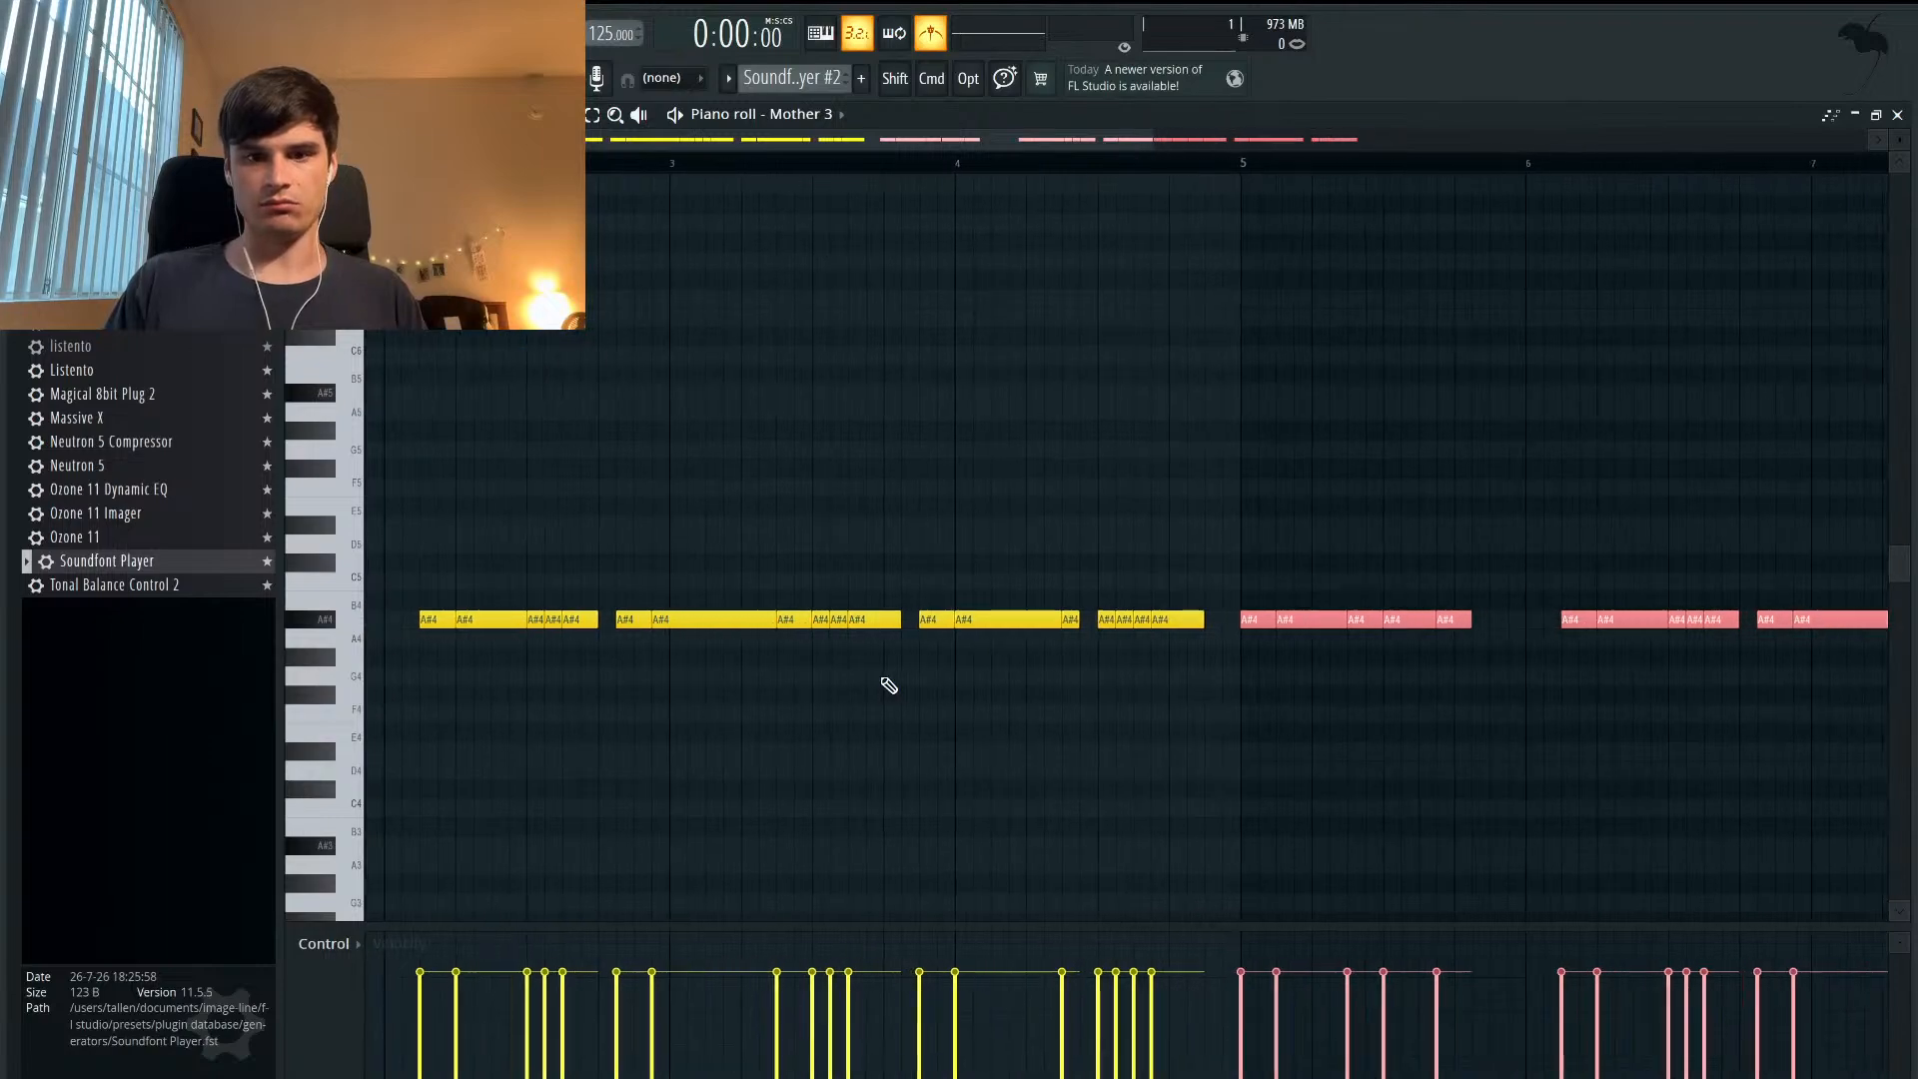
{"action": "key", "text": "space"}
{"action": "key", "text": "space"}
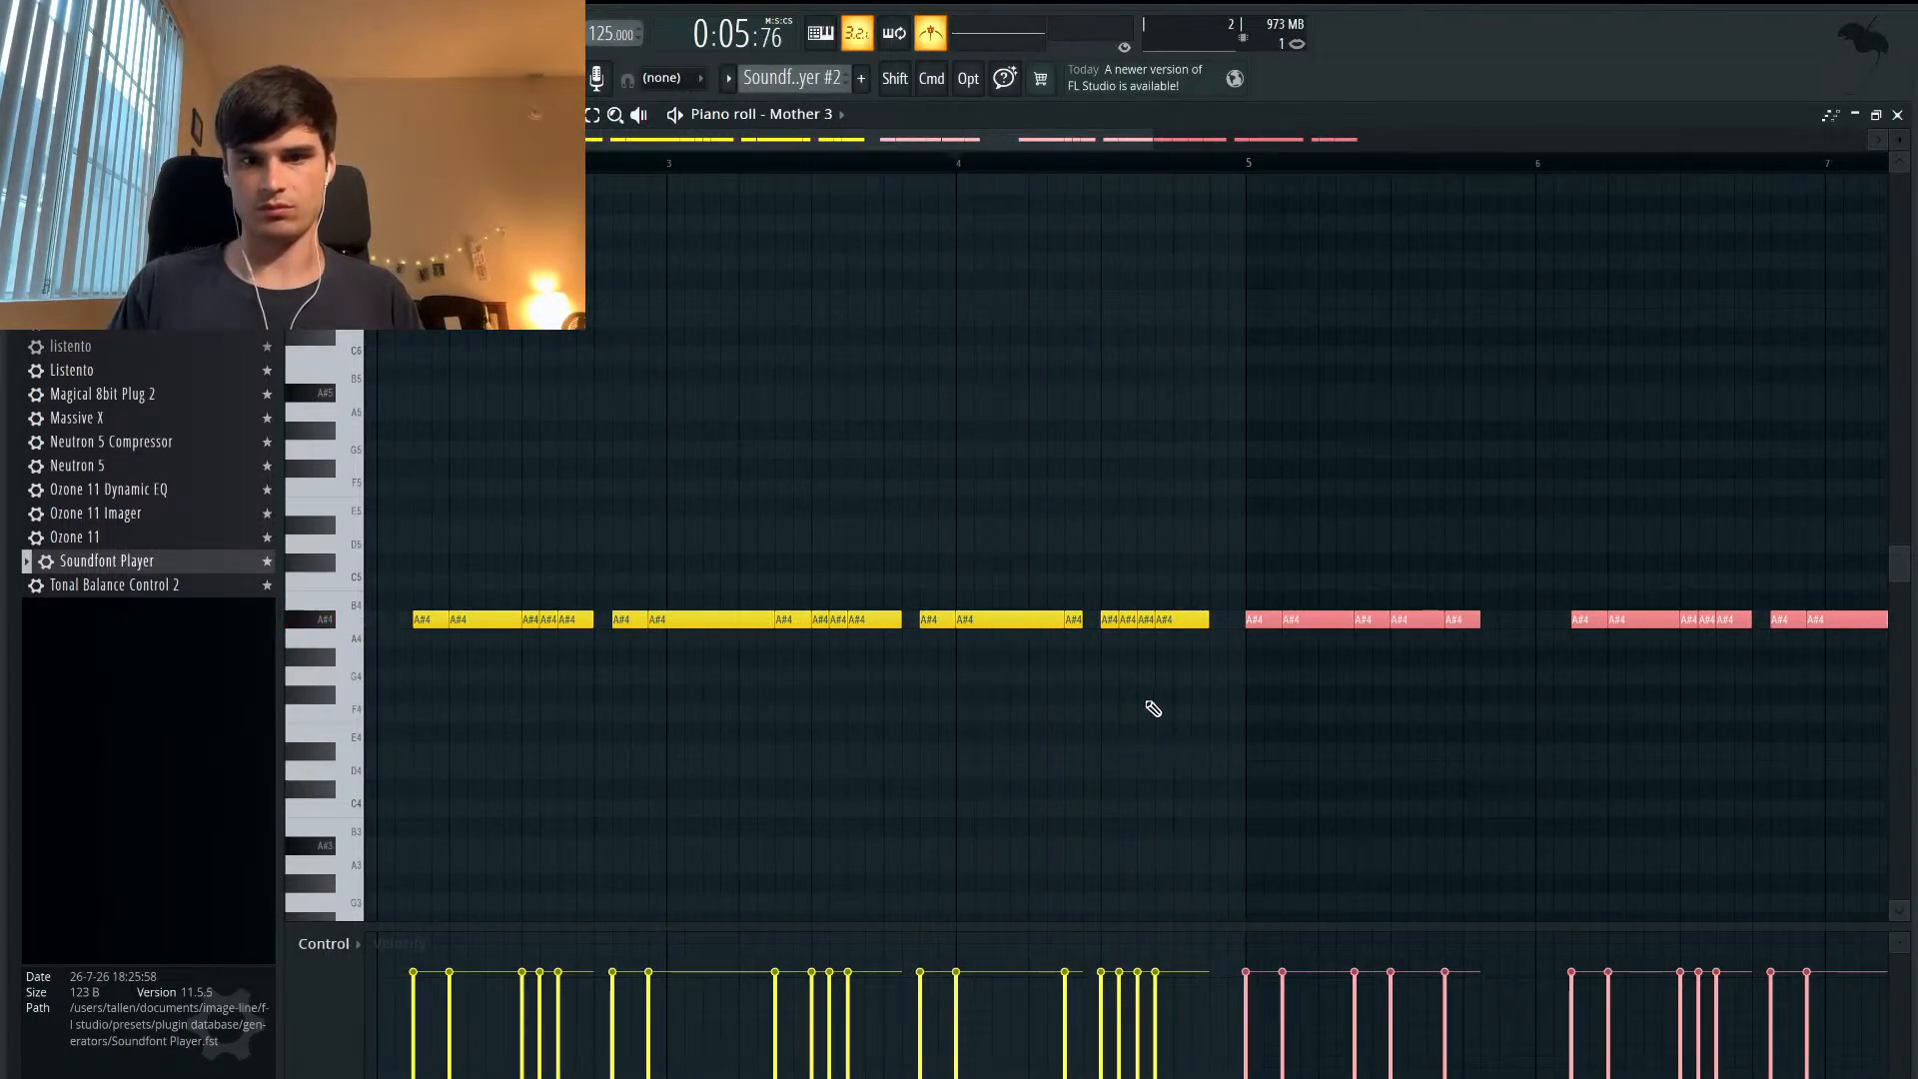
{"action": "left_click", "coordinate": [1149, 637]}
{"action": "key", "text": "super+z"}
{"action": "key", "text": "space"}
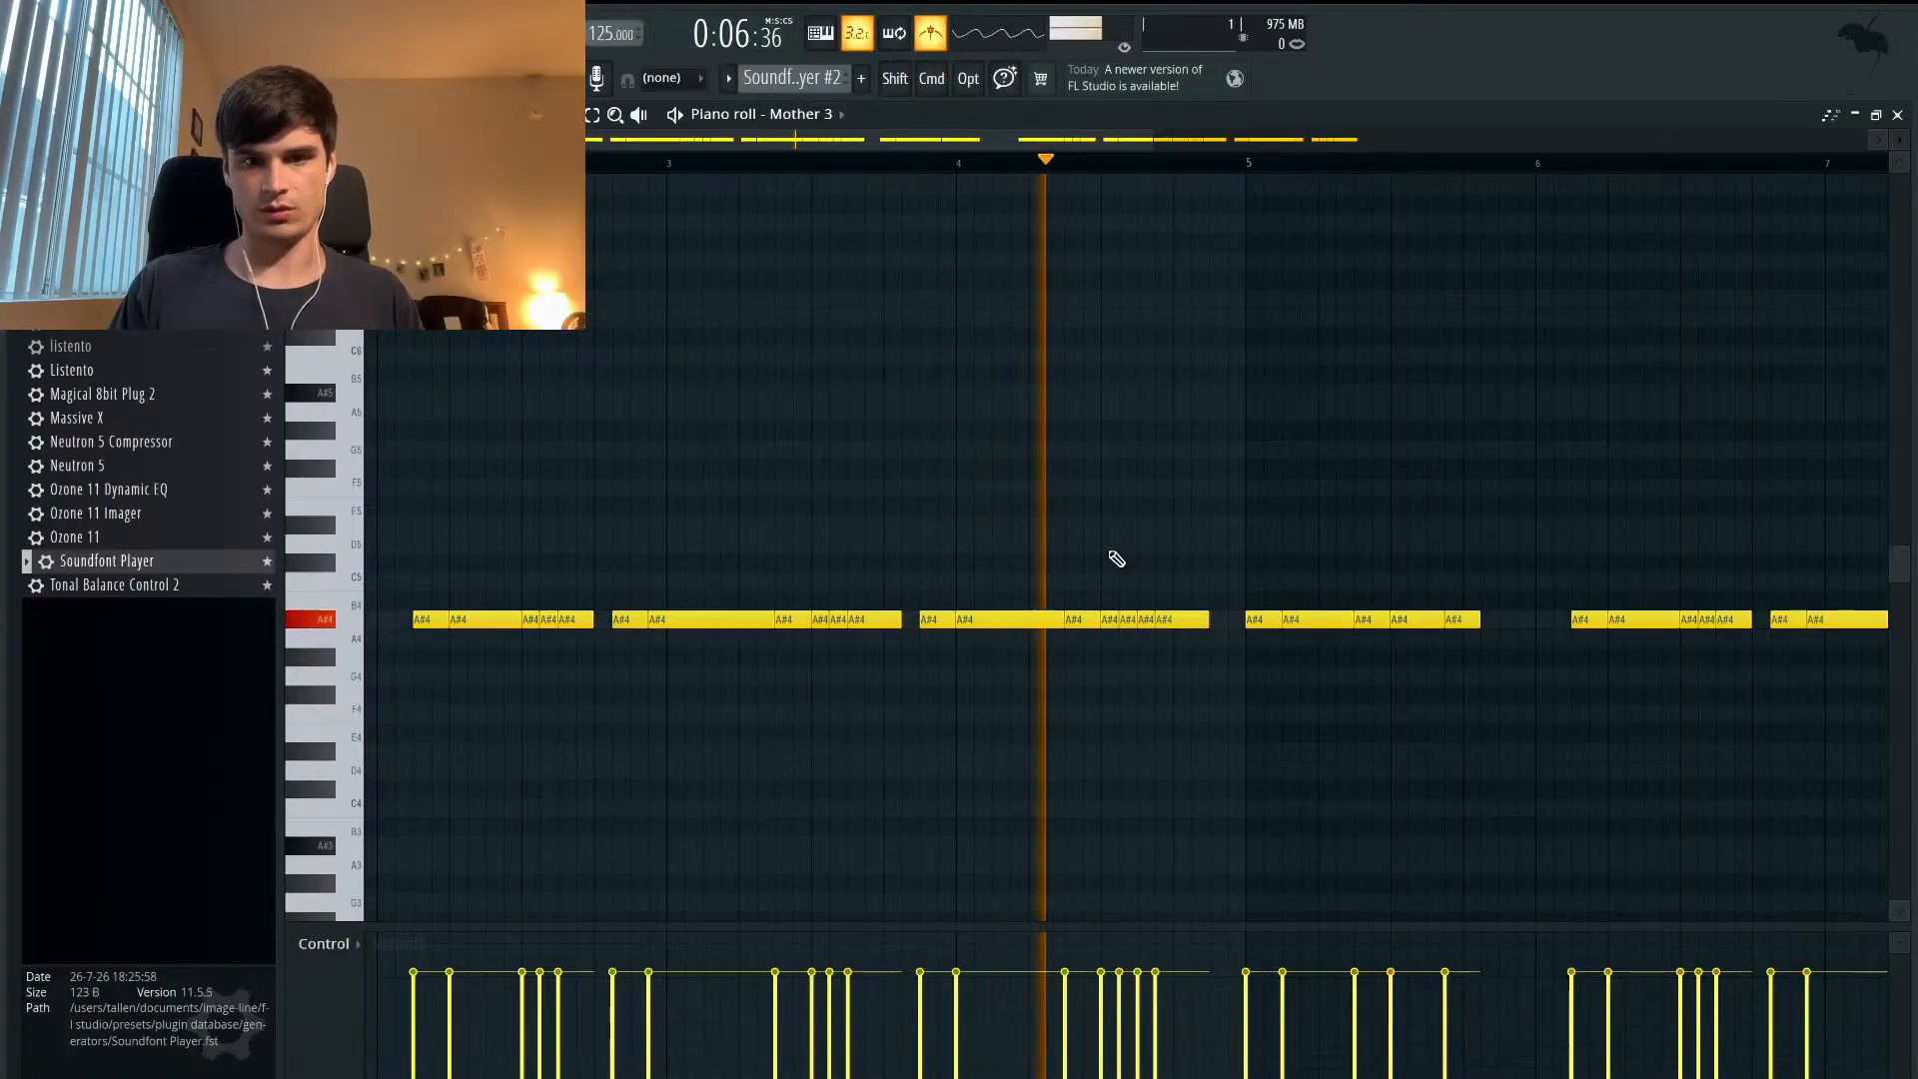
{"action": "key", "text": "space"}
- Try deleting the first of the three 1/4-beat A#4 notes in bar 4, and play back from bar 4
{"action": "scroll", "coordinate": [1109, 632], "scroll_direction": "up", "scroll_amount": 2}
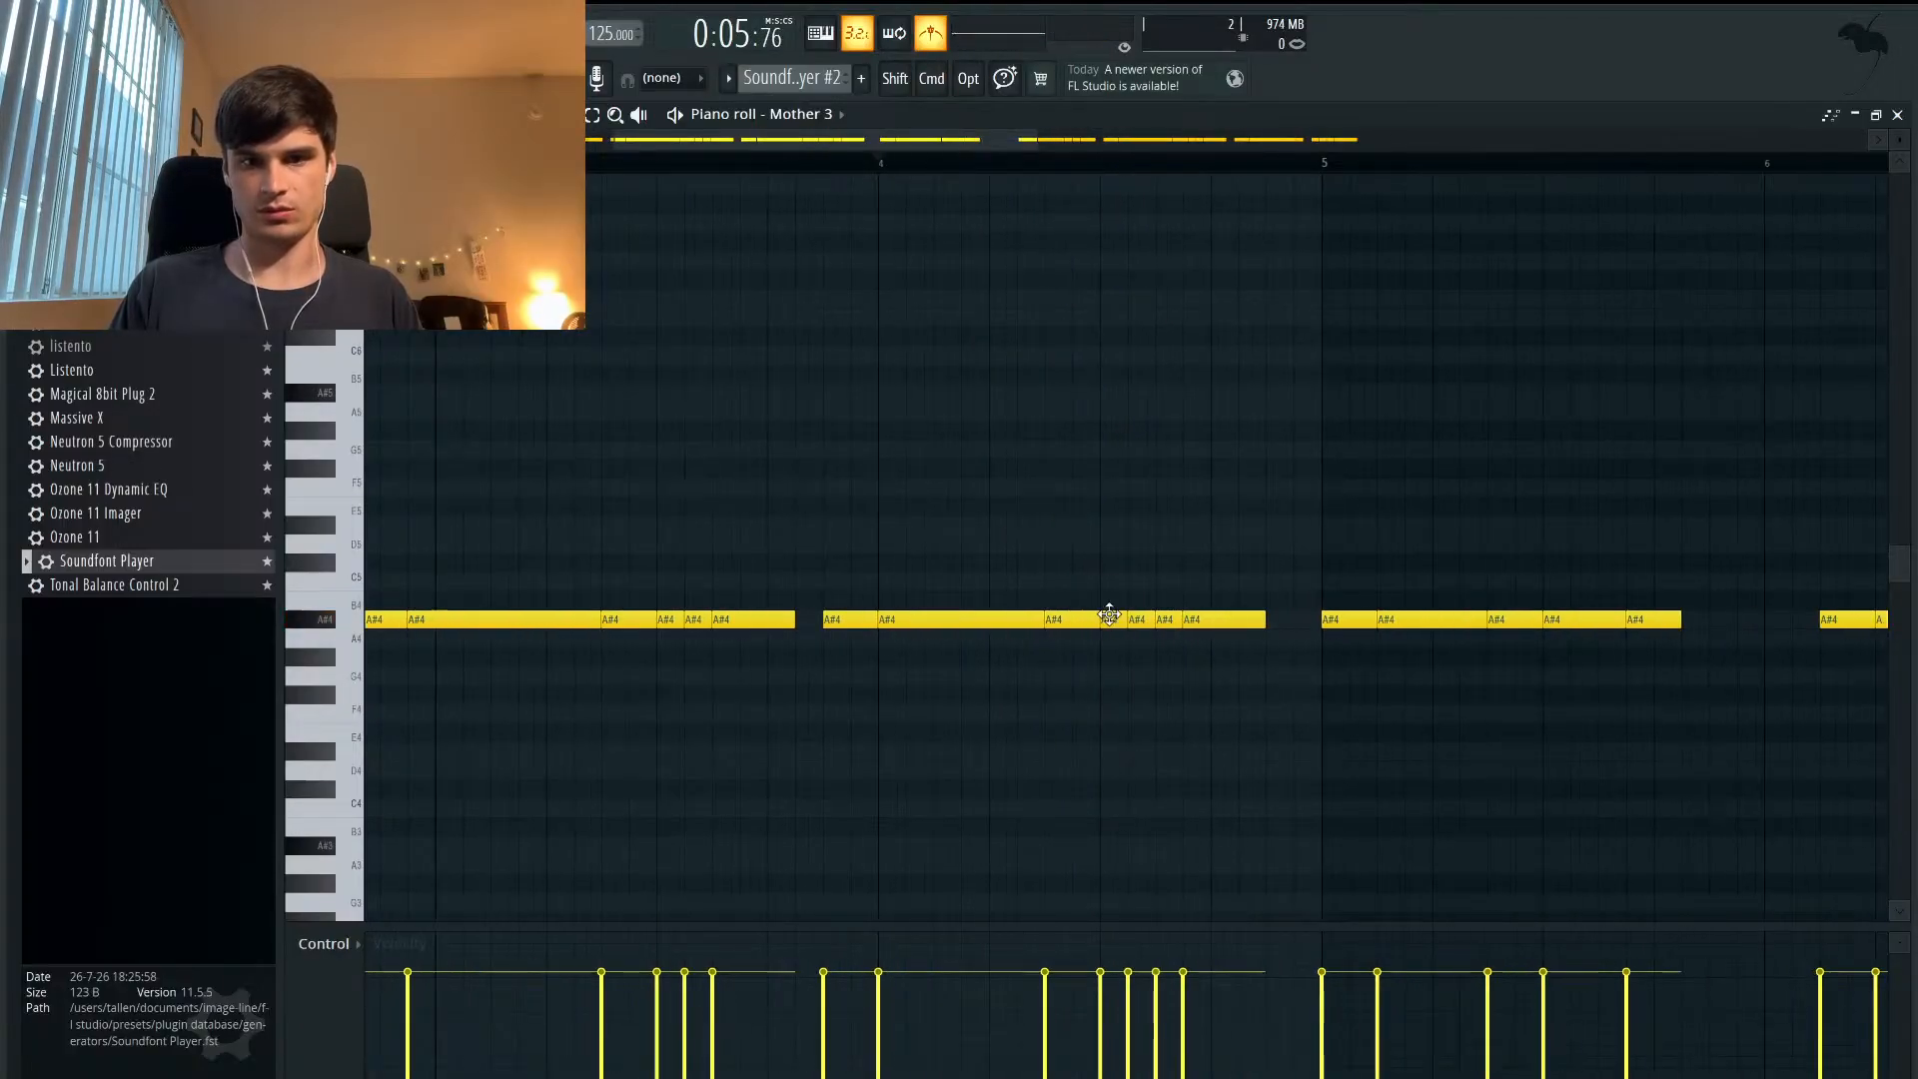
{"action": "right_click", "coordinate": [1109, 613]}
{"action": "key", "text": "space"}
{"action": "key", "text": "space"}
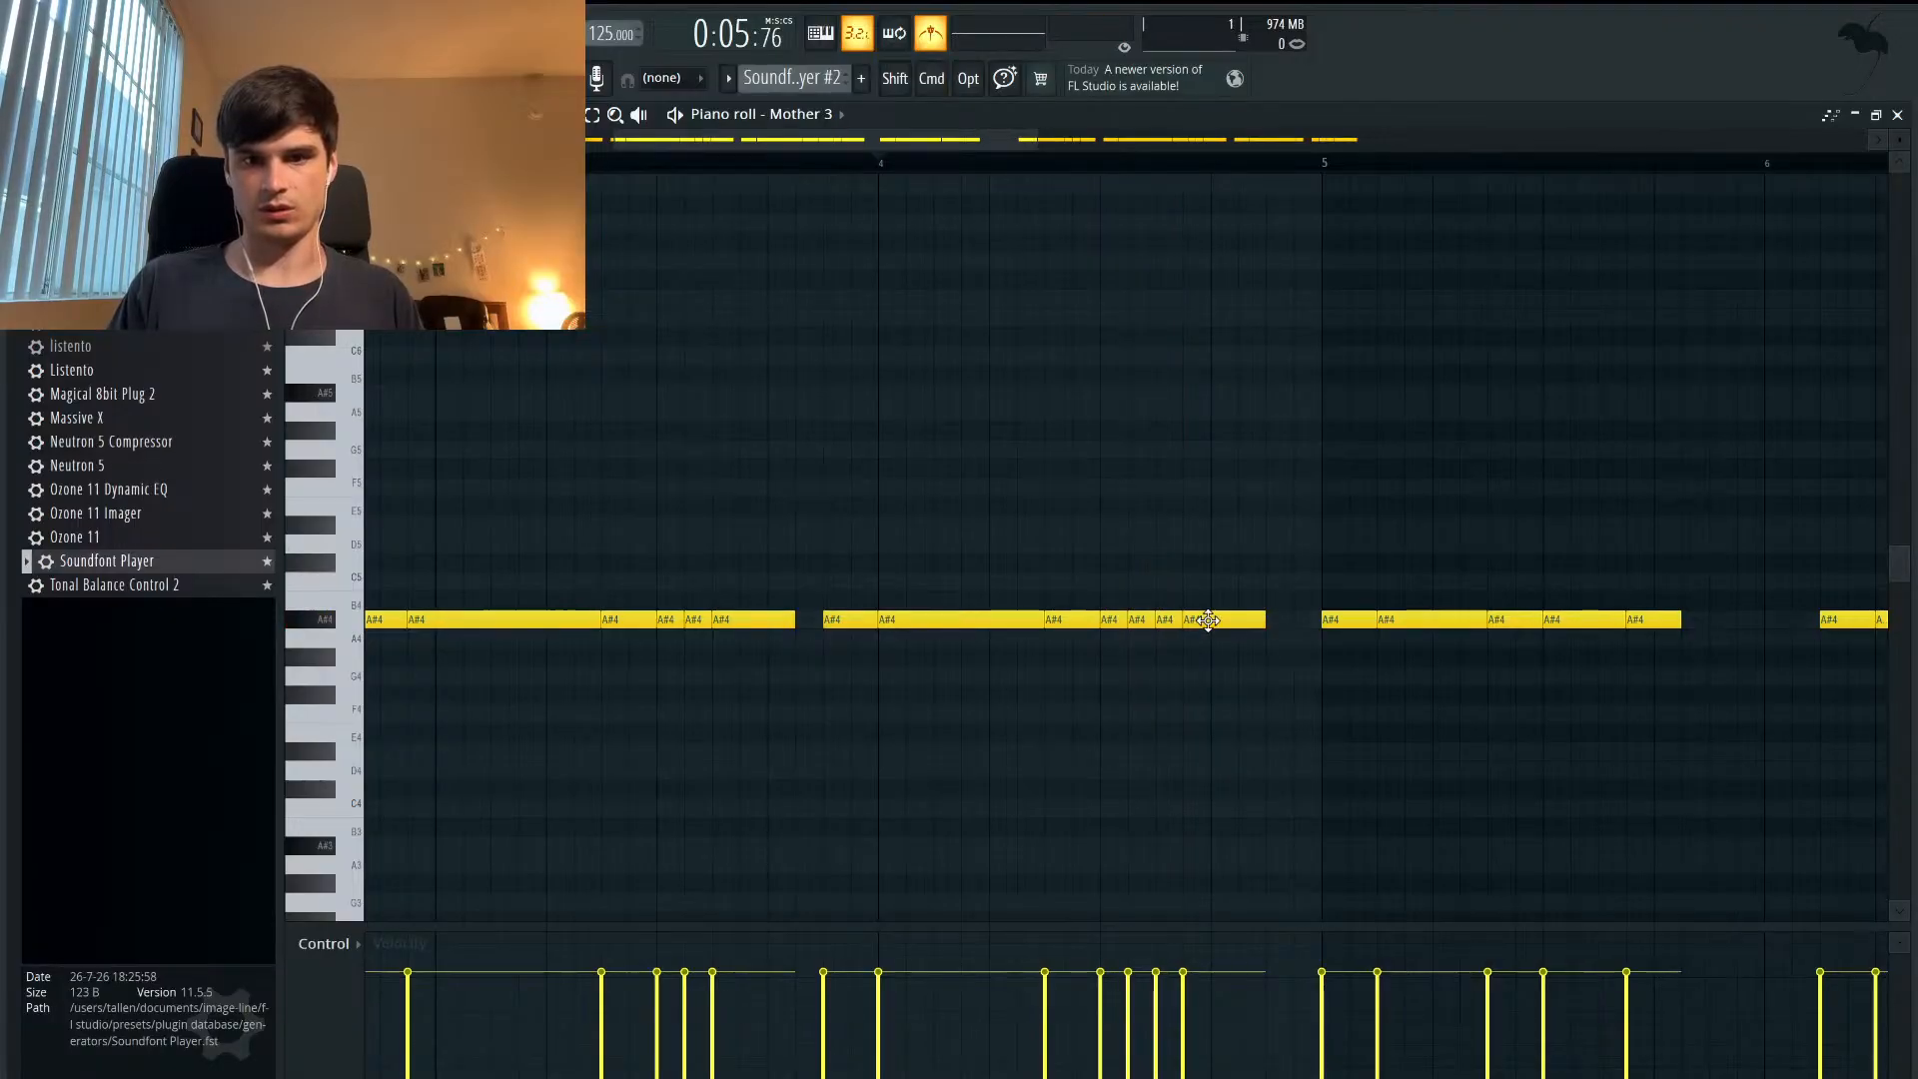
- Play back the rhythm from bar 4 into bar 8
{"action": "key", "text": "space"}
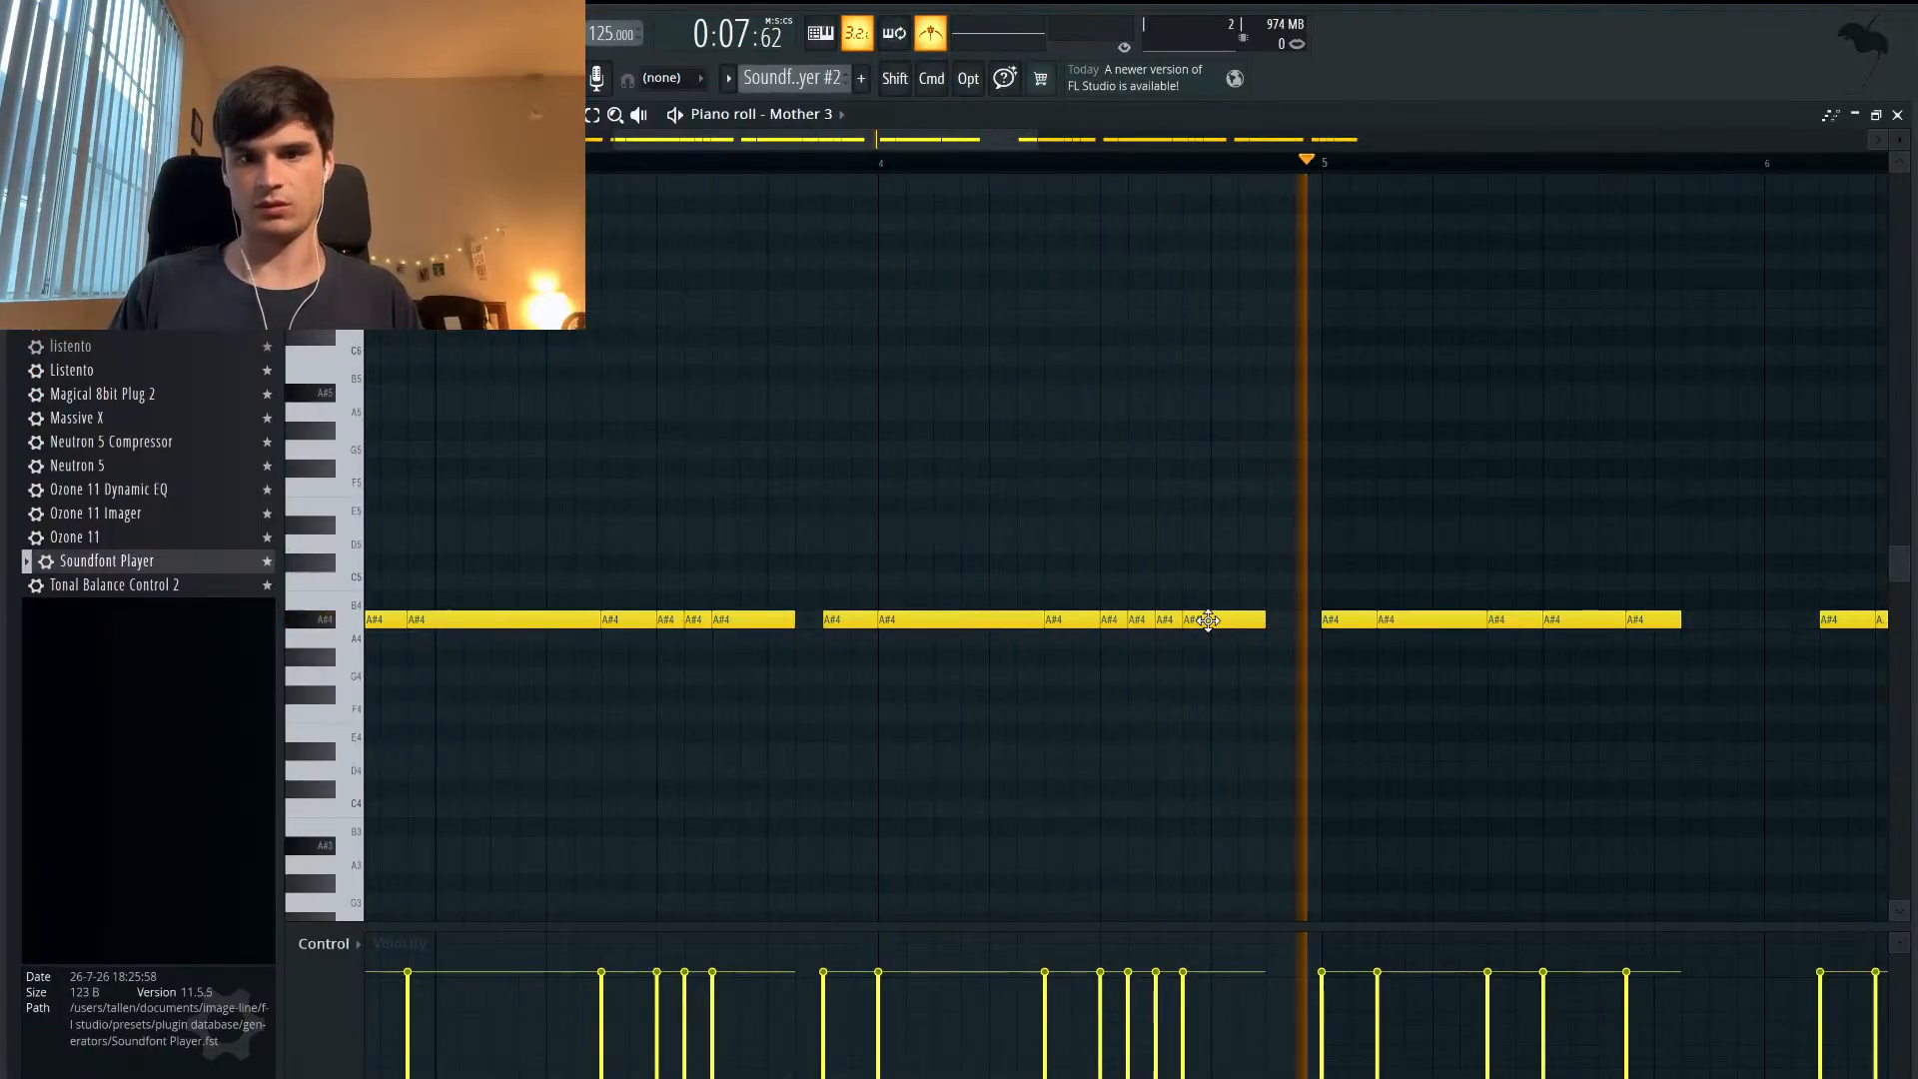
{"action": "scroll", "coordinate": [1208, 620], "scroll_direction": "down", "scroll_amount": 4}
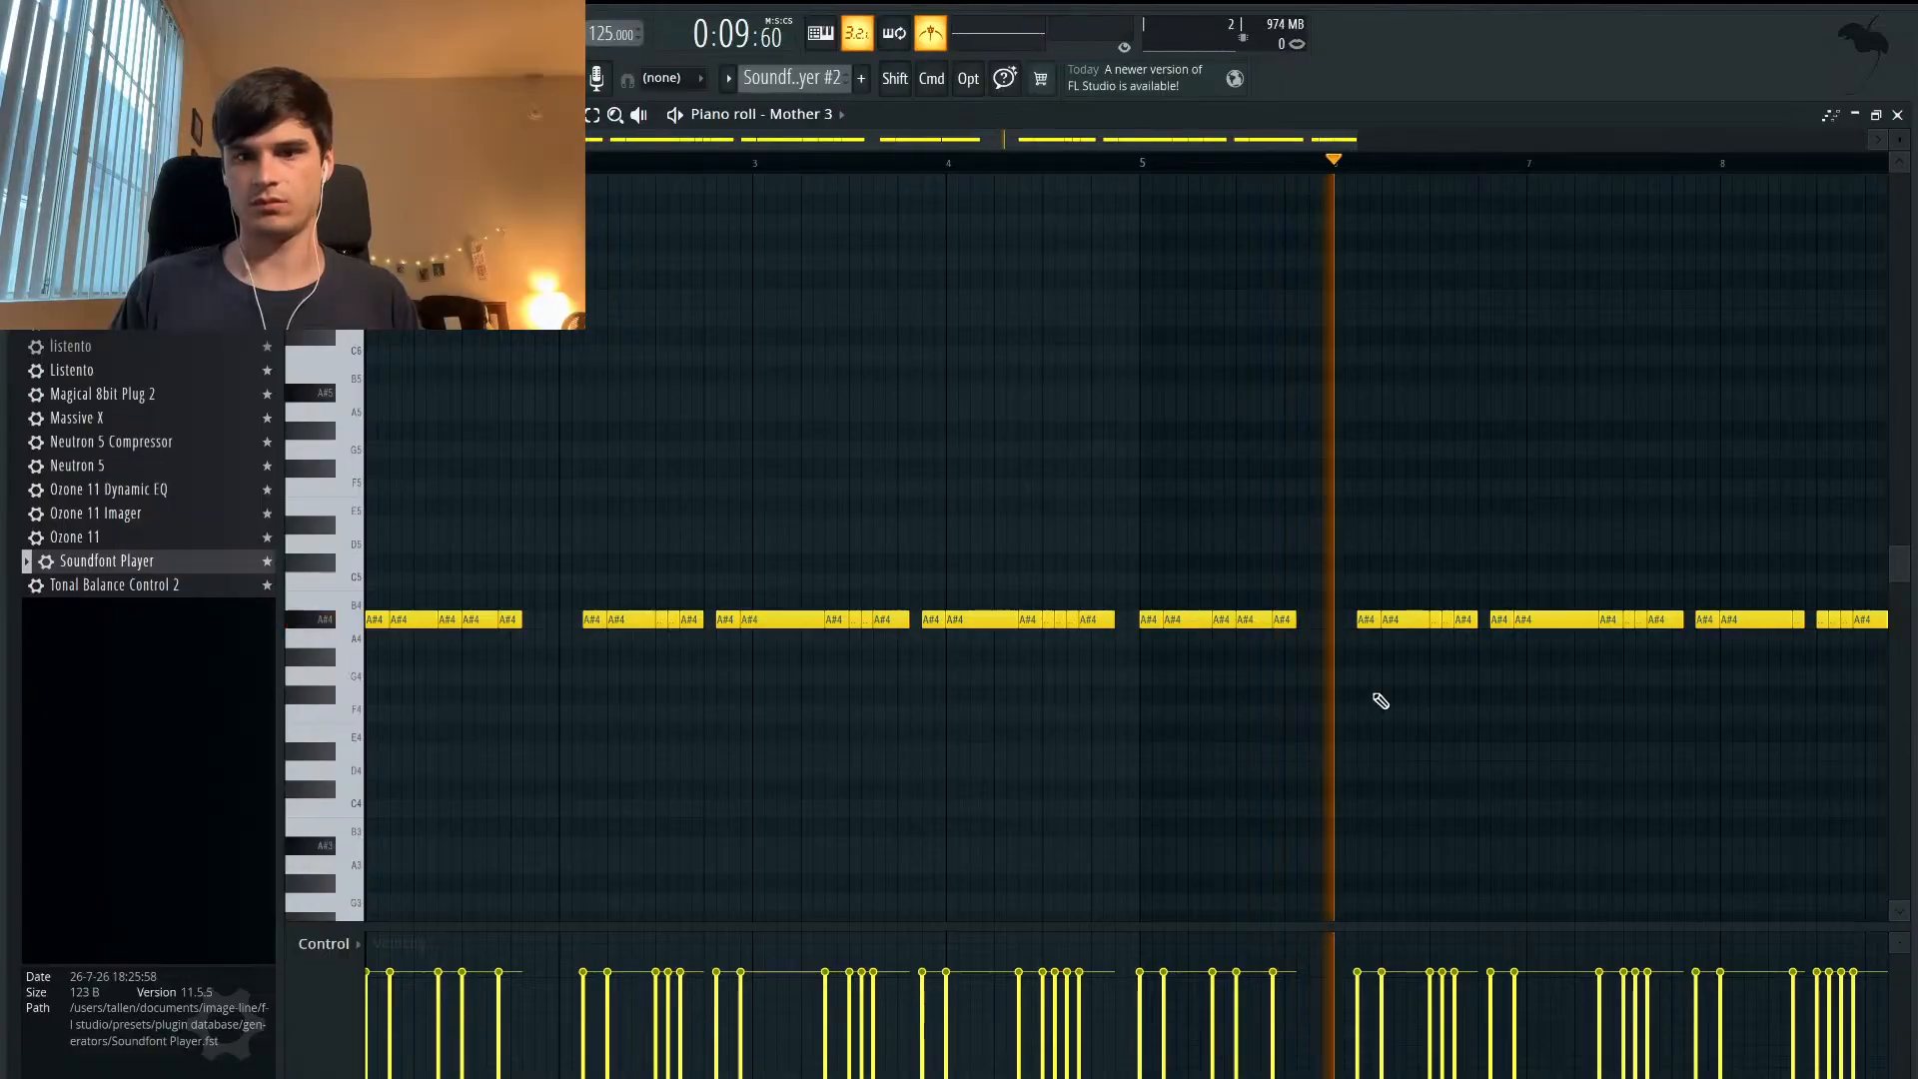
{"action": "scroll", "coordinate": [1381, 701], "scroll_direction": "right", "scroll_amount": 4}
{"action": "scroll", "coordinate": [1381, 700], "scroll_direction": "down", "scroll_amount": 2}
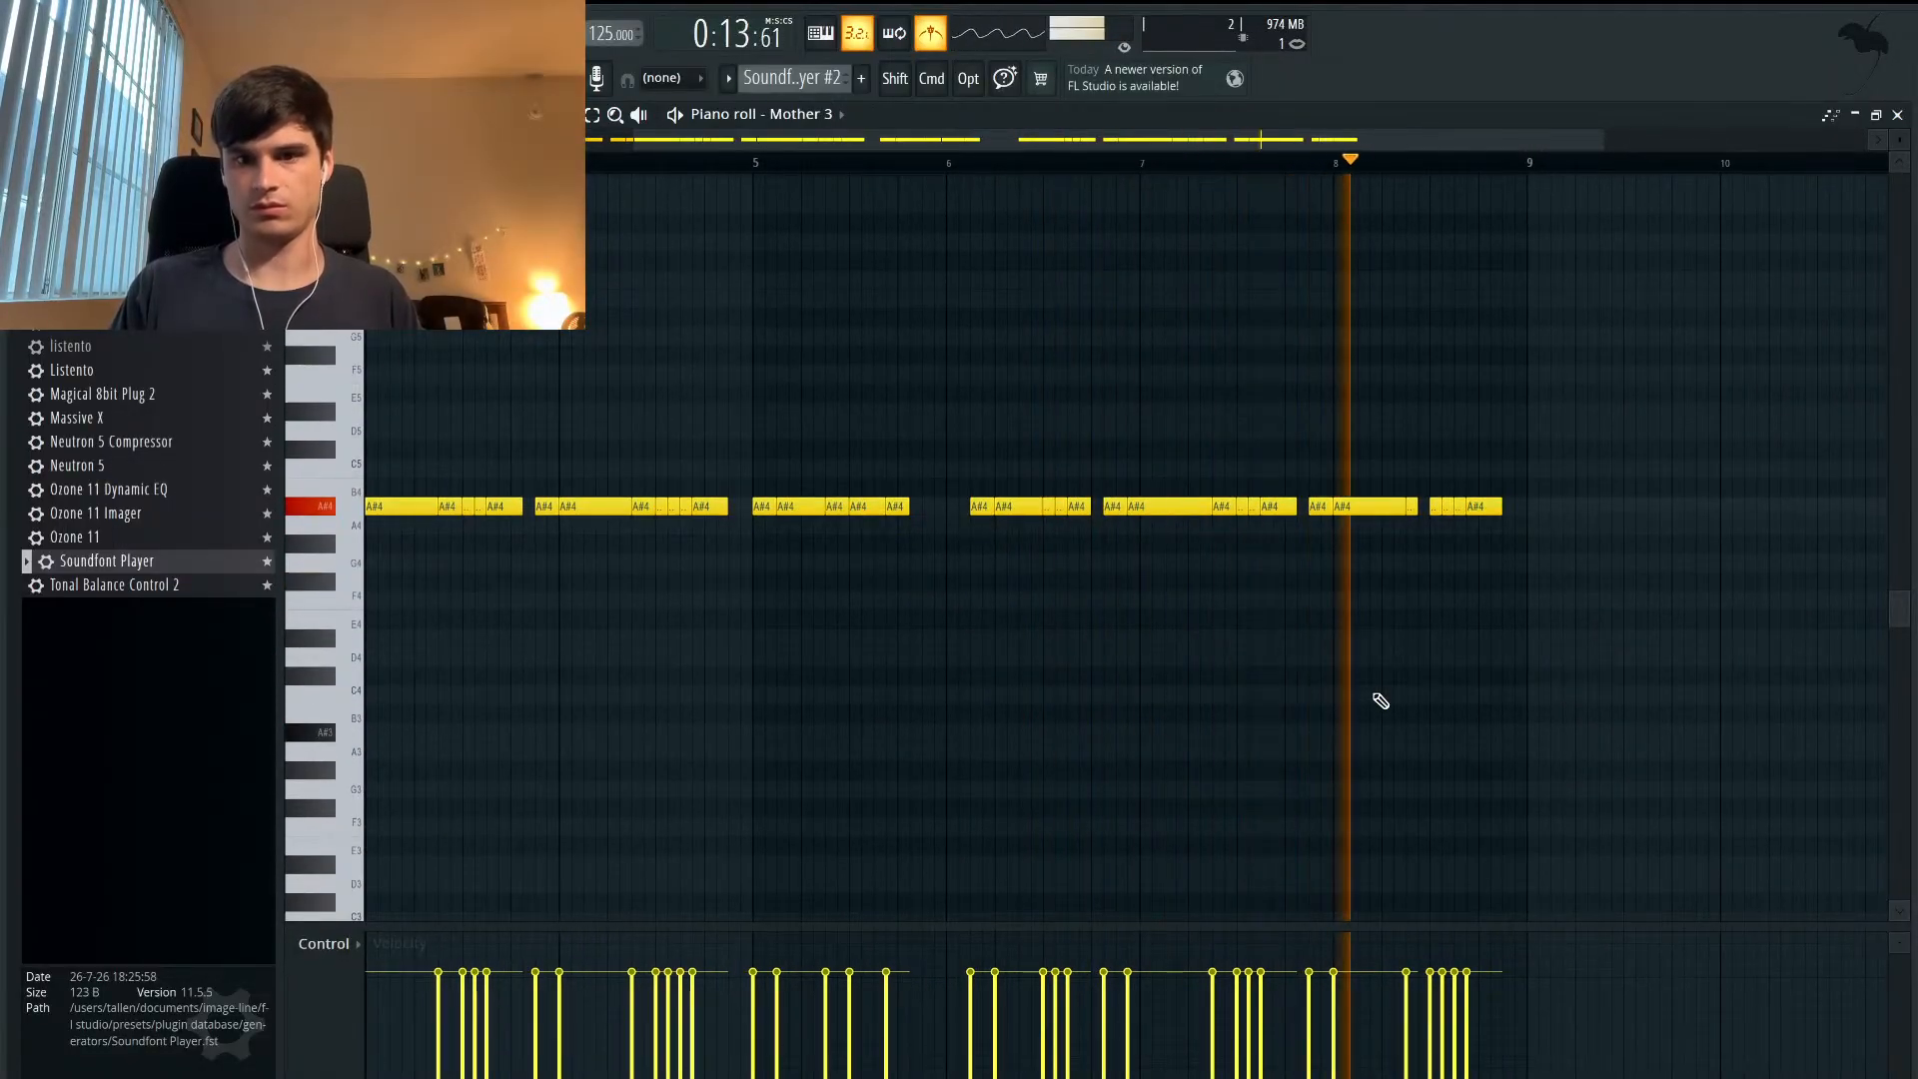
{"action": "key", "text": "space"}
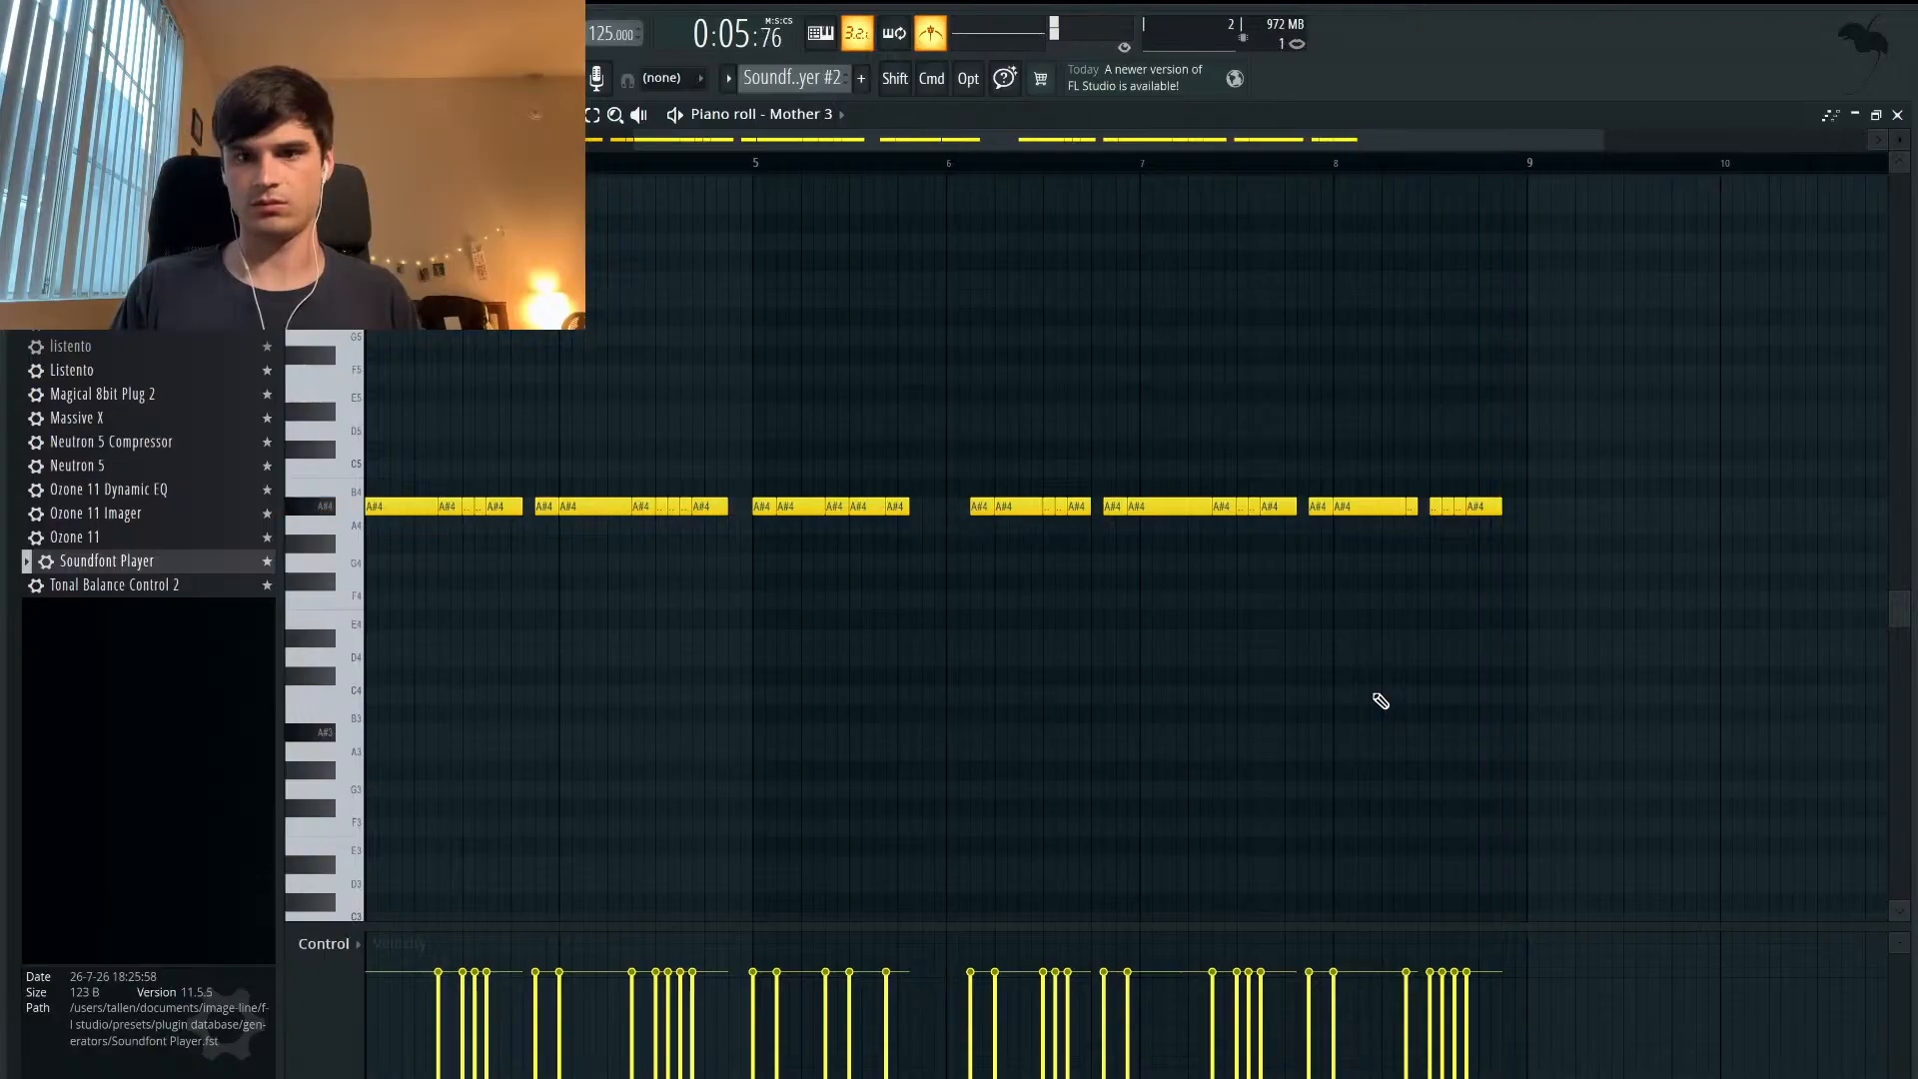
- Play back the opening bars of the eight-bar rhythm from the start
{"action": "scroll", "coordinate": [1381, 701], "scroll_direction": "left", "scroll_amount": 4}
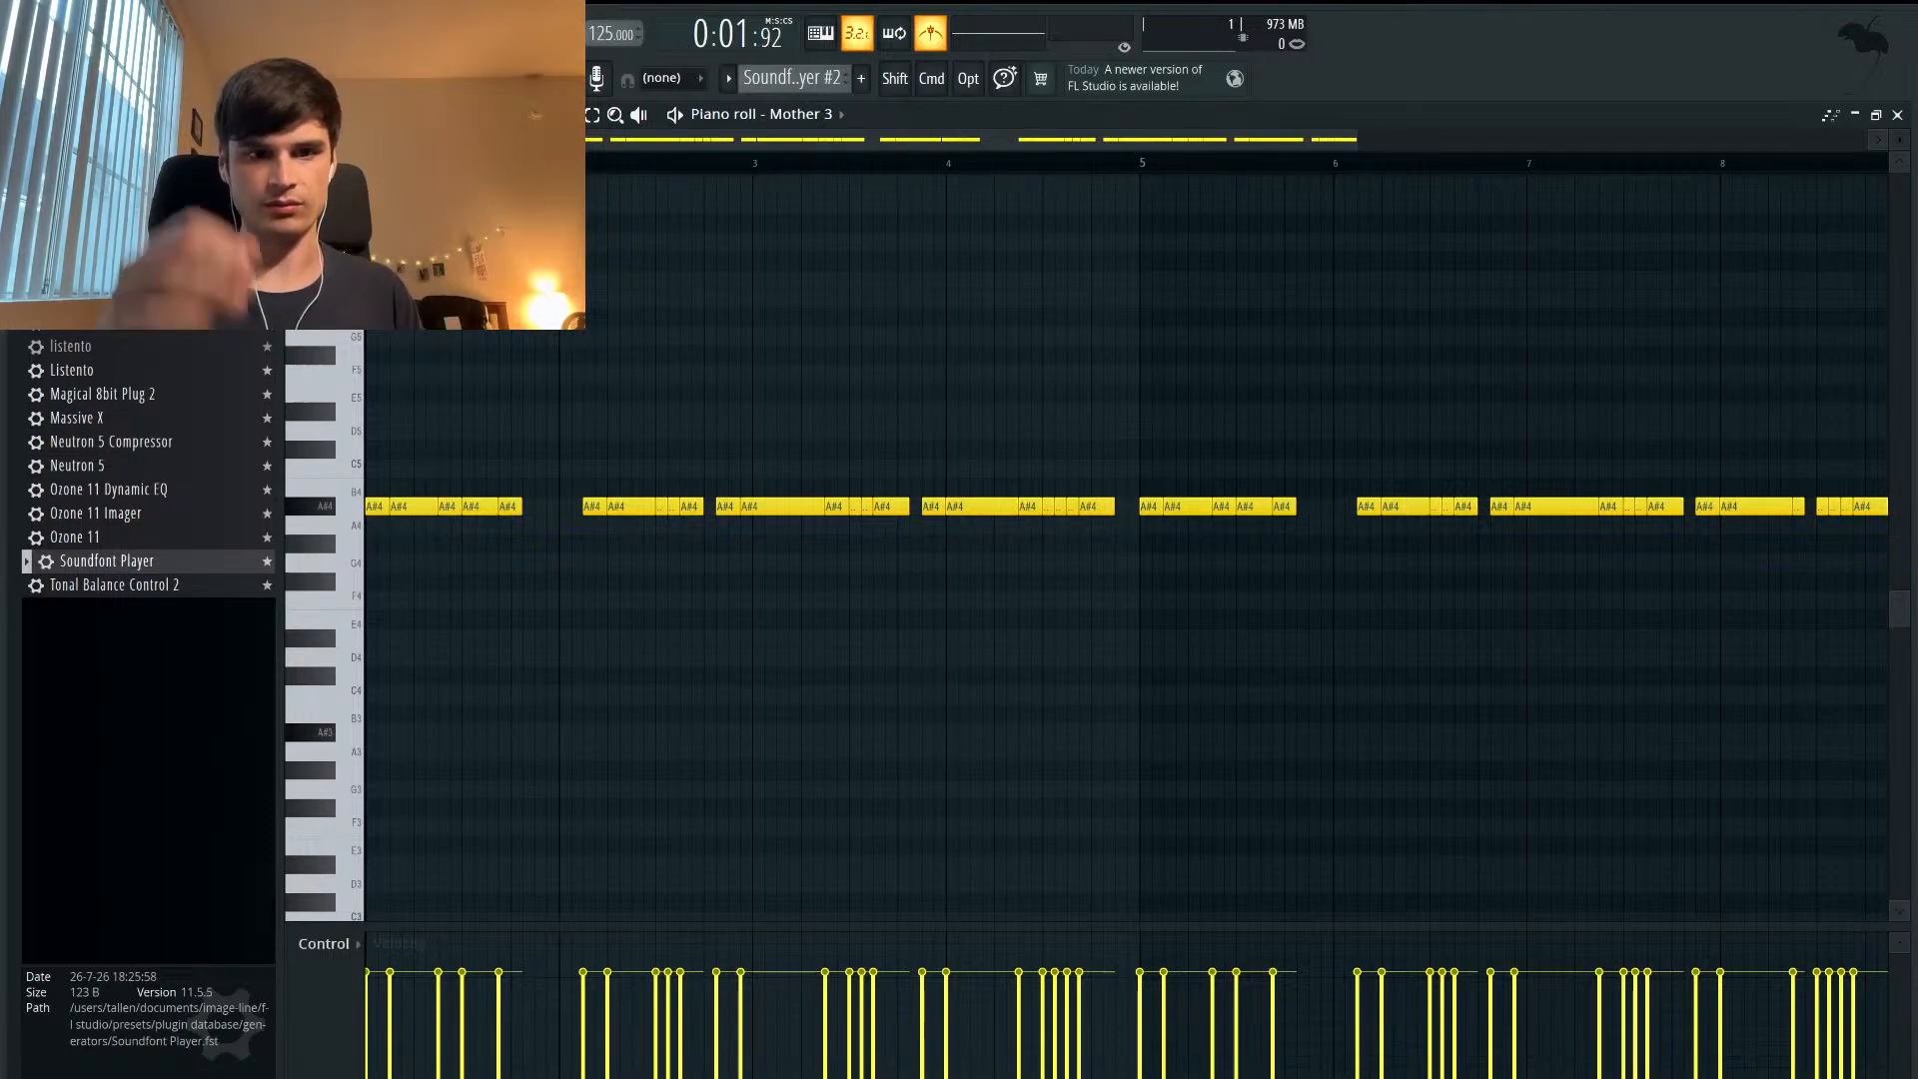
{"action": "key", "text": "space"}
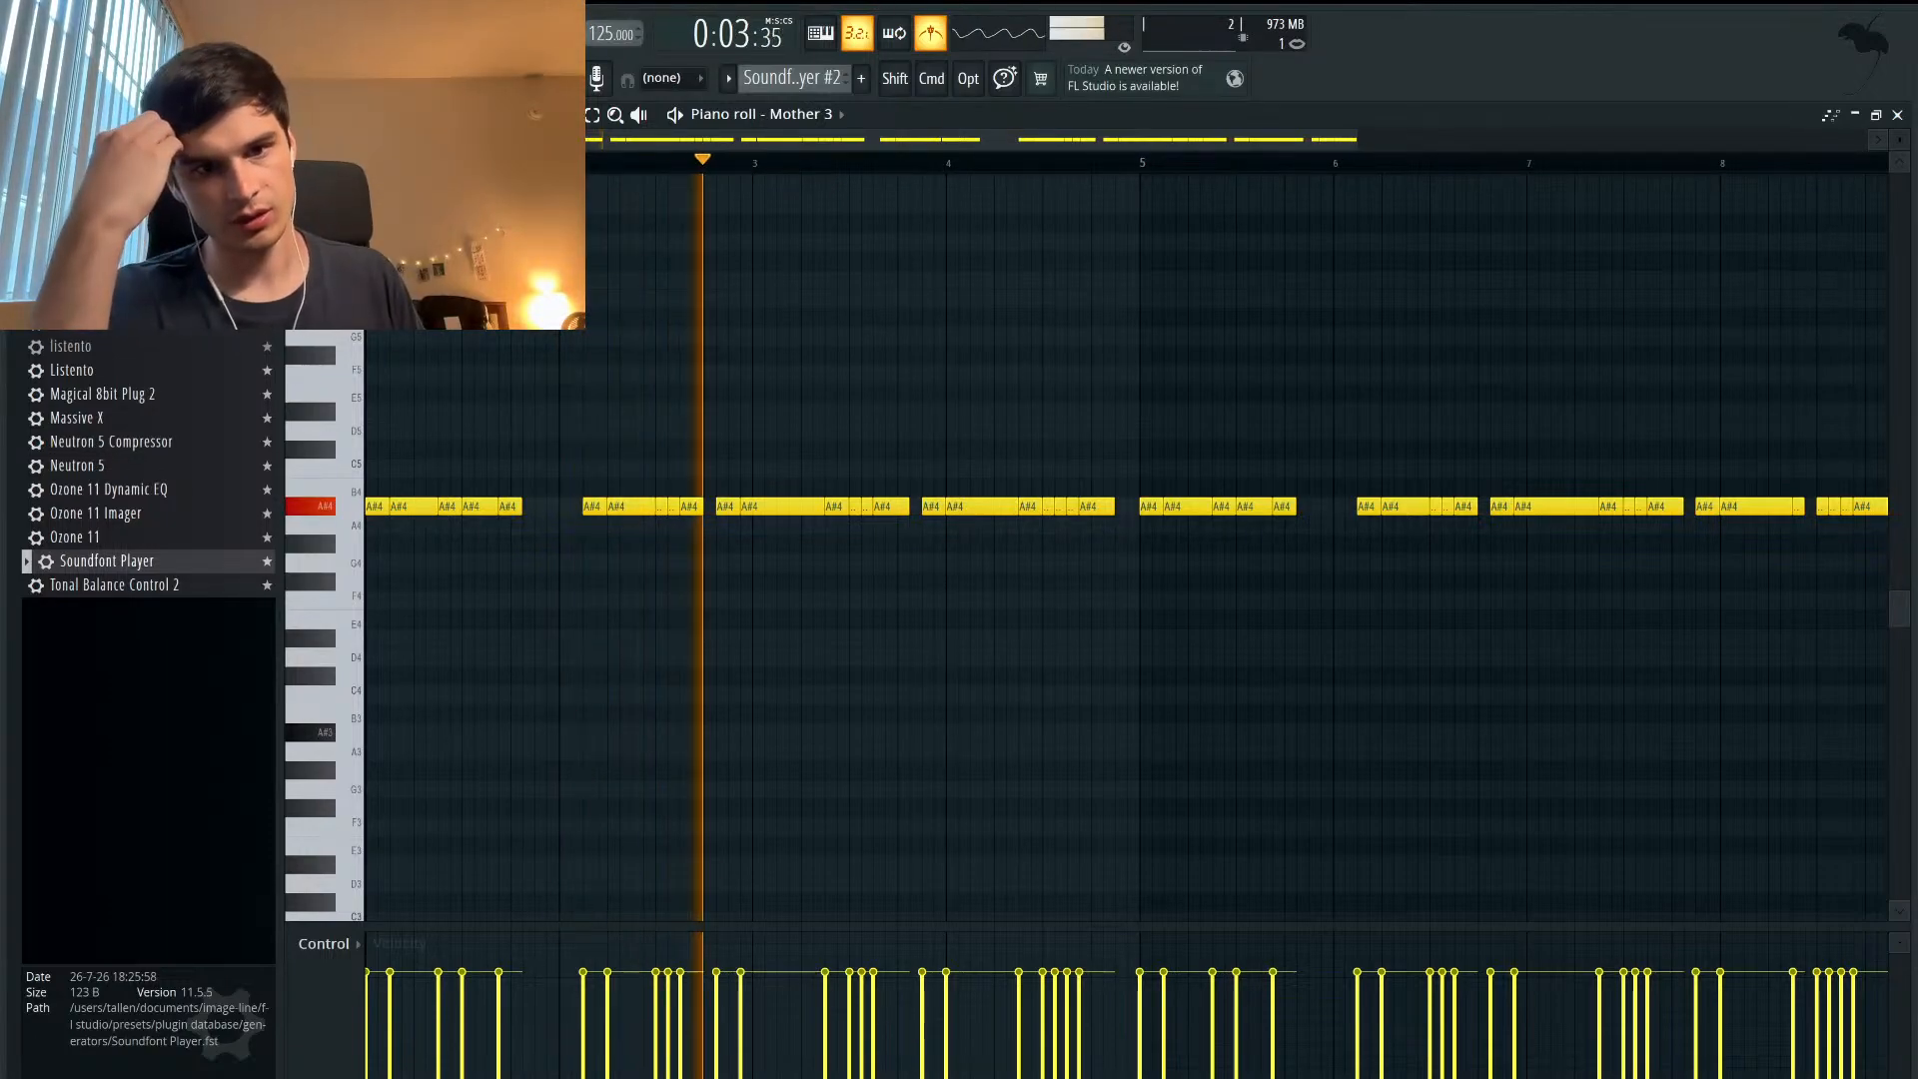
{"action": "key", "text": "space"}
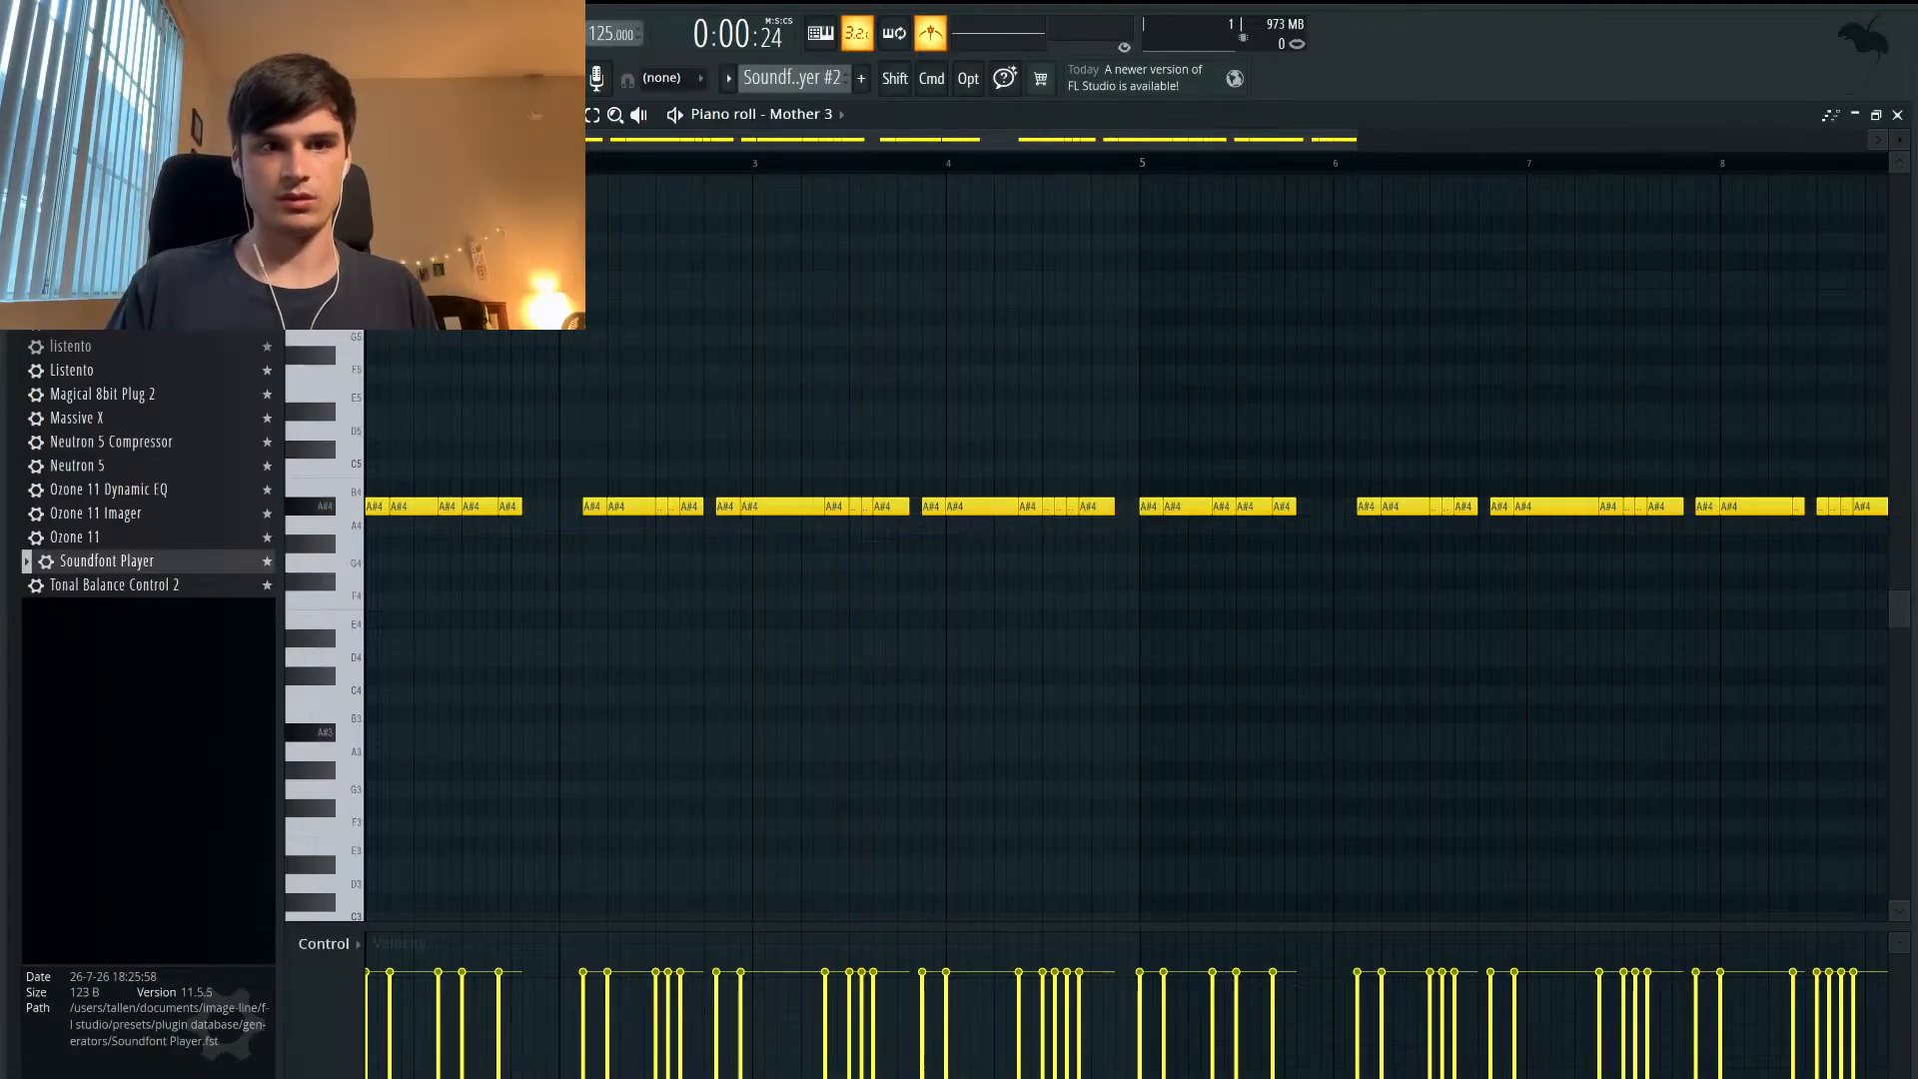
{"action": "scroll", "coordinate": [646, 561], "scroll_direction": "up", "scroll_amount": 2}
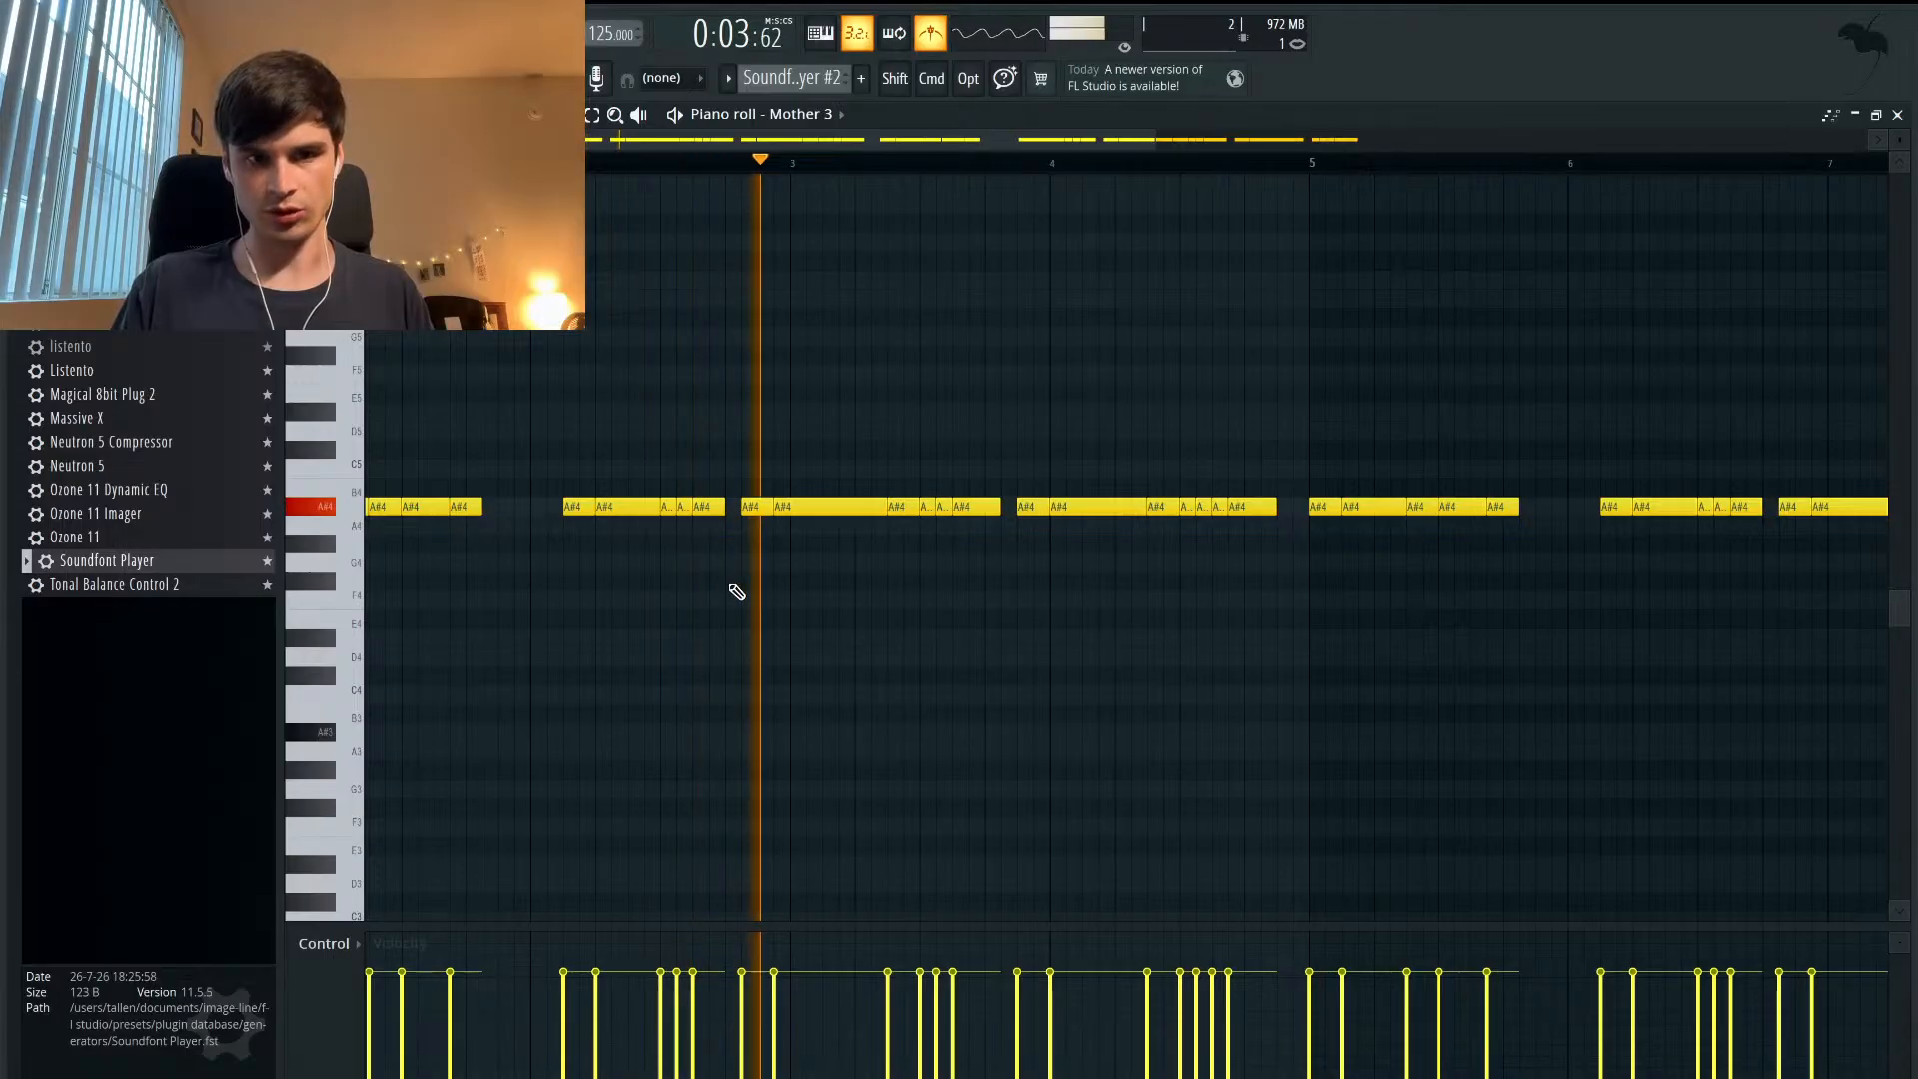
{"action": "key", "text": "space"}
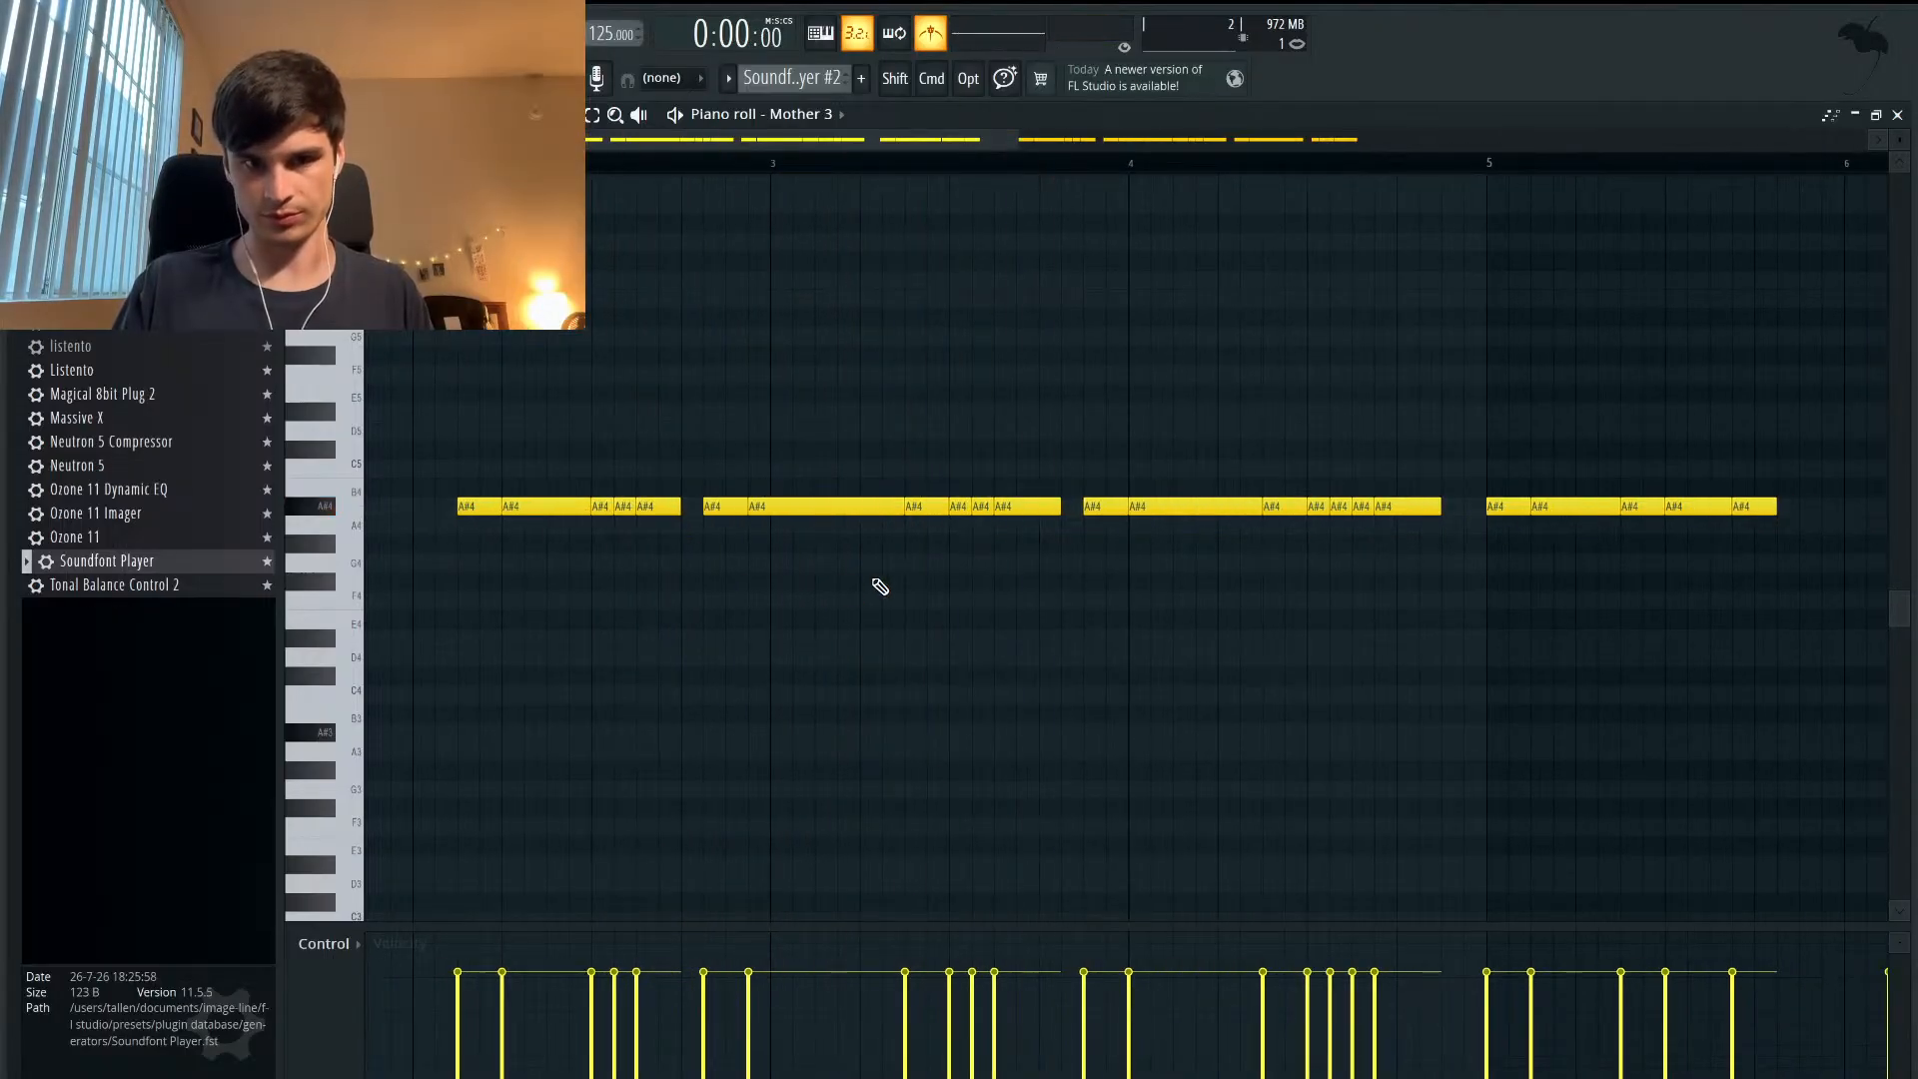
- Try shortening the A#4 that starts 2 1/2 beats into bar 3 to 1/2 beat, and play back from bar 3
{"action": "scroll", "coordinate": [974, 563], "scroll_direction": "up", "scroll_amount": 2}
{"action": "scroll", "coordinate": [974, 562], "scroll_direction": "down", "scroll_amount": 3}
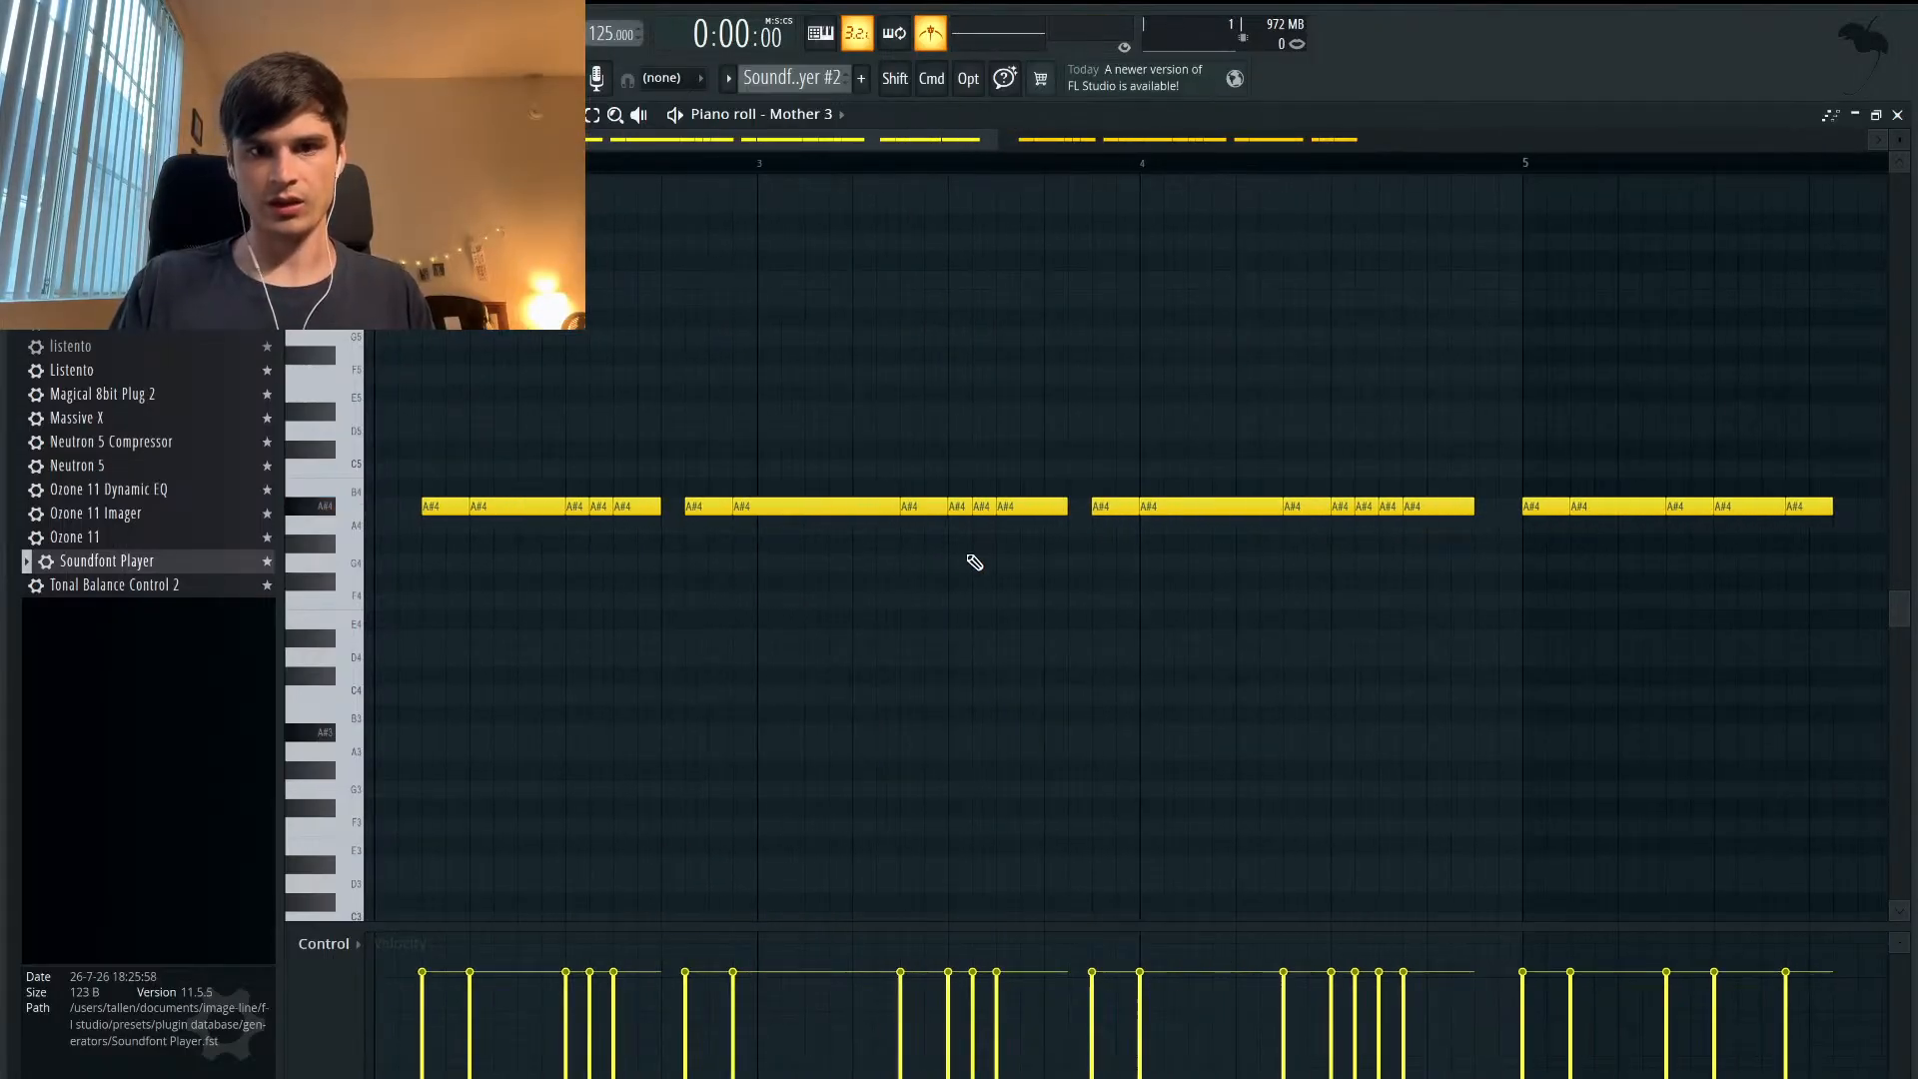
{"action": "scroll", "coordinate": [974, 563], "scroll_direction": "up", "scroll_amount": 1}
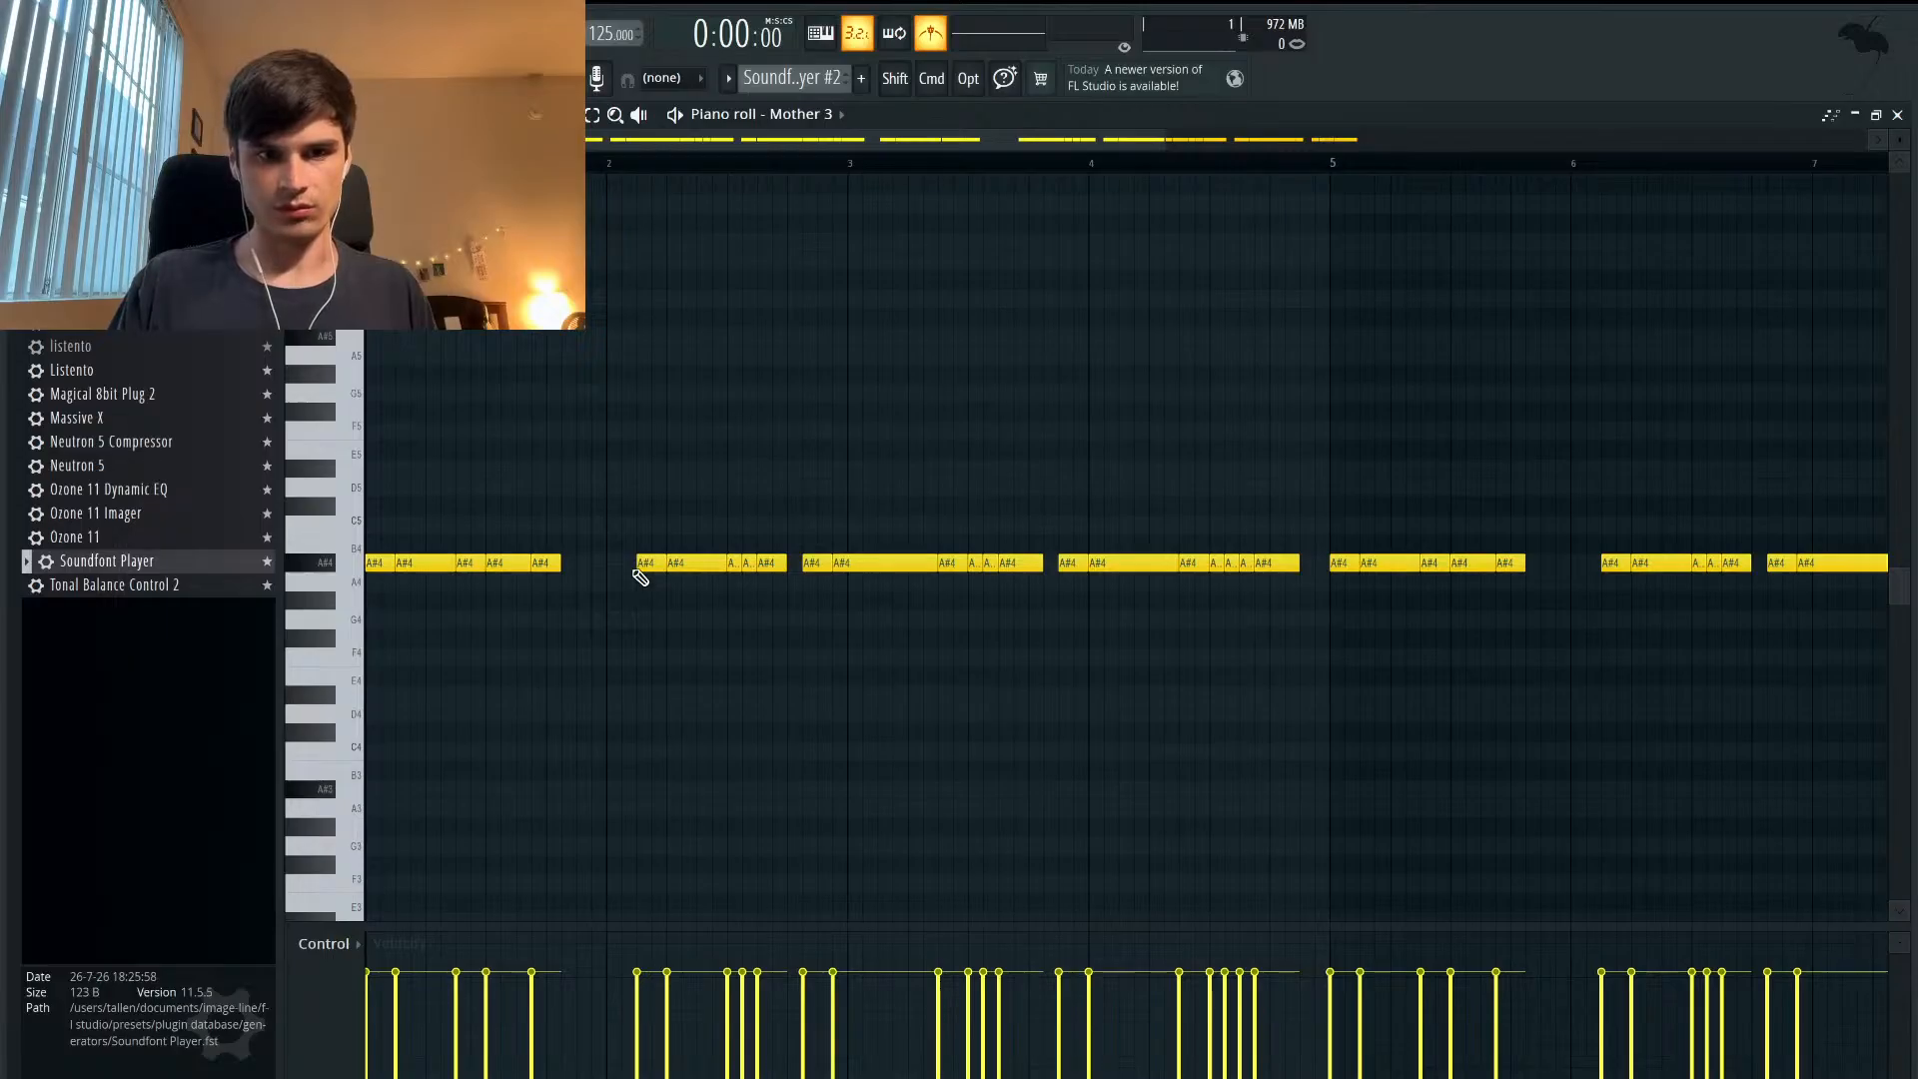
{"action": "scroll", "coordinate": [877, 471], "scroll_direction": "up", "scroll_amount": 3}
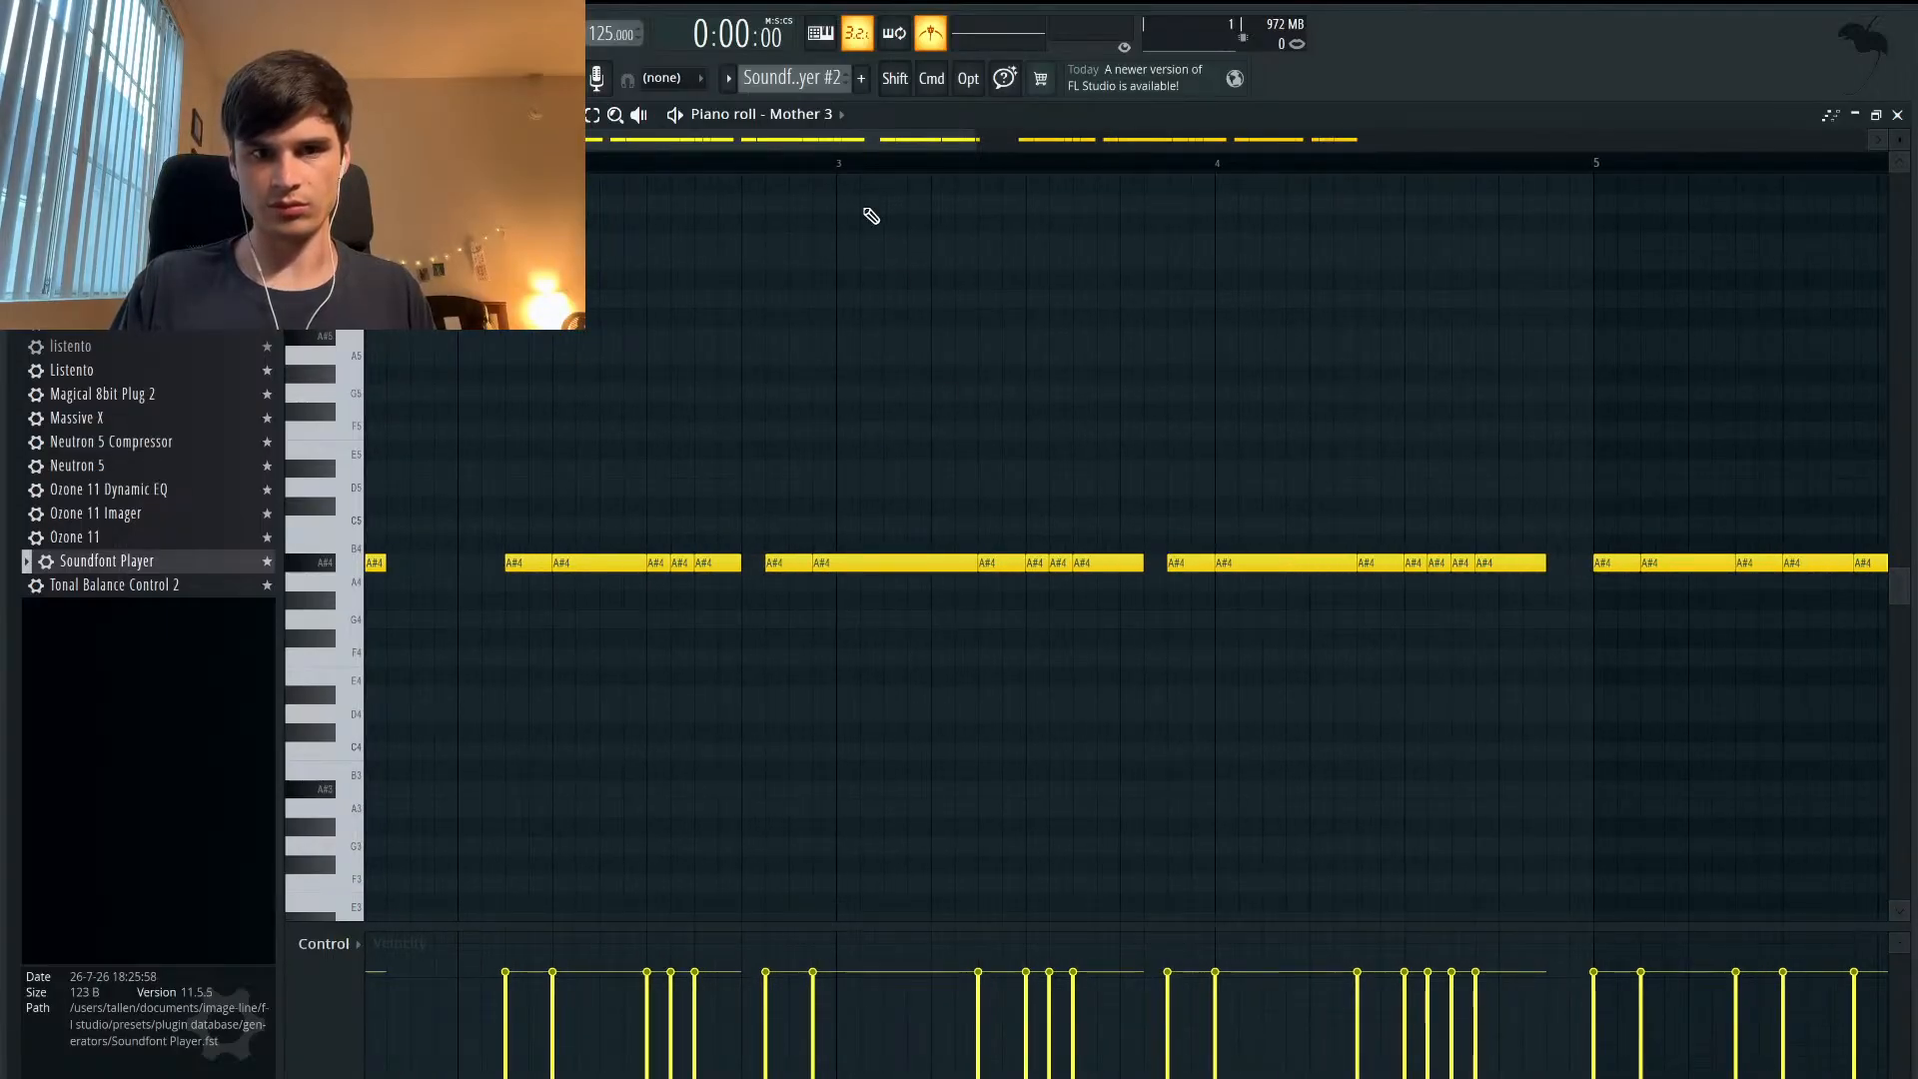
{"action": "key", "text": "space"}
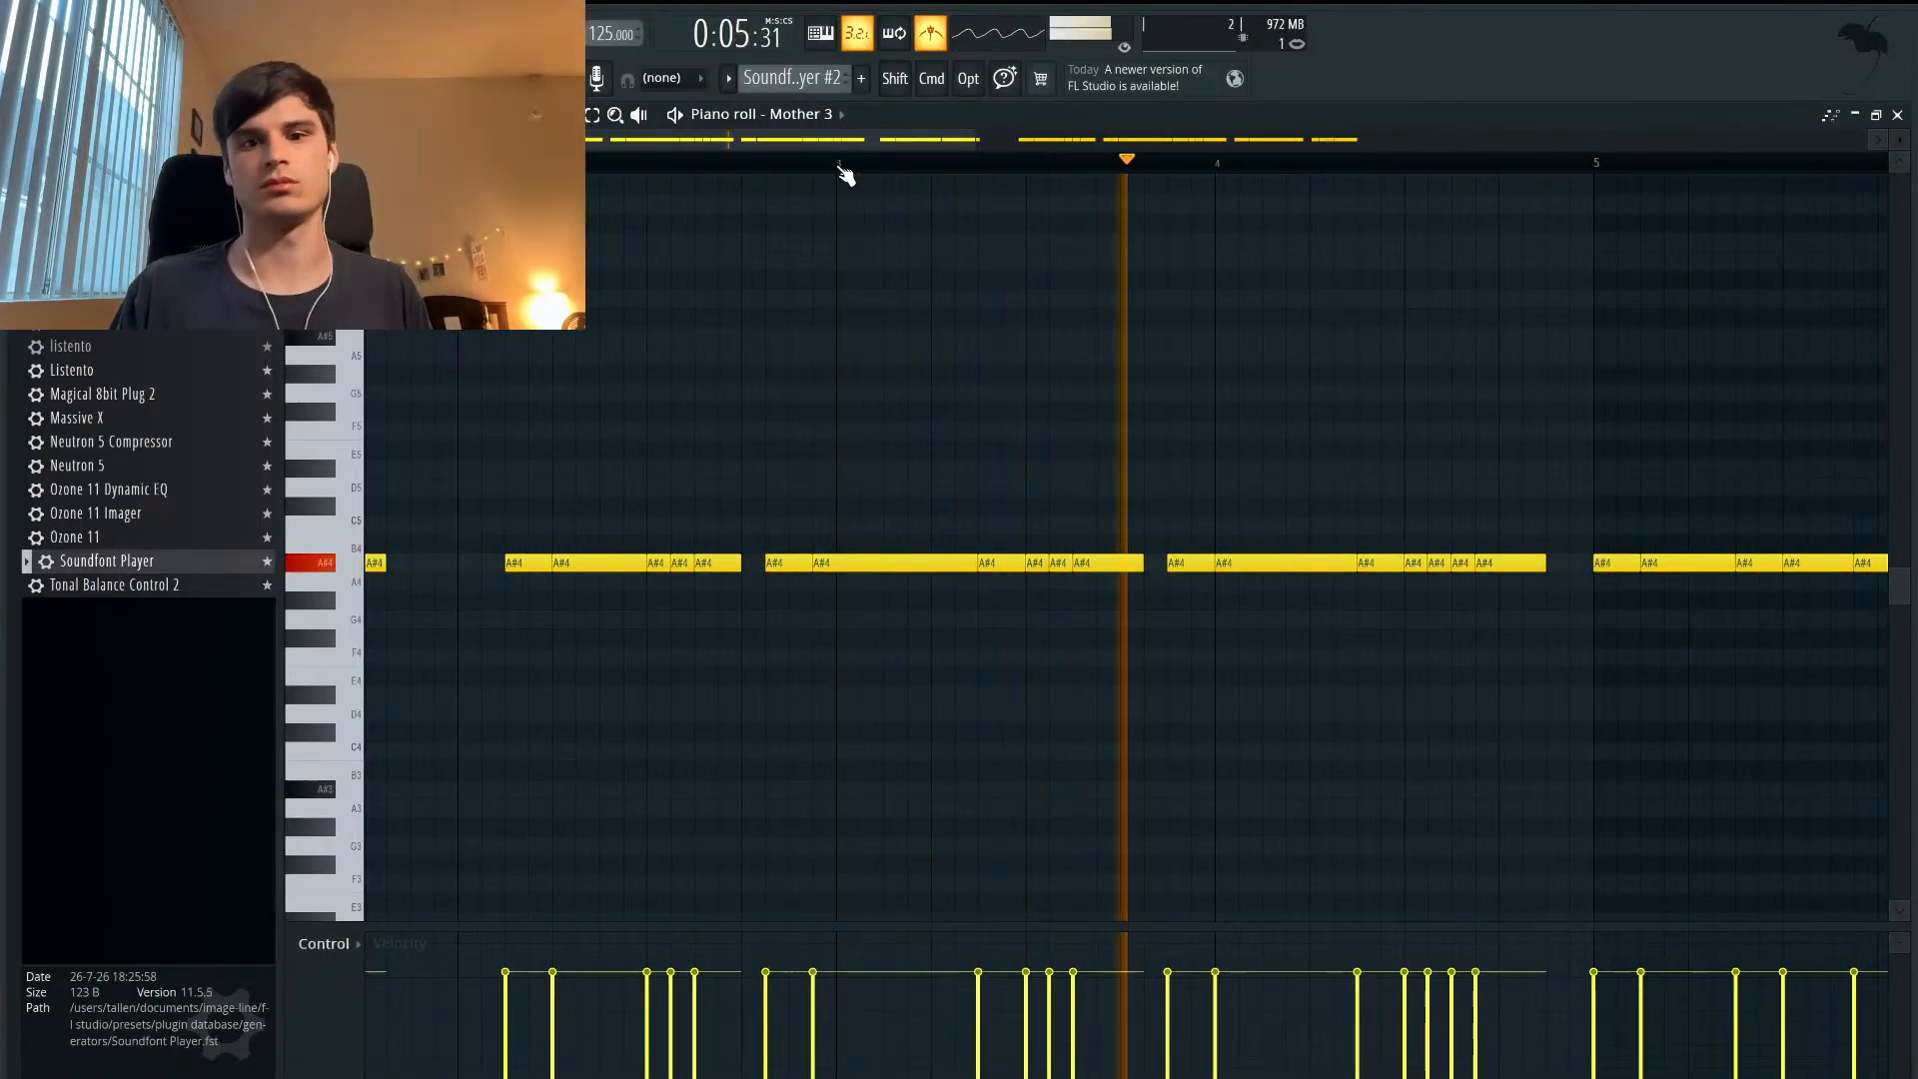
{"action": "key", "text": "space"}
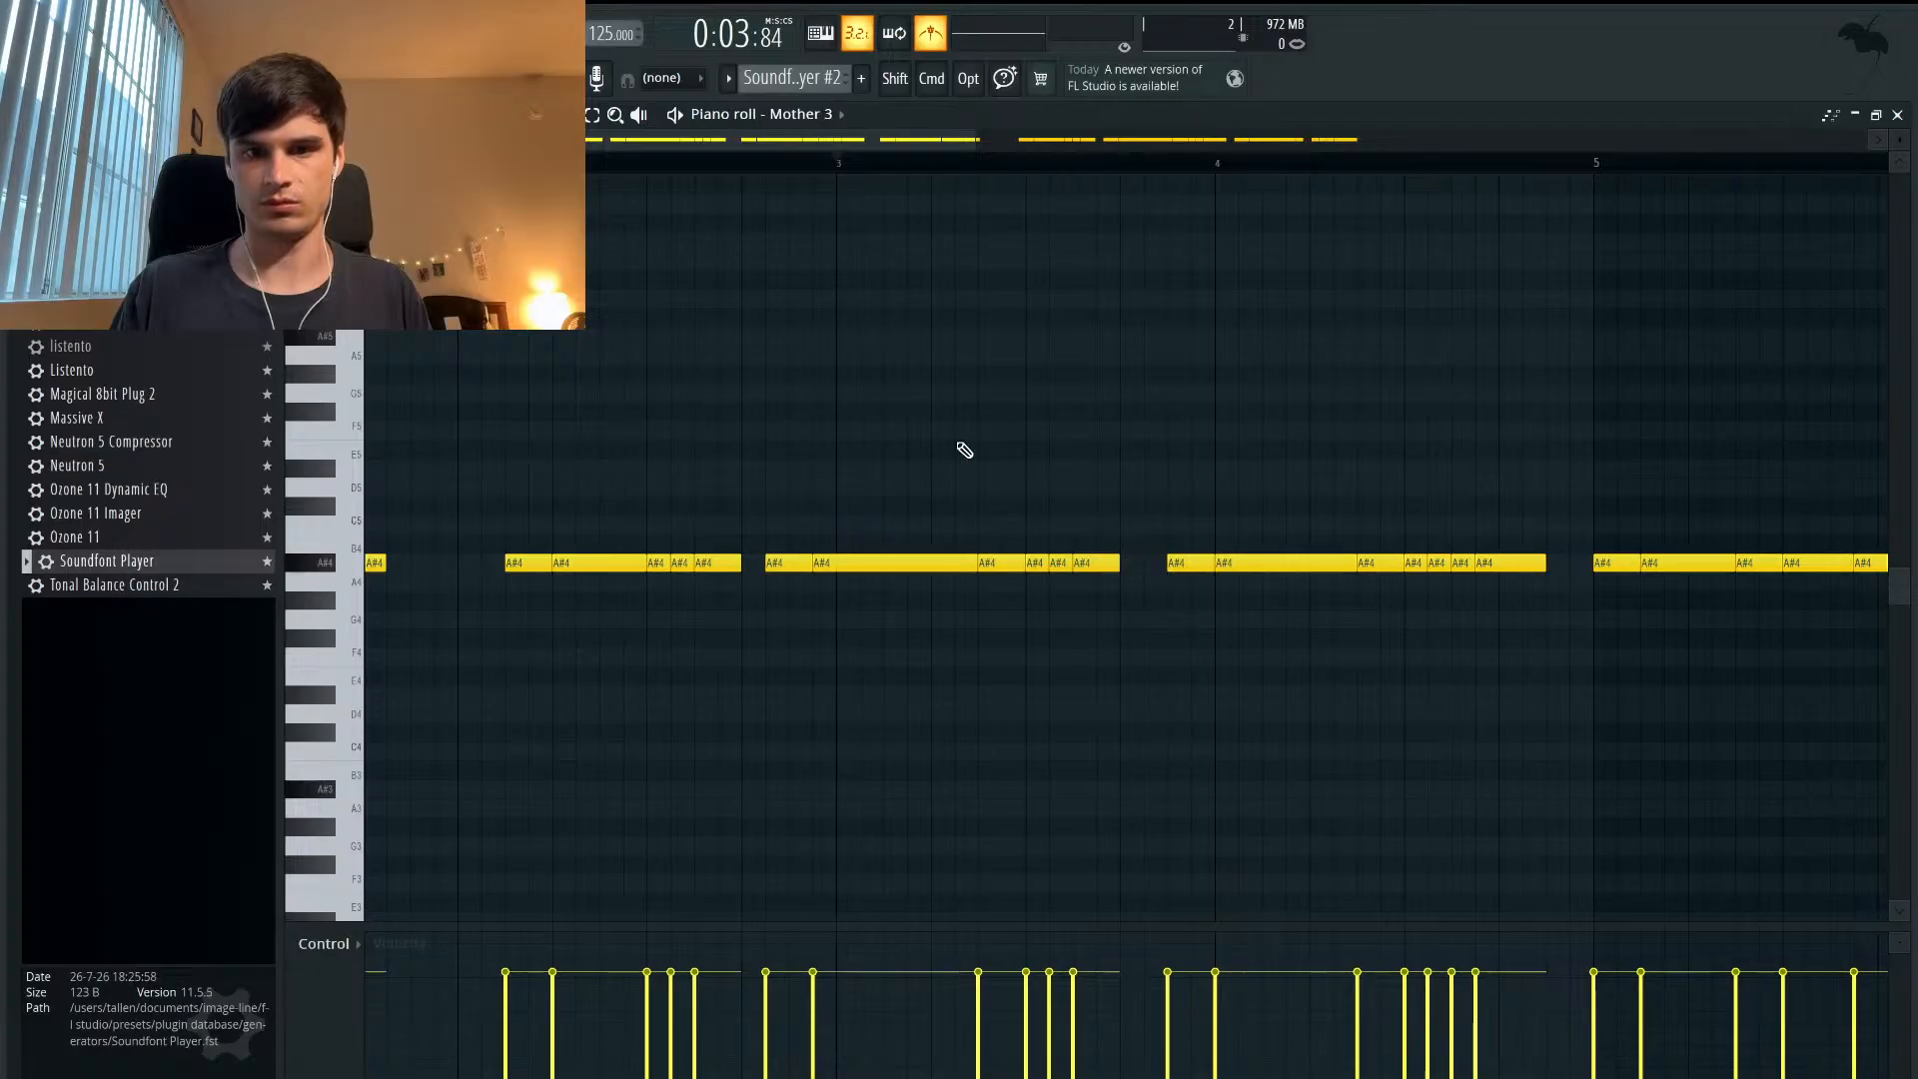
{"action": "key", "text": "space"}
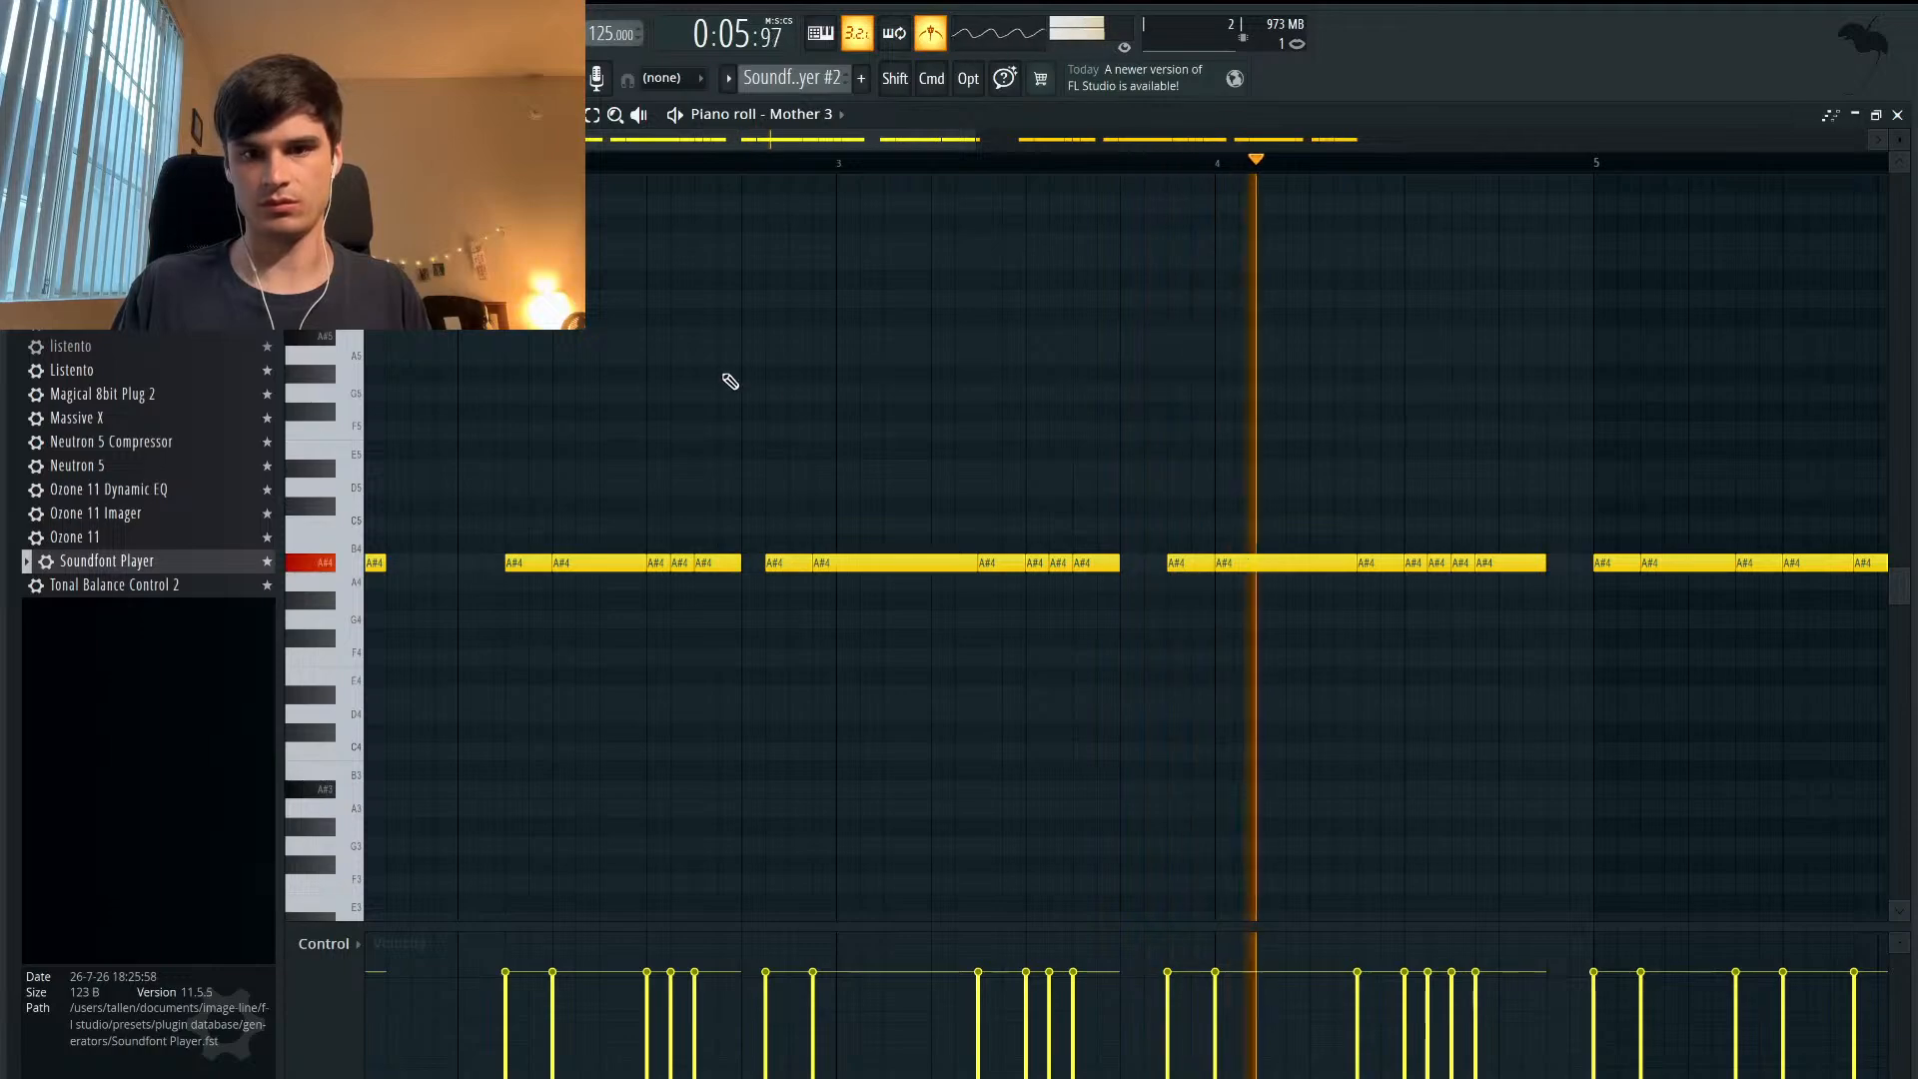
{"action": "key", "text": "space"}
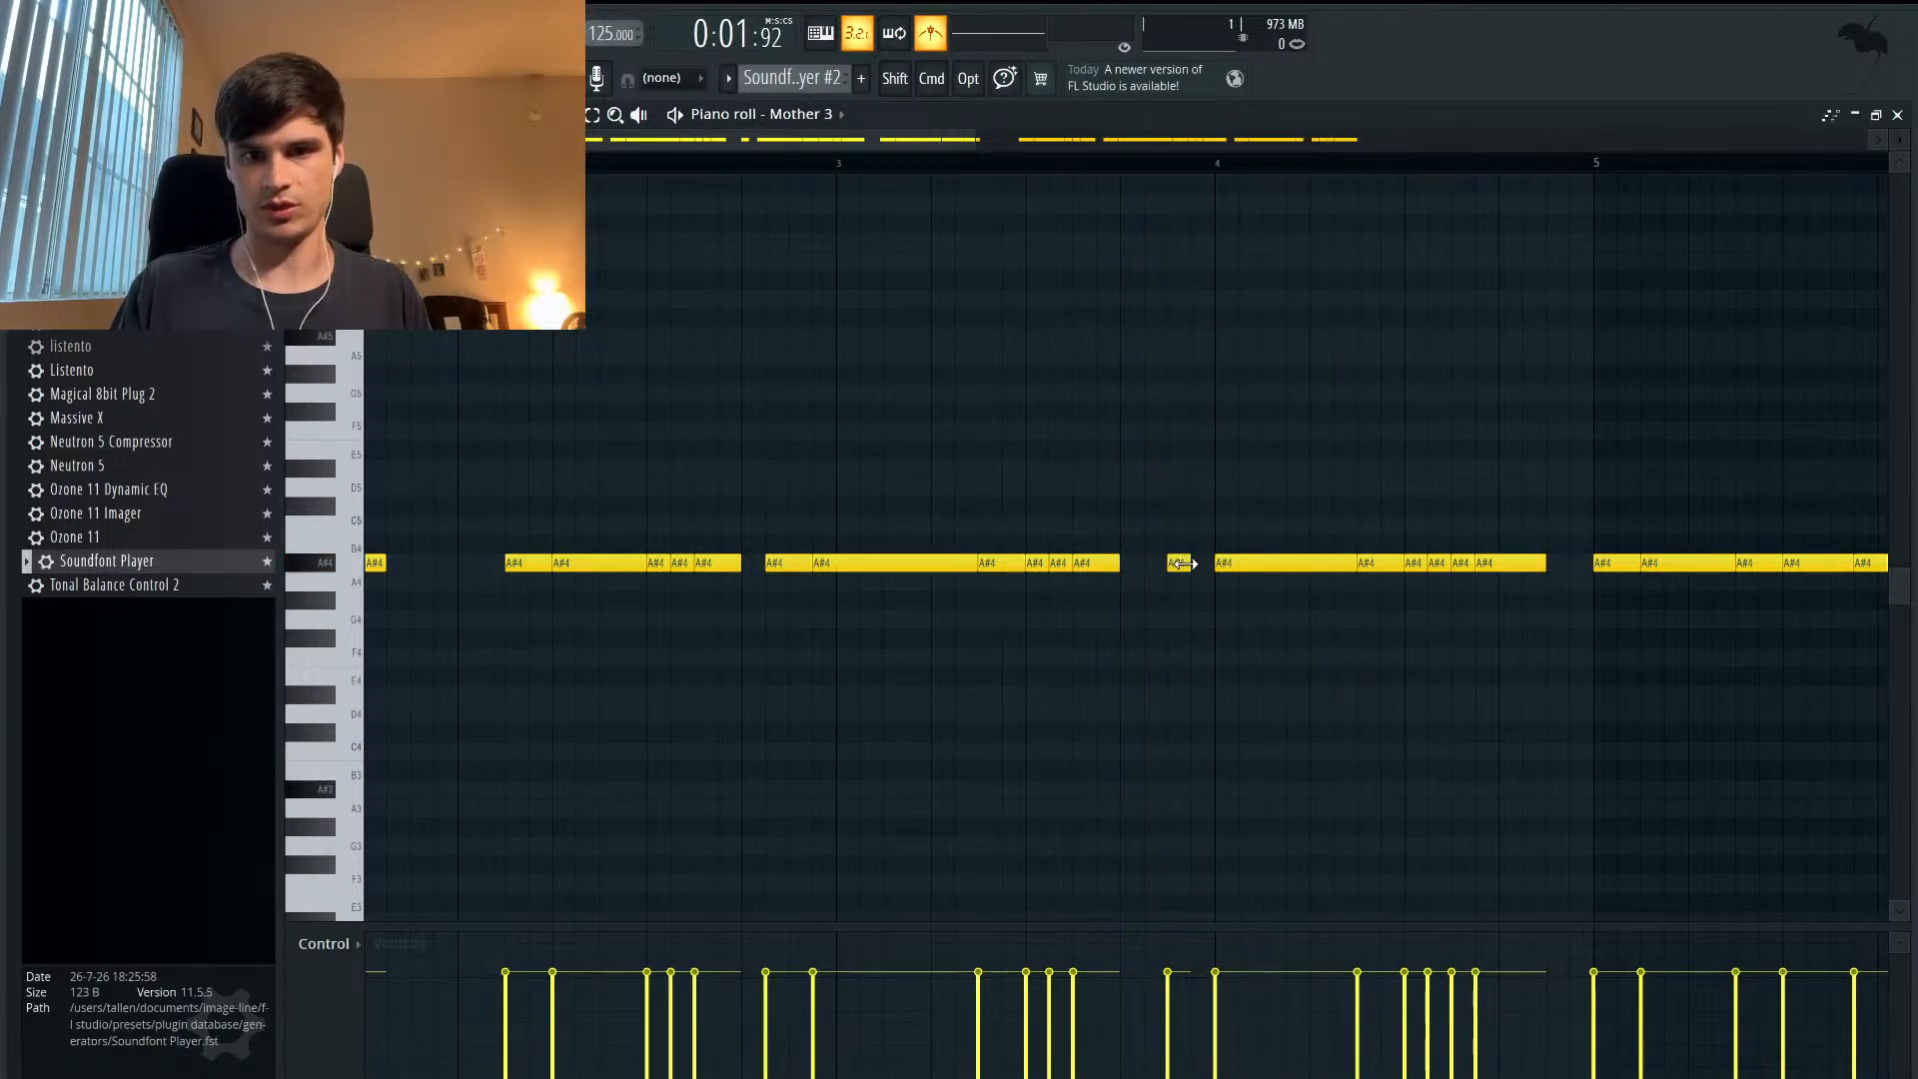
- Try the A#4 leading into bar 4 as a 1/4-beat note directly before the bar line, and play back the opening bars
{"action": "left_click_drag", "start_coordinate": [1182, 563], "coordinate": [1205, 563]}
{"action": "key", "text": "space"}
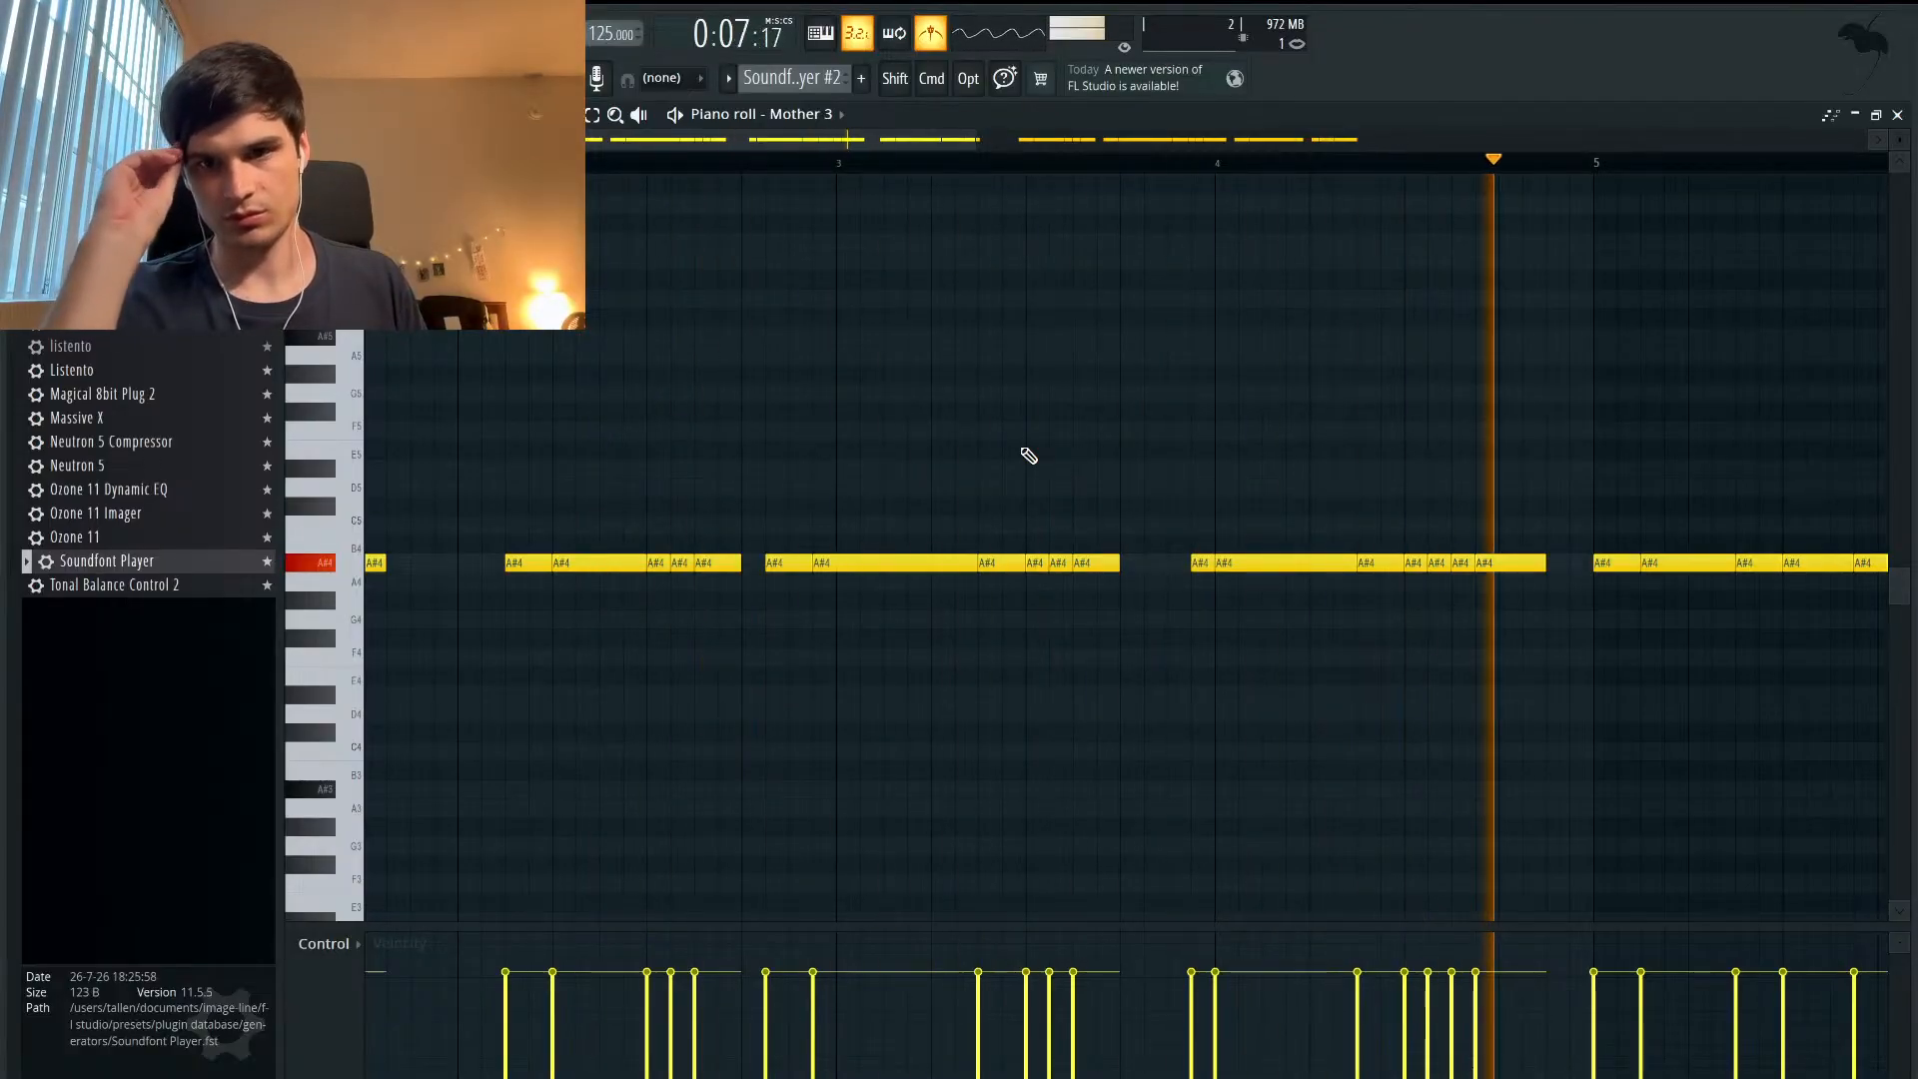
{"action": "key", "text": "space"}
{"action": "scroll", "coordinate": [1029, 456], "scroll_direction": "down", "scroll_amount": 2}
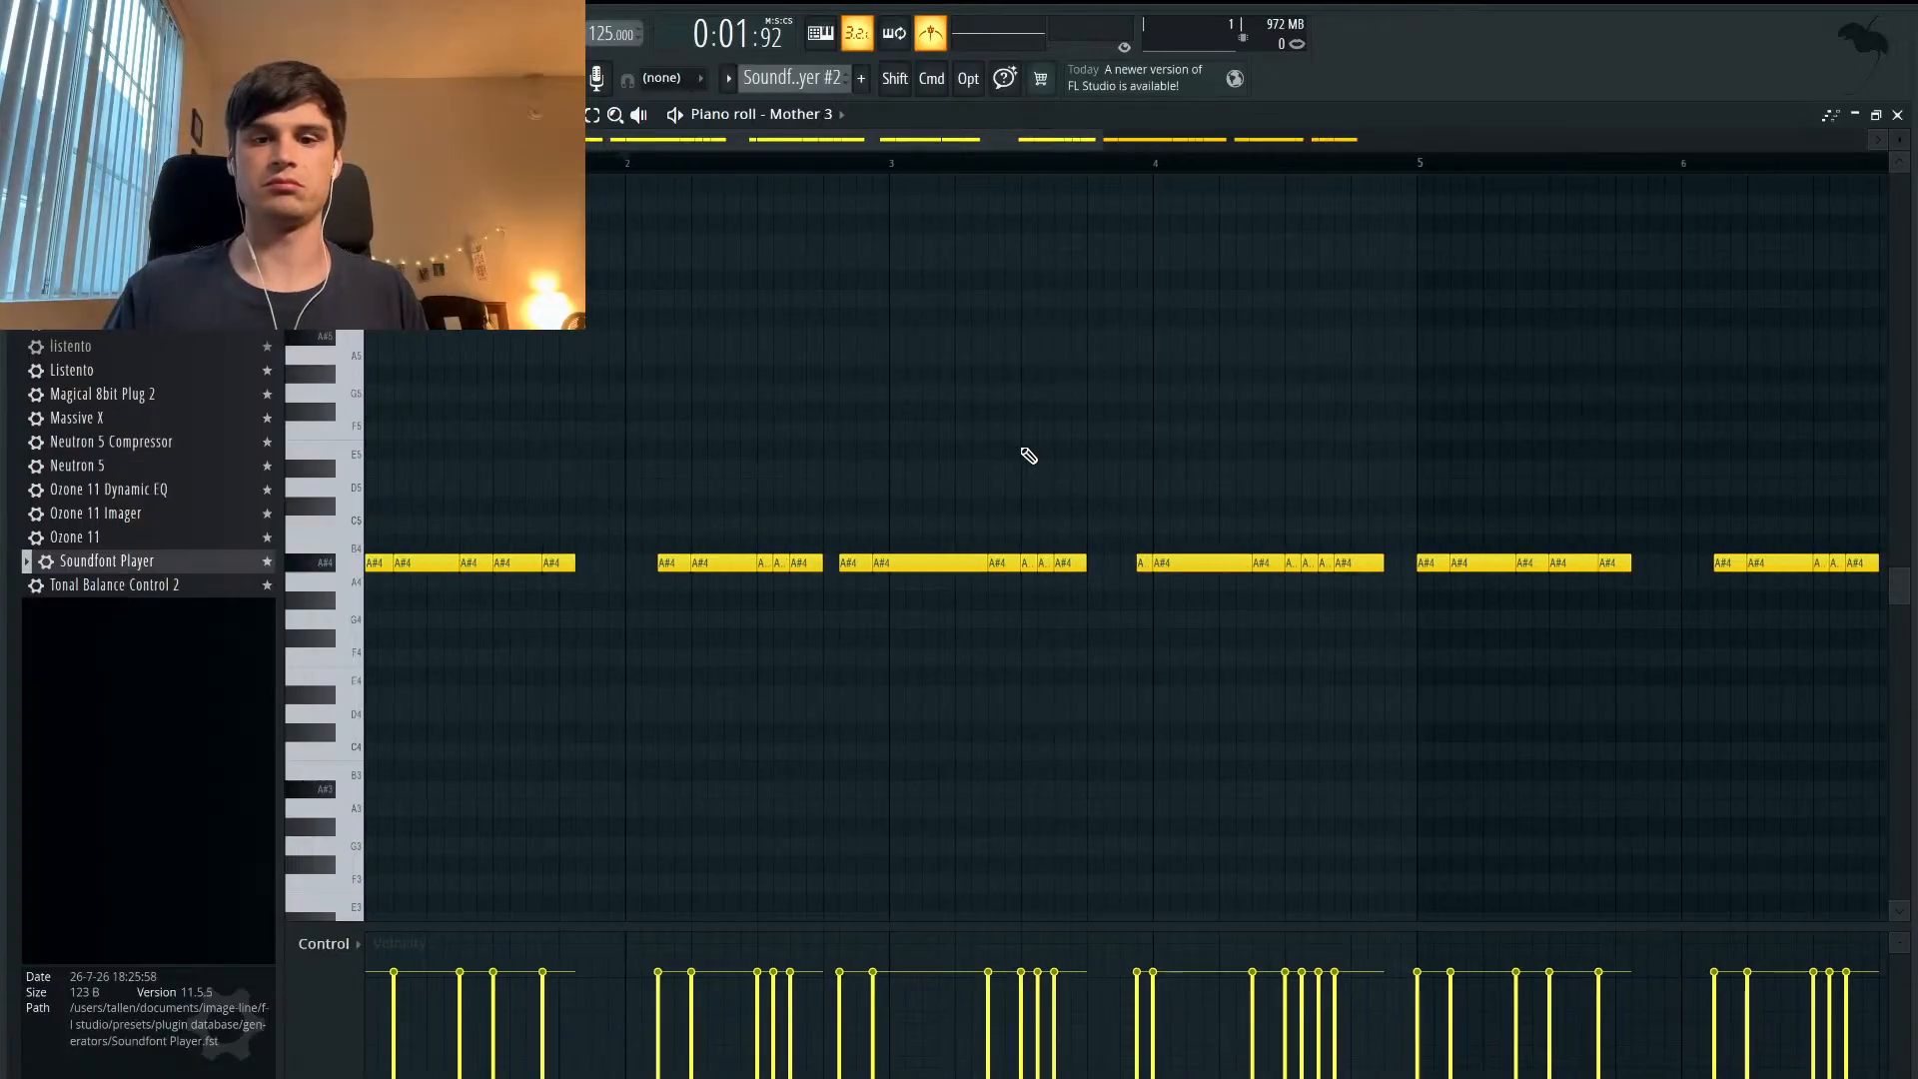
{"action": "key", "text": "space"}
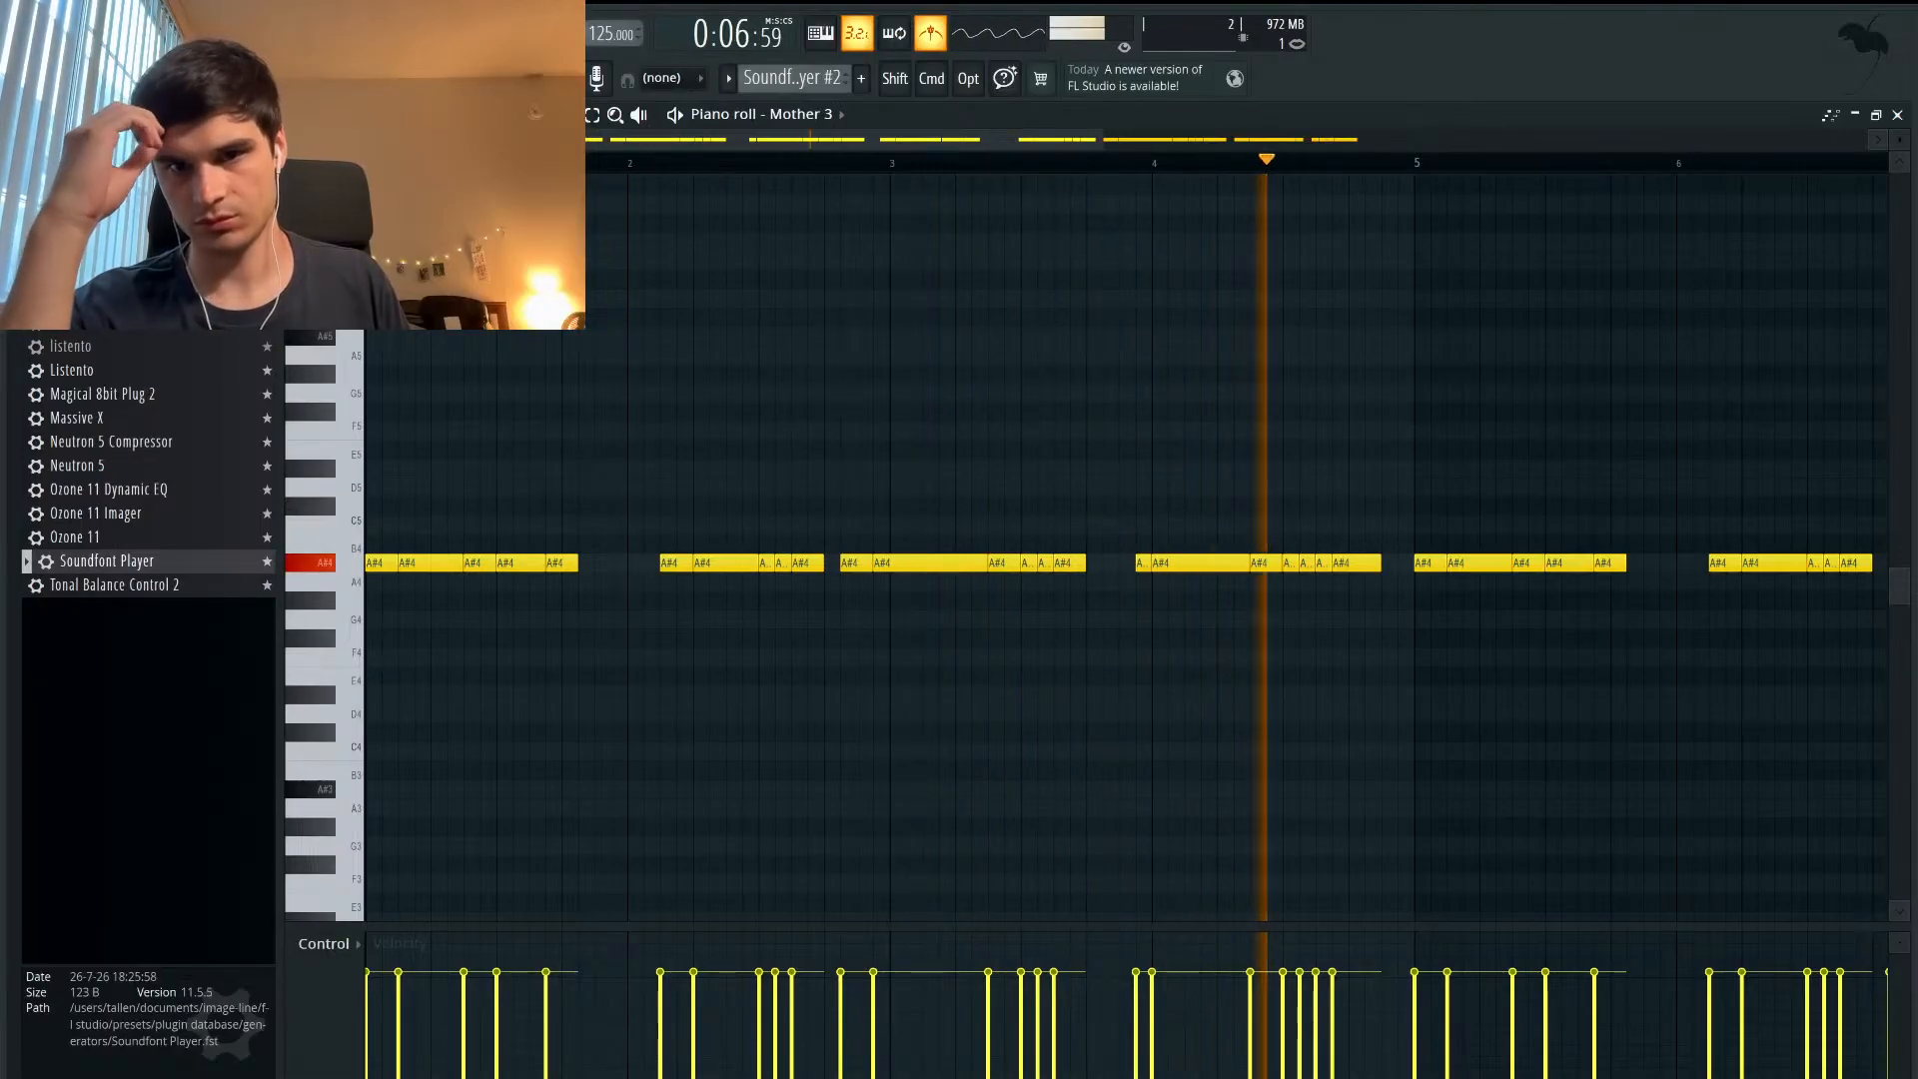
{"action": "key", "text": "space"}
- Delete the short A#4 leading into bar 4 and play back the rhythm
{"action": "scroll", "coordinate": [1096, 613], "scroll_direction": "up", "scroll_amount": 3}
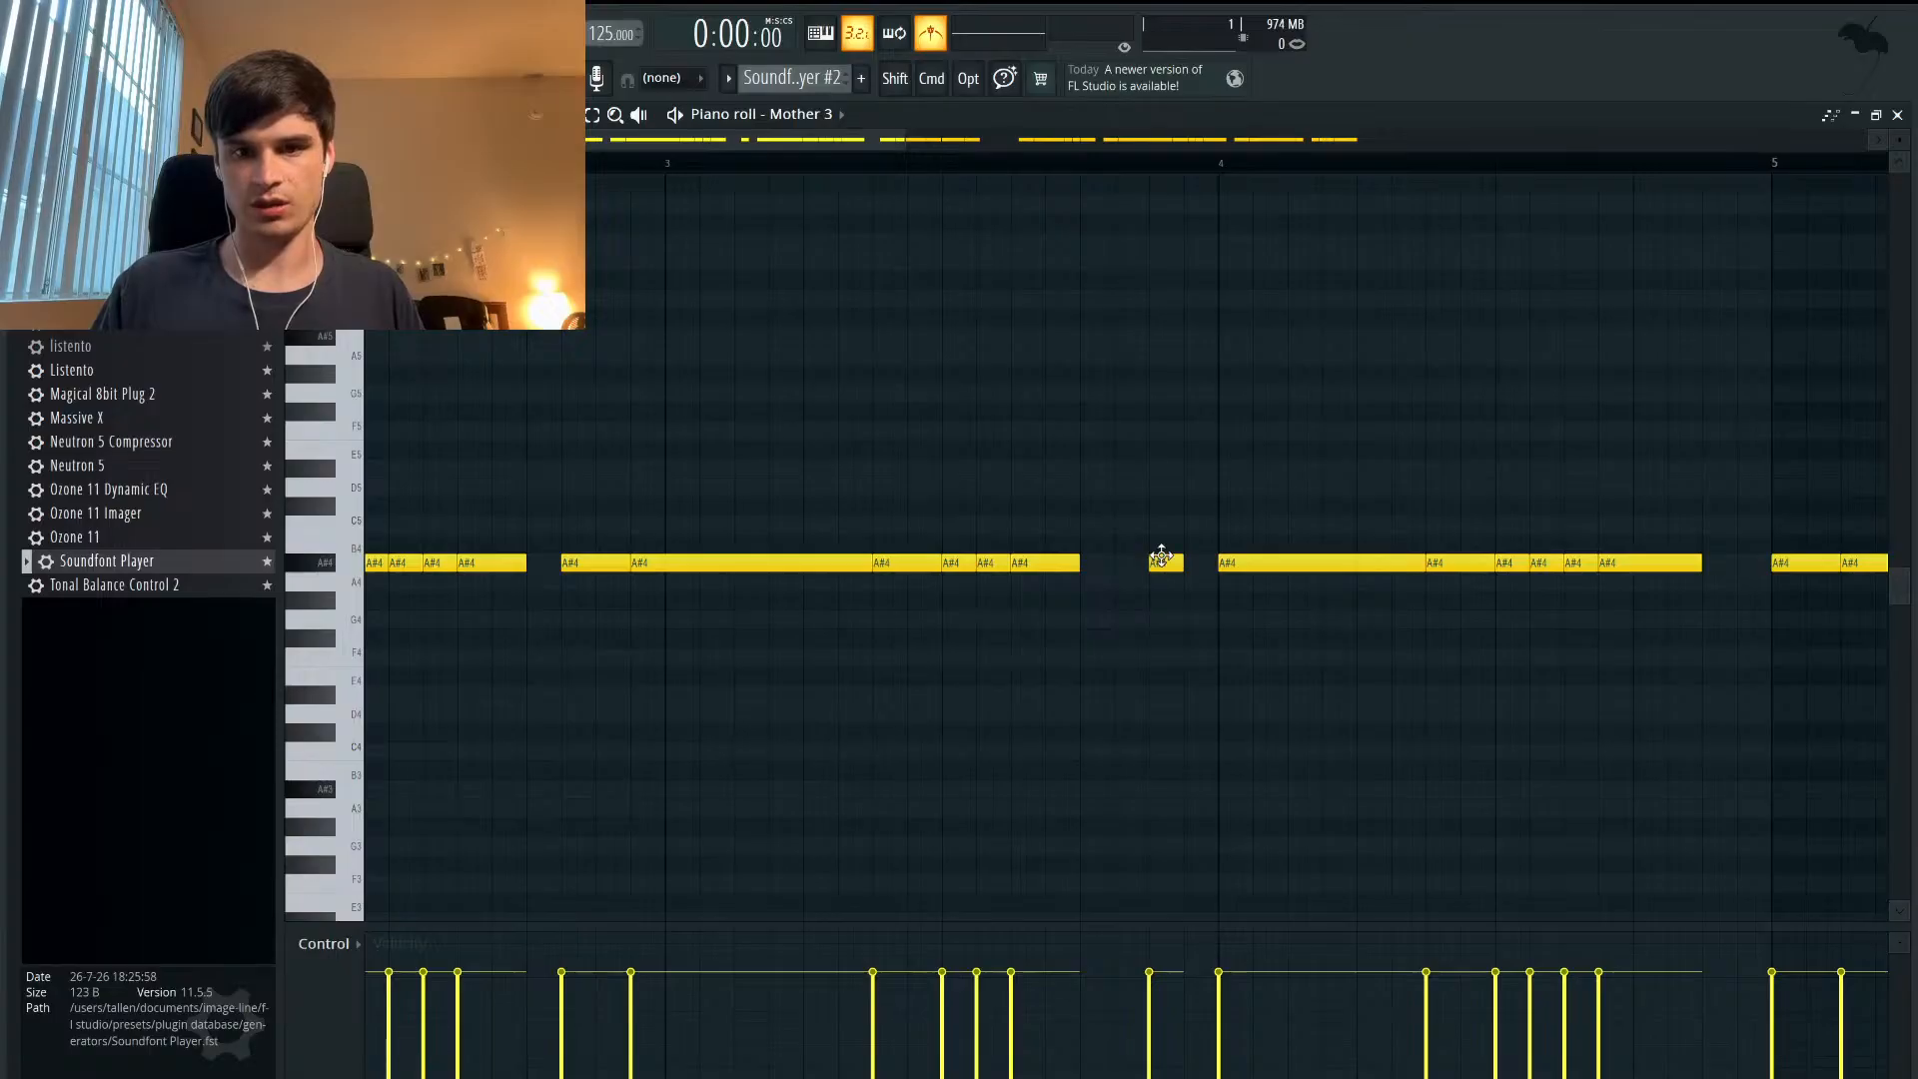
{"action": "scroll", "coordinate": [1099, 557], "scroll_direction": "down", "scroll_amount": 2}
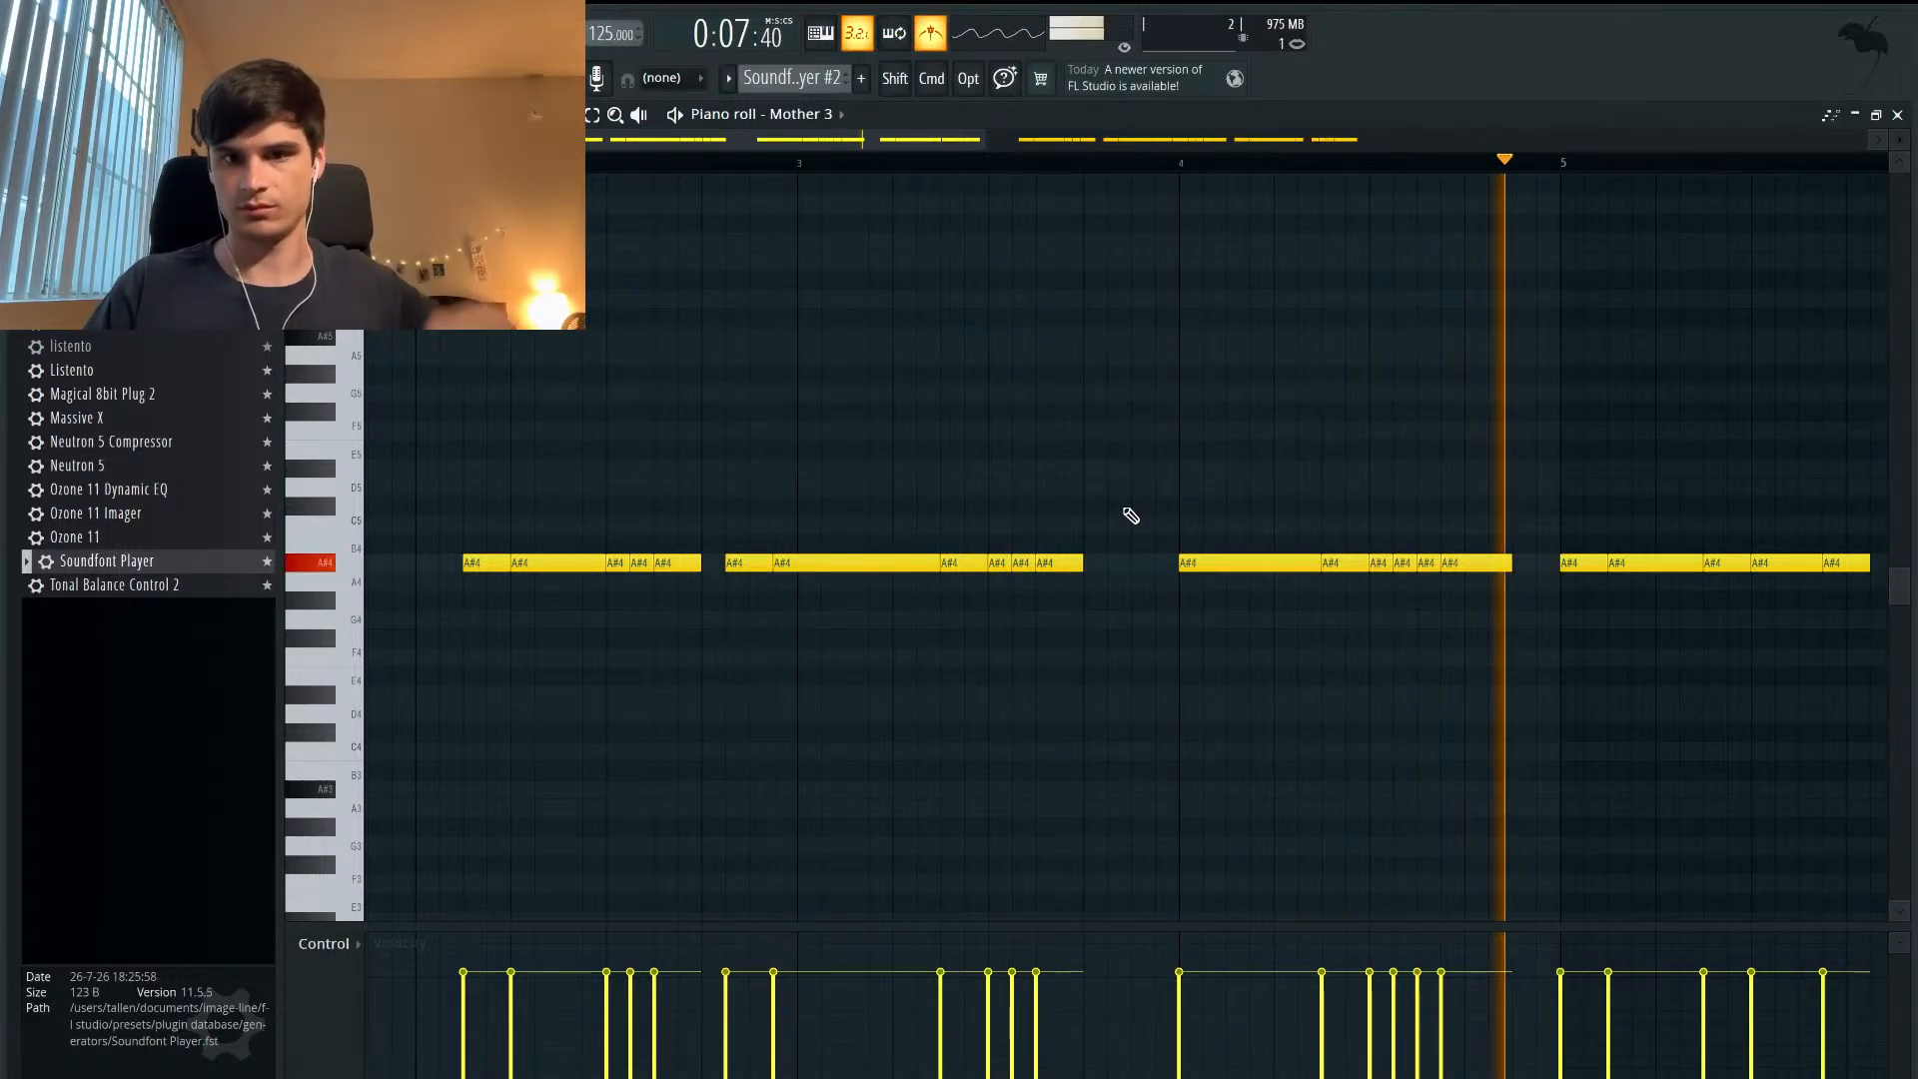
{"action": "key", "text": "space"}
- Shorten bar 4's first A#4 to 1 beat starting 1/2 beat in, and lengthen bar 3's last A#4 to 3/4 beat
{"action": "left_click_drag", "start_coordinate": [1320, 563], "coordinate": [1297, 564]}
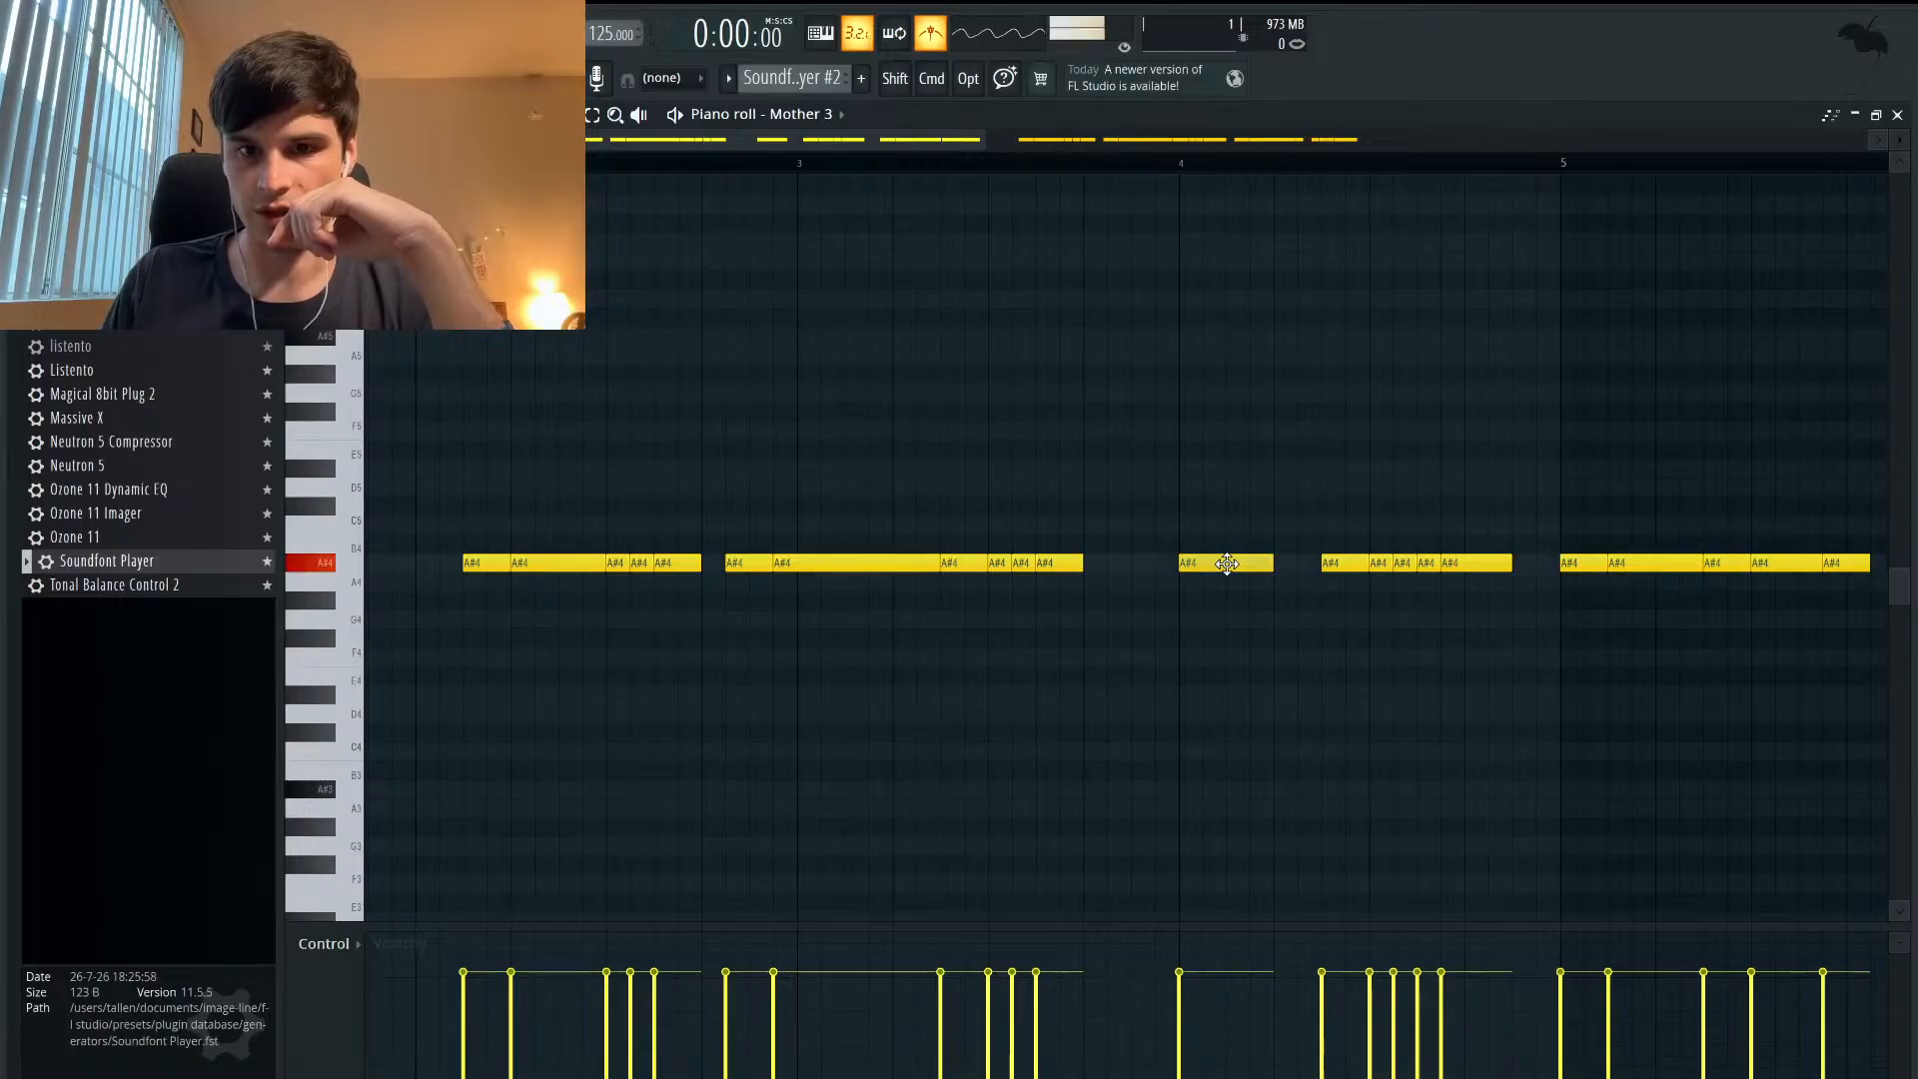
{"action": "scroll", "coordinate": [1157, 587], "scroll_direction": "left", "scroll_amount": 4}
{"action": "scroll", "coordinate": [1113, 591], "scroll_direction": "down", "scroll_amount": 1}
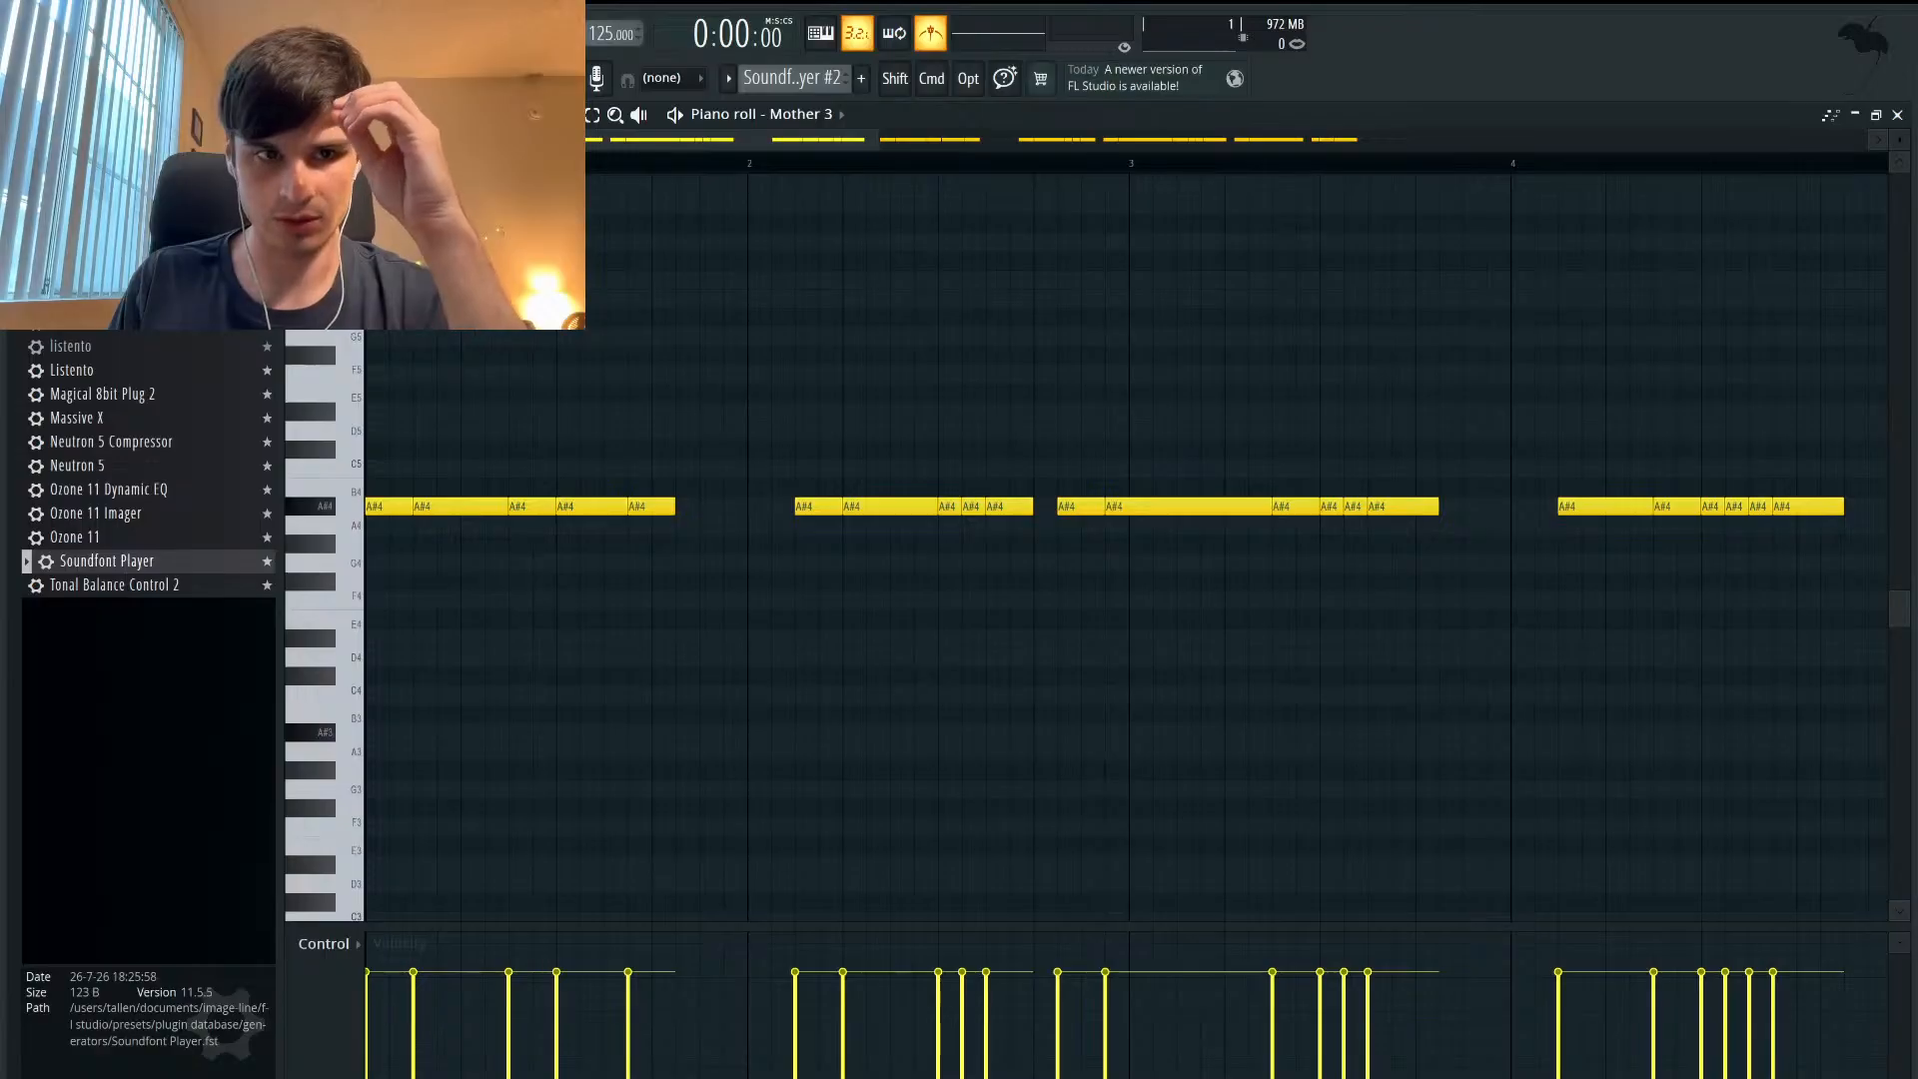
- Play back the eight-bar rhythm from the start and examine the notes in bars 7 and 8
{"action": "key", "text": "space"}
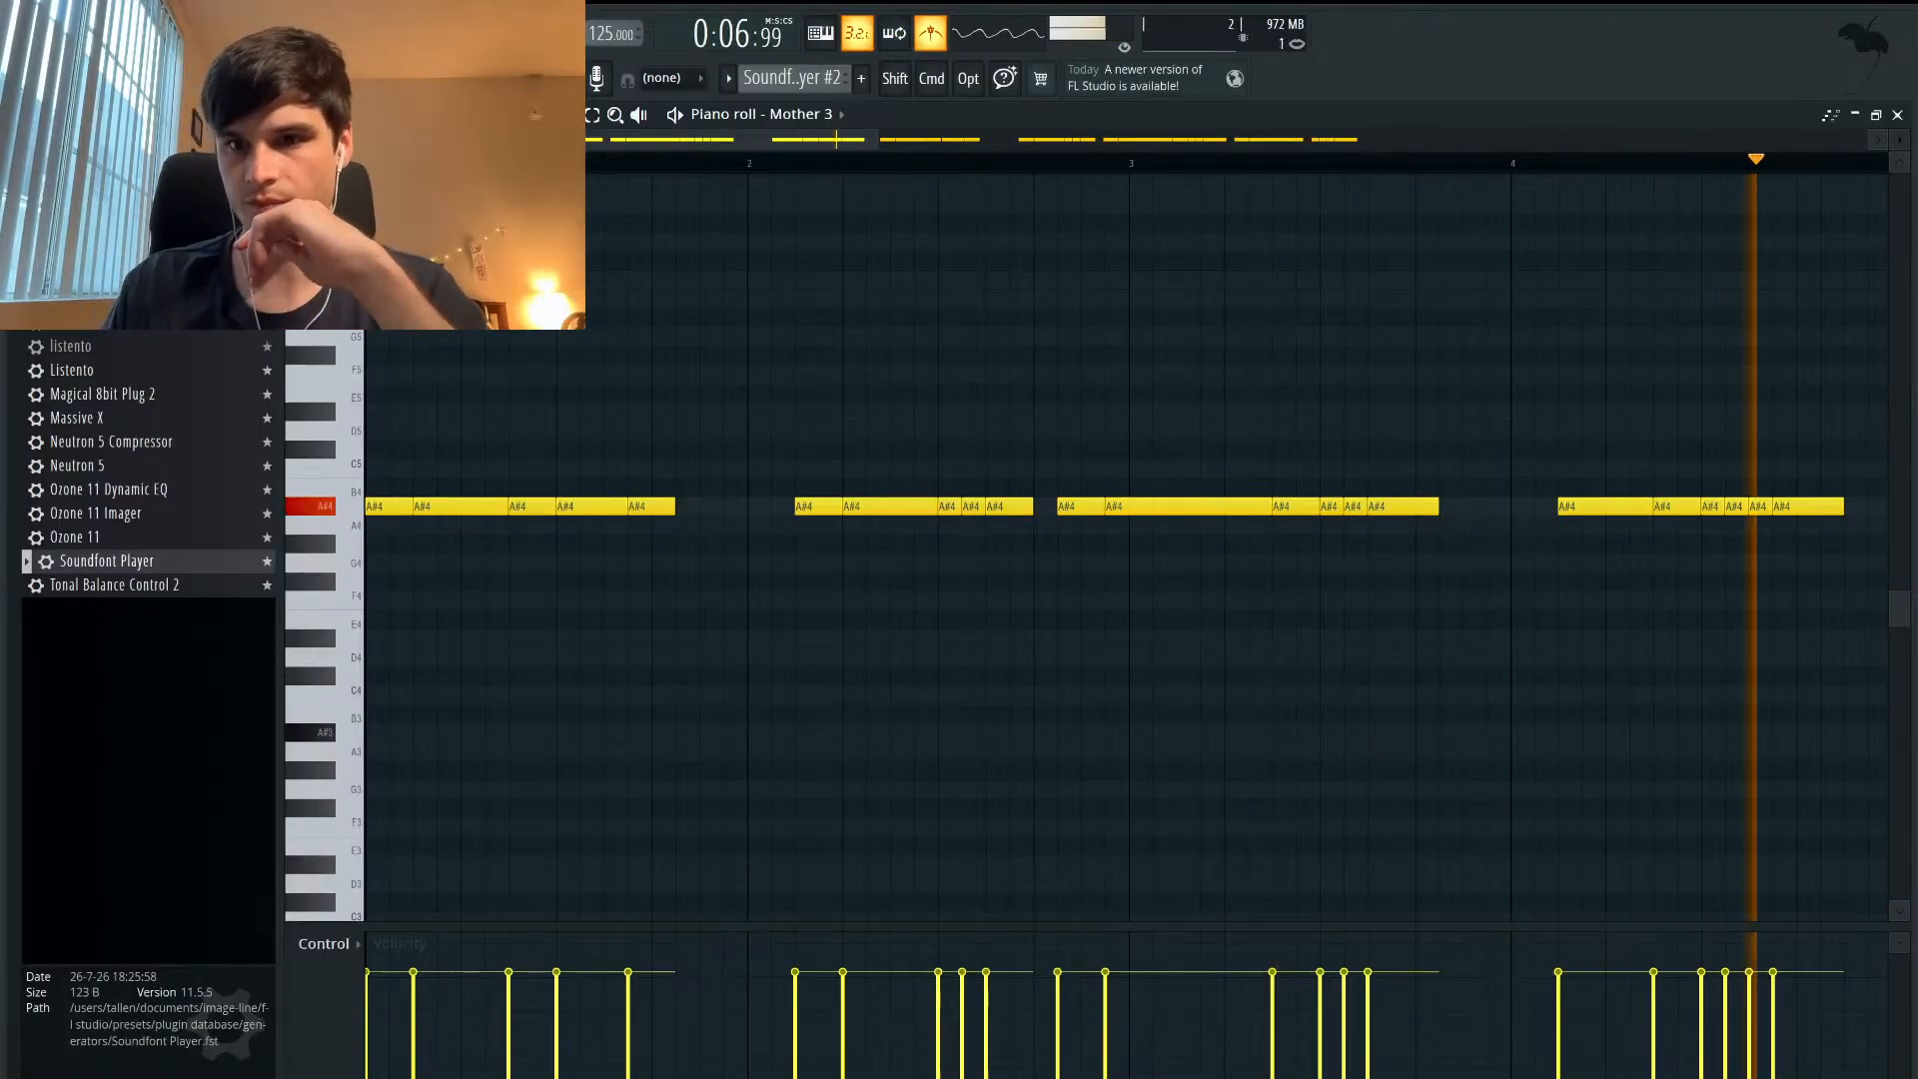
{"action": "scroll", "coordinate": [883, 326], "scroll_direction": "up", "scroll_amount": 3}
{"action": "scroll", "coordinate": [884, 326], "scroll_direction": "down", "scroll_amount": 2}
{"action": "scroll", "coordinate": [883, 326], "scroll_direction": "up", "scroll_amount": 3}
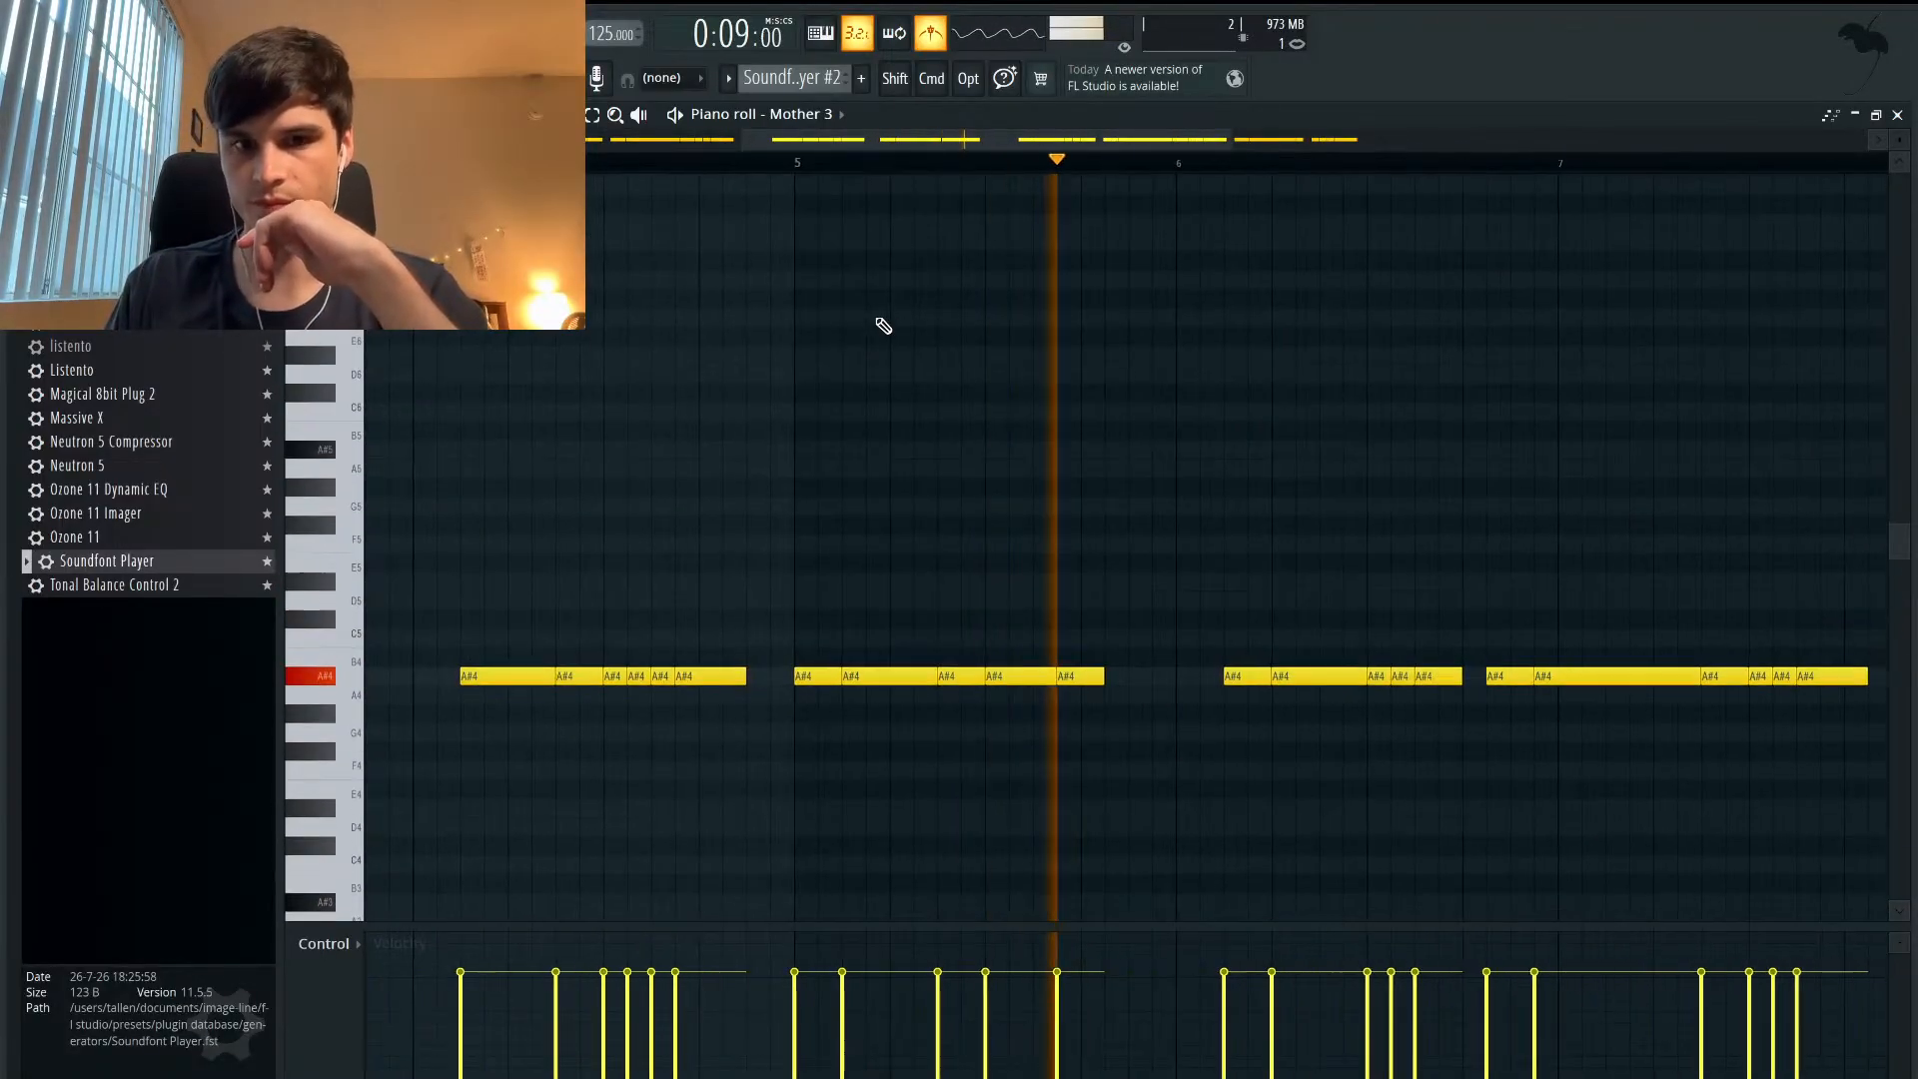
{"action": "scroll", "coordinate": [884, 326], "scroll_direction": "down", "scroll_amount": 4}
{"action": "scroll", "coordinate": [1004, 369], "scroll_direction": "down", "scroll_amount": 2}
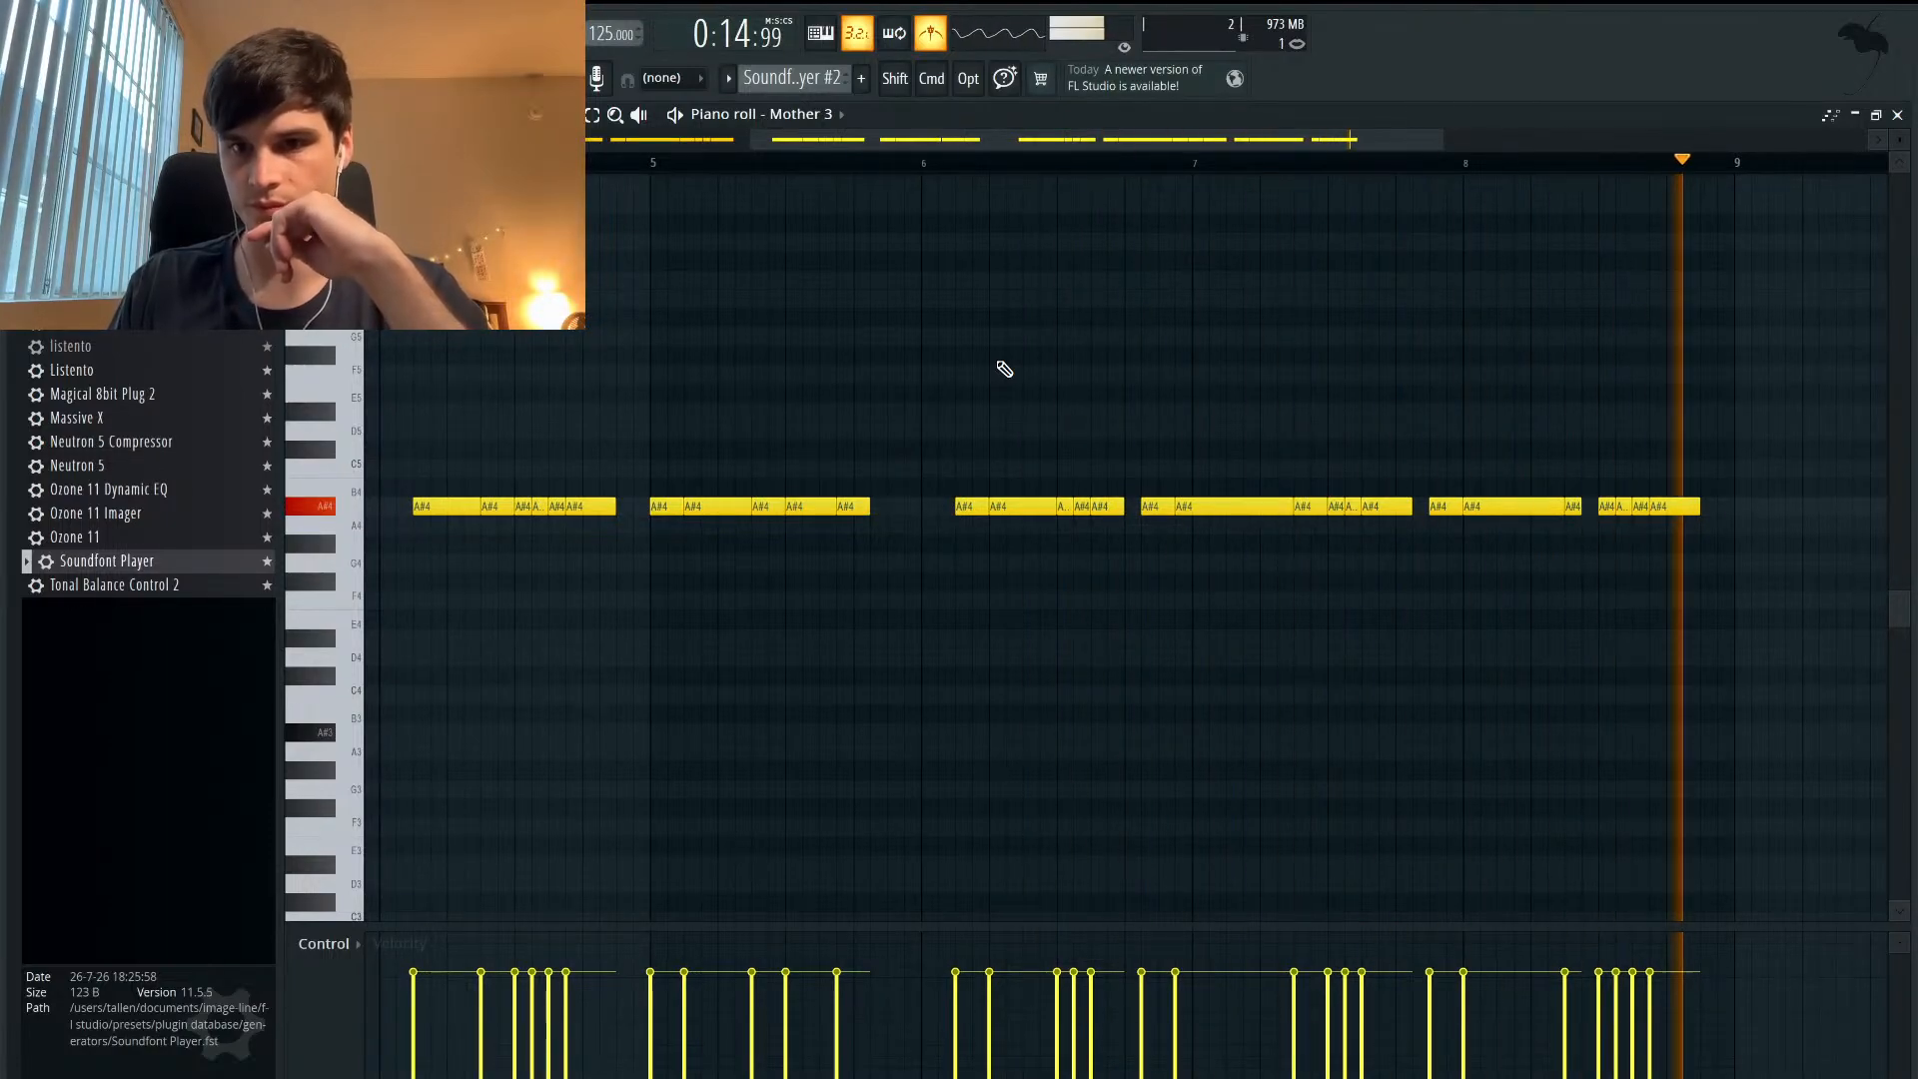
{"action": "key", "text": "space"}
{"action": "scroll", "coordinate": [1005, 368], "scroll_direction": "down", "scroll_amount": 2}
{"action": "scroll", "coordinate": [1004, 369], "scroll_direction": "left", "scroll_amount": 4}
{"action": "scroll", "coordinate": [1004, 369], "scroll_direction": "down", "scroll_amount": 3}
{"action": "scroll", "coordinate": [1004, 368], "scroll_direction": "up", "scroll_amount": 1}
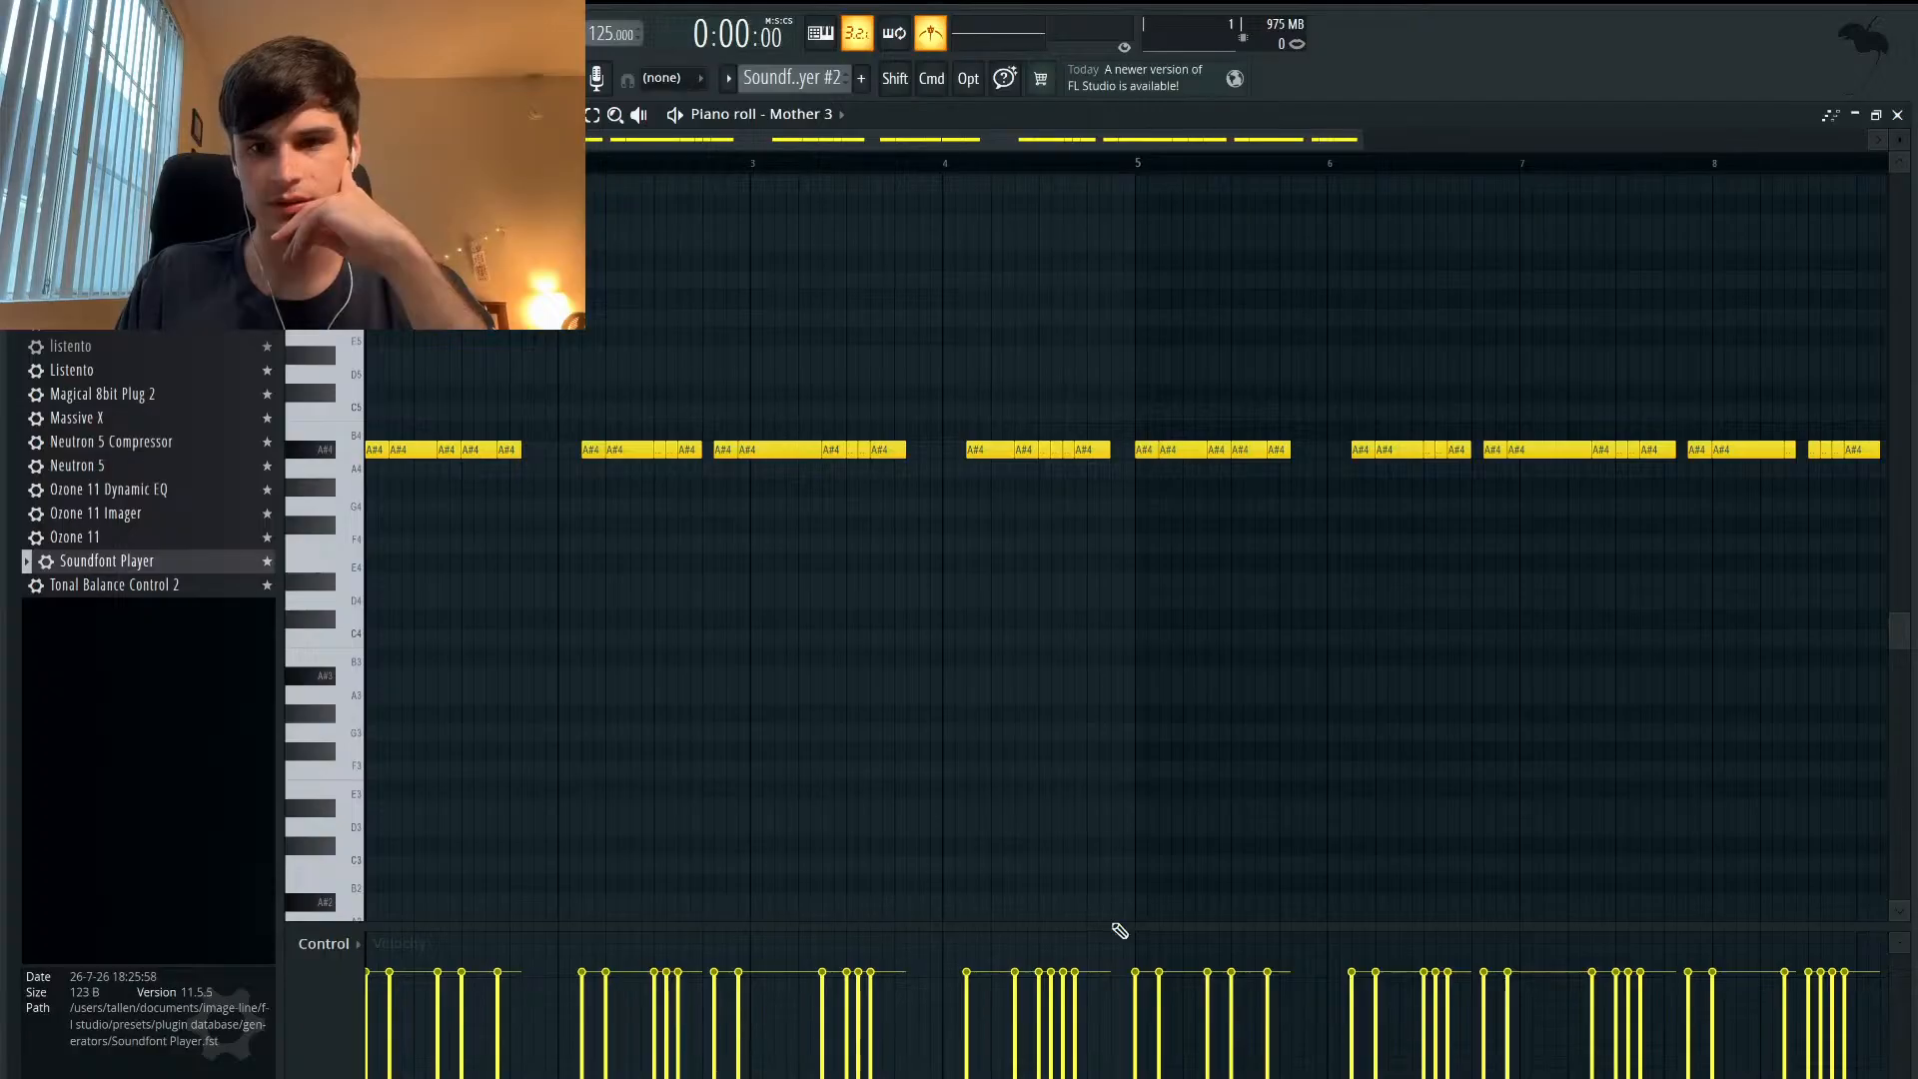
{"action": "scroll", "coordinate": [1698, 574], "scroll_direction": "up", "scroll_amount": 3}
{"action": "scroll", "coordinate": [1444, 607], "scroll_direction": "up", "scroll_amount": 4}
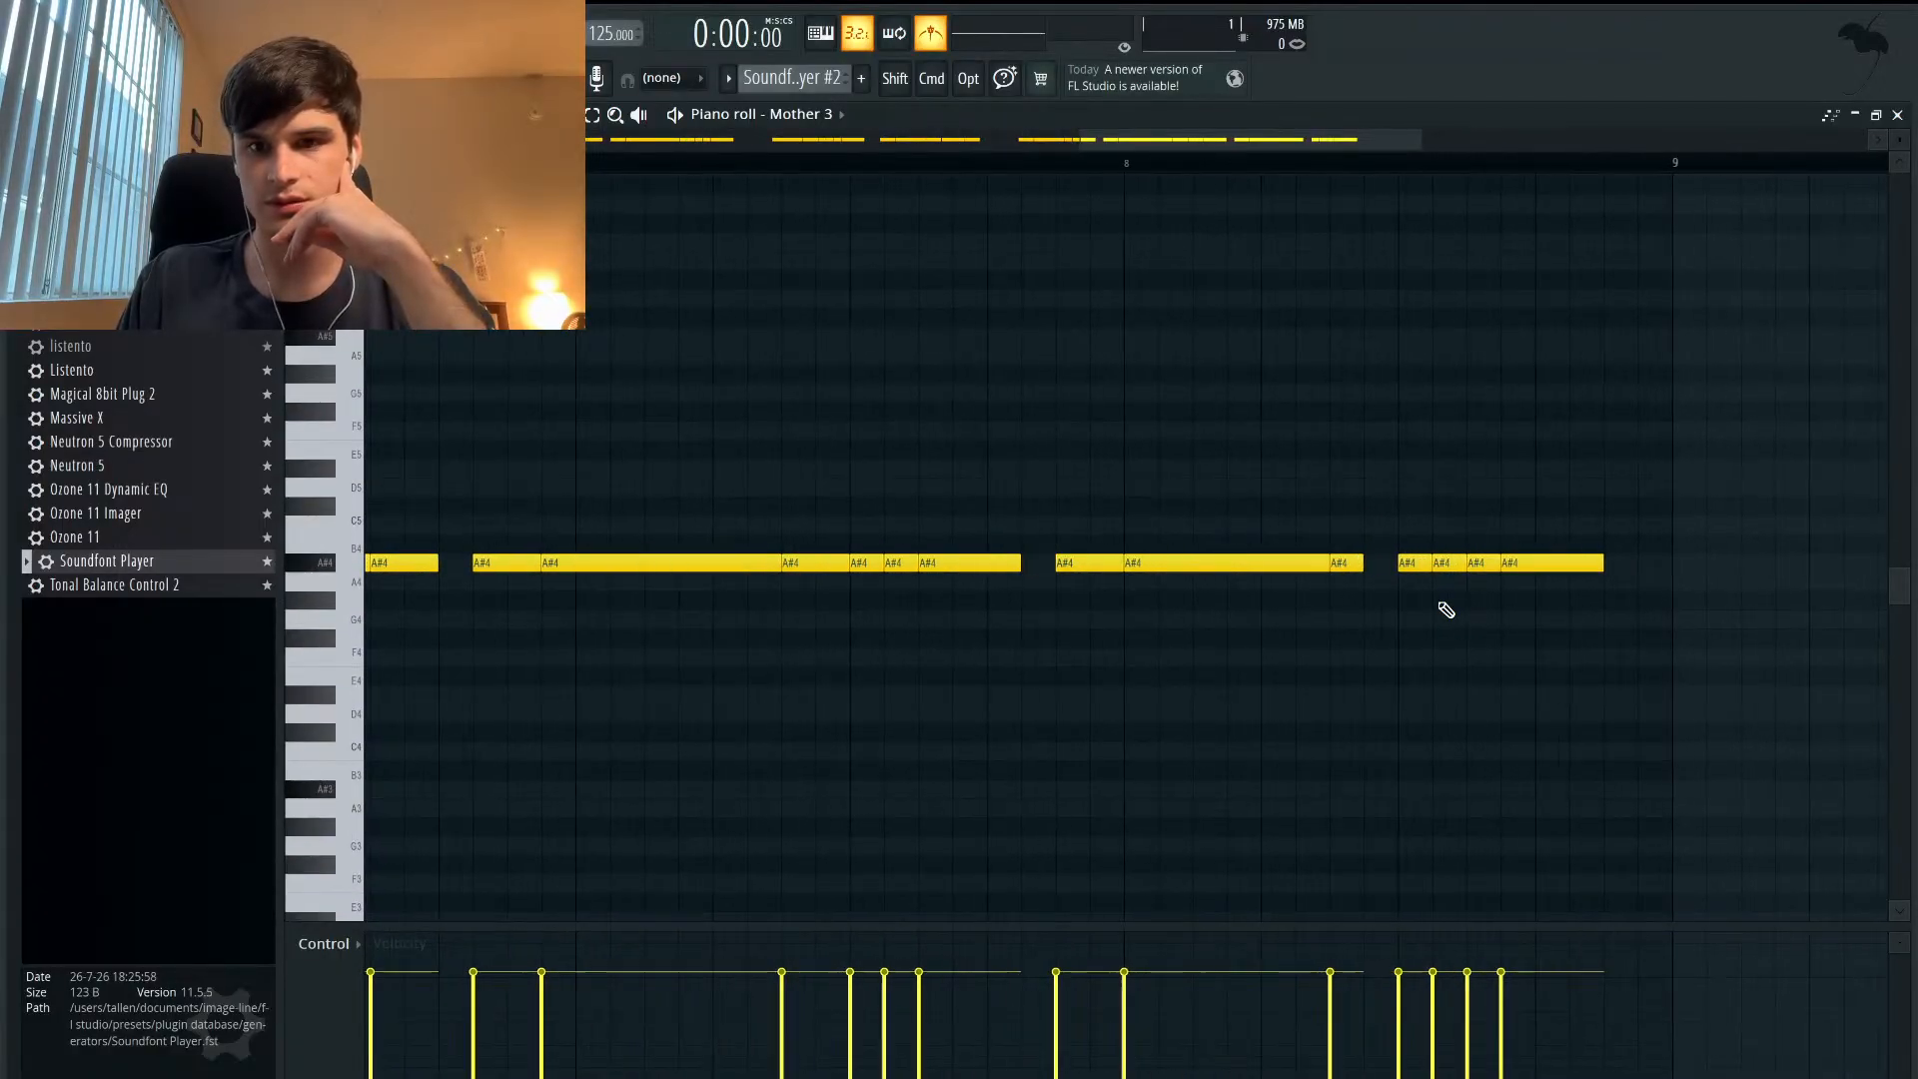
{"action": "scroll", "coordinate": [1469, 599], "scroll_direction": "down", "scroll_amount": 10}
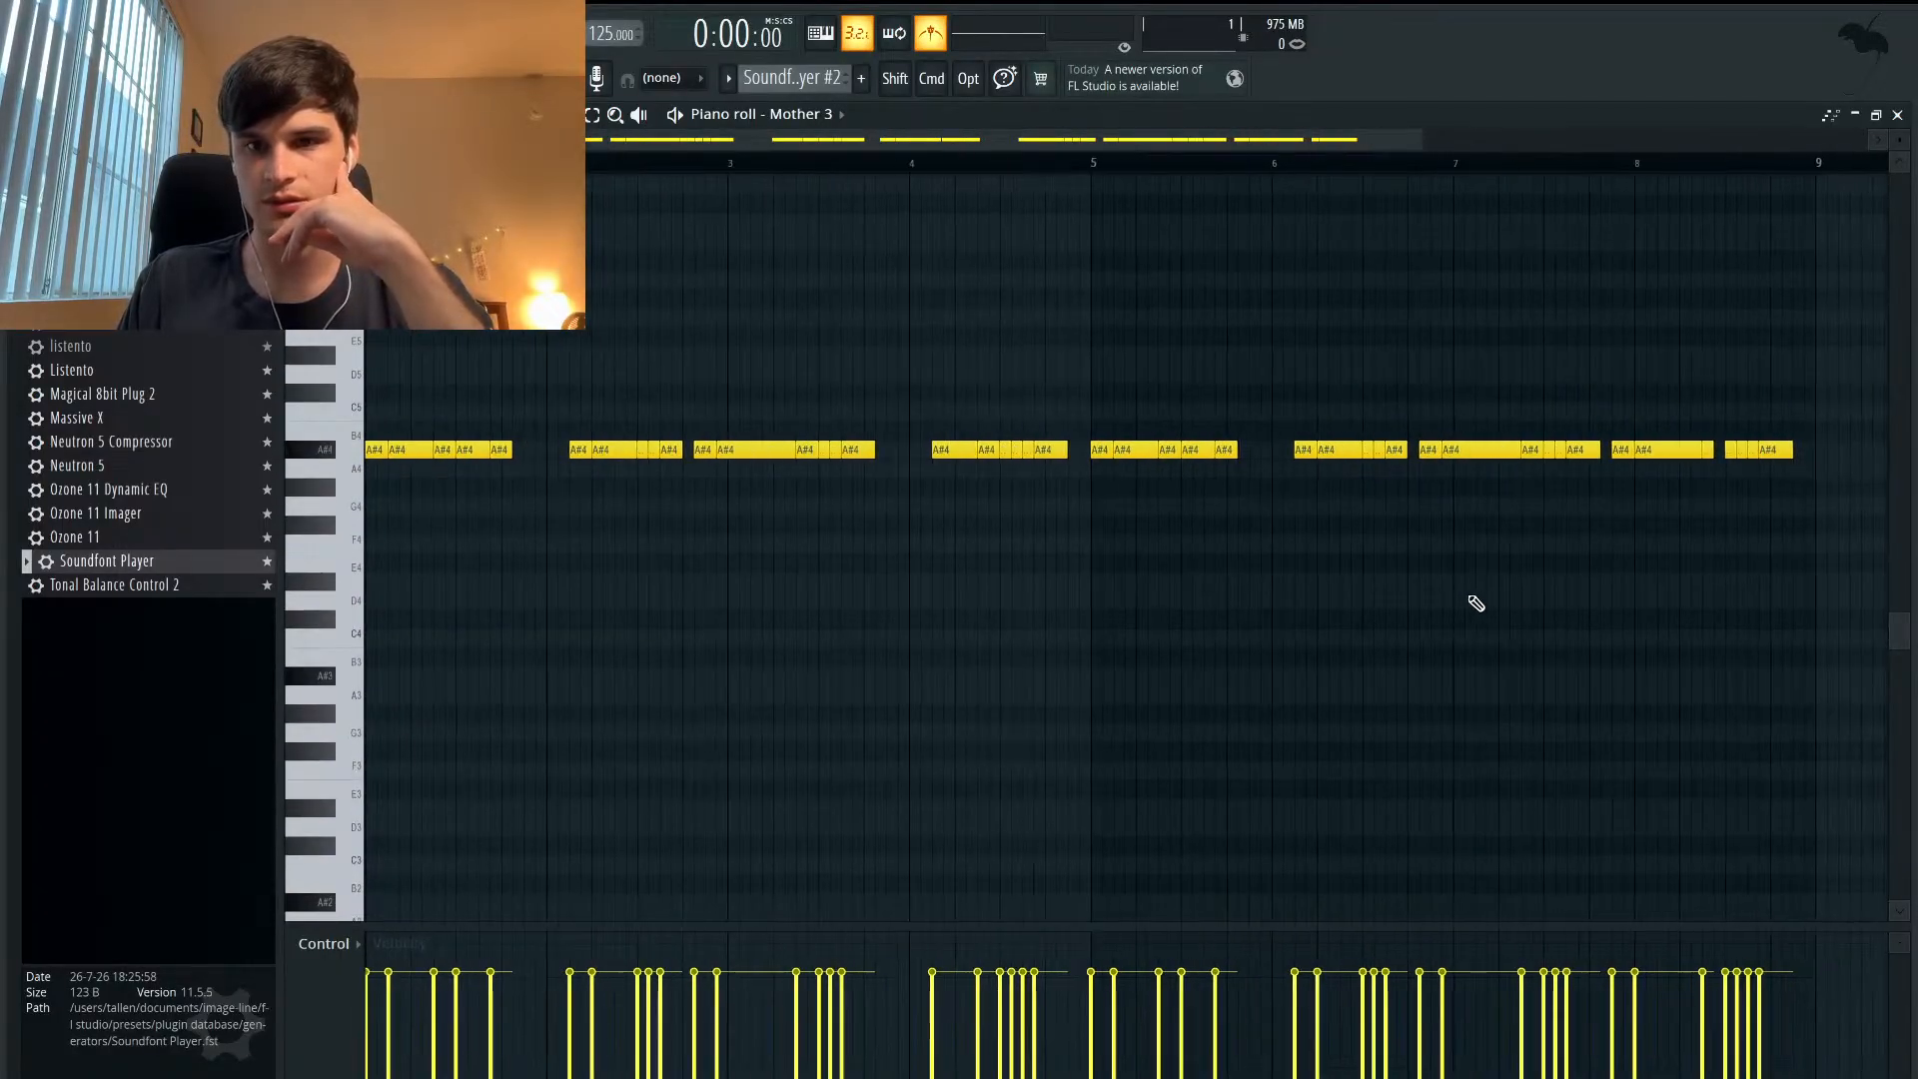
- Try replacing the notes in bars 5 to 8 with a duplicate of bars 1 to 4
{"action": "left_click_drag", "start_coordinate": [1799, 490], "coordinate": [1092, 387]}
{"action": "key", "text": "Delete"}
{"action": "left_click_drag", "start_coordinate": [1082, 488], "coordinate": [364, 381]}
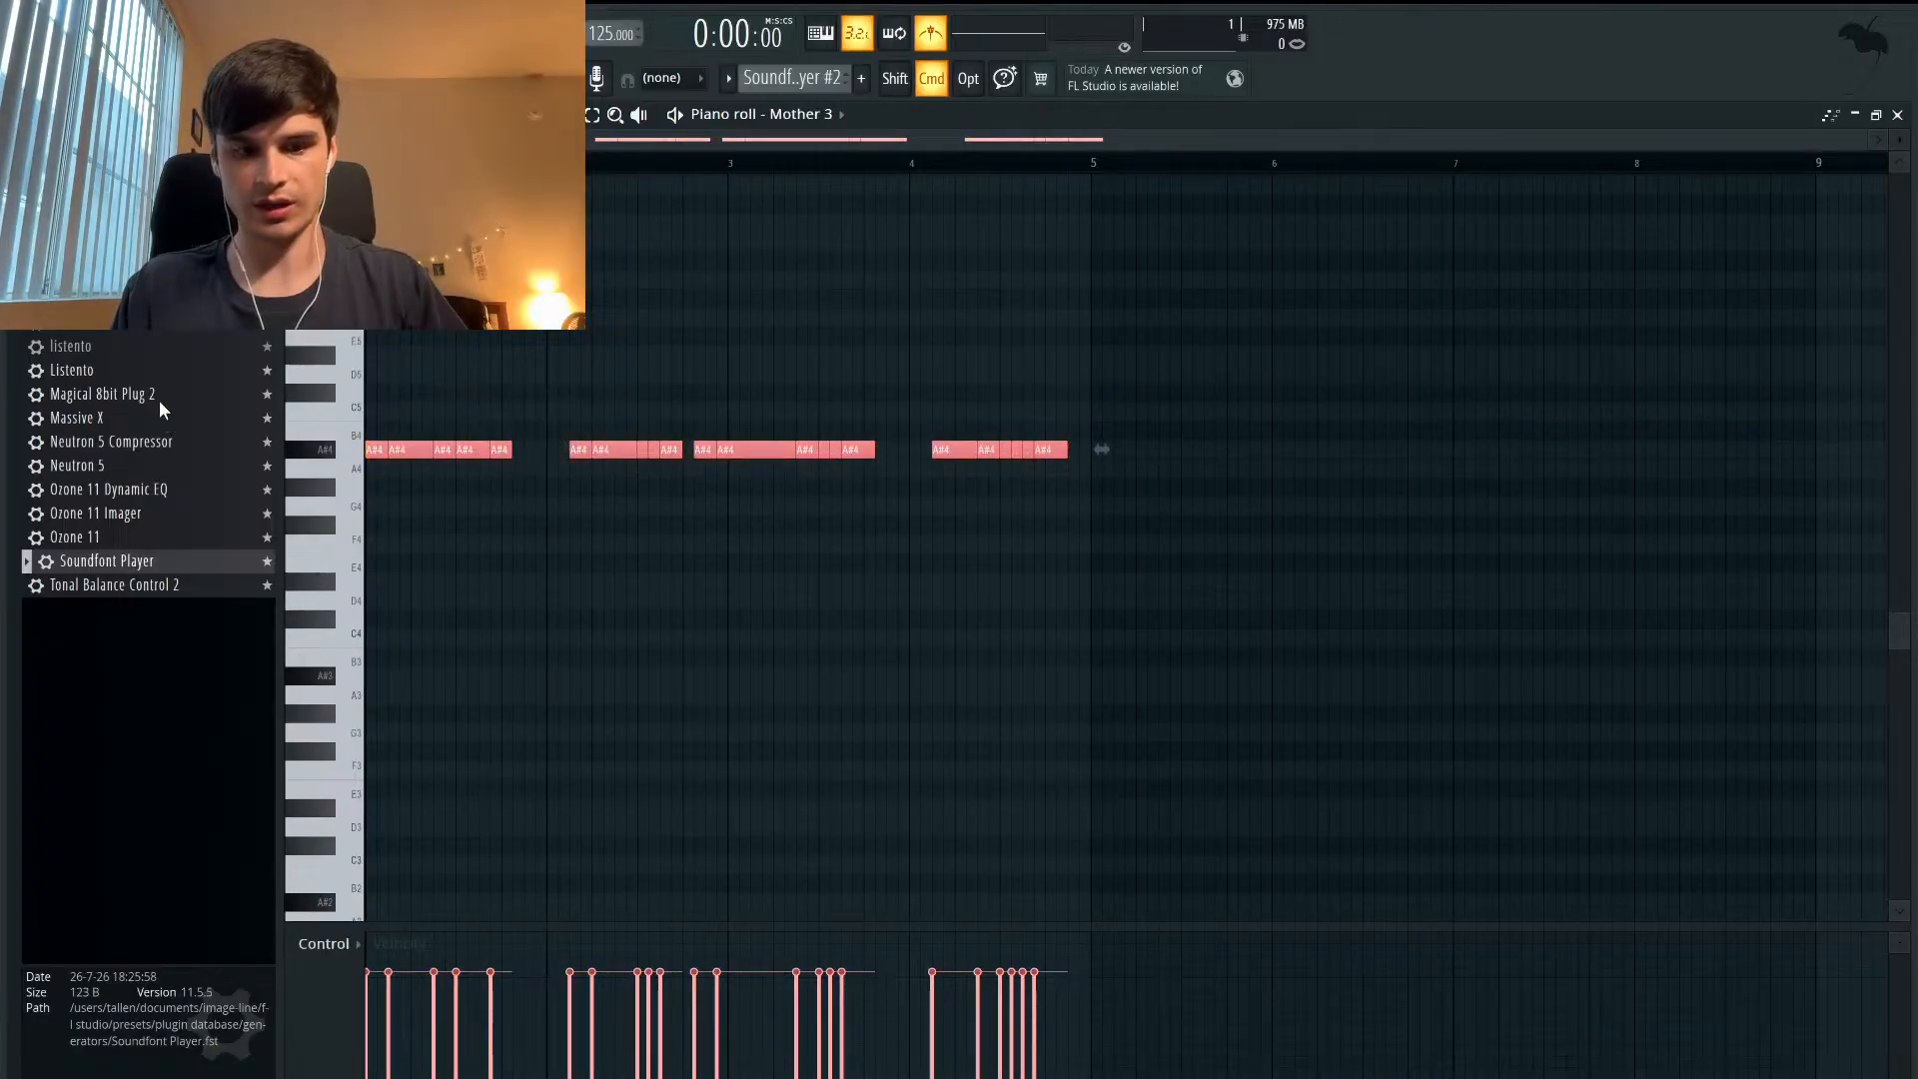
{"action": "key", "text": "ctrl+b"}
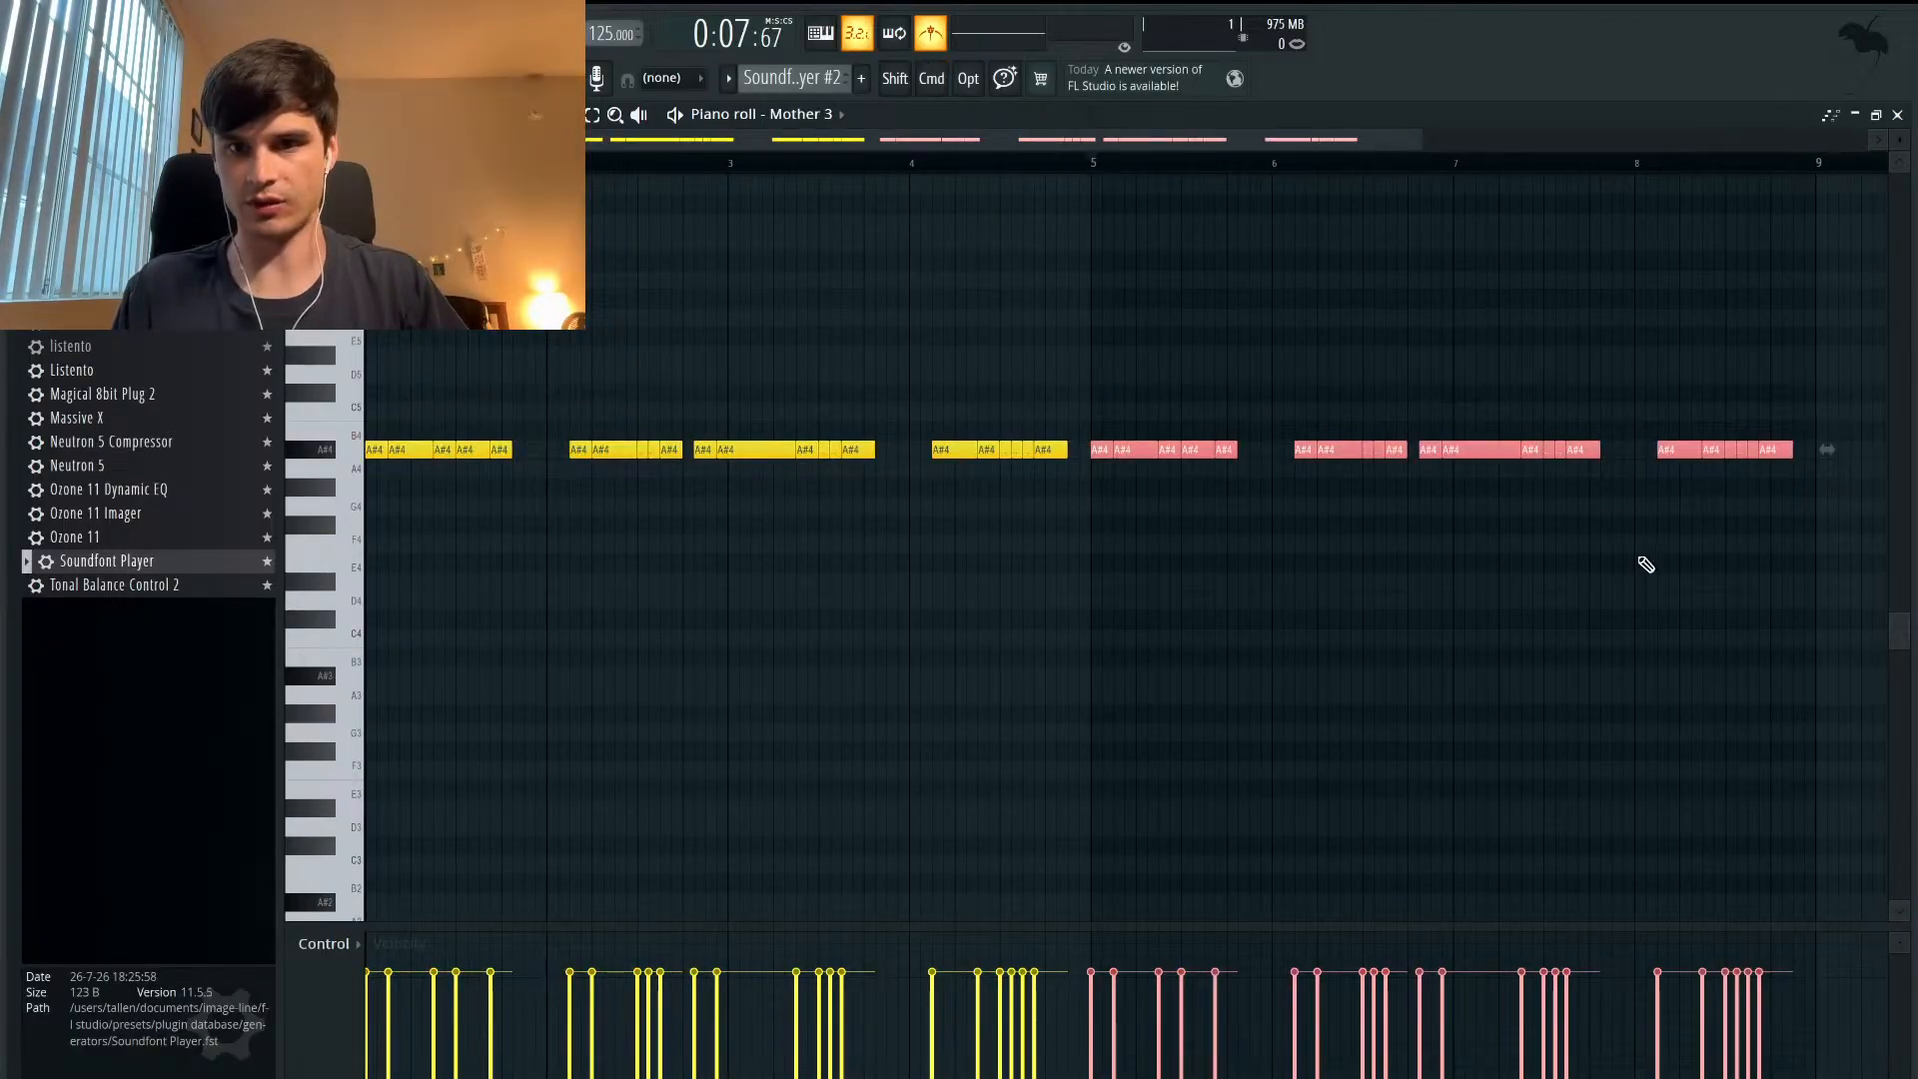
{"action": "scroll", "coordinate": [1646, 565], "scroll_direction": "up", "scroll_amount": 3}
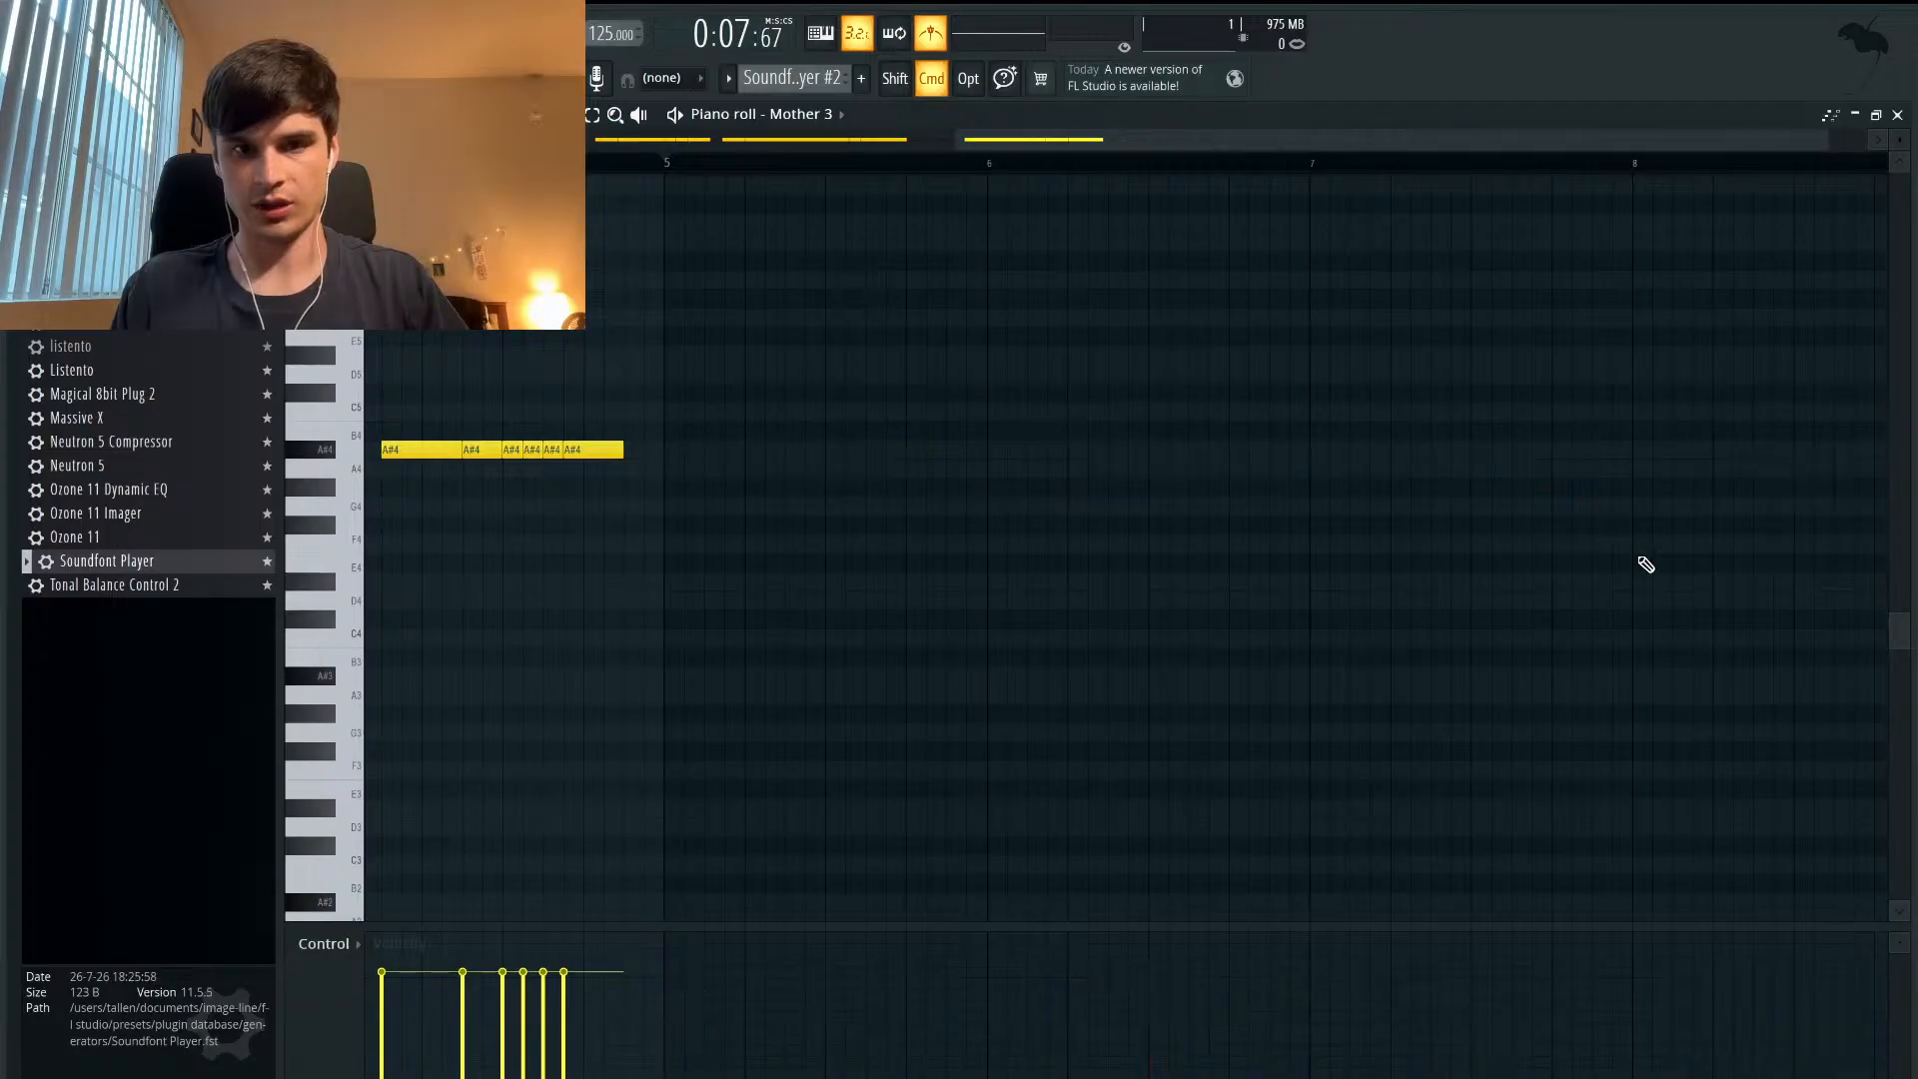
{"action": "scroll", "coordinate": [1230, 578], "scroll_direction": "down", "scroll_amount": 3}
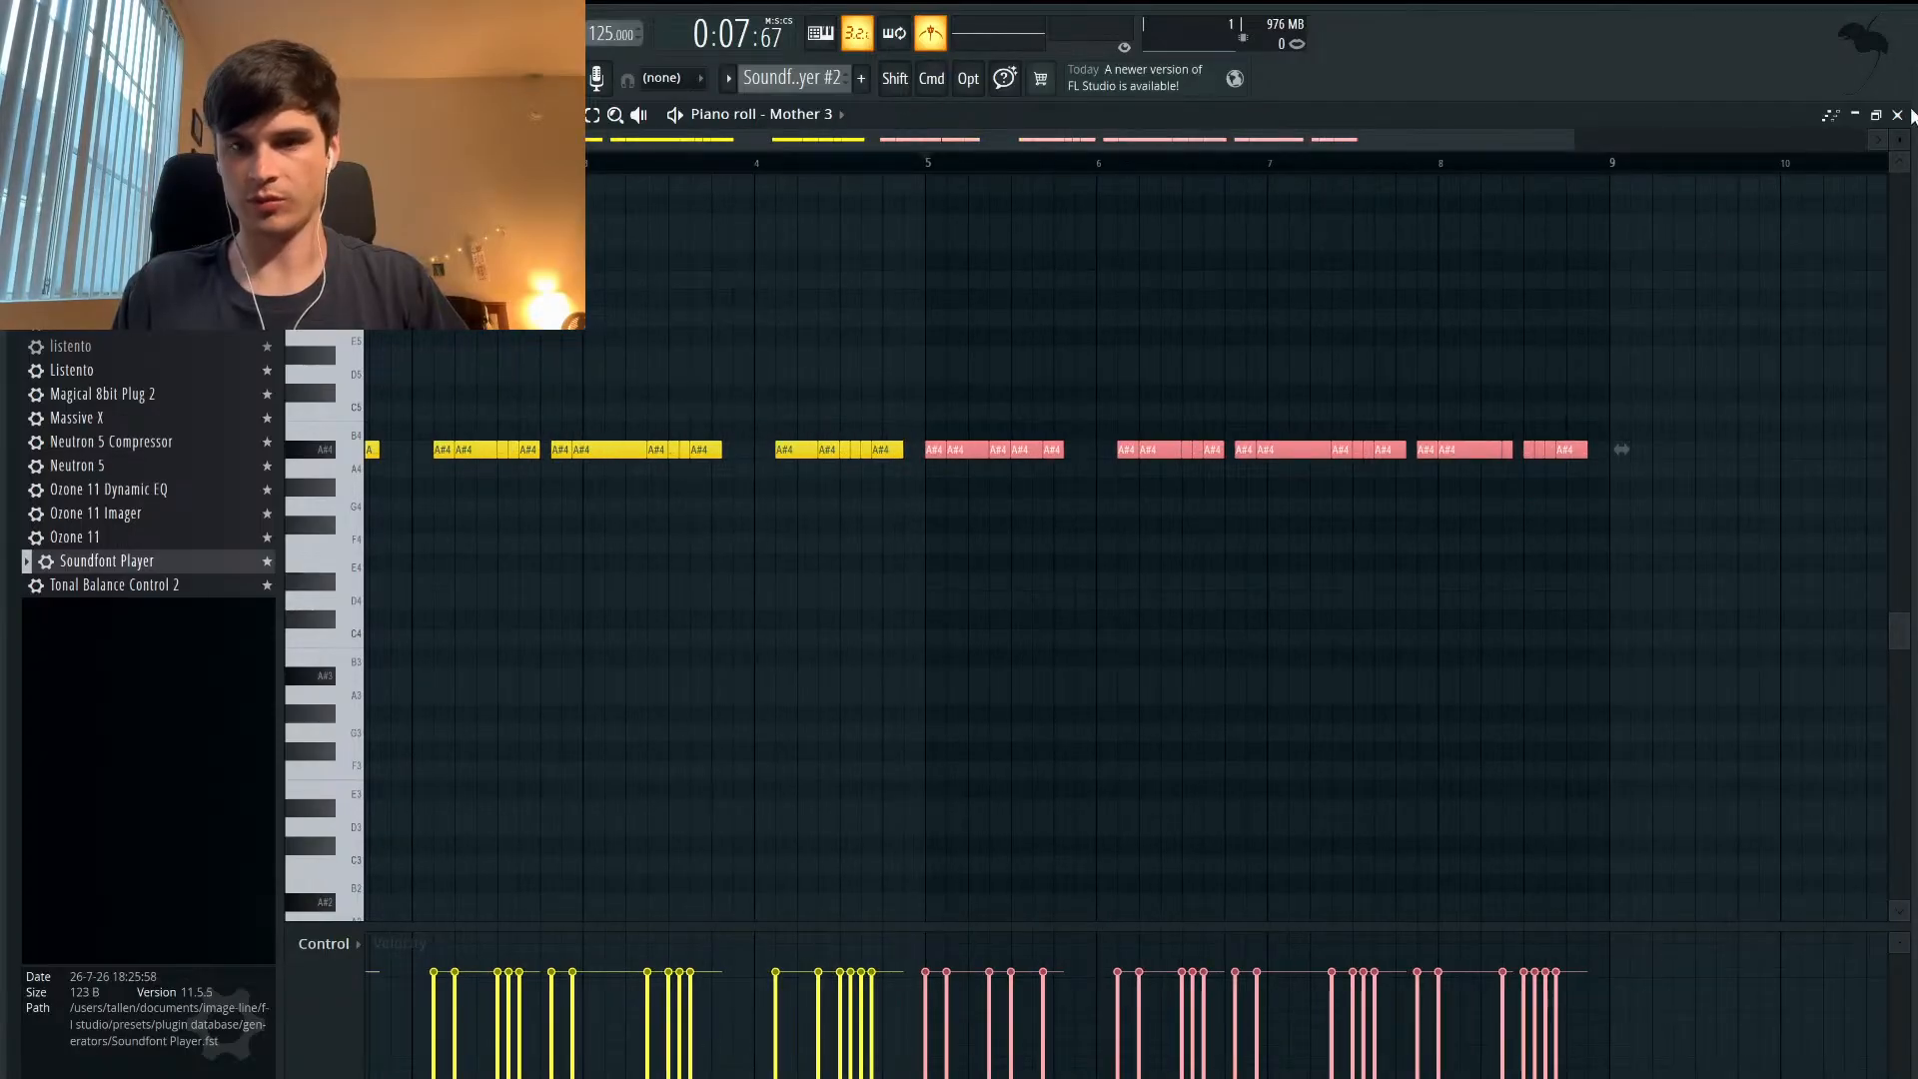
- Return to the playlist and rename the existing pattern as Melody Idea 1
{"action": "left_click", "coordinate": [1877, 116]}
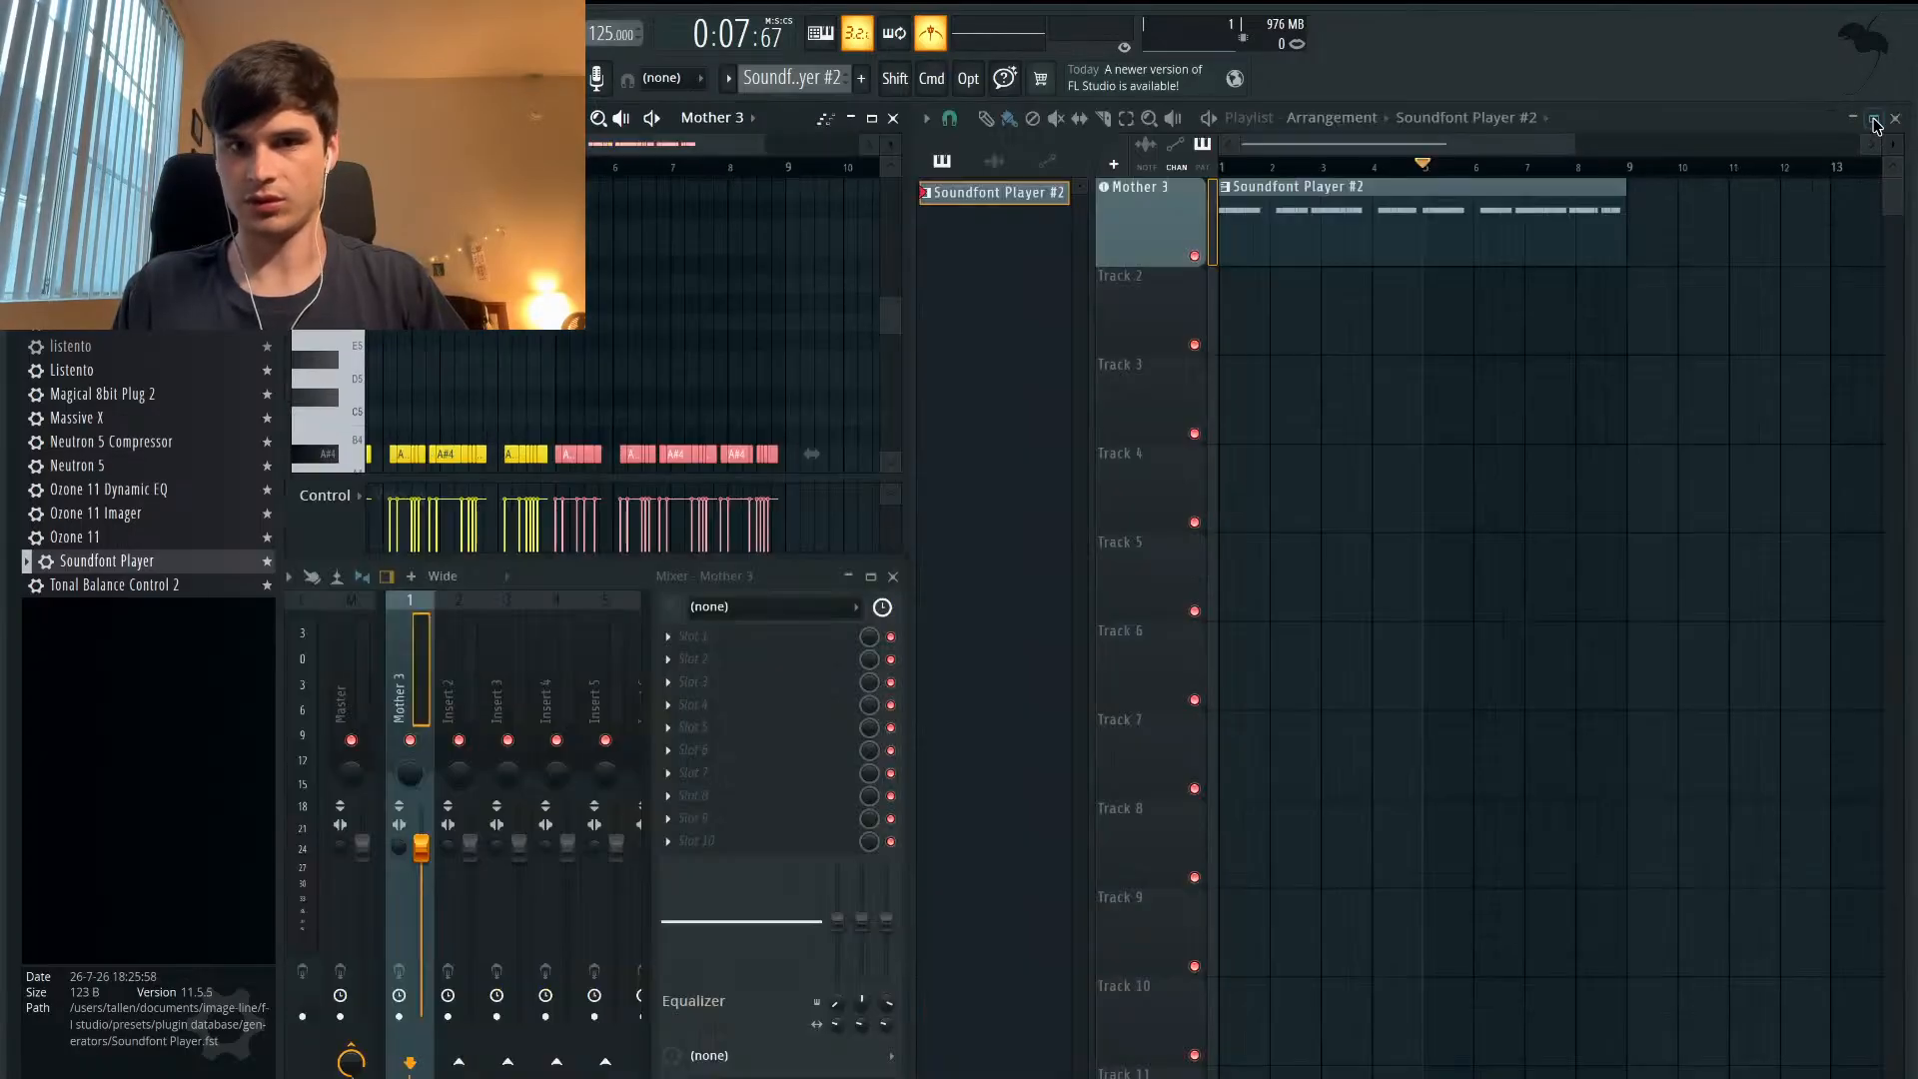
{"action": "right_click", "coordinate": [961, 198]}
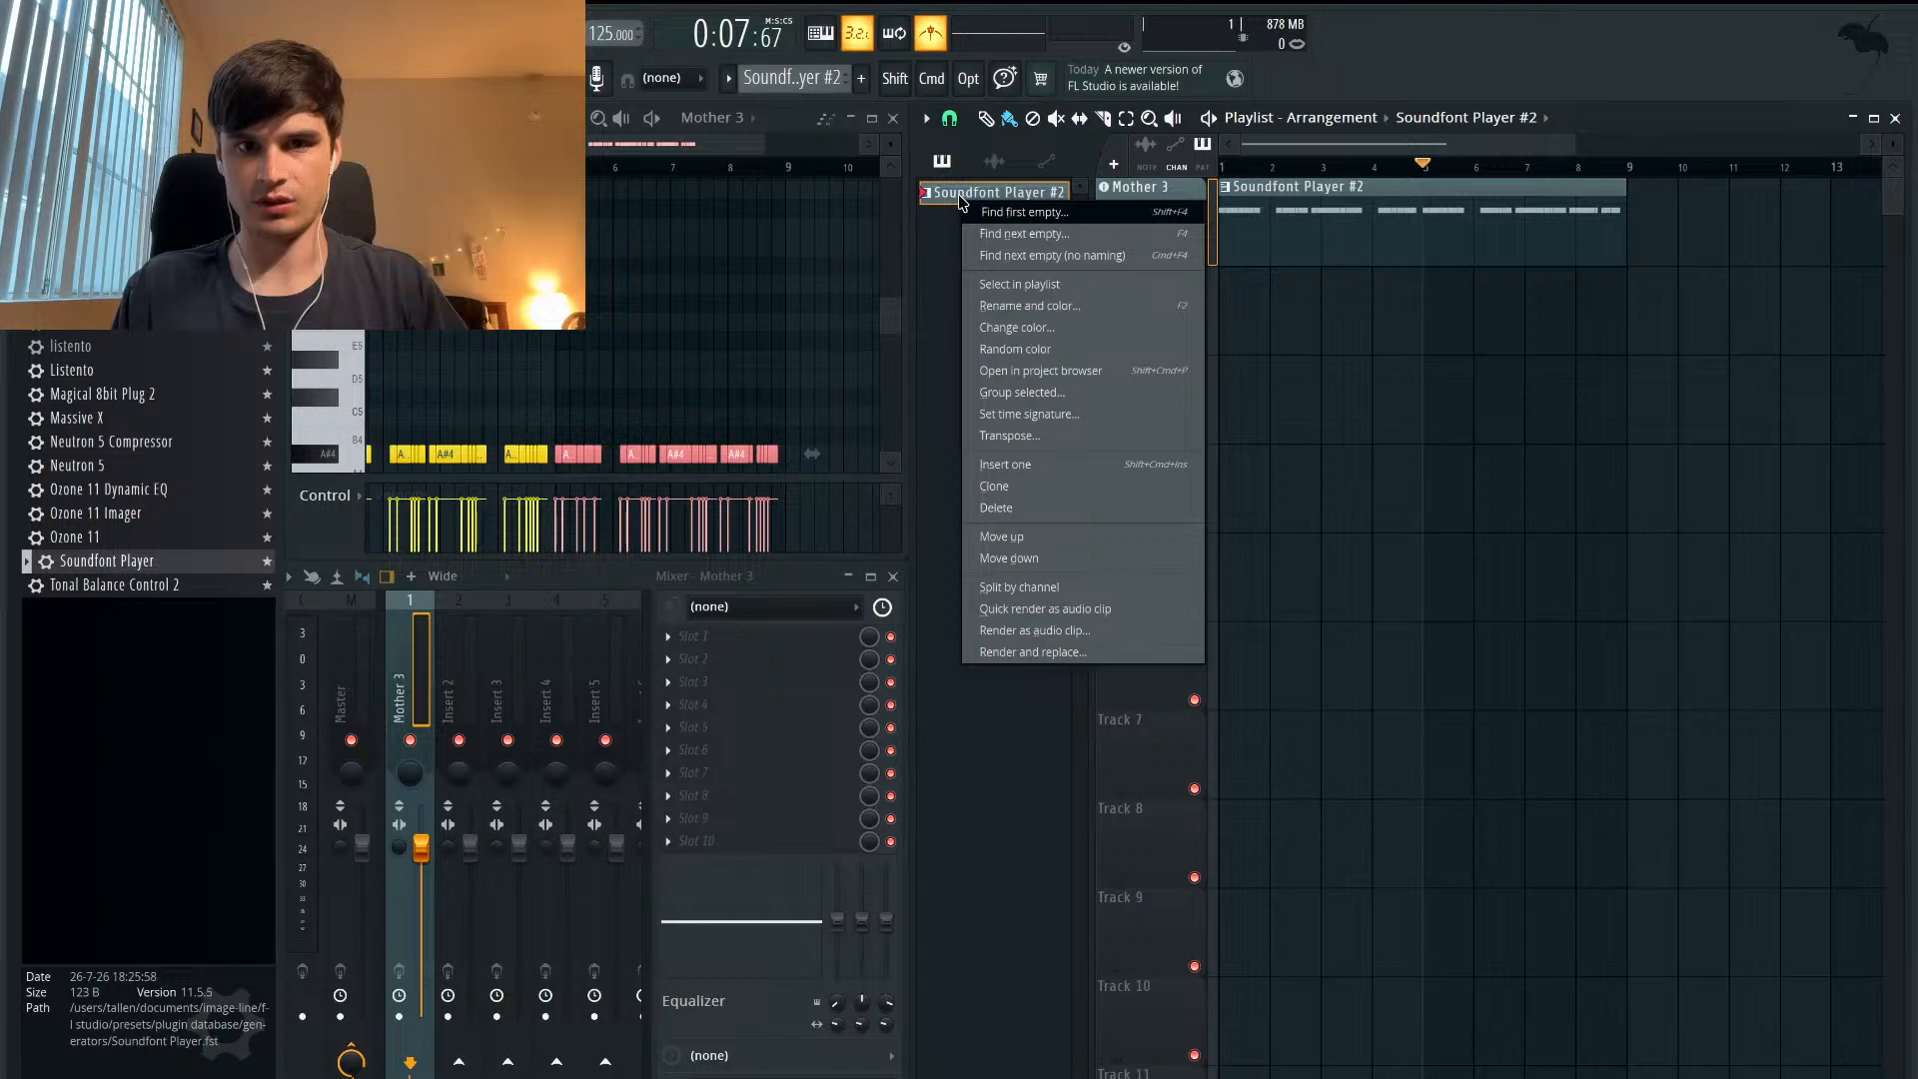
{"action": "left_click", "coordinate": [1007, 306]}
{"action": "type", "text": "Melody Idea 1"}
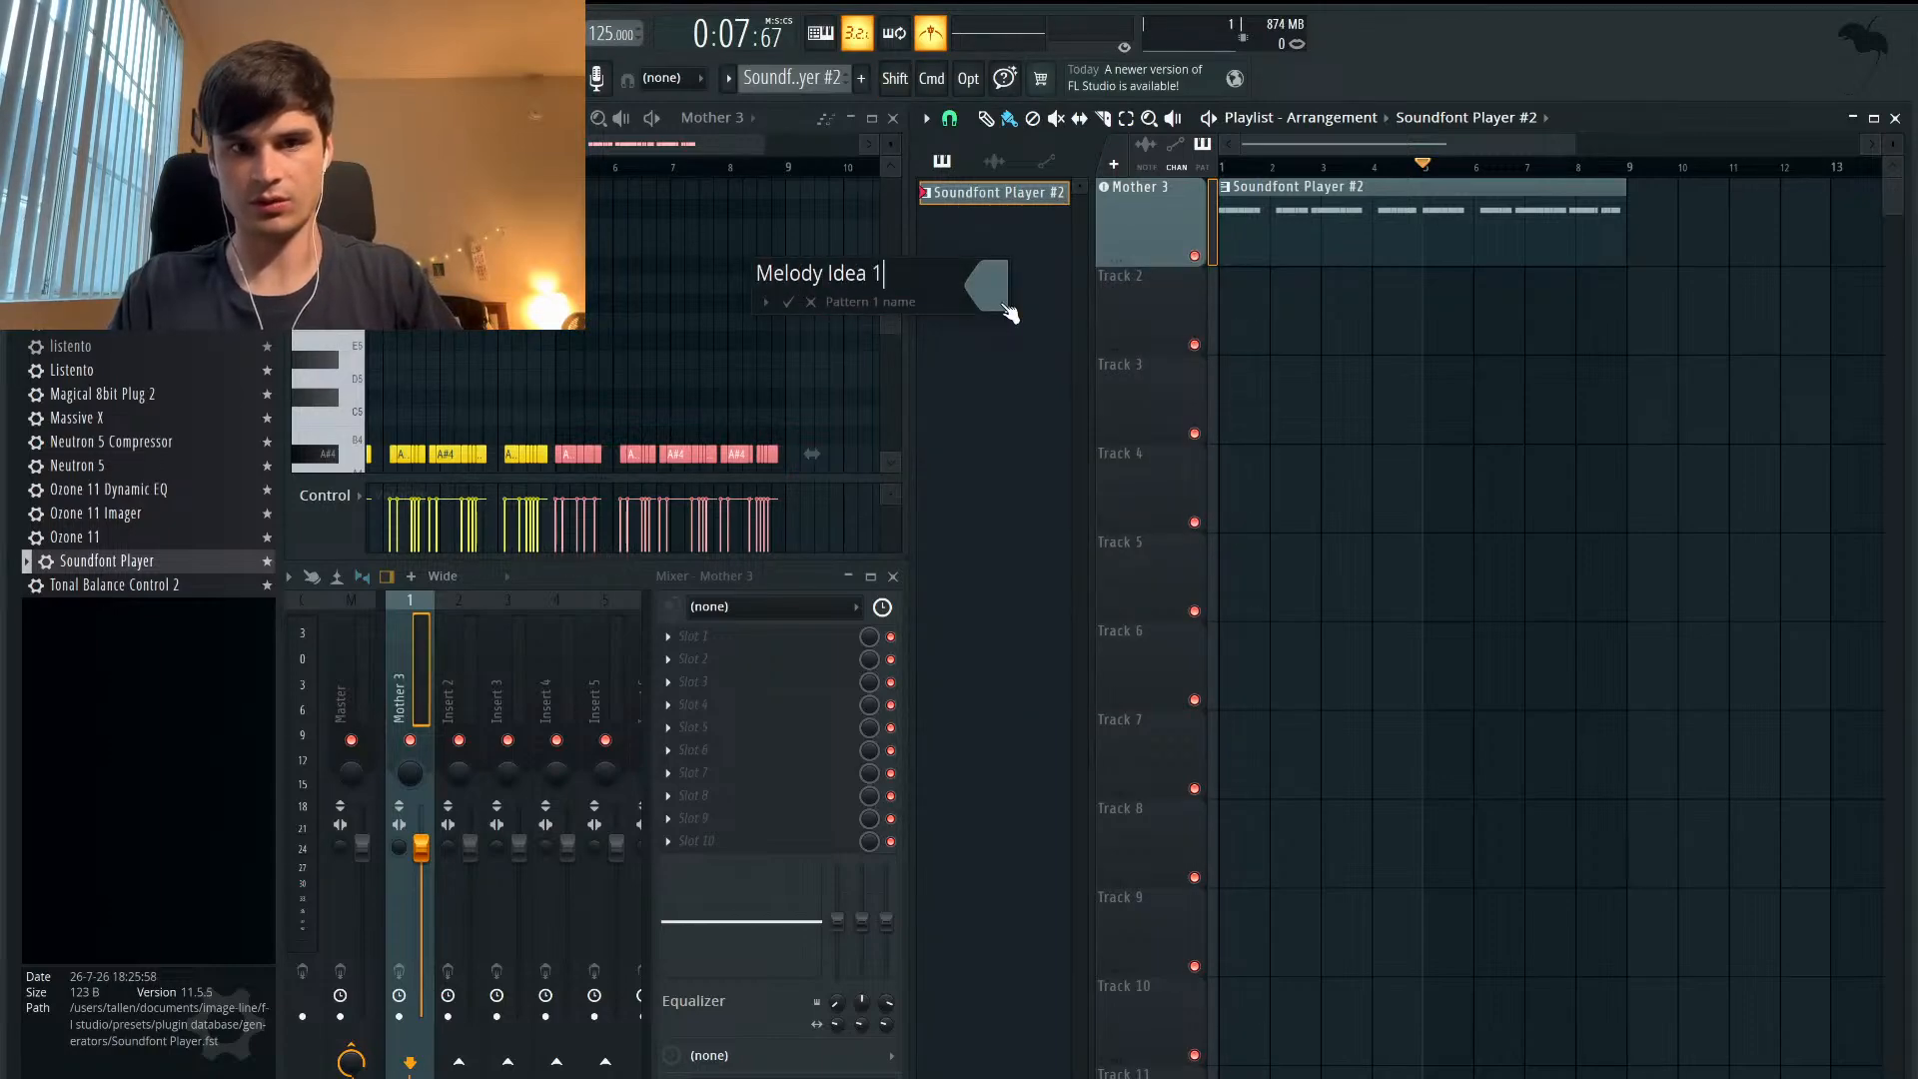
{"action": "key", "text": "Return"}
- Clone the Melody Idea 1 pattern and place the clone on Track 2 from bar 1
{"action": "right_click", "coordinate": [983, 196]}
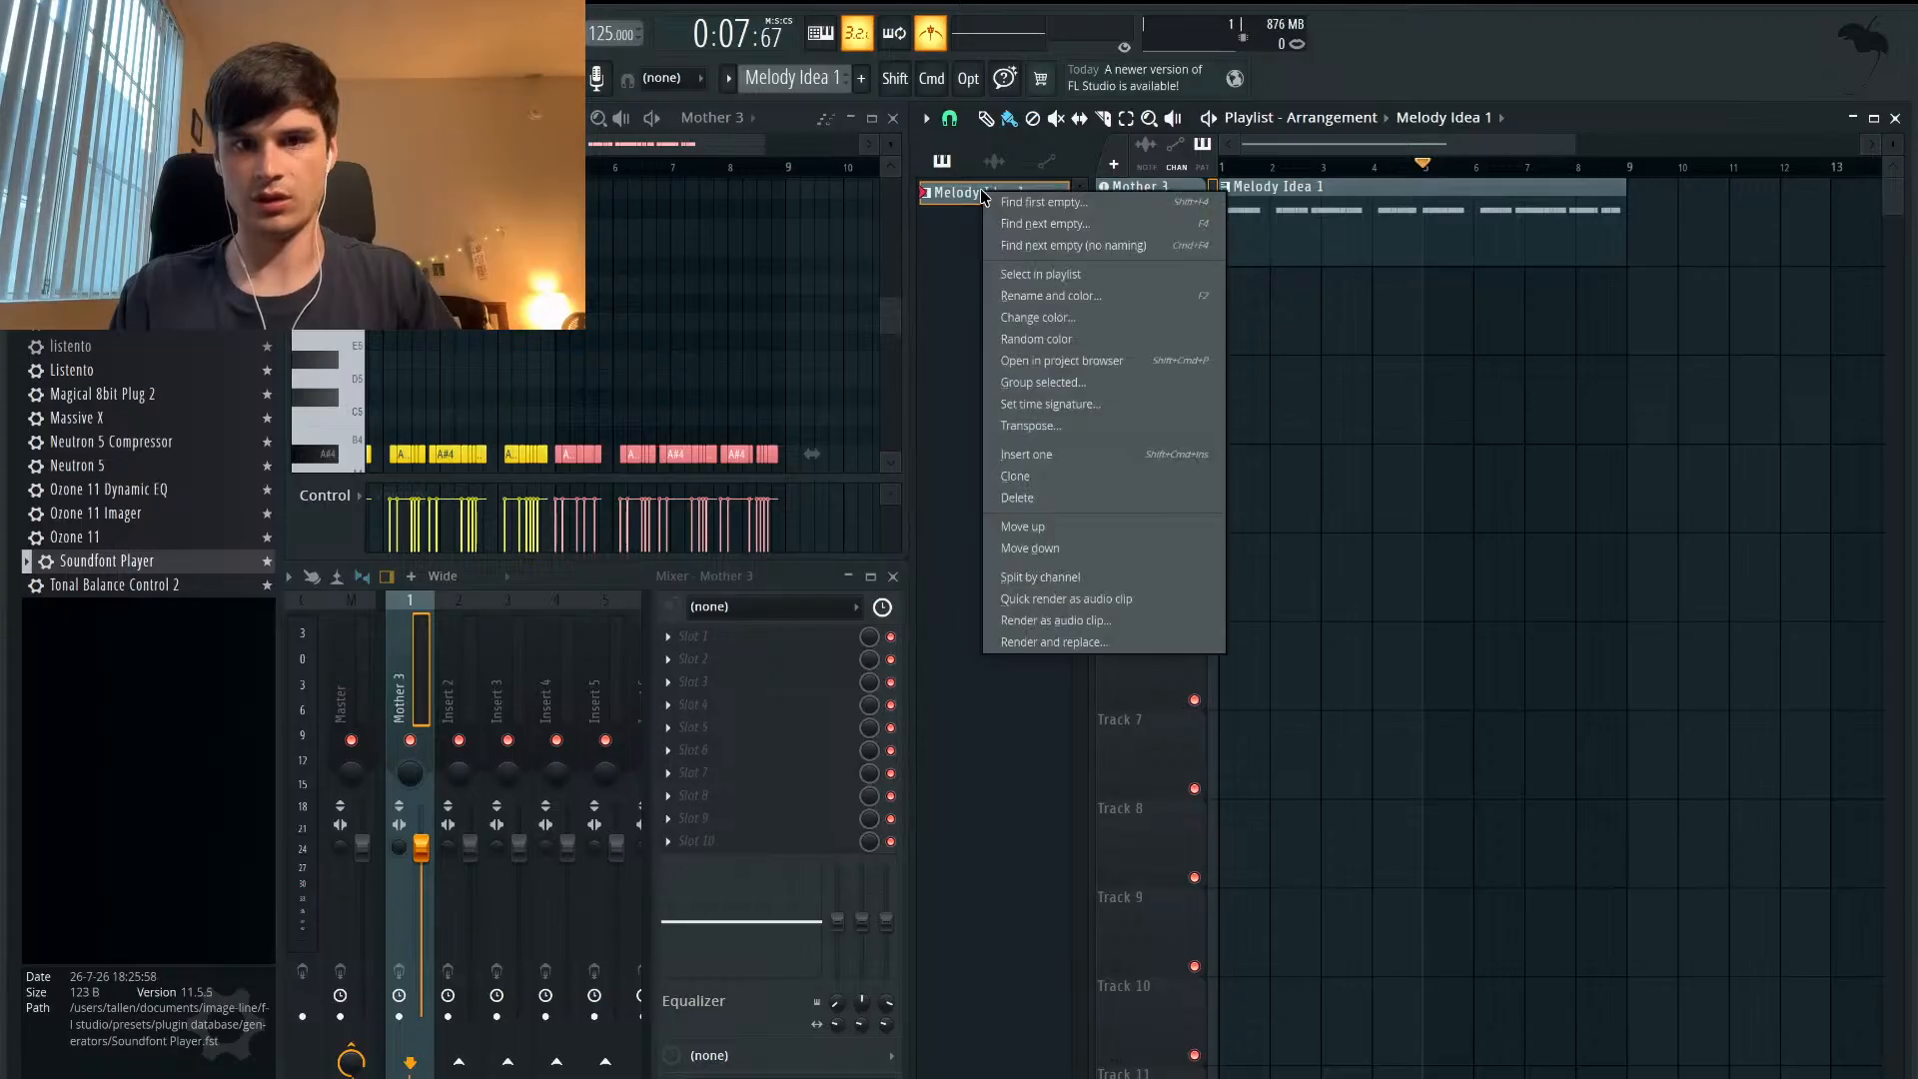
{"action": "left_click", "coordinate": [1013, 476]}
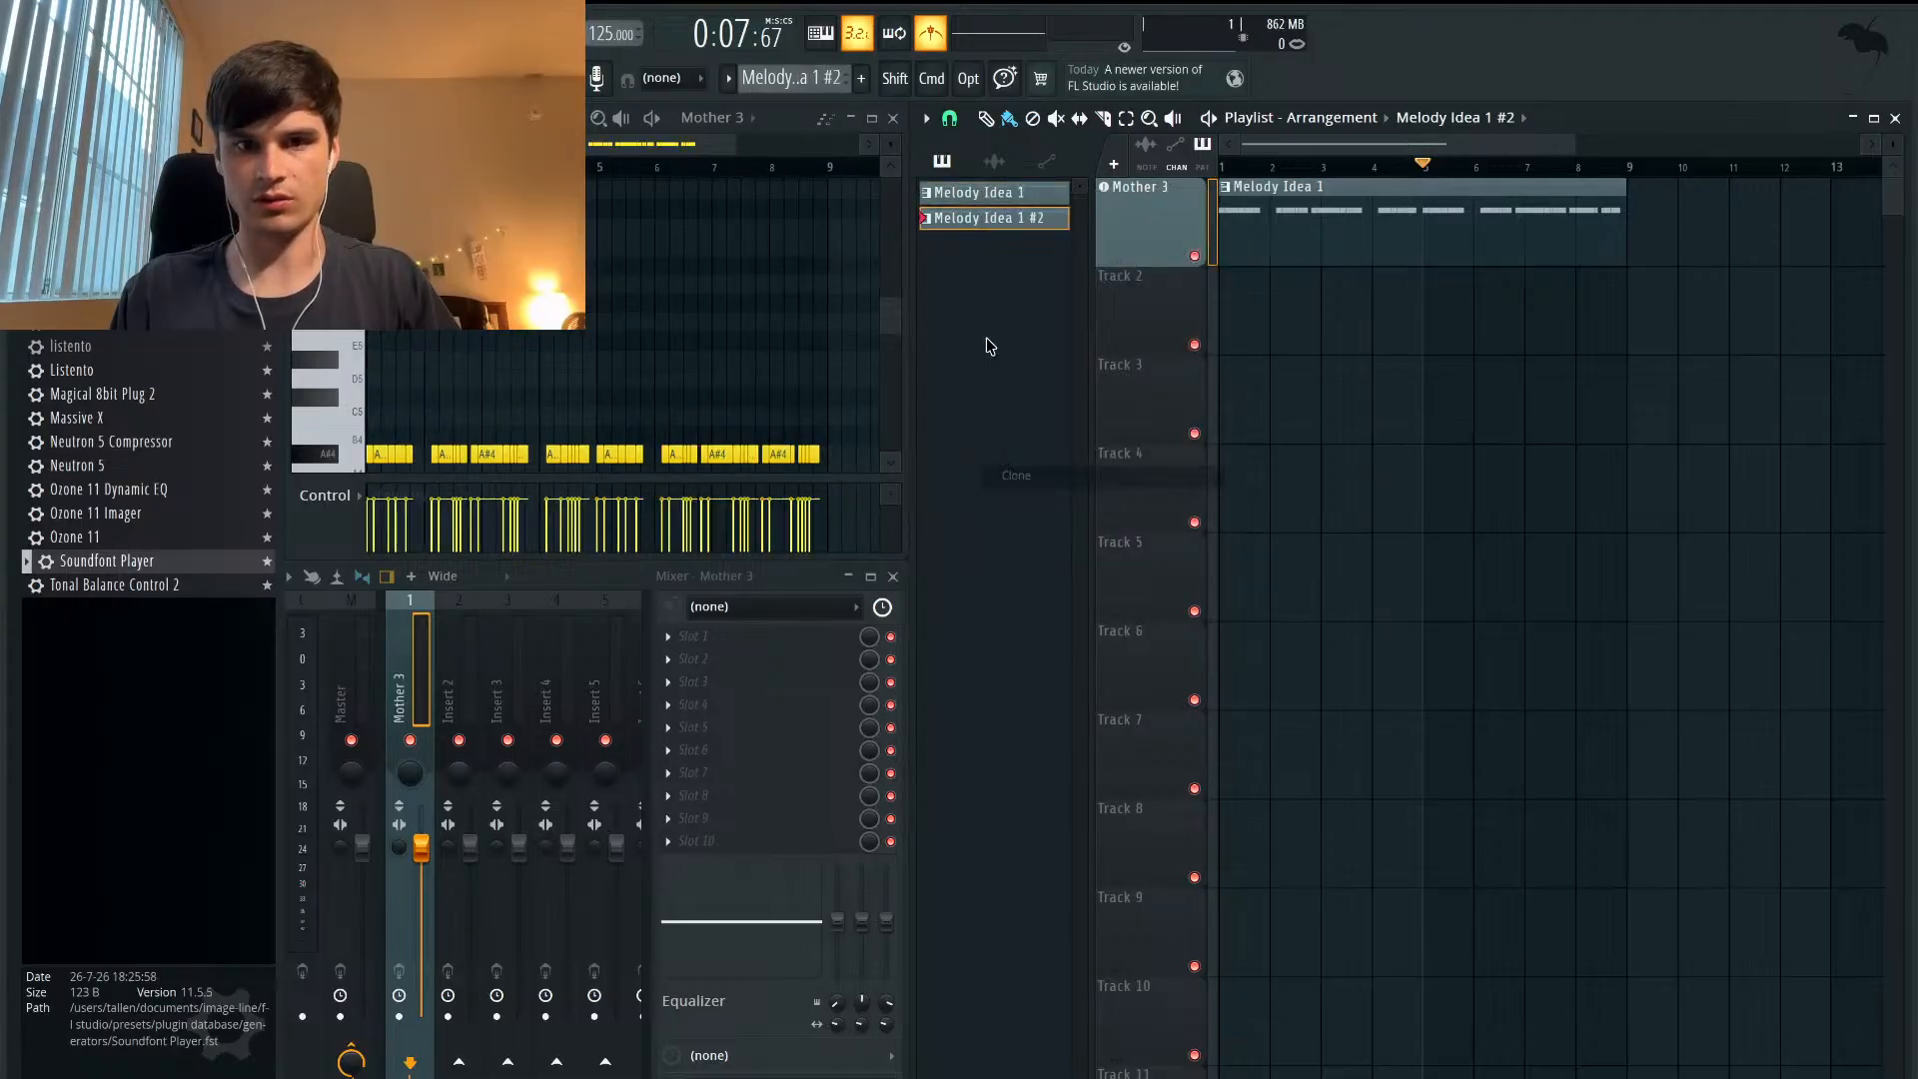
{"action": "left_click_drag", "start_coordinate": [1200, 328], "coordinate": [1242, 284]}
{"action": "double_click", "coordinate": [1367, 305]}
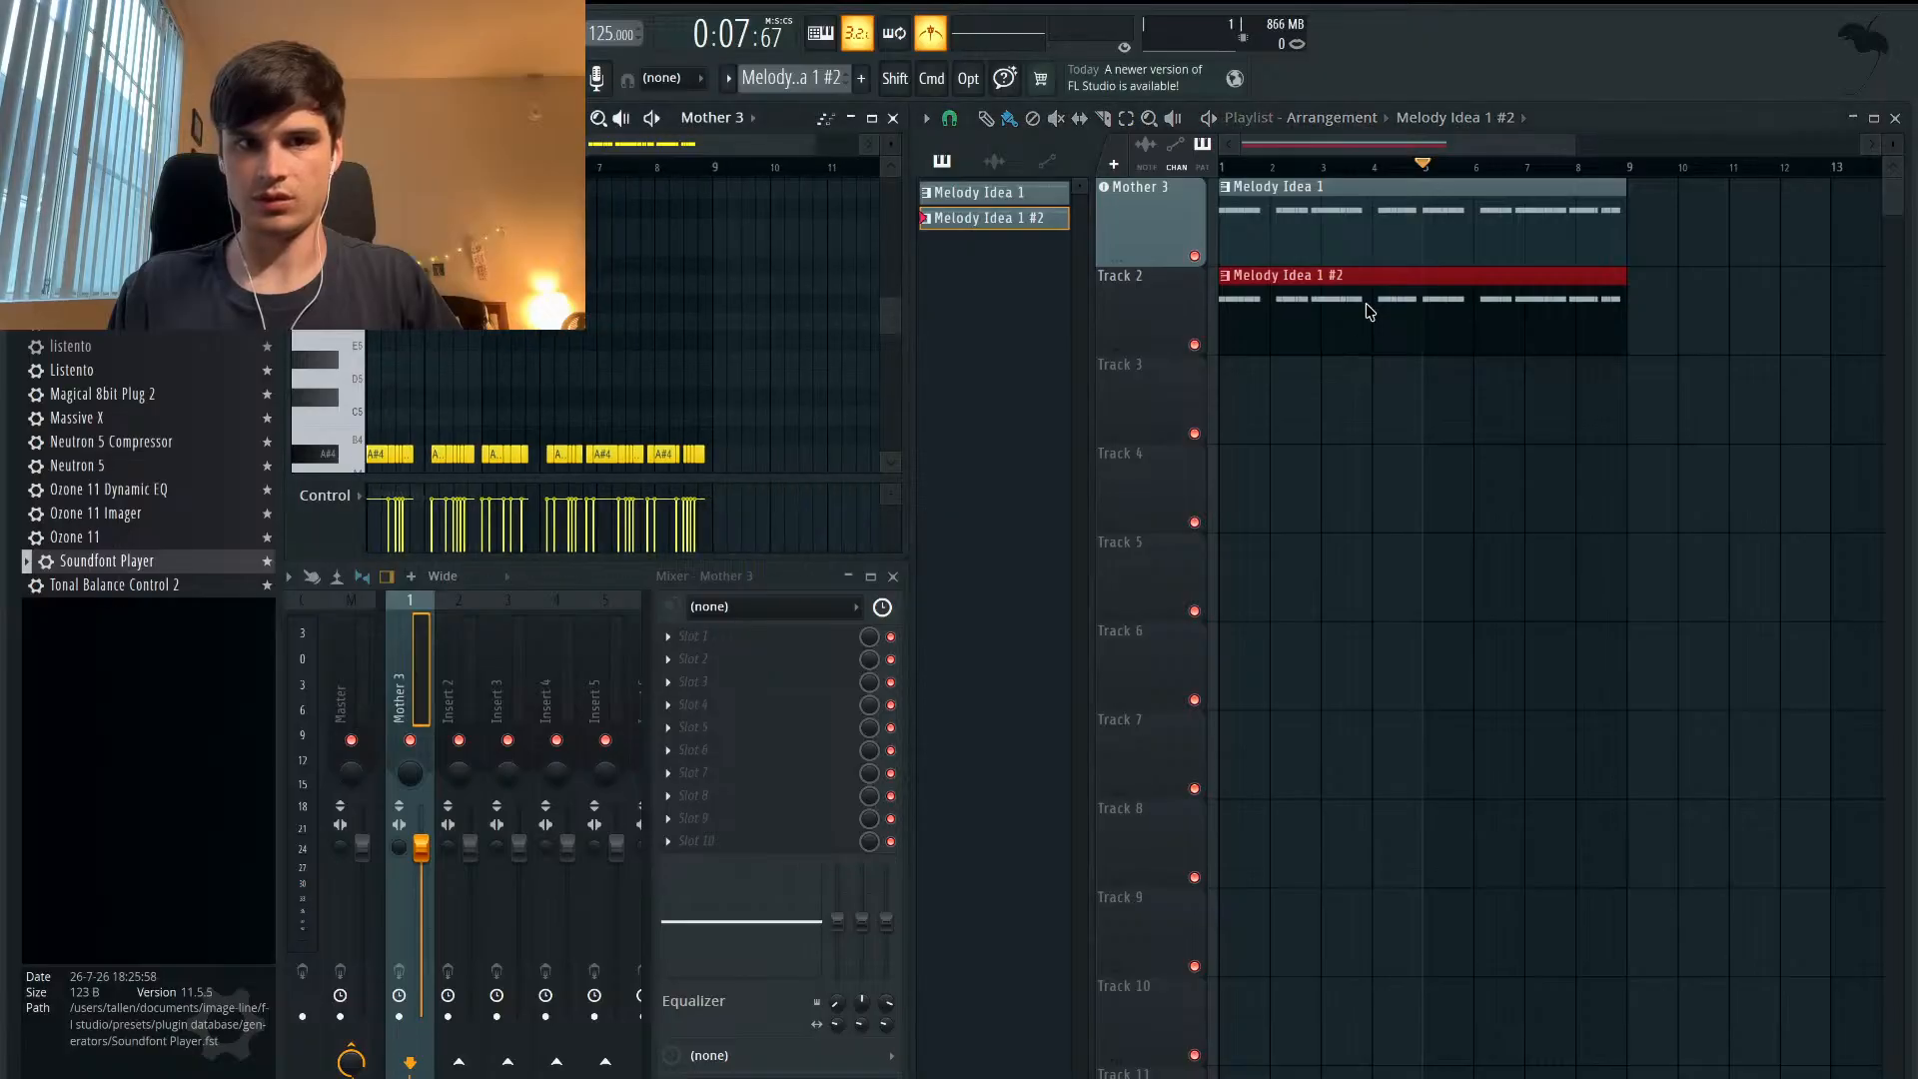
- In the cloned pattern, delete the notes in bars 1 to 4 and move the notes of bars 5 to 8 to start at bar 1
{"action": "left_click", "coordinate": [872, 120]}
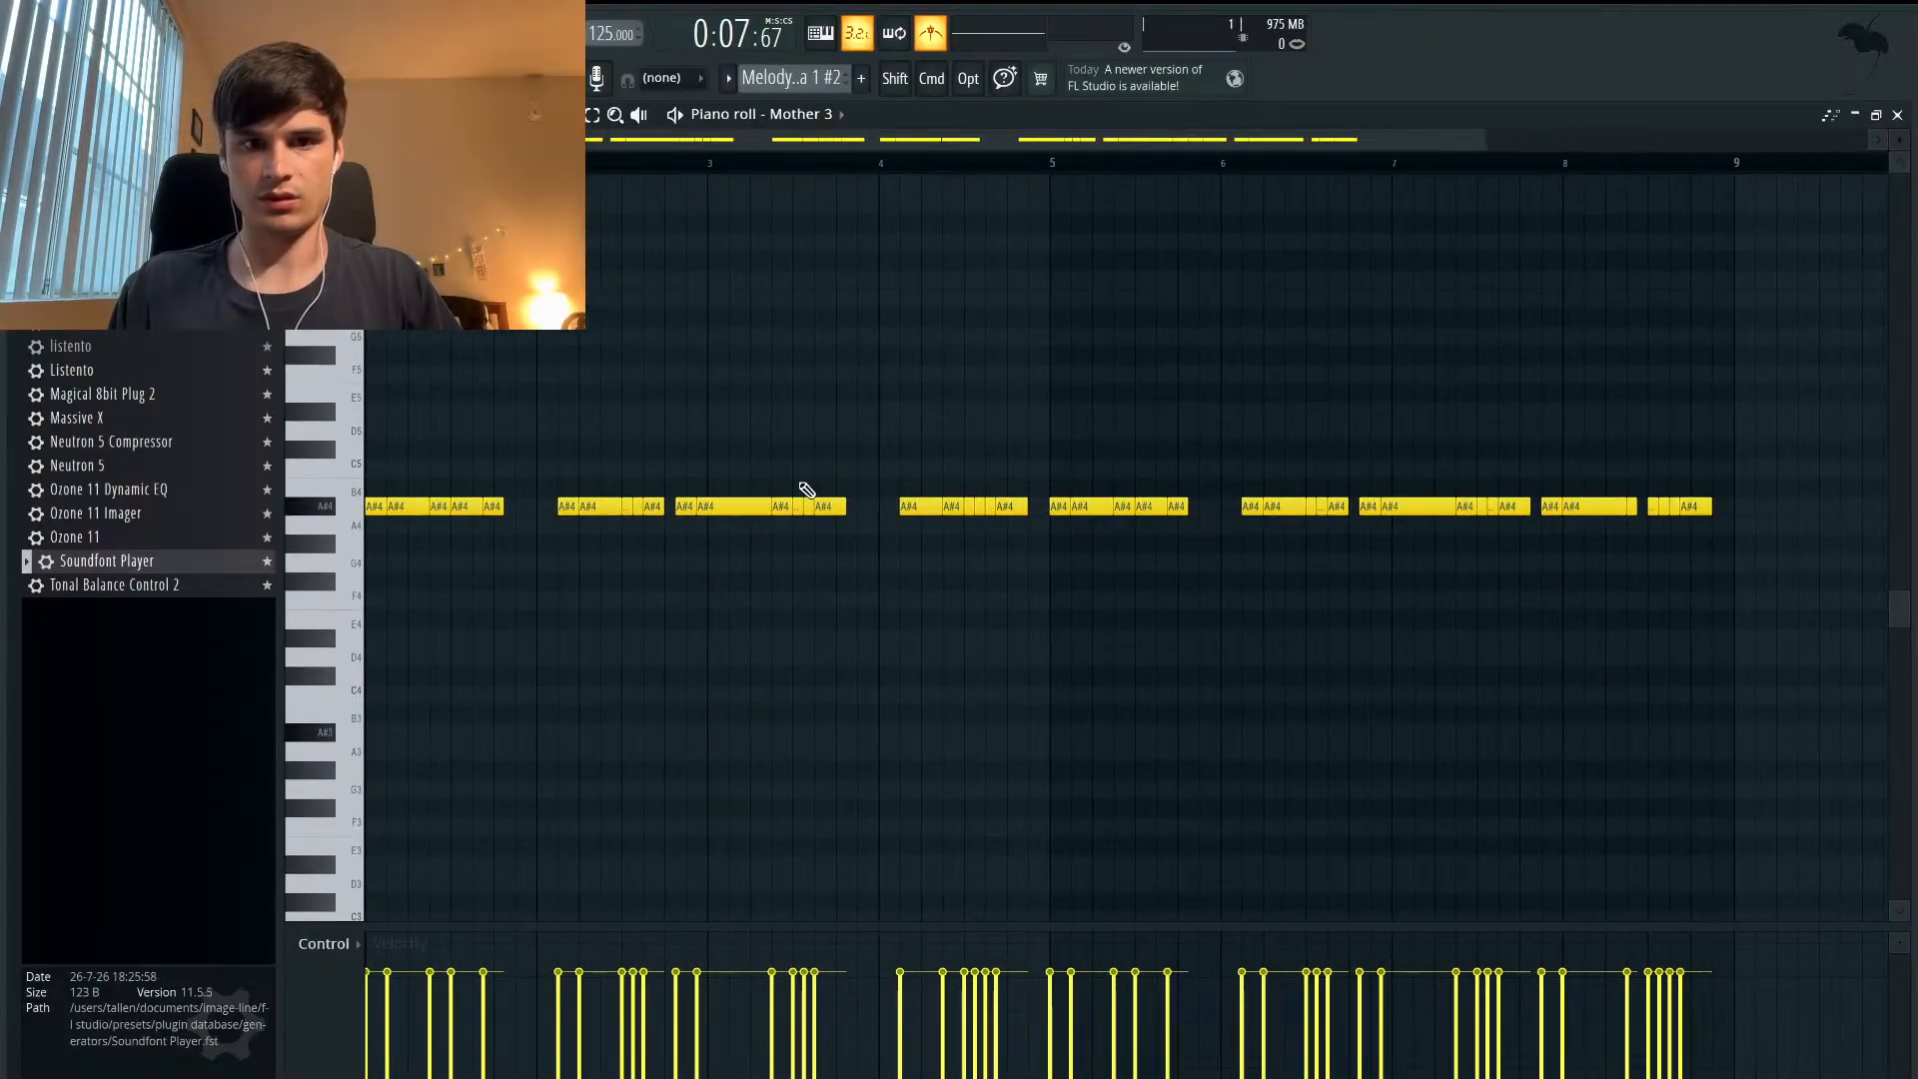
{"action": "left_click_drag", "start_coordinate": [1034, 560], "coordinate": [220, 460]}
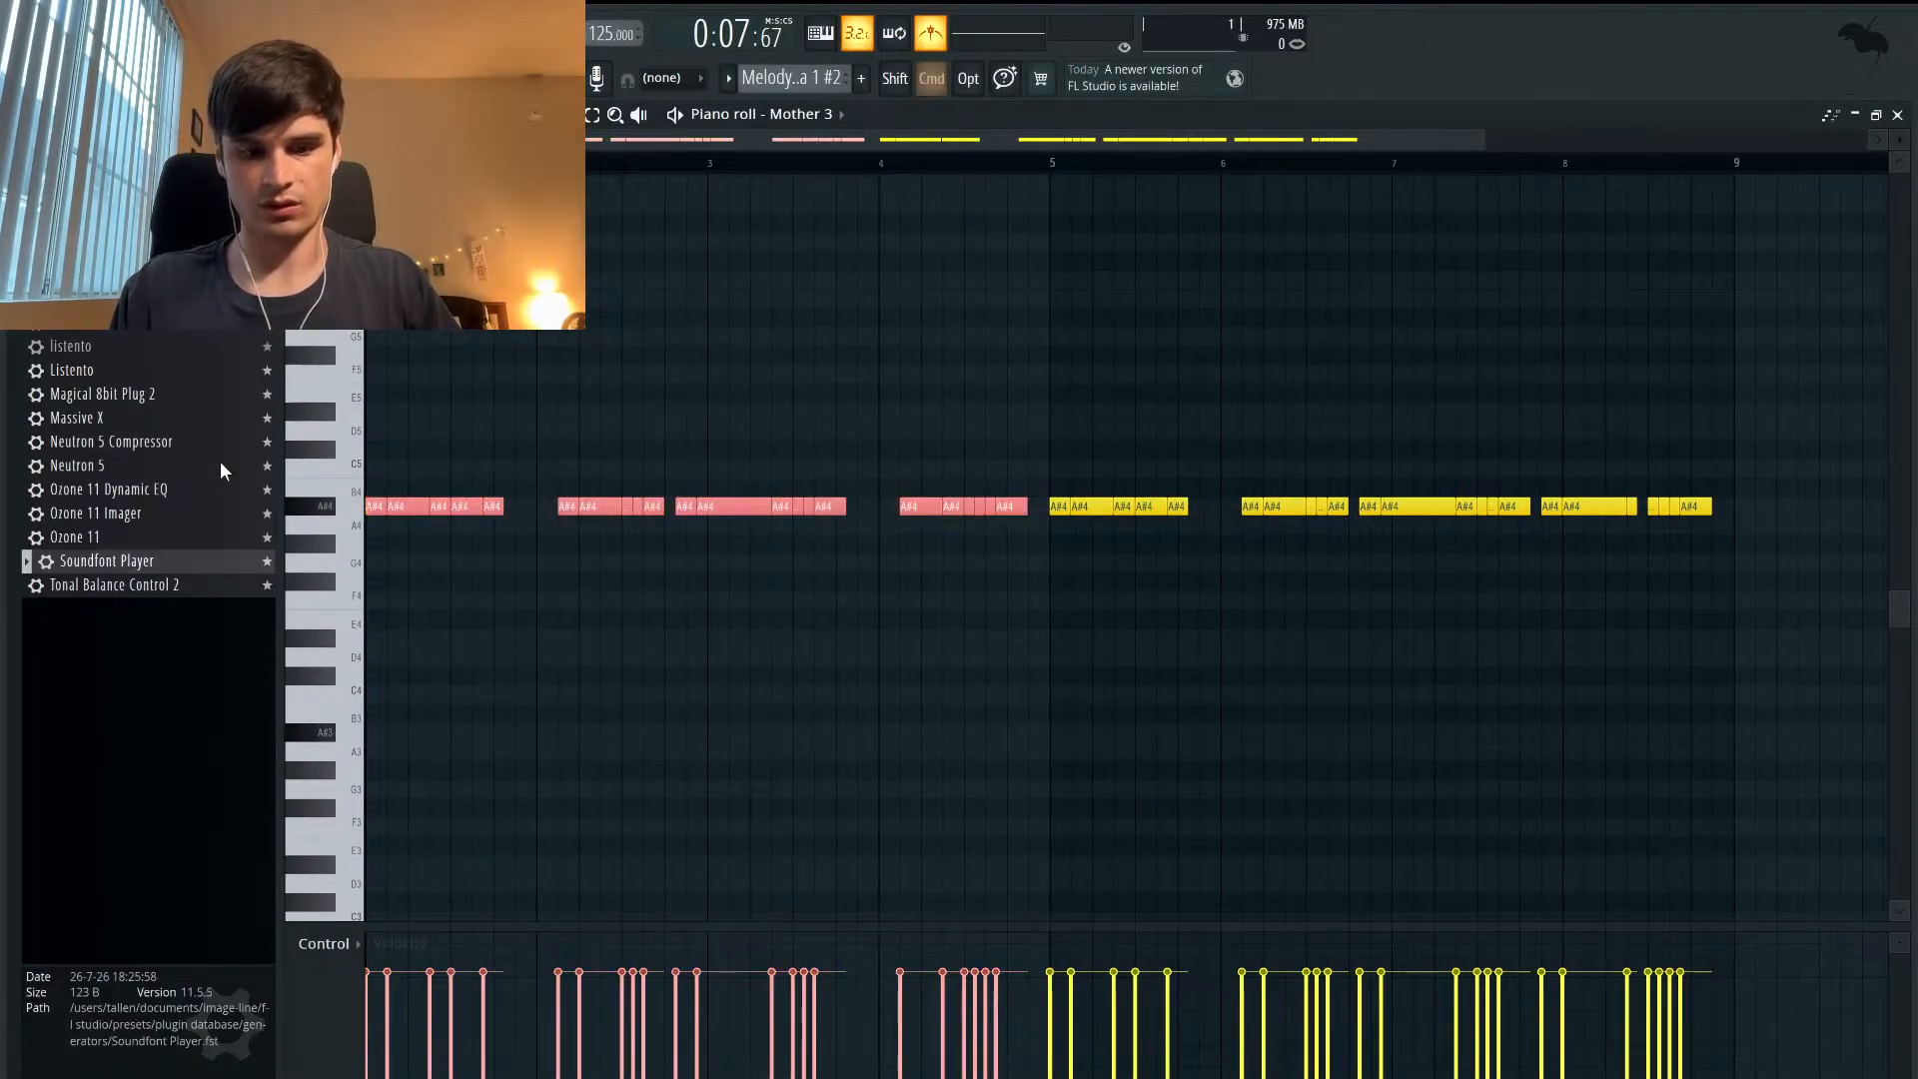
{"action": "key", "text": "Delete"}
{"action": "key", "text": "super+a"}
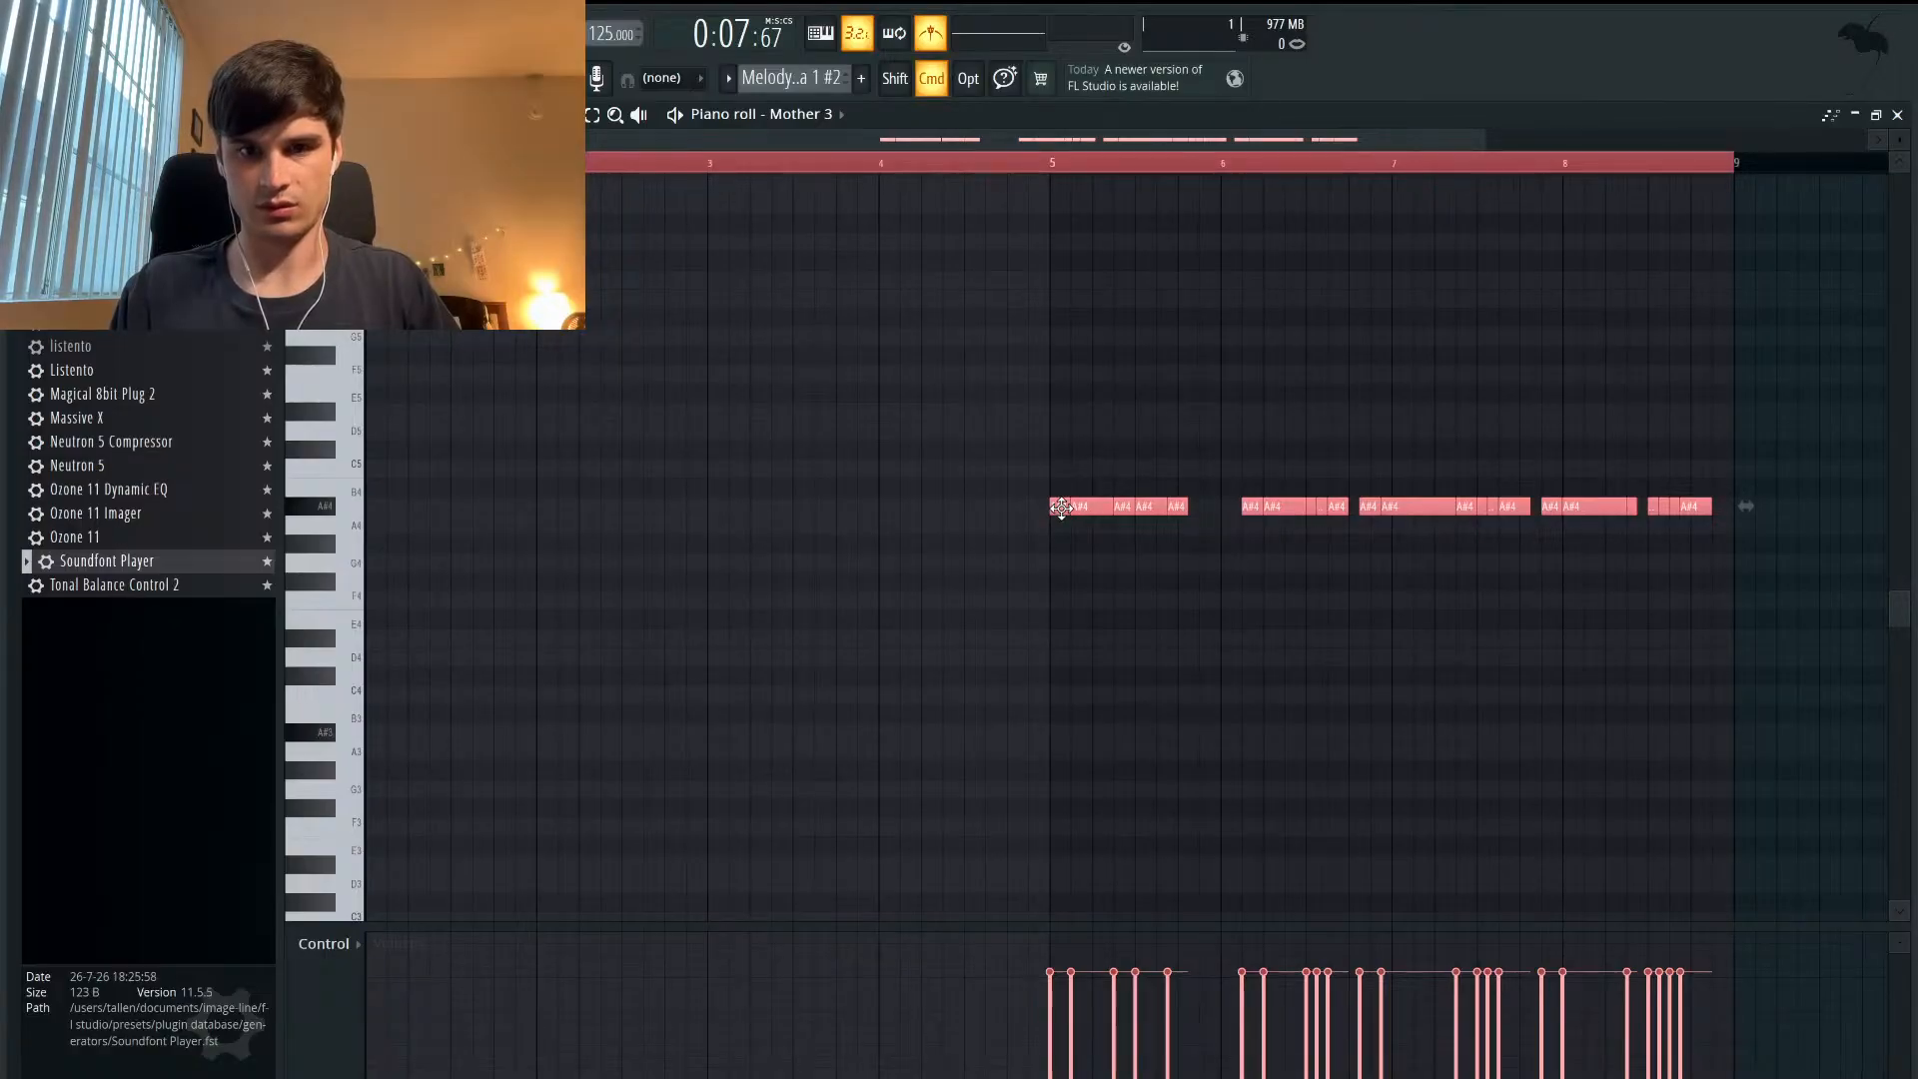
{"action": "key", "text": "super+z"}
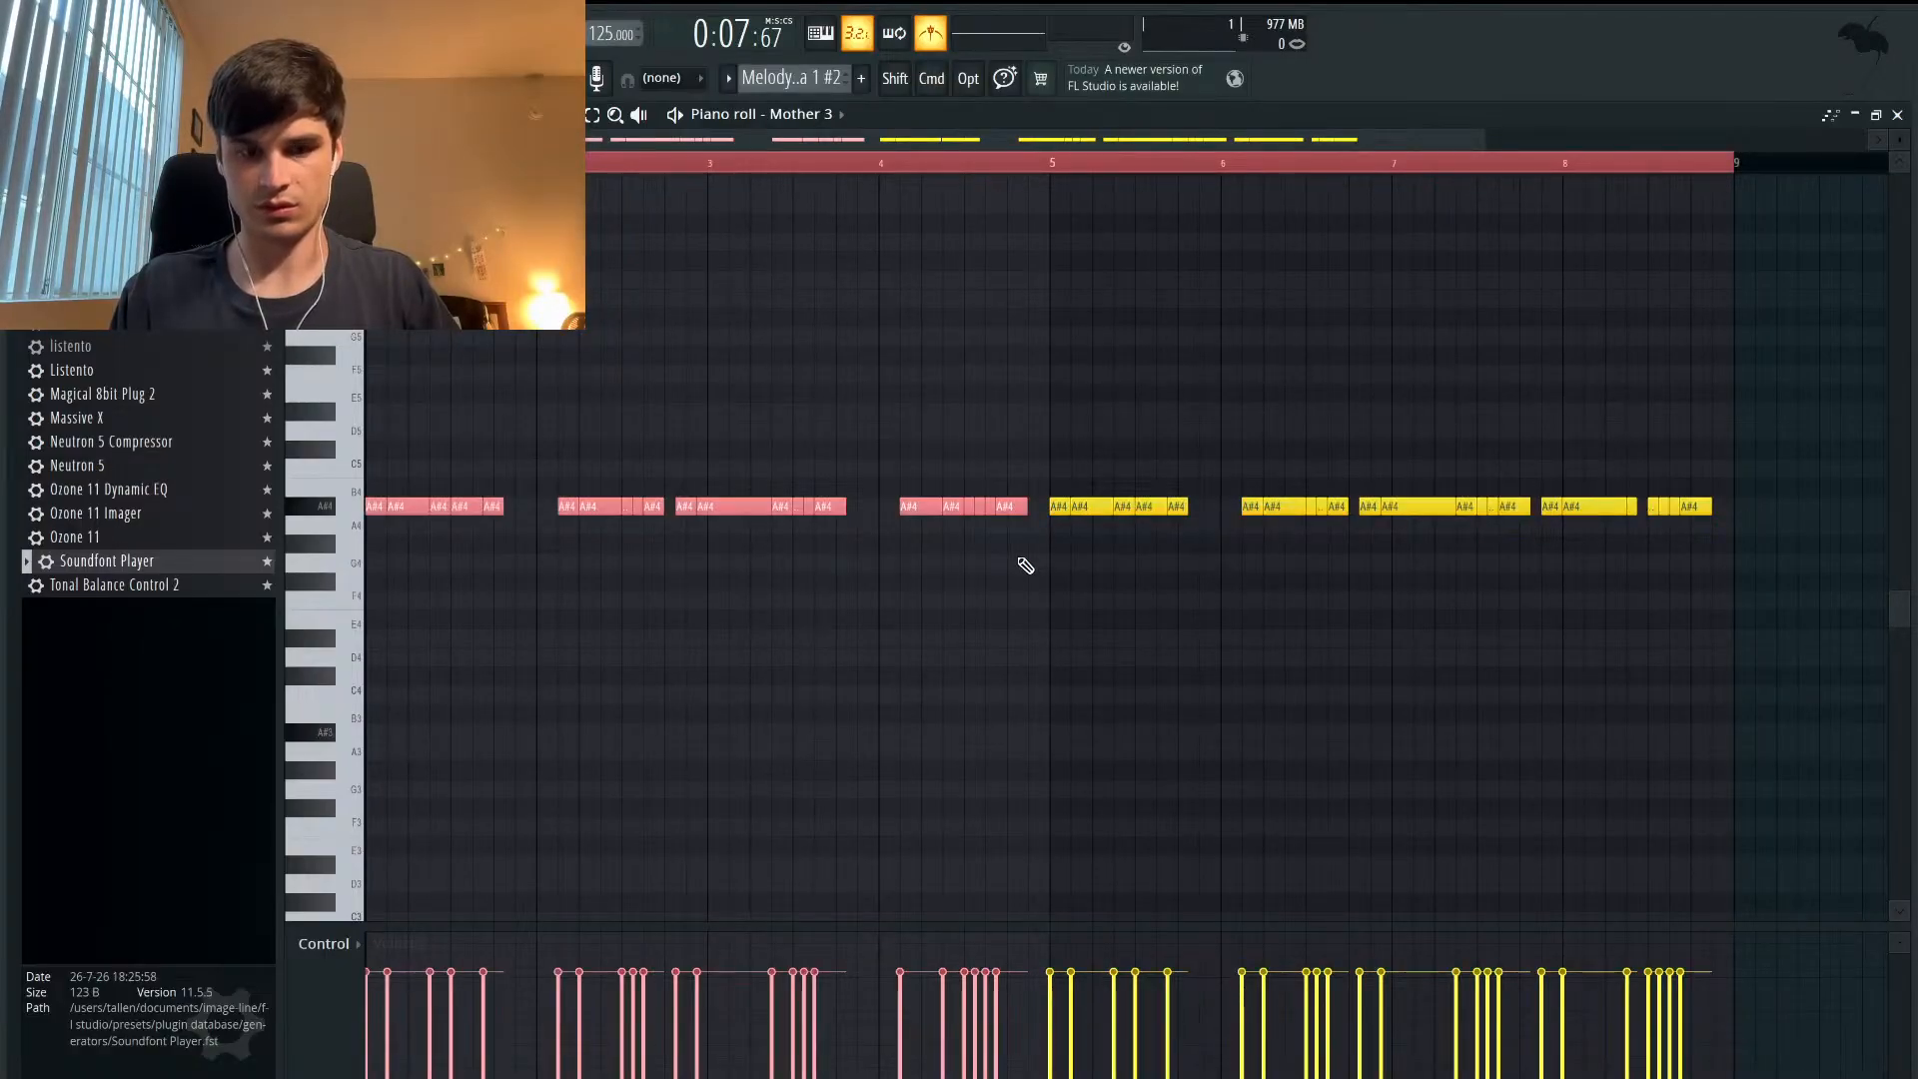
{"action": "key", "text": "super+z"}
{"action": "left_click_drag", "start_coordinate": [1060, 507], "coordinate": [377, 506]}
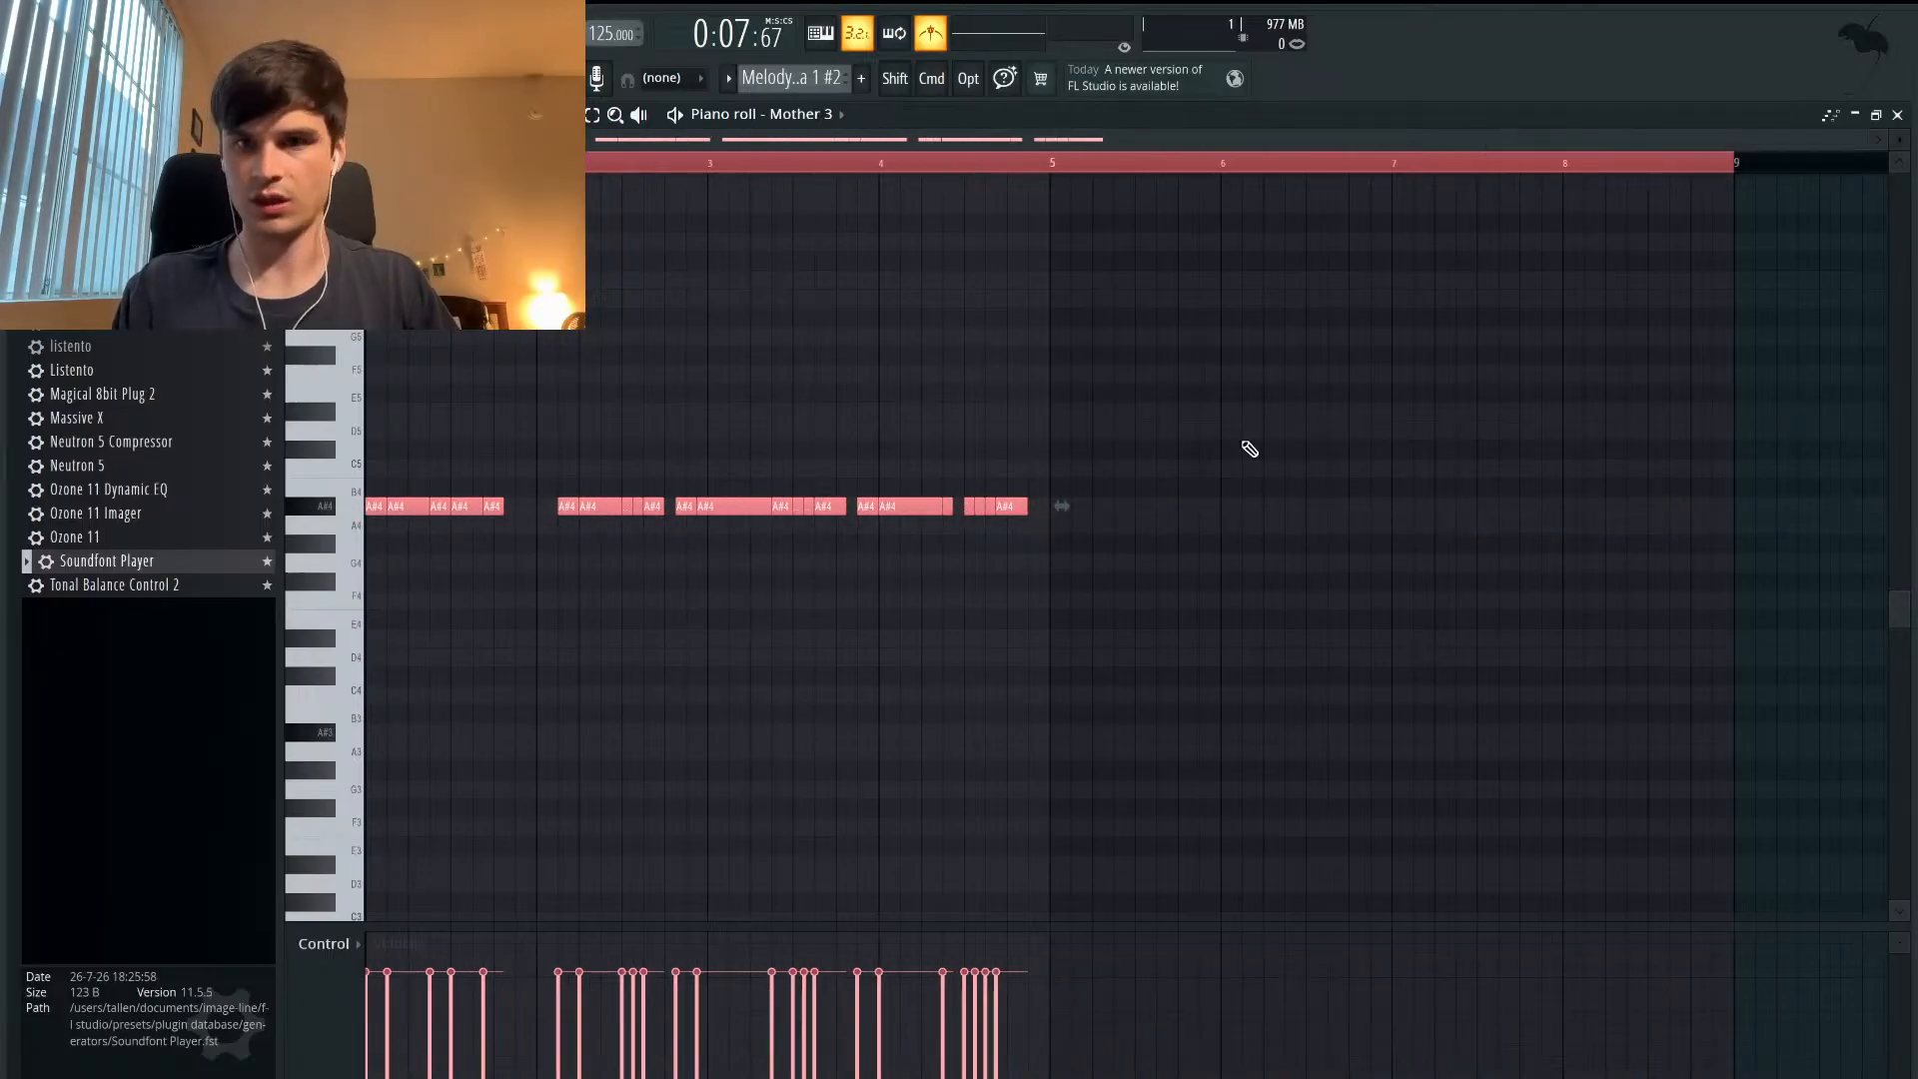
- Return to the playlist, remove the cloned pattern's clip from Track 2, and open Melody Idea 1 in the full-size piano roll
{"action": "left_click", "coordinate": [1875, 116]}
{"action": "right_click", "coordinate": [1319, 287]}
{"action": "double_click", "coordinate": [1434, 212]}
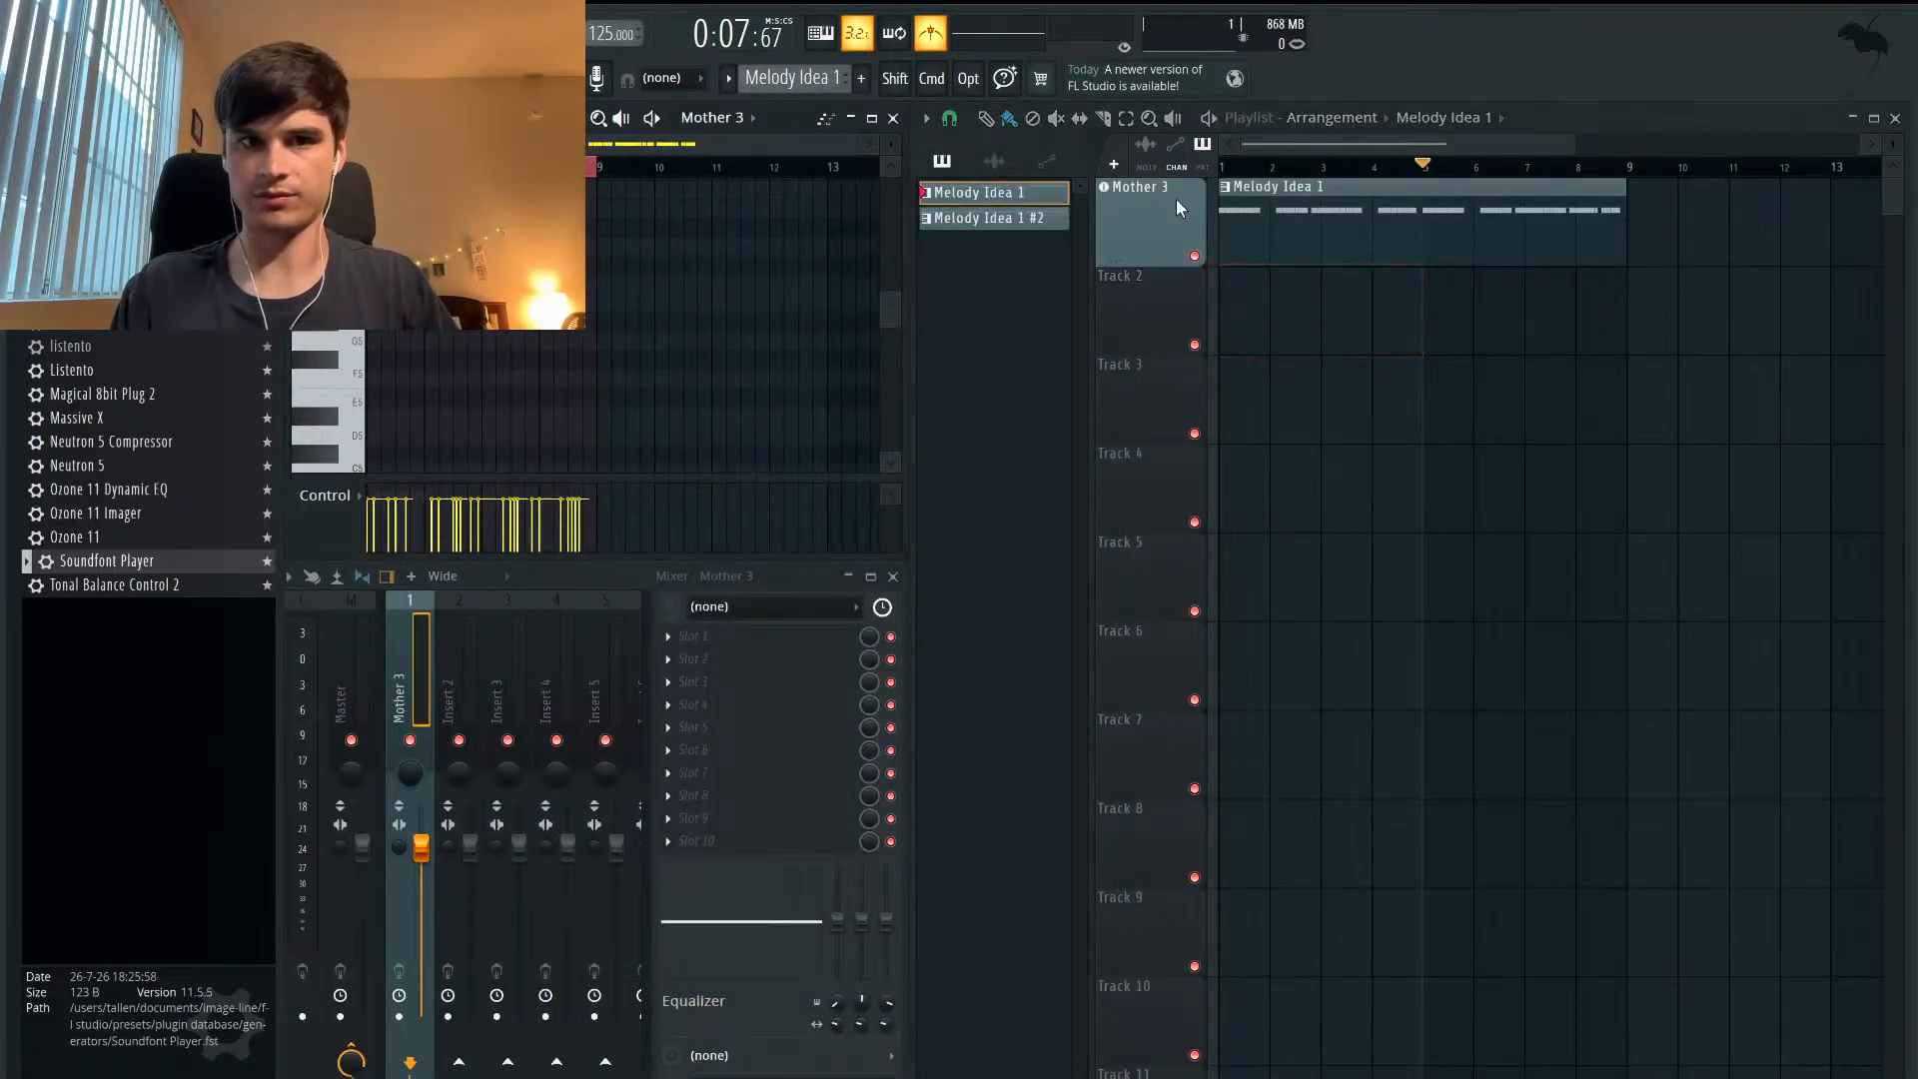
{"action": "left_click", "coordinate": [873, 121]}
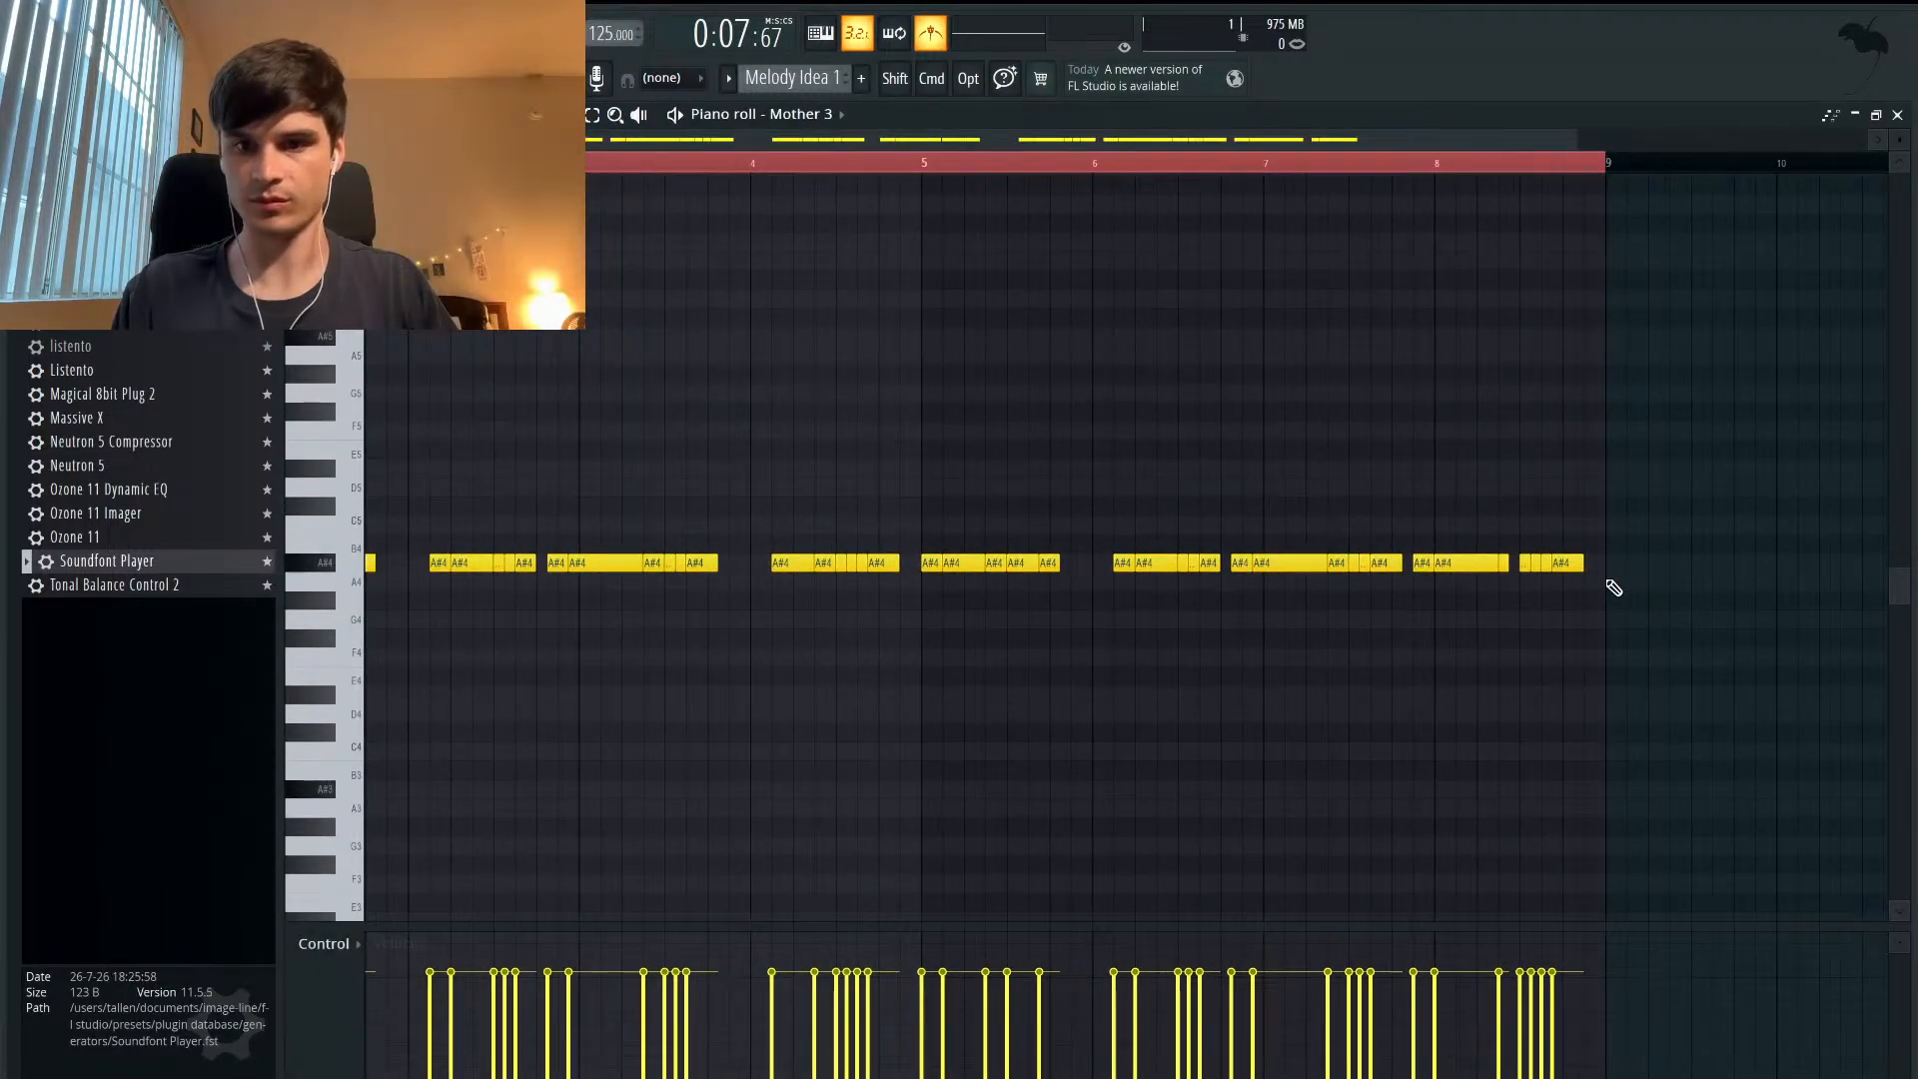
{"action": "left_click_drag", "start_coordinate": [1608, 592], "coordinate": [933, 498]}
{"action": "key", "text": "Delete"}
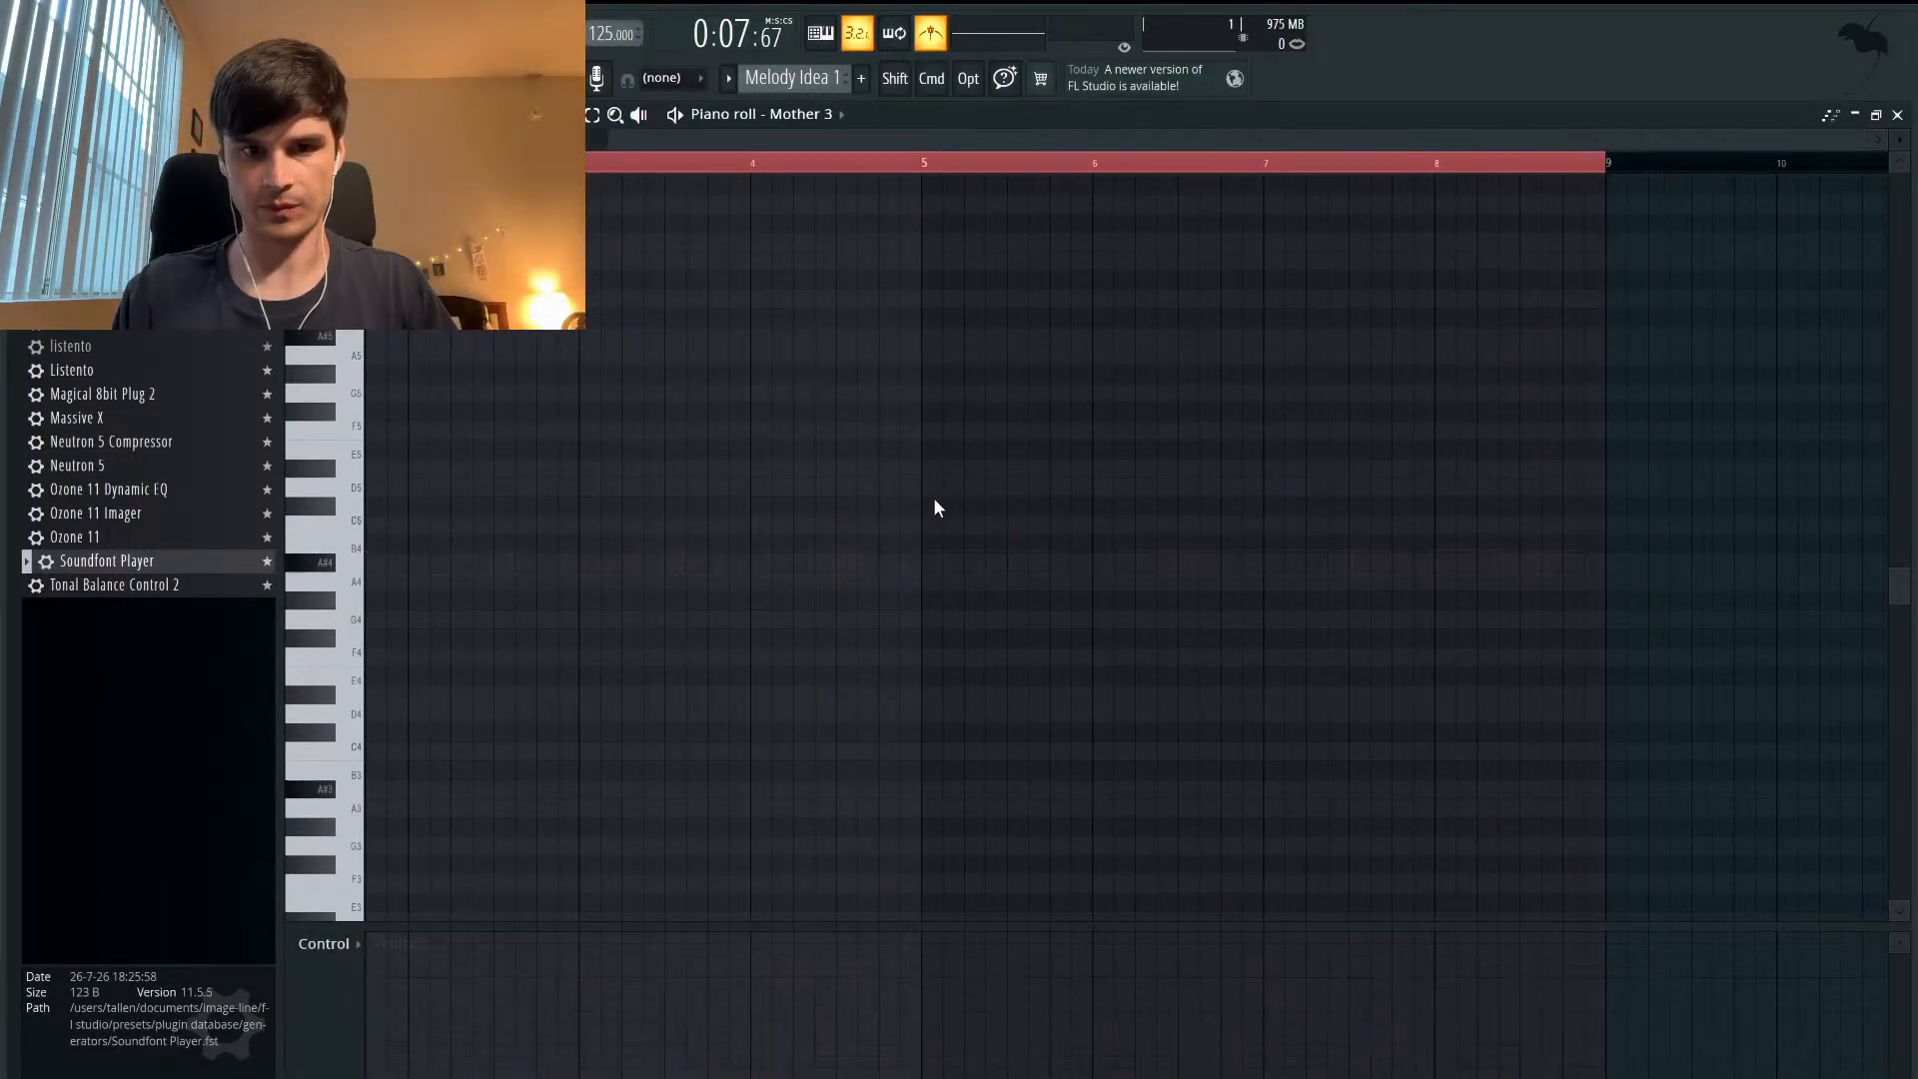
{"action": "key", "text": "super+z"}
- Replace the notes in bars 5 to 8 of Melody Idea 1 with a duplicate of bars 1 to 4
{"action": "left_click_drag", "start_coordinate": [1593, 522], "coordinate": [248, 501]}
{"action": "key", "text": "Delete"}
{"action": "scroll", "coordinate": [921, 622], "scroll_direction": "down", "scroll_amount": 2}
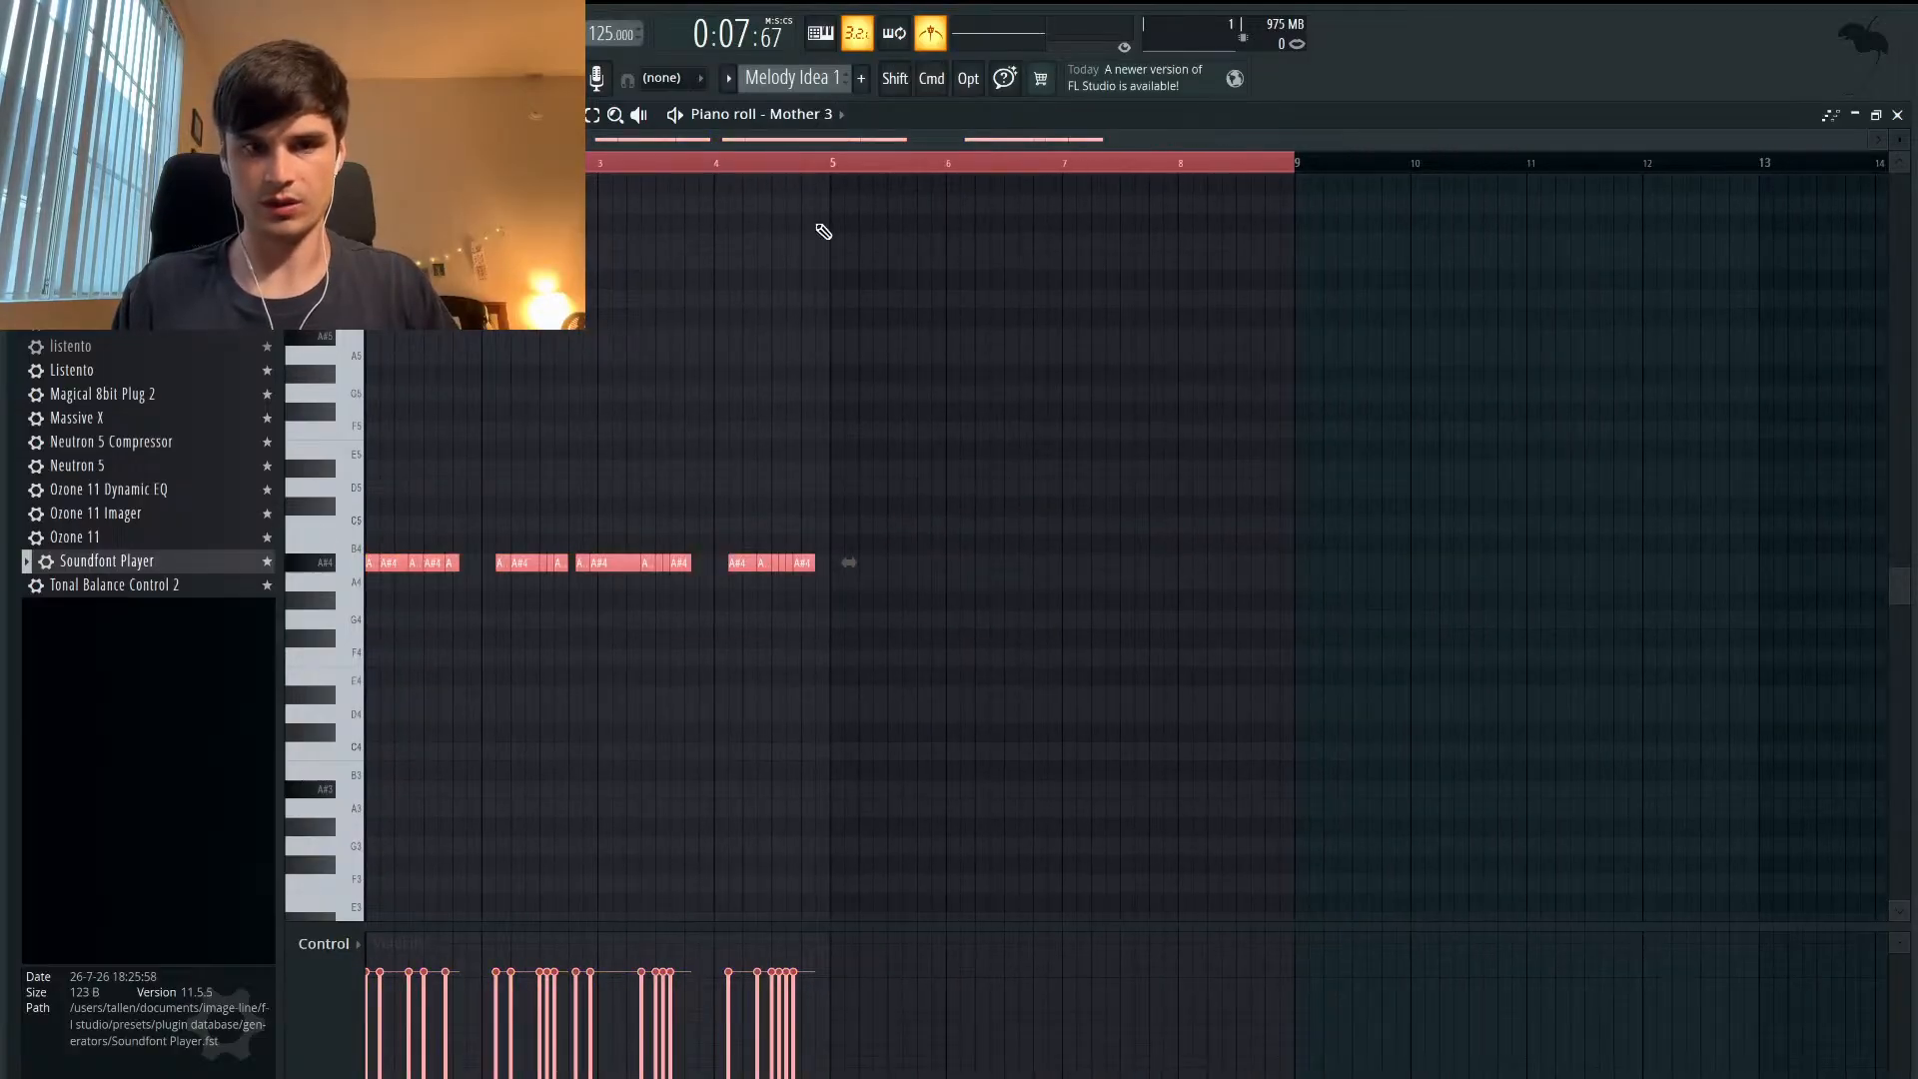
{"action": "key", "text": "super+b"}
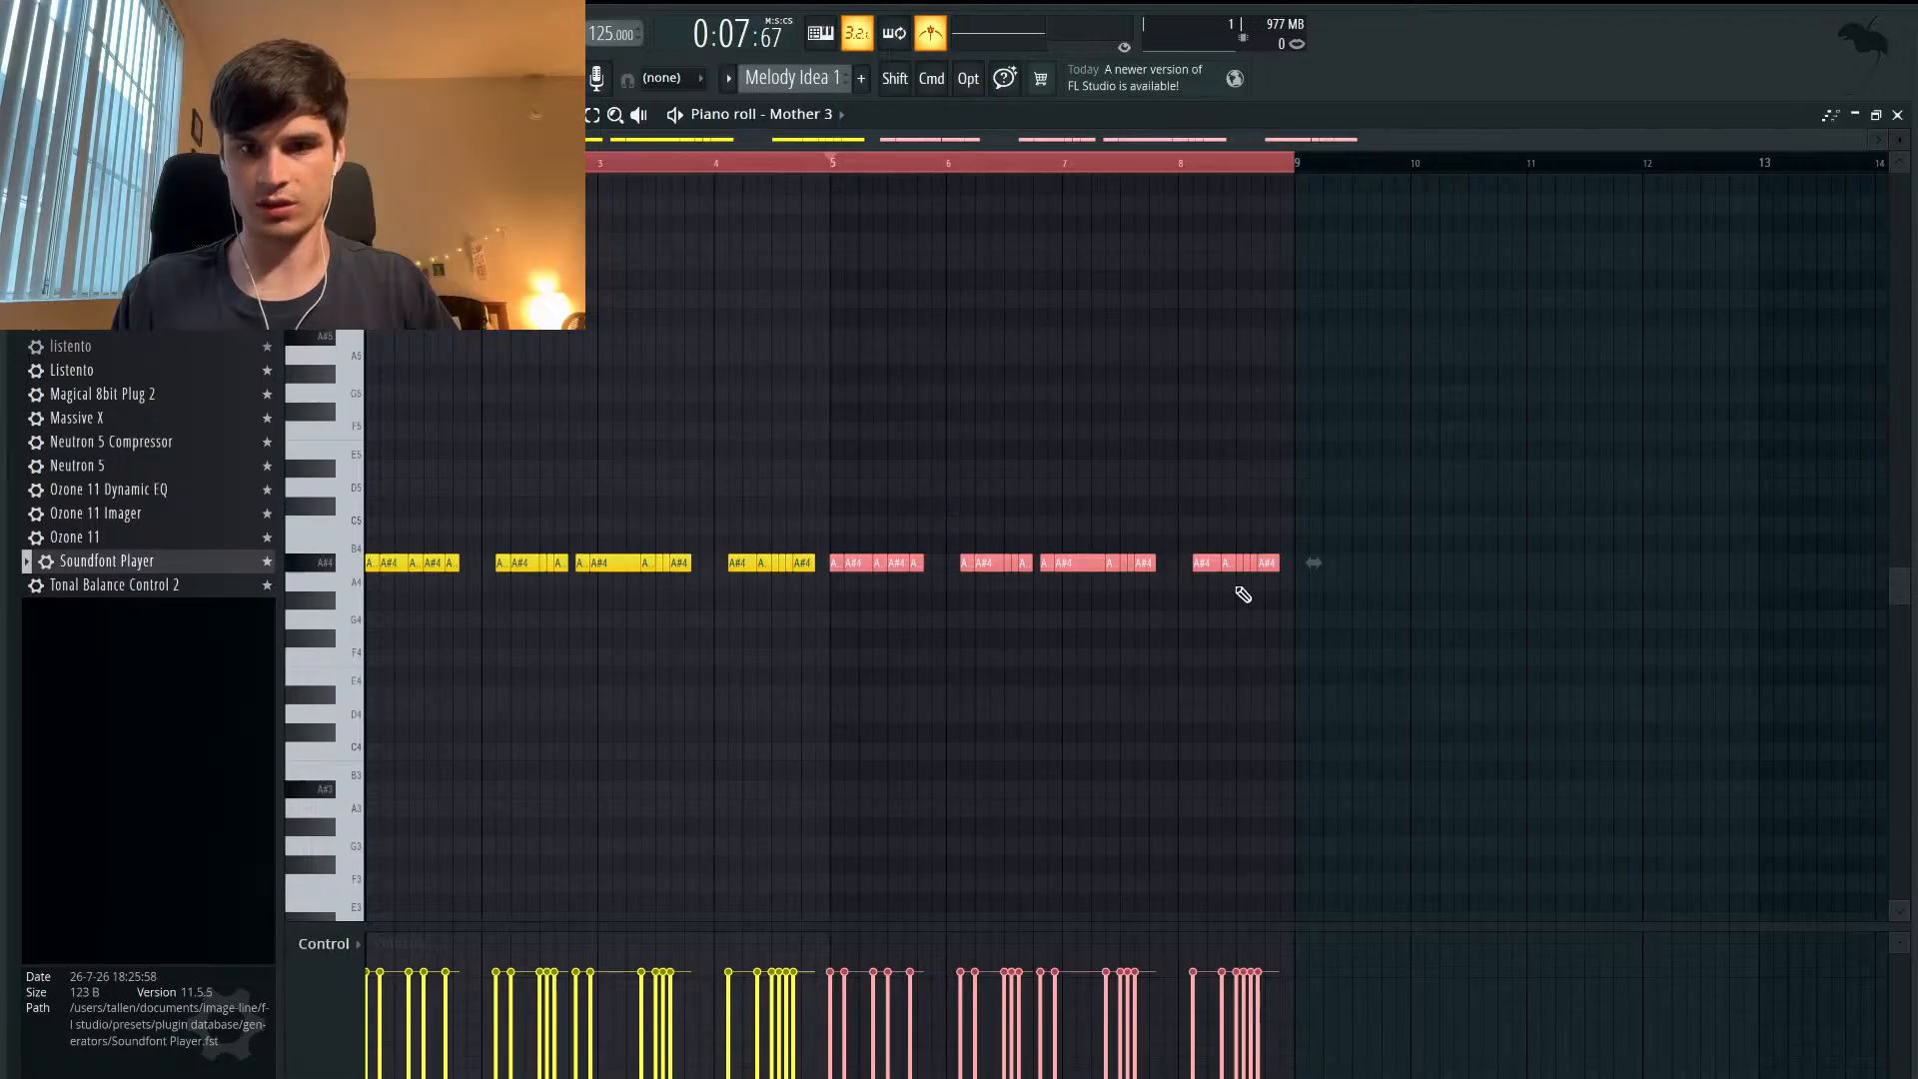
{"action": "scroll", "coordinate": [1243, 594], "scroll_direction": "up", "scroll_amount": 4}
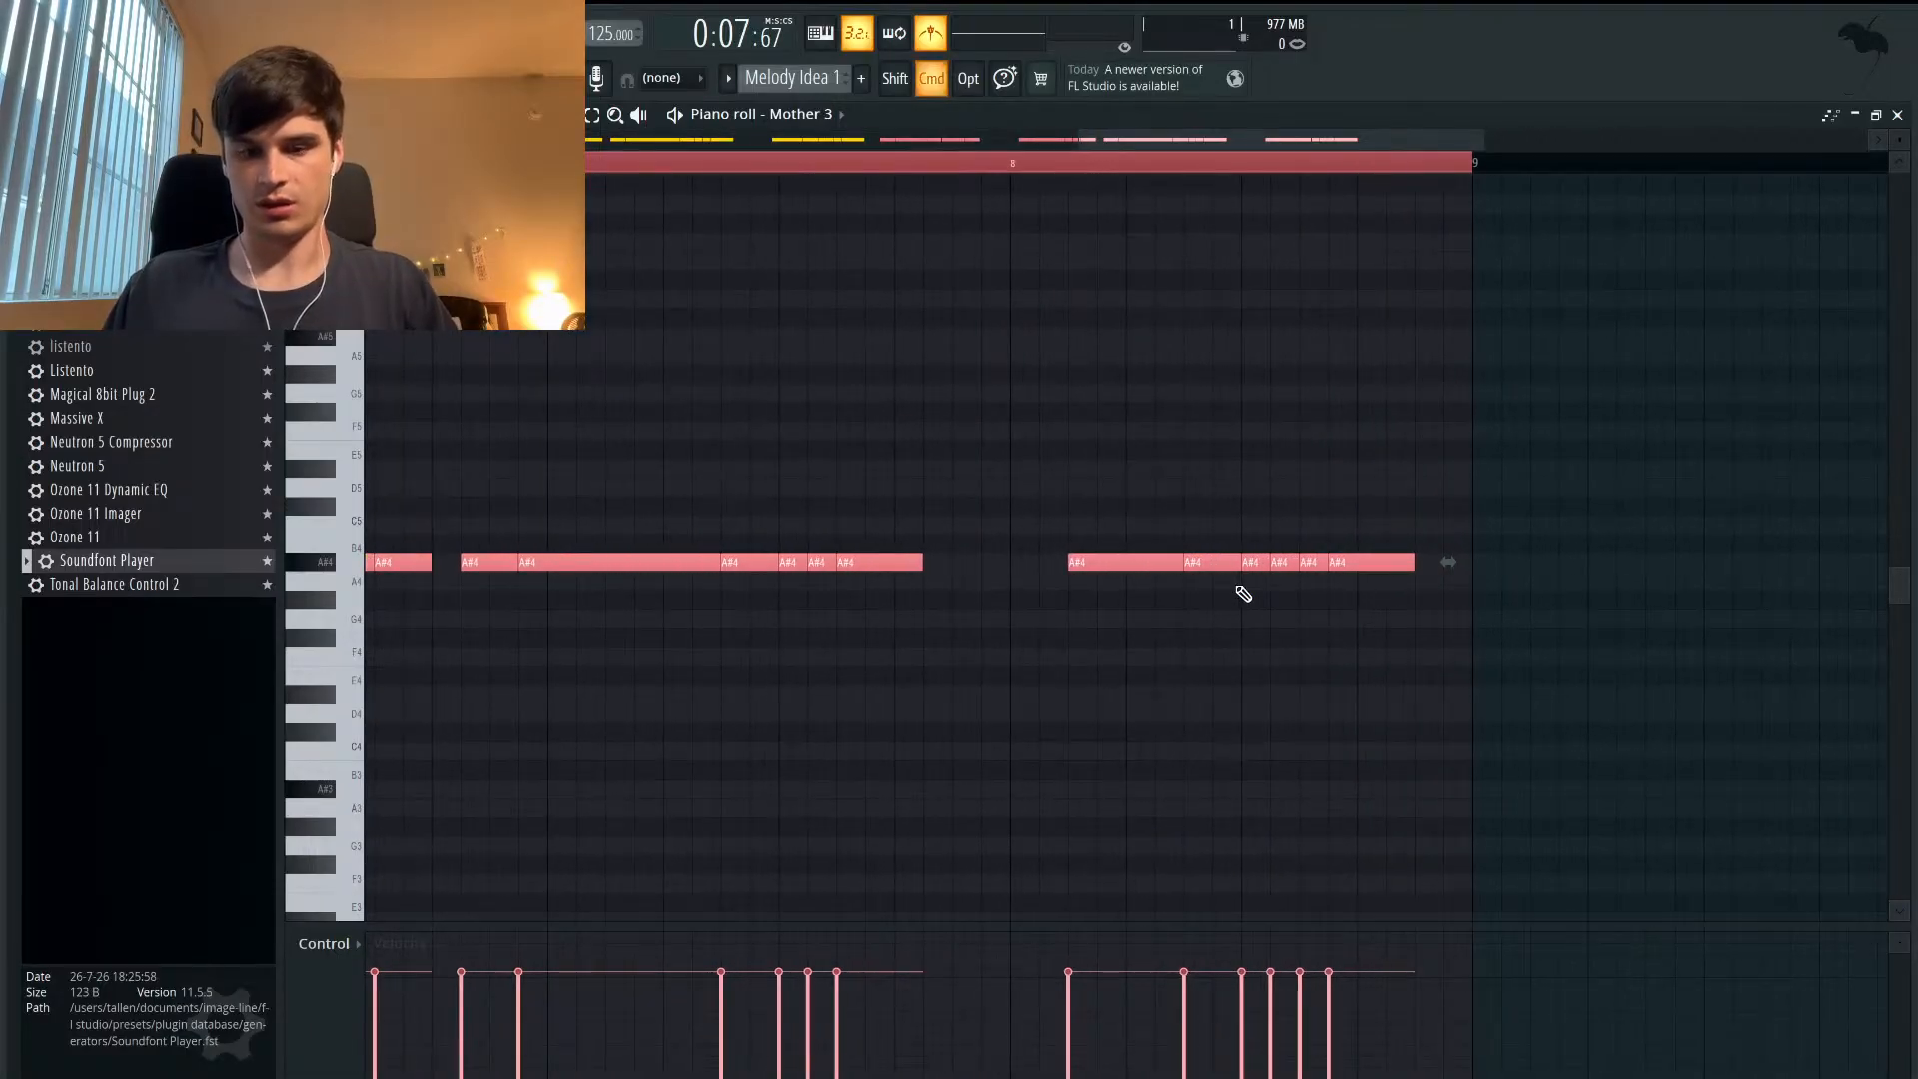
{"action": "key", "text": "super+d"}
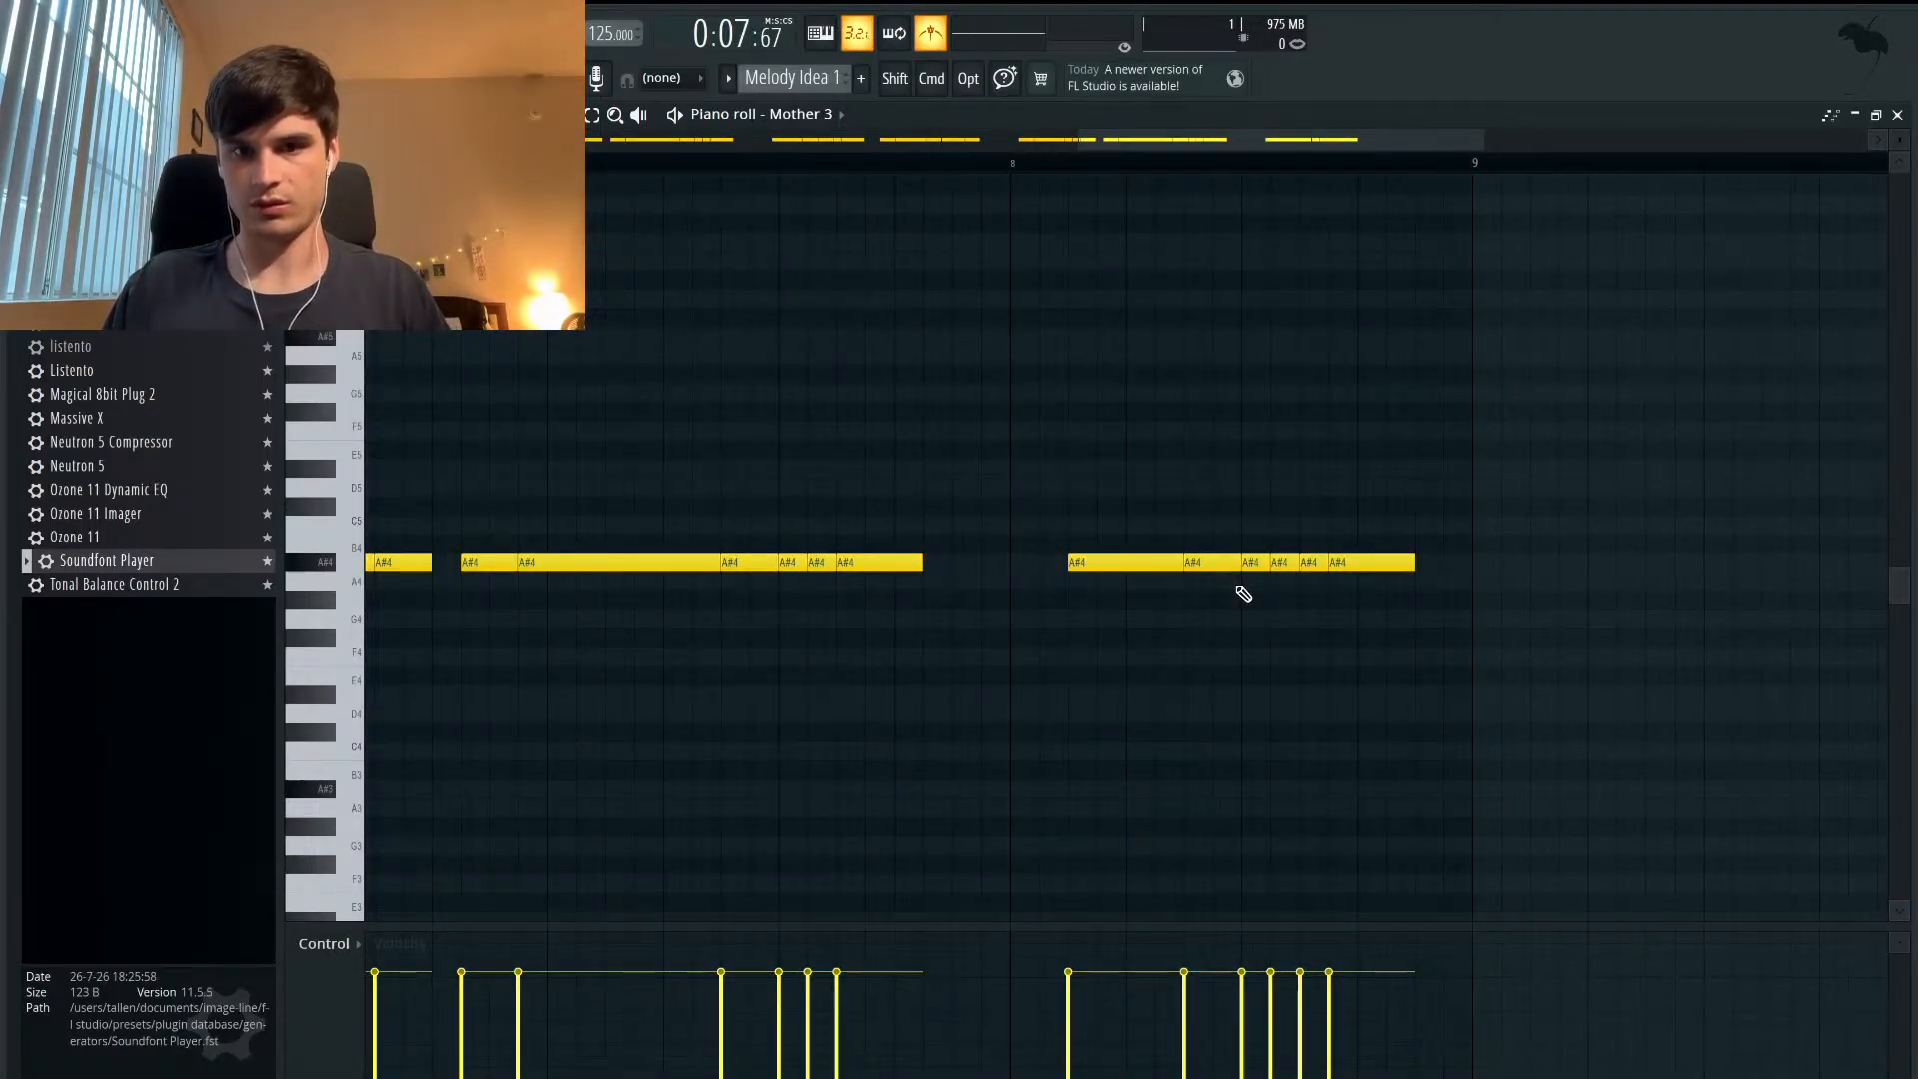
- In bar 8, delete the three short A#4 notes, start the last note one sixteenth earlier, and extend it back to its former end
{"action": "scroll", "coordinate": [1243, 594], "scroll_direction": "up", "scroll_amount": 2}
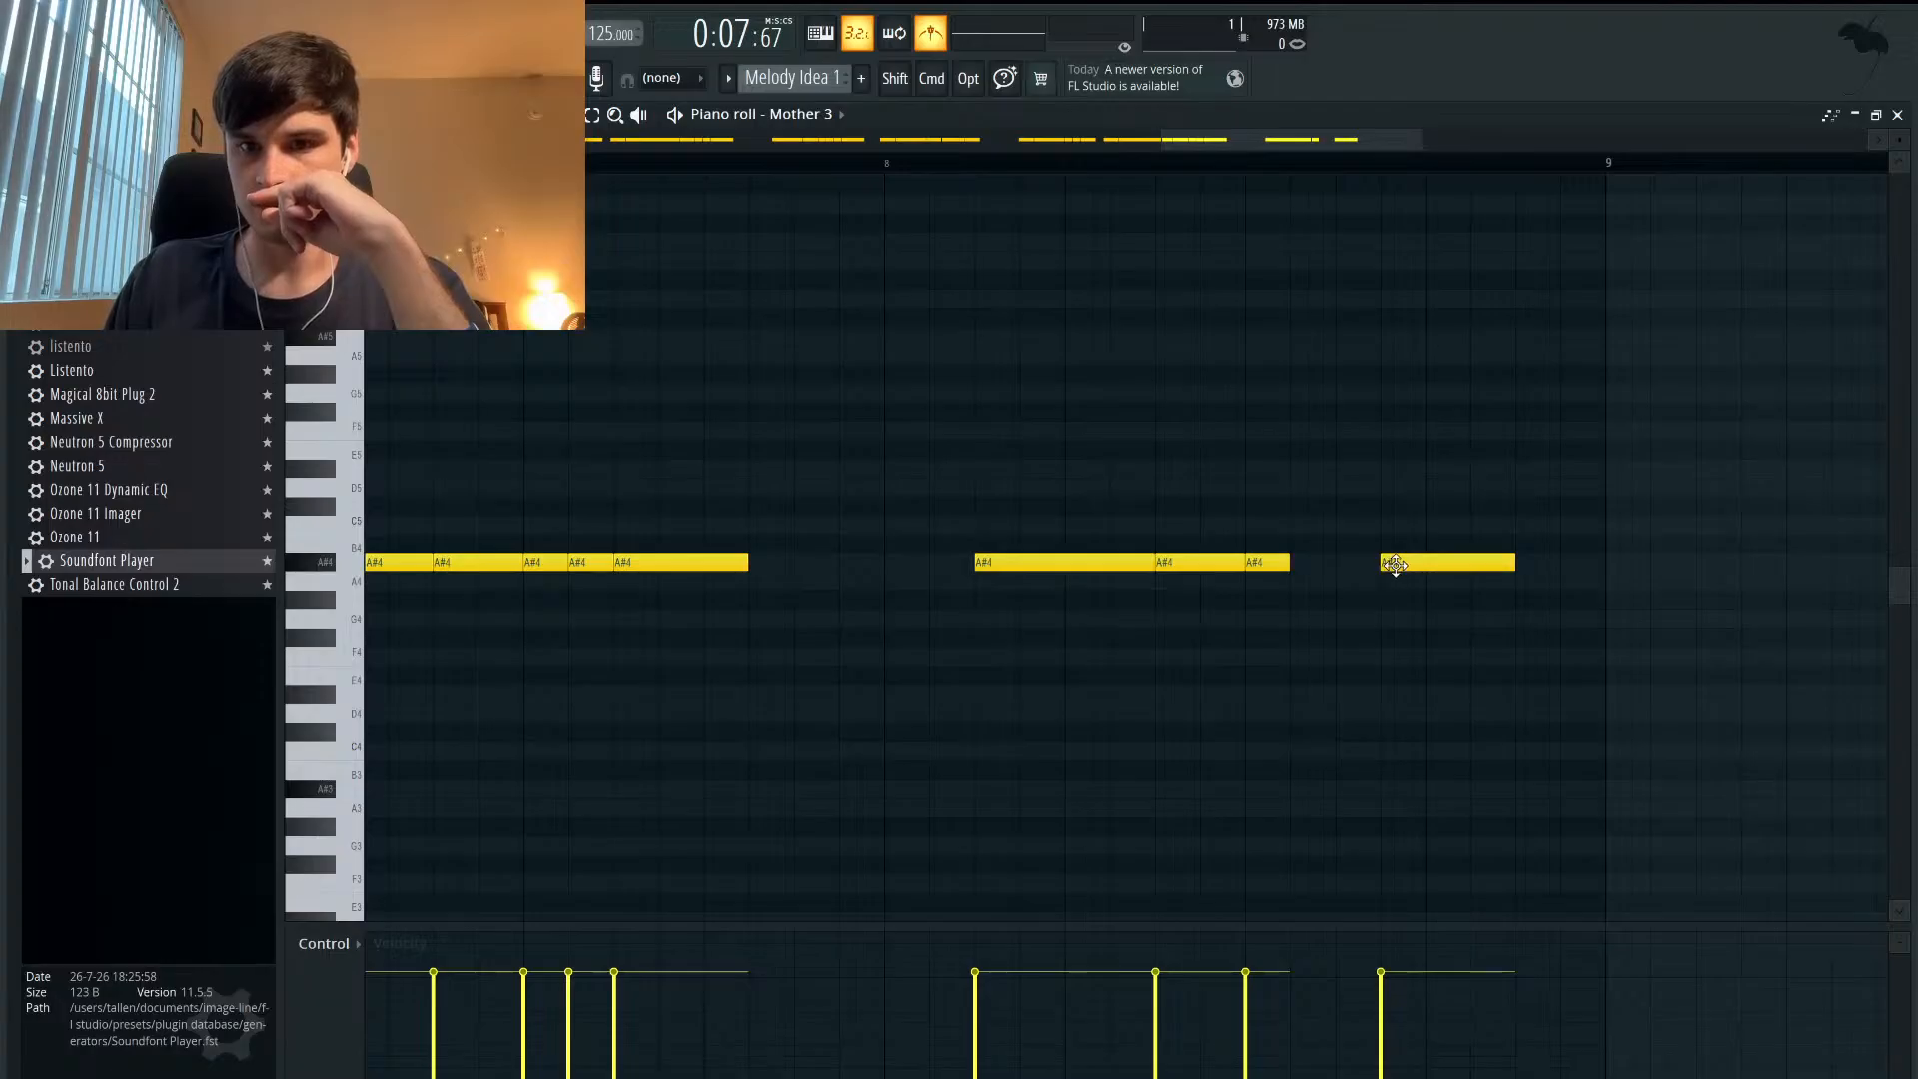
{"action": "left_click_drag", "start_coordinate": [1389, 566], "coordinate": [1344, 564]}
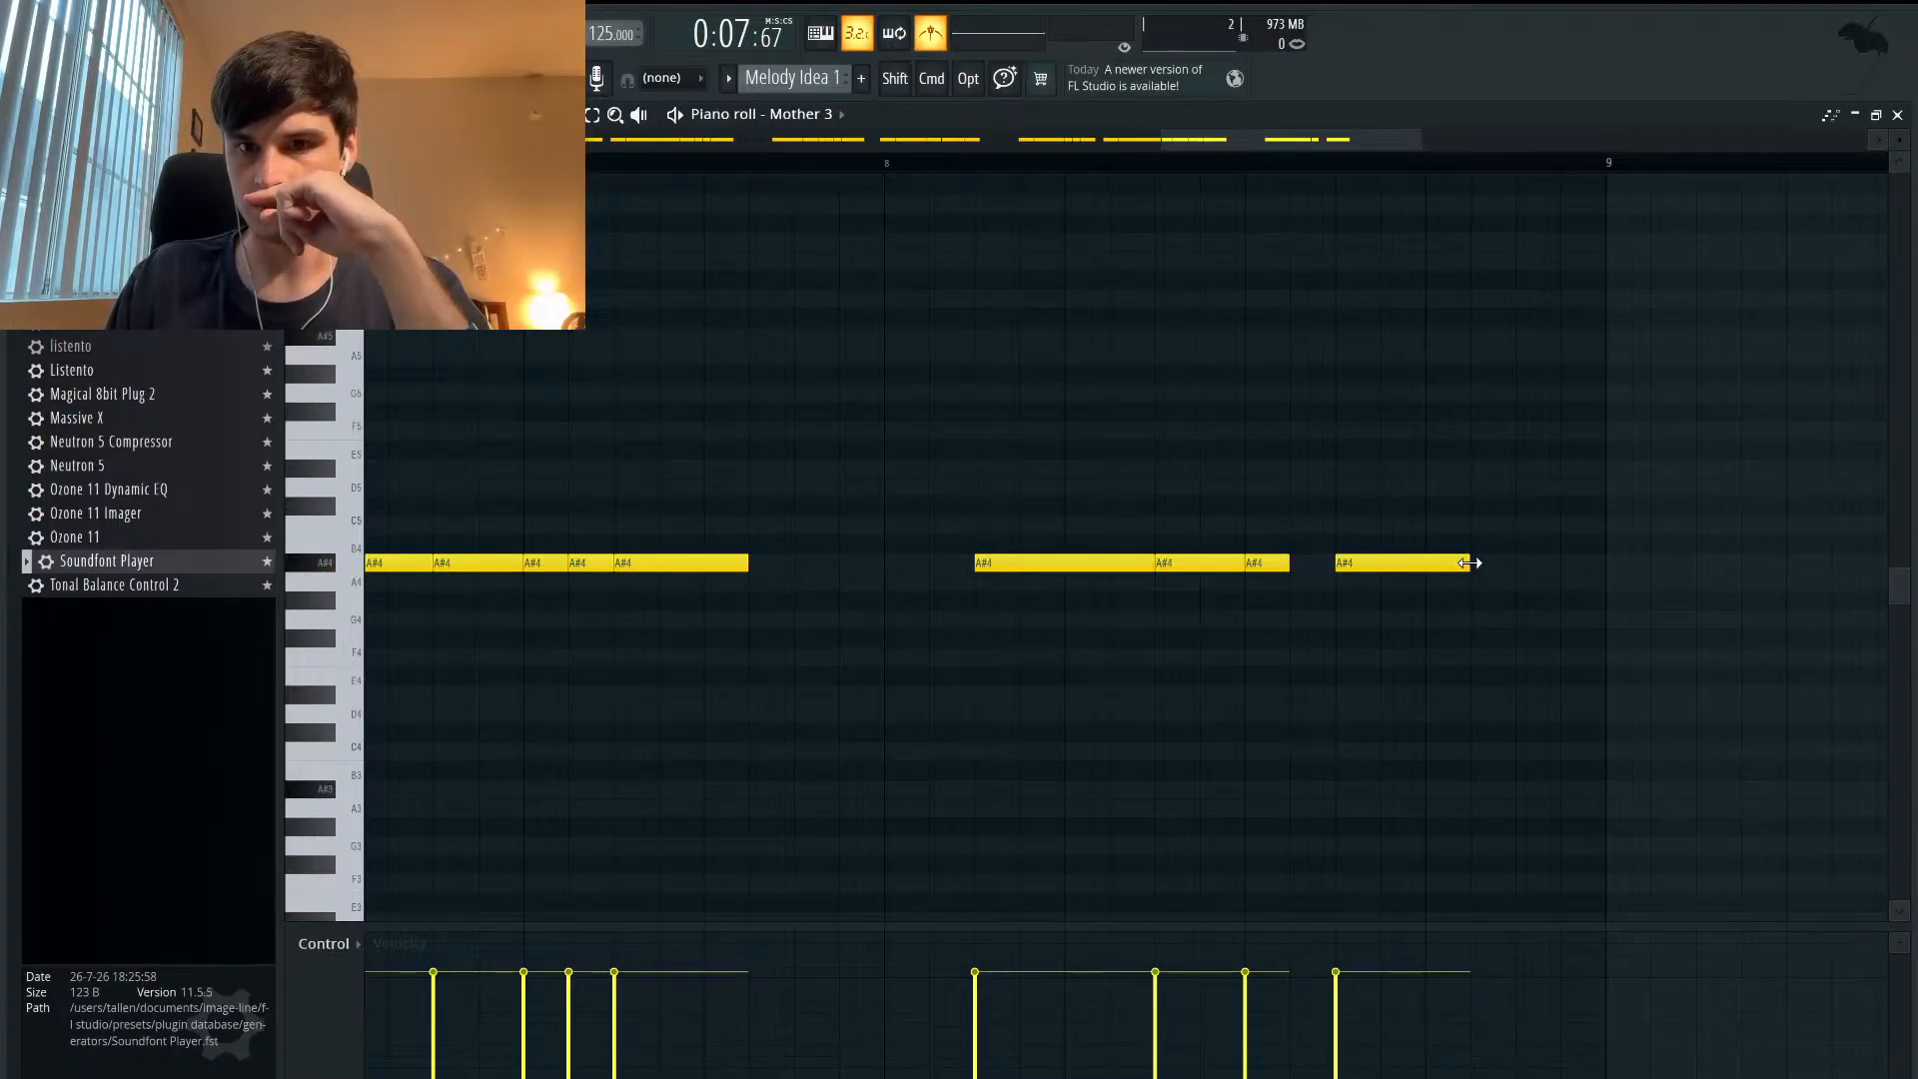
{"action": "left_click_drag", "start_coordinate": [1393, 565], "coordinate": [1425, 563]}
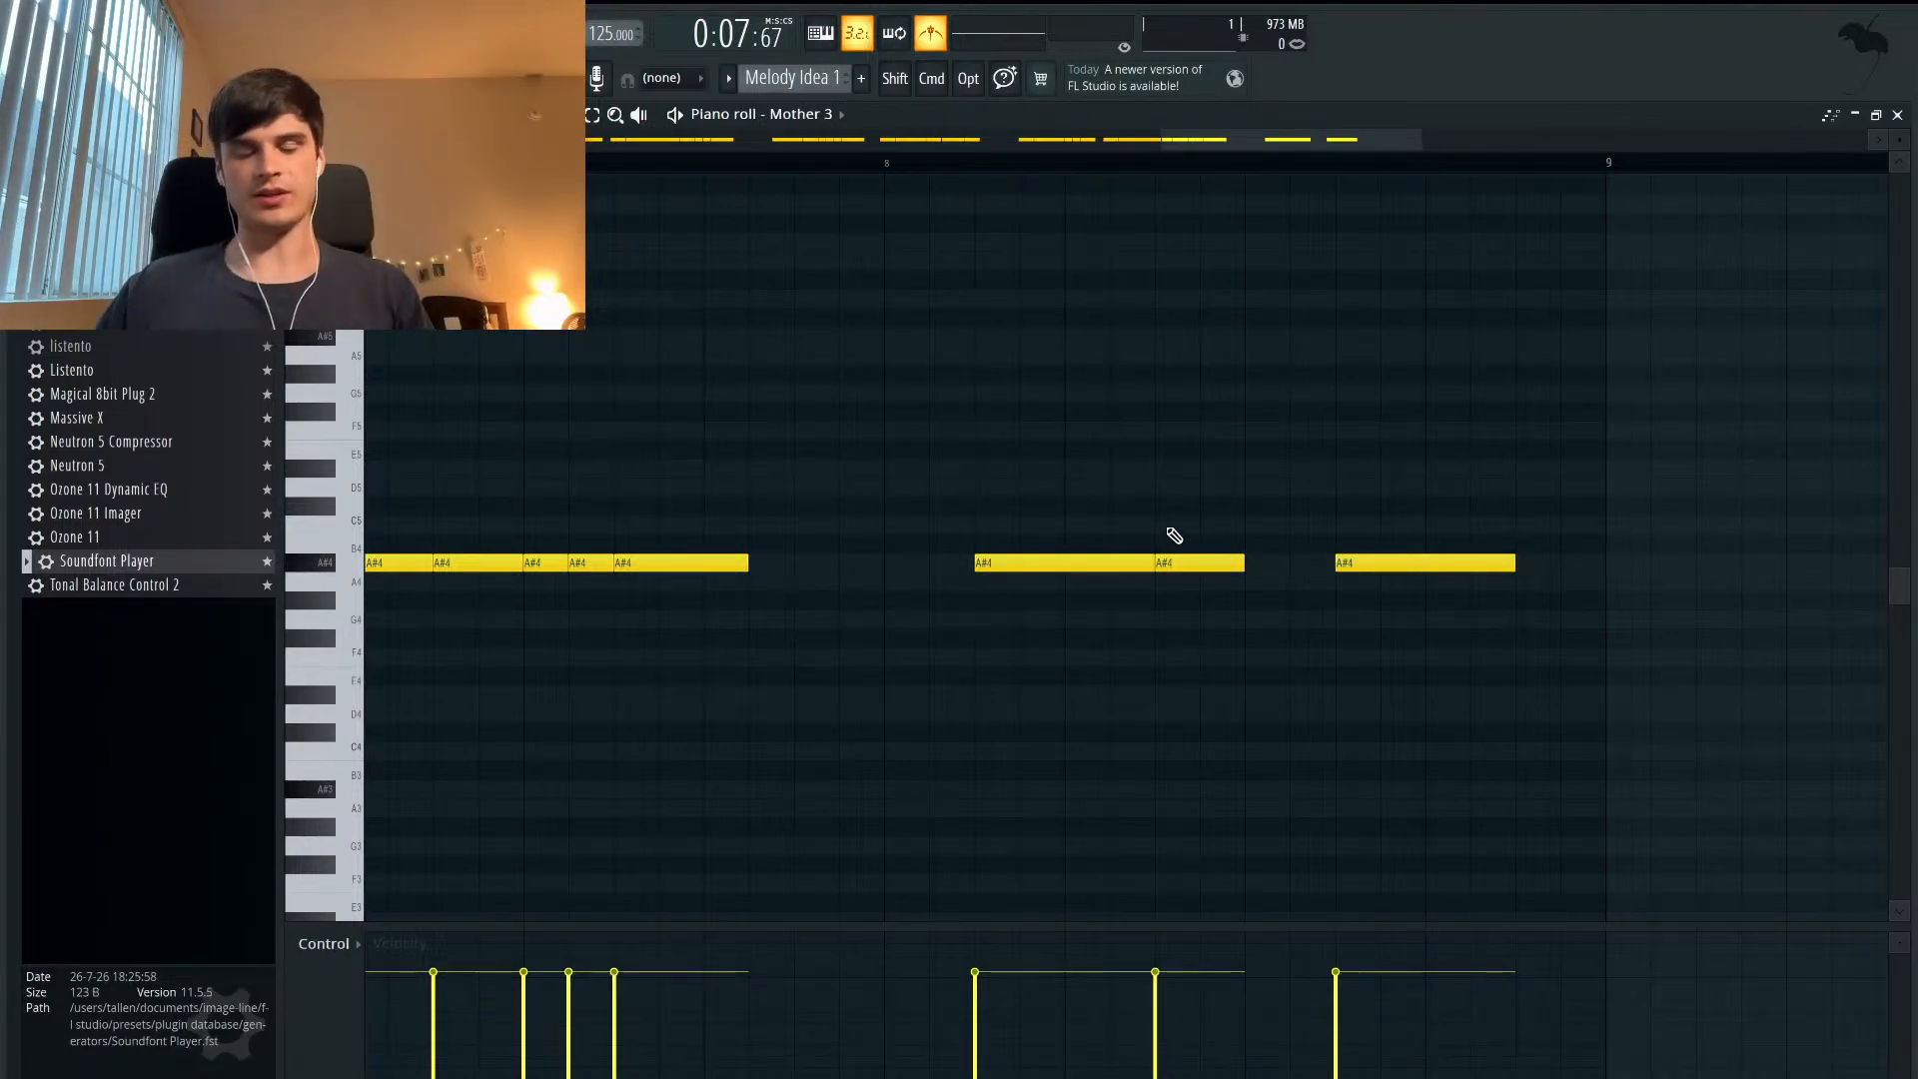
{"action": "scroll", "coordinate": [1172, 544], "scroll_direction": "down", "scroll_amount": 3}
{"action": "scroll", "coordinate": [1173, 544], "scroll_direction": "left", "scroll_amount": 8}
{"action": "scroll", "coordinate": [1172, 544], "scroll_direction": "up", "scroll_amount": 2}
{"action": "scroll", "coordinate": [1172, 544], "scroll_direction": "down", "scroll_amount": 2}
{"action": "scroll", "coordinate": [1172, 545], "scroll_direction": "right", "scroll_amount": 3}
{"action": "scroll", "coordinate": [1172, 544], "scroll_direction": "down", "scroll_amount": 1}
{"action": "scroll", "coordinate": [1172, 543], "scroll_direction": "down", "scroll_amount": 1}
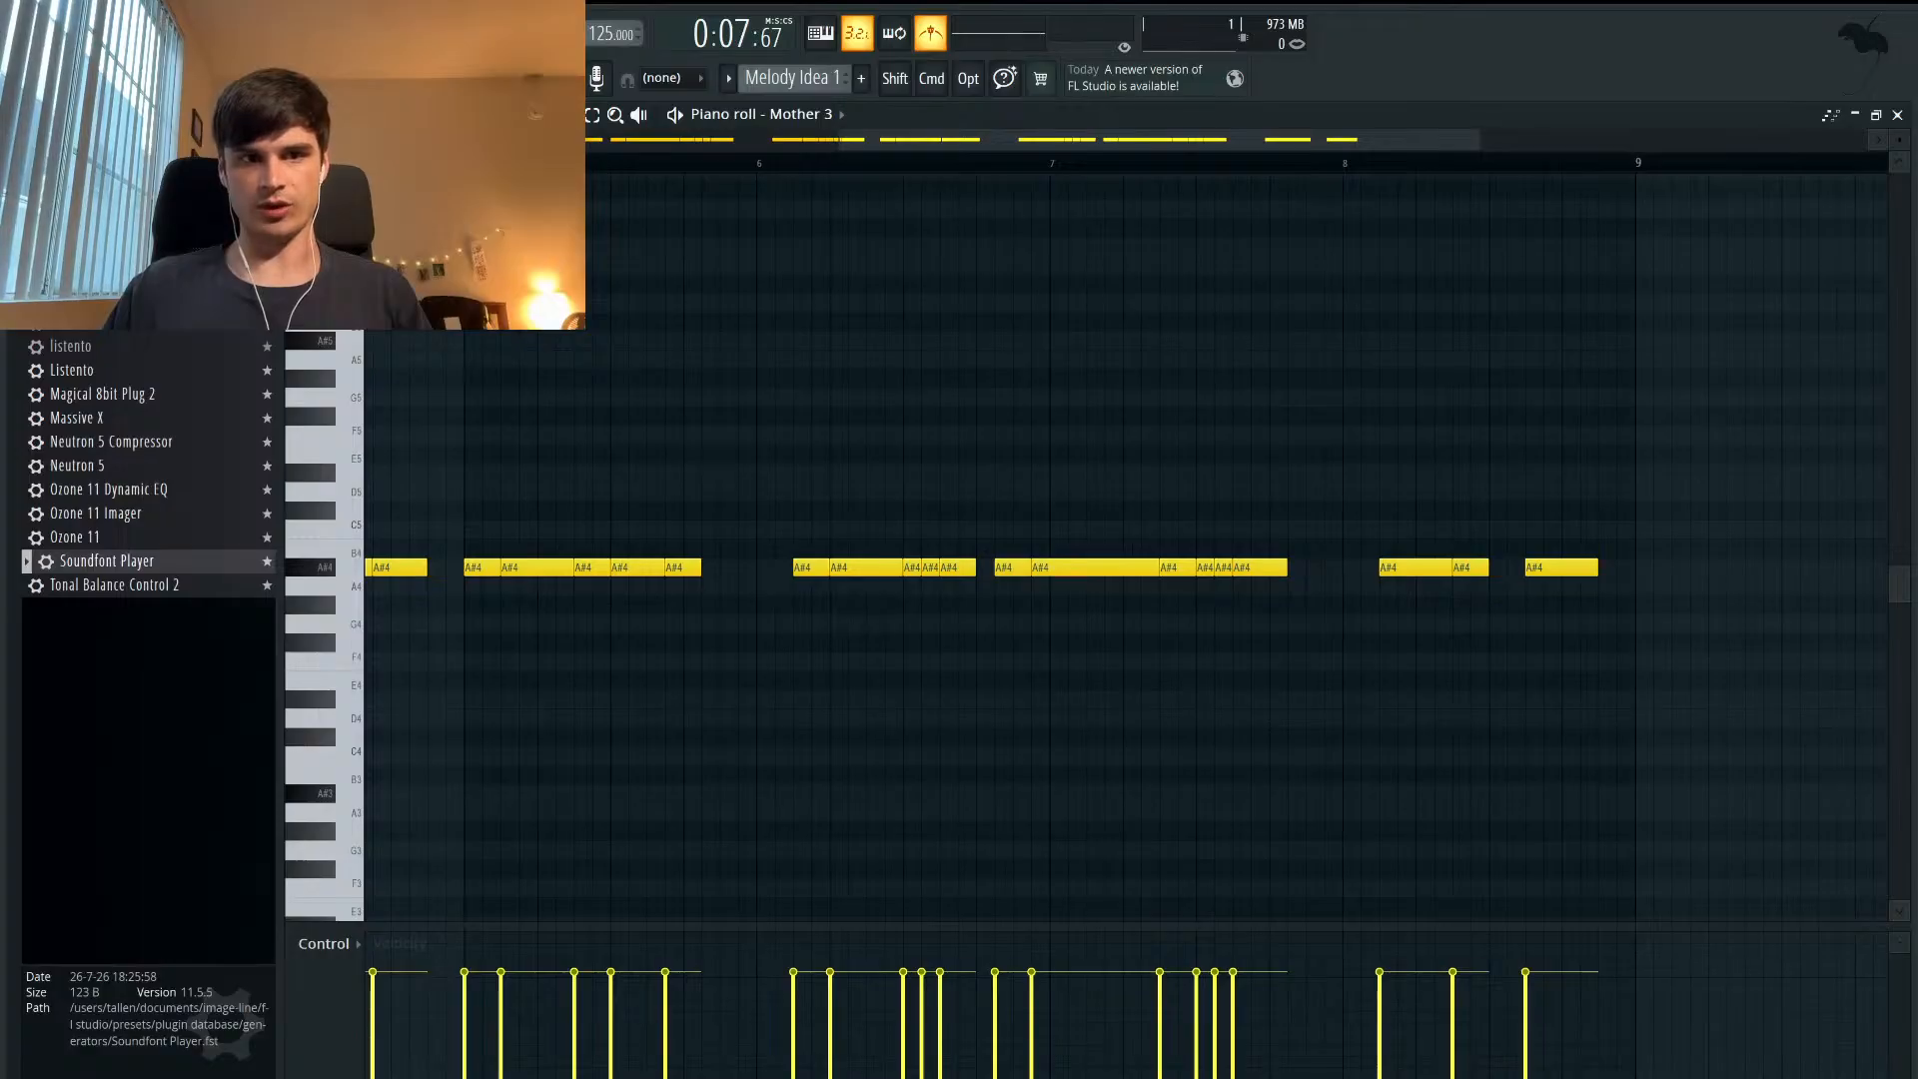
- Audition bar 8, lengthen its last two A#4 notes by a sixteenth each, and add an eighth-note A#4 at the bar's start
{"action": "key", "text": "space"}
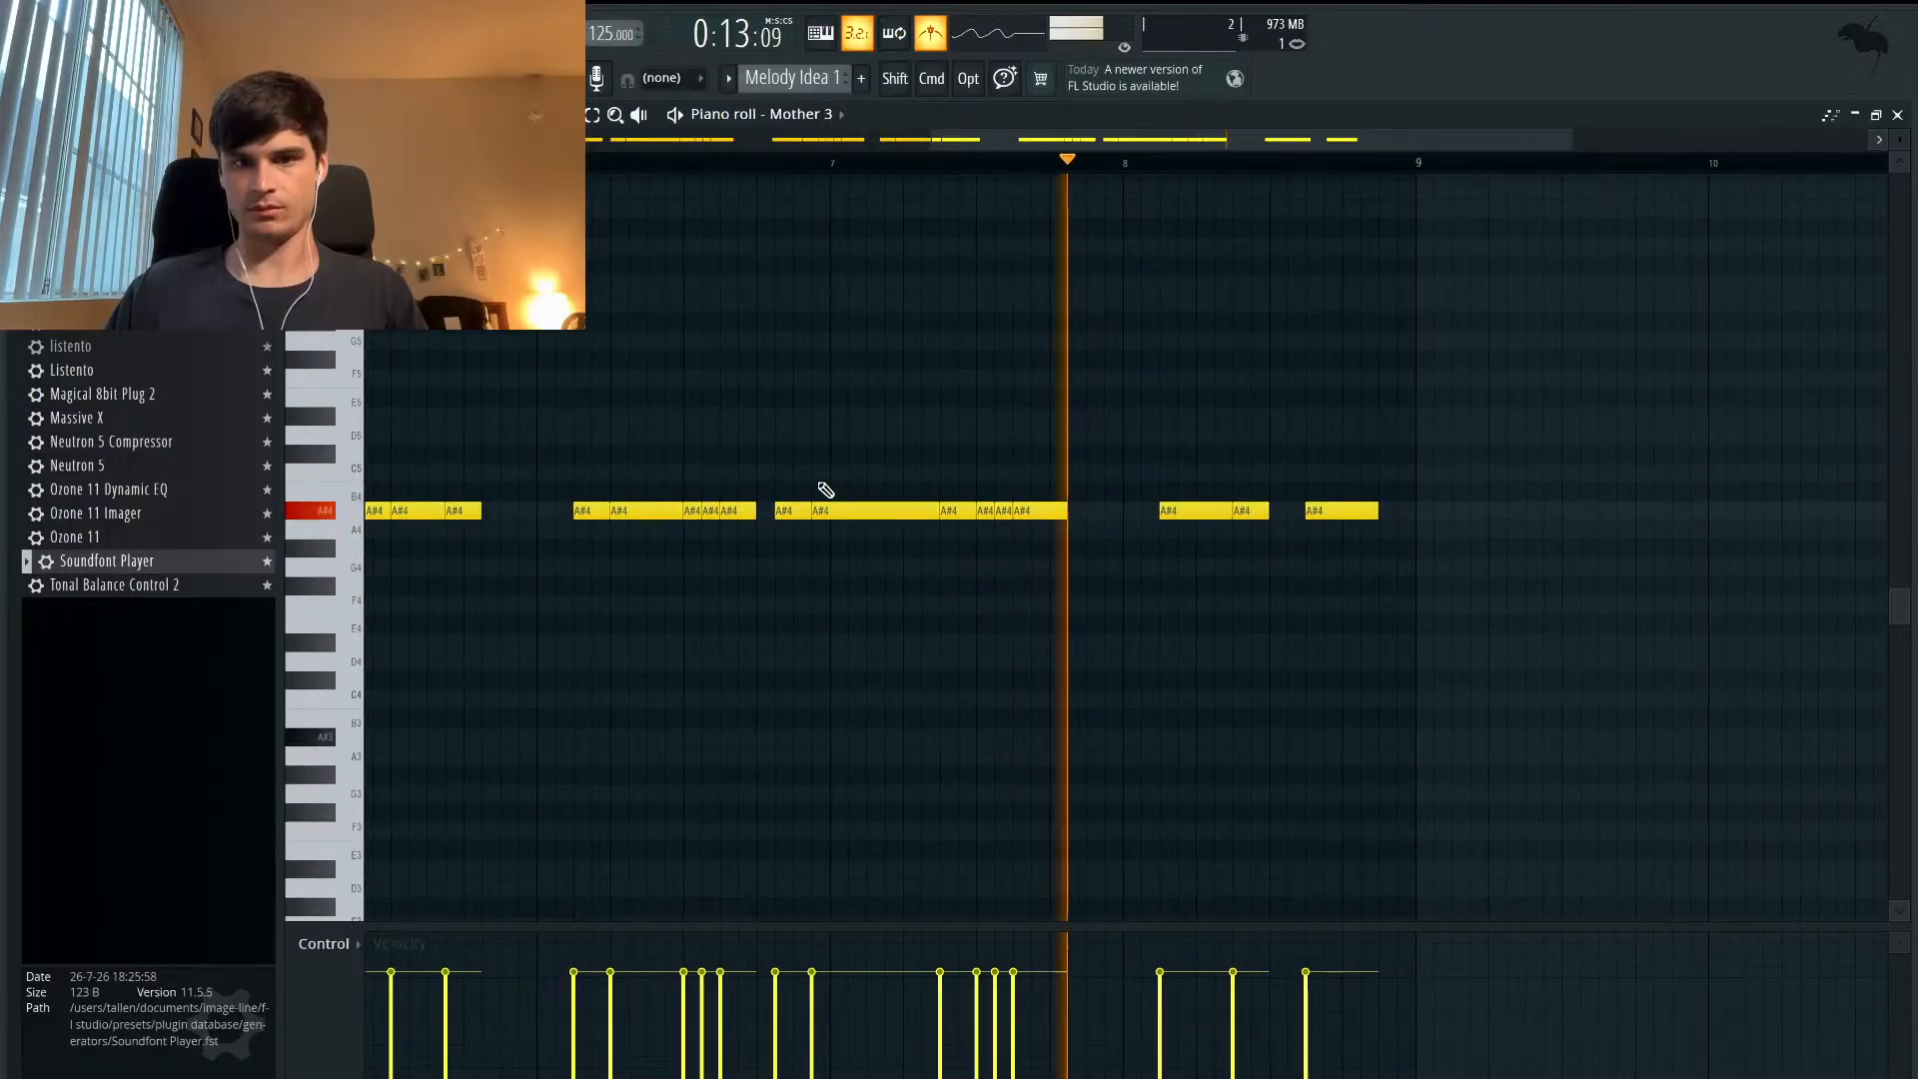
{"action": "key", "text": "space"}
{"action": "scroll", "coordinate": [1164, 537], "scroll_direction": "up", "scroll_amount": 2}
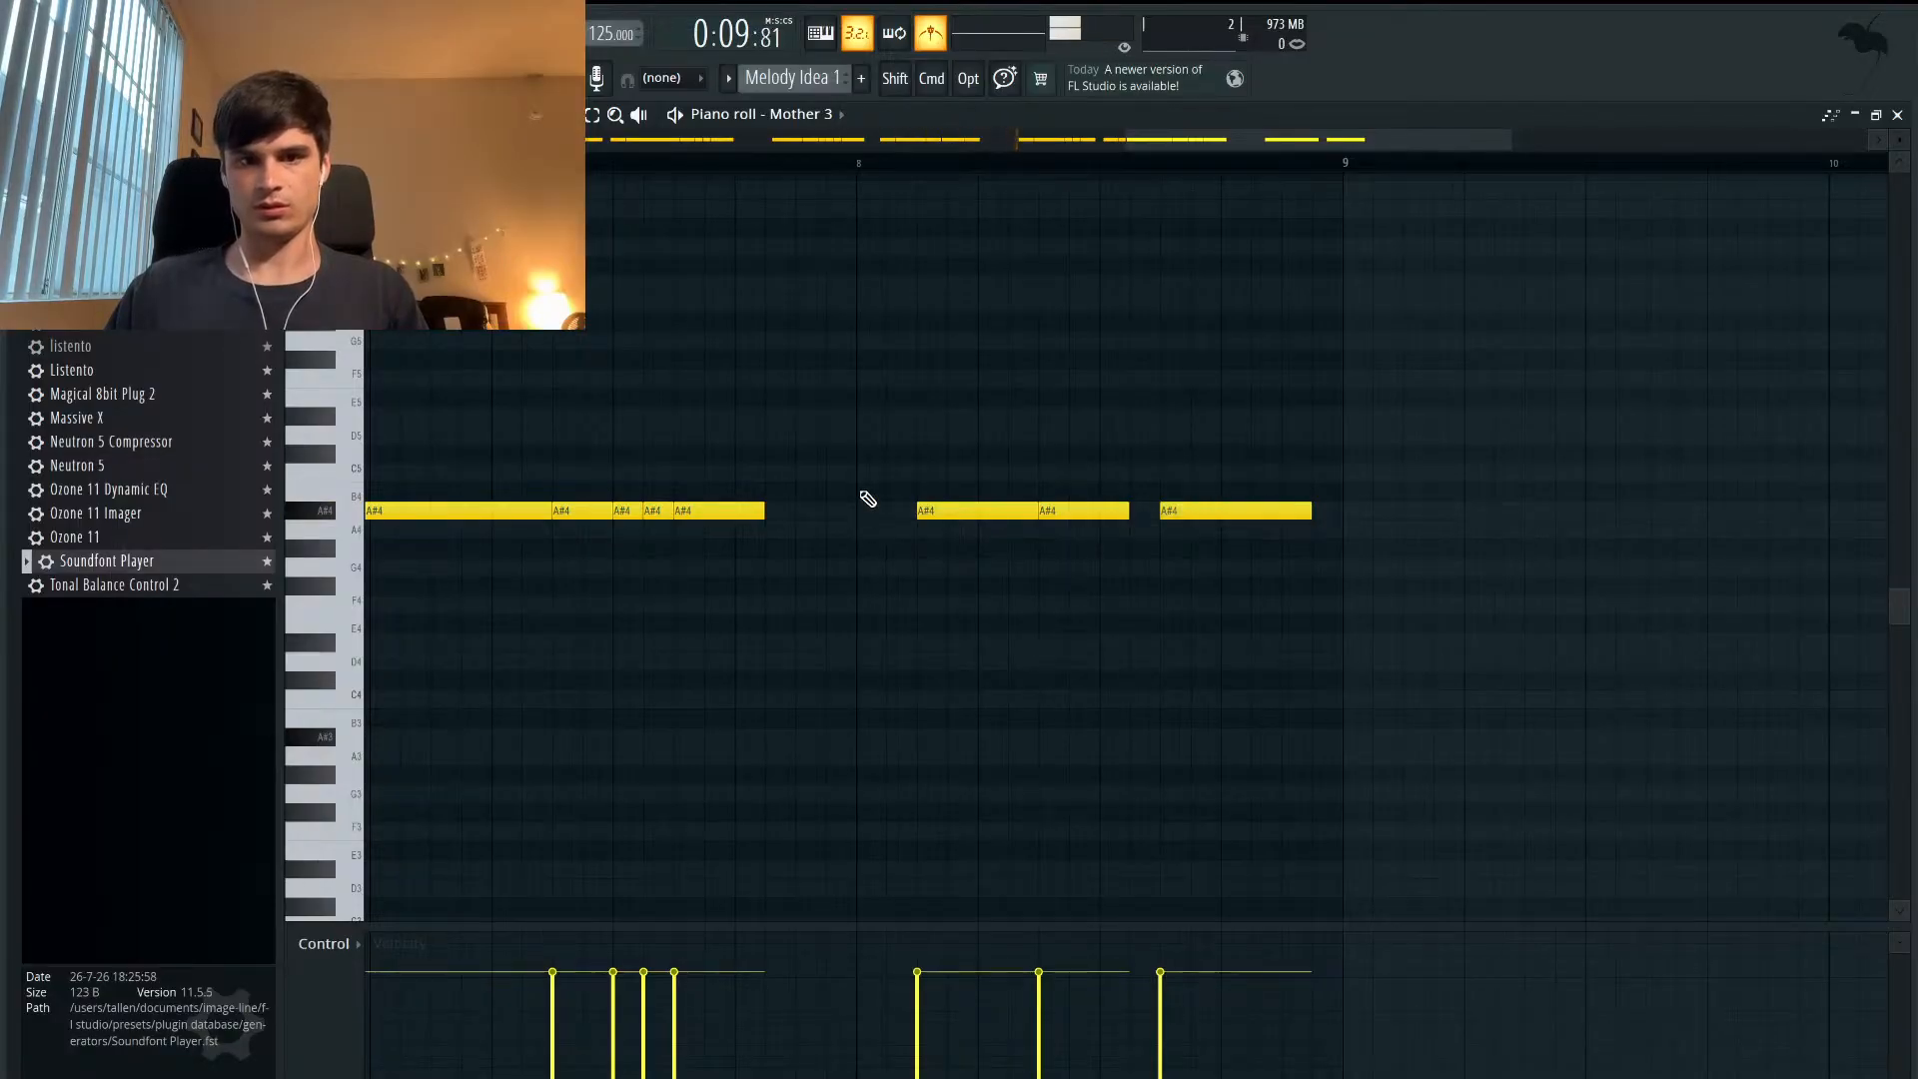
{"action": "left_click_drag", "start_coordinate": [865, 503], "coordinate": [872, 480]}
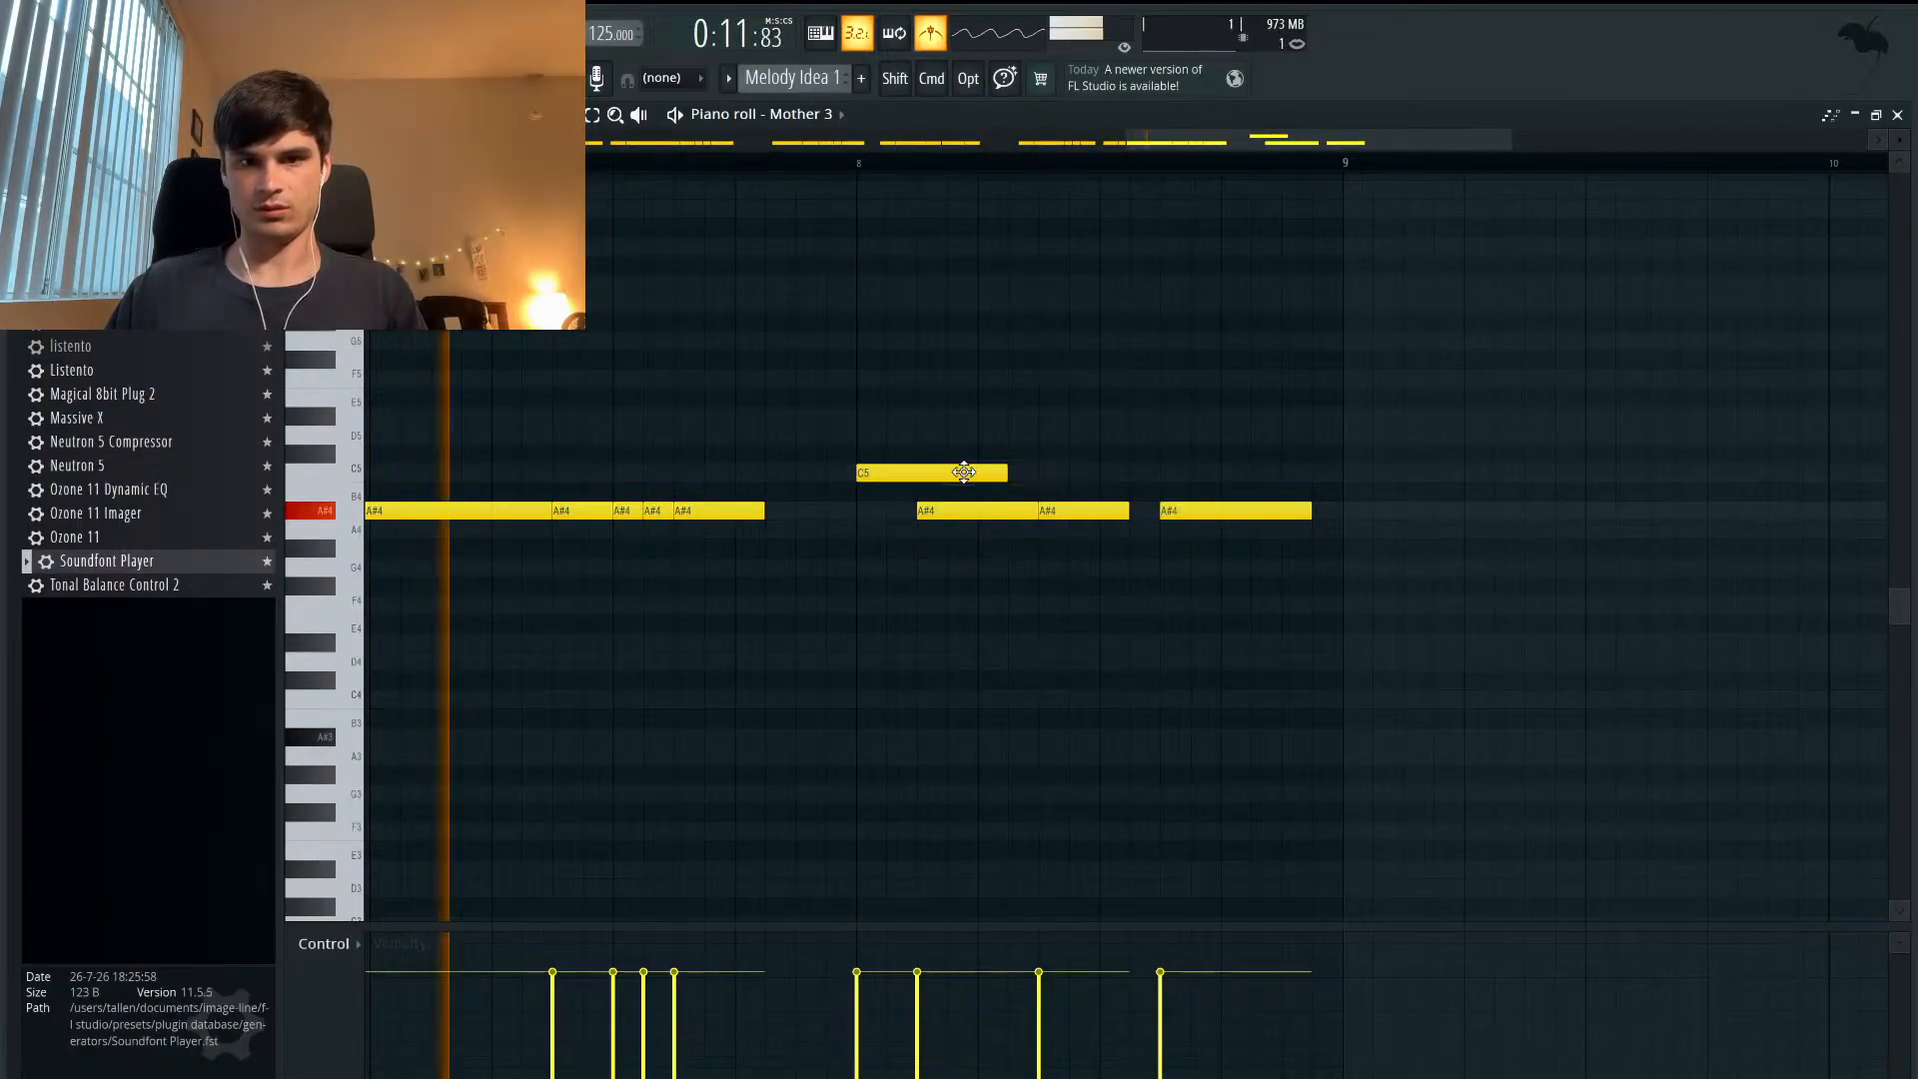
{"action": "left_click_drag", "start_coordinate": [1005, 472], "coordinate": [919, 472]}
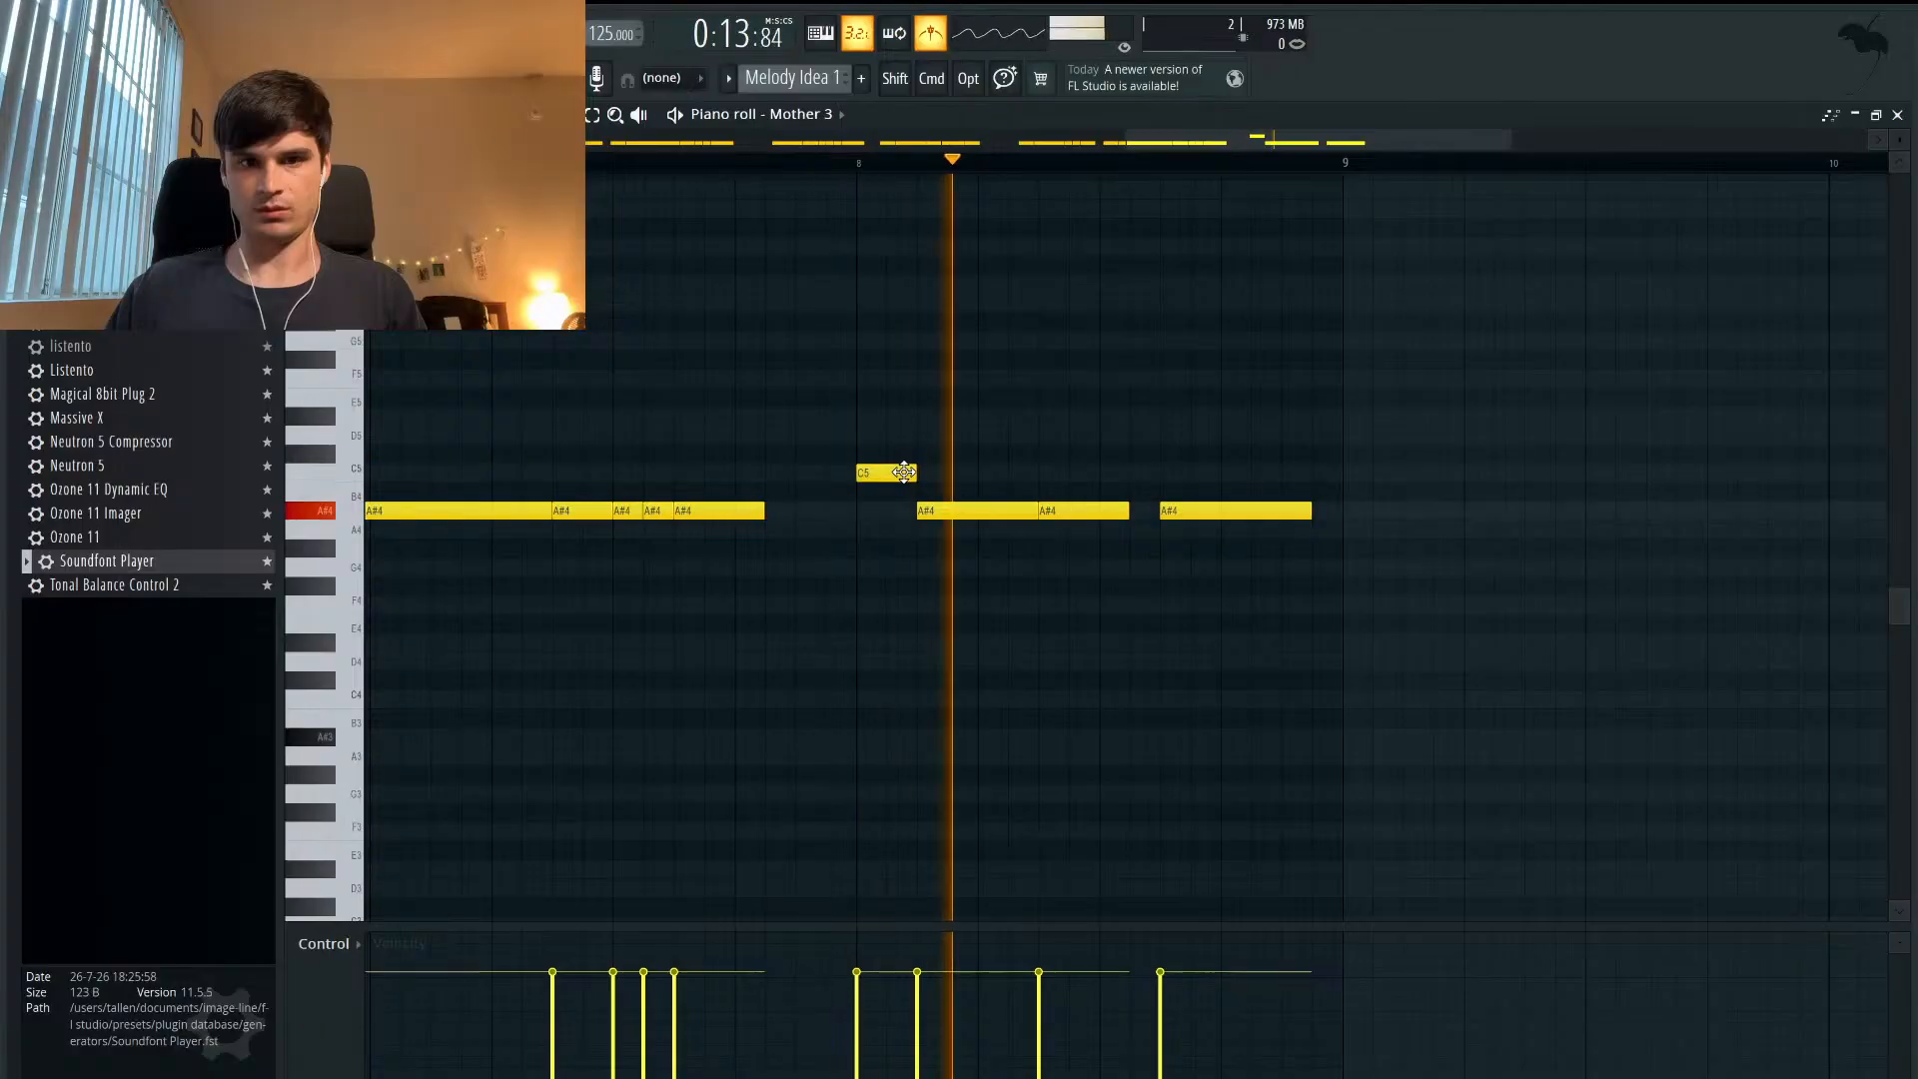
{"action": "key", "text": "space"}
{"action": "left_click_drag", "start_coordinate": [901, 472], "coordinate": [894, 511]}
{"action": "key", "text": "space"}
- Add a pickup A#4 one sixteenth before bar 8, leading directly into the bar's first note
{"action": "scroll", "coordinate": [1023, 461], "scroll_direction": "down", "scroll_amount": 3}
{"action": "scroll", "coordinate": [1024, 462], "scroll_direction": "left", "scroll_amount": 4}
{"action": "scroll", "coordinate": [1023, 463], "scroll_direction": "up", "scroll_amount": 1}
{"action": "scroll", "coordinate": [1268, 569], "scroll_direction": "left", "scroll_amount": 1}
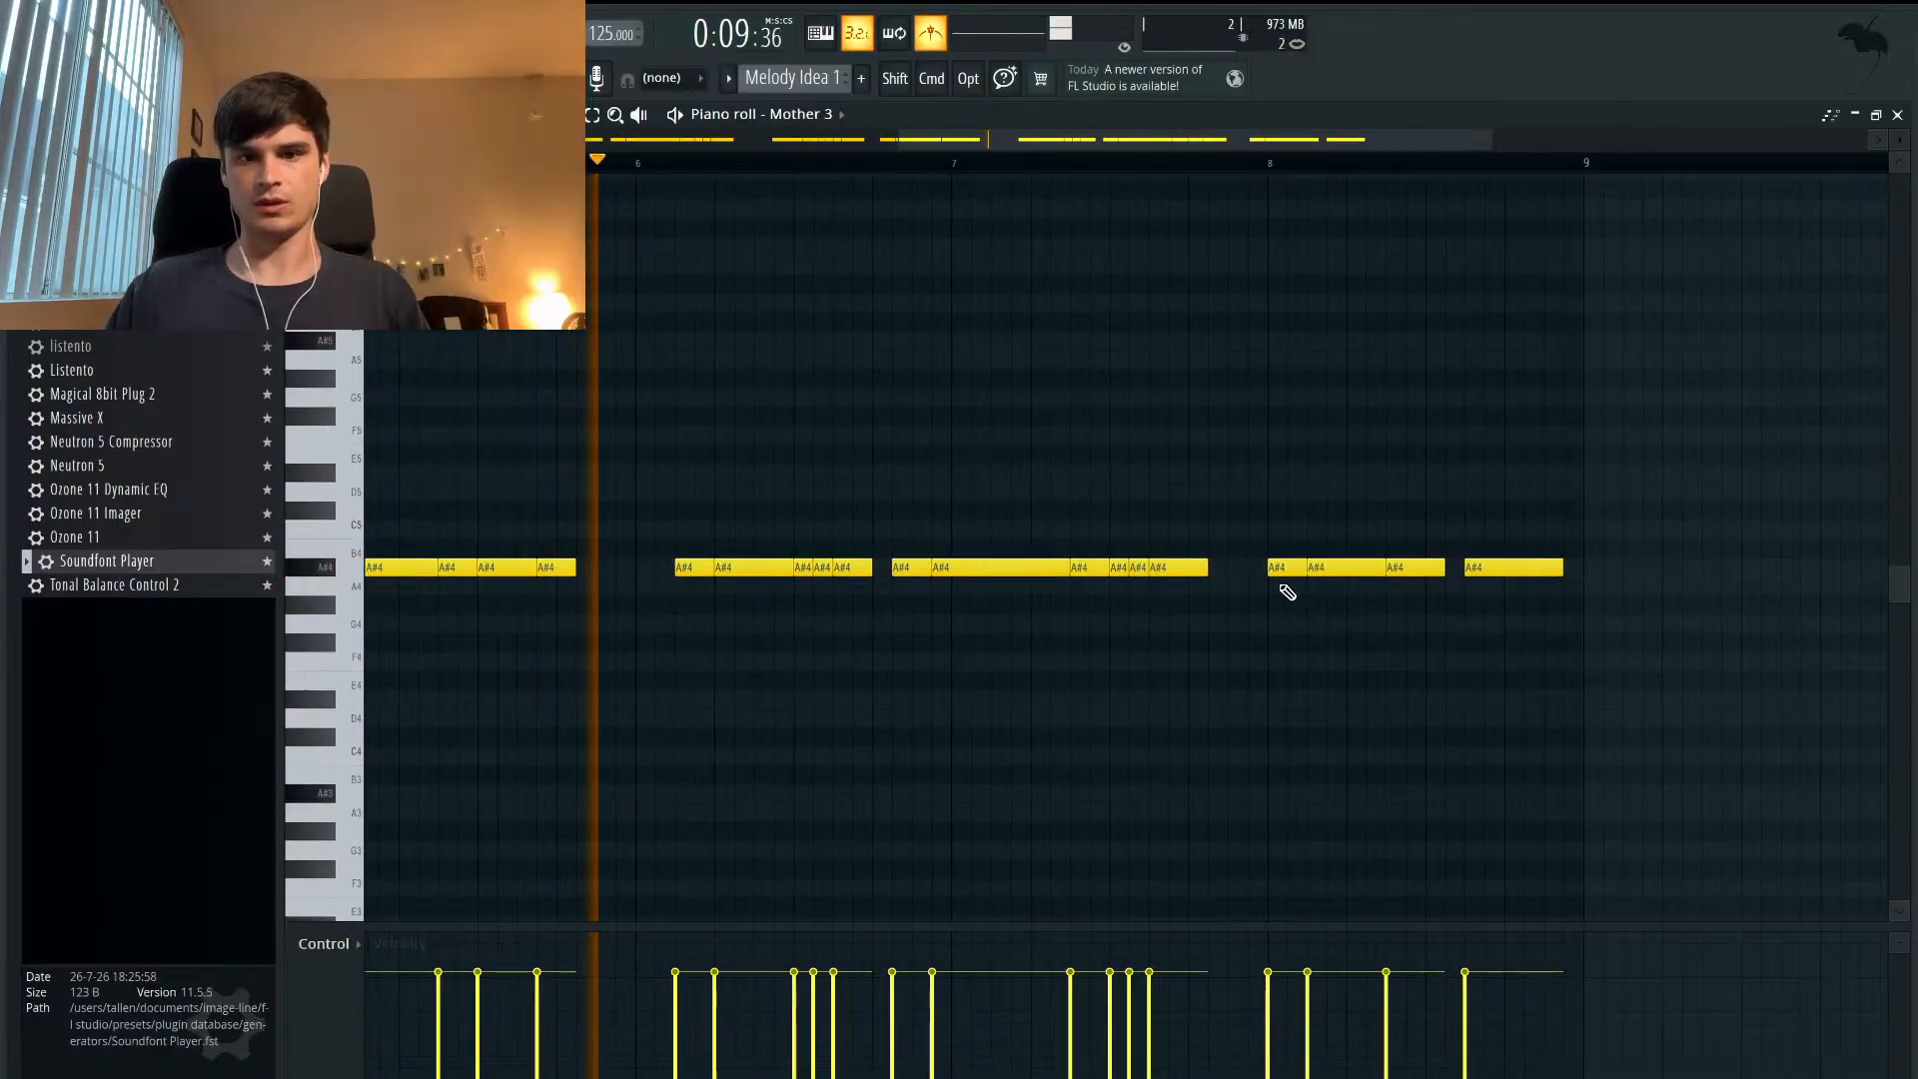
{"action": "scroll", "coordinate": [1268, 599], "scroll_direction": "up", "scroll_amount": 2}
{"action": "left_click", "coordinate": [1239, 526]}
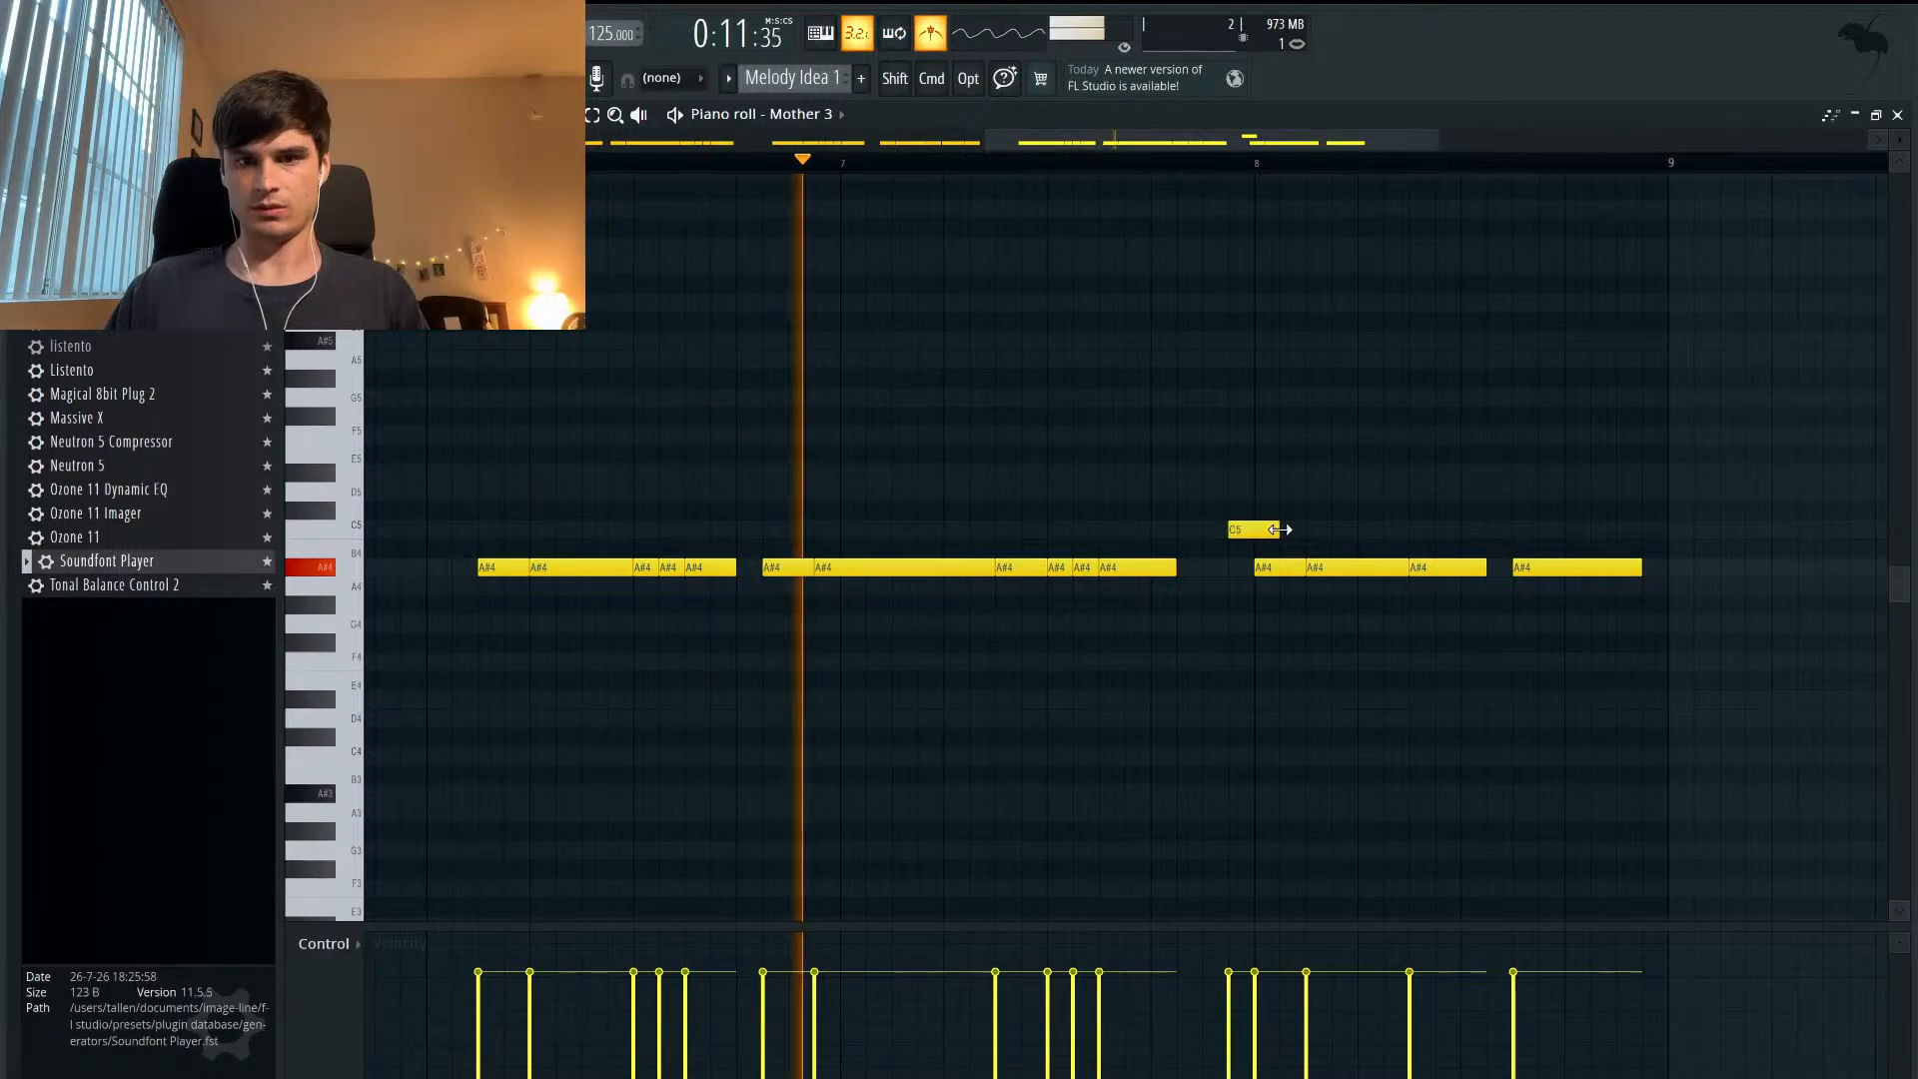
{"action": "left_click_drag", "start_coordinate": [1239, 526], "coordinate": [1238, 570]}
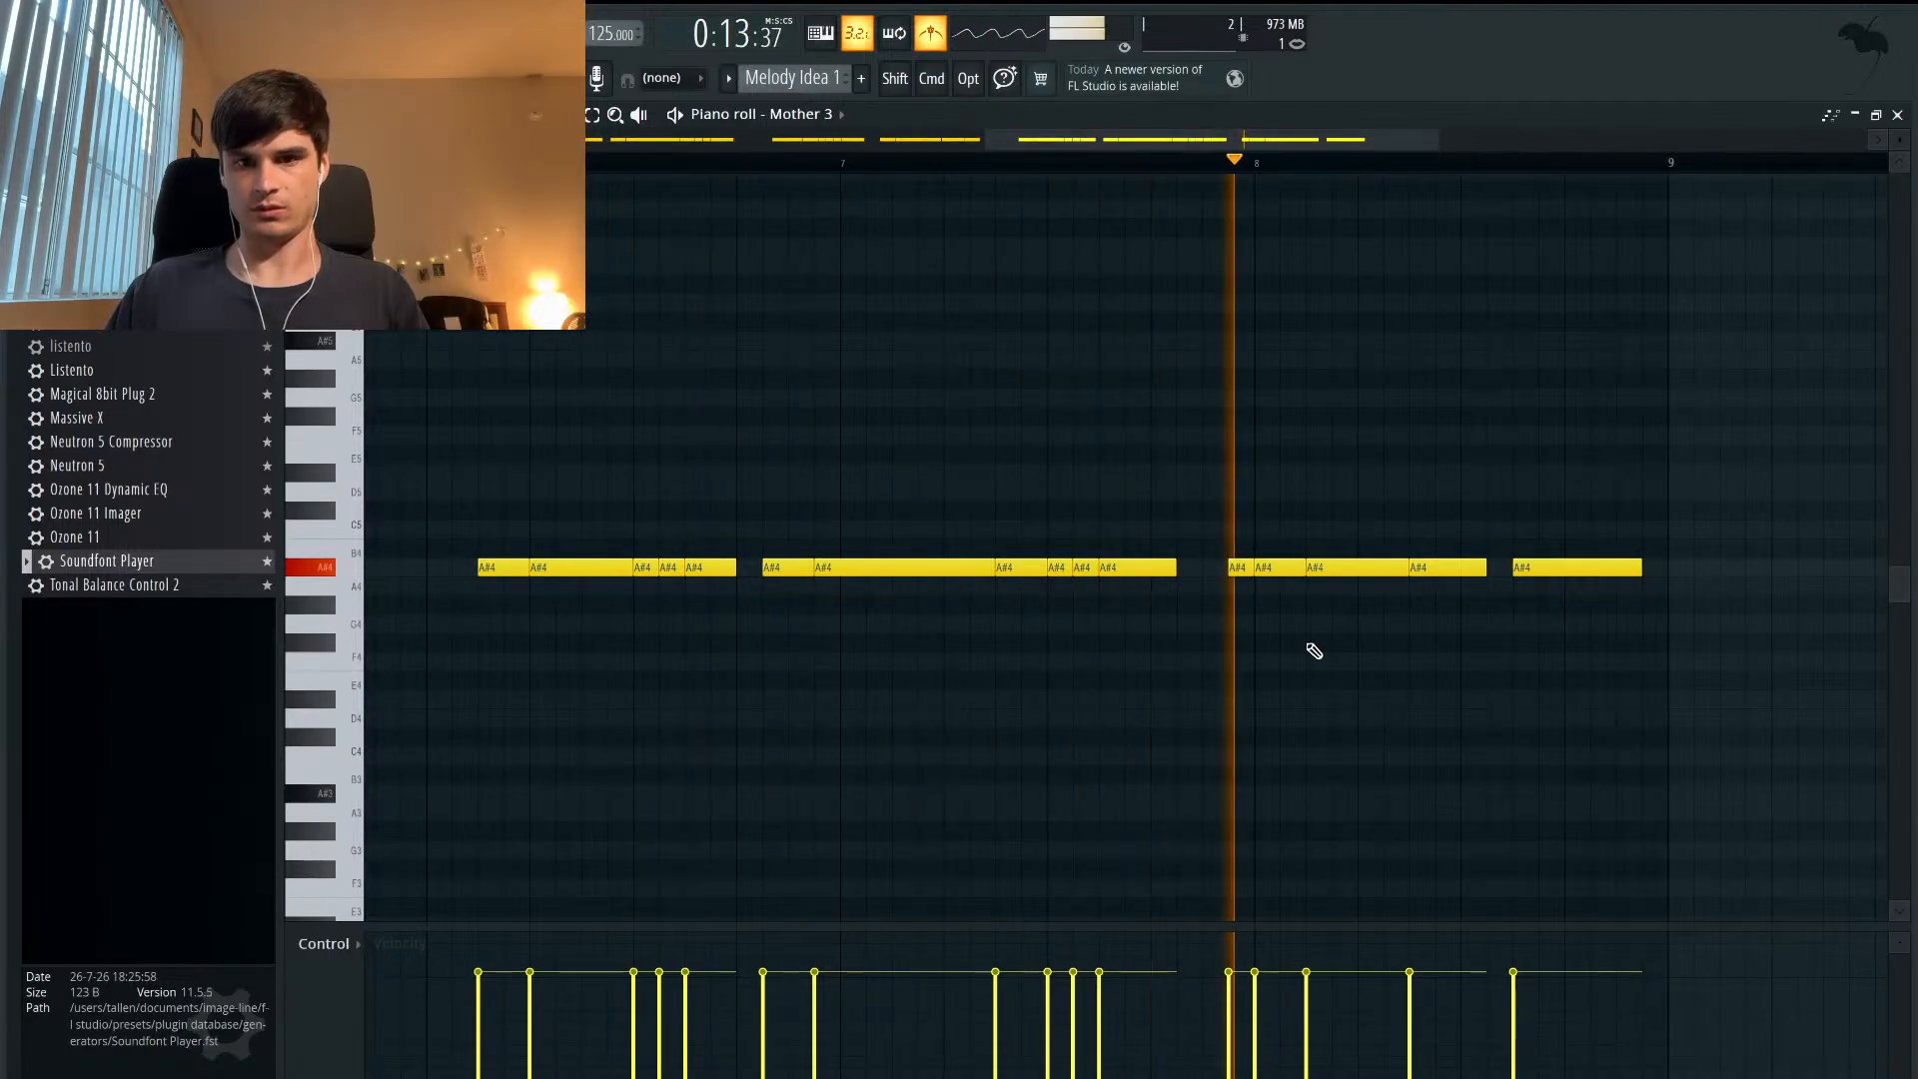
- Play back Melody Idea 1 to check the revised bar 8 rhythm against the rest of the pattern
{"action": "key", "text": "space"}
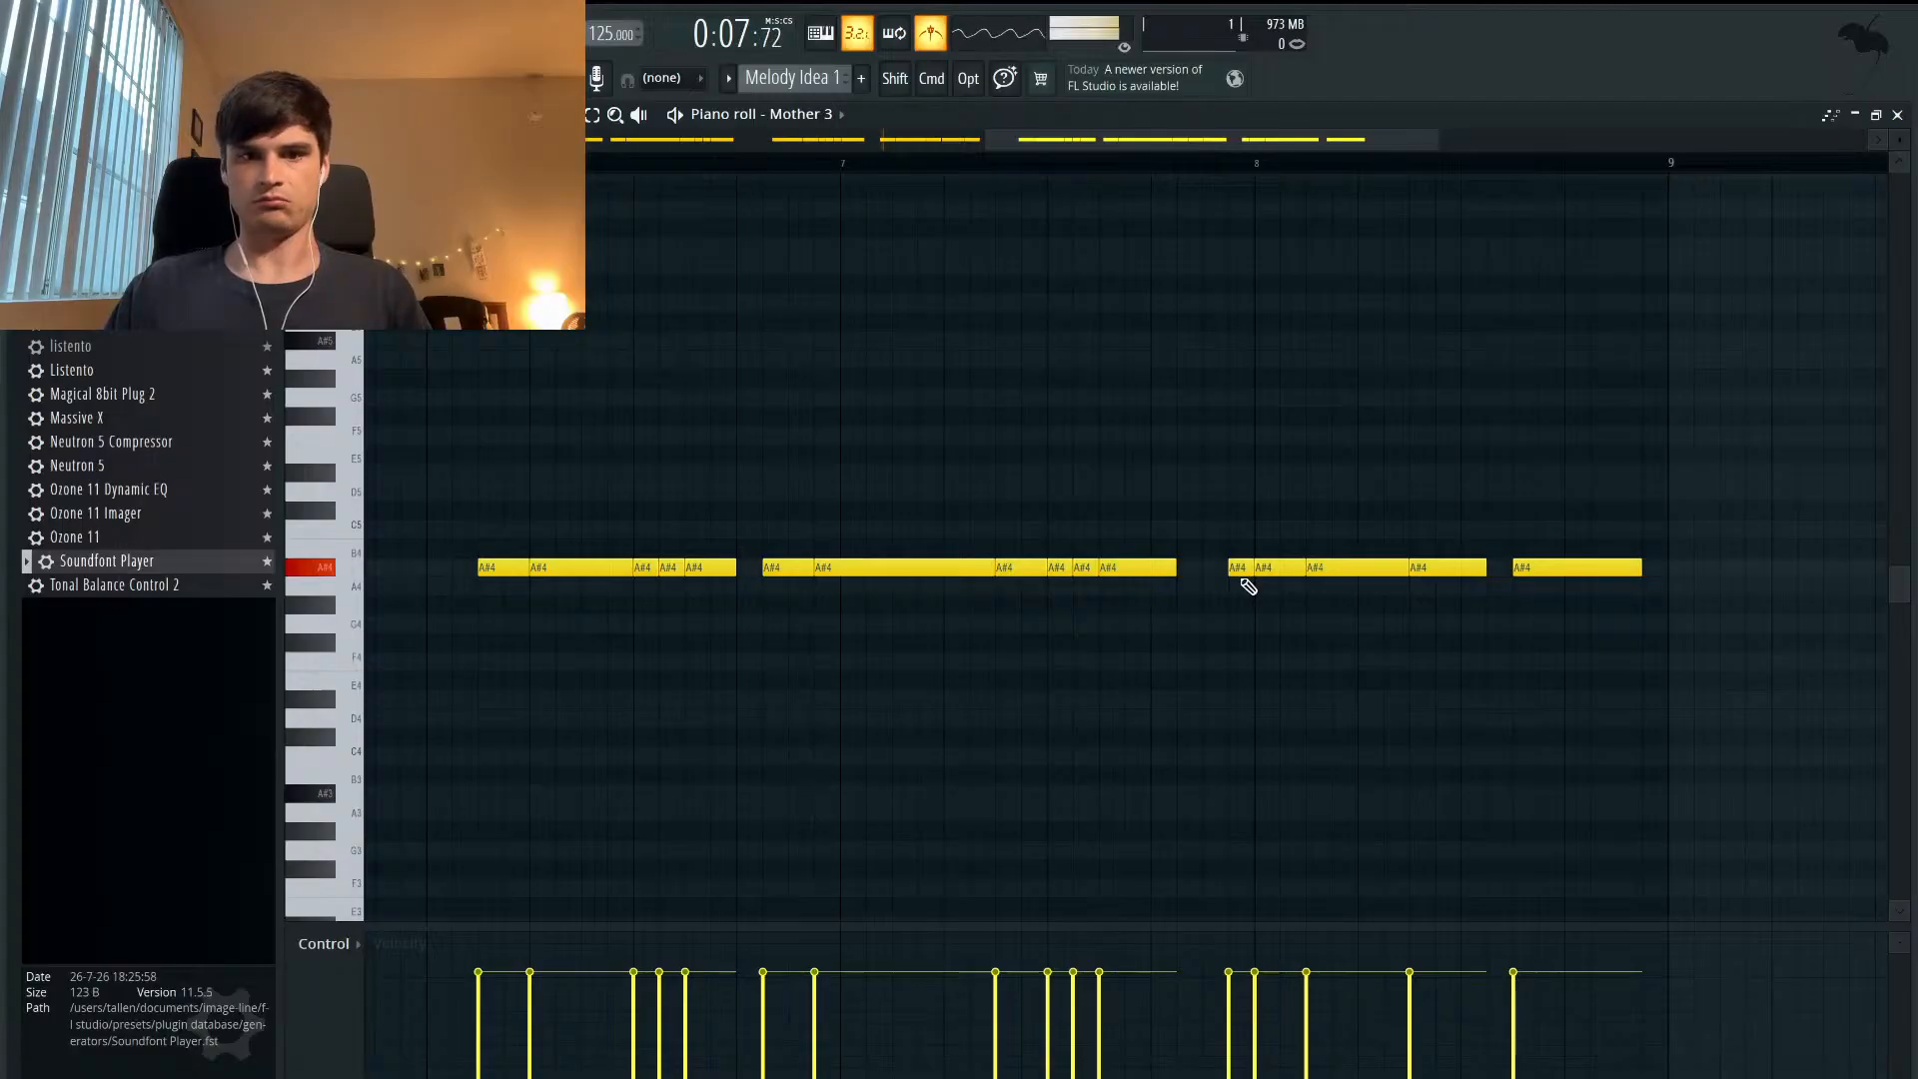
{"action": "scroll", "coordinate": [1242, 580], "scroll_direction": "down", "scroll_amount": 3}
{"action": "scroll", "coordinate": [1242, 580], "scroll_direction": "left", "scroll_amount": 4}
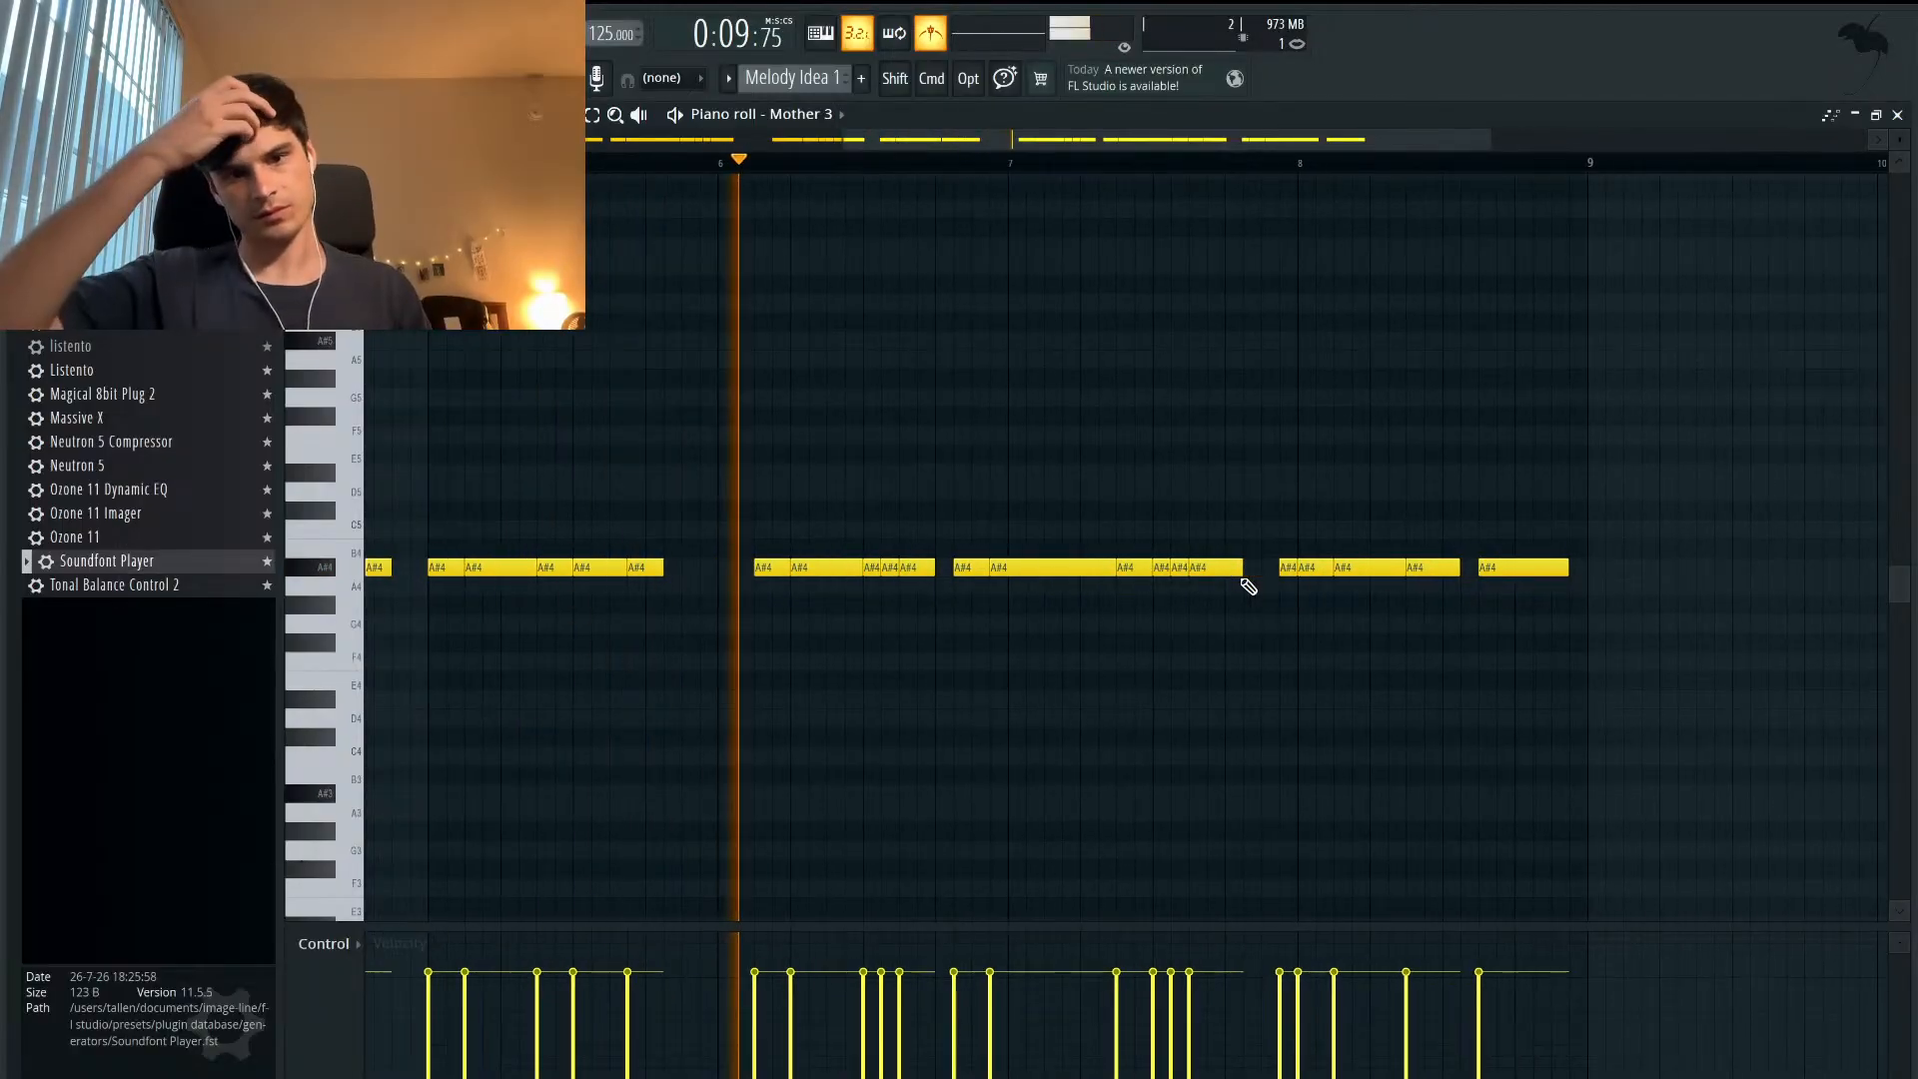
{"action": "scroll", "coordinate": [1242, 581], "scroll_direction": "down", "scroll_amount": 1}
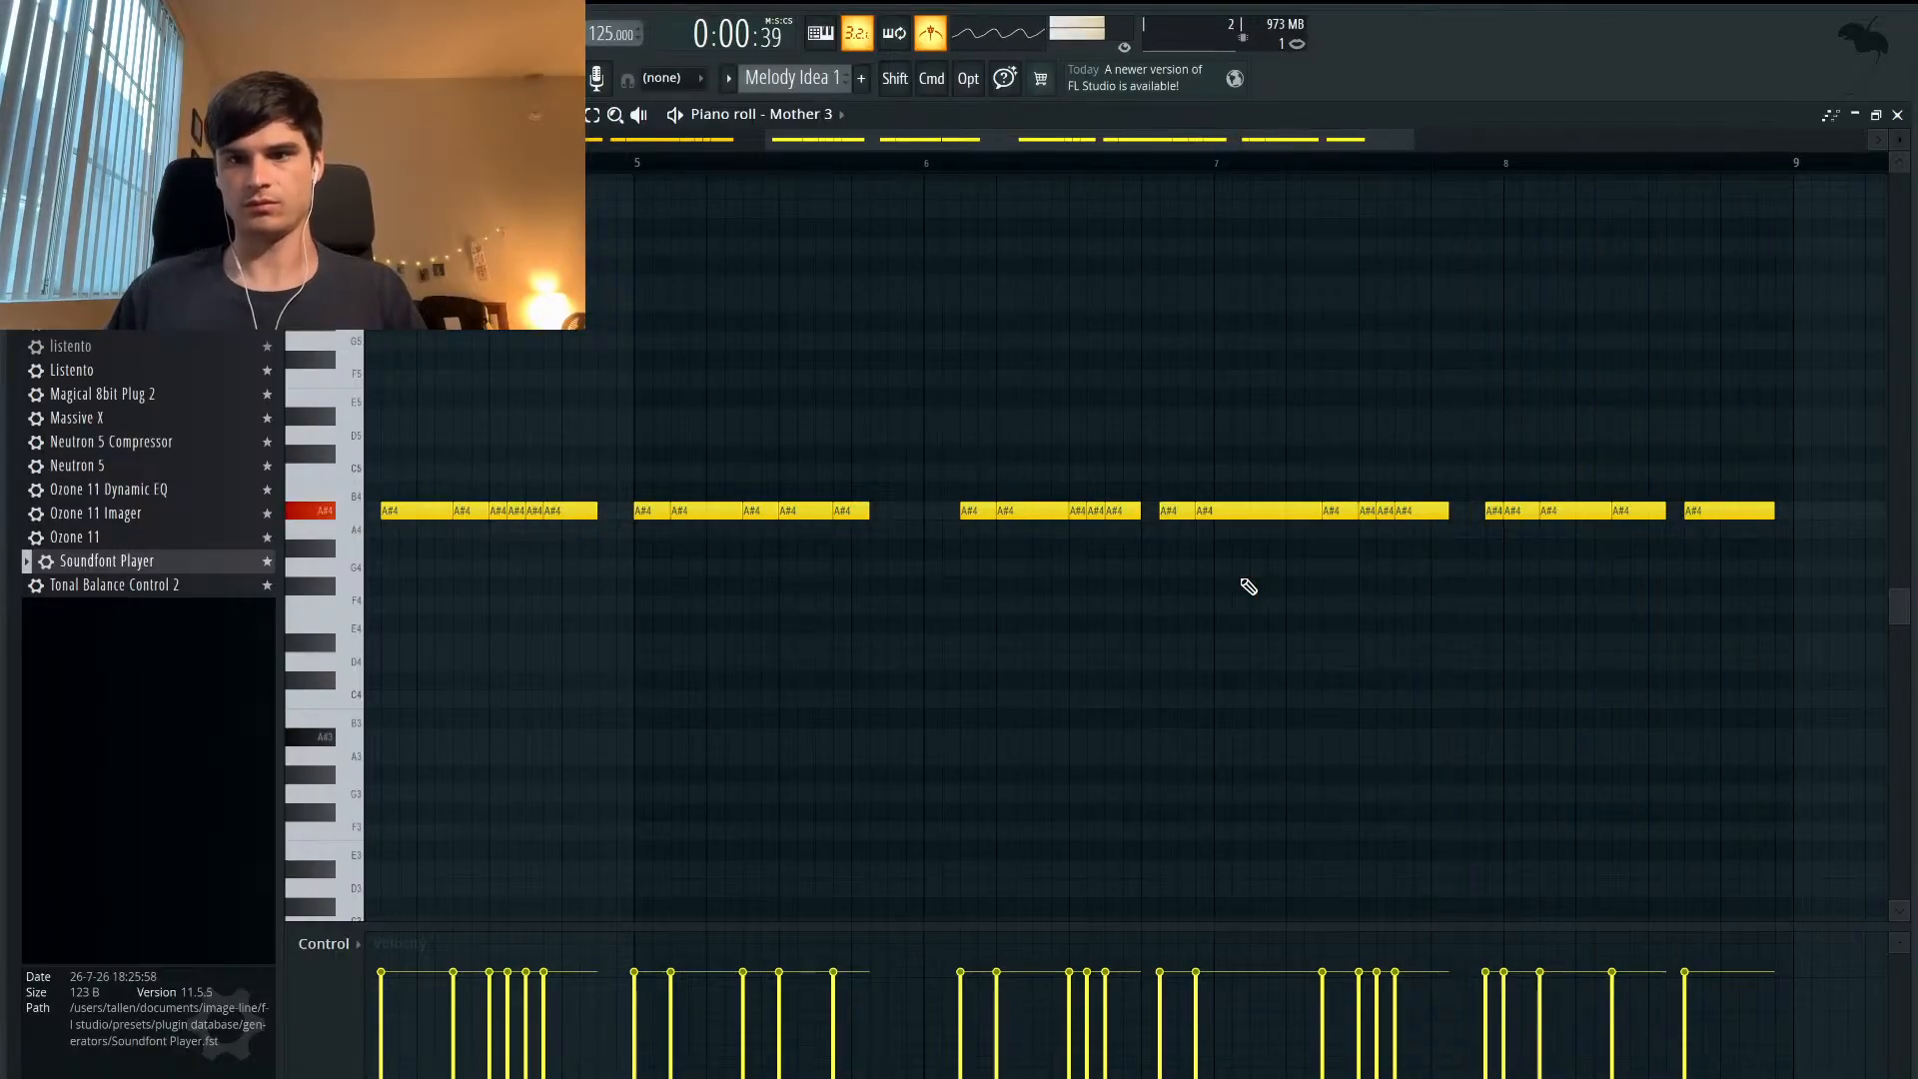
{"action": "scroll", "coordinate": [1249, 586], "scroll_direction": "down", "scroll_amount": 2}
{"action": "scroll", "coordinate": [1249, 586], "scroll_direction": "down", "scroll_amount": 2}
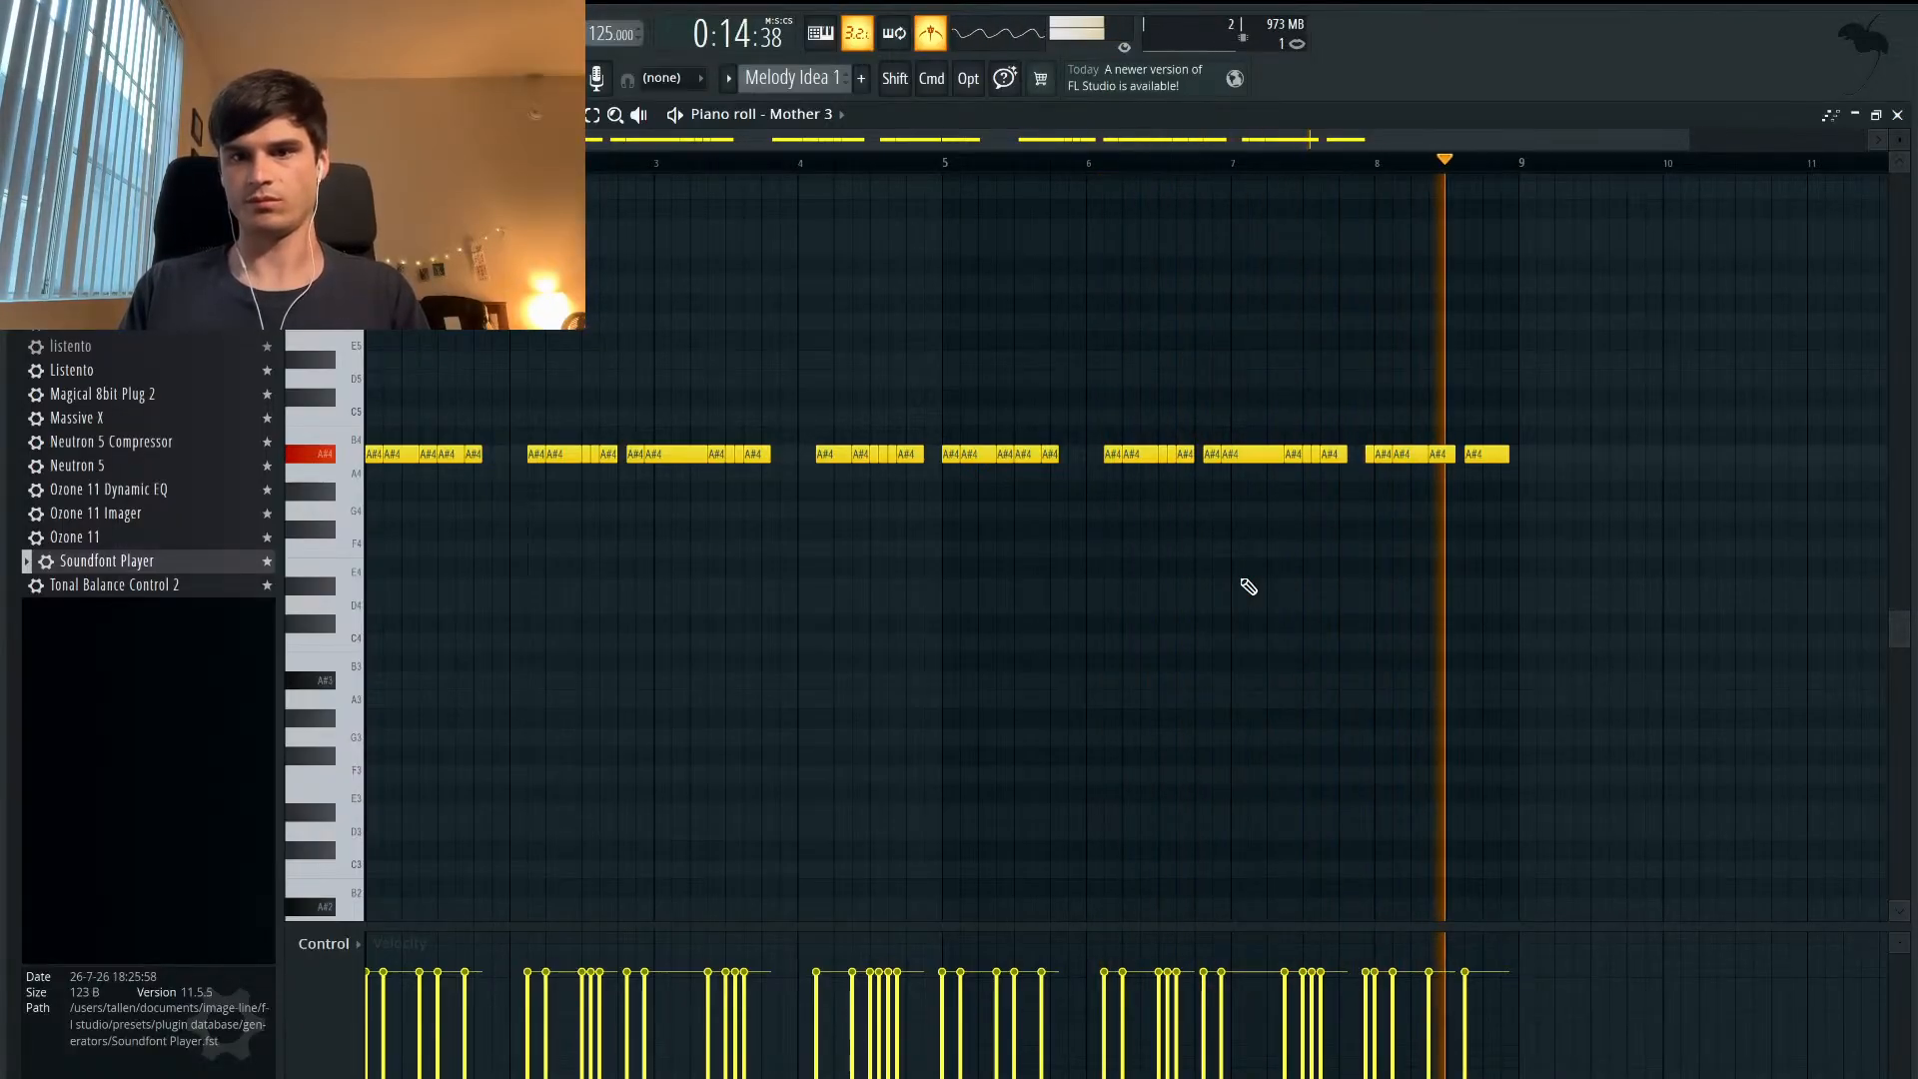
{"action": "key", "text": "space"}
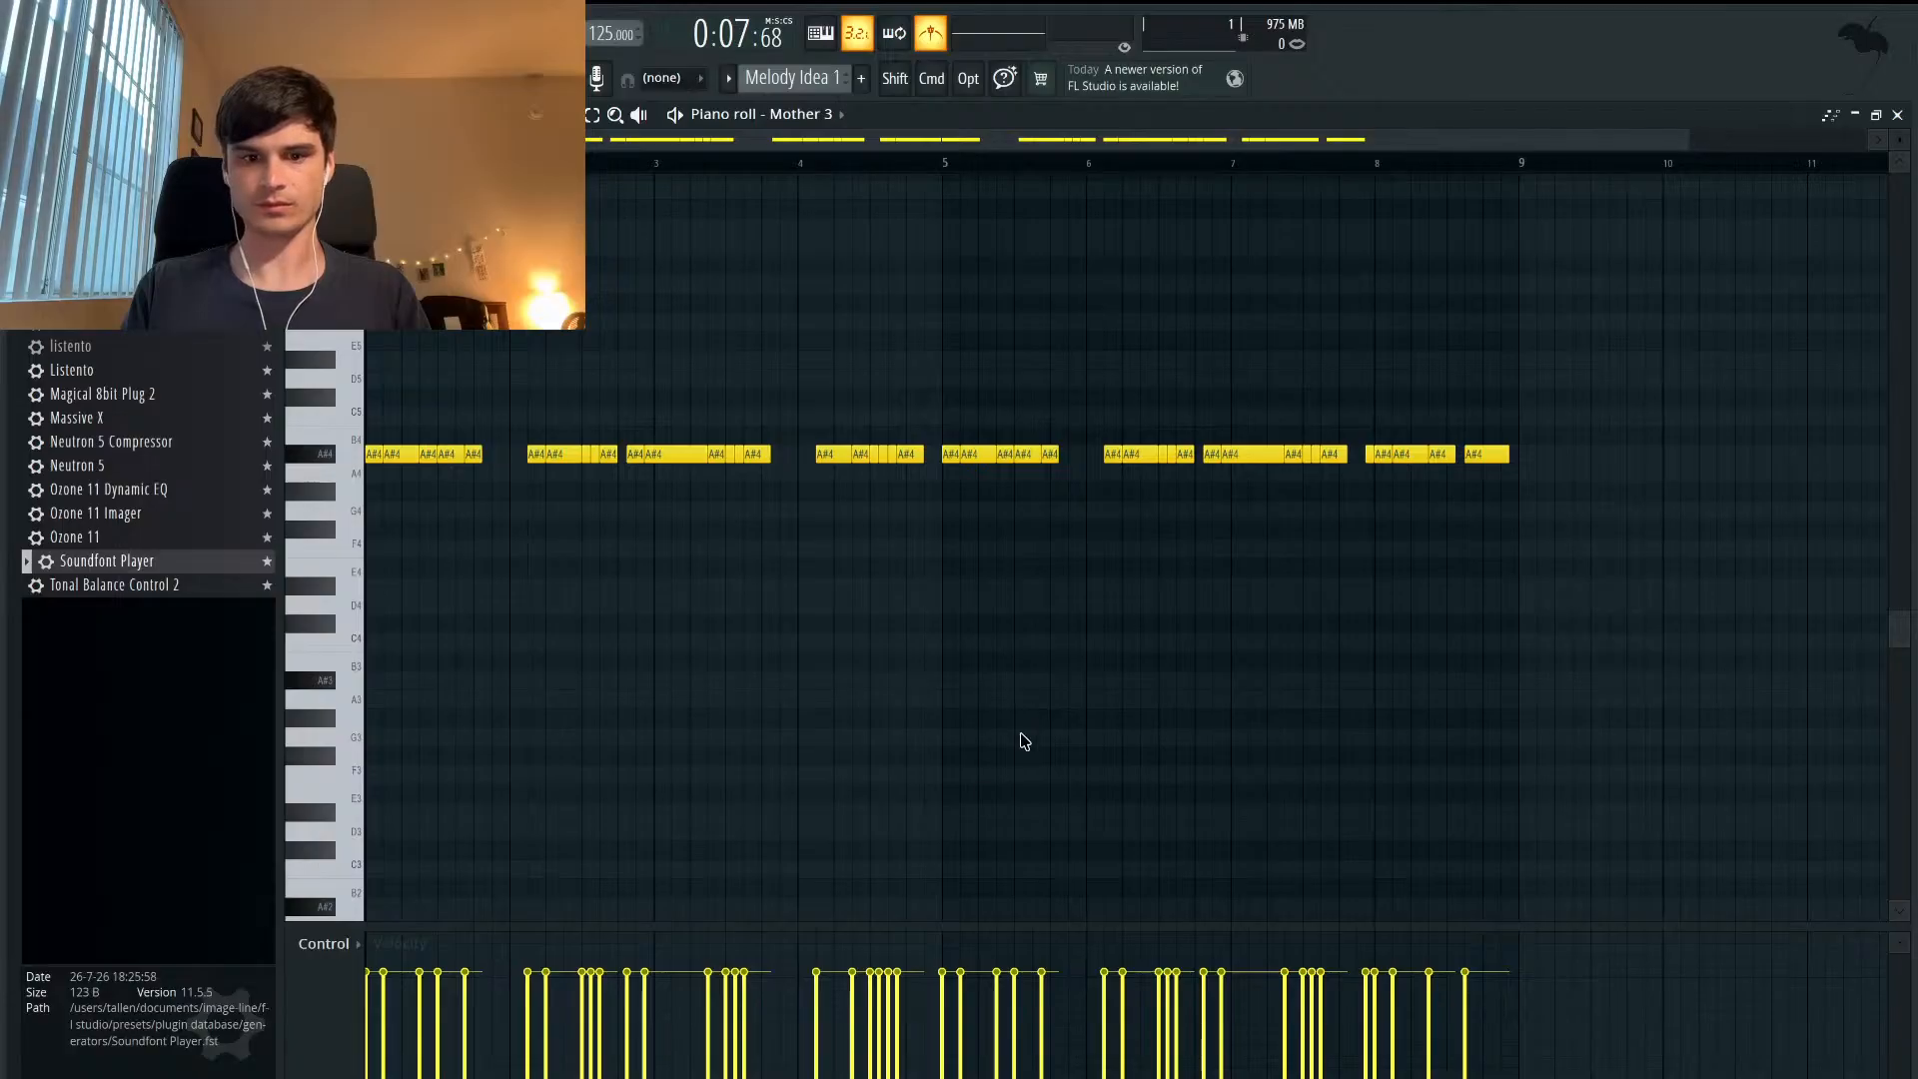
- Try deleting the second-to-last A#4 in bar 8 and extending the preceding note over it, audition the change, and undo it
{"action": "scroll", "coordinate": [1486, 492], "scroll_direction": "up", "scroll_amount": 5}
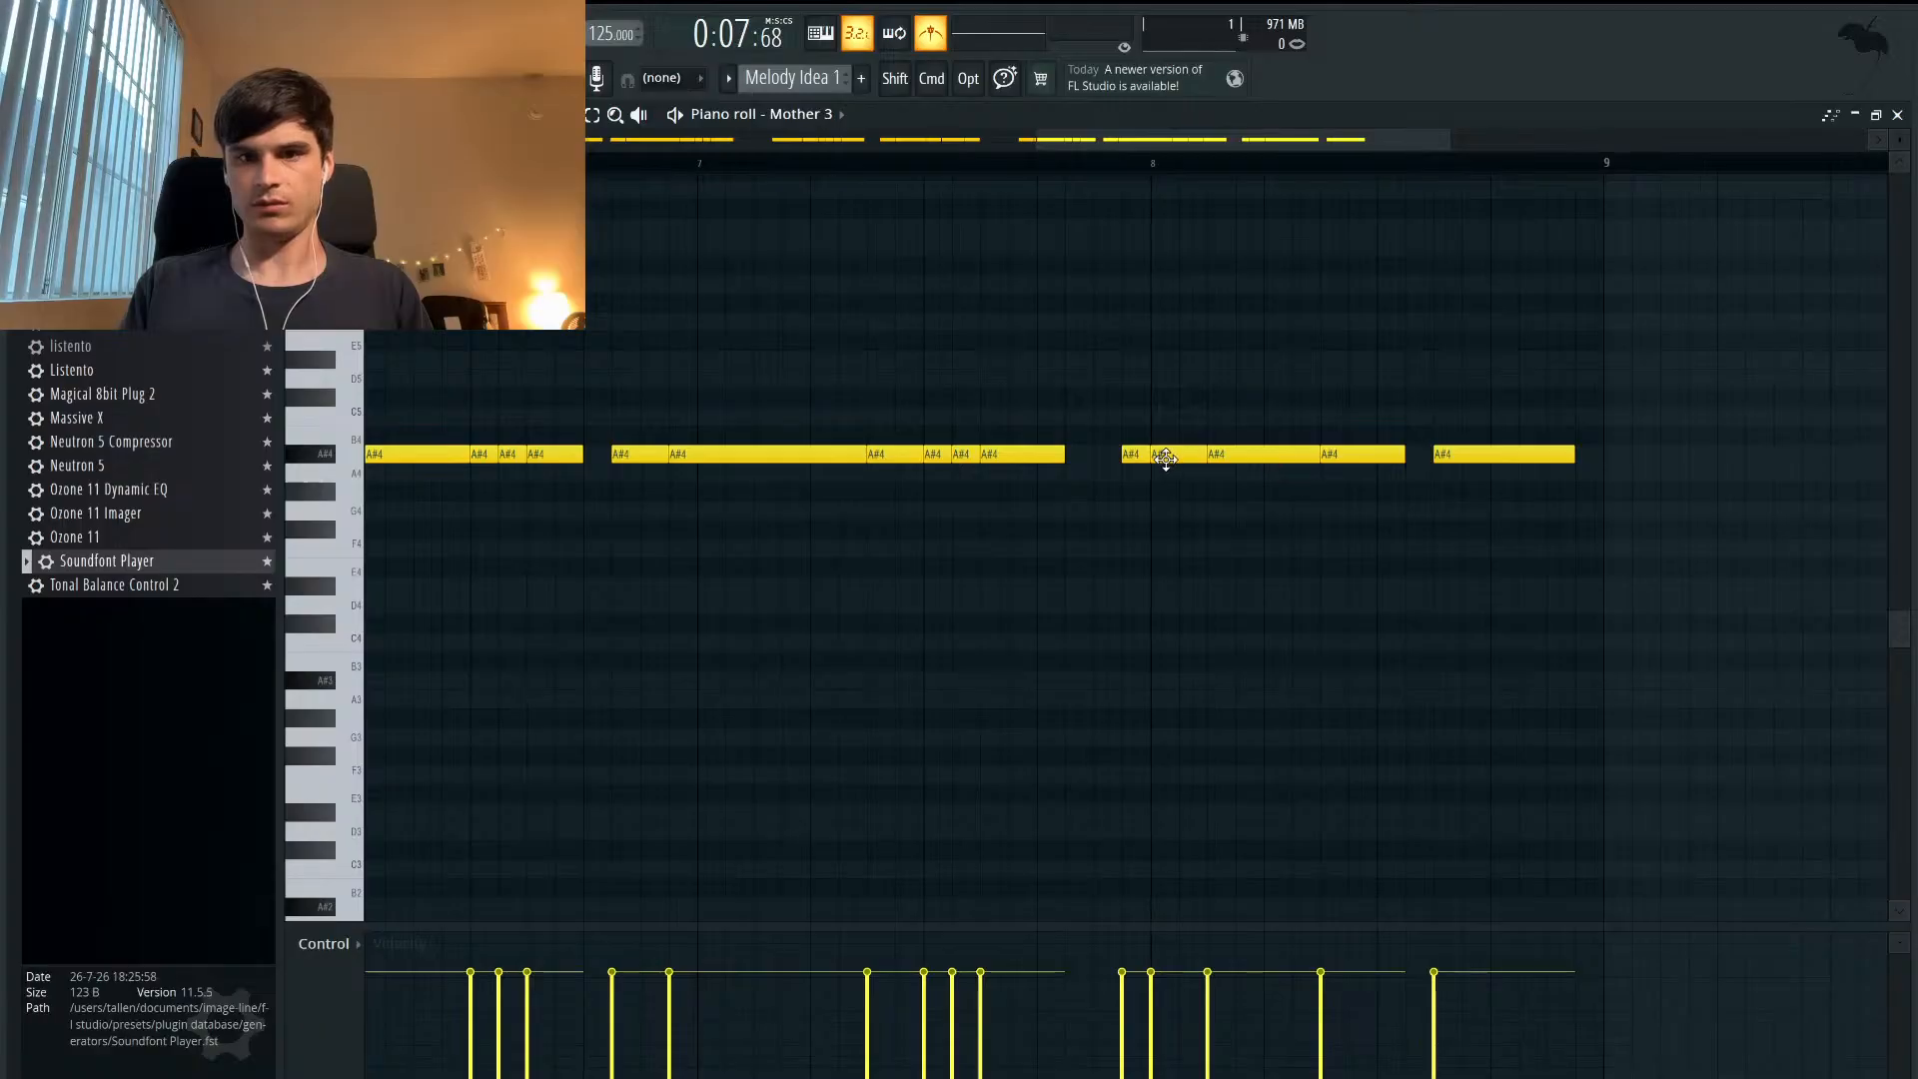
{"action": "right_click", "coordinate": [1338, 455]}
{"action": "left_click_drag", "start_coordinate": [1314, 455], "coordinate": [1405, 454]}
{"action": "key", "text": "space"}
{"action": "scroll", "coordinate": [1263, 428], "scroll_direction": "down", "scroll_amount": 1}
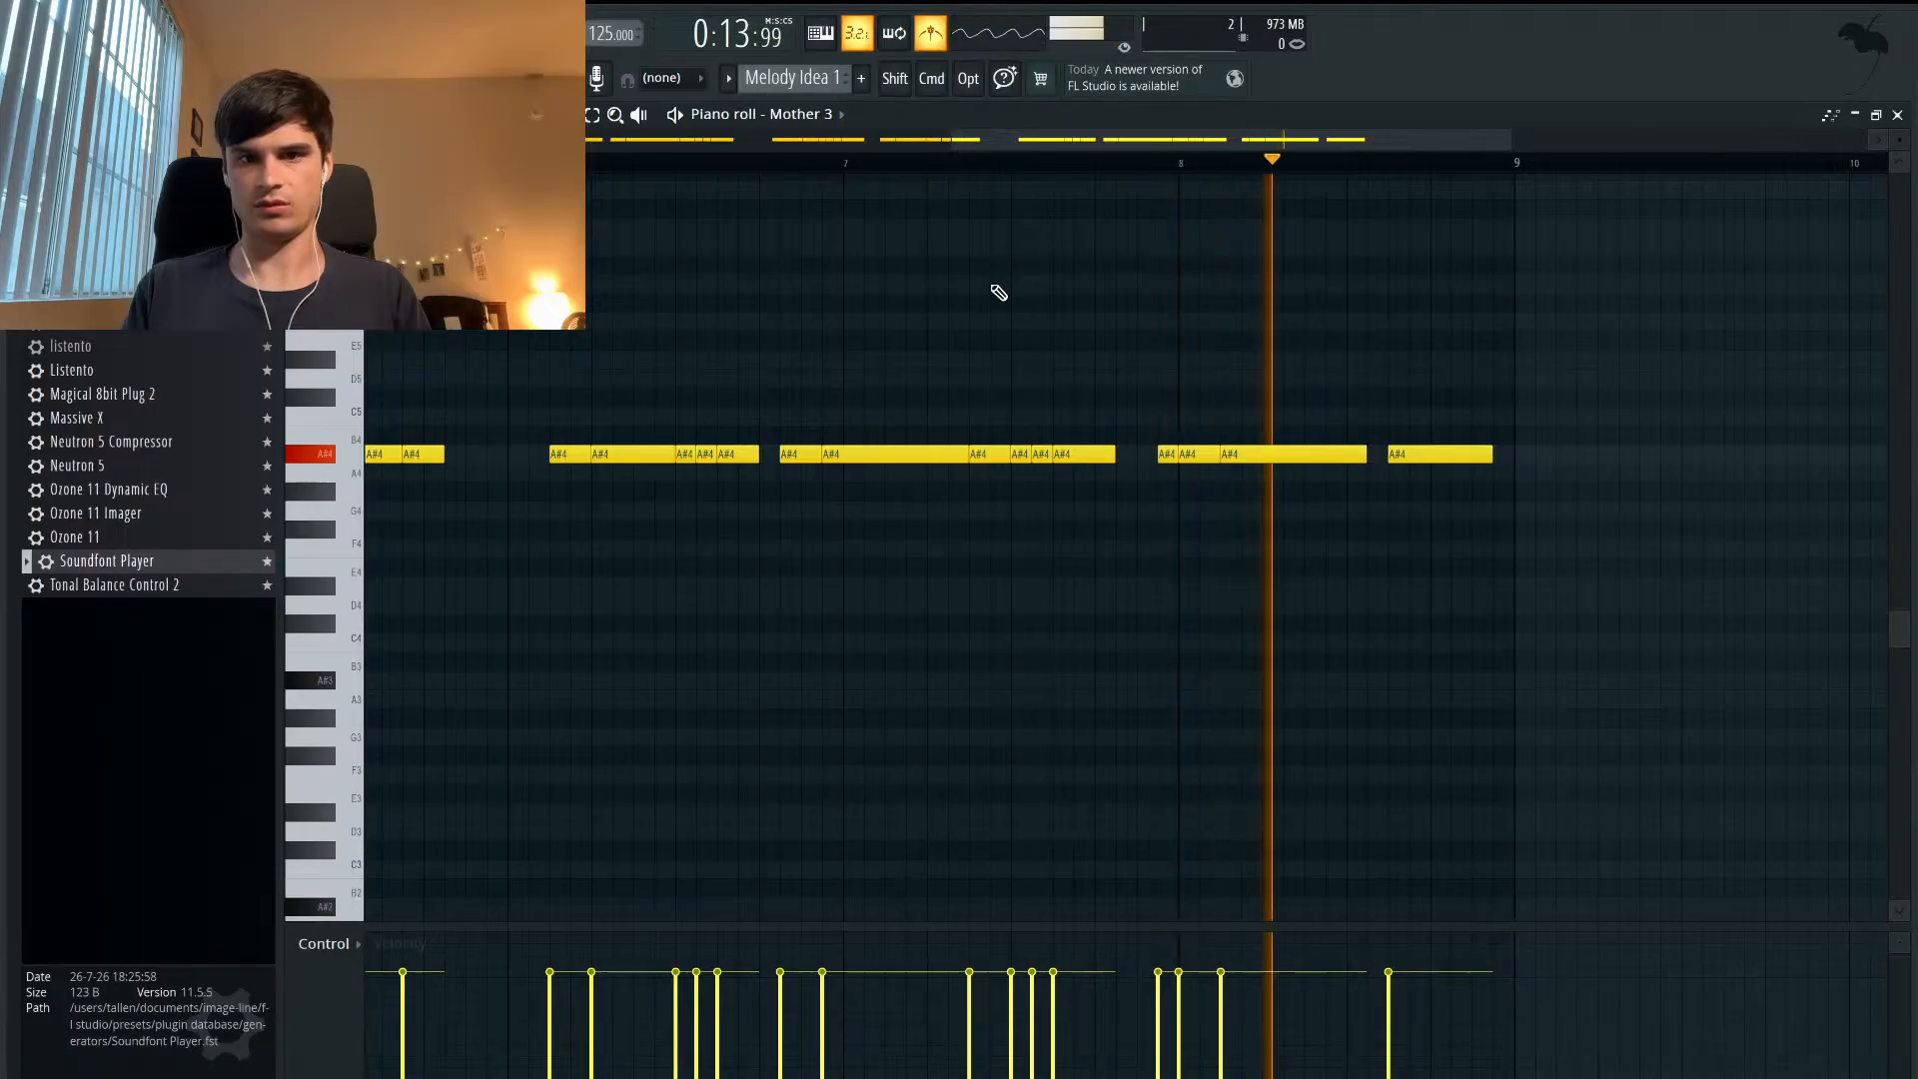
{"action": "key", "text": "space"}
{"action": "key", "text": "super+z"}
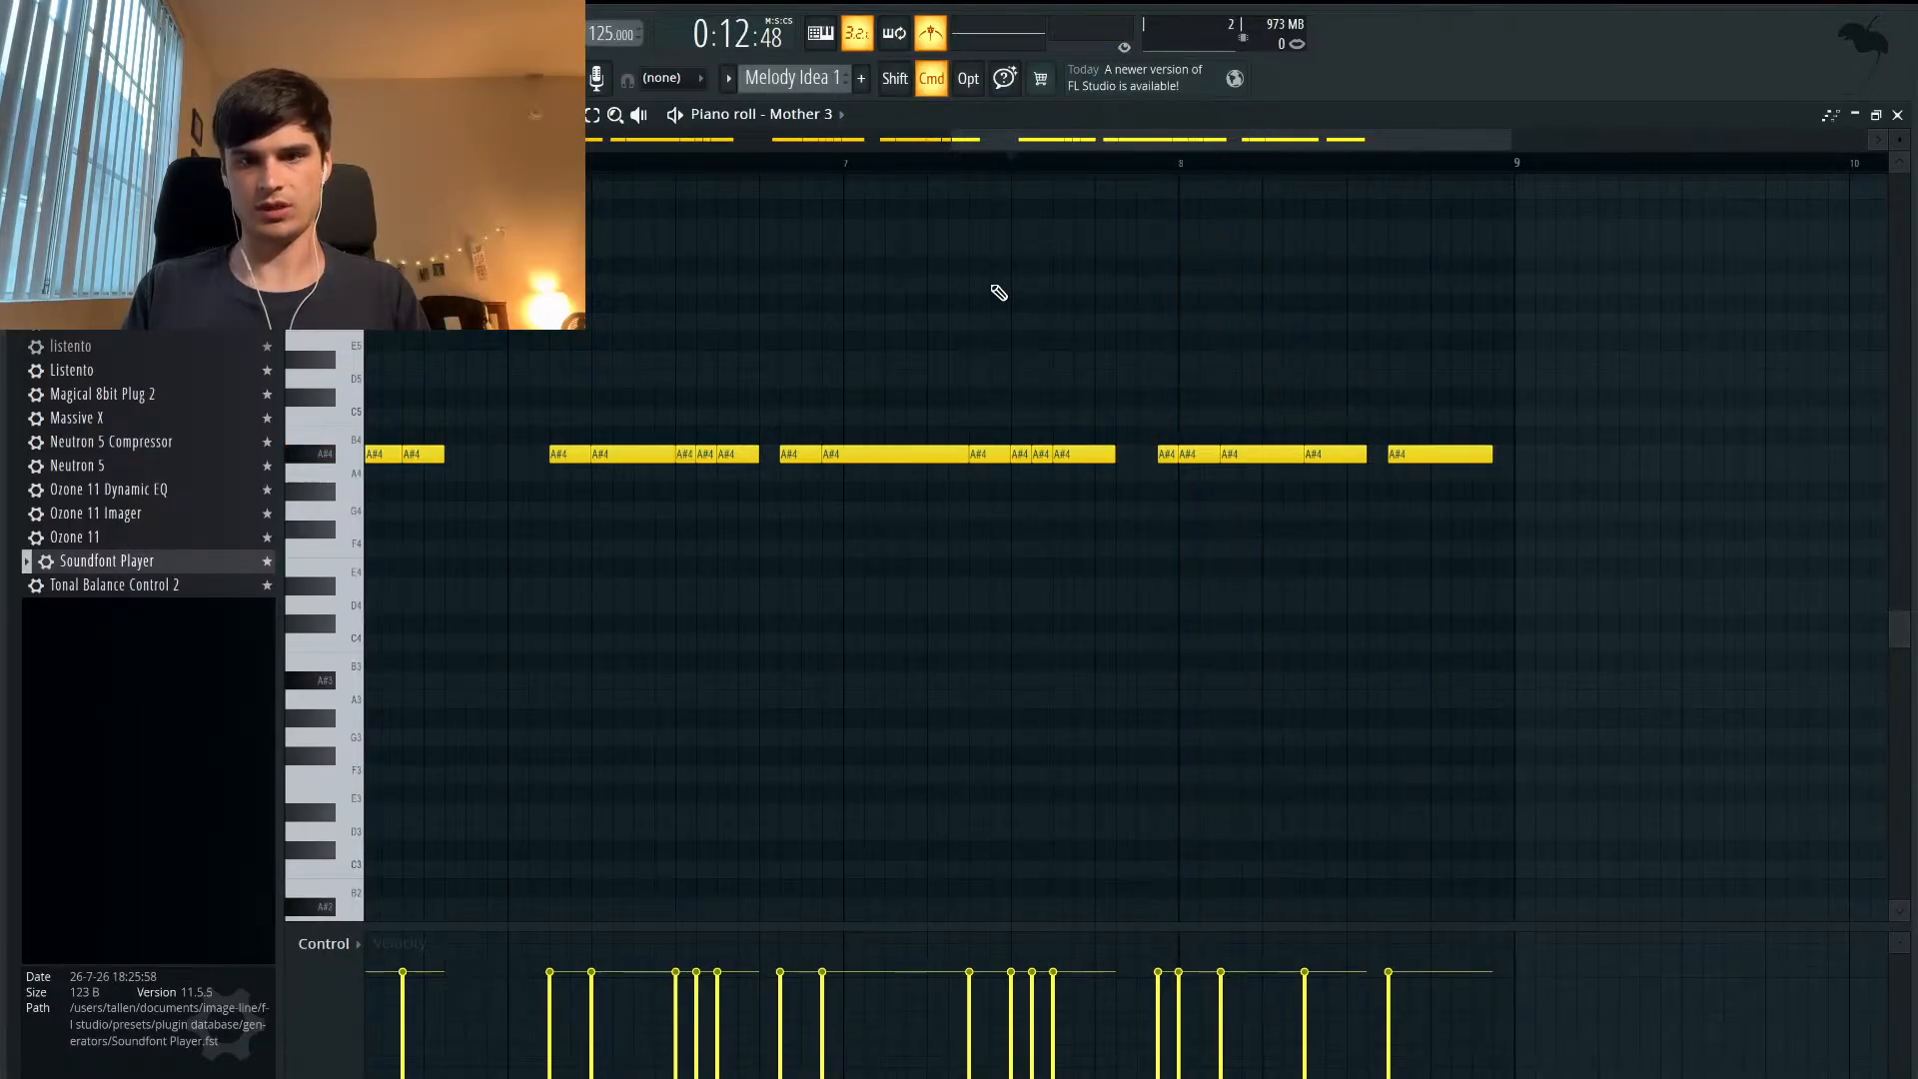
- Play Melody Idea 1 from bar 1 to review the rhythm of the full eight bars
{"action": "scroll", "coordinate": [999, 293], "scroll_direction": "up", "scroll_amount": 2}
{"action": "scroll", "coordinate": [1000, 293], "scroll_direction": "left", "scroll_amount": 3}
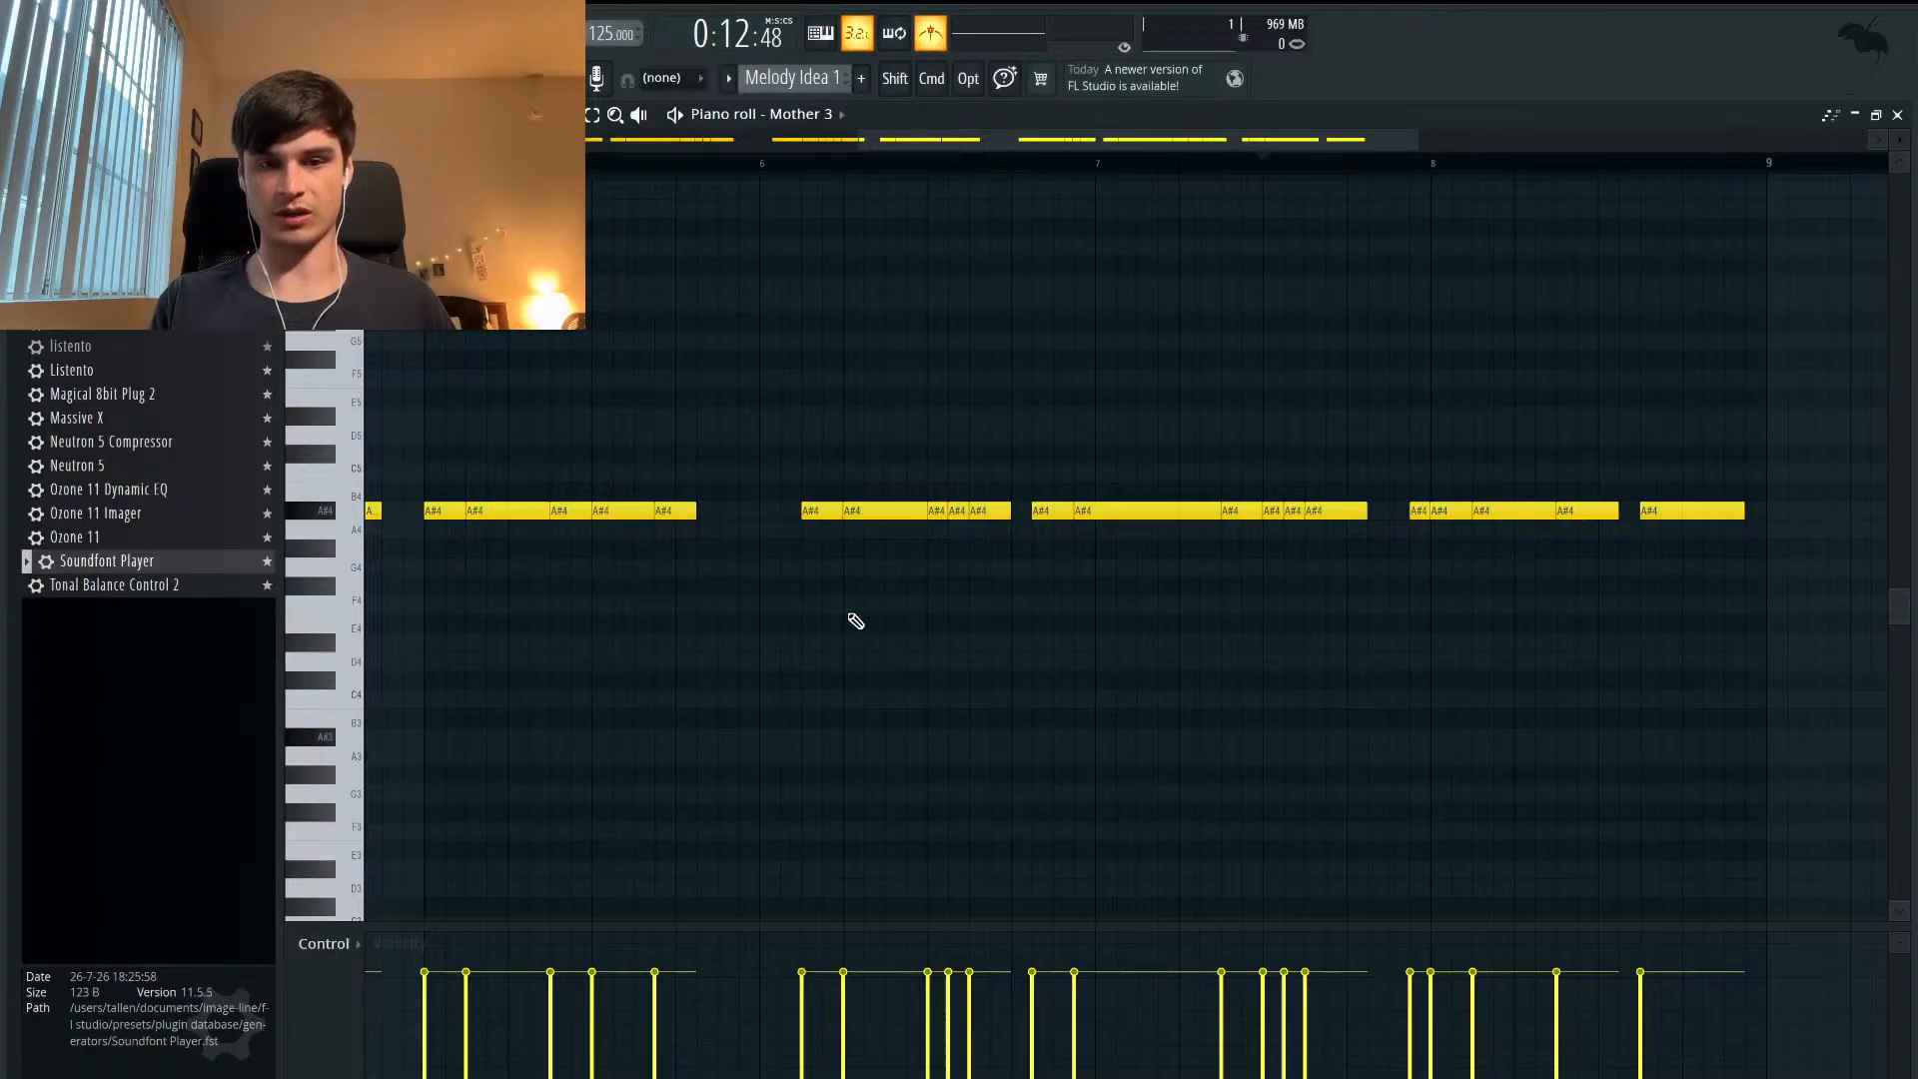
{"action": "scroll", "coordinate": [783, 585], "scroll_direction": "left", "scroll_amount": 10}
{"action": "scroll", "coordinate": [784, 587], "scroll_direction": "down", "scroll_amount": 2}
{"action": "scroll", "coordinate": [784, 588], "scroll_direction": "down", "scroll_amount": 3}
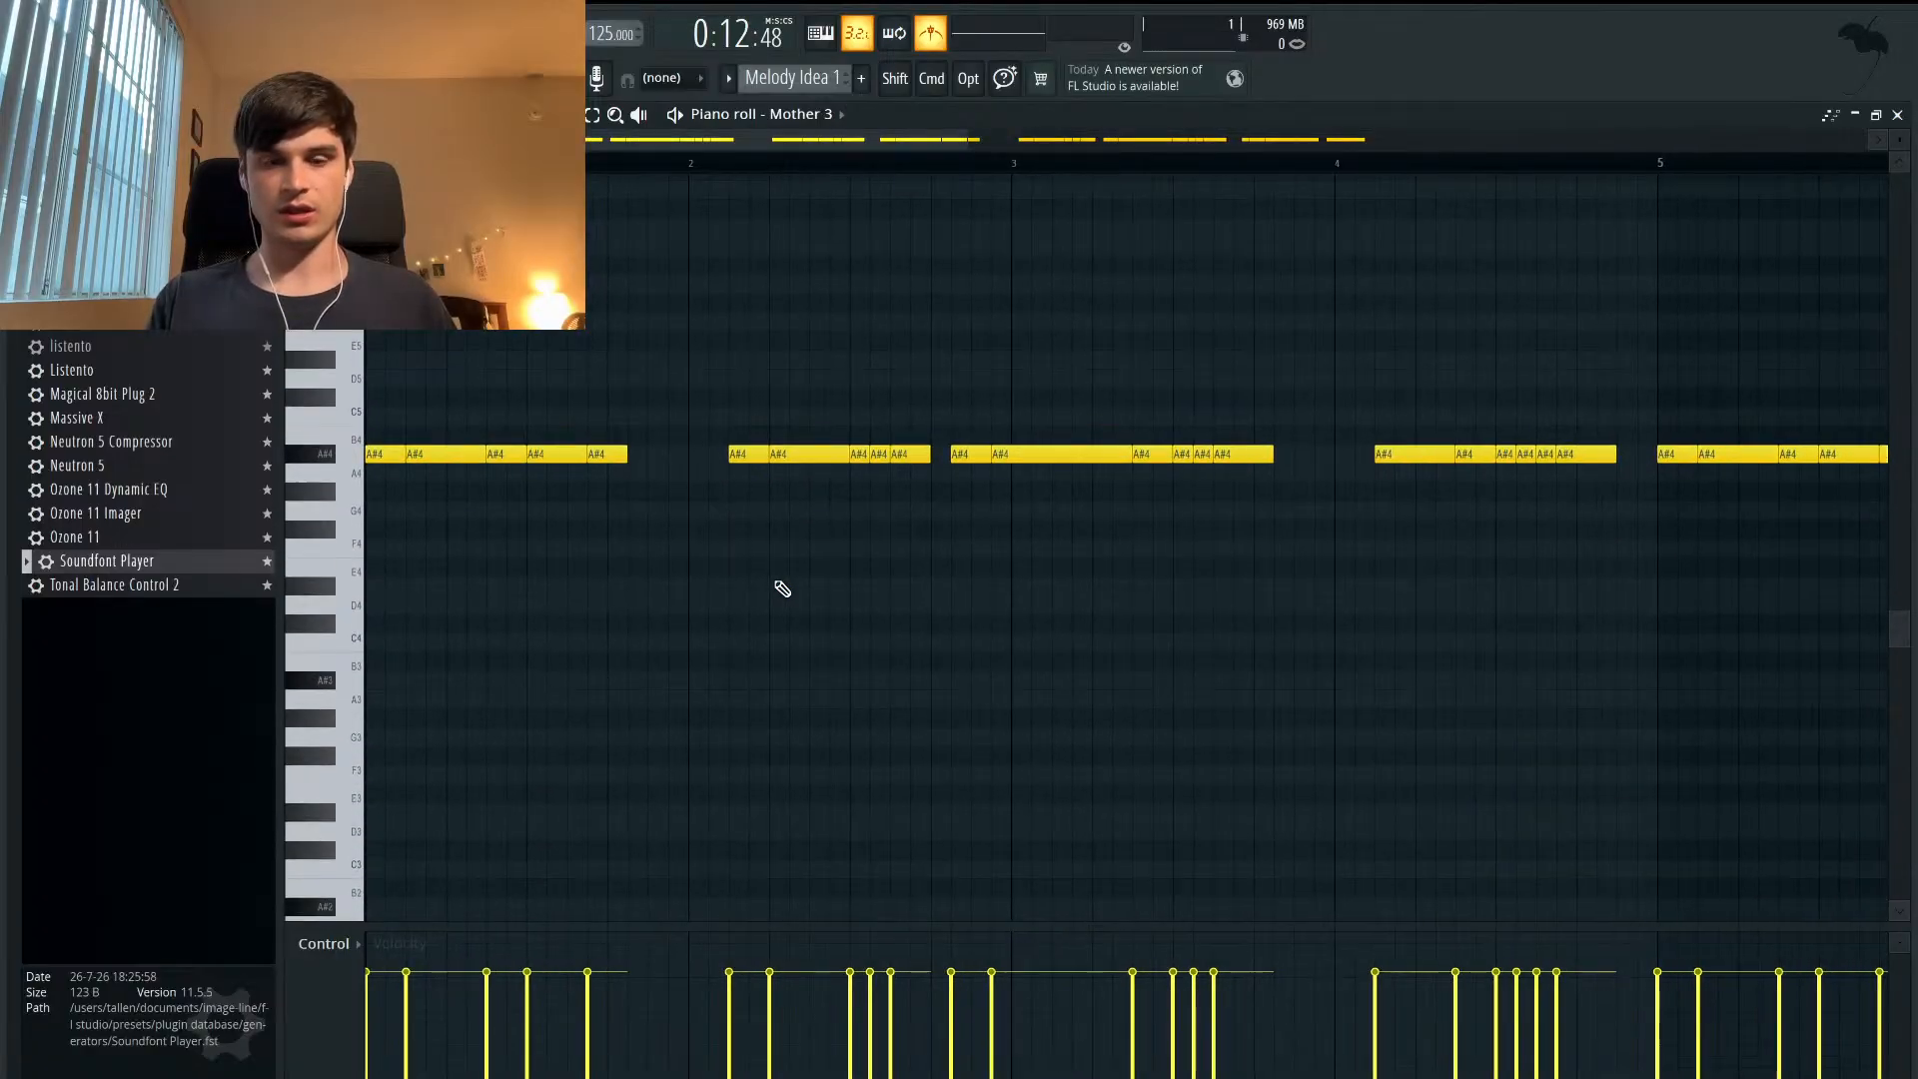
{"action": "scroll", "coordinate": [780, 584], "scroll_direction": "up", "scroll_amount": 2}
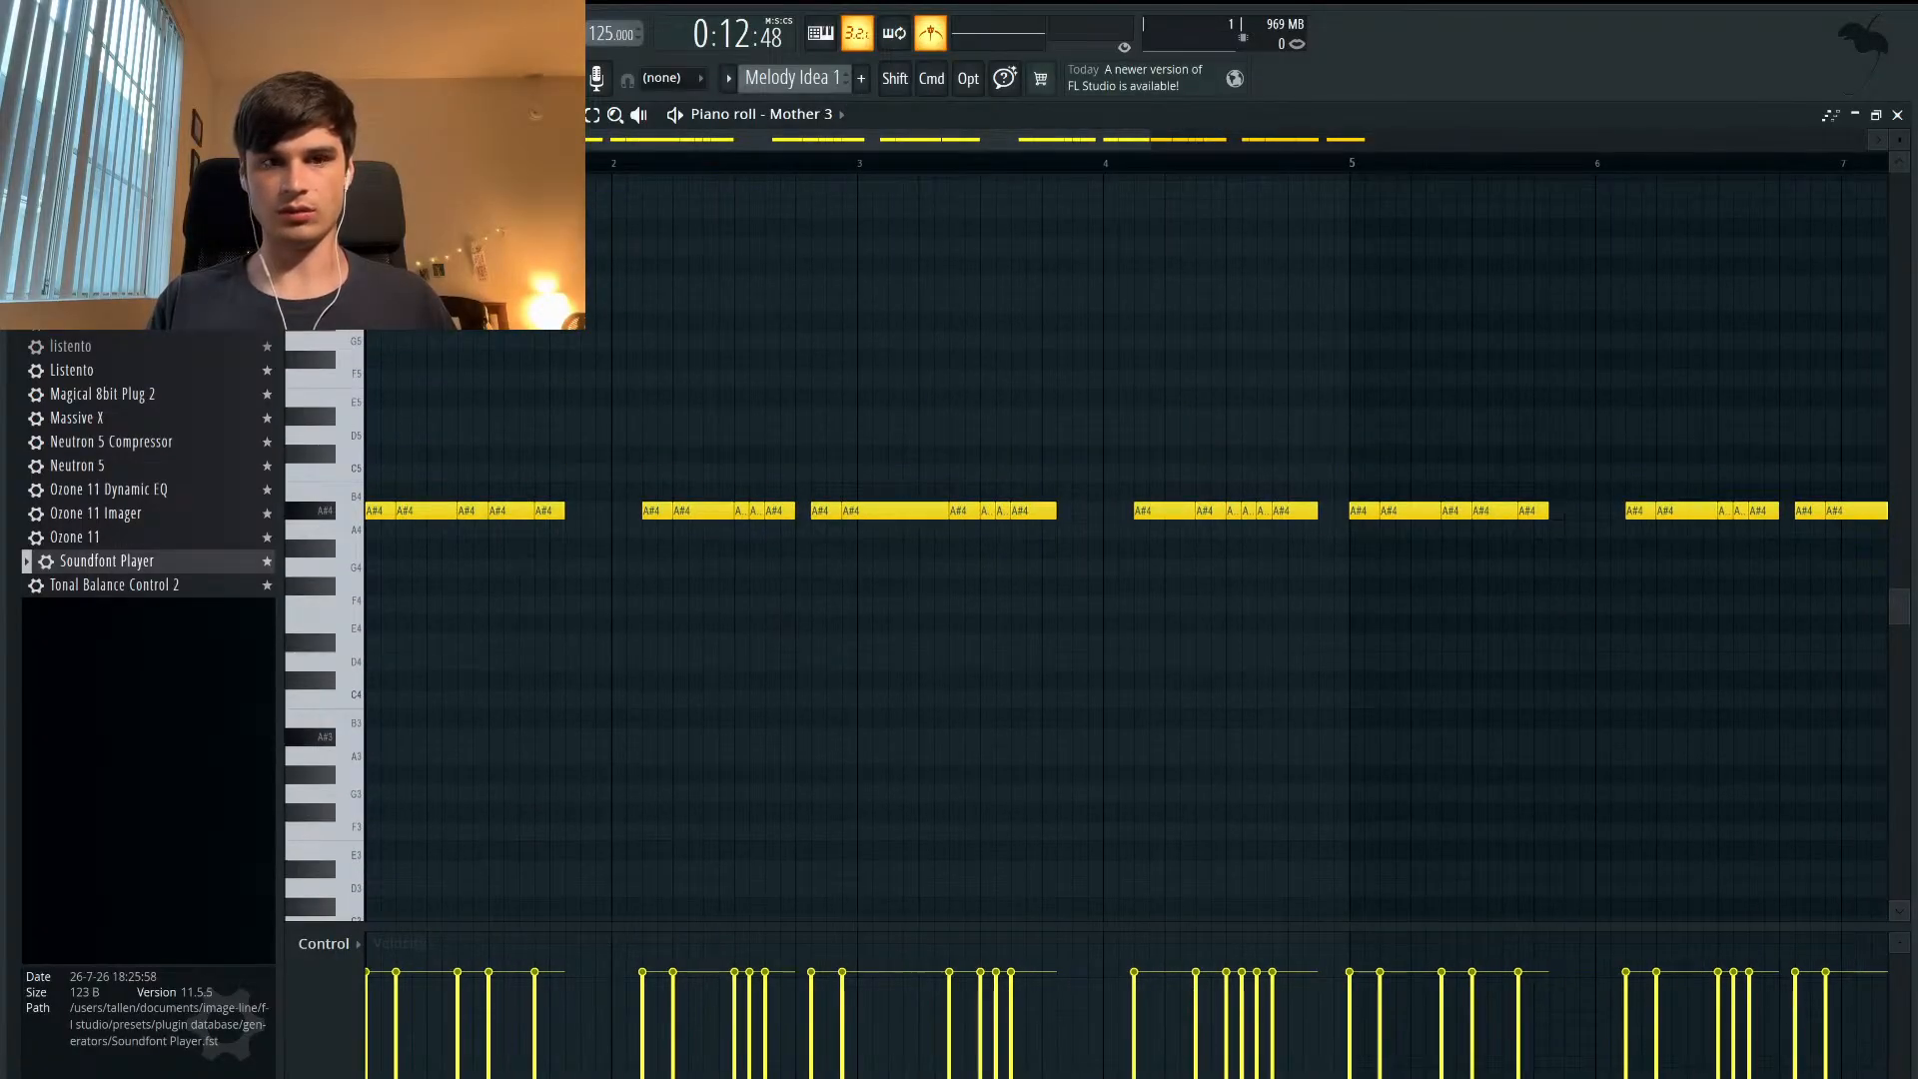
{"action": "key", "text": "space"}
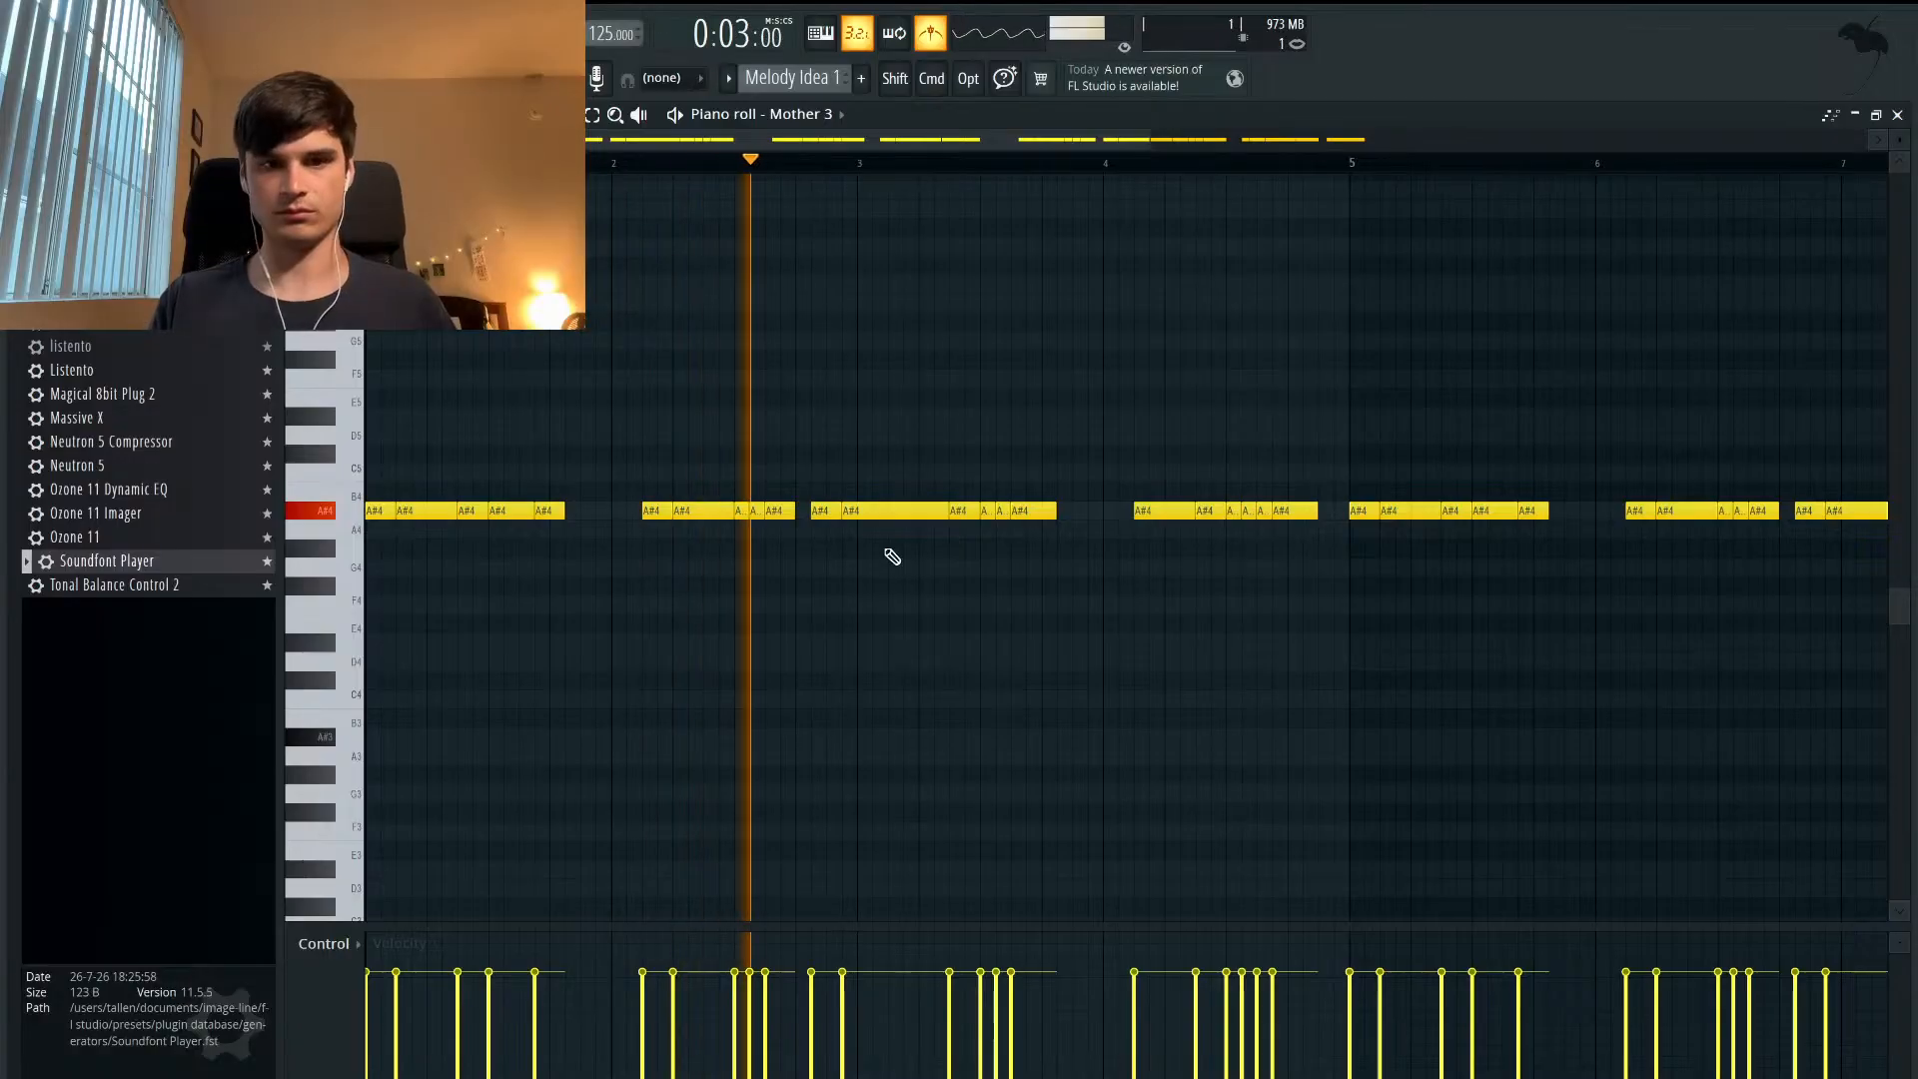
{"action": "scroll", "coordinate": [891, 556], "scroll_direction": "down", "scroll_amount": 3}
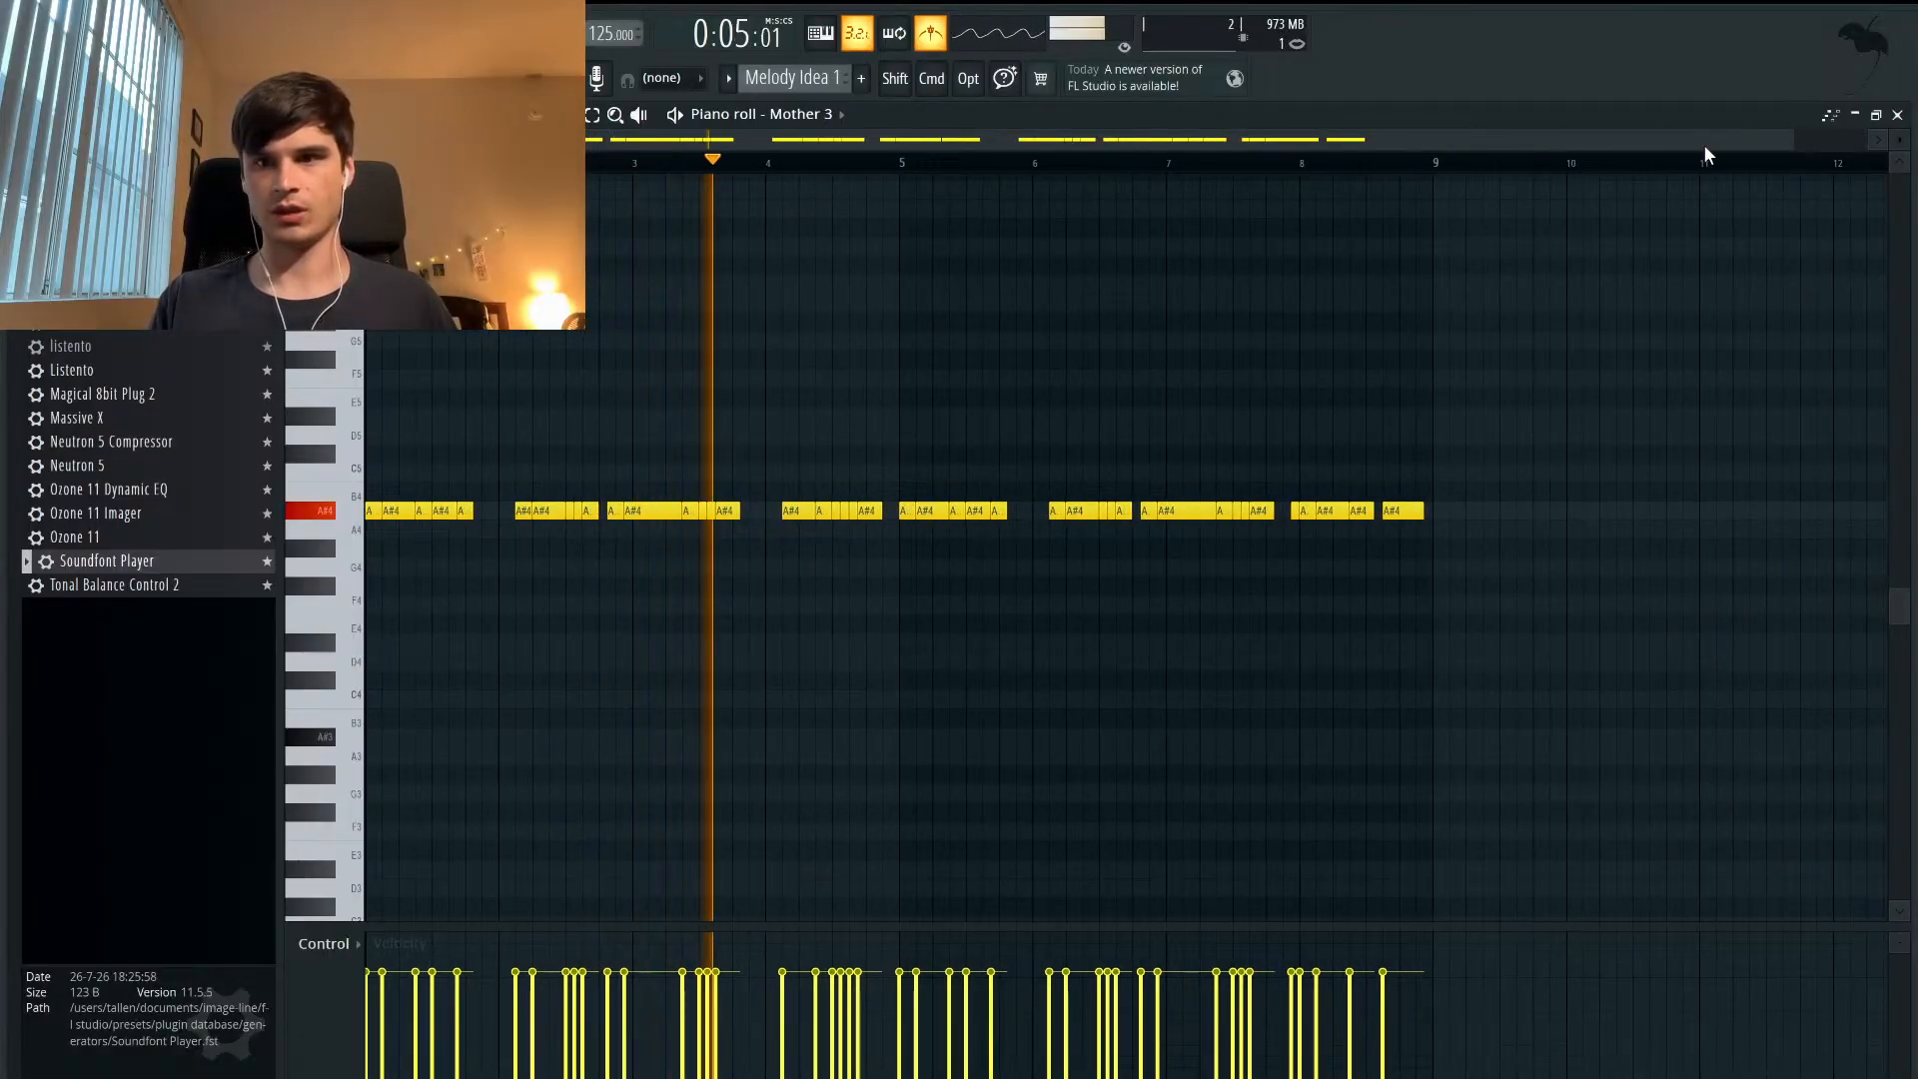
- Return to the playlist, stop playback, and set the song position to the start of bar 1
{"action": "left_click", "coordinate": [1877, 115]}
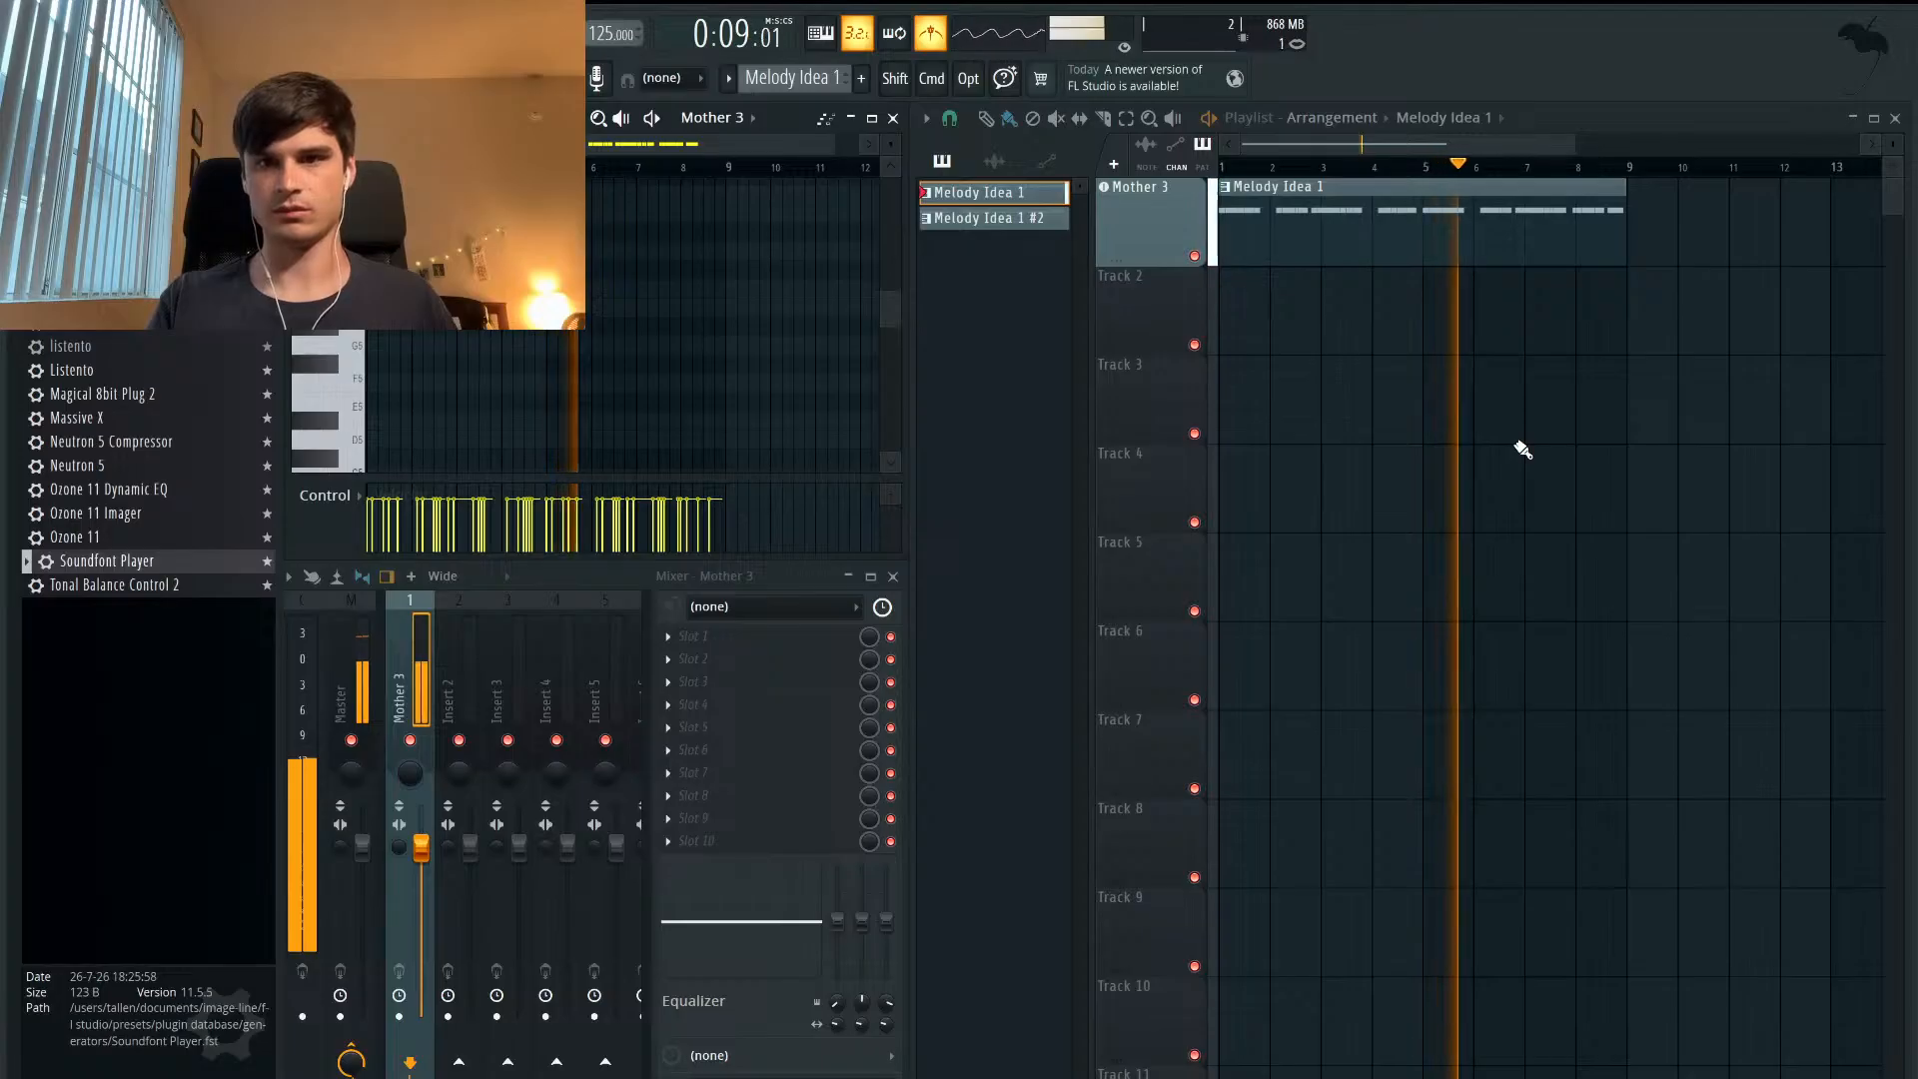
{"action": "key", "text": "space"}
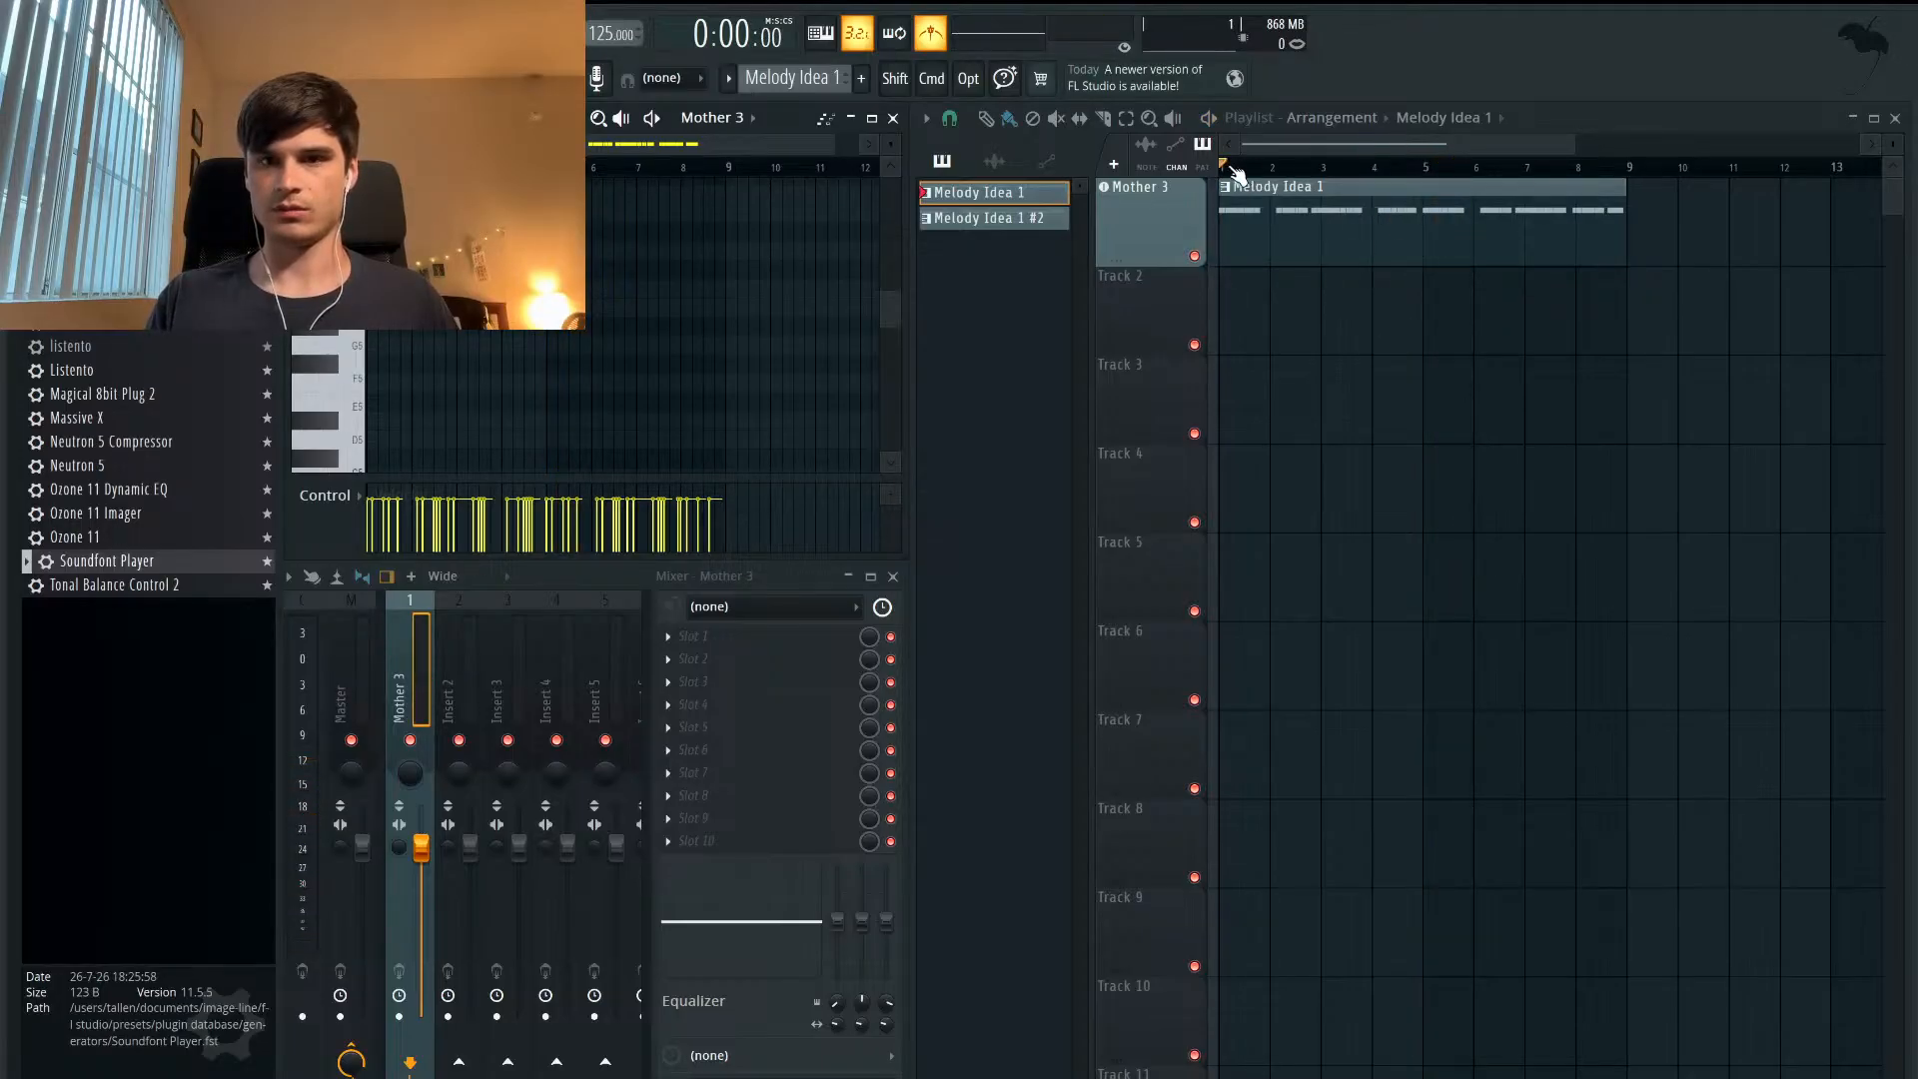
{"action": "scroll", "coordinate": [1276, 342], "scroll_direction": "down", "scroll_amount": 4}
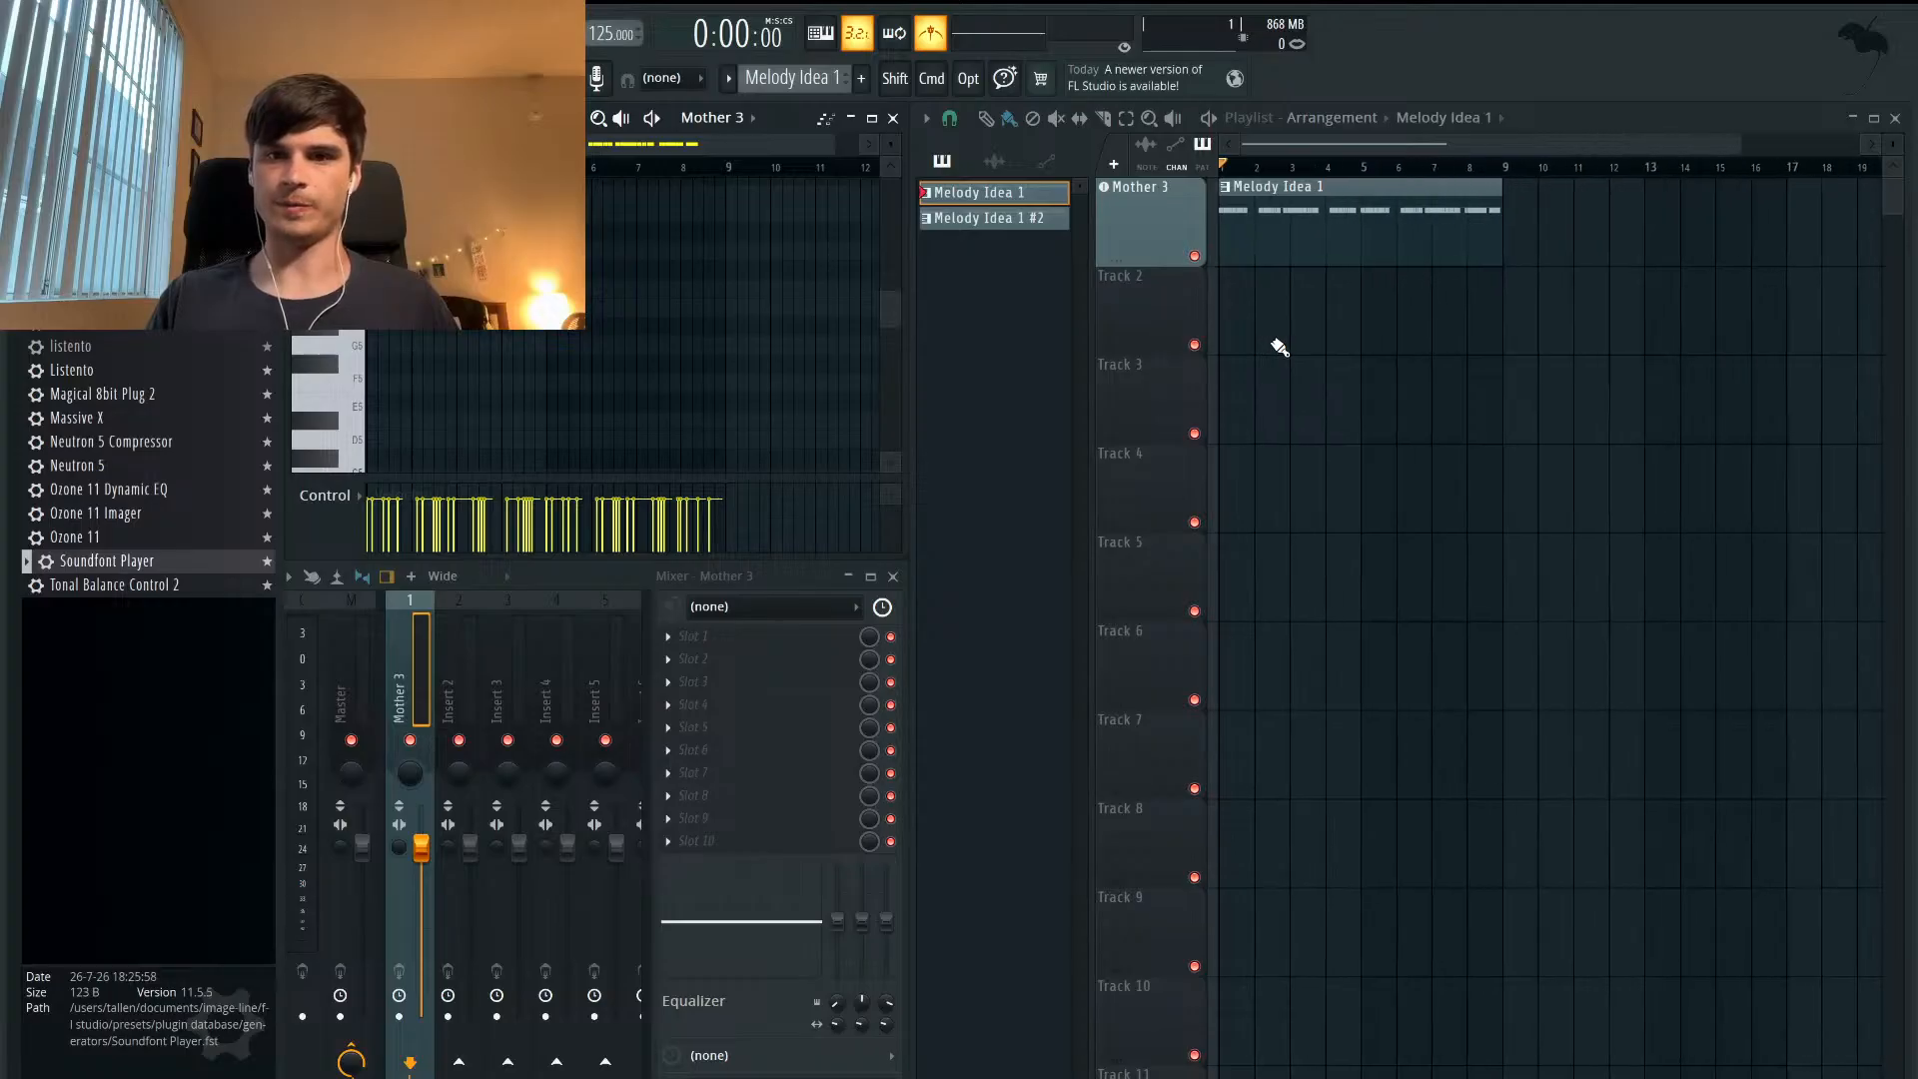
{"action": "scroll", "coordinate": [1280, 347], "scroll_direction": "up", "scroll_amount": 2}
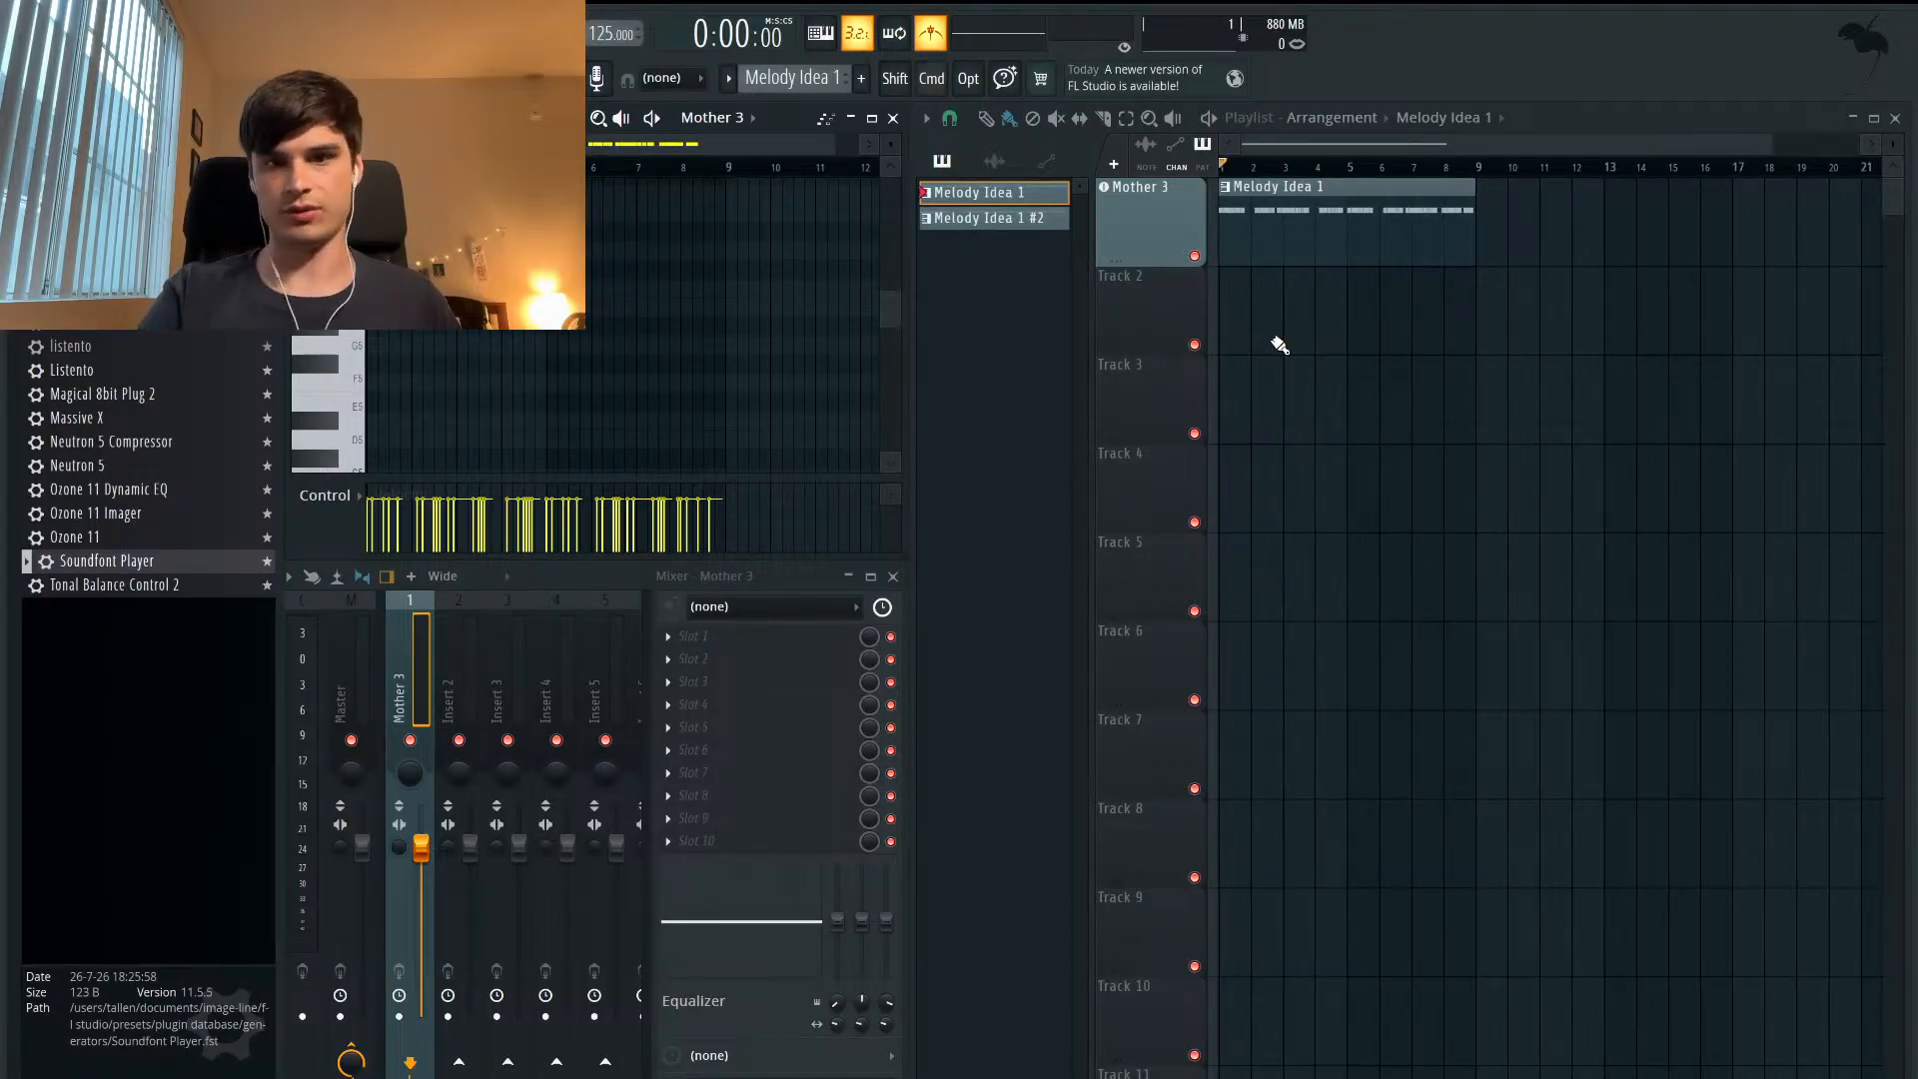
- Examine the Mother 3 melody notes in the maximized piano roll, then restore the window layout
{"action": "scroll", "coordinate": [1342, 388], "scroll_direction": "down", "scroll_amount": 1}
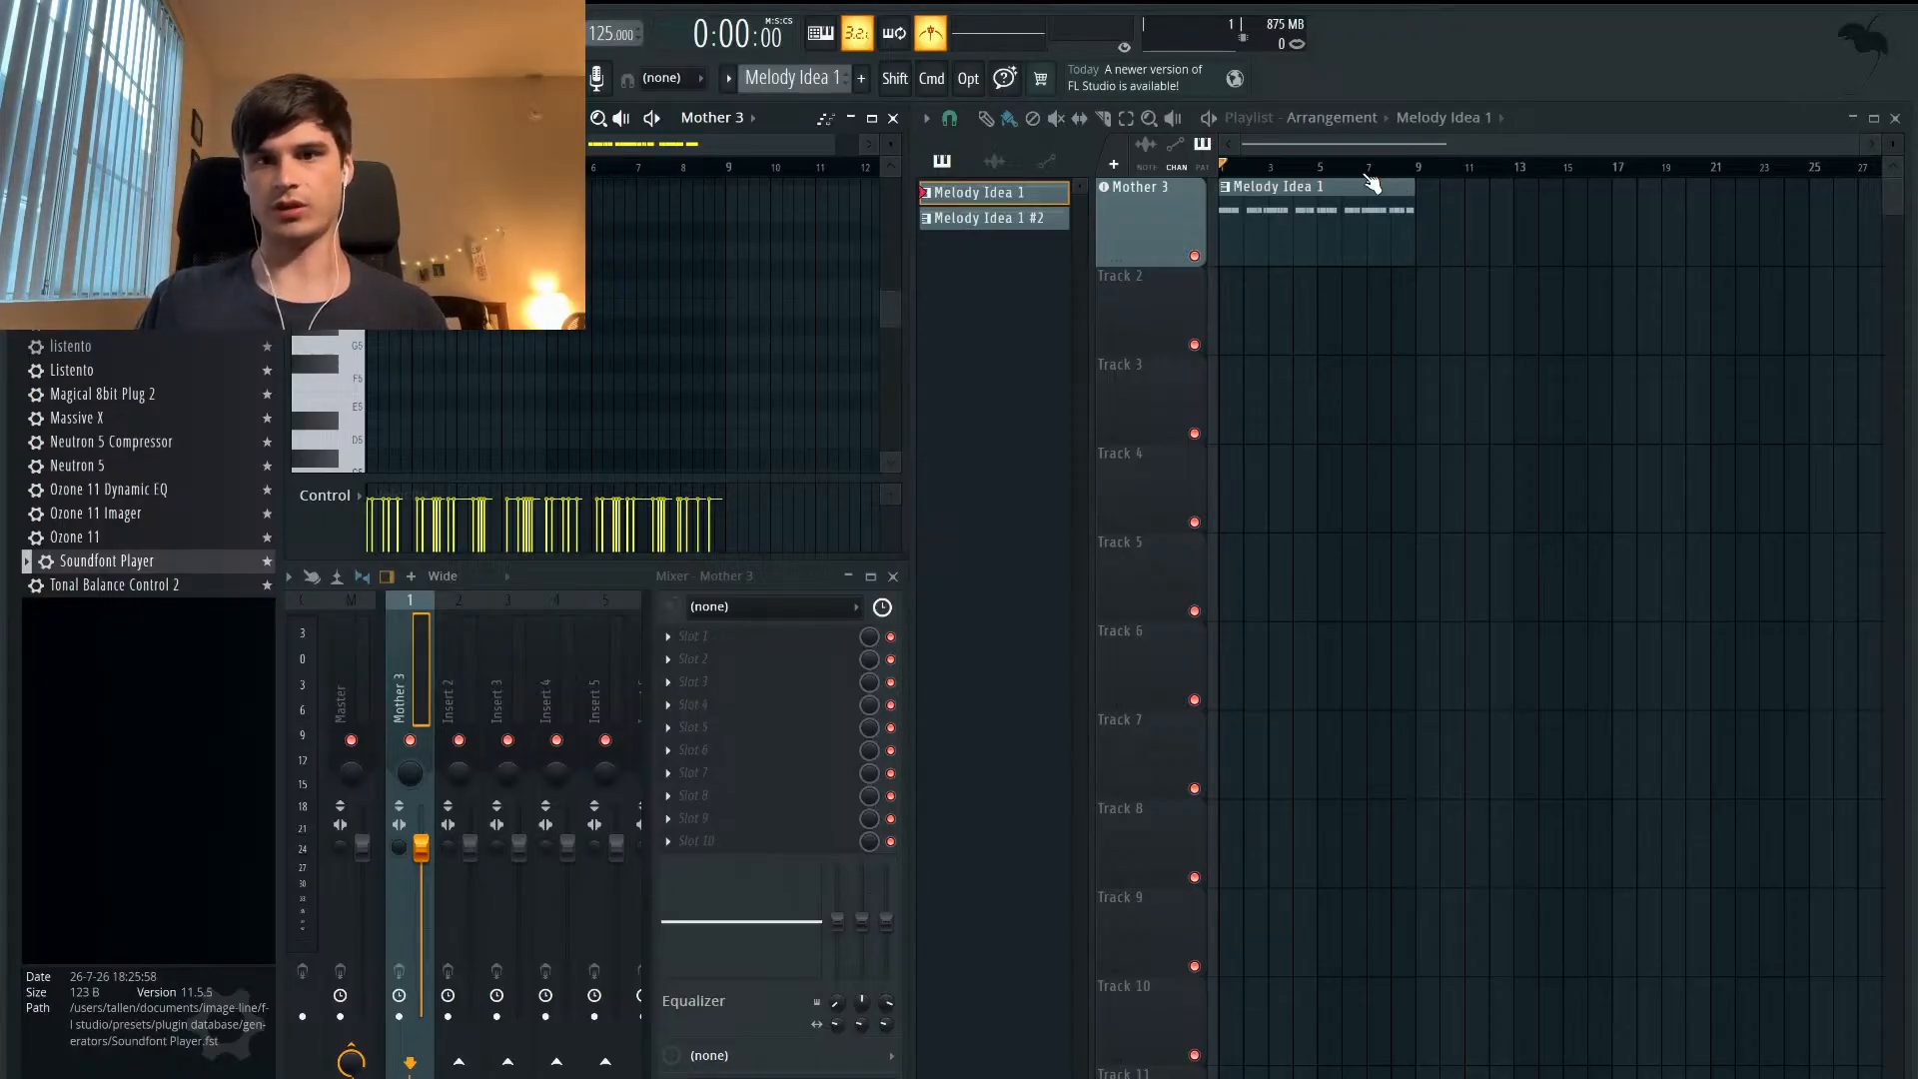
{"action": "left_click_drag", "start_coordinate": [1246, 168], "coordinate": [1216, 168]}
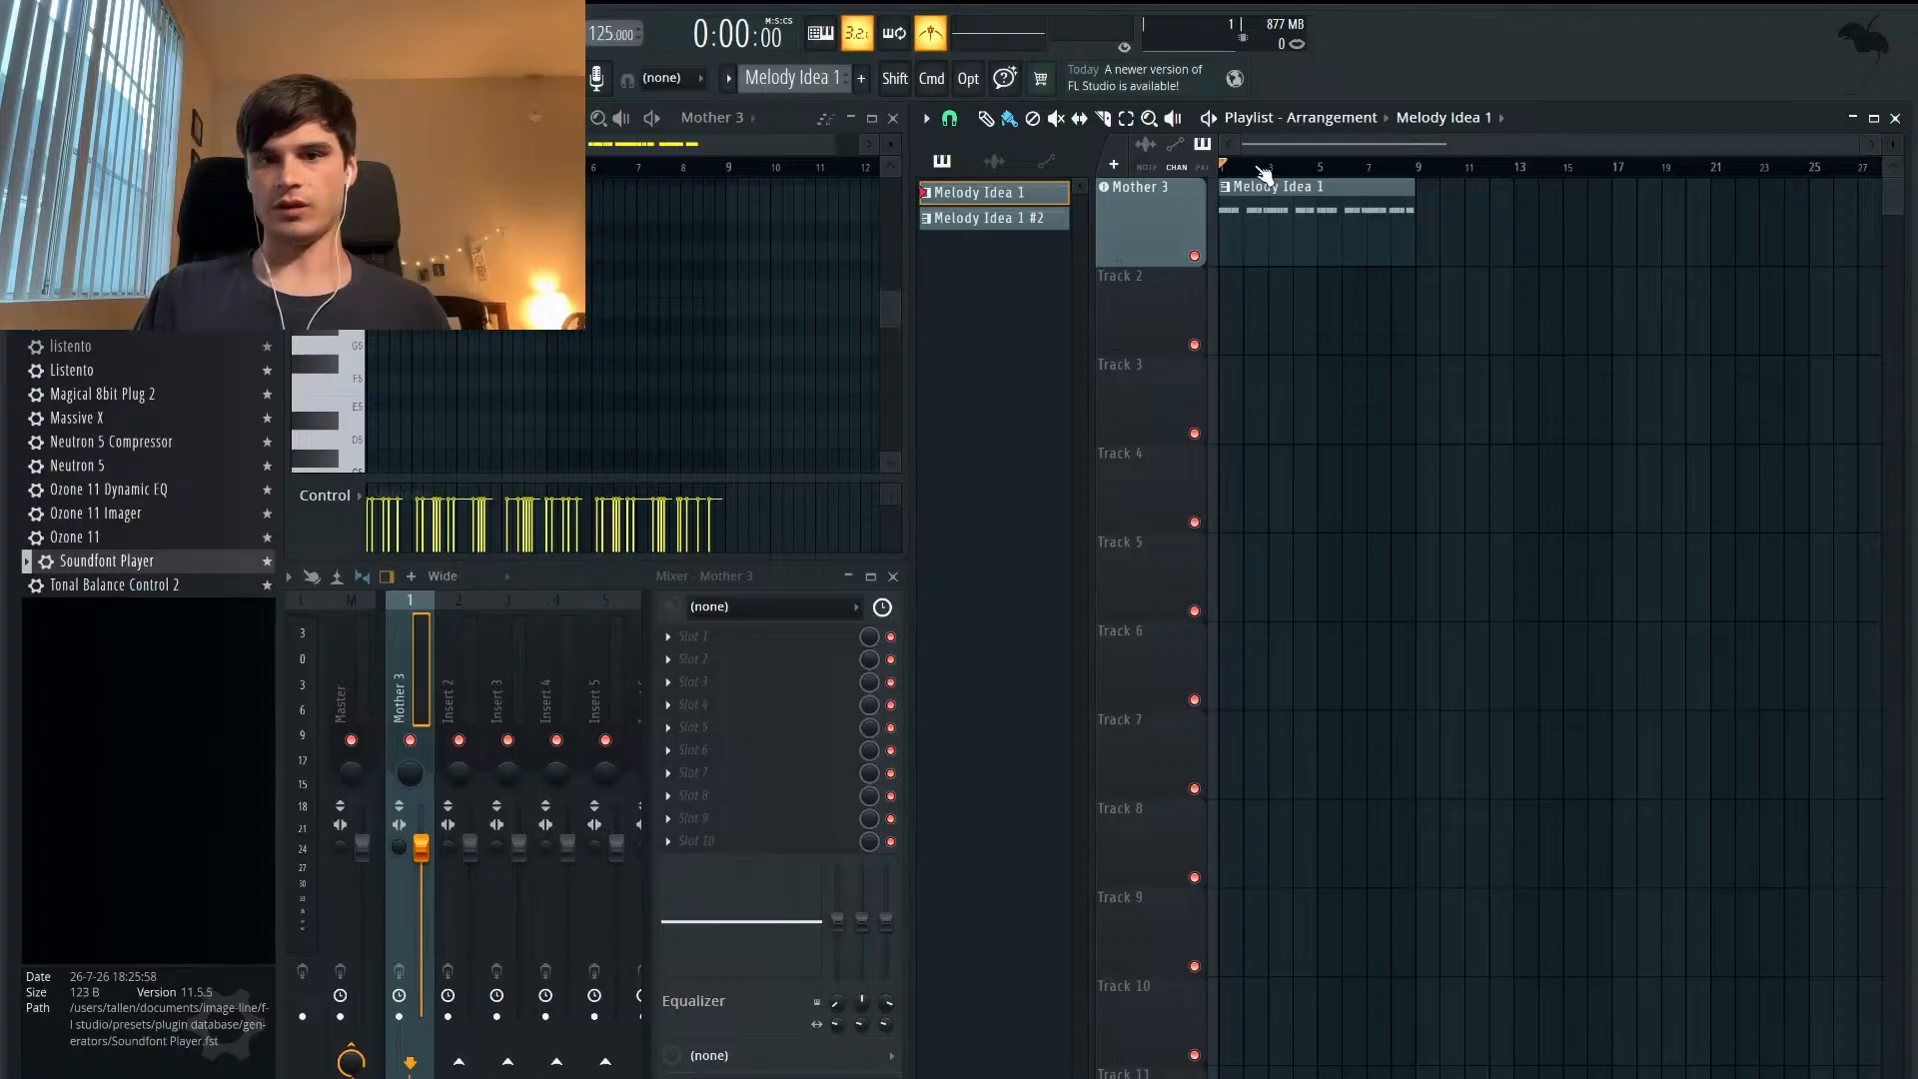
{"action": "left_click", "coordinate": [871, 118]}
{"action": "scroll", "coordinate": [840, 368], "scroll_direction": "up", "scroll_amount": 5}
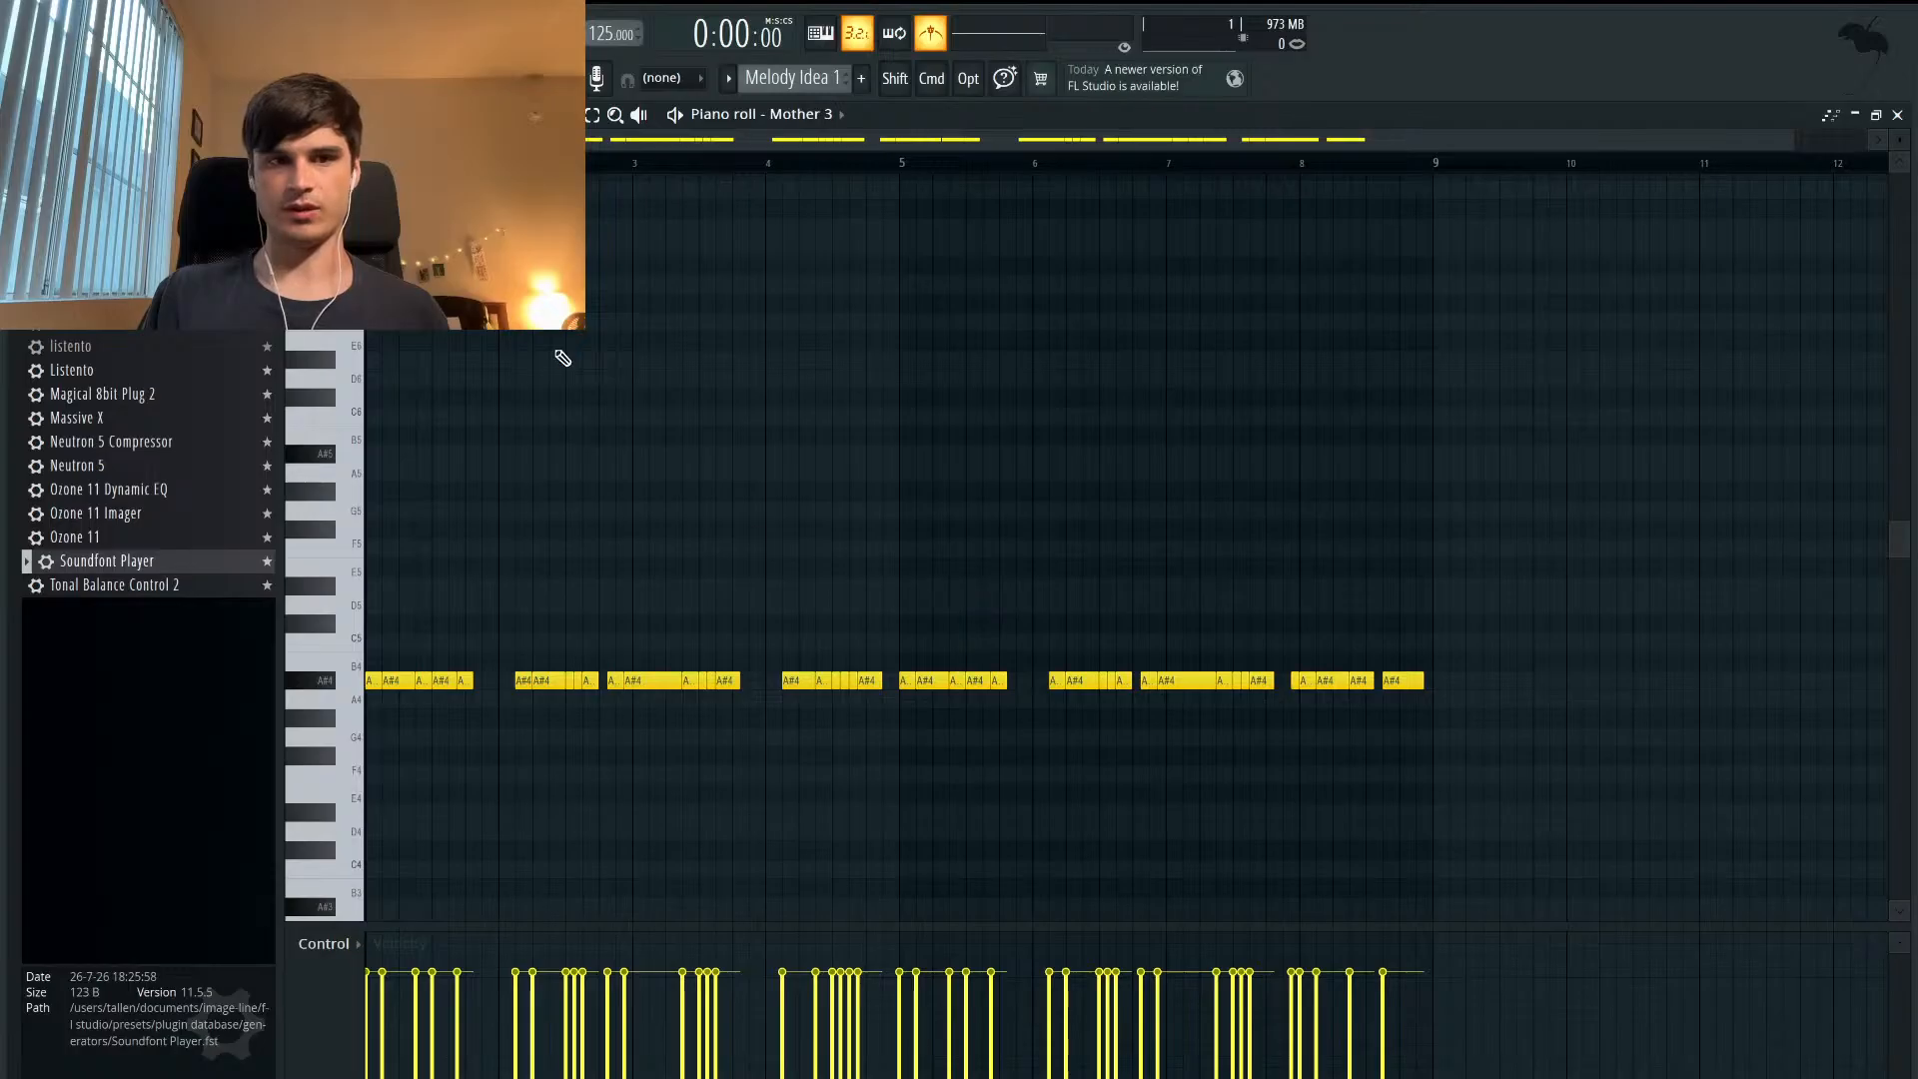
{"action": "scroll", "coordinate": [560, 672], "scroll_direction": "up", "scroll_amount": 3, "text": "ctrl"}
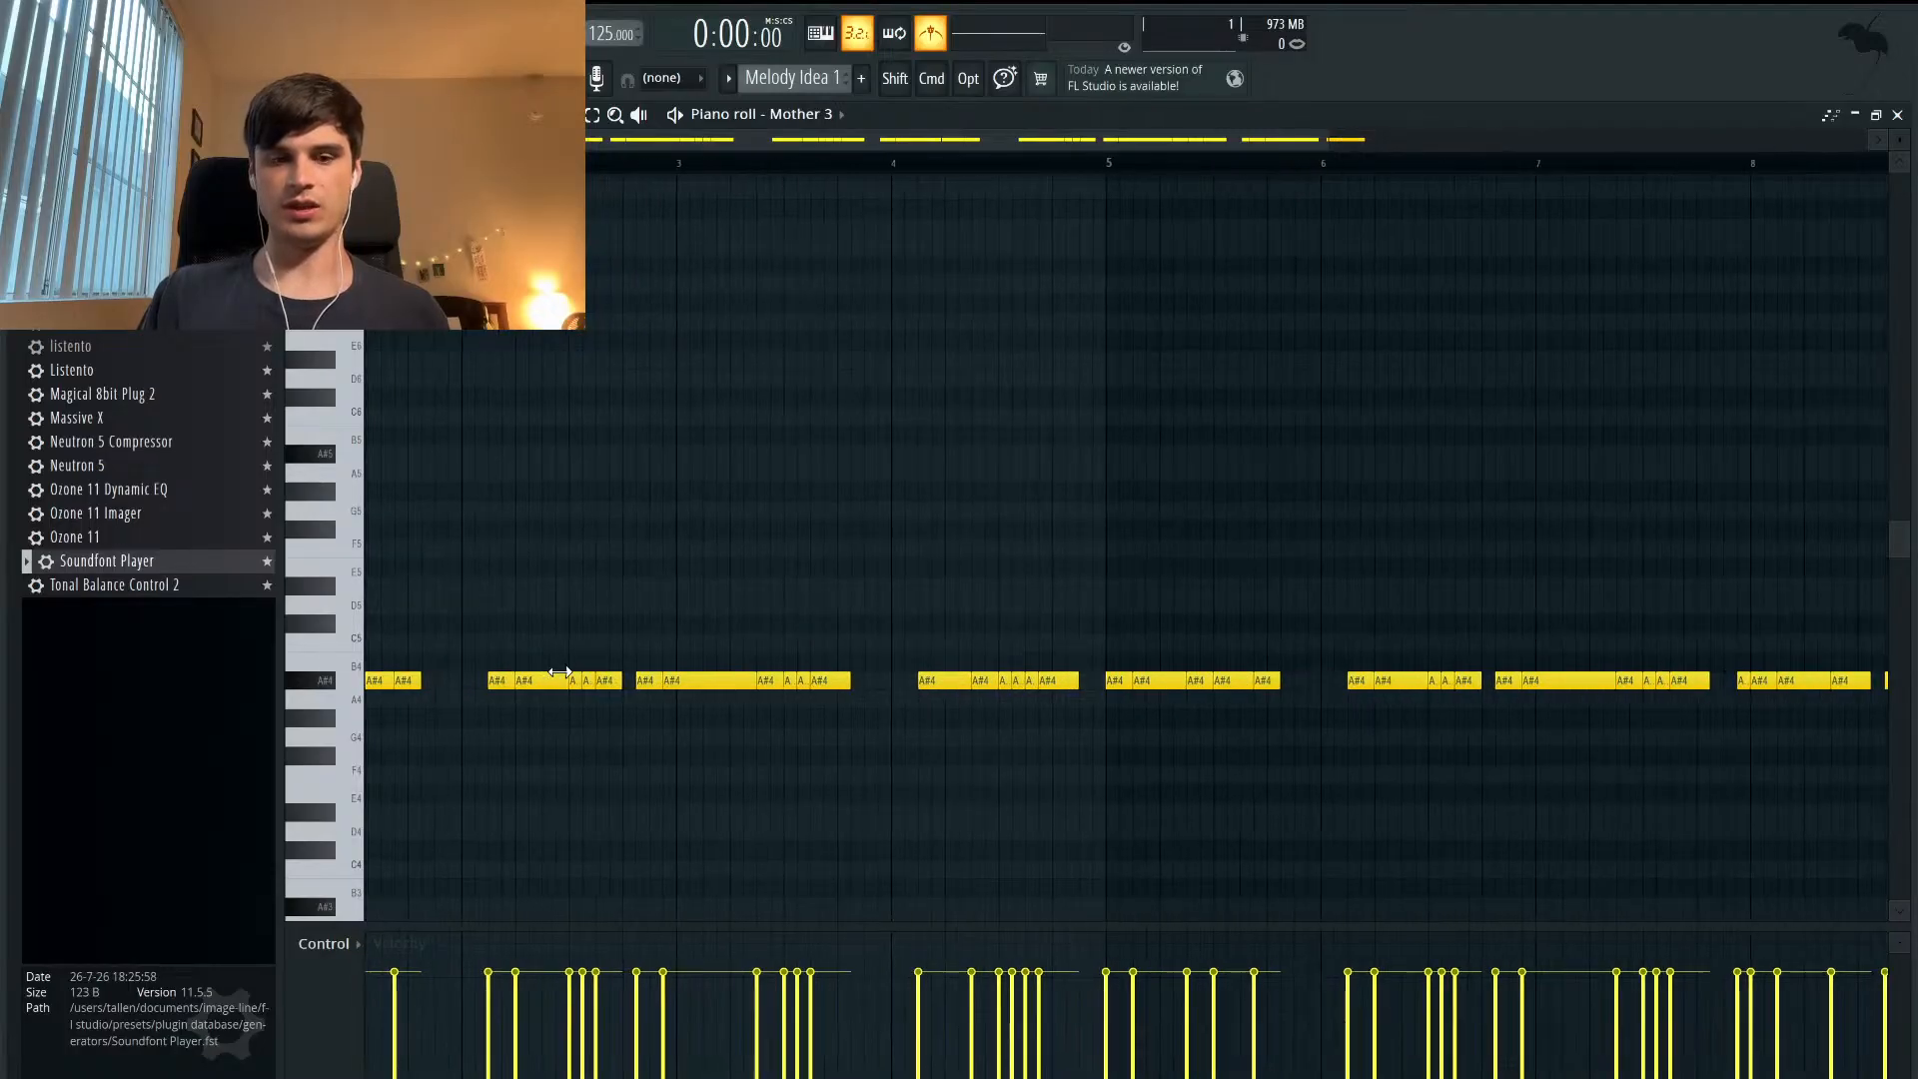
{"action": "scroll", "coordinate": [559, 672], "scroll_direction": "down", "scroll_amount": 3}
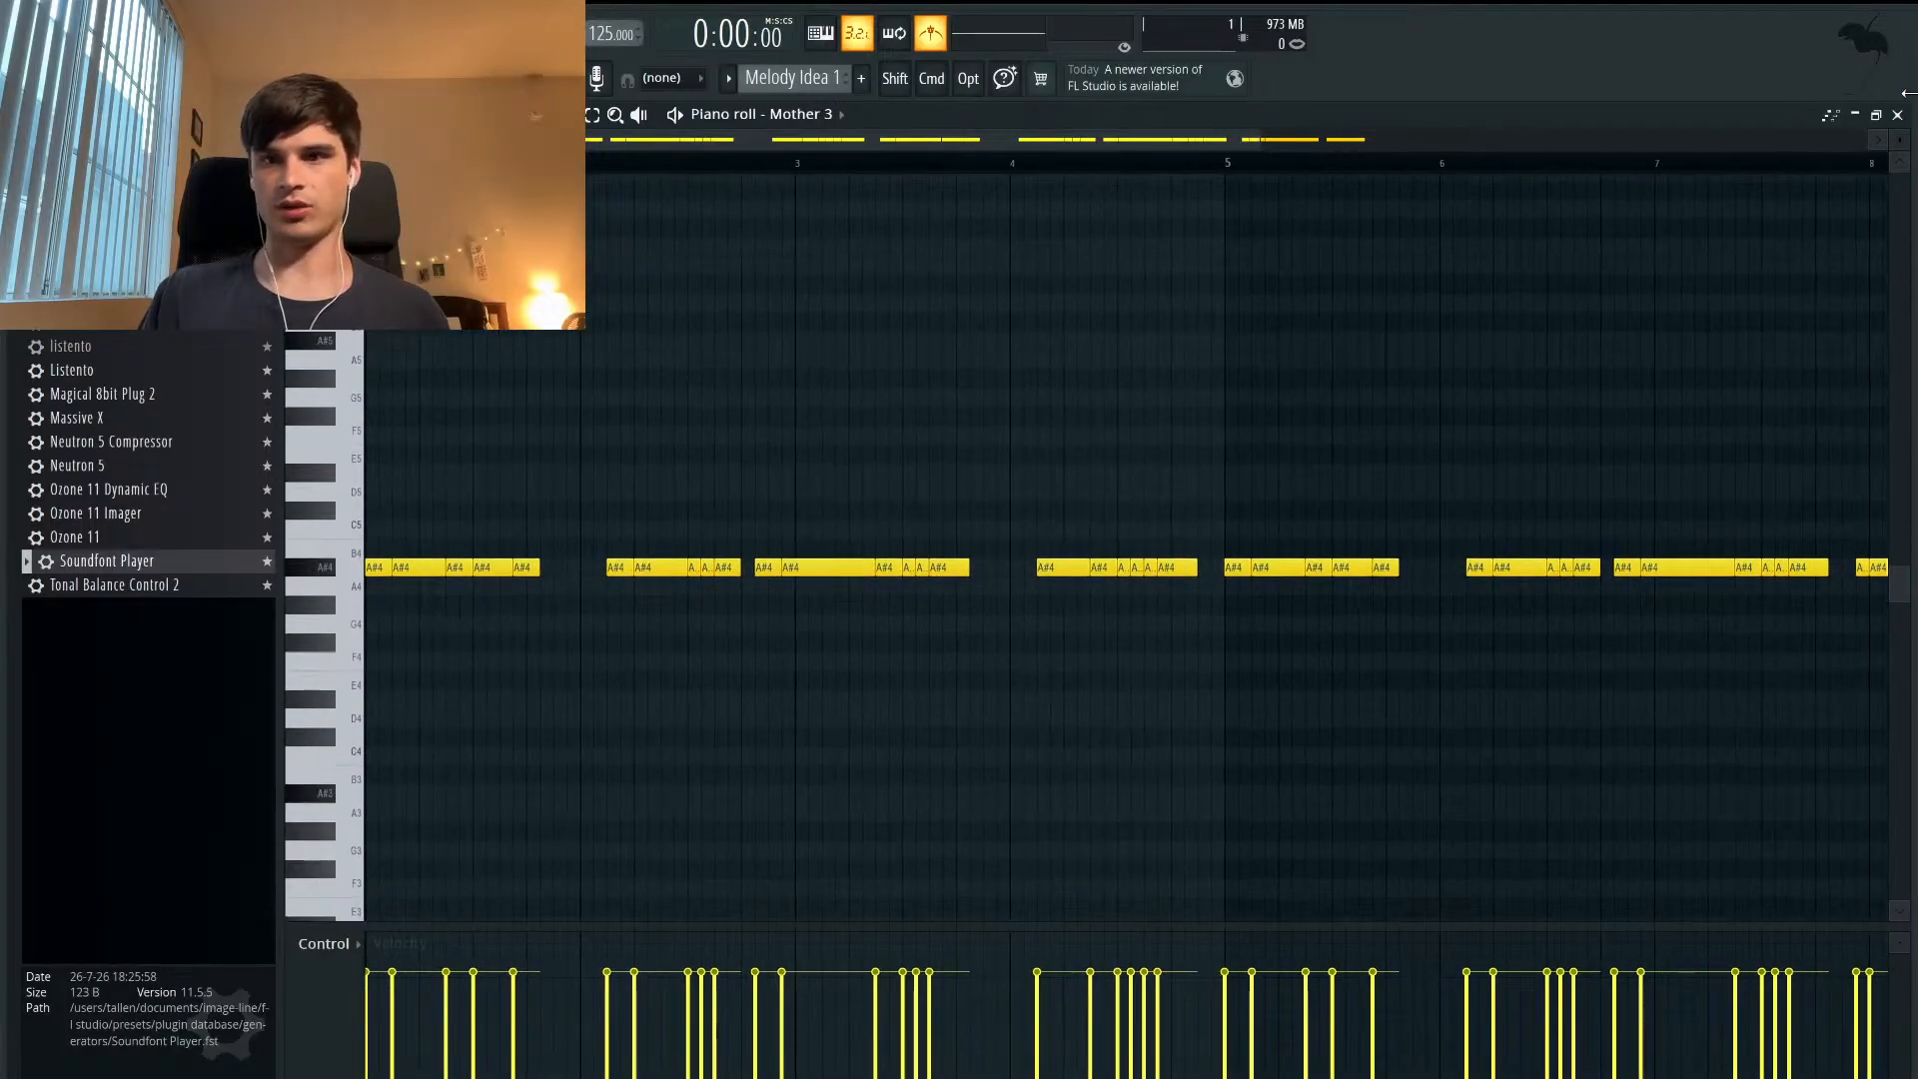
{"action": "left_click", "coordinate": [1877, 115]}
- Play the Melody Idea 1 clip from bar 1 almost to its end and stop playback
{"action": "left_click", "coordinate": [1221, 169]}
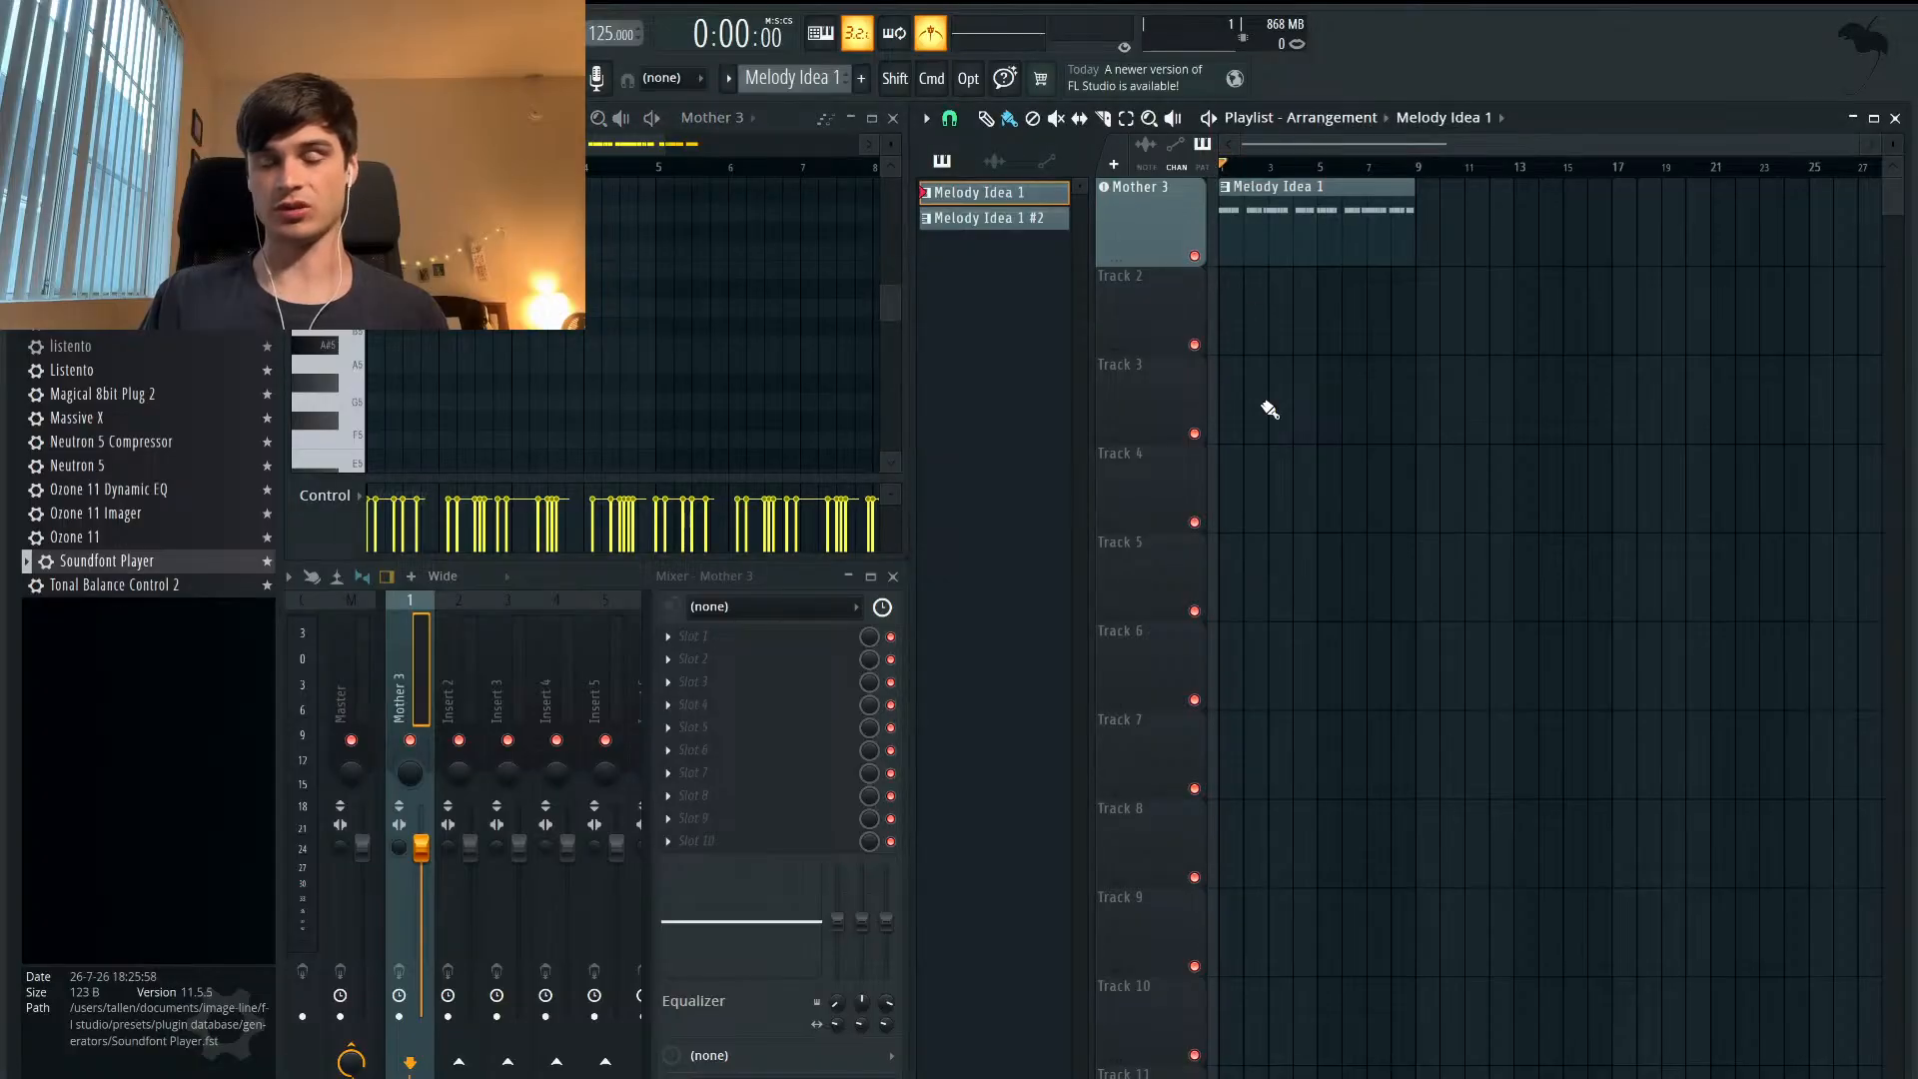
{"action": "left_click", "coordinate": [1417, 168]}
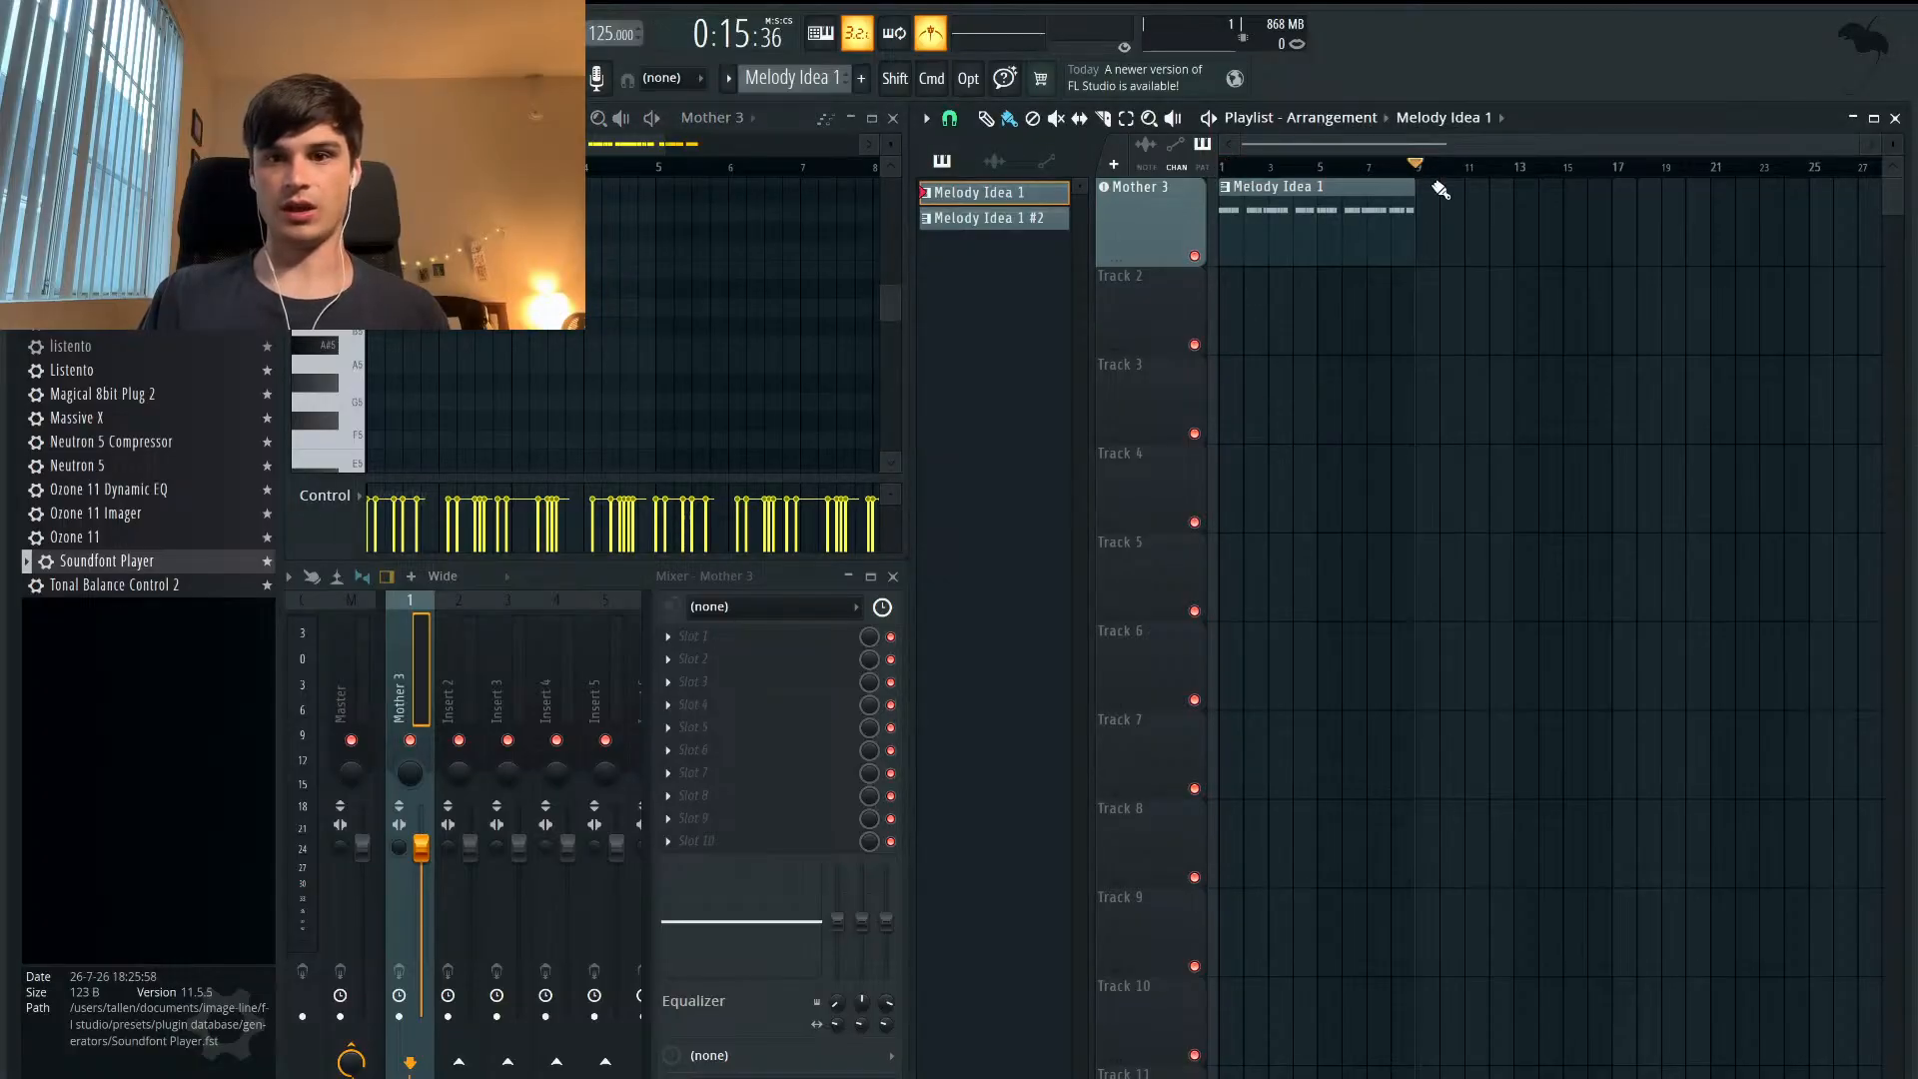
{"action": "scroll", "coordinate": [1487, 264], "scroll_direction": "down", "scroll_amount": 4}
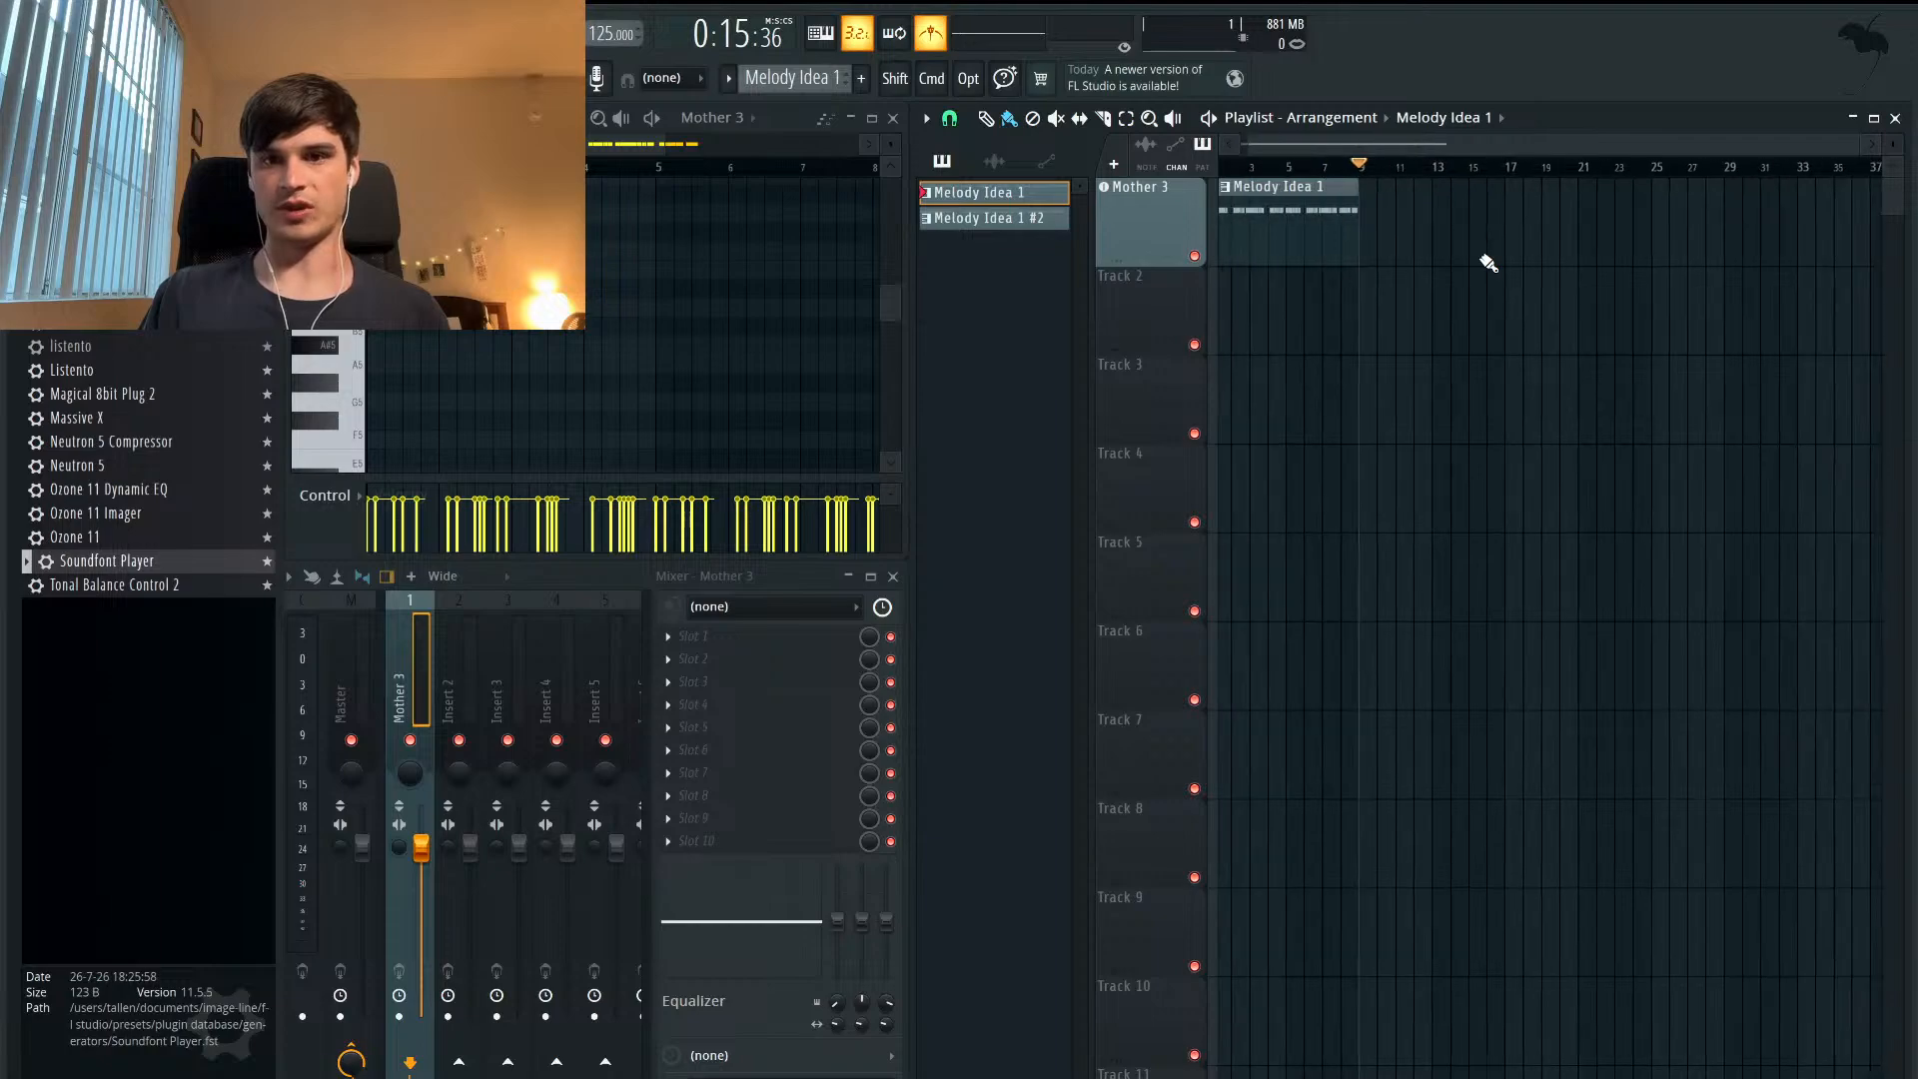
{"action": "scroll", "coordinate": [1692, 247], "scroll_direction": "down", "scroll_amount": 1}
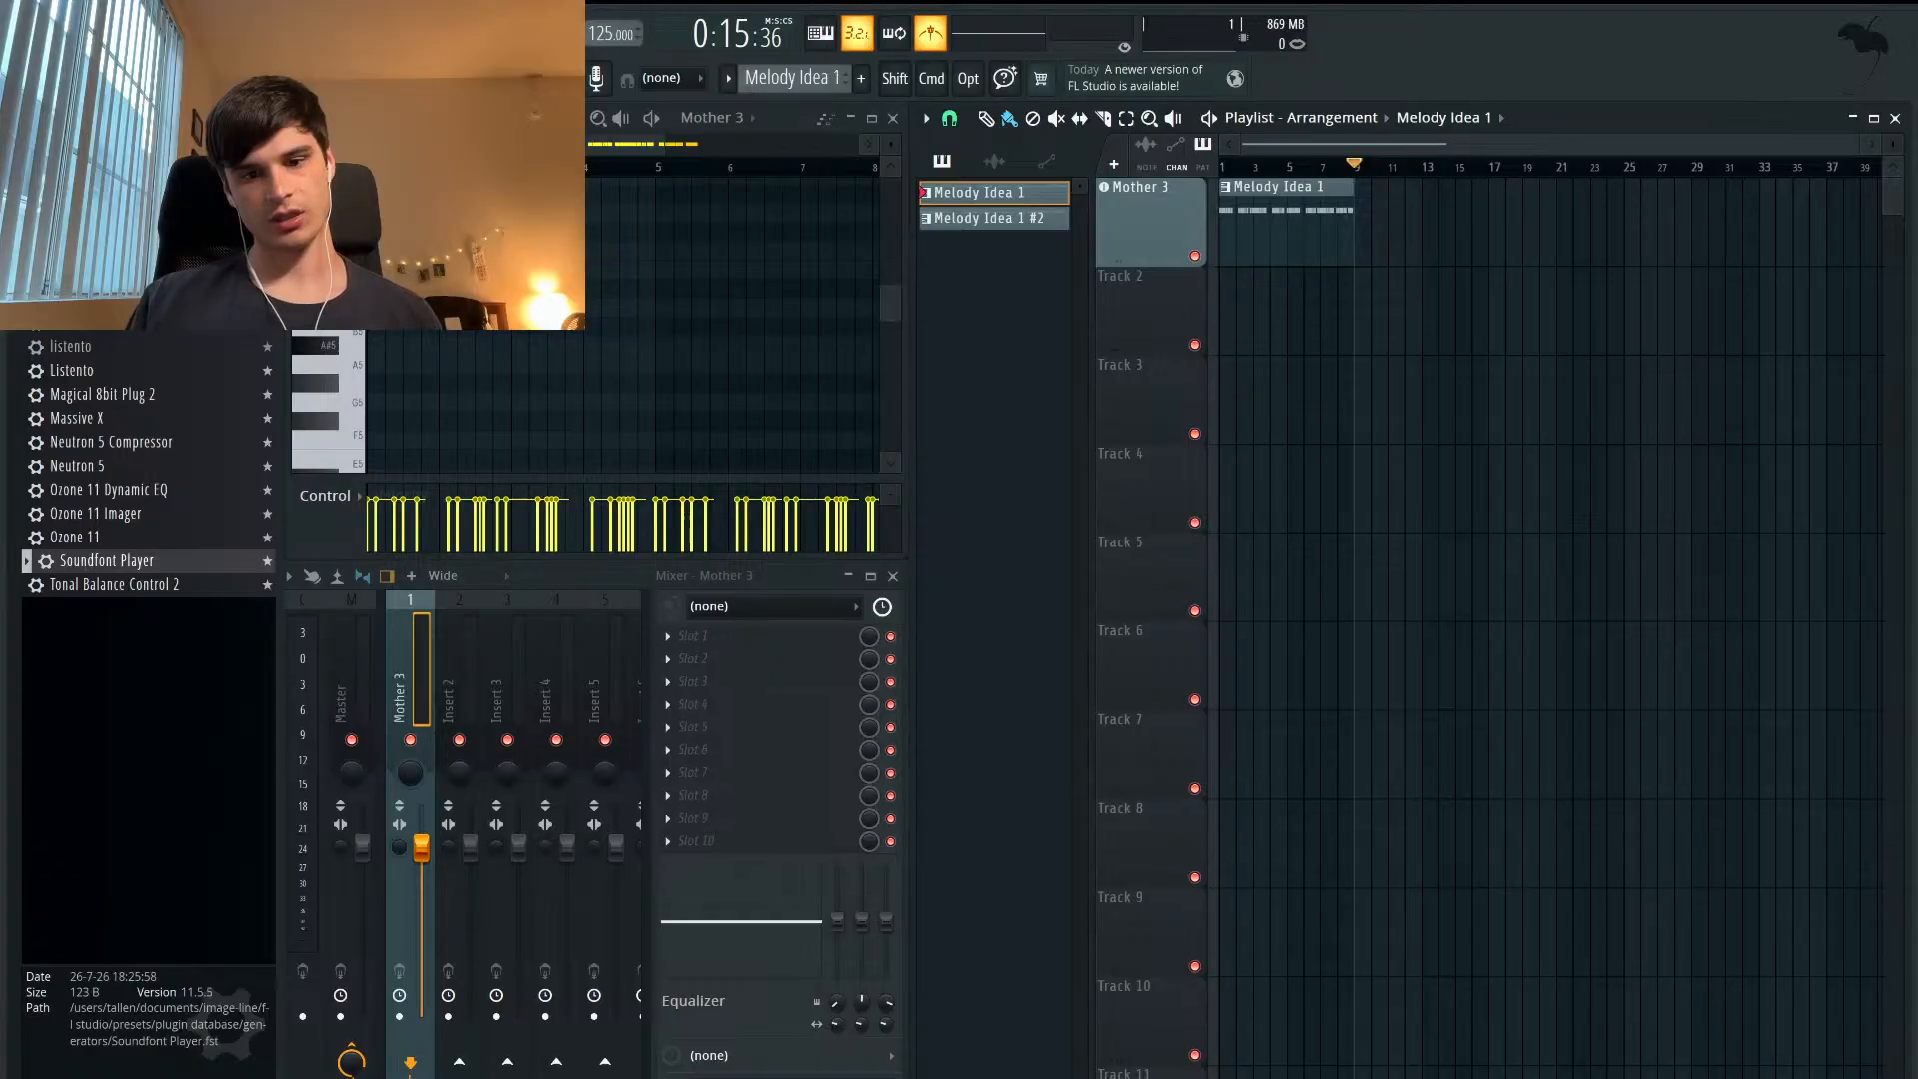
{"action": "key", "text": "space"}
{"action": "key", "text": "space"}
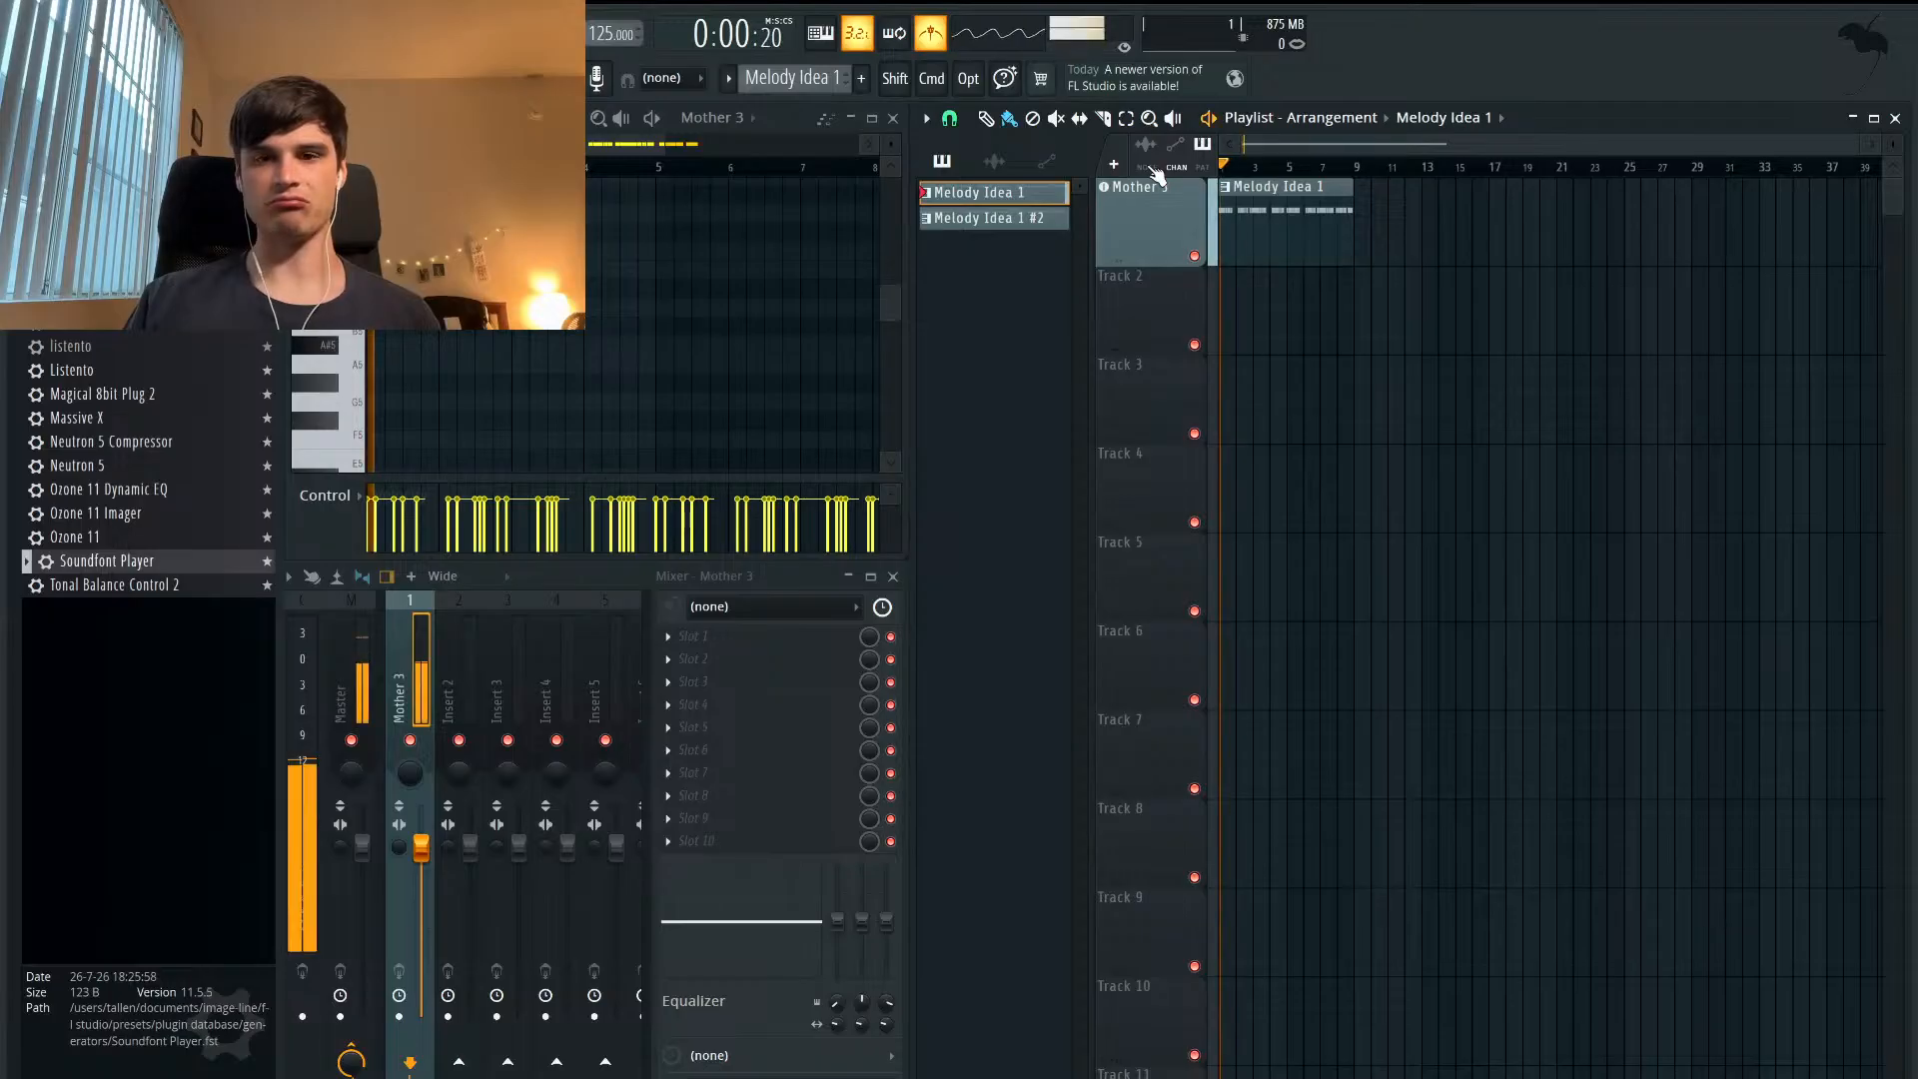
{"action": "scroll", "coordinate": [1289, 248], "scroll_direction": "up", "scroll_amount": 2}
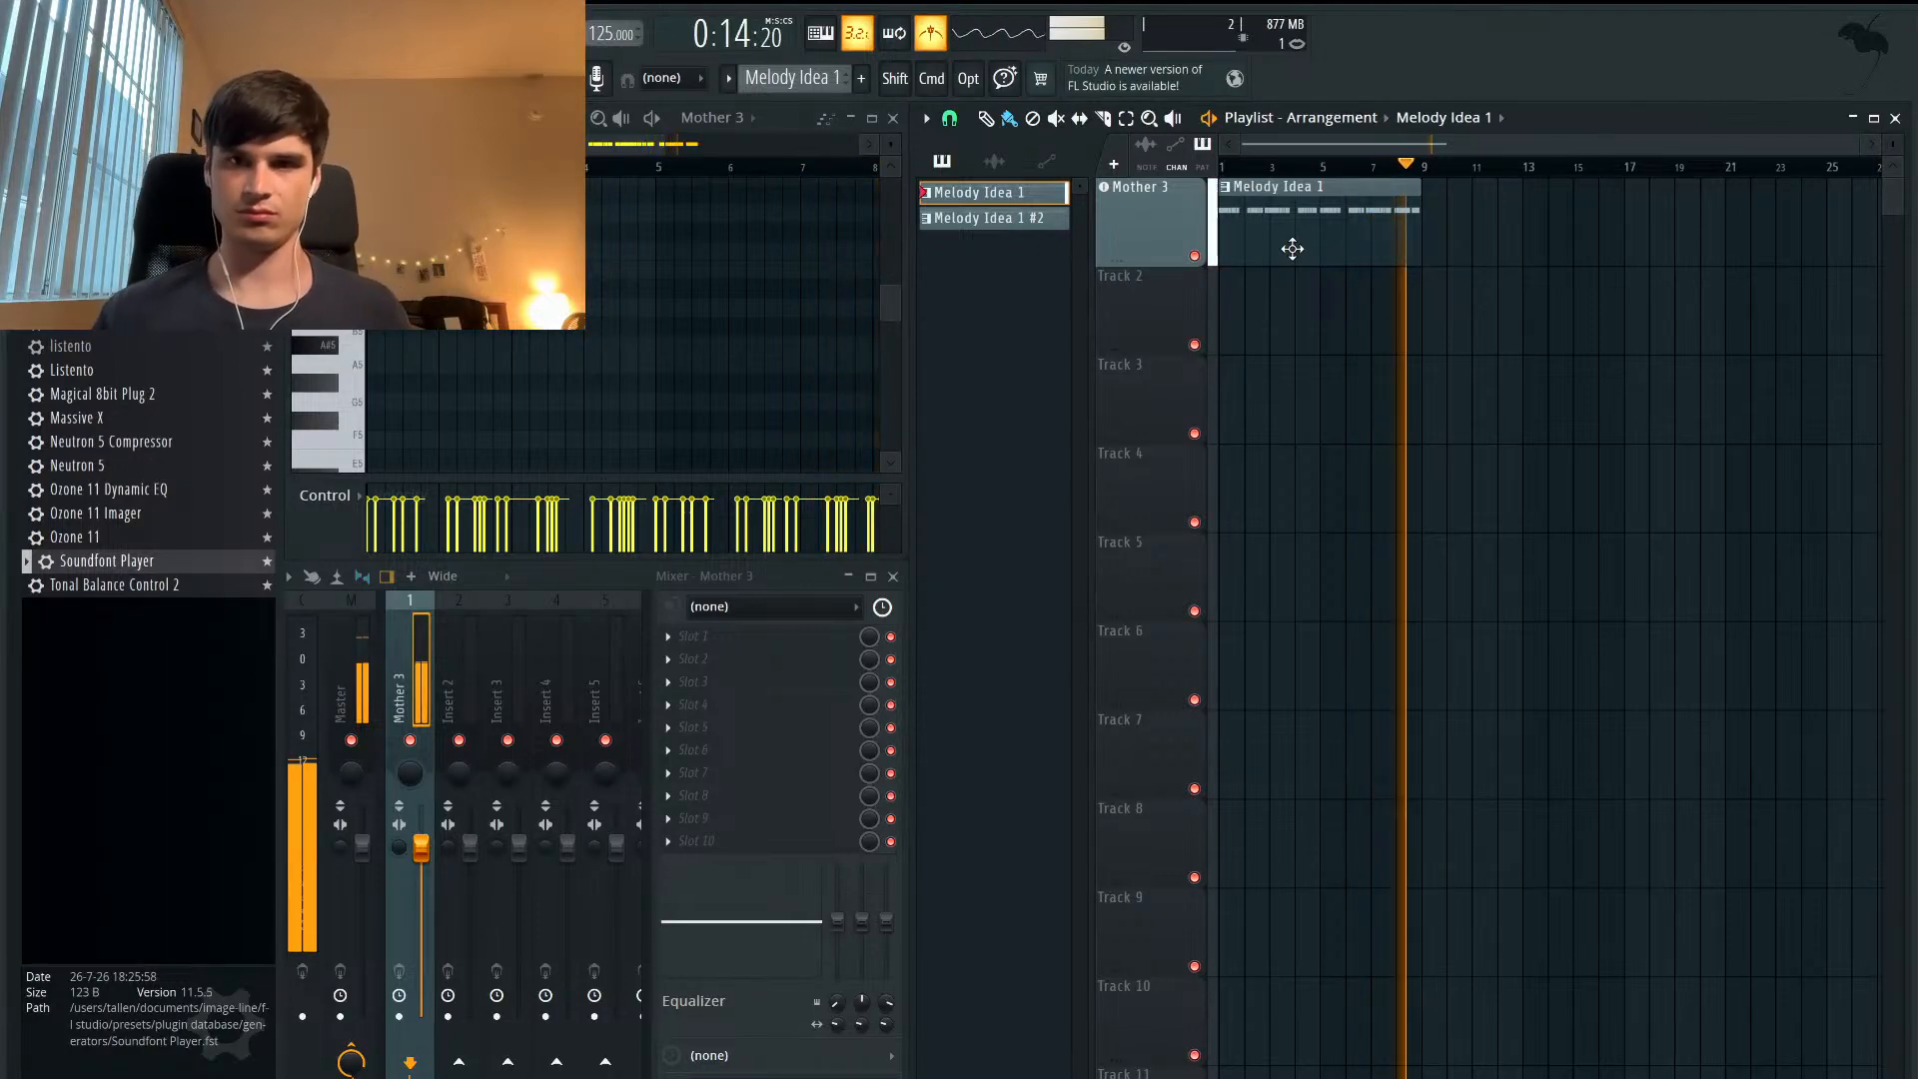
{"action": "key", "text": "space"}
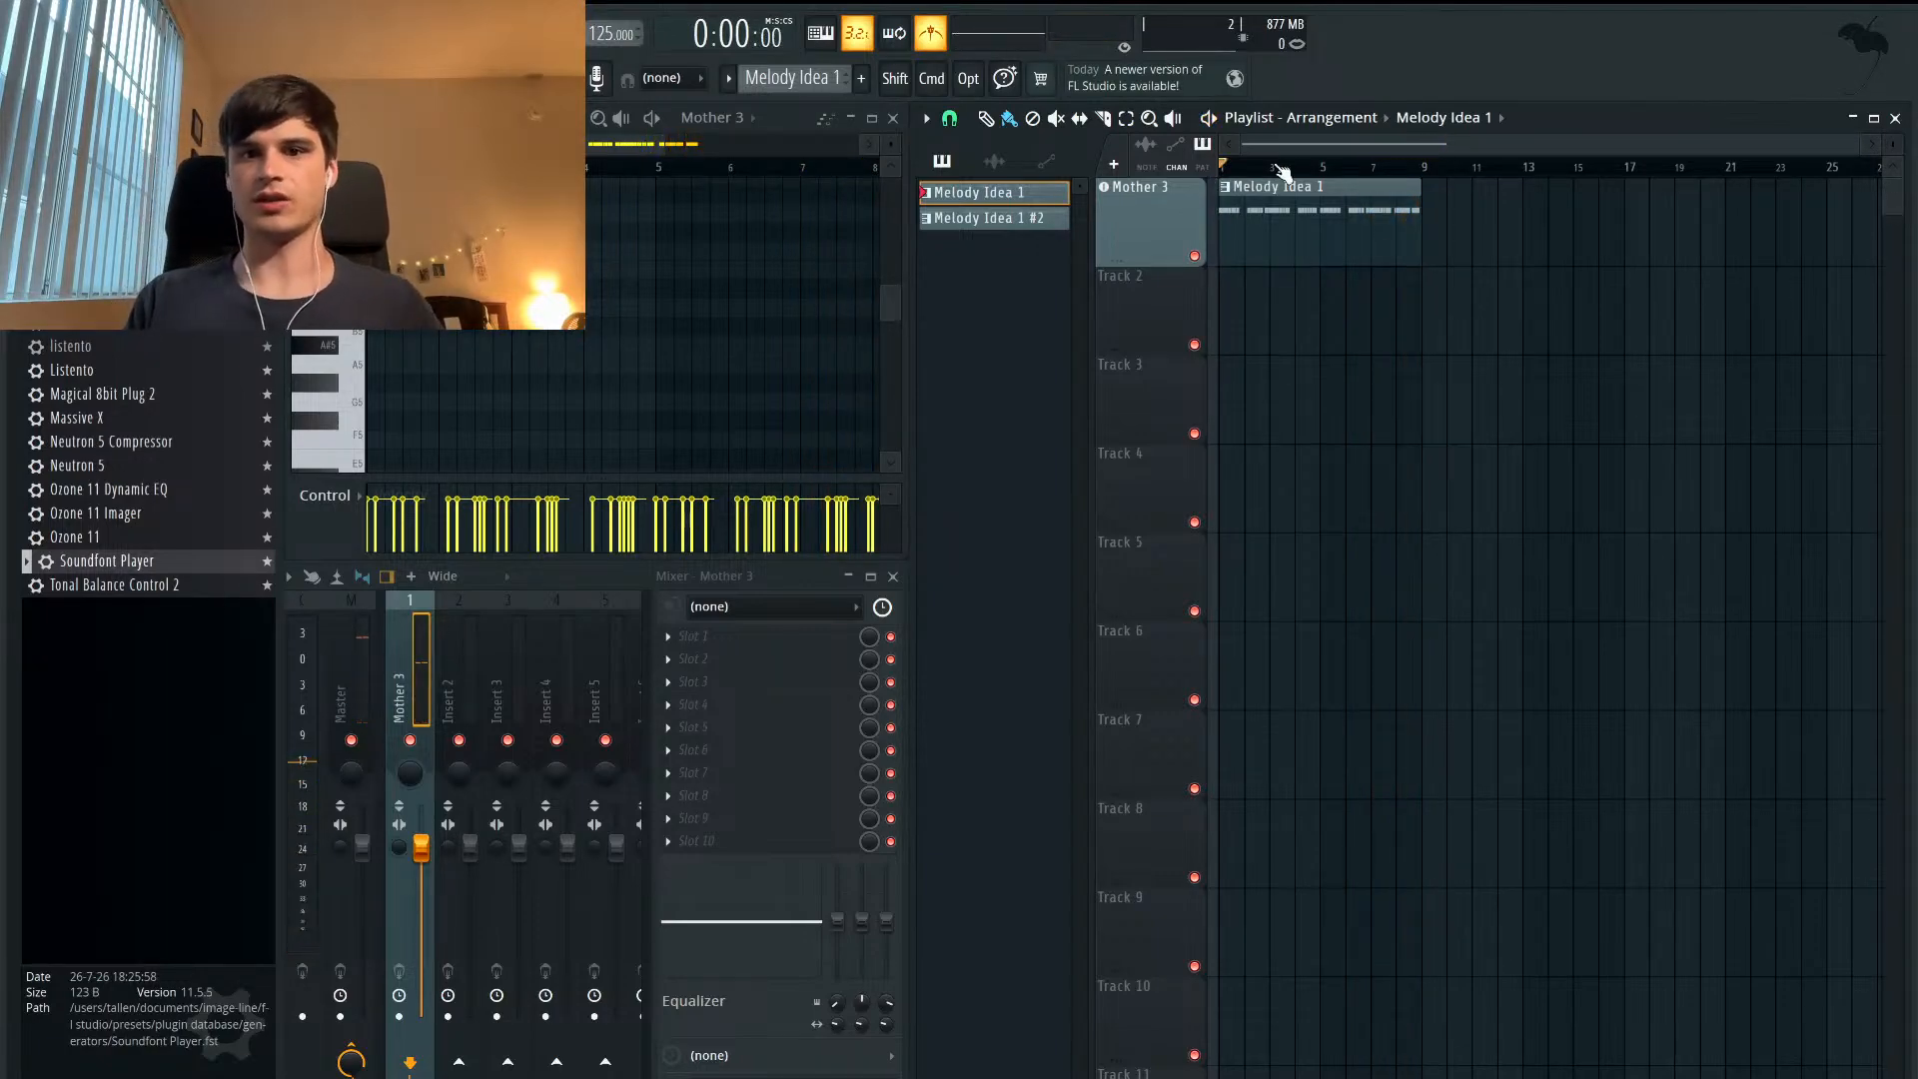
- Add a playlist time marker at bar 1 and rename it "Intro"
{"action": "left_click_drag", "start_coordinate": [1243, 168], "coordinate": [1210, 168]}
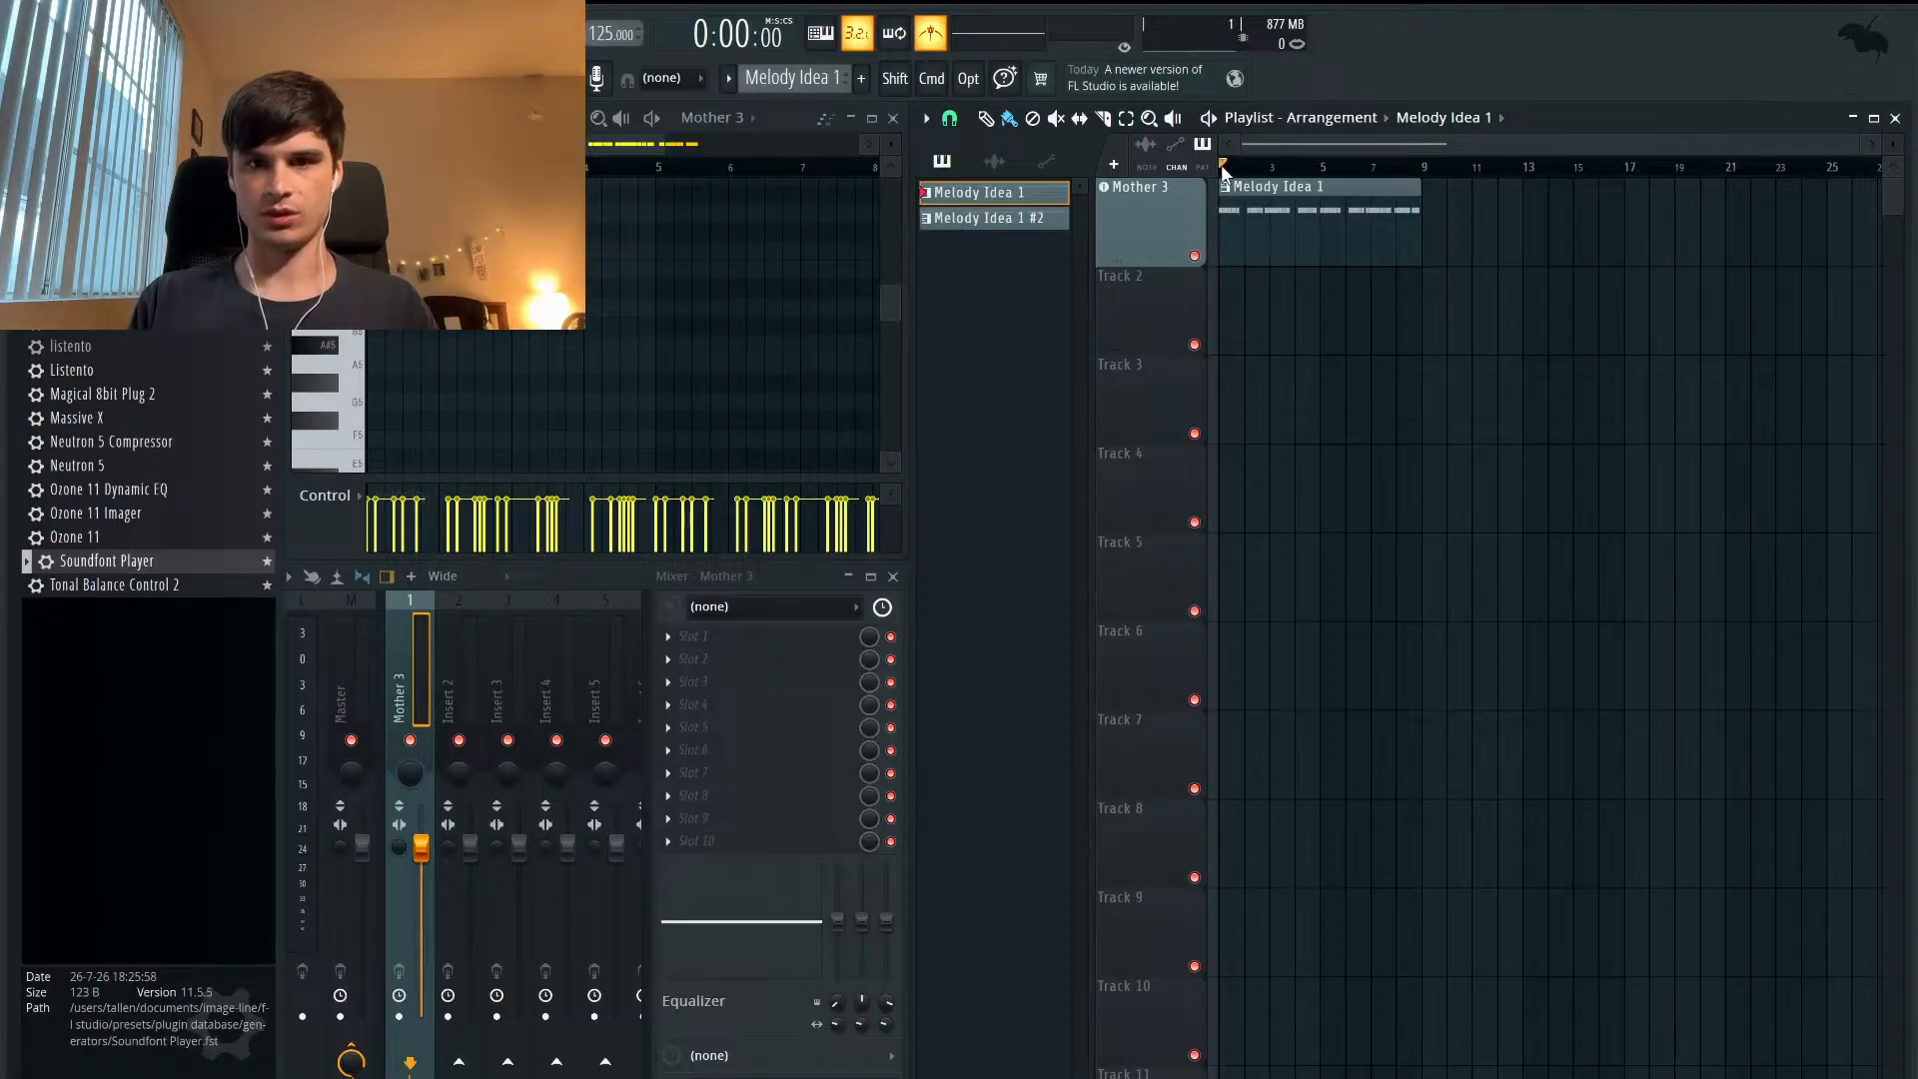
{"action": "key", "text": "super+t"}
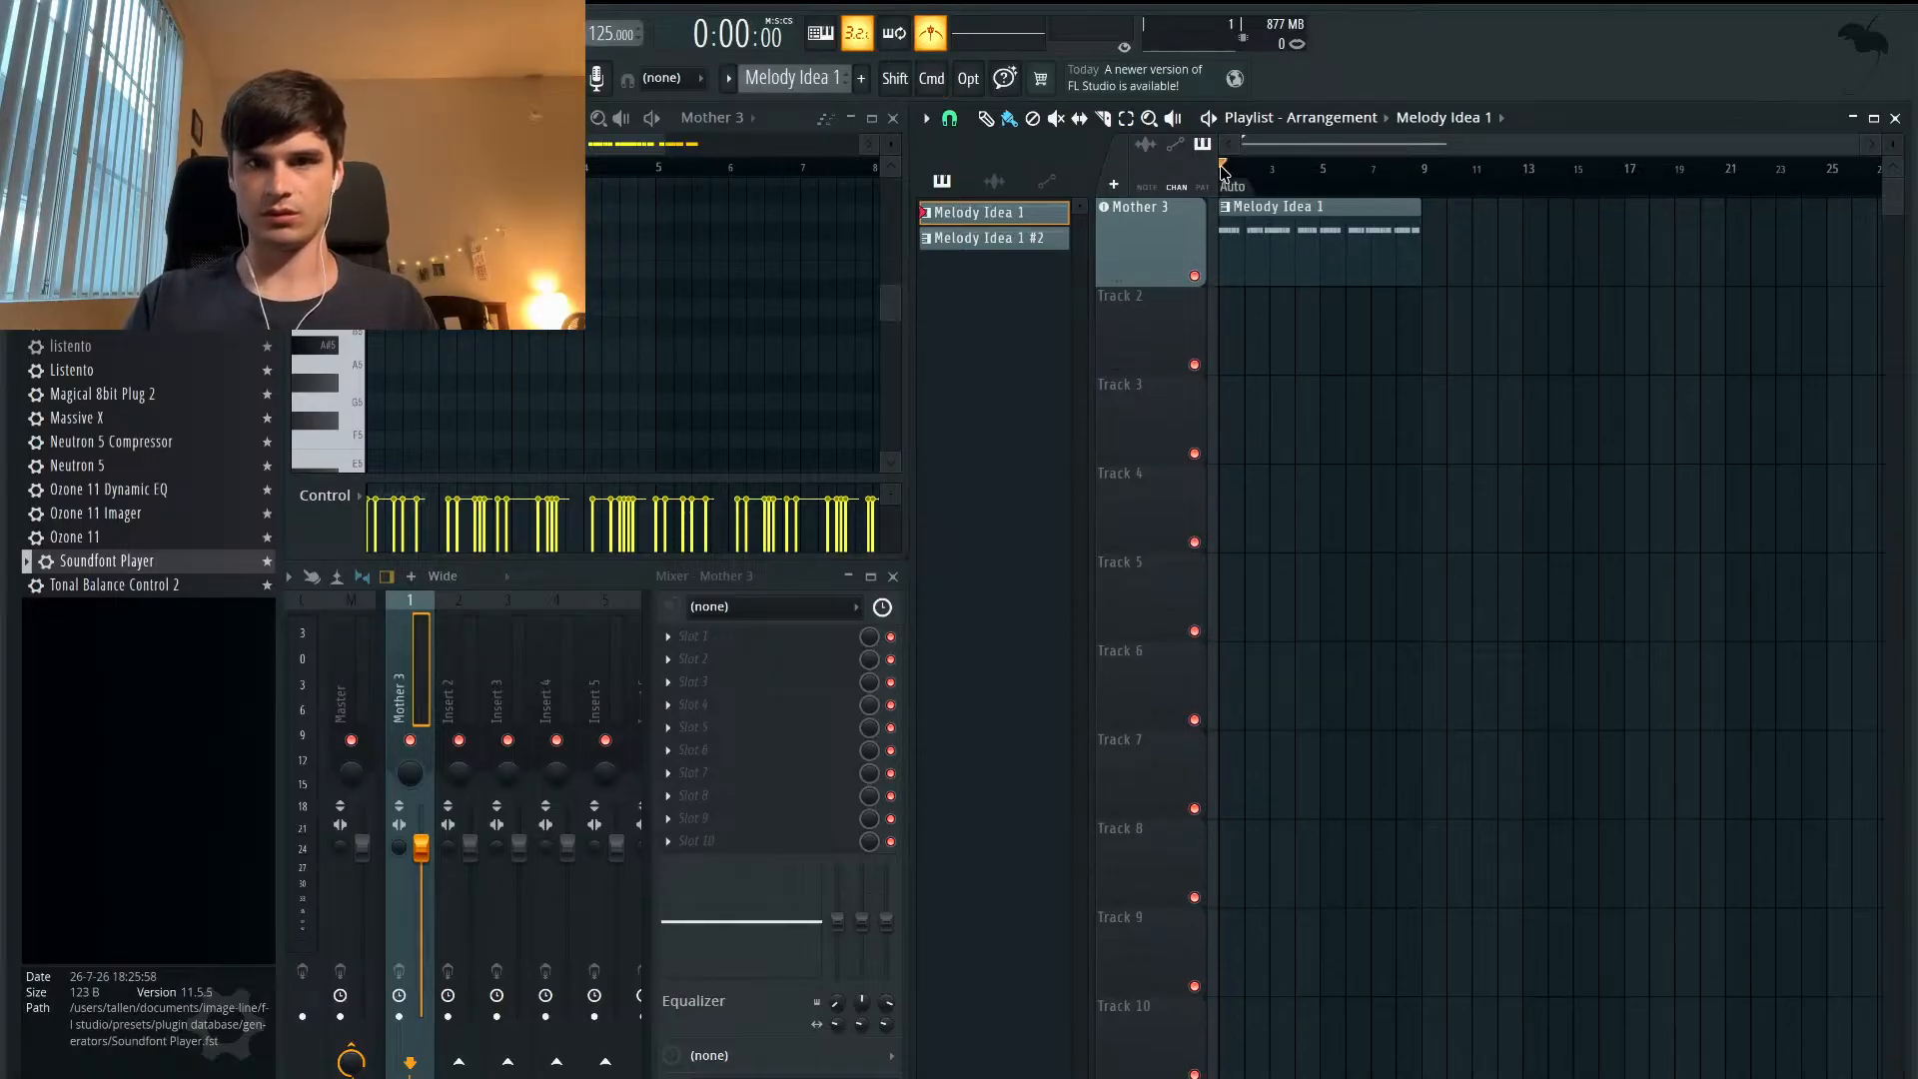
{"action": "left_click", "coordinate": [1249, 192]}
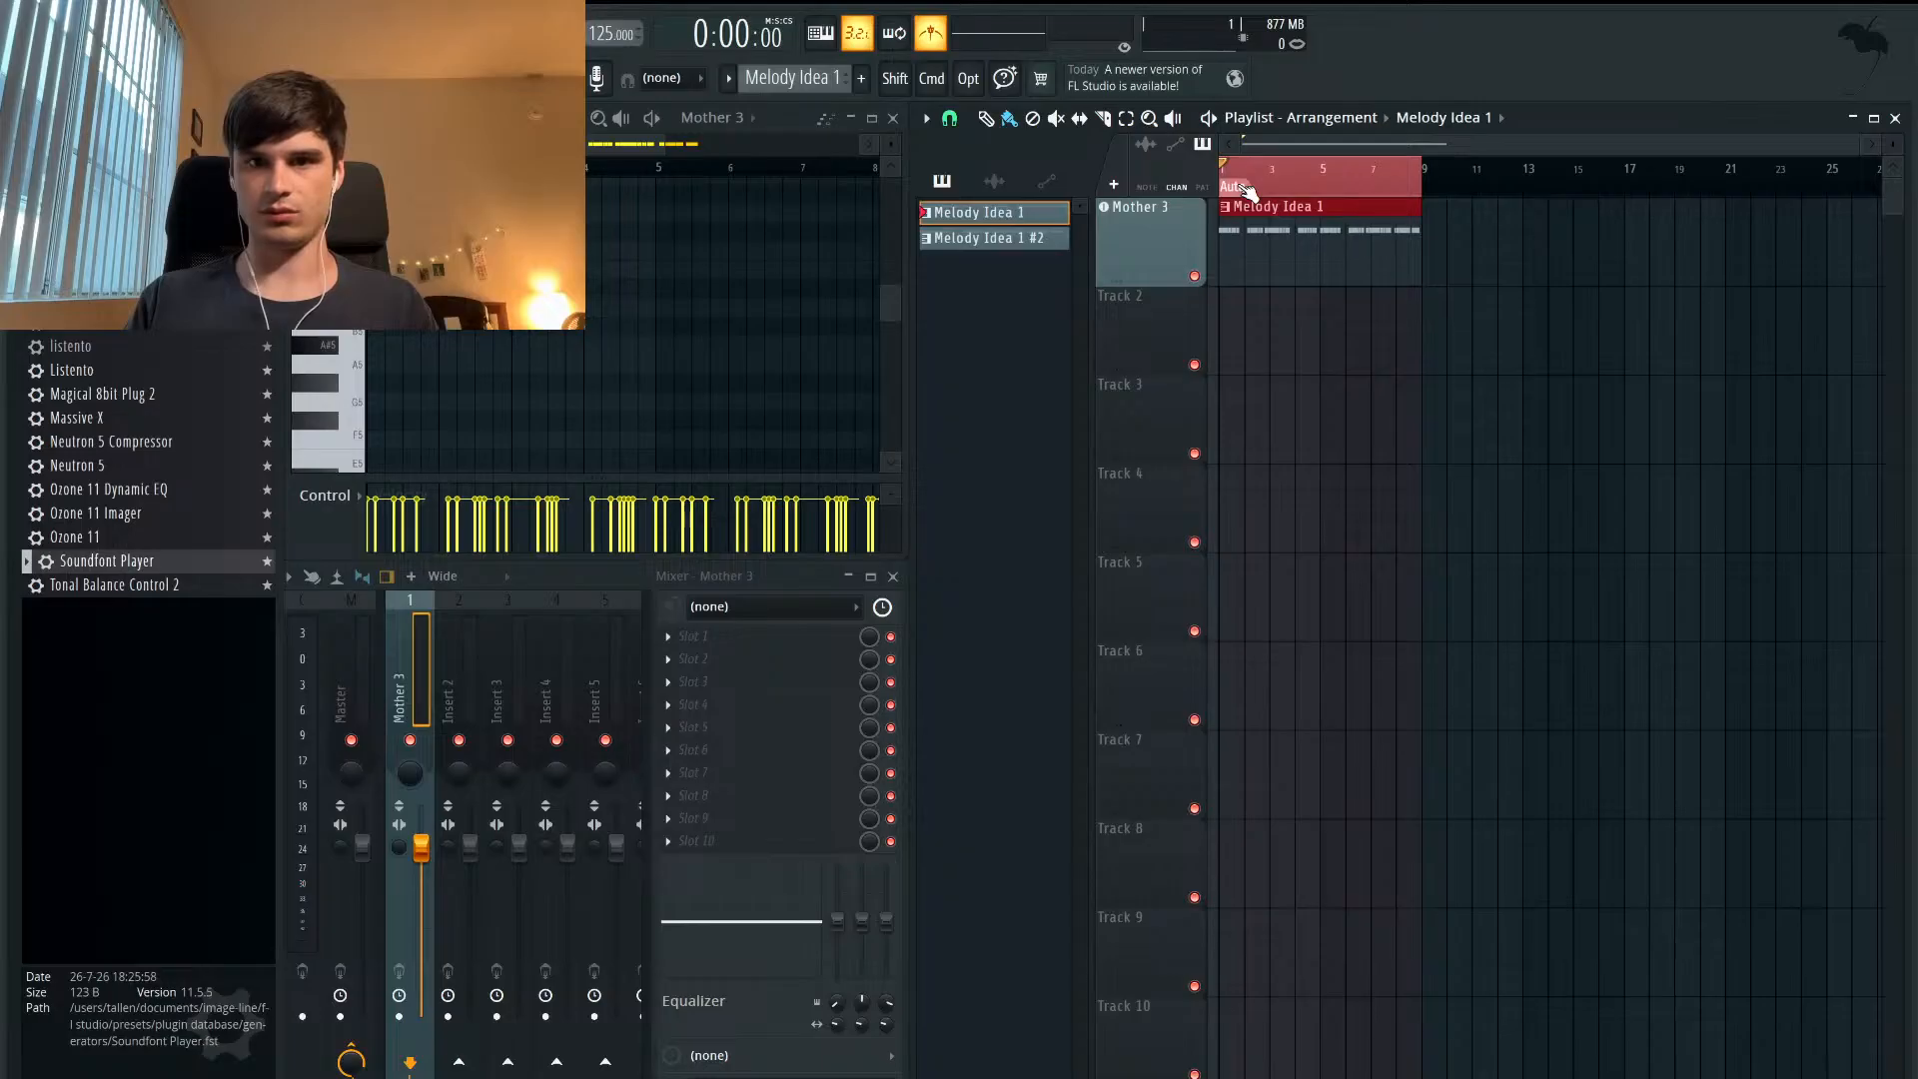
{"action": "right_click", "coordinate": [1248, 189]}
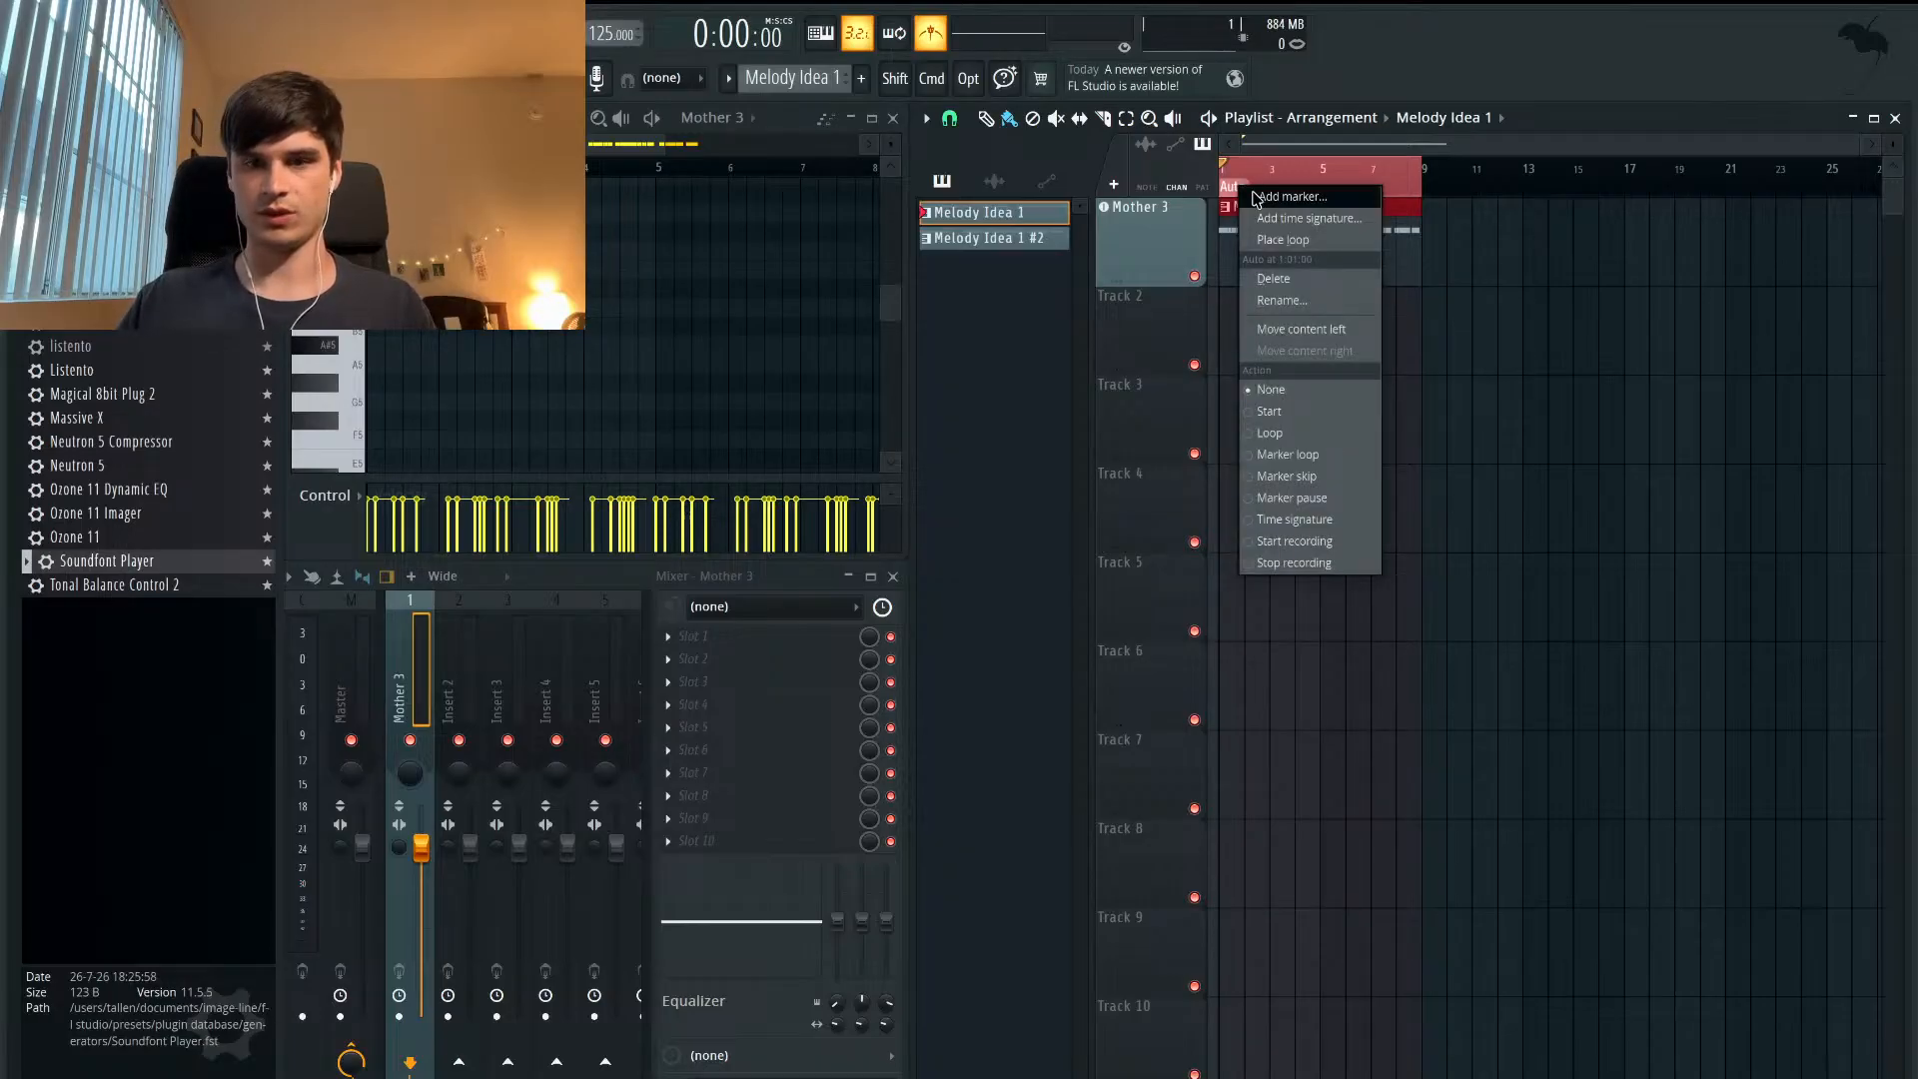
{"action": "left_click", "coordinate": [1313, 301]}
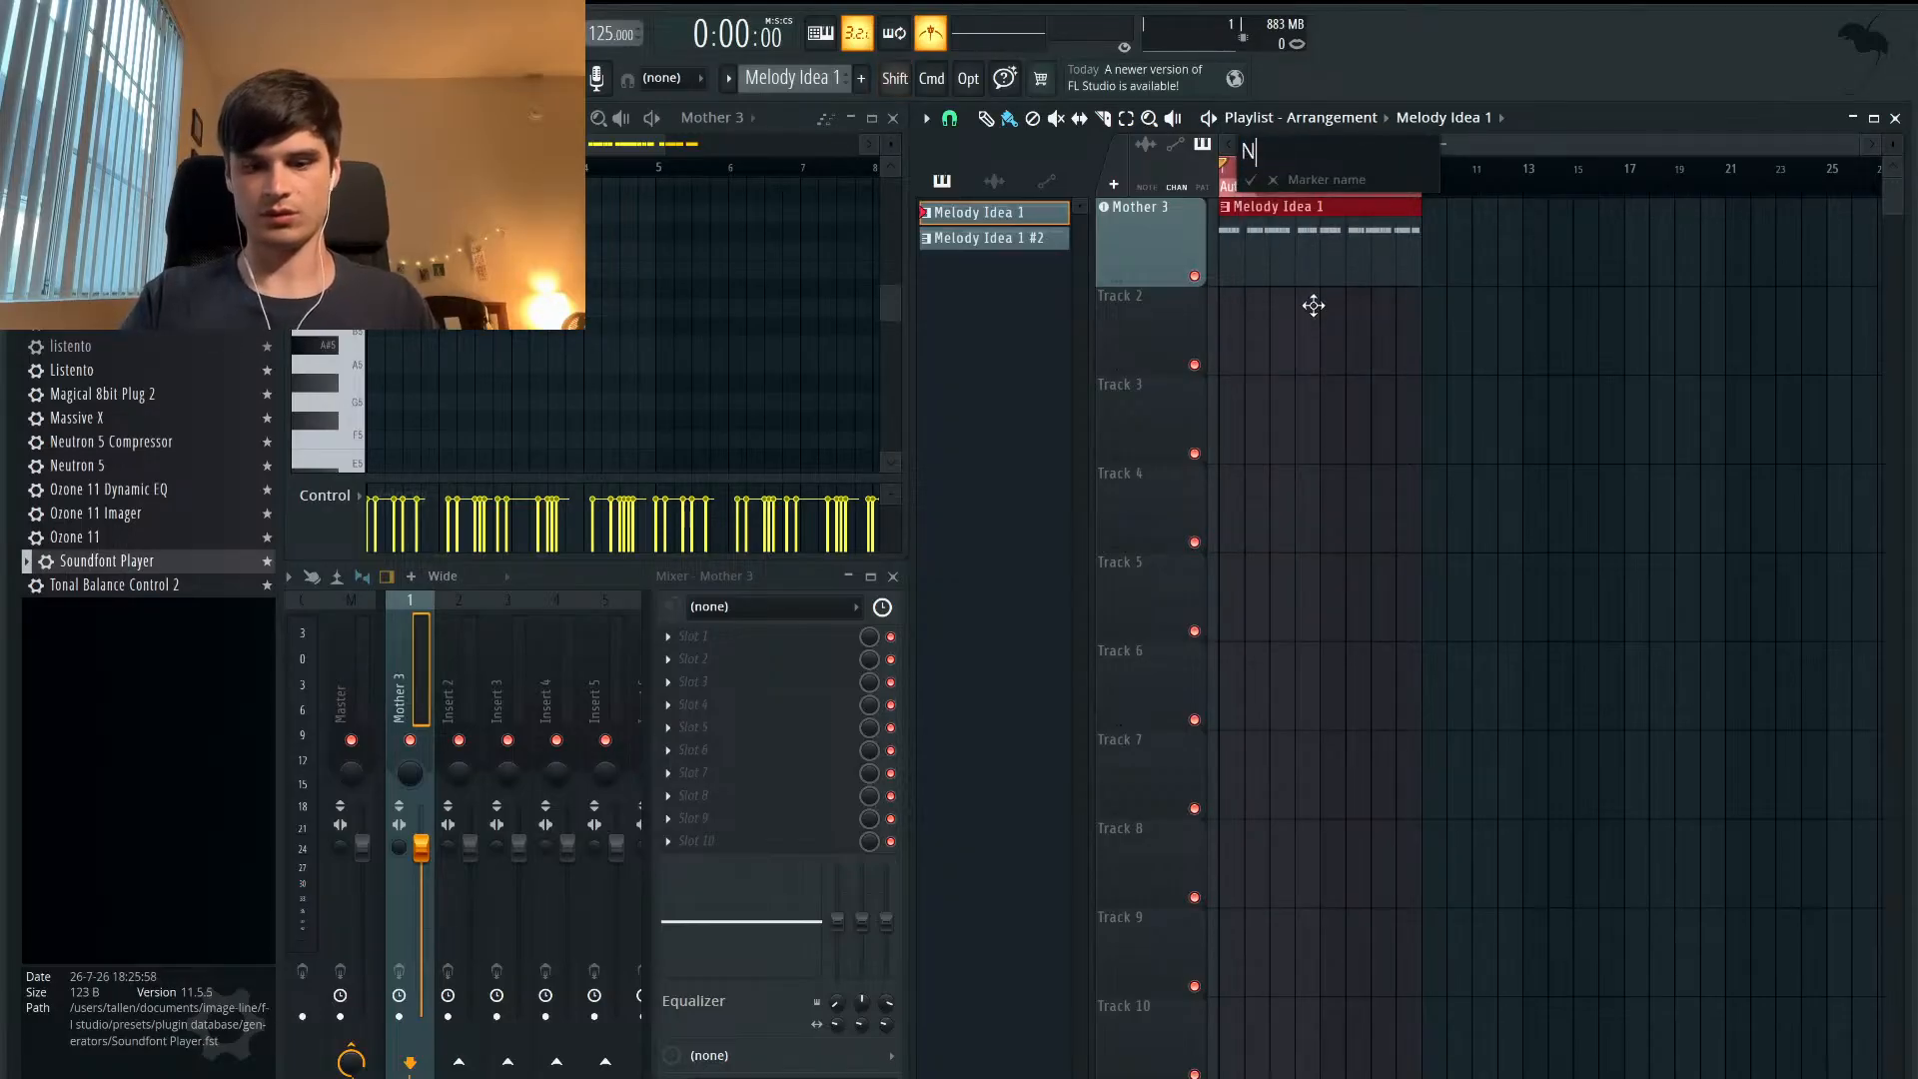
{"action": "type", "text": "Intro"}
{"action": "key", "text": "Return"}
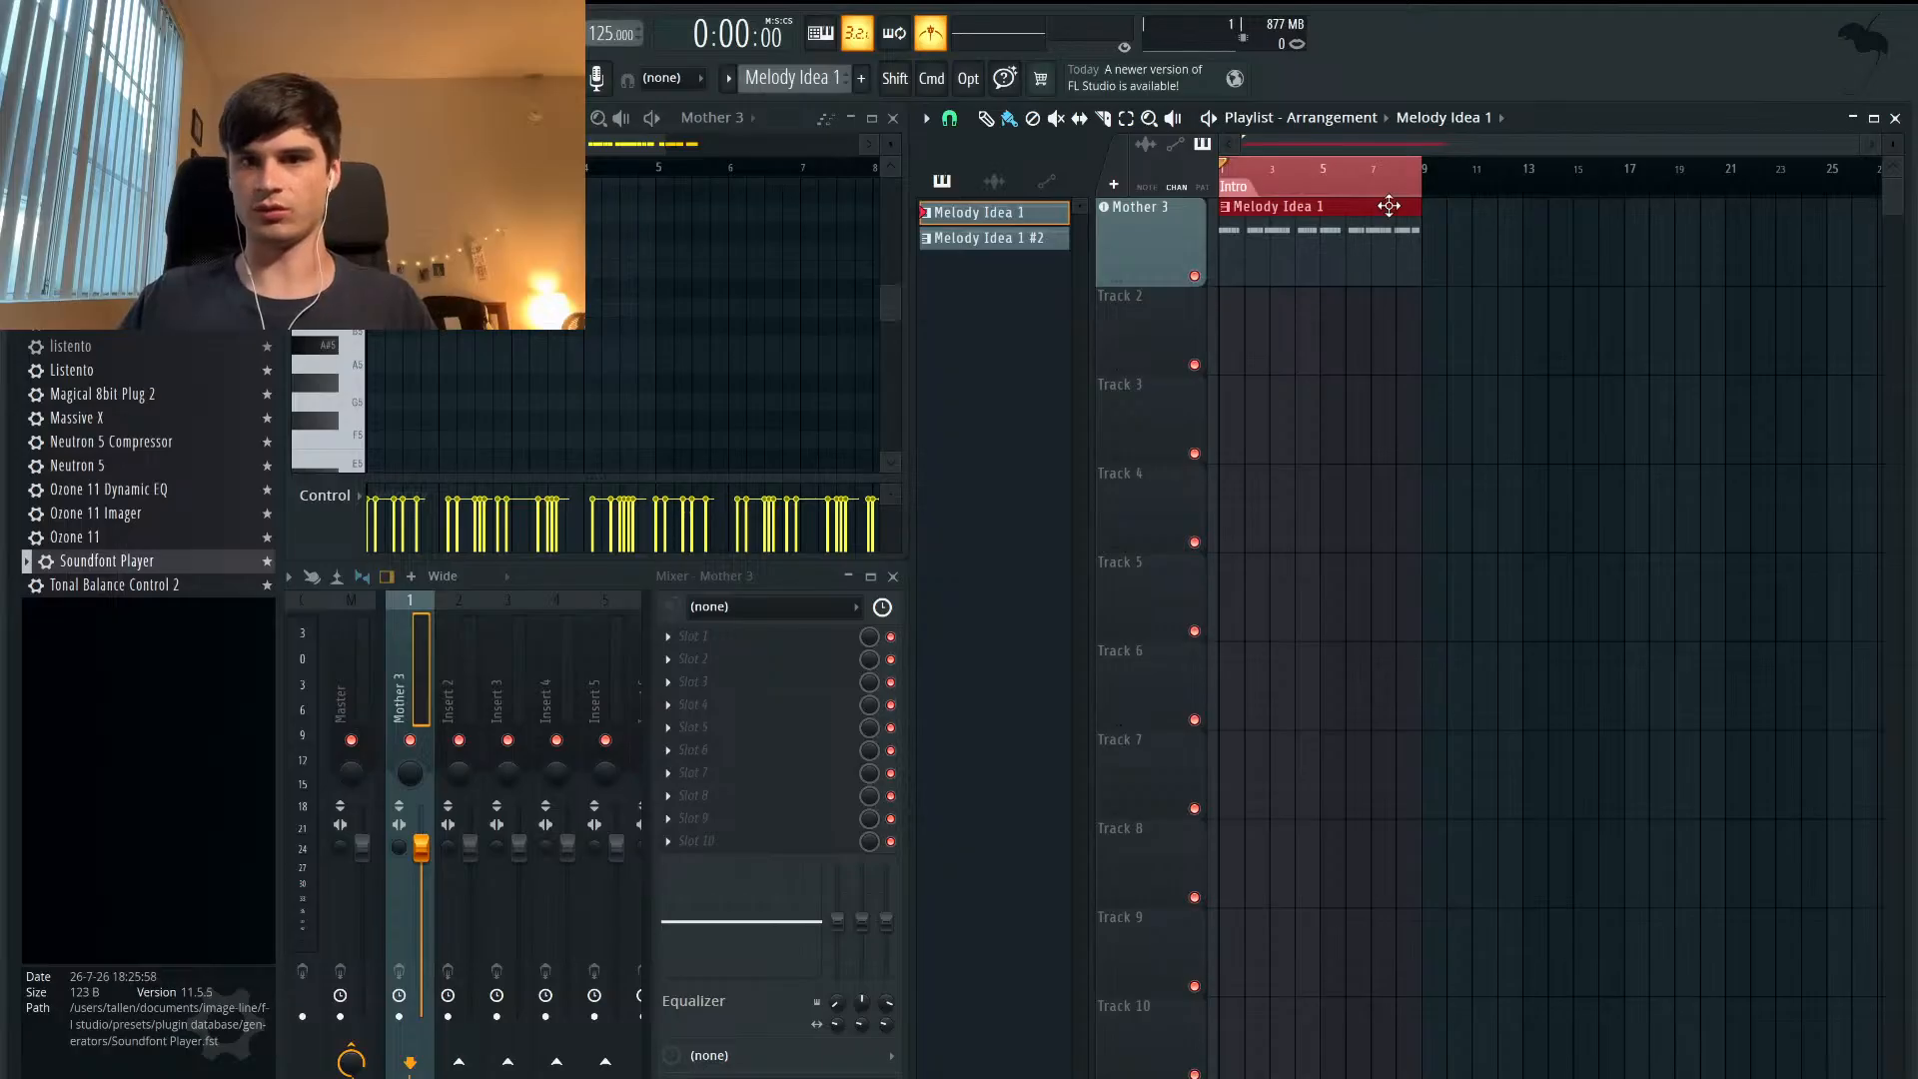
- Clear the time selection and add a marker named "A Section" at bar 9, where the Melody Idea 1 clip ends
{"action": "key", "text": "super+d"}
{"action": "left_click", "coordinate": [1424, 190]}
{"action": "right_click", "coordinate": [1425, 190]}
{"action": "left_click", "coordinate": [1460, 199]}
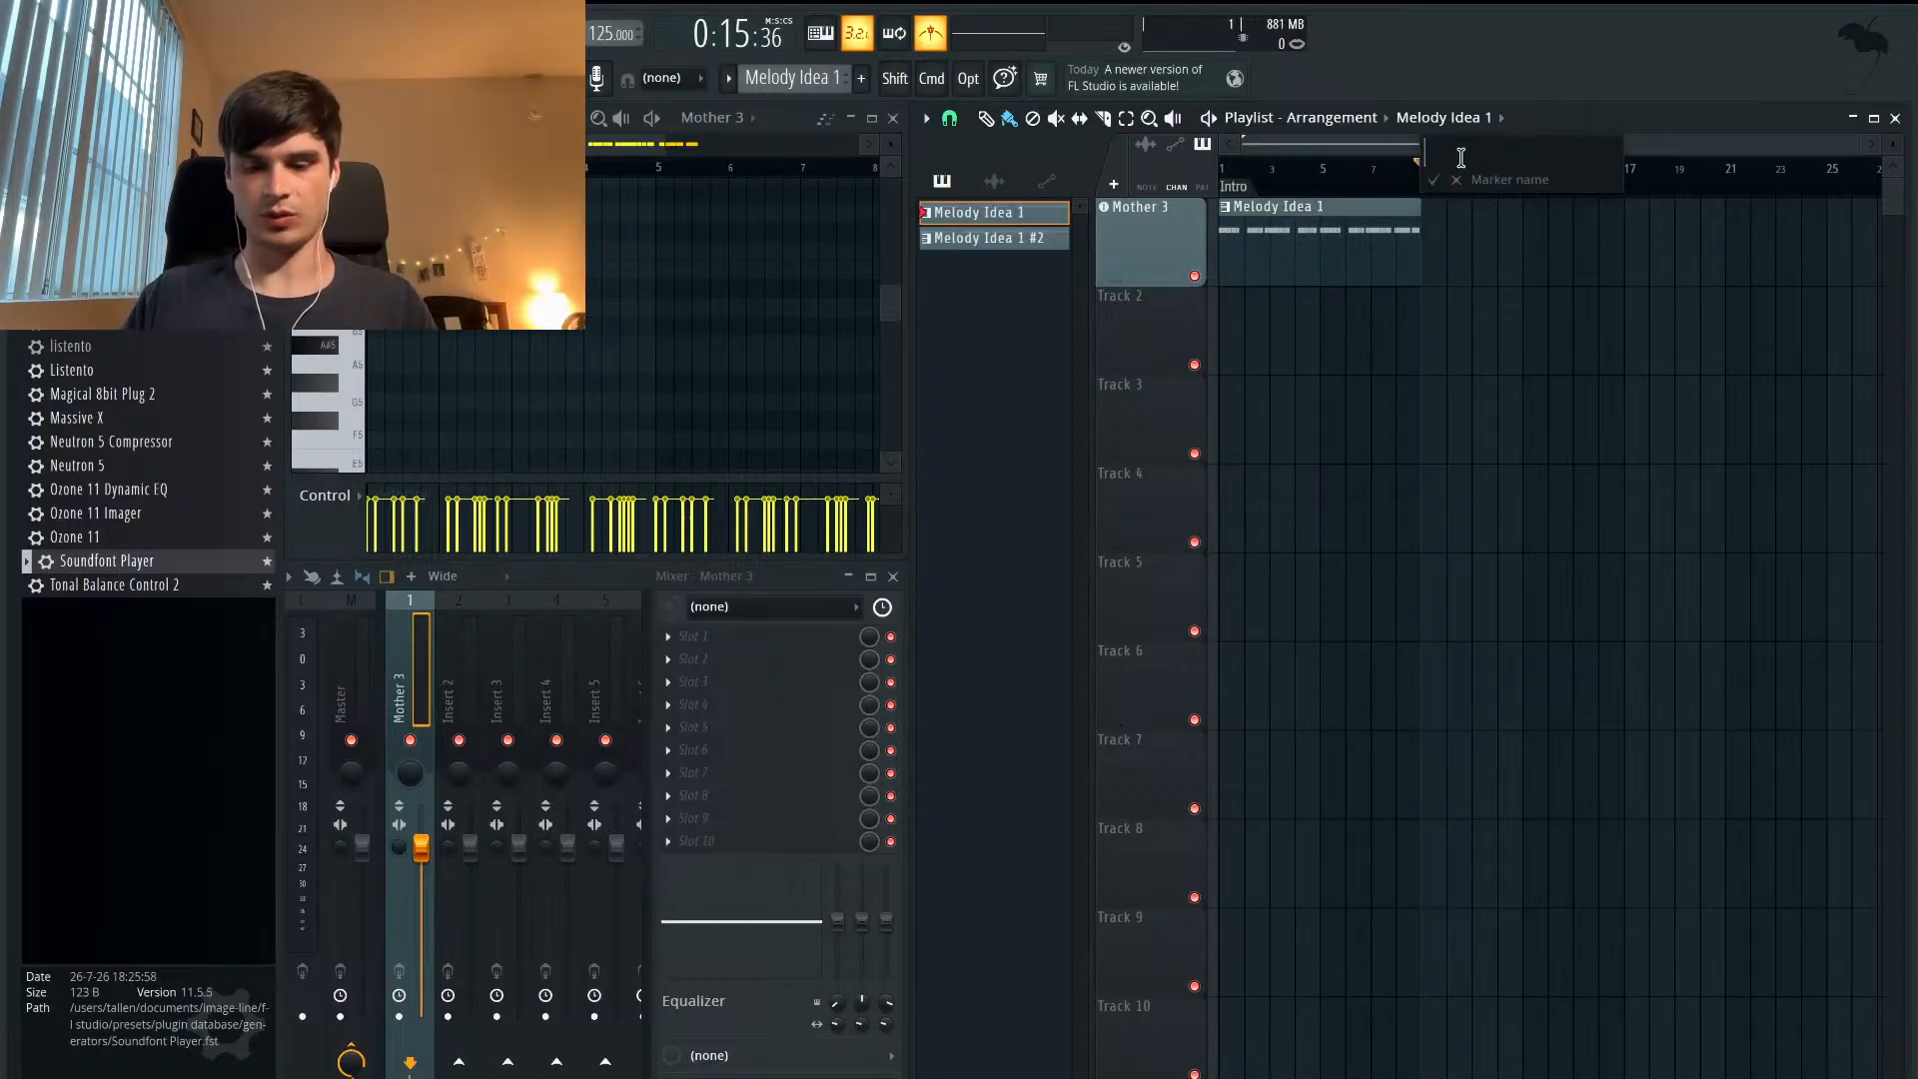
{"action": "type", "text": "A Section"}
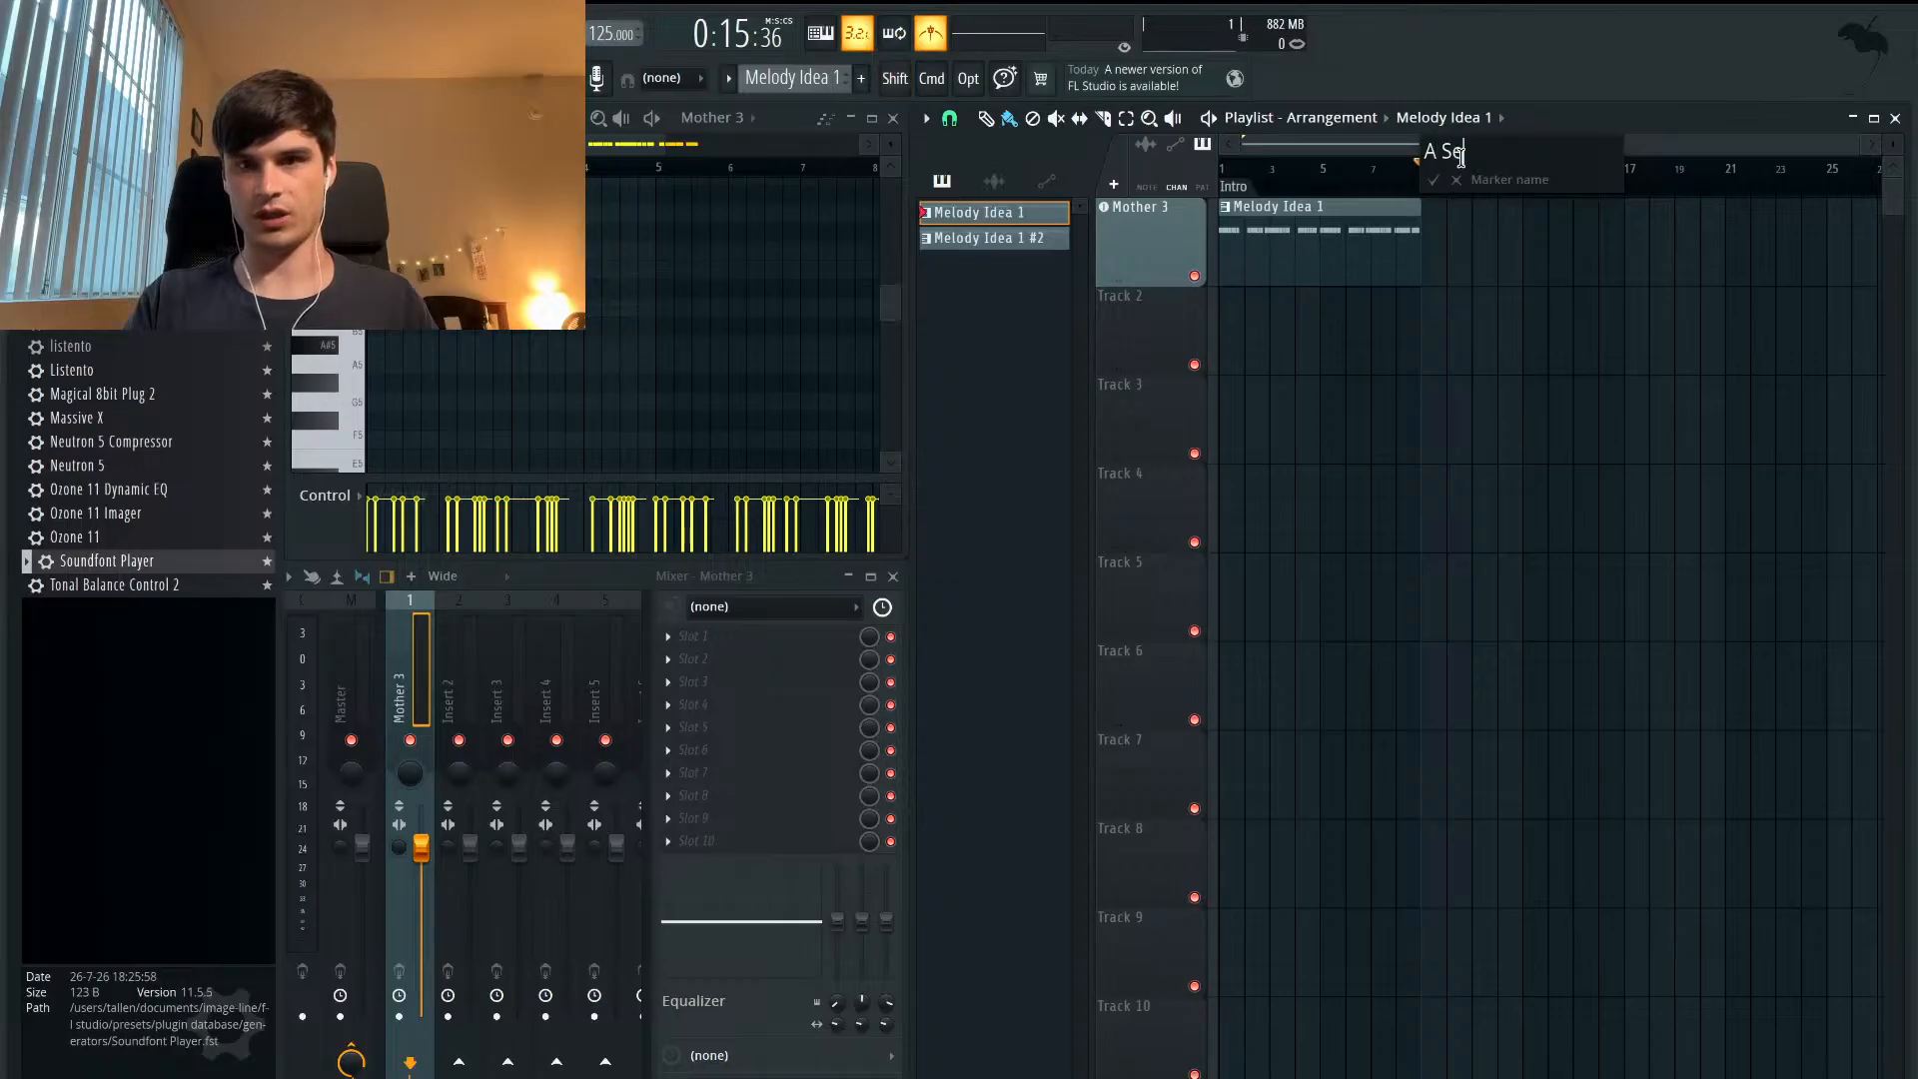
{"action": "key", "text": "Return"}
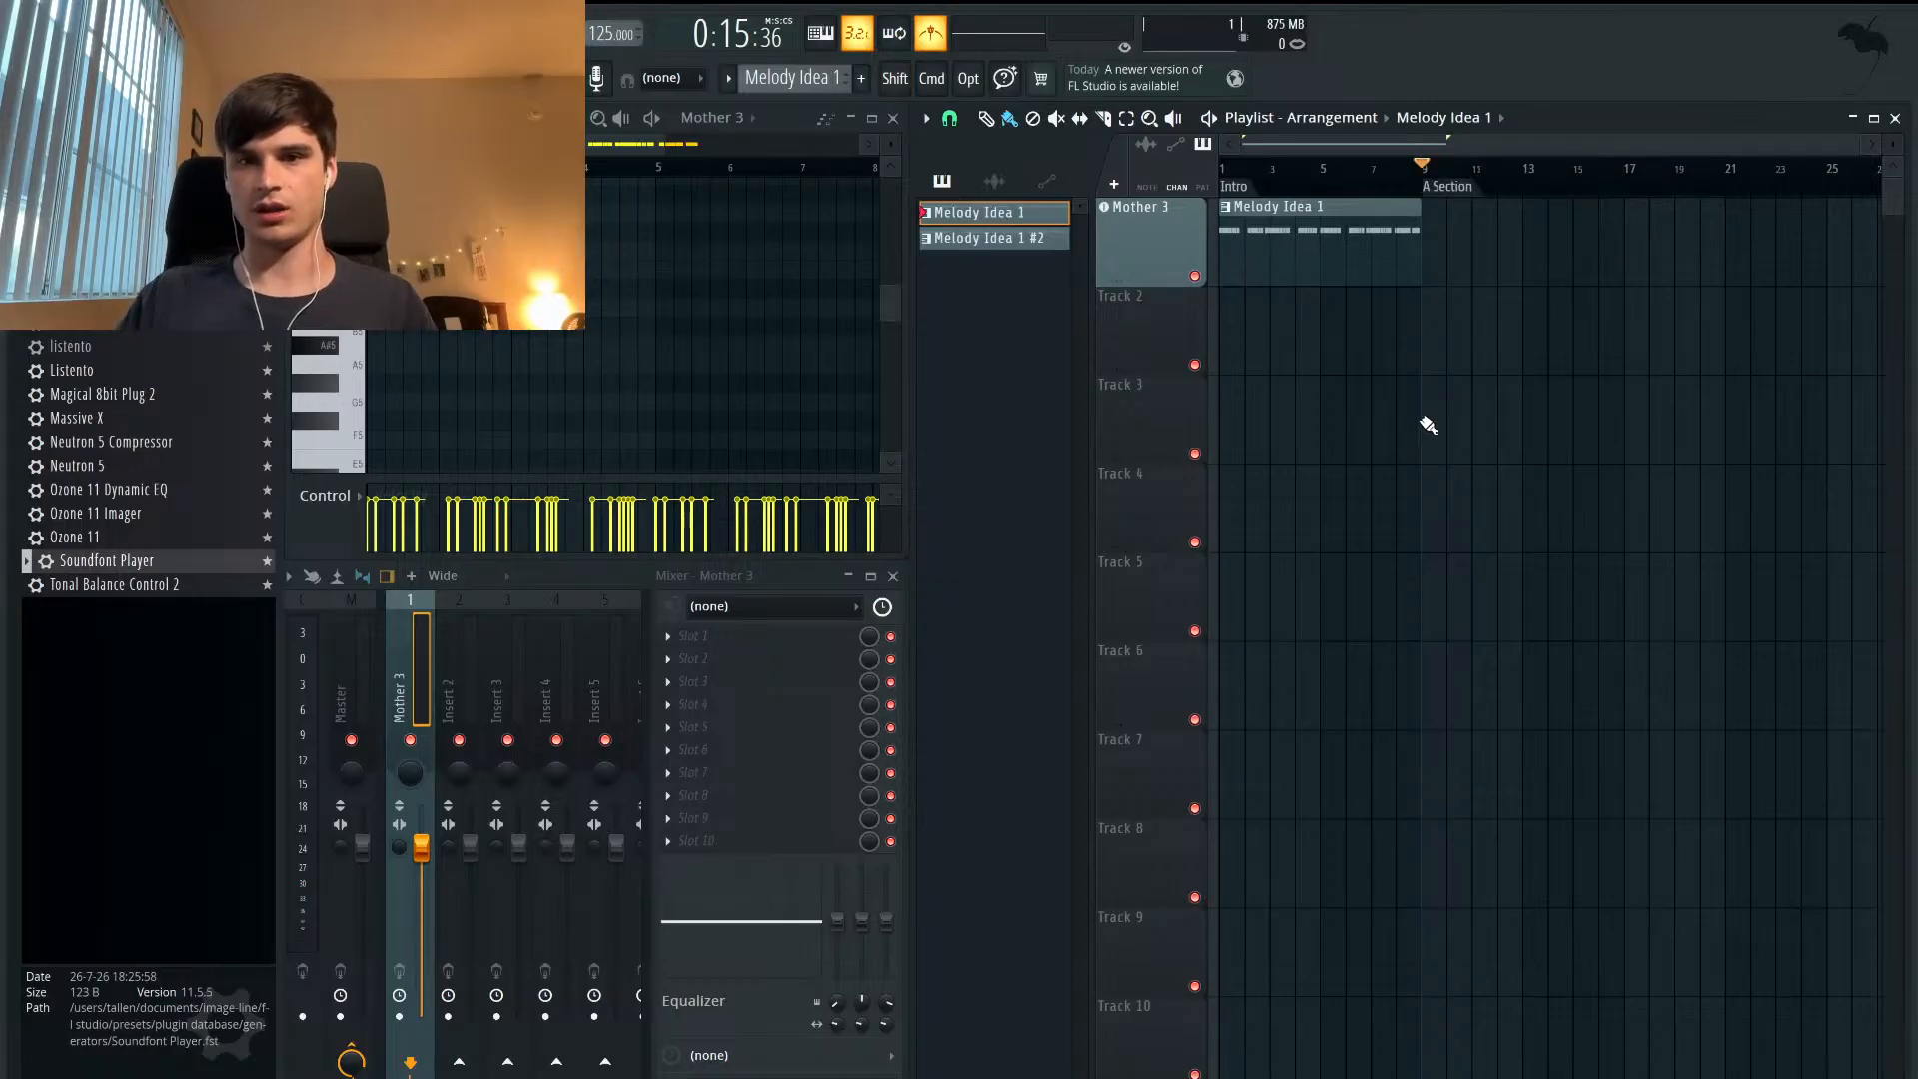
- Add a playlist marker at bar 41 and another just after it named "B Sec - Small"
{"action": "scroll", "coordinate": [1421, 423], "scroll_direction": "down", "scroll_amount": 3, "text": "ctrl"}
{"action": "scroll", "coordinate": [1421, 424], "scroll_direction": "left", "scroll_amount": 1}
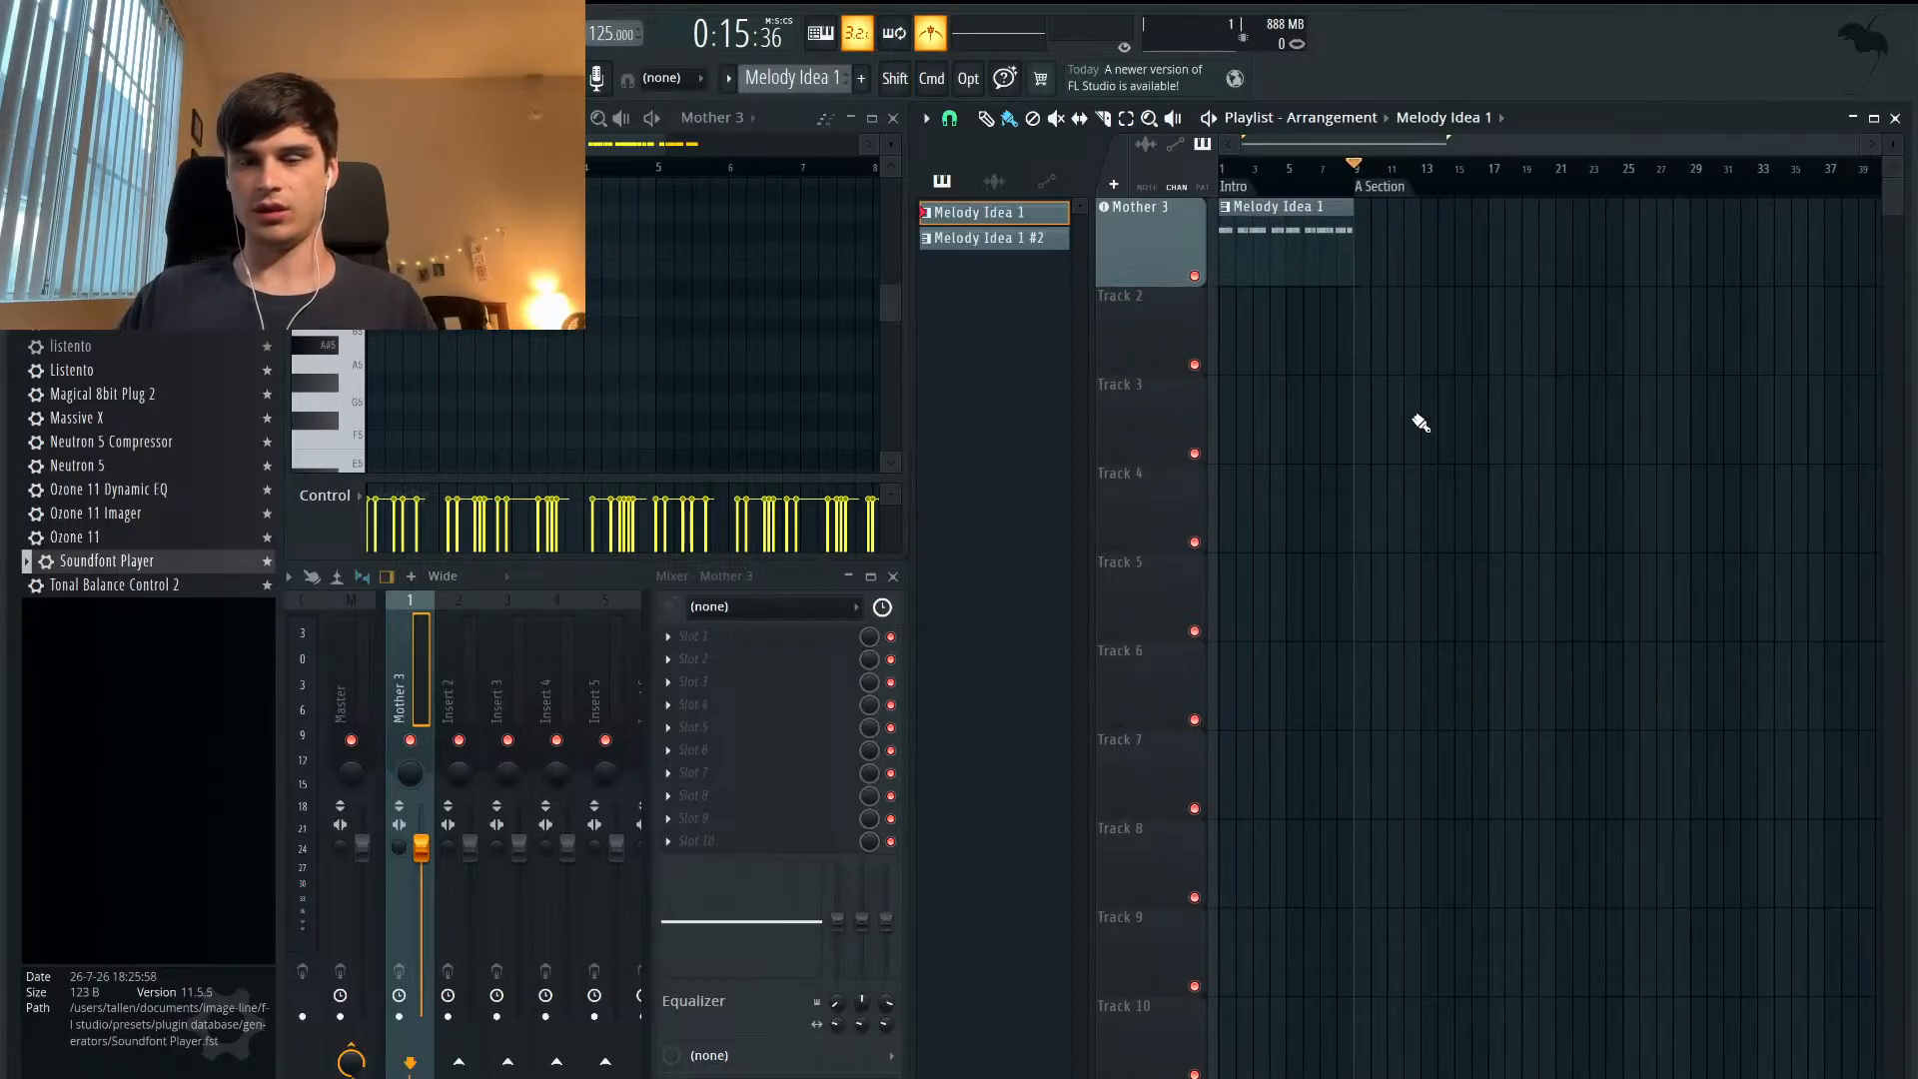
{"action": "scroll", "coordinate": [1421, 424], "scroll_direction": "right", "scroll_amount": 2}
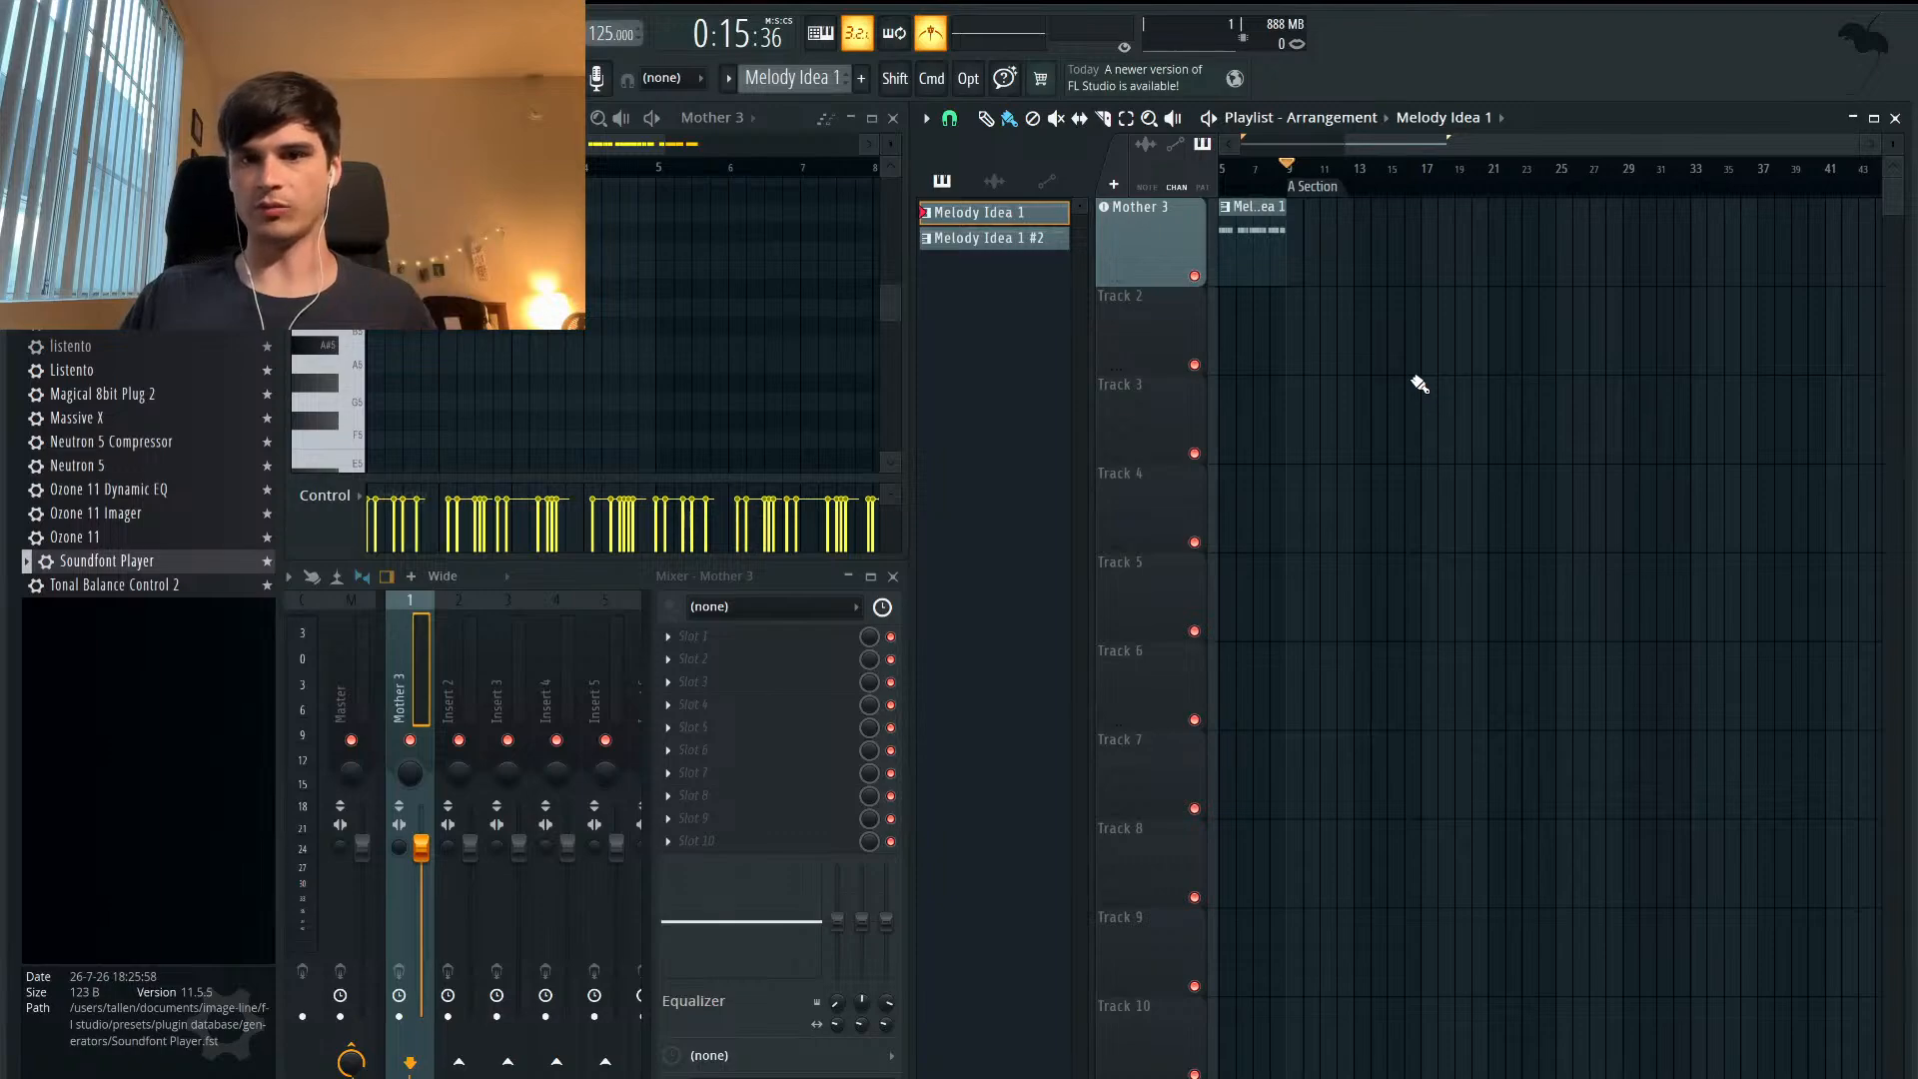
{"action": "scroll", "coordinate": [1504, 313], "scroll_direction": "down", "scroll_amount": 1, "text": "ctrl"}
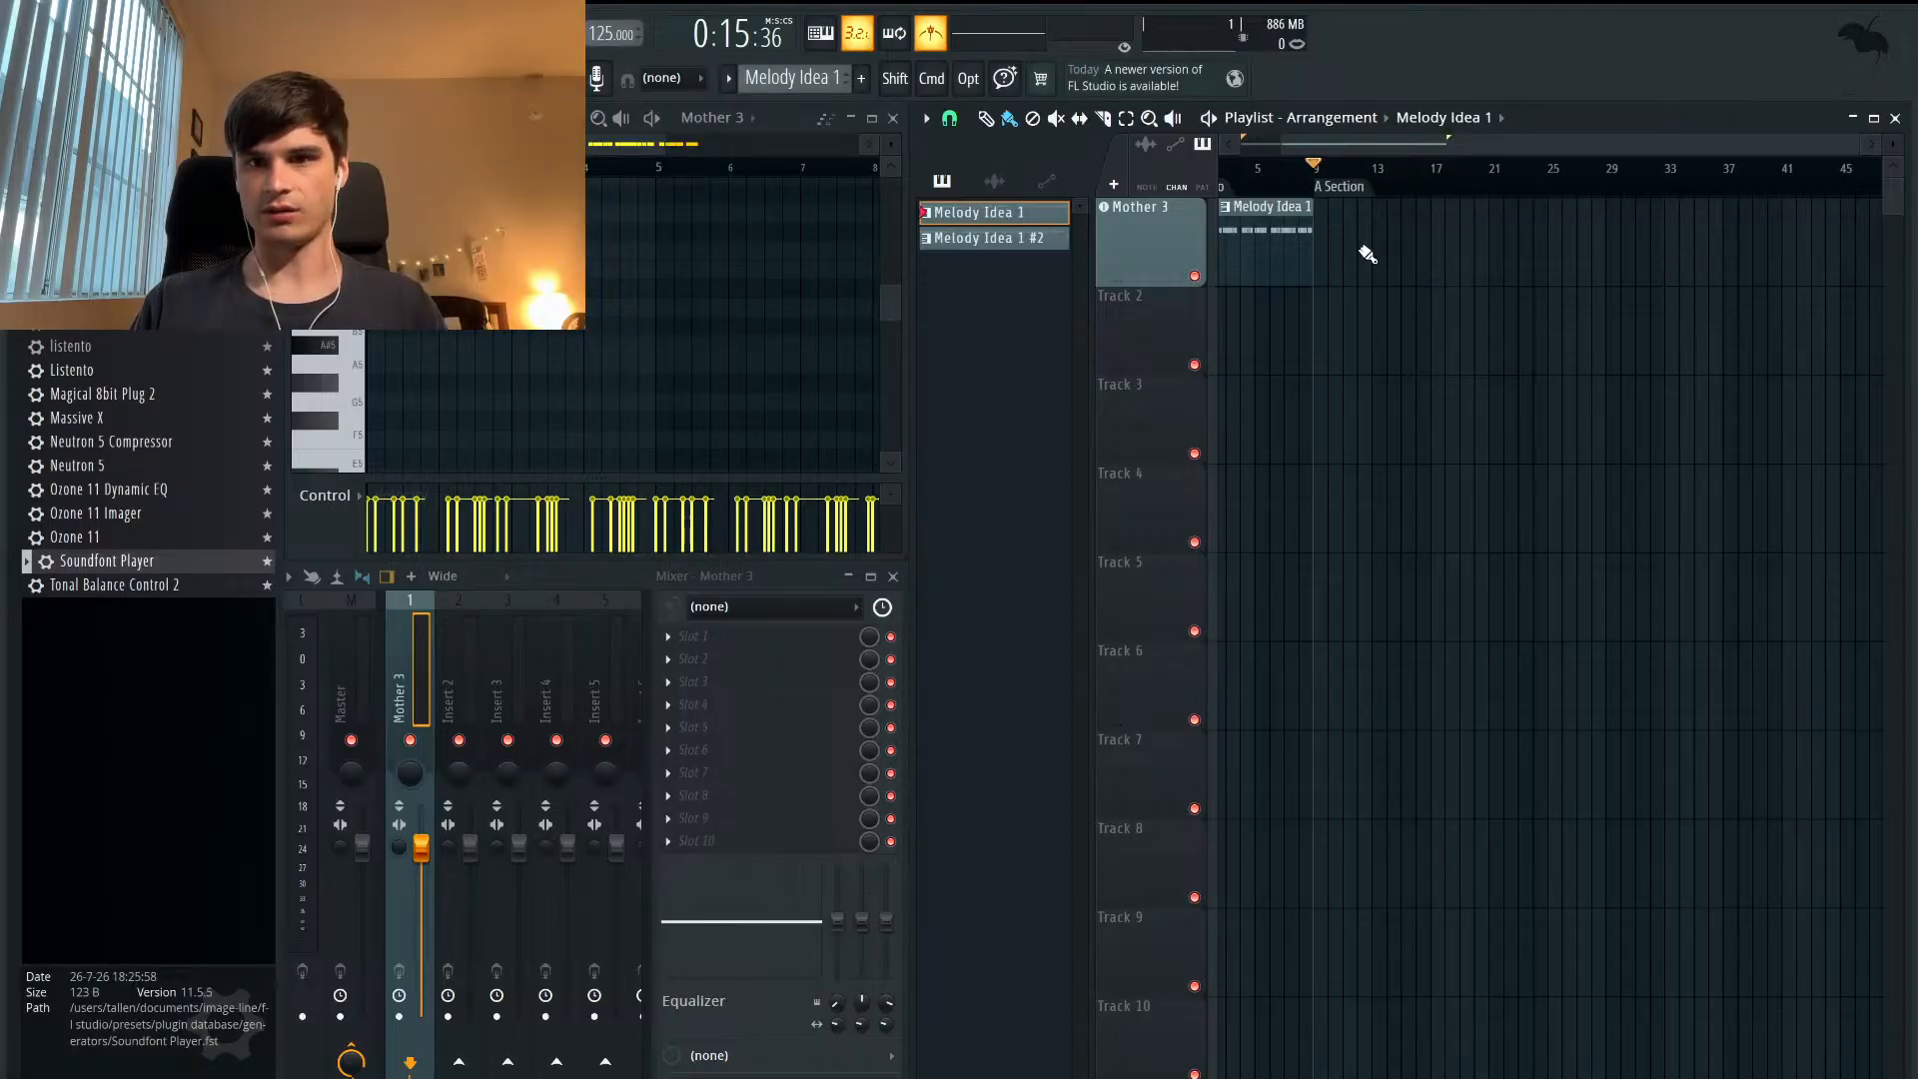
{"action": "scroll", "coordinate": [1466, 270], "scroll_direction": "up", "scroll_amount": 3}
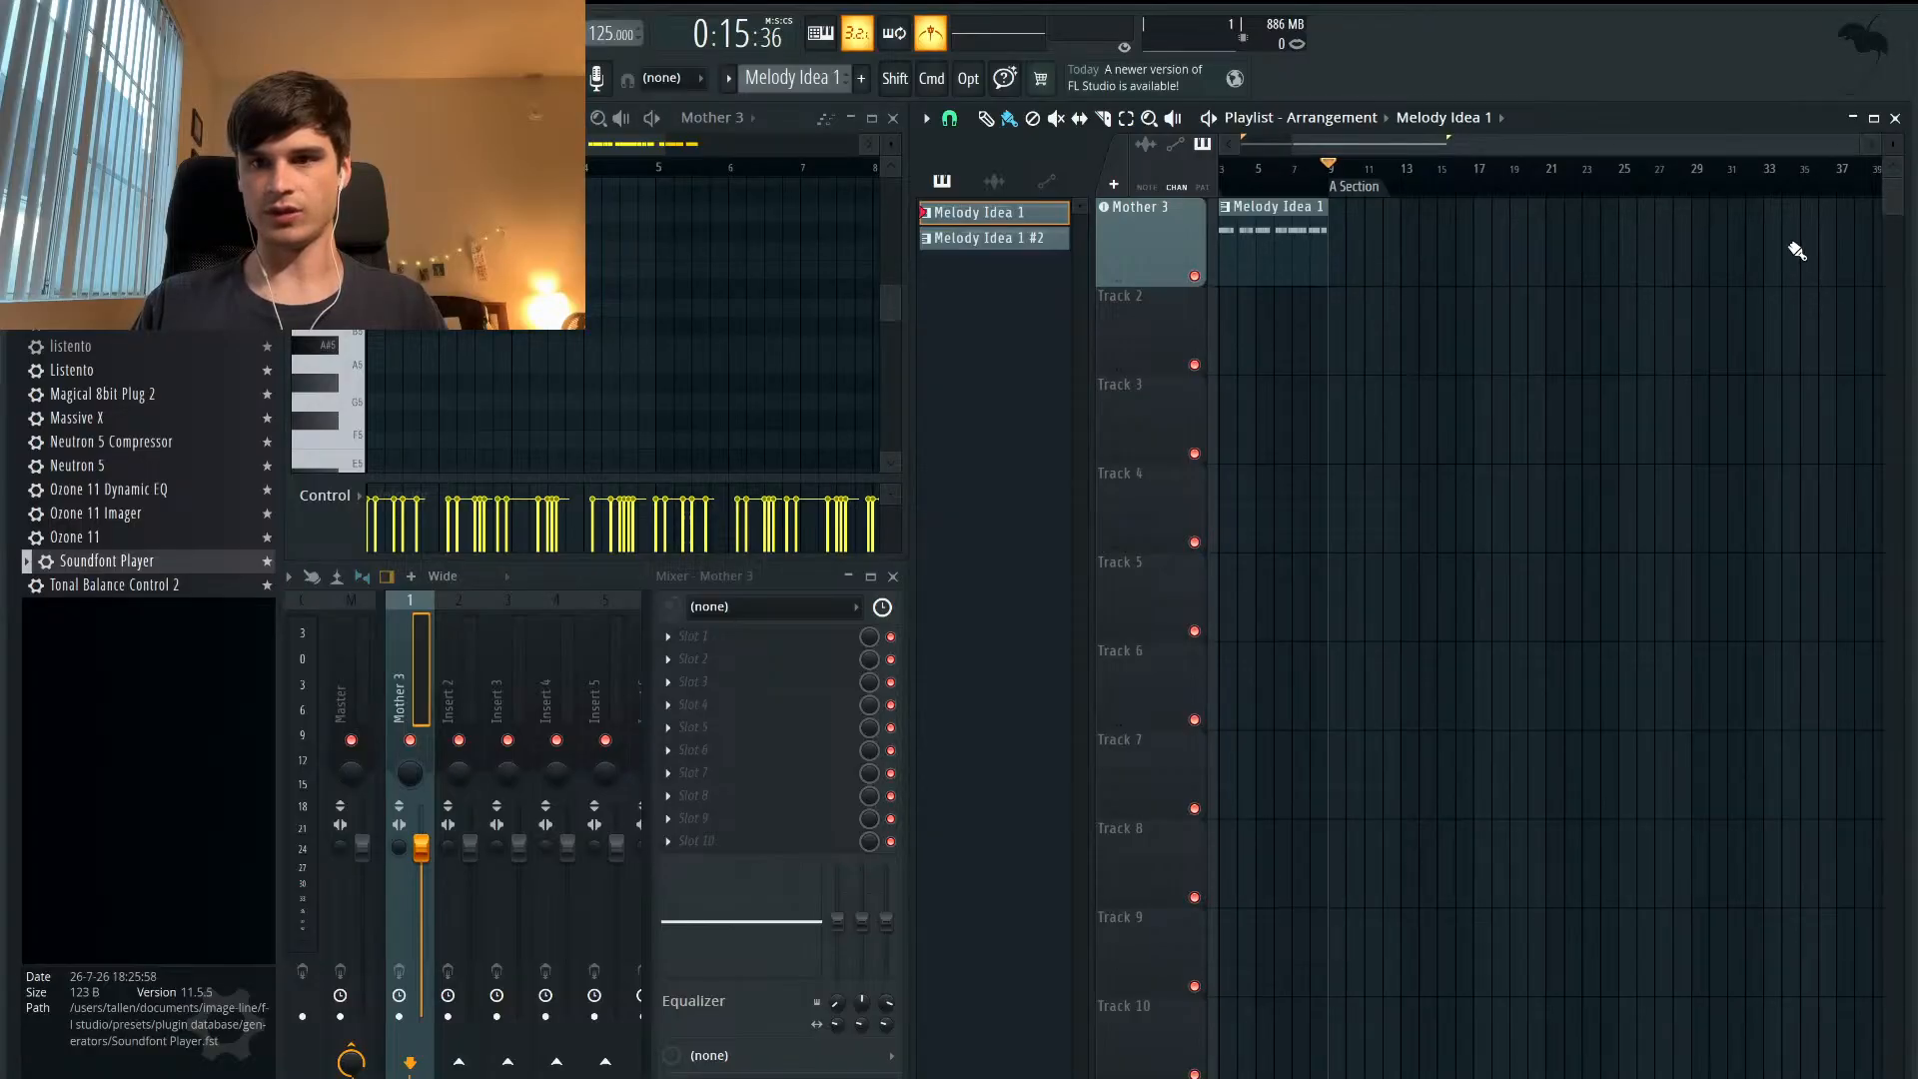
{"action": "scroll", "coordinate": [1854, 258], "scroll_direction": "right", "scroll_amount": 4}
{"action": "left_click", "coordinate": [1695, 173]}
{"action": "key", "text": "super+t"}
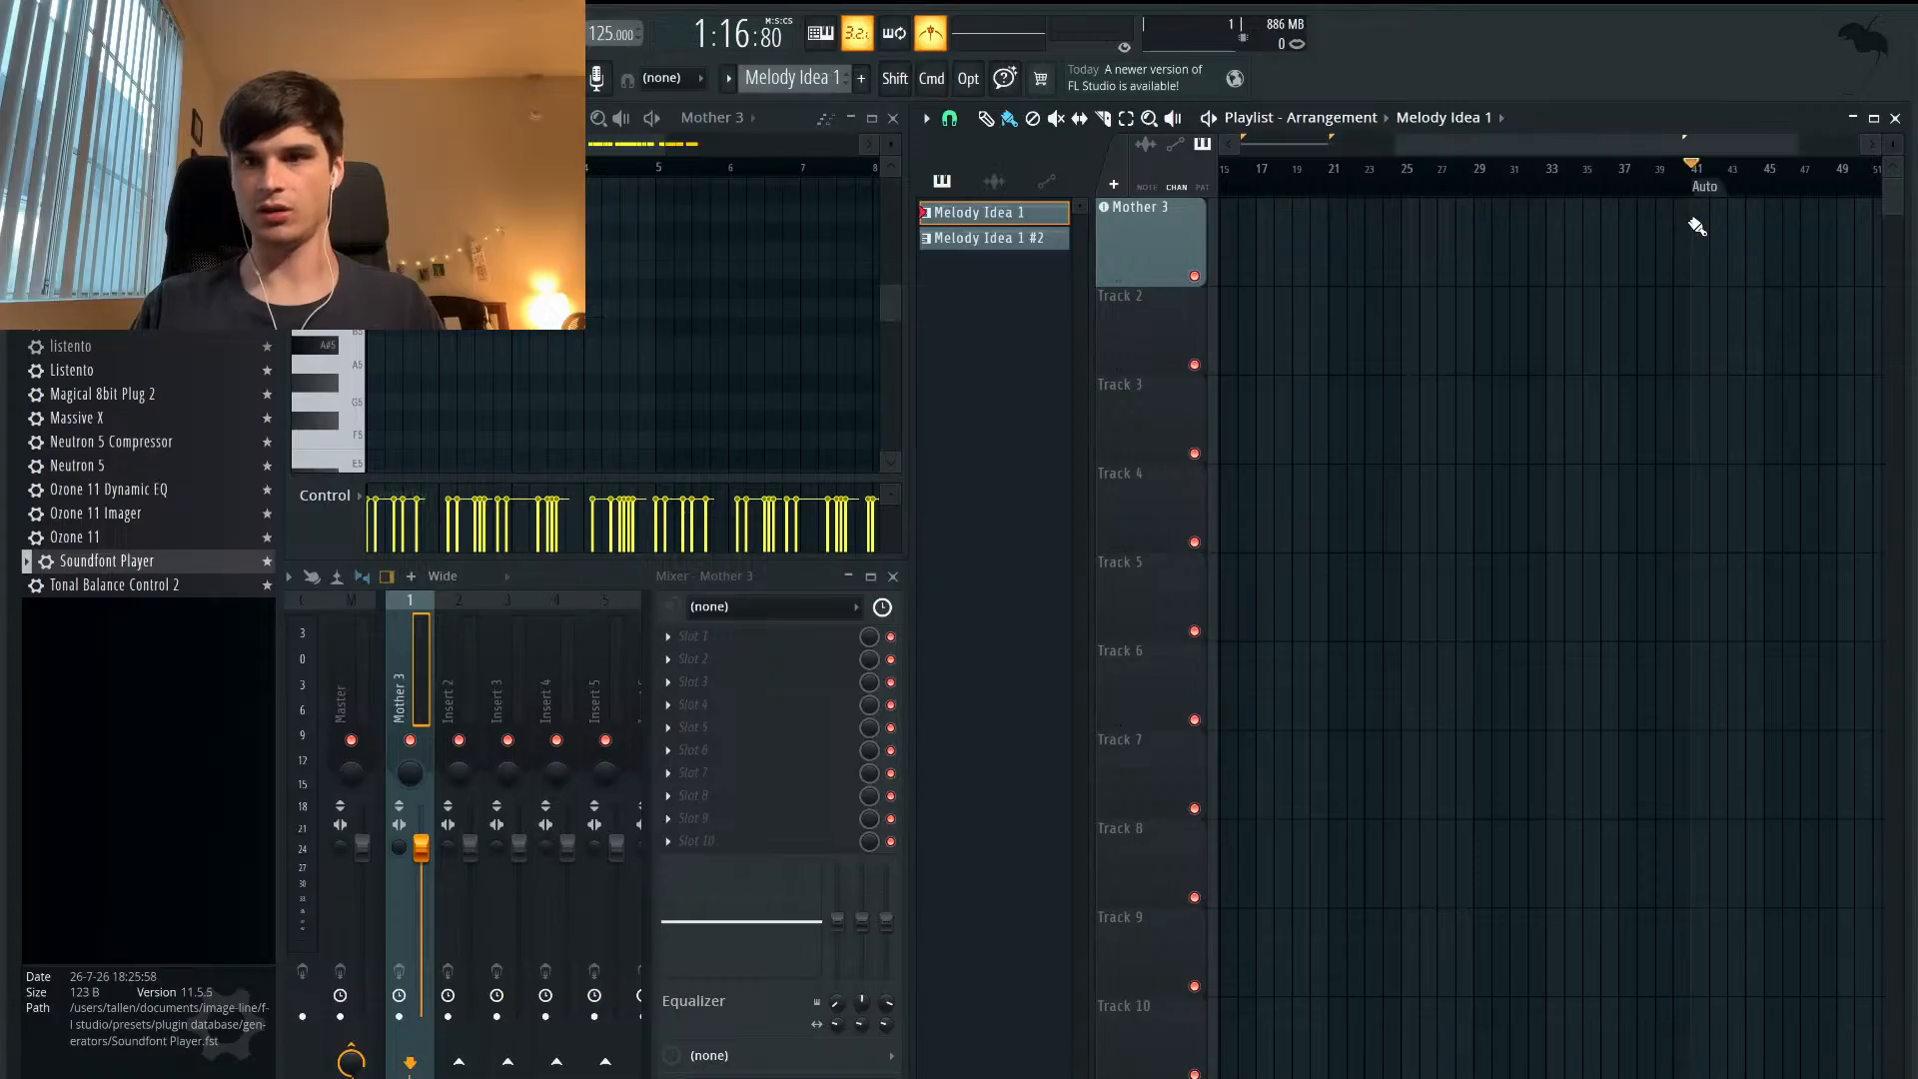
{"action": "right_click", "coordinate": [1714, 194]}
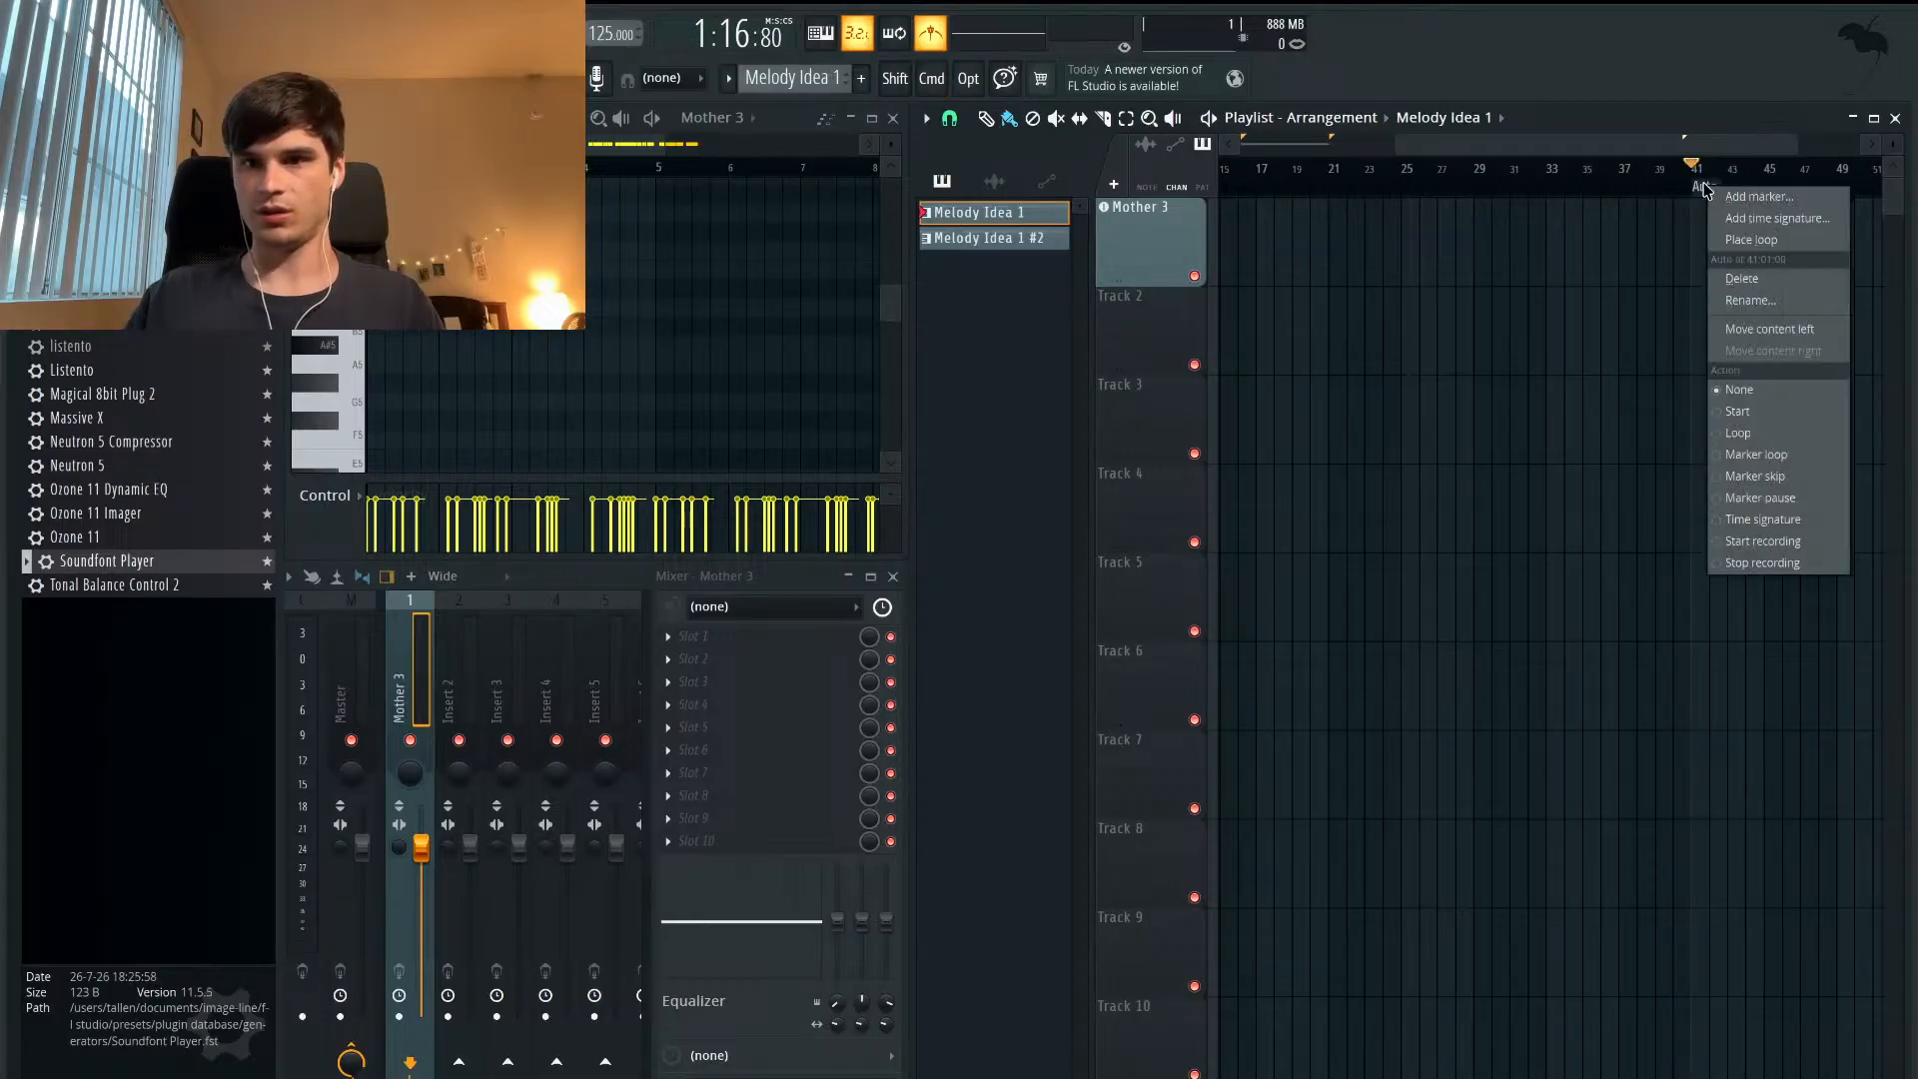
{"action": "left_click", "coordinate": [1744, 198]}
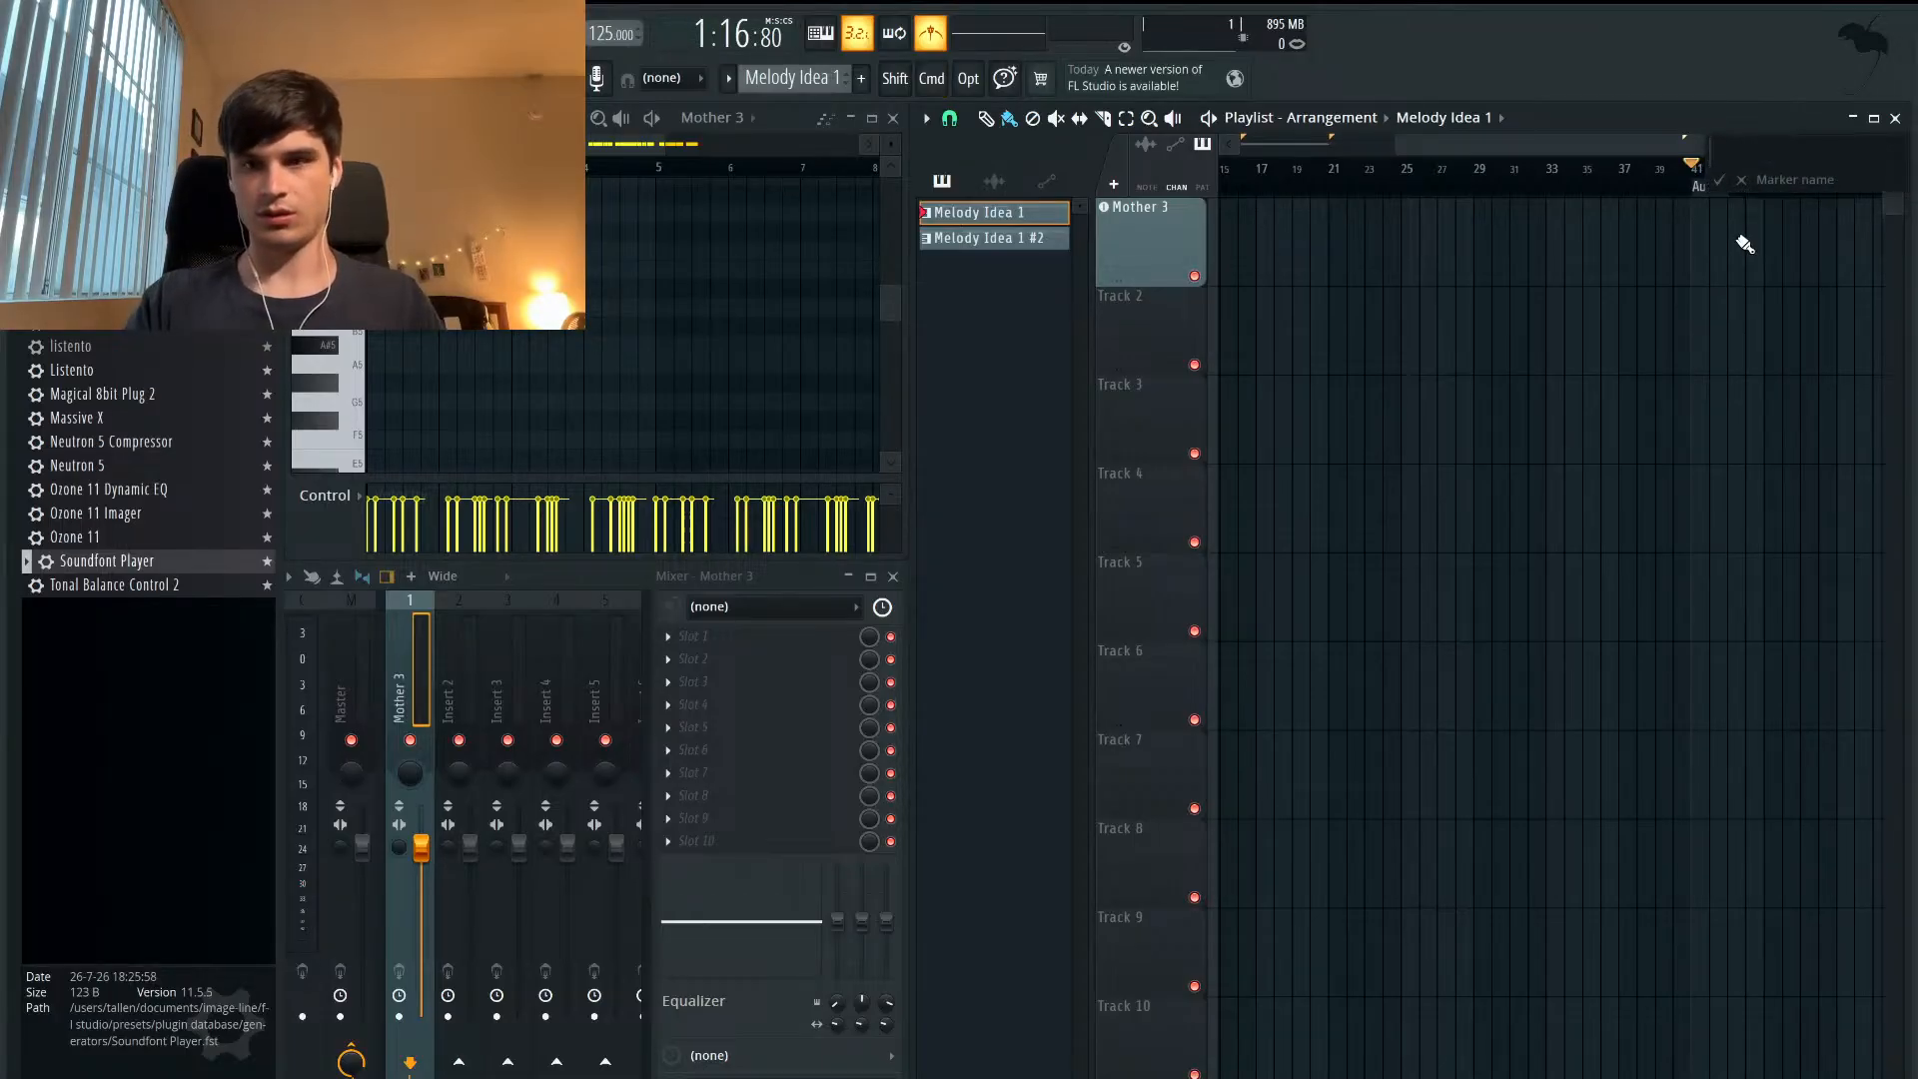
{"action": "type", "text": "B Sec"}
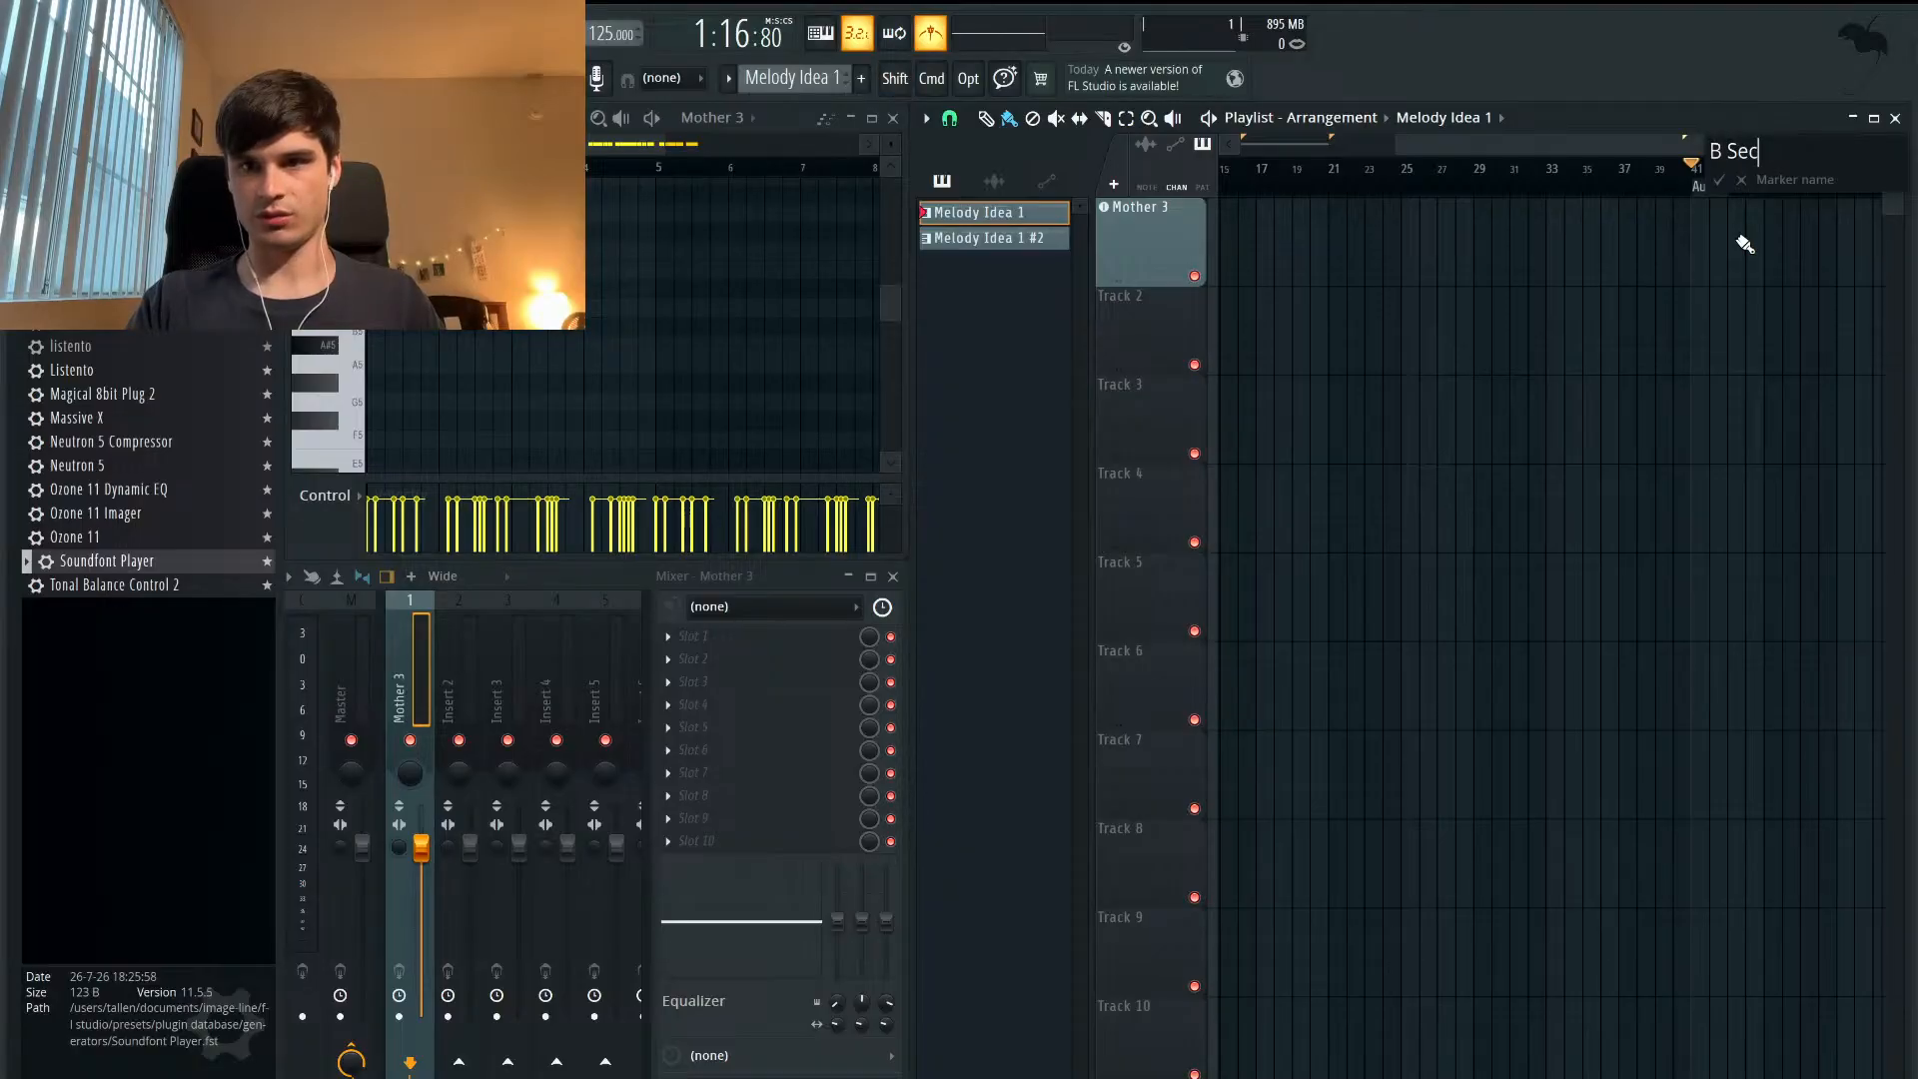
{"action": "type", "text": " - Small"}
{"action": "key", "text": "Return"}
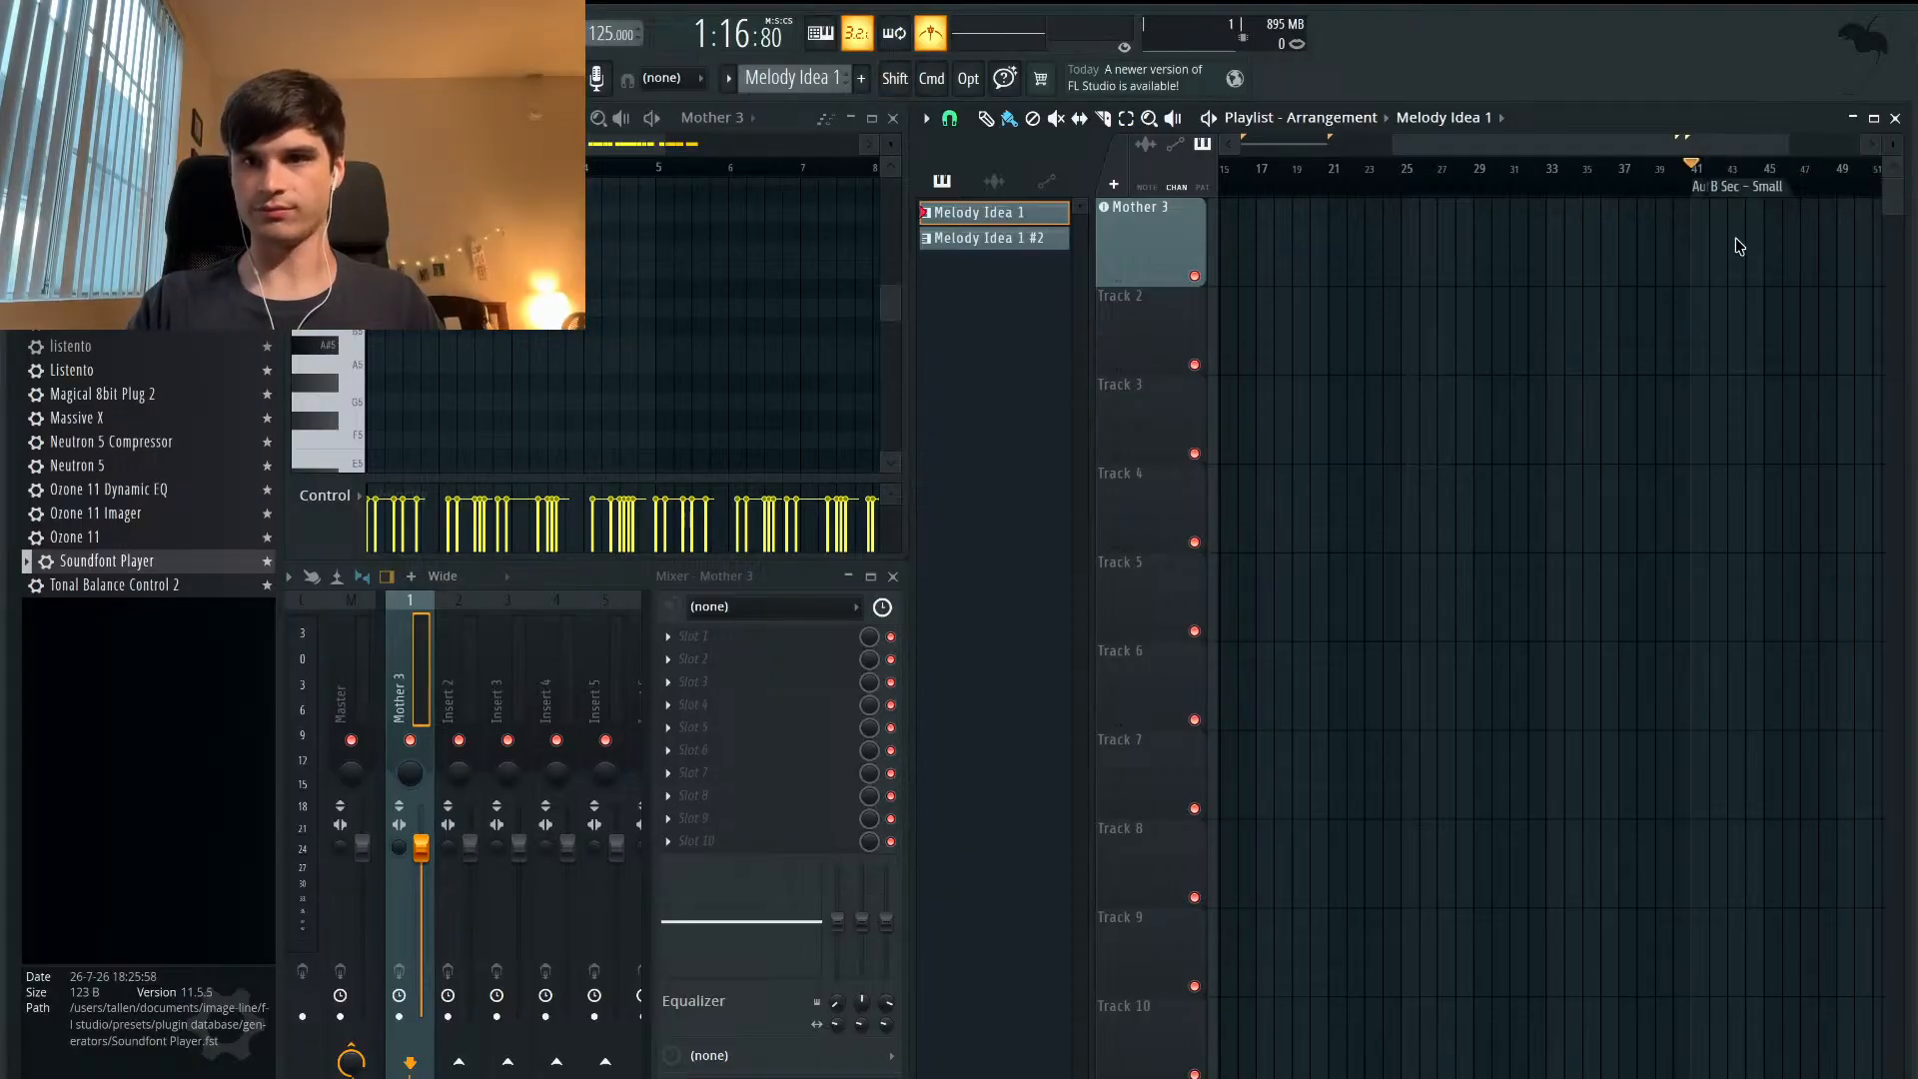
- Add a playlist time marker at bar 49 and rename it "B Section"
{"action": "scroll", "coordinate": [1649, 282], "scroll_direction": "down", "scroll_amount": 2}
{"action": "scroll", "coordinate": [1650, 282], "scroll_direction": "down", "scroll_amount": 2}
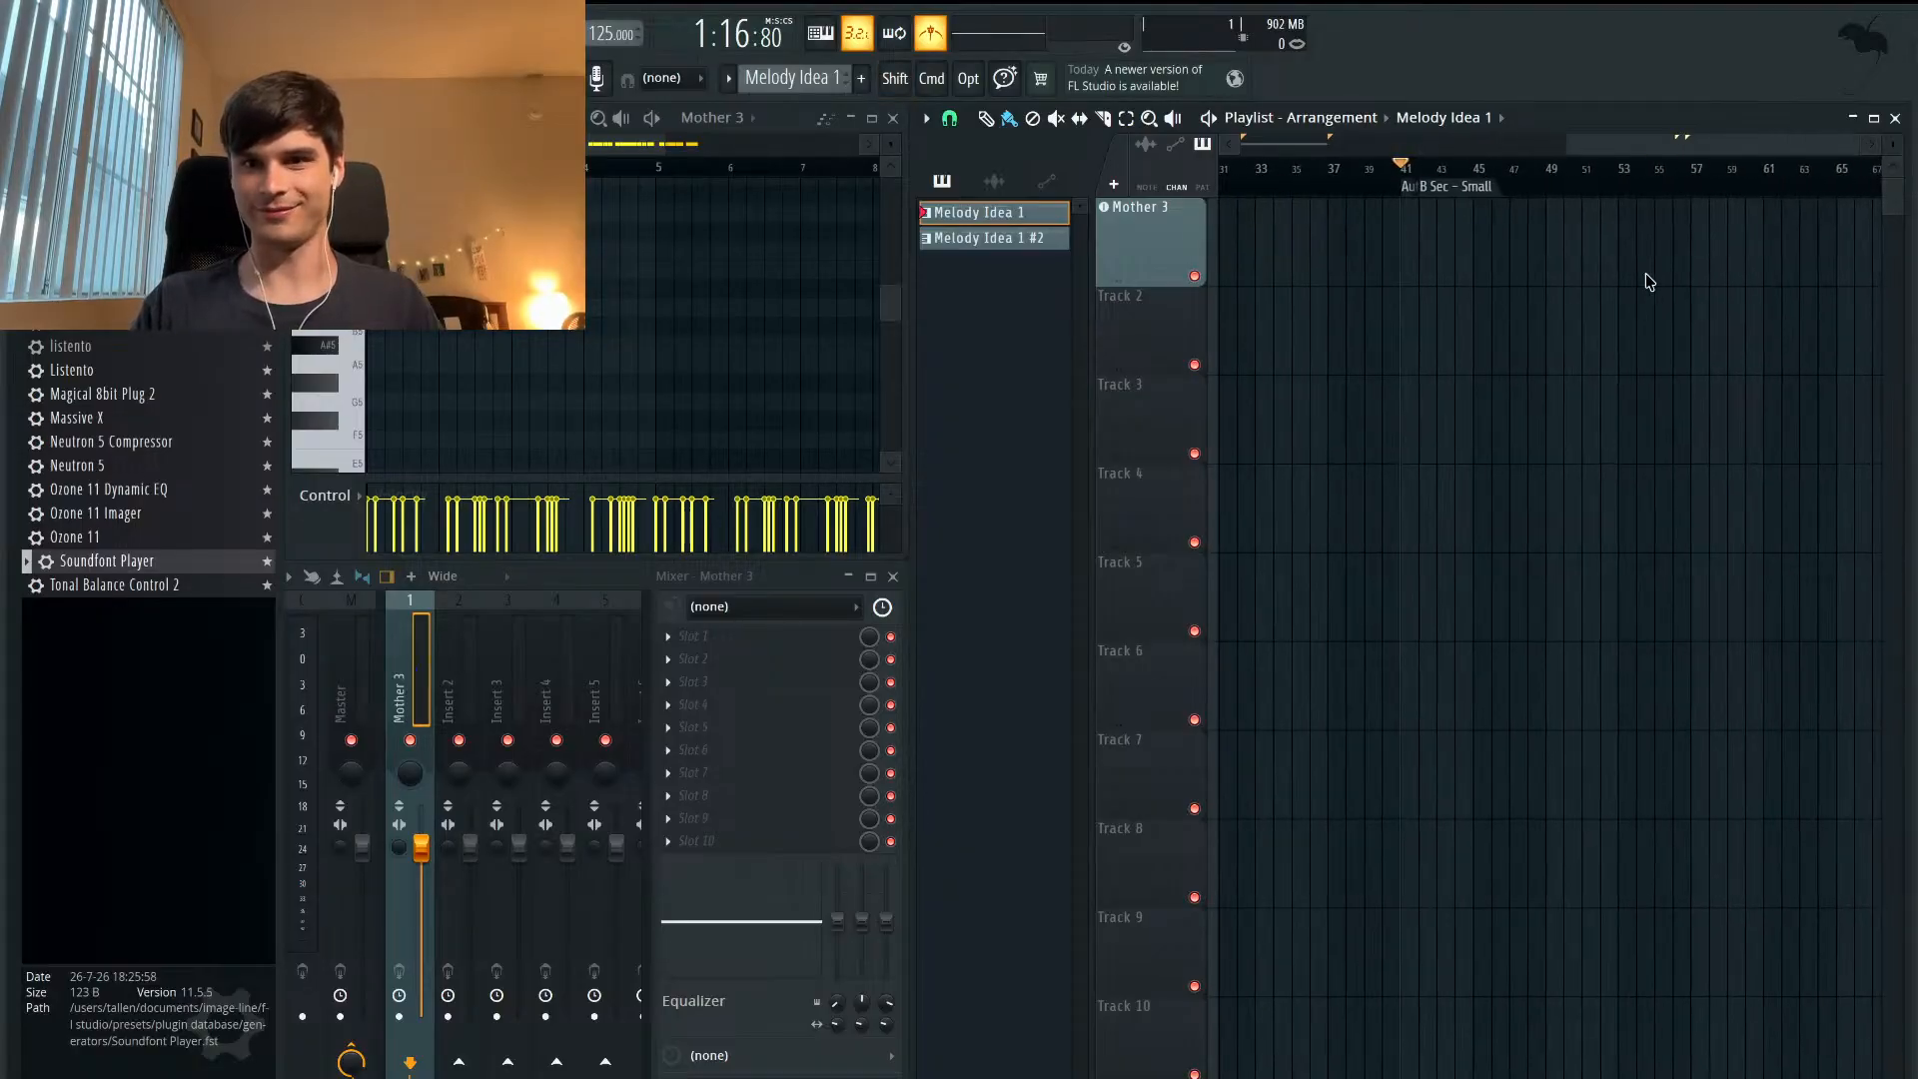
{"action": "left_click", "coordinate": [1552, 173]}
{"action": "scroll", "coordinate": [1536, 219], "scroll_direction": "down", "scroll_amount": 3}
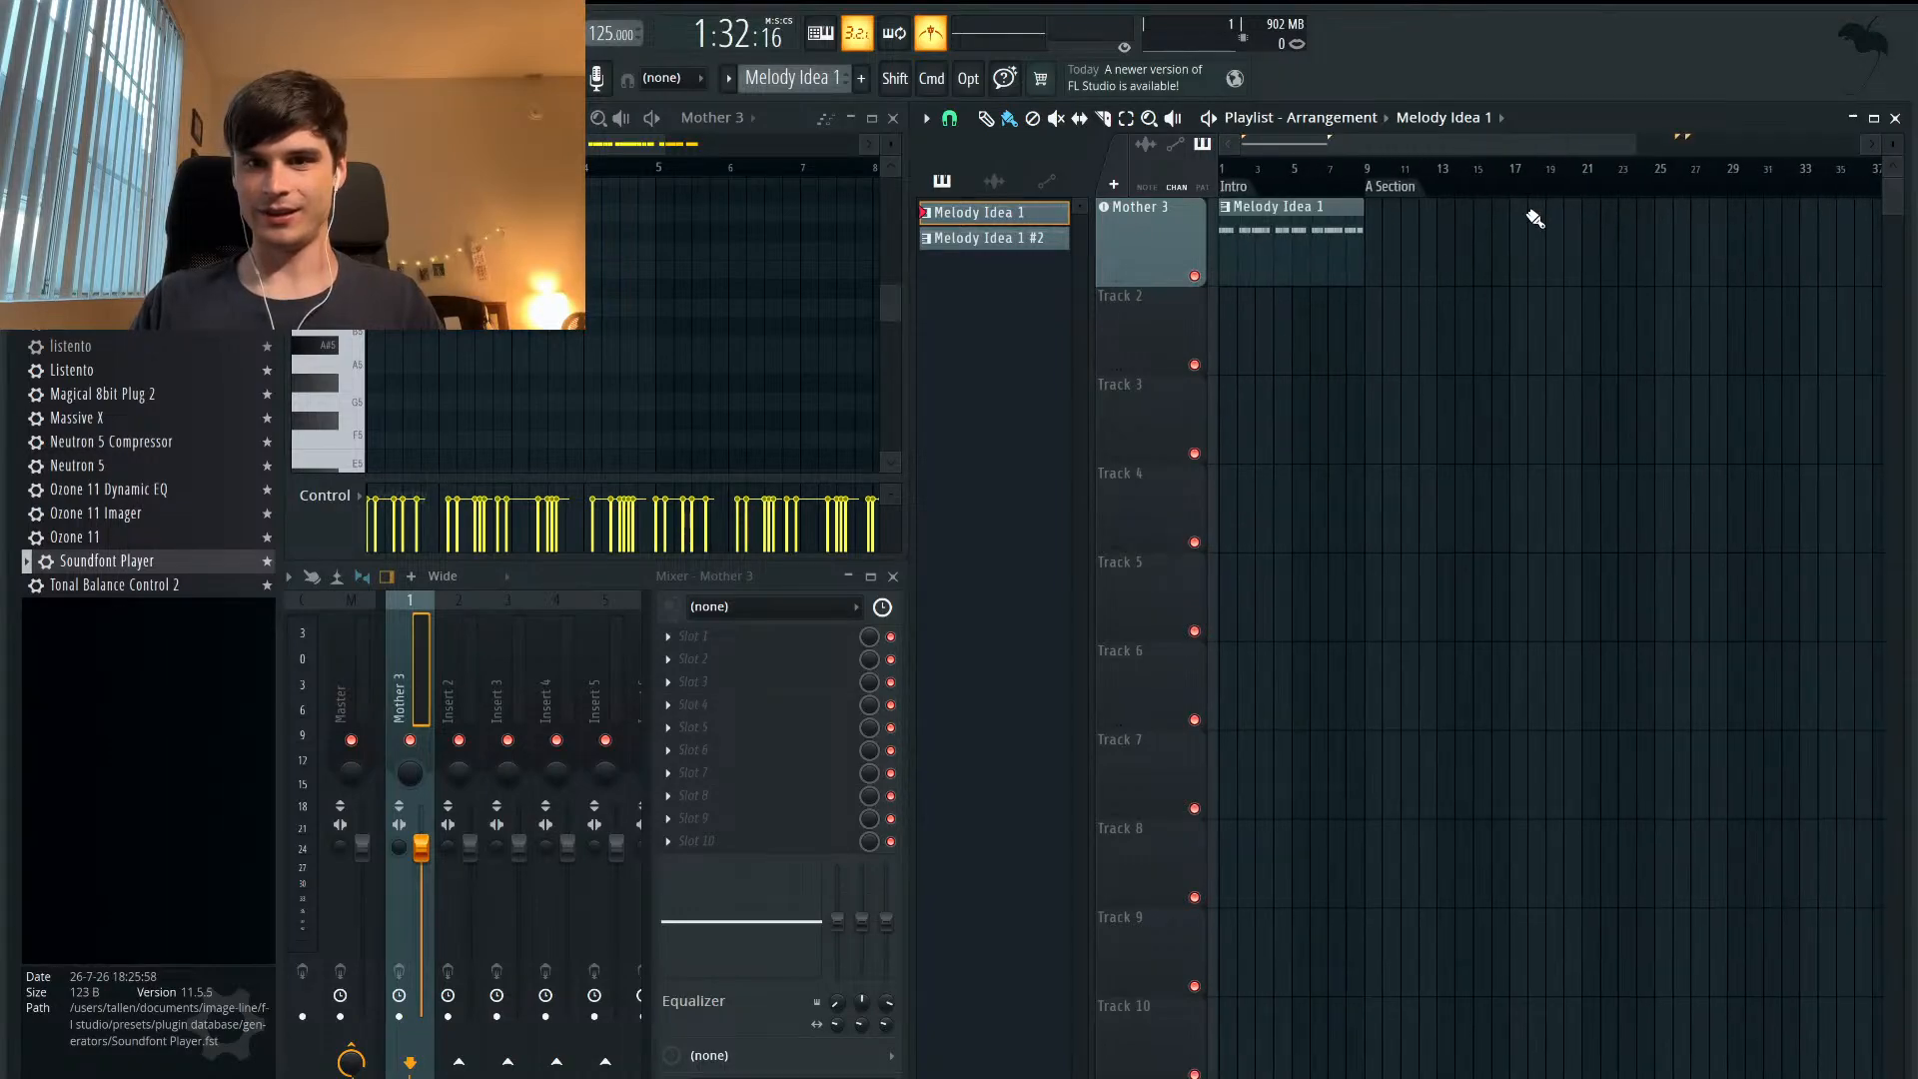
{"action": "scroll", "coordinate": [1550, 334], "scroll_direction": "up", "scroll_amount": 4}
{"action": "scroll", "coordinate": [1551, 334], "scroll_direction": "down", "scroll_amount": 1}
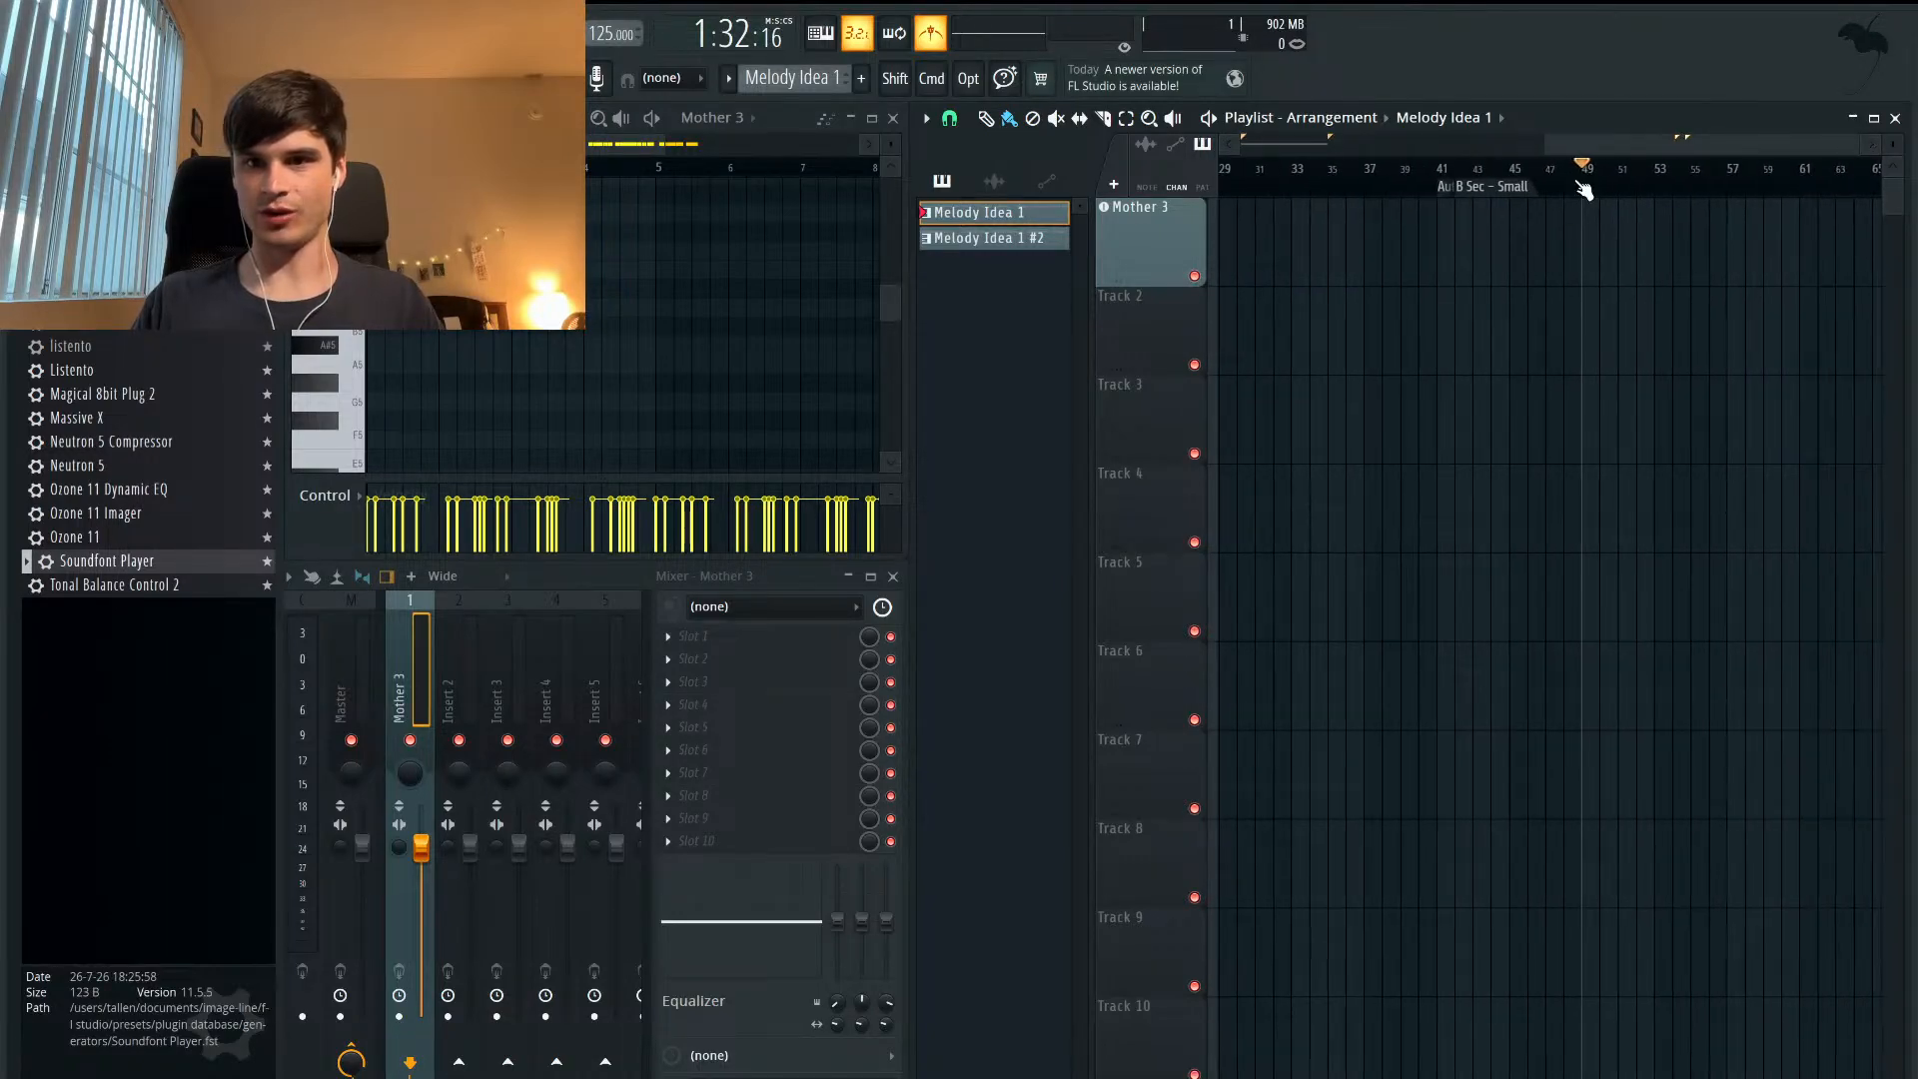
{"action": "key", "text": "alt+t"}
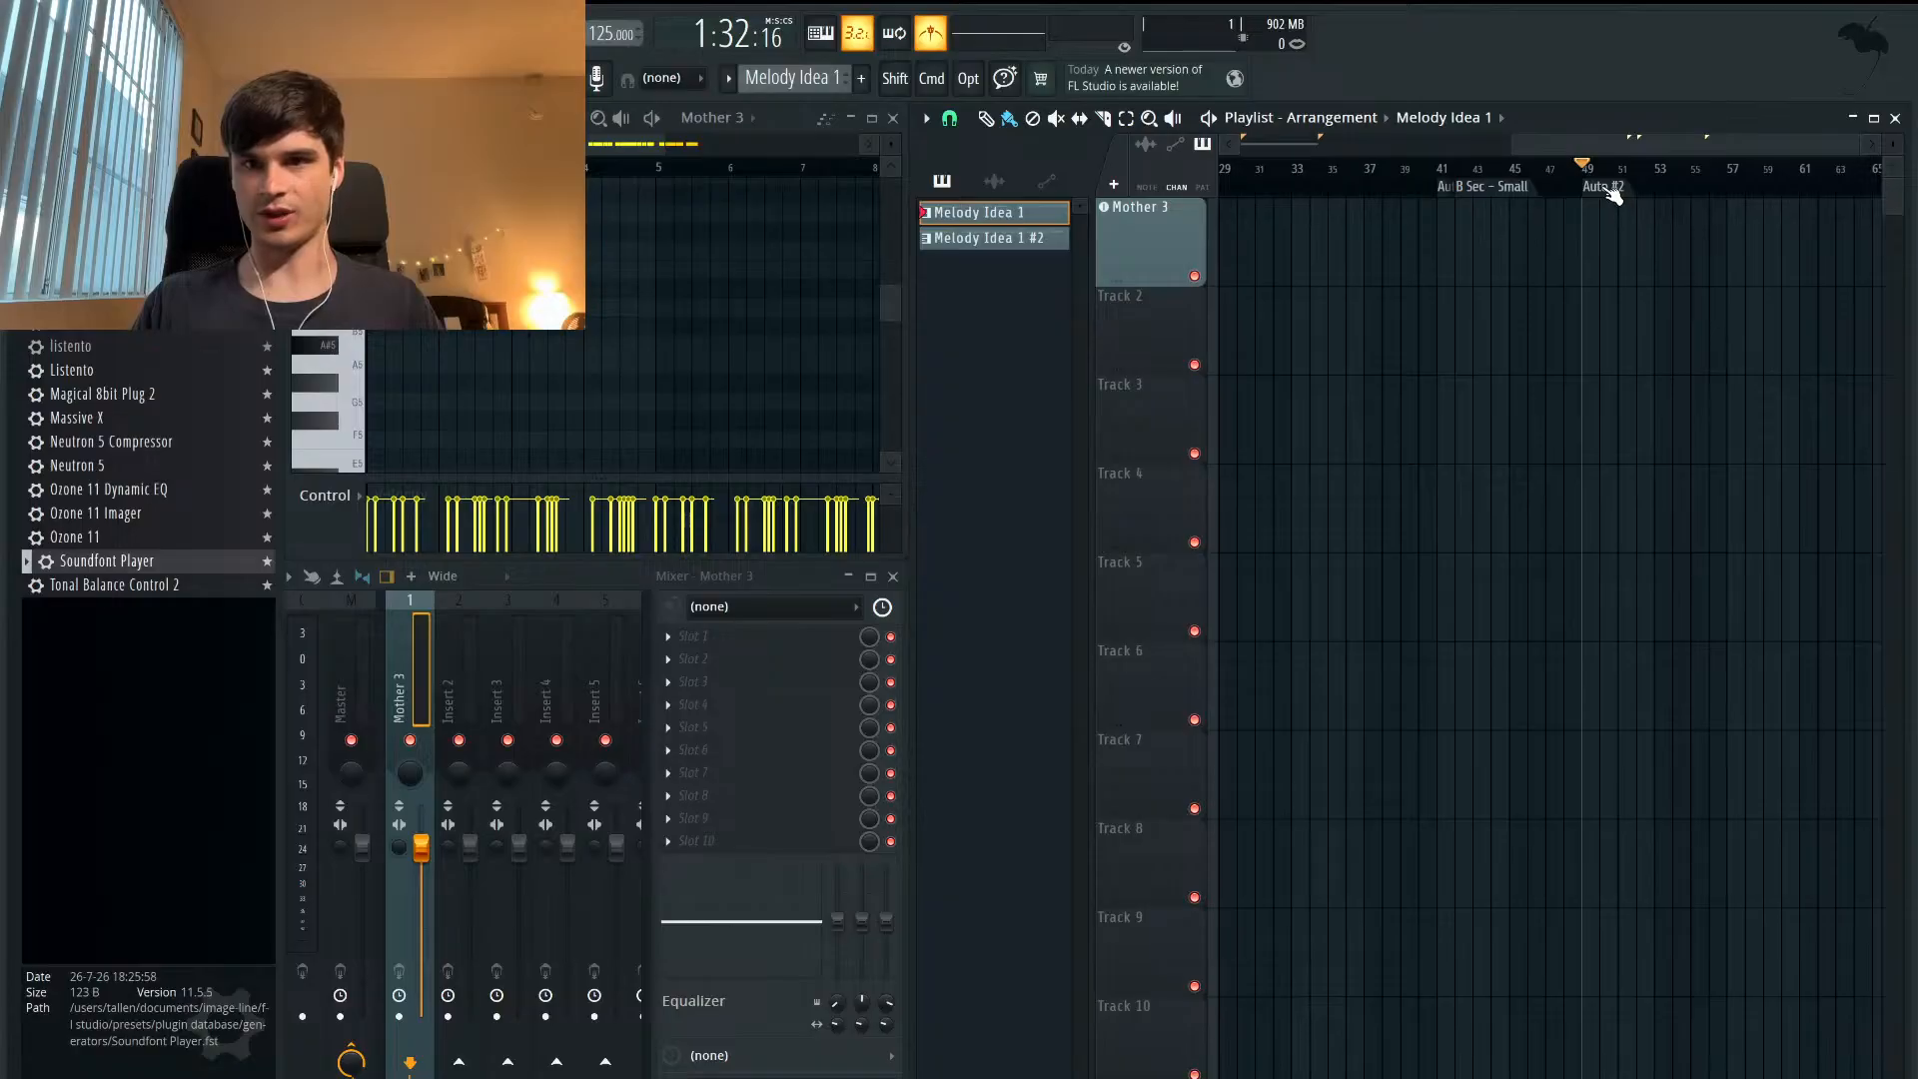
{"action": "right_click", "coordinate": [1614, 193]}
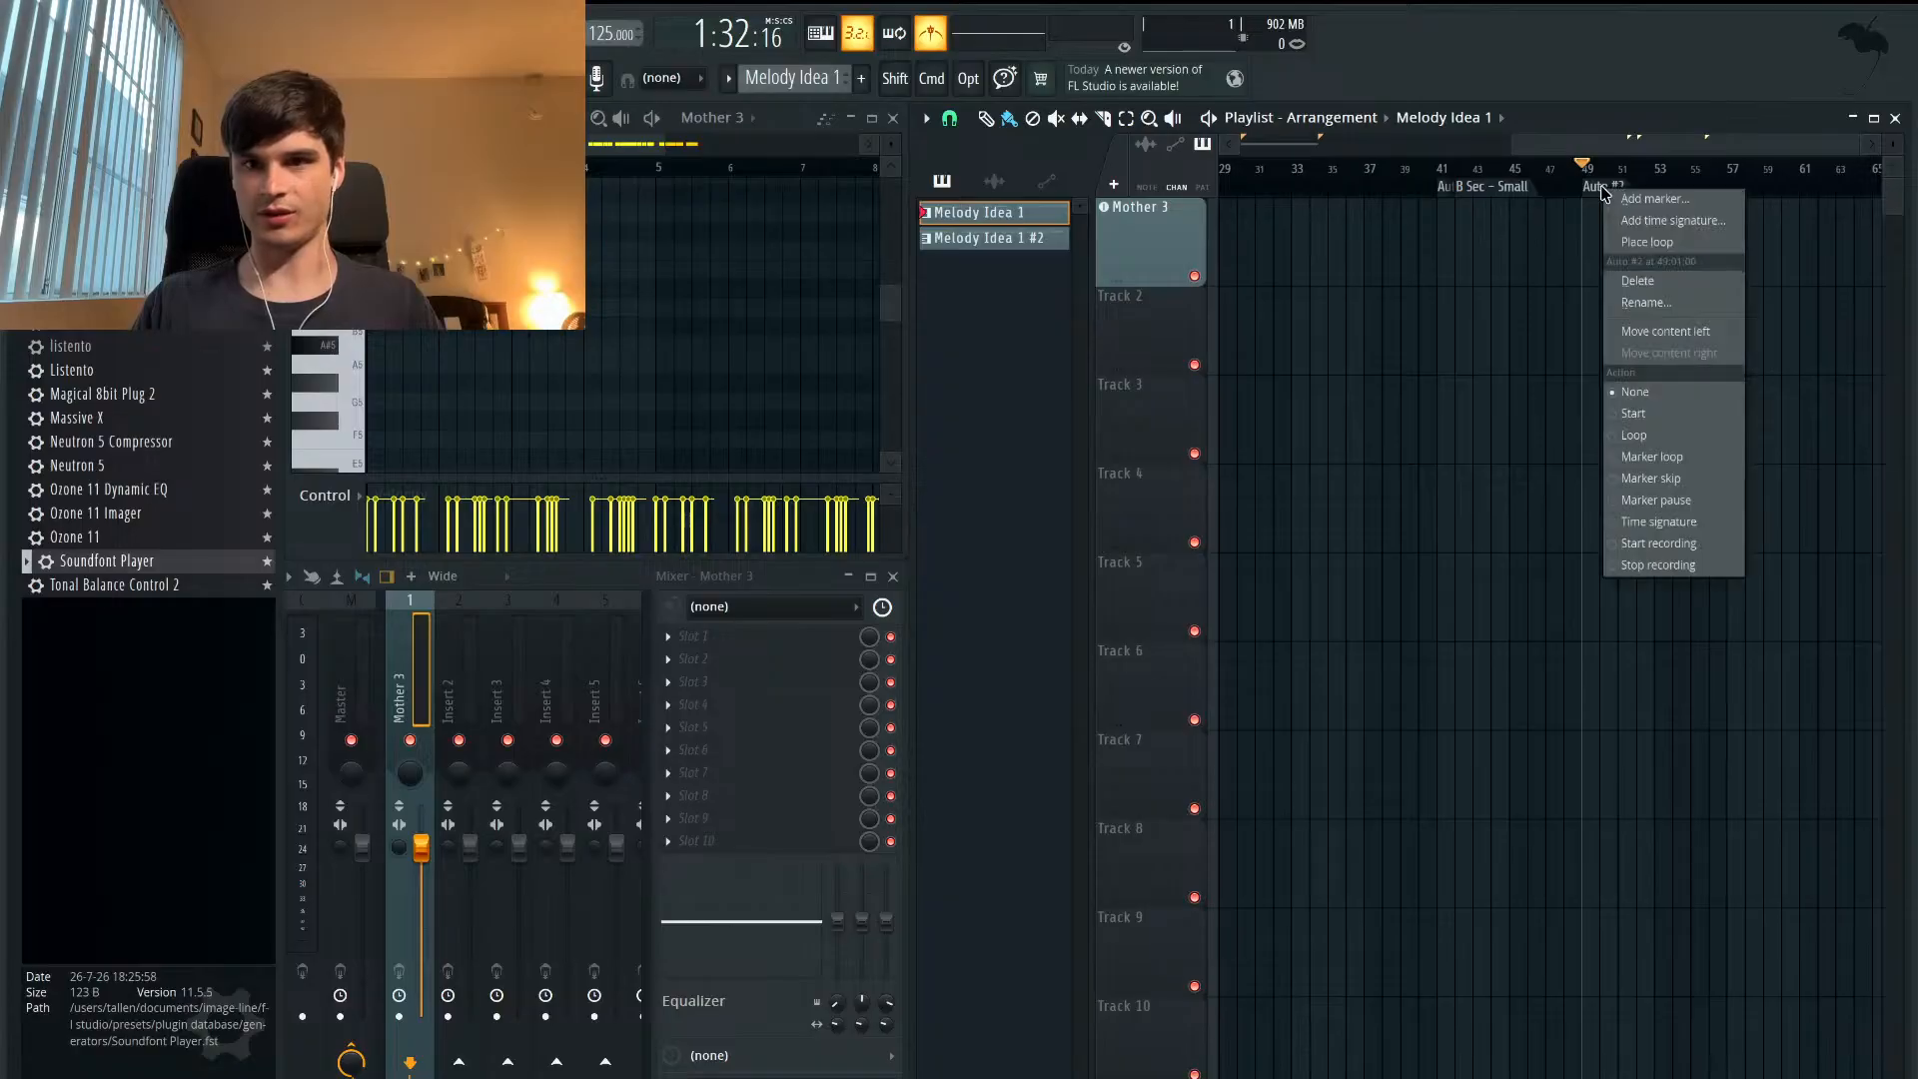
{"action": "left_click", "coordinate": [1624, 304]}
{"action": "type", "text": "B Section"}
{"action": "key", "text": "Return"}
- Review the section markers from Intro to B Section and return the playhead to the start of the song
{"action": "scroll", "coordinate": [1468, 385], "scroll_direction": "up", "scroll_amount": 7}
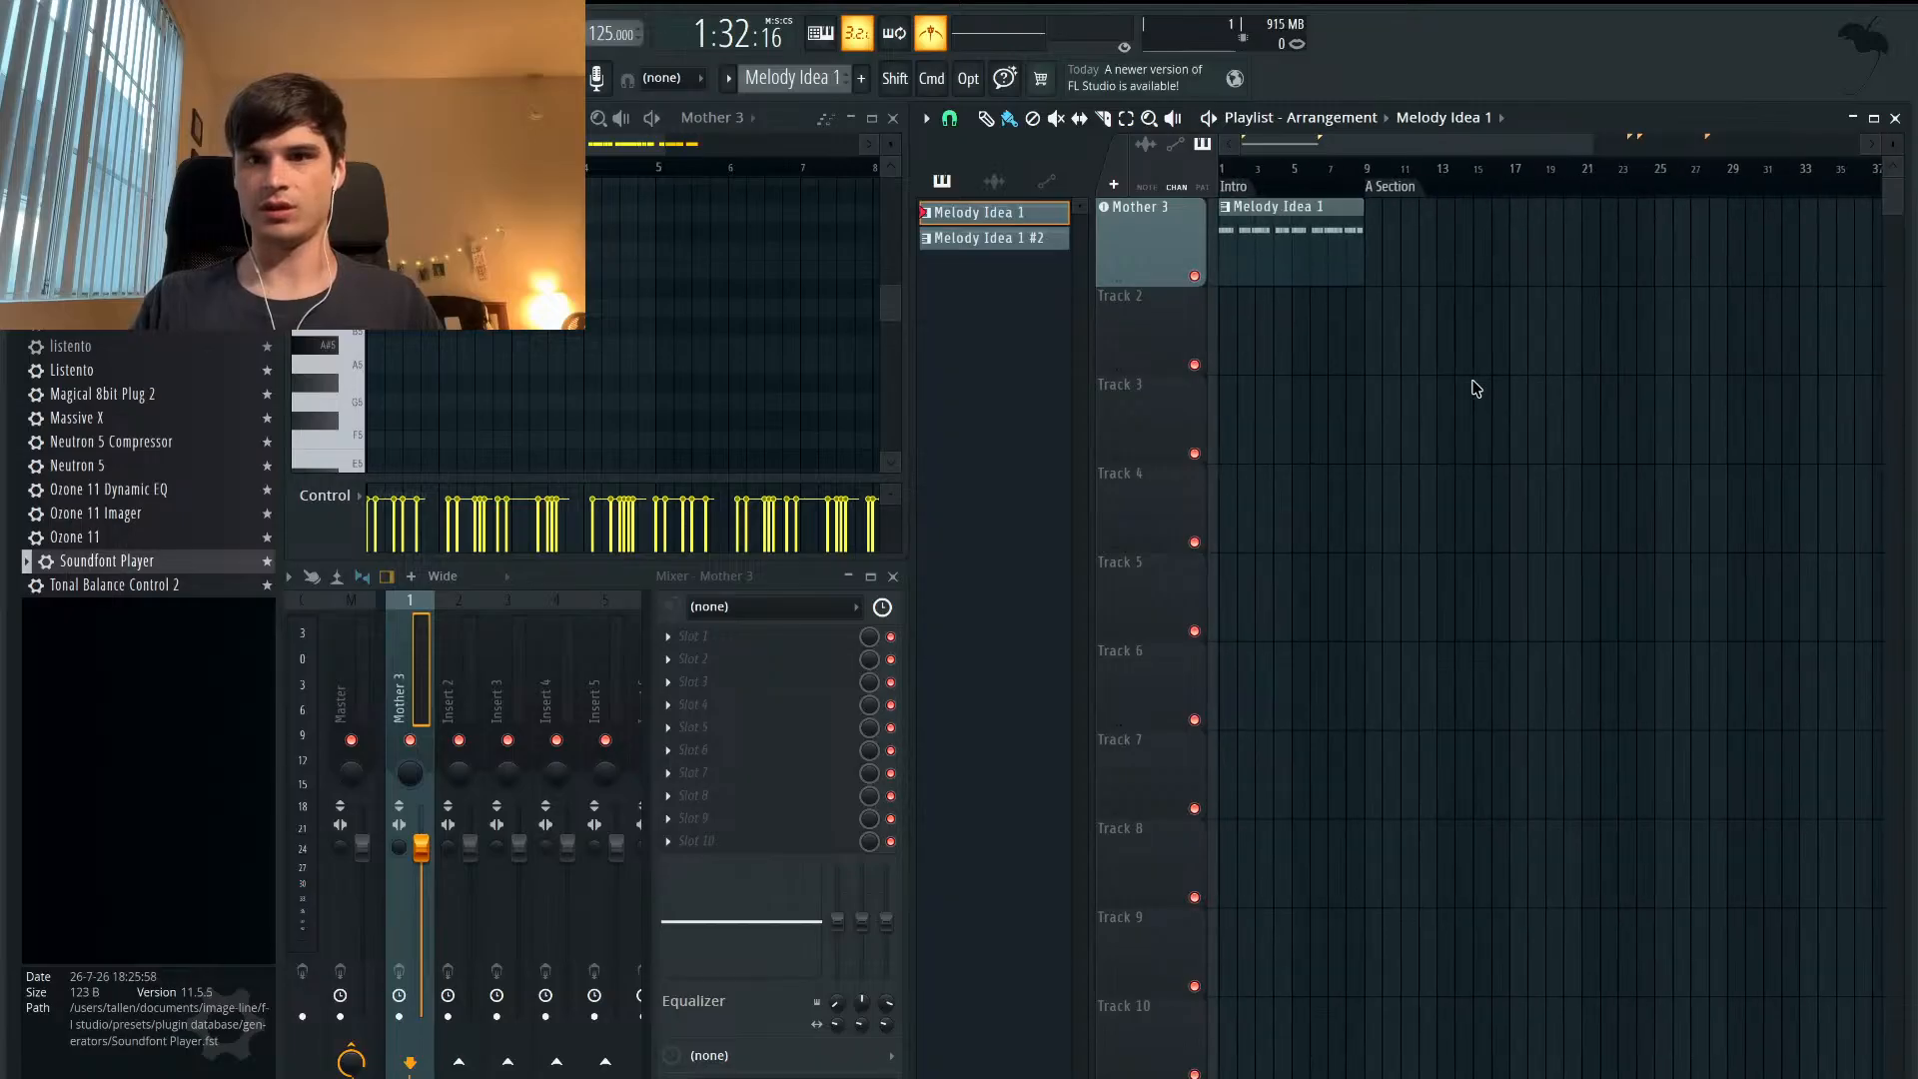
{"action": "scroll", "coordinate": [1477, 389], "scroll_direction": "down", "scroll_amount": 7}
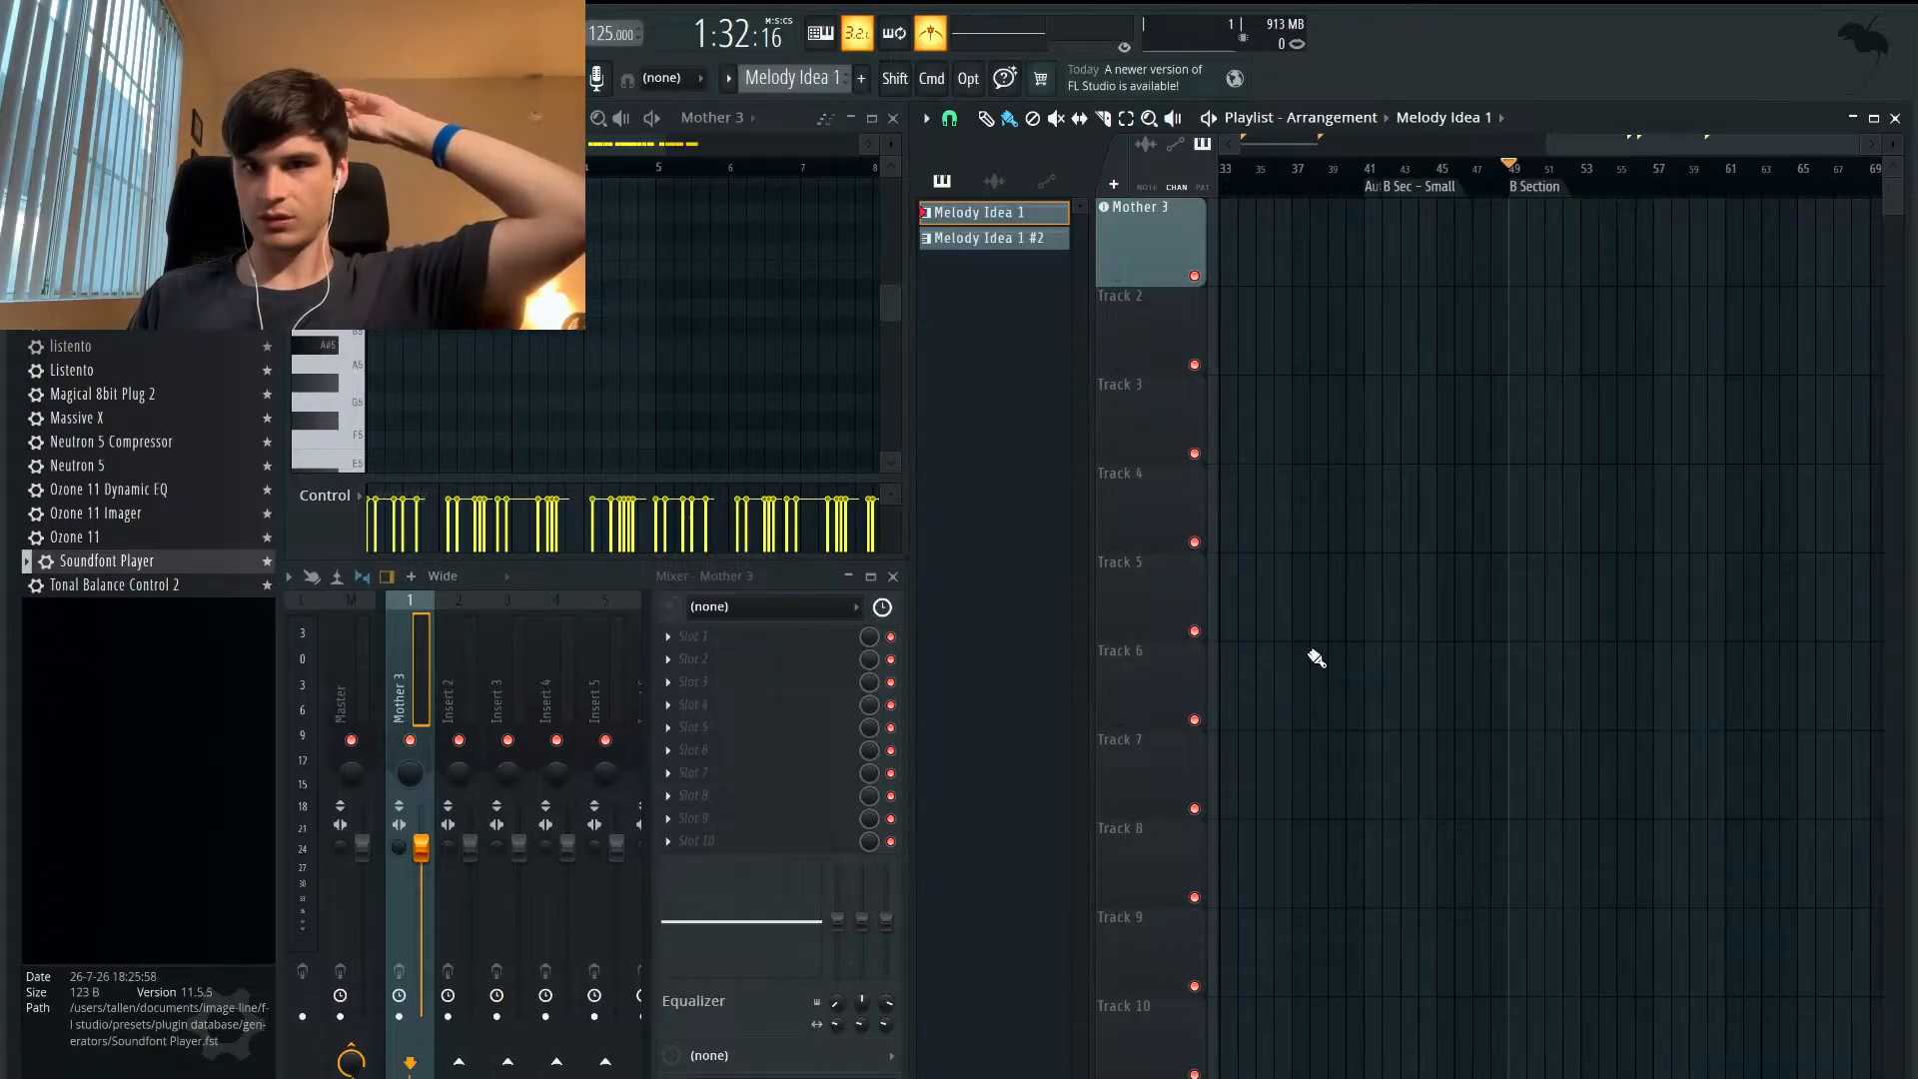
{"action": "scroll", "coordinate": [1317, 658], "scroll_direction": "down", "scroll_amount": 2}
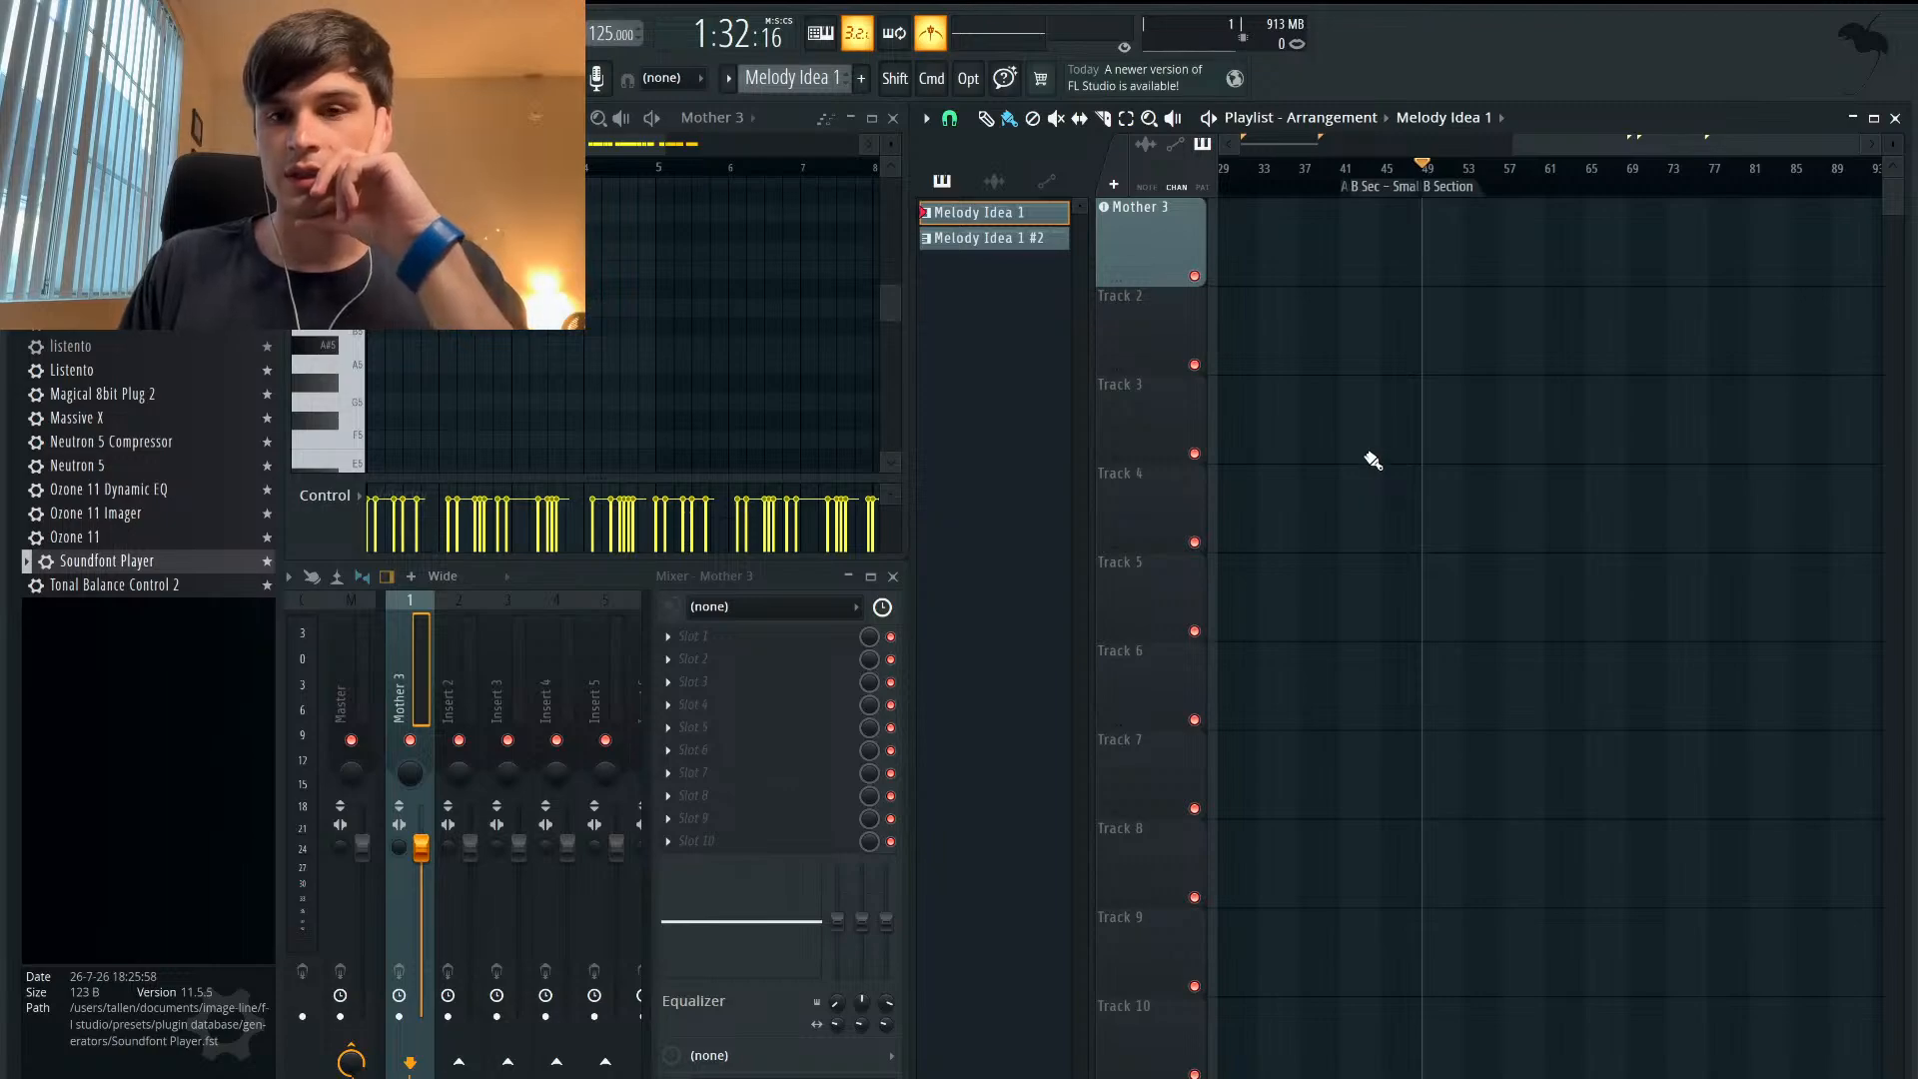
{"action": "scroll", "coordinate": [1373, 460], "scroll_direction": "left", "scroll_amount": 5}
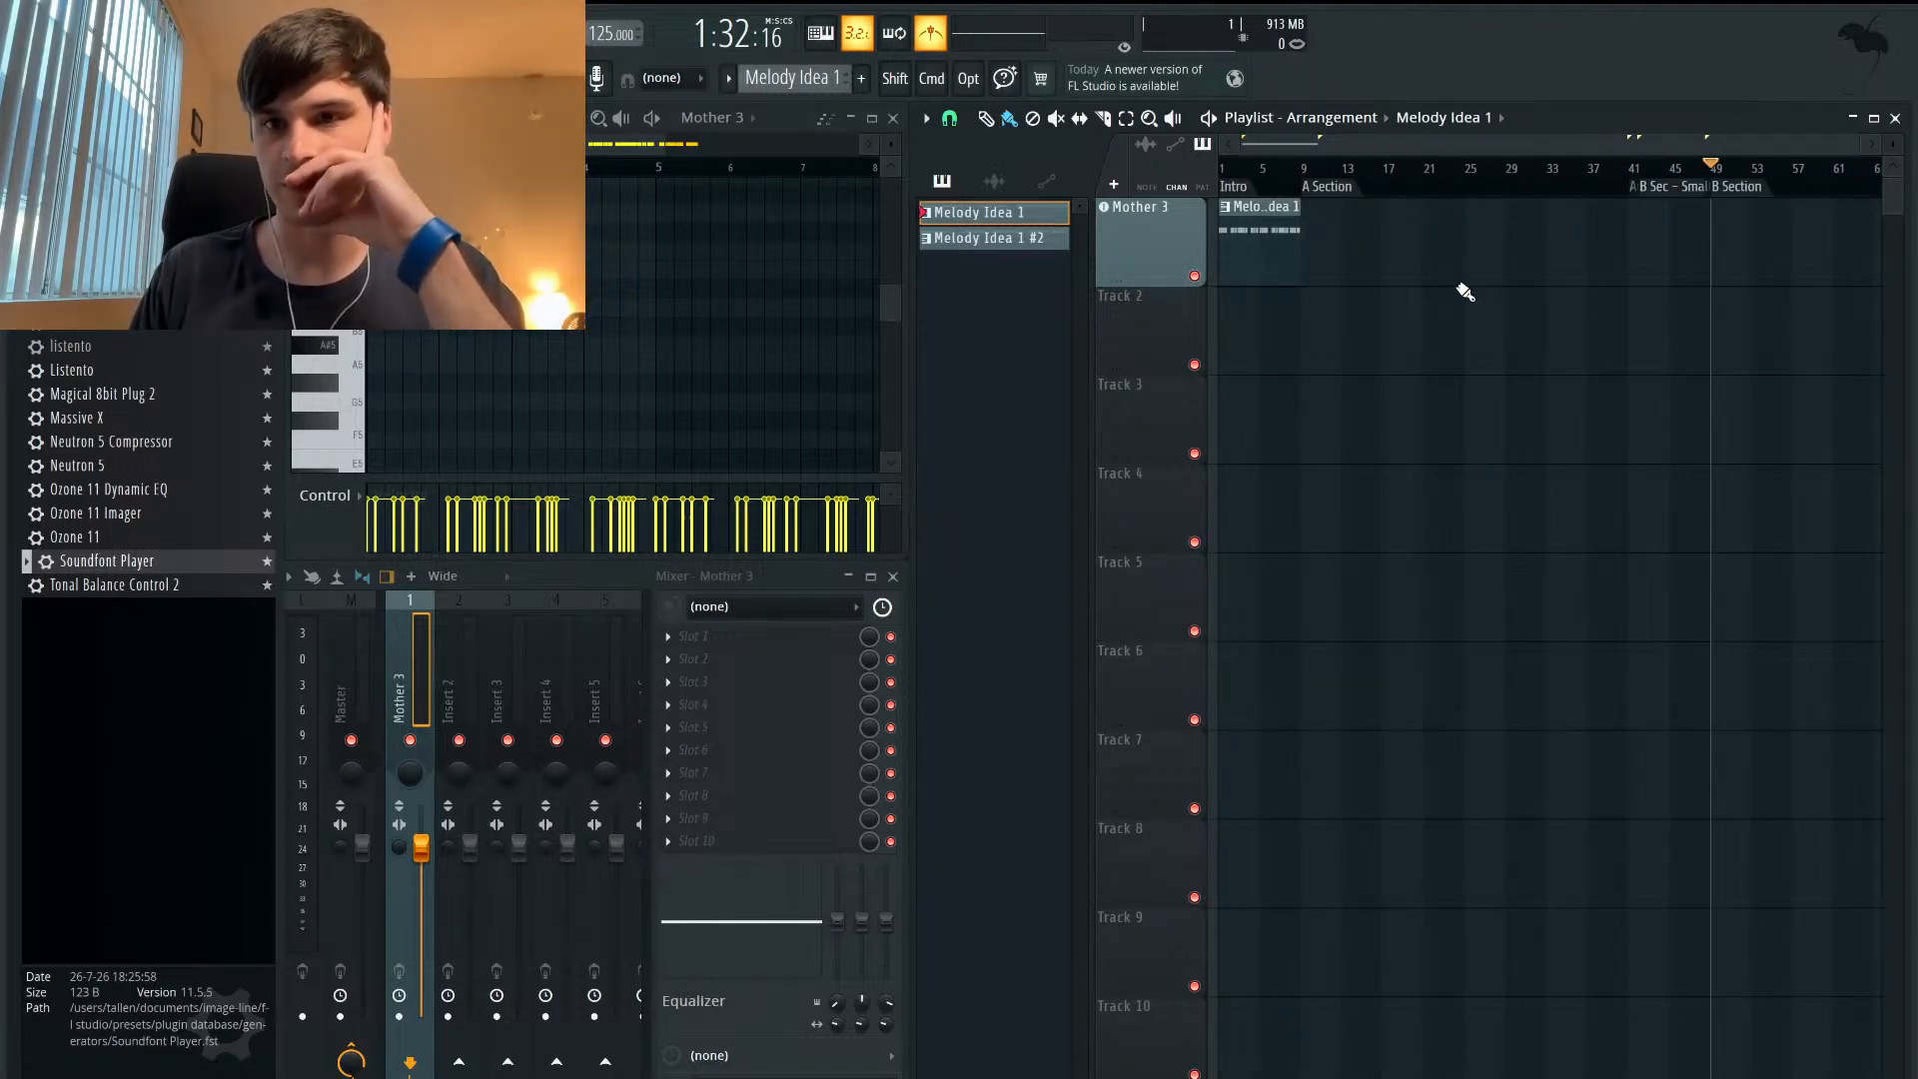
{"action": "left_click_drag", "start_coordinate": [1235, 168], "coordinate": [1222, 168]}
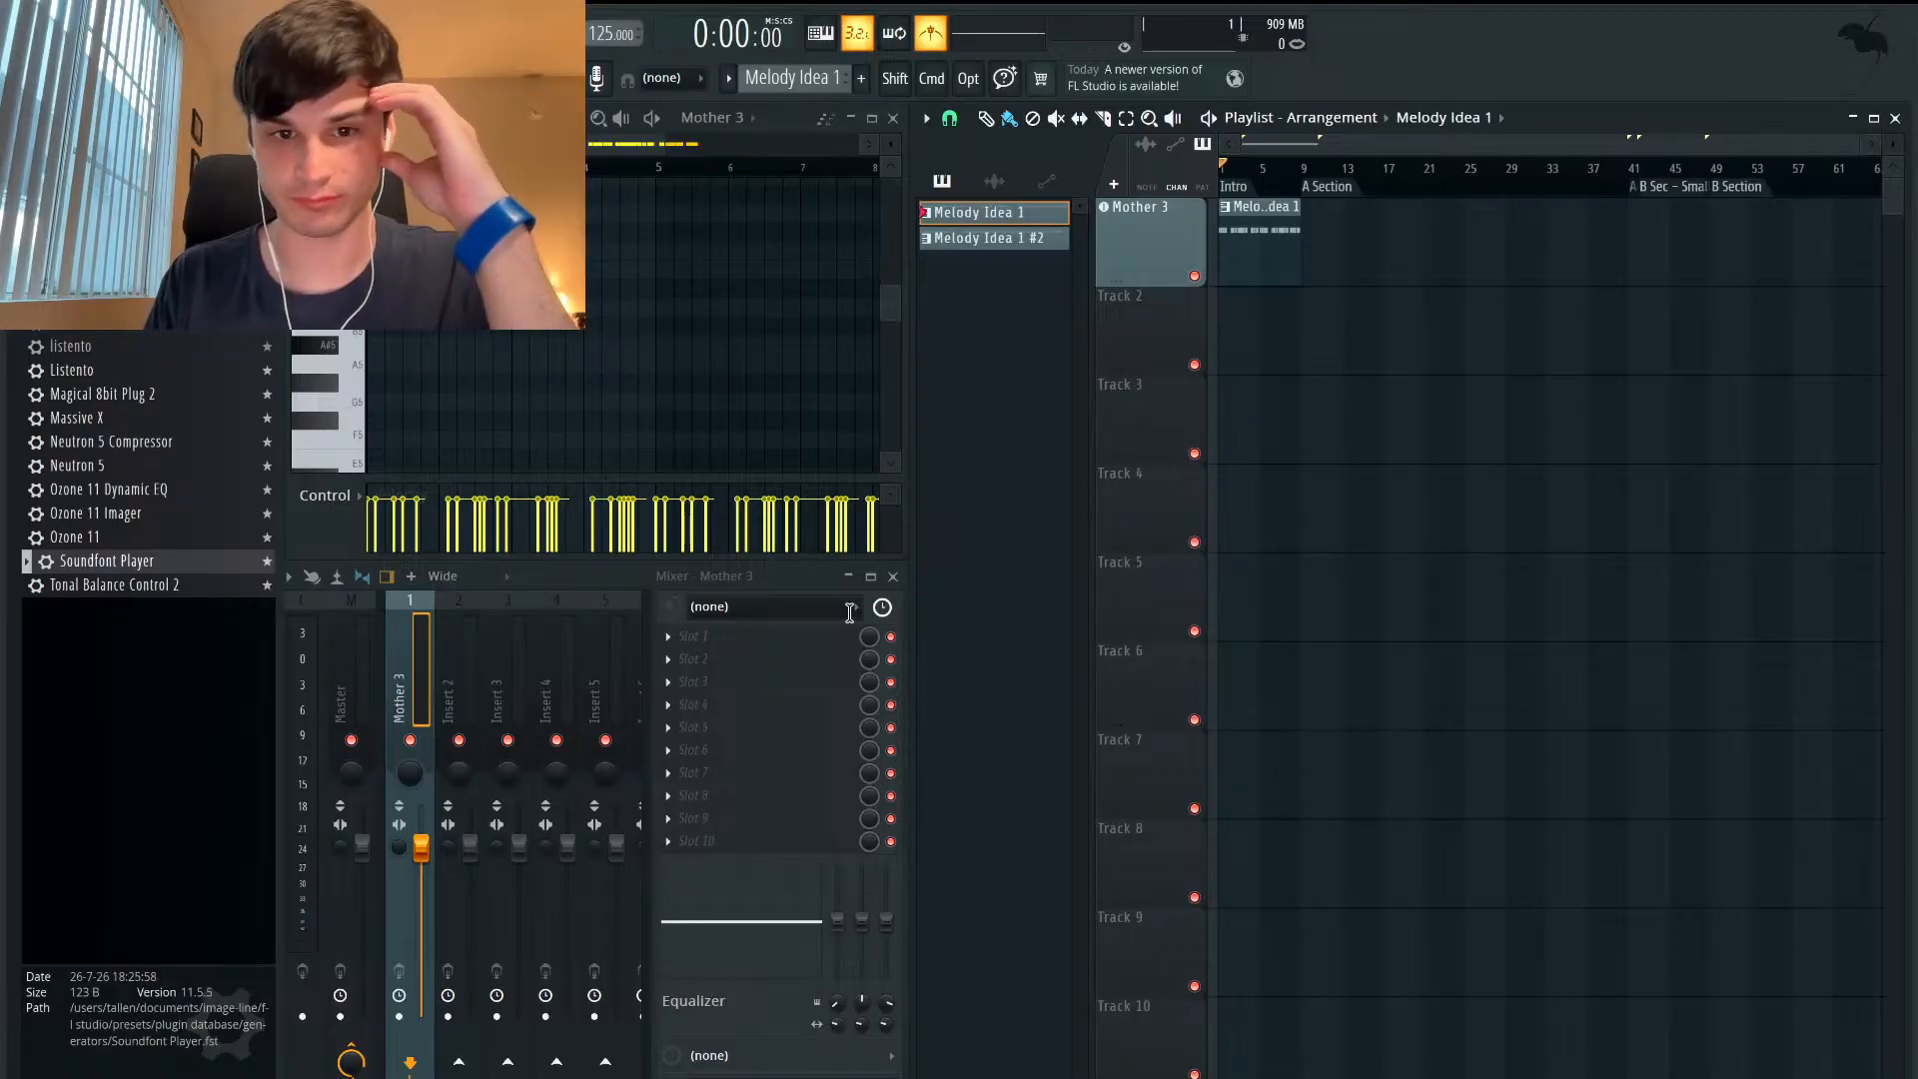
- Add a playlist time marker at bar 97 and rename it "Loop"
{"action": "scroll", "coordinate": [1563, 450], "scroll_direction": "right", "scroll_amount": 10}
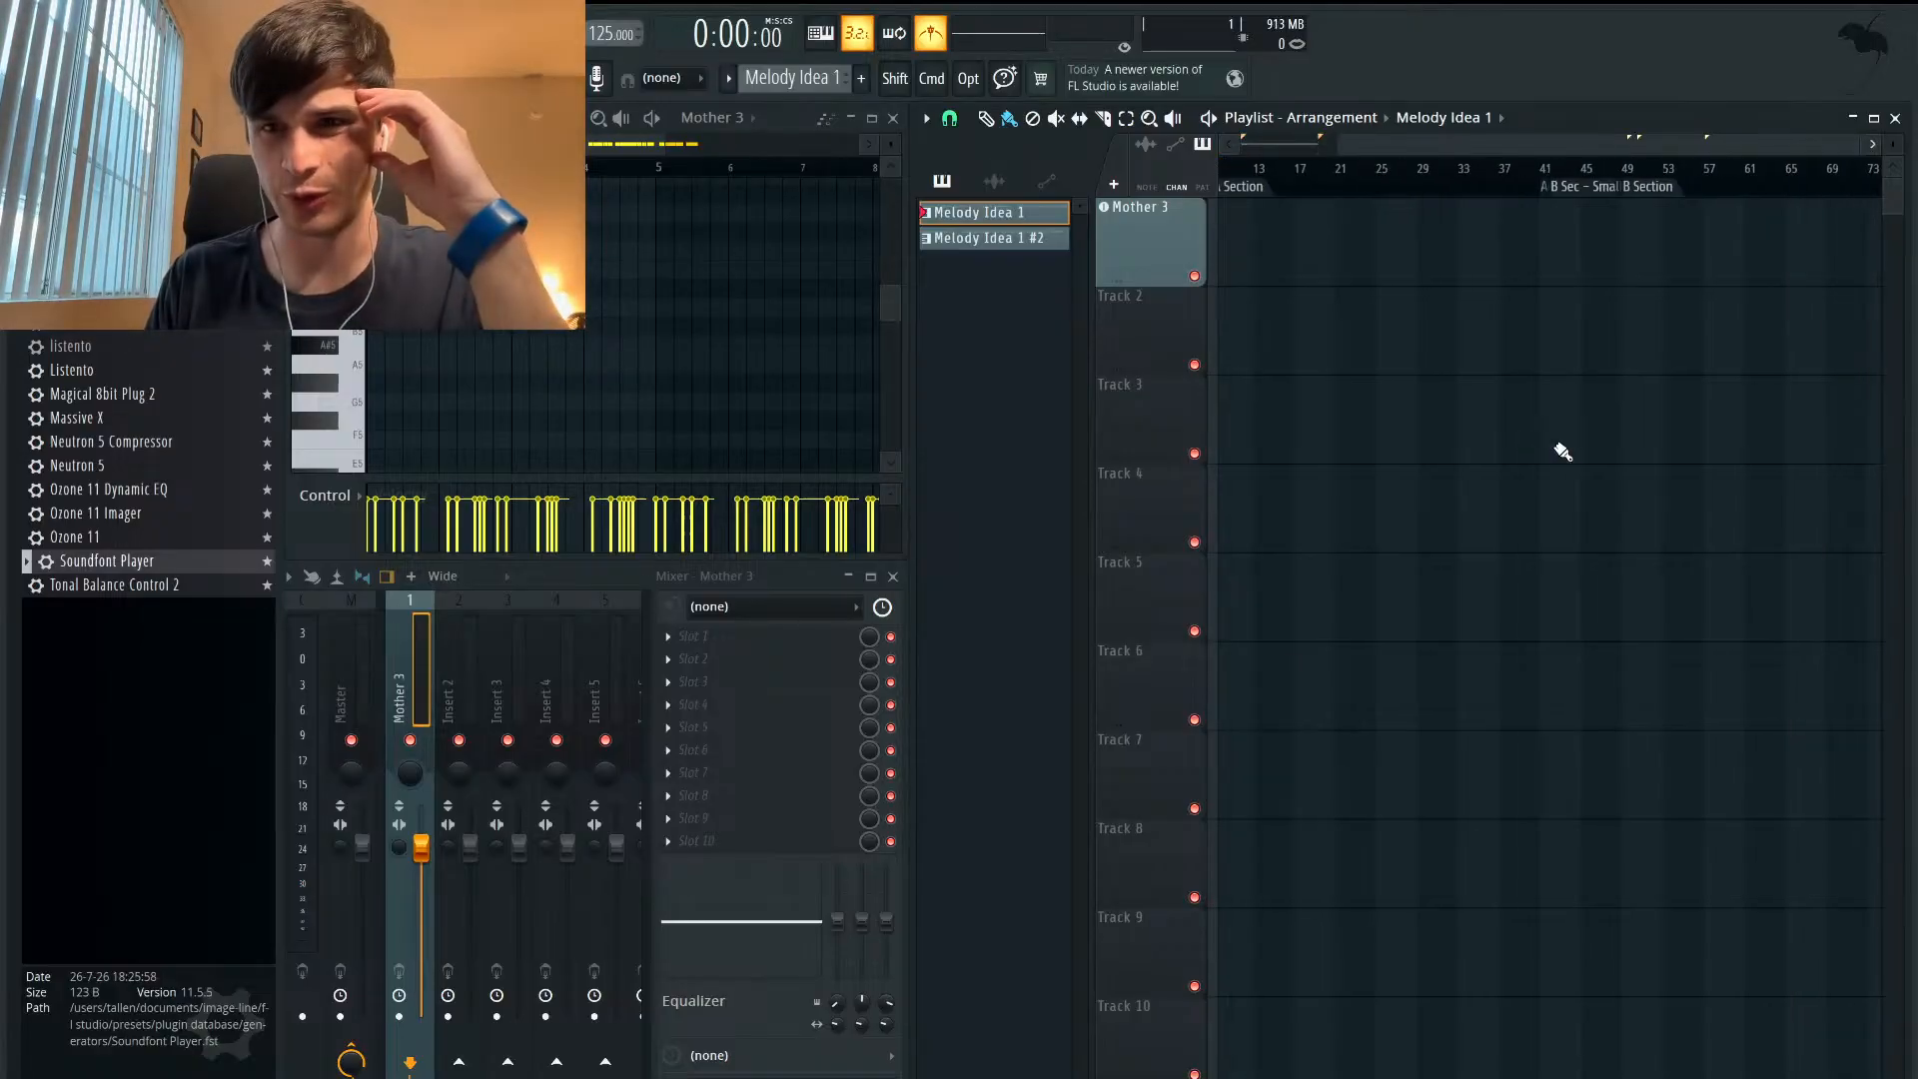
{"action": "left_click", "coordinate": [1550, 172]}
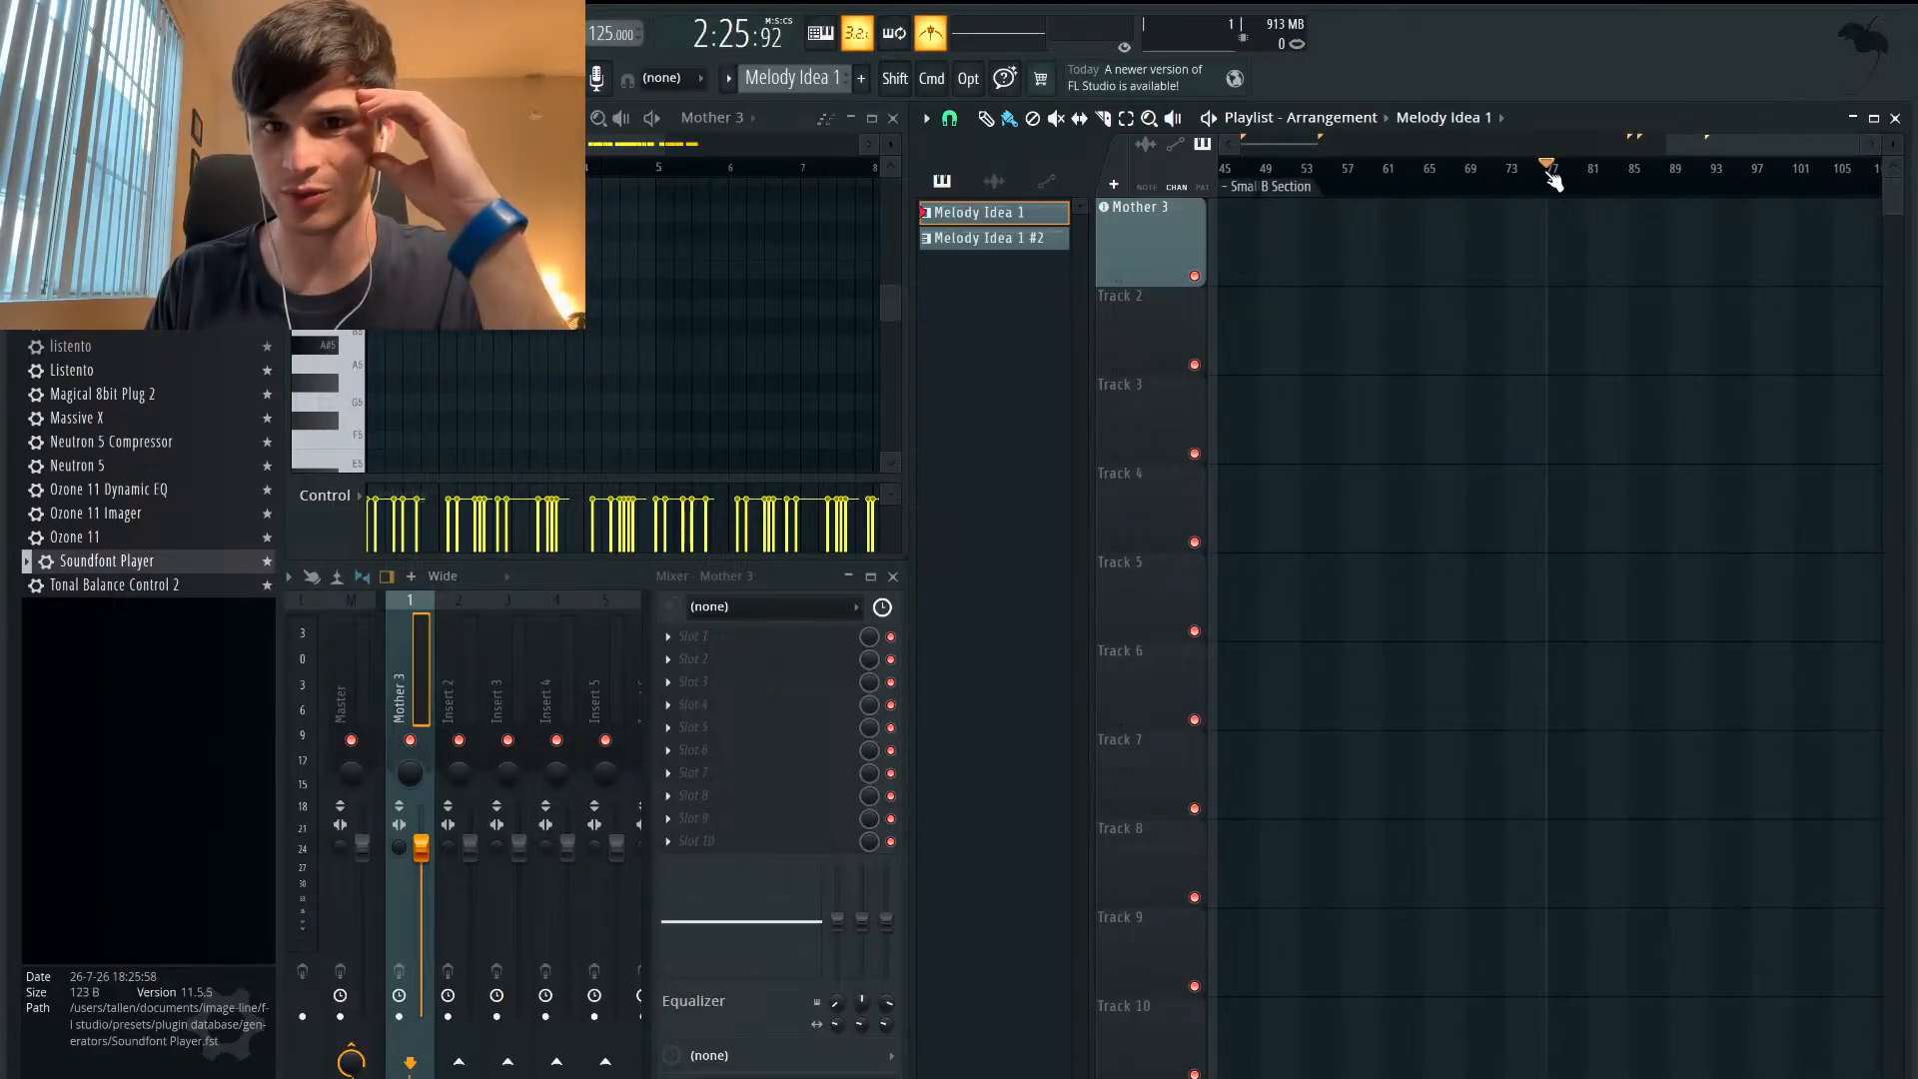
{"action": "left_click_drag", "start_coordinate": [1551, 174], "coordinate": [1758, 193]}
{"action": "scroll", "coordinate": [1738, 200], "scroll_direction": "up", "scroll_amount": 5}
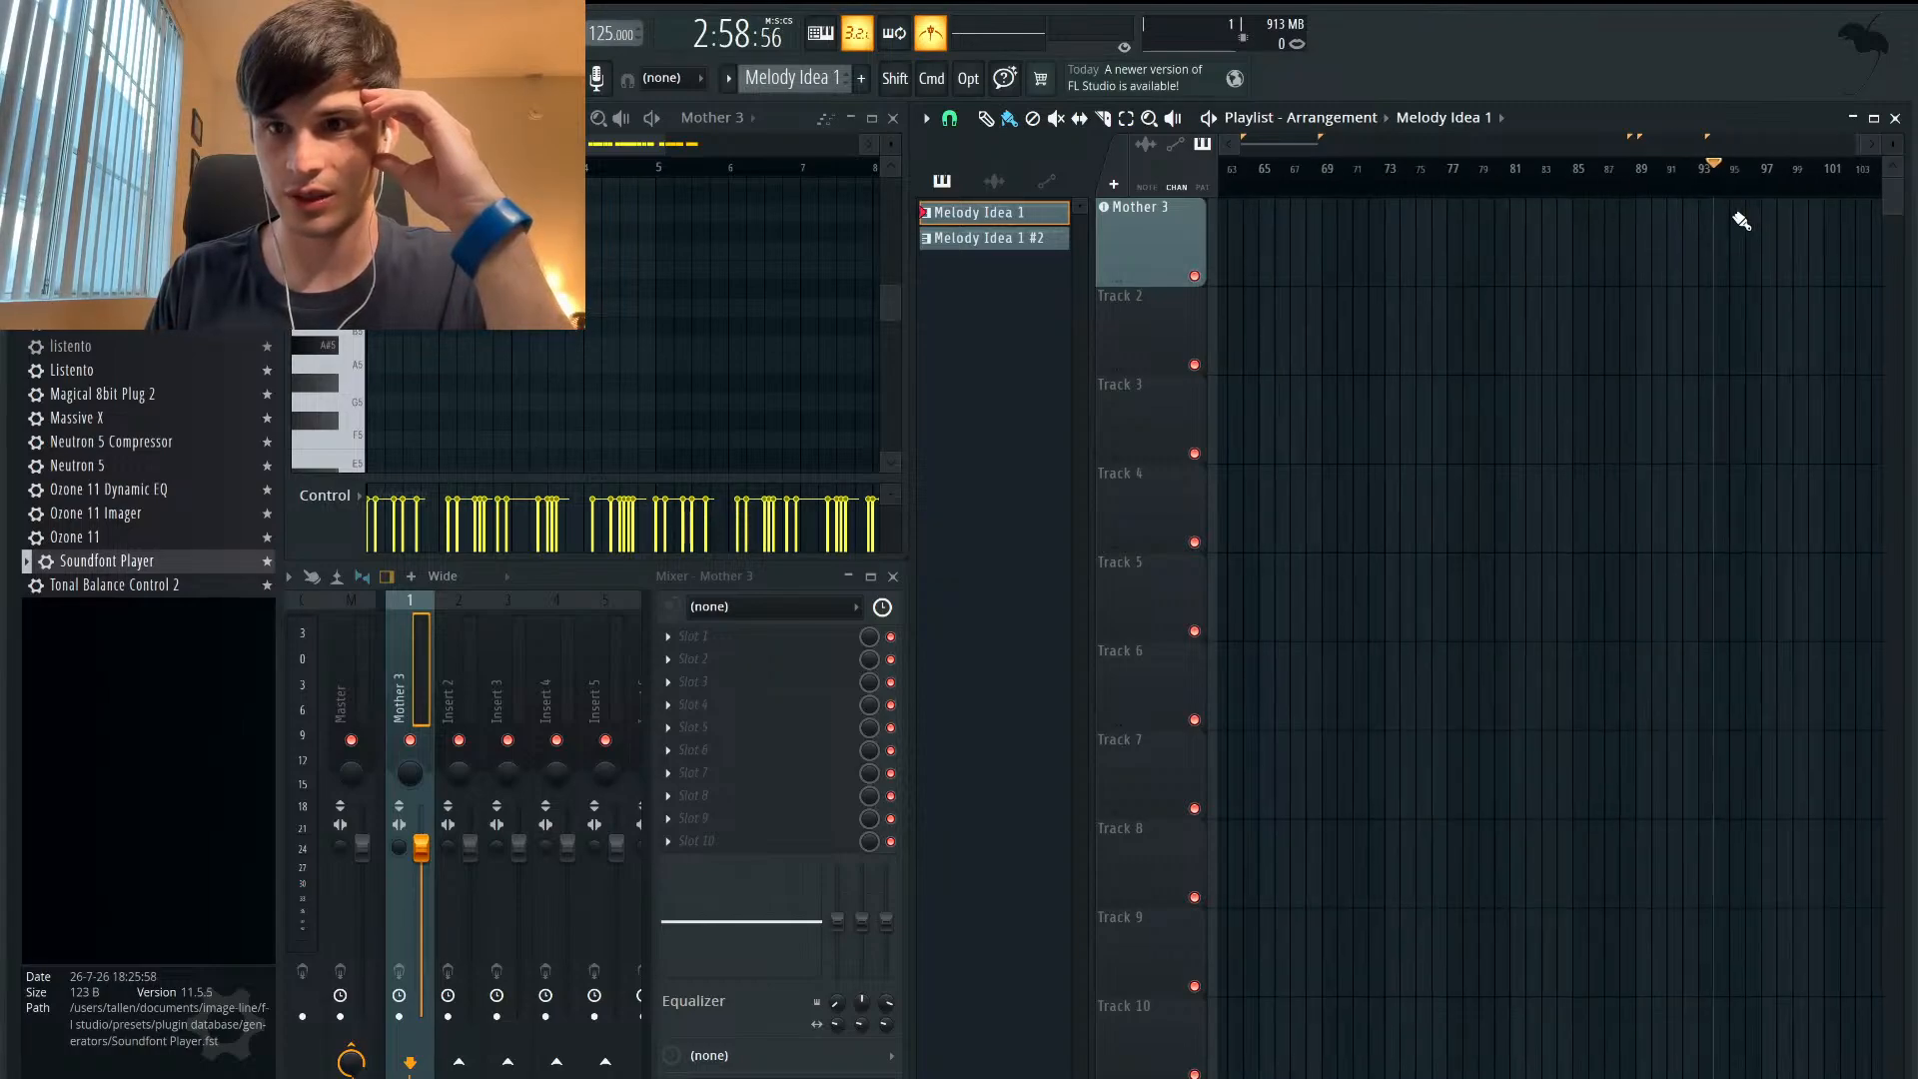
{"action": "left_click", "coordinate": [1795, 182]}
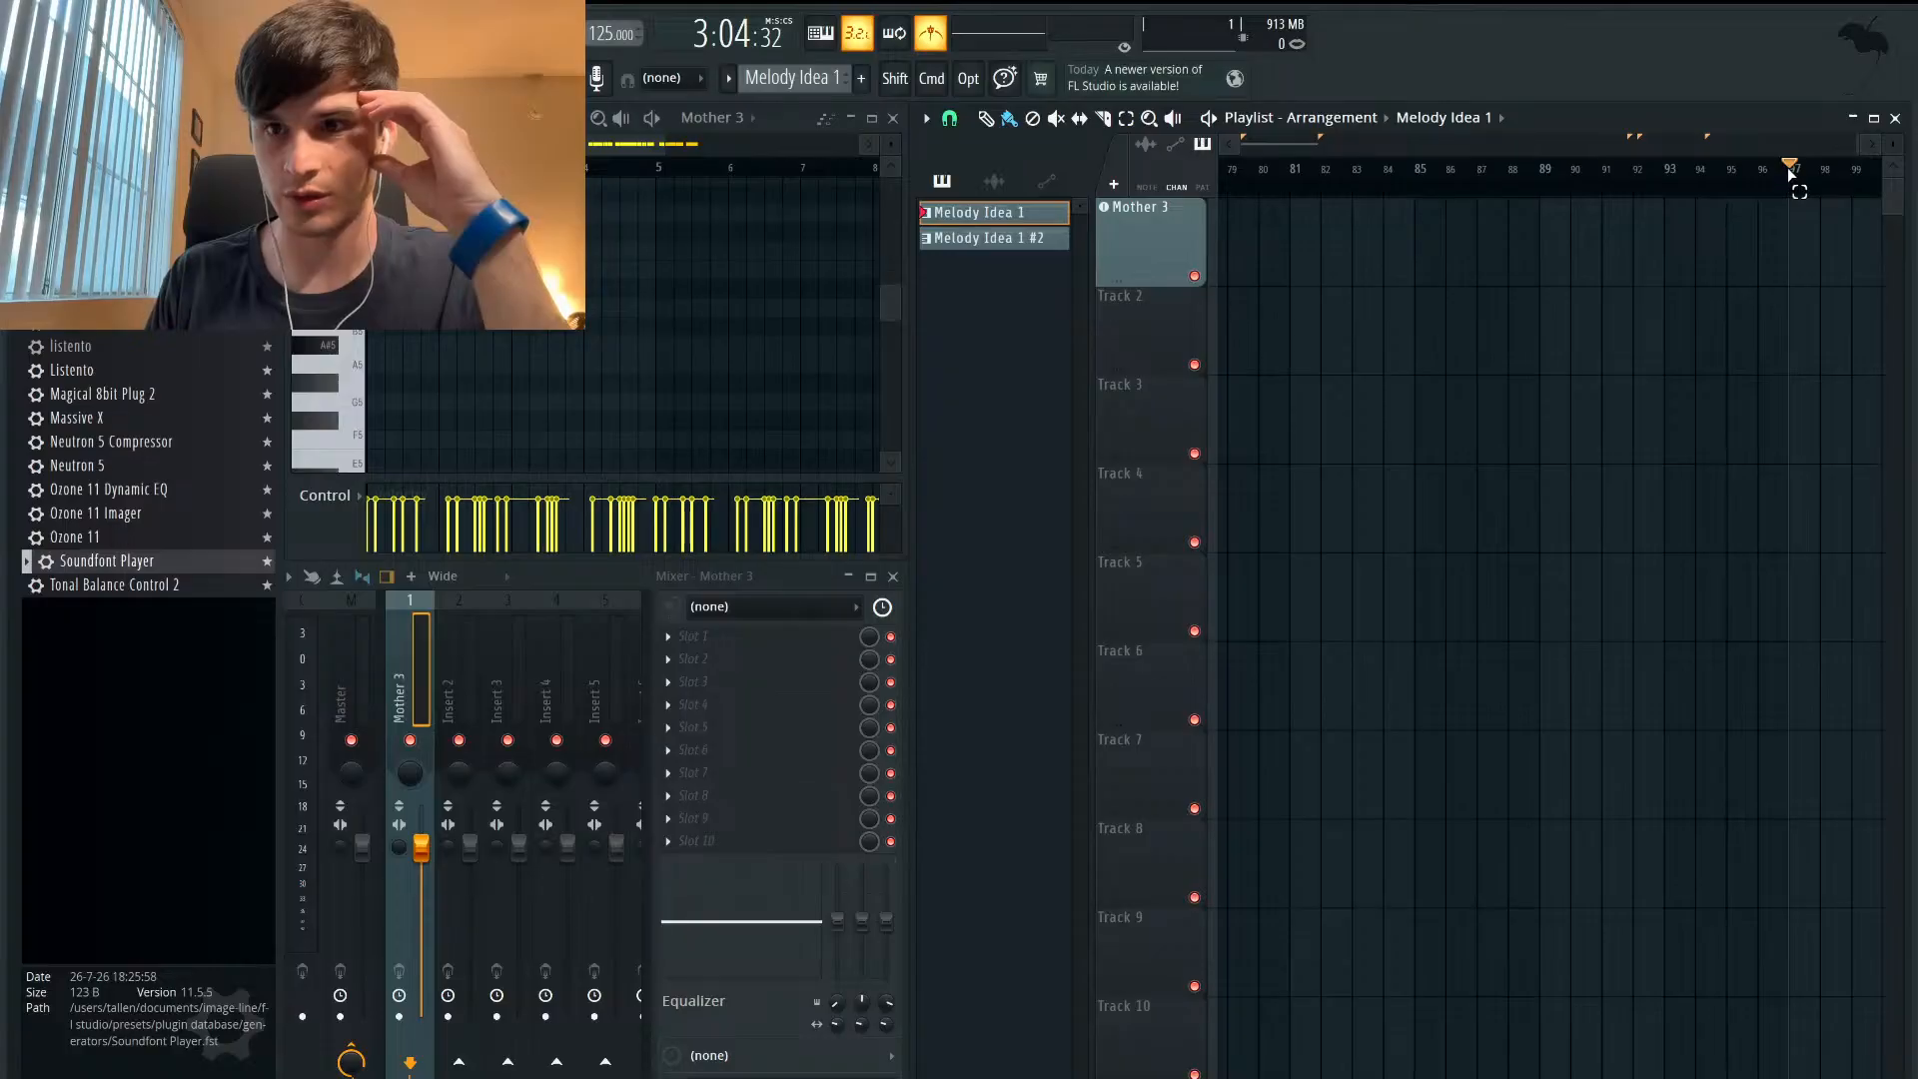
{"action": "key", "text": "super+t"}
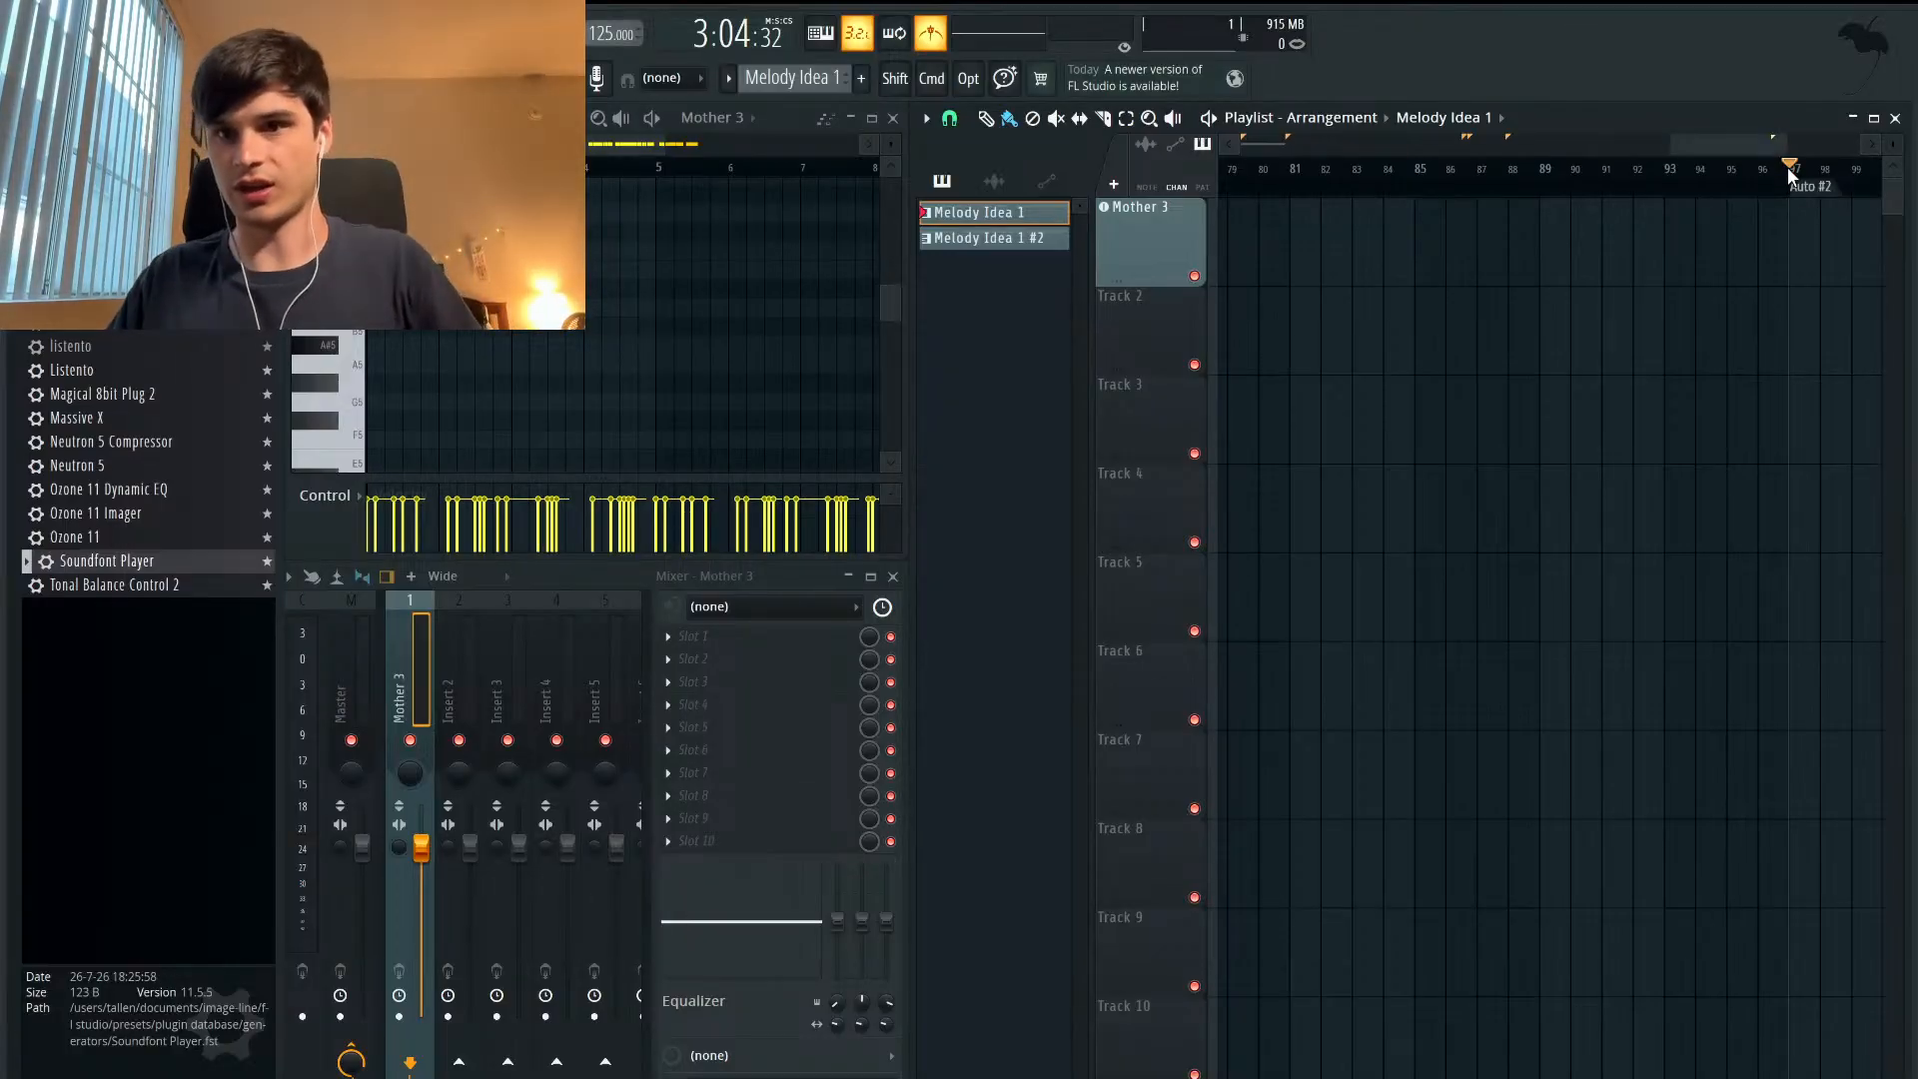
{"action": "right_click", "coordinate": [1803, 188]}
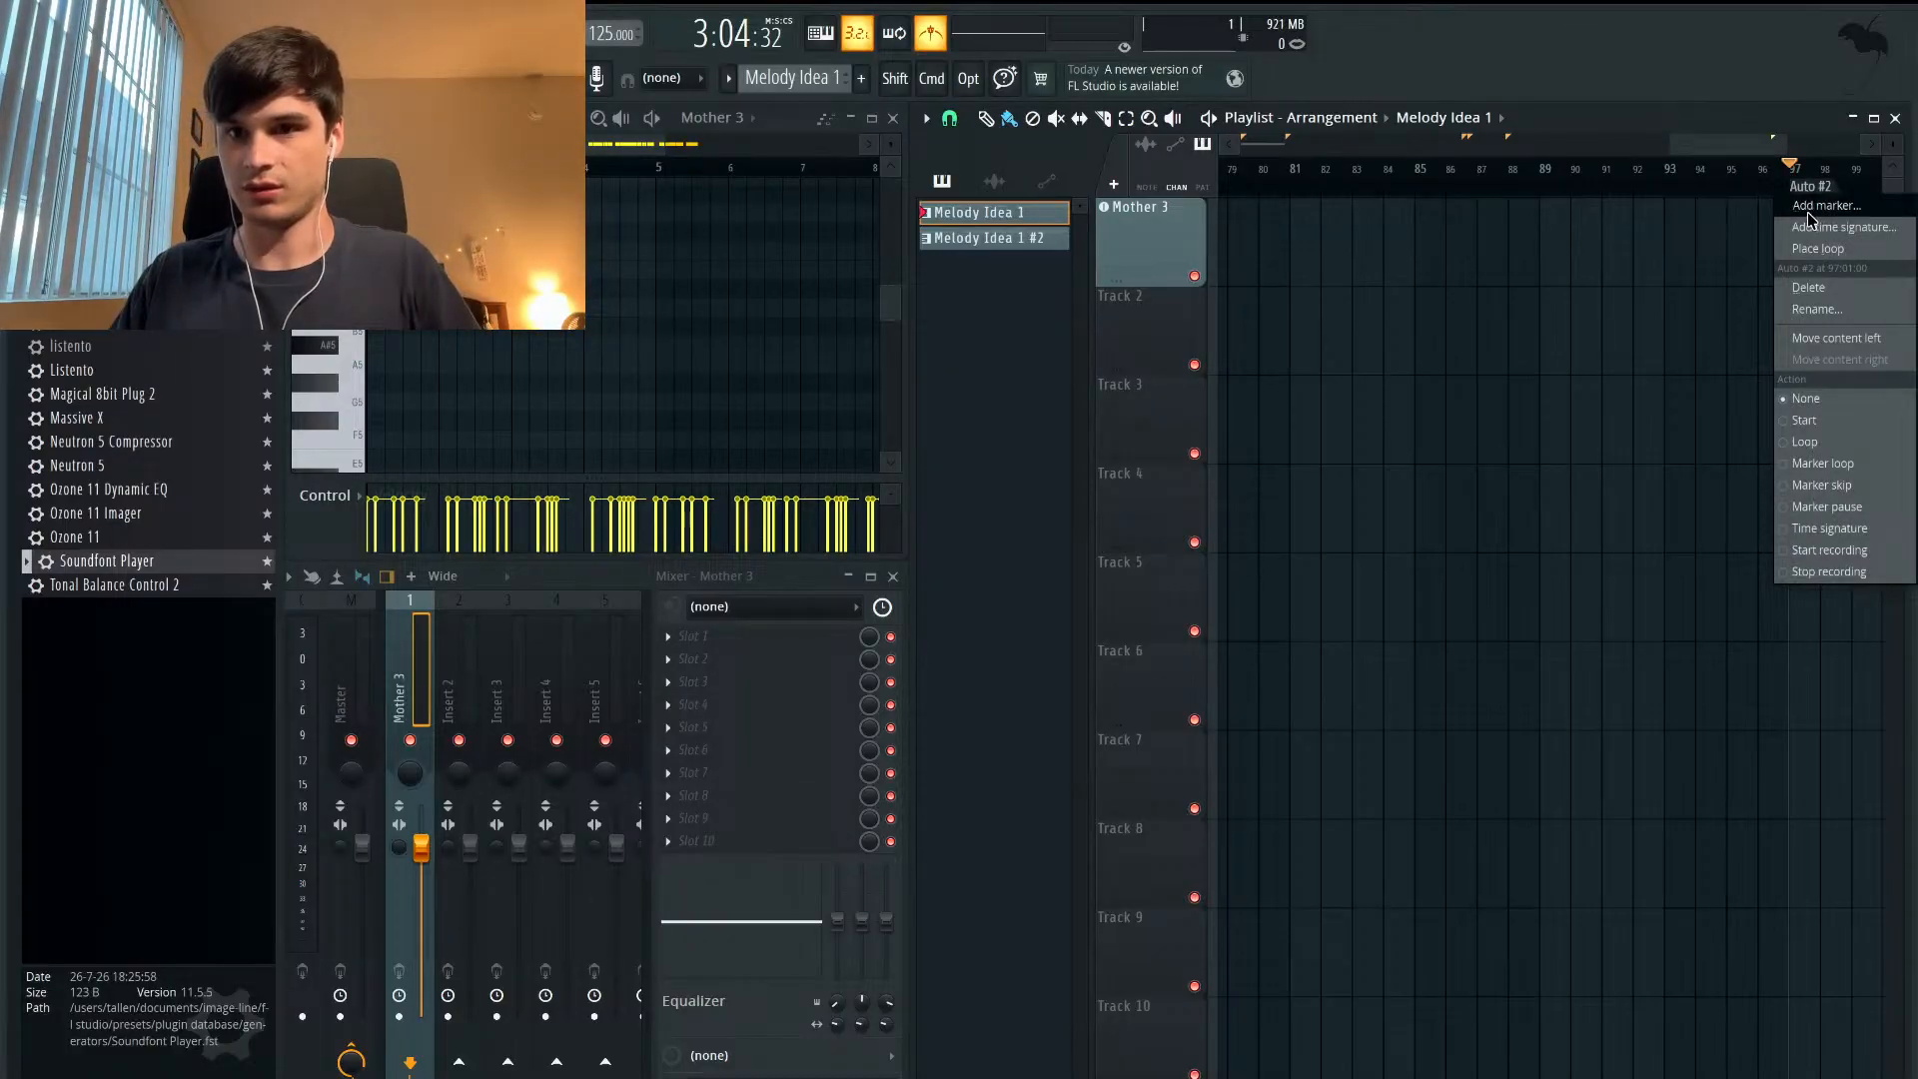
{"action": "left_click", "coordinate": [1810, 310]}
{"action": "type", "text": "Loop"}
{"action": "key", "text": "Return"}
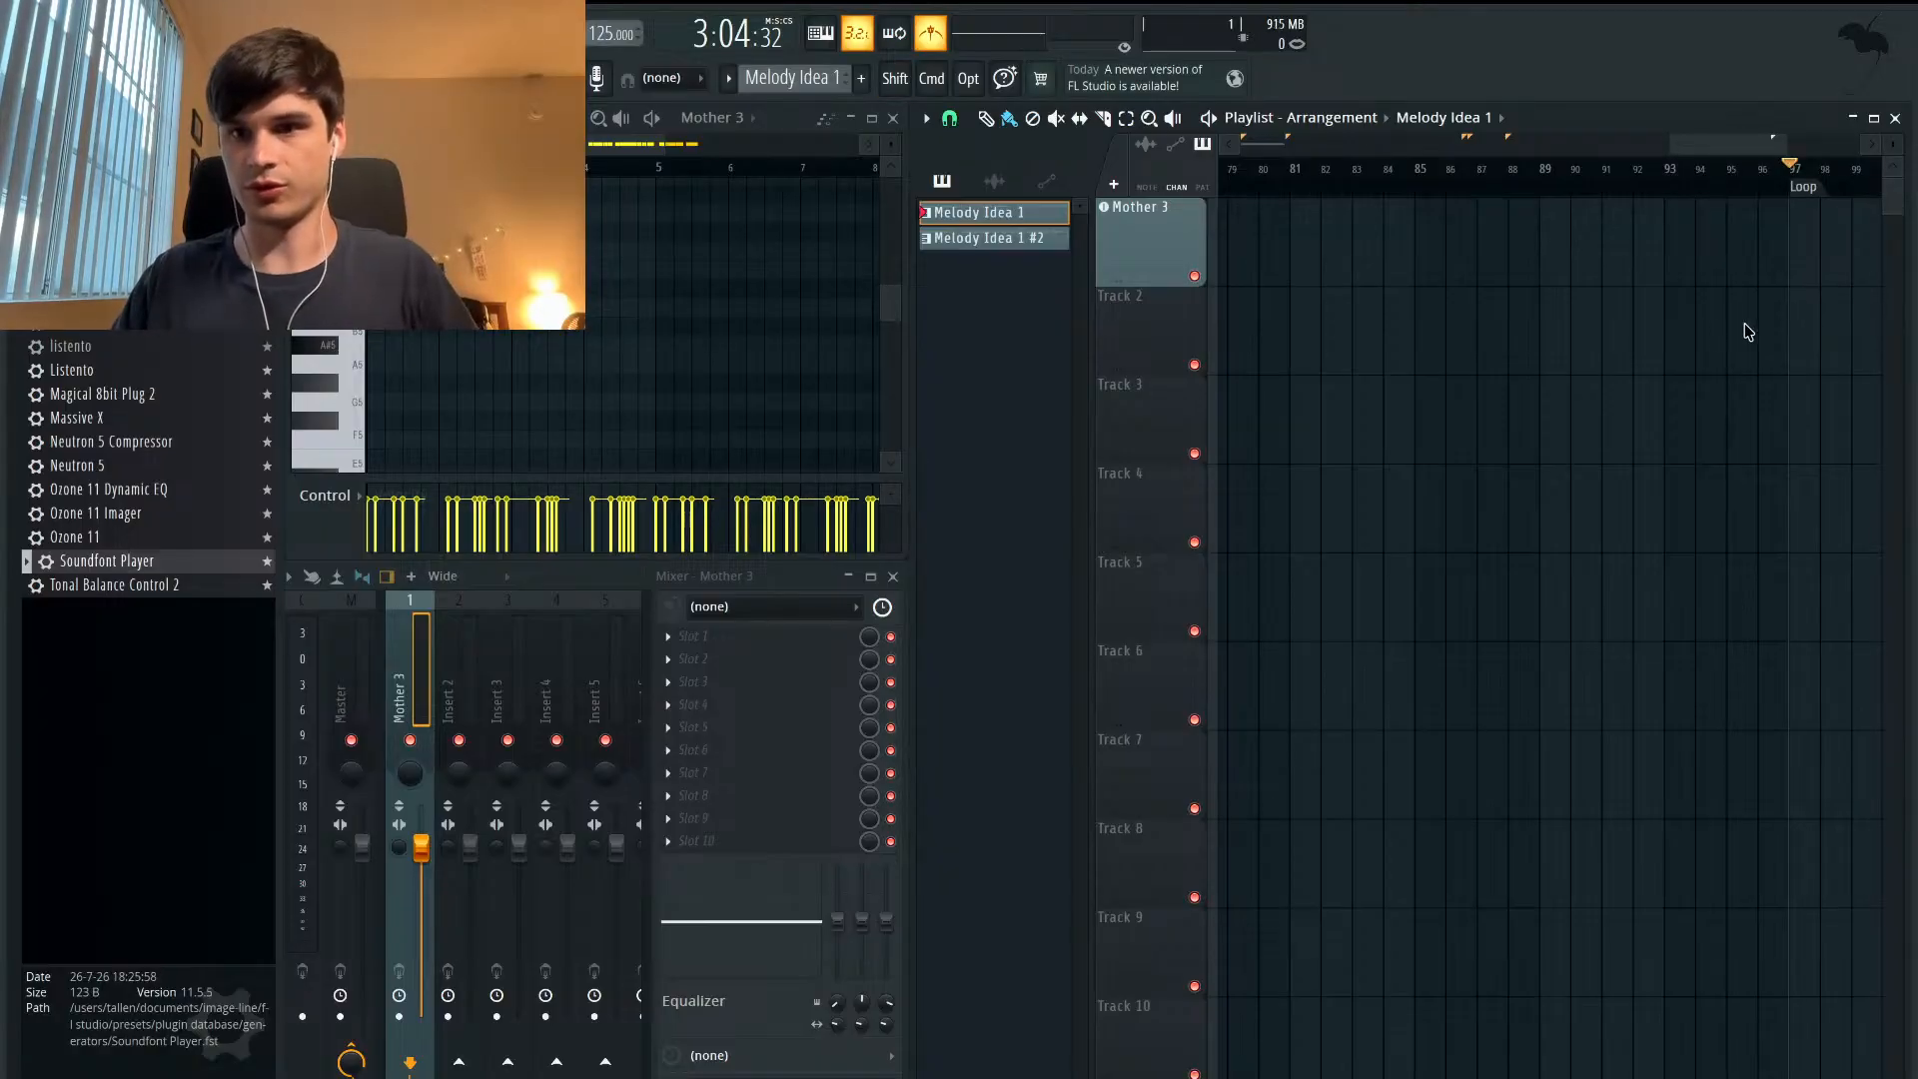
- Examine the song length and the spacing of the section markers between Intro and Loop in the playlist
{"action": "scroll", "coordinate": [1664, 335], "scroll_direction": "down", "scroll_amount": 5}
{"action": "scroll", "coordinate": [1669, 337], "scroll_direction": "down", "scroll_amount": 2}
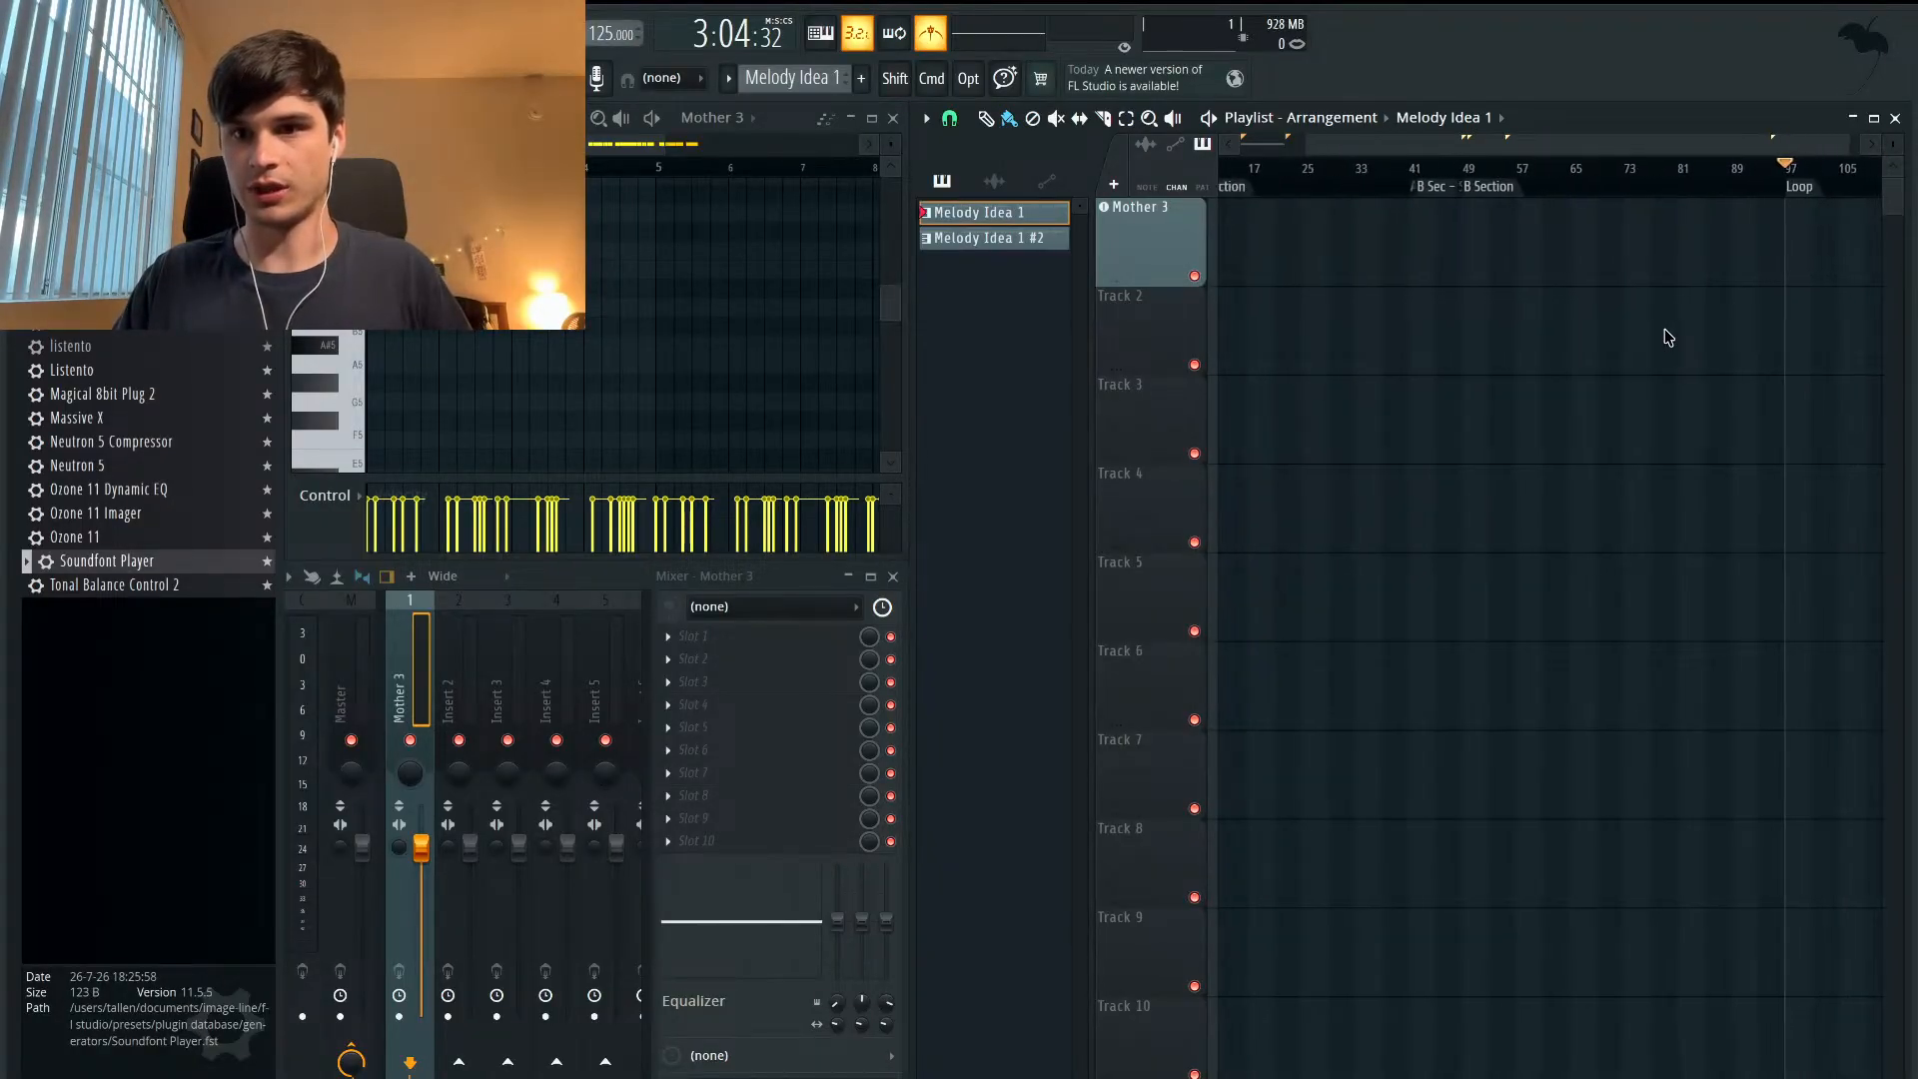
{"action": "scroll", "coordinate": [1669, 337], "scroll_direction": "down", "scroll_amount": 2}
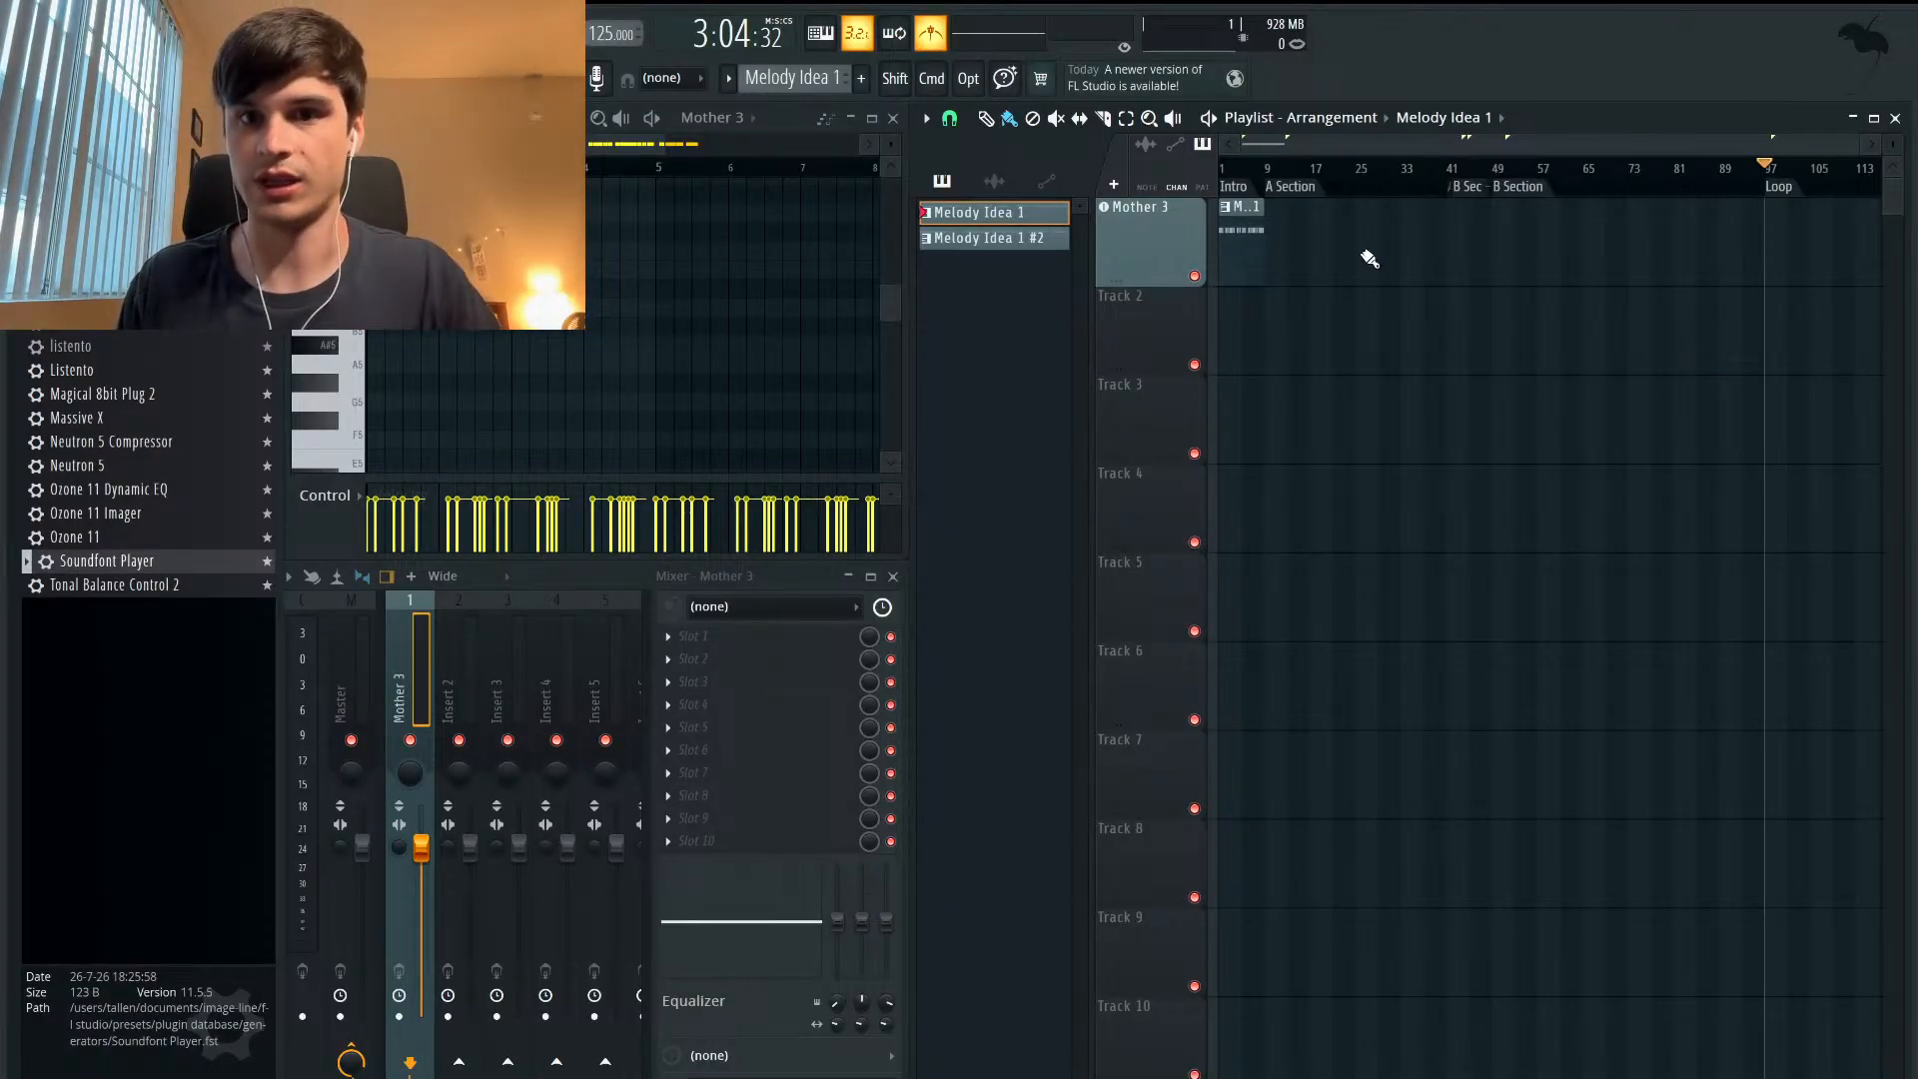
{"action": "left_click", "coordinate": [713, 30]}
{"action": "left_click", "coordinate": [699, 45]}
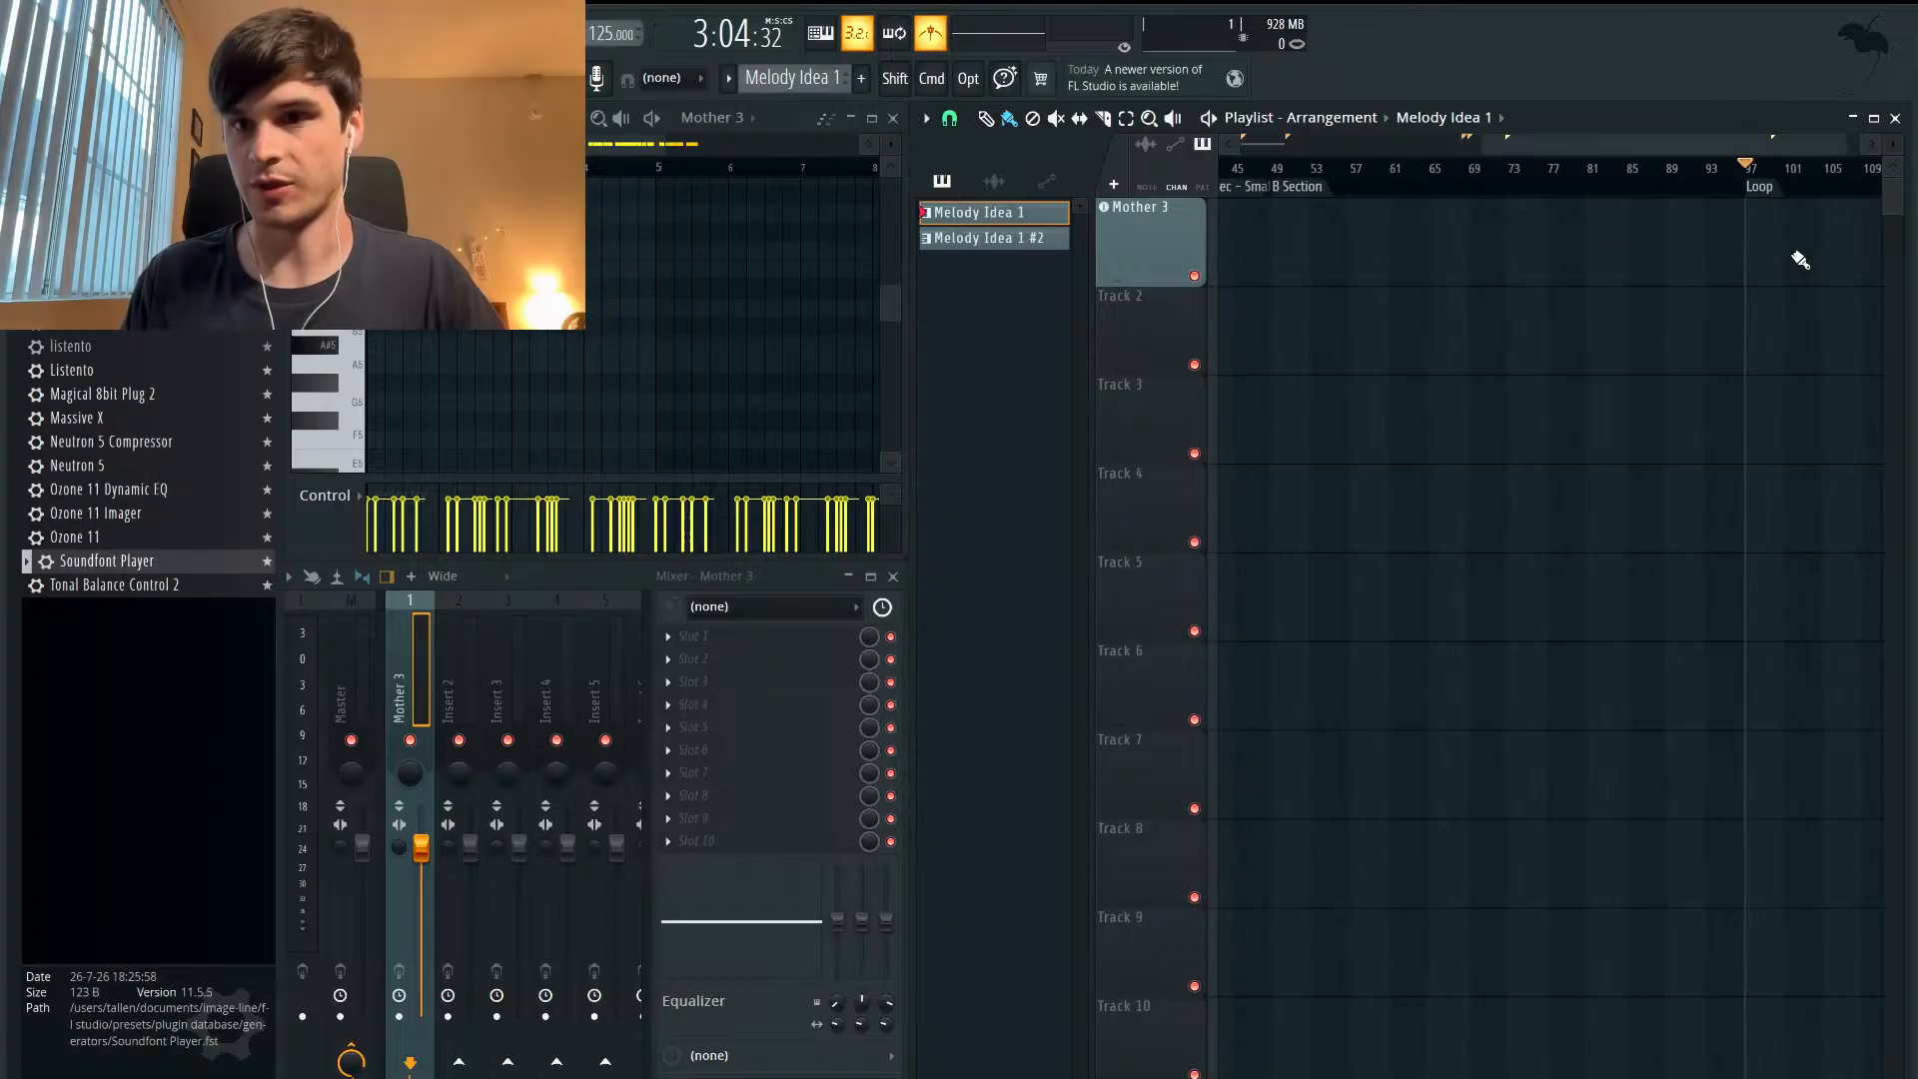
{"action": "scroll", "coordinate": [1800, 260], "scroll_direction": "up", "scroll_amount": 3}
{"action": "scroll", "coordinate": [1572, 326], "scroll_direction": "down", "scroll_amount": 3}
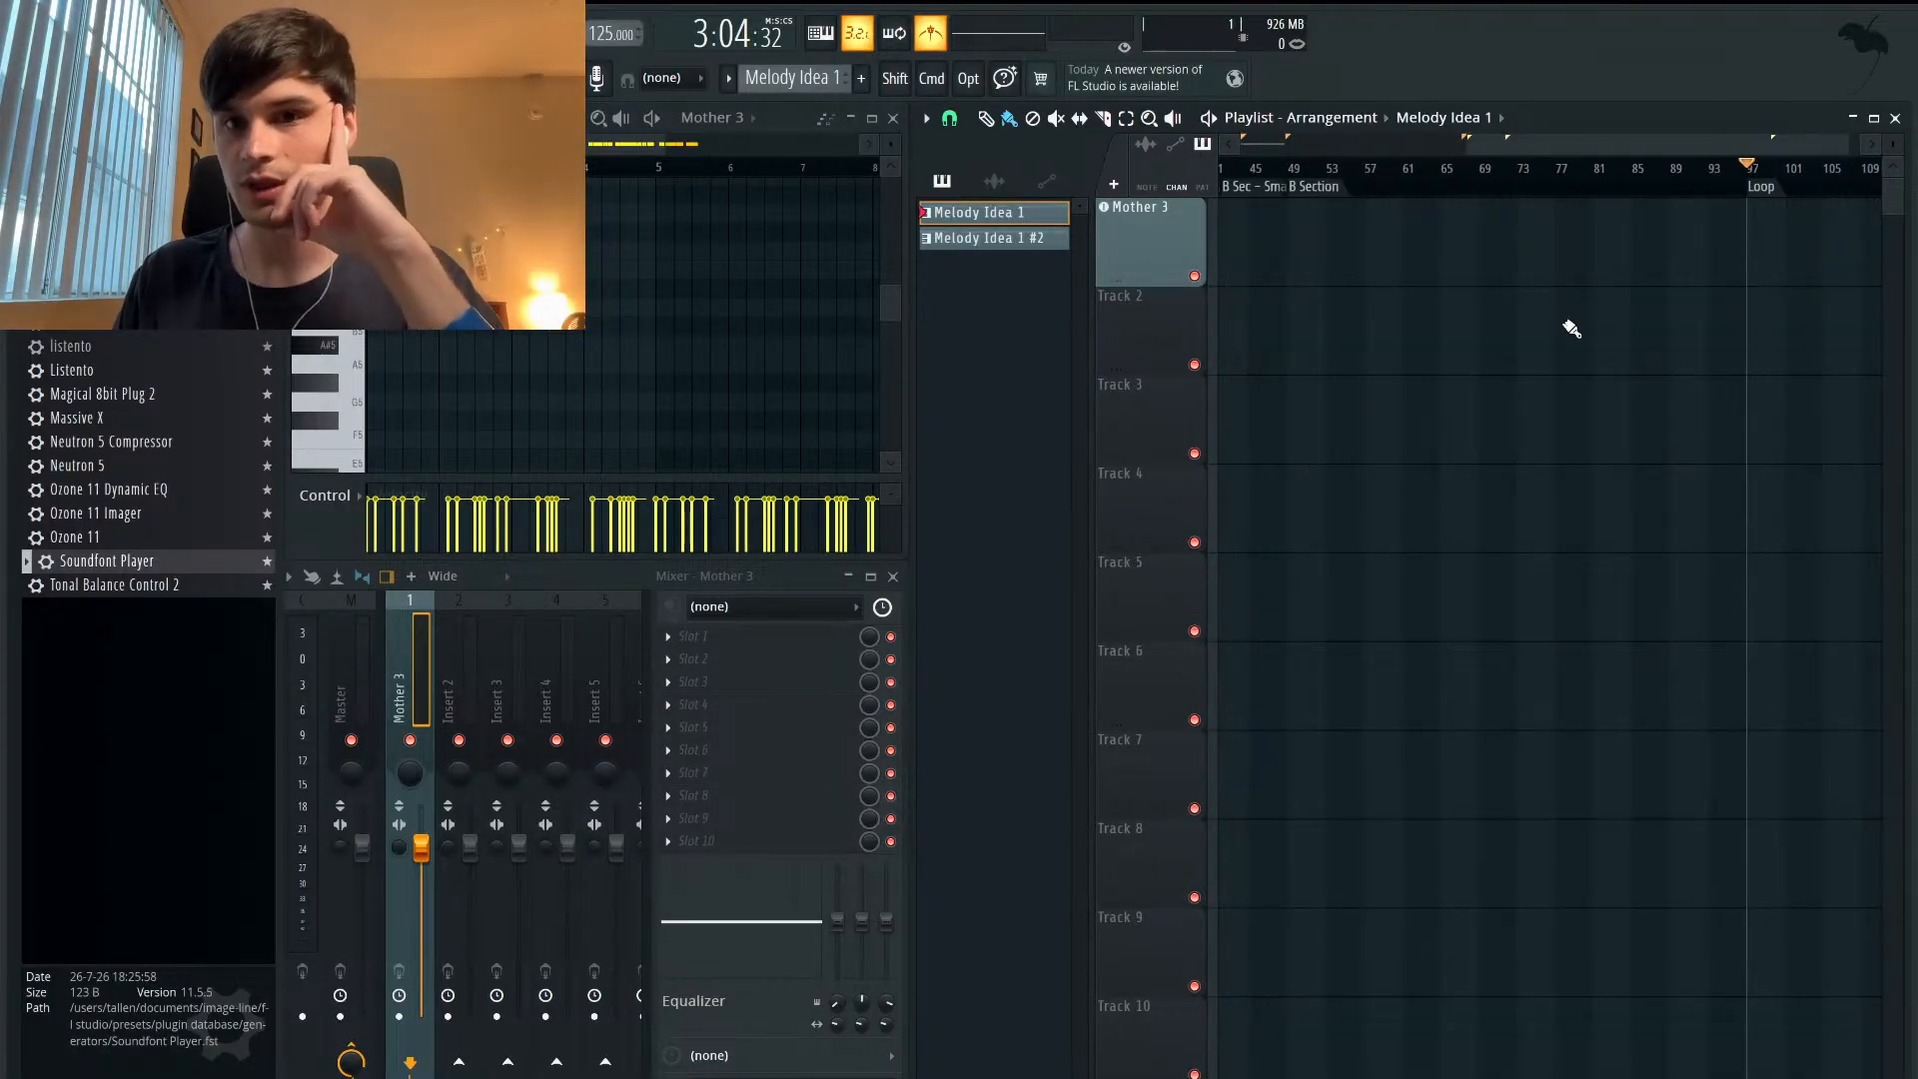
{"action": "scroll", "coordinate": [1476, 333], "scroll_direction": "up", "scroll_amount": 1}
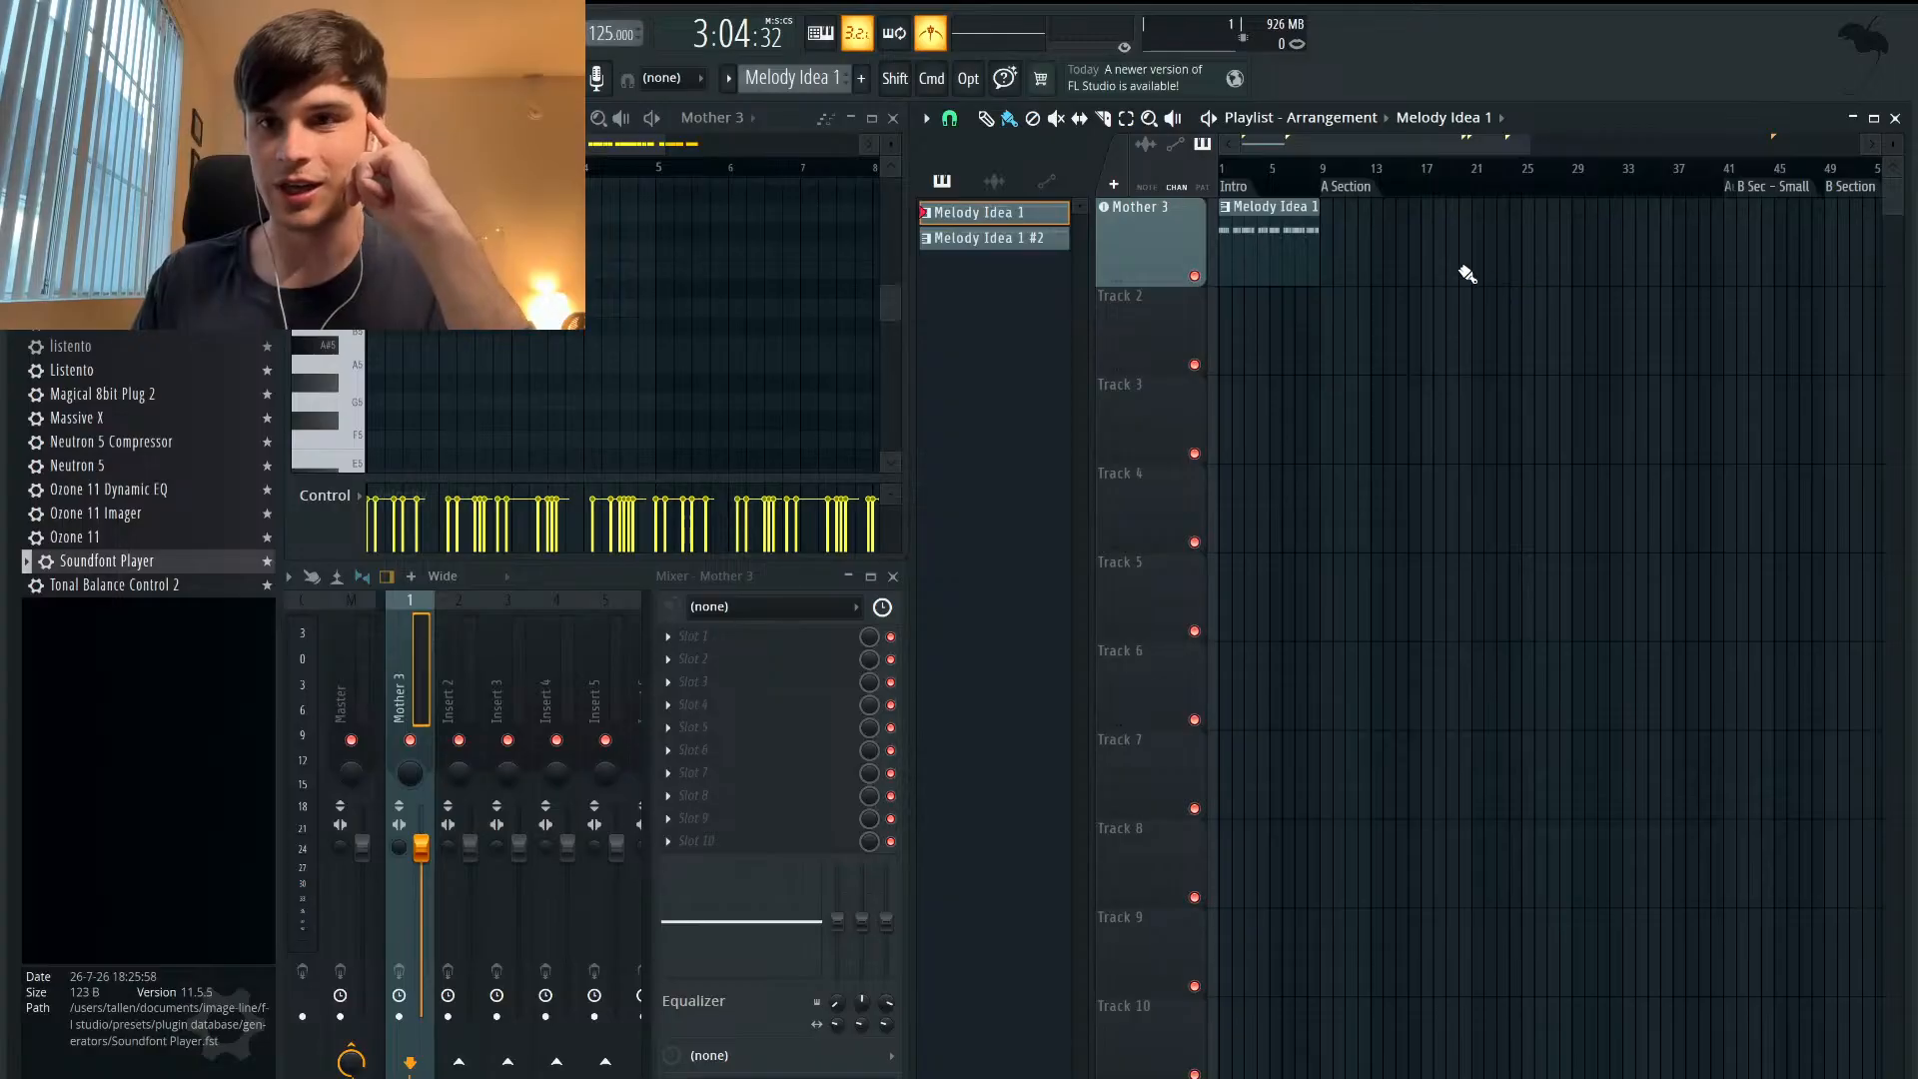
{"action": "scroll", "coordinate": [1619, 225], "scroll_direction": "right", "scroll_amount": 10}
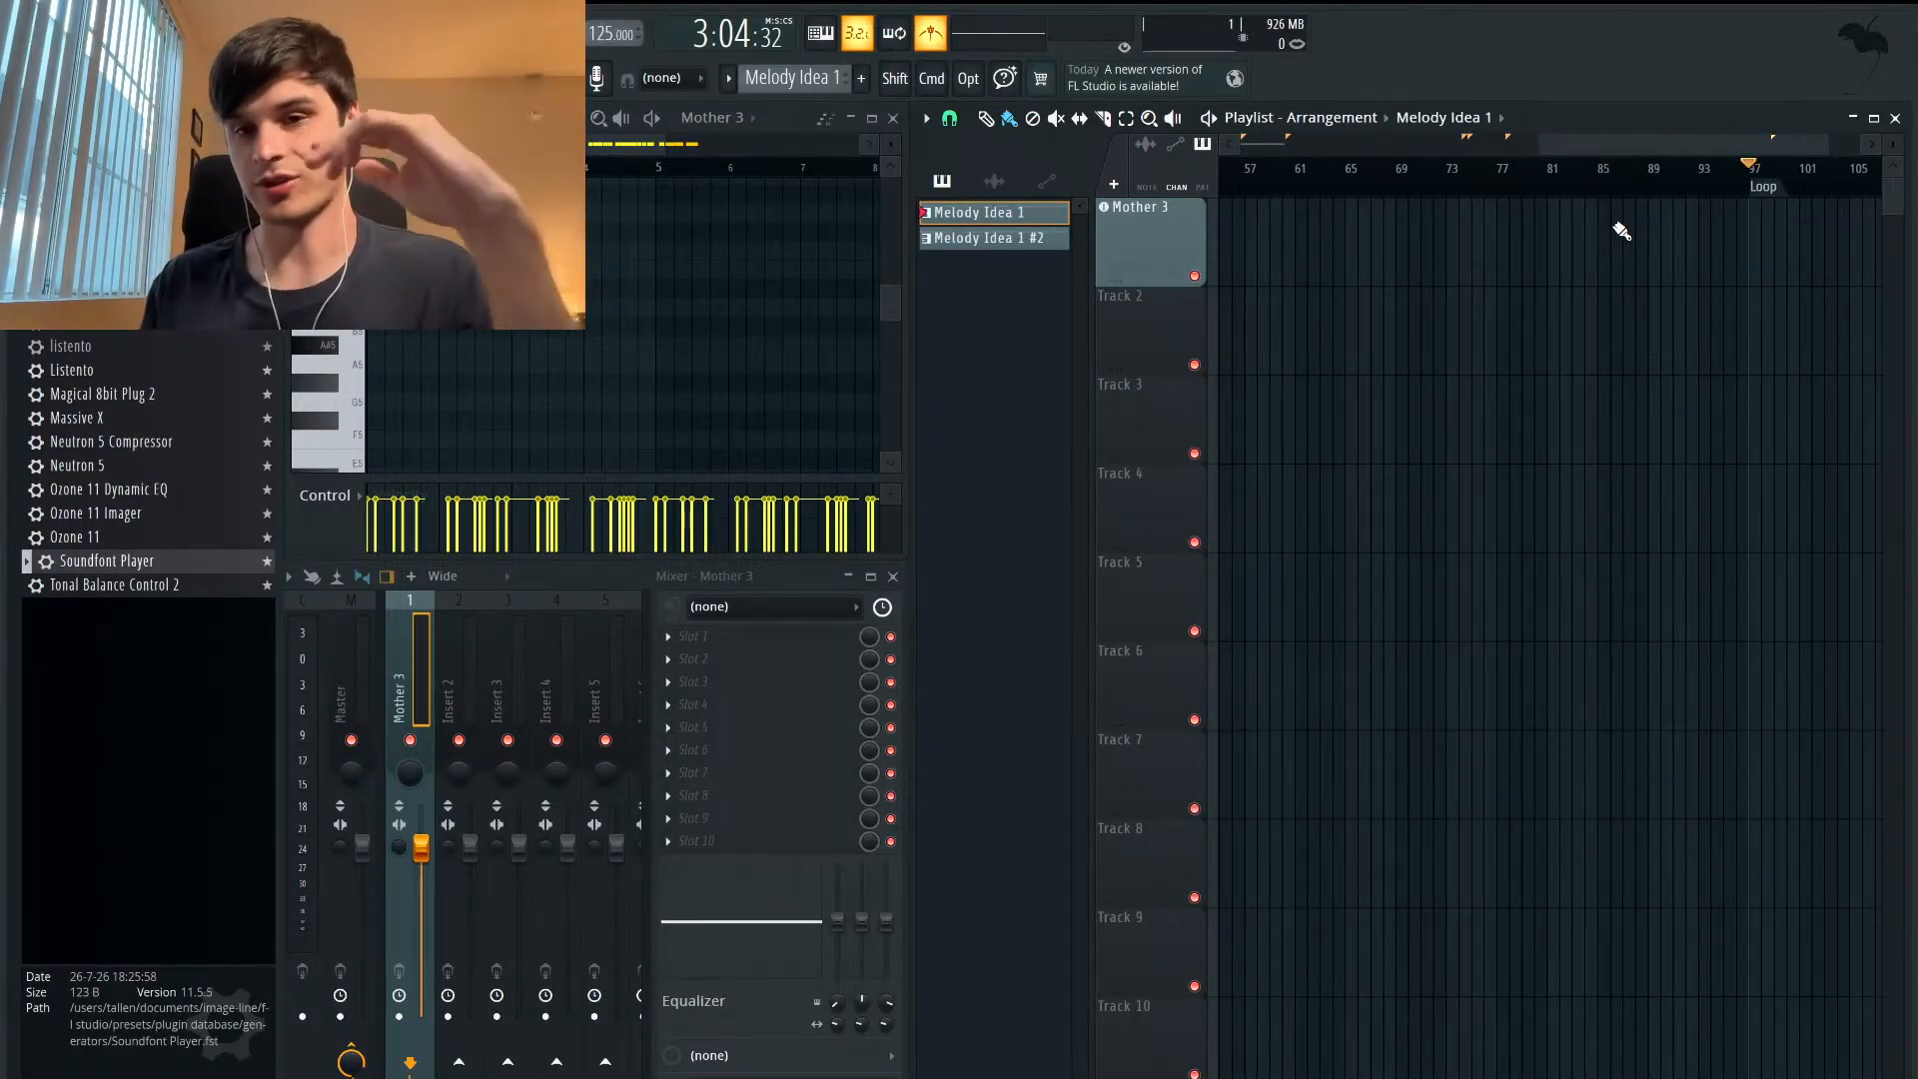
{"action": "scroll", "coordinate": [1541, 261], "scroll_direction": "left", "scroll_amount": 8}
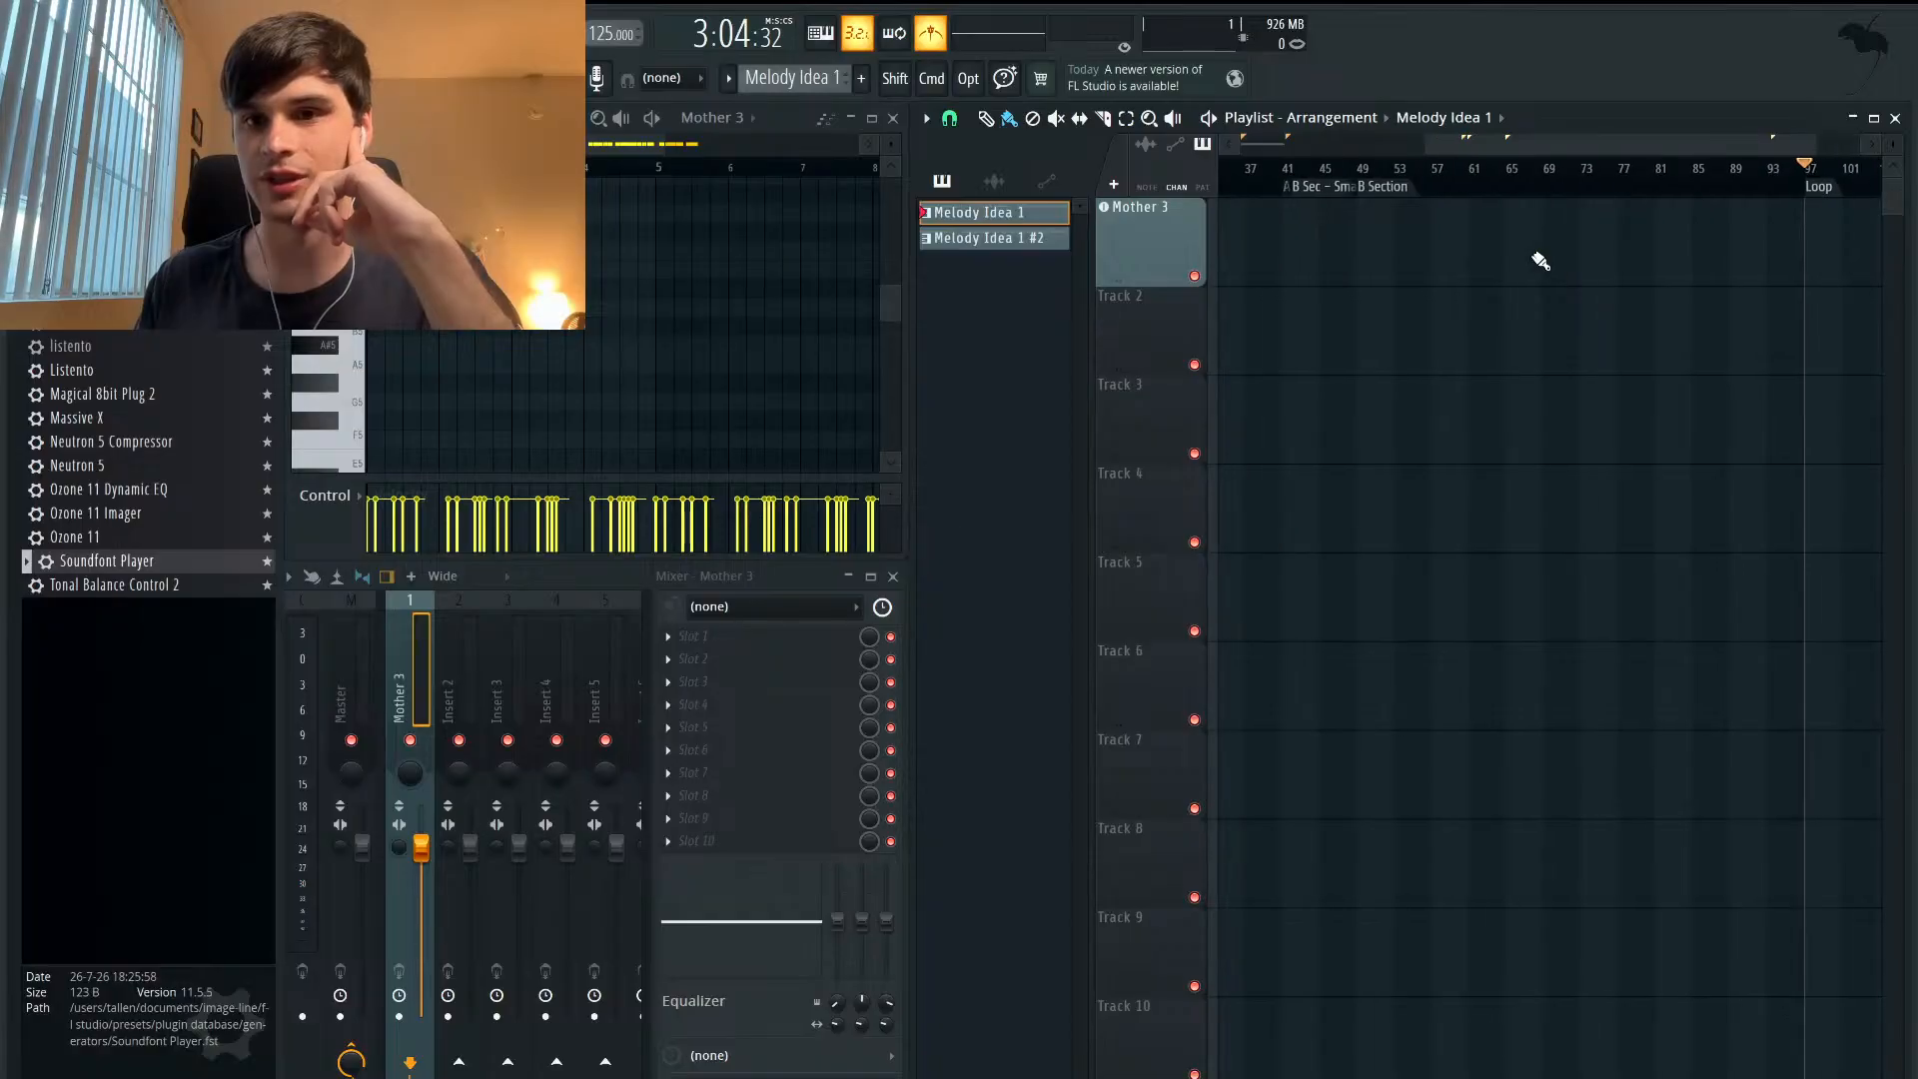
{"action": "scroll", "coordinate": [1541, 260], "scroll_direction": "left", "scroll_amount": 4}
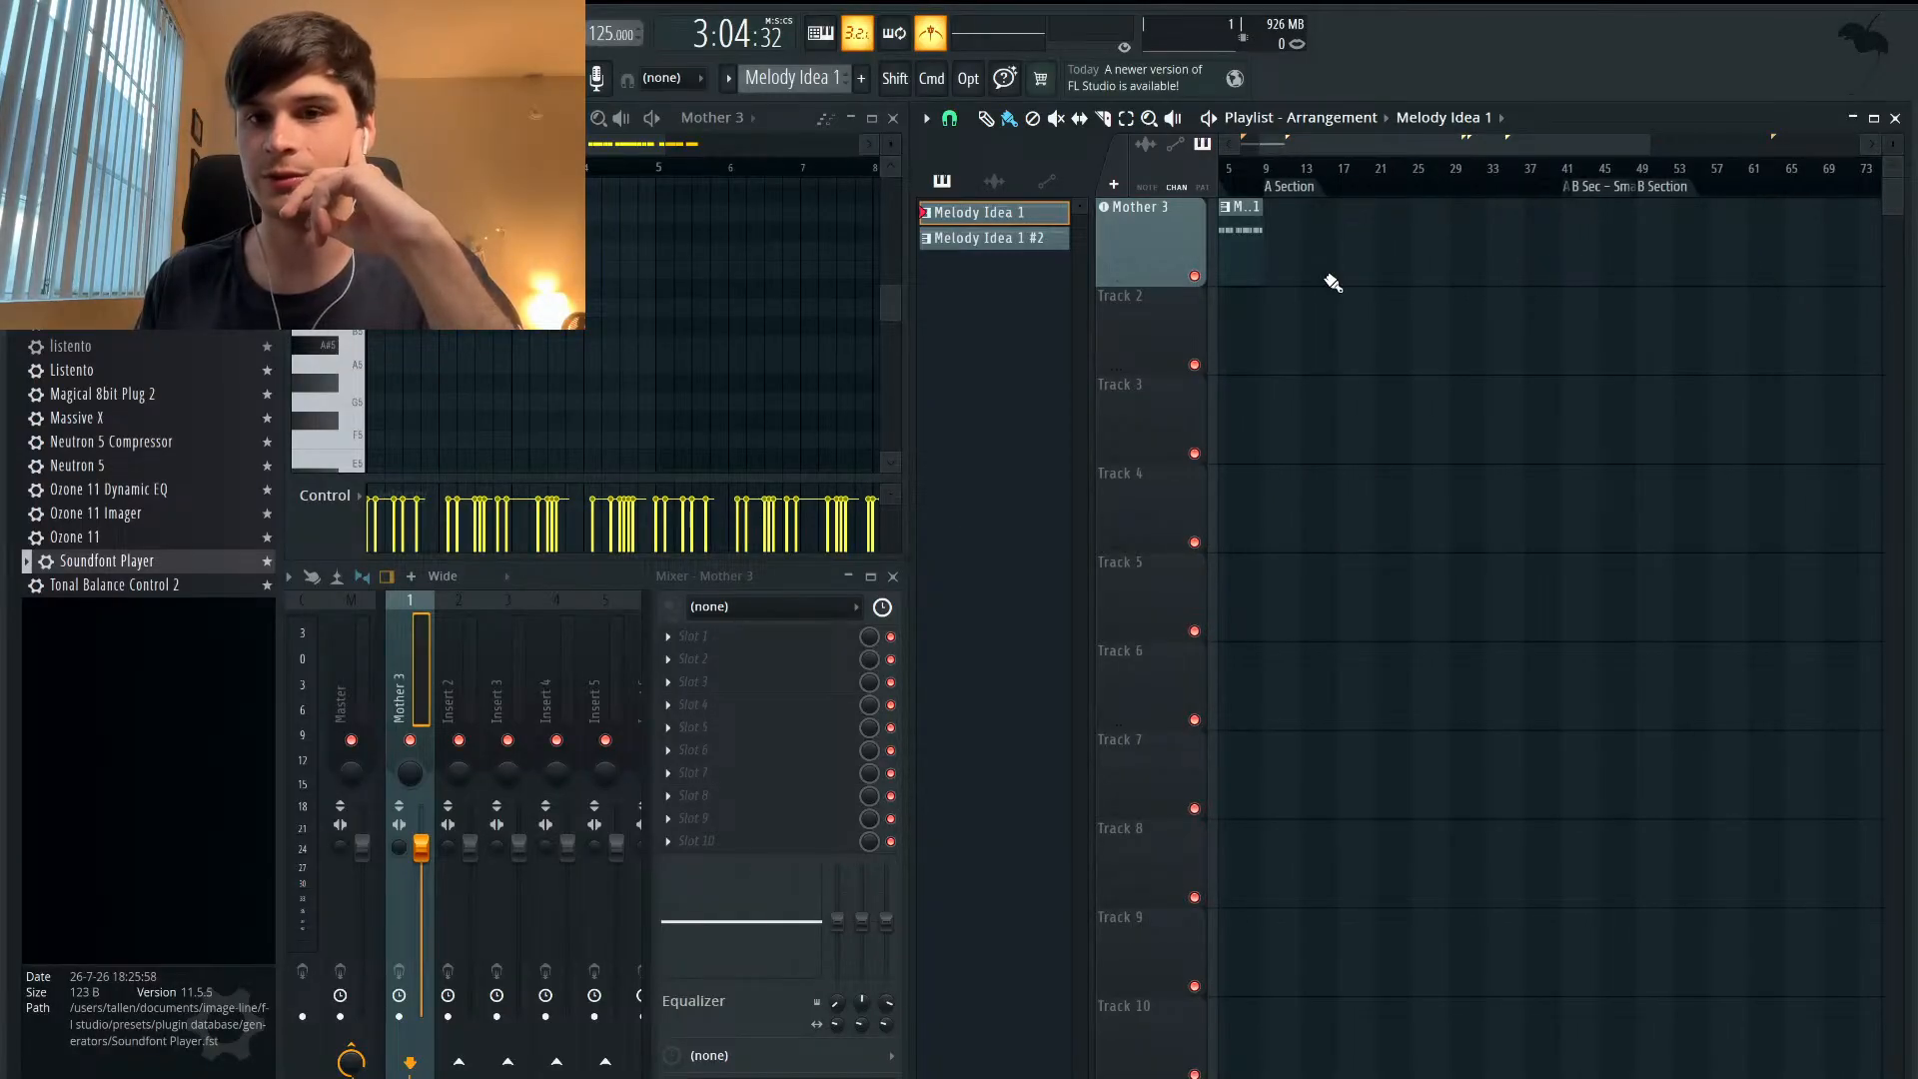
{"action": "scroll", "coordinate": [1556, 254], "scroll_direction": "right", "scroll_amount": 9}
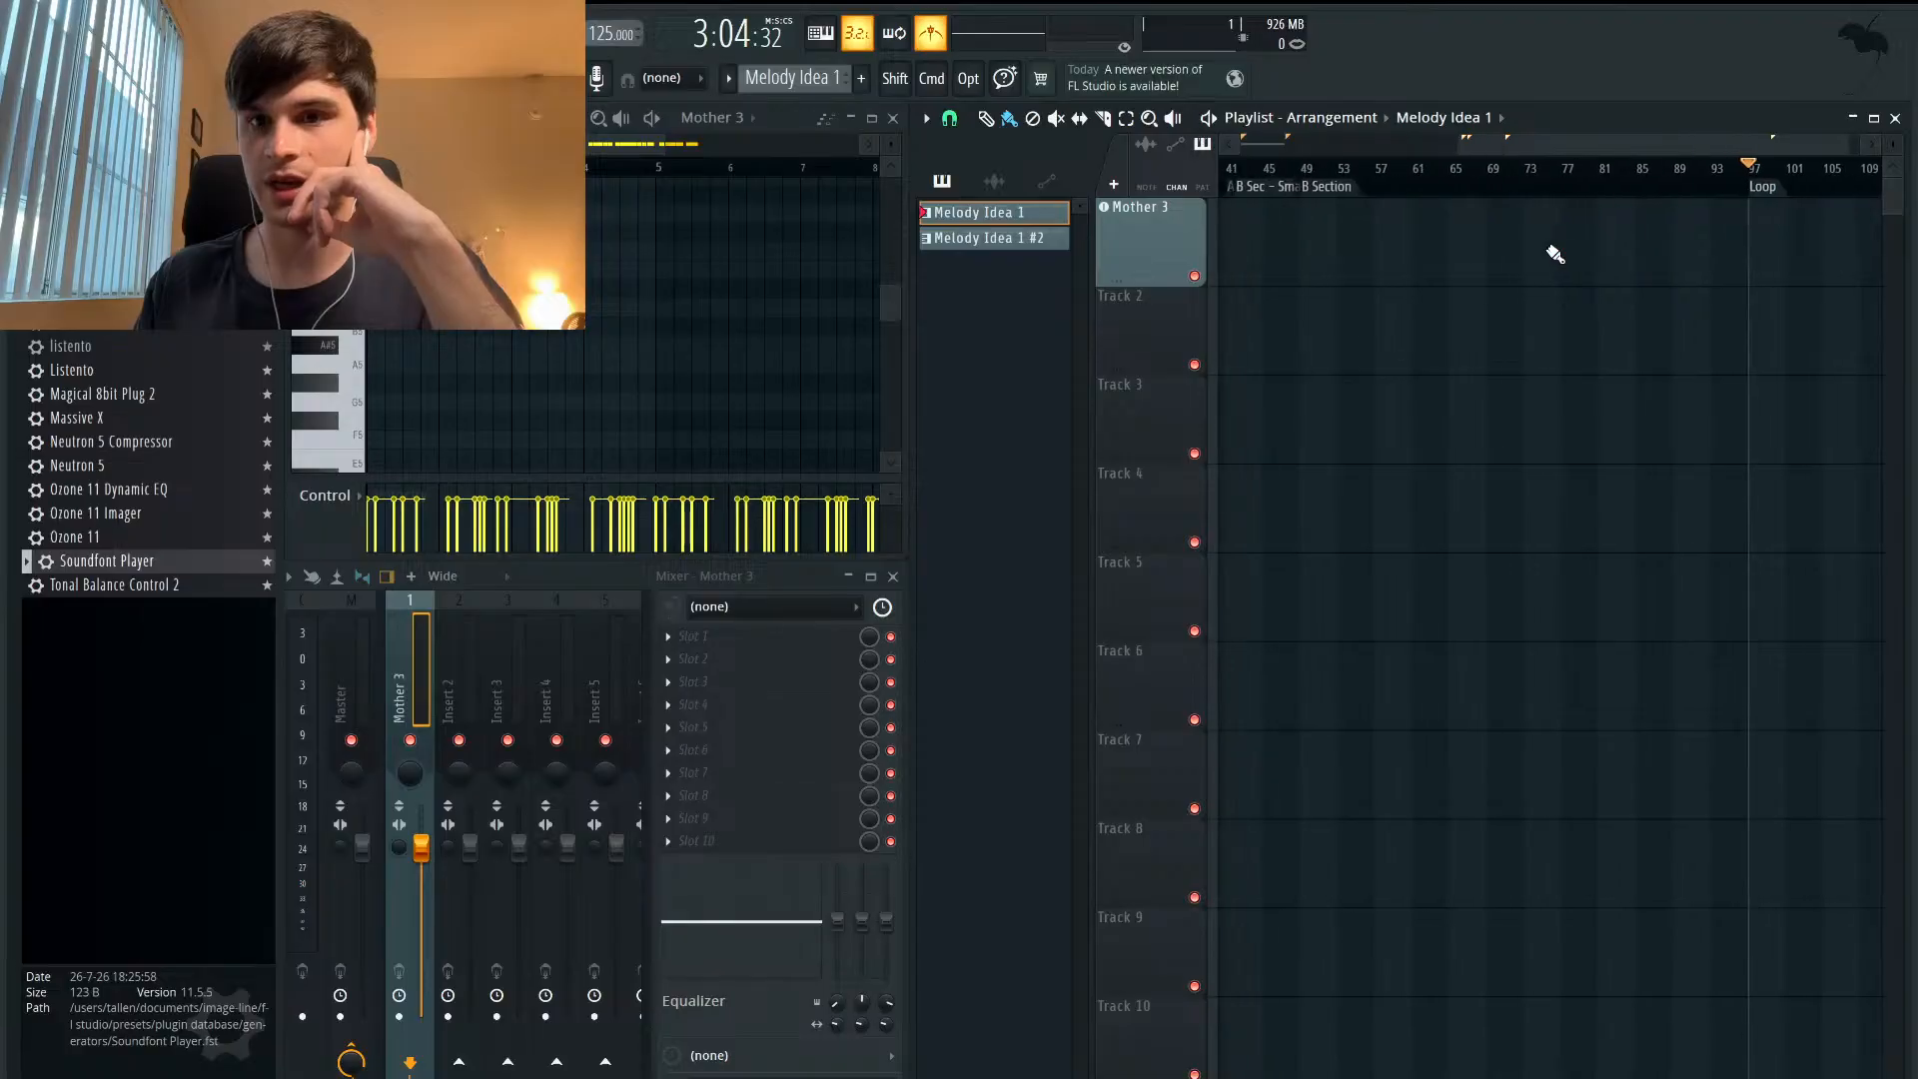
{"action": "scroll", "coordinate": [1556, 254], "scroll_direction": "left", "scroll_amount": 10}
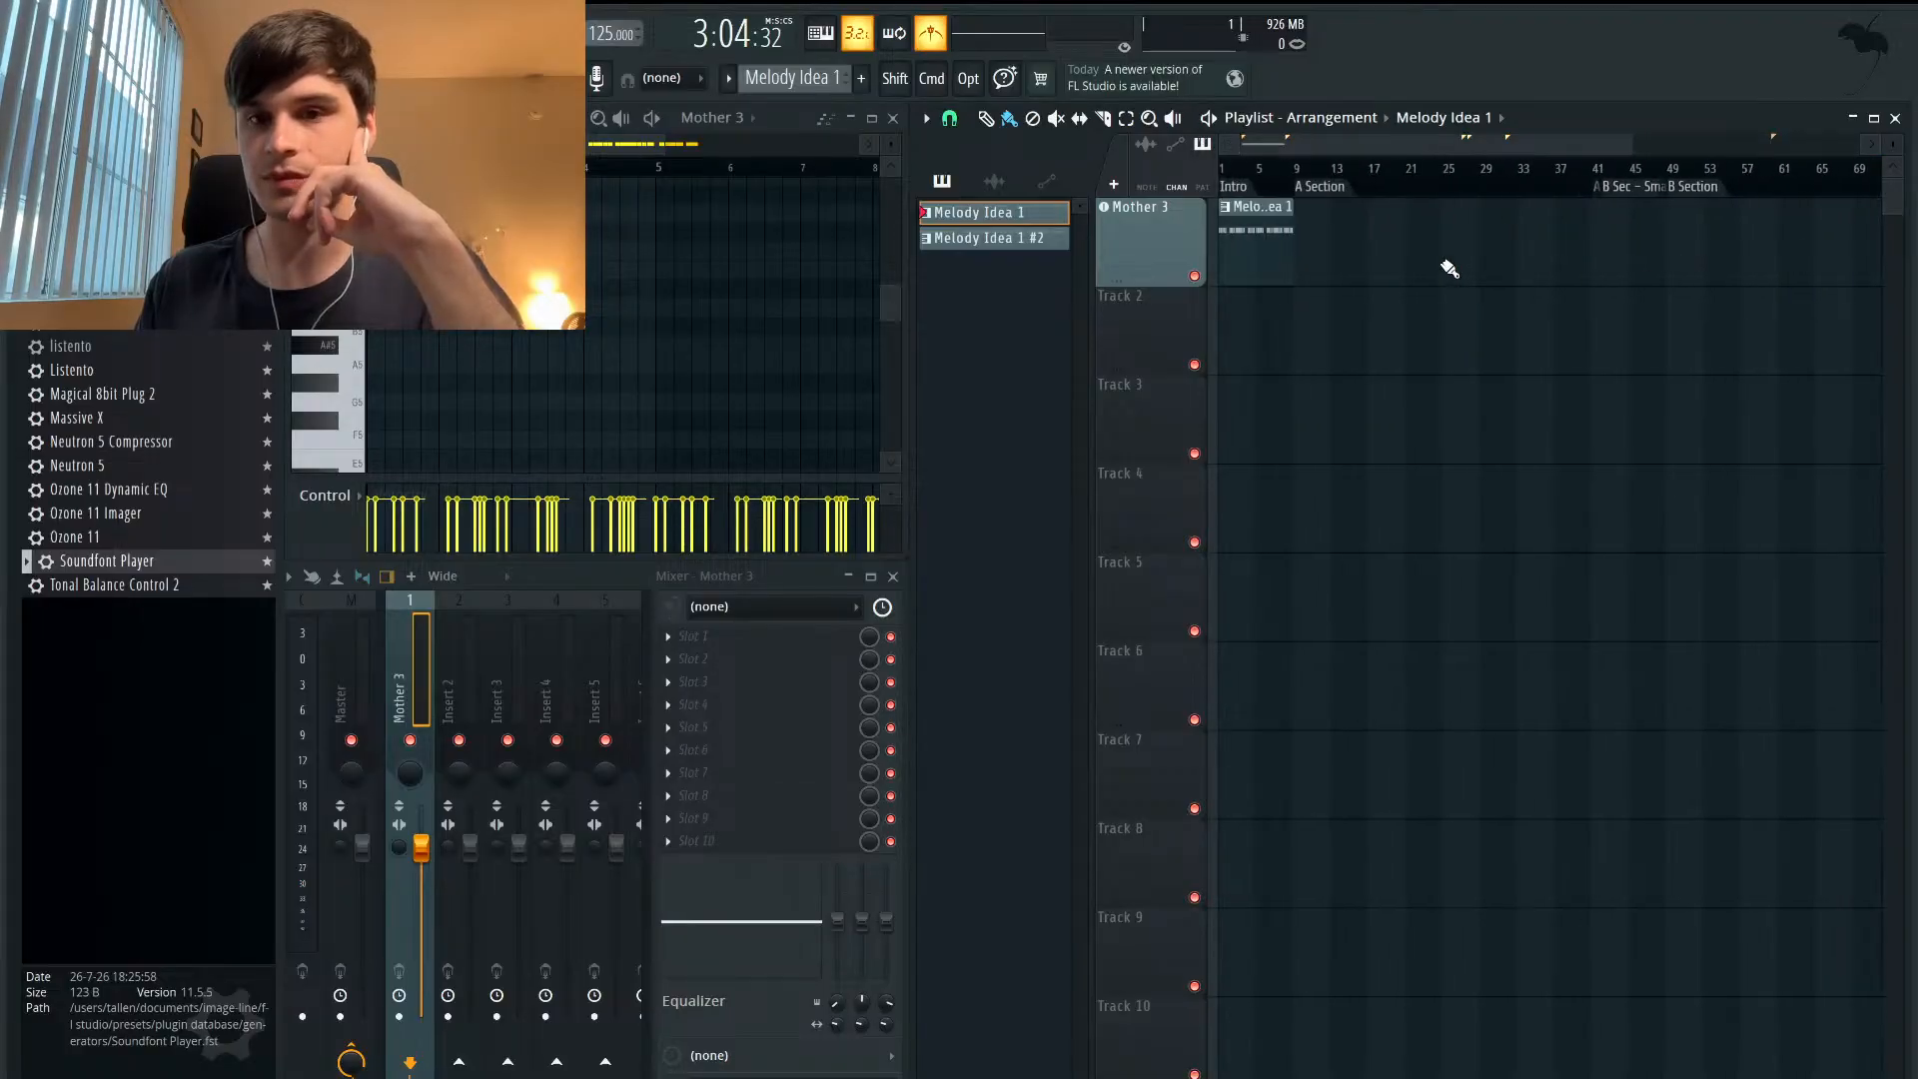
- Add a playlist time marker at bar 81, between the B Section and Loop markers
{"action": "scroll", "coordinate": [1336, 258], "scroll_direction": "up", "scroll_amount": 1}
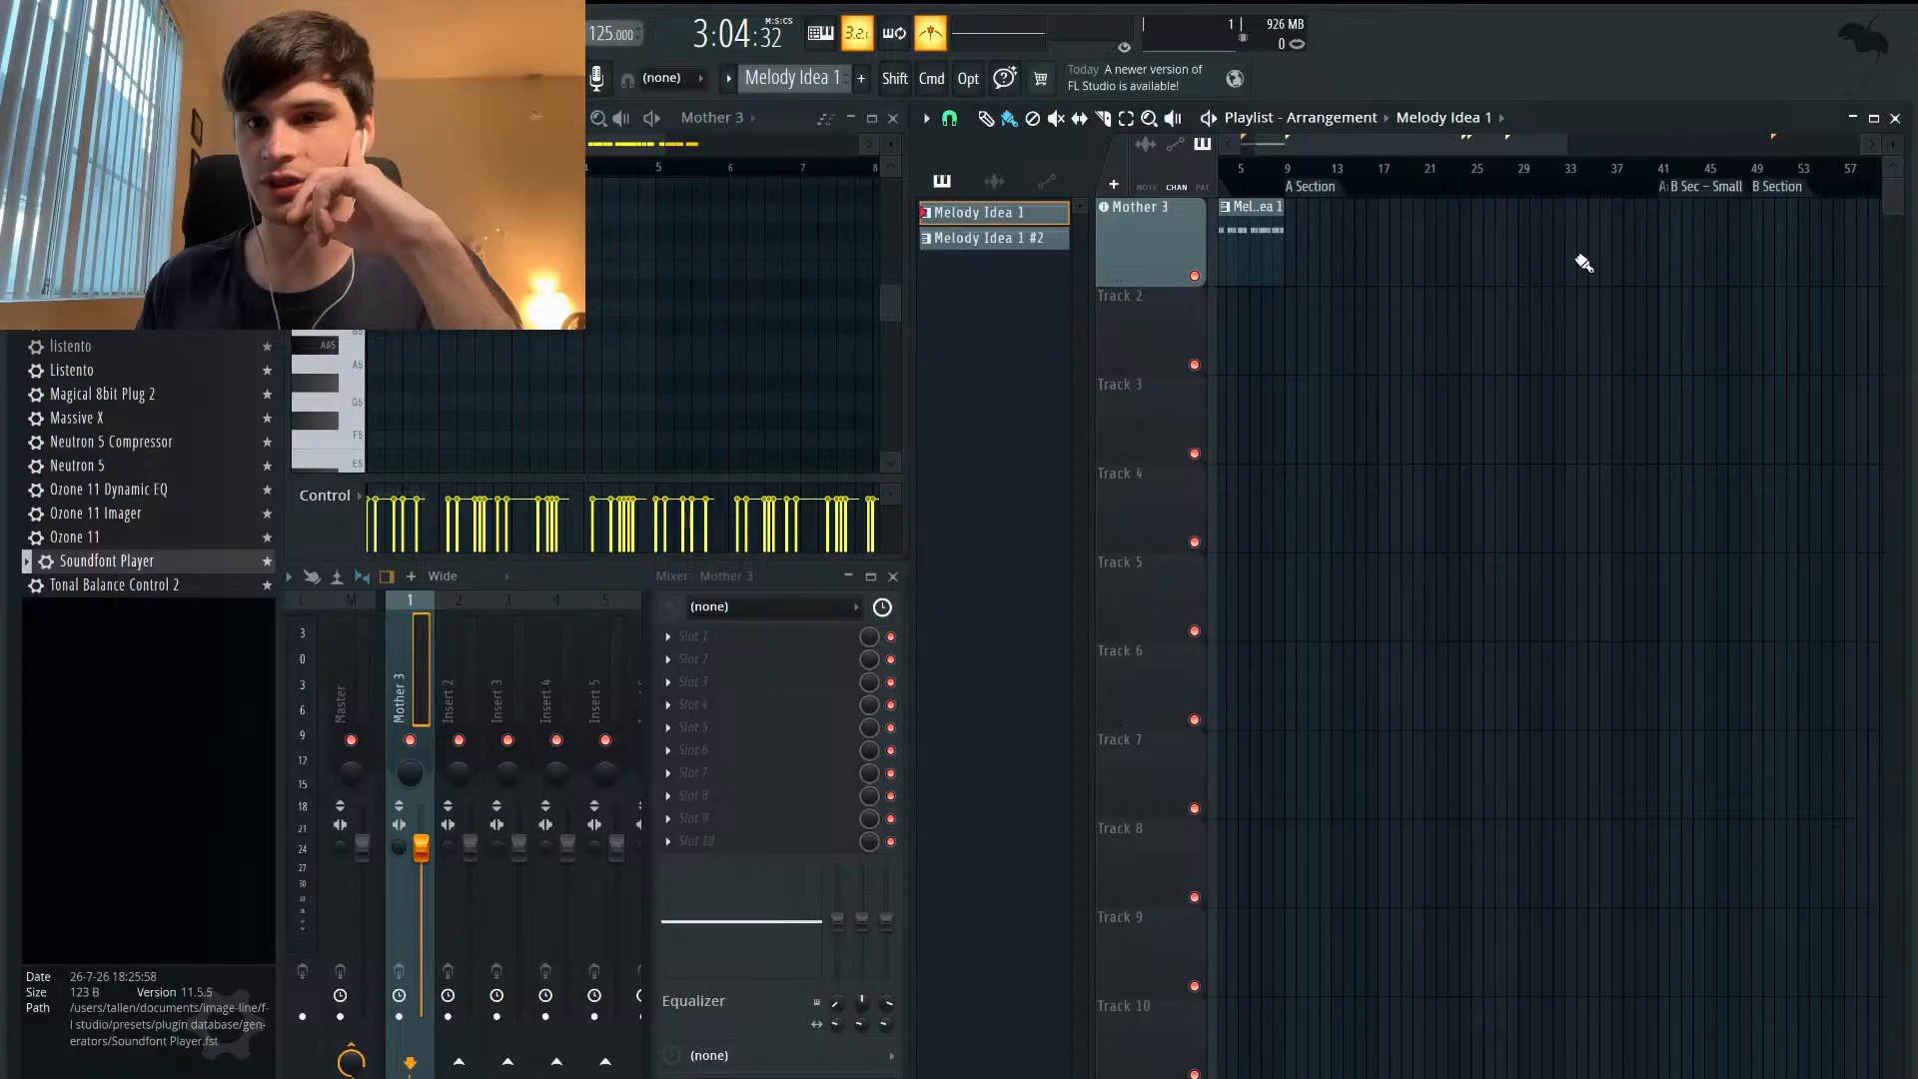
{"action": "scroll", "coordinate": [1633, 264], "scroll_direction": "up", "scroll_amount": 1}
{"action": "scroll", "coordinate": [1729, 266], "scroll_direction": "up", "scroll_amount": 1}
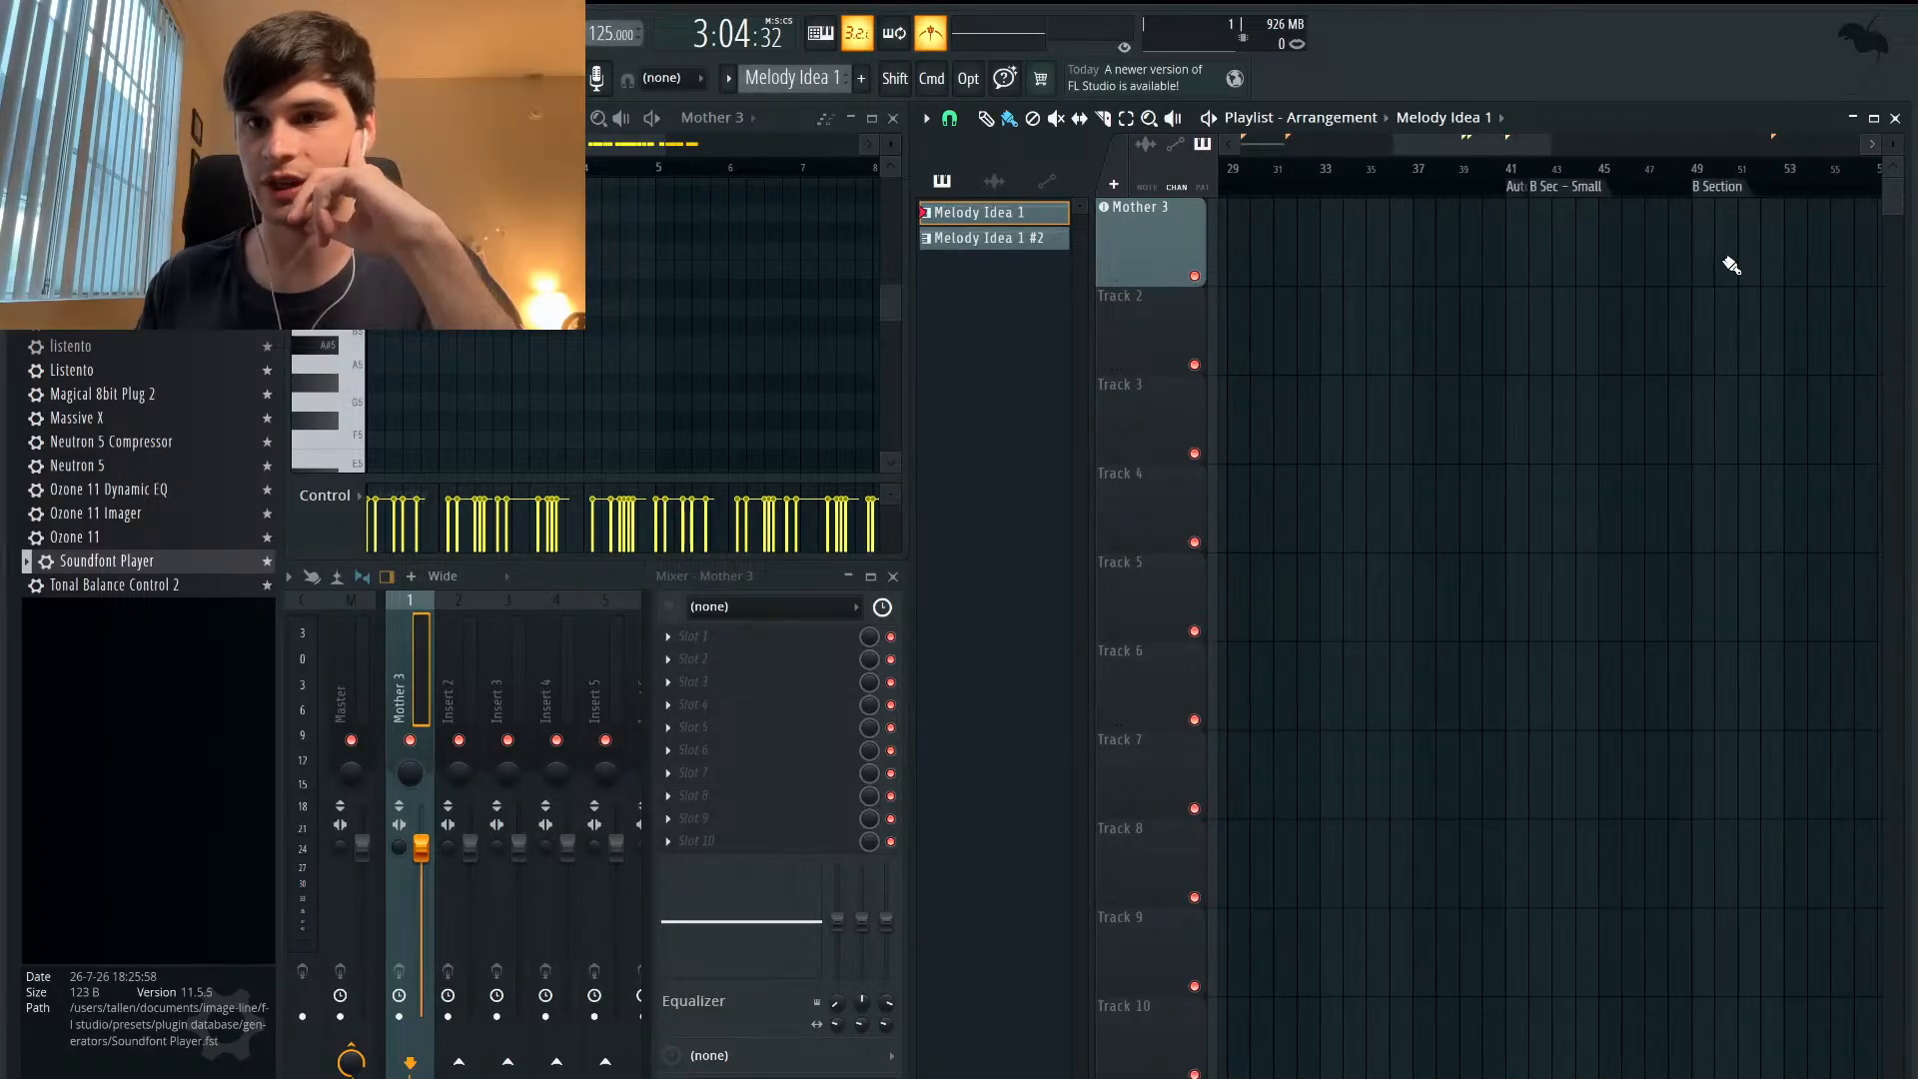
{"action": "scroll", "coordinate": [1729, 266], "scroll_direction": "down", "scroll_amount": 3}
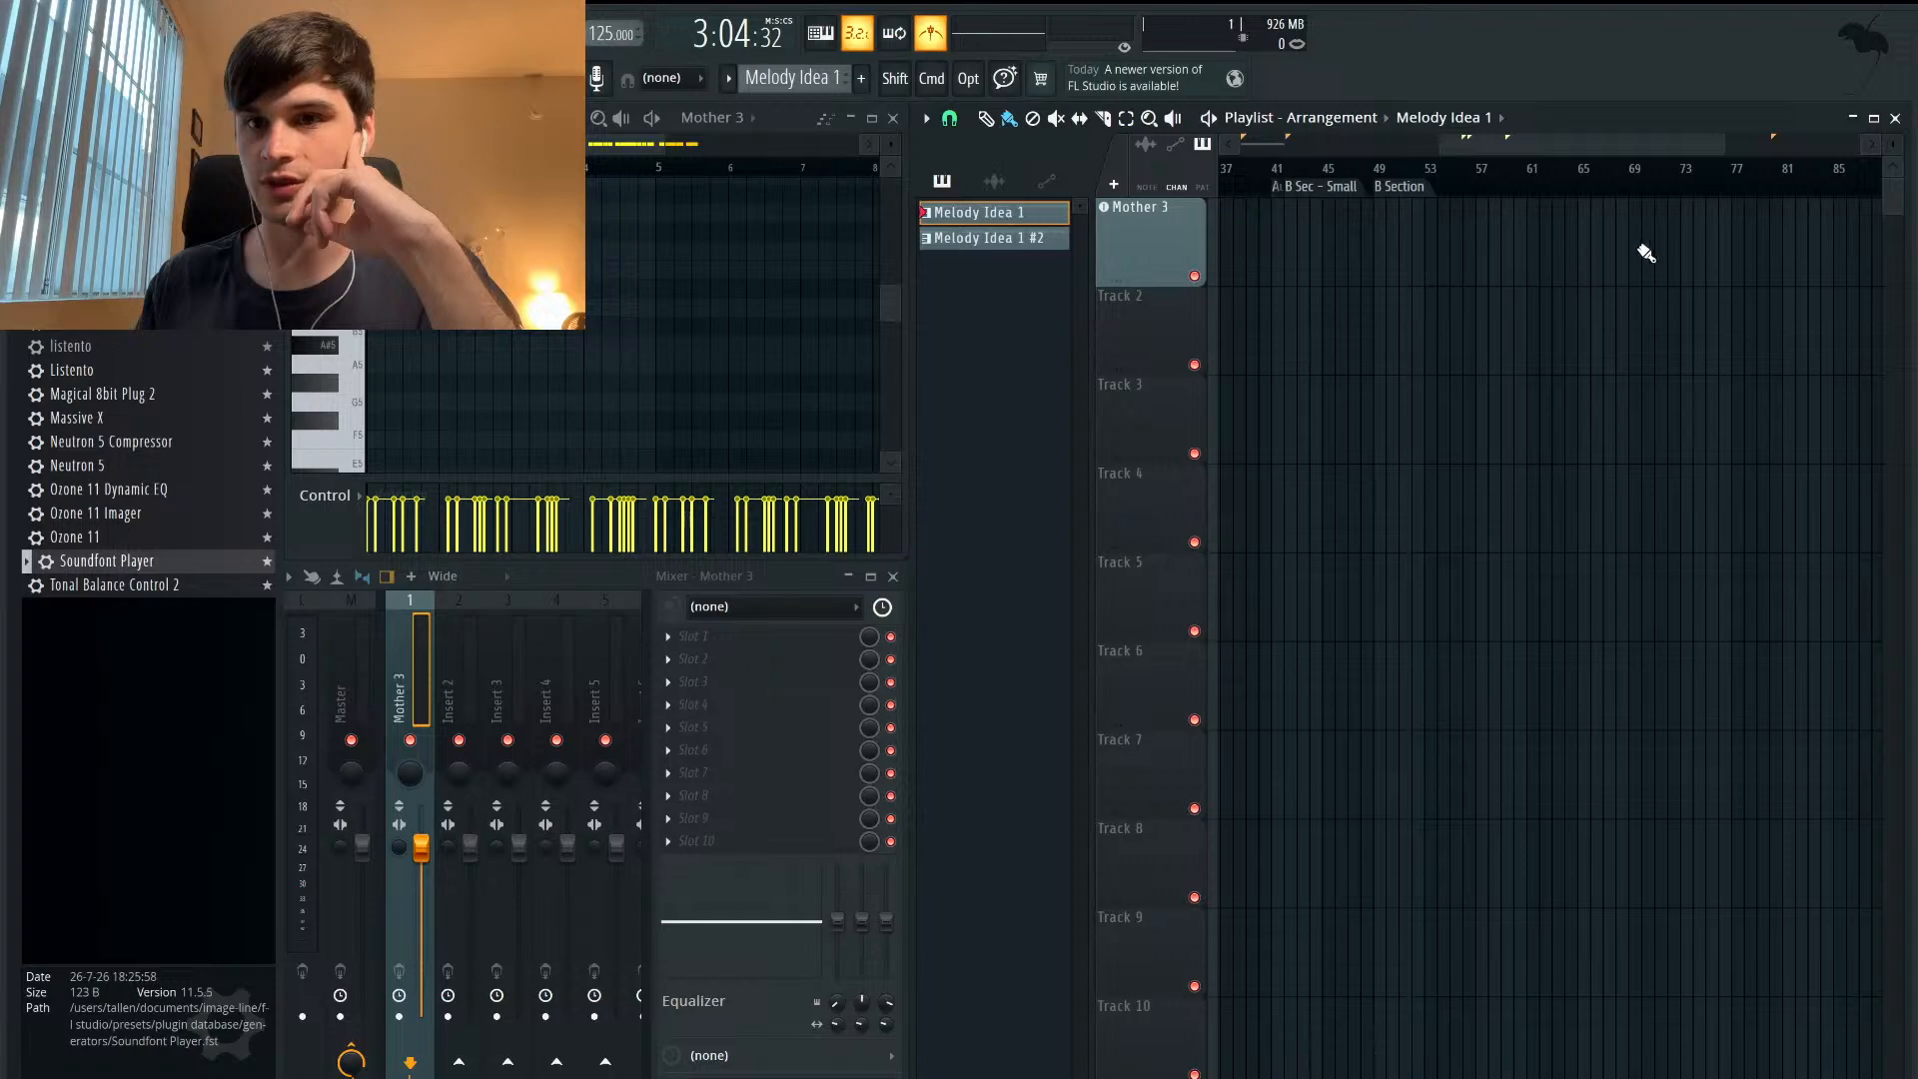
{"action": "left_click", "coordinate": [1781, 168]}
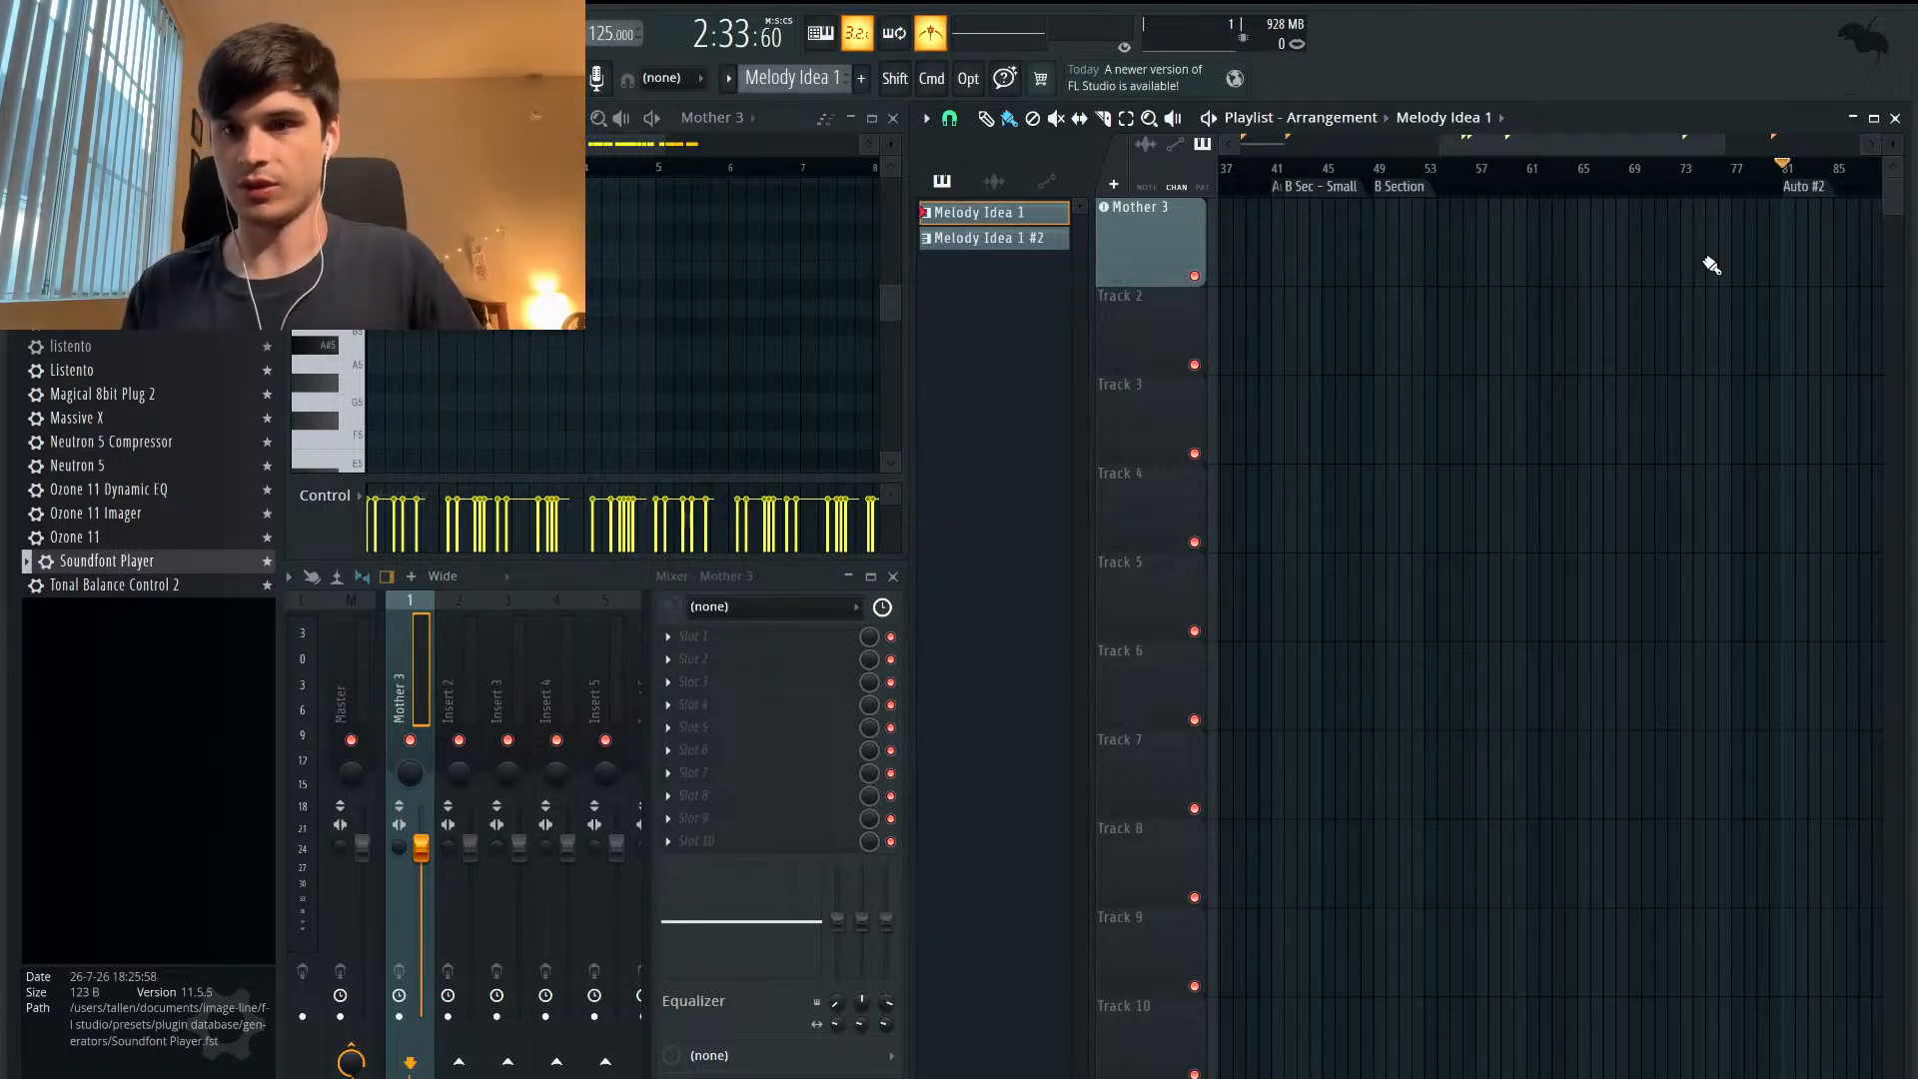
- Place the playhead at the Loop marker on bar 97 and review the layout back to the A Section
{"action": "scroll", "coordinate": [1704, 265], "scroll_direction": "right", "scroll_amount": 5}
{"action": "scroll", "coordinate": [1527, 277], "scroll_direction": "up", "scroll_amount": 2}
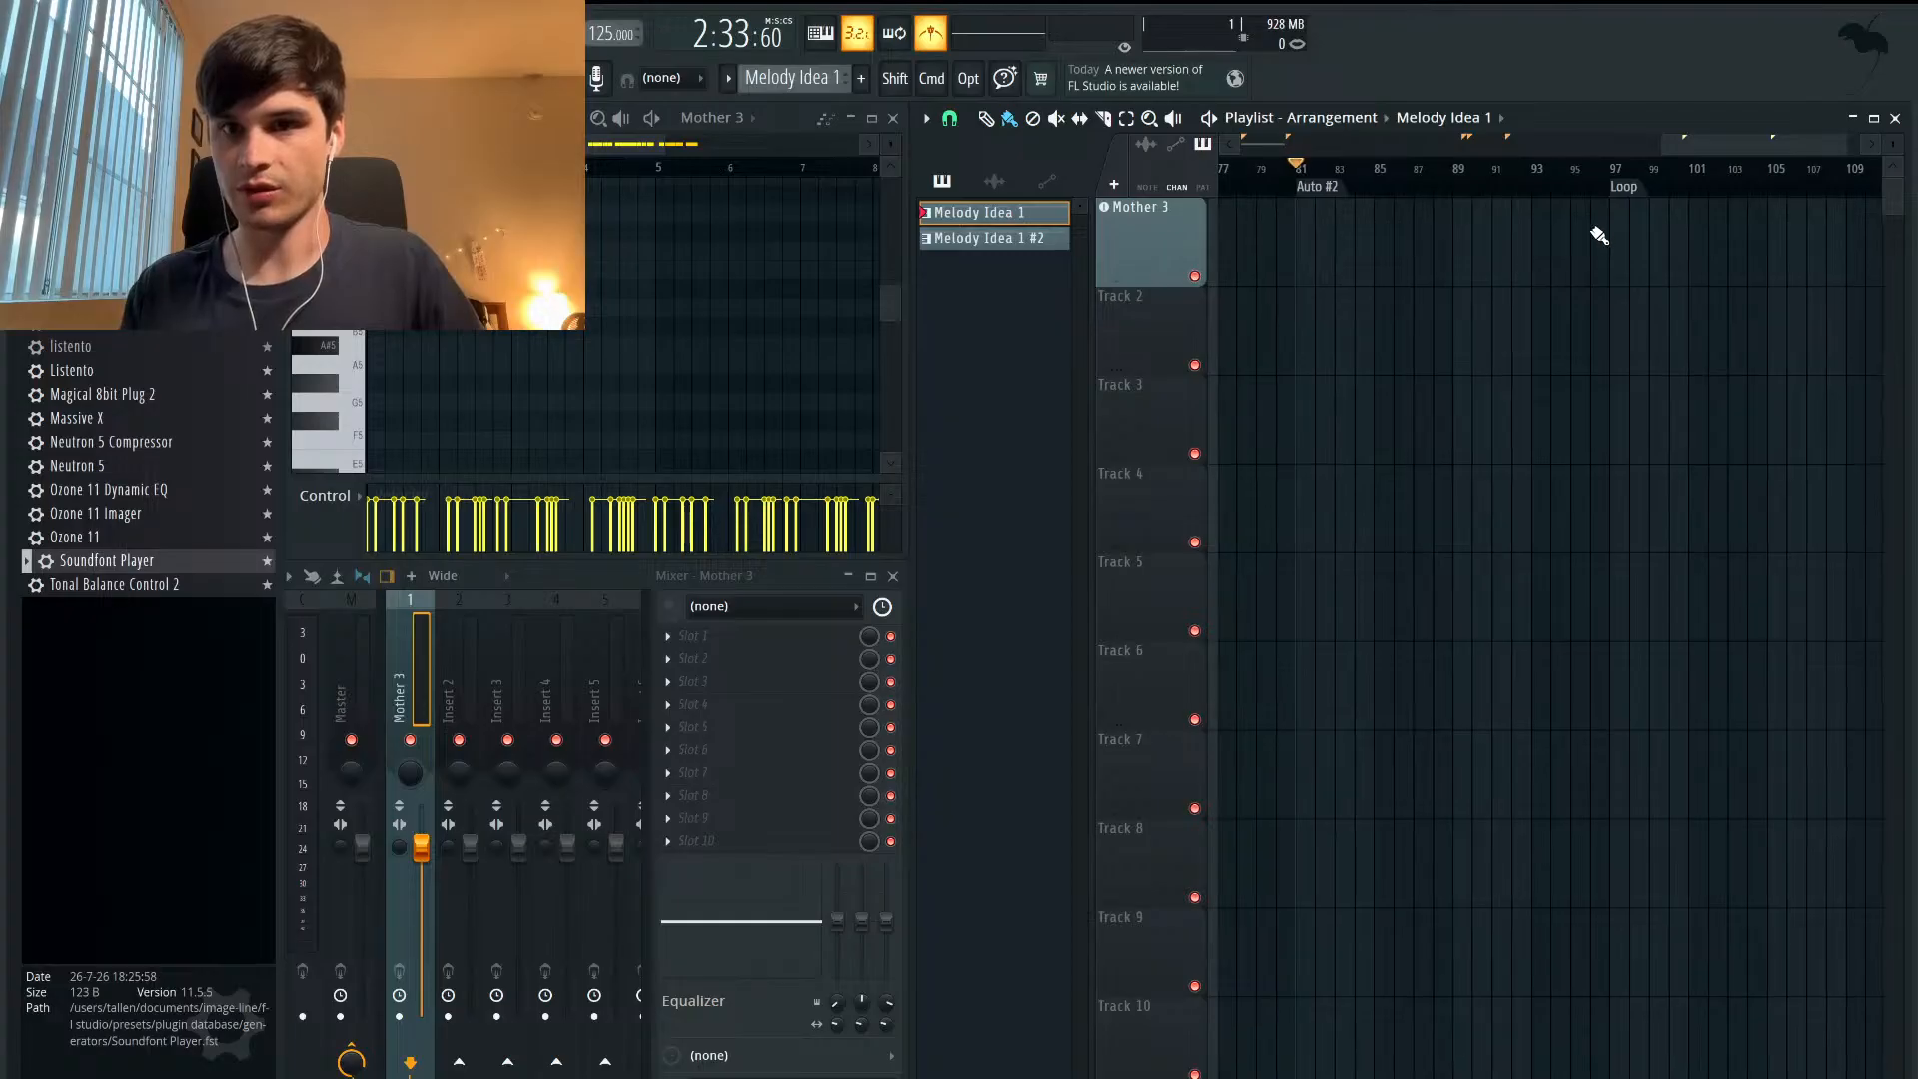
{"action": "left_click", "coordinate": [1612, 180]}
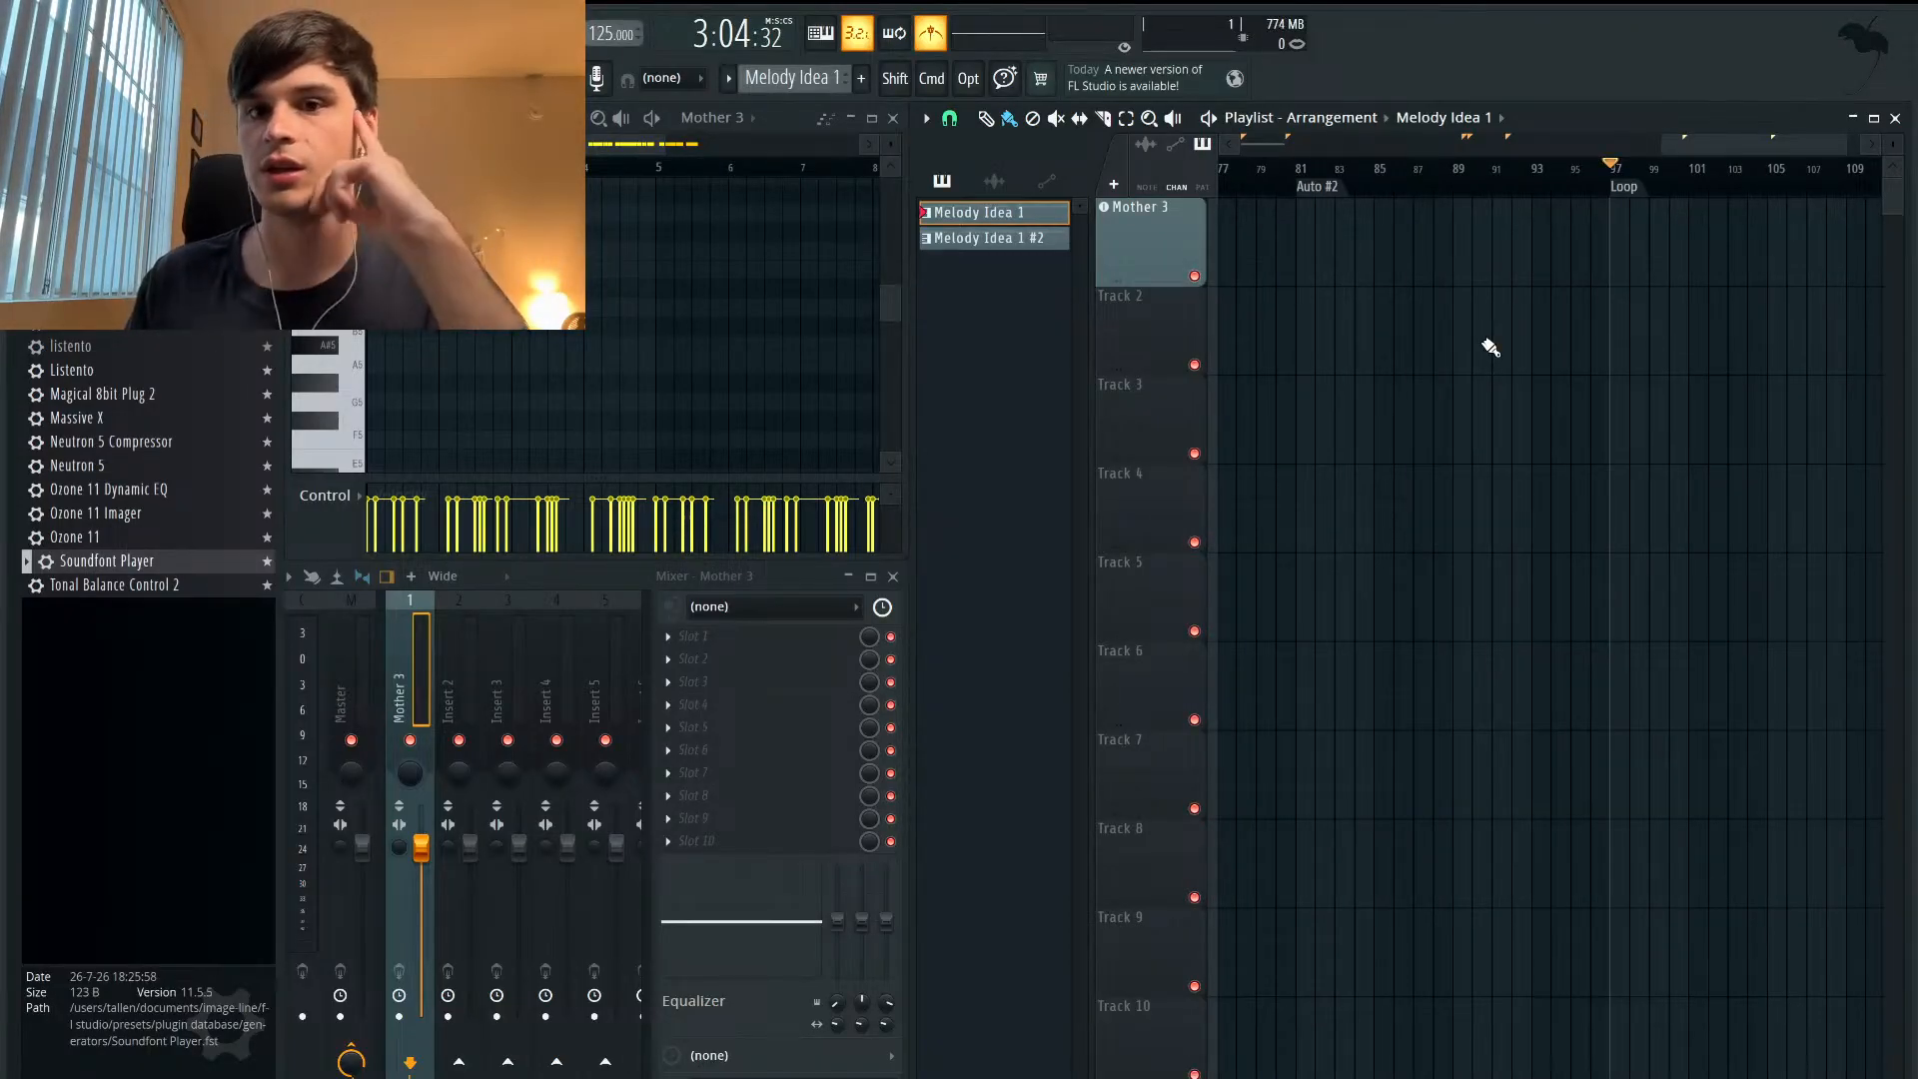
{"action": "scroll", "coordinate": [1491, 347], "scroll_direction": "down", "scroll_amount": 2}
{"action": "scroll", "coordinate": [1443, 308], "scroll_direction": "left", "scroll_amount": 2}
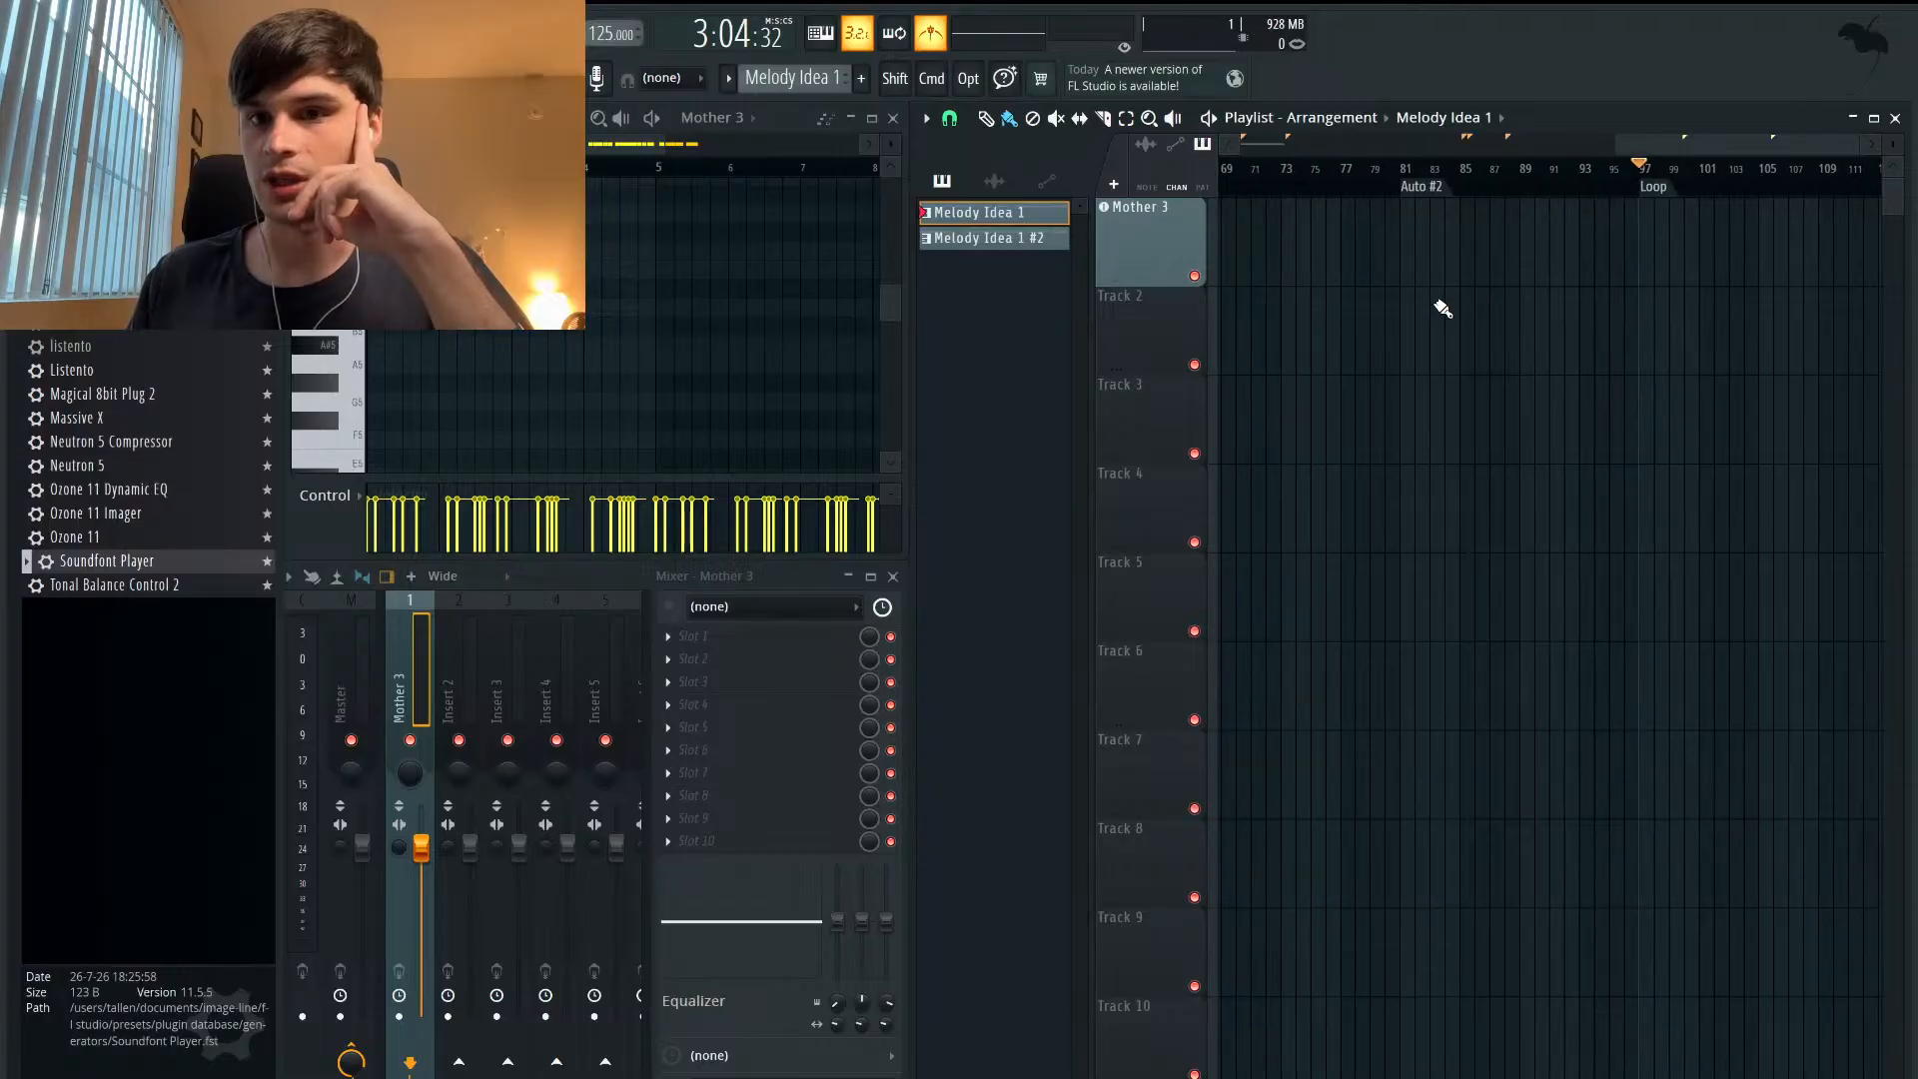
{"action": "scroll", "coordinate": [1444, 309], "scroll_direction": "left", "scroll_amount": 15}
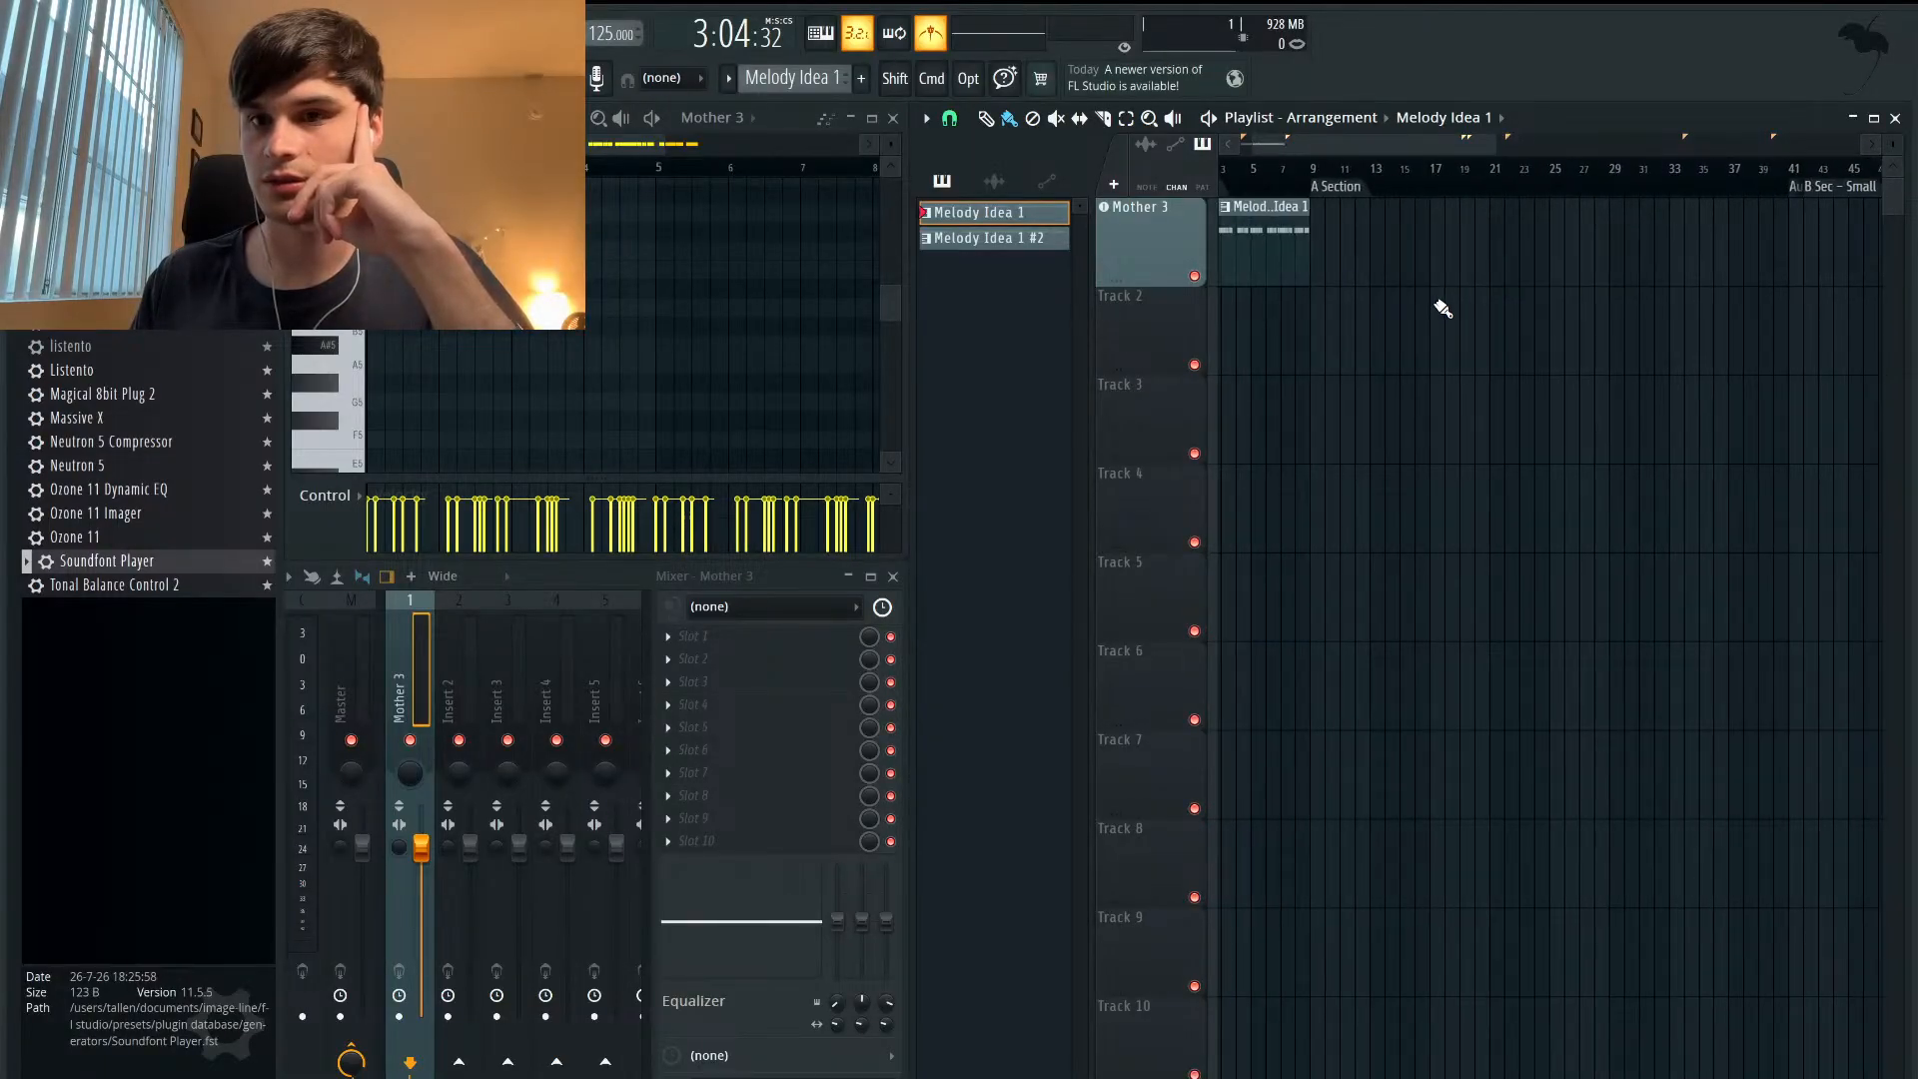
- Shift the B Sec - Small marker one bar earlier to bar 41 using its Move content left command
{"action": "scroll", "coordinate": [1444, 309], "scroll_direction": "right", "scroll_amount": 5}
{"action": "scroll", "coordinate": [1558, 260], "scroll_direction": "up", "scroll_amount": 4}
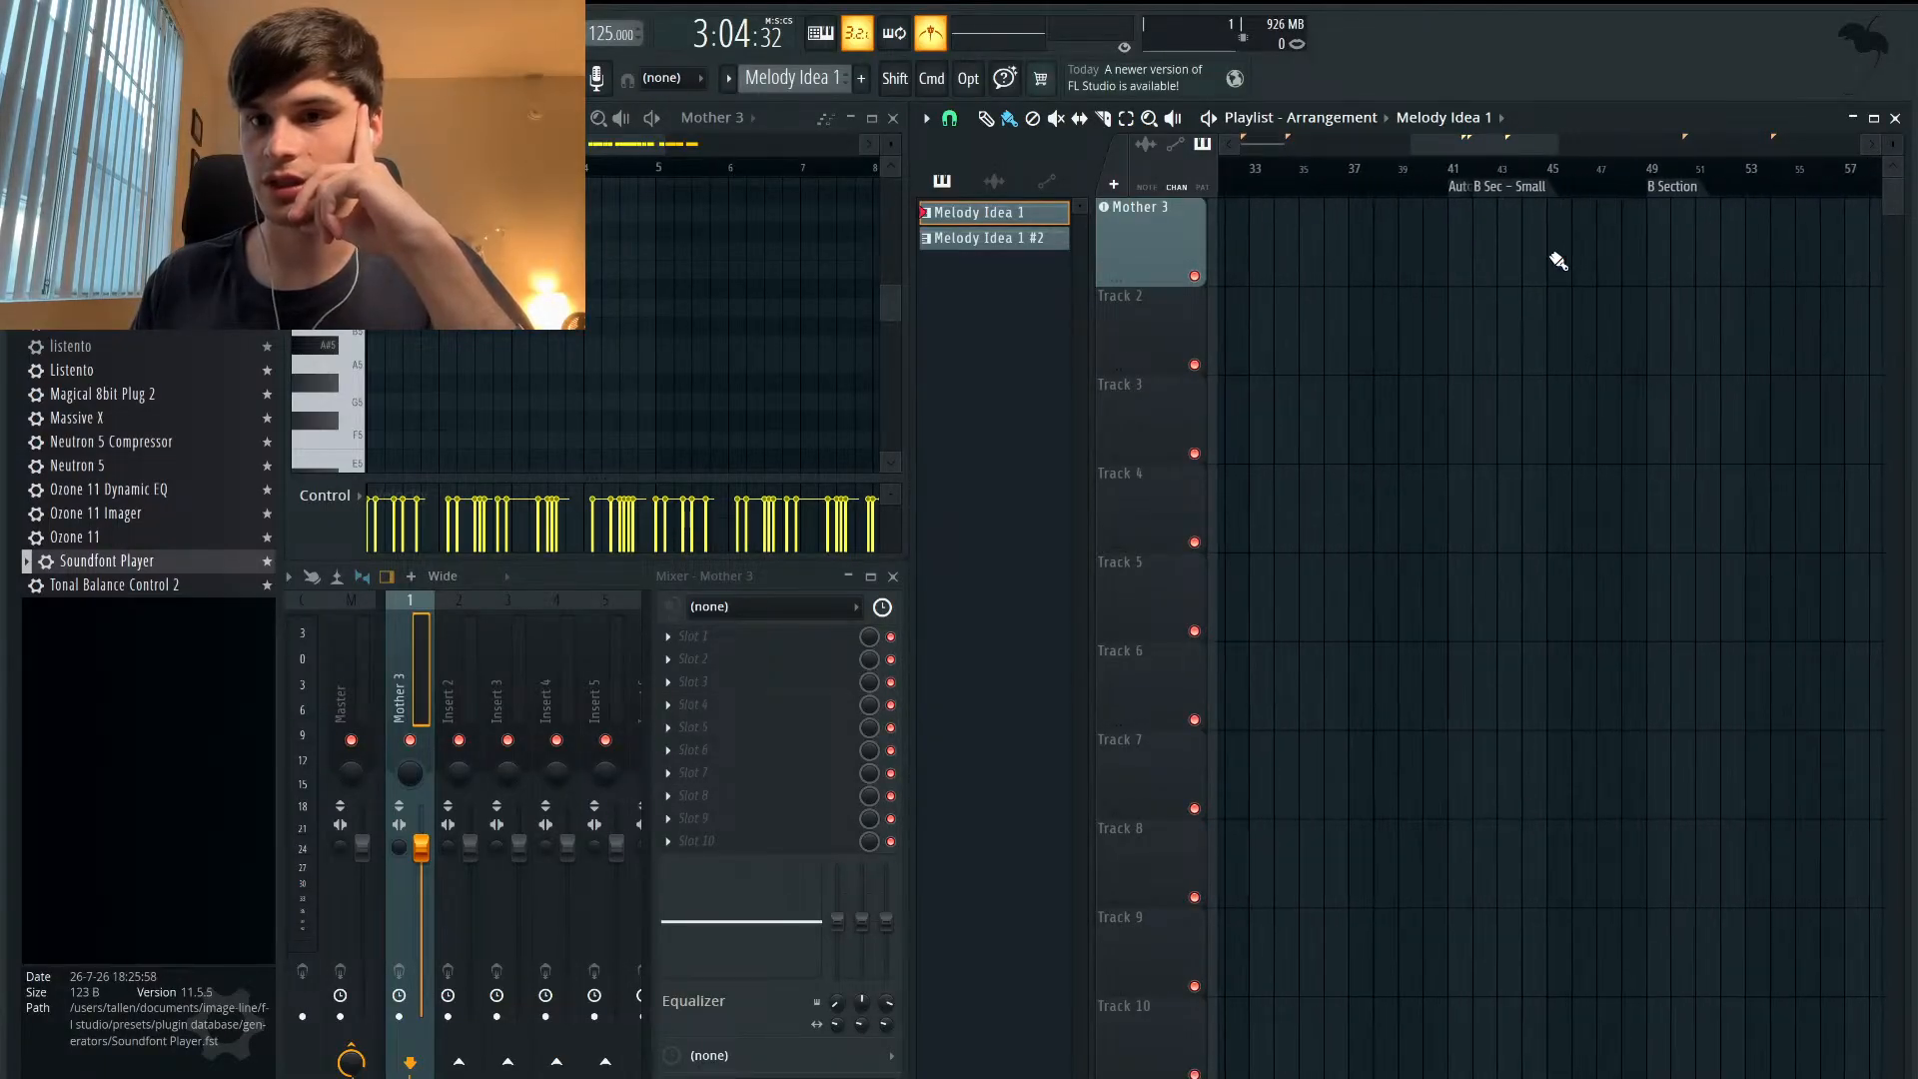
{"action": "scroll", "coordinate": [1421, 250], "scroll_direction": "up", "scroll_amount": 3}
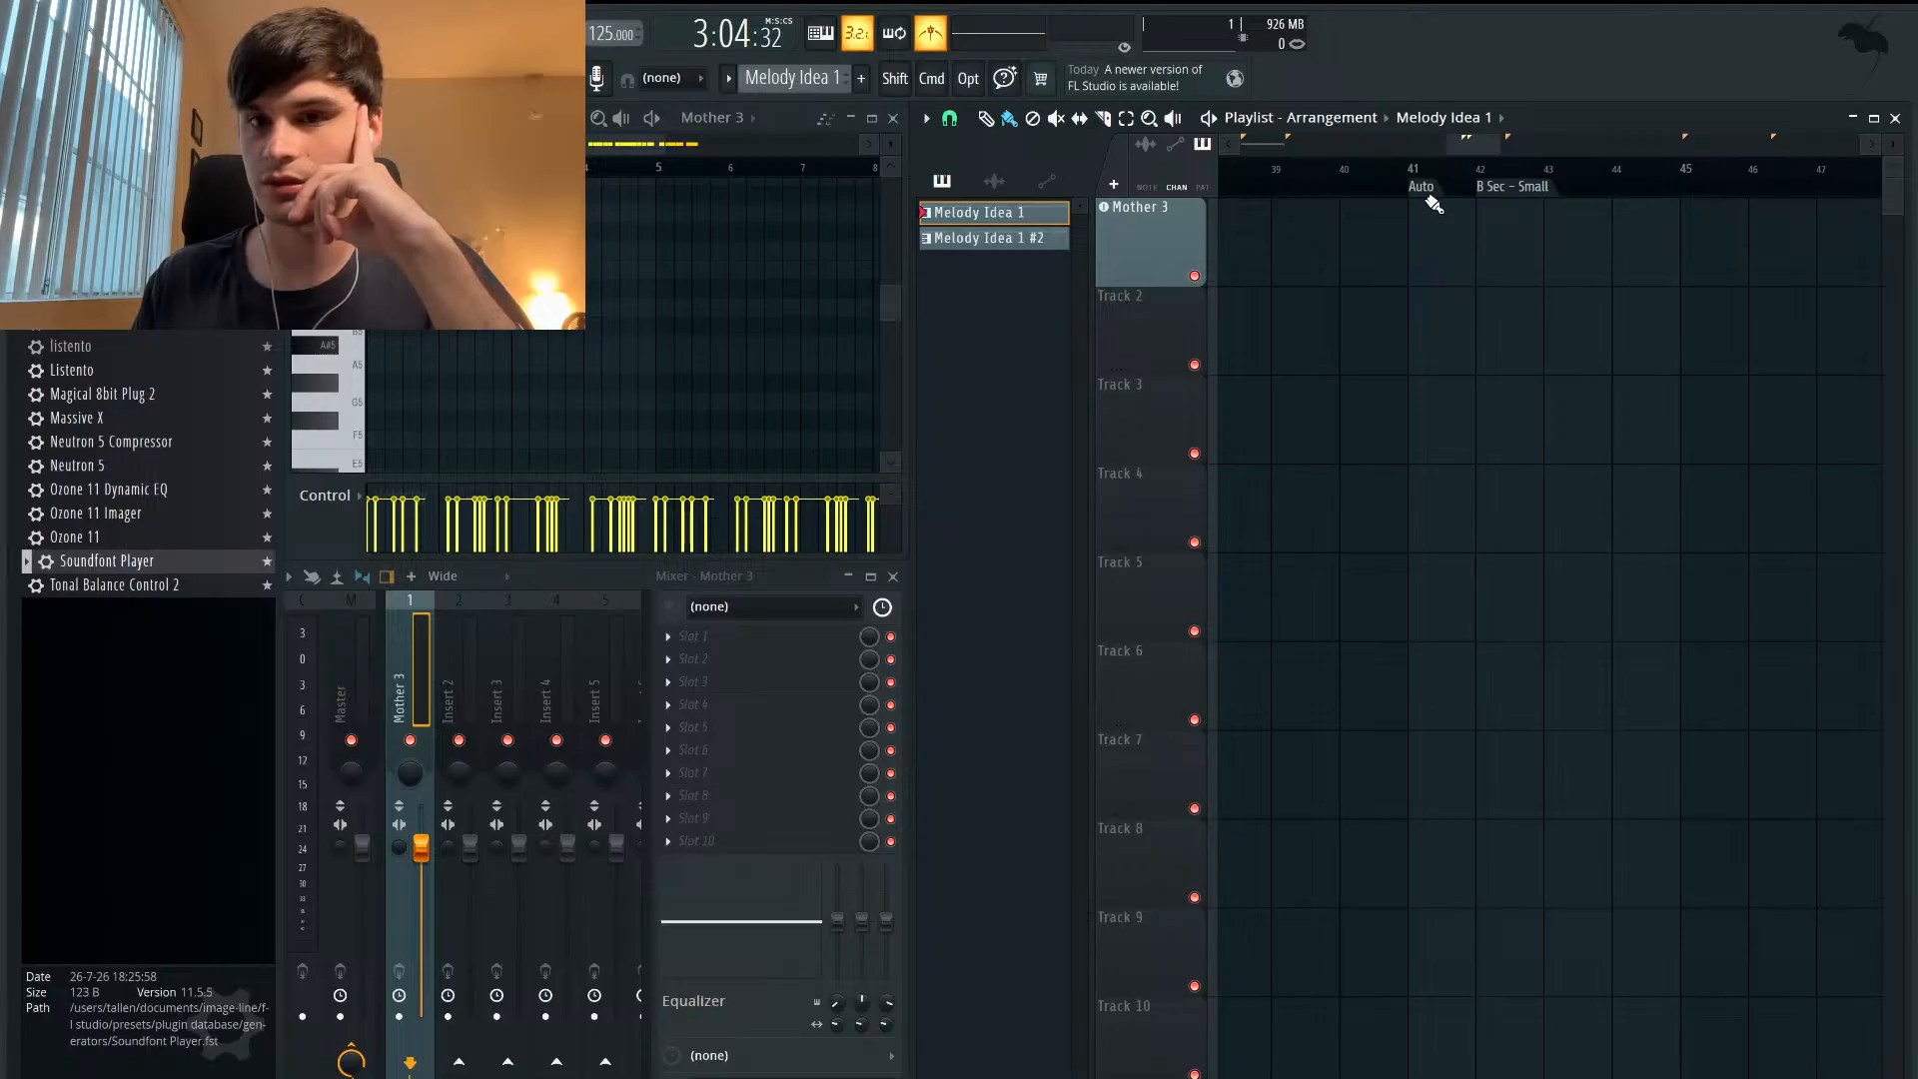
{"action": "scroll", "coordinate": [1439, 222], "scroll_direction": "down", "scroll_amount": 2}
{"action": "left_click", "coordinate": [1477, 190]}
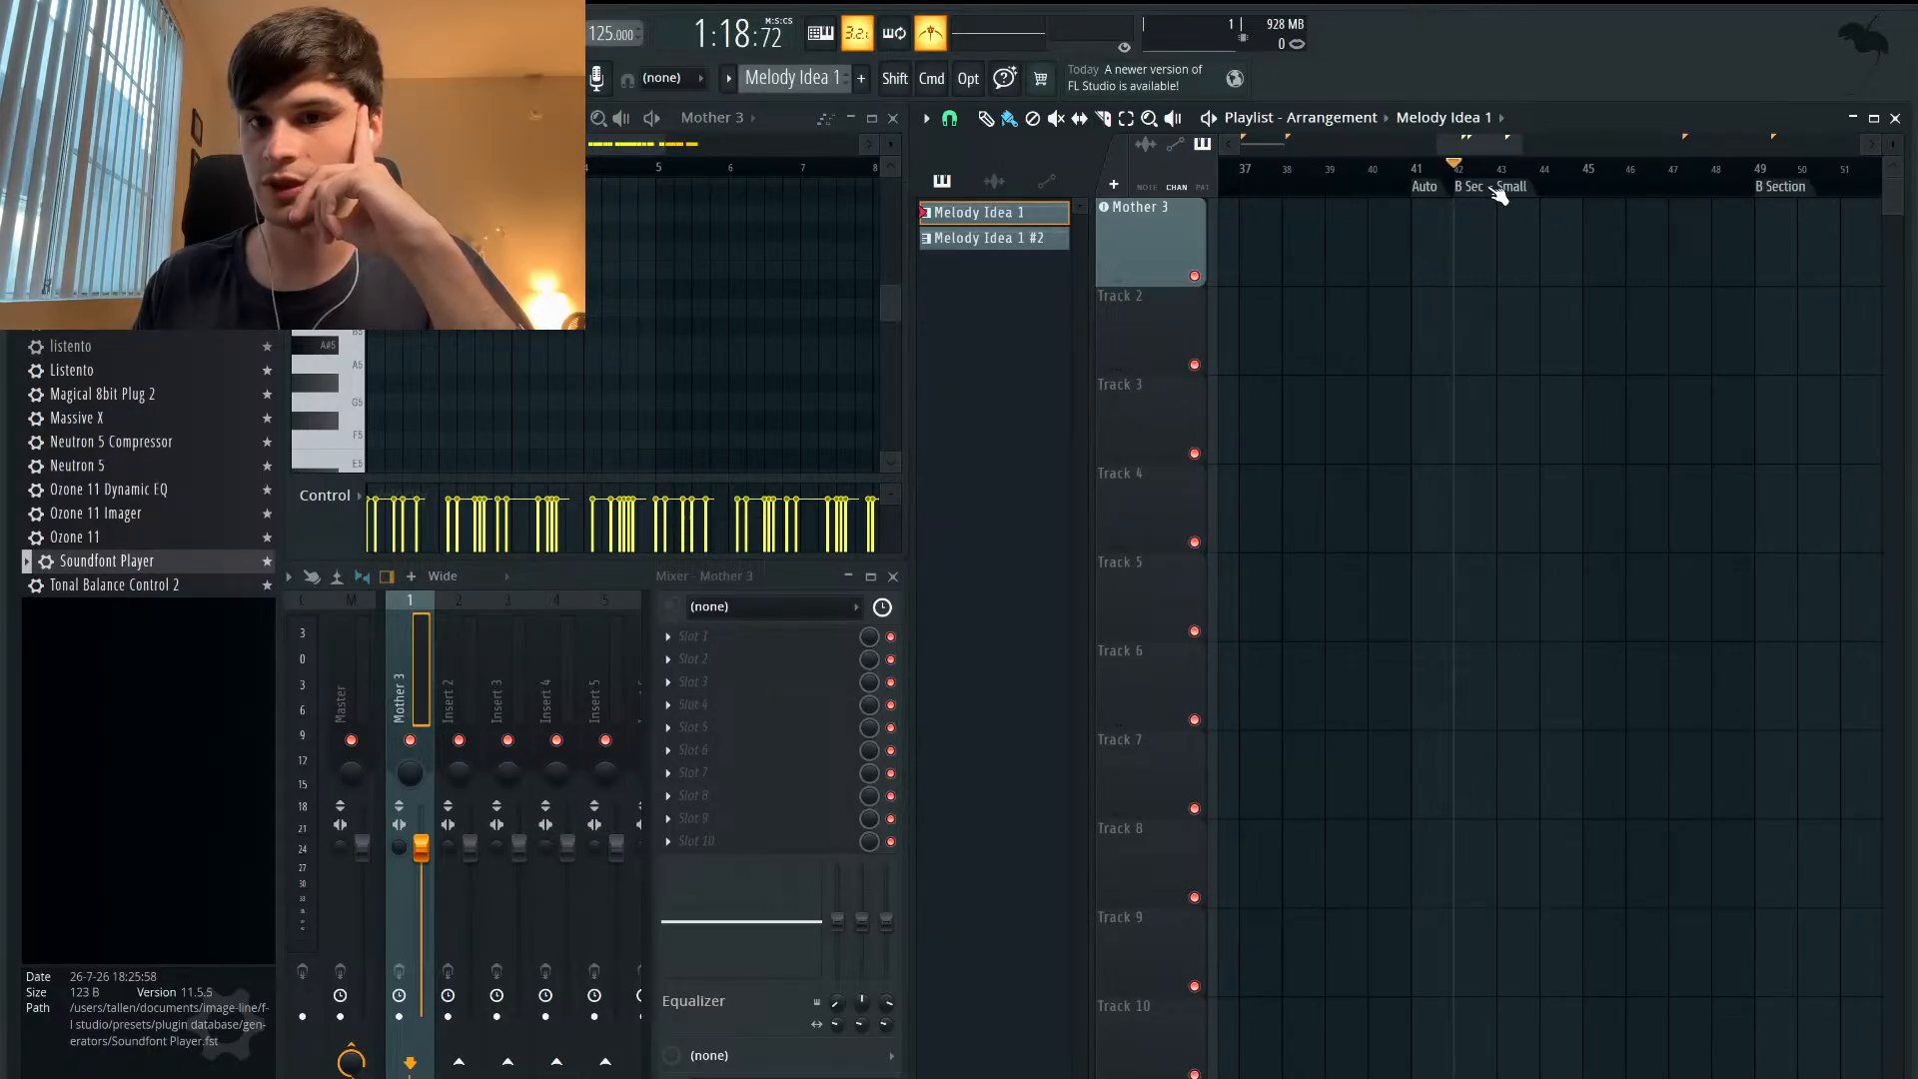
{"action": "right_click", "coordinate": [1489, 189]}
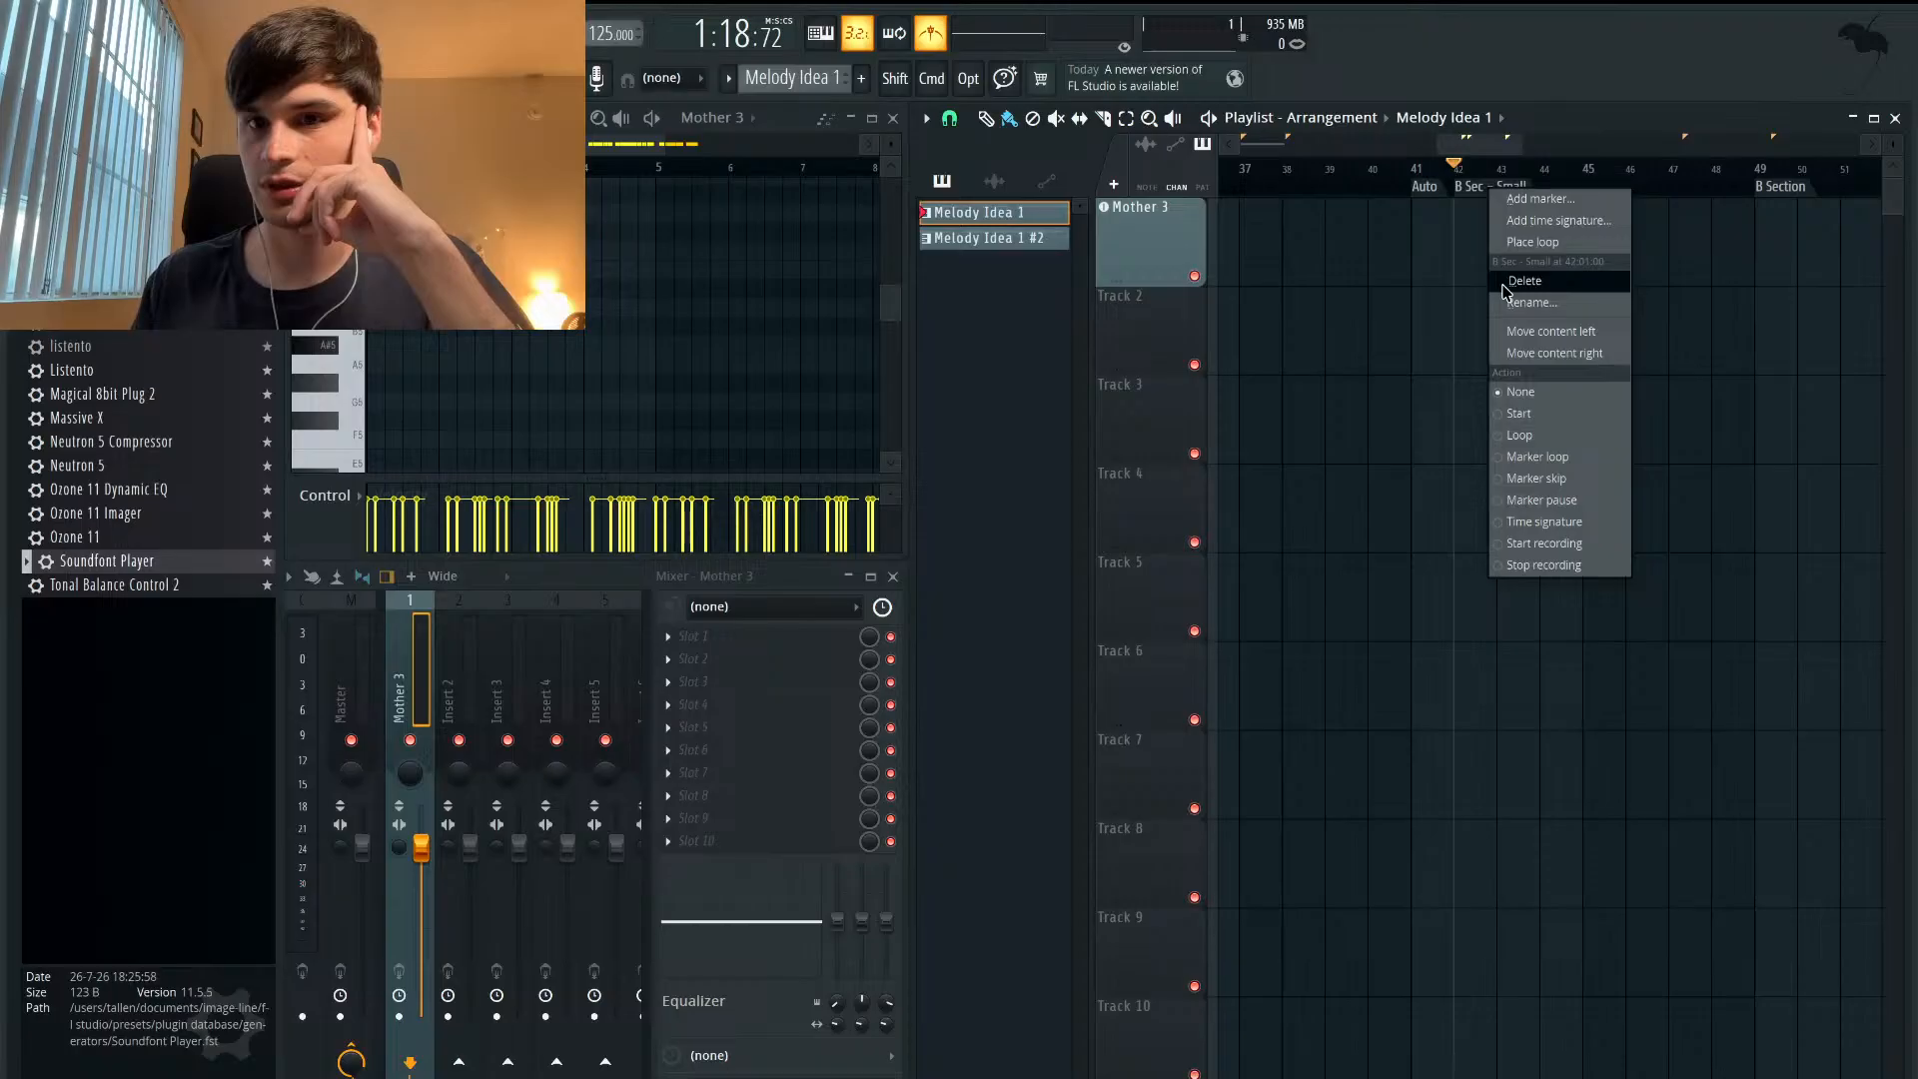
{"action": "left_click", "coordinate": [1544, 331]}
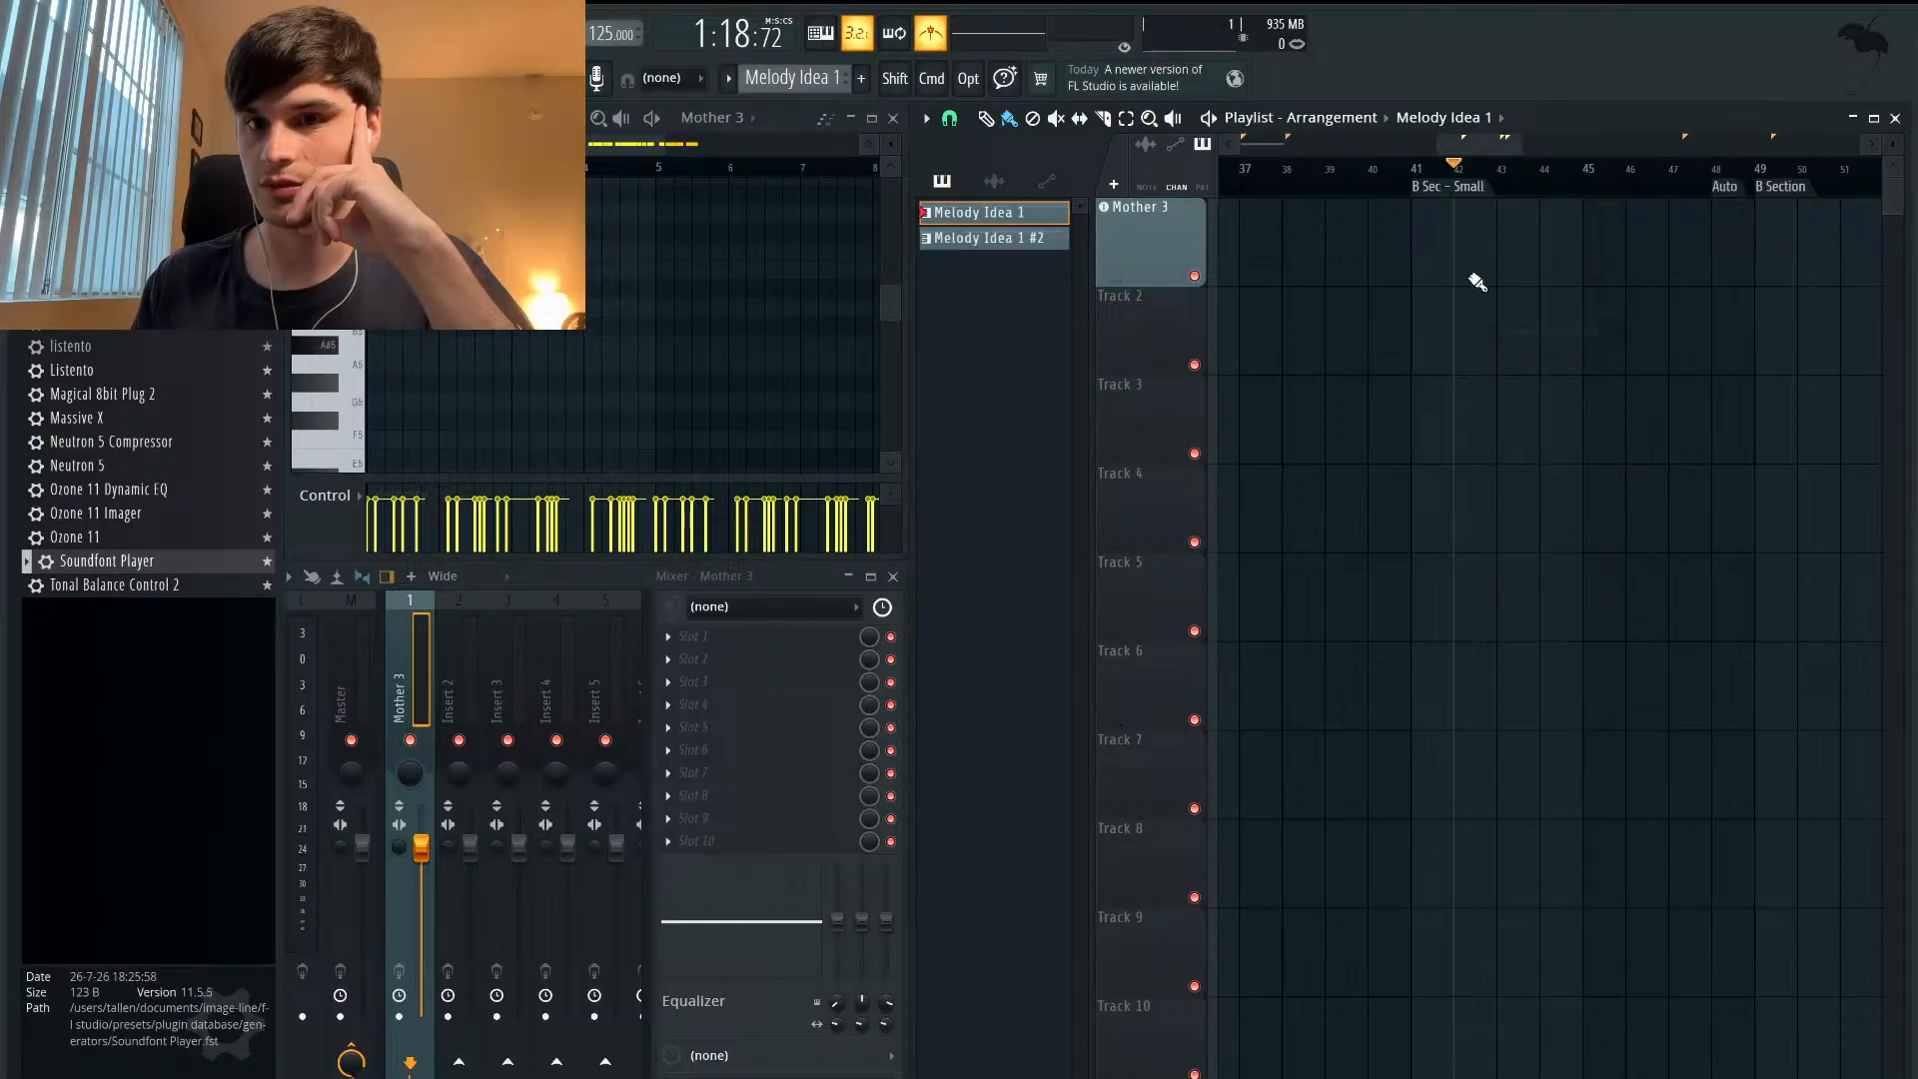
- Delete the stray Auto marker at bar 48, just before the B Section marker
{"action": "left_click", "coordinate": [1731, 192]}
{"action": "right_click", "coordinate": [1727, 190]}
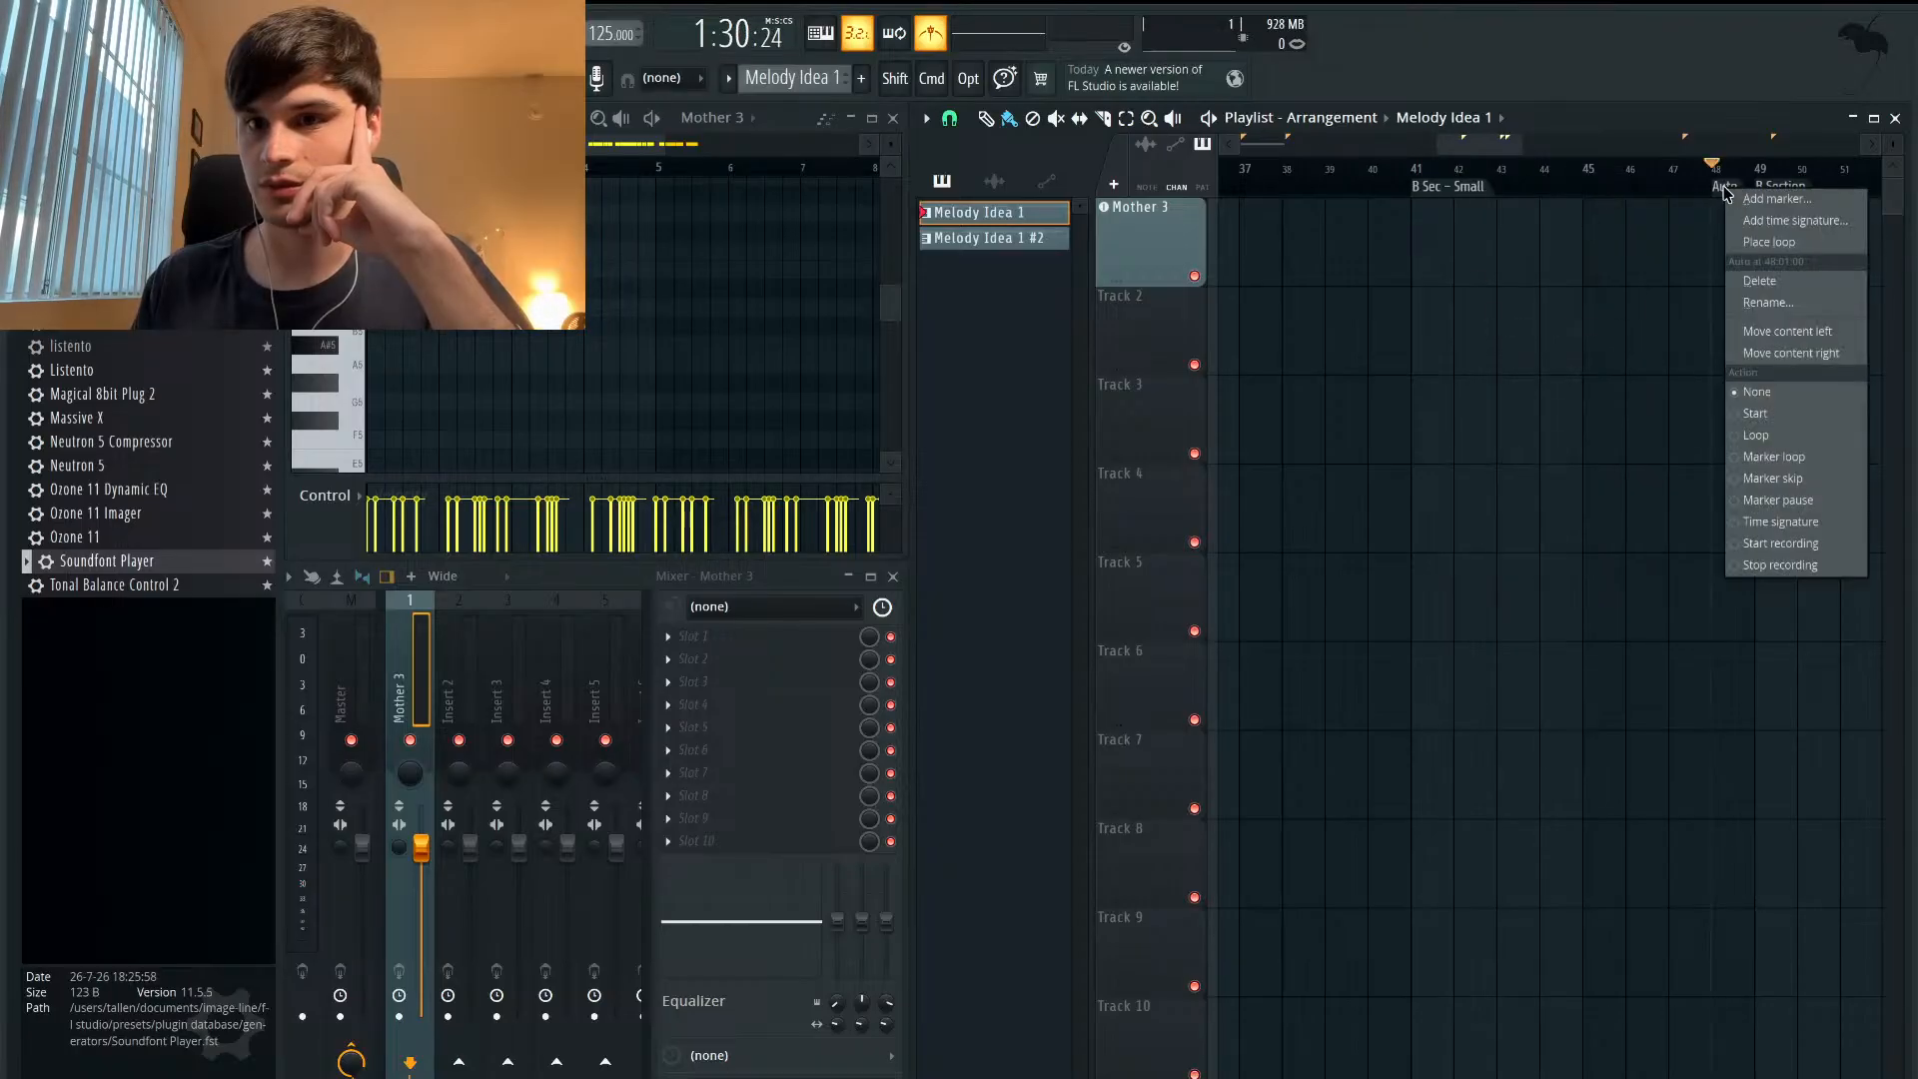
{"action": "left_click", "coordinate": [1733, 279]}
- Rename the Auto #2 marker at bar 81 as "Outro"
{"action": "scroll", "coordinate": [1476, 260], "scroll_direction": "down", "scroll_amount": 4}
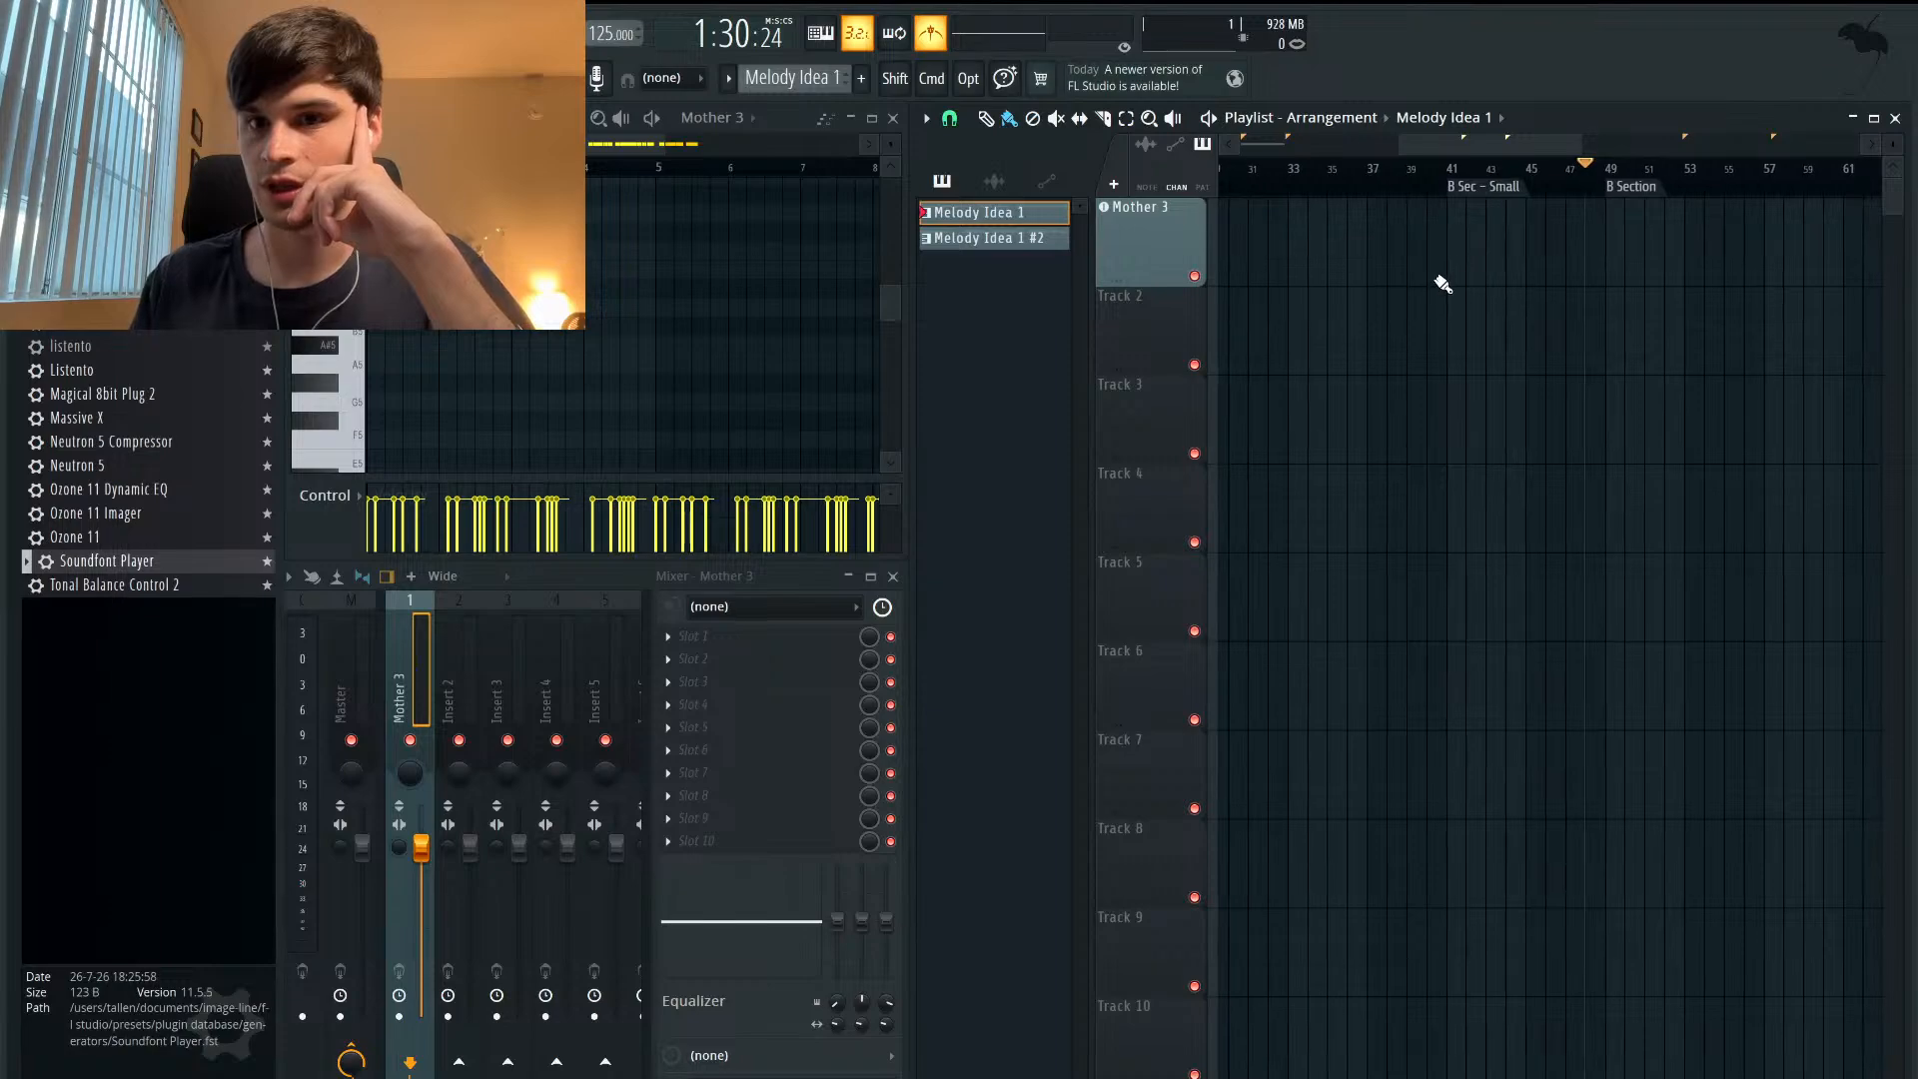
{"action": "scroll", "coordinate": [1499, 251], "scroll_direction": "down", "scroll_amount": 3}
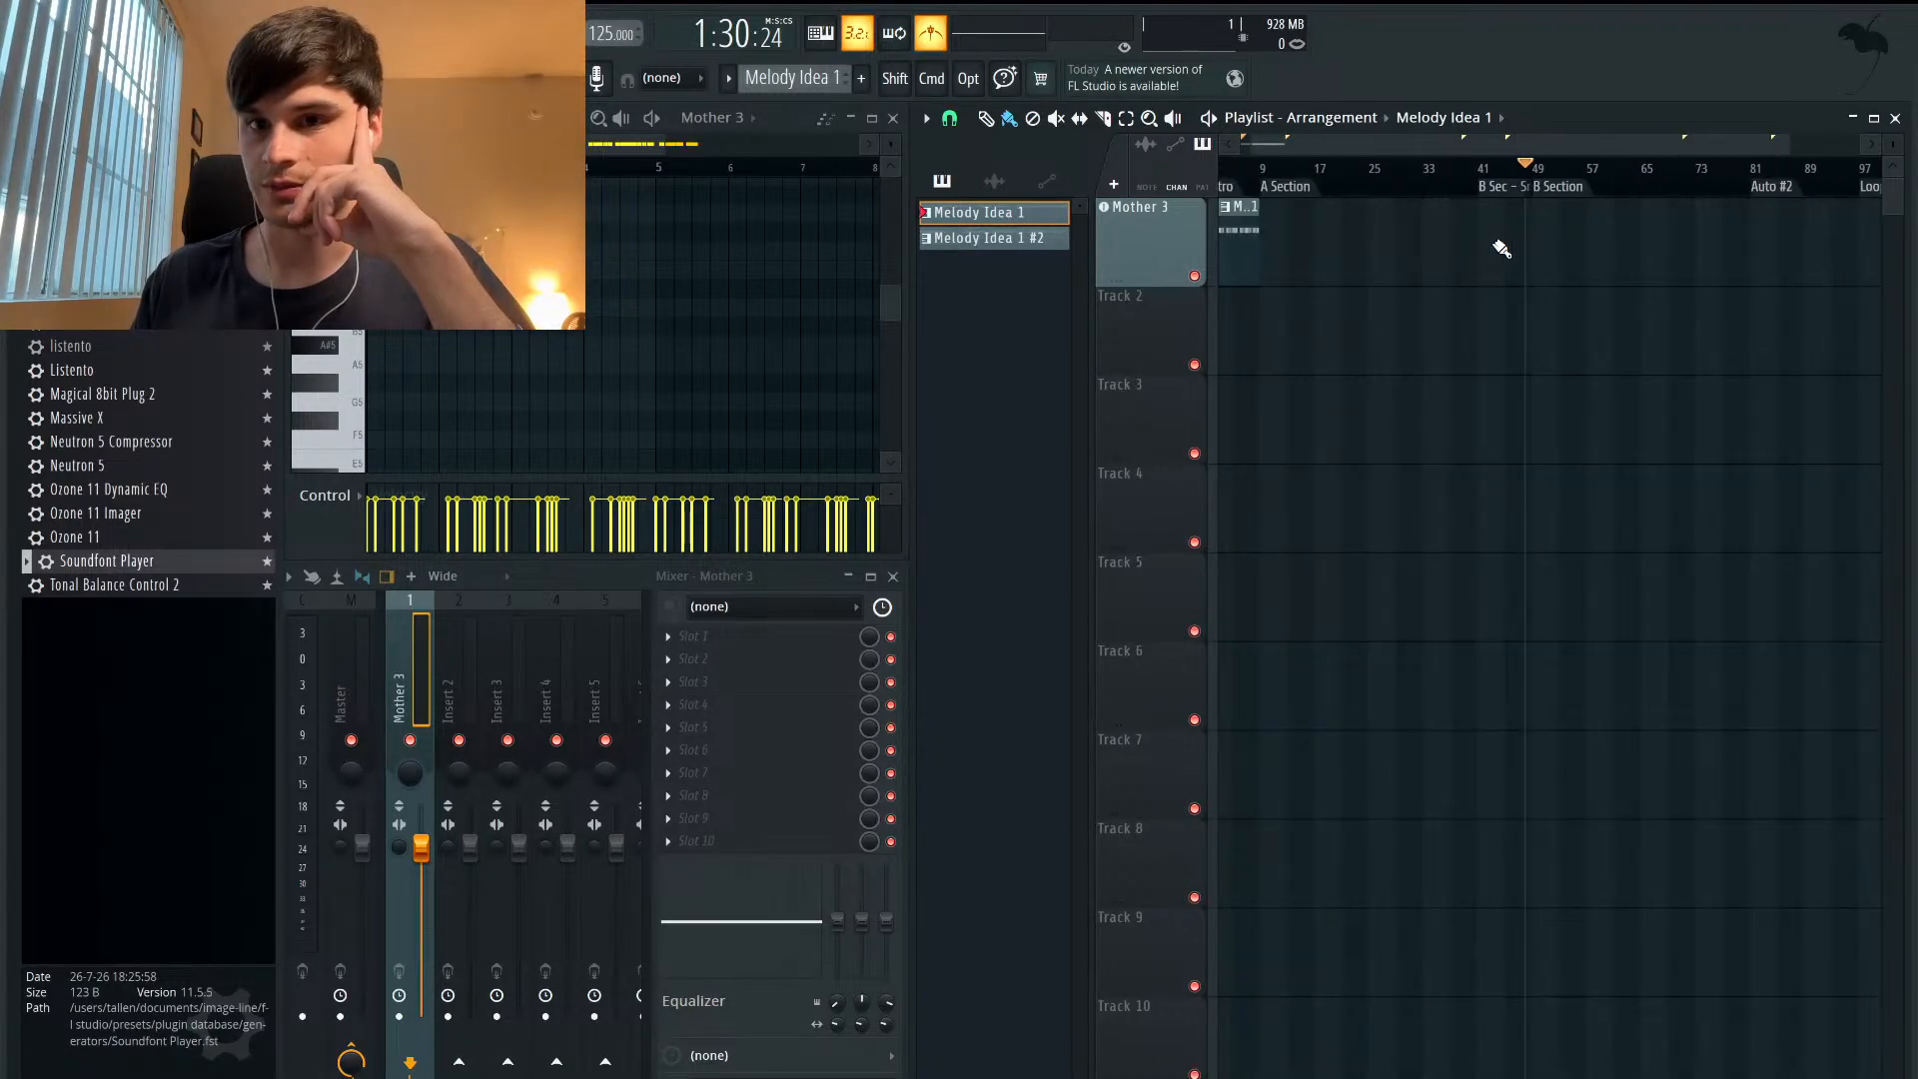
{"action": "scroll", "coordinate": [1328, 266], "scroll_direction": "up", "scroll_amount": 3}
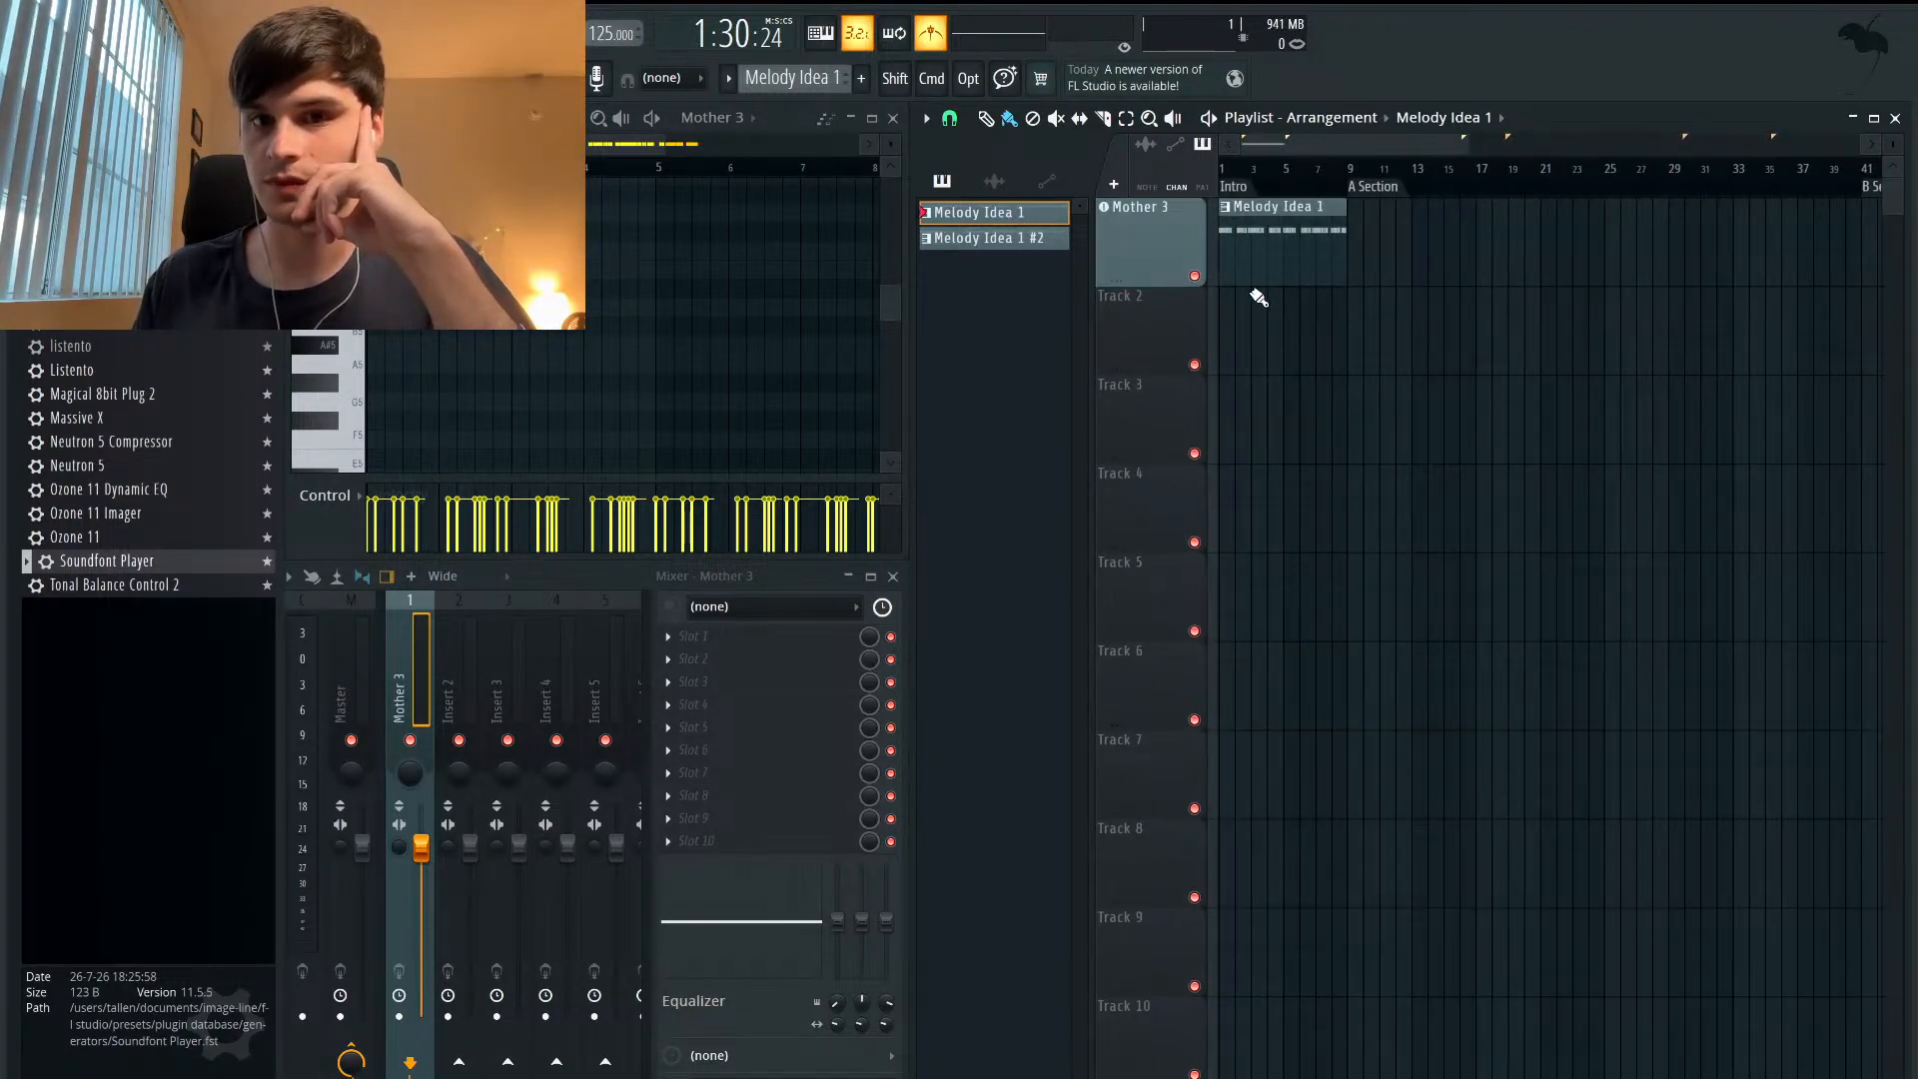
{"action": "scroll", "coordinate": [1324, 292], "scroll_direction": "down", "scroll_amount": 3}
{"action": "scroll", "coordinate": [1649, 283], "scroll_direction": "down", "scroll_amount": 2}
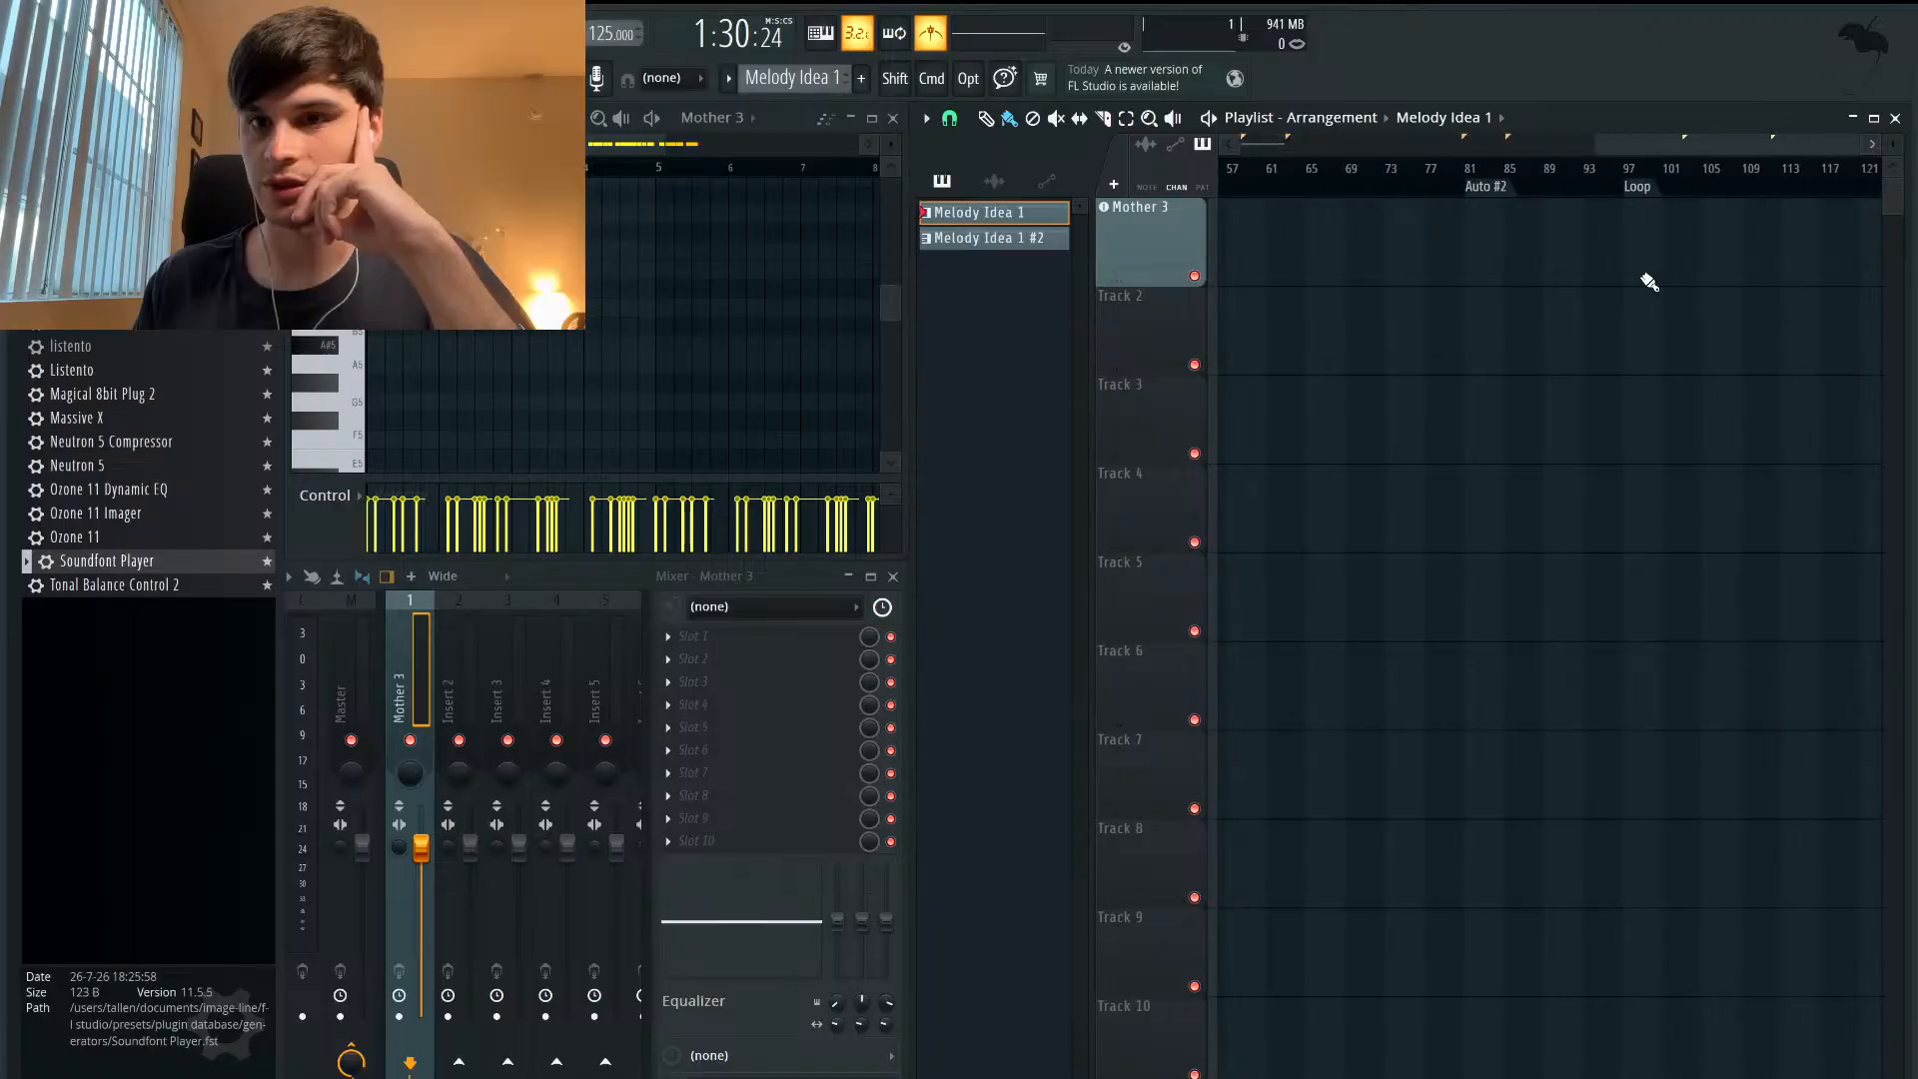
{"action": "scroll", "coordinate": [1486, 283], "scroll_direction": "up", "scroll_amount": 2}
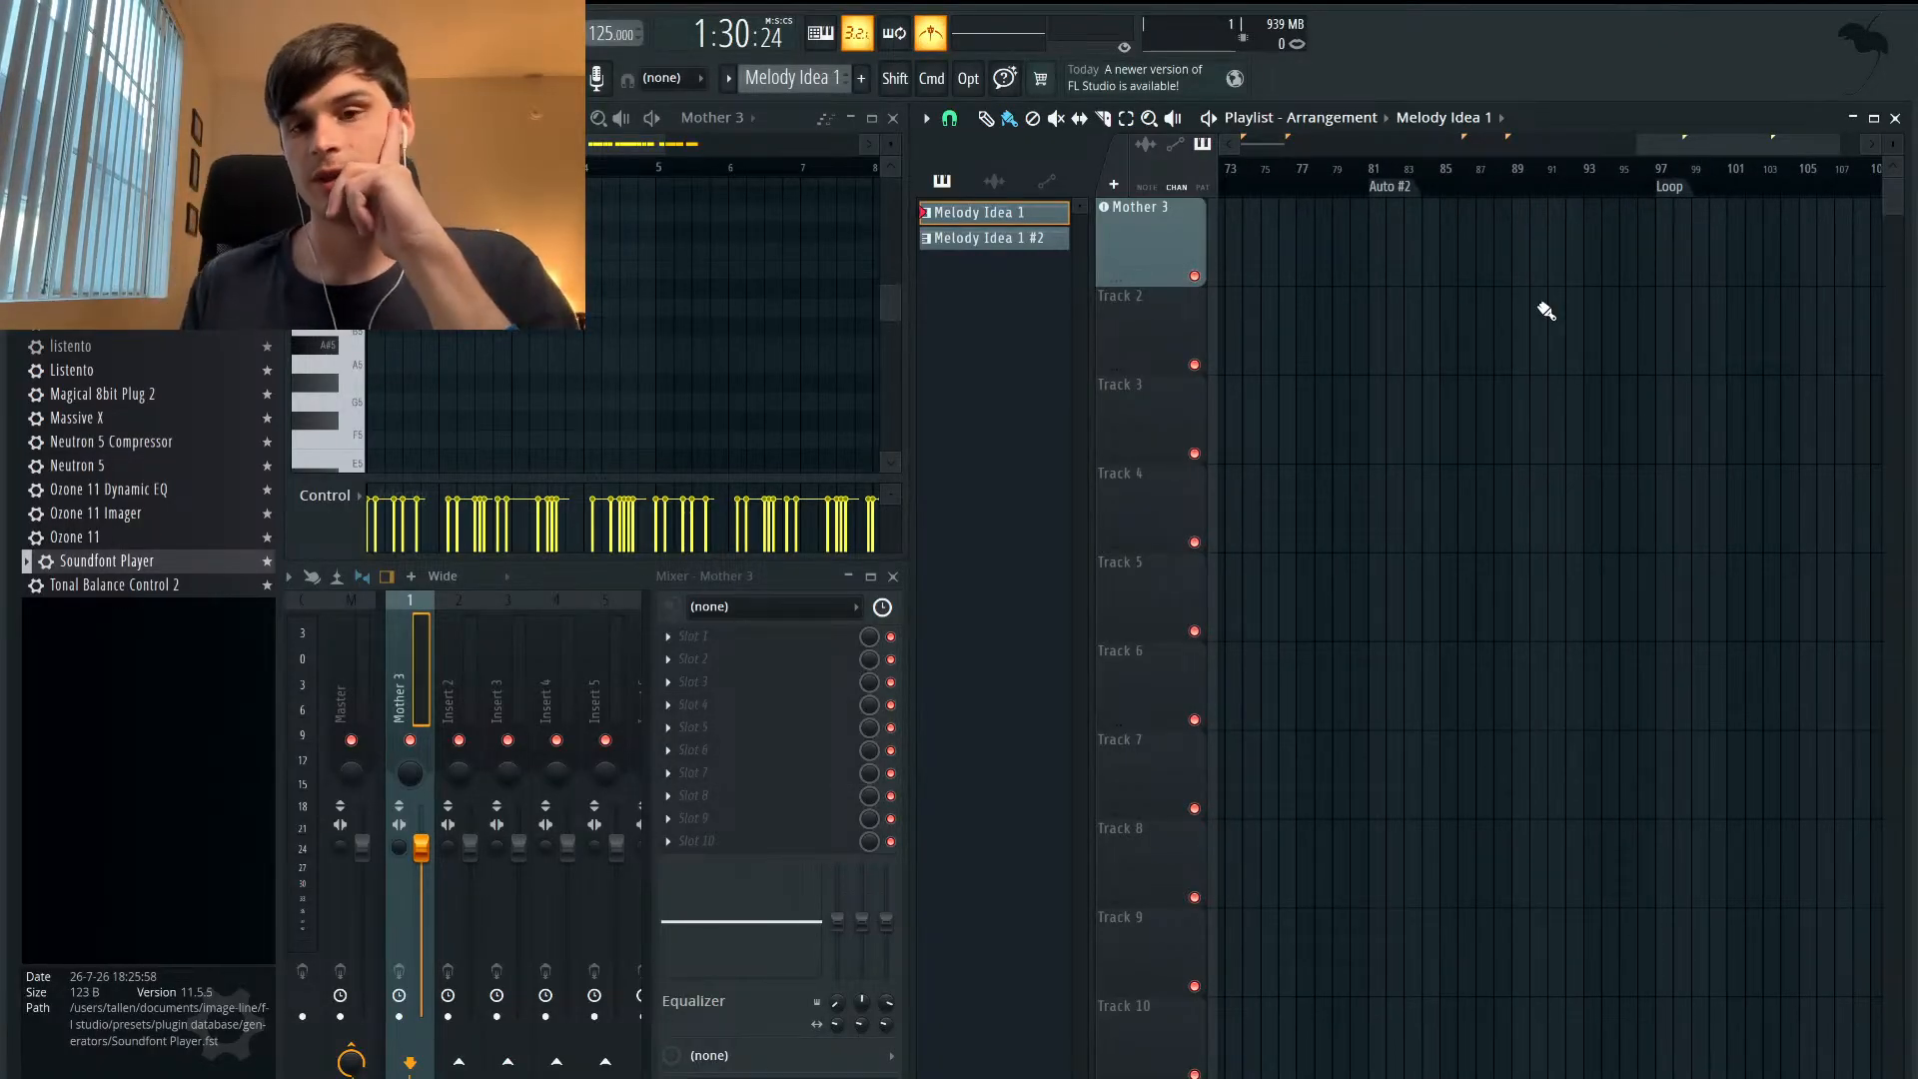
{"action": "right_click", "coordinate": [1384, 186]}
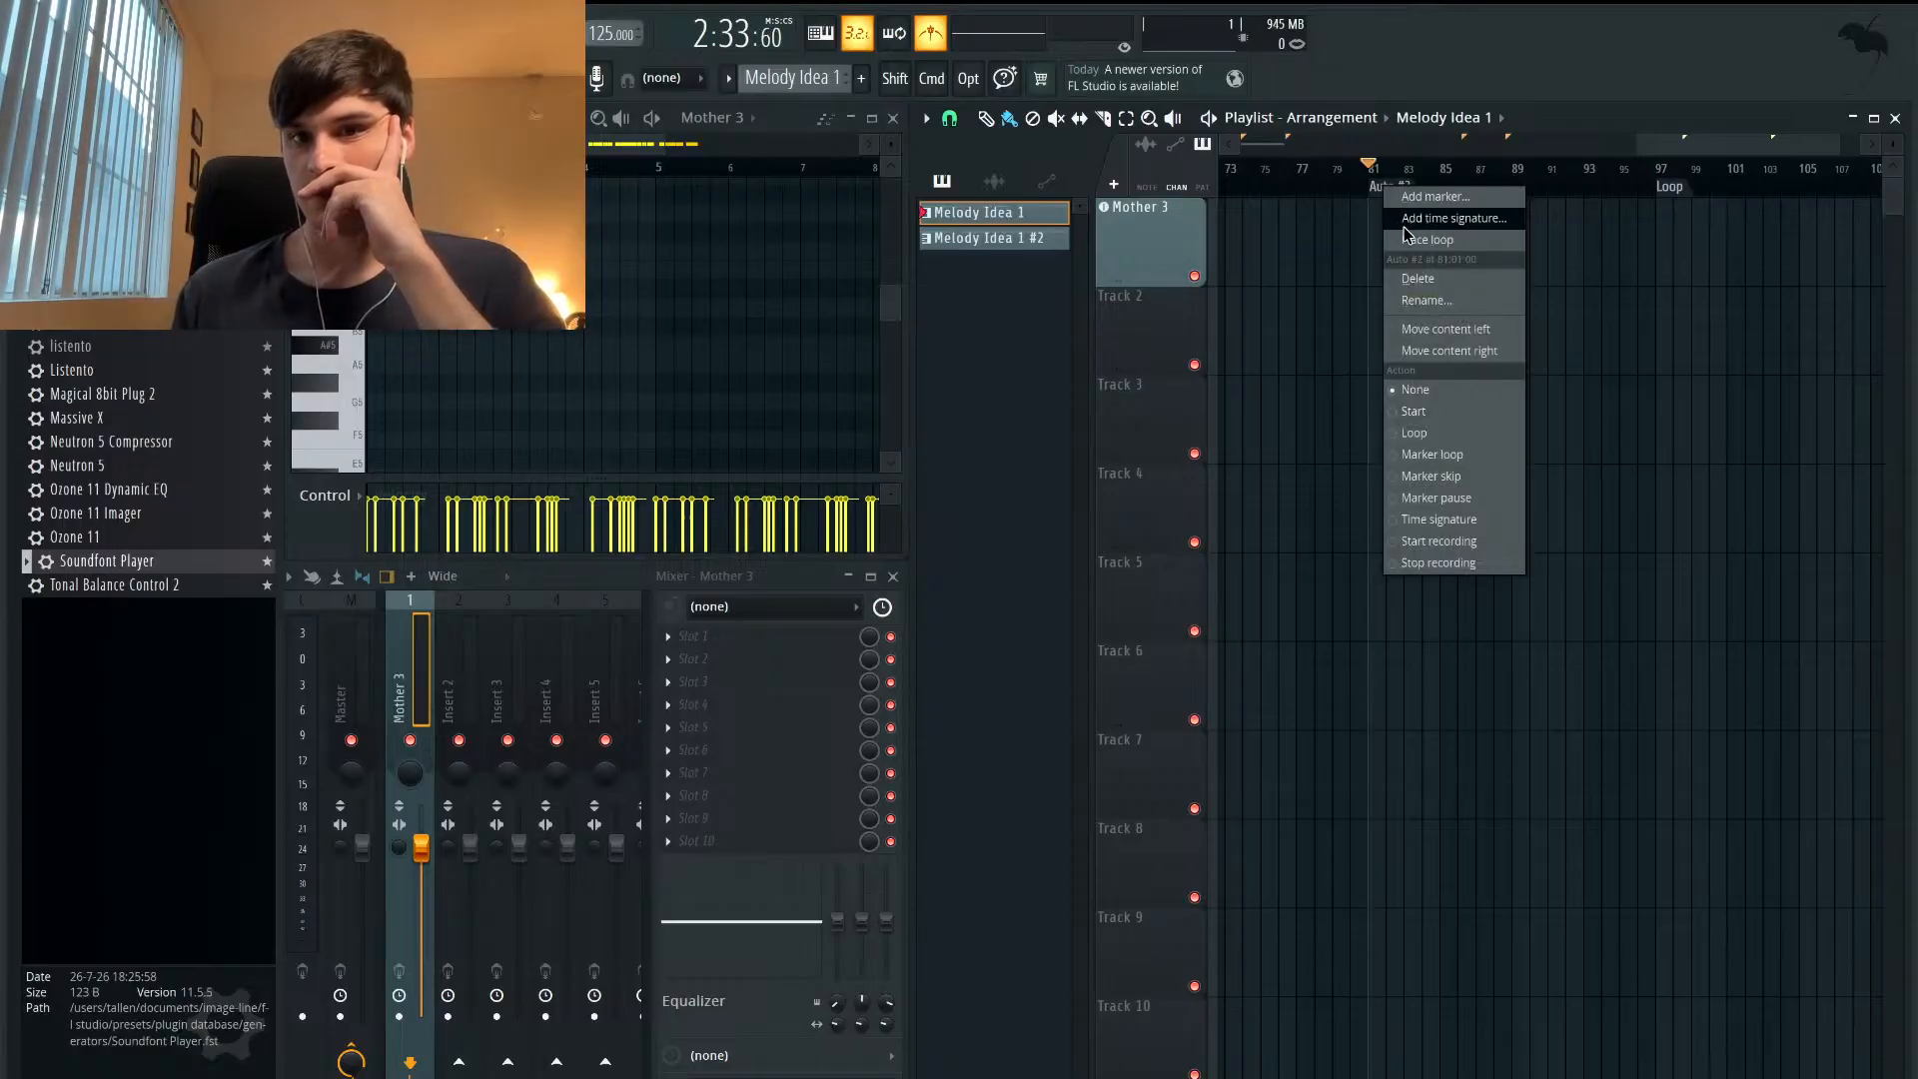
{"action": "left_click", "coordinate": [1409, 298]}
{"action": "type", "text": "Outro"}
{"action": "key", "text": "Return"}
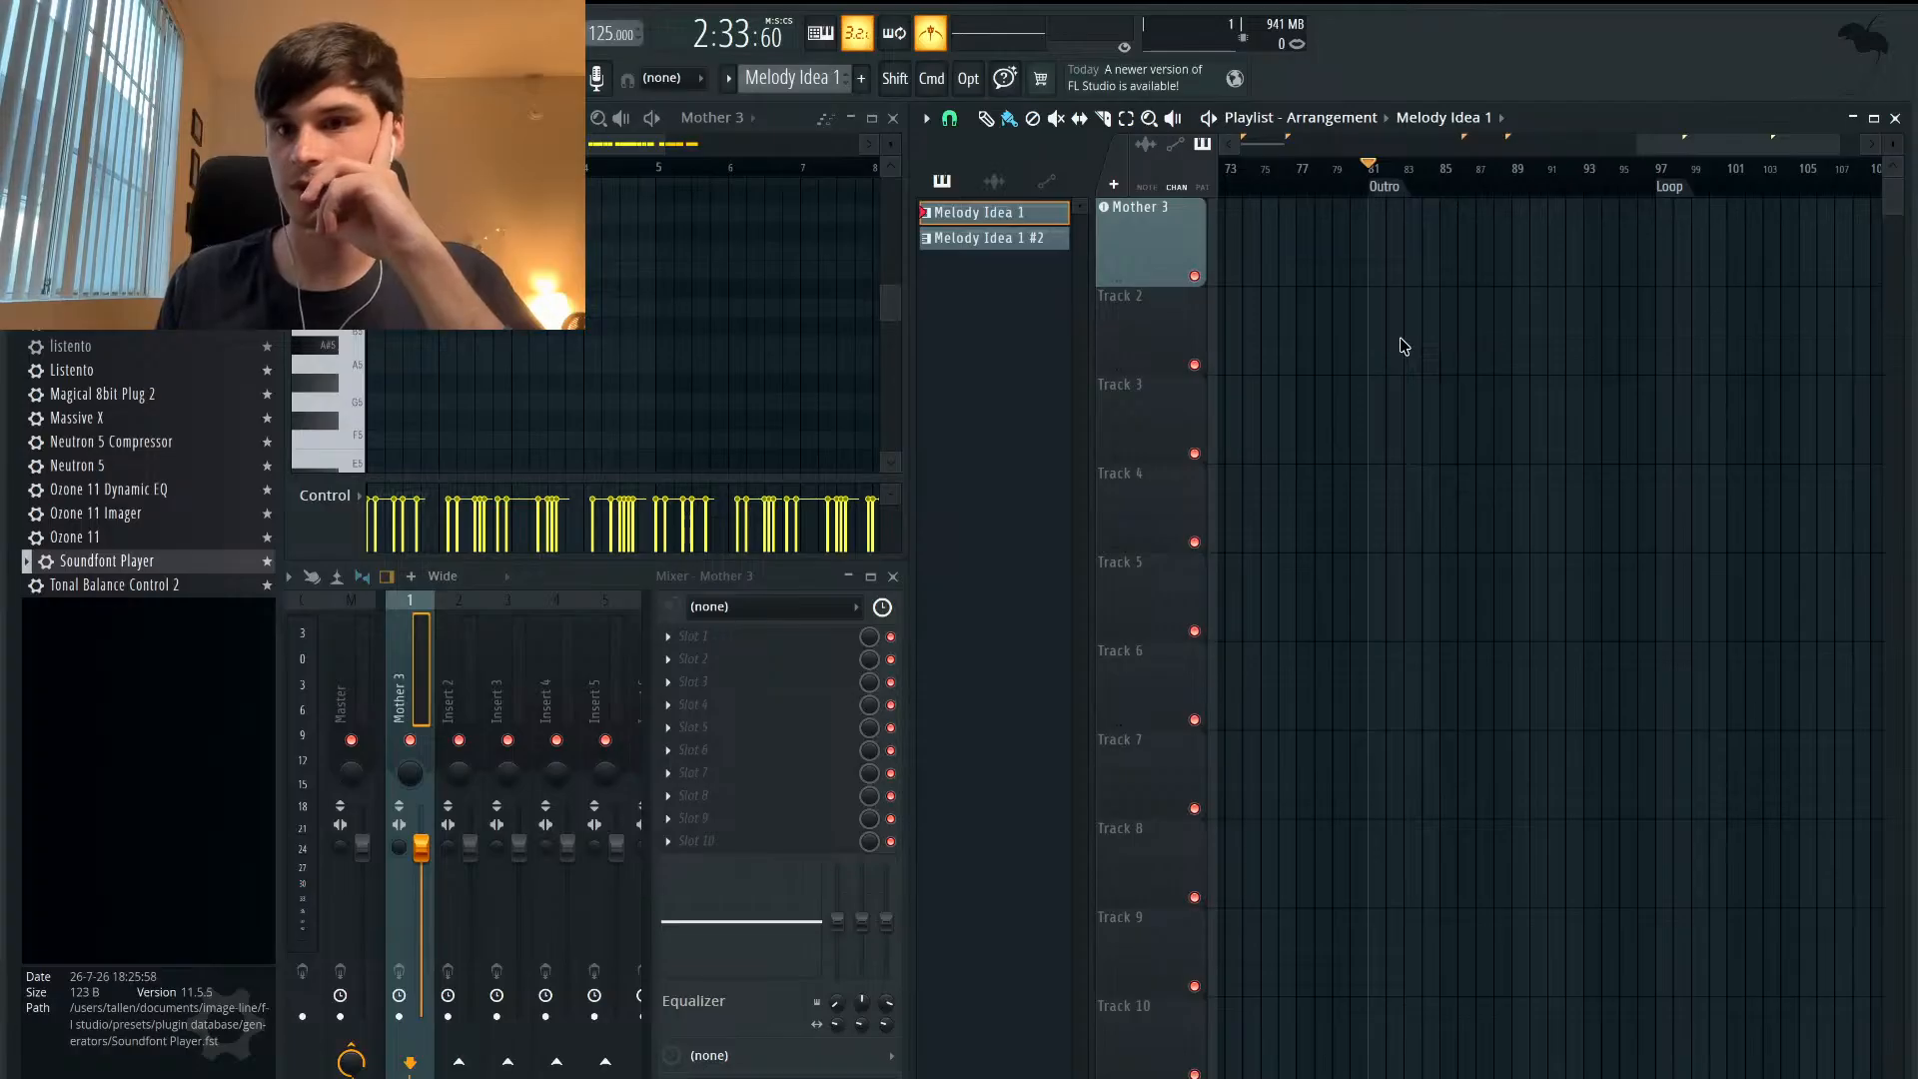
- Add a time marker at bar 65, between B Section and Outro, and rename it "Climax (A+B?)"
{"action": "scroll", "coordinate": [1473, 348], "scroll_direction": "down", "scroll_amount": 2}
{"action": "scroll", "coordinate": [1474, 348], "scroll_direction": "left", "scroll_amount": 5}
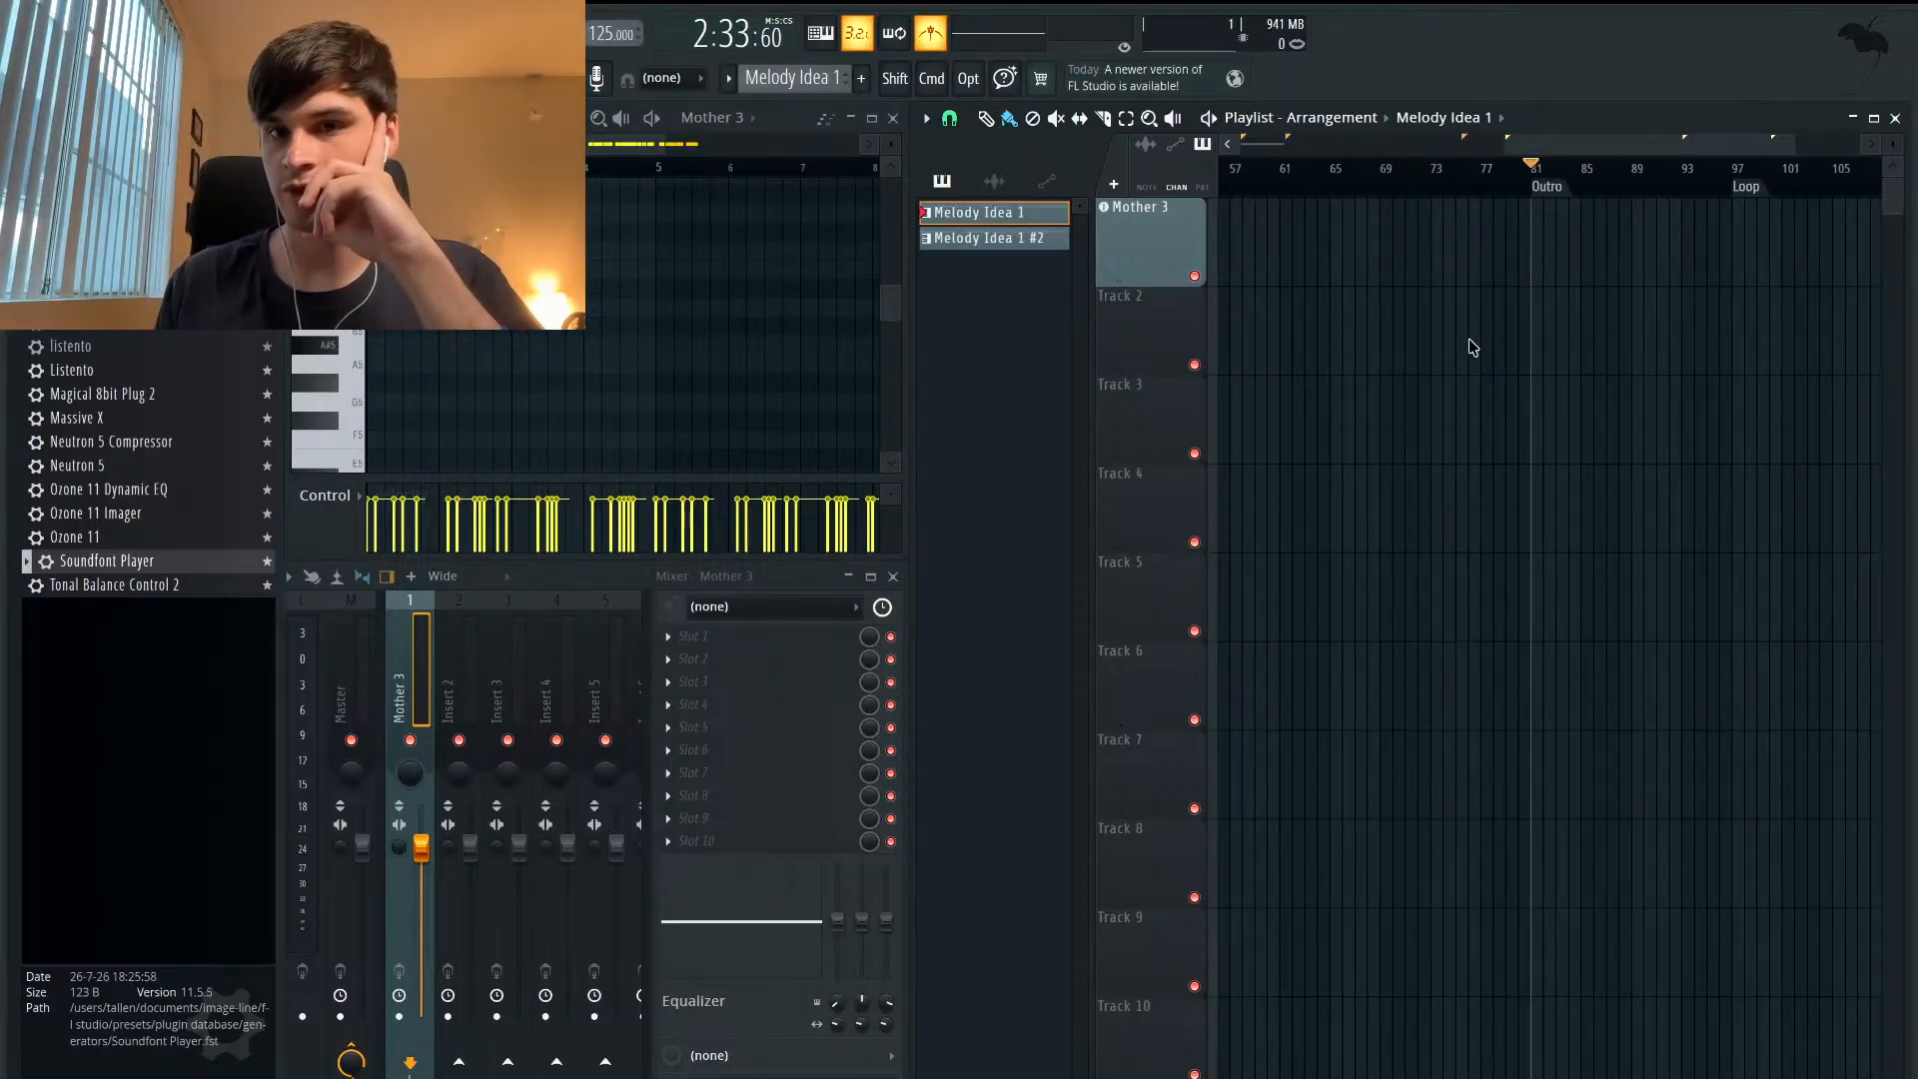
{"action": "scroll", "coordinate": [1474, 347], "scroll_direction": "down", "scroll_amount": 1}
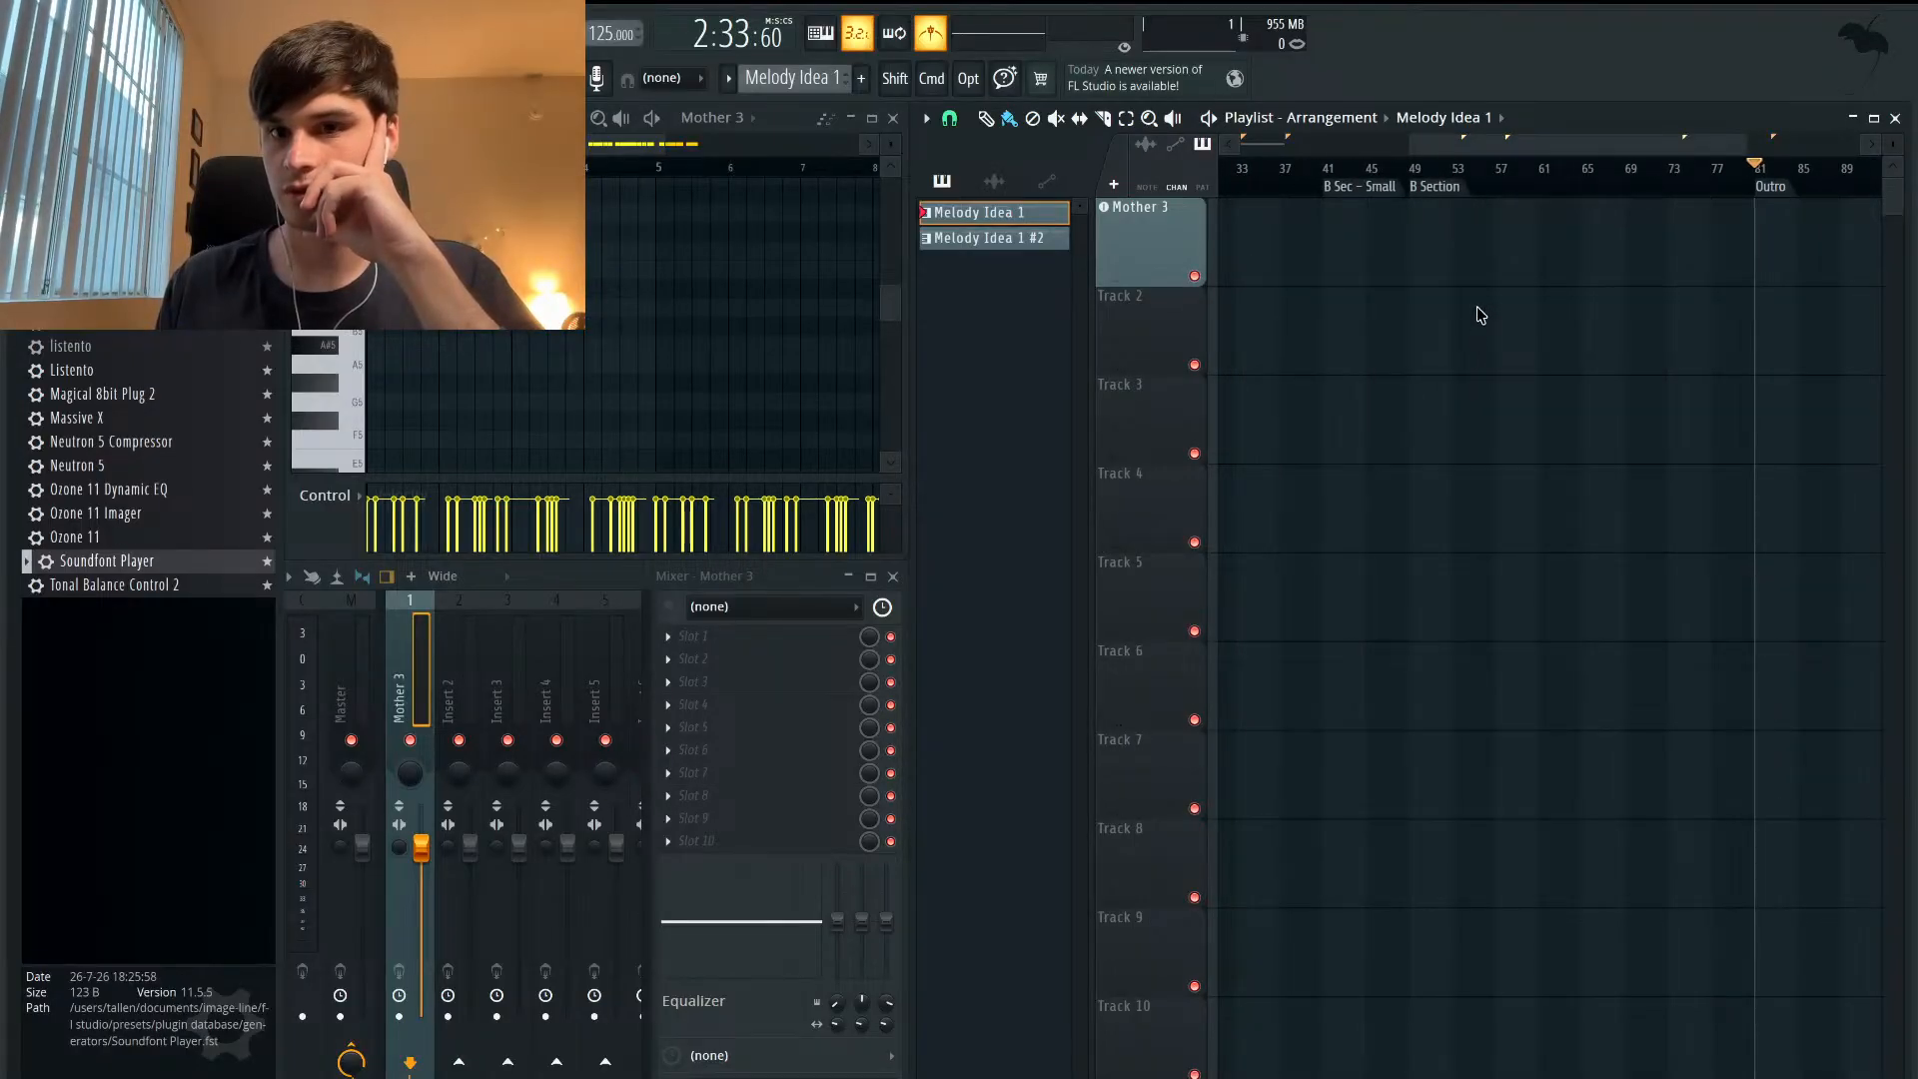
{"action": "scroll", "coordinate": [1481, 316], "scroll_direction": "up", "scroll_amount": 1}
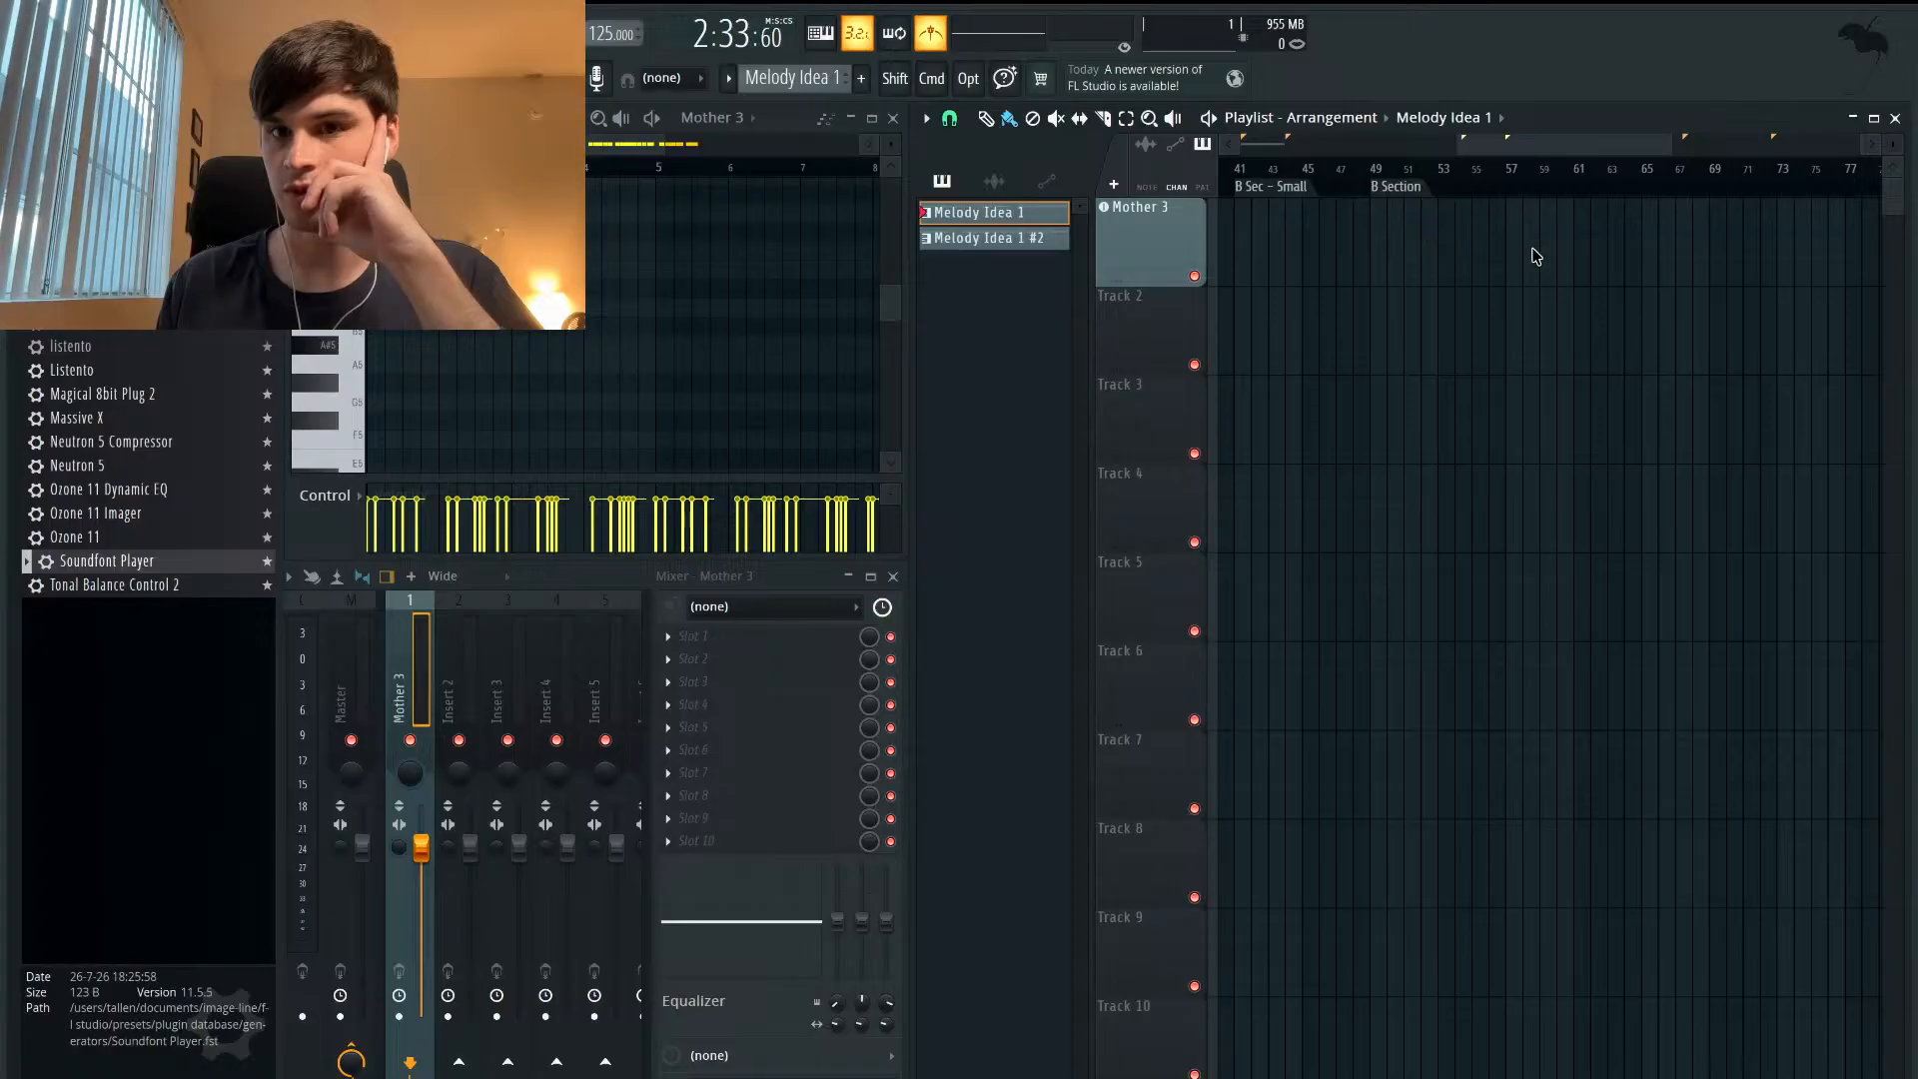
{"action": "left_click", "coordinate": [1642, 178]}
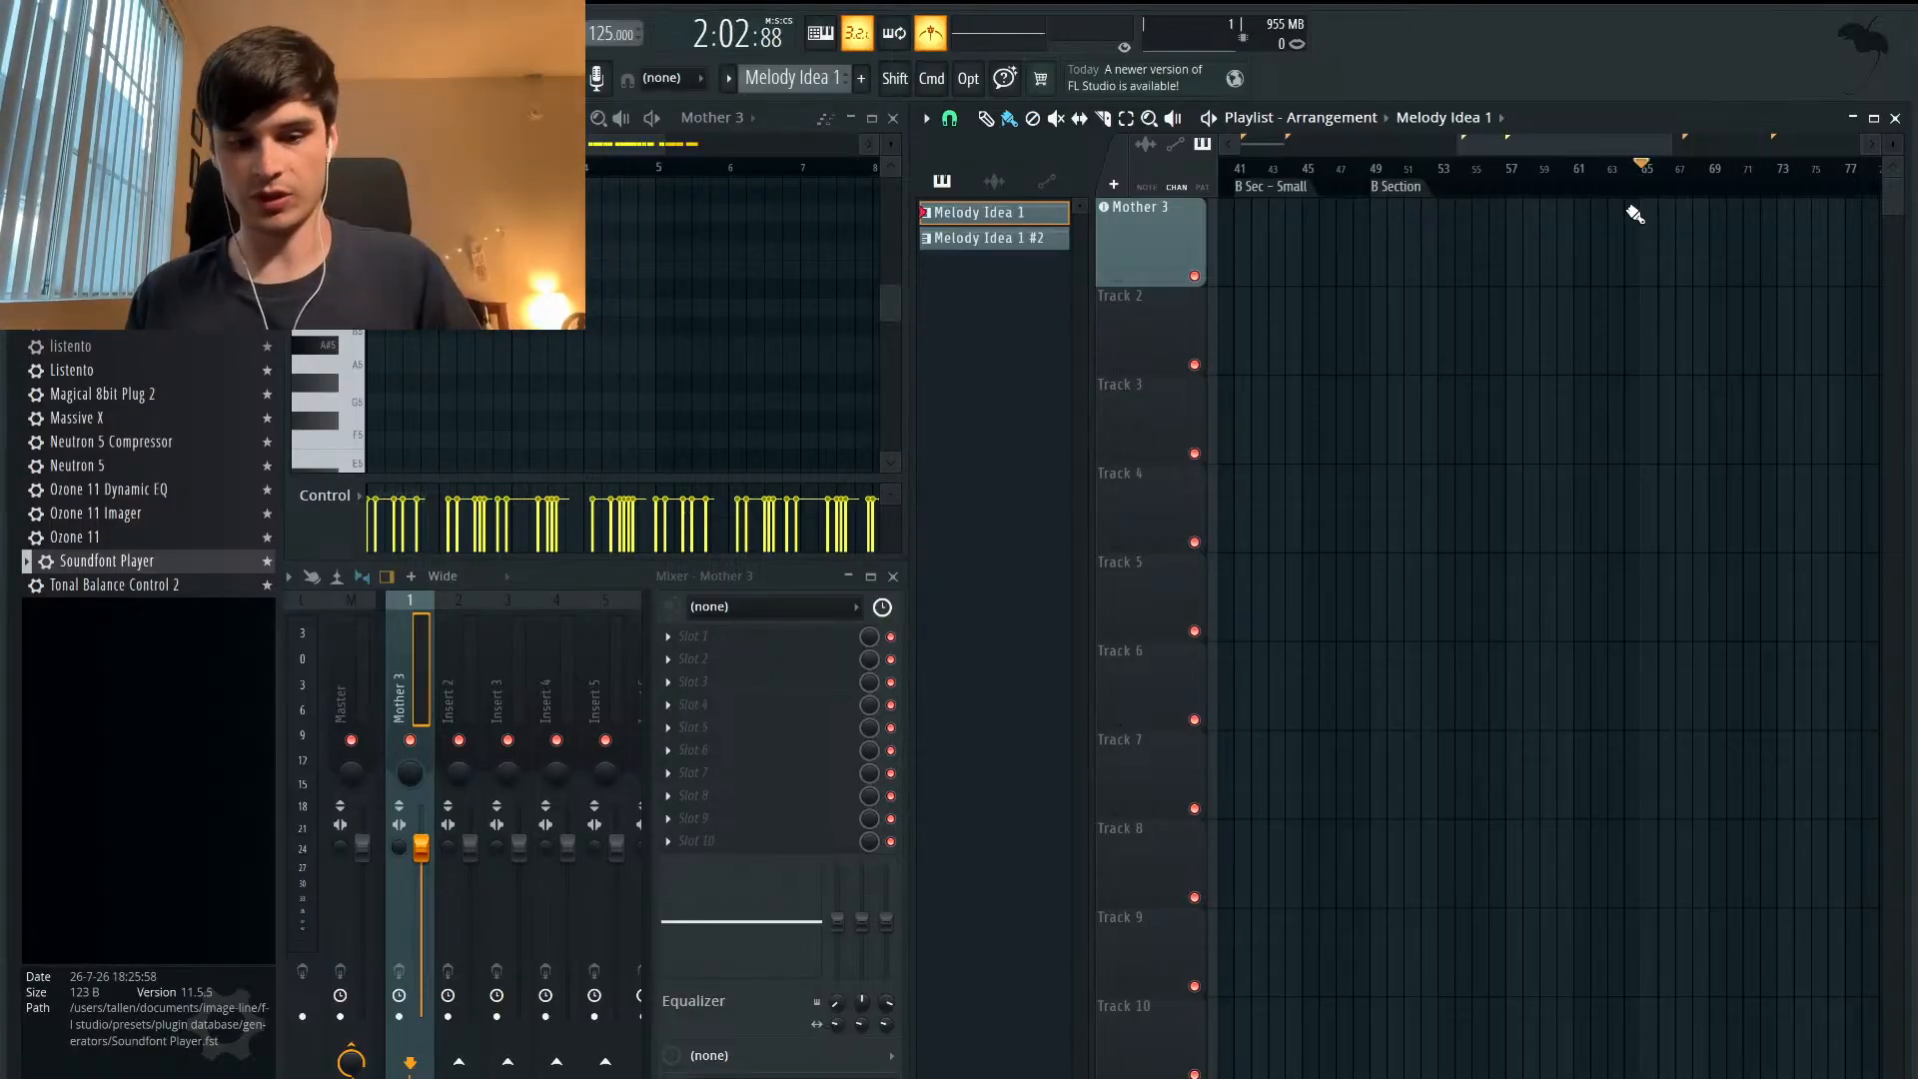
{"action": "right_click", "coordinate": [1655, 187]}
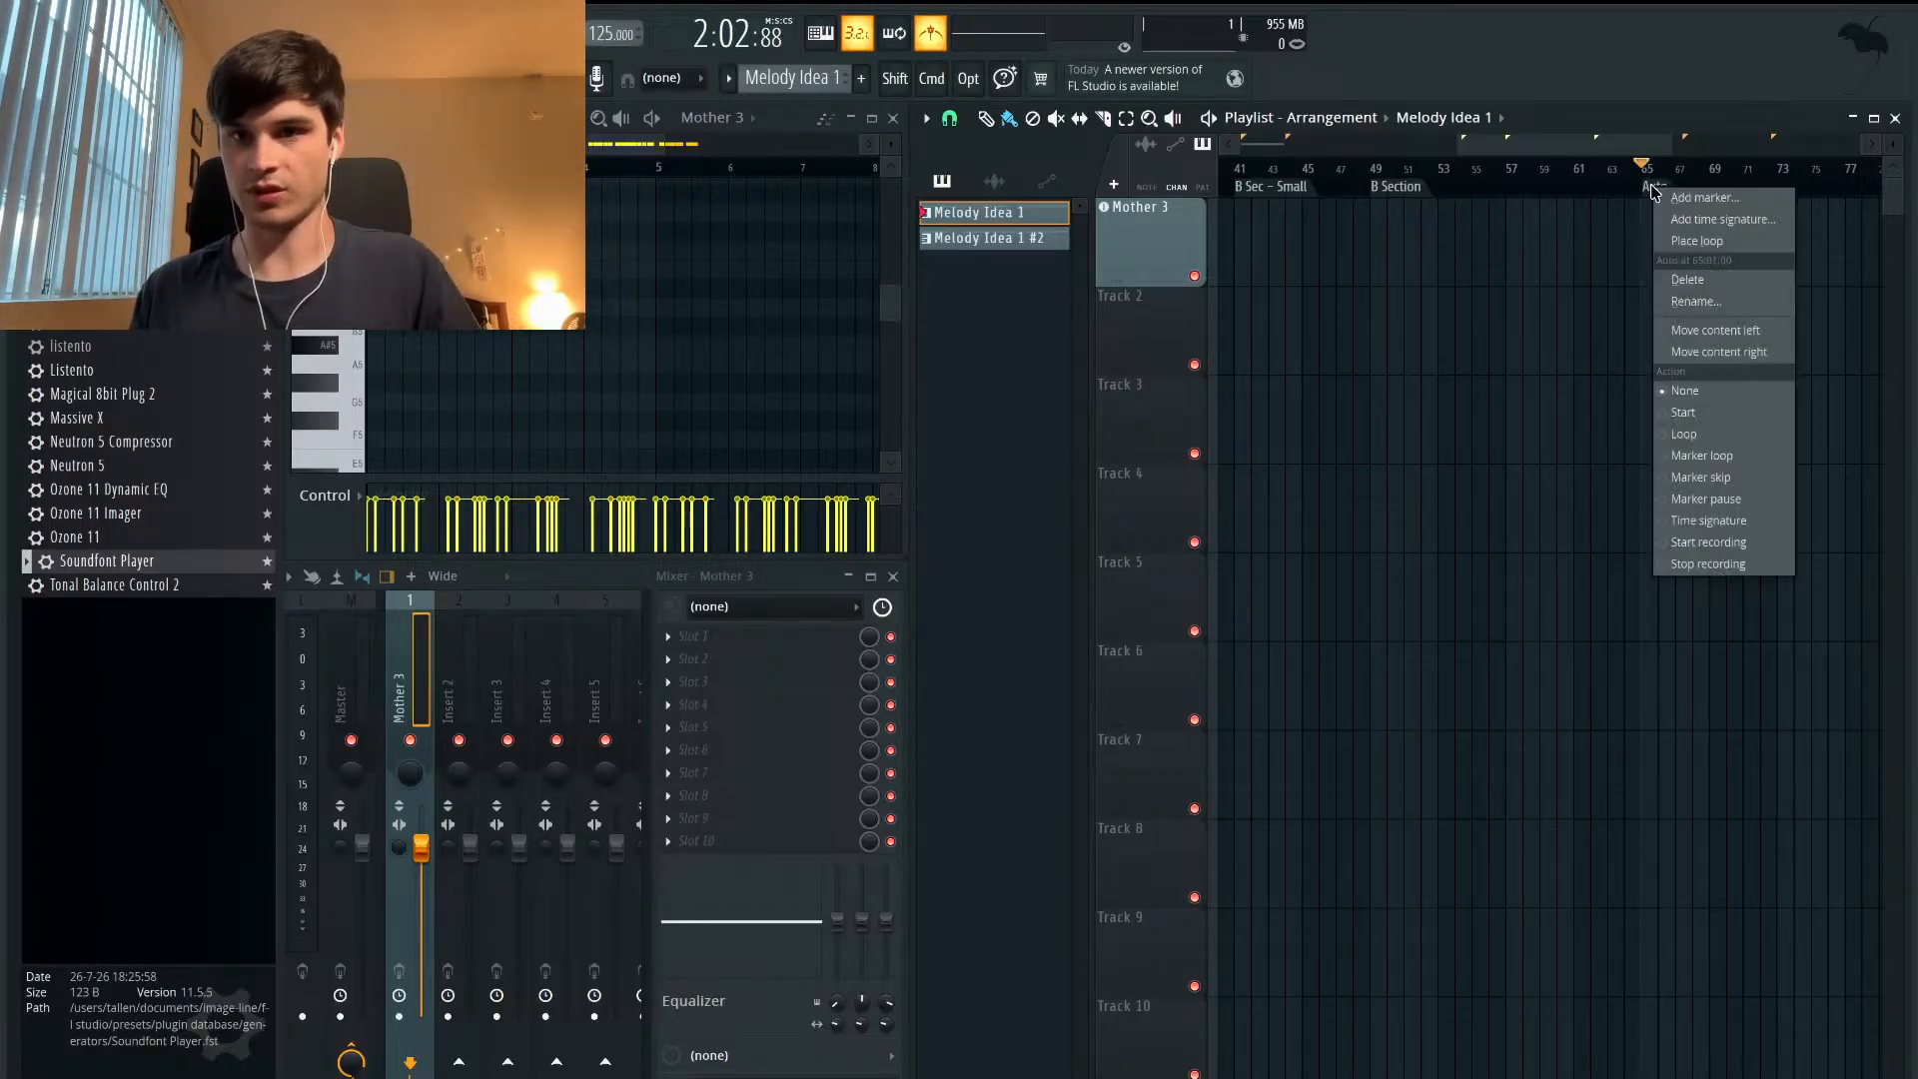
{"action": "left_click", "coordinate": [1670, 302]}
{"action": "type", "text": "Climax"}
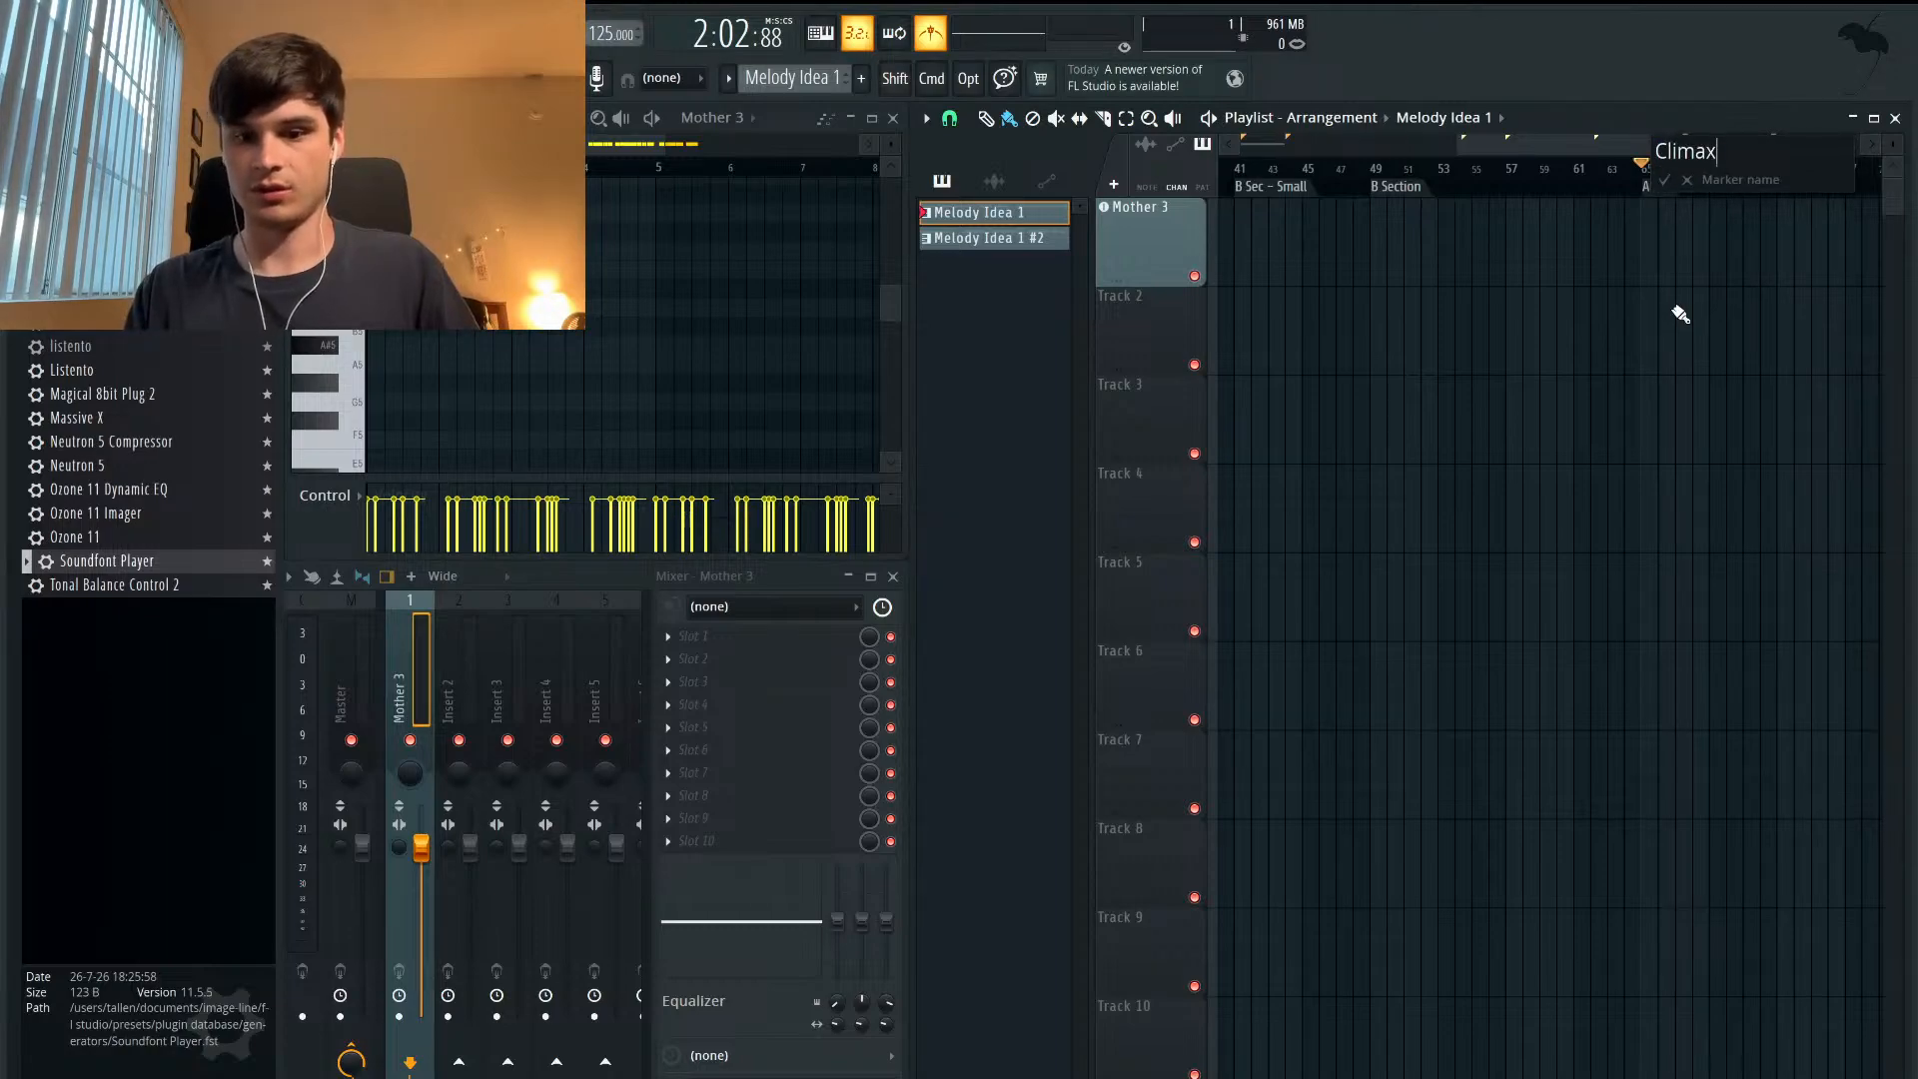
{"action": "type", "text": " (A"}
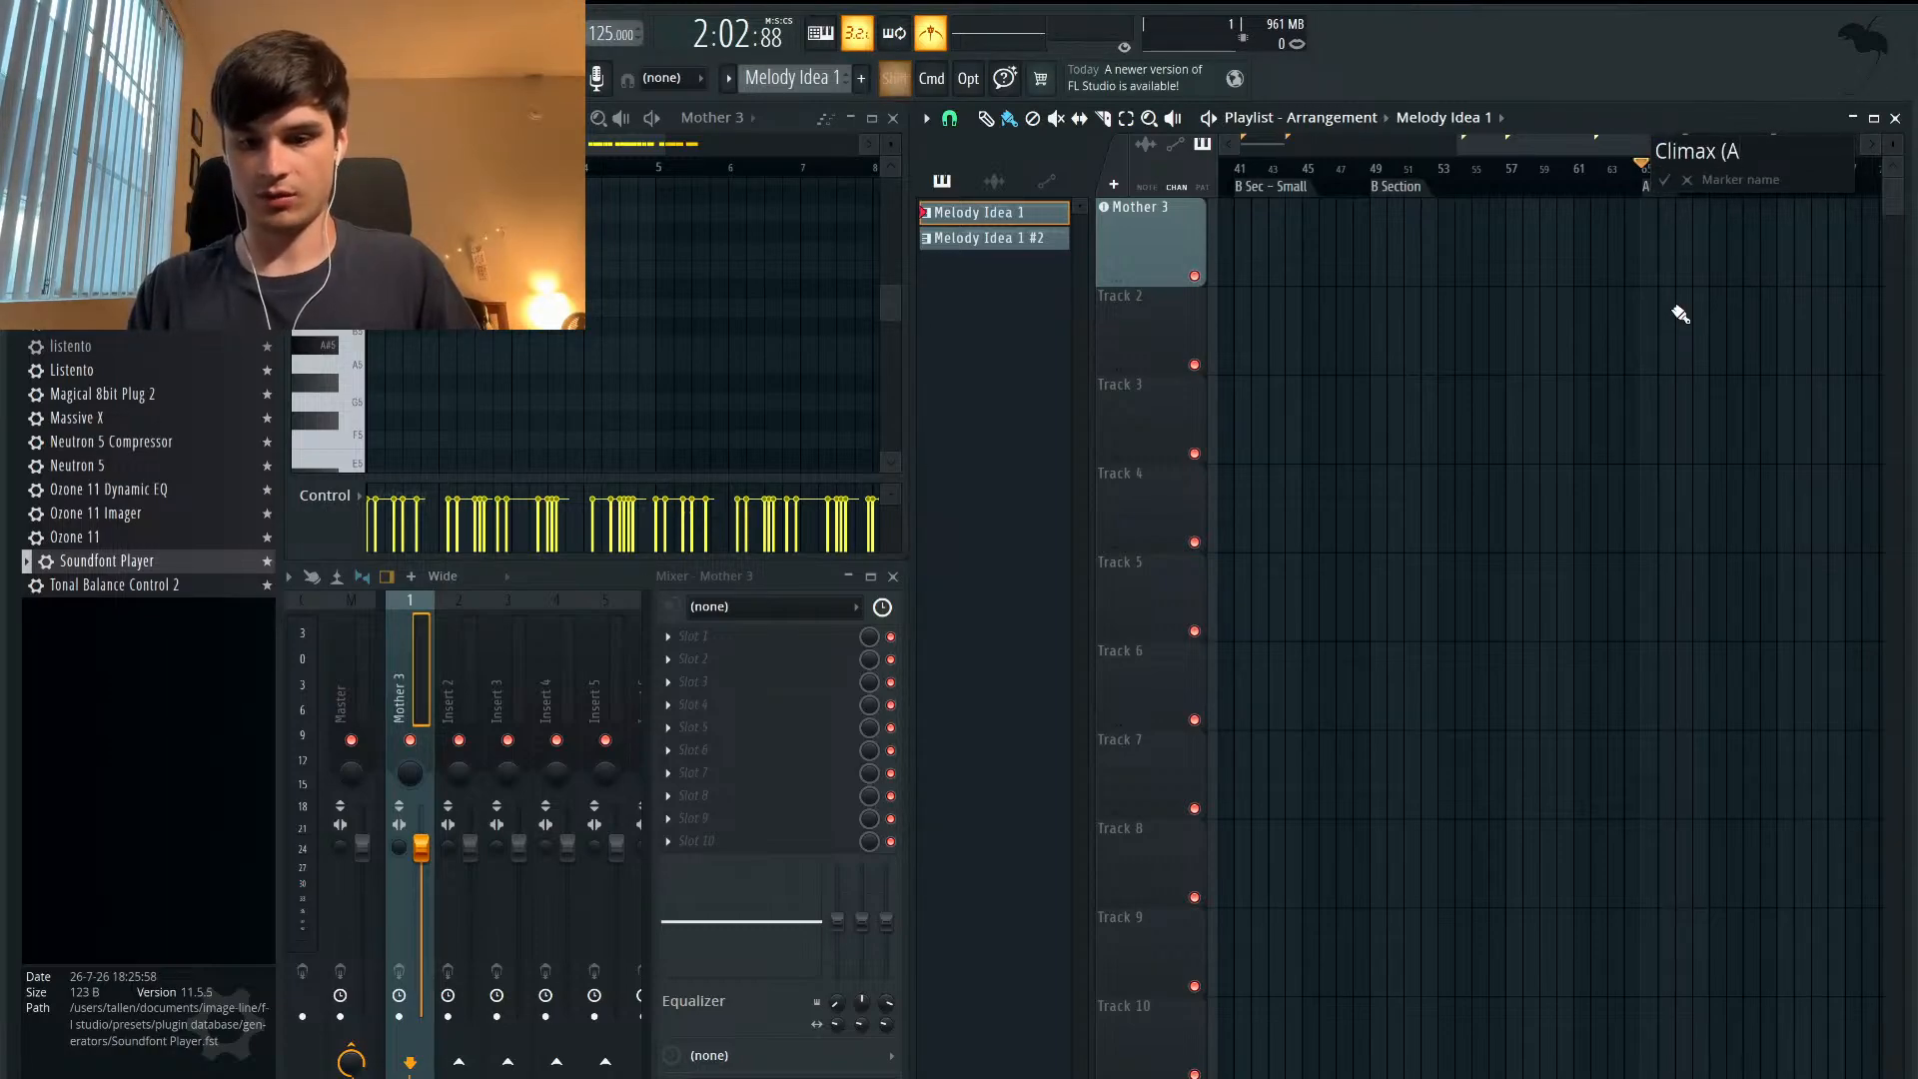
{"action": "type", "text": "+B?)"}
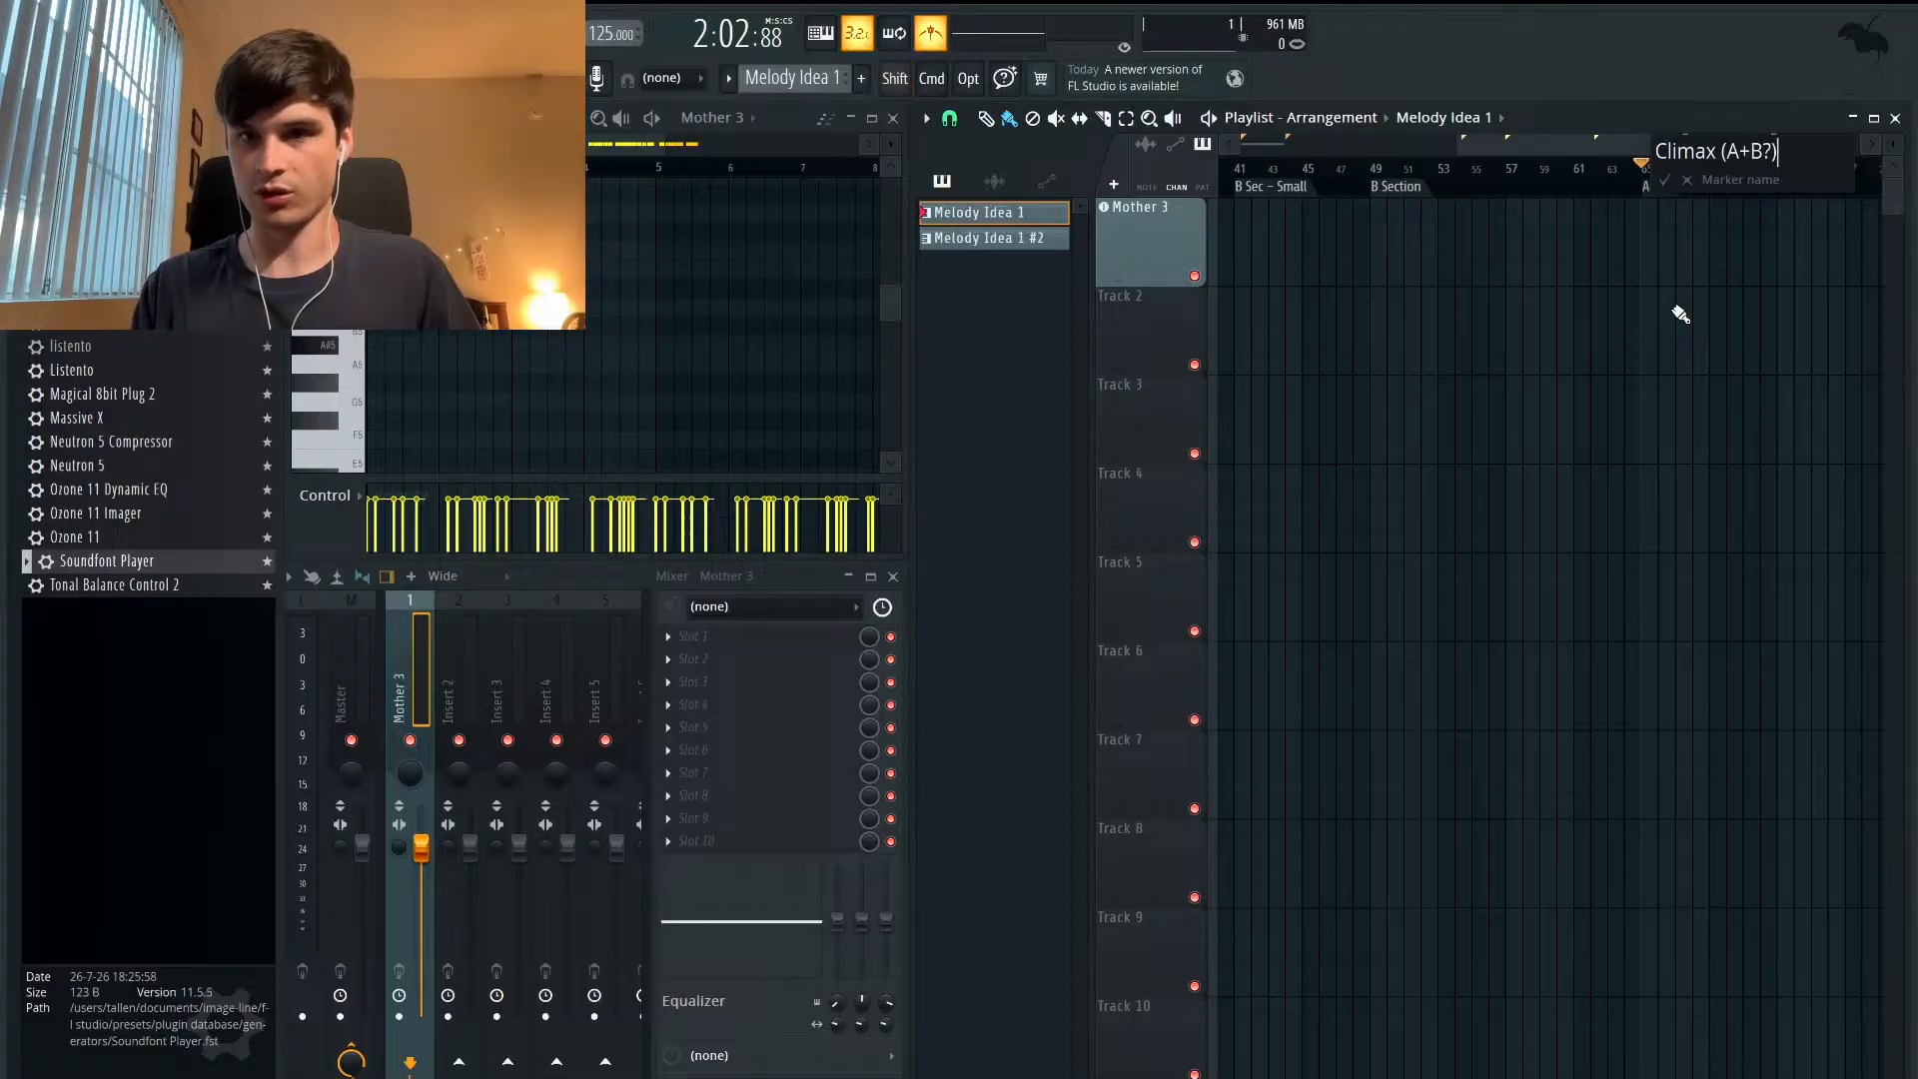
{"action": "key", "text": "Return"}
- Place the playhead at bar 93, between the Outro and Loop markers
{"action": "scroll", "coordinate": [1555, 341], "scroll_direction": "right", "scroll_amount": 5}
{"action": "scroll", "coordinate": [1554, 341], "scroll_direction": "right", "scroll_amount": 1}
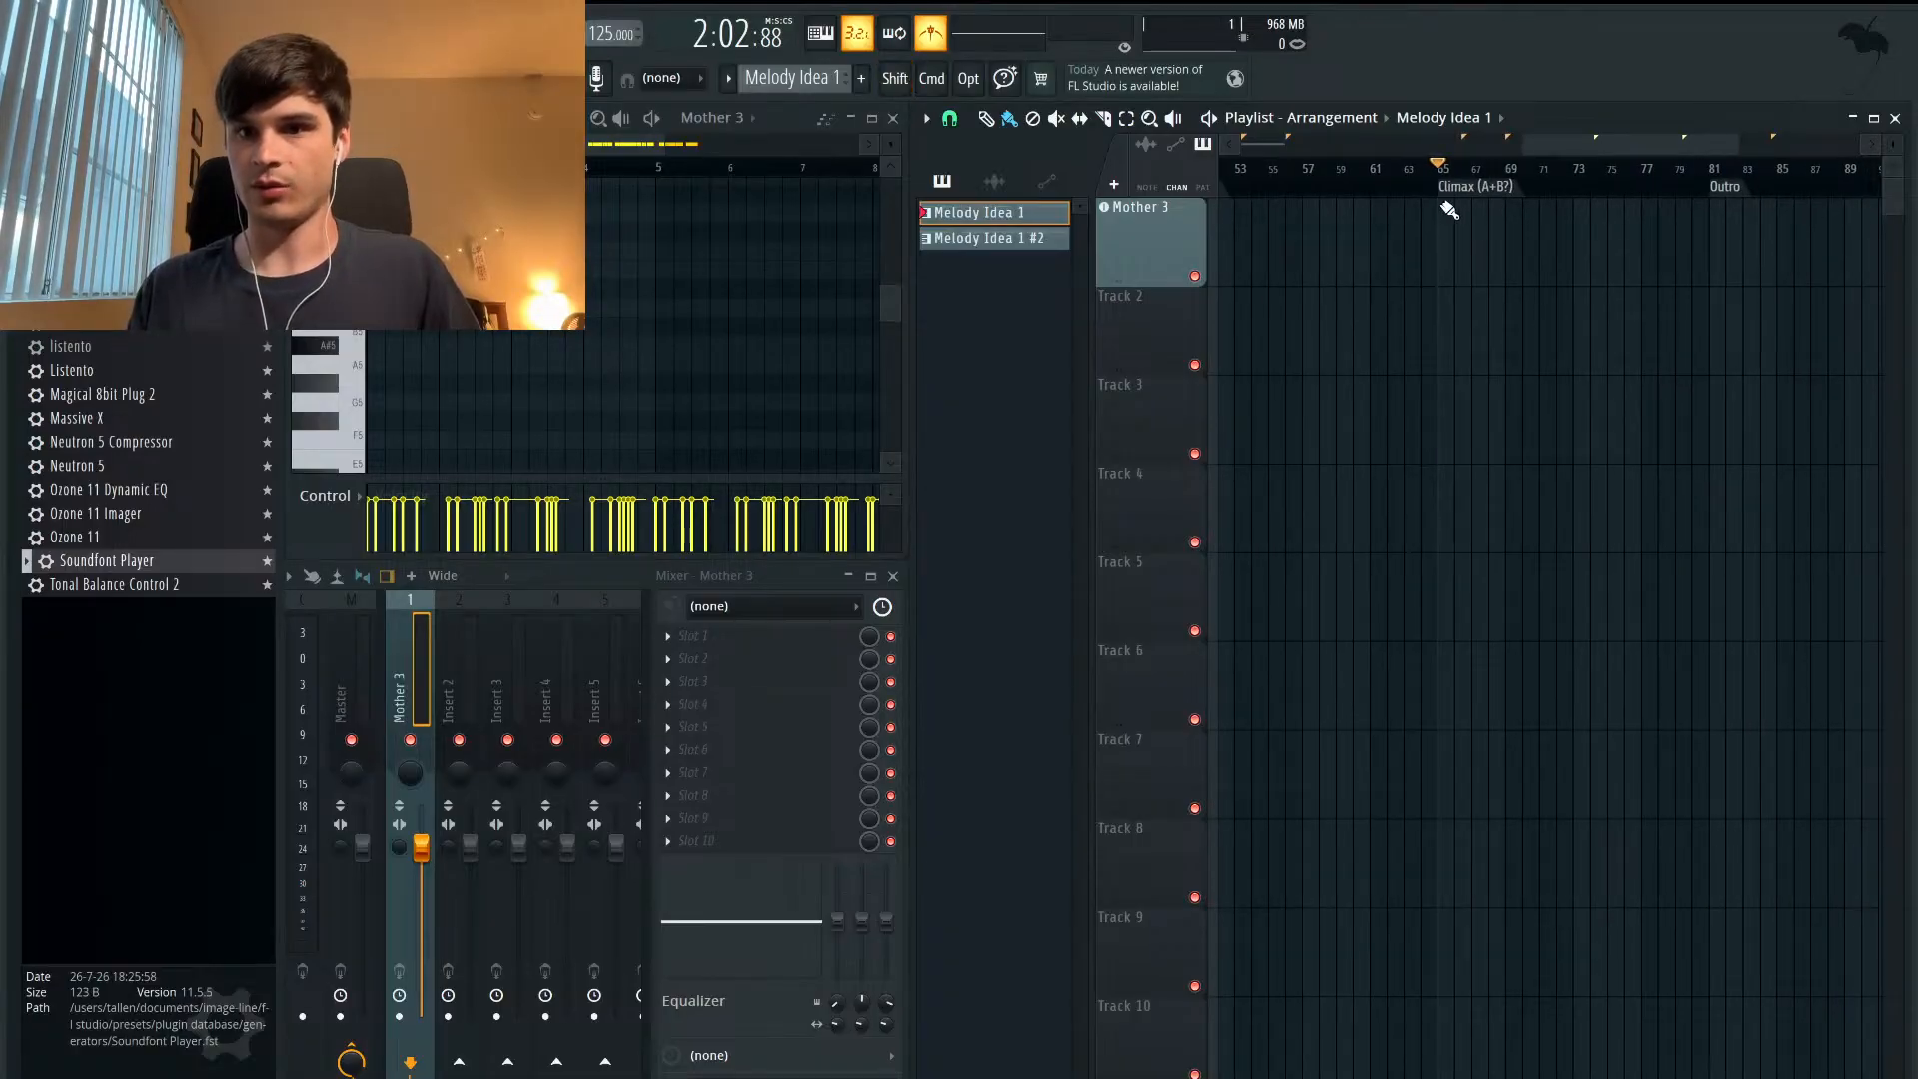
{"action": "scroll", "coordinate": [1627, 248], "scroll_direction": "right", "scroll_amount": 9}
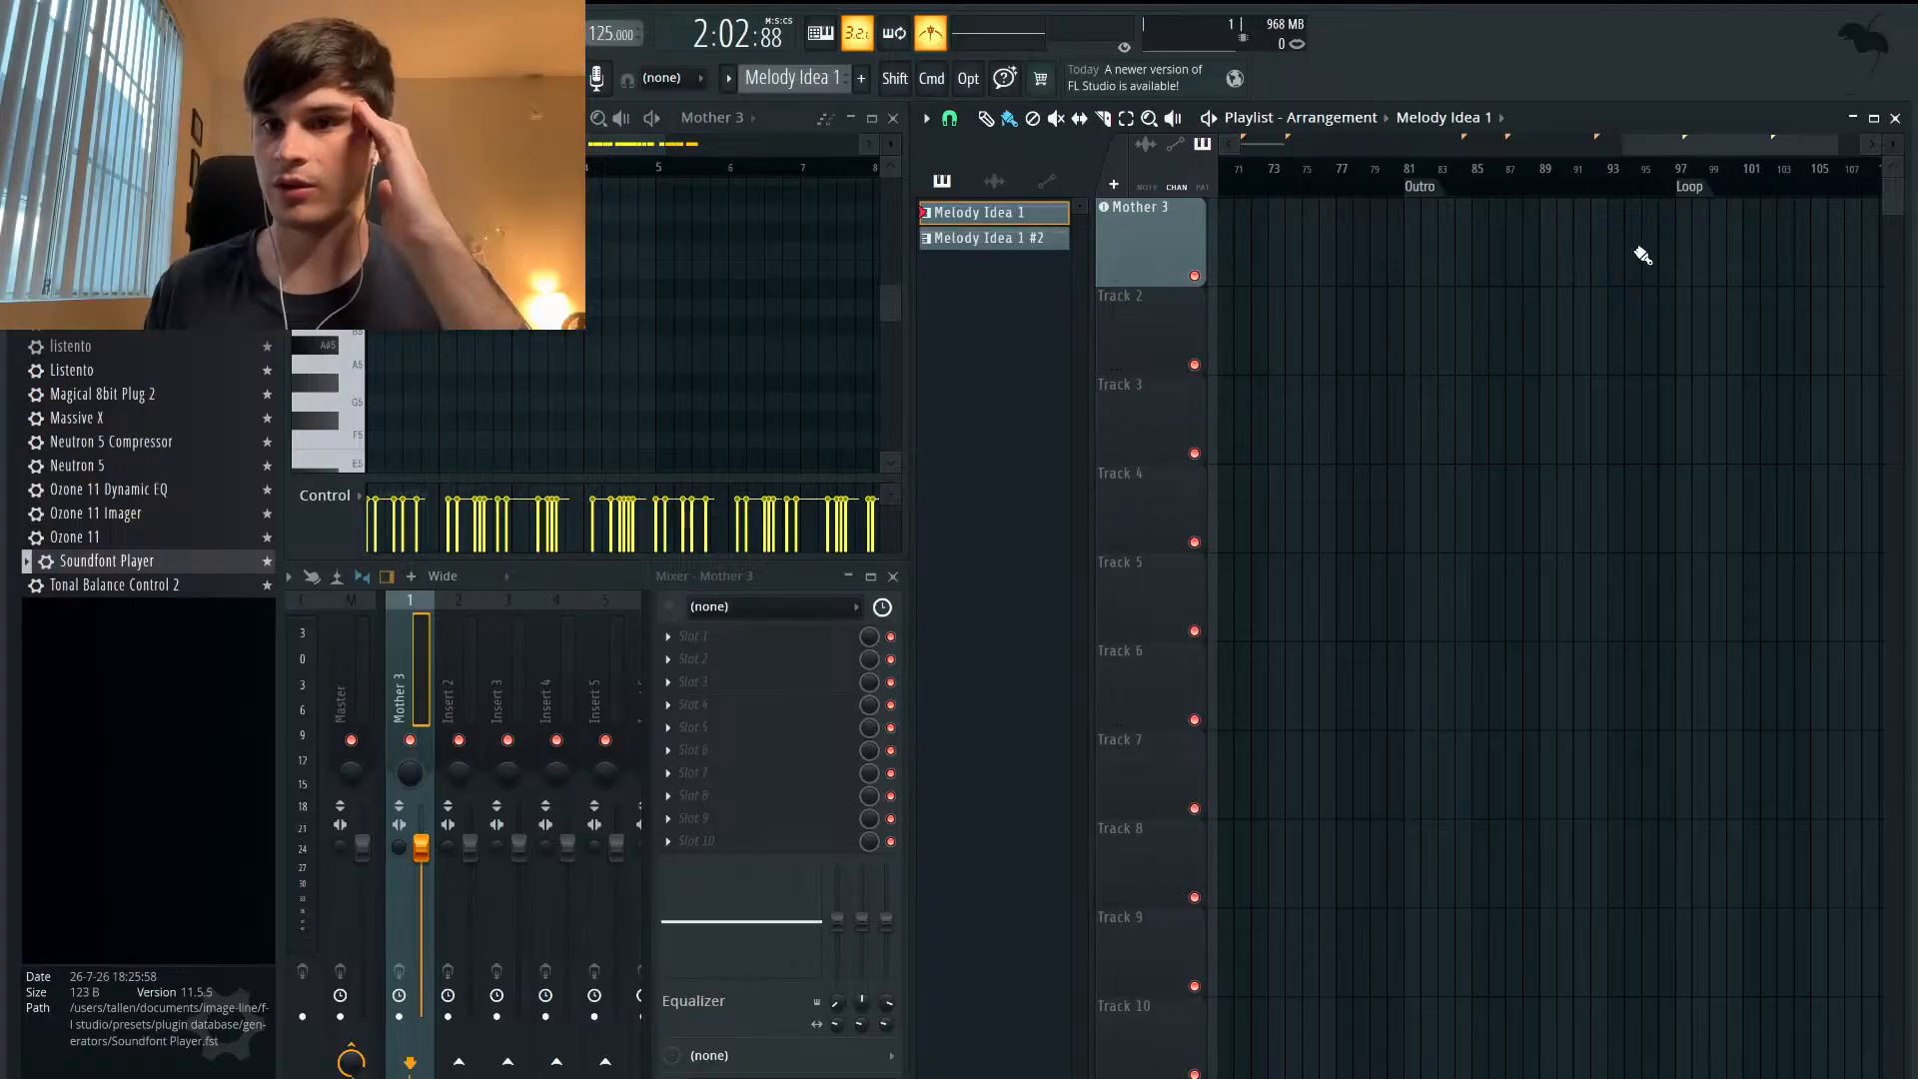
{"action": "left_click", "coordinate": [1610, 171]}
- Examine the order and spacing of all section markers from Intro to Loop in the playlist
{"action": "scroll", "coordinate": [1632, 237], "scroll_direction": "down", "scroll_amount": 1}
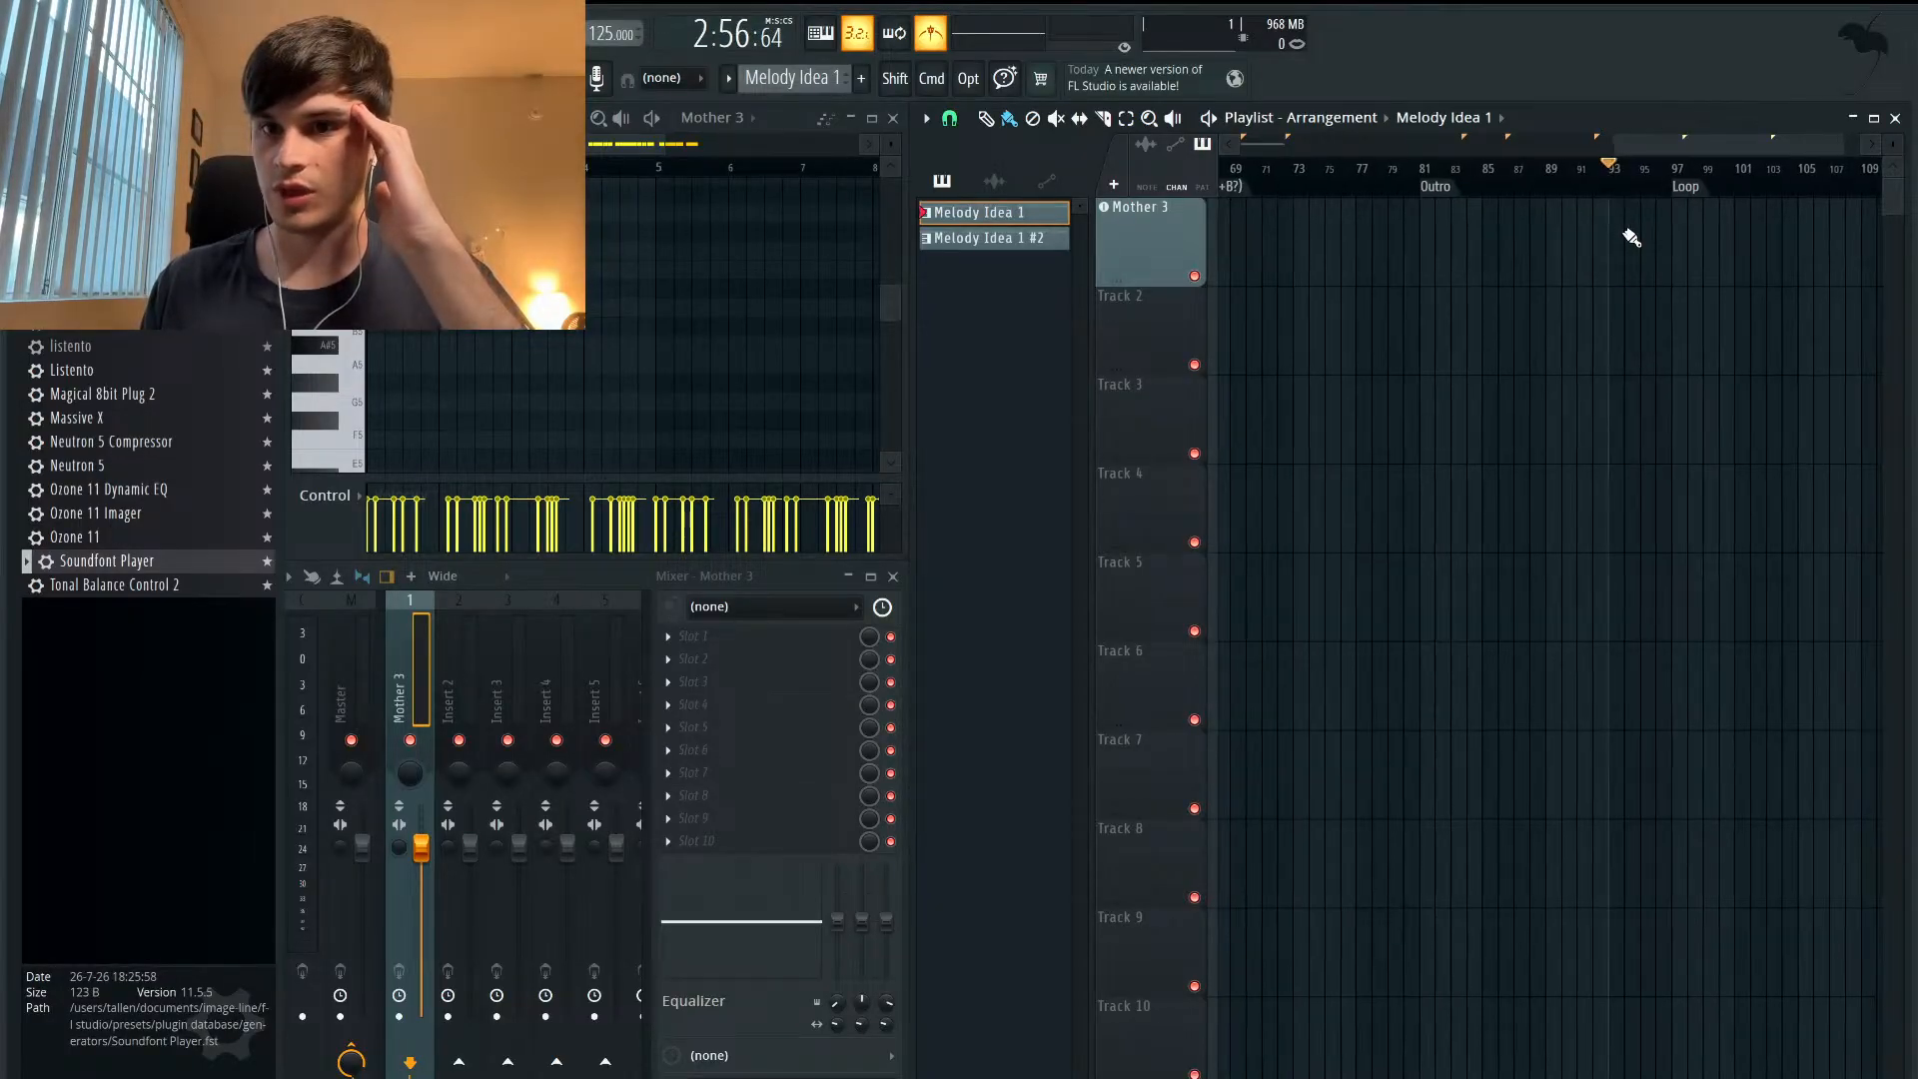
{"action": "scroll", "coordinate": [1632, 238], "scroll_direction": "left", "scroll_amount": 15}
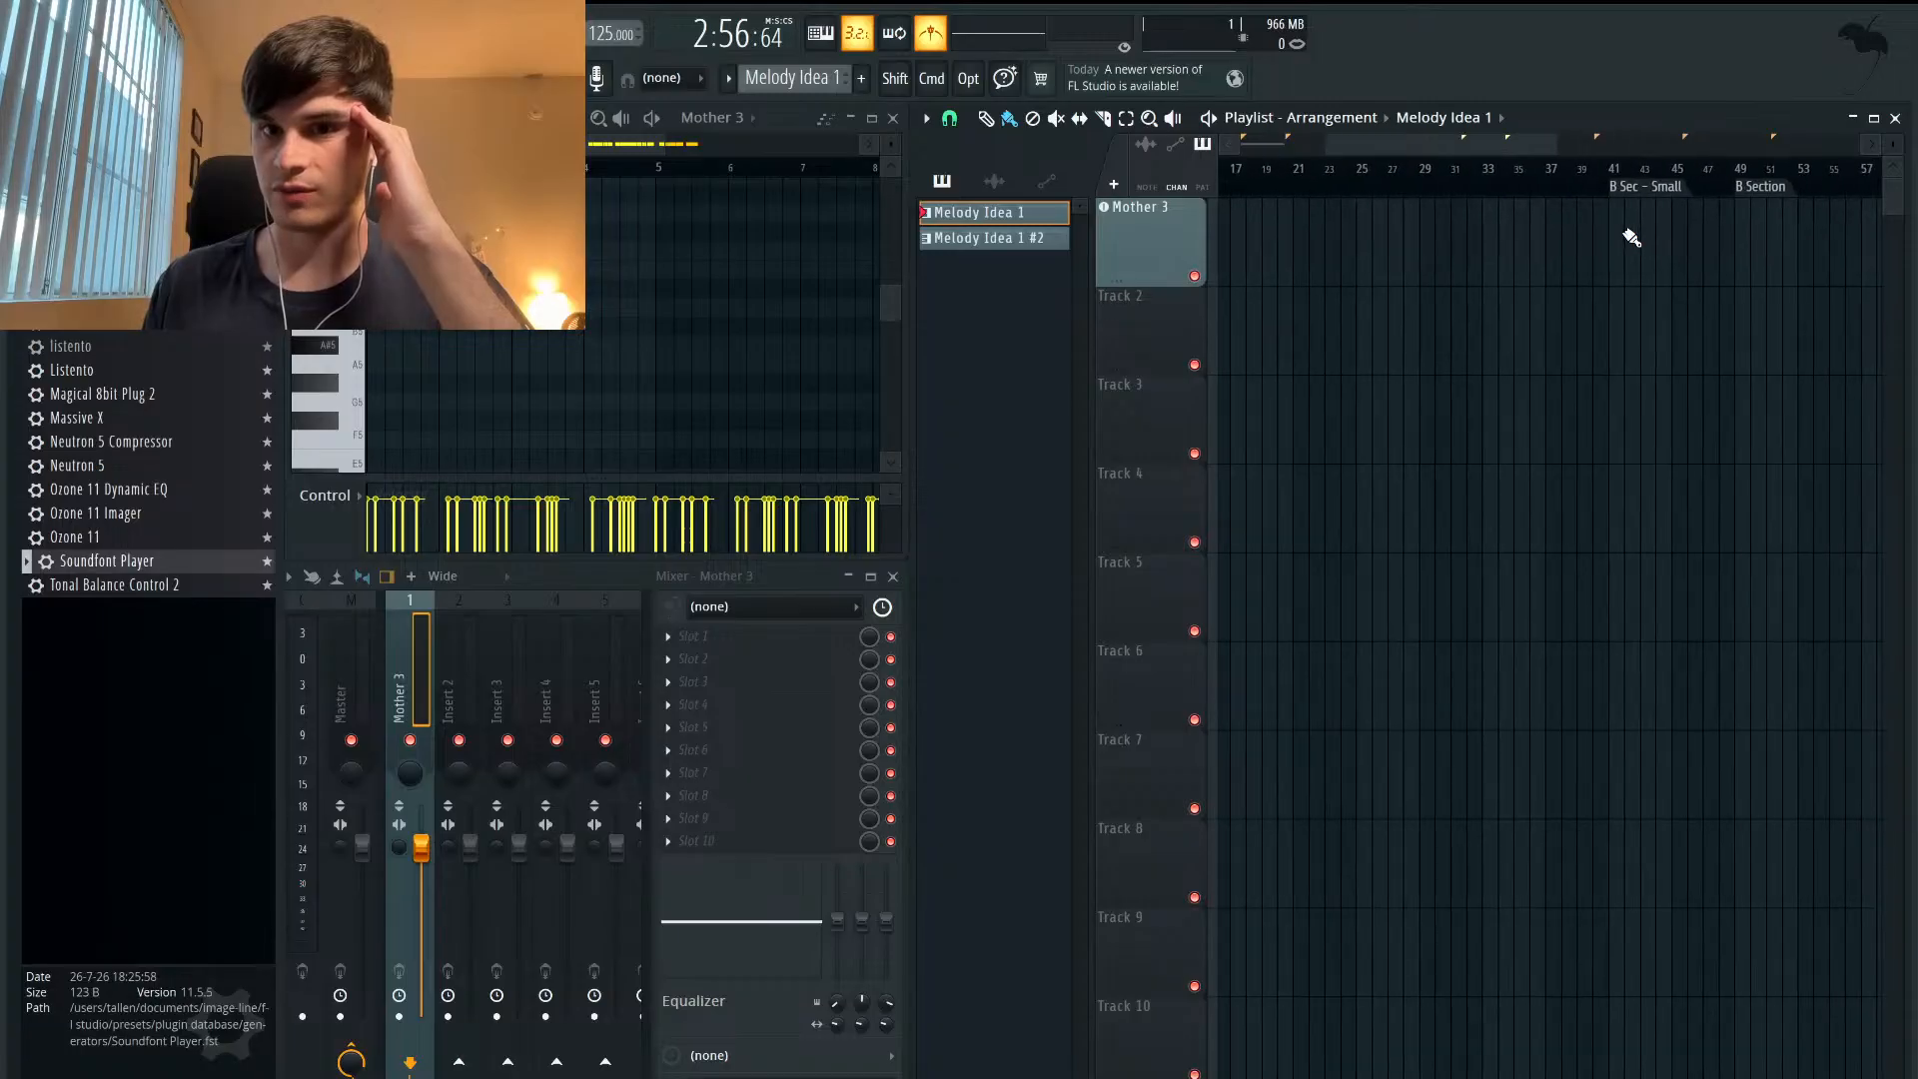
{"action": "scroll", "coordinate": [1632, 238], "scroll_direction": "left", "scroll_amount": 1}
{"action": "scroll", "coordinate": [1279, 285], "scroll_direction": "up", "scroll_amount": 2}
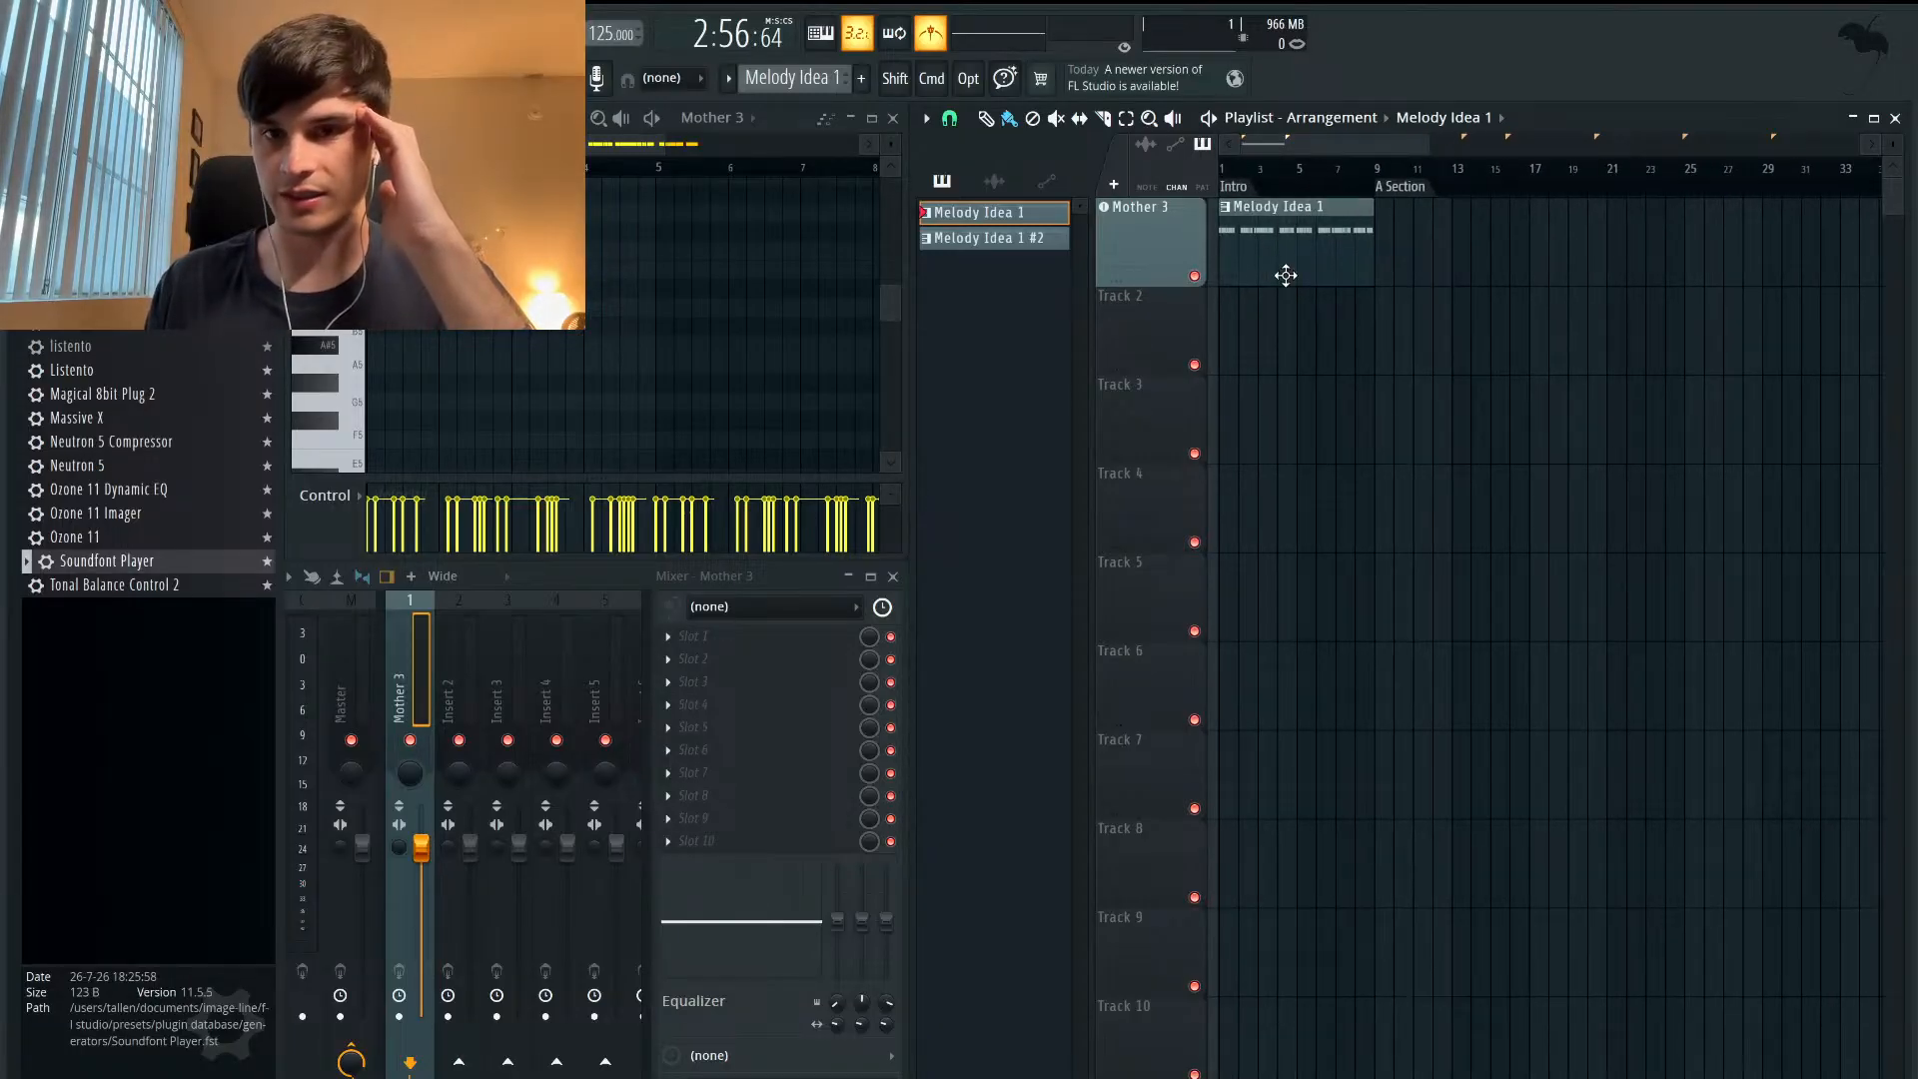
{"action": "scroll", "coordinate": [1286, 274], "scroll_direction": "down", "scroll_amount": 5}
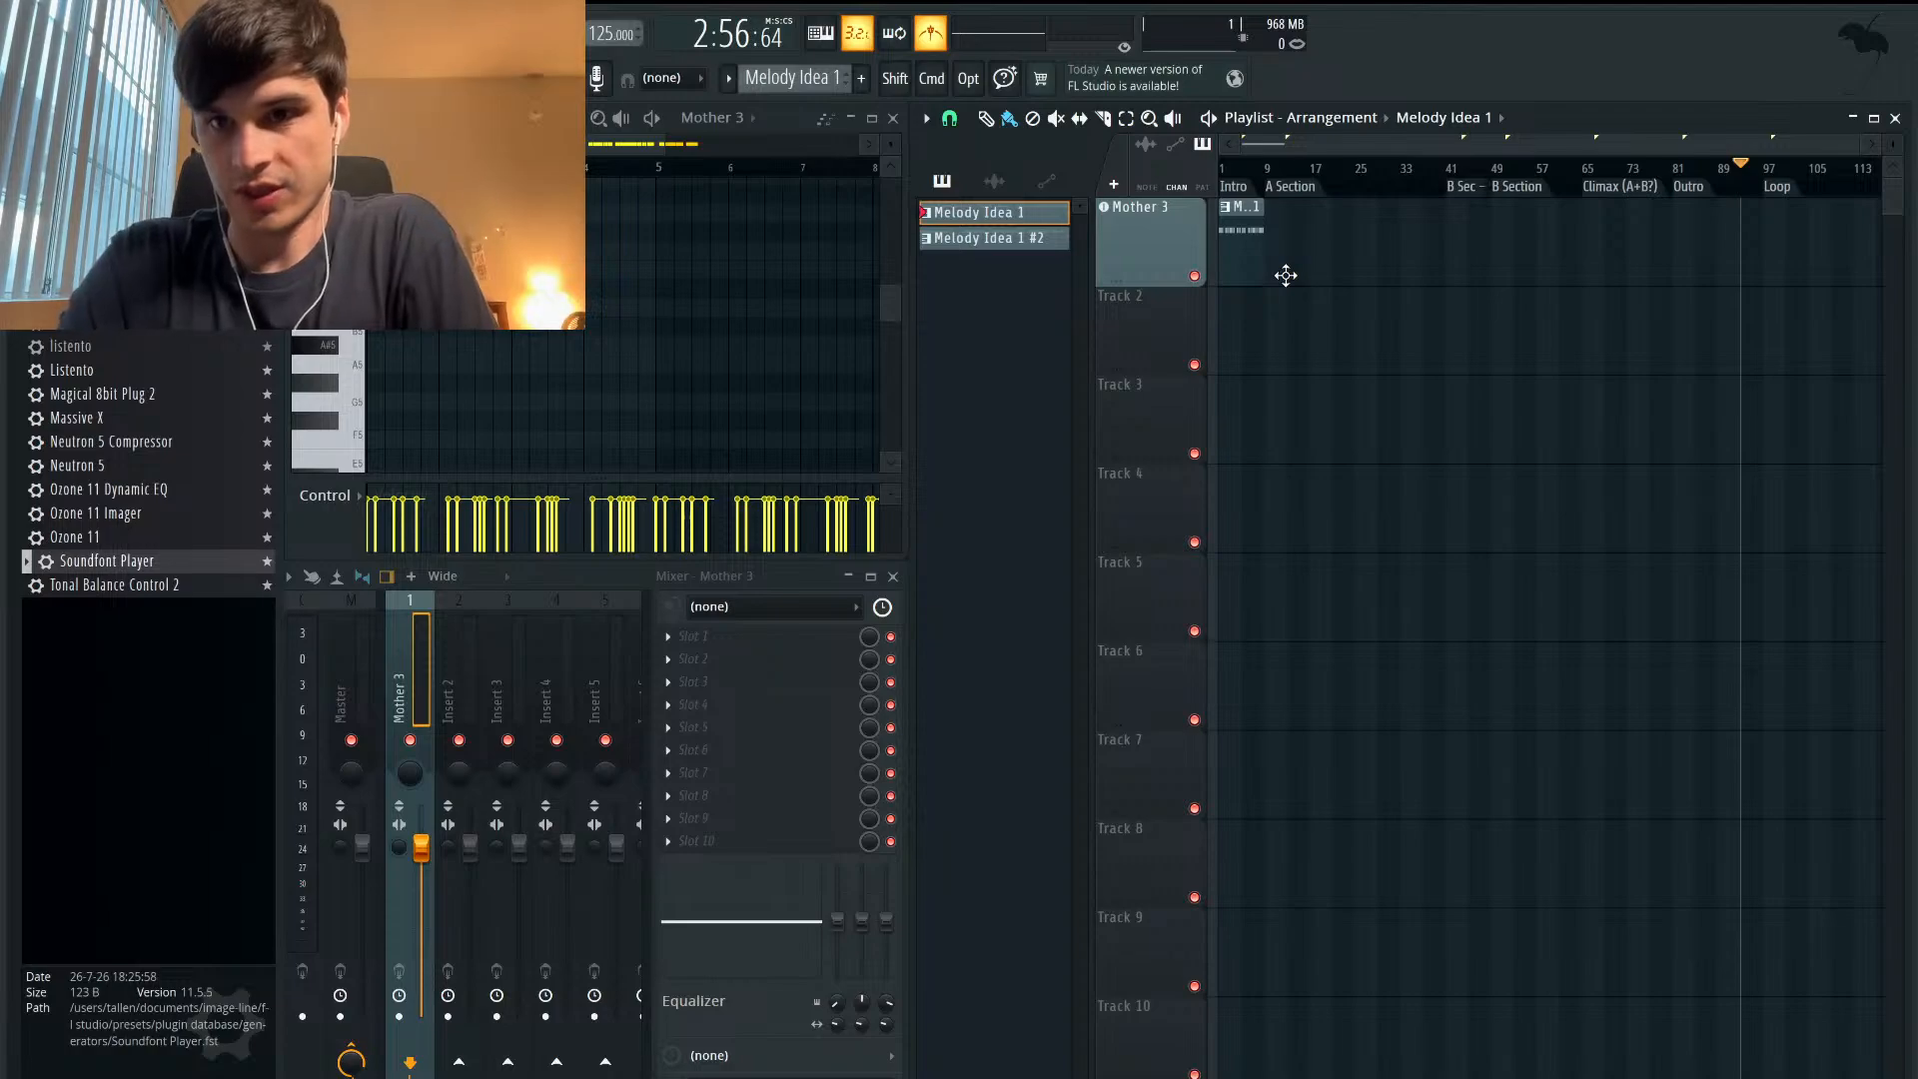
{"action": "scroll", "coordinate": [1306, 291], "scroll_direction": "up", "scroll_amount": 4}
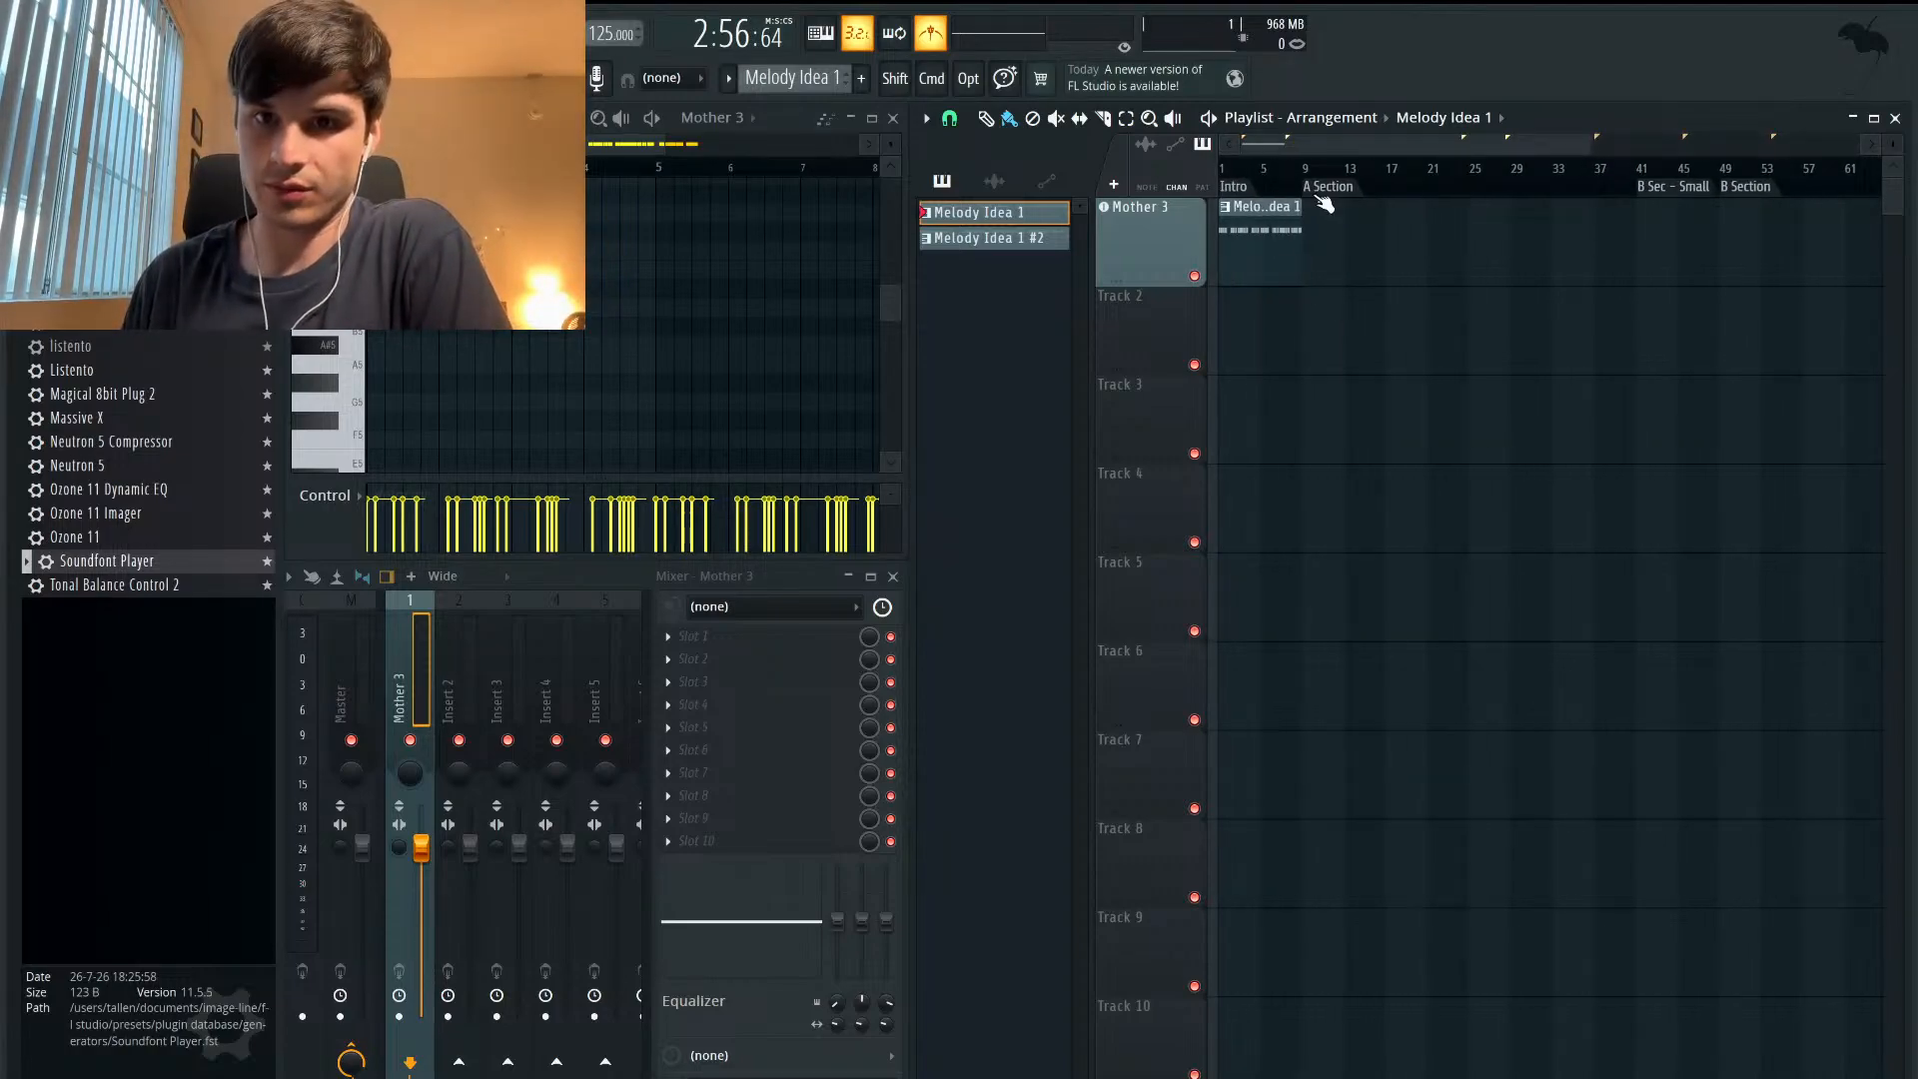
{"action": "scroll", "coordinate": [1456, 236], "scroll_direction": "right", "scroll_amount": 3}
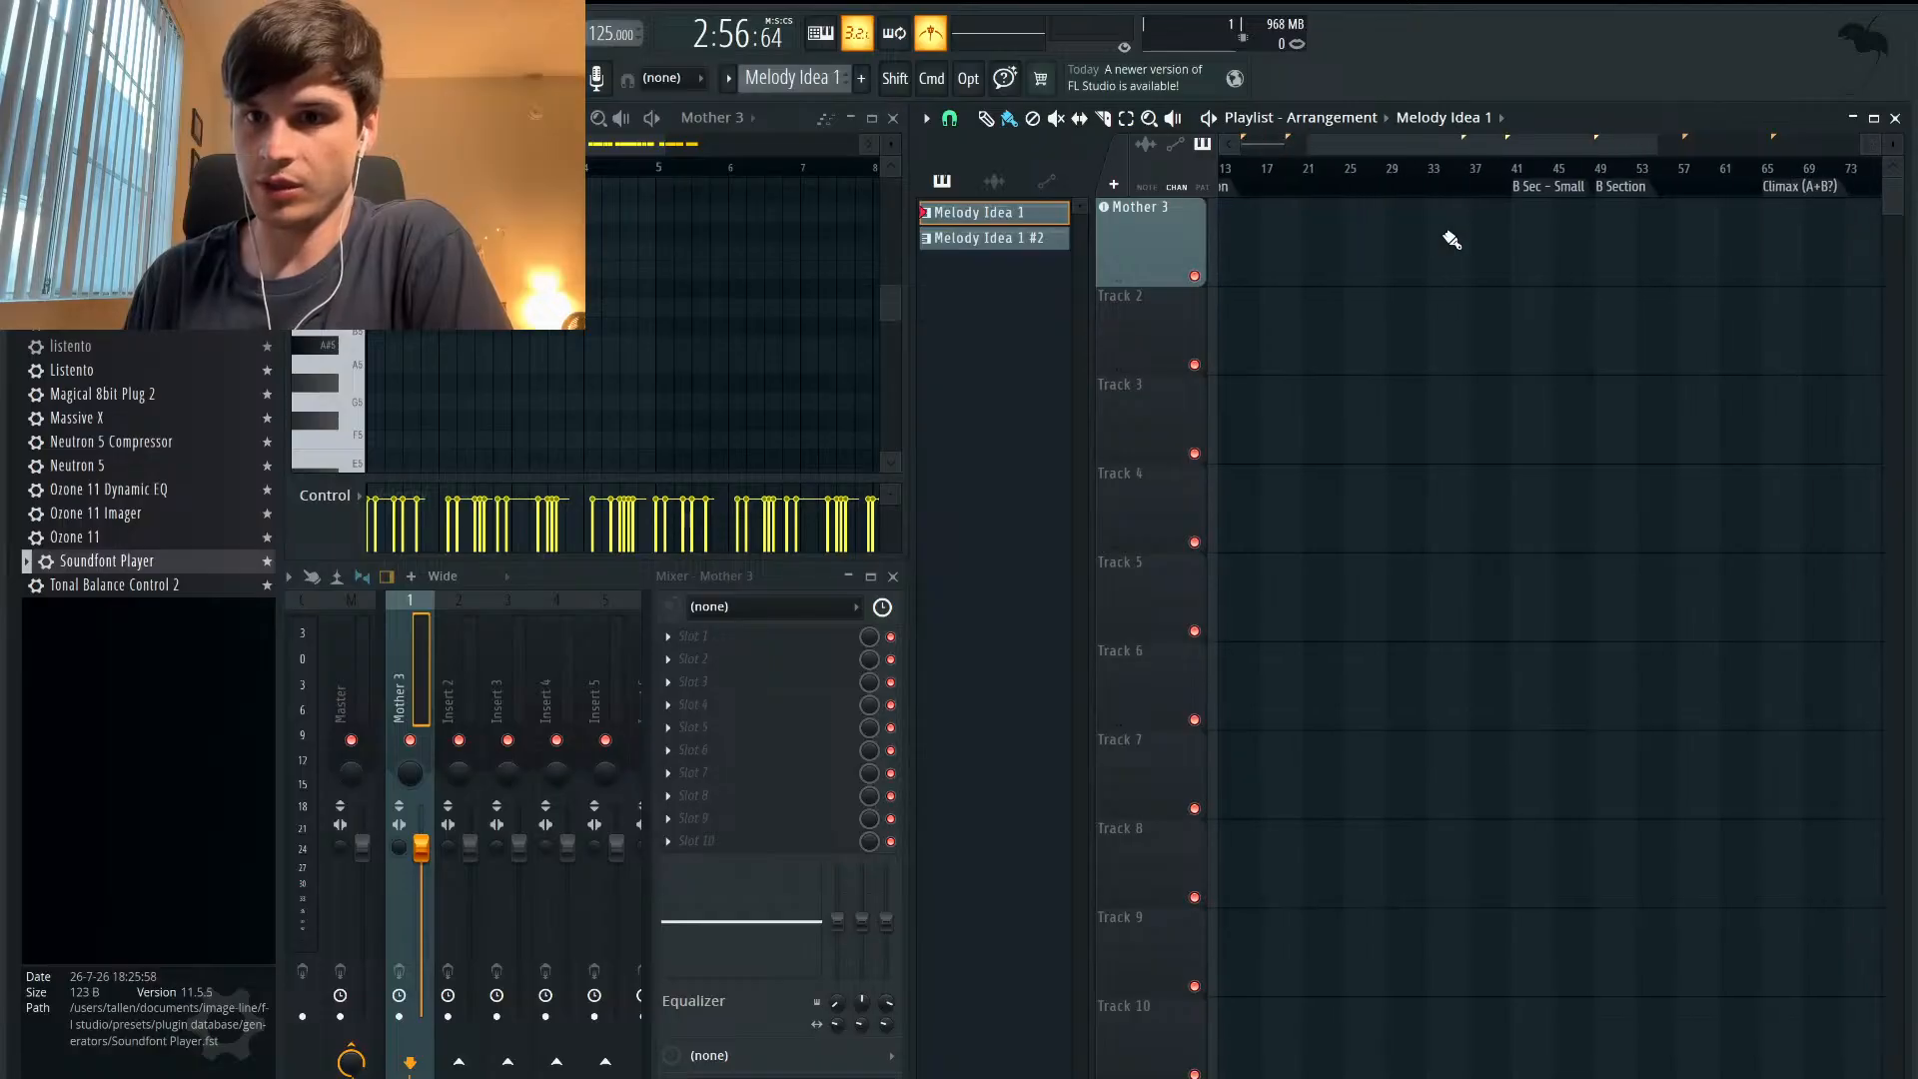
{"action": "scroll", "coordinate": [1589, 230], "scroll_direction": "right", "scroll_amount": 8}
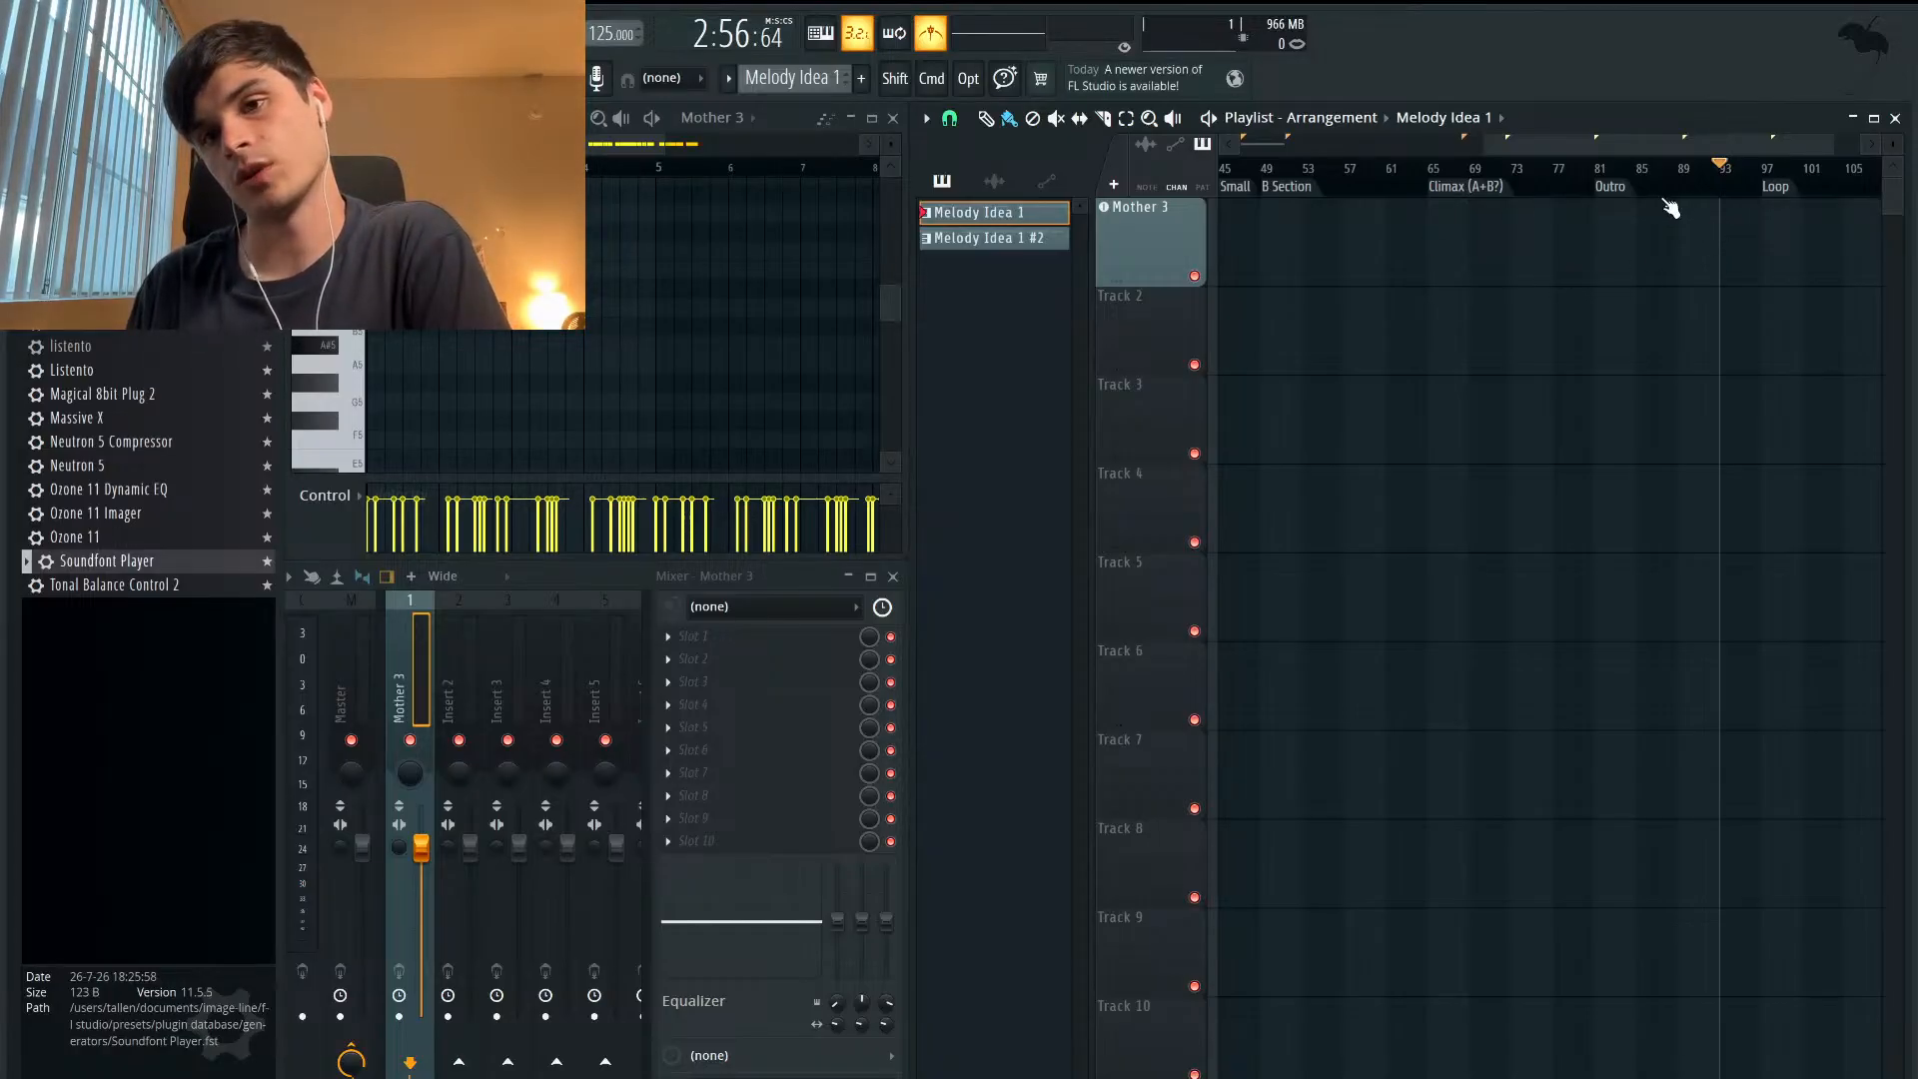
{"action": "scroll", "coordinate": [1659, 275], "scroll_direction": "right", "scroll_amount": 3}
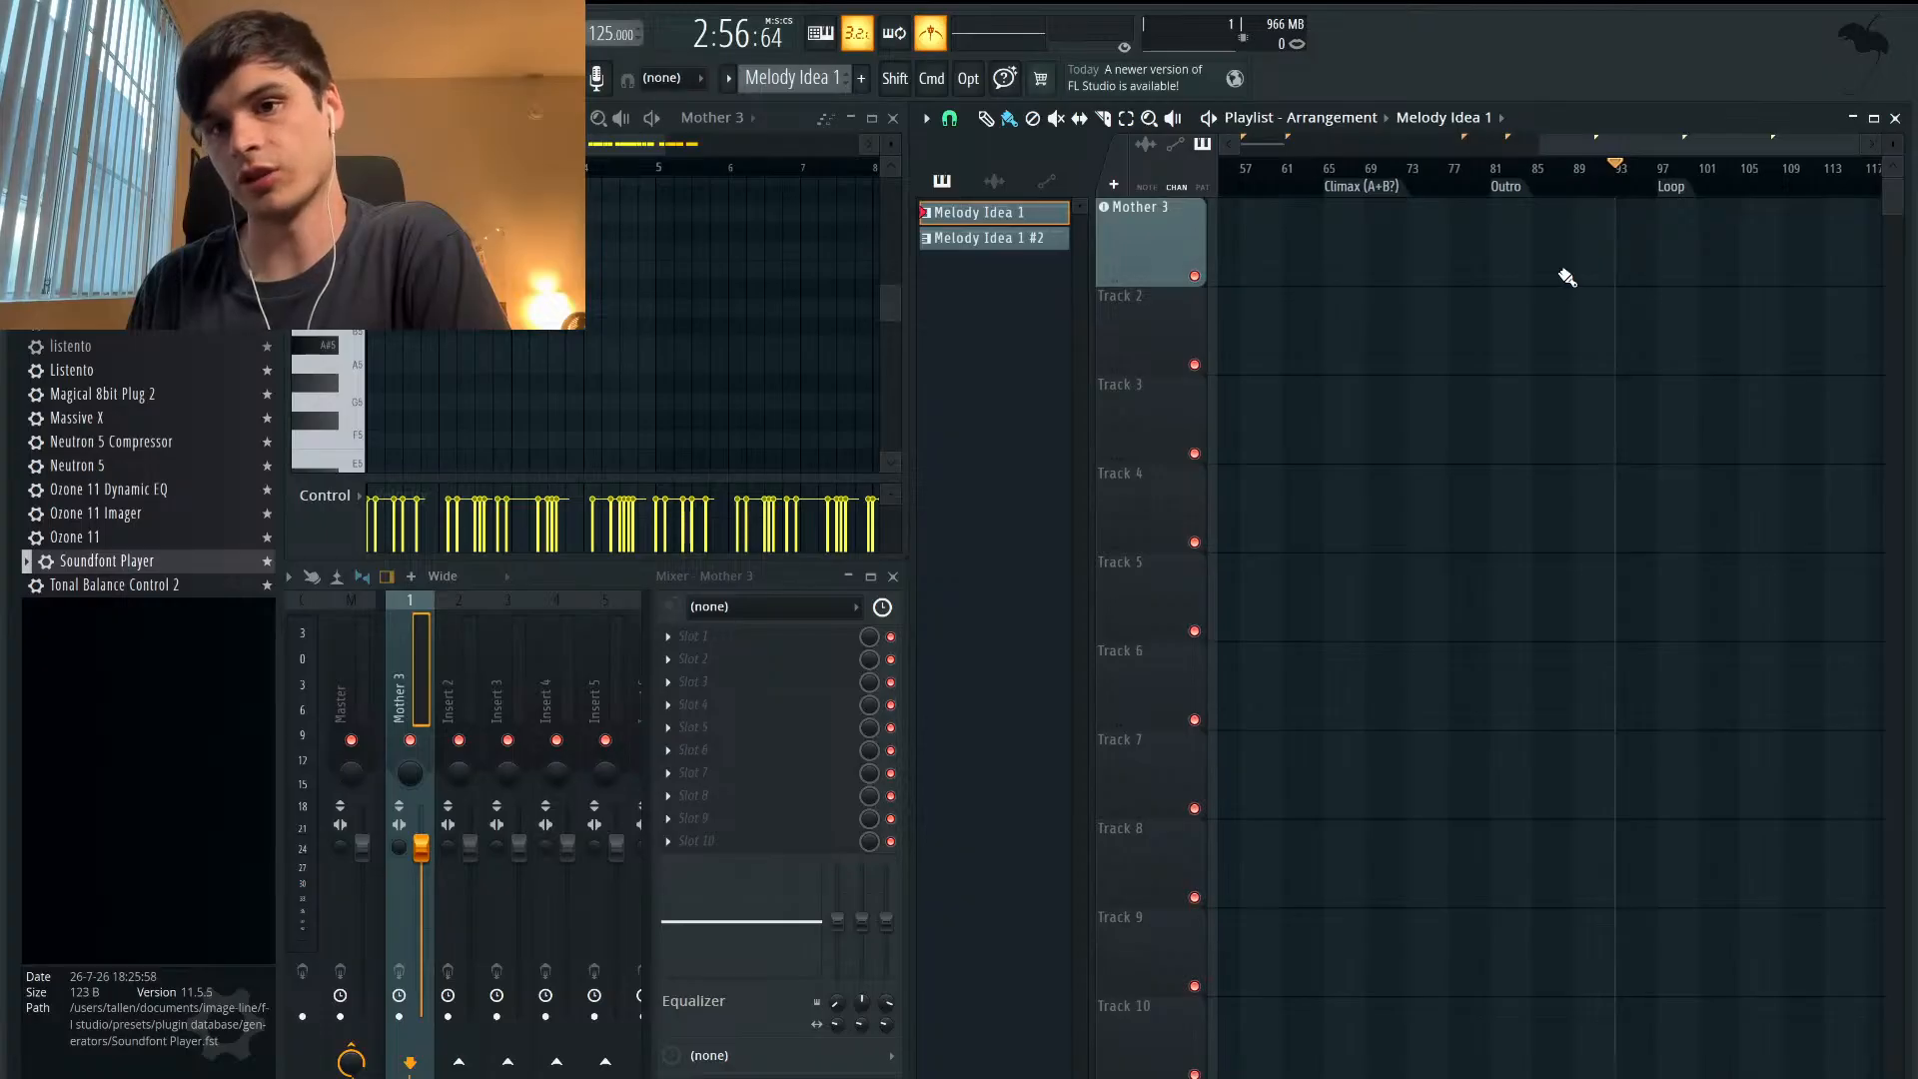
{"action": "scroll", "coordinate": [1427, 257], "scroll_direction": "up", "scroll_amount": 2}
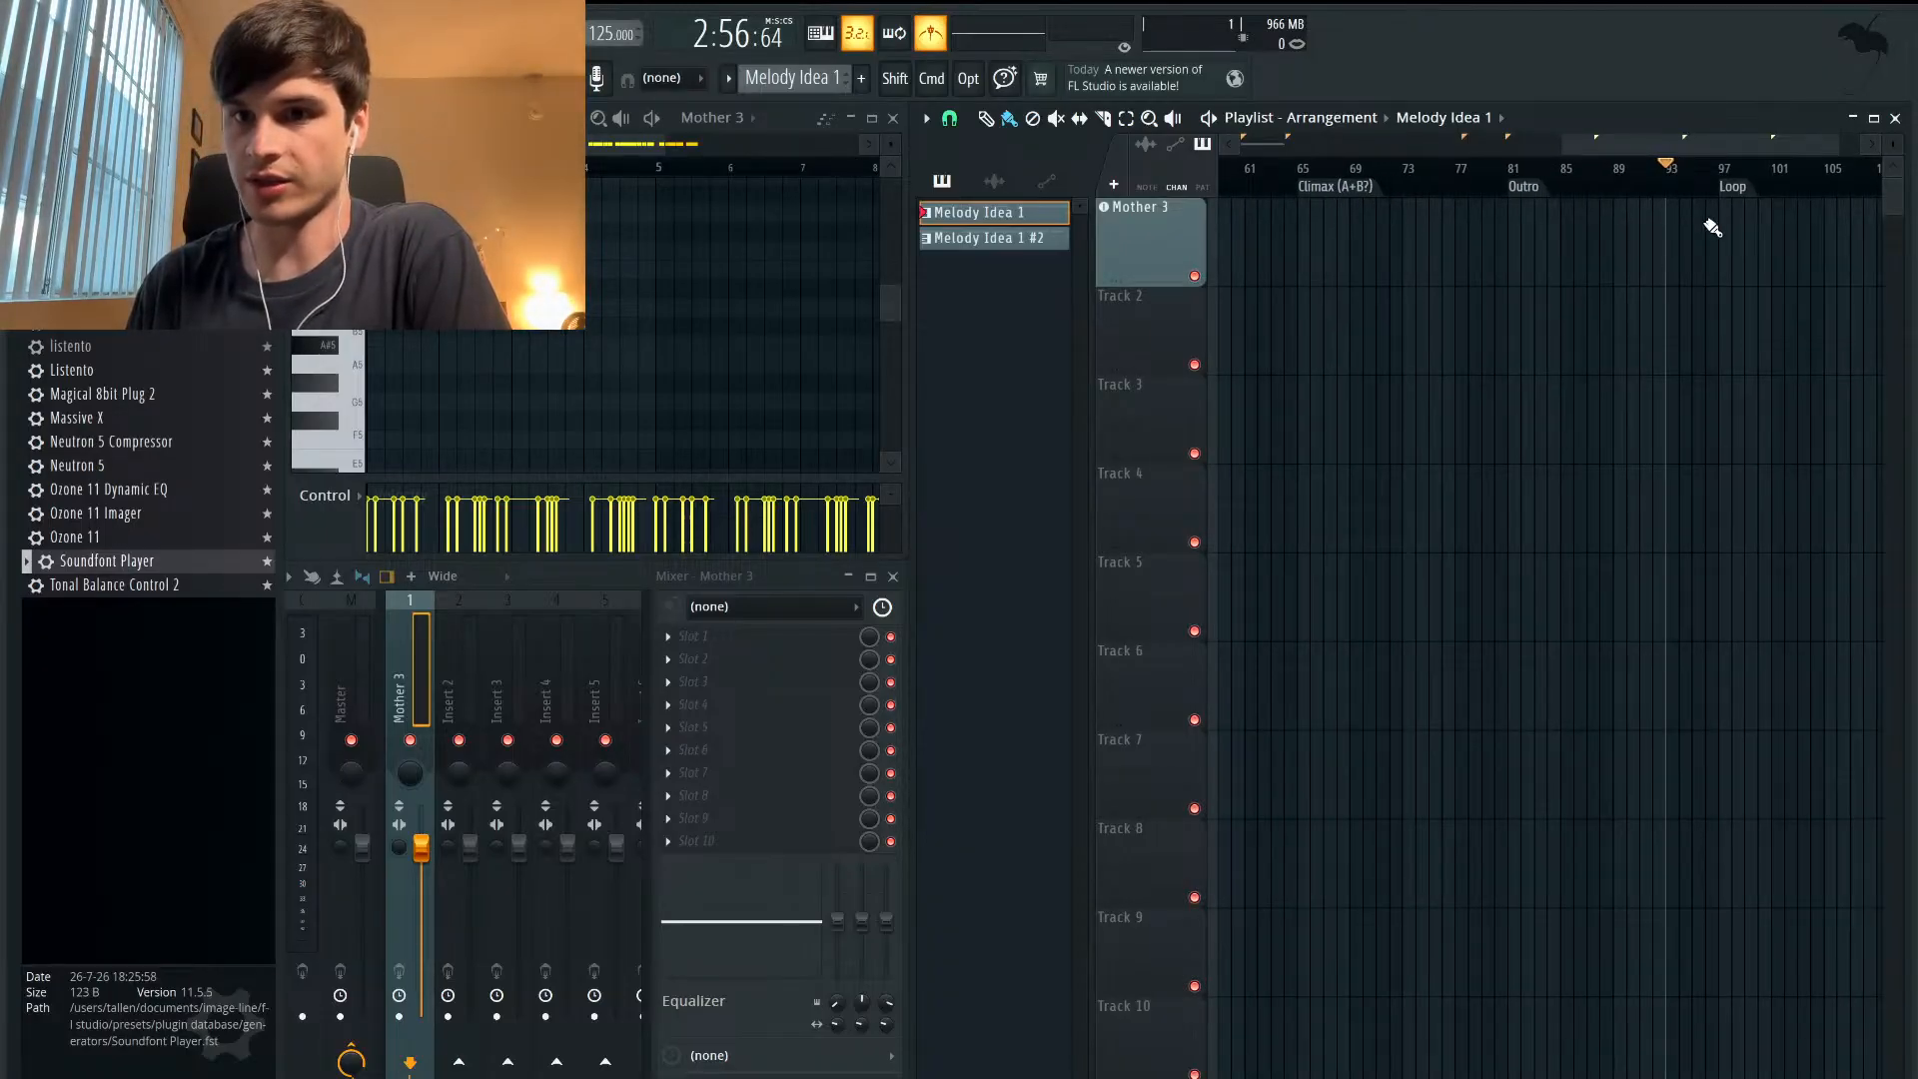
{"action": "scroll", "coordinate": [1609, 284], "scroll_direction": "left", "scroll_amount": 15}
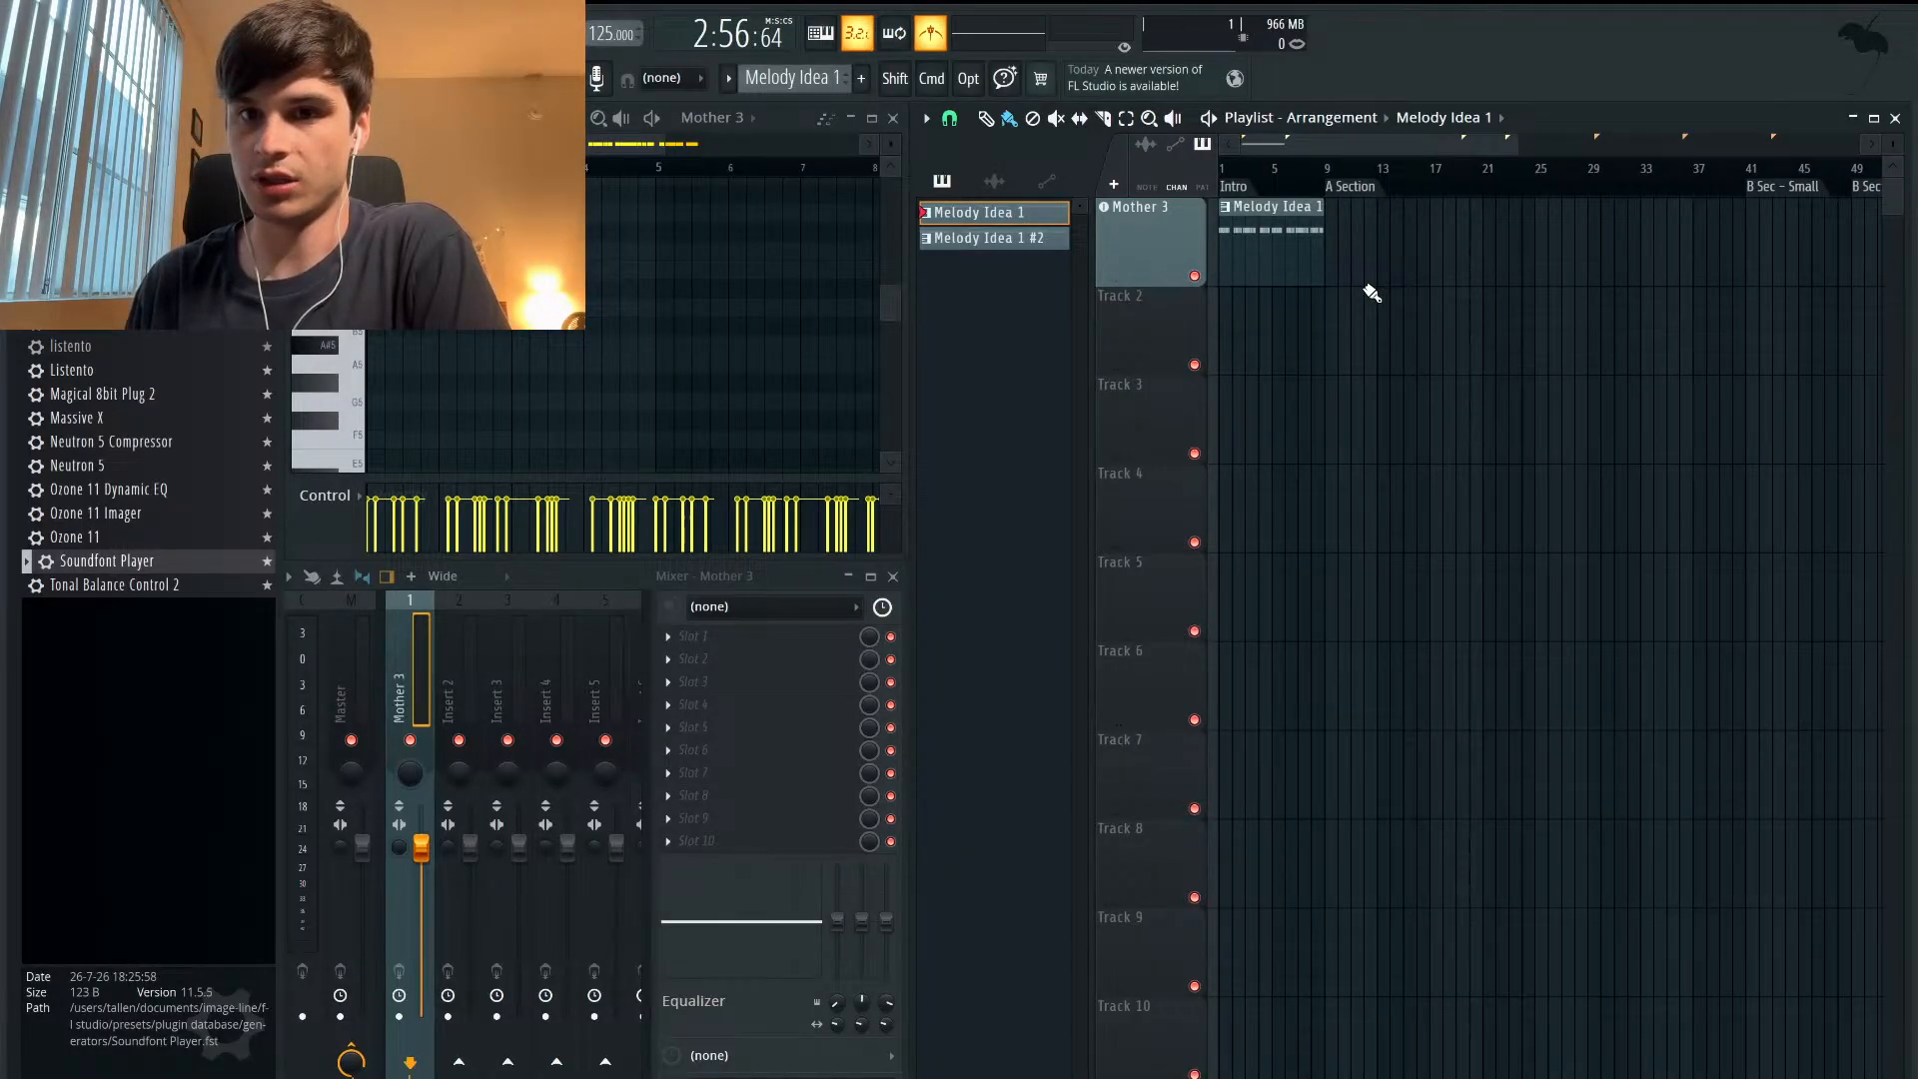
{"action": "scroll", "coordinate": [1352, 241], "scroll_direction": "down", "scroll_amount": 2}
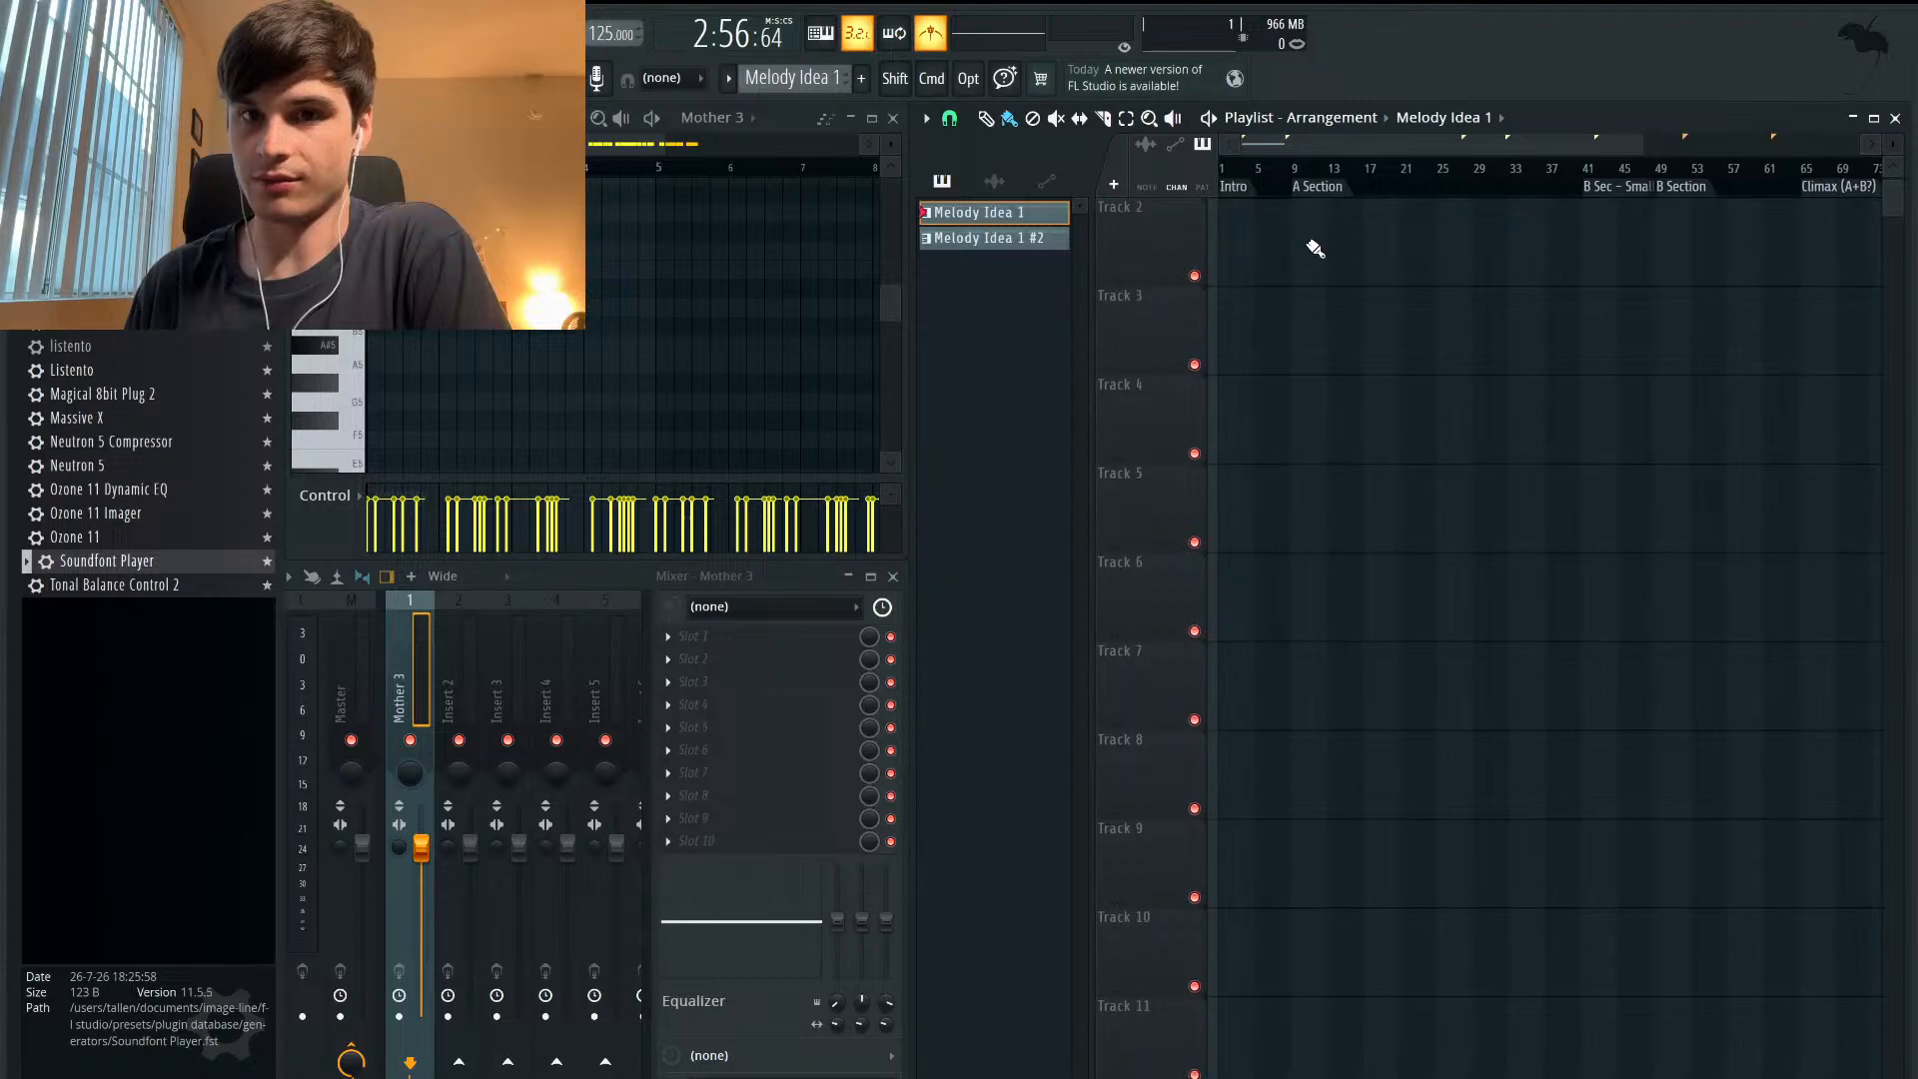
{"action": "scroll", "coordinate": [1315, 249], "scroll_direction": "up", "scroll_amount": 2}
{"action": "scroll", "coordinate": [1400, 235], "scroll_direction": "down", "scroll_amount": 1}
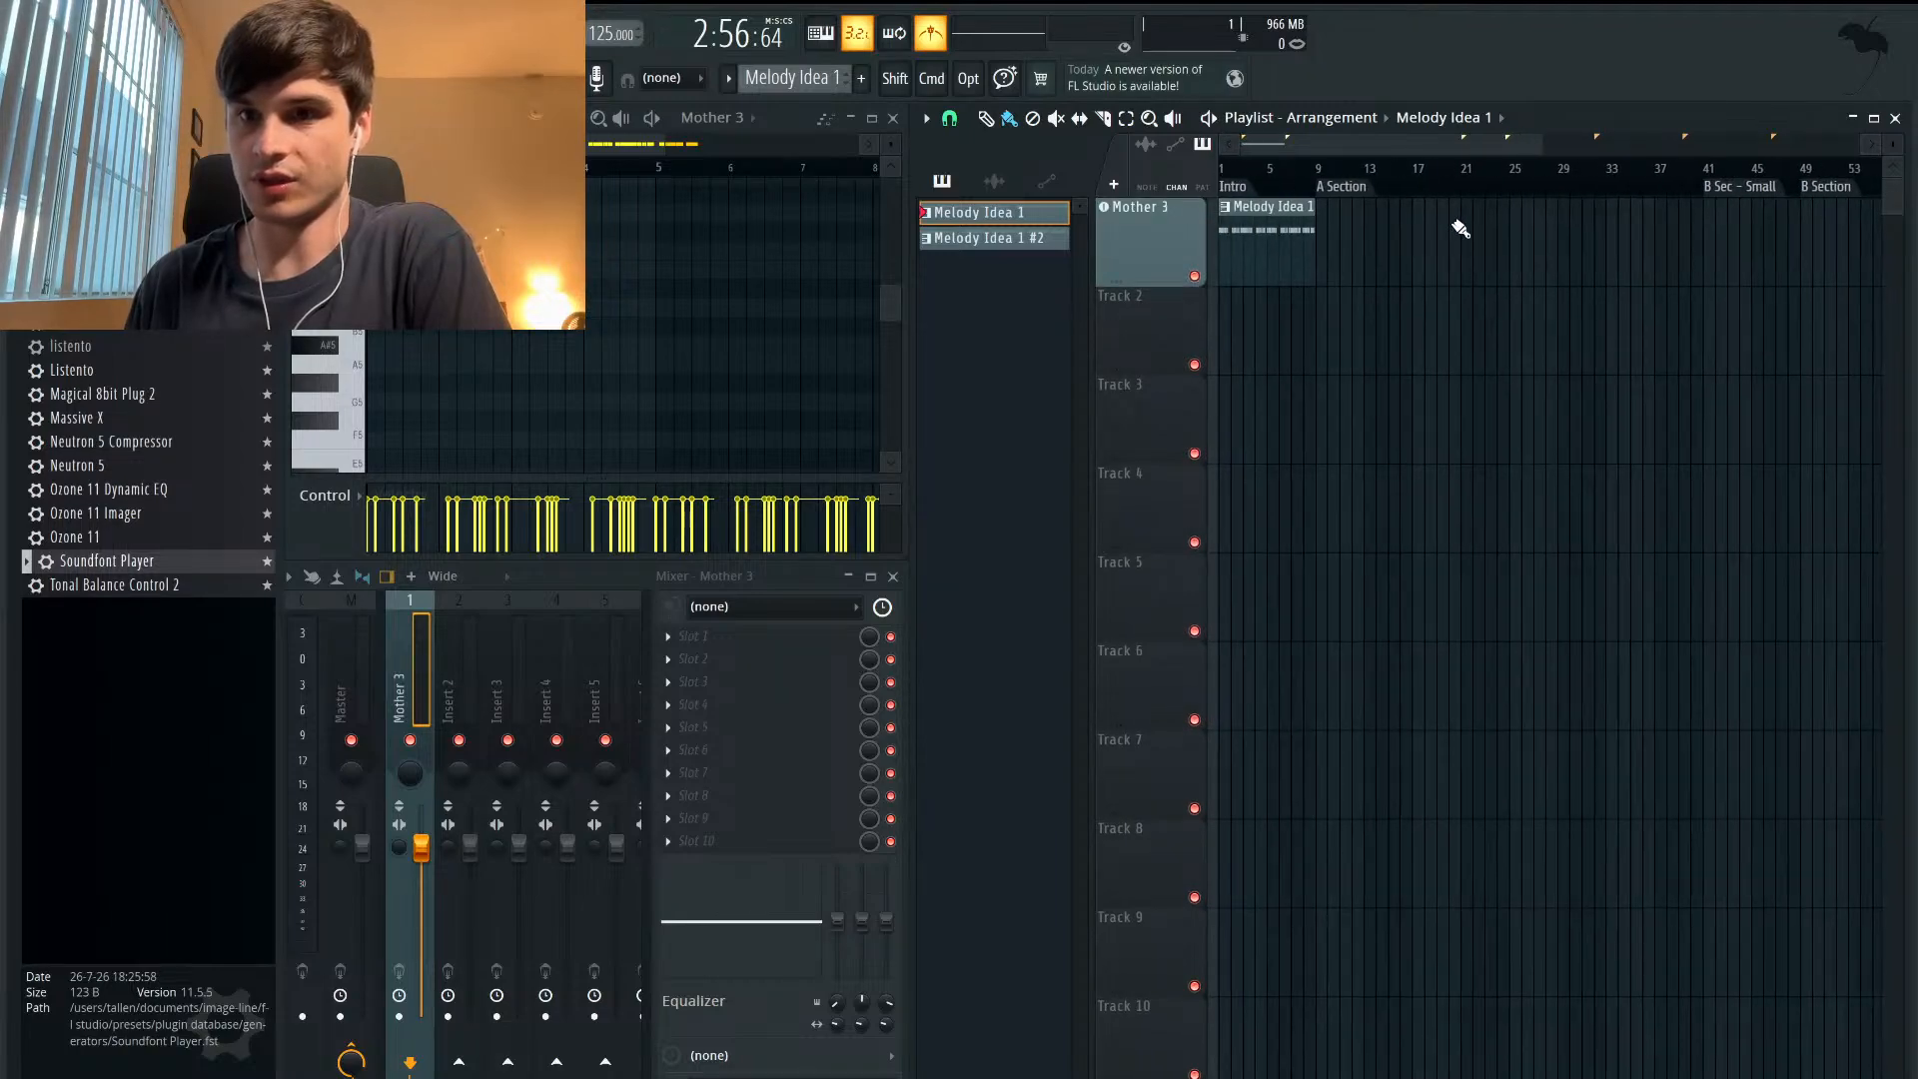
- Place the playhead at bar 41 on the B Sec - Small marker and move it to bar 9 on the A Section marker
{"action": "left_click", "coordinate": [1711, 171]}
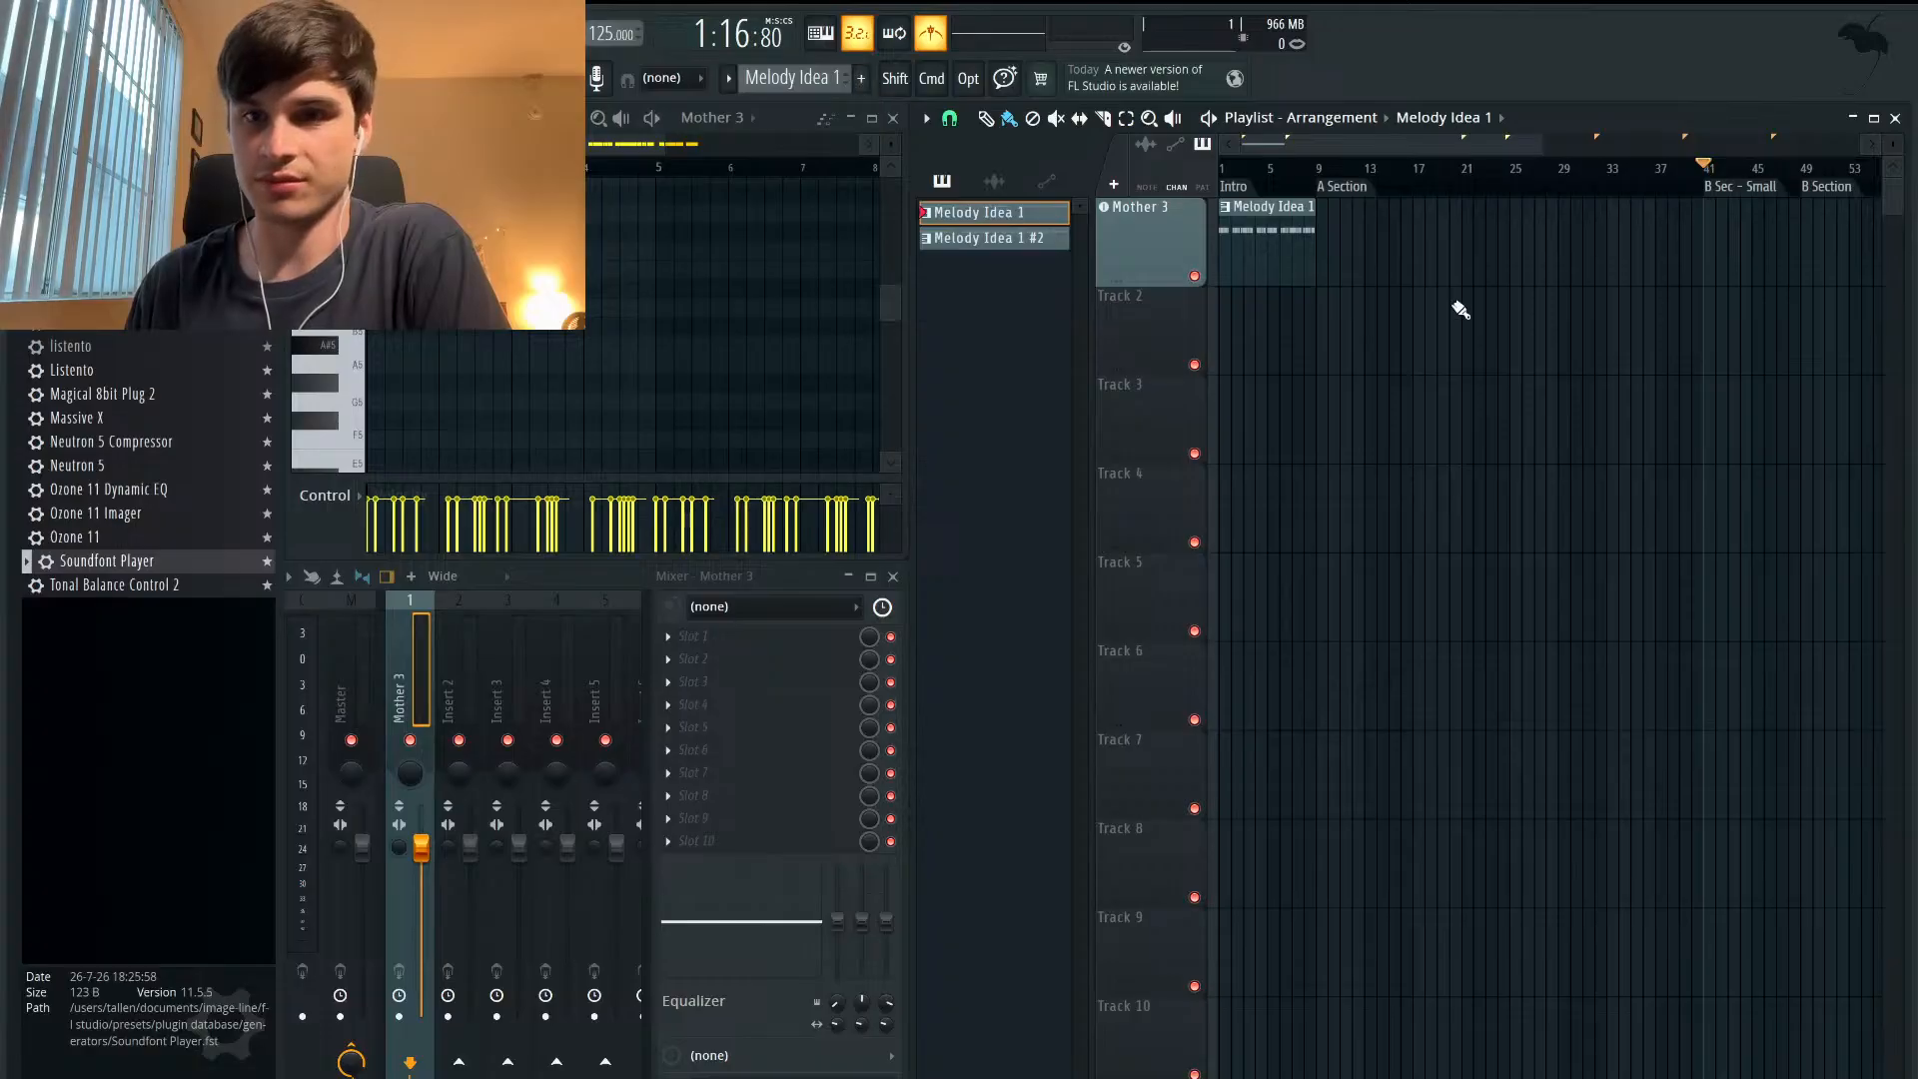
{"action": "scroll", "coordinate": [1355, 332], "scroll_direction": "up", "scroll_amount": 2}
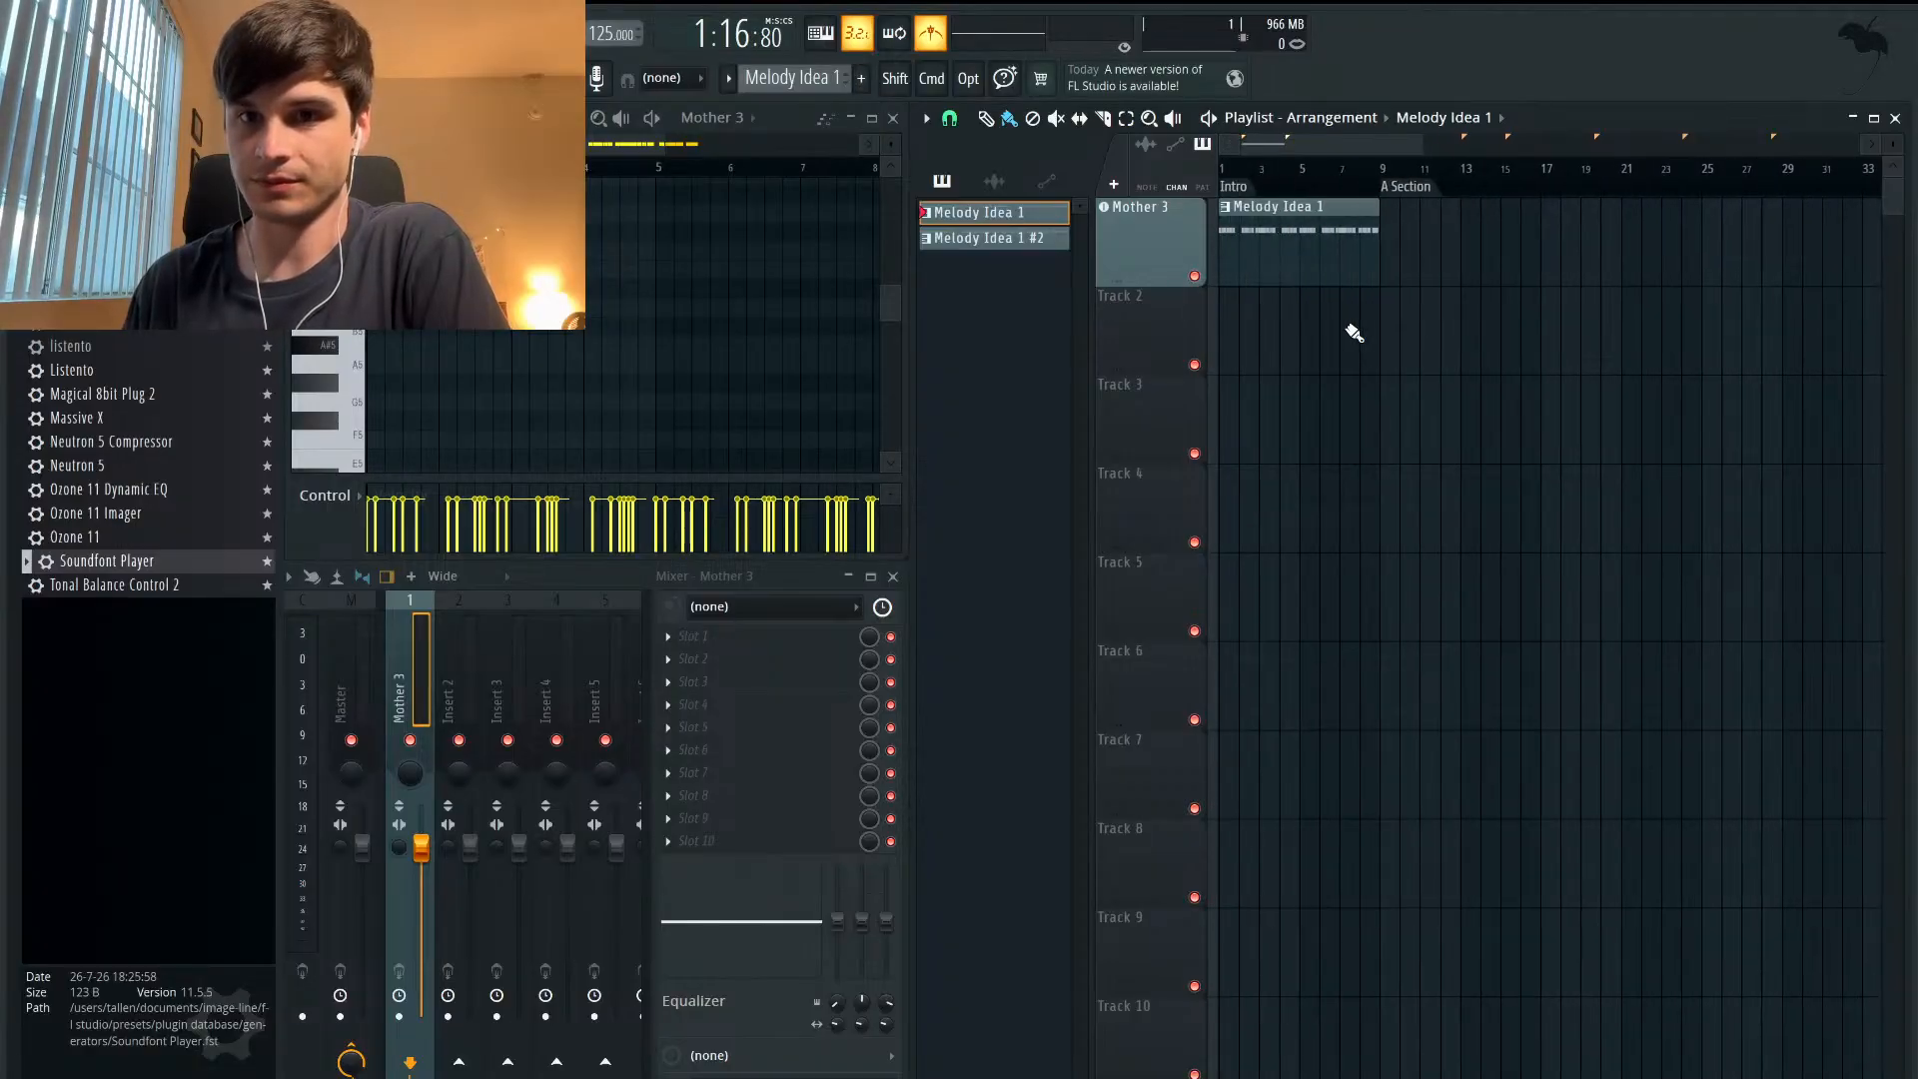
{"action": "left_click", "coordinate": [1392, 180]}
{"action": "scroll", "coordinate": [1406, 323], "scroll_direction": "down", "scroll_amount": 1}
{"action": "scroll", "coordinate": [1406, 323], "scroll_direction": "down", "scroll_amount": 2}
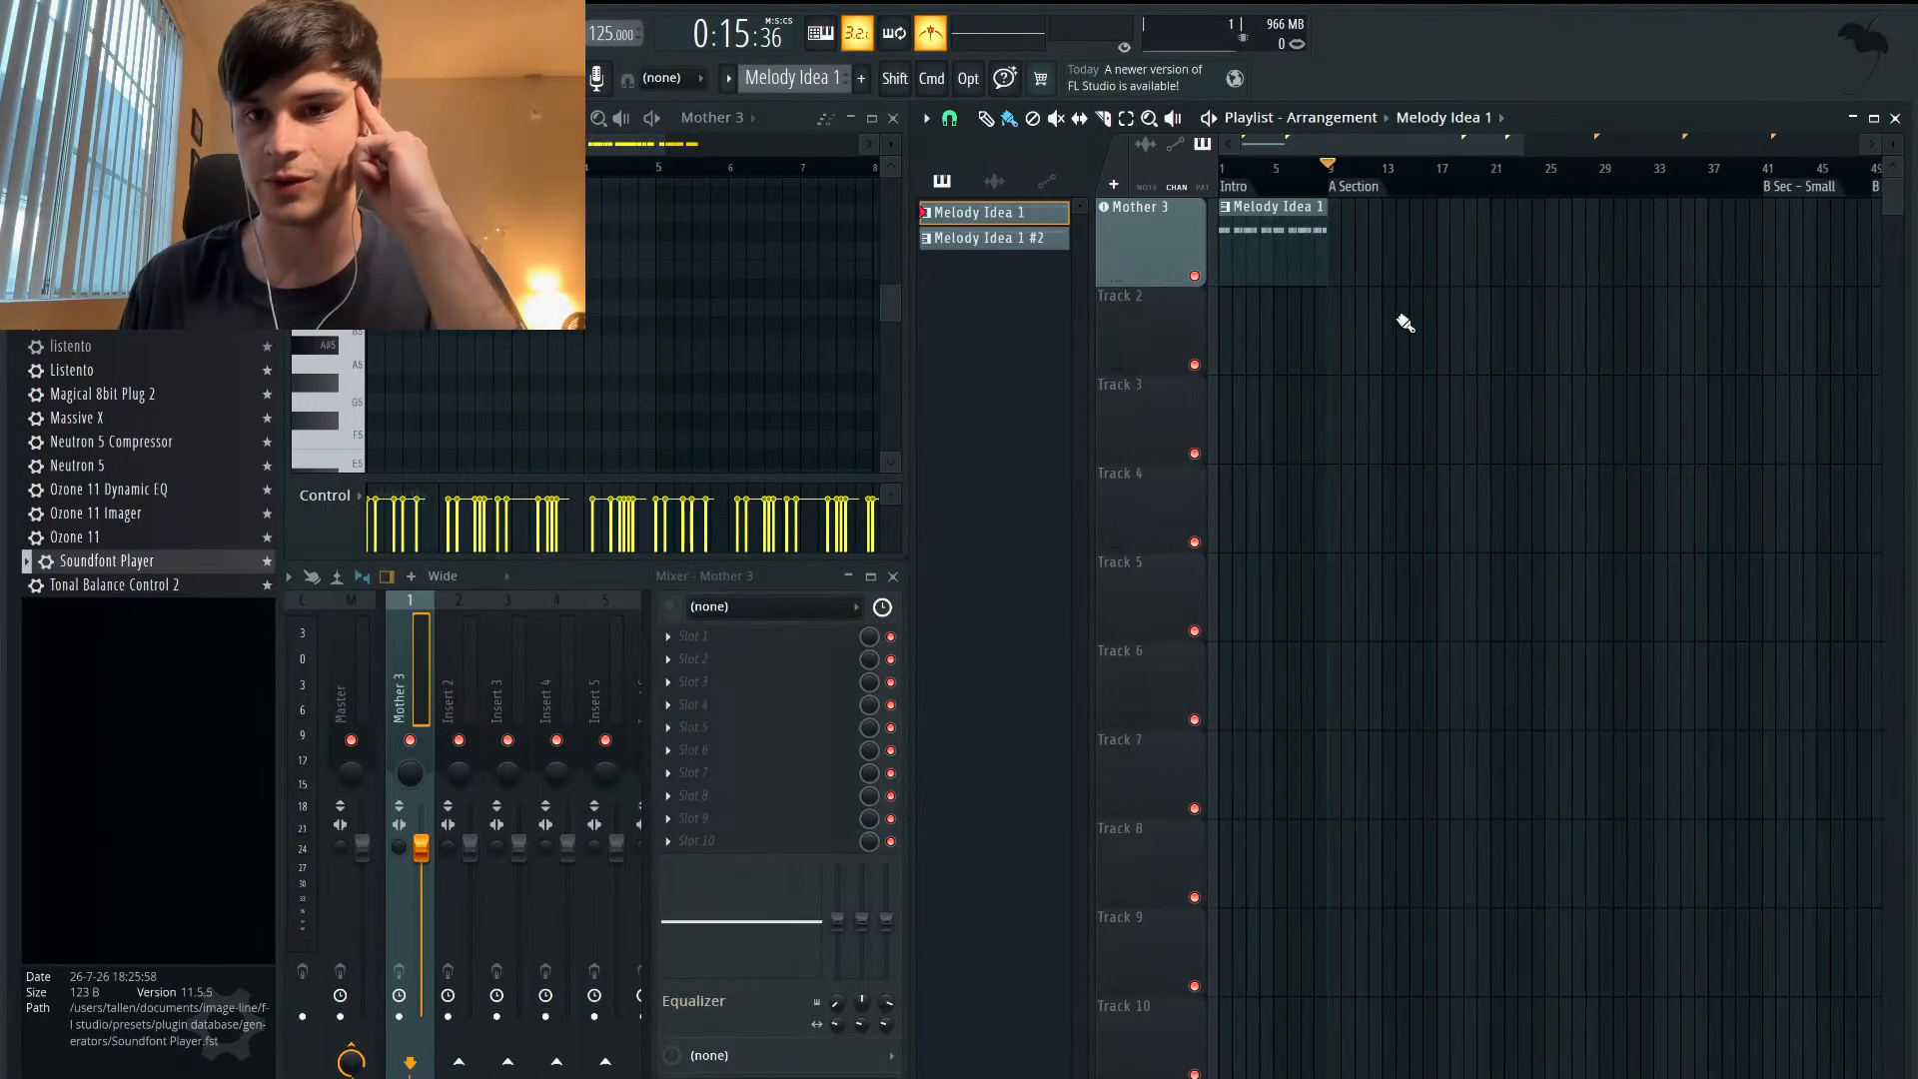
- Duplicate the Melody Idea 1 clip directly after itself on the Mother 3 track, starting at the A Section marker
{"action": "left_click", "coordinate": [1286, 207], "text": "super"}
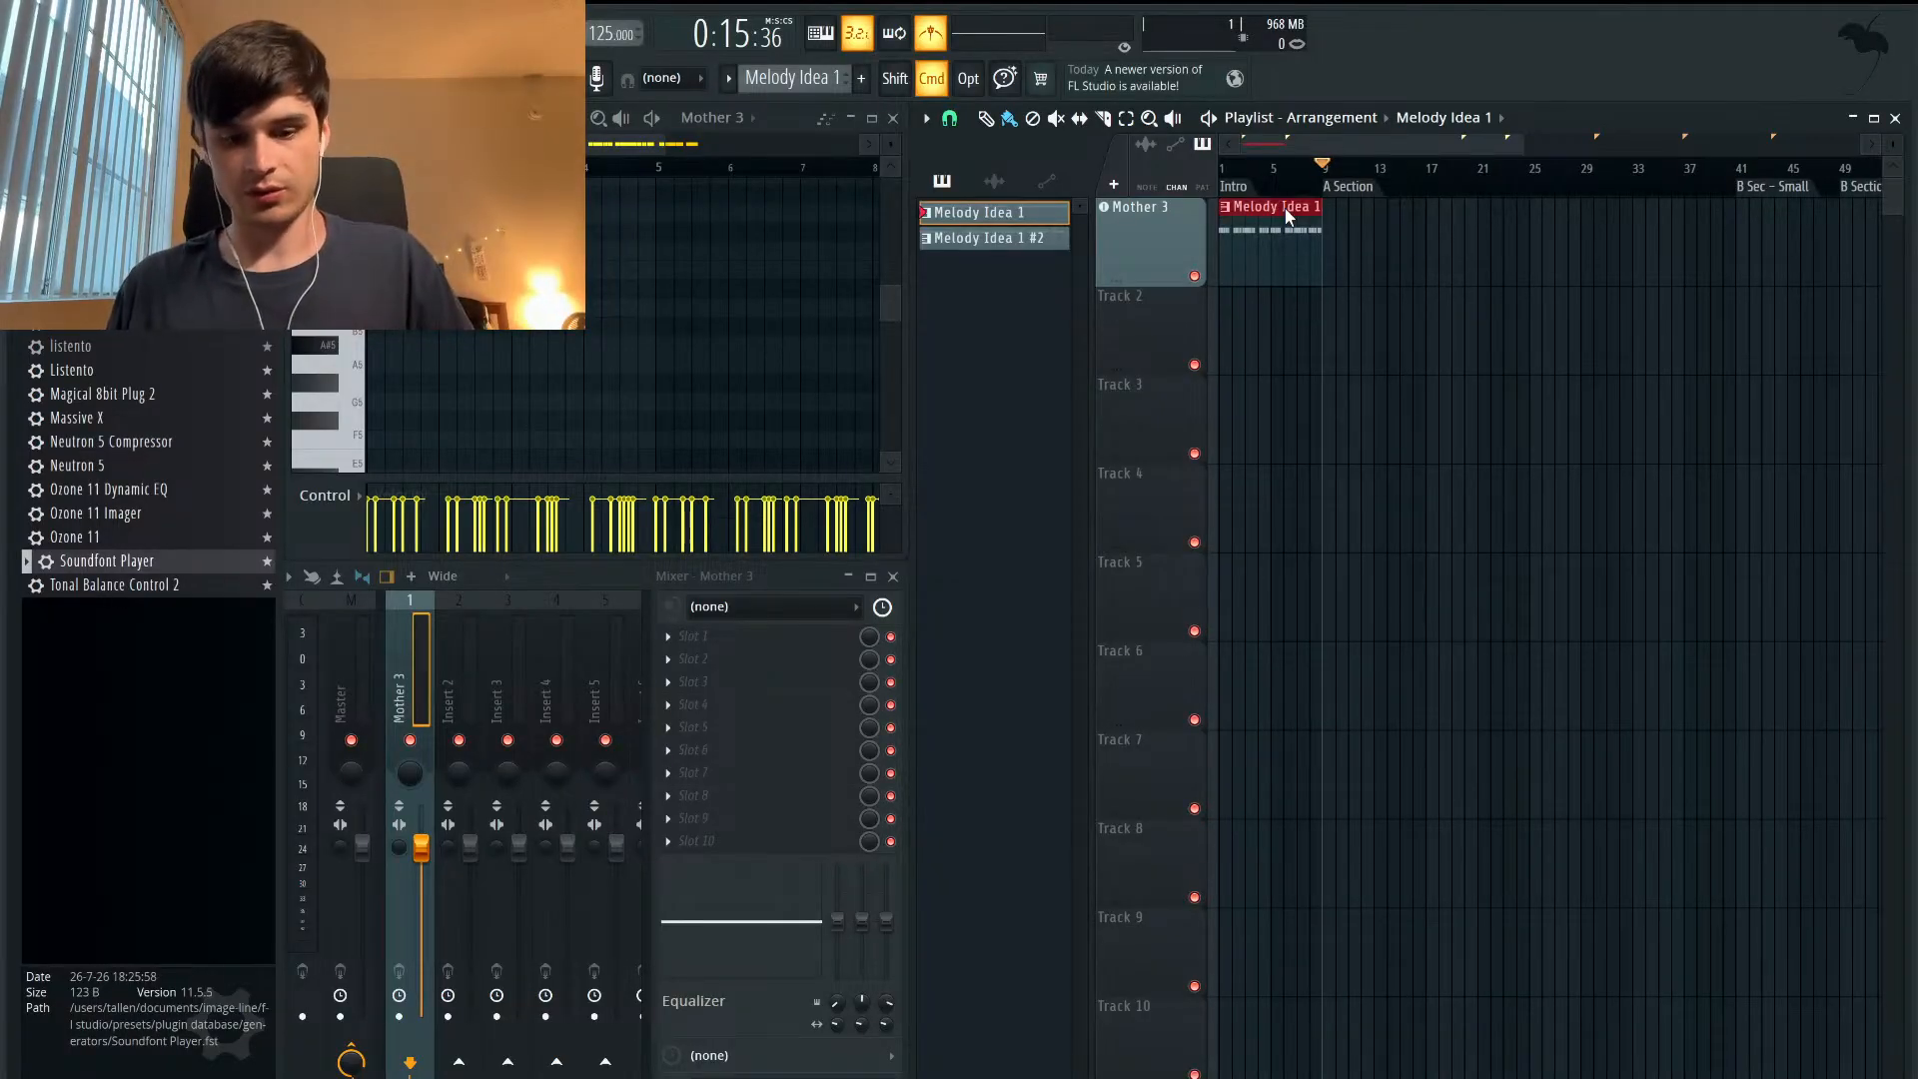
{"action": "key", "text": "super+b"}
{"action": "scroll", "coordinate": [1306, 249], "scroll_direction": "up", "scroll_amount": 3}
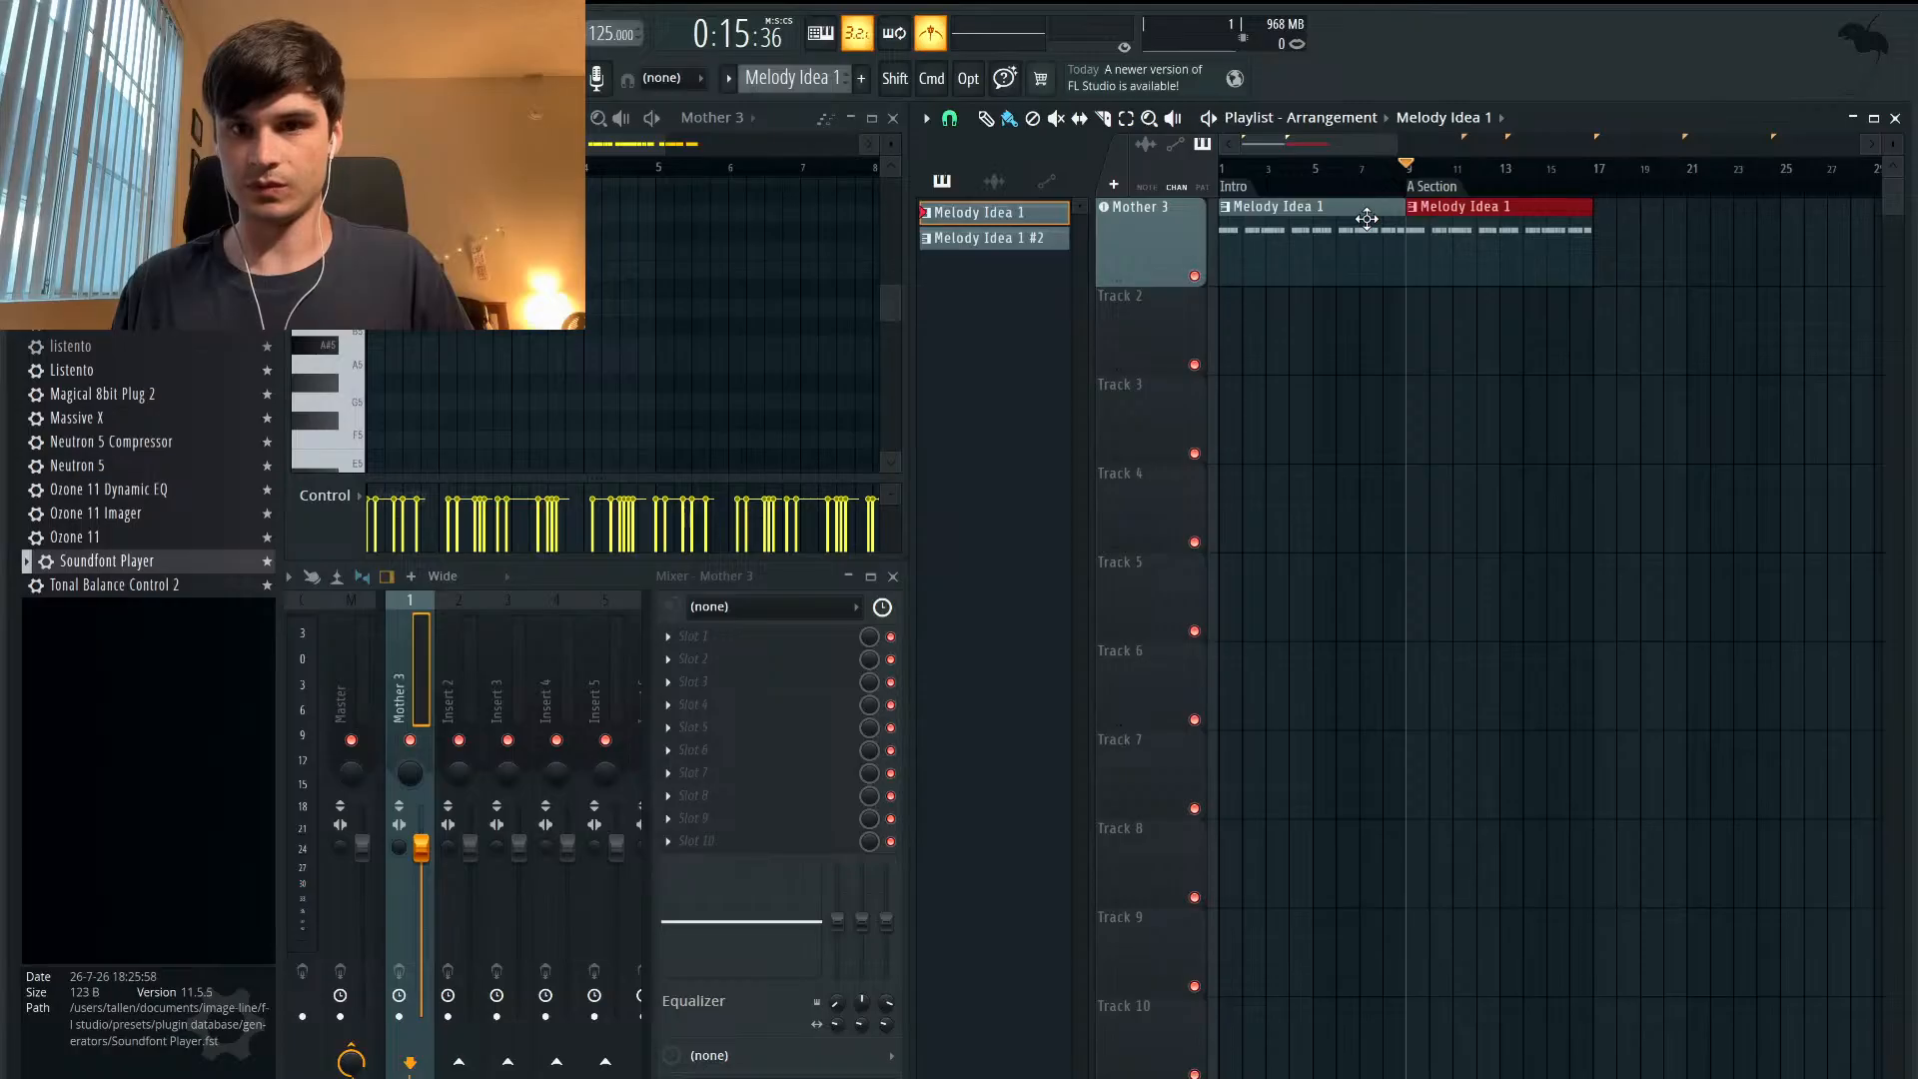
- Return the playhead to the start of the song and delete the duplicated Melody Idea 1 clip at A Section
{"action": "left_click_drag", "start_coordinate": [1347, 166], "coordinate": [1174, 173]}
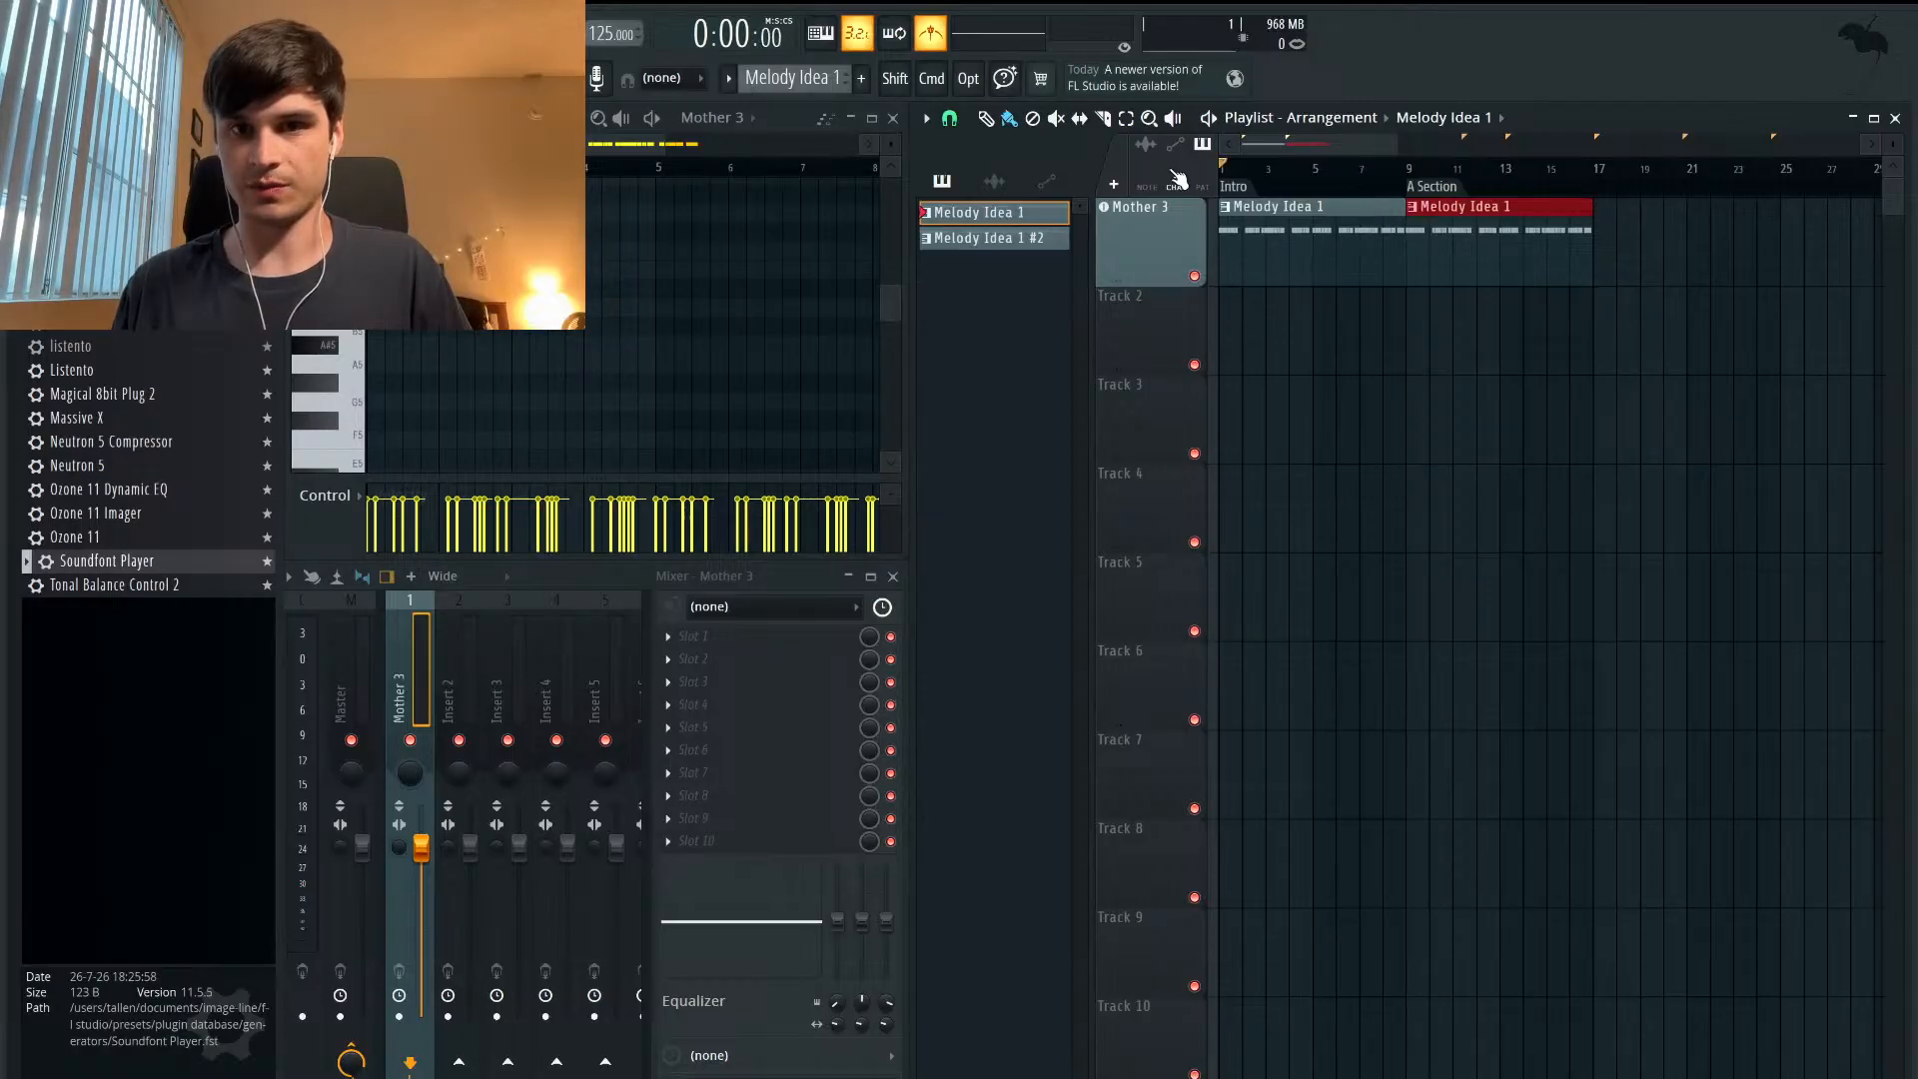
{"action": "scroll", "coordinate": [1332, 191], "scroll_direction": "down", "scroll_amount": 1}
{"action": "right_click", "coordinate": [1439, 214]}
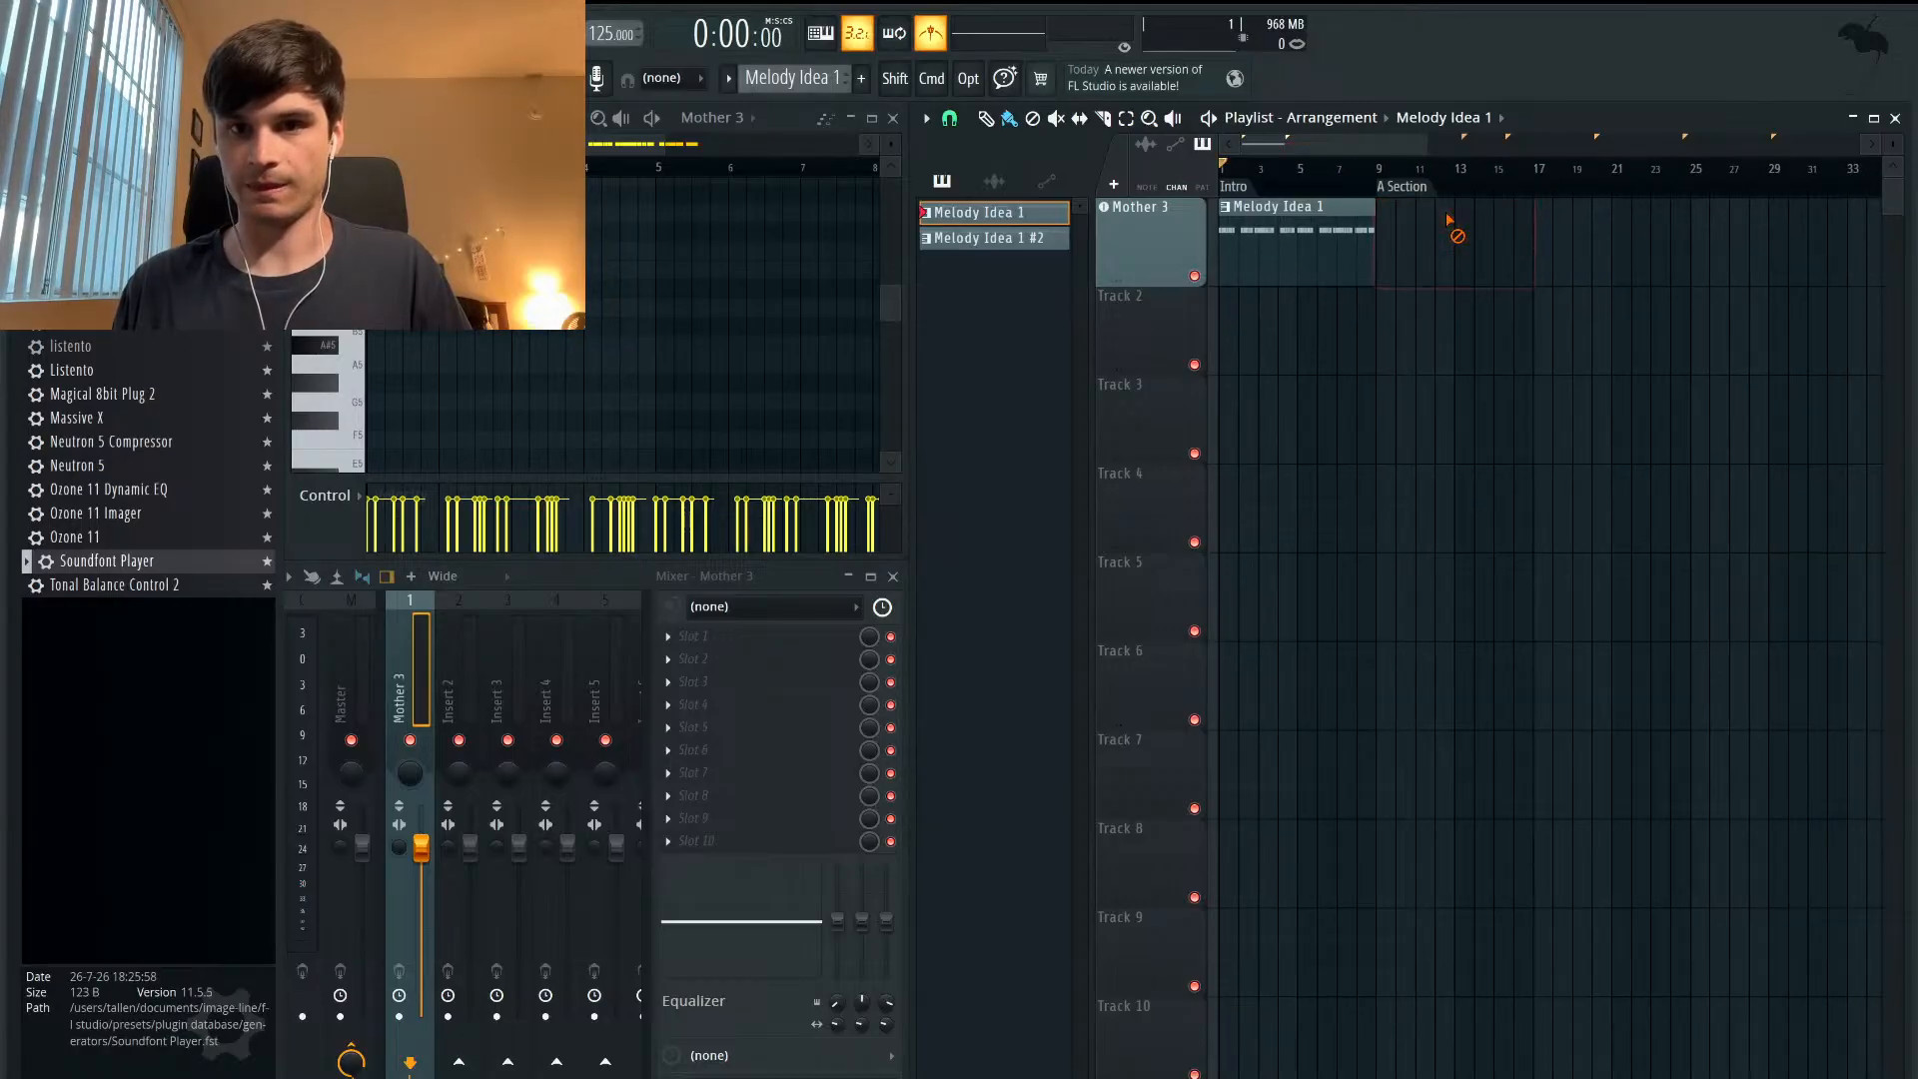
{"action": "scroll", "coordinate": [1305, 217], "scroll_direction": "down", "scroll_amount": 2}
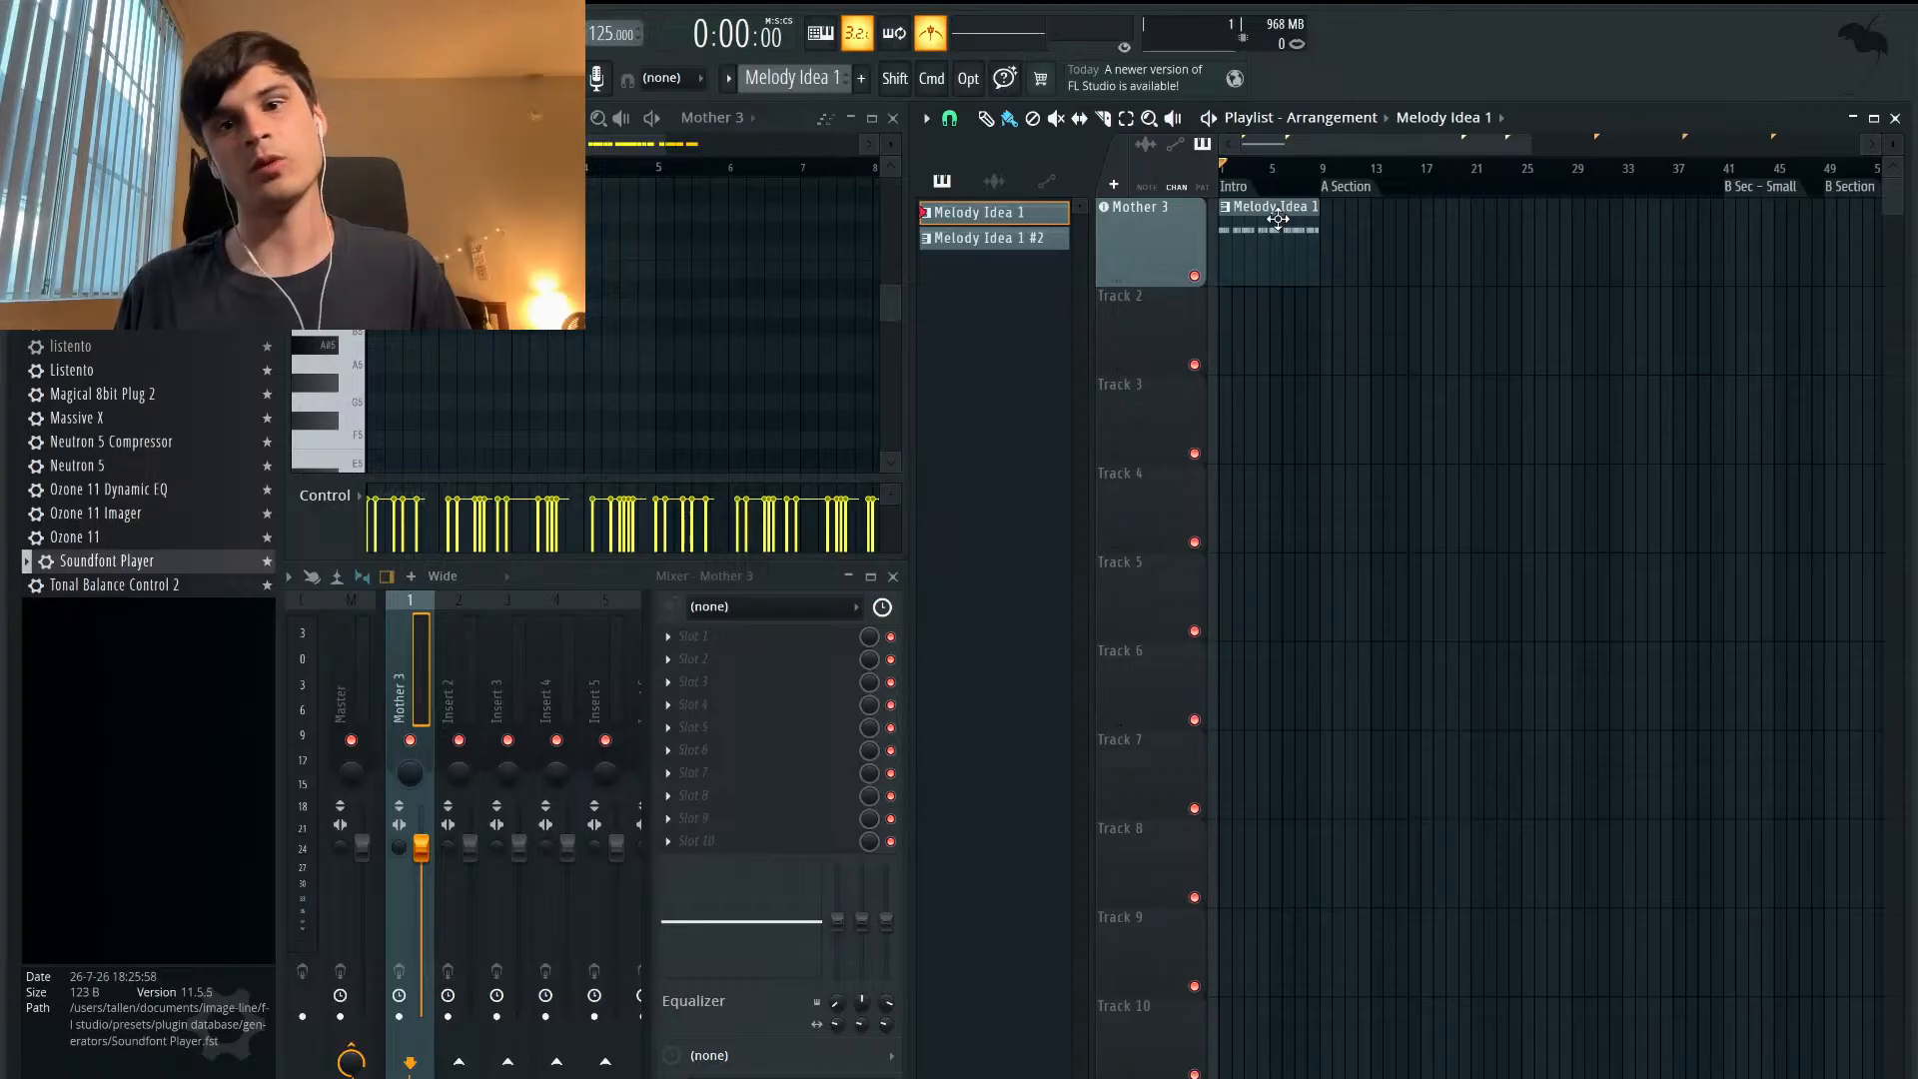
- Rename the Melody Idea 1 pattern as "Sec - A - Melody Idea 1"
{"action": "right_click", "coordinate": [979, 213]}
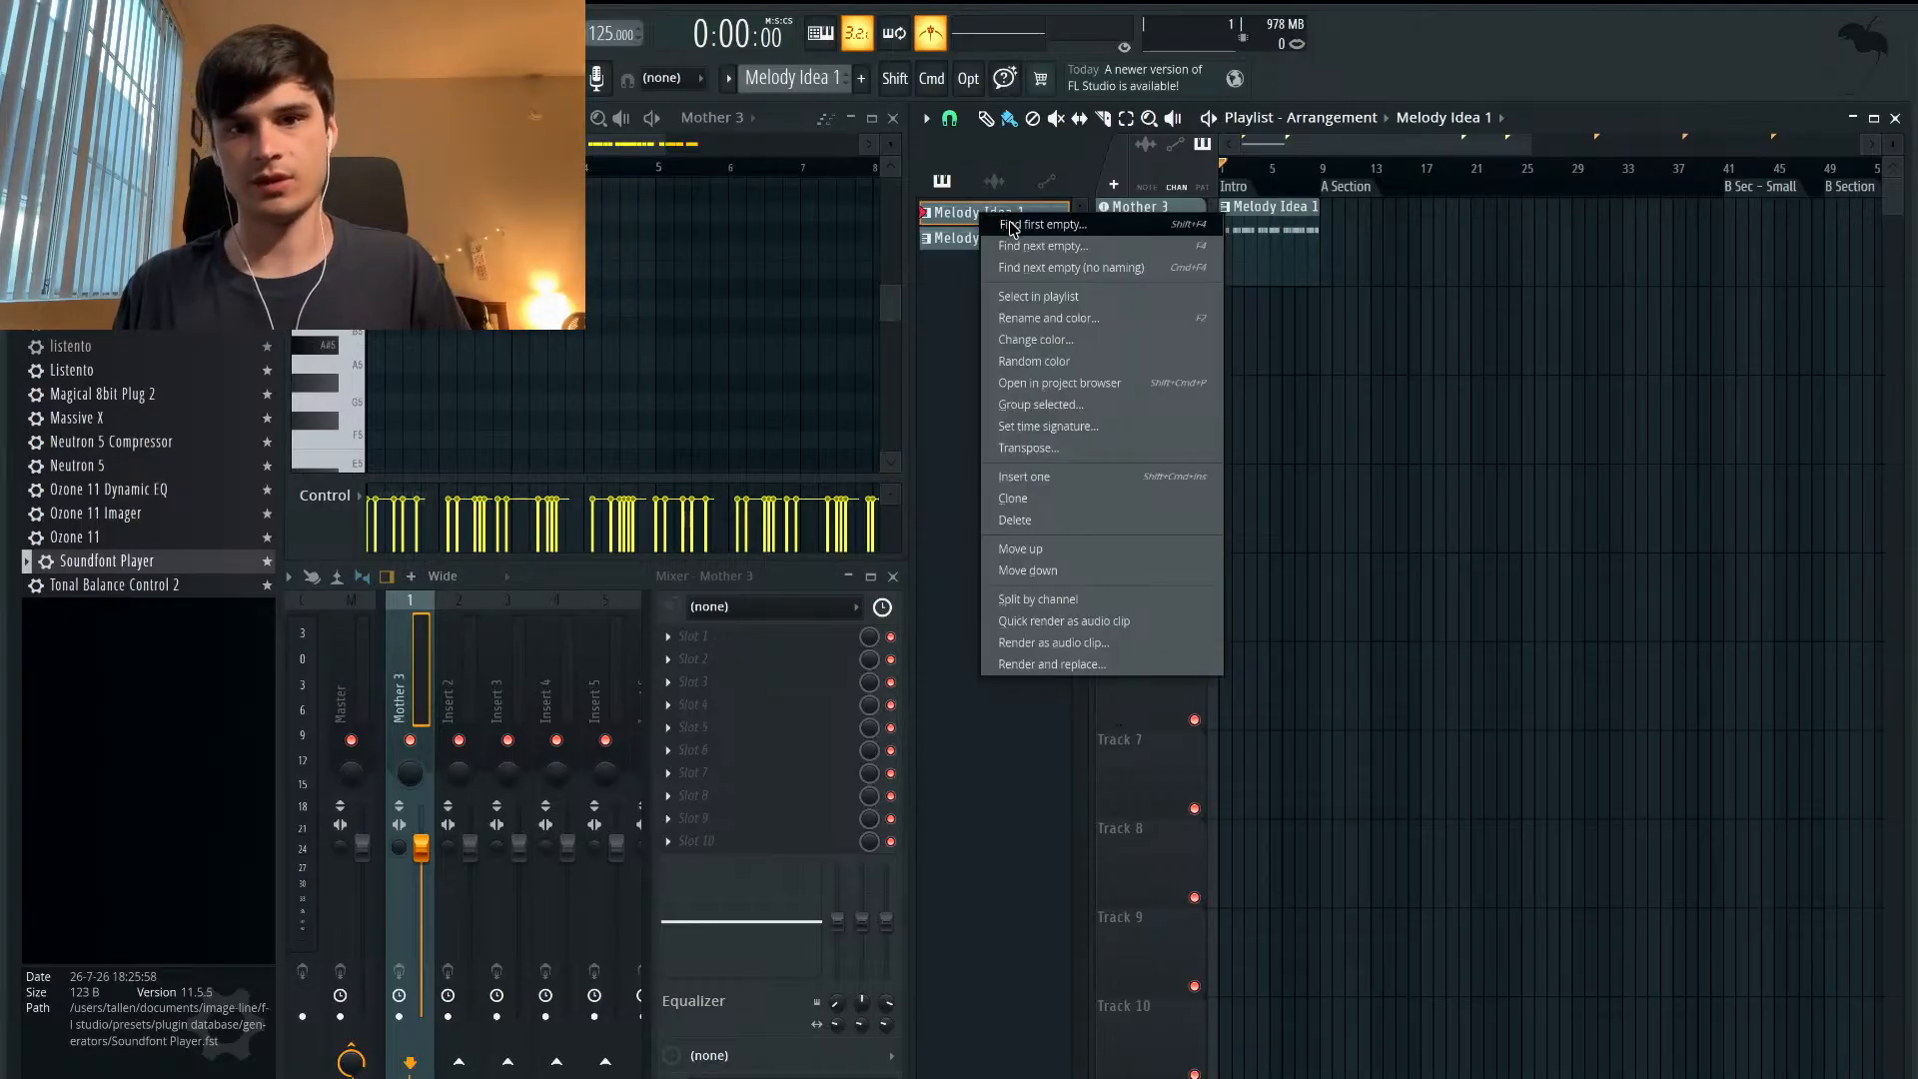
{"action": "left_click", "coordinate": [1014, 318]}
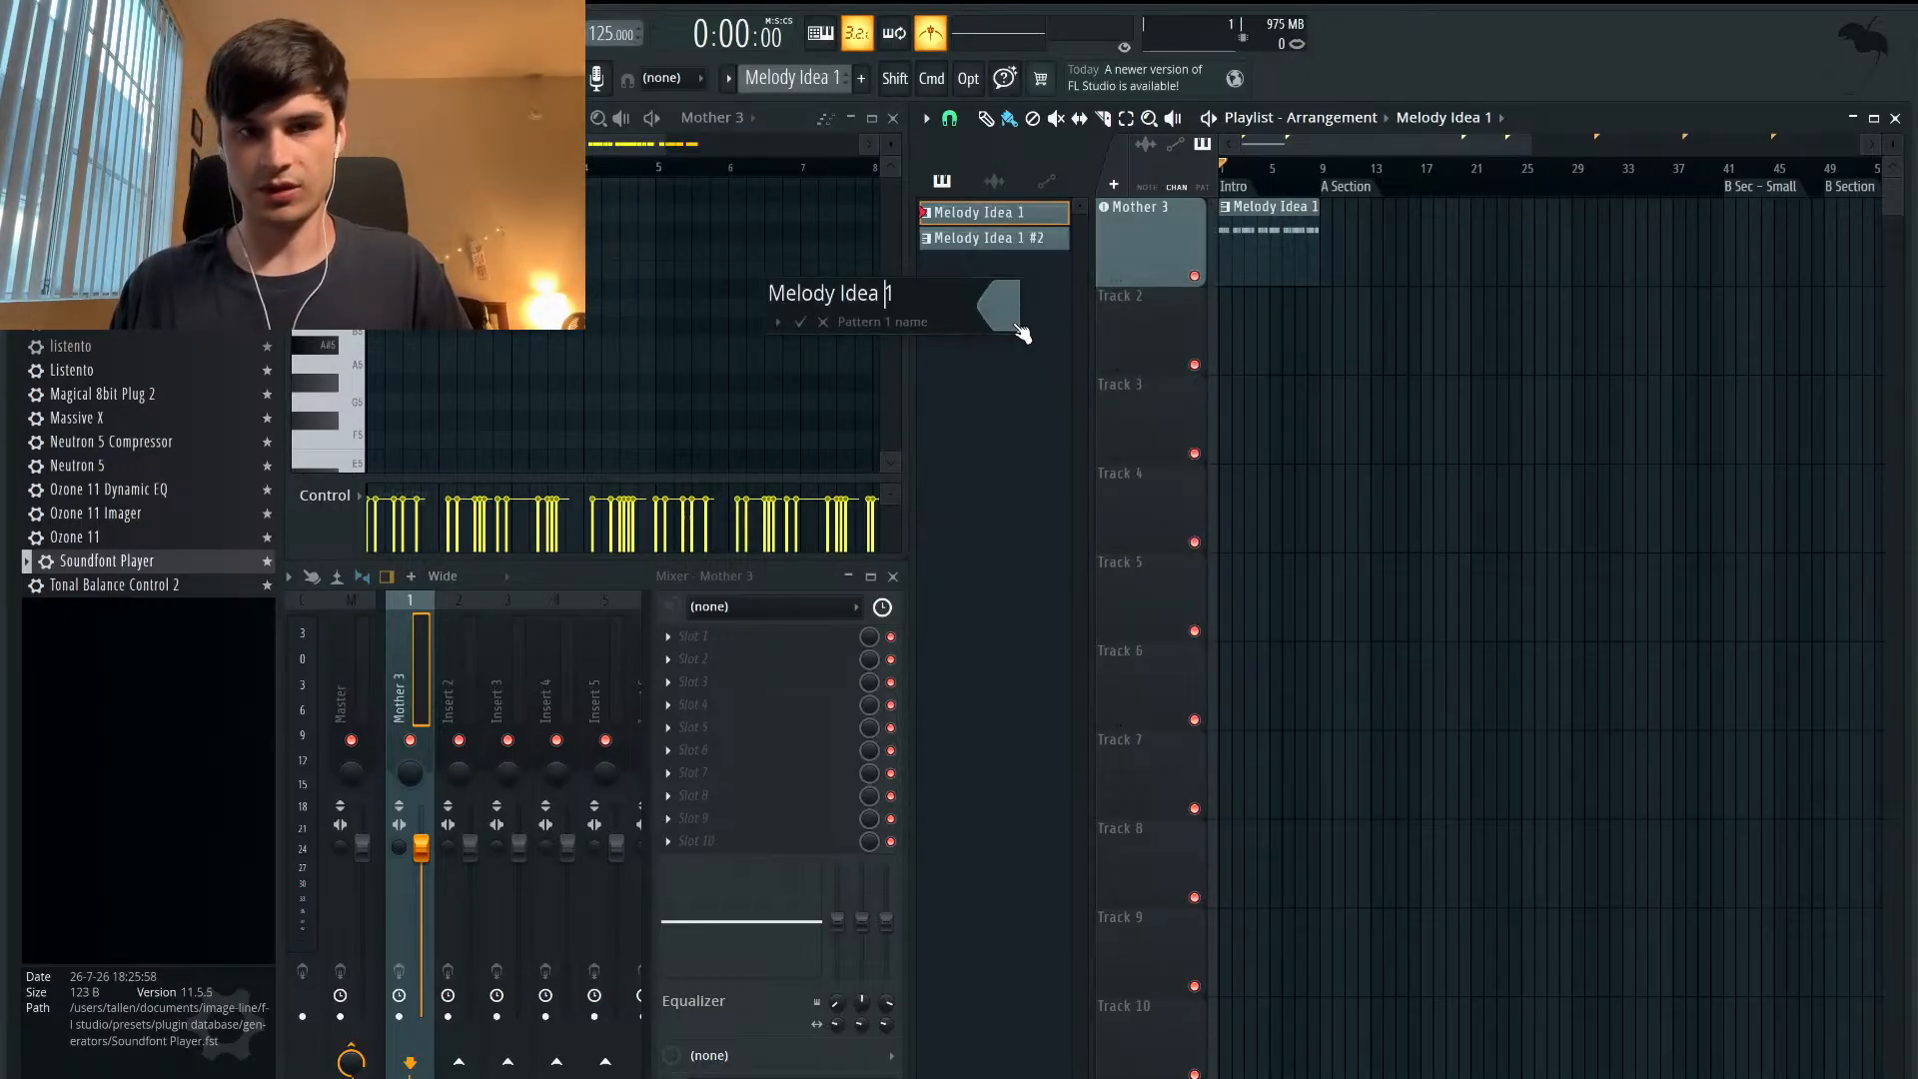
{"action": "key", "text": "Home"}
{"action": "type", "text": "Sec - "}
{"action": "type", "text": "A "}
{"action": "type", "text": "-"}
{"action": "key", "text": "Return"}
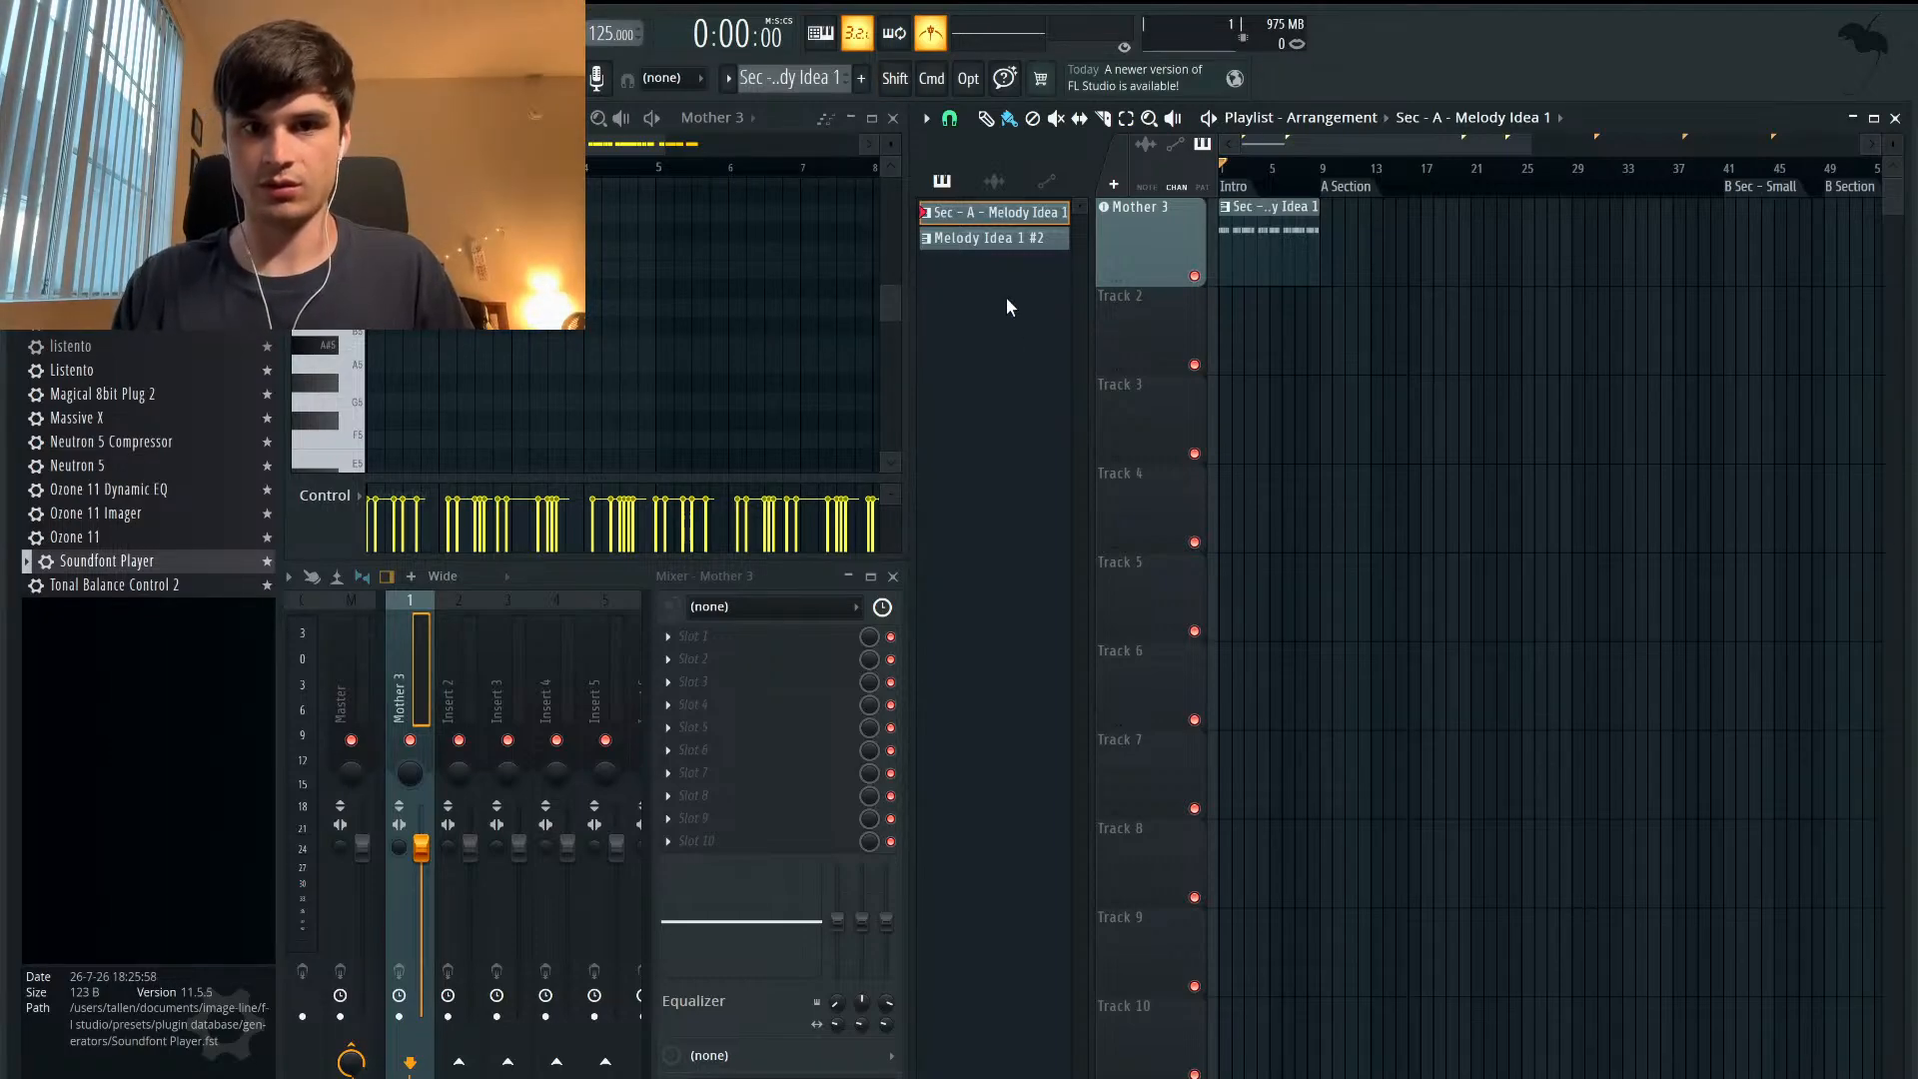
- Remove the first dash from the first pattern's name so it reads "Sec A - Melody Idea 1"
{"action": "right_click", "coordinate": [979, 213]}
{"action": "left_click", "coordinate": [1029, 318]}
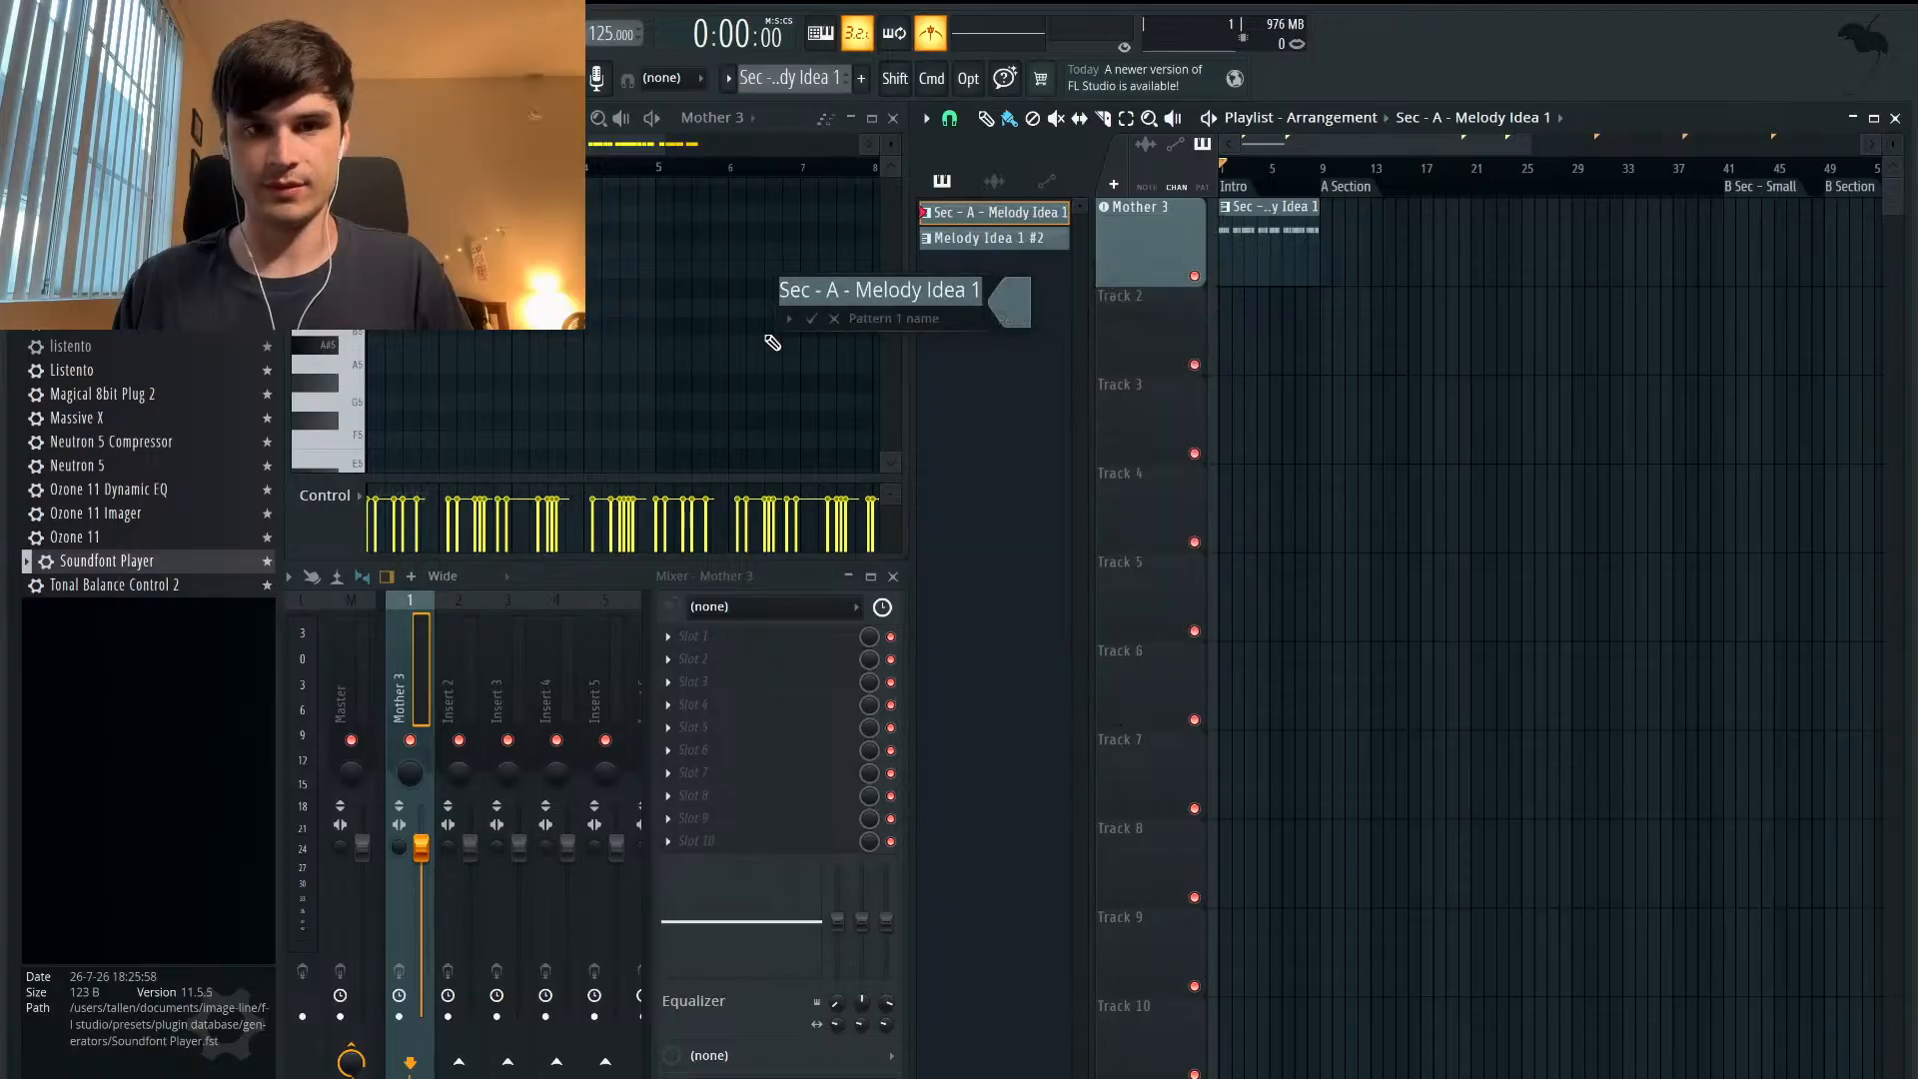
{"action": "left_click", "coordinate": [826, 289]}
{"action": "key", "text": "BackSpace"}
{"action": "key", "text": "BackSpace"}
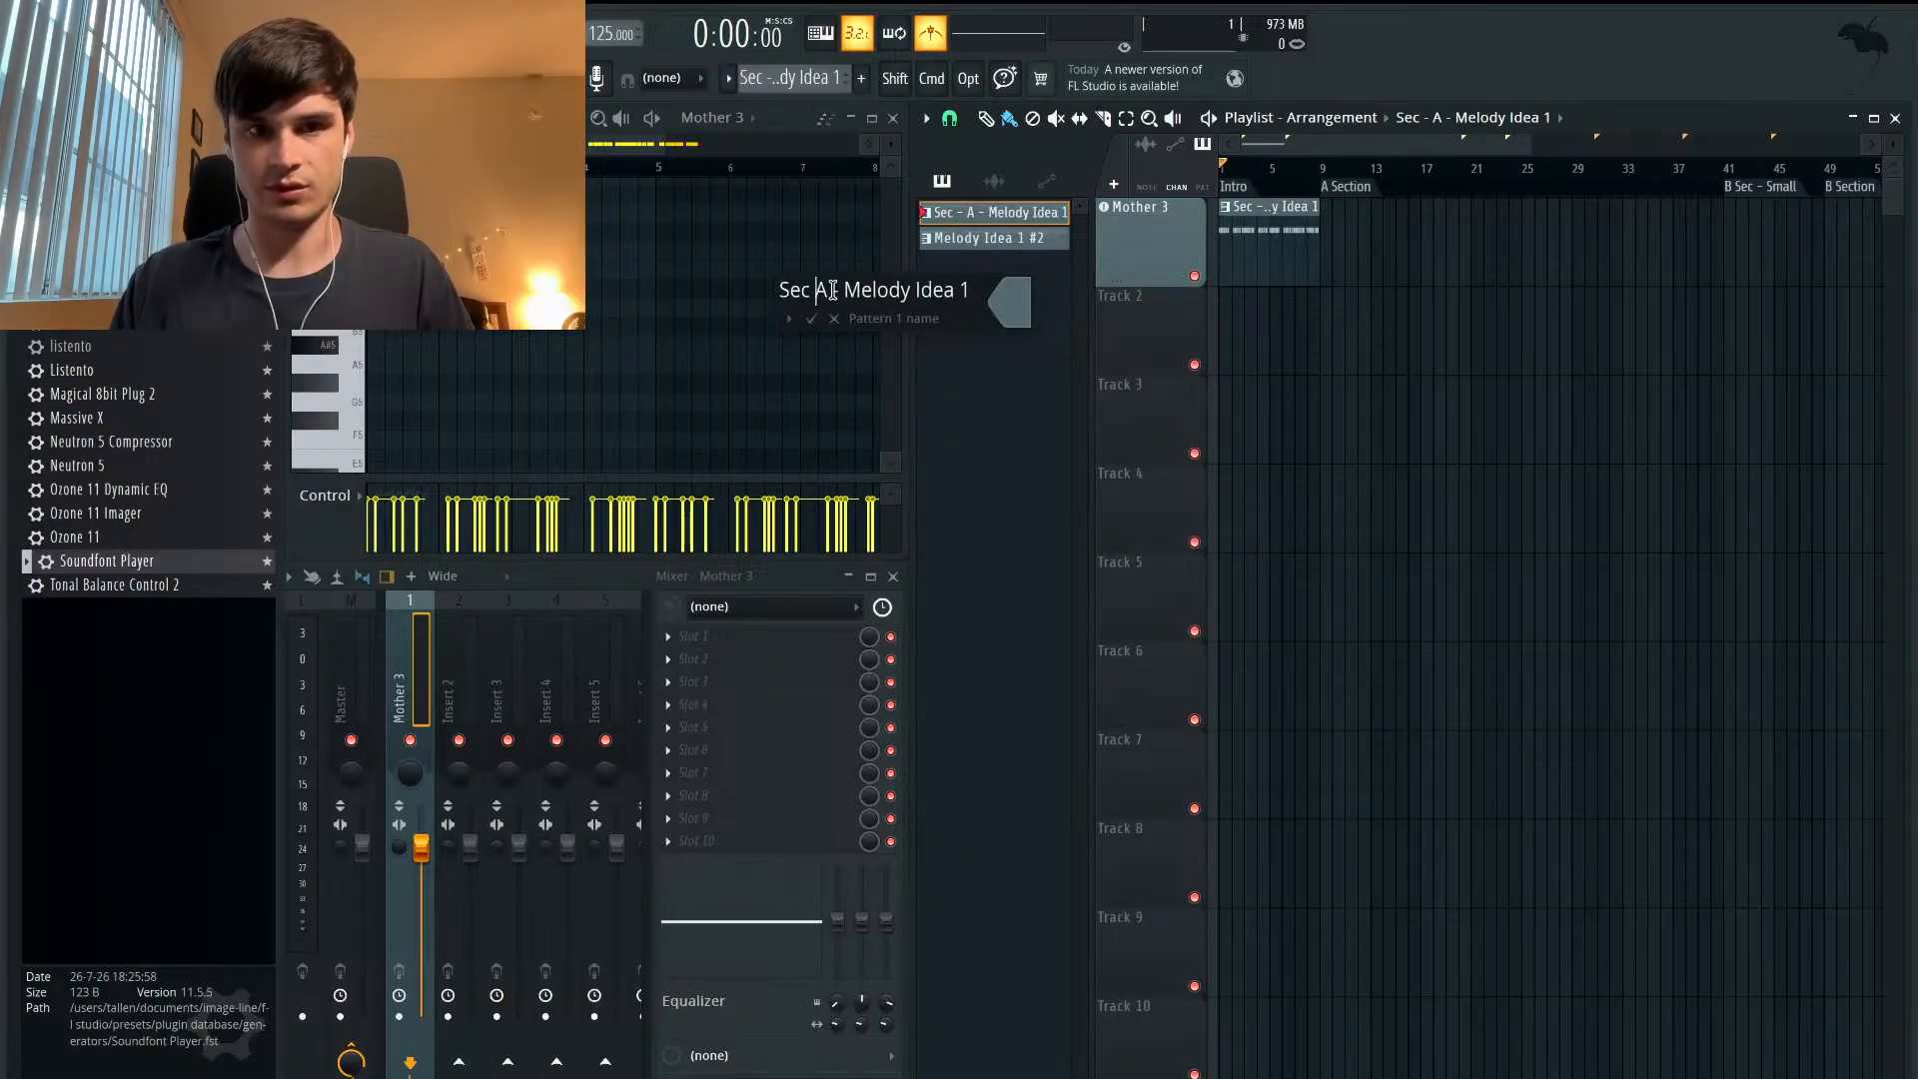
{"action": "key", "text": "Return"}
- Rename the Melody Idea 1 #2 pattern as "Sec A Melody Idea 1 #2"
{"action": "right_click", "coordinate": [951, 246]}
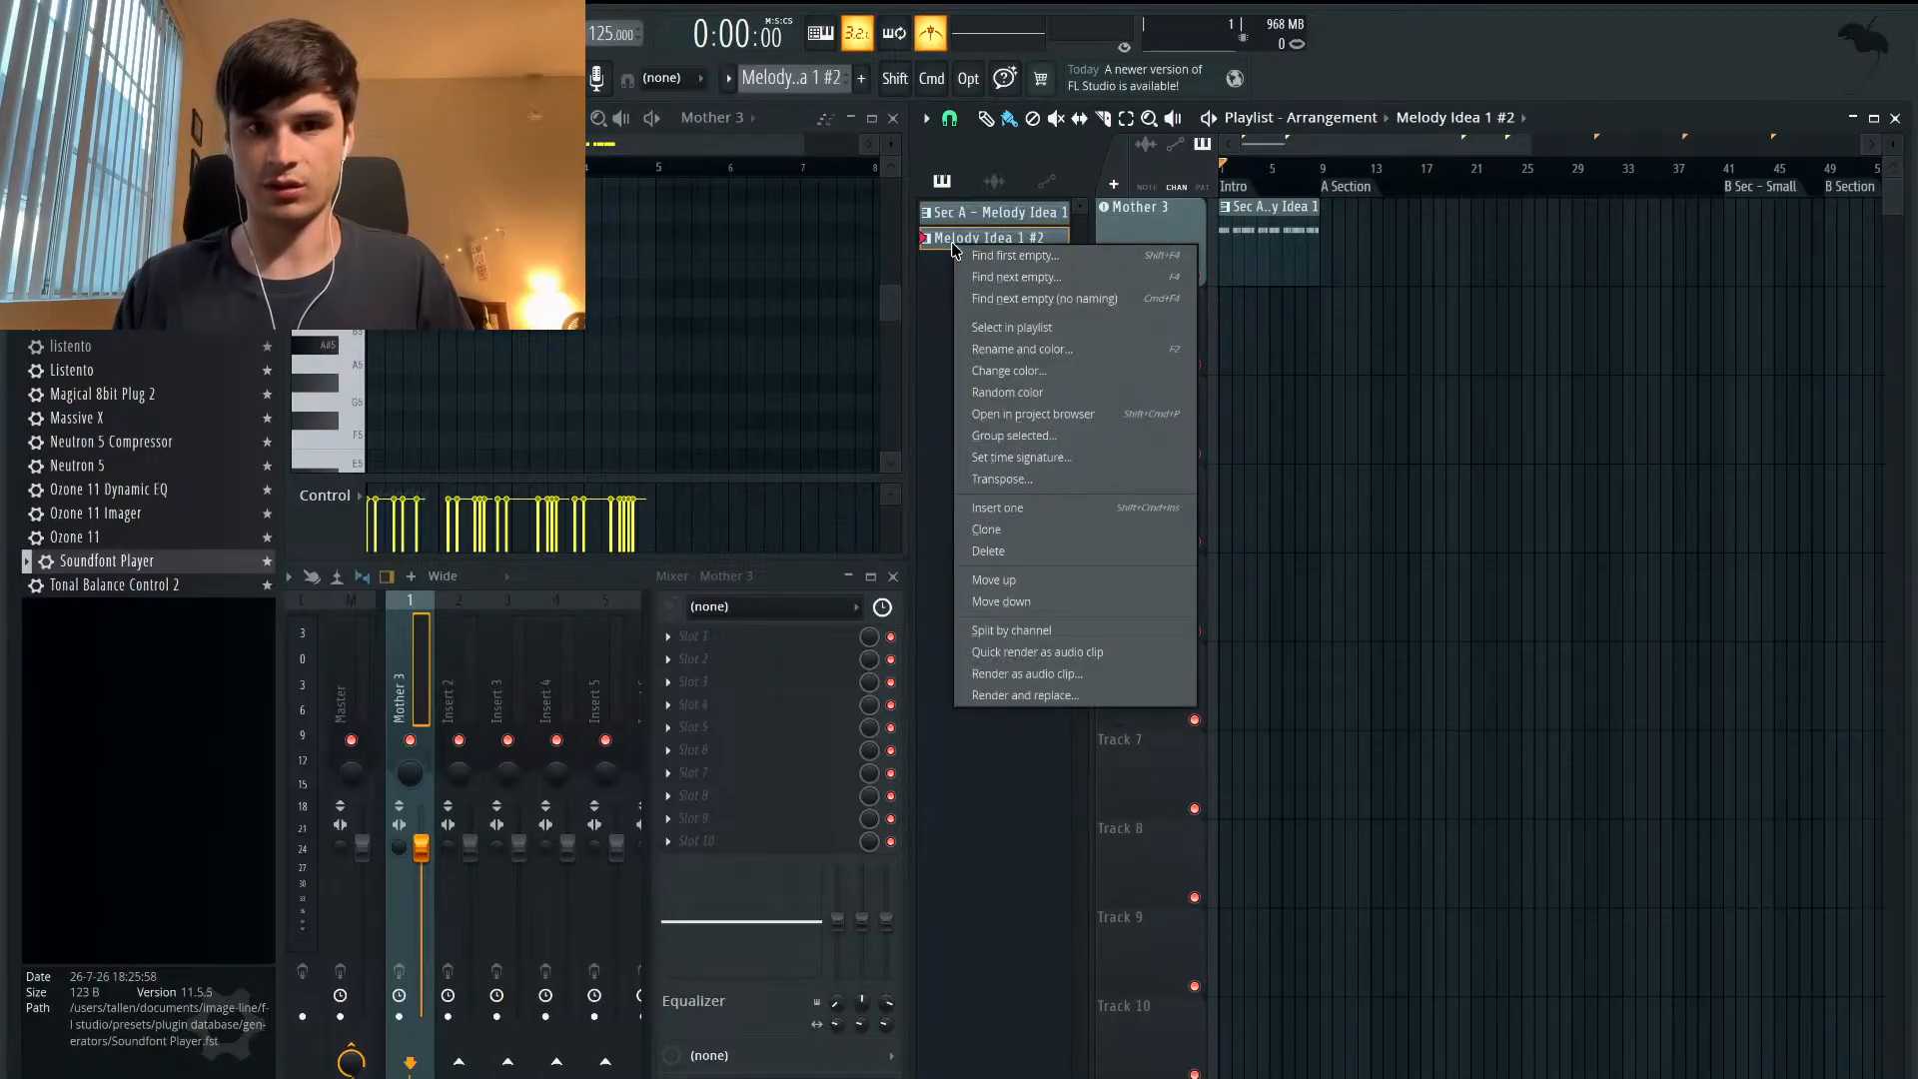
{"action": "left_click", "coordinate": [1011, 343]}
{"action": "left_click", "coordinate": [763, 317]}
{"action": "type", "text": "Sec A Melody Idea 1 #2"}
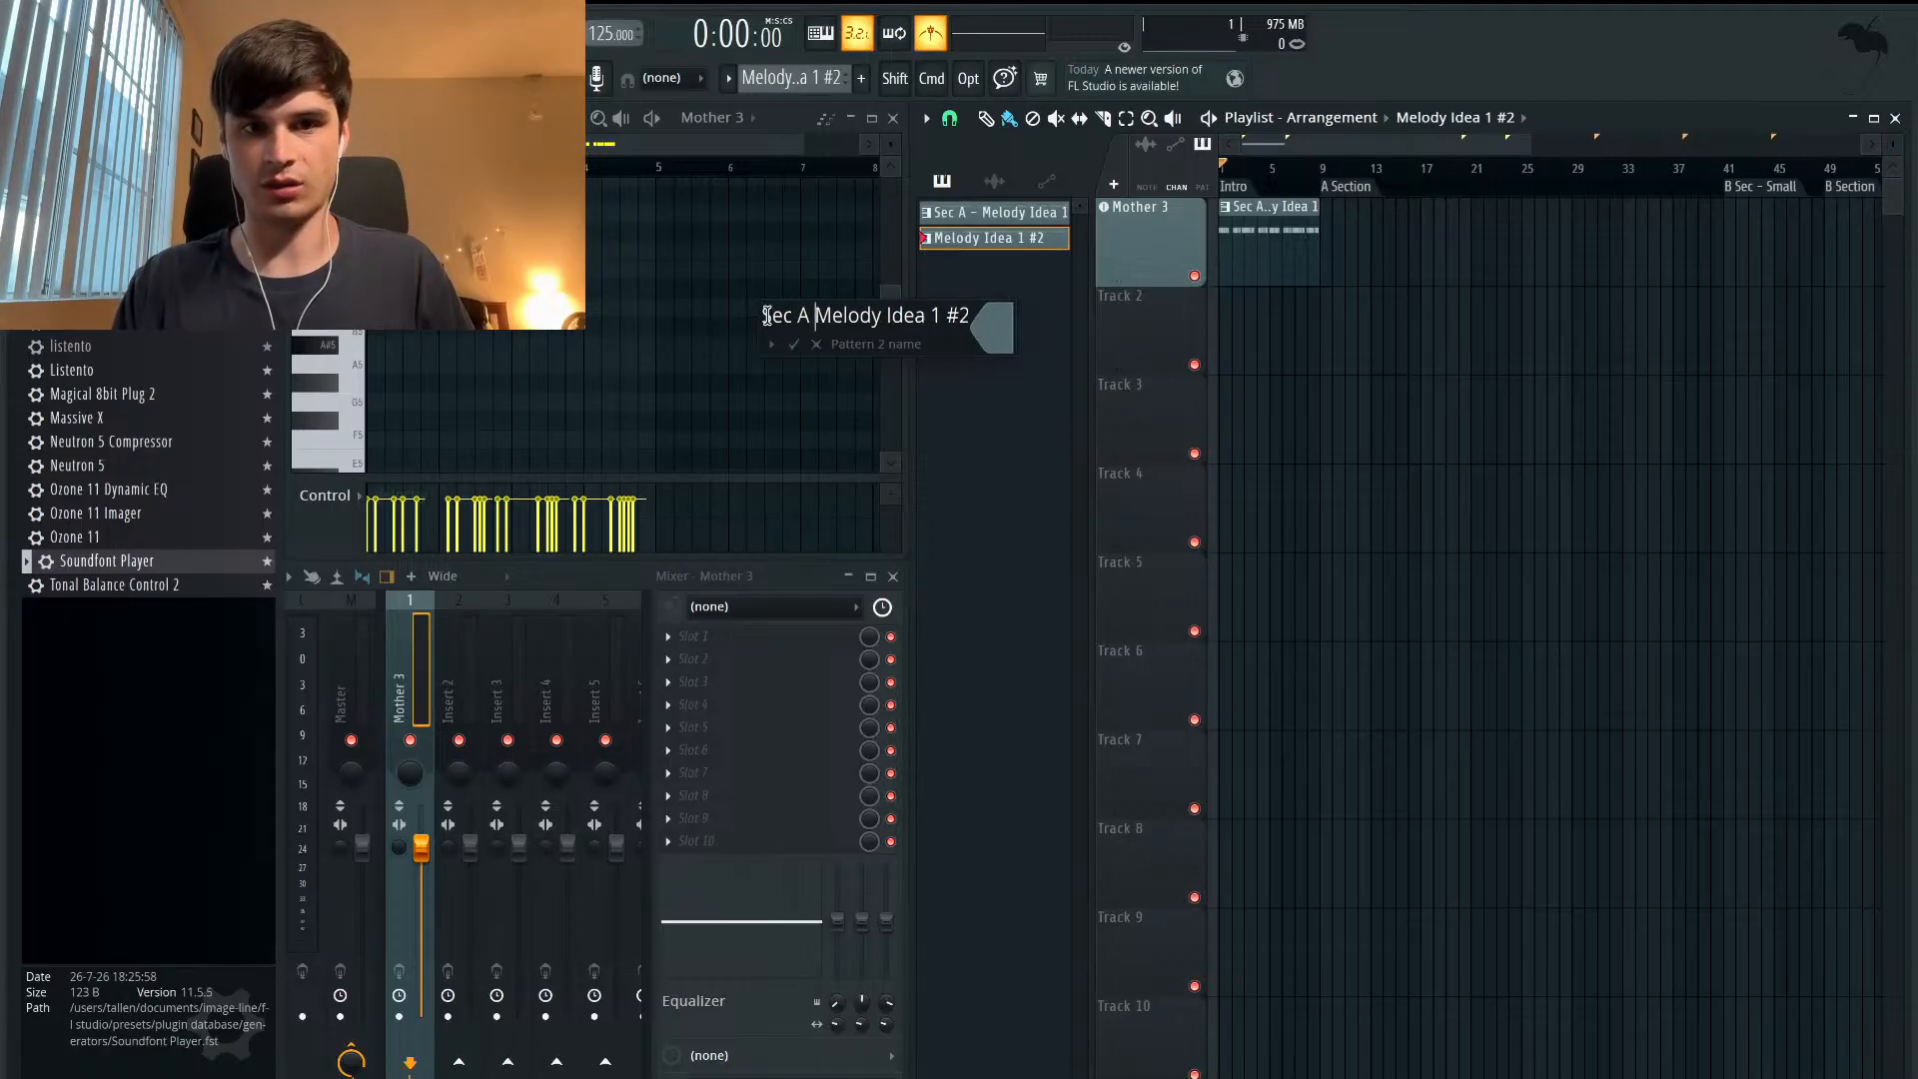
{"action": "key", "text": "Return"}
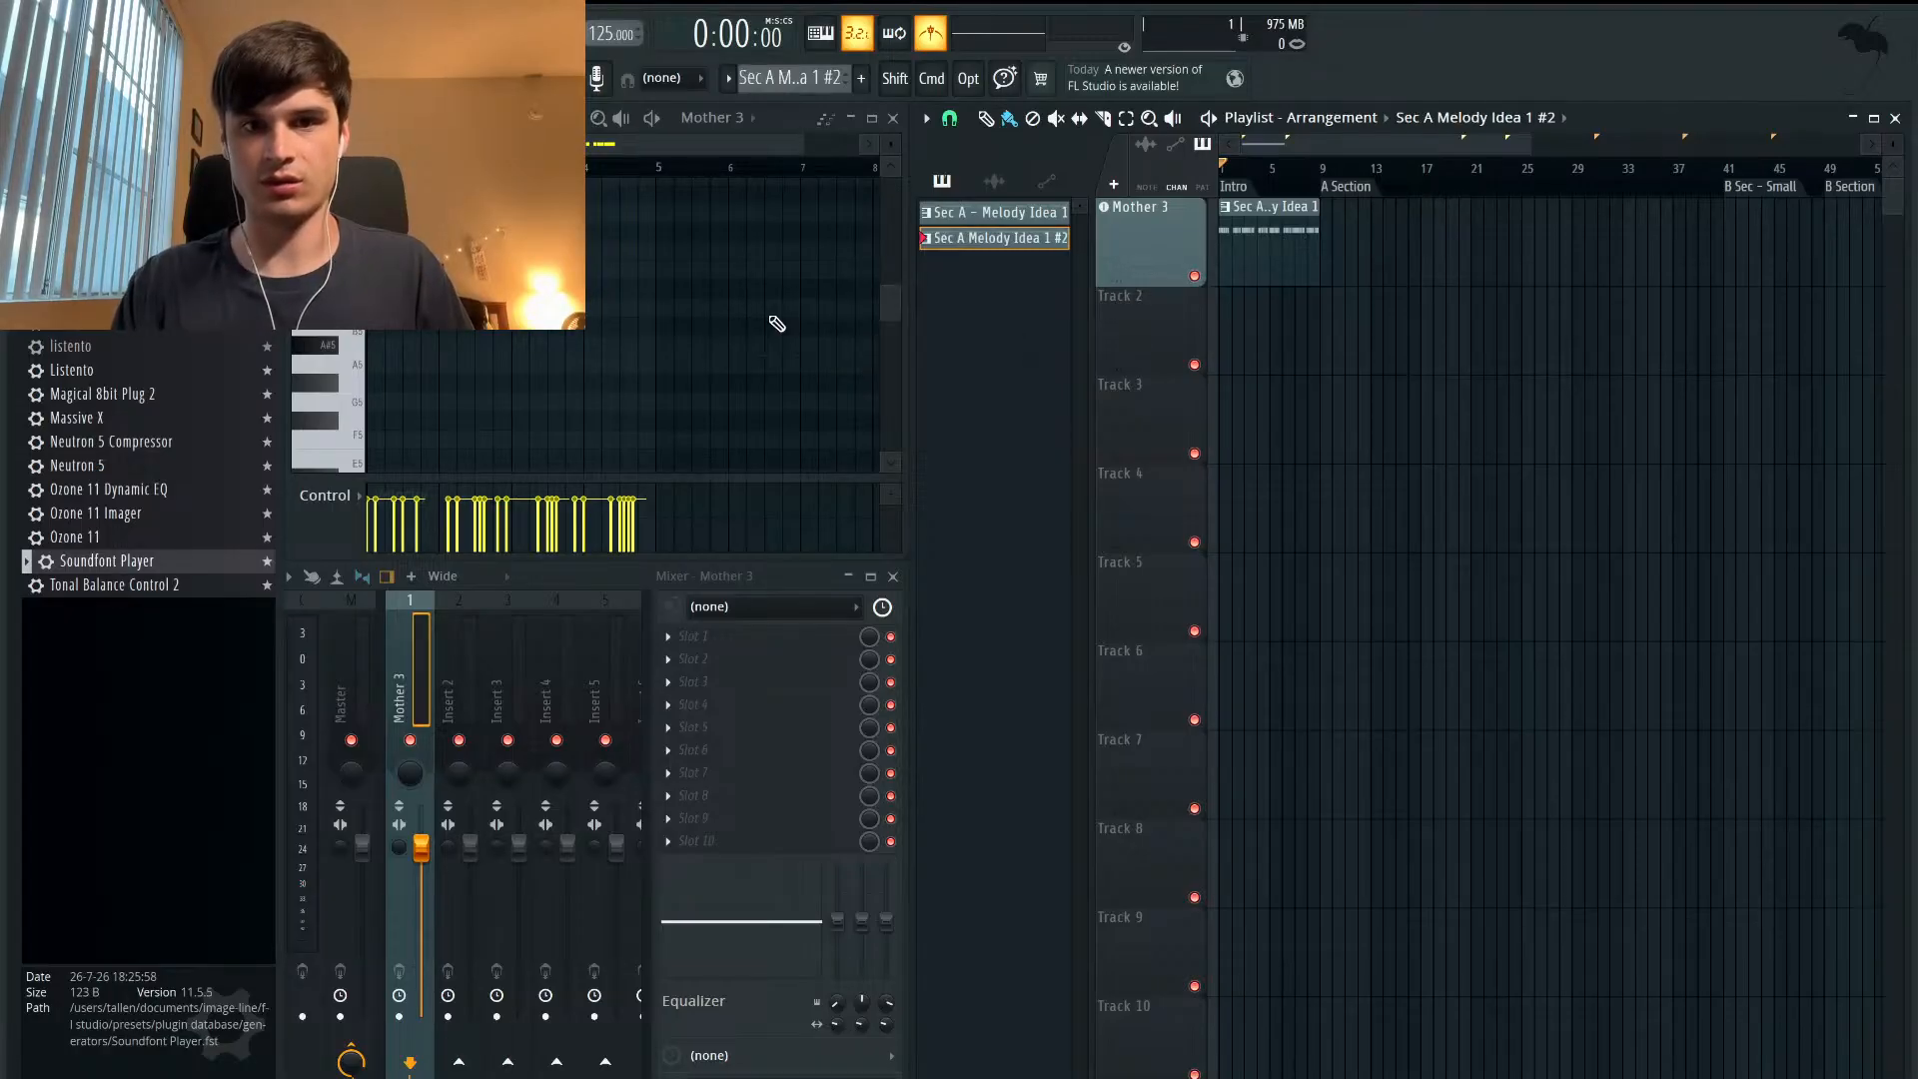
- Add a dash to the second pattern's name so it reads "Sec A - Melody Idea 1 #2"
{"action": "right_click", "coordinate": [972, 238]}
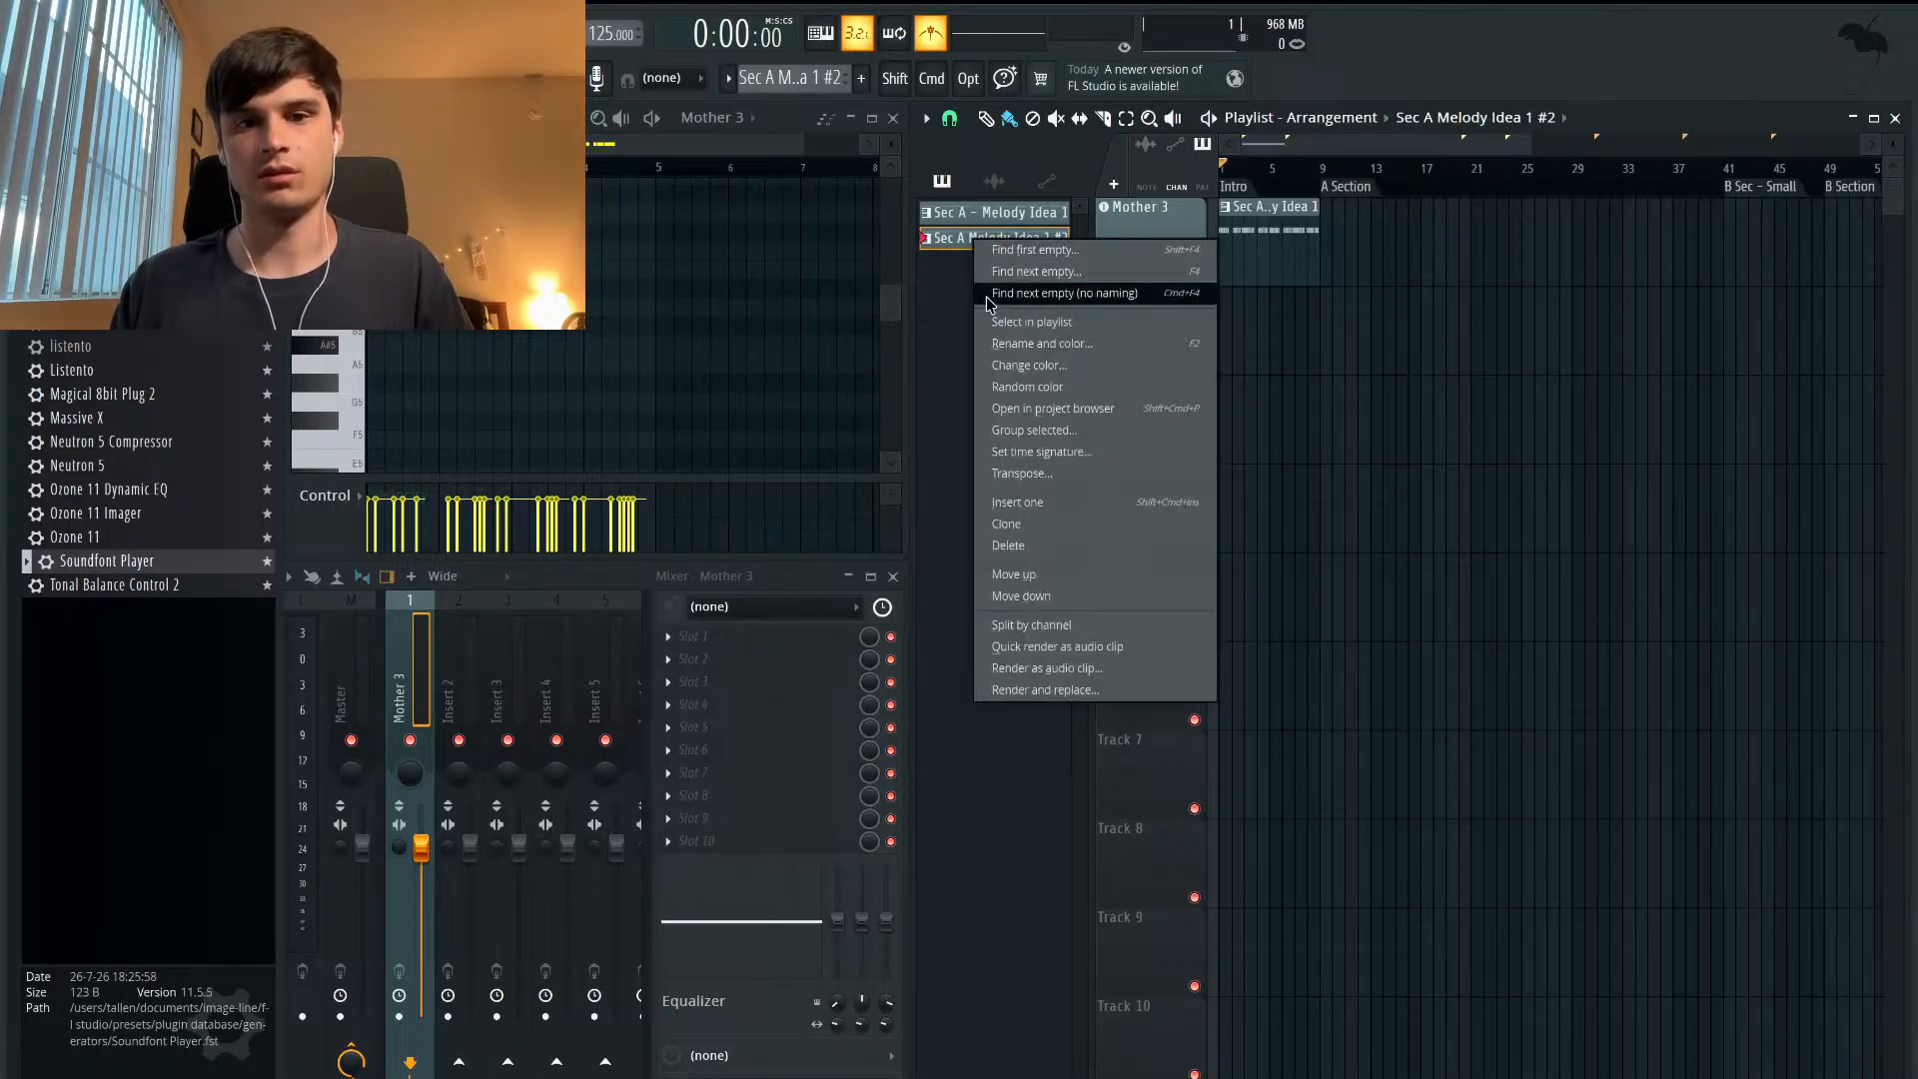
{"action": "left_click", "coordinate": [1005, 367]}
{"action": "left_click", "coordinate": [810, 316]}
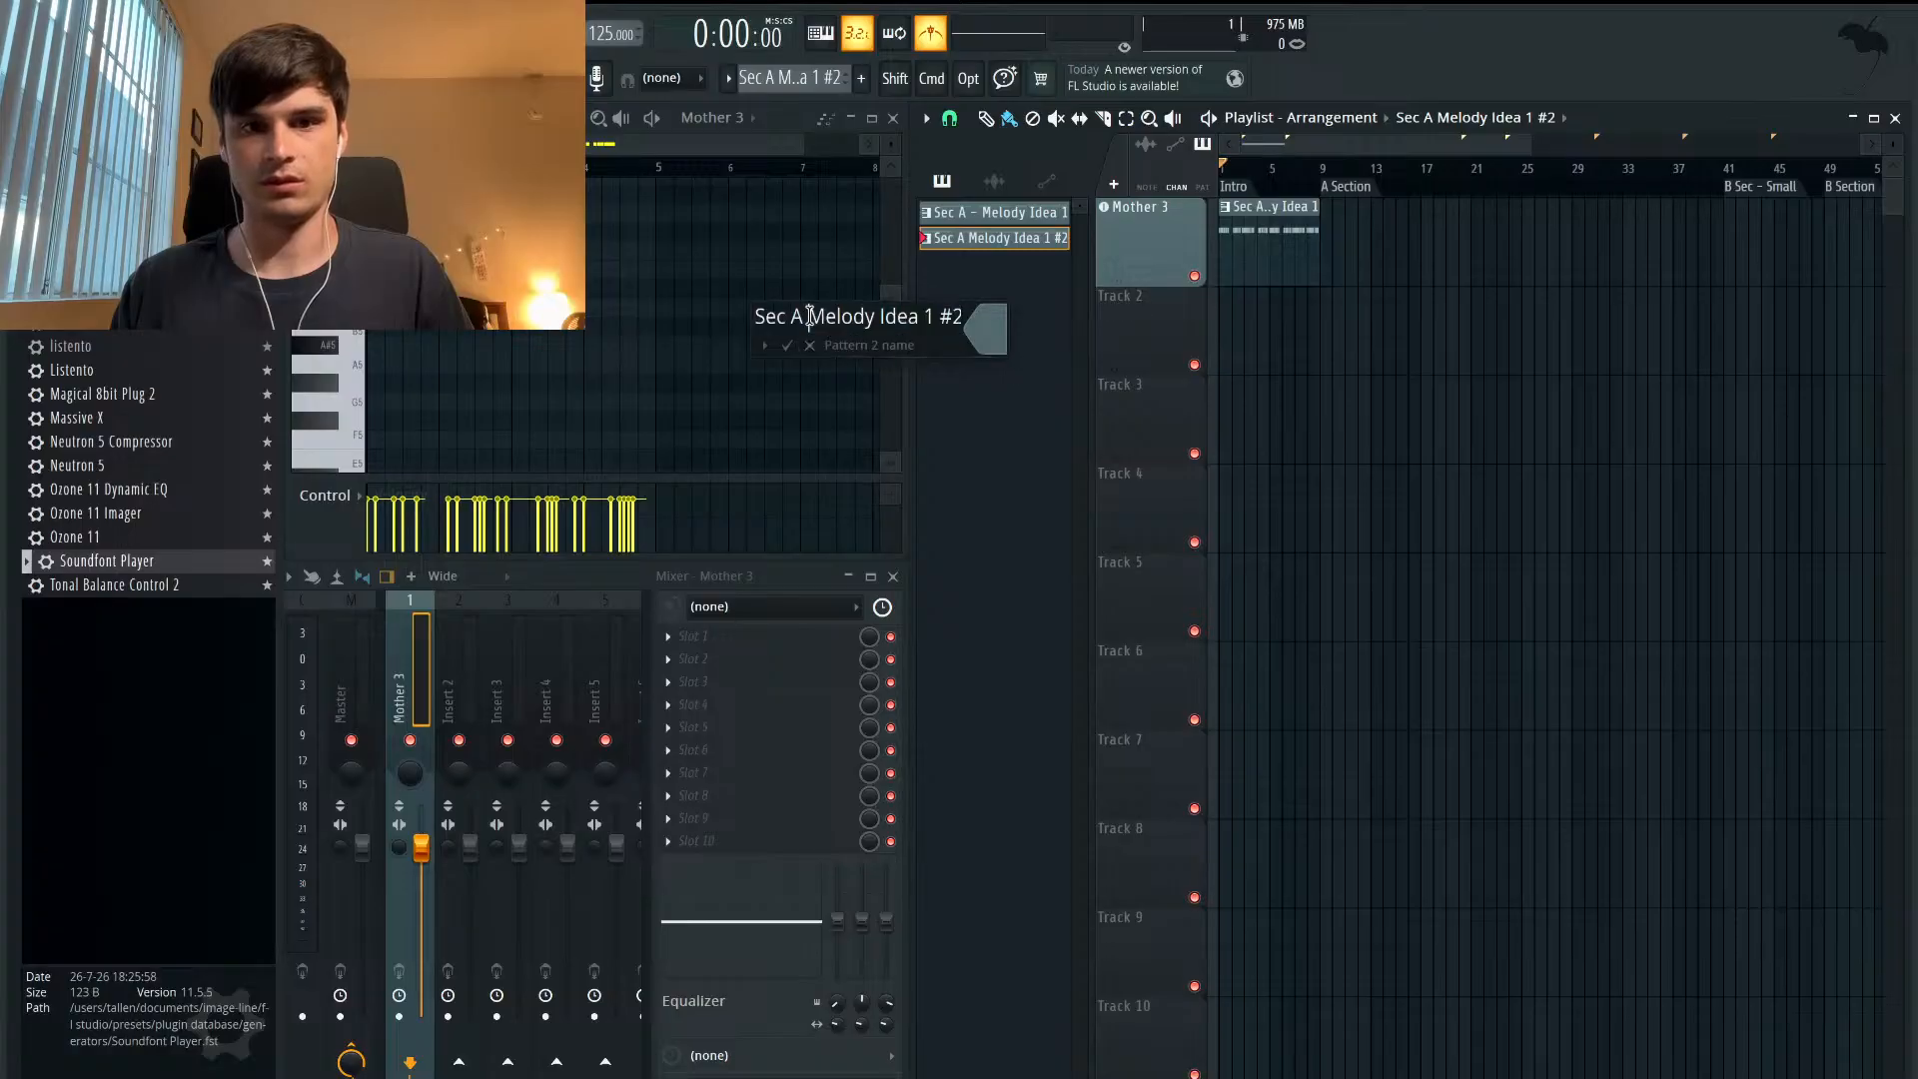
{"action": "type", "text": "-"}
{"action": "key", "text": "Return"}
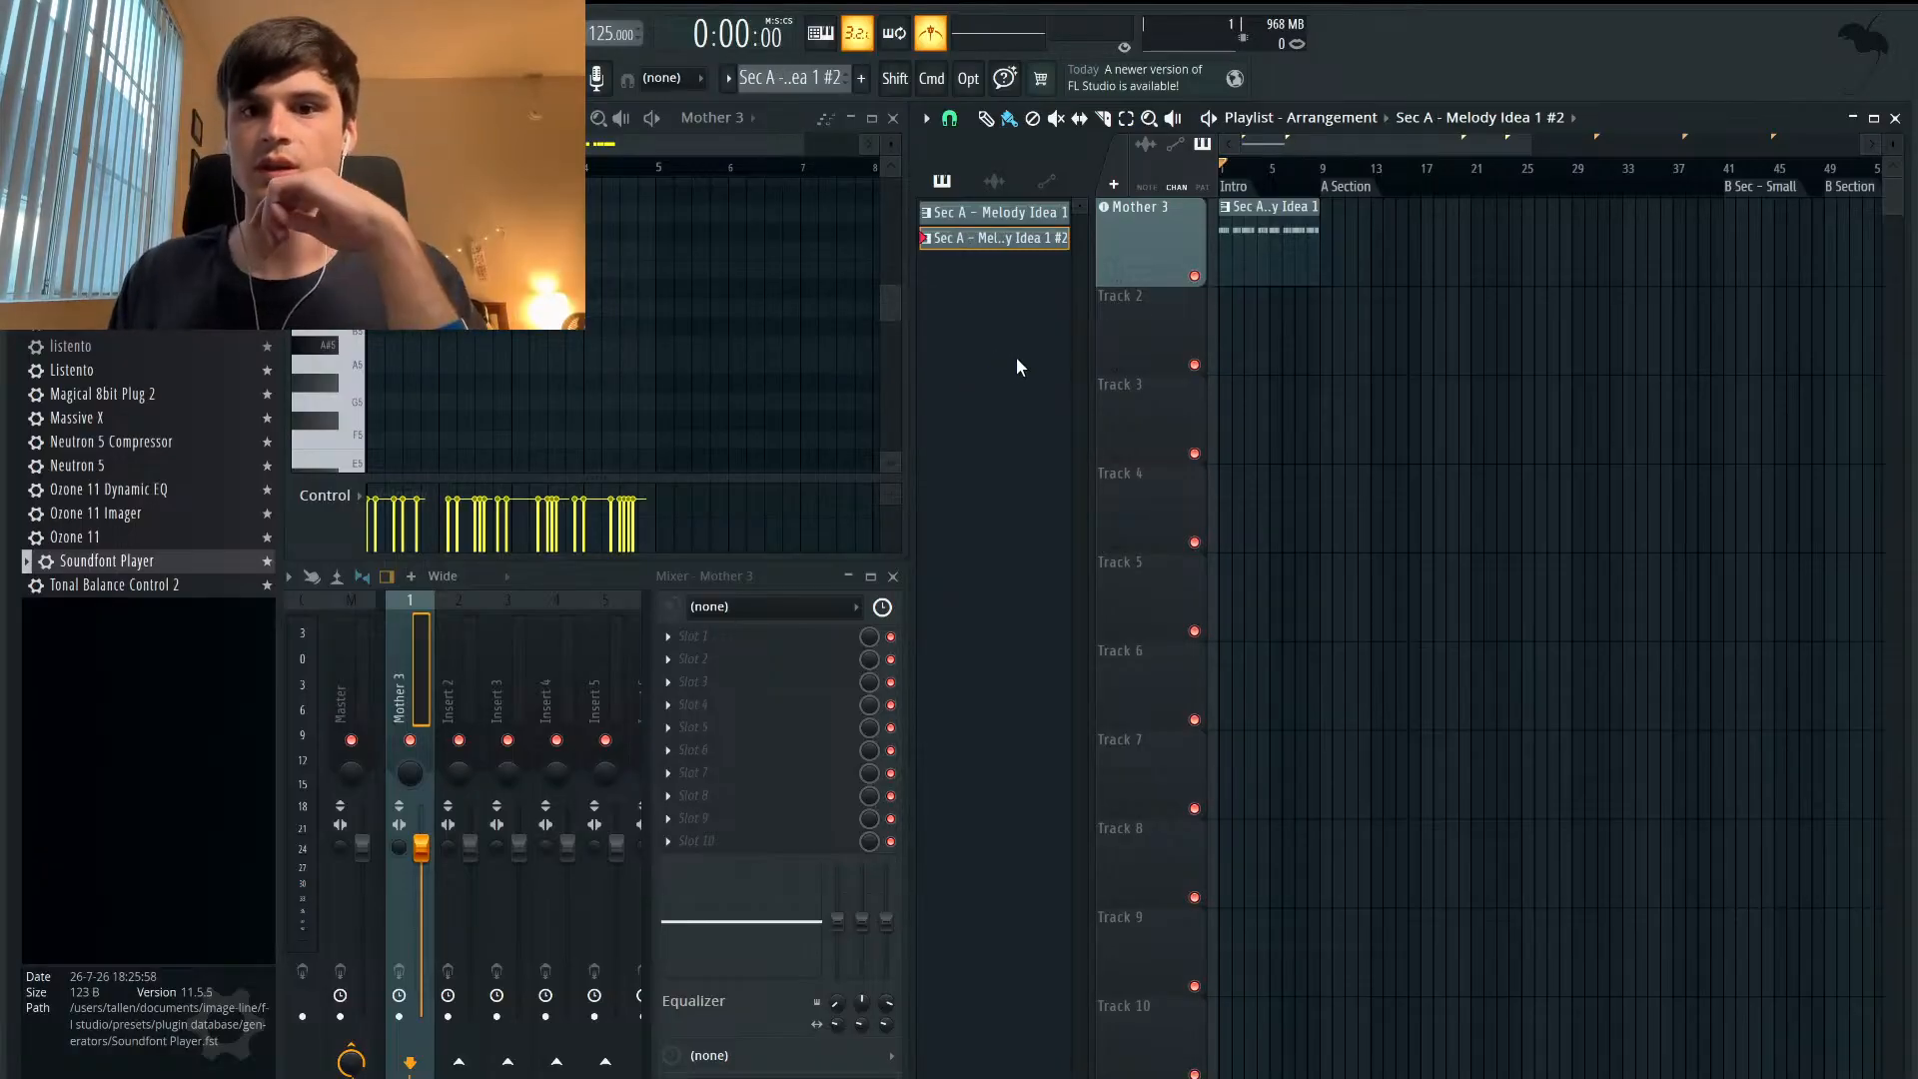
- Insert an empty pattern before Sec A - Melody Idea 1 #2, keeping its default name, and reselect the #2 pattern
{"action": "scroll", "coordinate": [1363, 373], "scroll_direction": "right", "scroll_amount": 6}
{"action": "scroll", "coordinate": [1479, 217], "scroll_direction": "up", "scroll_amount": 3}
{"action": "scroll", "coordinate": [1480, 217], "scroll_direction": "up", "scroll_amount": 2}
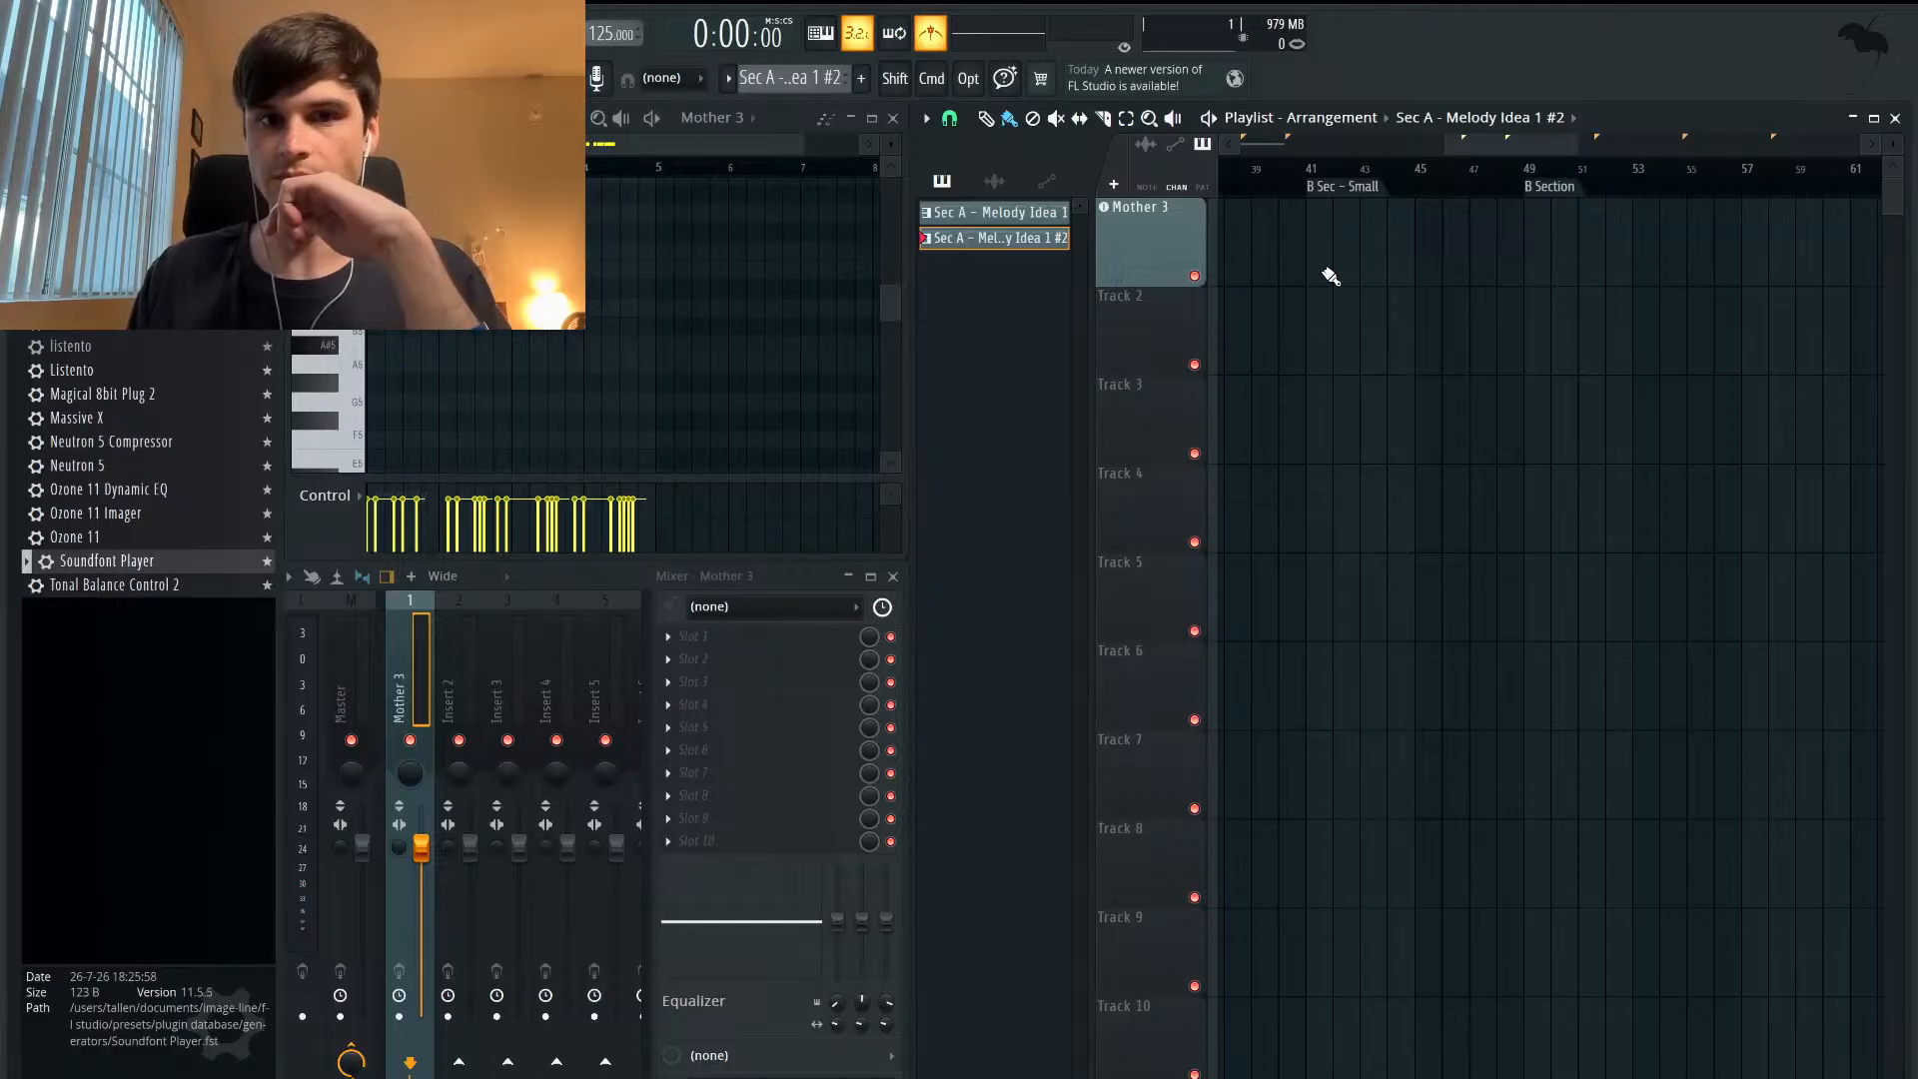
{"action": "right_click", "coordinate": [1011, 243]}
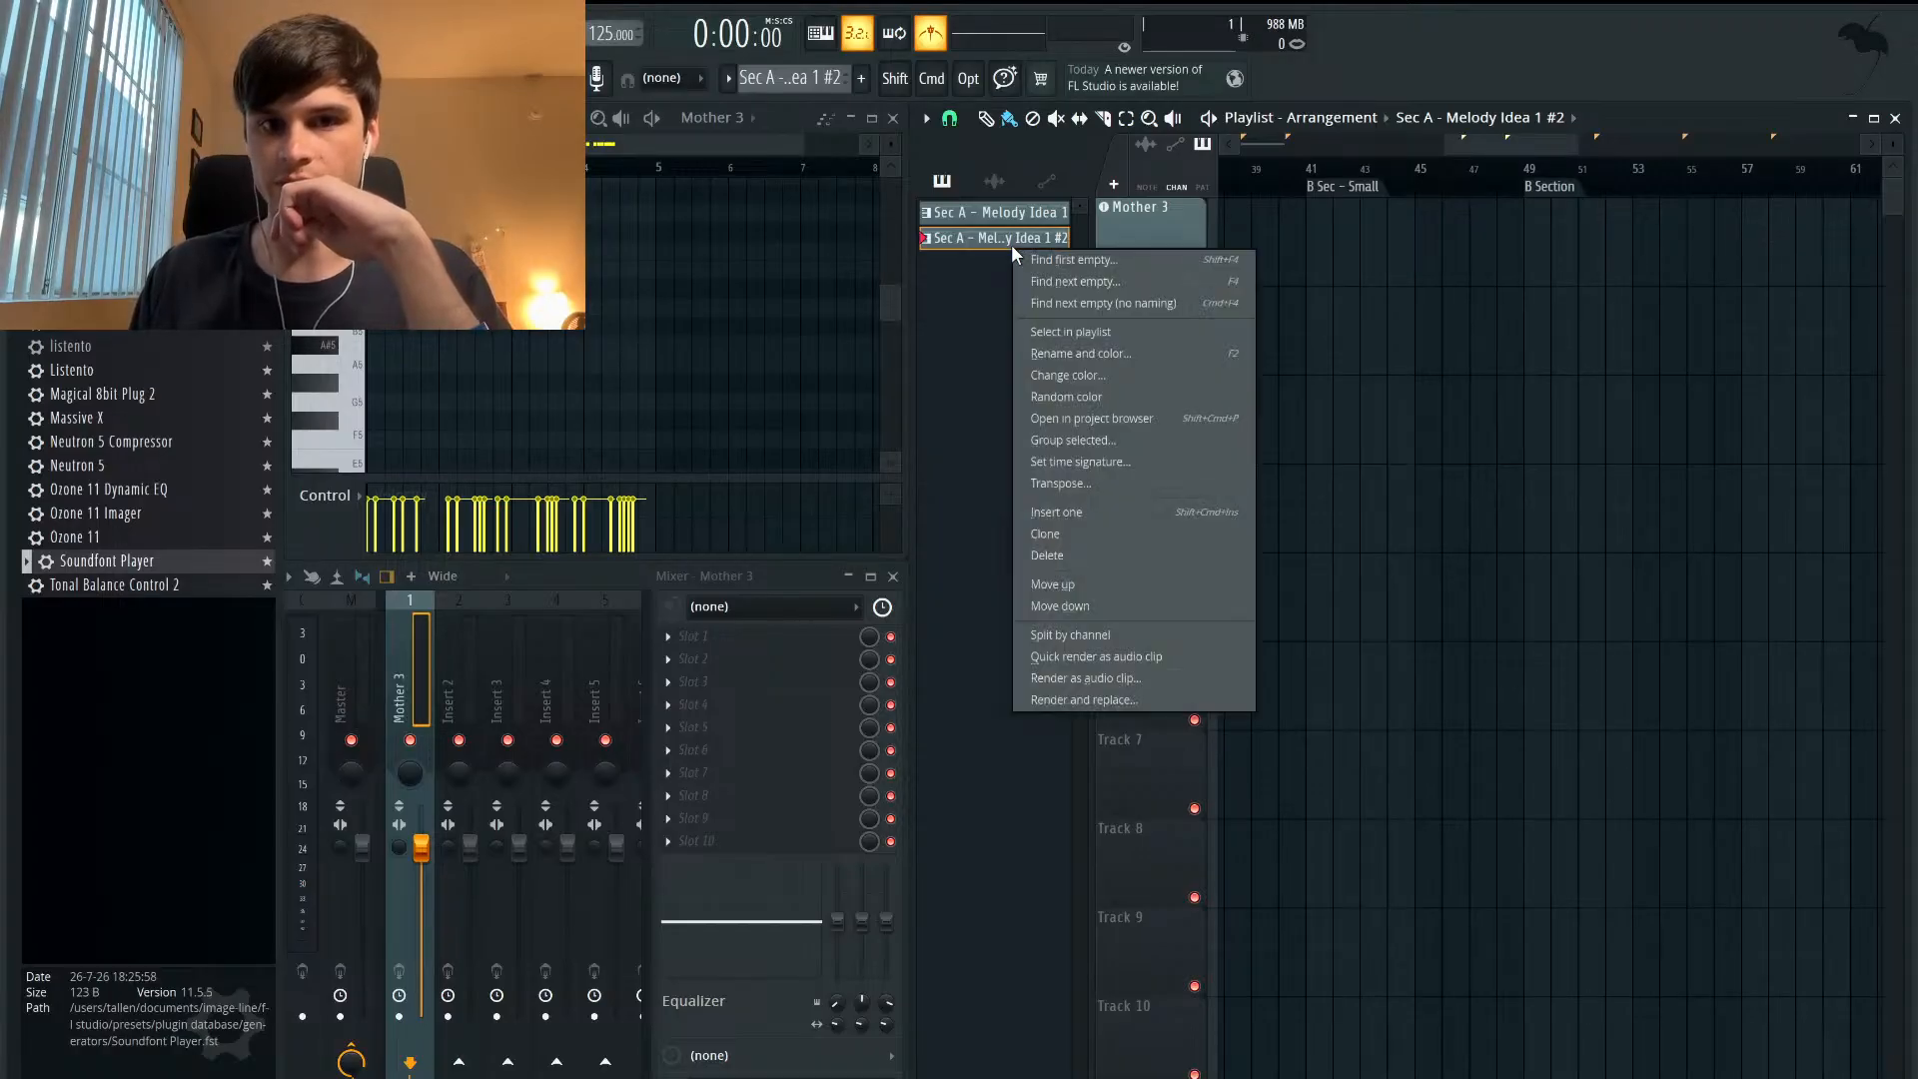
{"action": "left_click", "coordinate": [1039, 512]}
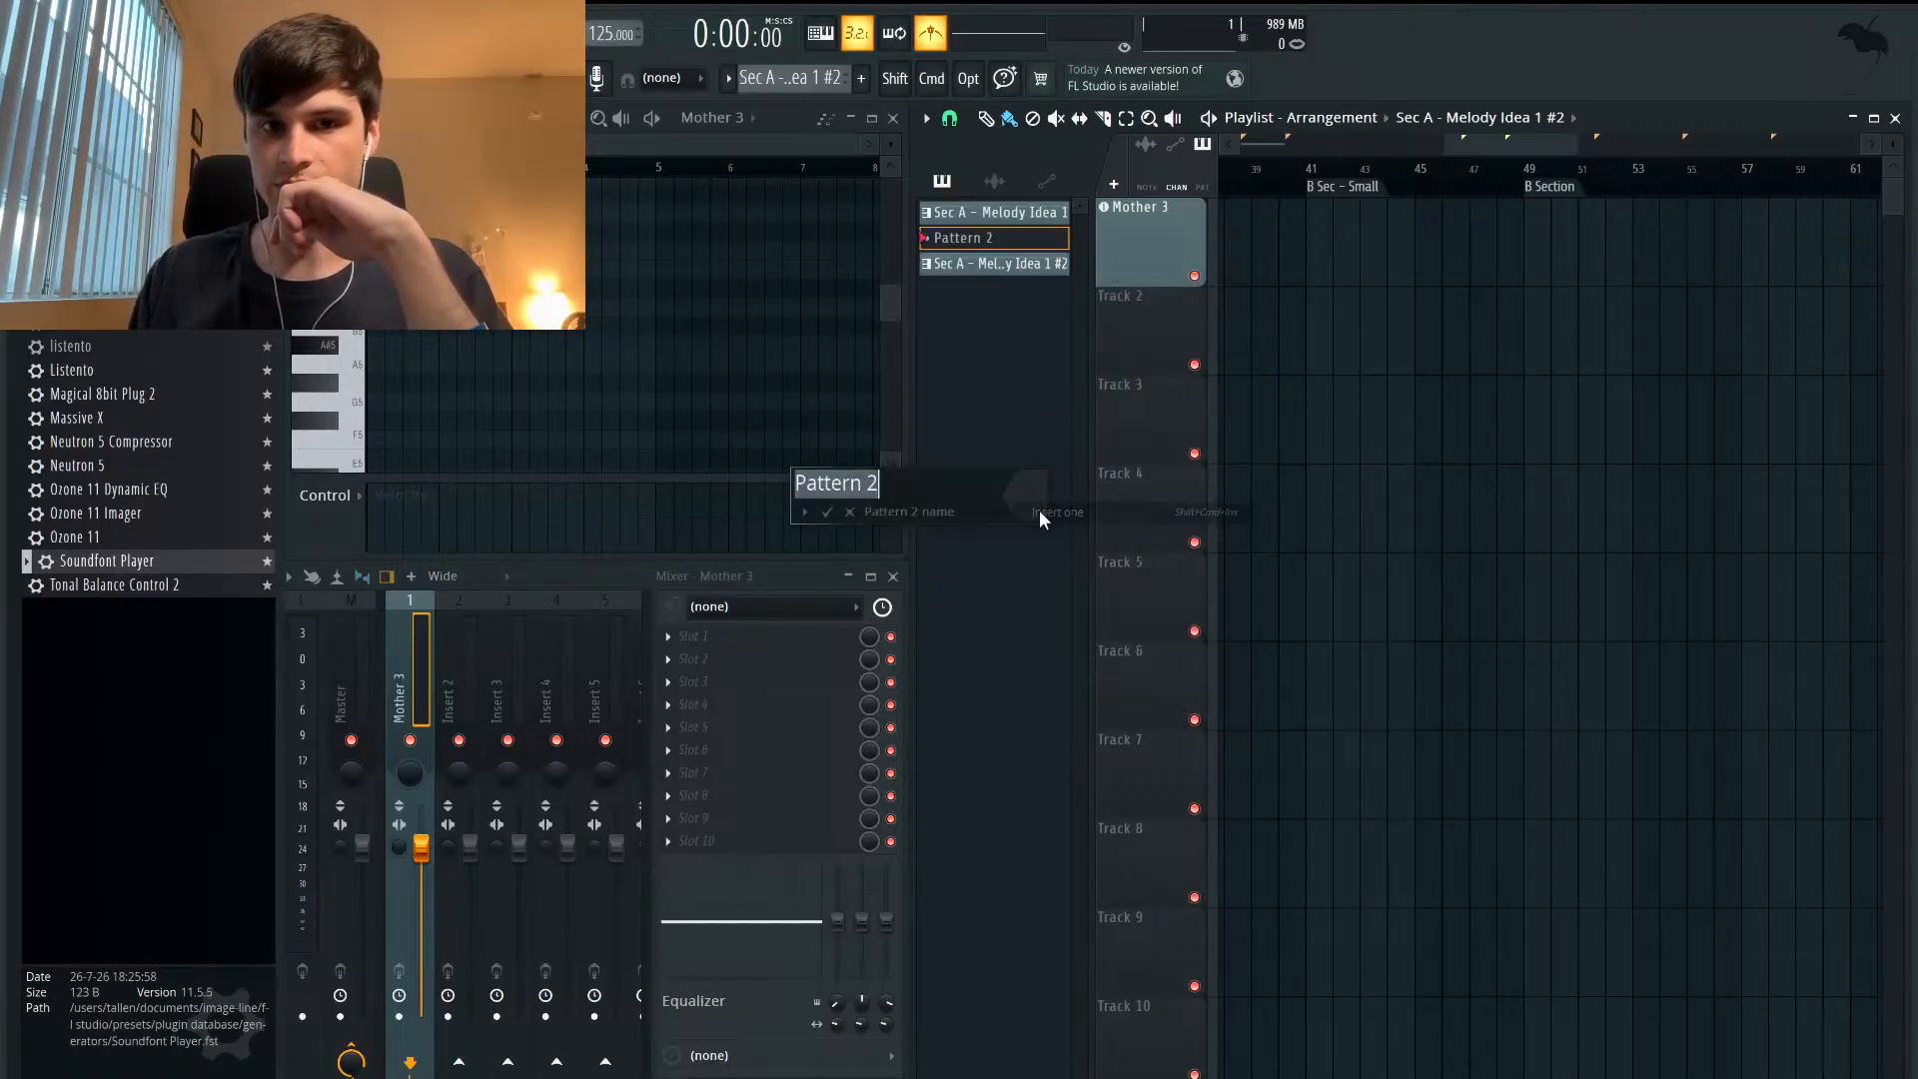
{"action": "left_click", "coordinate": [851, 514]}
{"action": "left_click", "coordinate": [963, 265]}
- Clone the Sec A Melody Idea 1 #2 pattern and place the clone on the Mother 3 track at bar 41, under B Sec - Small
{"action": "right_click", "coordinate": [980, 238]}
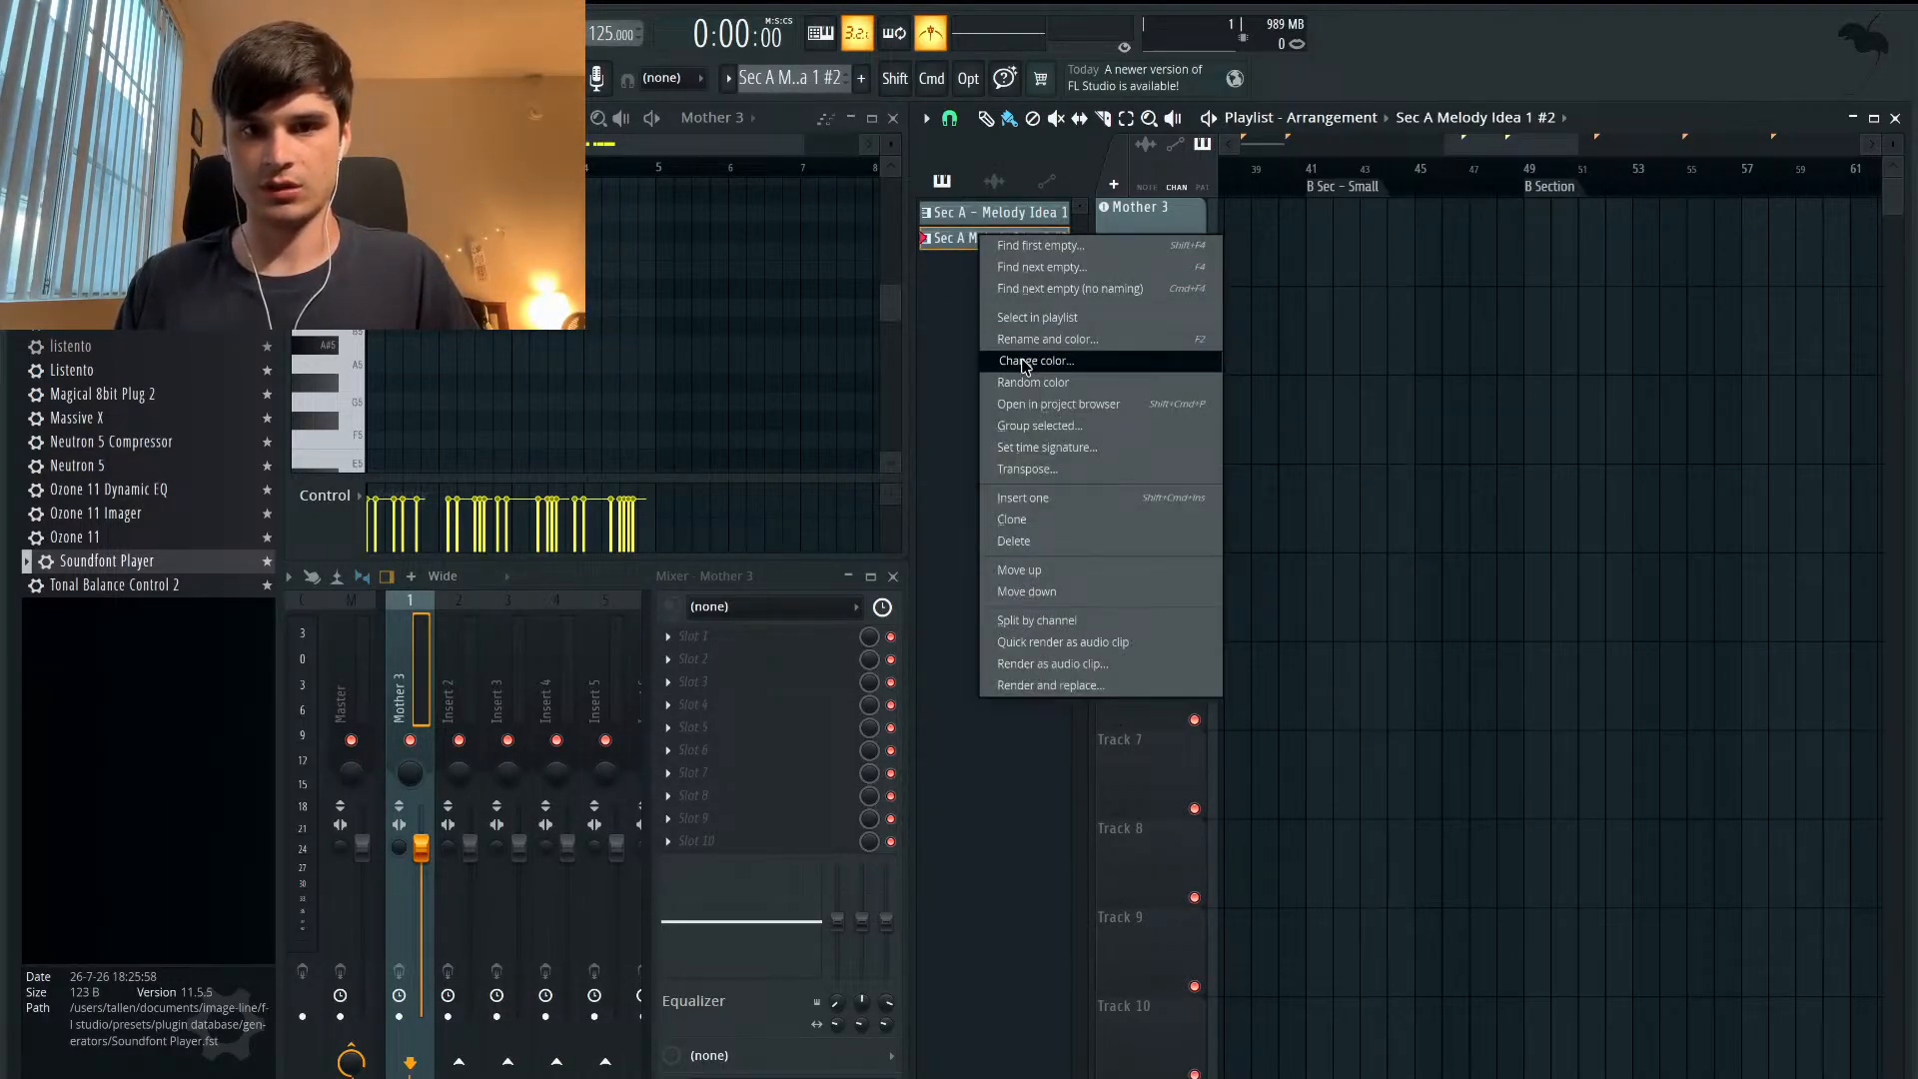
{"action": "left_click", "coordinate": [1009, 519]}
{"action": "left_click_drag", "start_coordinate": [1009, 262], "coordinate": [1329, 224]}
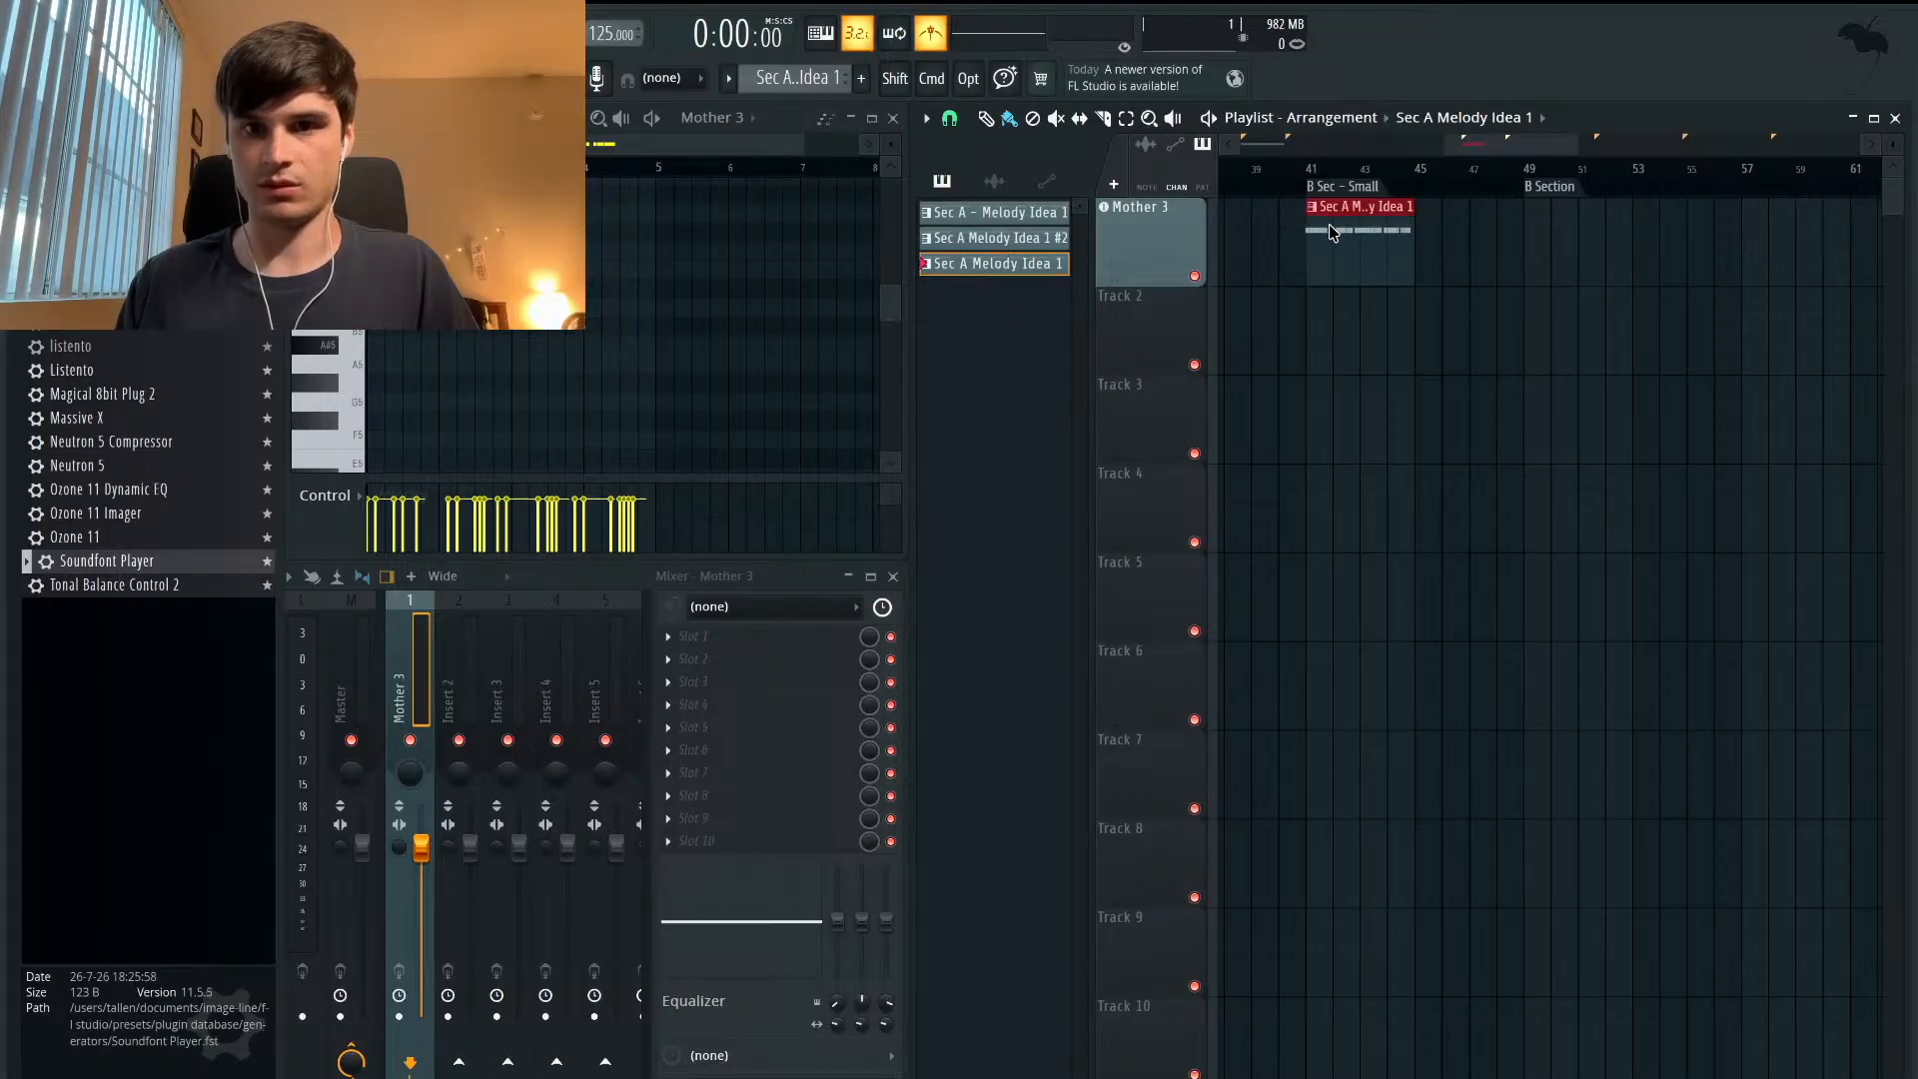
- Rename the cloned pattern as "Sec B - Melody Idea 1"
{"action": "right_click", "coordinate": [976, 270]}
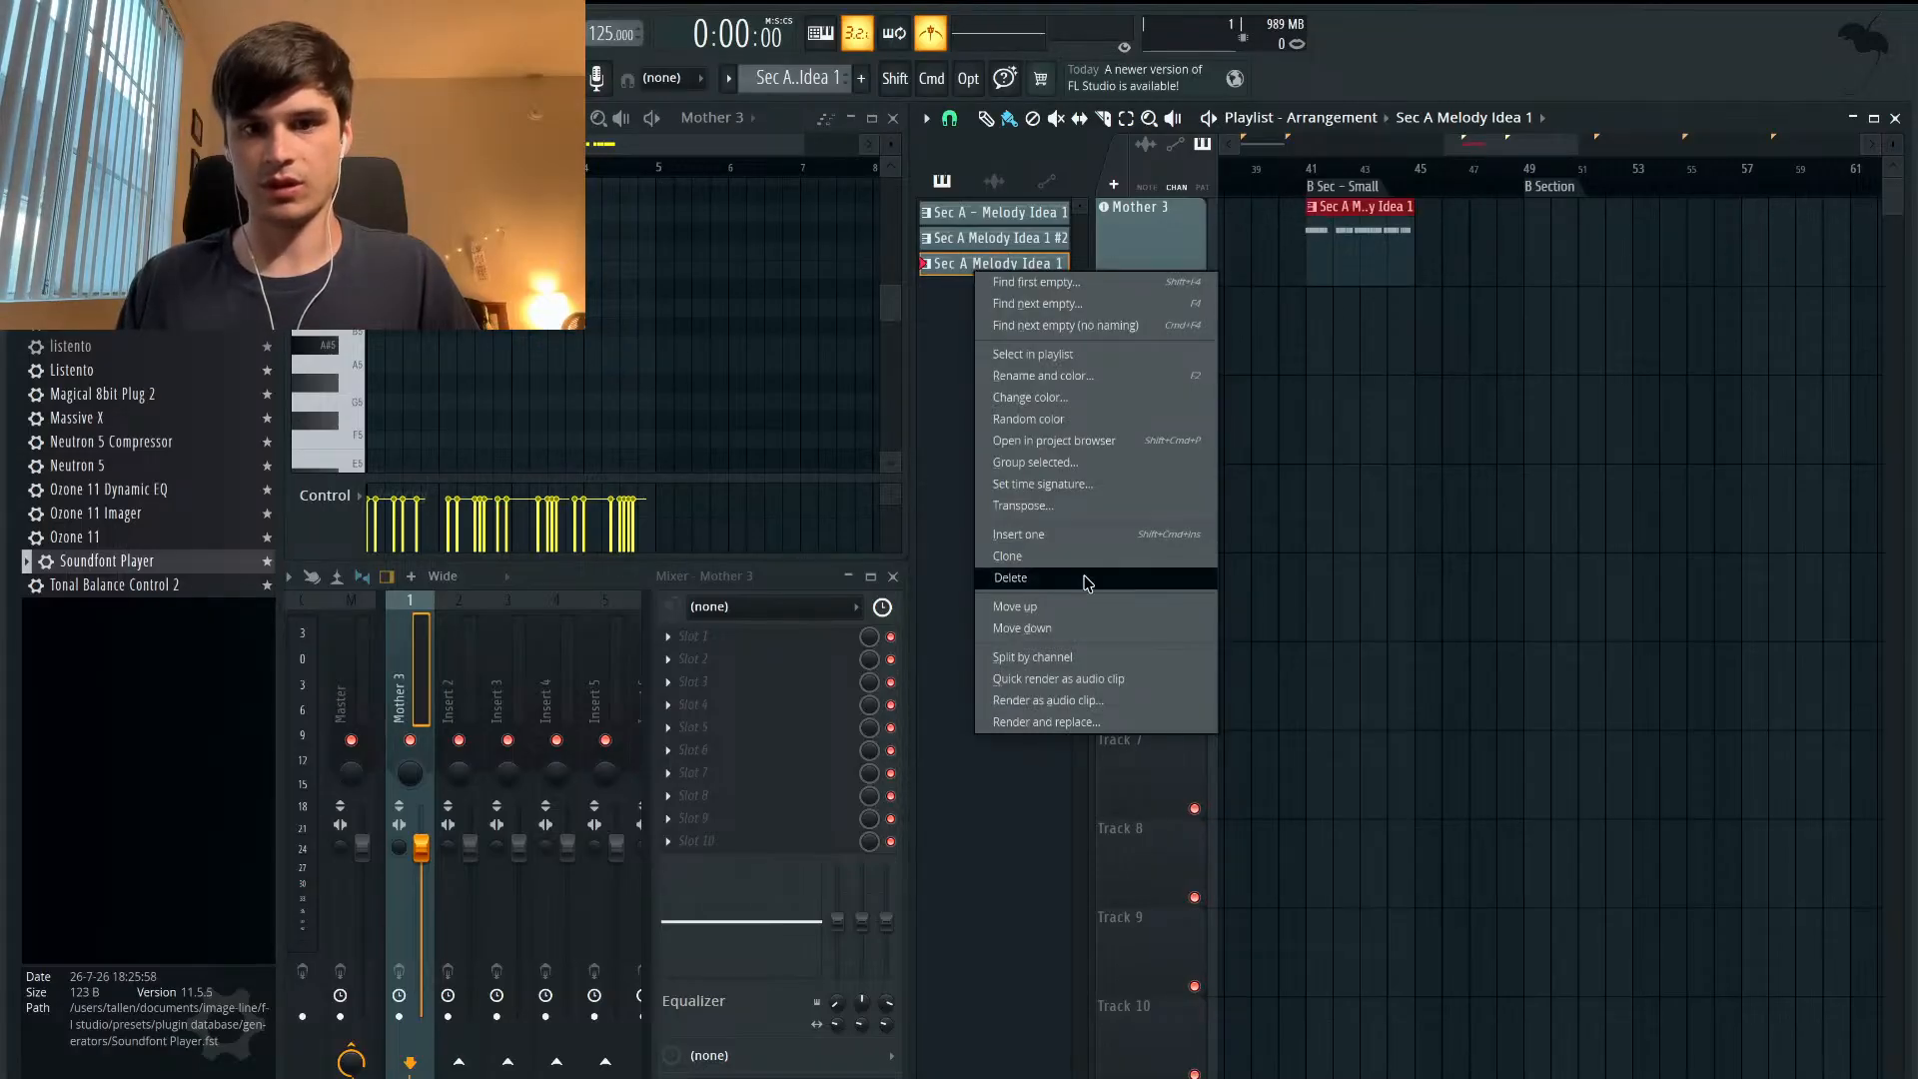
{"action": "left_click", "coordinate": [1041, 375]}
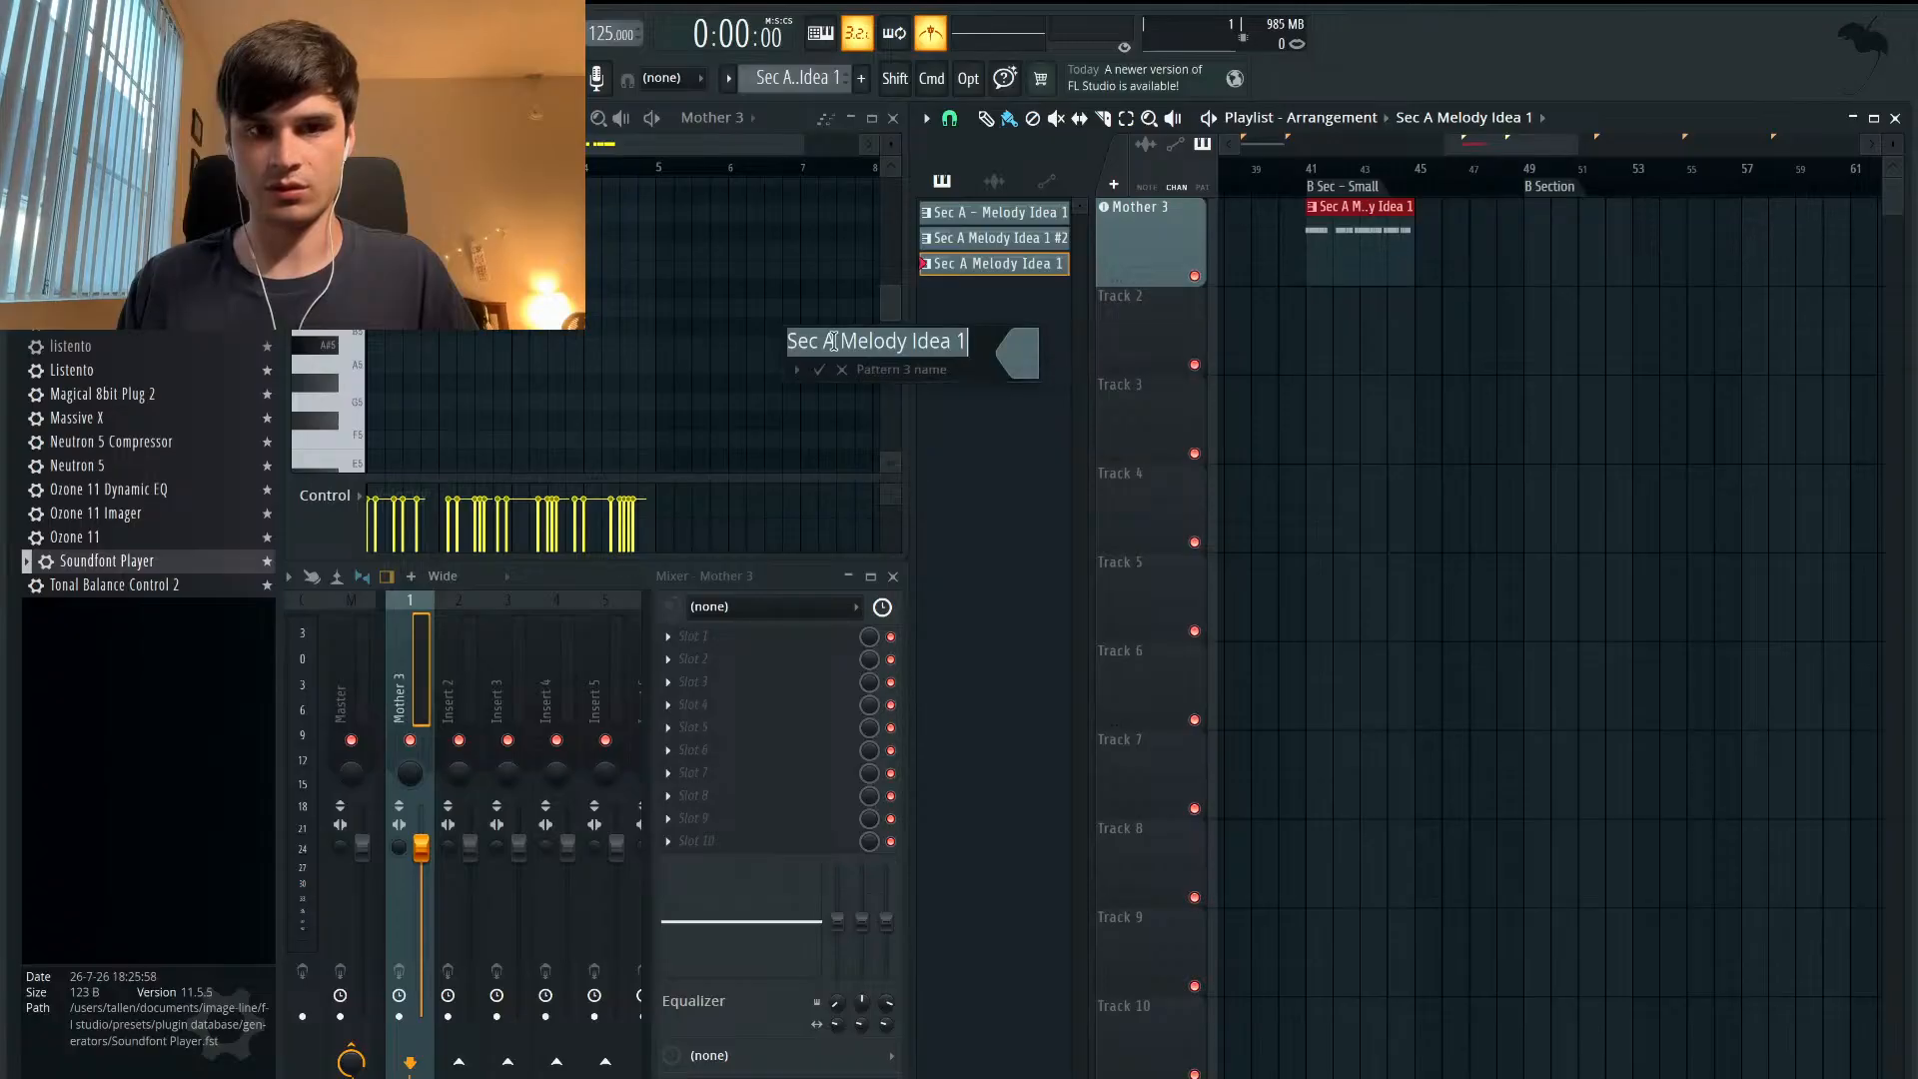
{"action": "left_click", "coordinate": [832, 341]}
{"action": "double_click", "coordinate": [829, 340]}
{"action": "type", "text": "B "}
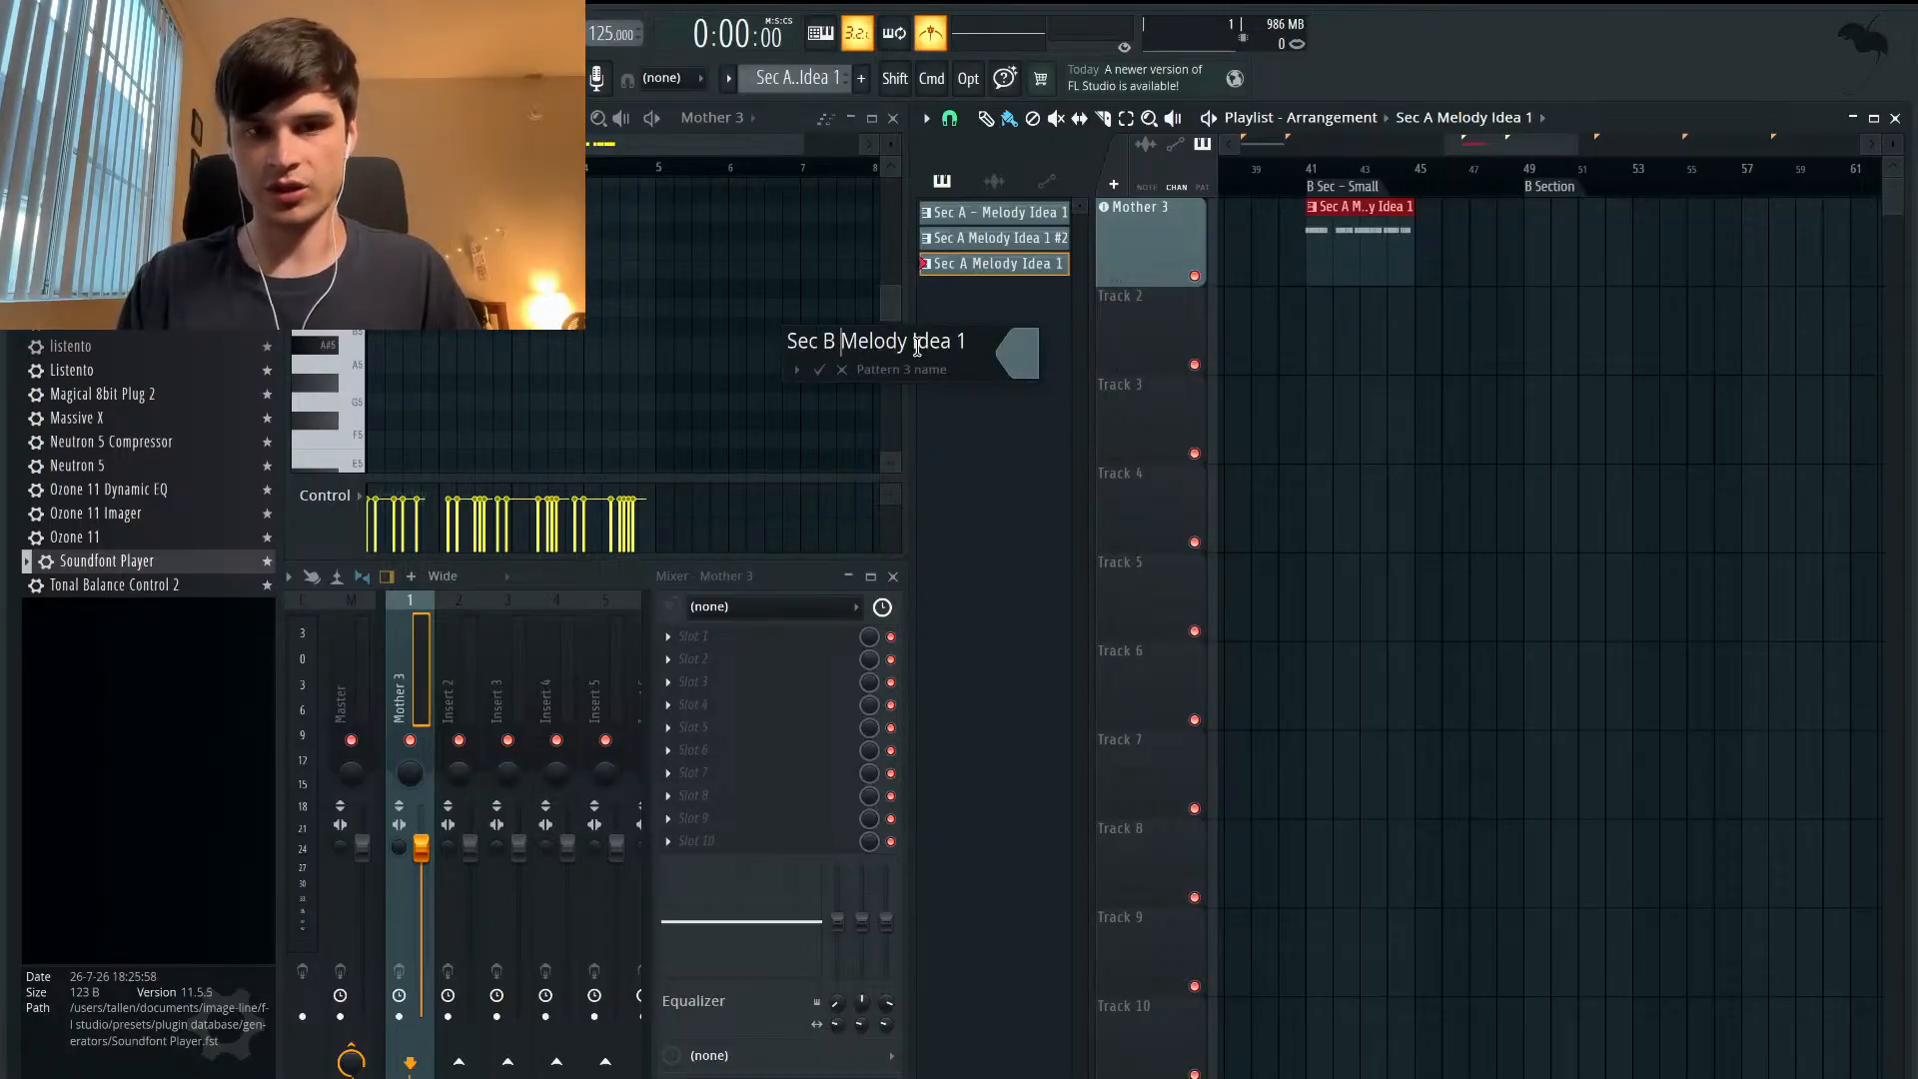
{"action": "type", "text": "-"}
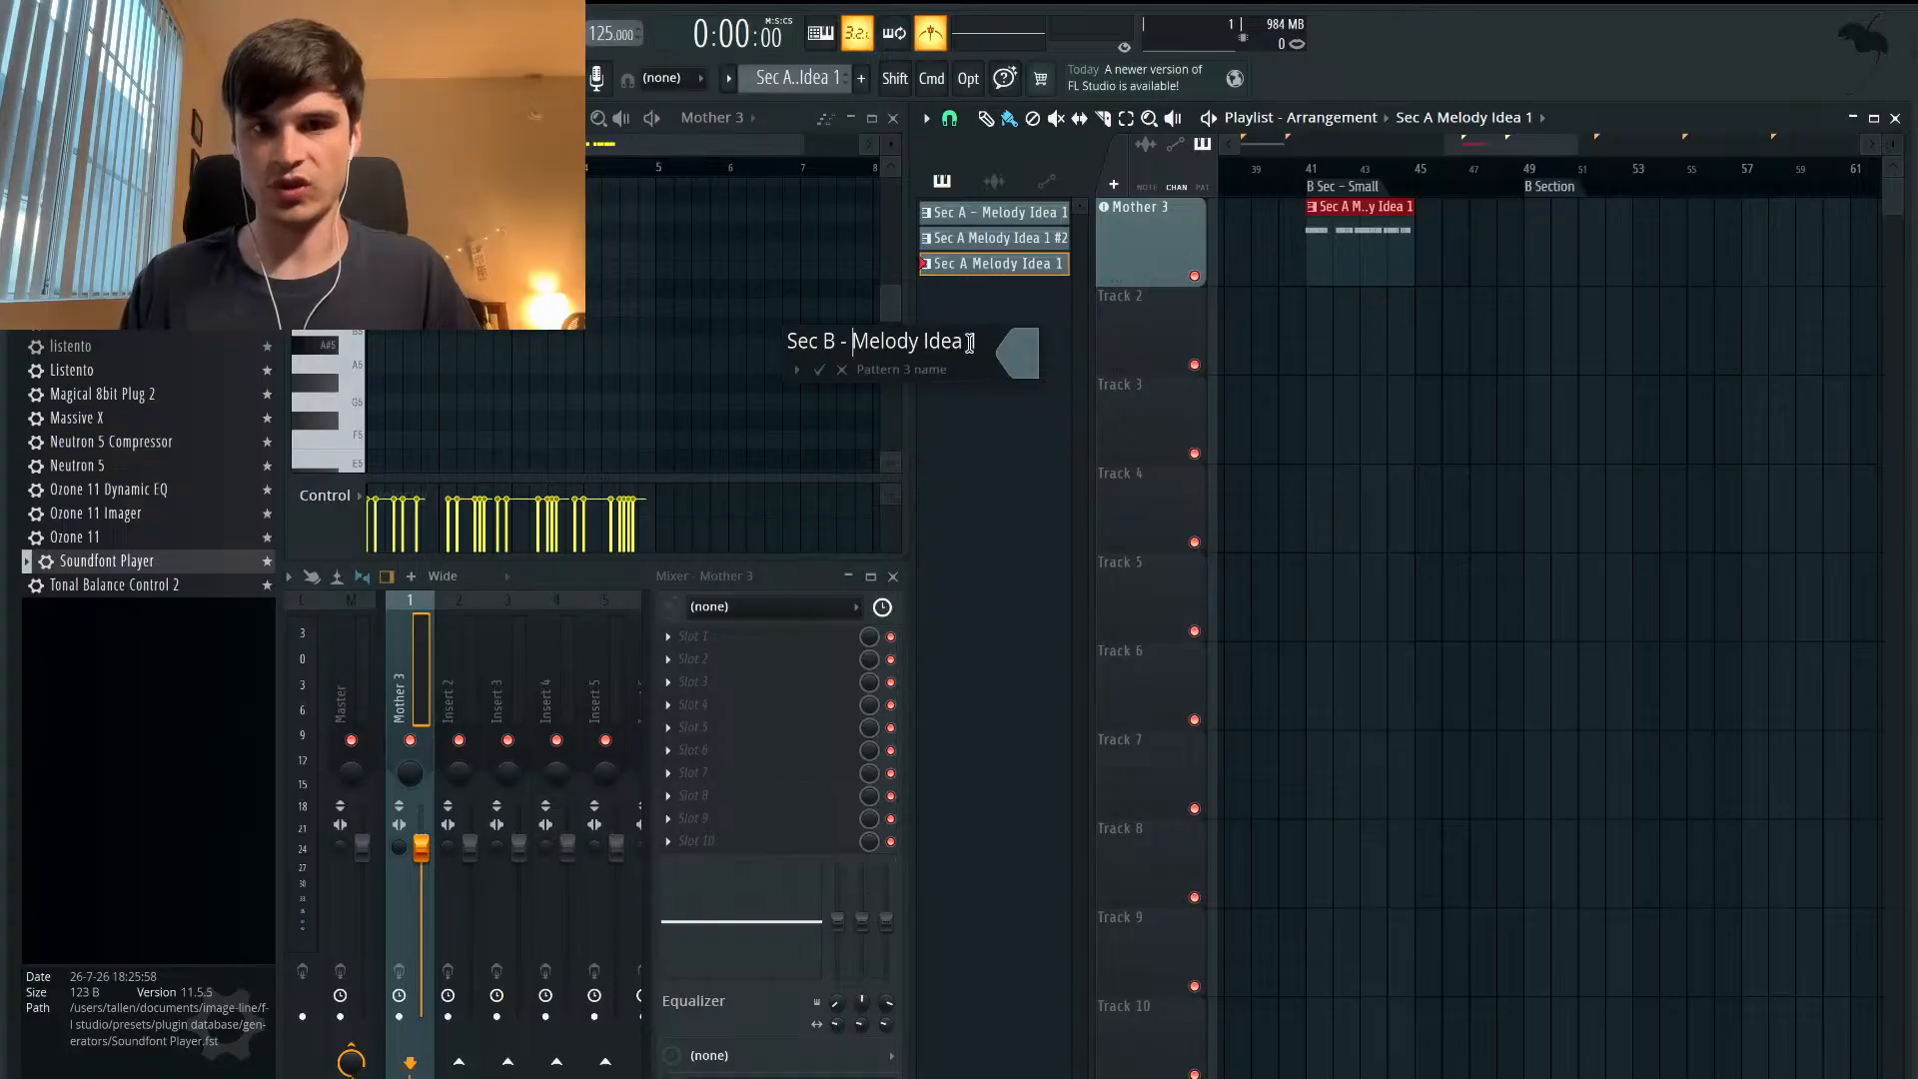
{"action": "key", "text": "Return"}
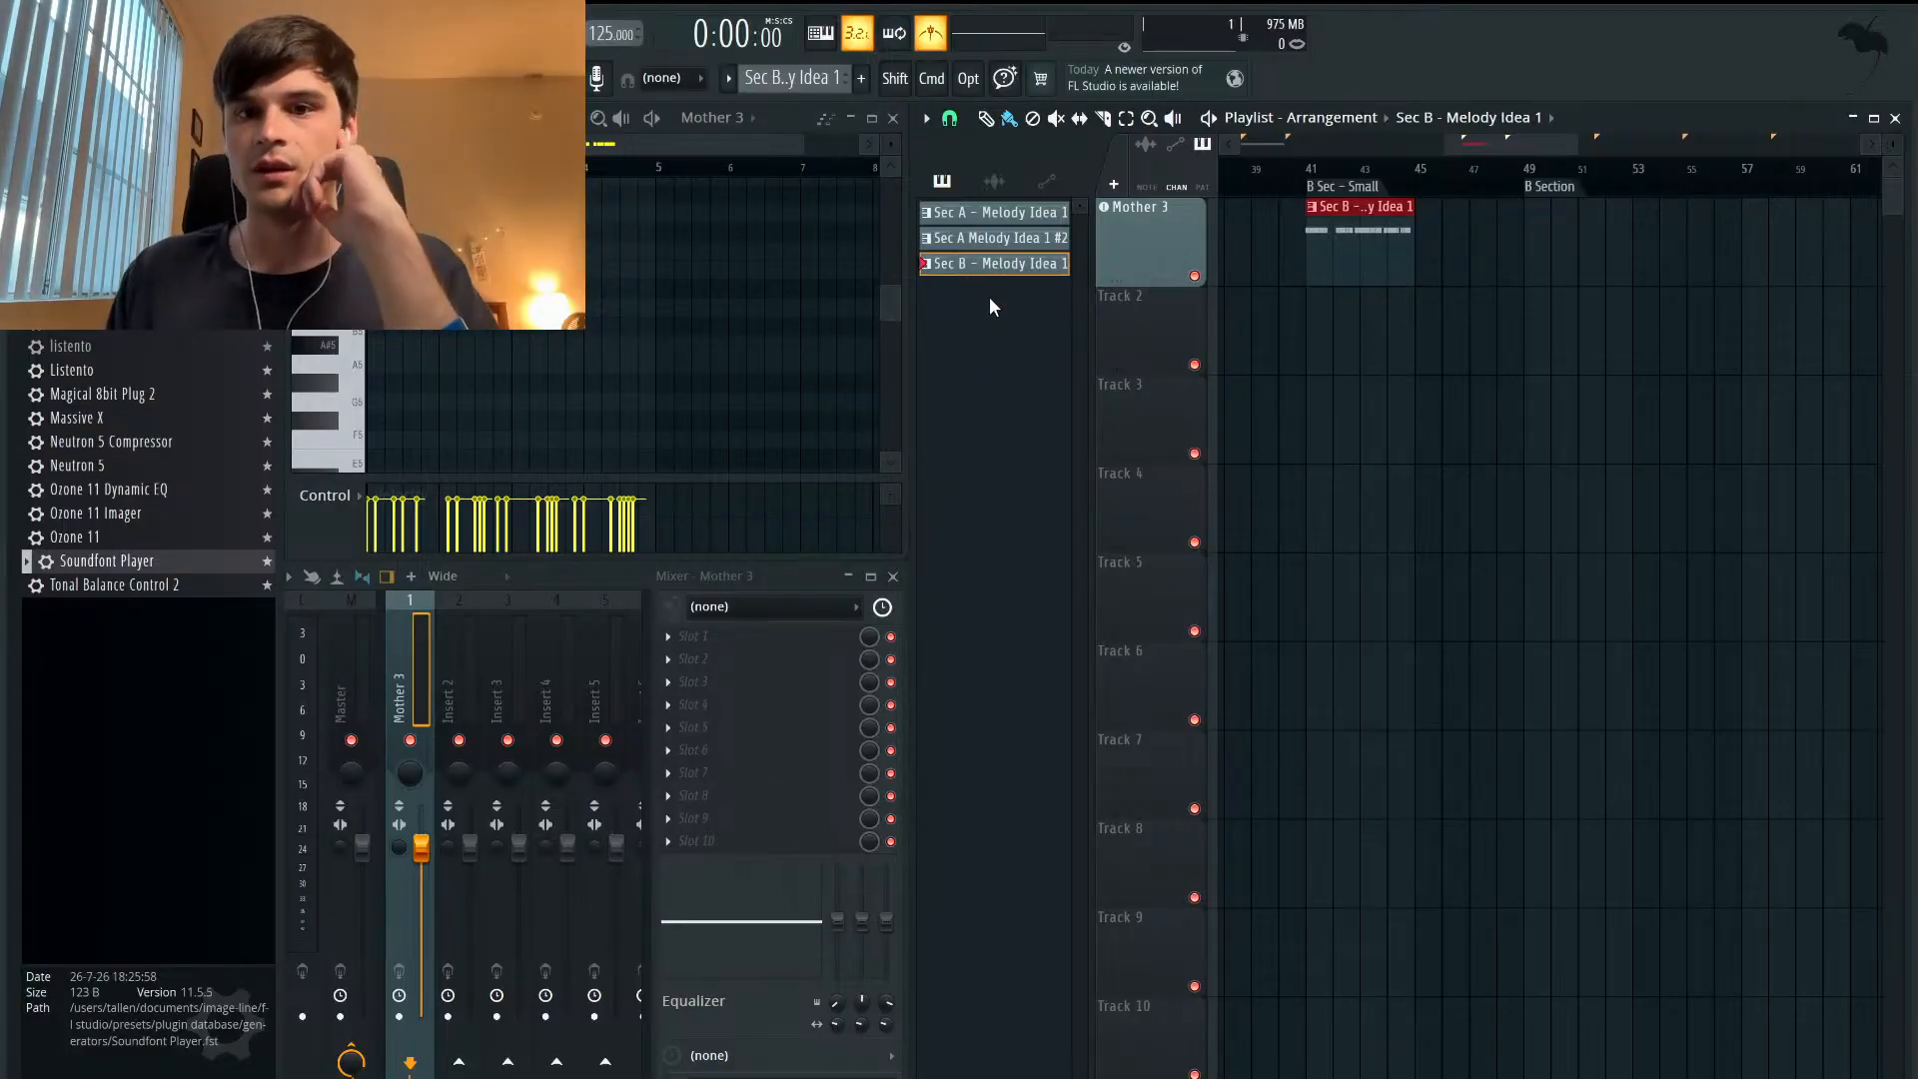
- Open the Sec B - Melody Idea 1 clip in a maximized piano roll and delete all its notes
{"action": "double_click", "coordinate": [1341, 254]}
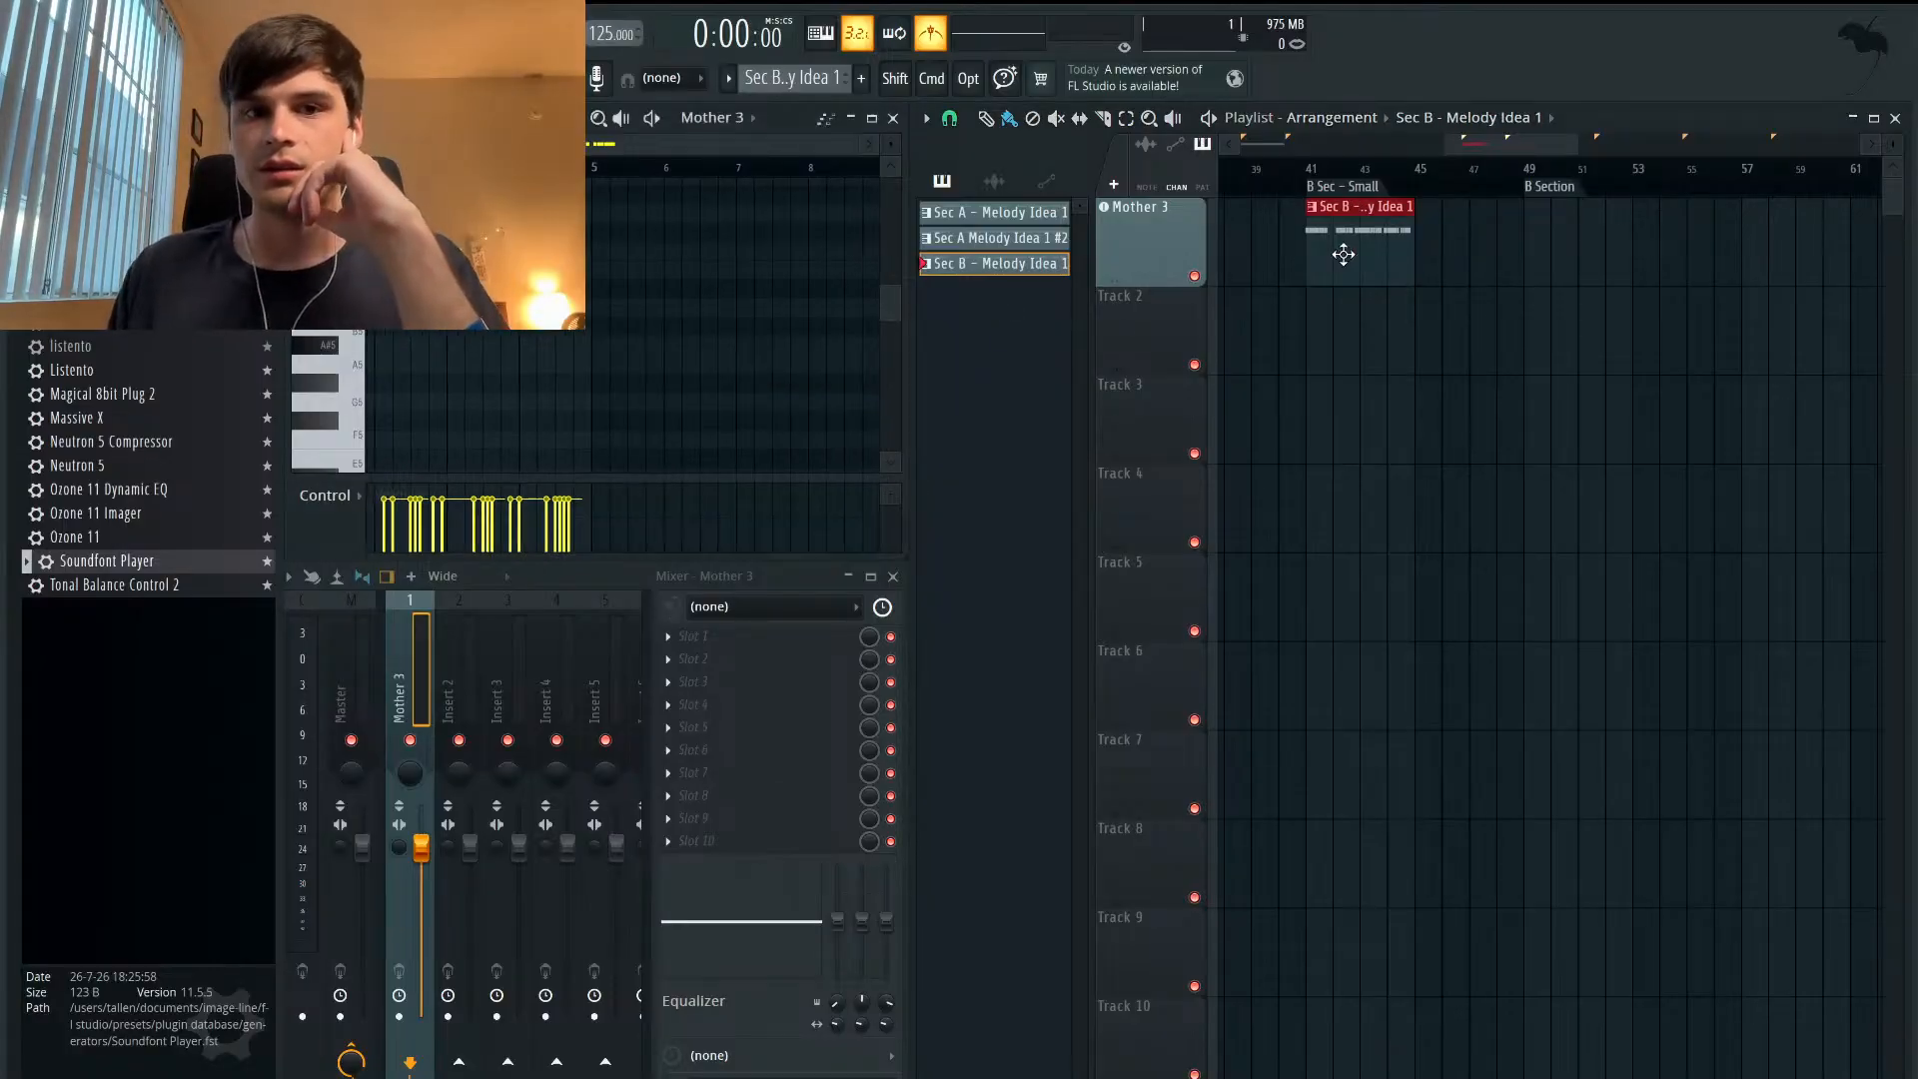
{"action": "left_click", "coordinate": [872, 118]}
{"action": "scroll", "coordinate": [763, 446], "scroll_direction": "down", "scroll_amount": 2}
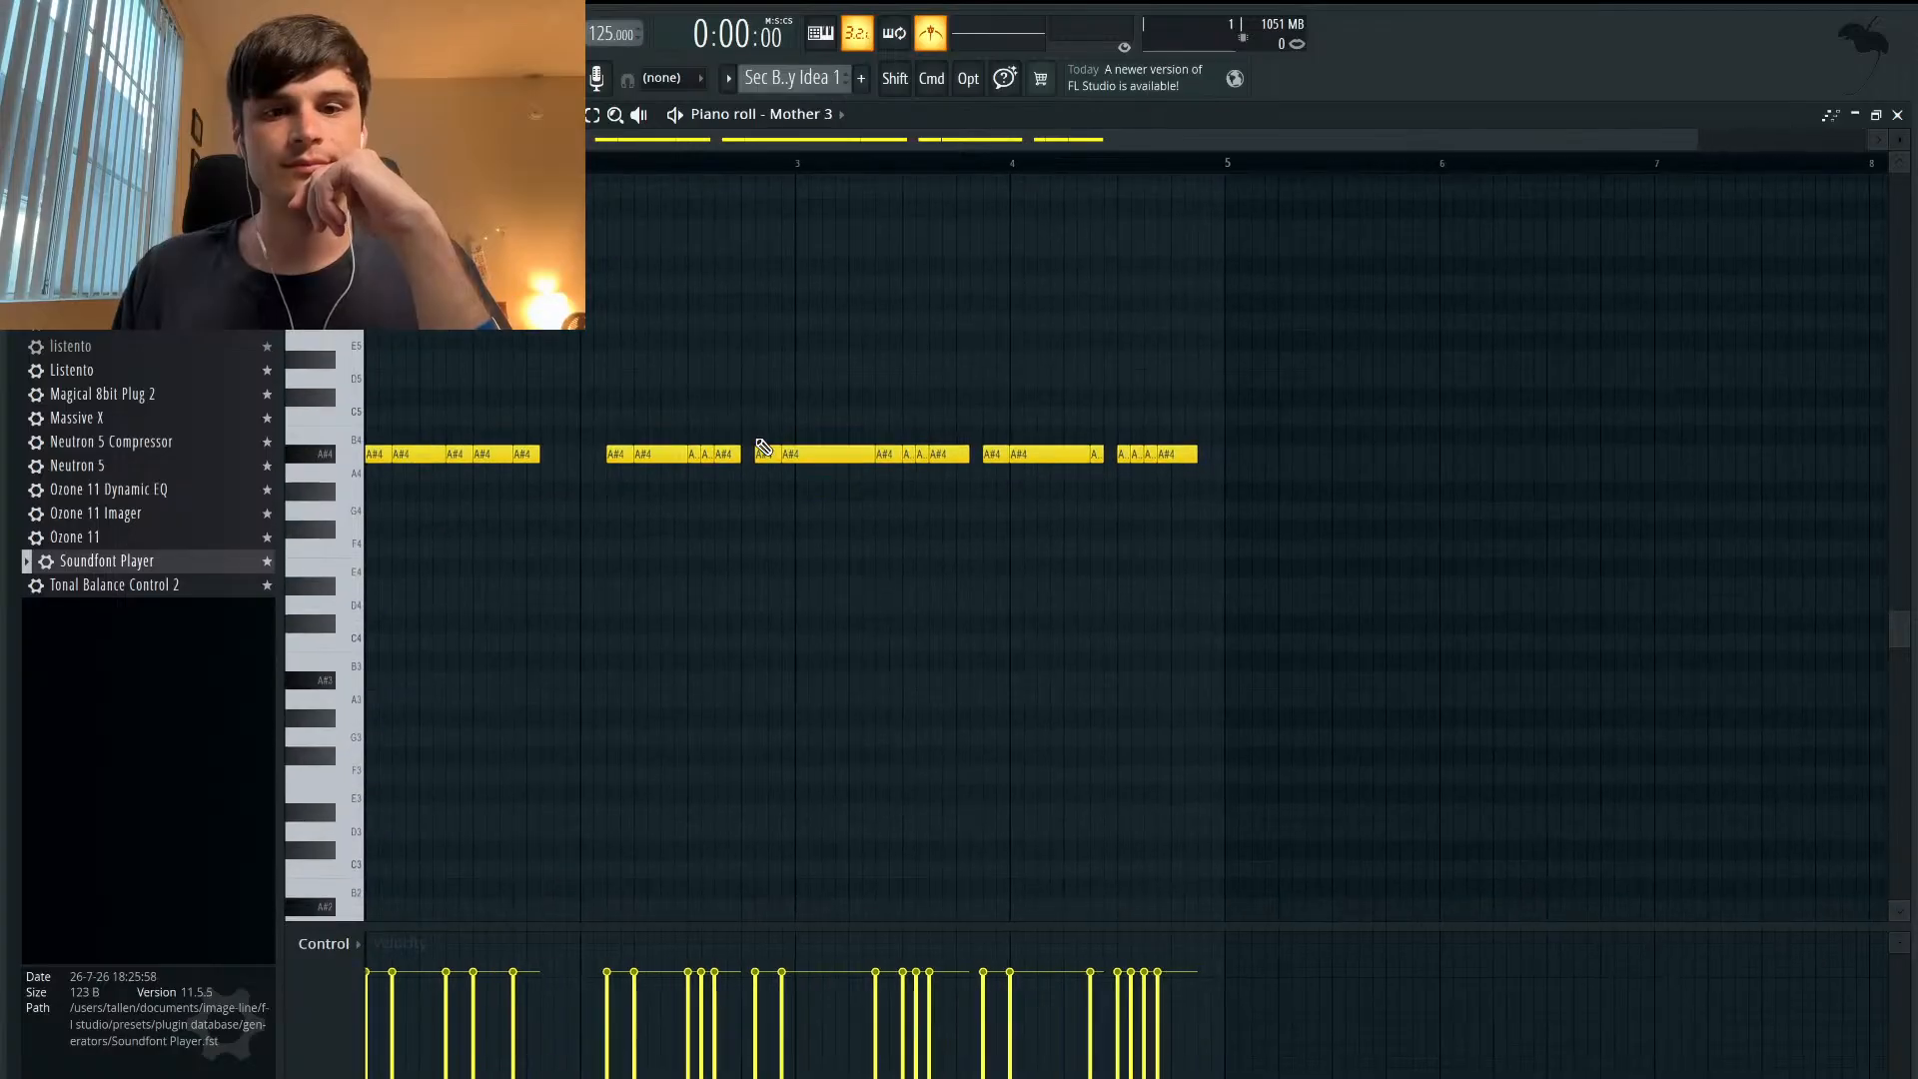
{"action": "left_click_drag", "start_coordinate": [1210, 391], "coordinate": [322, 482]}
{"action": "key", "text": "Delete"}
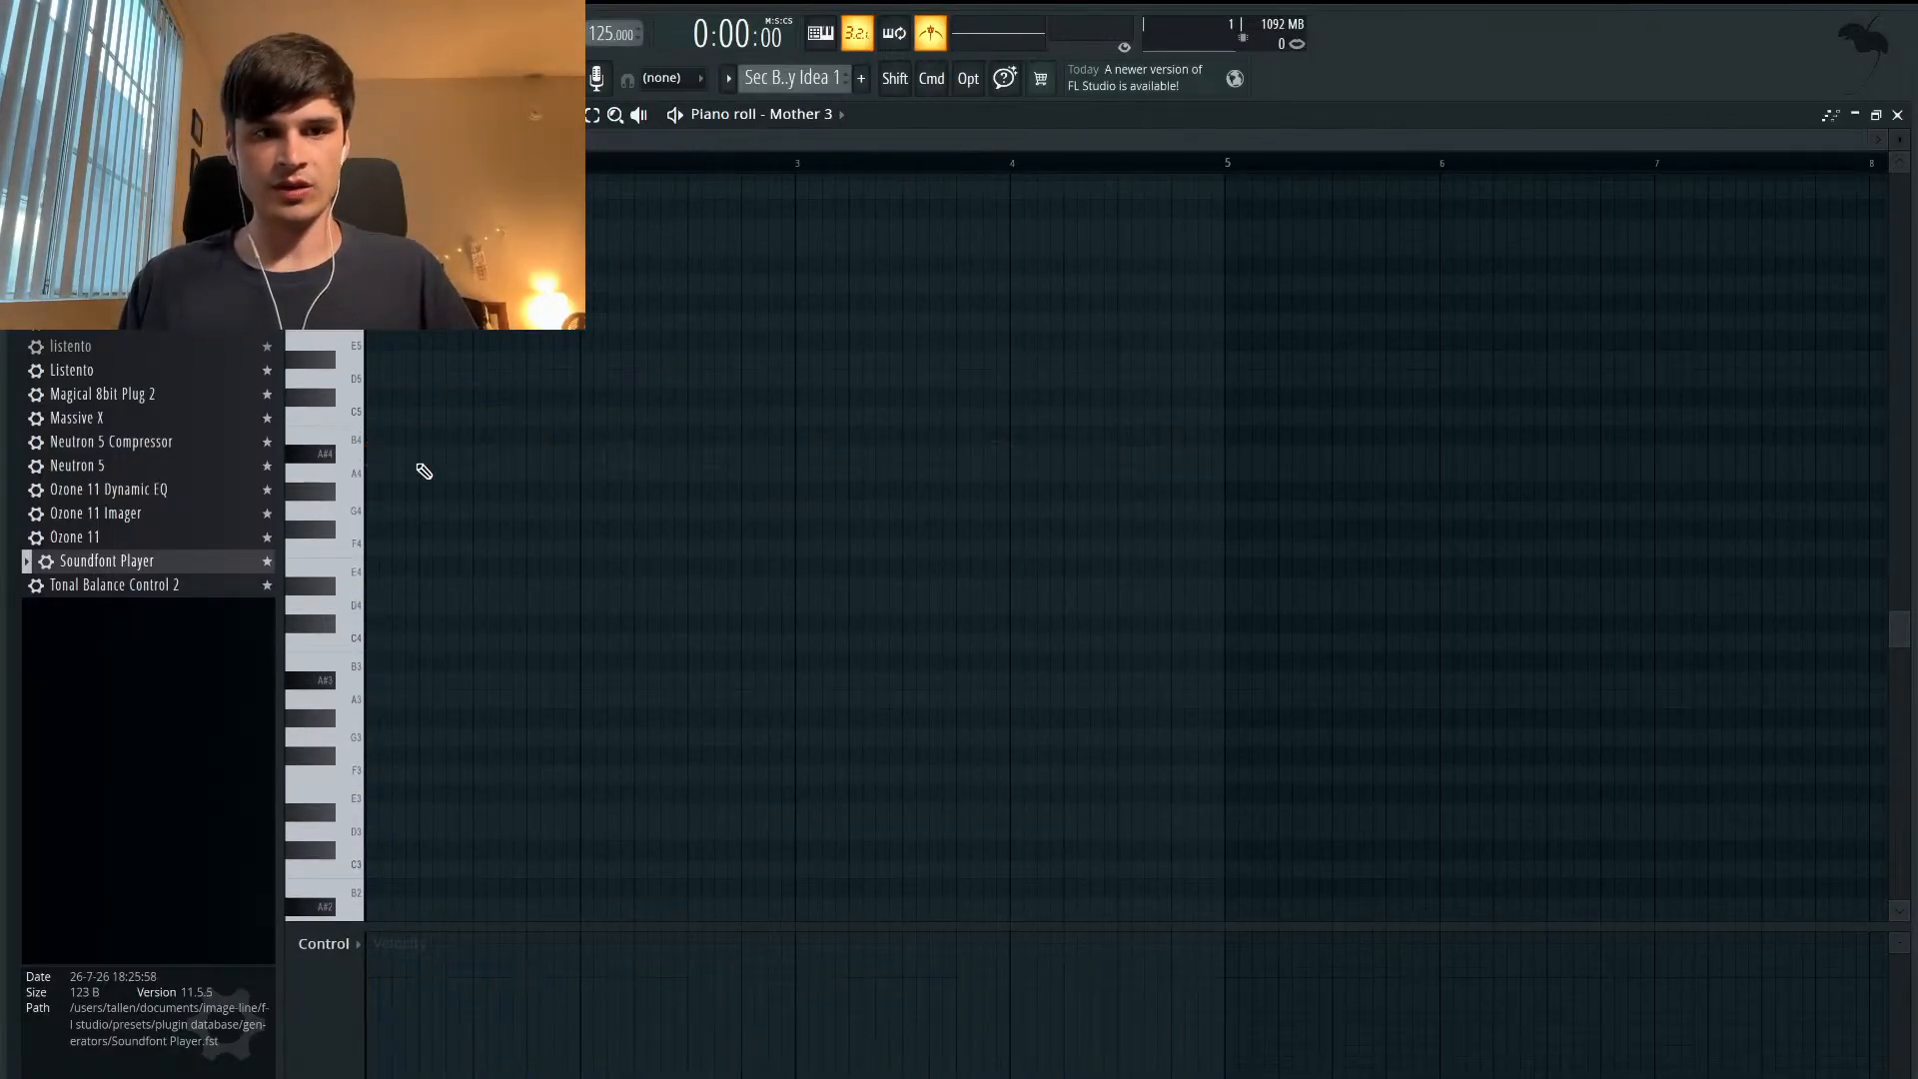
- Draw an A#4 note at the start of the empty Sec B pattern and make it one beat long
{"action": "scroll", "coordinate": [420, 471], "scroll_direction": "up", "scroll_amount": 2}
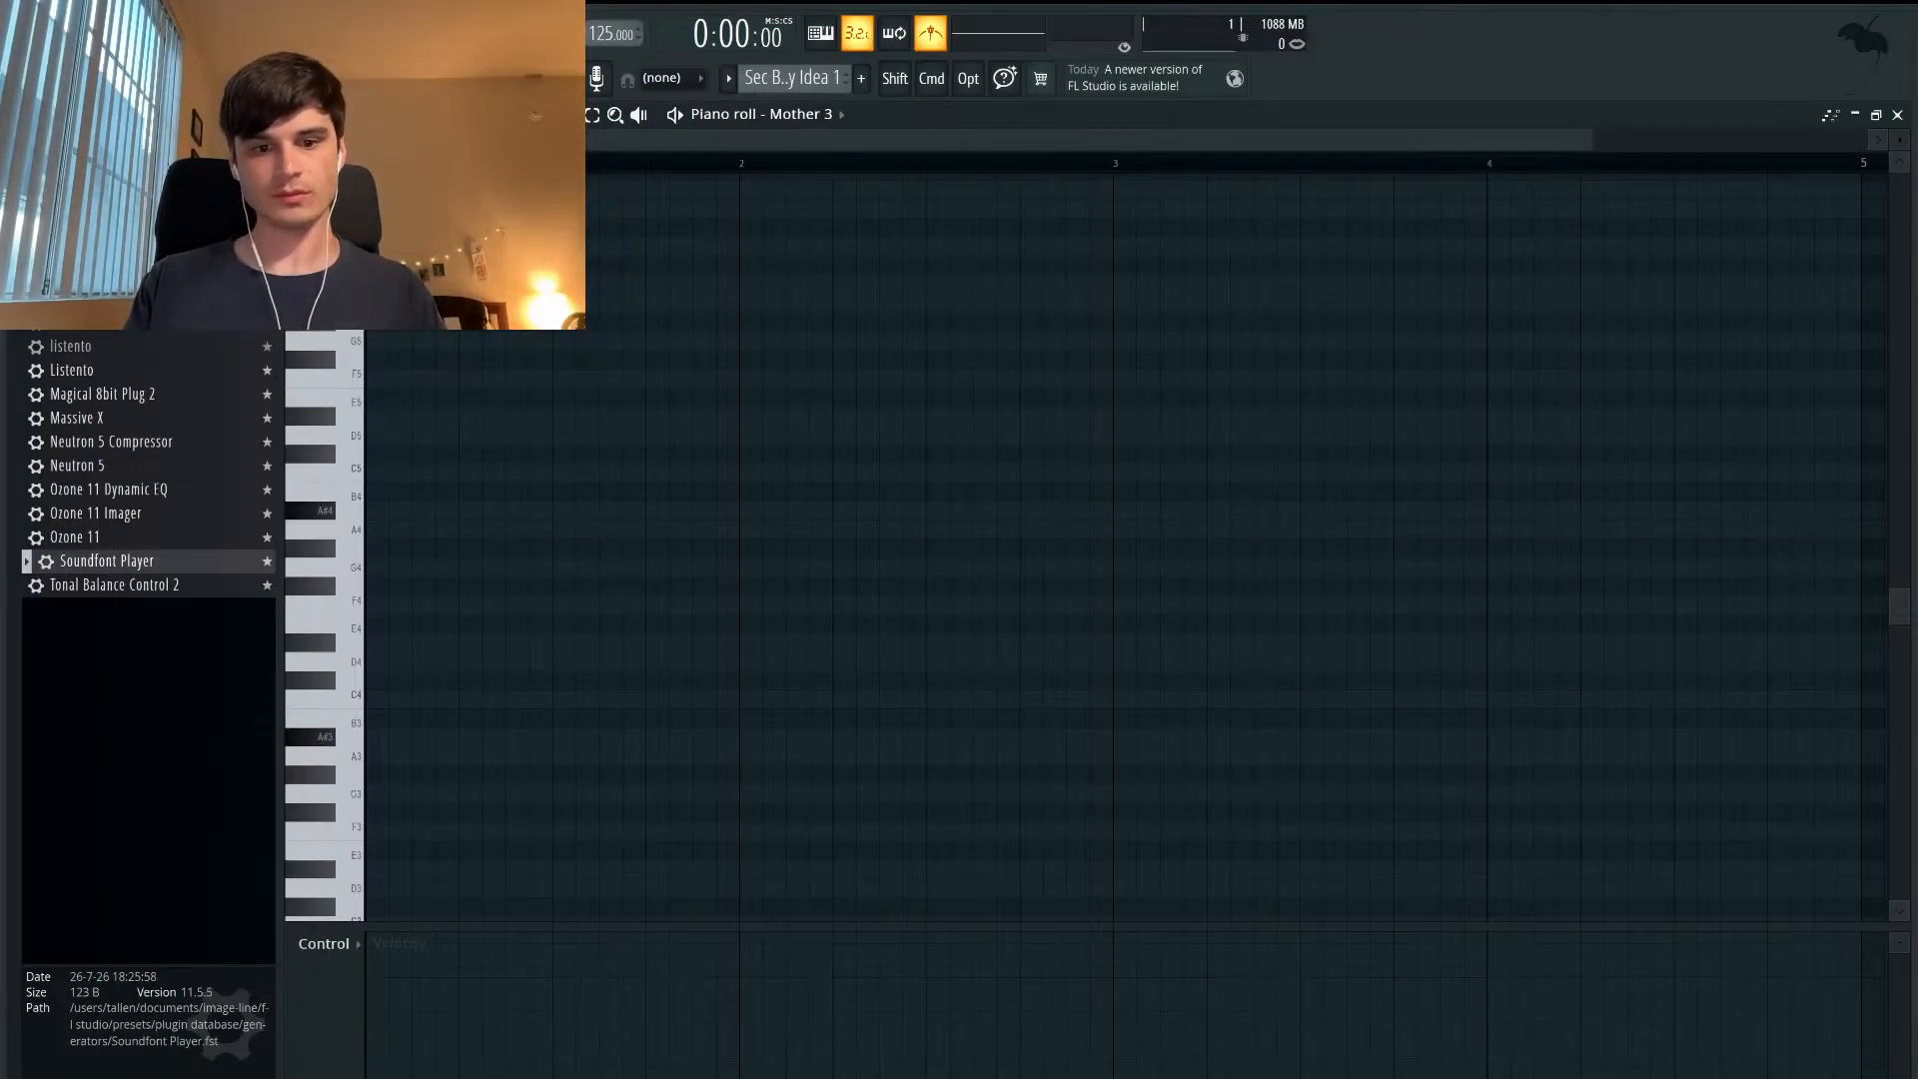
{"action": "left_click", "coordinate": [378, 520]}
{"action": "left_click_drag", "start_coordinate": [527, 511], "coordinate": [459, 513]}
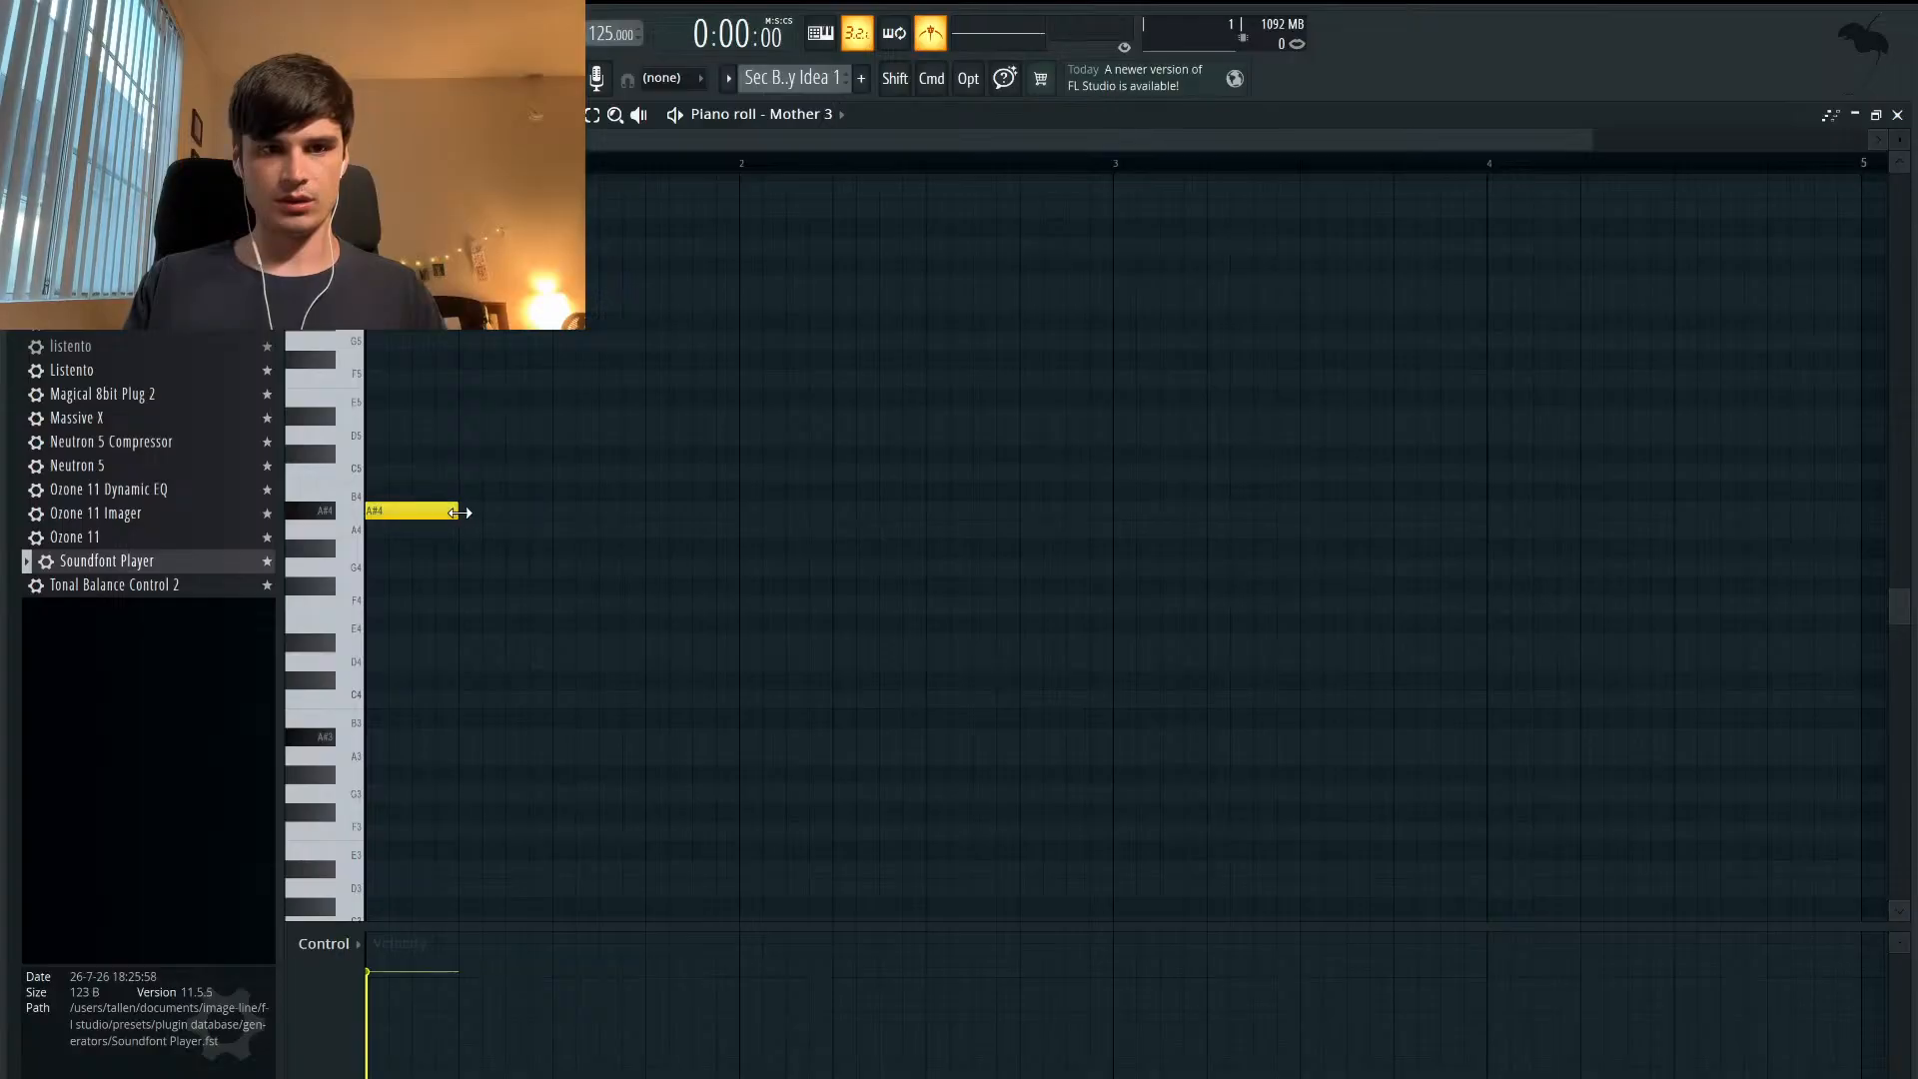
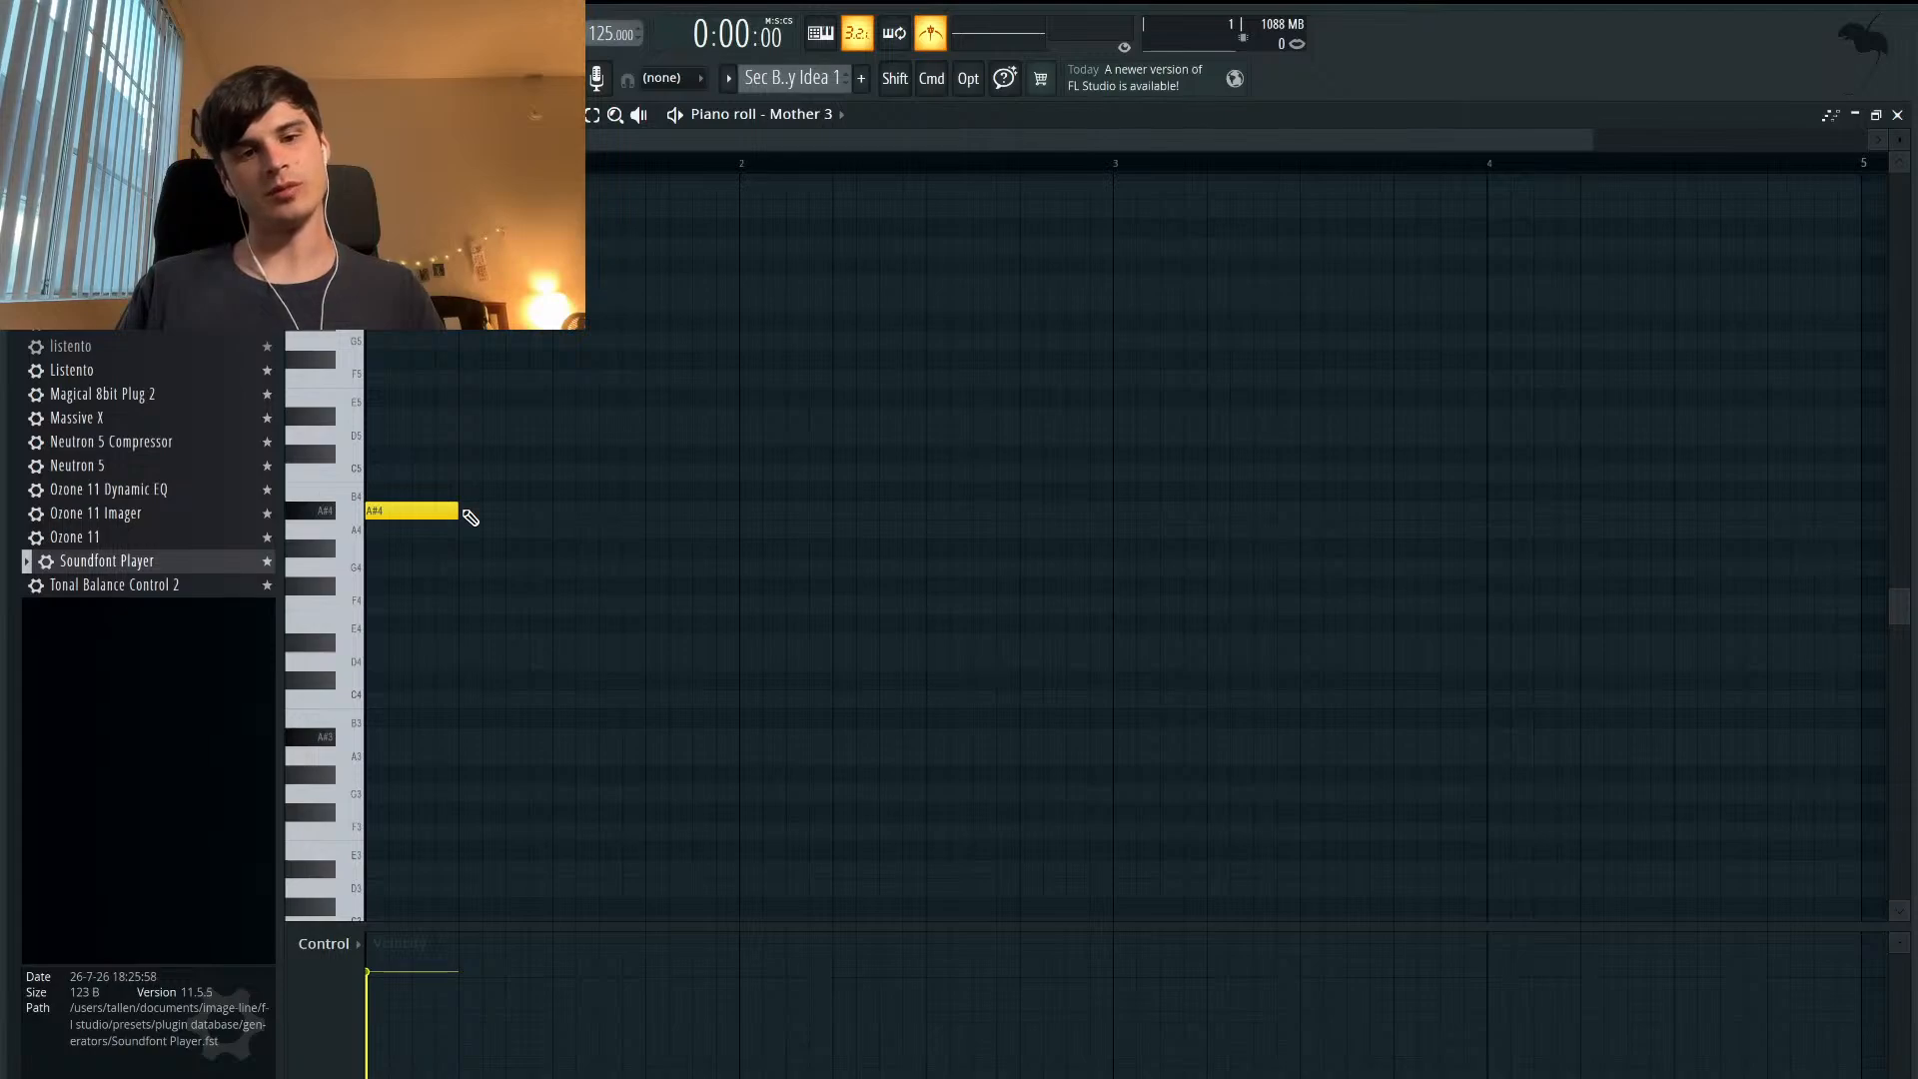
- Replace the opening A#4 with one-beat A#4 notes on beats 2, 3 and 4 of bar 1, and play them back
{"action": "left_click", "coordinate": [469, 517]}
{"action": "right_click", "coordinate": [432, 511]}
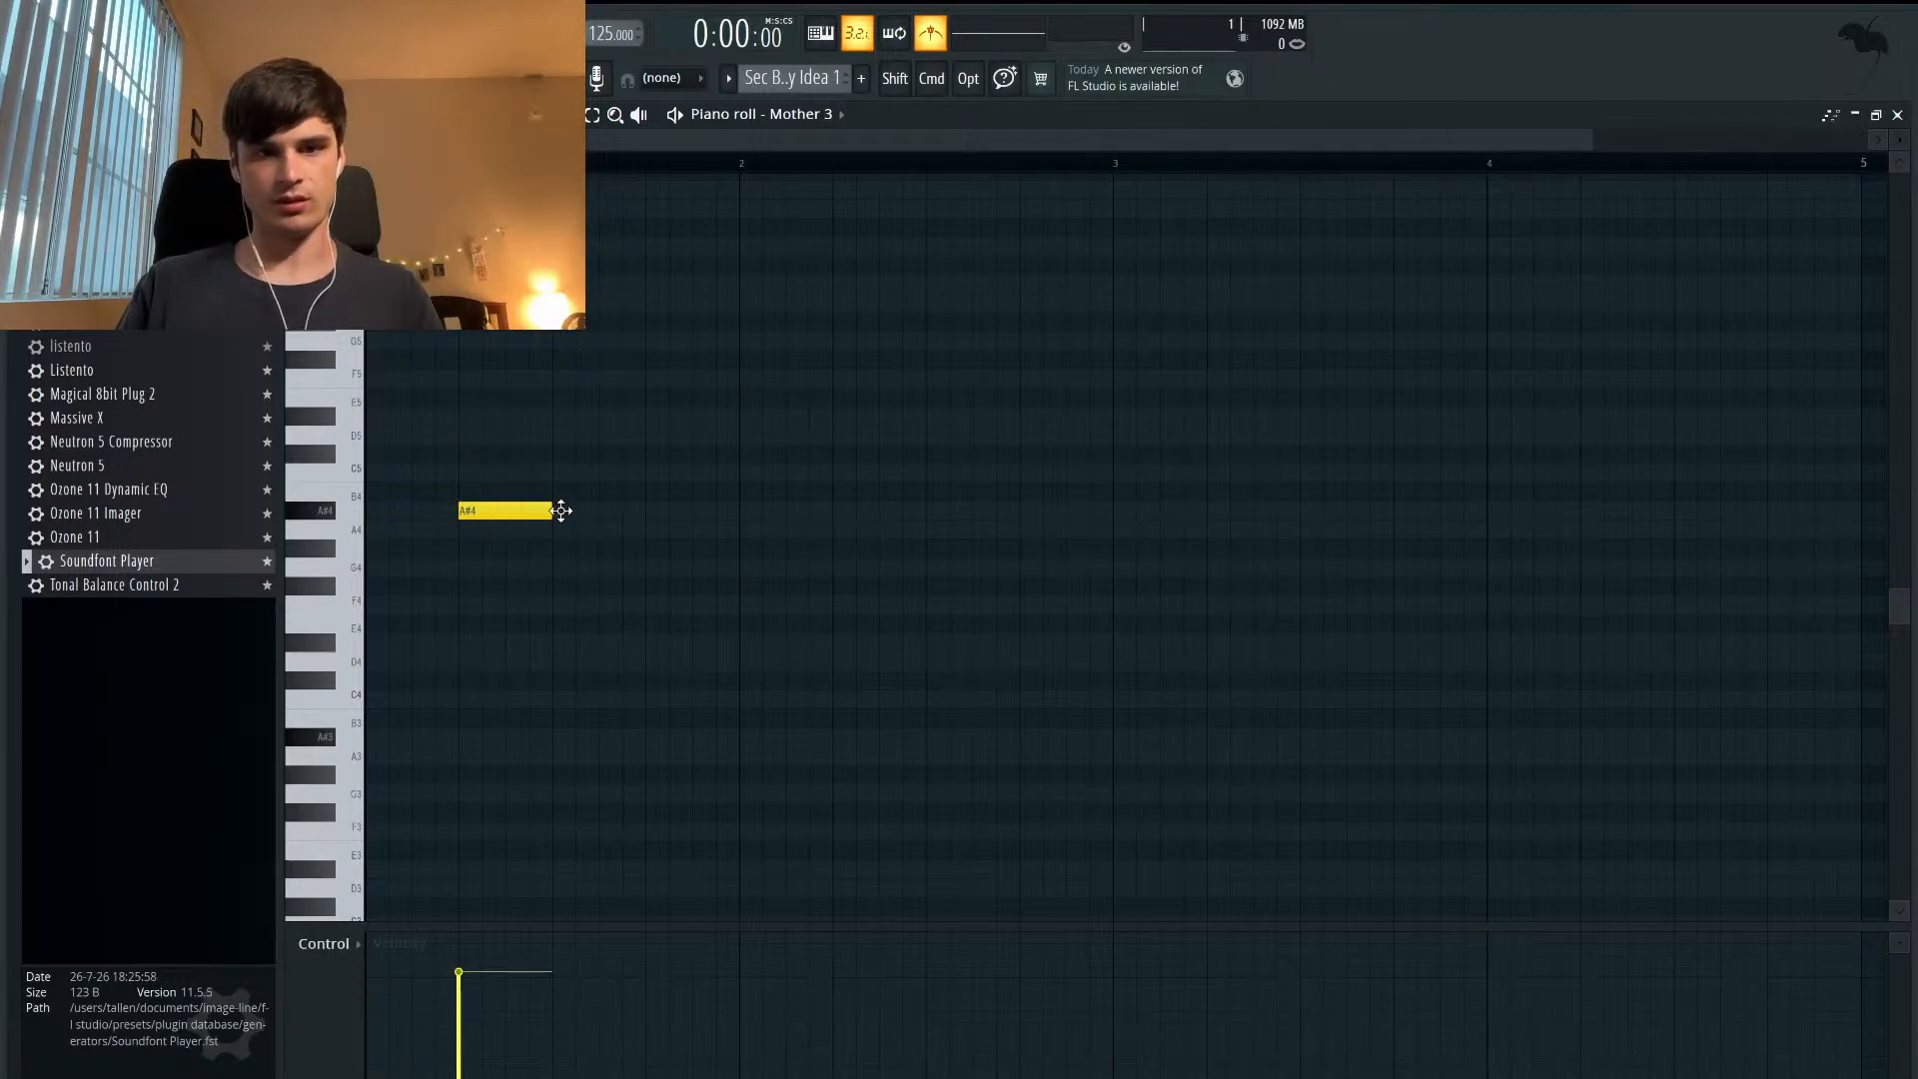
{"action": "left_click", "coordinate": [569, 516]}
{"action": "left_click", "coordinate": [655, 514]}
{"action": "key", "text": "space"}
{"action": "key", "text": "space"}
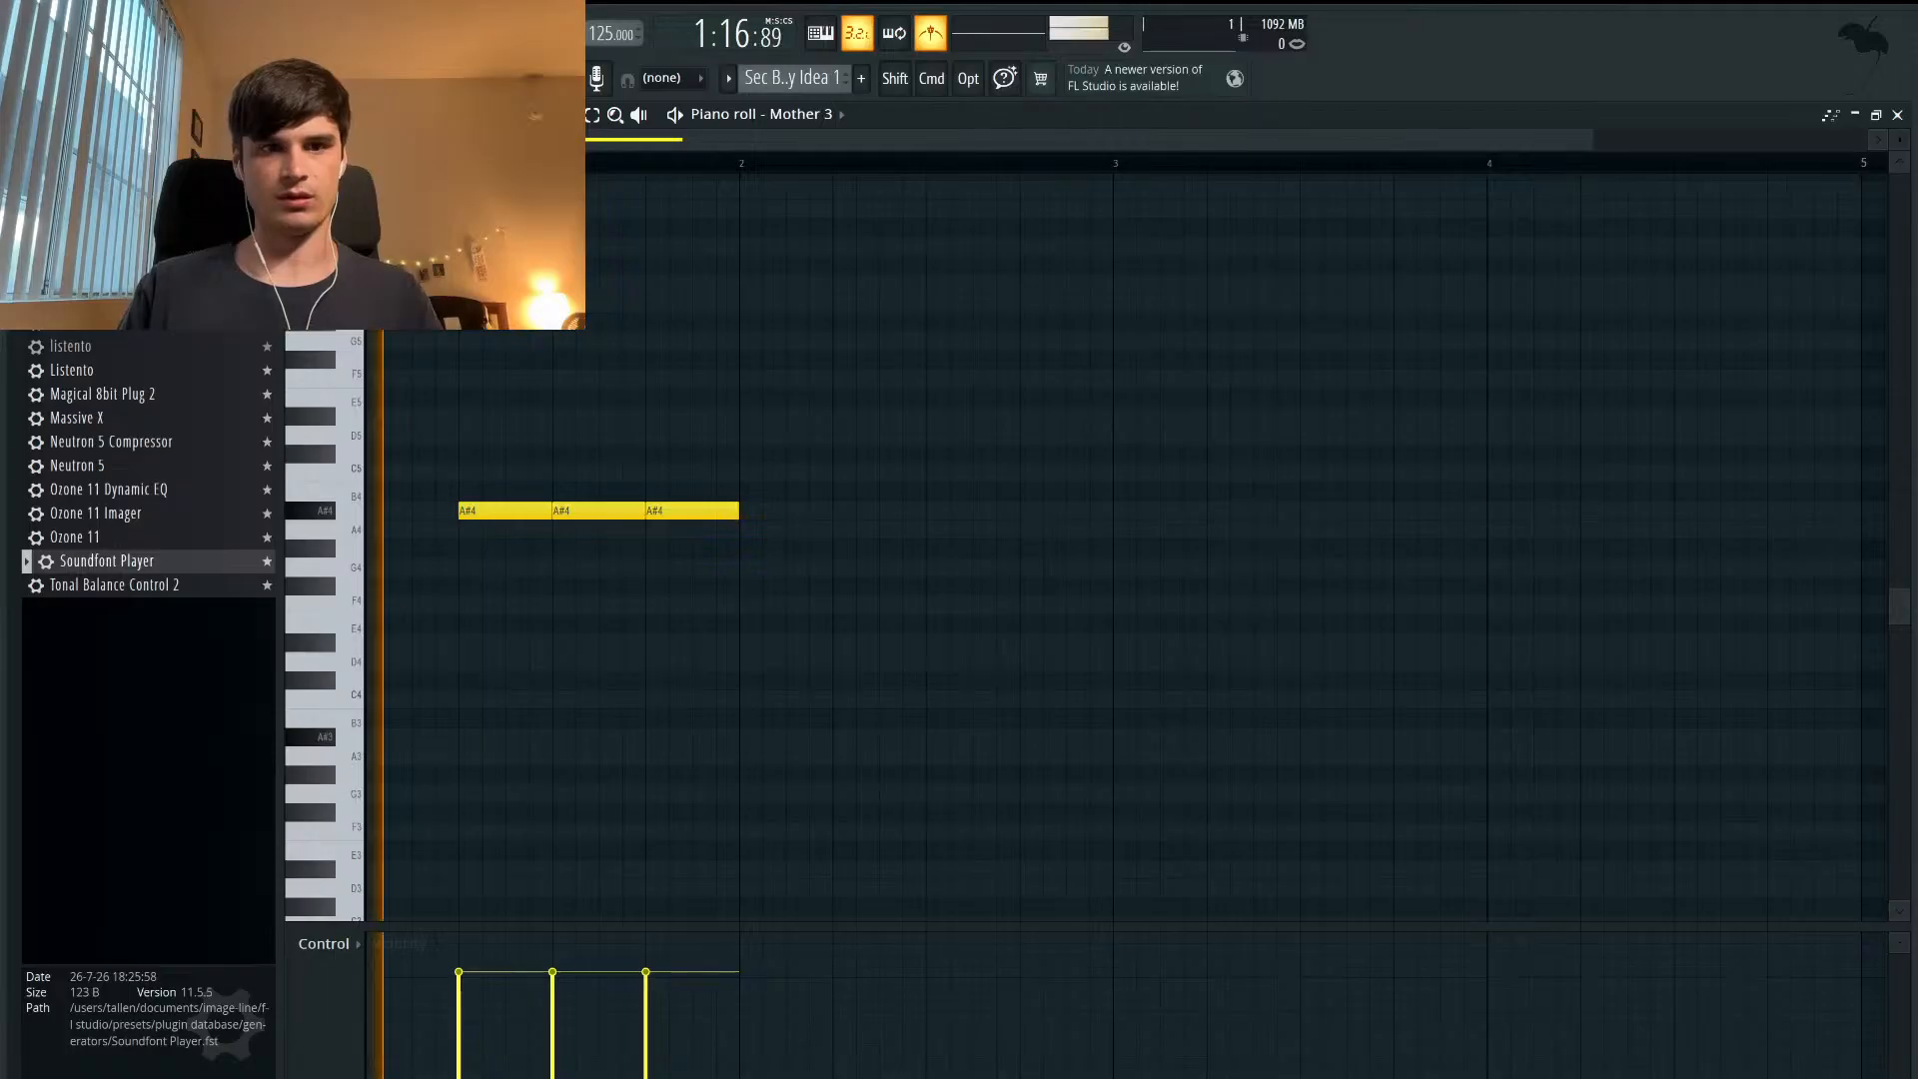
{"action": "key", "text": "space"}
{"action": "key", "text": "space"}
- Add a 3.5-beat A#4 at the start of bar 2 and a half-beat A#4 filling the end of that bar
{"action": "left_click", "coordinate": [784, 513]}
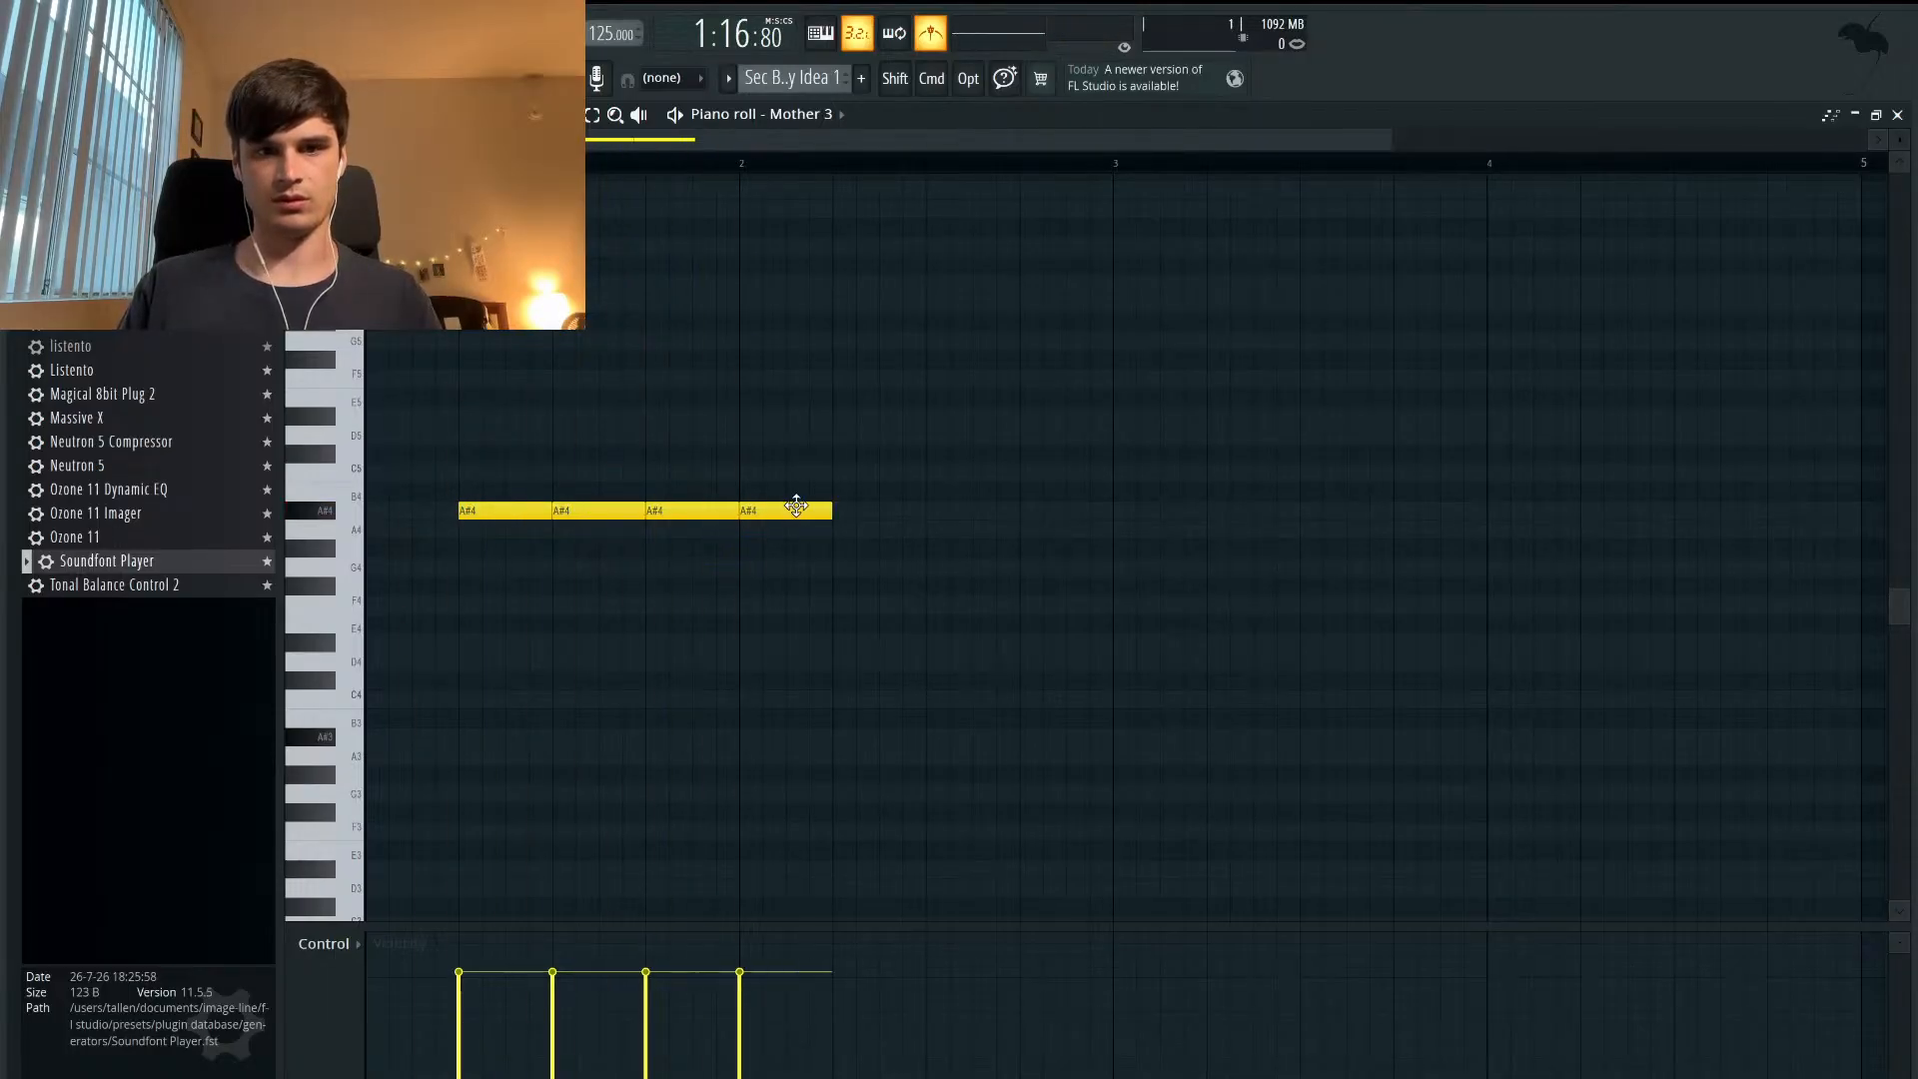
{"action": "left_click_drag", "start_coordinate": [830, 516], "coordinate": [1061, 524]}
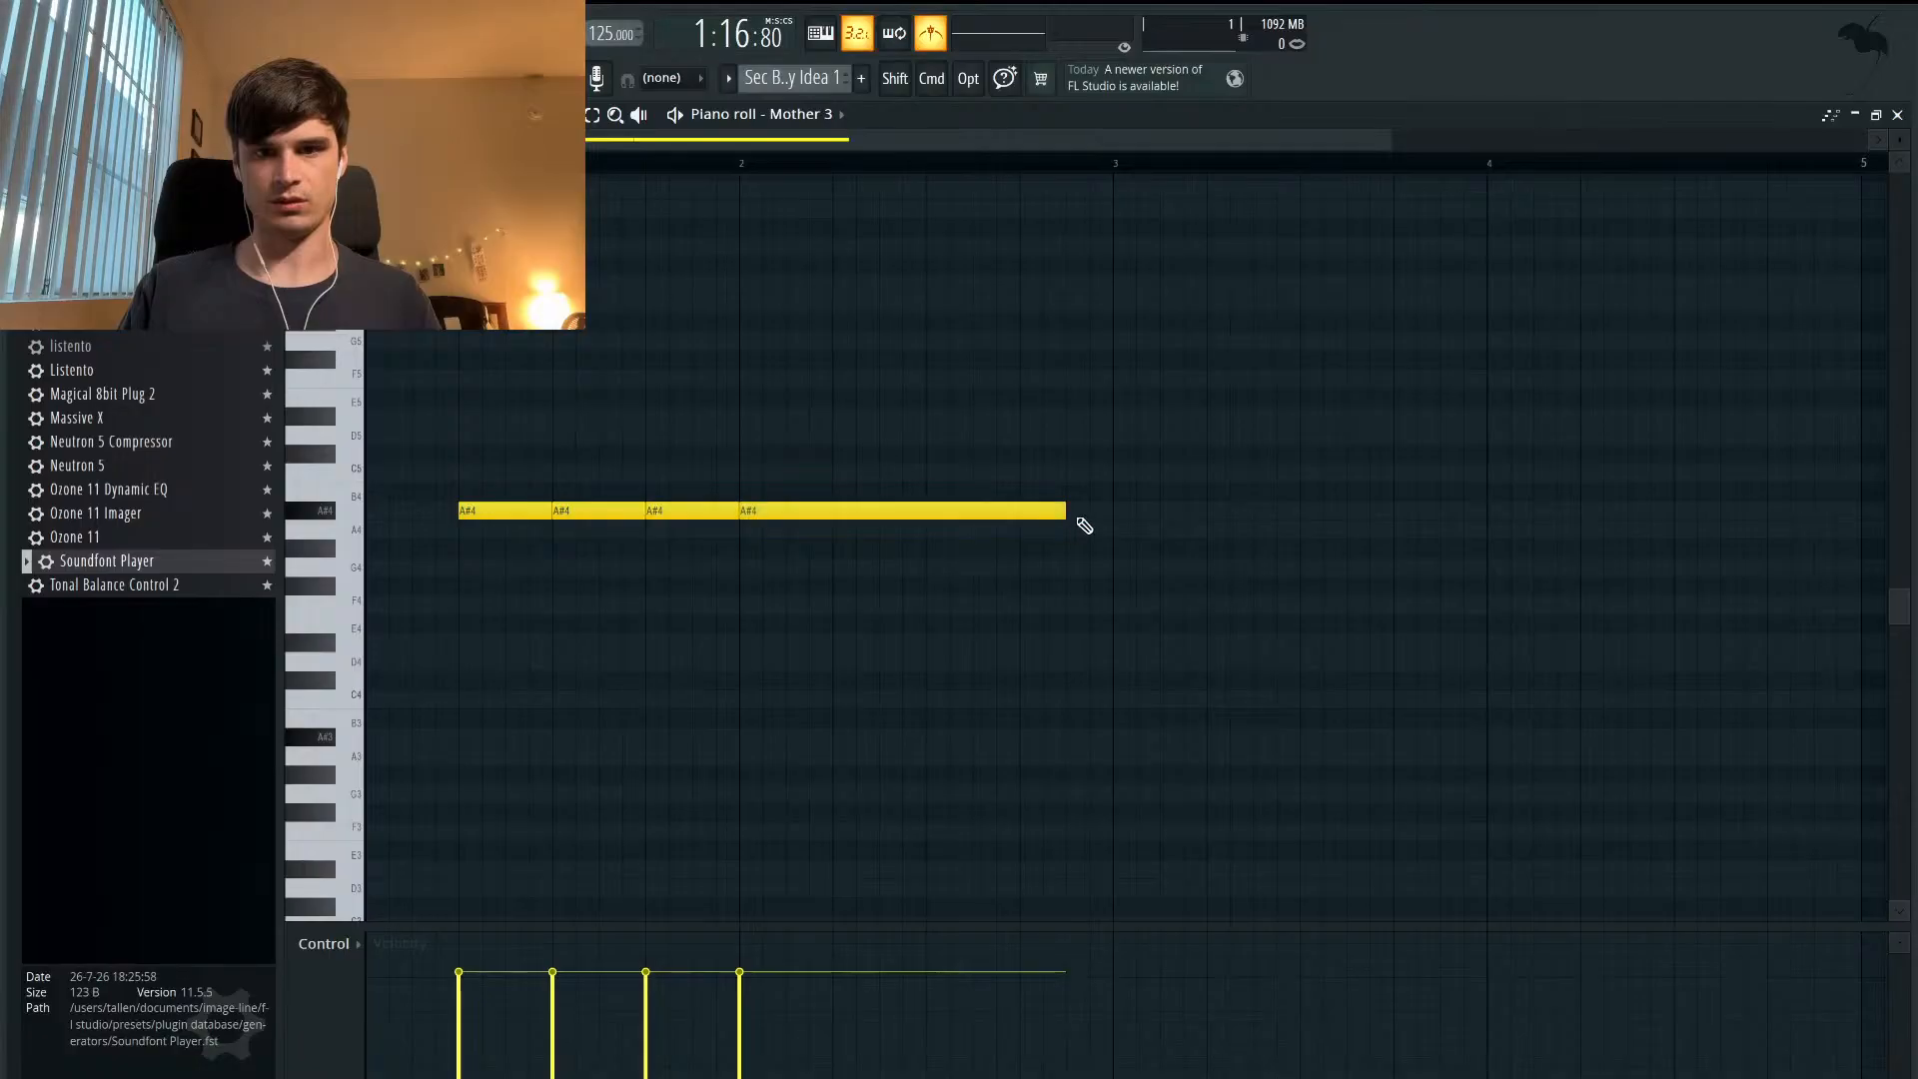
{"action": "left_click", "coordinate": [1081, 512]}
- Duplicate the whole two-bar A#4 phrase into bars 3 and 4 and play the pattern
{"action": "left_click_drag", "start_coordinate": [1389, 509], "coordinate": [599, 380]}
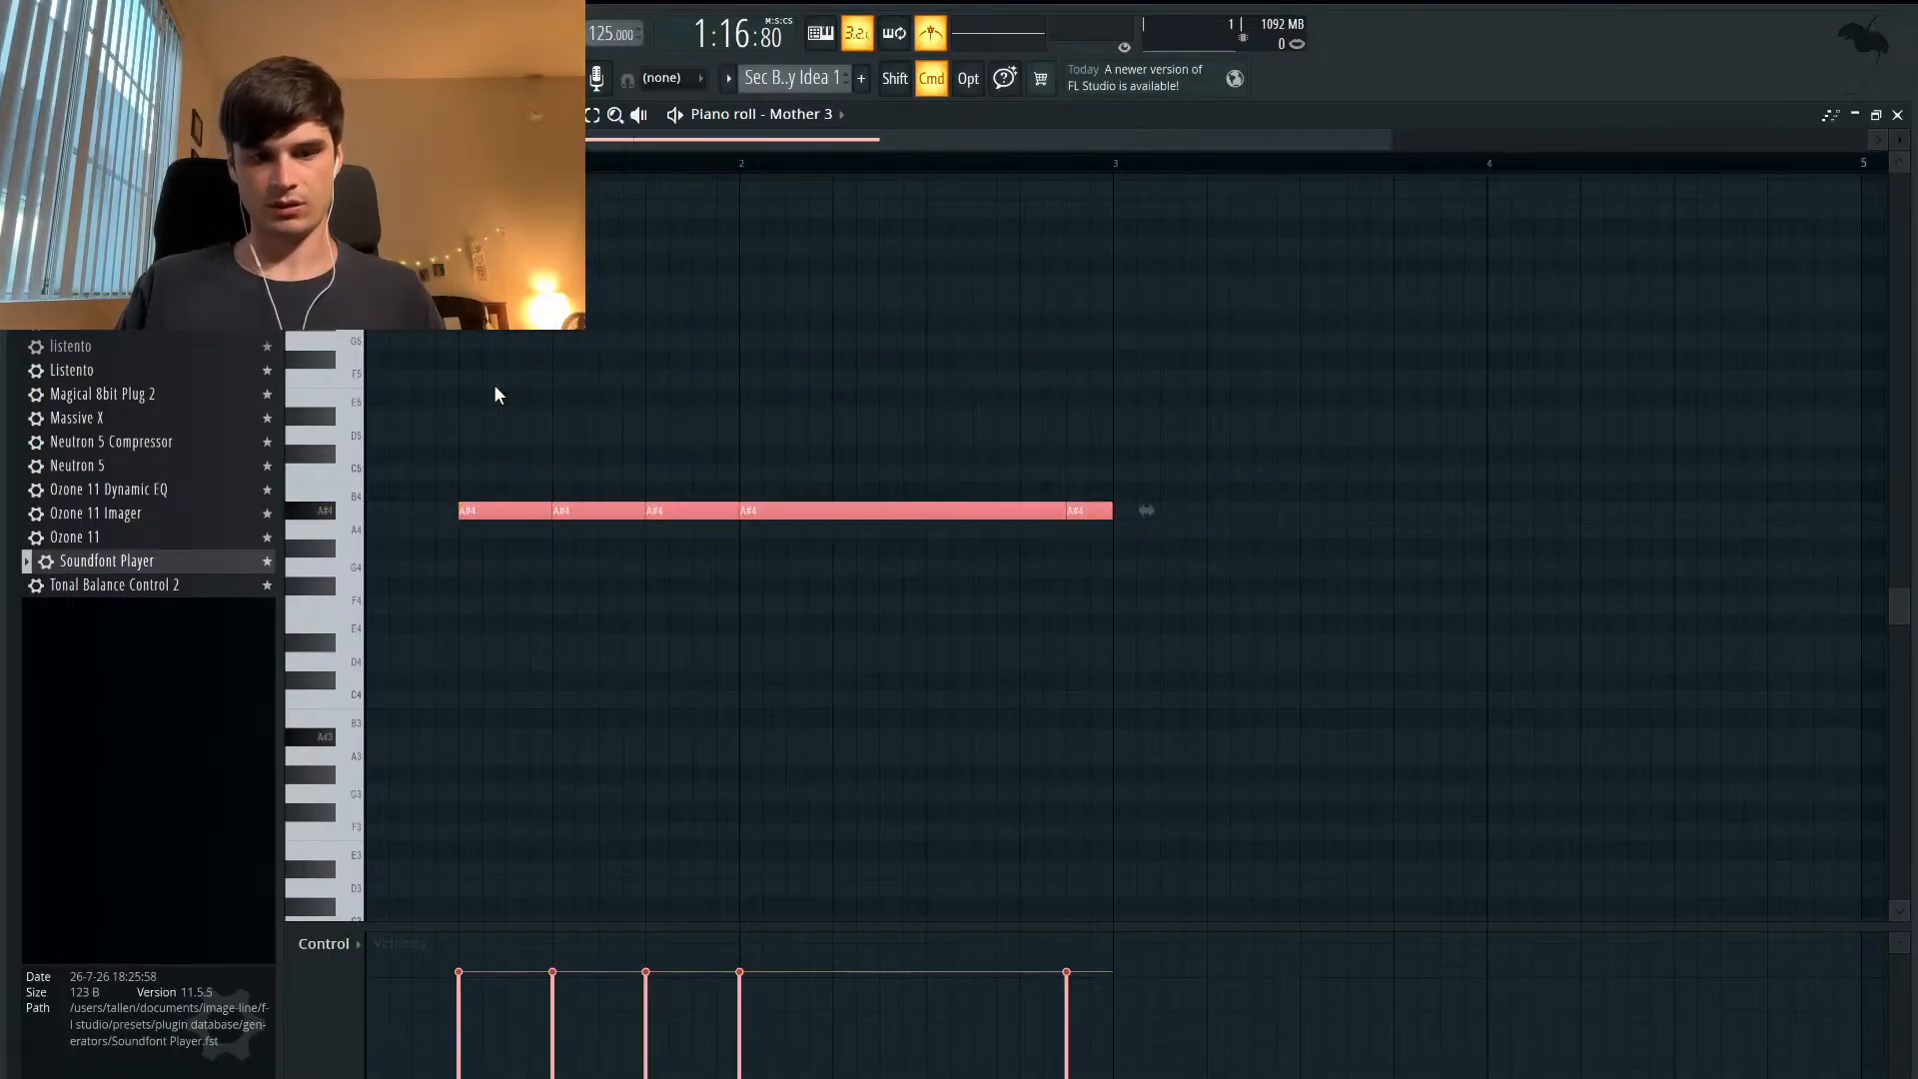
{"action": "key", "text": "super+b"}
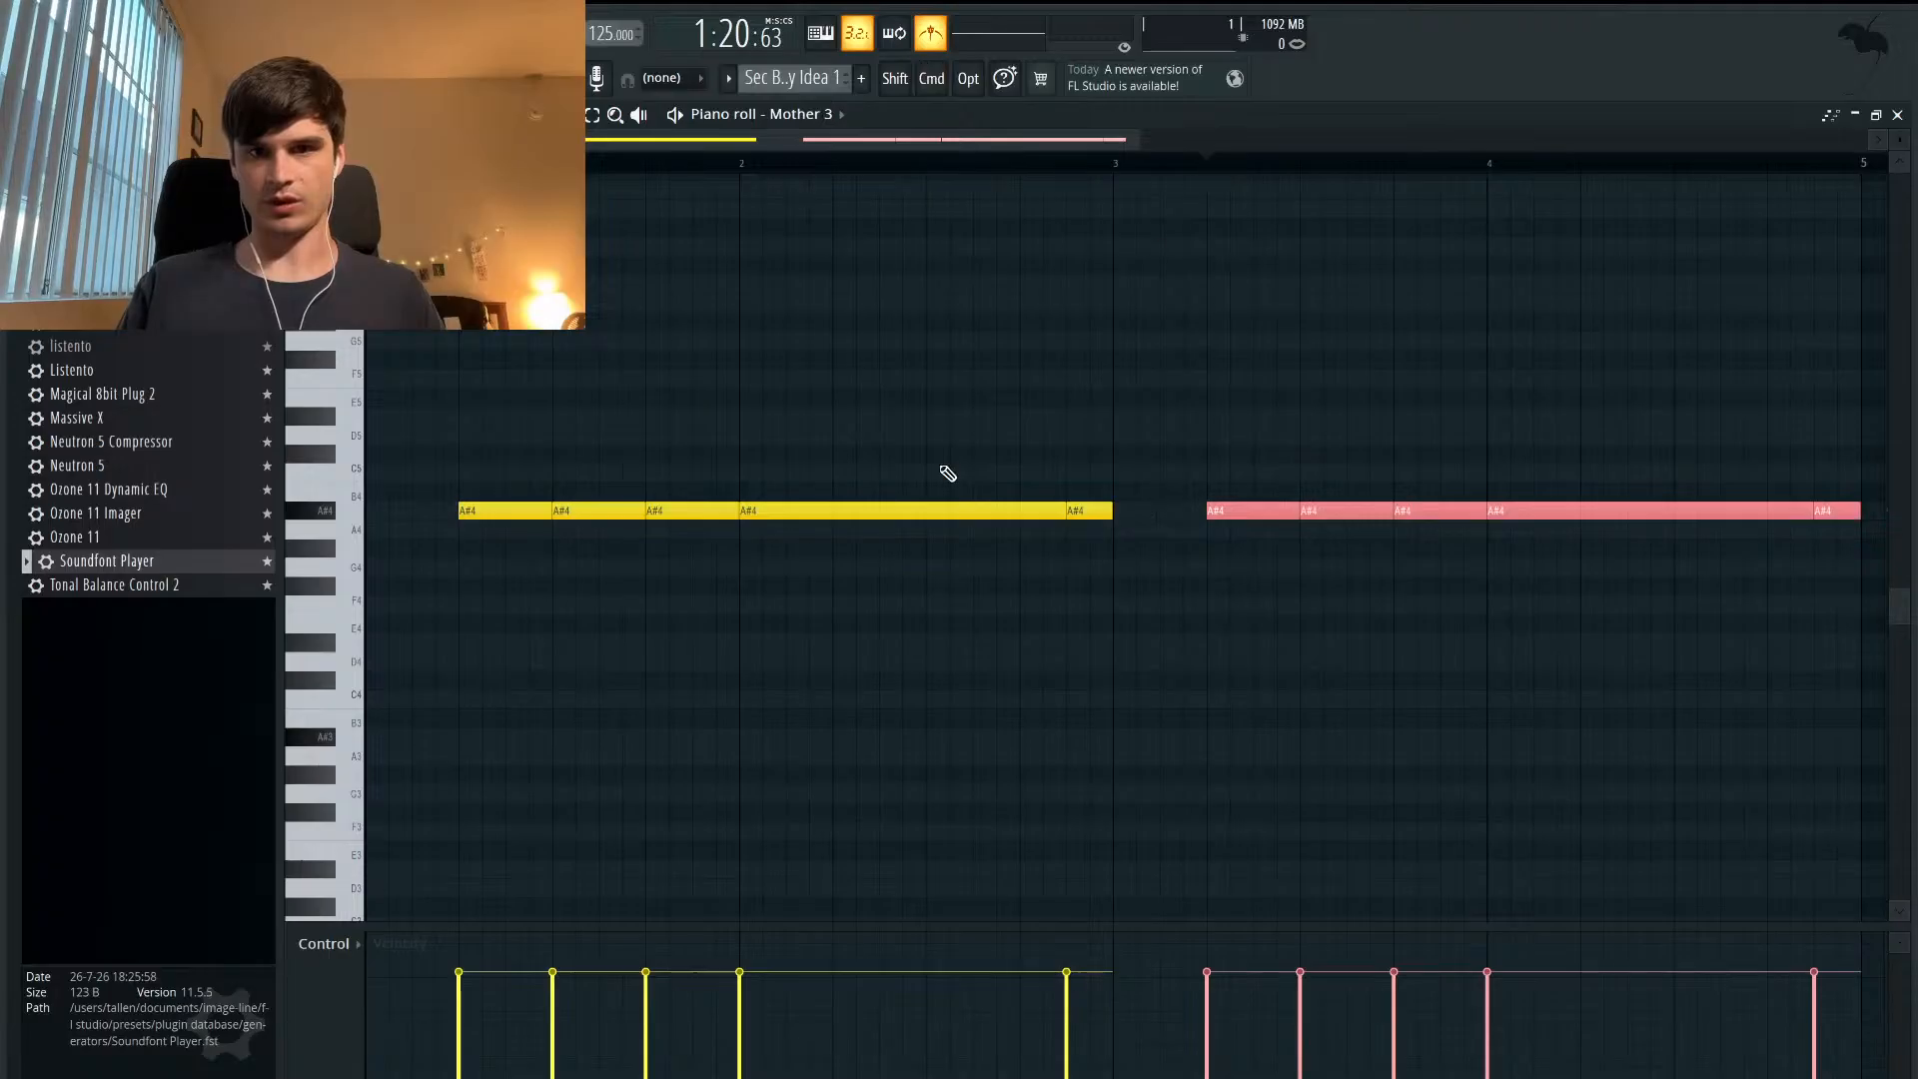
{"action": "key", "text": "space"}
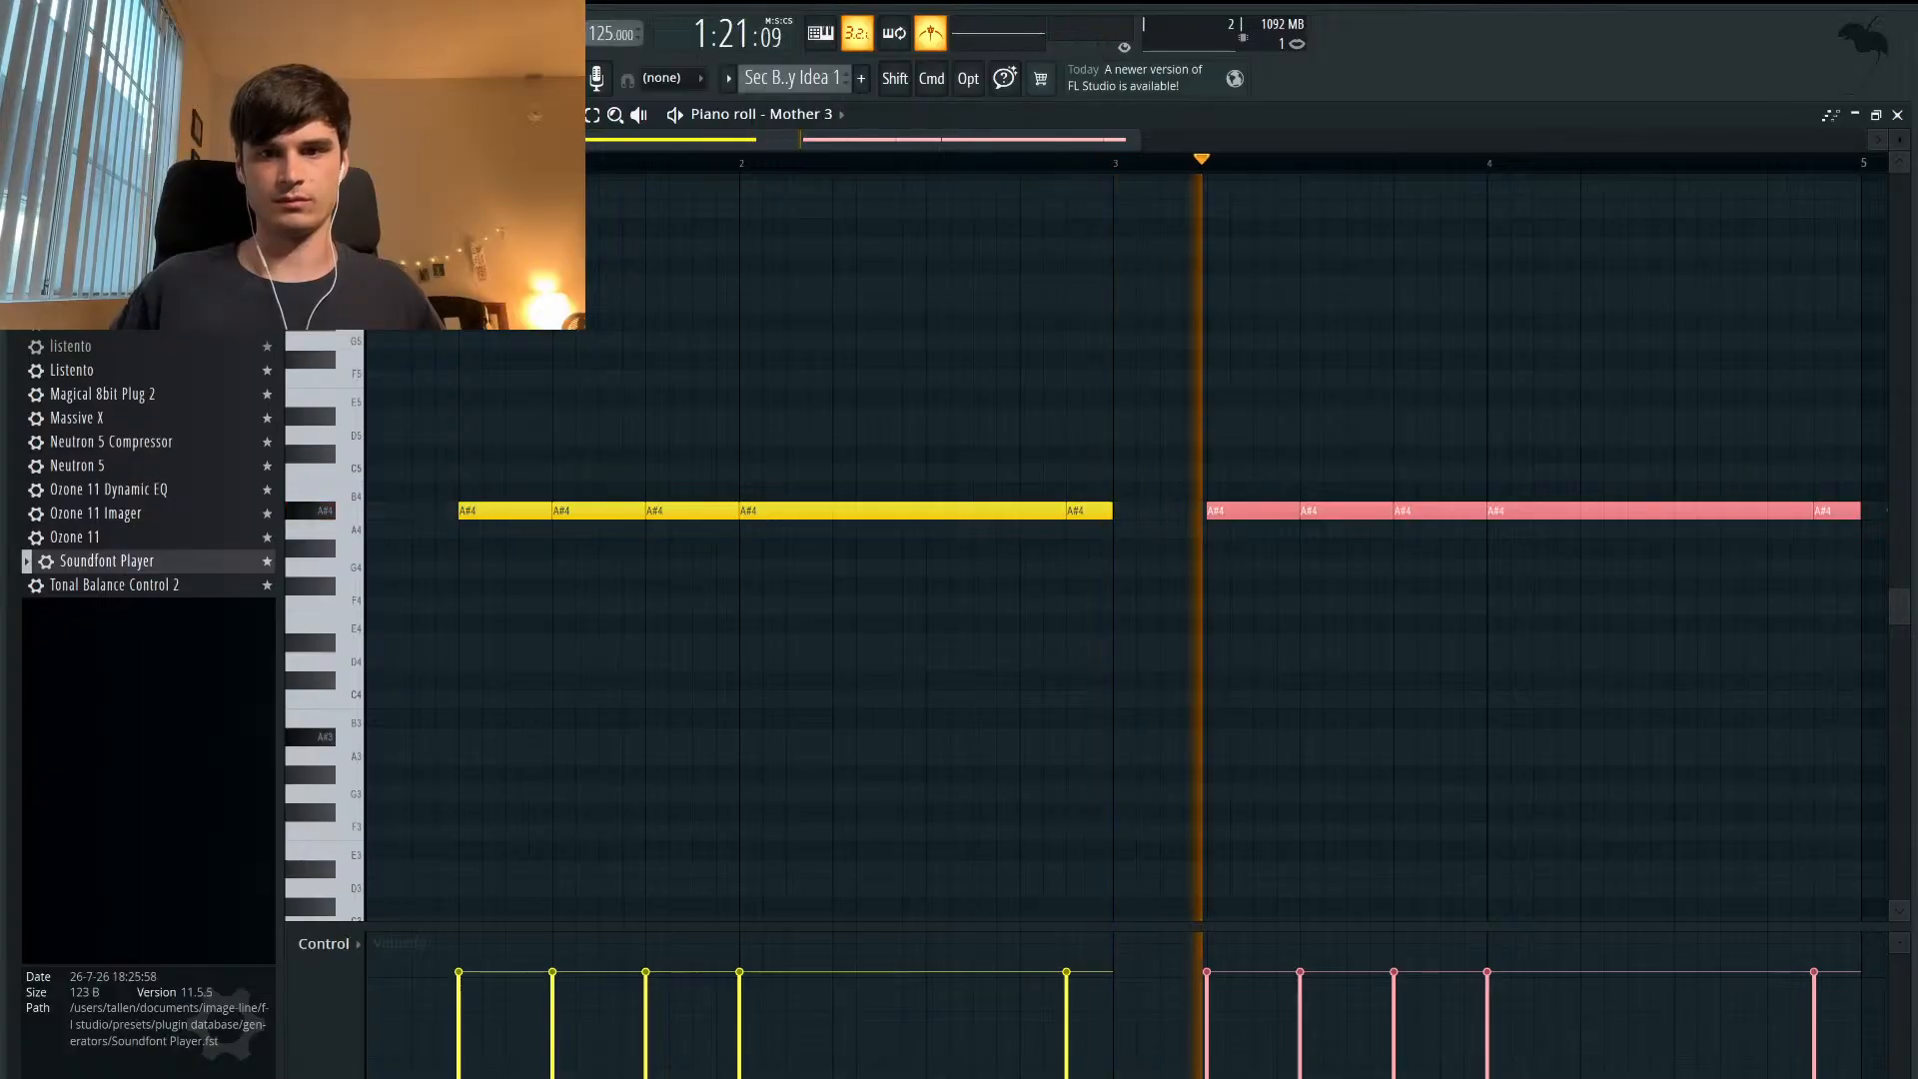
{"action": "key", "text": "space"}
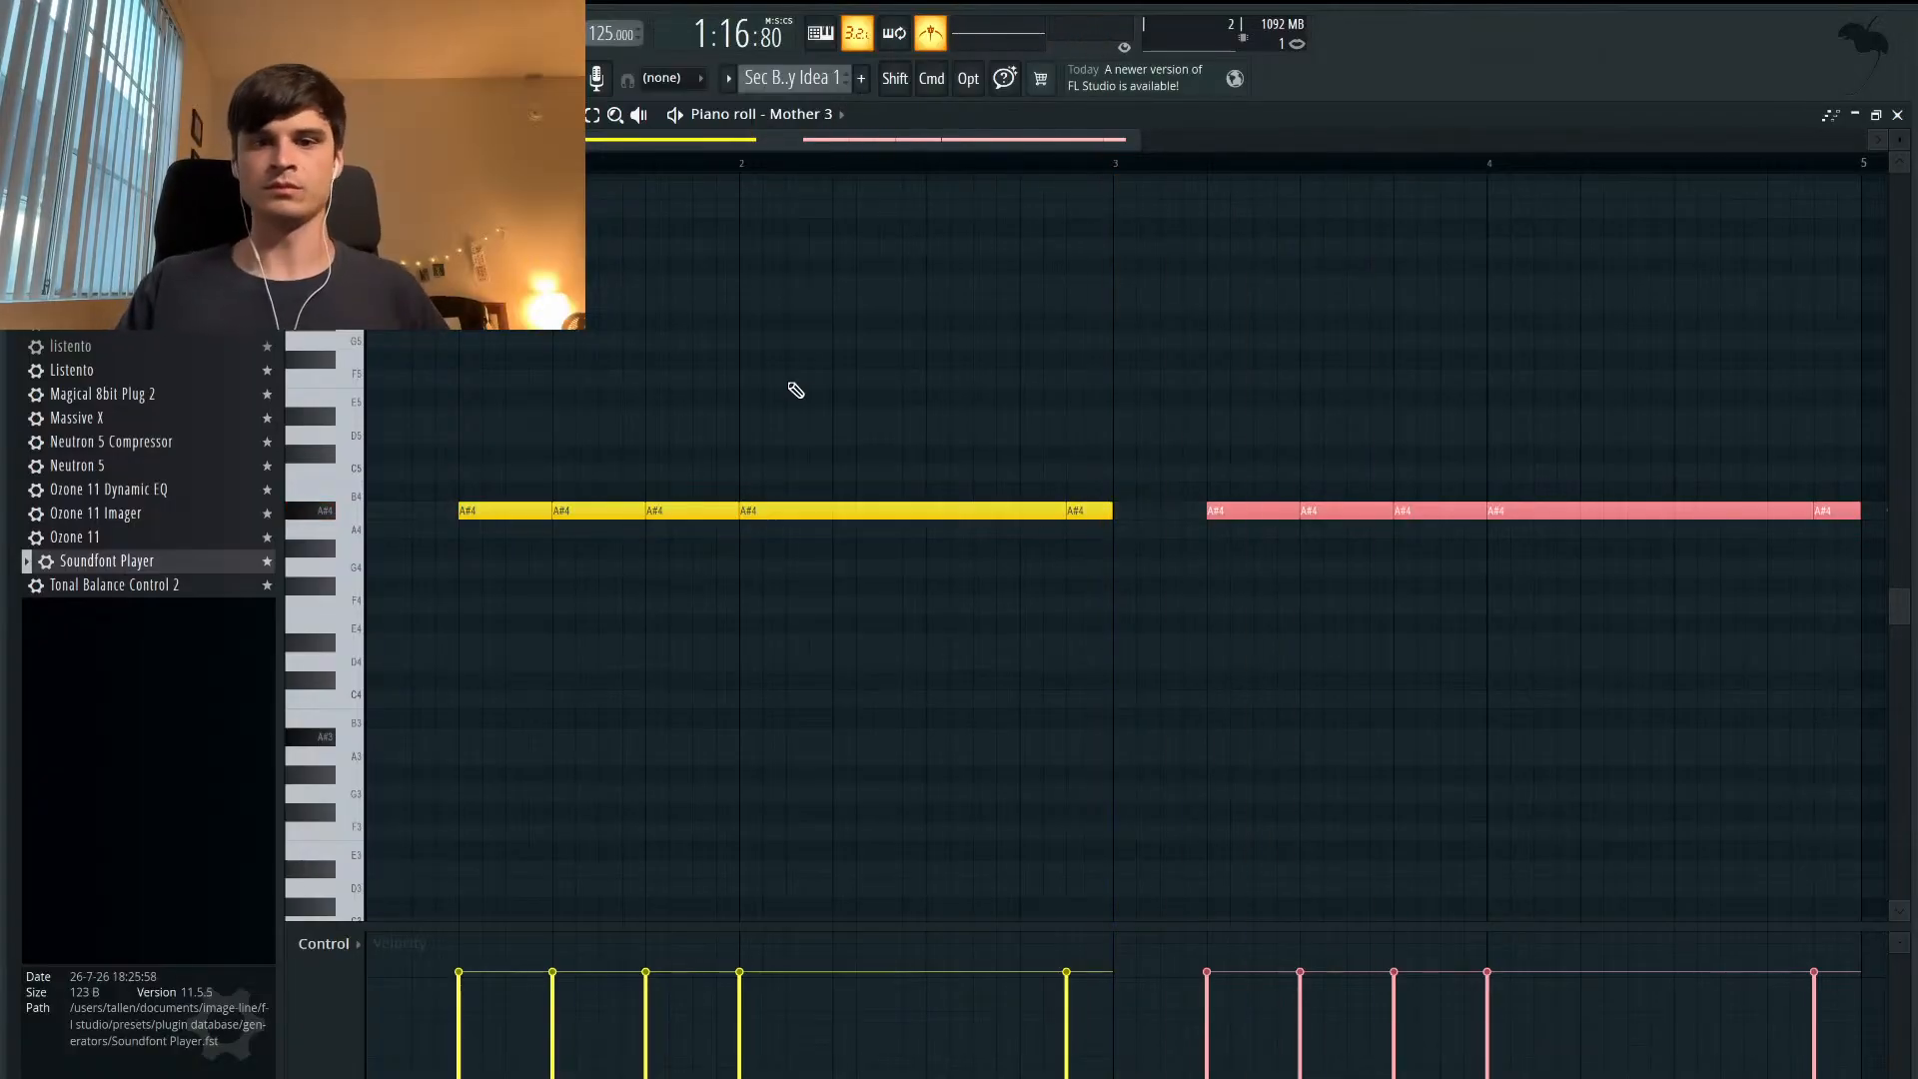
- Undo the phrase duplication and the half-beat A#4 at the end of bar 2
{"action": "right_click", "coordinate": [1068, 513]}
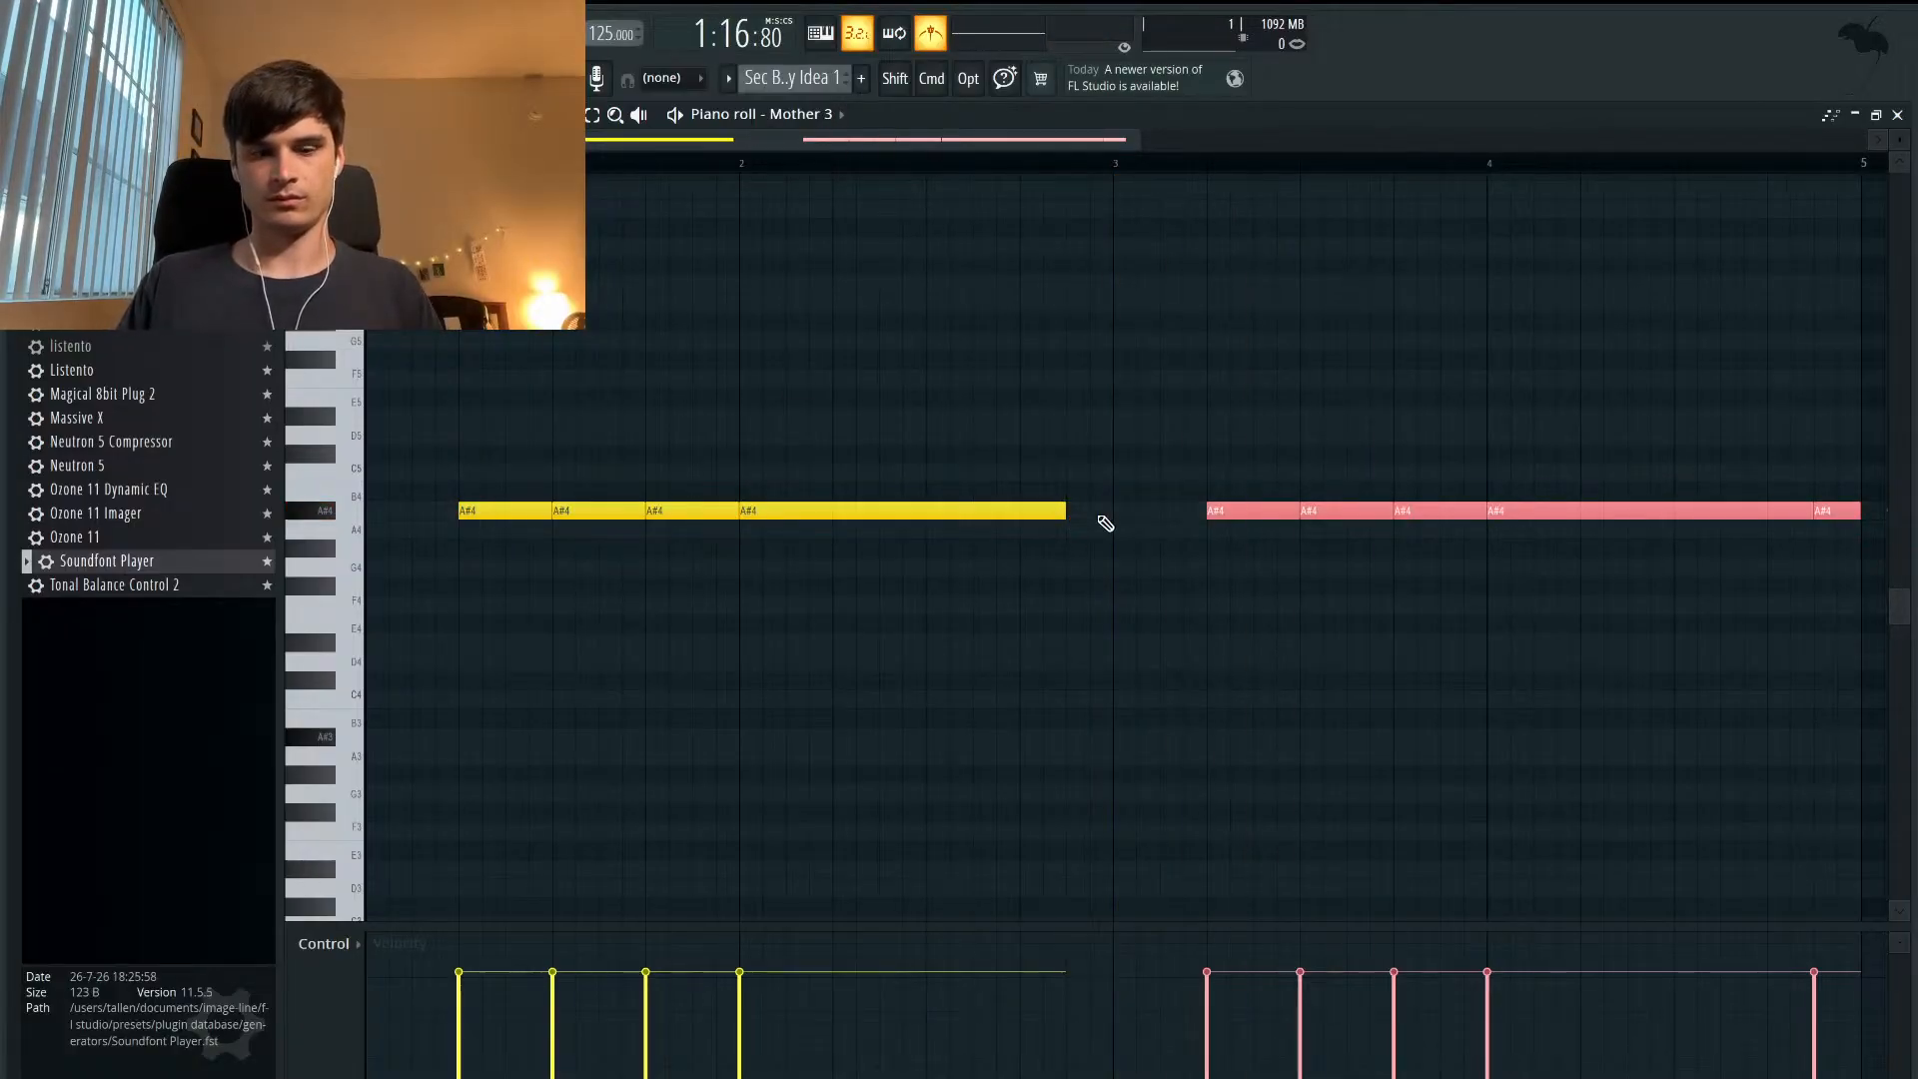
{"action": "key", "text": "super+z"}
{"action": "key", "text": "super+z"}
{"action": "key", "text": "super+z"}
{"action": "key", "text": "super+z"}
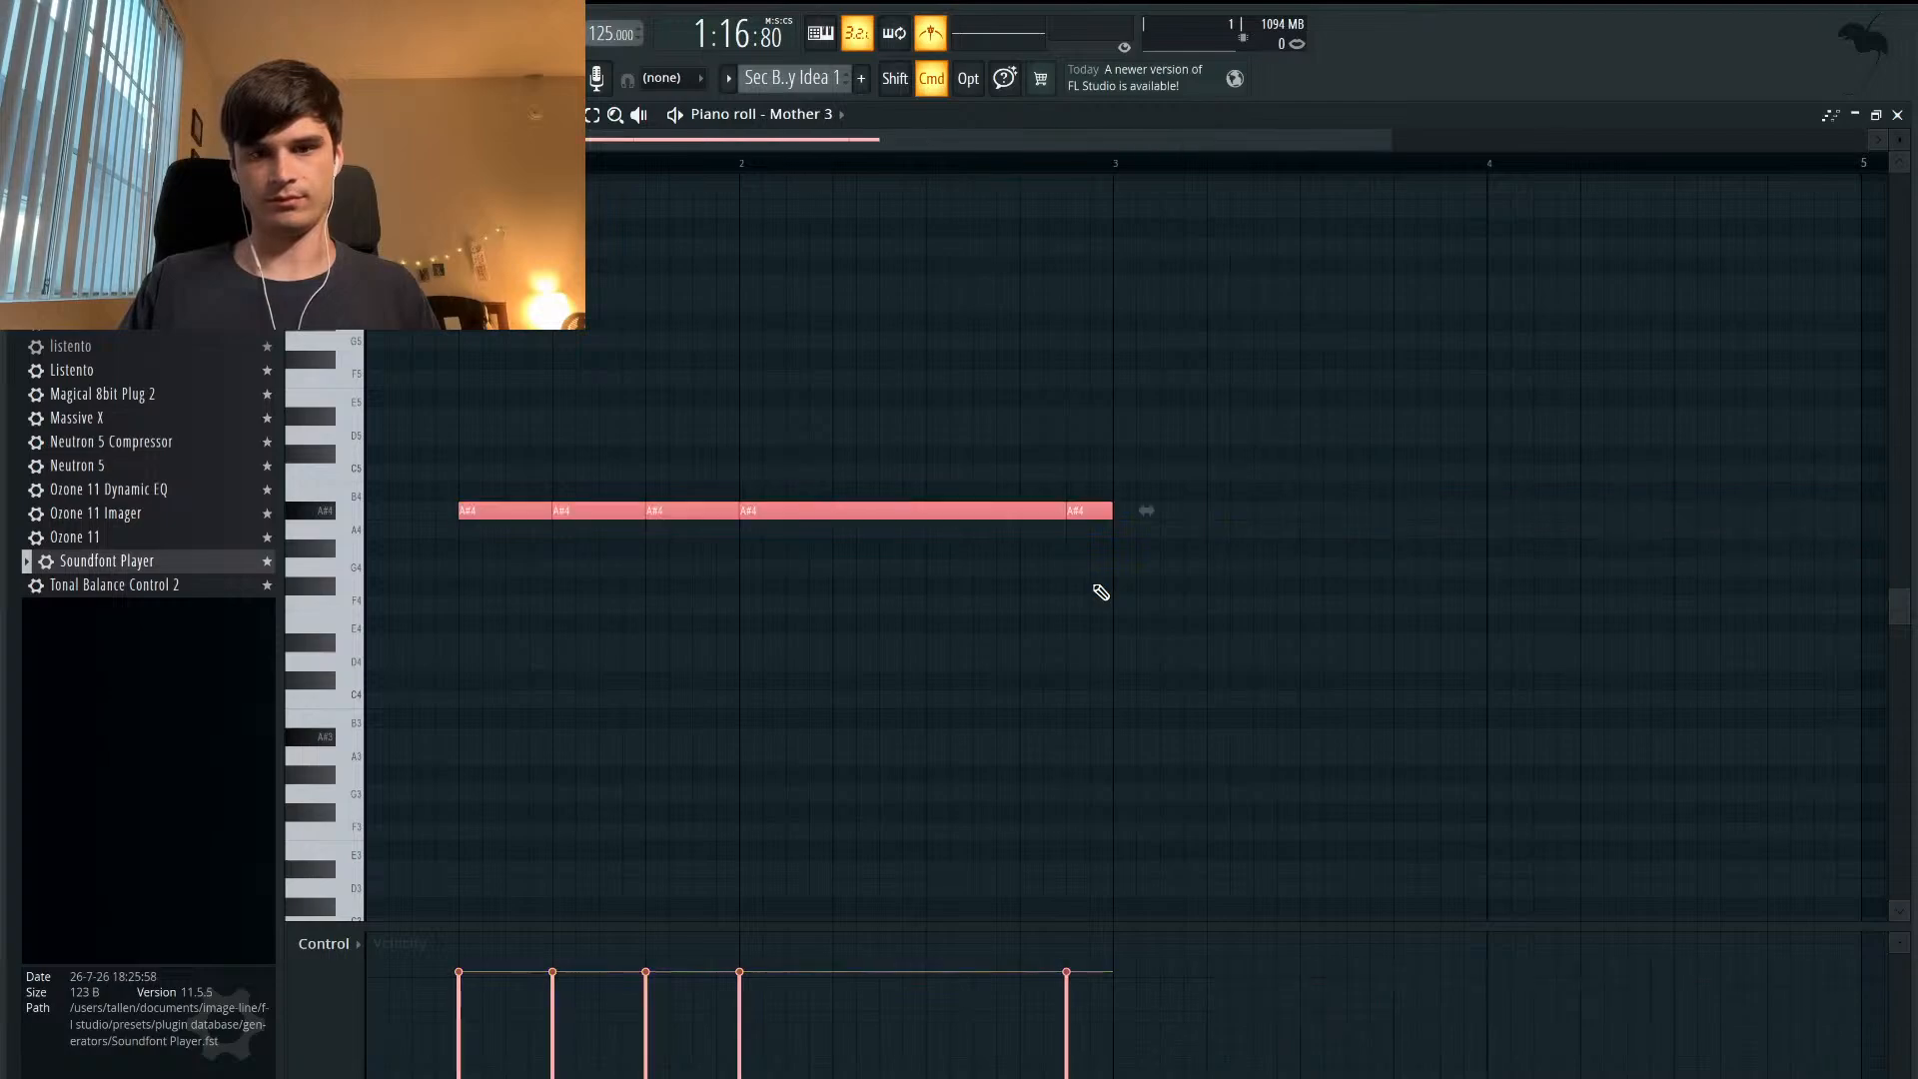
{"action": "key", "text": "super+z"}
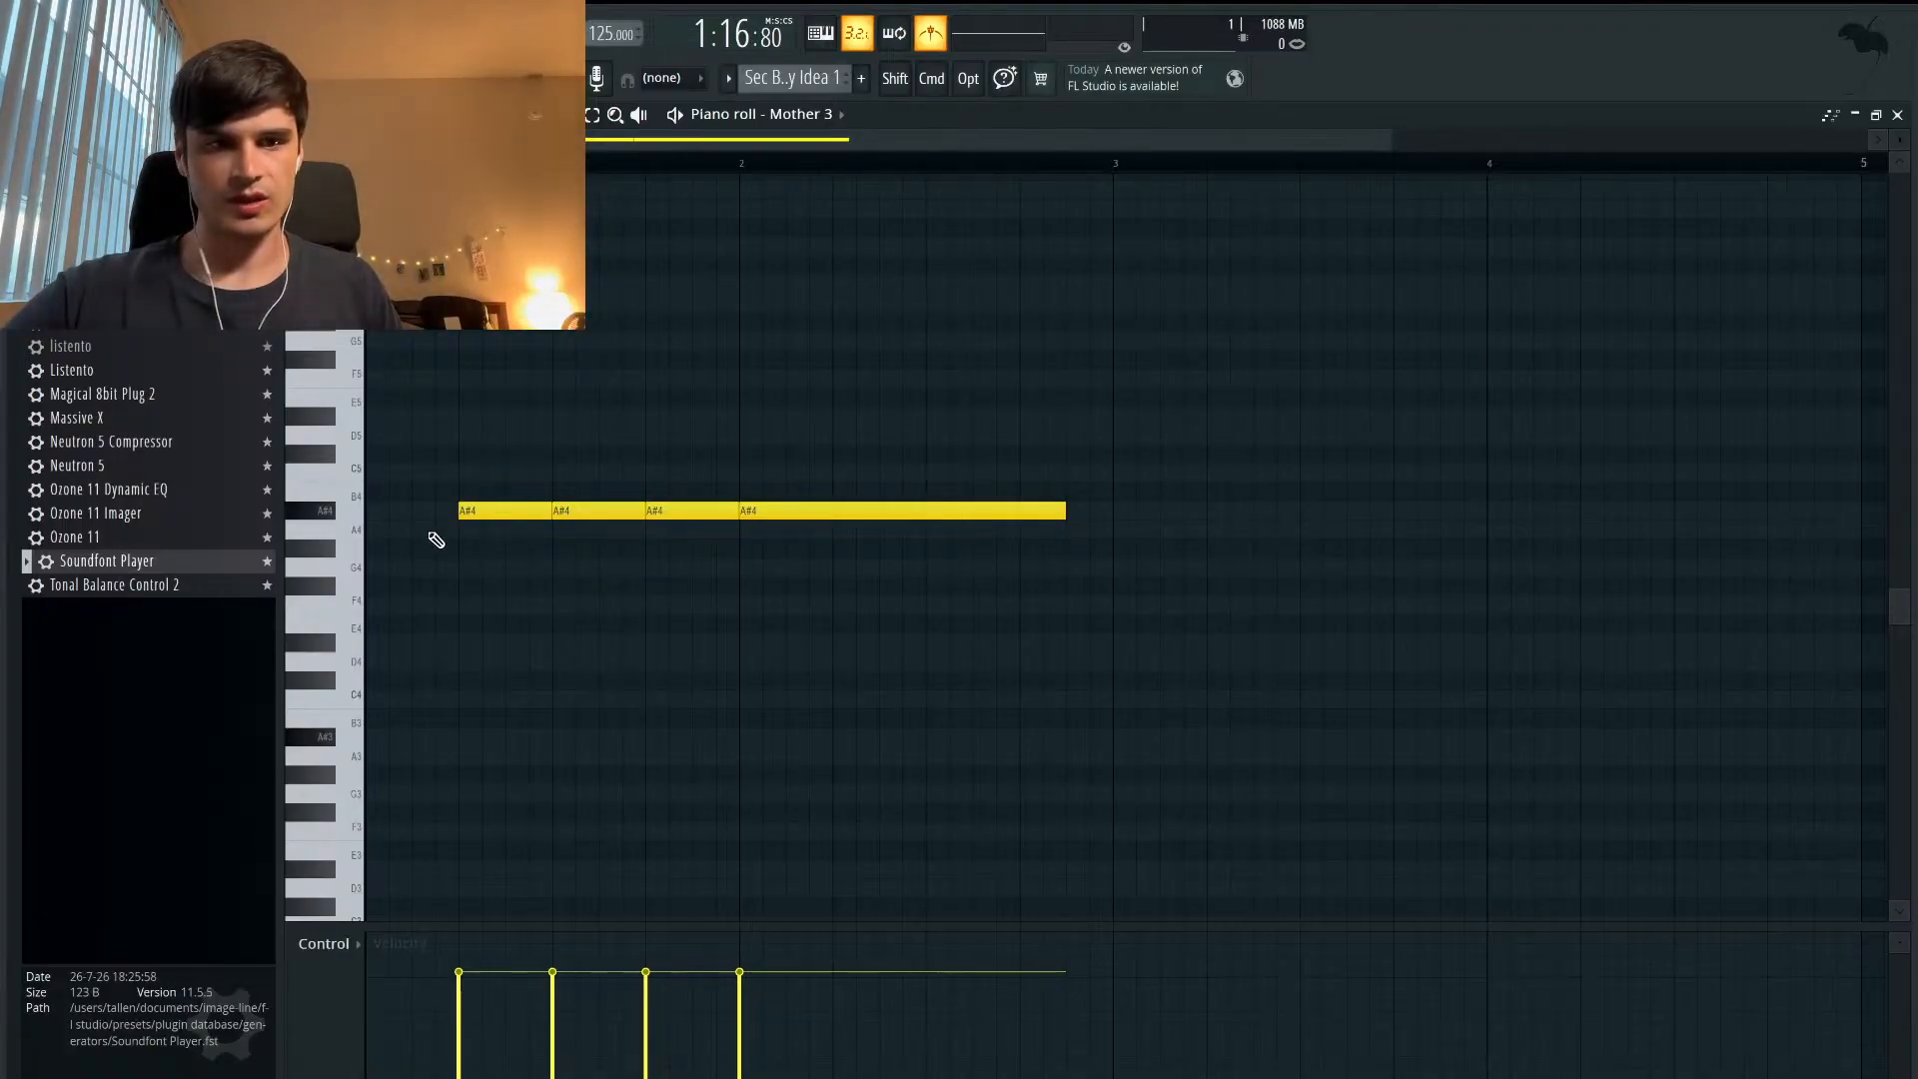
- Add a one-beat A#4 on beat 1 of bar 1, and move the long note to beat 2 of bar 2, shortened to two beats
{"action": "left_click", "coordinate": [385, 511]}
{"action": "left_click_drag", "start_coordinate": [406, 511], "coordinate": [459, 511]}
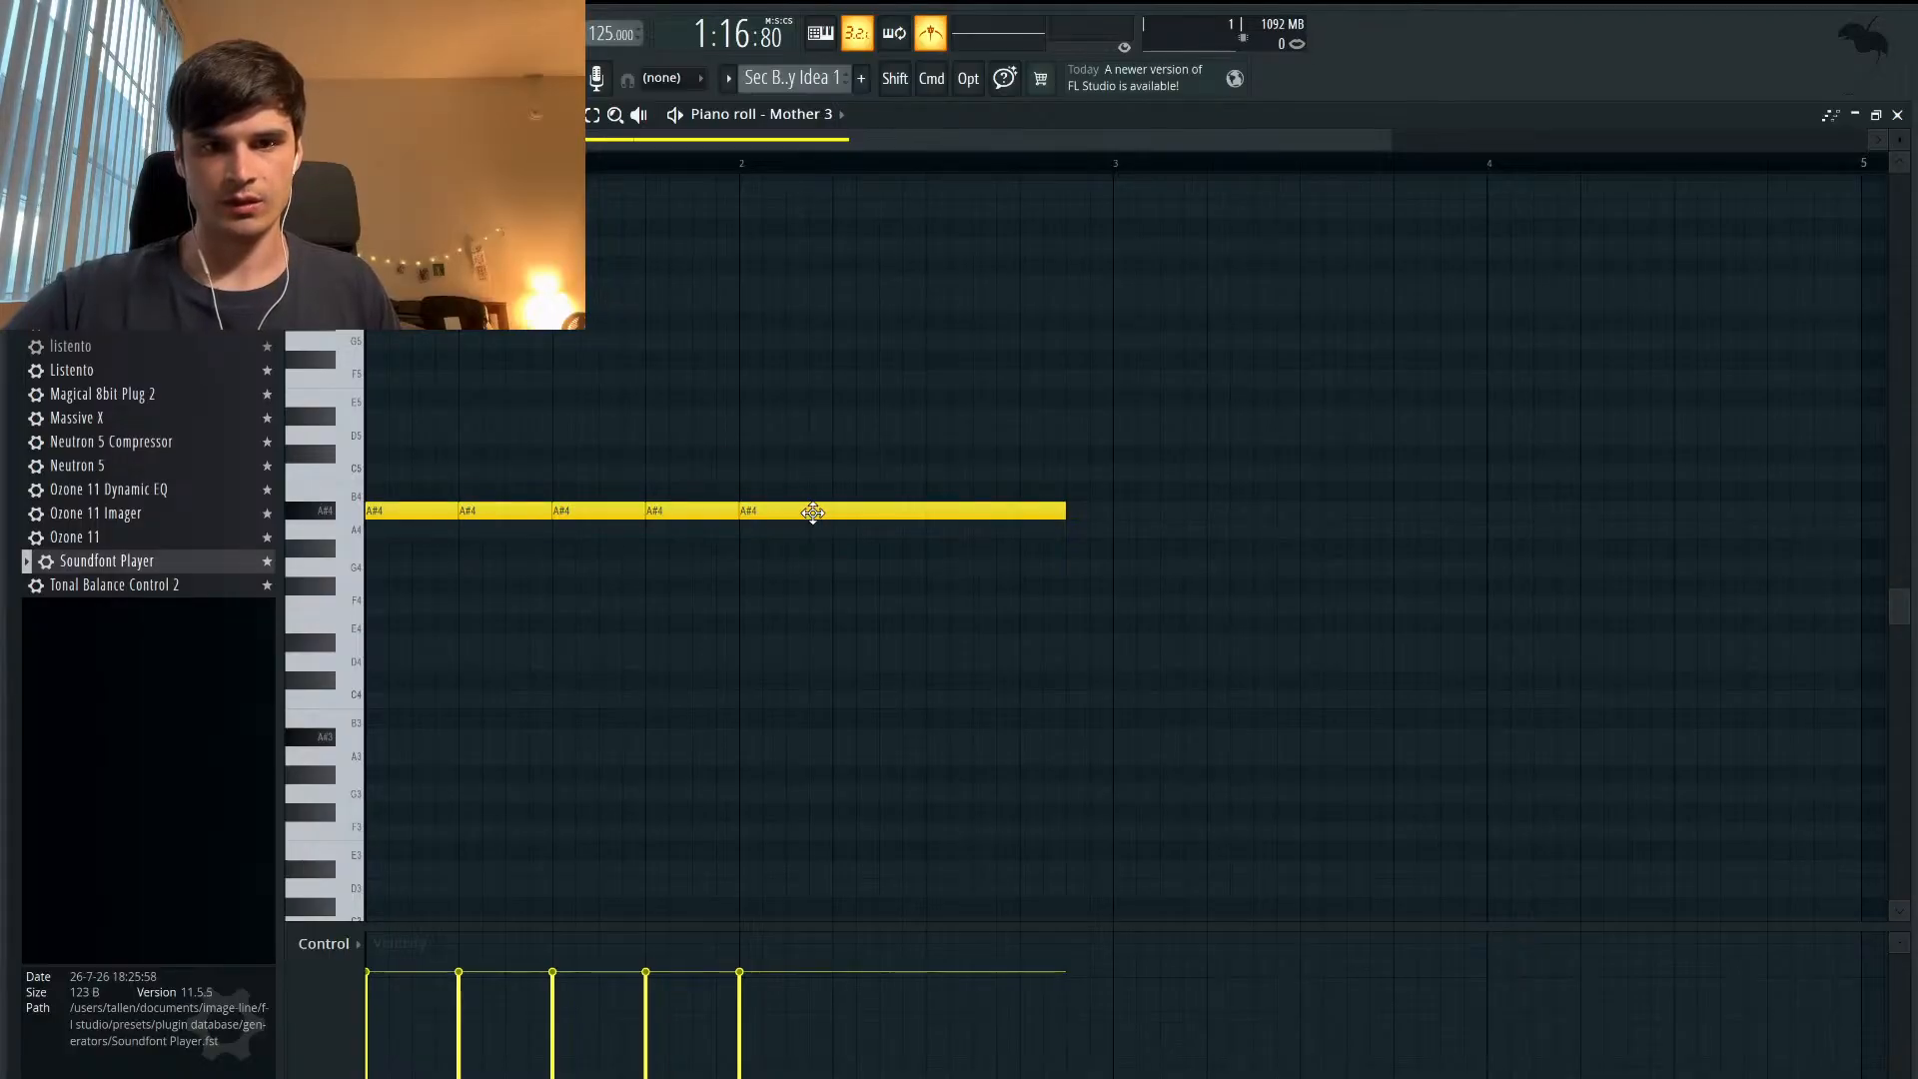
{"action": "left_click_drag", "start_coordinate": [813, 513], "coordinate": [904, 514]}
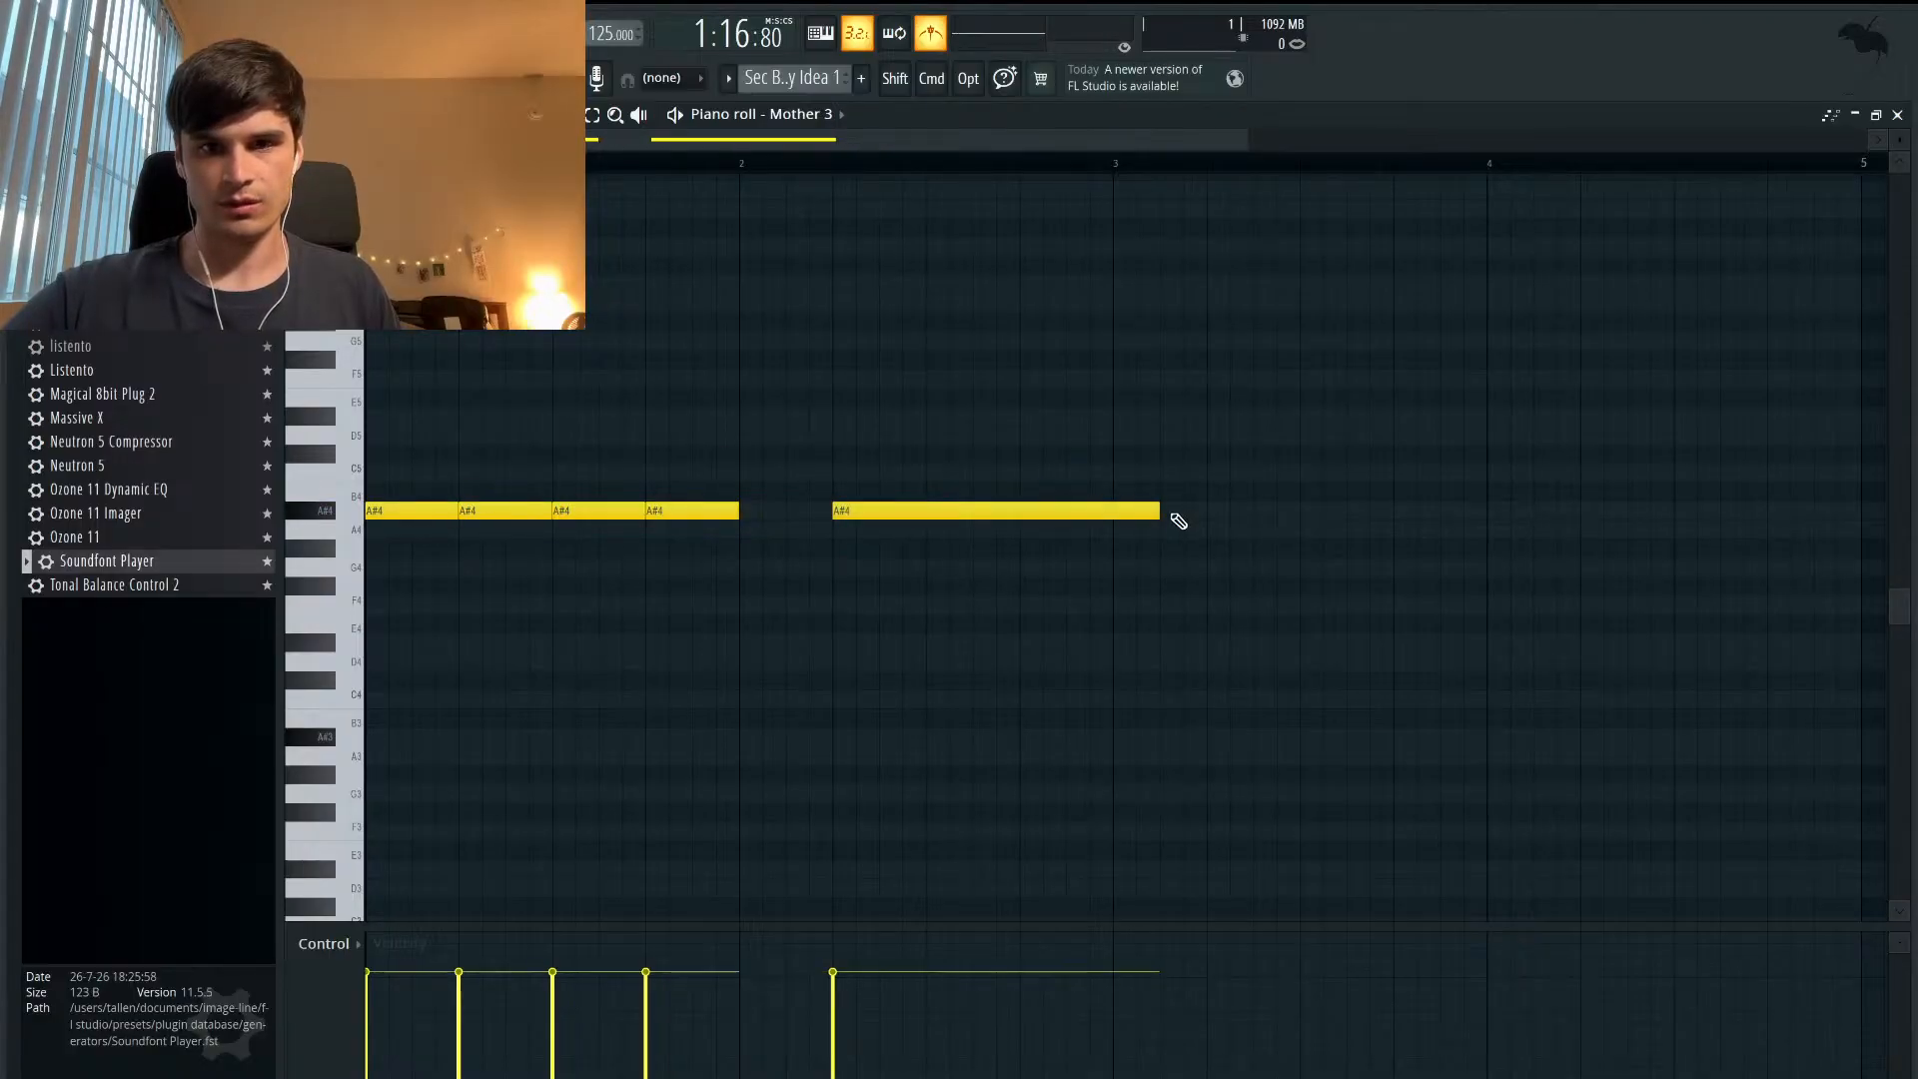
{"action": "left_click_drag", "start_coordinate": [1159, 512], "coordinate": [1015, 515]}
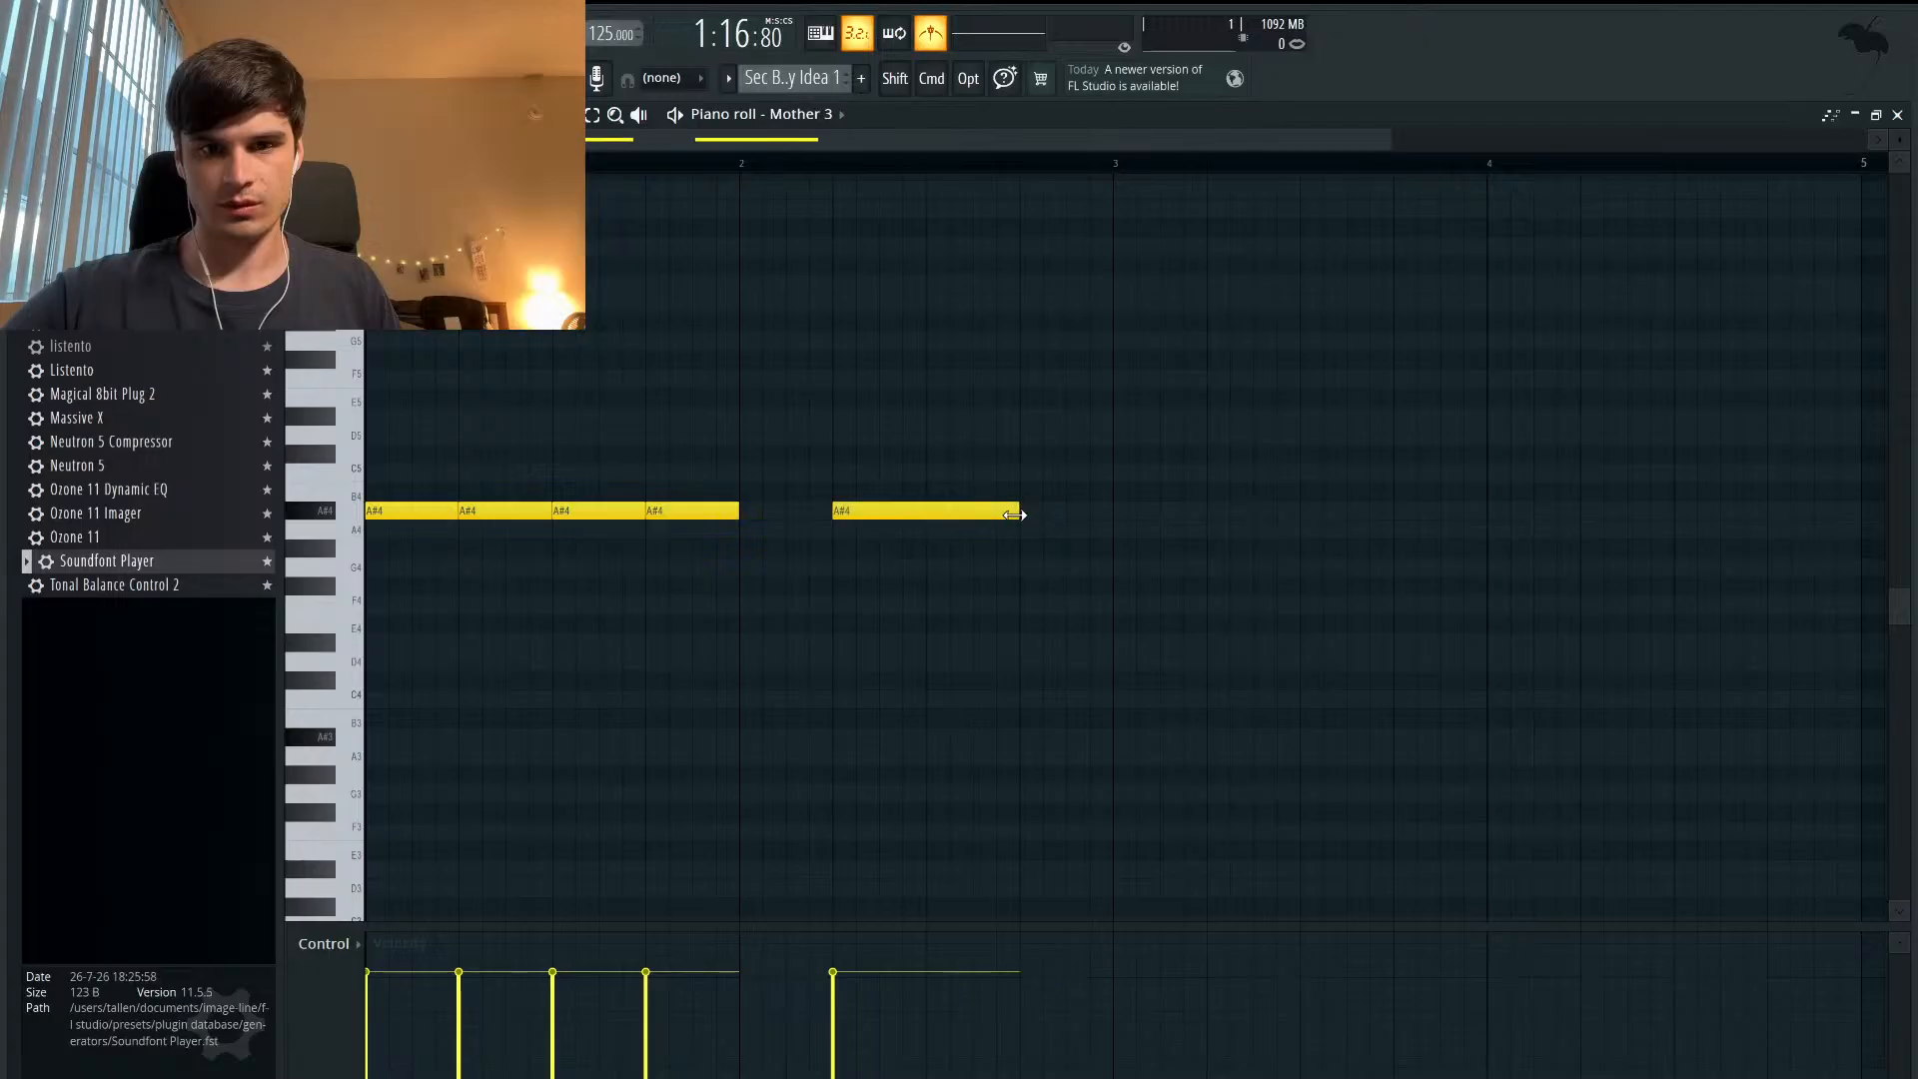
- Add two quarter-beat A#4 notes half a beat apart from beat 4 of bar 2, and play the phrase
{"action": "left_click", "coordinate": [1038, 525]}
{"action": "left_click_drag", "start_coordinate": [1188, 510], "coordinate": [1071, 514]}
{"action": "left_click", "coordinate": [1046, 514]}
{"action": "key", "text": "space"}
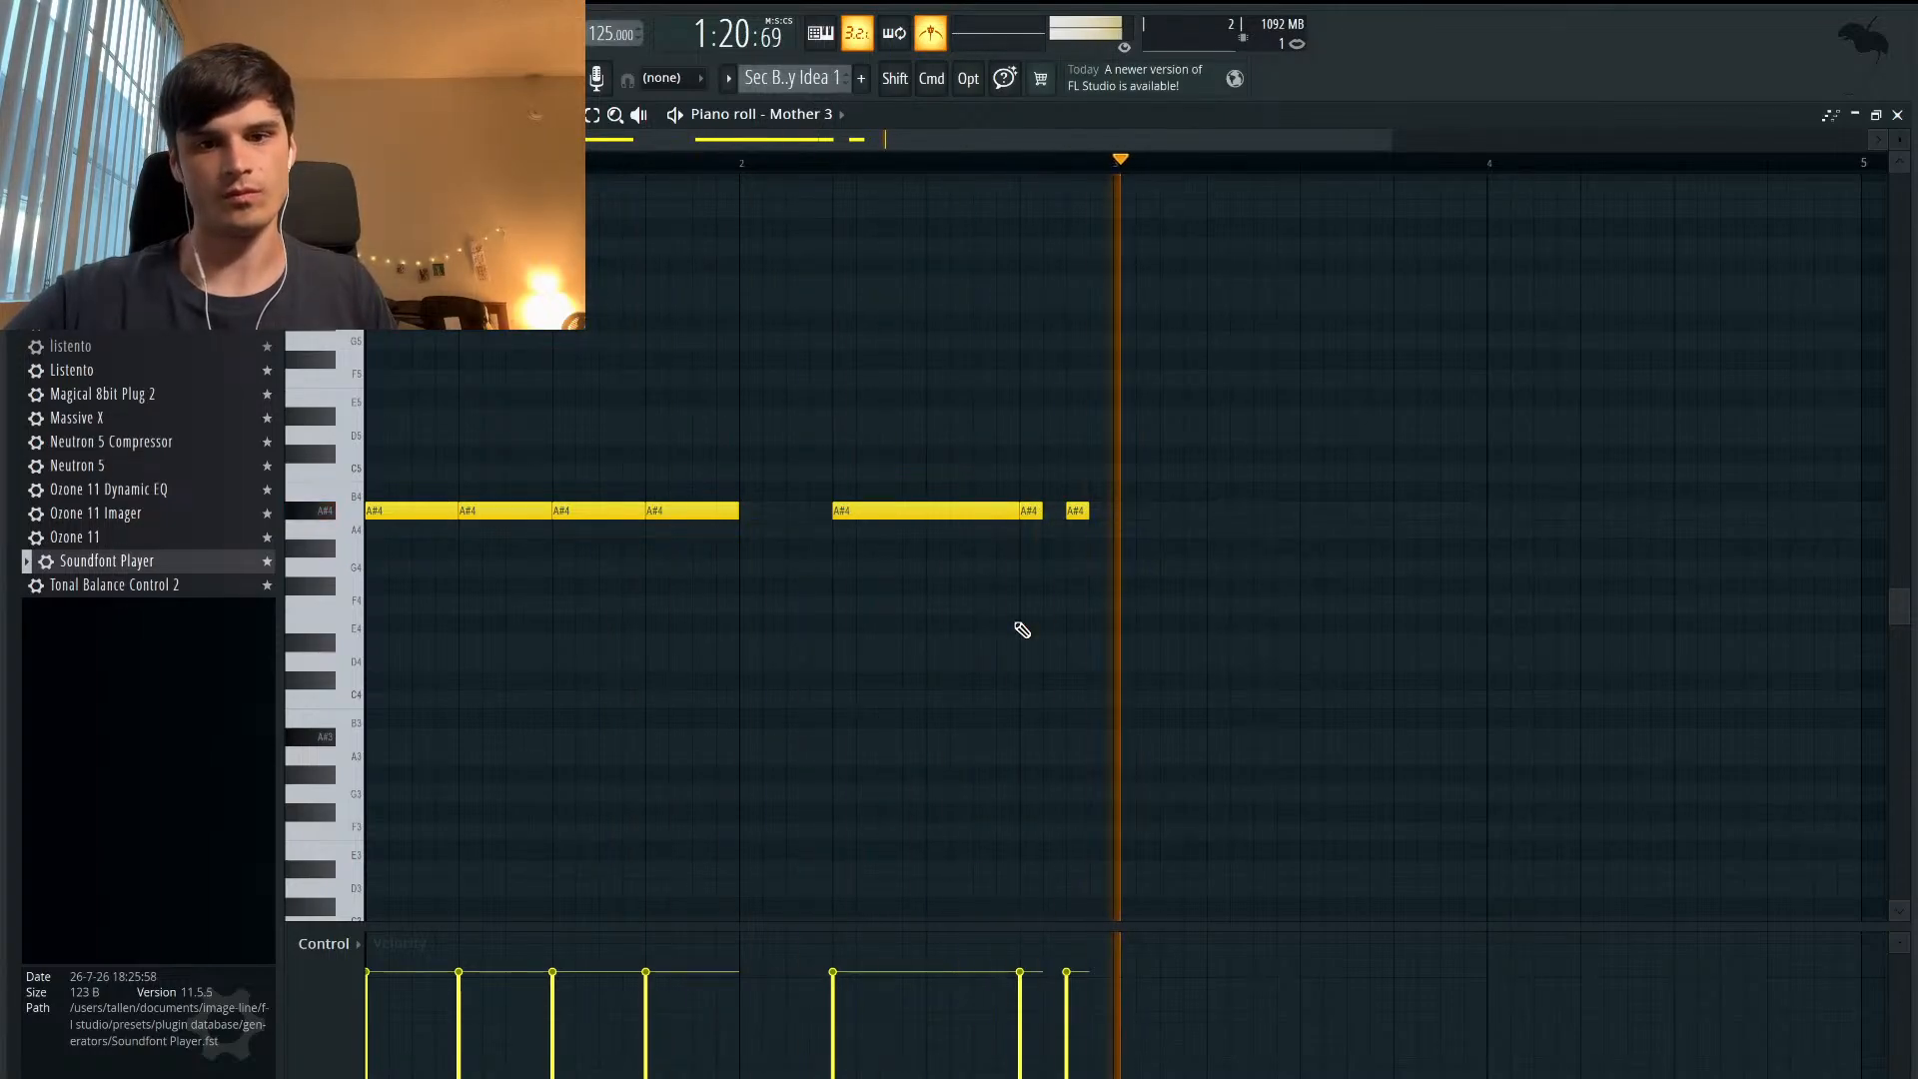
{"action": "key", "text": "space"}
- Lengthen the two short notes to half a beat each, duplicate the two-bar phrase into bars 3 and 4, and play it
{"action": "left_click_drag", "start_coordinate": [1039, 512], "coordinate": [411, 478]}
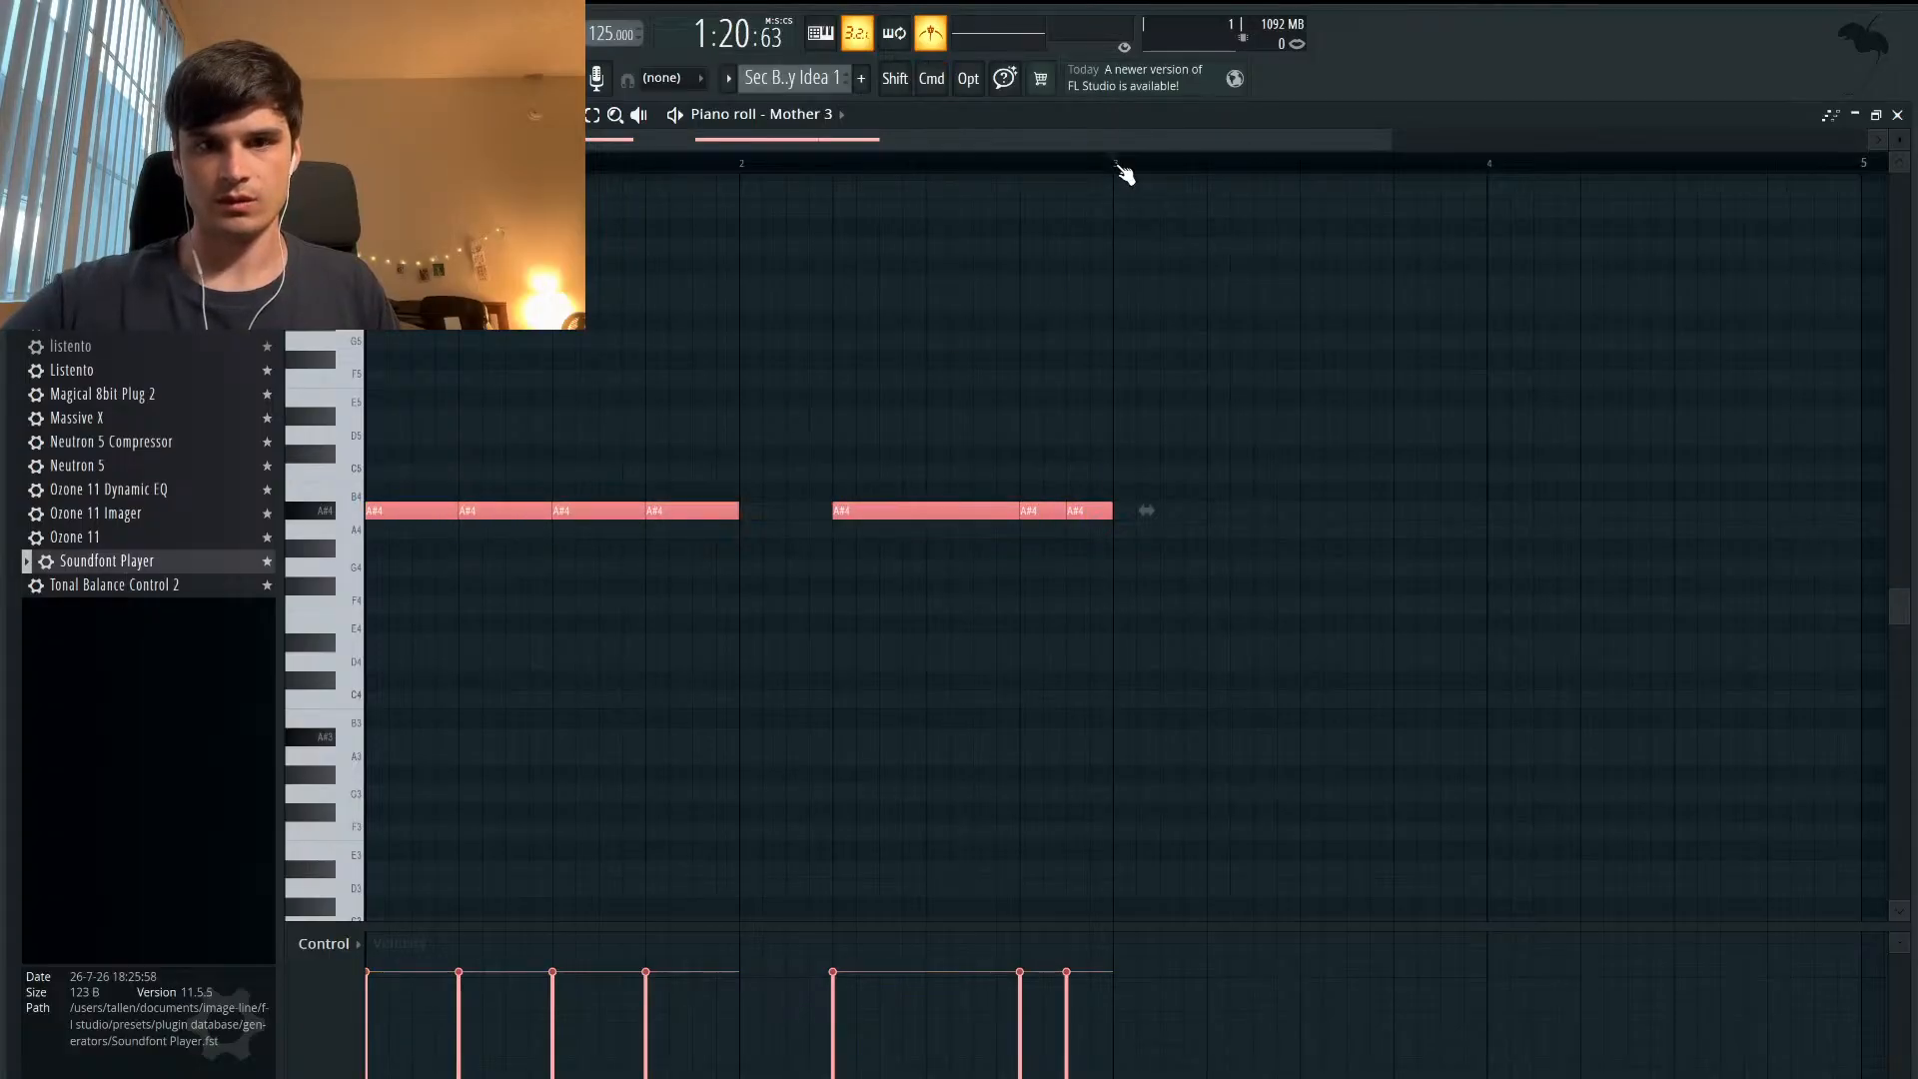
{"action": "key", "text": "super+b"}
{"action": "key", "text": "space"}
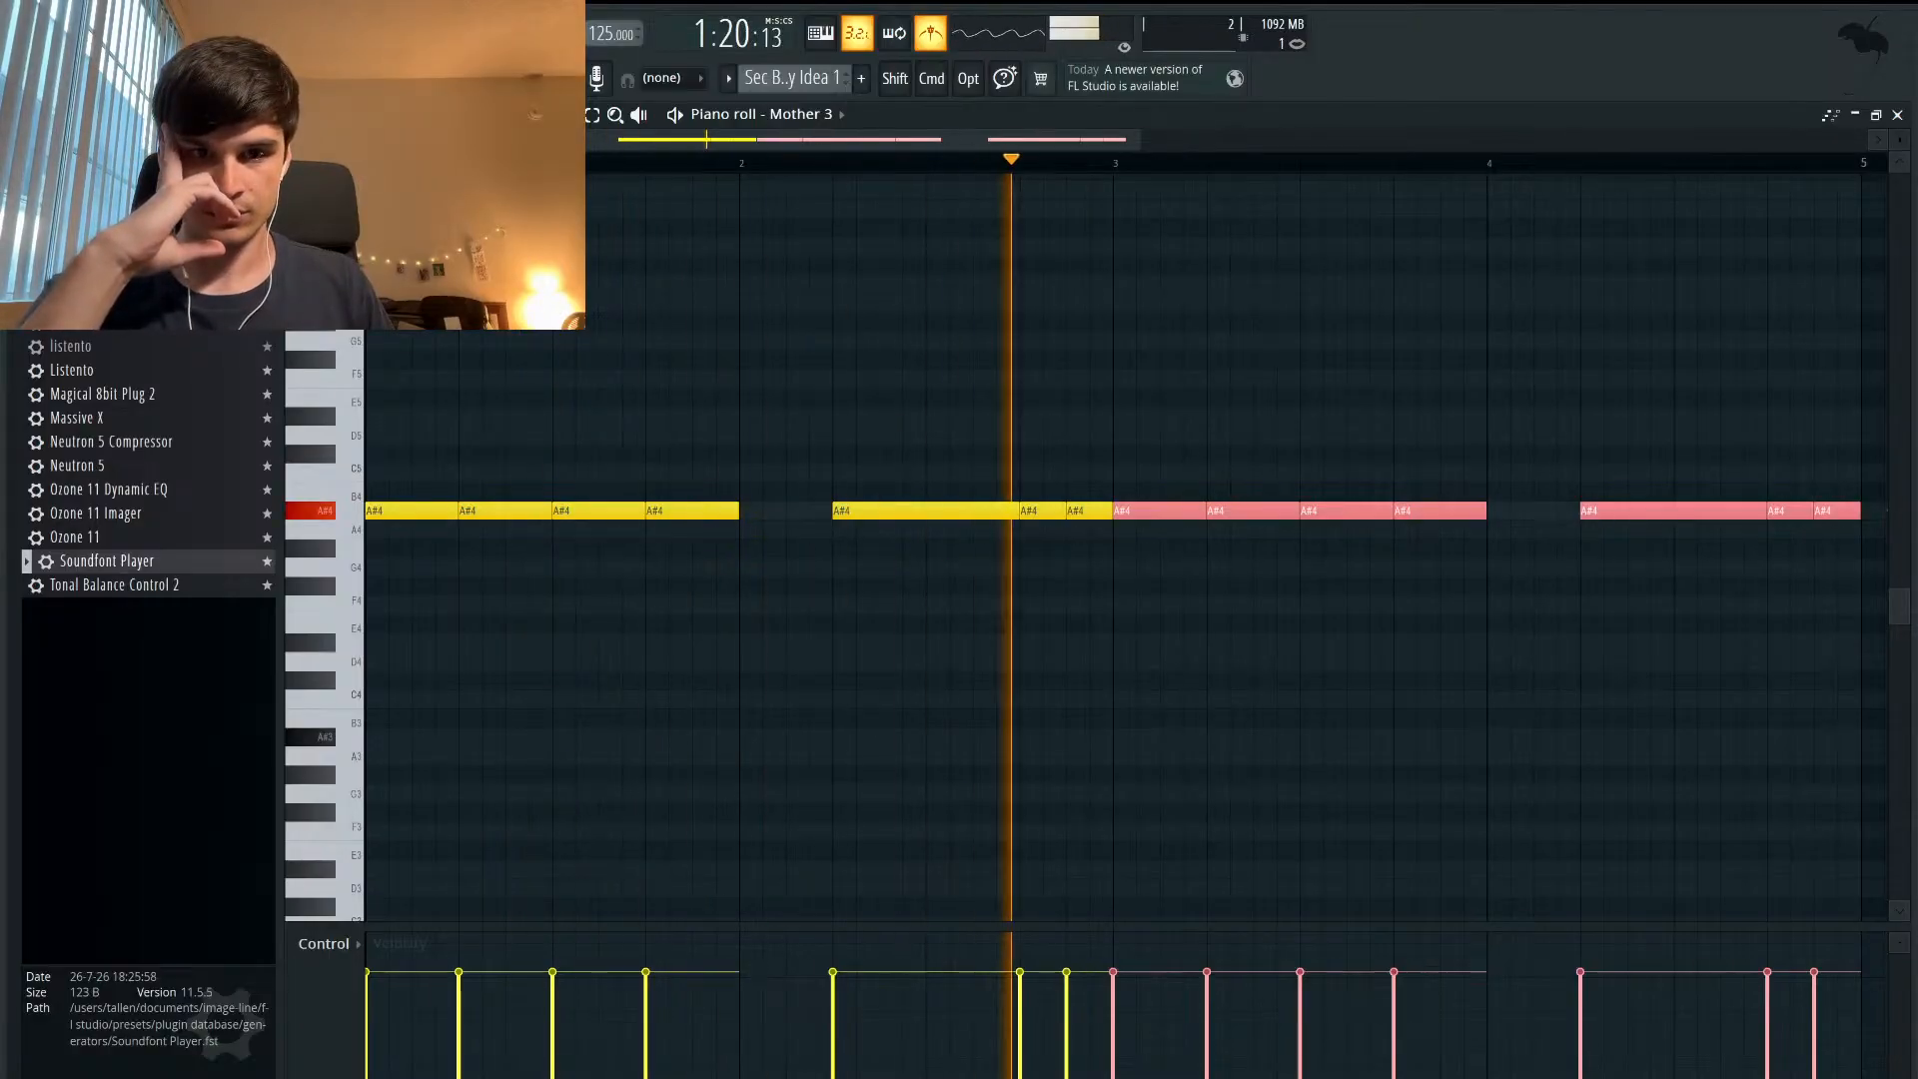
{"action": "key", "text": "space"}
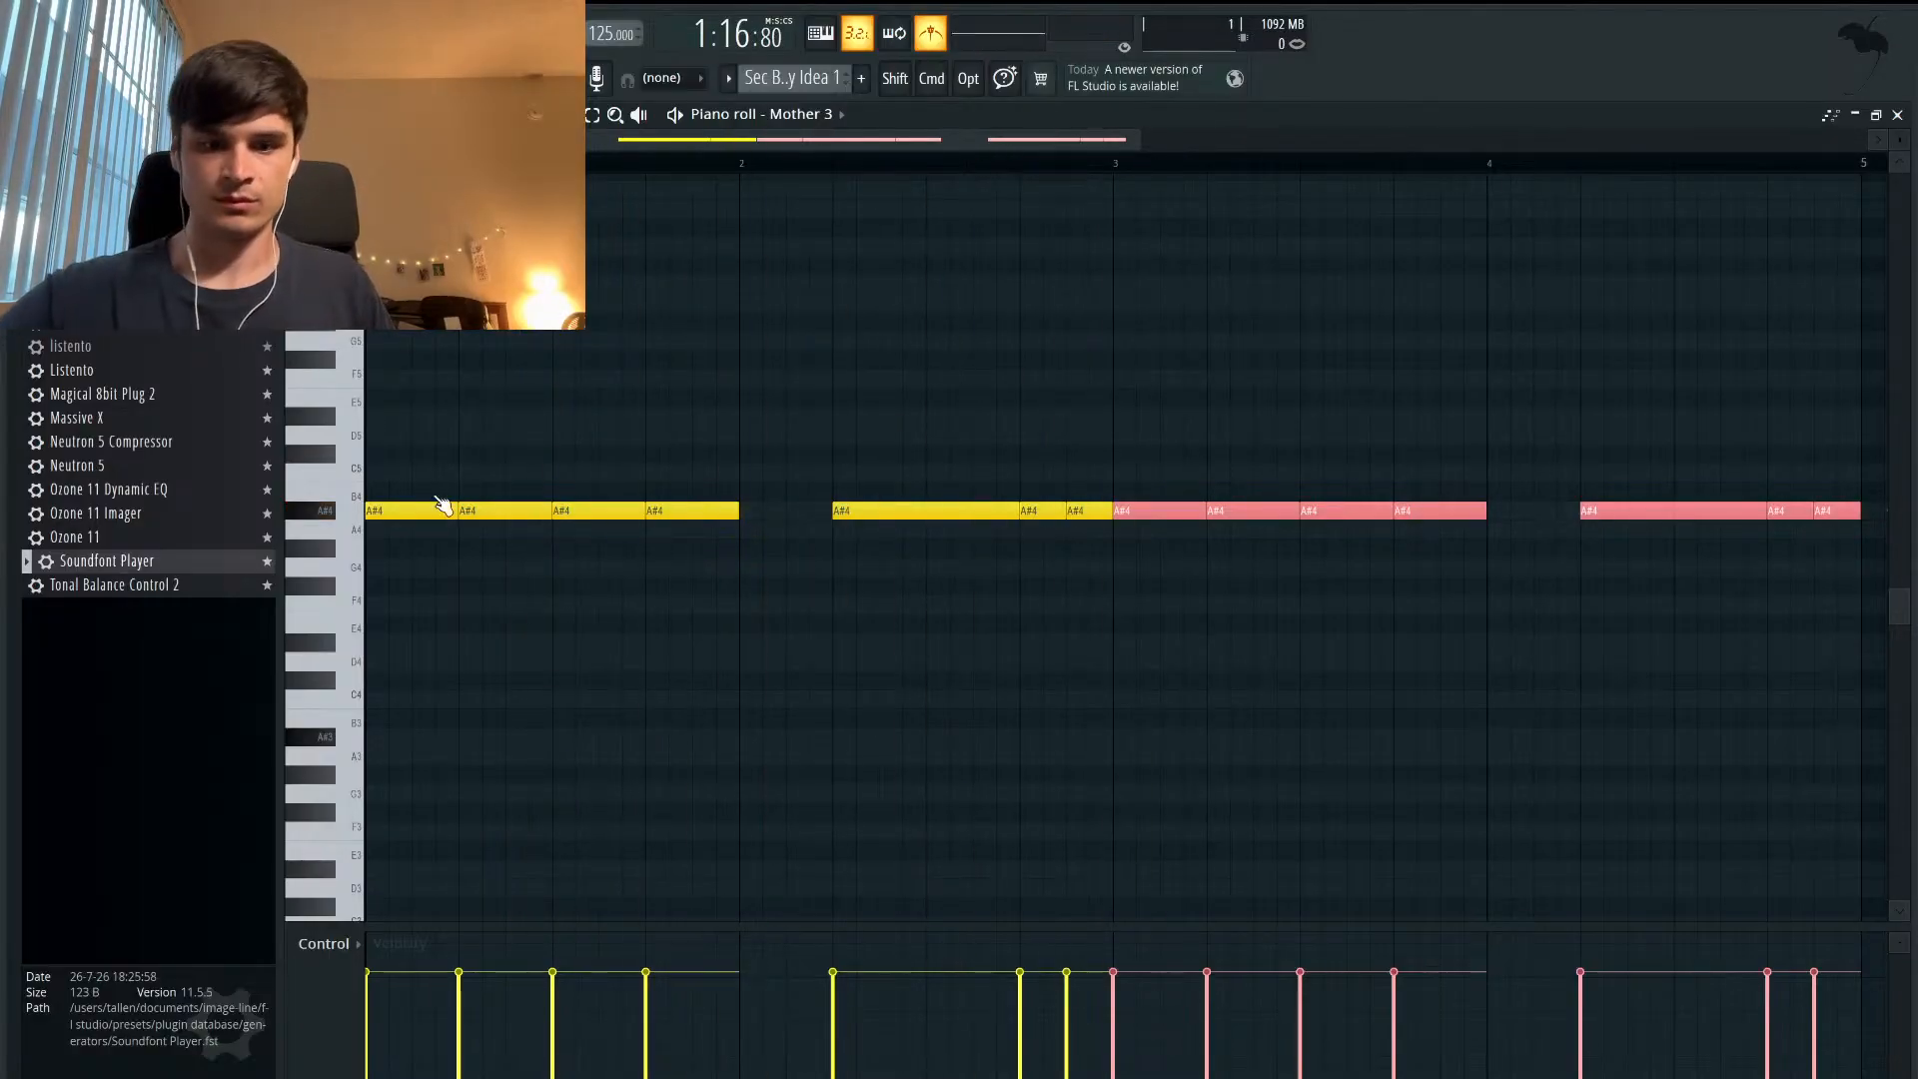
{"action": "key", "text": "space"}
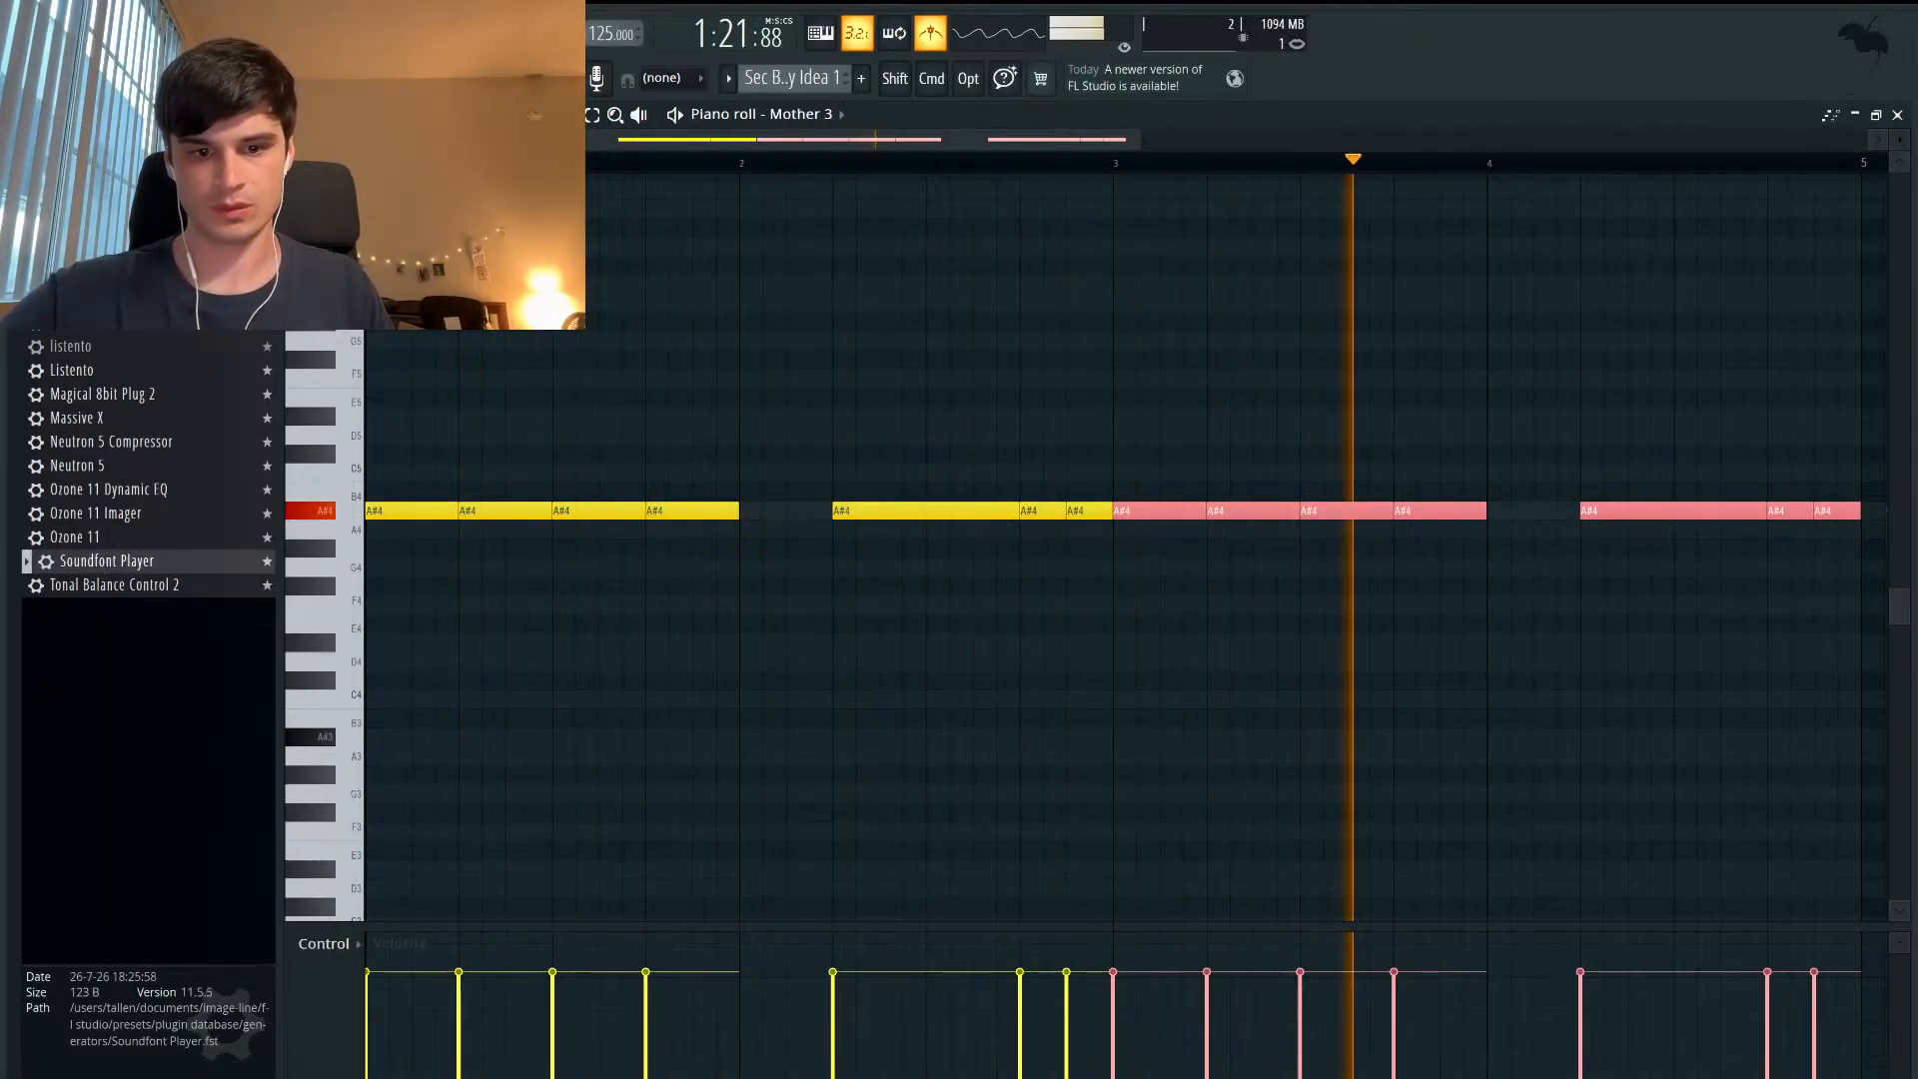
{"action": "key", "text": "space"}
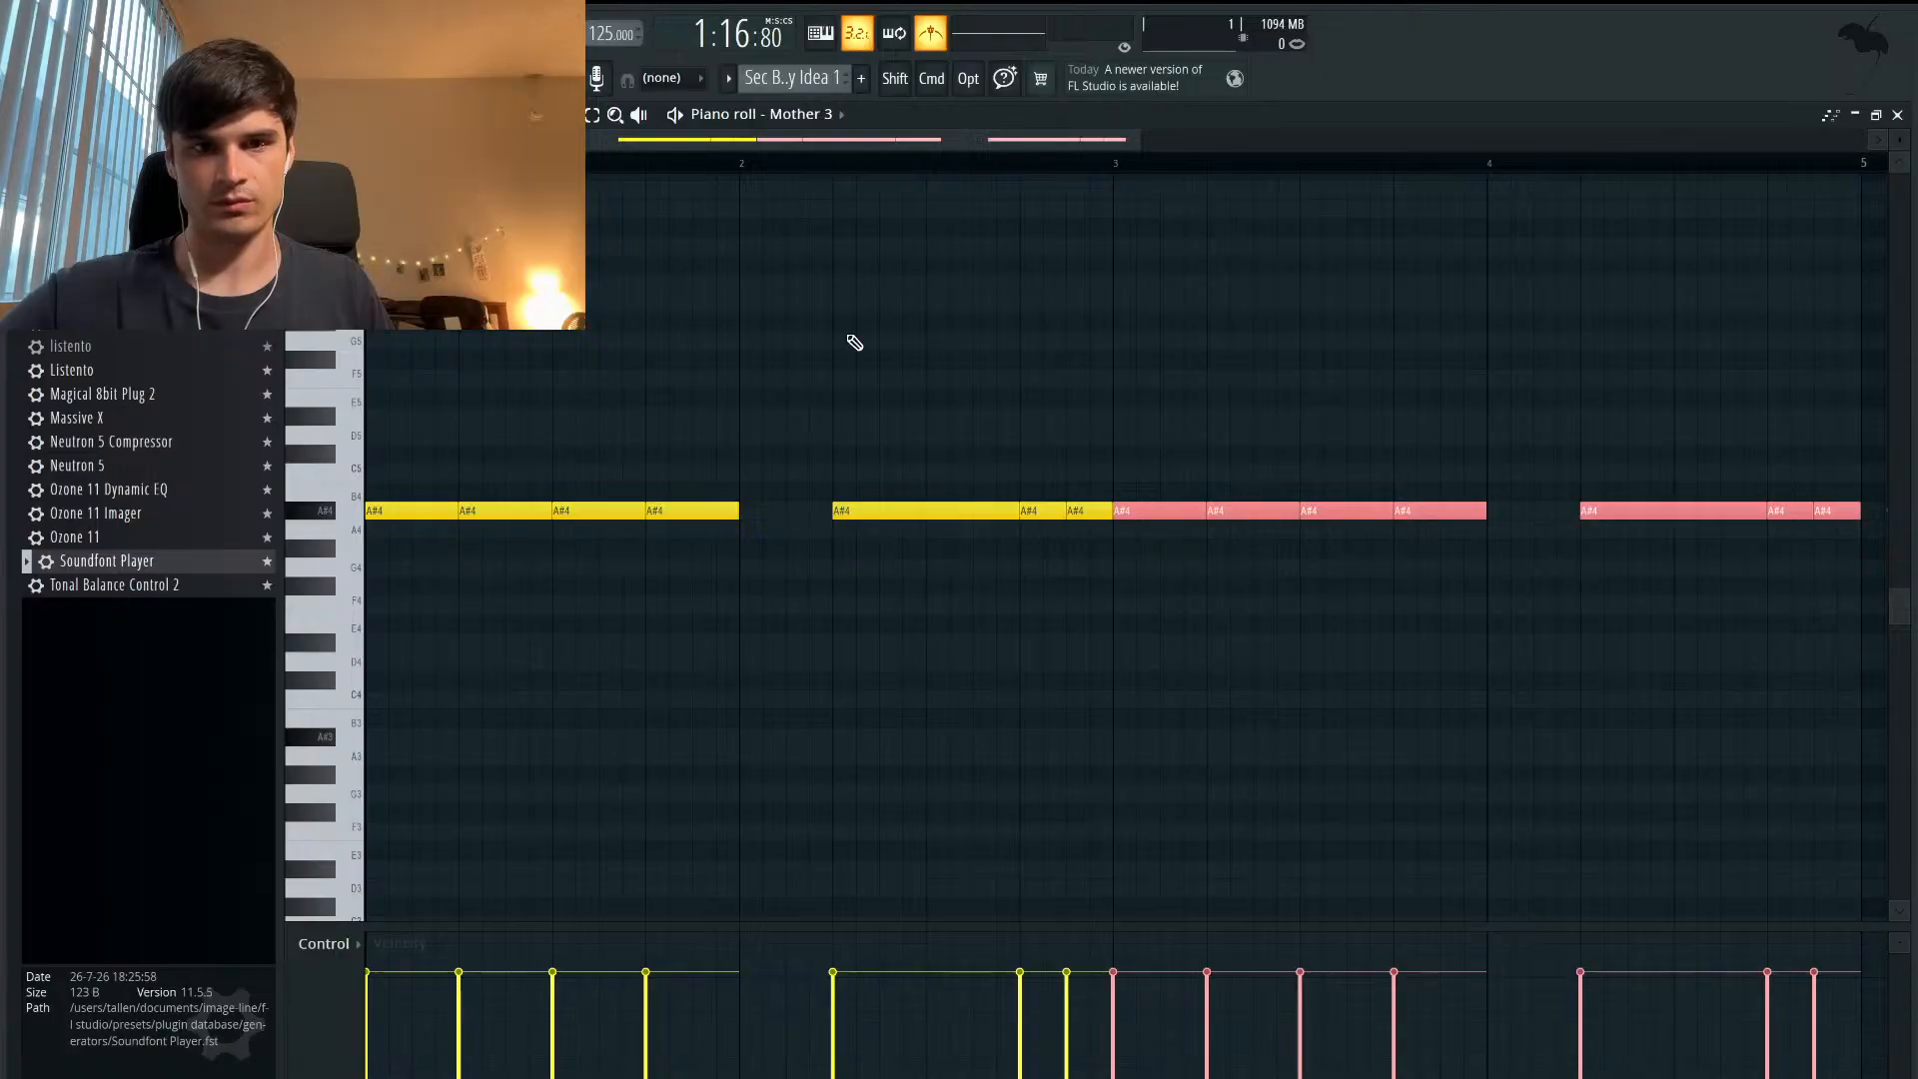
- Split the two-beat A#4 notes in bars 2 and 4 into one-beat halves and play the pattern
{"action": "left_click", "coordinate": [934, 510]}
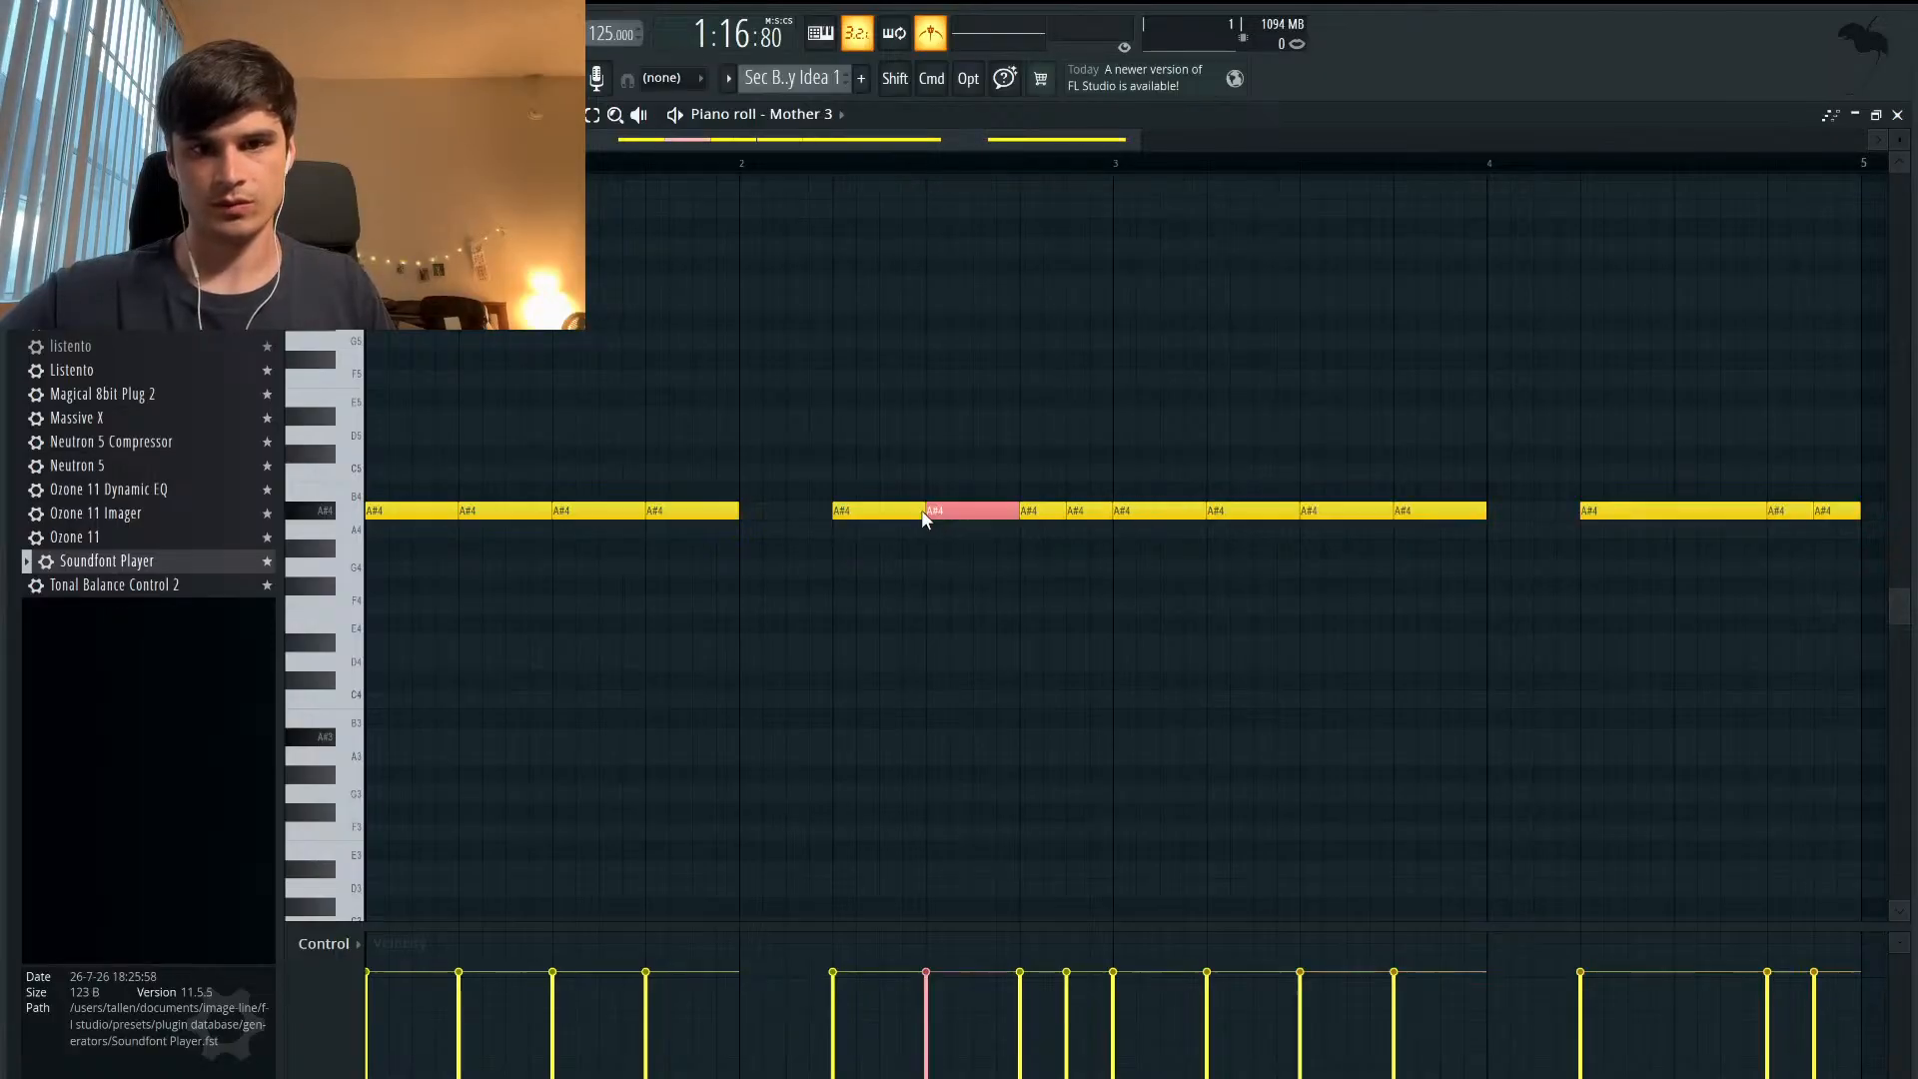
{"action": "left_click", "coordinate": [1678, 512]}
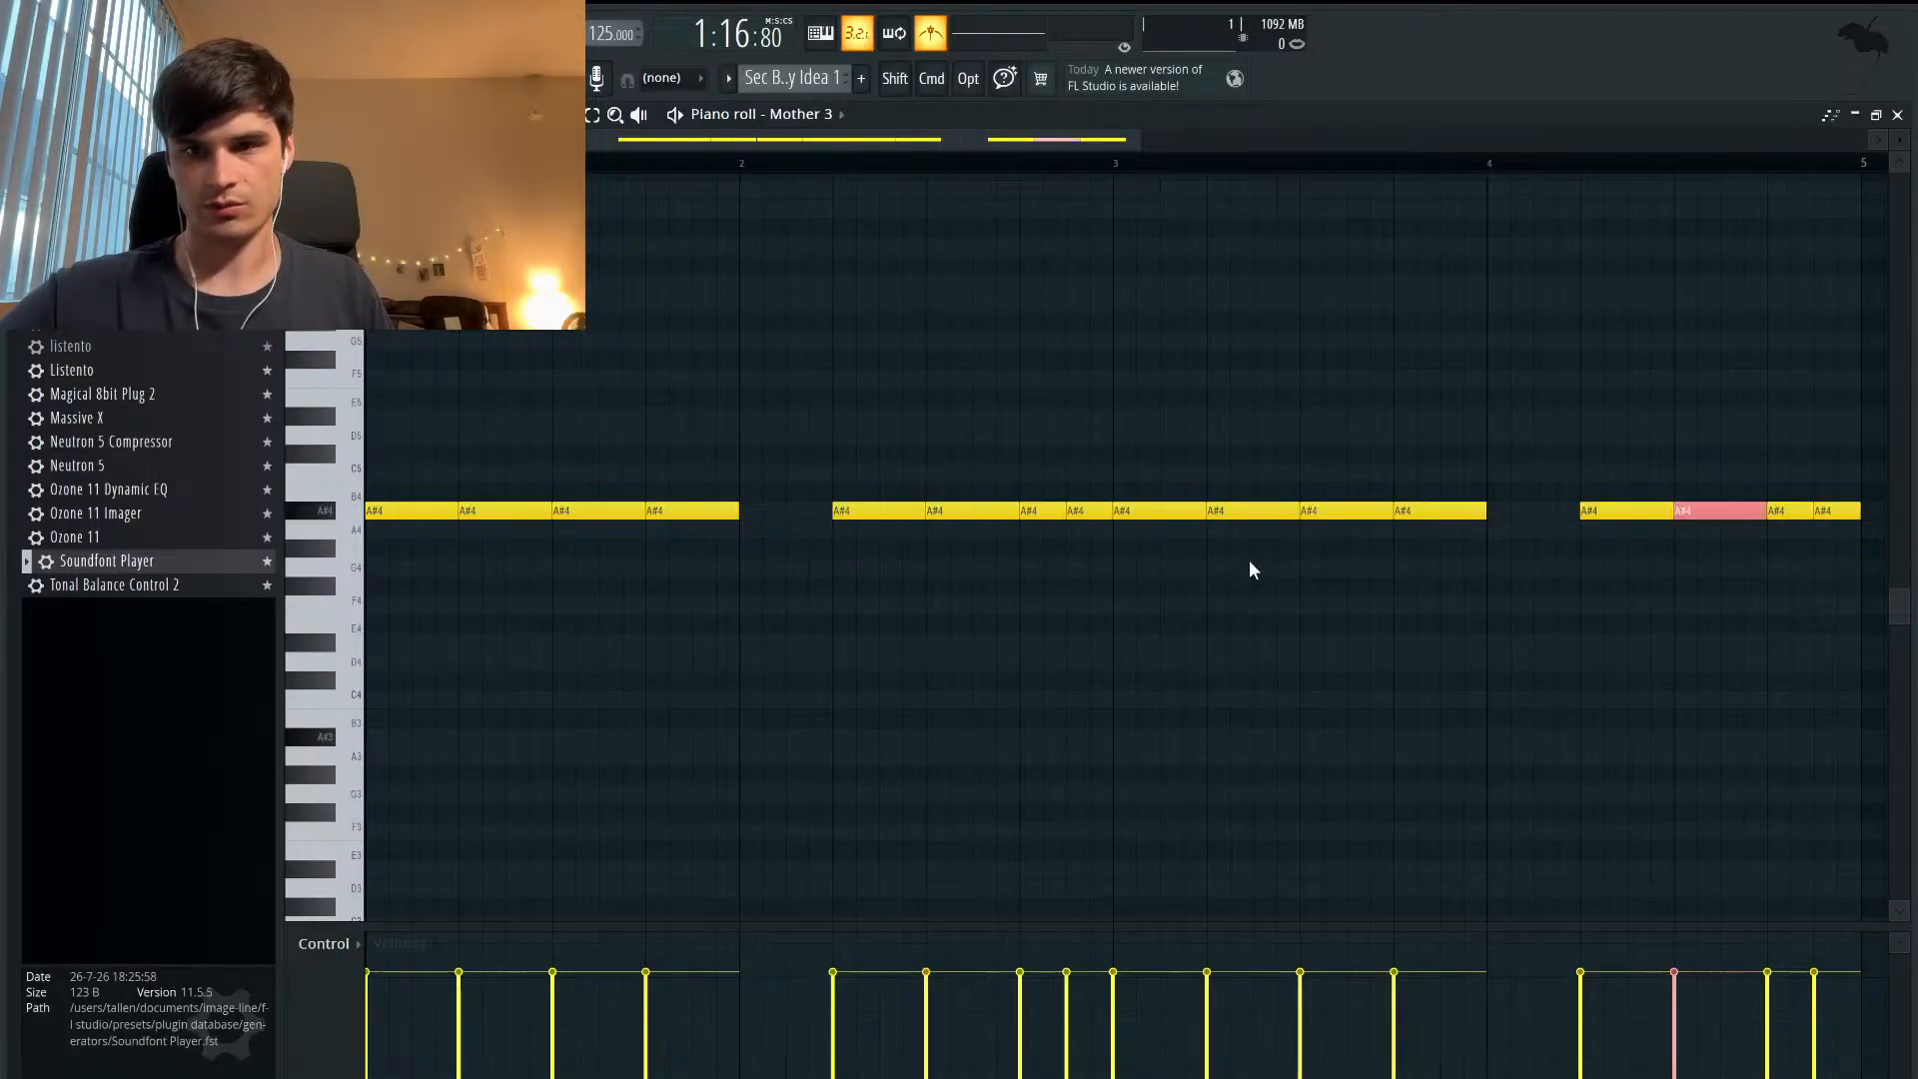
{"action": "key", "text": "space"}
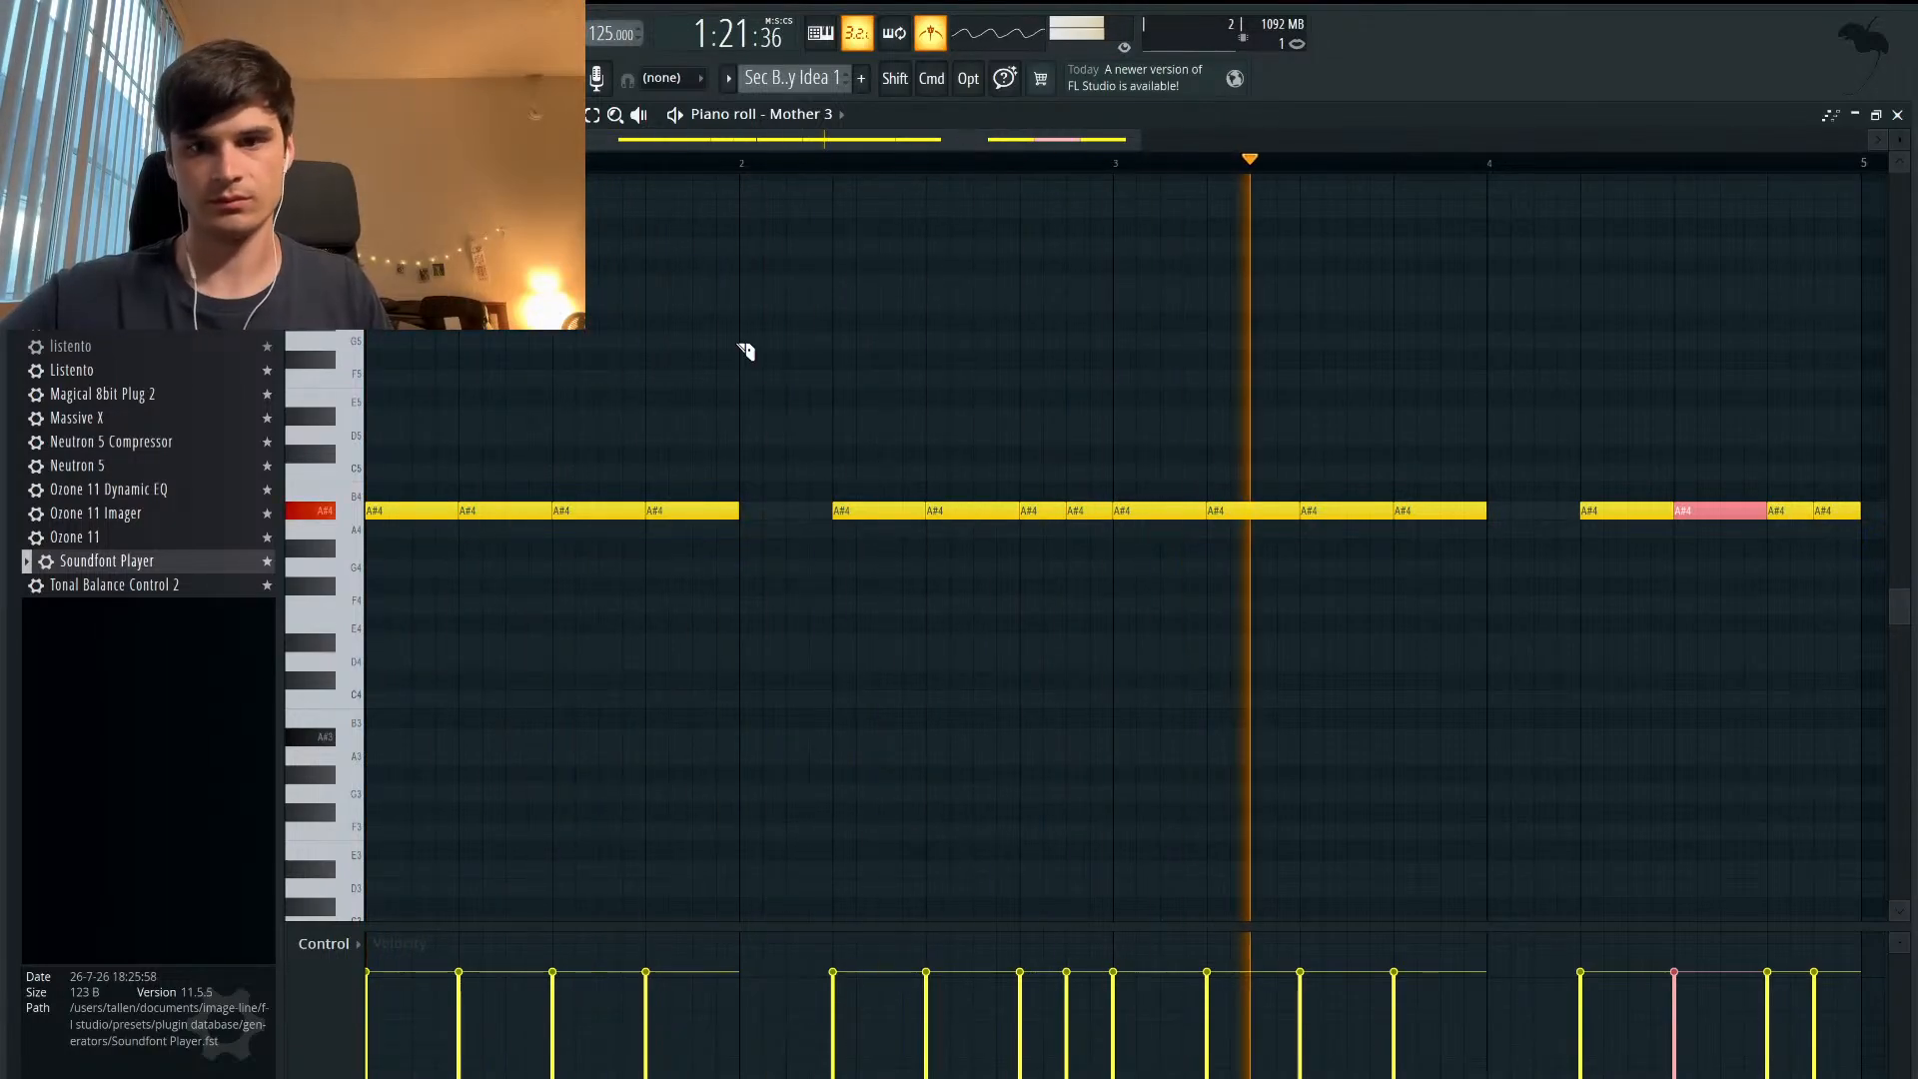
{"action": "key", "text": "space"}
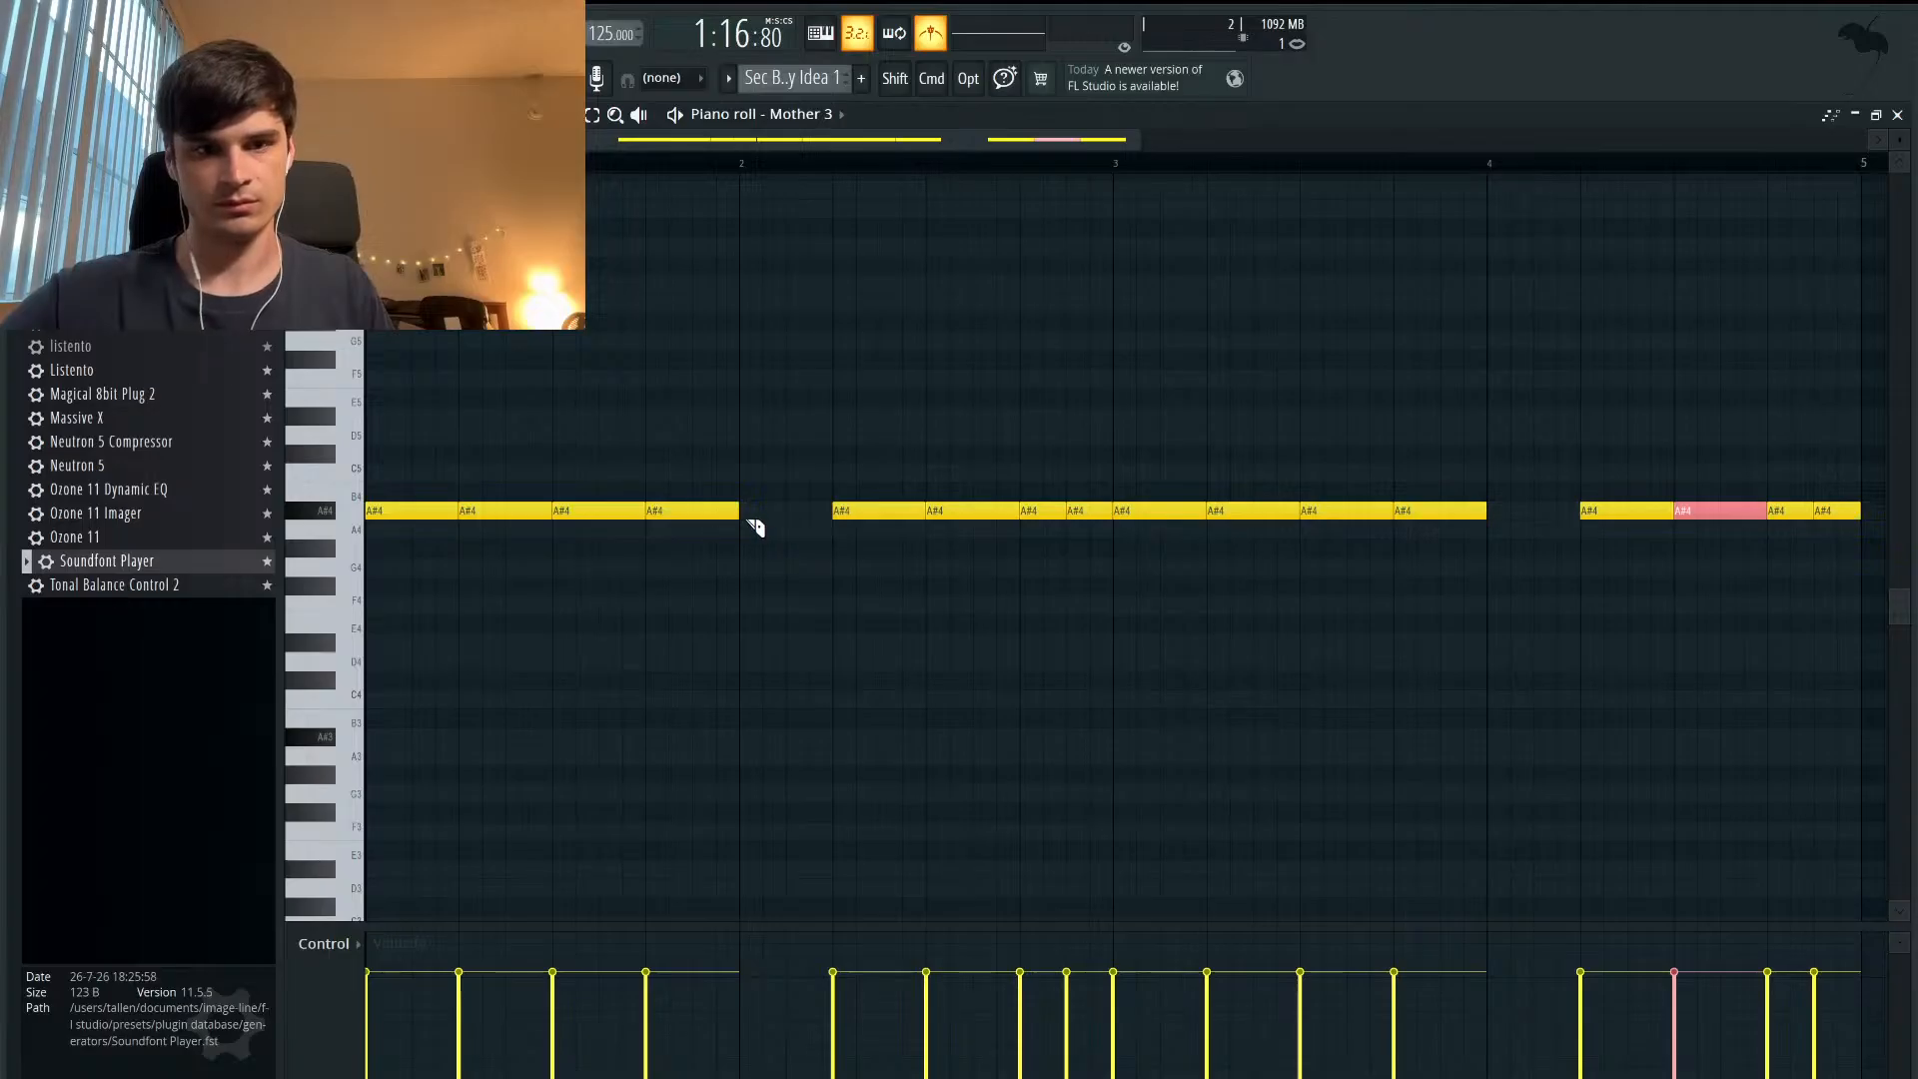
- Lengthen the beat 4 notes of bars 1 and 3 to 1.75 beats and play the pattern
{"action": "left_click_drag", "start_coordinate": [737, 510], "coordinate": [809, 510]}
{"action": "left_click_drag", "start_coordinate": [1502, 514], "coordinate": [1556, 511]}
{"action": "key", "text": "space"}
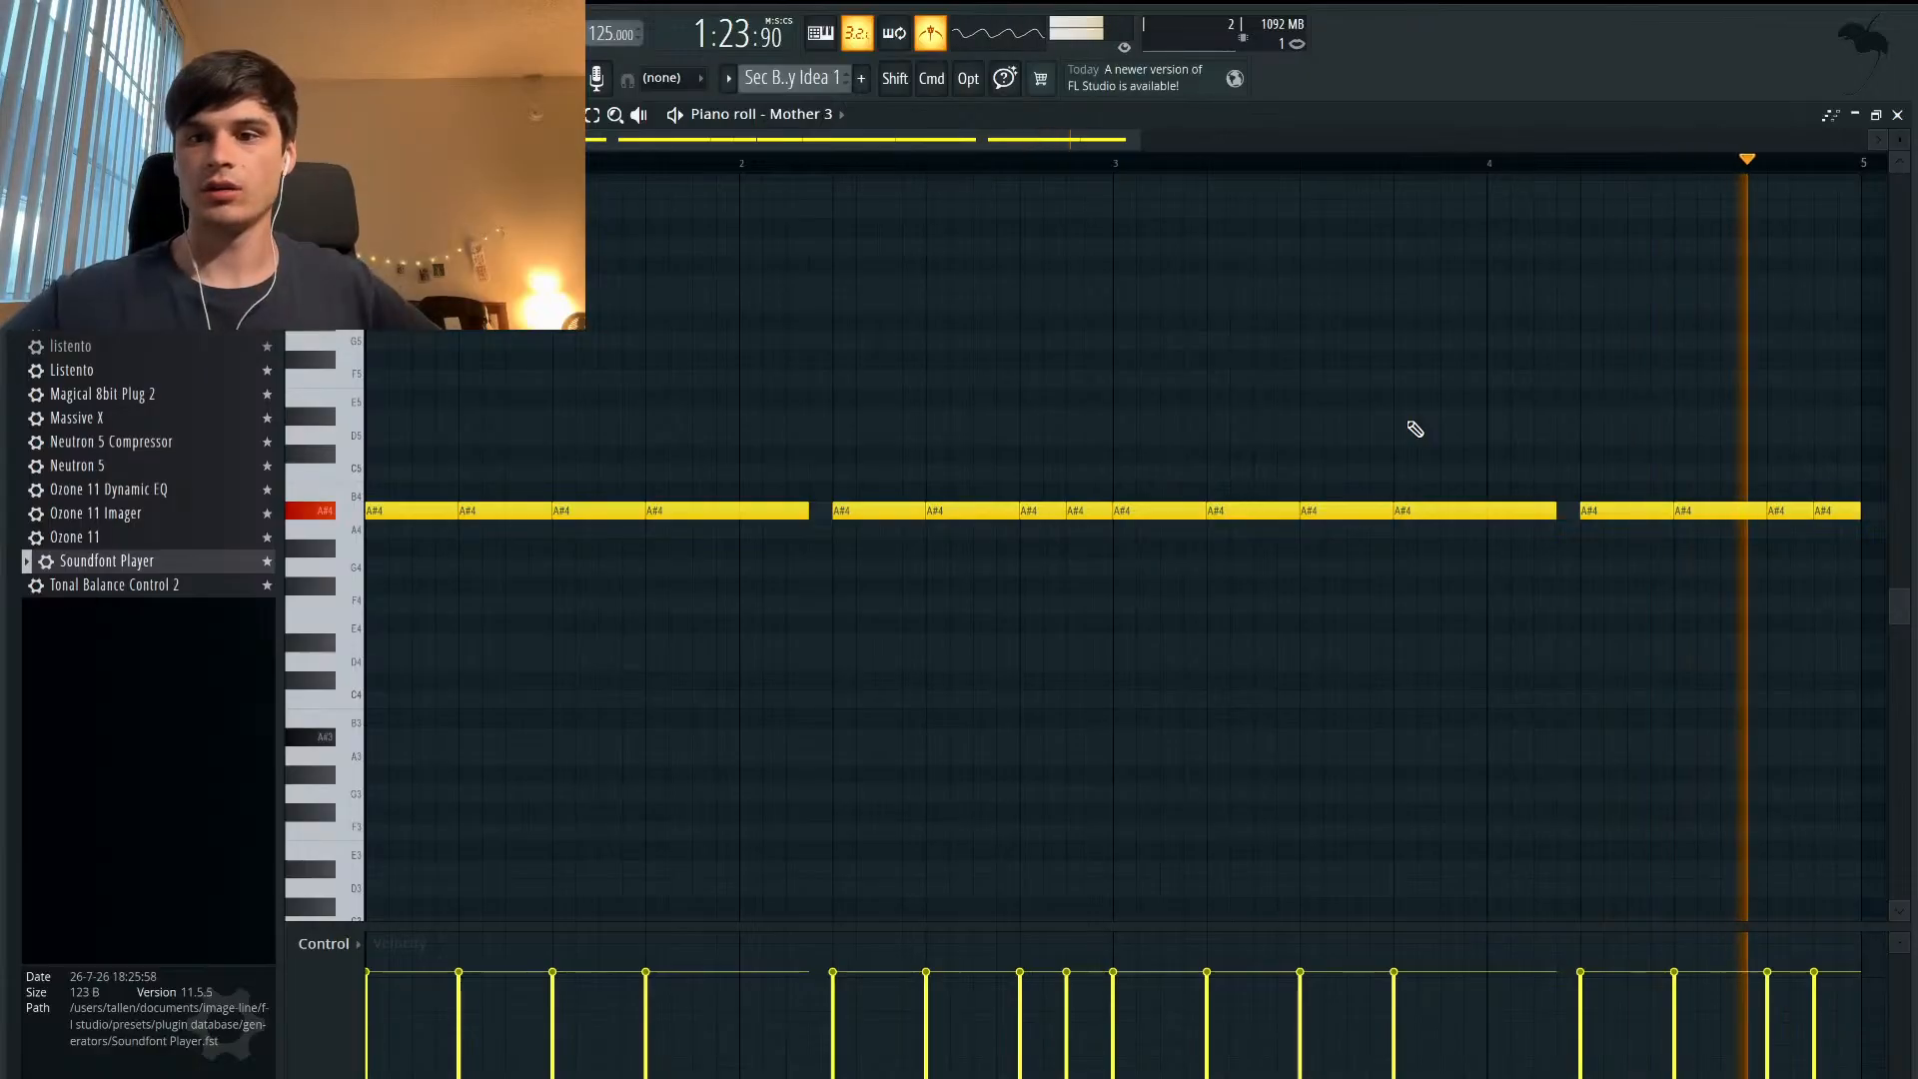
{"action": "key", "text": "space"}
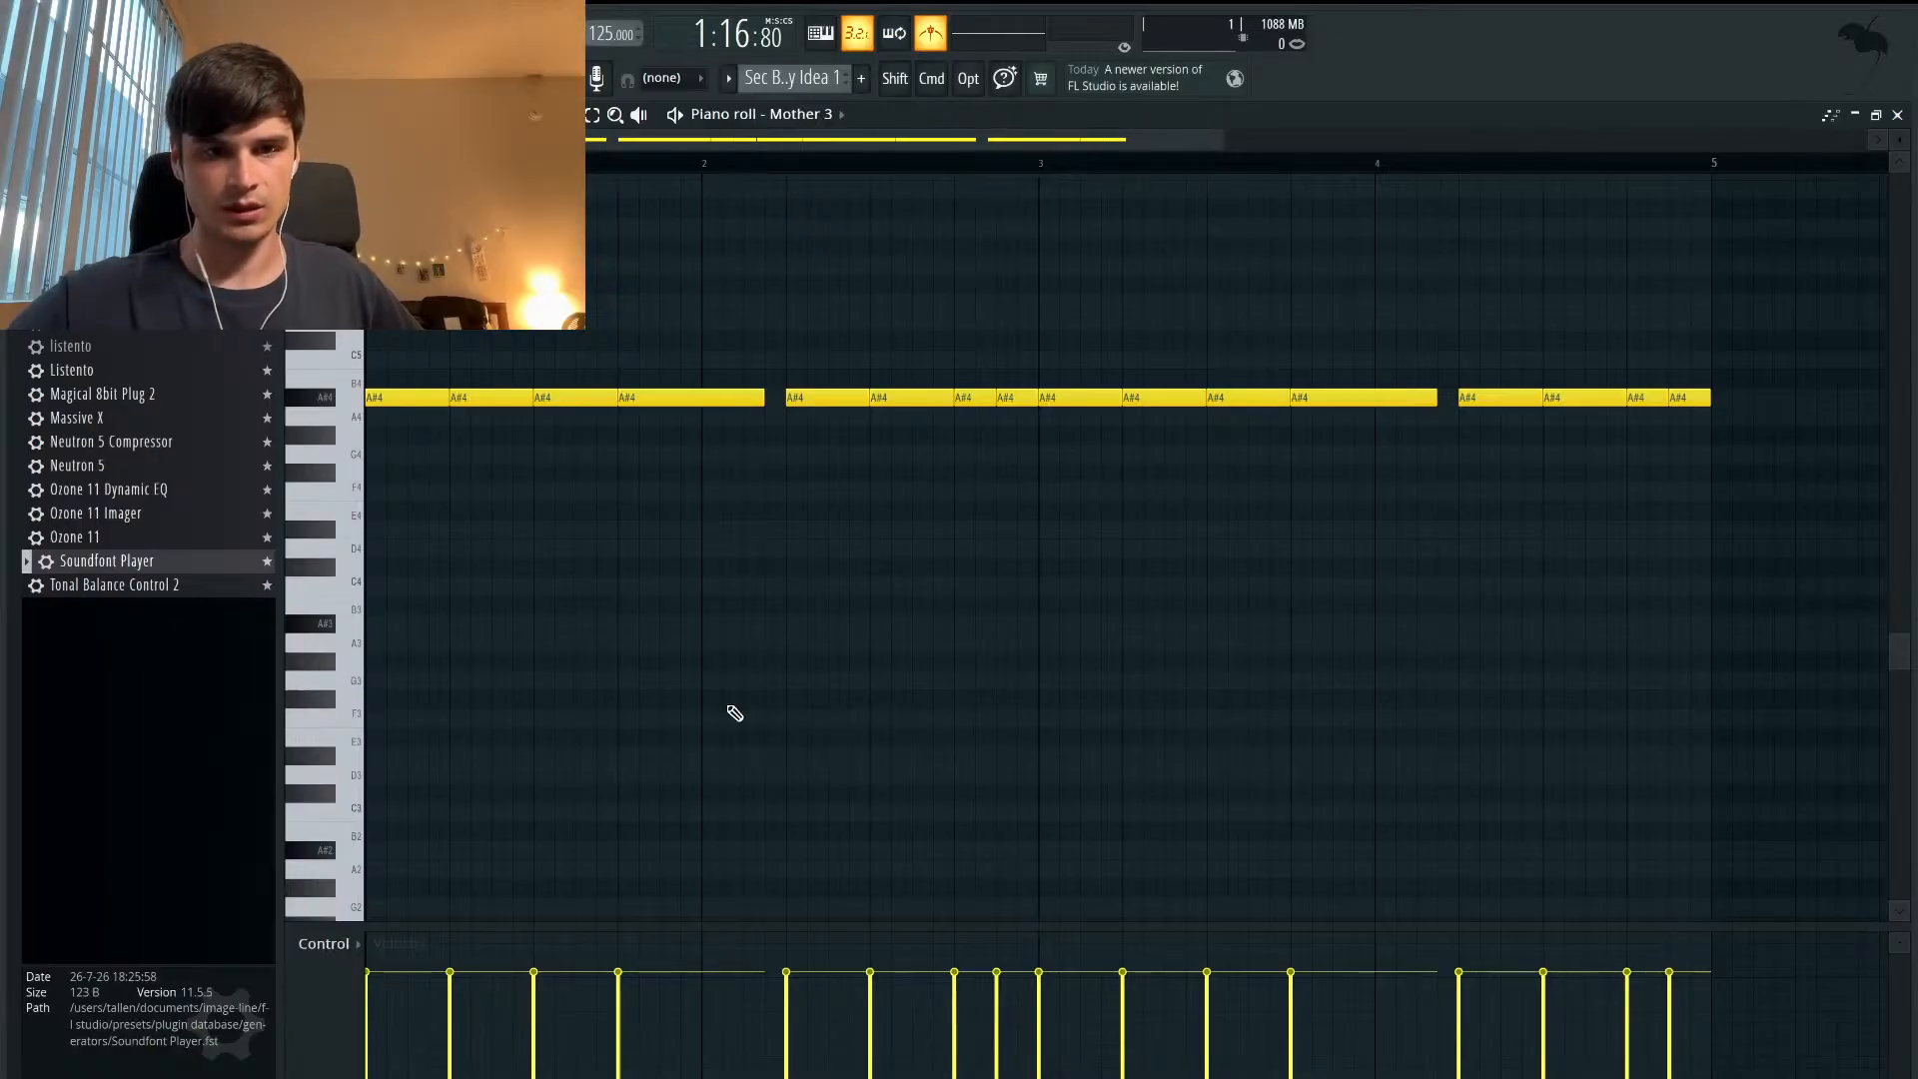
- Delete all notes in the pattern, draw a single 1.75-beat A#4 at its start, and play it
{"action": "scroll", "coordinate": [732, 711], "scroll_direction": "up", "scroll_amount": 3}
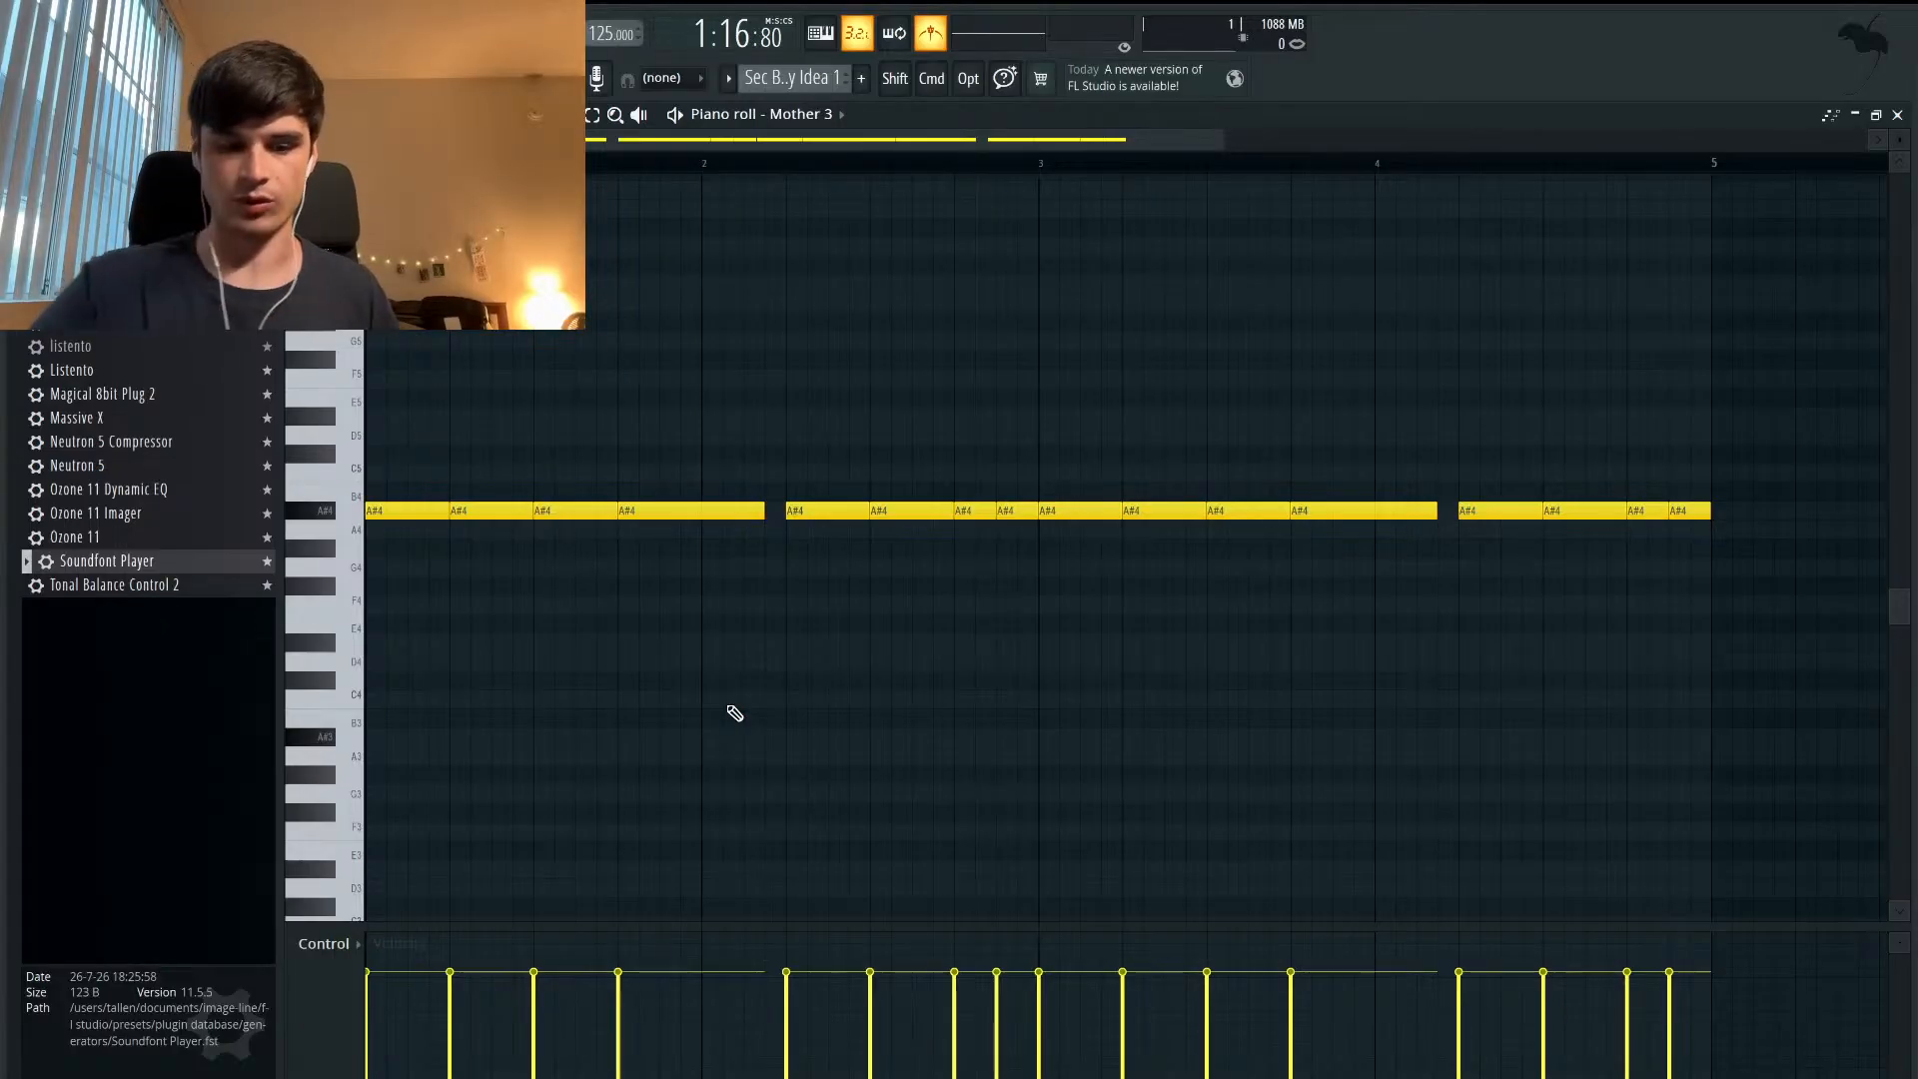
{"action": "key", "text": "super"}
{"action": "left_click_drag", "start_coordinate": [1692, 554], "coordinate": [411, 404]}
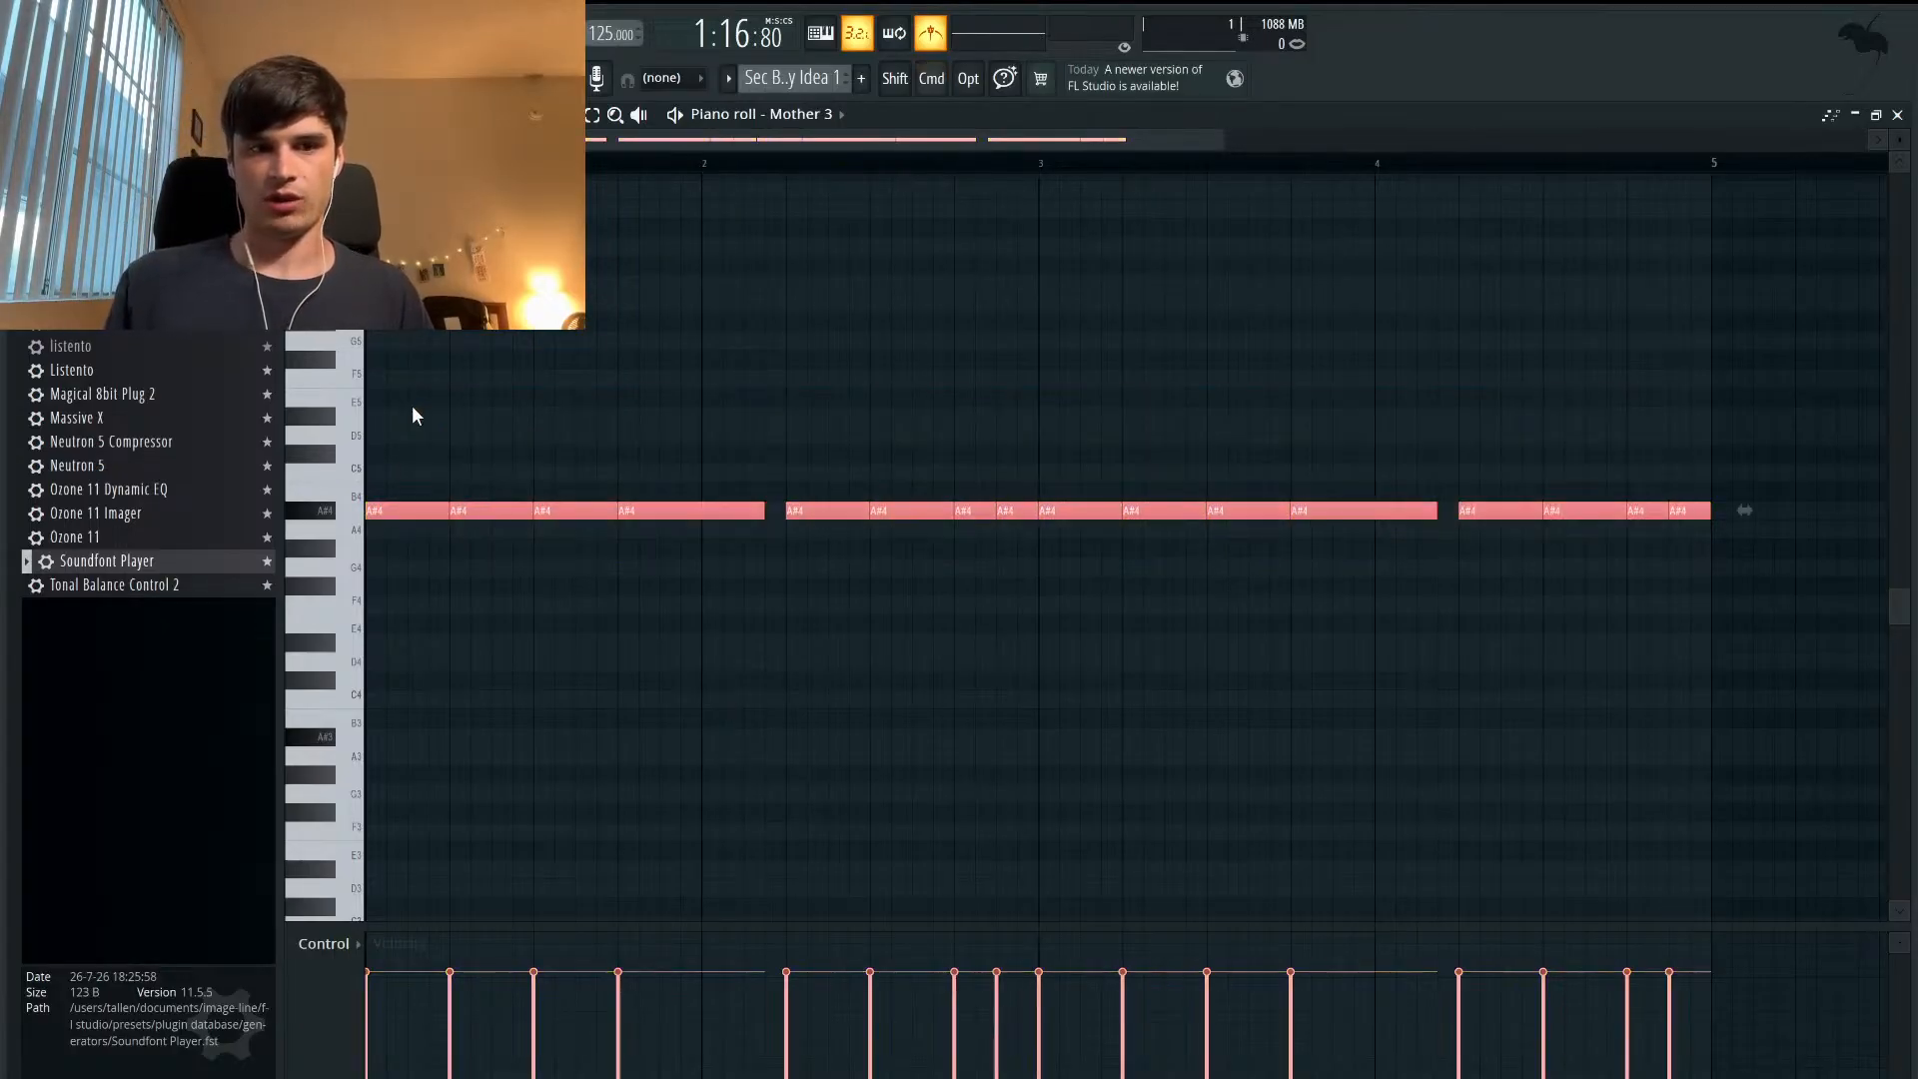
{"action": "right_click", "coordinate": [399, 508]}
{"action": "left_click", "coordinate": [412, 516]}
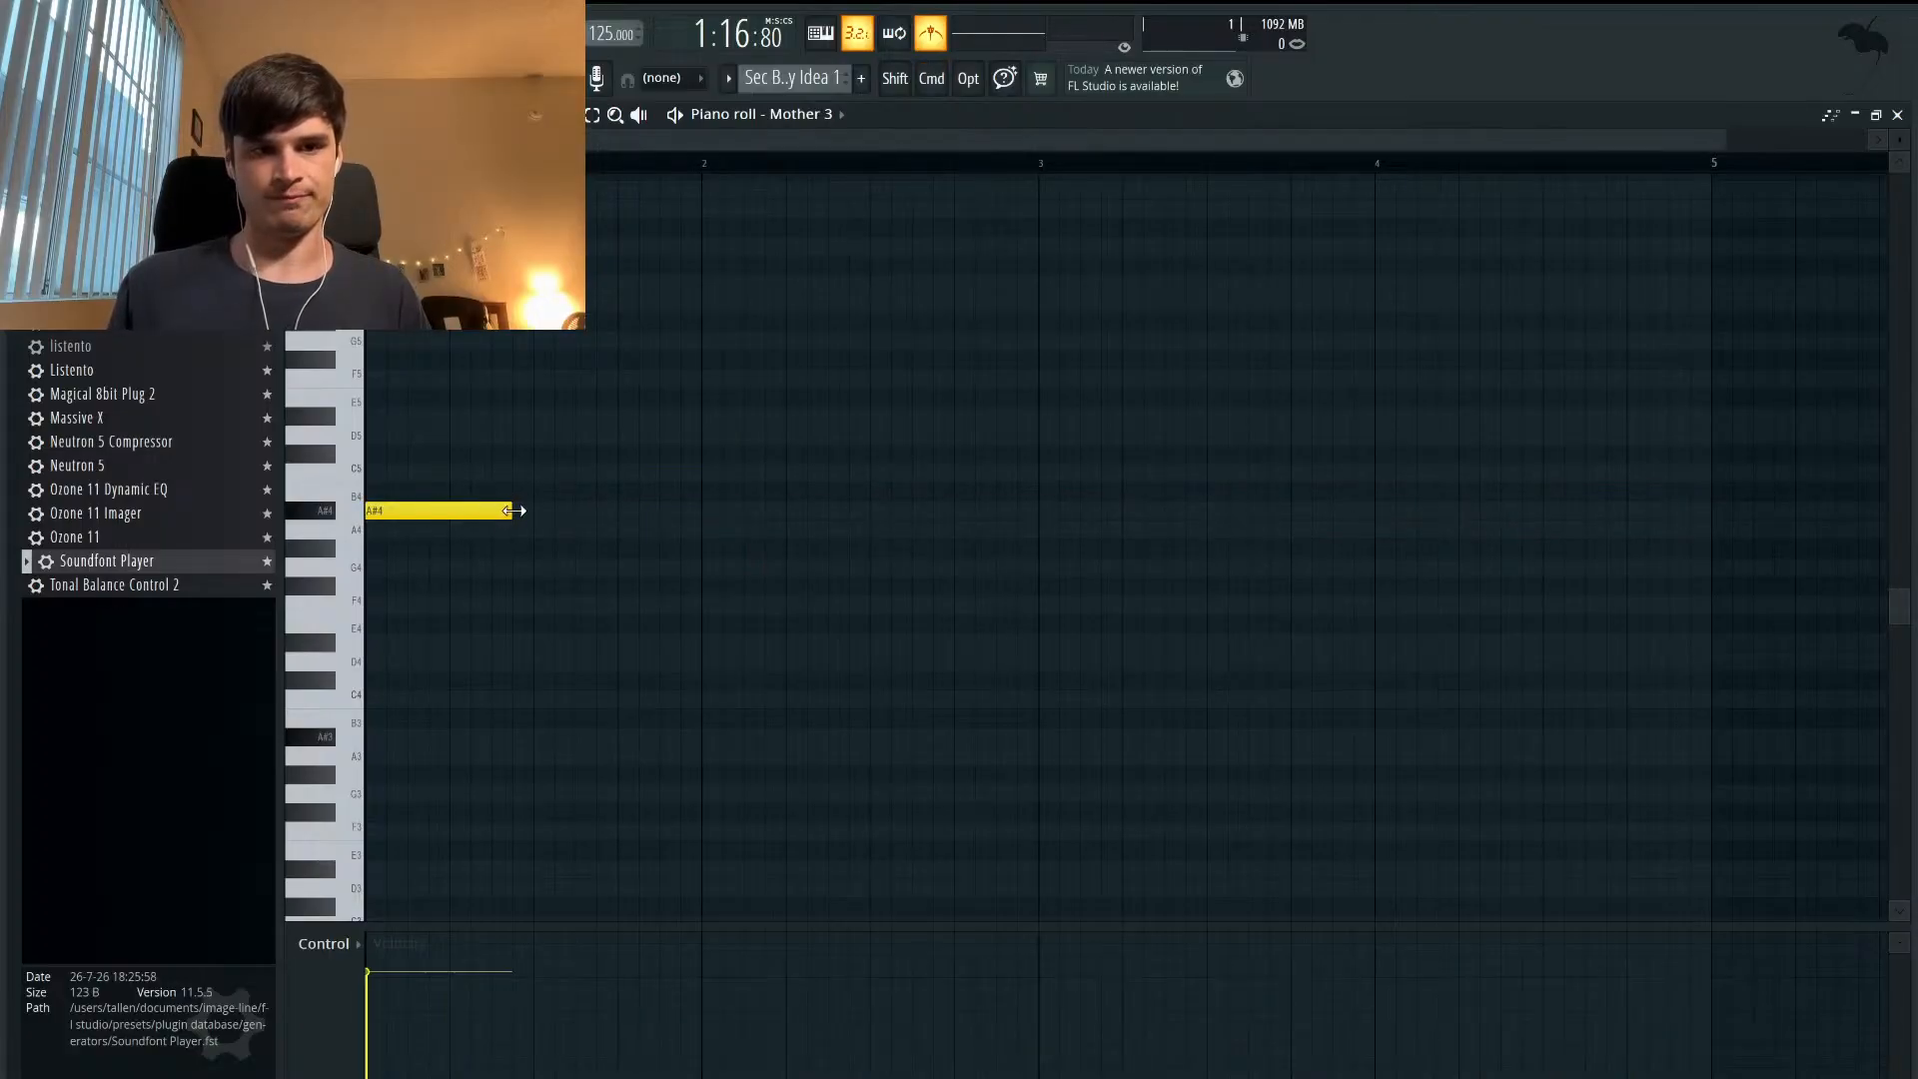
{"action": "key", "text": "space"}
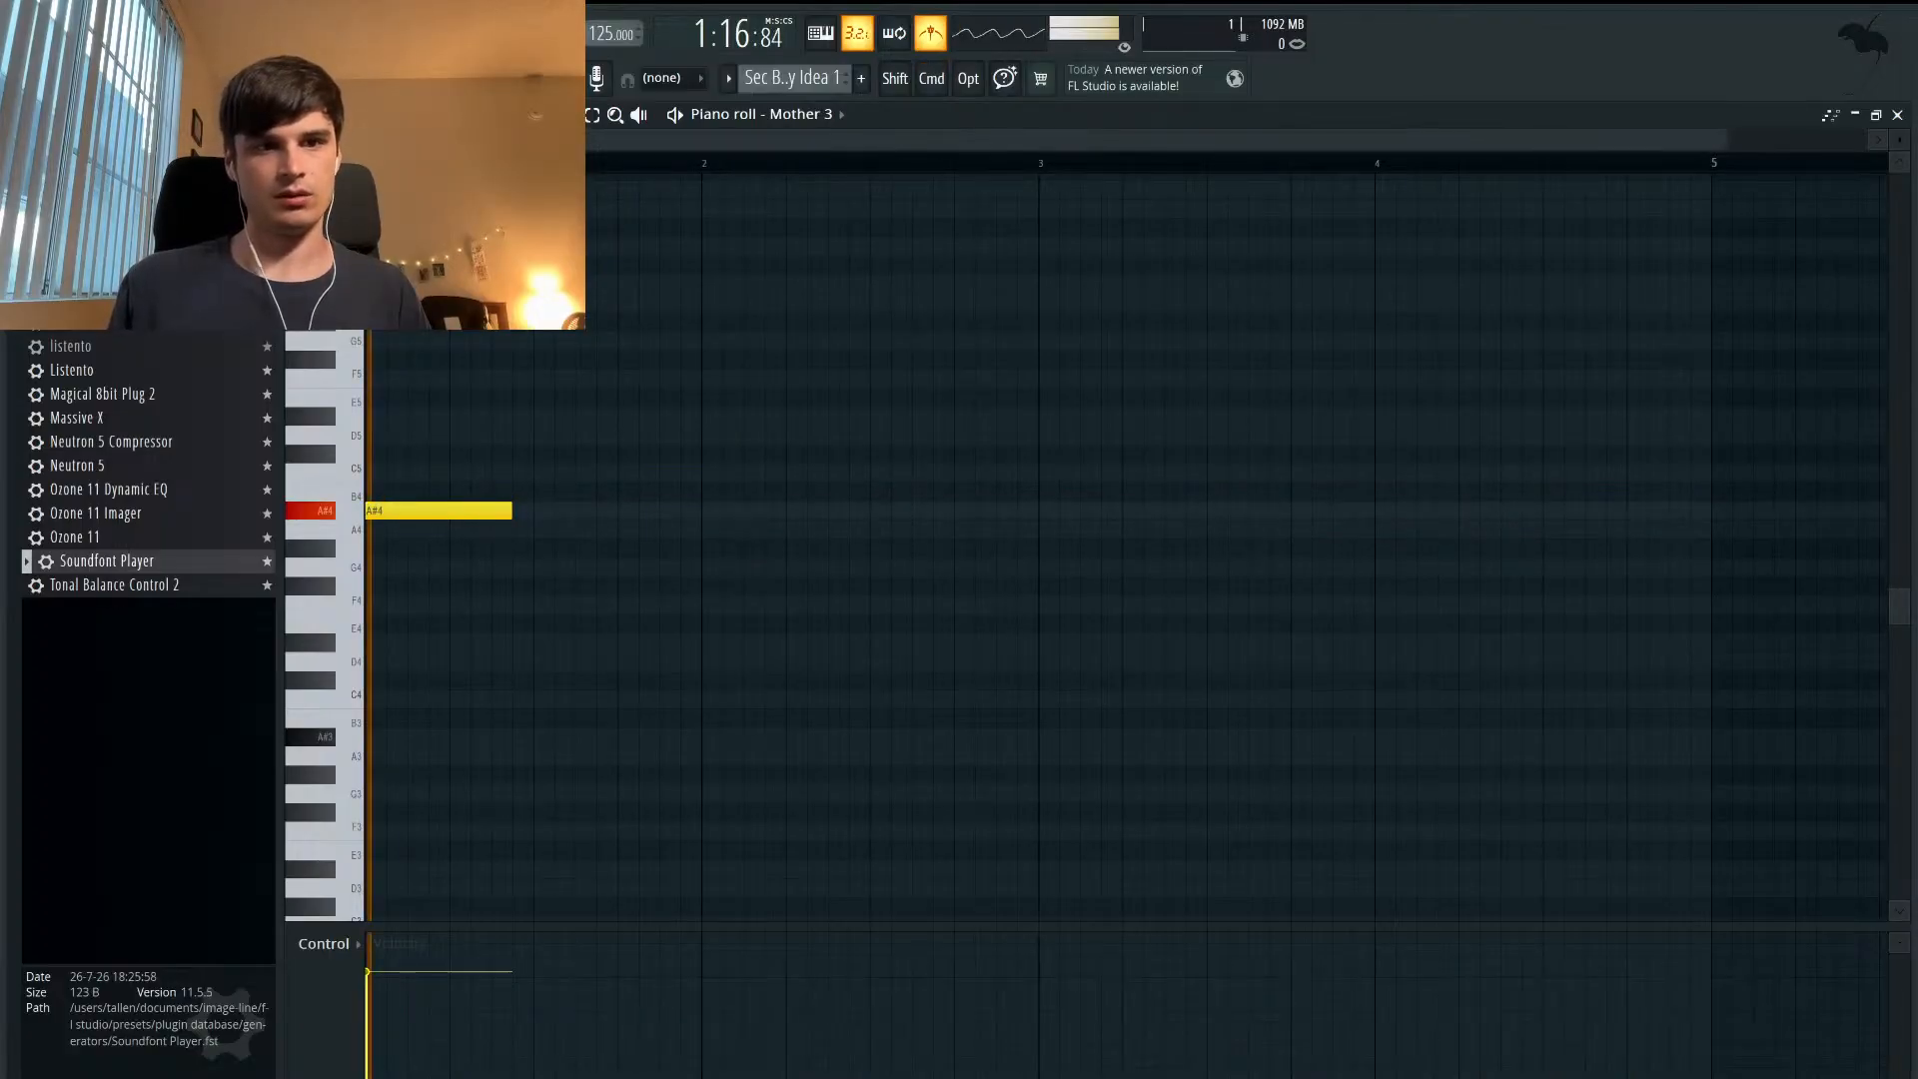
{"action": "key", "text": "space"}
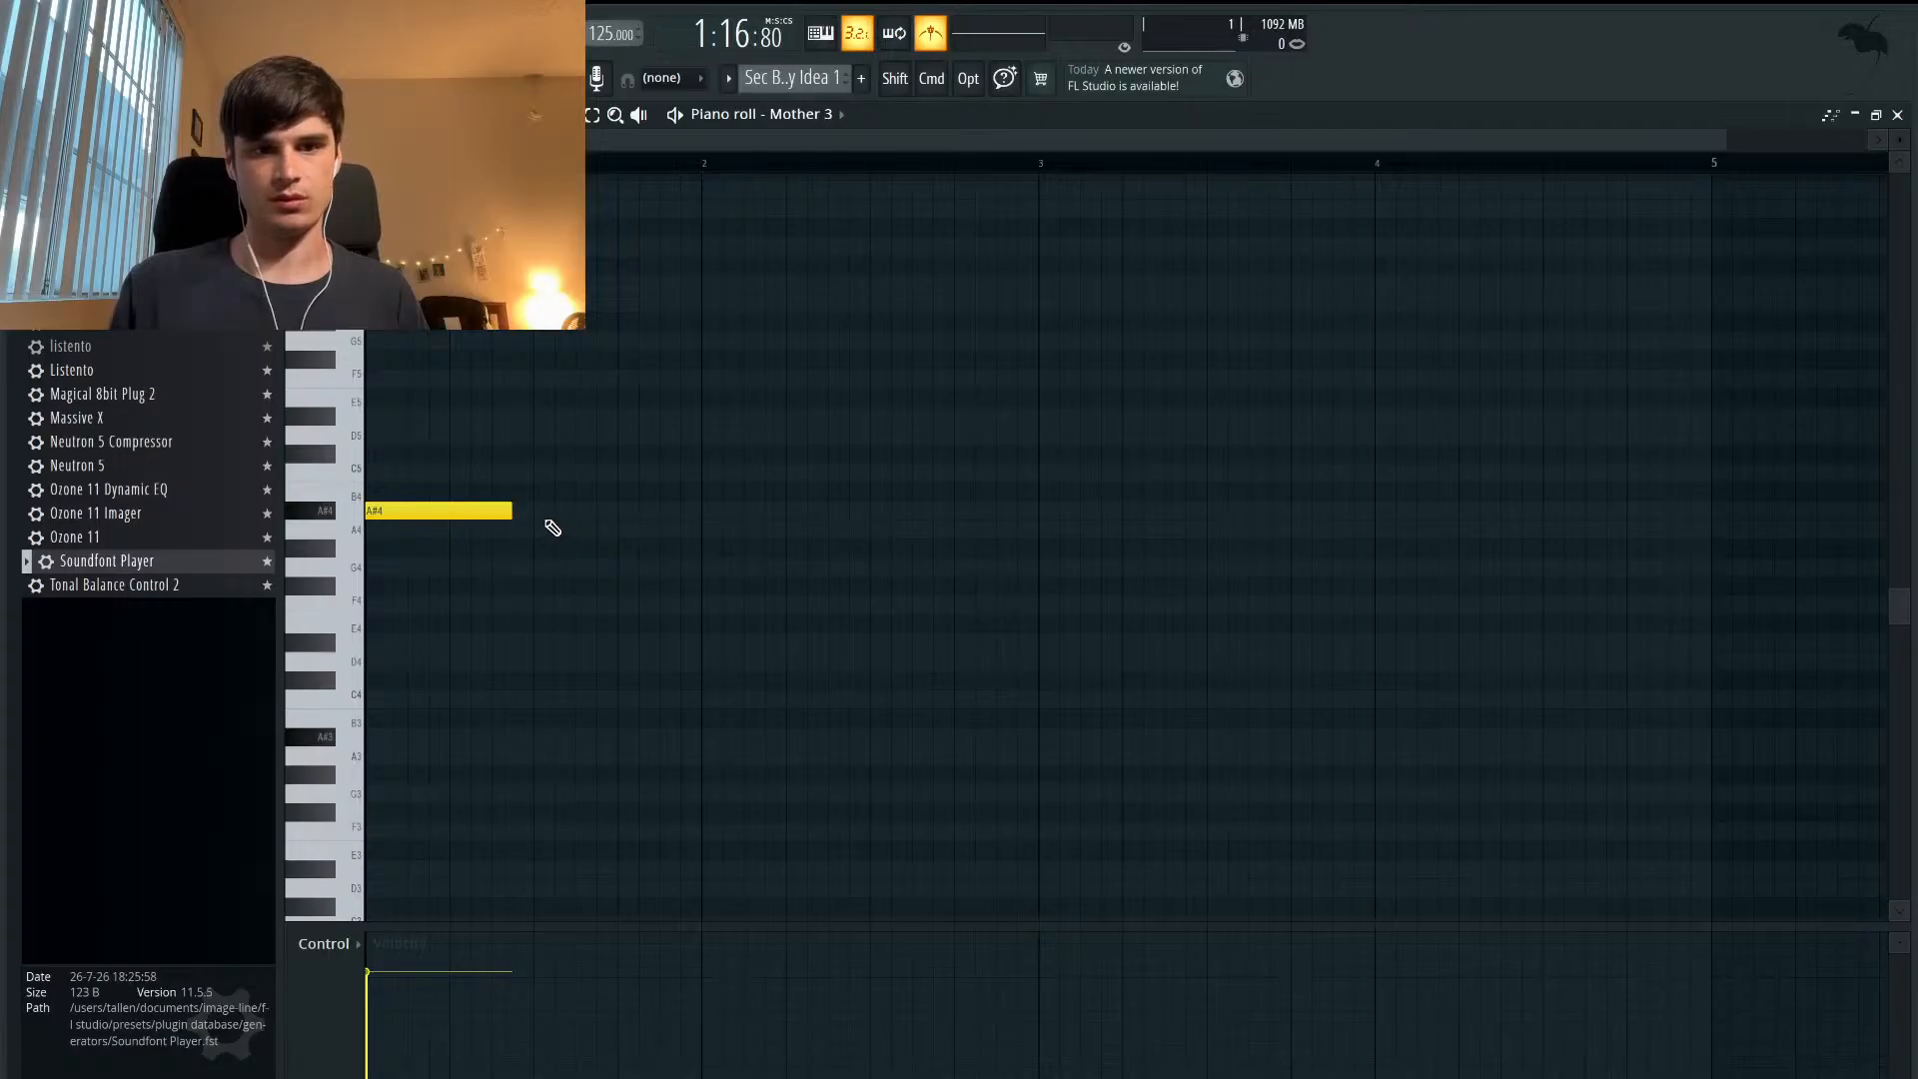
- Shorten the opening A#4 to a quarter beat, follow it with two equal A#4 notes and a 1.25-beat A#4, and play them
{"action": "left_click_drag", "start_coordinate": [513, 511], "coordinate": [384, 512]}
{"action": "left_click", "coordinate": [404, 514]}
{"action": "left_click", "coordinate": [417, 513]}
{"action": "left_click", "coordinate": [439, 514]}
{"action": "left_click_drag", "start_coordinate": [445, 512], "coordinate": [520, 508]}
{"action": "key", "text": "space"}
{"action": "key", "text": "space"}
{"action": "key", "text": "space"}
{"action": "key", "text": "space"}
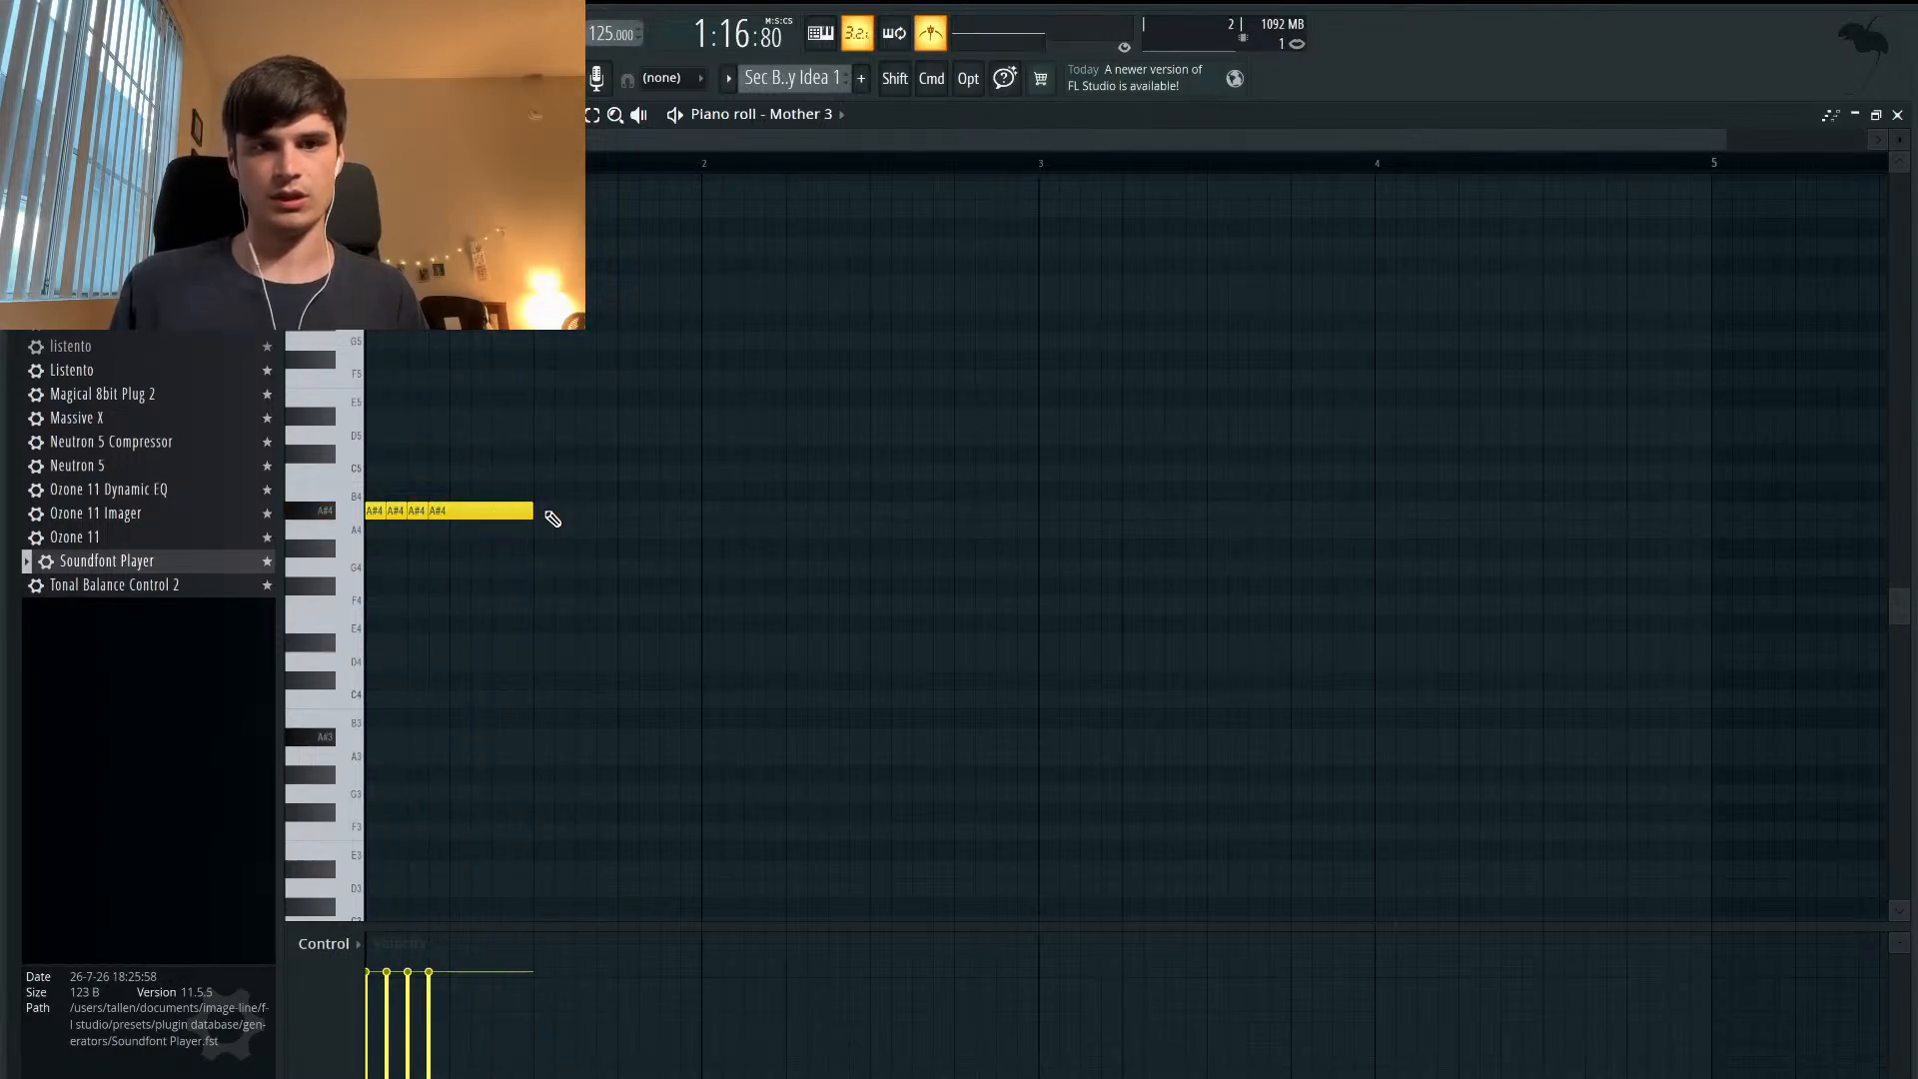
{"action": "key", "text": "space"}
{"action": "key", "text": "space"}
- Lengthen the fourth A#4 to 2.75 beats, add a half-beat A#4 at the end of bar 1, and play the rhythm
{"action": "left_click_drag", "start_coordinate": [530, 512], "coordinate": [656, 516]}
{"action": "left_click", "coordinate": [664, 513]}
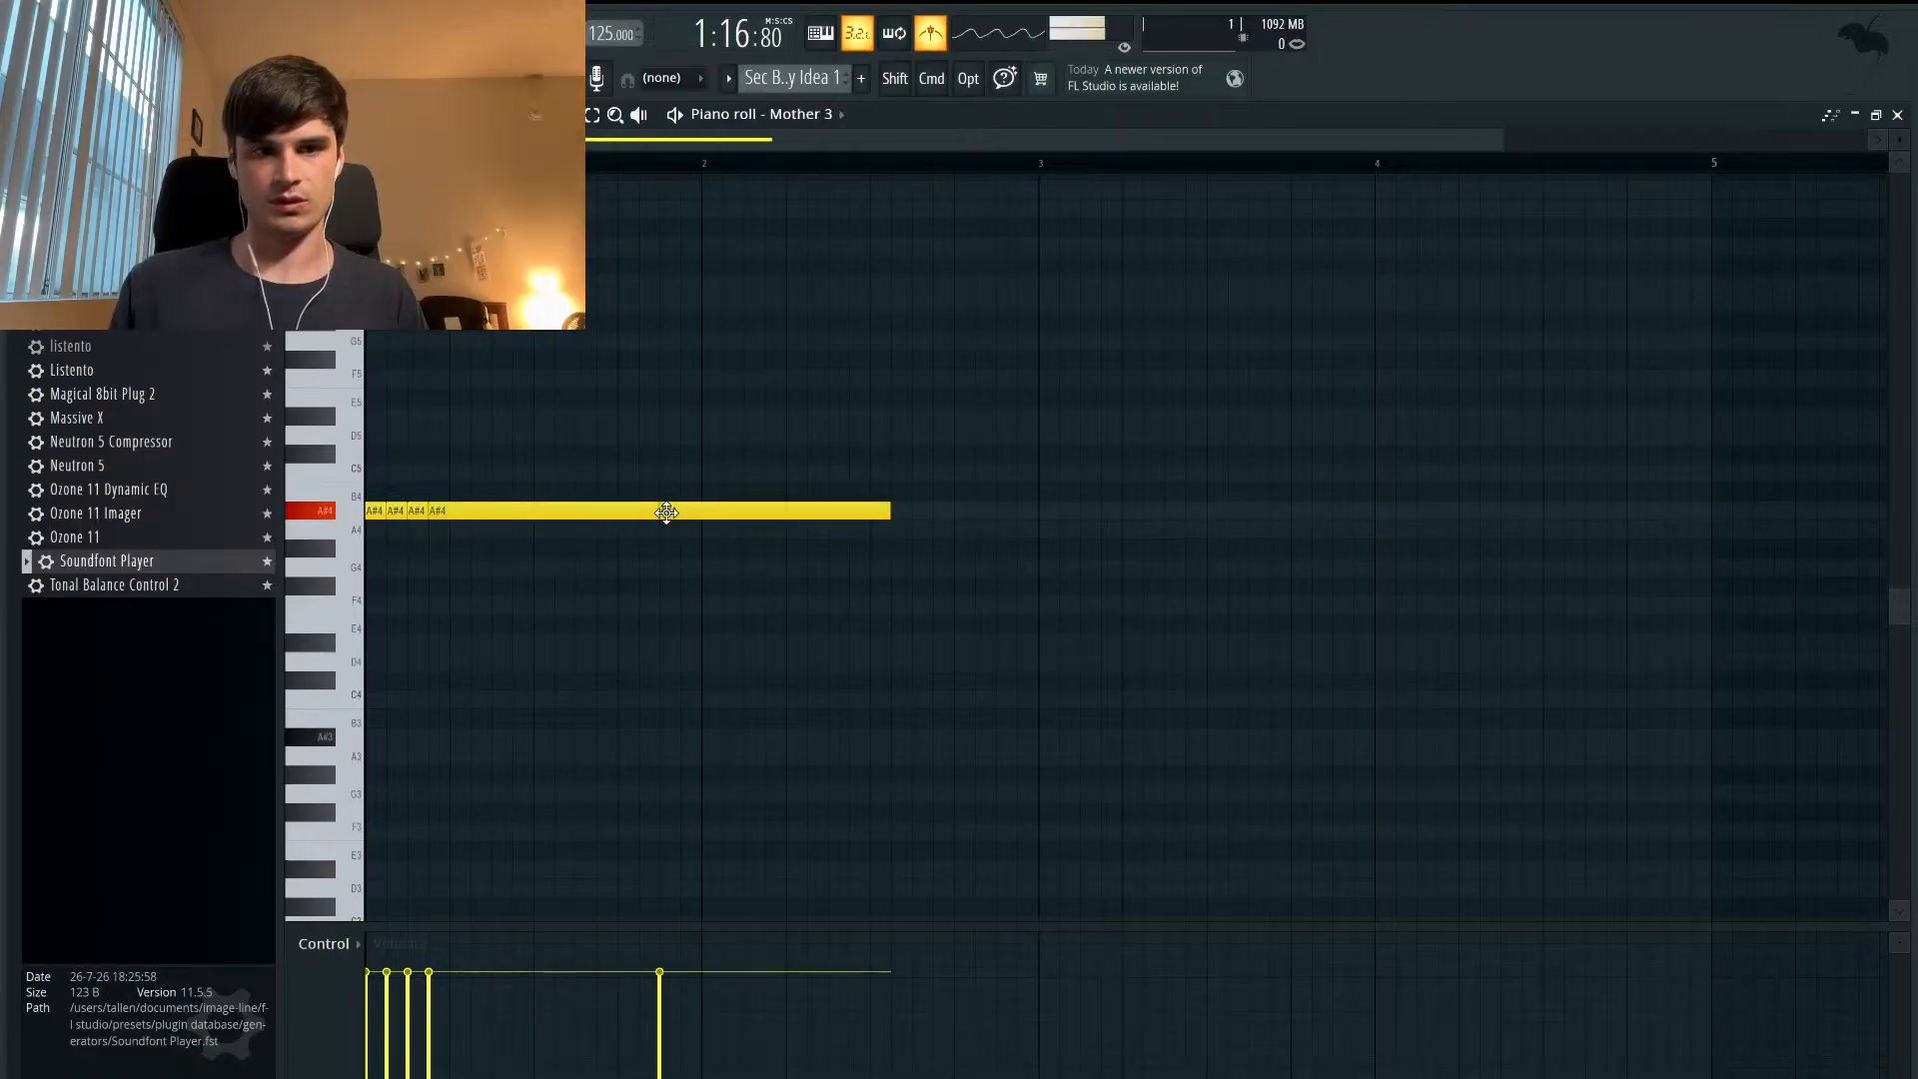
{"action": "left_click_drag", "start_coordinate": [891, 515], "coordinate": [702, 514]}
{"action": "key", "text": "space"}
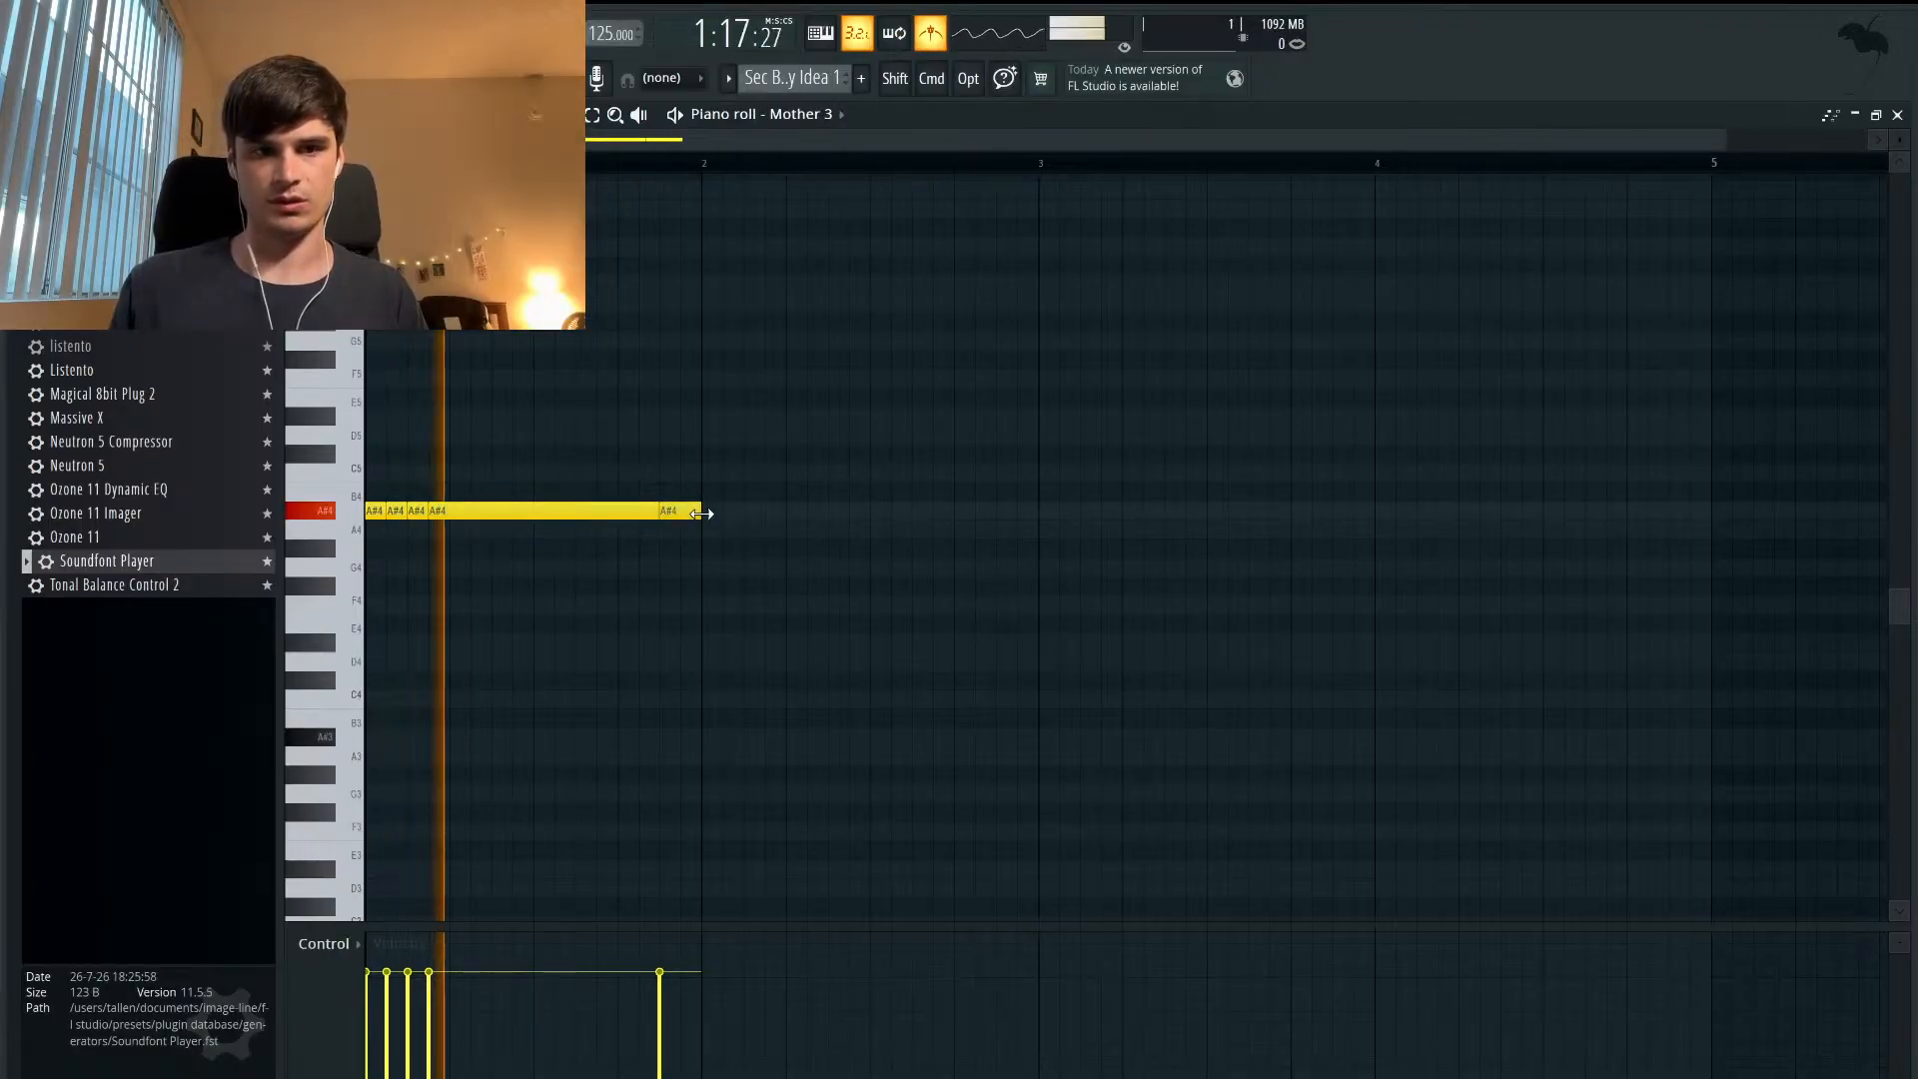
{"action": "key", "text": "space"}
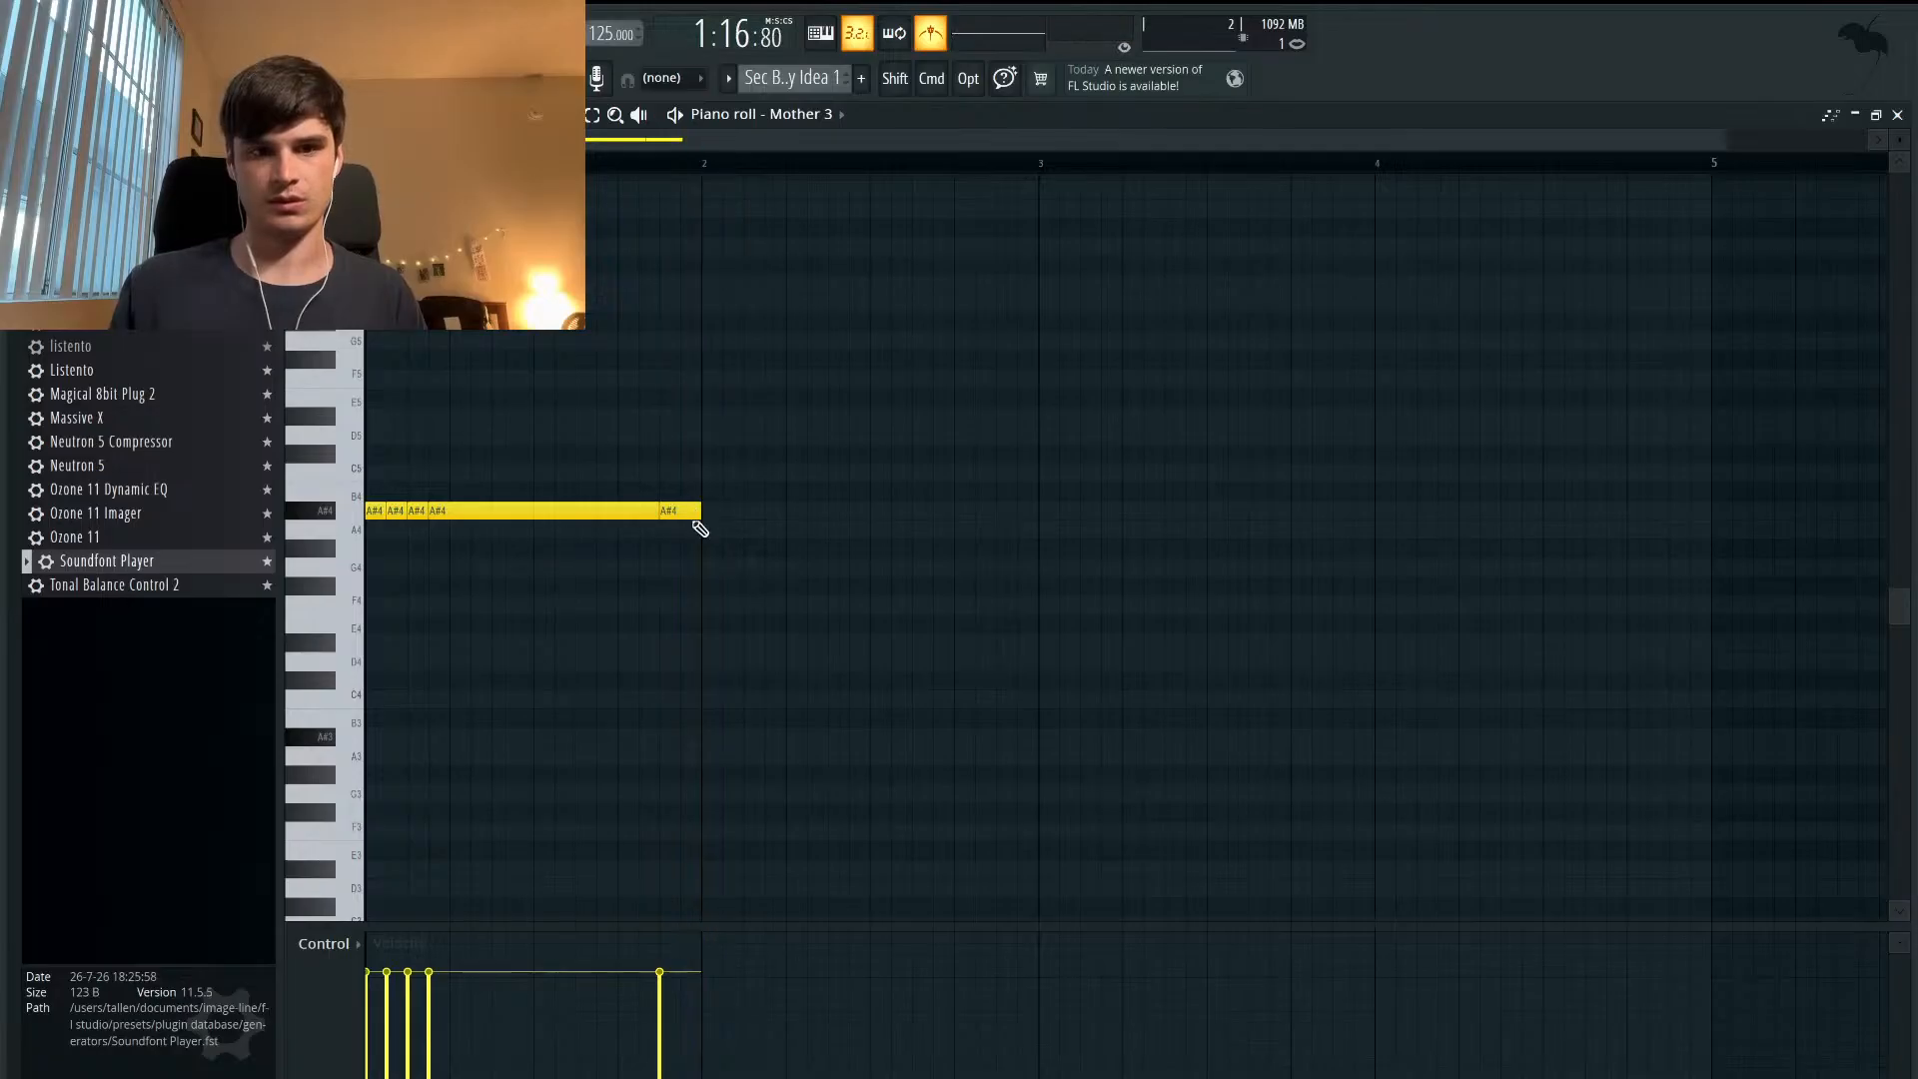
- Duplicate the bar 1 rhythm into bars 2 and 3 and play the result
{"action": "left_click_drag", "start_coordinate": [695, 535], "coordinate": [368, 442]}
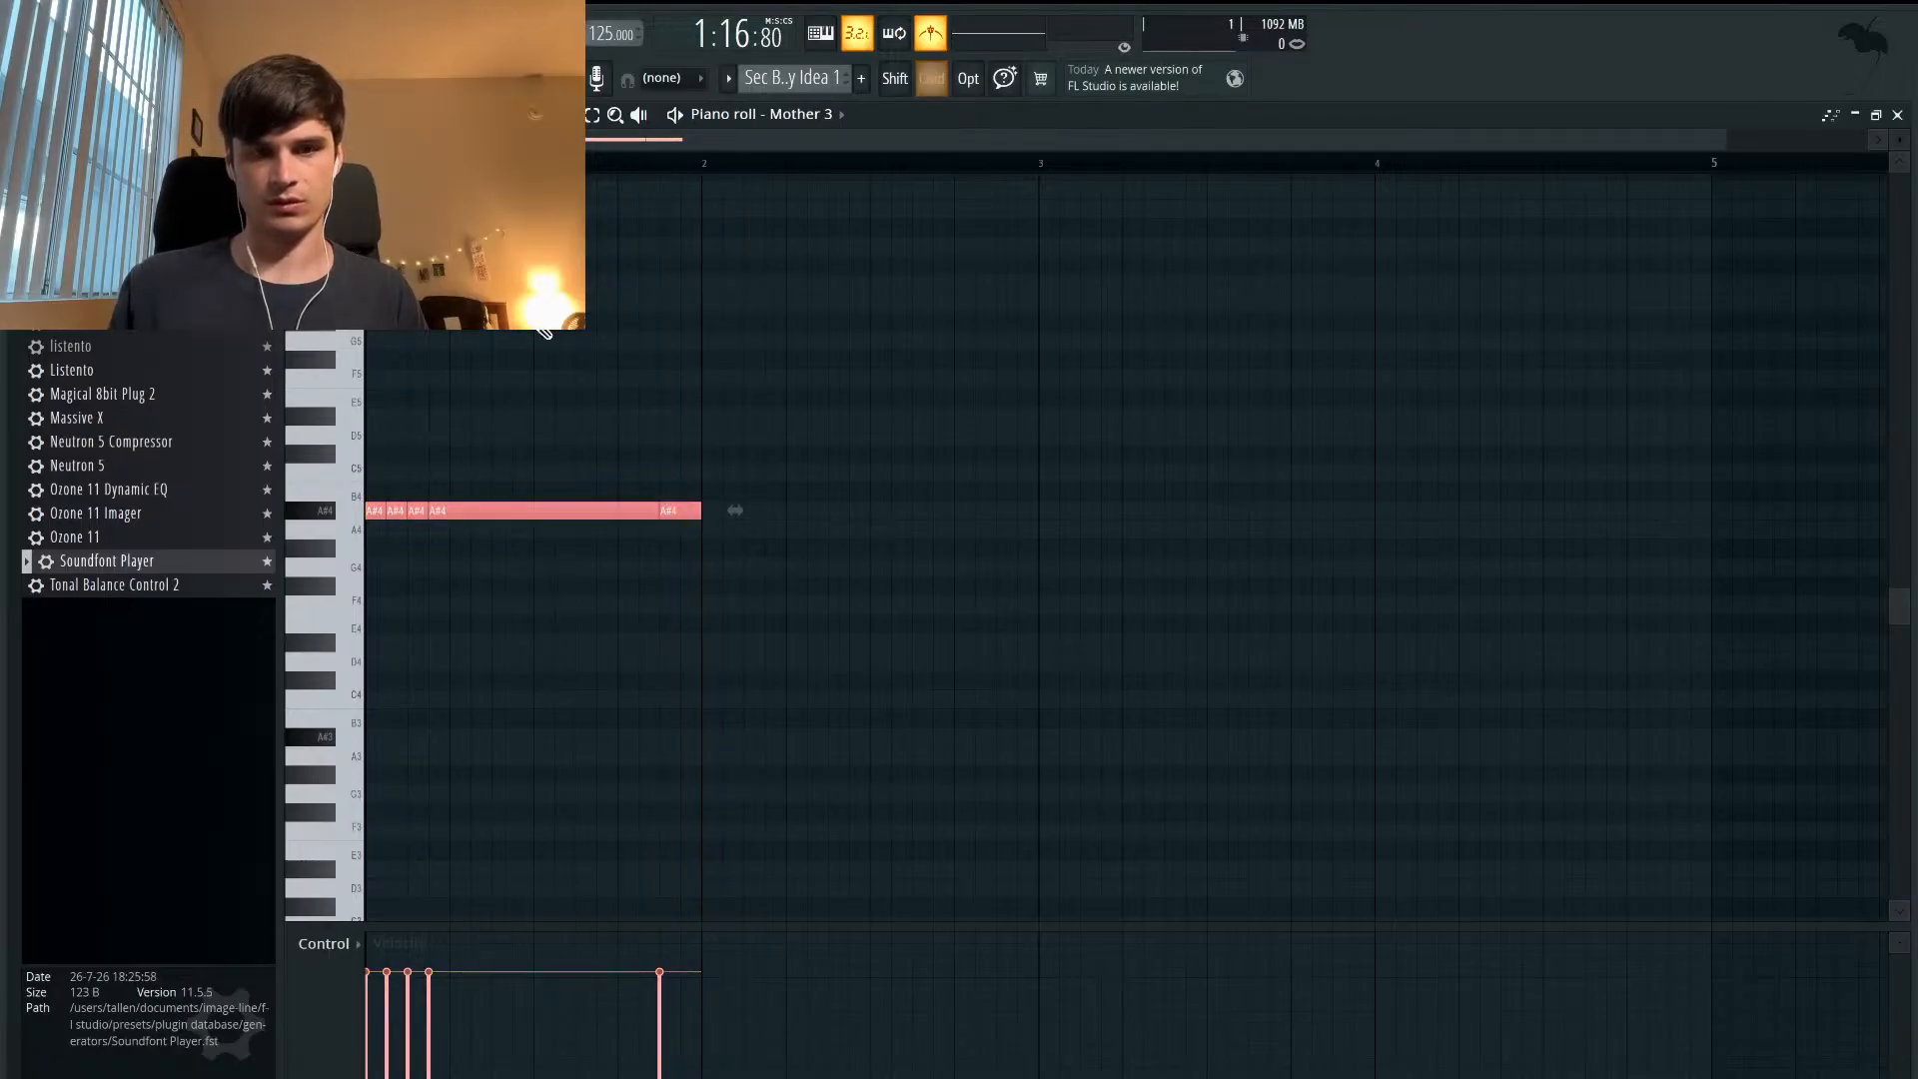
{"action": "key", "text": "ctrl+b"}
{"action": "key", "text": "ctrl+b"}
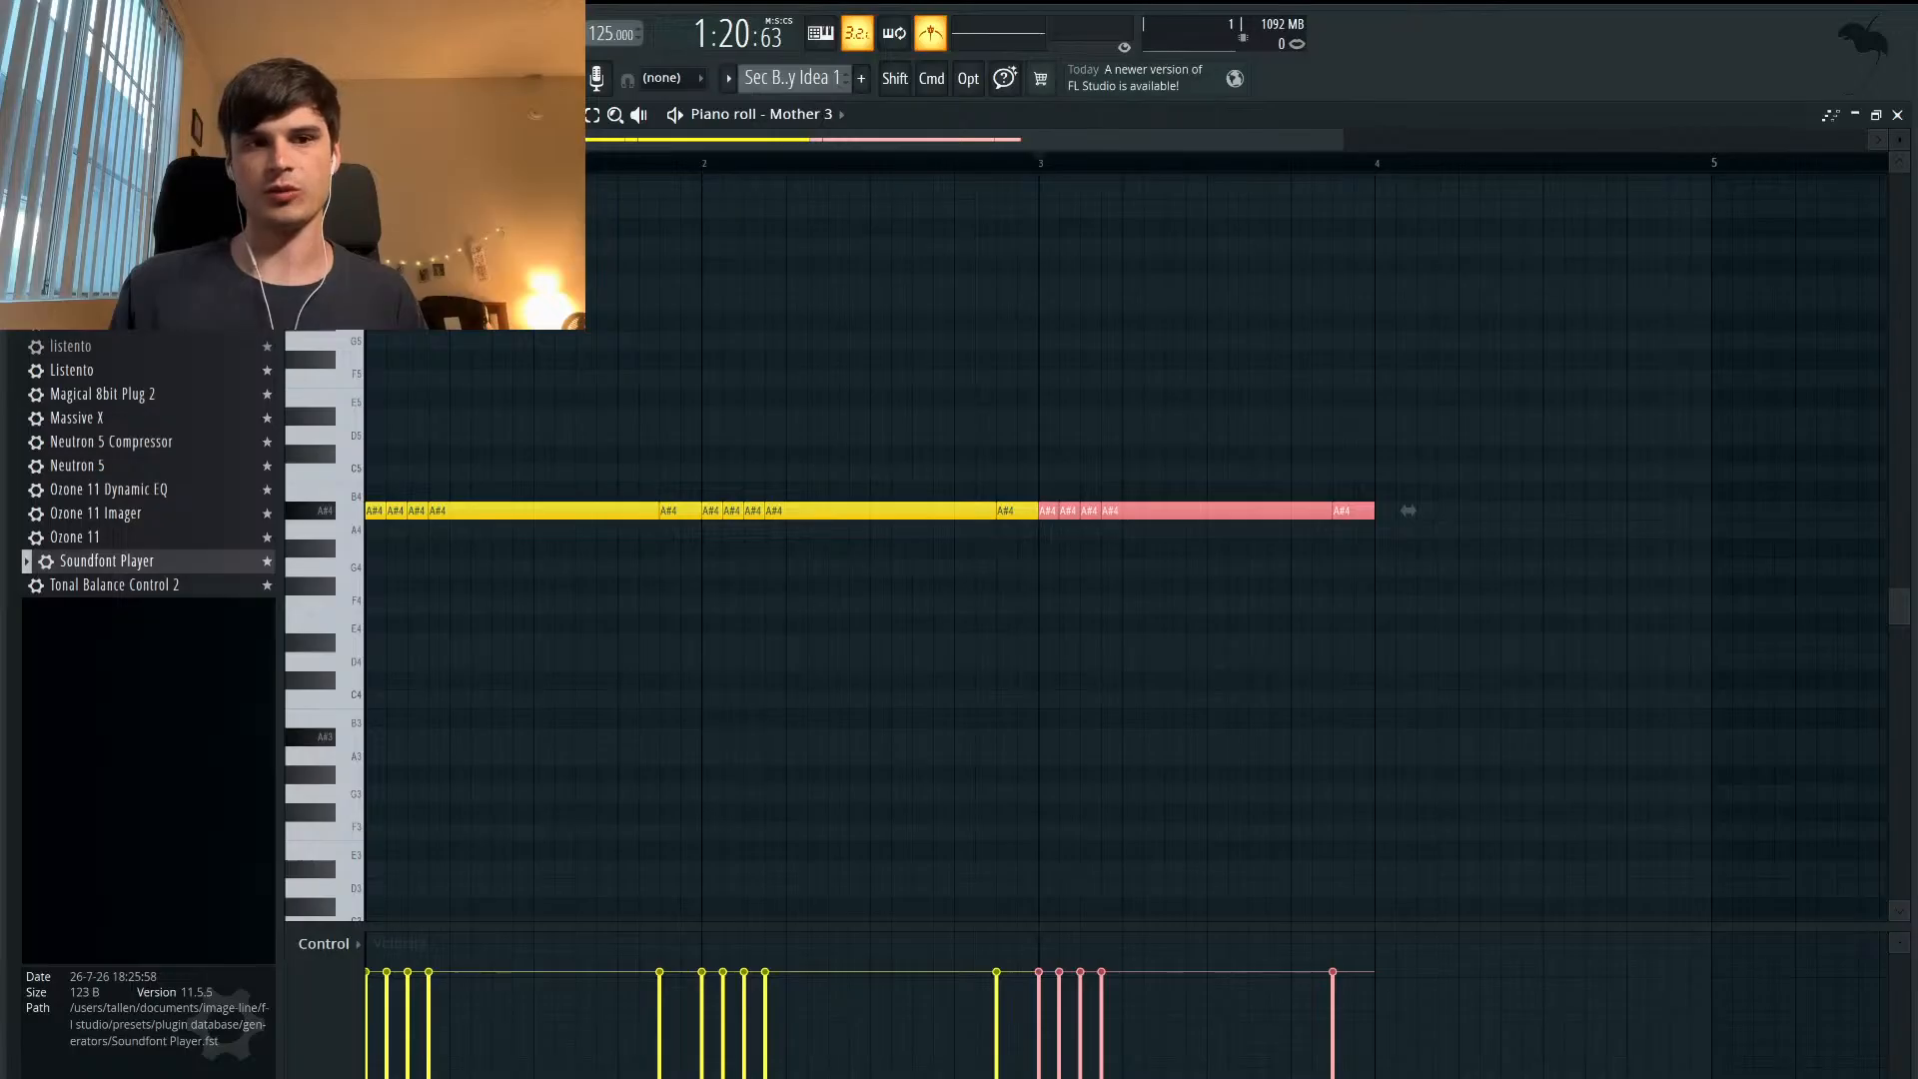
{"action": "key", "text": "space"}
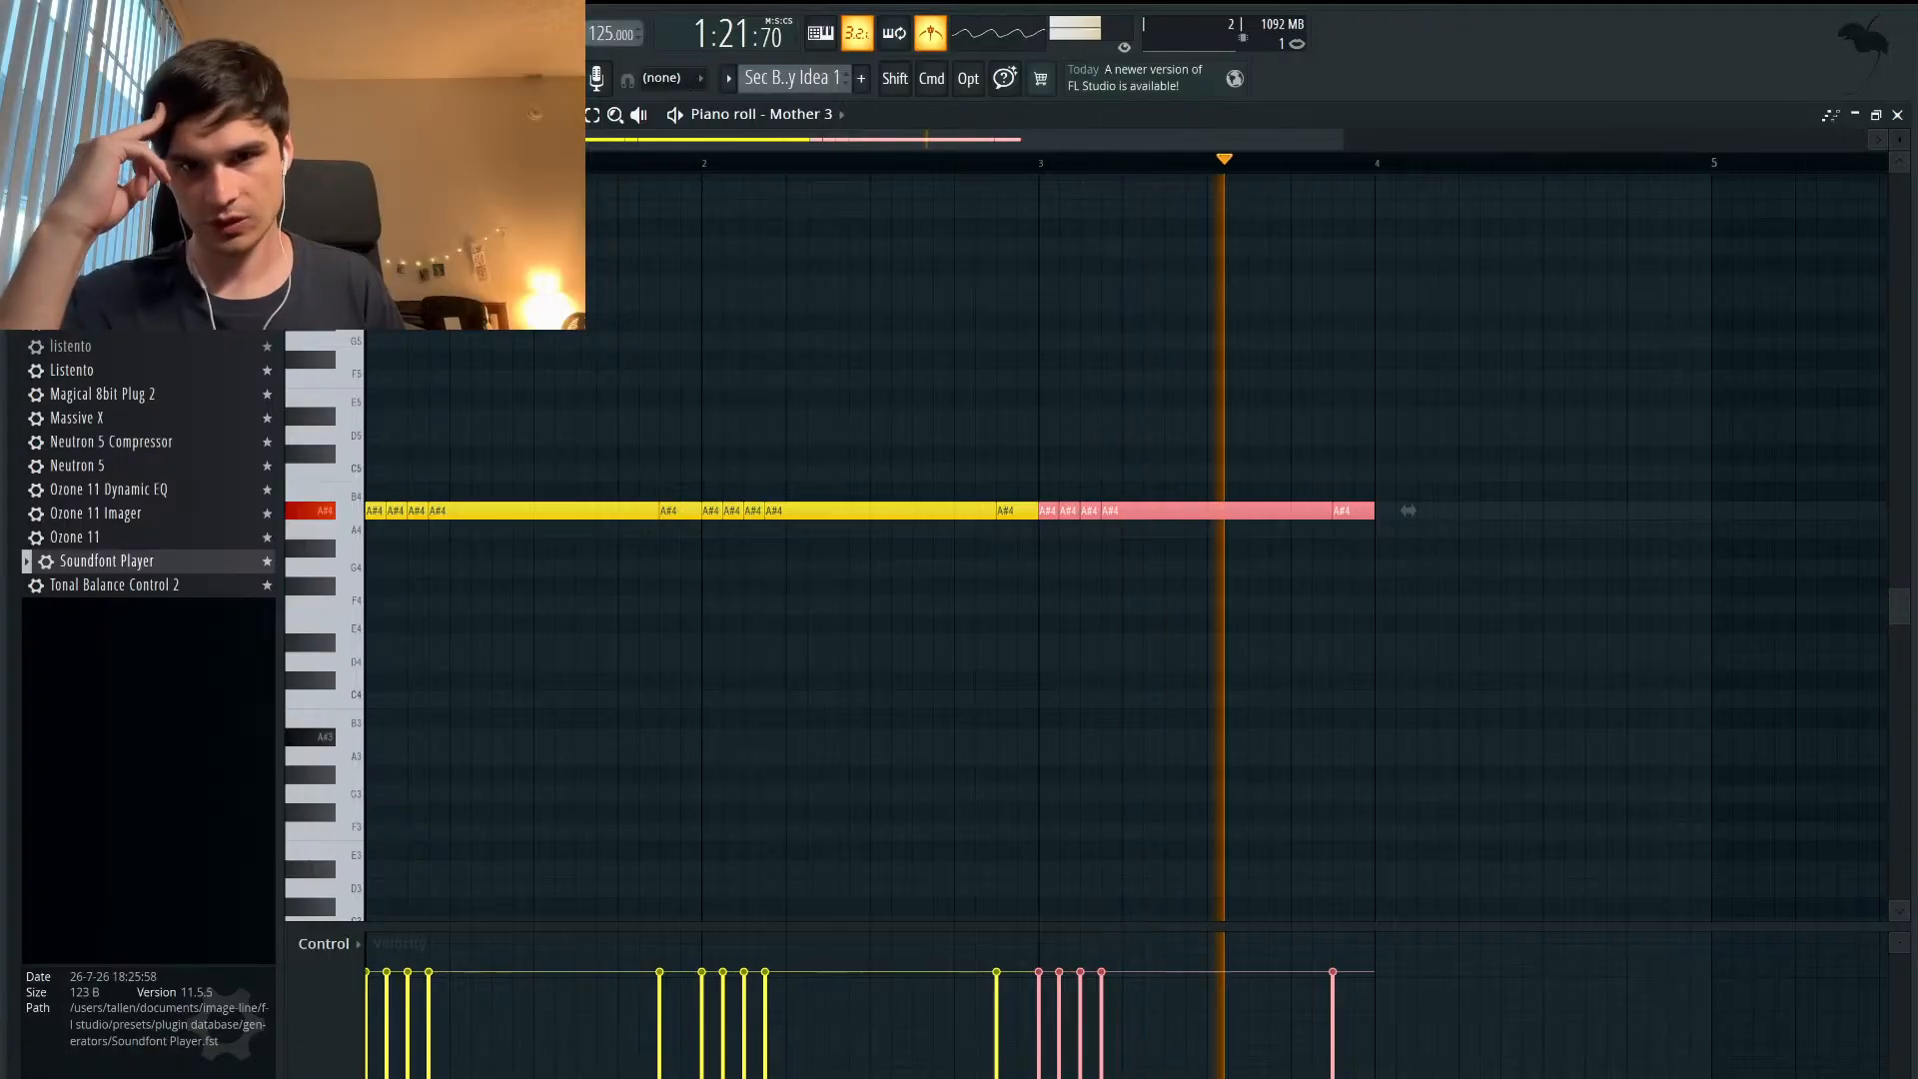
{"action": "key", "text": "space"}
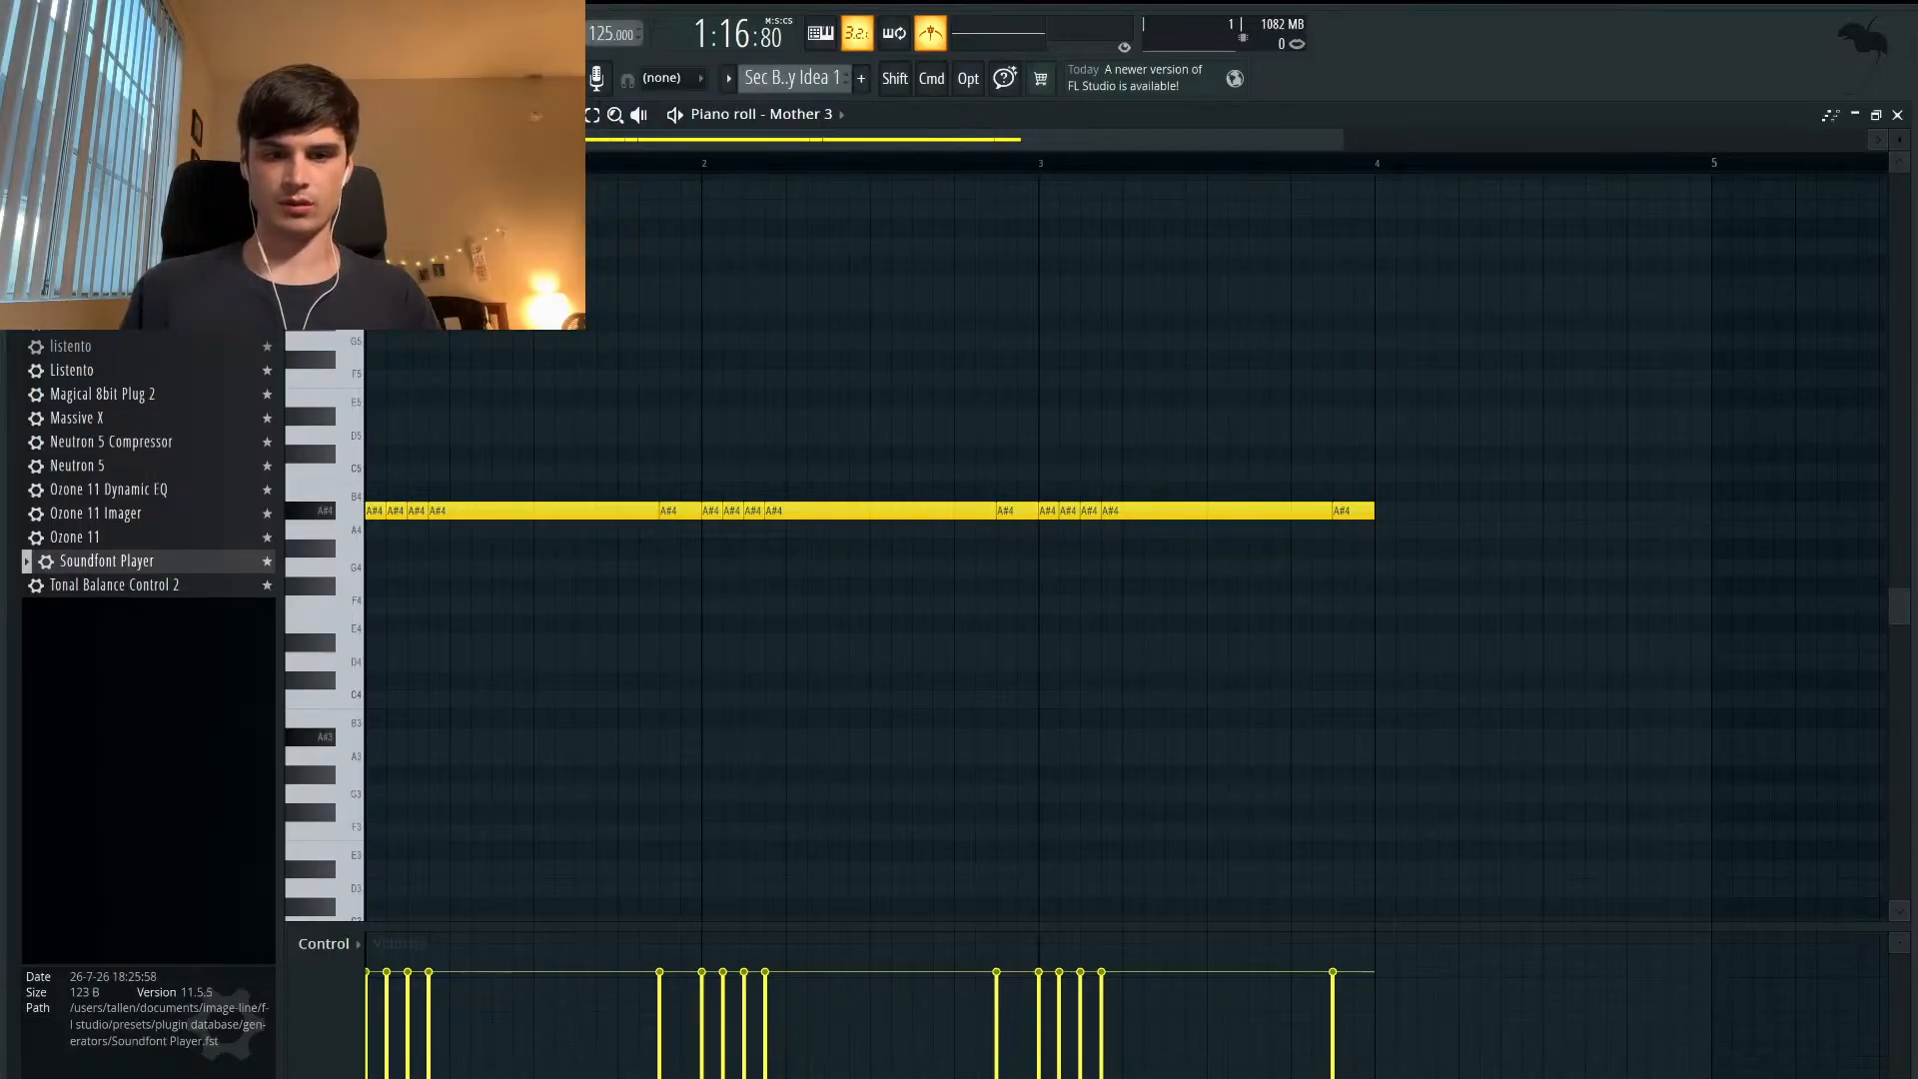
- Delete all notes, draw three half-beat A#4 notes and a 2.5-beat A#4 to fill bar 1, and play them
{"action": "left_click_drag", "start_coordinate": [1349, 557], "coordinate": [345, 450]}
{"action": "key", "text": "Delete"}
{"action": "left_click", "coordinate": [371, 511]}
{"action": "left_click", "coordinate": [424, 510]}
{"action": "left_click", "coordinate": [462, 511]}
{"action": "left_click", "coordinate": [496, 511]}
{"action": "left_click_drag", "start_coordinate": [526, 511], "coordinate": [699, 507]}
{"action": "key", "text": "space"}
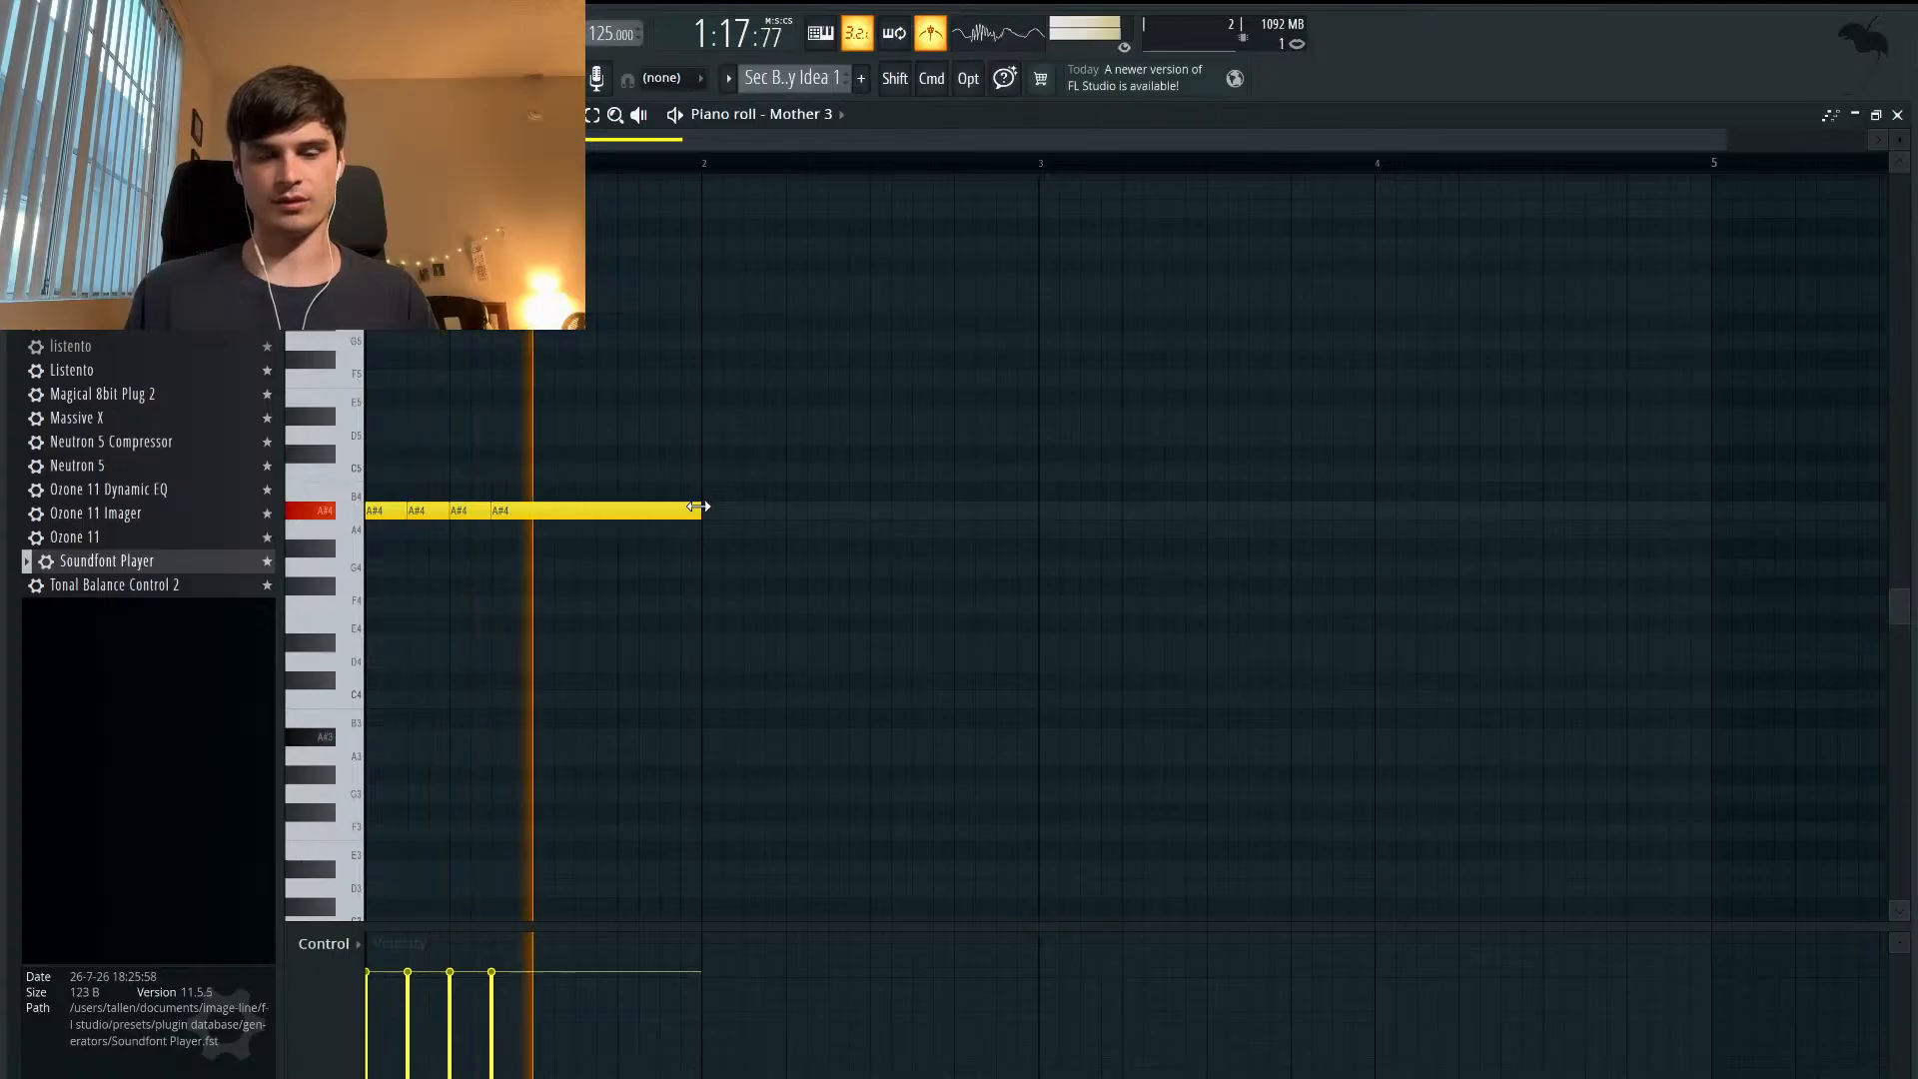
{"action": "key", "text": "space"}
{"action": "key", "text": "space"}
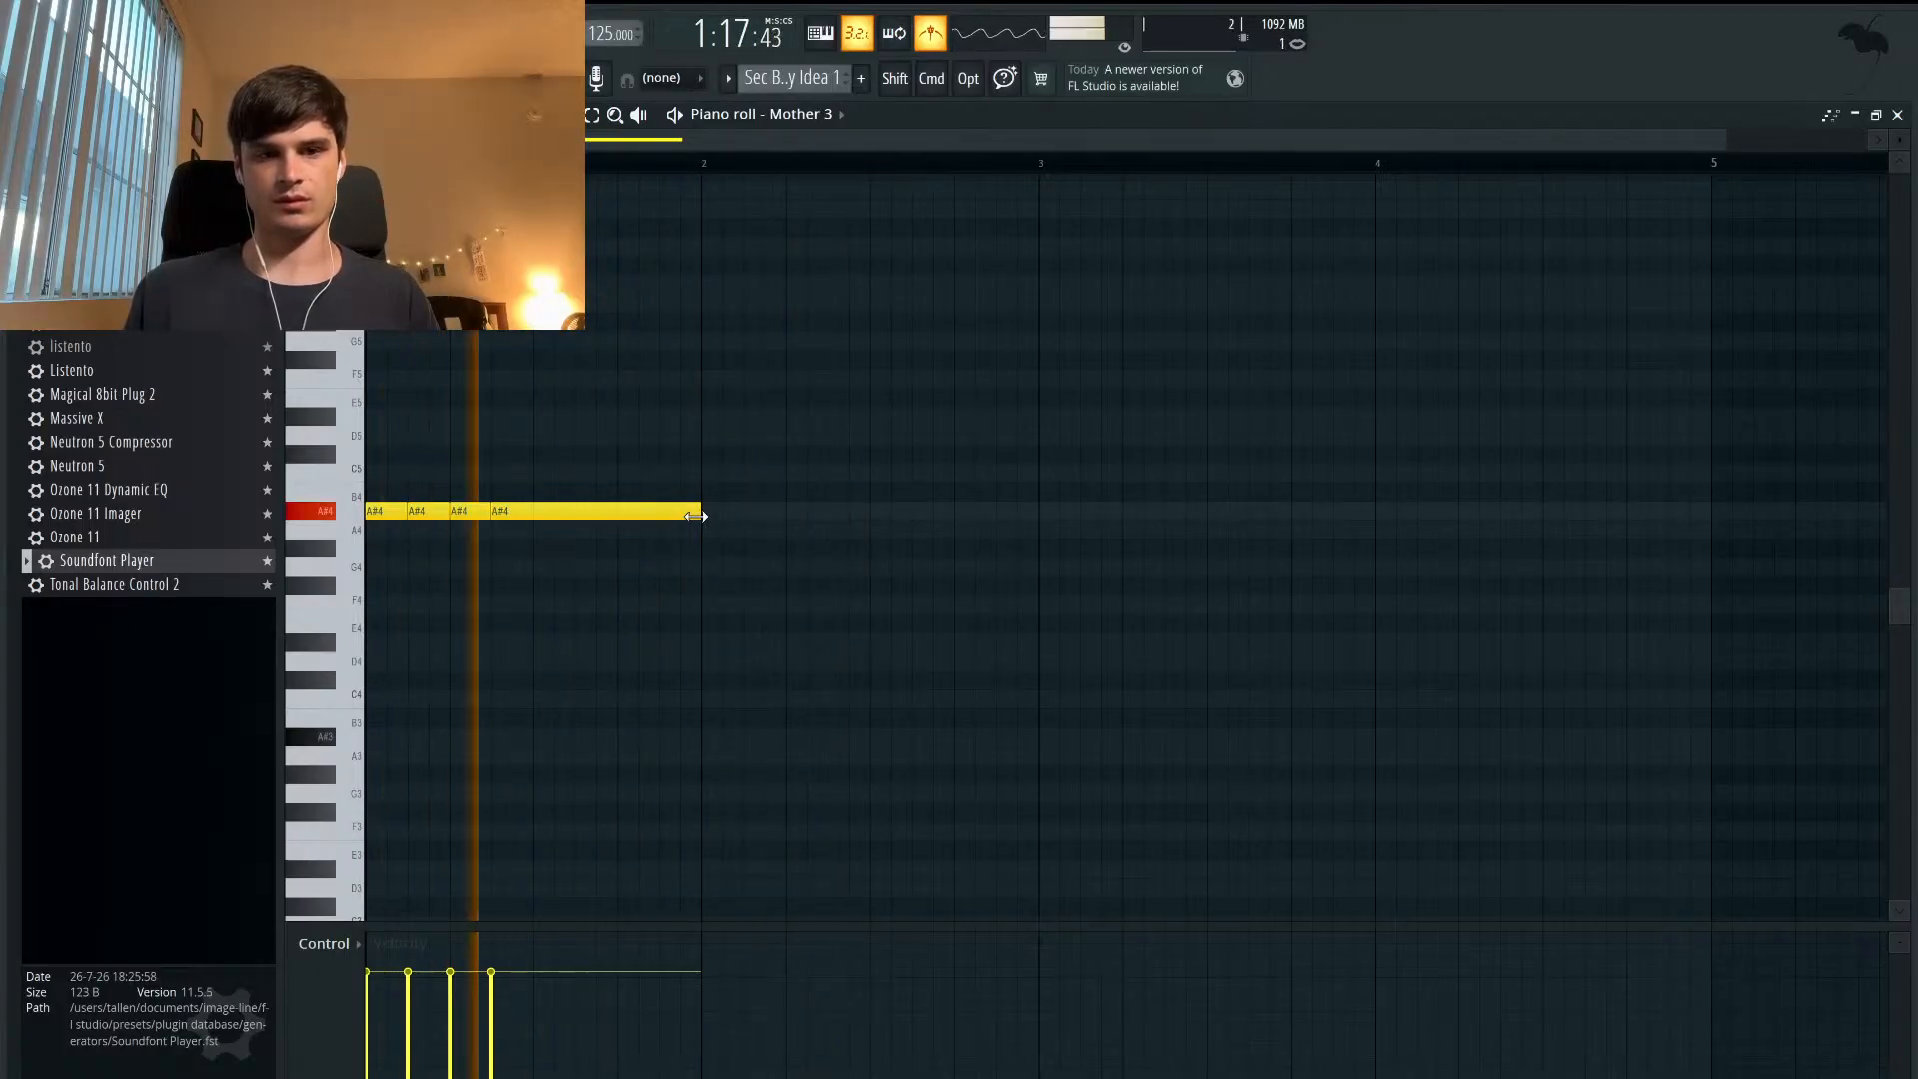
- Shorten the fourth A#4 to 2 beats and duplicate the bar 1 rhythm into bars 2 and 3, playing it
{"action": "left_click_drag", "start_coordinate": [697, 516], "coordinate": [364, 500]}
{"action": "key", "text": "space"}
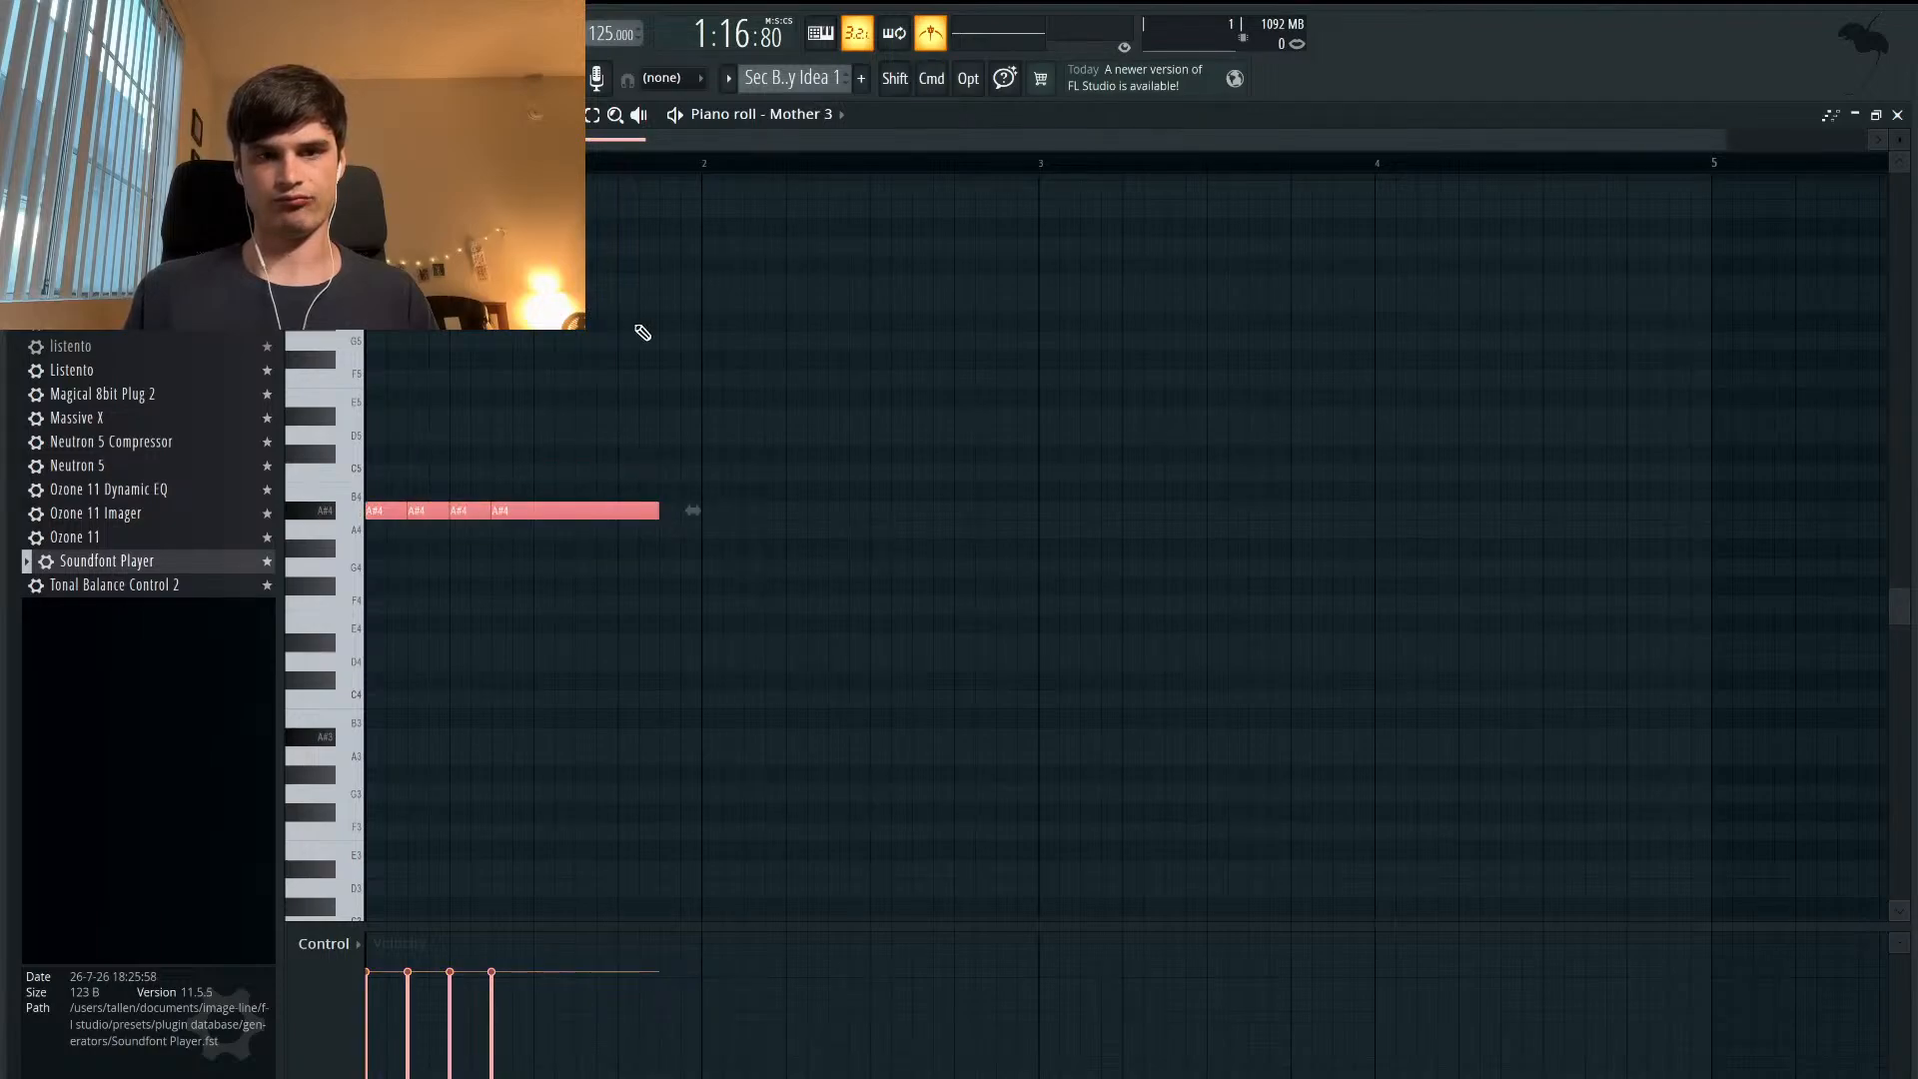
{"action": "key", "text": "ctrl+b"}
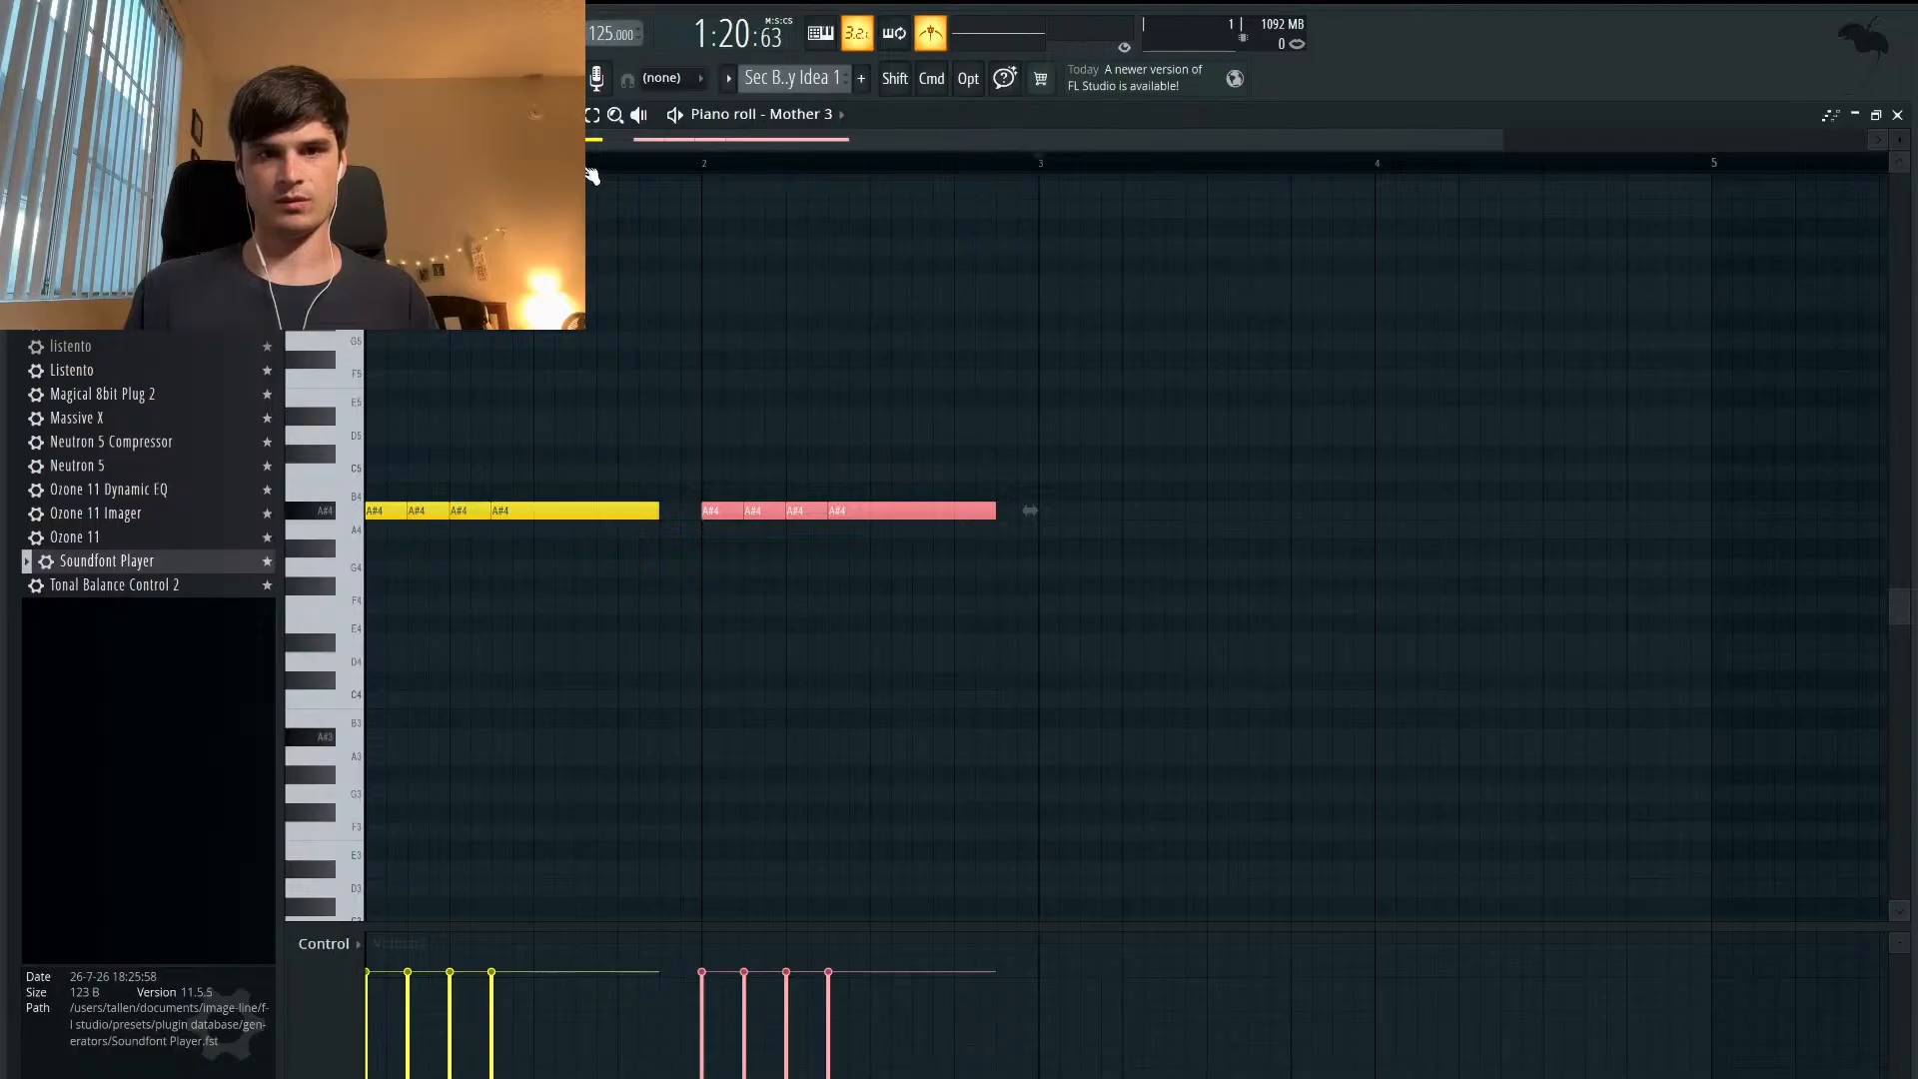
{"action": "key", "text": "space"}
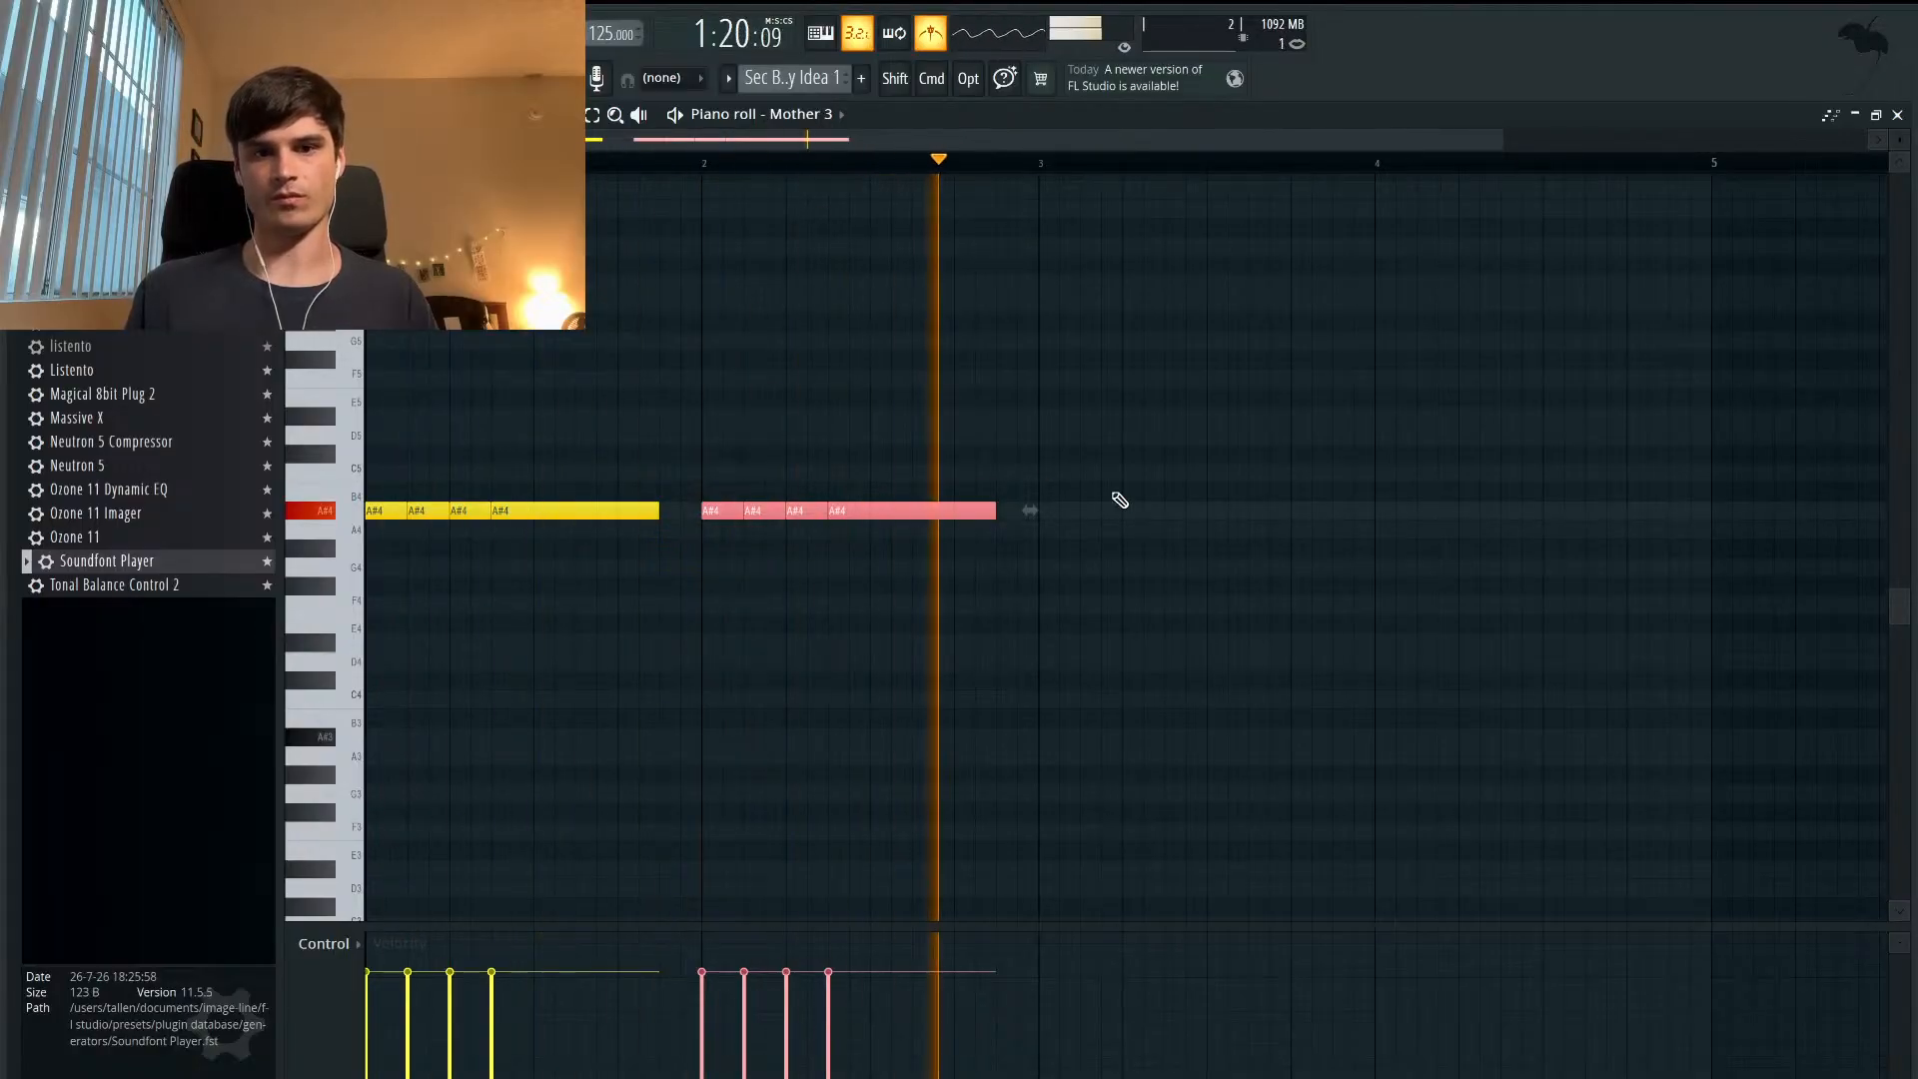
{"action": "key", "text": "space"}
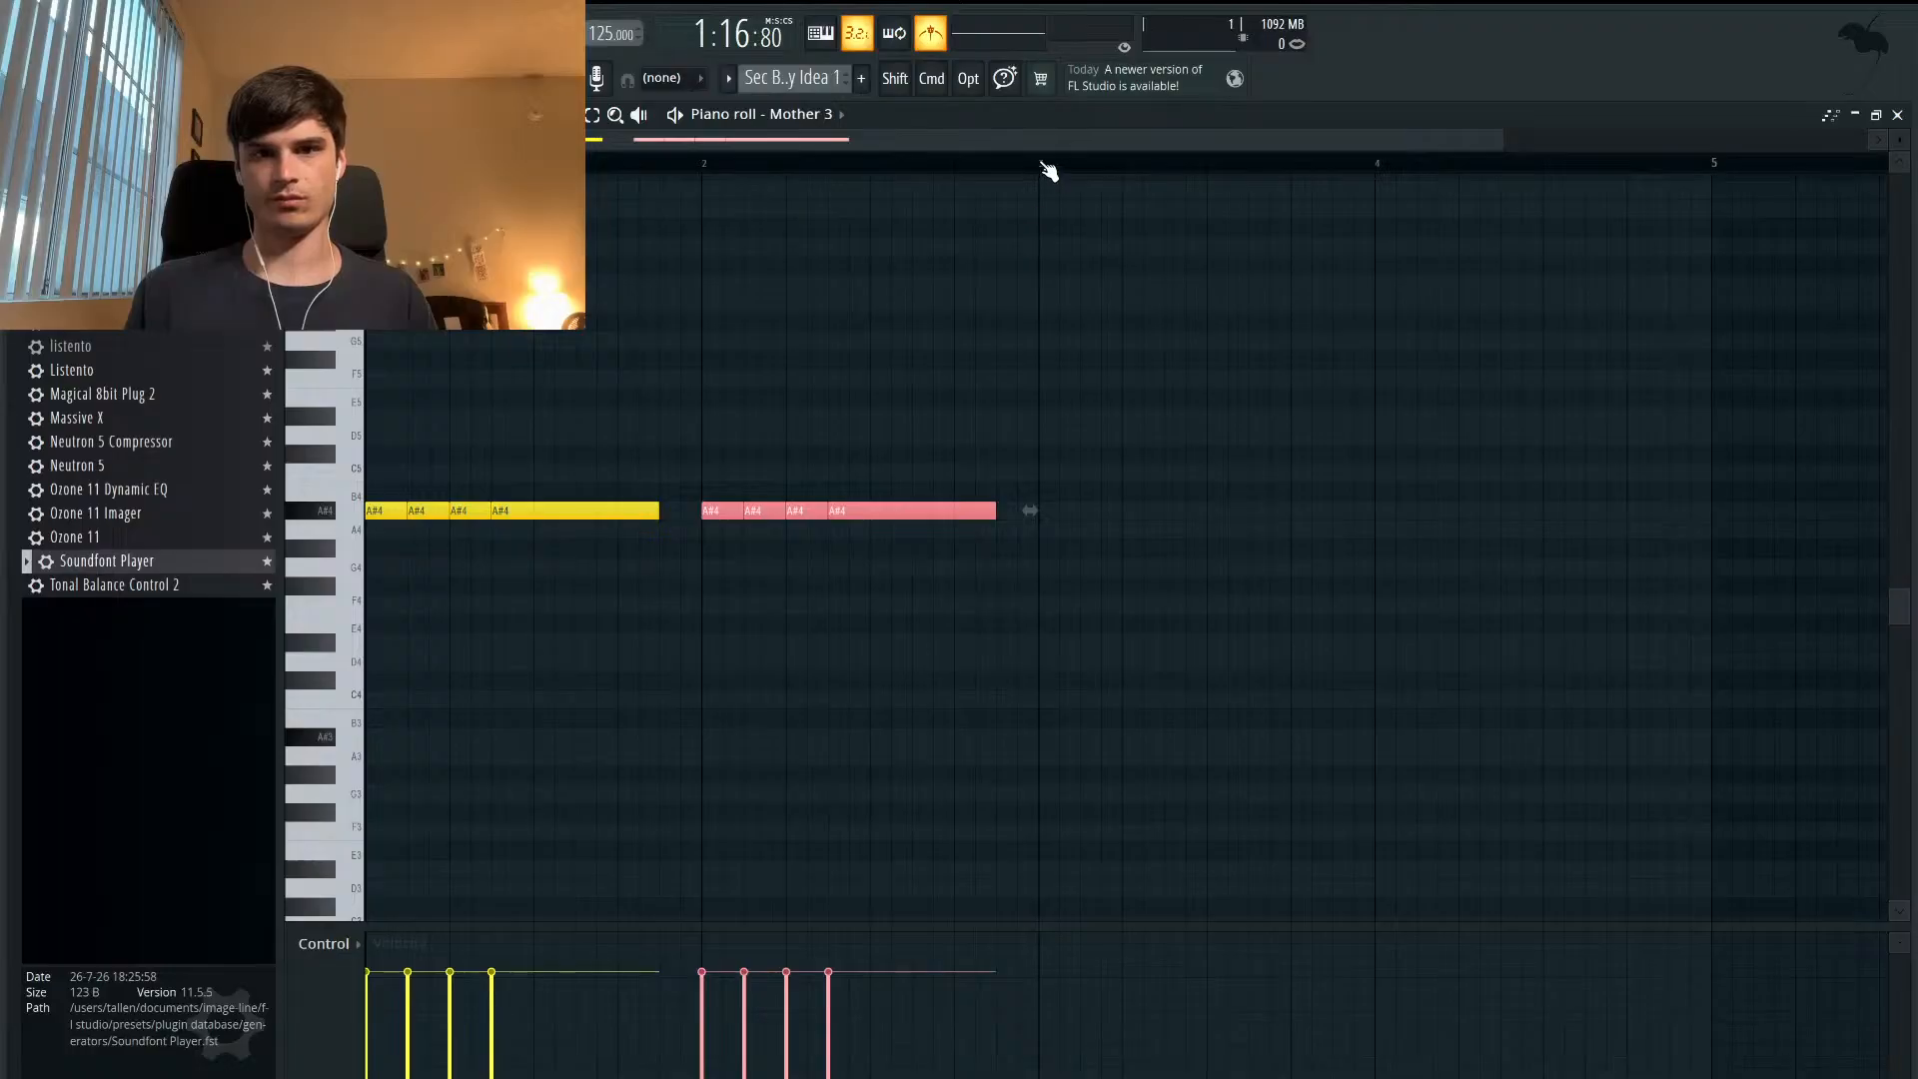
{"action": "key", "text": "ctrl+b"}
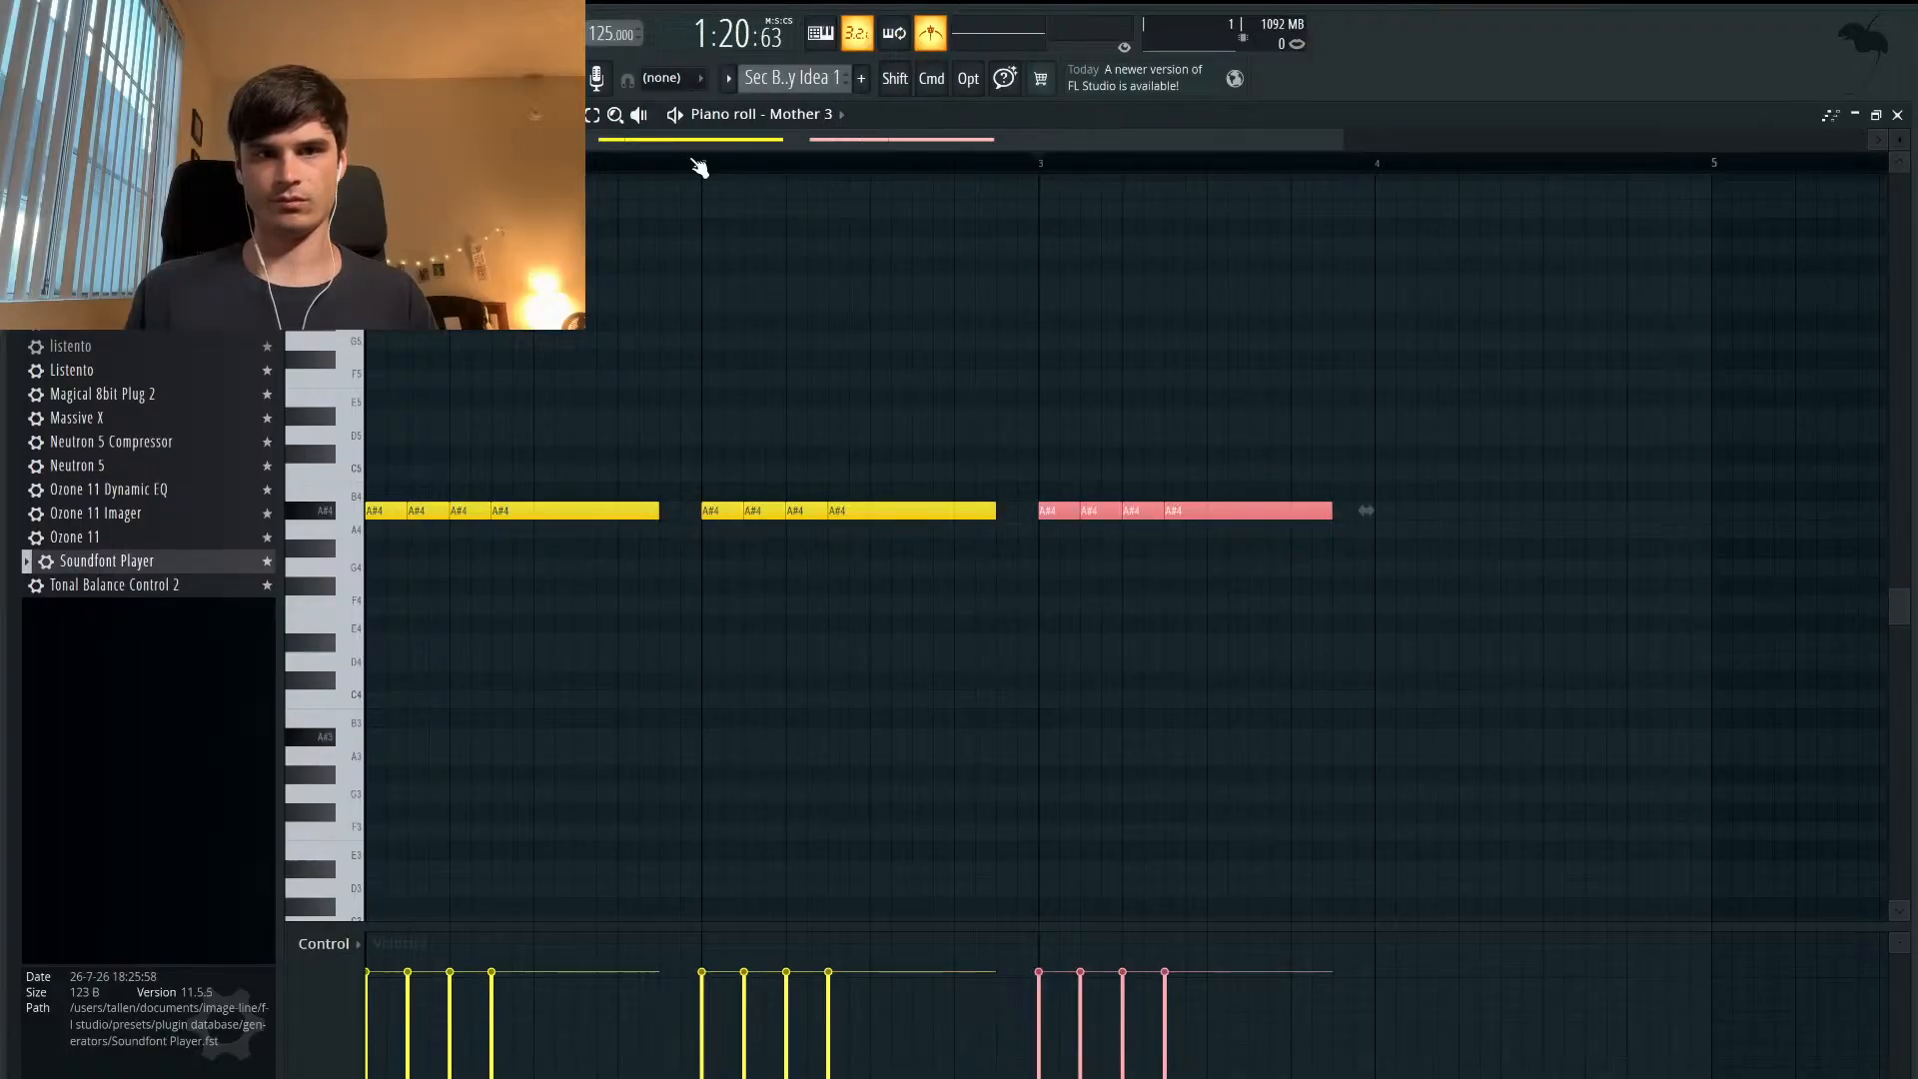
- Divide bar 3's long A#4 into 1-beat and 0.75-beat notes and add a half-beat A#4 at the bar's end, checking by ear
{"action": "left_click", "coordinate": [1259, 512]}
{"action": "key", "text": "space"}
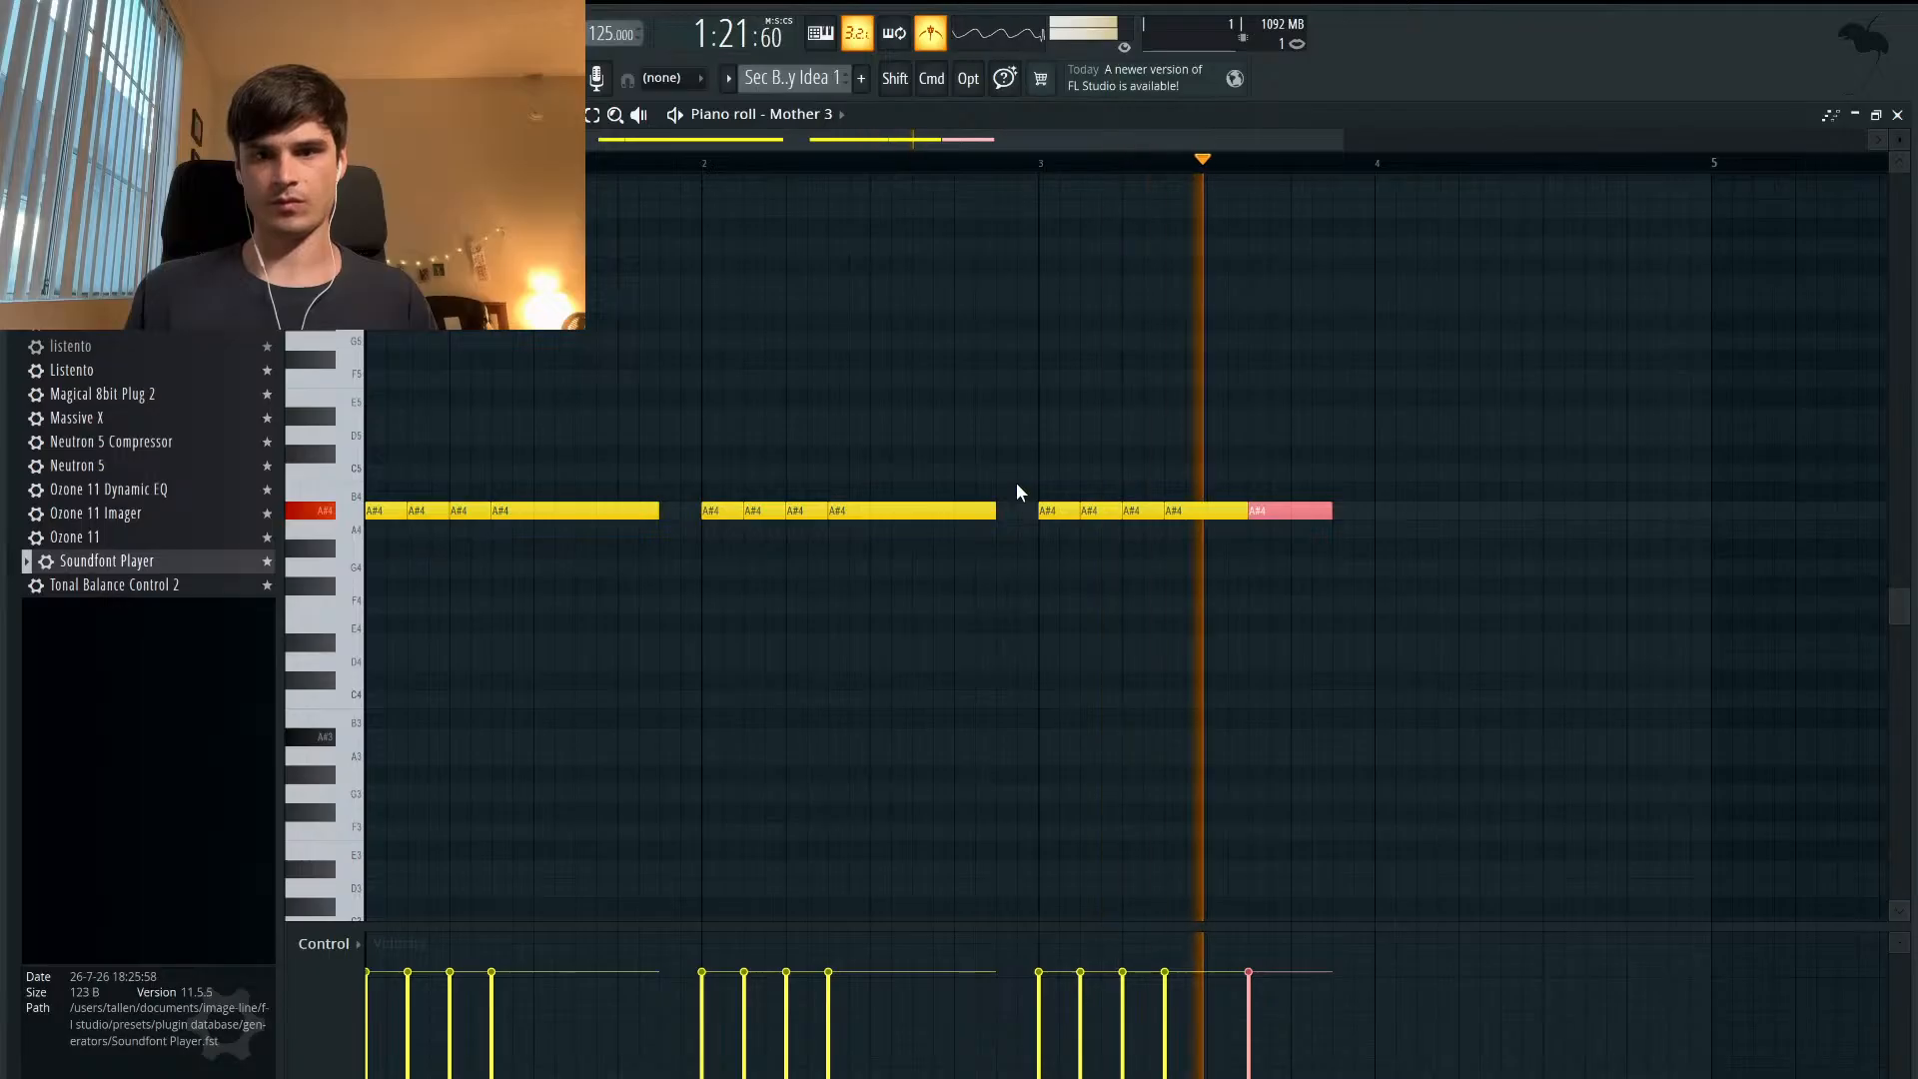
{"action": "key", "text": "space"}
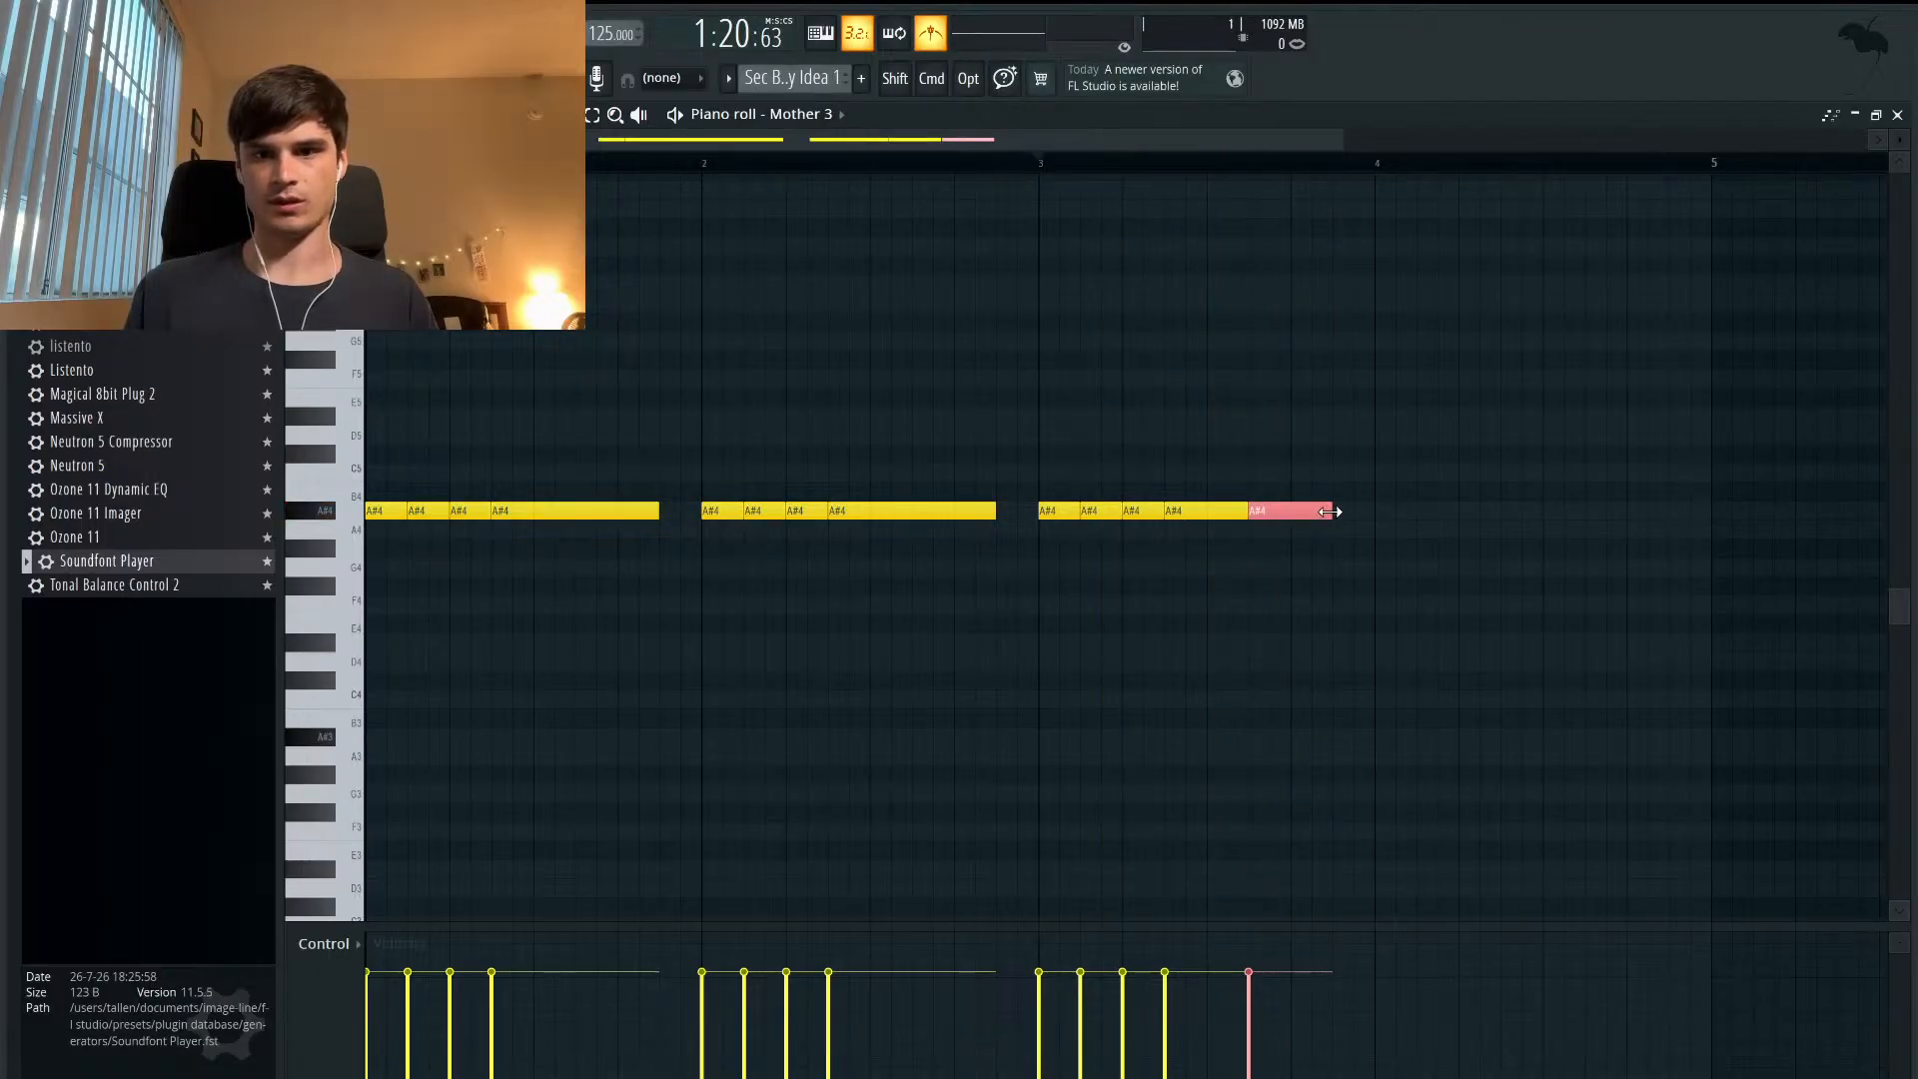
{"action": "left_click_drag", "start_coordinate": [1331, 512], "coordinate": [1313, 513]}
{"action": "key", "text": "space"}
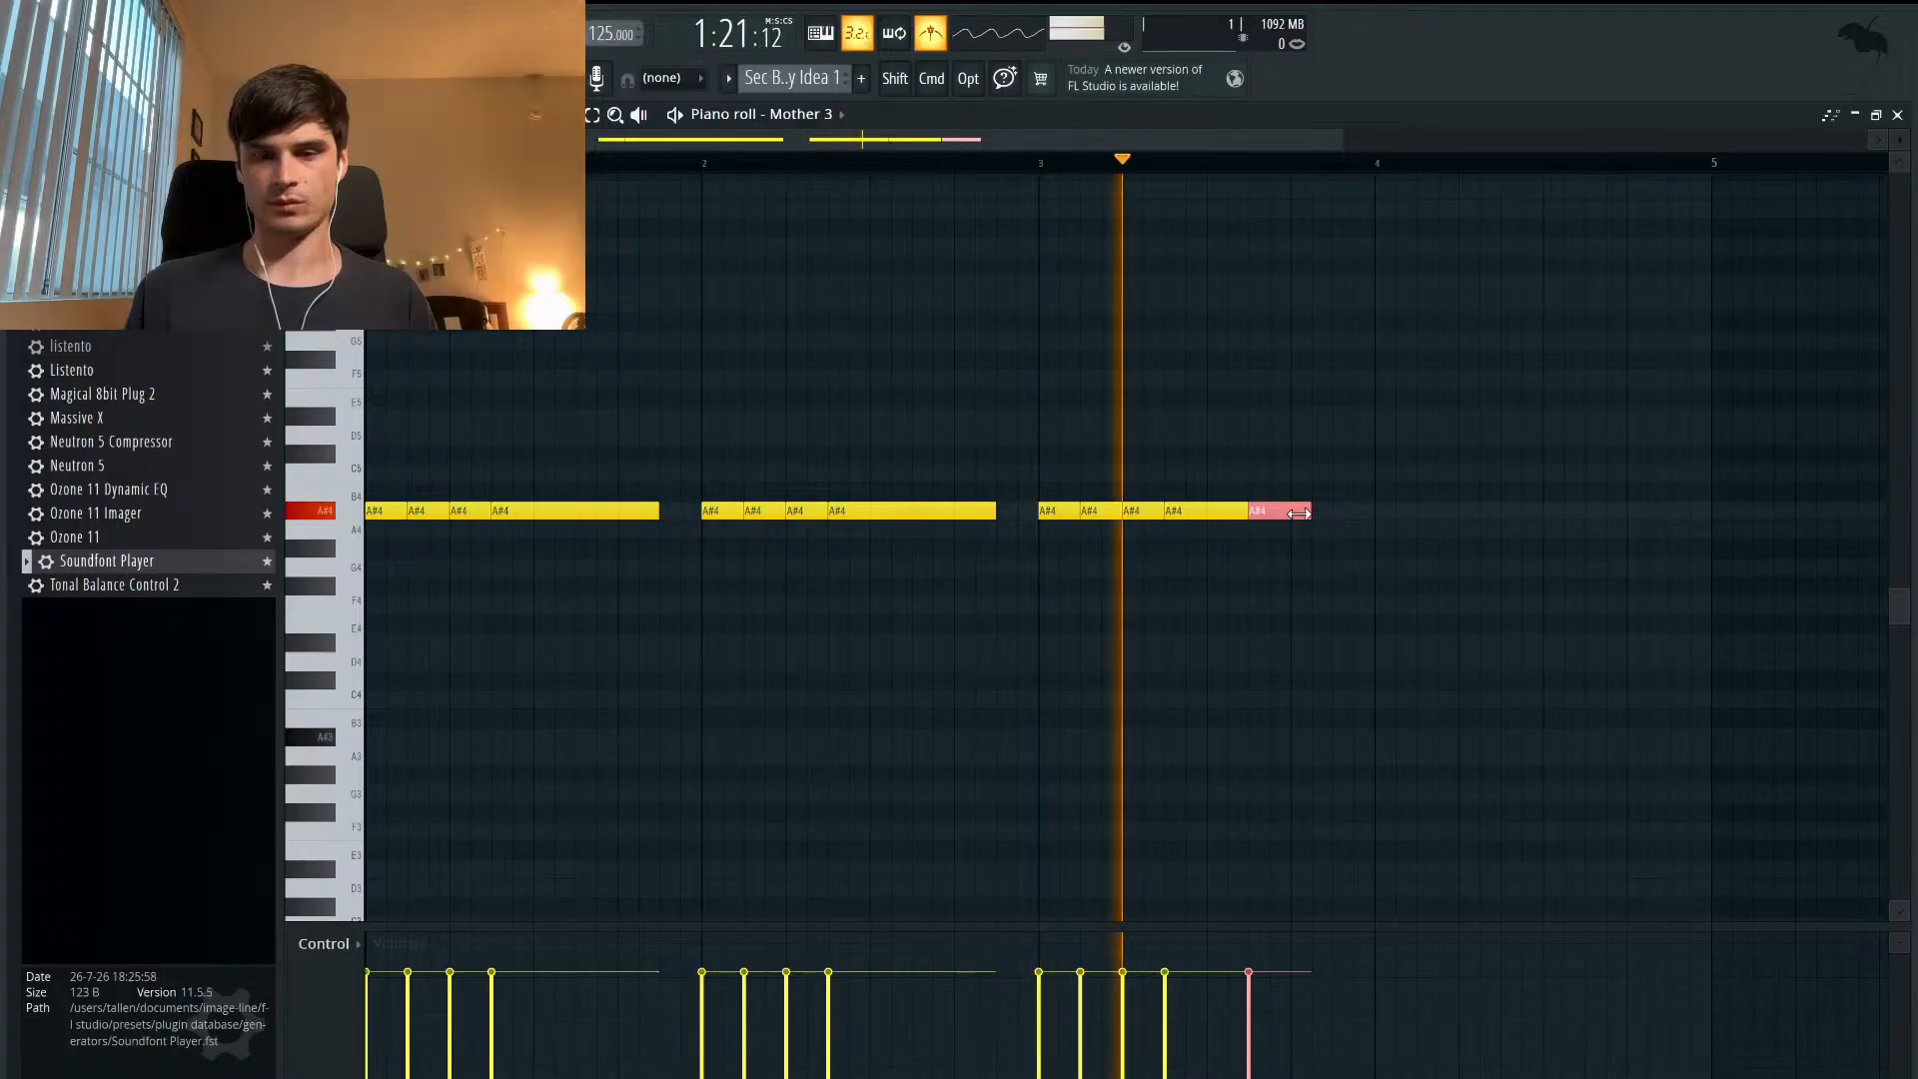
{"action": "key", "text": "space"}
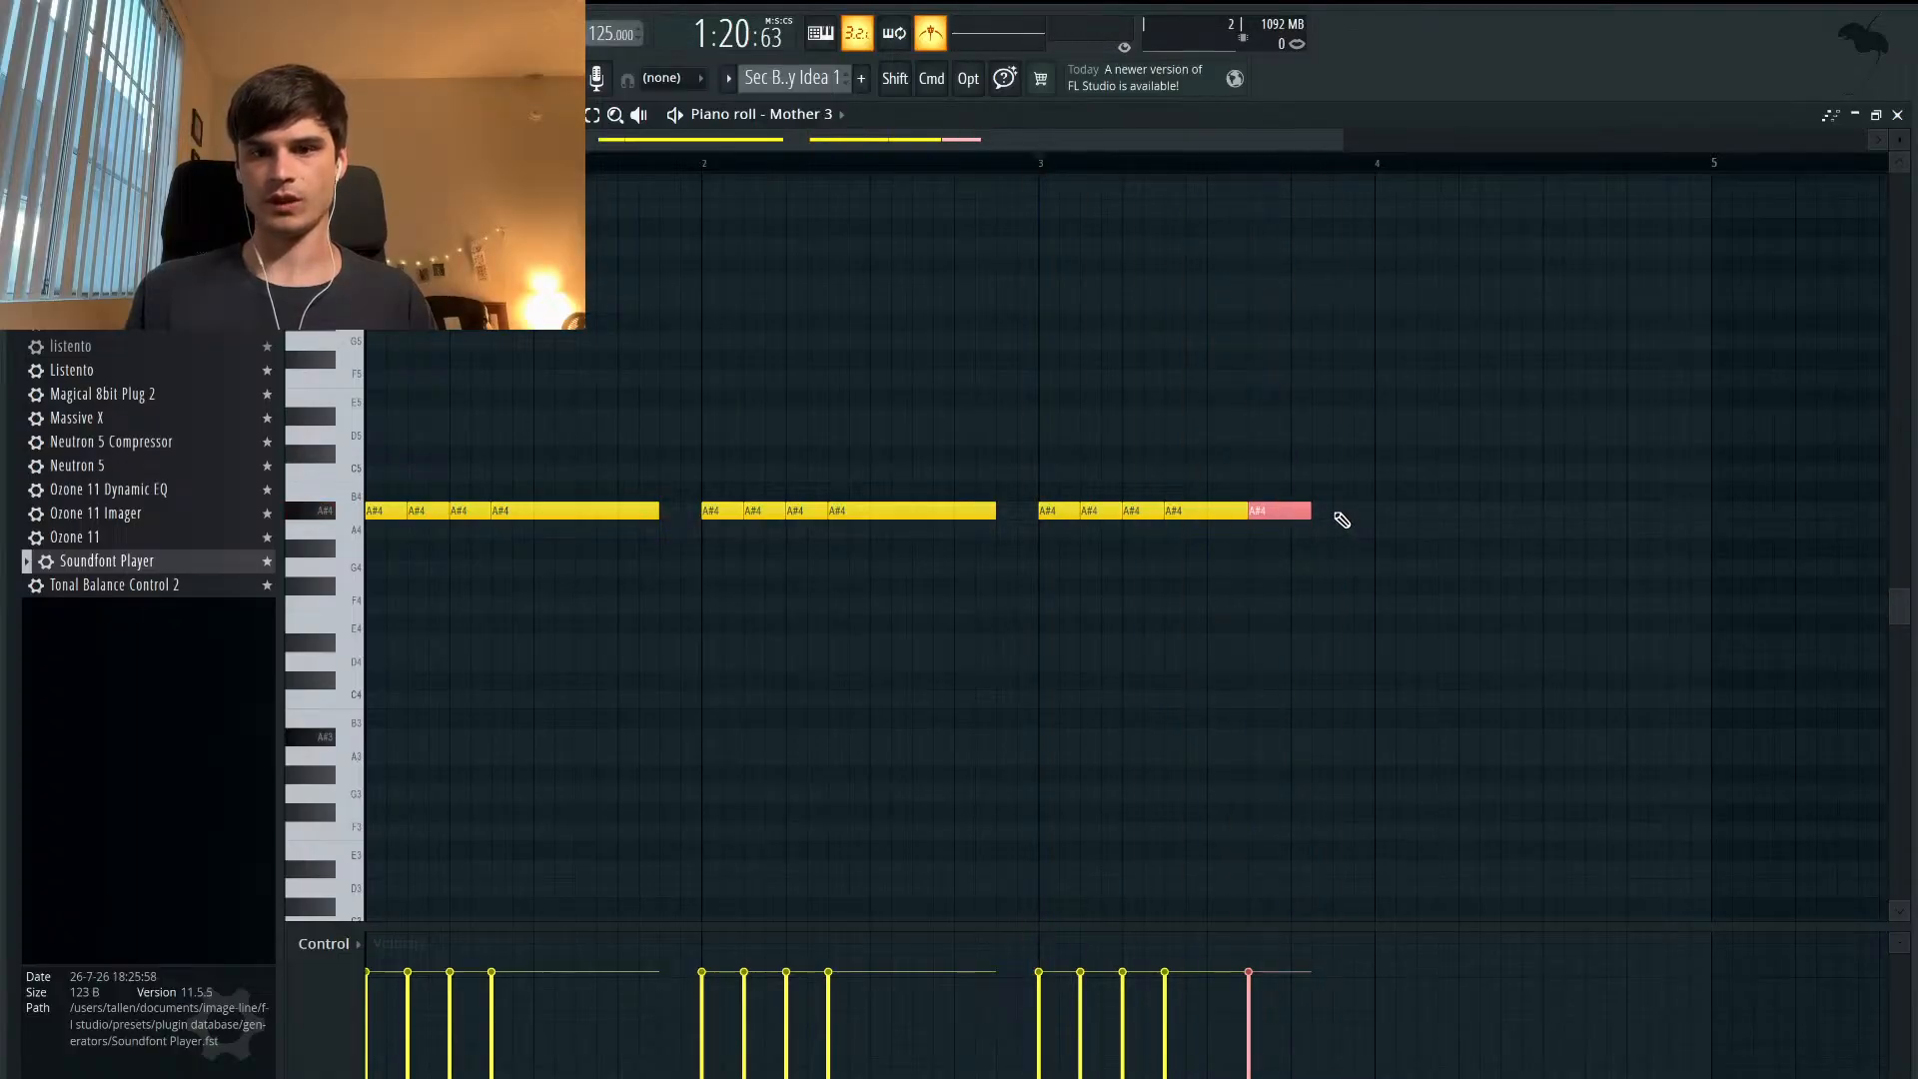
{"action": "left_click", "coordinate": [1345, 512]}
{"action": "left_click_drag", "start_coordinate": [1395, 512], "coordinate": [1375, 513]}
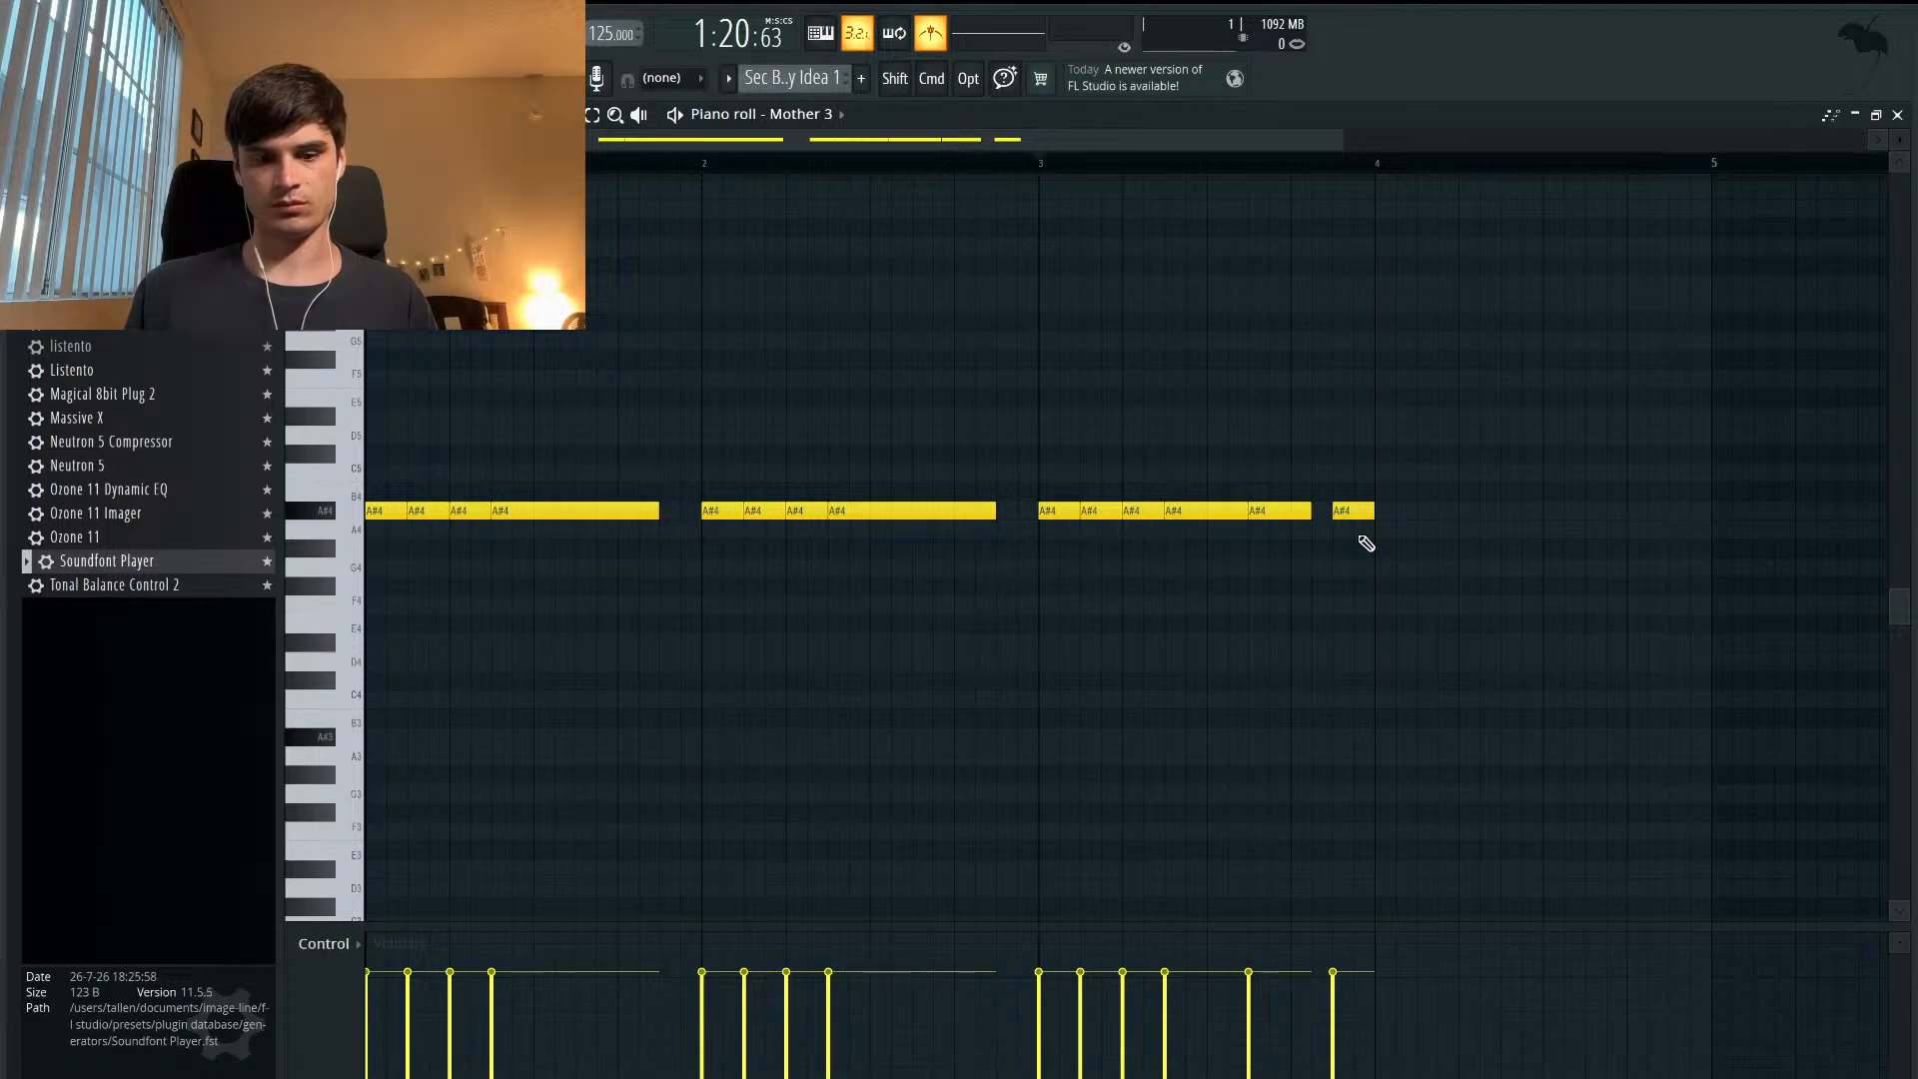
- Move the bar 3 rhythm to bar 4, duplicate the bar 2 rhythm into bar 3, and play the pattern
{"action": "left_click_drag", "start_coordinate": [1366, 542], "coordinate": [1409, 495], "text": "ctrl"}
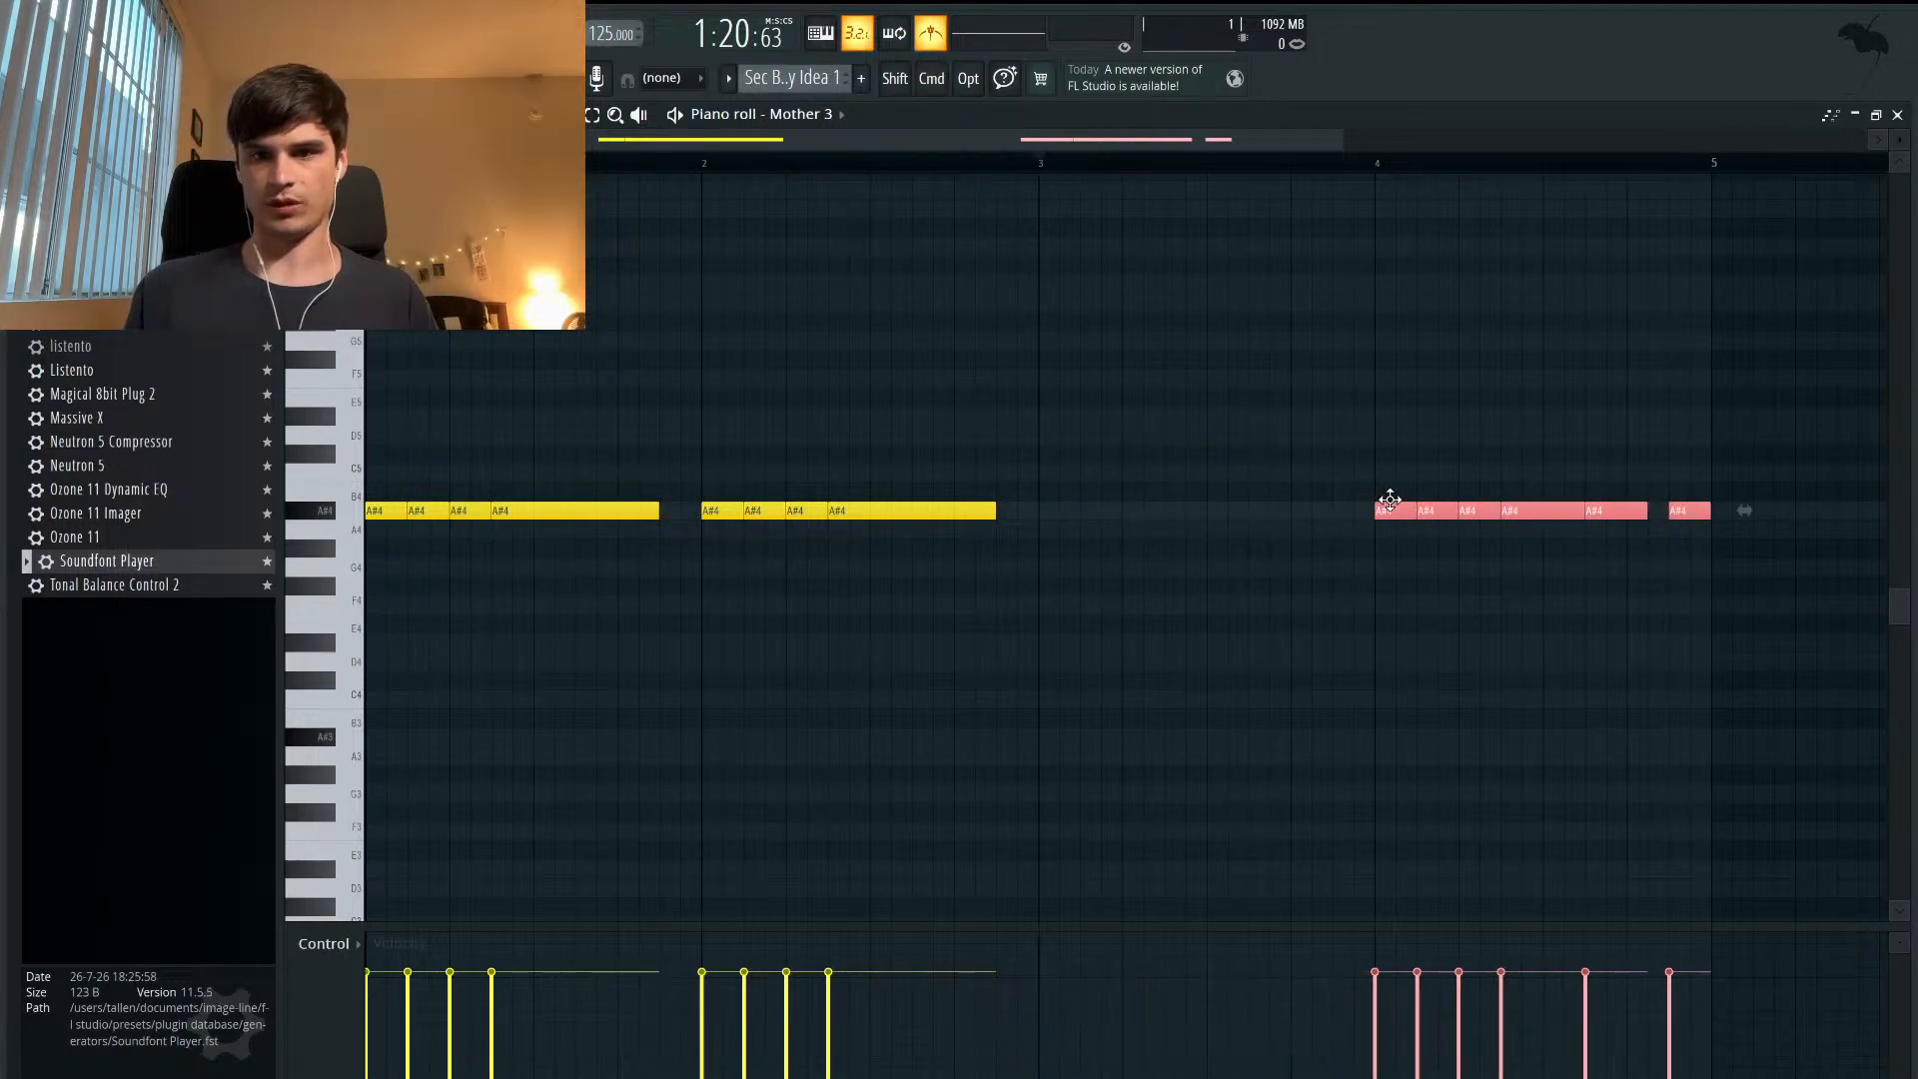
{"action": "left_click_drag", "start_coordinate": [967, 536], "coordinate": [691, 479], "text": "ctrl"}
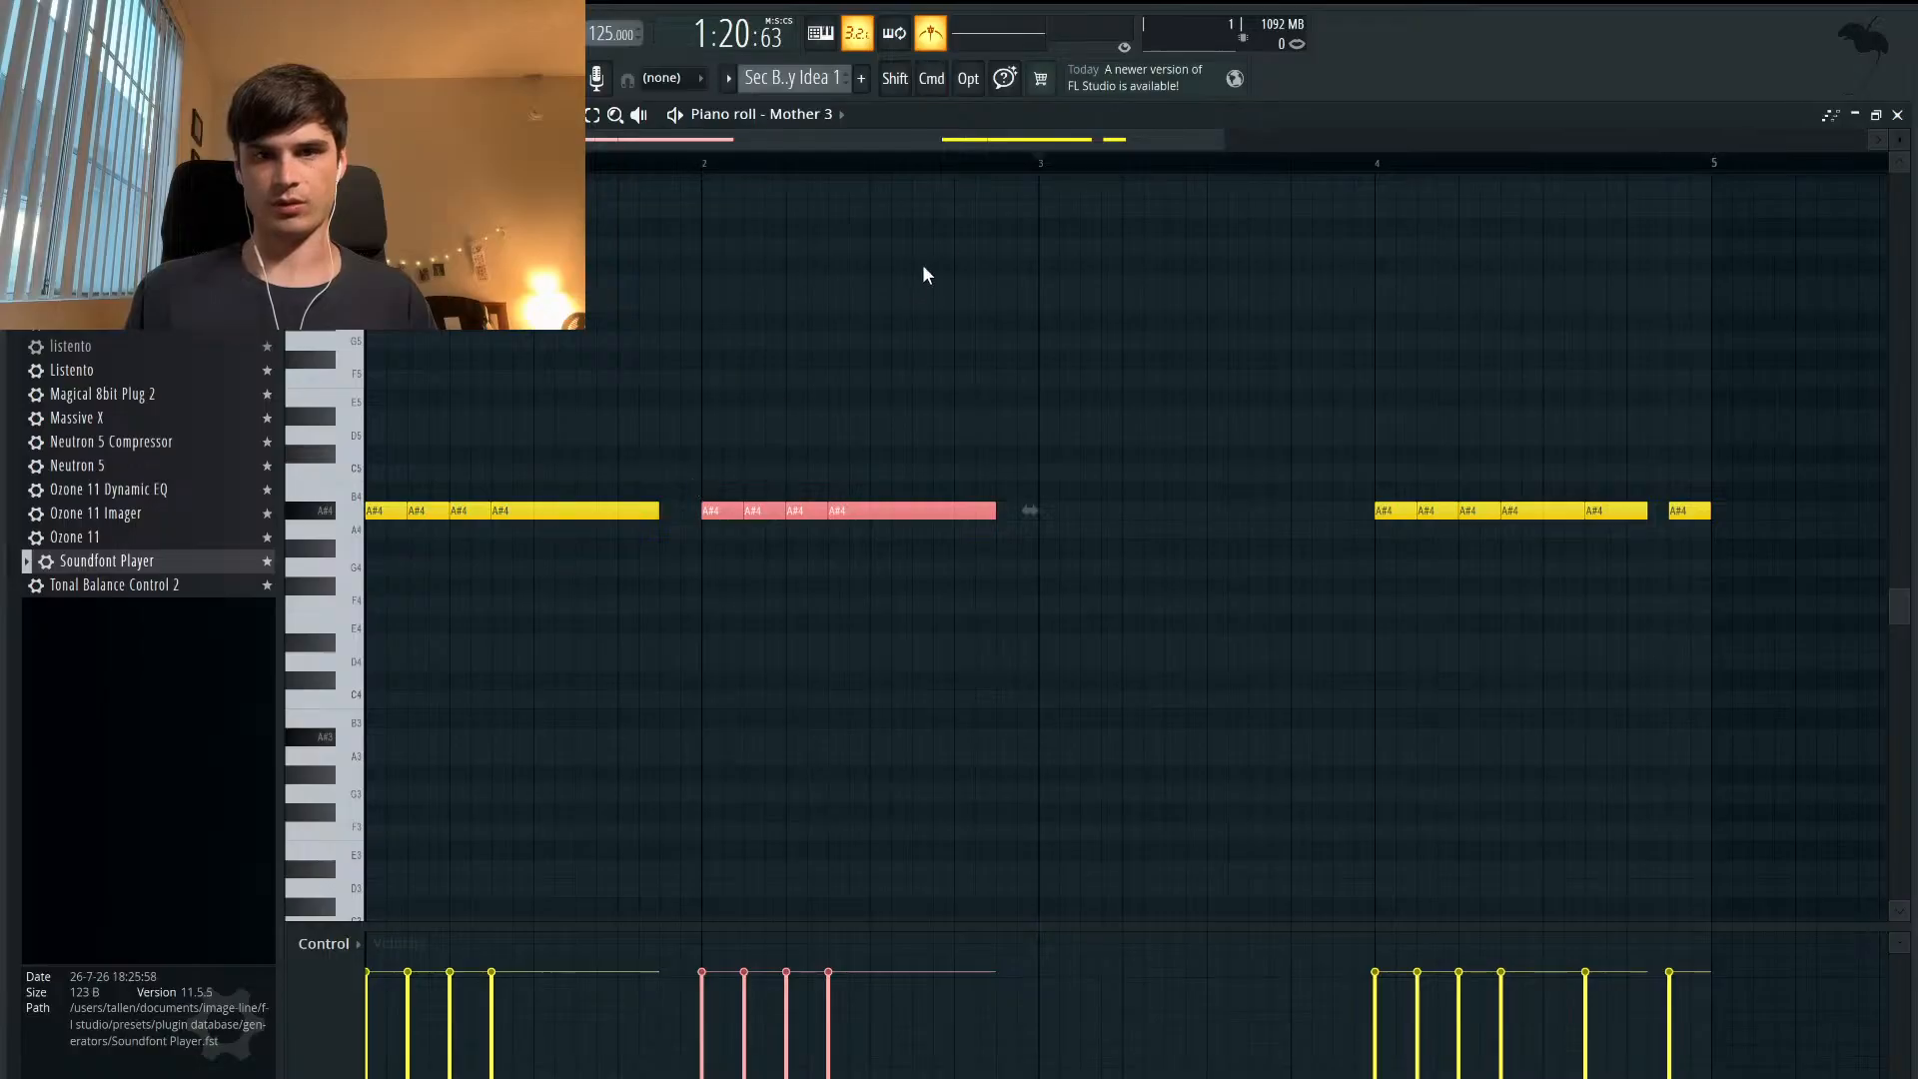
{"action": "key", "text": "ctrl+b"}
{"action": "key", "text": "space"}
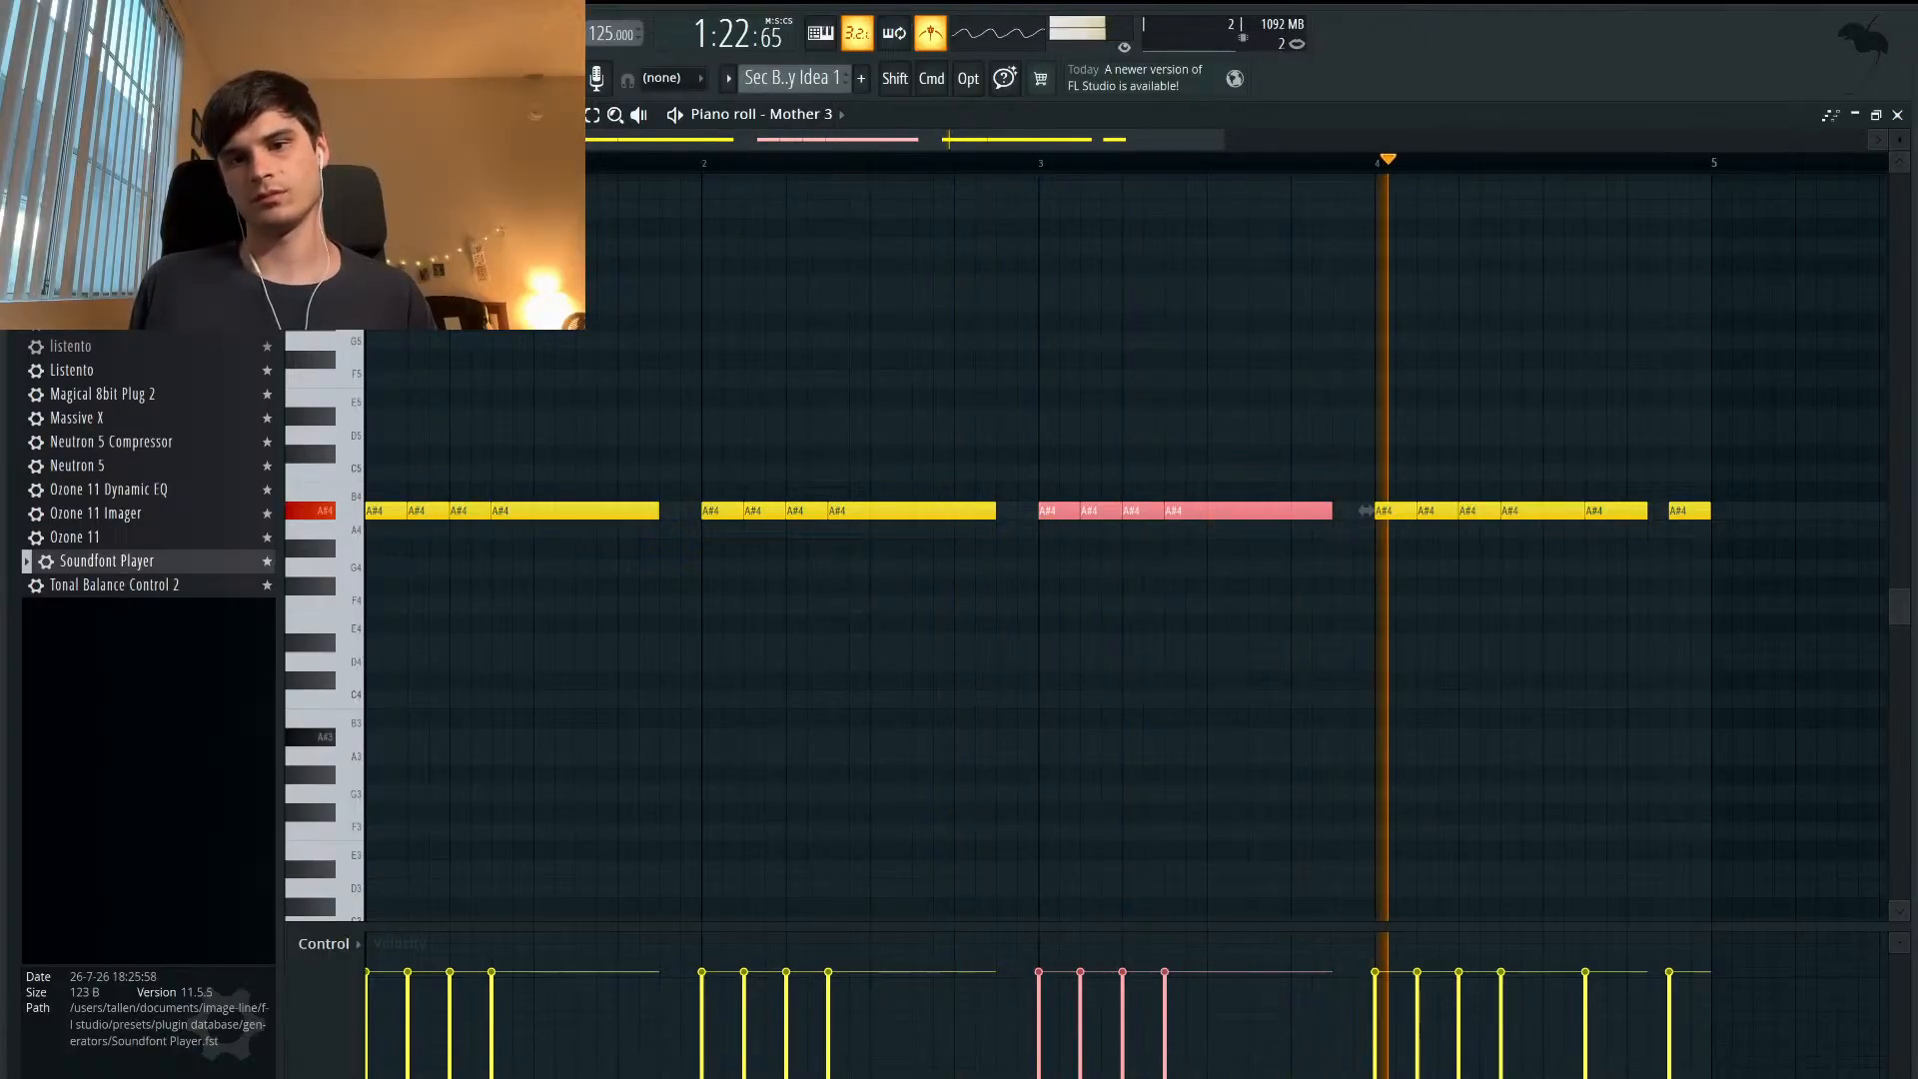
{"action": "key", "text": "space"}
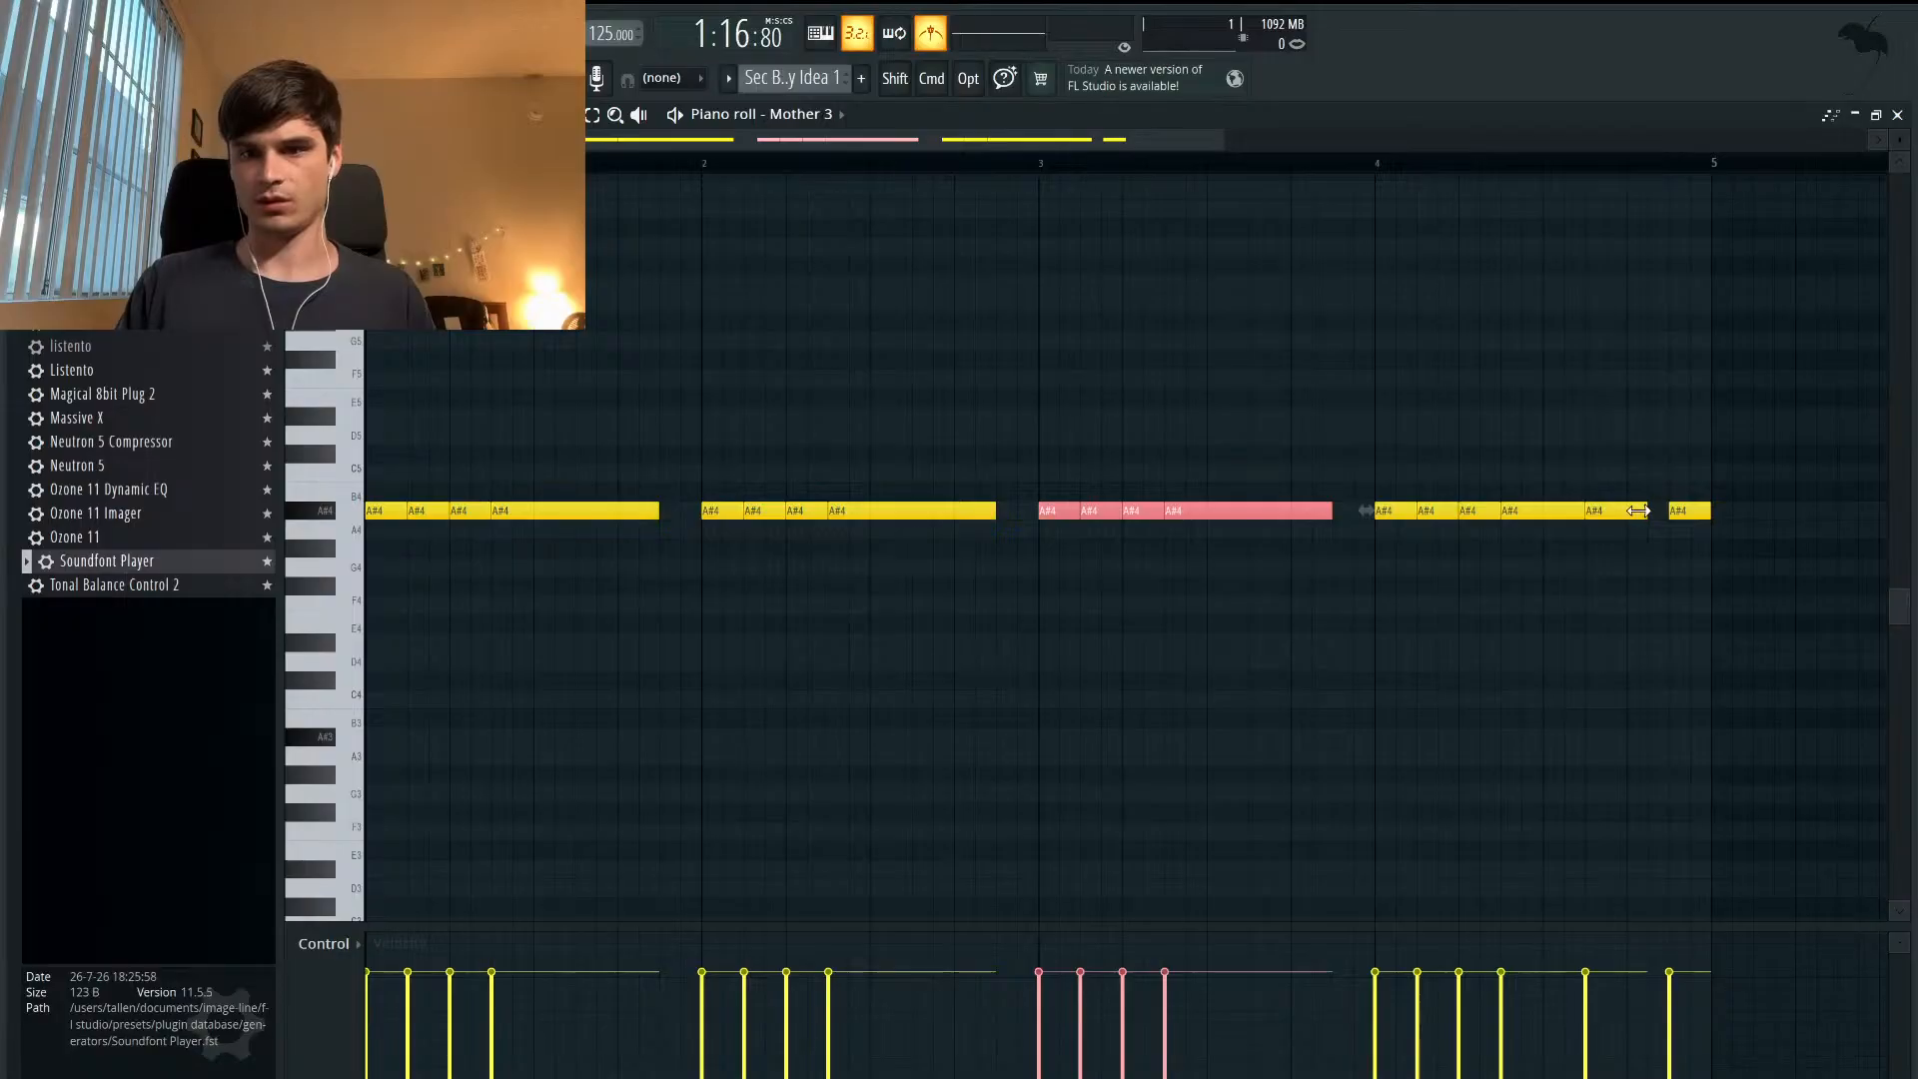
- Lengthen the second-to-last A#4 of bar 4 to 1 beat and play the pattern from the start
{"action": "left_click_drag", "start_coordinate": [1645, 510], "coordinate": [1667, 511]}
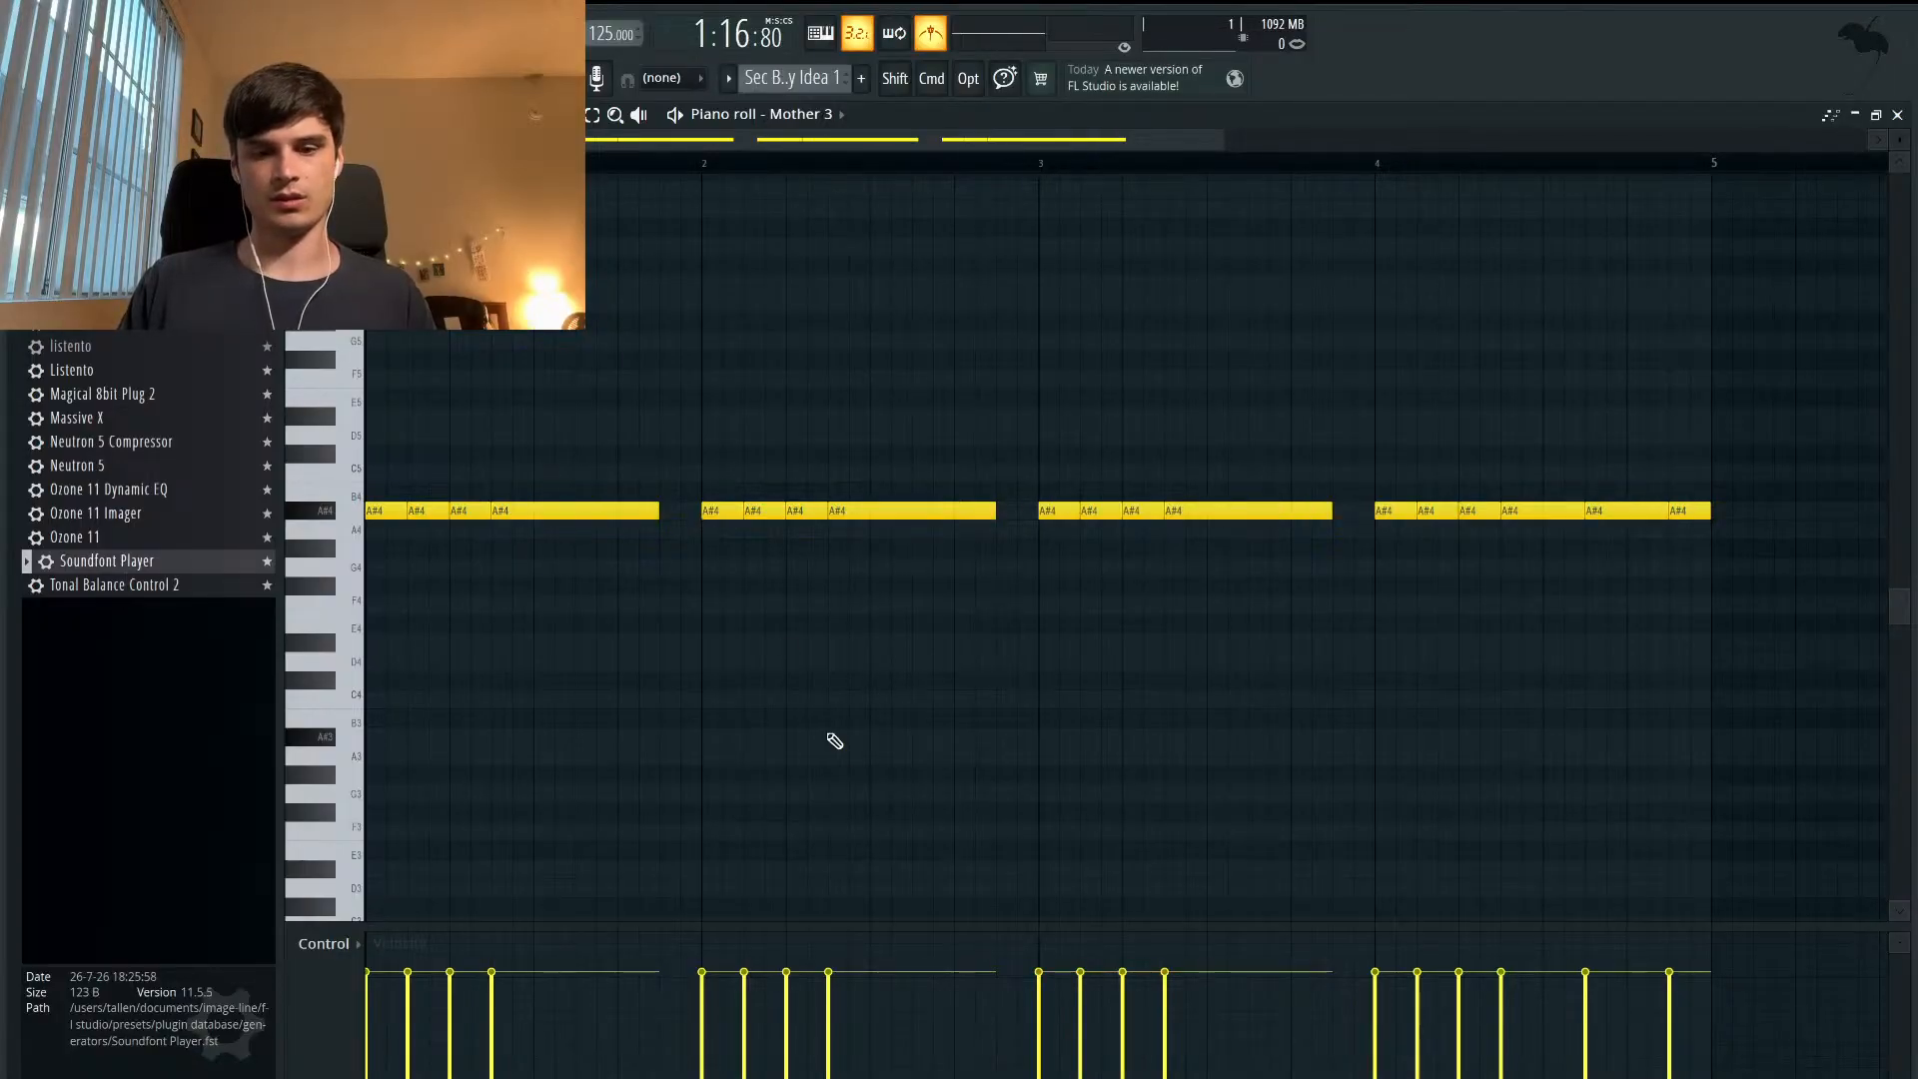
{"action": "key", "text": "space"}
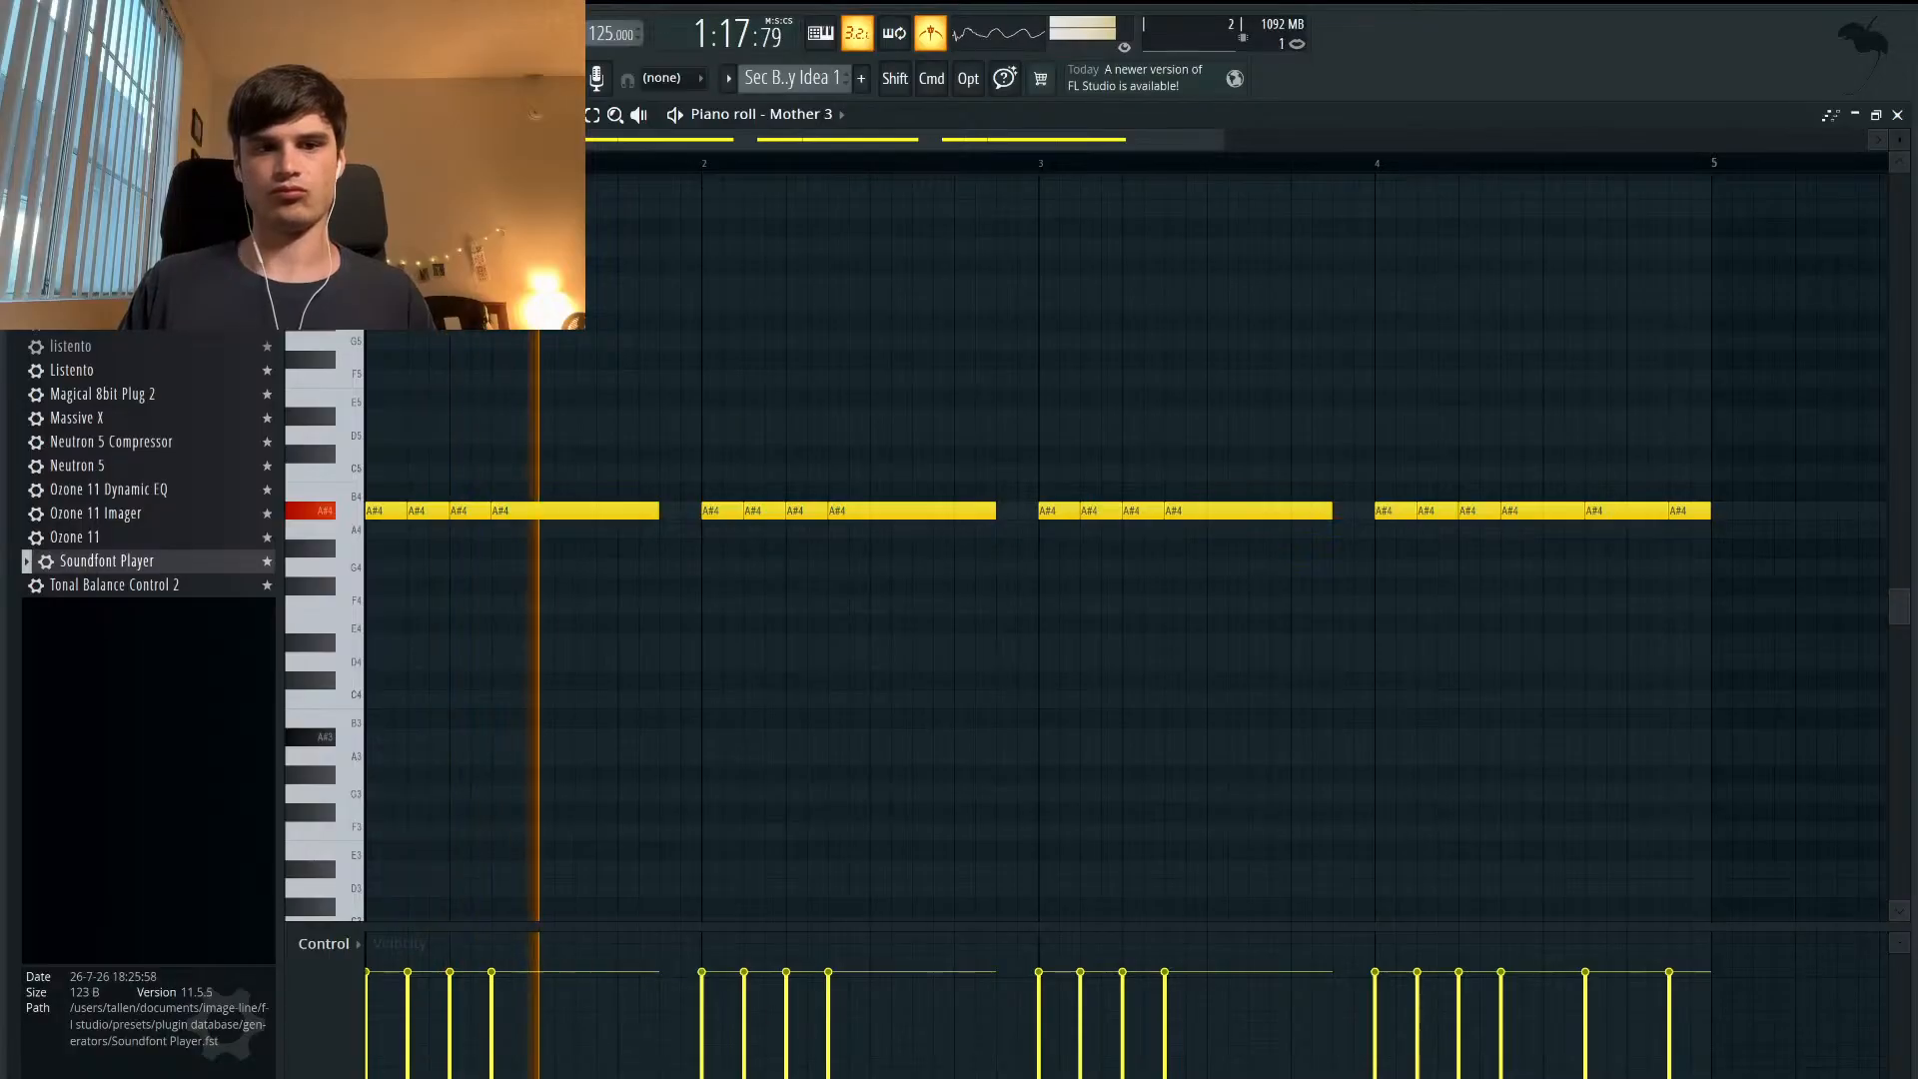
{"action": "key", "text": "space"}
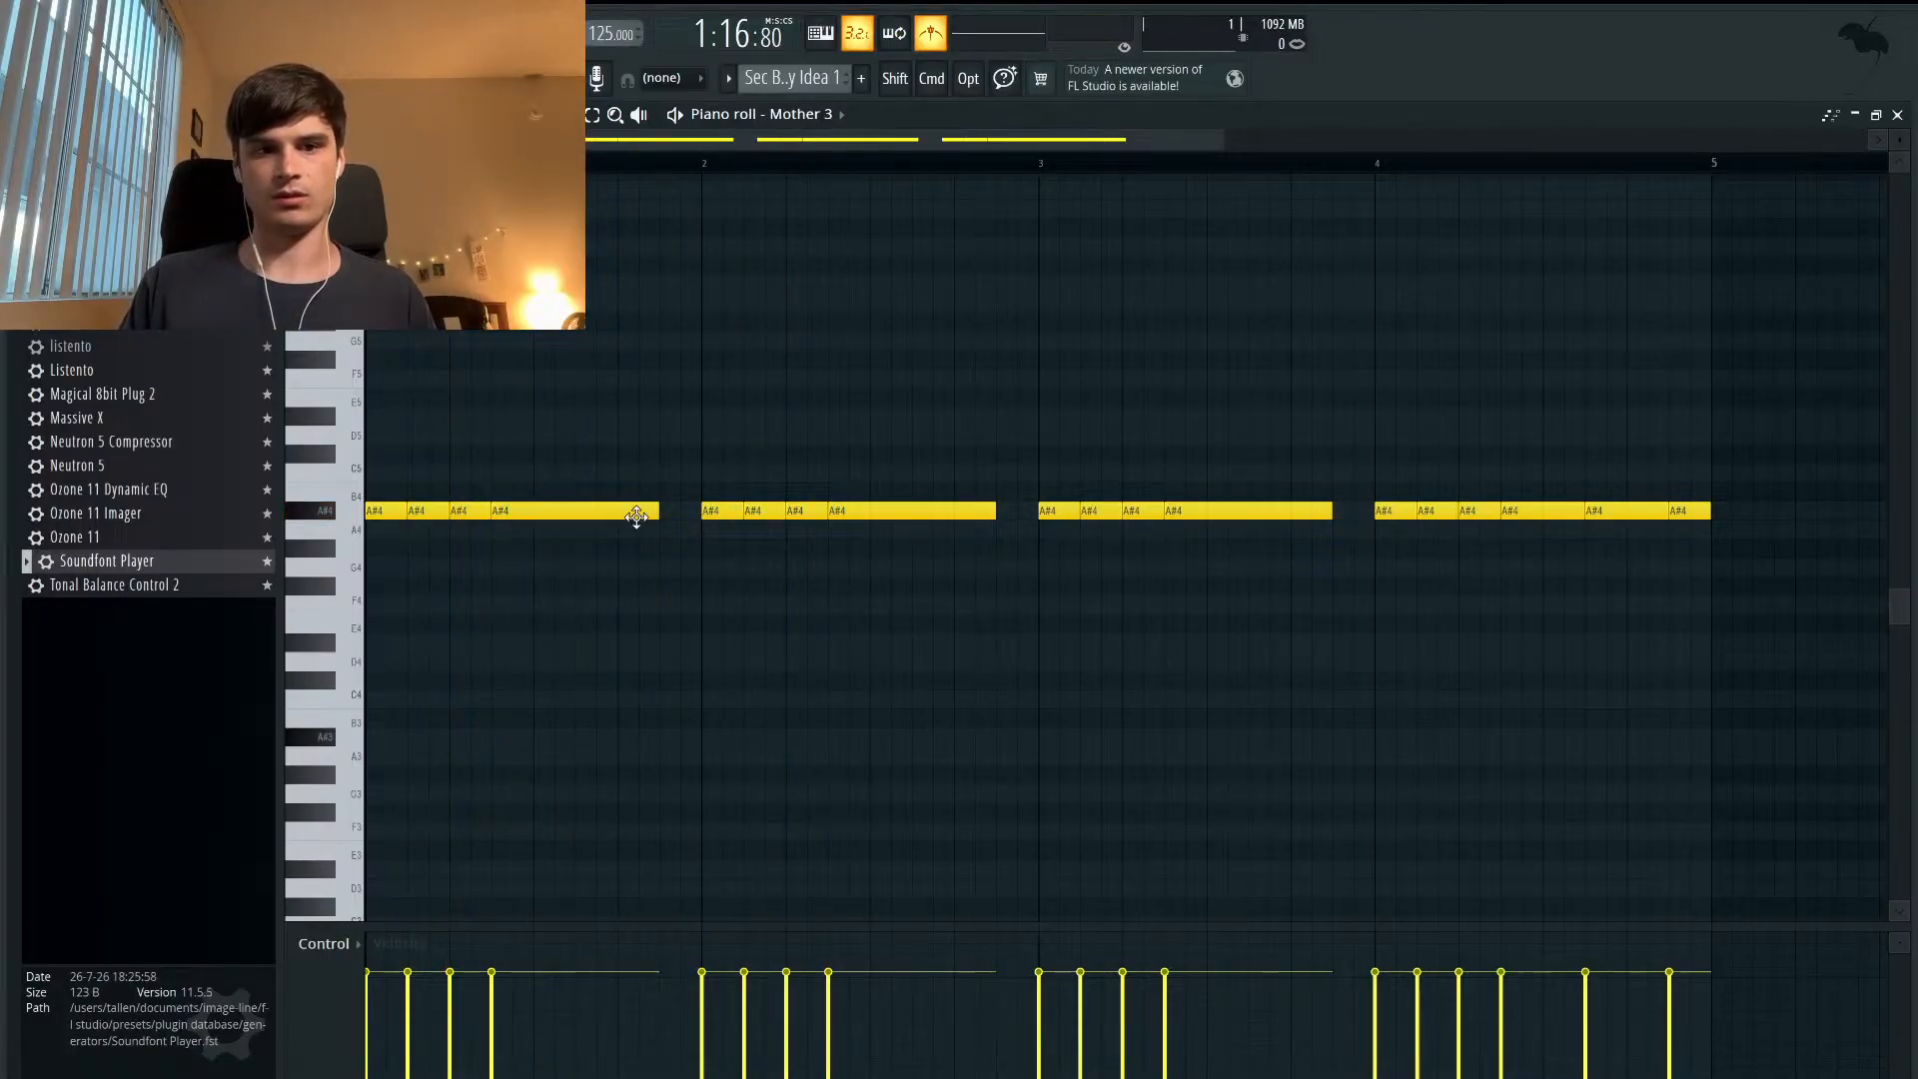
{"action": "key", "text": "space"}
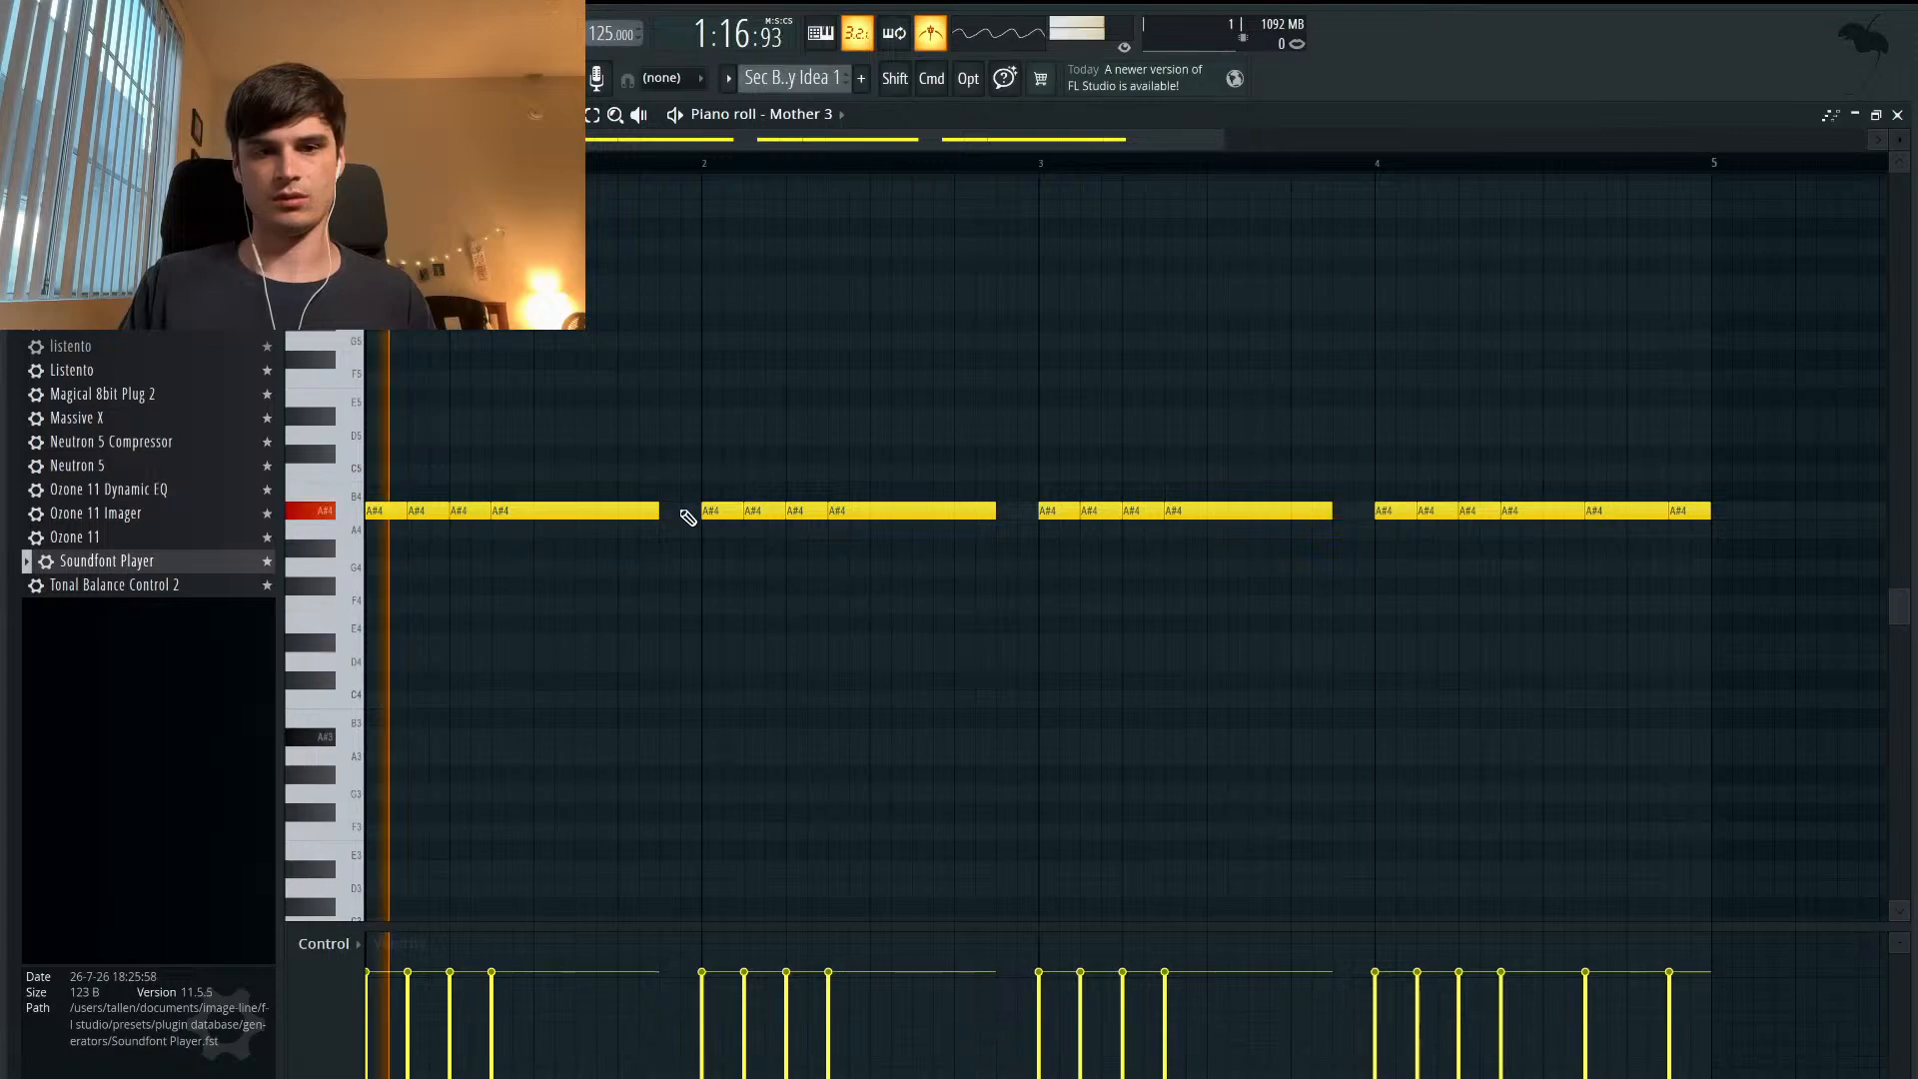
{"action": "key", "text": "space"}
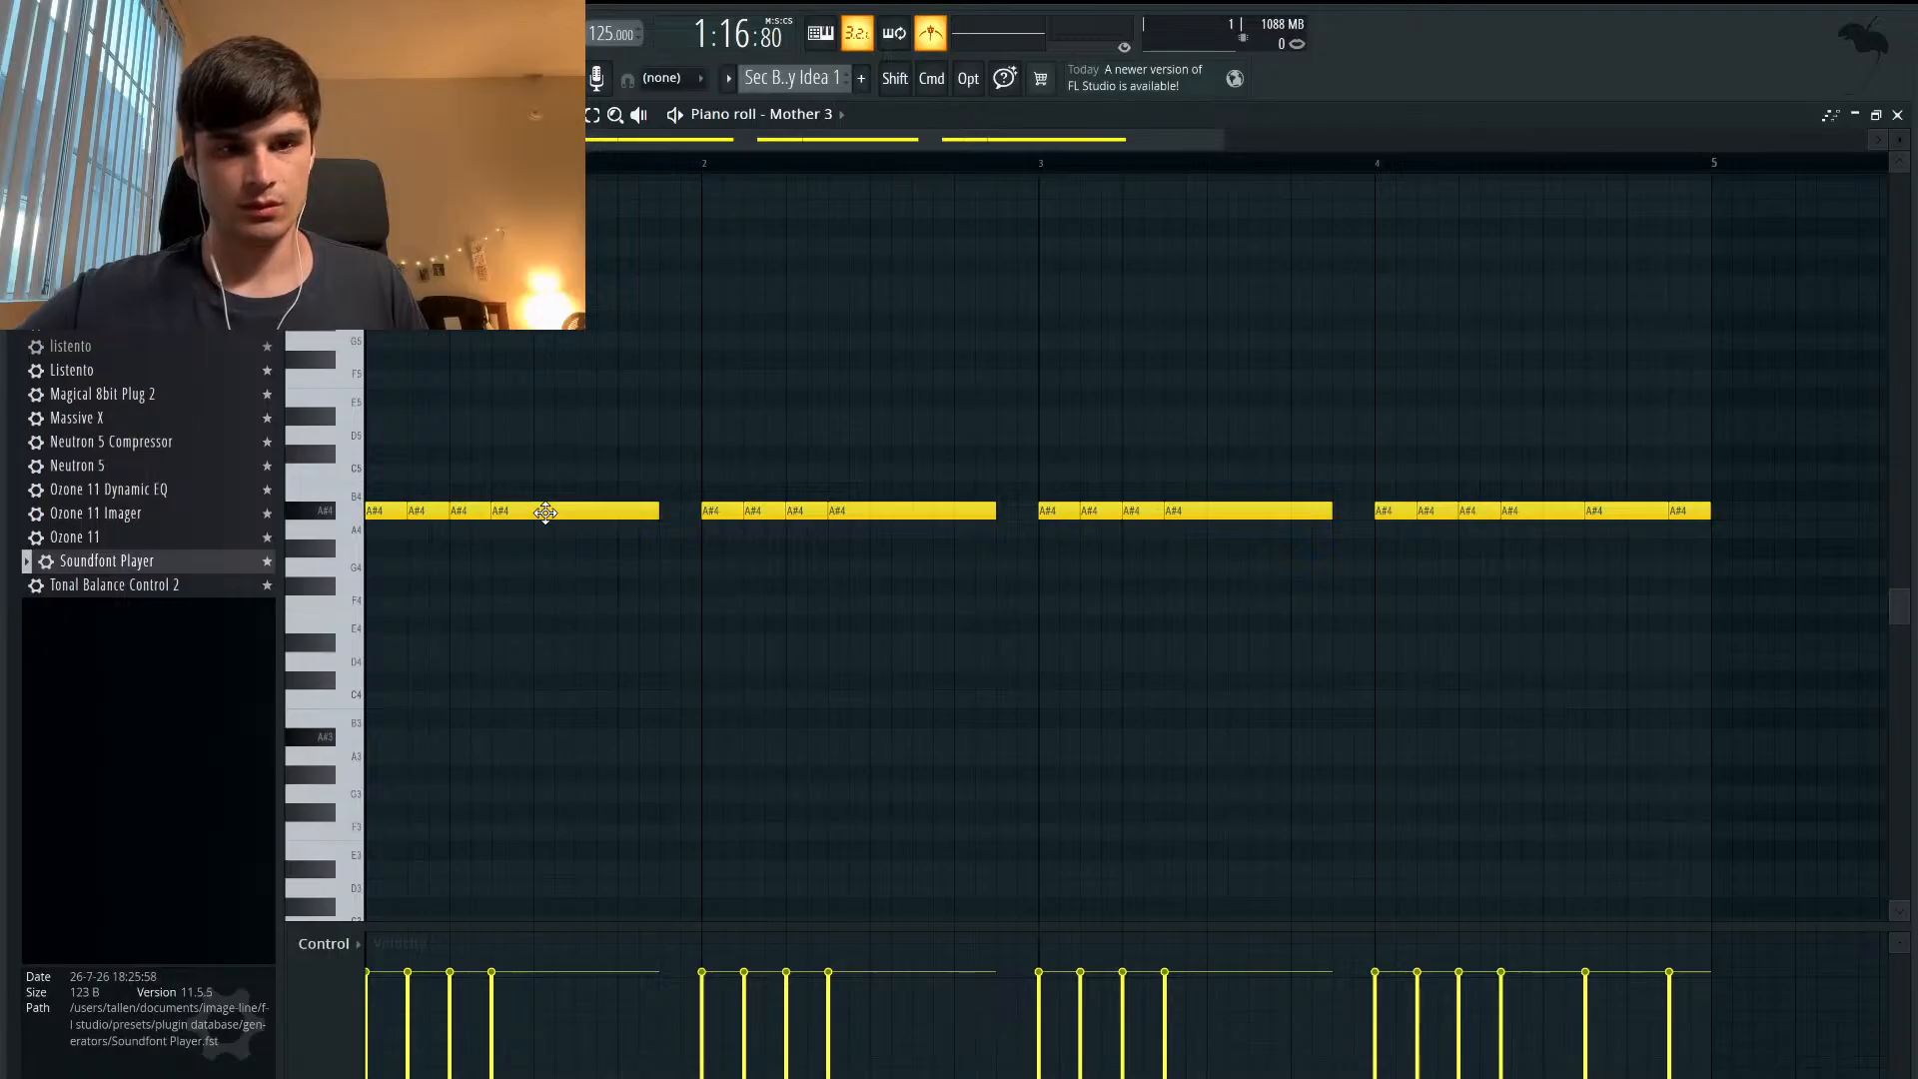
{"action": "key", "text": "space"}
{"action": "key", "text": "space"}
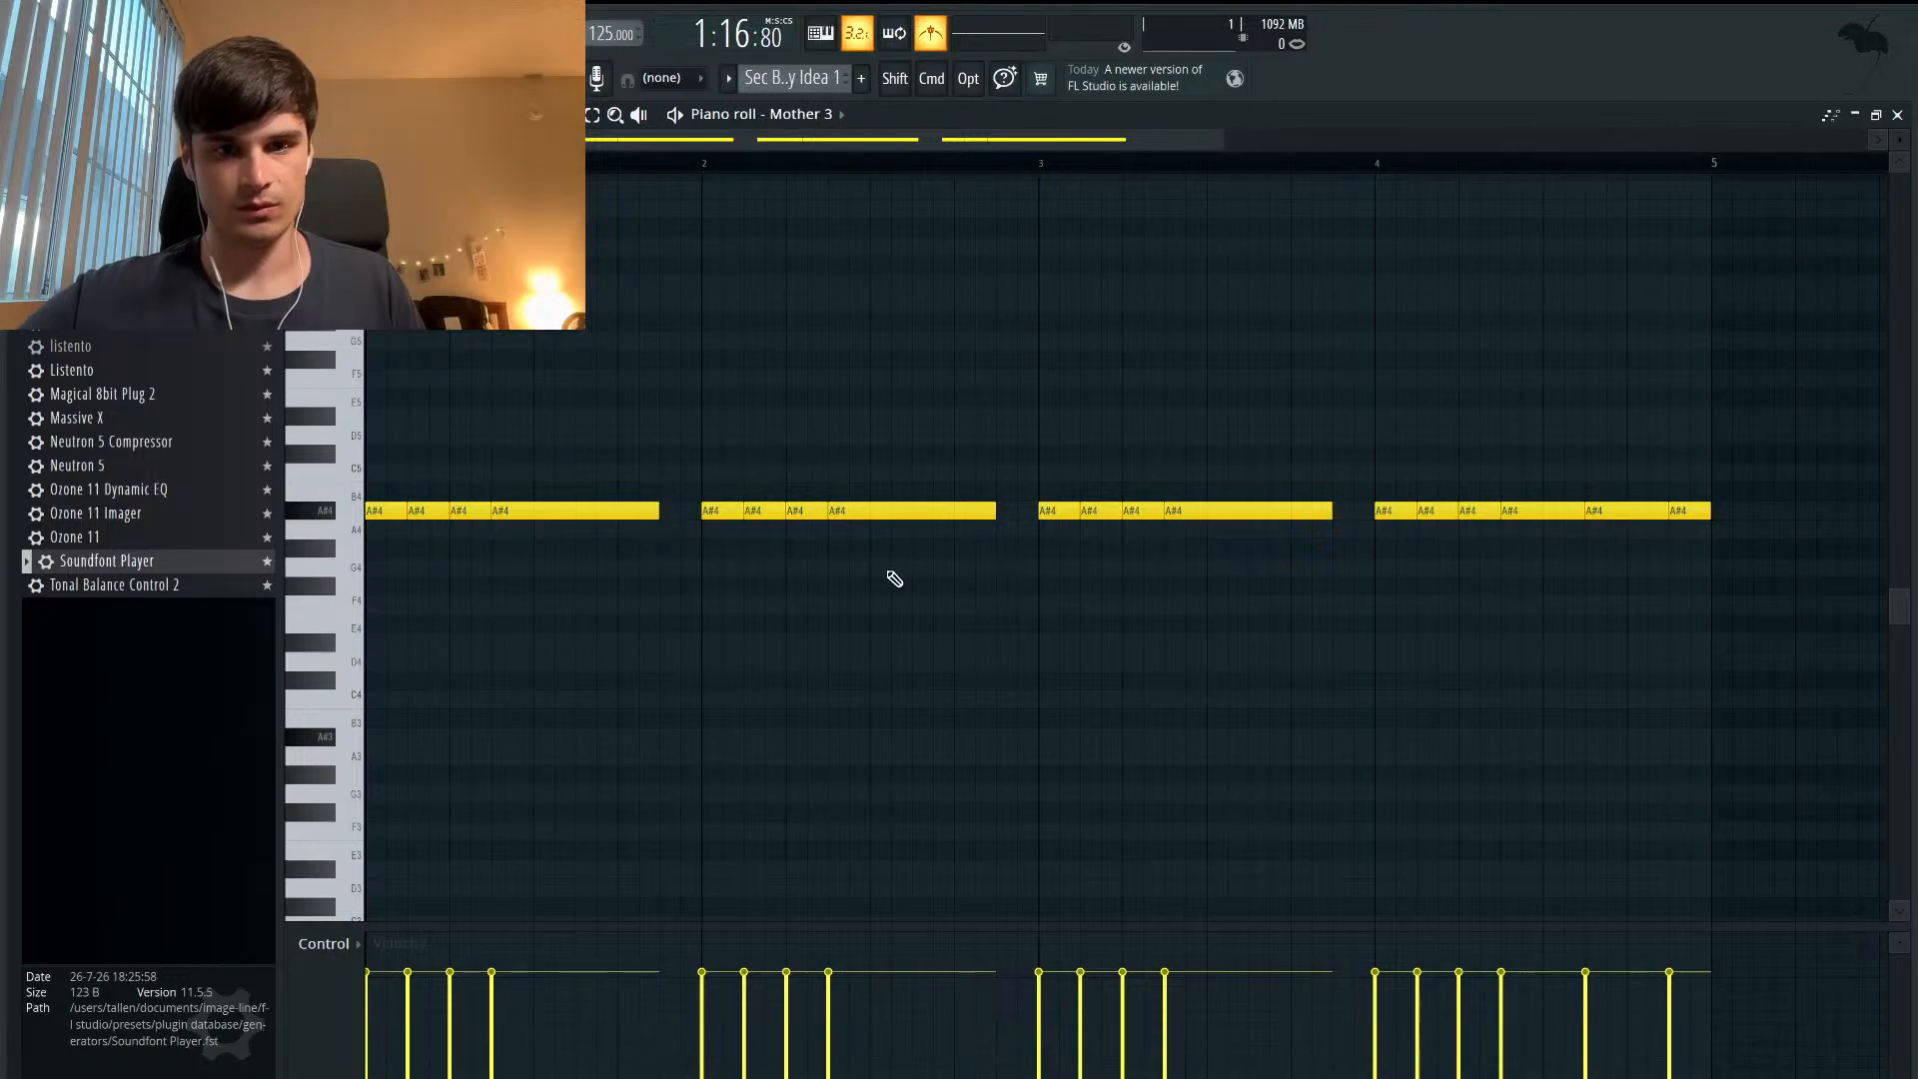
- Delete all notes in bar 2 and play the pattern with that bar empty
{"action": "left_click_drag", "start_coordinate": [935, 558], "coordinate": [700, 444]}
{"action": "key", "text": "Delete"}
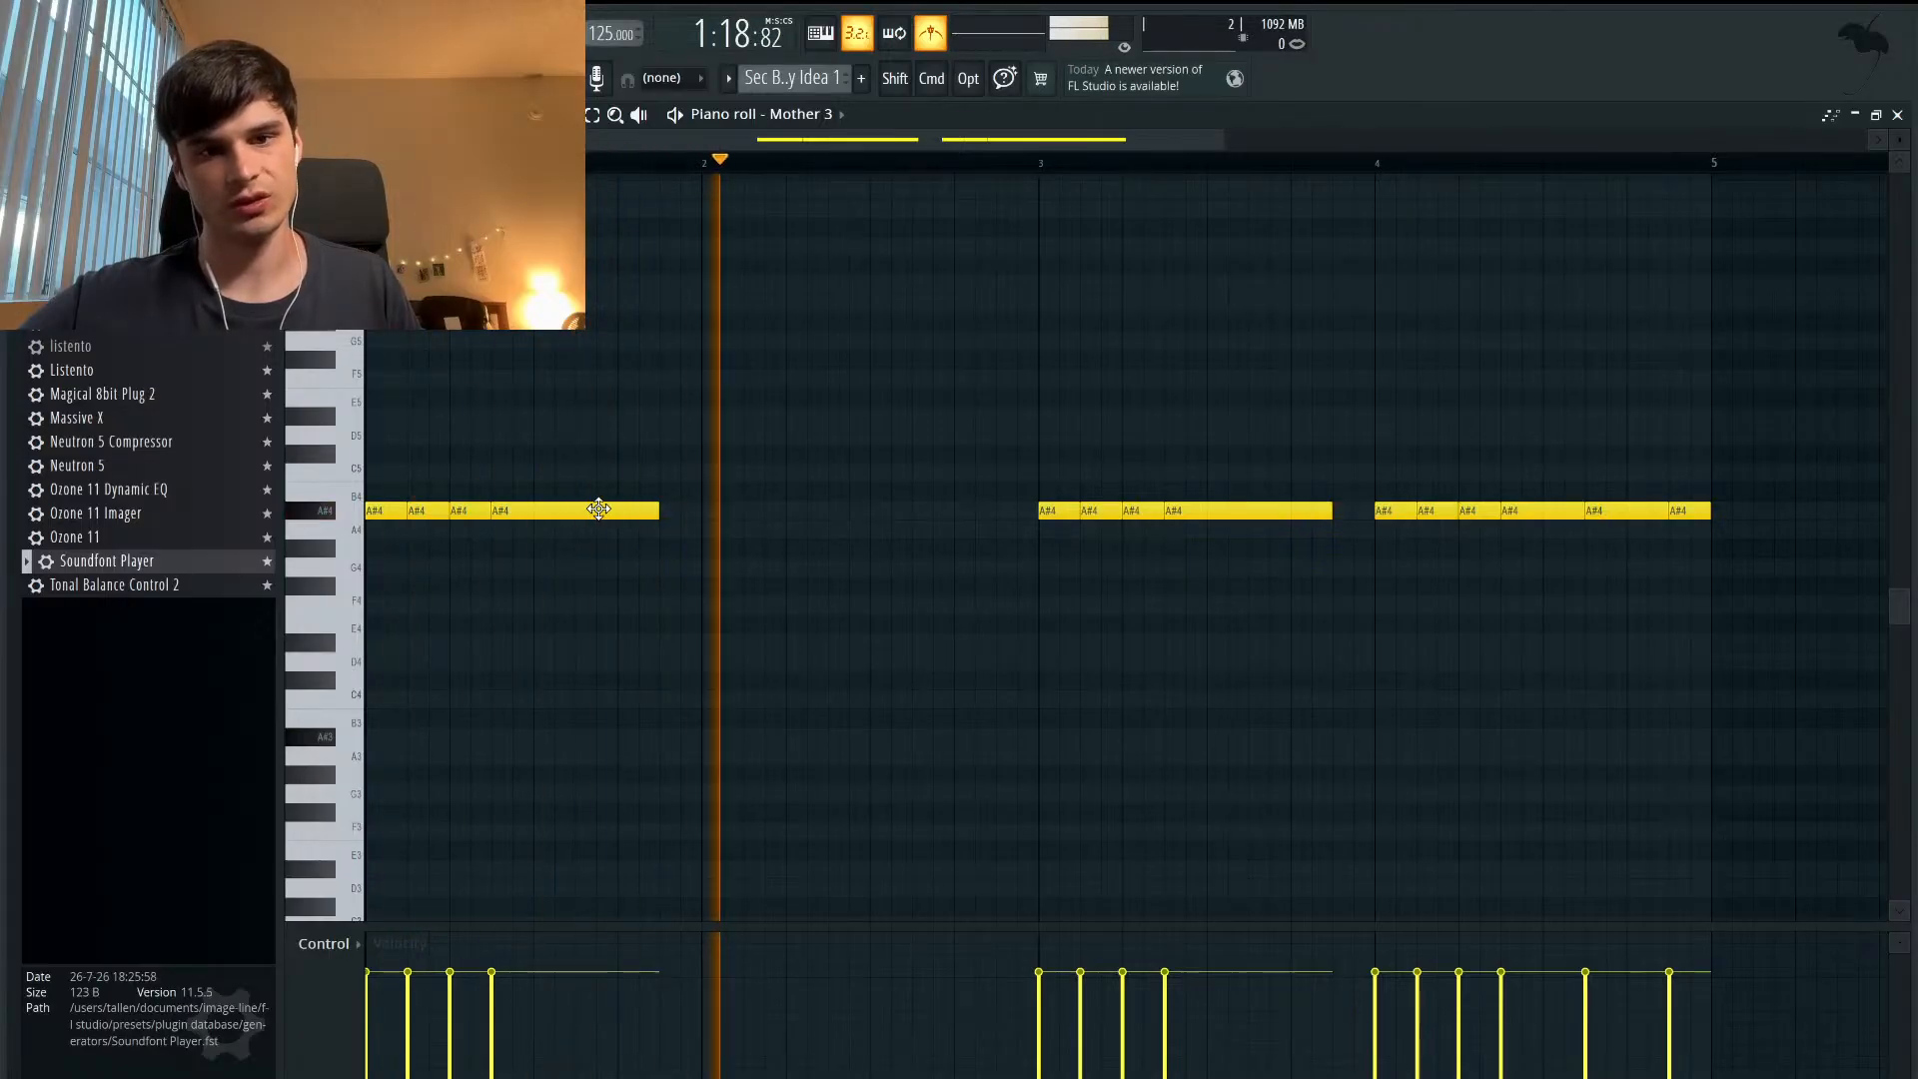
{"action": "key", "text": "space"}
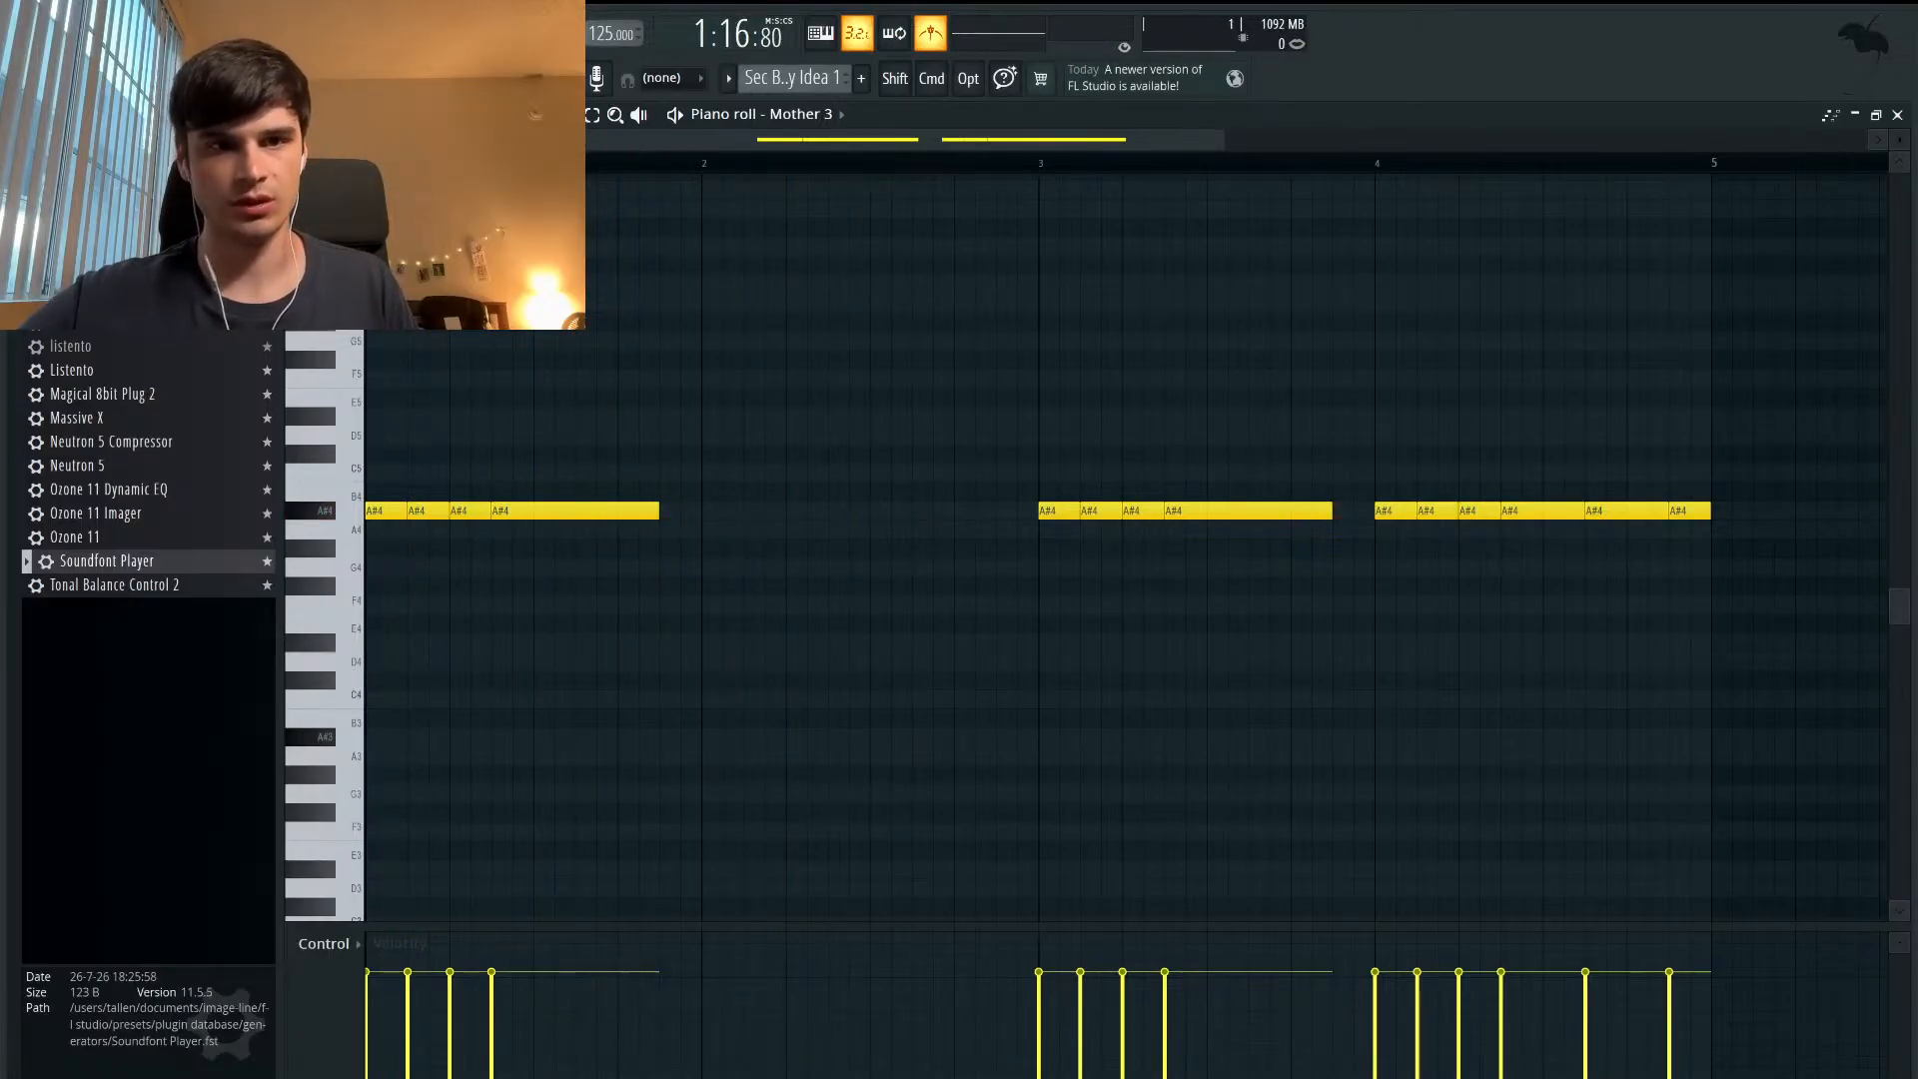
{"action": "key", "text": "space"}
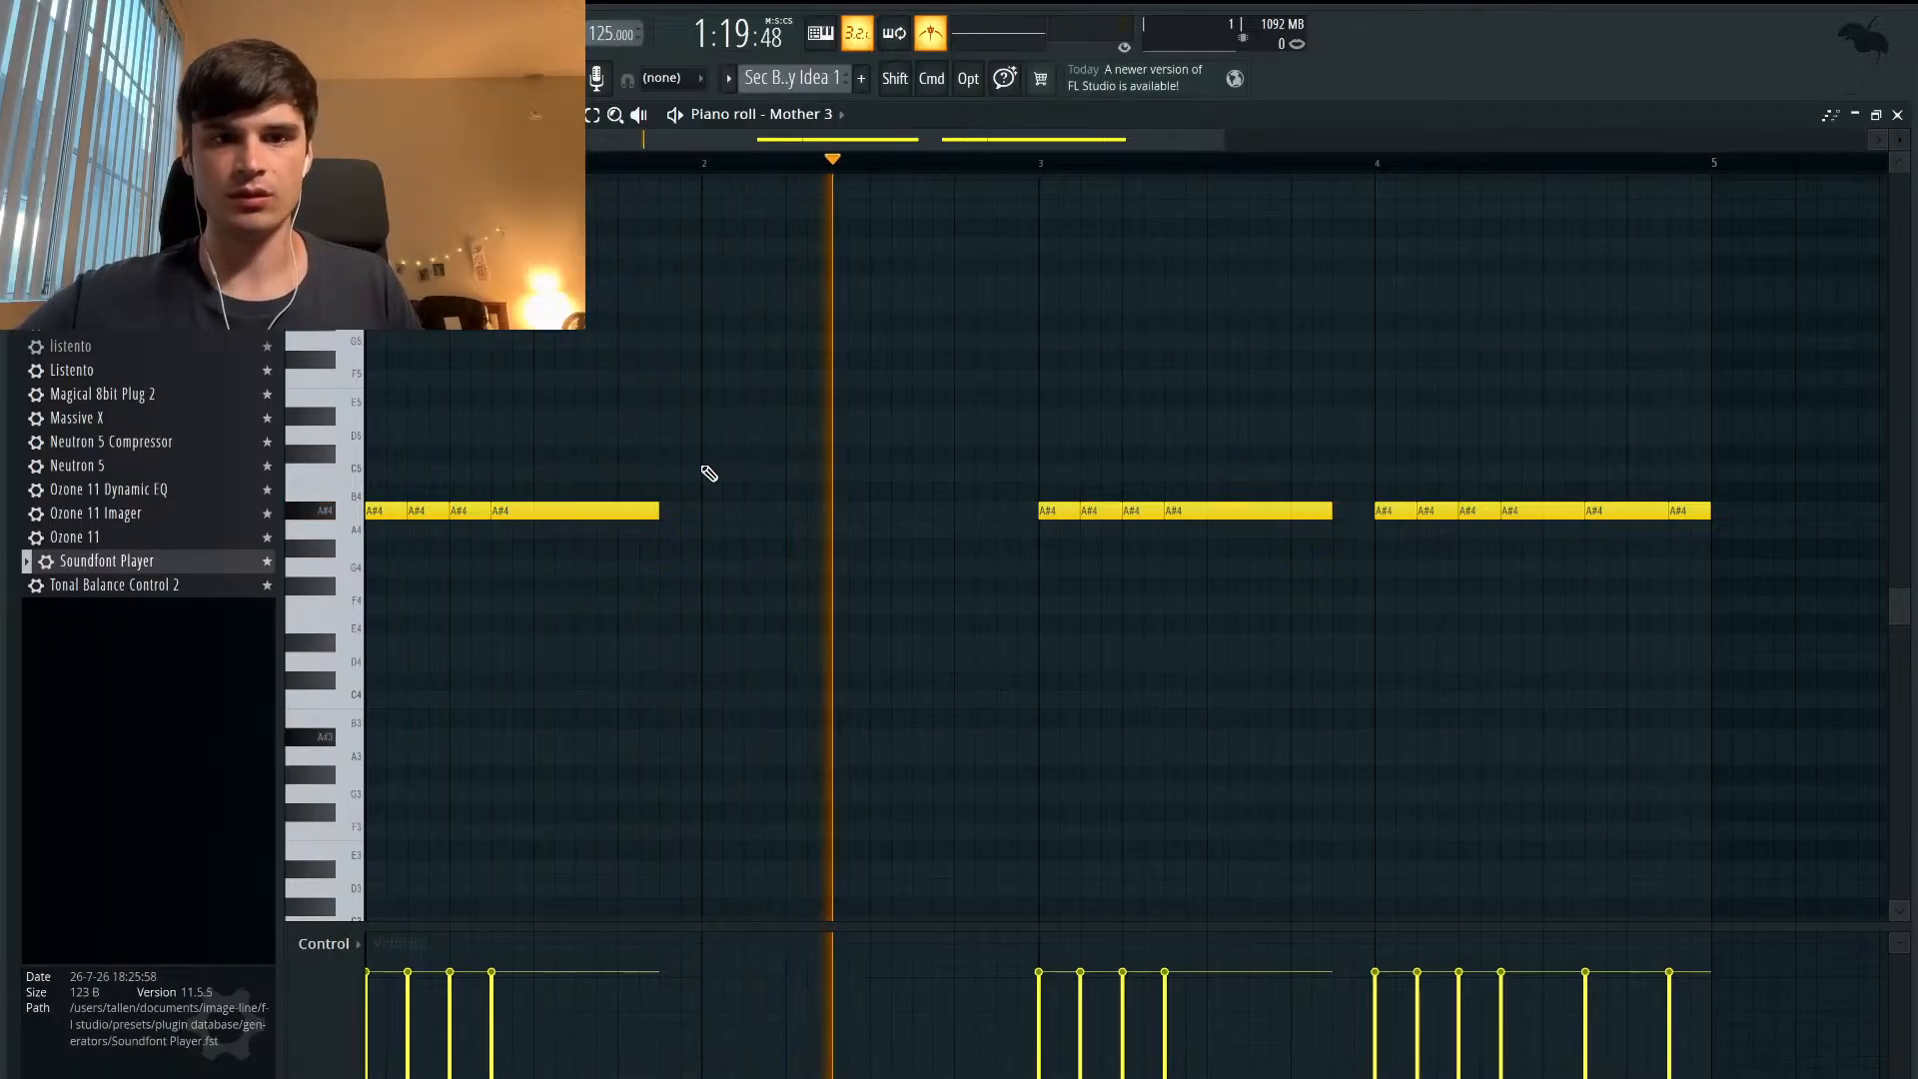
{"action": "key", "text": "space"}
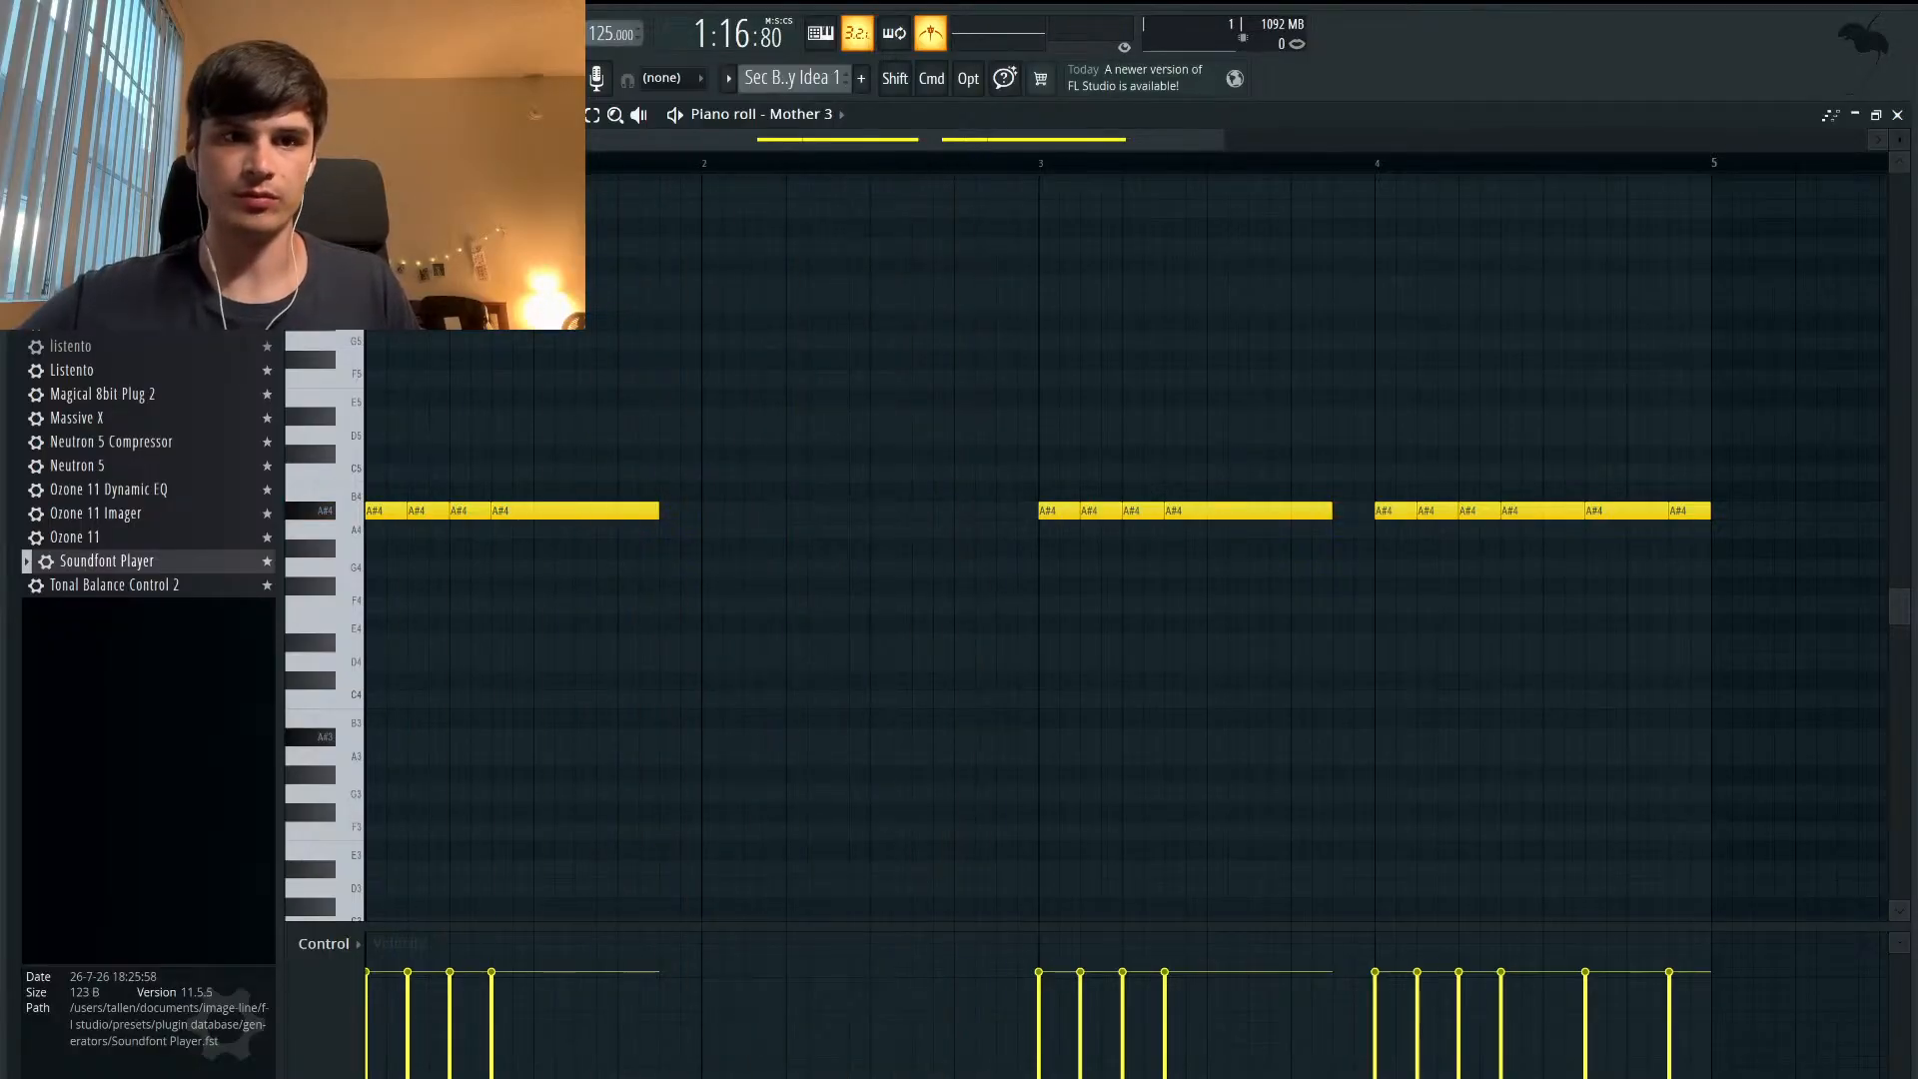
- Add a half-beat A#4 ending bar 1, fill bar 2 with A#4 notes of 1, 0.5, 0.5, 1, 0.5 and 0.5 beats, and play
{"action": "left_click", "coordinate": [665, 512]}
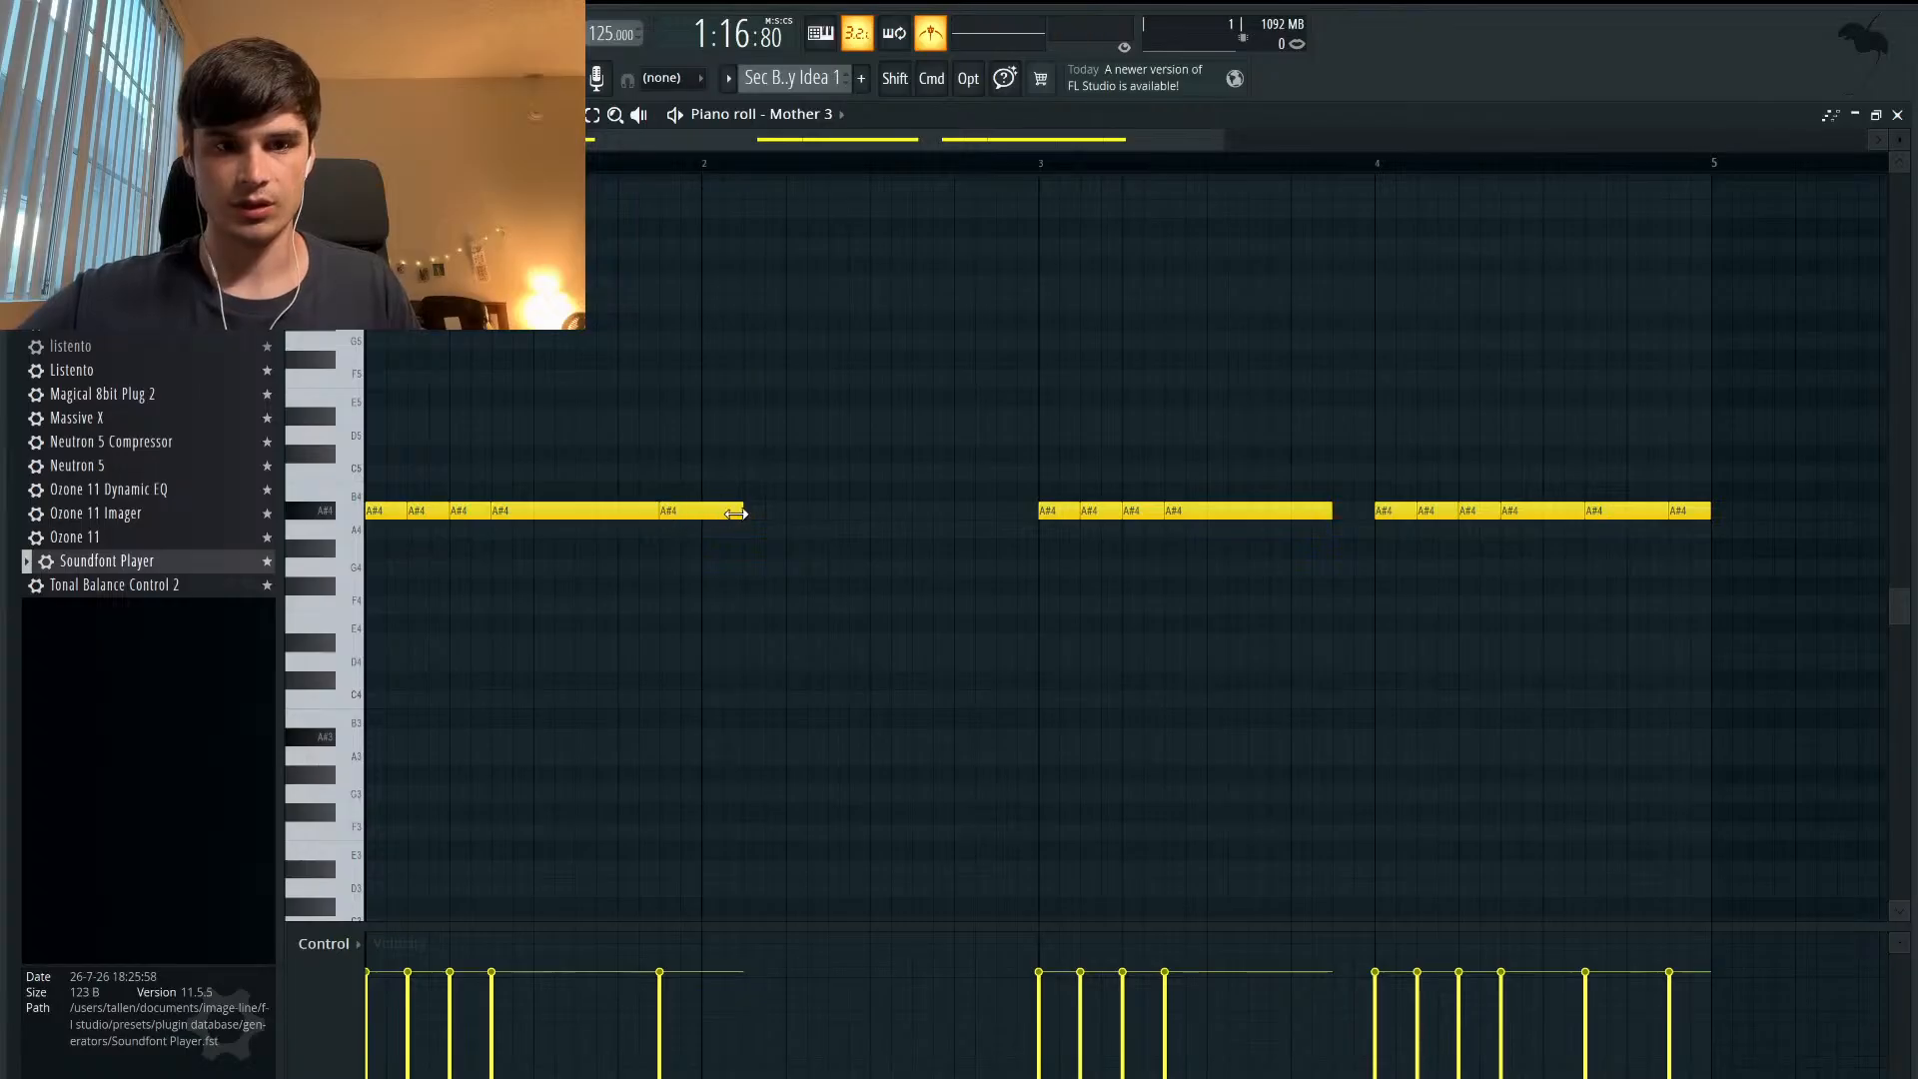
{"action": "left_click", "coordinate": [716, 519]}
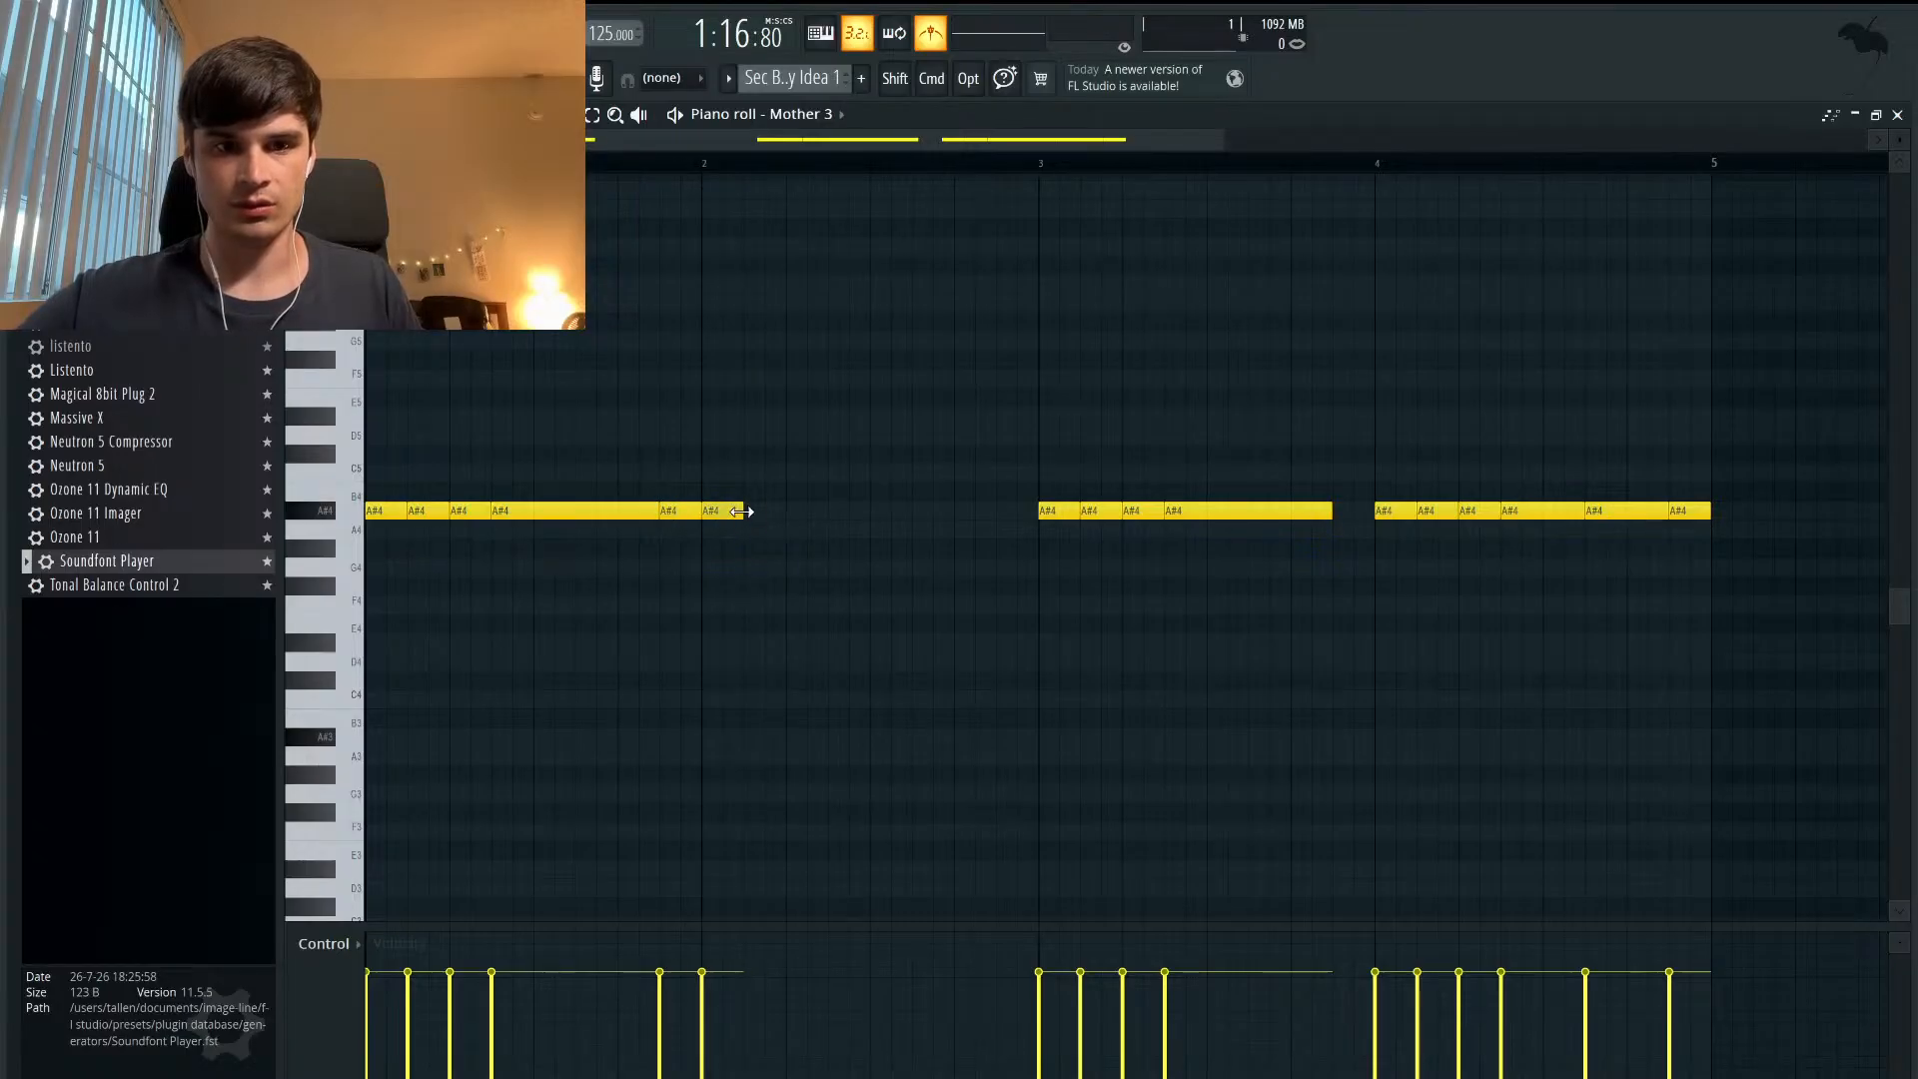
{"action": "left_click", "coordinate": [800, 518]}
{"action": "left_click", "coordinate": [874, 511]}
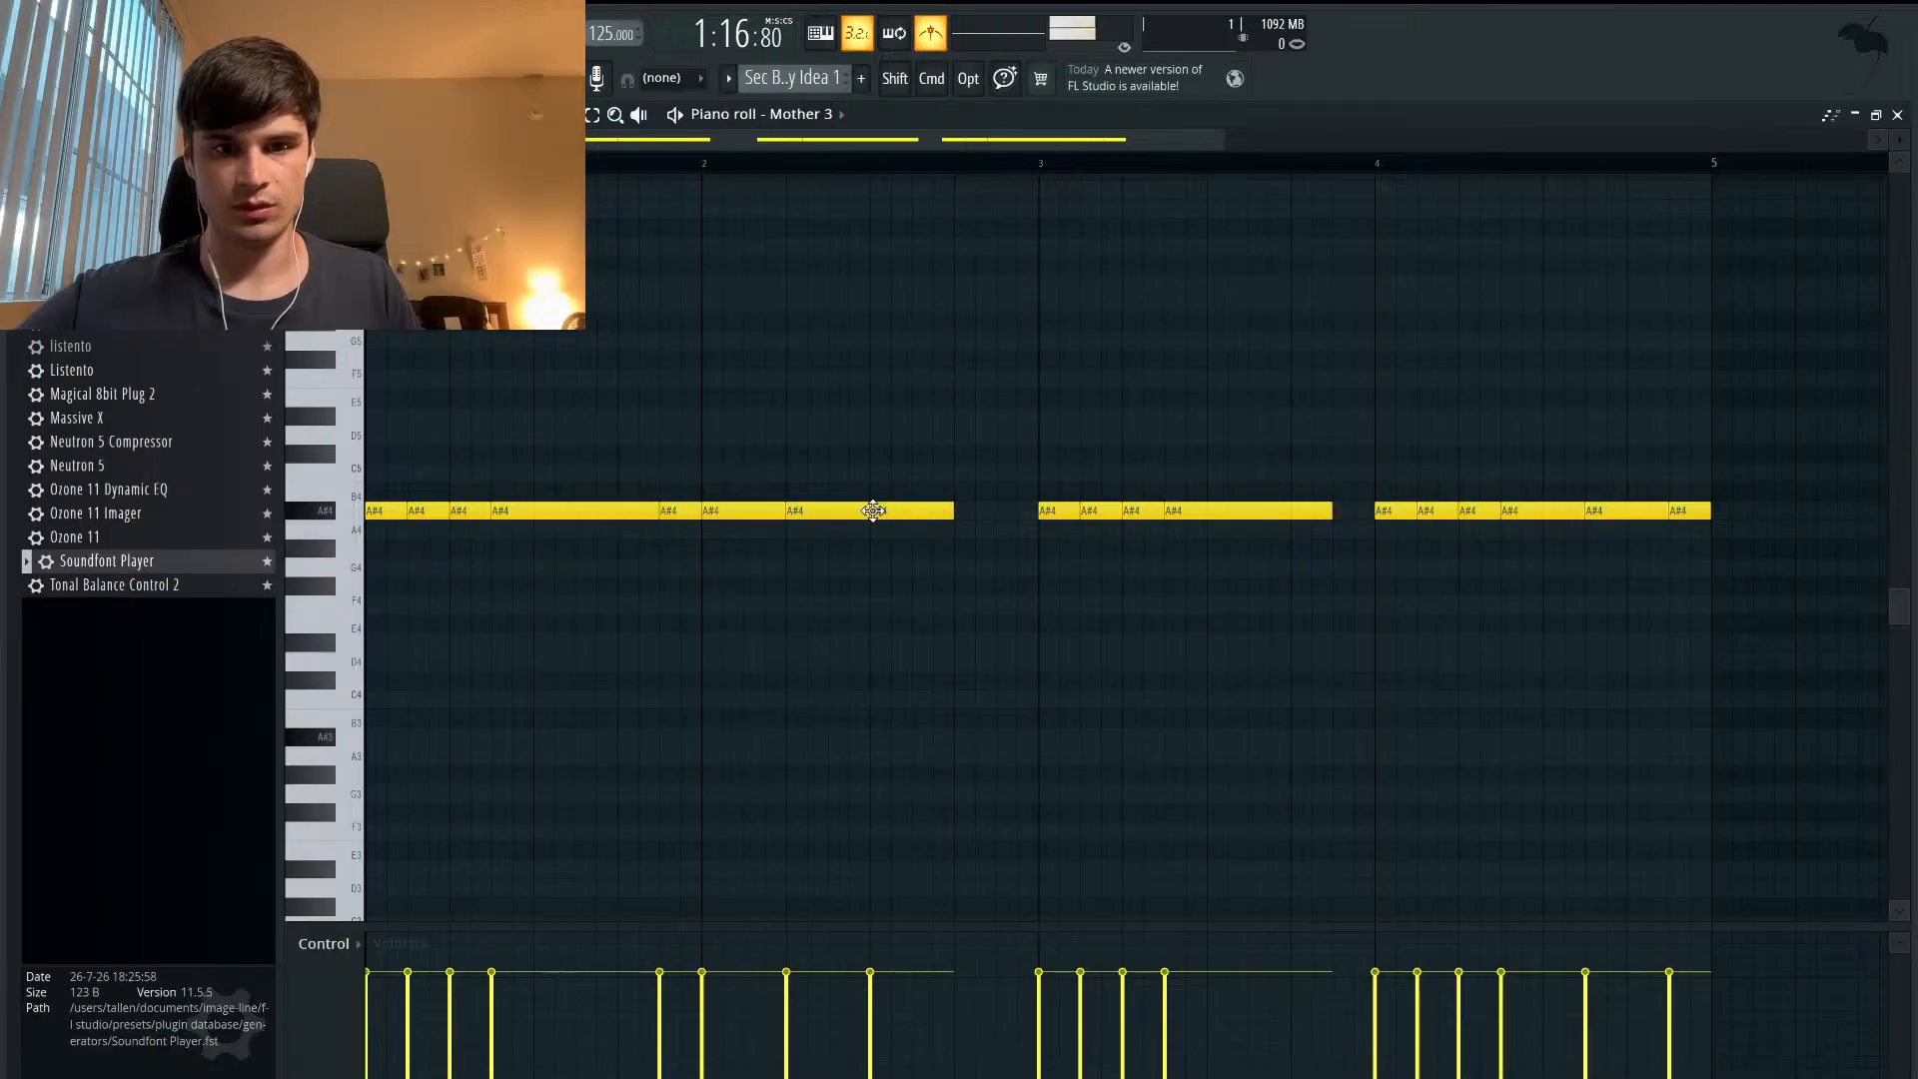
{"action": "left_click", "coordinate": [966, 516]}
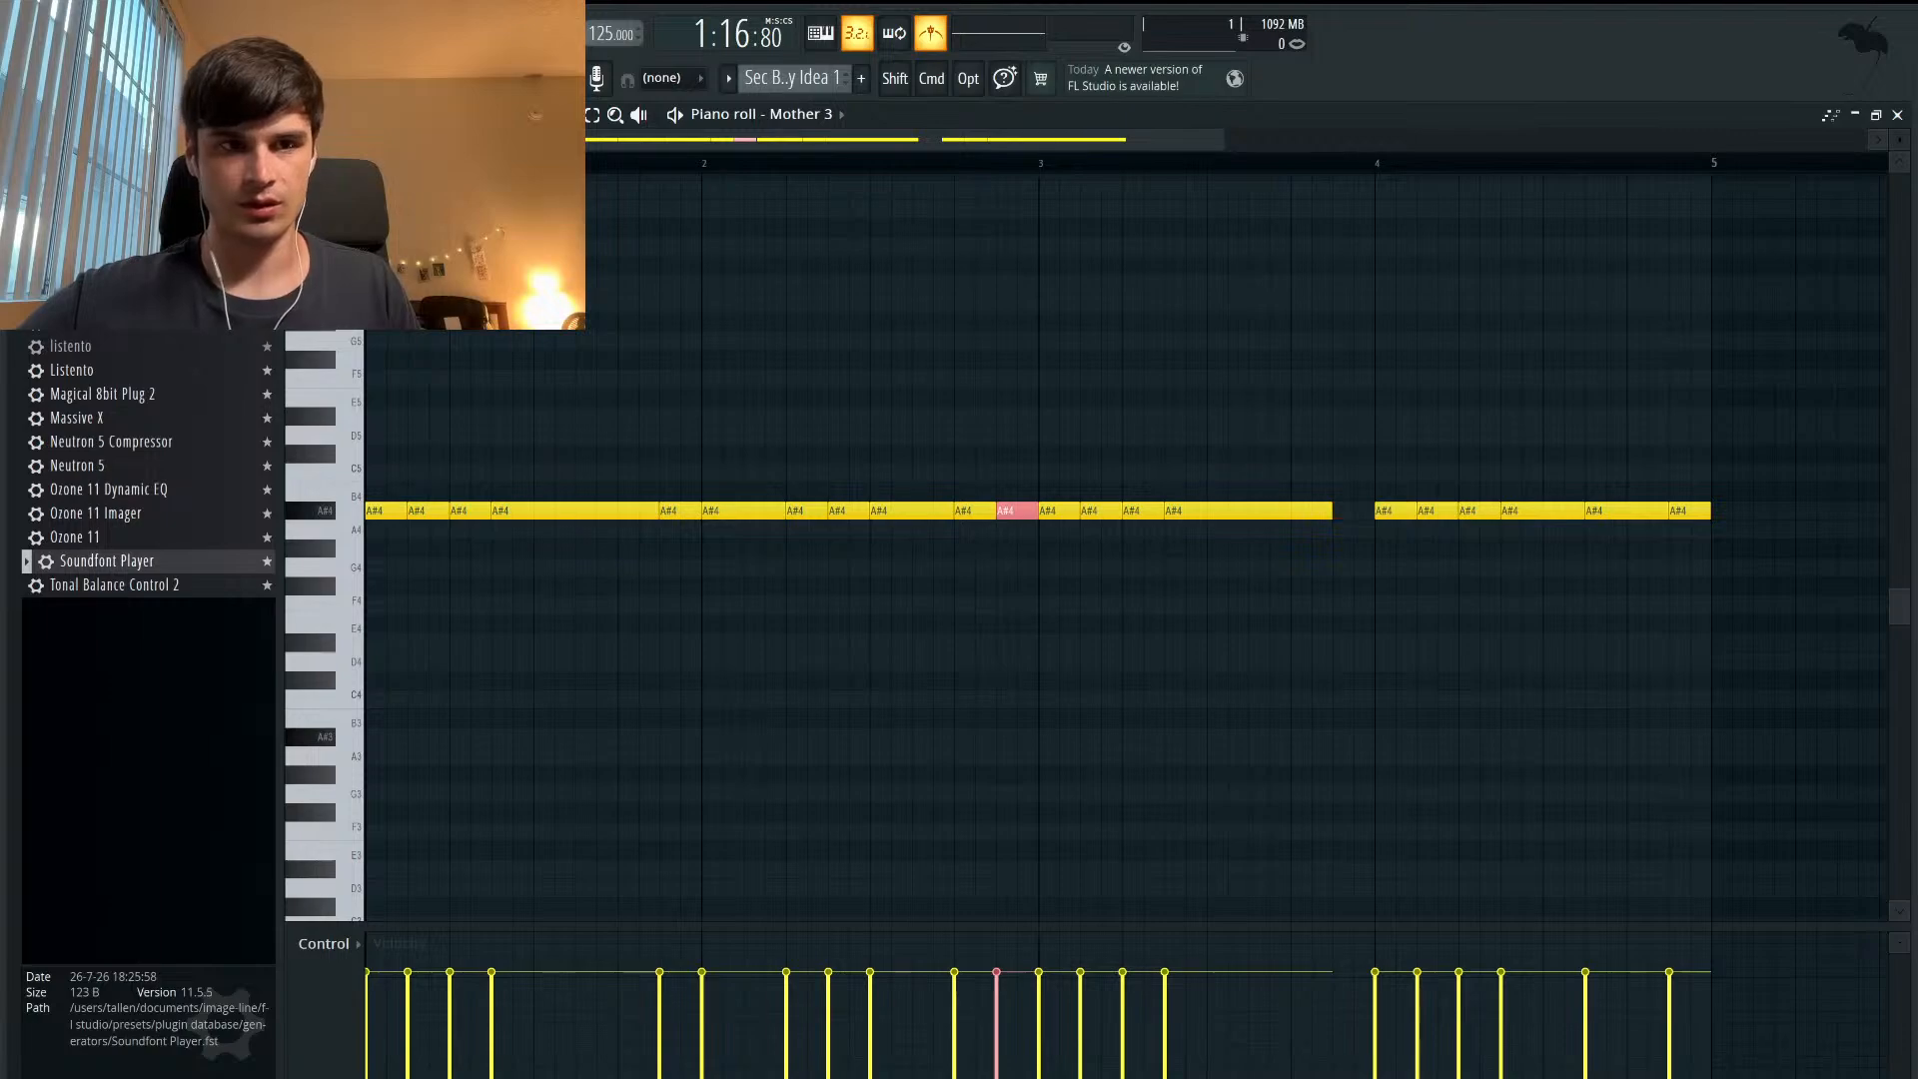
{"action": "key", "text": "space"}
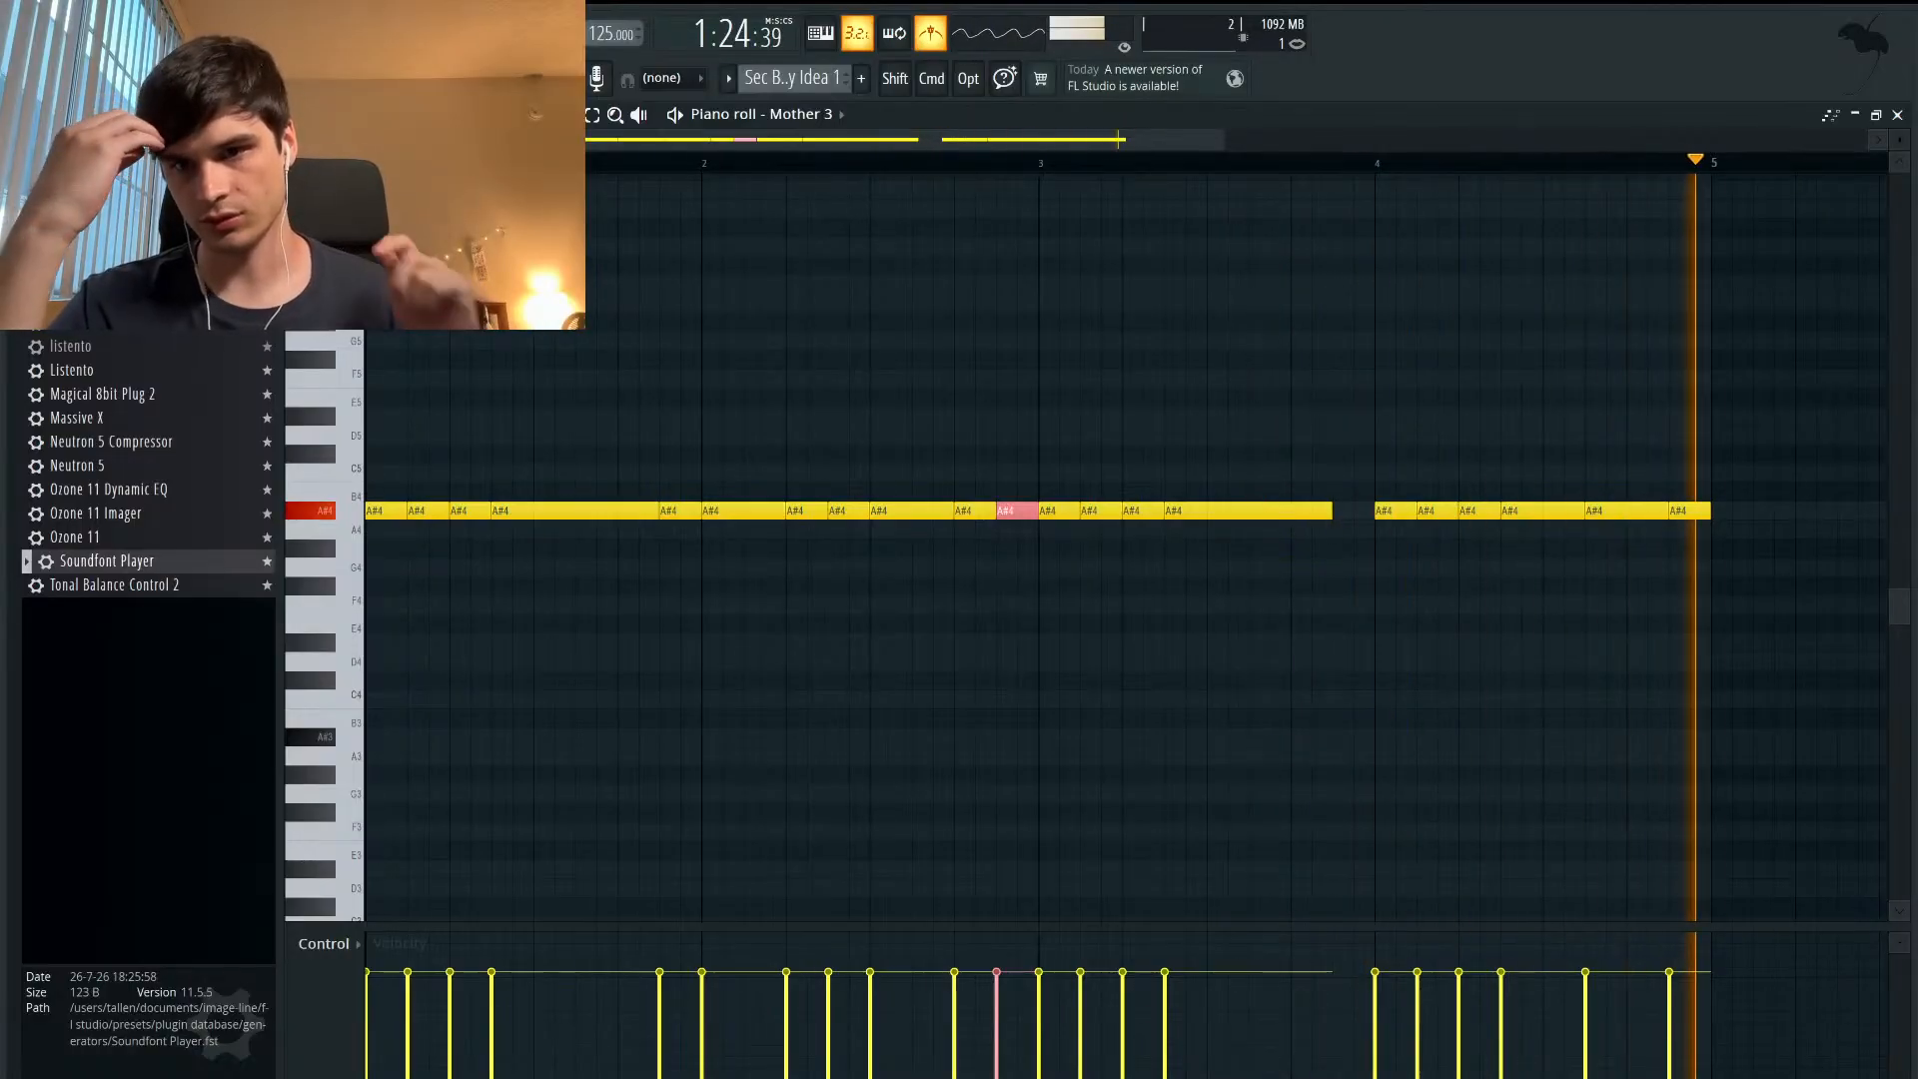
- Duplicate the whole four-bar A#4 rhythm so it repeats in bars 5 to 8
{"action": "key", "text": "space"}
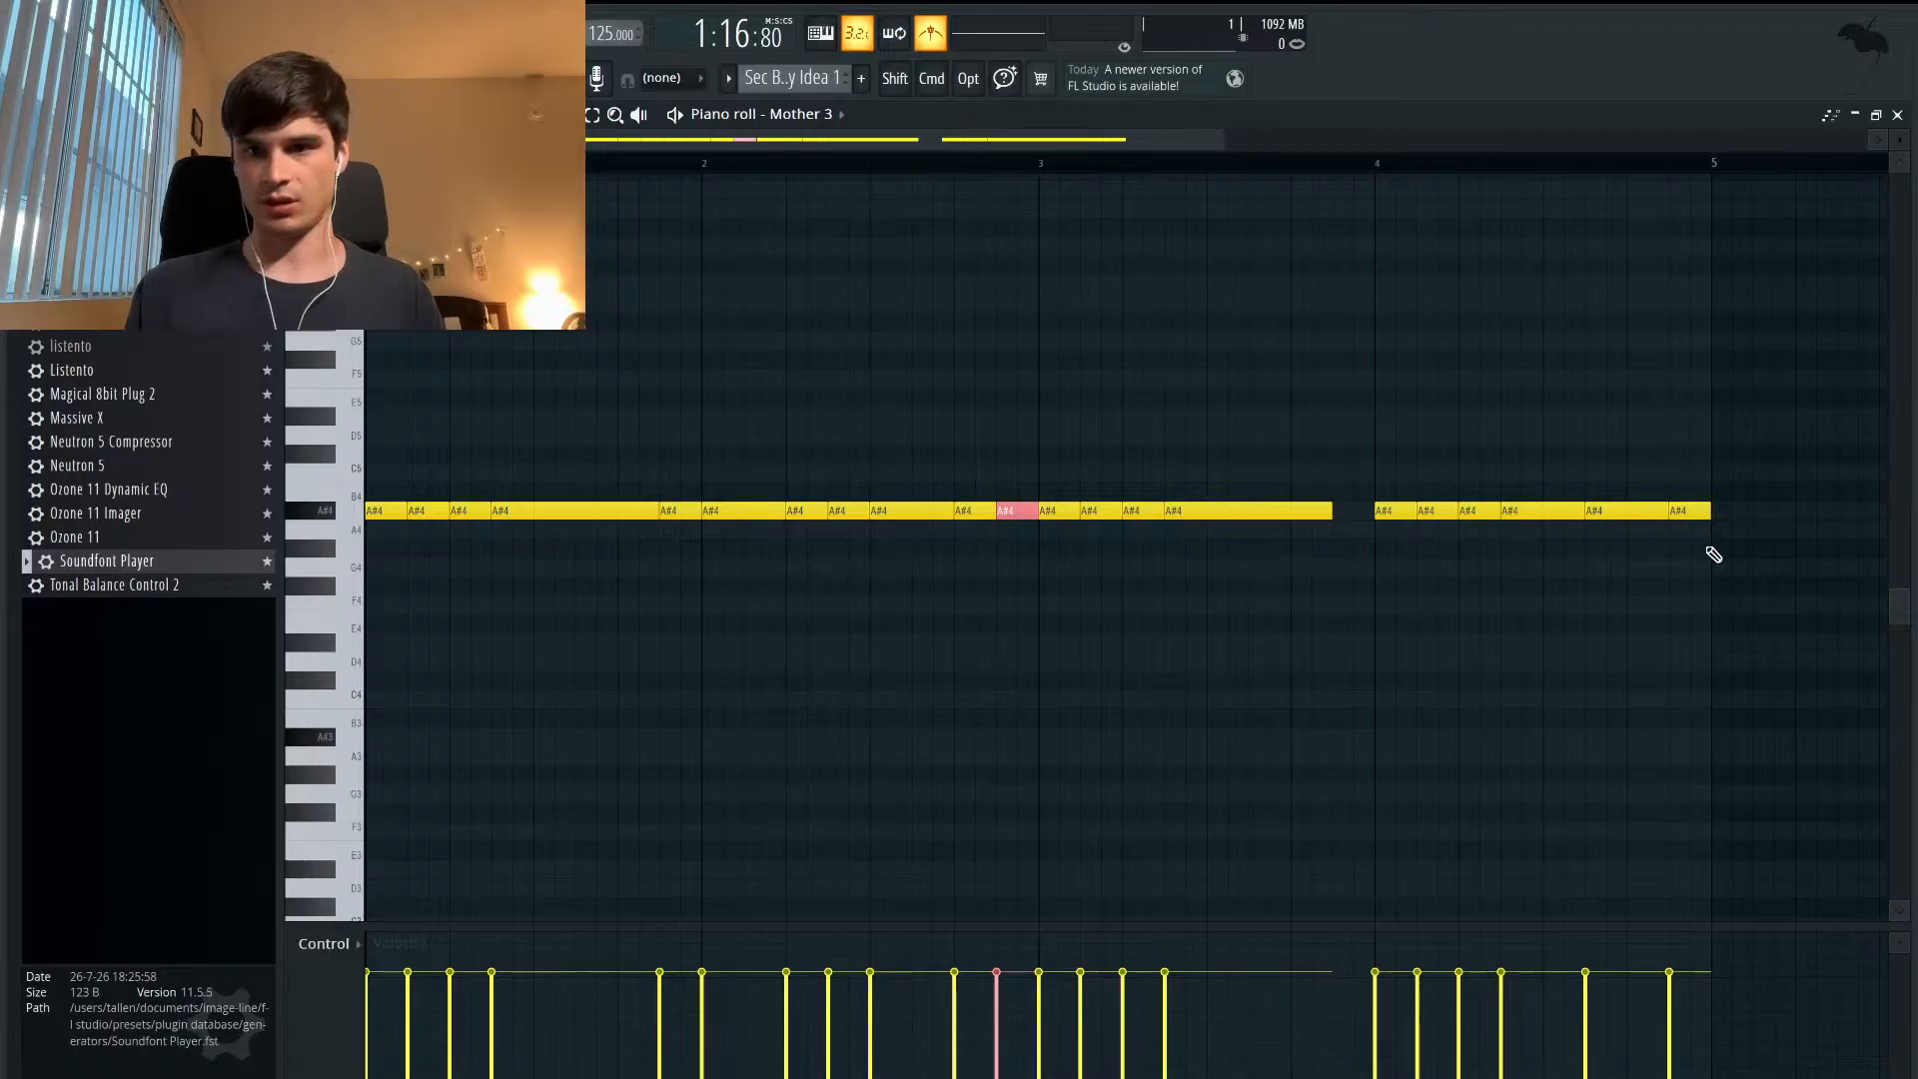
{"action": "left_click_drag", "start_coordinate": [1701, 559], "coordinate": [363, 388]}
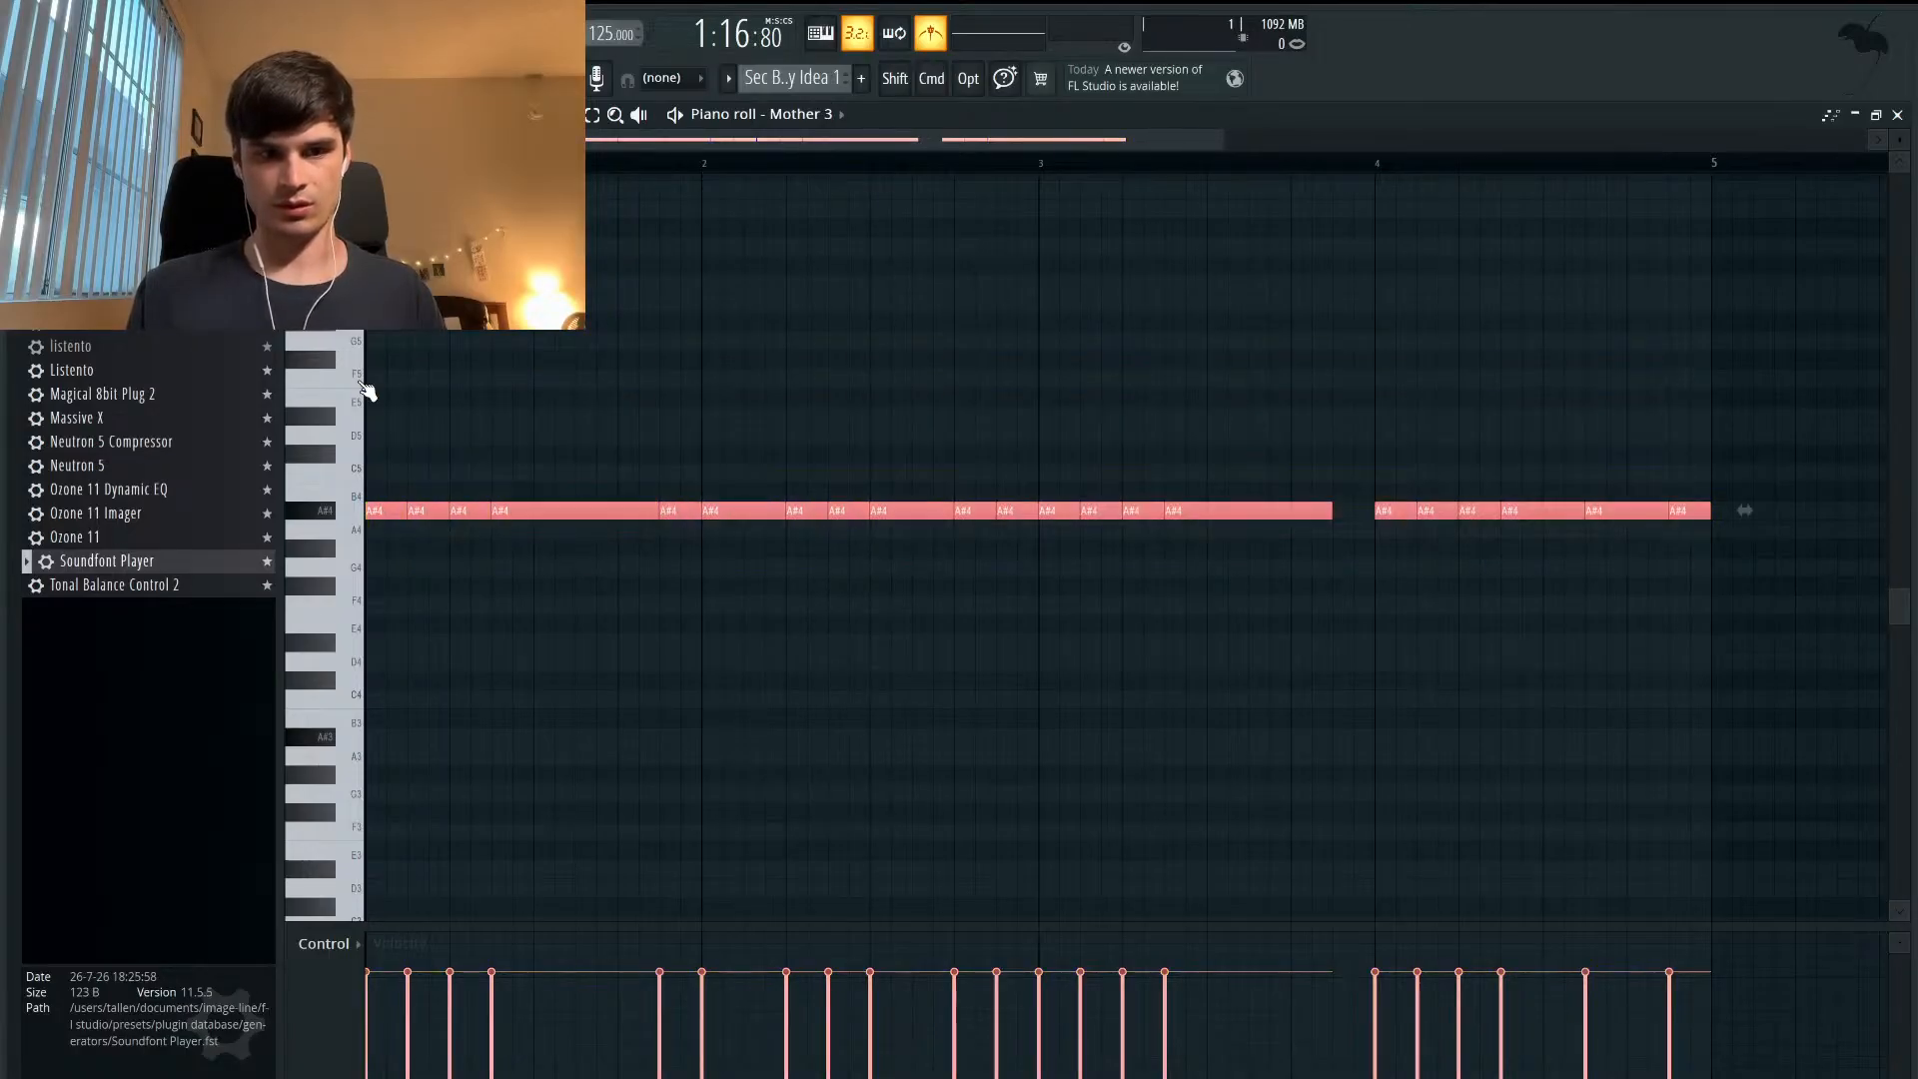
{"action": "key", "text": "ctrl+b"}
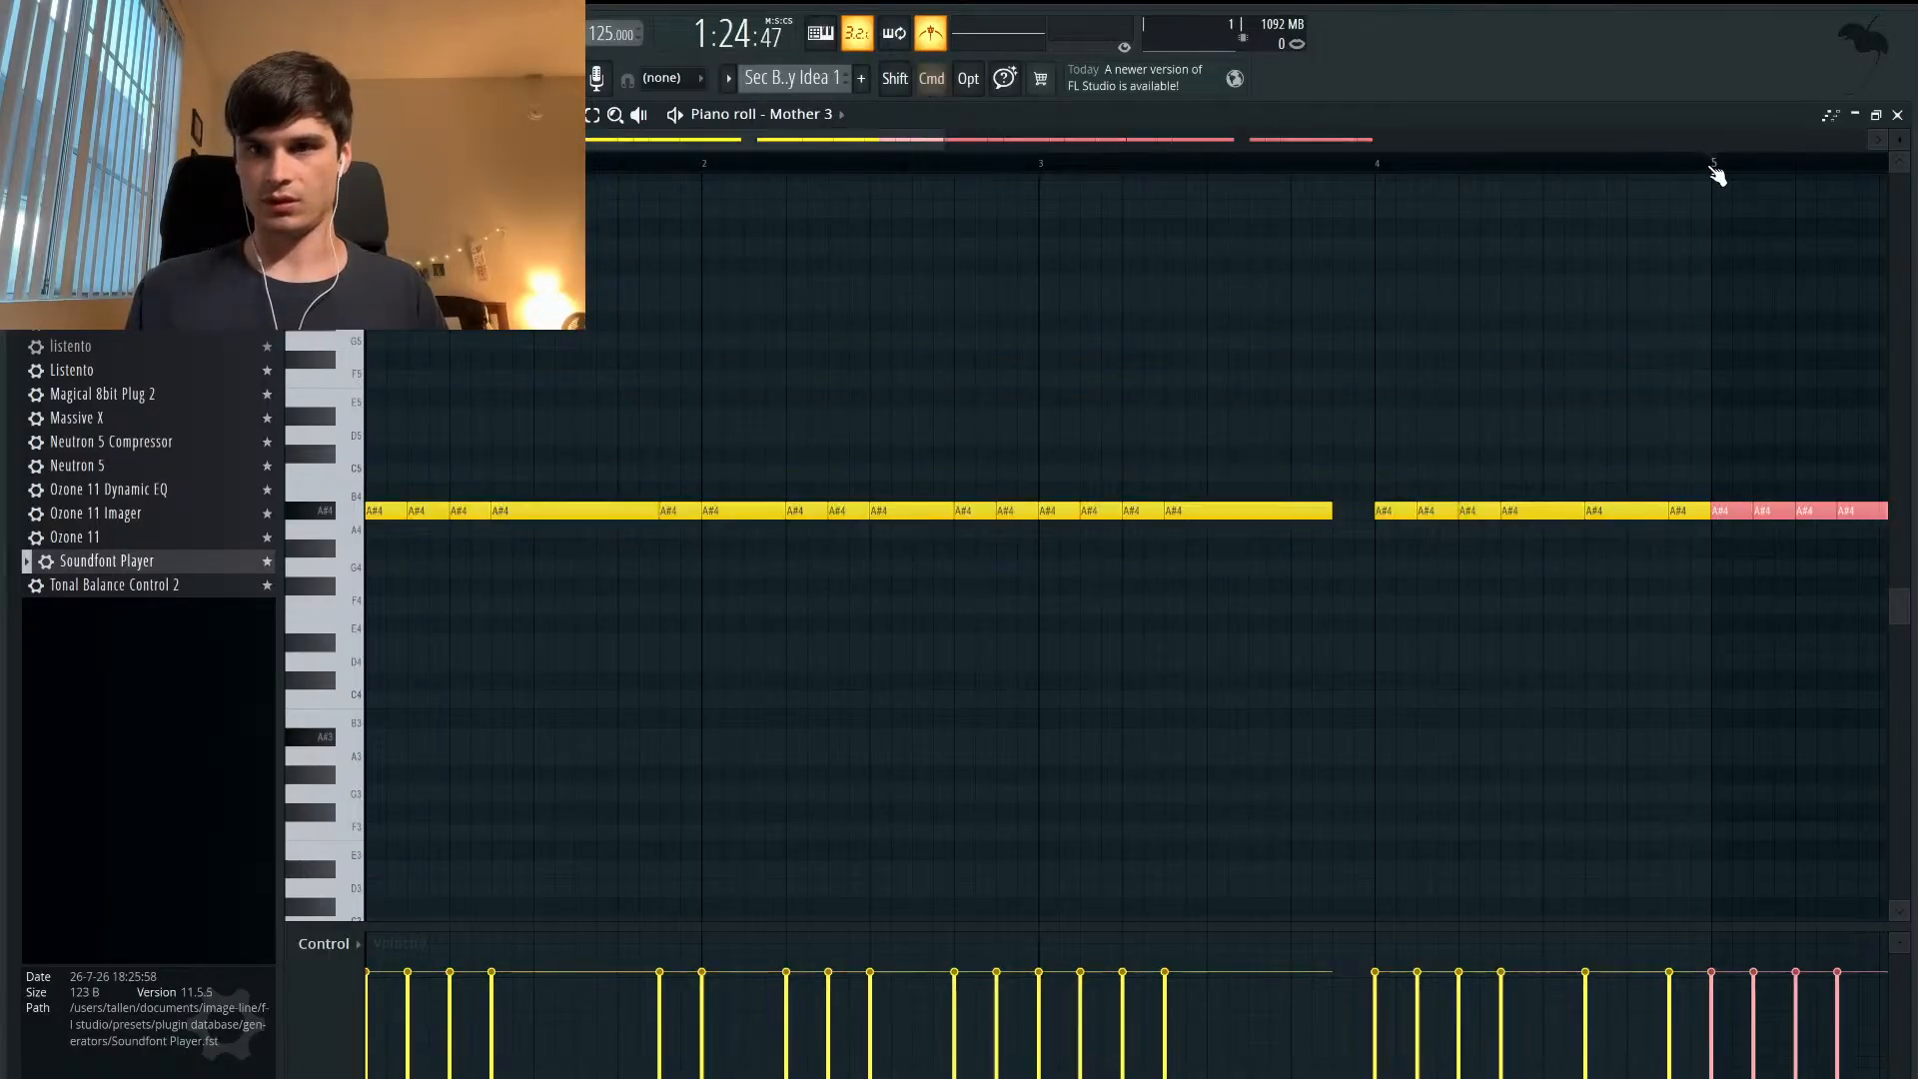
- Play the Sec B - Melody Idea 1 clip in the arrangement to hear both four-bar halves
{"action": "left_click", "coordinate": [1879, 116]}
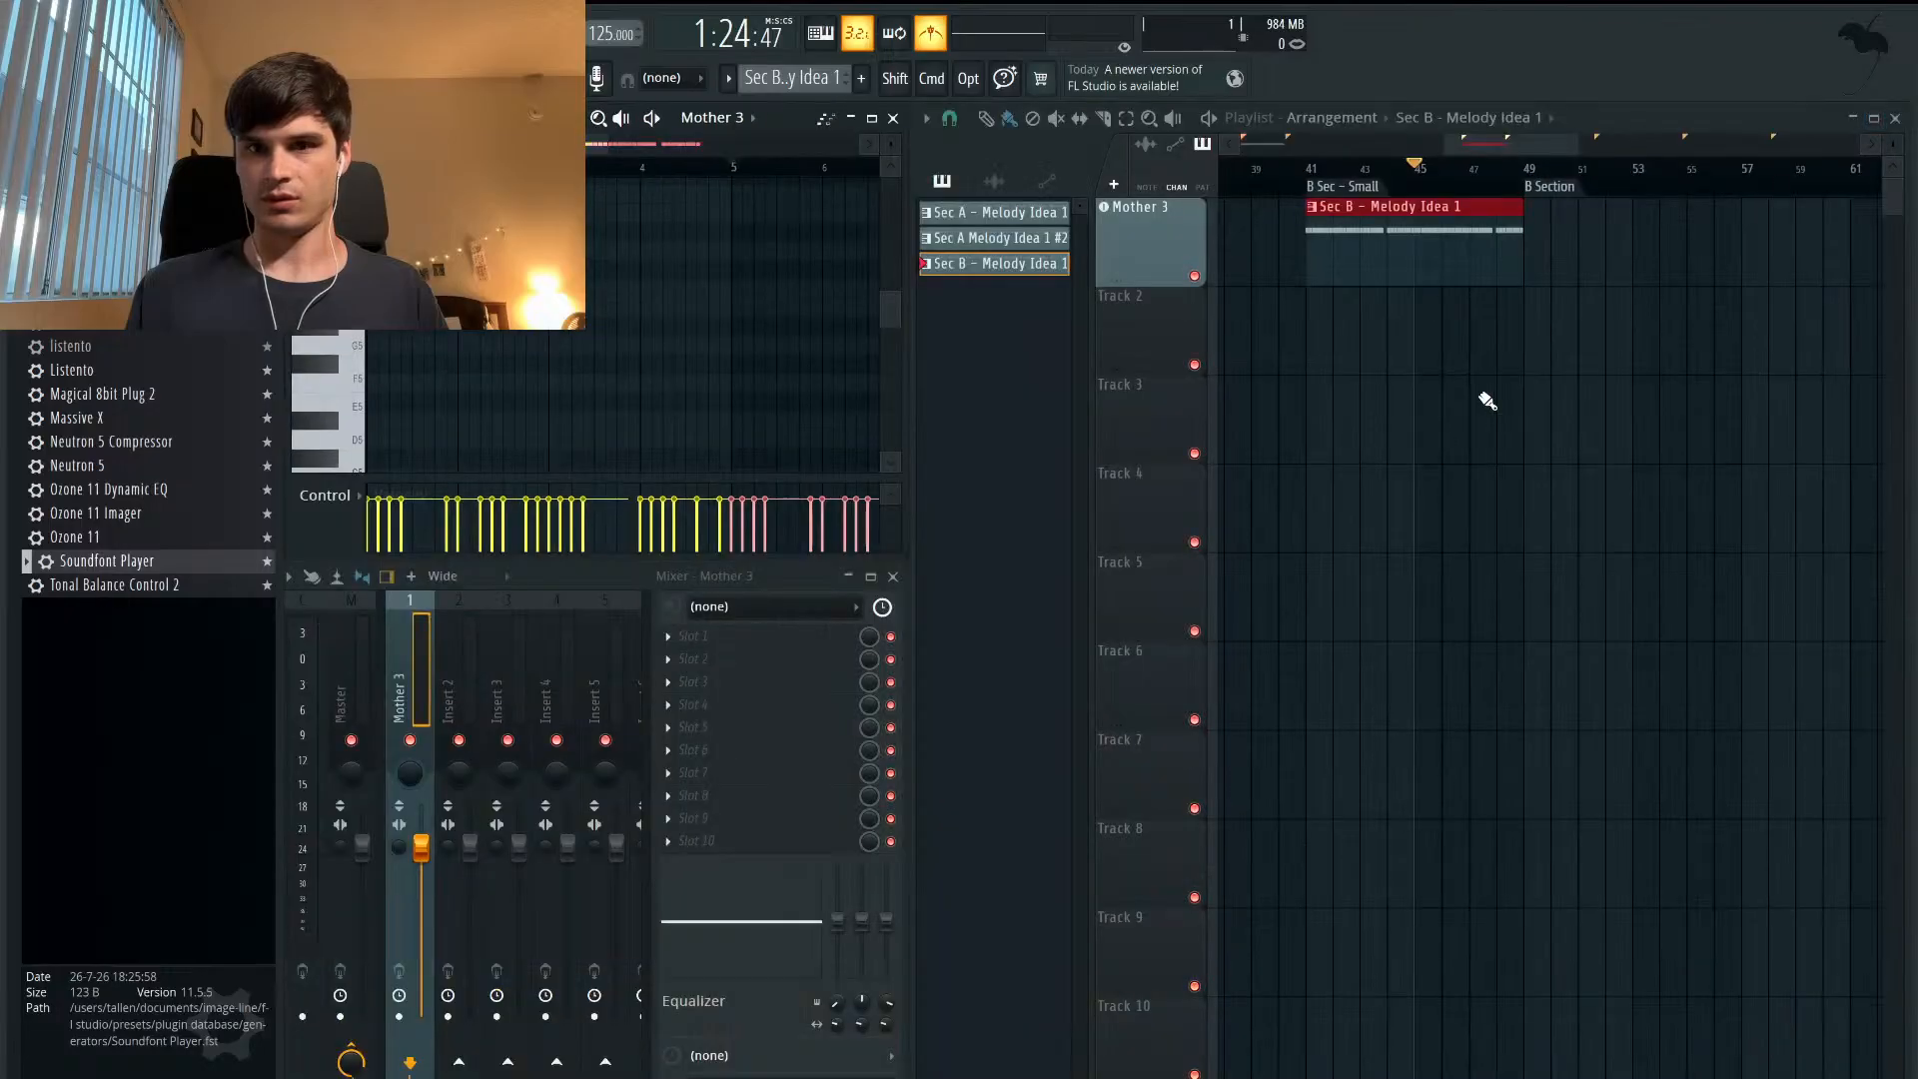
{"action": "scroll", "coordinate": [1417, 347], "scroll_direction": "up", "scroll_amount": 3}
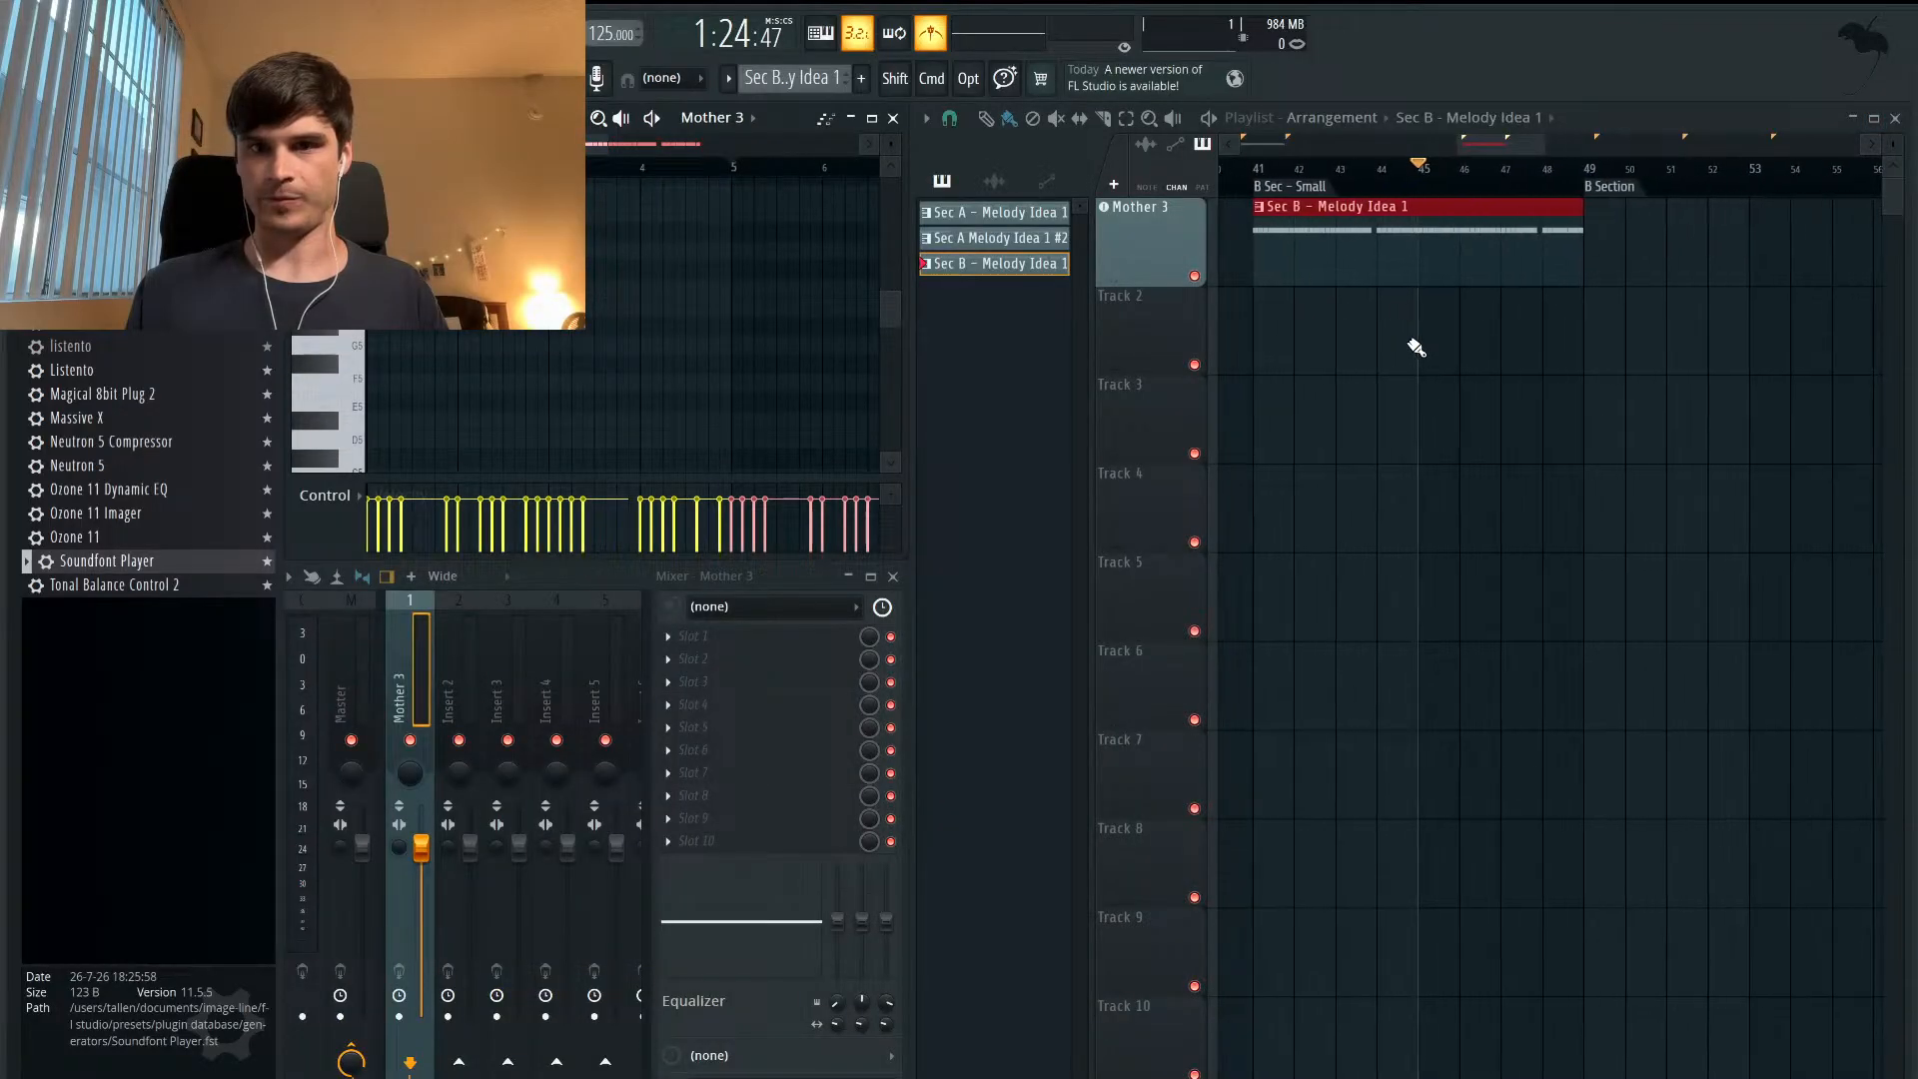
{"action": "left_click", "coordinate": [1356, 178]}
{"action": "key", "text": "space"}
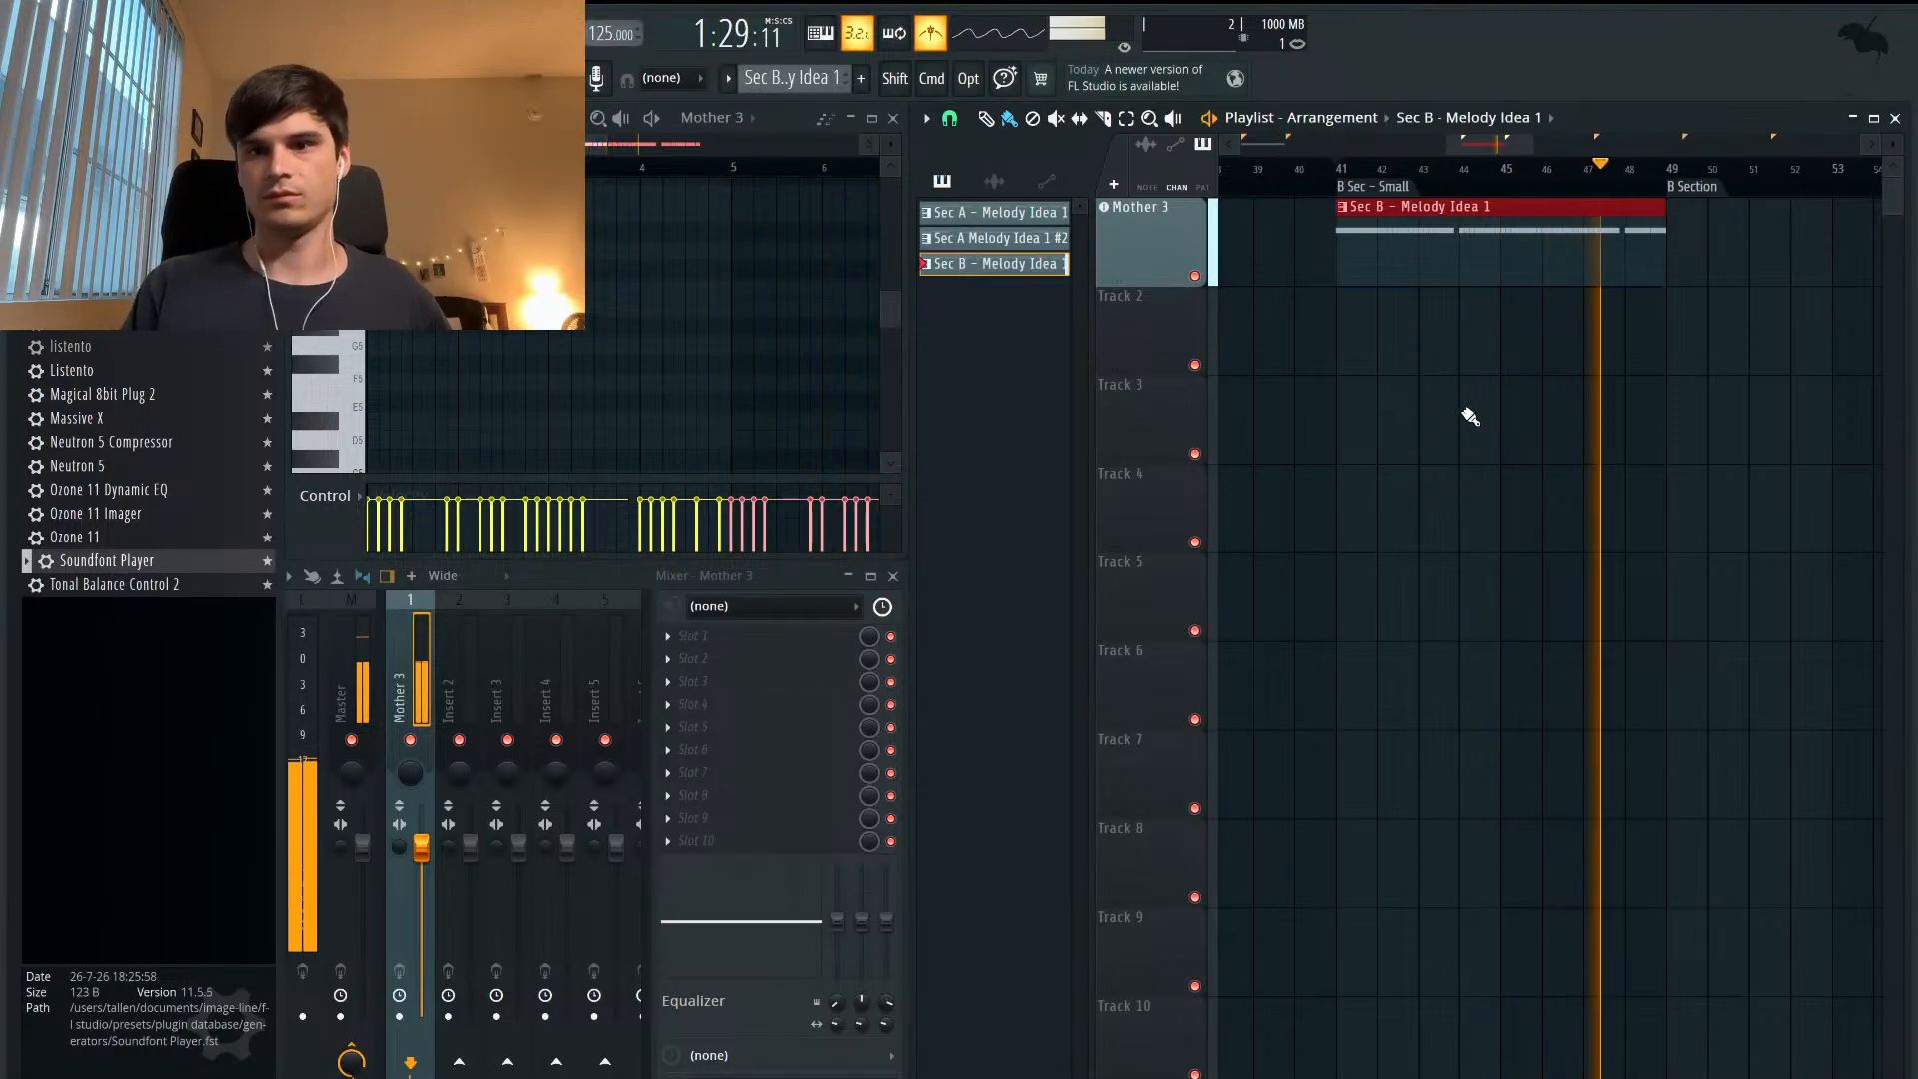
{"action": "scroll", "coordinate": [1692, 445], "scroll_direction": "up", "scroll_amount": 2}
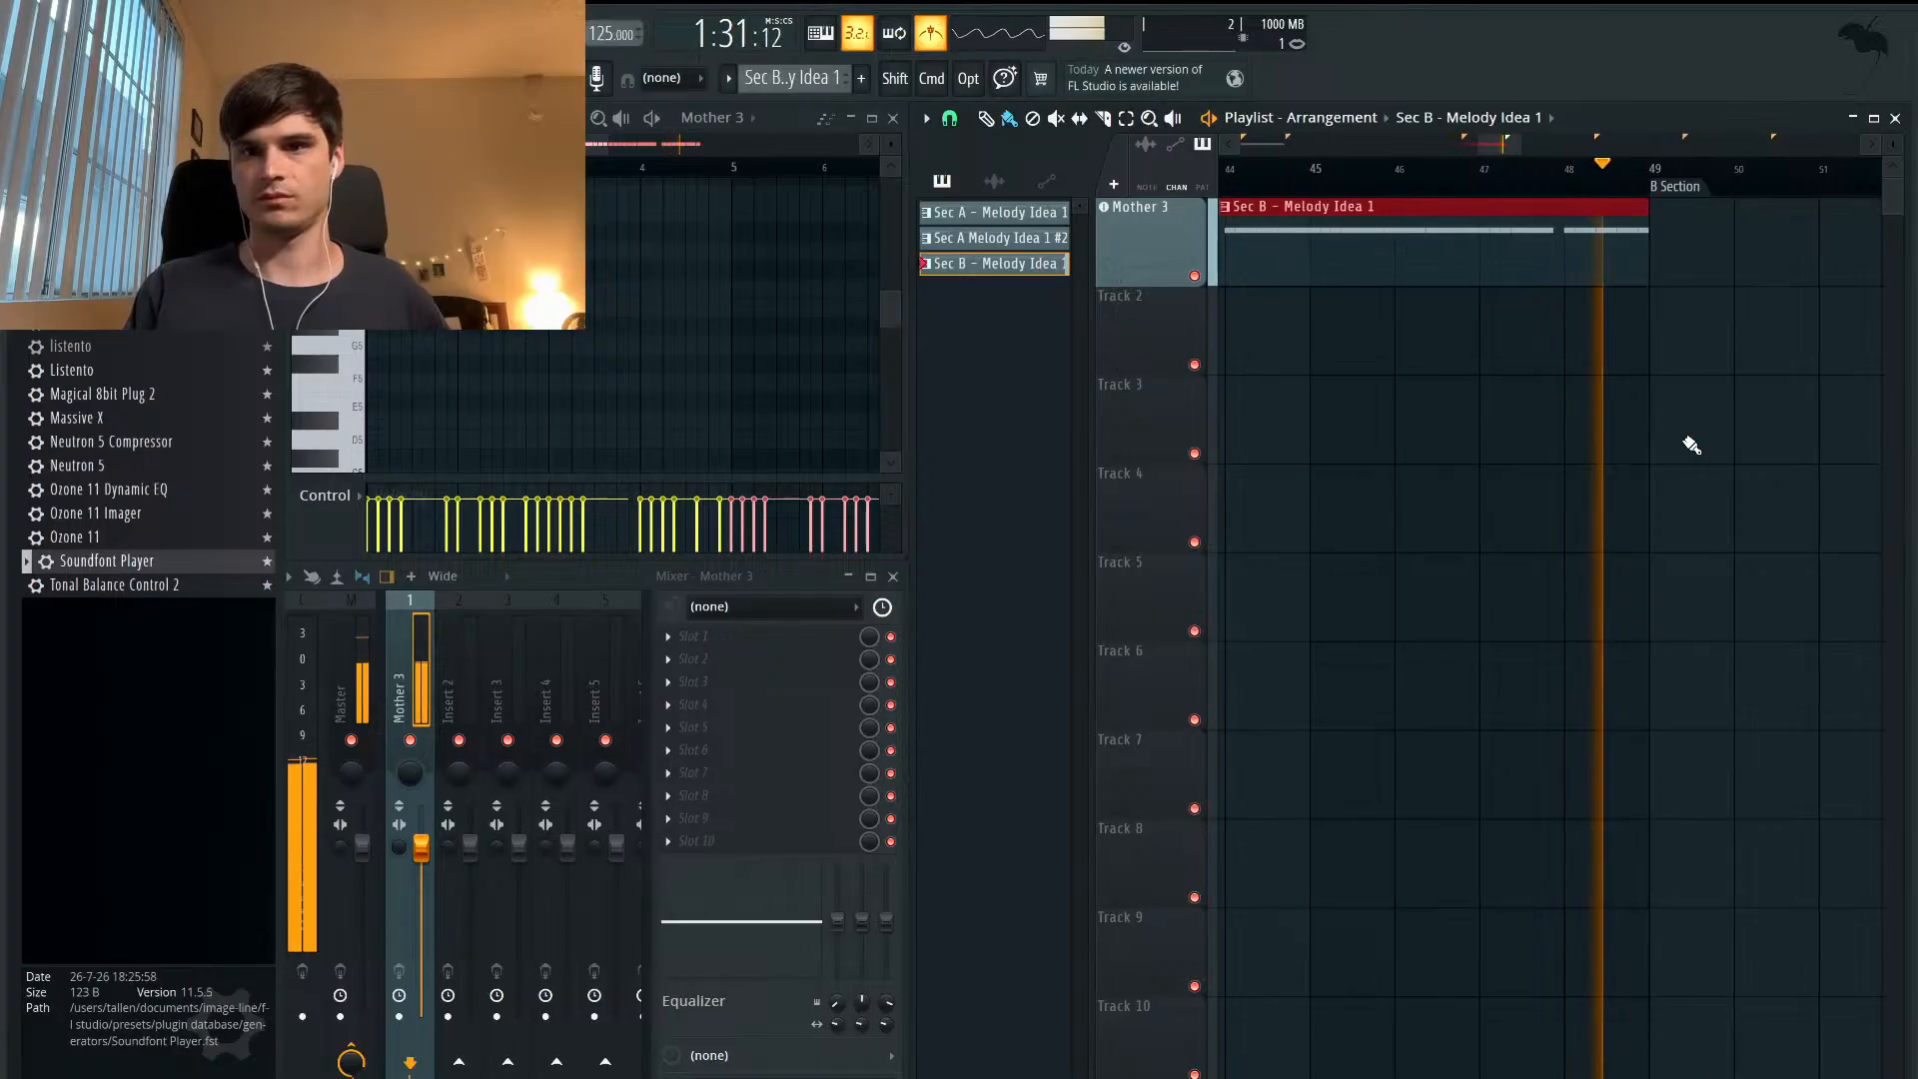
{"action": "key", "text": "space"}
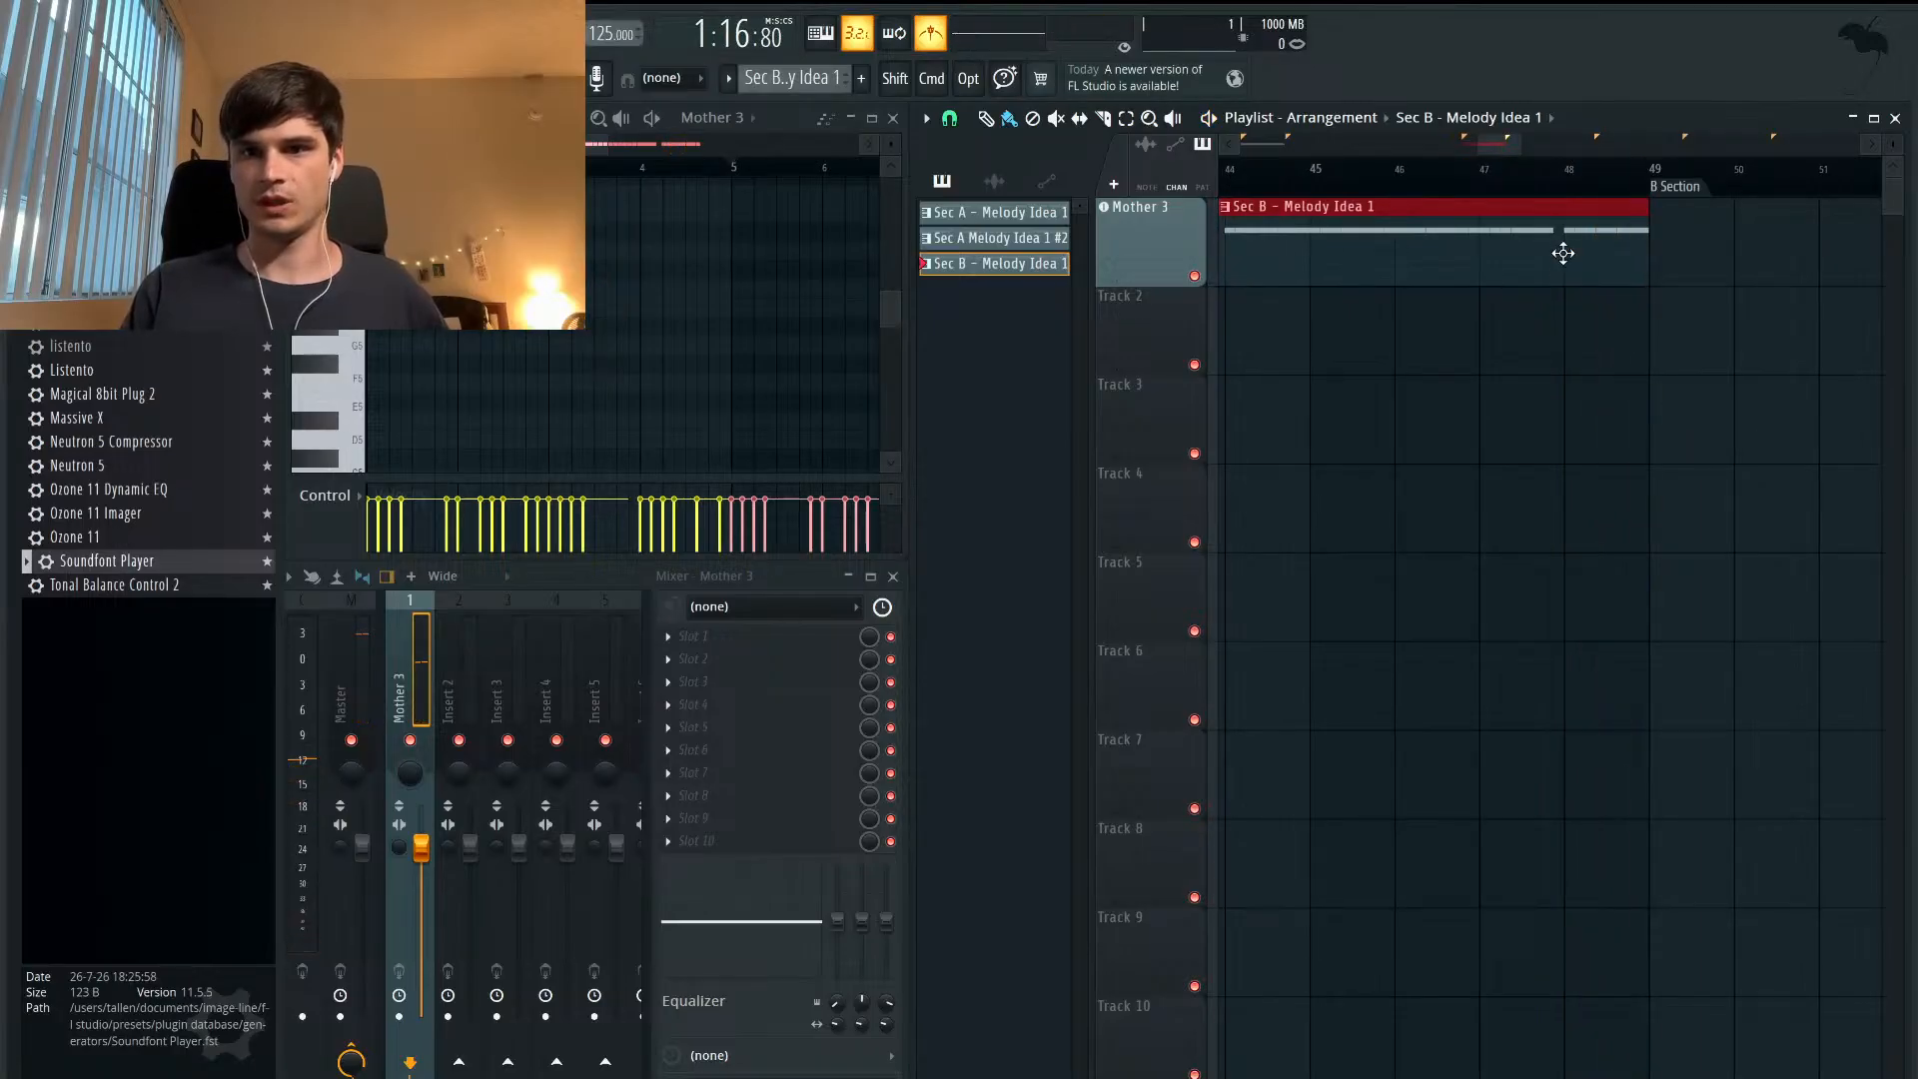
- Rework bar 8's ending so four half-beat A#4 notes lead into two 1-beat notes, and play the second half
{"action": "left_click", "coordinate": [871, 117]}
{"action": "scroll", "coordinate": [874, 432], "scroll_direction": "down", "scroll_amount": 3}
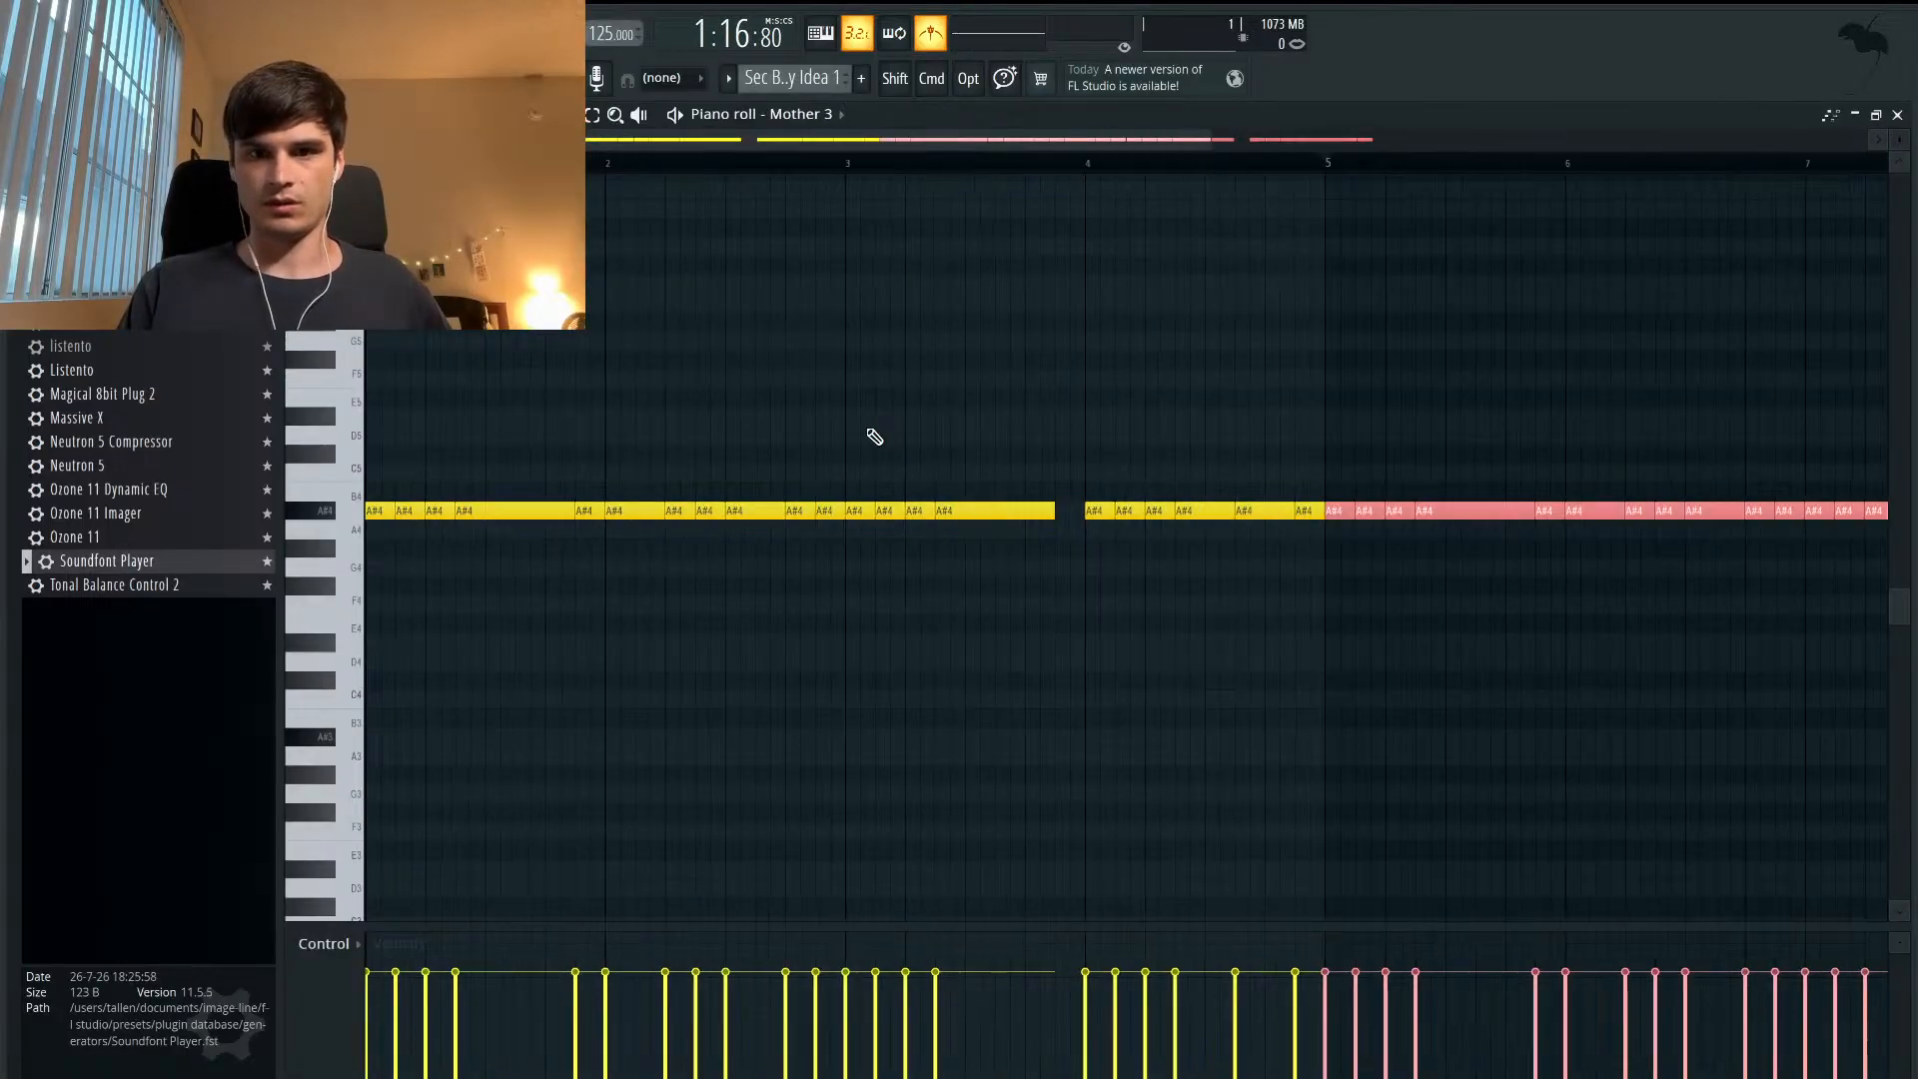
{"action": "scroll", "coordinate": [1633, 588], "scroll_direction": "up", "scroll_amount": 2}
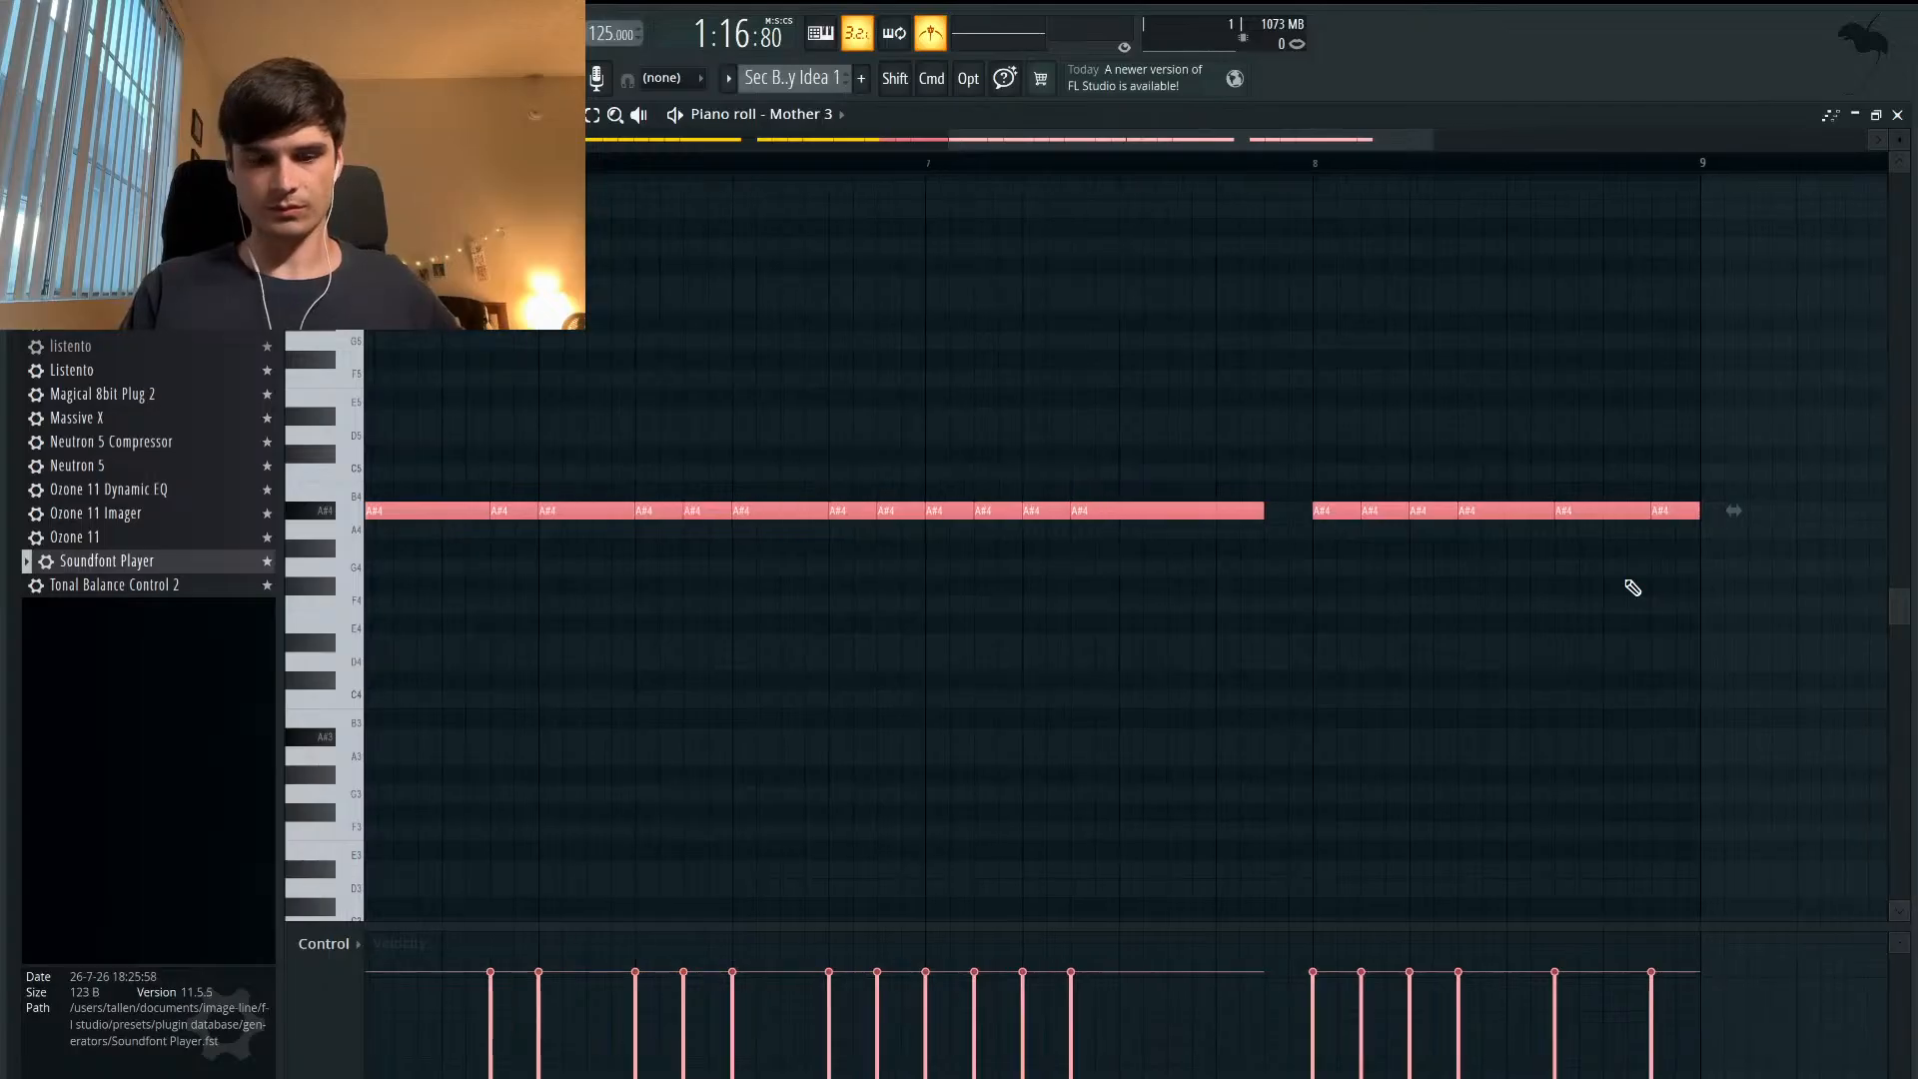
{"action": "left_click", "coordinate": [1649, 514]}
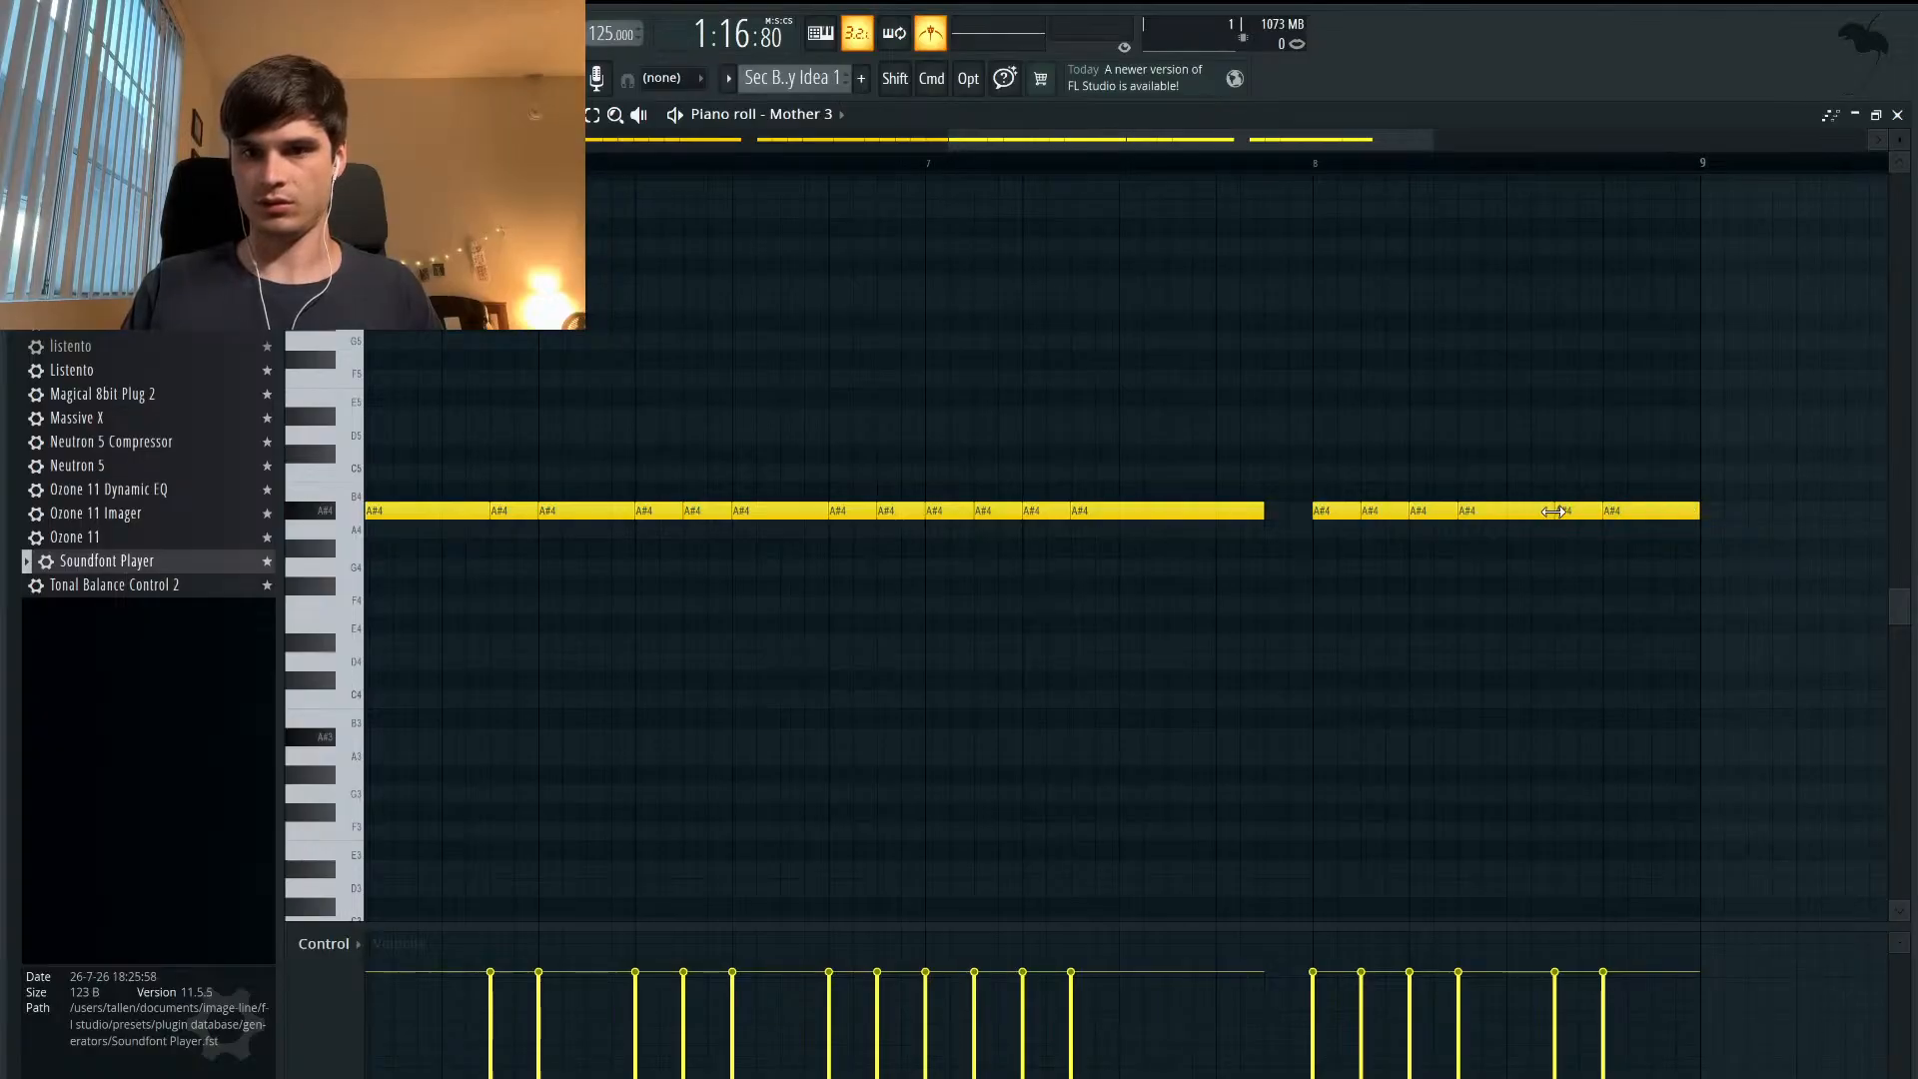
{"action": "left_click_drag", "start_coordinate": [1570, 511], "coordinate": [1523, 511]}
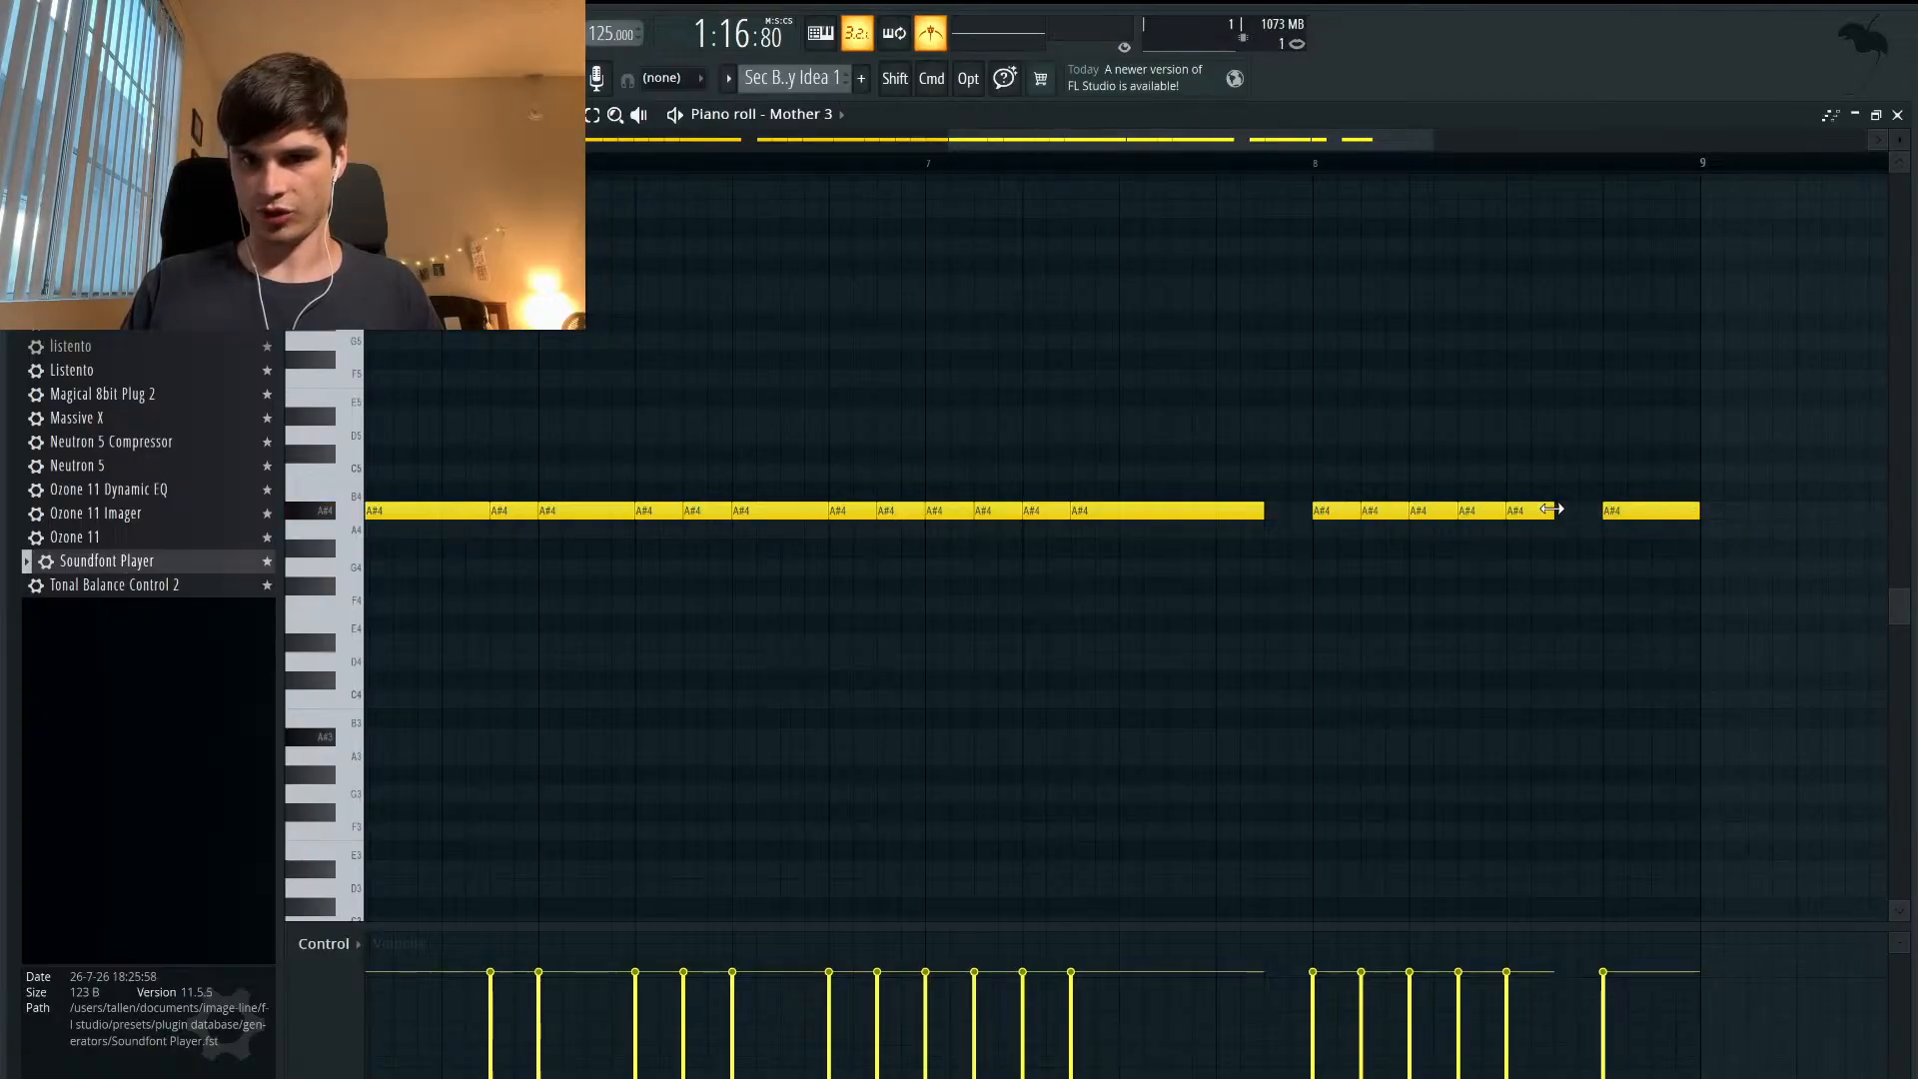
{"action": "key", "text": "space"}
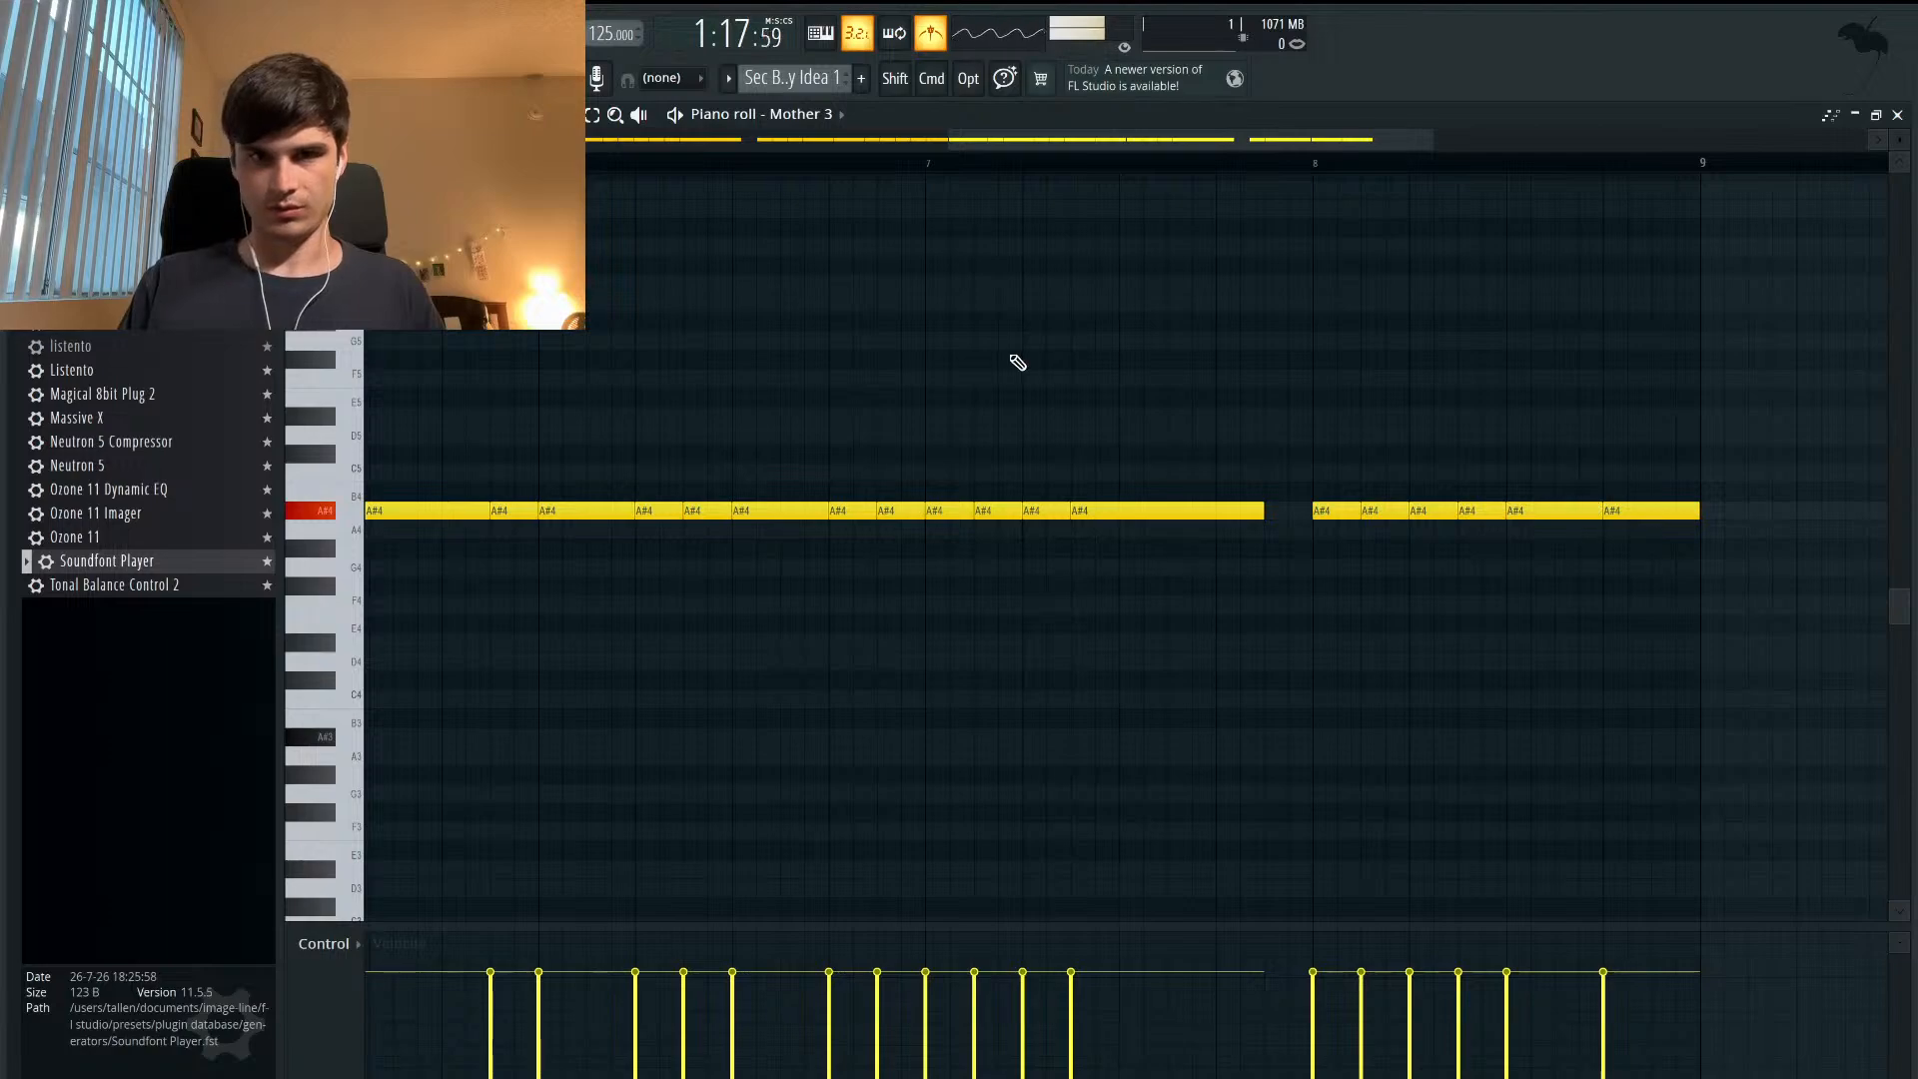
{"action": "scroll", "coordinate": [1012, 357], "scroll_direction": "down", "scroll_amount": 3}
{"action": "left_click", "coordinate": [960, 164]}
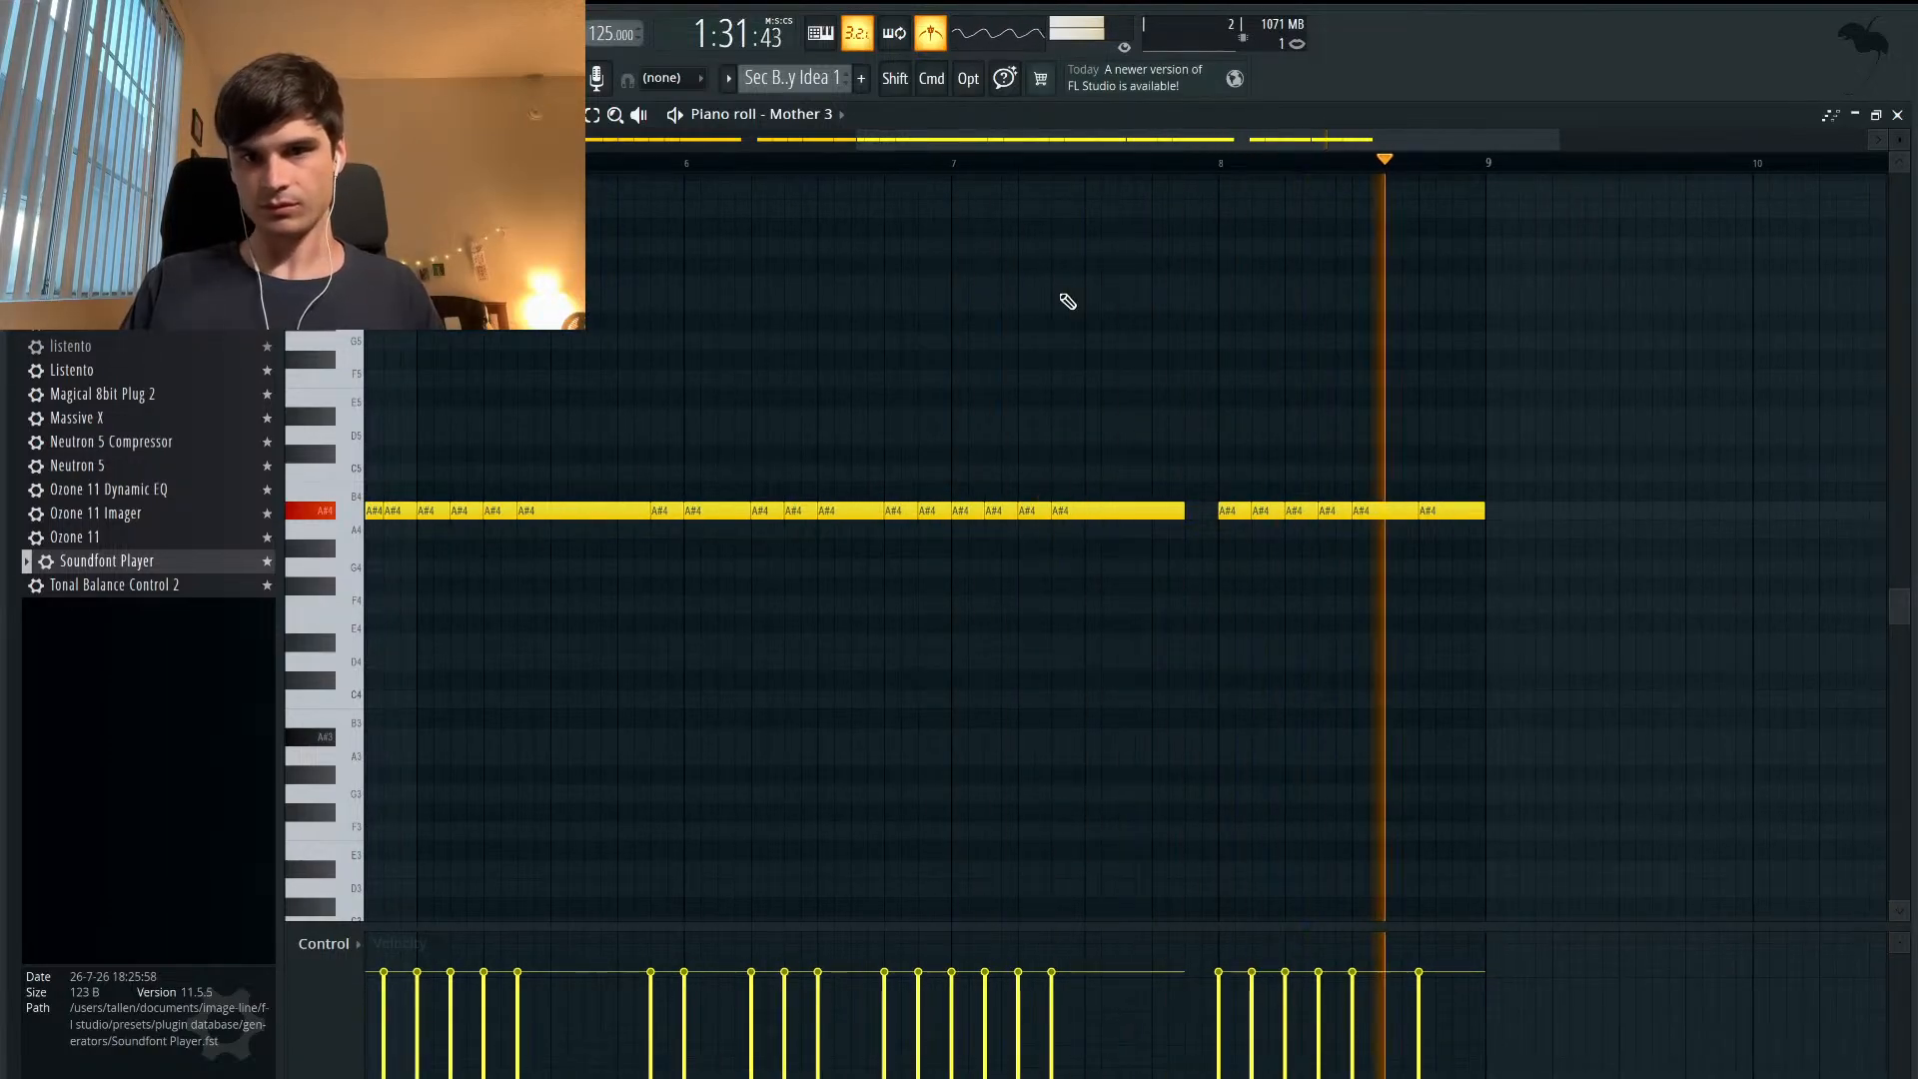
{"action": "key", "text": "space"}
- Play the rhythm from bar 5 through the revised ending in bar 8
{"action": "scroll", "coordinate": [1068, 302], "scroll_direction": "left", "scroll_amount": 3}
{"action": "scroll", "coordinate": [1068, 302], "scroll_direction": "down", "scroll_amount": 1}
{"action": "scroll", "coordinate": [1068, 302], "scroll_direction": "down", "scroll_amount": 2}
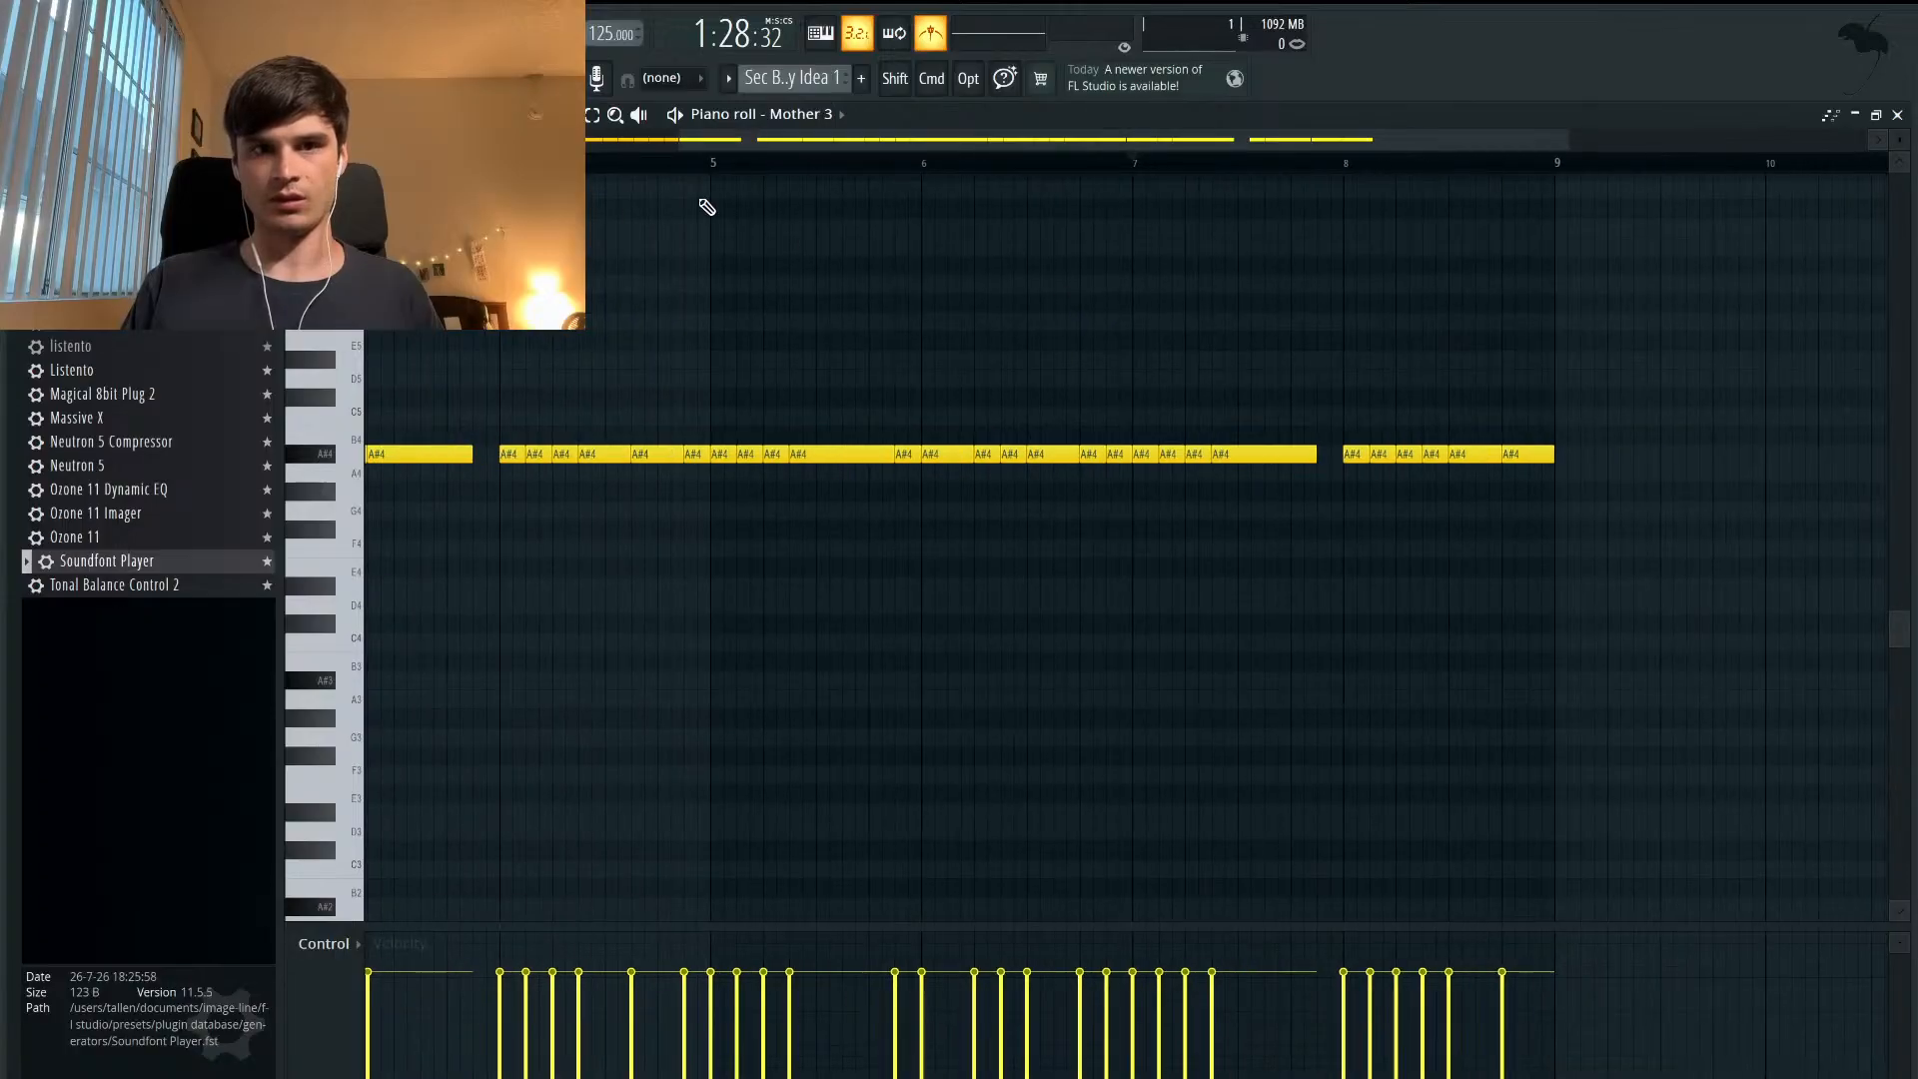
{"action": "key", "text": "space"}
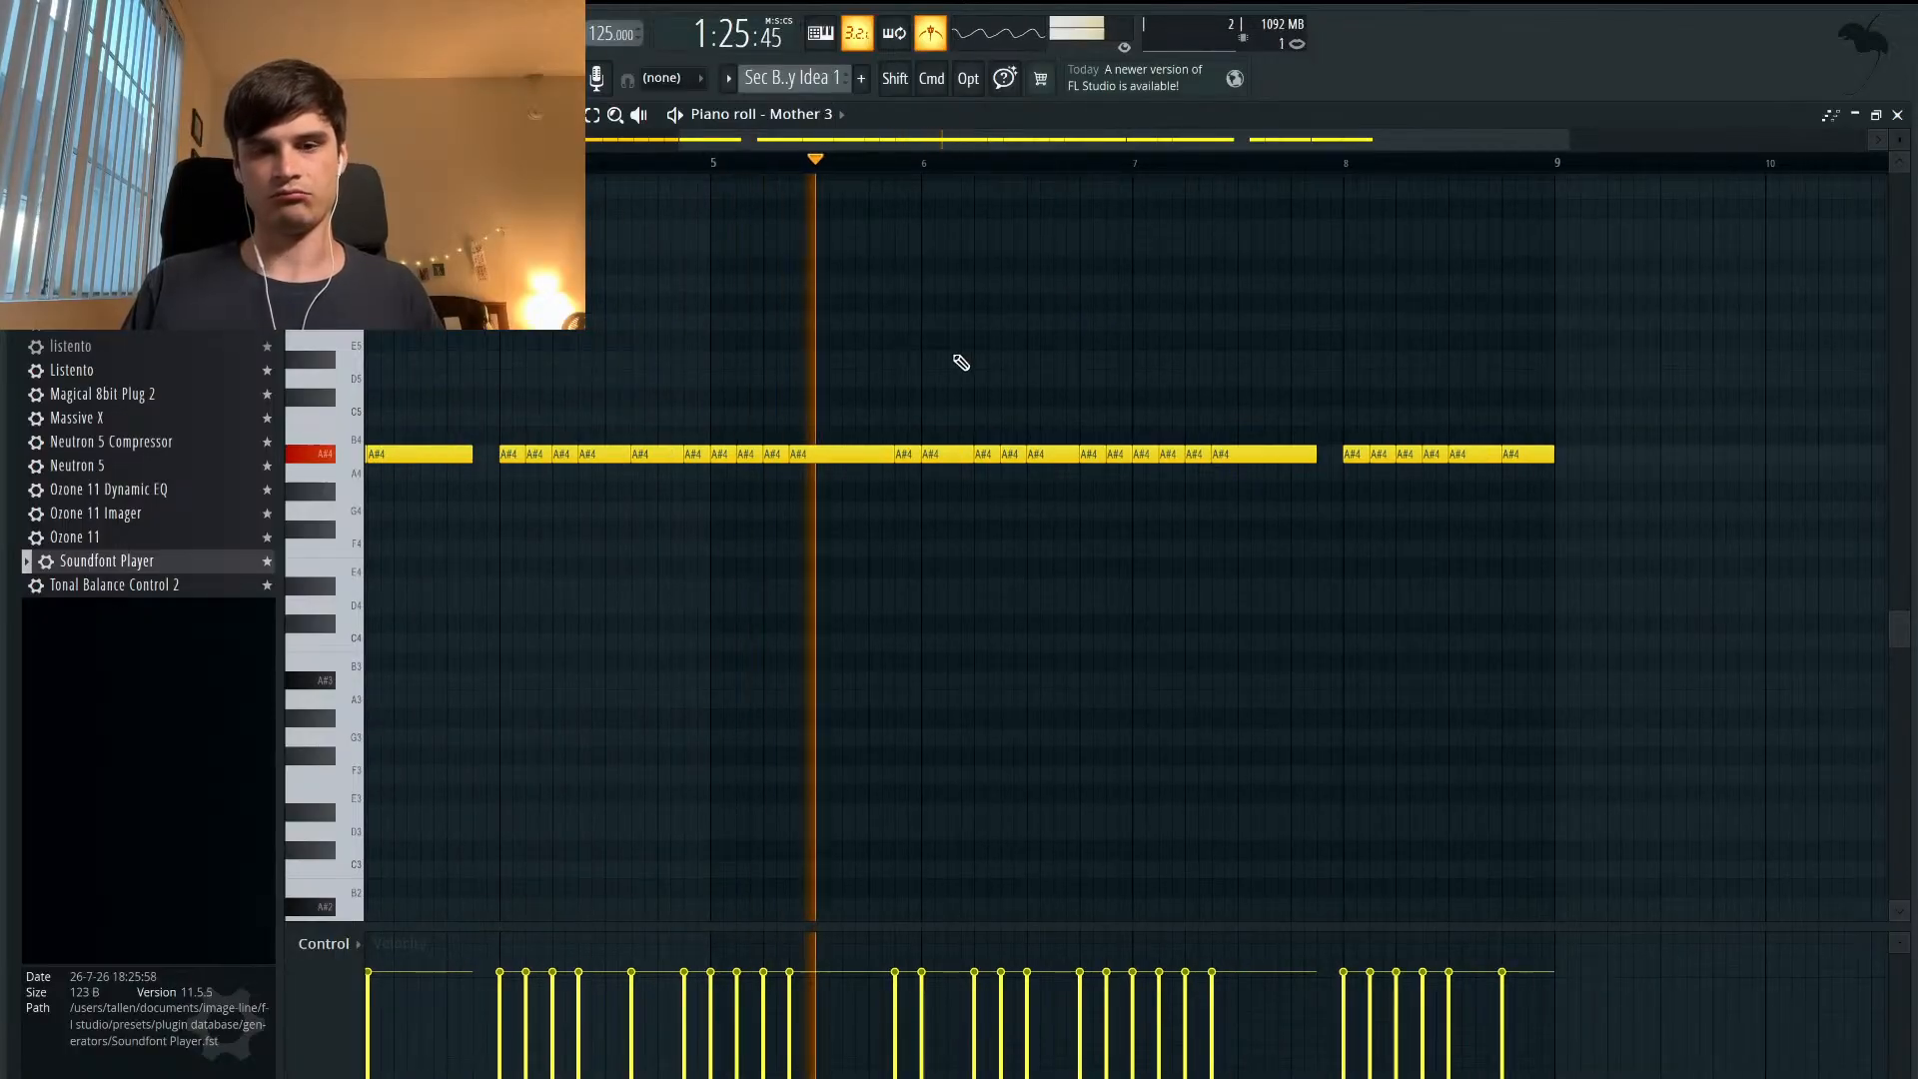
{"action": "scroll", "coordinate": [1159, 387], "scroll_direction": "up", "scroll_amount": 2}
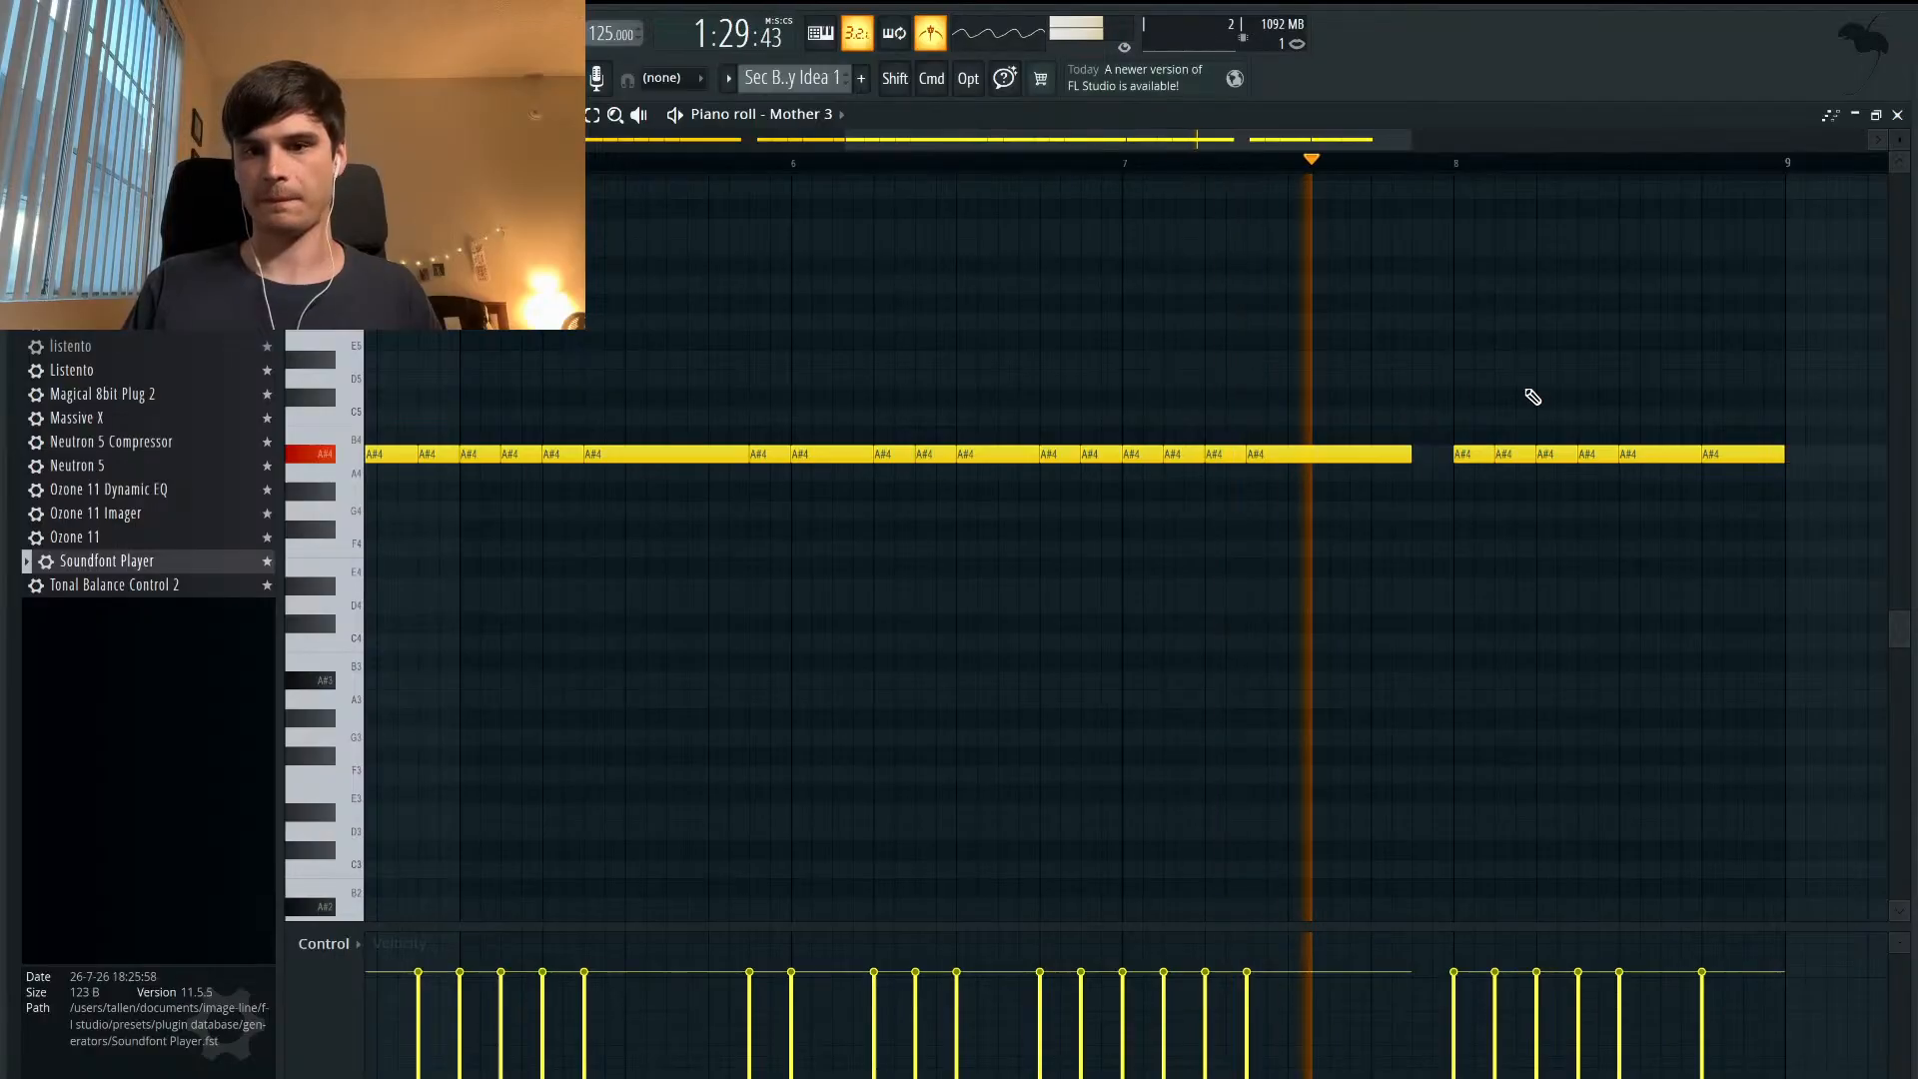
{"action": "scroll", "coordinate": [1532, 395], "scroll_direction": "up", "scroll_amount": 2}
{"action": "scroll", "coordinate": [1532, 397], "scroll_direction": "down", "scroll_amount": 2}
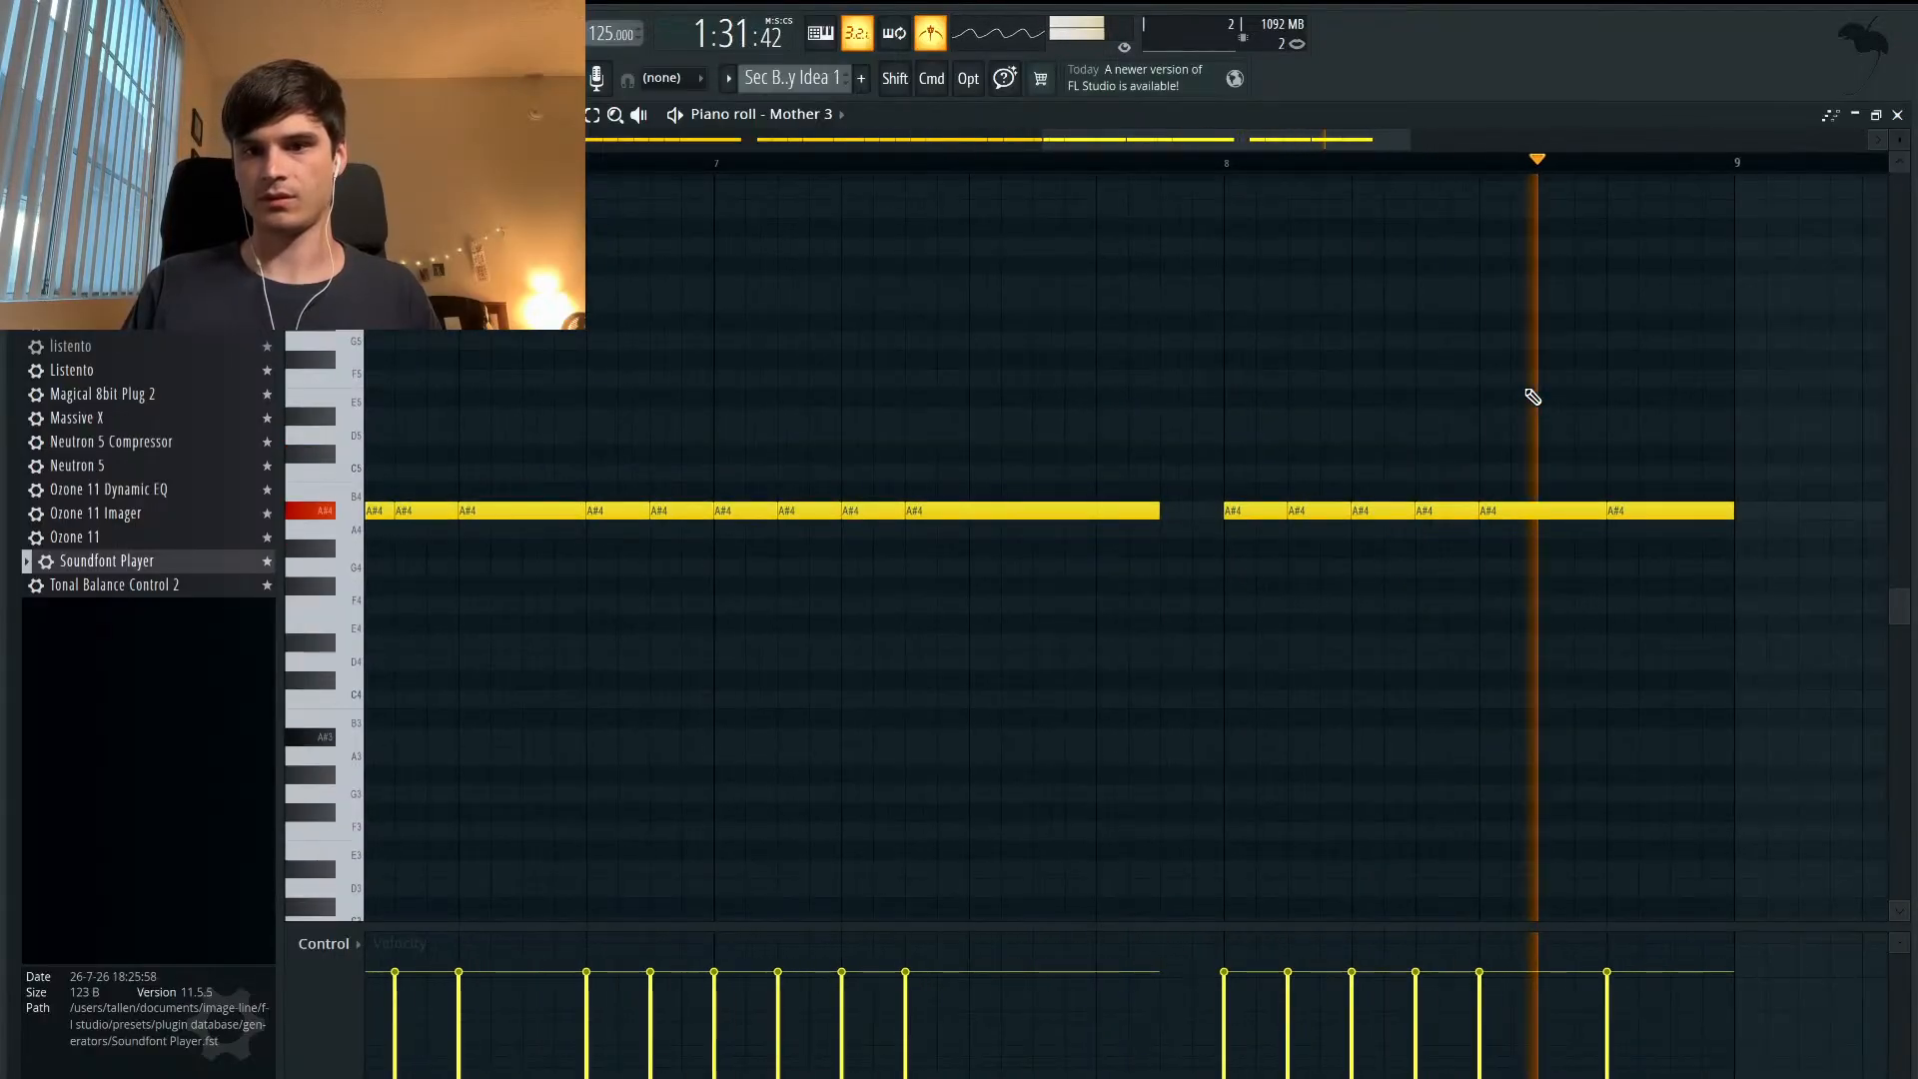
- Split bar 8's first A#4 into two quarter-beat notes, replace the following two with one 1-beat note, and play
{"action": "scroll", "coordinate": [1532, 397], "scroll_direction": "down", "scroll_amount": 1}
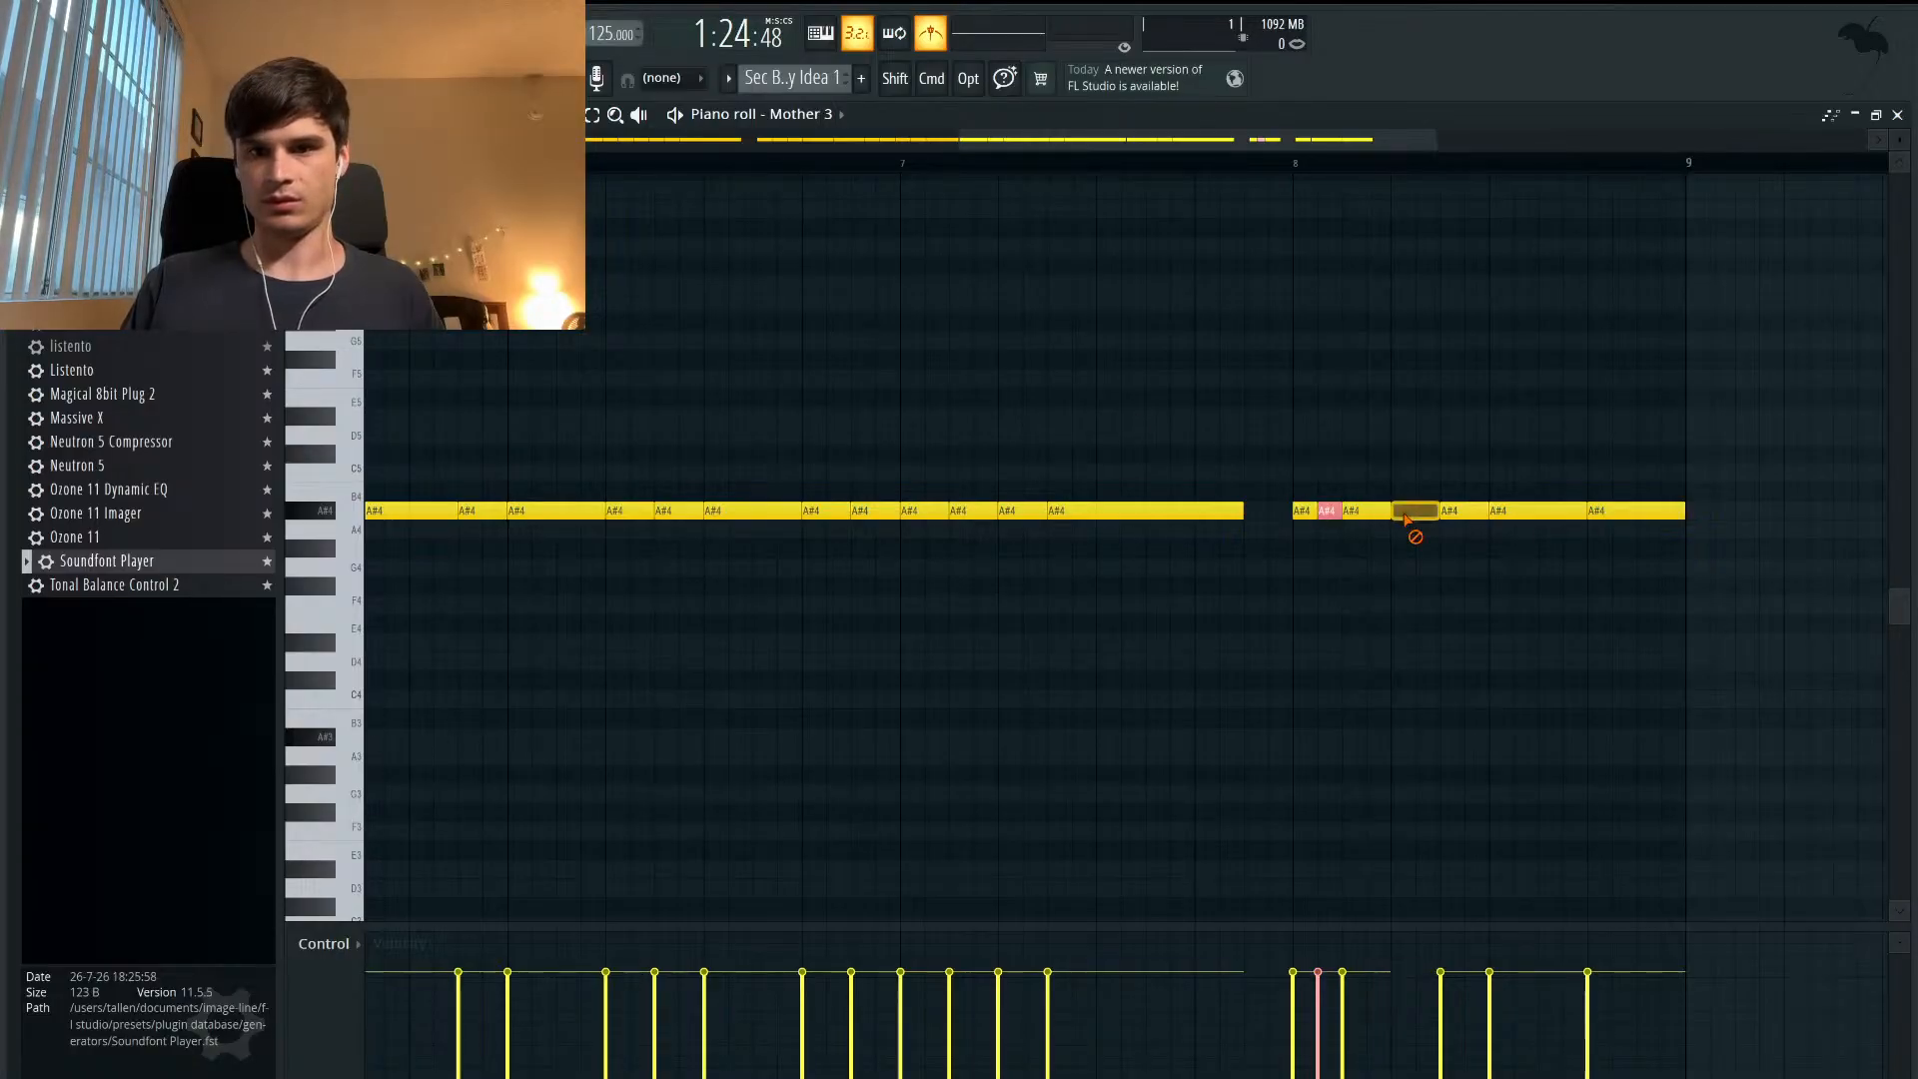
{"action": "left_click_drag", "start_coordinate": [1406, 508], "coordinate": [1439, 508]}
{"action": "key", "text": "space"}
{"action": "scroll", "coordinate": [1334, 391], "scroll_direction": "down", "scroll_amount": 2}
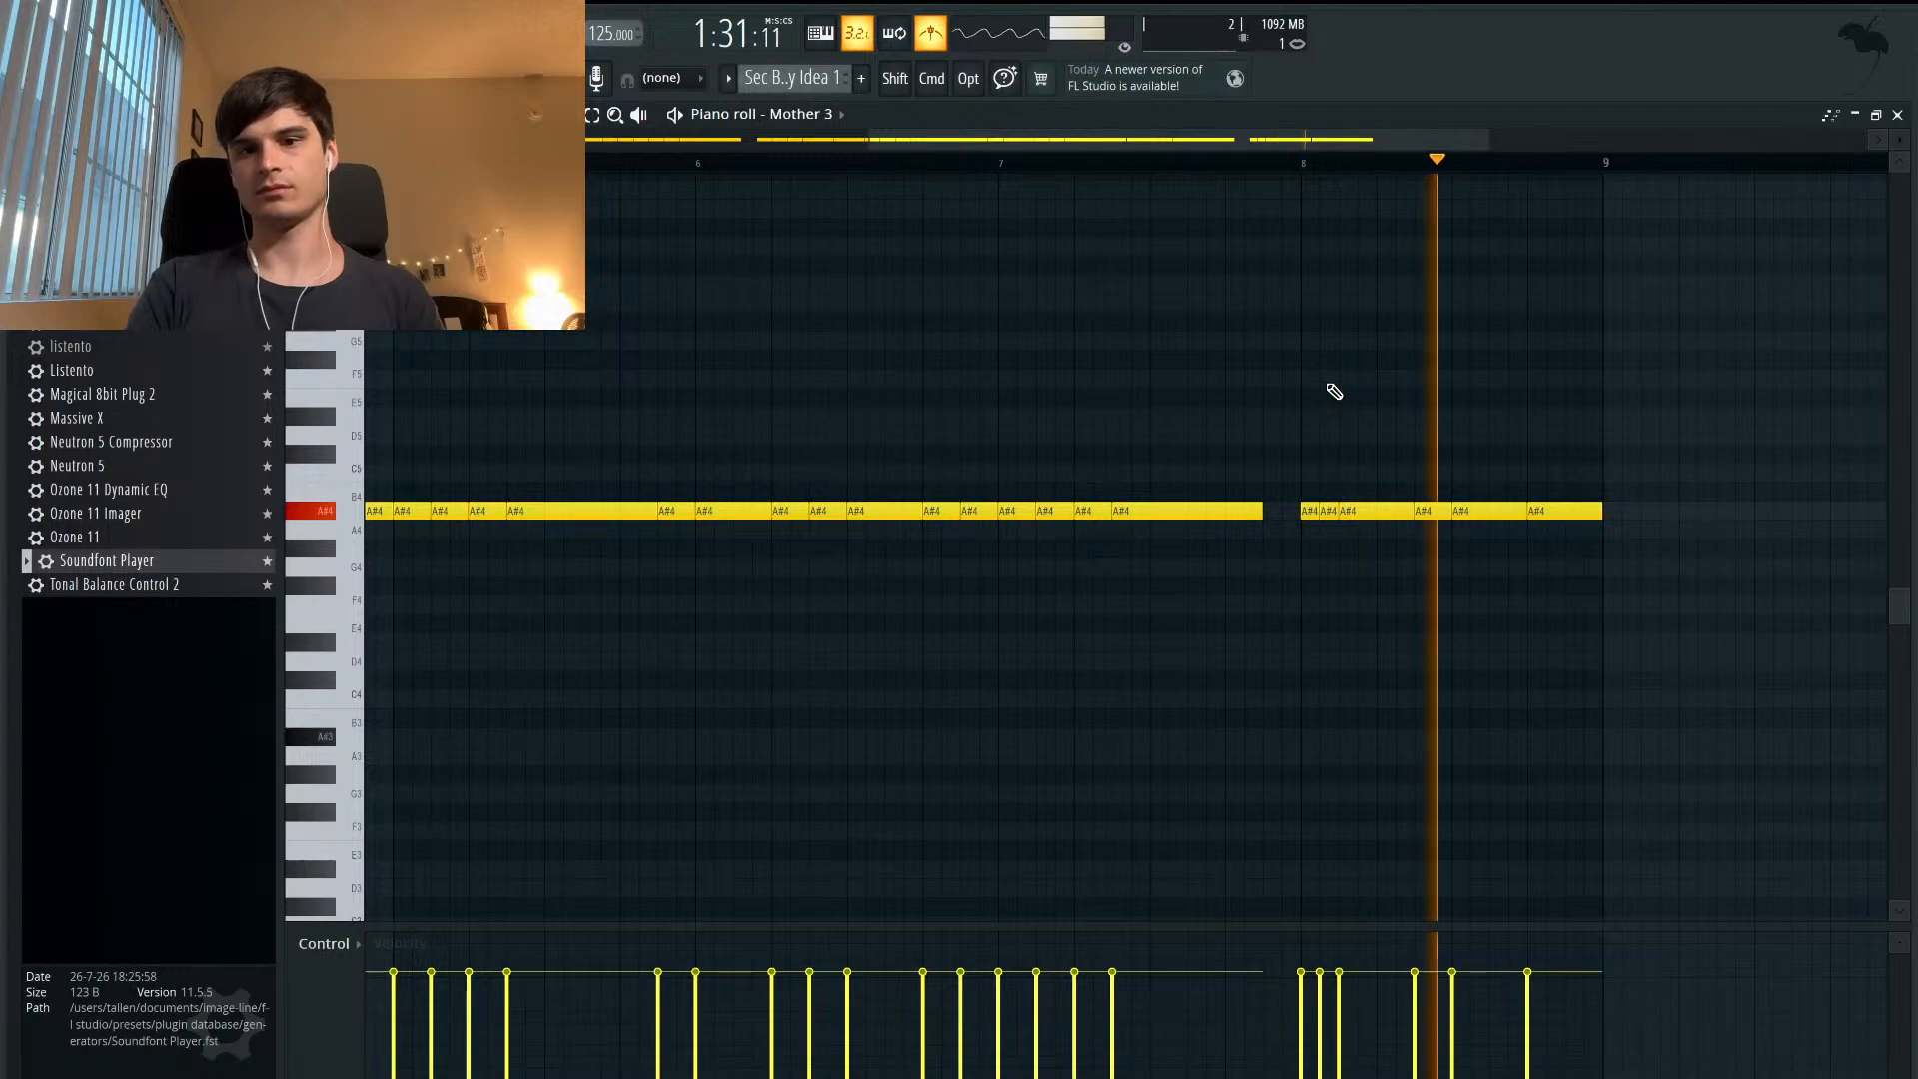
{"action": "key", "text": "space"}
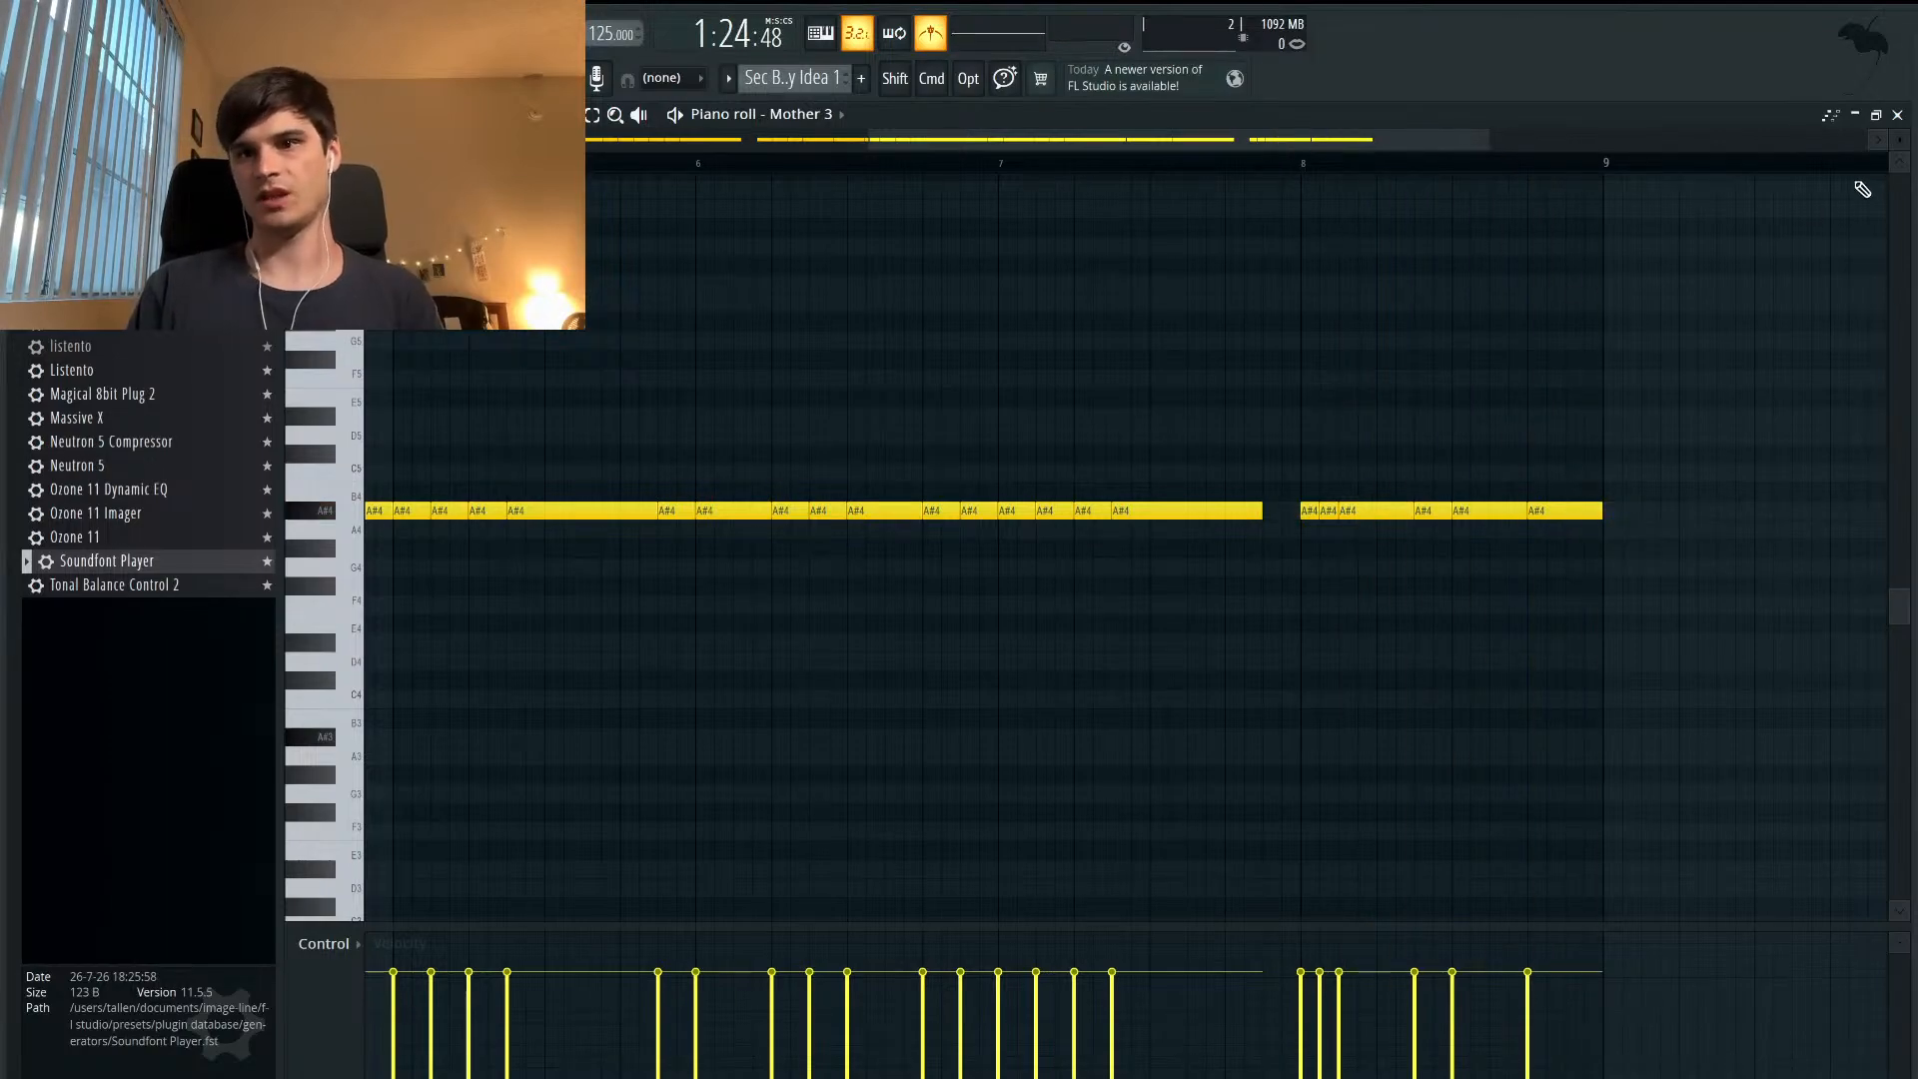
- Copy the Sec B - Melody Idea 1 clip to the B Section marker at bar 49 and to the Climax (A+B?) marker at bar 65
{"action": "left_click", "coordinate": [1877, 116]}
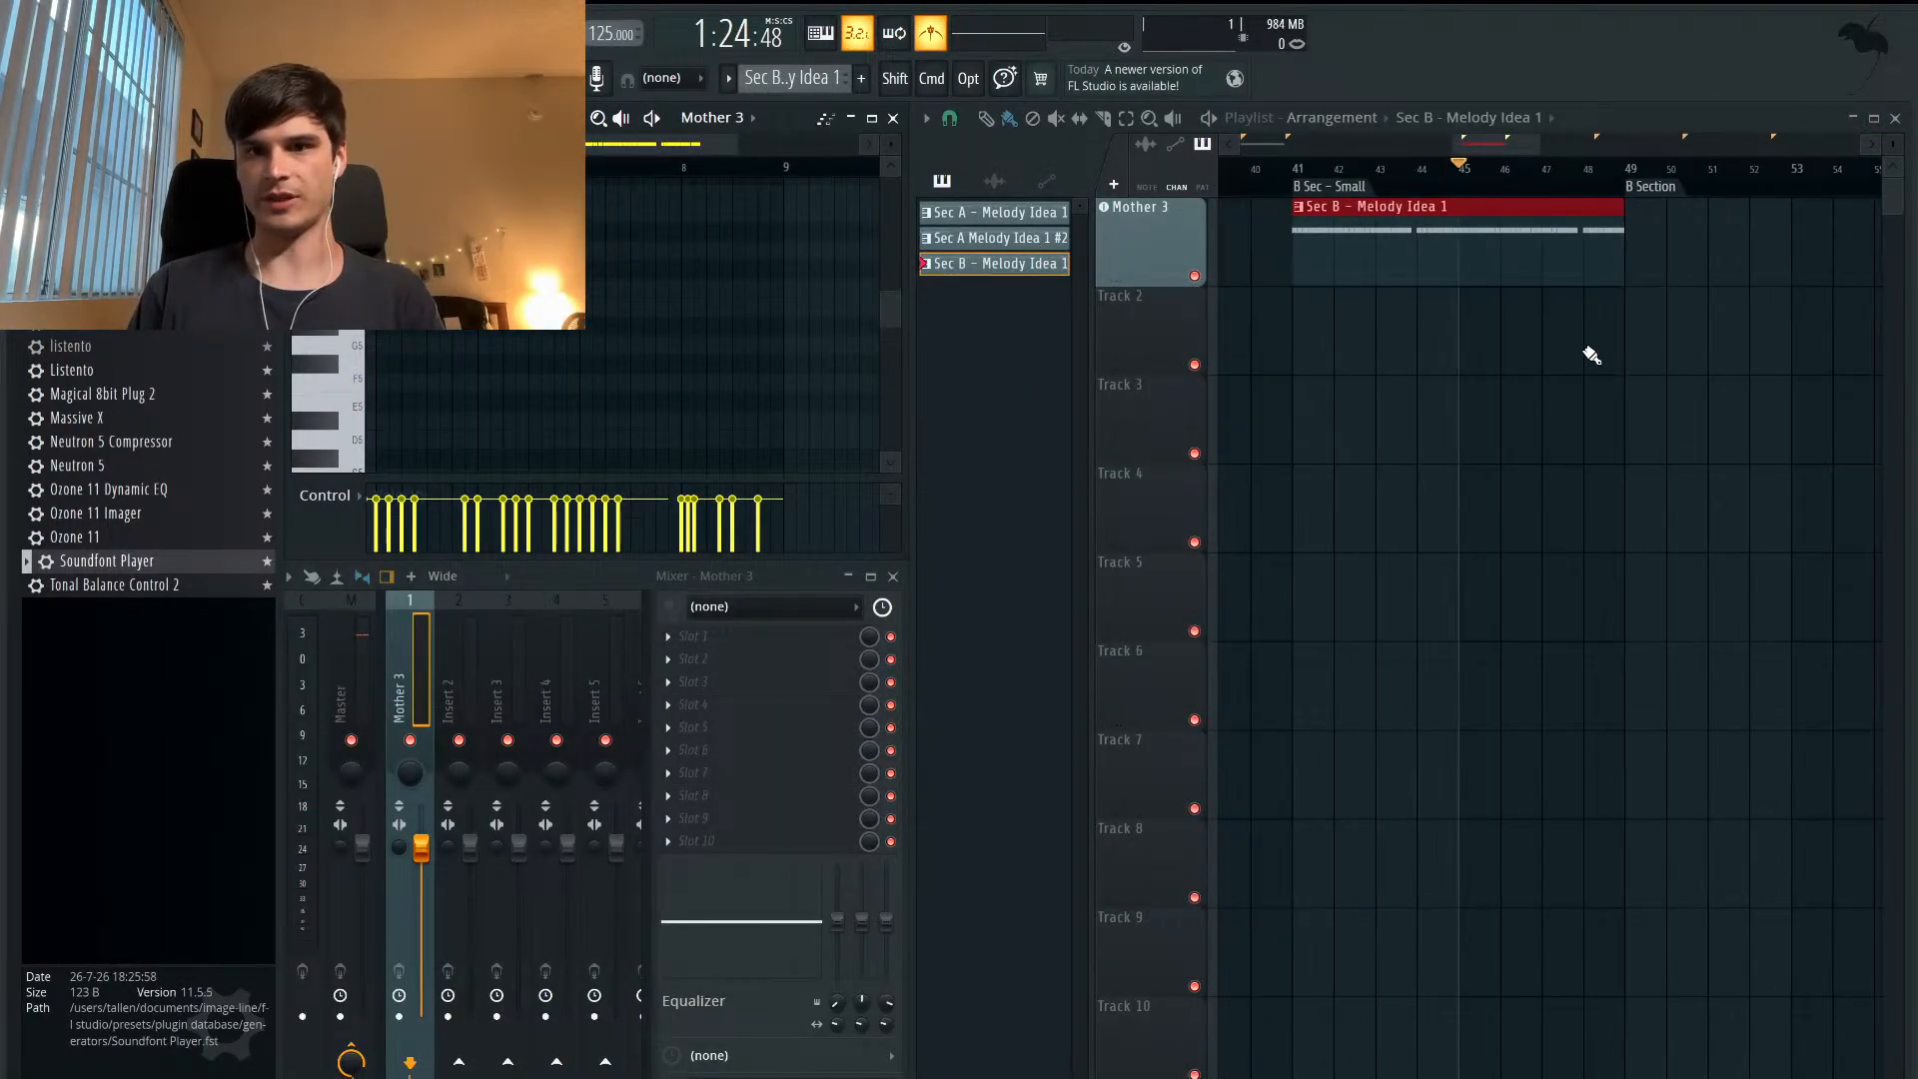
{"action": "left_click", "coordinate": [1349, 208], "text": "super"}
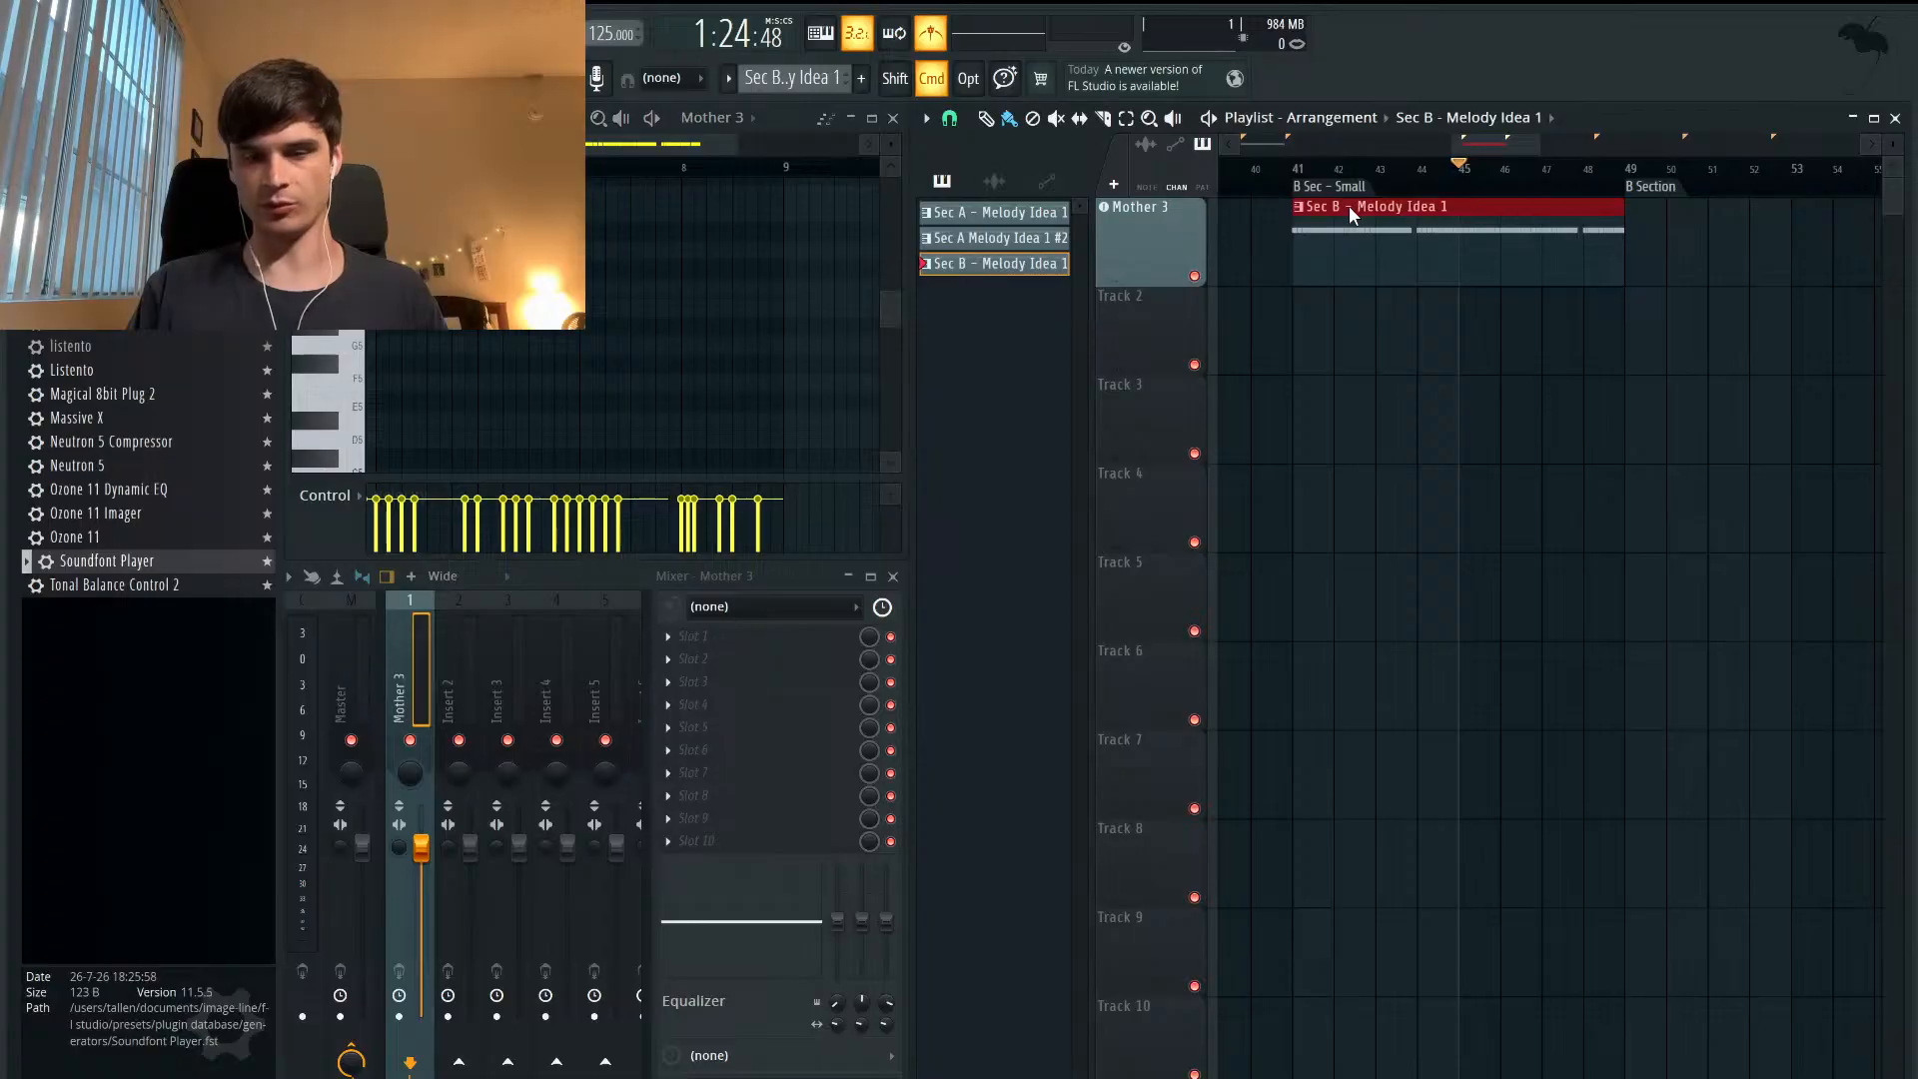
{"action": "left_click", "coordinate": [1629, 172]}
{"action": "key", "text": "super+b"}
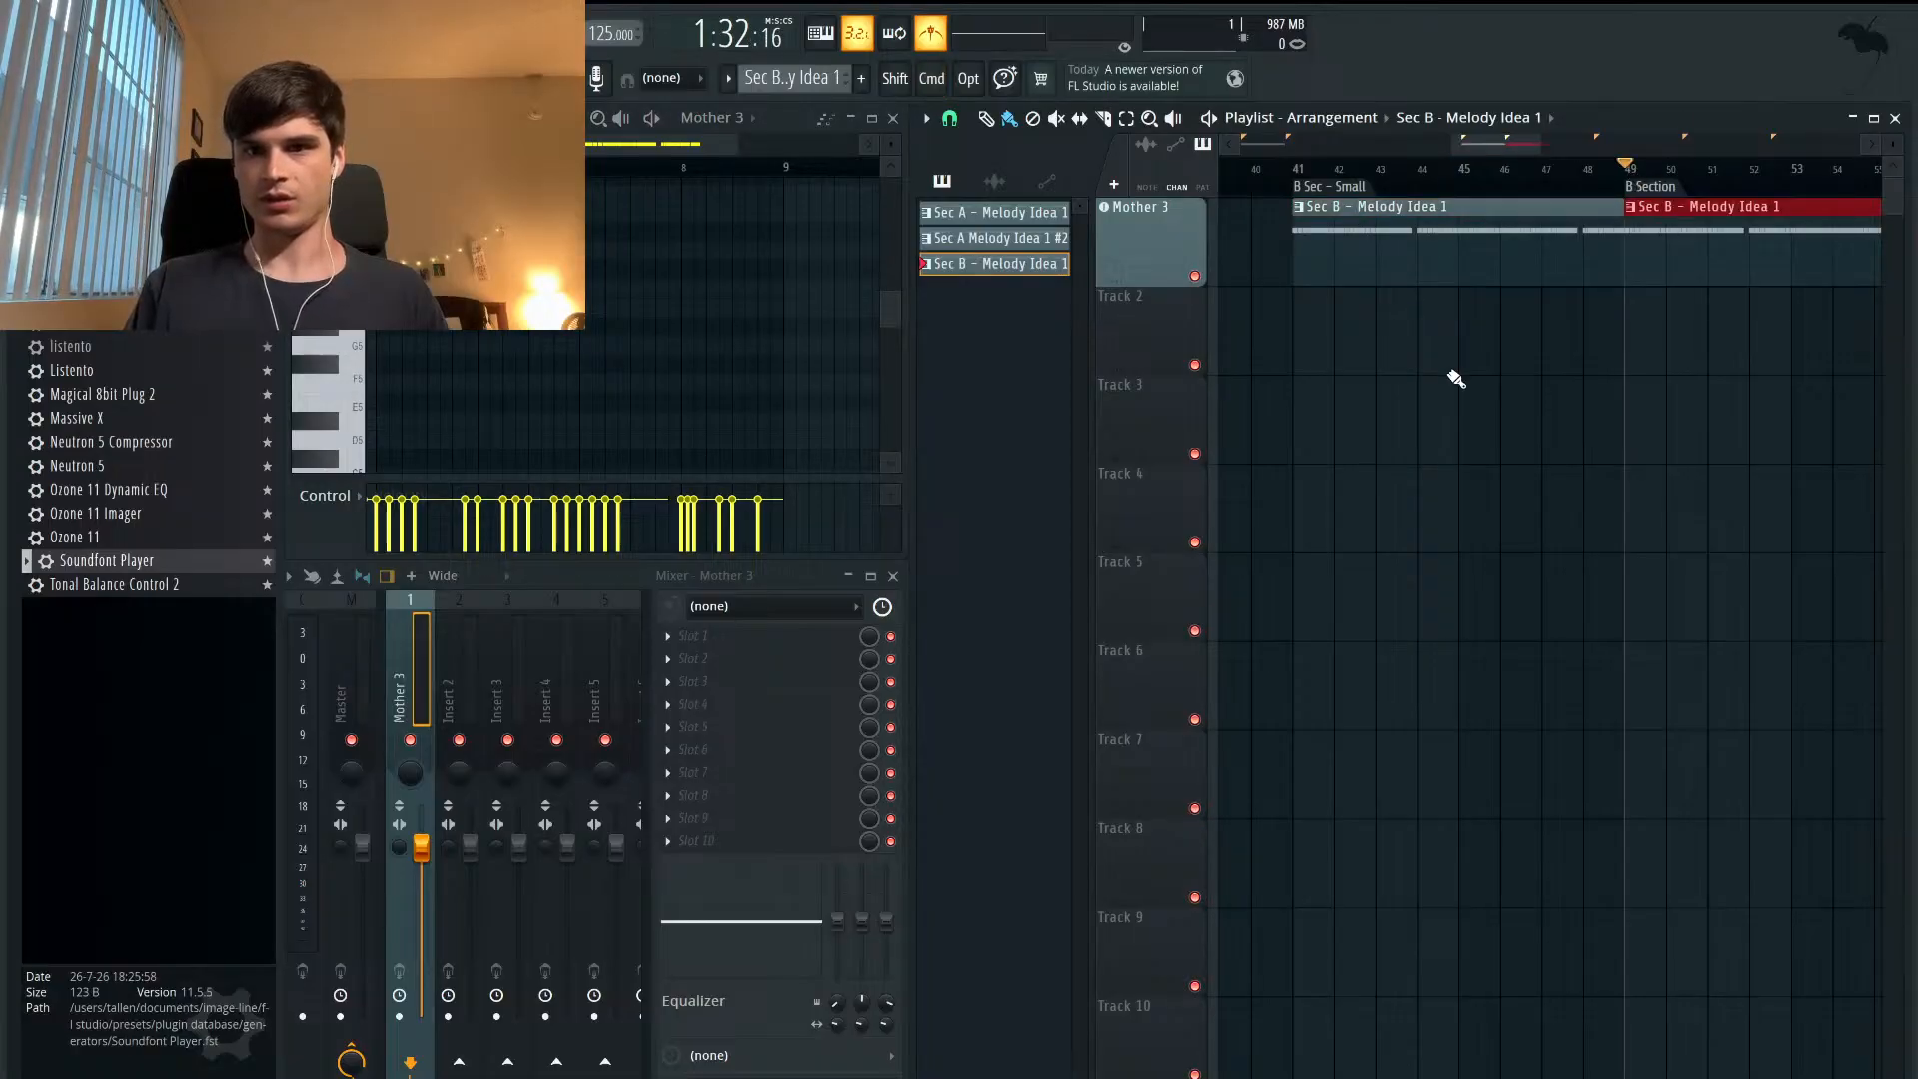
{"action": "scroll", "coordinate": [1454, 376], "scroll_direction": "down", "scroll_amount": 4}
{"action": "scroll", "coordinate": [1456, 377], "scroll_direction": "right", "scroll_amount": 4}
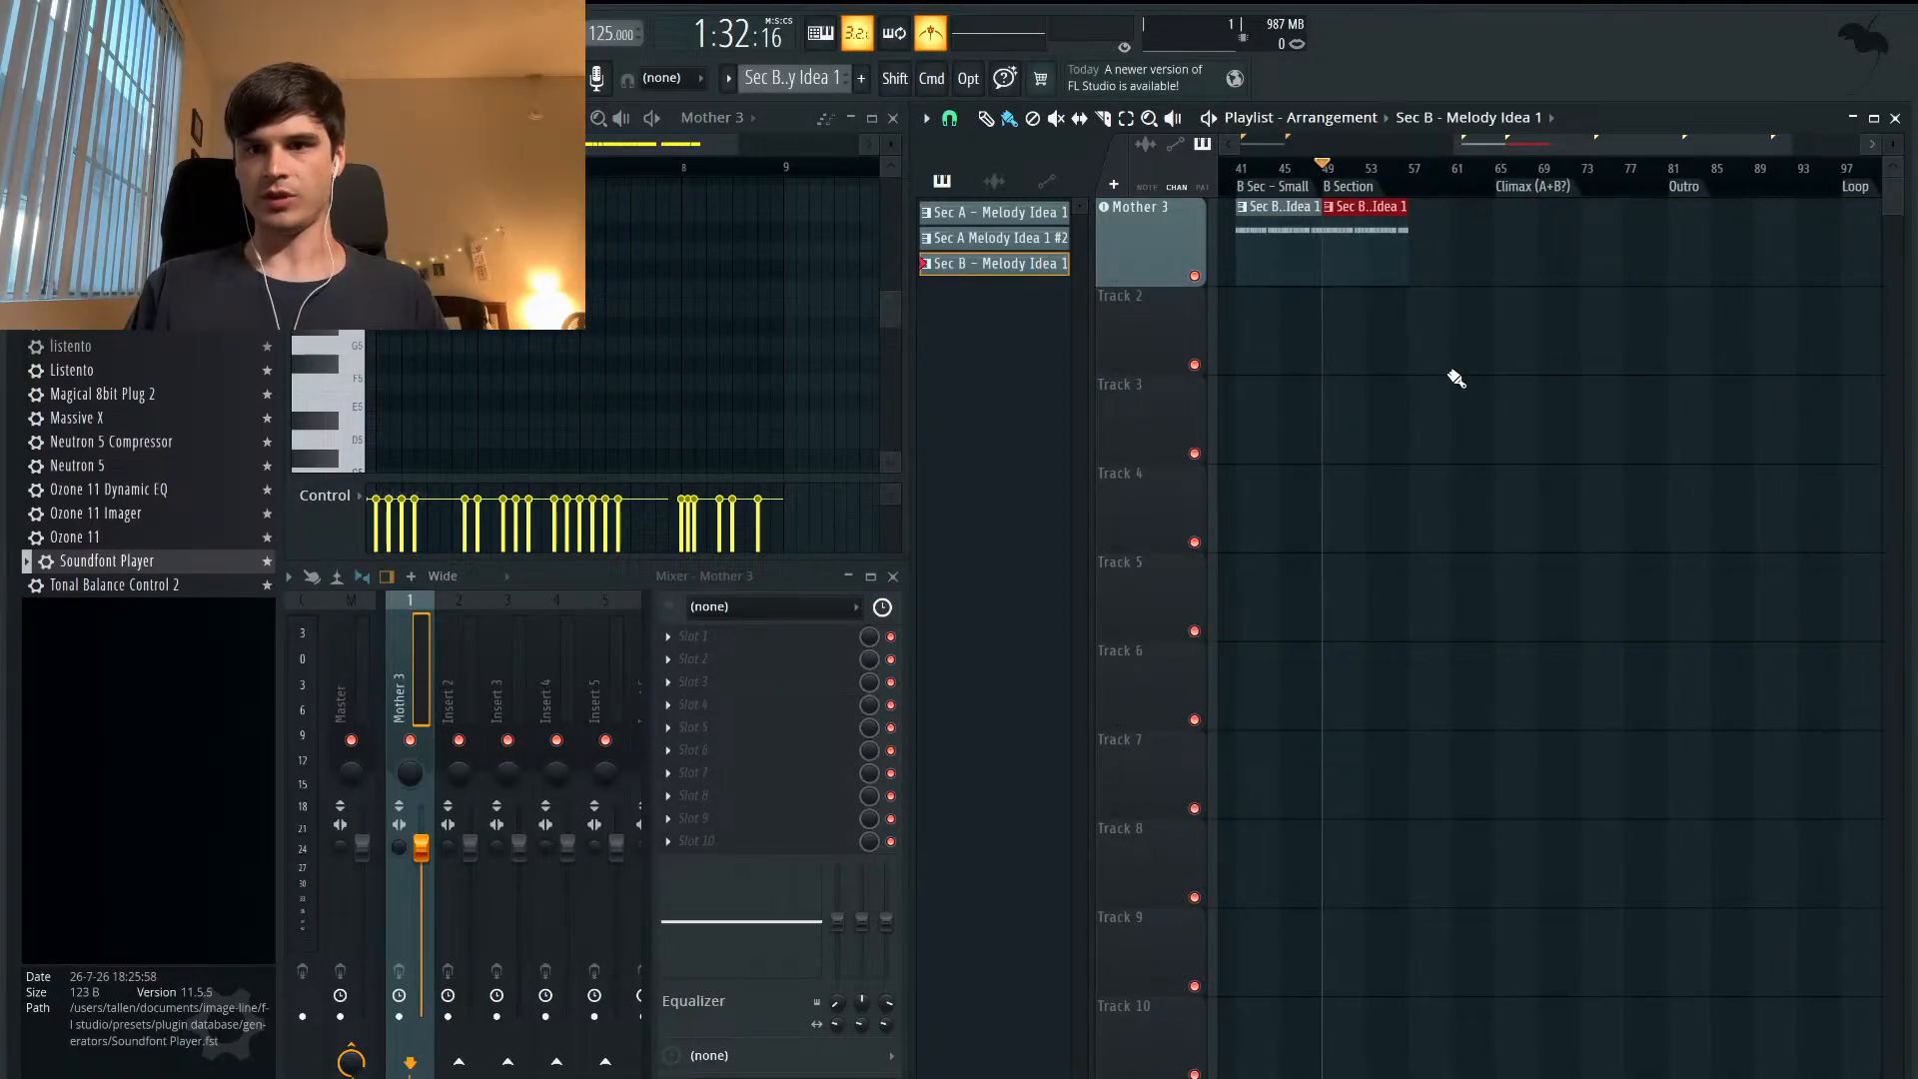
{"action": "left_click", "coordinate": [1501, 165]}
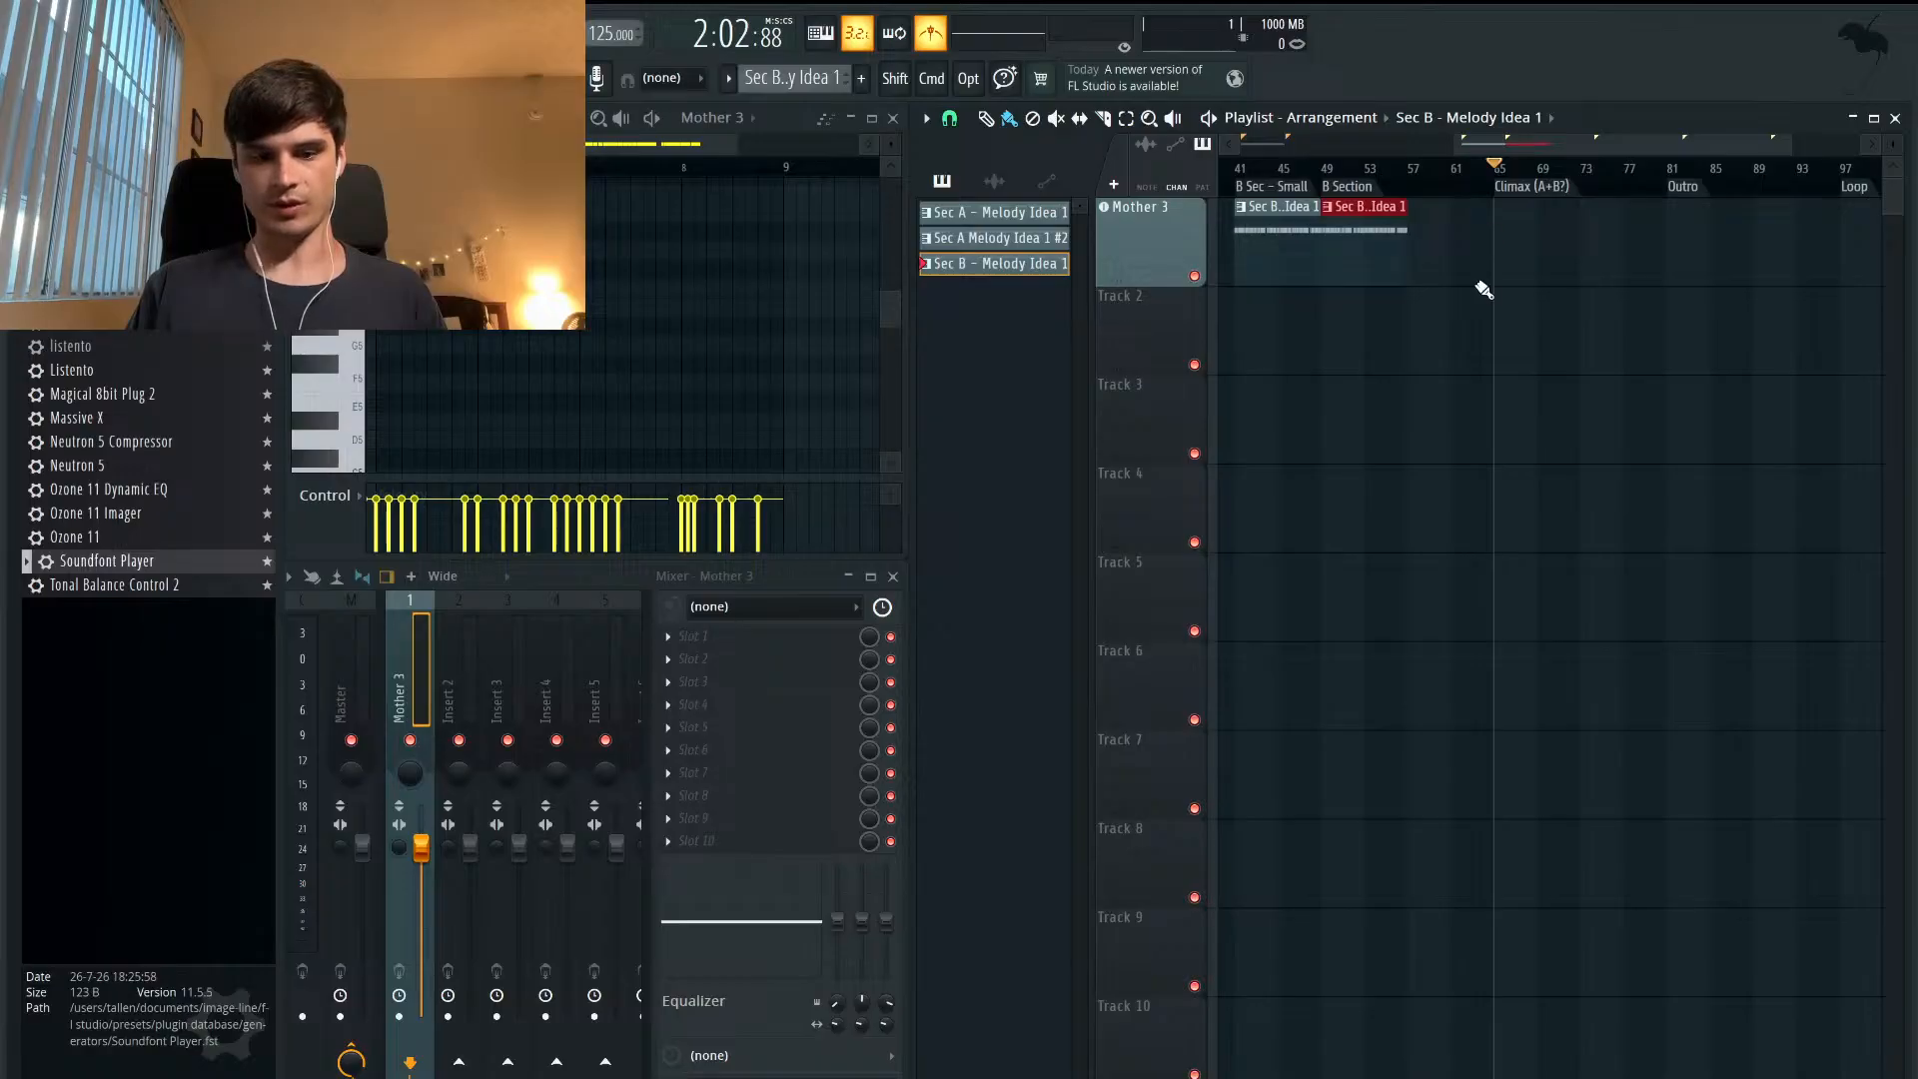
{"action": "key", "text": "super+v"}
- Copy the opening Sec A - Melody Idea 1 clip to Track 2 at bar 65, beneath the Sec B clip
{"action": "scroll", "coordinate": [1419, 370], "scroll_direction": "left", "scroll_amount": 10}
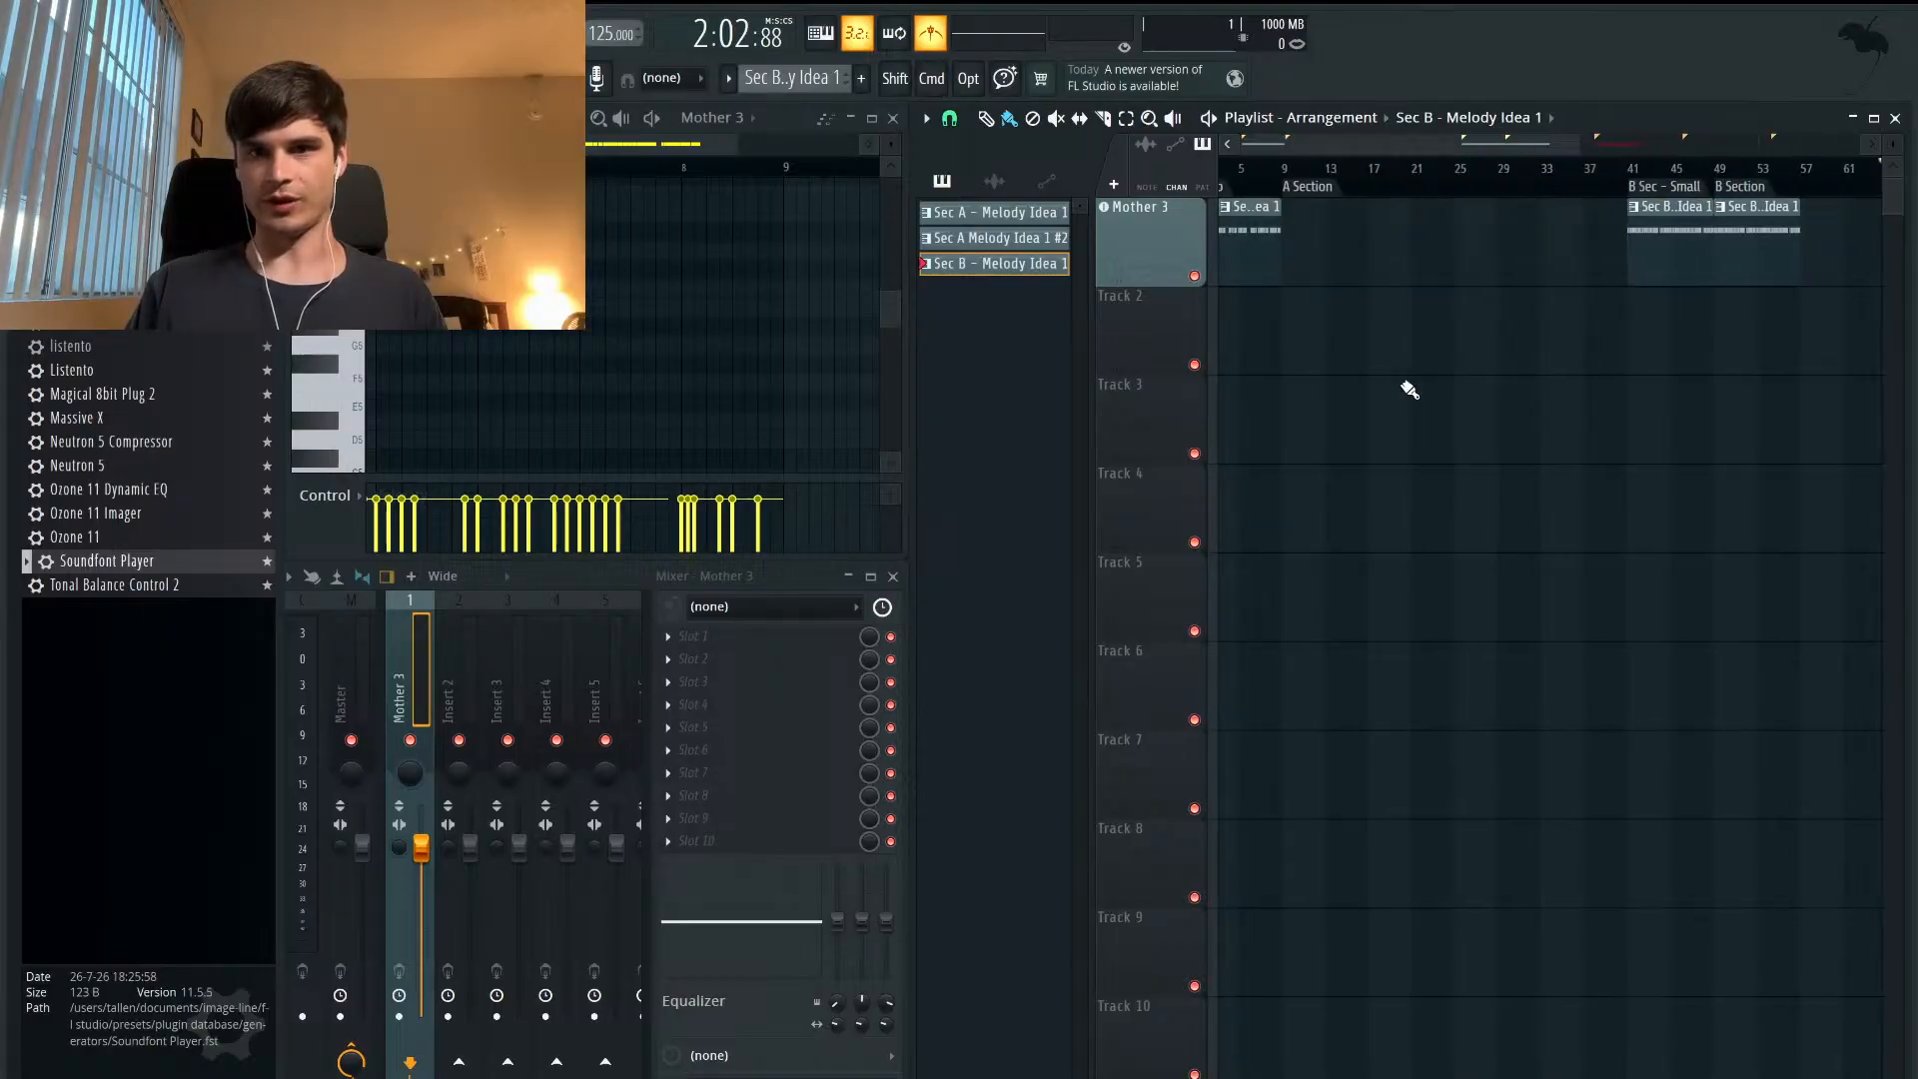
{"action": "left_click", "coordinate": [1272, 223], "text": "super"}
{"action": "scroll", "coordinate": [1552, 227], "scroll_direction": "right", "scroll_amount": 7}
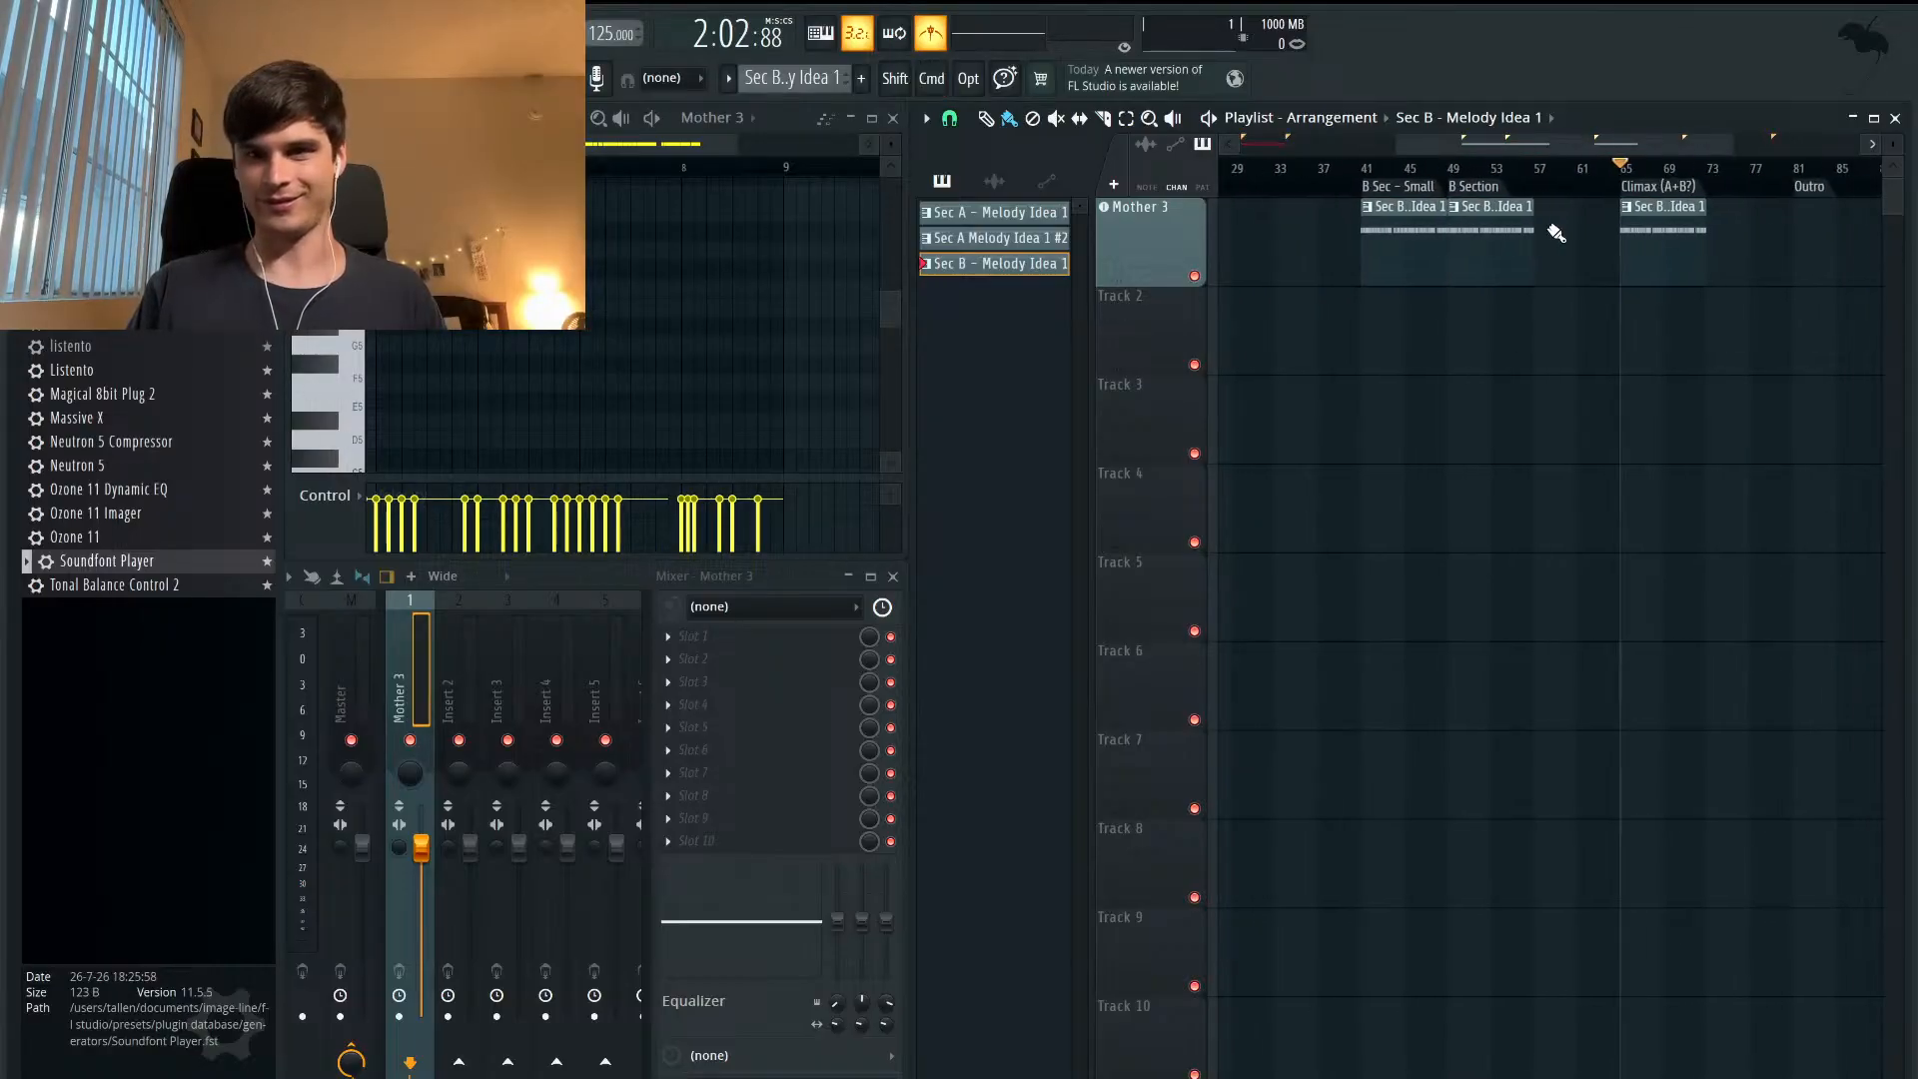
{"action": "key", "text": "super+v"}
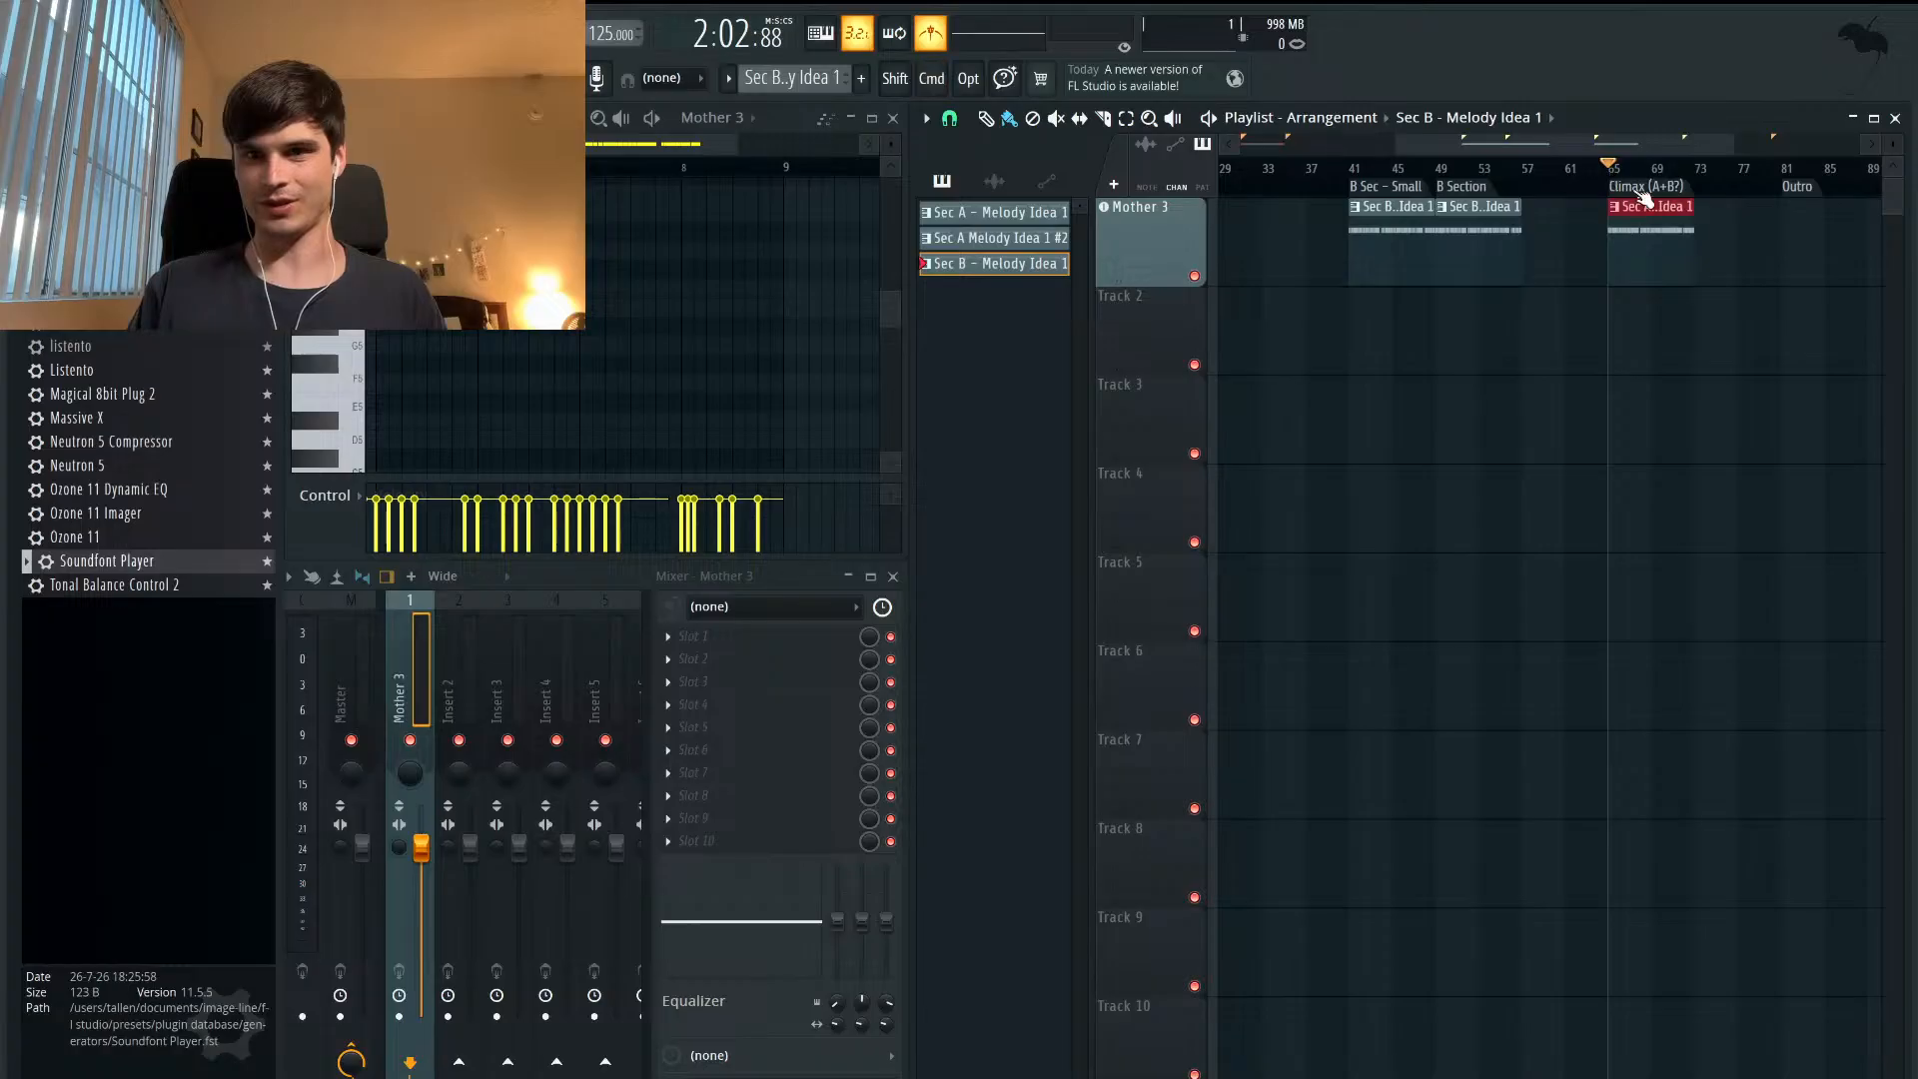
{"action": "left_click_drag", "start_coordinate": [1650, 294], "coordinate": [1649, 300]}
- Play the Climax section with the Sec A and Sec B melodies layered together
{"action": "key", "text": "space"}
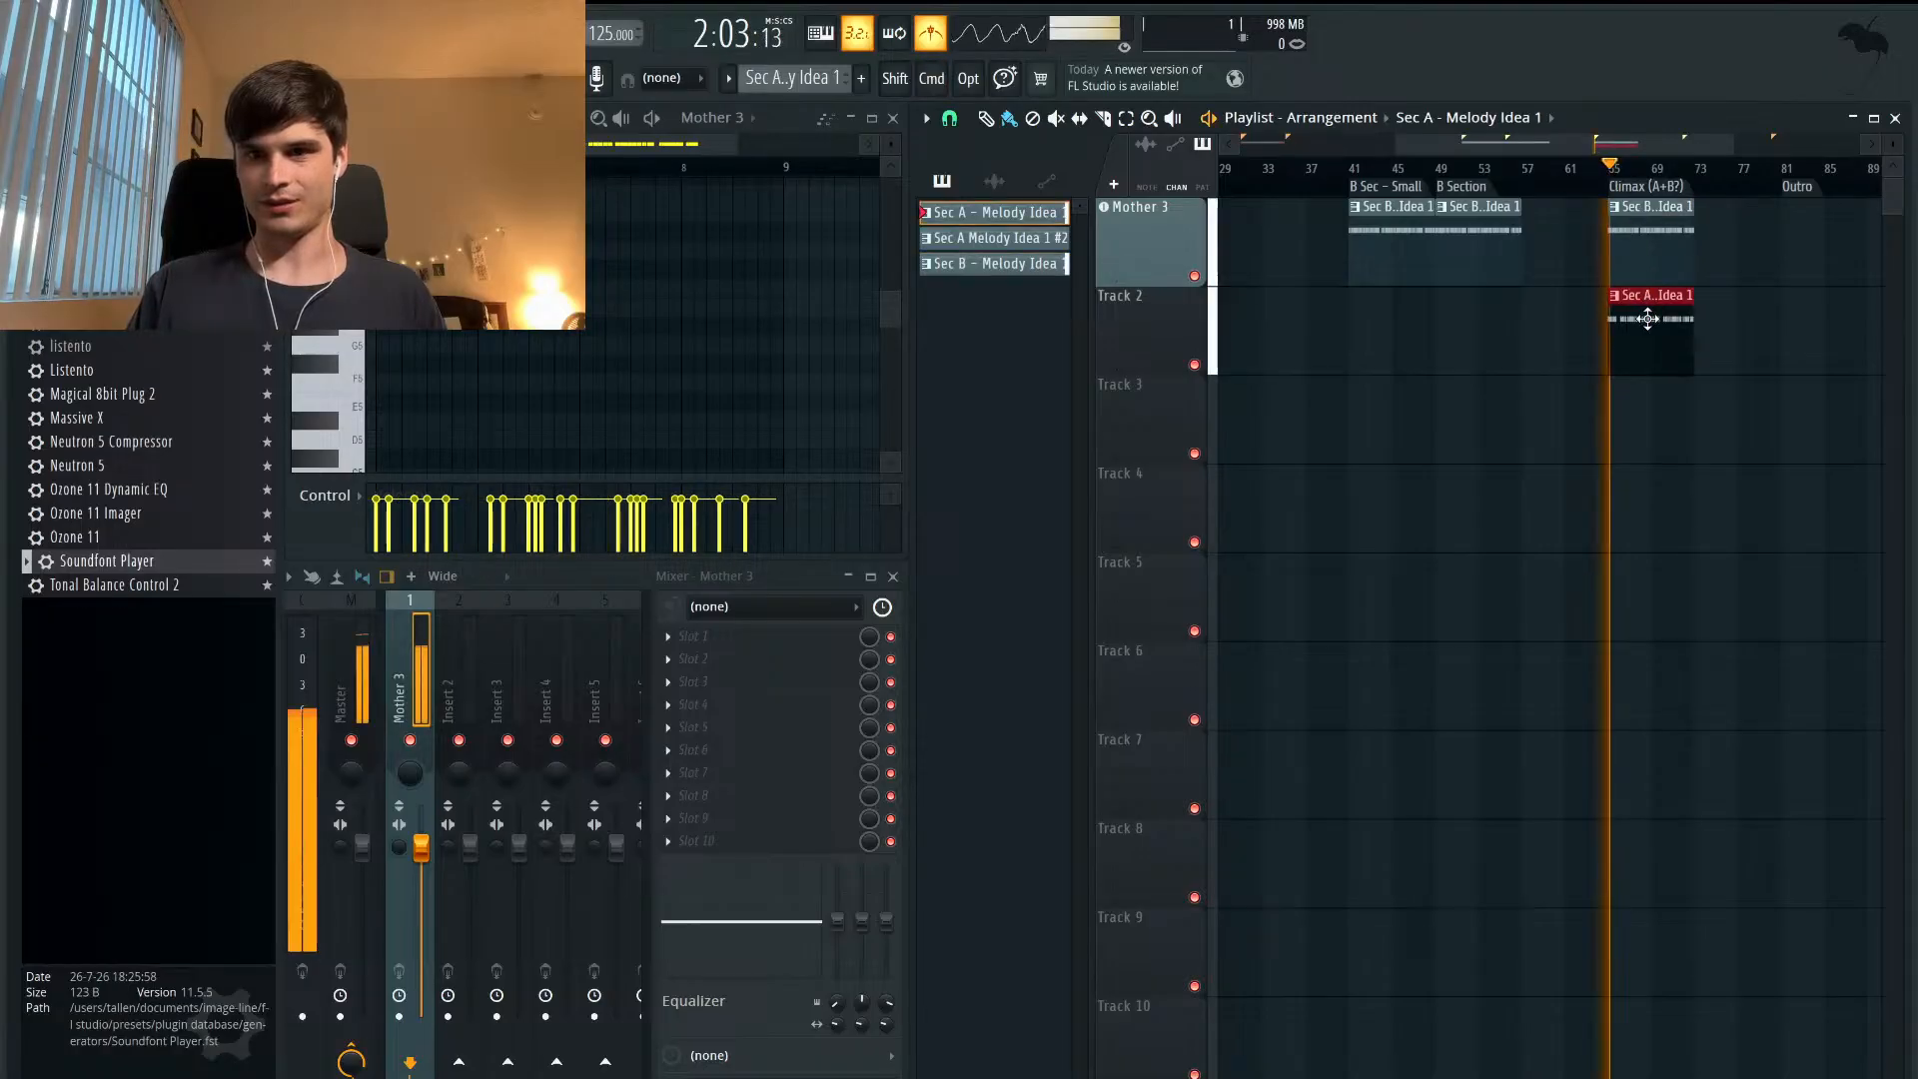
{"action": "scroll", "coordinate": [1648, 317], "scroll_direction": "up", "scroll_amount": 2}
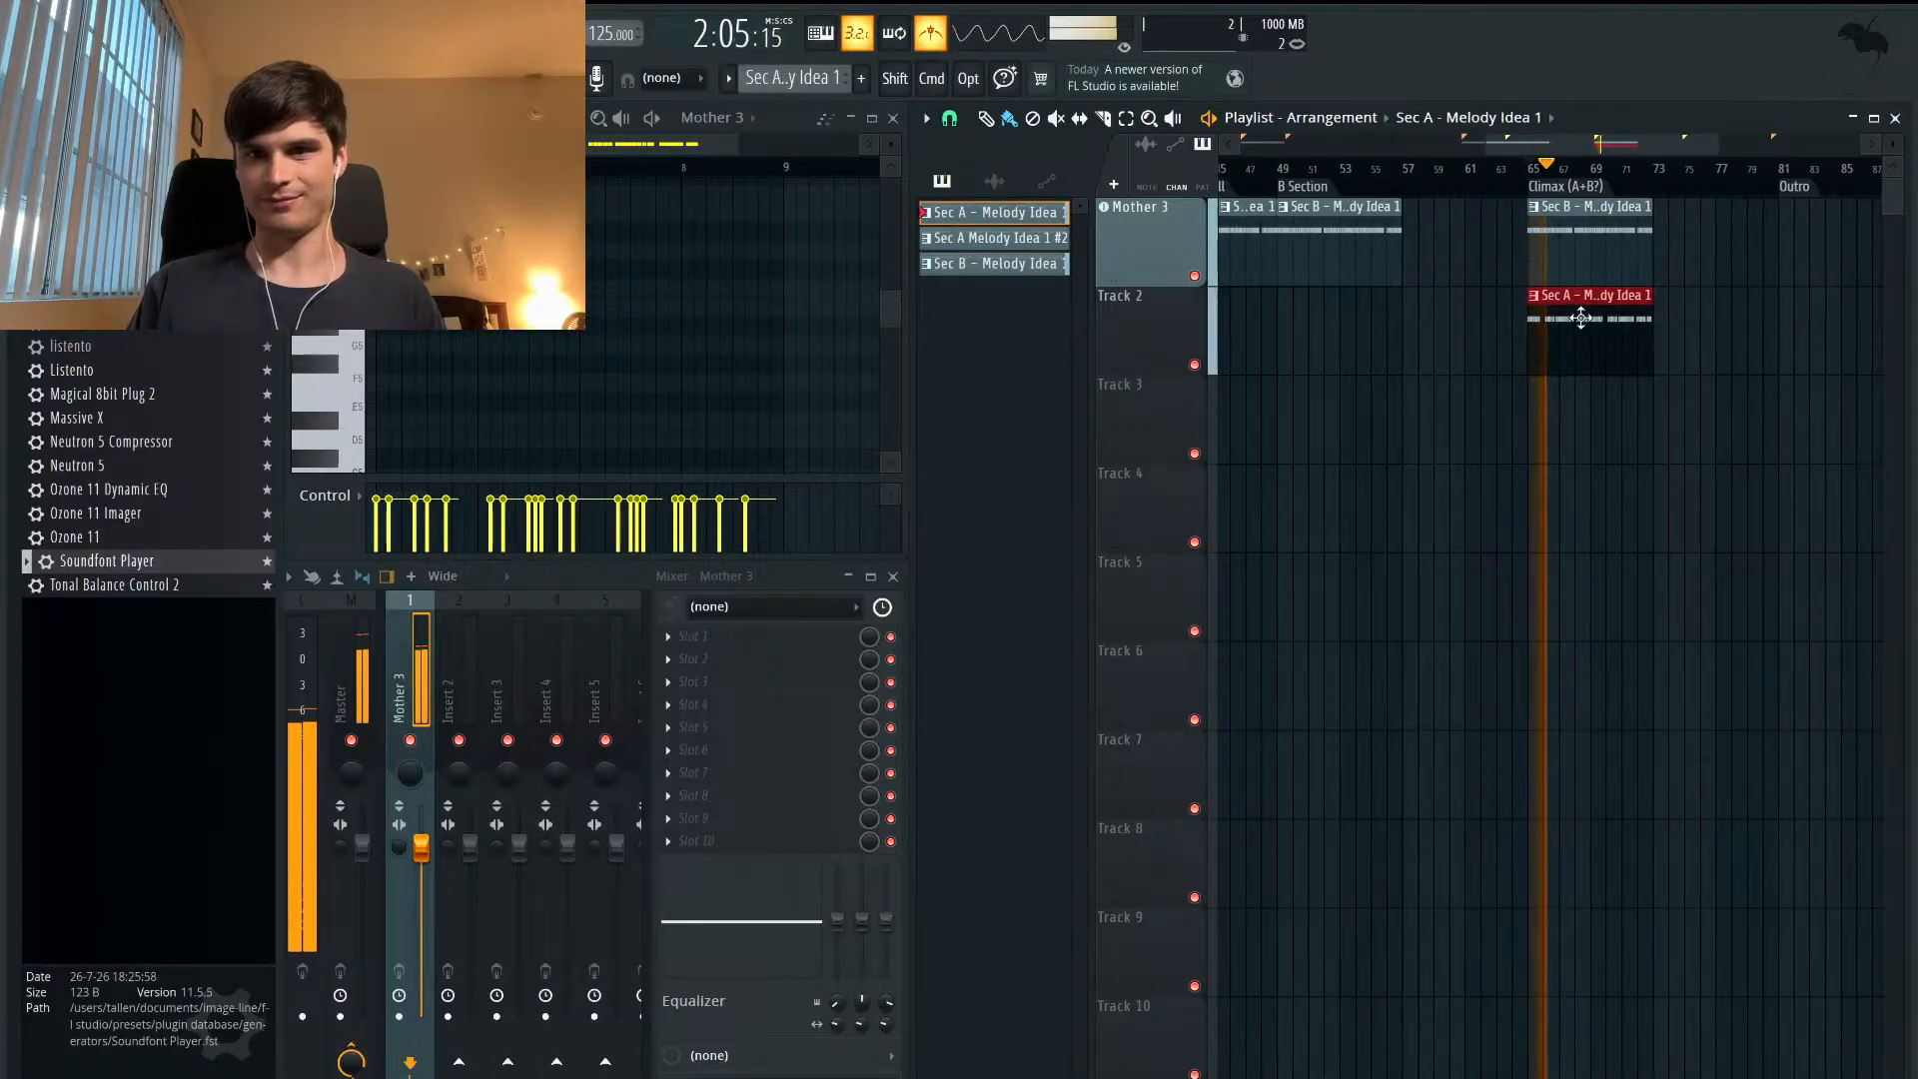
{"action": "scroll", "coordinate": [1571, 317], "scroll_direction": "up", "scroll_amount": 2}
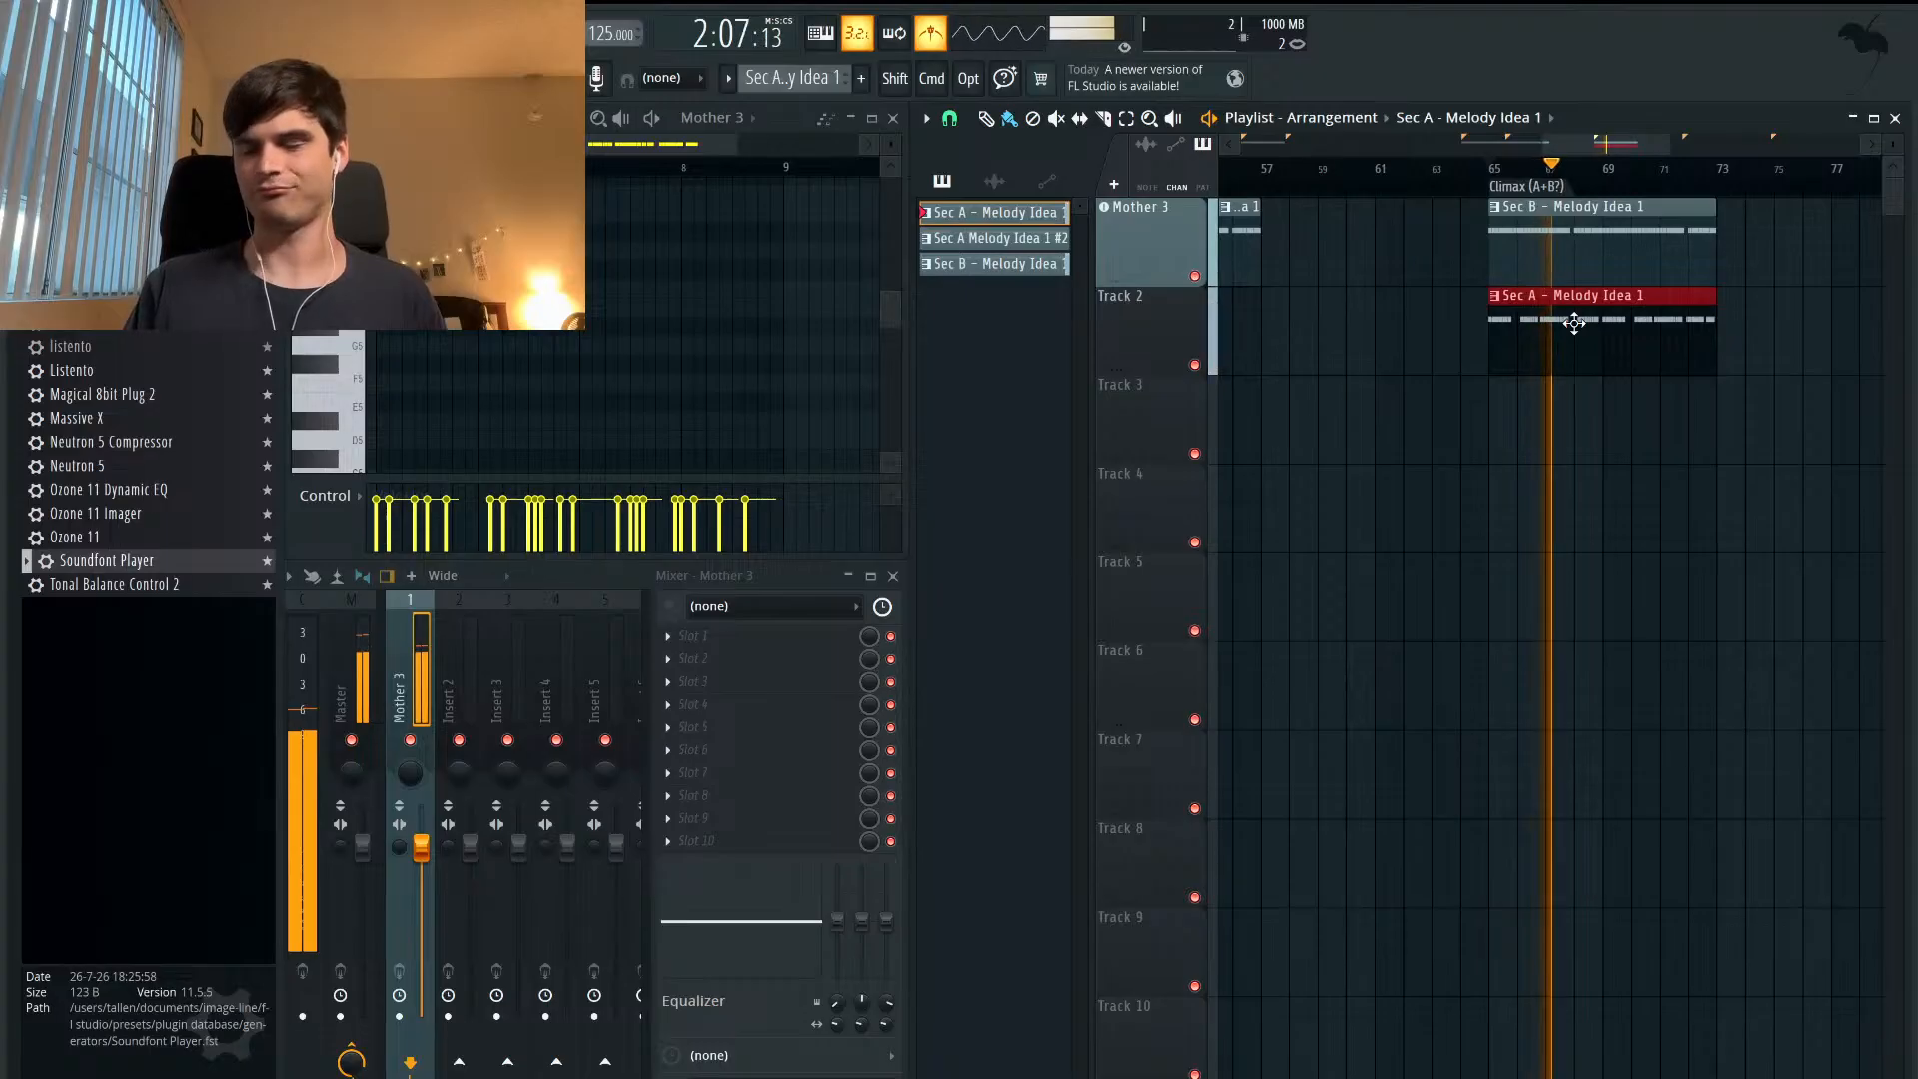
{"action": "scroll", "coordinate": [1574, 322], "scroll_direction": "up", "scroll_amount": 1}
{"action": "key", "text": "space"}
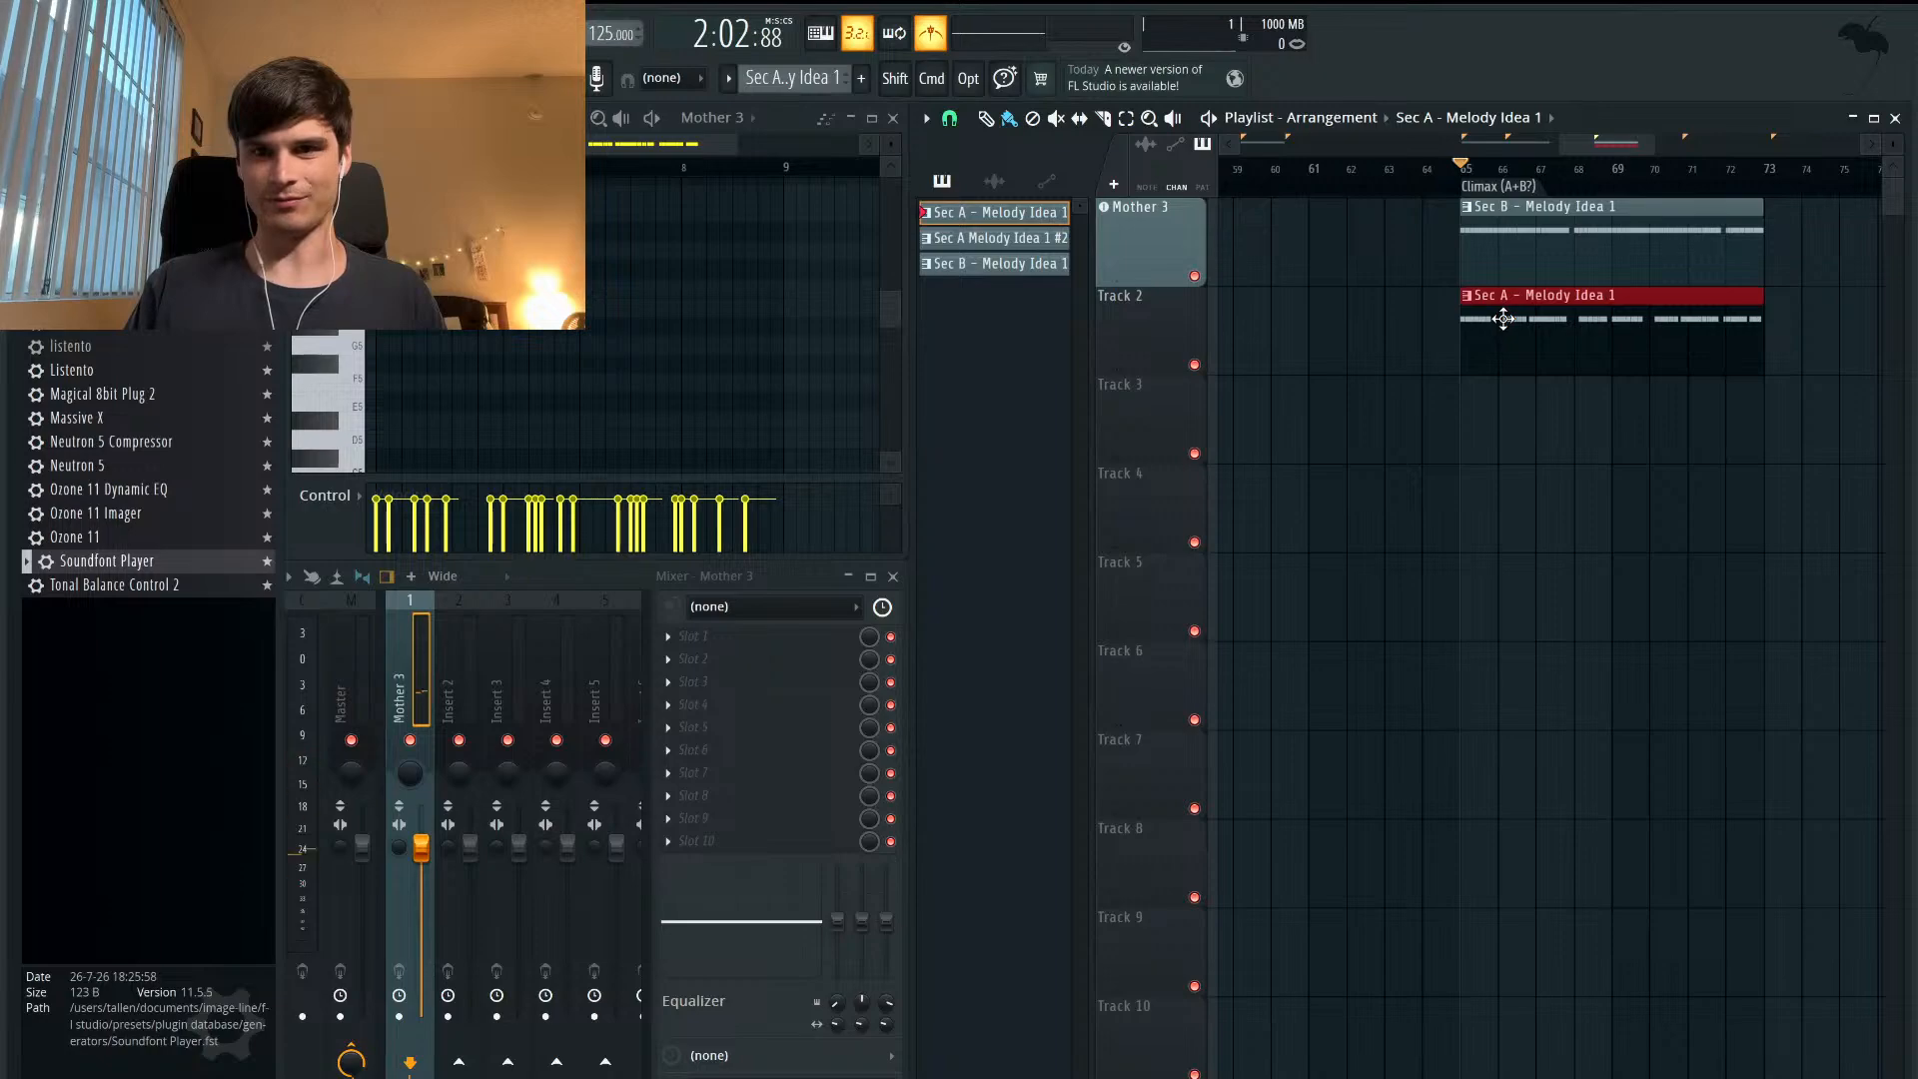
- Transpose all notes of Sec A - Melody Idea 1 up one octave to A#5 and play them against Sec B
{"action": "left_click", "coordinate": [1503, 319]}
{"action": "left_click", "coordinate": [877, 120]}
{"action": "scroll", "coordinate": [890, 377], "scroll_direction": "down", "scroll_amount": 5}
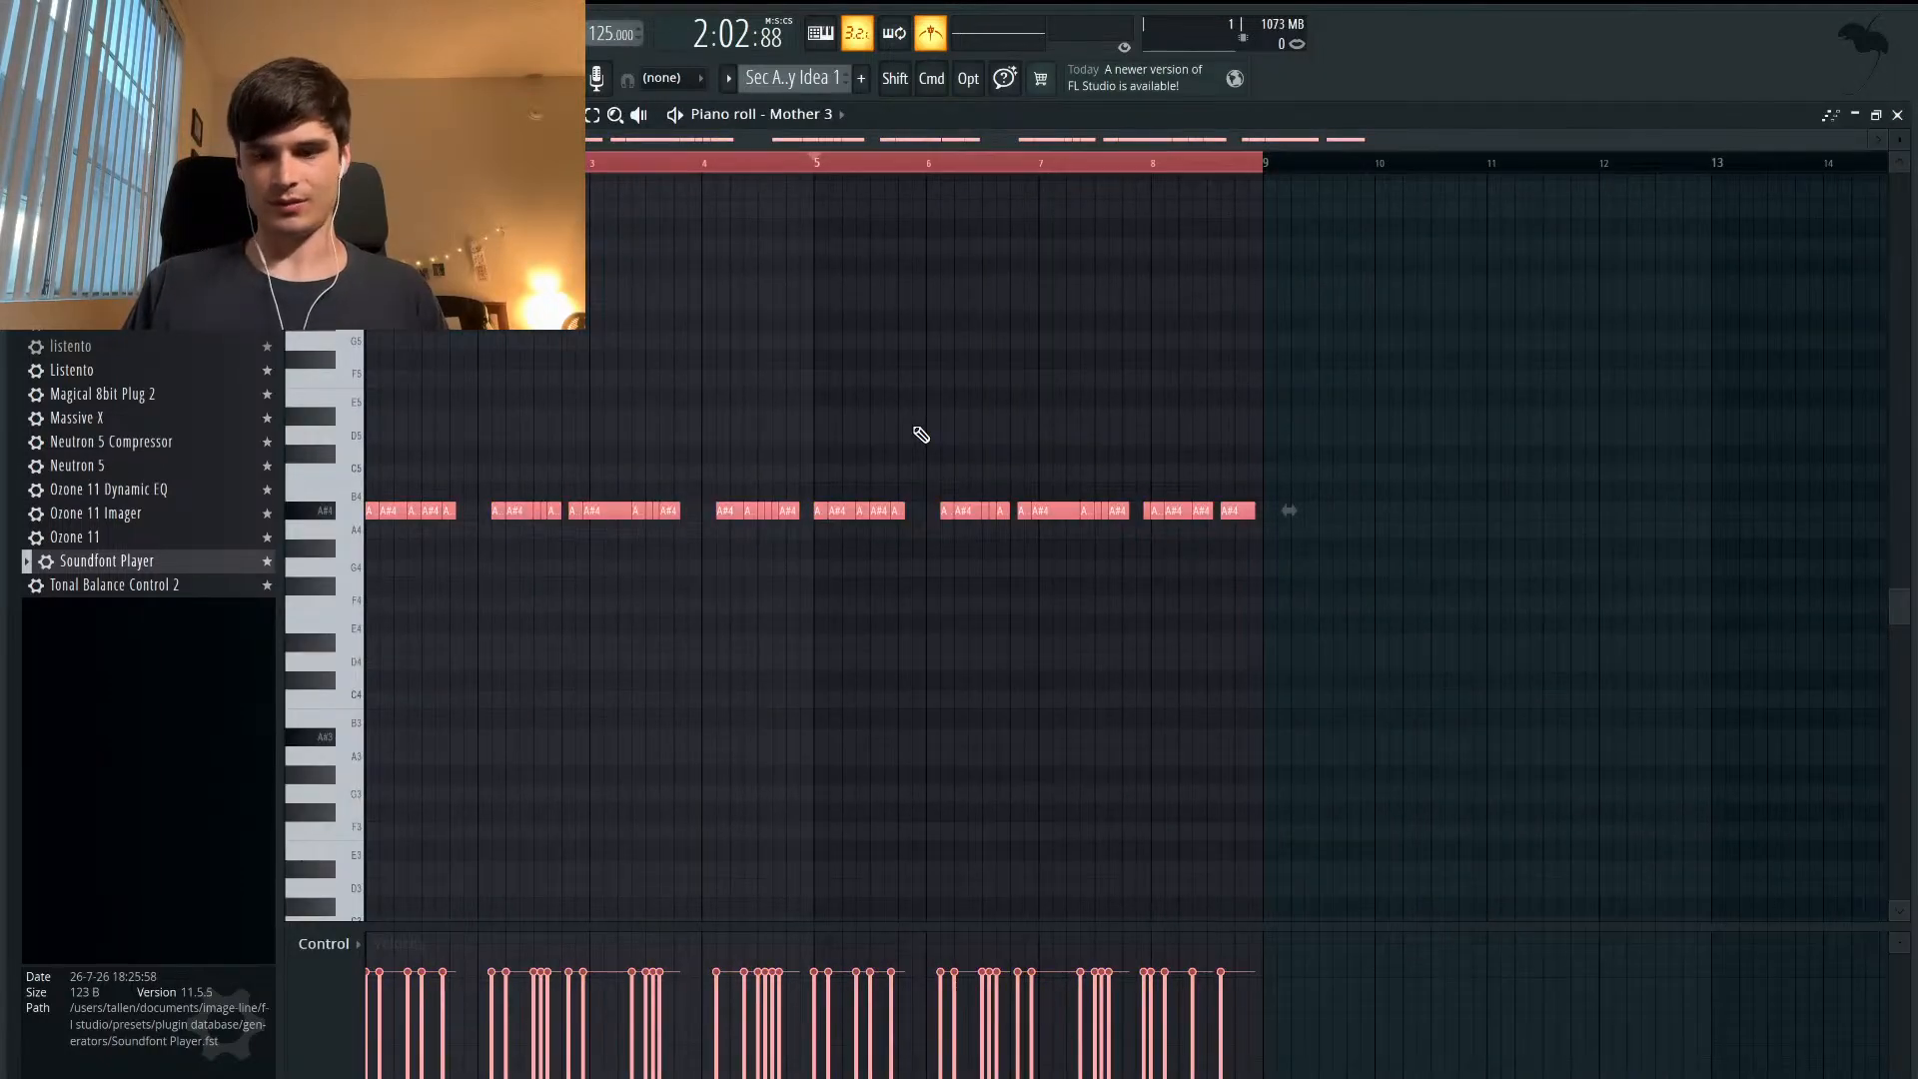
{"action": "key", "text": "ctrl+Up"}
{"action": "key", "text": "space"}
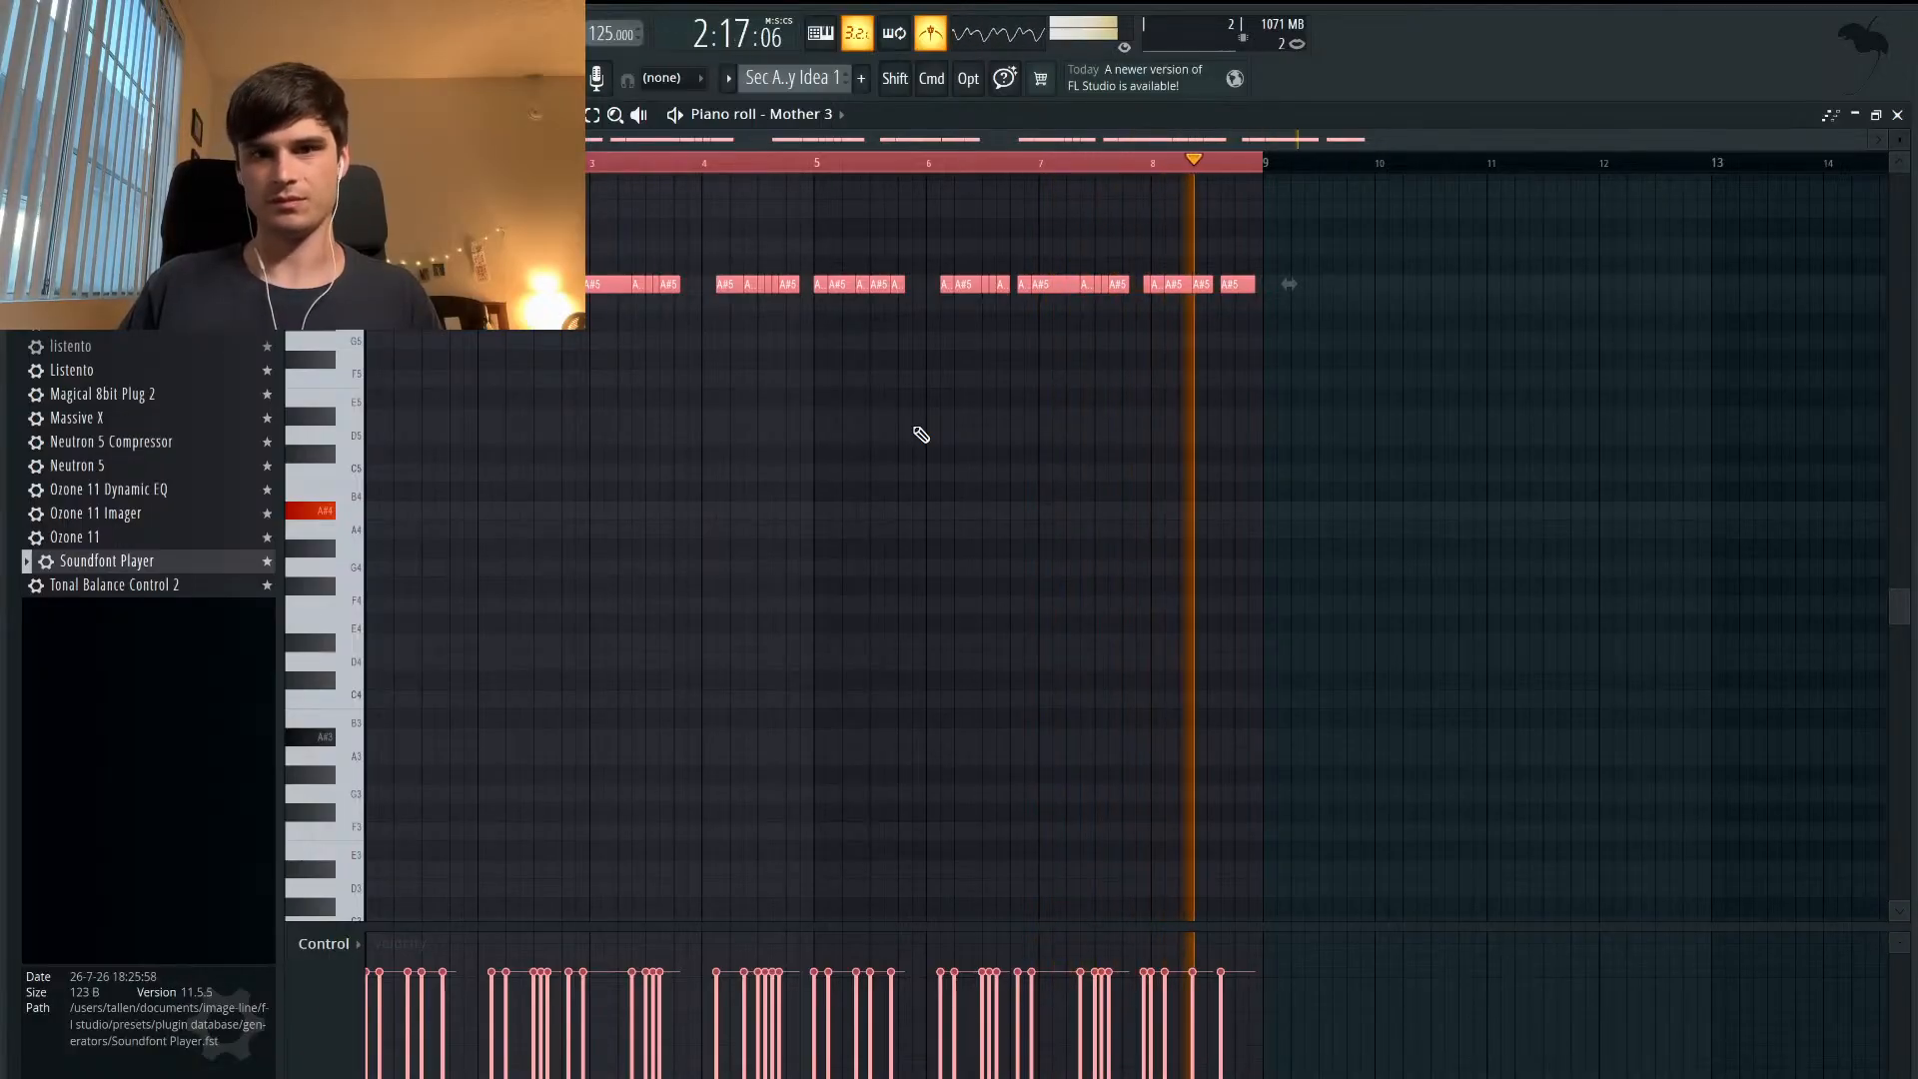
- Transpose all notes of Sec A - Melody Idea 1 down to D5 and play them against Sec B
{"action": "key", "text": "space"}
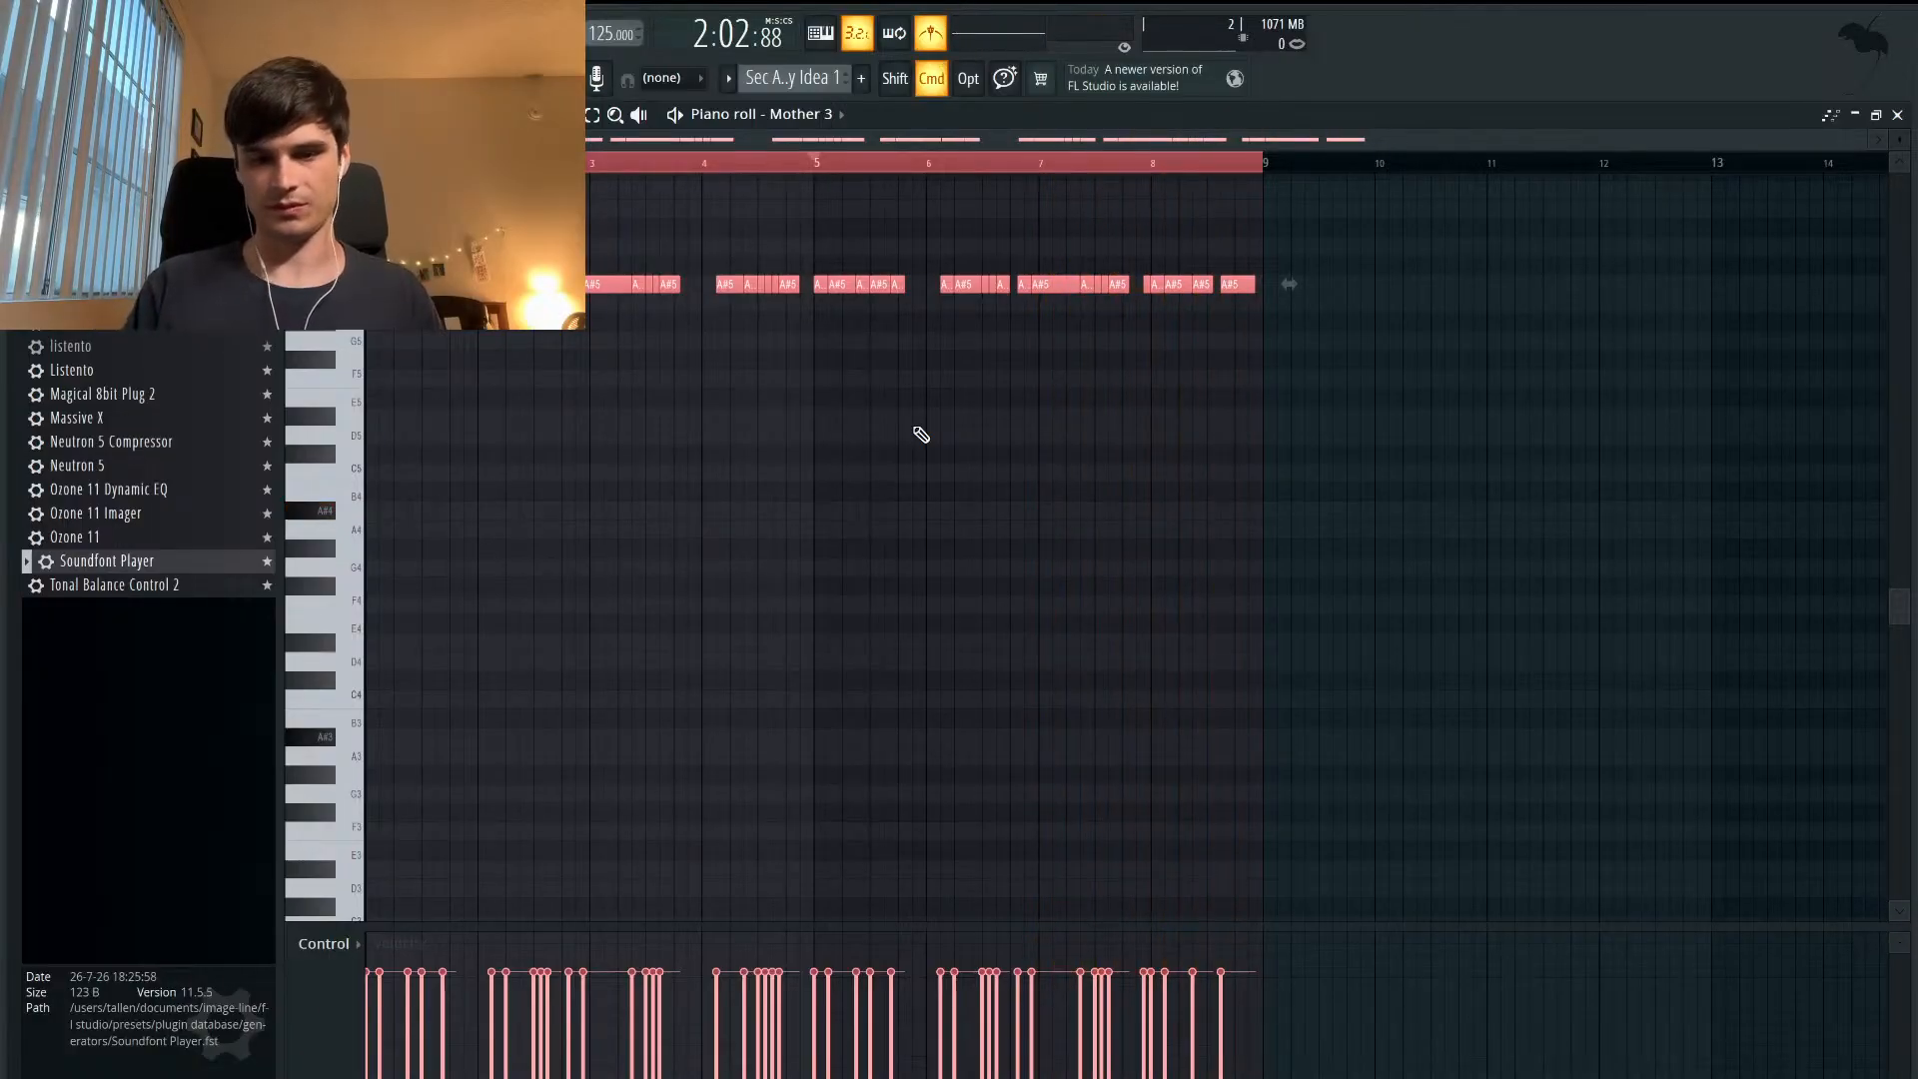
{"action": "key", "text": "super+Down"}
{"action": "scroll", "coordinate": [632, 533], "scroll_direction": "up", "scroll_amount": 5}
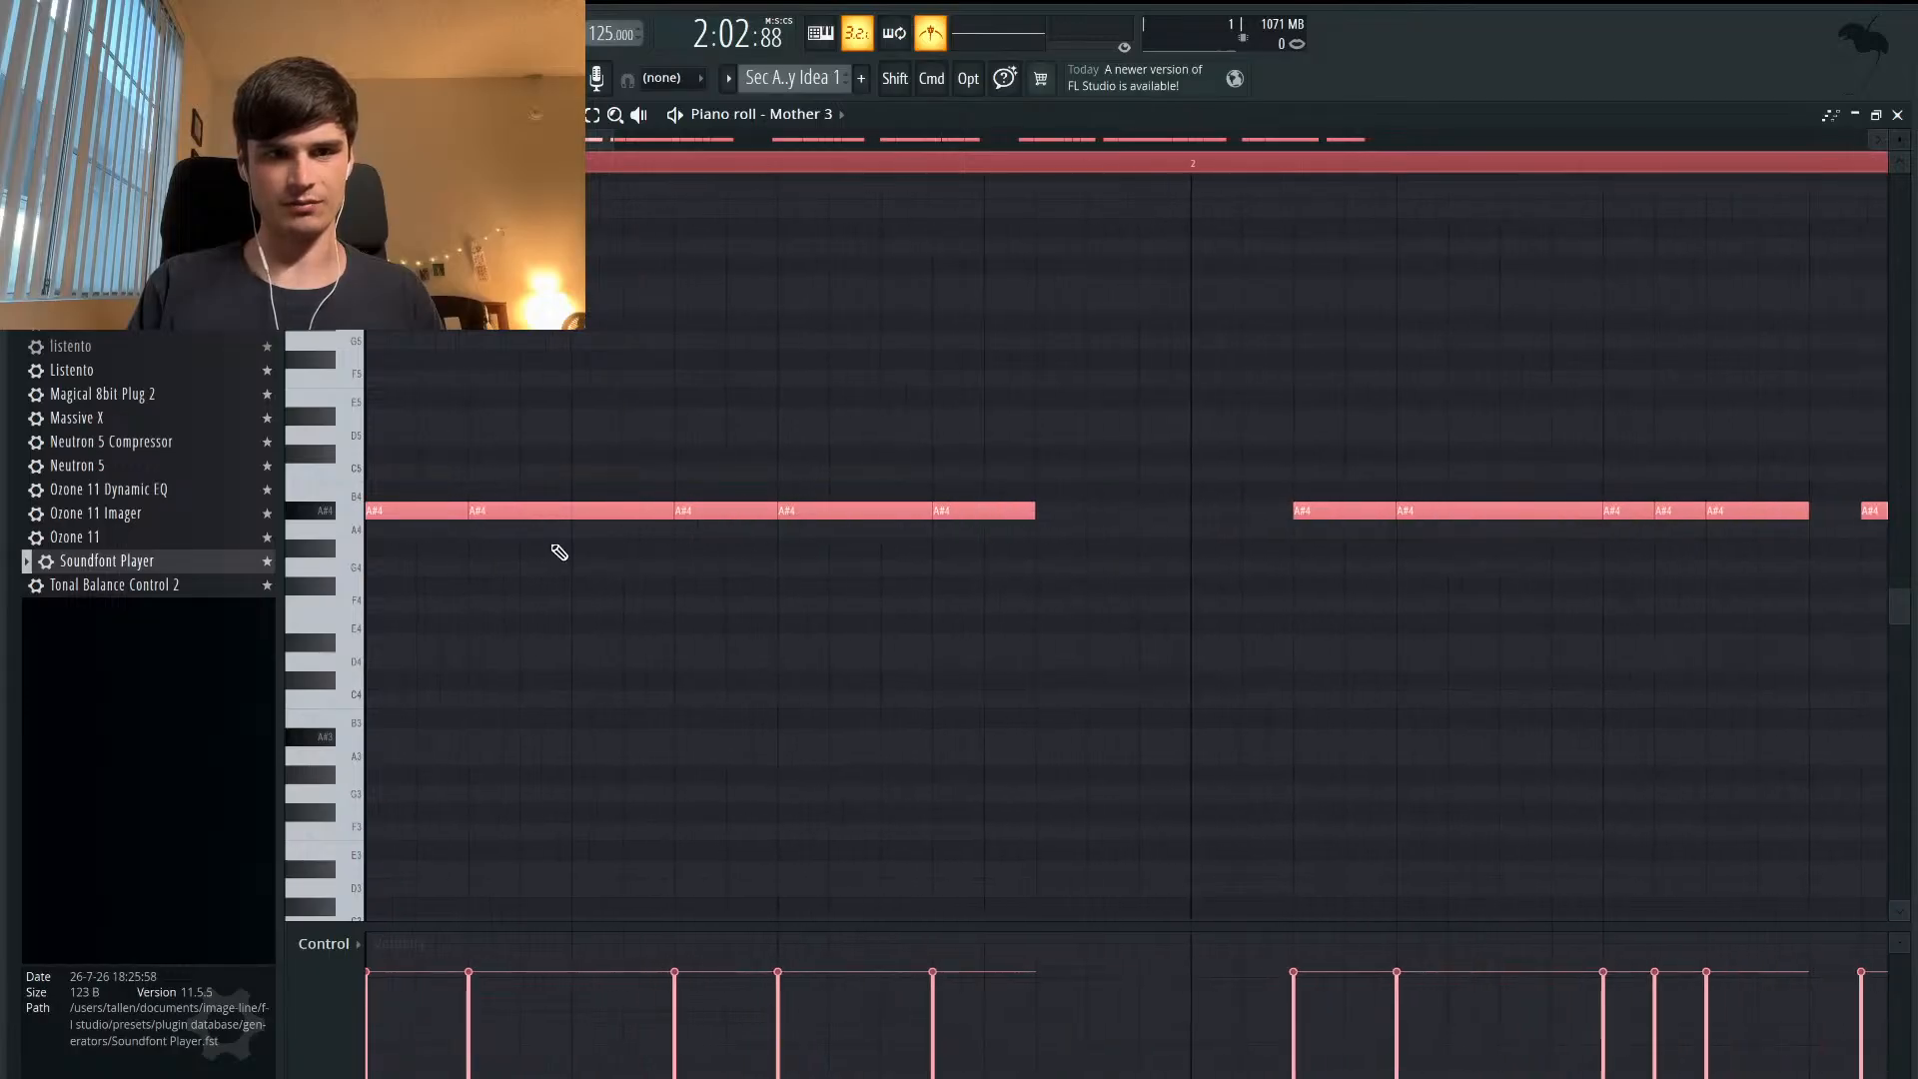
{"action": "left_click_drag", "start_coordinate": [380, 510], "coordinate": [379, 437]}
{"action": "scroll", "coordinate": [480, 471], "scroll_direction": "down", "scroll_amount": 4}
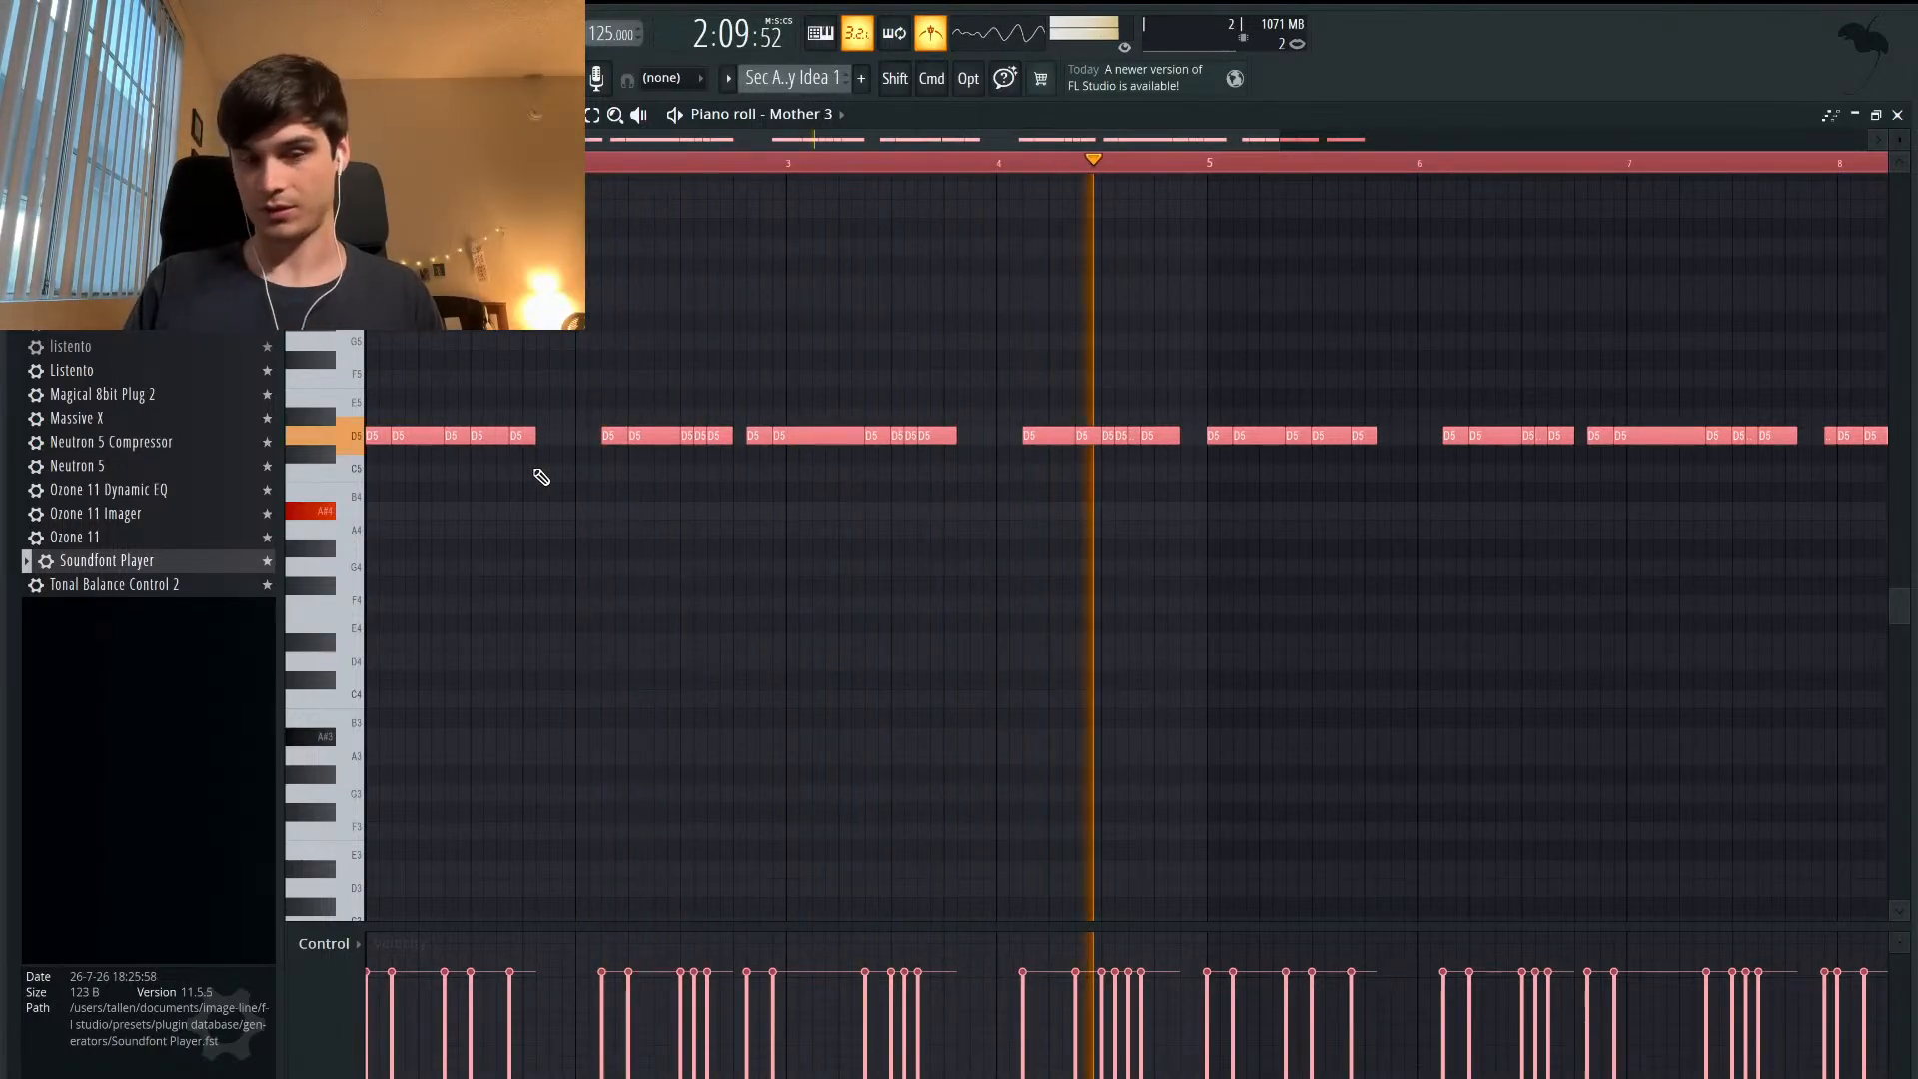
{"action": "scroll", "coordinate": [623, 483], "scroll_direction": "up", "scroll_amount": 2}
{"action": "scroll", "coordinate": [622, 483], "scroll_direction": "right", "scroll_amount": 4}
{"action": "scroll", "coordinate": [623, 483], "scroll_direction": "down", "scroll_amount": 2}
{"action": "scroll", "coordinate": [622, 482], "scroll_direction": "down", "scroll_amount": 1}
{"action": "scroll", "coordinate": [622, 483], "scroll_direction": "right", "scroll_amount": 2}
- Transpose the Sec A notes down two octaves to D3 and play them beneath the Sec B melody
{"action": "key", "text": "space"}
{"action": "key", "text": "super+Down"}
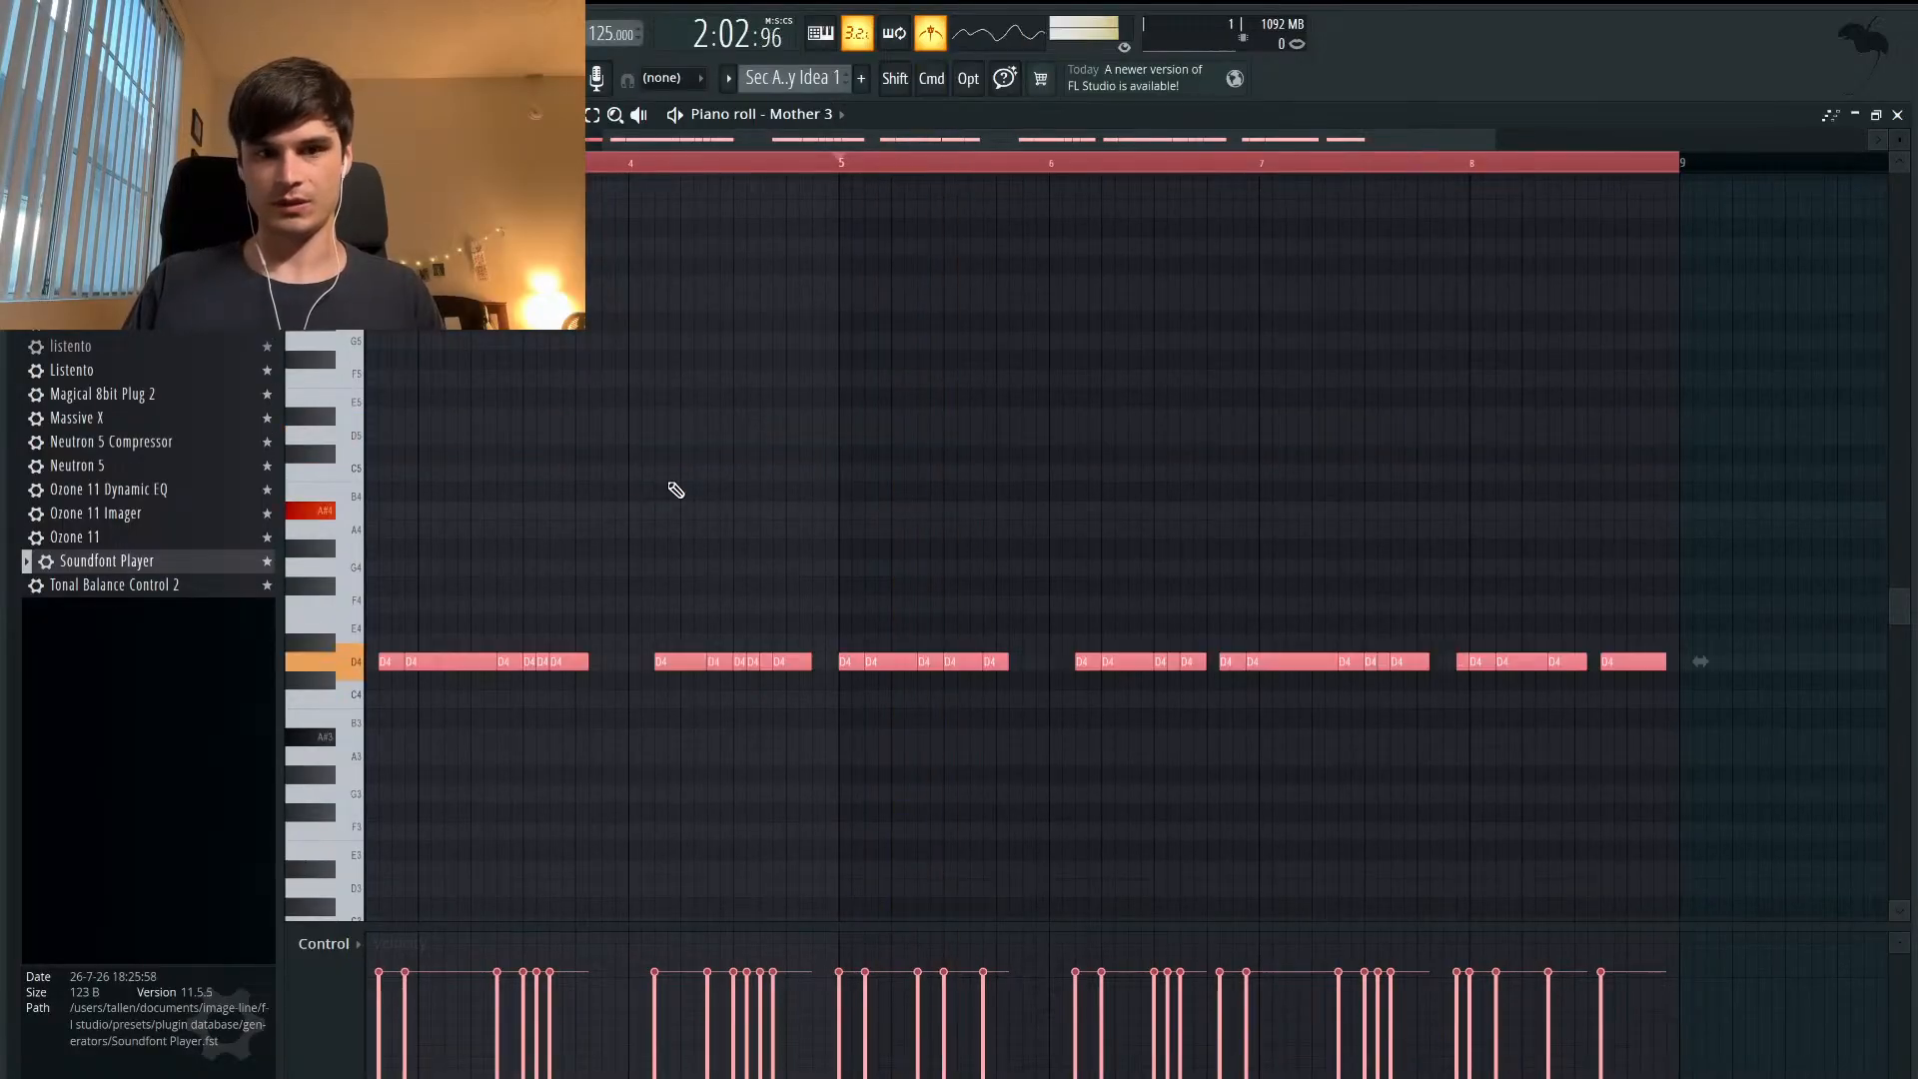
{"action": "key", "text": "super+Down"}
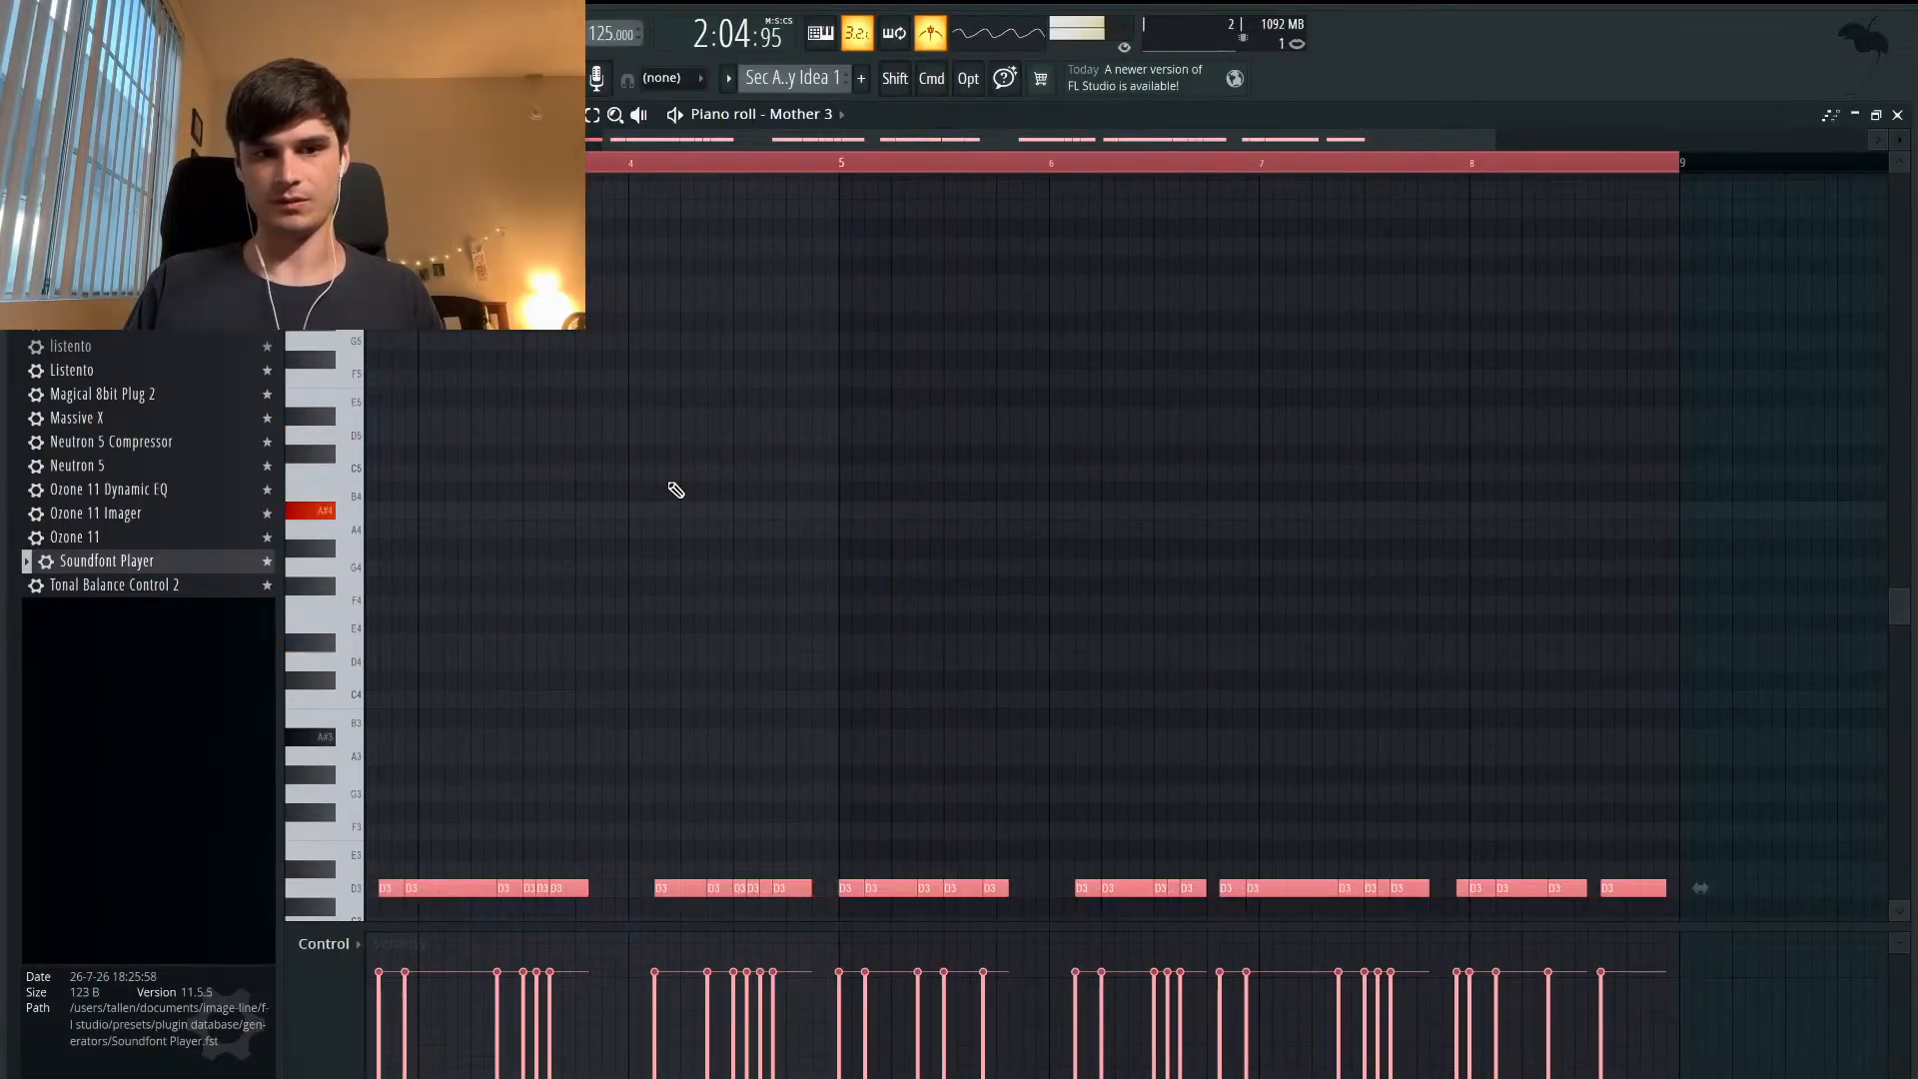
{"action": "scroll", "coordinate": [676, 489], "scroll_direction": "left", "scroll_amount": 3}
{"action": "scroll", "coordinate": [677, 490], "scroll_direction": "down", "scroll_amount": 2}
{"action": "scroll", "coordinate": [677, 489], "scroll_direction": "left", "scroll_amount": 1}
{"action": "scroll", "coordinate": [676, 490], "scroll_direction": "down", "scroll_amount": 1}
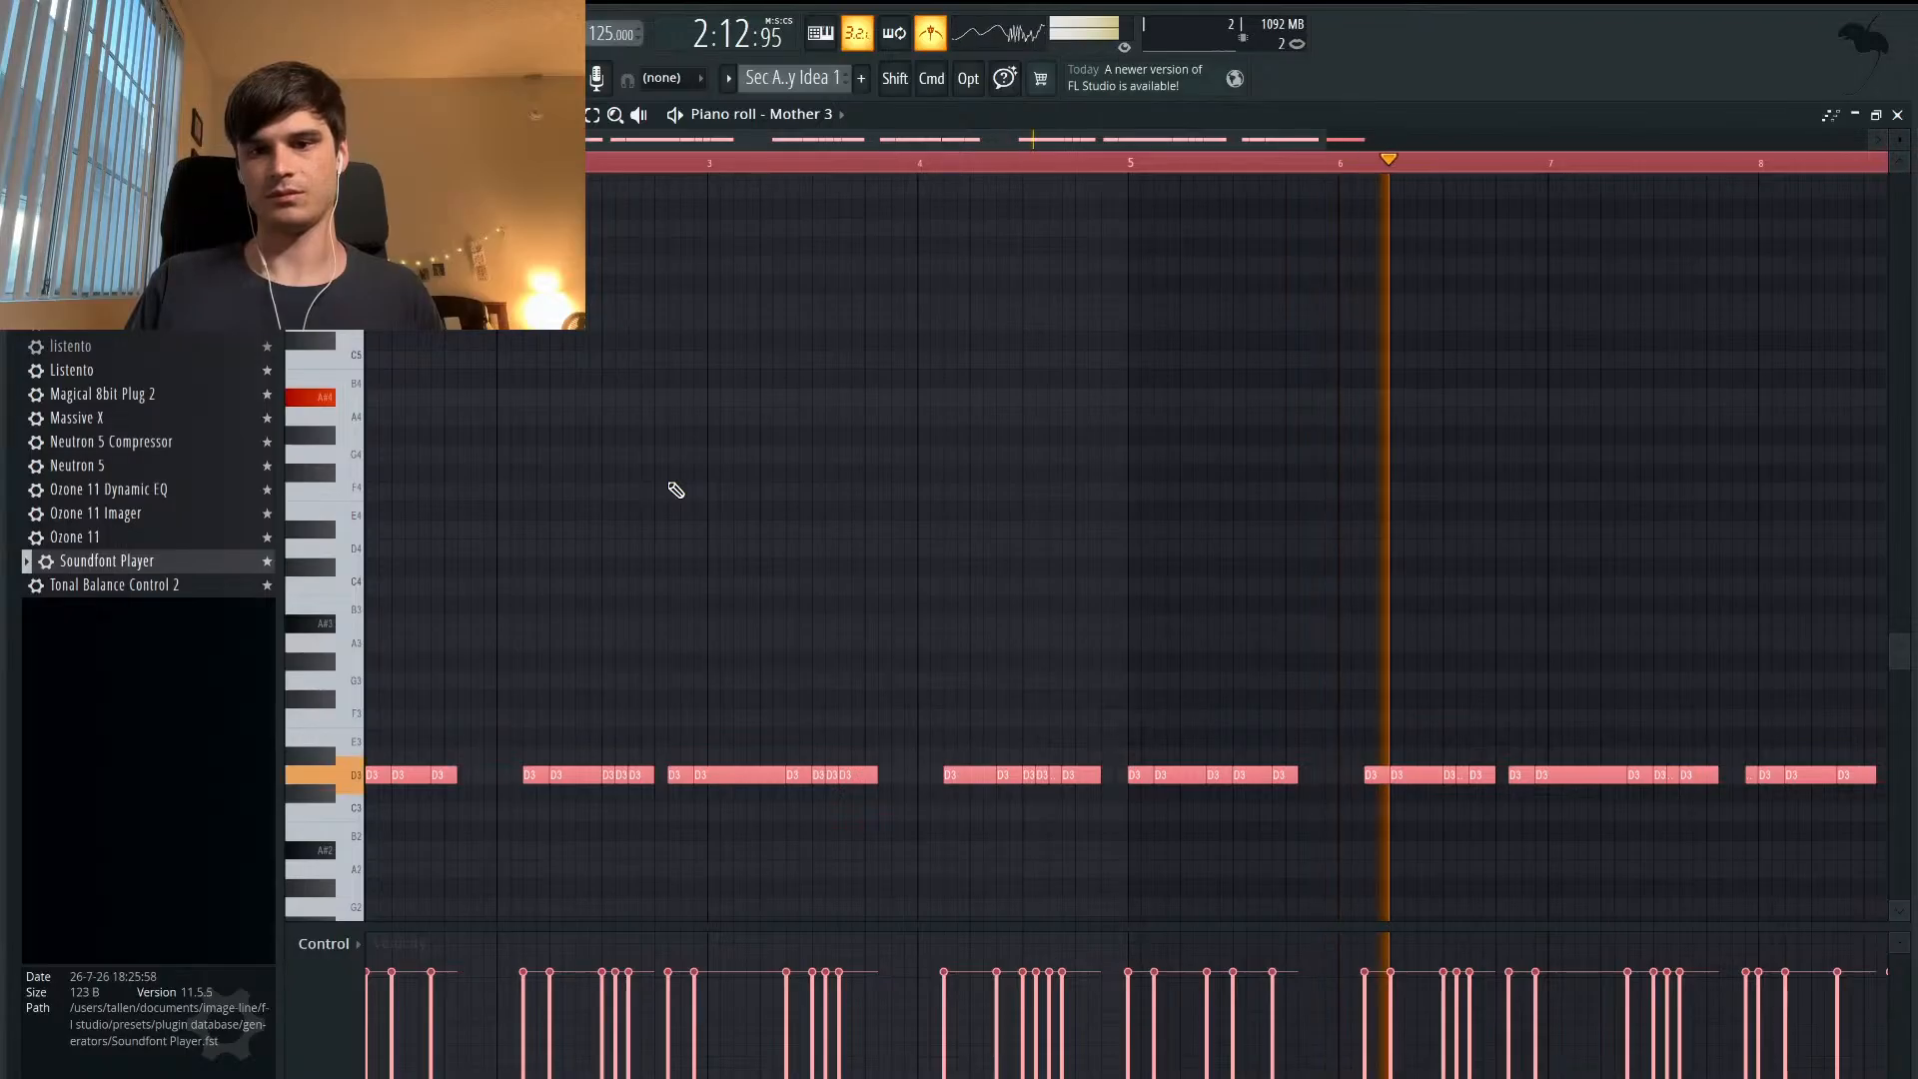
{"action": "scroll", "coordinate": [677, 489], "scroll_direction": "down", "scroll_amount": 1}
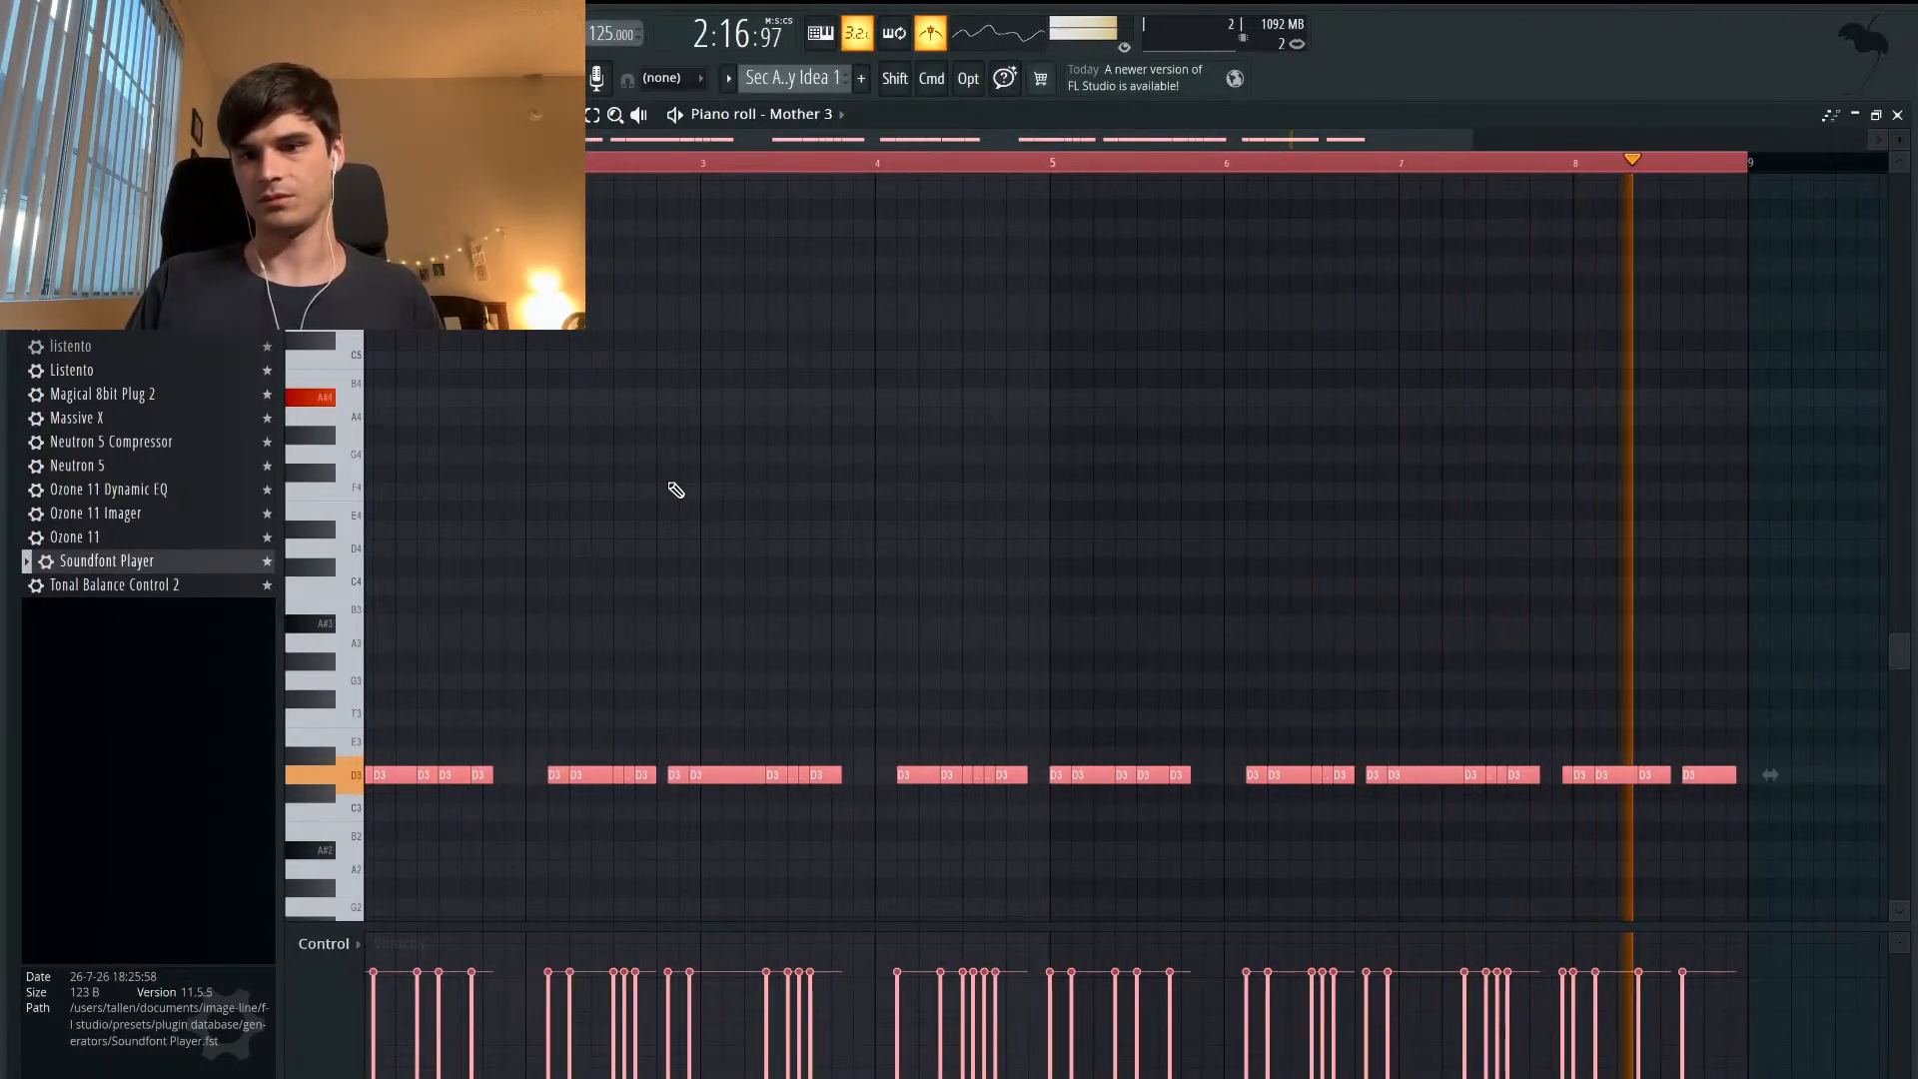
{"action": "key", "text": "space"}
- Raise the Sec A notes one octave to D4 and play the section briefly
{"action": "key", "text": "super+Up"}
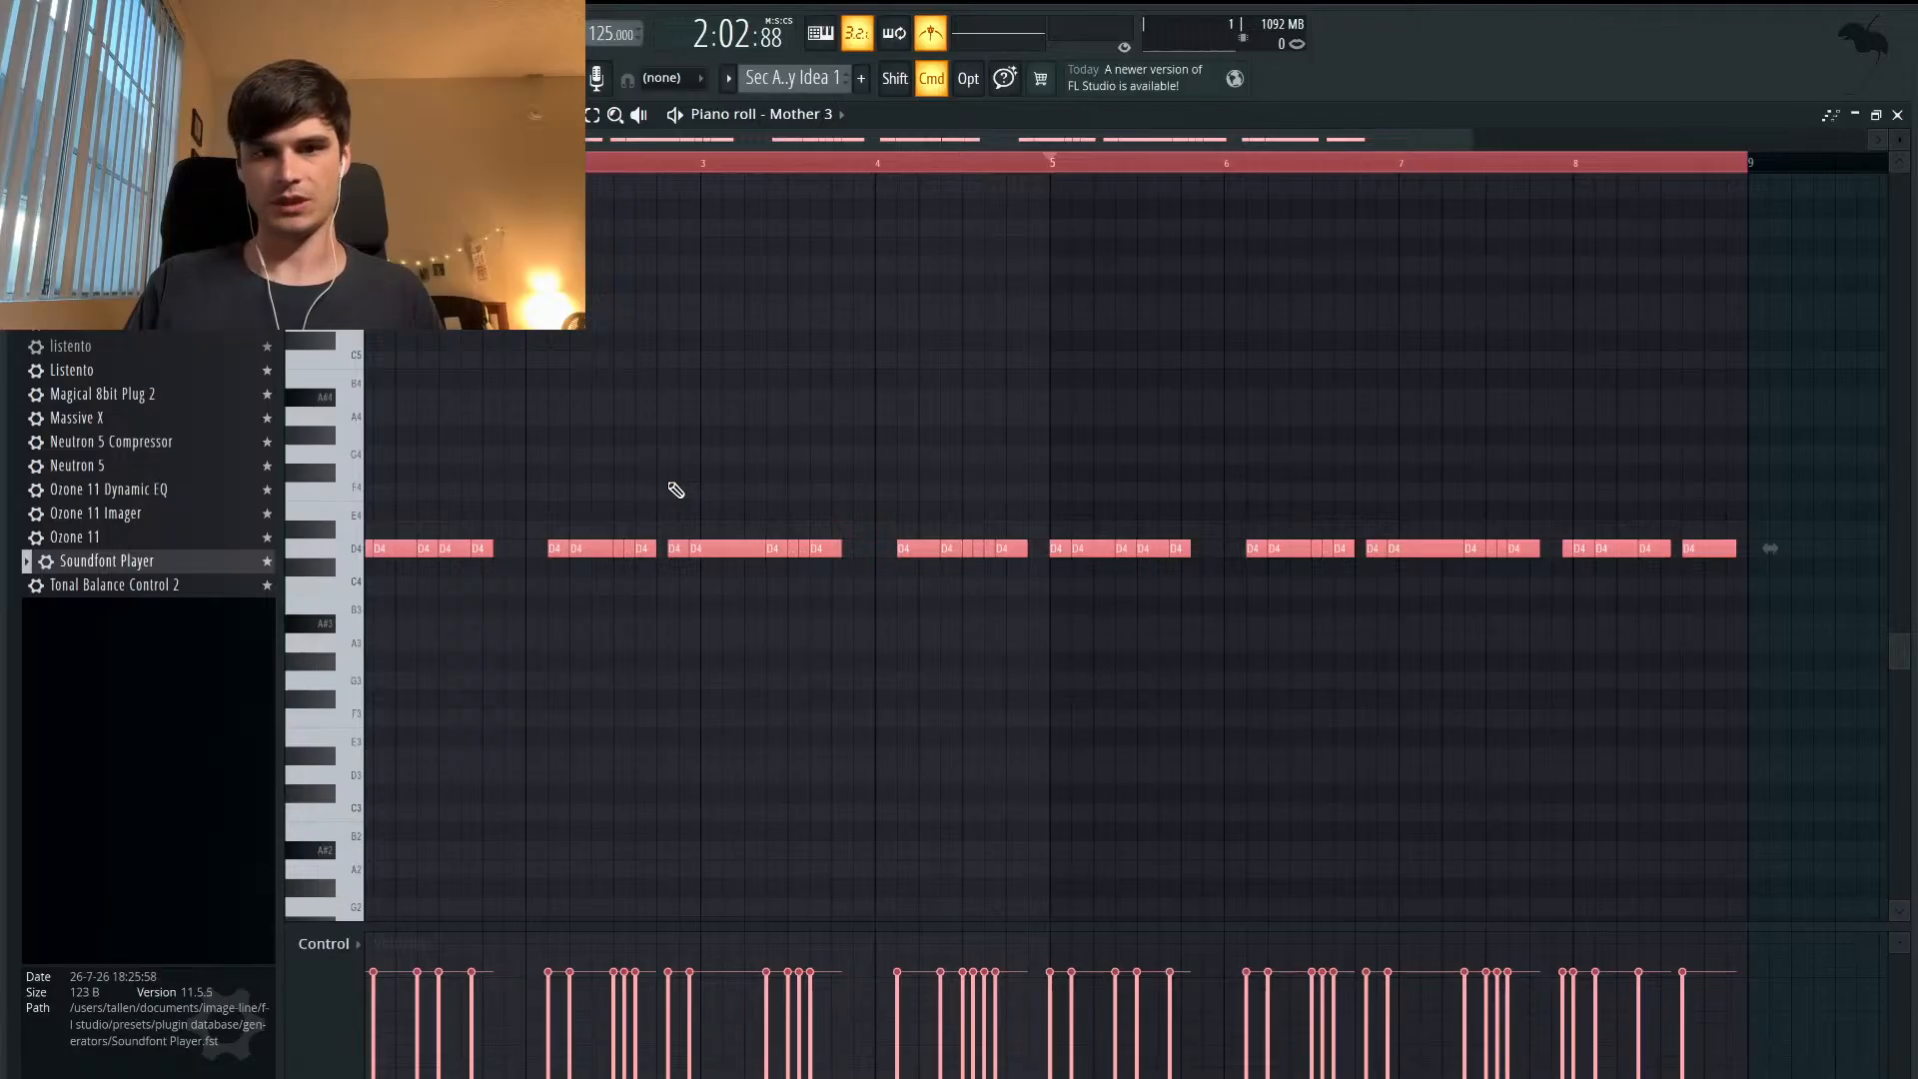
{"action": "key", "text": "space"}
{"action": "scroll", "coordinate": [500, 560], "scroll_direction": "up", "scroll_amount": 1}
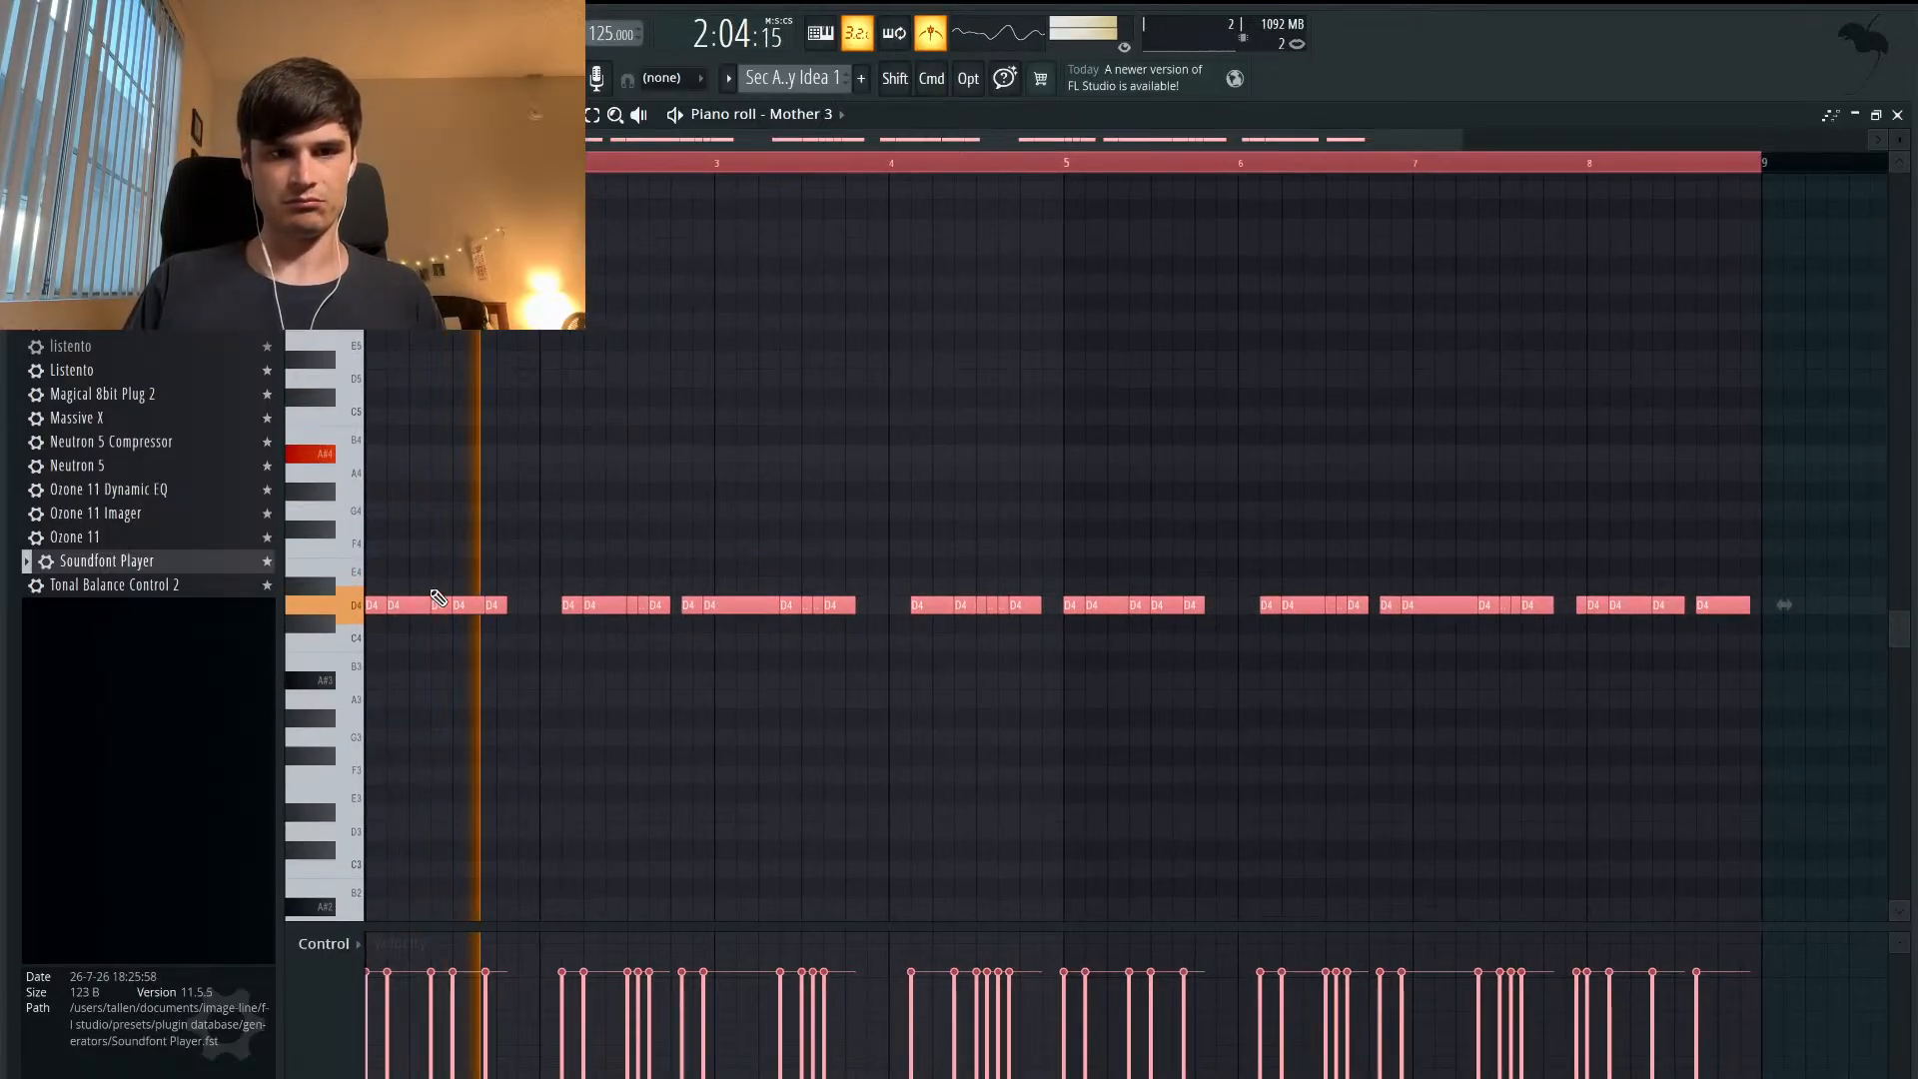
- Stop playback and move all notes of Sec A - Melody Idea 1 to A#4
{"action": "key", "text": "space"}
{"action": "key", "text": "super+Up"}
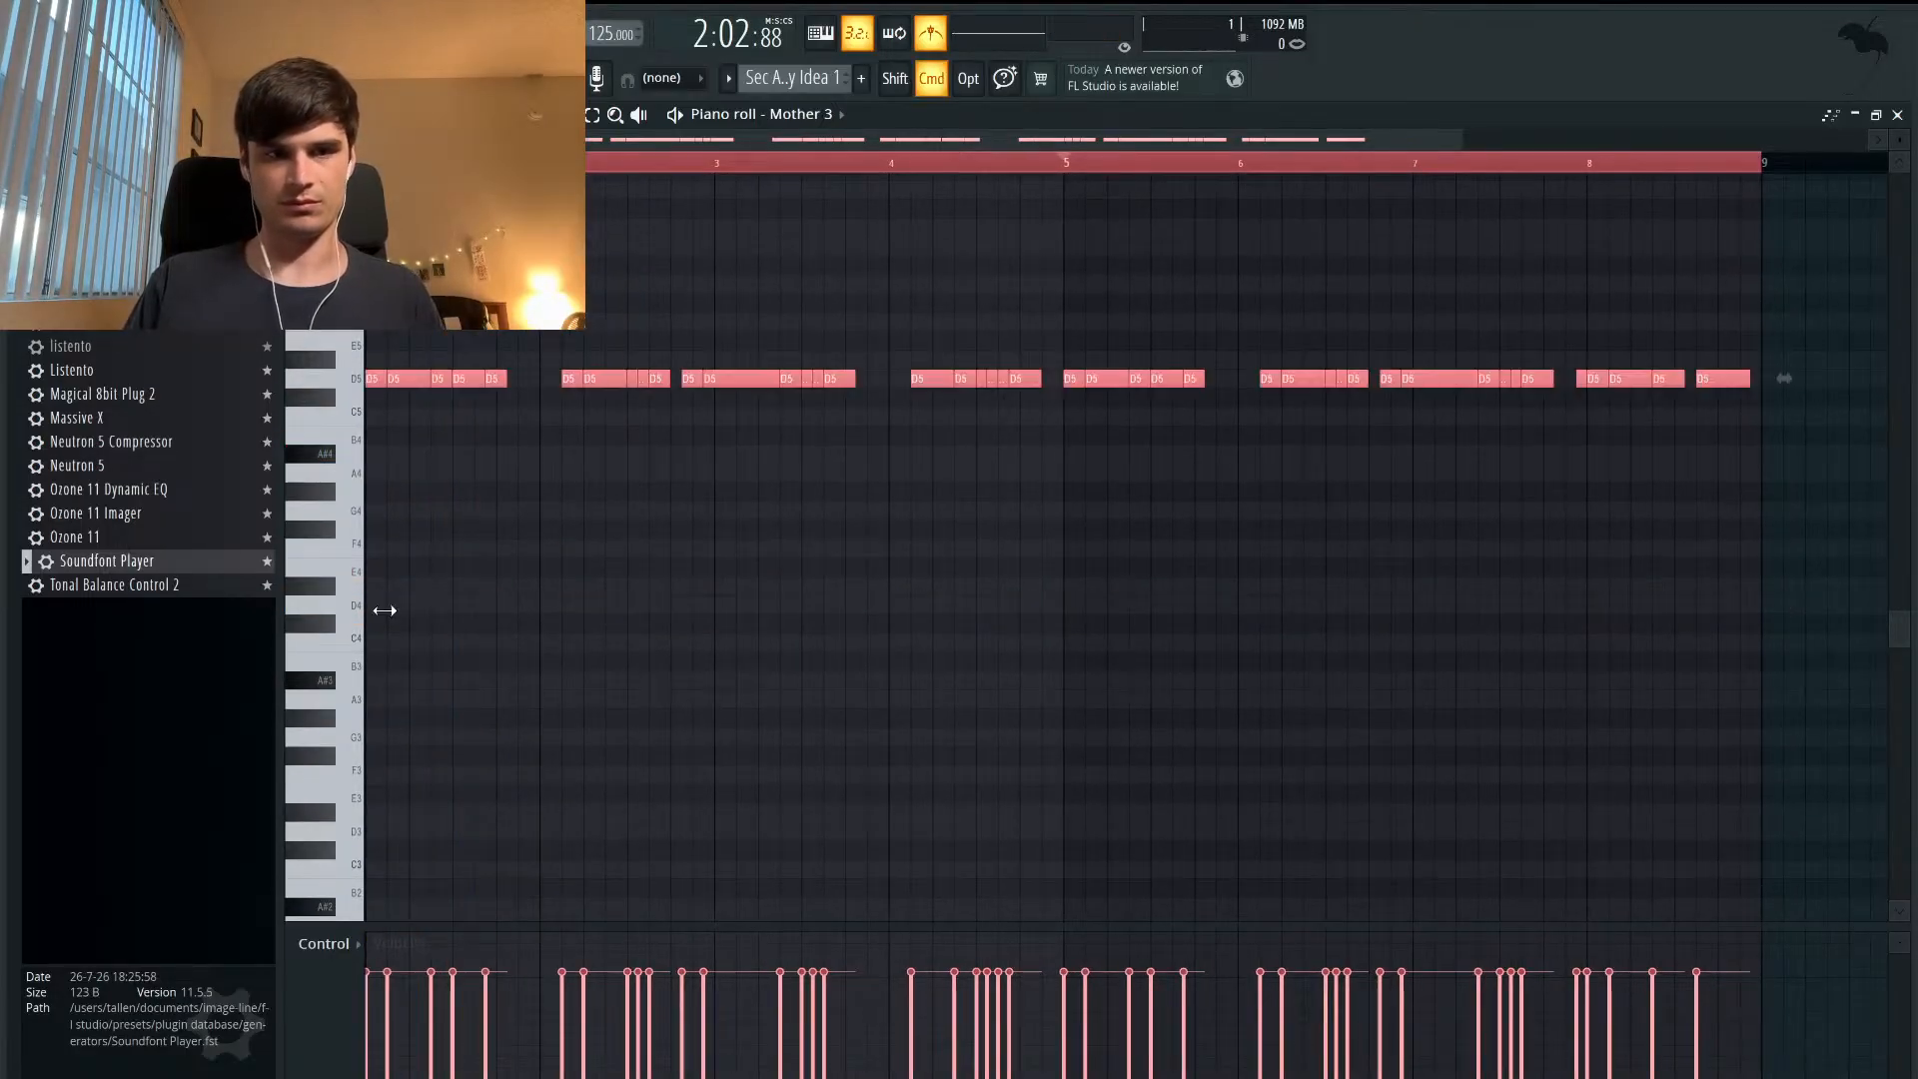
{"action": "left_click_drag", "start_coordinate": [372, 374], "coordinate": [372, 461]}
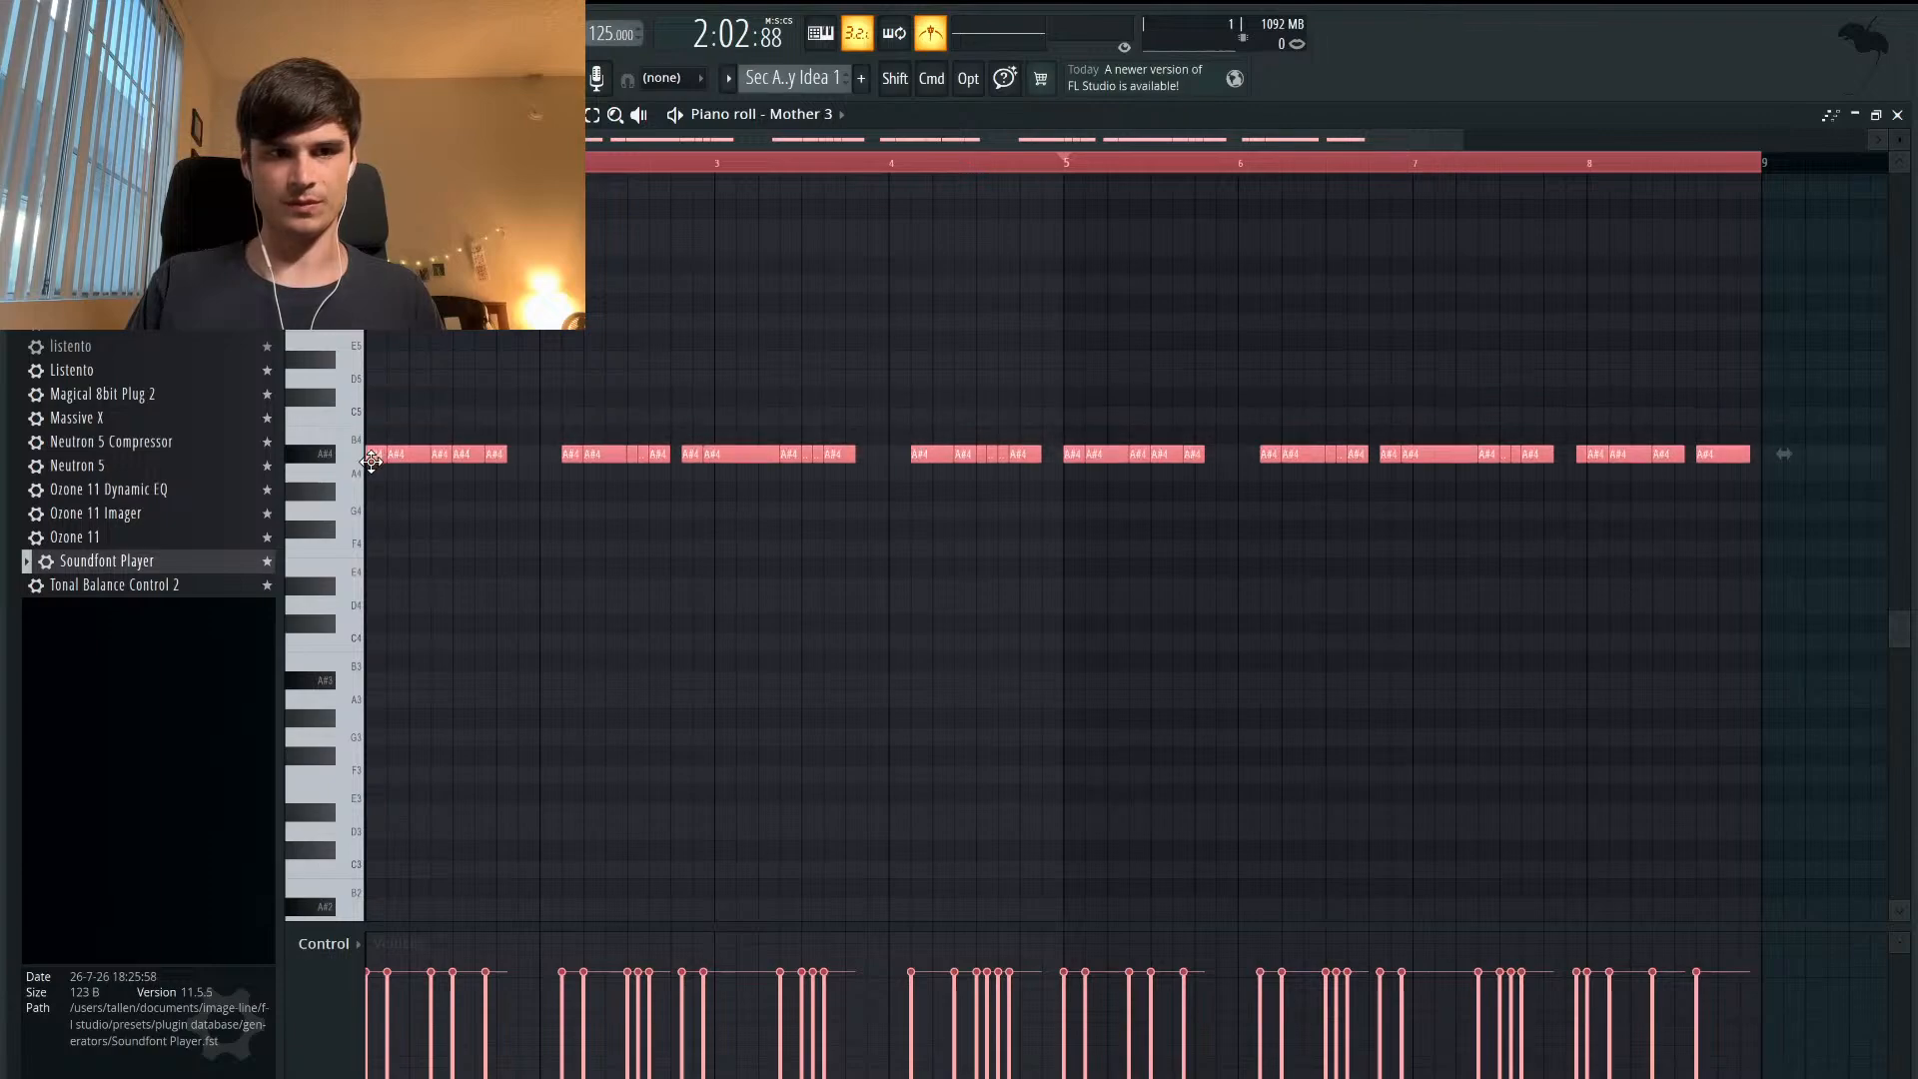
- Transpose all notes of Sec B - Melody Idea 1 down one octave to A#3 and play them against Sec A
{"action": "left_click", "coordinate": [1876, 116]}
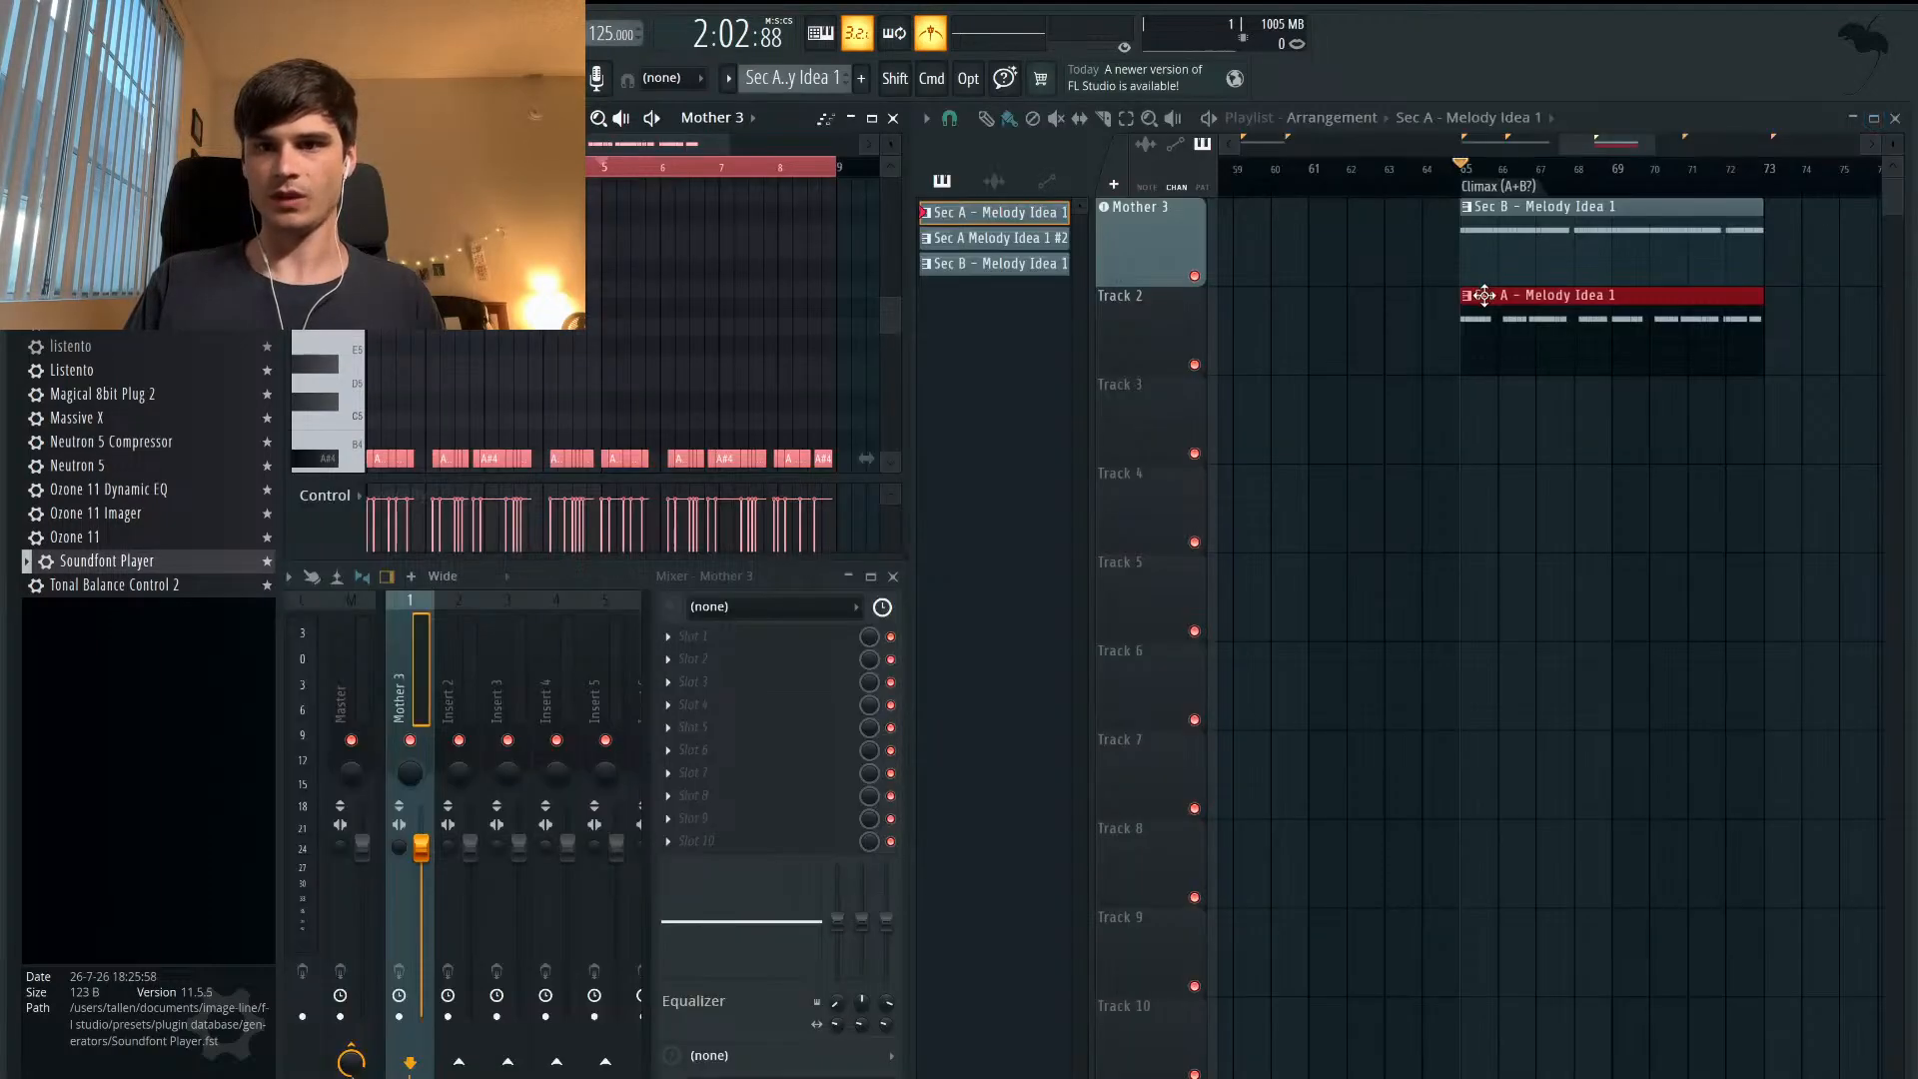
{"action": "left_click", "coordinate": [1491, 228]}
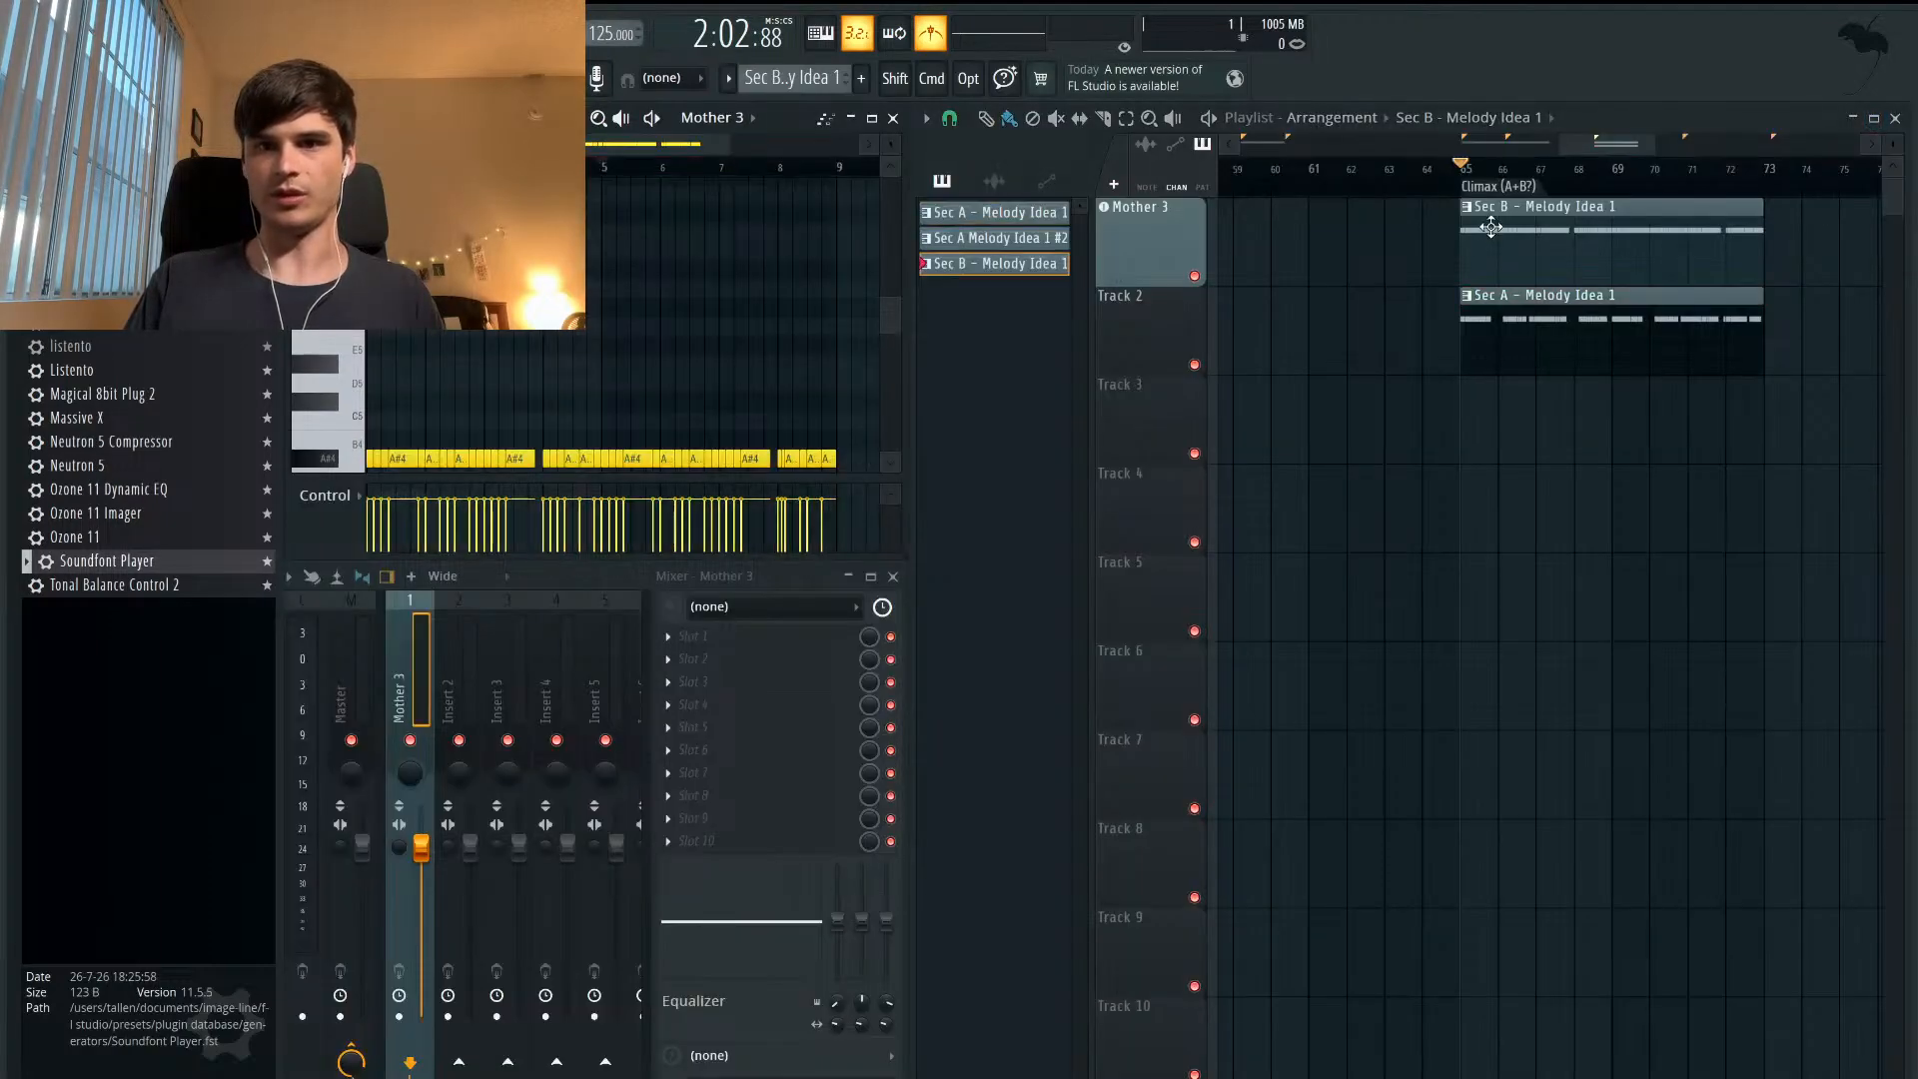
{"action": "left_click", "coordinate": [876, 118]}
{"action": "left_click_drag", "start_coordinate": [1761, 403], "coordinate": [375, 461]}
{"action": "key", "text": "super+Down"}
{"action": "key", "text": "space"}
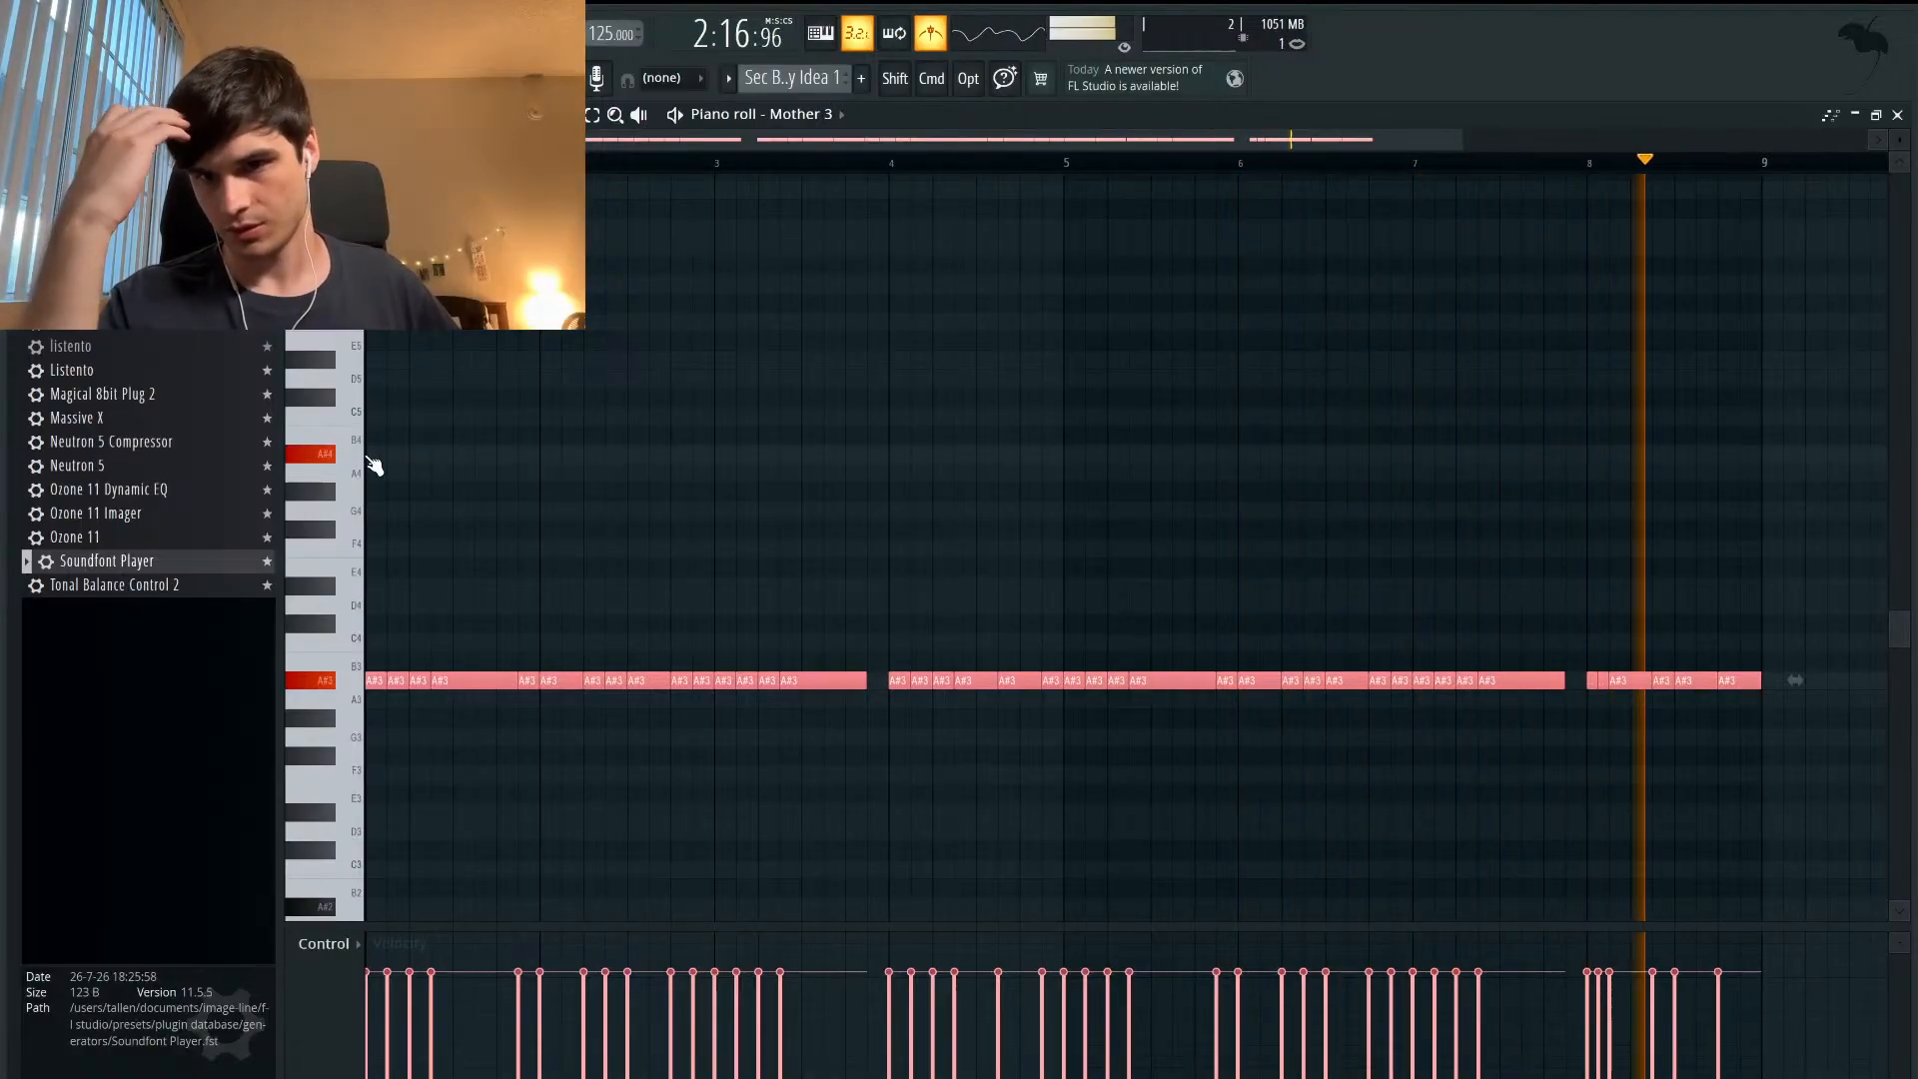
{"action": "key", "text": "space"}
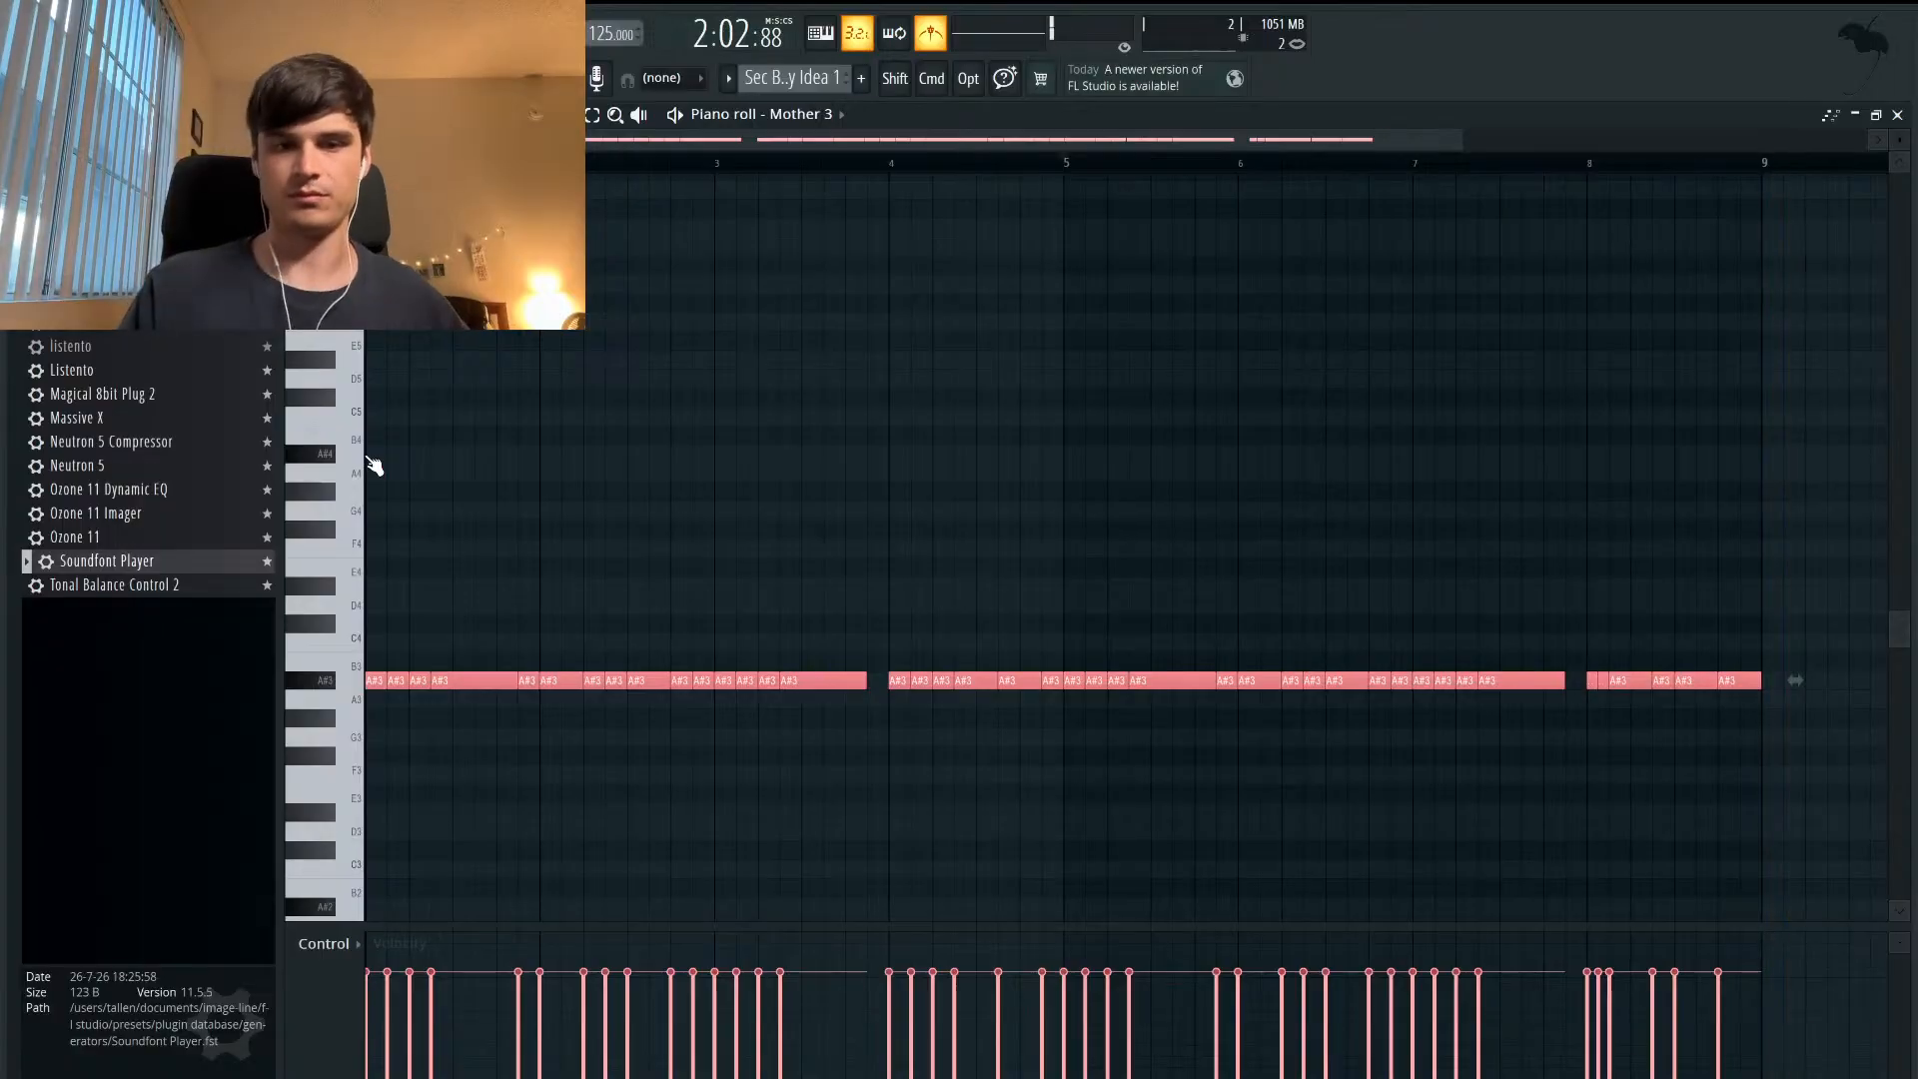
- Transpose the Sec B - Melody Idea 1 notes up one octave to A#4 and play the start of the Climax
{"action": "left_click", "coordinate": [1877, 116]}
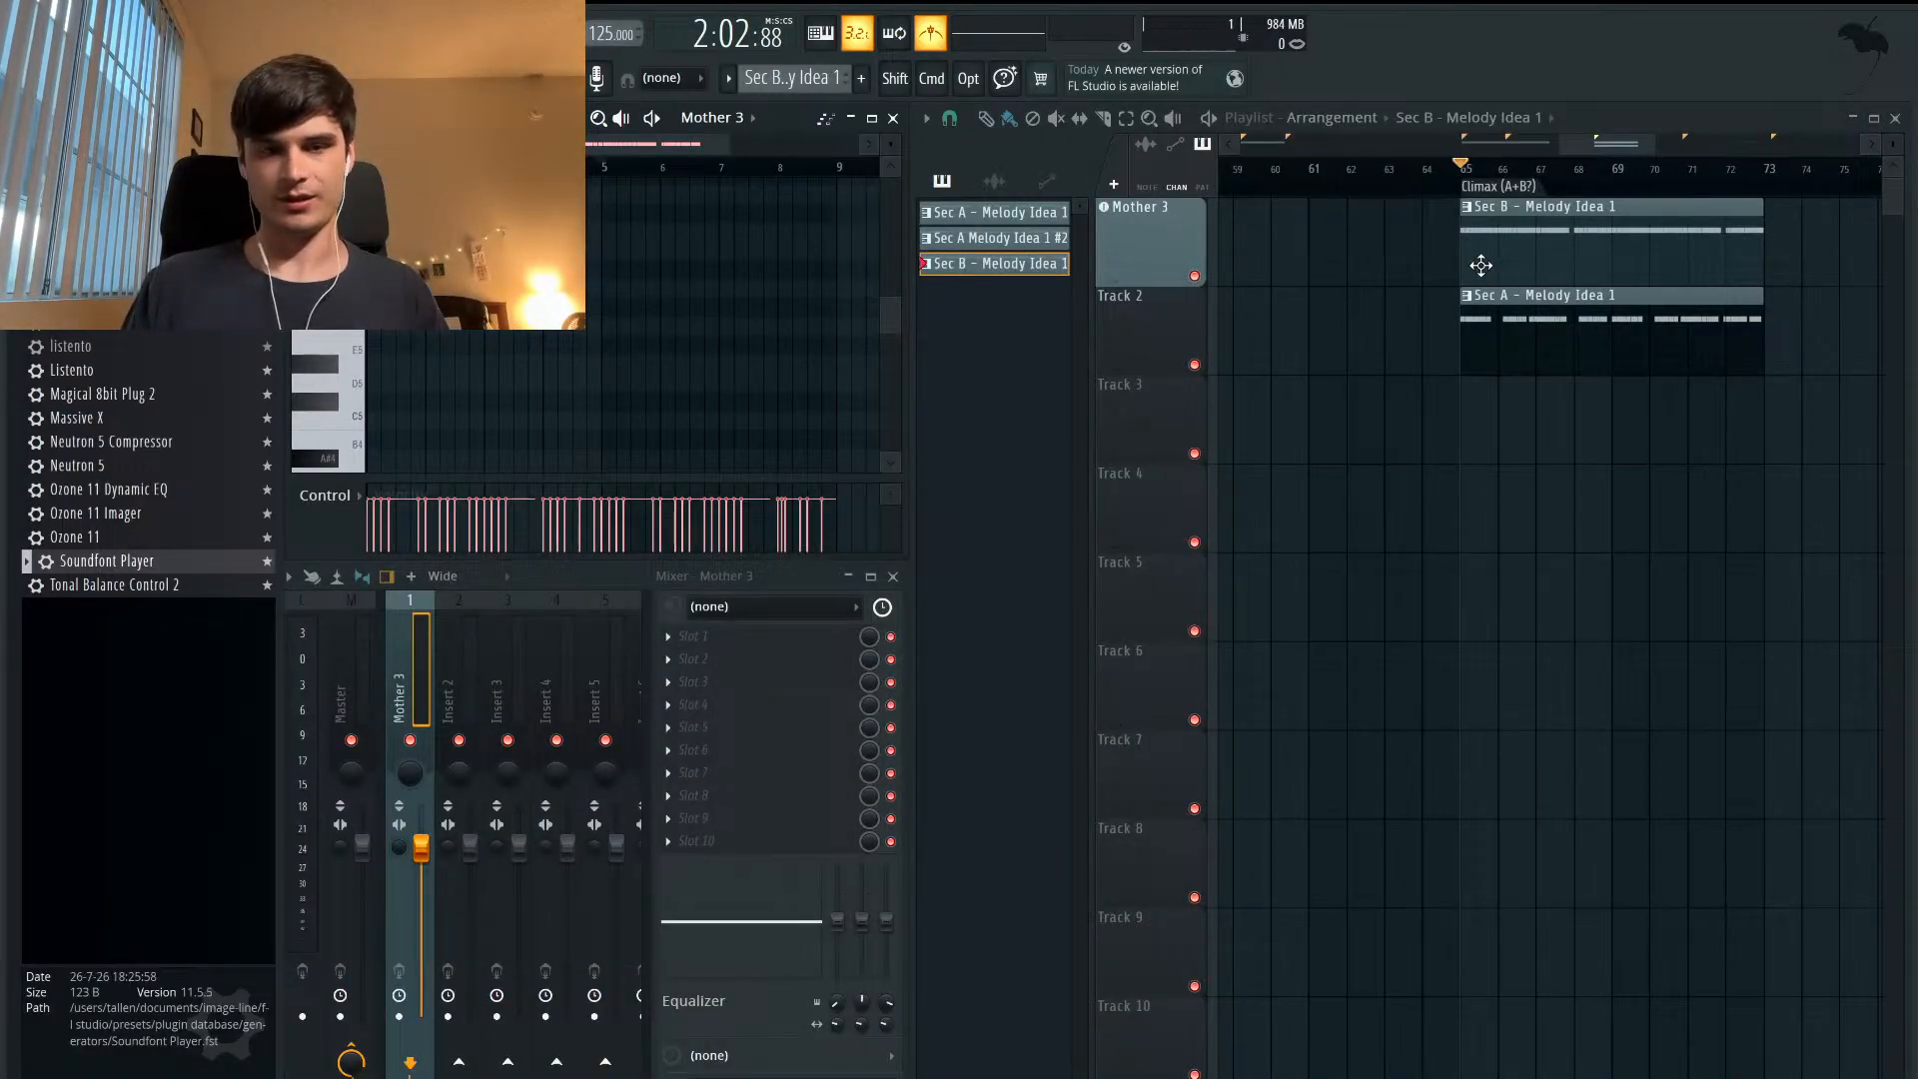
{"action": "left_click", "coordinate": [871, 118]}
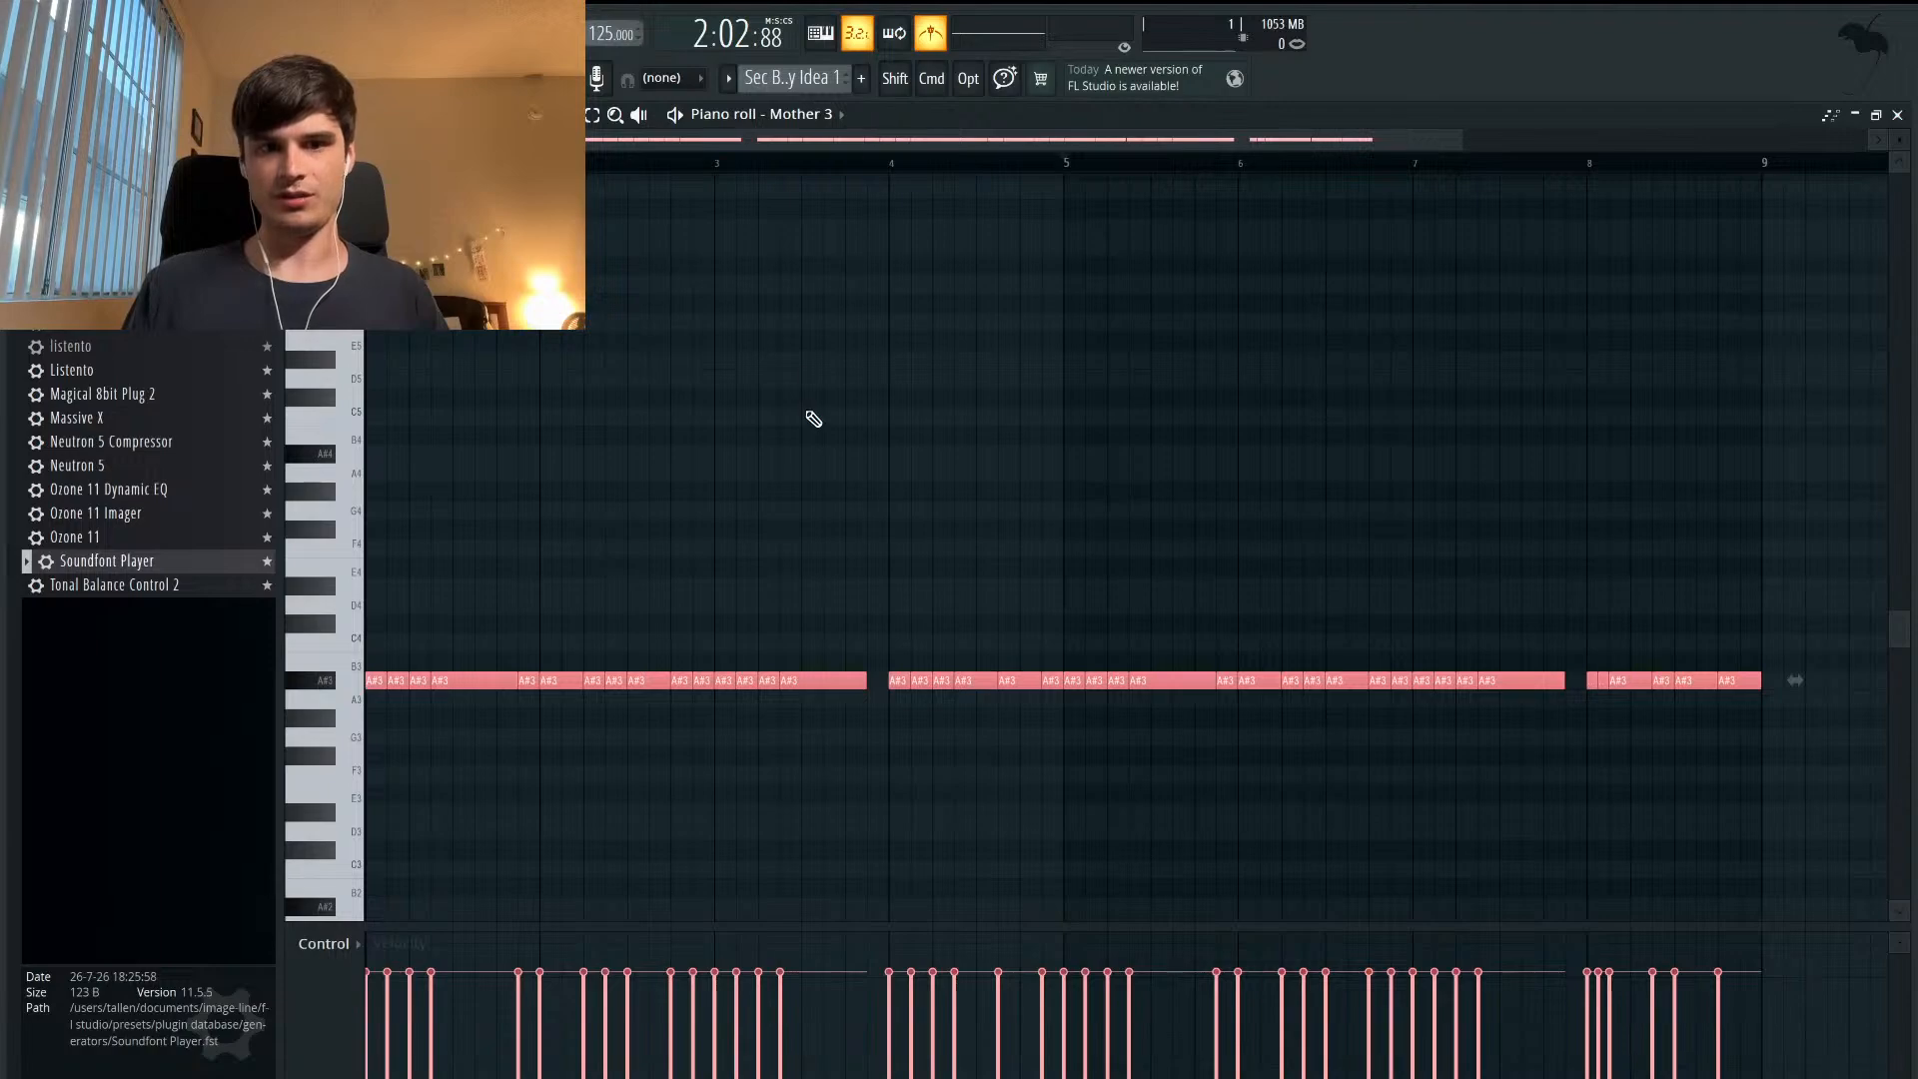
{"action": "key", "text": "super+Up"}
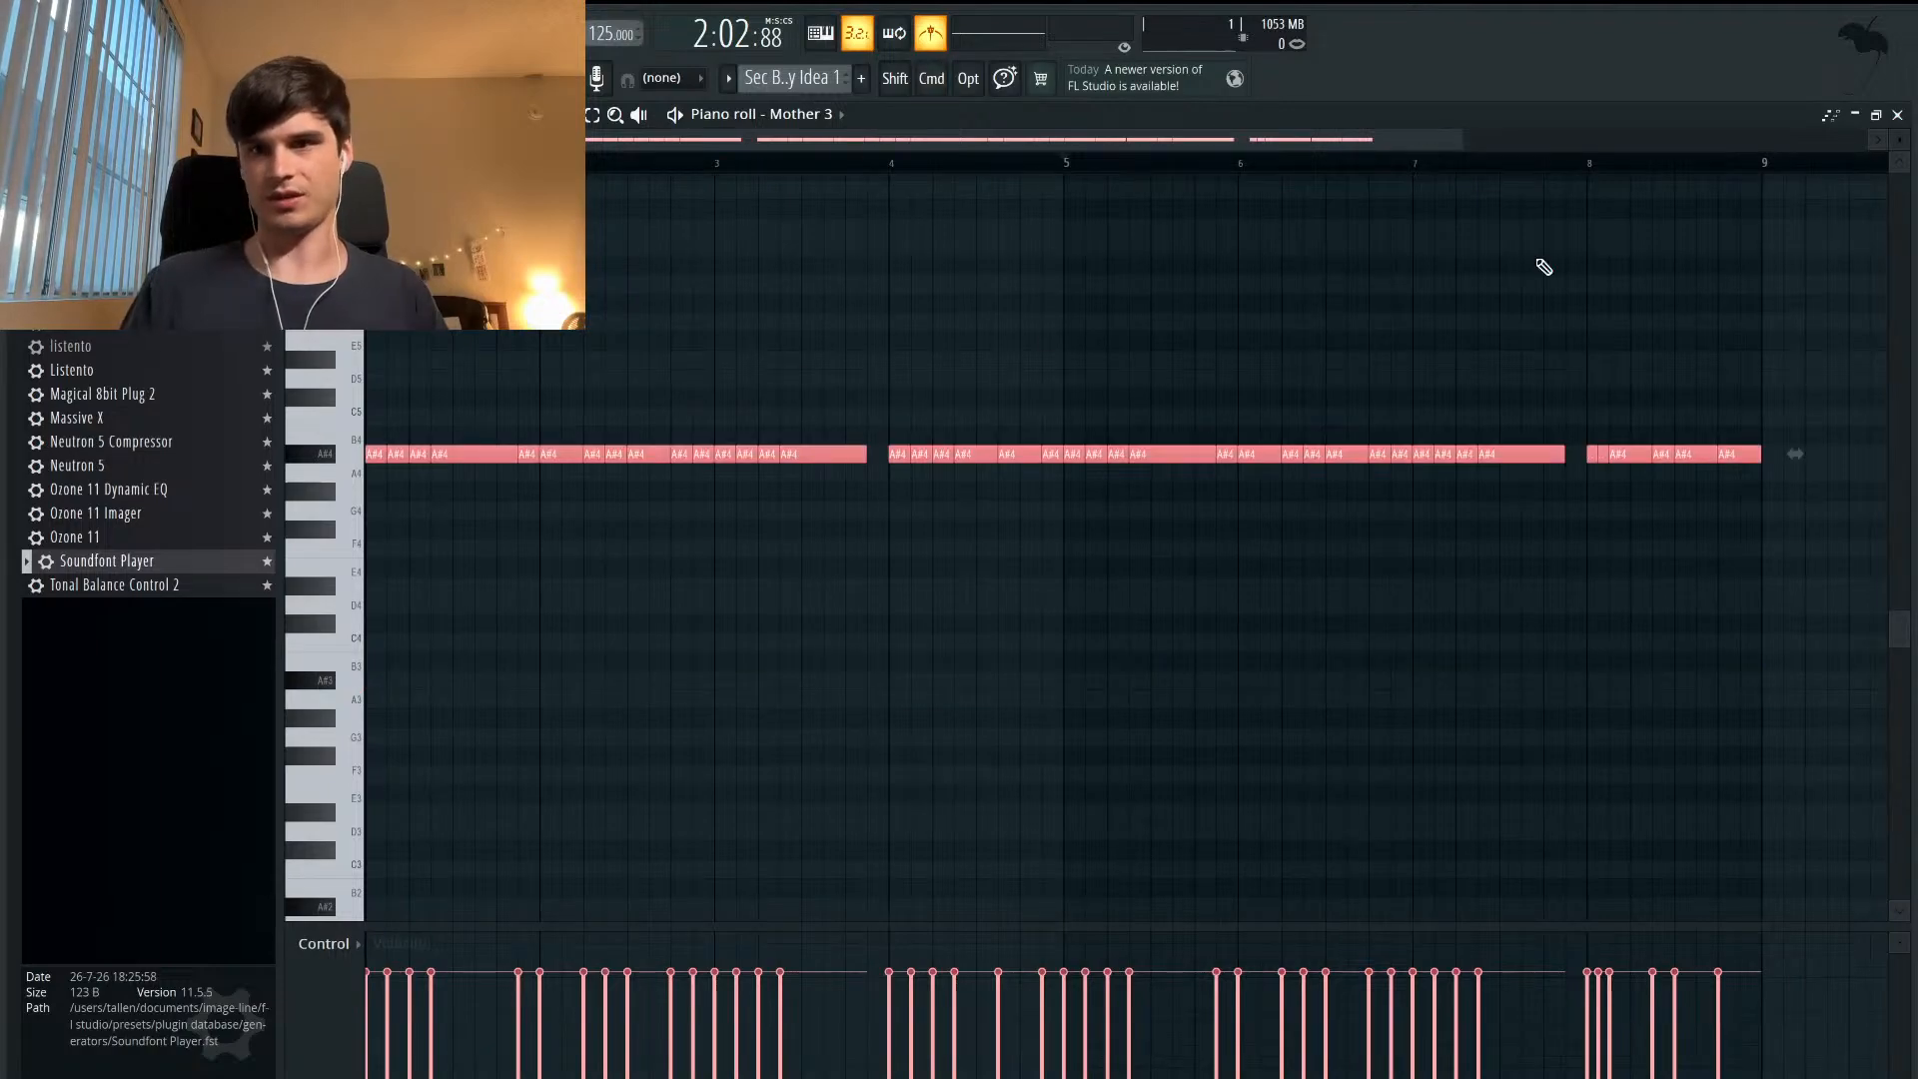
{"action": "left_click", "coordinate": [1876, 116]}
{"action": "scroll", "coordinate": [1377, 542], "scroll_direction": "down", "scroll_amount": 3}
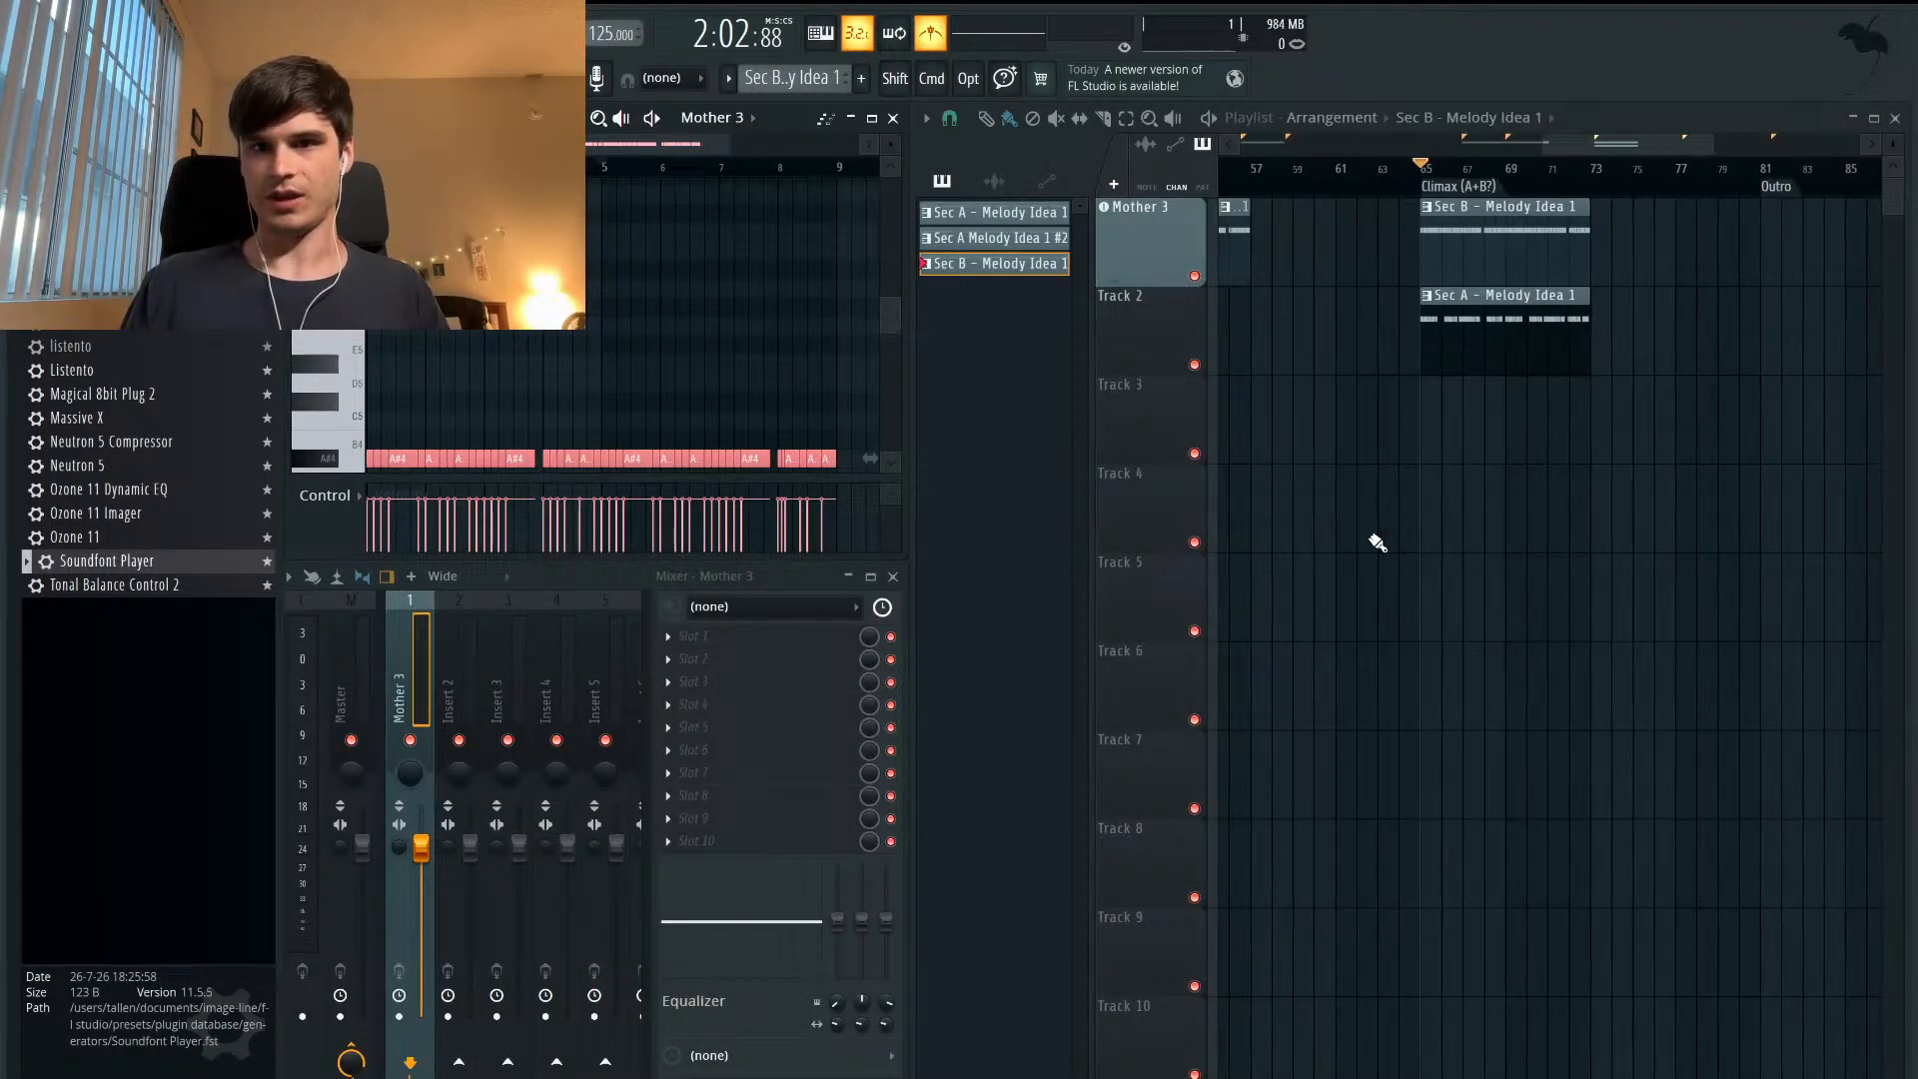
{"action": "key", "text": "space"}
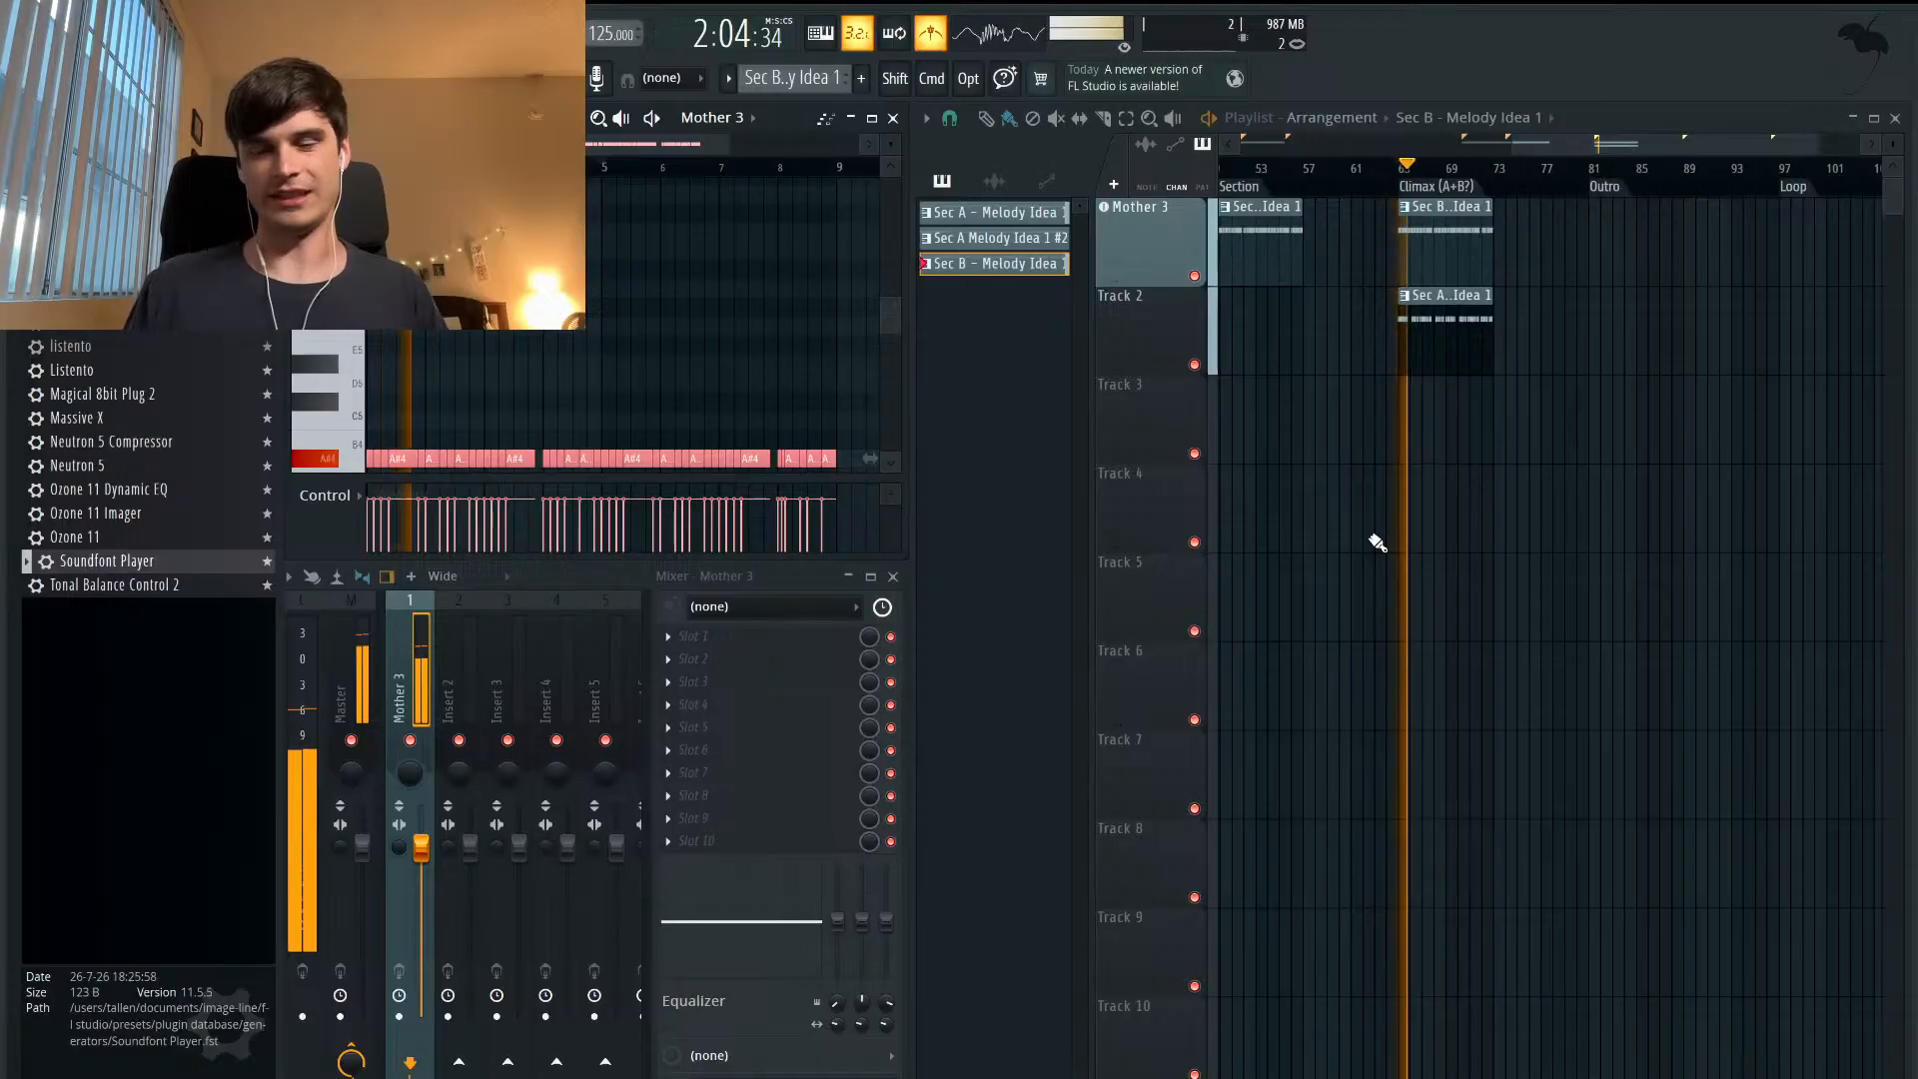
{"action": "key", "text": "space"}
- Rename the Loop marker at bar 97 as Loop/End
{"action": "scroll", "coordinate": [1620, 360], "scroll_direction": "right", "scroll_amount": 4}
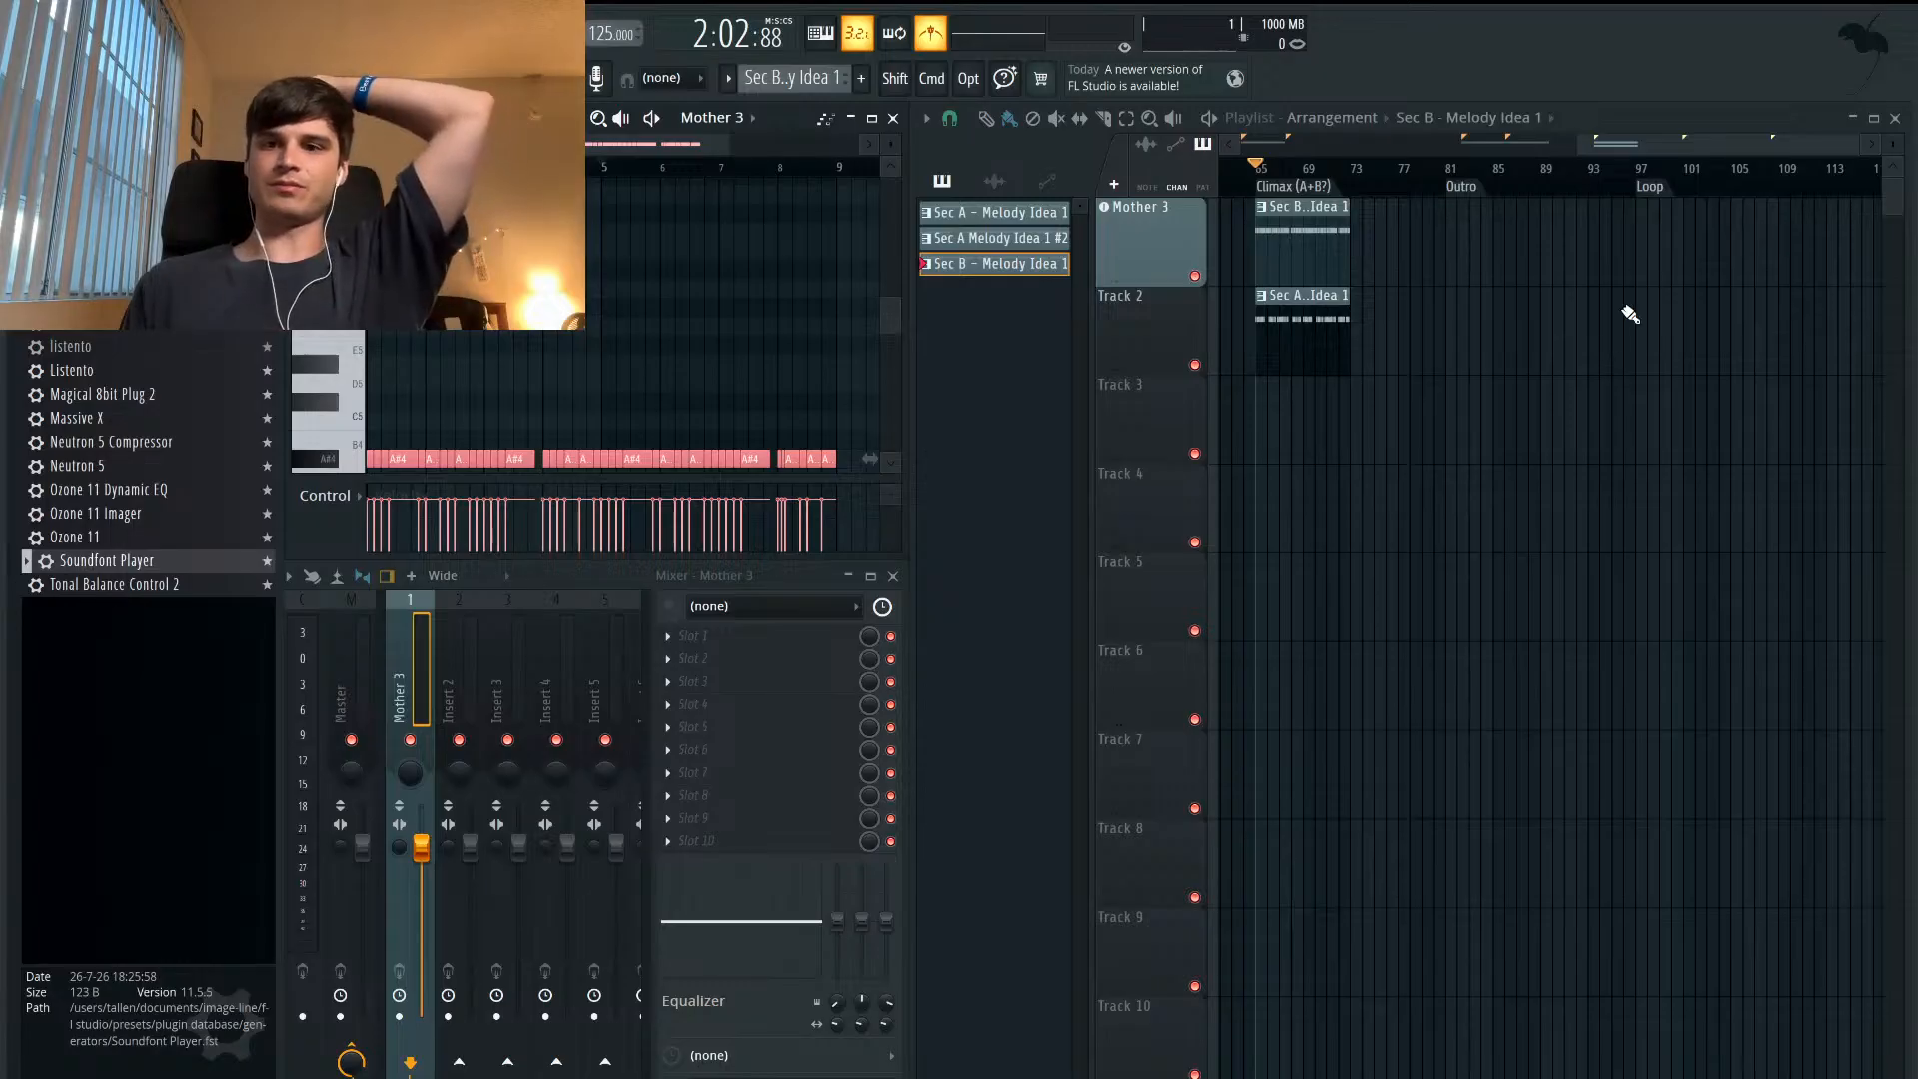
{"action": "left_click", "coordinate": [1654, 189]}
{"action": "right_click", "coordinate": [1651, 188]}
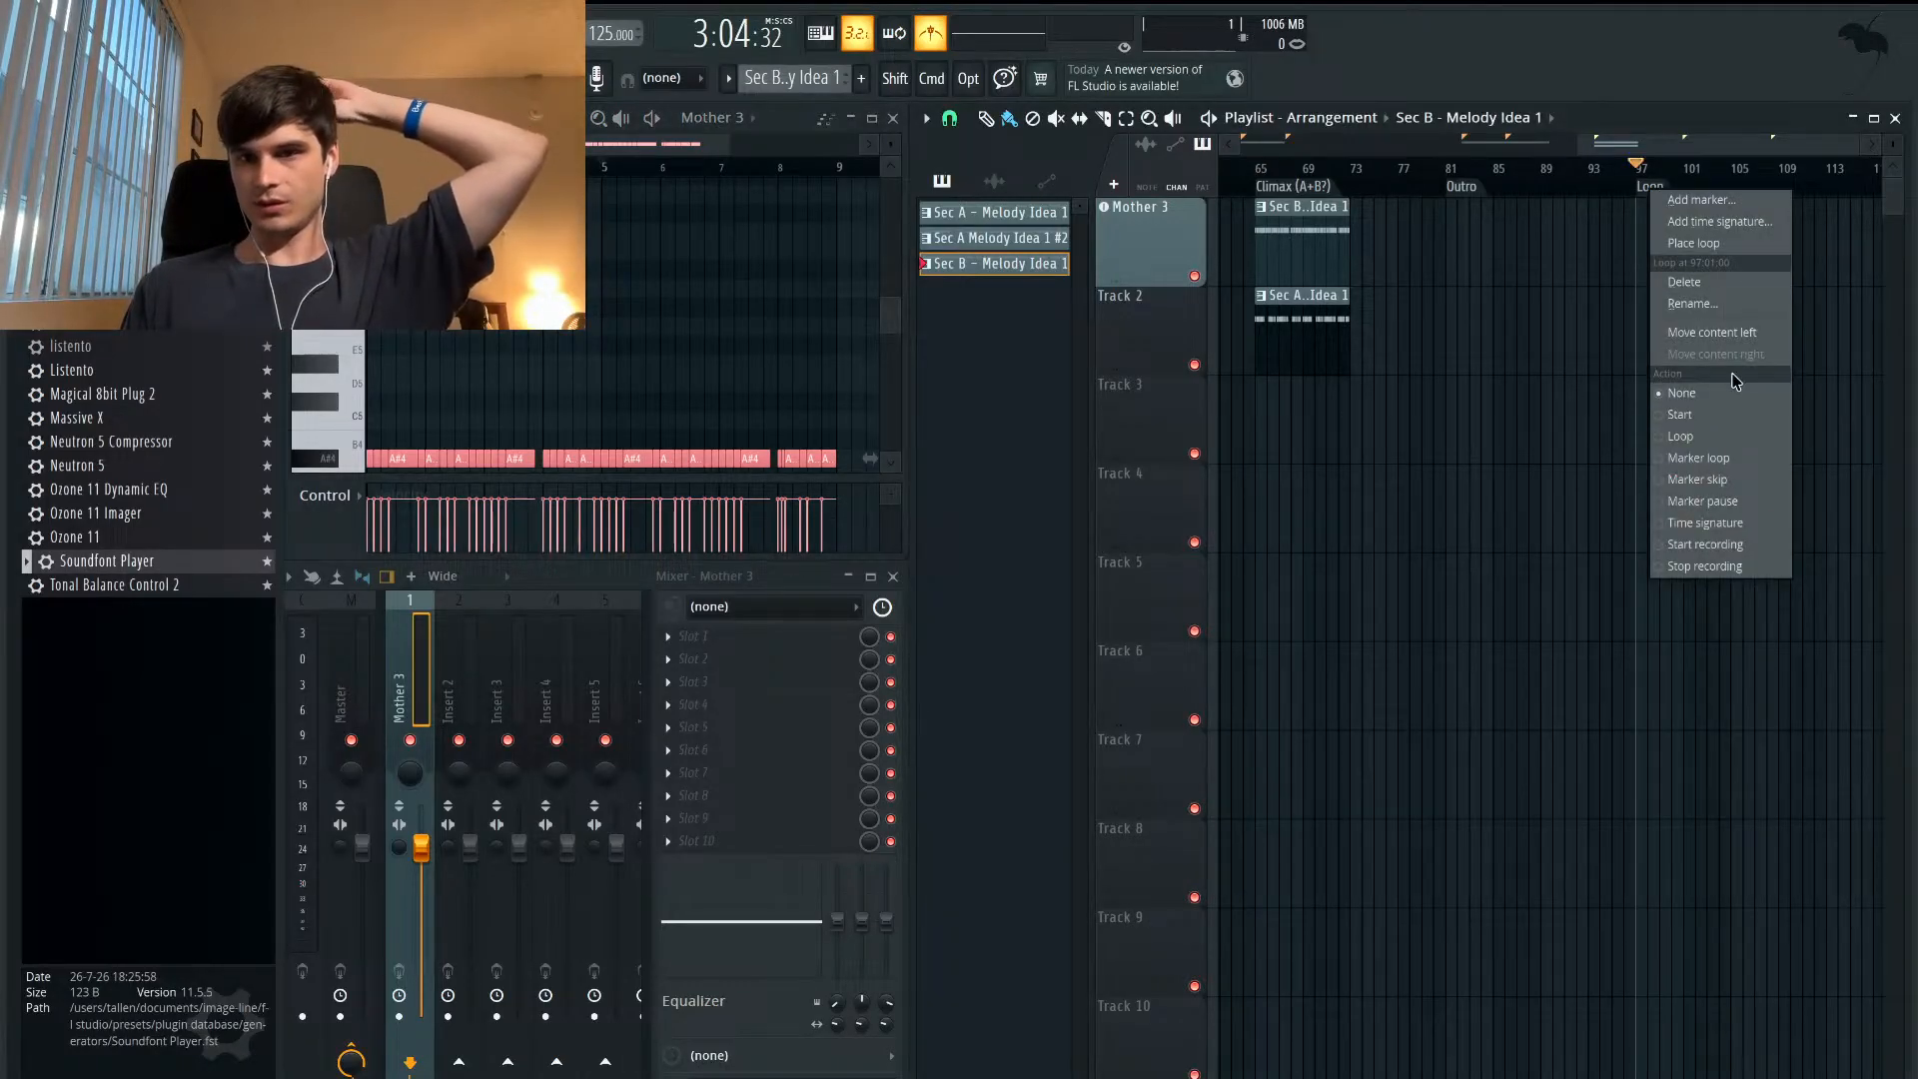
{"action": "left_click", "coordinate": [1693, 303]}
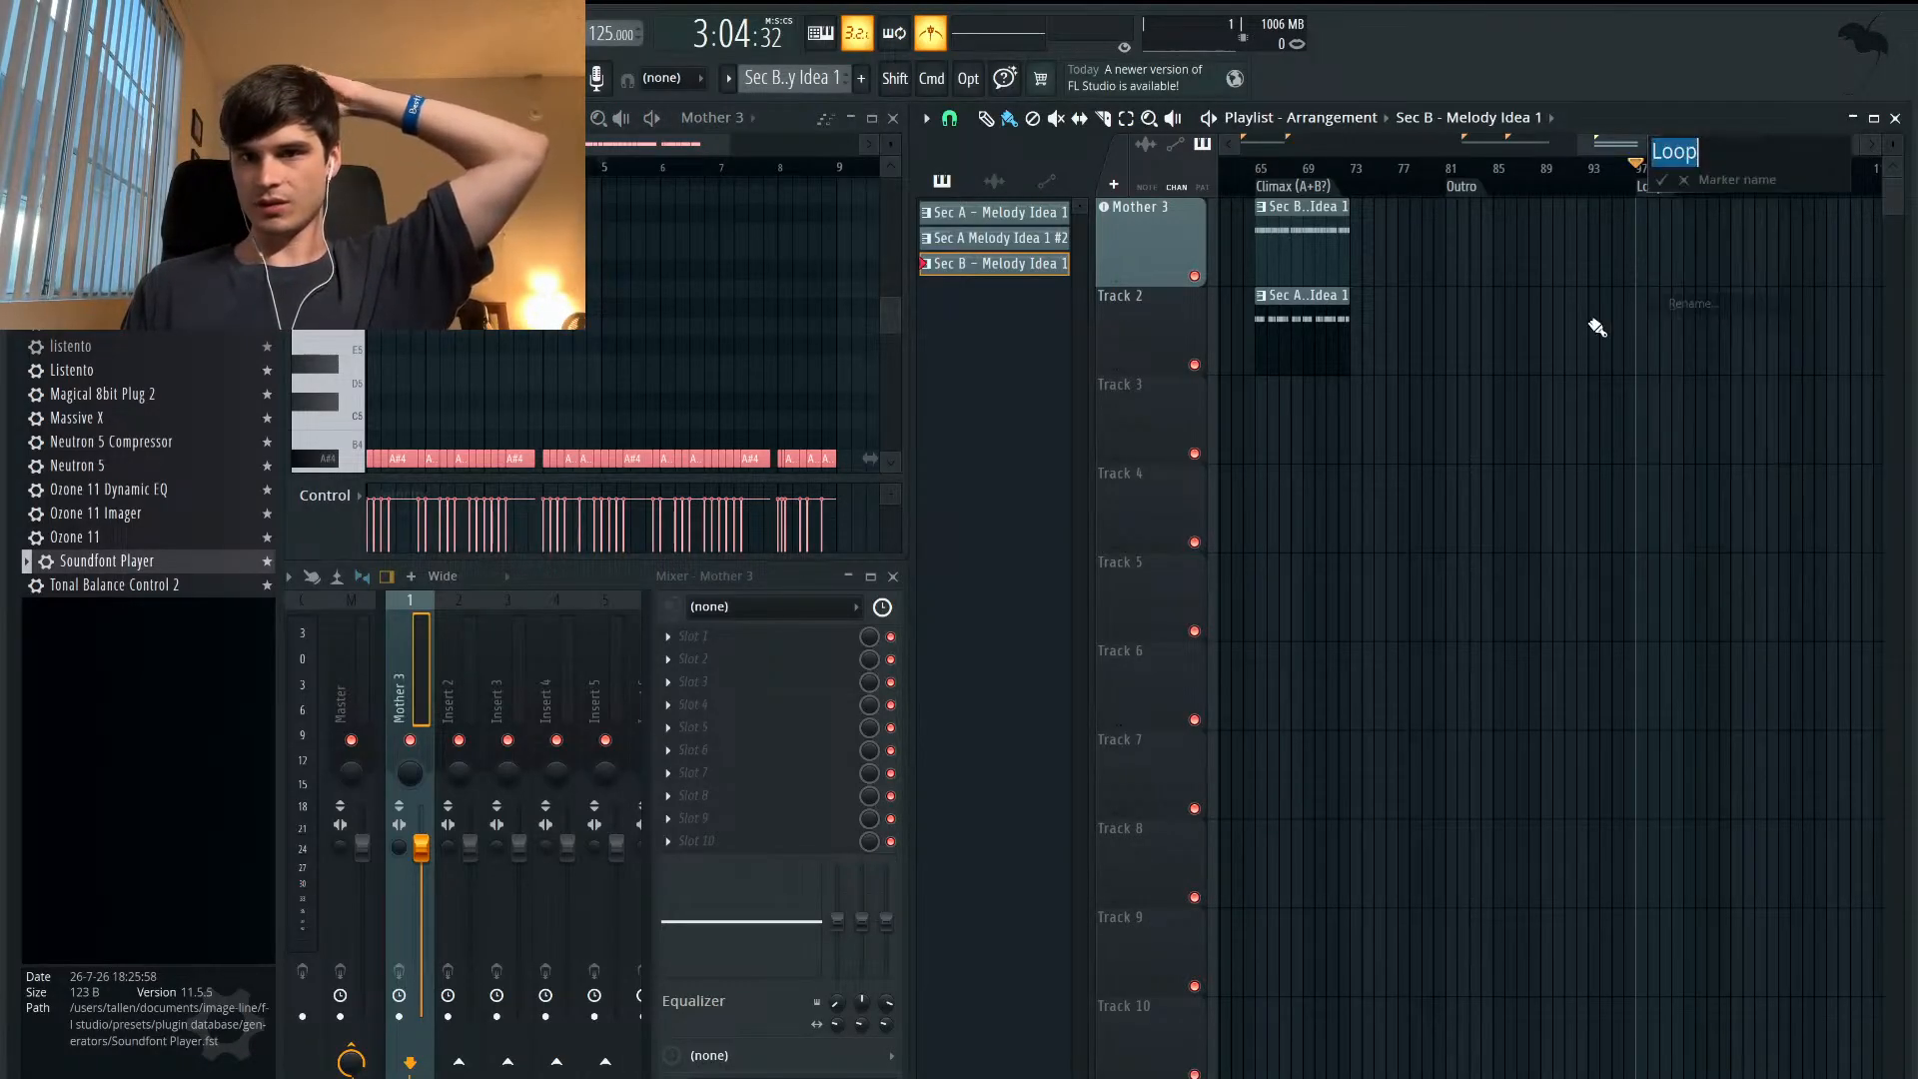
{"action": "left_click", "coordinate": [1717, 153]}
{"action": "type", "text": "/End"}
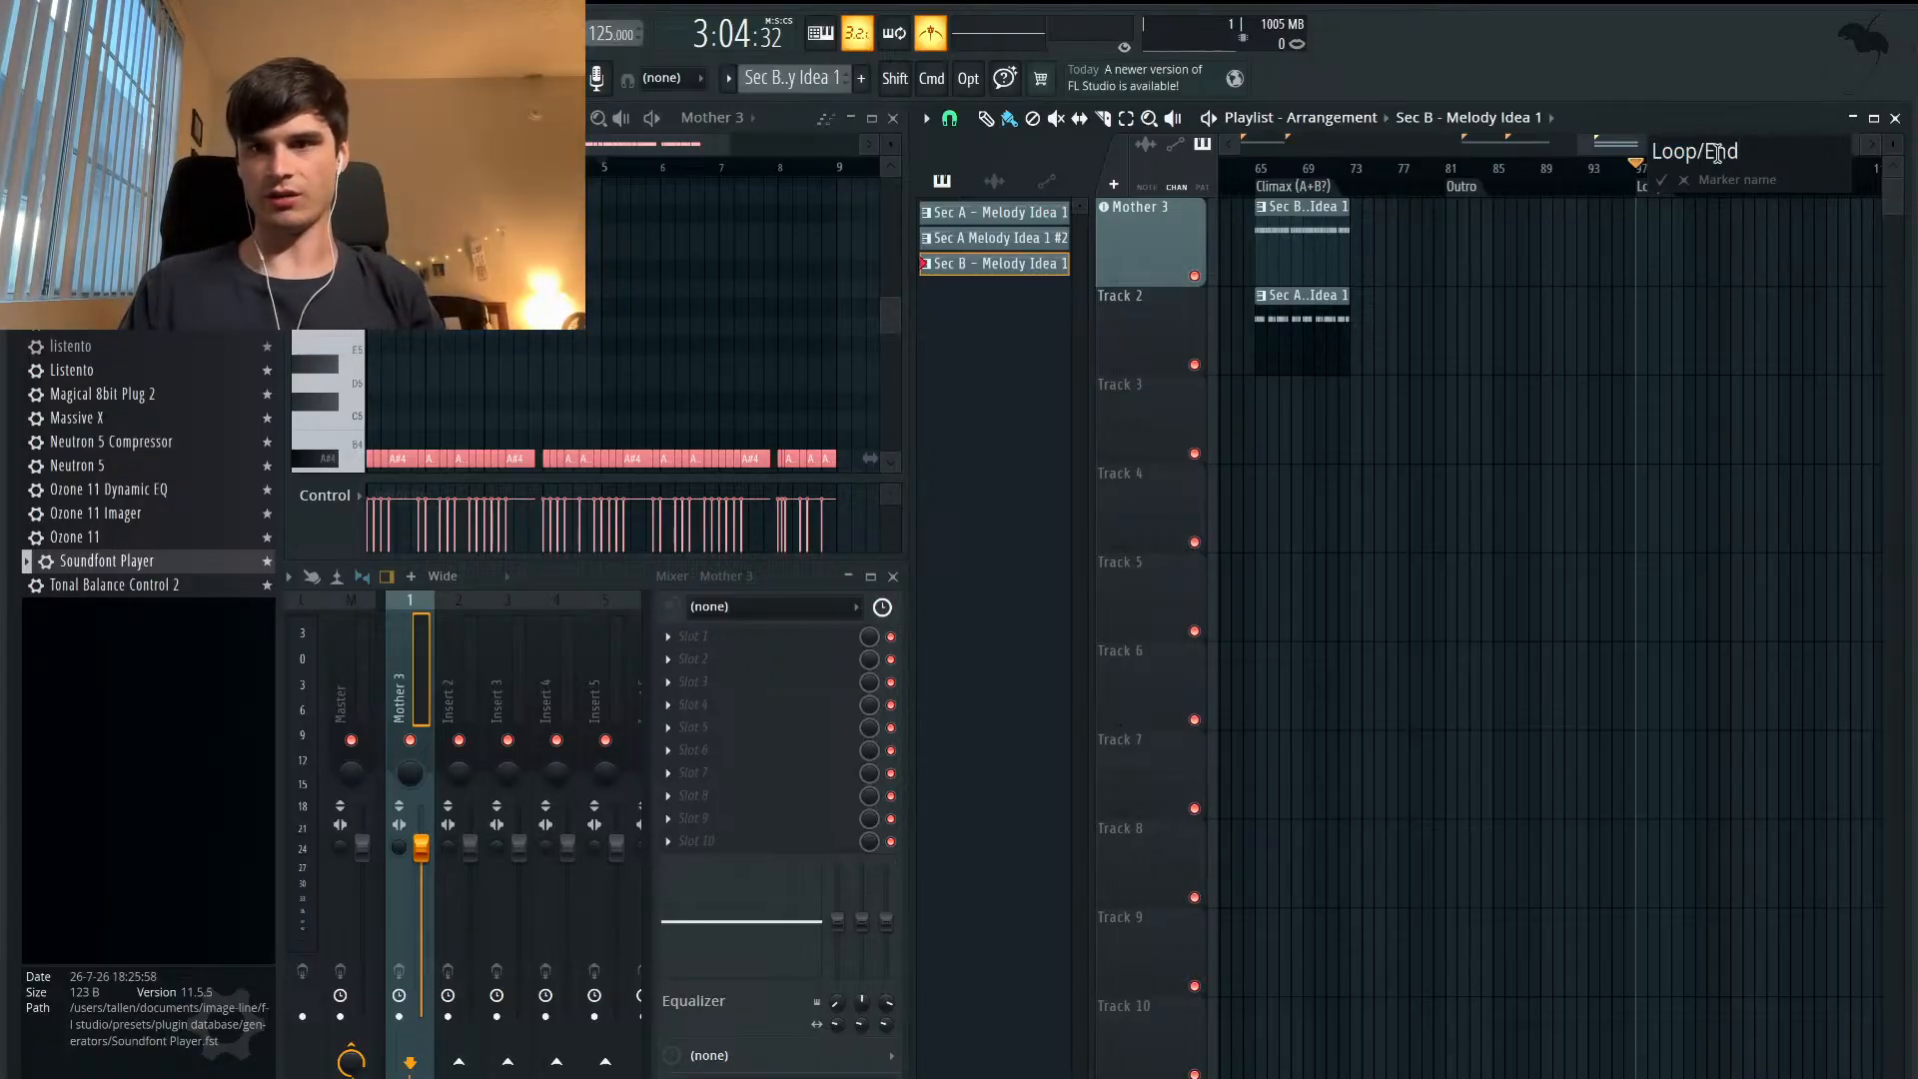
{"action": "key", "text": "Return"}
- Fill the A Section on the Mother 3 track with copies of Sec A - Melody Idea 1 at bars 9, 17, 25 and 33
{"action": "scroll", "coordinate": [1610, 332], "scroll_direction": "left", "scroll_amount": 5}
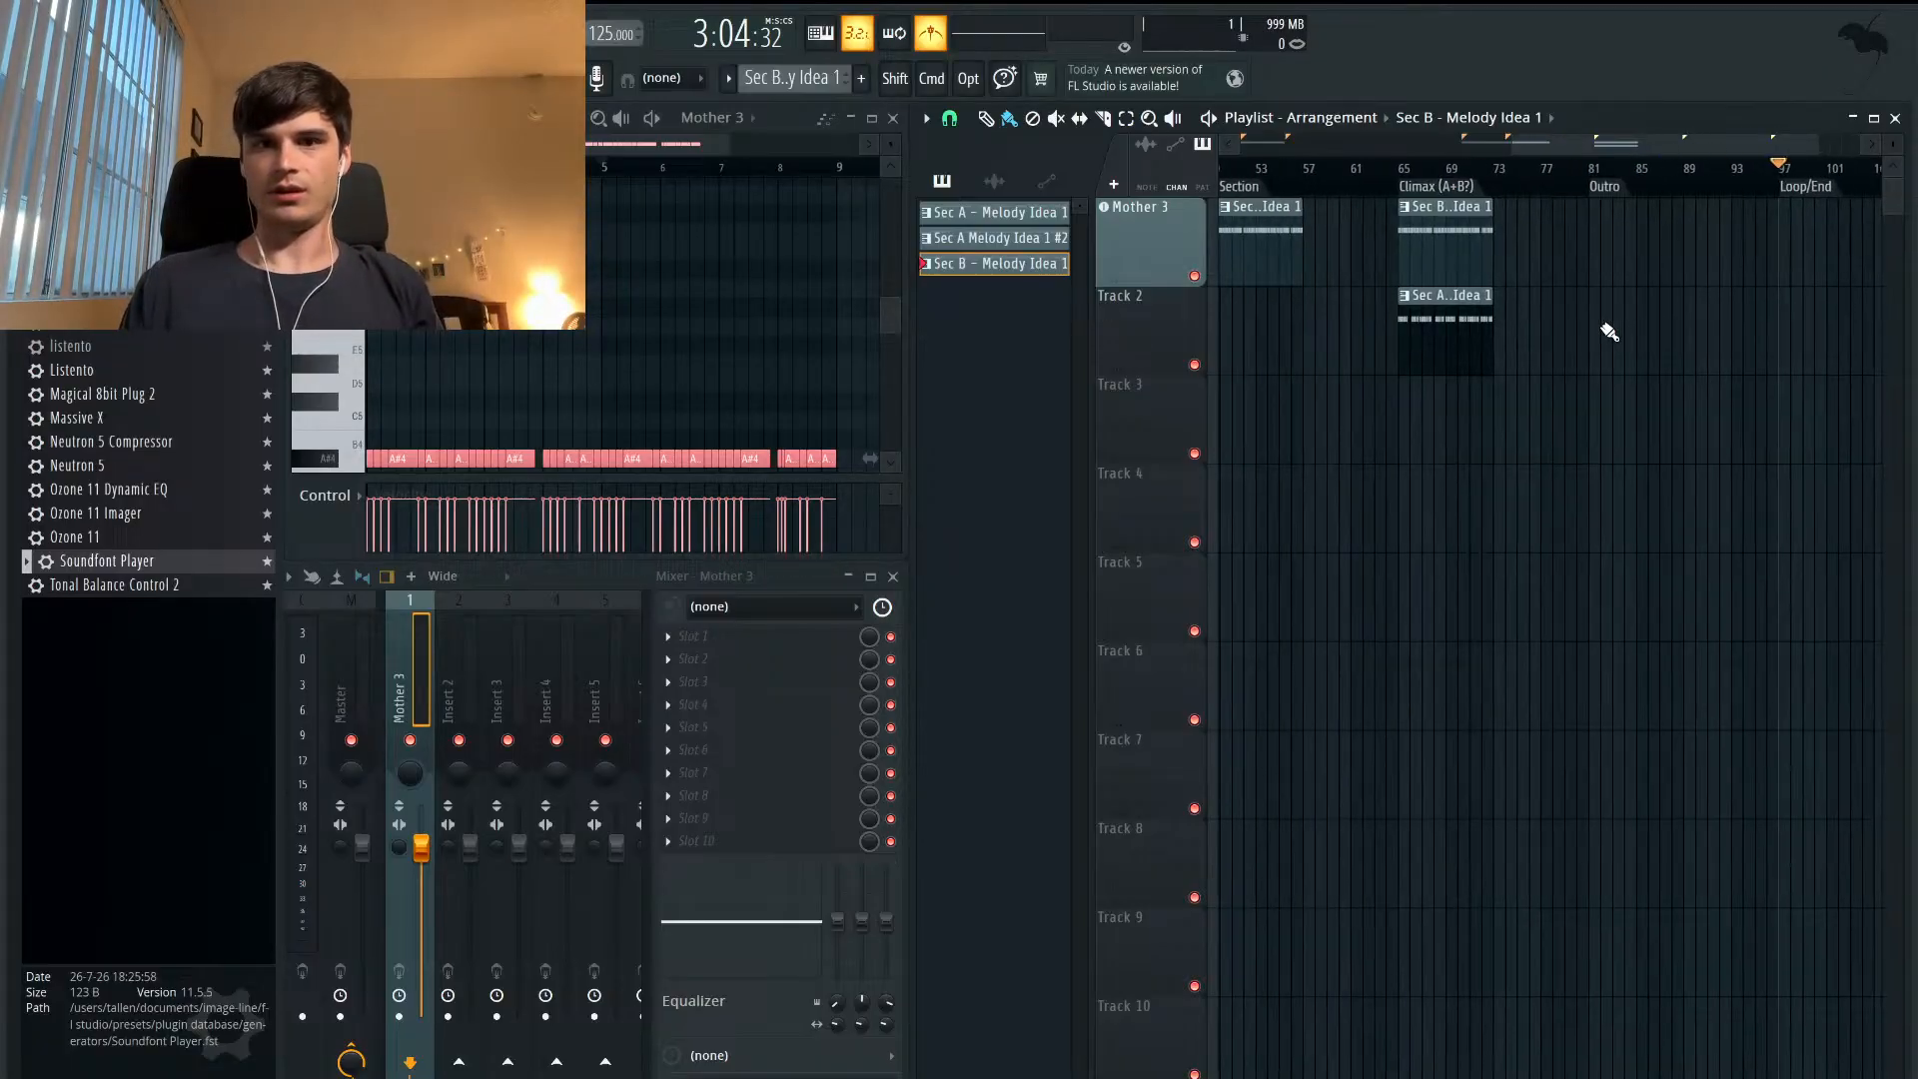
{"action": "scroll", "coordinate": [1610, 331], "scroll_direction": "down", "scroll_amount": 4}
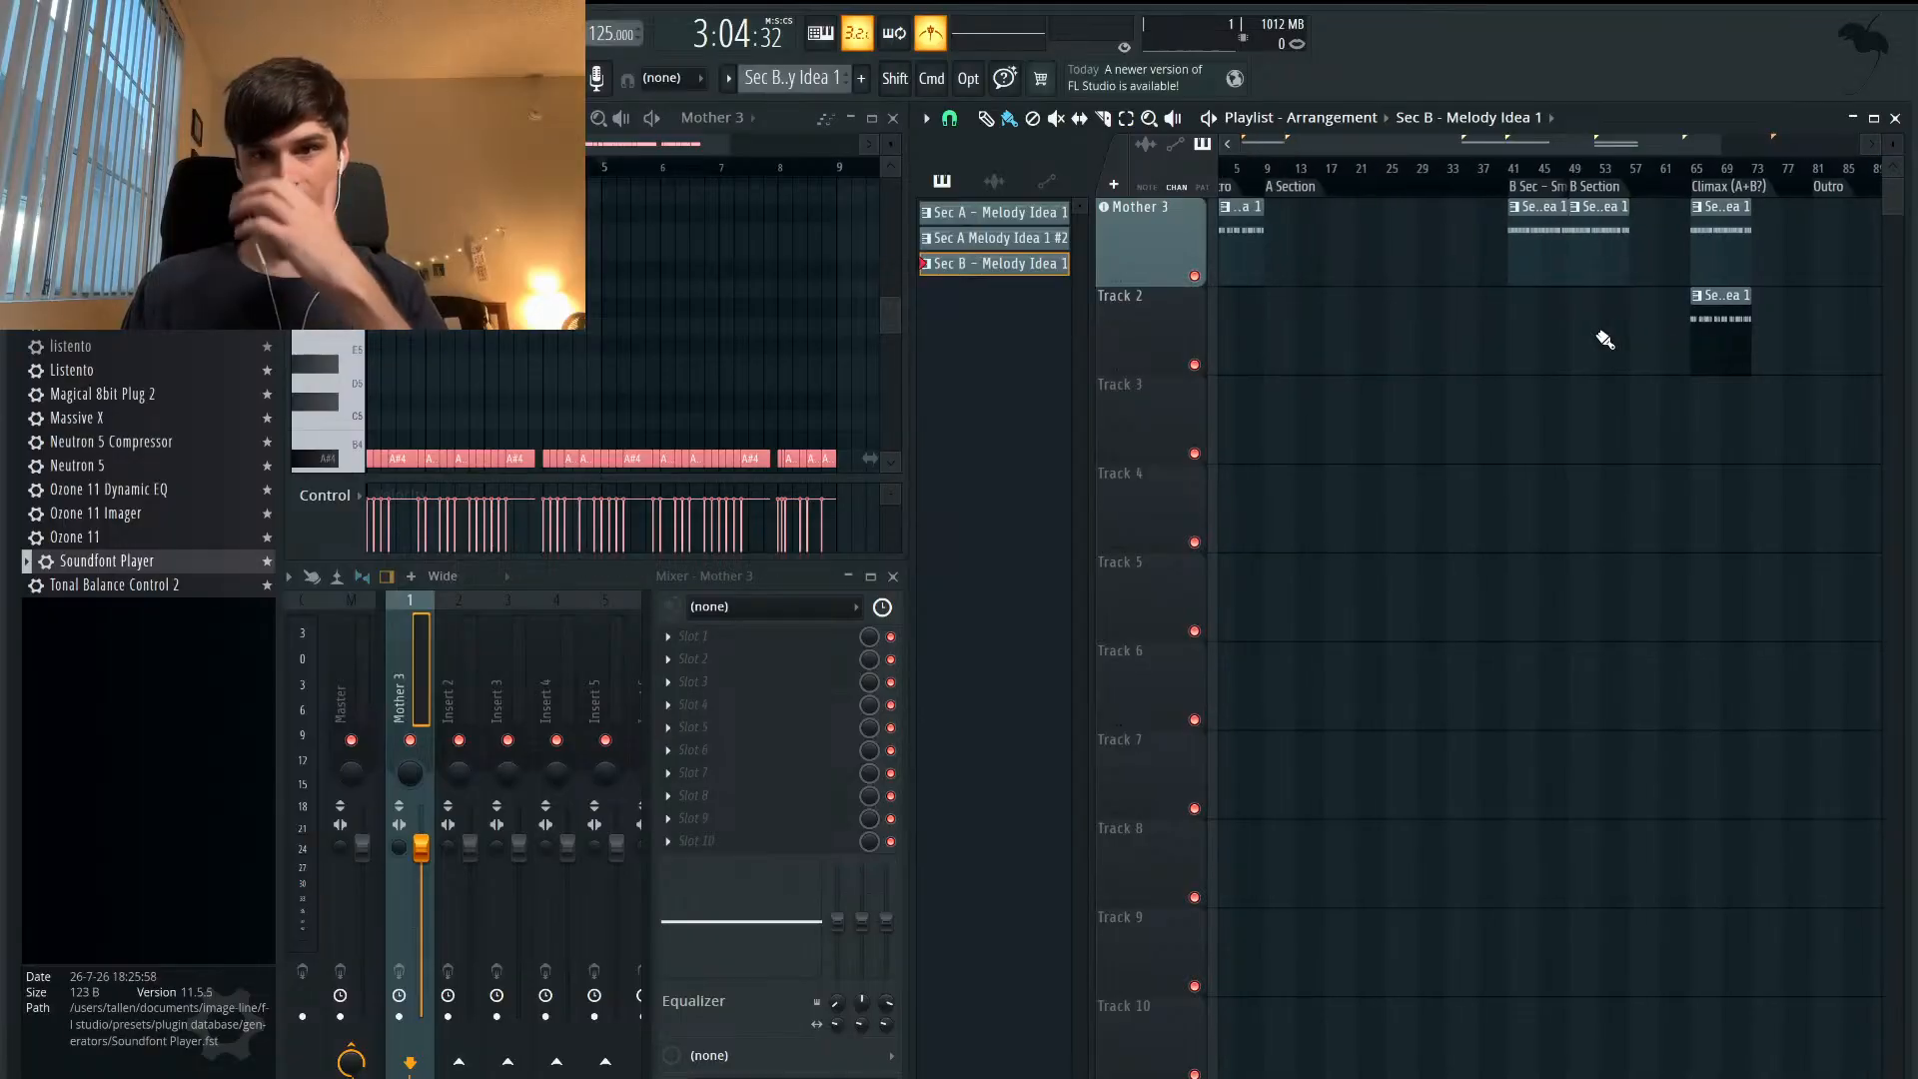
{"action": "scroll", "coordinate": [1313, 299], "scroll_direction": "up", "scroll_amount": 2}
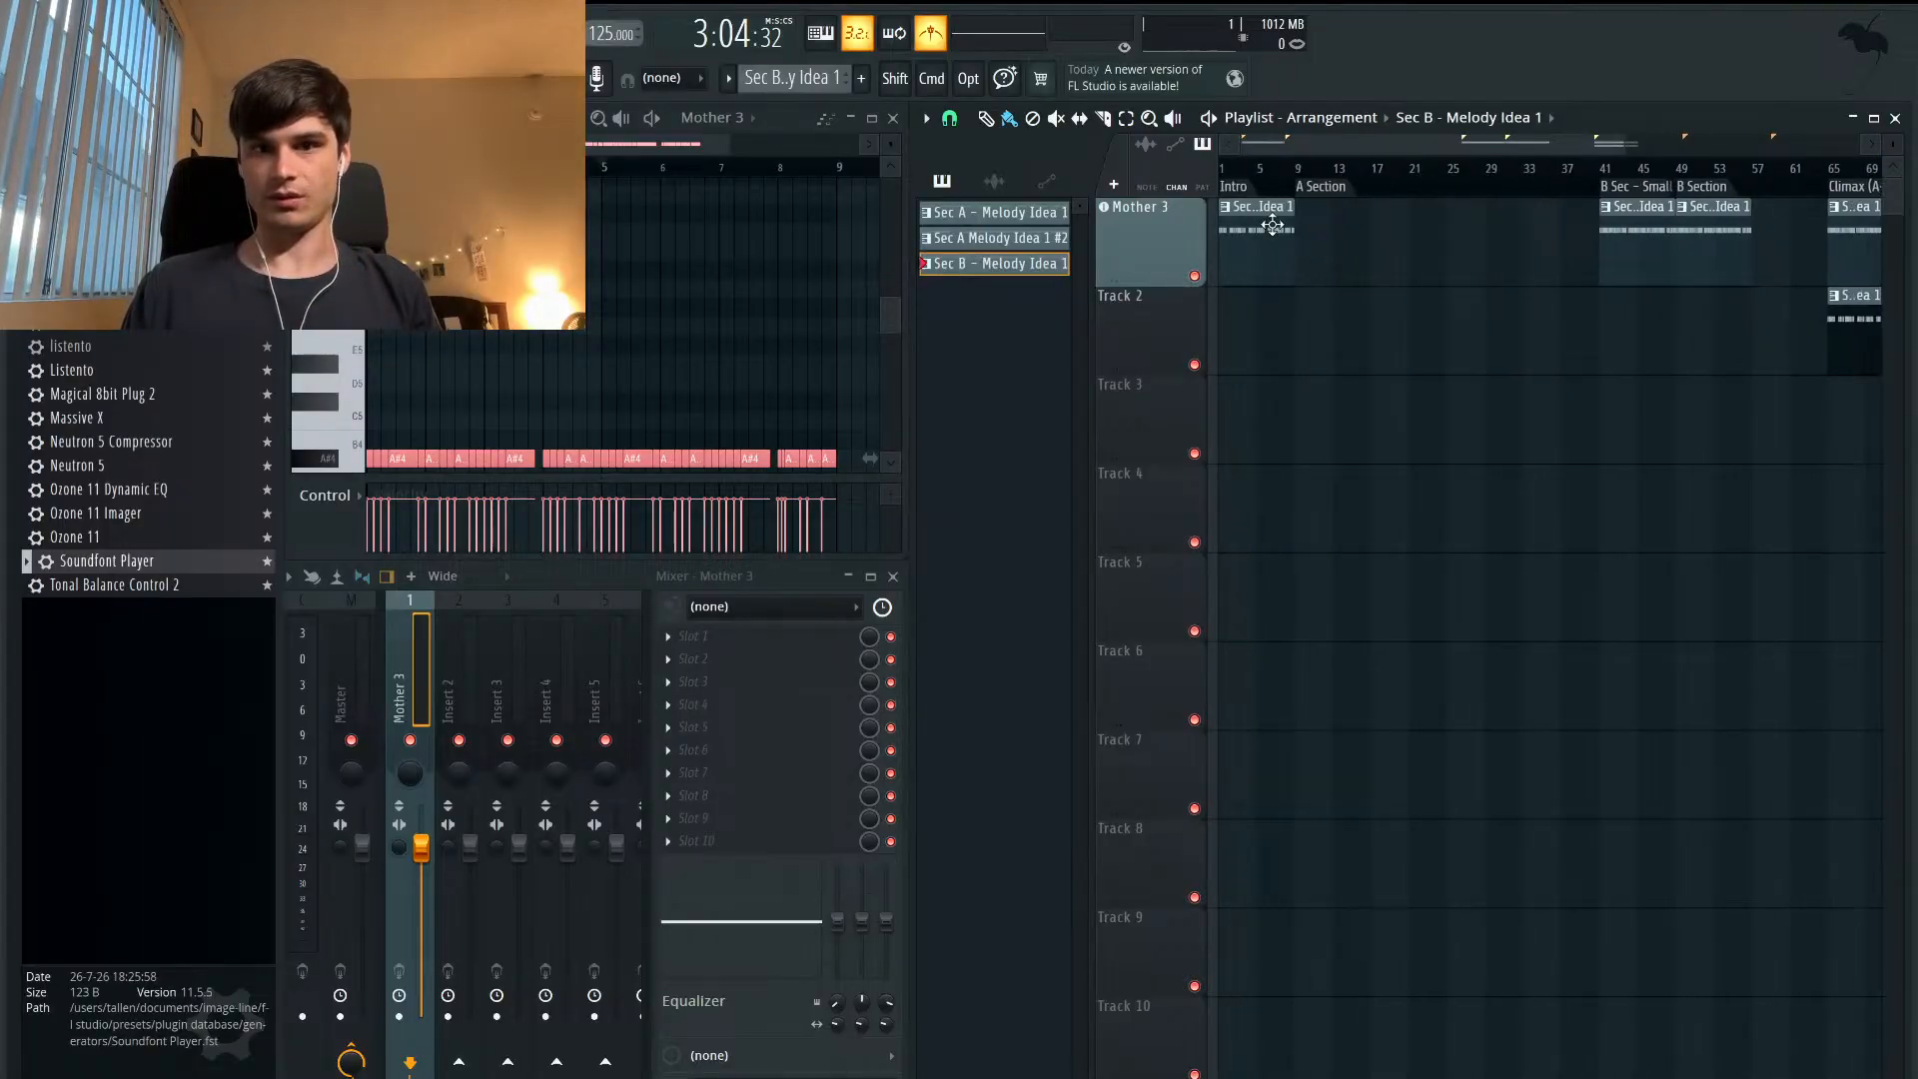
{"action": "left_click", "coordinate": [1305, 172]}
{"action": "left_click", "coordinate": [1300, 173]}
{"action": "key", "text": "super+v"}
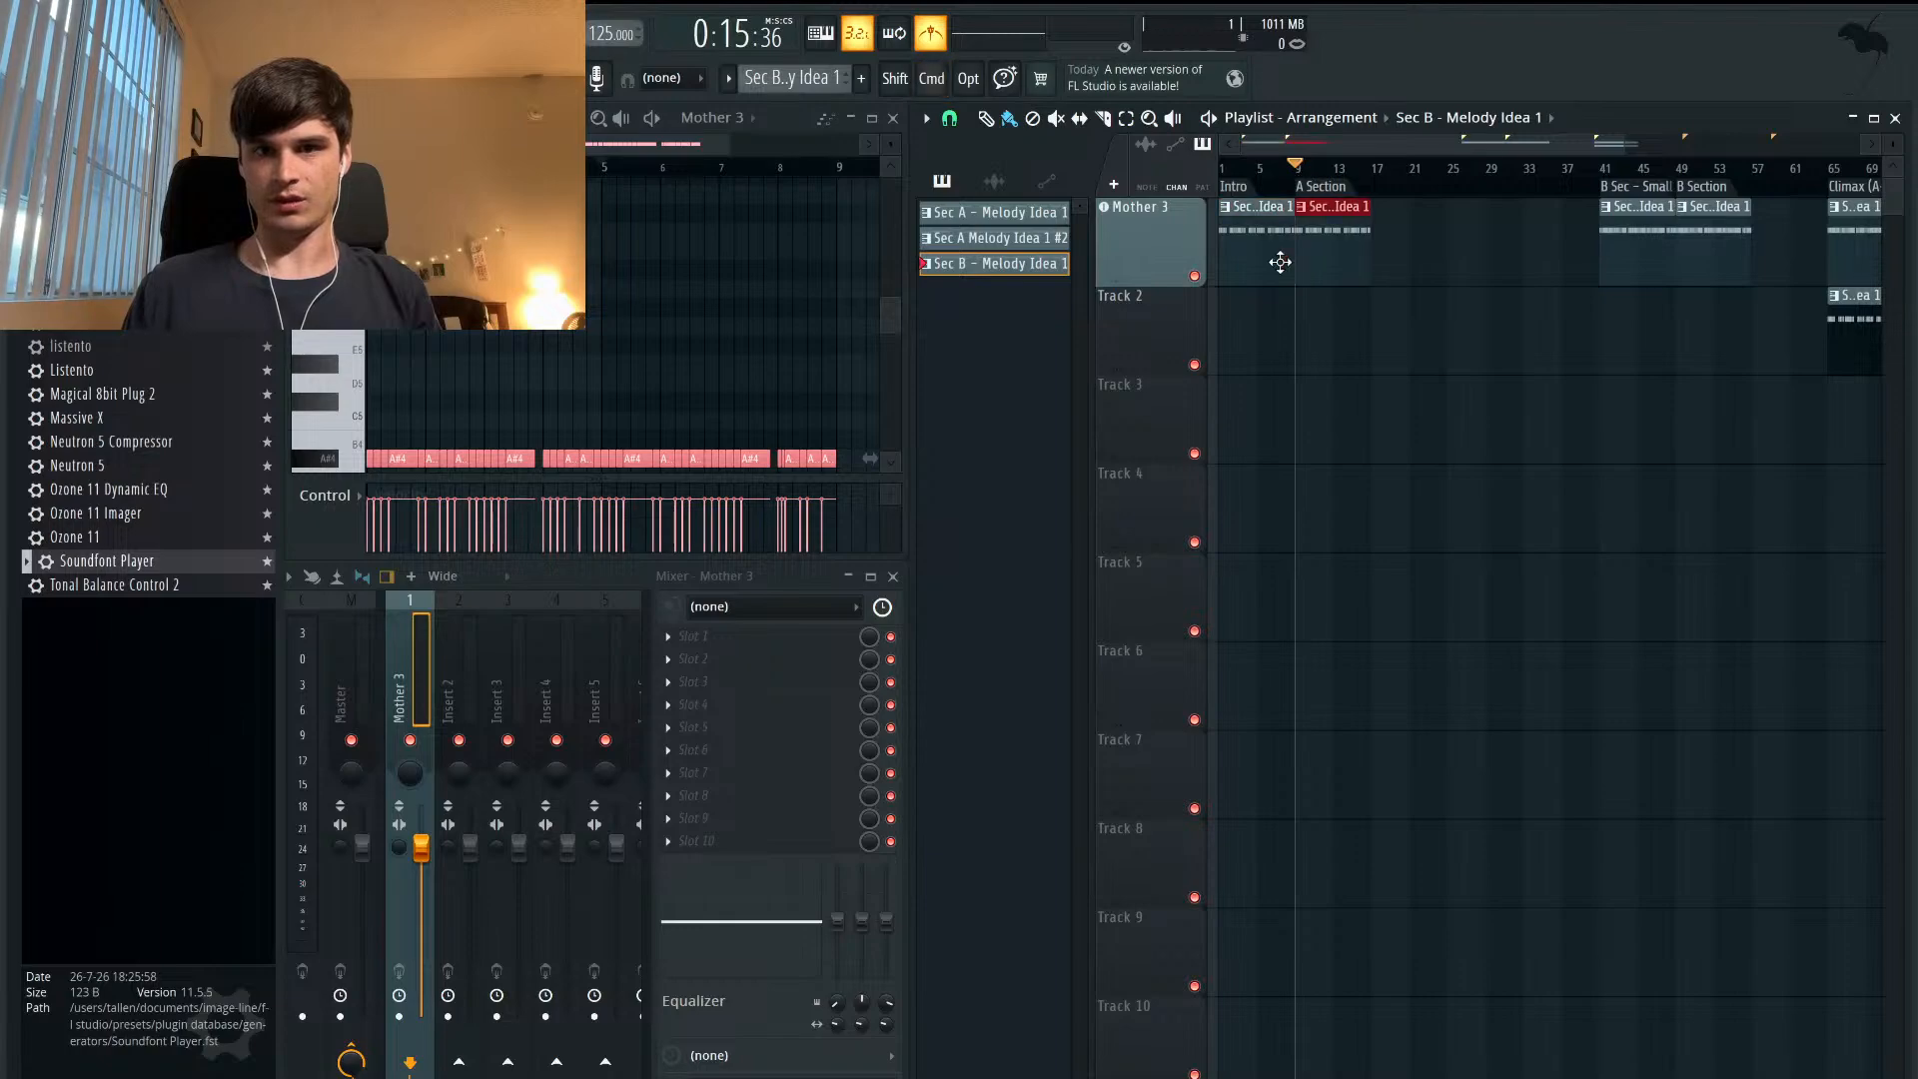
{"action": "scroll", "coordinate": [1279, 262], "scroll_direction": "up", "scroll_amount": 4}
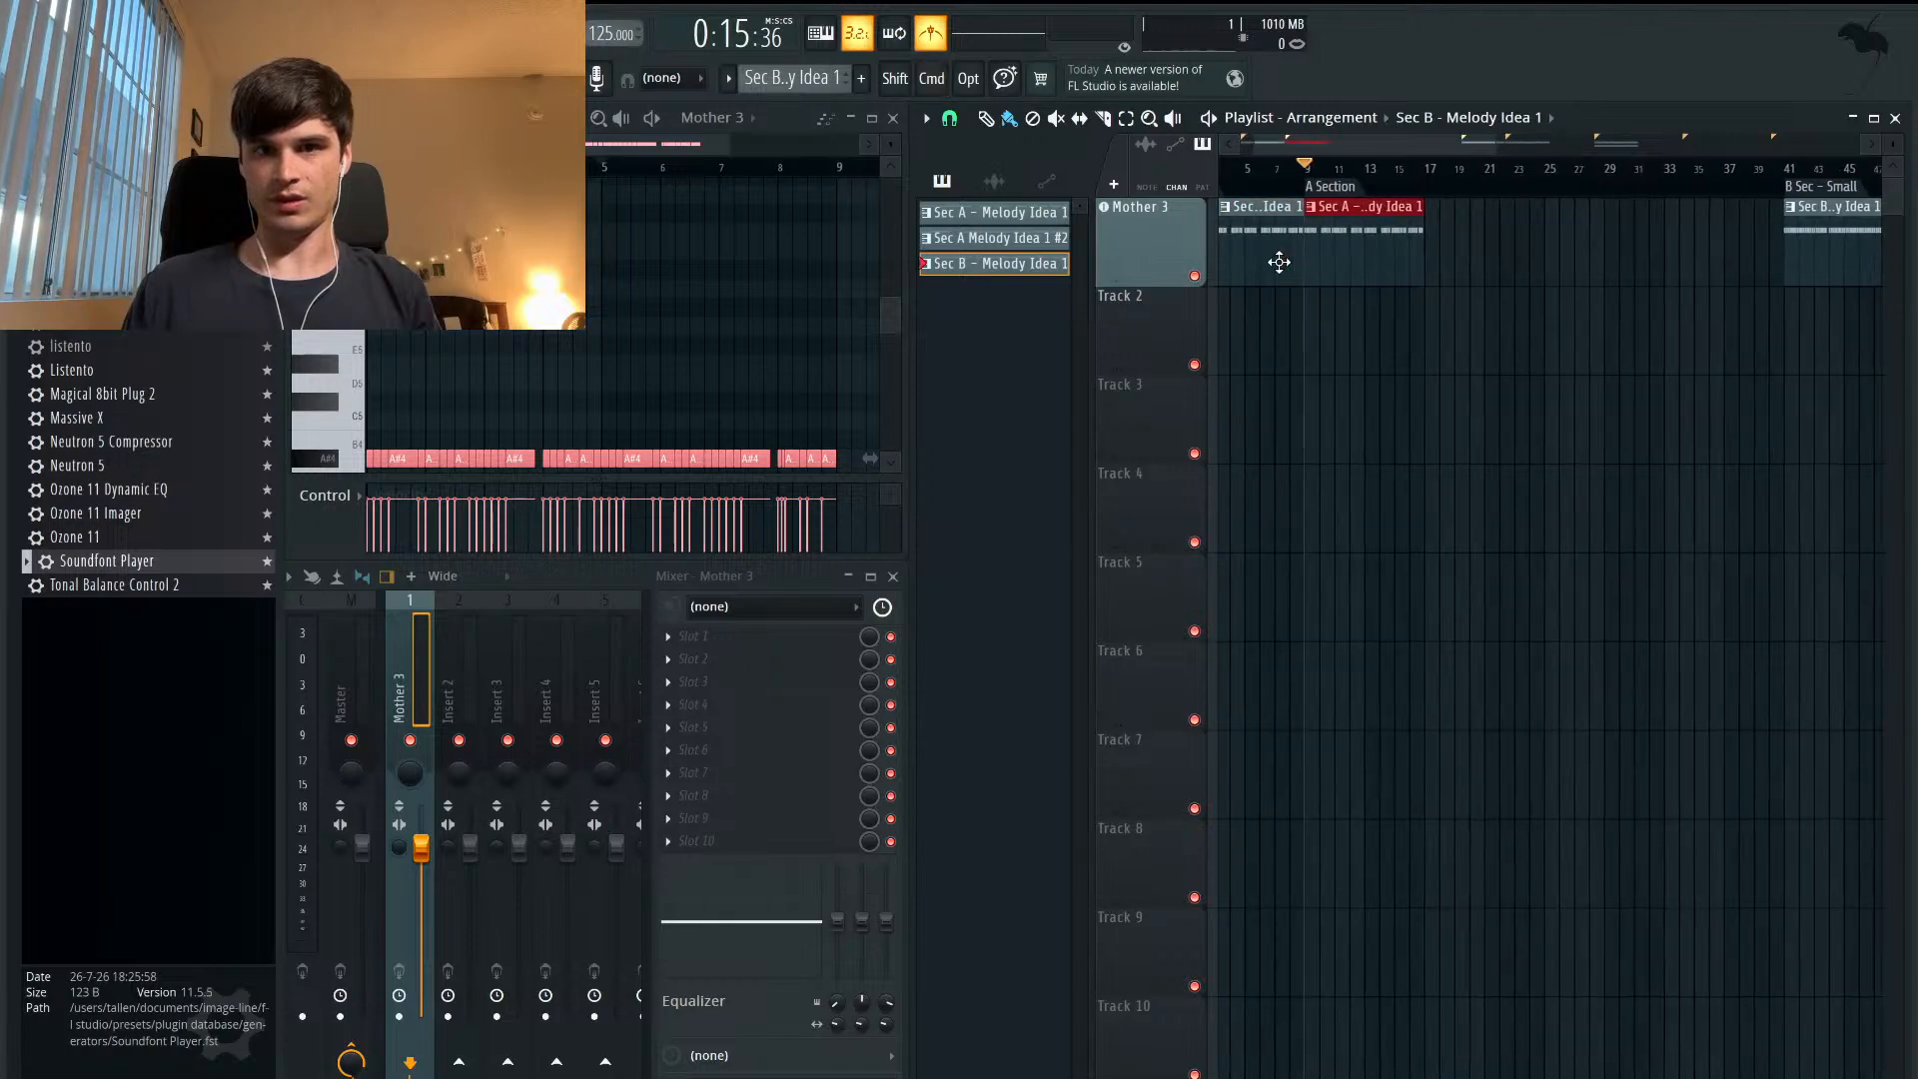
{"action": "left_click", "coordinate": [1434, 175]}
{"action": "key", "text": "super+v"}
{"action": "left_click", "coordinate": [1551, 170]}
{"action": "key", "text": "super+v"}
{"action": "left_click", "coordinate": [1669, 172]}
{"action": "key", "text": "super+v"}
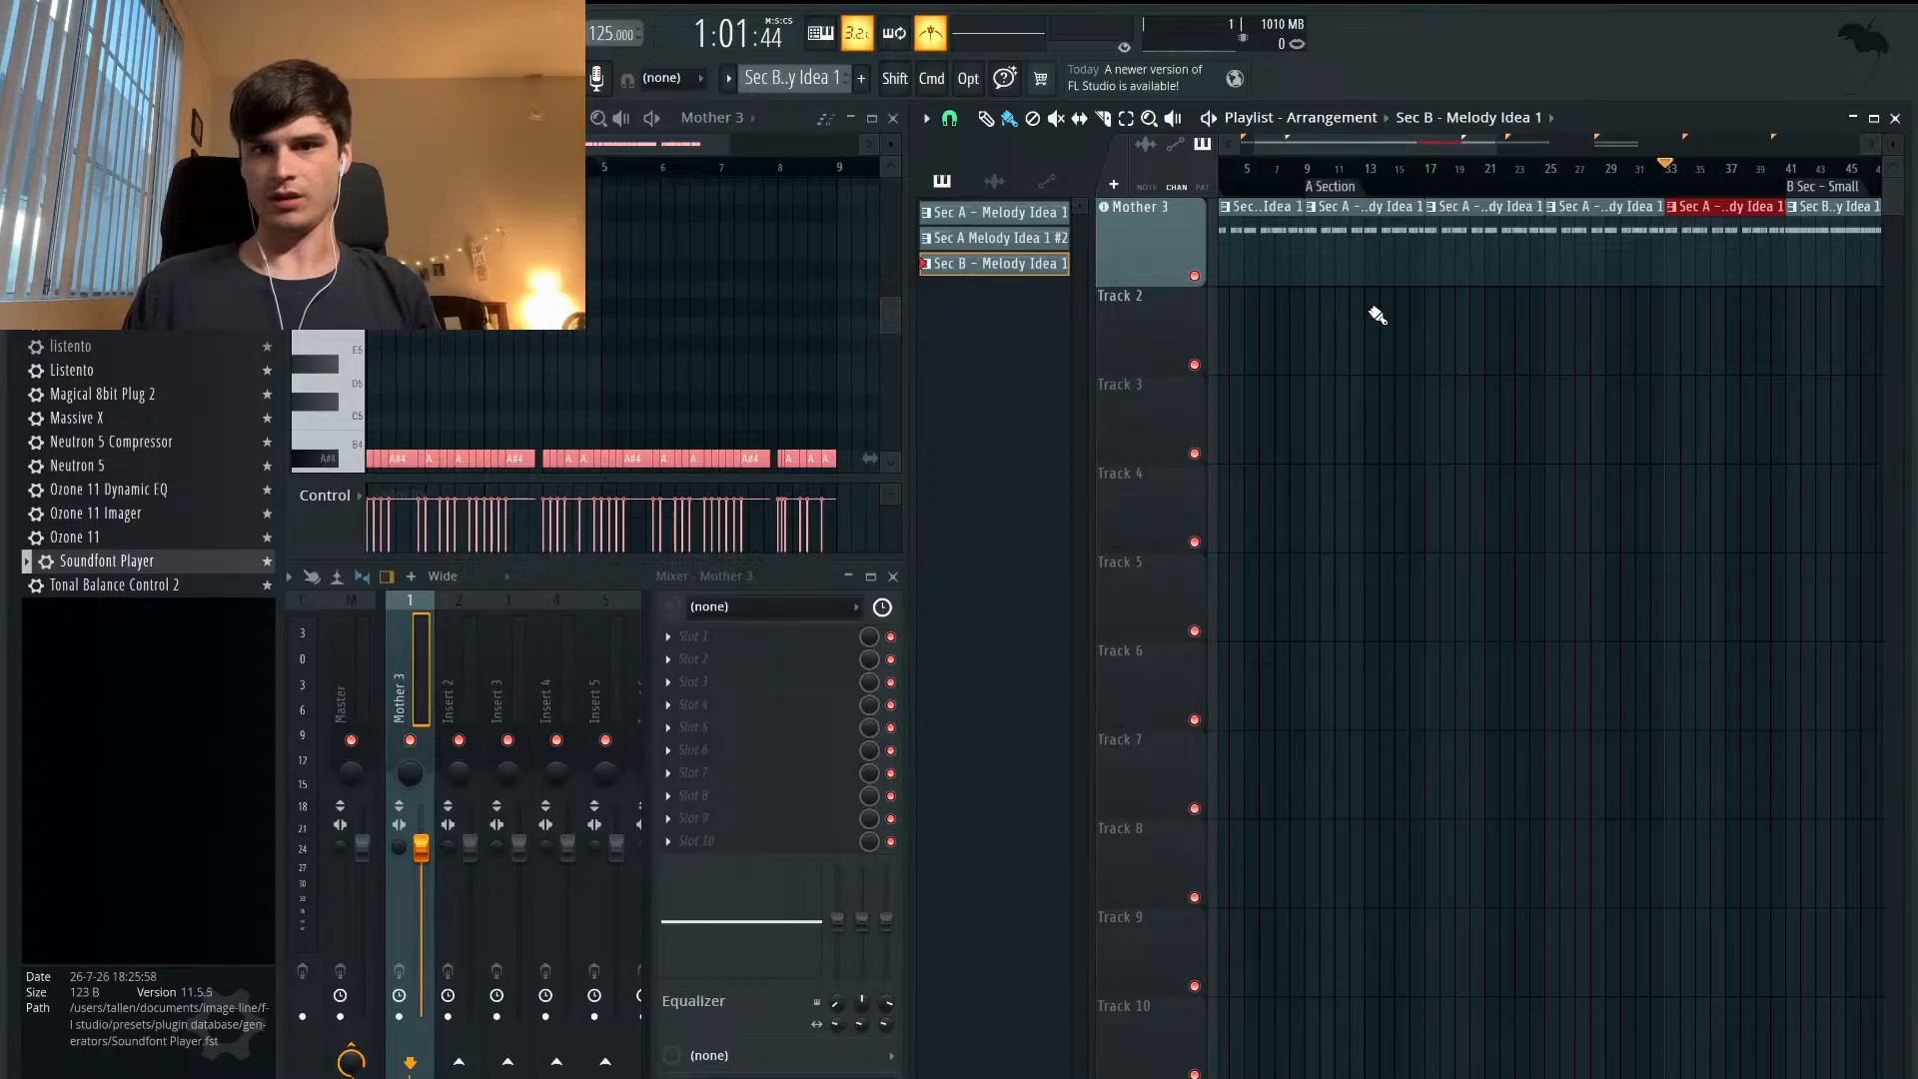
- Play the arrangement from the A Section marker at bar 9 to hear the repeated Sec A clips
{"action": "scroll", "coordinate": [1378, 315], "scroll_direction": "left", "scroll_amount": 2}
{"action": "left_click", "coordinate": [1343, 170]}
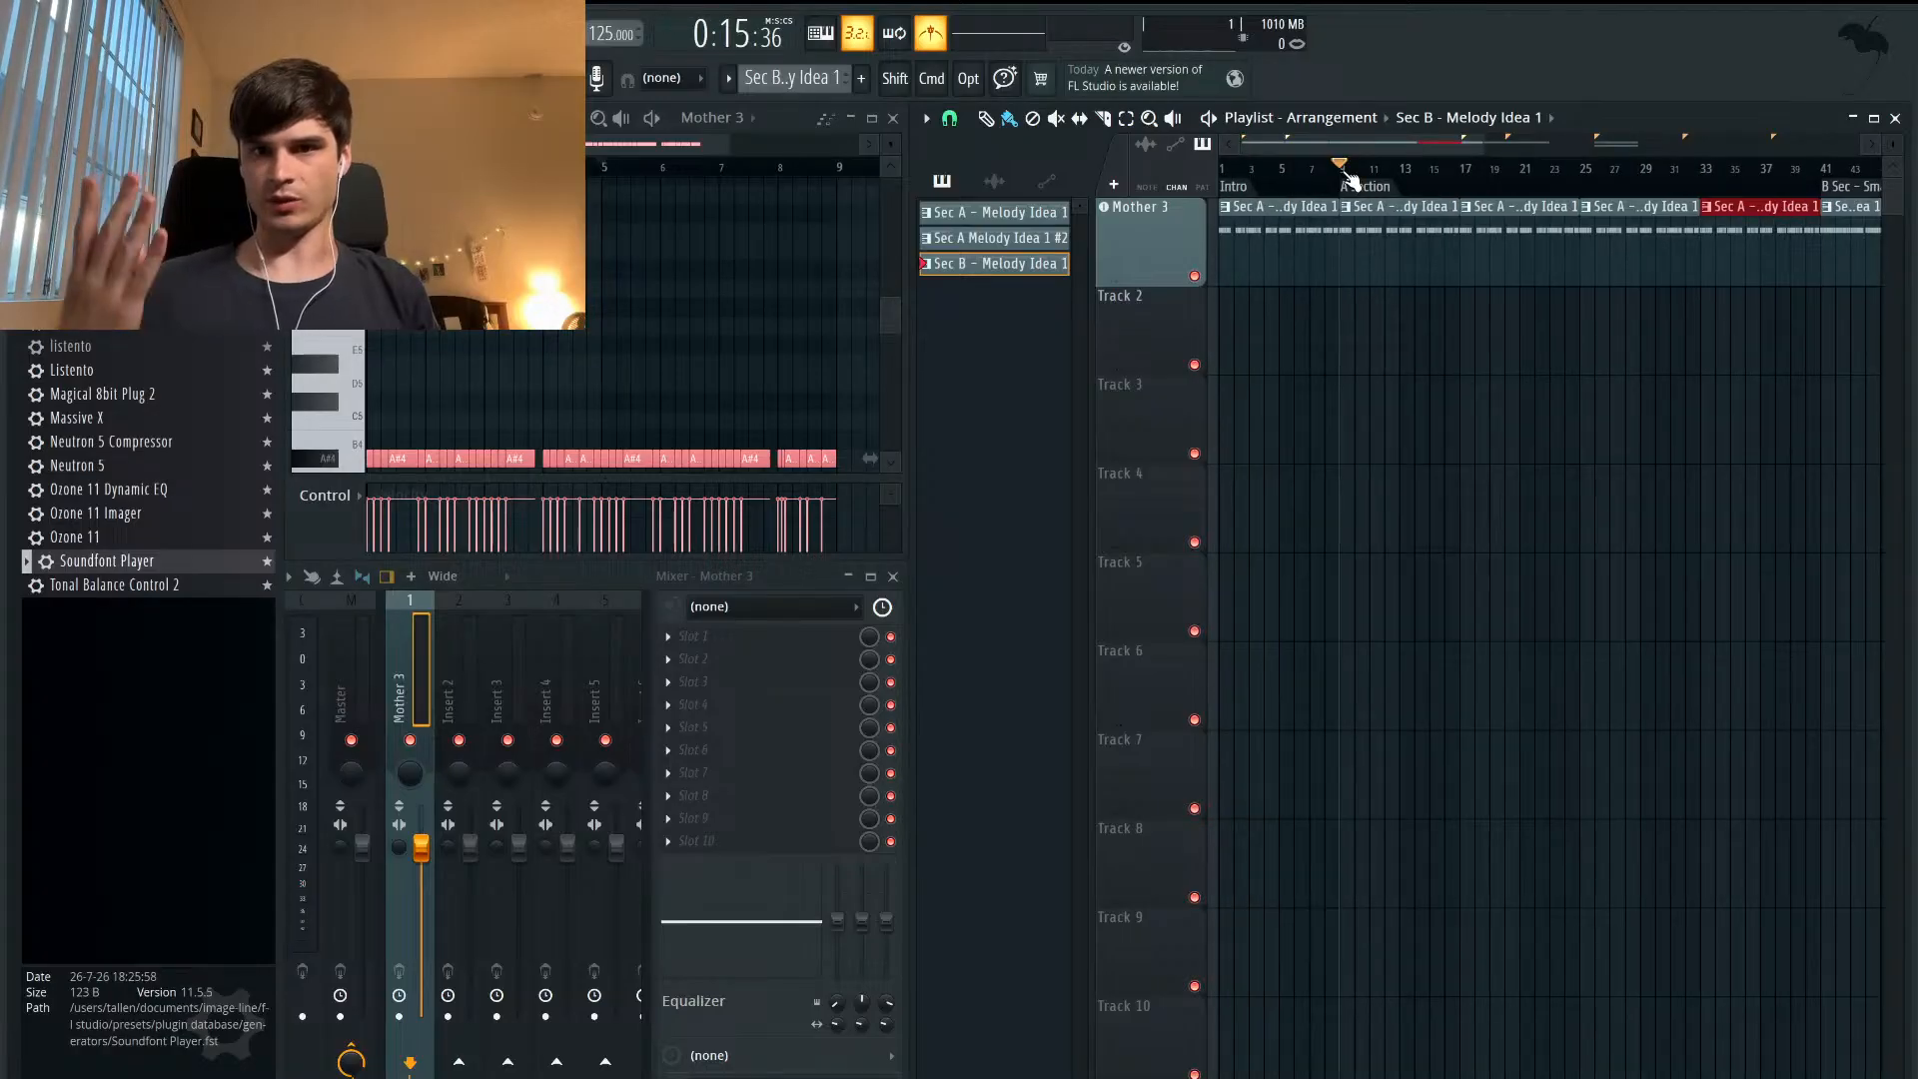
{"action": "key", "text": "space"}
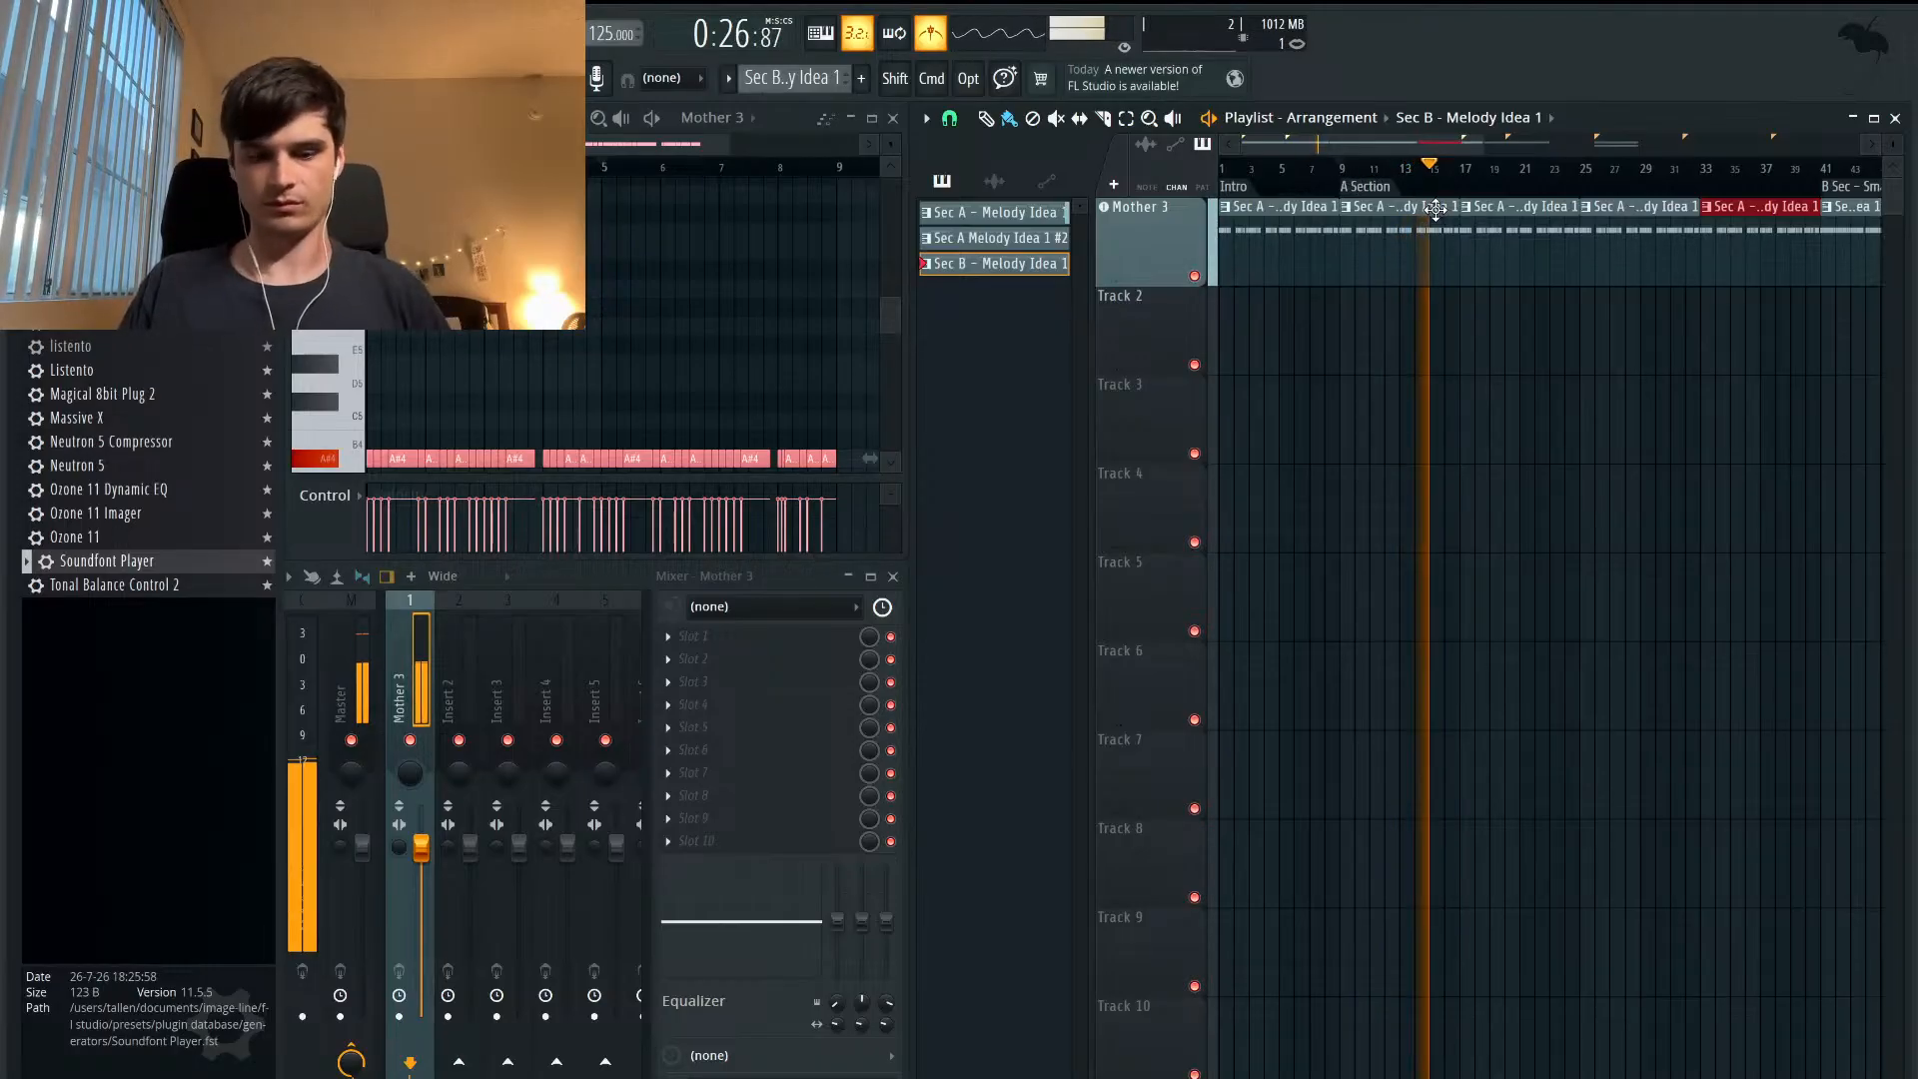
{"action": "scroll", "coordinate": [1442, 282], "scroll_direction": "up", "scroll_amount": 2}
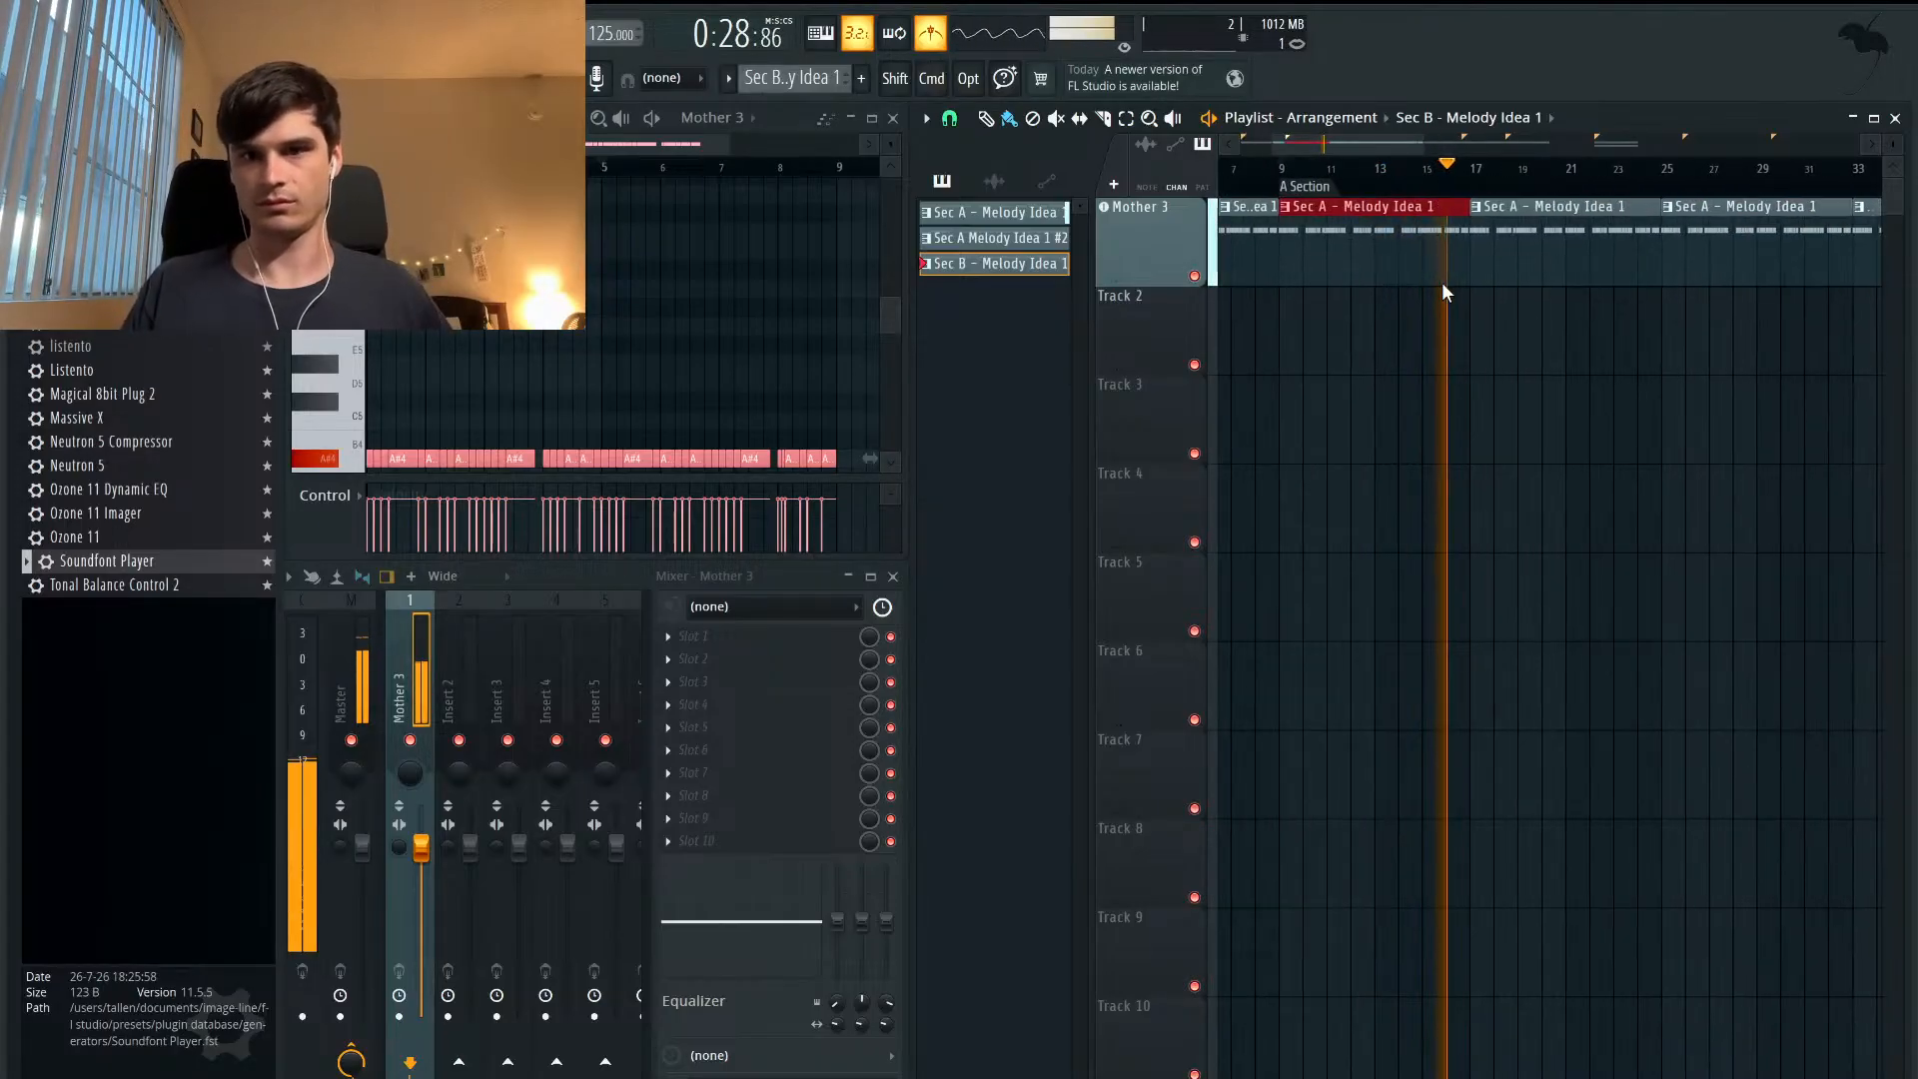
{"action": "scroll", "coordinate": [1442, 282], "scroll_direction": "down", "scroll_amount": 1}
{"action": "scroll", "coordinate": [1441, 282], "scroll_direction": "down", "scroll_amount": 1}
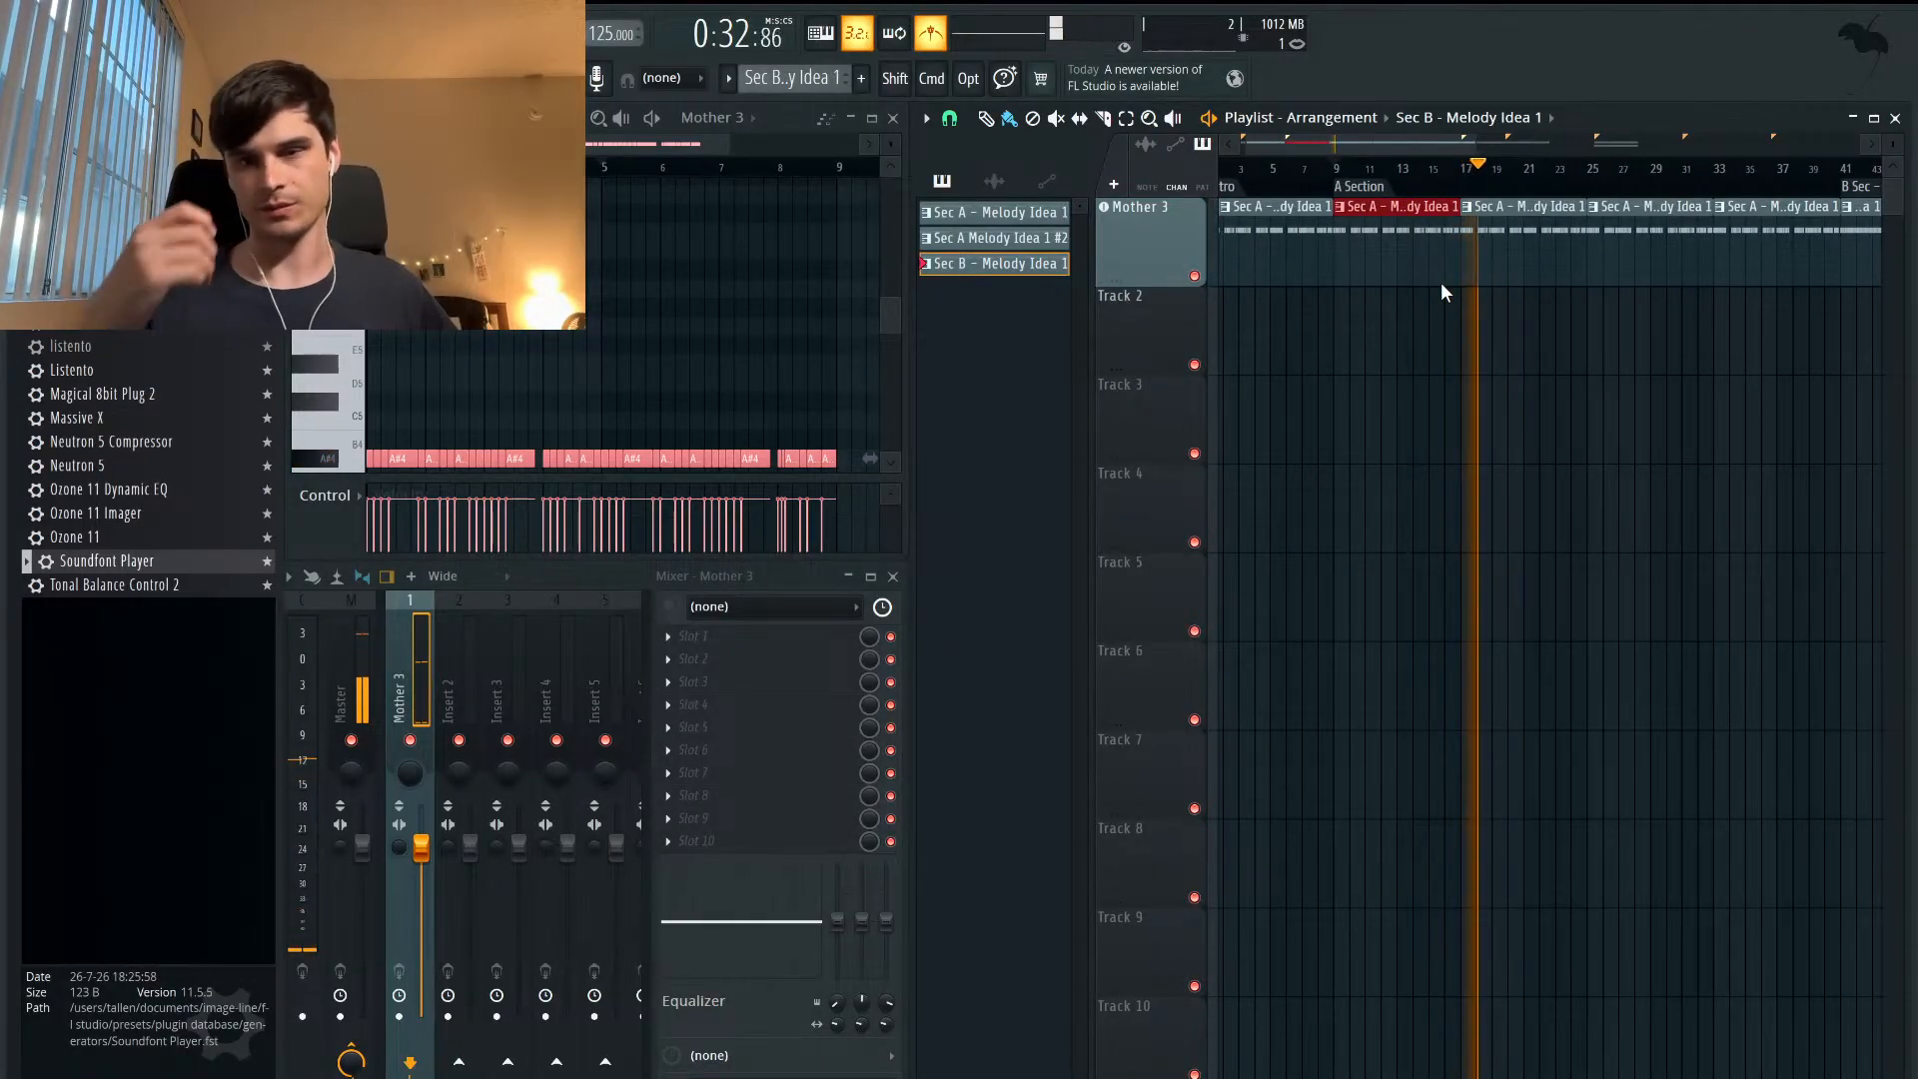
{"action": "scroll", "coordinate": [1441, 282], "scroll_direction": "down", "scroll_amount": 2}
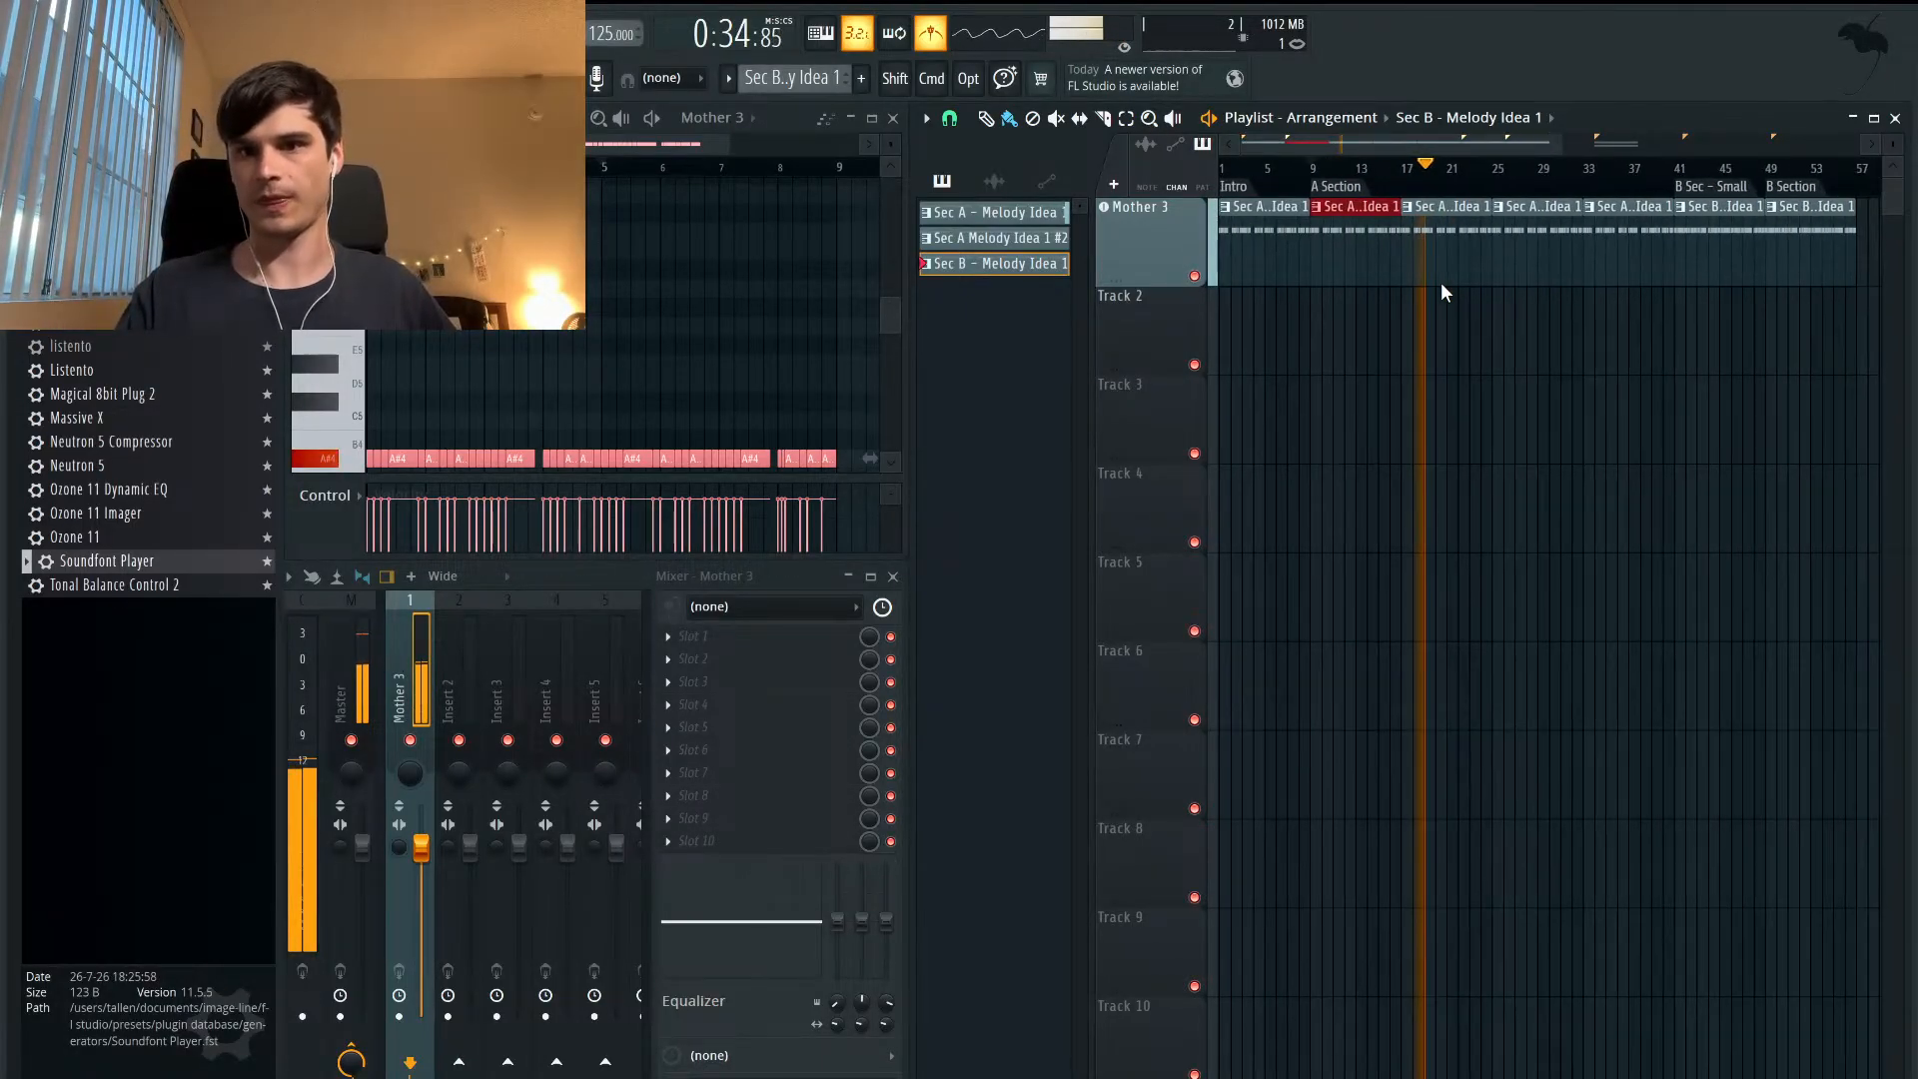
- Duplicate the Sec B - Melody Idea 1 clip at bar 49 on the Mother 3 track to bar 57
{"action": "scroll", "coordinate": [1441, 281], "scroll_direction": "right", "scroll_amount": 5}
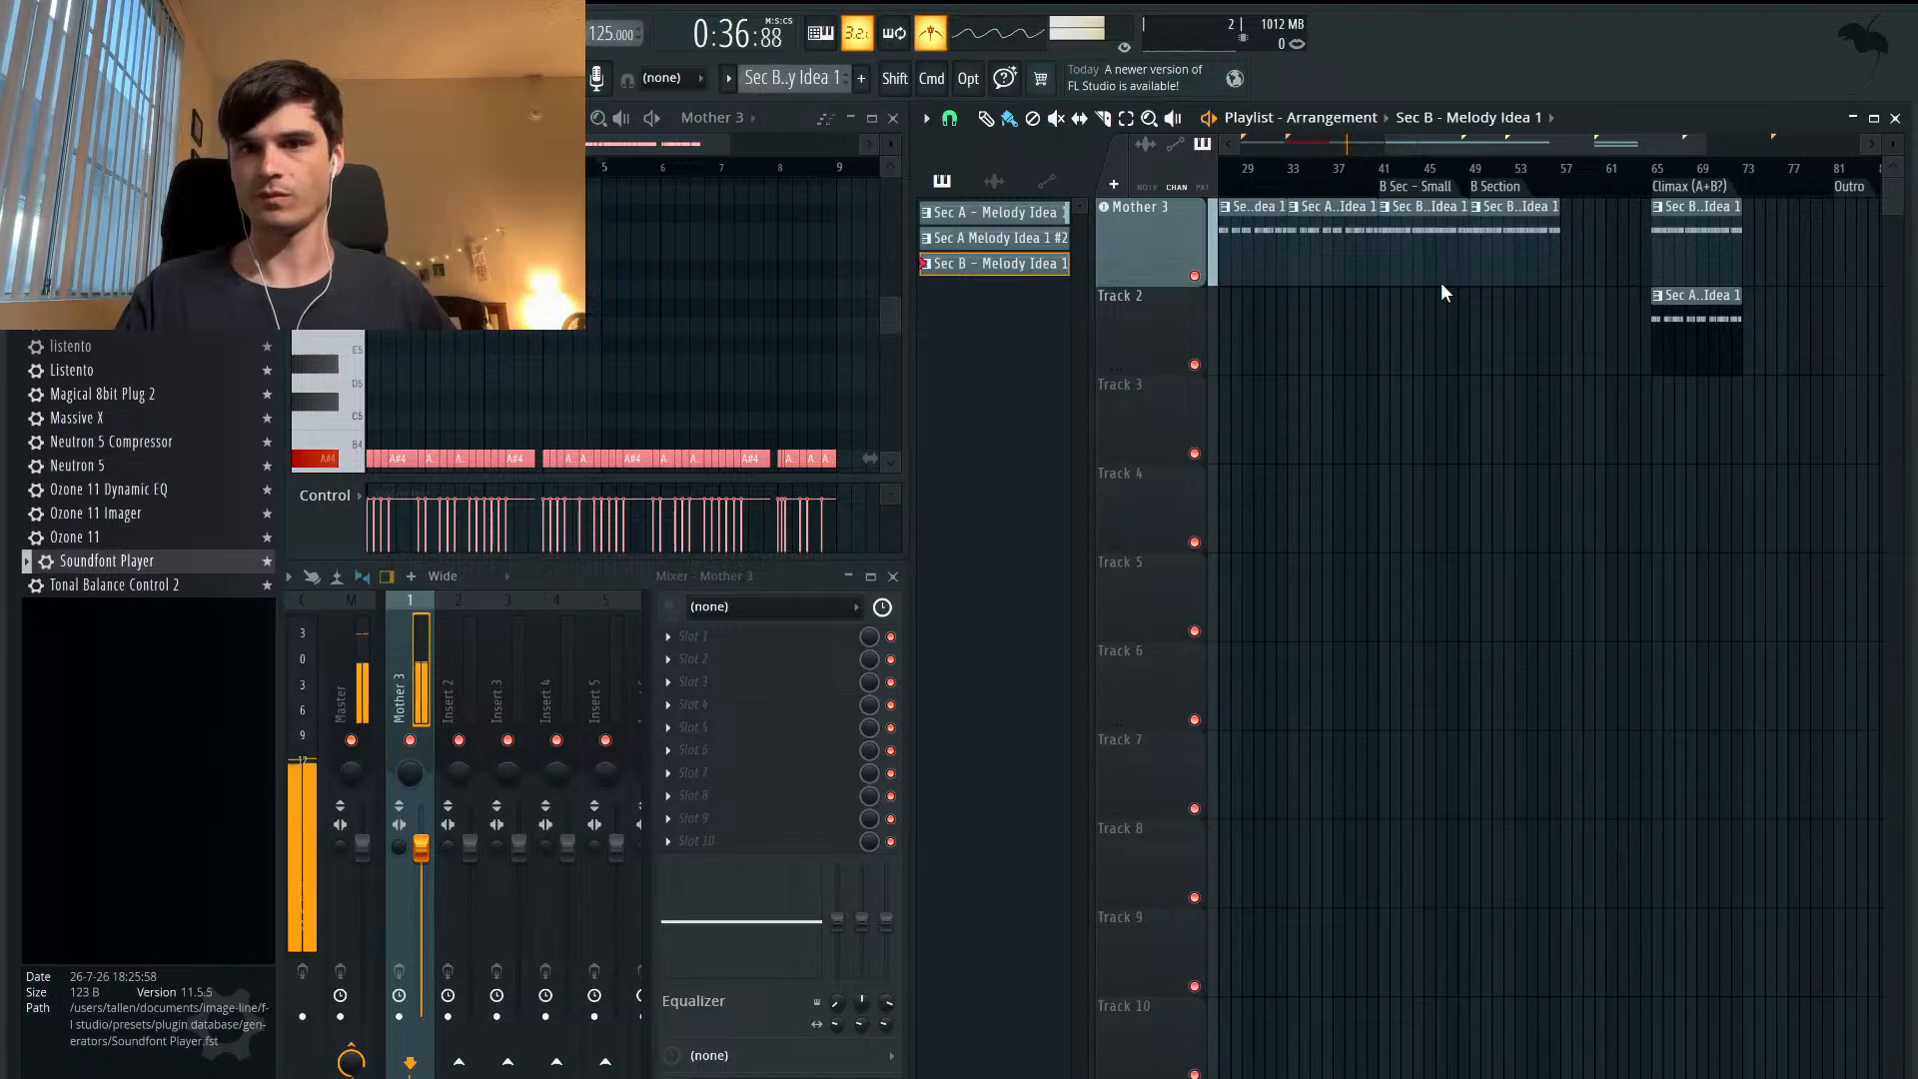
{"action": "scroll", "coordinate": [1440, 281], "scroll_direction": "up", "scroll_amount": 3}
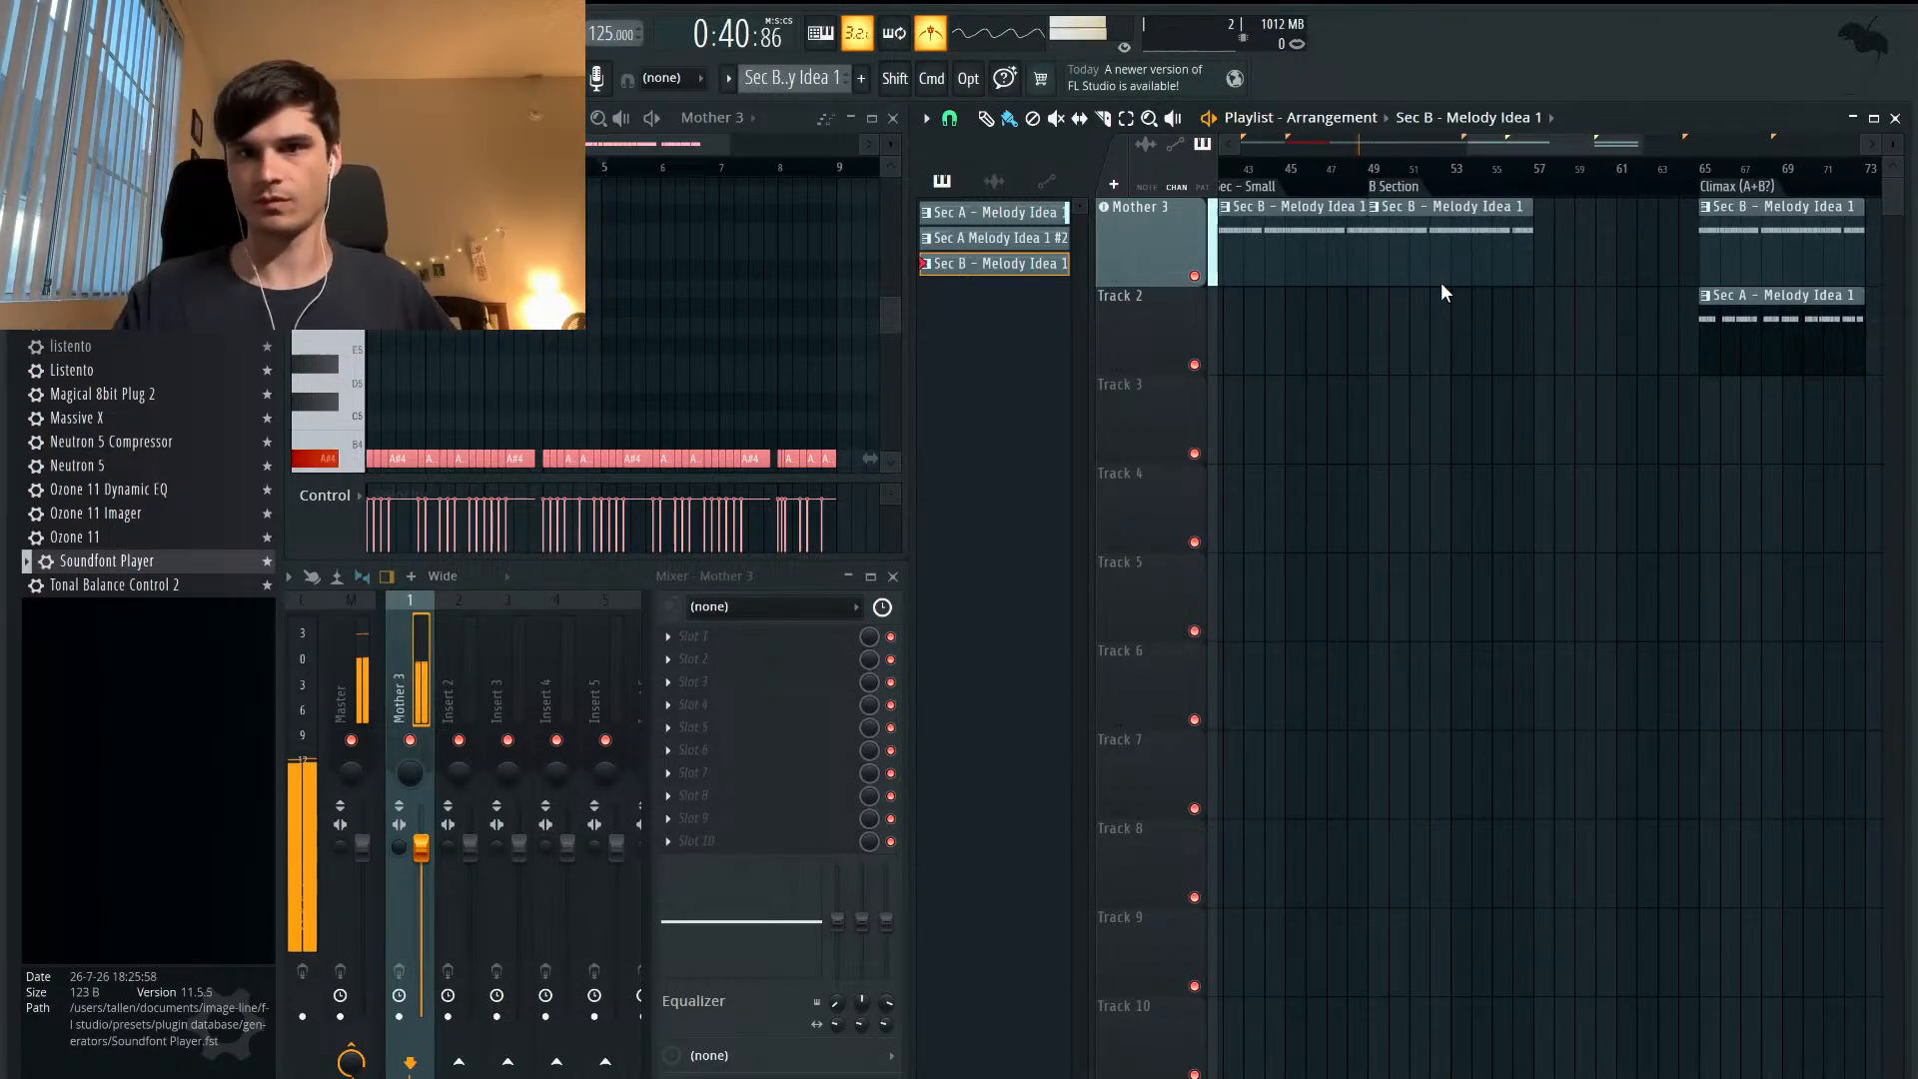
{"action": "left_click", "coordinate": [1421, 207]}
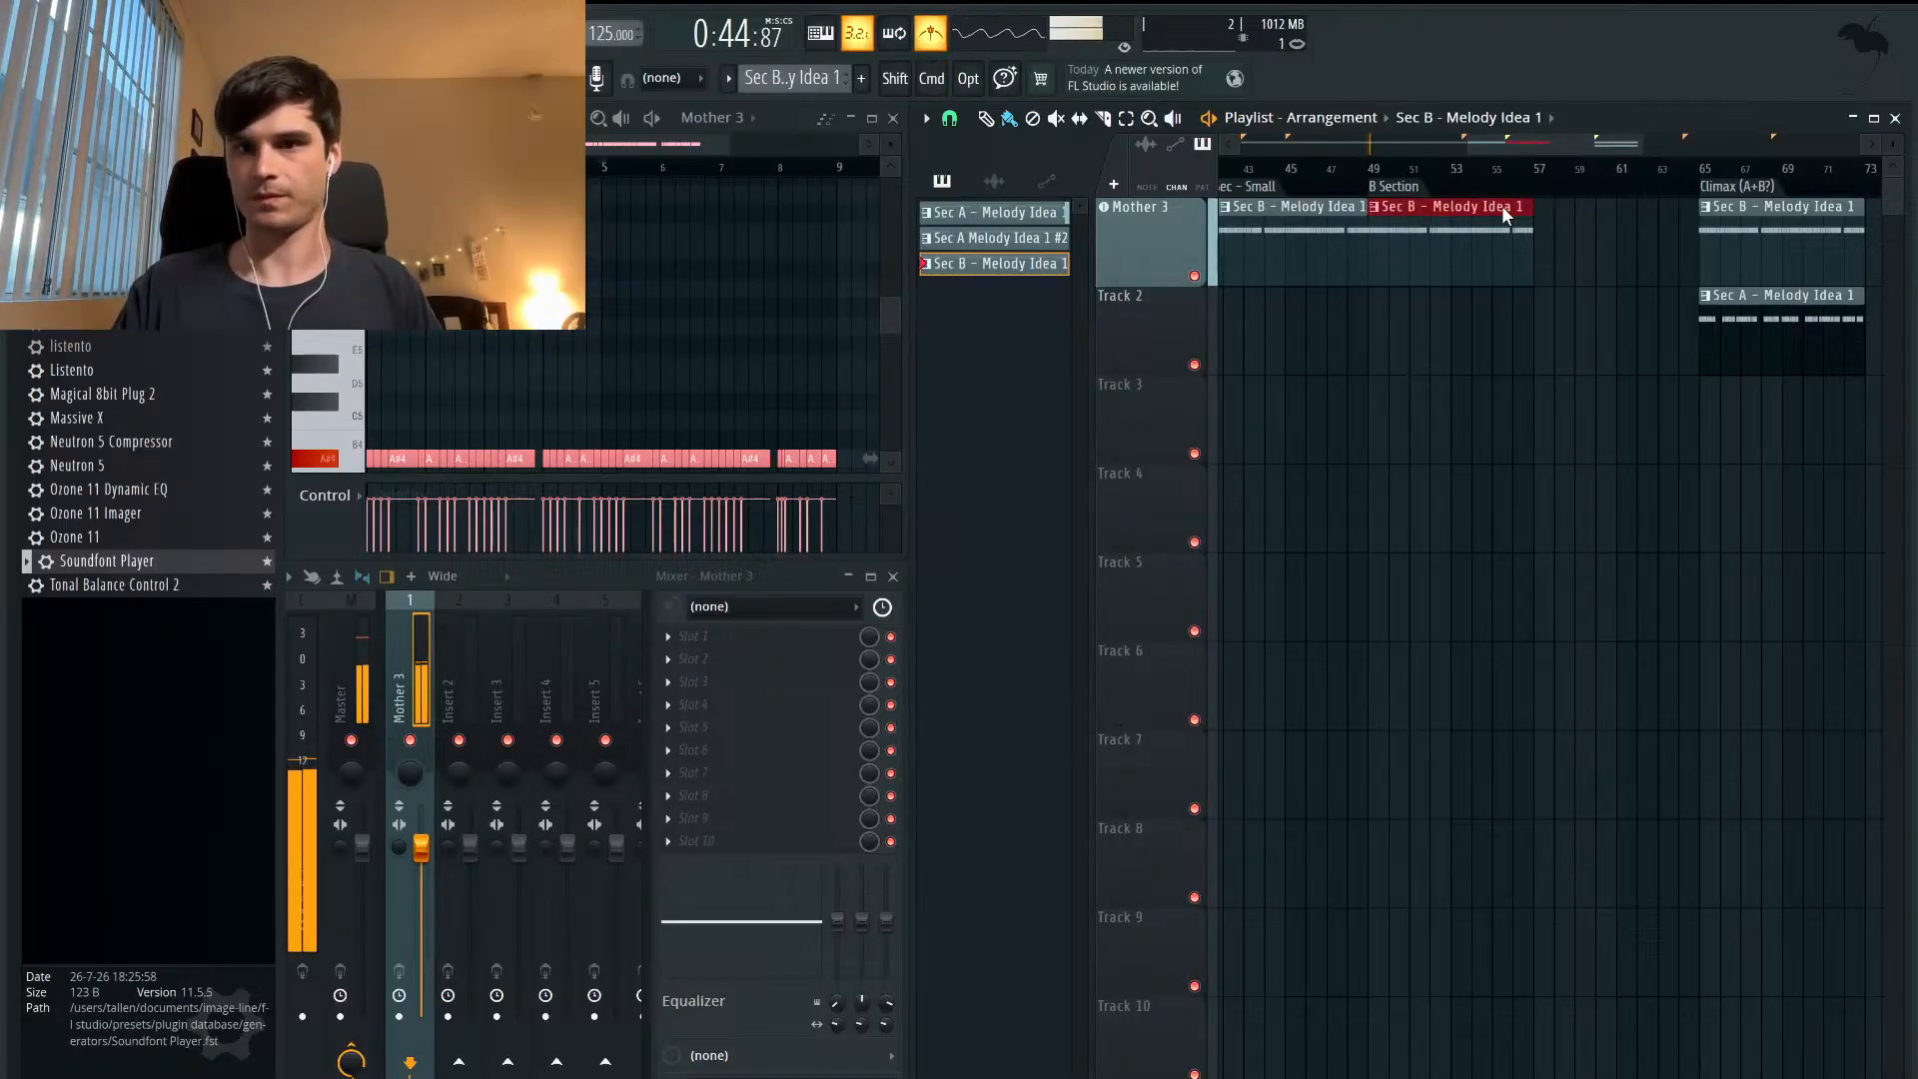
{"action": "scroll", "coordinate": [1502, 206], "scroll_direction": "down", "scroll_amount": 2}
{"action": "key", "text": "space"}
{"action": "key", "text": "super+b"}
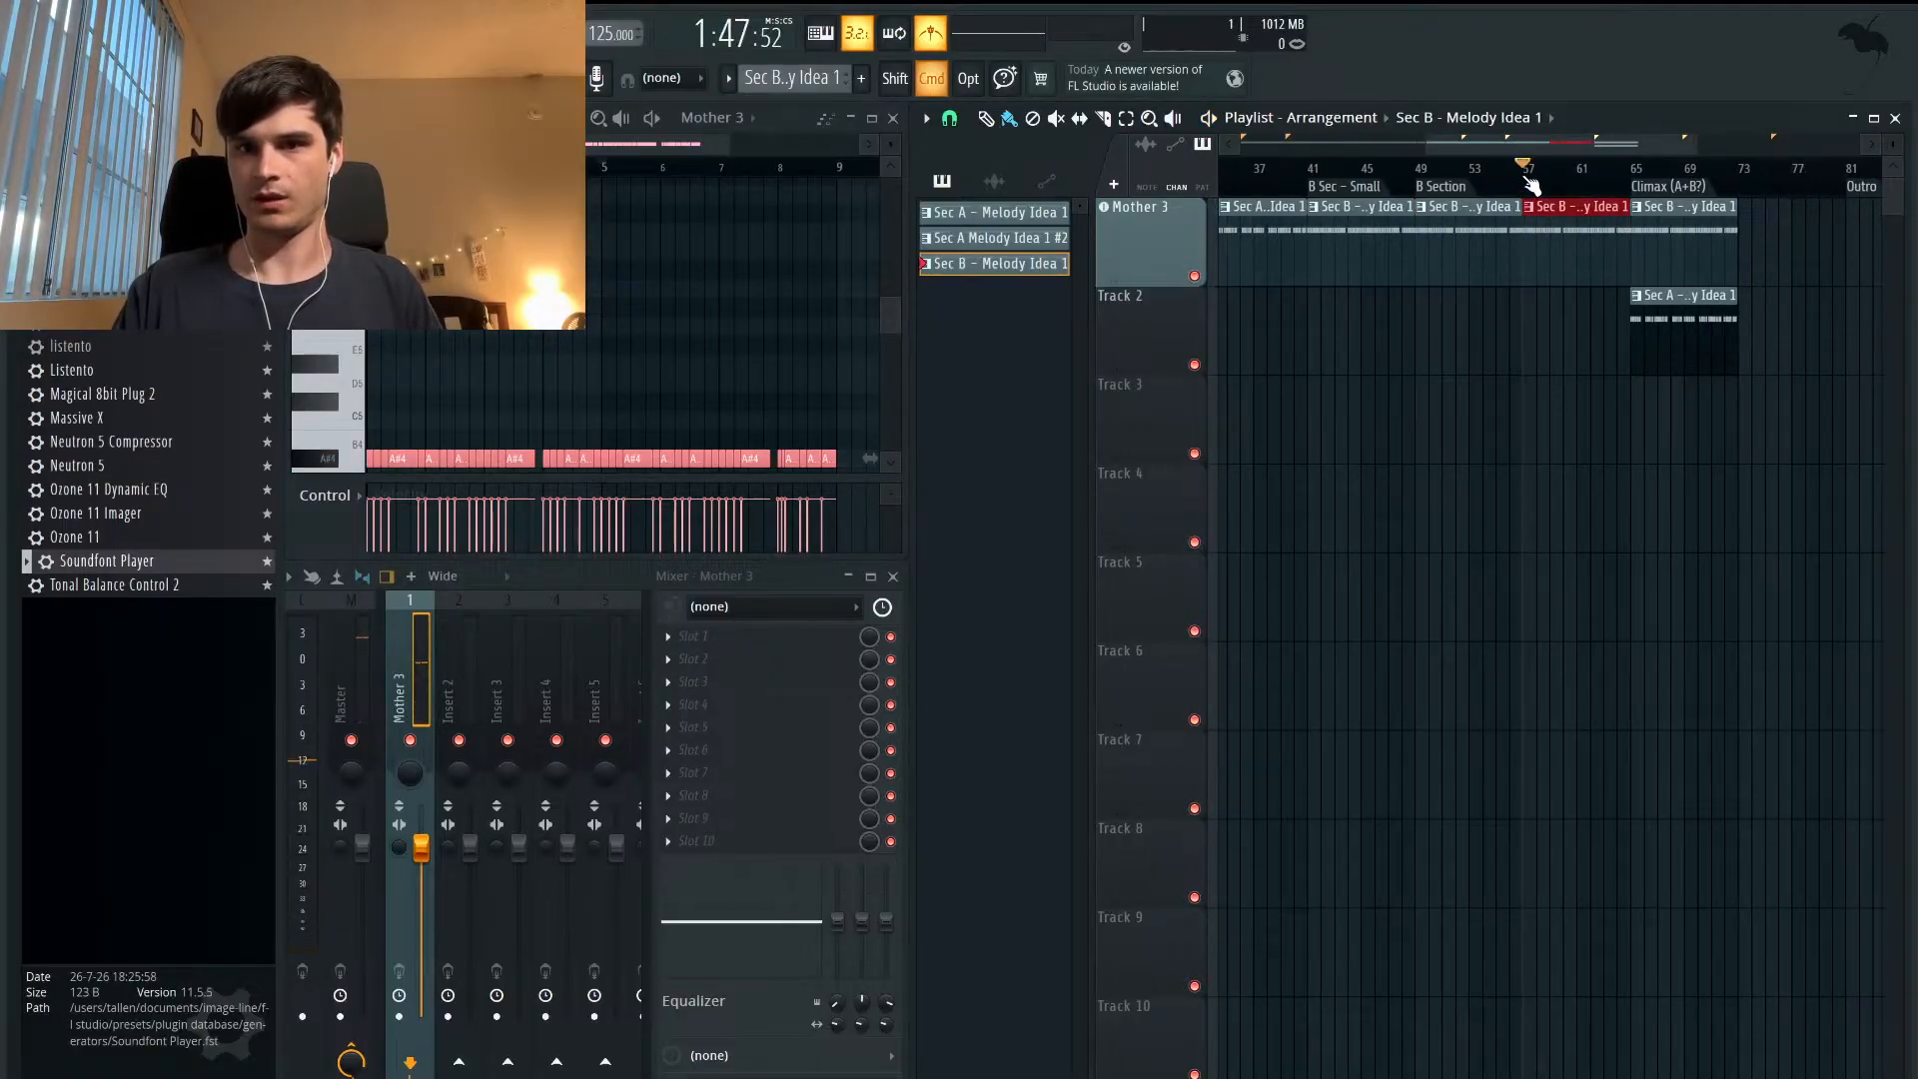
- Play the arrangement from the B Section marker at bar 49 into the second Sec B clip
{"action": "scroll", "coordinate": [1436, 248], "scroll_direction": "up", "scroll_amount": 2}
{"action": "left_click", "coordinate": [1363, 170]}
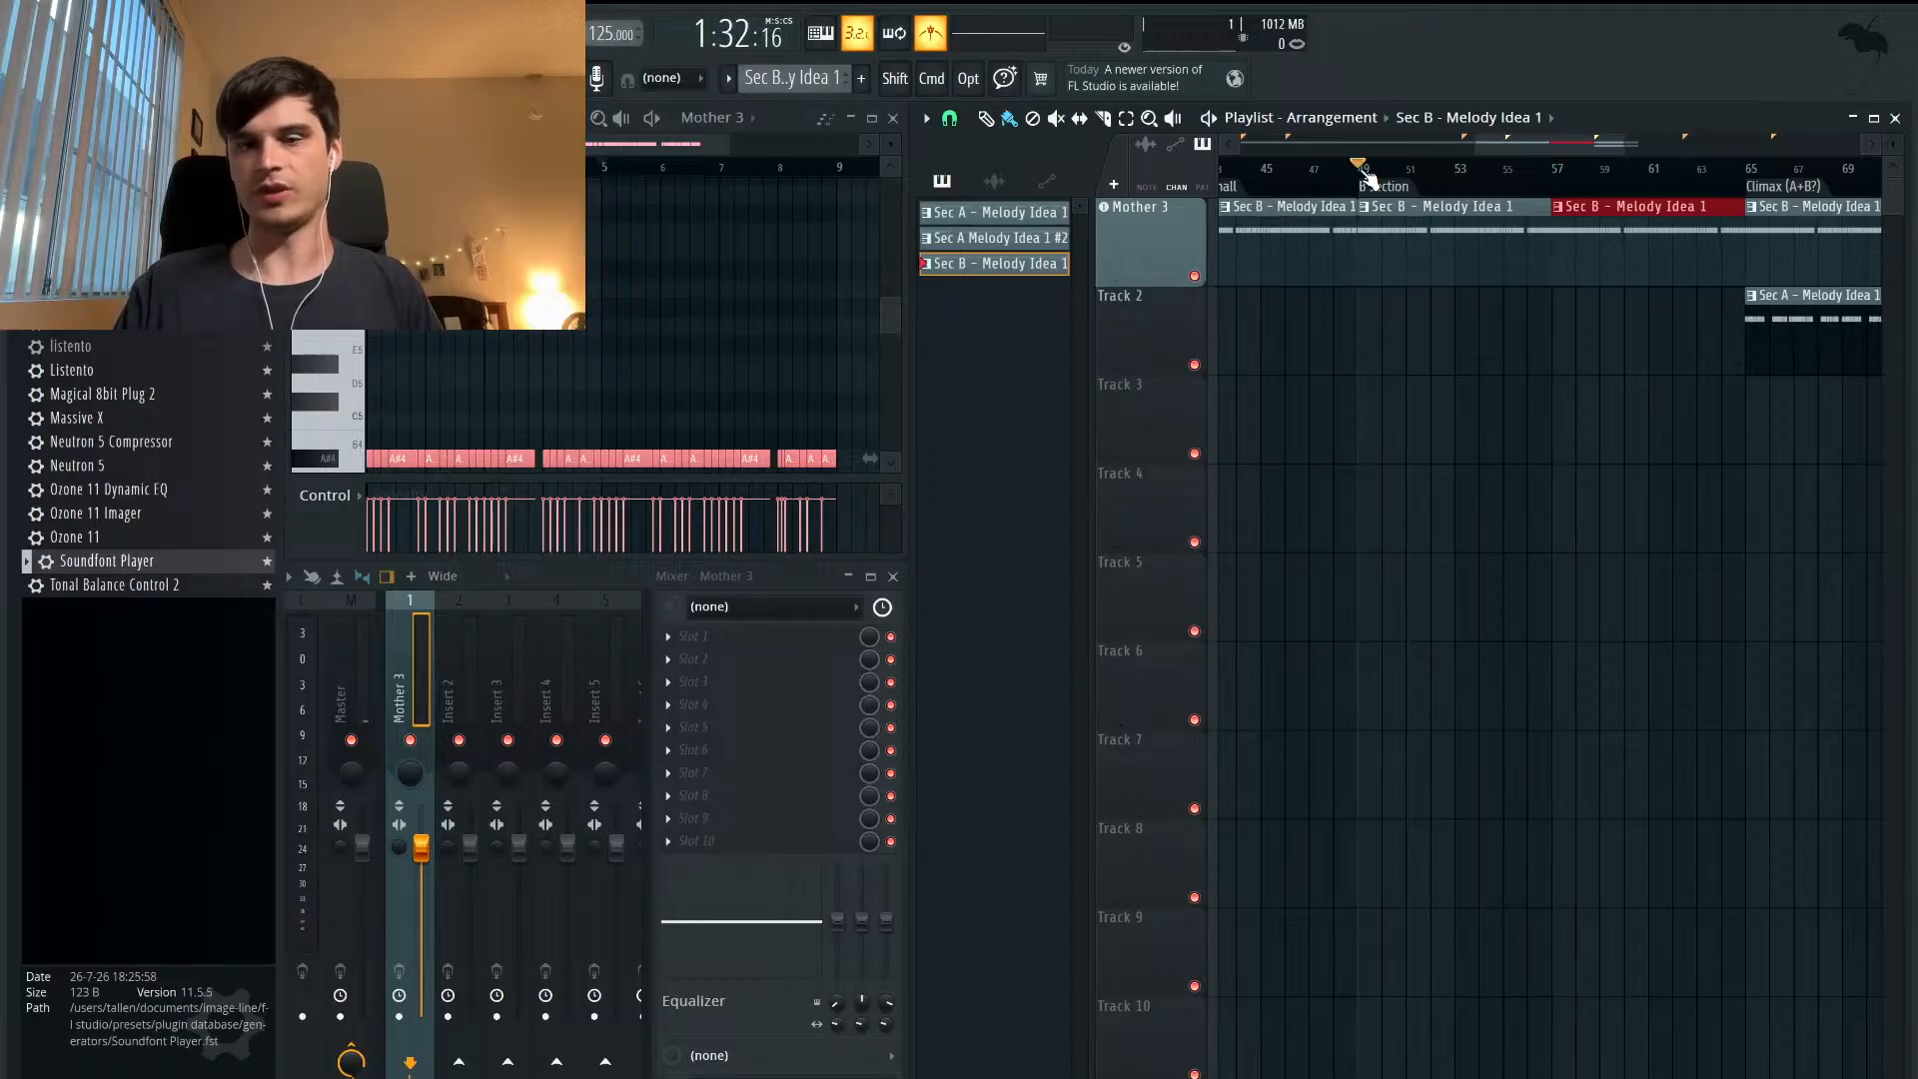
{"action": "scroll", "coordinate": [1395, 254], "scroll_direction": "down", "scroll_amount": 2}
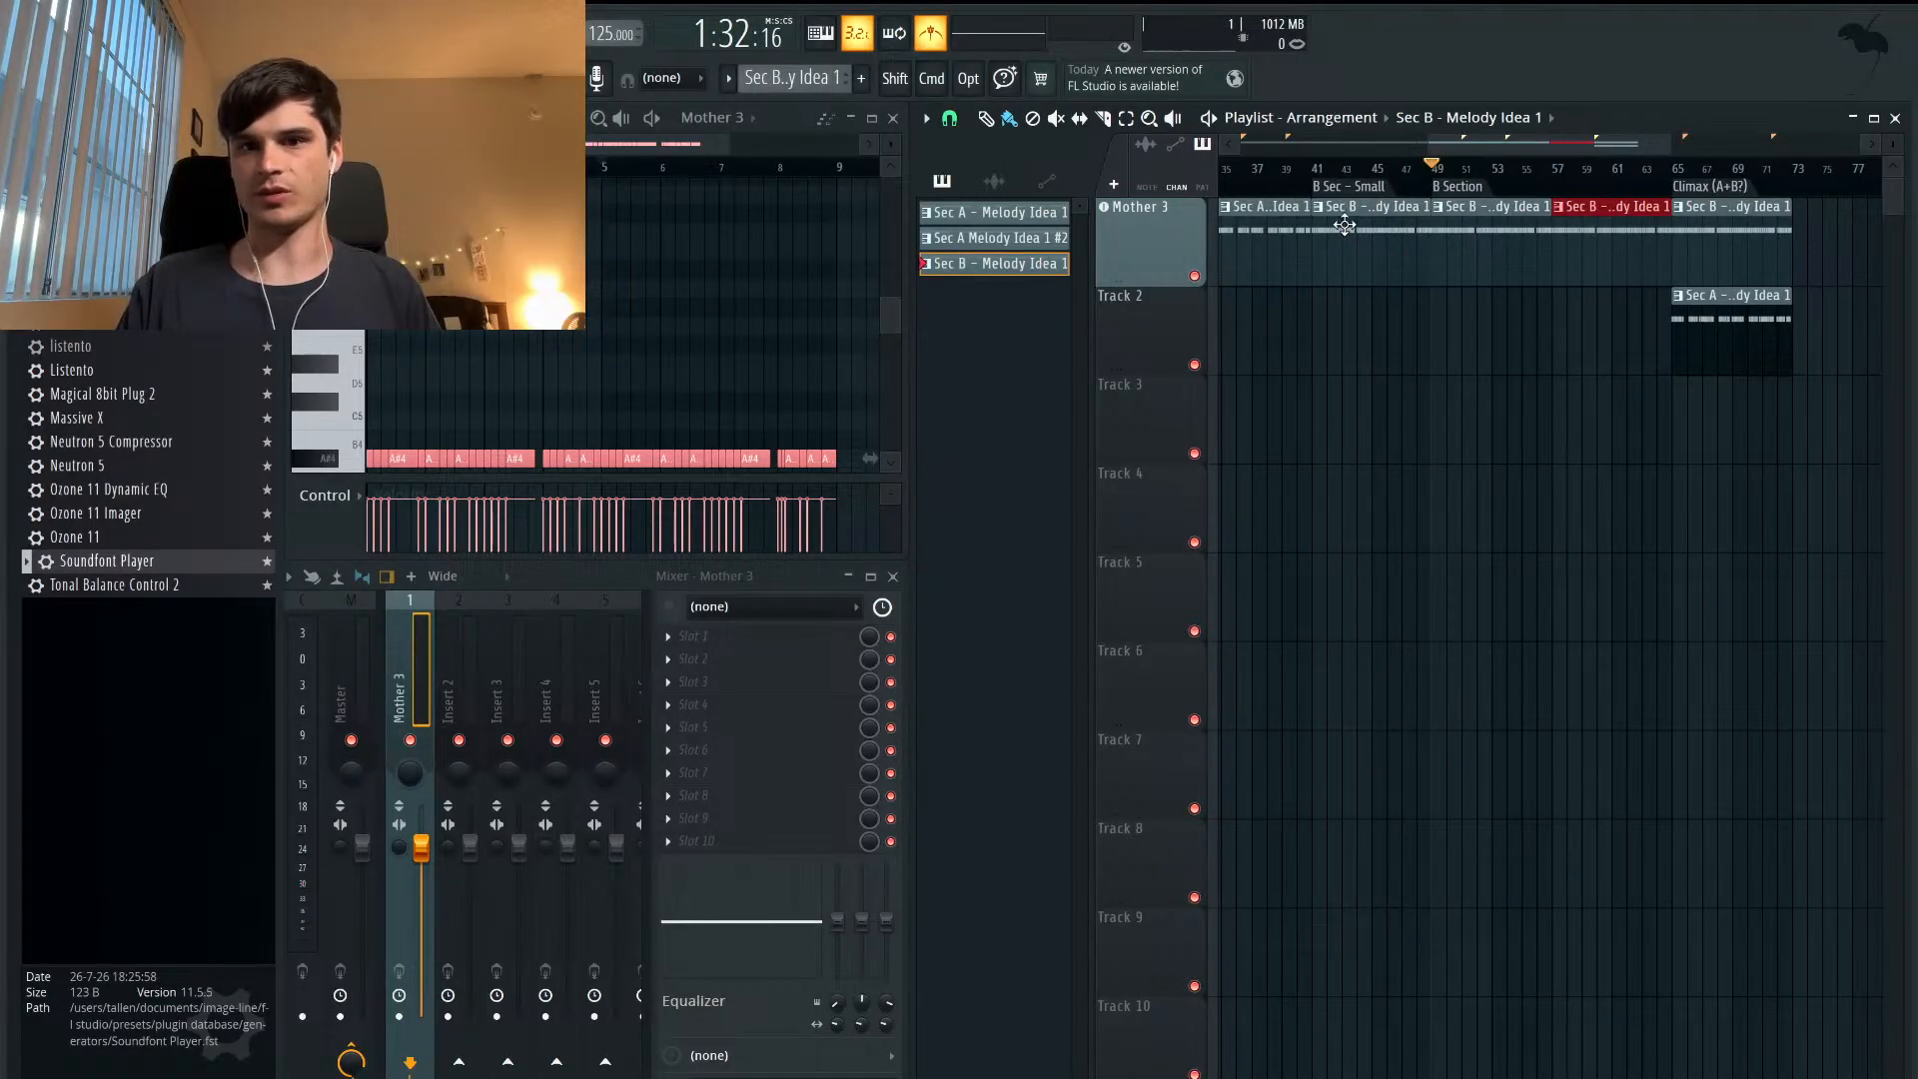
{"action": "scroll", "coordinate": [1545, 278], "scroll_direction": "right", "scroll_amount": 3}
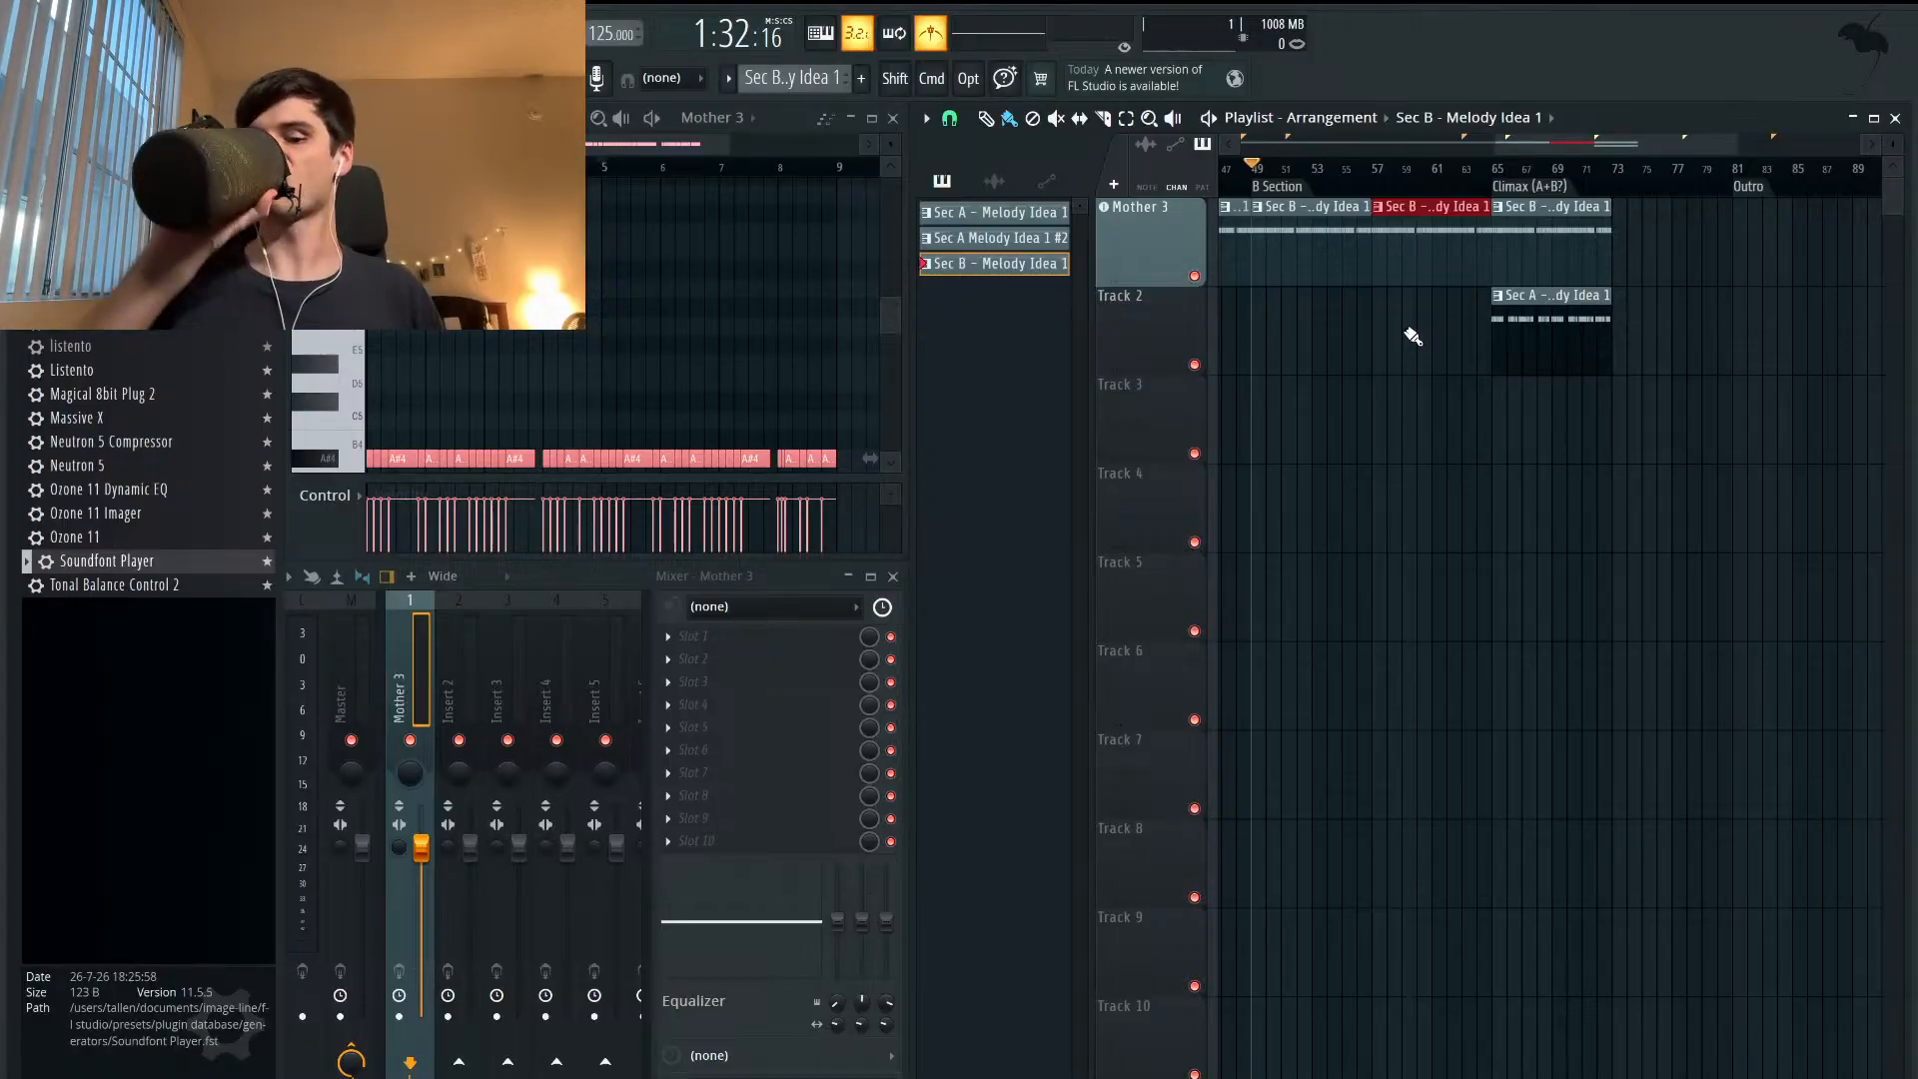
{"action": "key", "text": "space"}
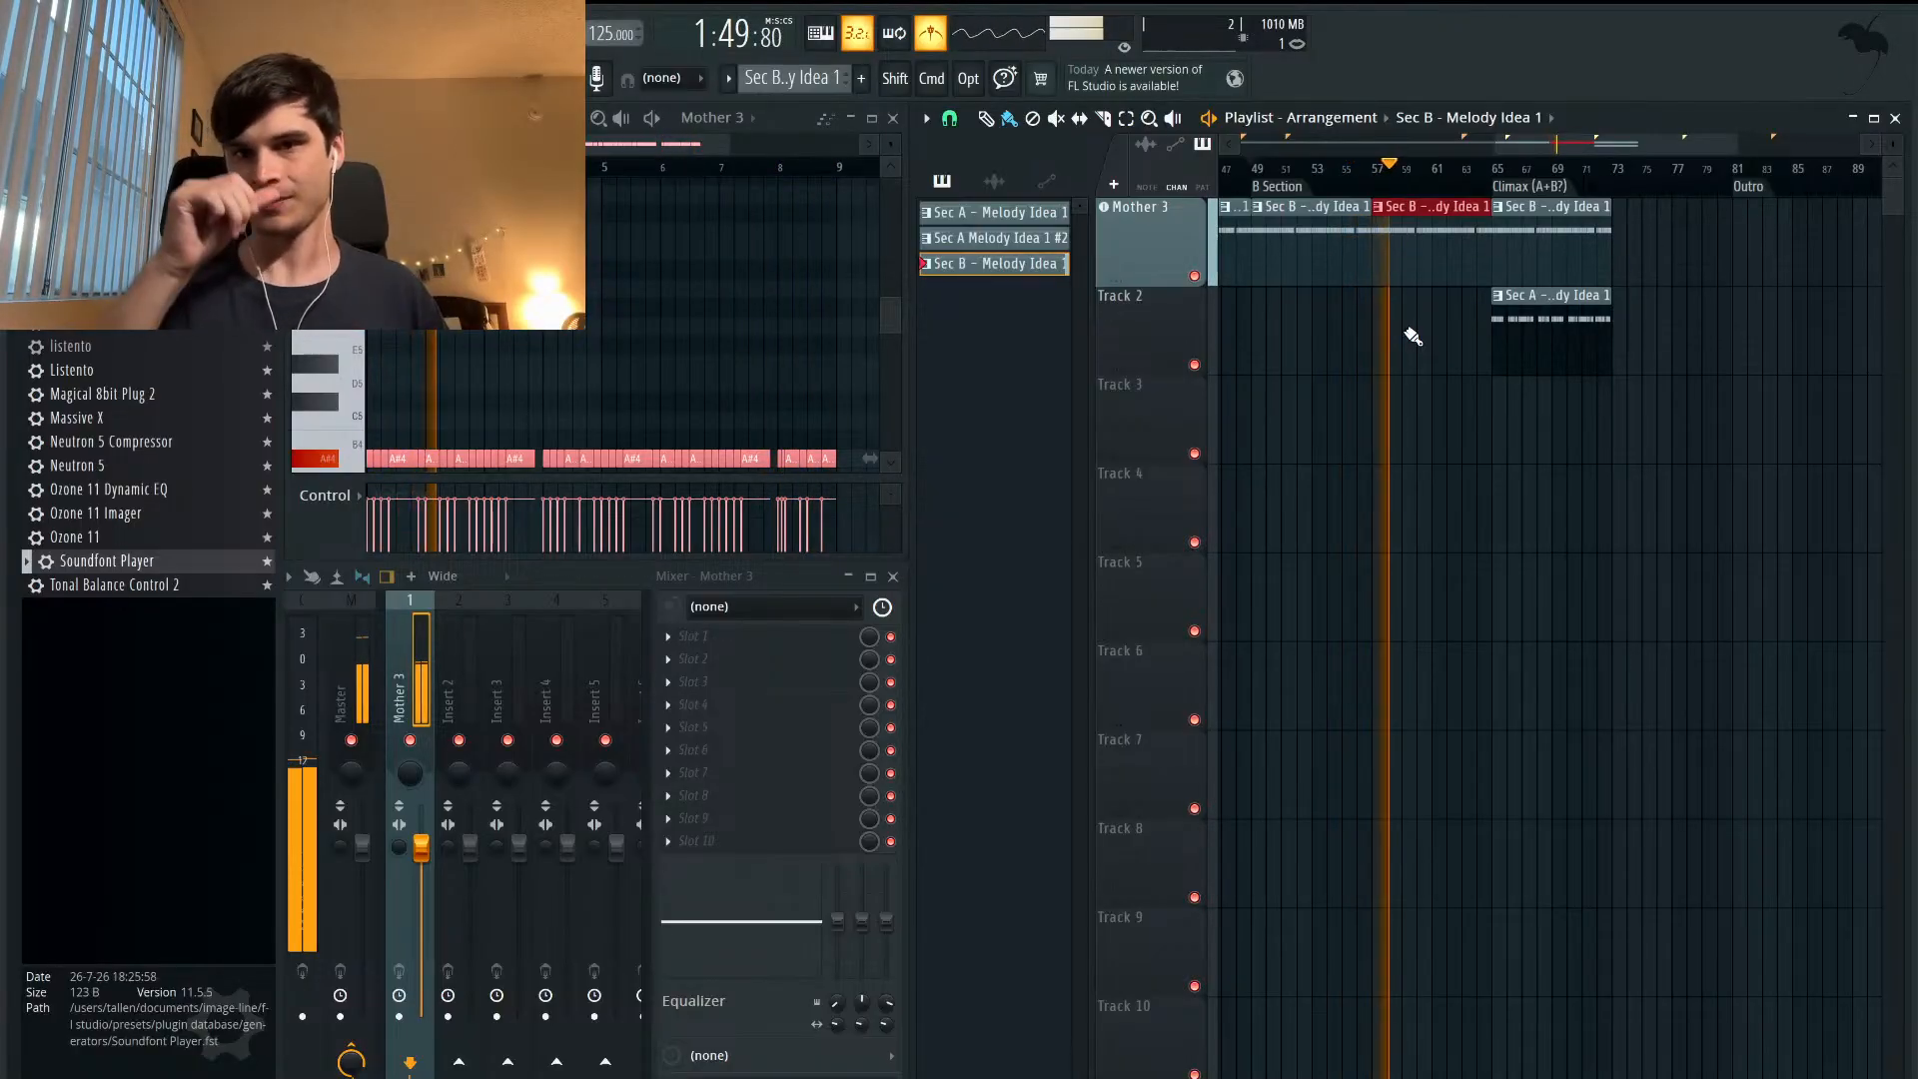
{"action": "key", "text": "space"}
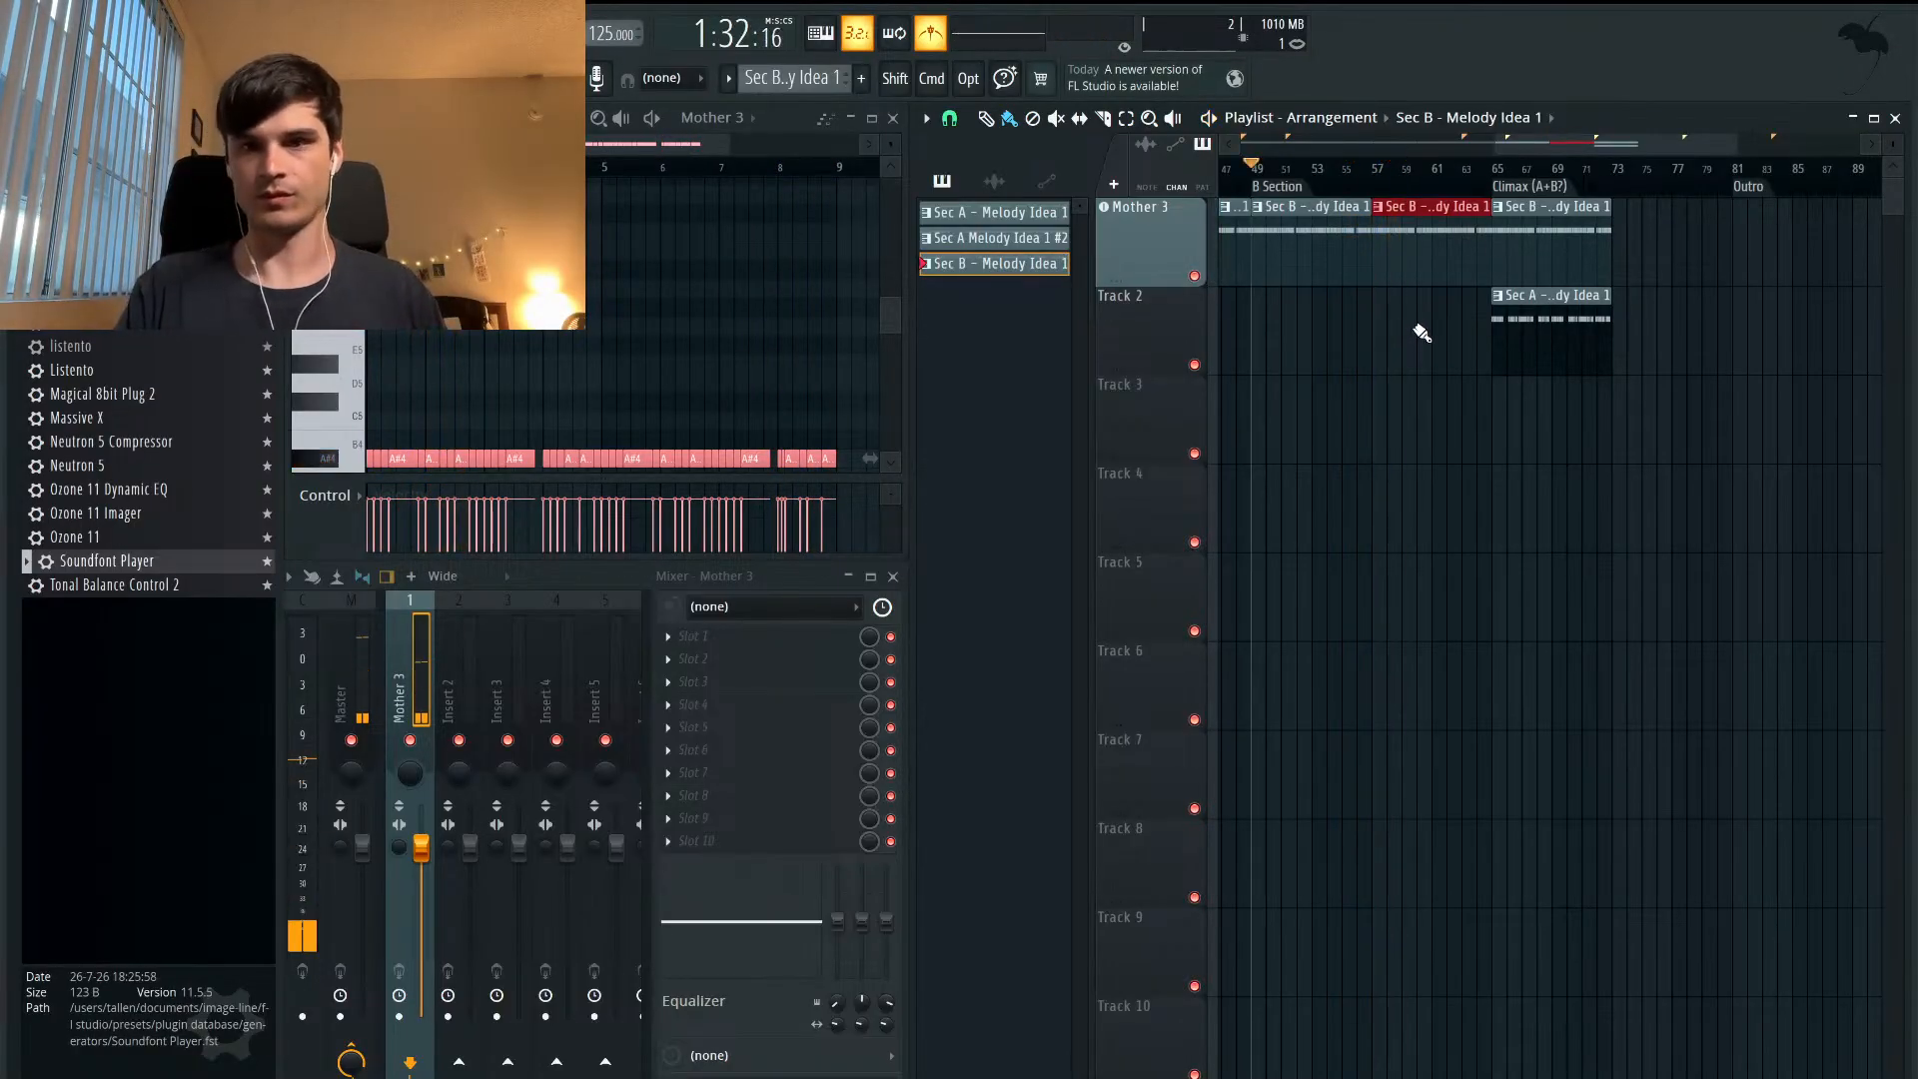
- Duplicate the stacked Sec B and Sec A Climax clips at bar 65 to bar 73 on both tracks
{"action": "left_click", "coordinate": [1543, 202]}
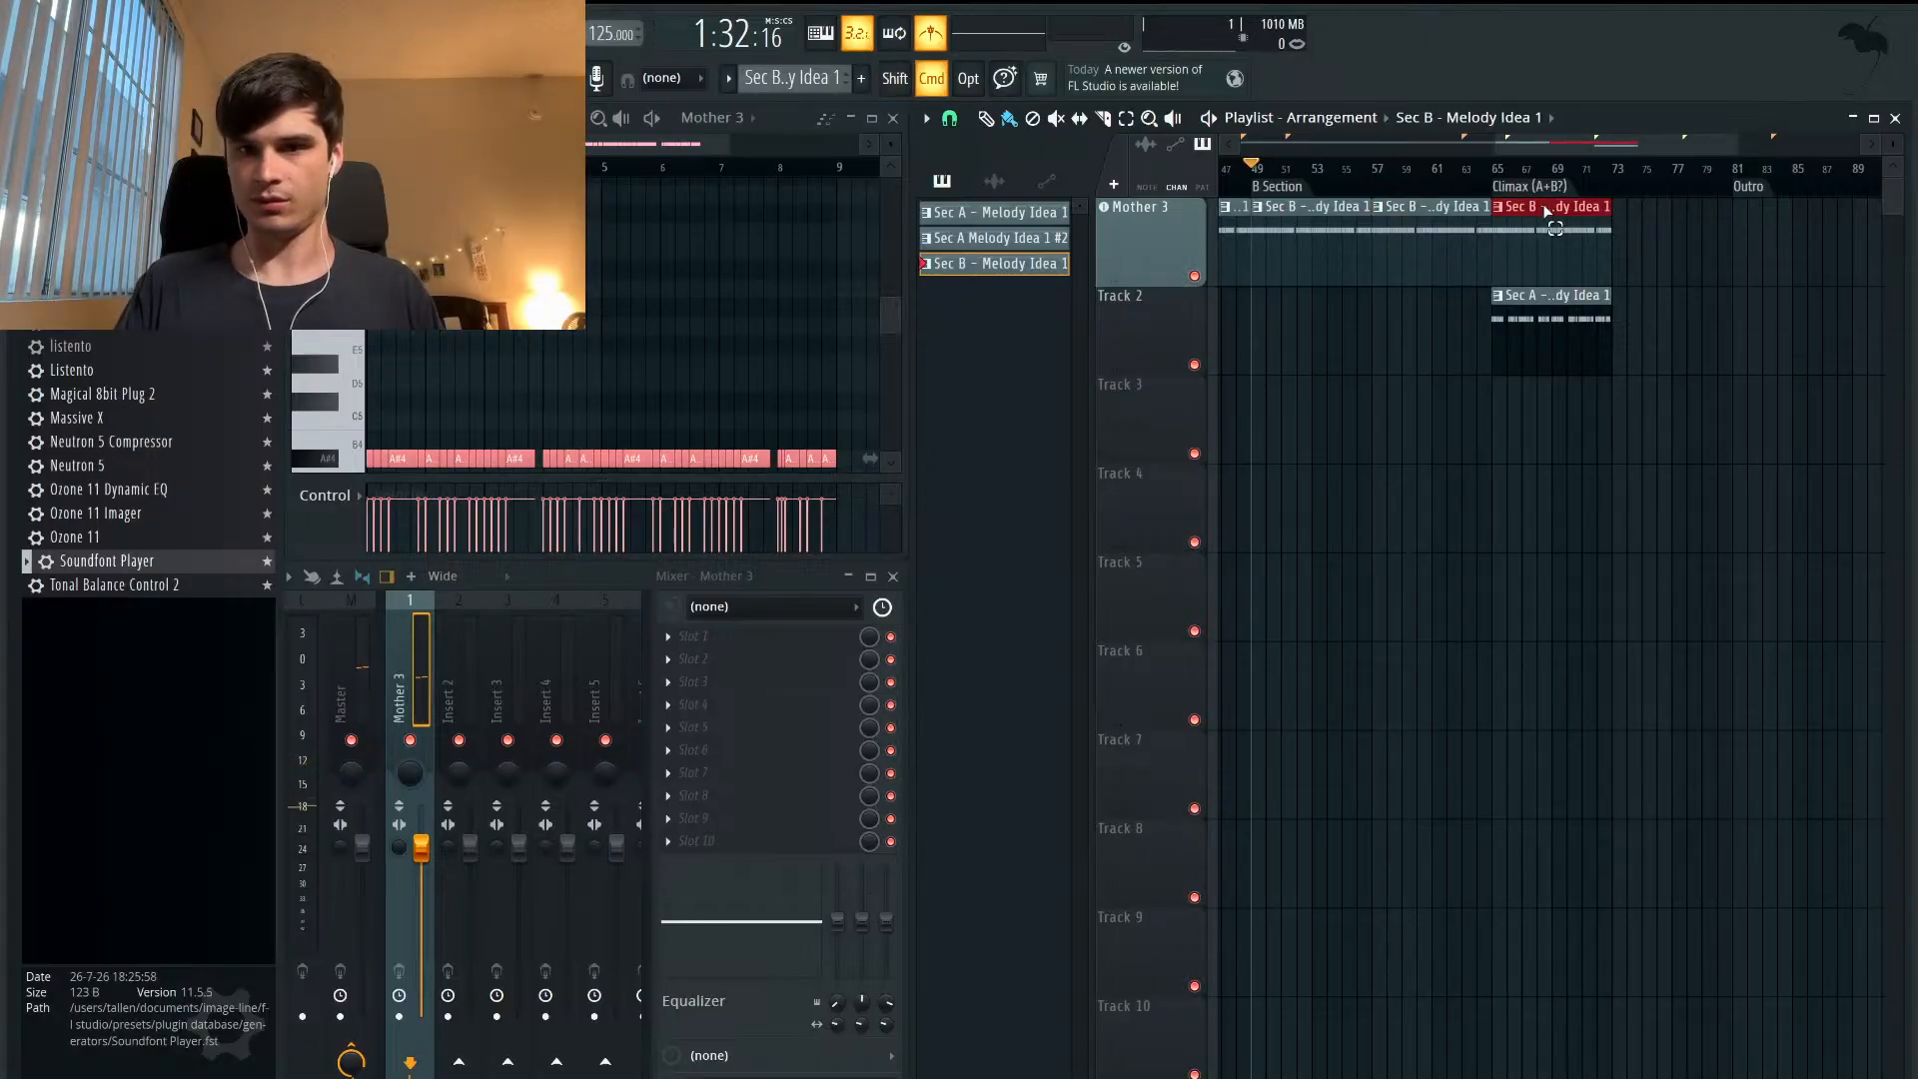
{"action": "left_click", "coordinate": [1539, 297], "text": "shift"}
{"action": "left_click", "coordinate": [1615, 175]}
{"action": "key", "text": "super+b"}
{"action": "scroll", "coordinate": [1660, 261], "scroll_direction": "right", "scroll_amount": 4}
{"action": "scroll", "coordinate": [1660, 262], "scroll_direction": "right", "scroll_amount": 2}
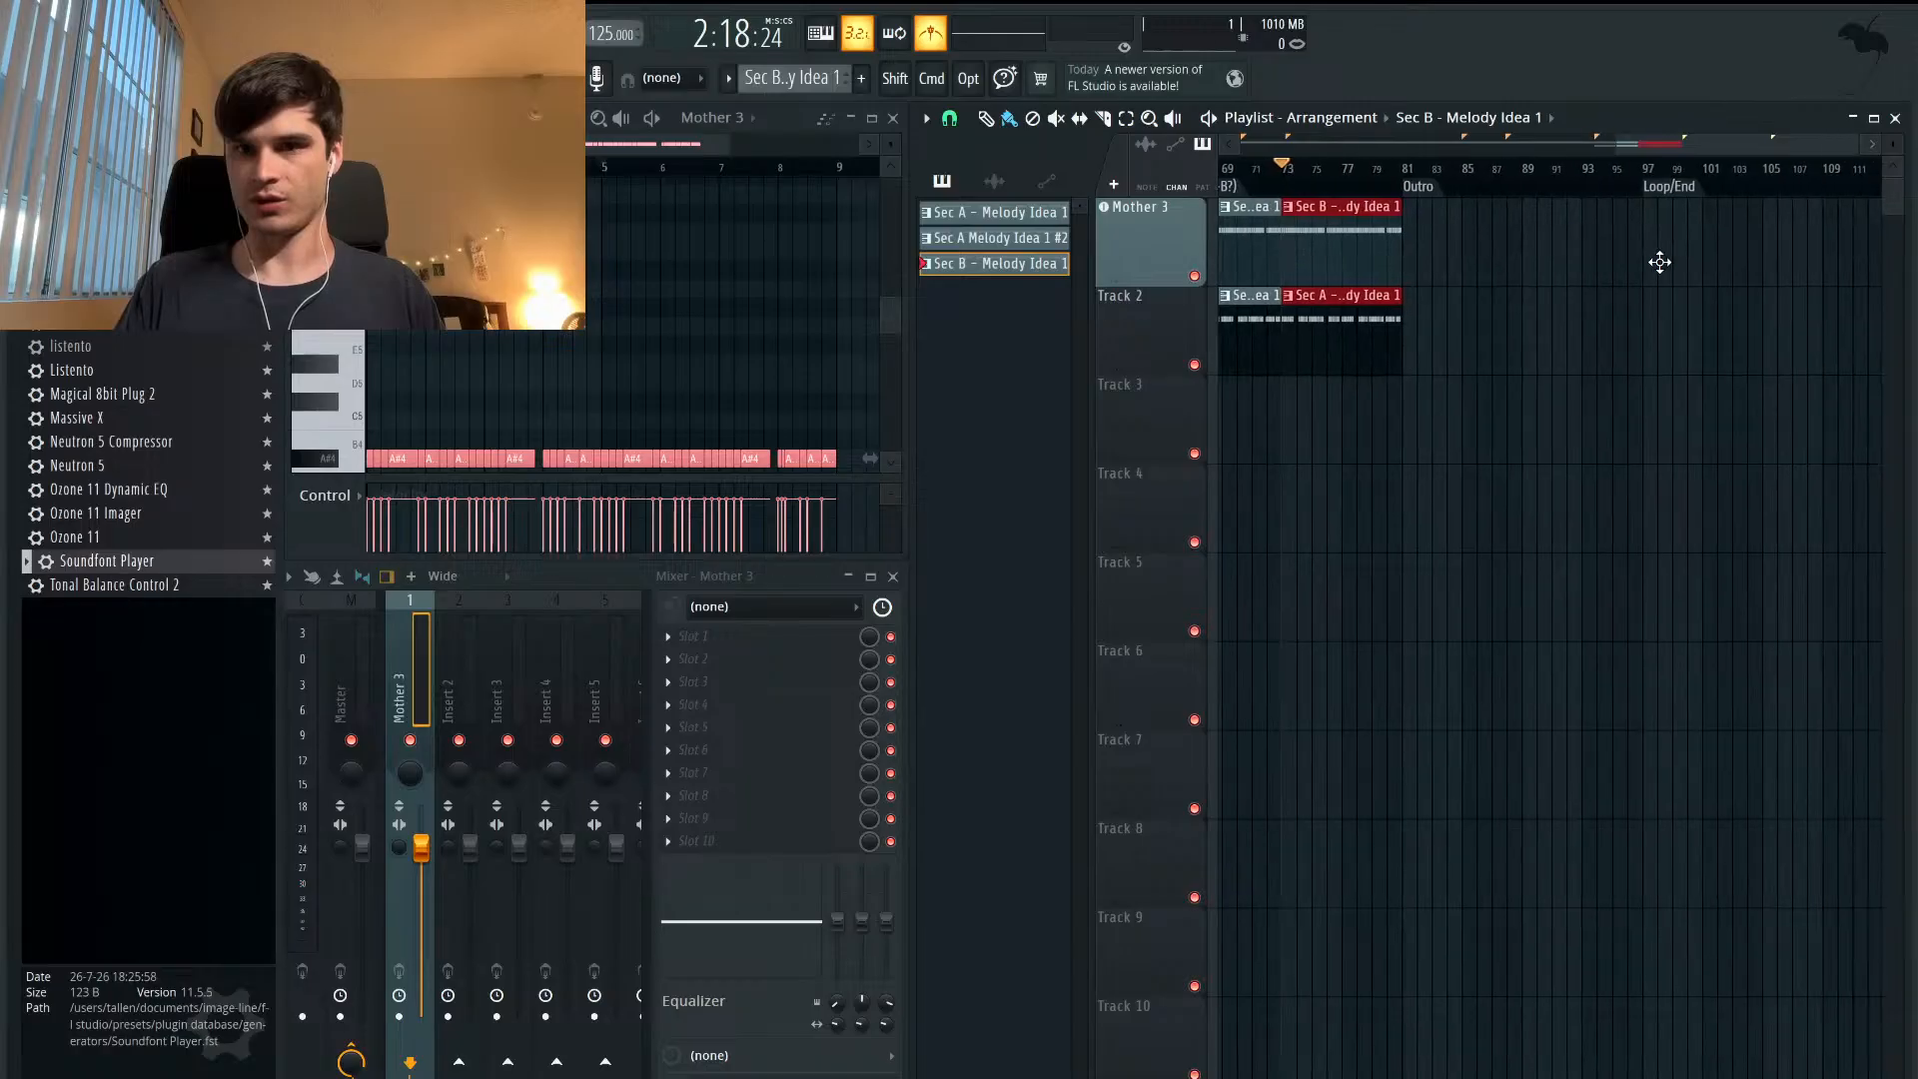
- Fill the Outro with copies of the stacked Sec B and Sec A clips at bars 81 and 89
{"action": "left_click", "coordinate": [1411, 175]}
{"action": "key", "text": "super+b"}
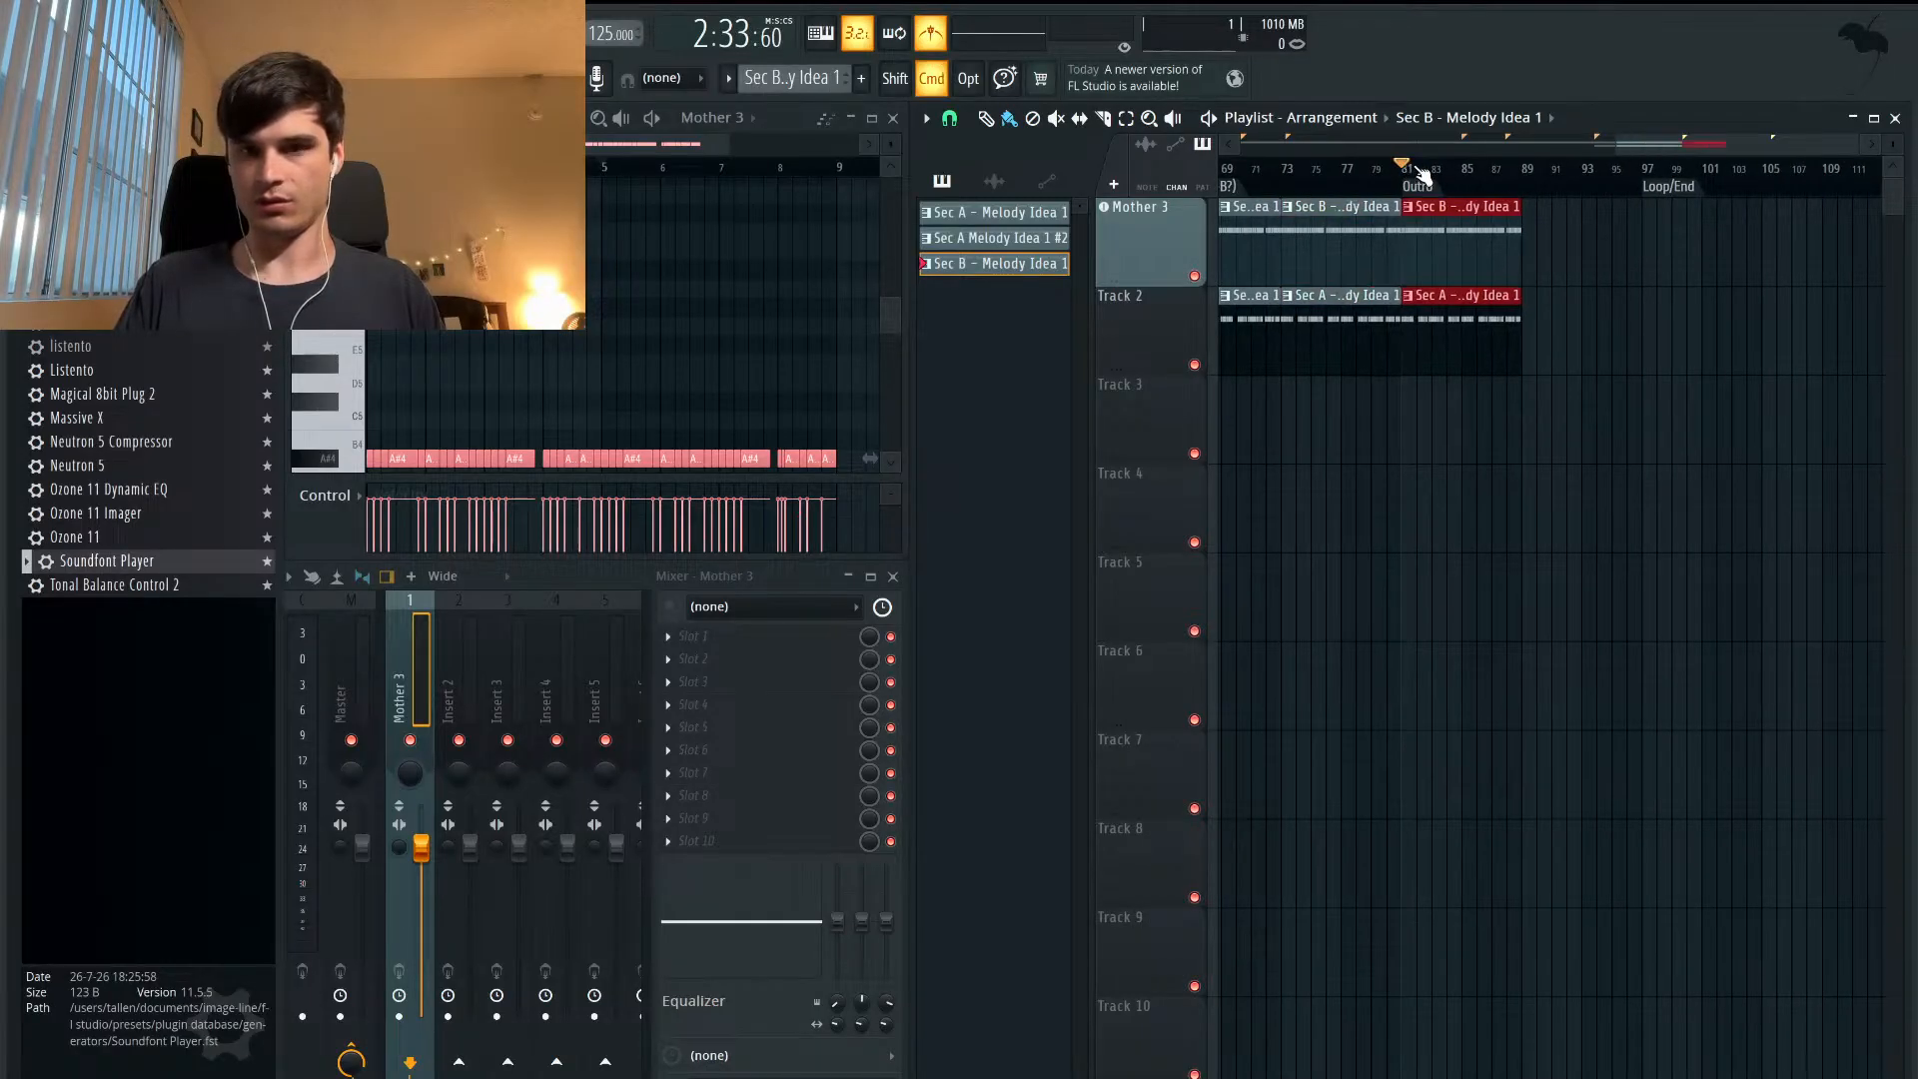
{"action": "left_click", "coordinate": [1523, 174]}
{"action": "key", "text": "super+b"}
{"action": "scroll", "coordinate": [1498, 288], "scroll_direction": "left", "scroll_amount": 1}
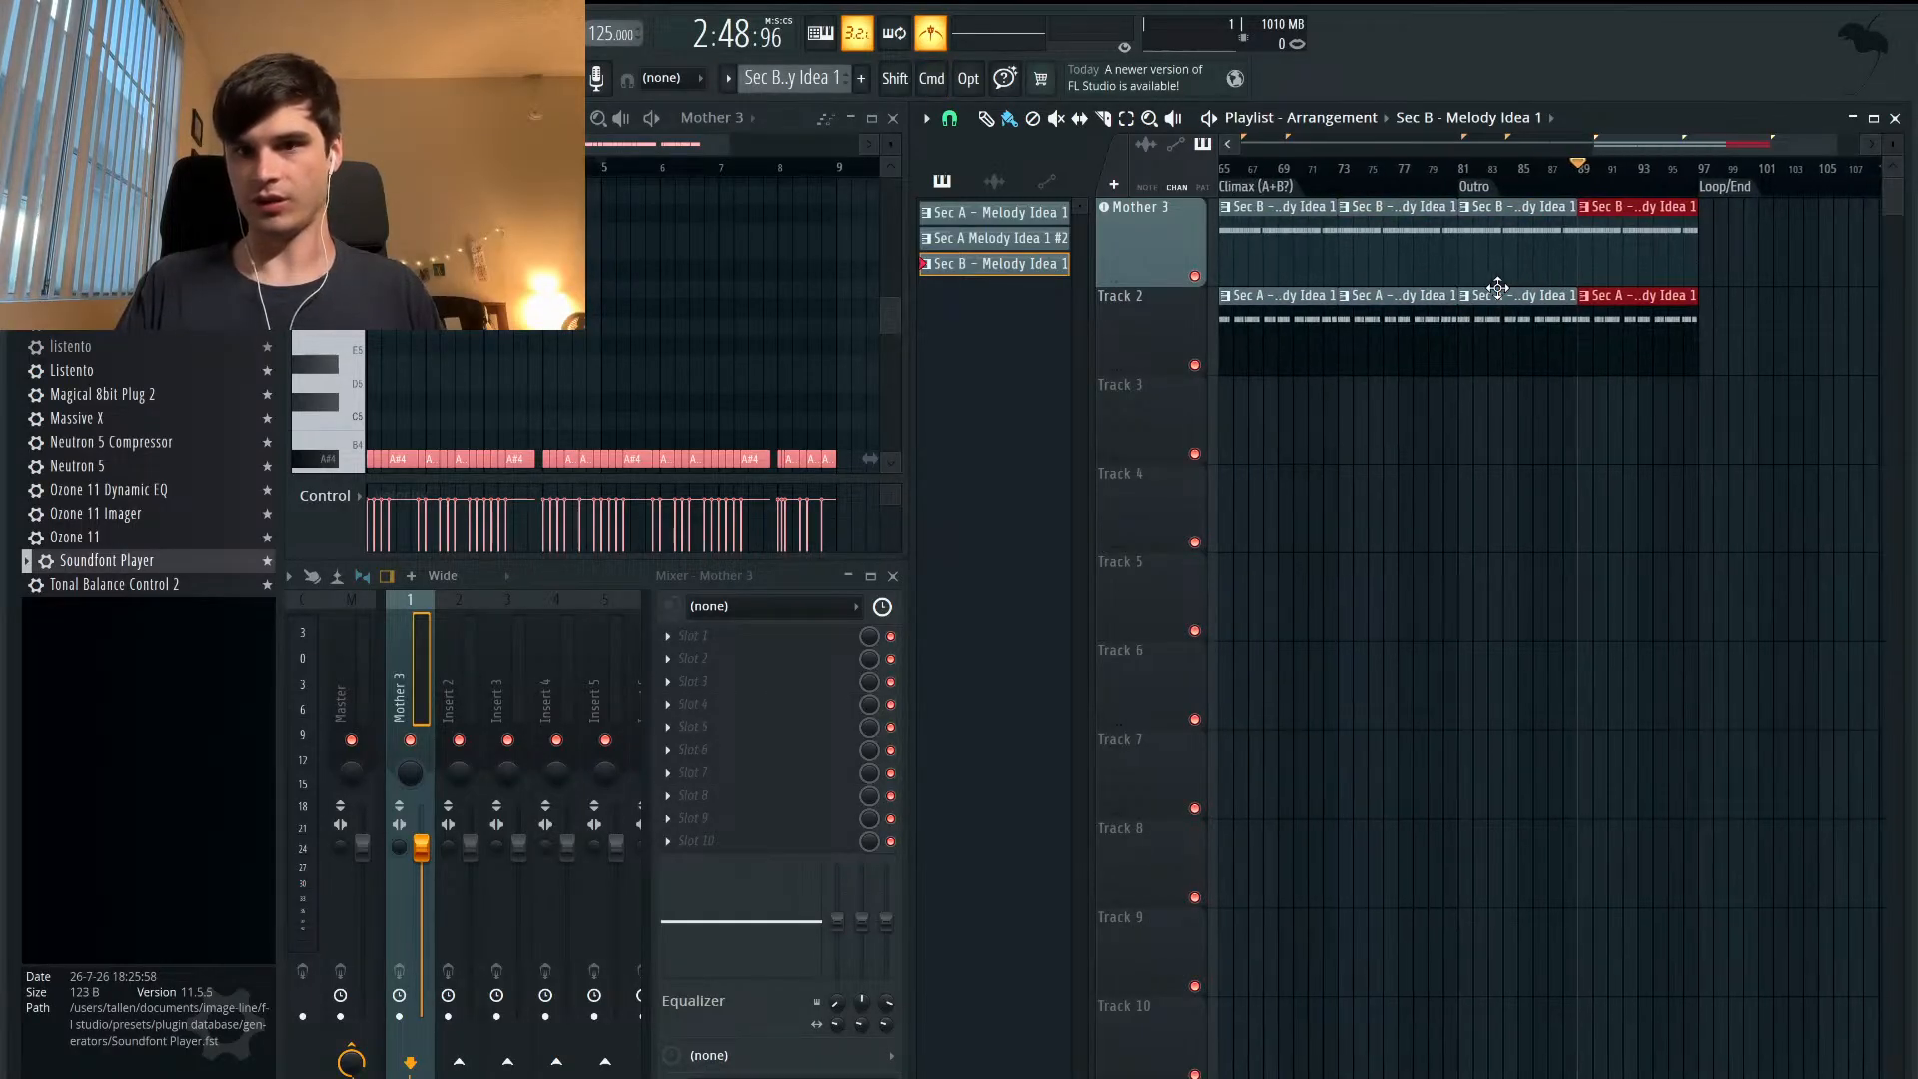
- Look over the full arrangement from the Intro to the Loop/End marker, returning the playhead to the A Section at bar 9
{"action": "scroll", "coordinate": [1606, 273], "scroll_direction": "right", "scroll_amount": 3}
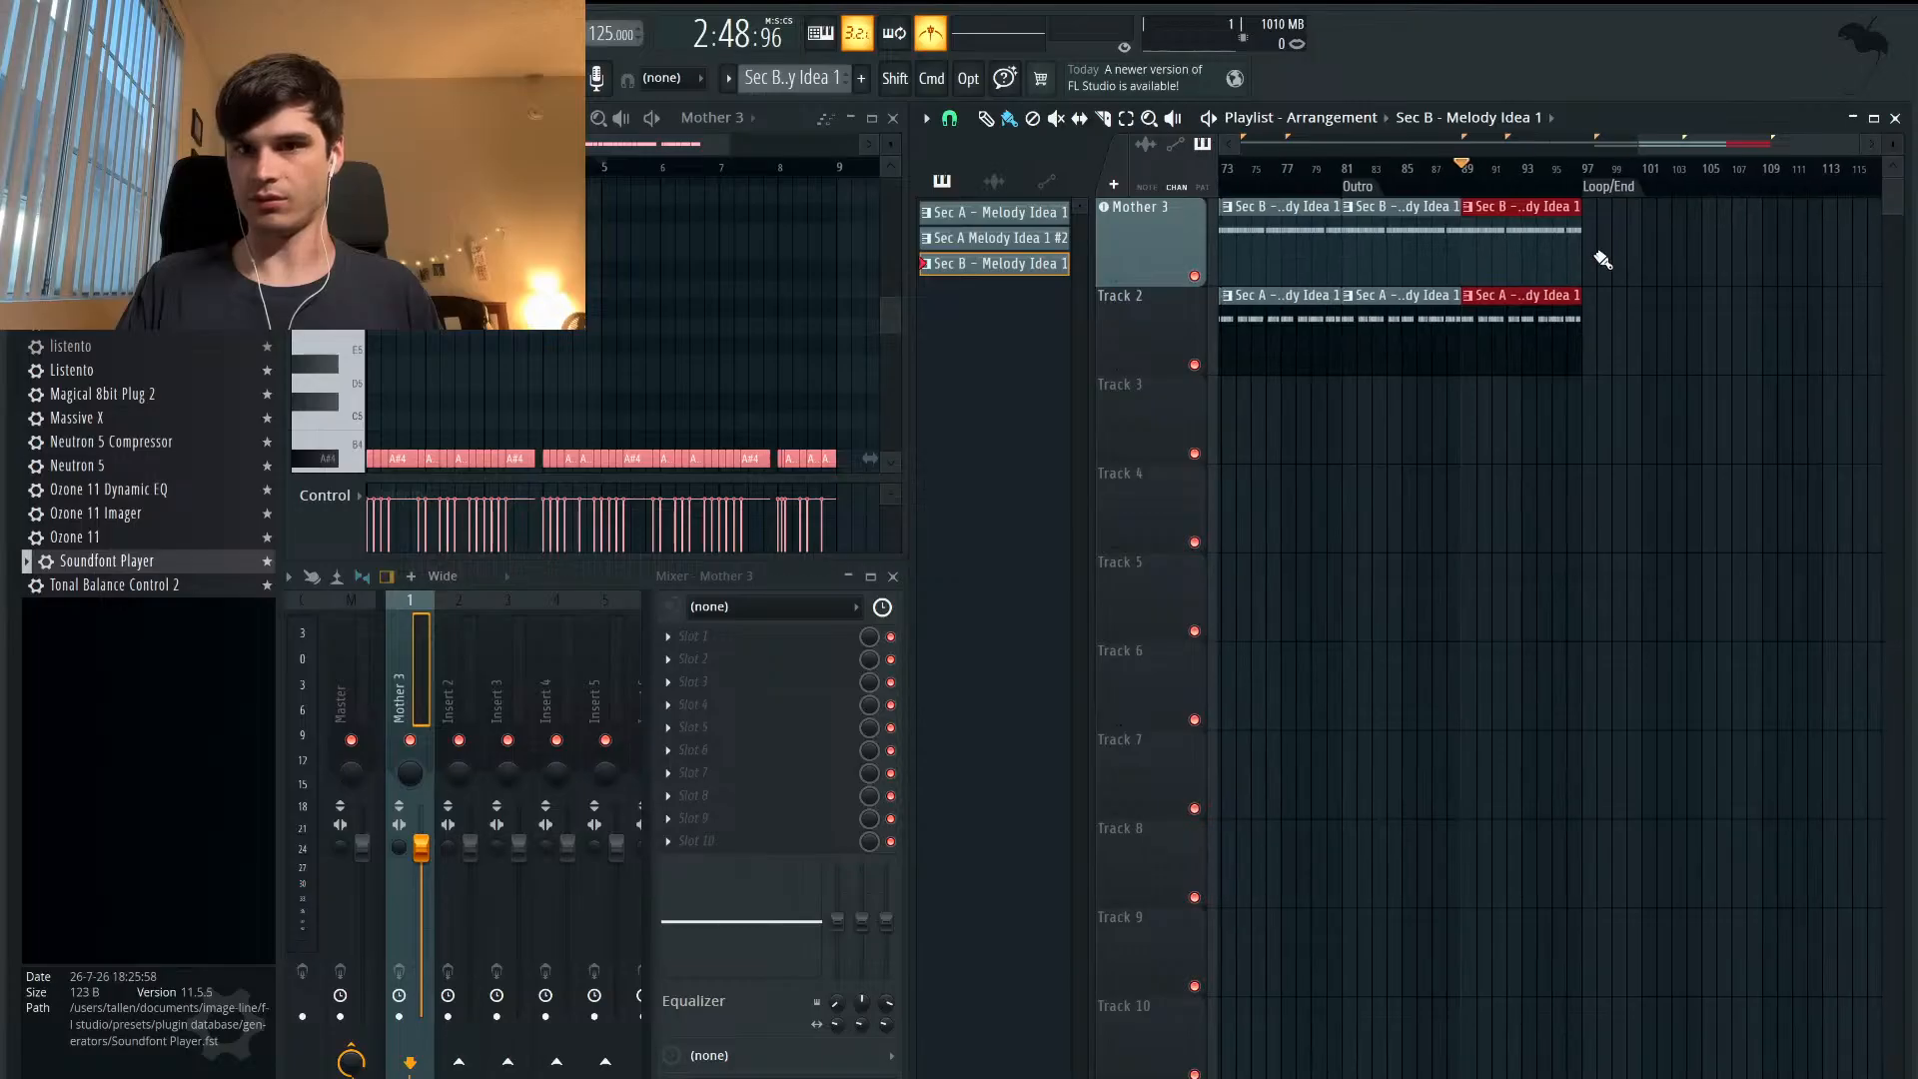
{"action": "scroll", "coordinate": [1609, 268], "scroll_direction": "down", "scroll_amount": 3}
{"action": "scroll", "coordinate": [1603, 260], "scroll_direction": "up", "scroll_amount": 3}
{"action": "scroll", "coordinate": [1603, 260], "scroll_direction": "down", "scroll_amount": 5}
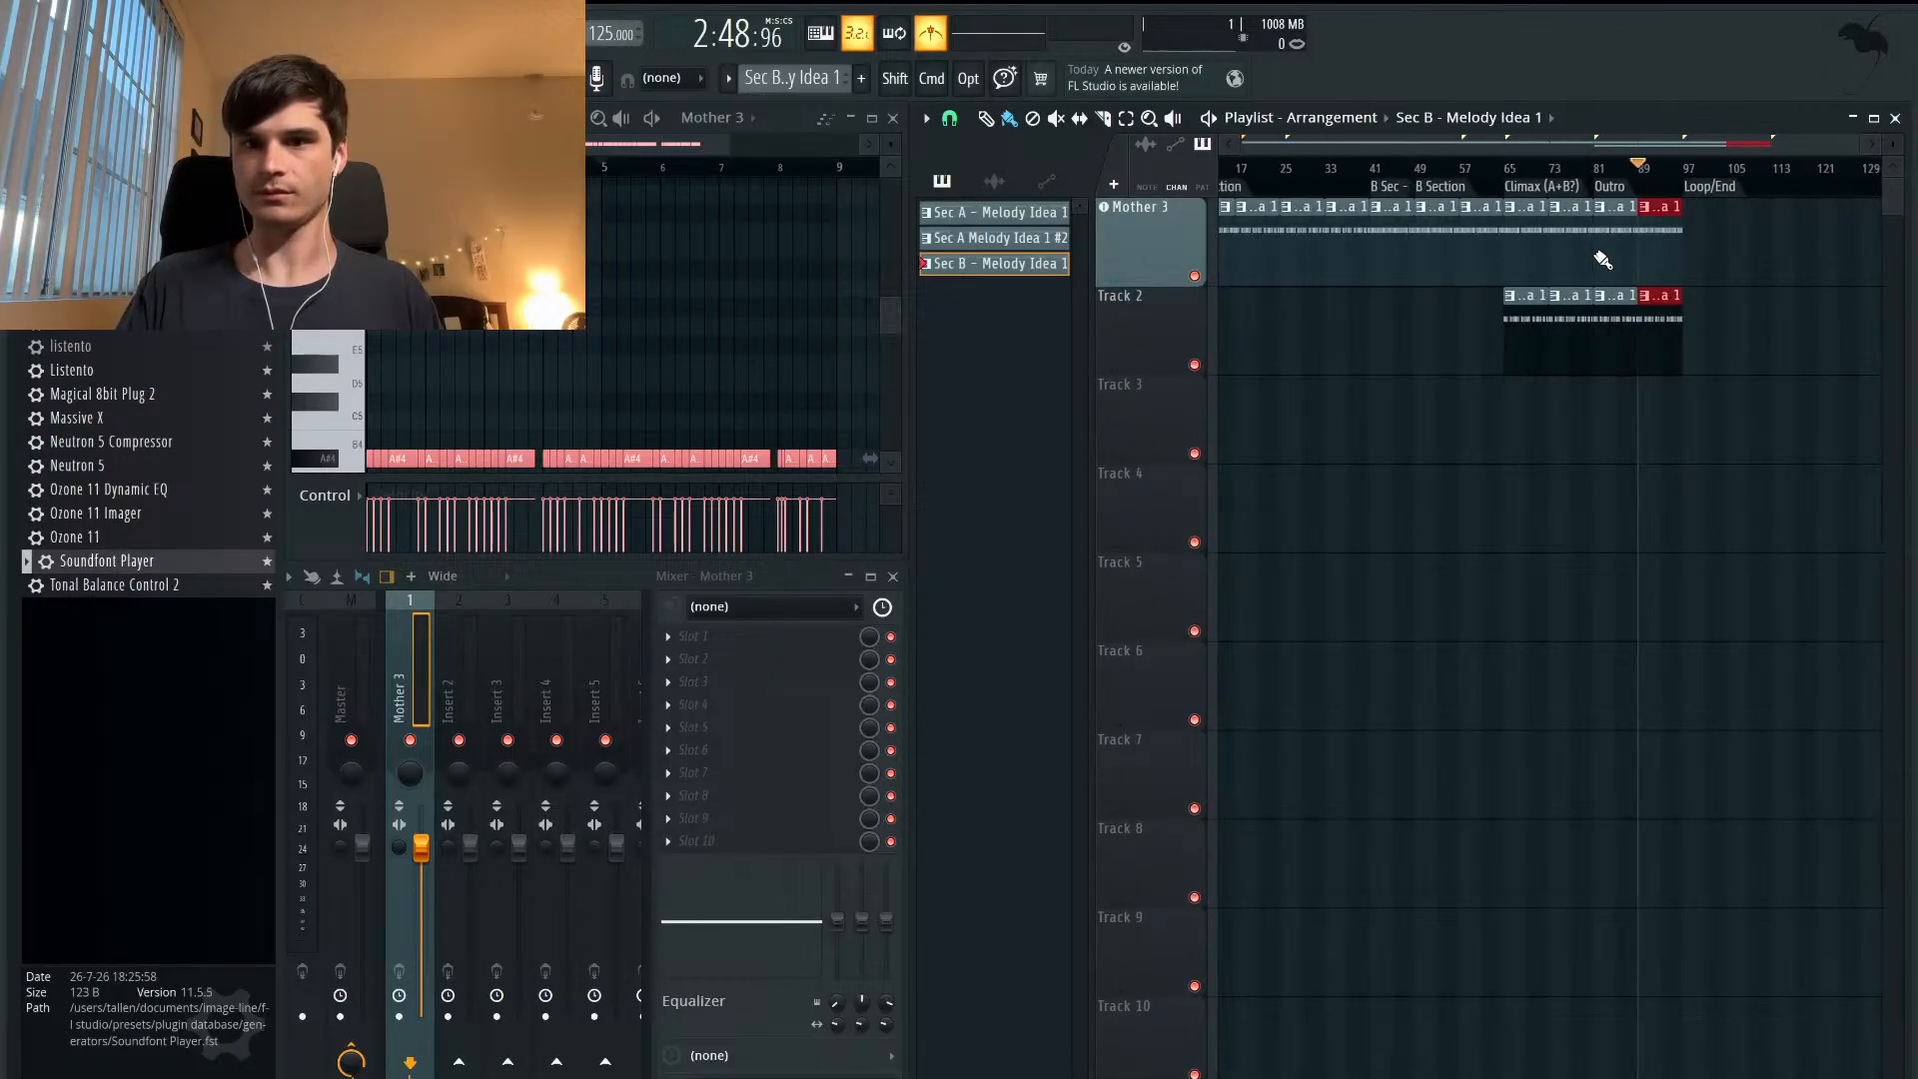
{"action": "key", "text": "space"}
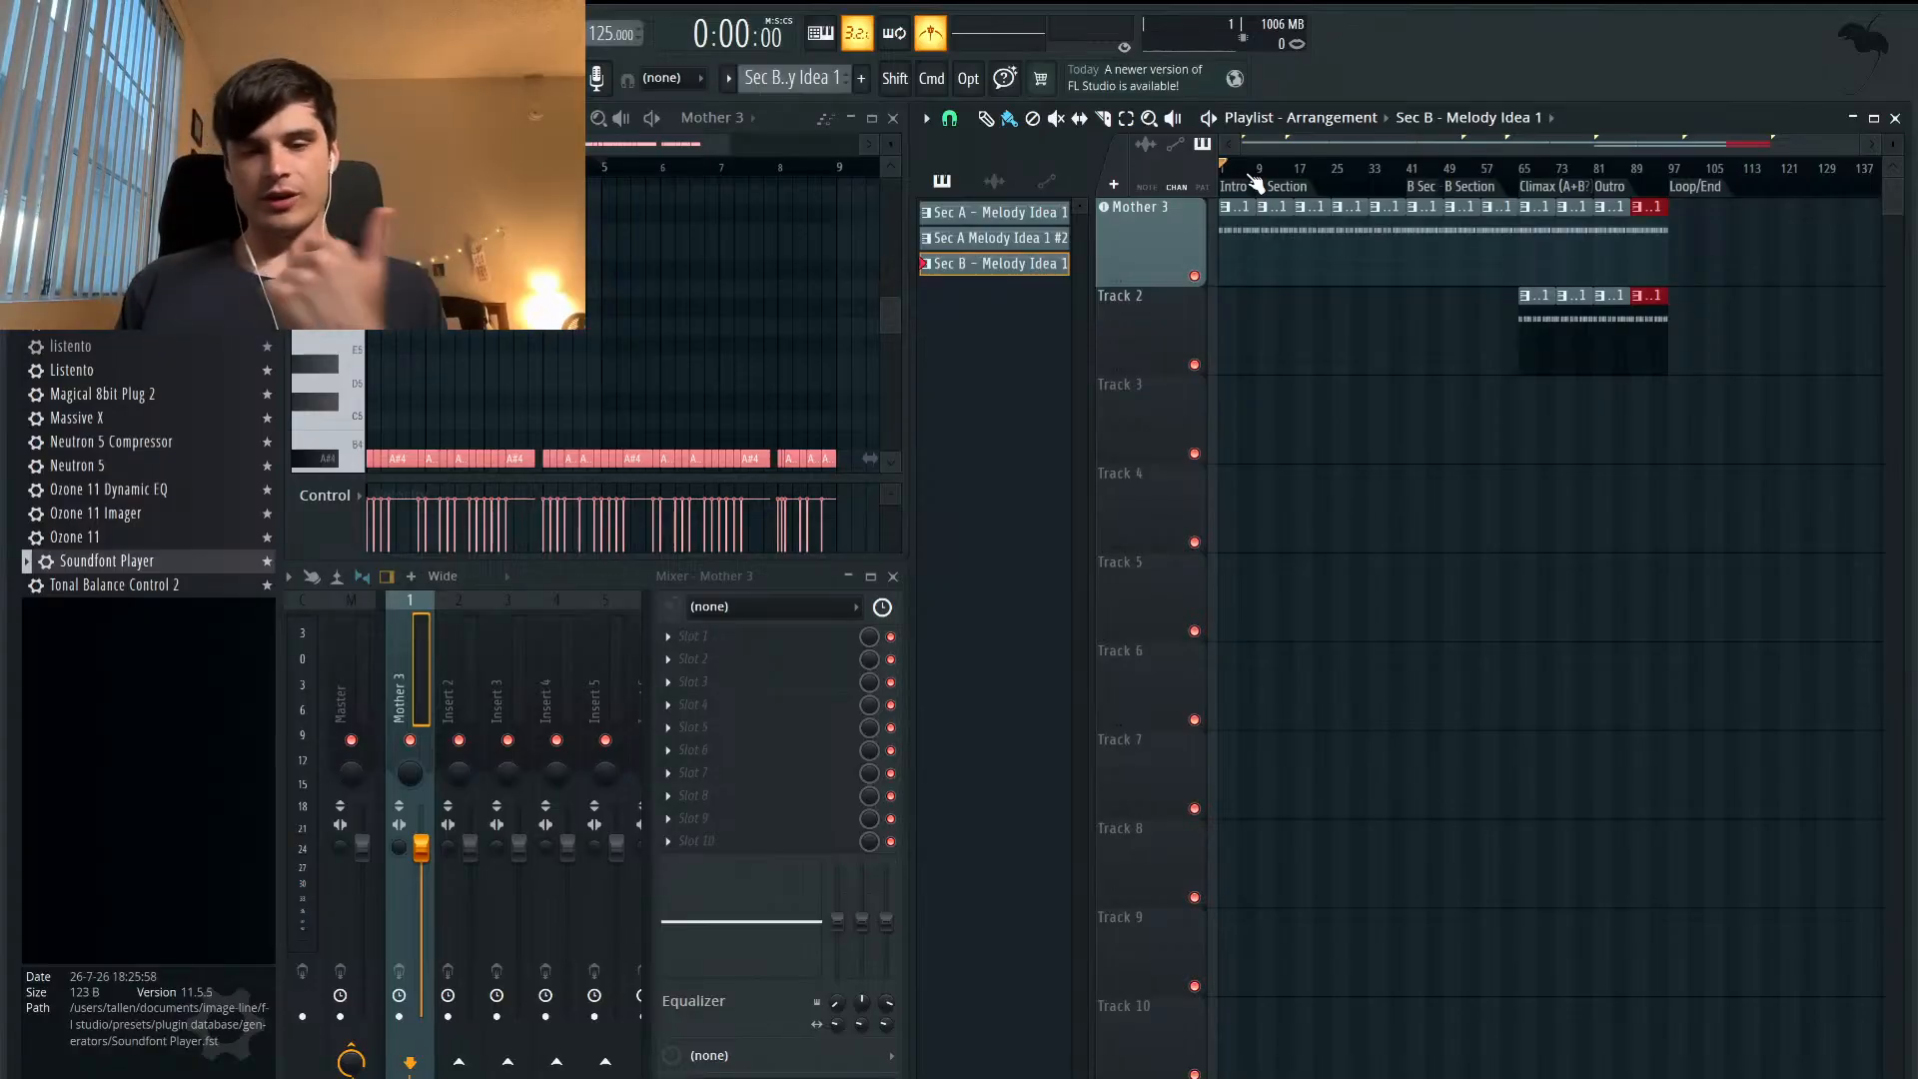
{"action": "scroll", "coordinate": [1253, 178], "scroll_direction": "up", "scroll_amount": 4}
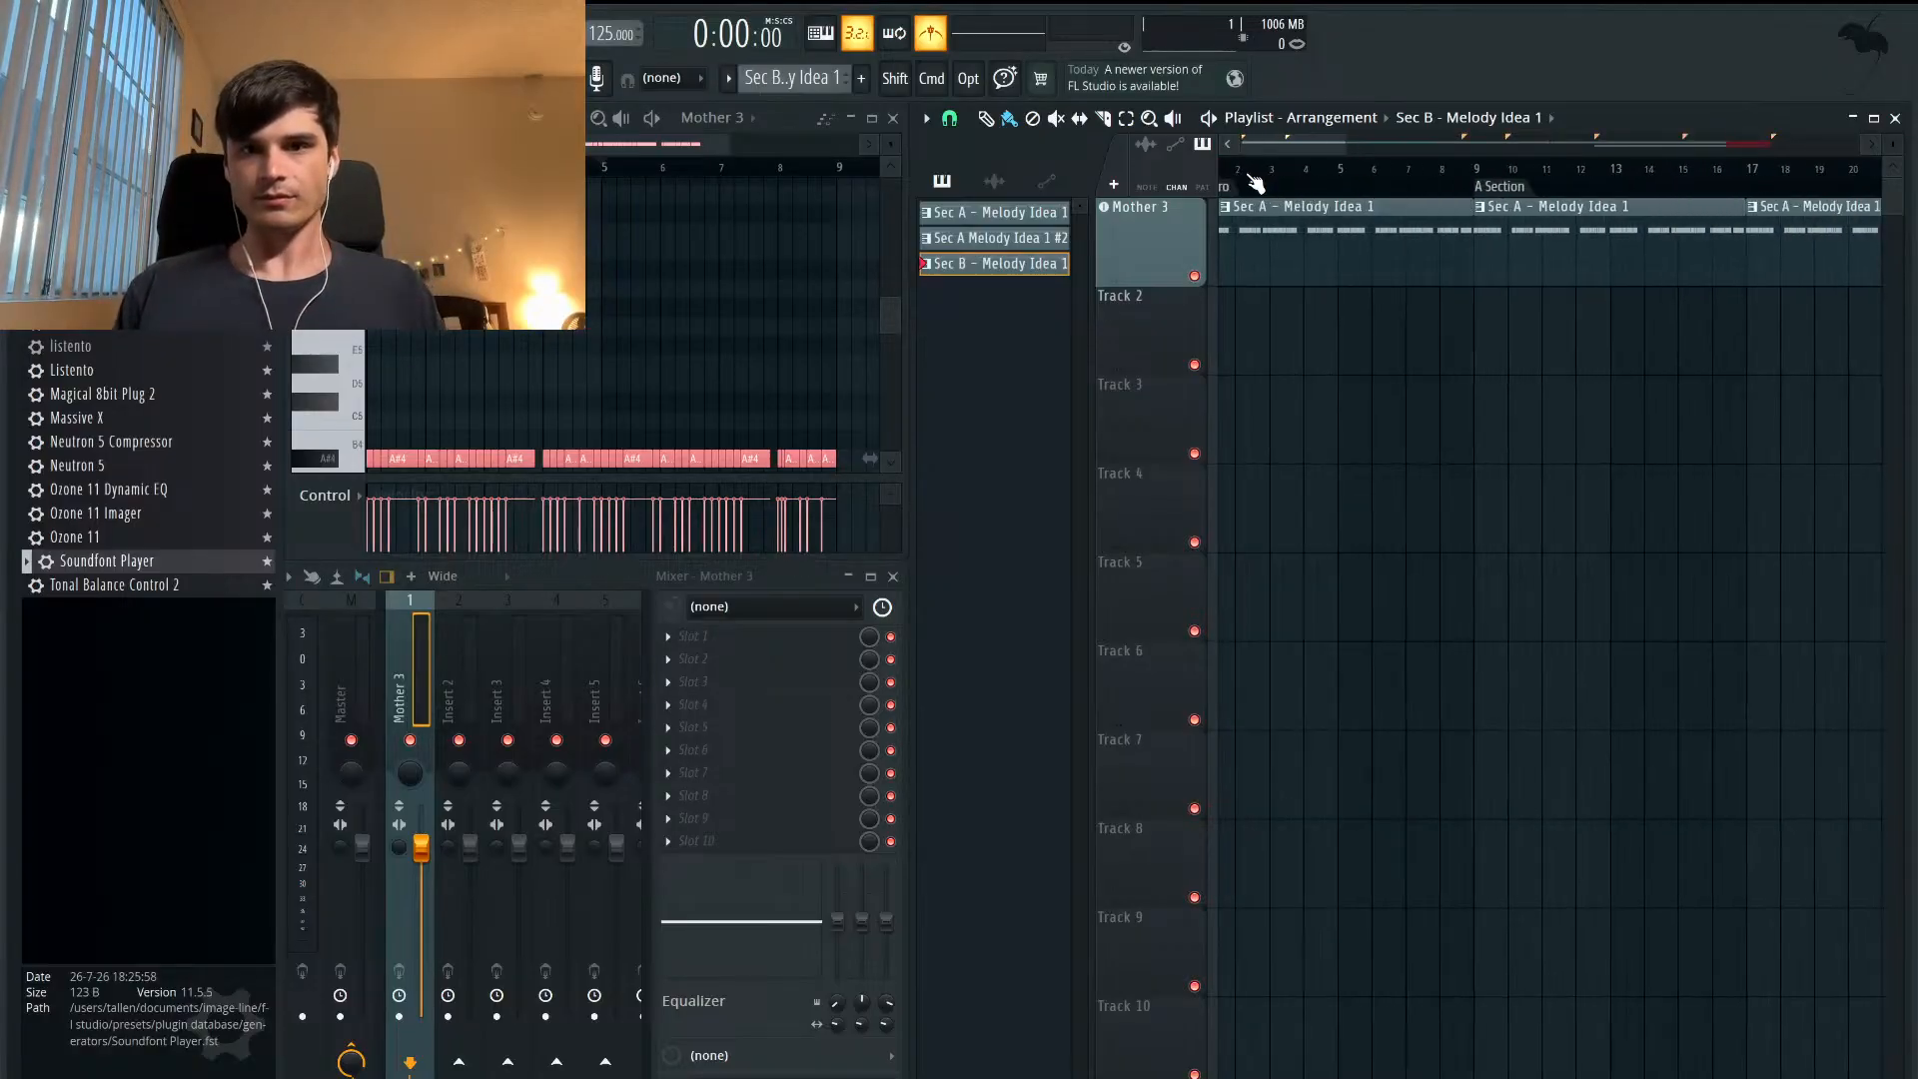
{"action": "scroll", "coordinate": [1253, 181], "scroll_direction": "down", "scroll_amount": 2}
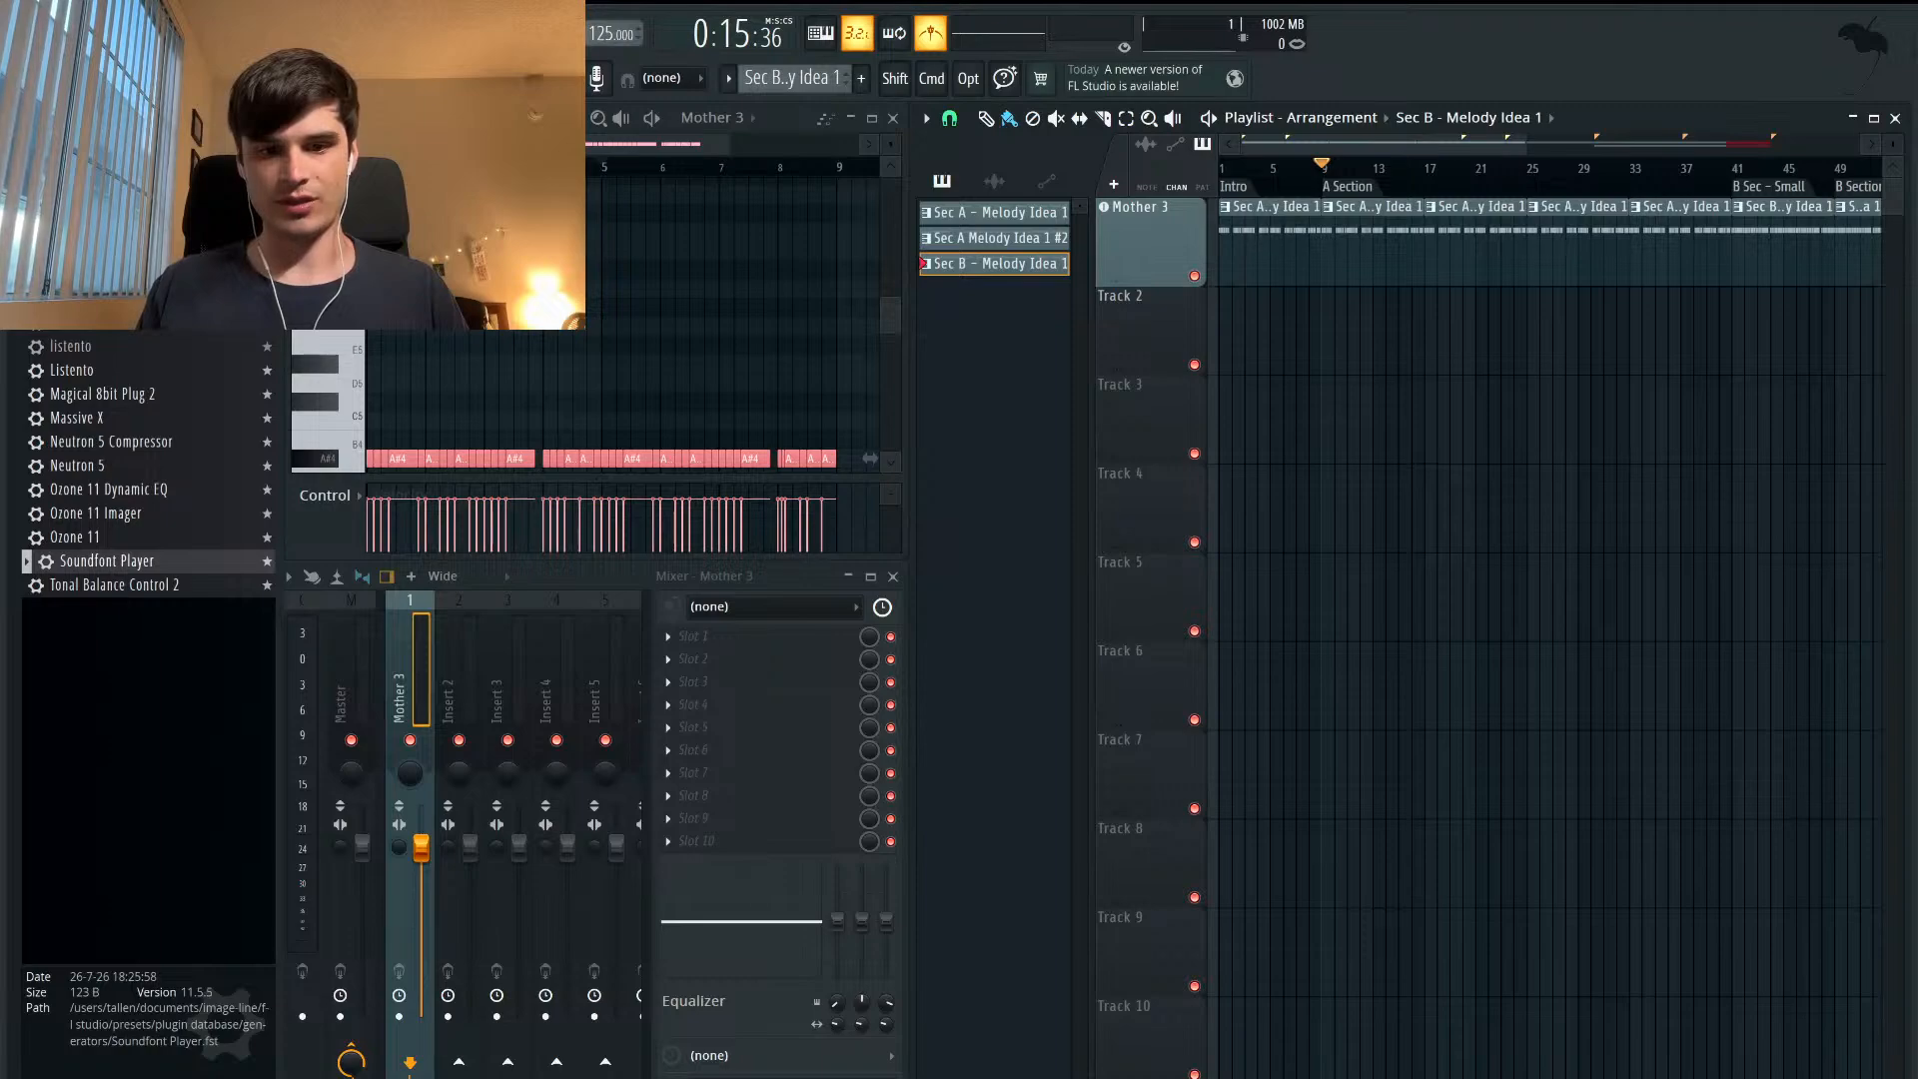
{"action": "scroll", "coordinate": [1313, 344], "scroll_direction": "up", "scroll_amount": 2}
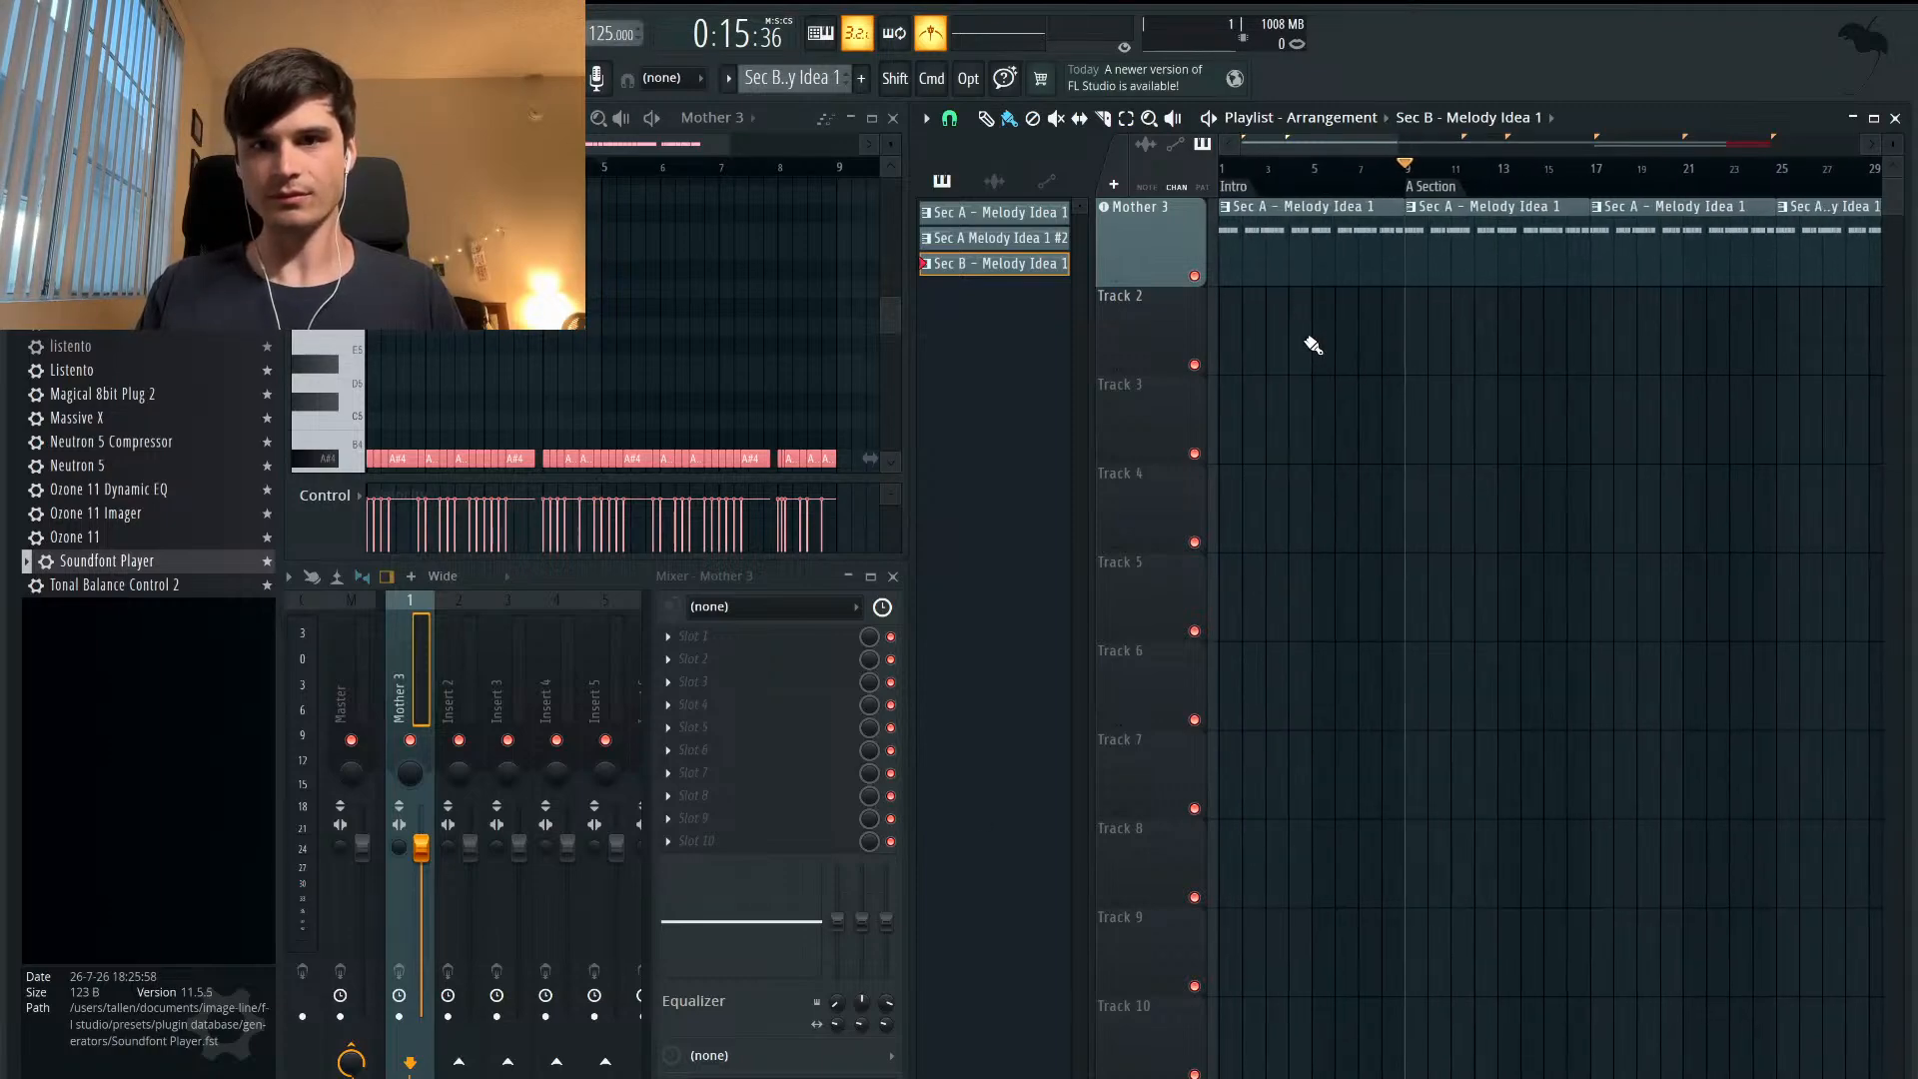
{"action": "left_click_drag", "start_coordinate": [1245, 170], "coordinate": [1210, 175]}
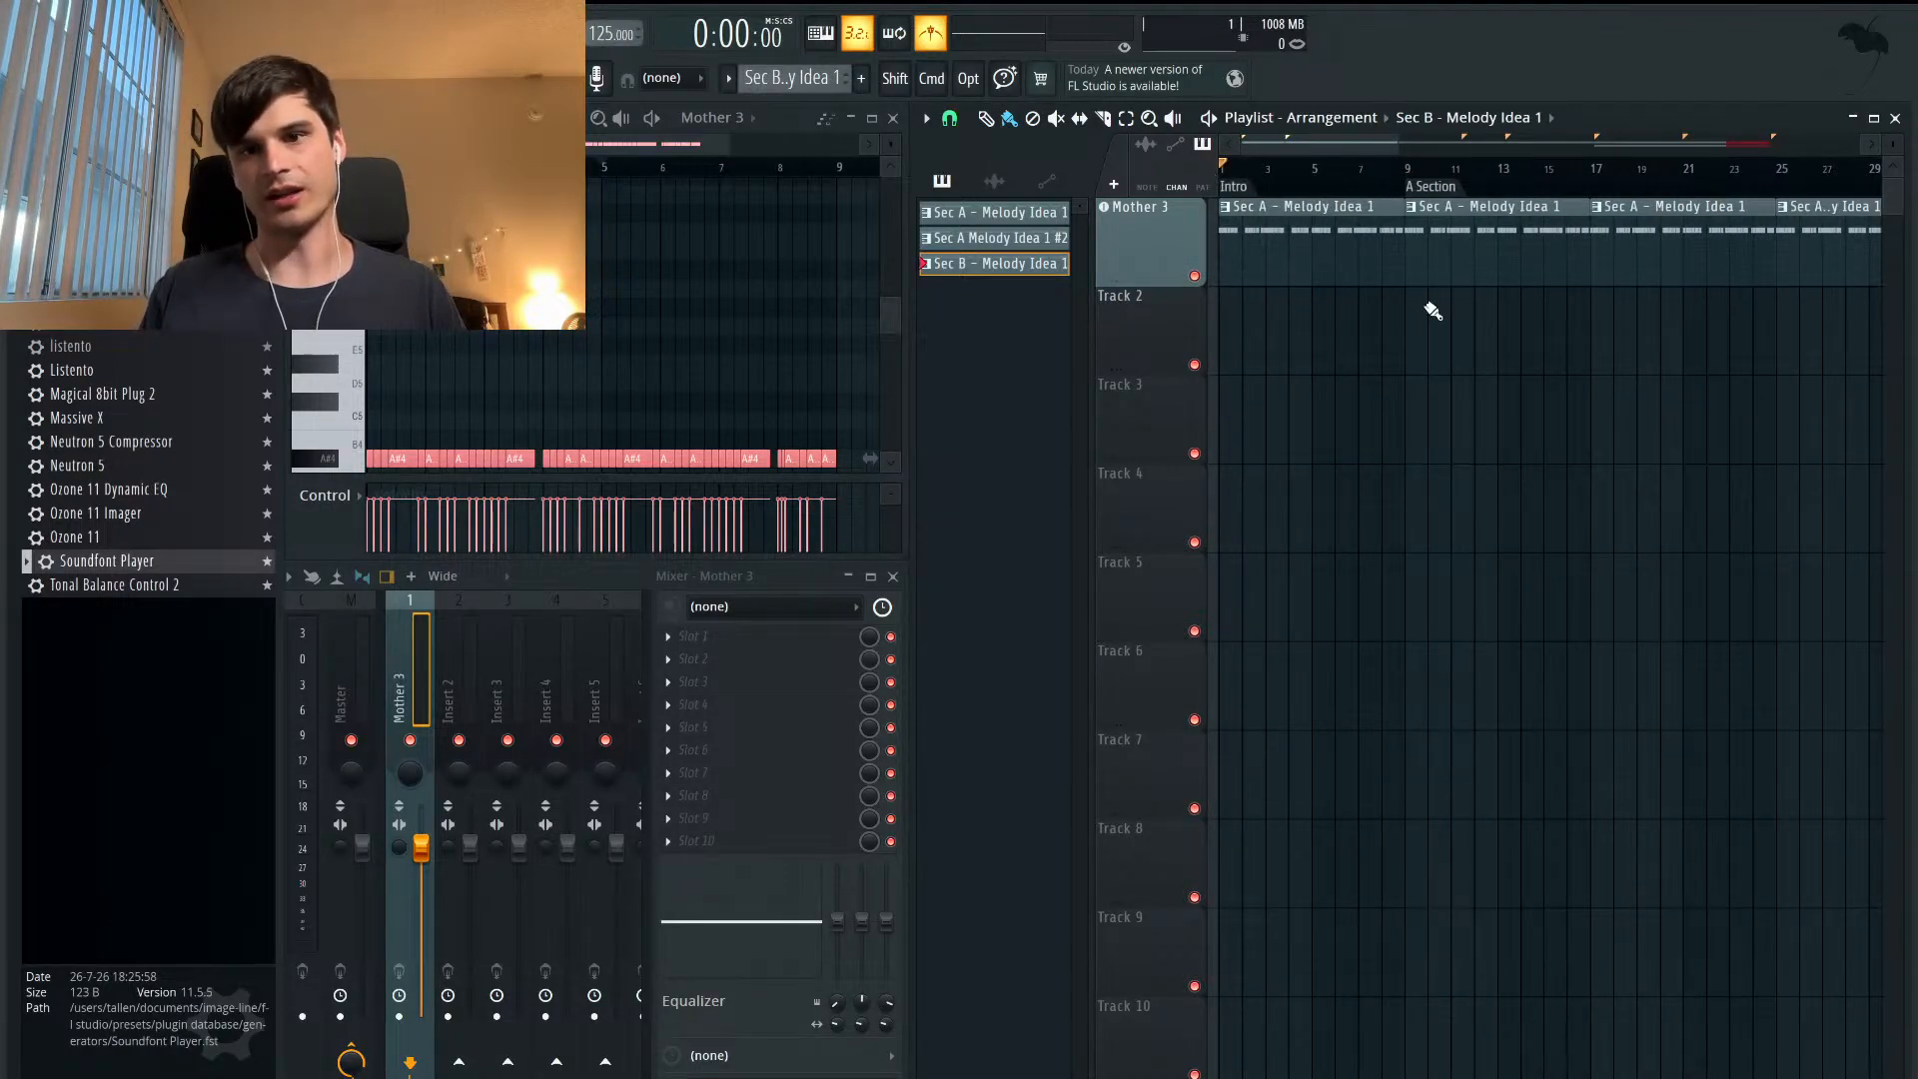
{"action": "scroll", "coordinate": [1433, 310], "scroll_direction": "down", "scroll_amount": 1}
{"action": "left_click", "coordinate": [1375, 174]}
{"action": "scroll", "coordinate": [1388, 412], "scroll_direction": "down", "scroll_amount": 2}
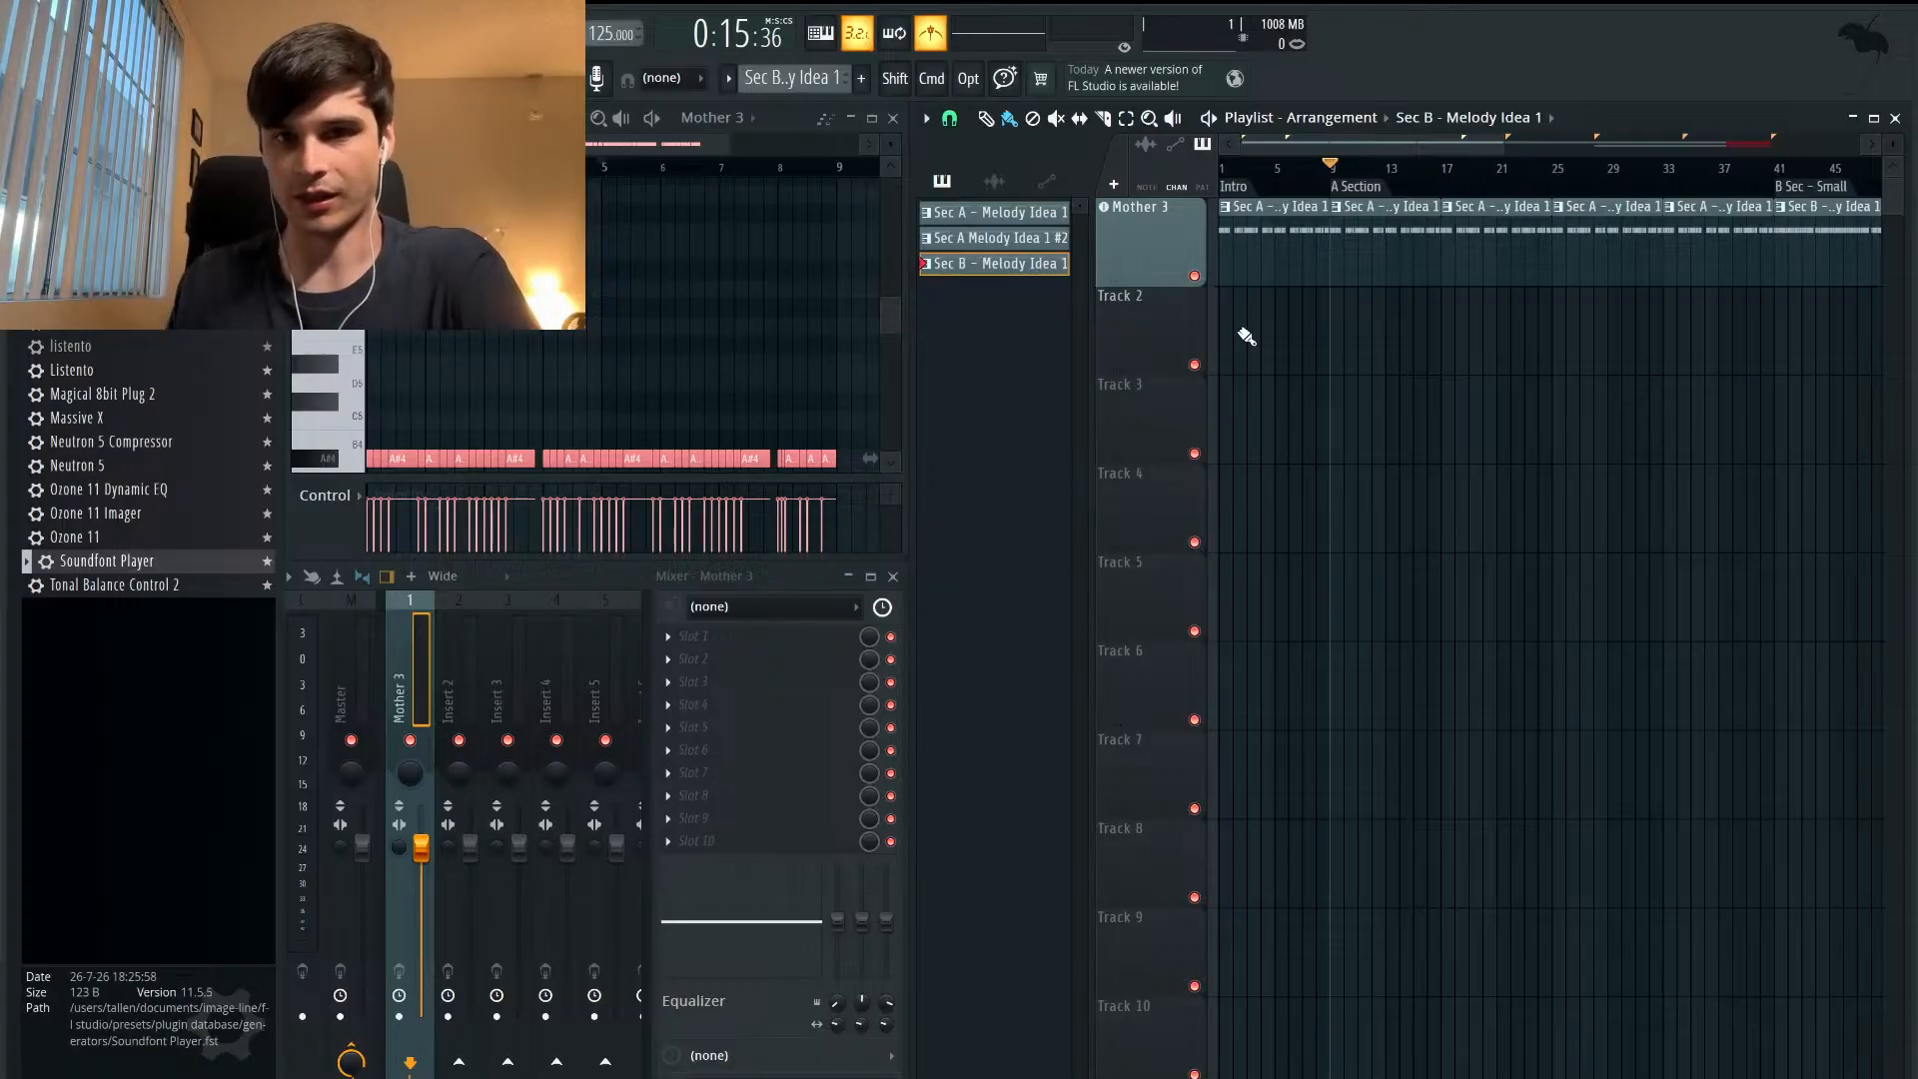
{"action": "scroll", "coordinate": [1311, 371], "scroll_direction": "up", "scroll_amount": 3}
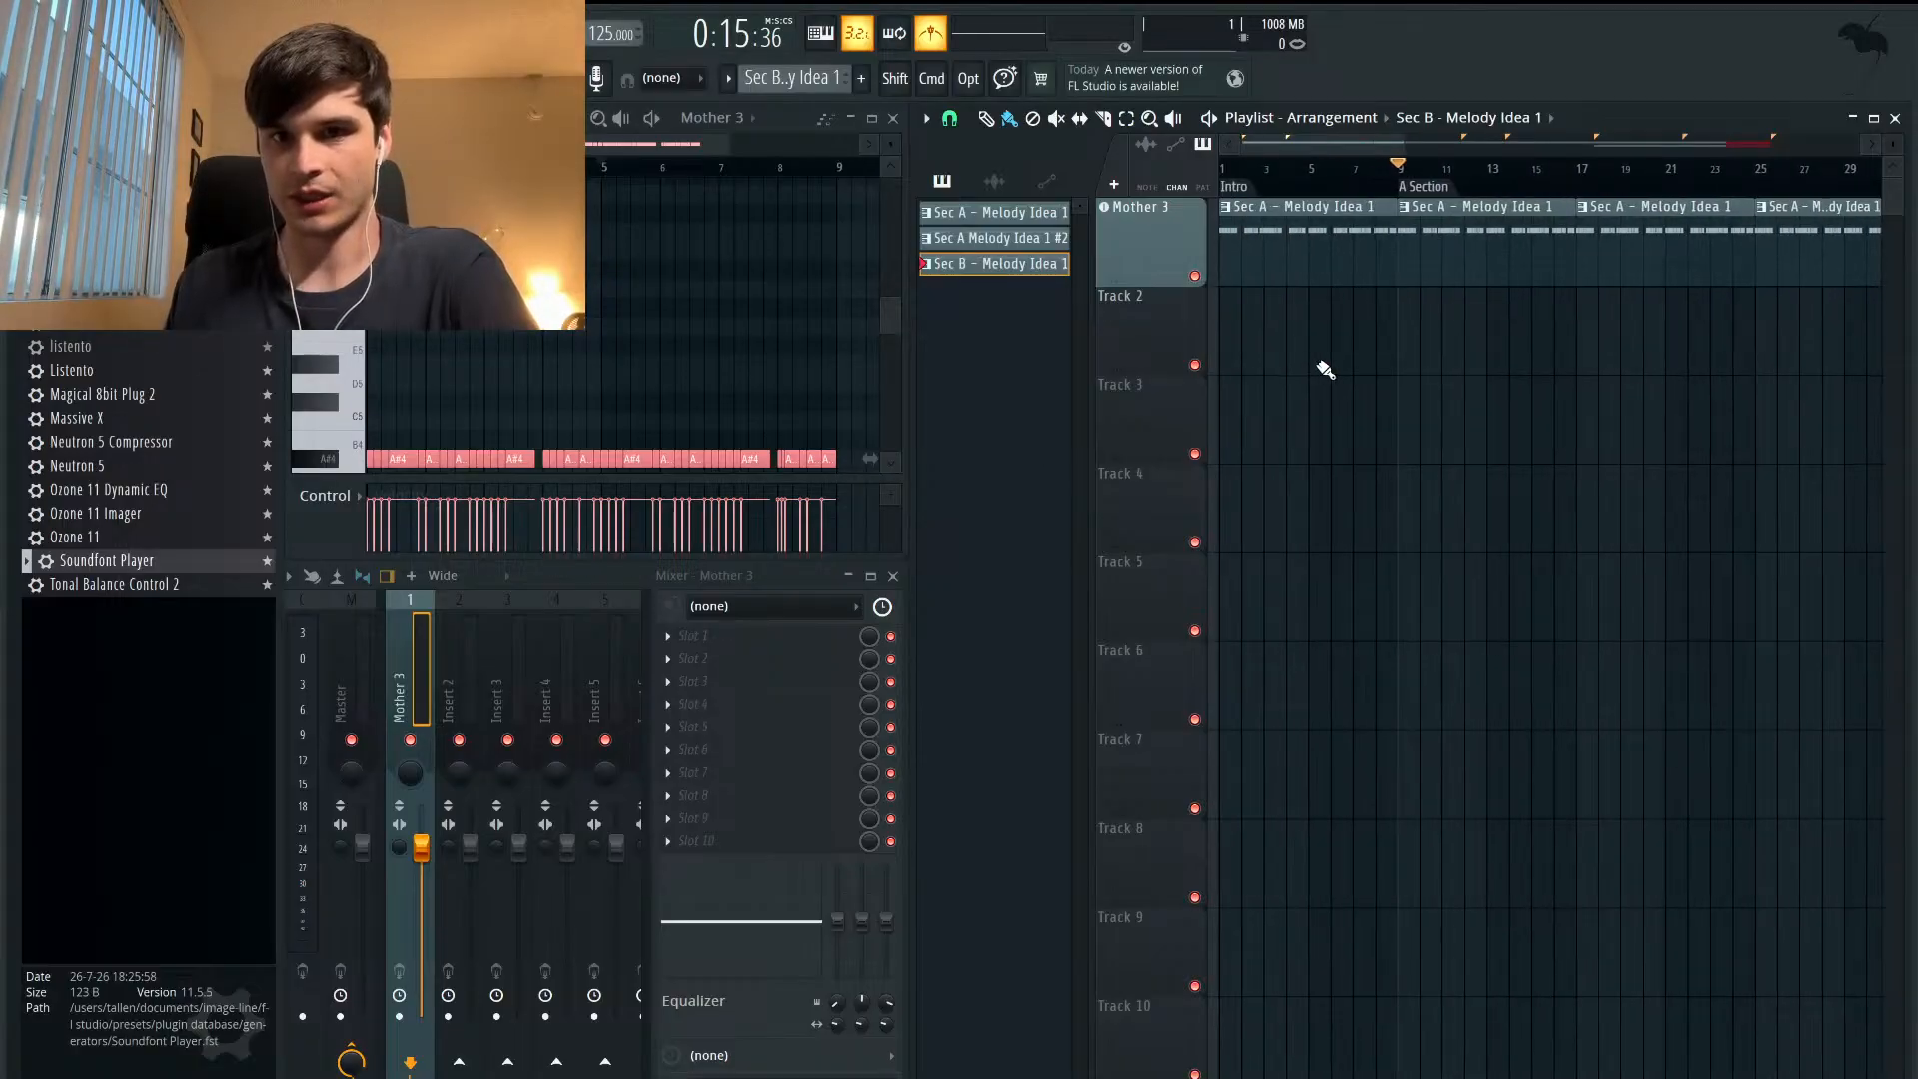
- Open Sec A - Melody Idea 1 in a maximized piano roll with its opening bars enlarged
{"action": "left_click", "coordinate": [1282, 242]}
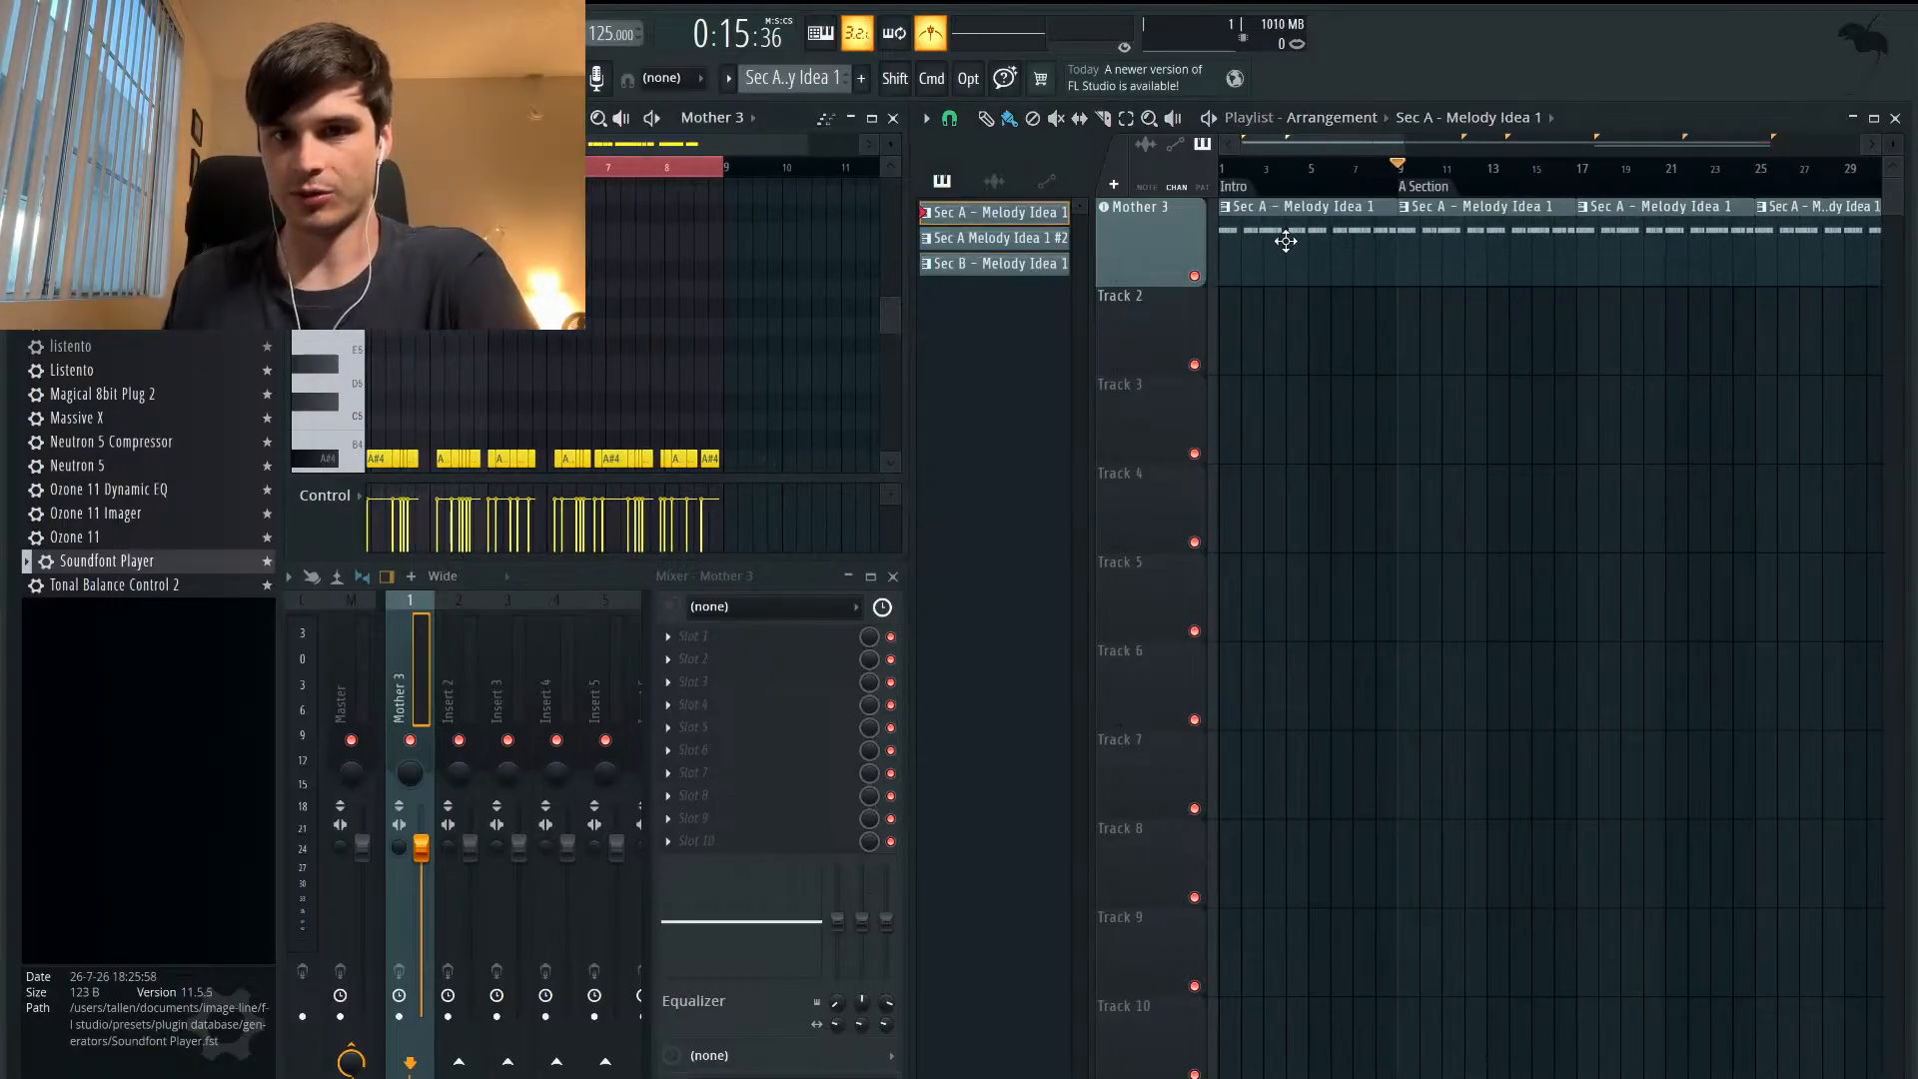
{"action": "left_click", "coordinate": [871, 118]}
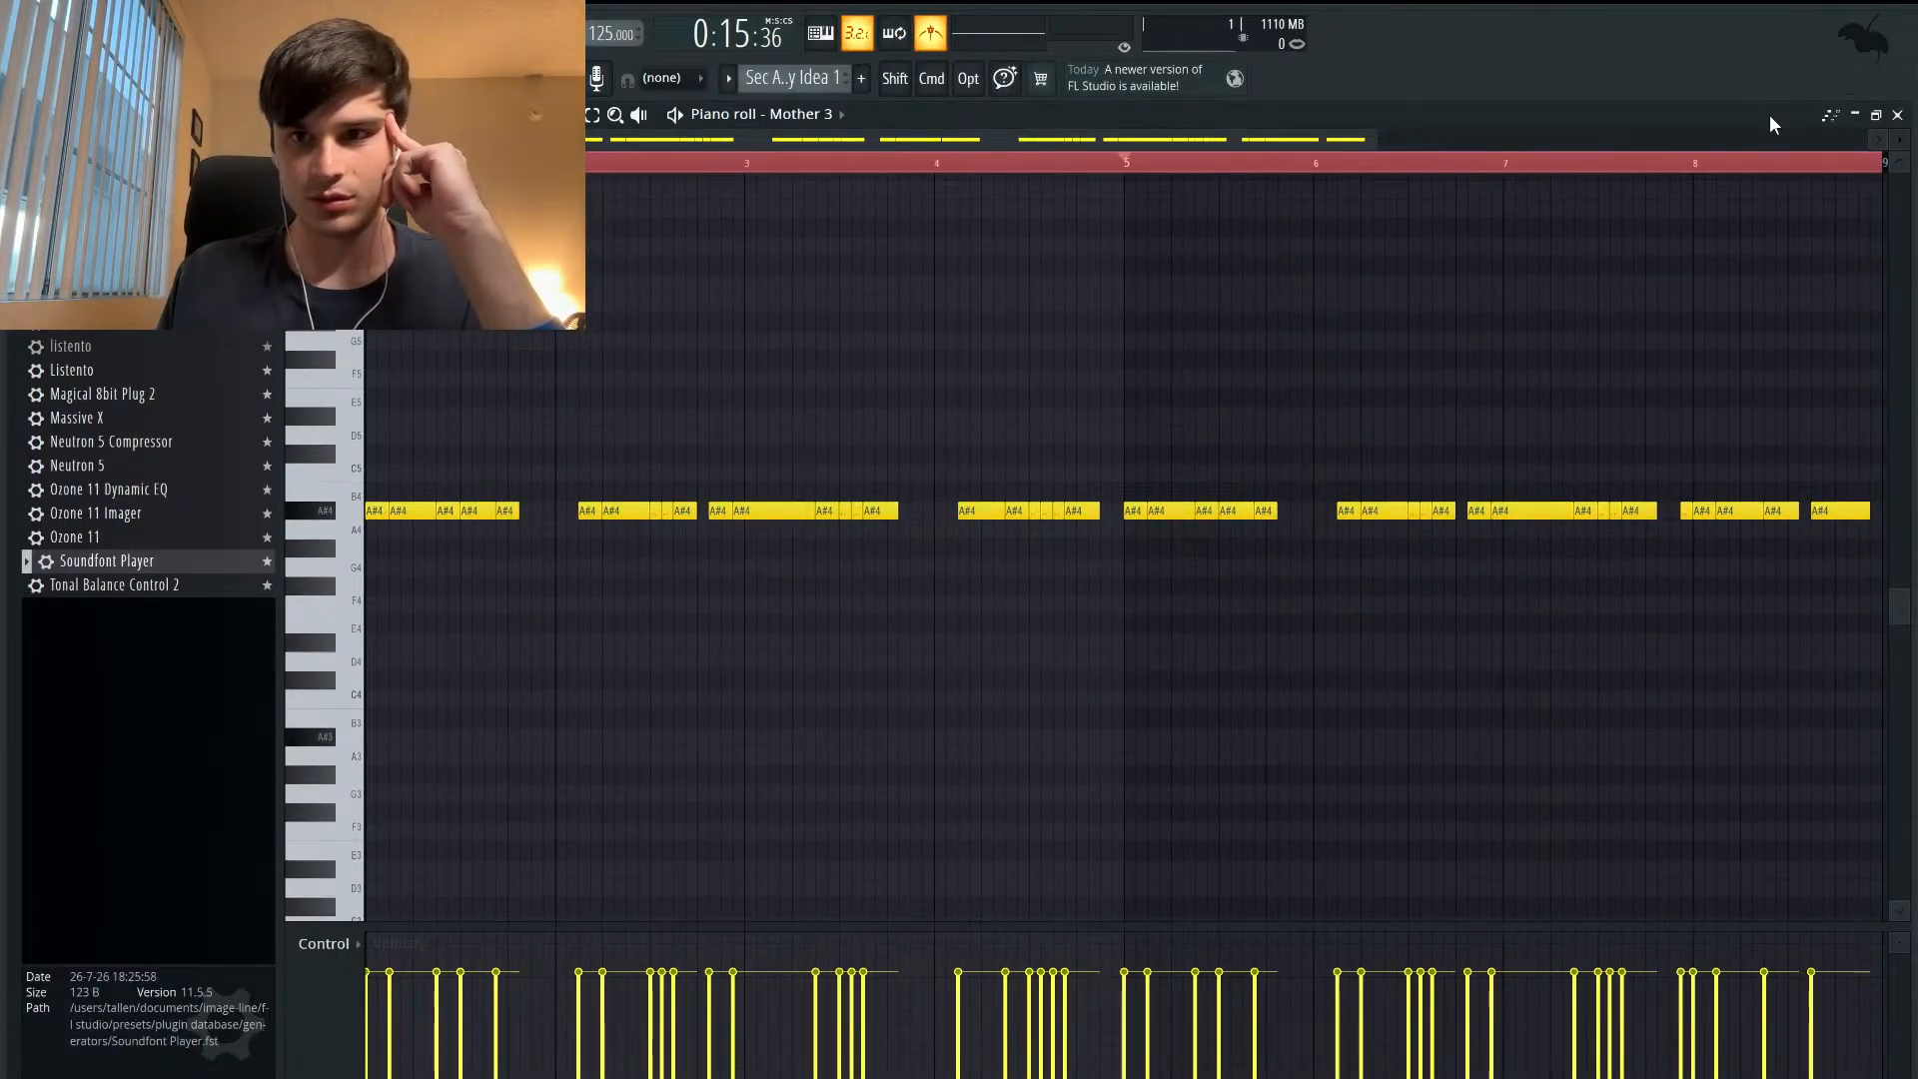
{"action": "left_click", "coordinate": [1875, 114]}
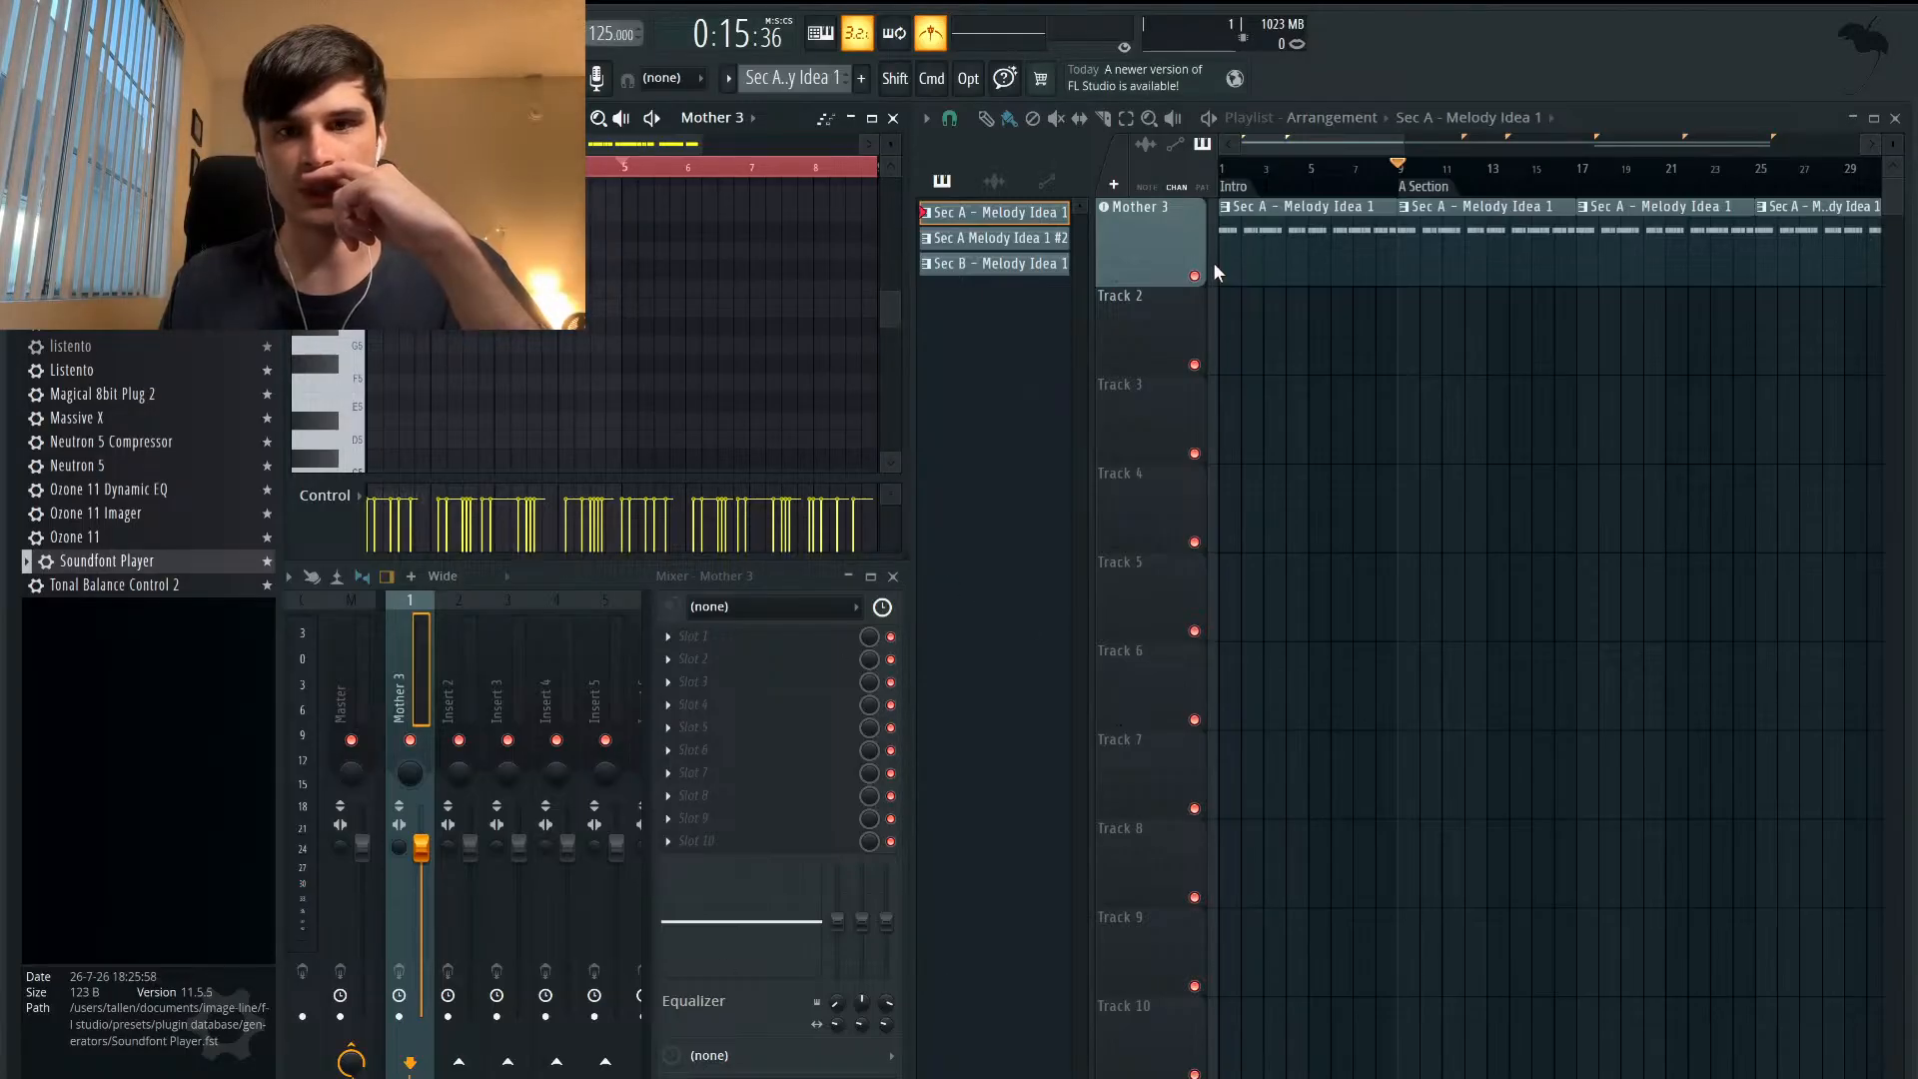
{"action": "left_click", "coordinate": [1252, 234]}
{"action": "left_click", "coordinate": [872, 118]}
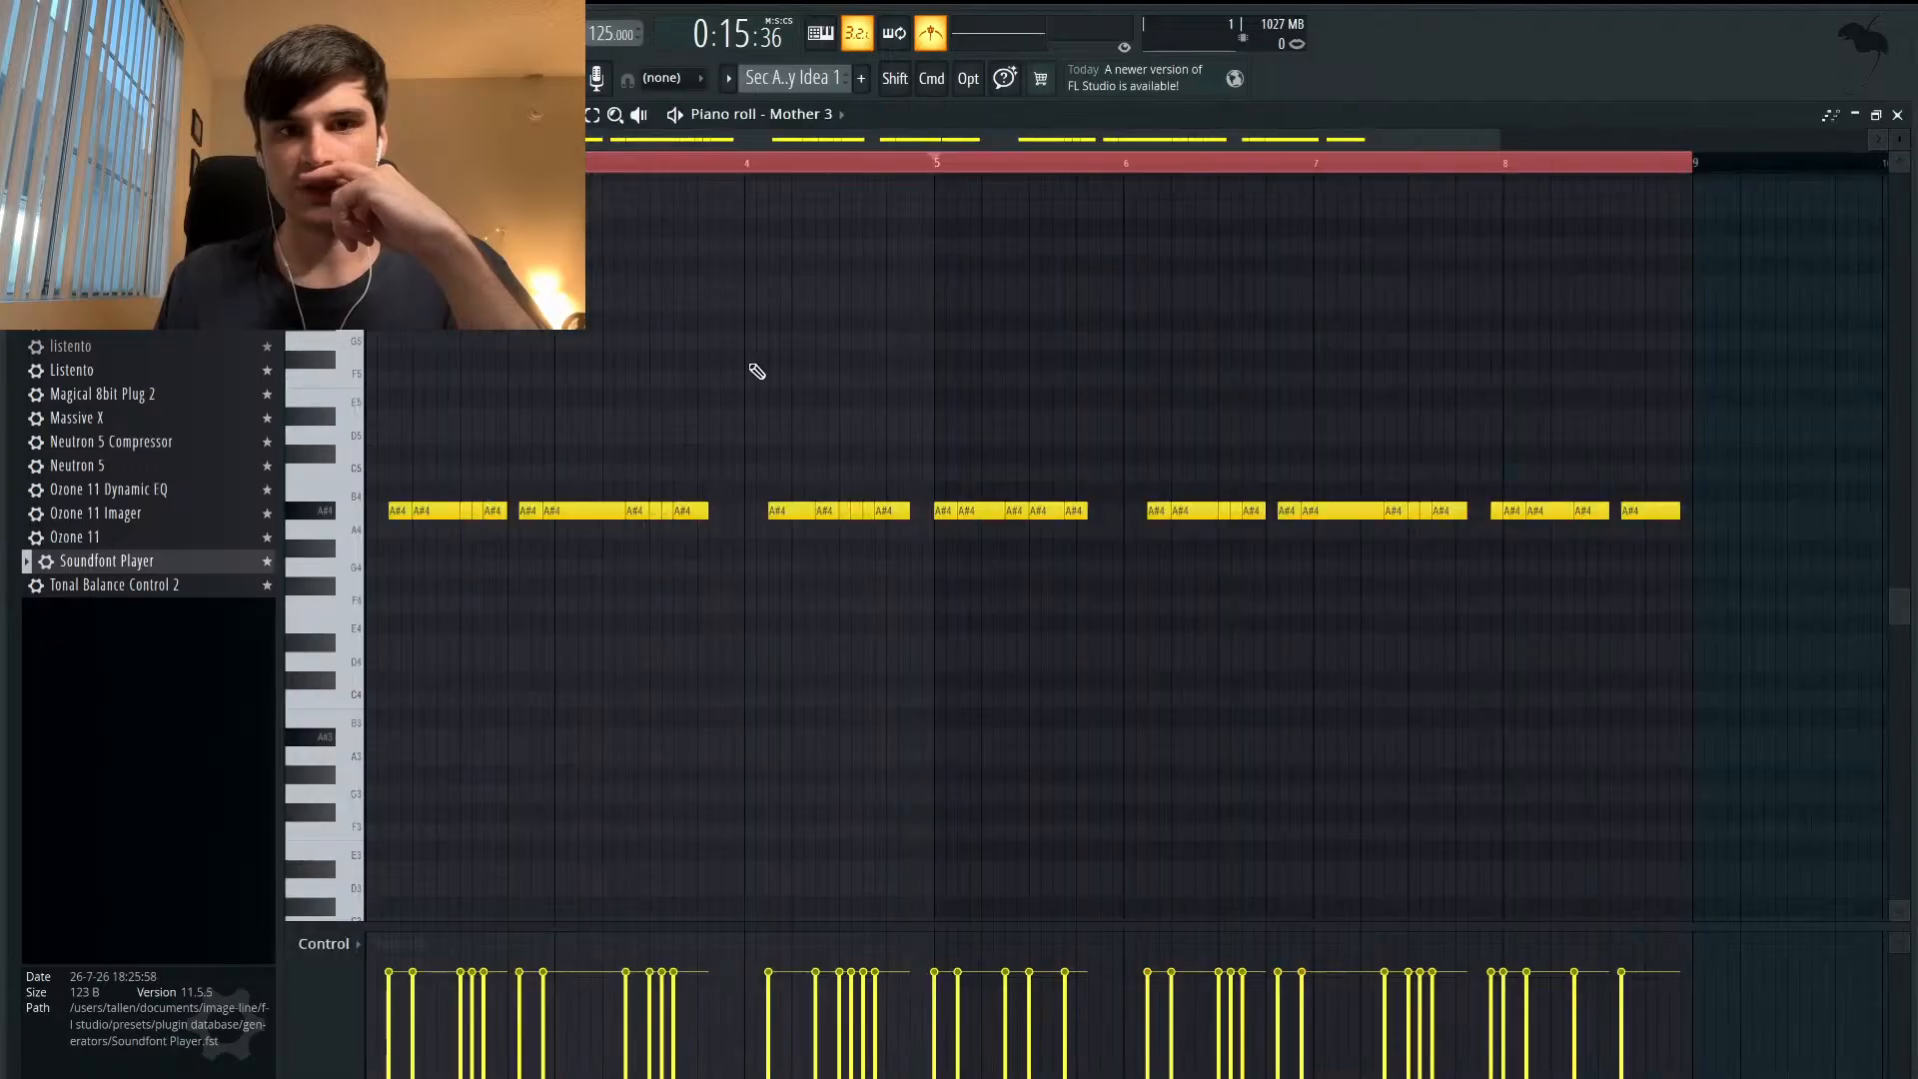
{"action": "scroll", "coordinate": [757, 372], "scroll_direction": "left", "scroll_amount": 2}
{"action": "scroll", "coordinate": [757, 371], "scroll_direction": "up", "scroll_amount": 1}
{"action": "scroll", "coordinate": [757, 371], "scroll_direction": "up", "scroll_amount": 2}
{"action": "scroll", "coordinate": [560, 525], "scroll_direction": "up", "scroll_amount": 1}
{"action": "scroll", "coordinate": [560, 525], "scroll_direction": "down", "scroll_amount": 3}
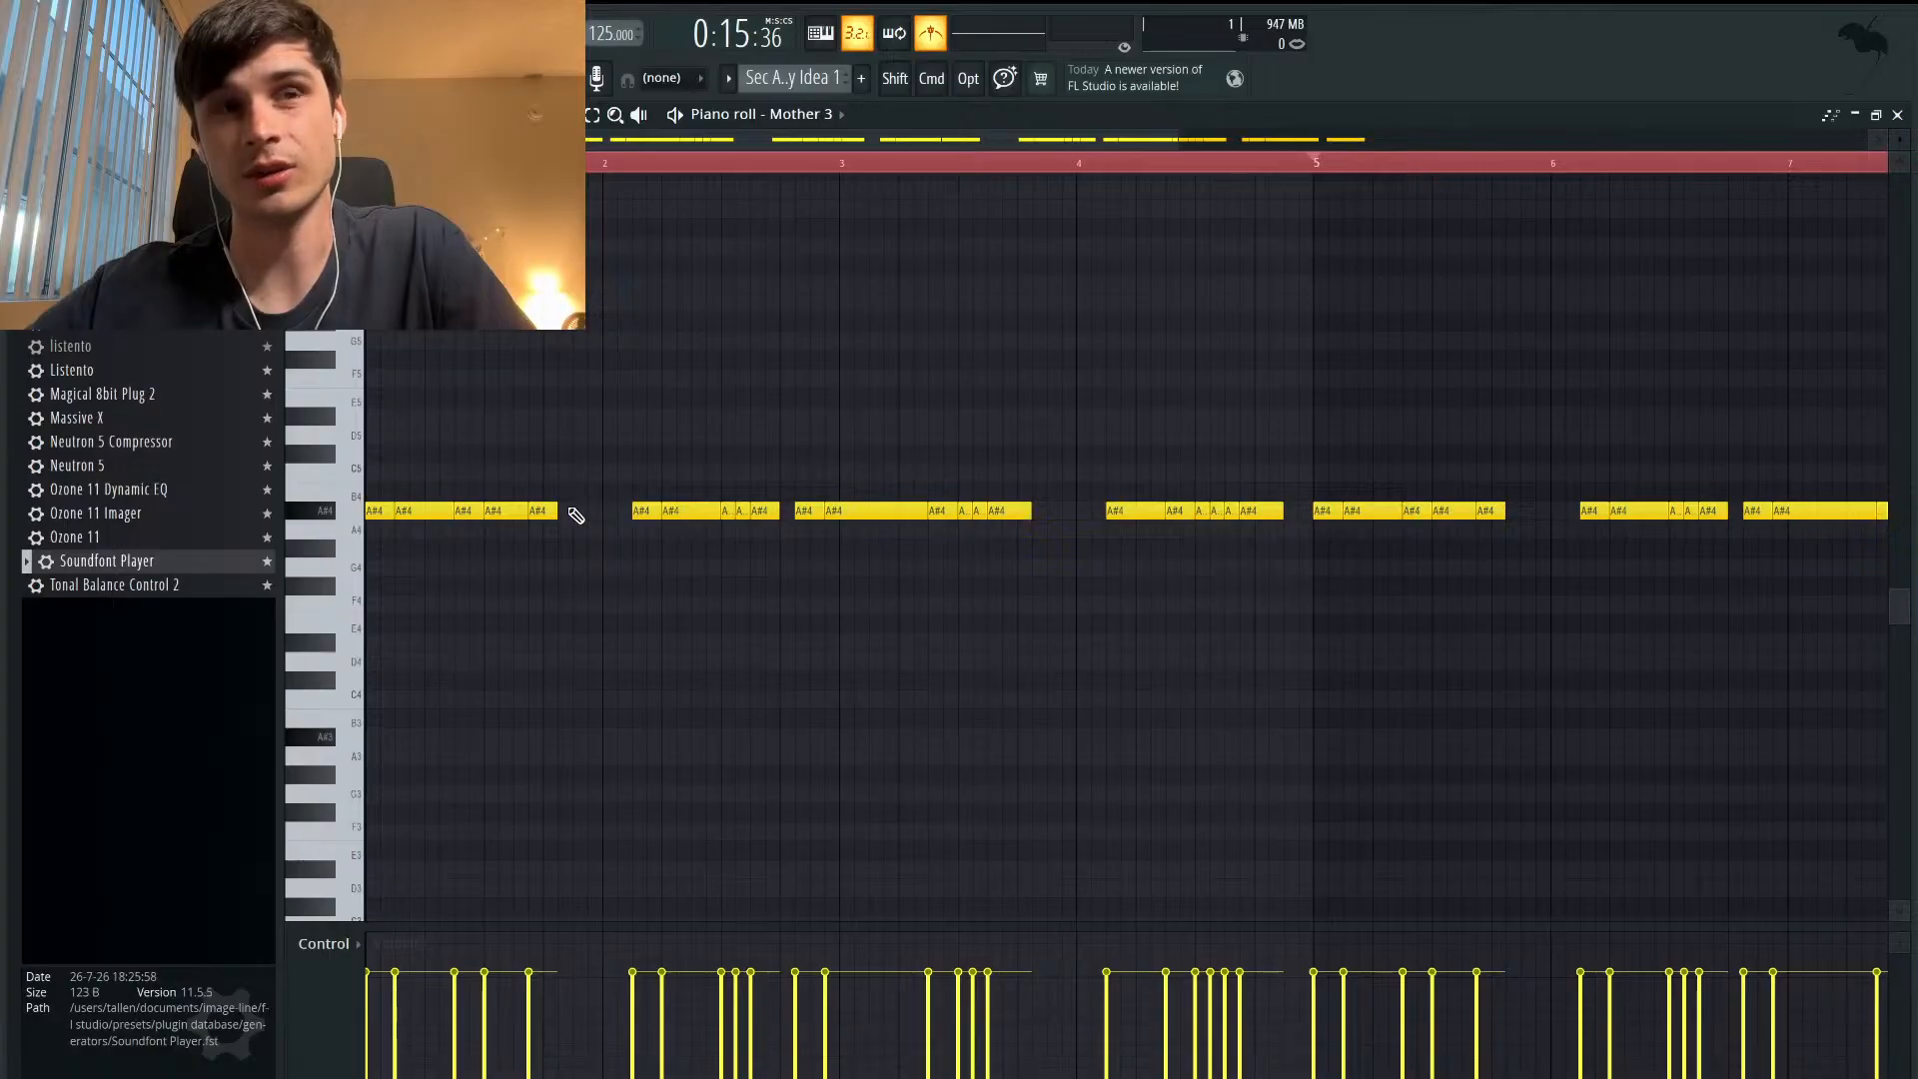
{"action": "scroll", "coordinate": [445, 578], "scroll_direction": "up", "scroll_amount": 2, "text": "ctrl"}
{"action": "scroll", "coordinate": [446, 578], "scroll_direction": "up", "scroll_amount": 1}
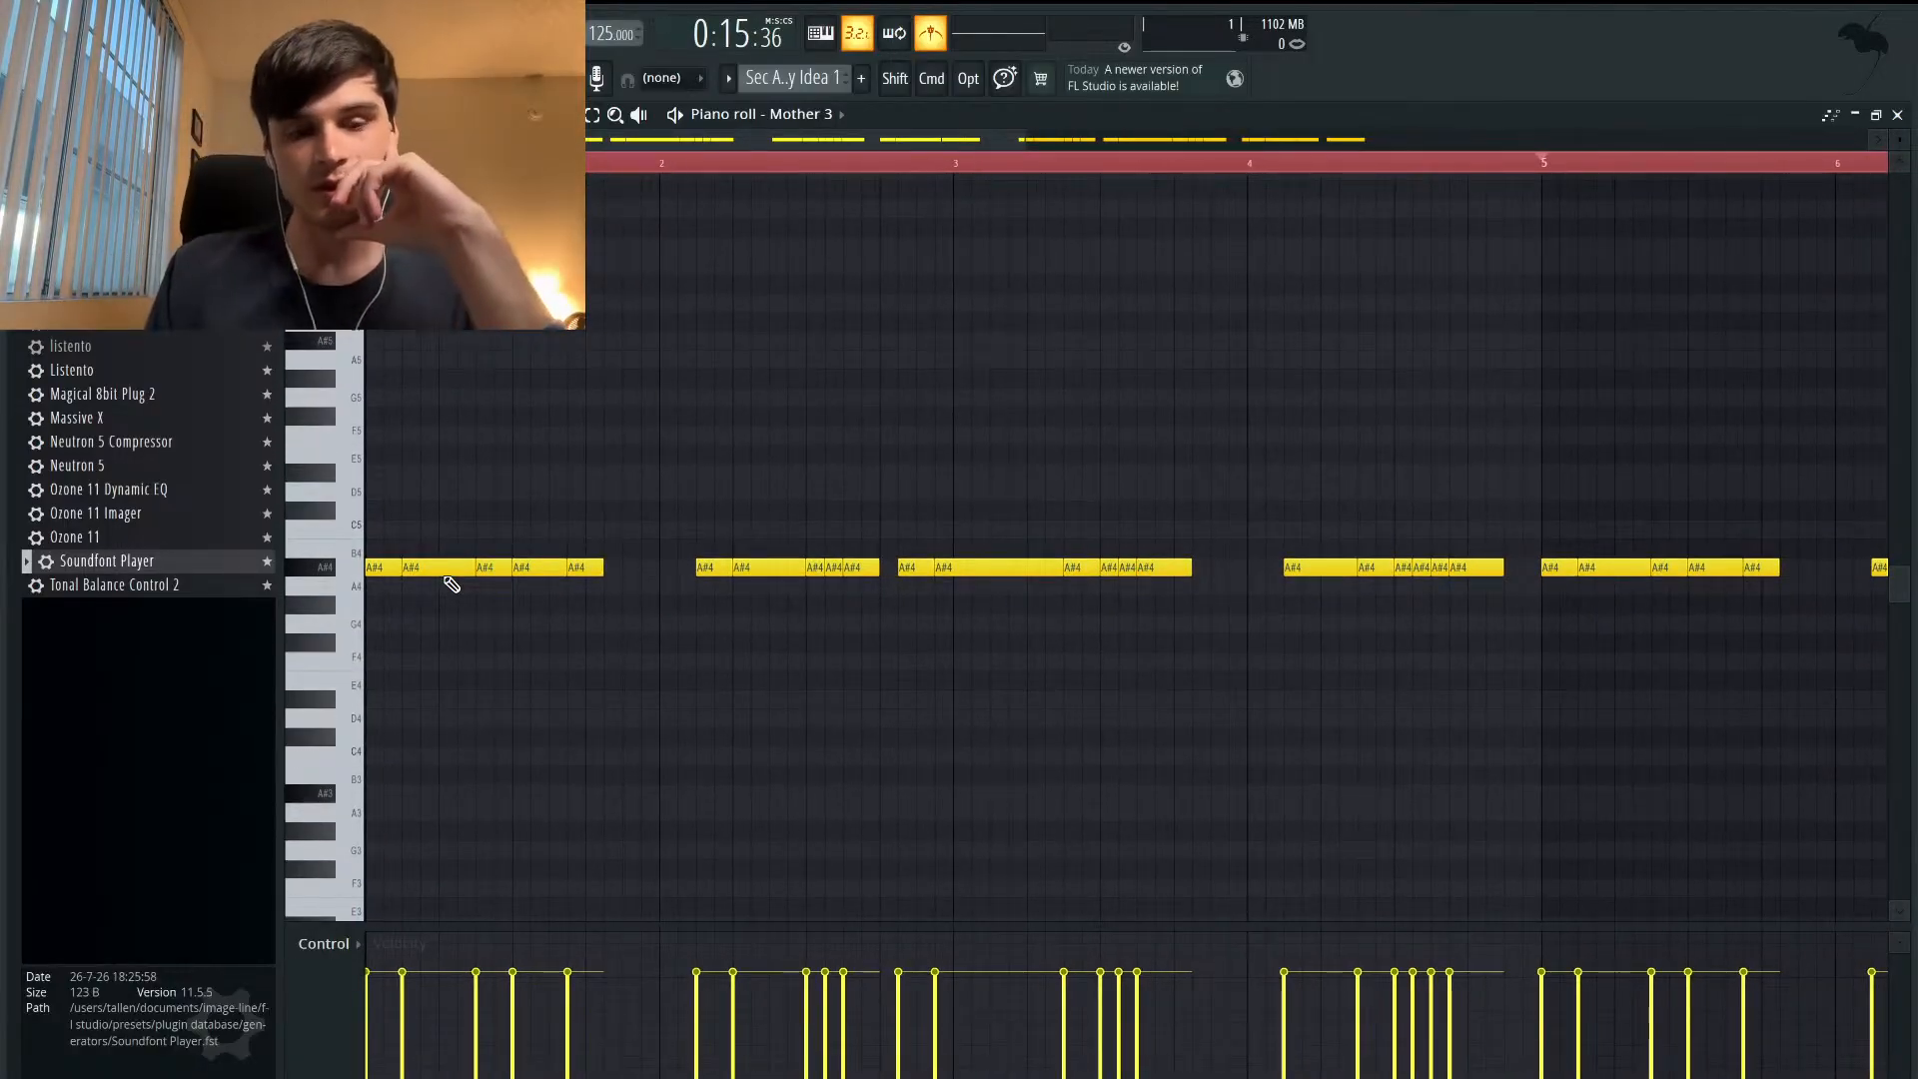
- Sound the A#4 key and play the opening notes of Sec A - Melody Idea 1
{"action": "left_click", "coordinate": [326, 574]}
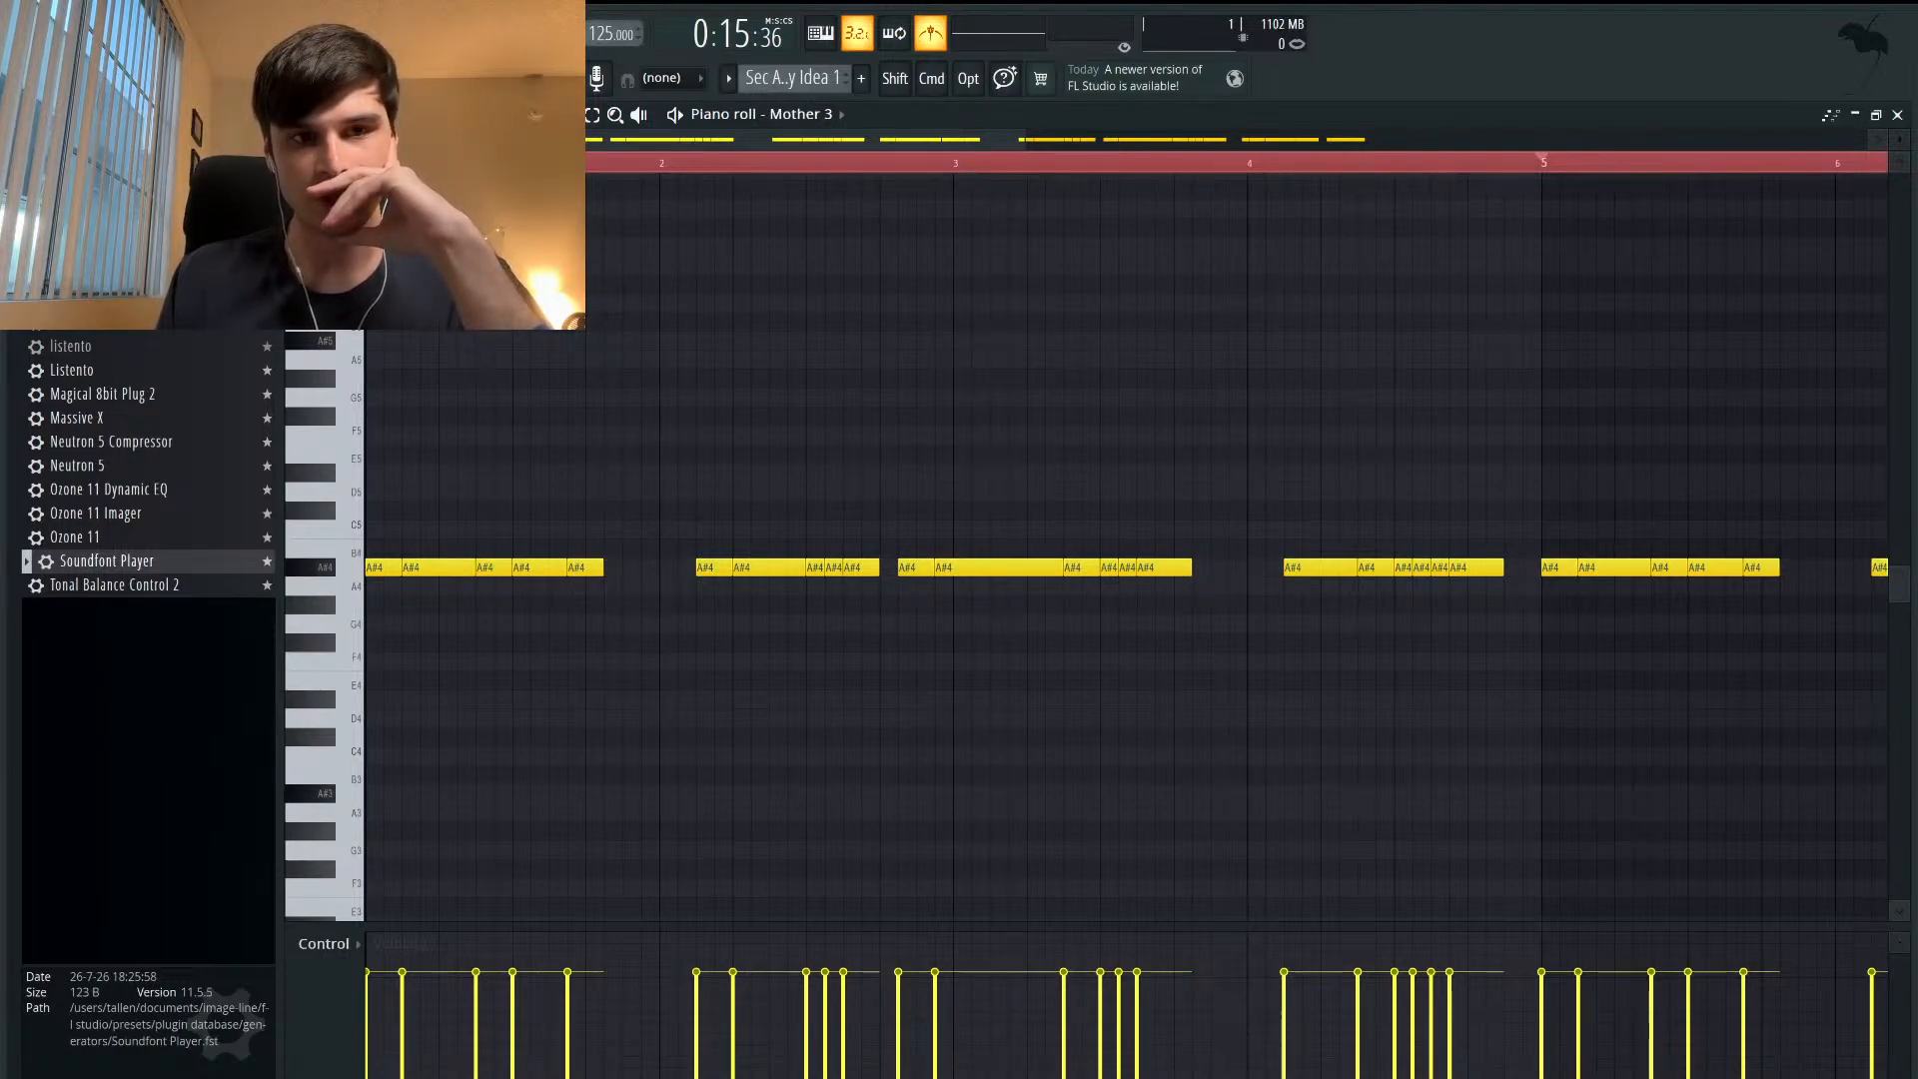
{"action": "key", "text": "space"}
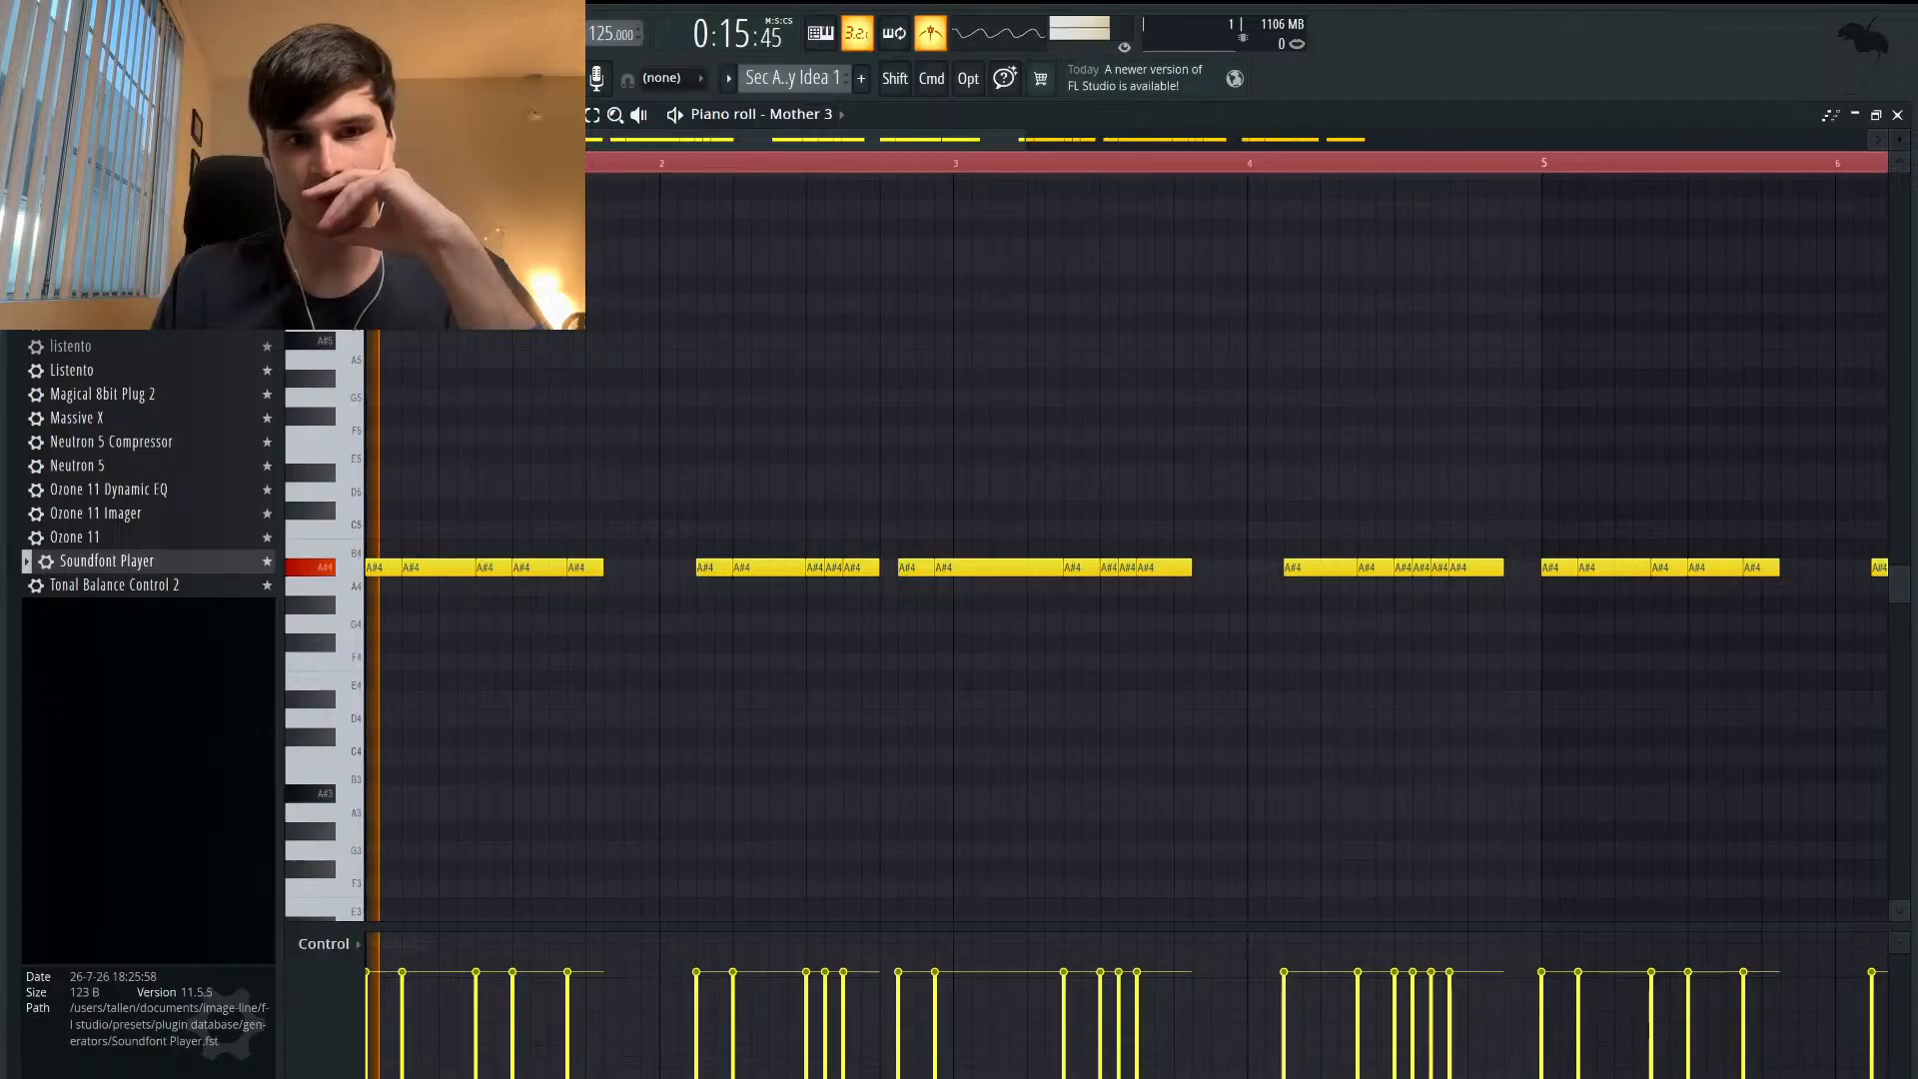
{"action": "key", "text": "space"}
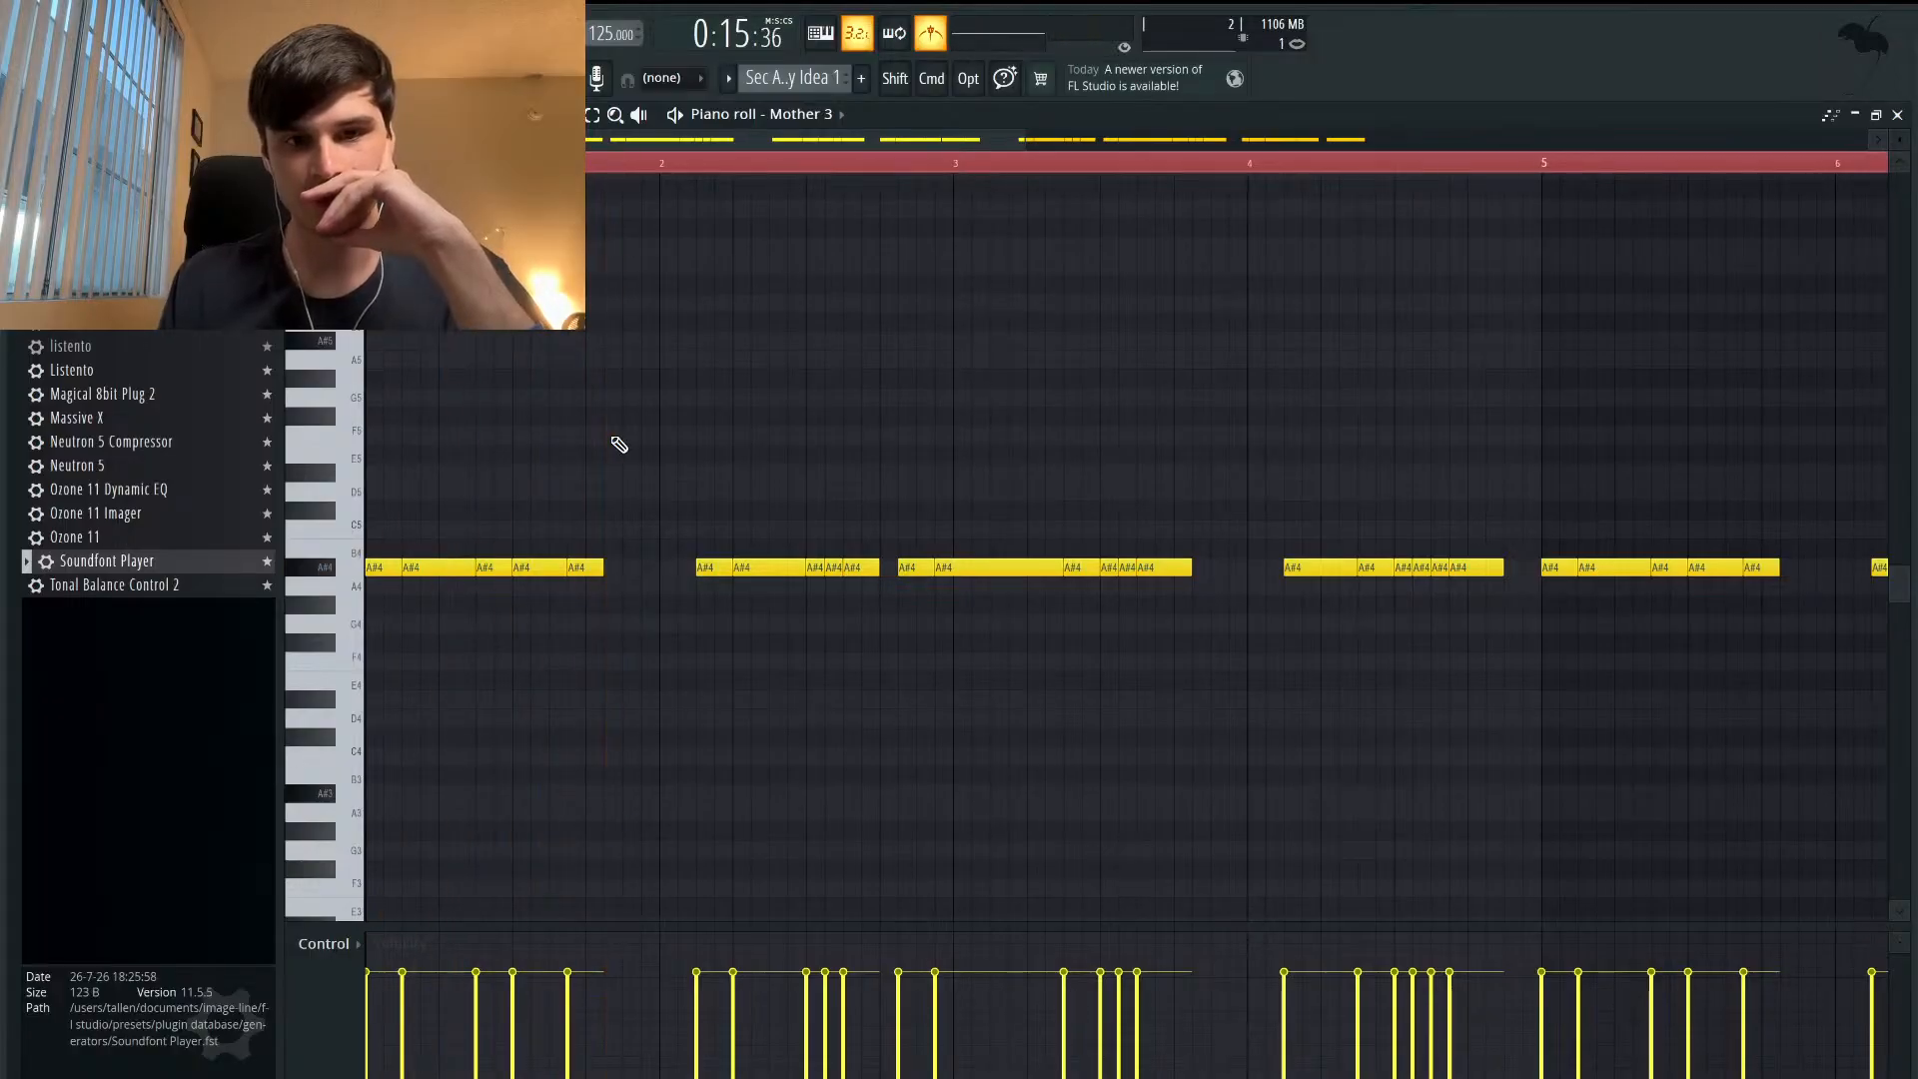
- Raise the fifth note of bar 1 to C5 and sound the A#4 notes leading into bar 3
{"action": "left_click", "coordinate": [585, 570]}
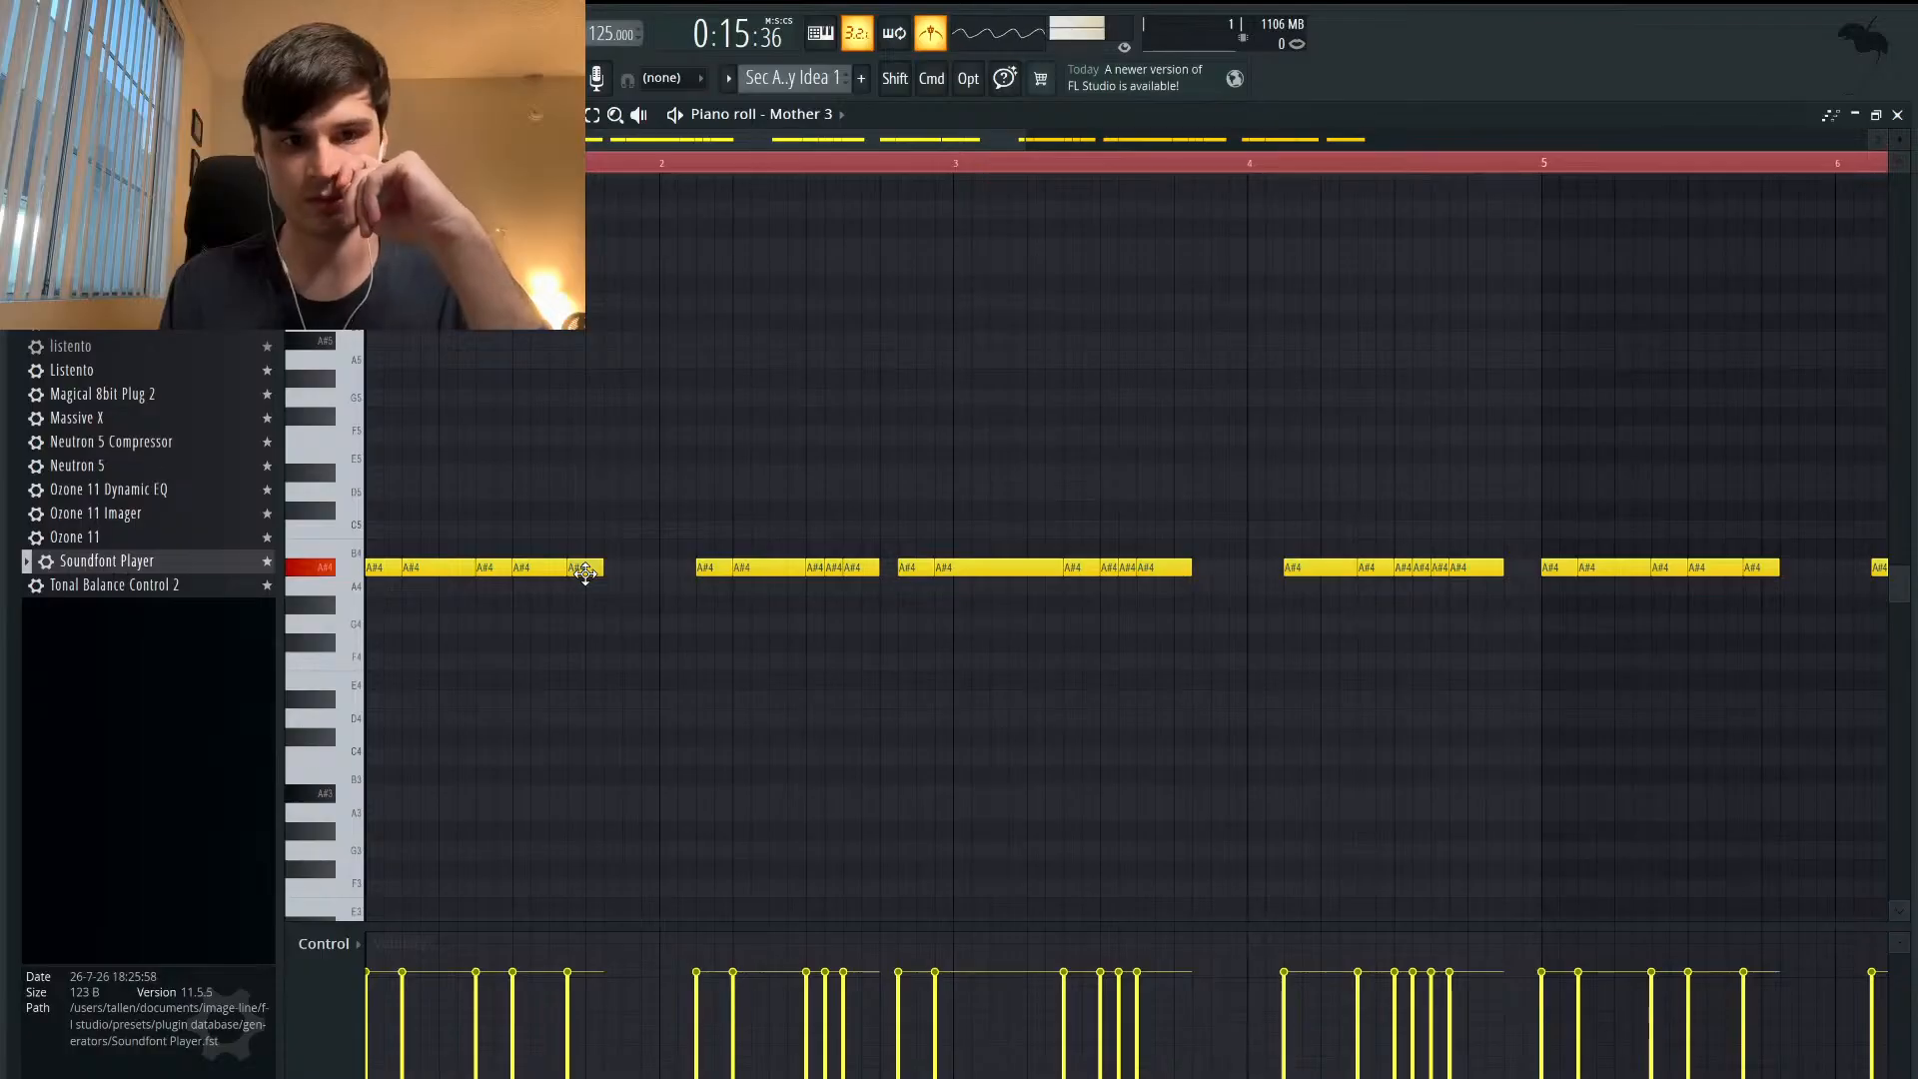
{"action": "left_click_drag", "start_coordinate": [585, 569], "coordinate": [586, 531]}
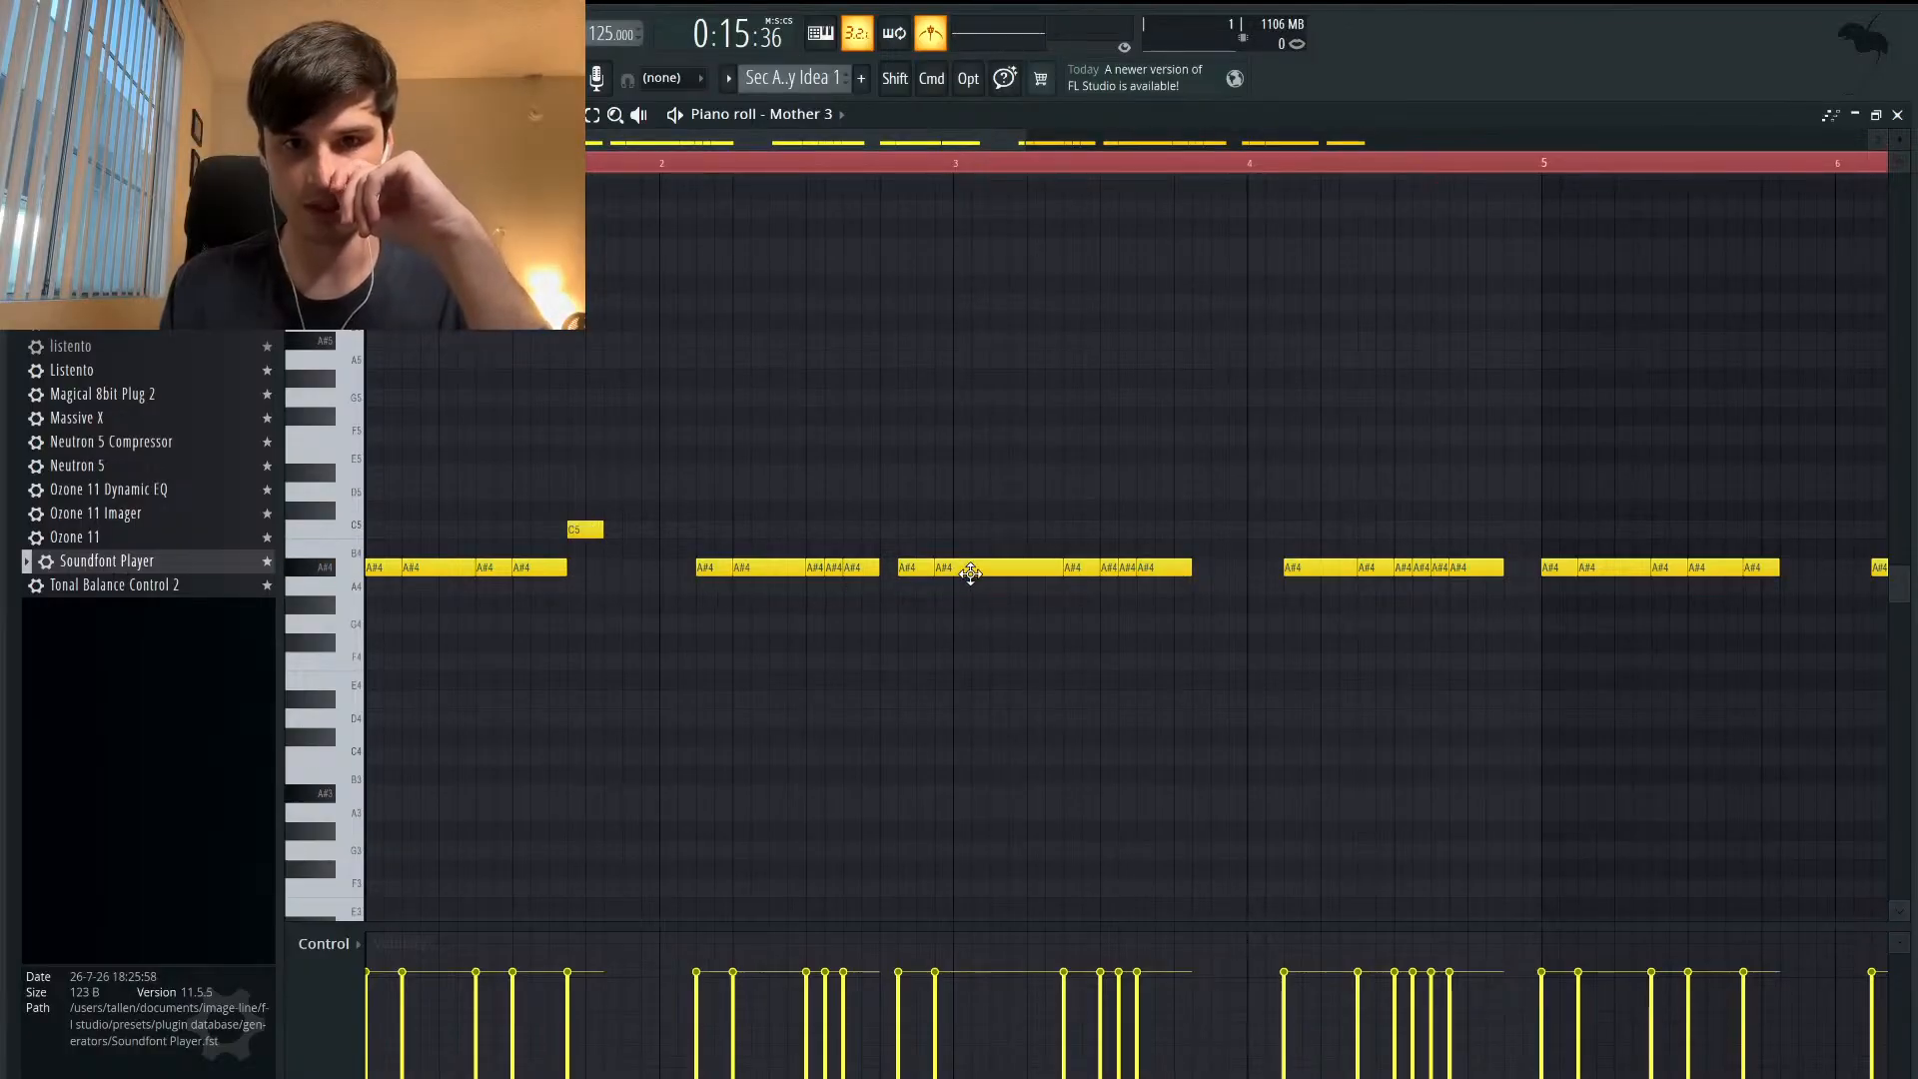
{"action": "left_click", "coordinate": [905, 568]}
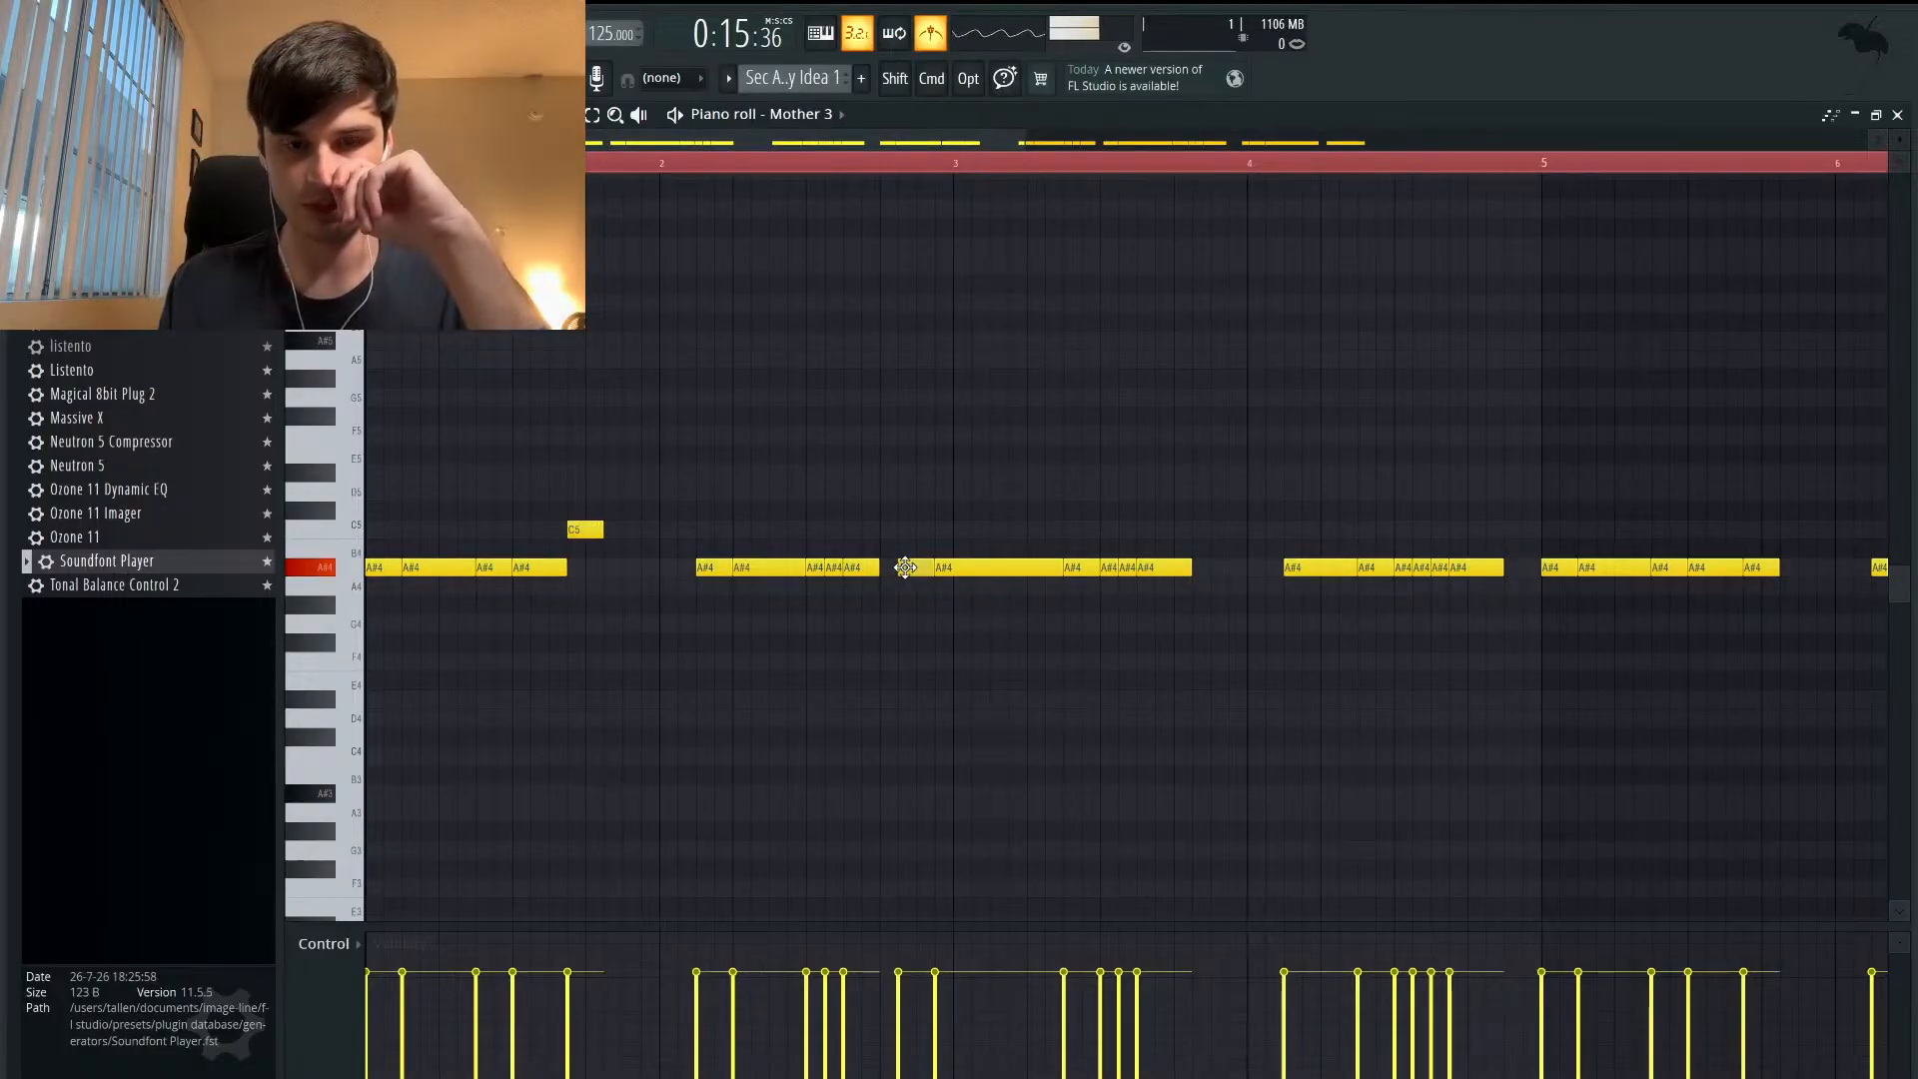
{"action": "left_click", "coordinate": [967, 568]}
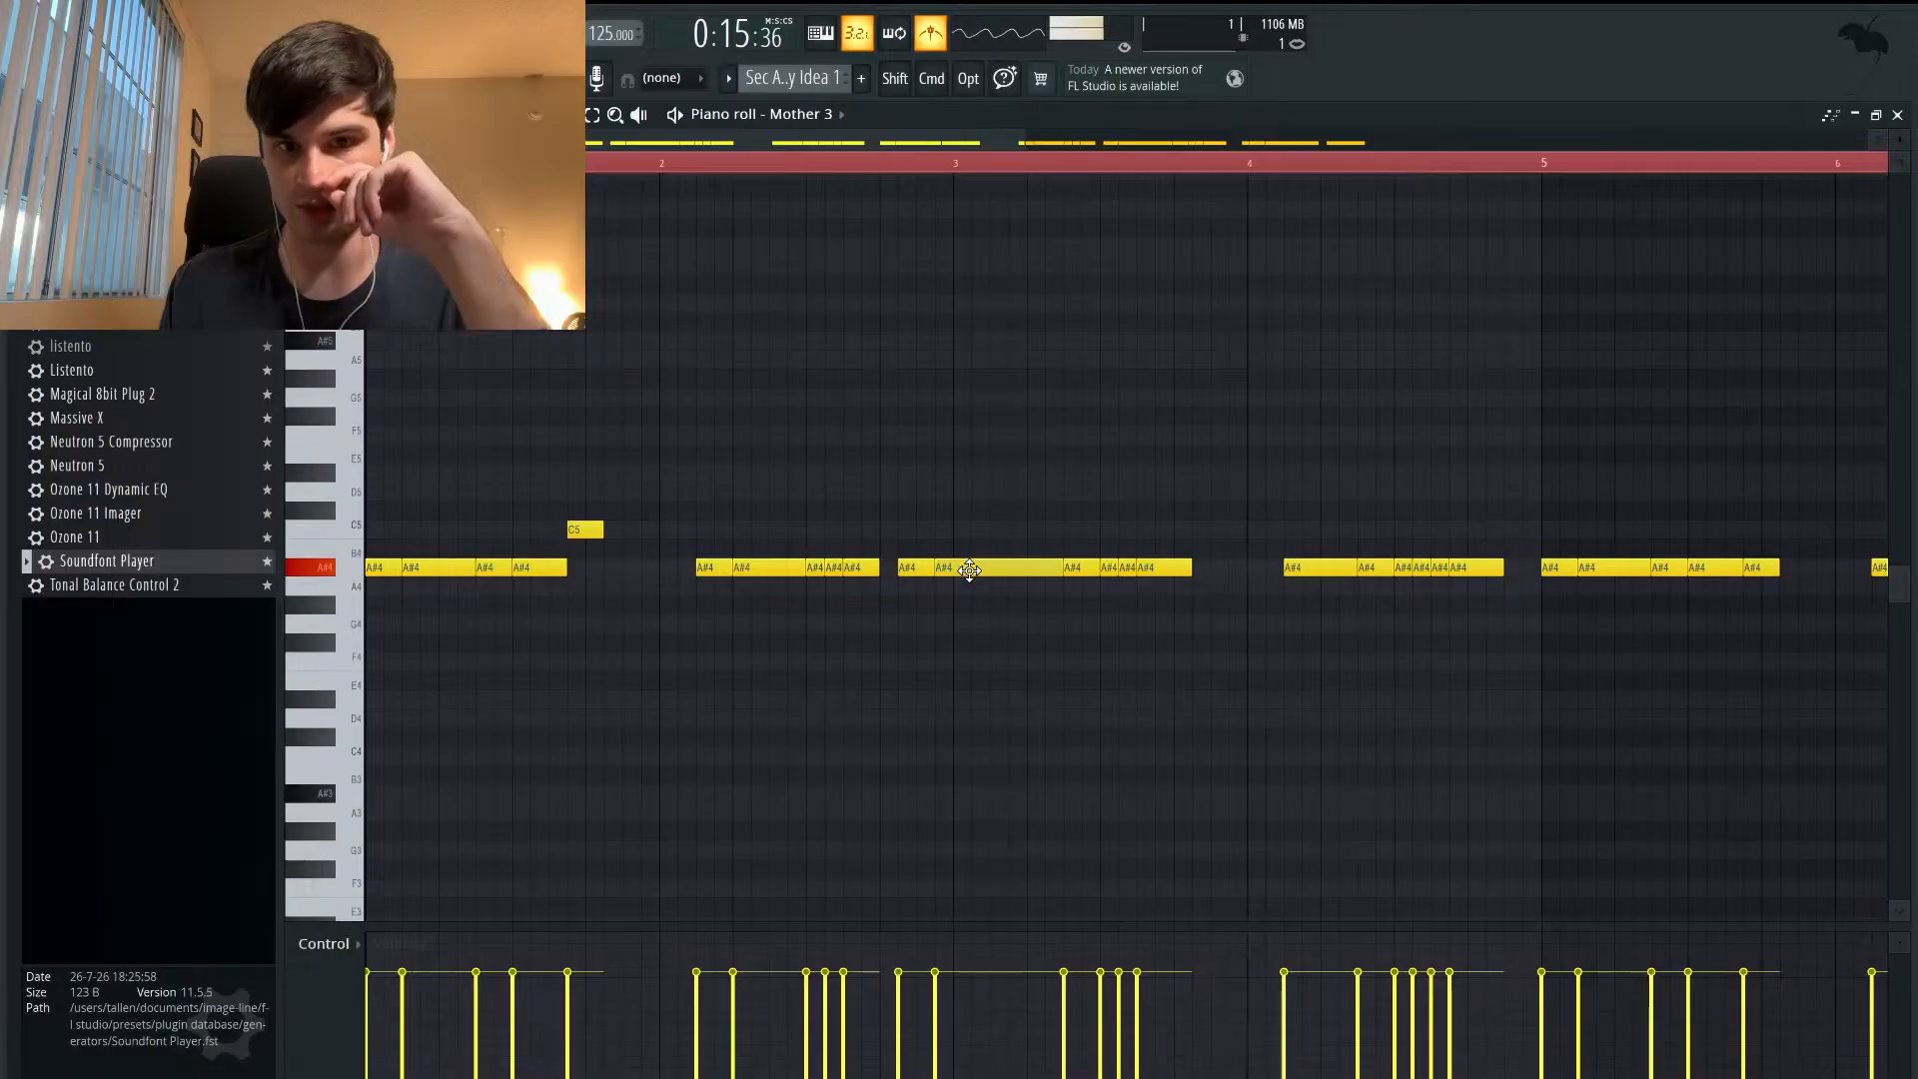
{"action": "mouse_move", "coordinate": [954, 568]}
{"action": "left_mouse_down"}
{"action": "mouse_move", "coordinate": [947, 487]}
{"action": "mouse_move", "coordinate": [946, 578]}
{"action": "left_mouse_up"}
- Look over the A#4 rhythm notes through the end of bar 8 and sound the A#4 key
{"action": "scroll", "coordinate": [780, 663], "scroll_direction": "down", "scroll_amount": 1}
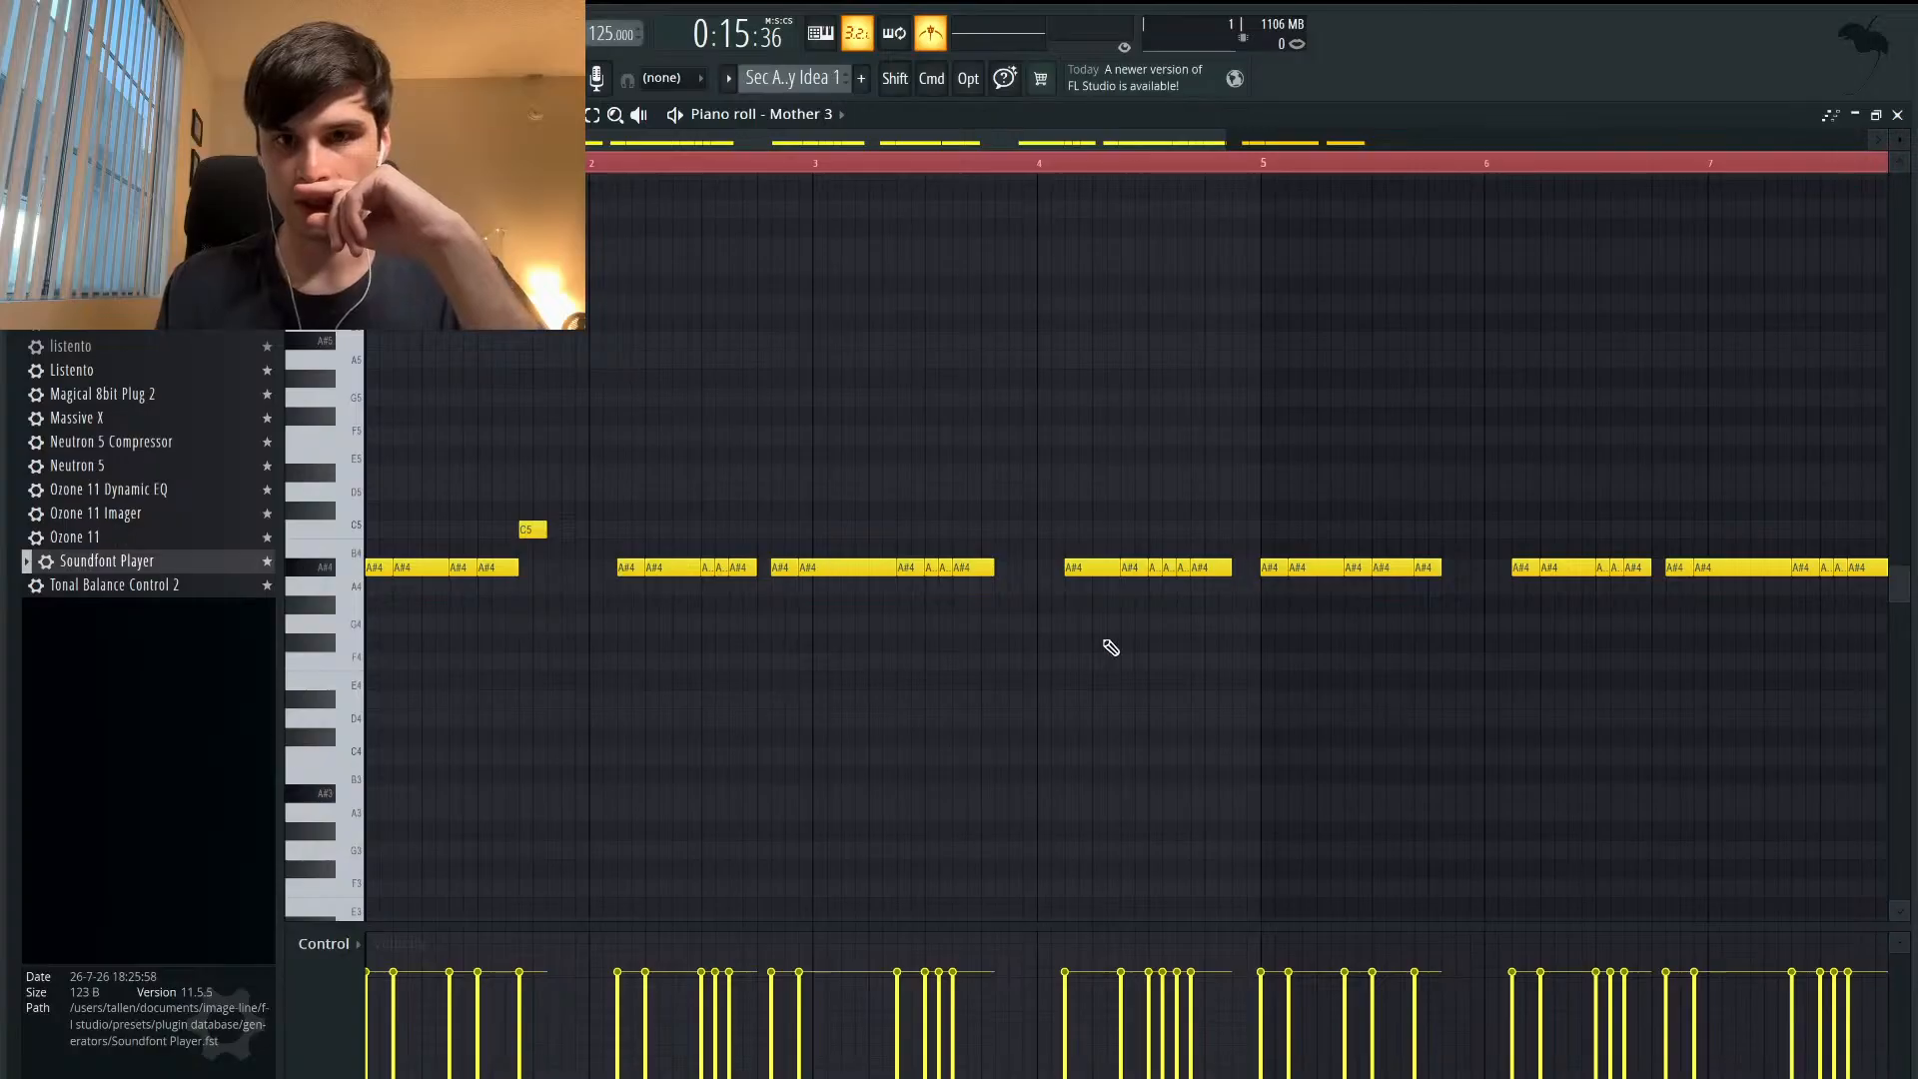
{"action": "scroll", "coordinate": [1107, 649], "scroll_direction": "right", "scroll_amount": 5}
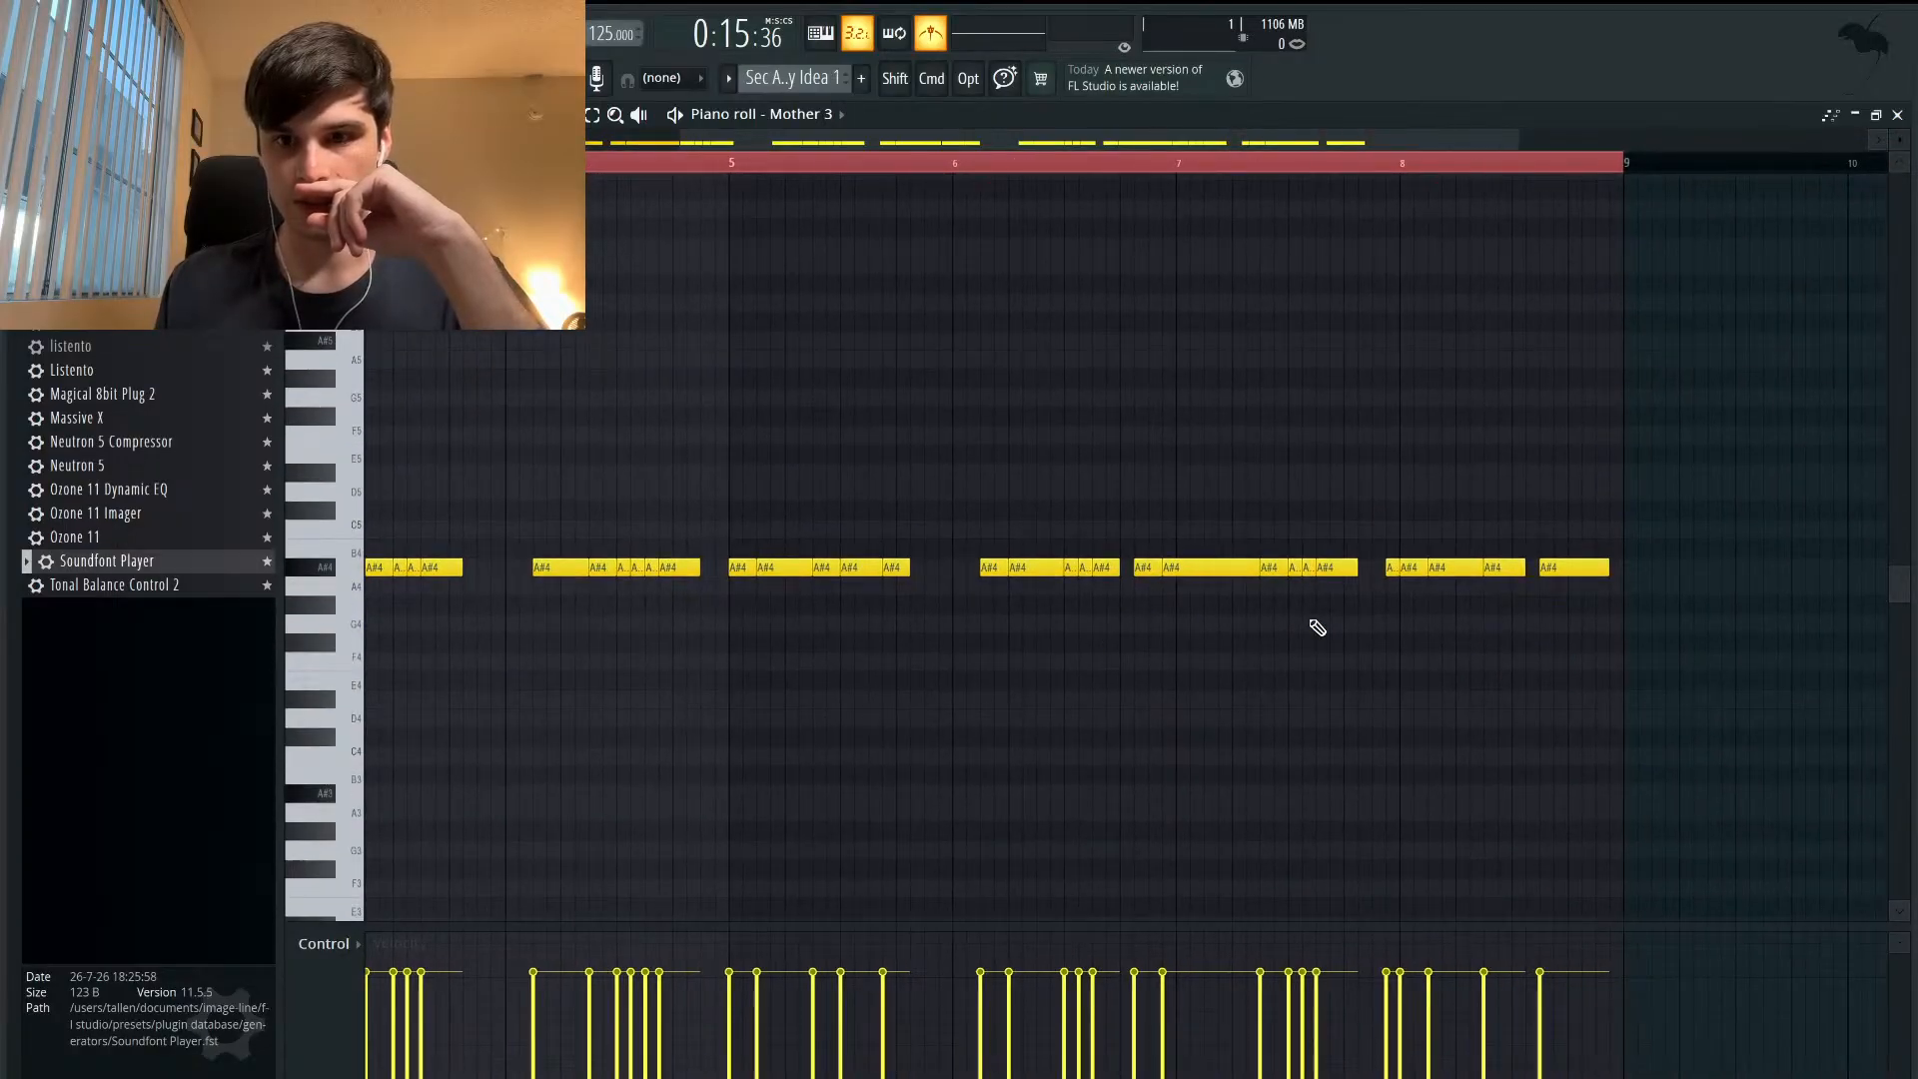
{"action": "scroll", "coordinate": [1318, 627], "scroll_direction": "left", "scroll_amount": 1}
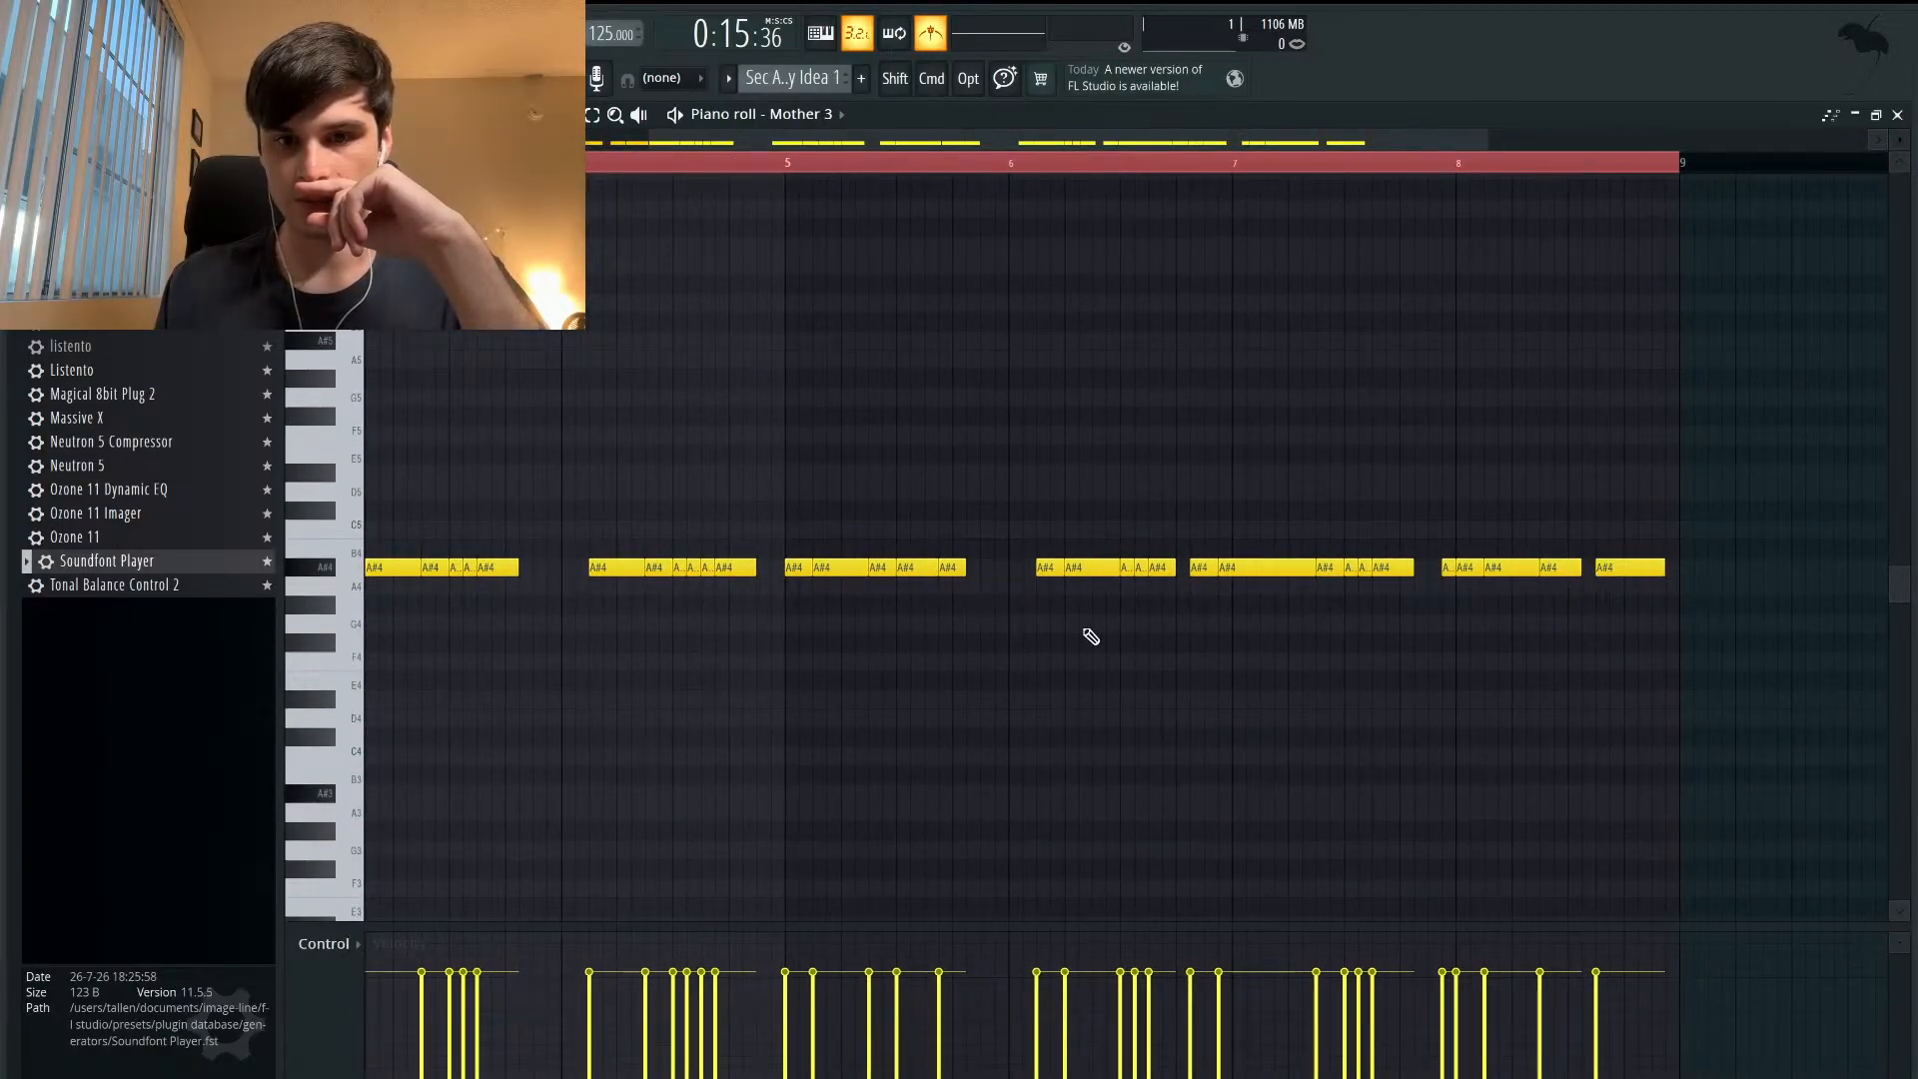
{"action": "scroll", "coordinate": [1091, 636], "scroll_direction": "left", "scroll_amount": 5}
{"action": "scroll", "coordinate": [1086, 632], "scroll_direction": "up", "scroll_amount": 1}
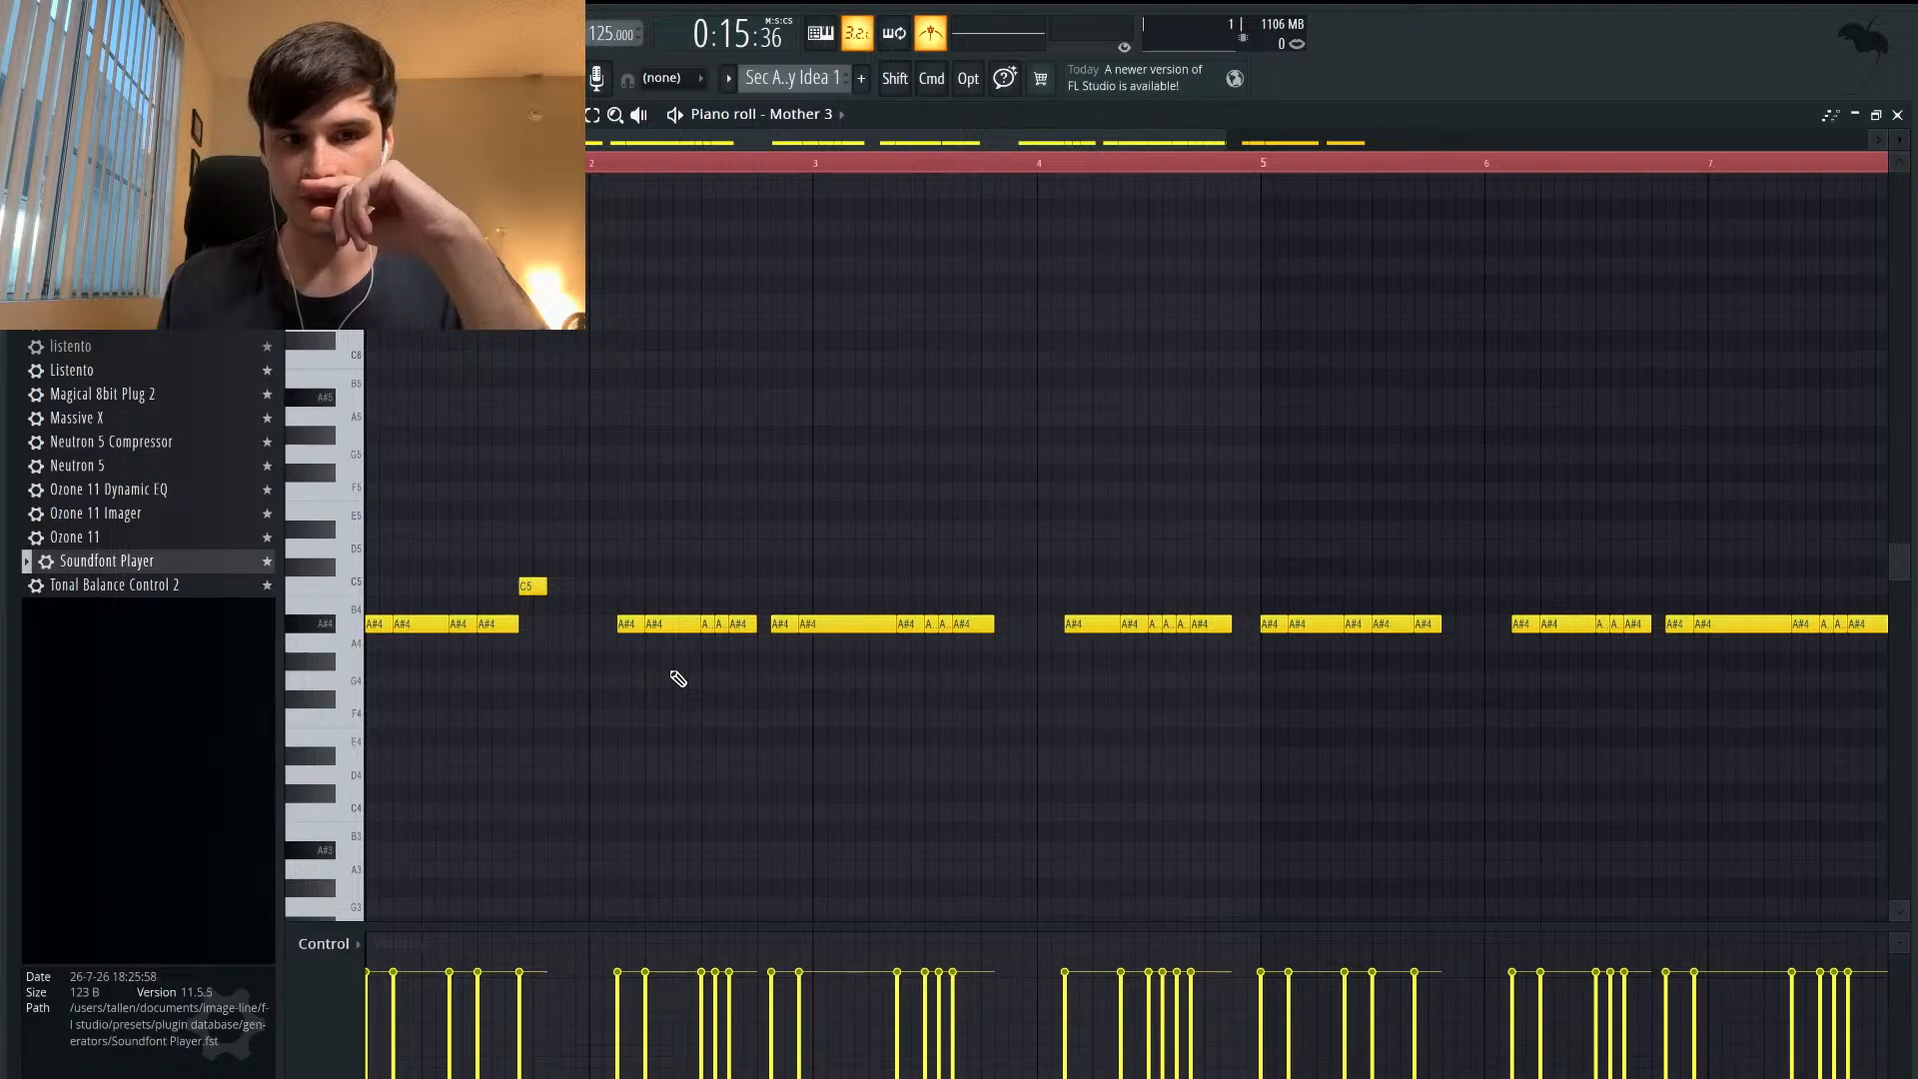
{"action": "scroll", "coordinate": [679, 680], "scroll_direction": "up", "scroll_amount": 3}
{"action": "left_click", "coordinate": [319, 627]}
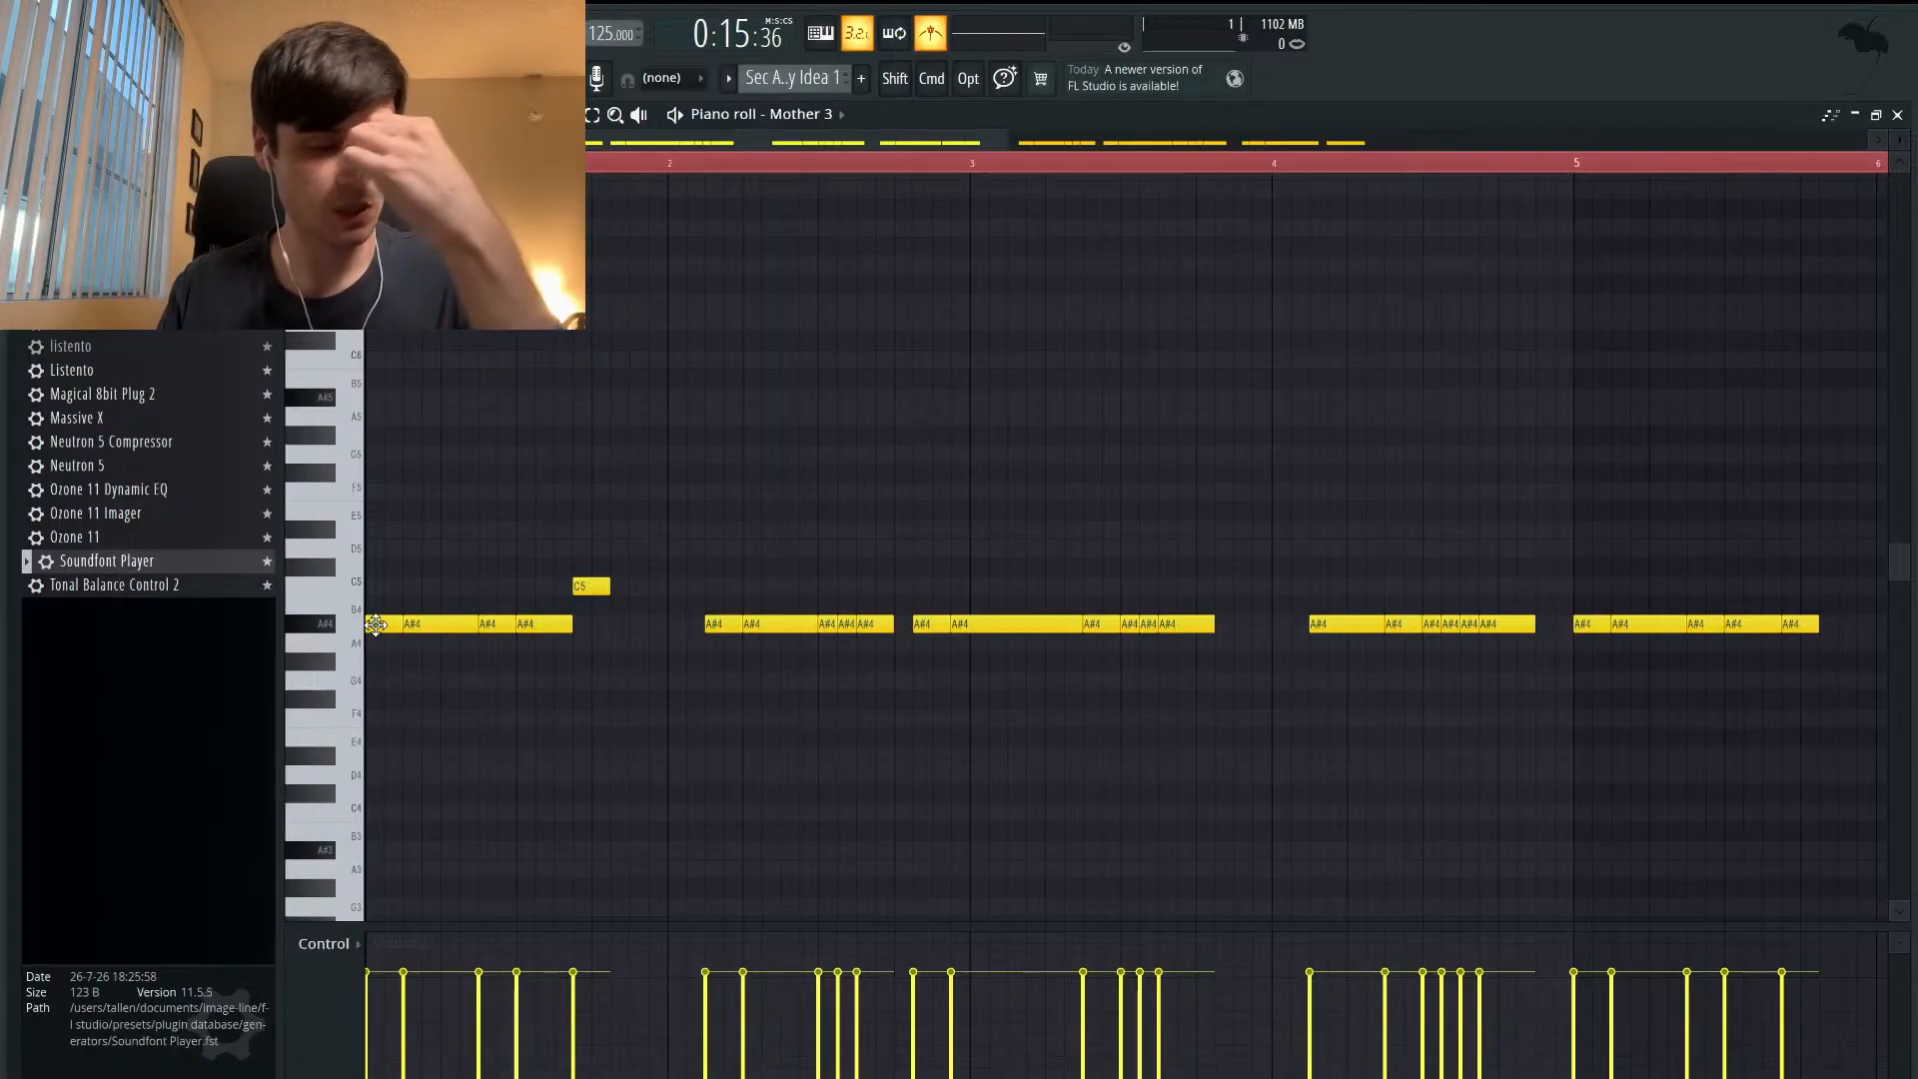
- Try D5 as the opening note, and sound the A#4, C5 and D5 keys for comparison
{"action": "left_click_drag", "start_coordinate": [375, 625], "coordinate": [373, 548]}
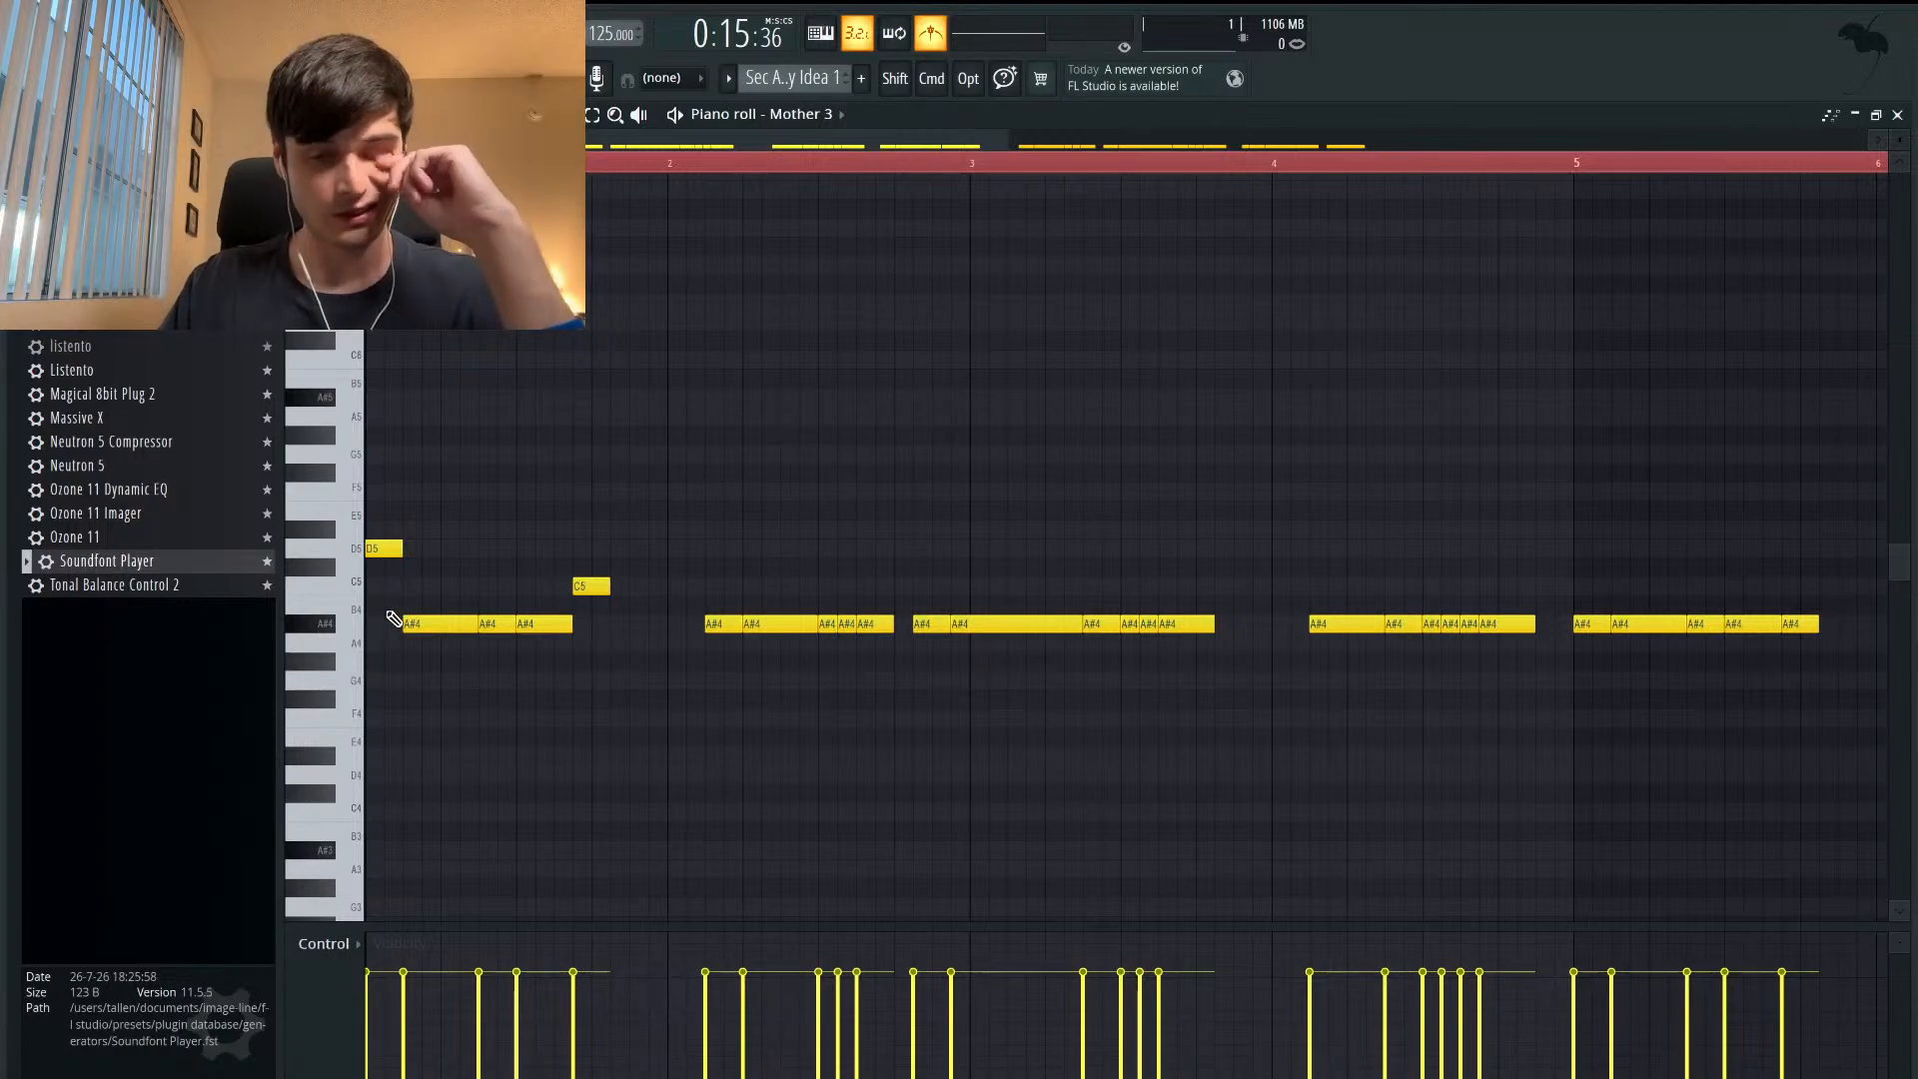
{"action": "left_click", "coordinate": [326, 628]}
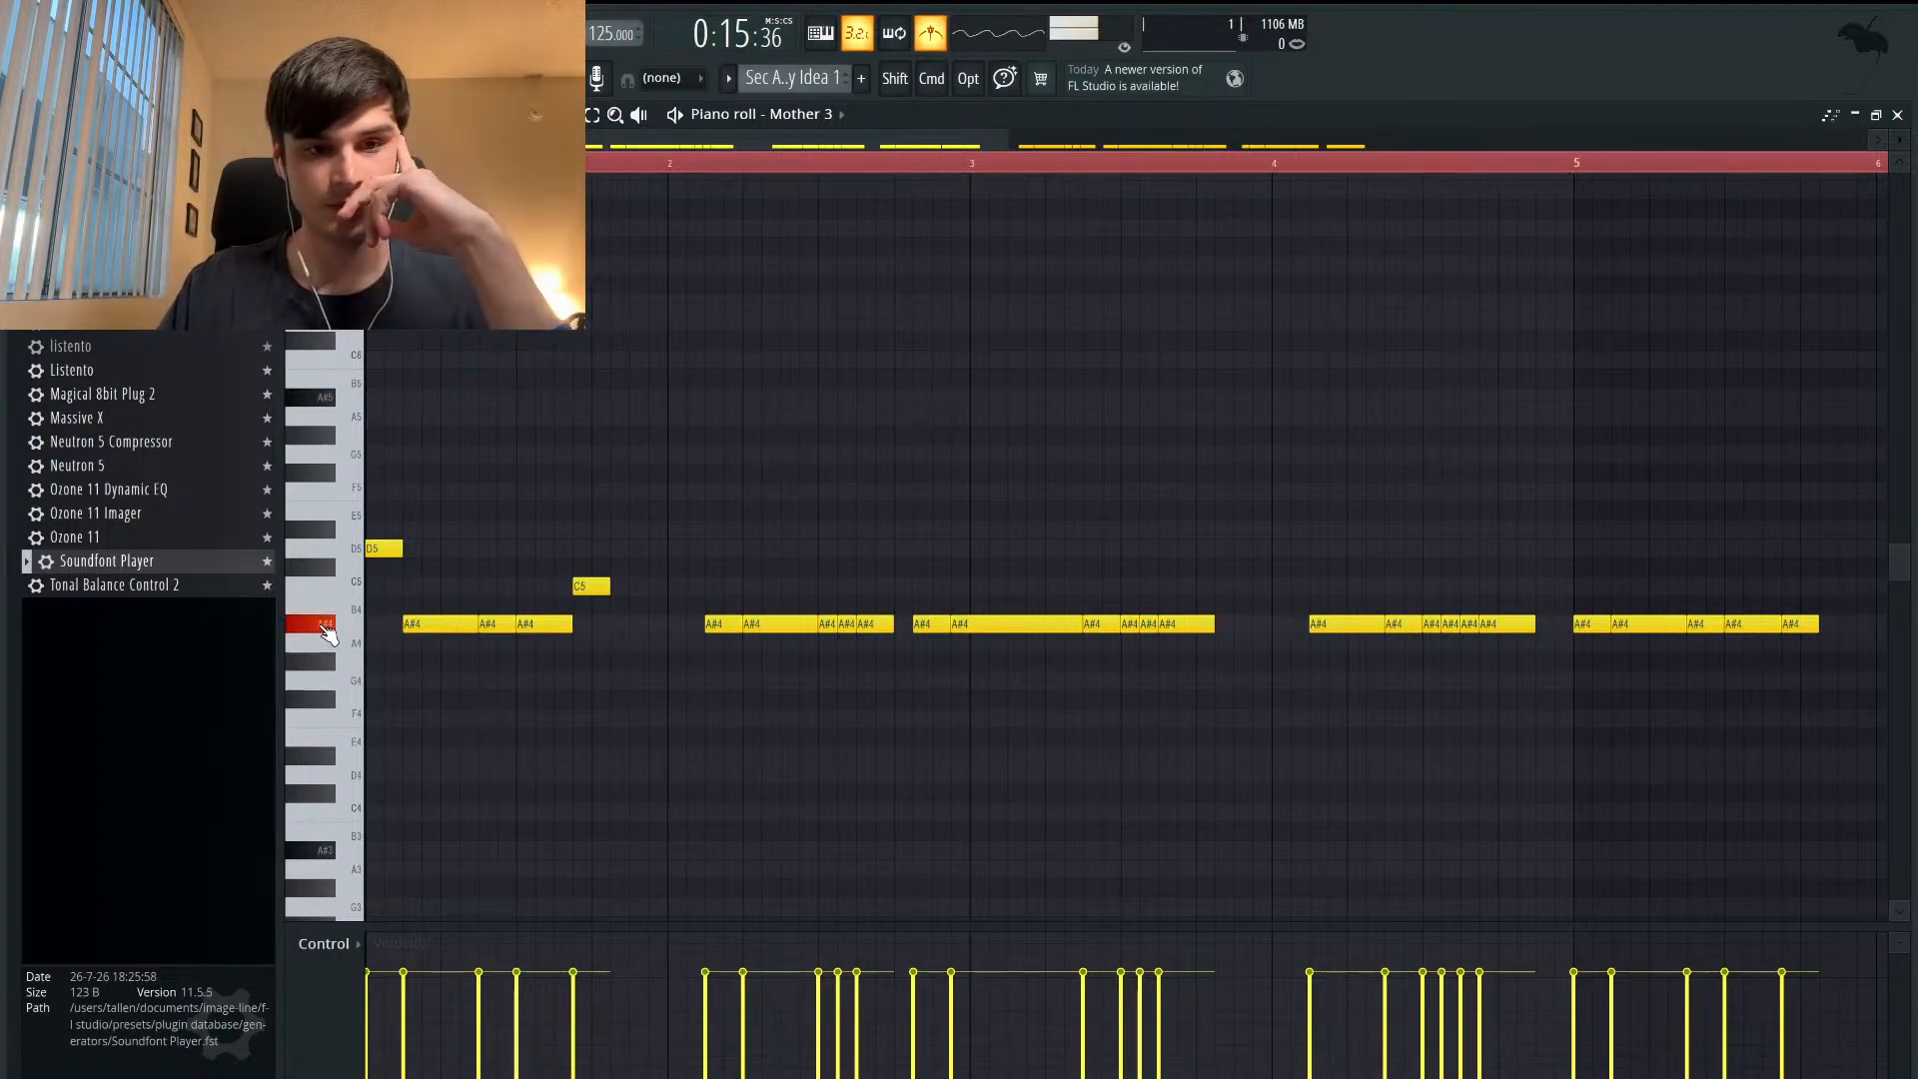
{"action": "left_click", "coordinate": [330, 594]}
{"action": "left_click", "coordinate": [351, 553]}
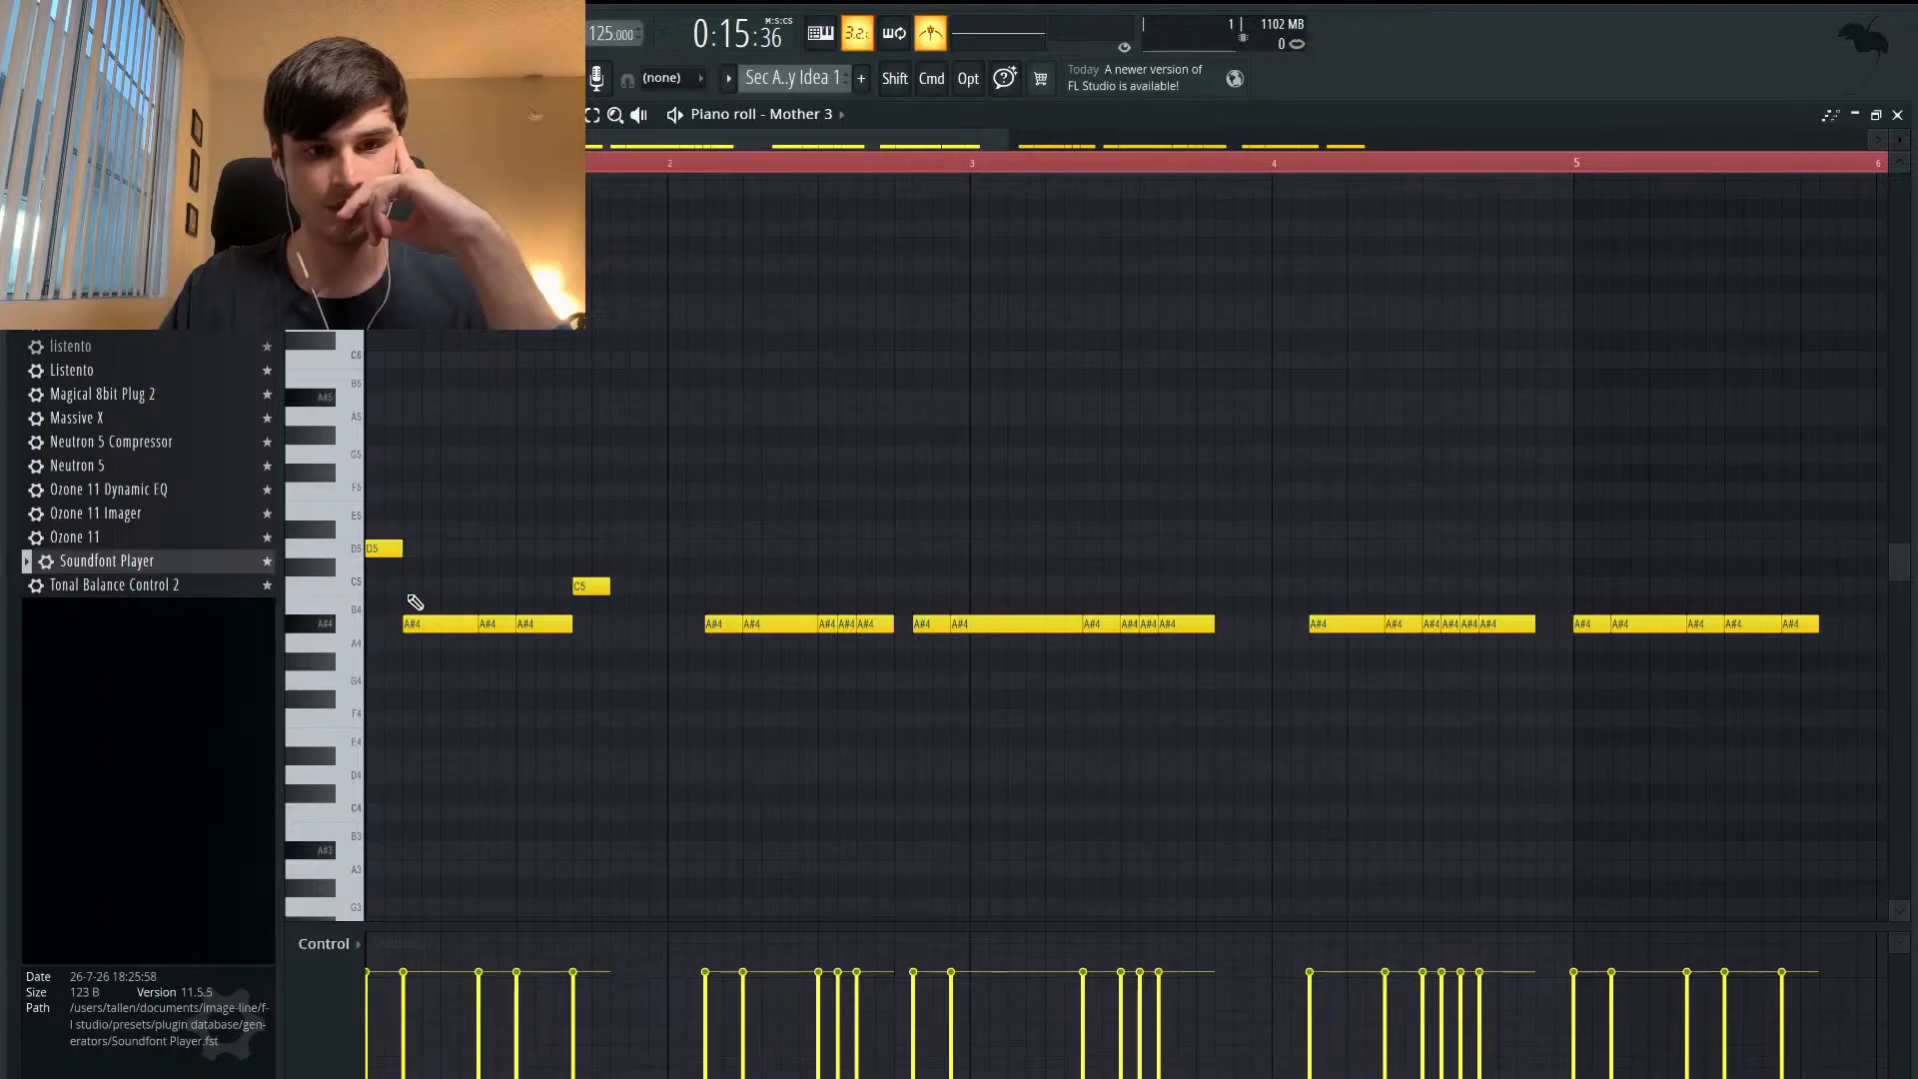
- Try D5 for the third note and D#5 for the second note of bar 1, playing the phrase after each change
{"action": "left_click_drag", "start_coordinate": [491, 623], "coordinate": [494, 549]}
{"action": "key", "text": "space"}
{"action": "key", "text": "space"}
{"action": "left_click_drag", "start_coordinate": [442, 623], "coordinate": [442, 530]}
{"action": "key", "text": "space"}
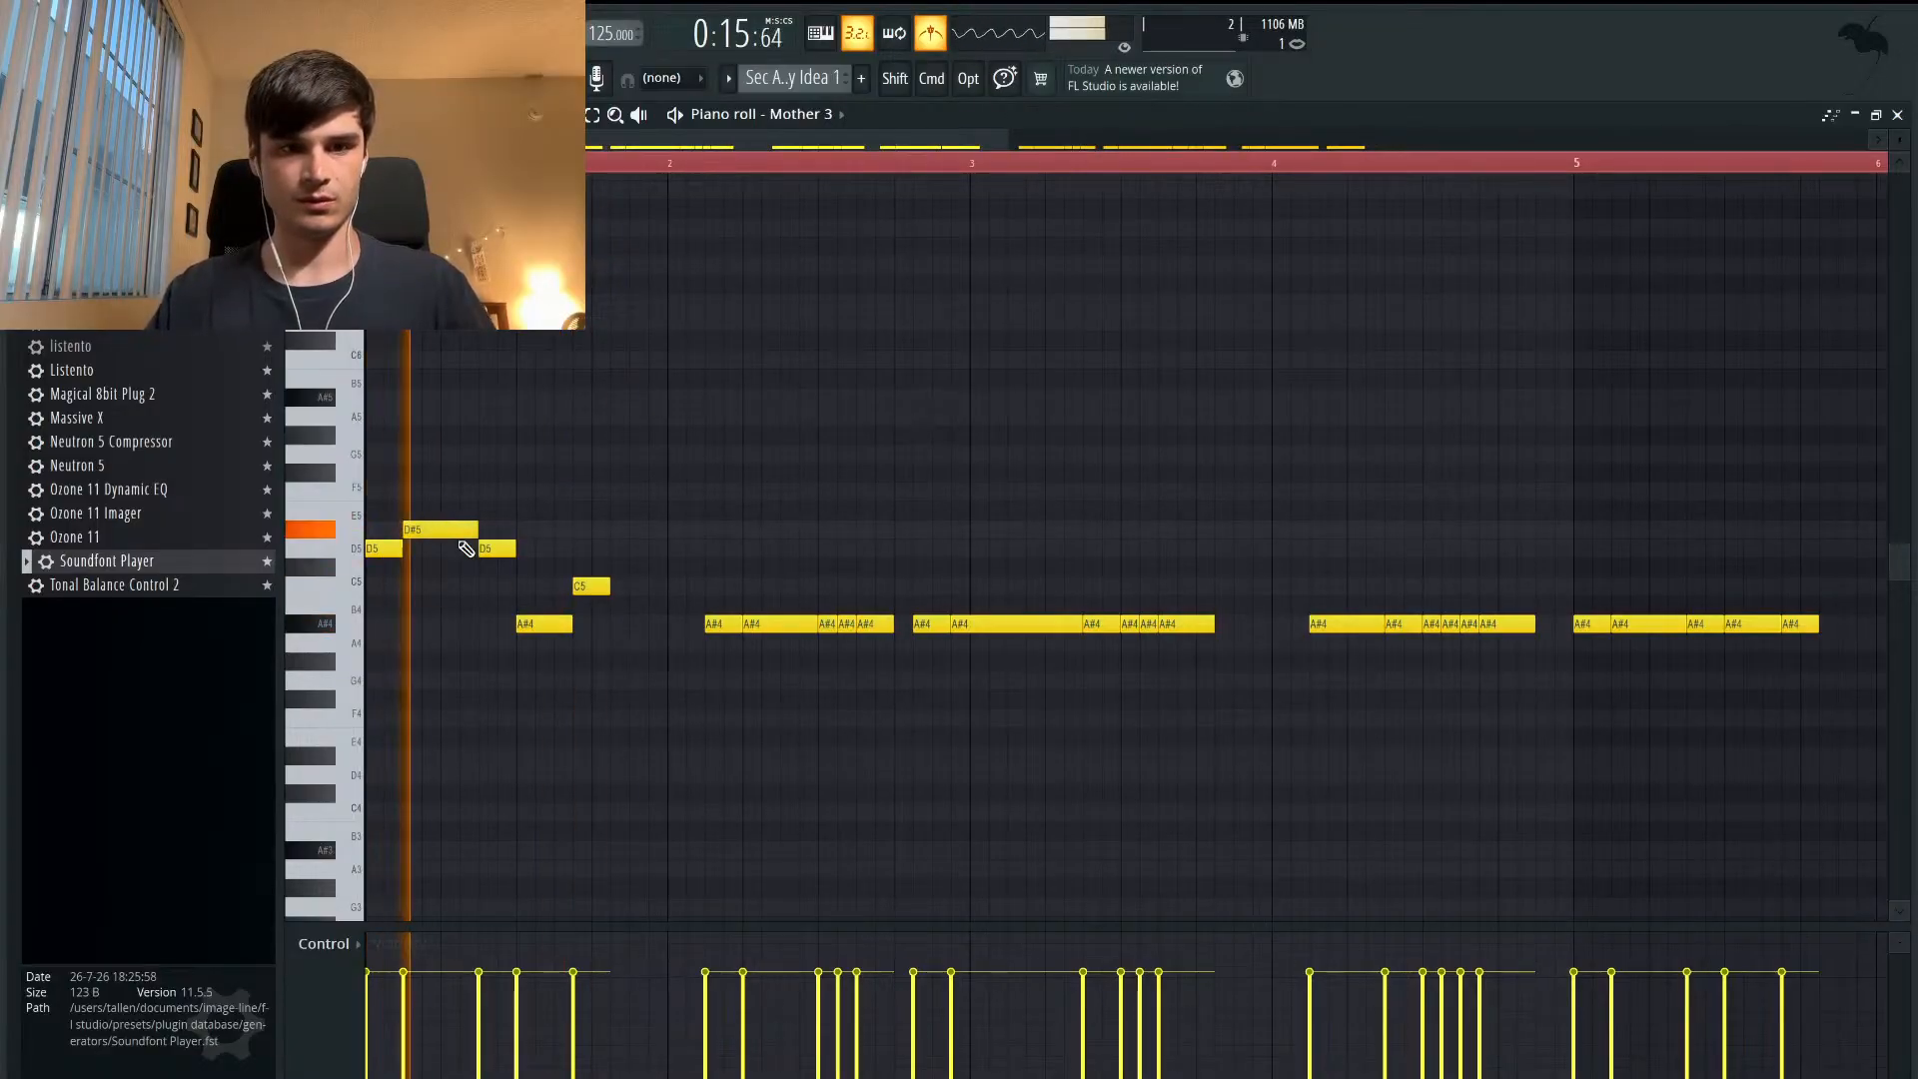
{"action": "key", "text": "space"}
- Return the second note of bar 1 to A#4, try D#5 for the fourth note, and play the phrase
{"action": "left_click_drag", "start_coordinate": [443, 529], "coordinate": [538, 512]}
{"action": "key", "text": "space"}
{"action": "key", "text": "space"}
{"action": "key", "text": "space"}
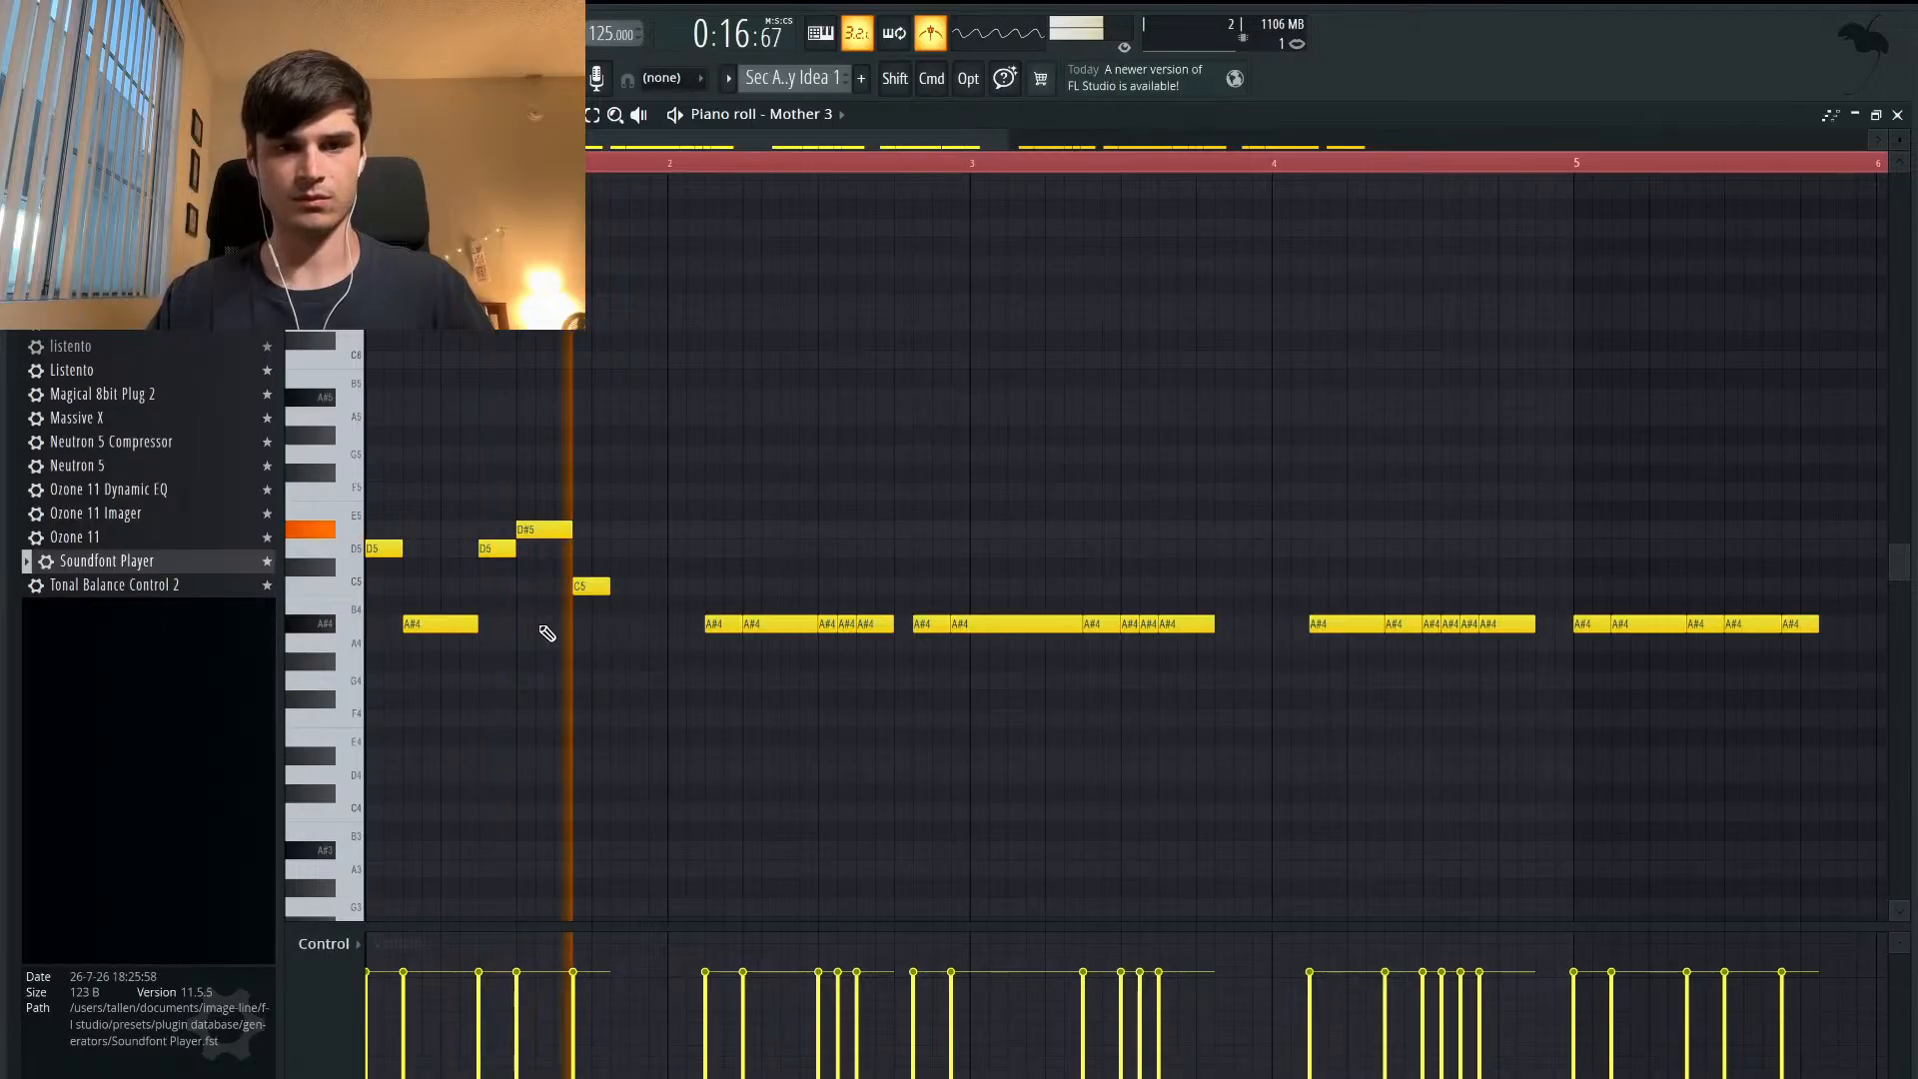
{"action": "key", "text": "space"}
- Try A#4 and A4 for the fourth note of bar 1, playing the phrase after each change
{"action": "left_click_drag", "start_coordinate": [548, 530], "coordinate": [557, 623]}
{"action": "key", "text": "space"}
{"action": "key", "text": "space"}
{"action": "left_click_drag", "start_coordinate": [445, 643], "coordinate": [540, 643]}
{"action": "key", "text": "space"}
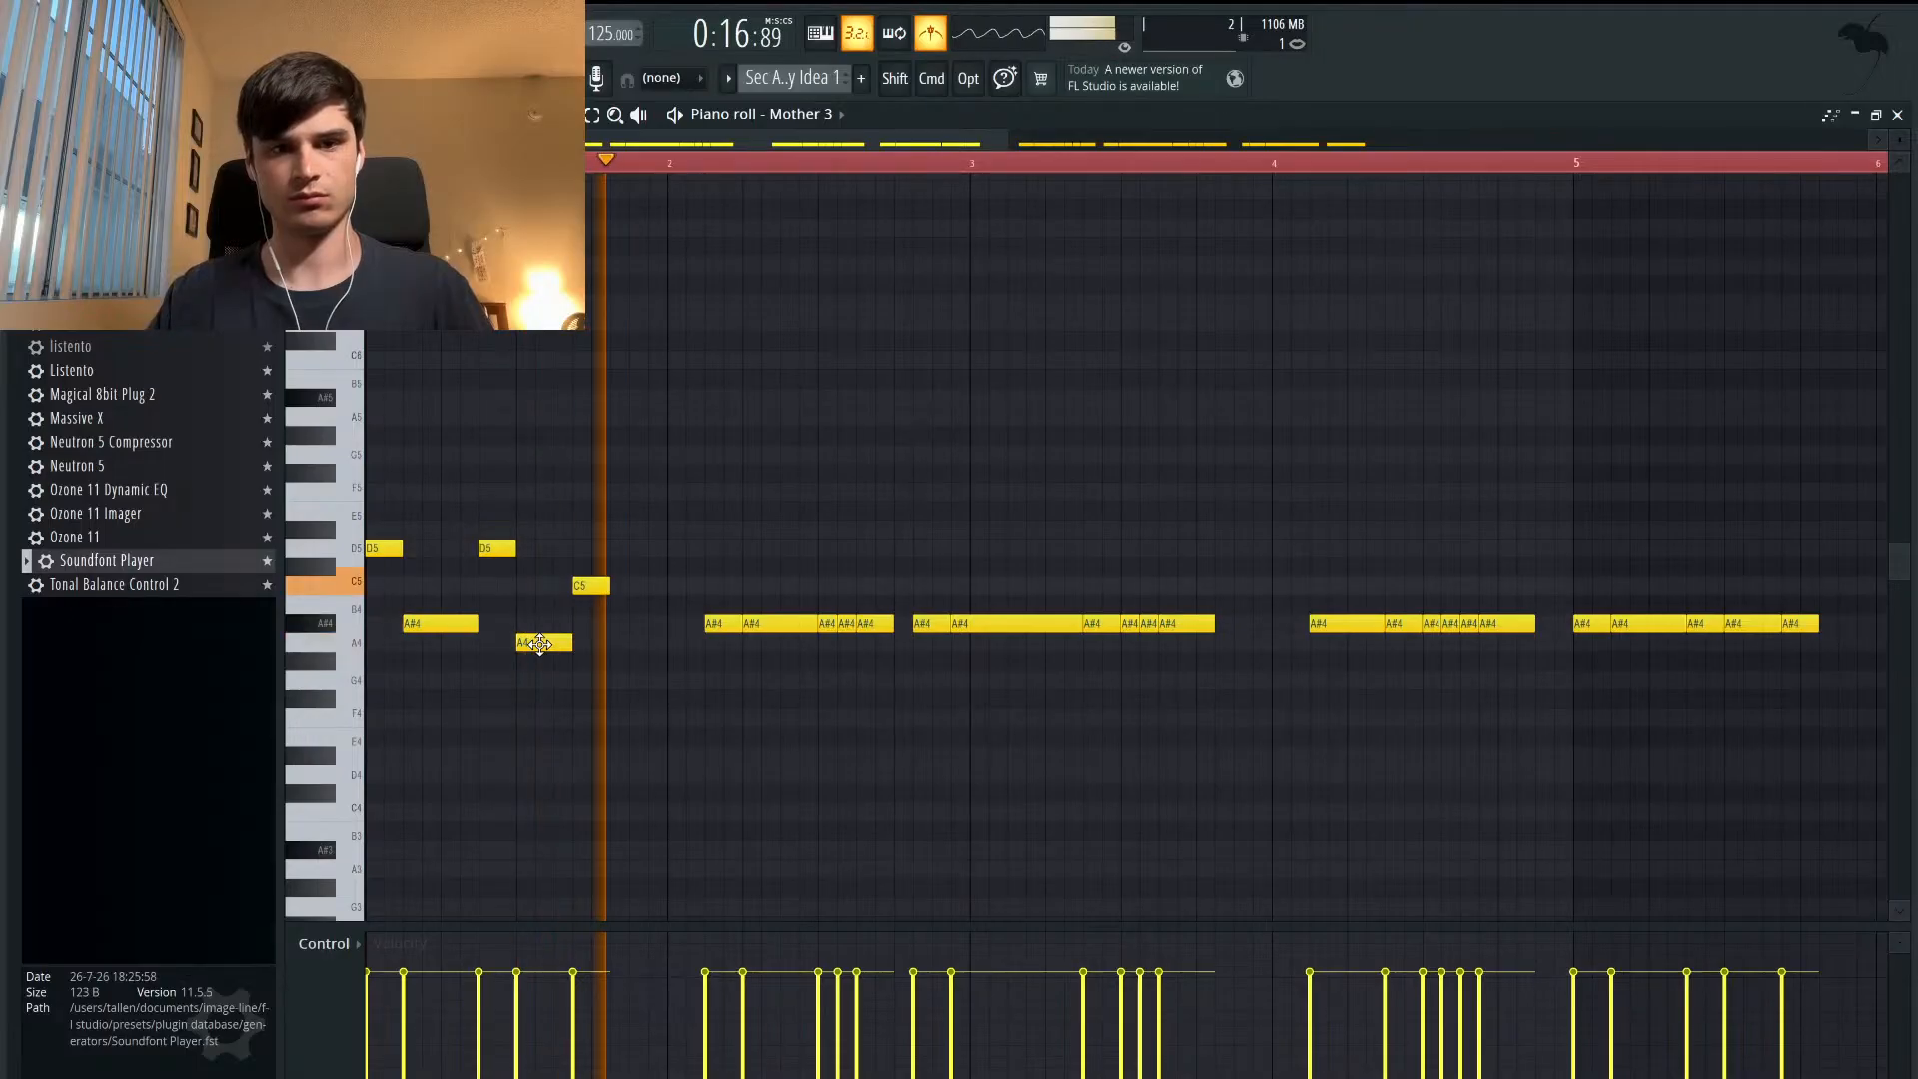
{"action": "key", "text": "space"}
- Try E5 for the fourth note of bar 1, return it to A#4, and play both versions
{"action": "left_click_drag", "start_coordinate": [539, 644], "coordinate": [544, 495]}
{"action": "key", "text": "space"}
{"action": "key", "text": "space"}
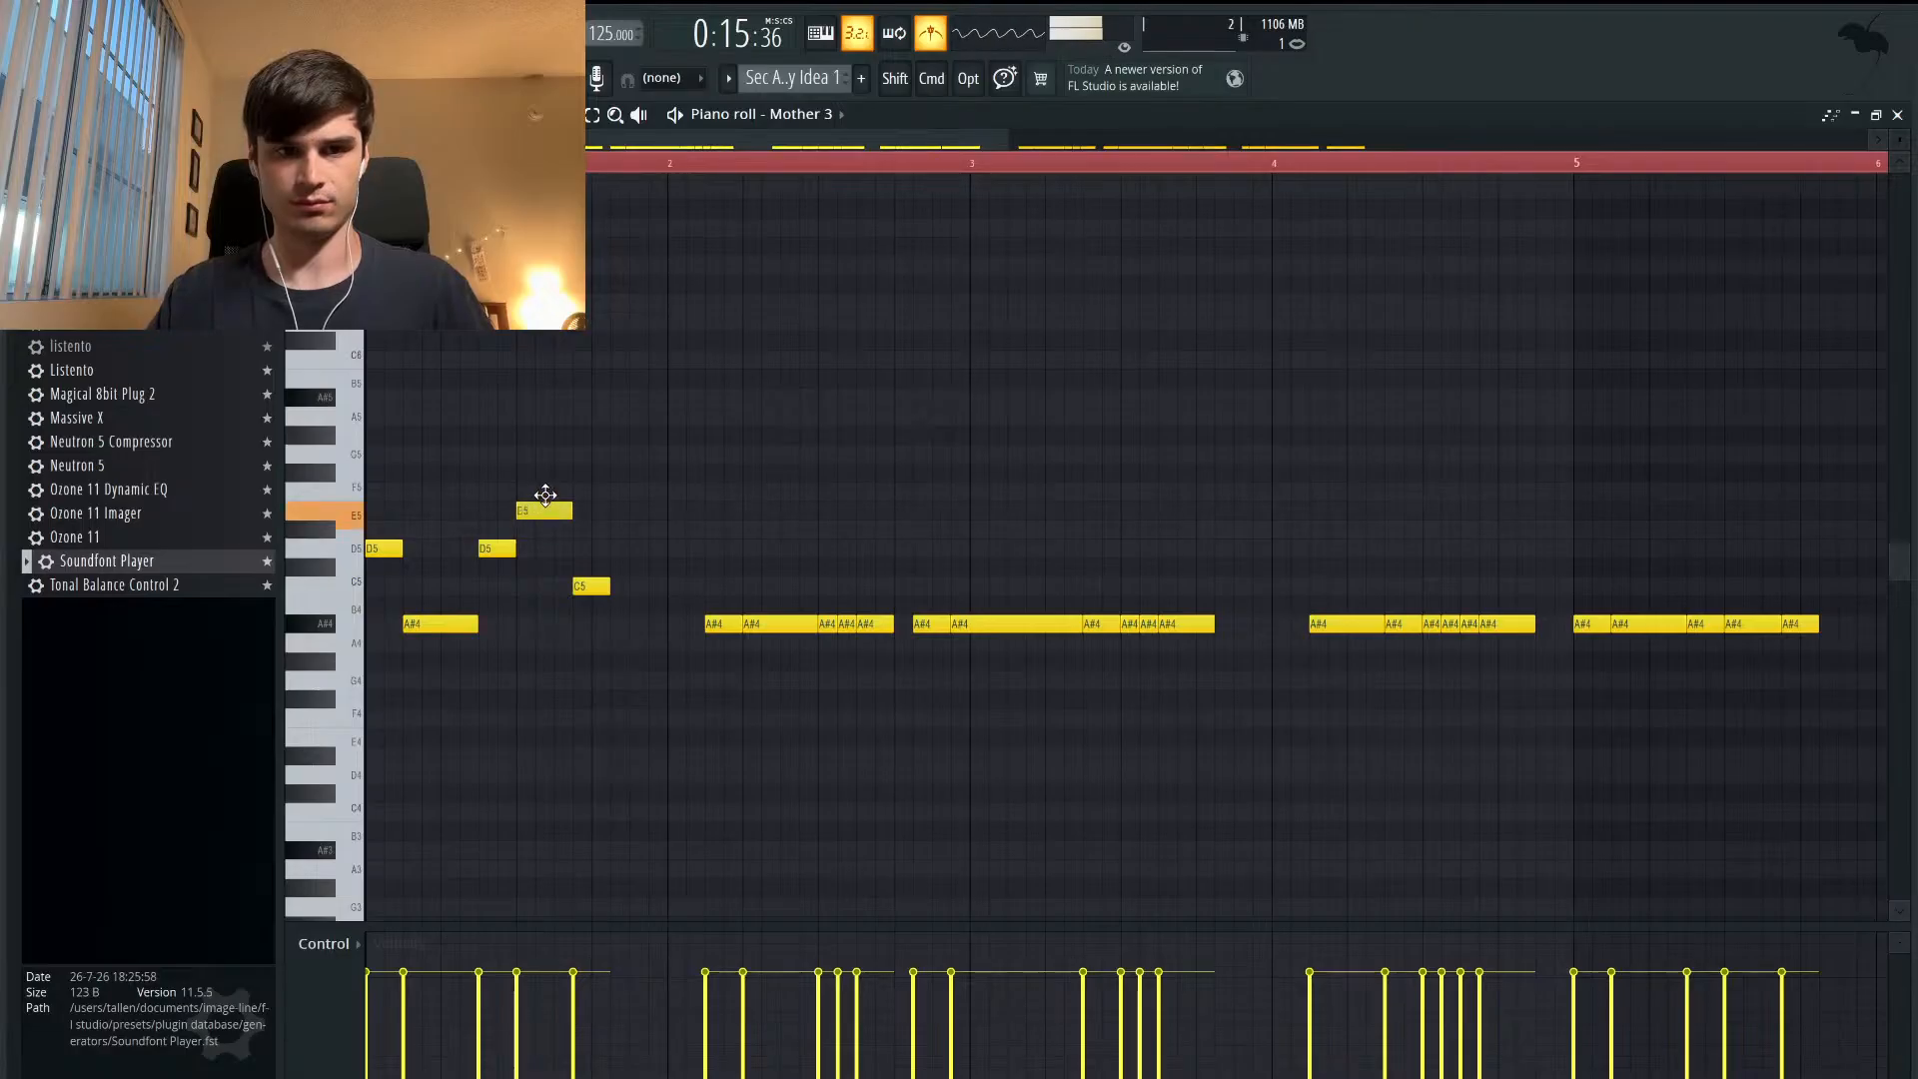
{"action": "key", "text": "space"}
{"action": "key", "text": "space"}
{"action": "left_click_drag", "start_coordinate": [547, 491], "coordinate": [553, 627]}
{"action": "key", "text": "space"}
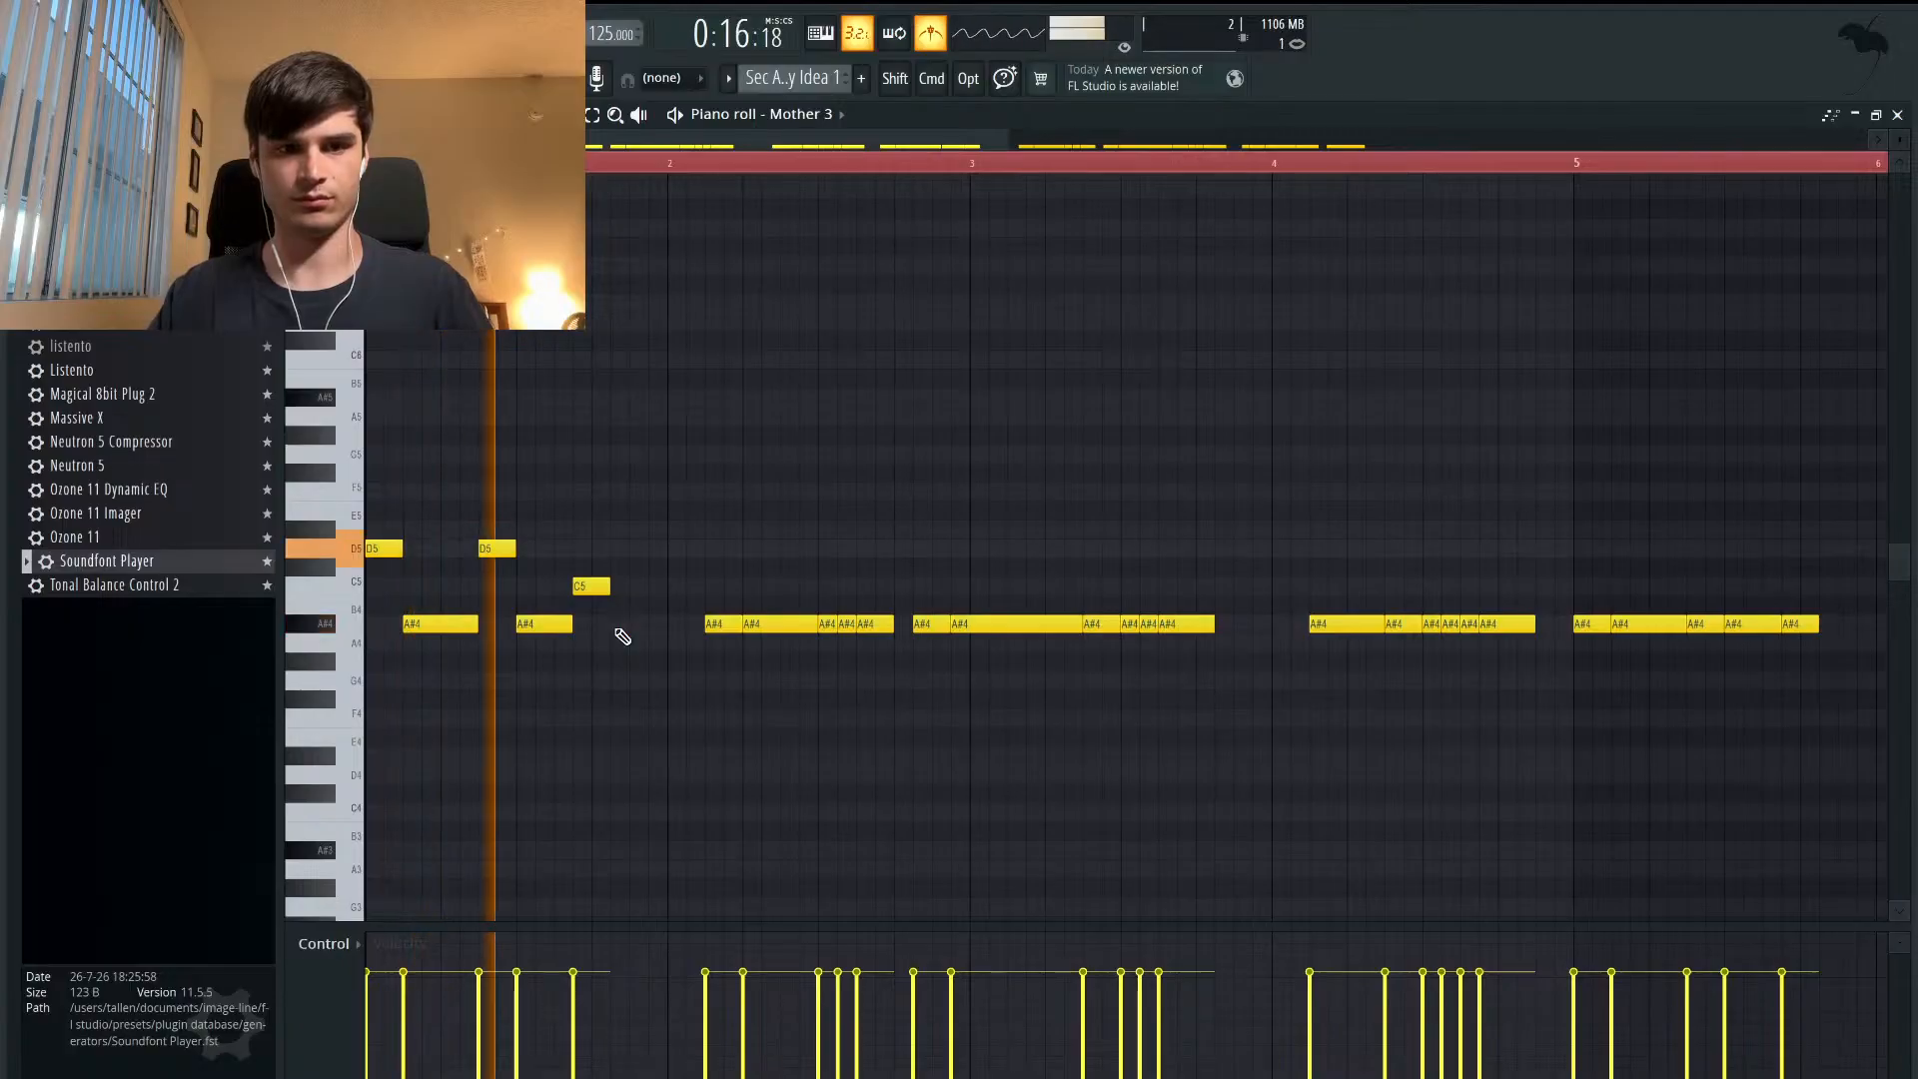
{"action": "key", "text": "space"}
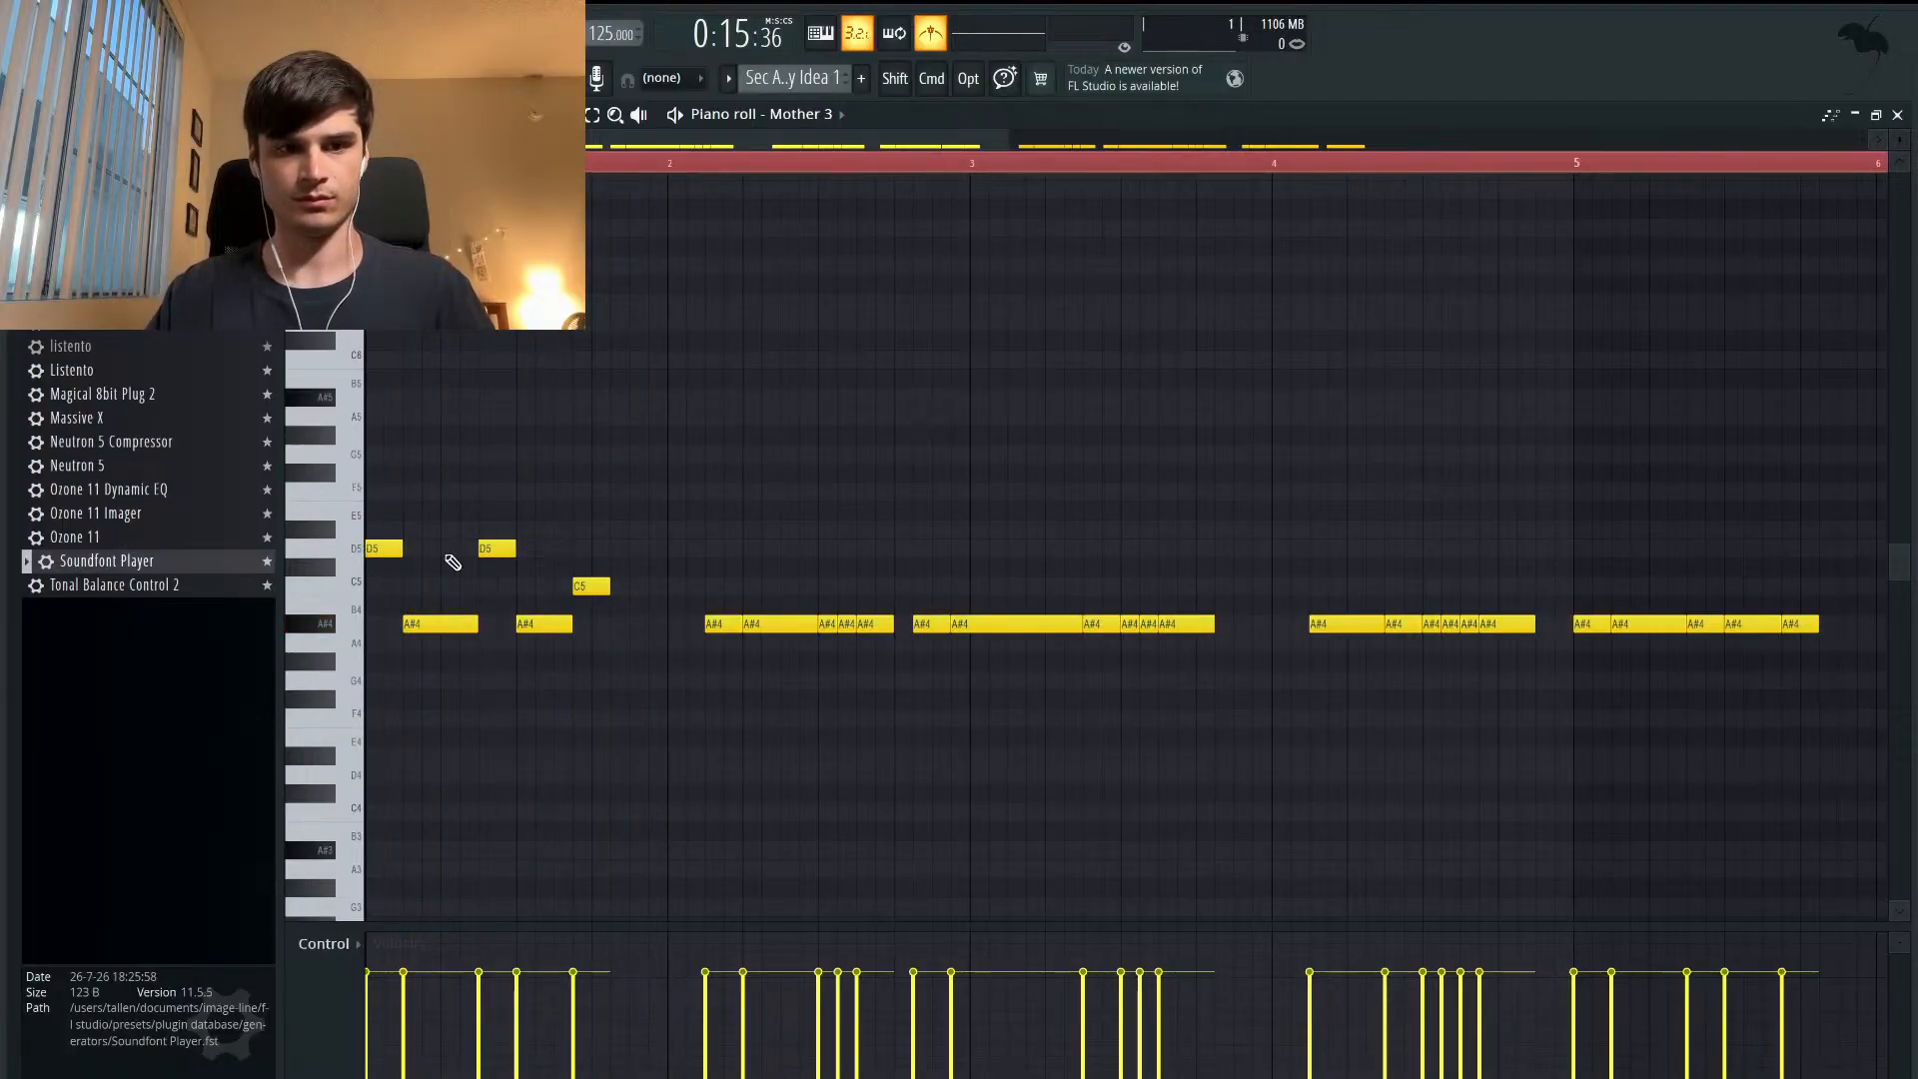
- Try C5 for the second note of bar 1, return it to A#4, and play both versions
{"action": "left_click_drag", "start_coordinate": [433, 622], "coordinate": [431, 587]}
{"action": "key", "text": "space"}
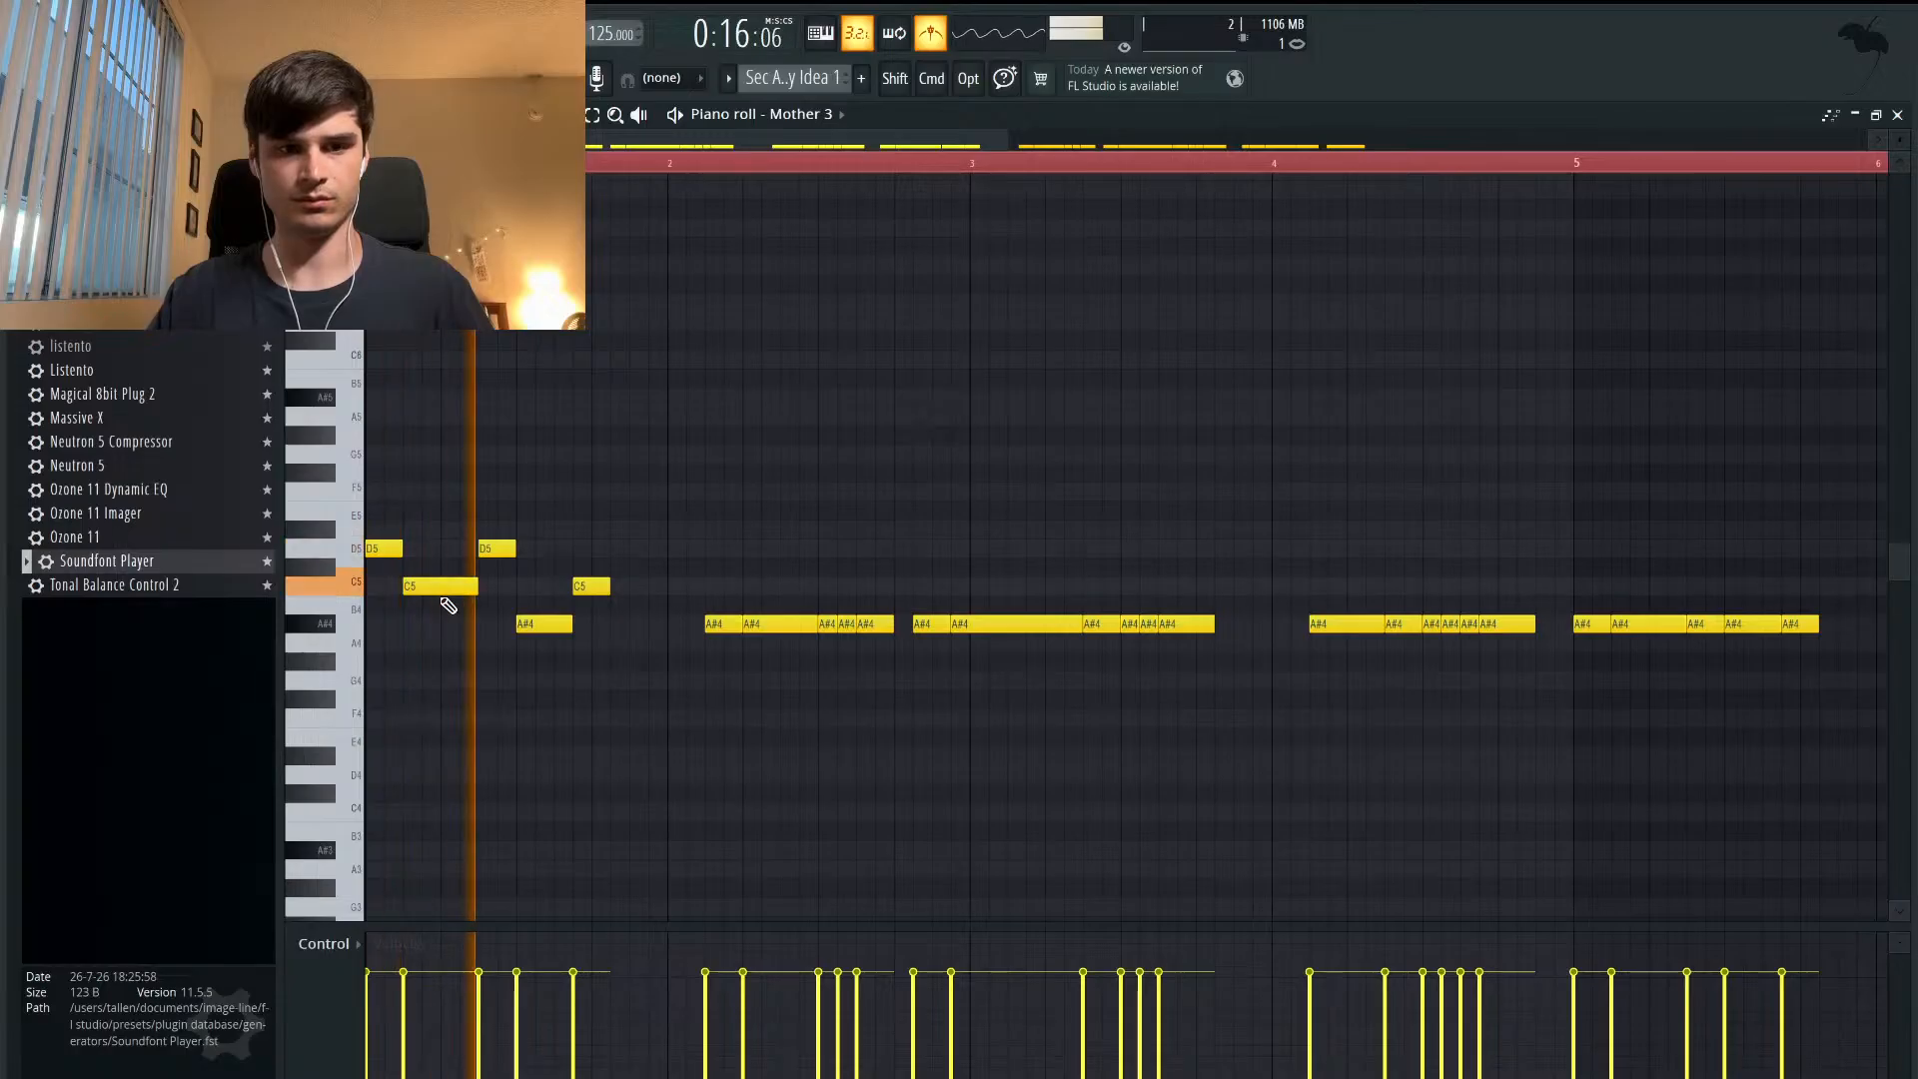
{"action": "key", "text": "space"}
{"action": "left_click", "coordinate": [440, 588]}
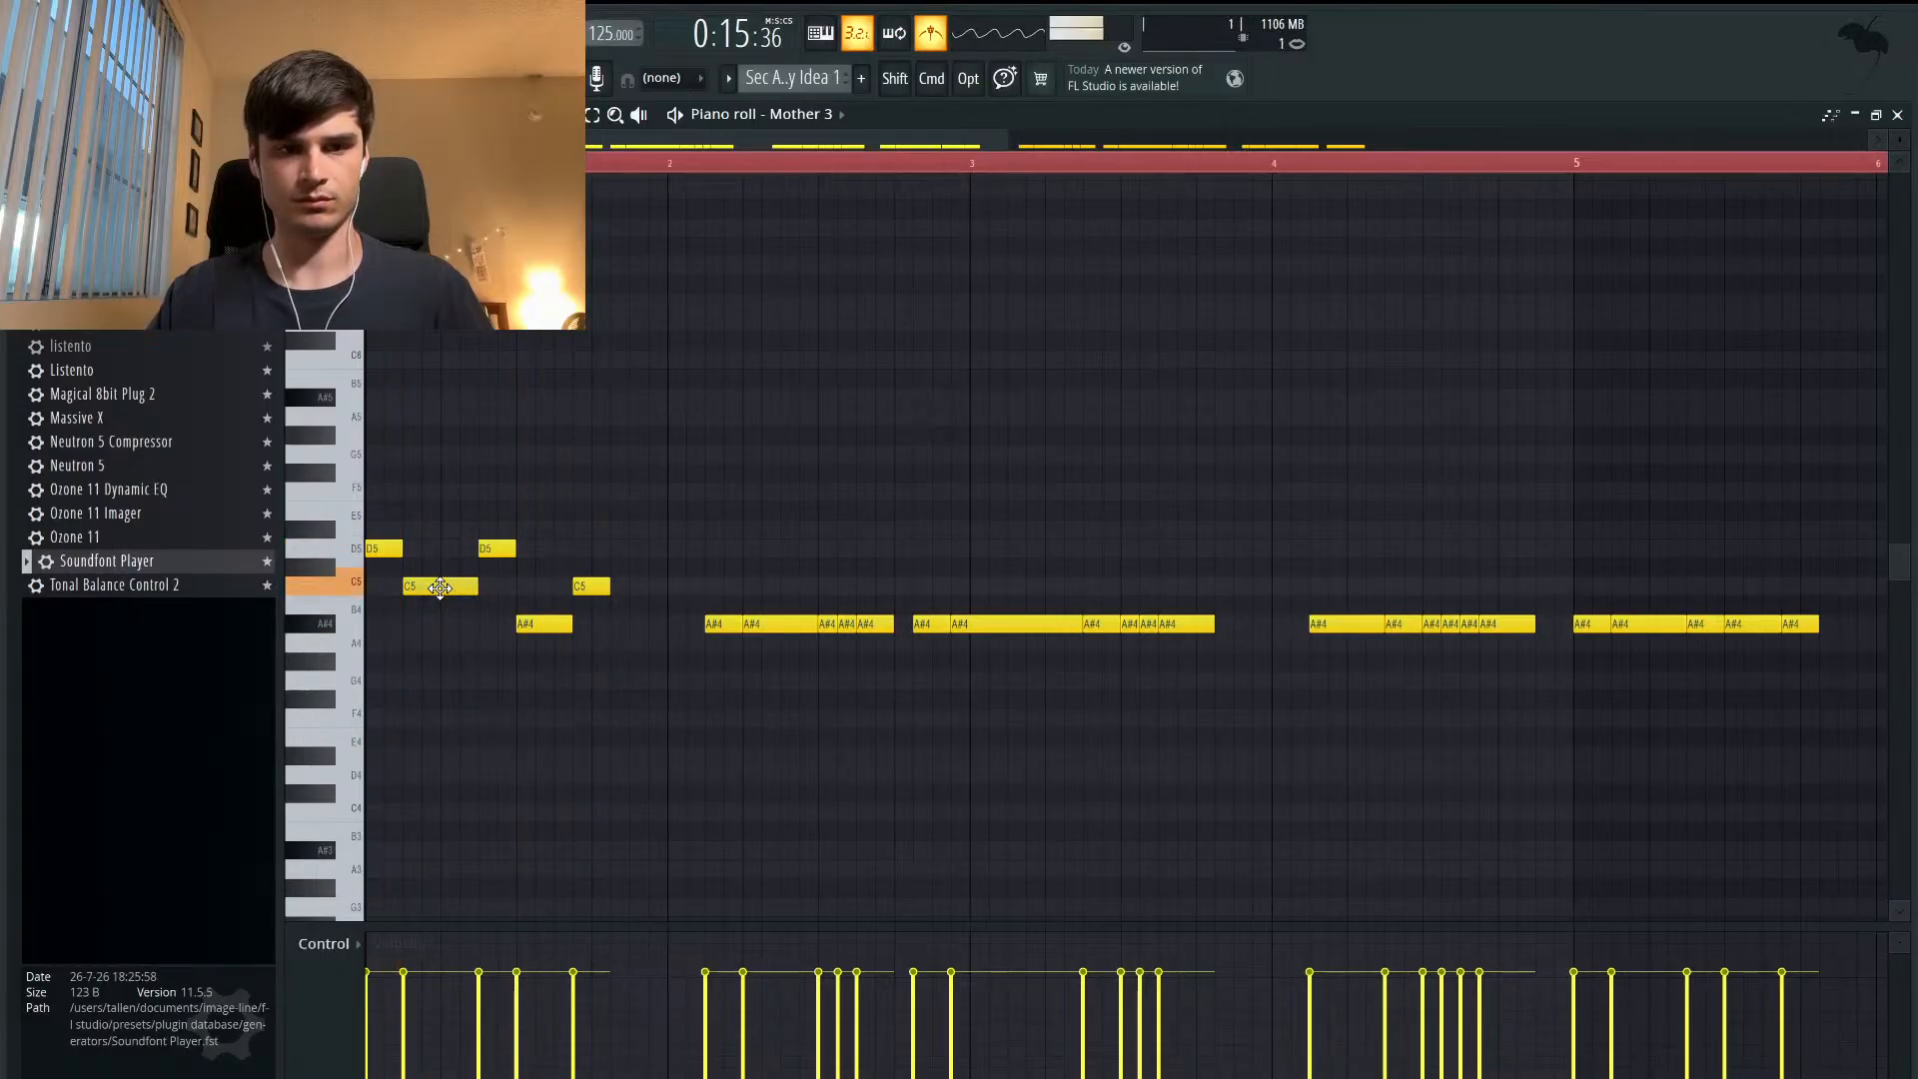
{"action": "mouse_move", "coordinate": [440, 587]}
{"action": "left_mouse_down"}
{"action": "mouse_move", "coordinate": [443, 684]}
{"action": "mouse_move", "coordinate": [443, 614]}
{"action": "left_mouse_up"}
{"action": "key", "text": "space"}
{"action": "key", "text": "space"}
{"action": "left_click", "coordinate": [442, 685]}
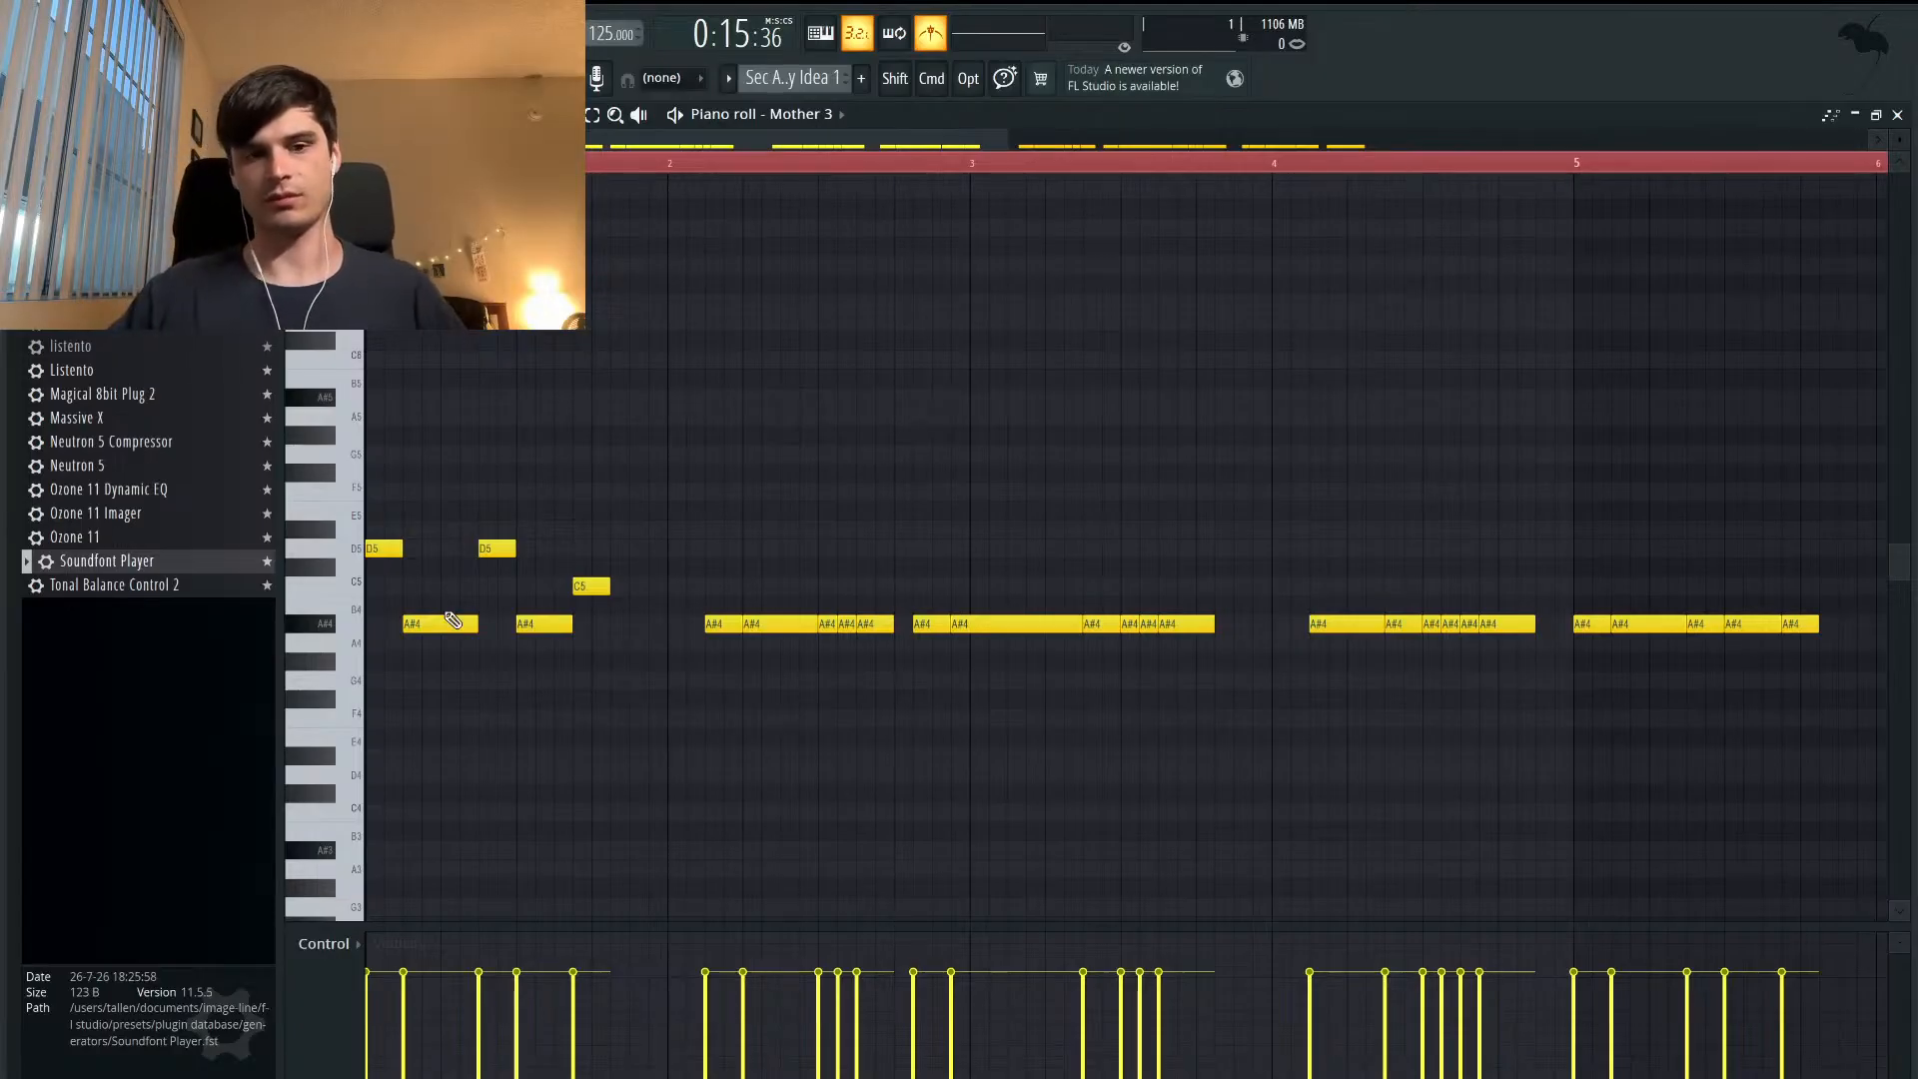
- Sound the D5, A#4 and C5 keys, and try F5 for the second note of bar 1 during playback
{"action": "left_click", "coordinate": [336, 550]}
{"action": "left_click", "coordinate": [328, 627]}
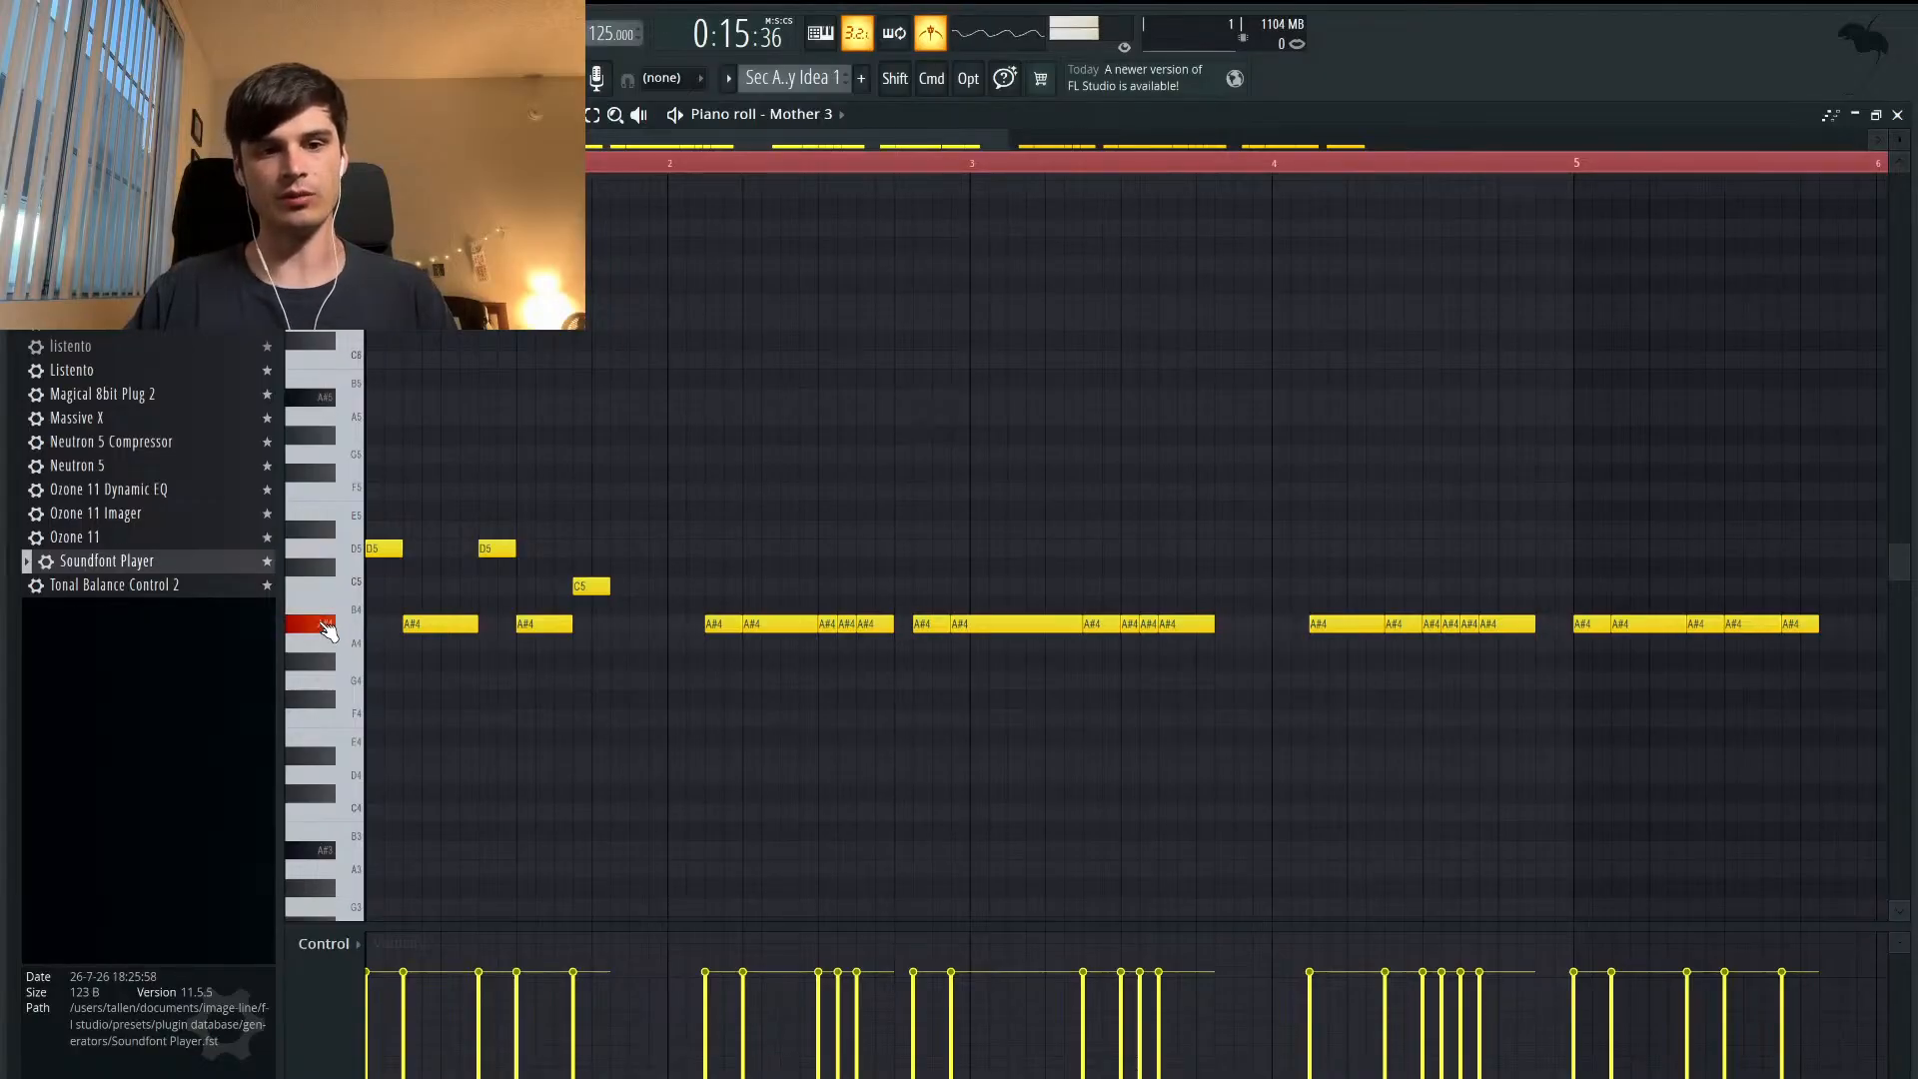
{"action": "left_click", "coordinate": [345, 593]}
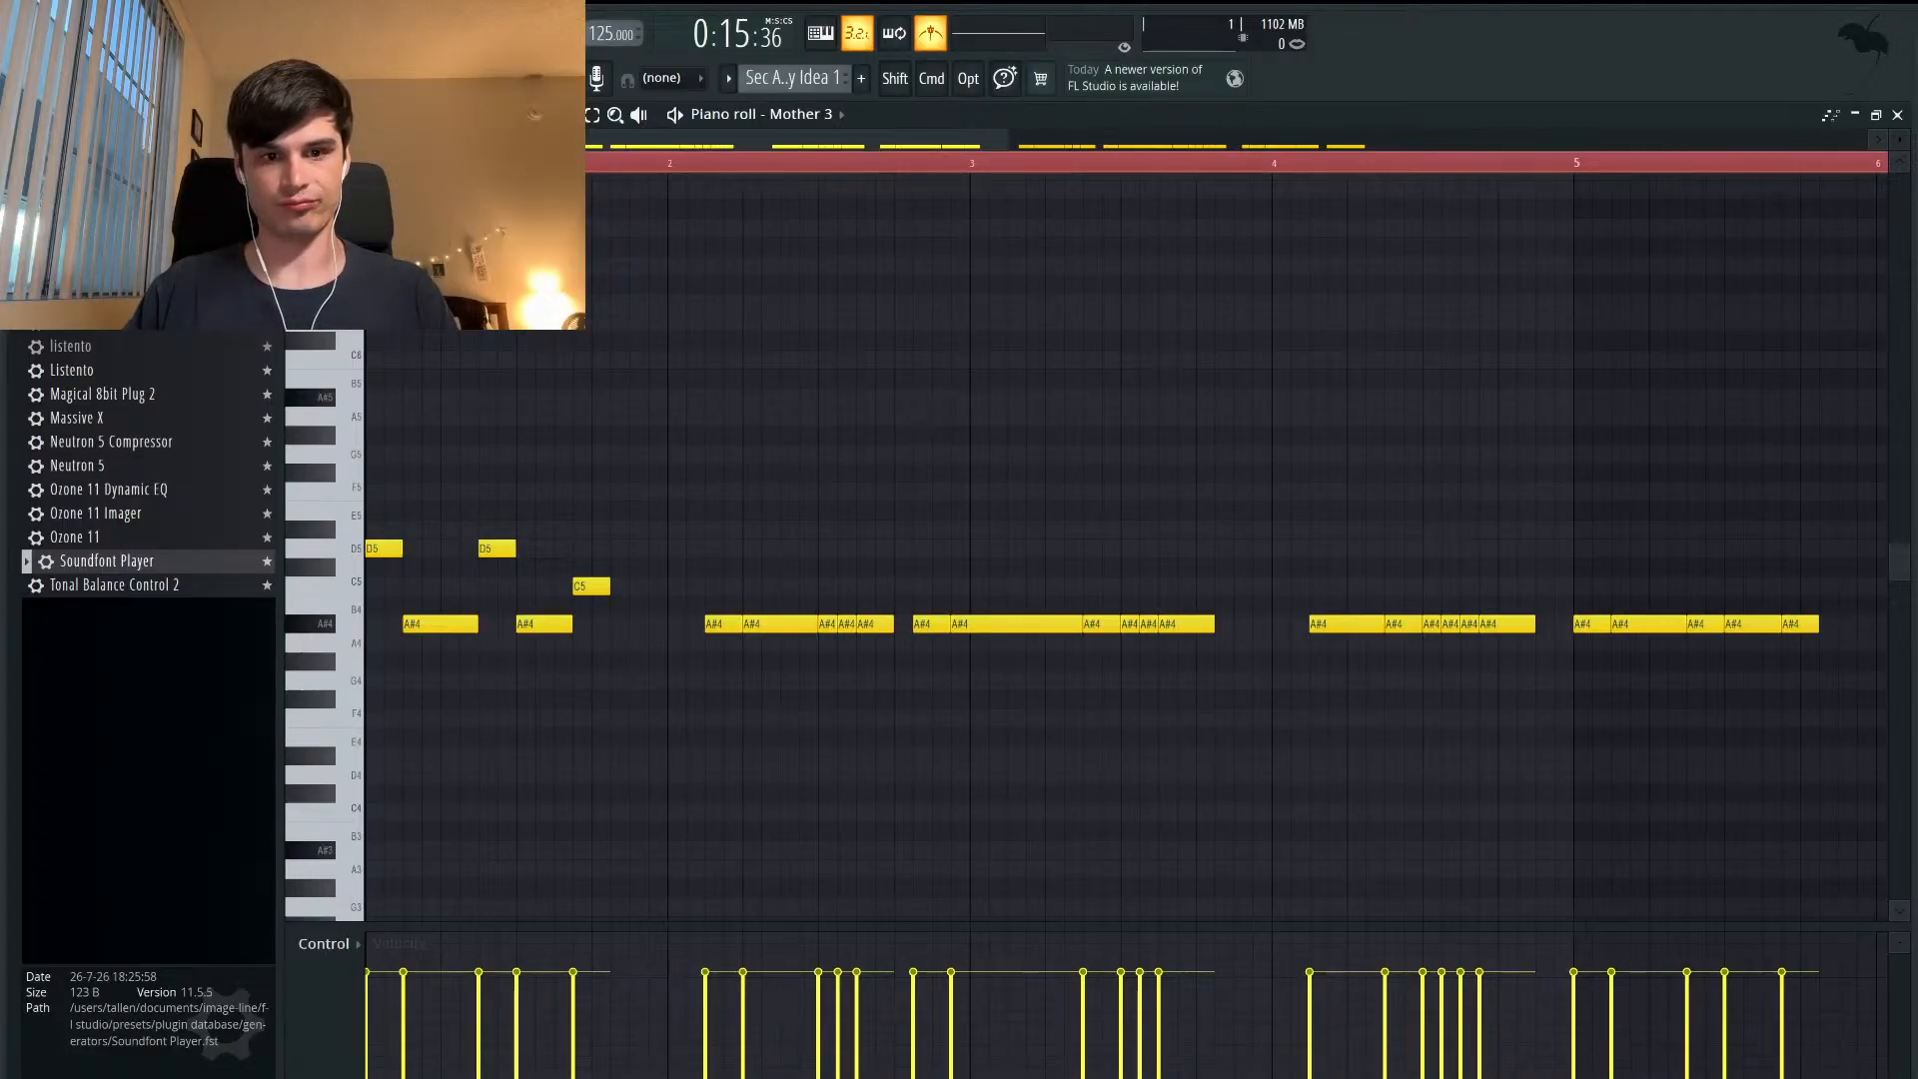
{"action": "left_click", "coordinate": [433, 626]}
{"action": "left_click_drag", "start_coordinate": [434, 626], "coordinate": [431, 493]}
{"action": "key", "text": "space"}
{"action": "key", "text": "space"}
{"action": "key", "text": "space"}
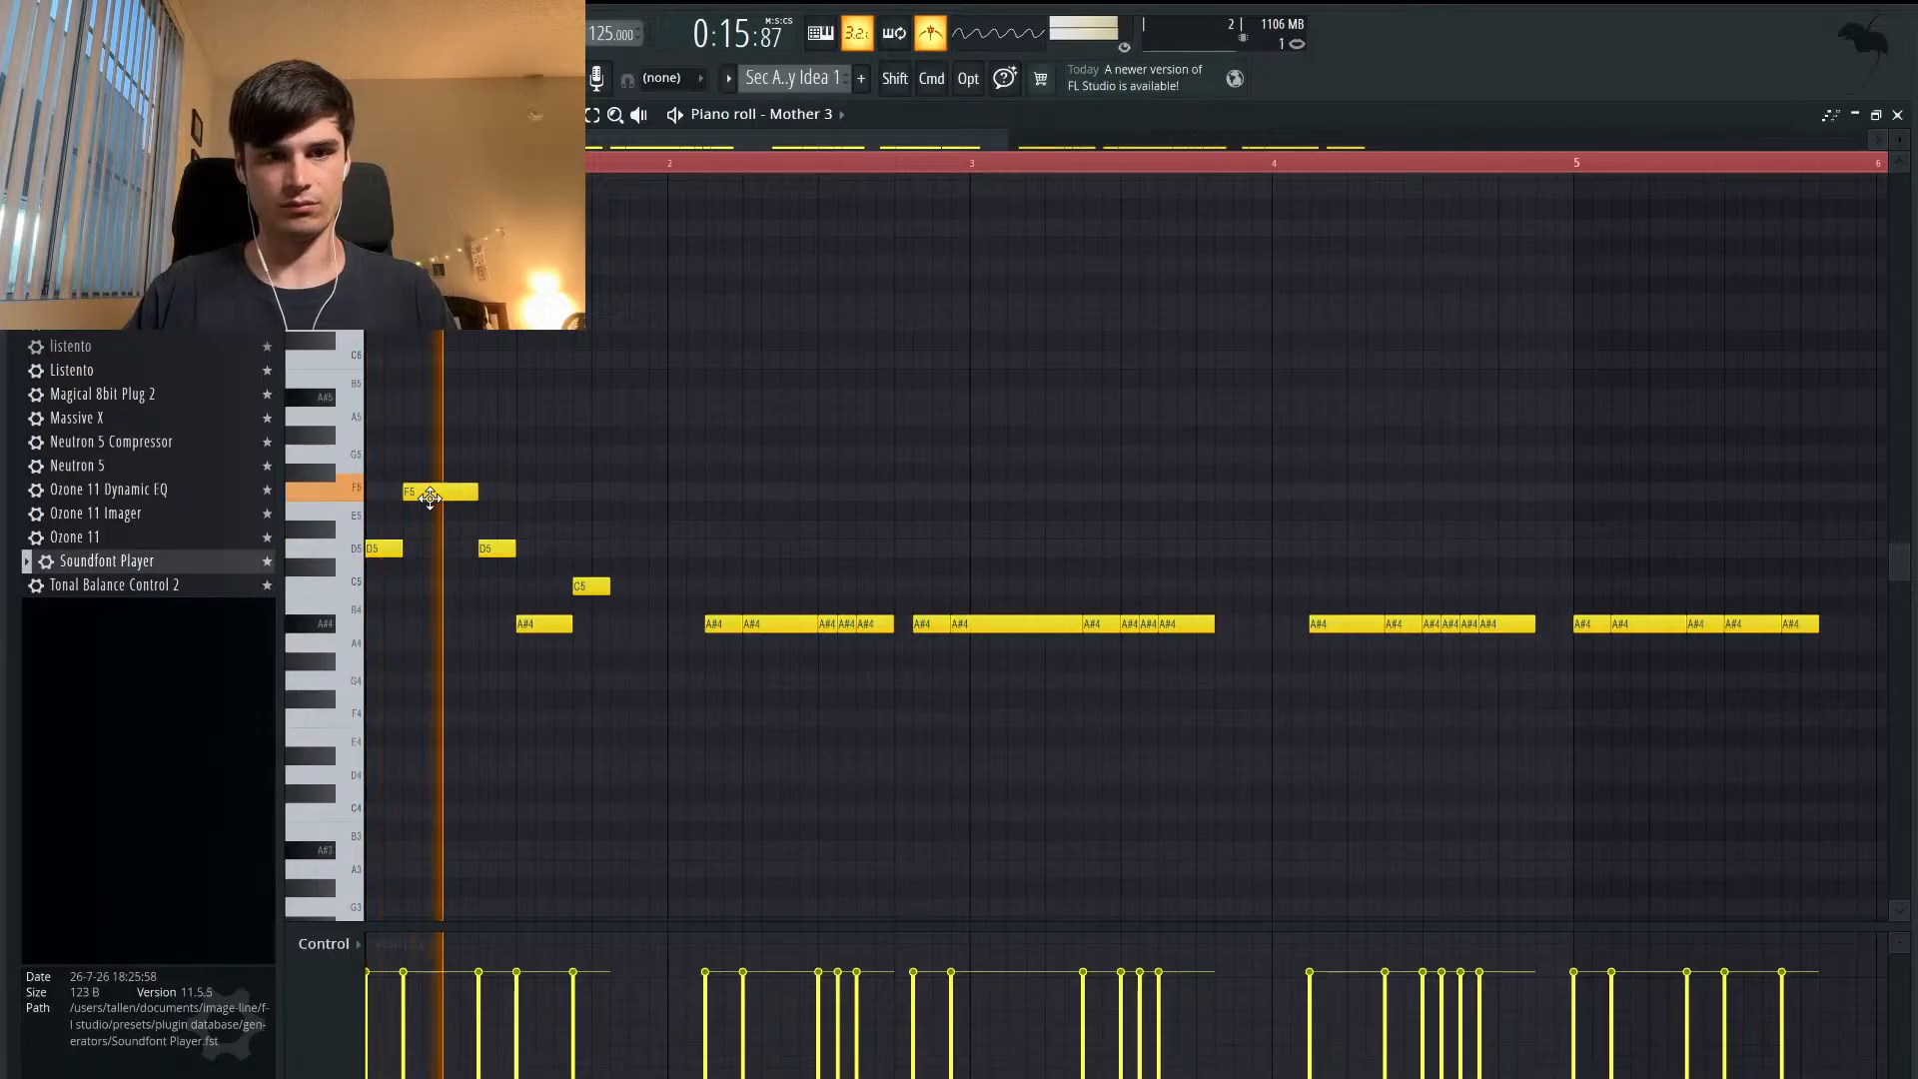
{"action": "key", "text": "space"}
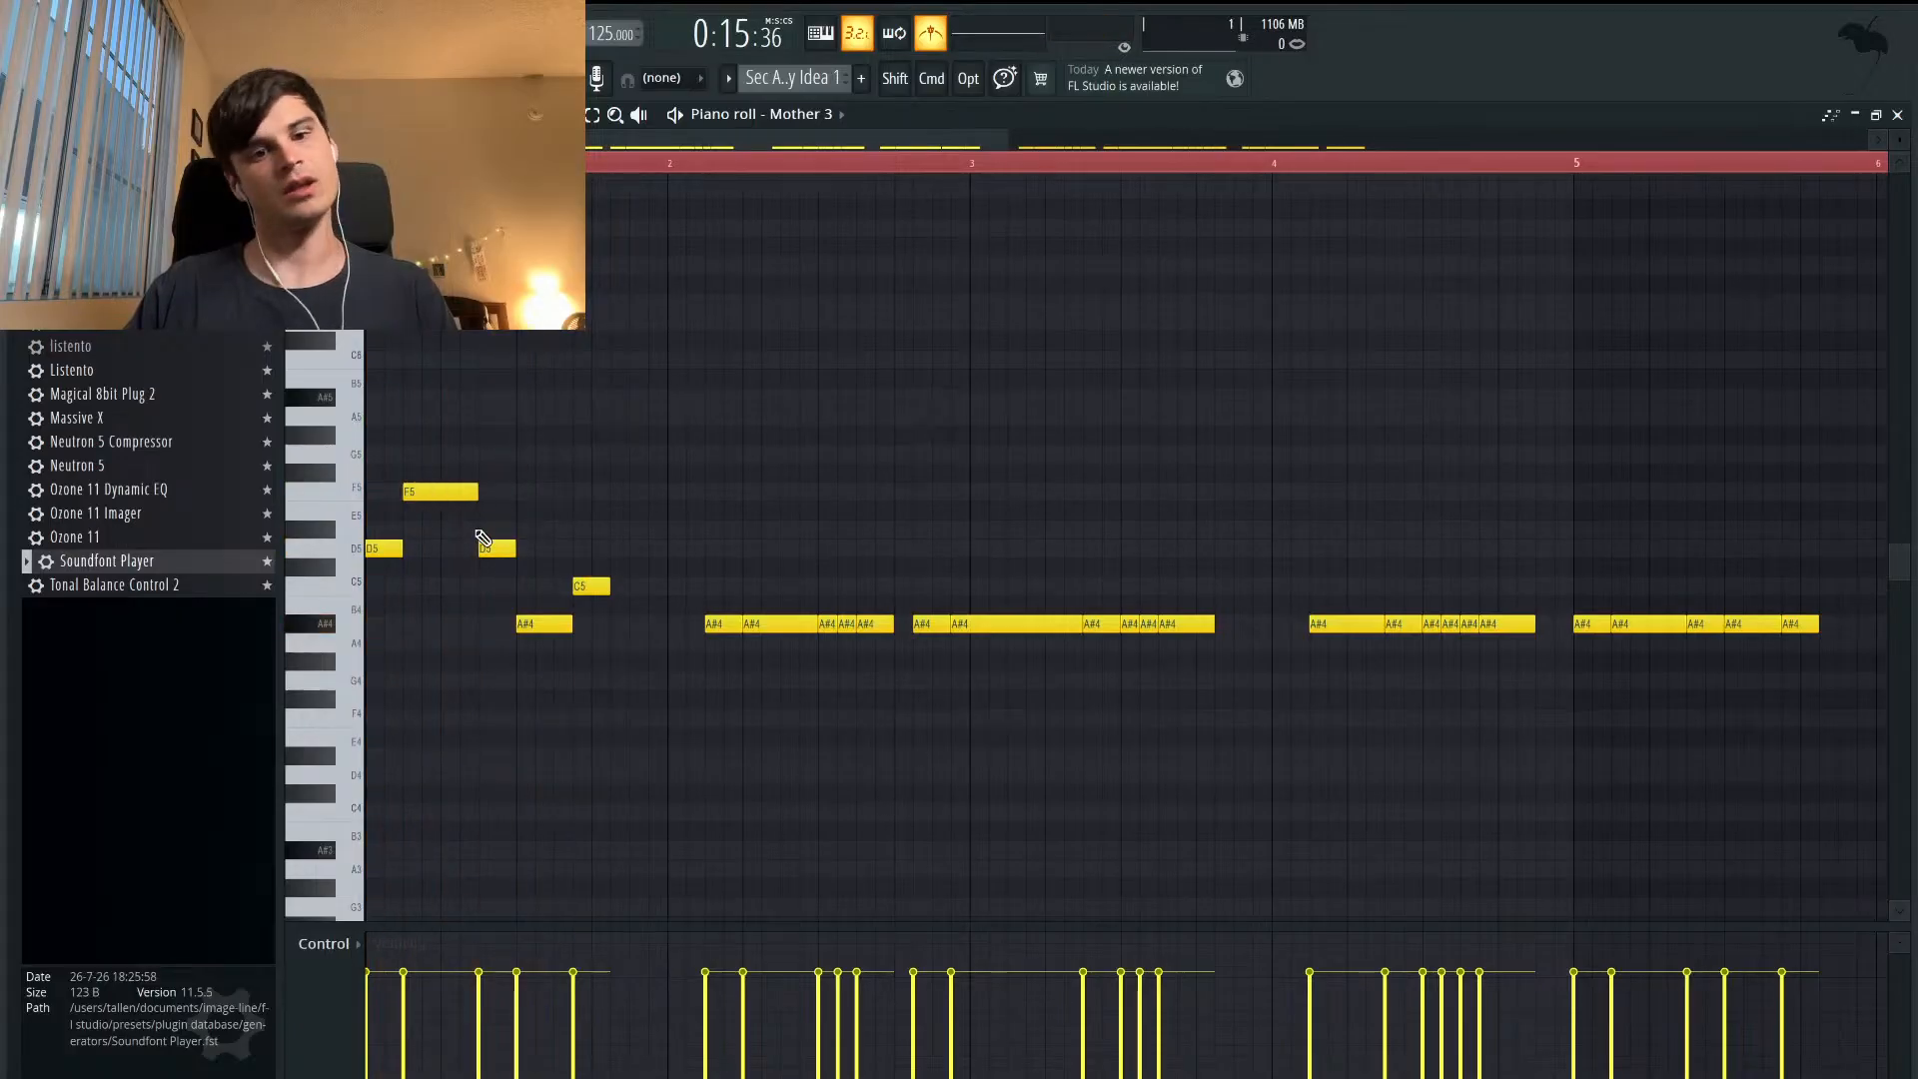
- Try a rising line with D#5, F5 and G5 for the second to fourth notes, playing the phrase
{"action": "mouse_move", "coordinate": [493, 551]}
{"action": "left_mouse_down"}
{"action": "mouse_move", "coordinate": [490, 492]}
{"action": "mouse_move", "coordinate": [463, 529]}
{"action": "left_mouse_up"}
{"action": "key", "text": "space"}
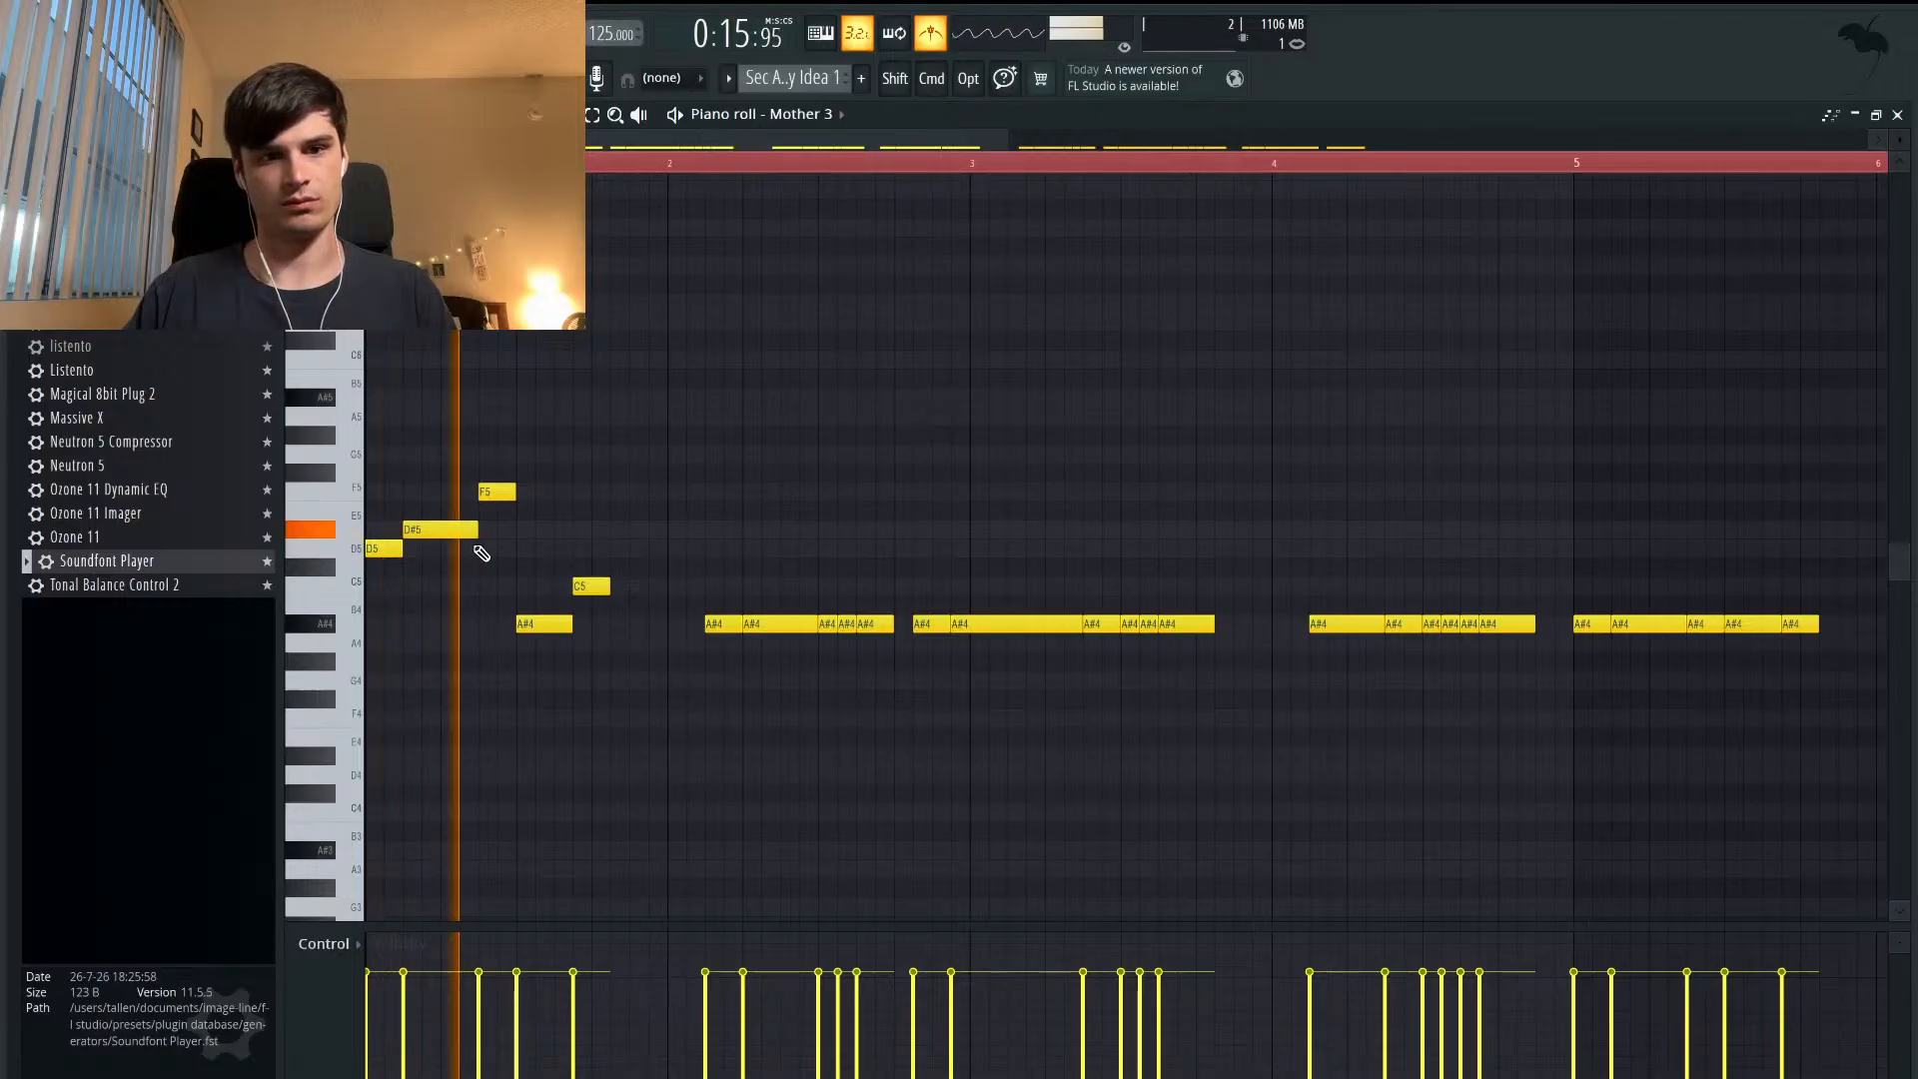
{"action": "key", "text": "space"}
{"action": "left_click_drag", "start_coordinate": [552, 618], "coordinate": [548, 447]}
{"action": "key", "text": "space"}
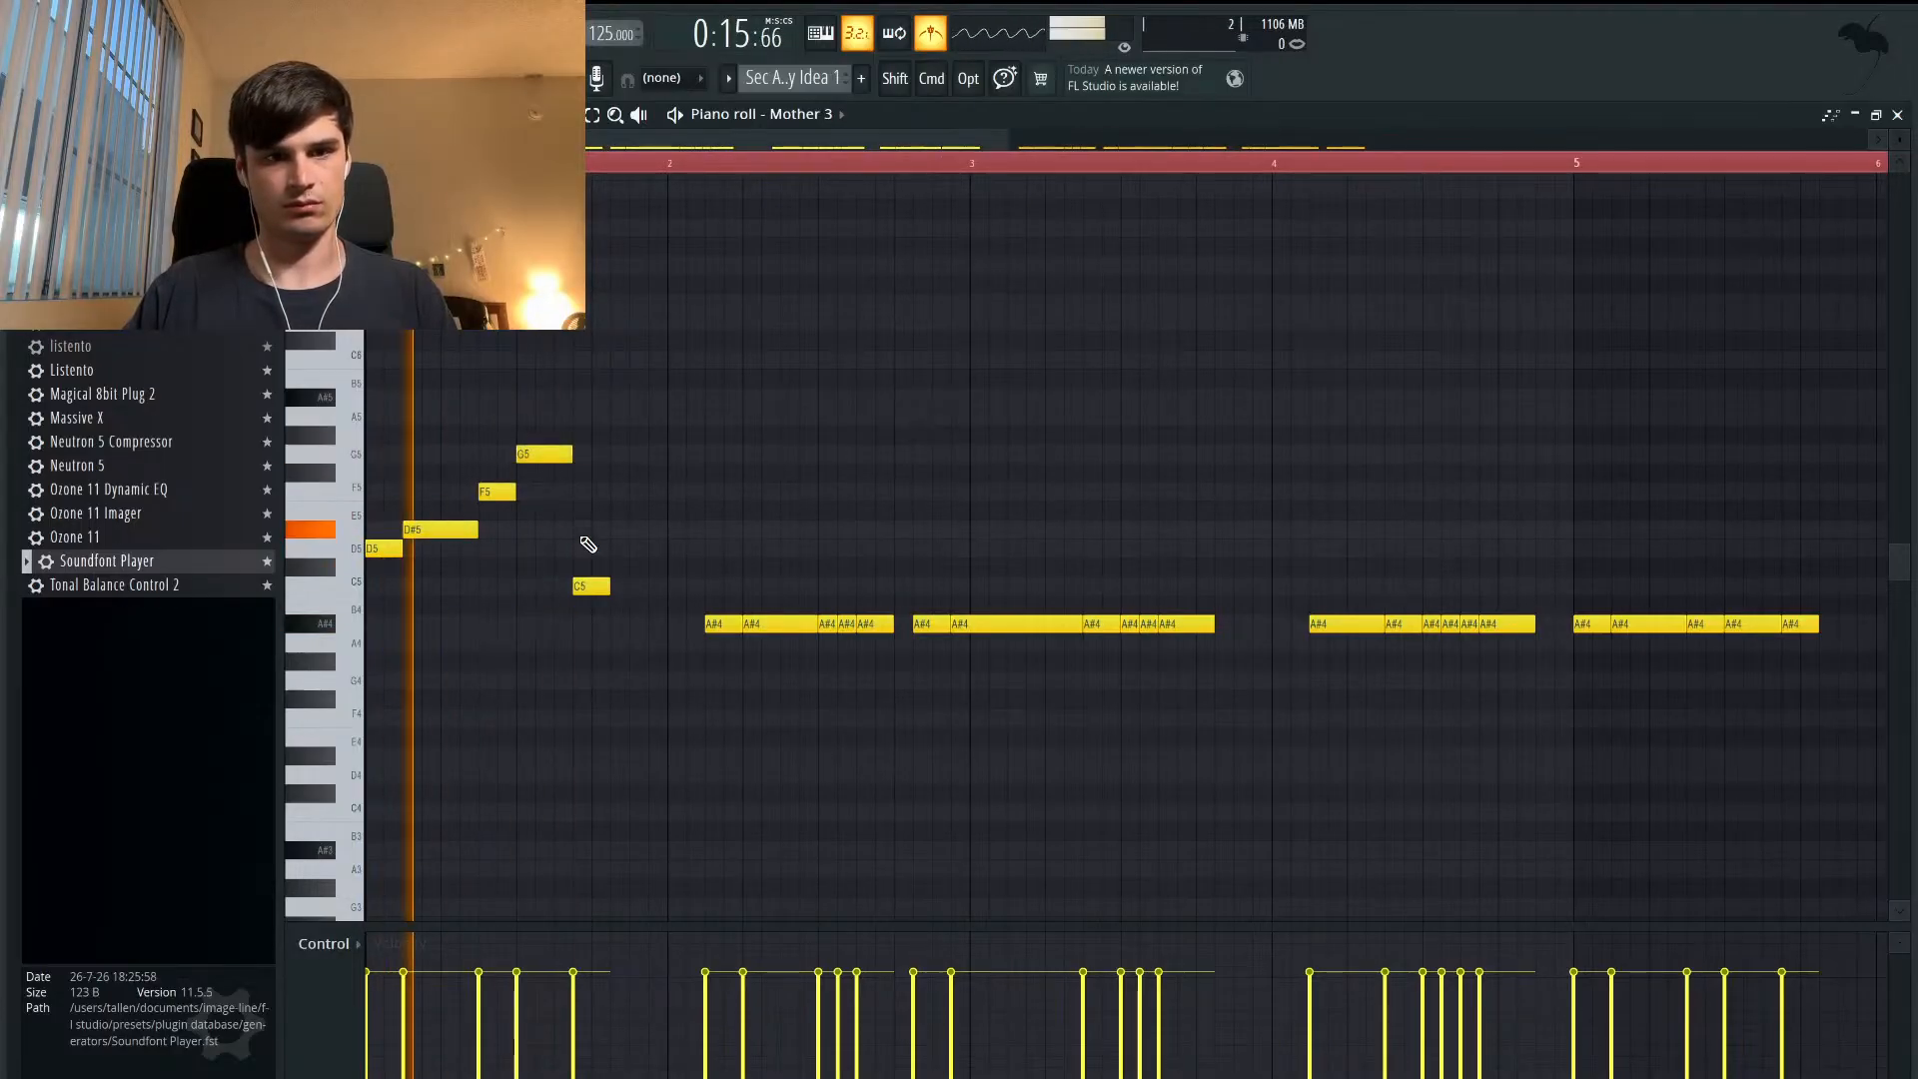
{"action": "key", "text": "space"}
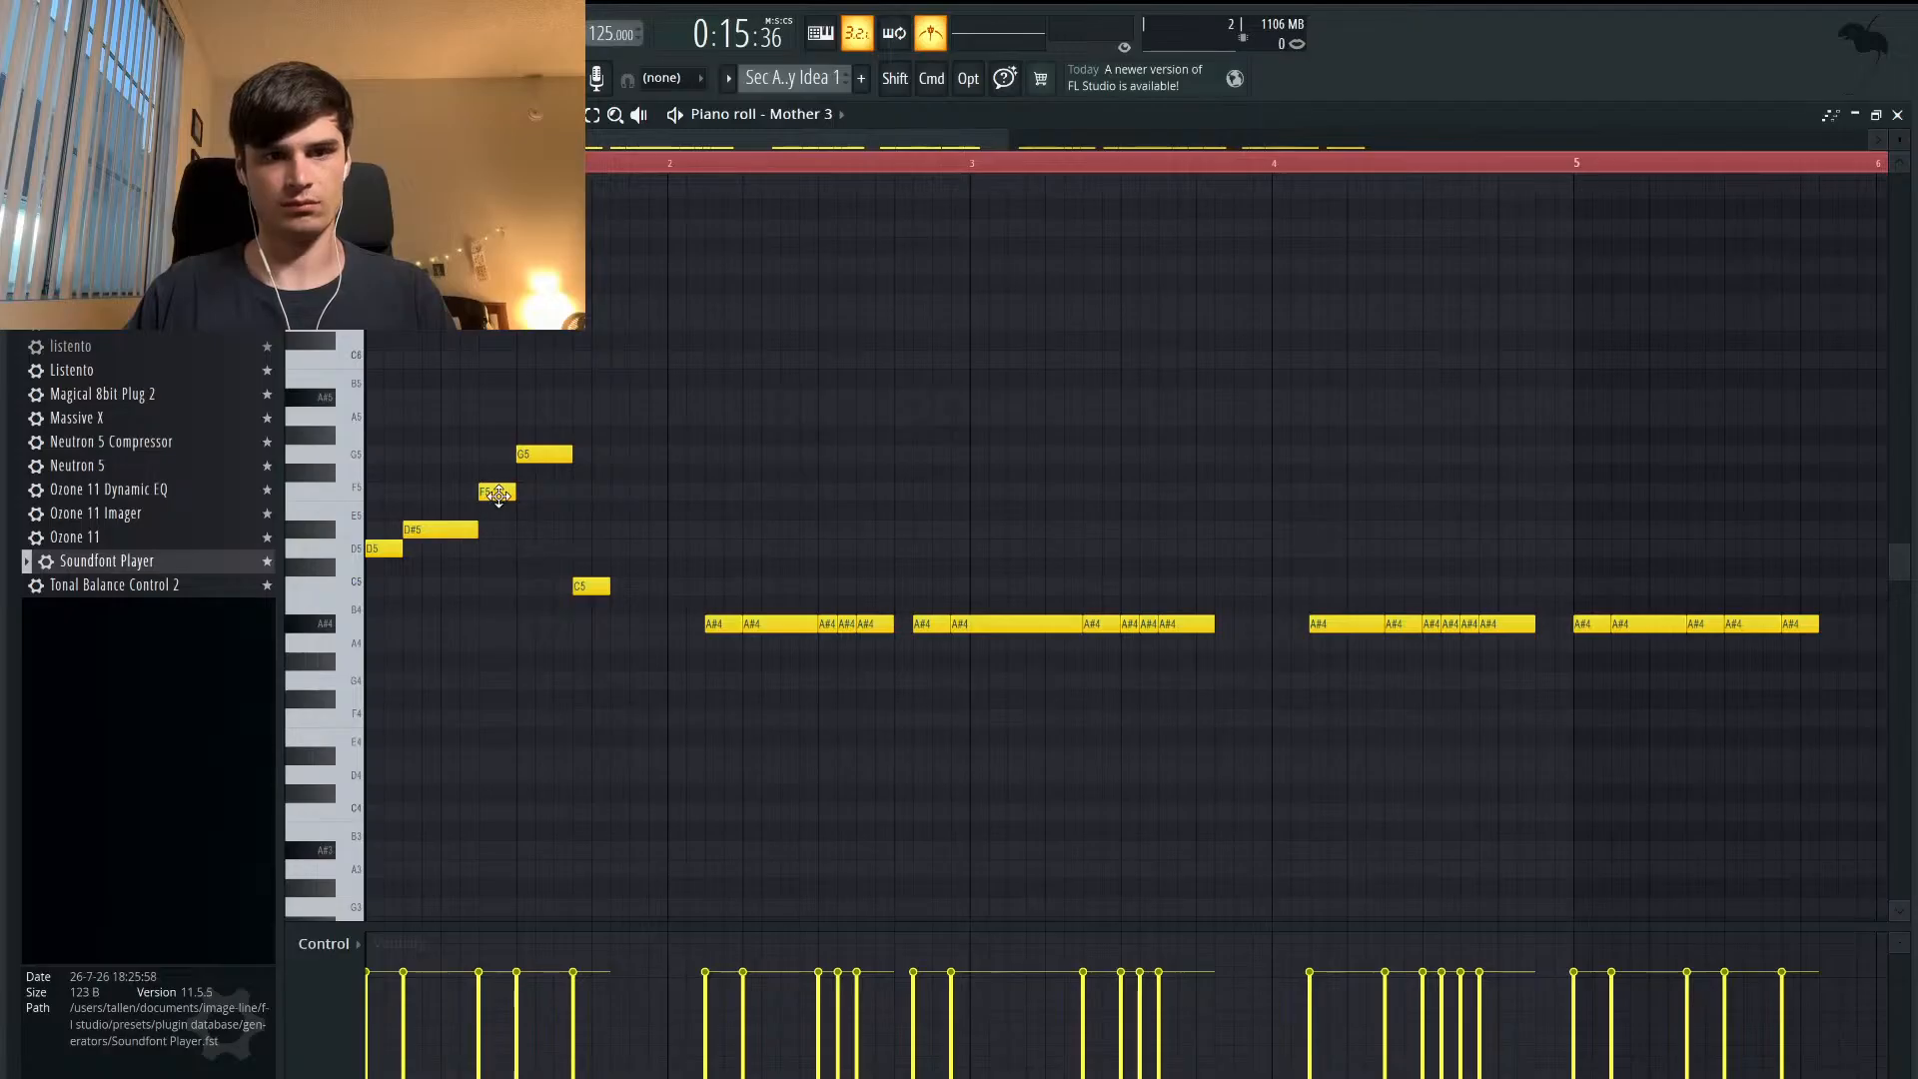
- Try C5 and A#4 for the third note of bar 1 during playback and settle it on C5
{"action": "left_click_drag", "start_coordinate": [462, 533], "coordinate": [484, 589]}
{"action": "key", "text": "space"}
{"action": "key", "text": "space"}
{"action": "key", "text": "space"}
{"action": "key", "text": "space"}
{"action": "left_click_drag", "start_coordinate": [504, 586], "coordinate": [505, 626]}
{"action": "key", "text": "space"}
{"action": "key", "text": "space"}
{"action": "left_click_drag", "start_coordinate": [505, 626], "coordinate": [499, 586]}
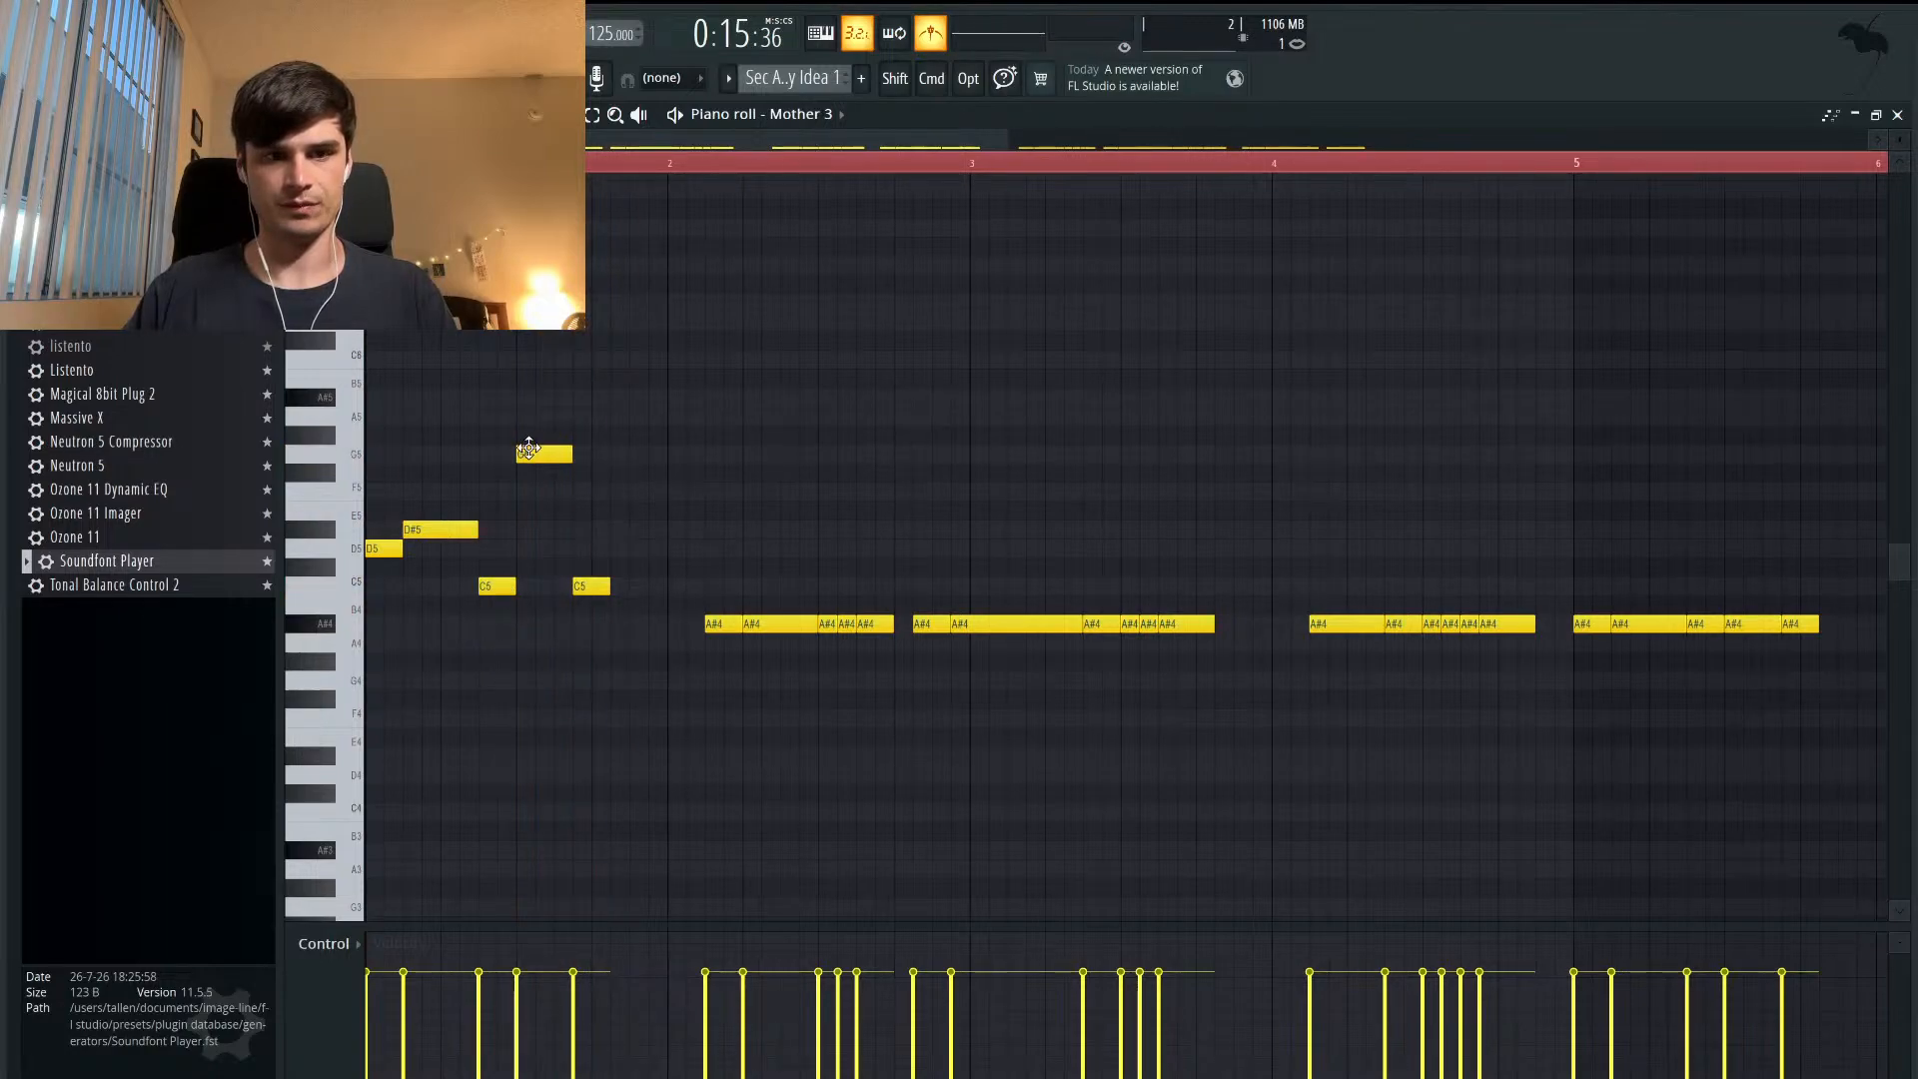
- Try D#5, D5 and F5 for the fourth note of bar 1, playing the phrase after each change
{"action": "left_click_drag", "start_coordinate": [523, 454], "coordinate": [522, 530]}
{"action": "key", "text": "space"}
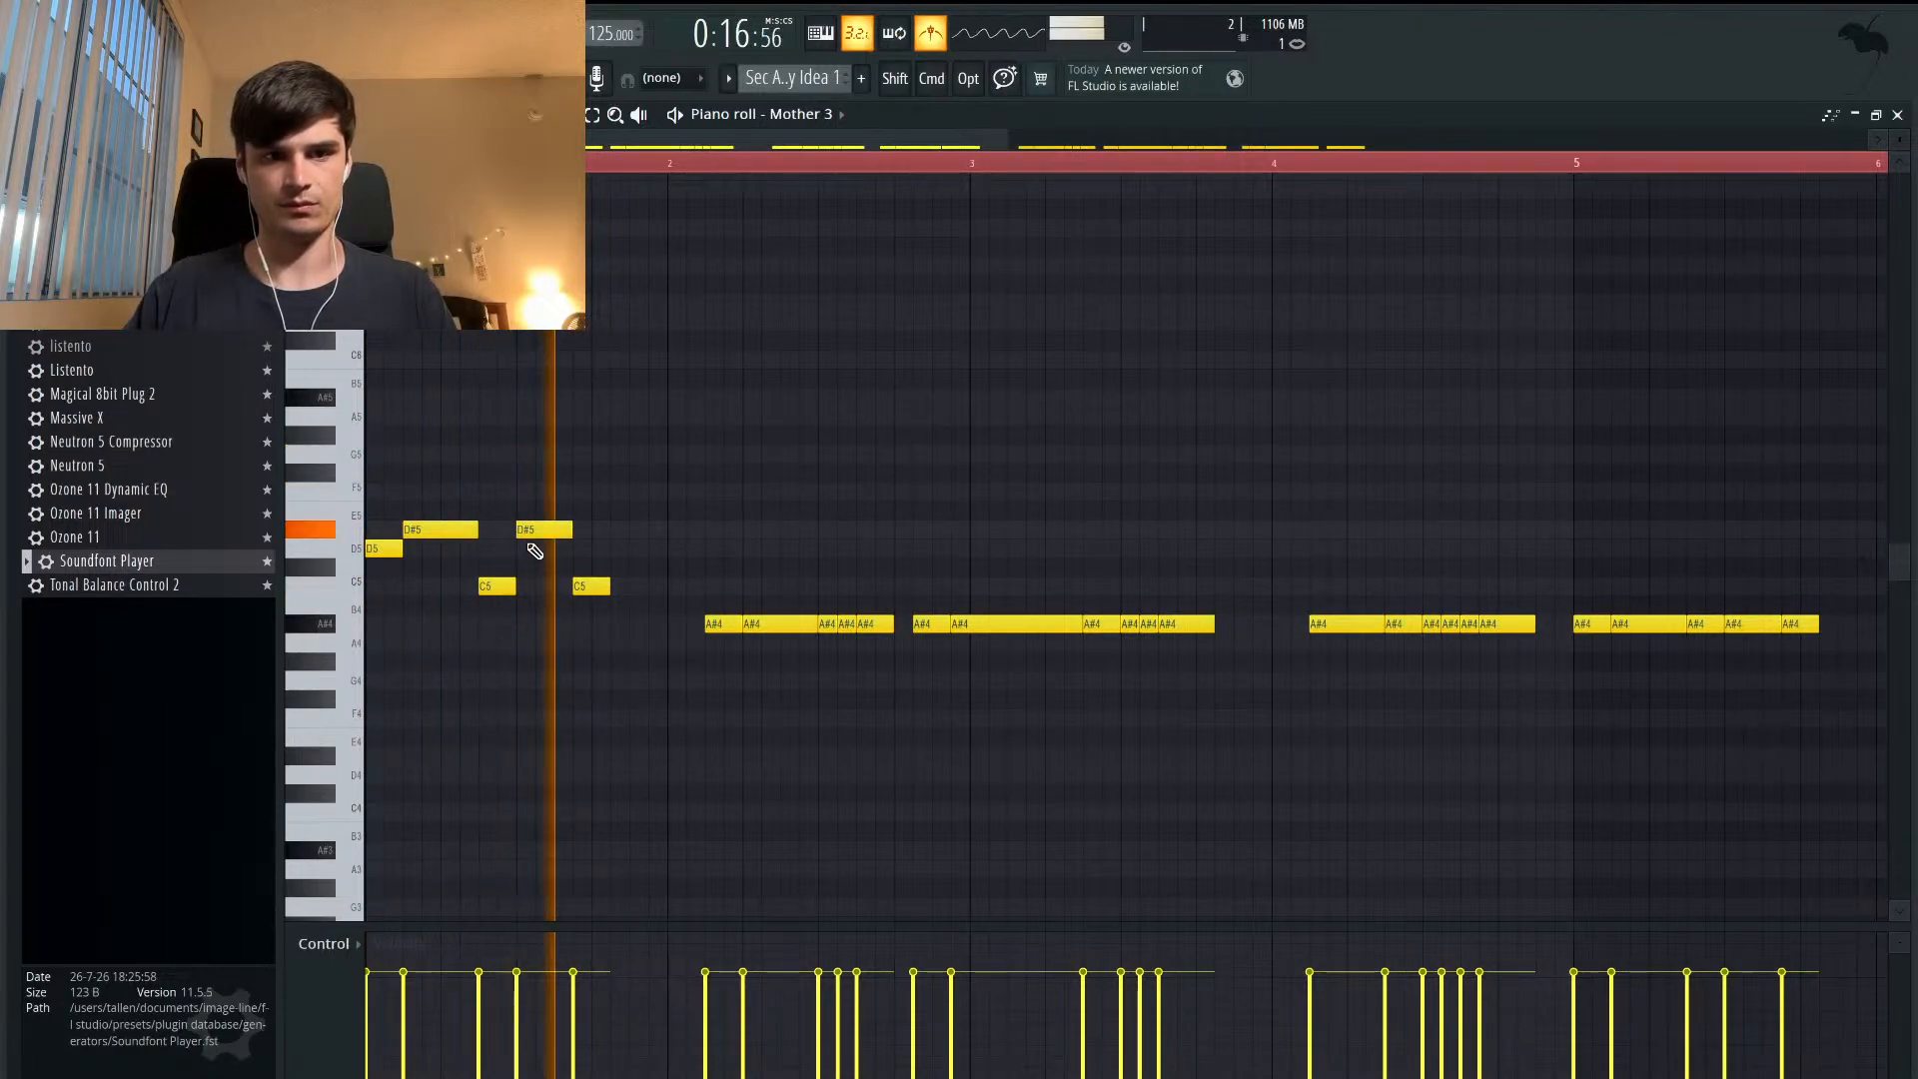
{"action": "key", "text": "space"}
{"action": "left_click_drag", "start_coordinate": [527, 530], "coordinate": [528, 549]}
{"action": "key", "text": "space"}
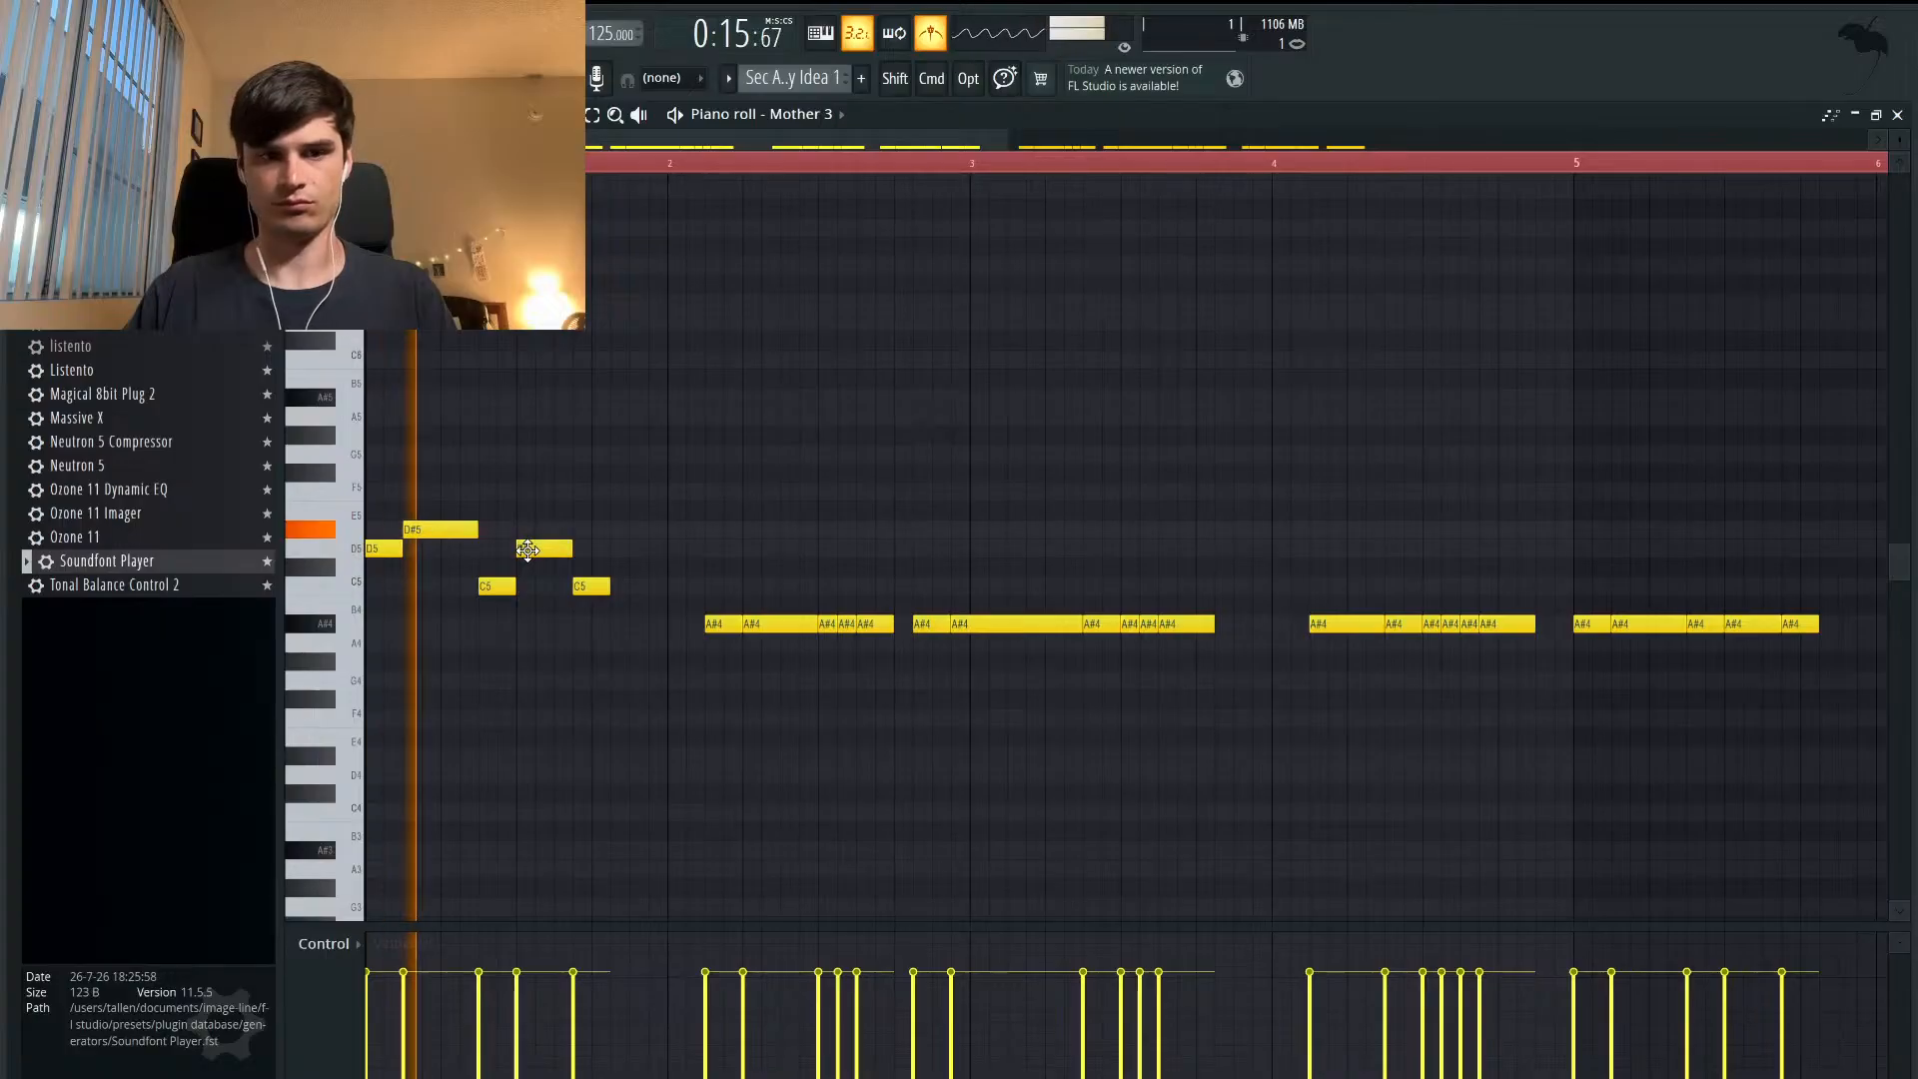
{"action": "key", "text": "space"}
{"action": "left_click_drag", "start_coordinate": [546, 553], "coordinate": [537, 493]}
{"action": "key", "text": "space"}
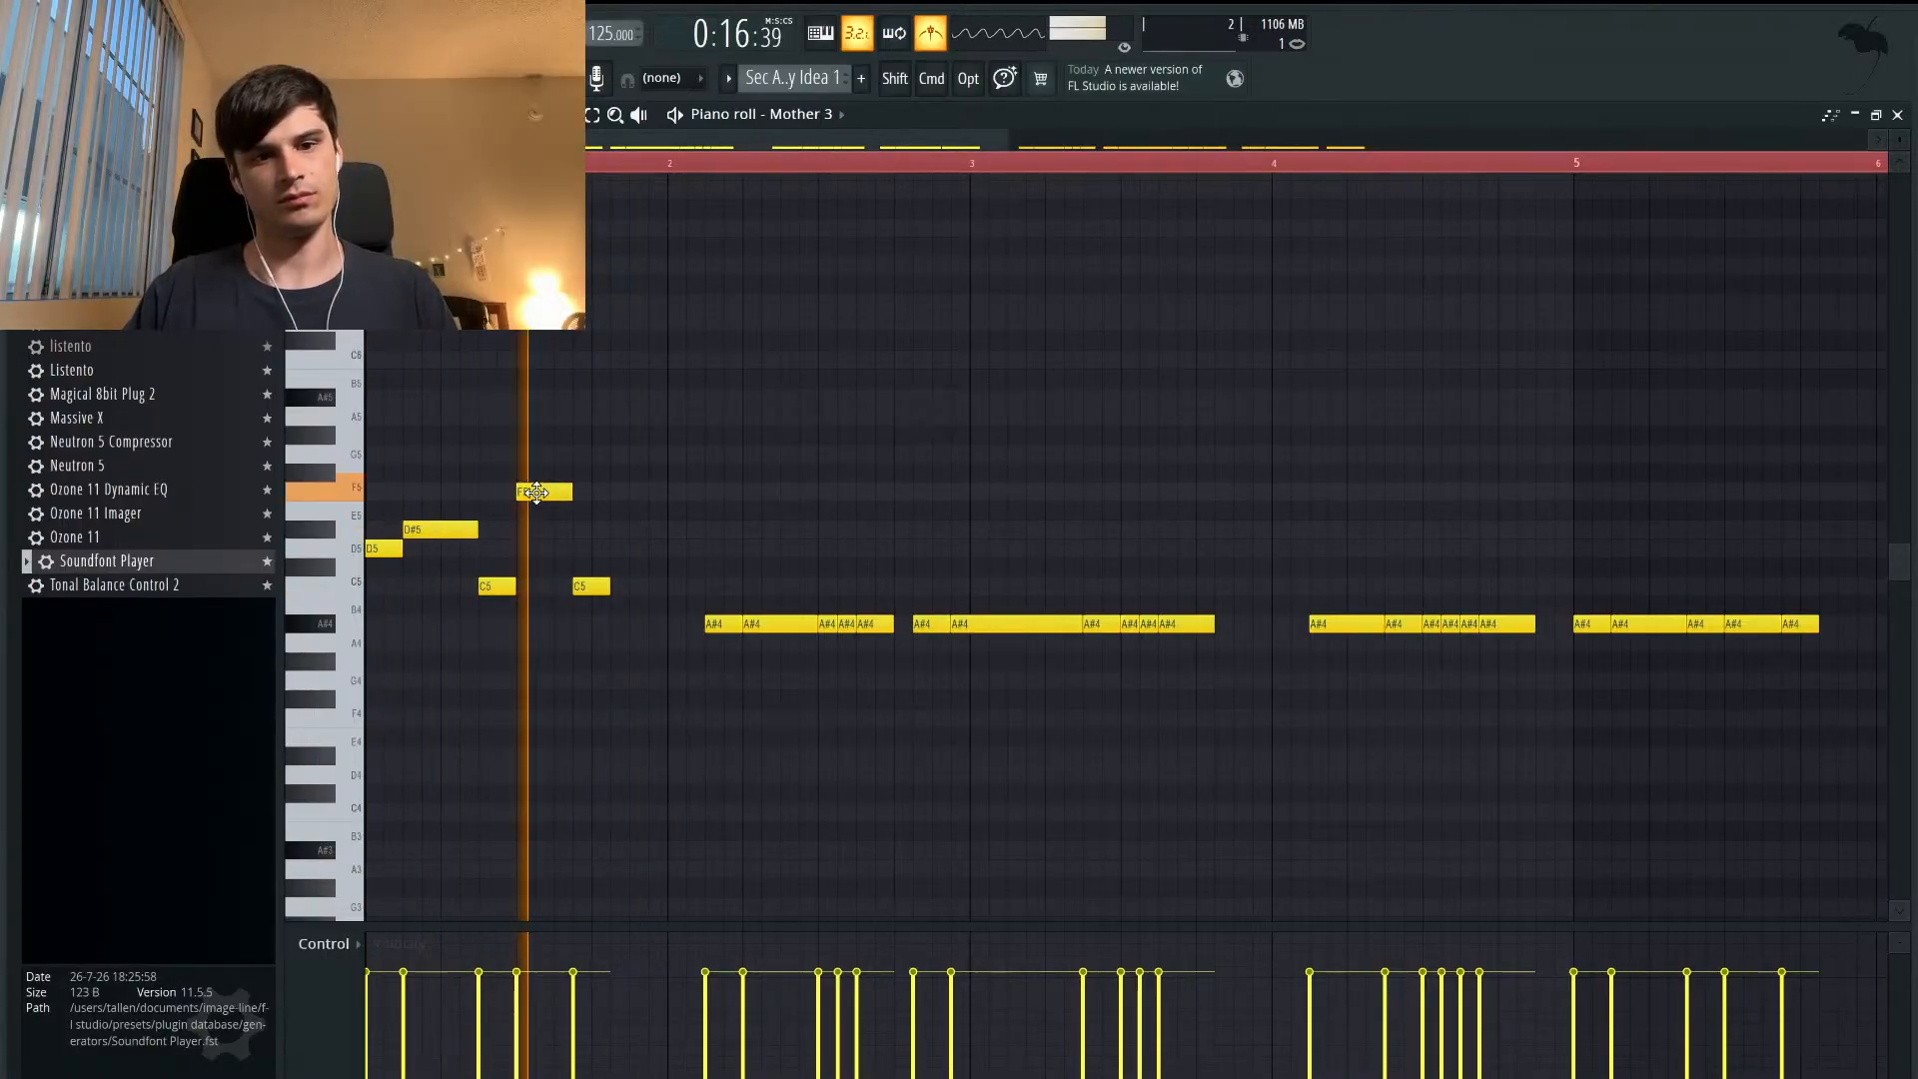
{"action": "key", "text": "space"}
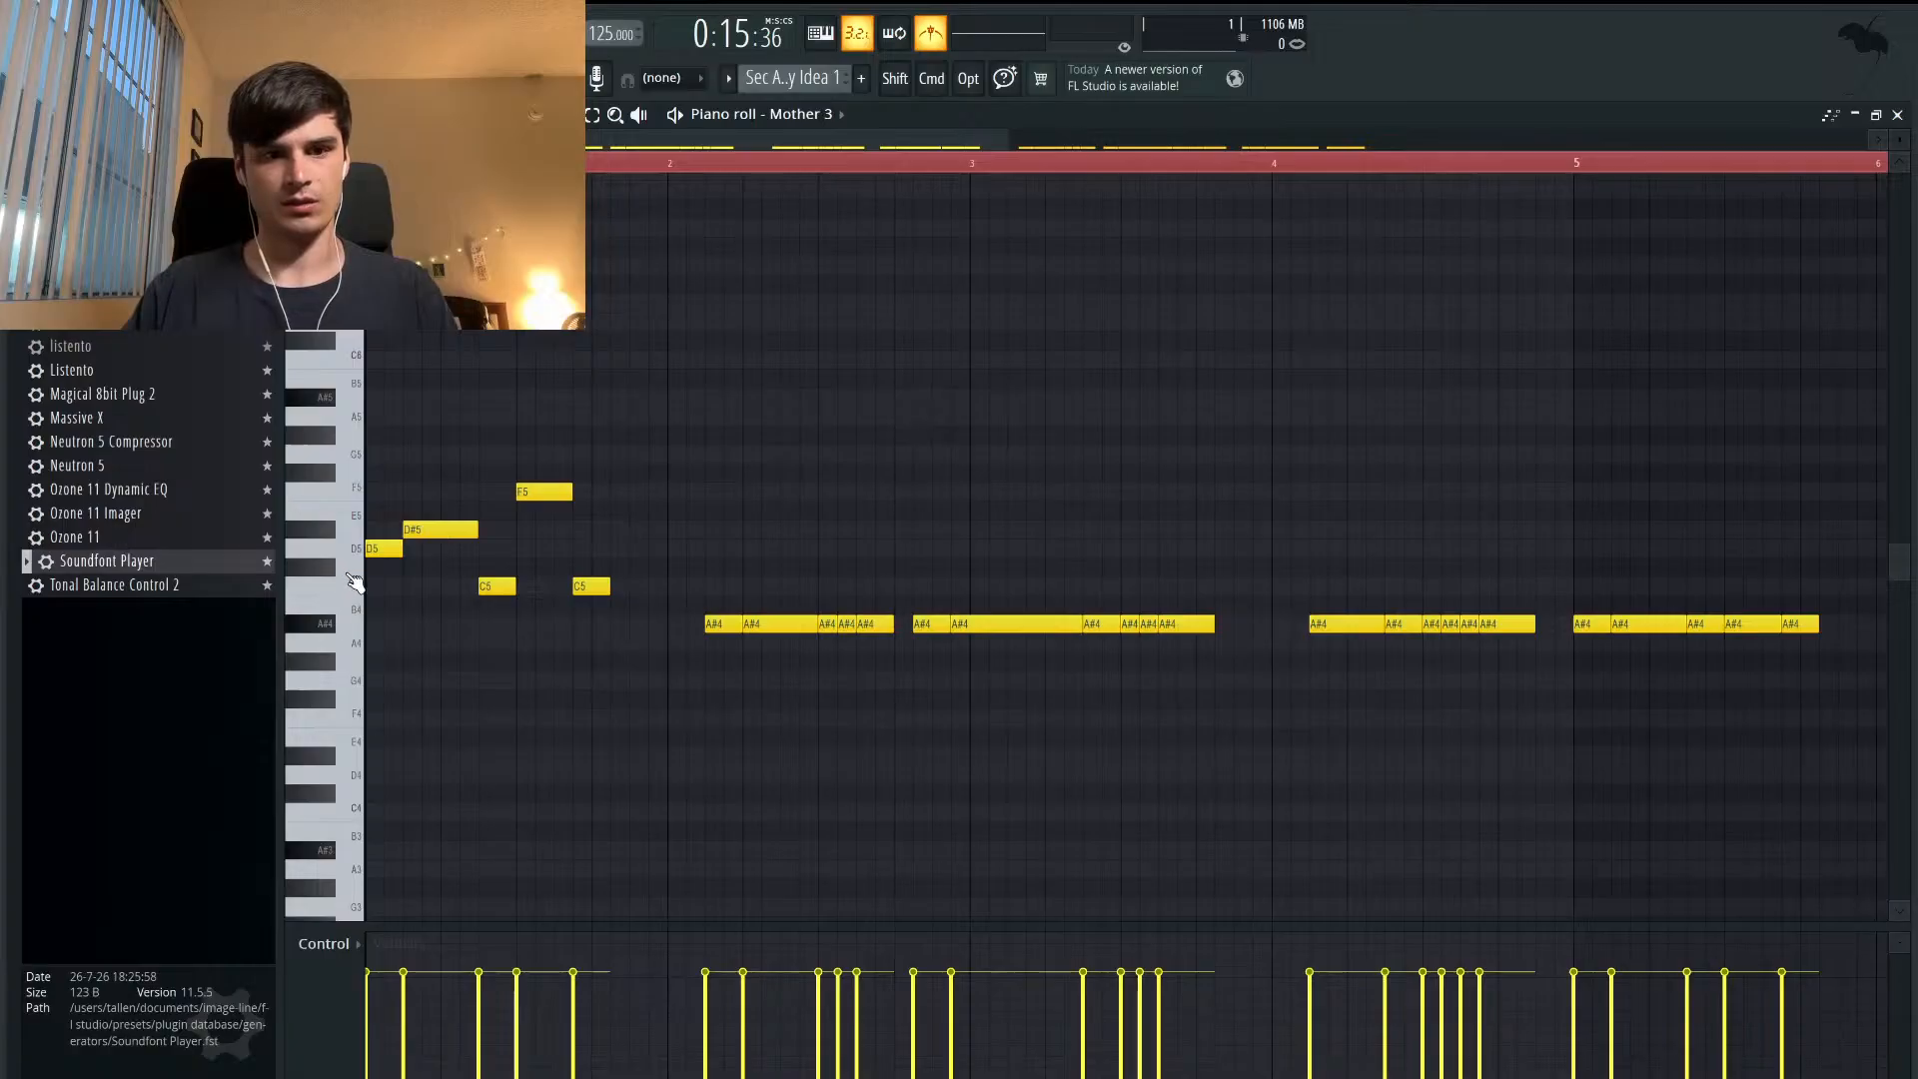
- Return the first four notes of bar 1 to A#4 and play the phrase leading into C5
{"action": "left_click_drag", "start_coordinate": [393, 549], "coordinate": [393, 625]}
{"action": "left_click_drag", "start_coordinate": [425, 527], "coordinate": [421, 626]}
{"action": "left_click_drag", "start_coordinate": [531, 494], "coordinate": [496, 624]}
{"action": "key", "text": "space"}
{"action": "key", "text": "space"}
{"action": "key", "text": "space"}
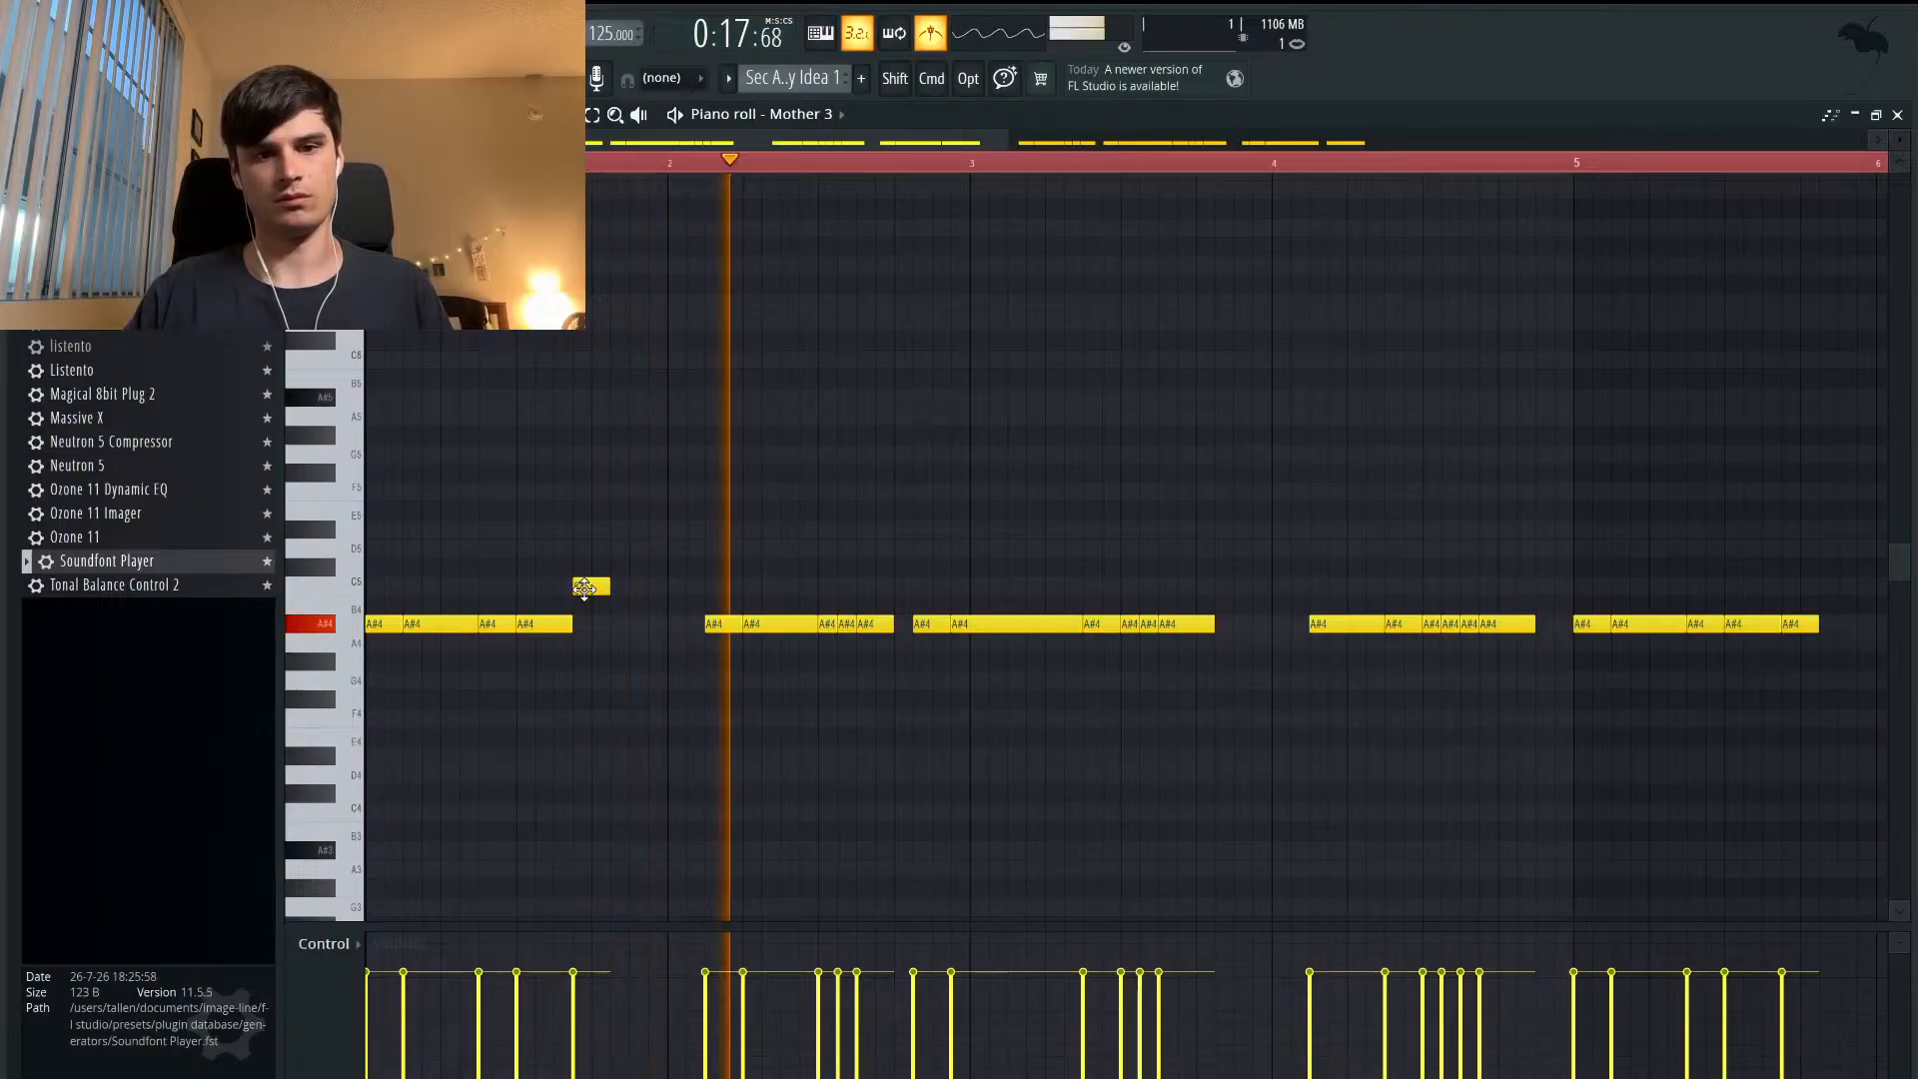
{"action": "key", "text": "space"}
{"action": "key", "text": "space"}
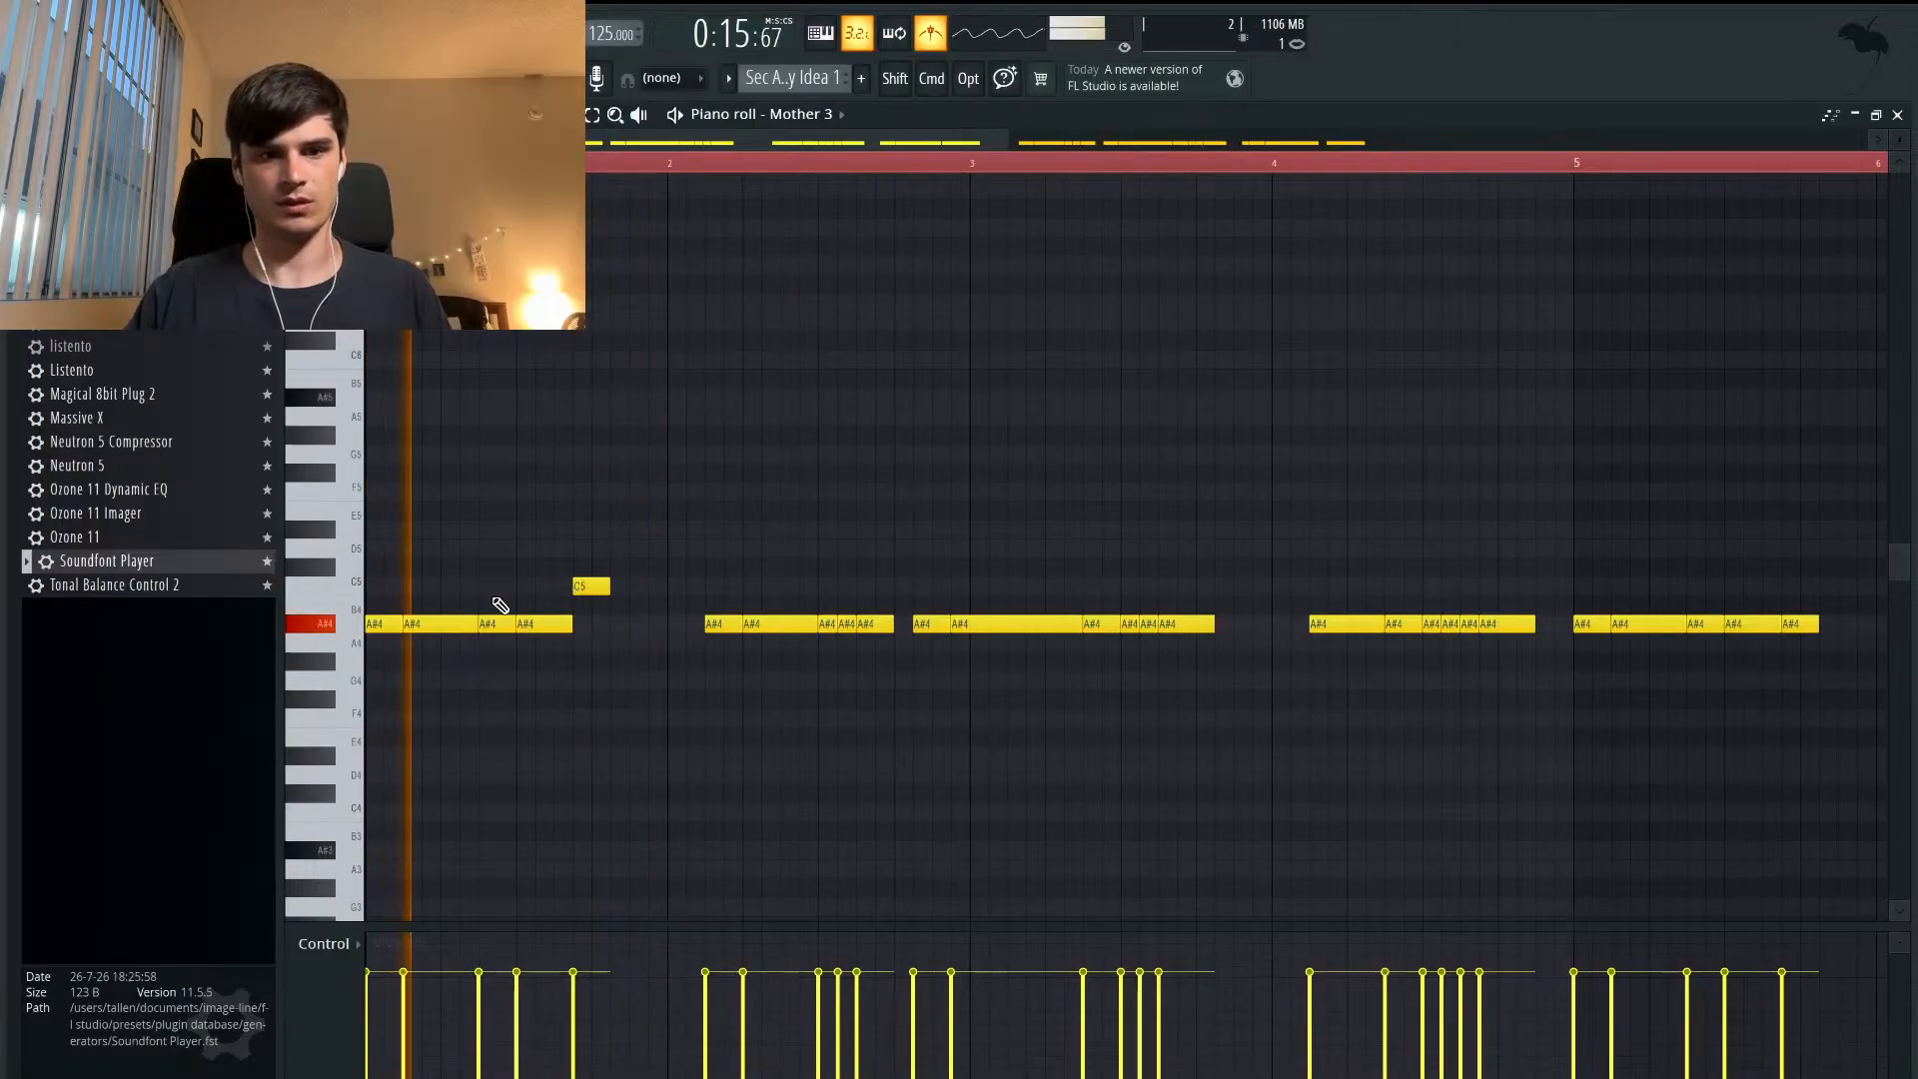
- Try C5 and D5 for the second note of bar 1 with A4 as the third note, playing the phrase after each change
{"action": "key", "text": "space"}
{"action": "left_click_drag", "start_coordinate": [444, 623], "coordinate": [444, 587]}
{"action": "key", "text": "space"}
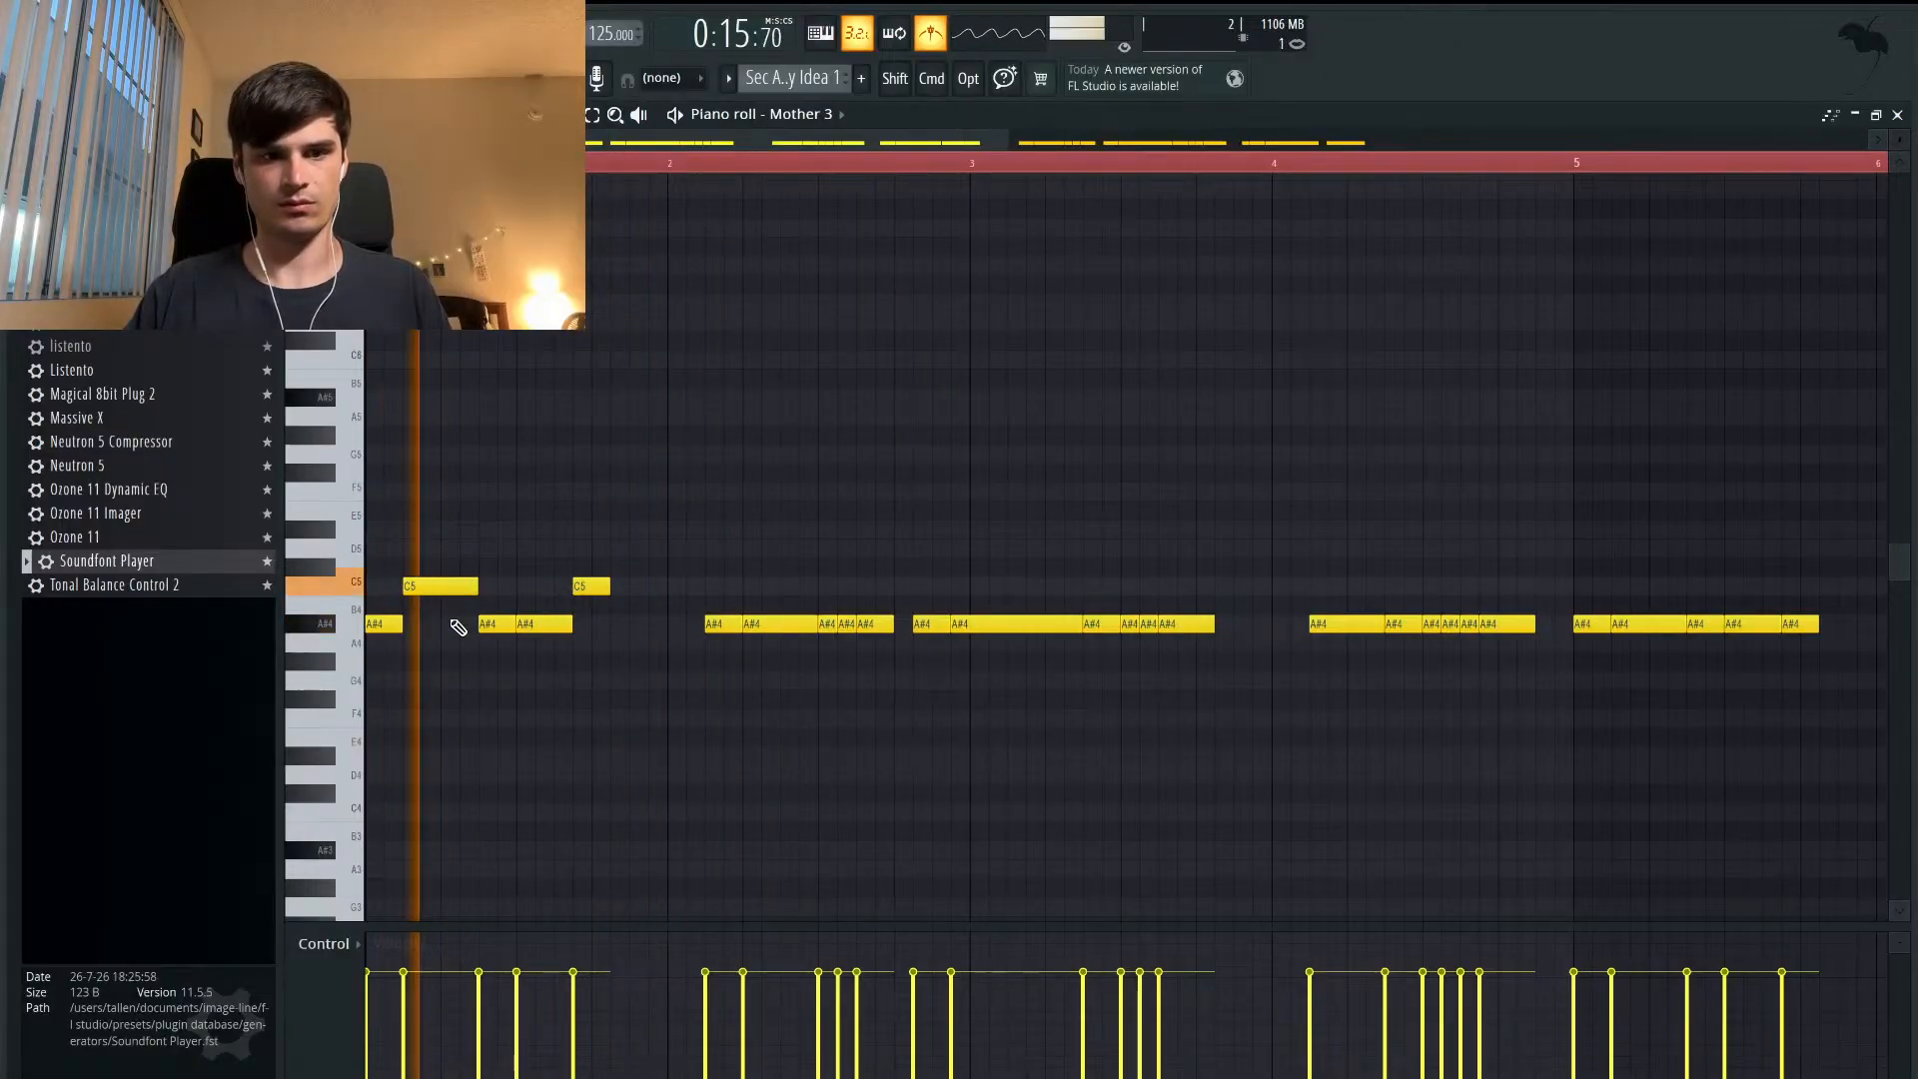
{"action": "key", "text": "space"}
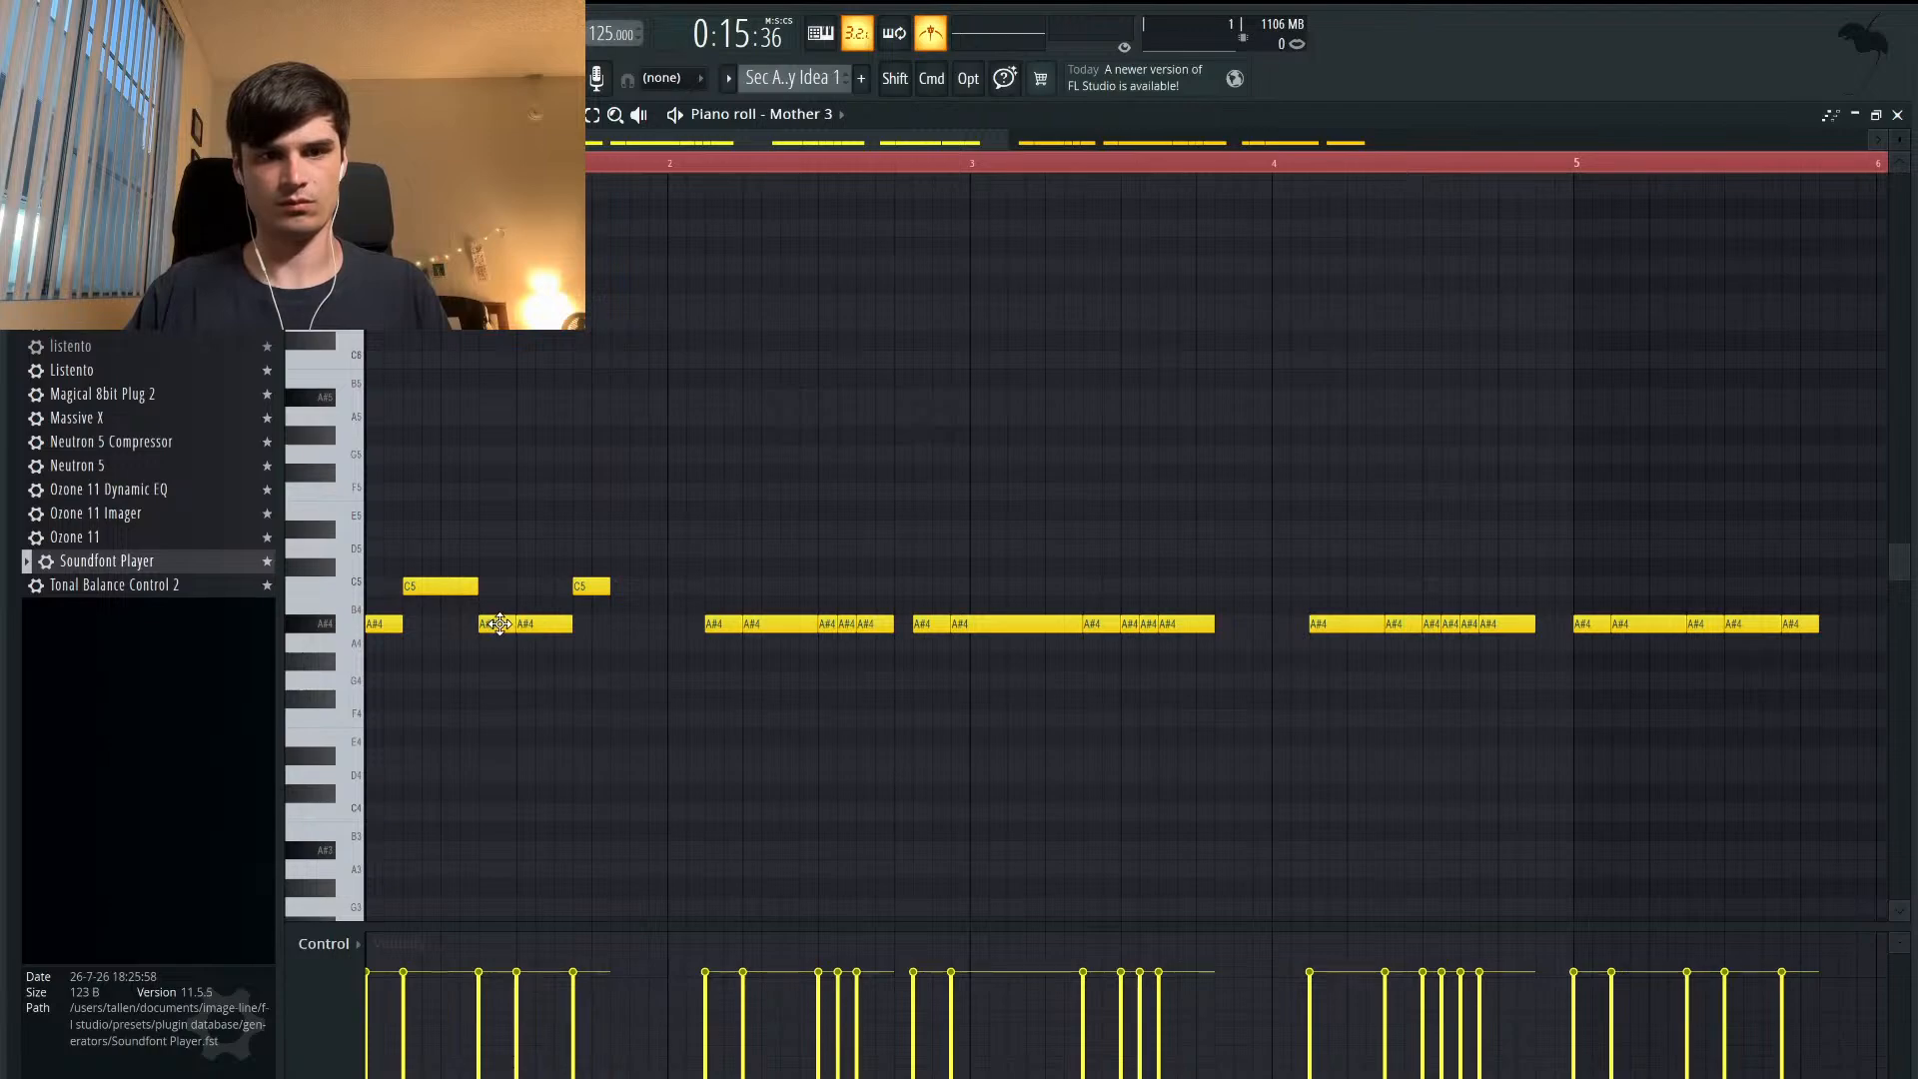
{"action": "left_click_drag", "start_coordinate": [499, 624], "coordinate": [500, 643]}
{"action": "key", "text": "space"}
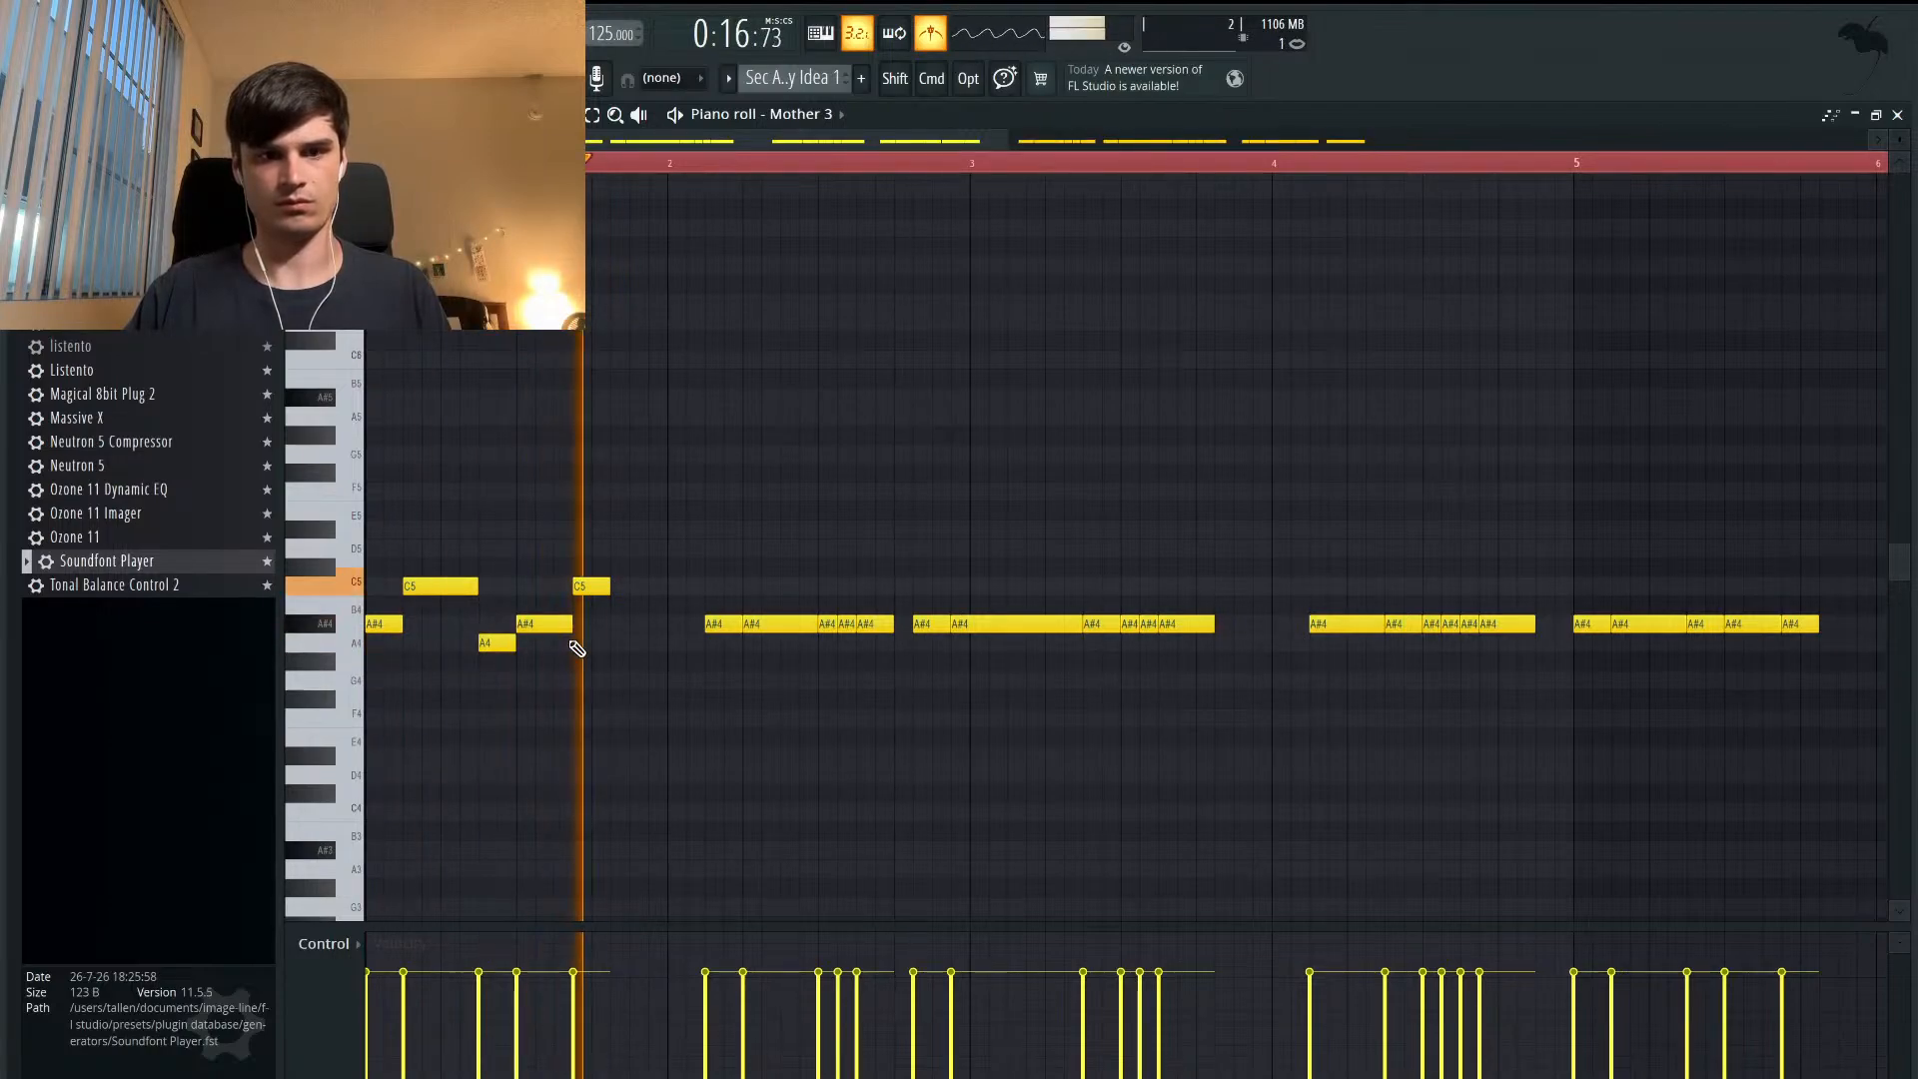
{"action": "key", "text": "space"}
{"action": "left_click_drag", "start_coordinate": [458, 591], "coordinate": [458, 554]}
{"action": "key", "text": "space"}
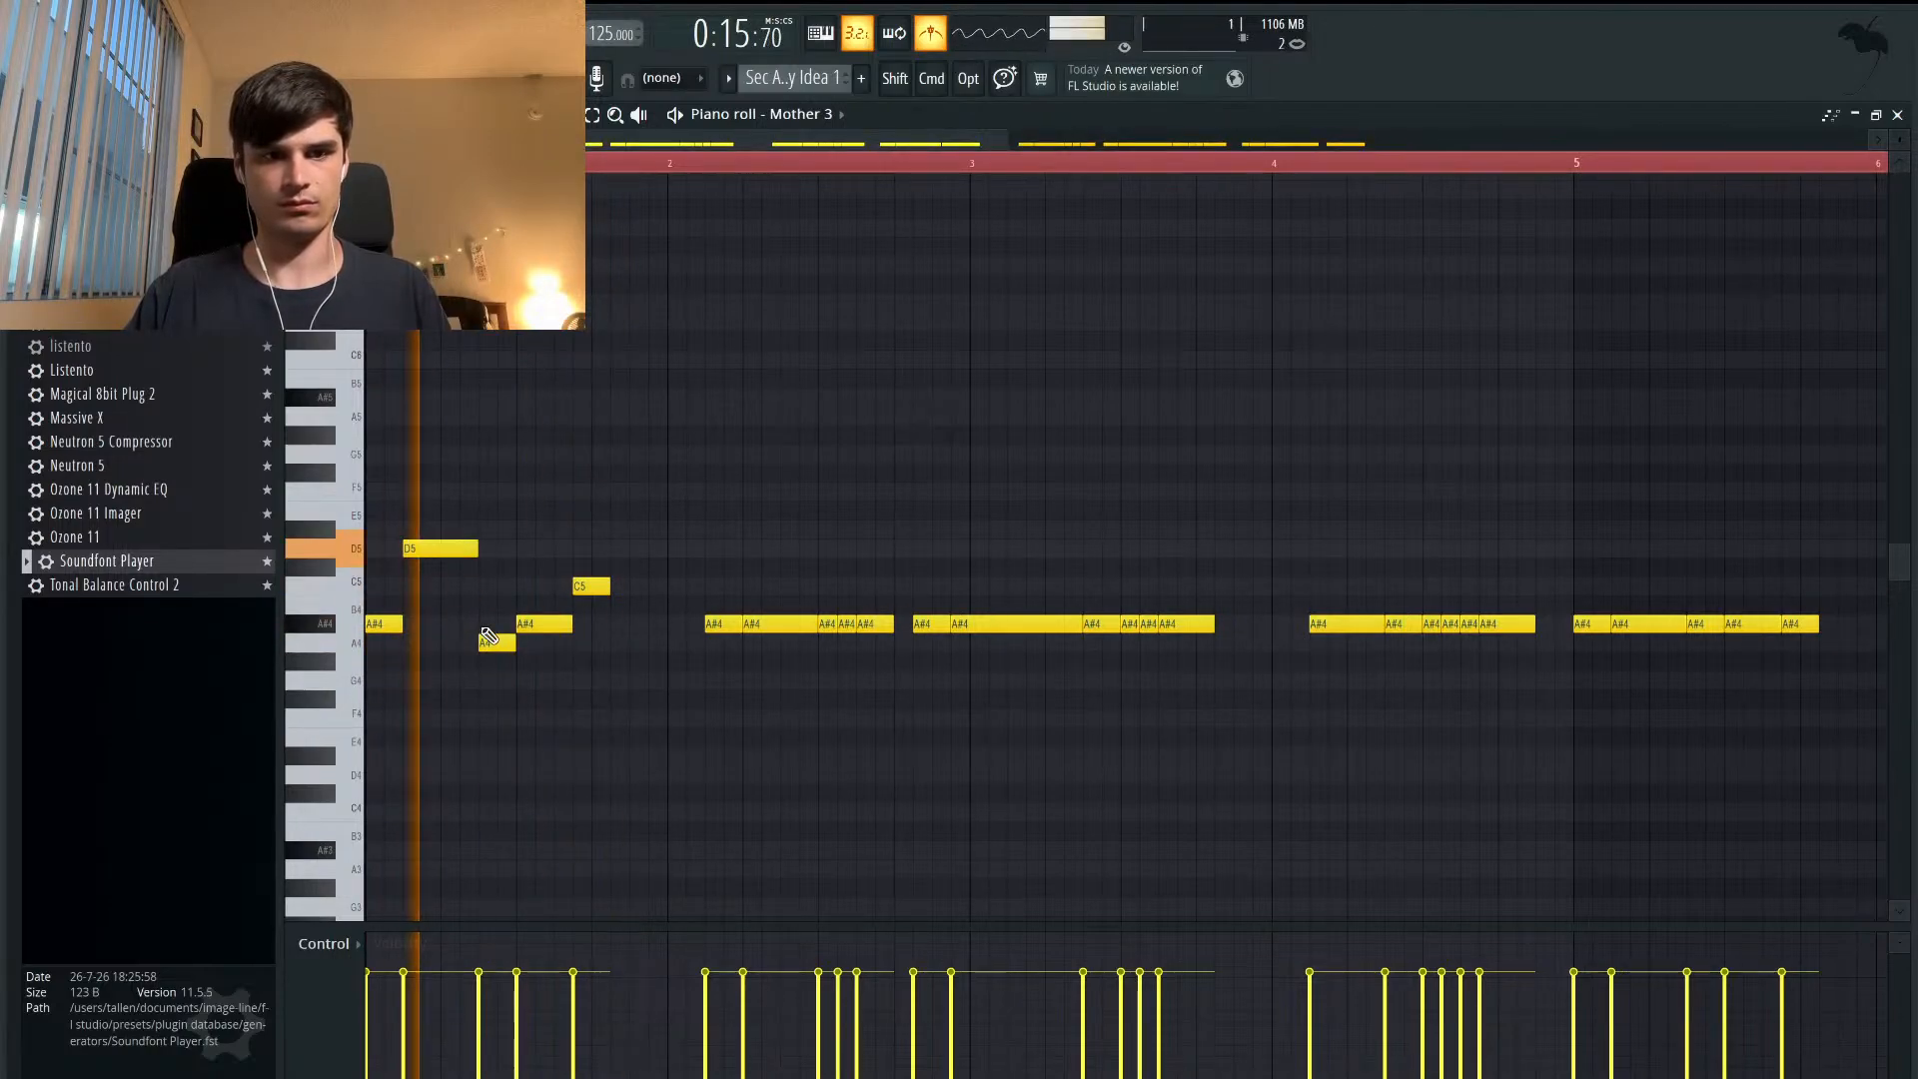
{"action": "key", "text": "space"}
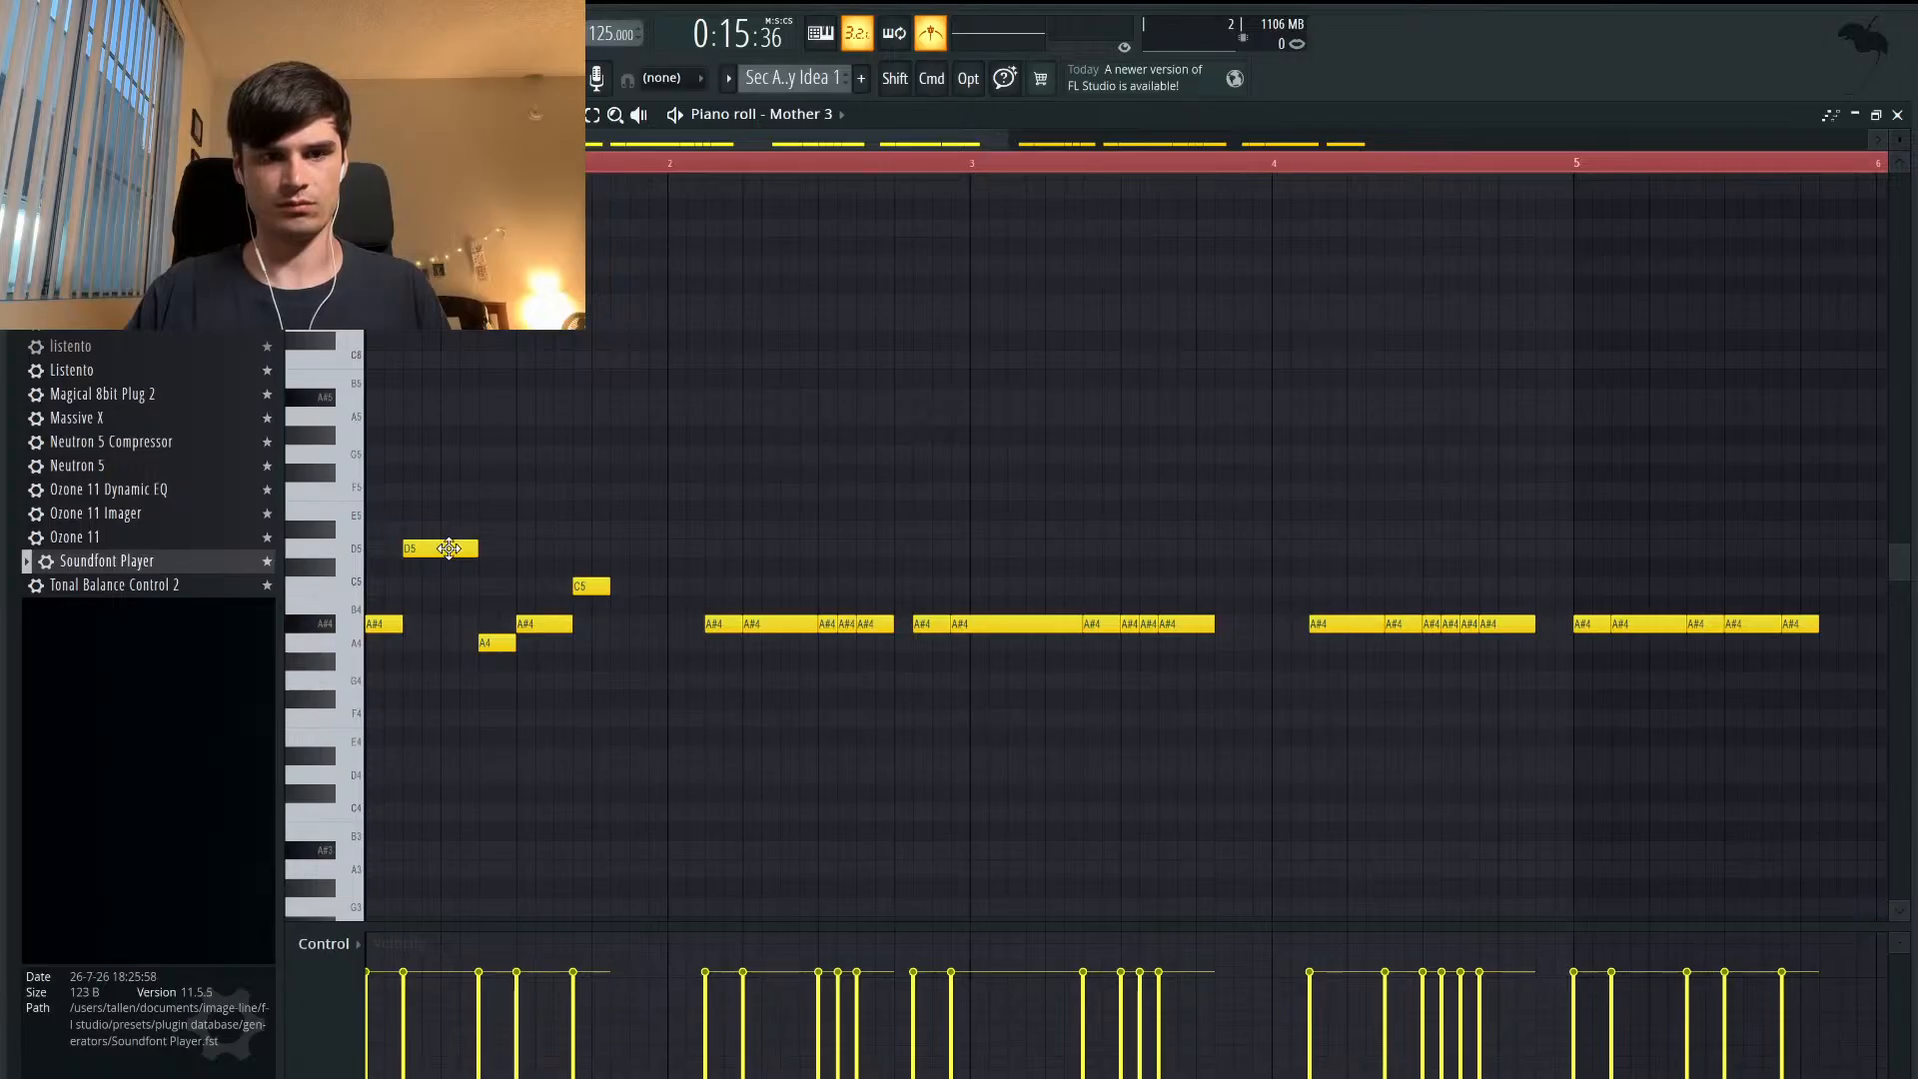
- Set the first note of bar 1 to D5, return the second note to A#4, and play the phrase
{"action": "left_click_drag", "start_coordinate": [449, 549], "coordinate": [466, 627]}
{"action": "key", "text": "space"}
{"action": "key", "text": "space"}
{"action": "key", "text": "space"}
{"action": "key", "text": "space"}
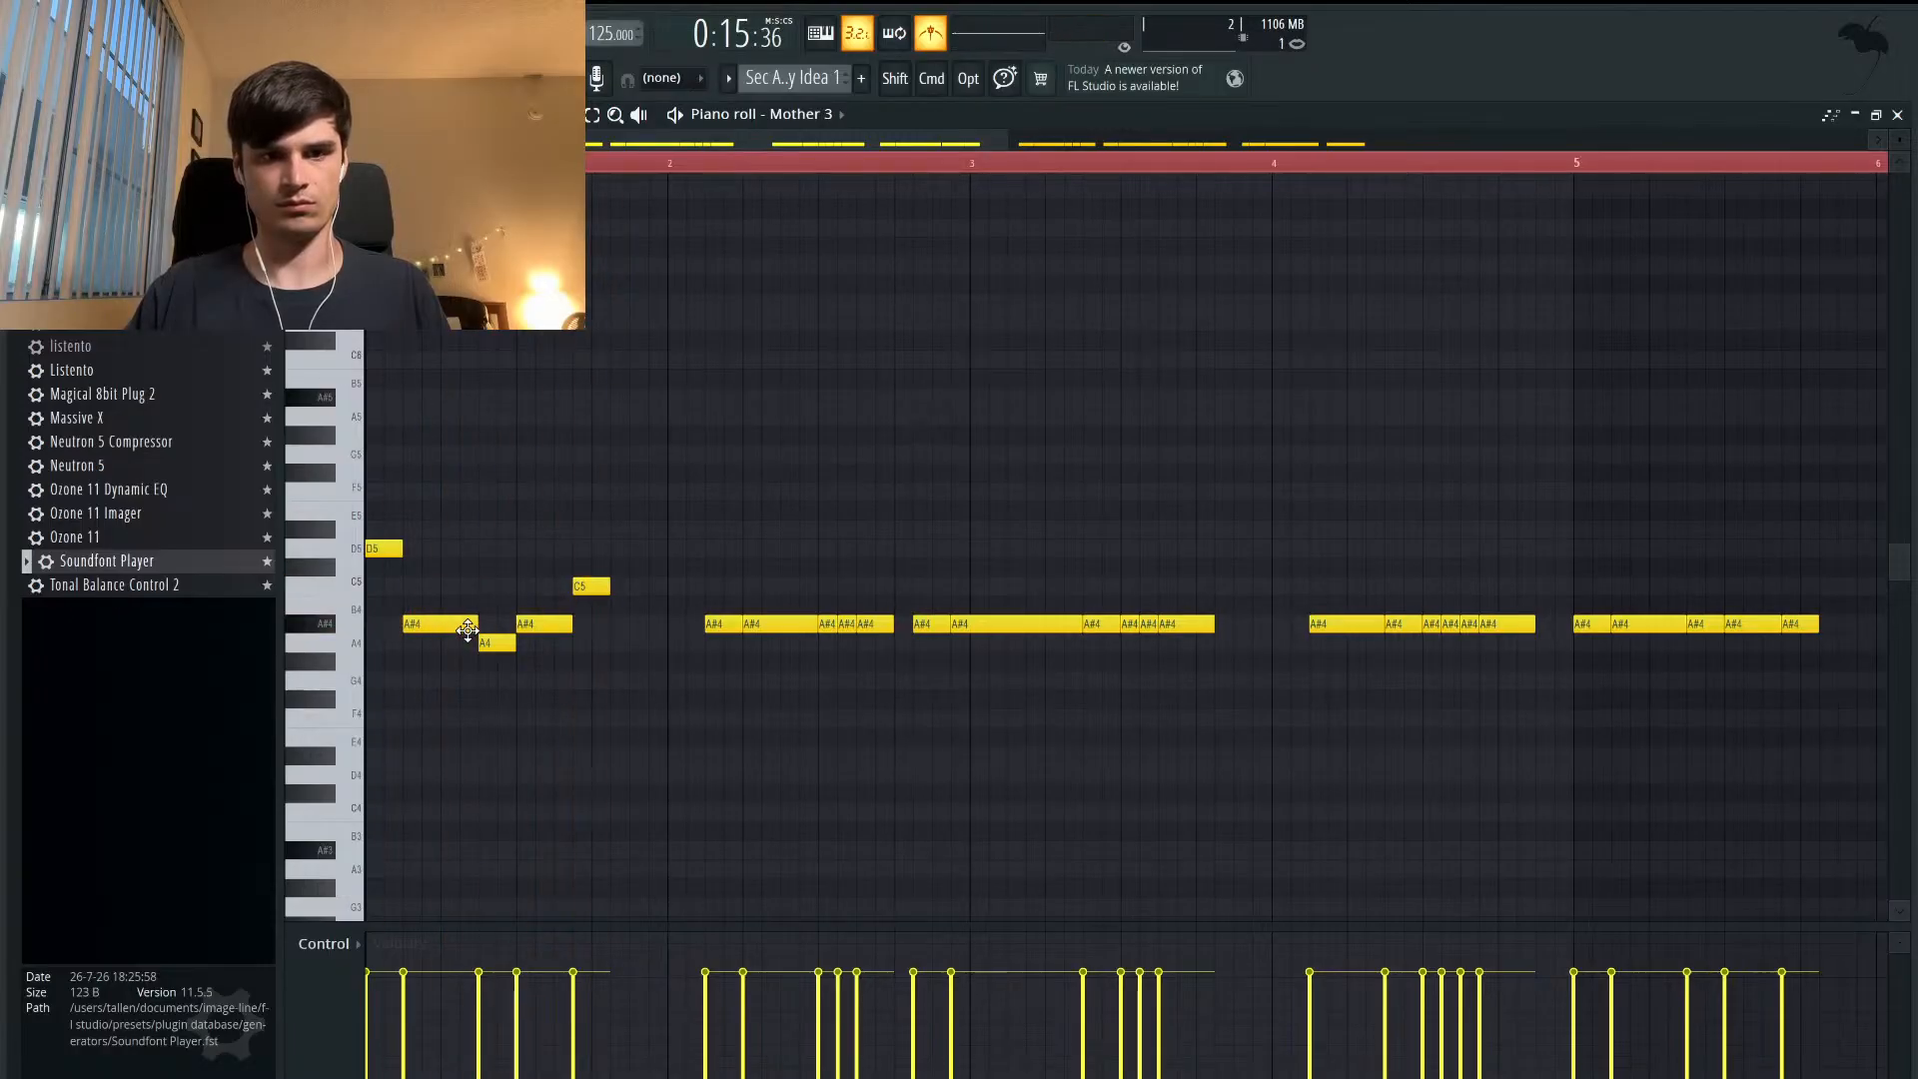
{"action": "key", "text": "space"}
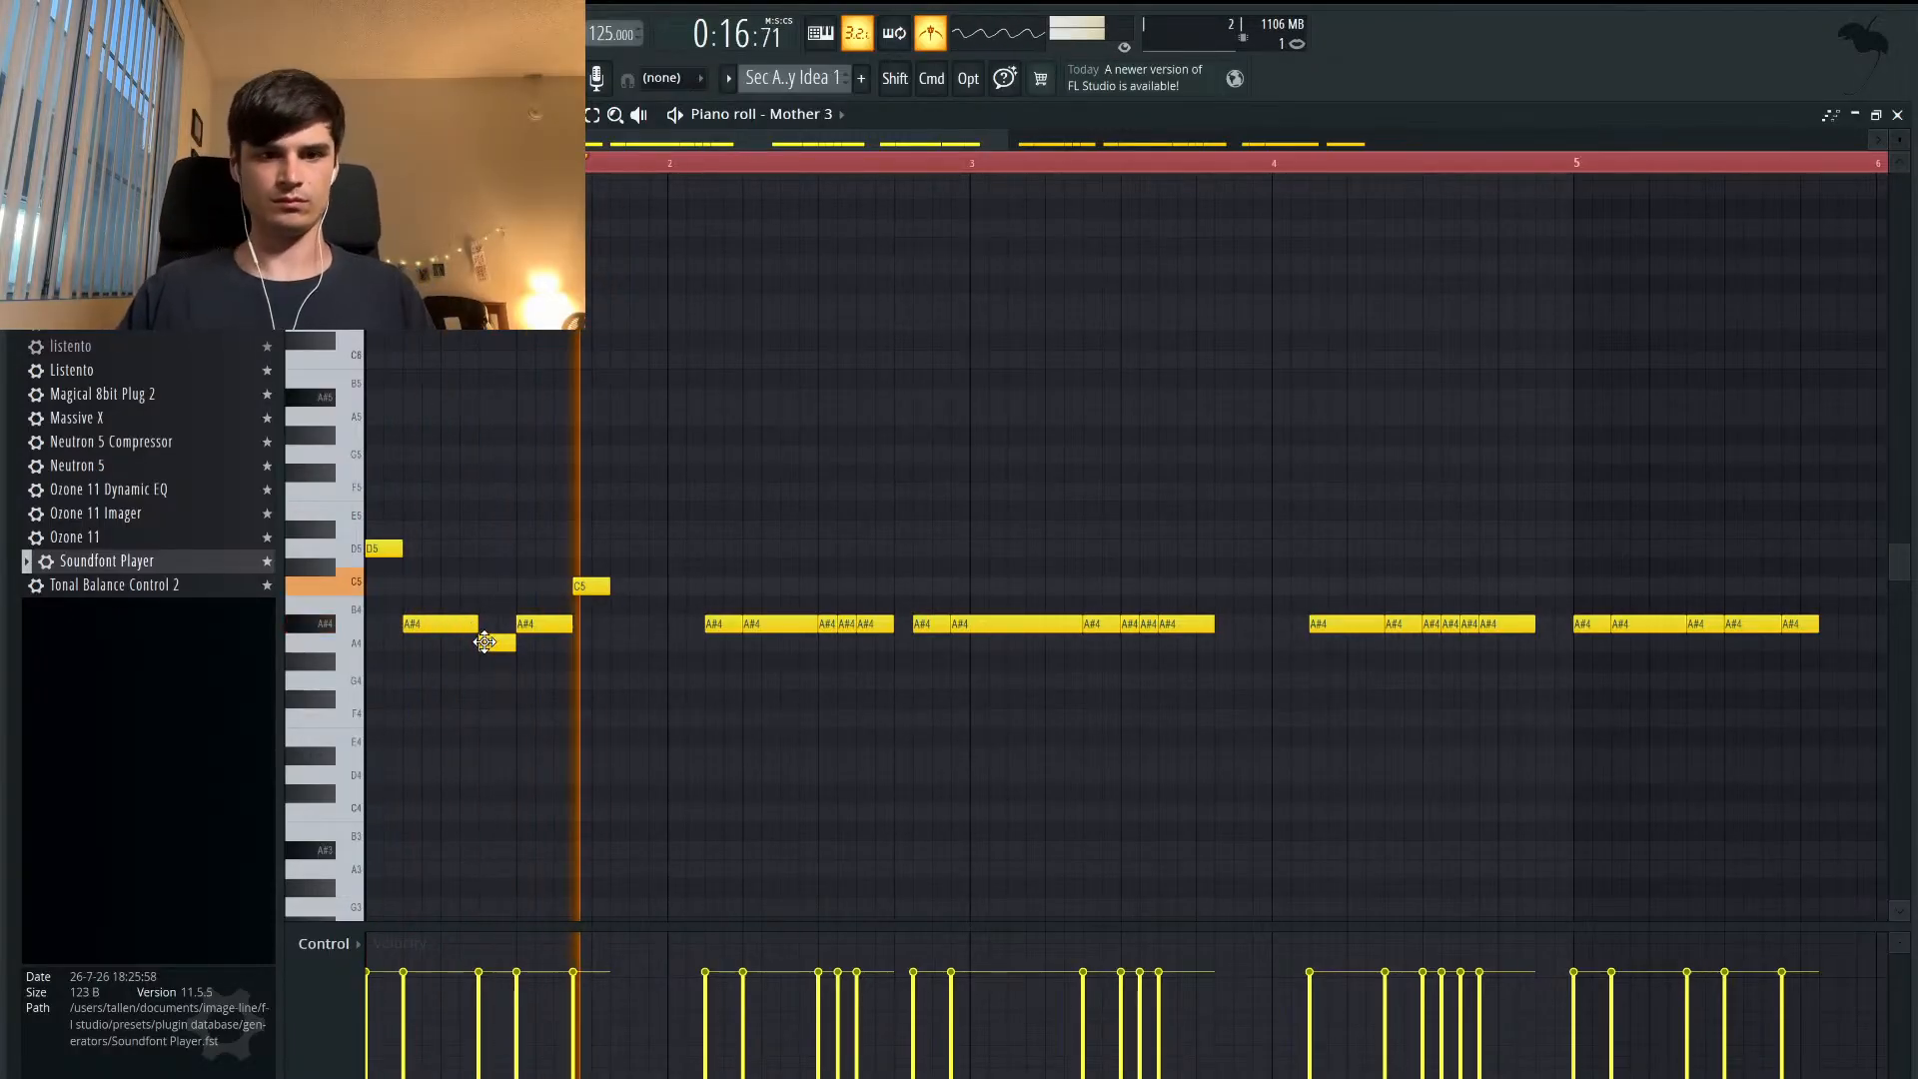
{"action": "key", "text": "space"}
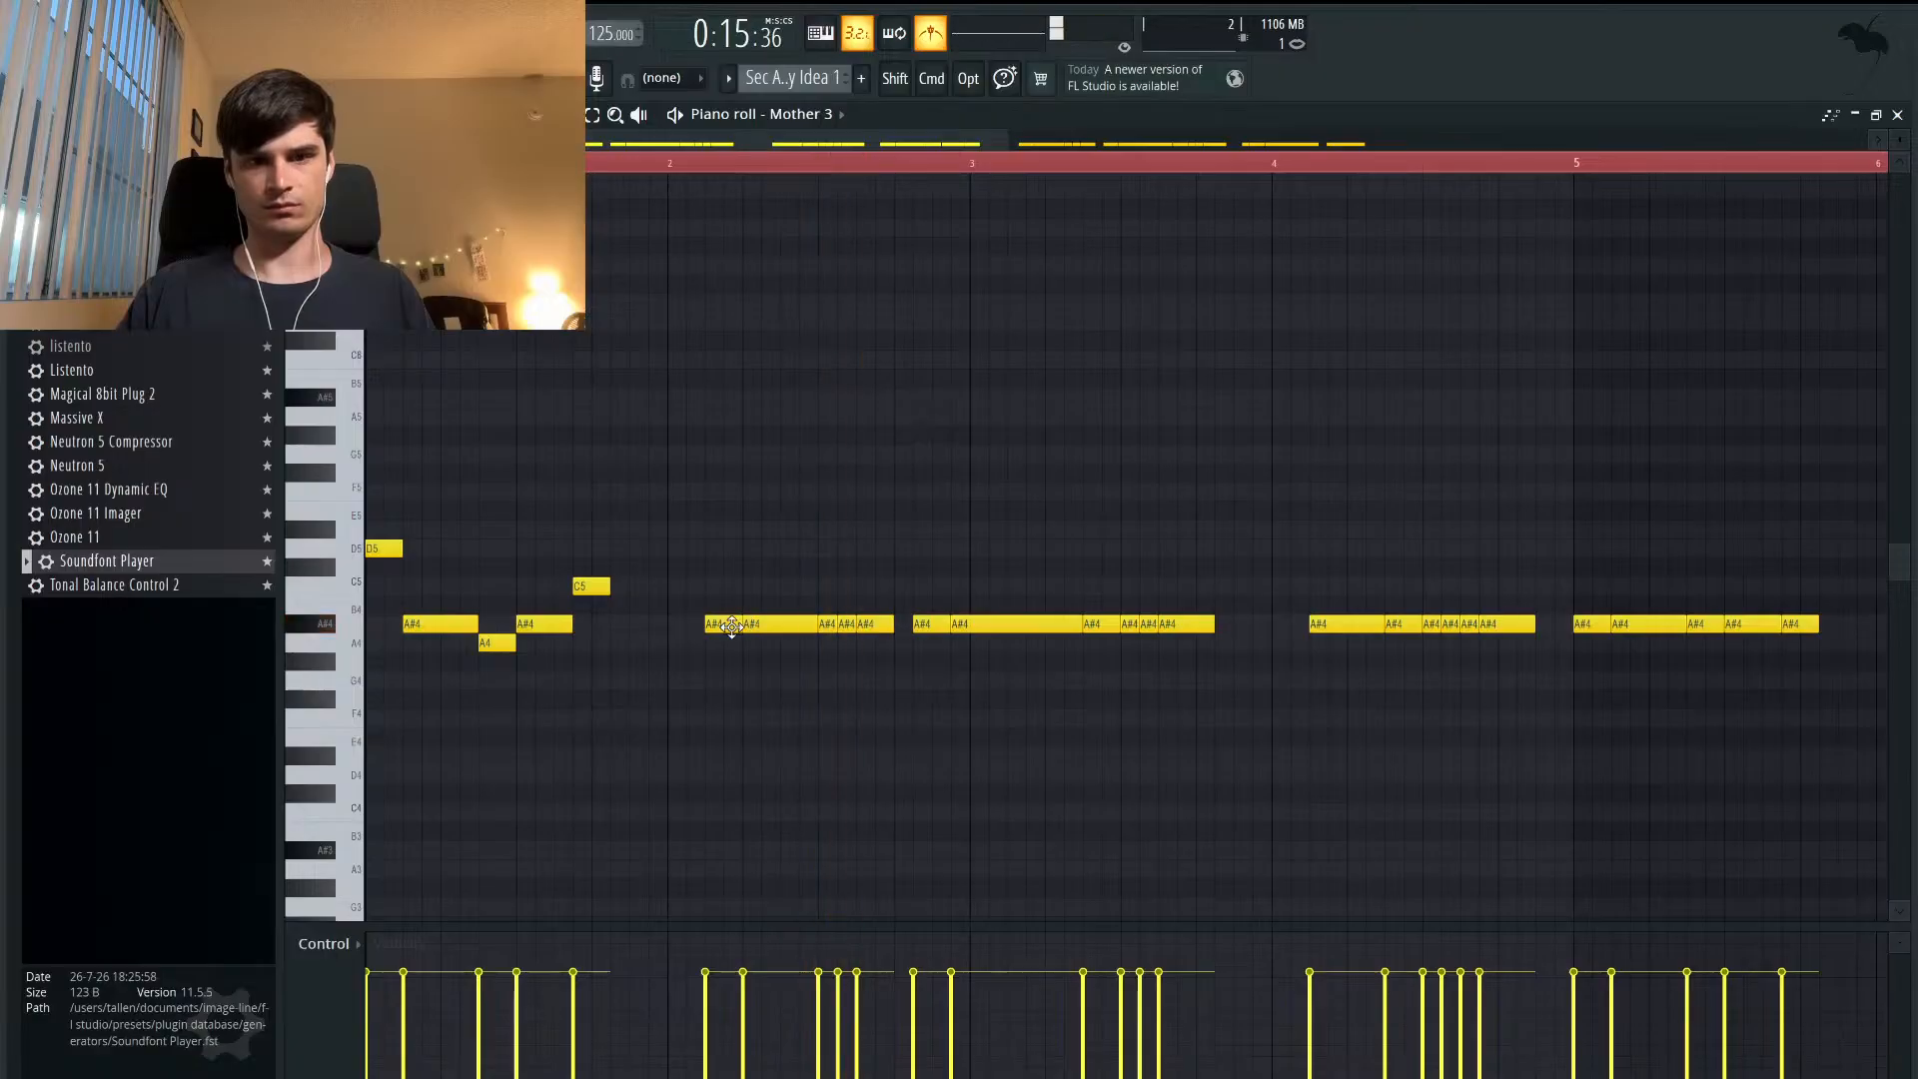
- Try D#5, D5, G4, A4, A#4 and C5 for the first six notes of bar 2 and play the melody
{"action": "left_click_drag", "start_coordinate": [722, 625], "coordinate": [721, 530]}
{"action": "left_click_drag", "start_coordinate": [754, 625], "coordinate": [756, 547]}
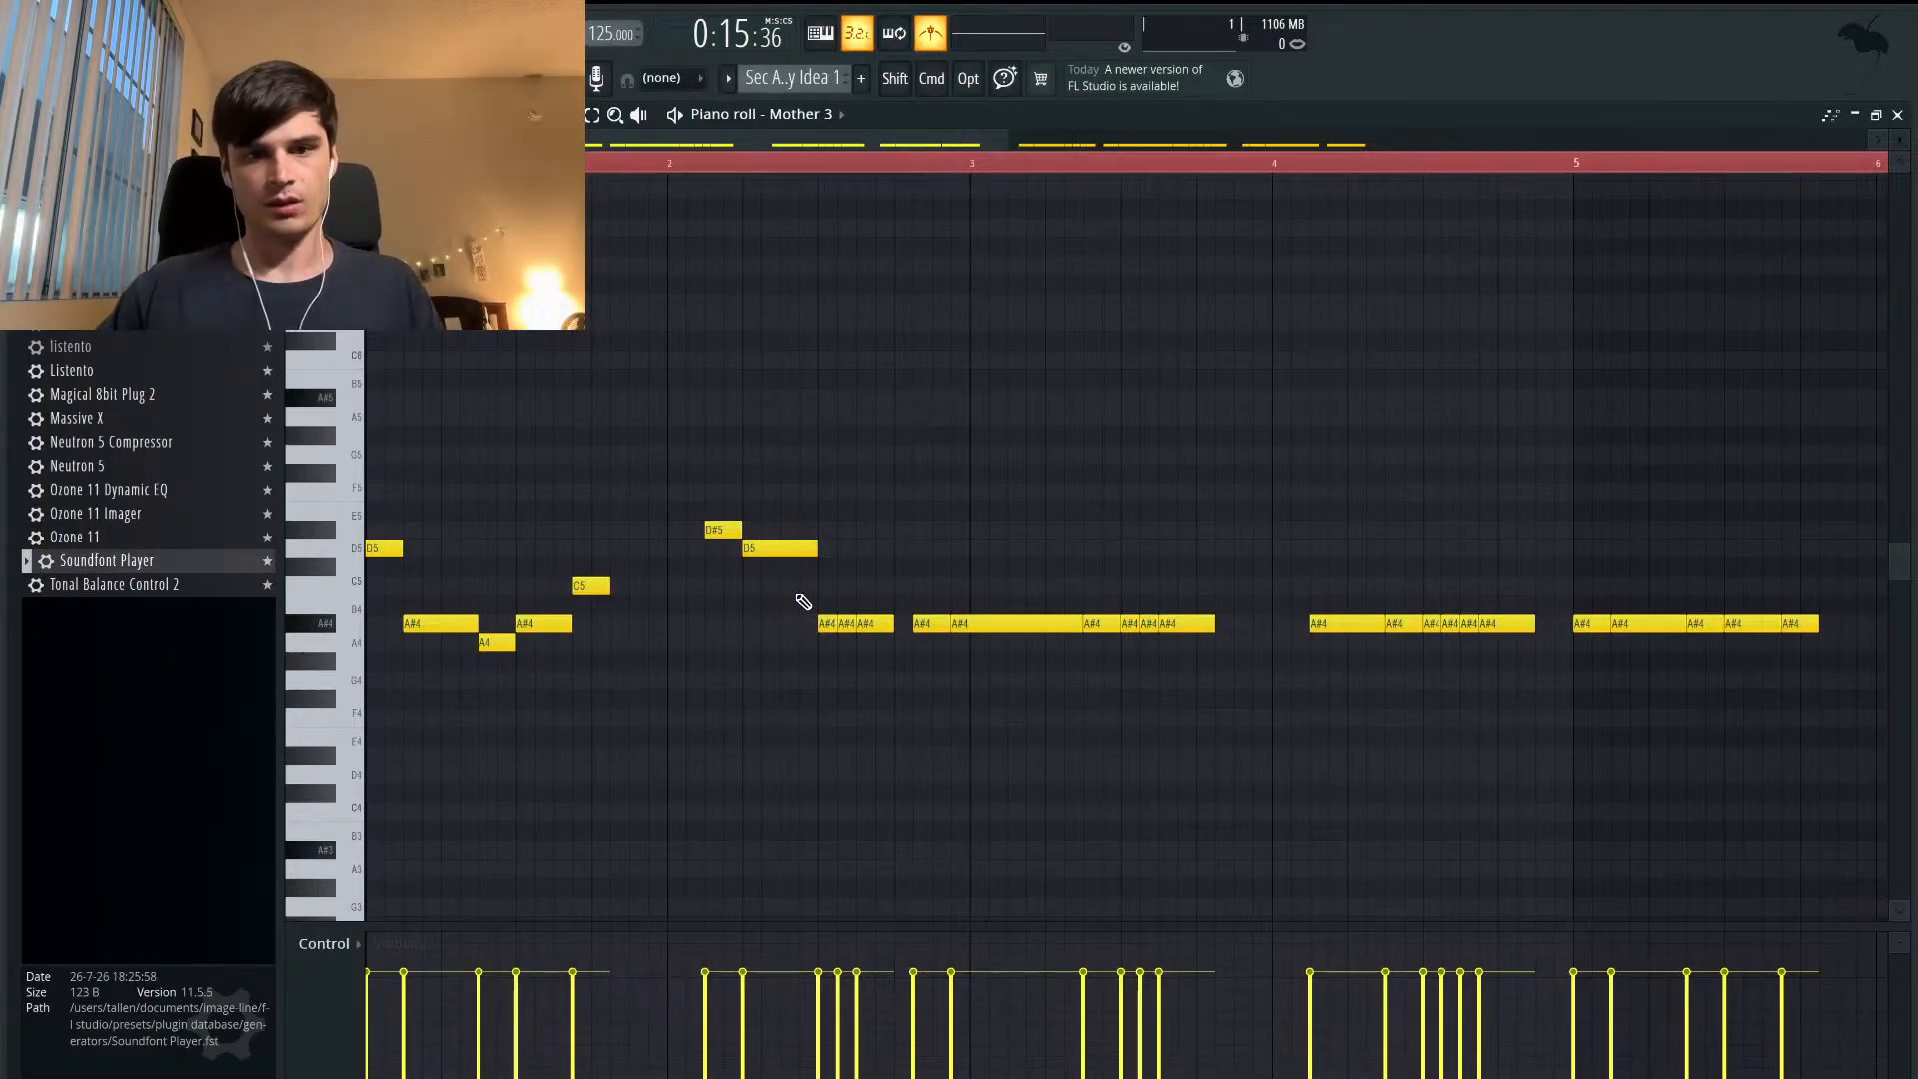
{"action": "mouse_move", "coordinate": [823, 624]}
{"action": "left_mouse_down"}
{"action": "mouse_move", "coordinate": [825, 681]}
{"action": "mouse_move", "coordinate": [843, 642]}
{"action": "left_mouse_up"}
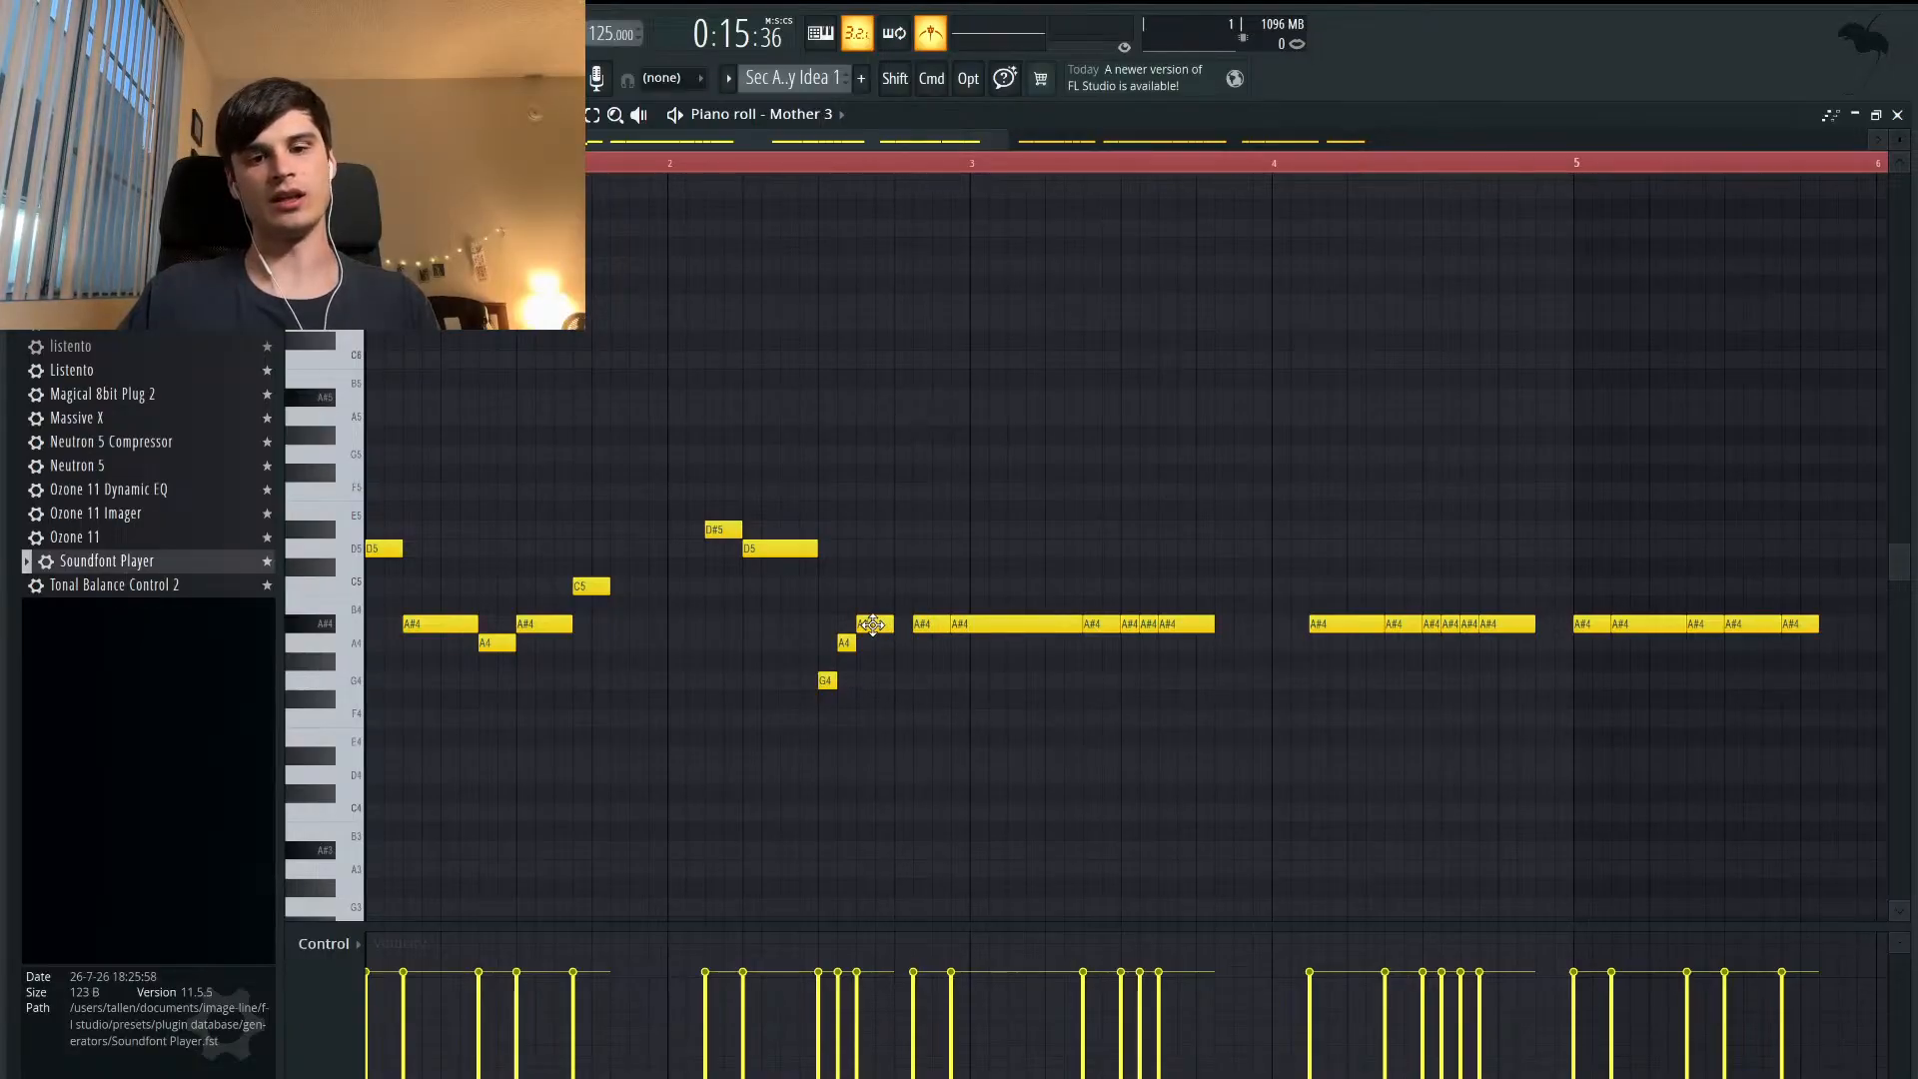
{"action": "left_click_drag", "start_coordinate": [924, 625], "coordinate": [924, 587]}
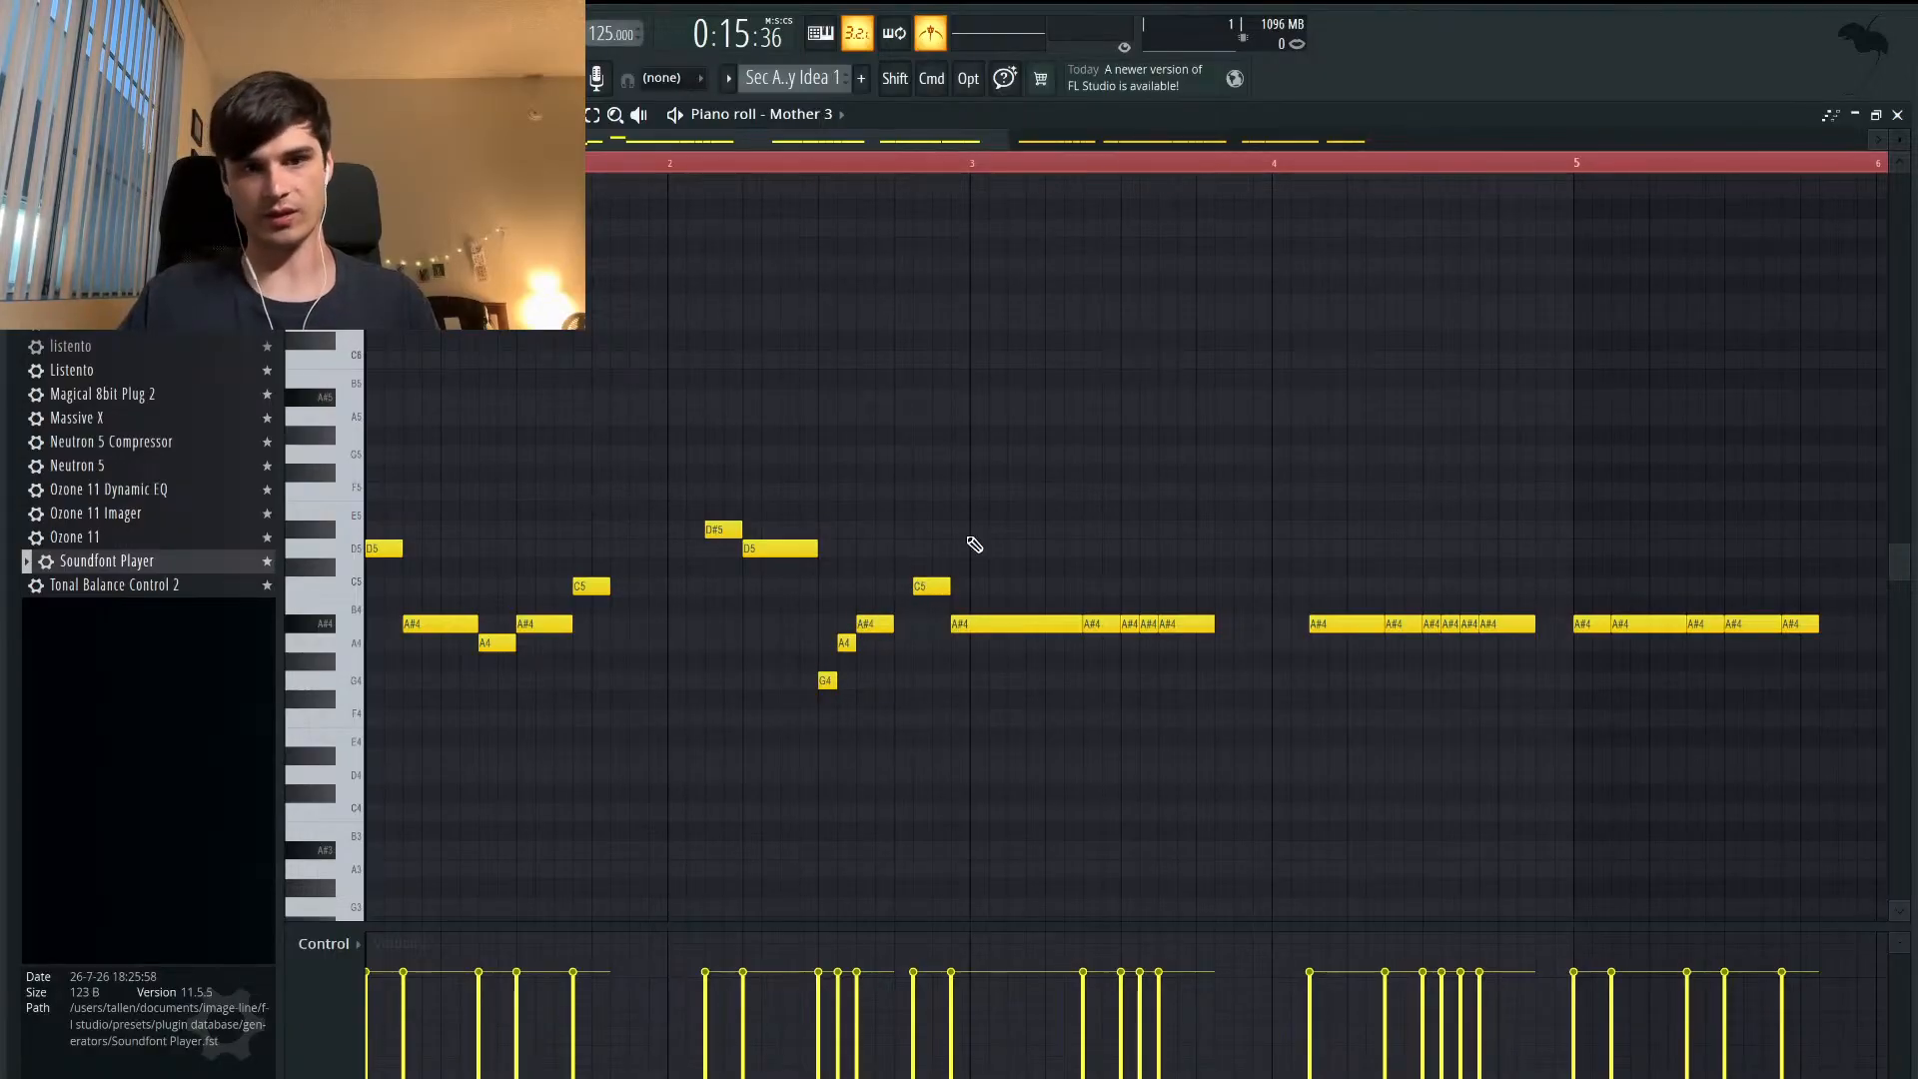
{"action": "key", "text": "space"}
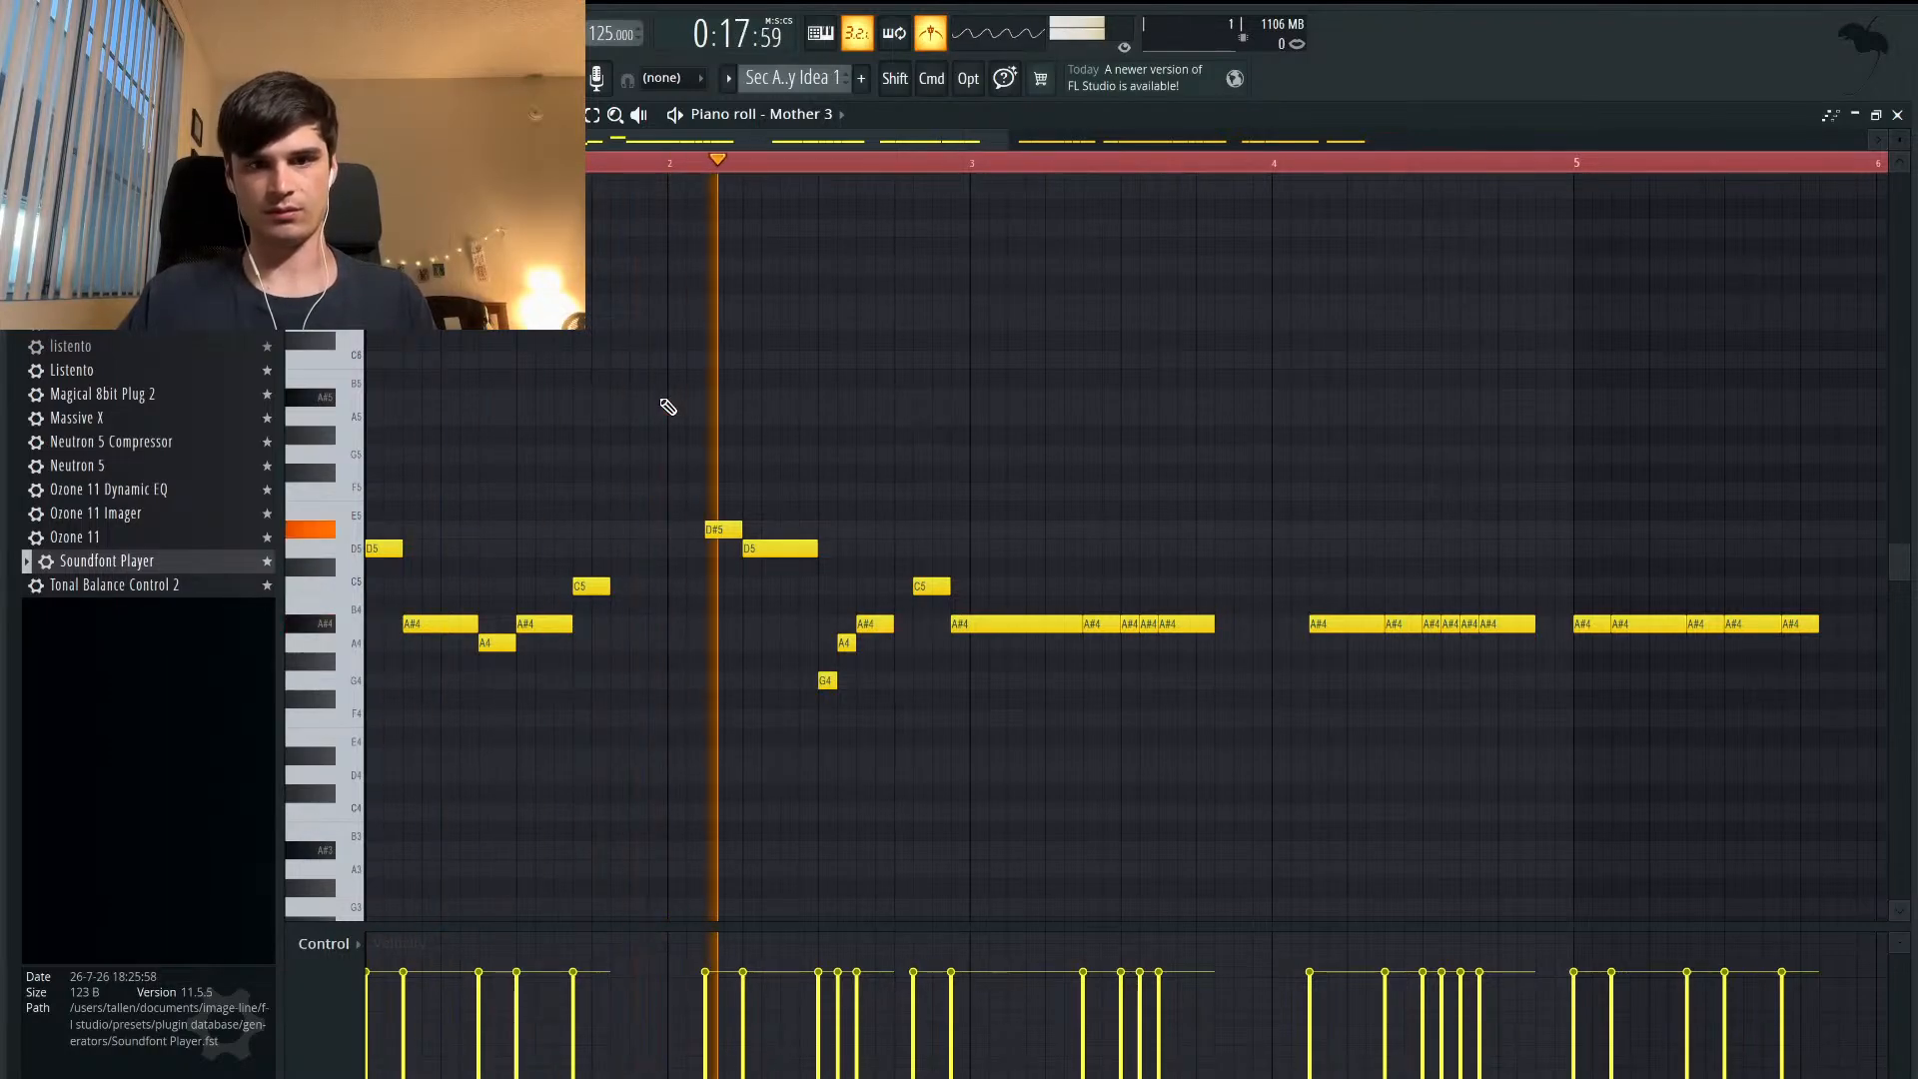
{"action": "key", "text": "space"}
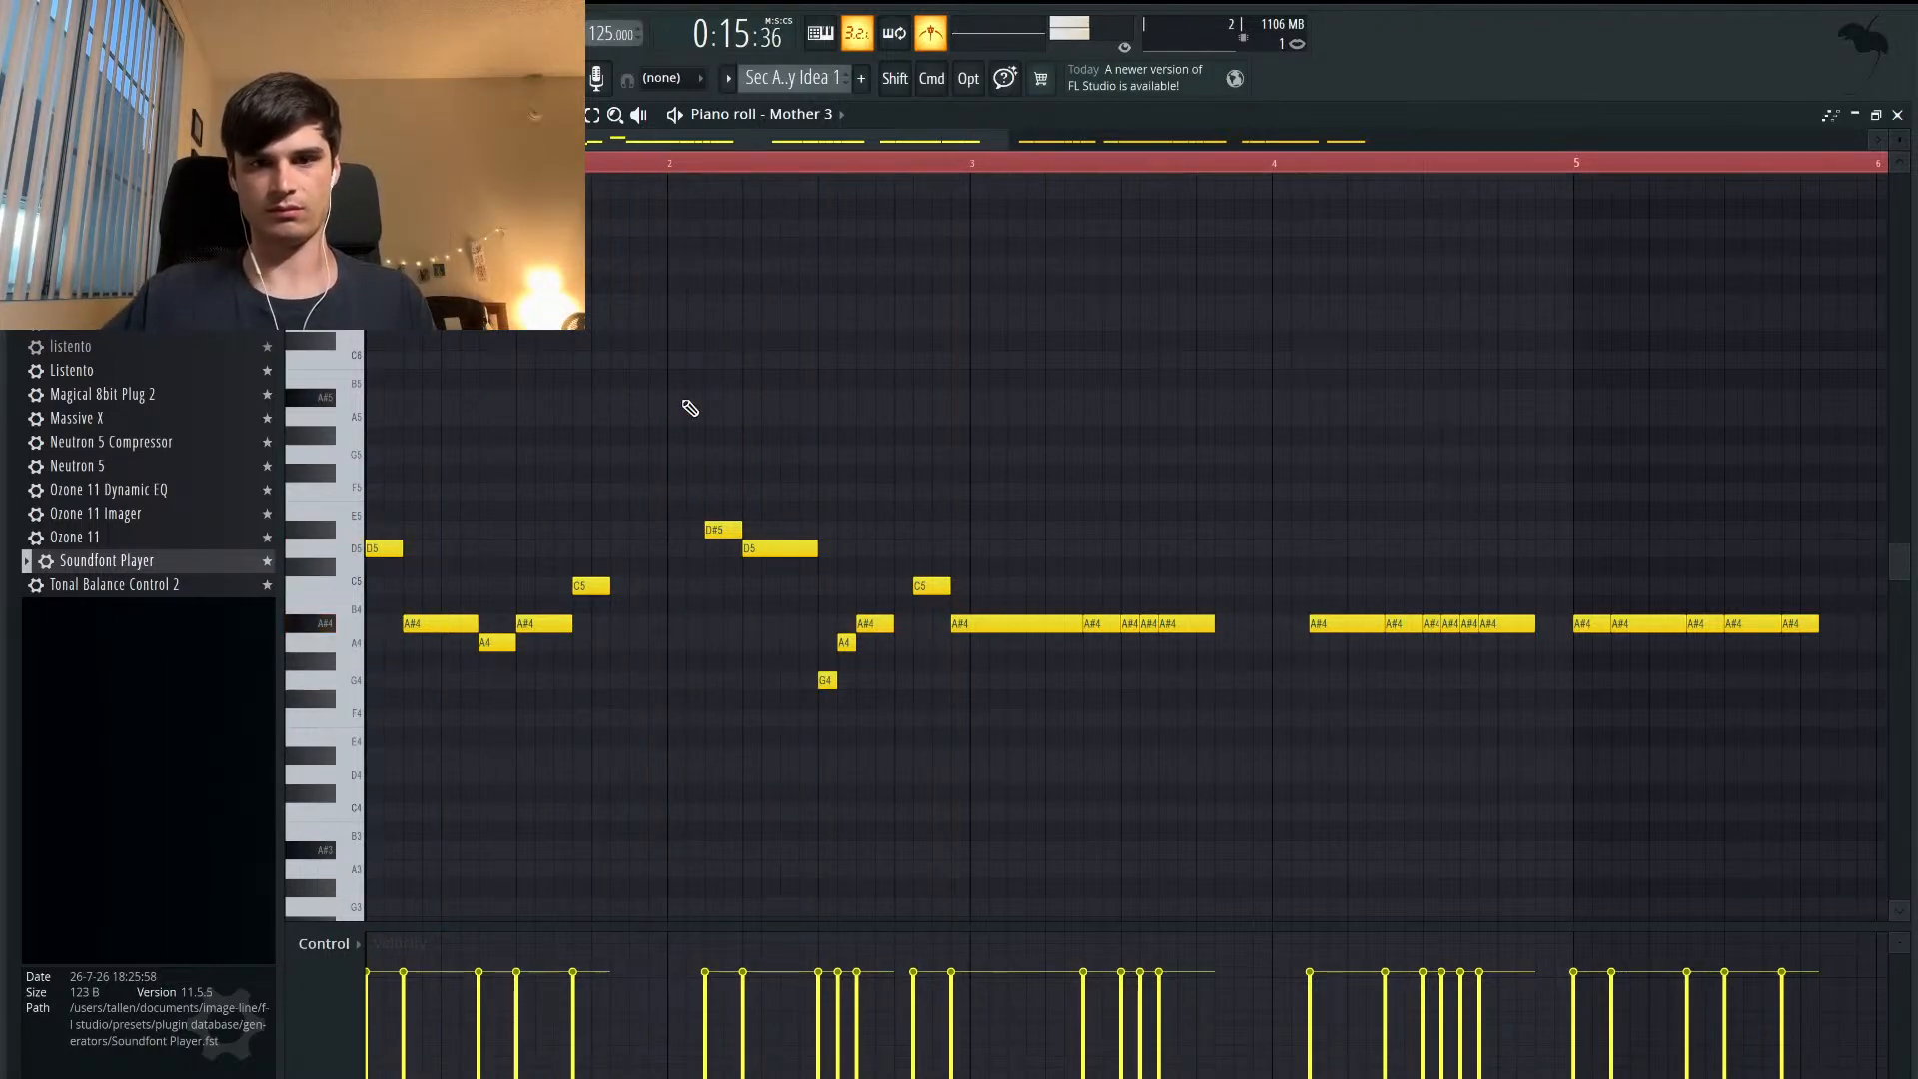
- Try D#5 for the long note crossing into bar 3, playing it after C5 and after A#4 as the preceding note
{"action": "left_click_drag", "start_coordinate": [954, 626], "coordinate": [961, 527]}
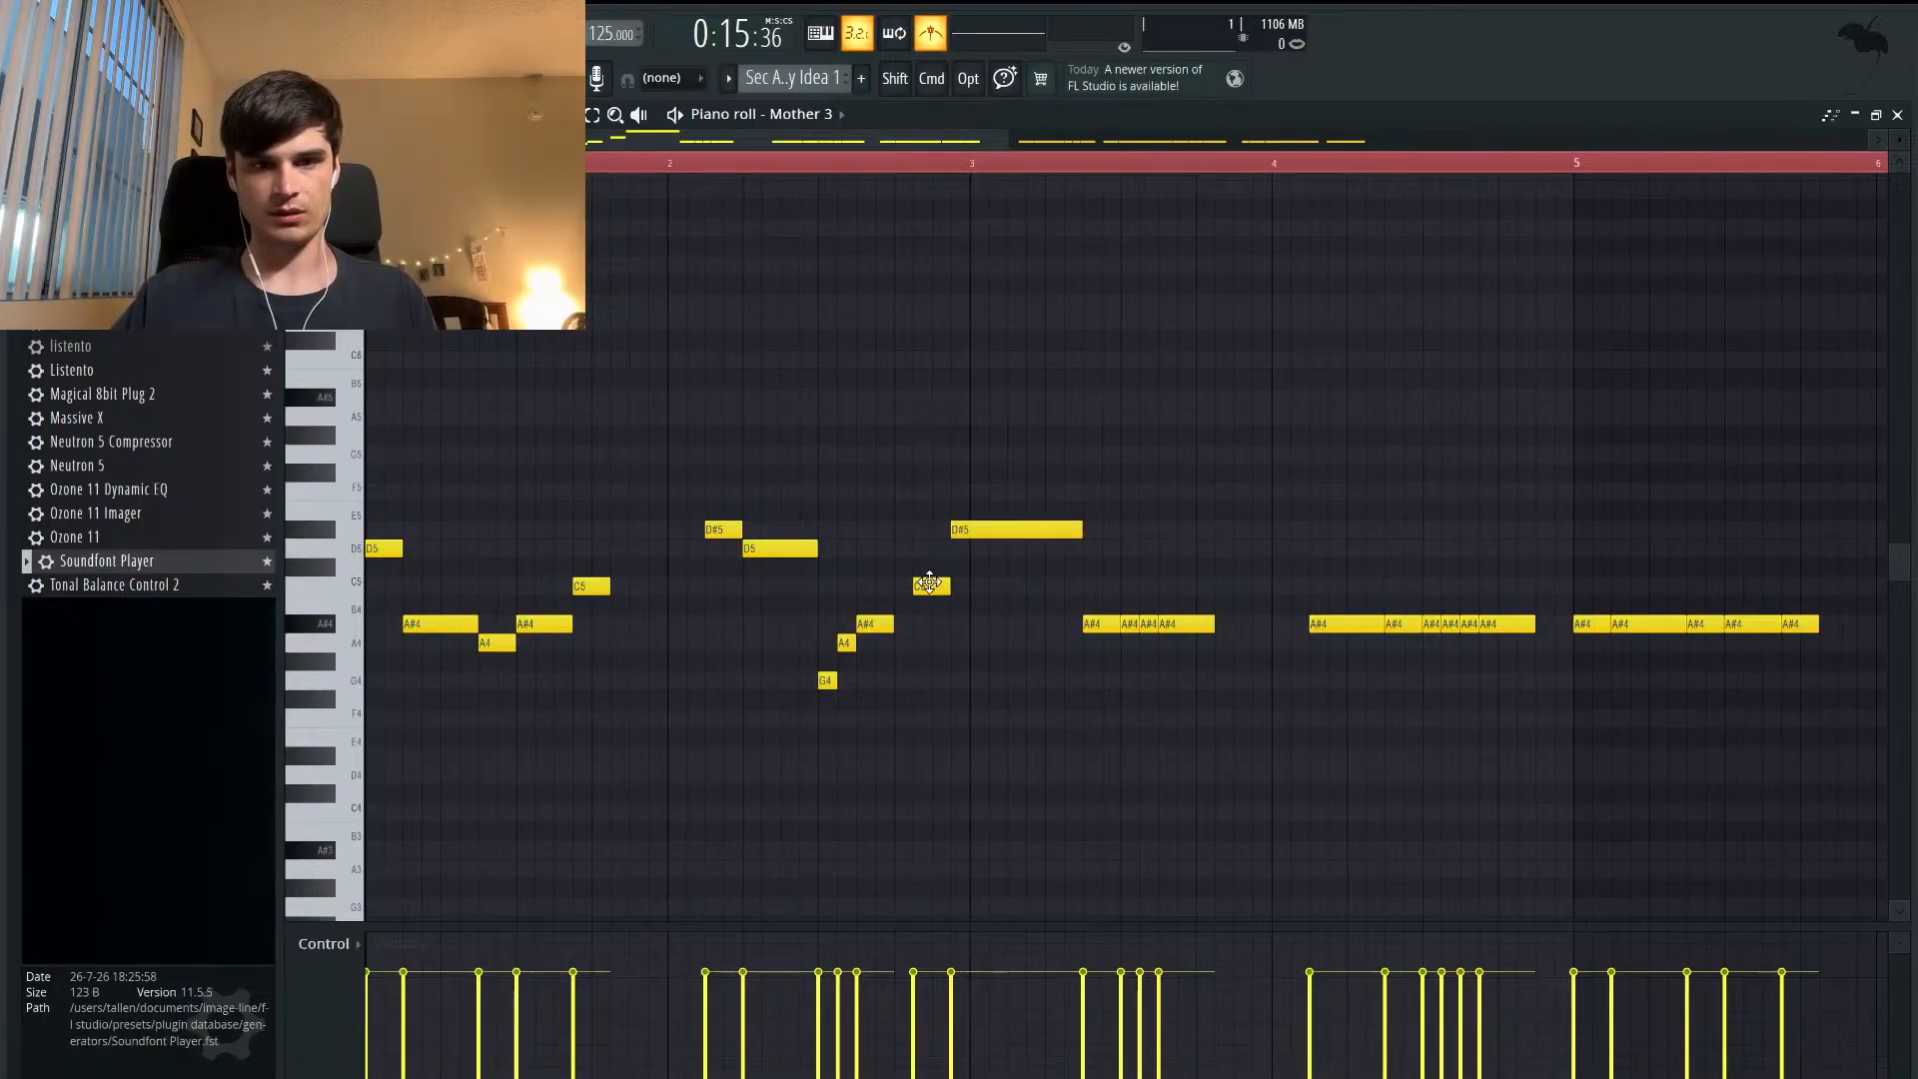
{"action": "key", "text": "space"}
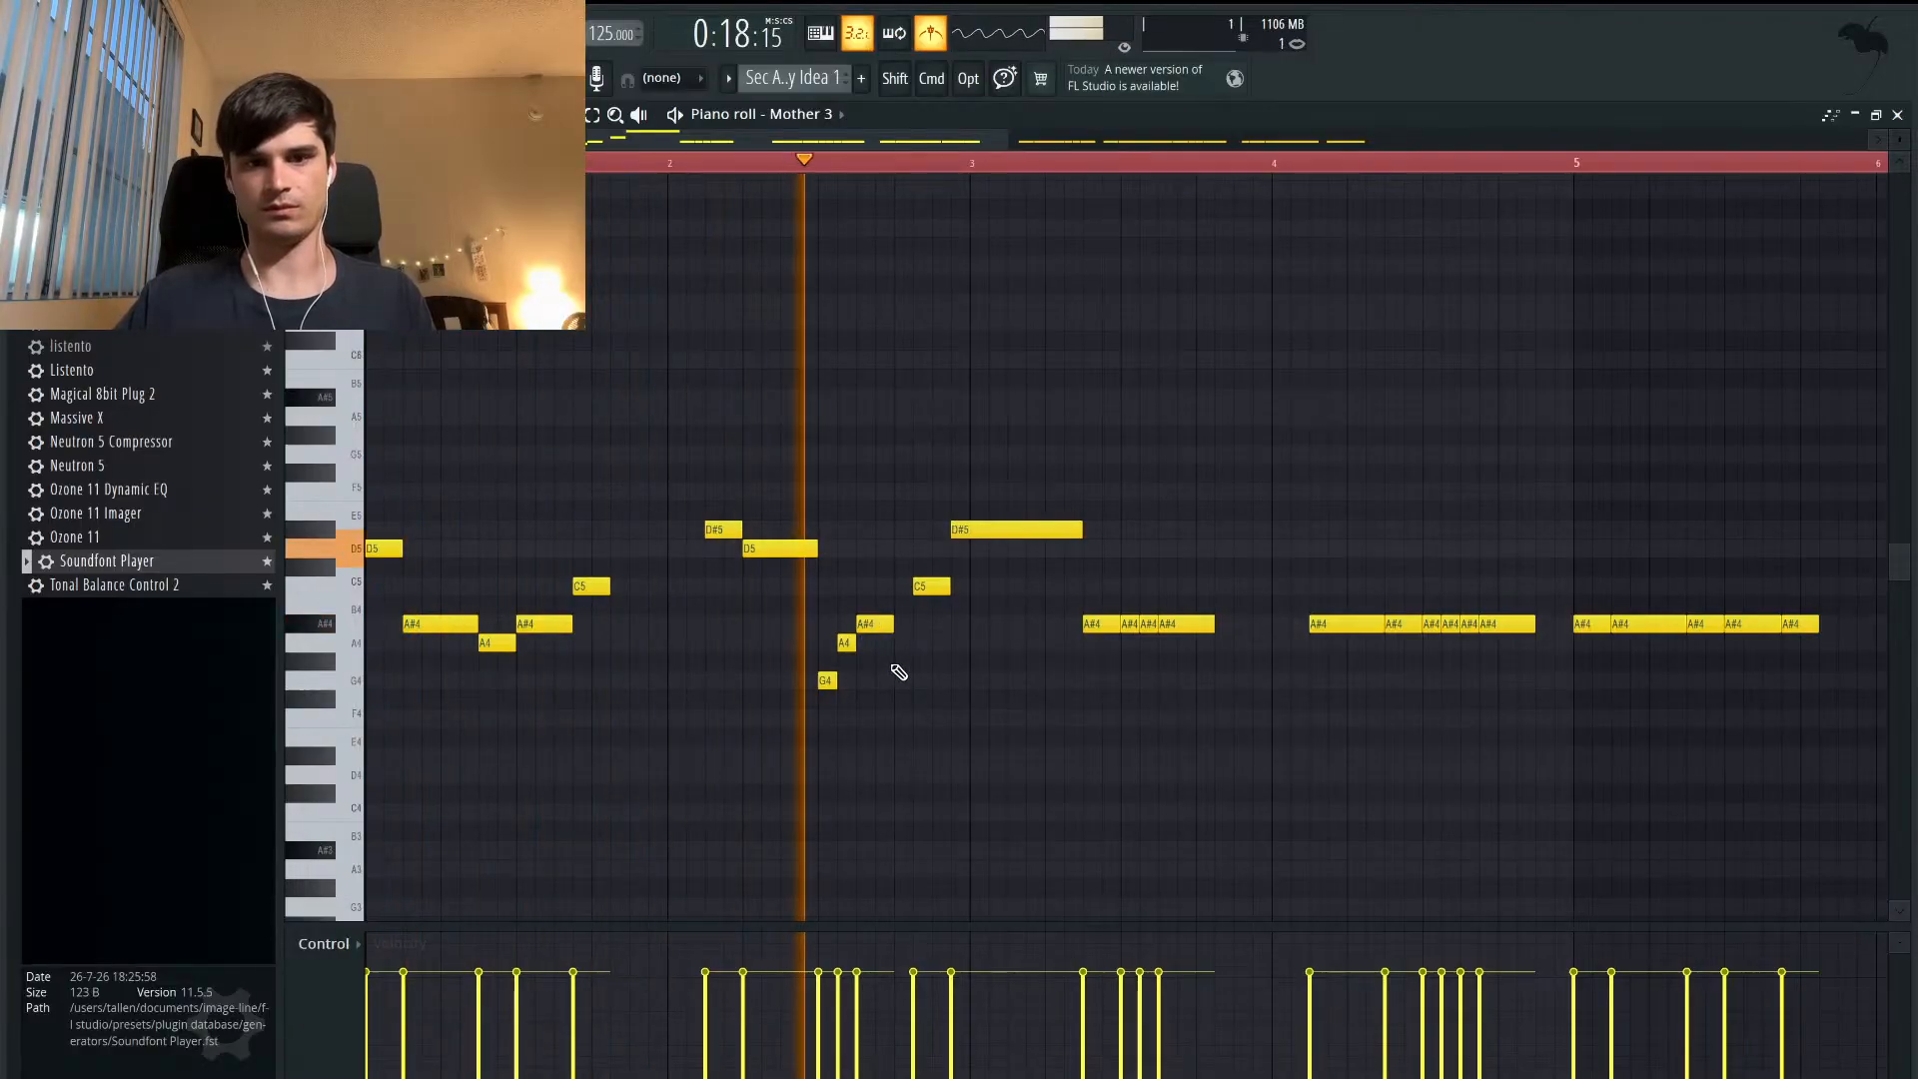
{"action": "key", "text": "space"}
{"action": "left_click_drag", "start_coordinate": [919, 587], "coordinate": [923, 628]}
{"action": "key", "text": "space"}
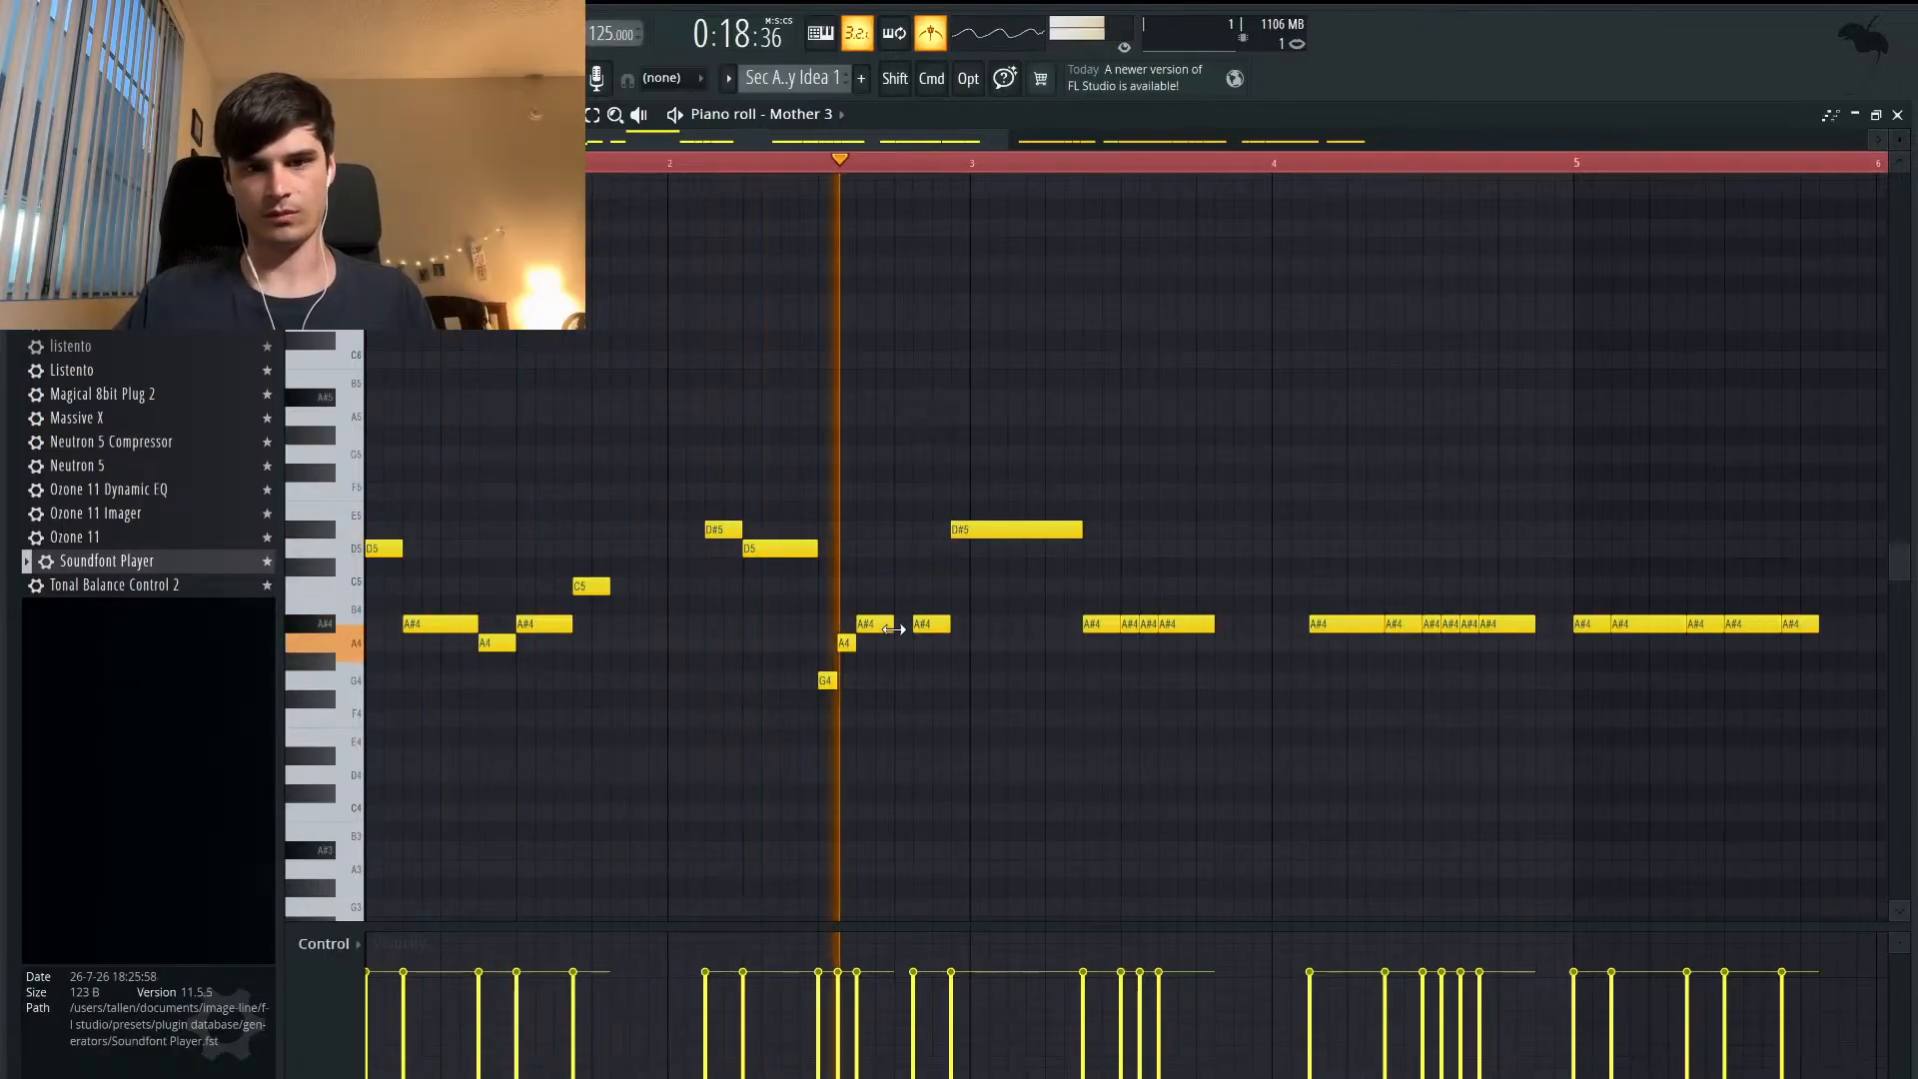
{"action": "key", "text": "space"}
- Try C5 for the last two notes of bar 2, and A#4 for both with G4 before them, playing each version
{"action": "left_click_drag", "start_coordinate": [964, 529], "coordinate": [920, 586]}
{"action": "key", "text": "space"}
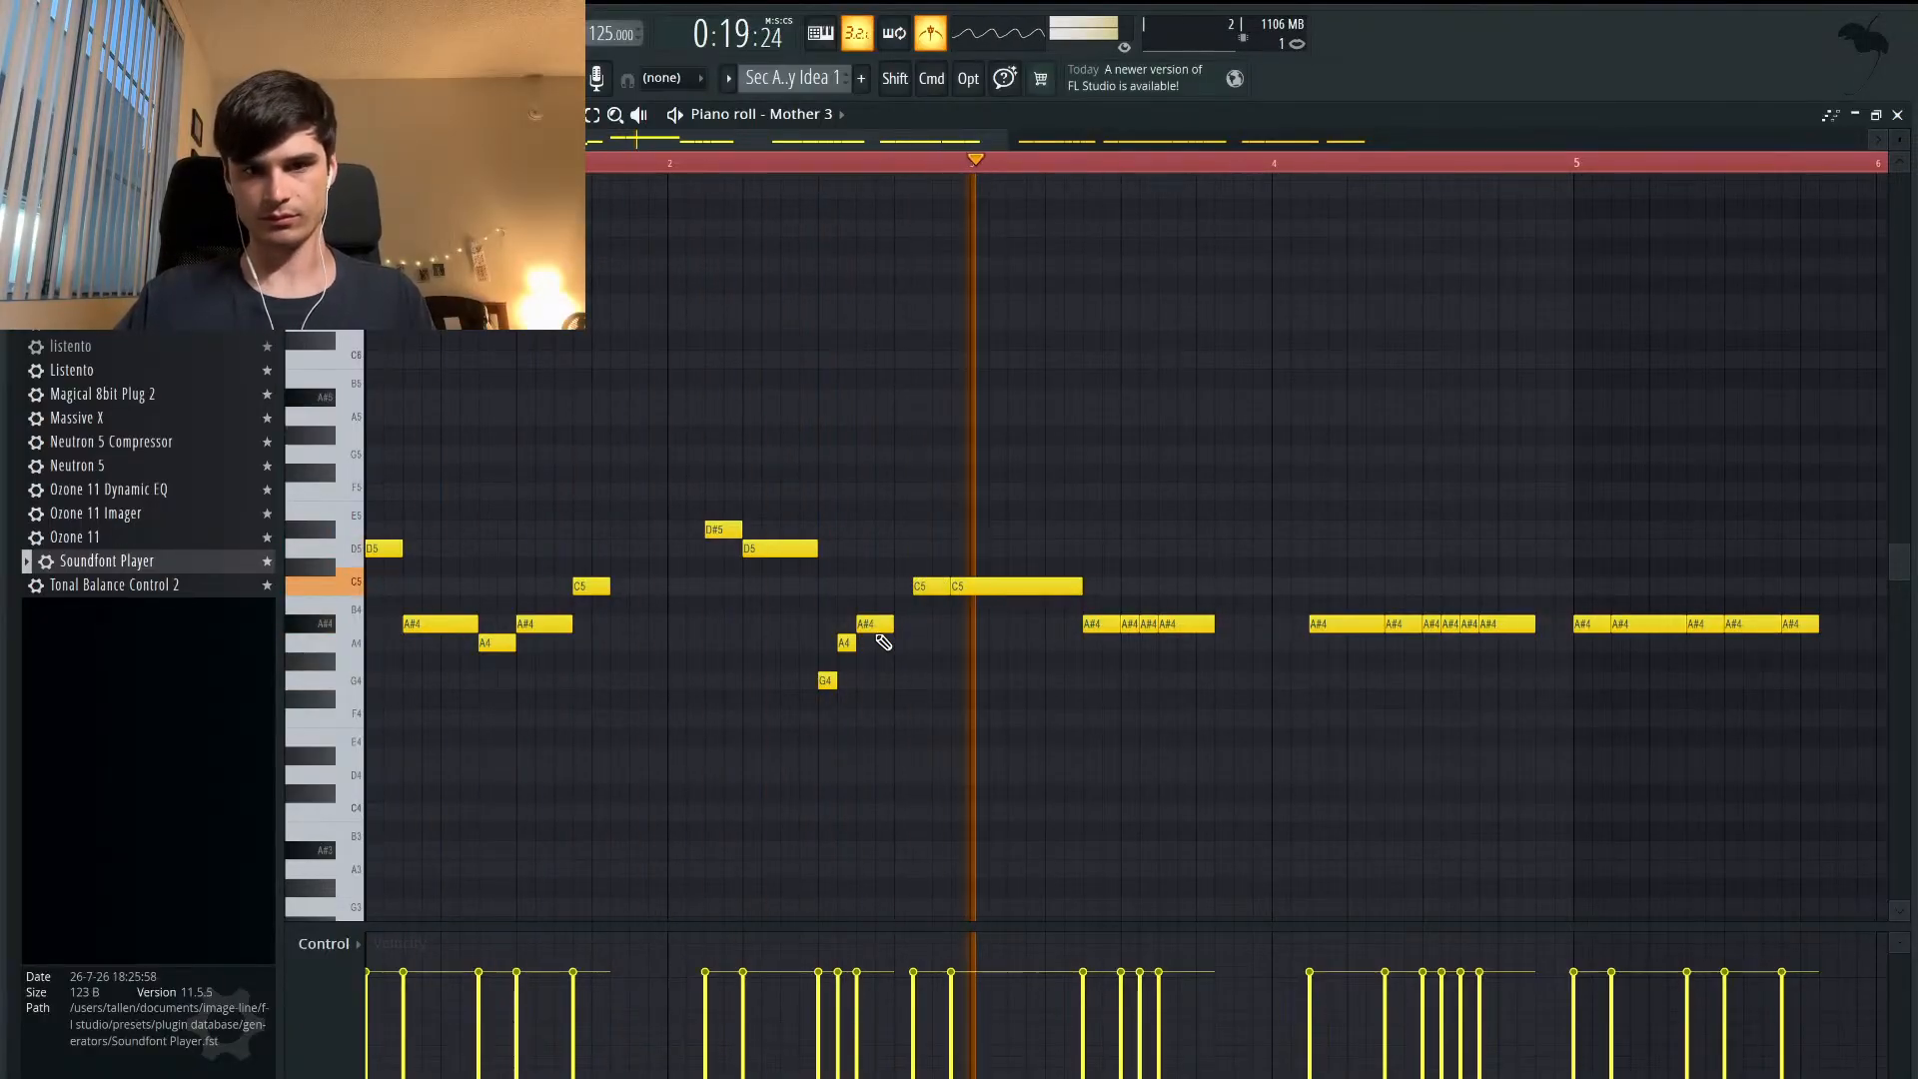
{"action": "key", "text": "space"}
{"action": "left_click_drag", "start_coordinate": [930, 587], "coordinate": [875, 683]}
{"action": "key", "text": "space"}
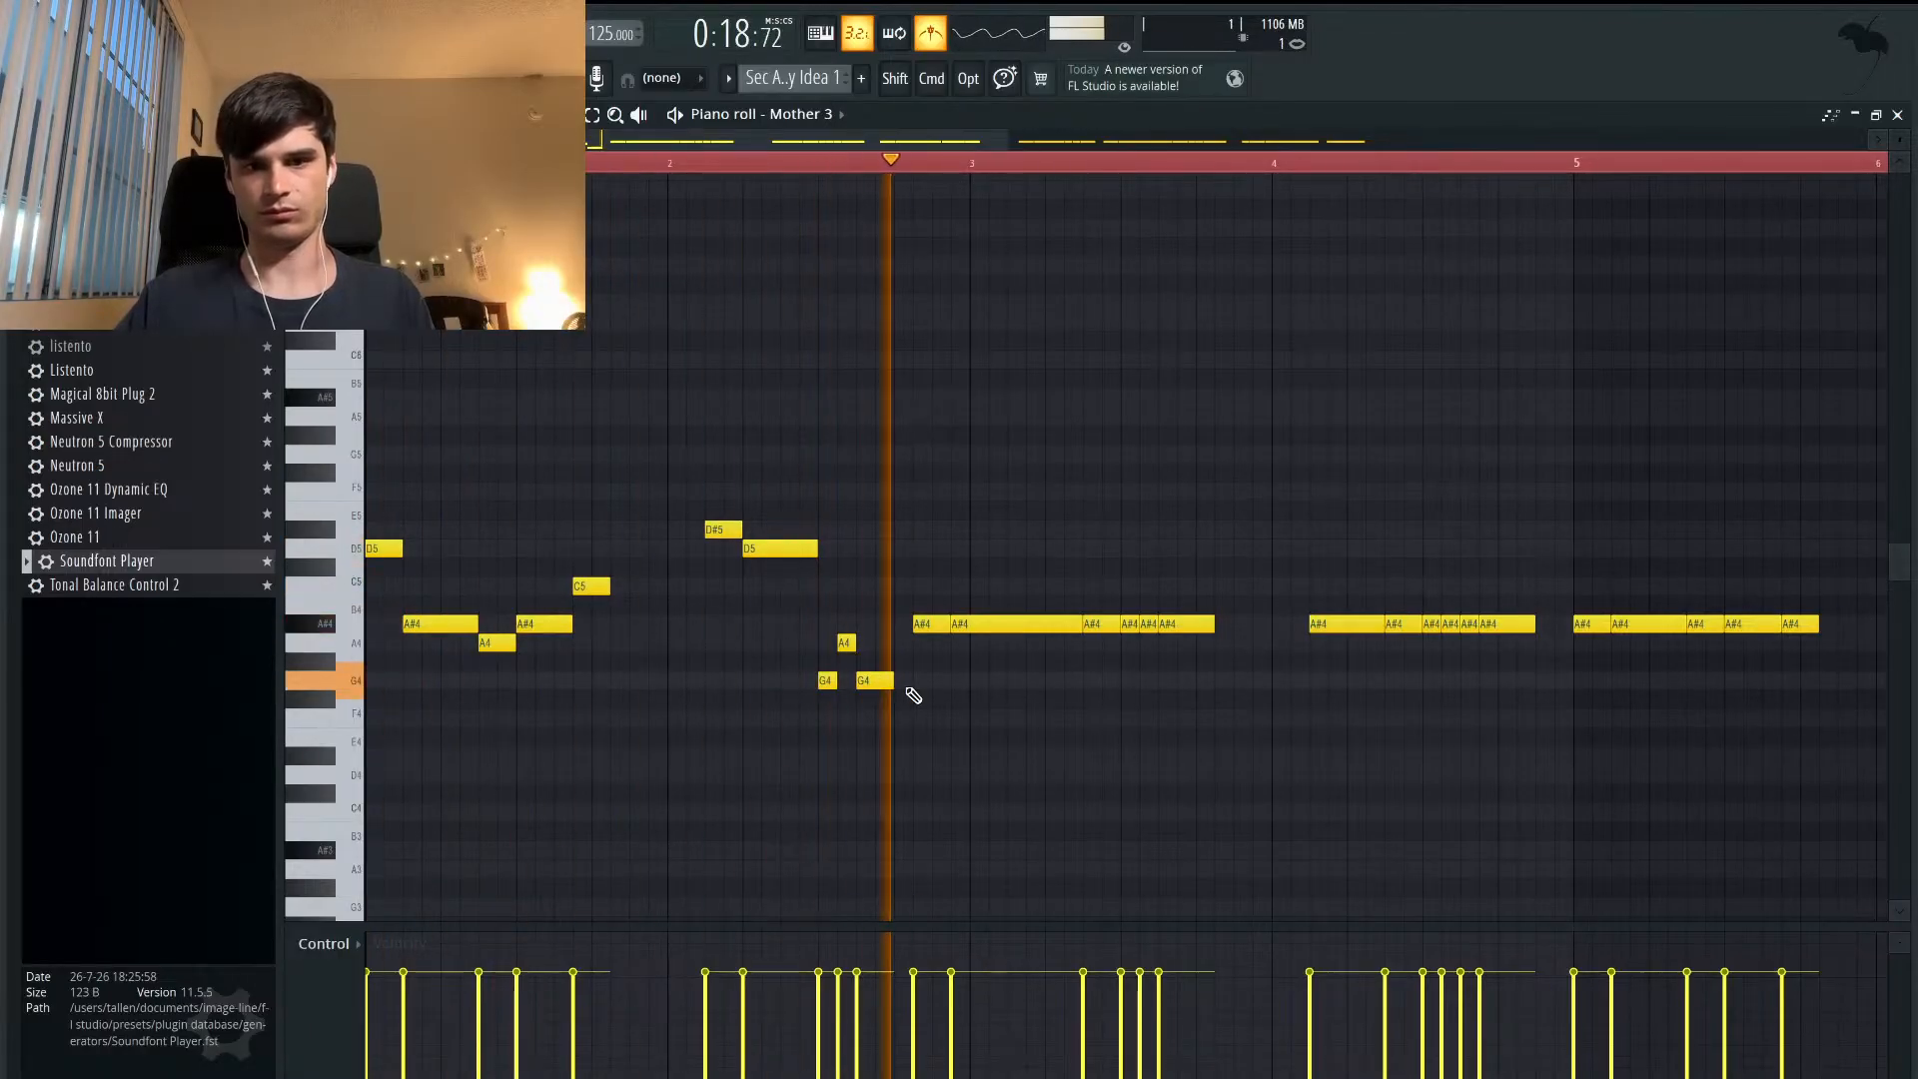
{"action": "key", "text": "space"}
- Try the fifth note of bar 2 on A#4, lengthened to meet the next note, followed by A4, playing each change
{"action": "left_click_drag", "start_coordinate": [893, 686], "coordinate": [888, 622]}
{"action": "key", "text": "space"}
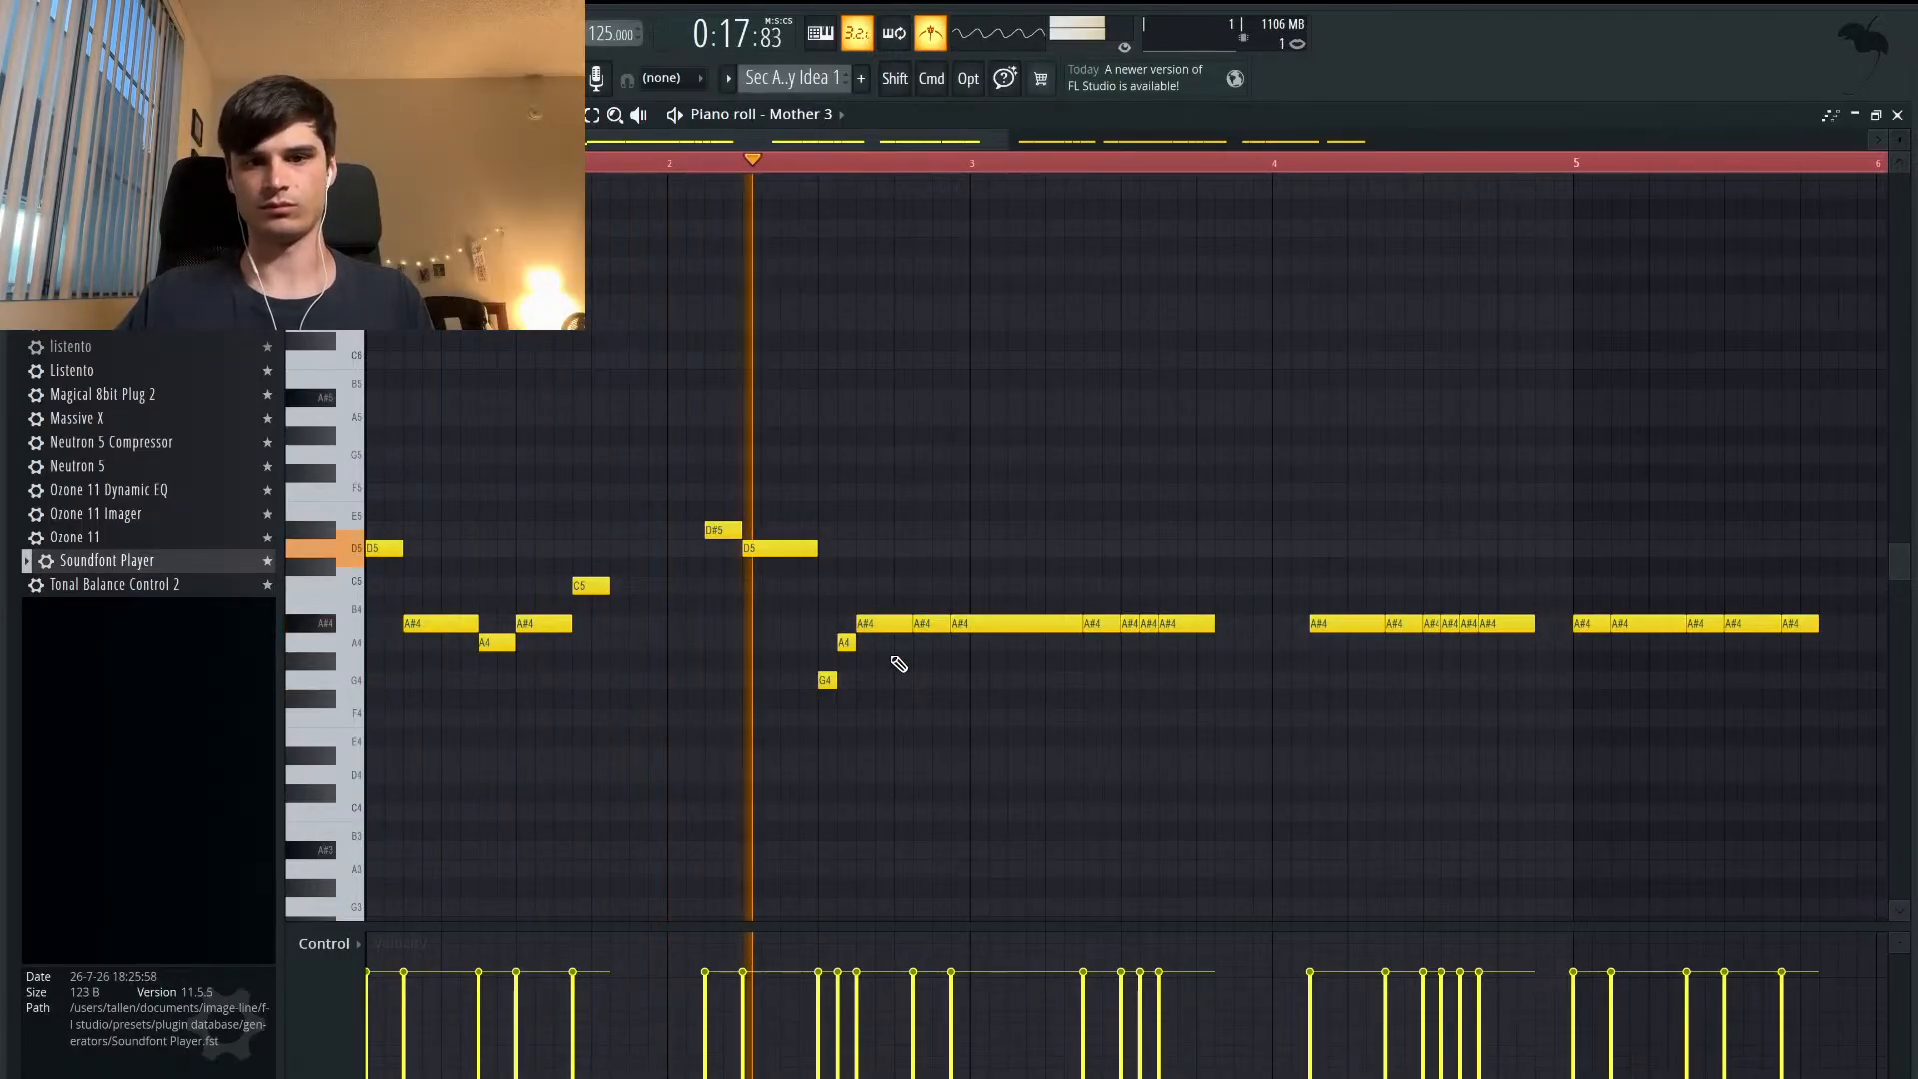
{"action": "key", "text": "space"}
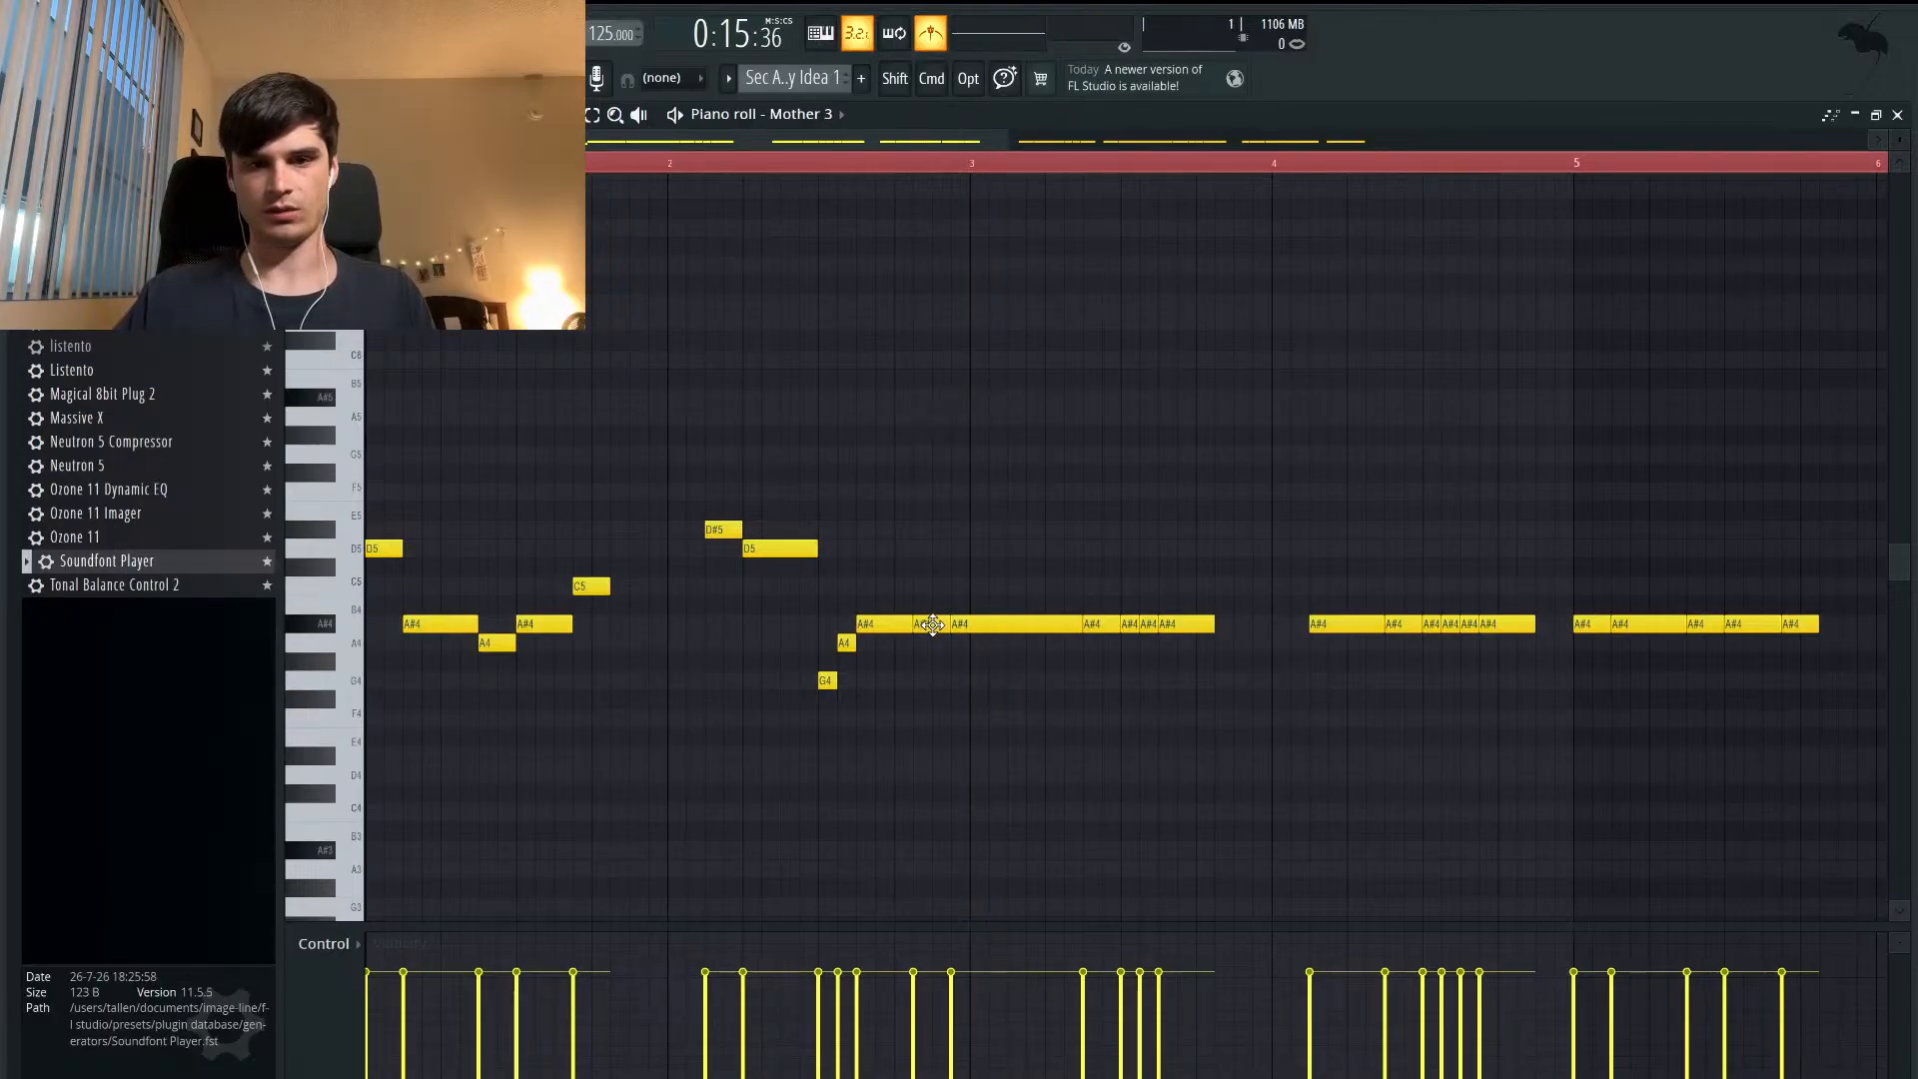
{"action": "left_click_drag", "start_coordinate": [932, 624], "coordinate": [932, 643]}
{"action": "key", "text": "space"}
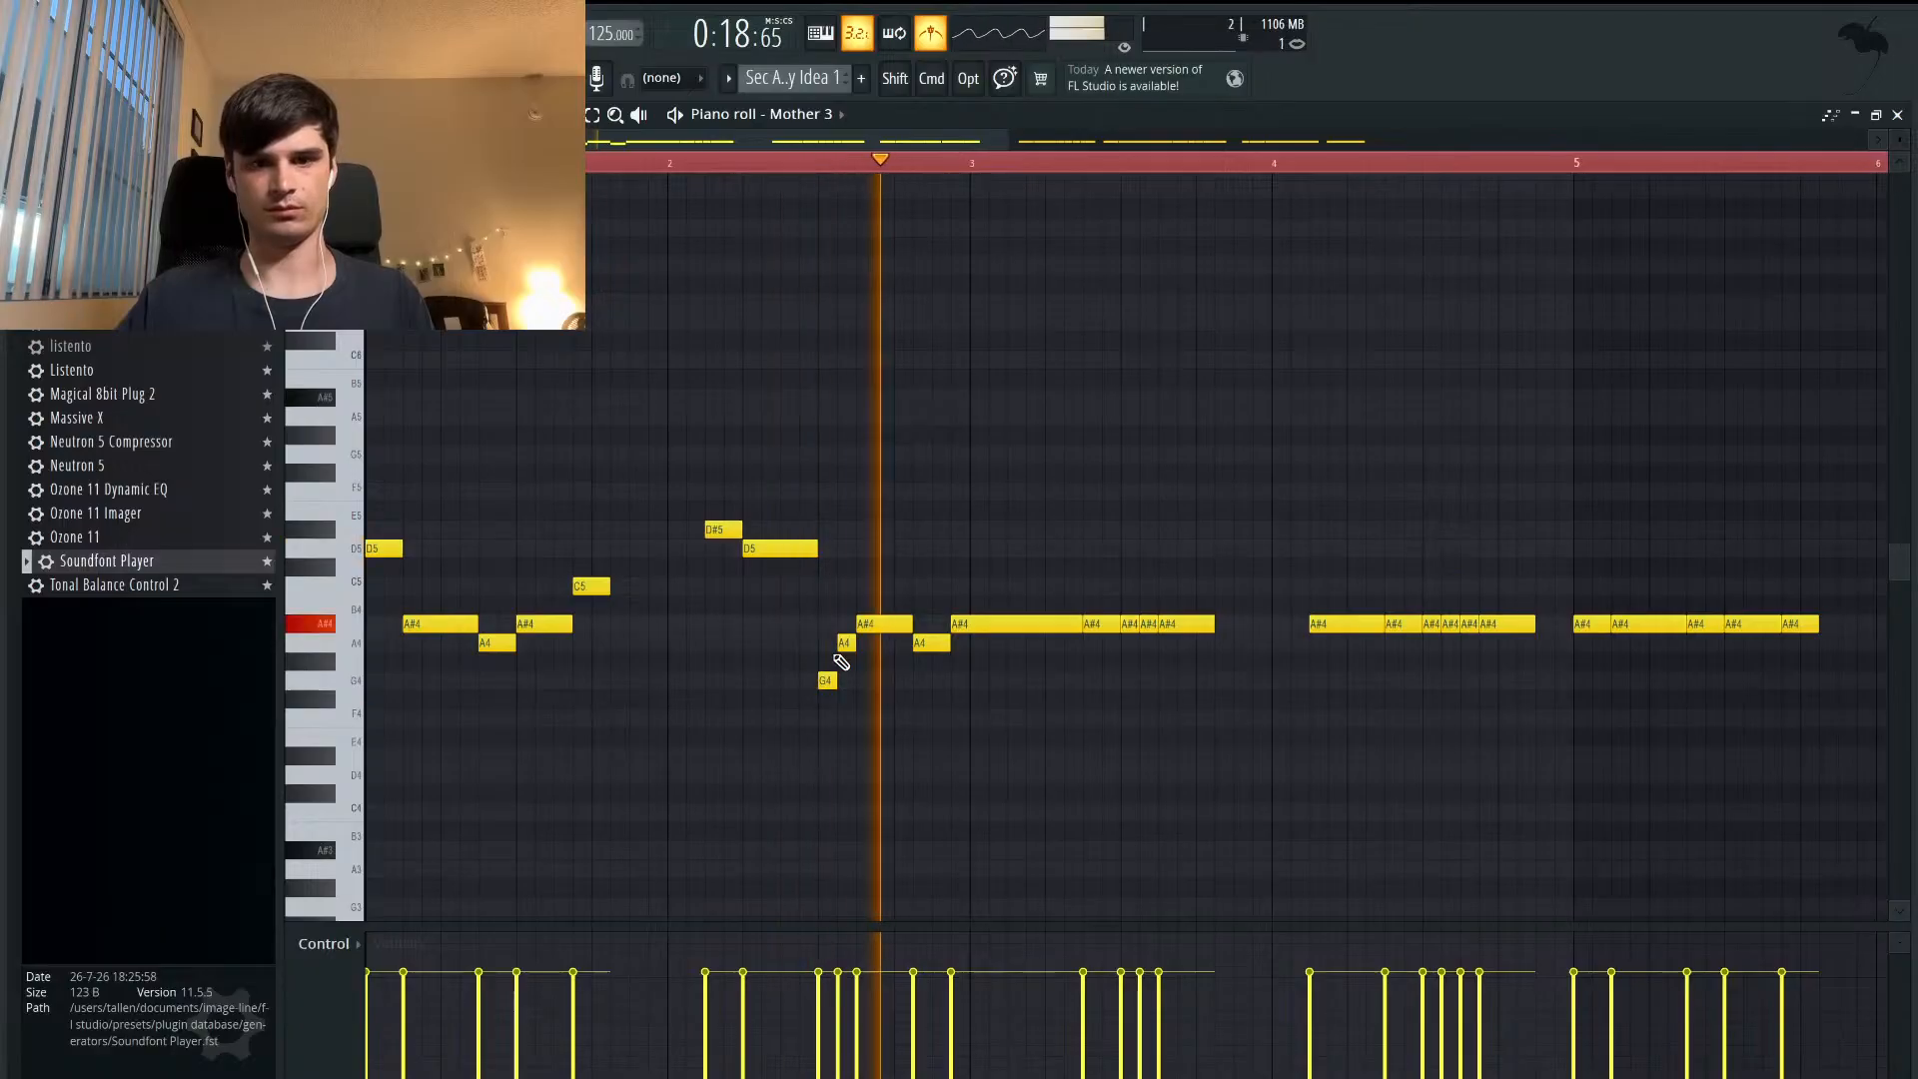
{"action": "key", "text": "space"}
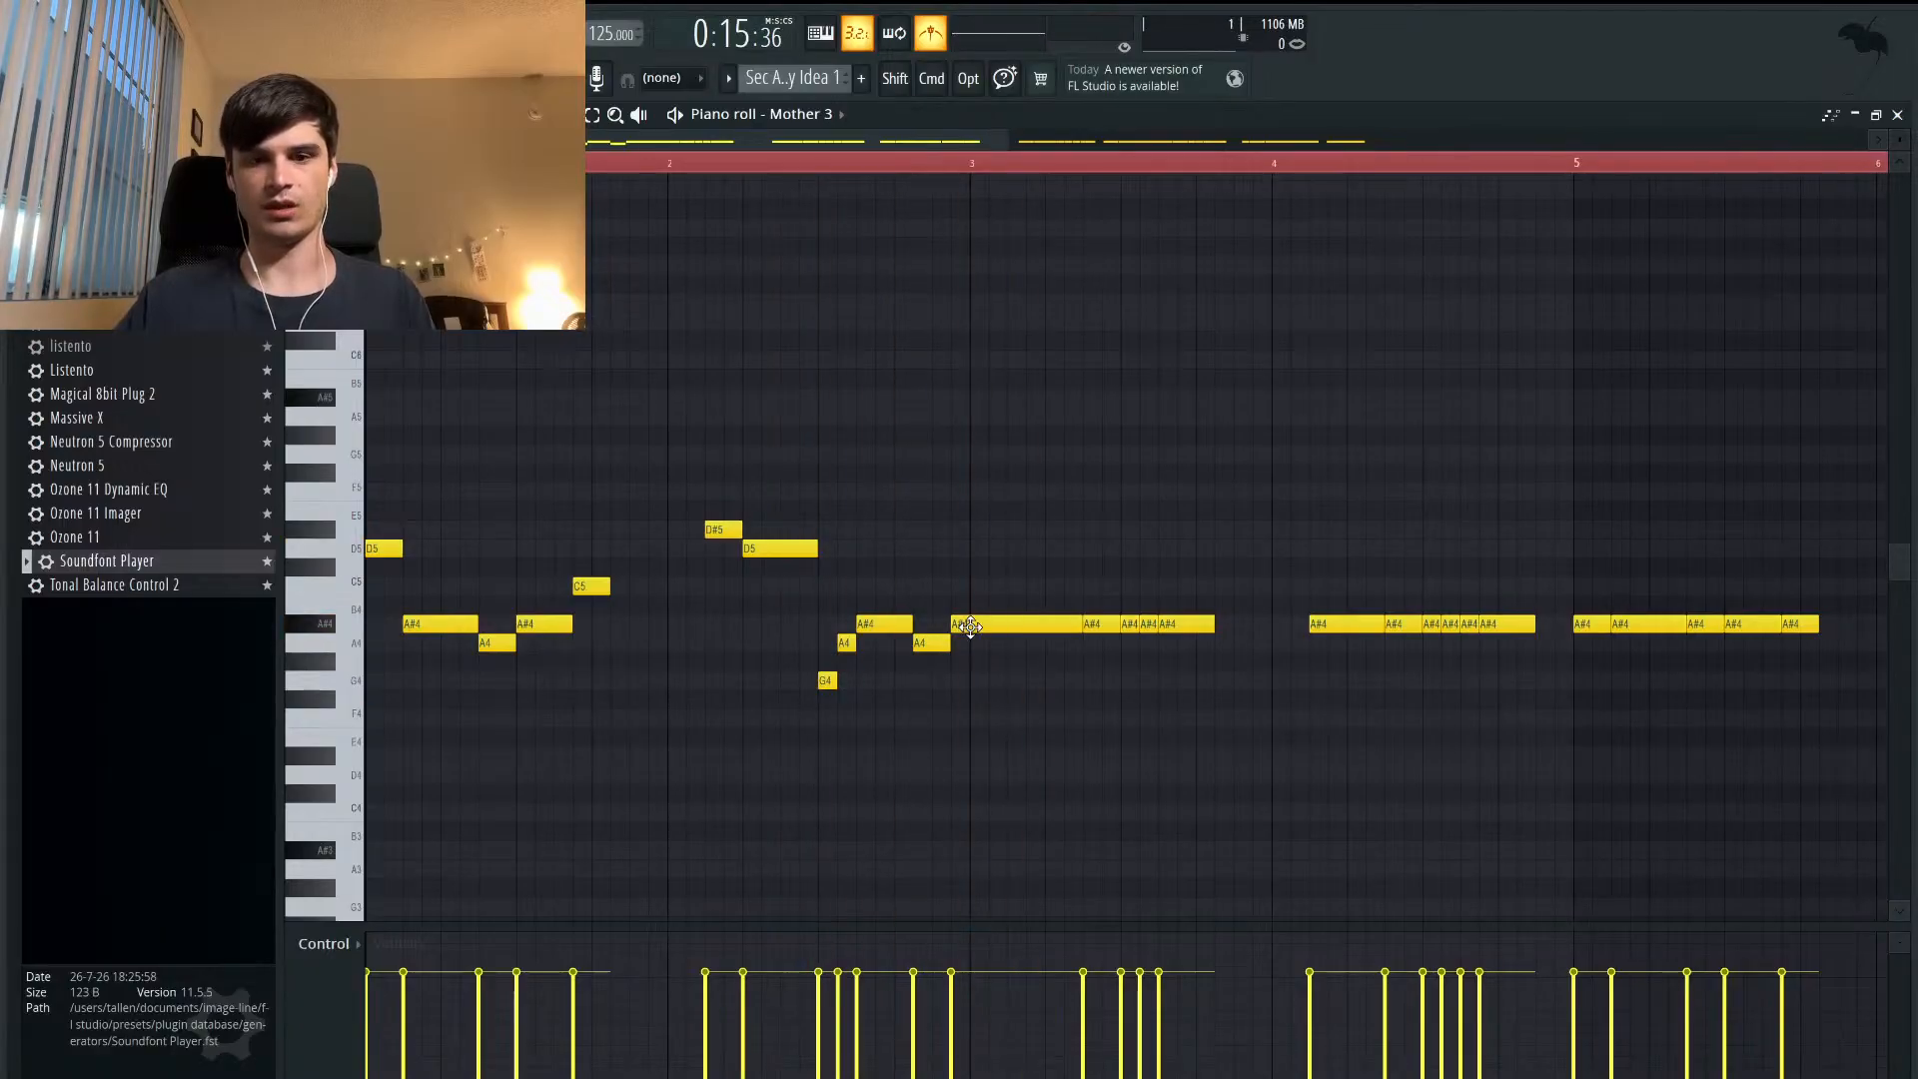
- Try C5, D#5 and D5 for the last three notes of bar 2 and play the melody repeatedly
{"action": "left_click_drag", "start_coordinate": [976, 624], "coordinate": [980, 540]}
{"action": "left_click_drag", "start_coordinate": [936, 642], "coordinate": [931, 530]}
{"action": "left_click_drag", "start_coordinate": [892, 627], "coordinate": [894, 588]}
{"action": "key", "text": "space"}
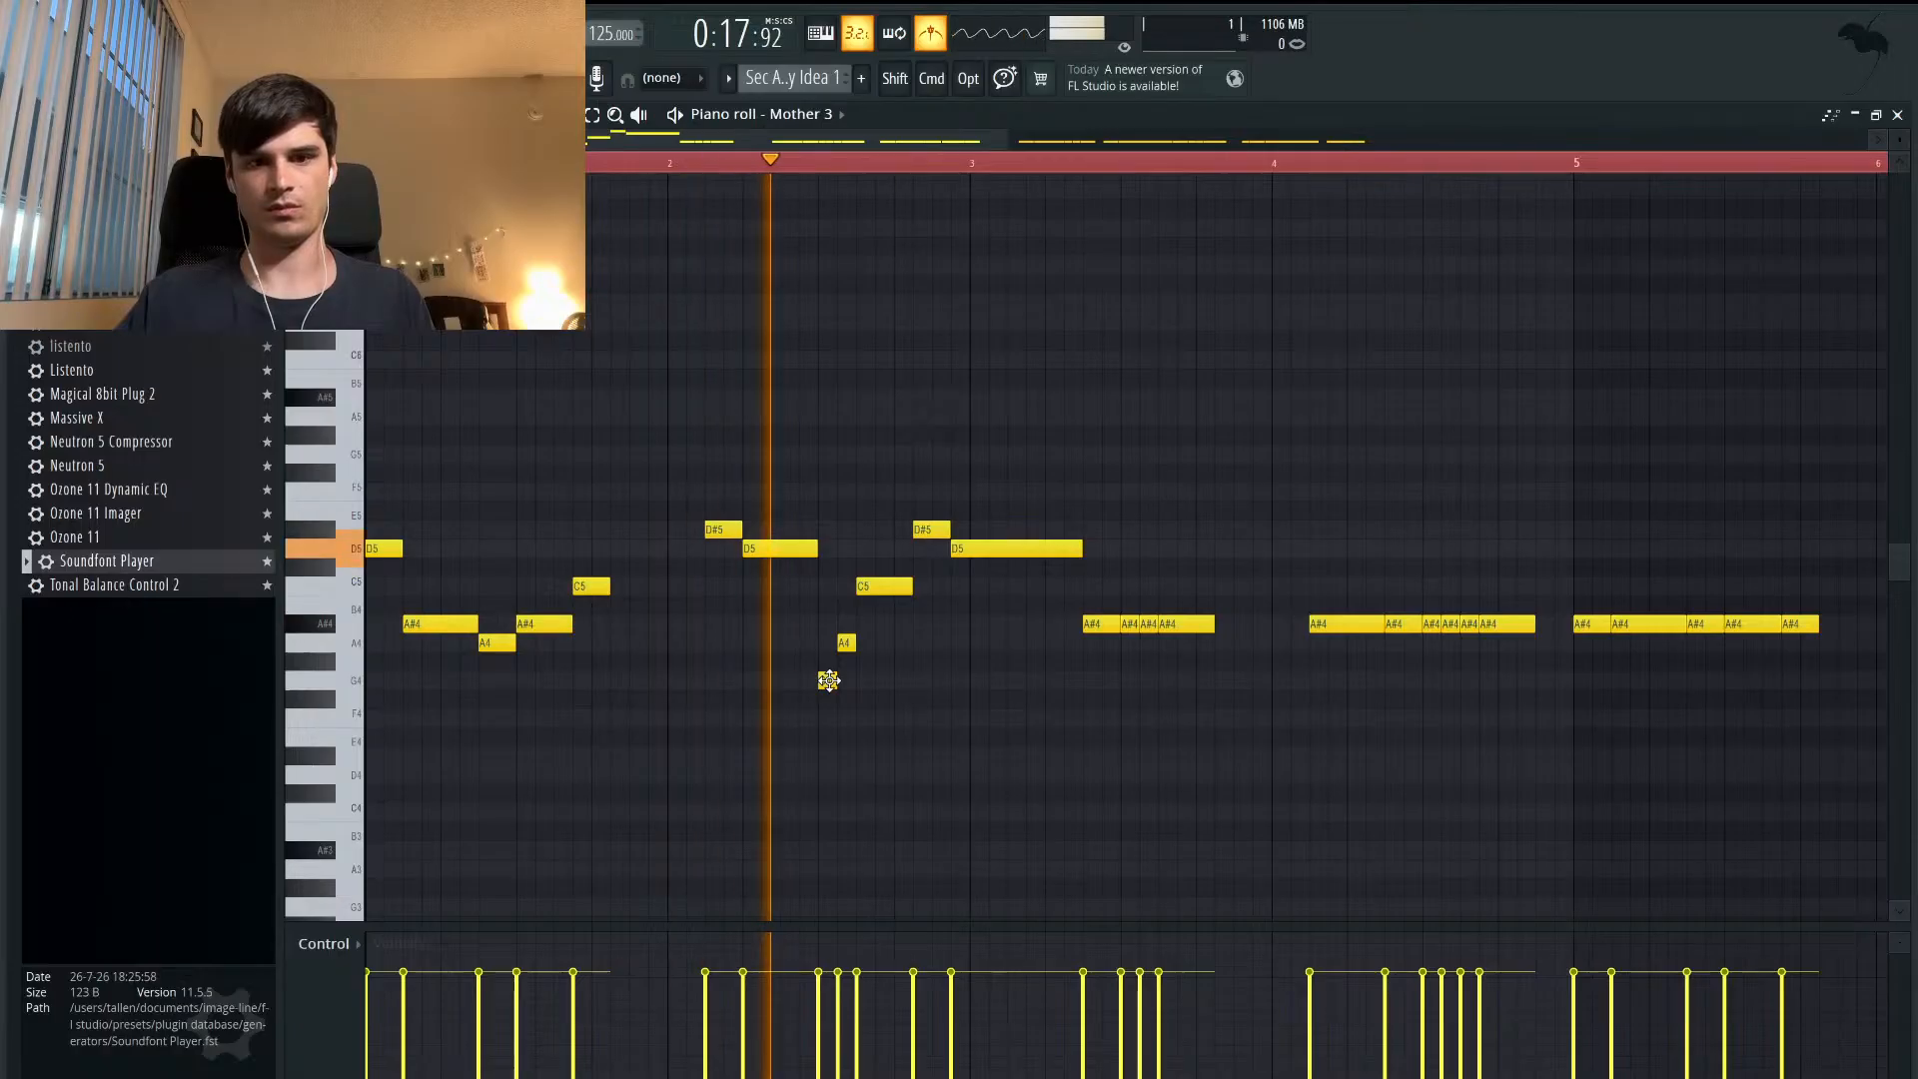
{"action": "key", "text": "space"}
{"action": "key", "text": "space"}
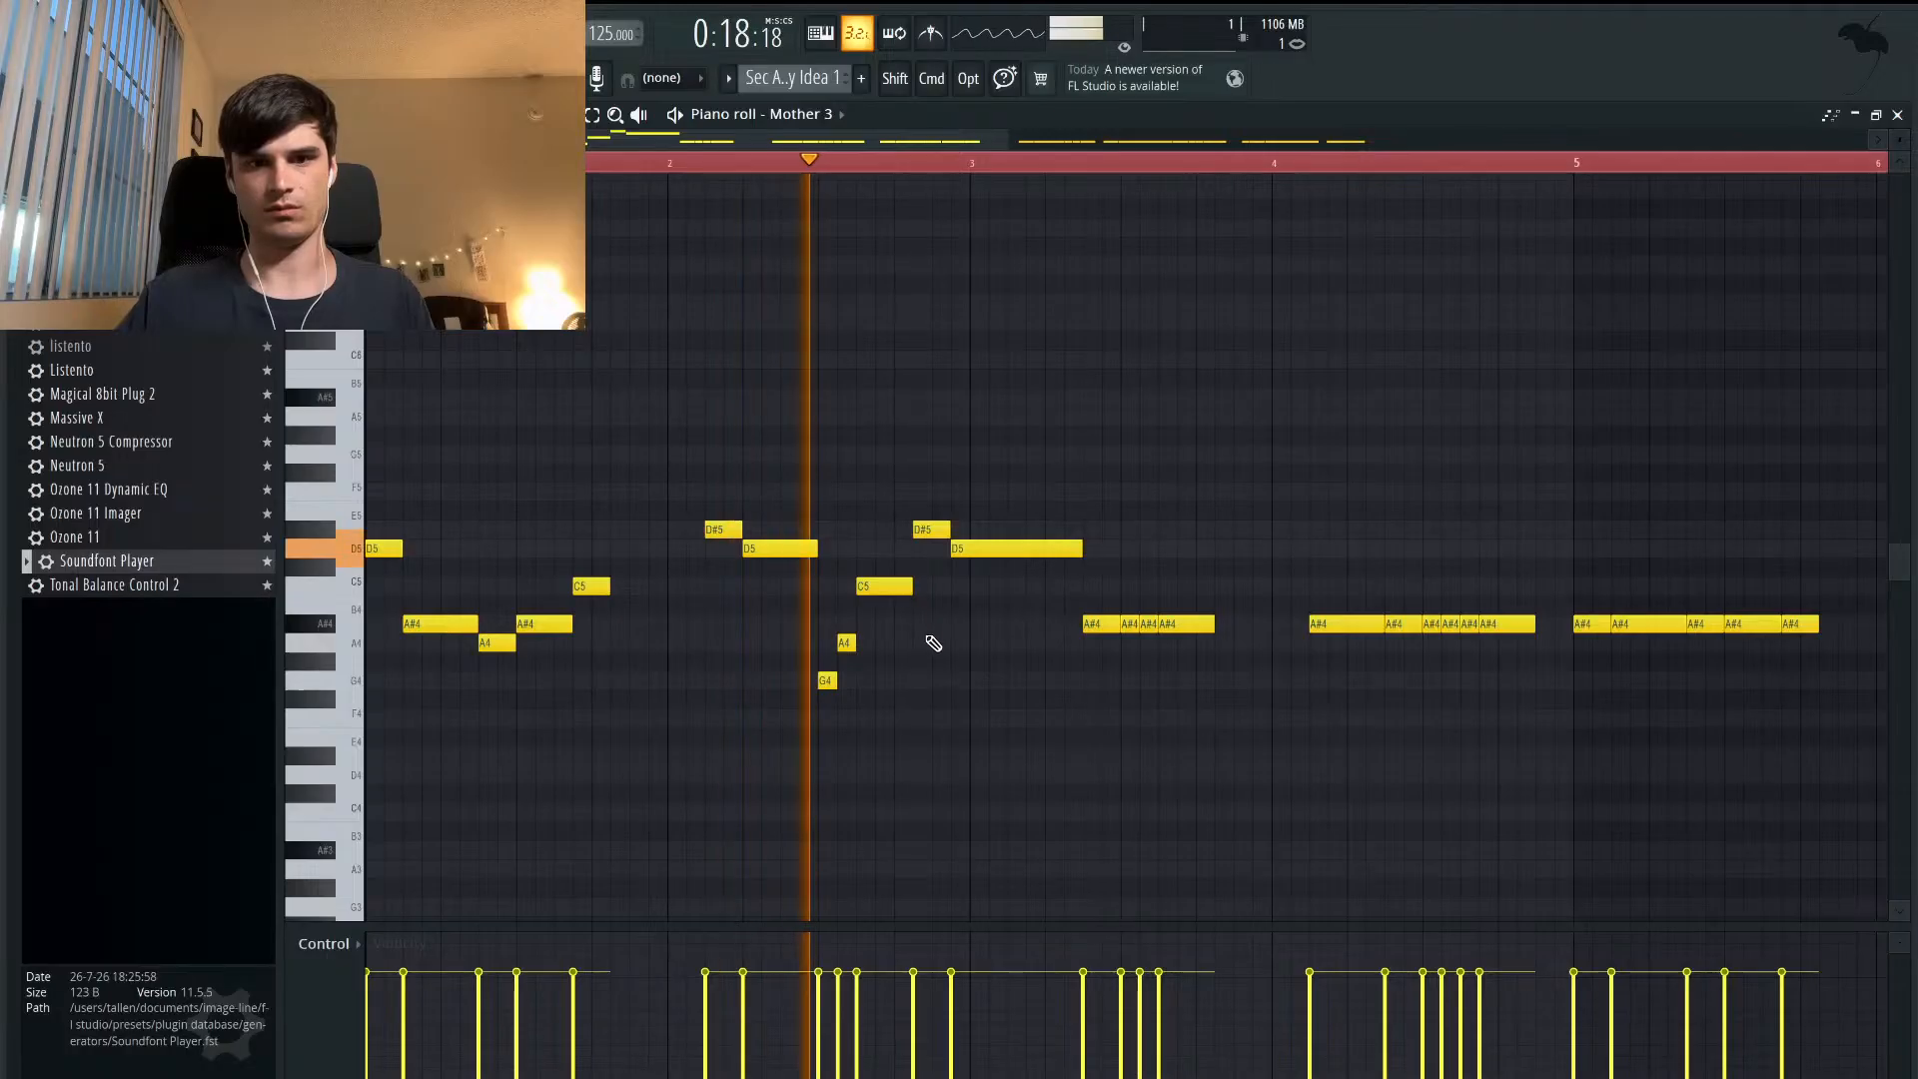
{"action": "key", "text": "space"}
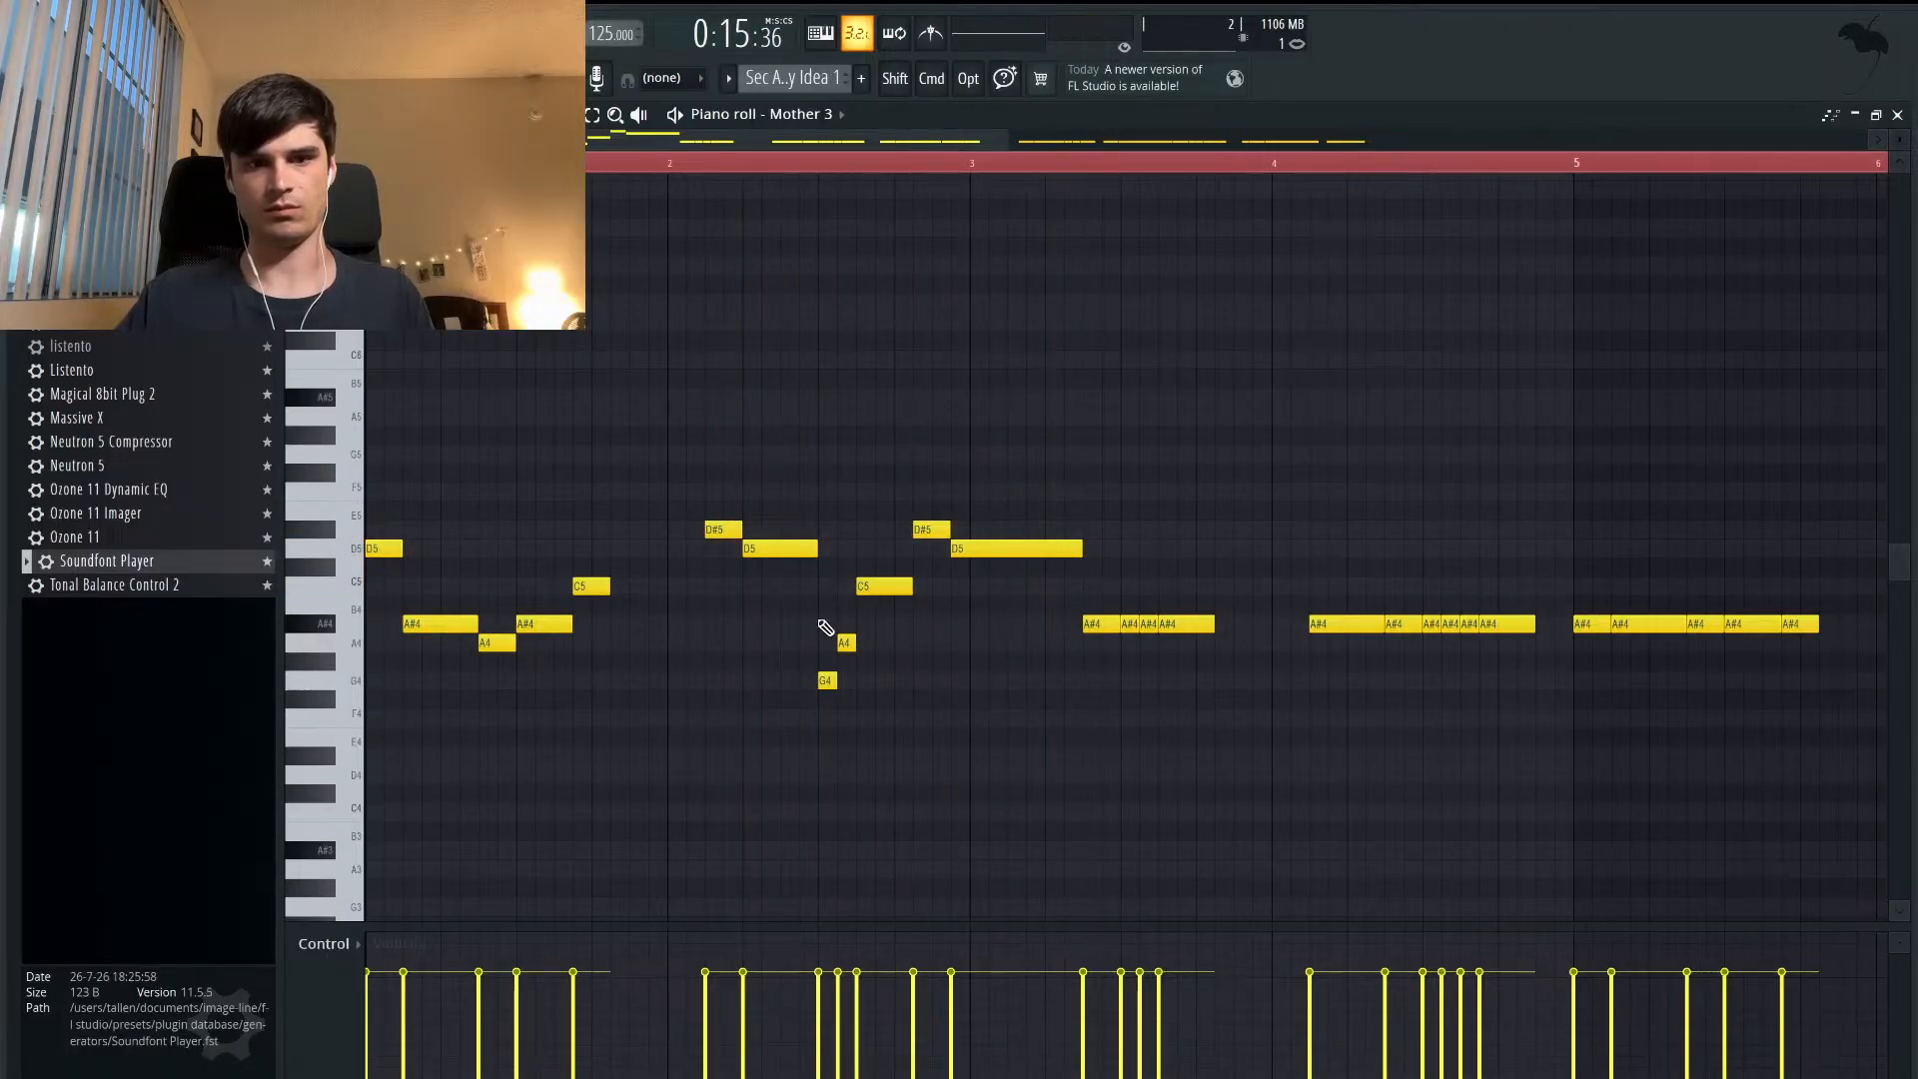
{"action": "key", "text": "space"}
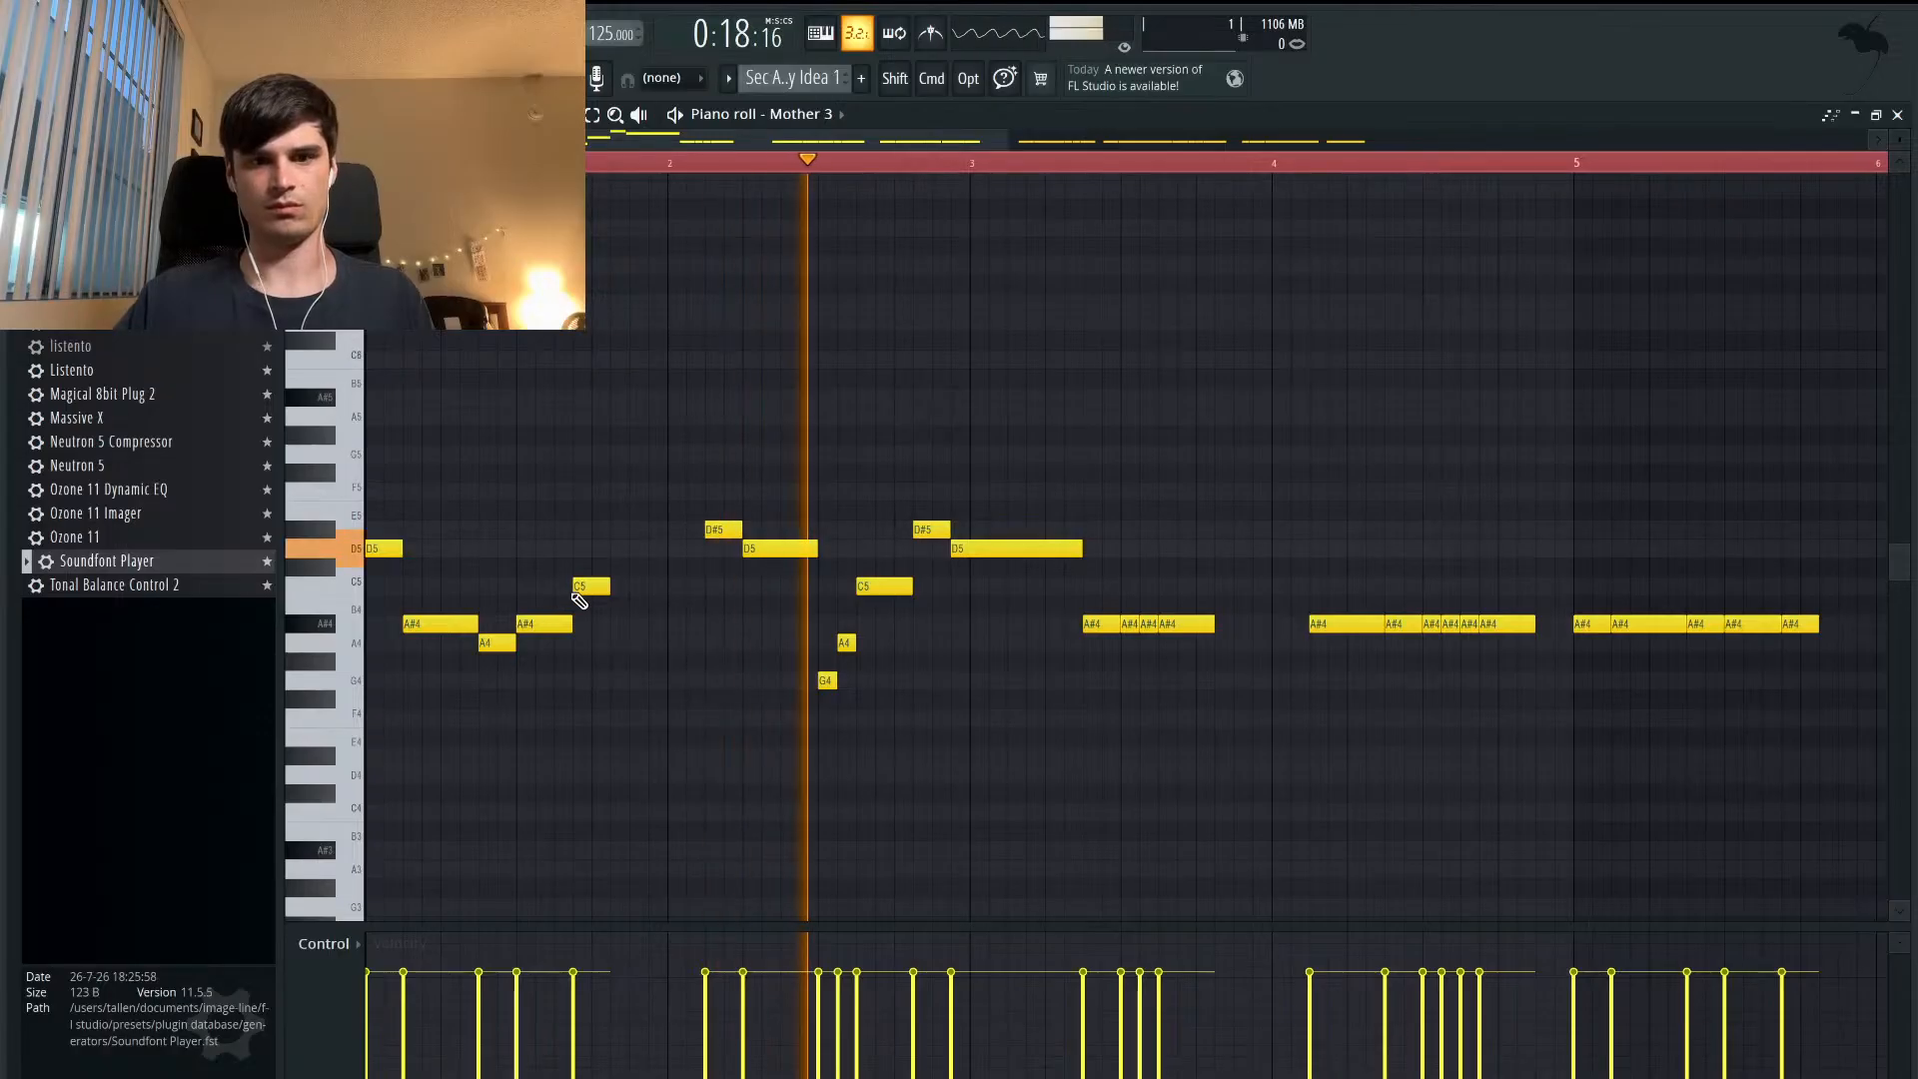
{"action": "key", "text": "space"}
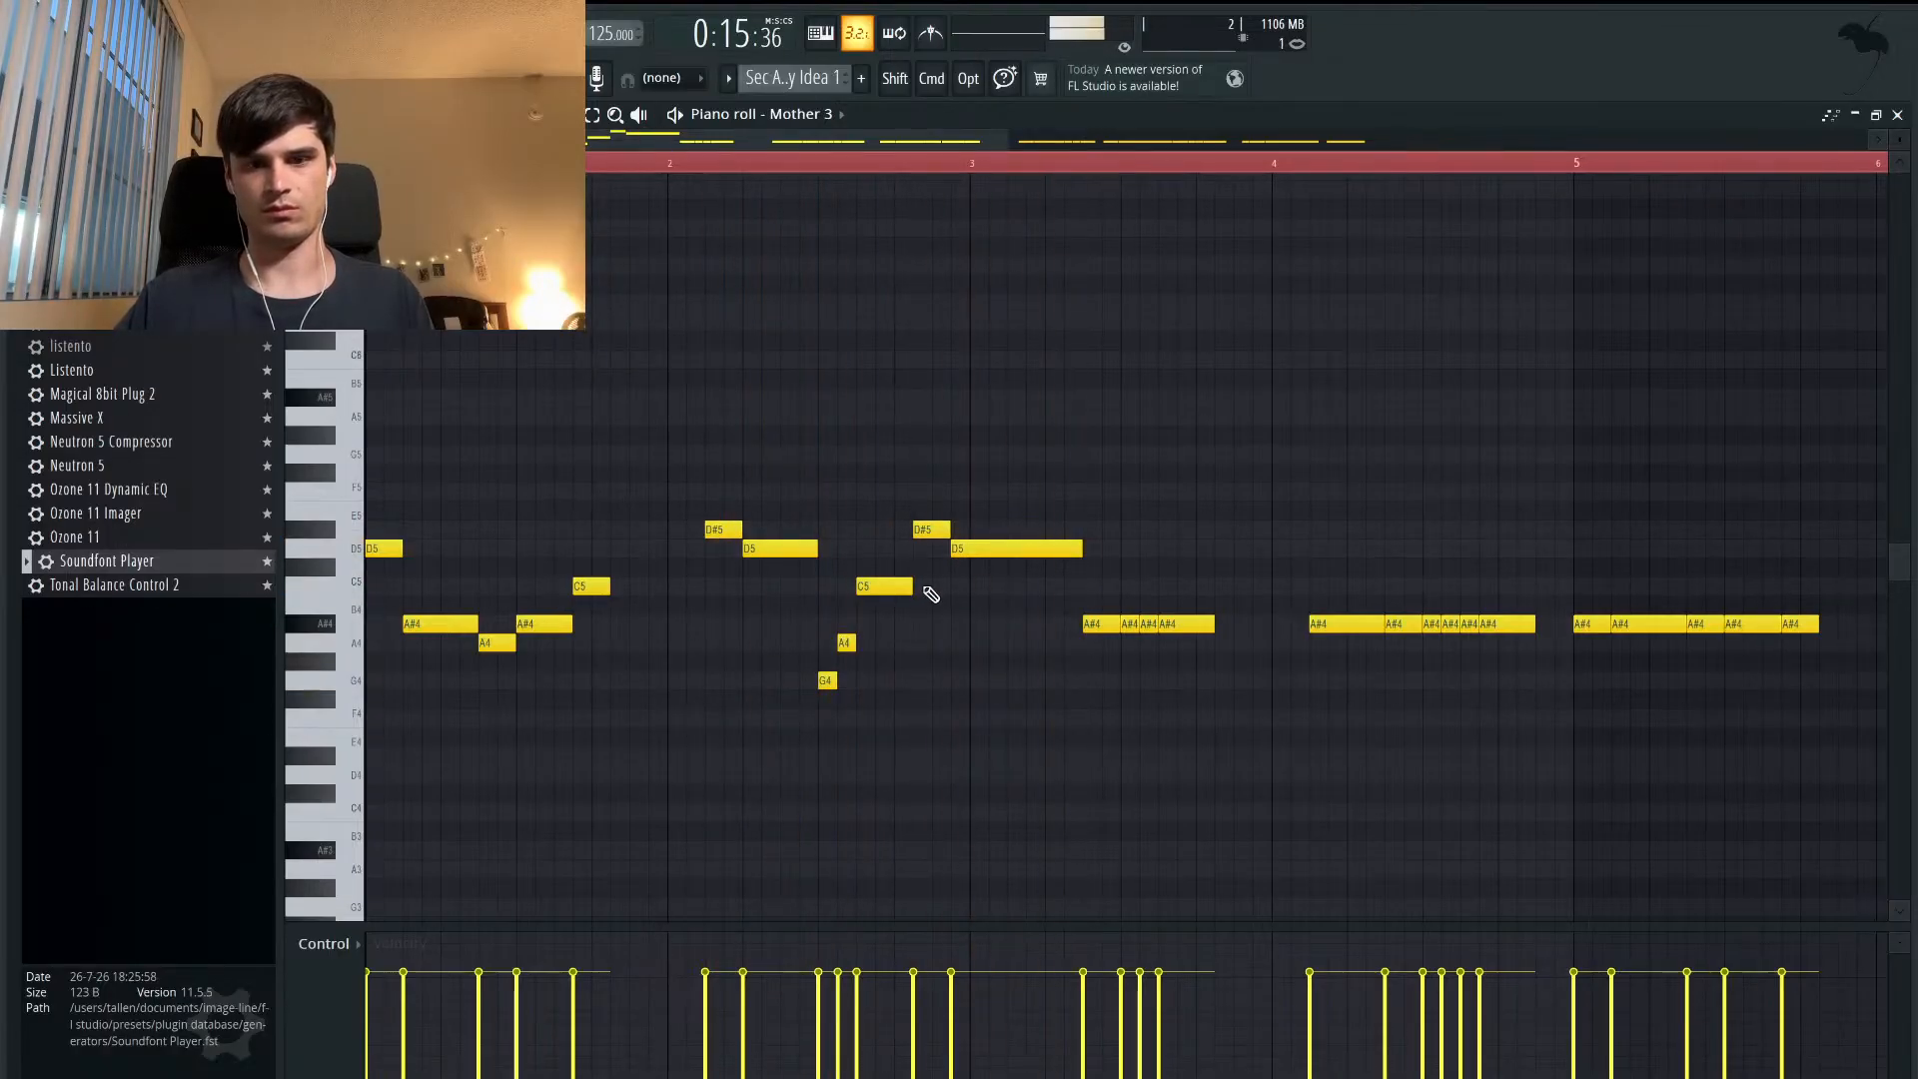
- Try D5 for the sixth note of bar 2 and C5 for the long note crossing into bar 3, playing the melody
{"action": "mouse_move", "coordinate": [966, 549]}
{"action": "left_mouse_down"}
{"action": "mouse_move", "coordinate": [966, 590]}
{"action": "mouse_move", "coordinate": [932, 559]}
{"action": "left_mouse_up"}
{"action": "key", "text": "space"}
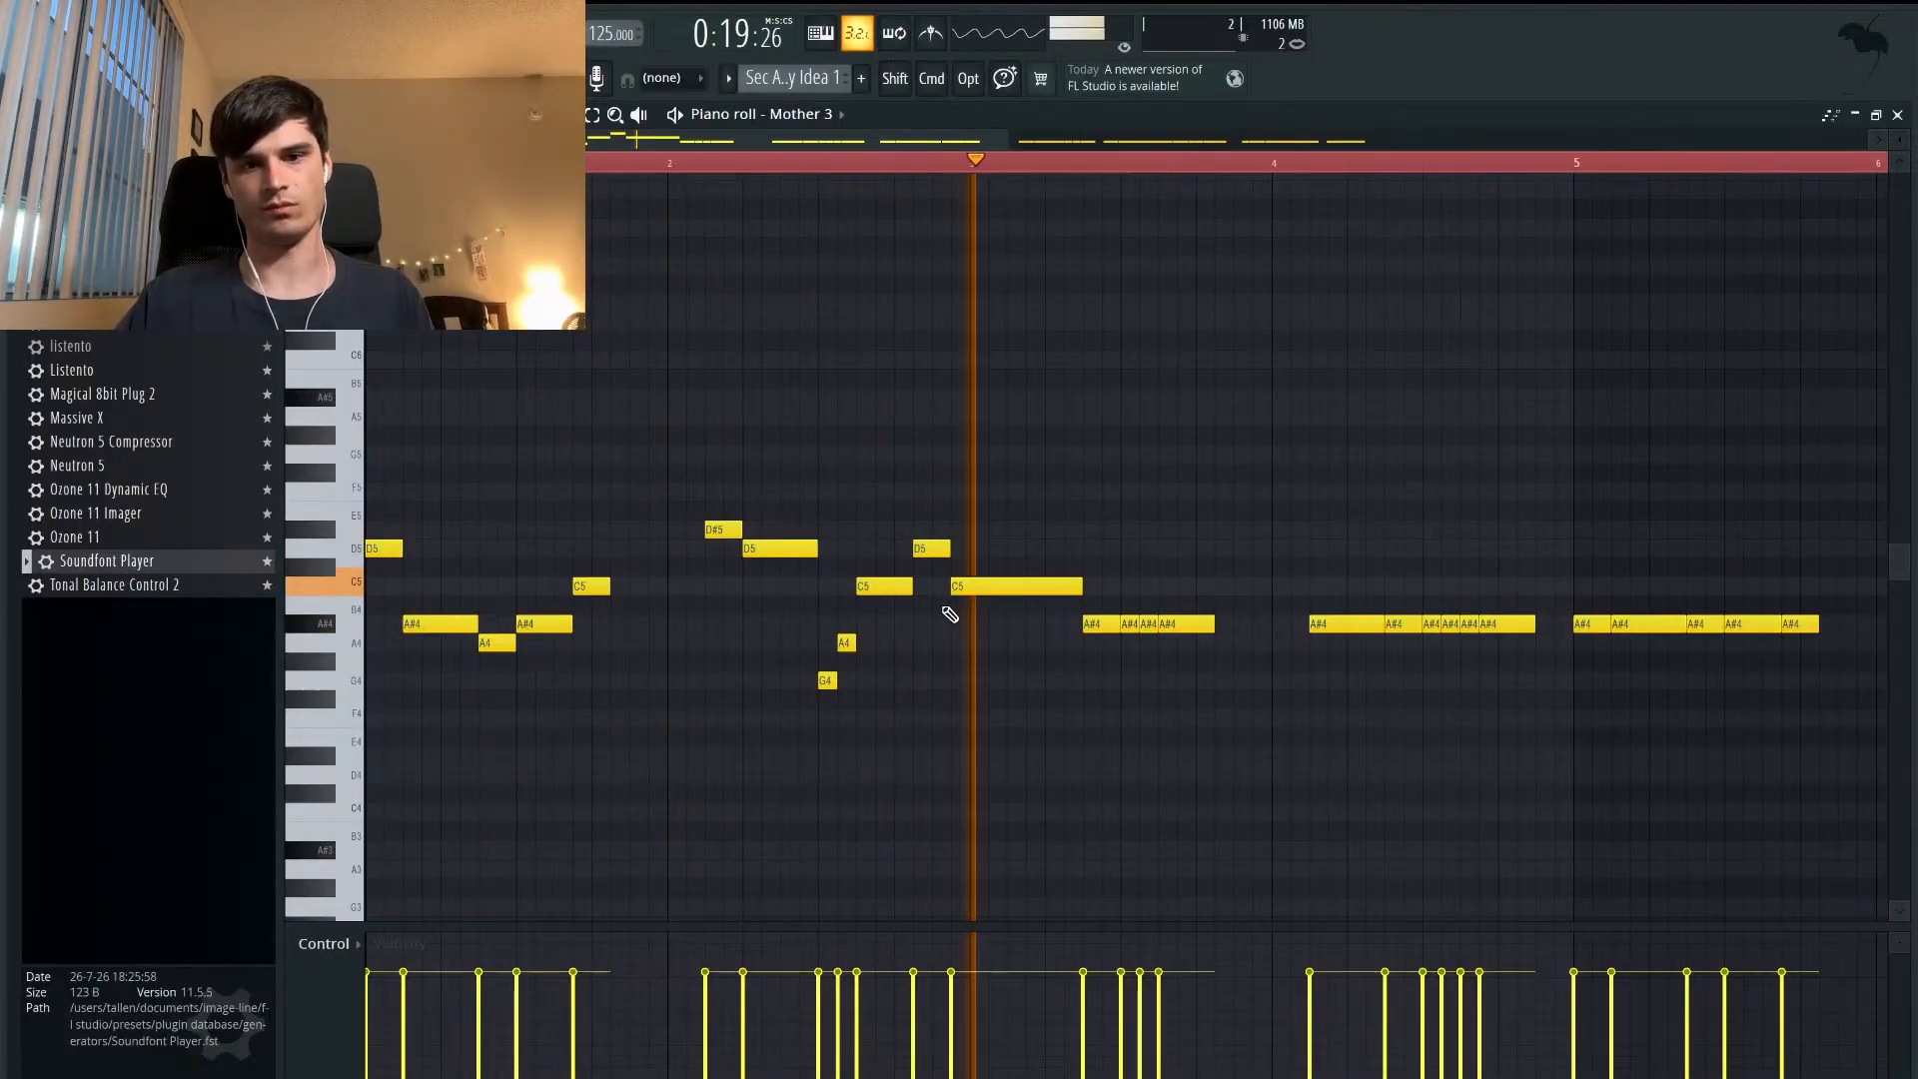
{"action": "key", "text": "space"}
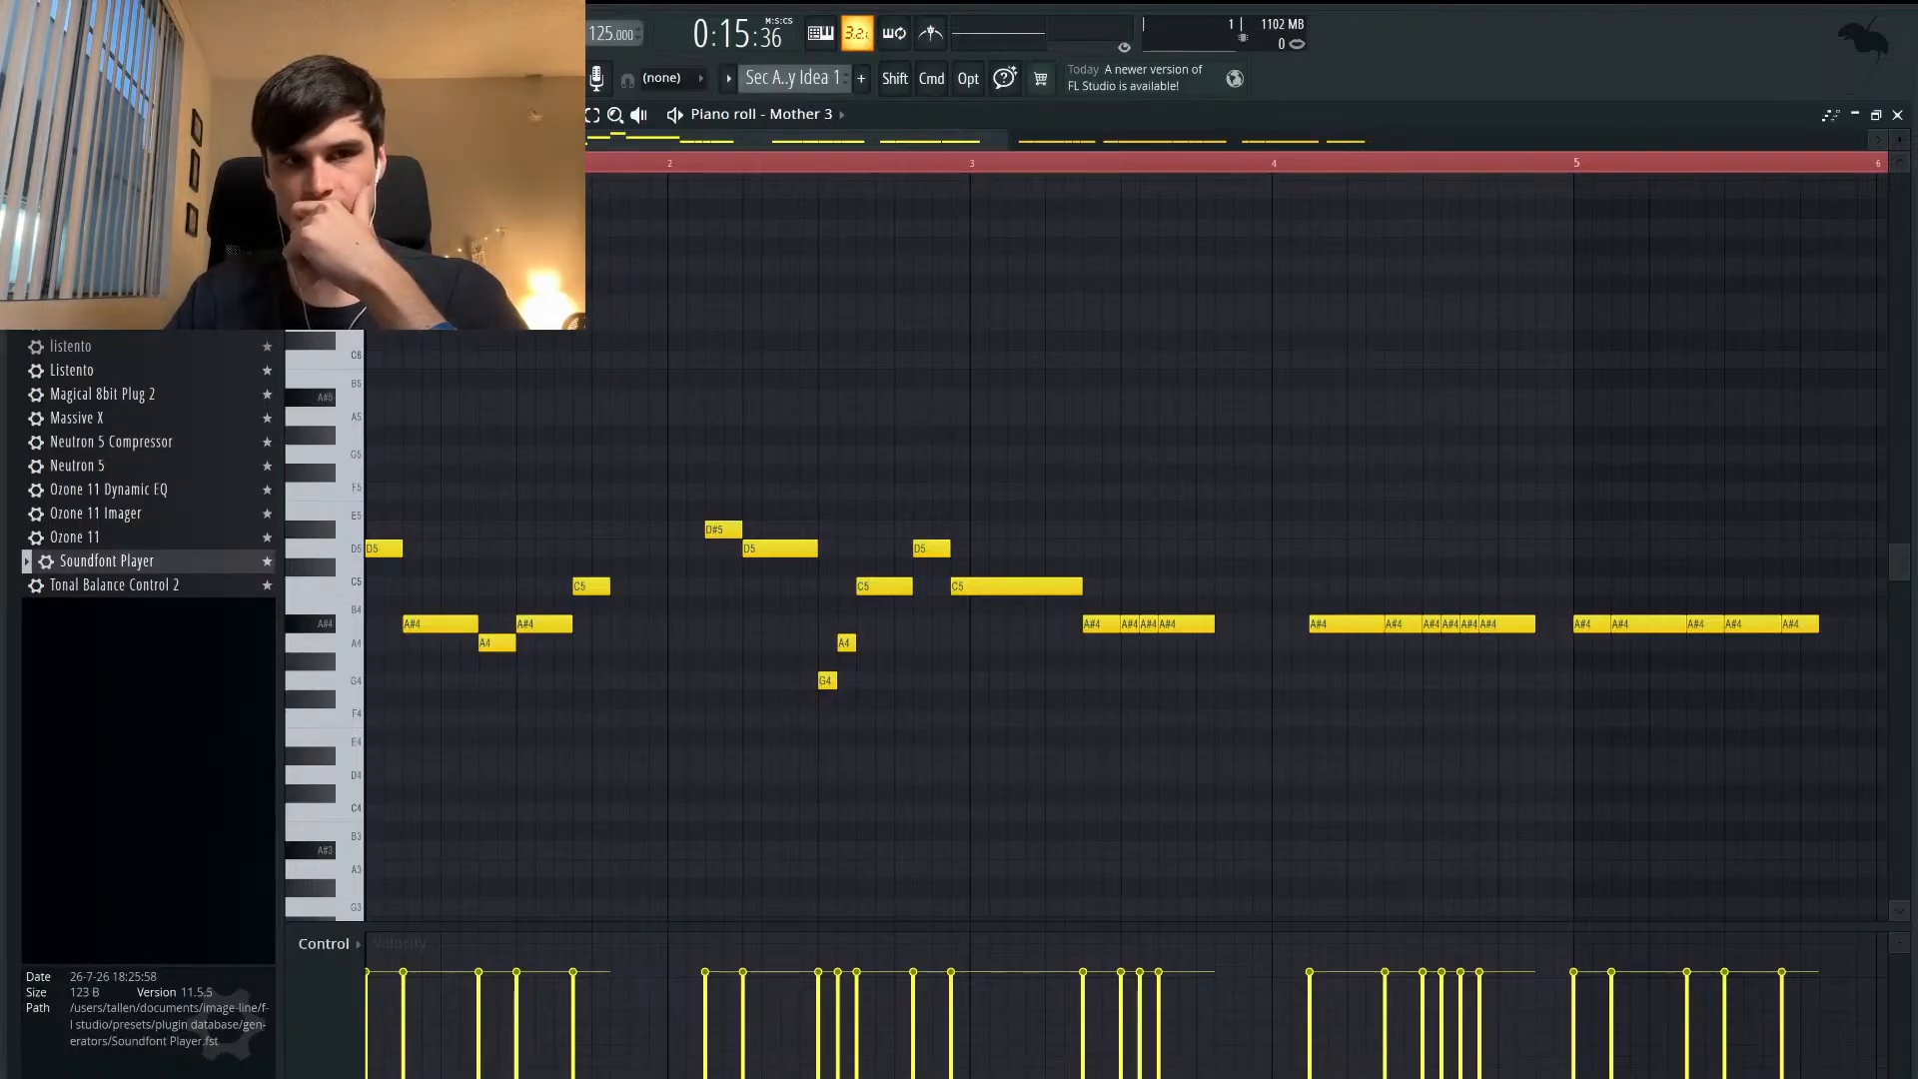
{"action": "key", "text": "space"}
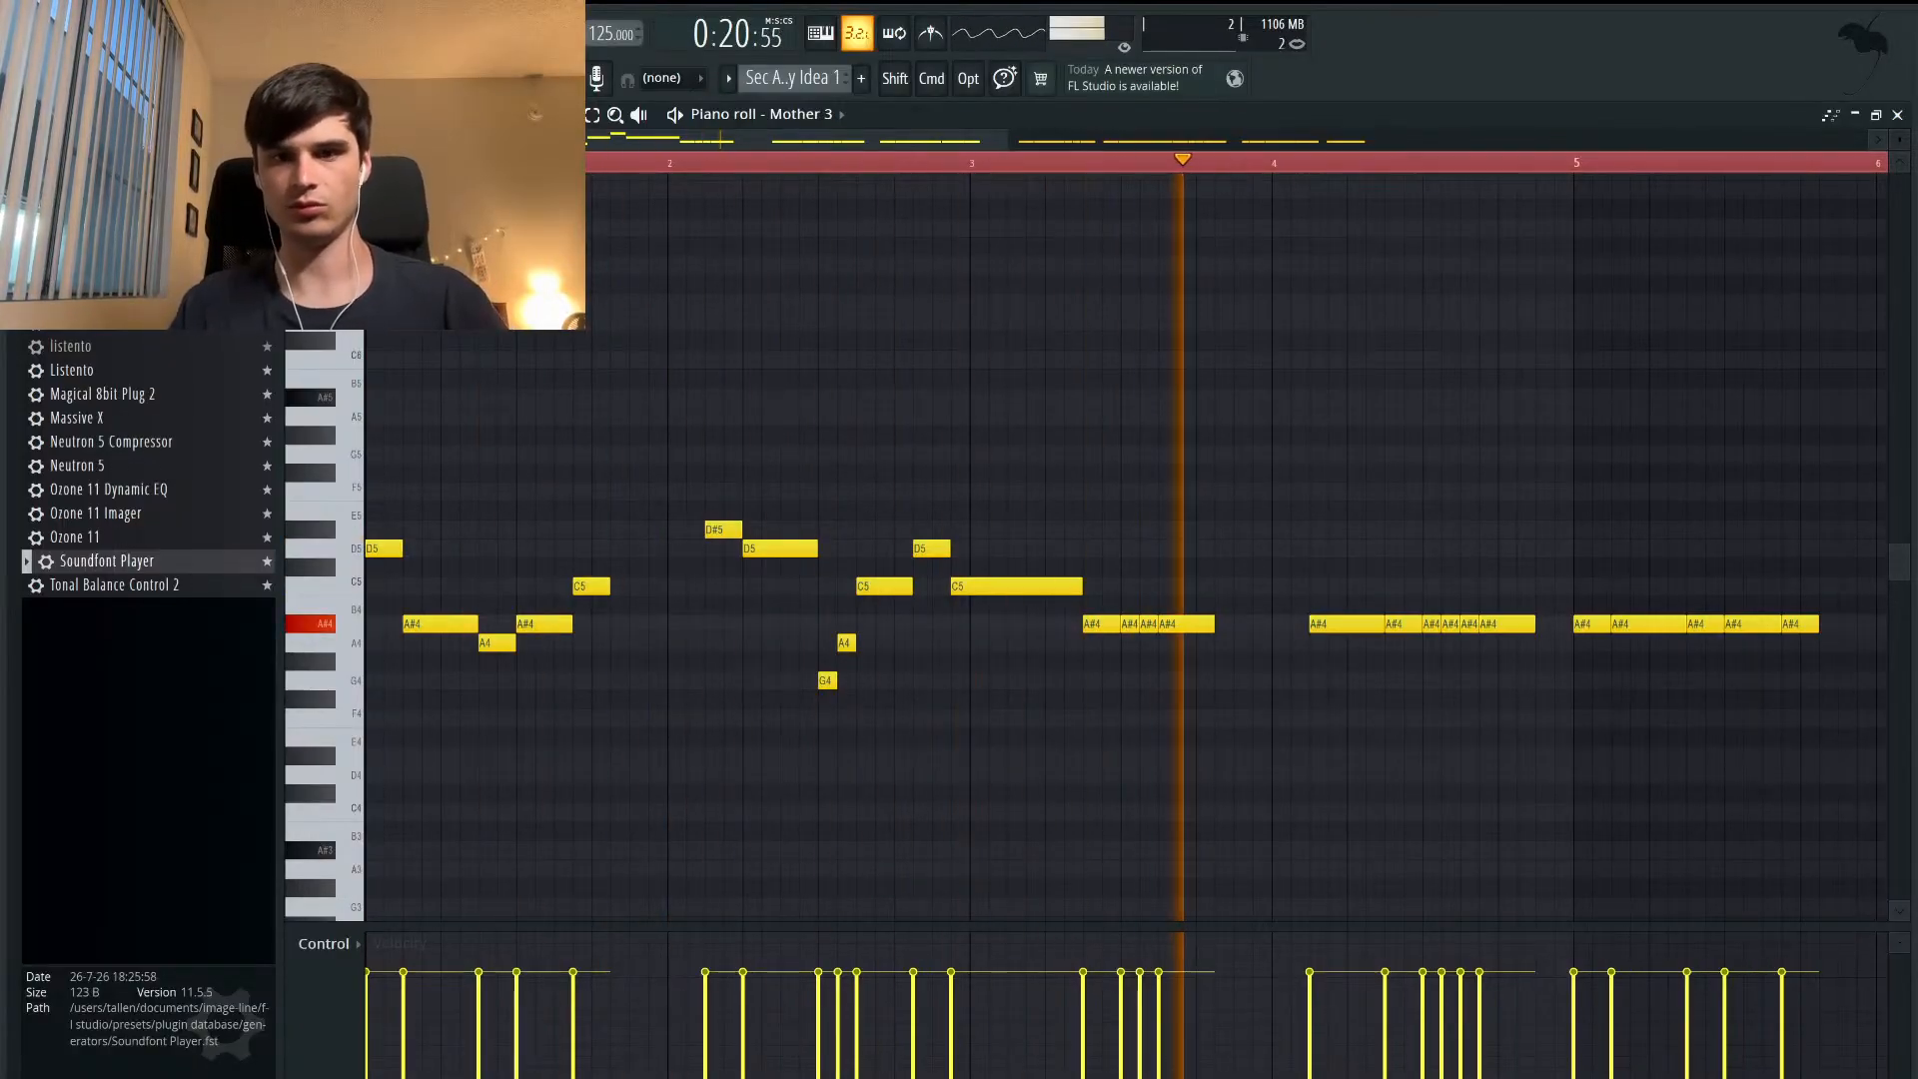
{"action": "key", "text": "space"}
- Return the third to seventh notes of bar 2 to A#4 and play through the phrase
{"action": "left_click_drag", "start_coordinate": [975, 587], "coordinate": [977, 625]}
{"action": "left_click_drag", "start_coordinate": [921, 547], "coordinate": [827, 630]}
{"action": "key", "text": "space"}
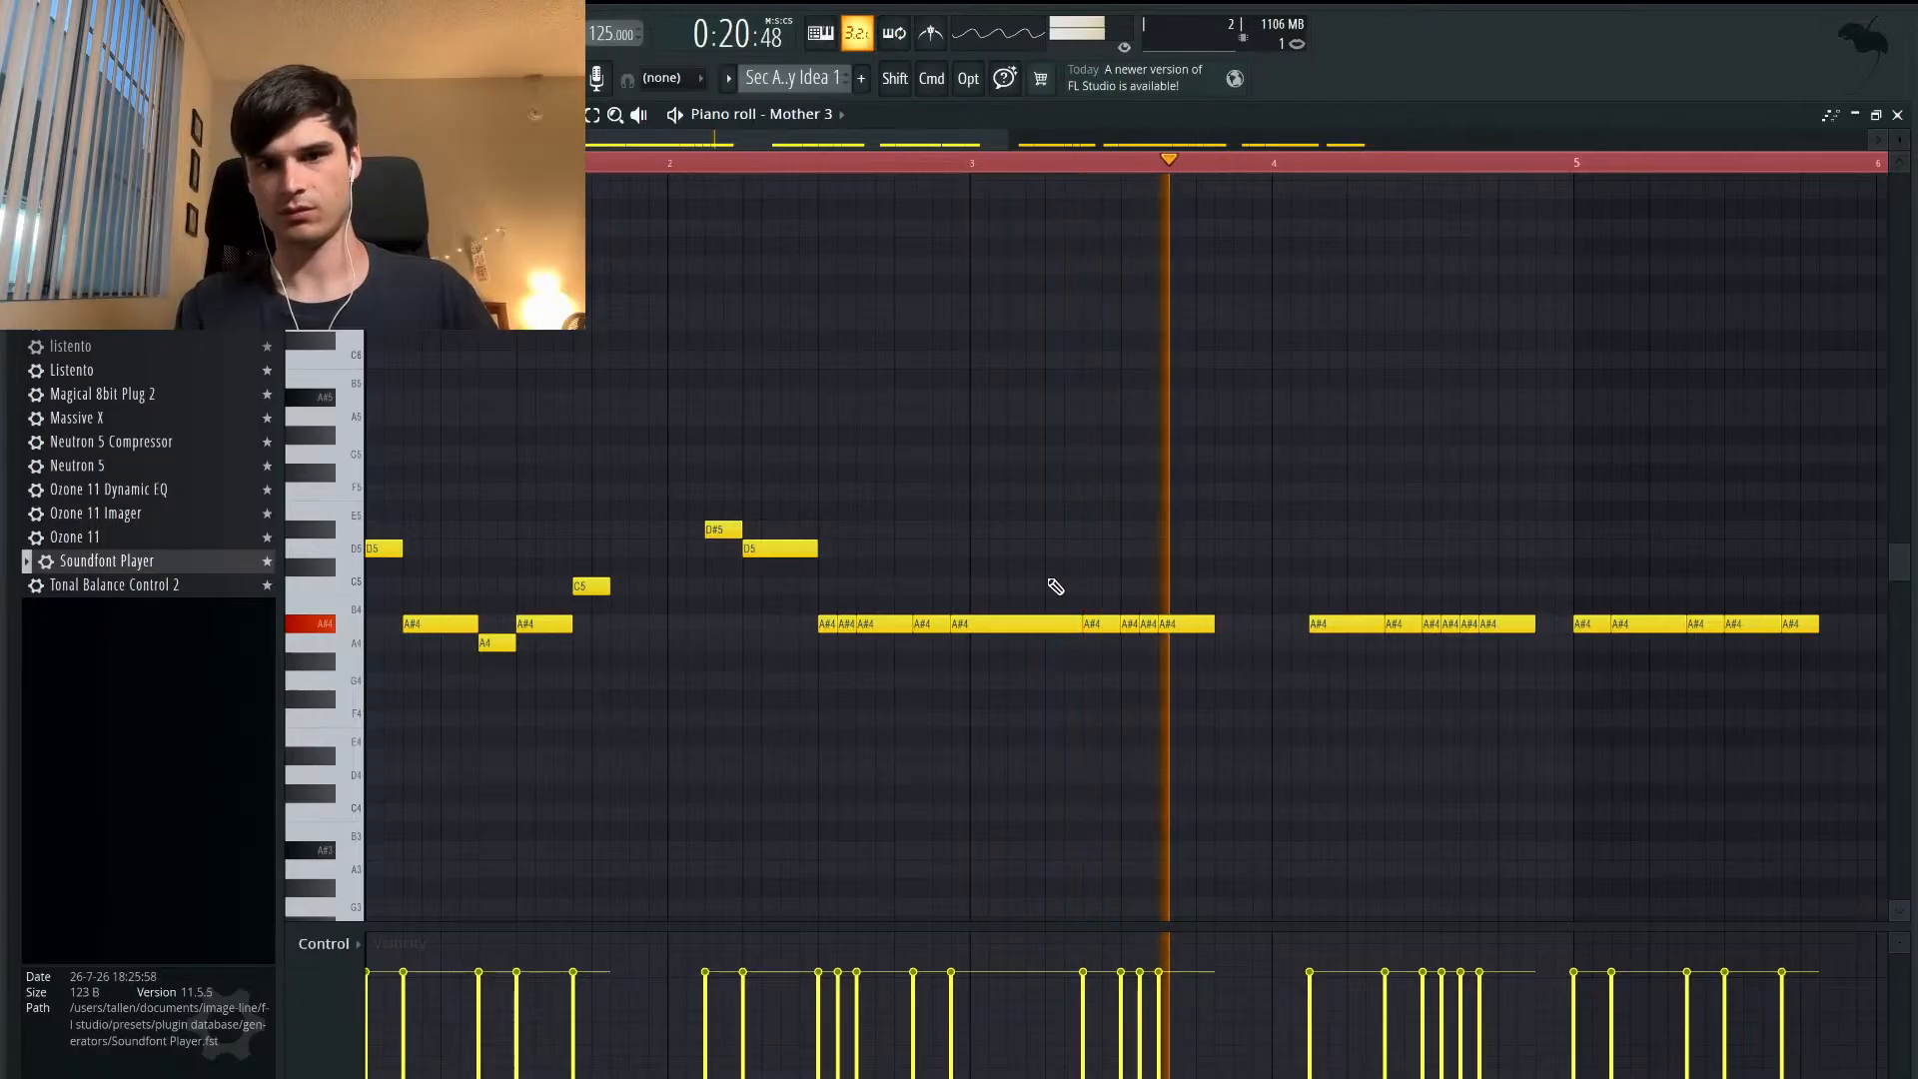
{"action": "key", "text": "space"}
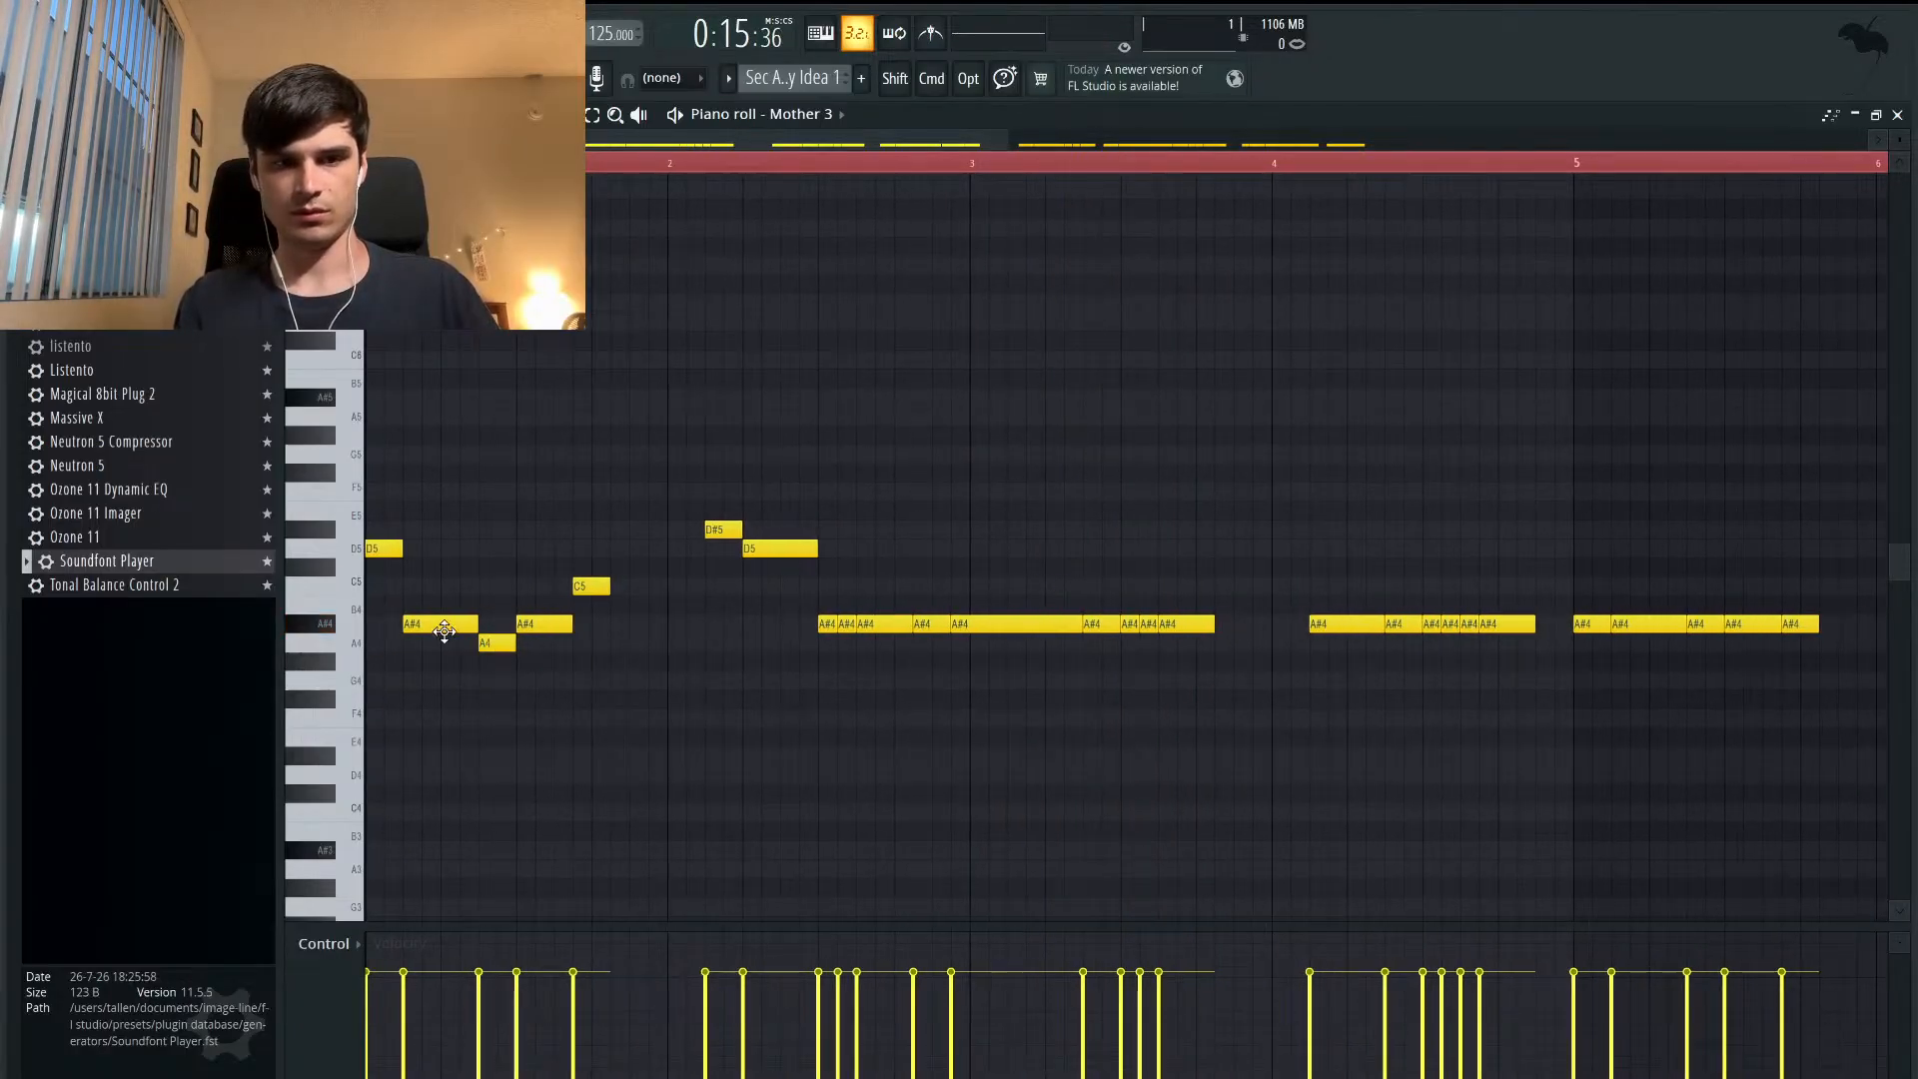
- Return the third note of bar 1 and the first two notes of bar 2 to A#4, and play the rhythm
{"action": "left_click_drag", "start_coordinate": [474, 644], "coordinate": [568, 609]}
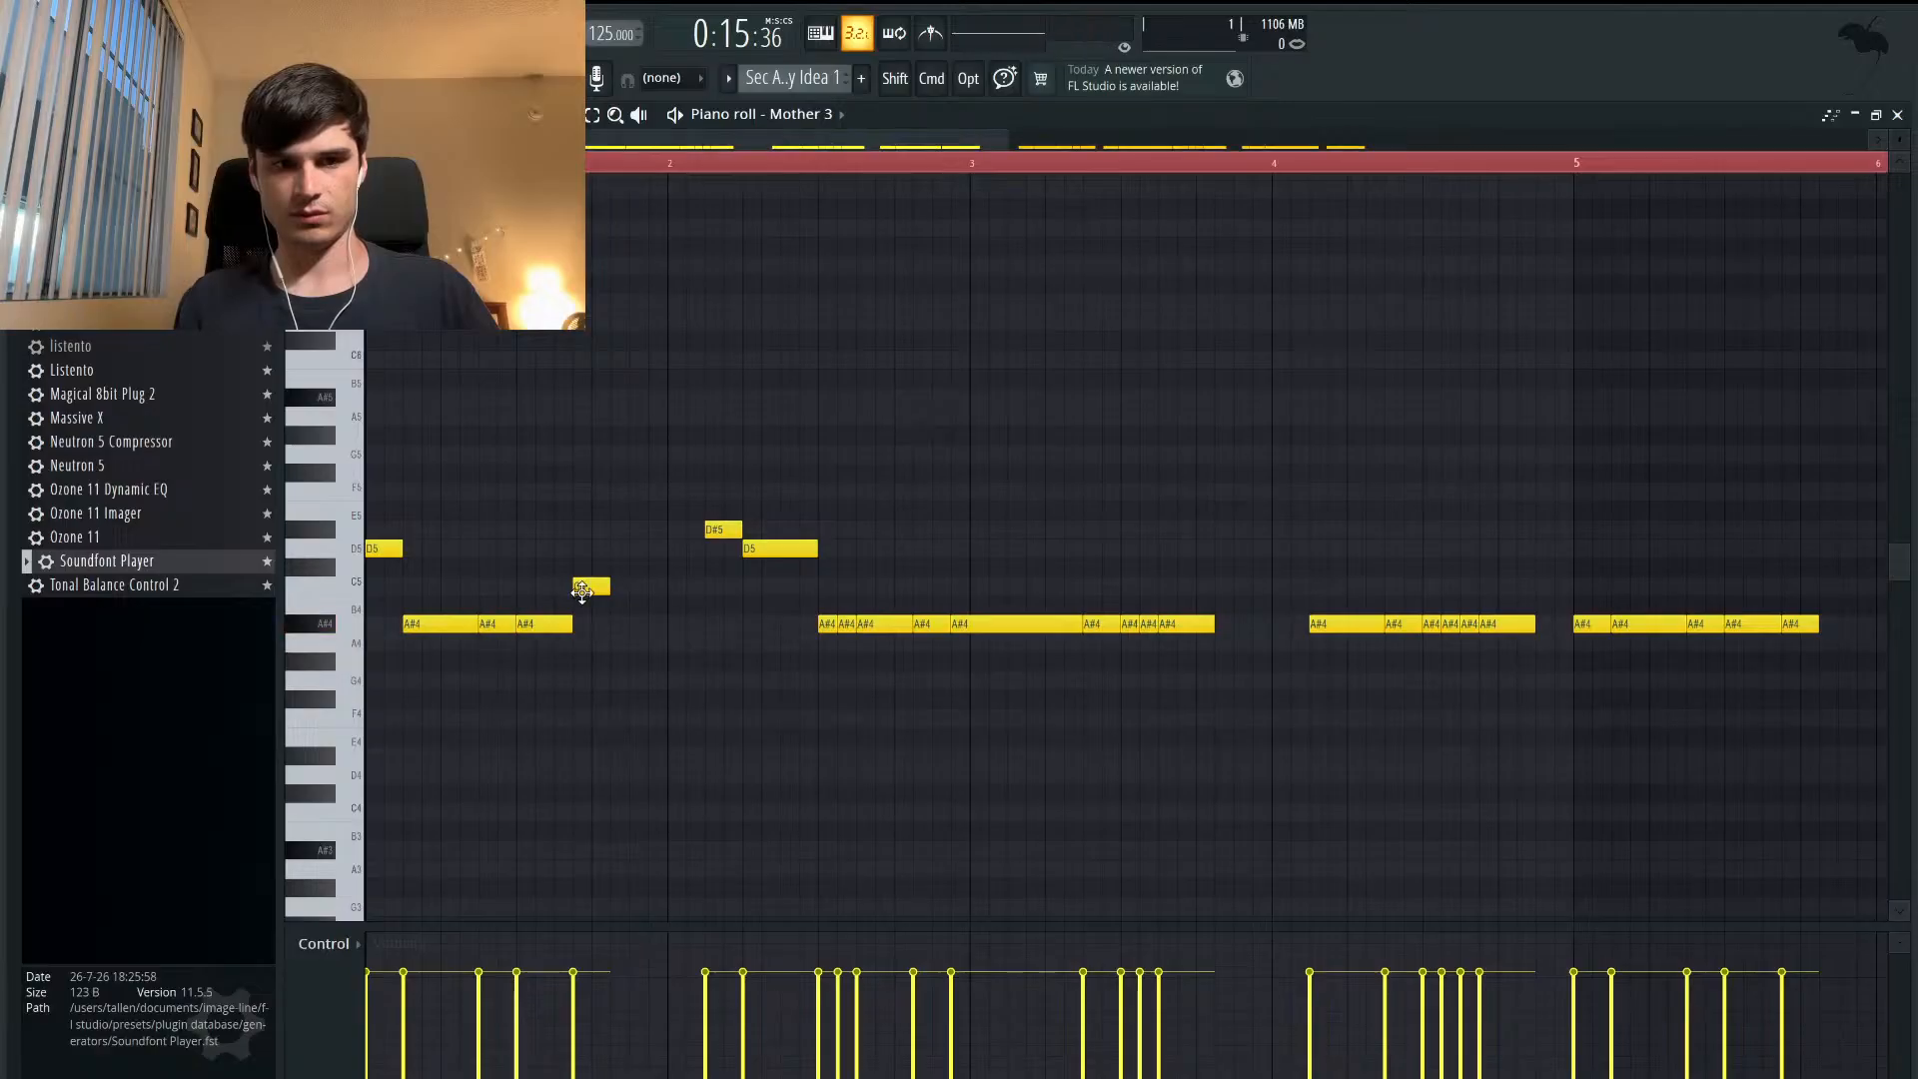
{"action": "left_click_drag", "start_coordinate": [750, 540], "coordinate": [750, 618]}
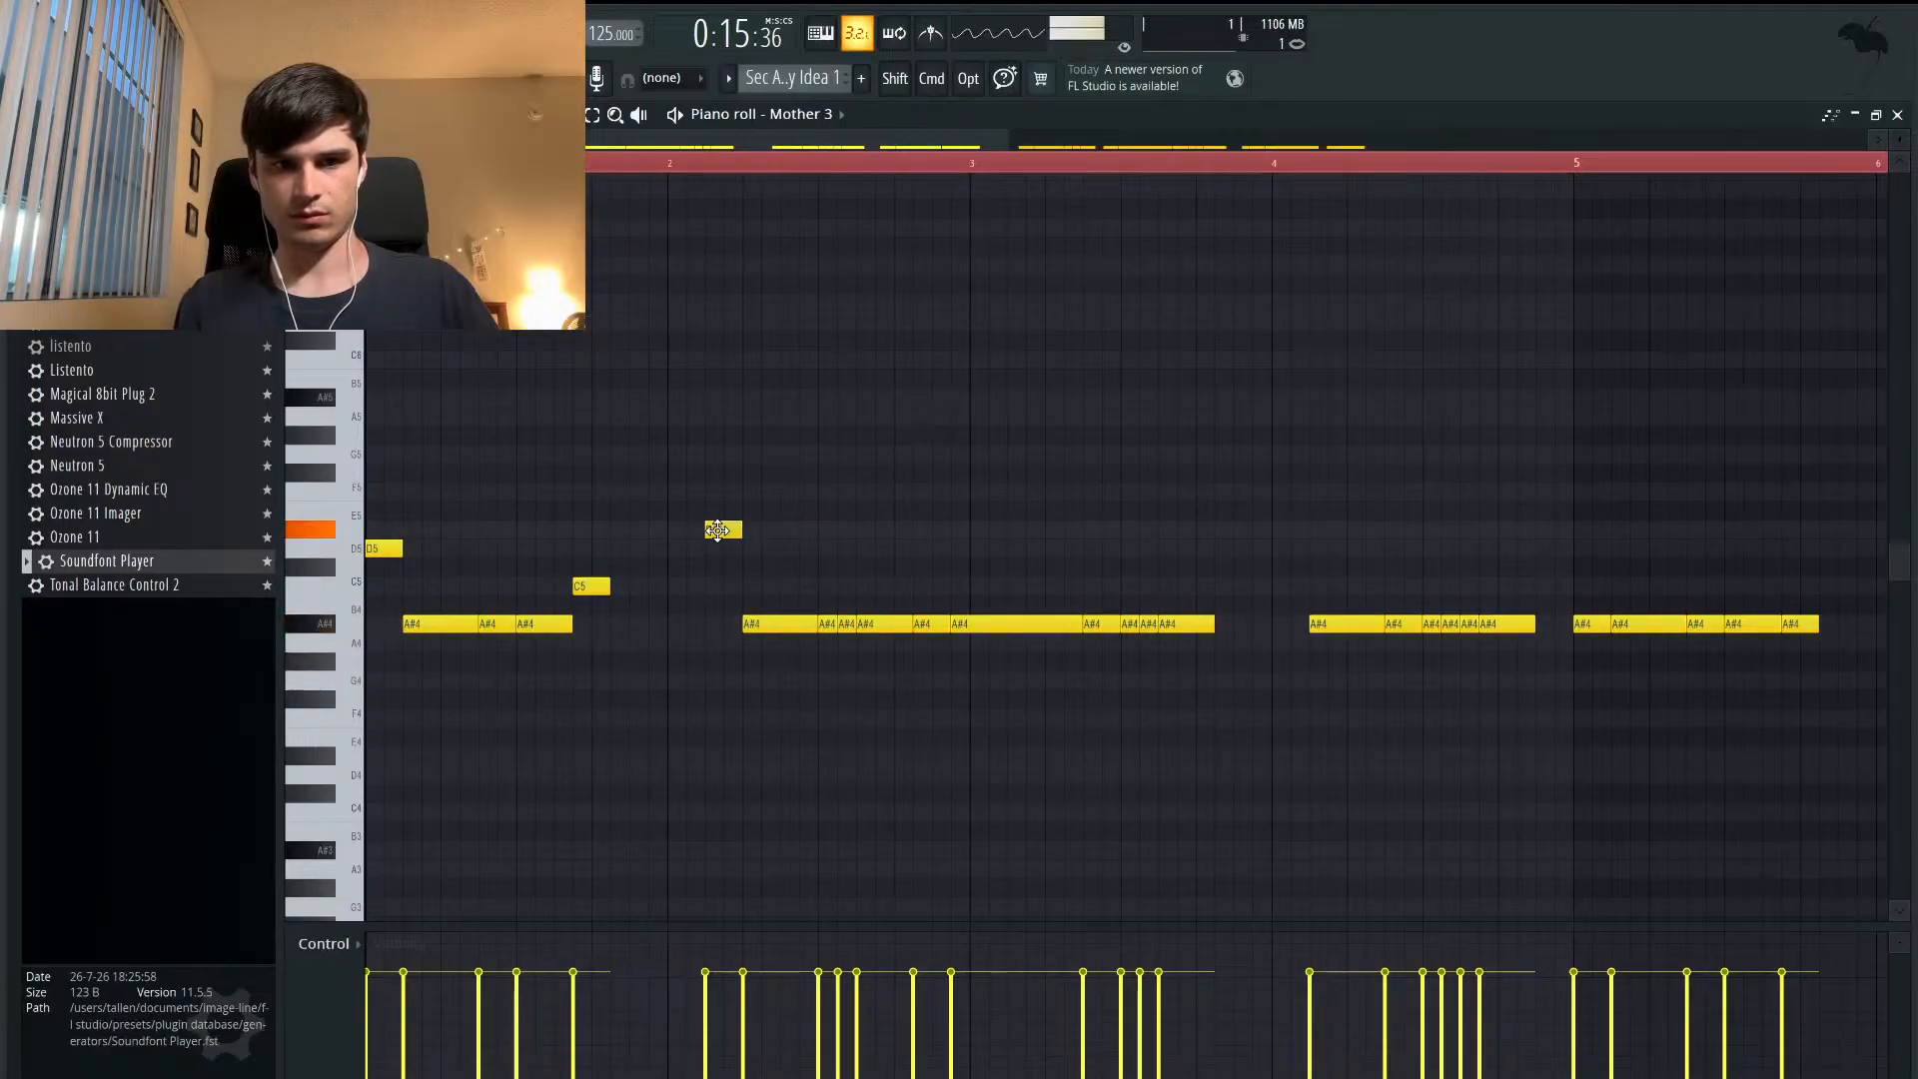
{"action": "left_click_drag", "start_coordinate": [718, 529], "coordinate": [711, 625]}
{"action": "key", "text": "space"}
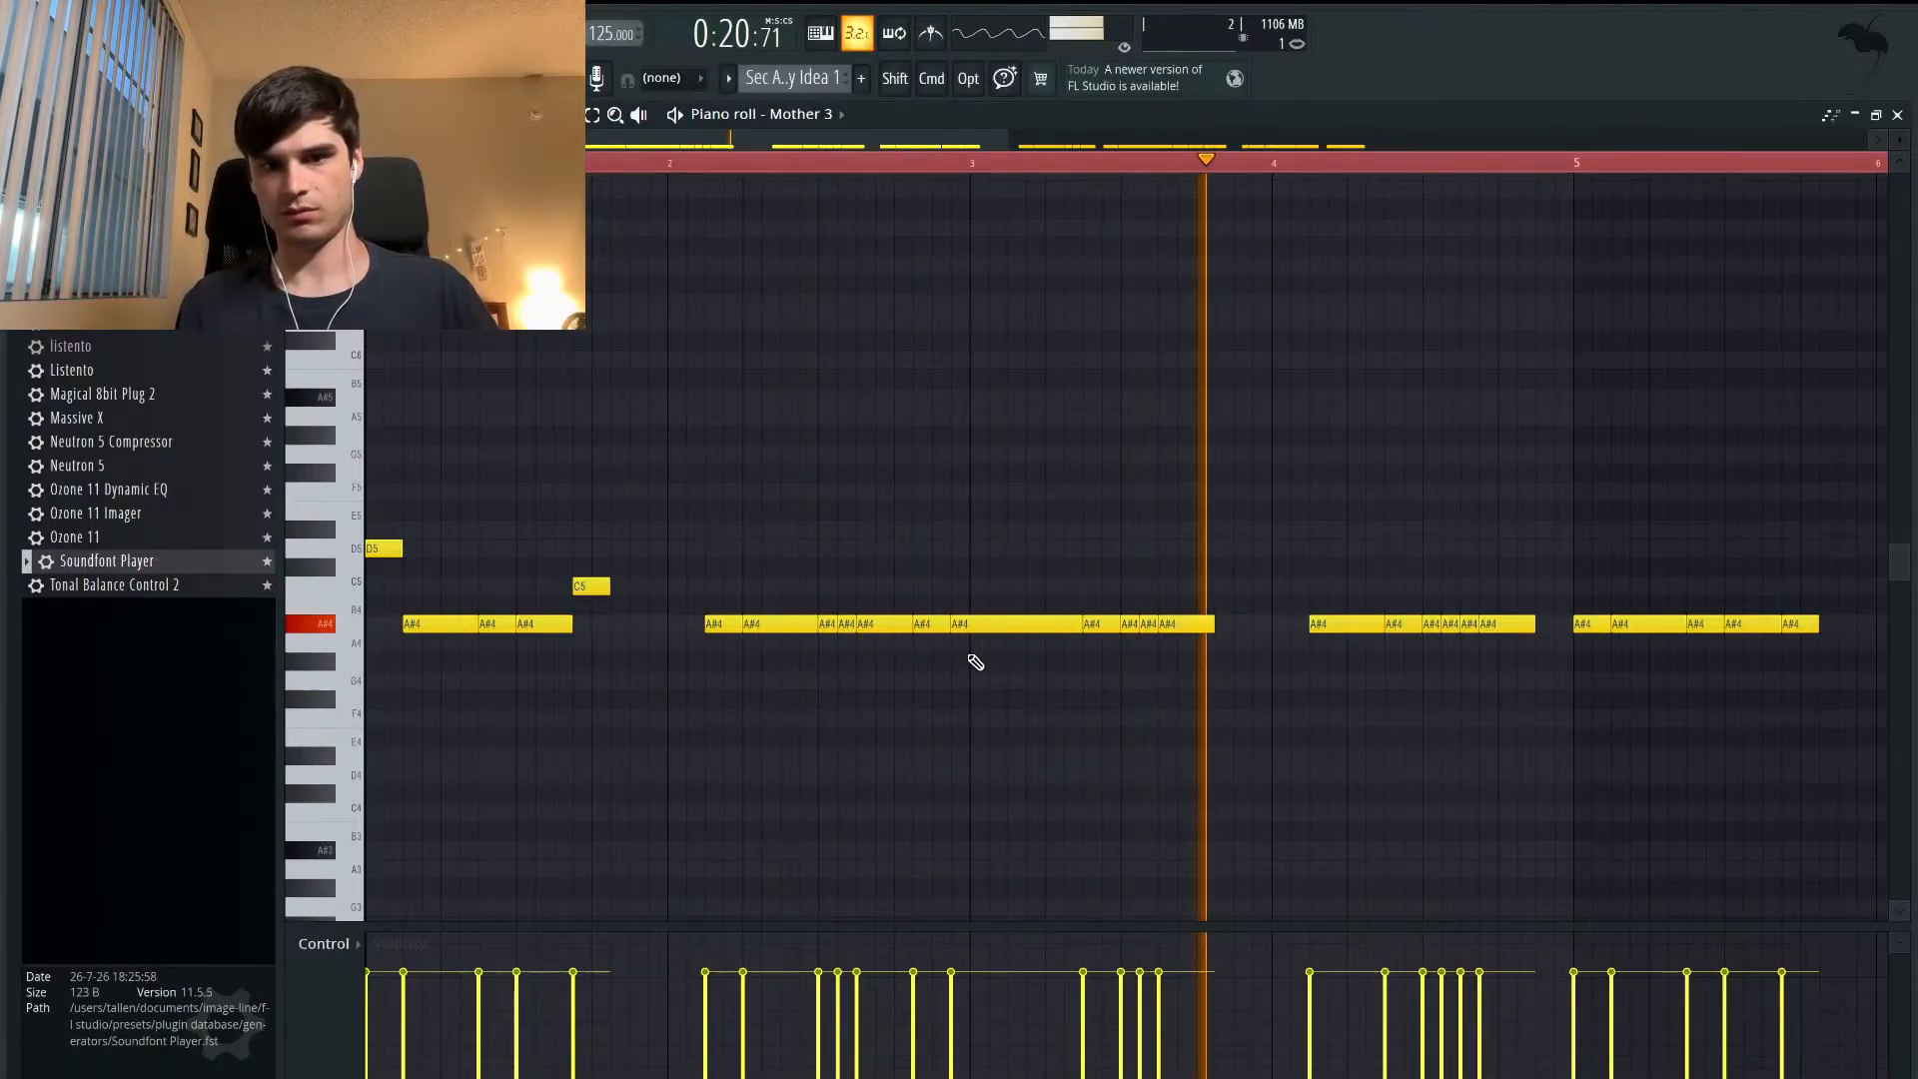
{"action": "key", "text": "space"}
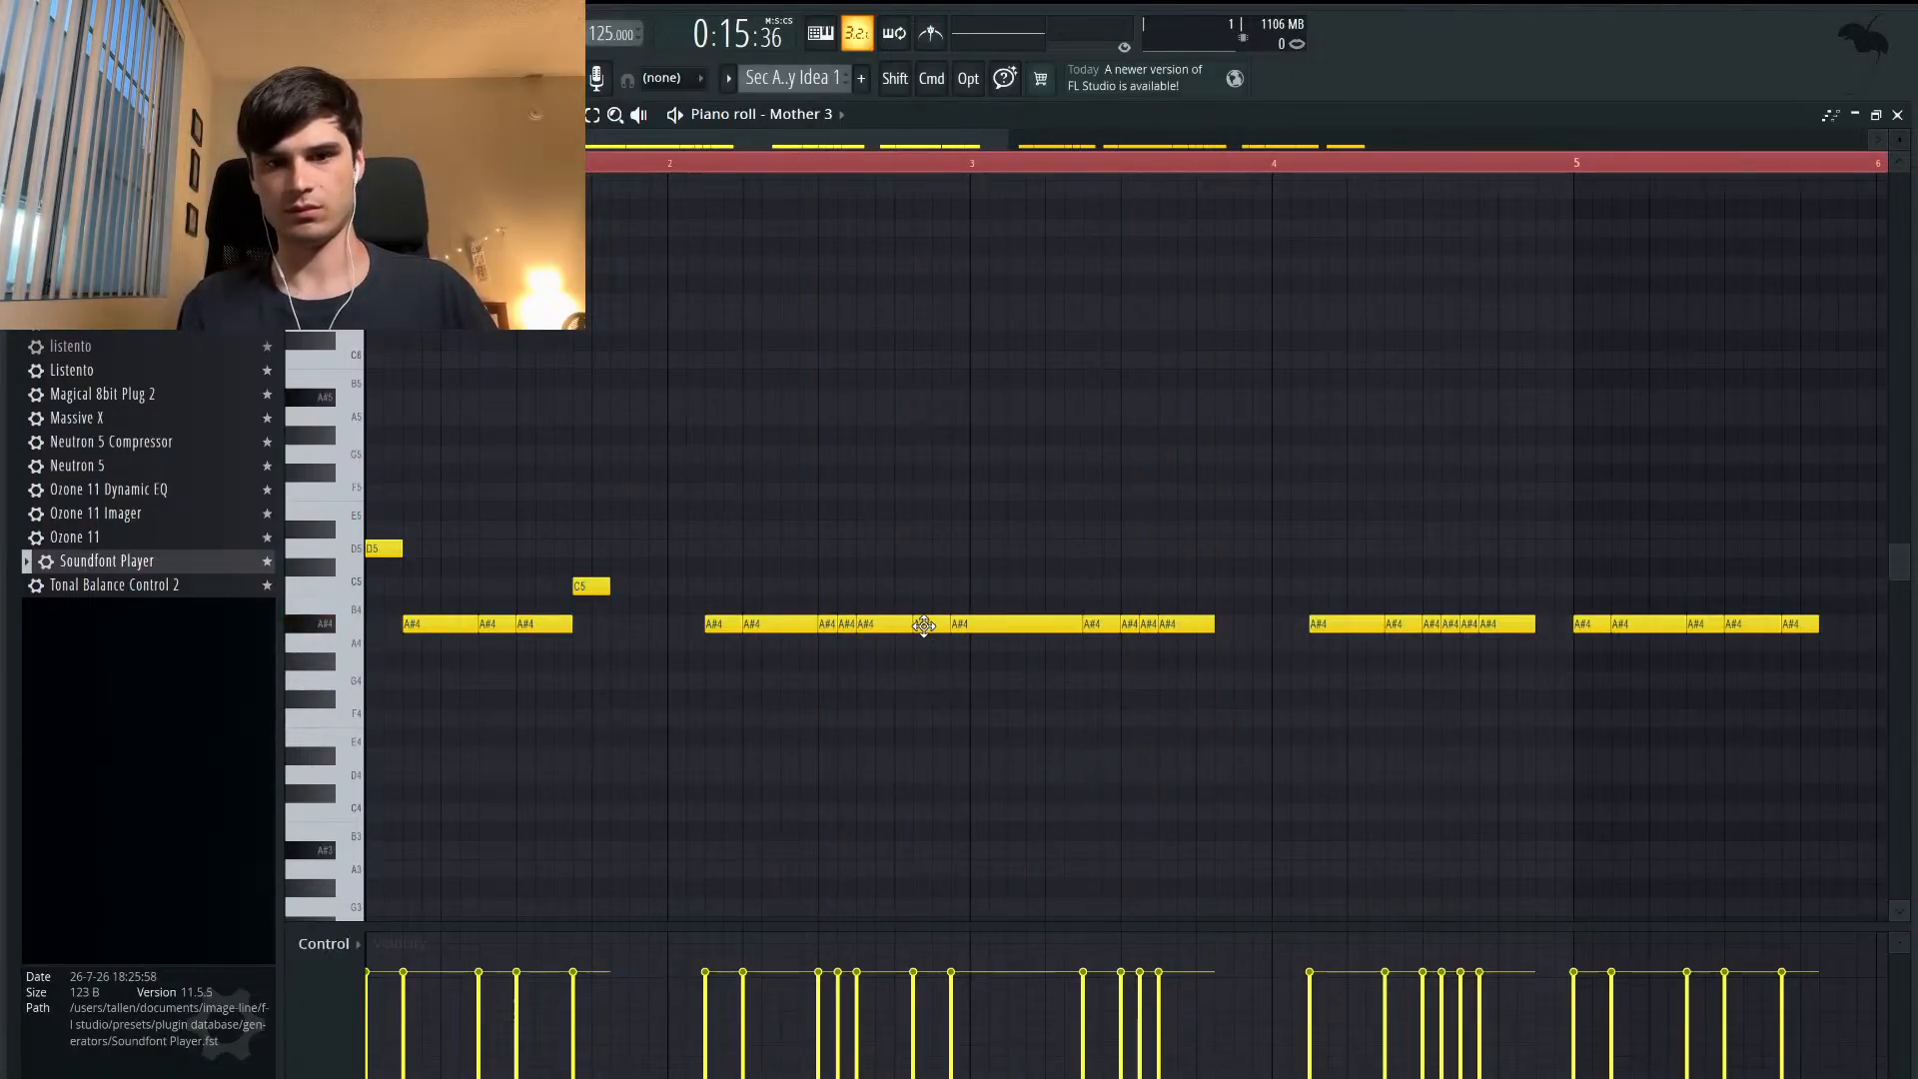
- Move the sixth note of bar 2 one step earlier, shortening the note before it, and lengthen it to meet the seventh note during playback
{"action": "scroll", "coordinate": [917, 625], "scroll_direction": "up", "scroll_amount": 2}
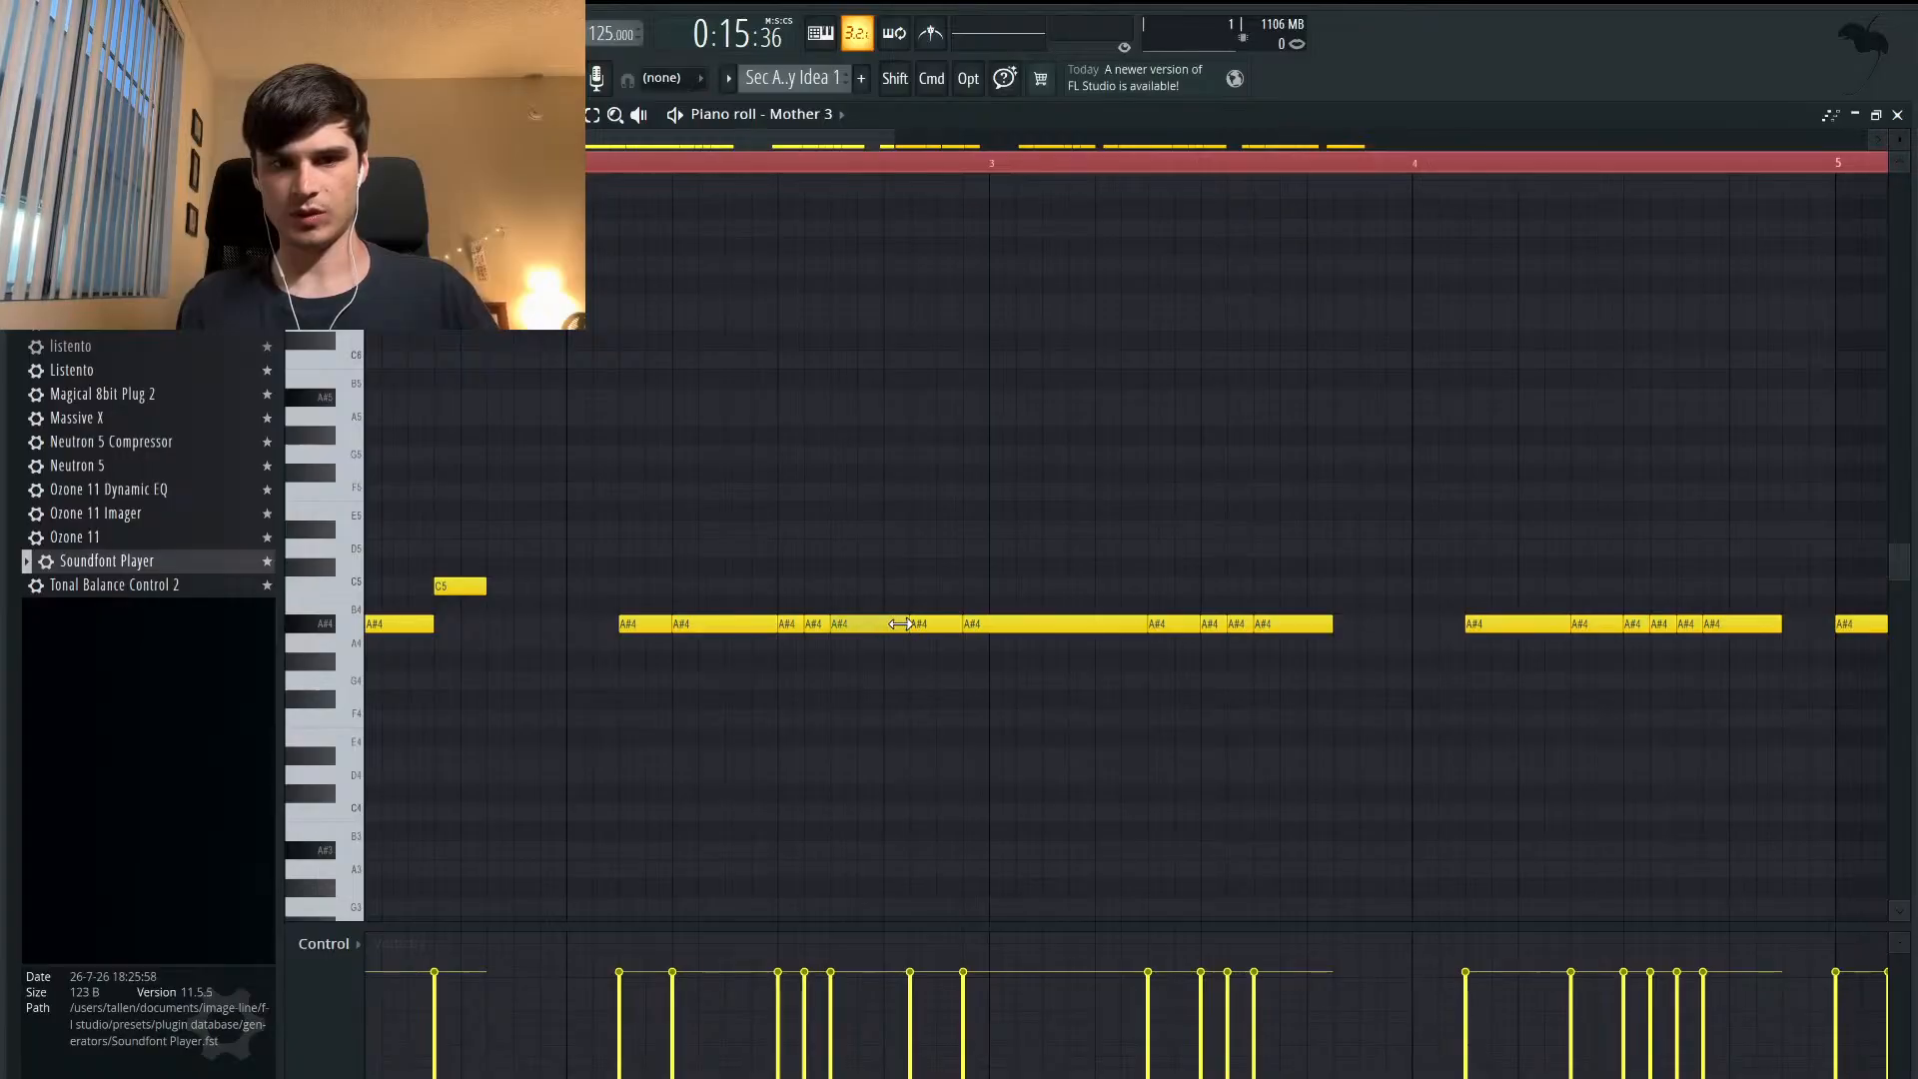
{"action": "left_click_drag", "start_coordinate": [907, 627], "coordinate": [883, 627]}
{"action": "key", "text": "space"}
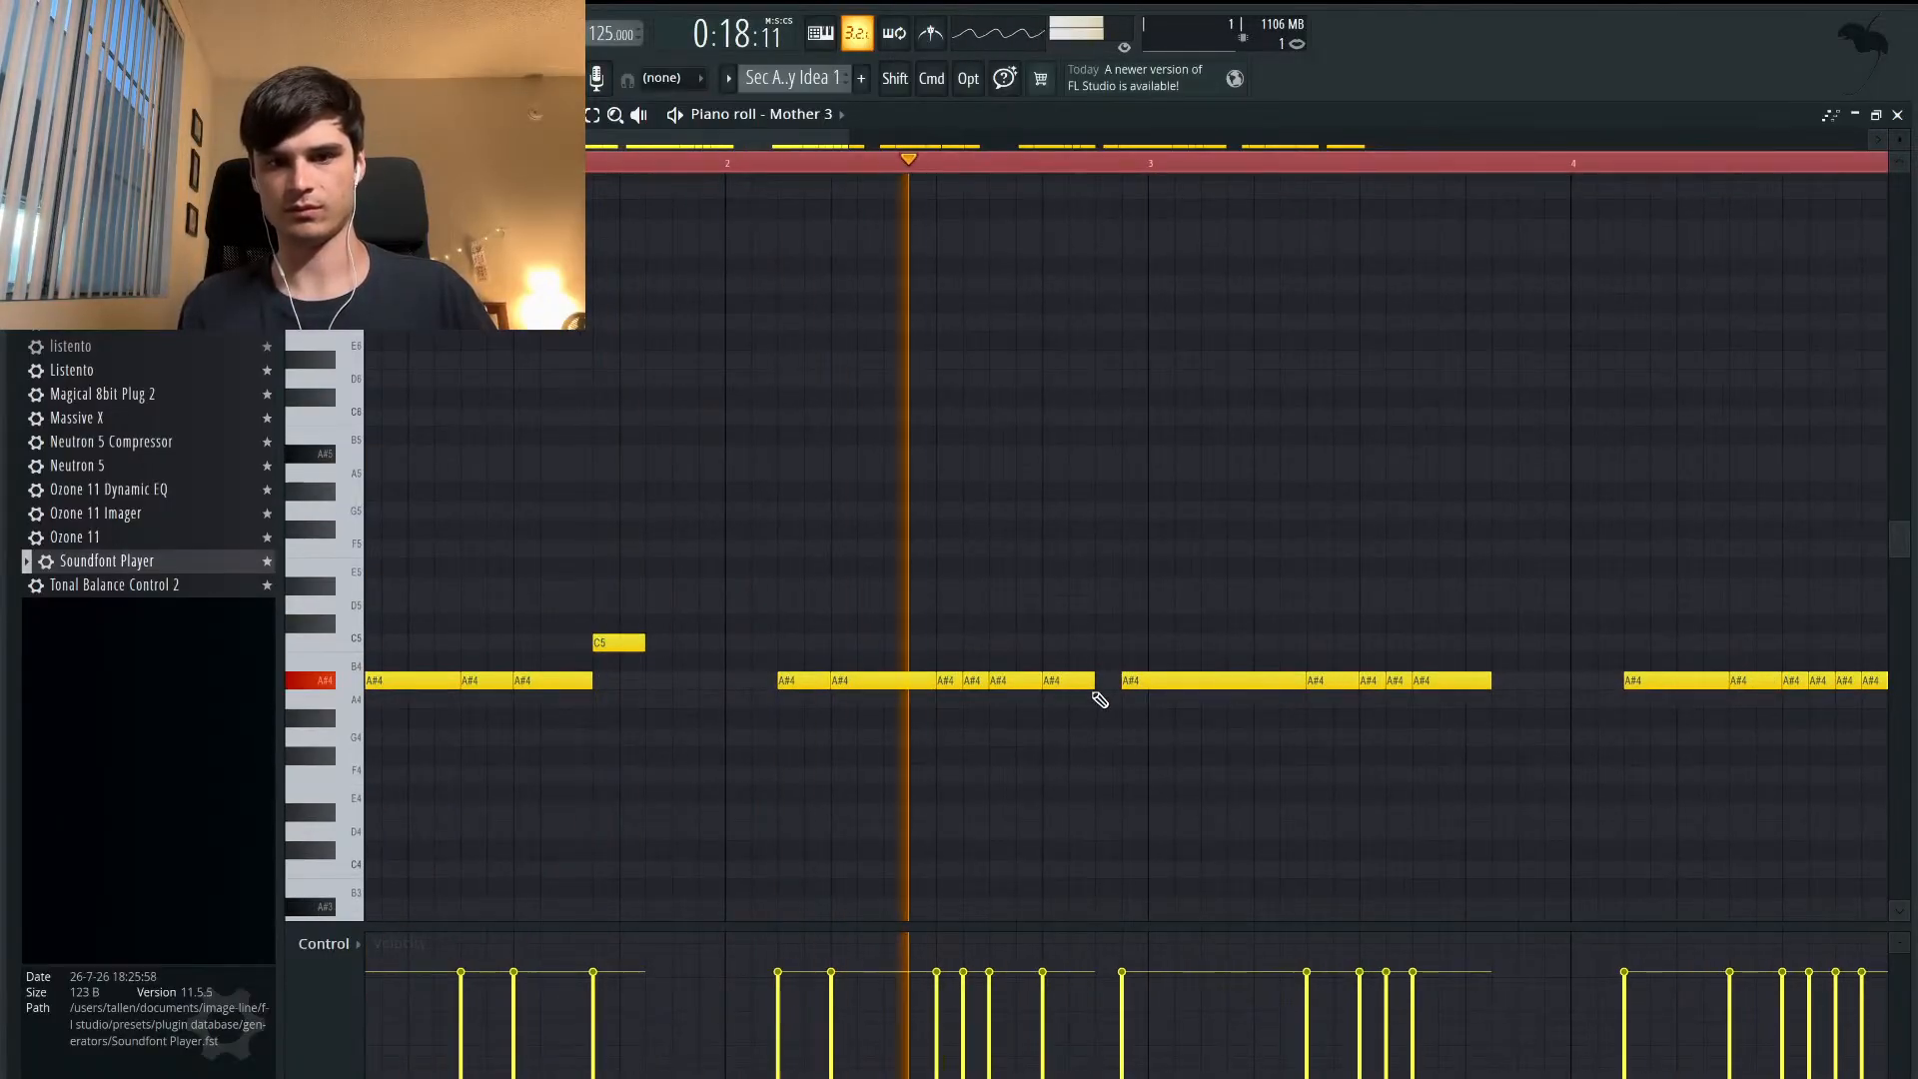
{"action": "left_click_drag", "start_coordinate": [1096, 685], "coordinate": [1114, 686]}
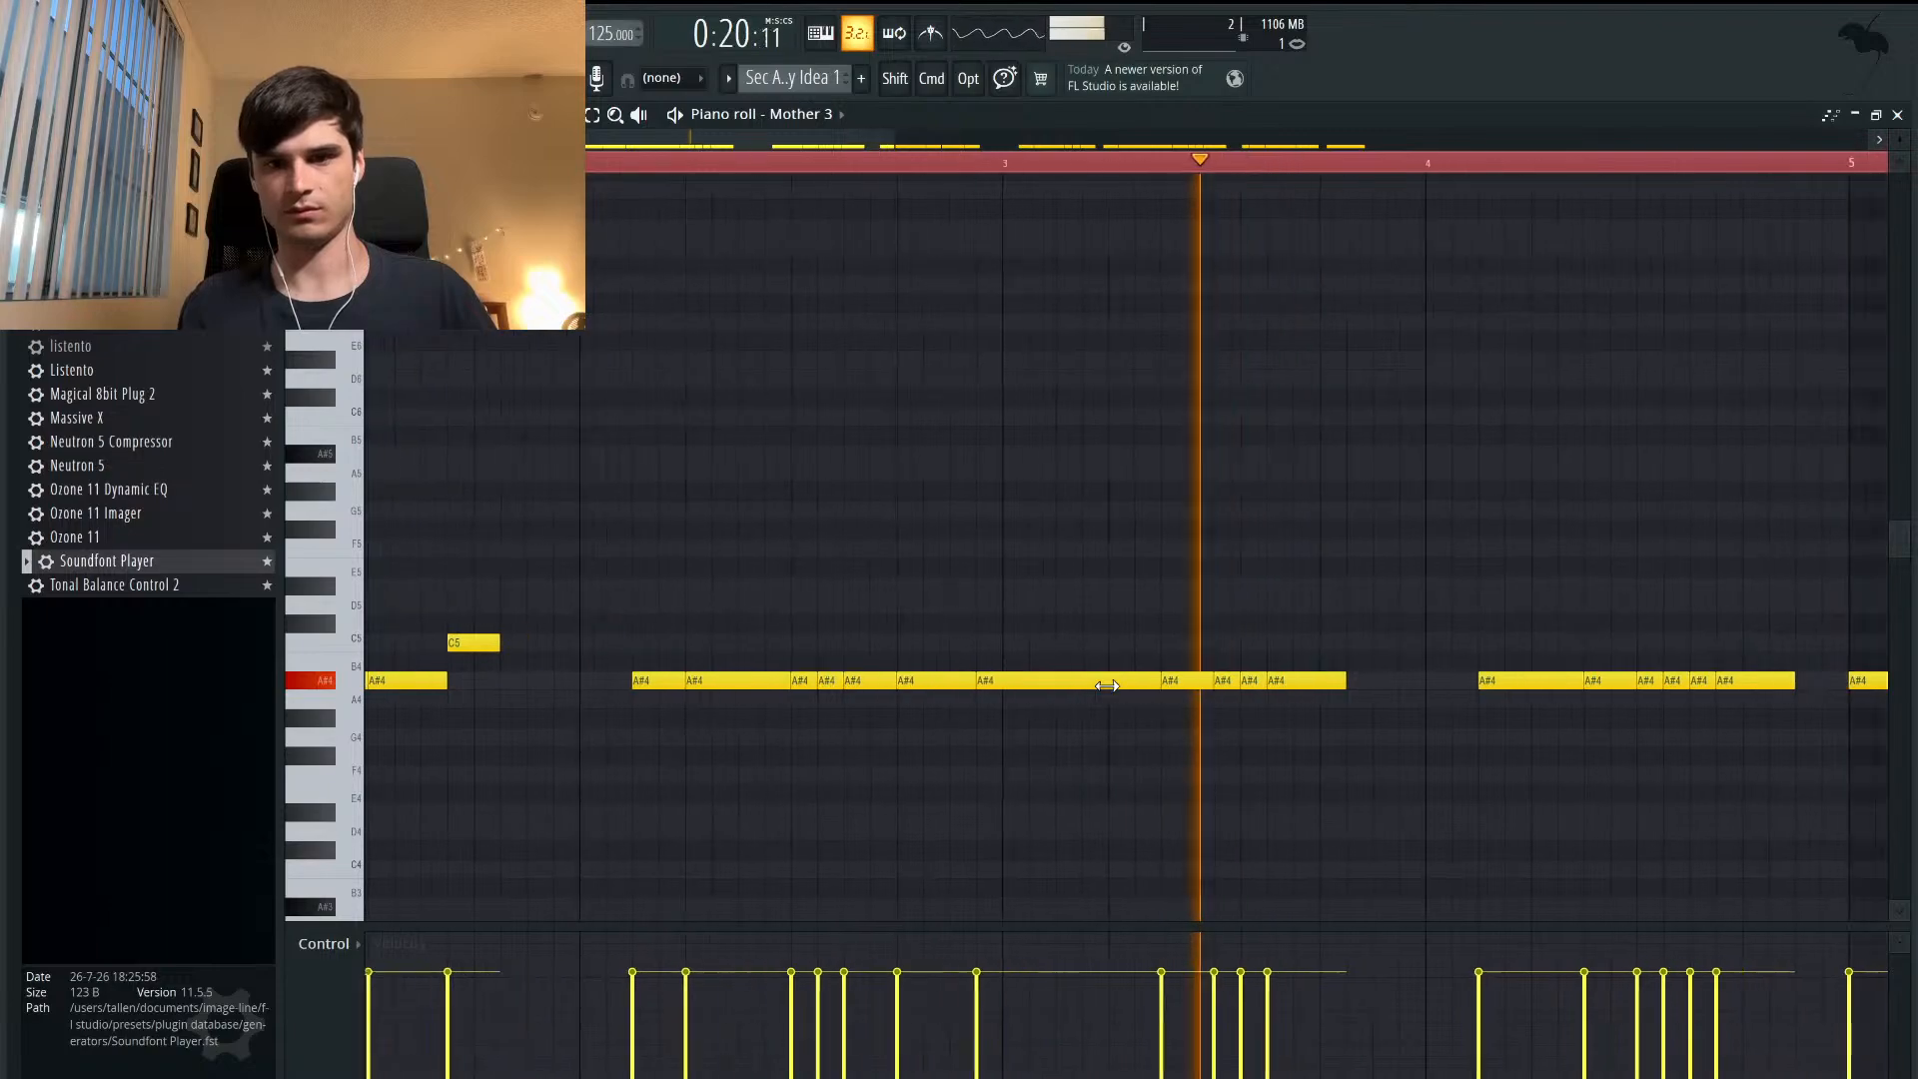
- Play back the melody across bars 1 to 4 and examine the rhythm of the repeated A#4 notes
{"action": "scroll", "coordinate": [1107, 686], "scroll_direction": "down", "scroll_amount": 2}
{"action": "key", "text": "space"}
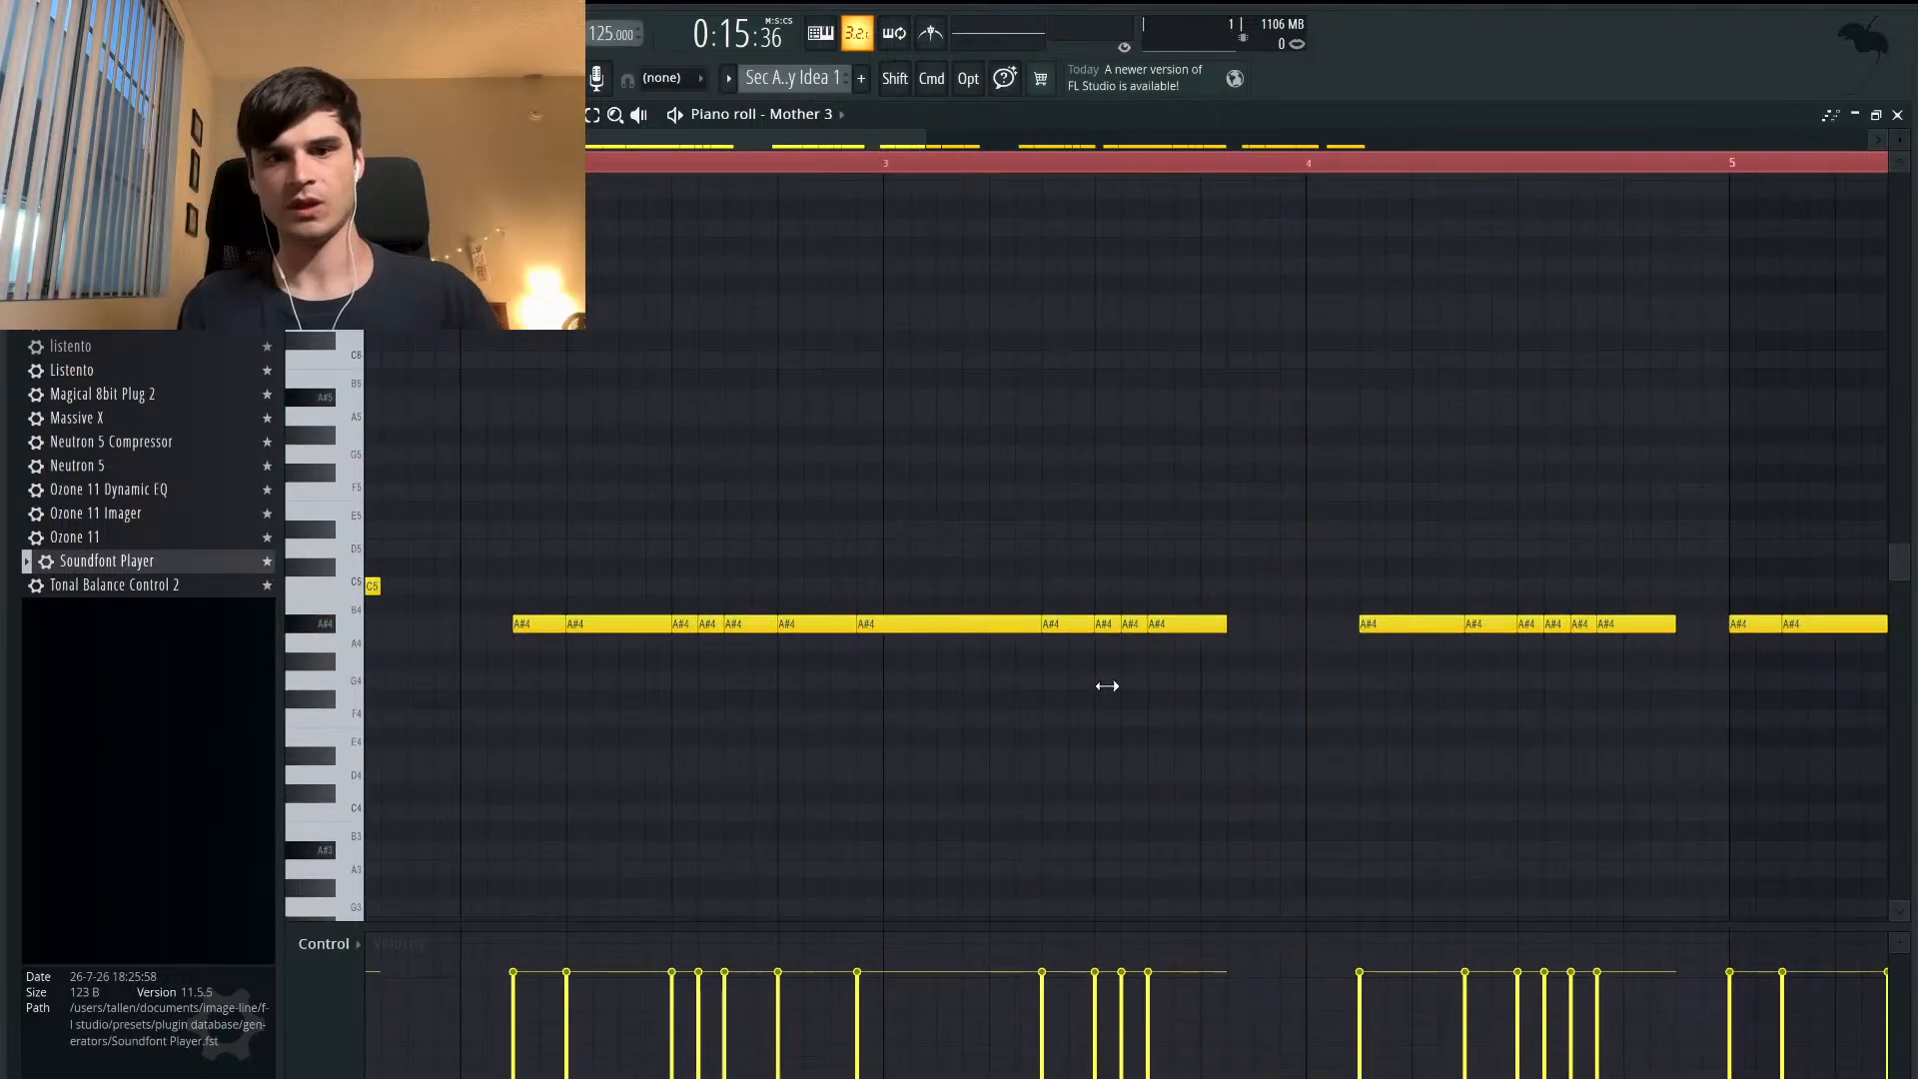
{"action": "scroll", "coordinate": [1110, 694], "scroll_direction": "left", "scroll_amount": 5}
{"action": "scroll", "coordinate": [1110, 694], "scroll_direction": "down", "scroll_amount": 2}
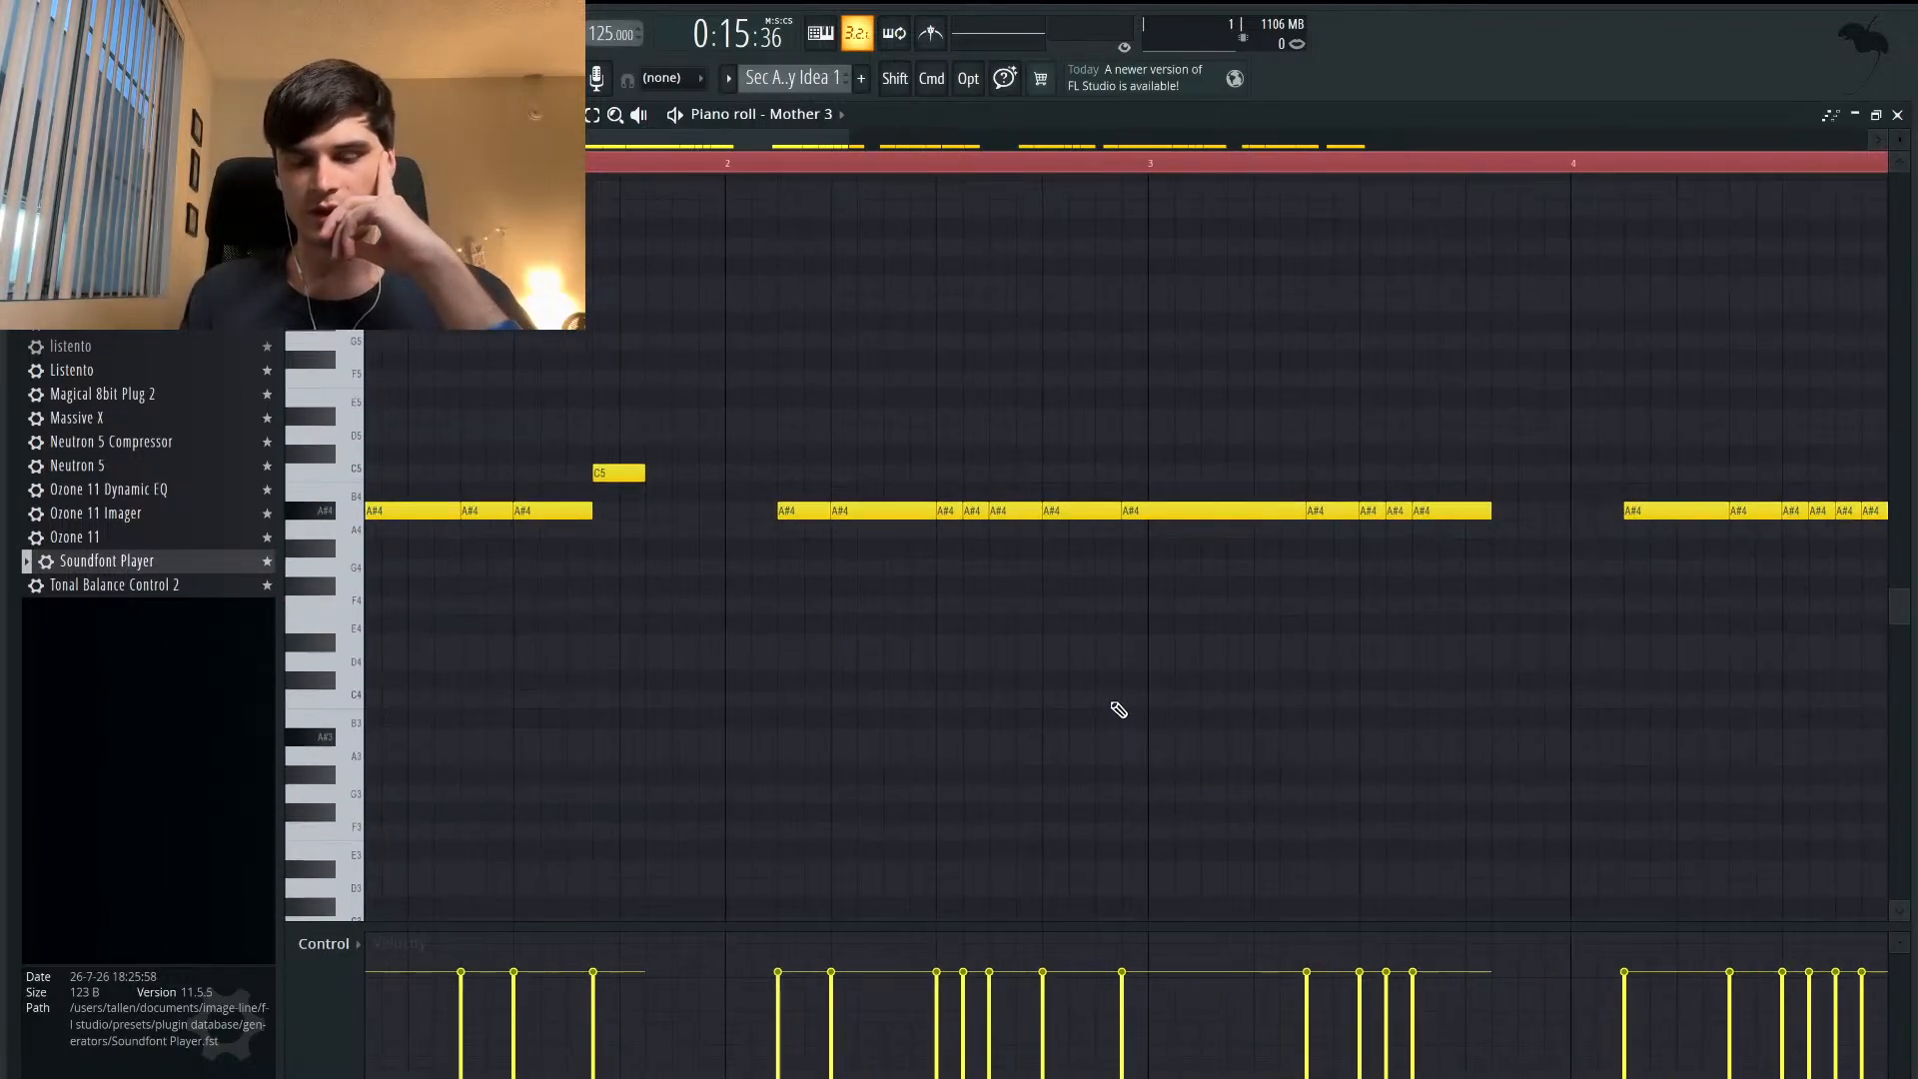
{"action": "scroll", "coordinate": [1118, 715], "scroll_direction": "down", "scroll_amount": 1}
{"action": "scroll", "coordinate": [1115, 715], "scroll_direction": "up", "scroll_amount": 3}
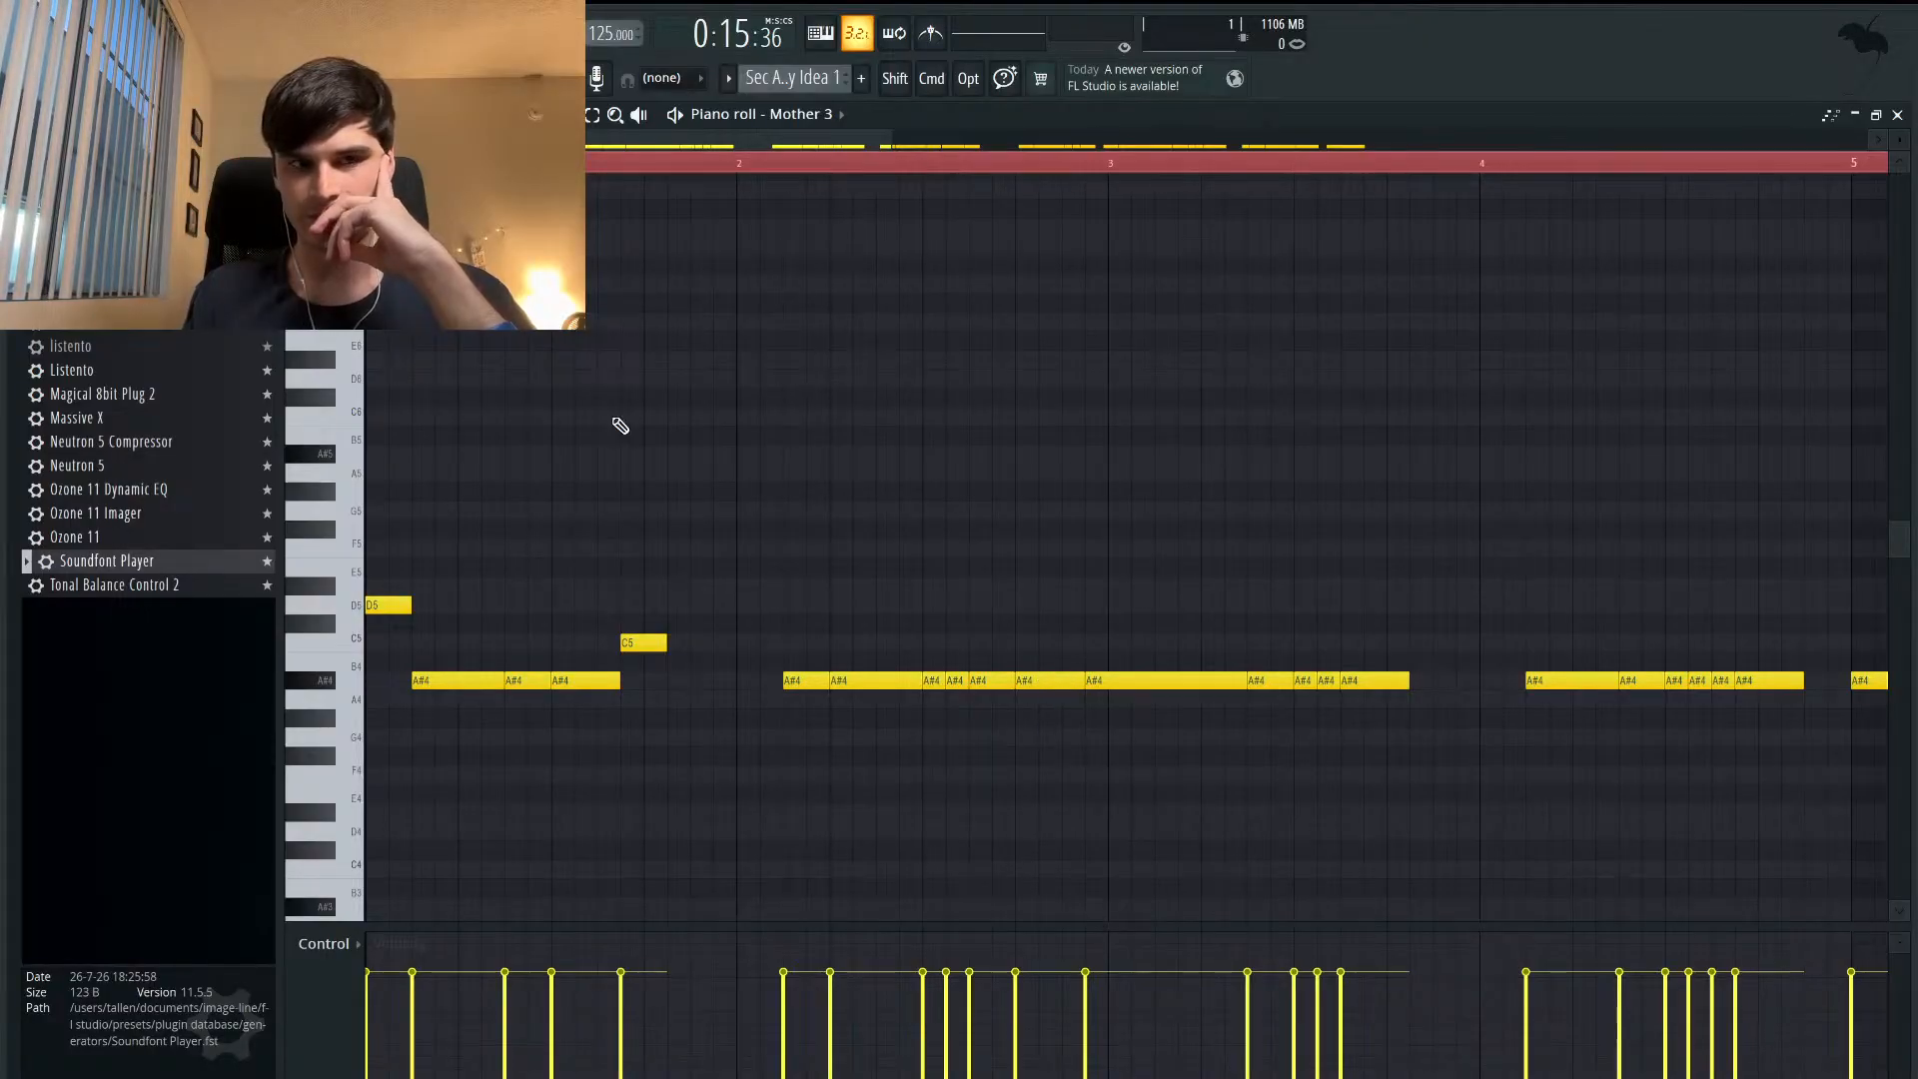
{"action": "key", "text": "space"}
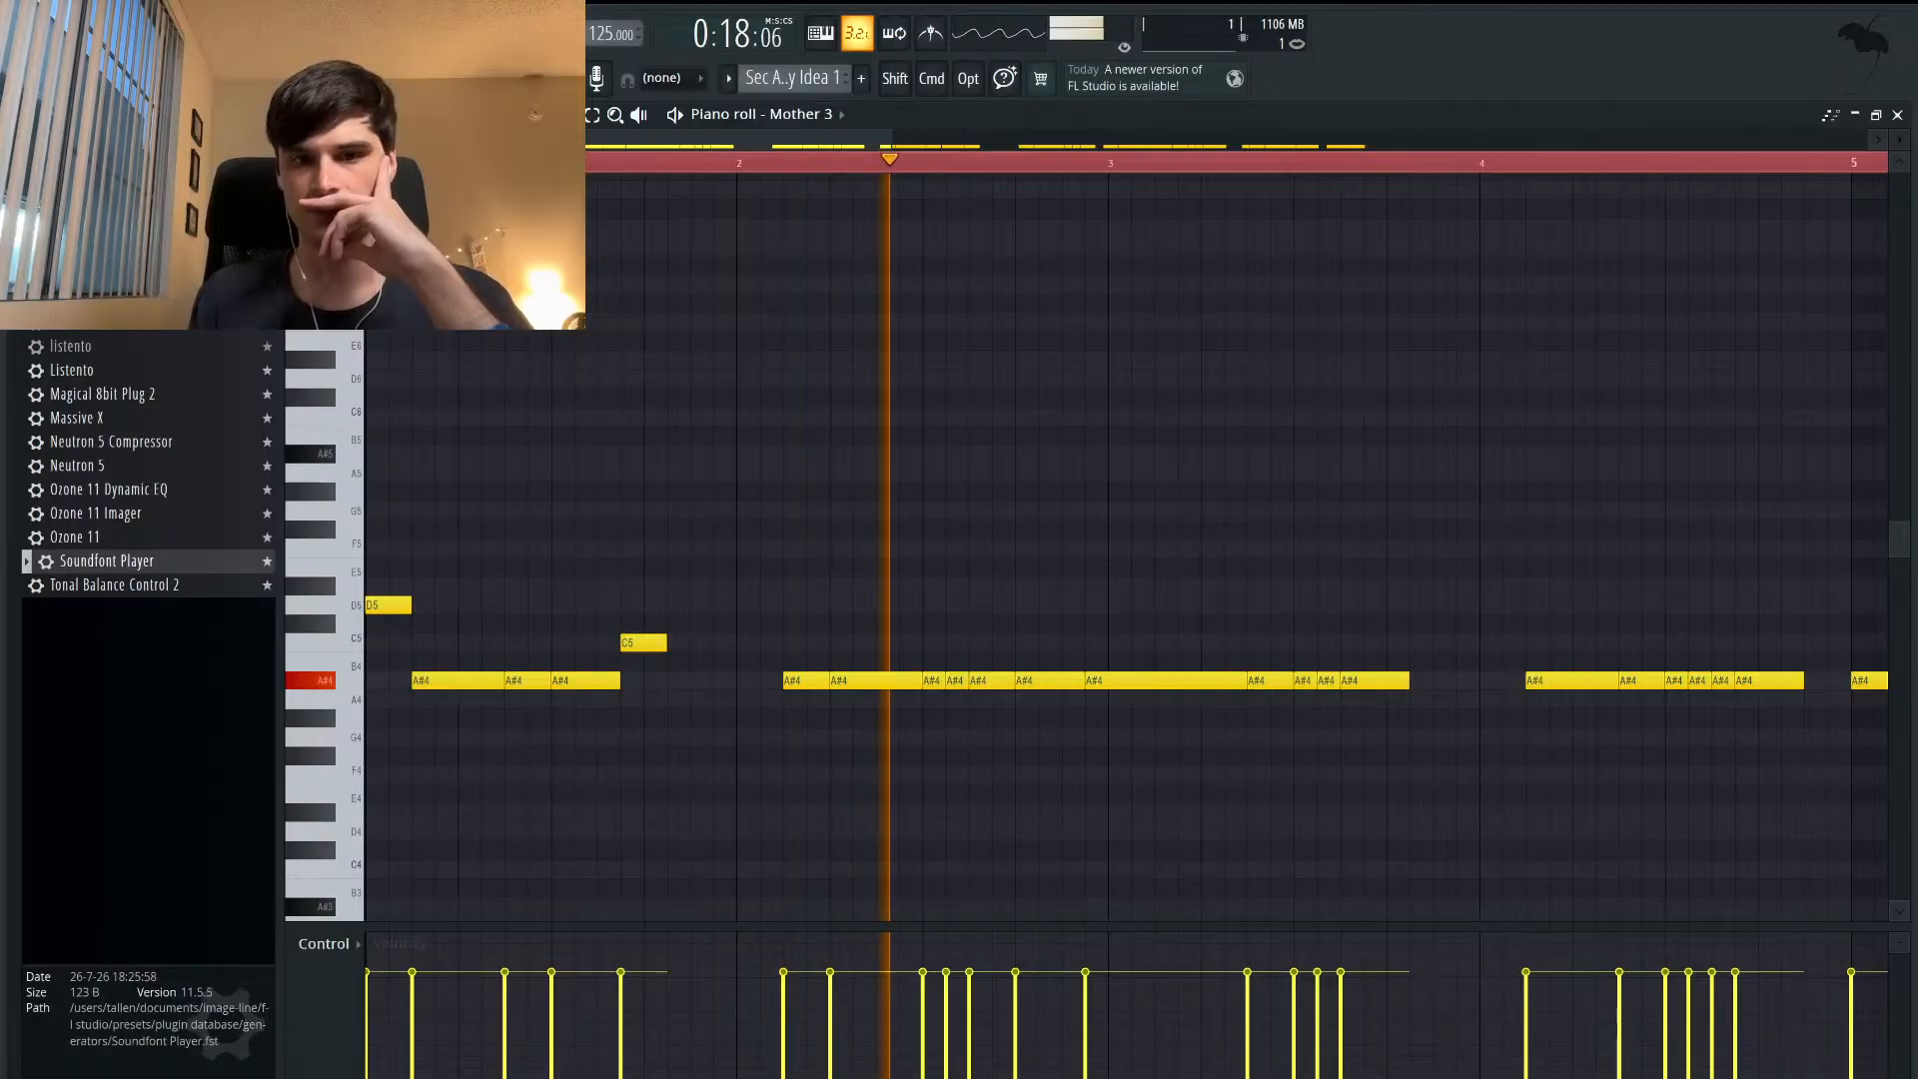
{"action": "key", "text": "space"}
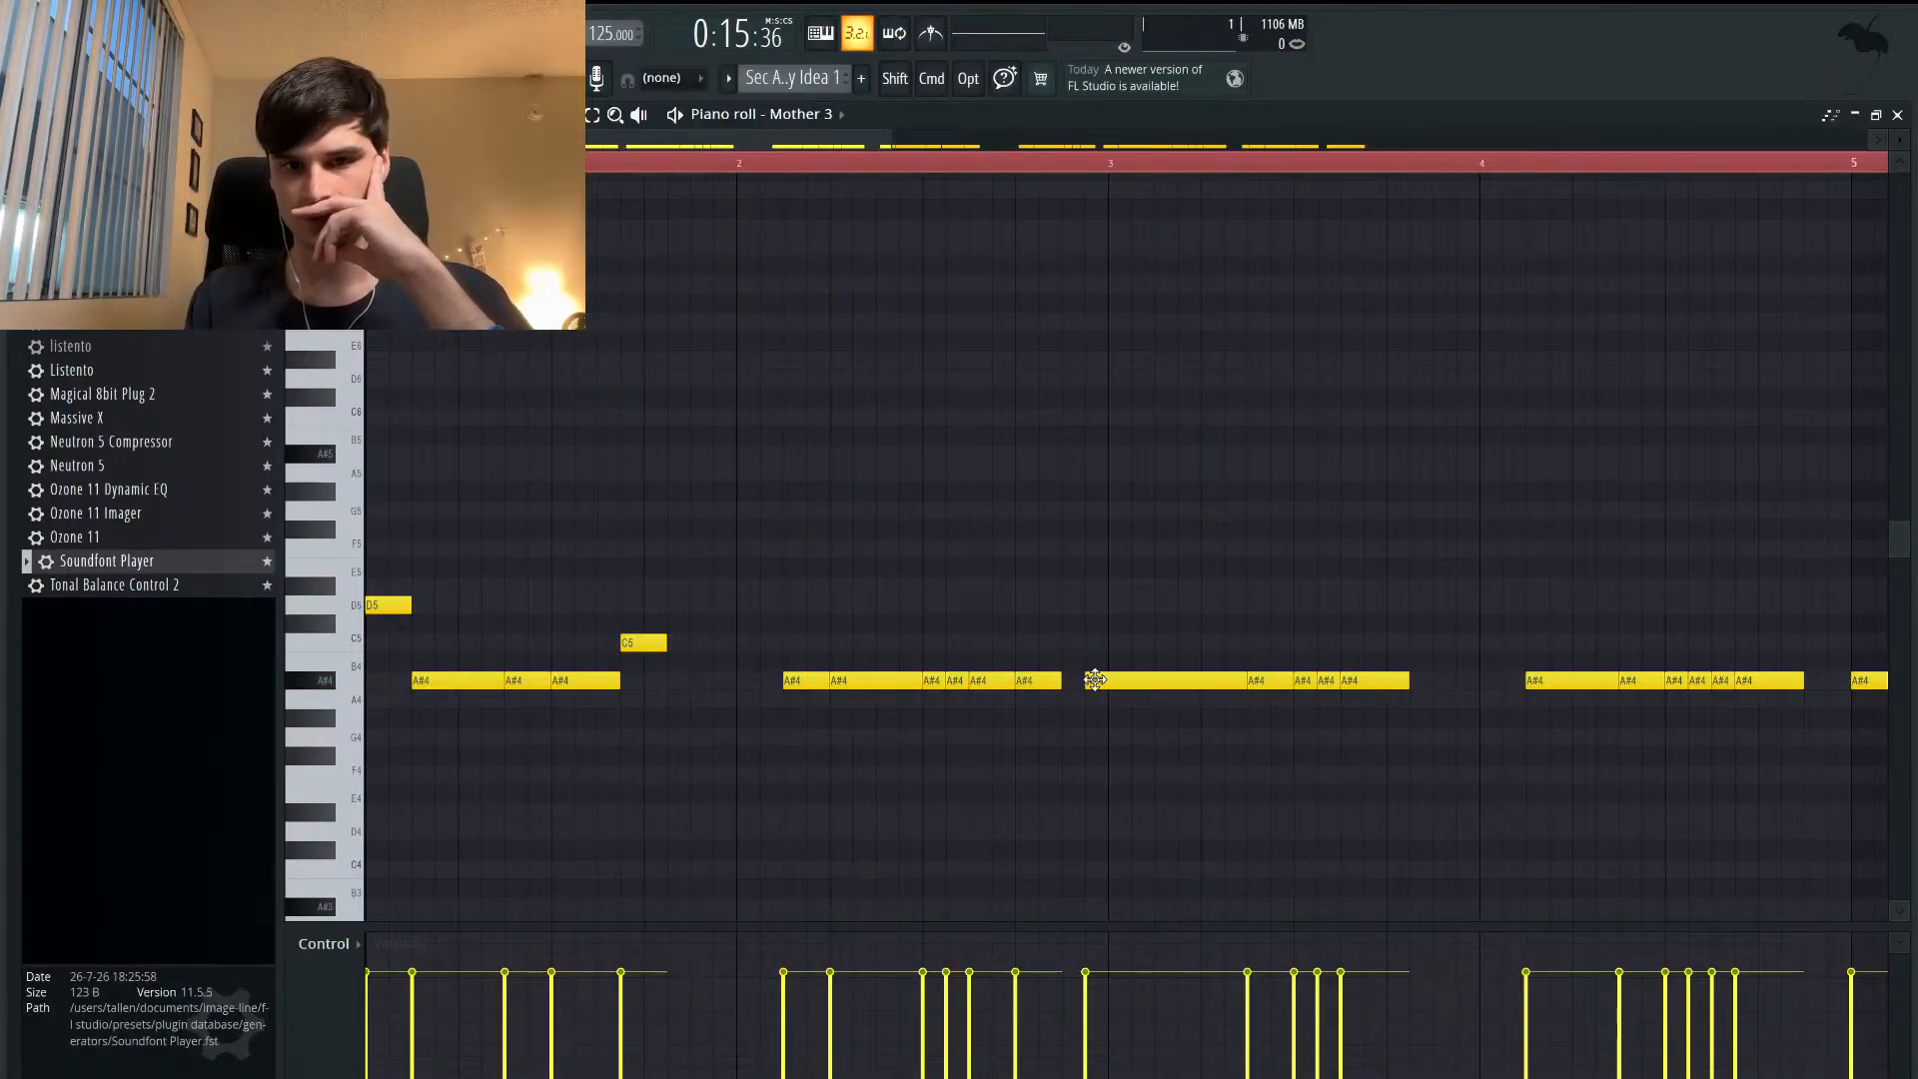
- Try shifting the last two A#4 notes of bar 2 one grid step earlier and filling the gap in bar 3 with a short A#4 note
{"action": "left_click_drag", "start_coordinate": [1092, 685], "coordinate": [1068, 685]}
{"action": "key", "text": "space"}
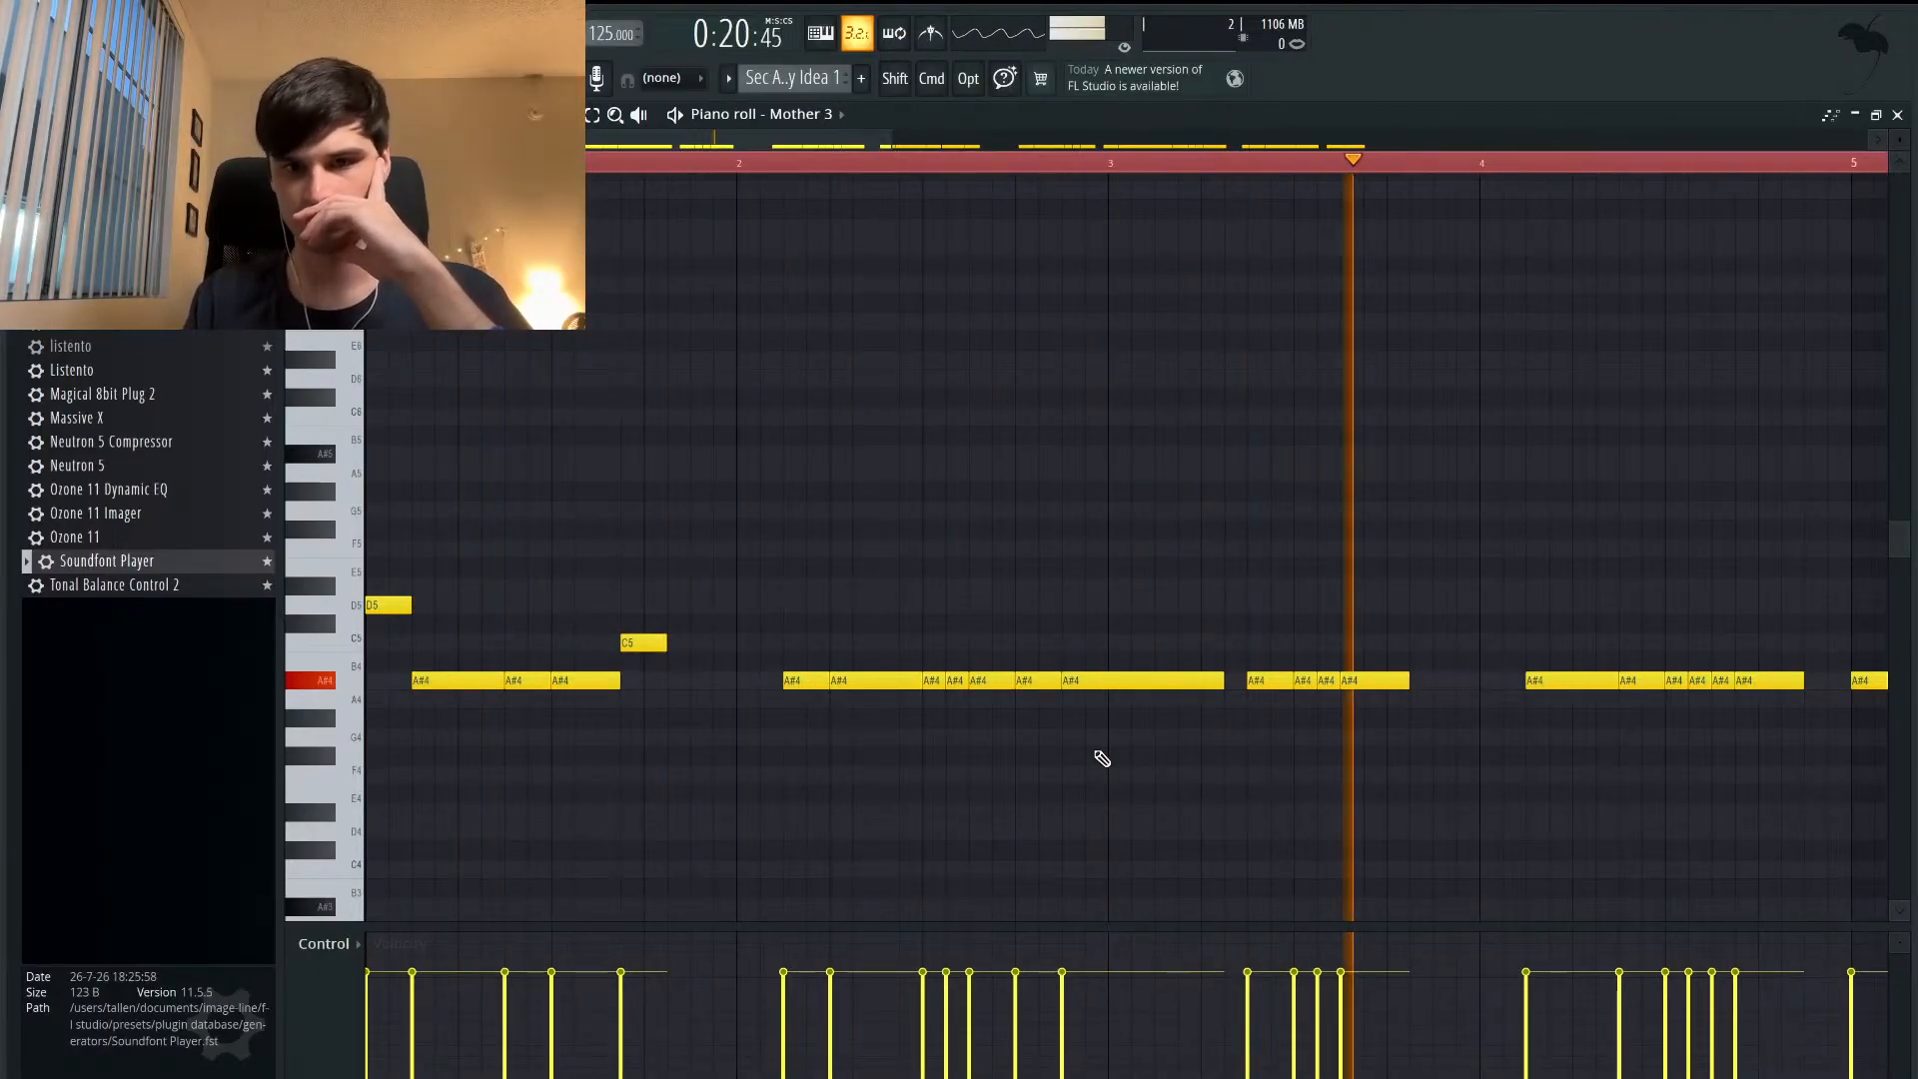
{"action": "key", "text": "space"}
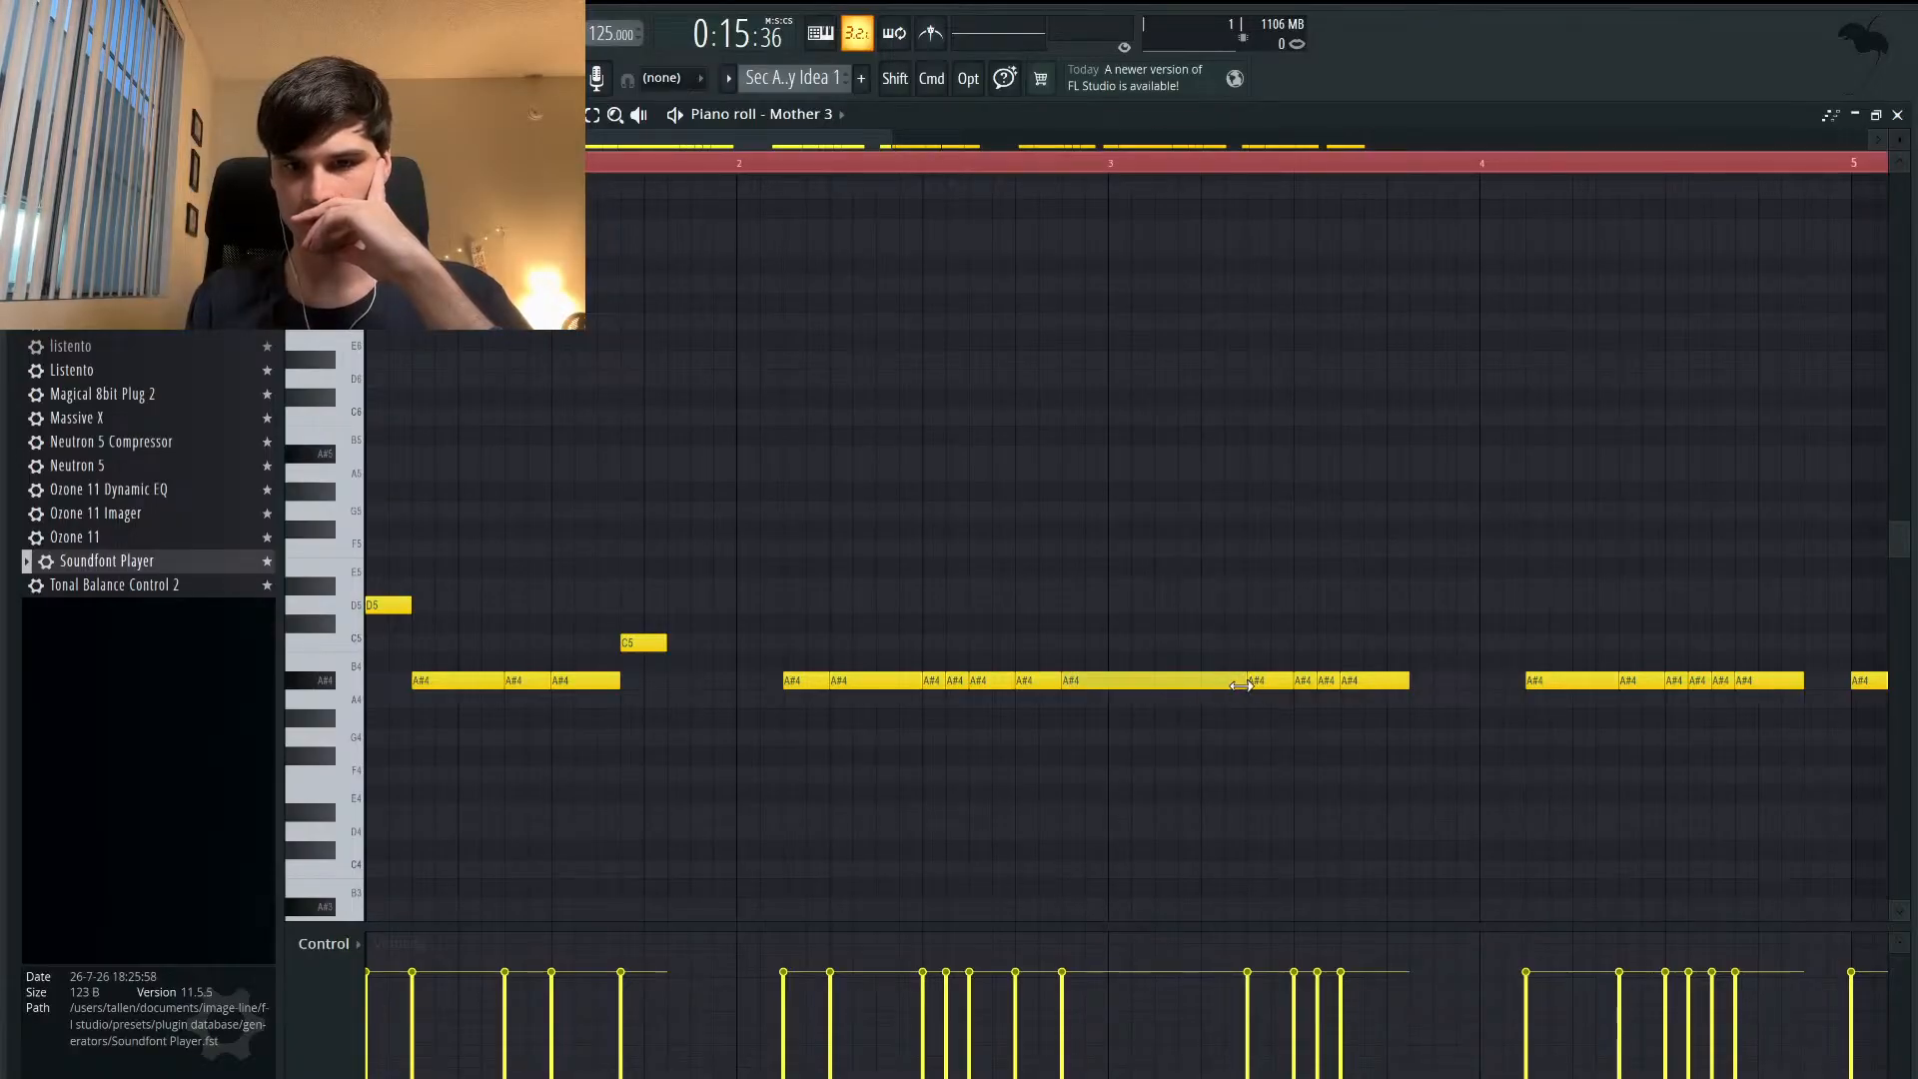
{"action": "left_click", "coordinate": [1206, 680]}
{"action": "mouse_move", "coordinate": [1225, 683]}
{"action": "left_mouse_down"}
{"action": "mouse_move", "coordinate": [1213, 708]}
{"action": "mouse_move", "coordinate": [1214, 682]}
{"action": "left_mouse_up"}
{"action": "key", "text": "space"}
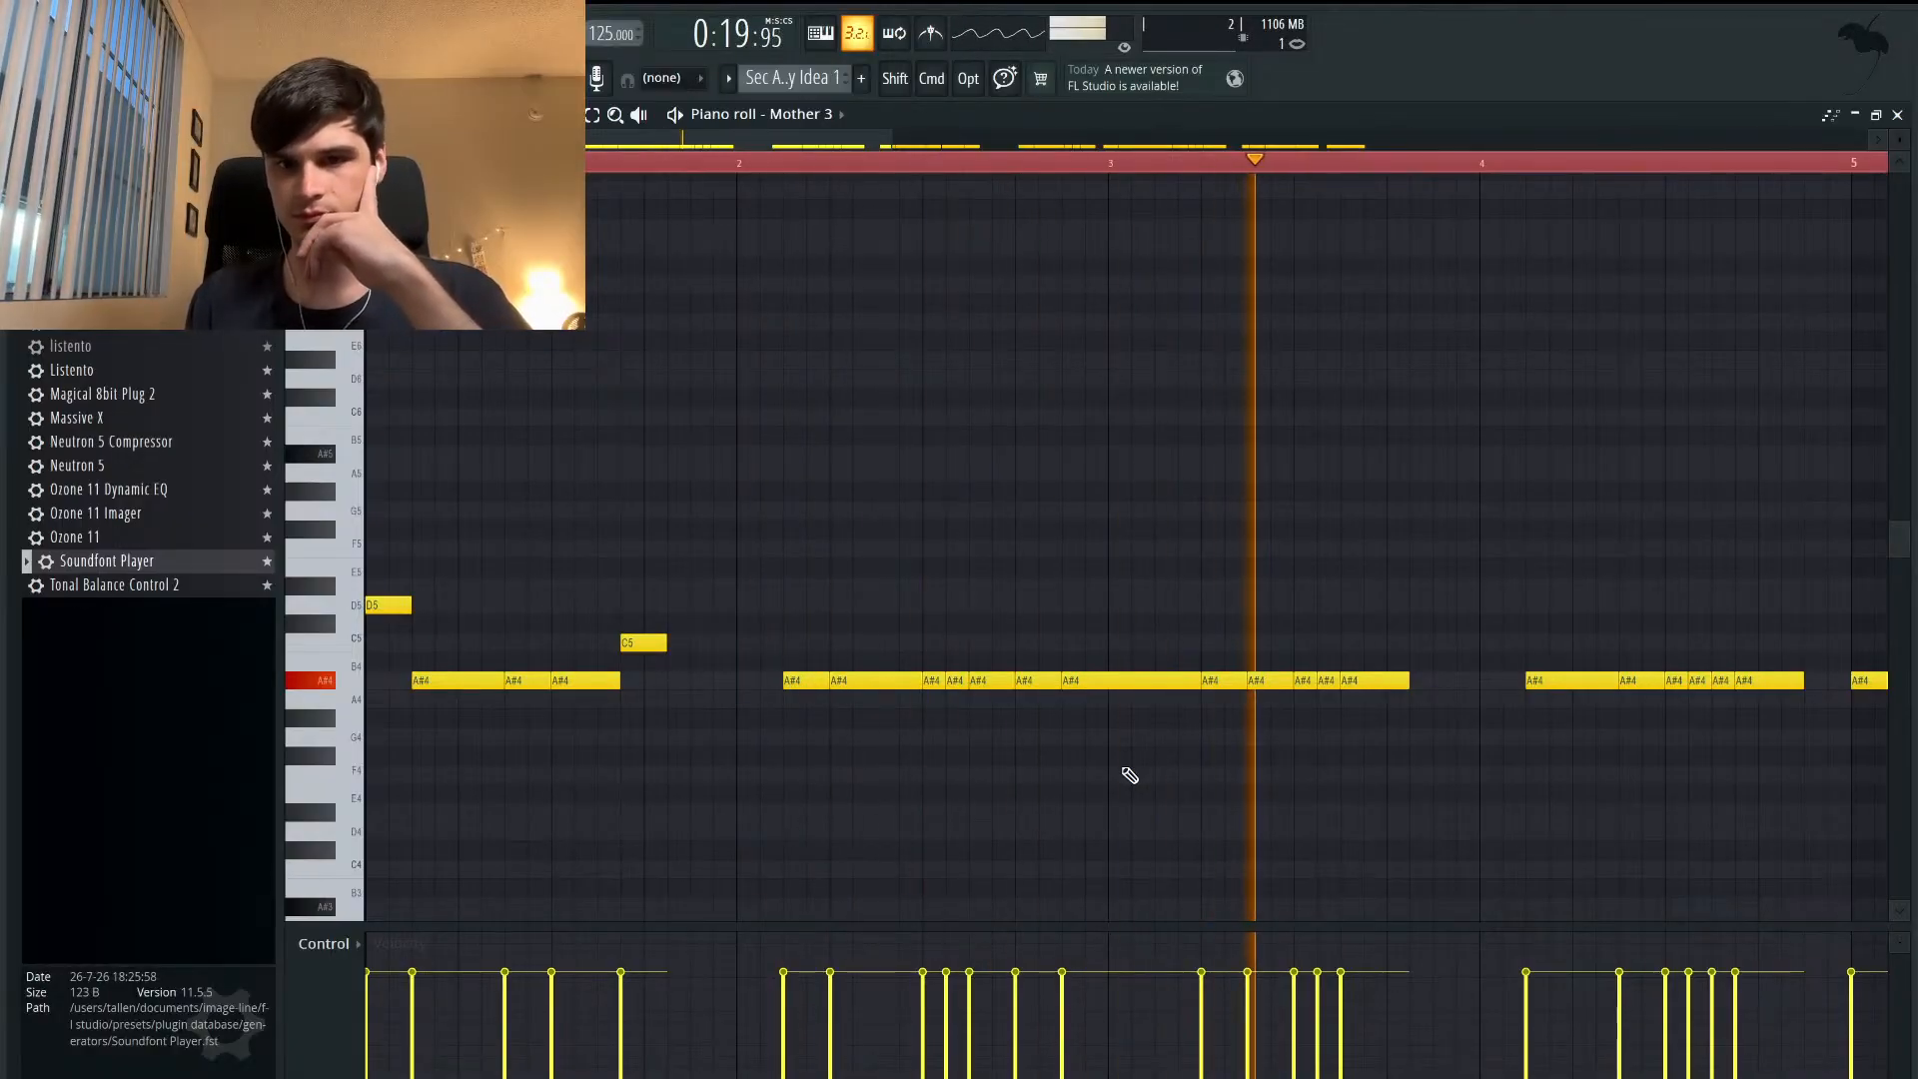
{"action": "key", "text": "space"}
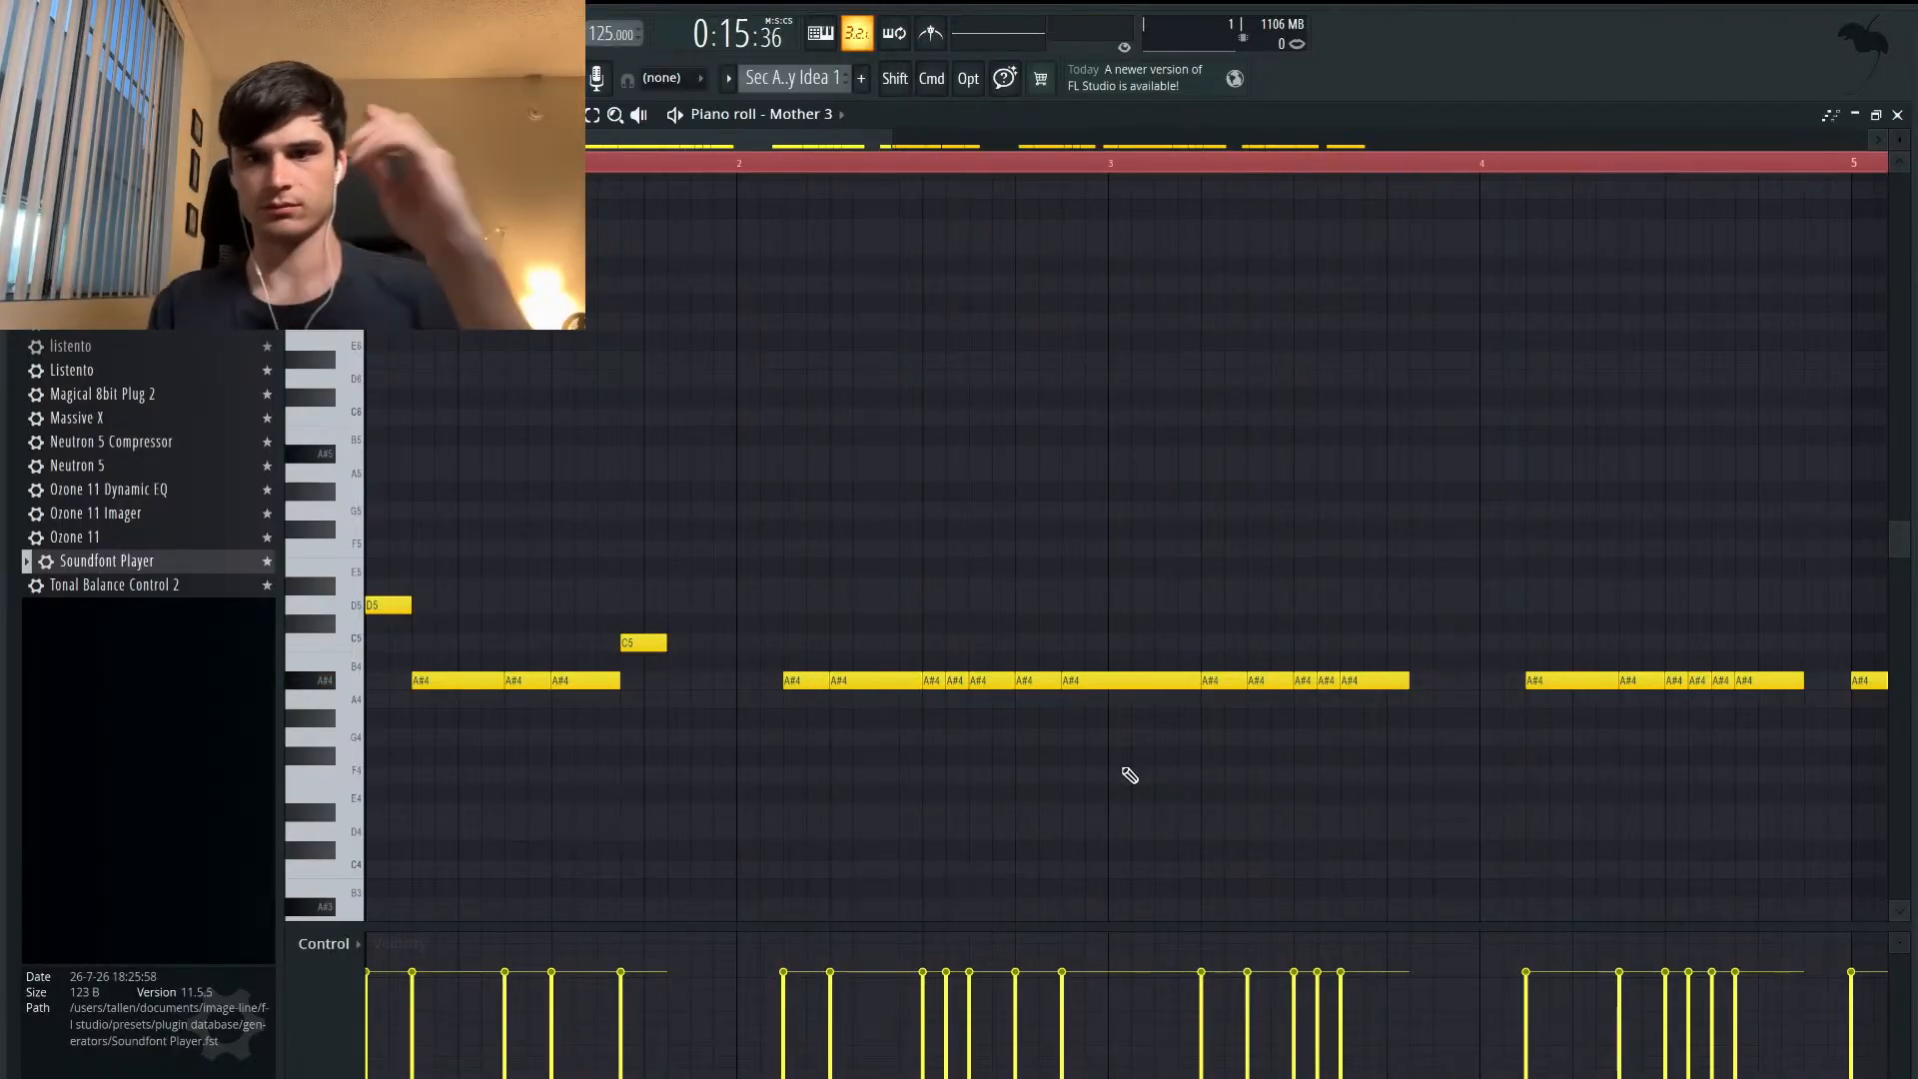
- Undo the shifted A#4 notes at the end of bar 2 and the short note added in bar 3
{"action": "key", "text": "super+z"}
{"action": "key", "text": "super+z"}
{"action": "key", "text": "super+z"}
{"action": "key", "text": "super+z"}
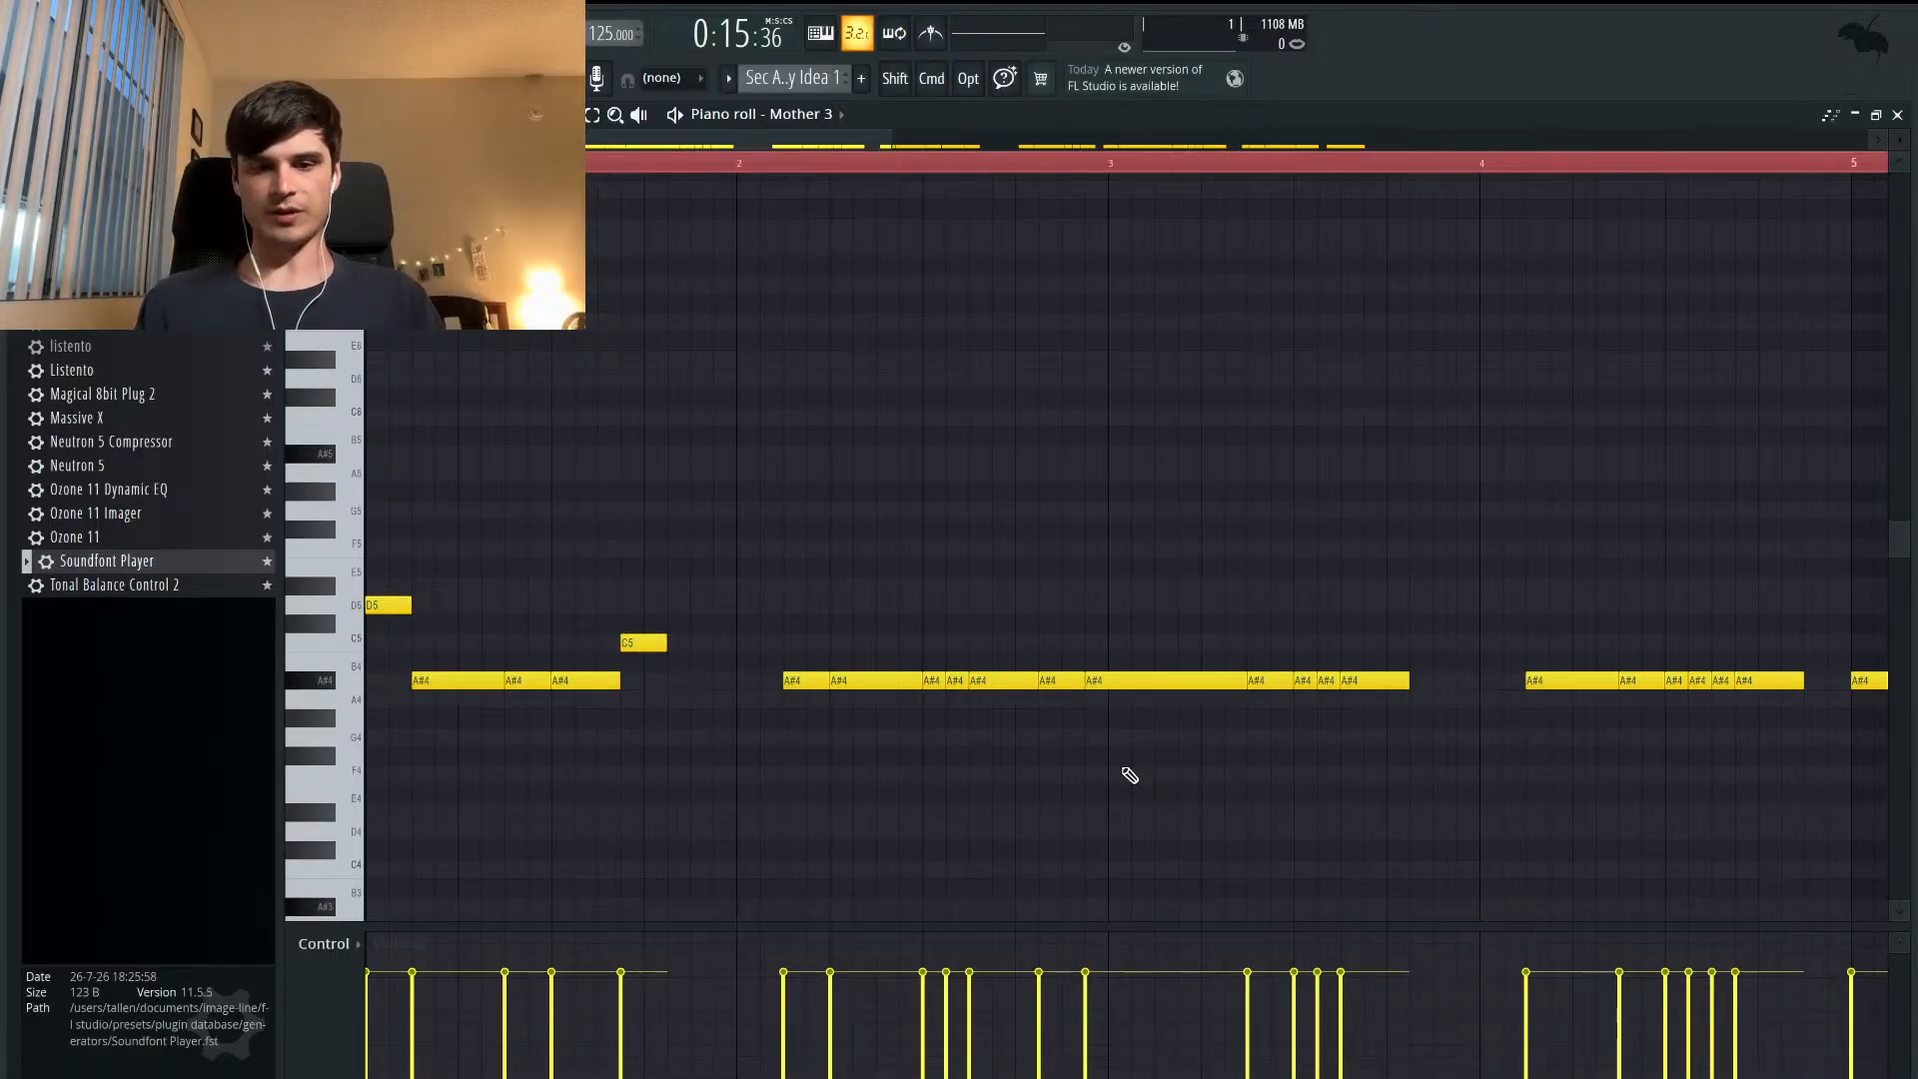
- Lower the opening D5 note and the closing C5 note of bar 1 to A#4, and turn on the metronome
{"action": "left_click_drag", "start_coordinate": [650, 645], "coordinate": [650, 692]}
{"action": "left_click_drag", "start_coordinate": [396, 604], "coordinate": [393, 682]}
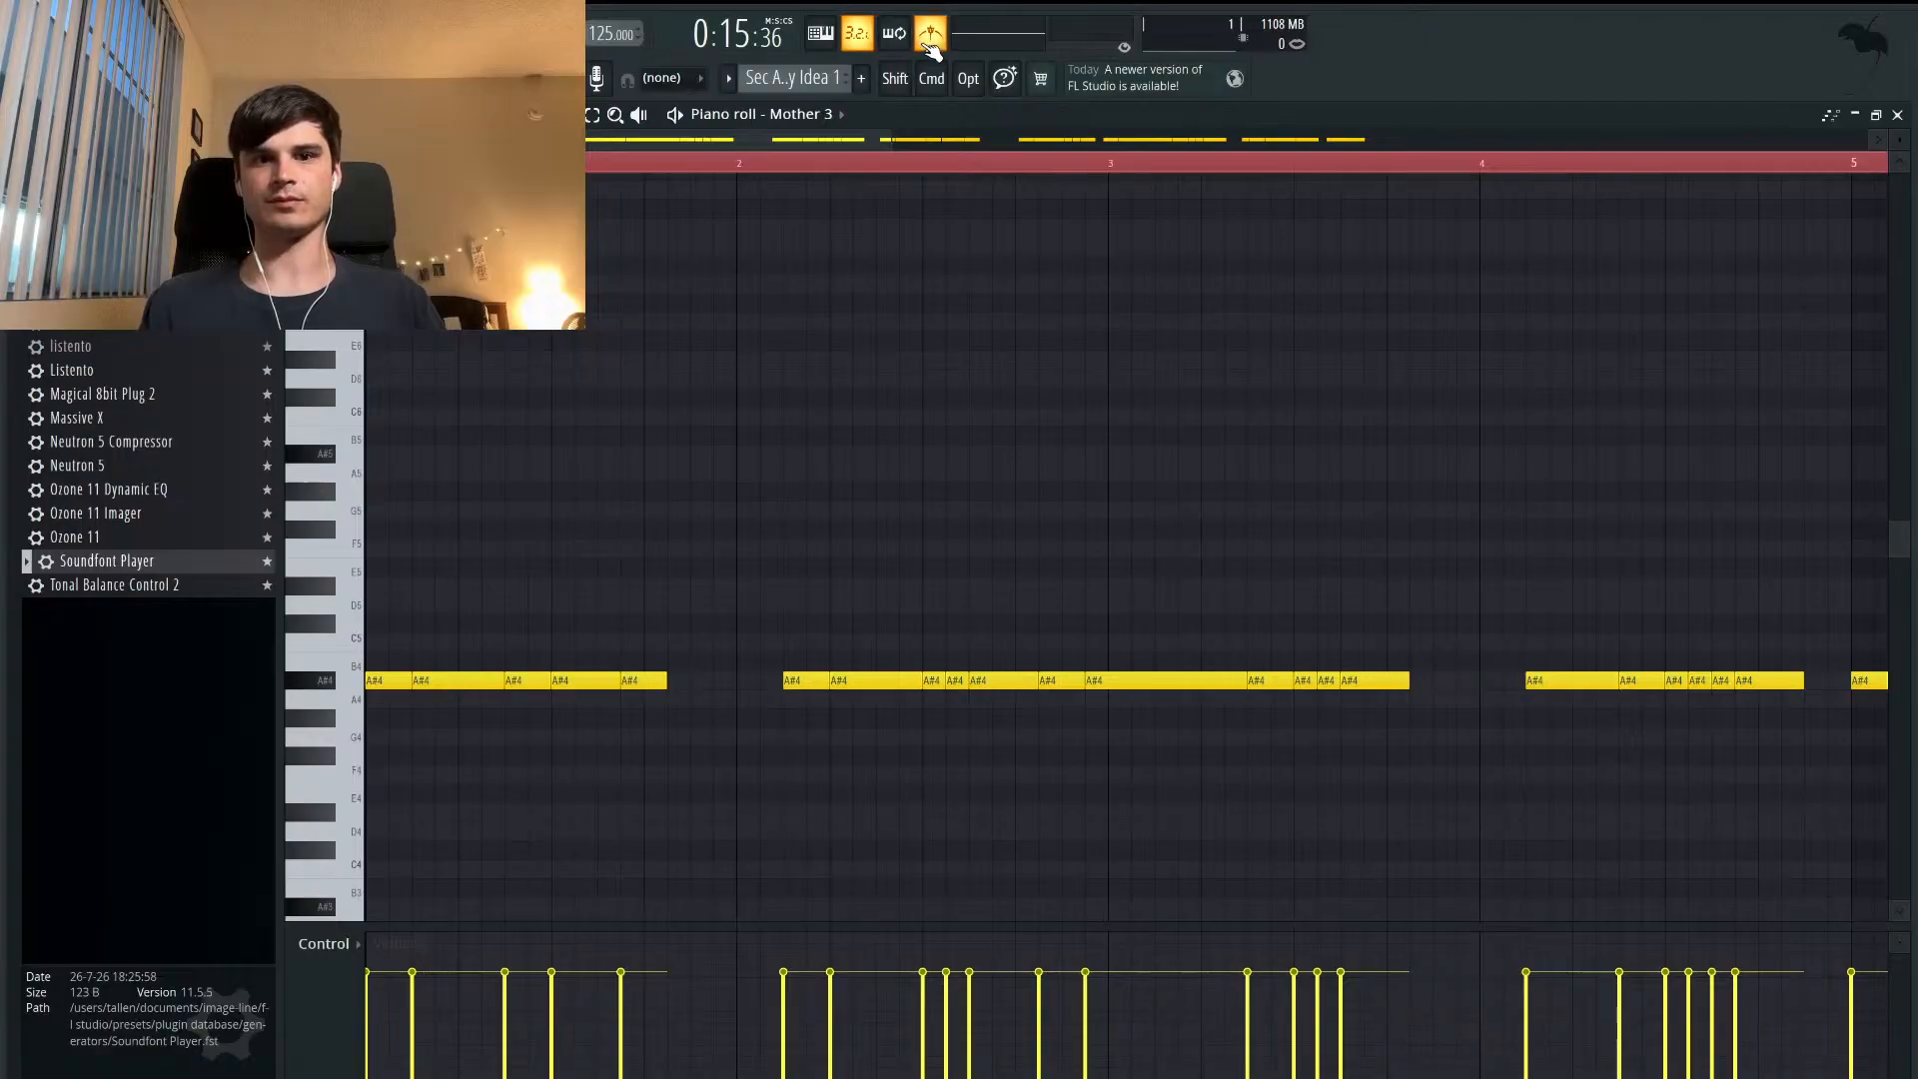
{"action": "key", "text": "space"}
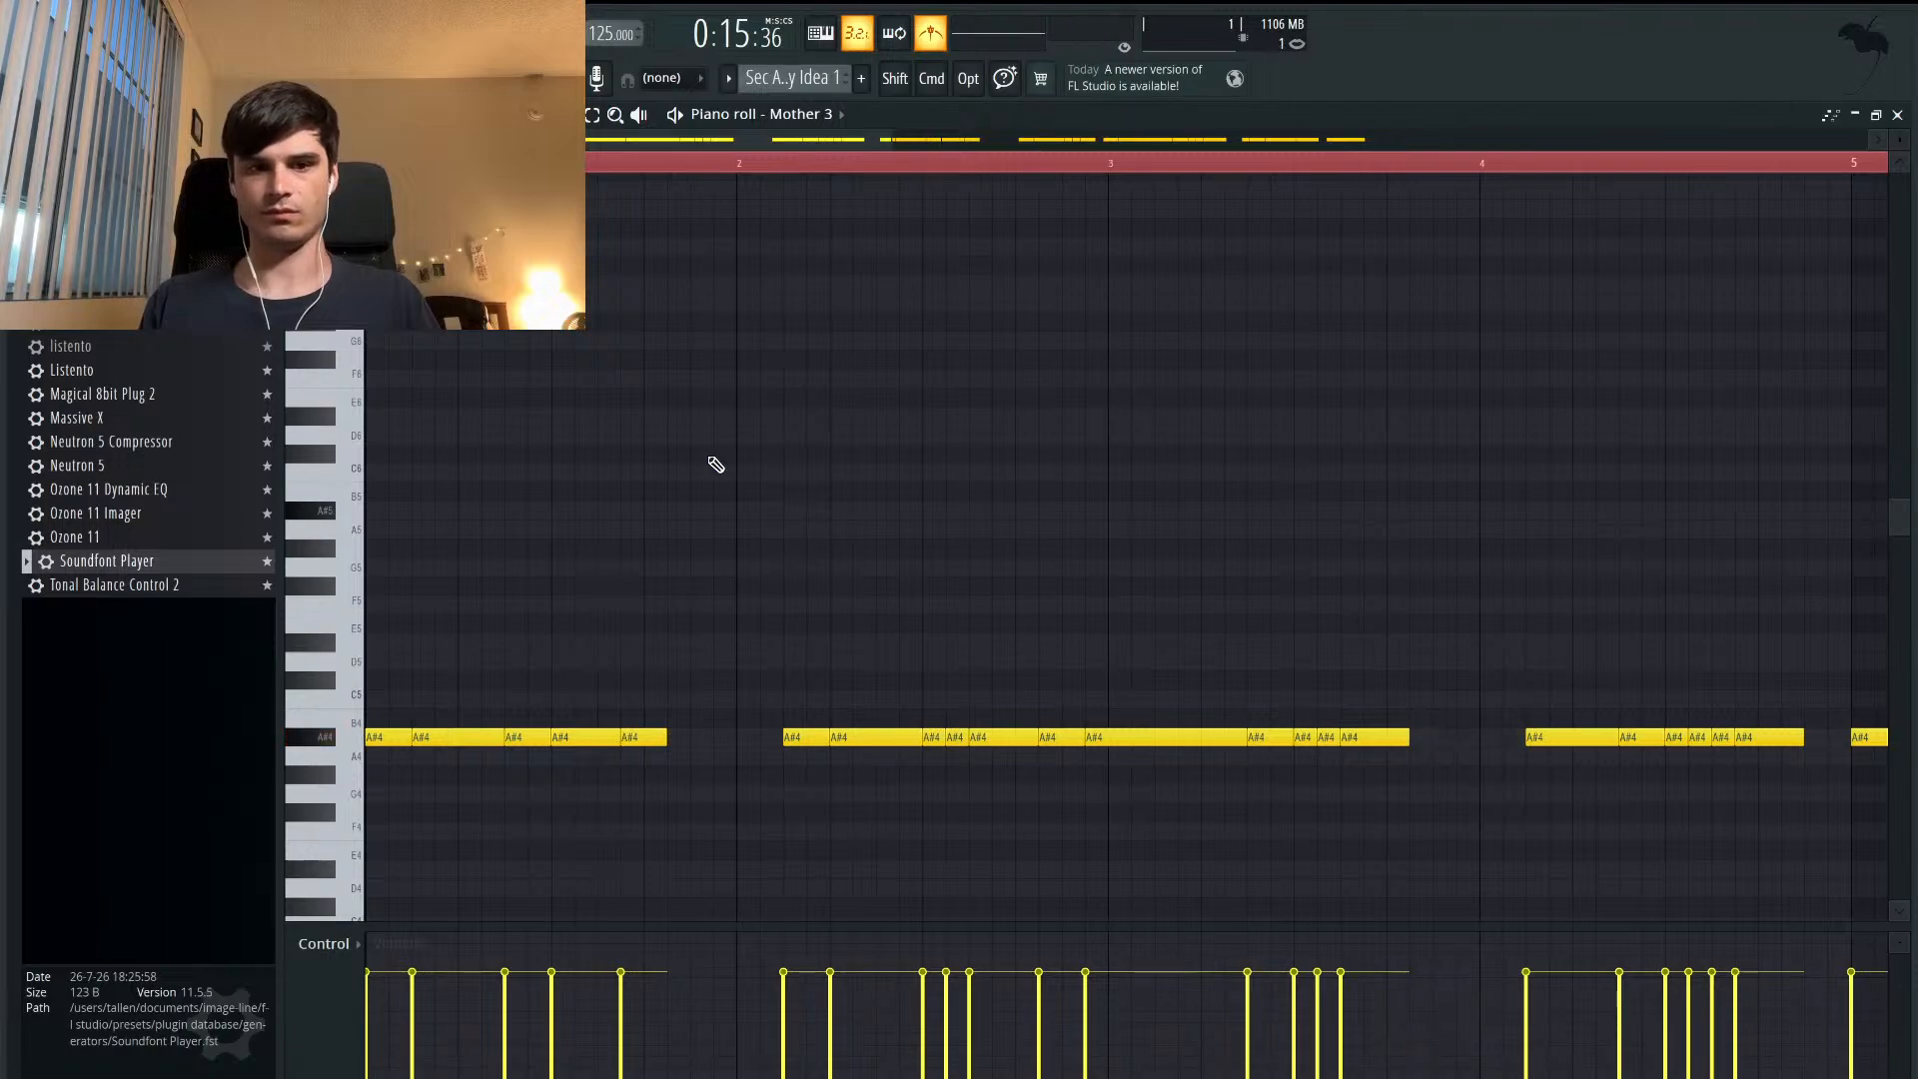
- Play back the single-pitch A#4 pattern with the metronome and examine its rhythm through bar 5
{"action": "scroll", "coordinate": [842, 482], "scroll_direction": "down", "scroll_amount": 3}
{"action": "scroll", "coordinate": [843, 483], "scroll_direction": "right", "scroll_amount": 1}
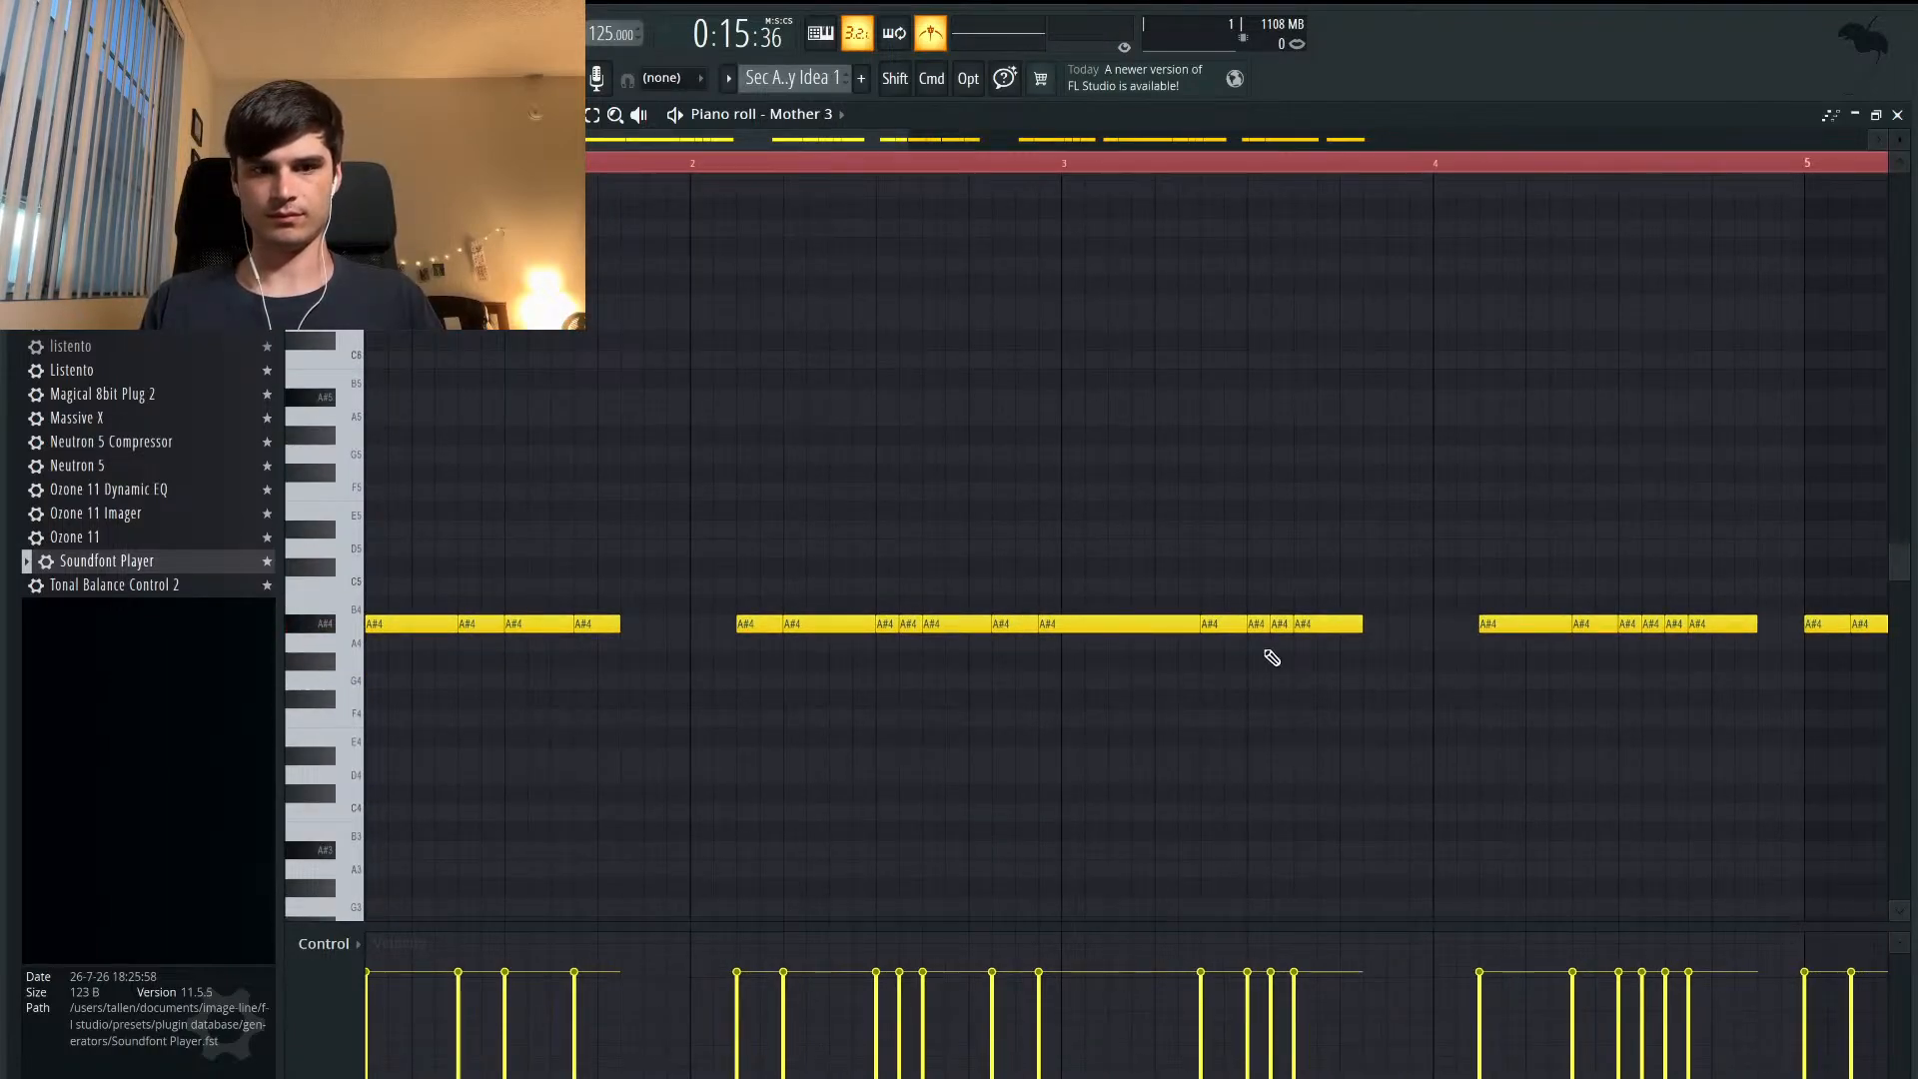
{"action": "scroll", "coordinate": [569, 325], "scroll_direction": "left", "scroll_amount": 1}
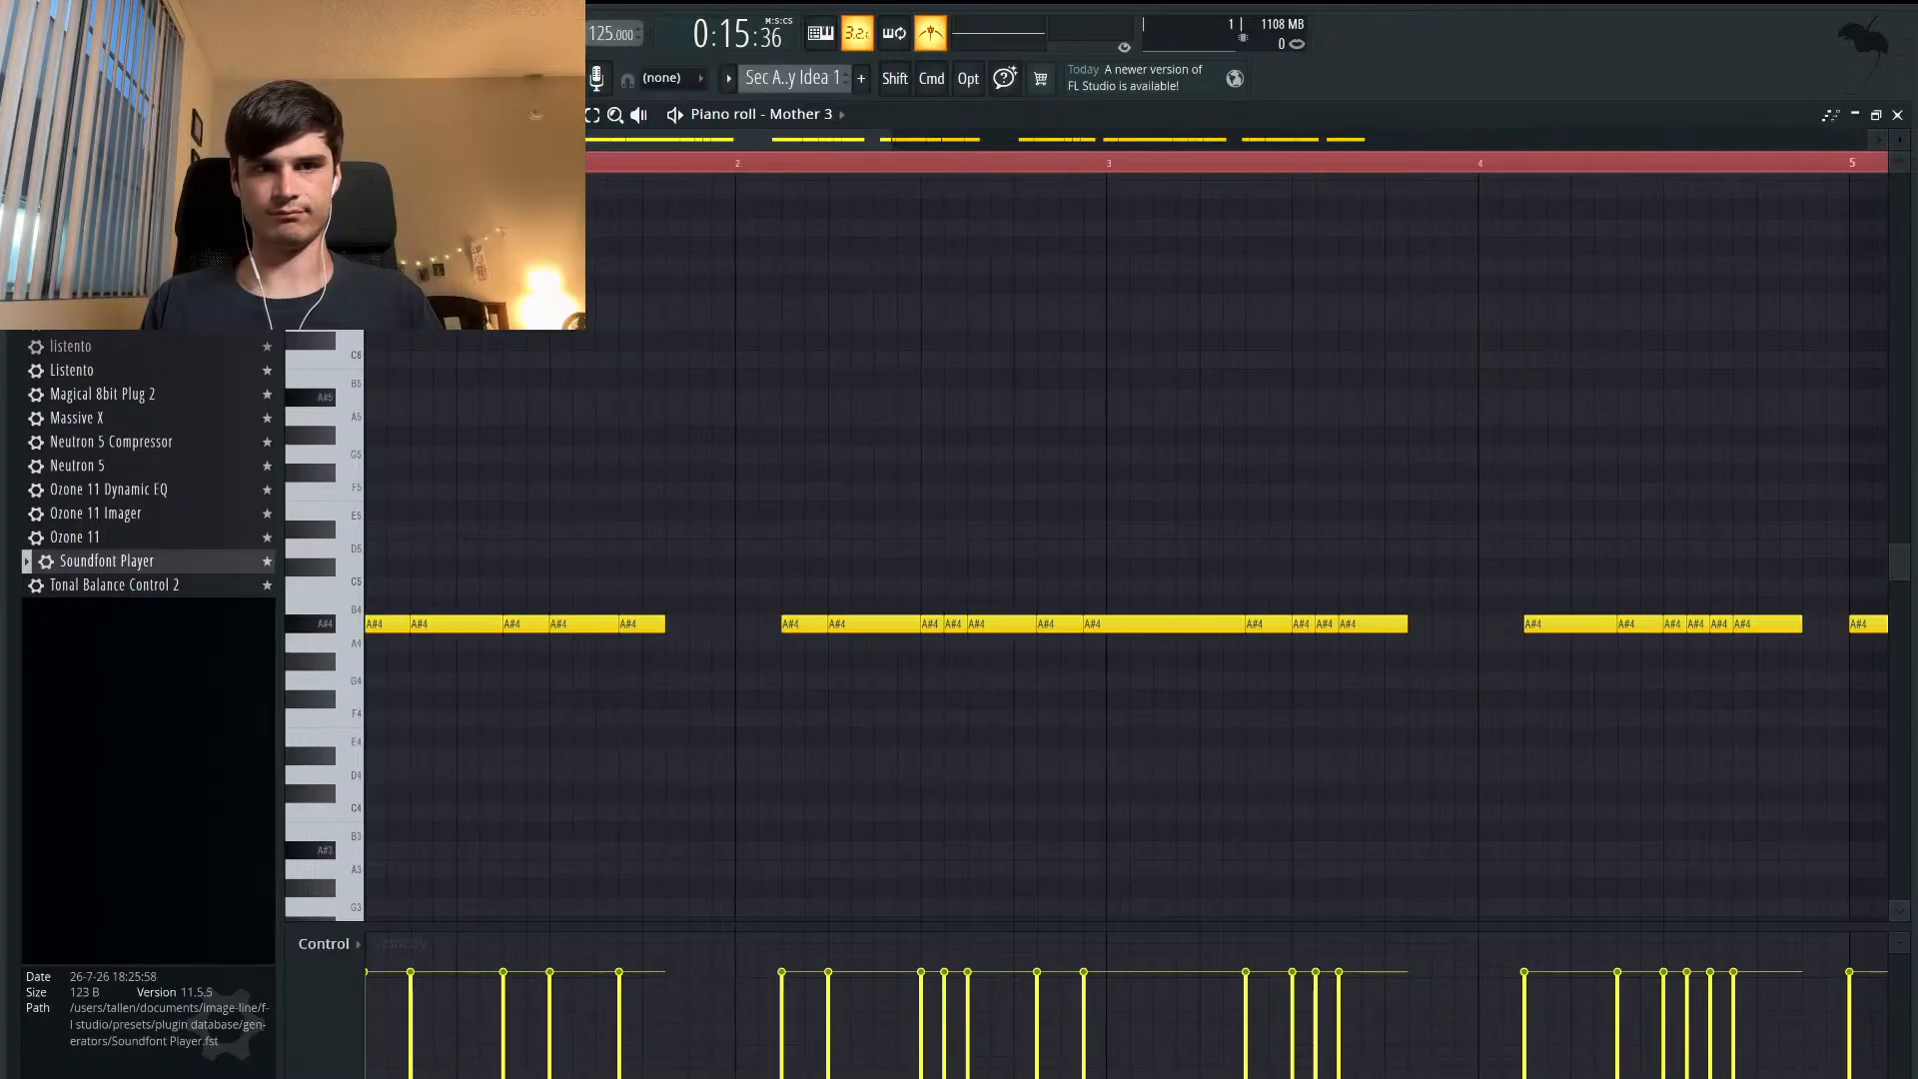
{"action": "key", "text": "space"}
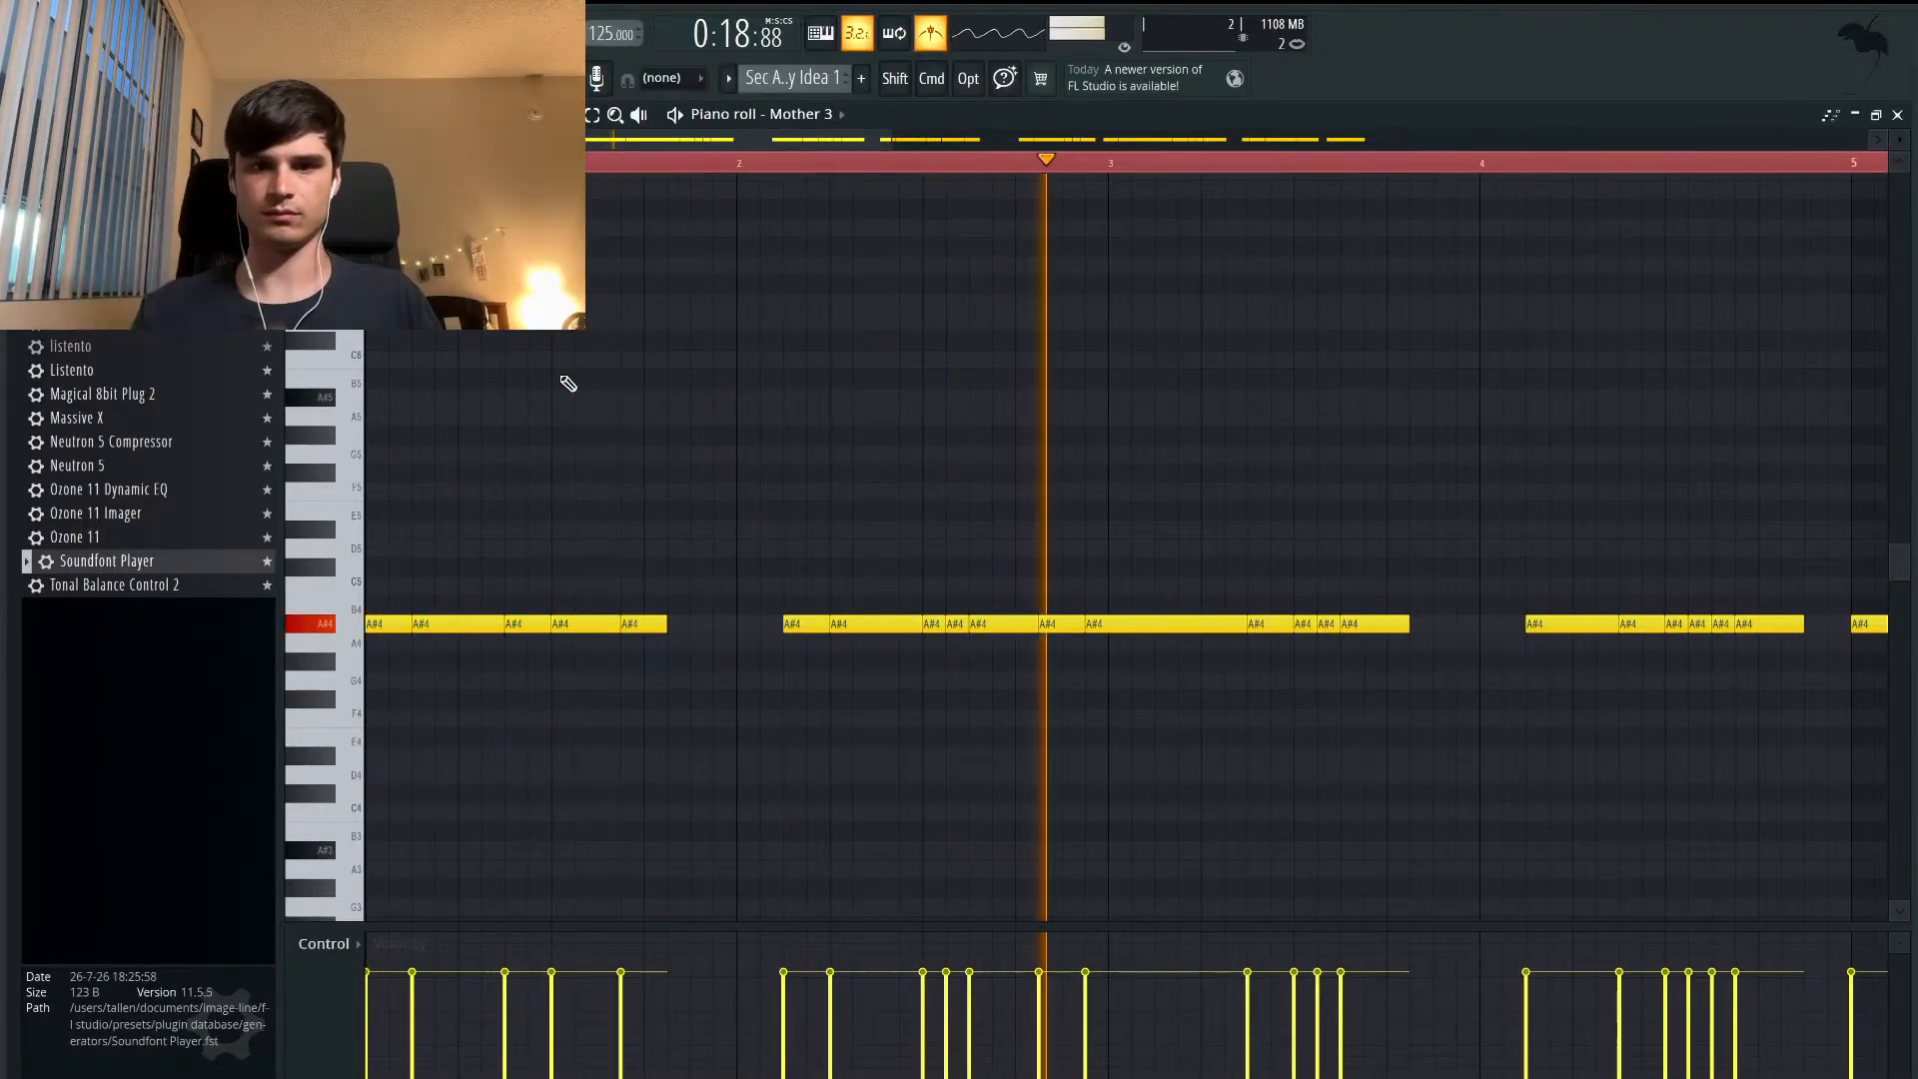
{"action": "key", "text": "space"}
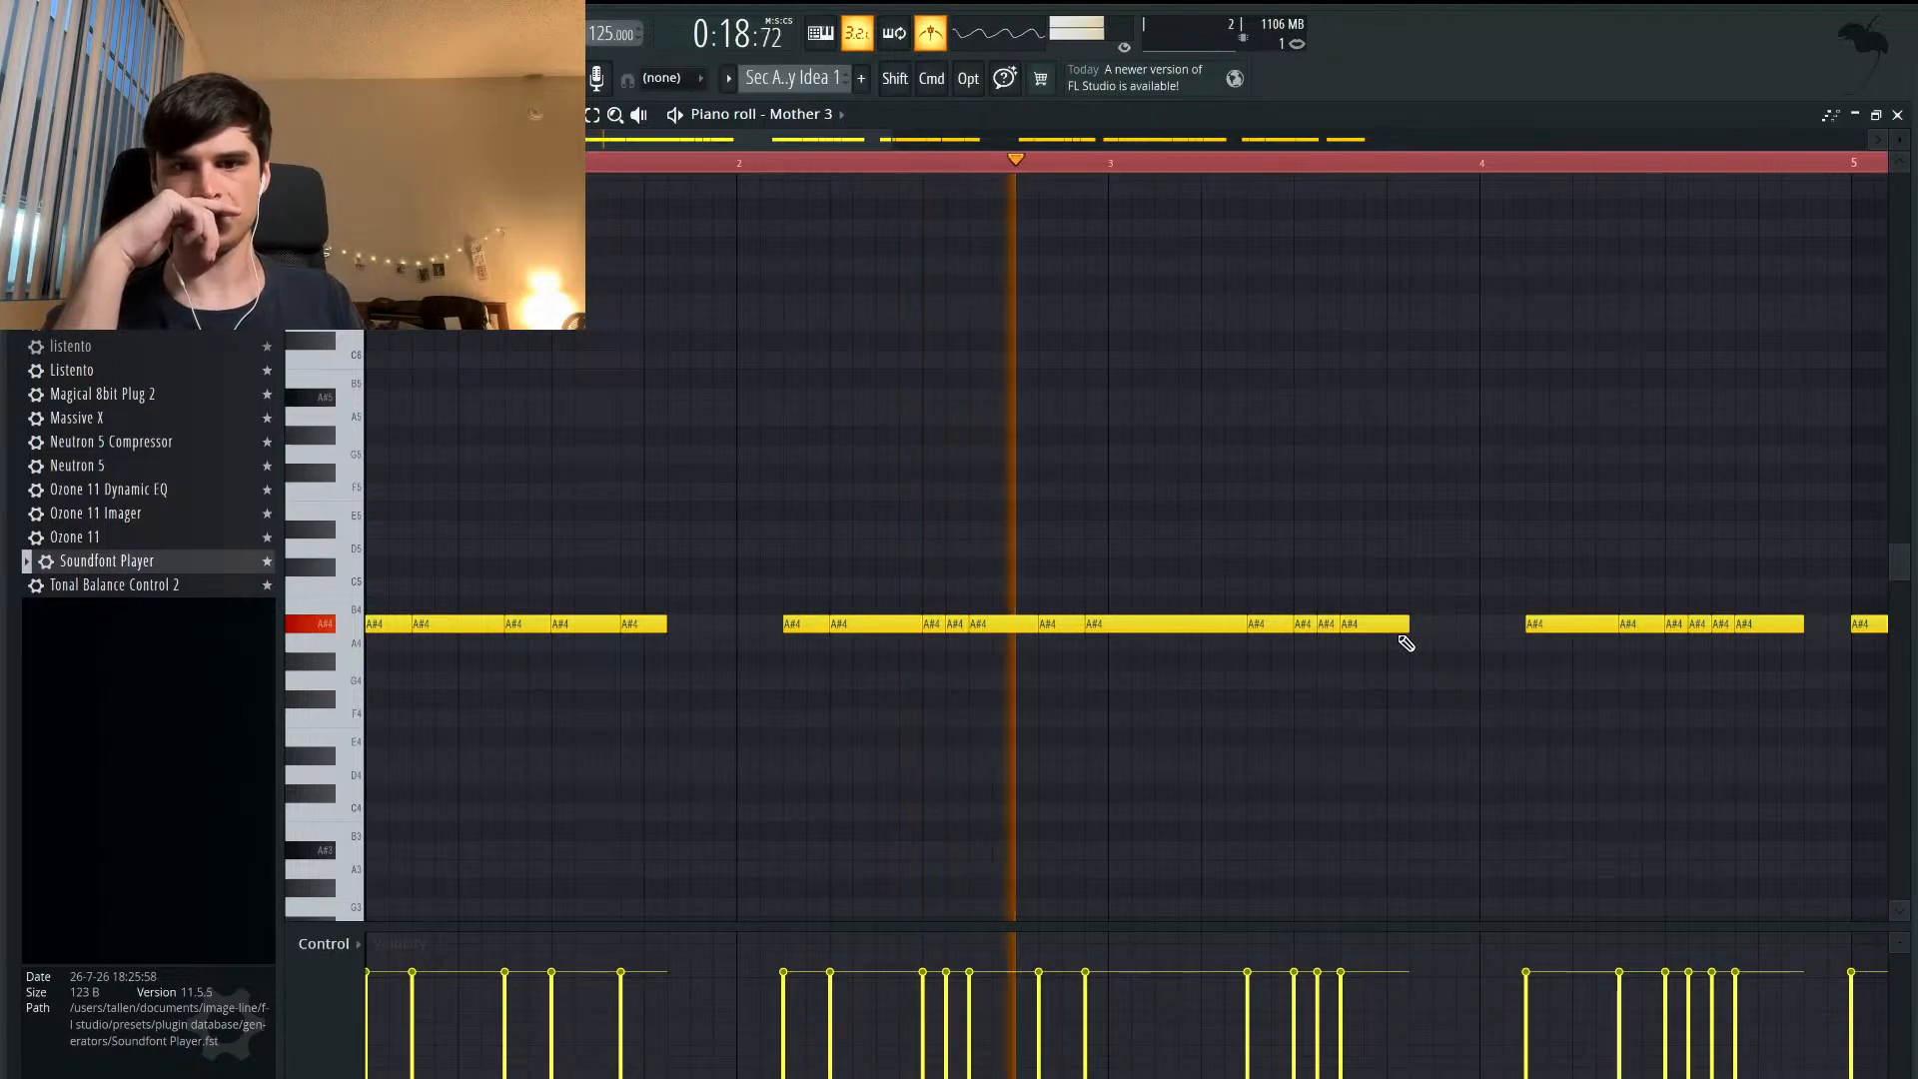
{"action": "key", "text": "space"}
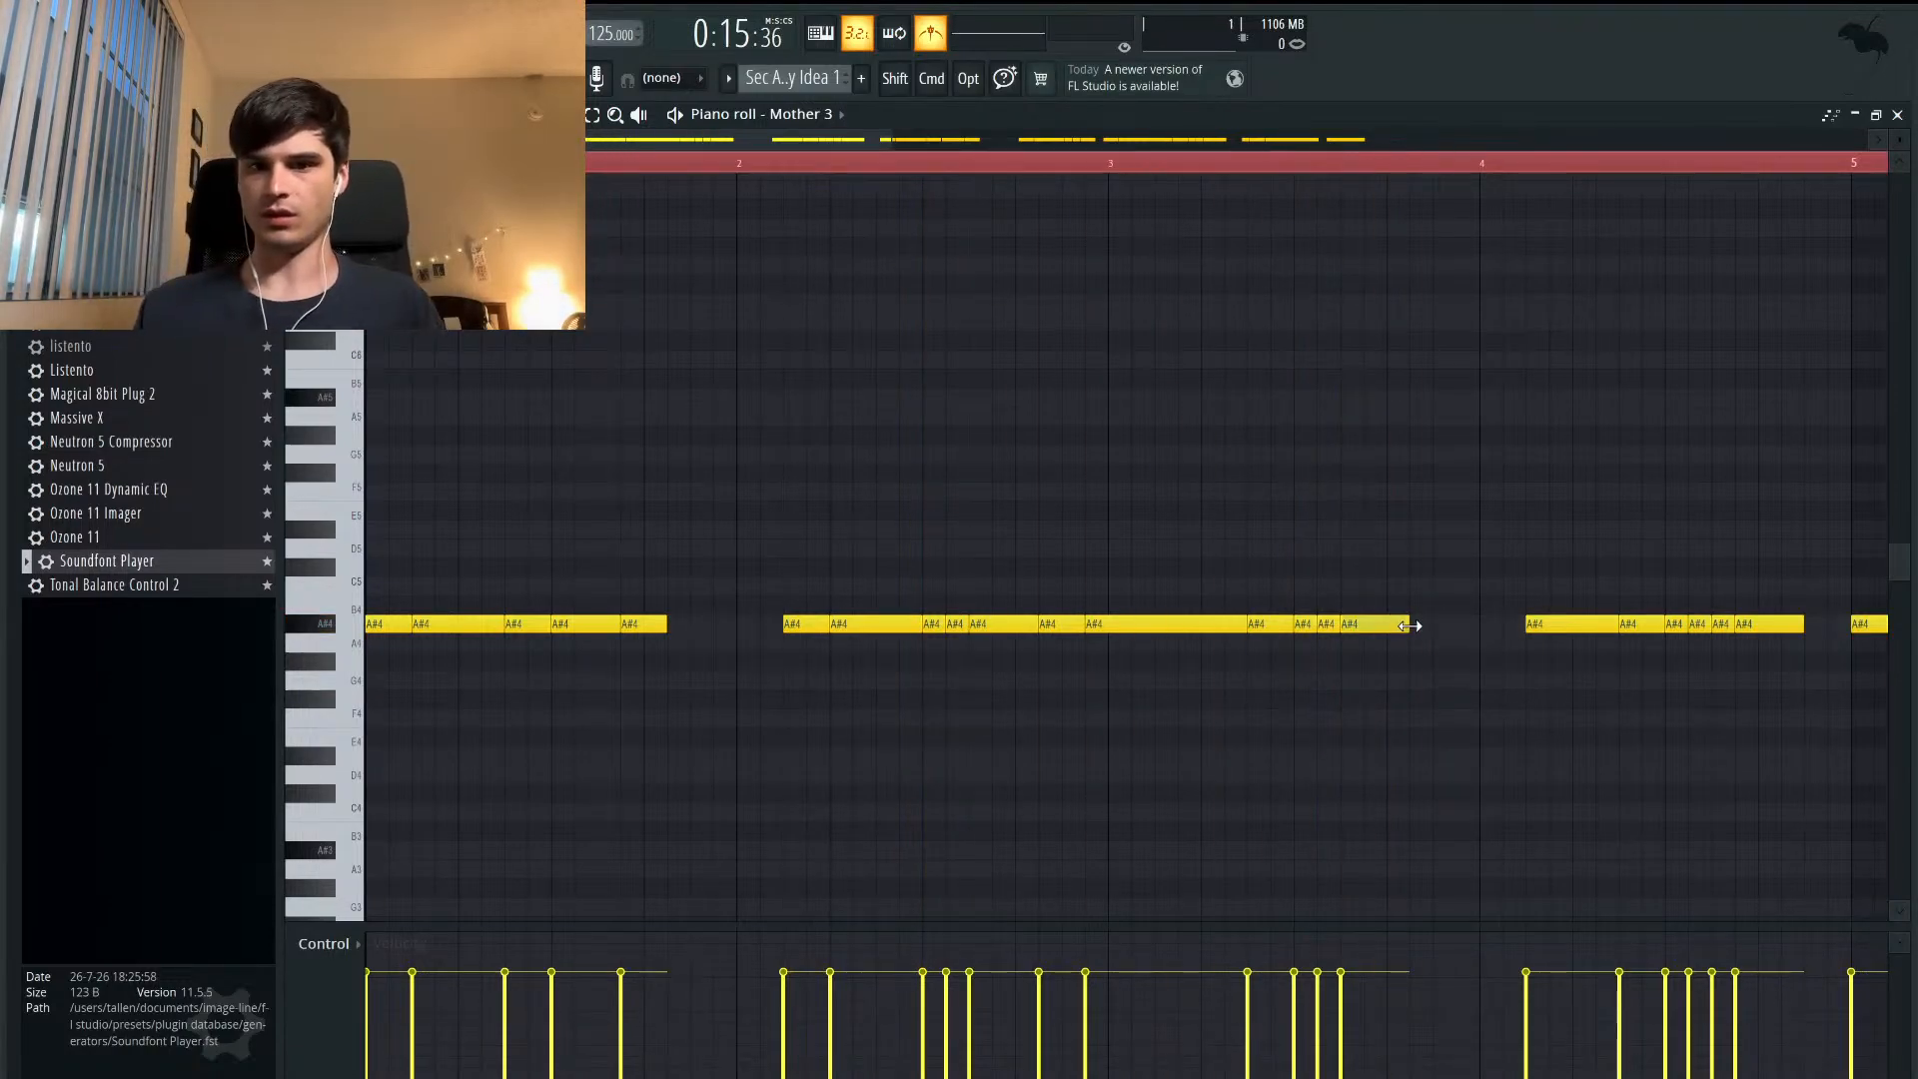
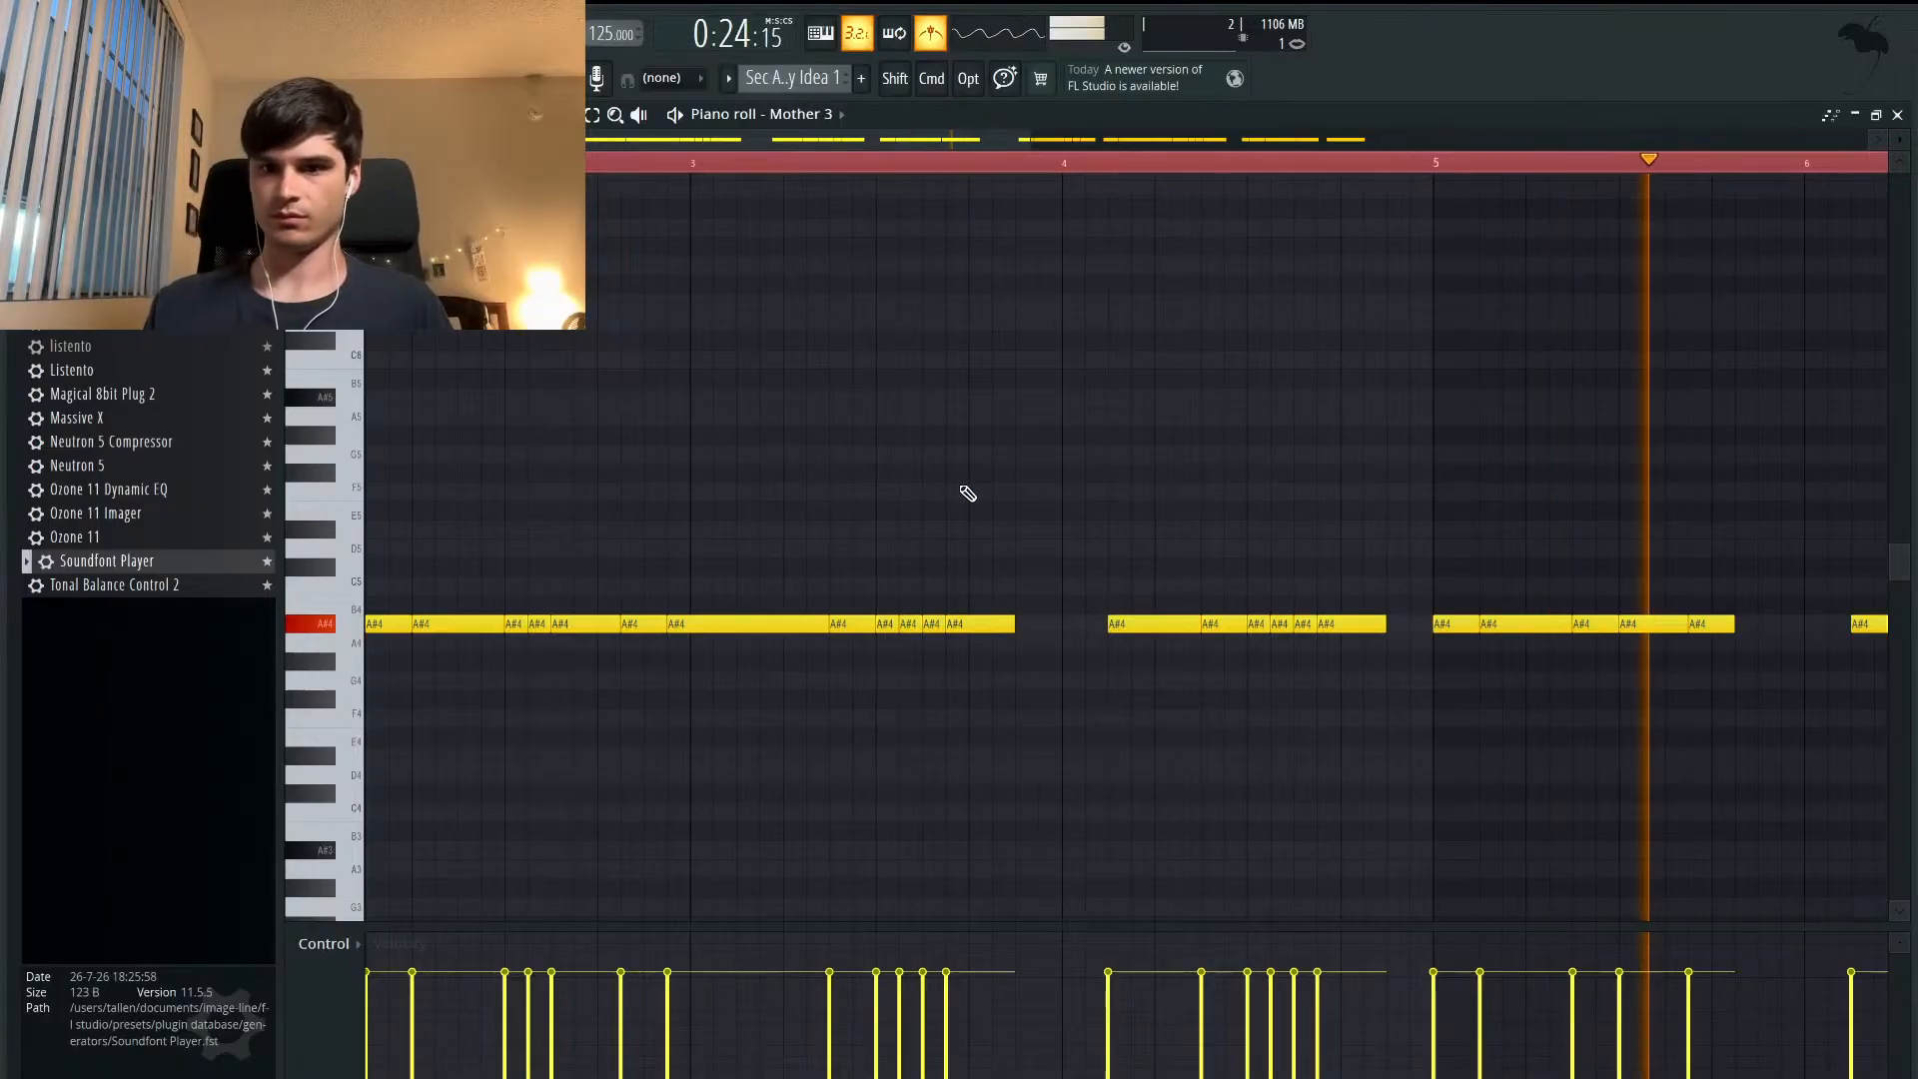
{"action": "key", "text": "space"}
{"action": "scroll", "coordinate": [1038, 491], "scroll_direction": "left", "scroll_amount": 5}
{"action": "scroll", "coordinate": [1039, 491], "scroll_direction": "down", "scroll_amount": 1}
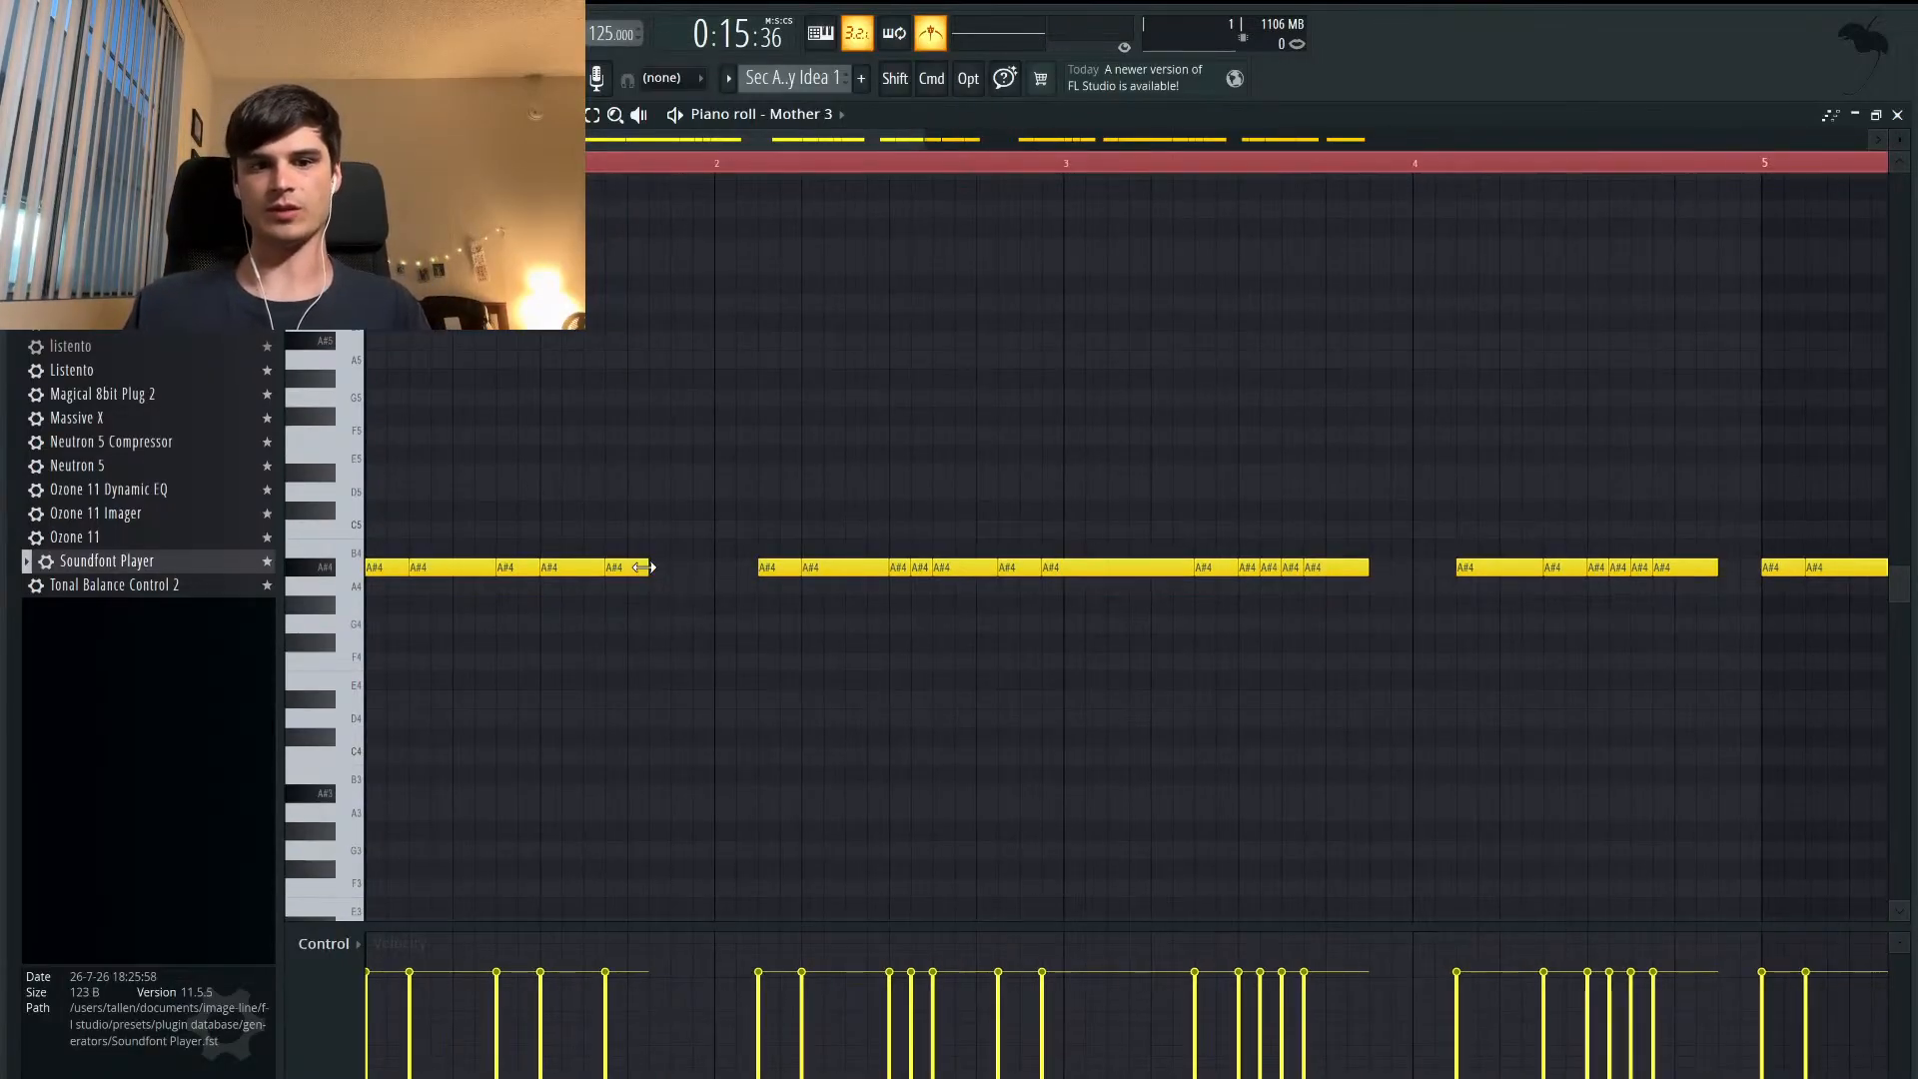
- Select the last two A#4 notes of bar 1 and listen to the rhythm that follows through bar 3
{"action": "left_click_drag", "start_coordinate": [603, 590], "coordinate": [568, 565]}
{"action": "key", "text": "space"}
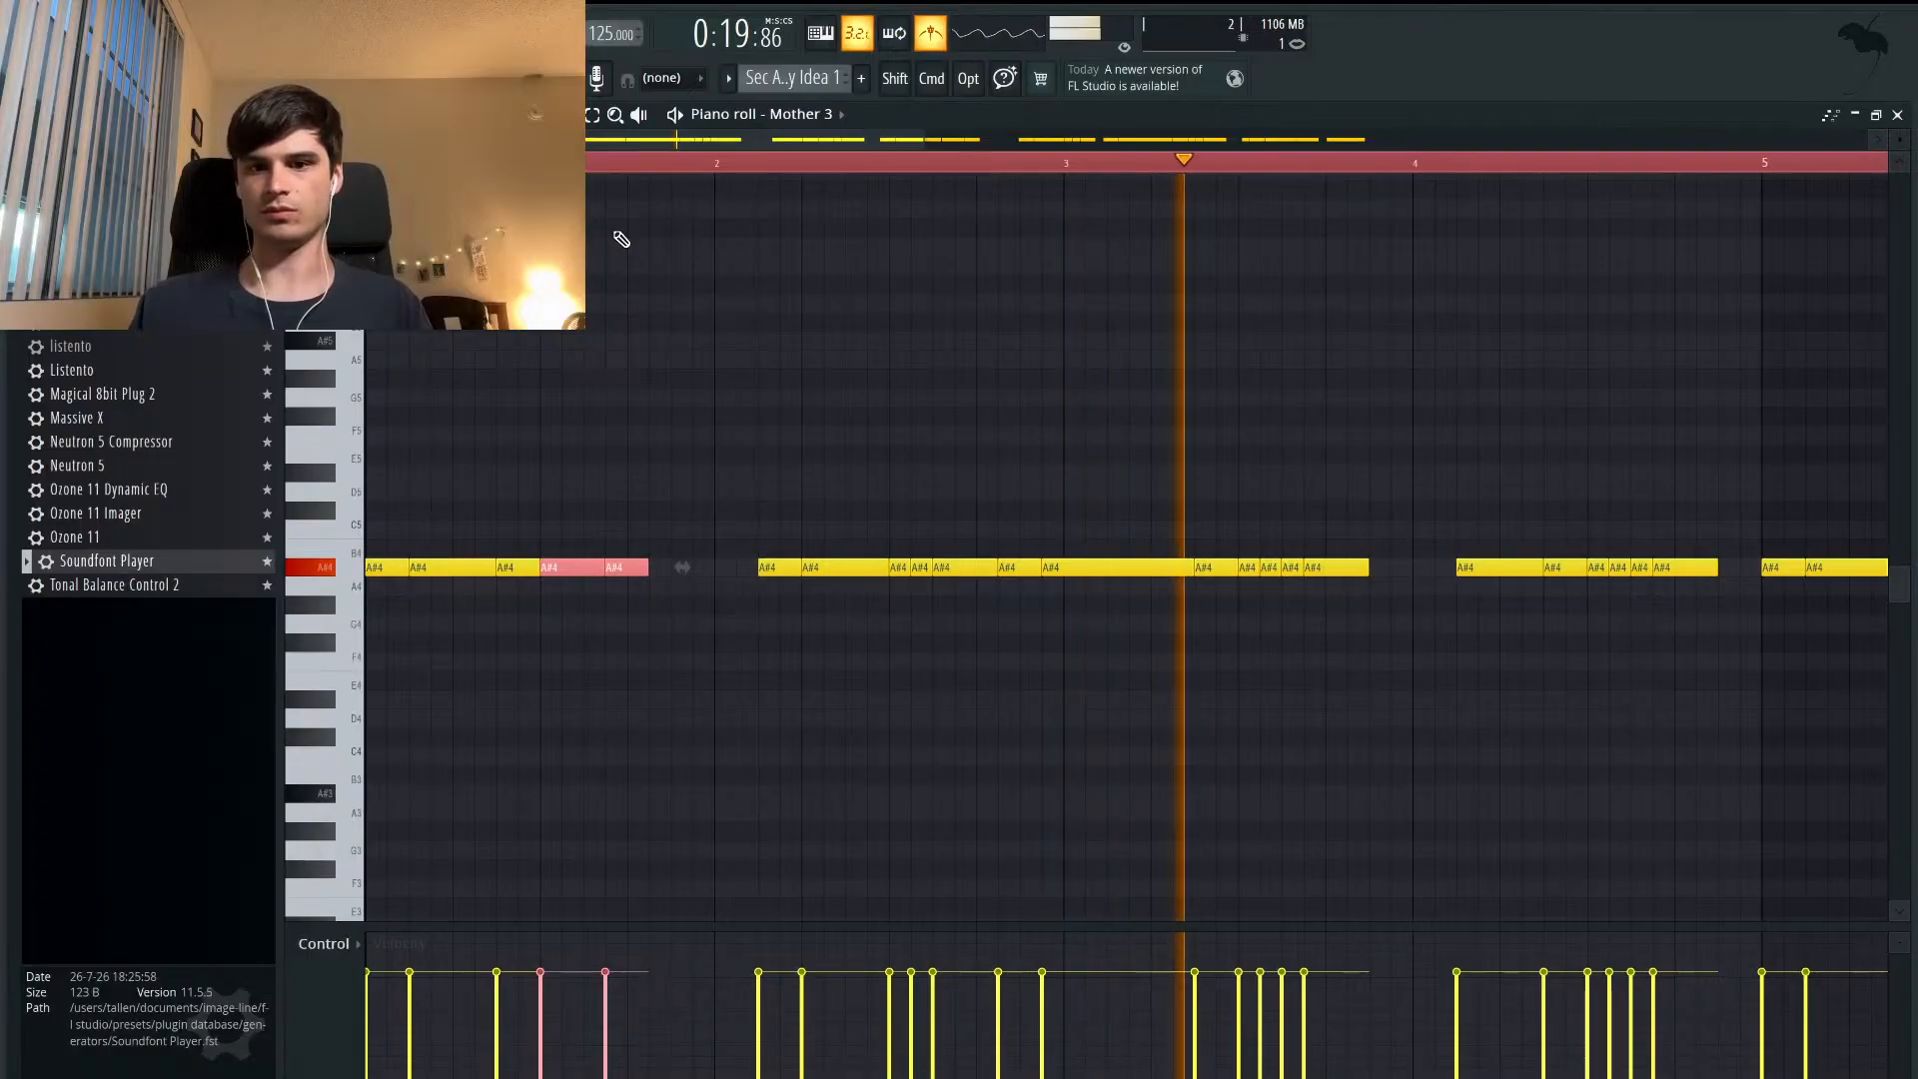
{"action": "key", "text": "space"}
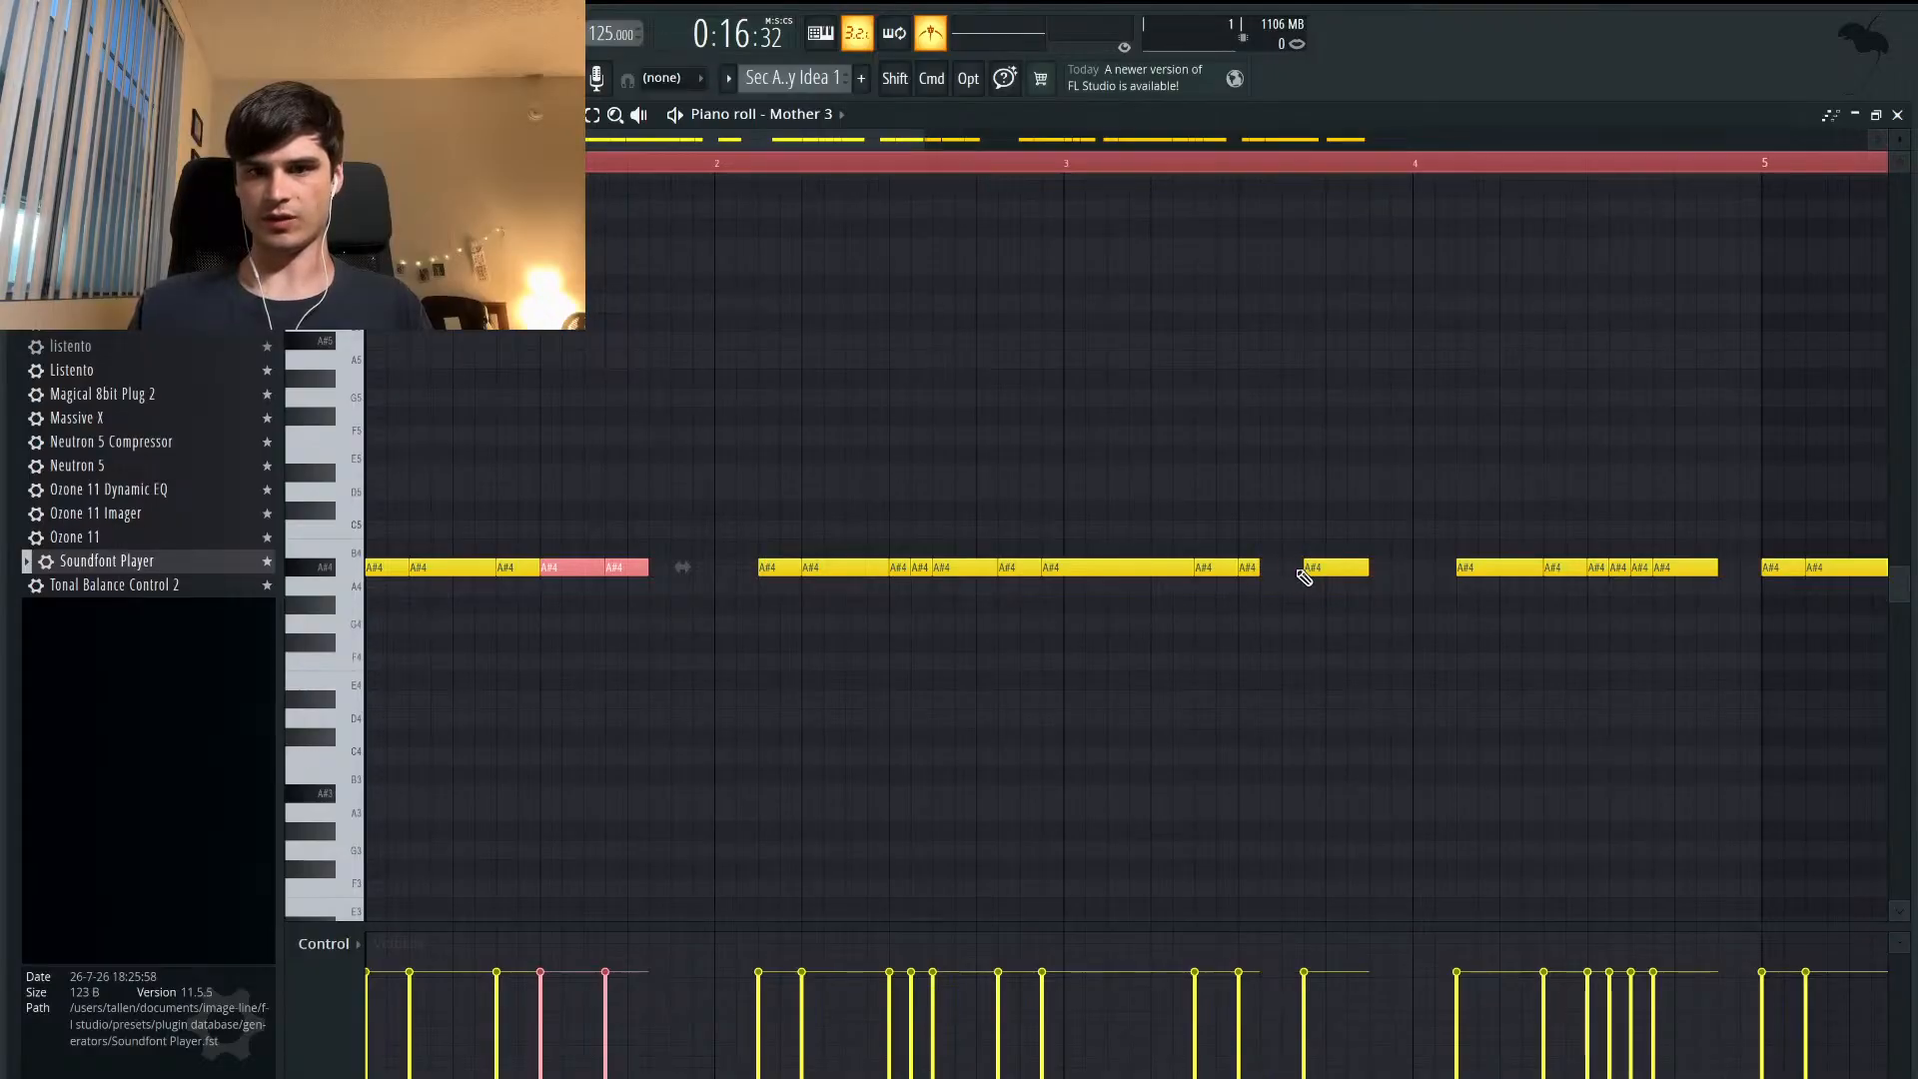
- Try lengthening the A#4 note at bar 3's midpoint in place of the two short notes after it, and undo the change
{"action": "left_click_drag", "start_coordinate": [1255, 568], "coordinate": [1301, 568]}
{"action": "key", "text": "space"}
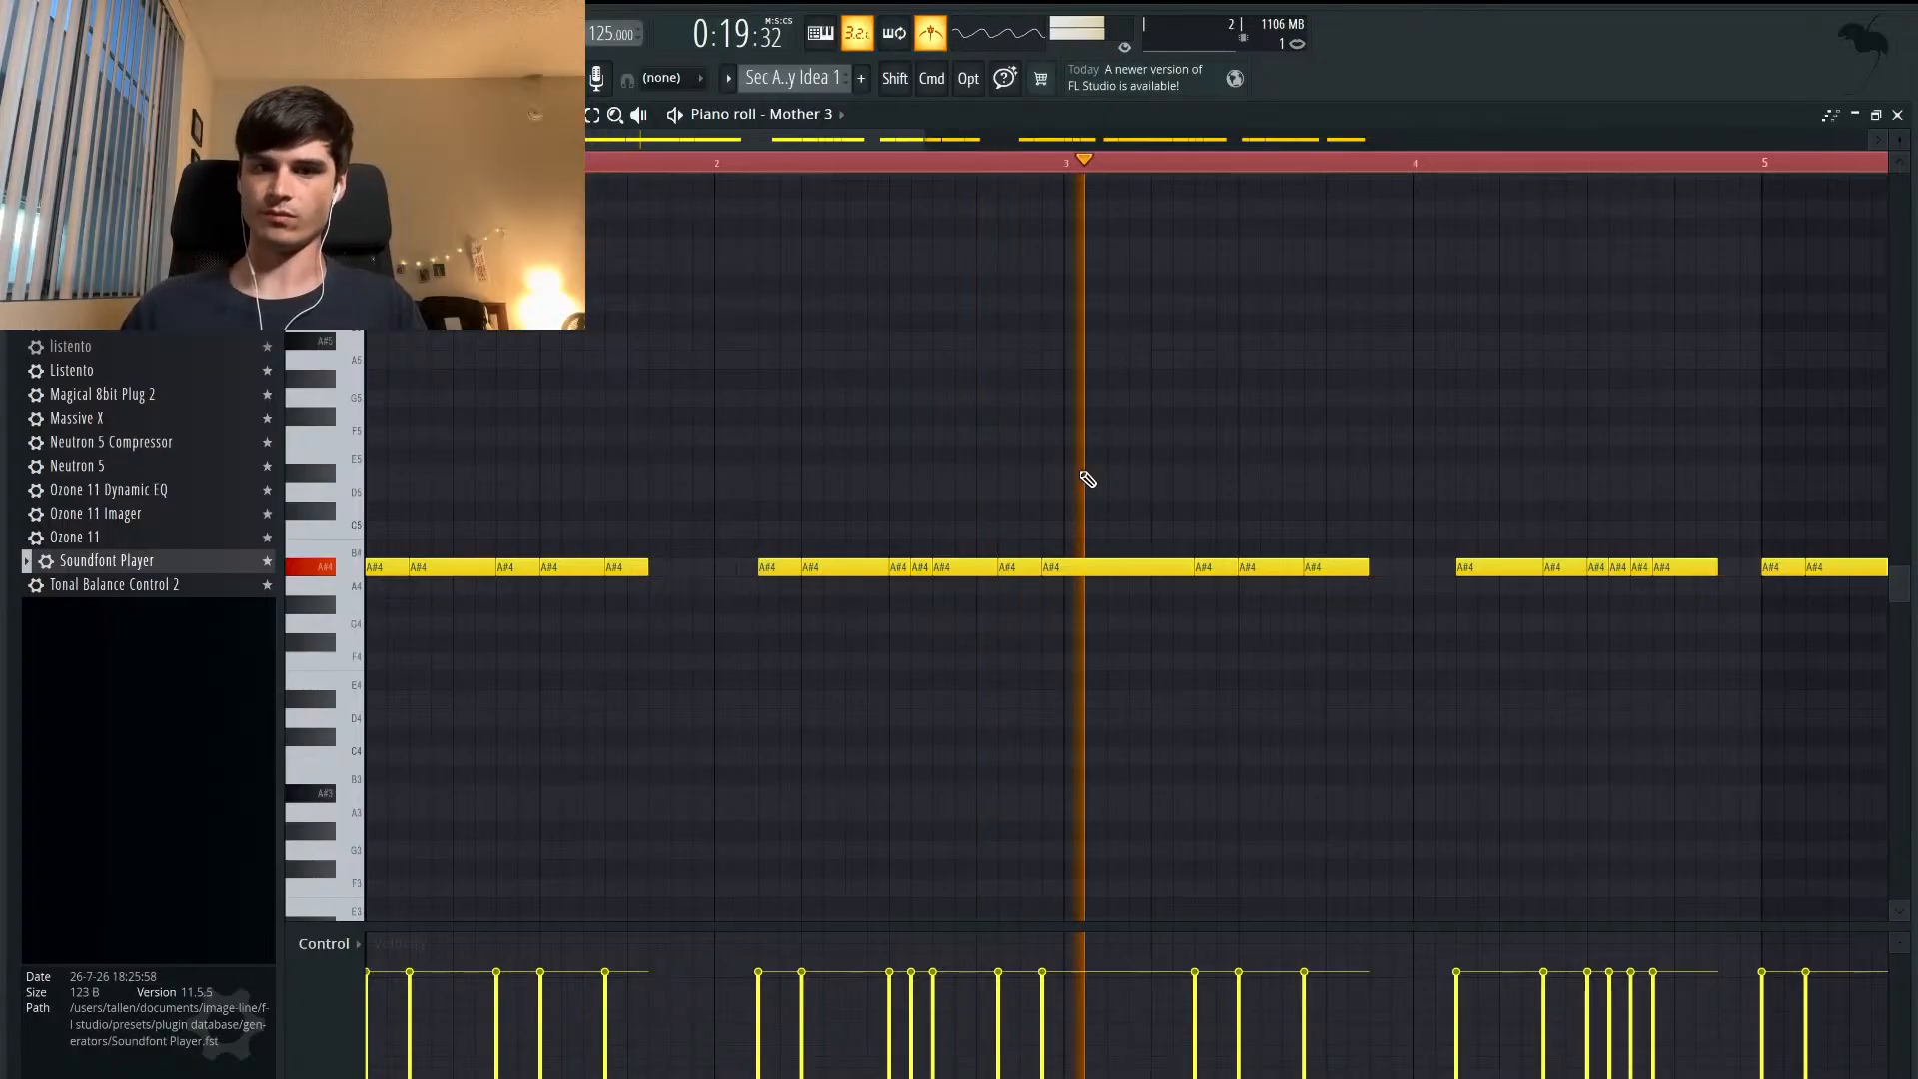
{"action": "key", "text": "space"}
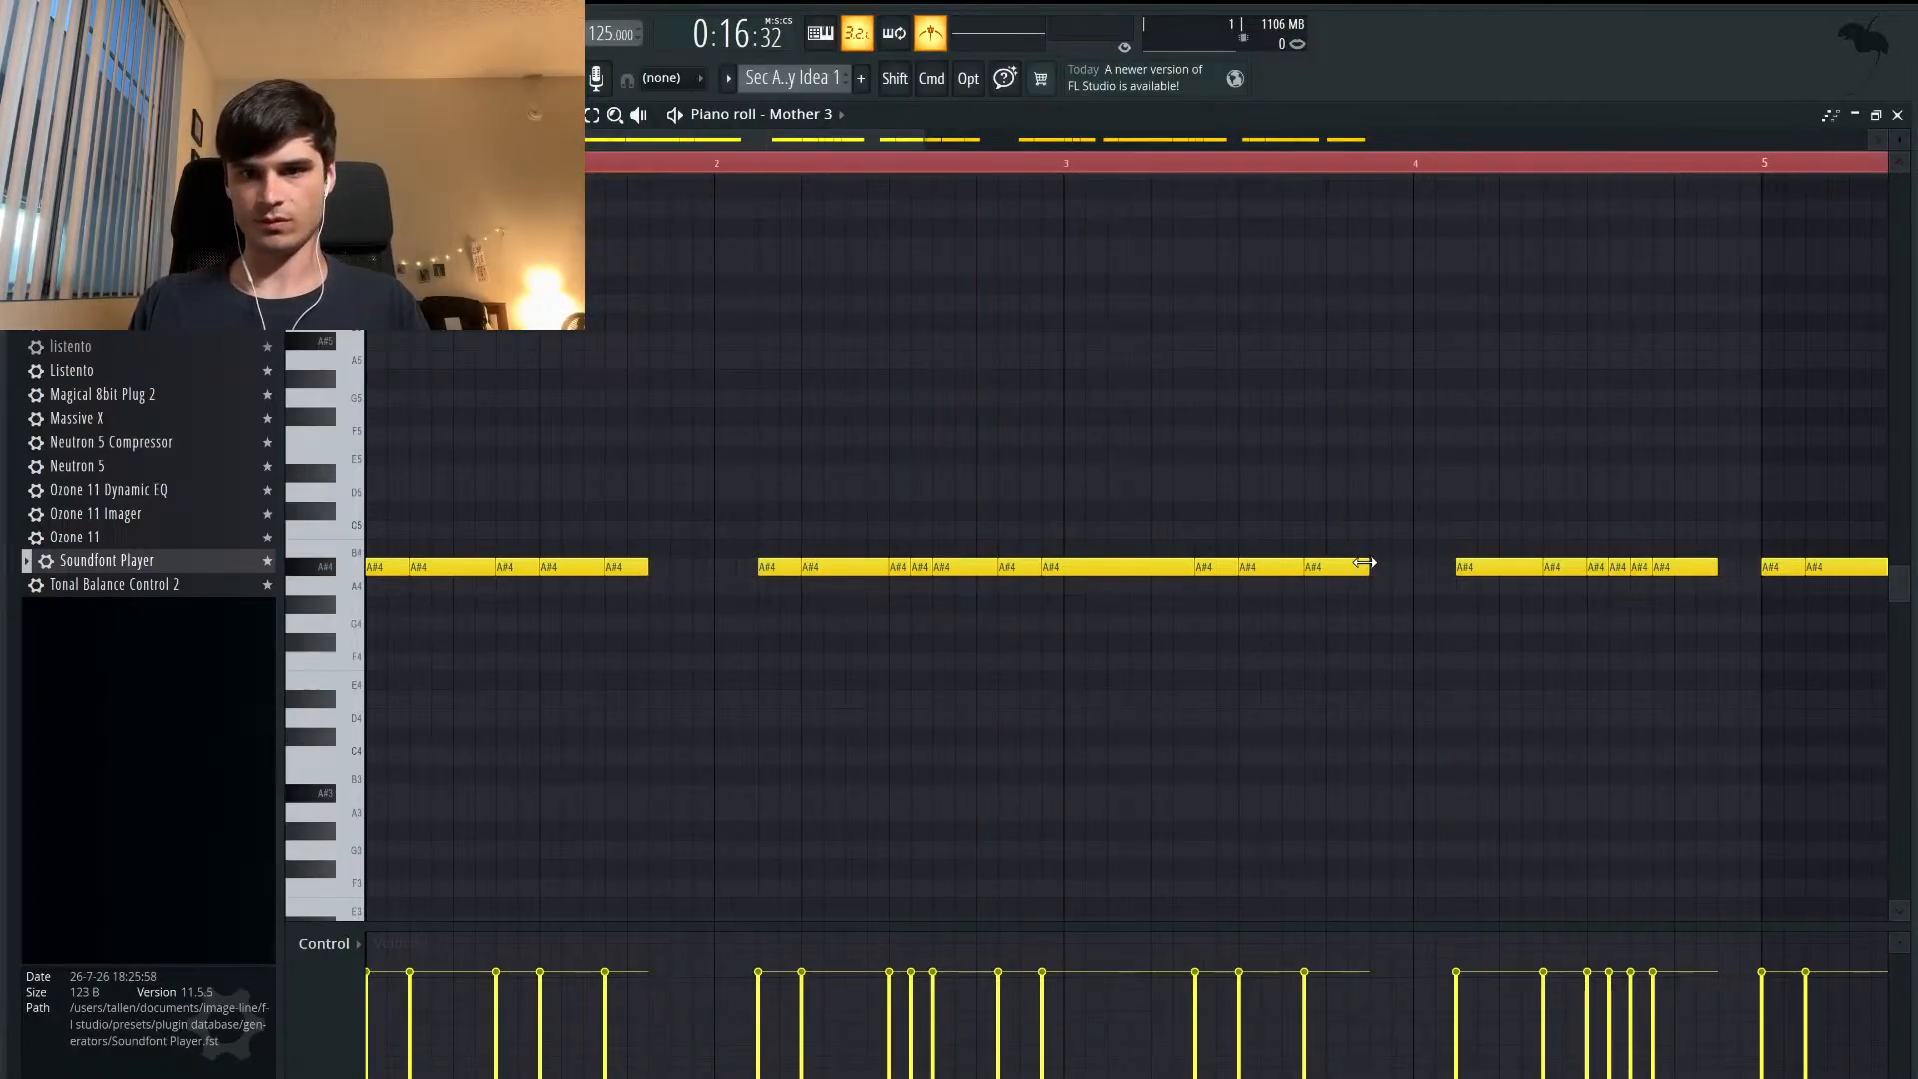
{"action": "key", "text": "super+z"}
- Shorten the last A#4 note of bar 3 by one grid step and play back the rhythm without the metronome
{"action": "left_click_drag", "start_coordinate": [1365, 565], "coordinate": [1337, 564]}
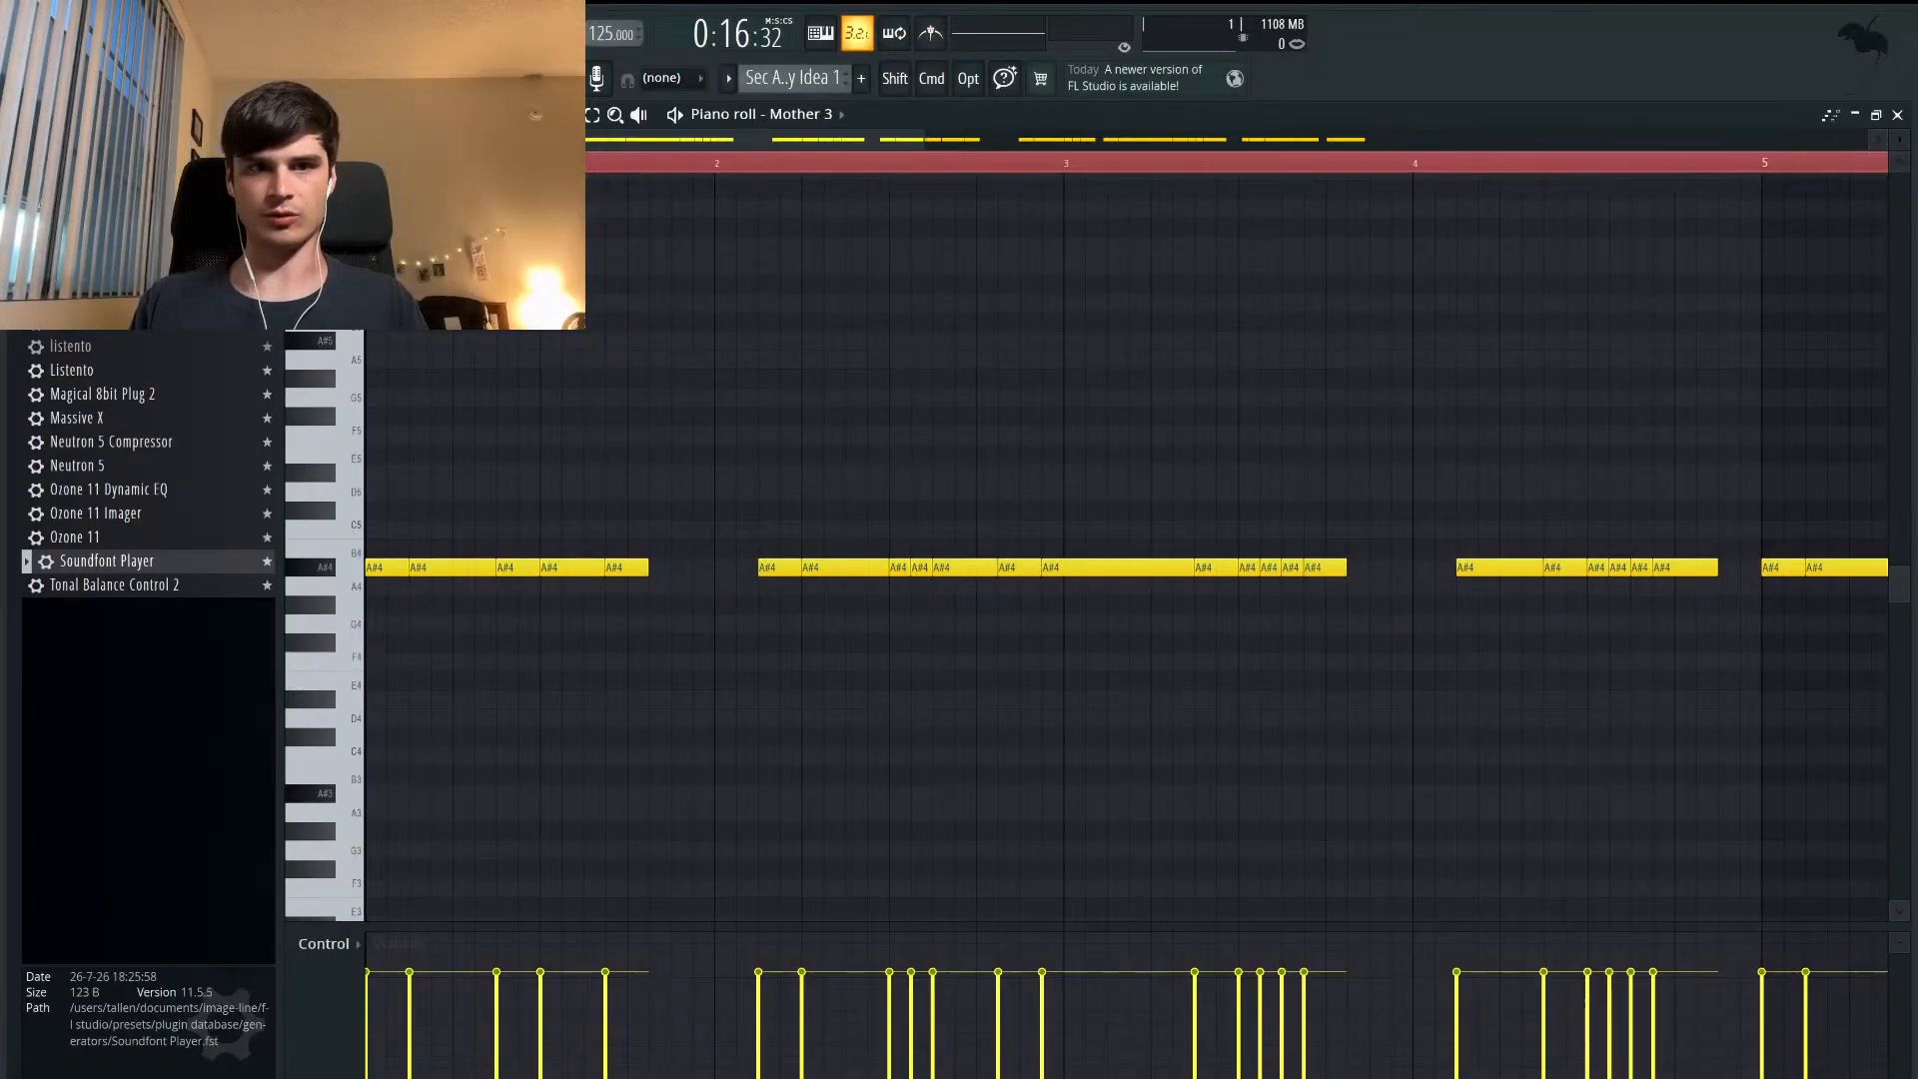
{"action": "key", "text": "space"}
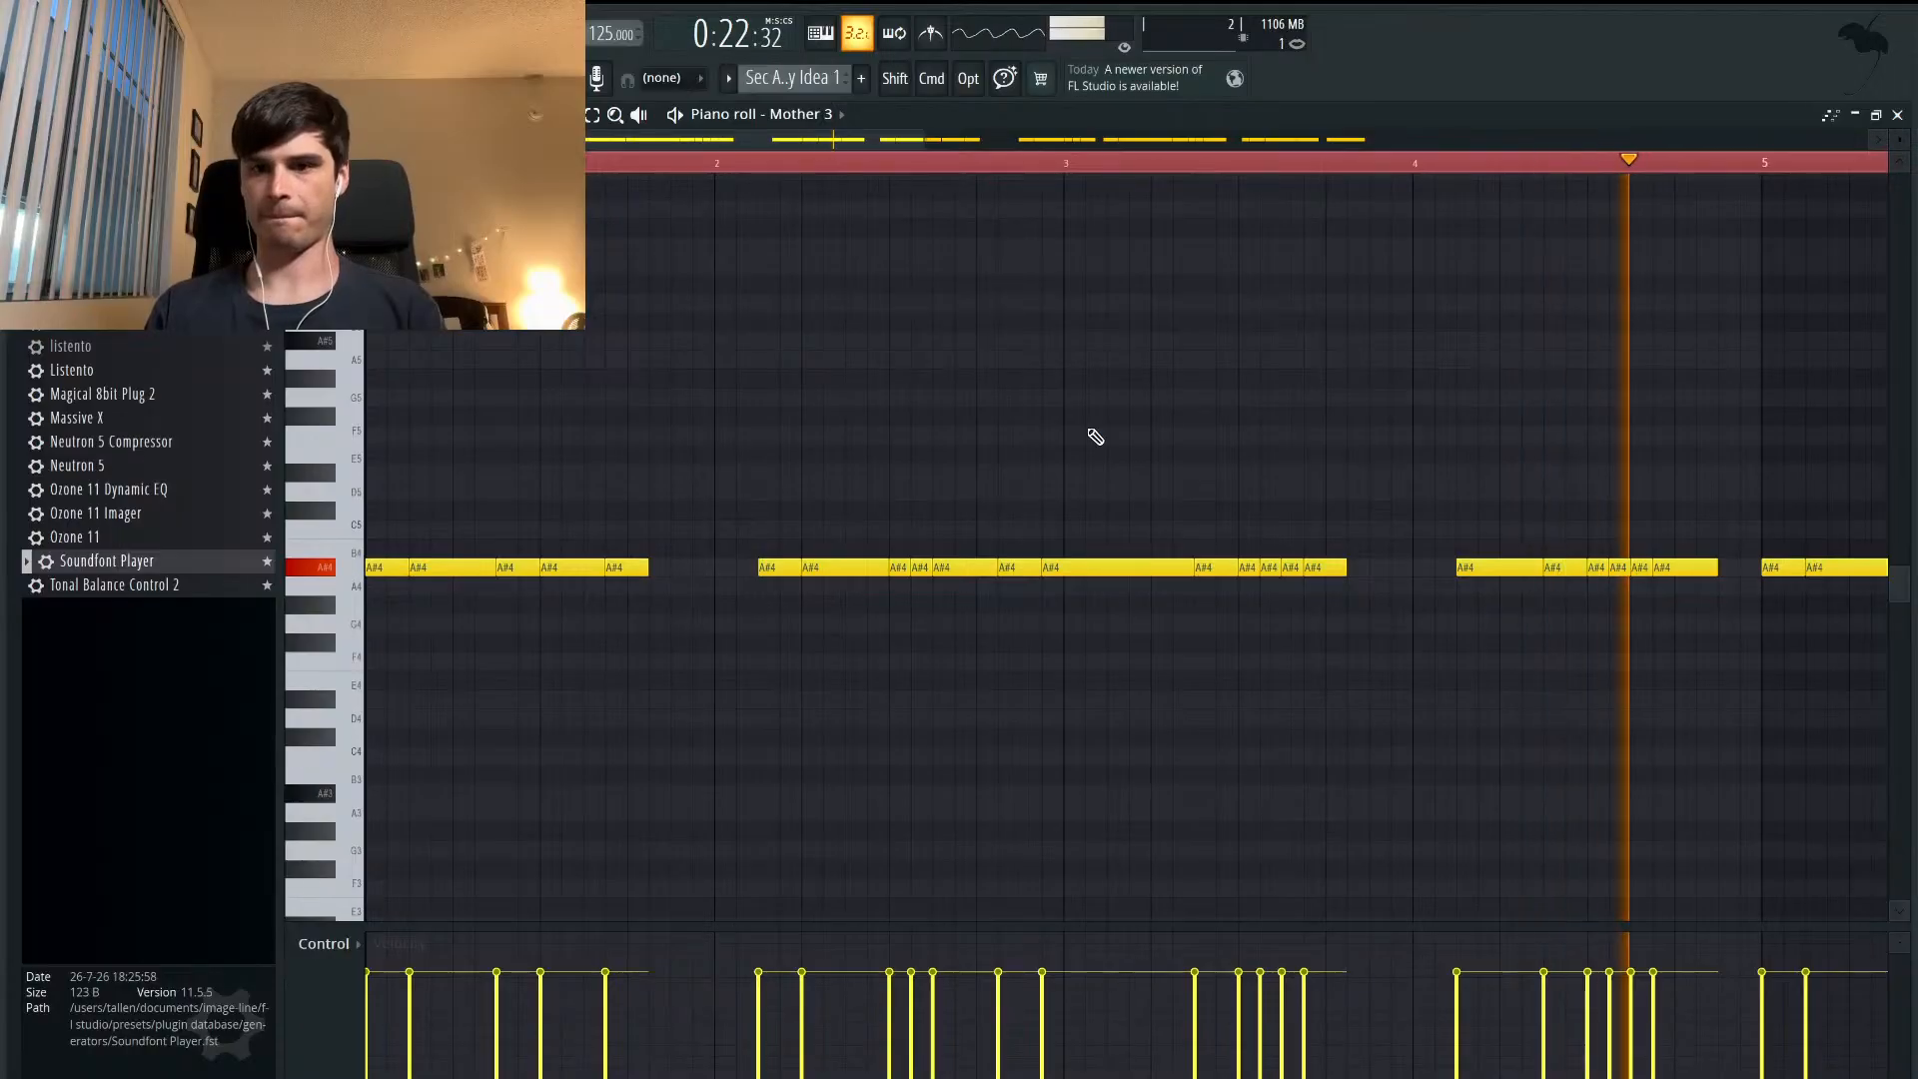
{"action": "scroll", "coordinate": [1090, 431], "scroll_direction": "right", "scroll_amount": 3}
{"action": "scroll", "coordinate": [1090, 430], "scroll_direction": "up", "scroll_amount": 1}
{"action": "key", "text": "space"}
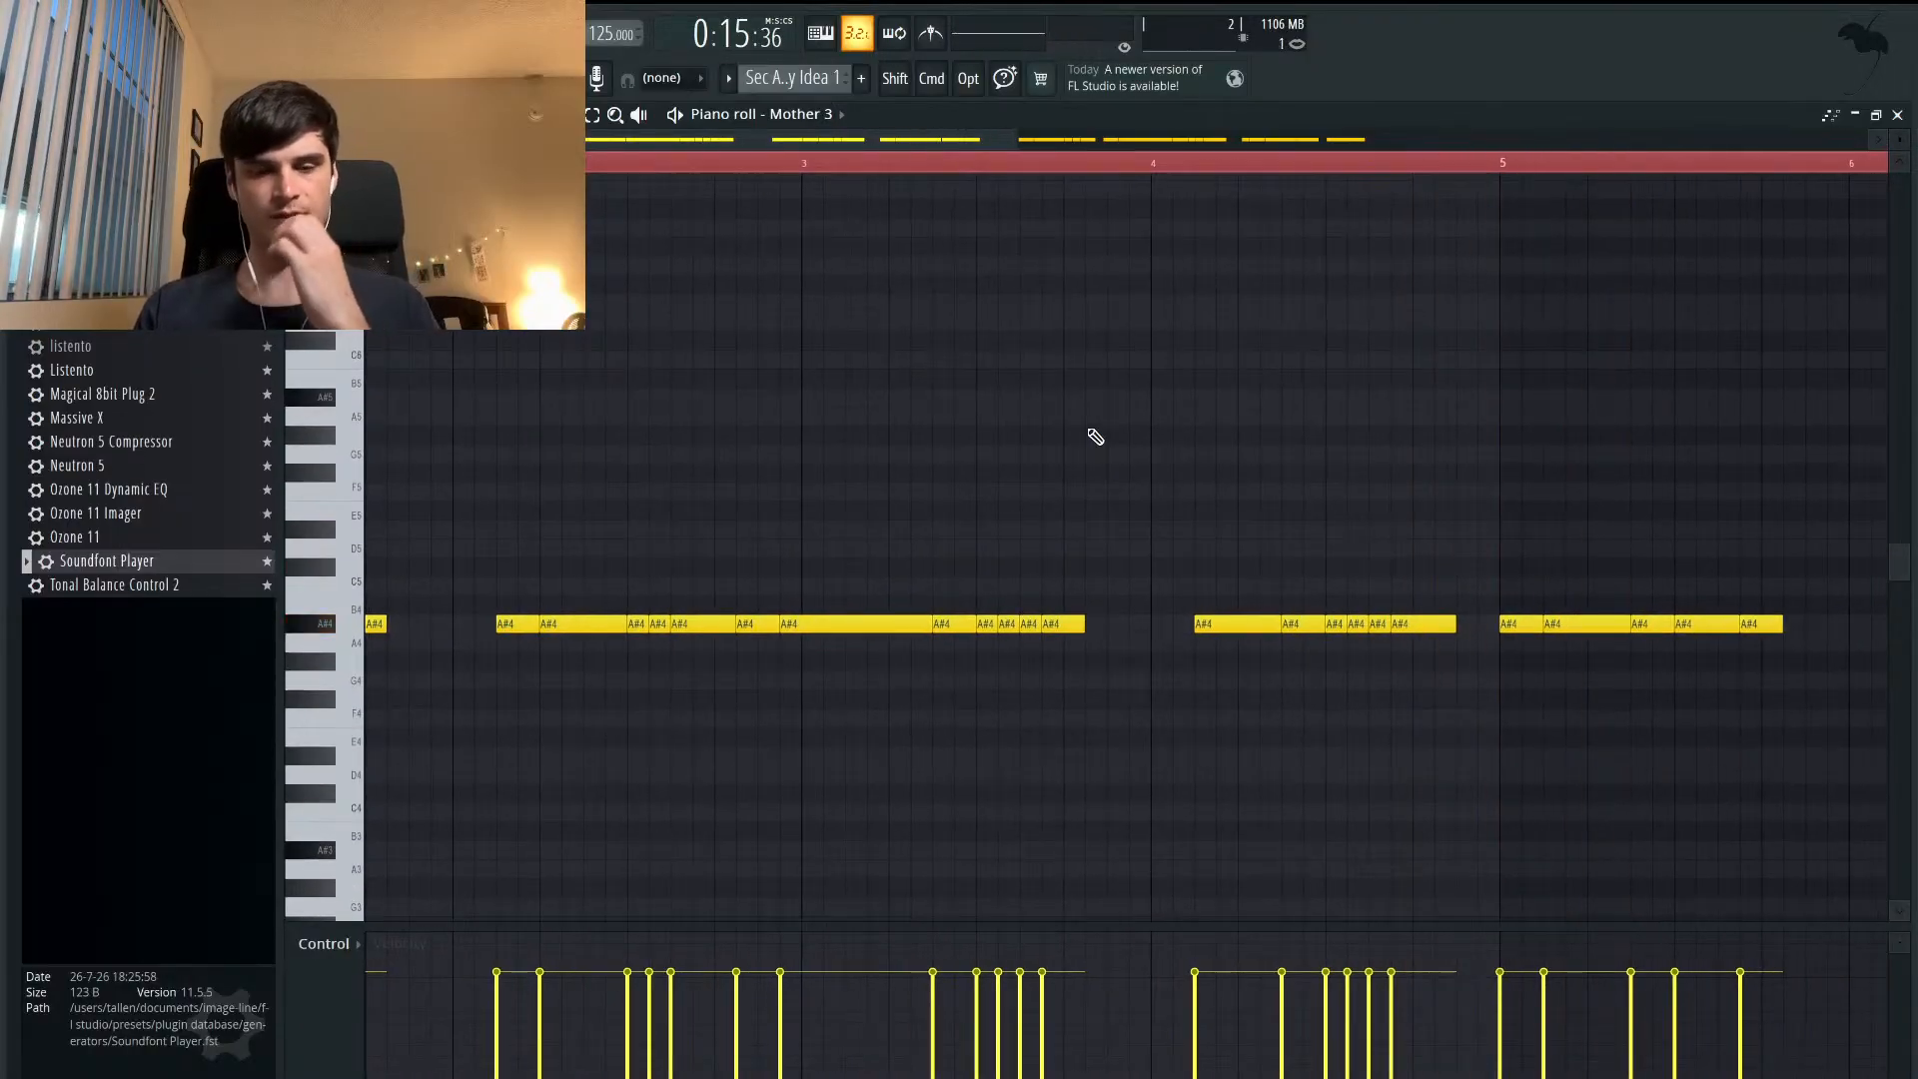
- Raise the first and third notes of bar 1 to D5 and its last note to C5, and play them back
{"action": "scroll", "coordinate": [935, 470], "scroll_direction": "left", "scroll_amount": 3}
{"action": "scroll", "coordinate": [936, 469], "scroll_direction": "down", "scroll_amount": 2}
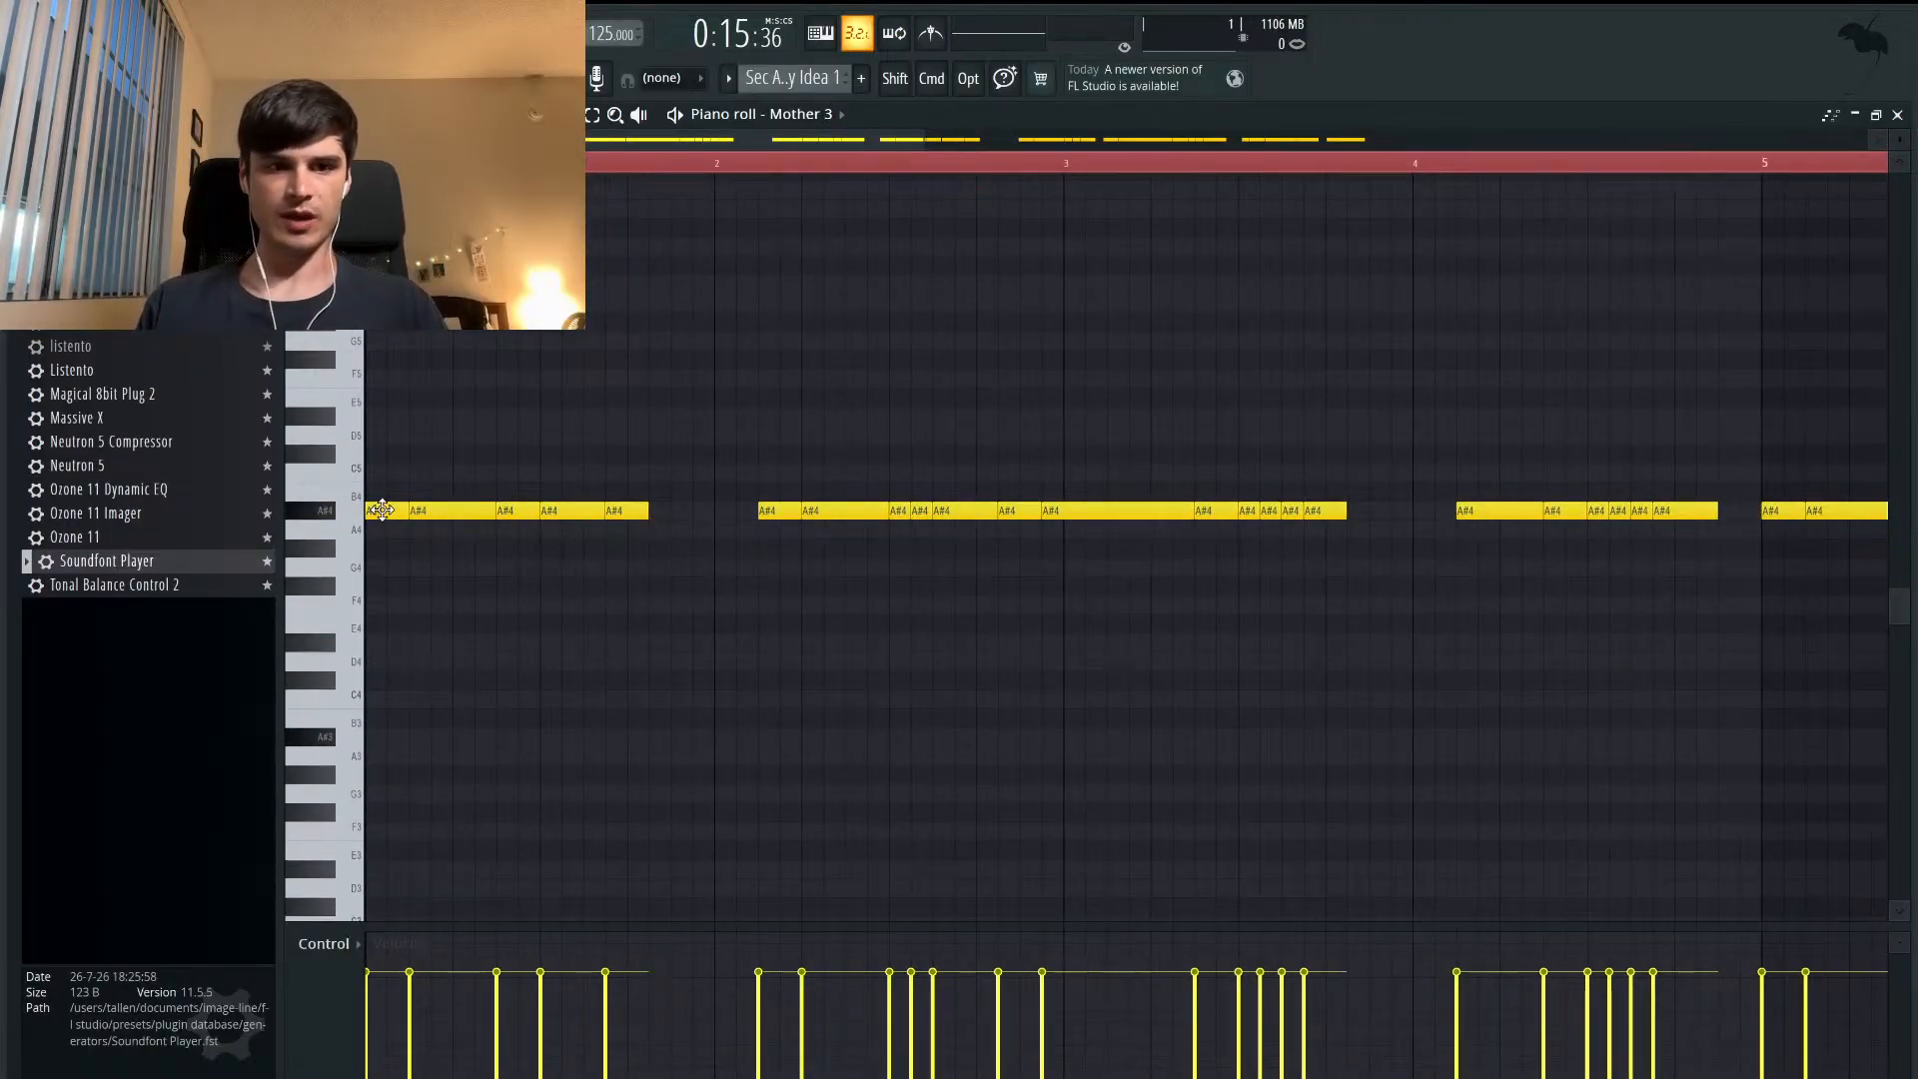
{"action": "left_click_drag", "start_coordinate": [382, 509], "coordinate": [389, 425]}
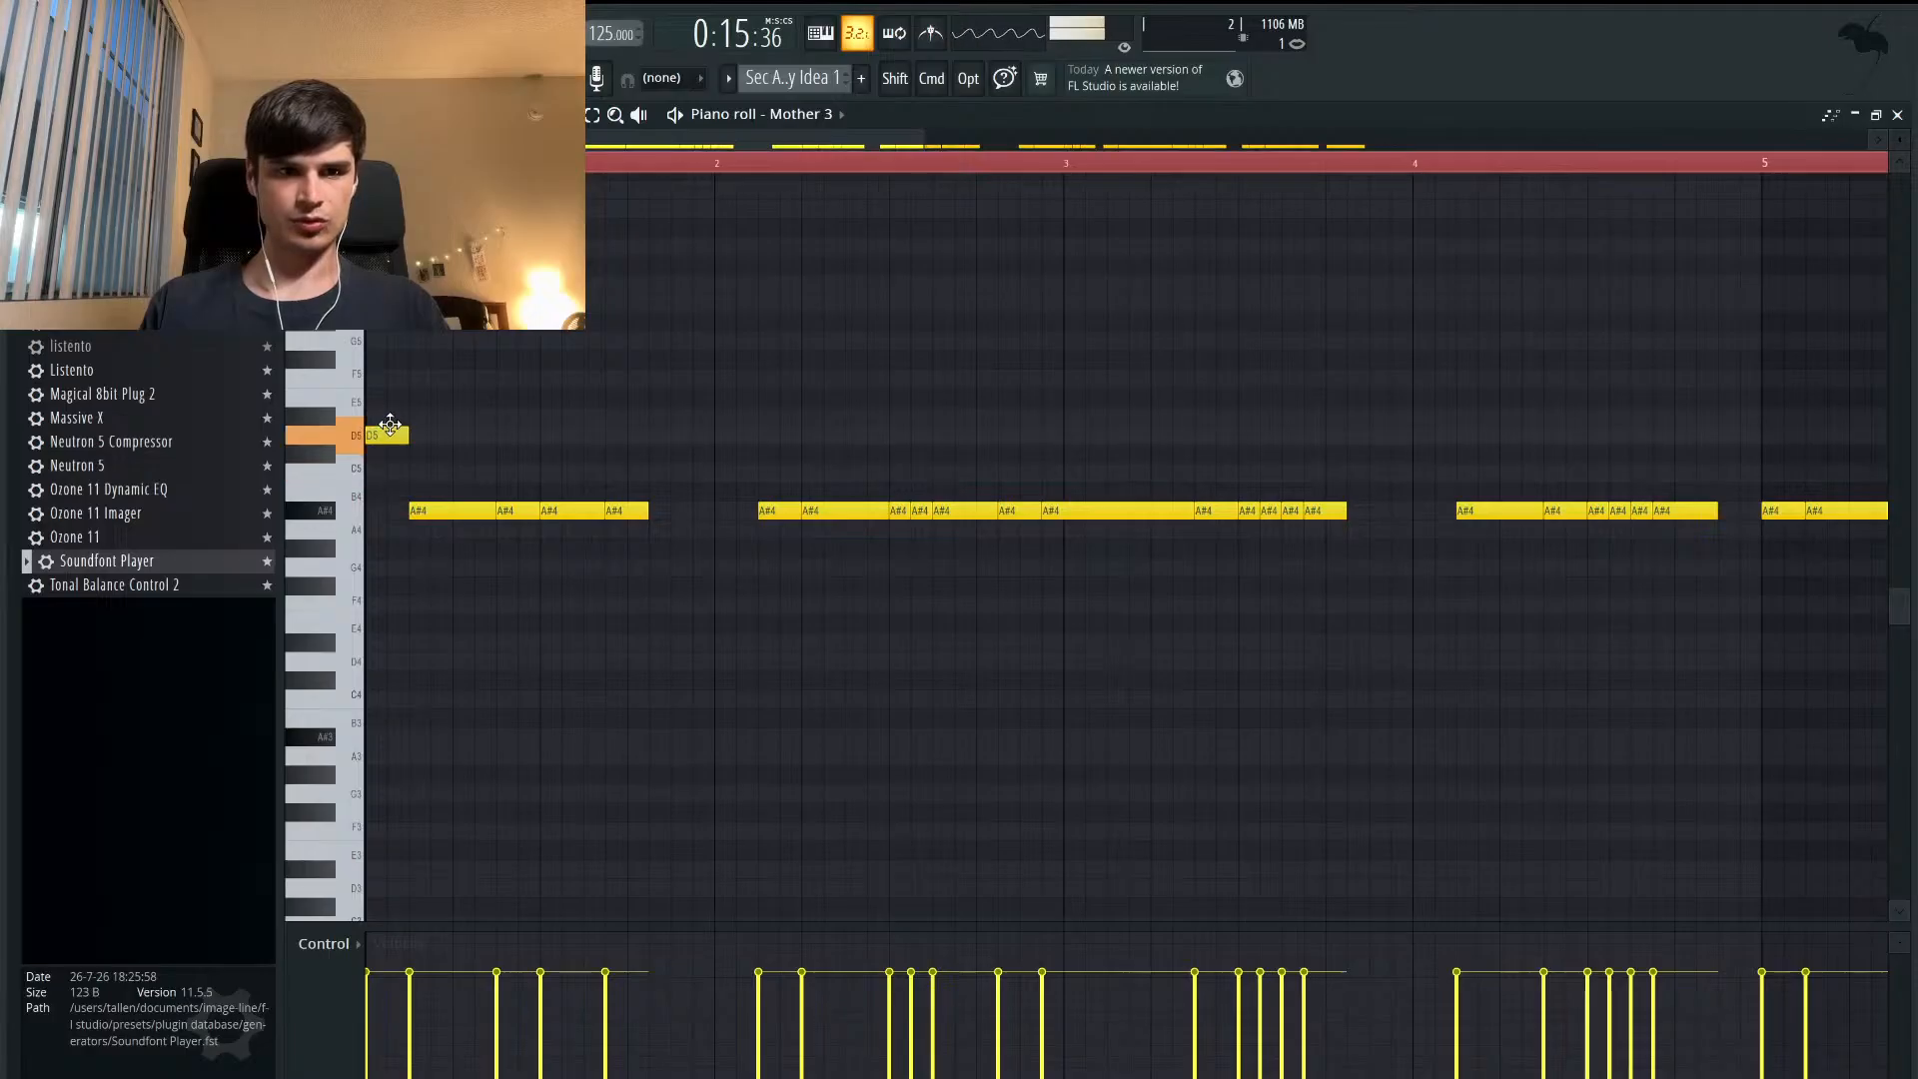
{"action": "left_click_drag", "start_coordinate": [629, 508], "coordinate": [629, 466]}
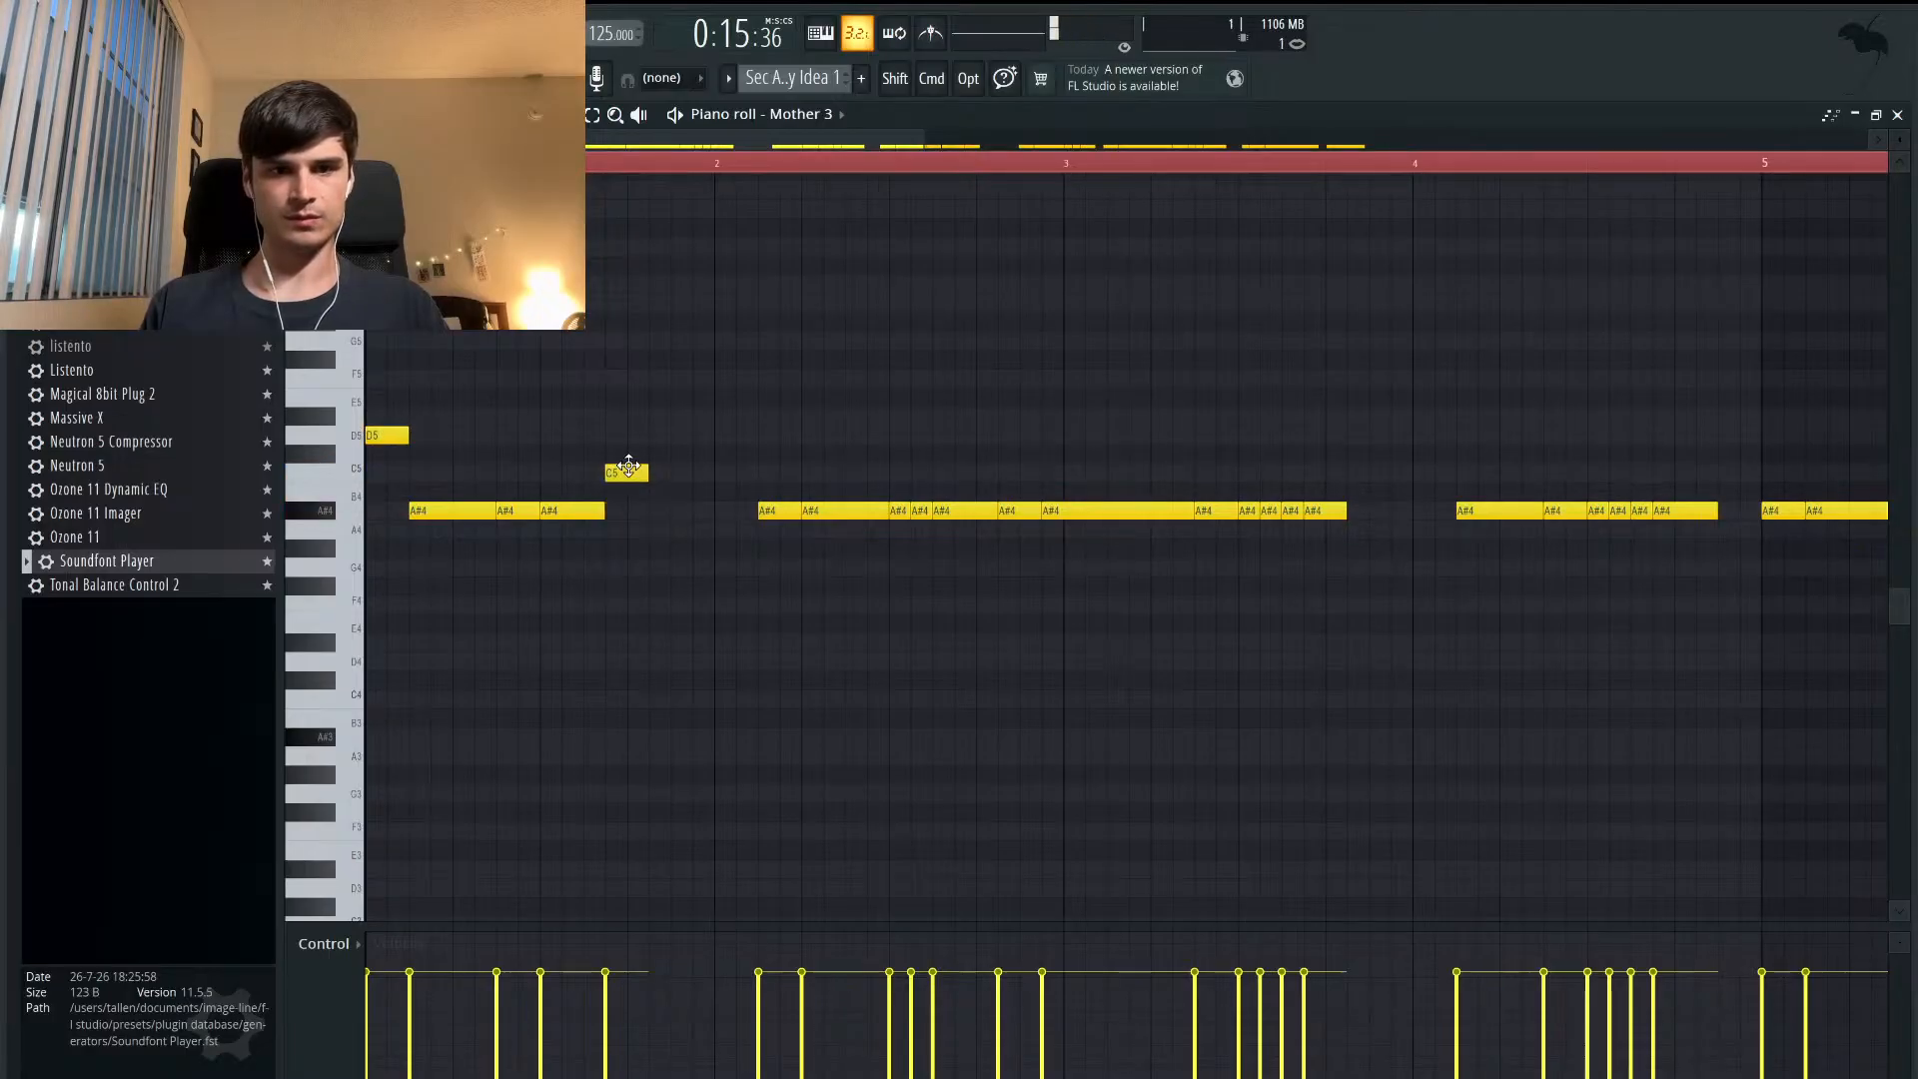
{"action": "left_click_drag", "start_coordinate": [508, 510], "coordinate": [503, 429]}
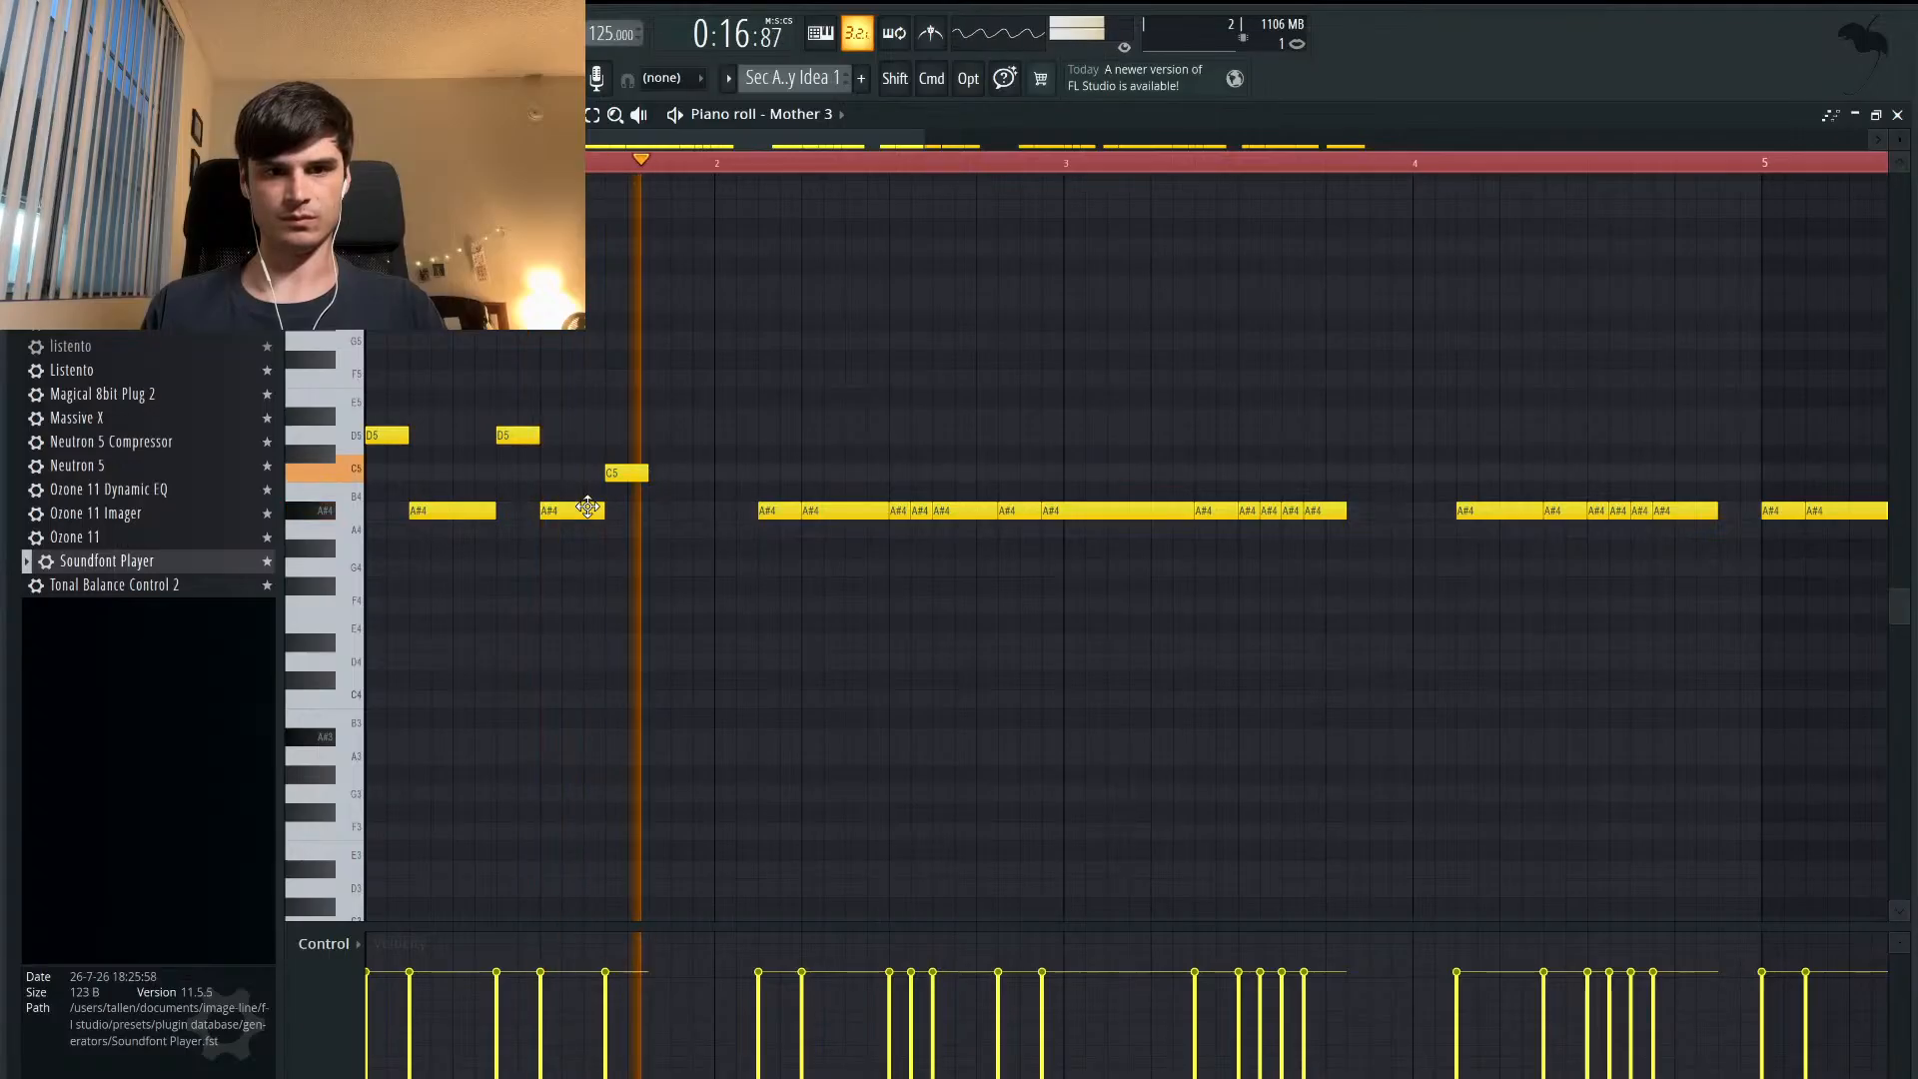
{"action": "key", "text": "space"}
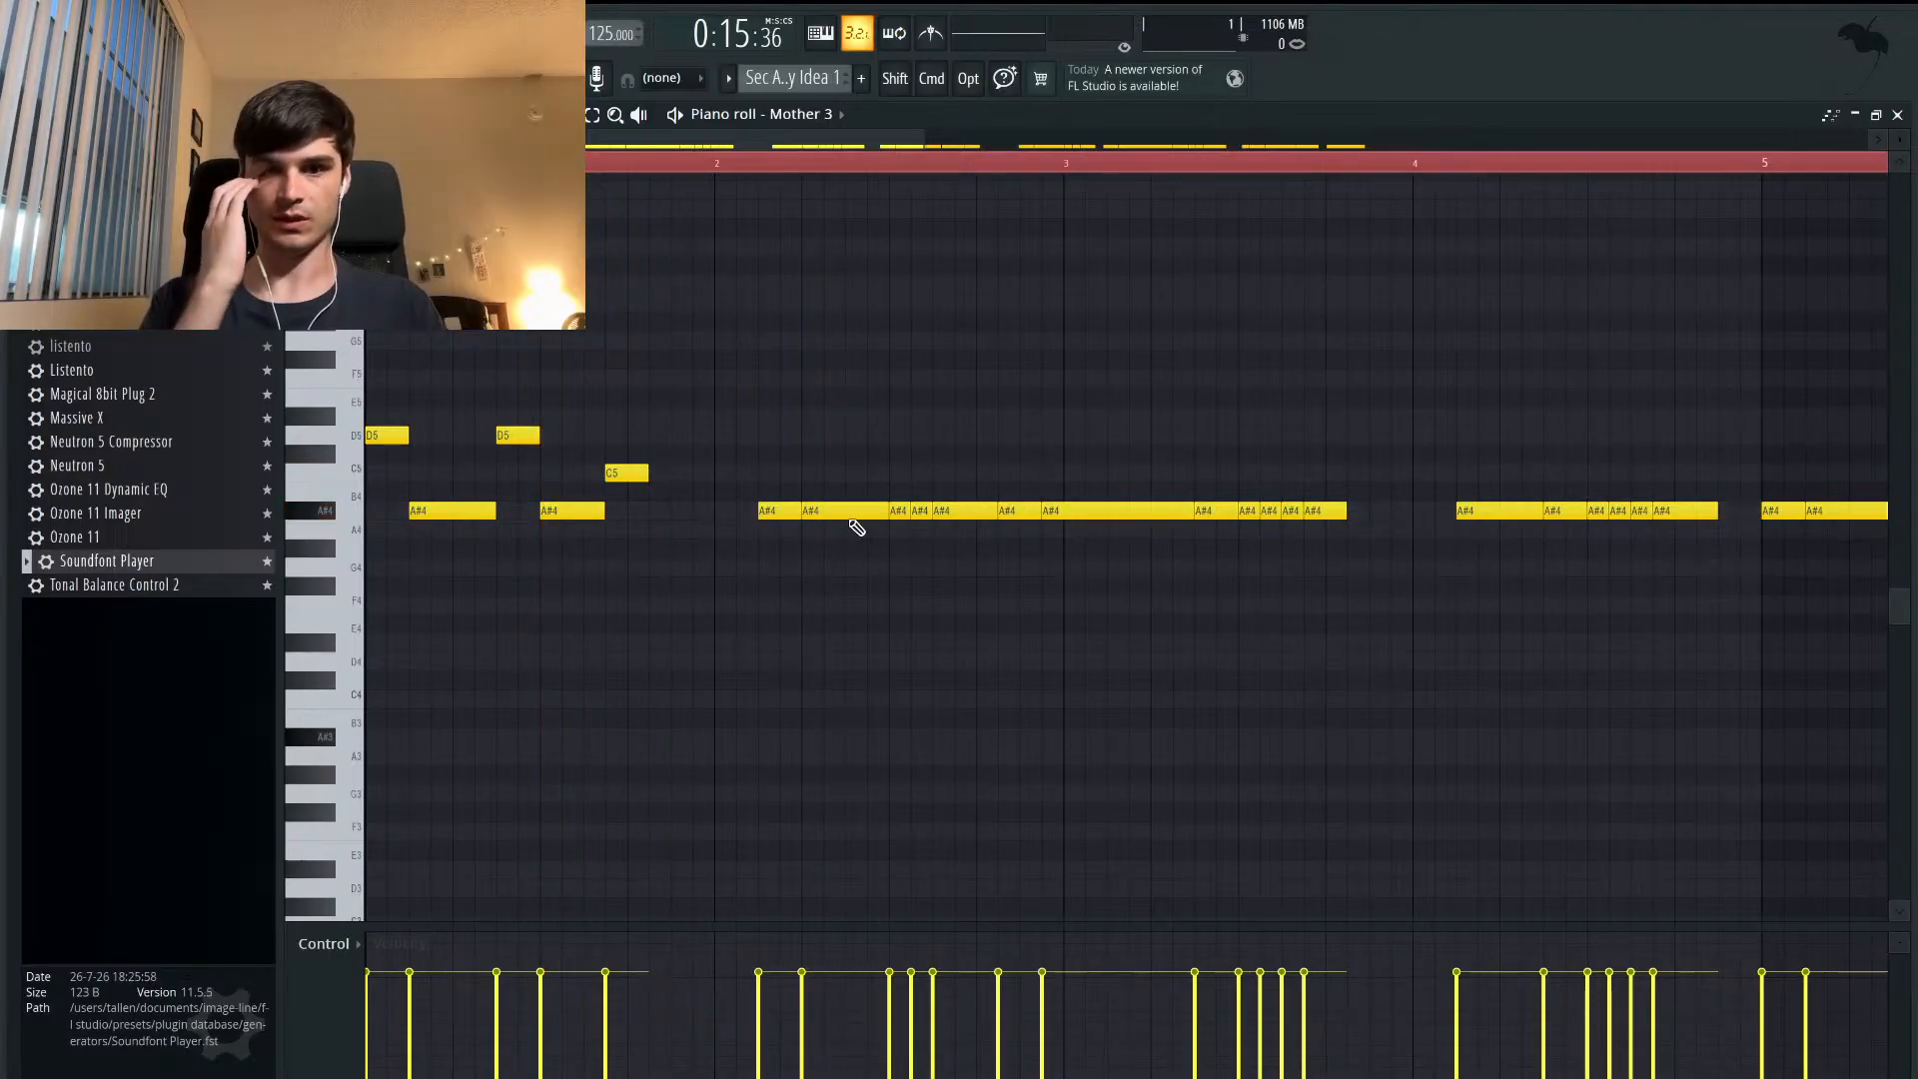
- Repitch the third to sixth notes of bar 2 to D#5, D5, C5 and A4, and play back the melody
{"action": "left_click_drag", "start_coordinate": [897, 463], "coordinate": [899, 415]}
{"action": "left_click_drag", "start_coordinate": [914, 515], "coordinate": [920, 437]}
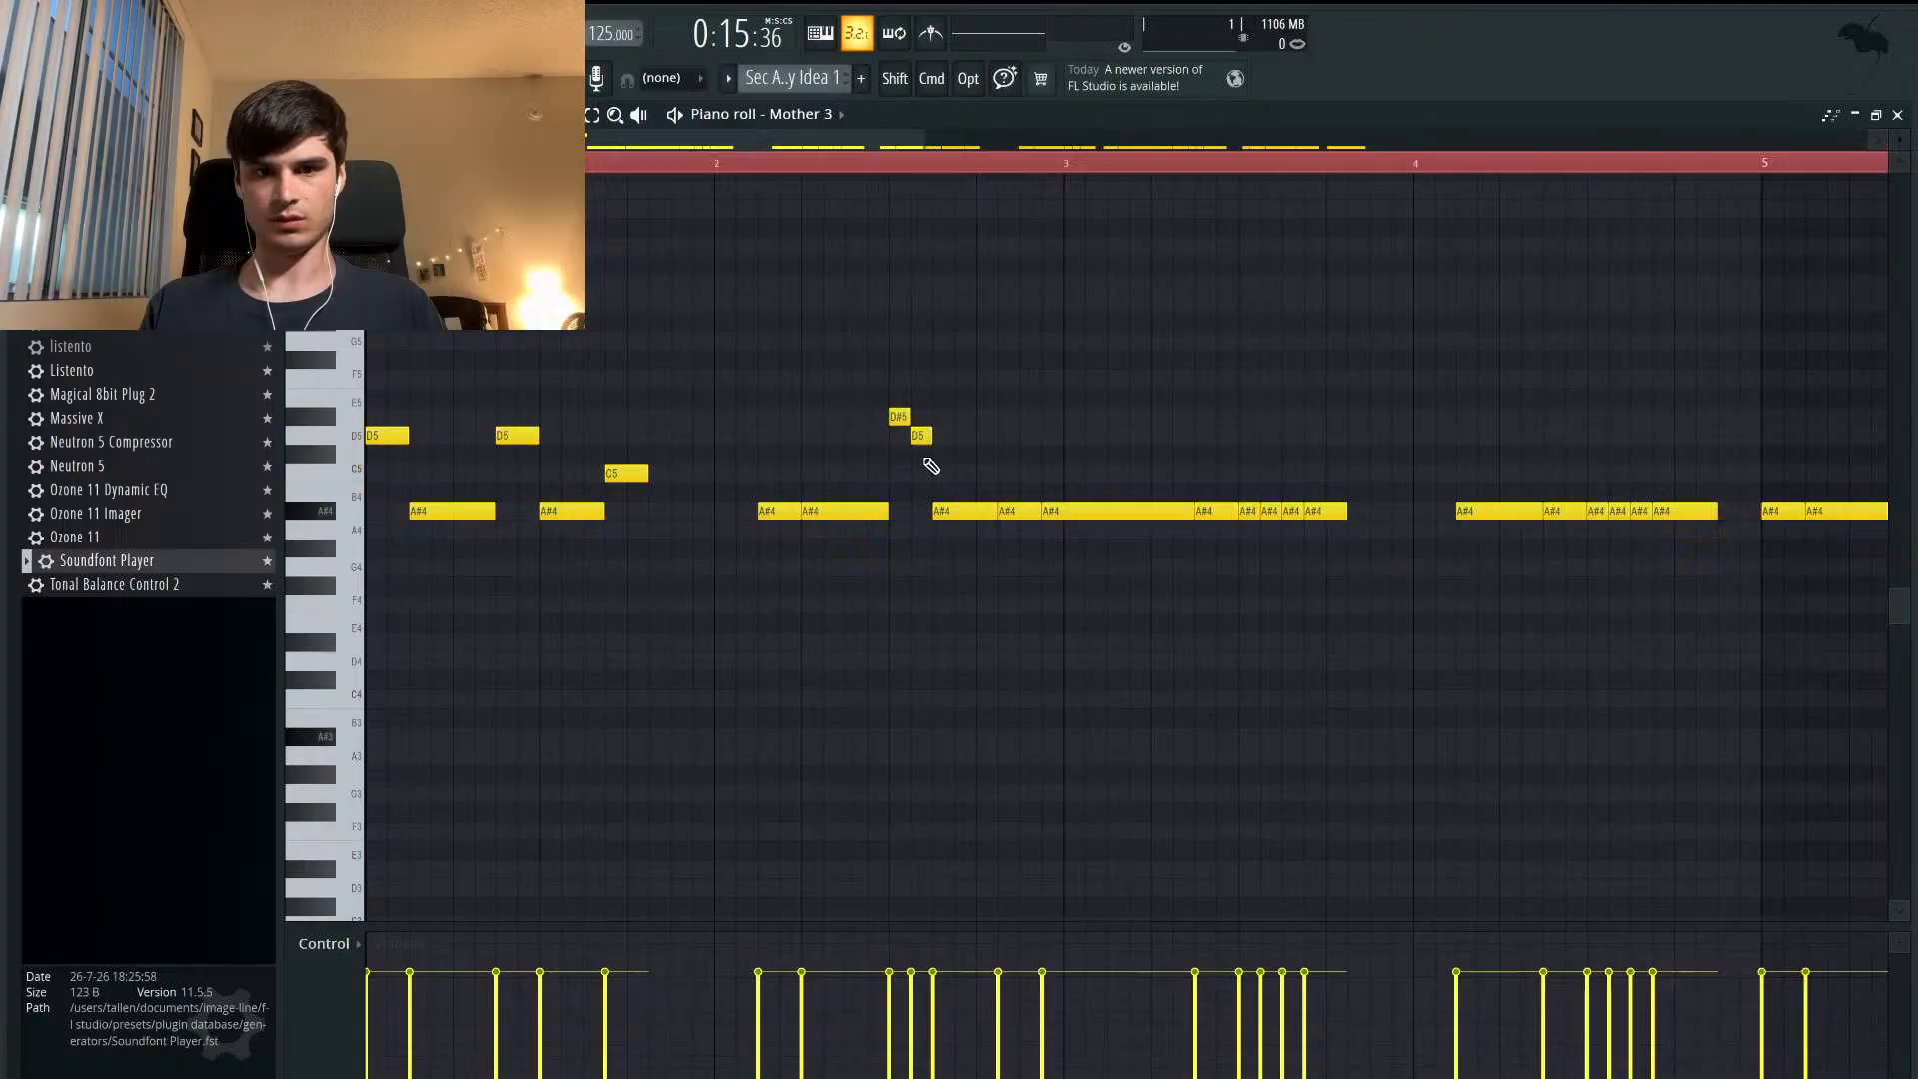
{"action": "left_click_drag", "start_coordinate": [941, 509], "coordinate": [1014, 544]}
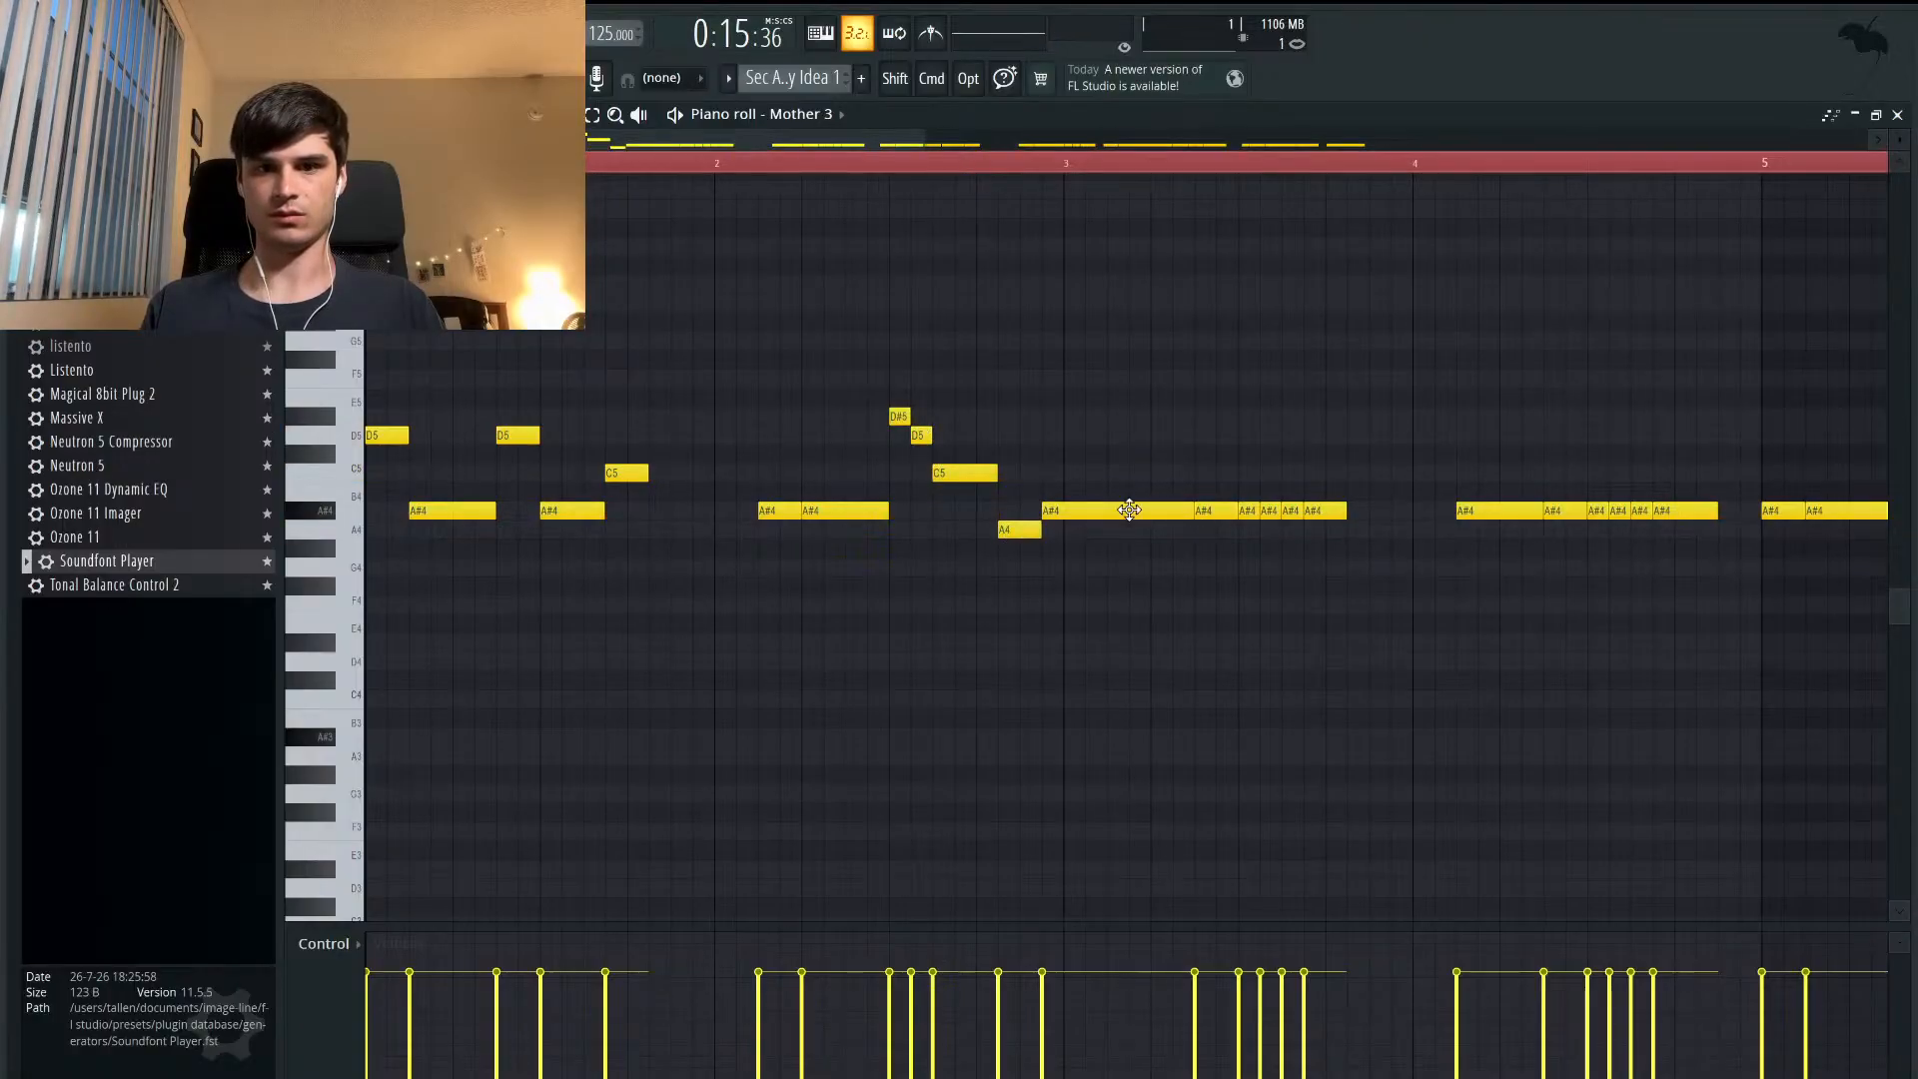
{"action": "key", "text": "space"}
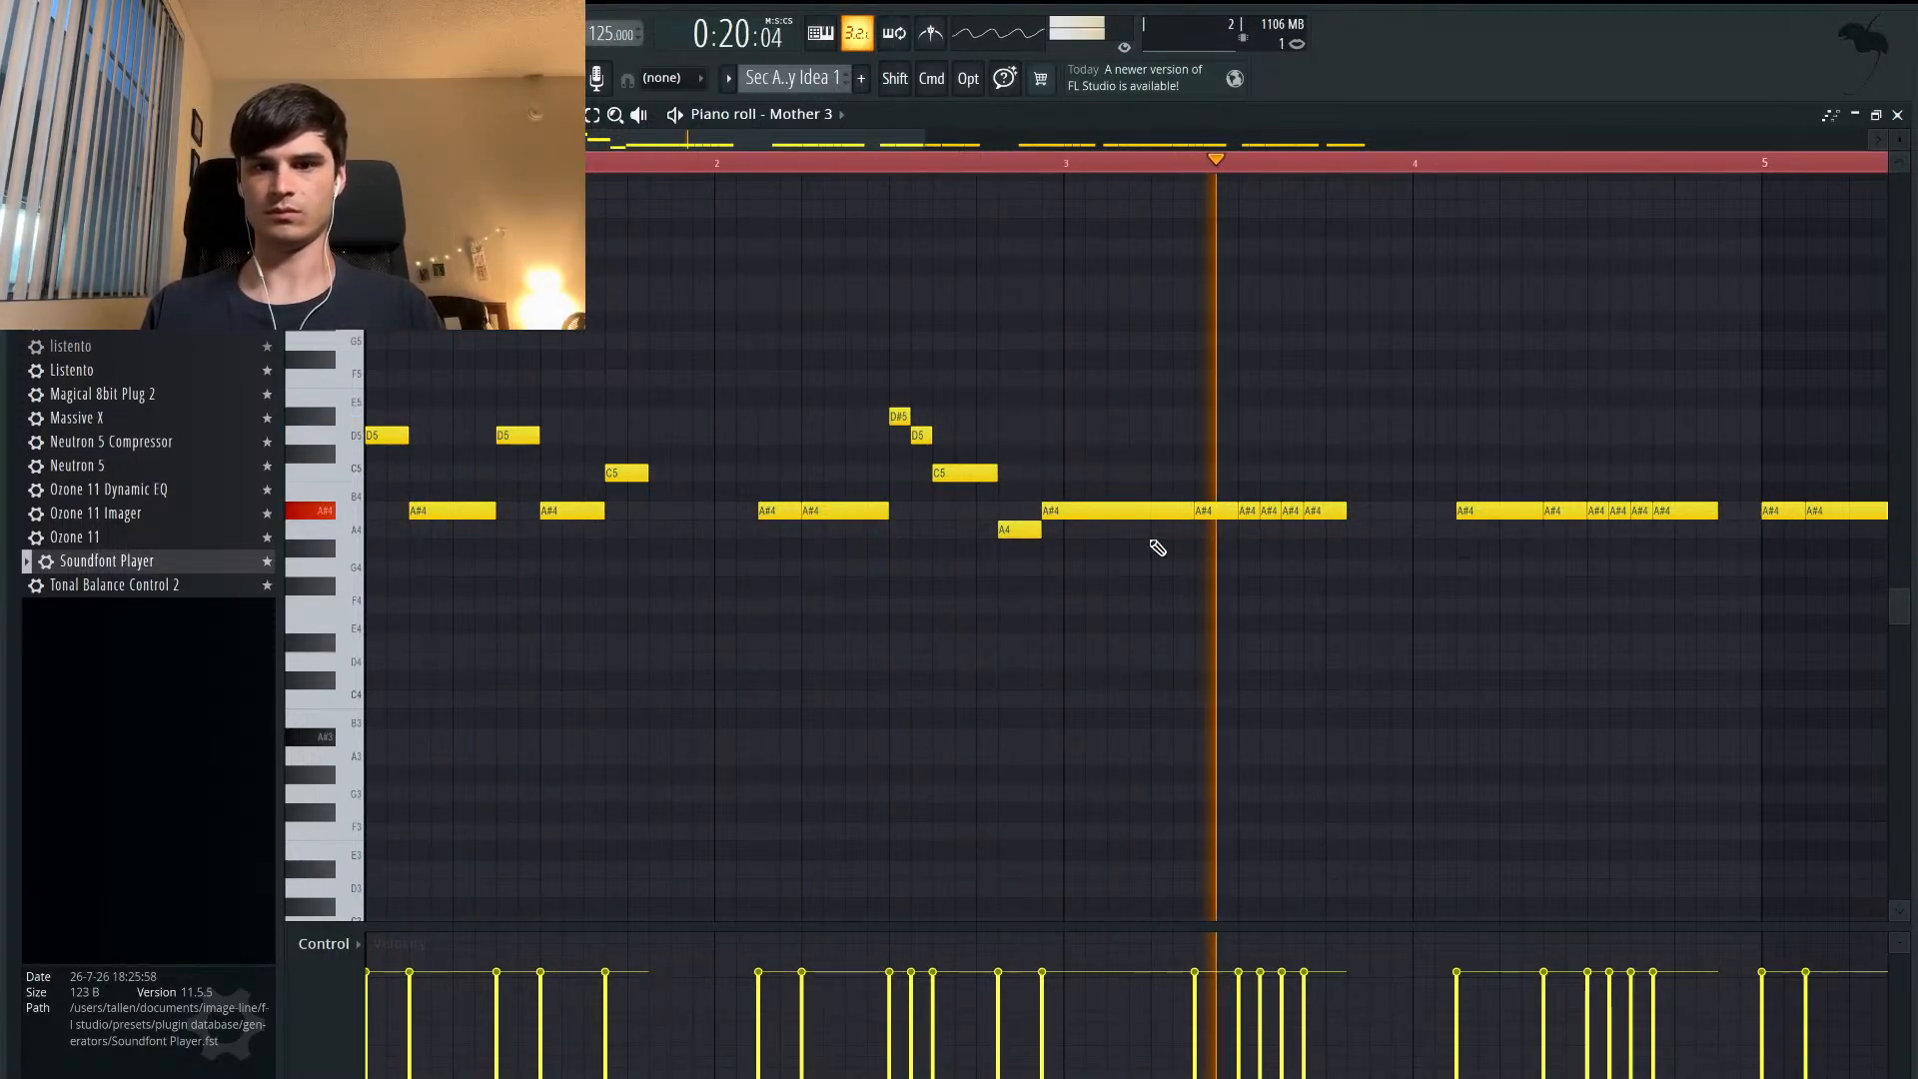
{"action": "key", "text": "space"}
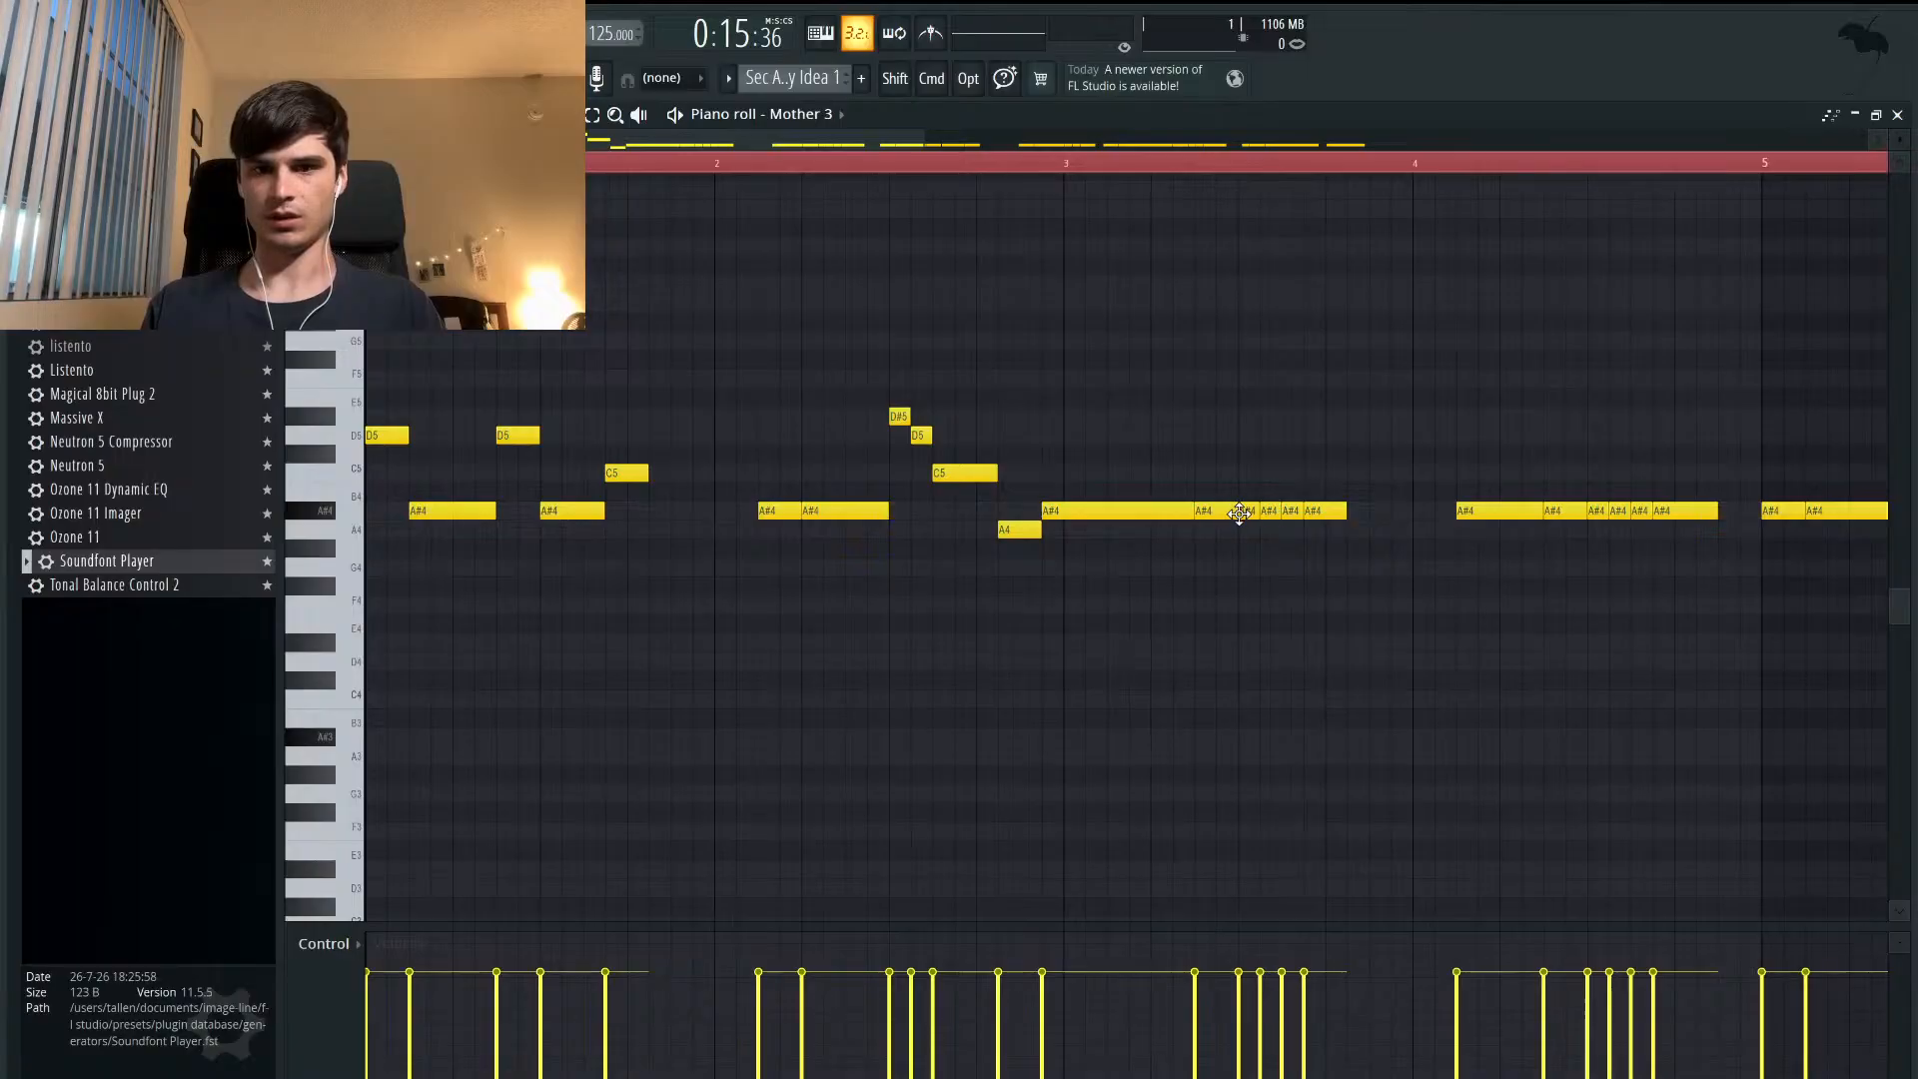
- Try the pitches C5, D5, A4 and C5 on the last four notes of bar 3, and play them back
{"action": "left_click_drag", "start_coordinate": [1265, 494], "coordinate": [1267, 470]}
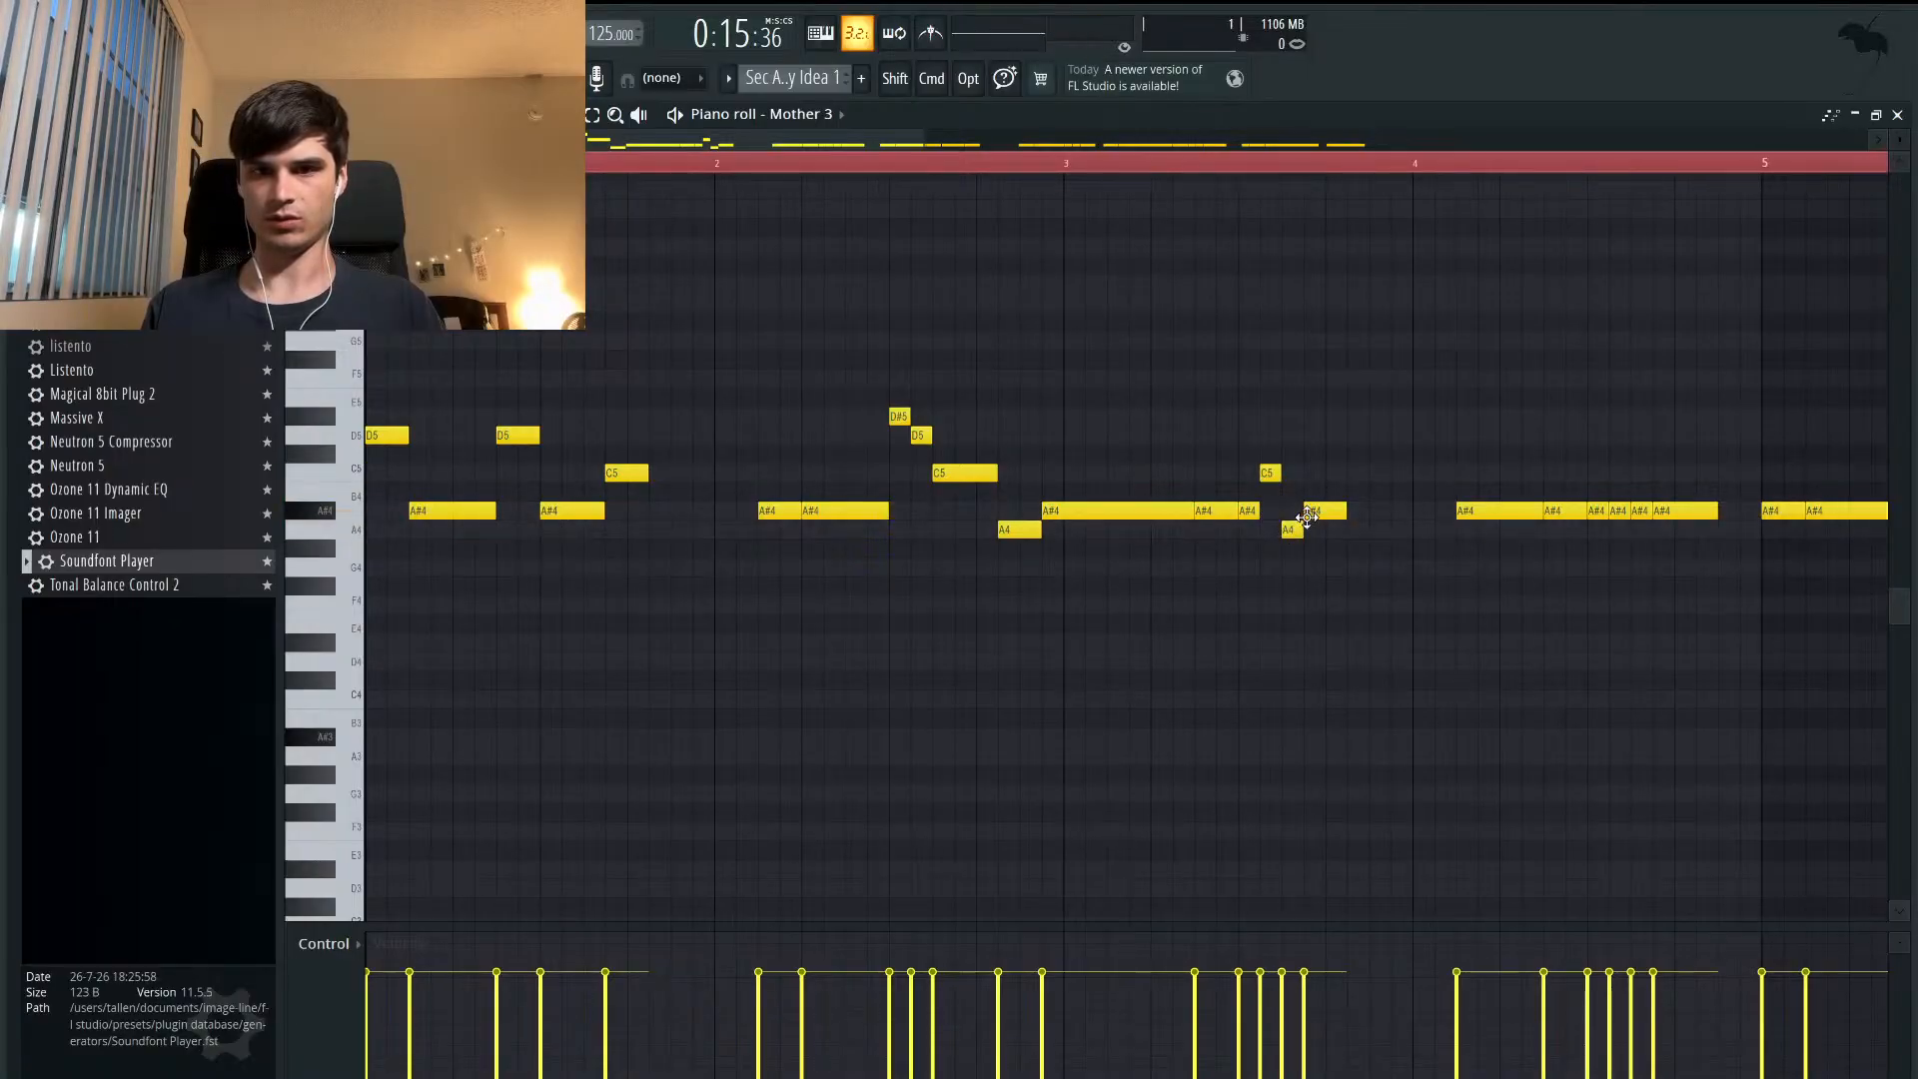
{"action": "left_click_drag", "start_coordinate": [1312, 512], "coordinate": [1270, 431]}
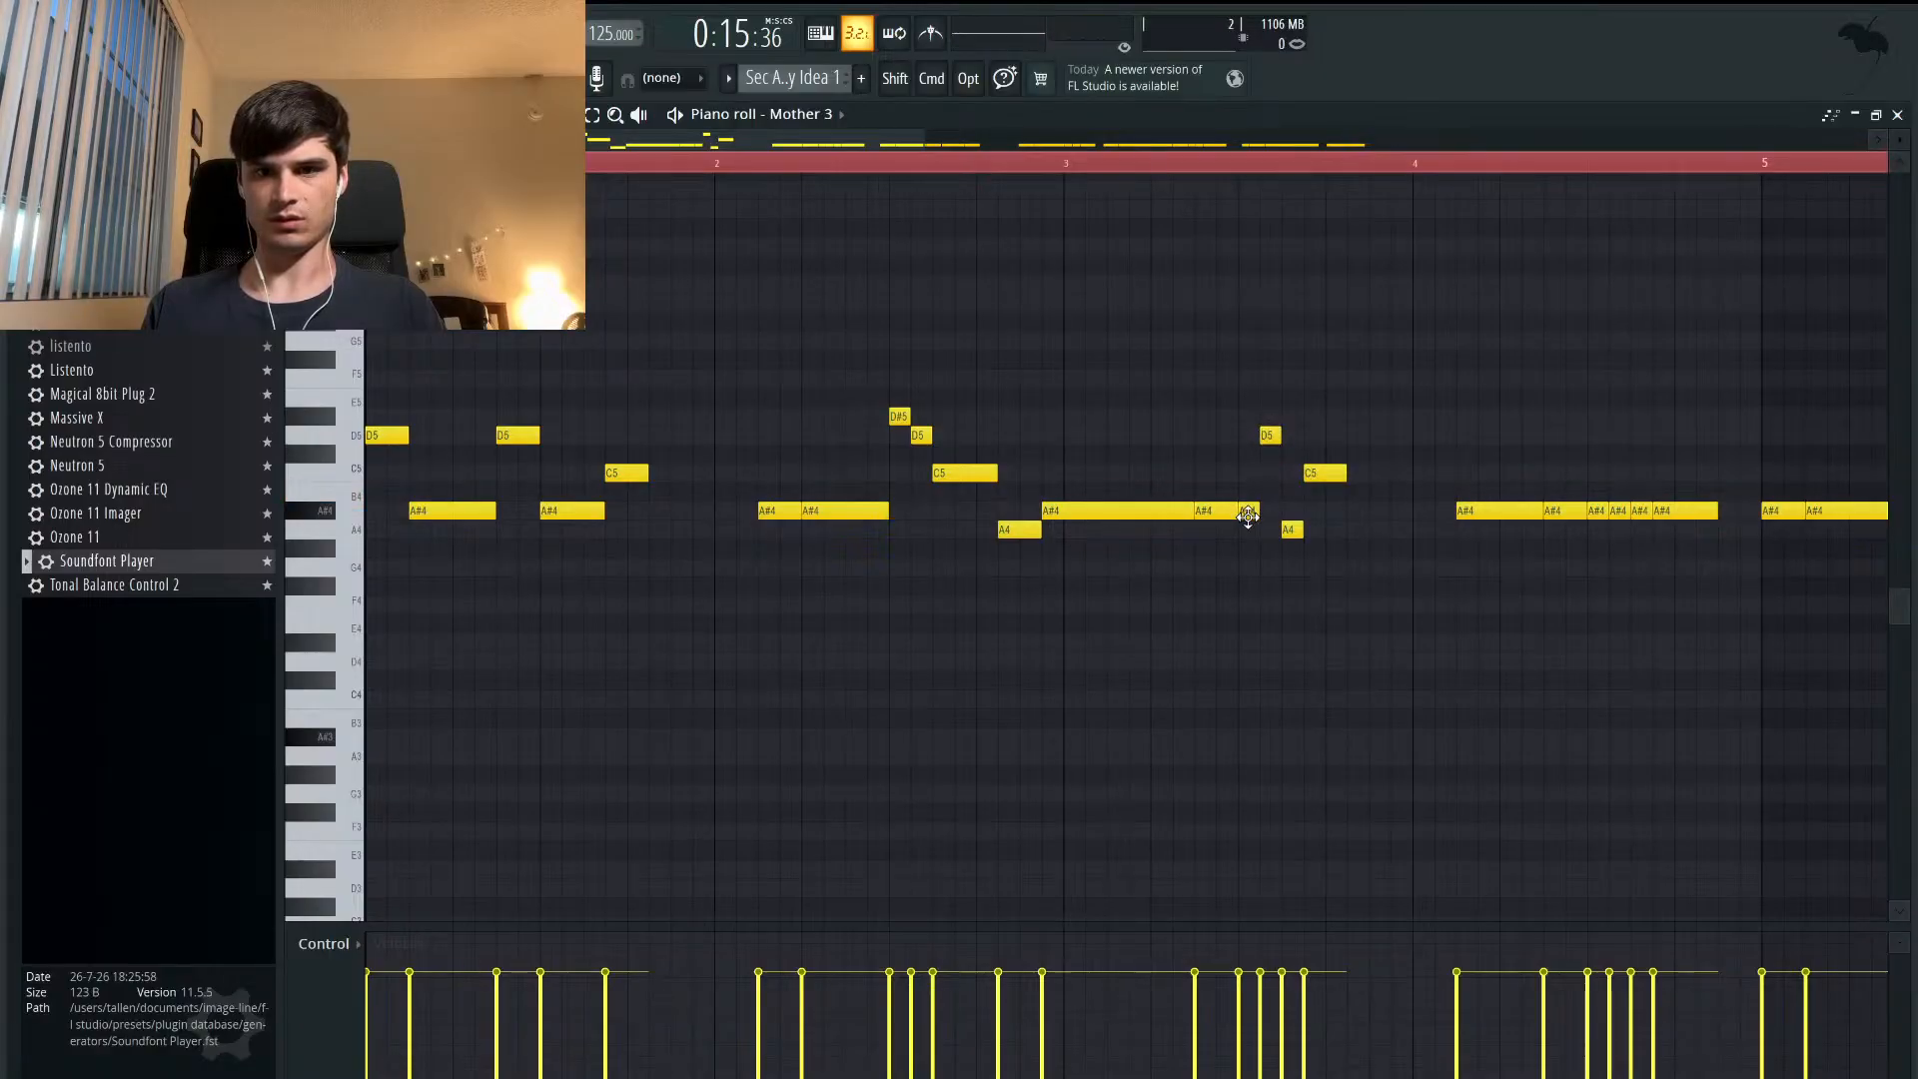
{"action": "left_click_drag", "start_coordinate": [1244, 533], "coordinate": [1247, 473]}
{"action": "key", "text": "space"}
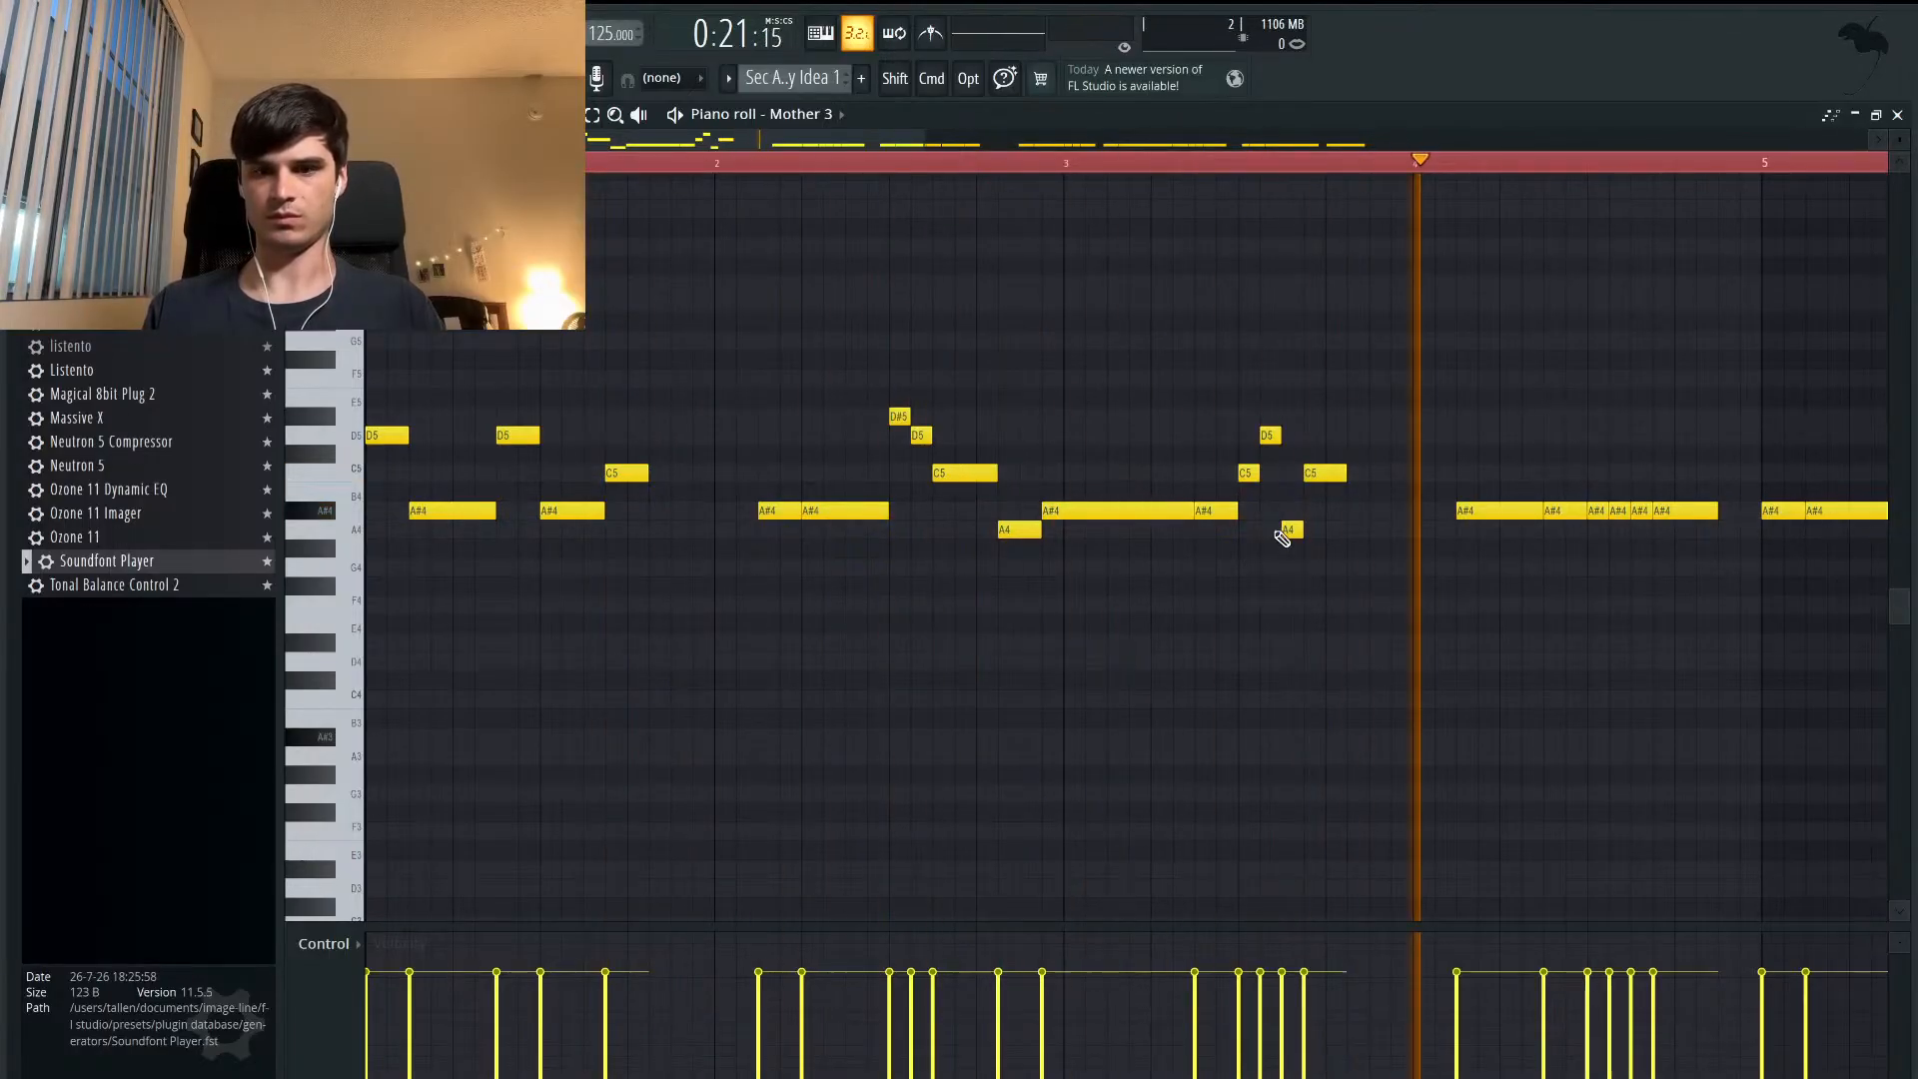
{"action": "key", "text": "space"}
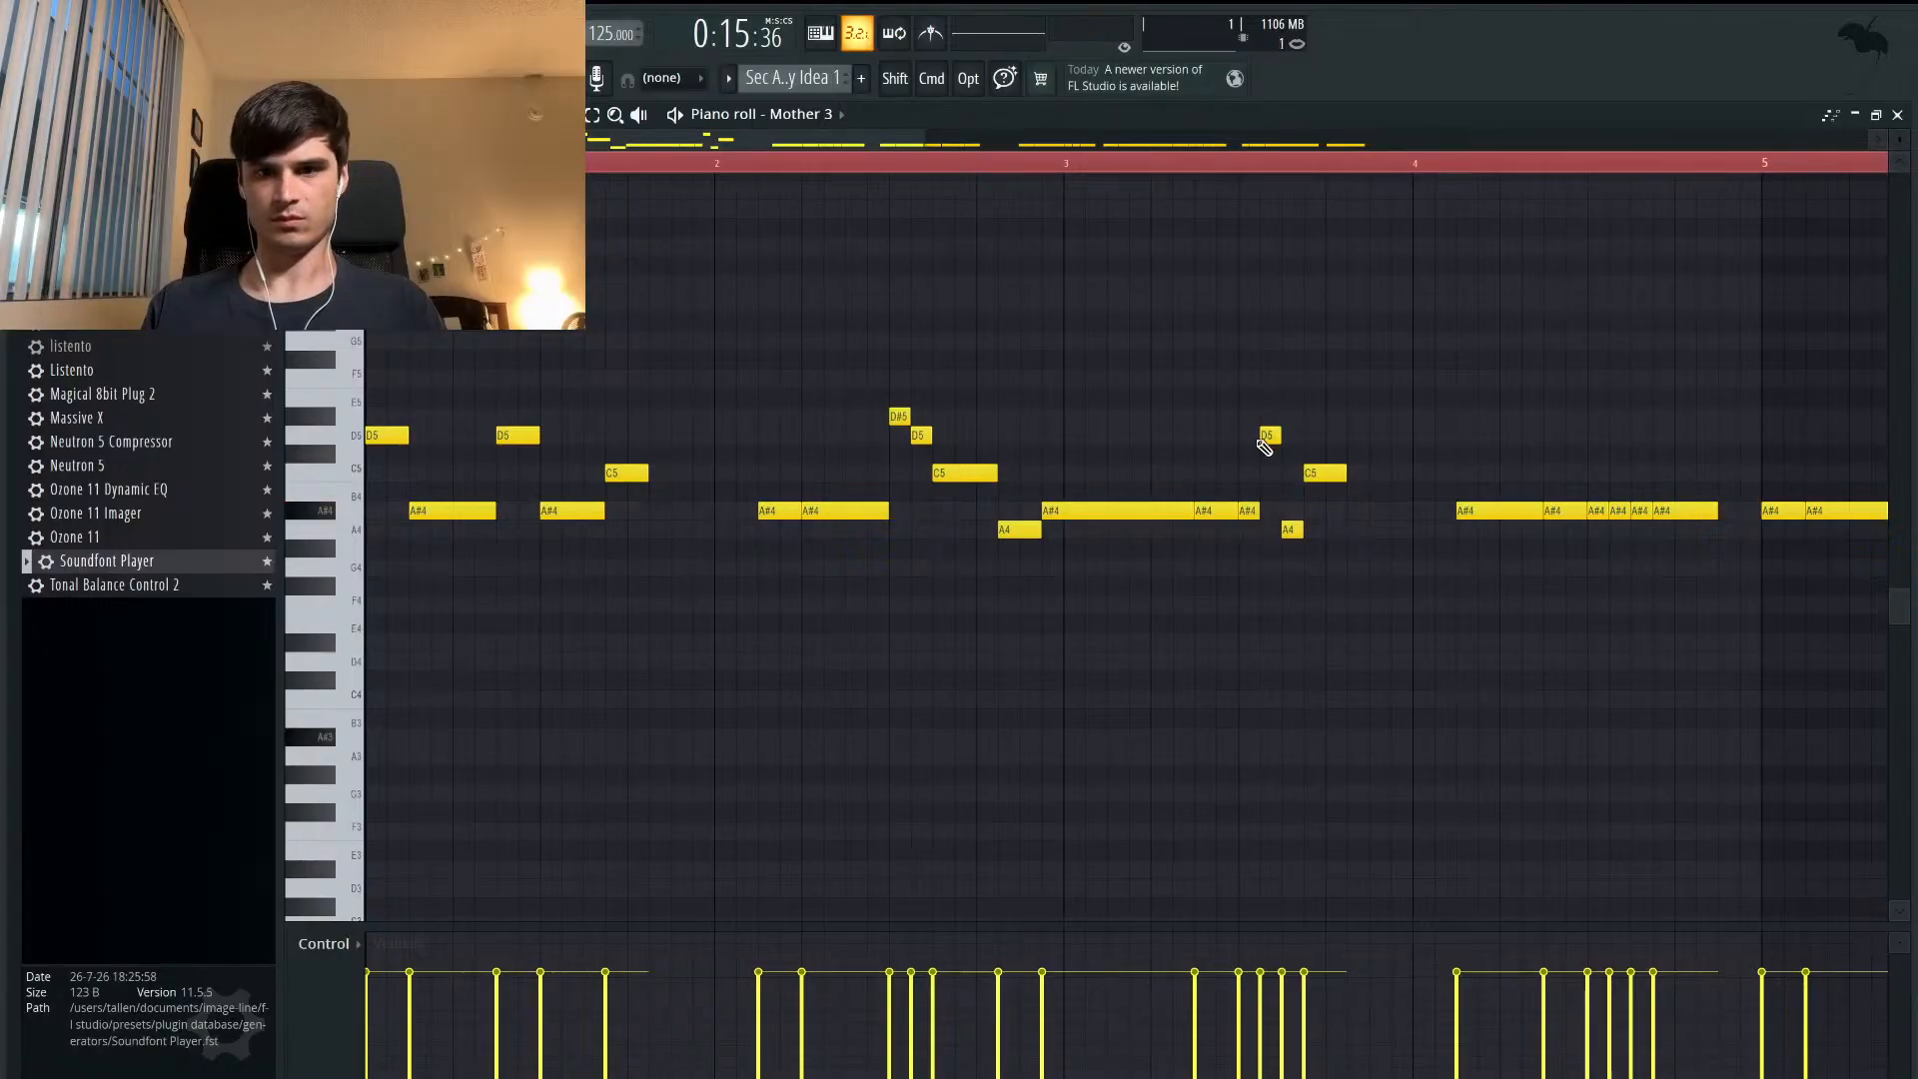
- Repitch the last five notes of bar 3 to A4, A#4, A#4, C5 and D5, and play back the melody
{"action": "left_click_drag", "start_coordinate": [1268, 432], "coordinate": [1209, 541]}
{"action": "key", "text": "space"}
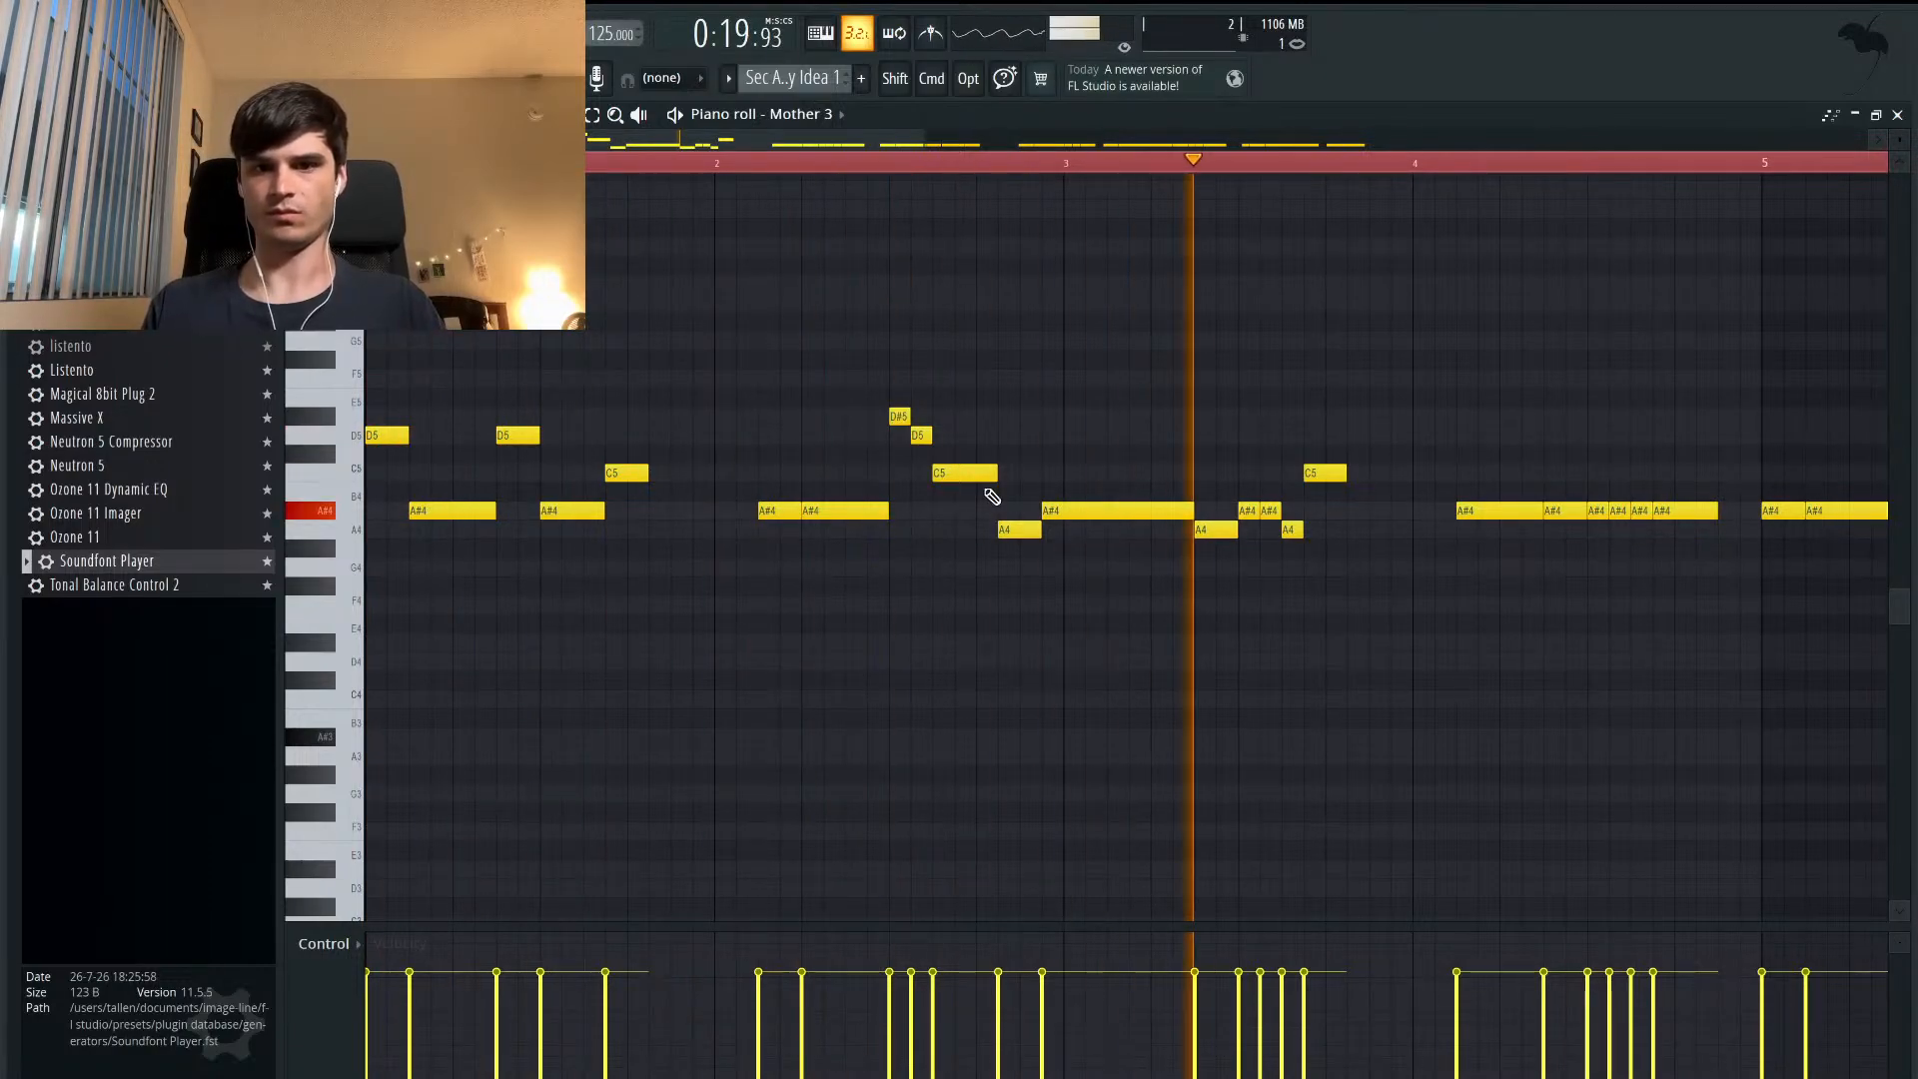
{"action": "key", "text": "space"}
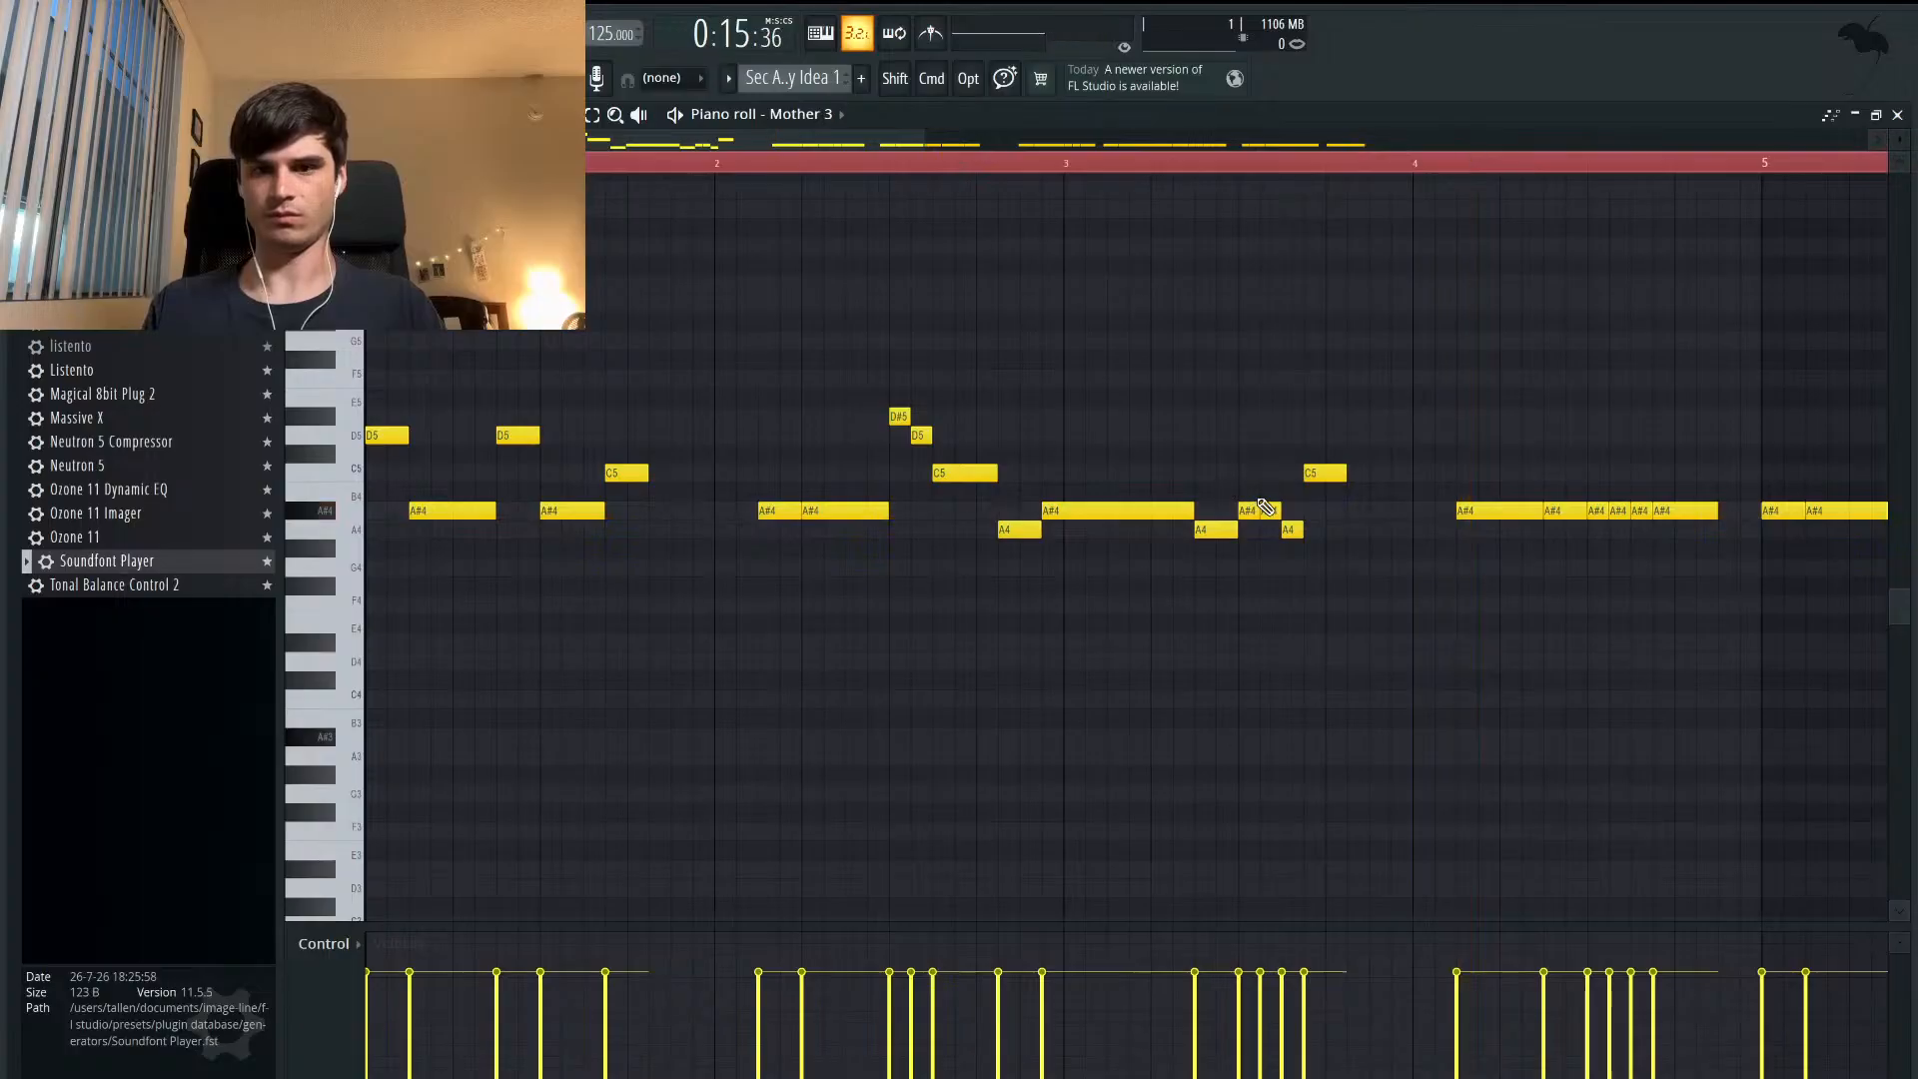
{"action": "left_click_drag", "start_coordinate": [1309, 472], "coordinate": [1309, 429]}
{"action": "left_click_drag", "start_coordinate": [1294, 528], "coordinate": [1294, 472]}
{"action": "key", "text": "space"}
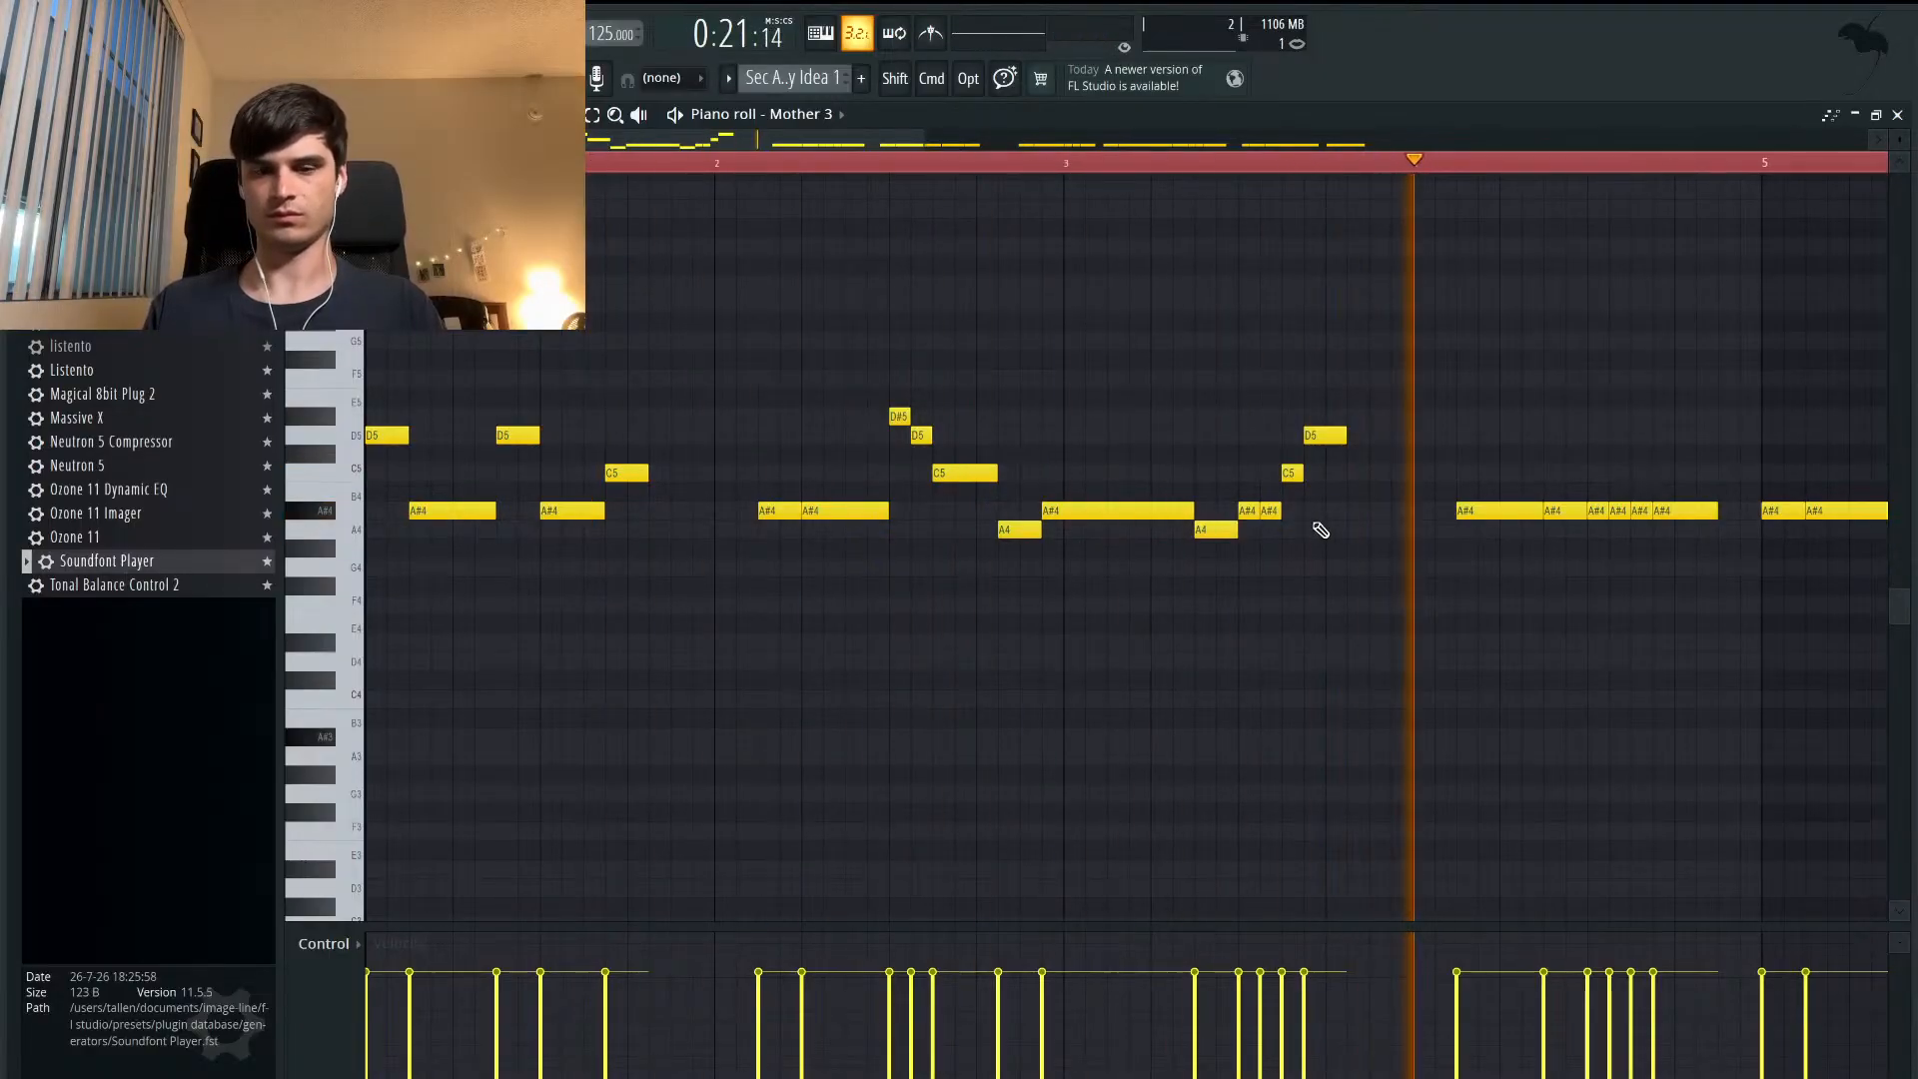
{"action": "key", "text": "space"}
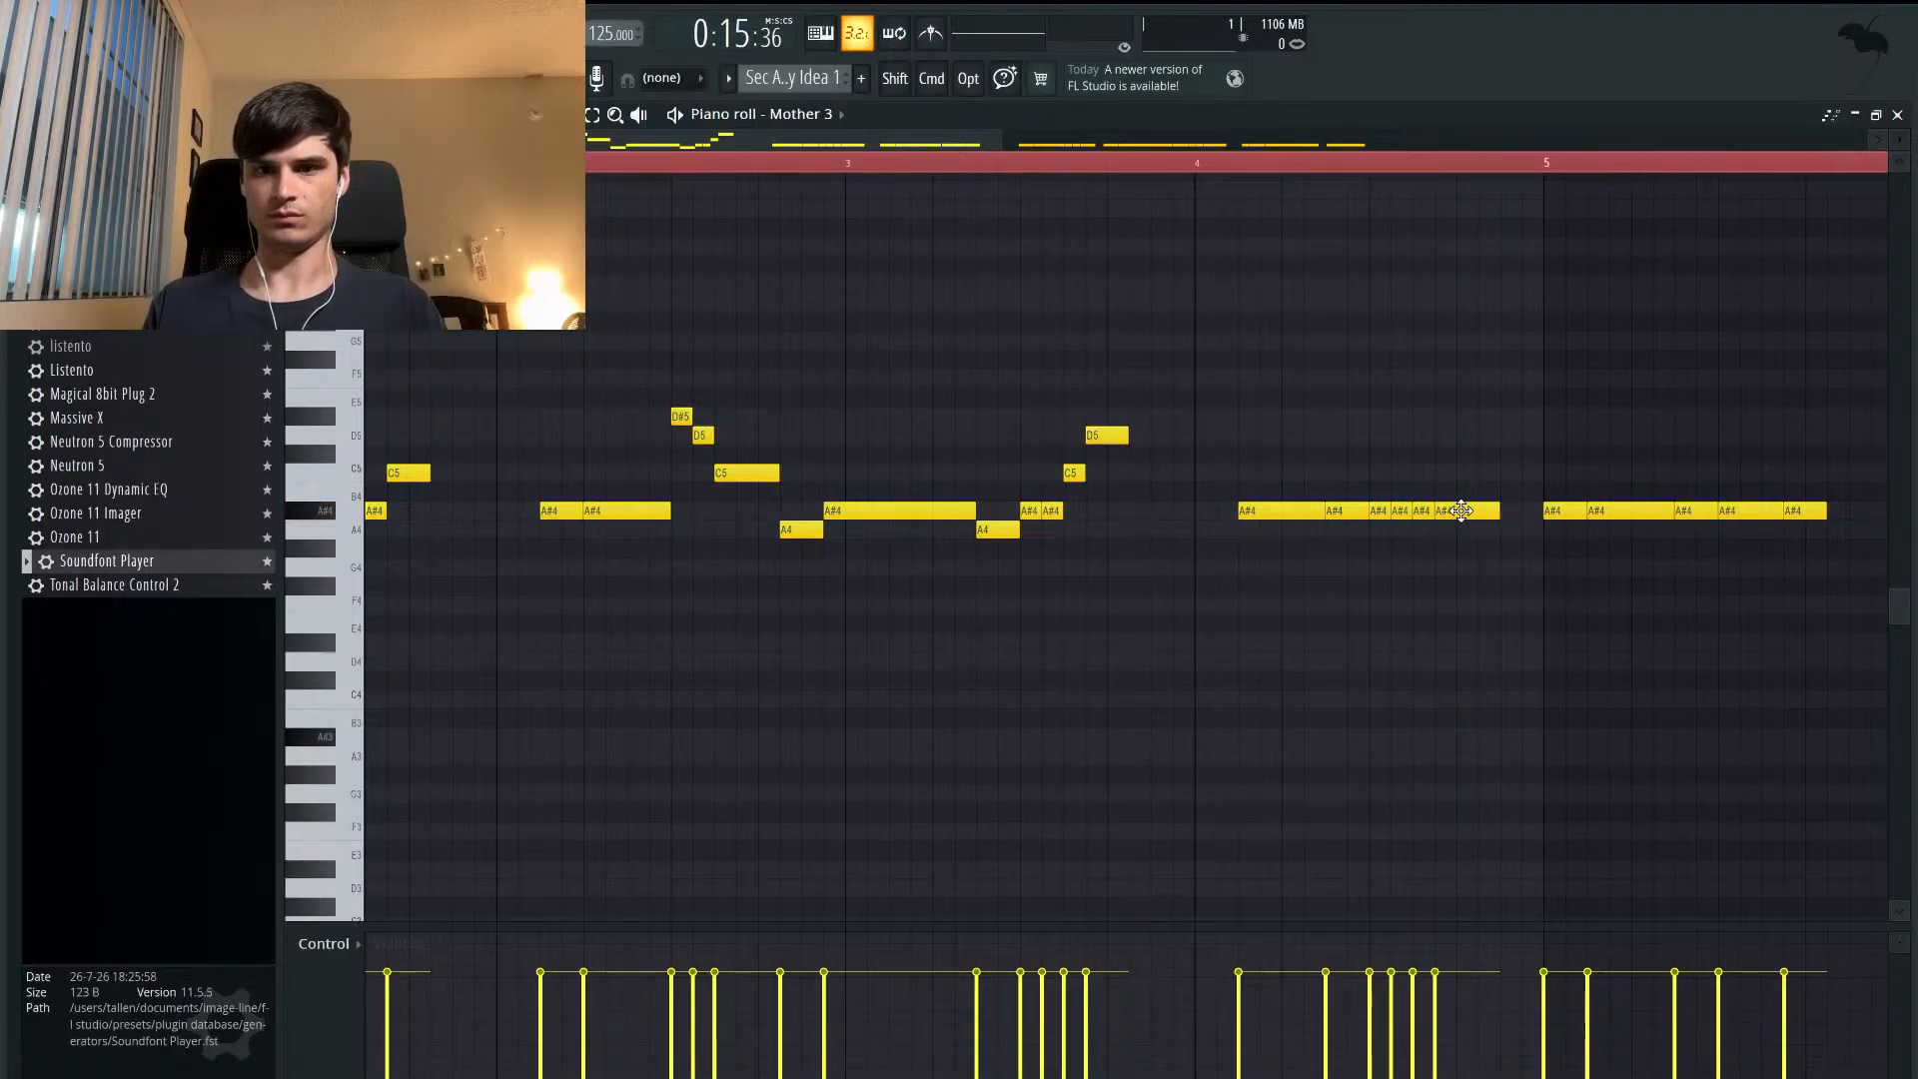
- Repitch the six notes of bar 4 to C5, D#5, D5, D#5, D#5 and F5, and play back the melody
{"action": "left_click_drag", "start_coordinate": [1421, 510], "coordinate": [1454, 377]}
{"action": "left_click_drag", "start_coordinate": [1422, 472], "coordinate": [1377, 429]}
{"action": "left_click_drag", "start_coordinate": [1342, 512], "coordinate": [1340, 401]}
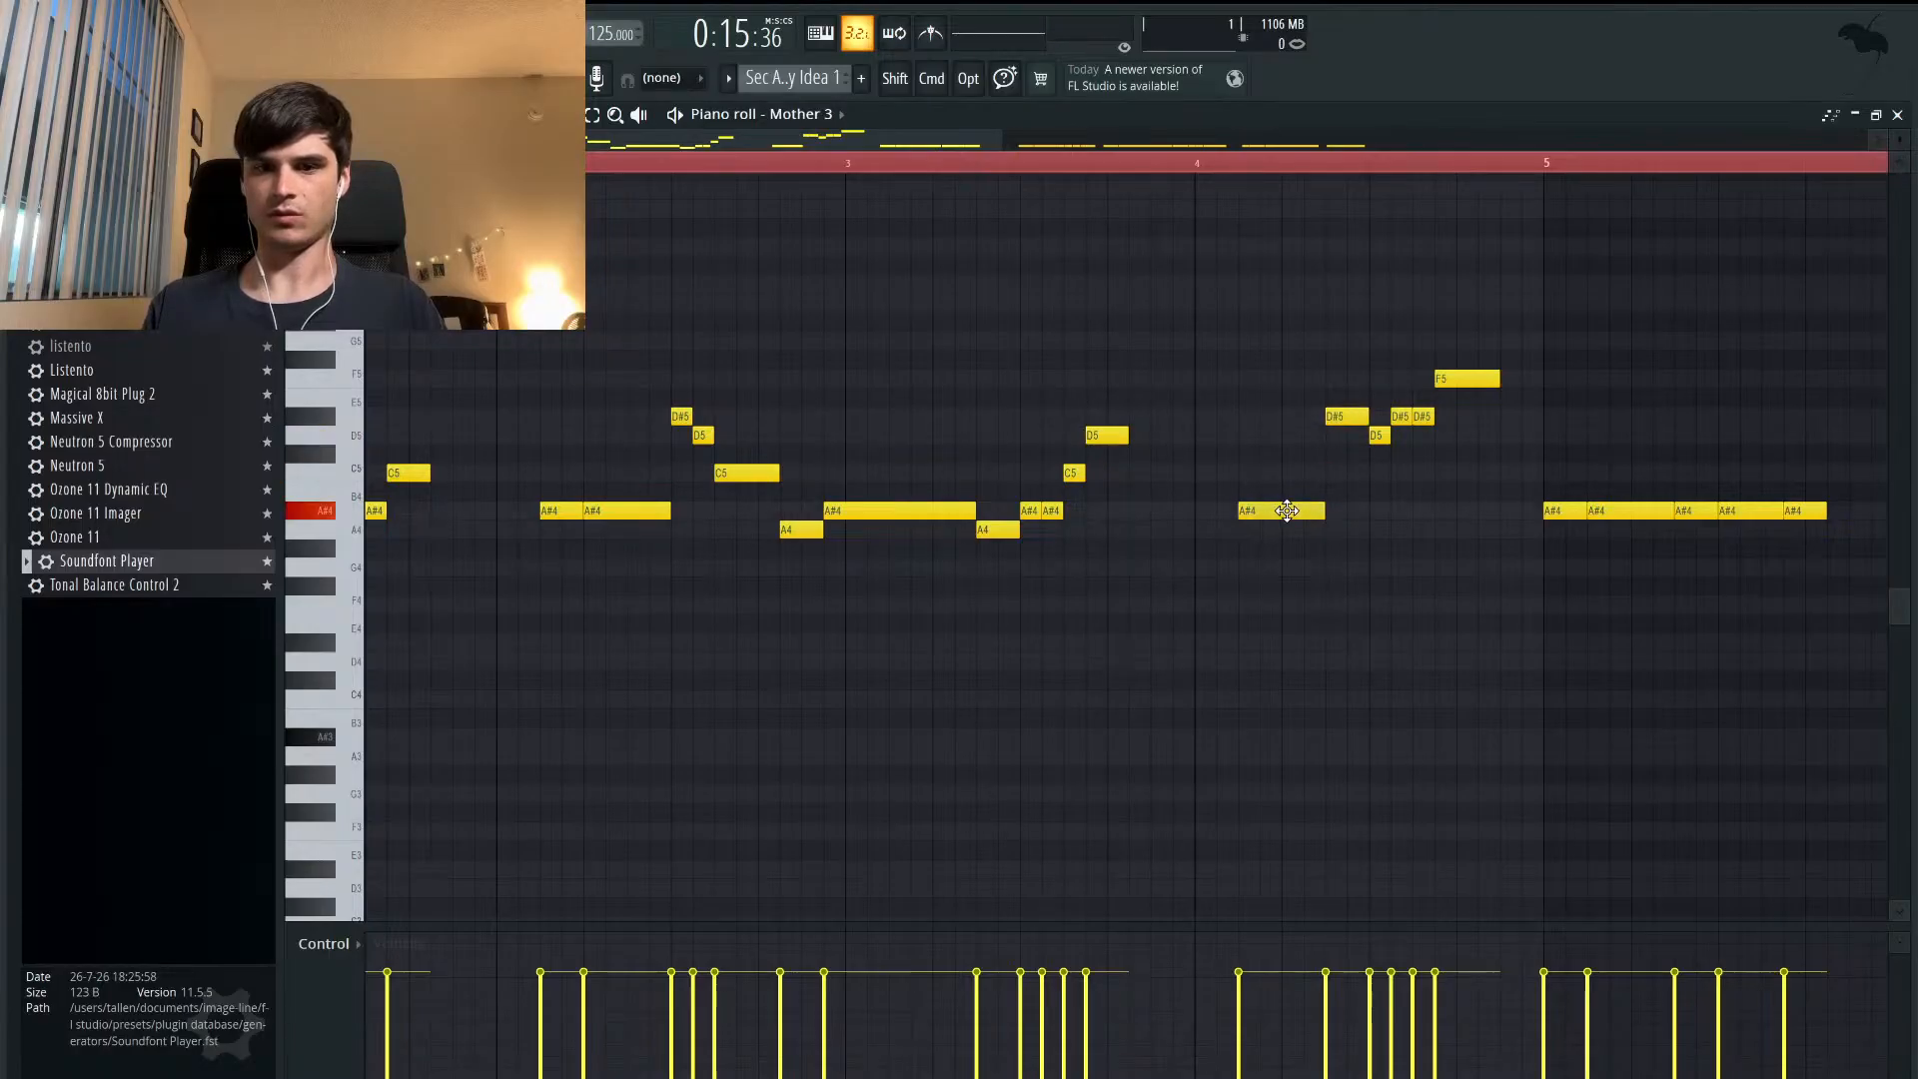
{"action": "left_click_drag", "start_coordinate": [1287, 511], "coordinate": [1287, 469]}
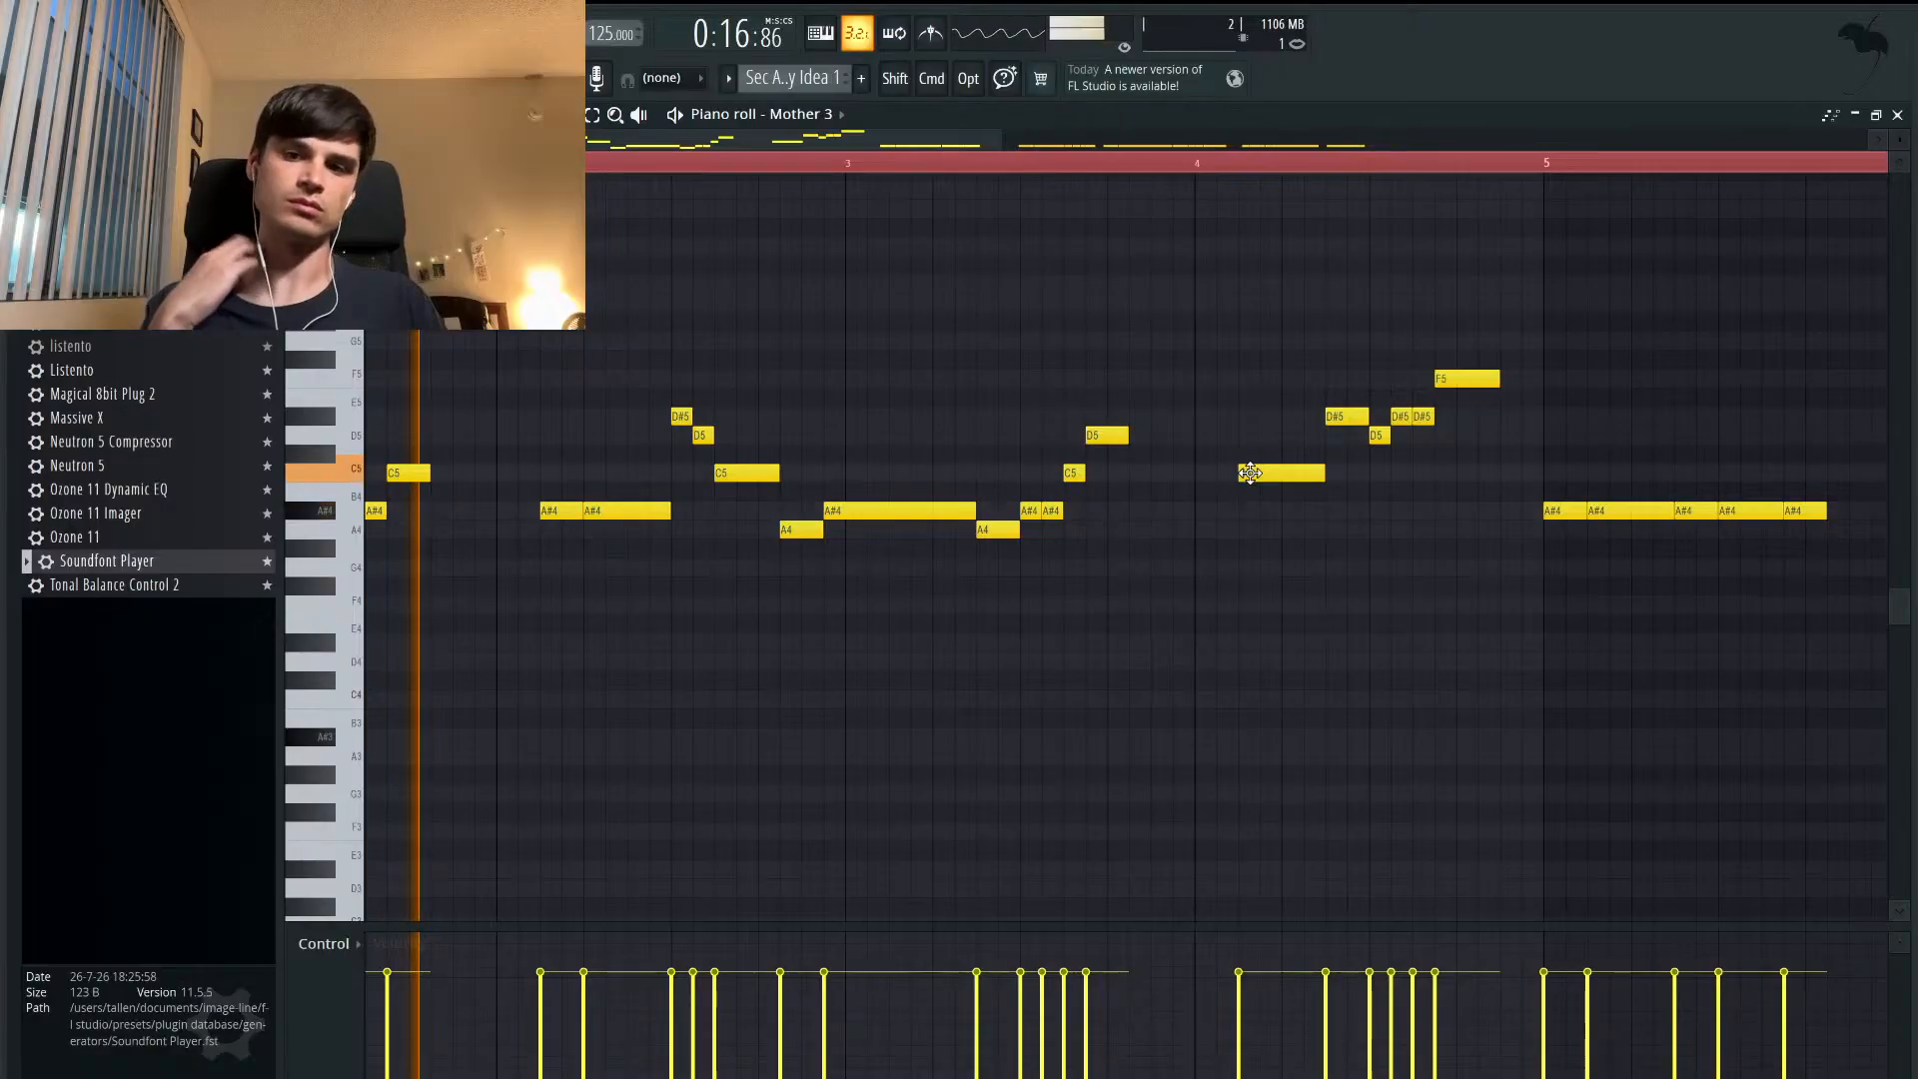
{"action": "scroll", "coordinate": [1246, 525], "scroll_direction": "down", "scroll_amount": 2}
{"action": "scroll", "coordinate": [1246, 525], "scroll_direction": "up", "scroll_amount": 1}
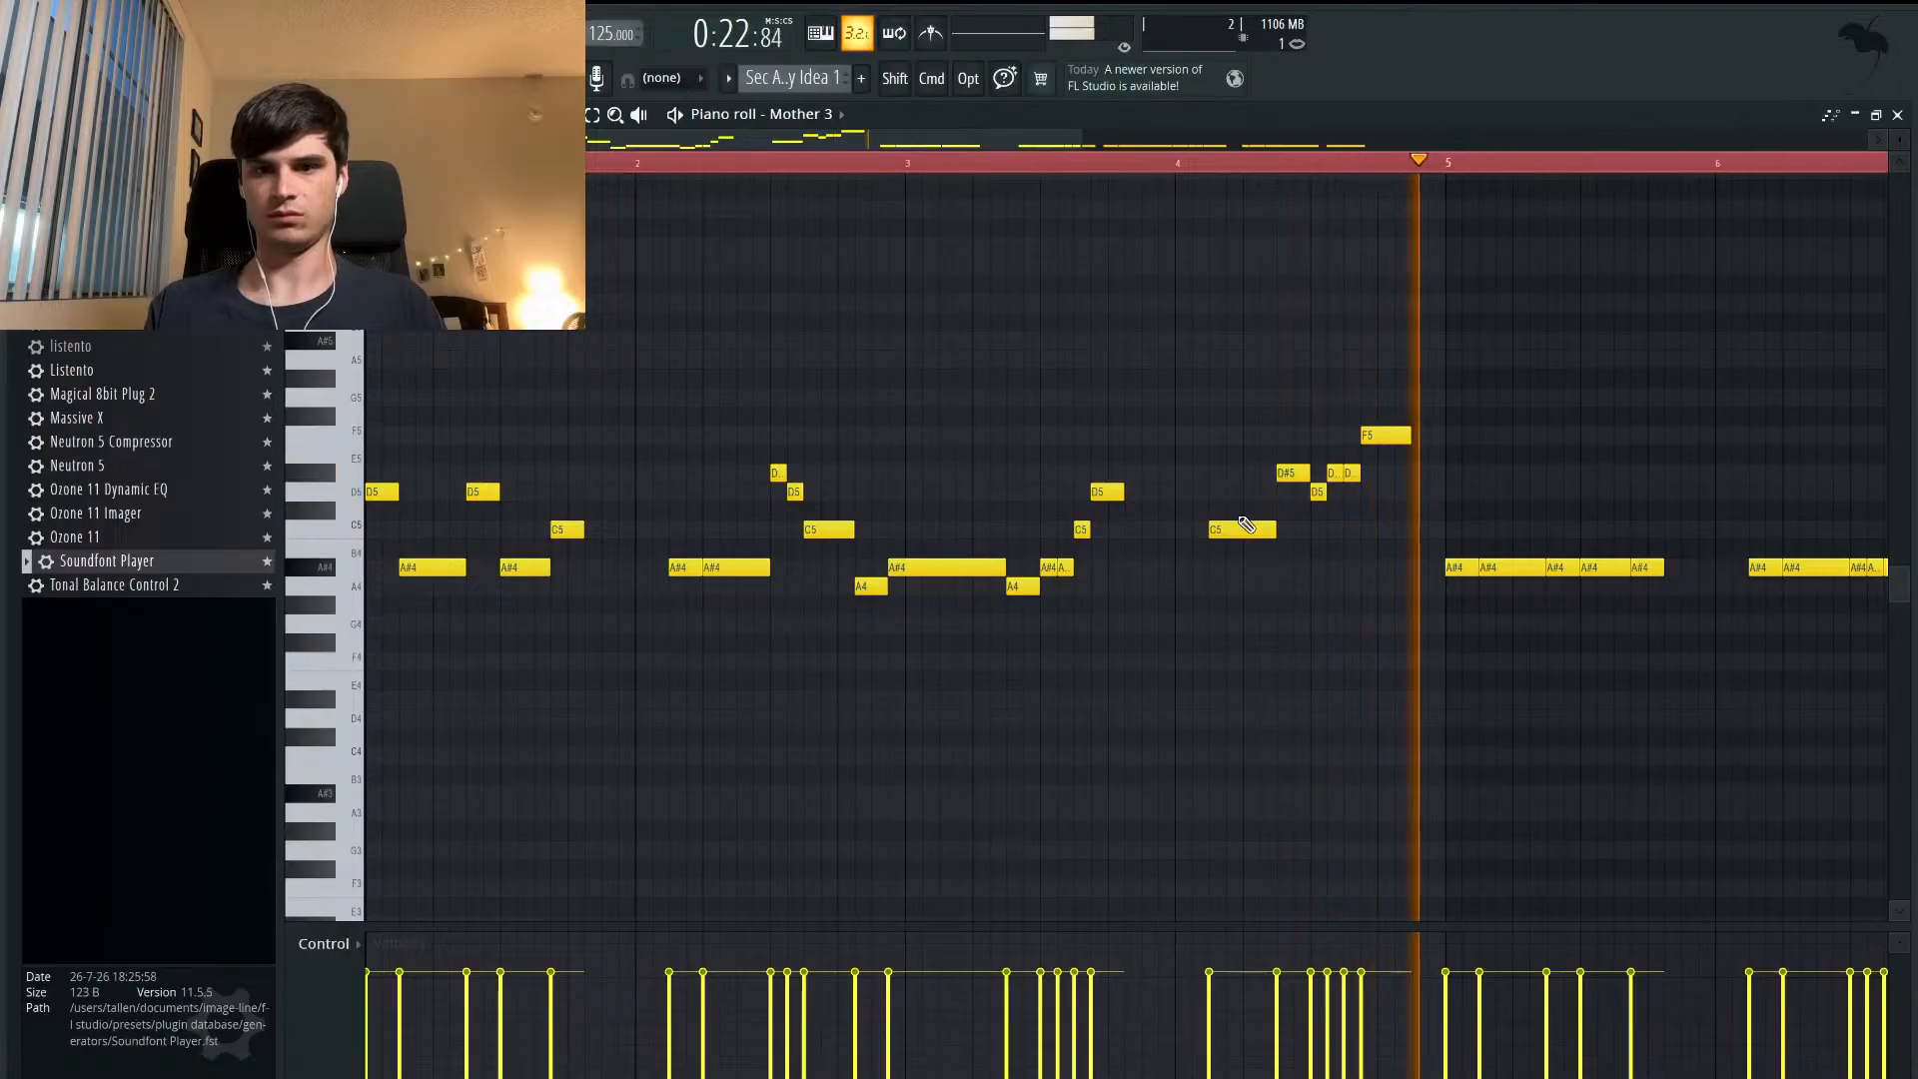
{"action": "key", "text": "space"}
- Set bar 4's third note to F5 and its fourth note to D5, and play back from bar 4
{"action": "scroll", "coordinate": [1351, 493], "scroll_direction": "up", "scroll_amount": 2}
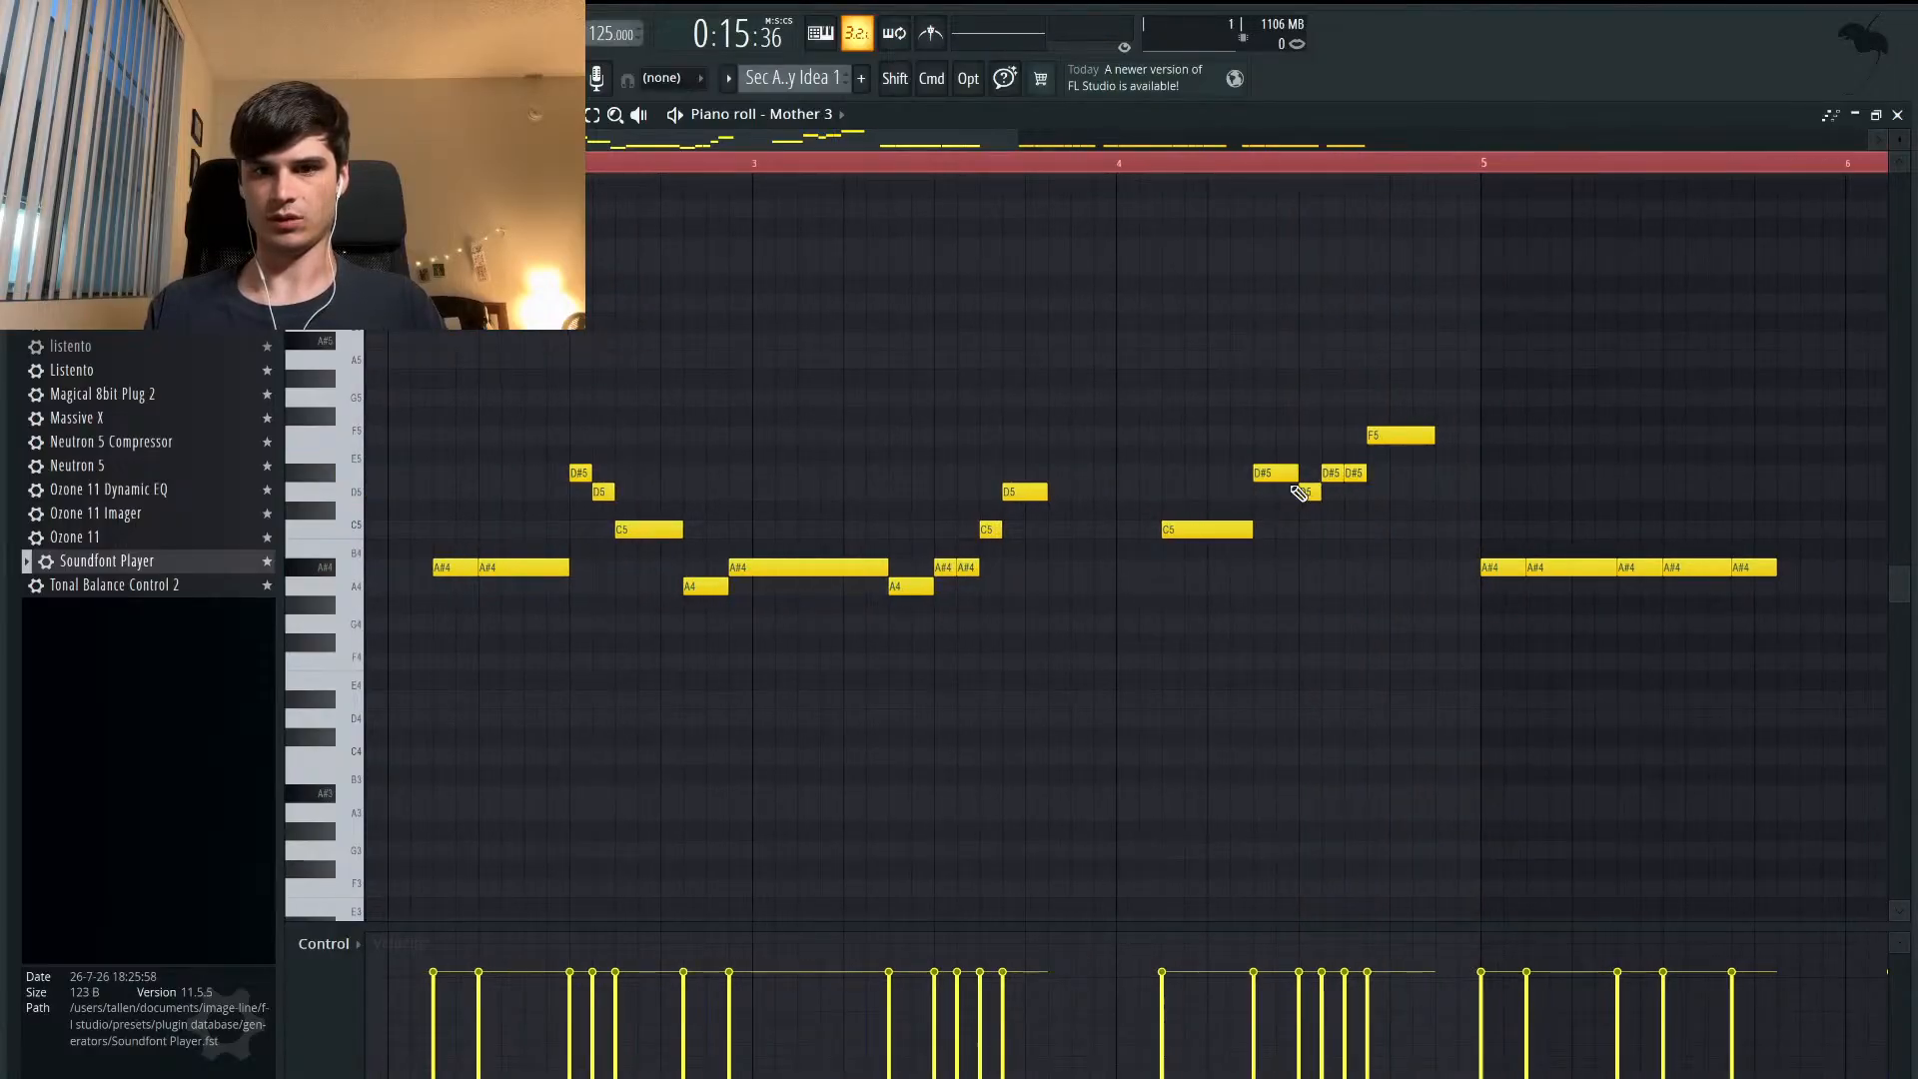
{"action": "mouse_move", "coordinate": [1308, 491]}
{"action": "left_mouse_down"}
{"action": "mouse_move", "coordinate": [1310, 428]}
{"action": "mouse_move", "coordinate": [1354, 494]}
{"action": "mouse_move", "coordinate": [1333, 493]}
{"action": "left_mouse_up"}
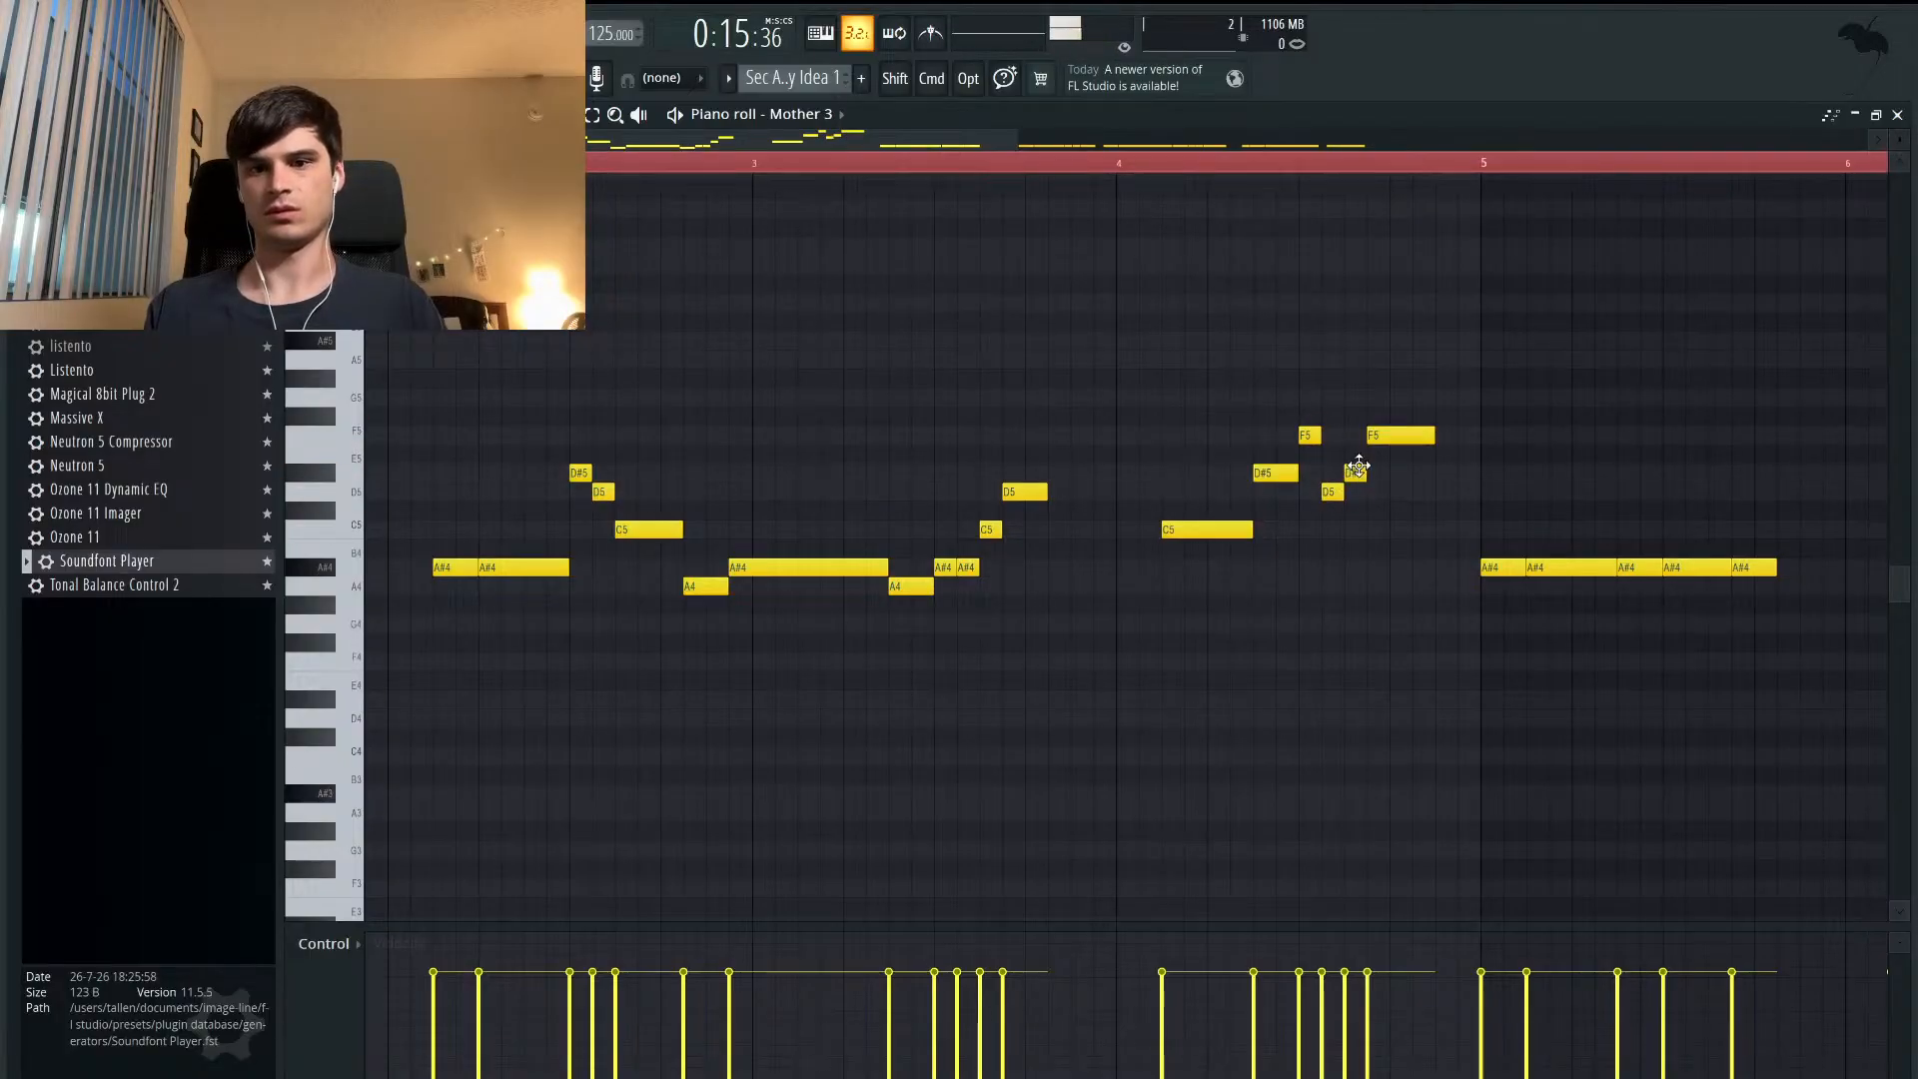
{"action": "left_click", "coordinate": [1122, 166]}
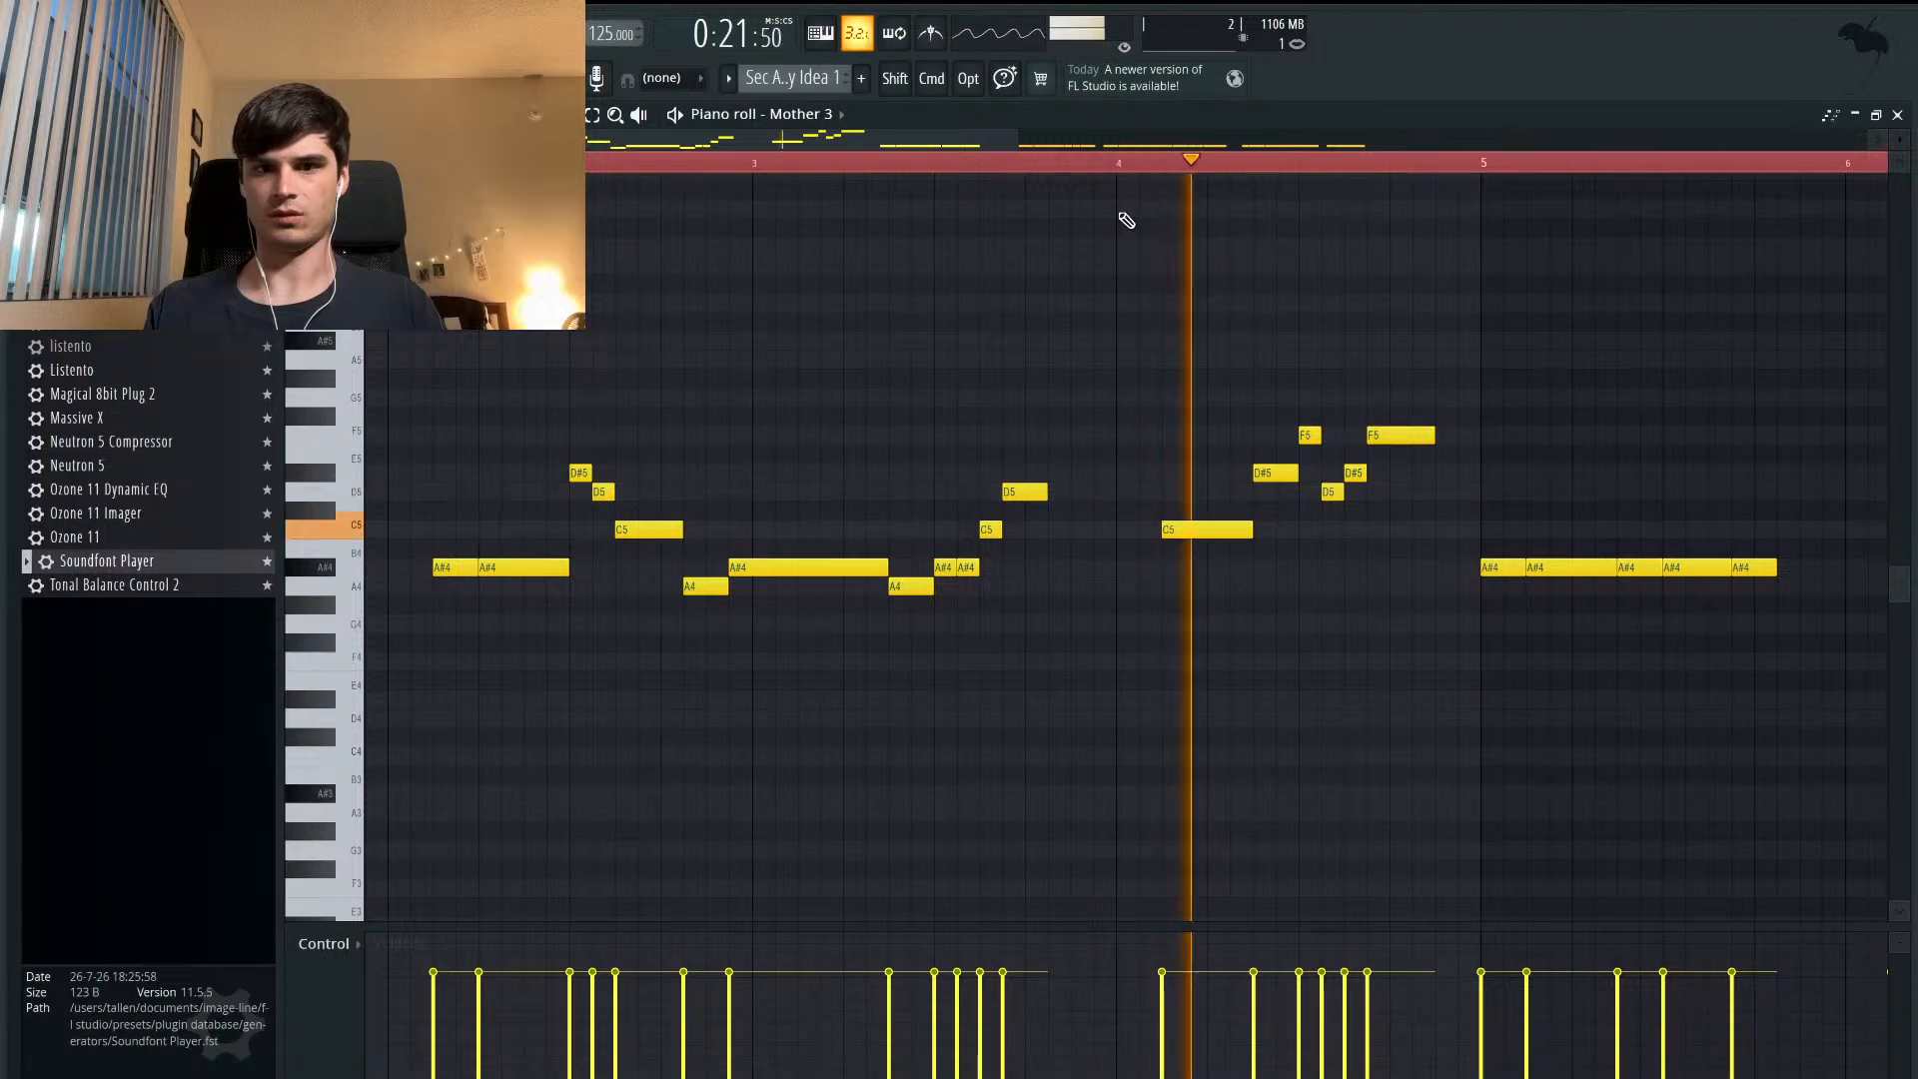
{"action": "key", "text": "space"}
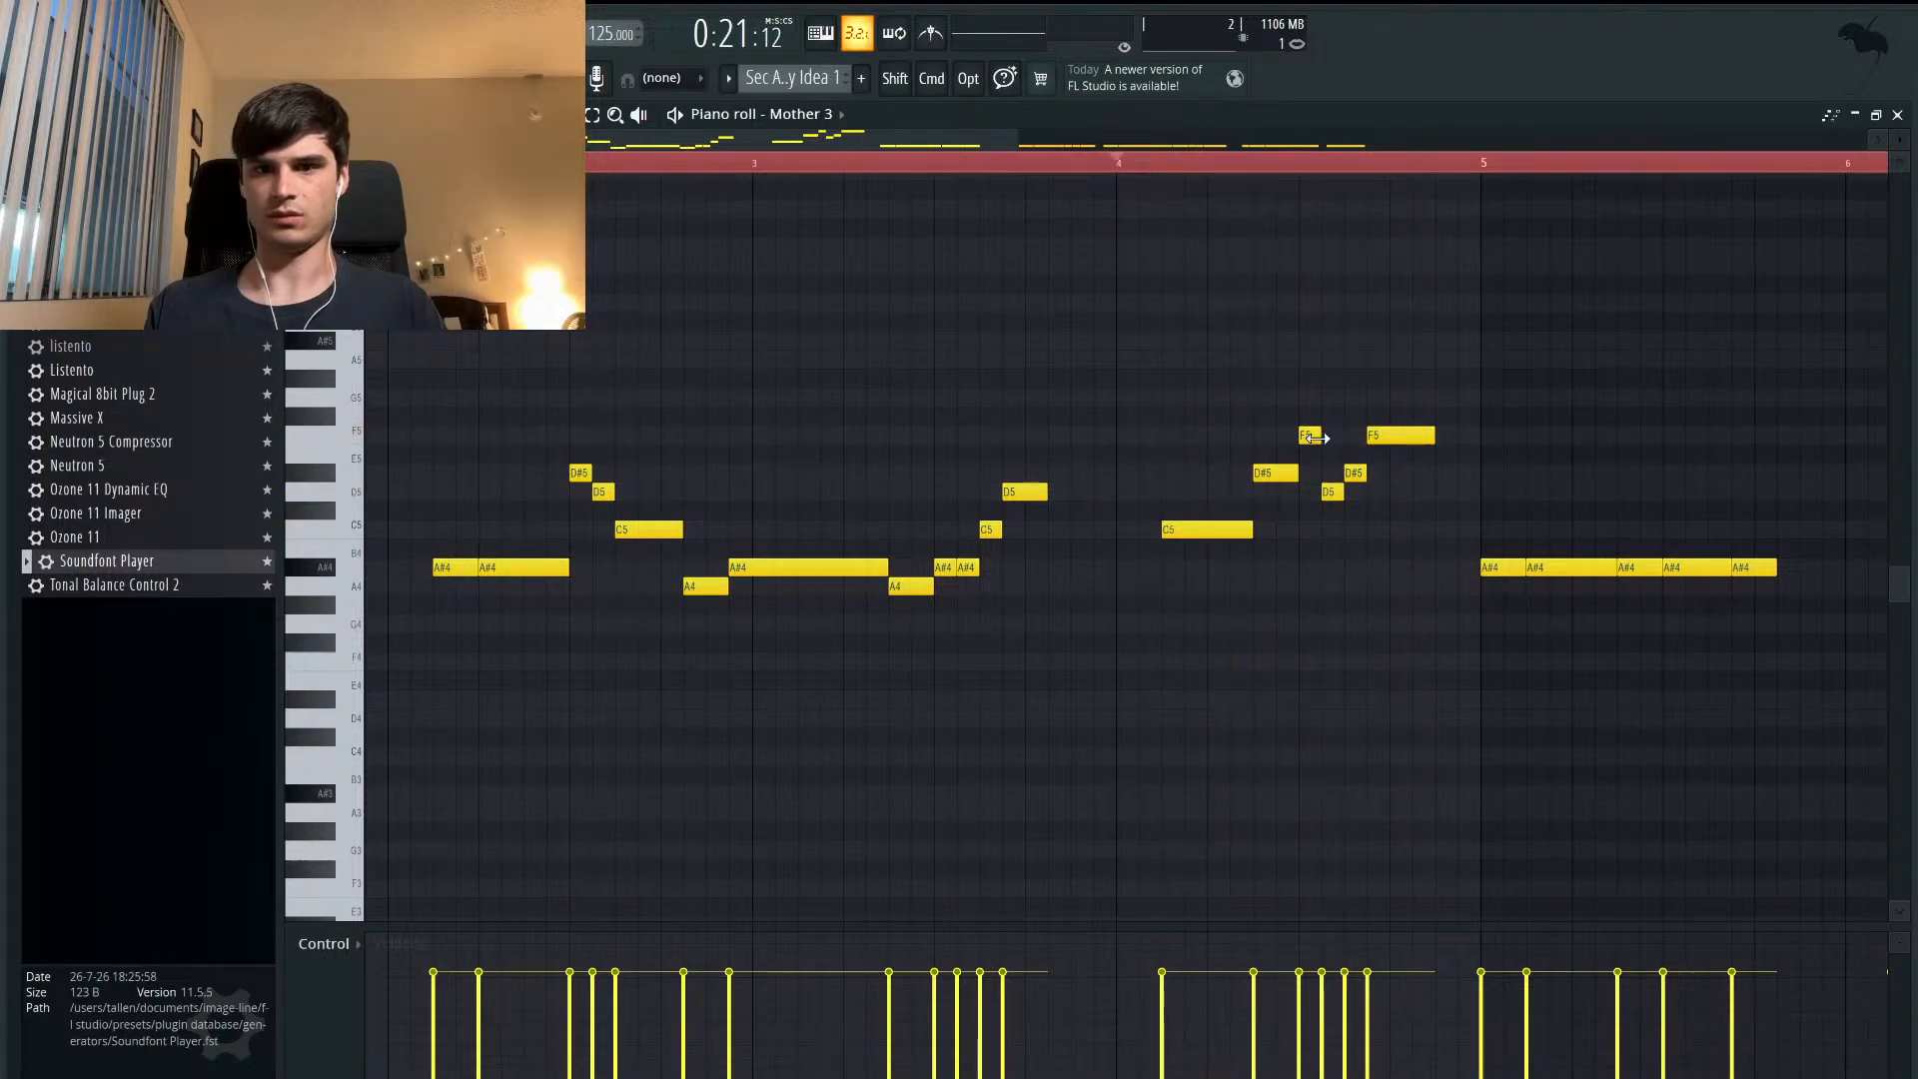
- Try C5 on bar 4's third note and settle on A#4, playing back bar 4 with each pitch
{"action": "left_click_drag", "start_coordinate": [1308, 433], "coordinate": [1308, 530]}
{"action": "key", "text": "space"}
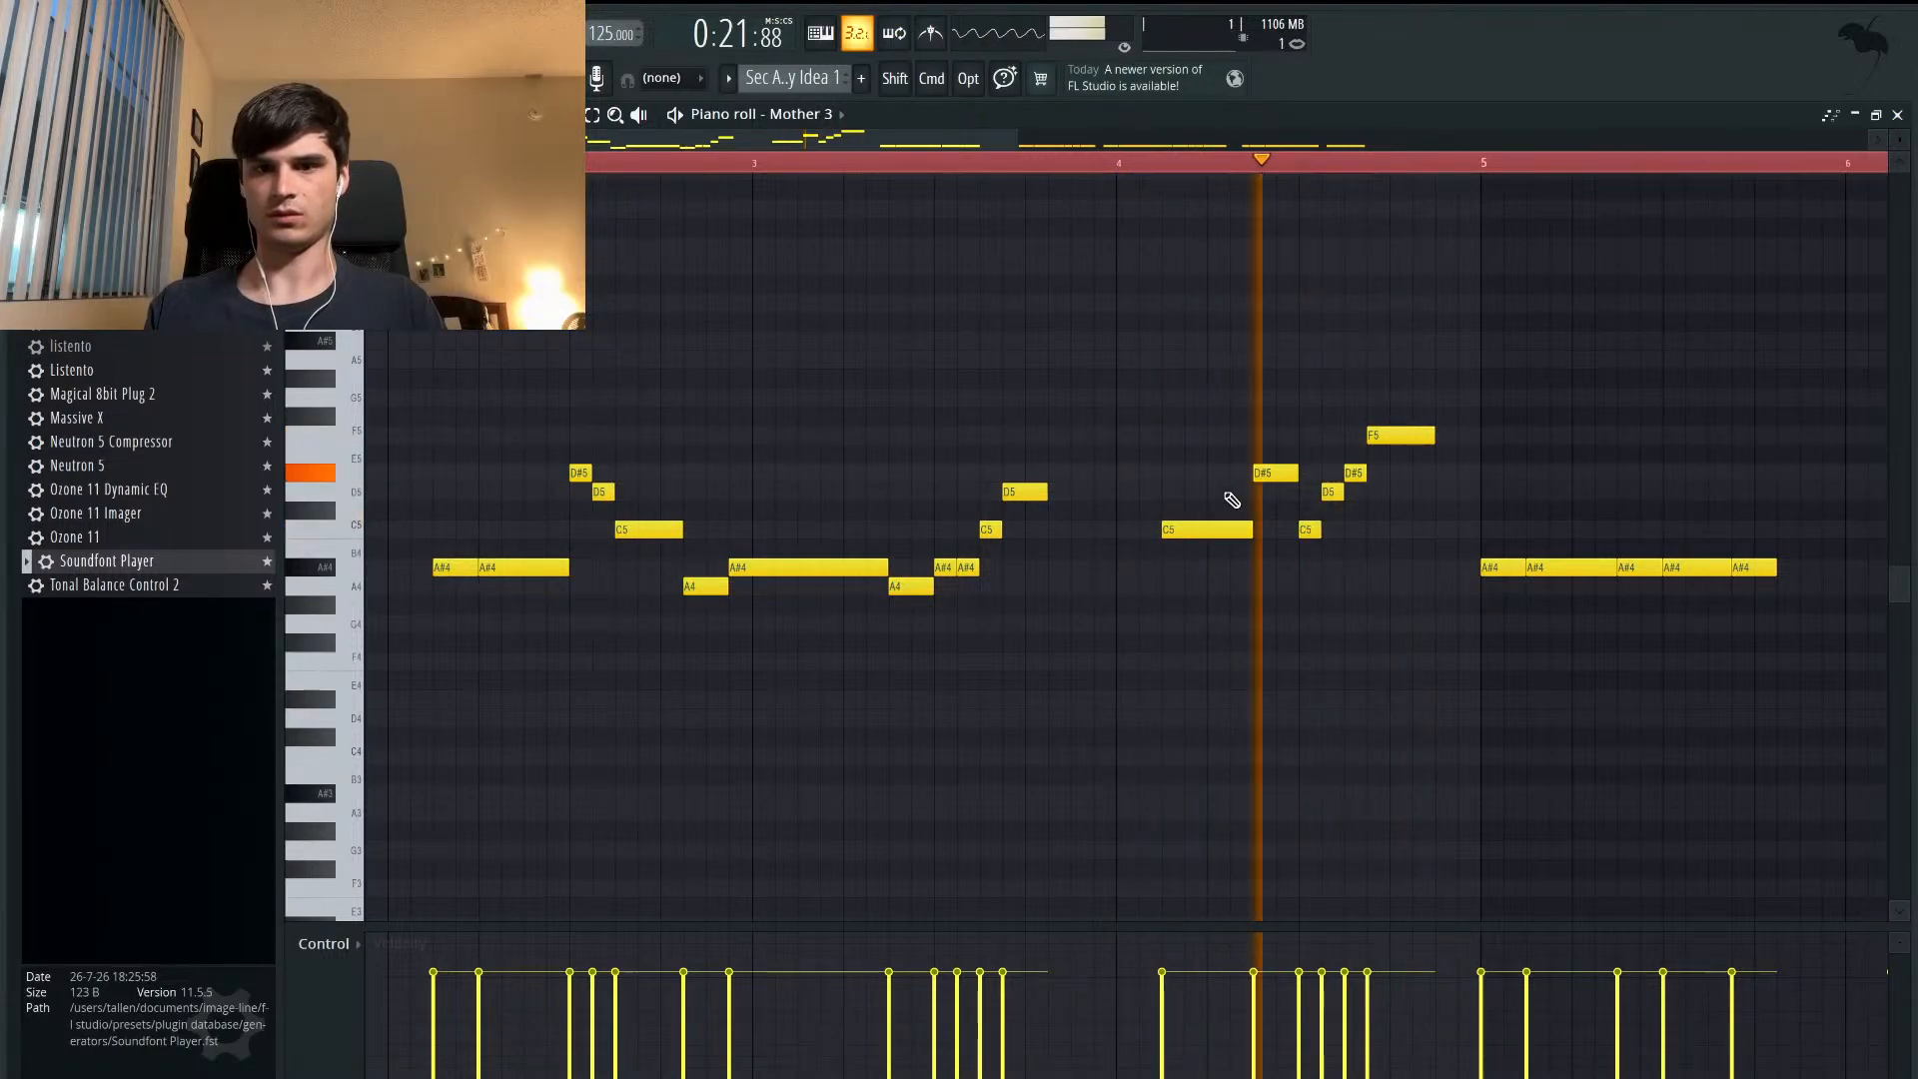
{"action": "key", "text": "space"}
{"action": "left_click_drag", "start_coordinate": [1310, 535], "coordinate": [1315, 578]}
{"action": "key", "text": "space"}
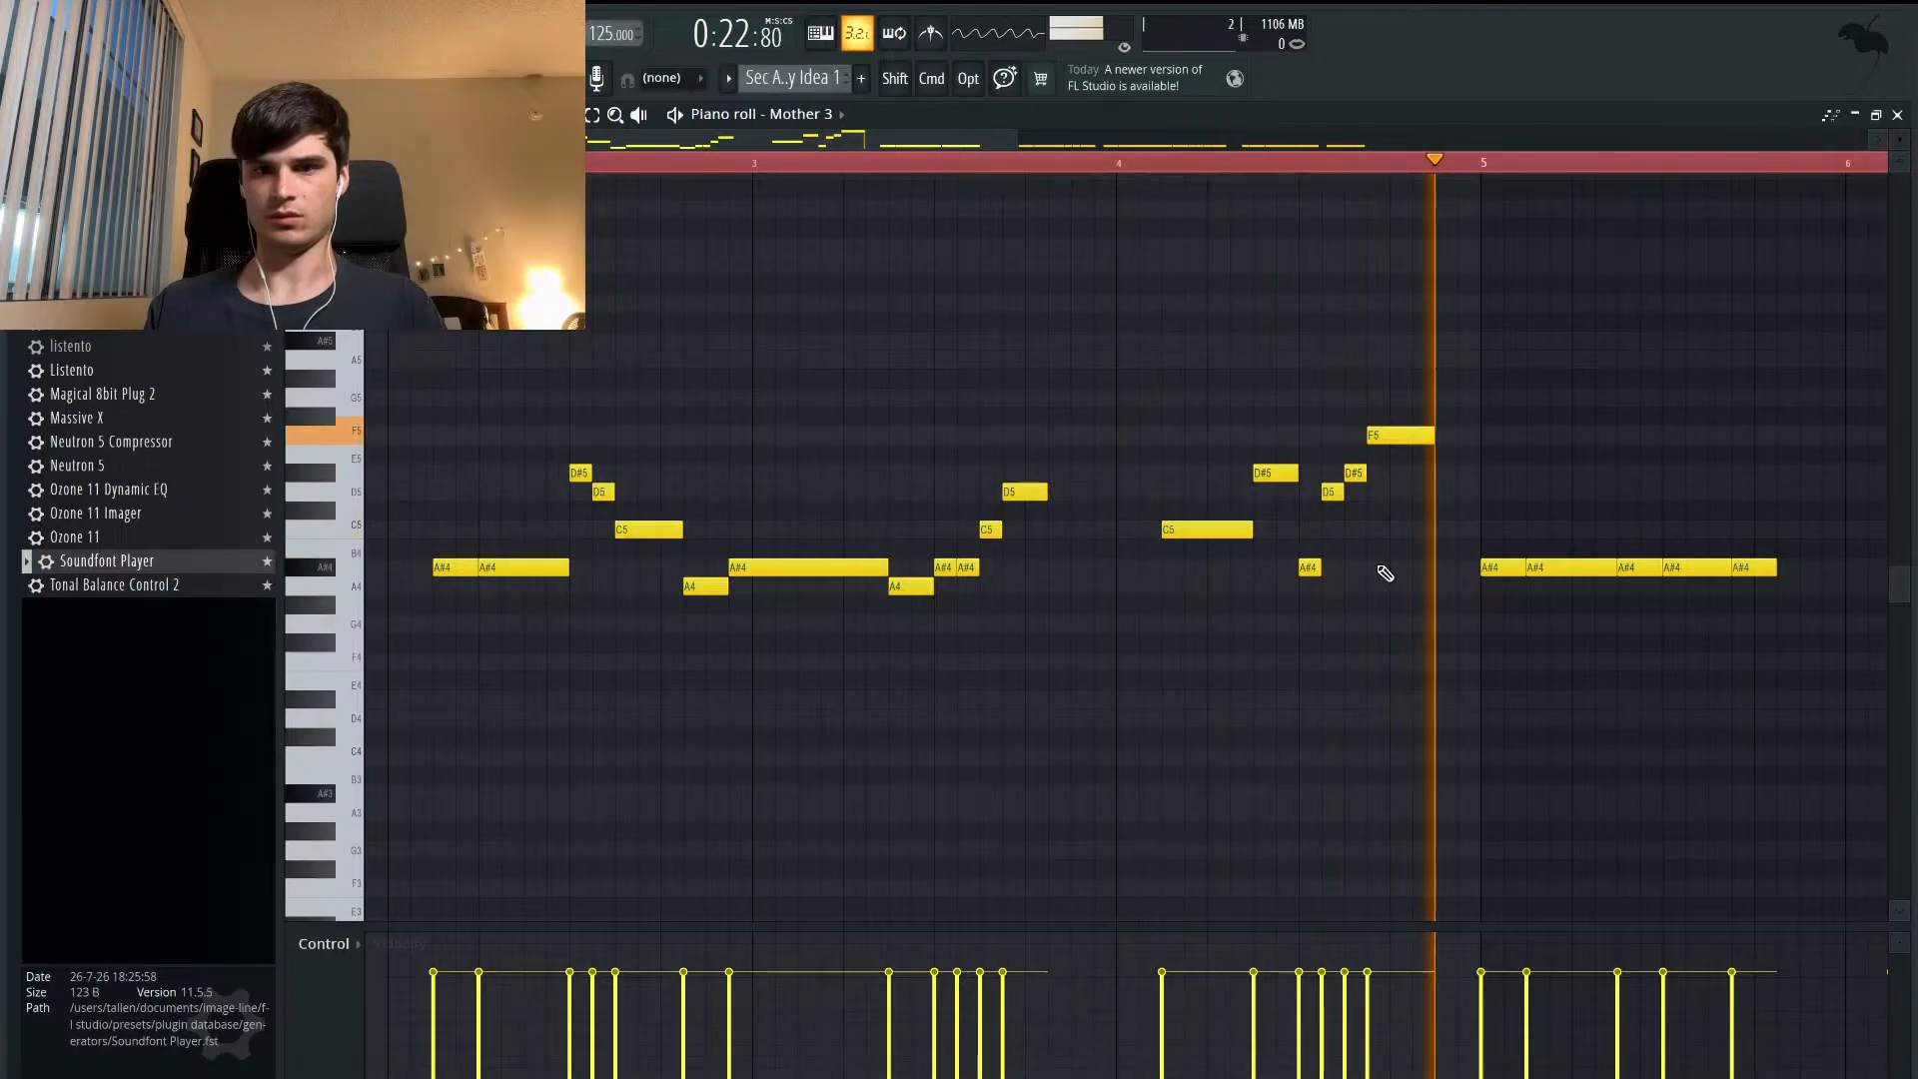
{"action": "key", "text": "space"}
- Play back the melody from the start of bar 1 through bar 4
{"action": "scroll", "coordinate": [1386, 573], "scroll_direction": "down", "scroll_amount": 2}
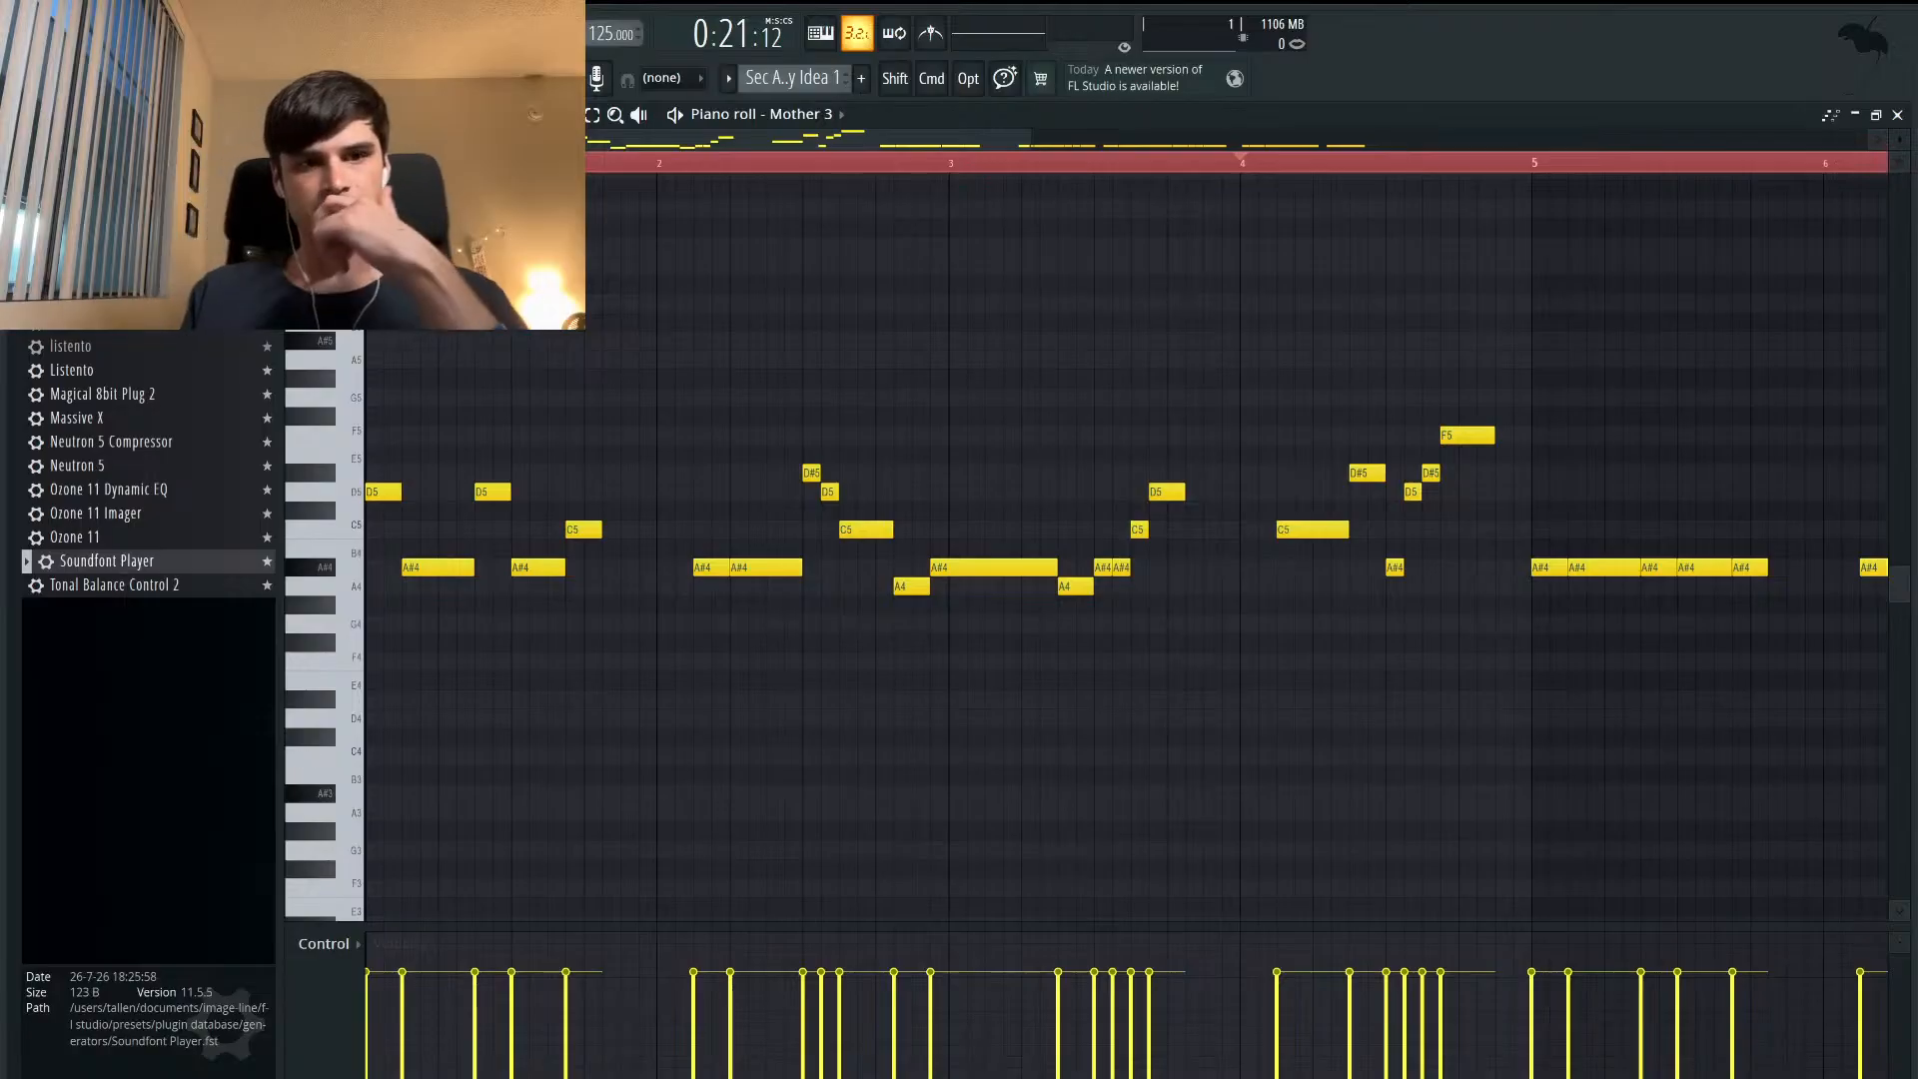
{"action": "left_click", "coordinate": [368, 163]}
{"action": "key", "text": "space"}
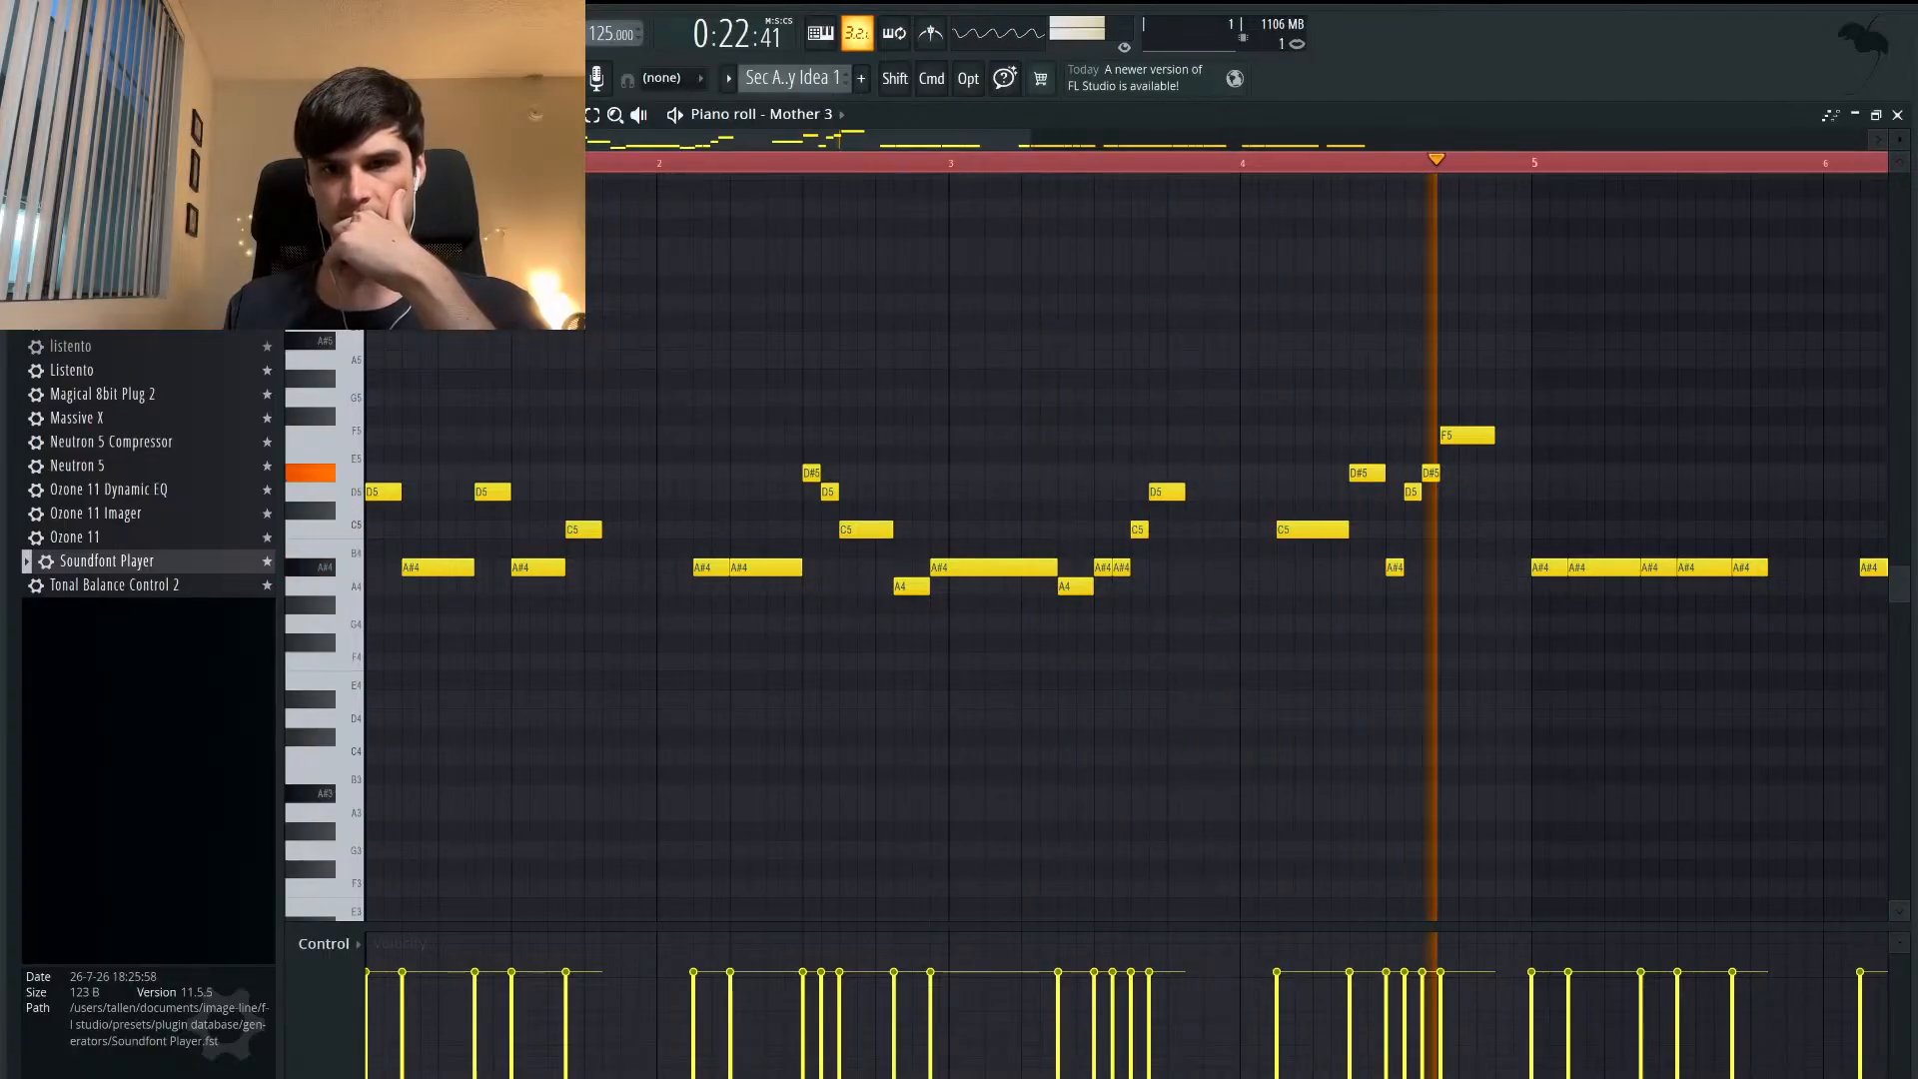
{"action": "key", "text": "space"}
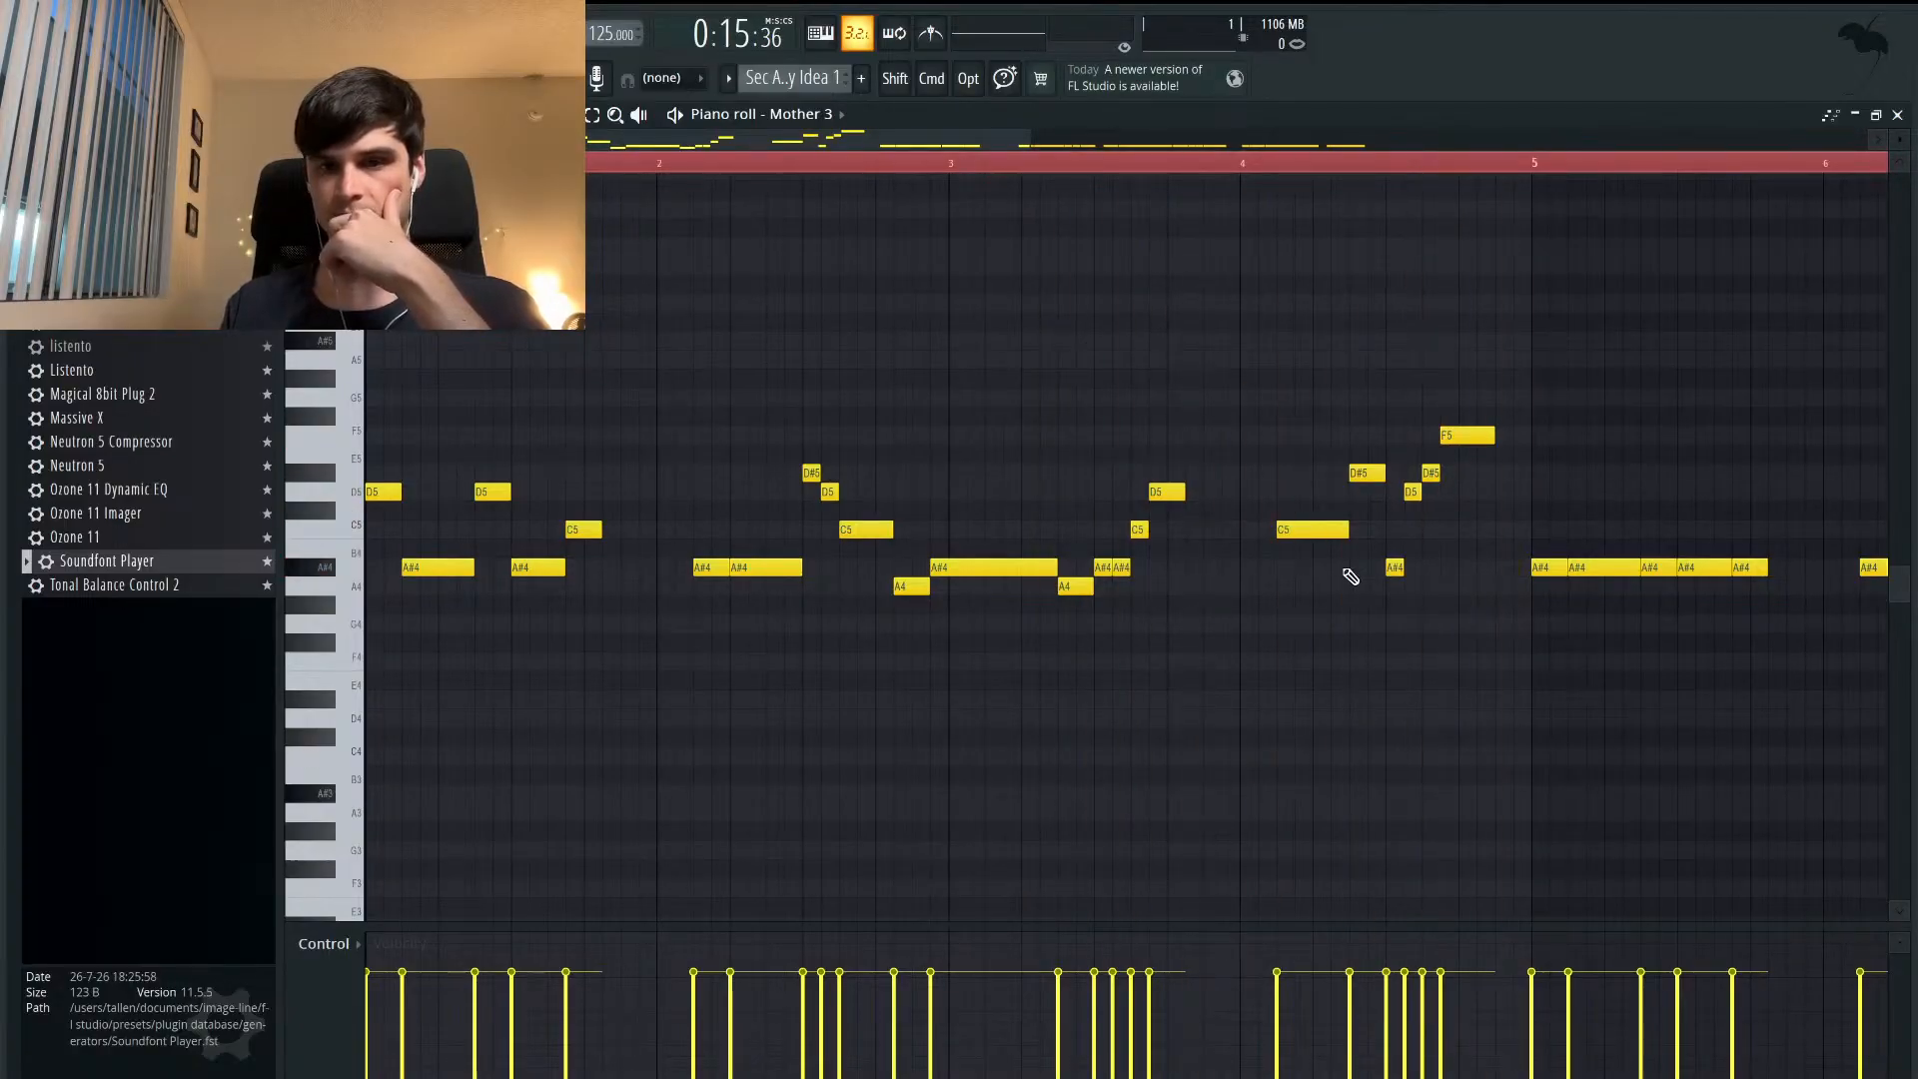
- Raise the second note of bar 4 to G5, comparing playback of the bar before and after the change
{"action": "scroll", "coordinate": [1351, 576], "scroll_direction": "up", "scroll_amount": 3}
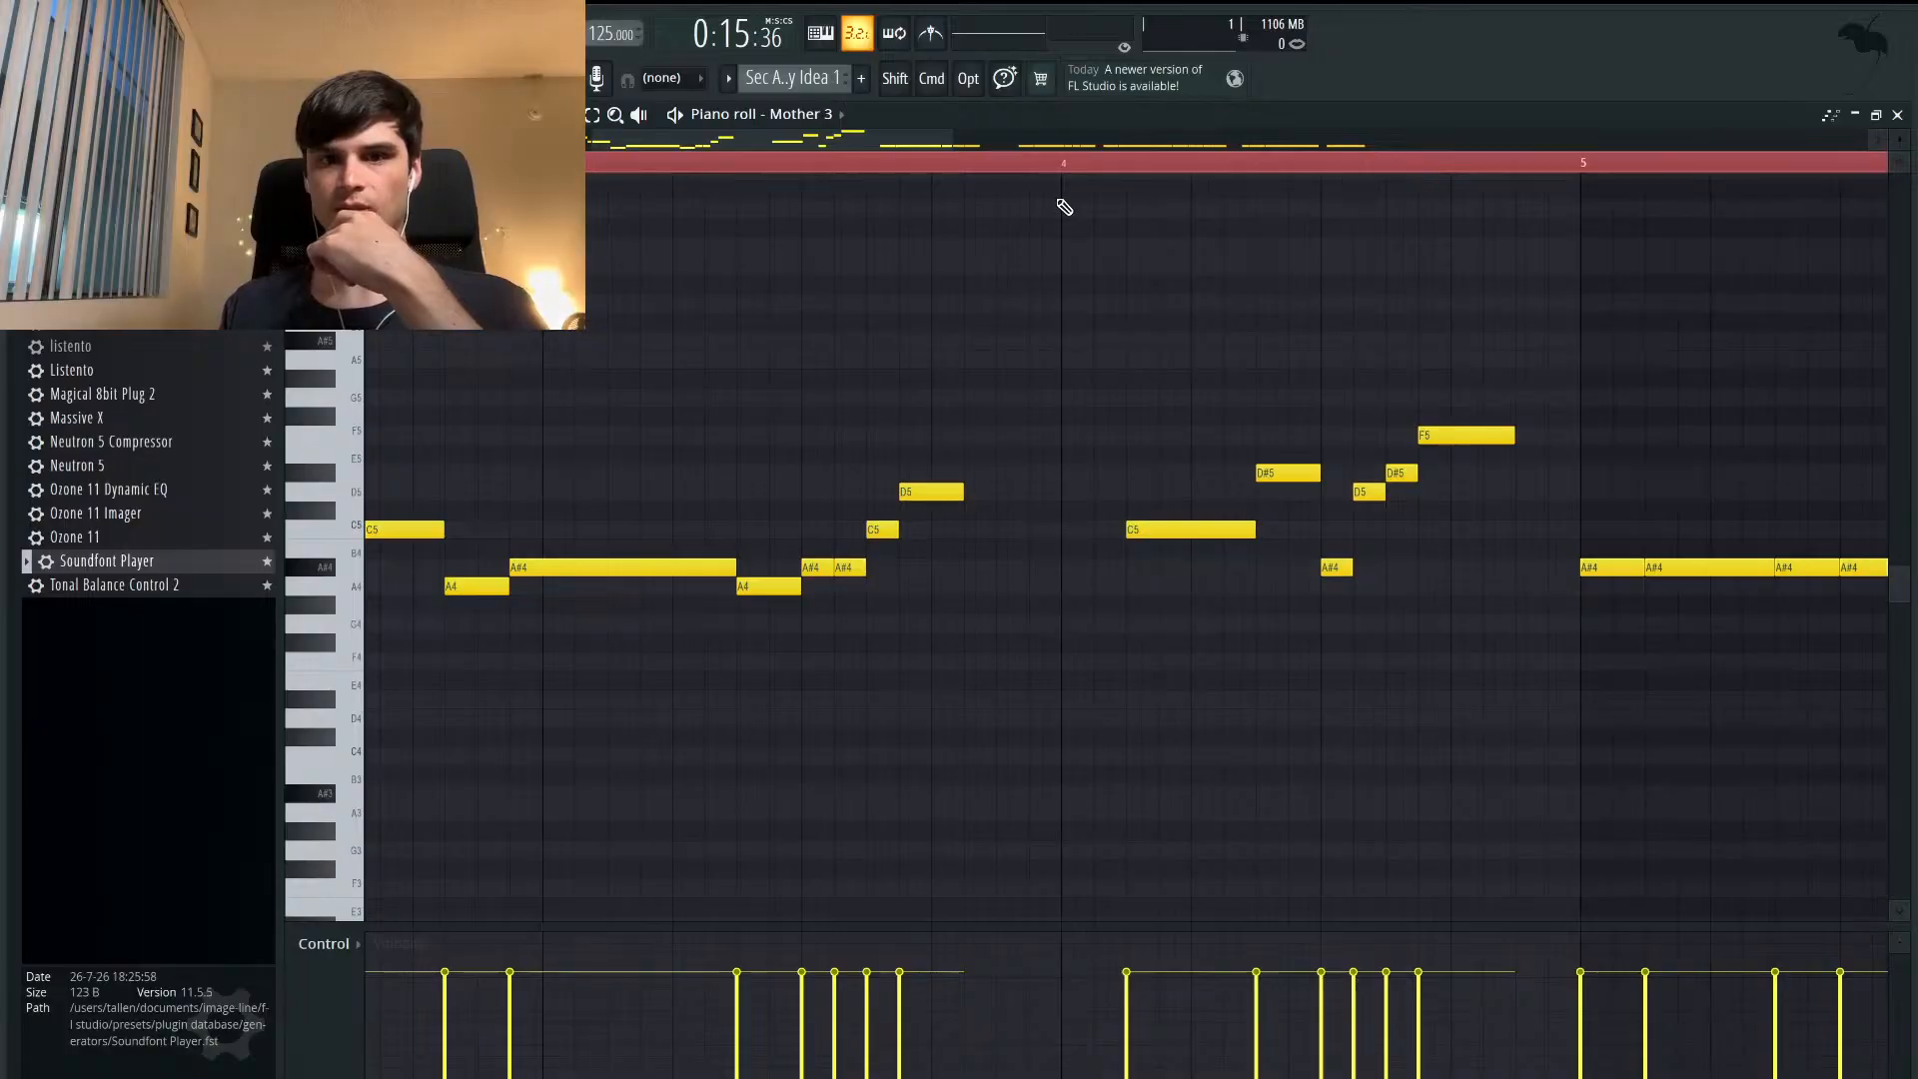
{"action": "key", "text": "space"}
{"action": "key", "text": "space"}
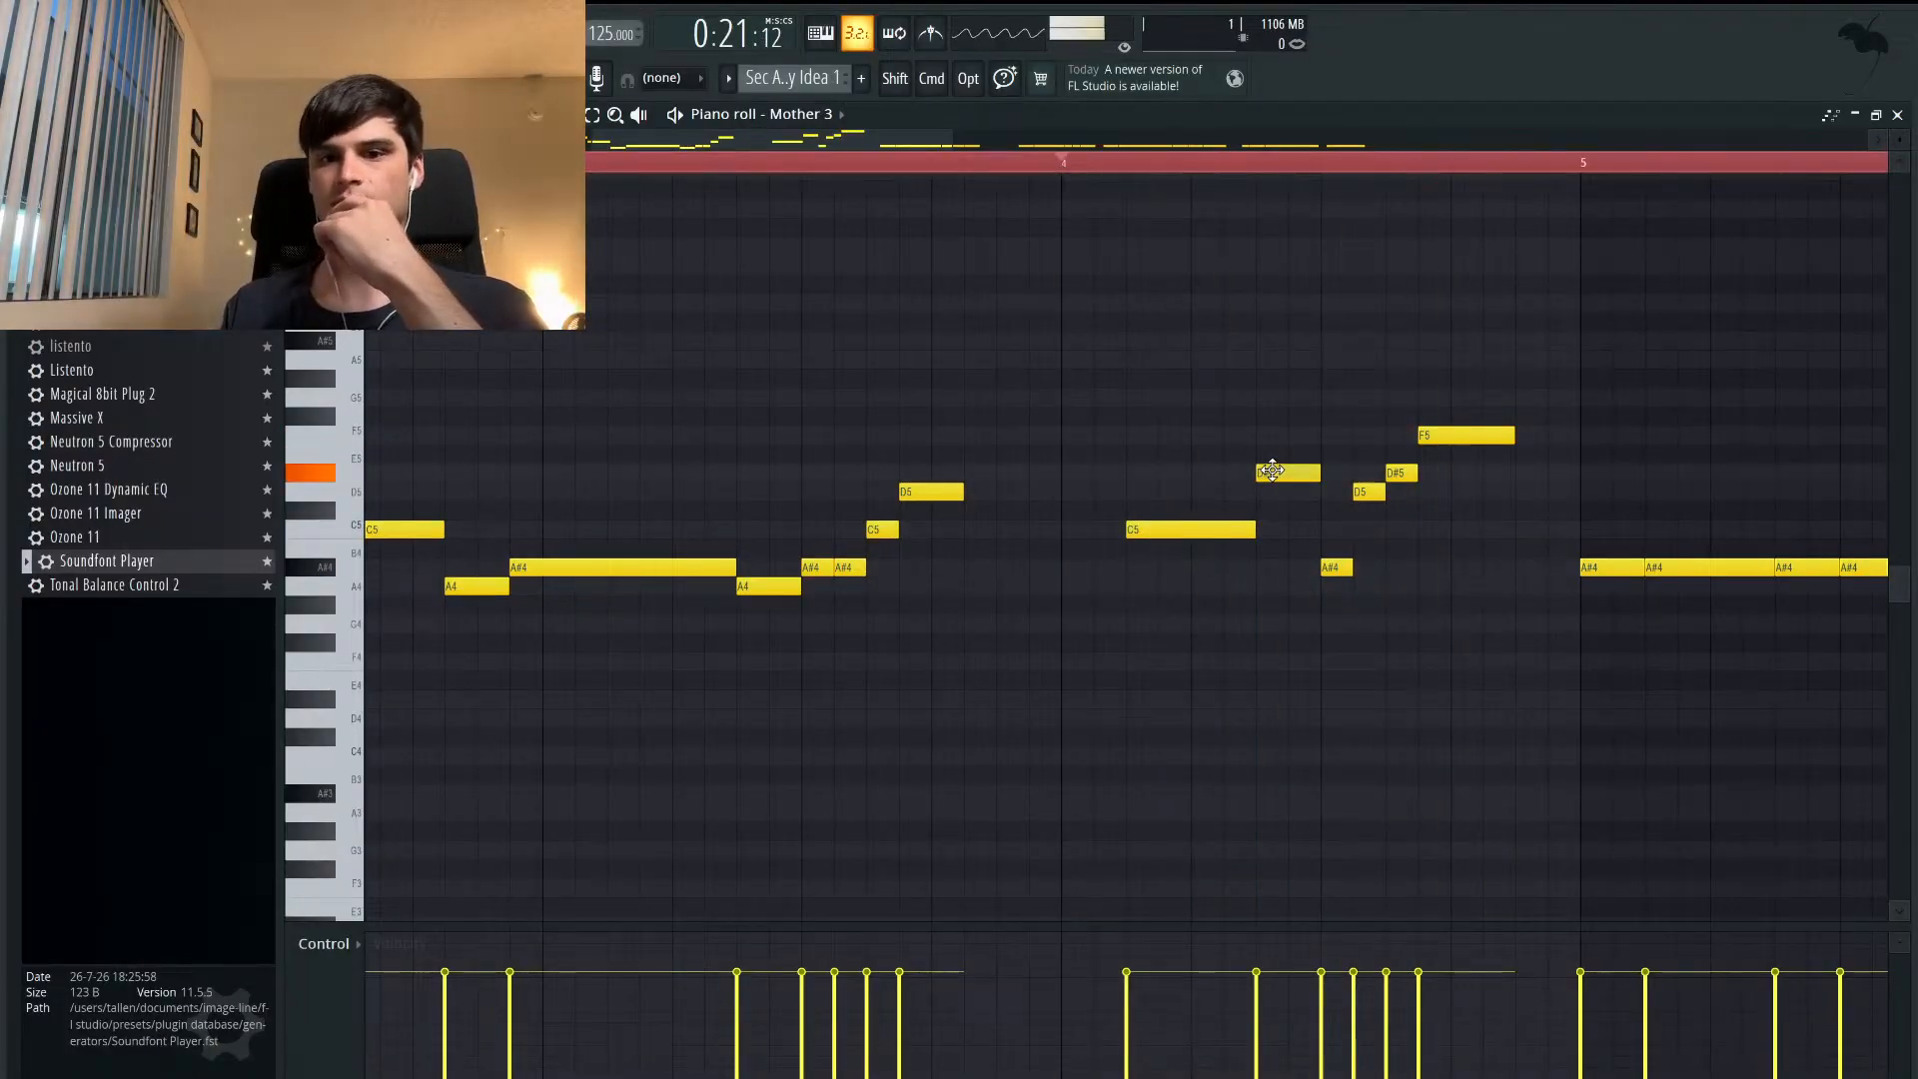
{"action": "left_click_drag", "start_coordinate": [1273, 471], "coordinate": [1273, 398]}
{"action": "key", "text": "space"}
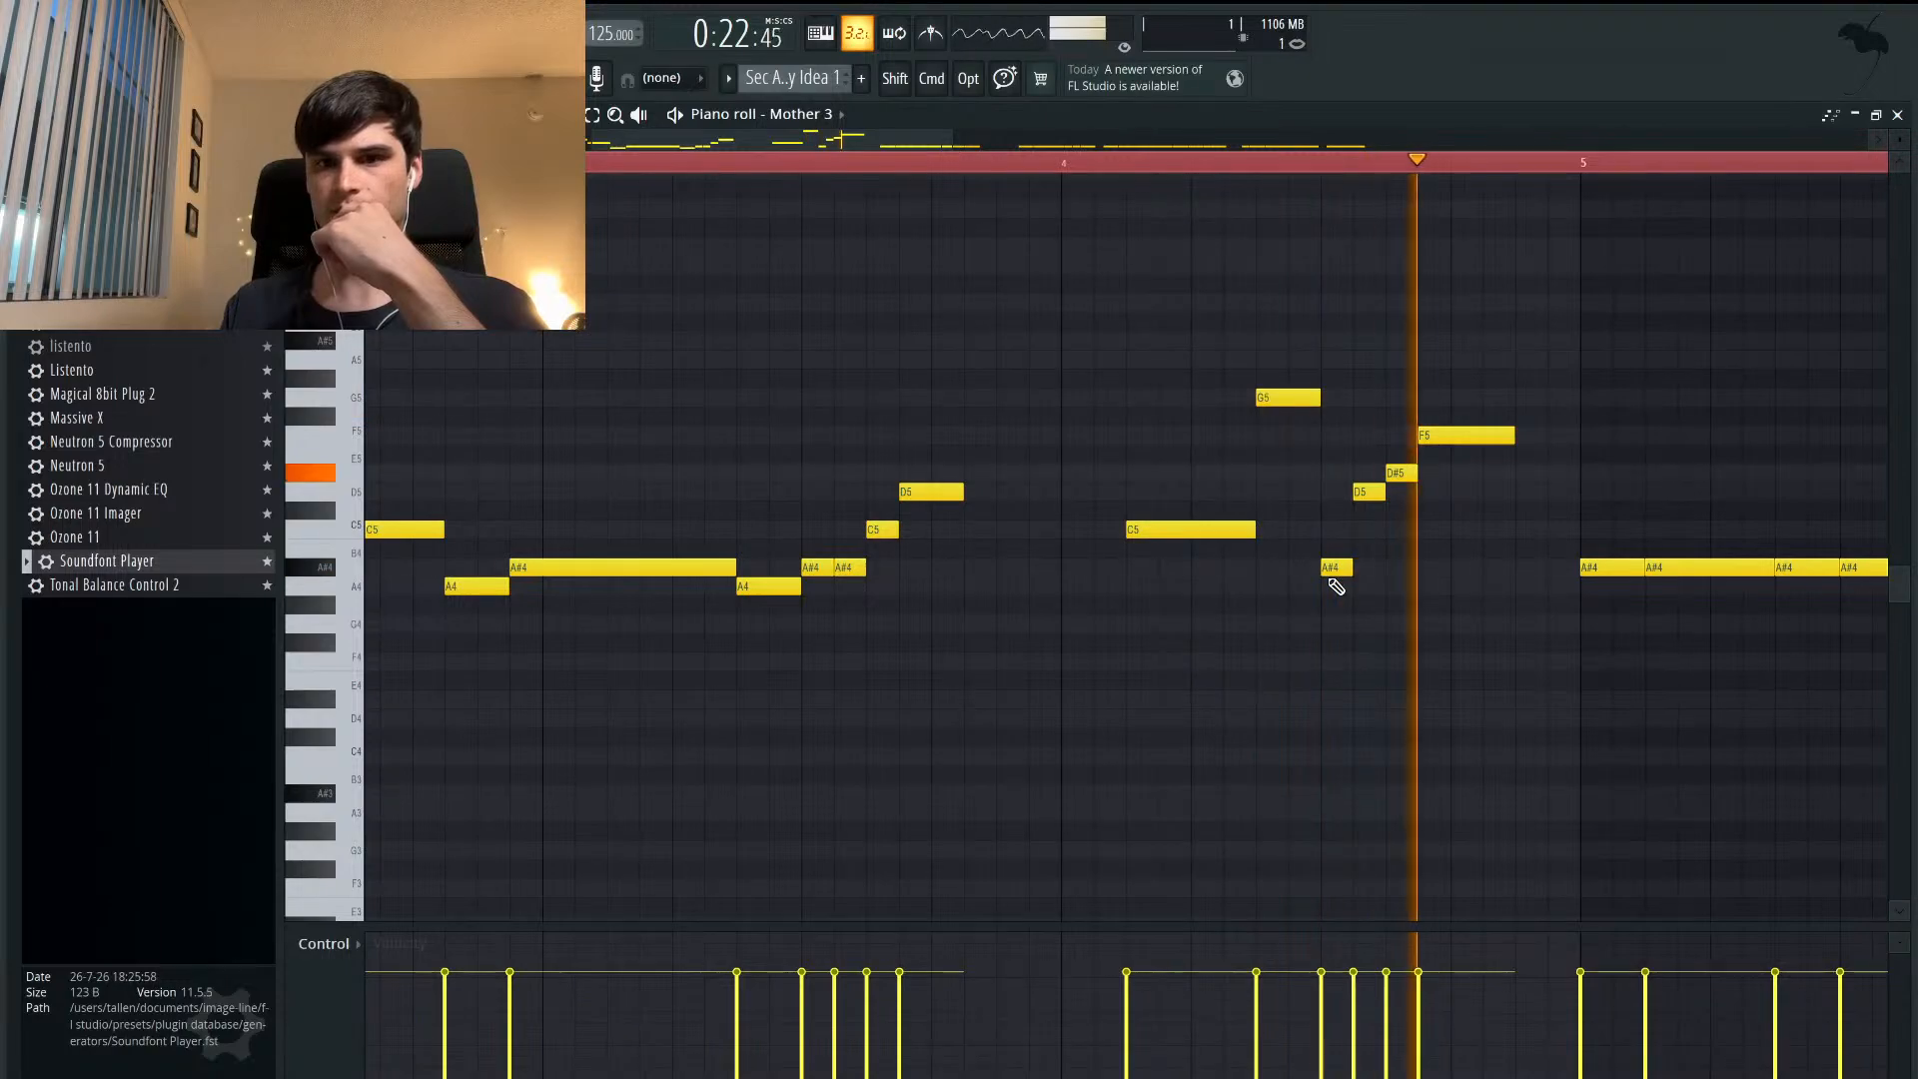
{"action": "key", "text": "space"}
- Play back the melody from bar 3 into bar 4
{"action": "scroll", "coordinate": [1126, 514], "scroll_direction": "down", "scroll_amount": 3}
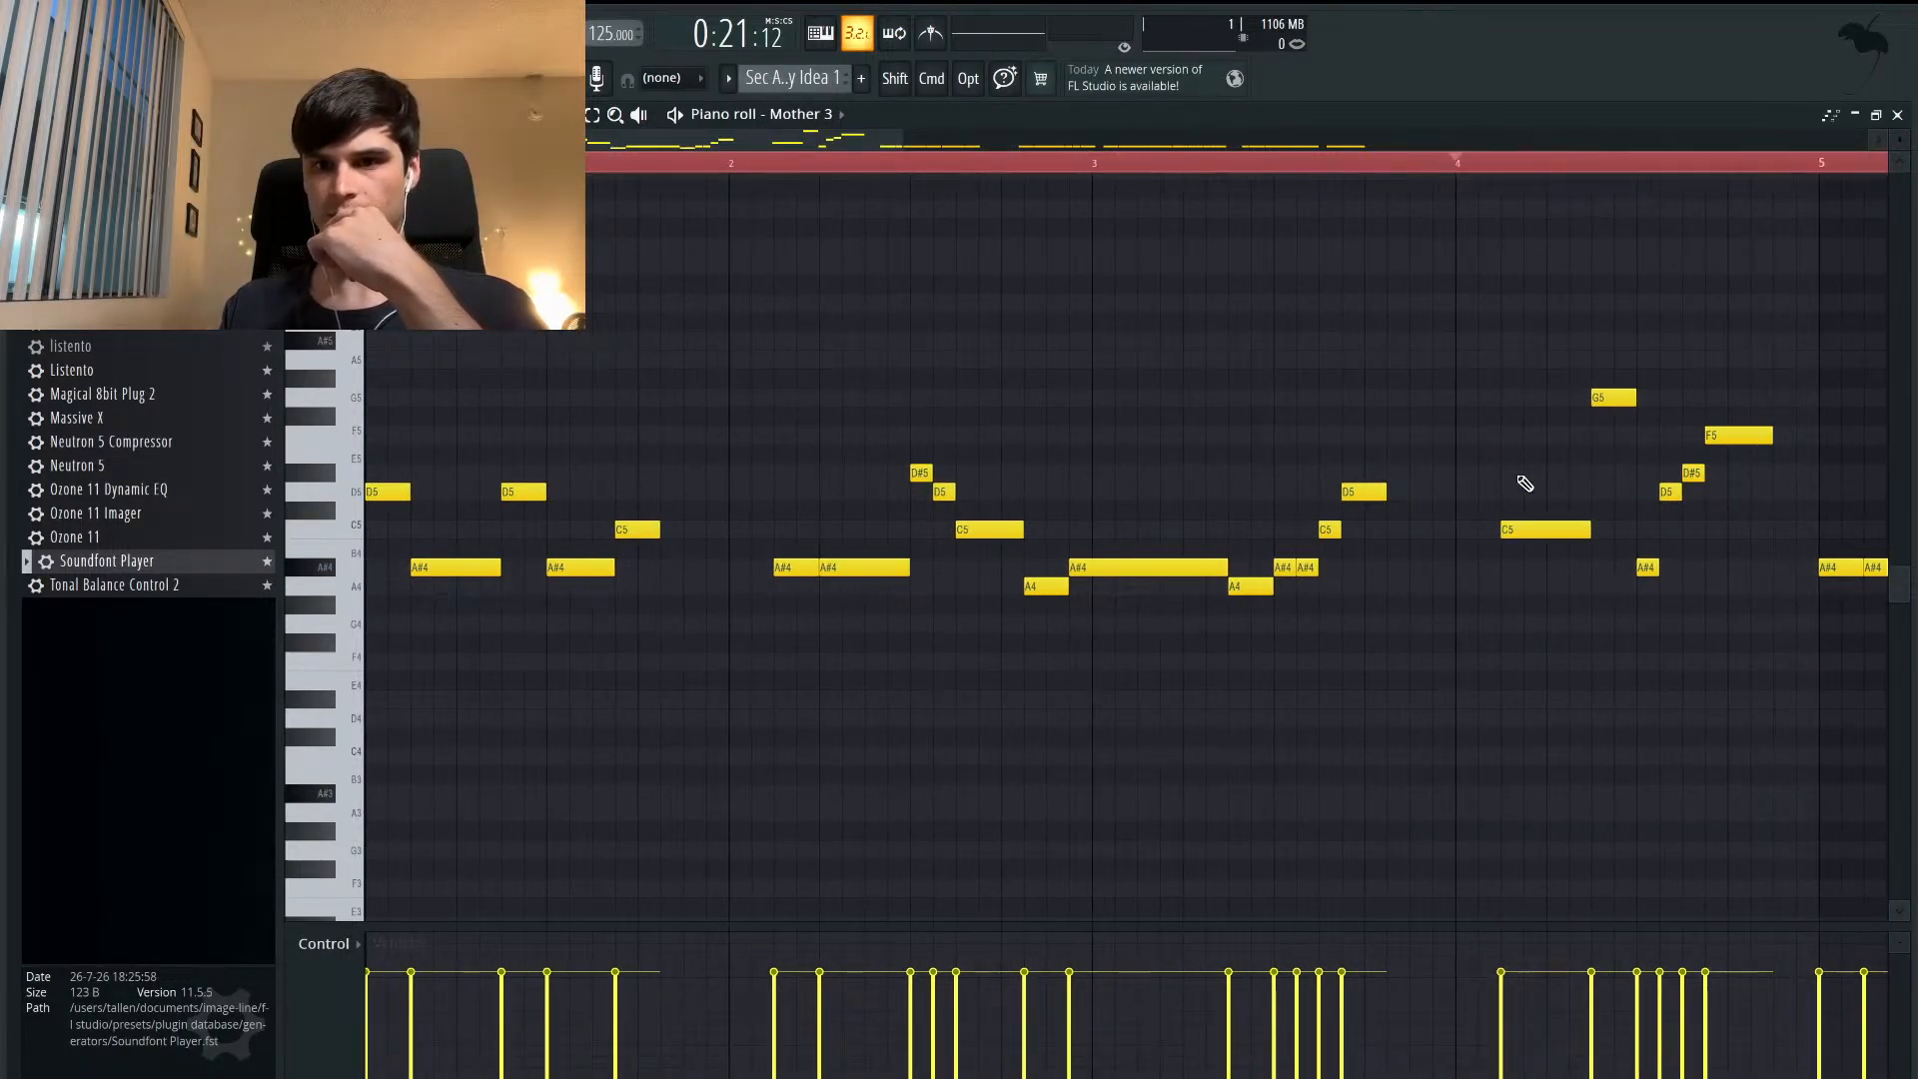
{"action": "left_click", "coordinate": [1099, 168]}
{"action": "key", "text": "space"}
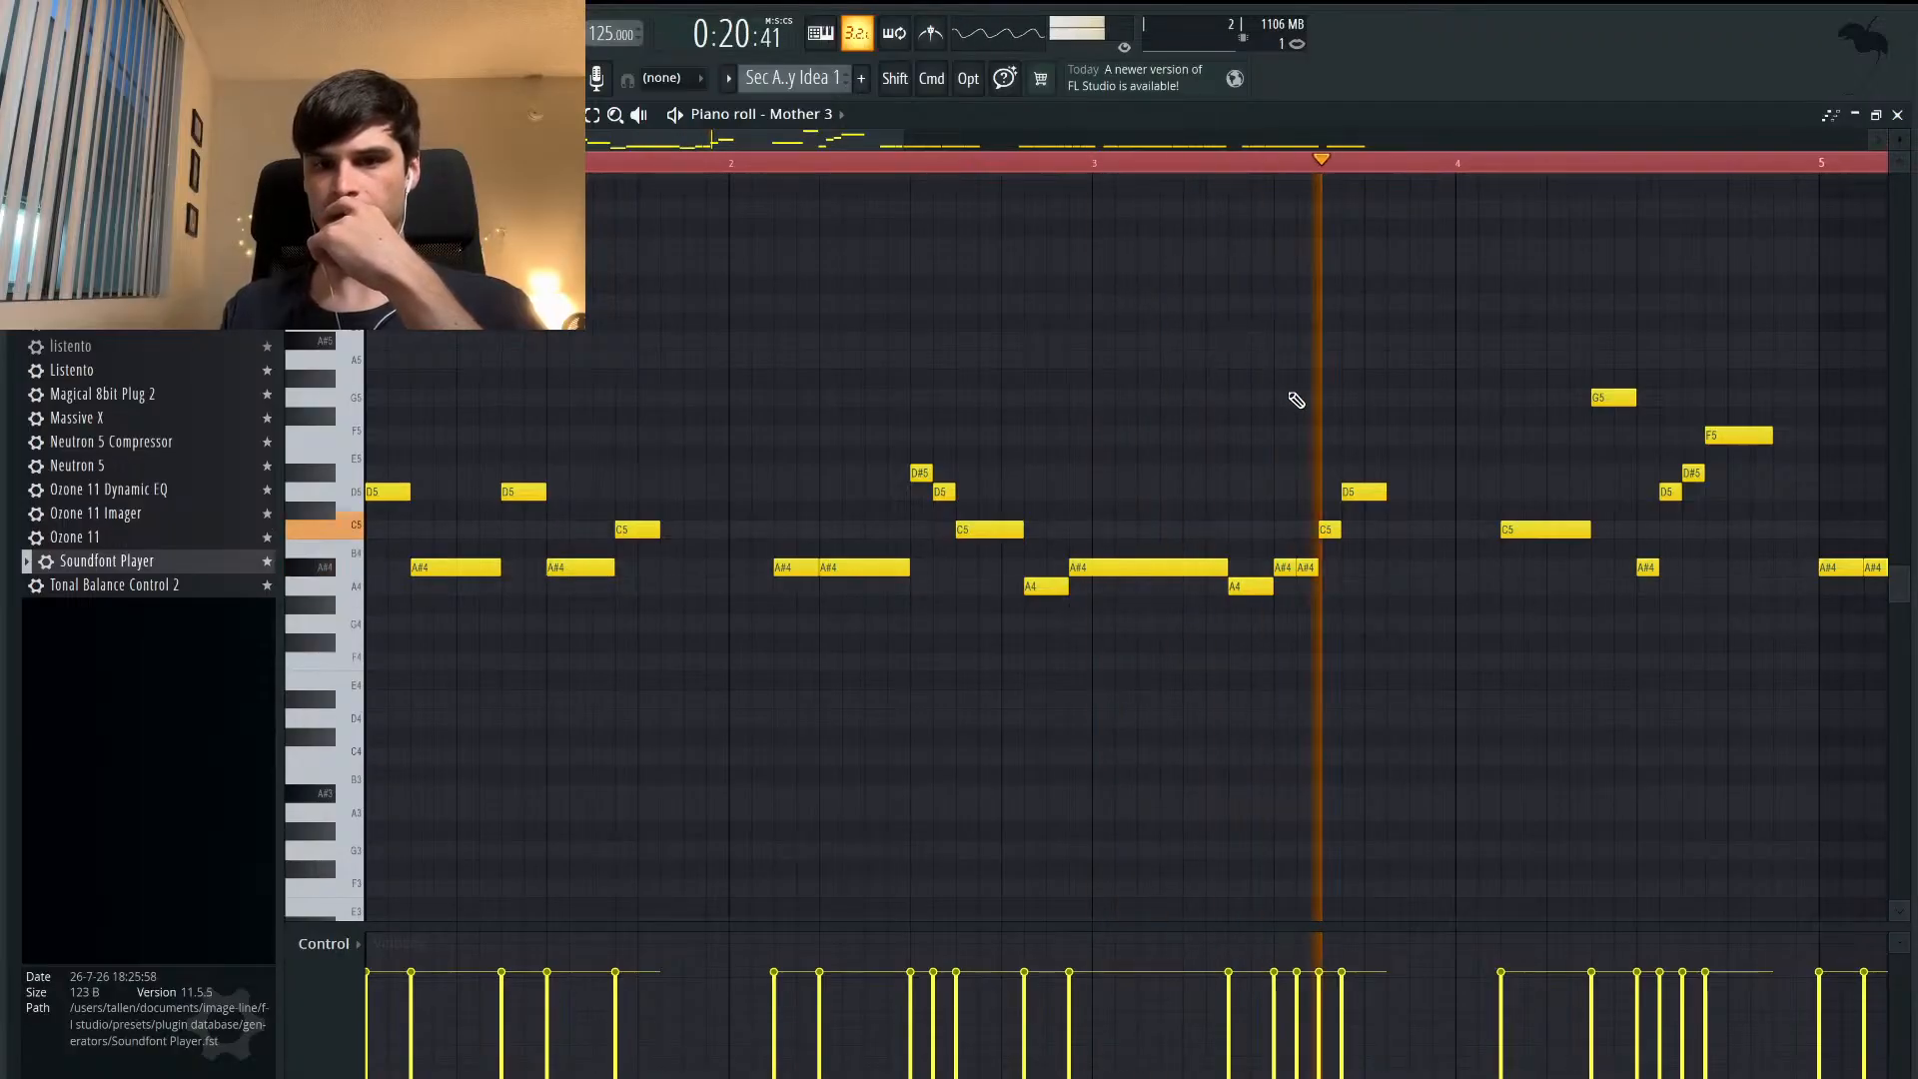
{"action": "scroll", "coordinate": [1284, 400], "scroll_direction": "down", "scroll_amount": 3}
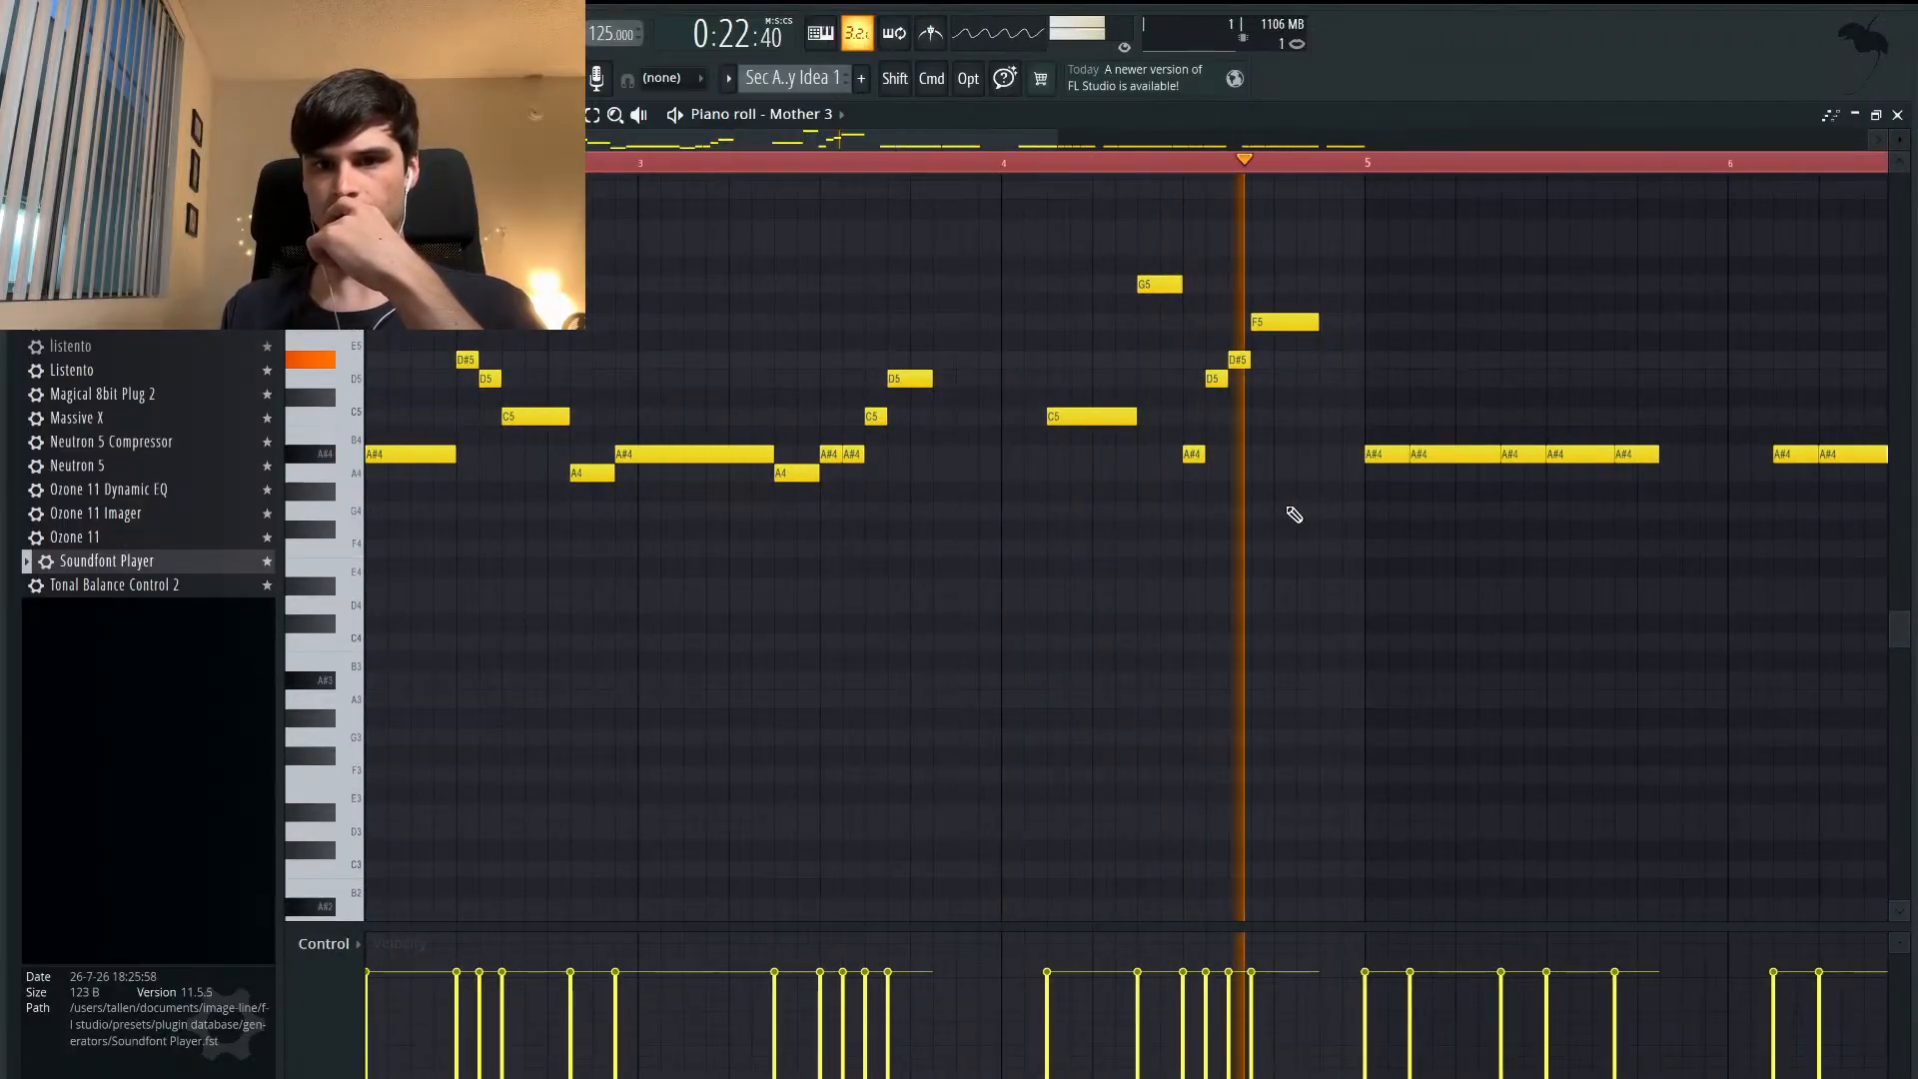
{"action": "key", "text": "space"}
- Play back the opening of the melody from bar 1 to check its pitches
{"action": "scroll", "coordinate": [1157, 418], "scroll_direction": "up", "scroll_amount": 2}
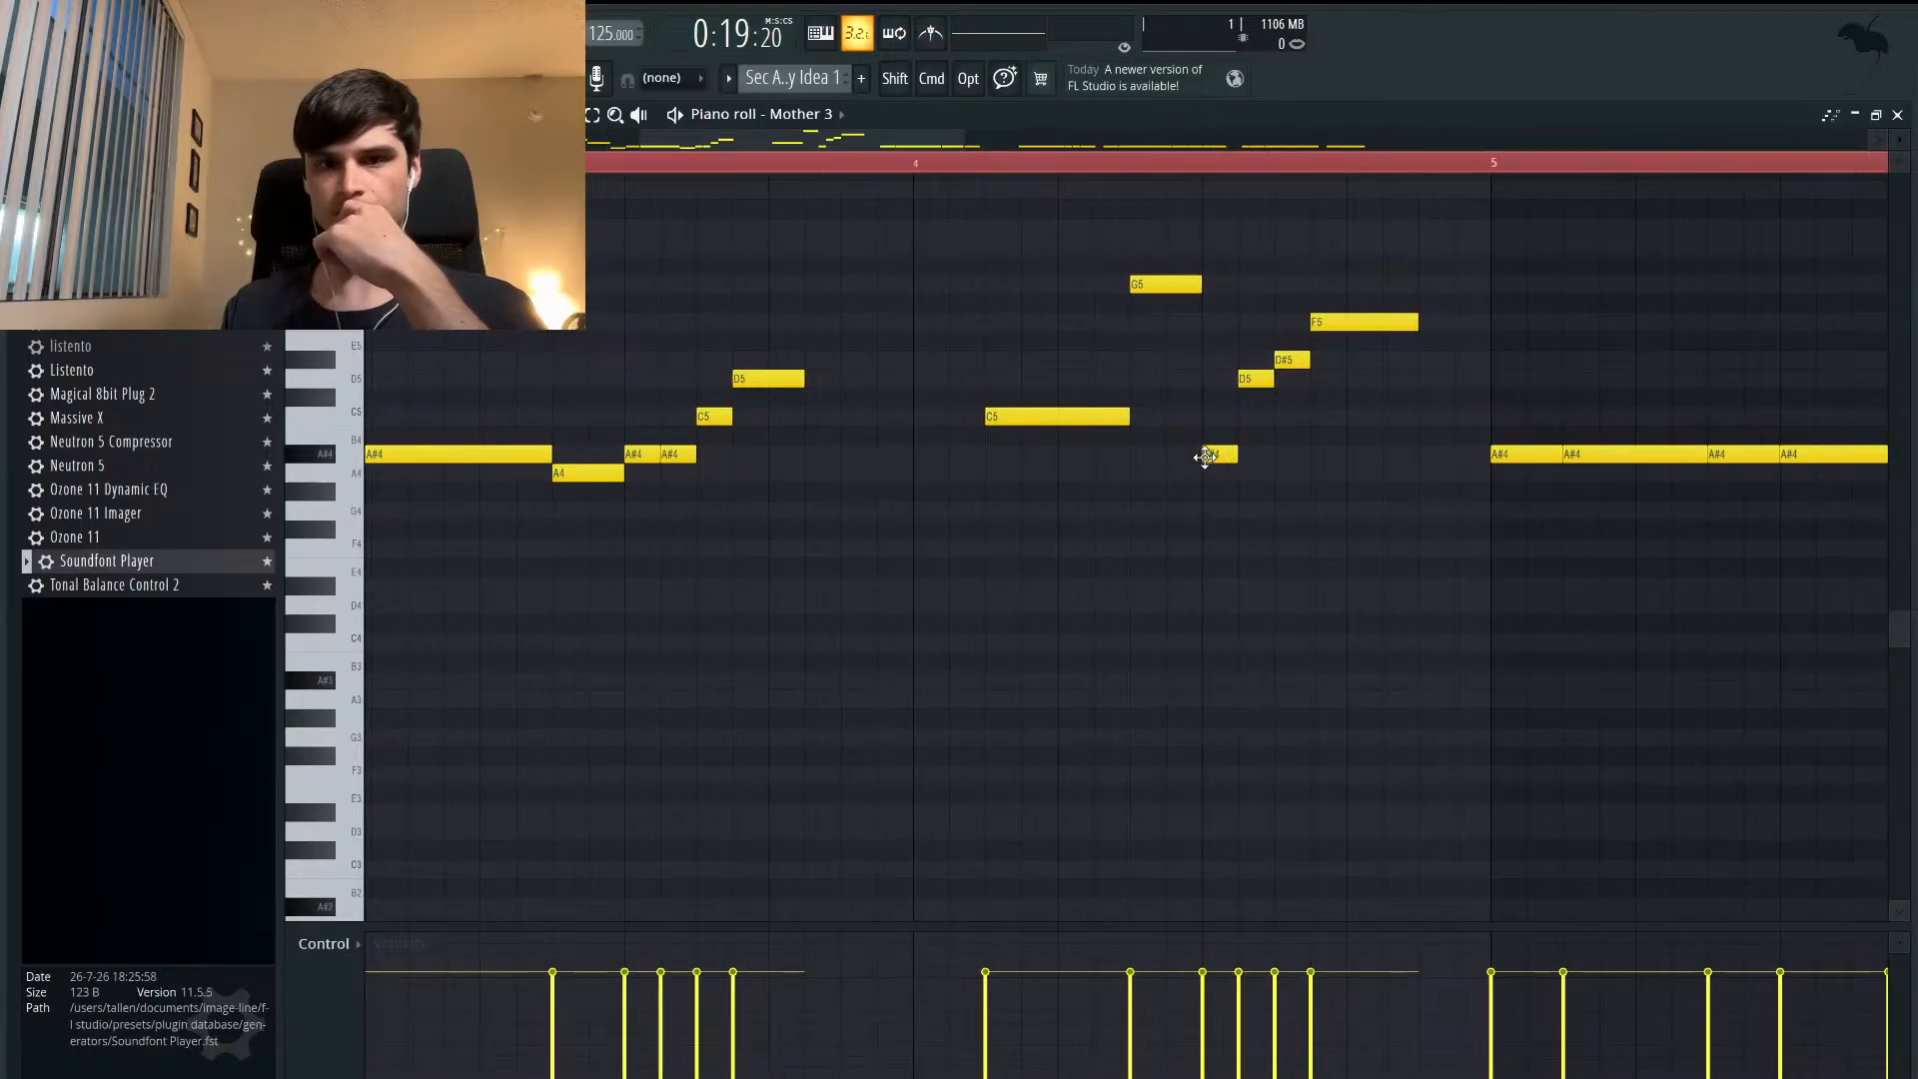
{"action": "scroll", "coordinate": [1208, 457], "scroll_direction": "down", "scroll_amount": 2}
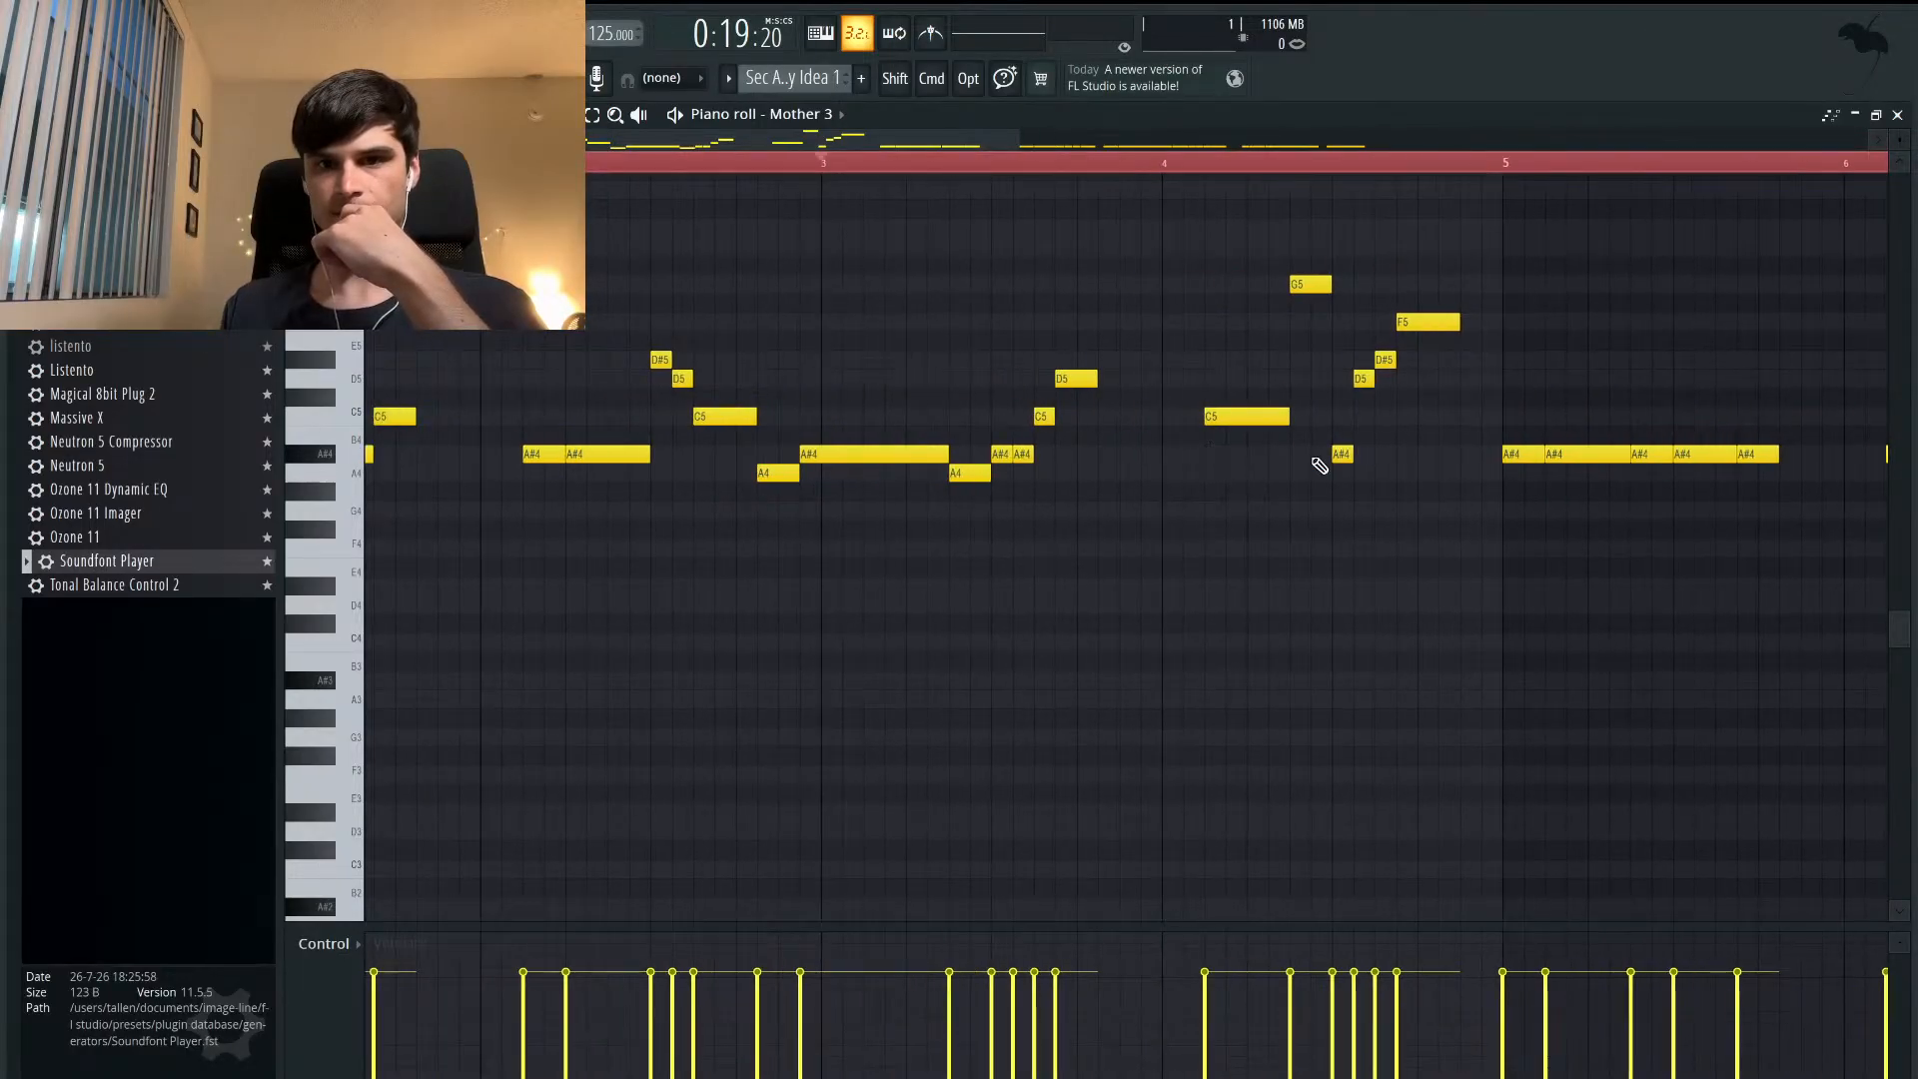
{"action": "scroll", "coordinate": [1340, 455], "scroll_direction": "left", "scroll_amount": 3}
{"action": "scroll", "coordinate": [1339, 454], "scroll_direction": "up", "scroll_amount": 2}
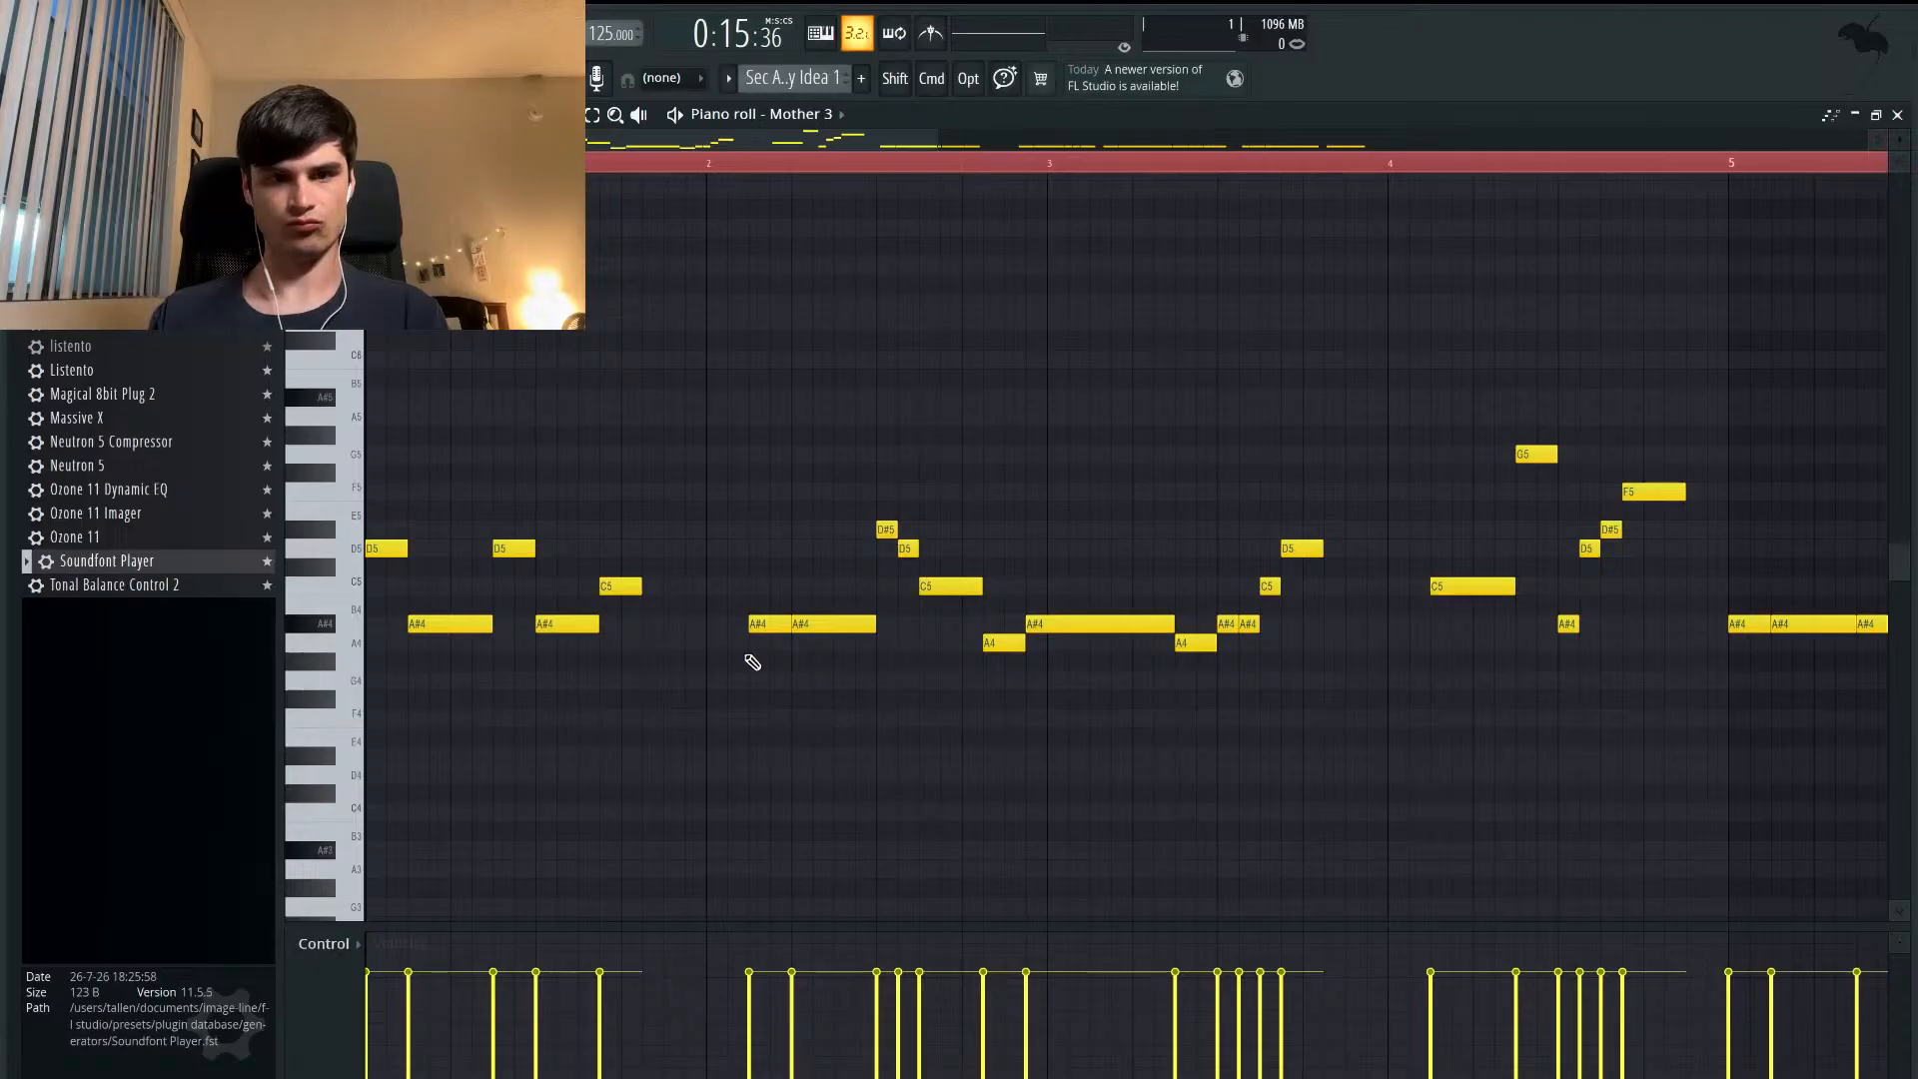
{"action": "scroll", "coordinate": [752, 662], "scroll_direction": "down", "scroll_amount": 2}
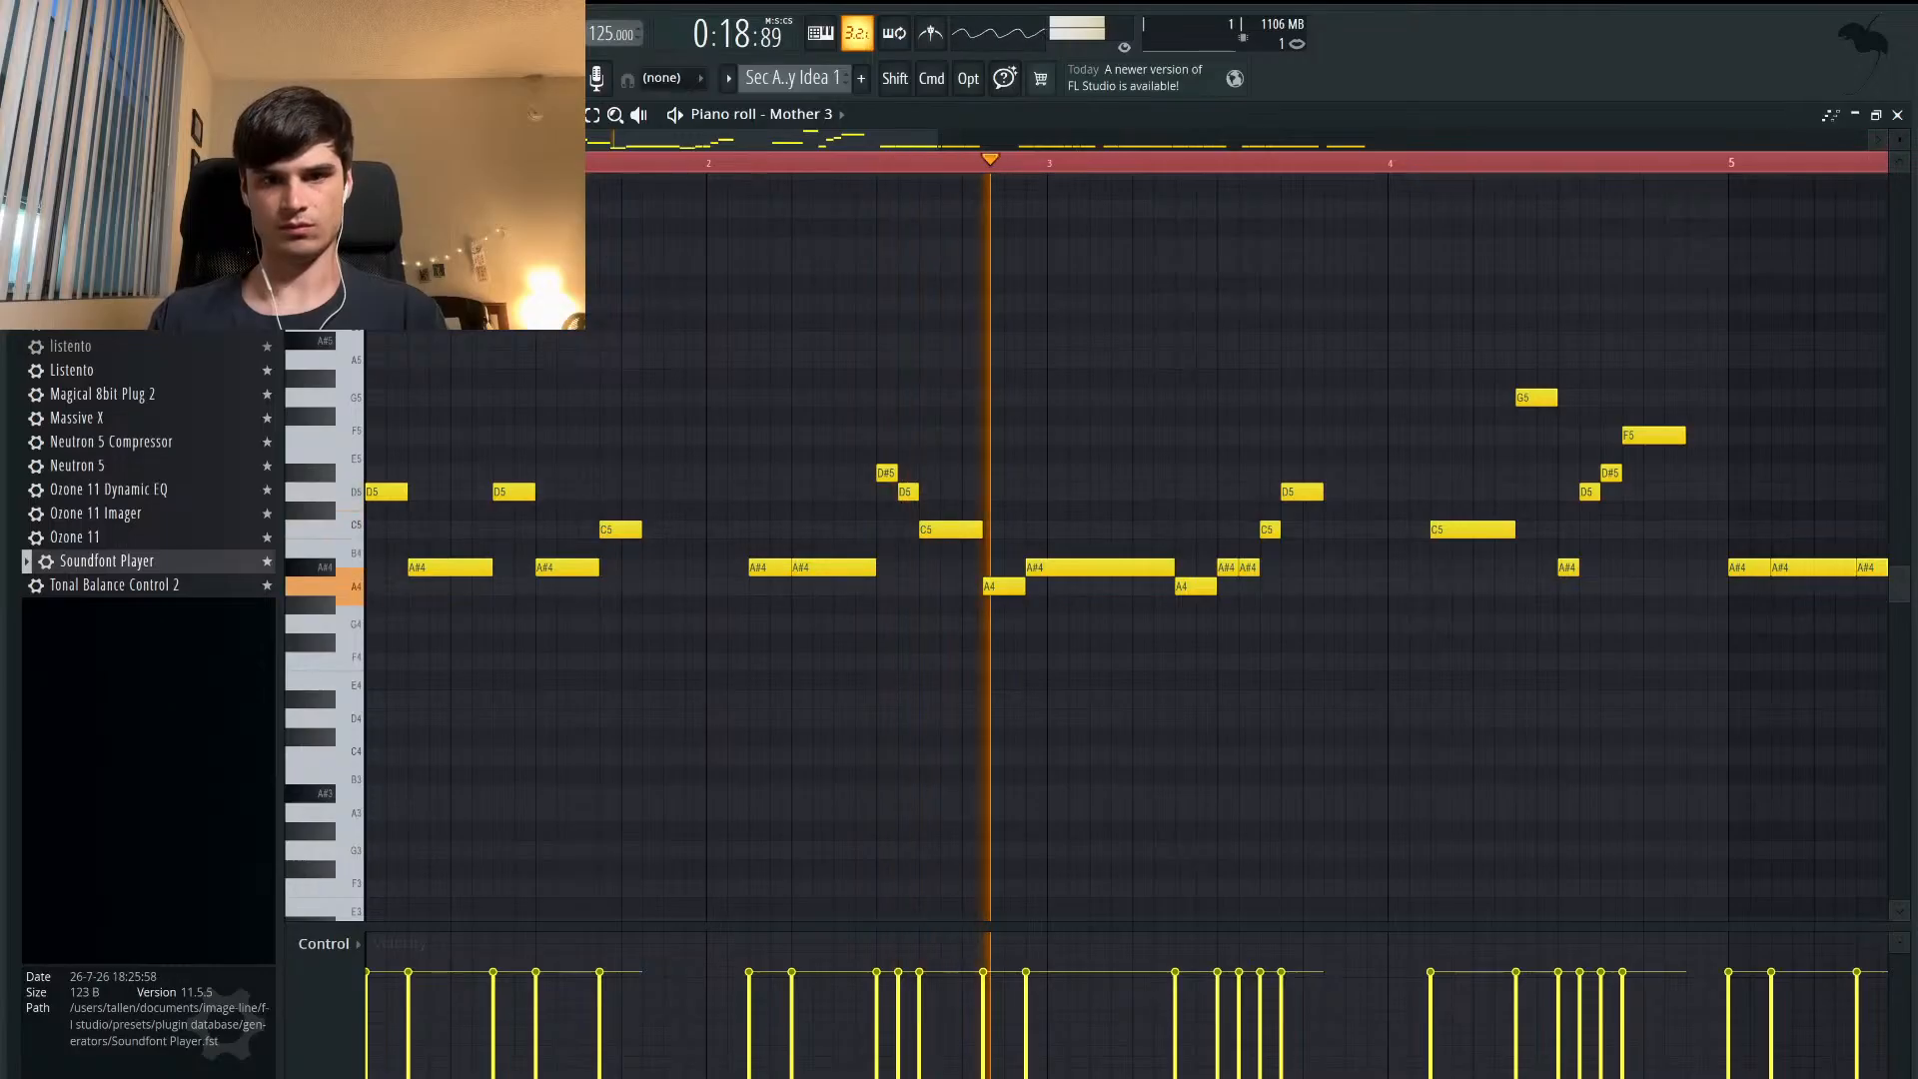
{"action": "key", "text": "space"}
- Repitch the first three notes of bar 1 to F5, D5 and C5, and play back the melody
{"action": "scroll", "coordinate": [848, 514], "scroll_direction": "up", "scroll_amount": 4}
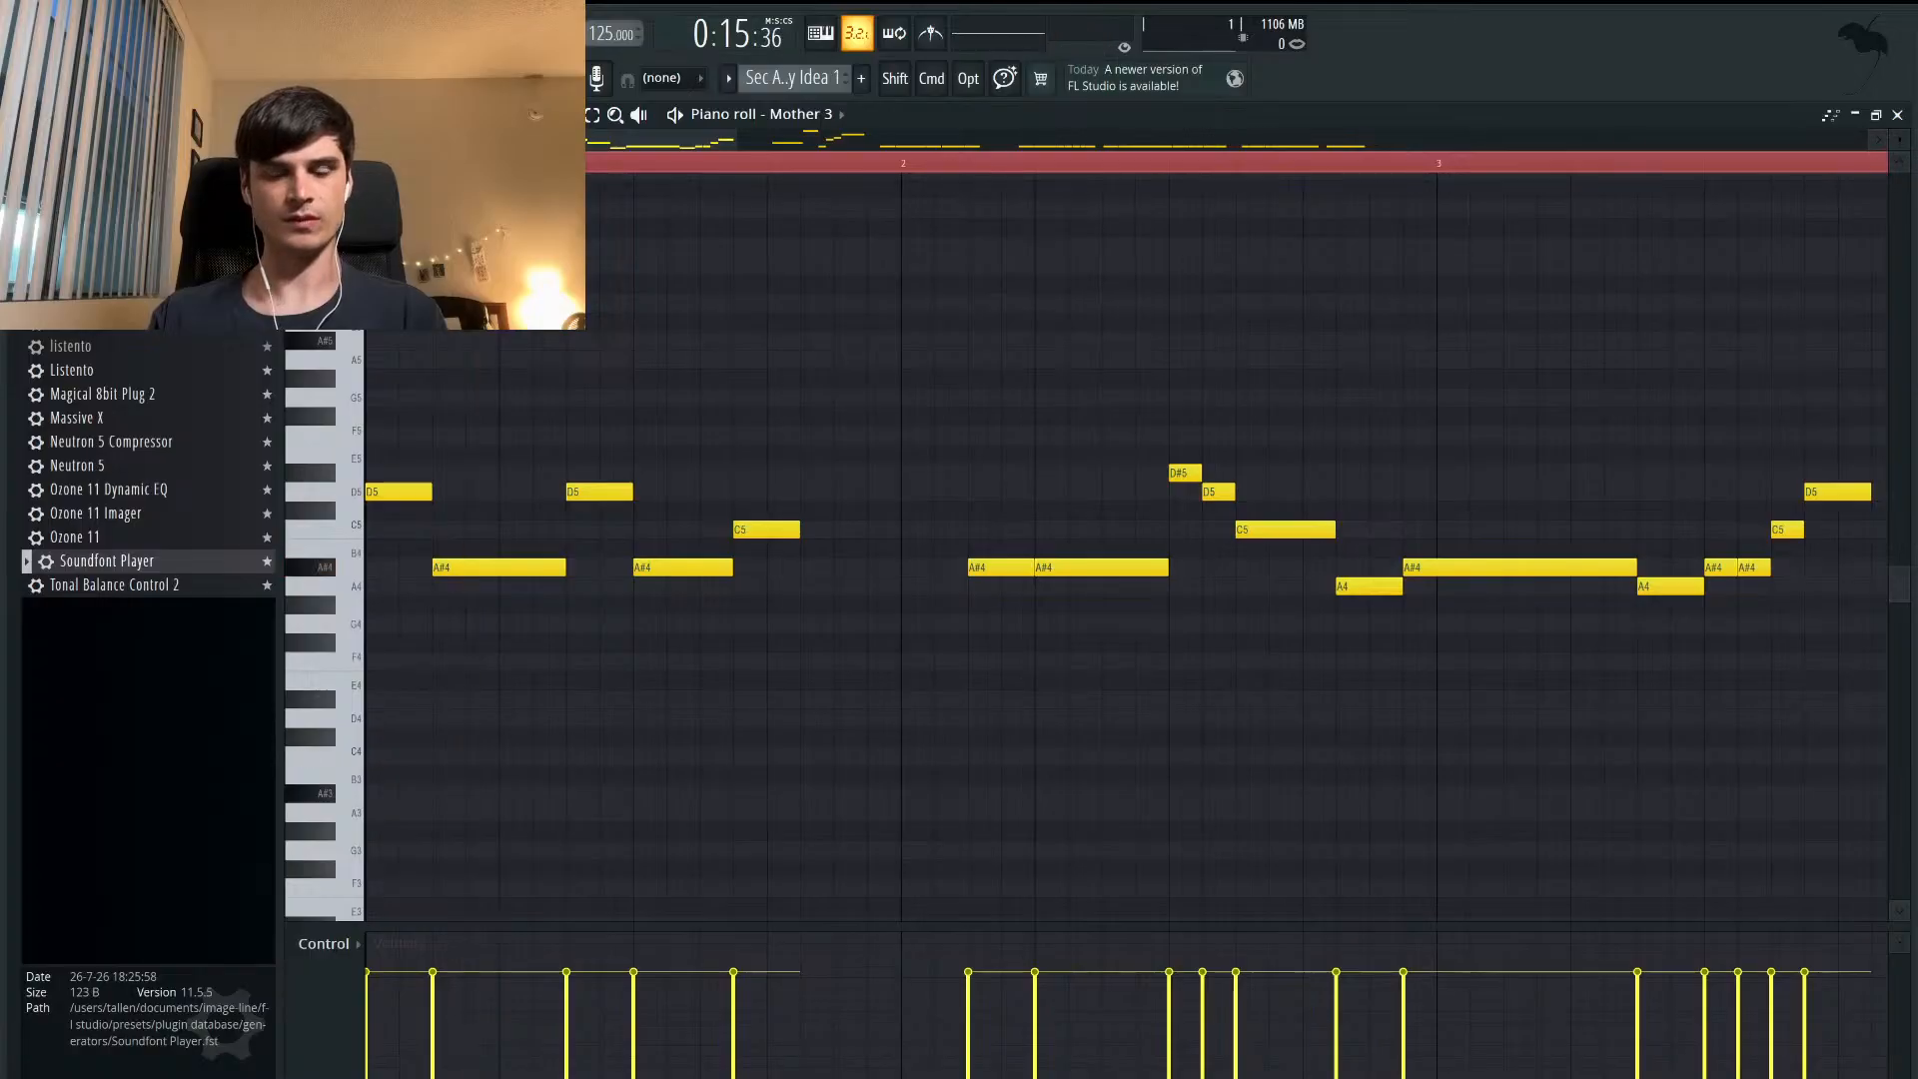
{"action": "scroll", "coordinate": [471, 625], "scroll_direction": "down", "scroll_amount": 1}
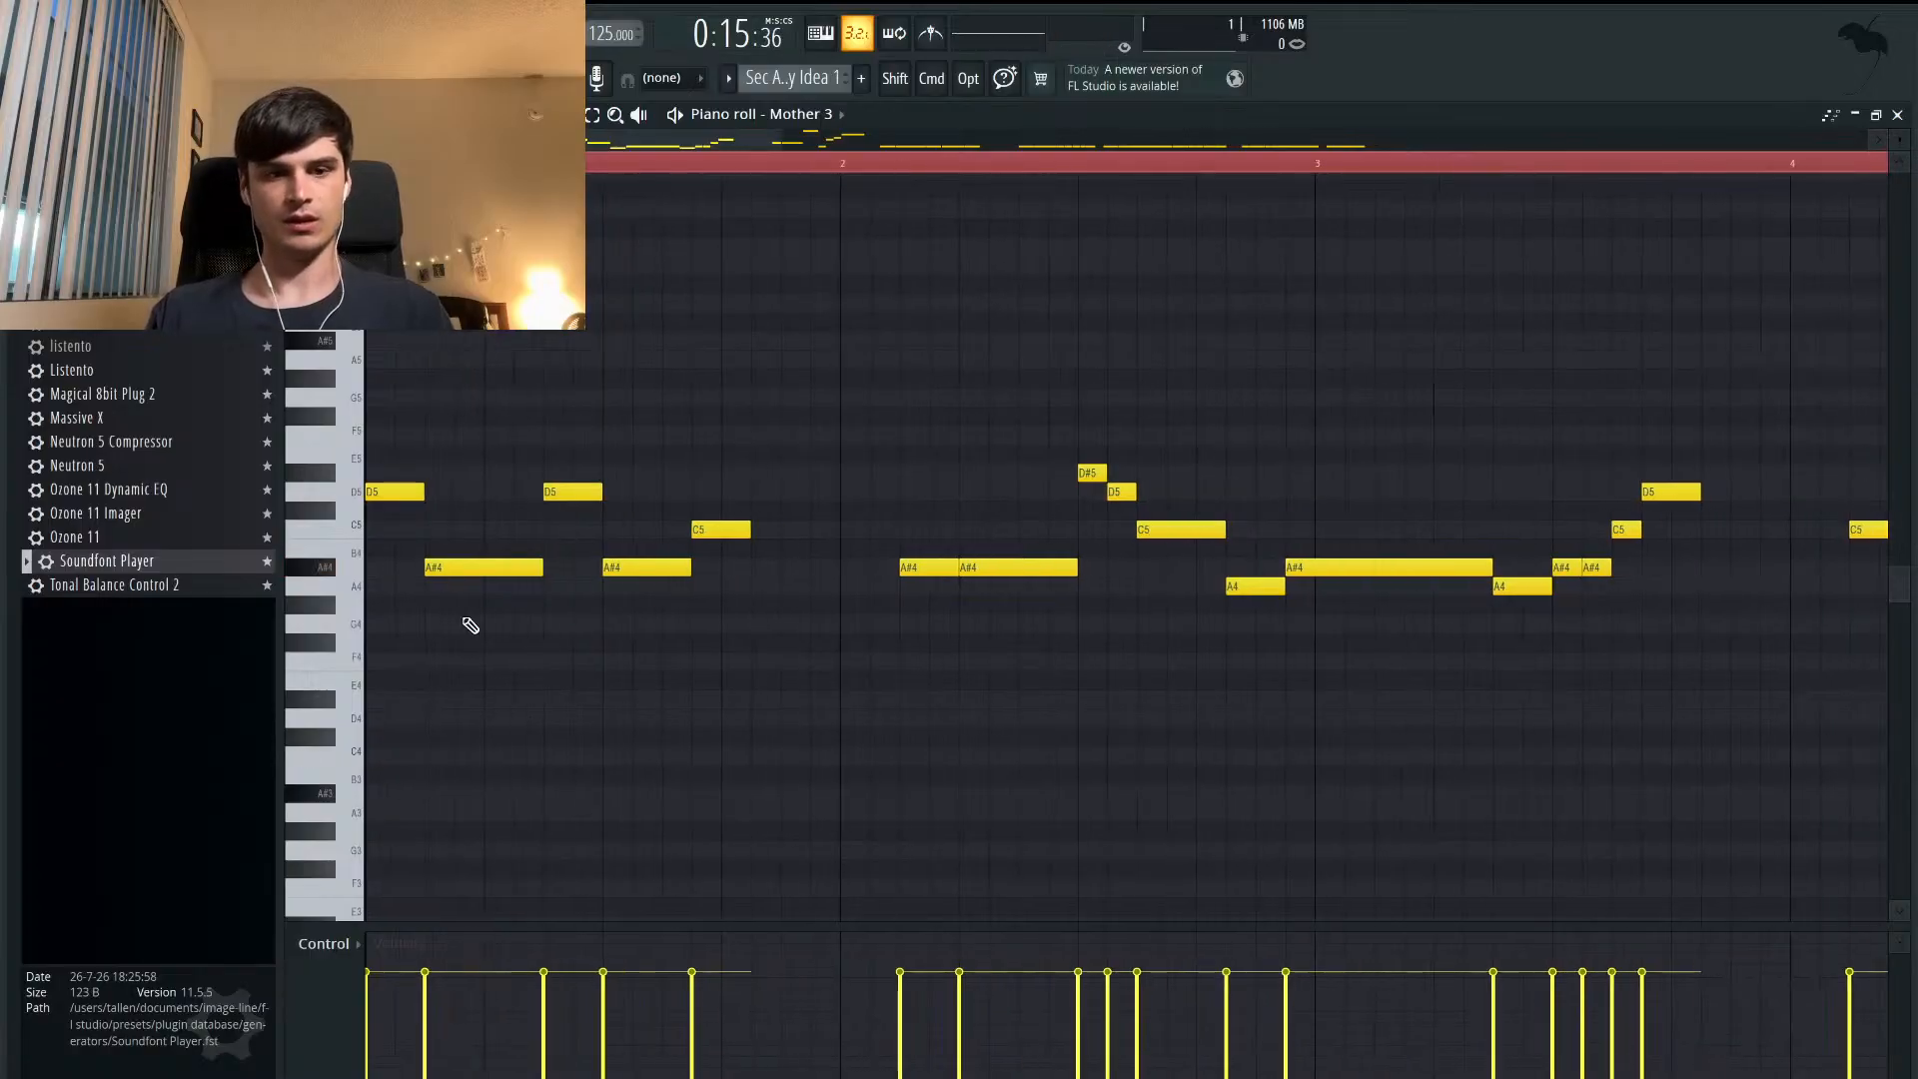
{"action": "left_click", "coordinate": [388, 490]}
{"action": "left_click_drag", "start_coordinate": [389, 472], "coordinate": [392, 420]}
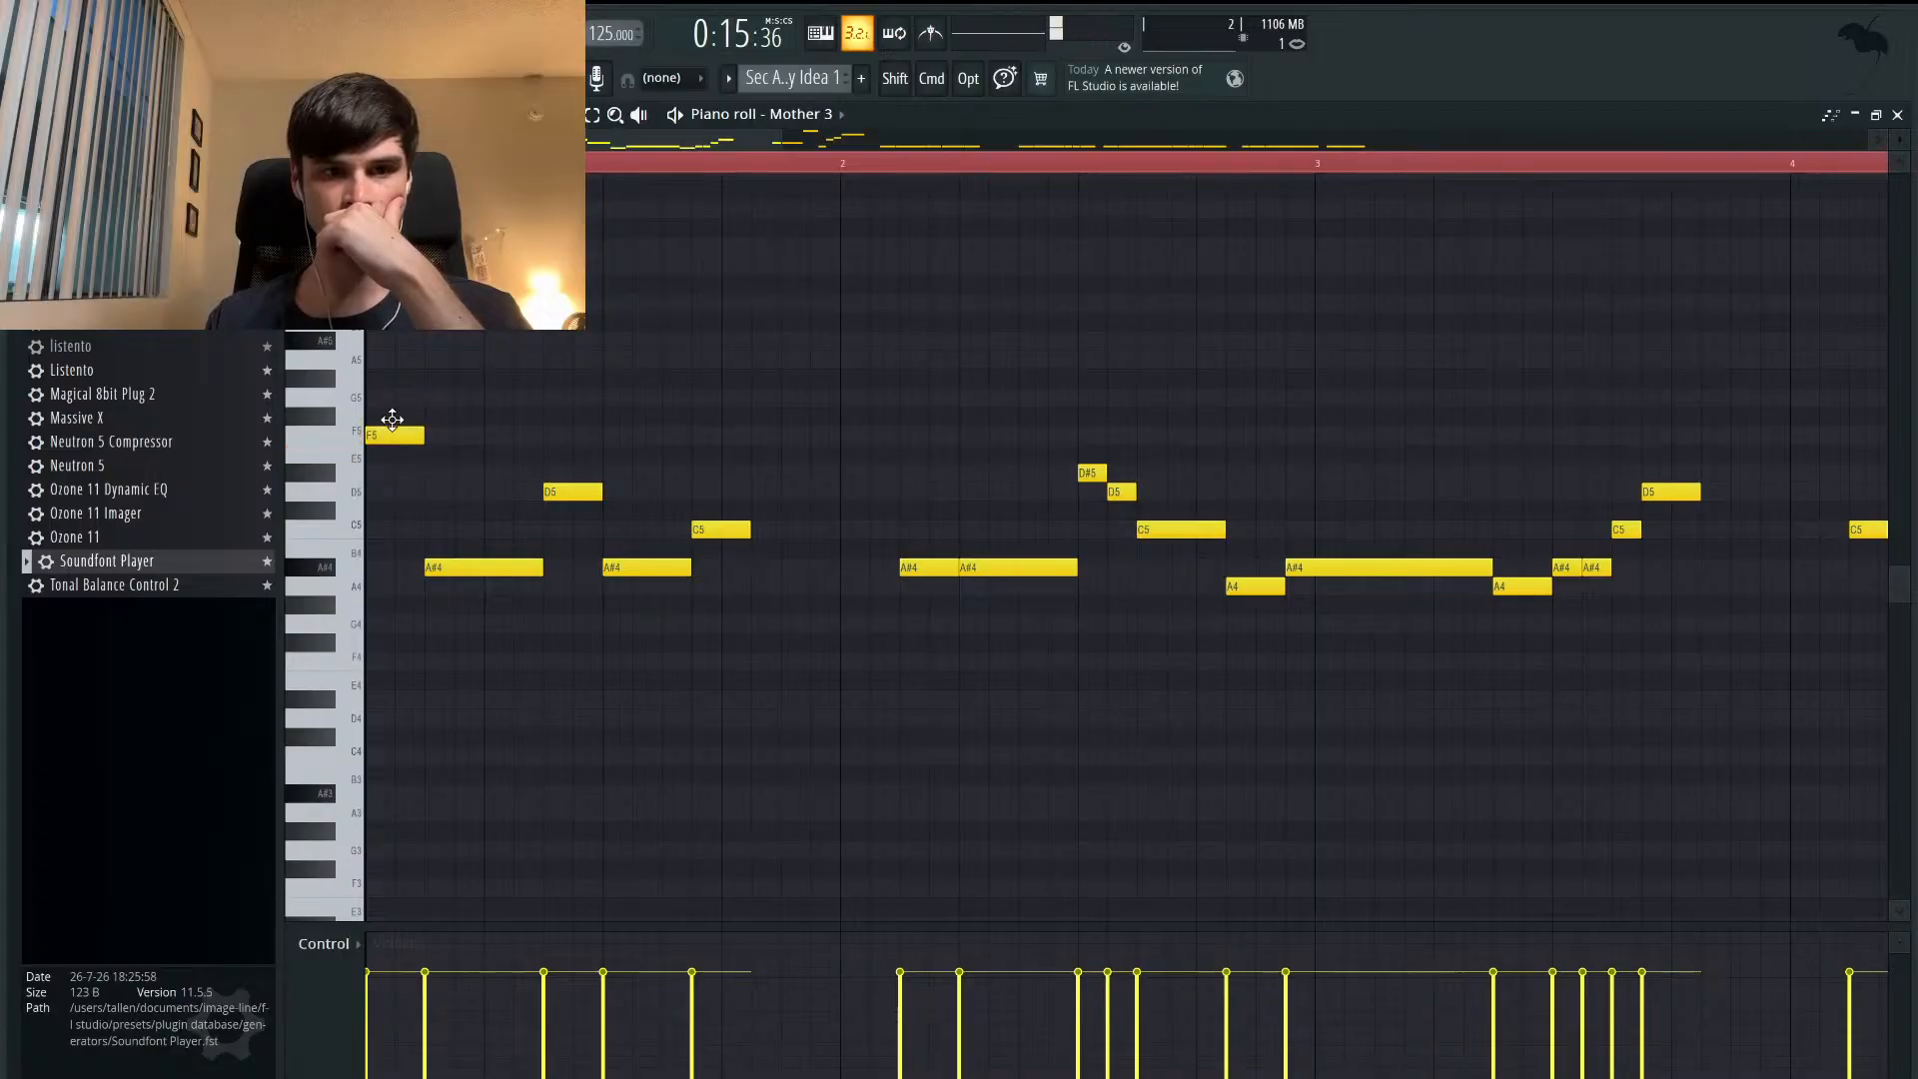
{"action": "left_click_drag", "start_coordinate": [431, 566], "coordinate": [440, 488]}
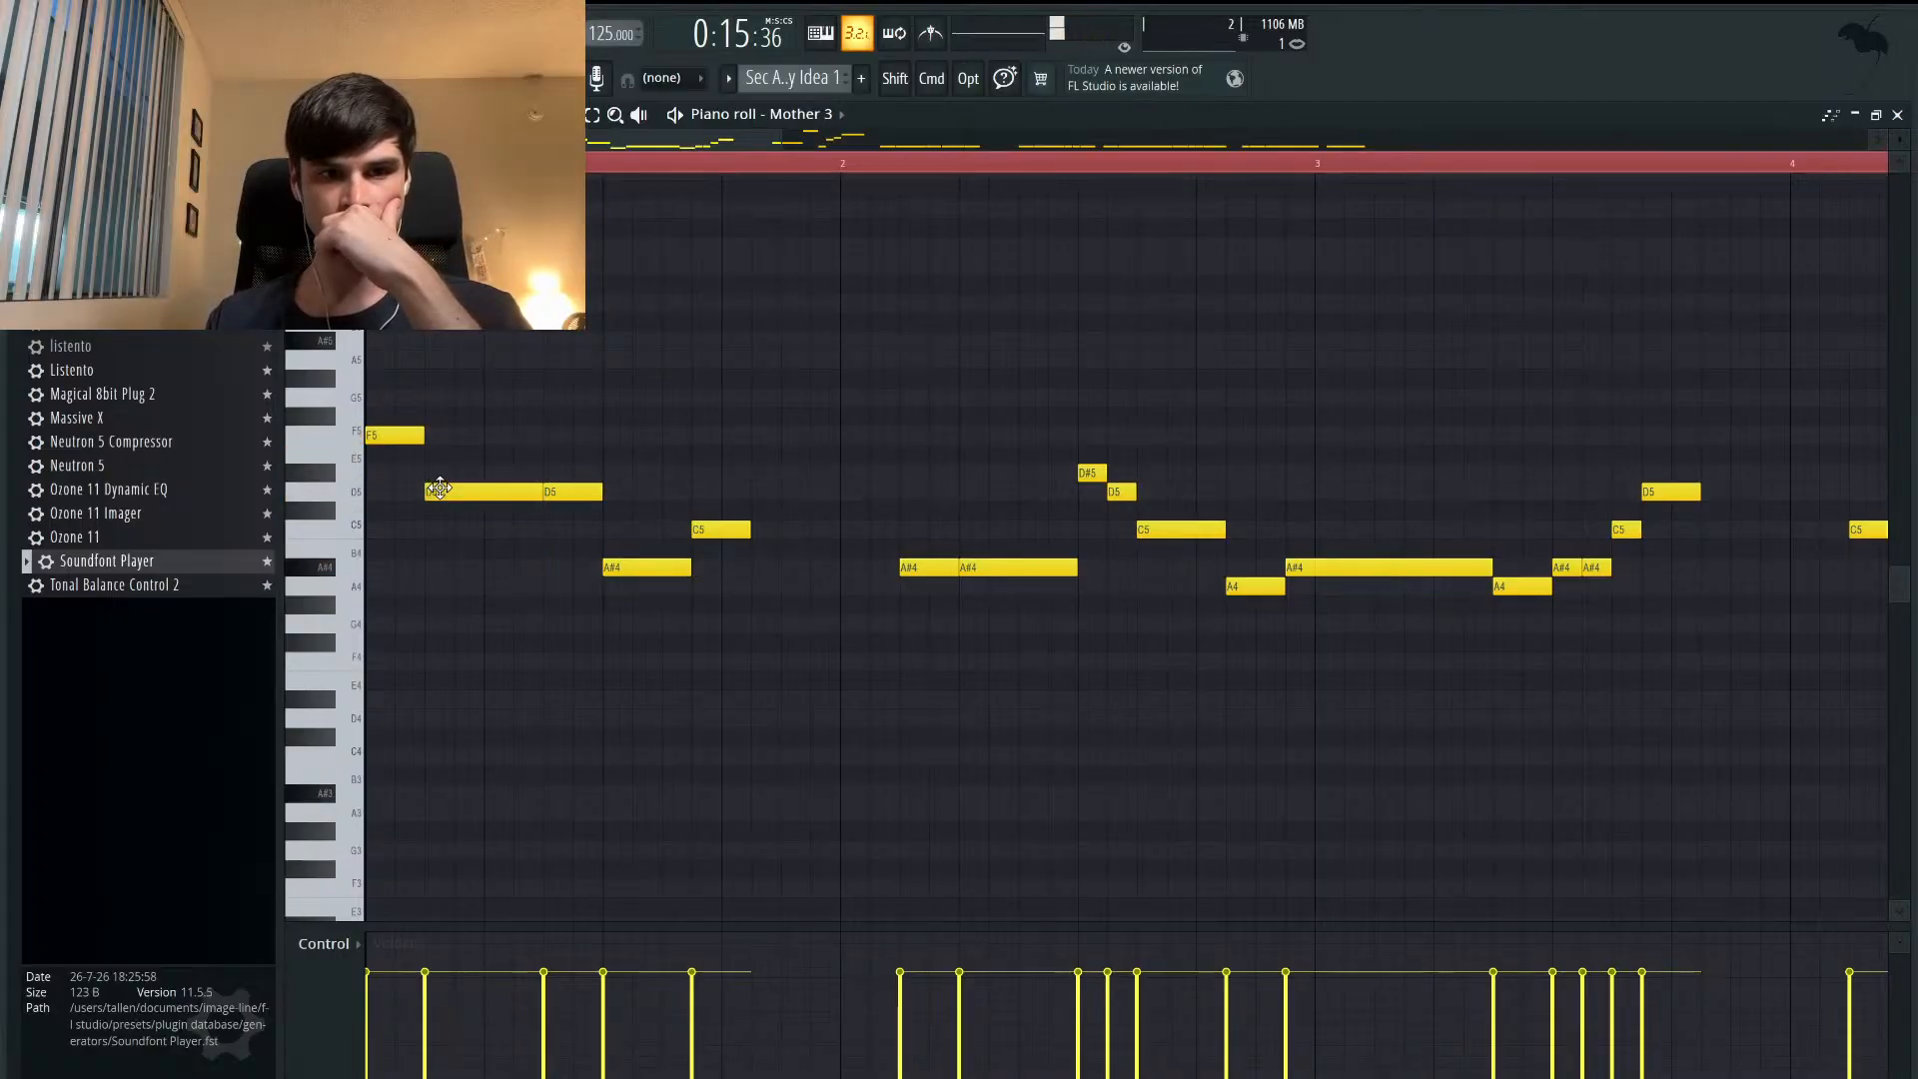
{"action": "left_click_drag", "start_coordinate": [574, 494], "coordinate": [578, 531]}
{"action": "key", "text": "space"}
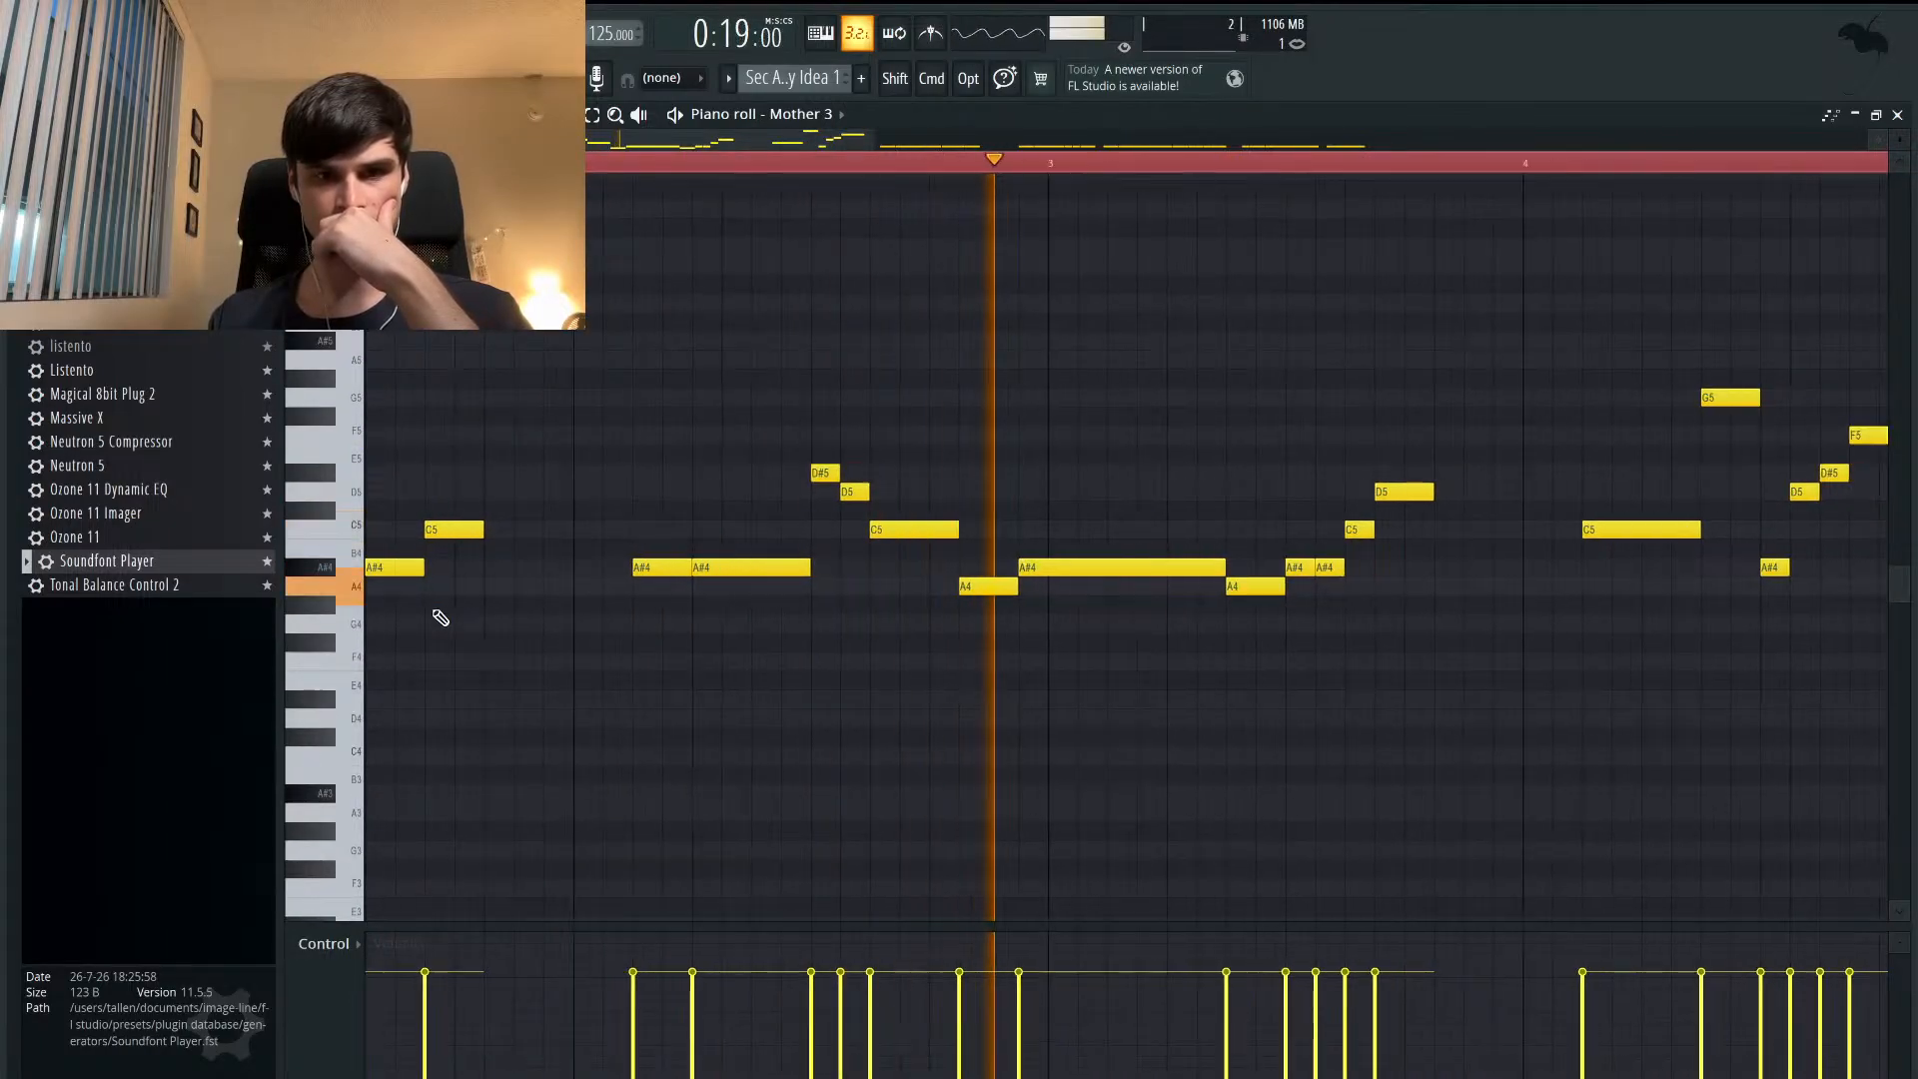
- Play back the melody from bar 1 into bar 2
{"action": "key", "text": "space"}
{"action": "scroll", "coordinate": [441, 617], "scroll_direction": "left", "scroll_amount": 5}
{"action": "scroll", "coordinate": [441, 618], "scroll_direction": "up", "scroll_amount": 2}
{"action": "key", "text": "space"}
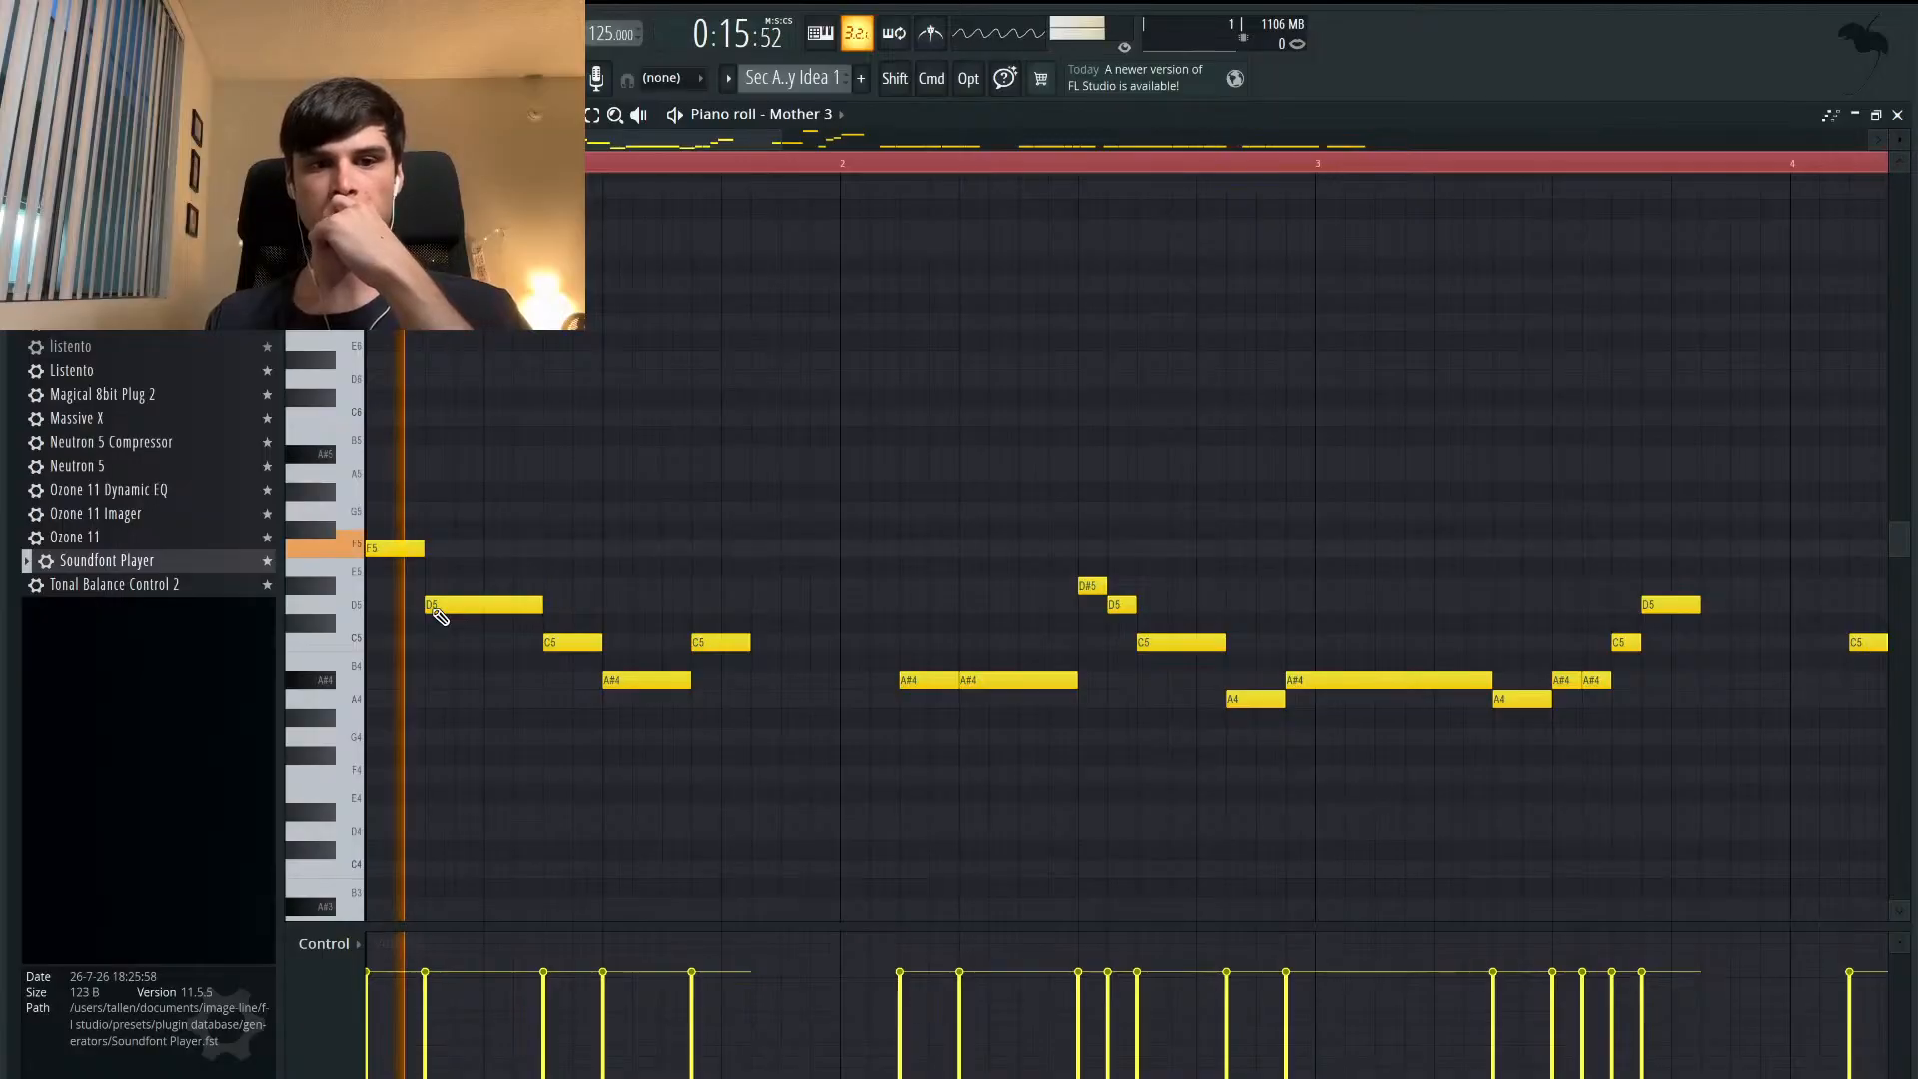
{"action": "scroll", "coordinate": [432, 612], "scroll_direction": "down", "scroll_amount": 3}
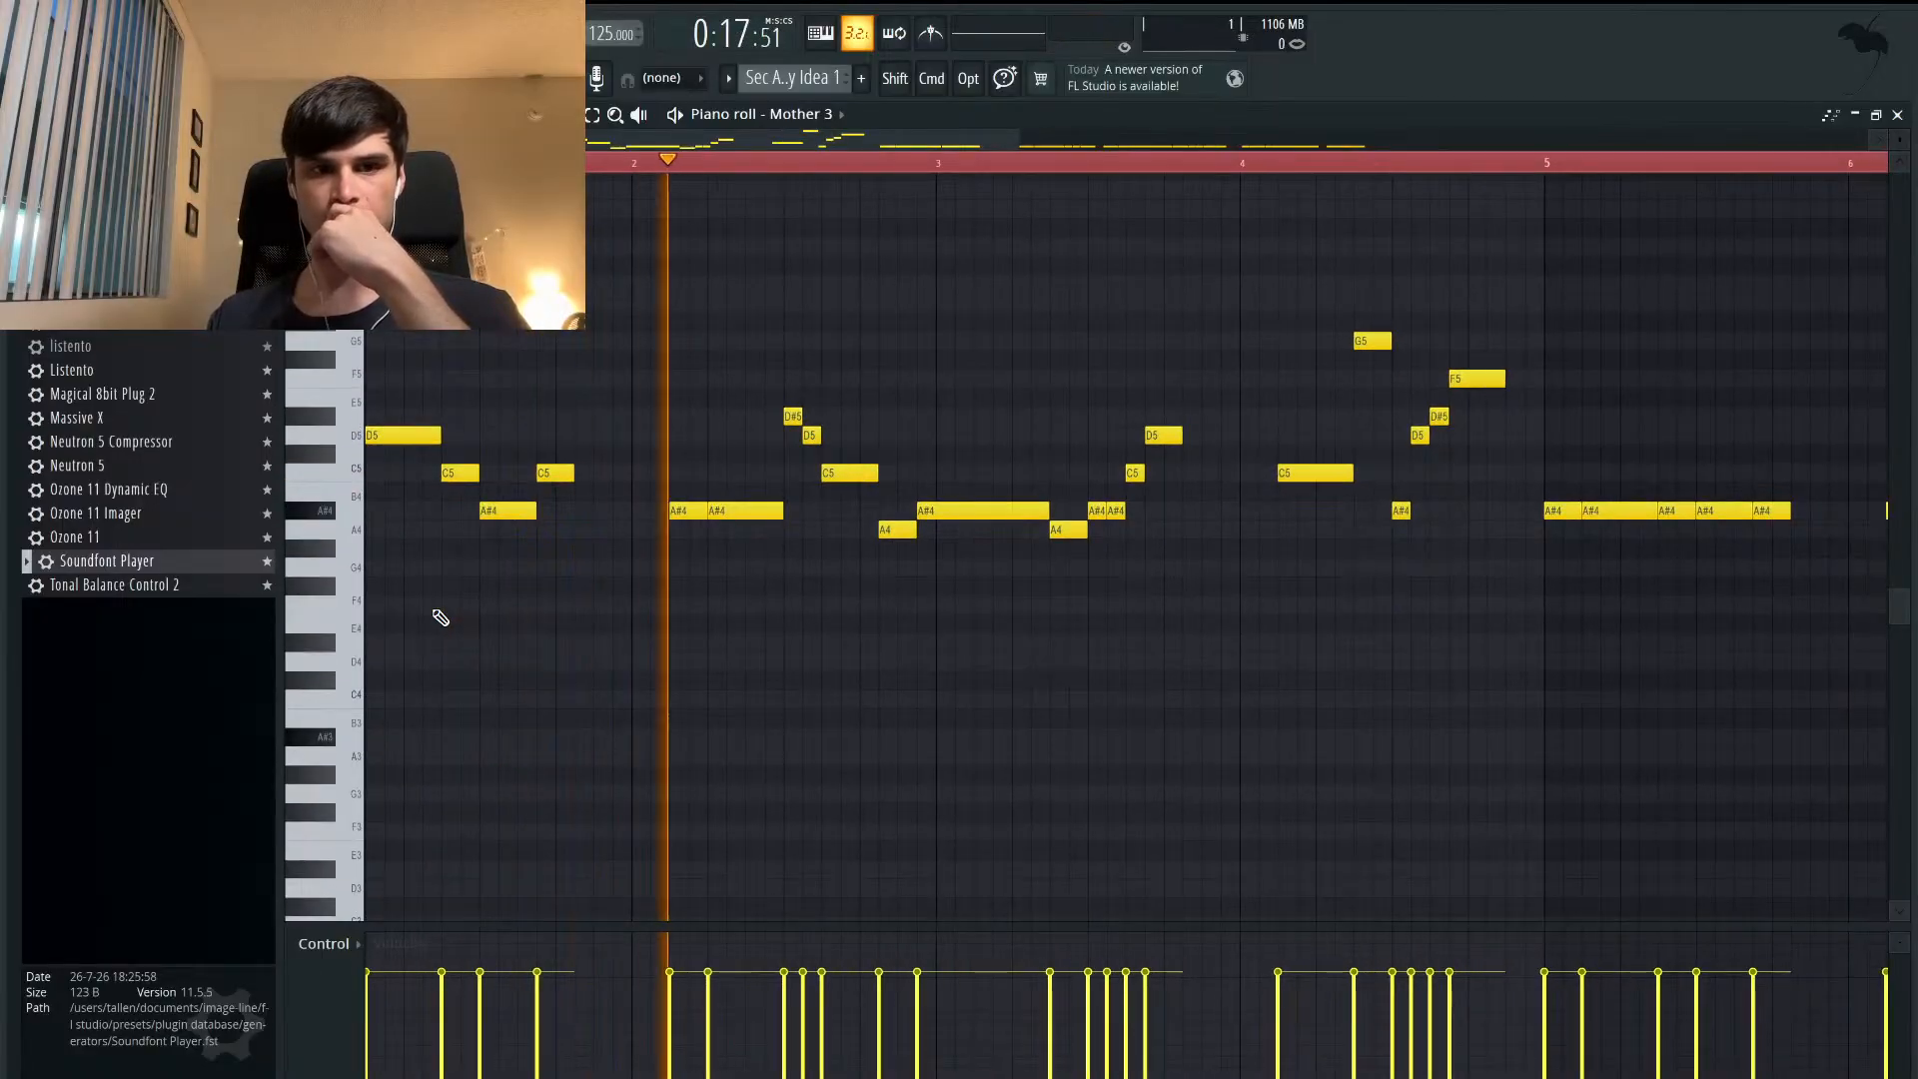
{"action": "key", "text": "space"}
{"action": "scroll", "coordinate": [635, 613], "scroll_direction": "left", "scroll_amount": 2}
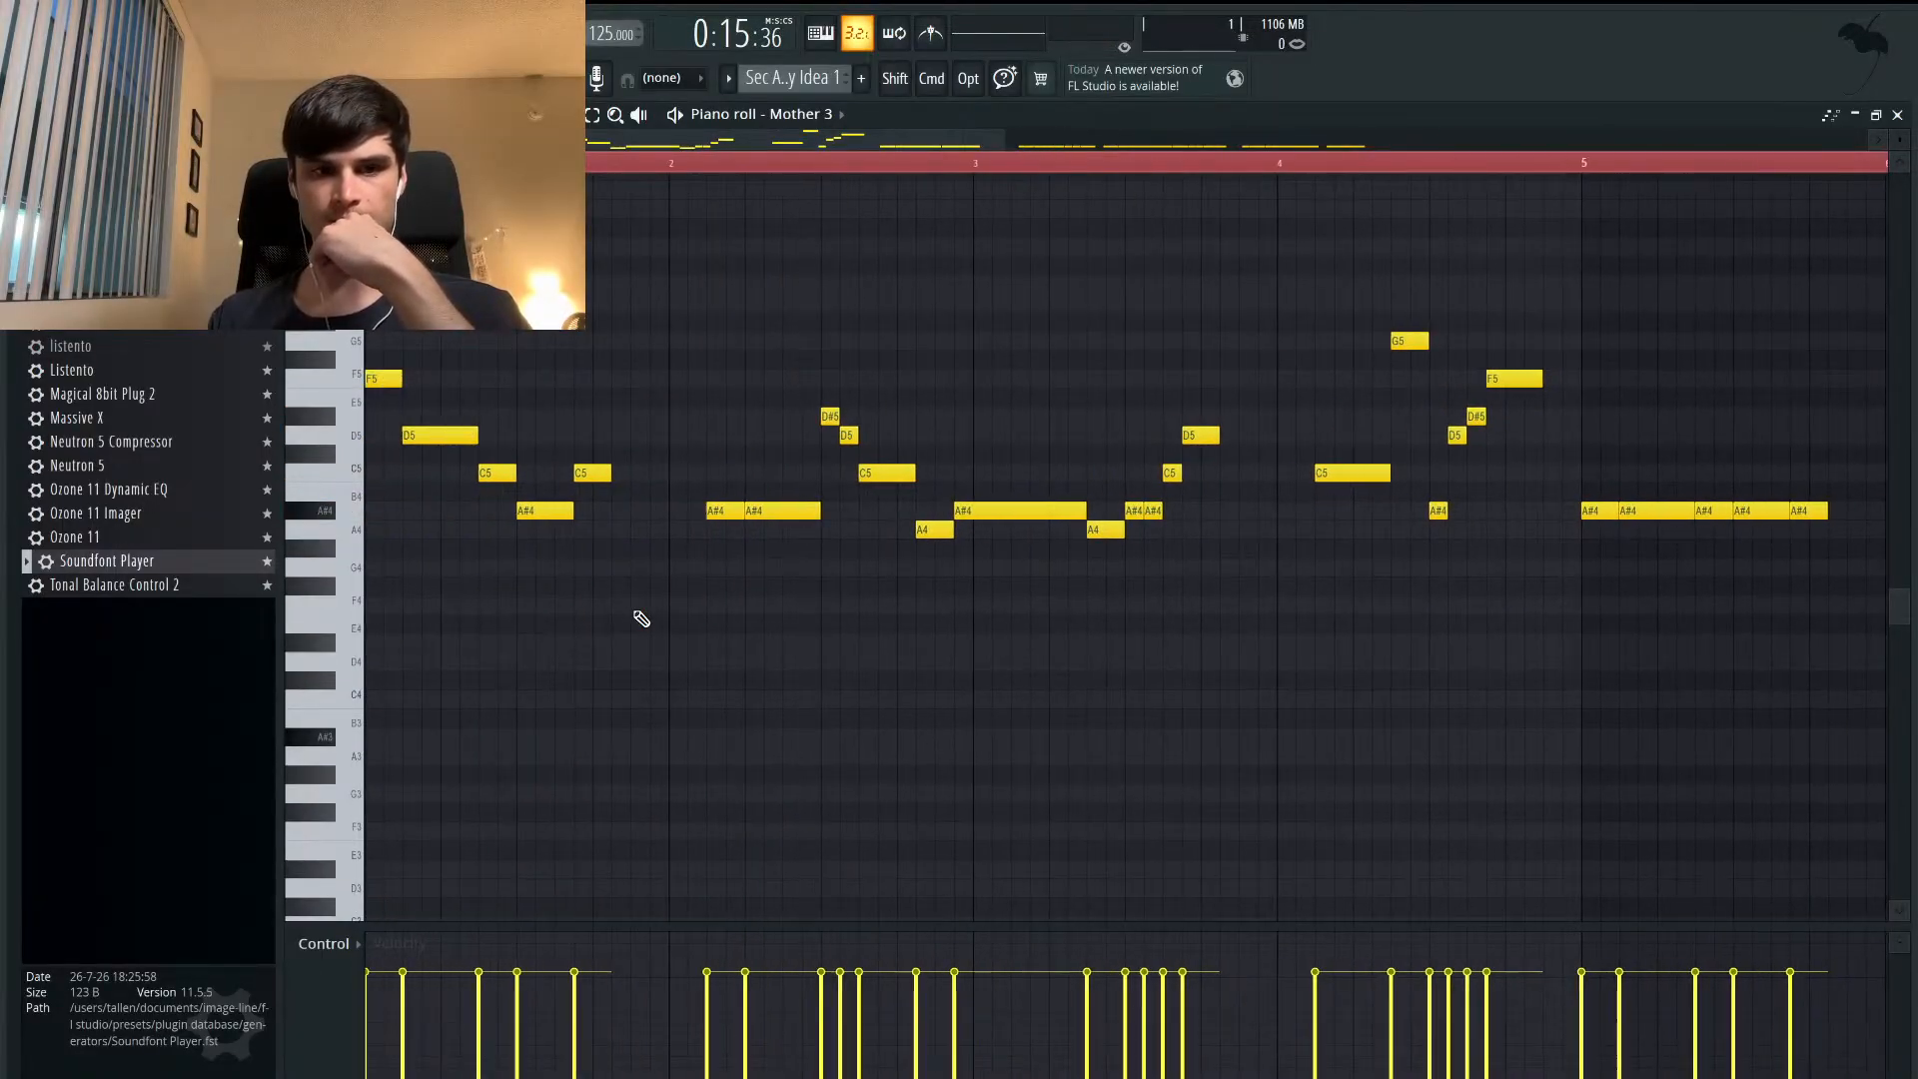
- Lower the second note of bar 2 to G4 and play back the melody
{"action": "left_click_drag", "start_coordinate": [749, 517], "coordinate": [768, 571]}
{"action": "key", "text": "space"}
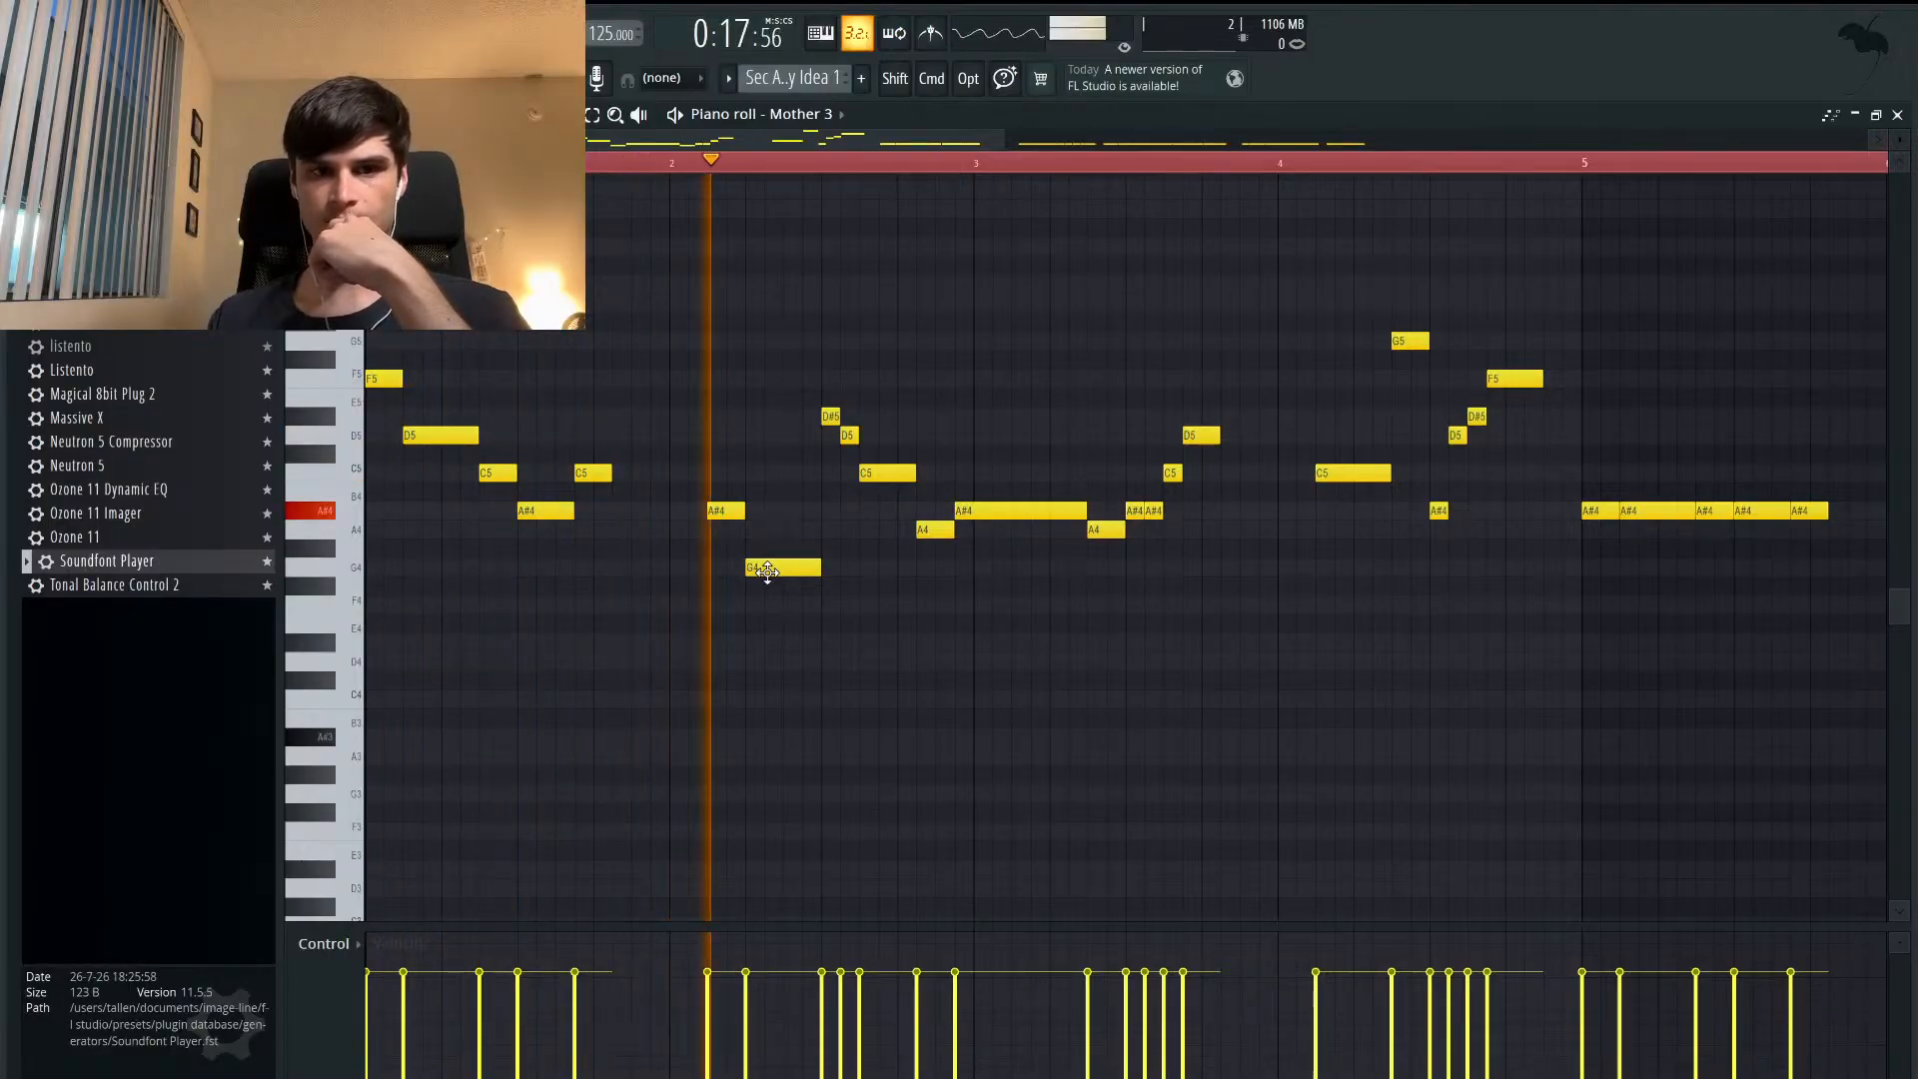
{"action": "key", "text": "space"}
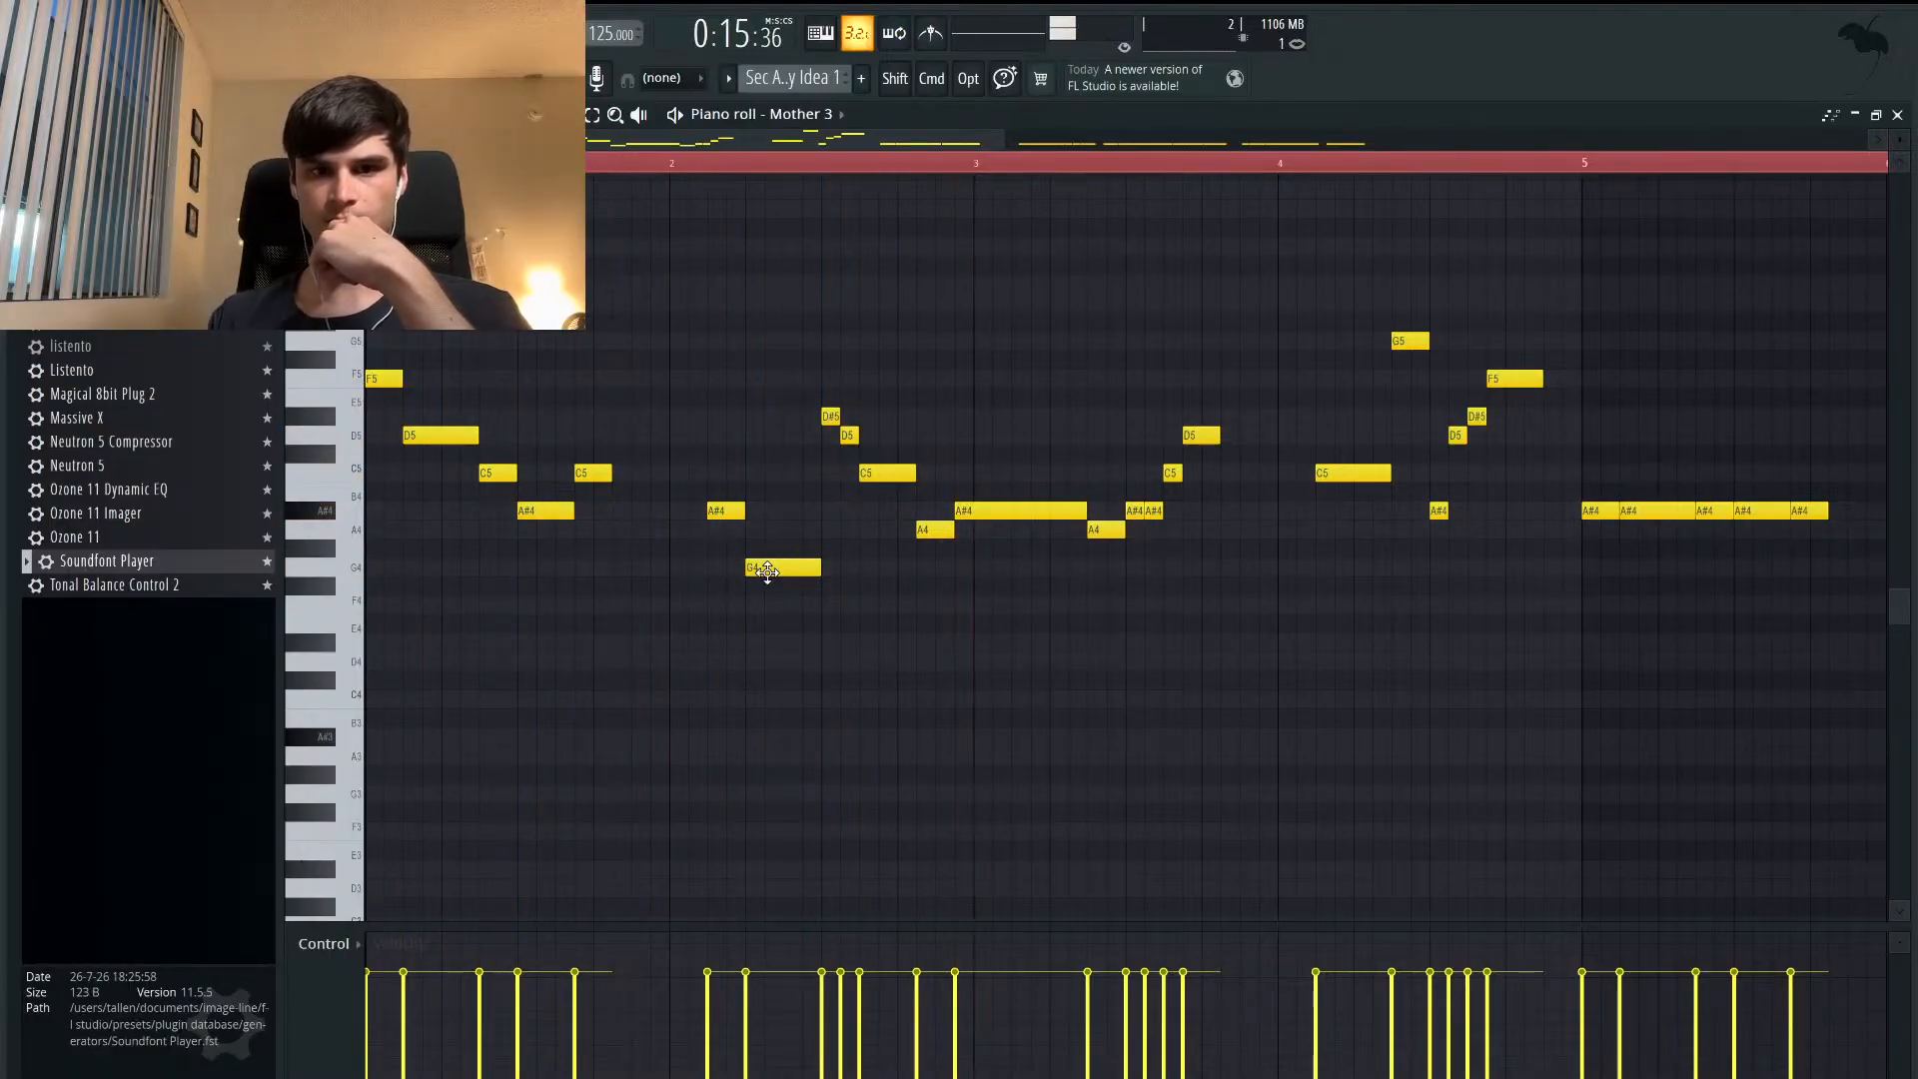
- Try the first note of bar 2 at A4, settle it on F4, and play back the melody through bar 4
{"action": "left_click_drag", "start_coordinate": [718, 509], "coordinate": [719, 532]}
{"action": "key", "text": "space"}
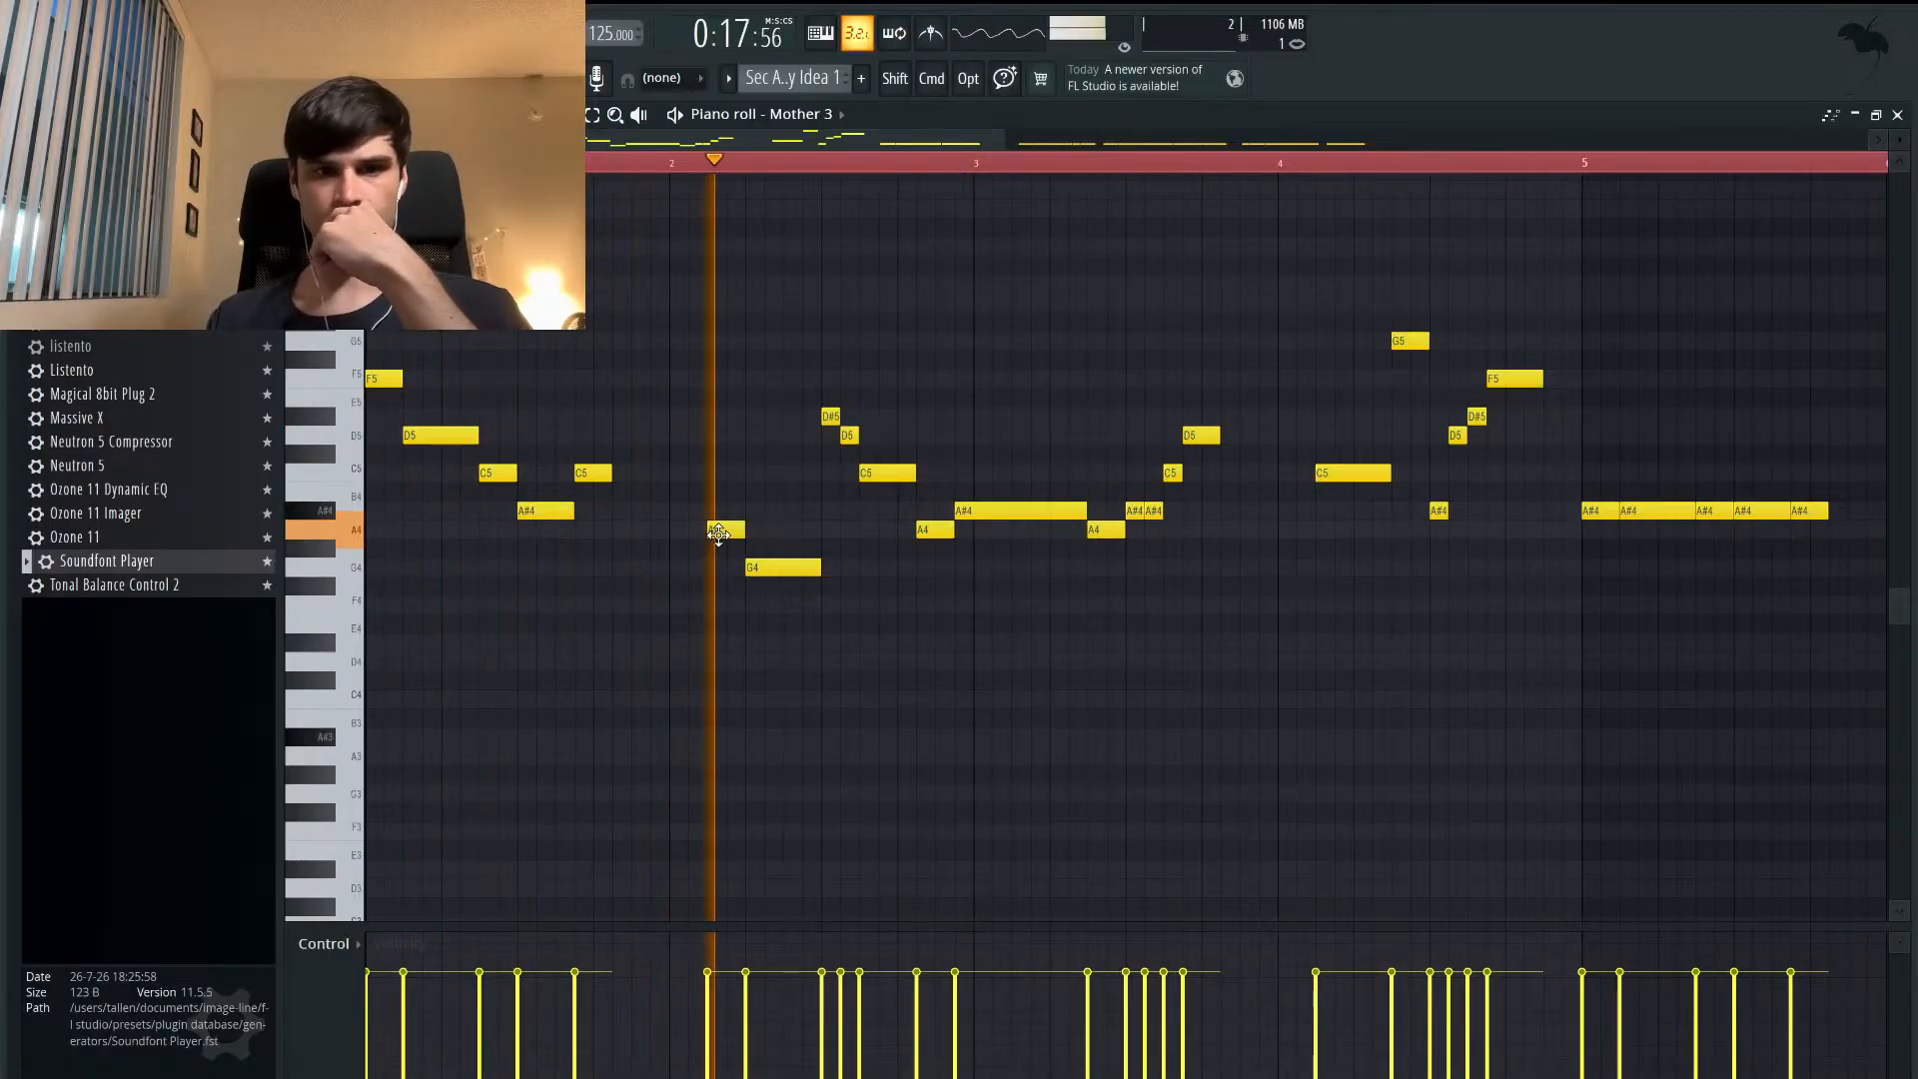
{"action": "key", "text": "space"}
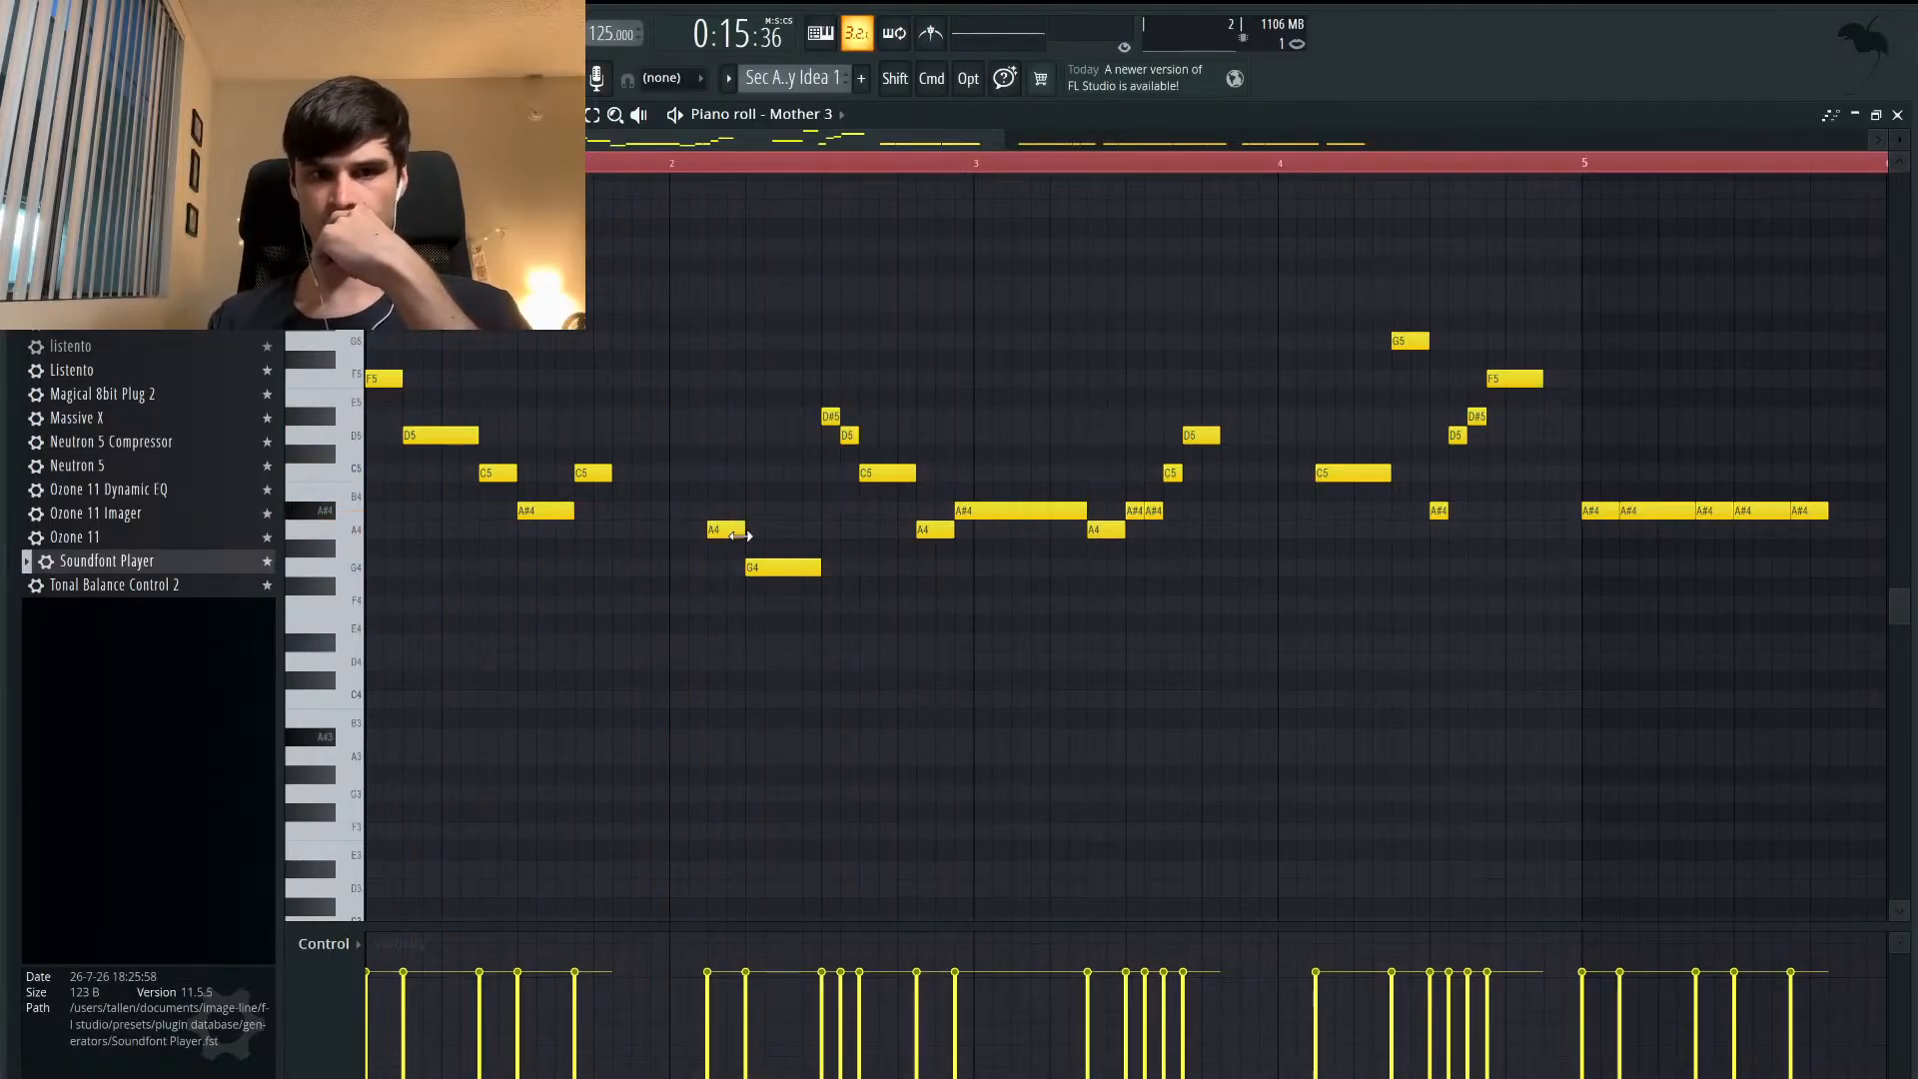
{"action": "left_click_drag", "start_coordinate": [725, 529], "coordinate": [726, 606]}
{"action": "key", "text": "space"}
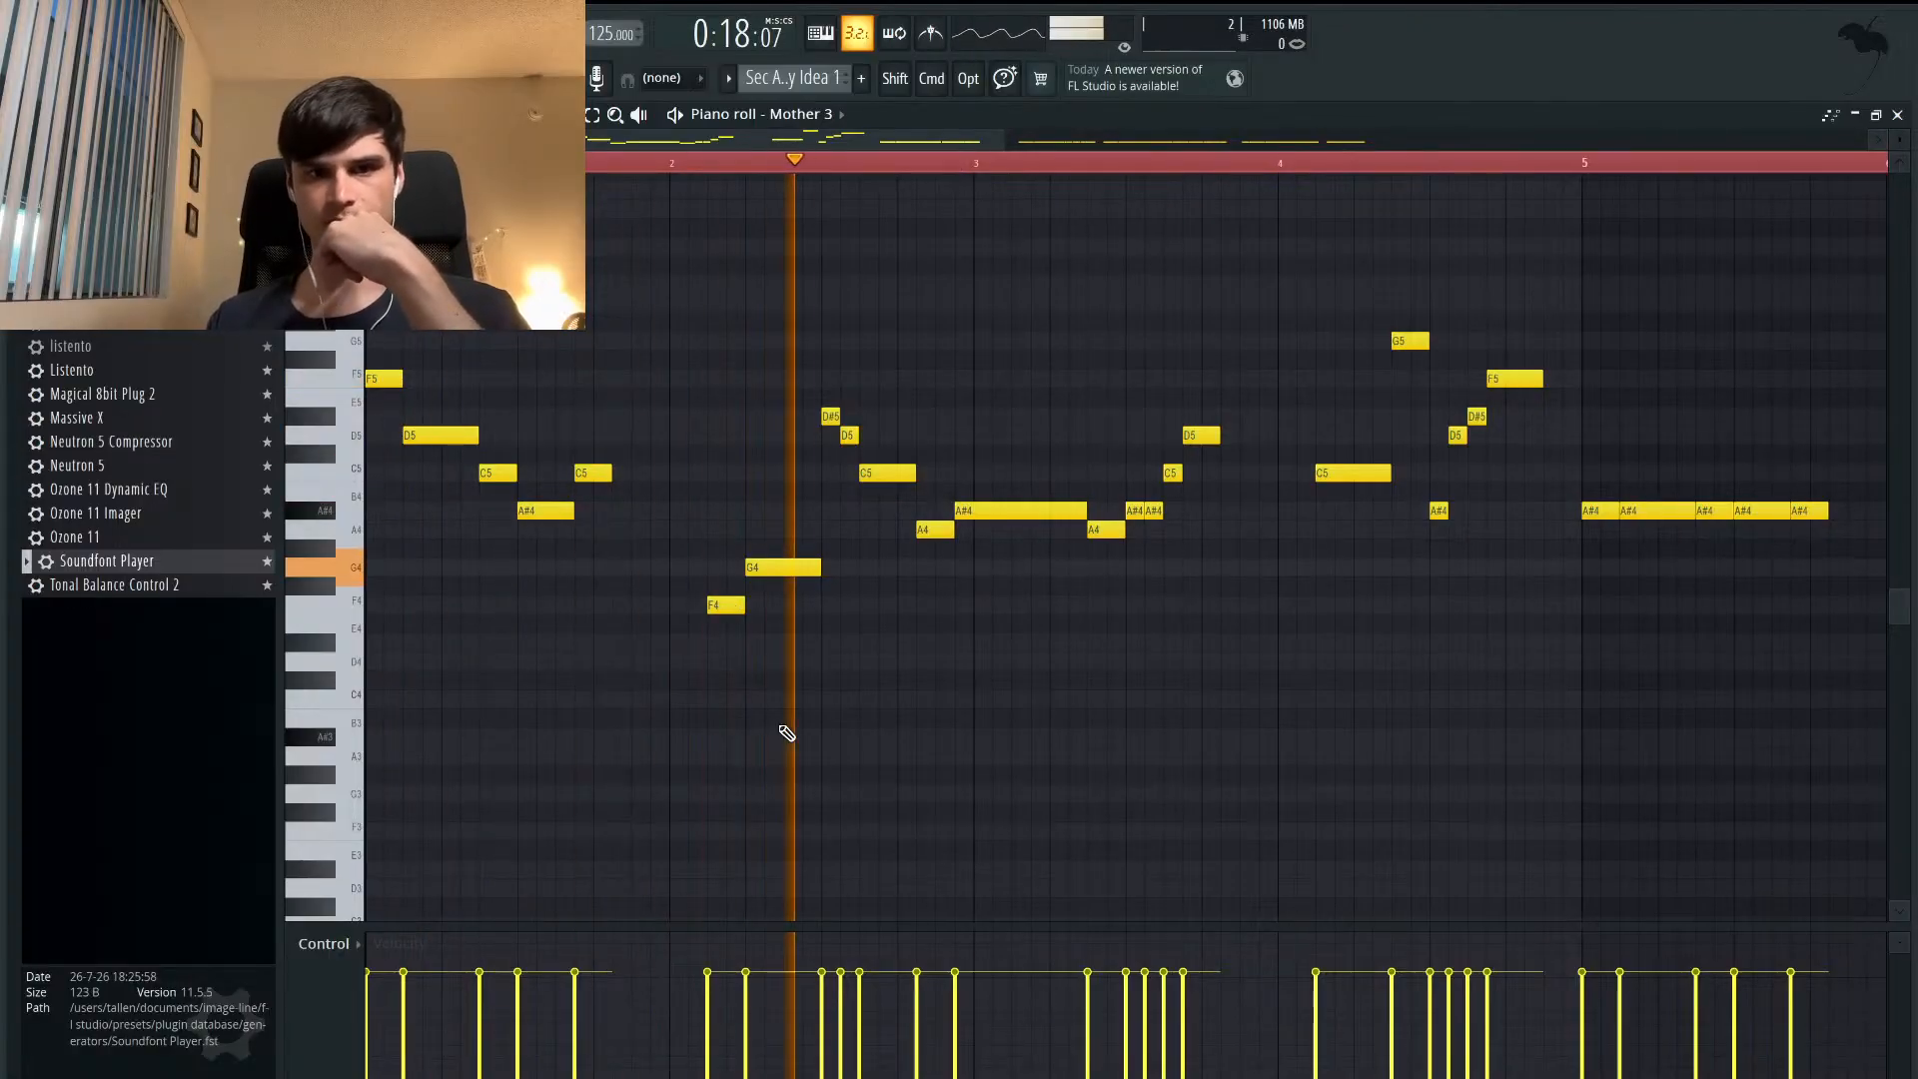
{"action": "scroll", "coordinate": [787, 733], "scroll_direction": "up", "scroll_amount": 2}
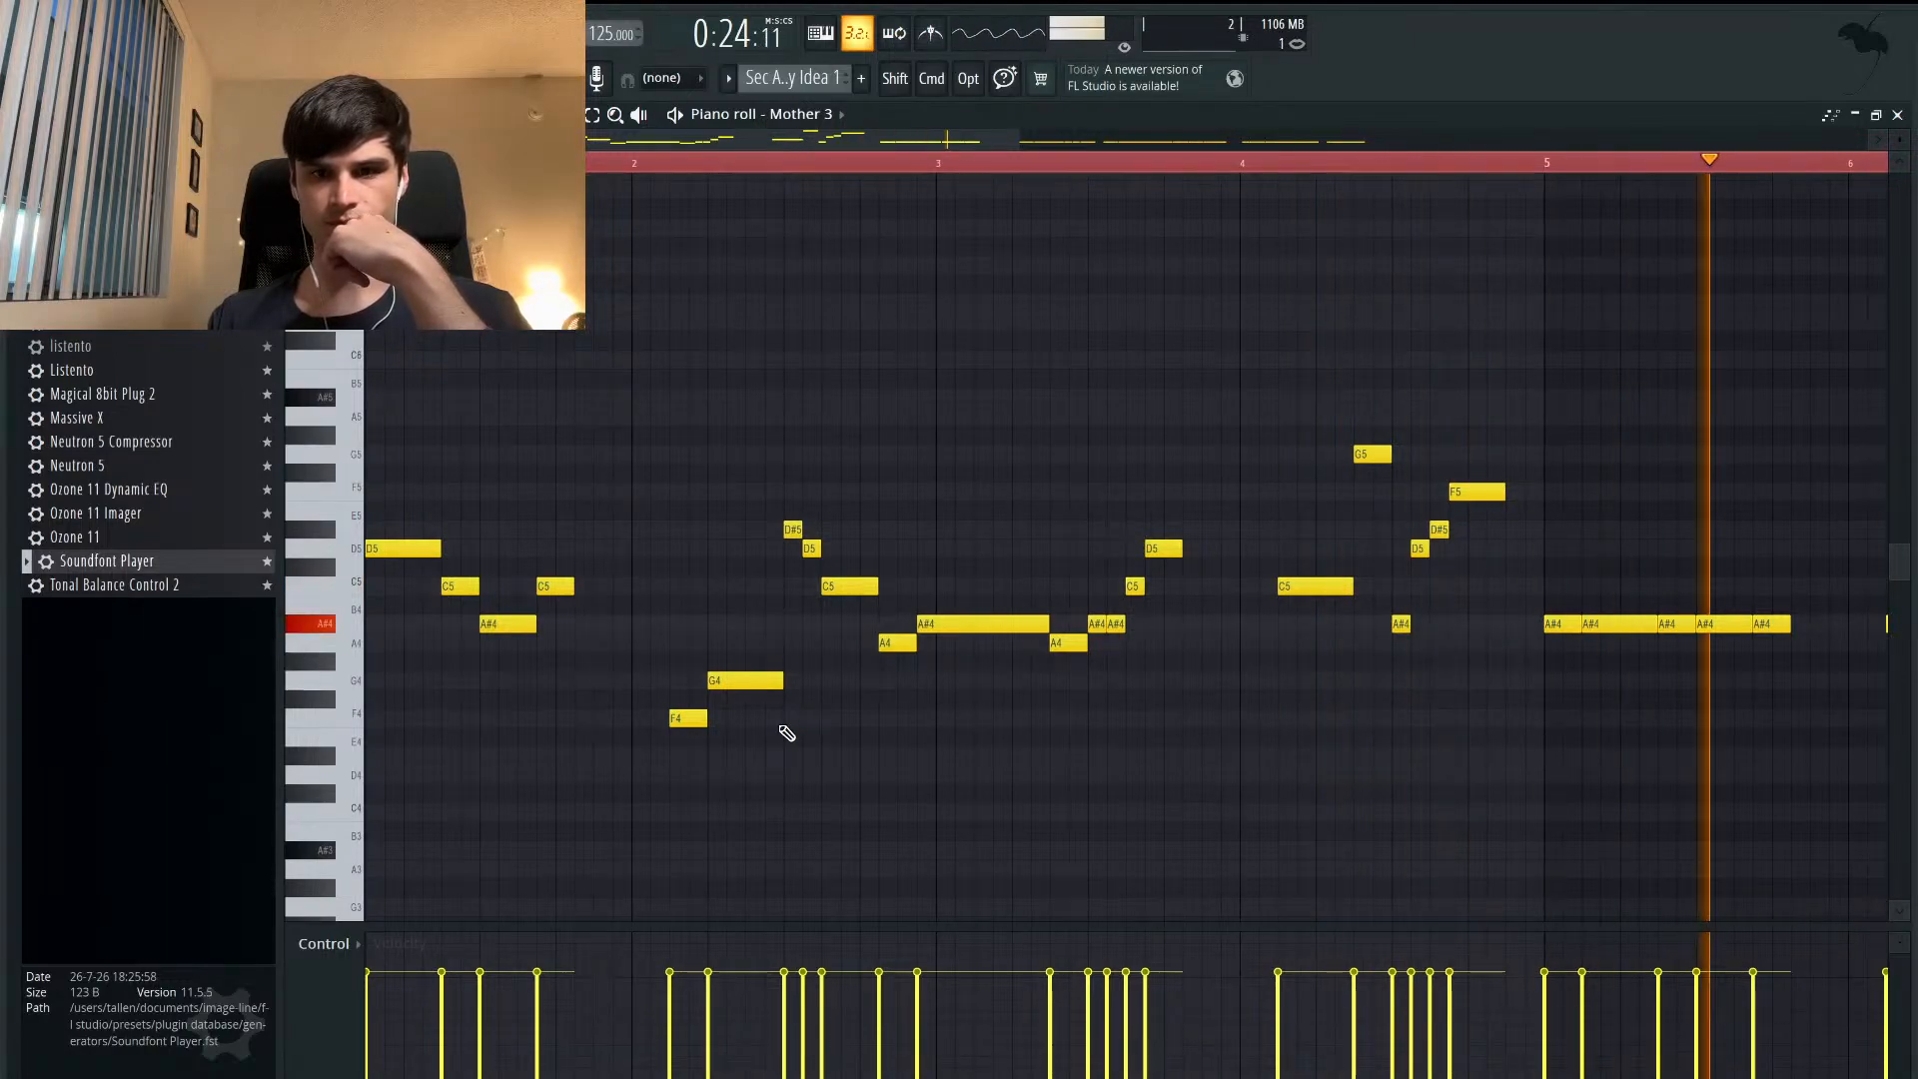
{"action": "key", "text": "space"}
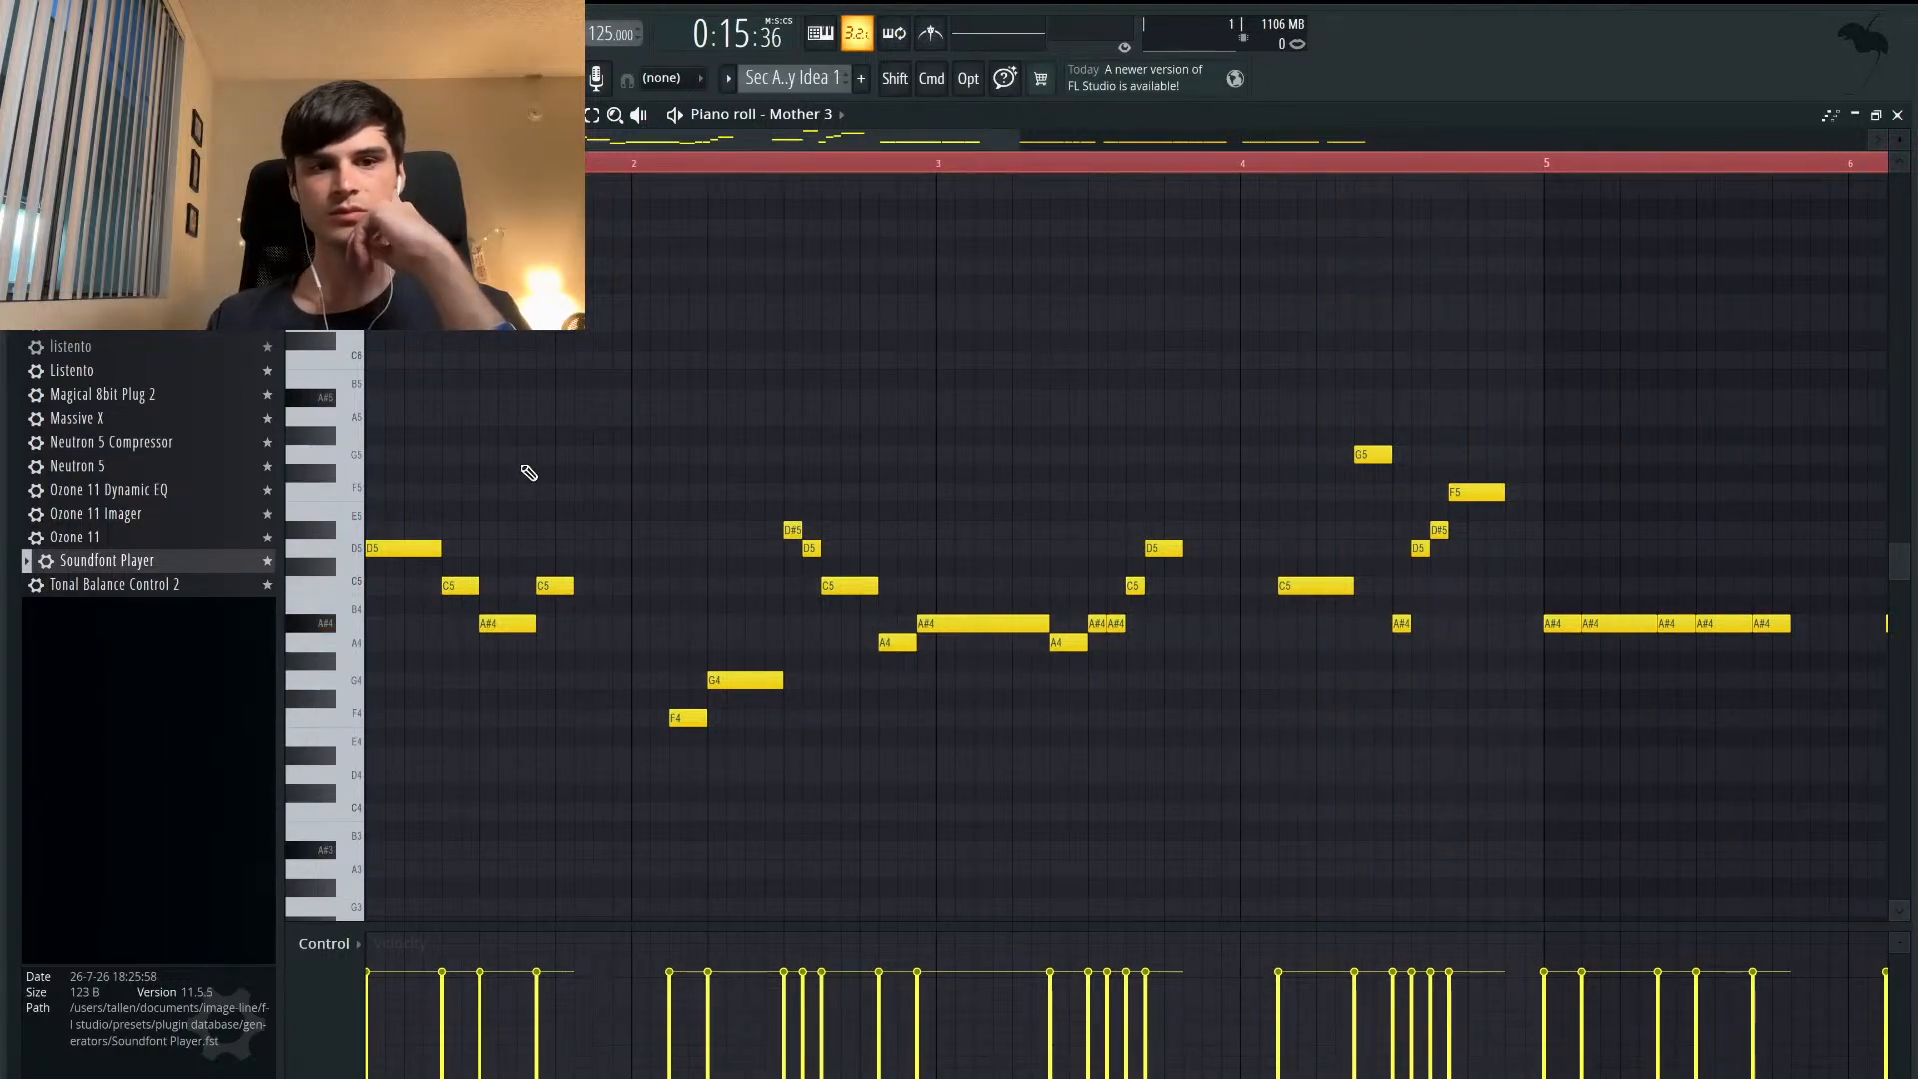
- Repitch the first four notes of bar 1 to G5, A5, F5 and D5, and play back the melody
{"action": "left_click_drag", "start_coordinate": [405, 162], "coordinate": [366, 163]}
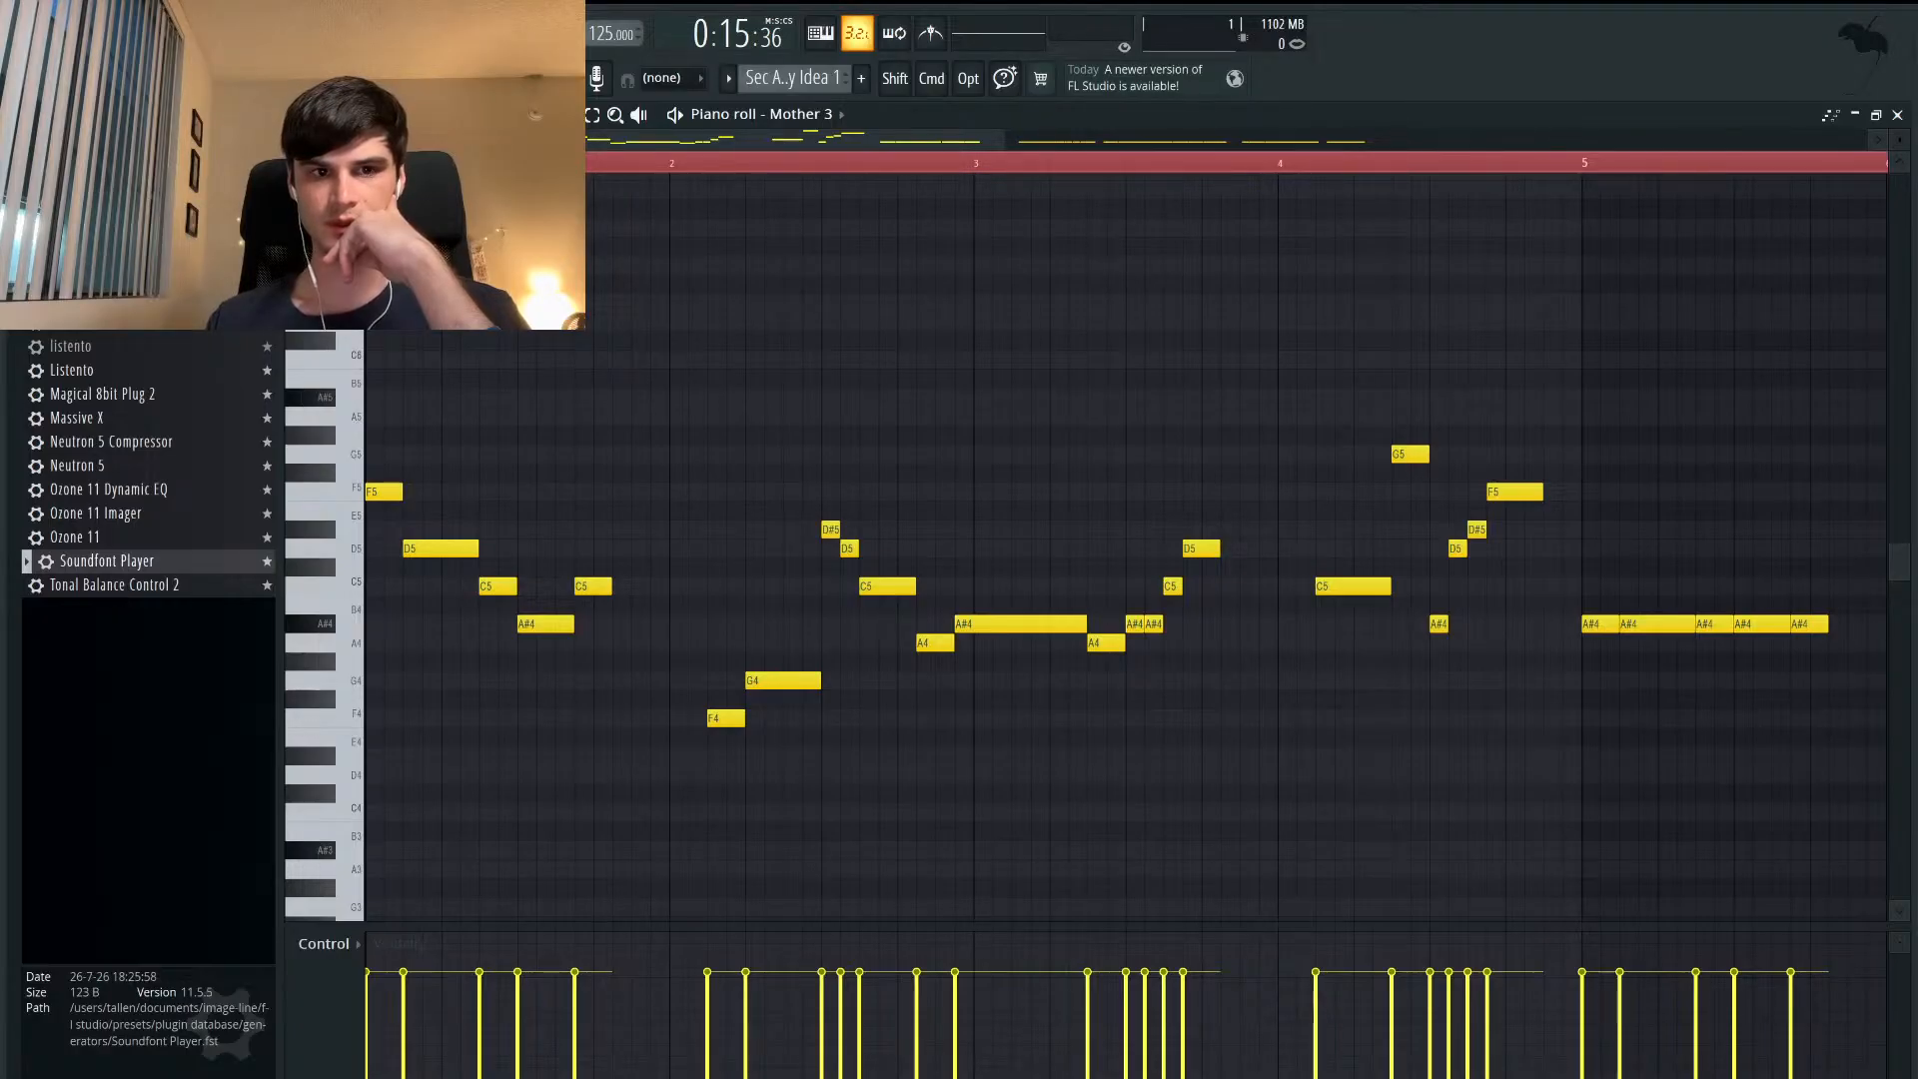
{"action": "left_click_drag", "start_coordinate": [380, 490], "coordinate": [380, 453]}
{"action": "left_click_drag", "start_coordinate": [412, 547], "coordinate": [420, 393]}
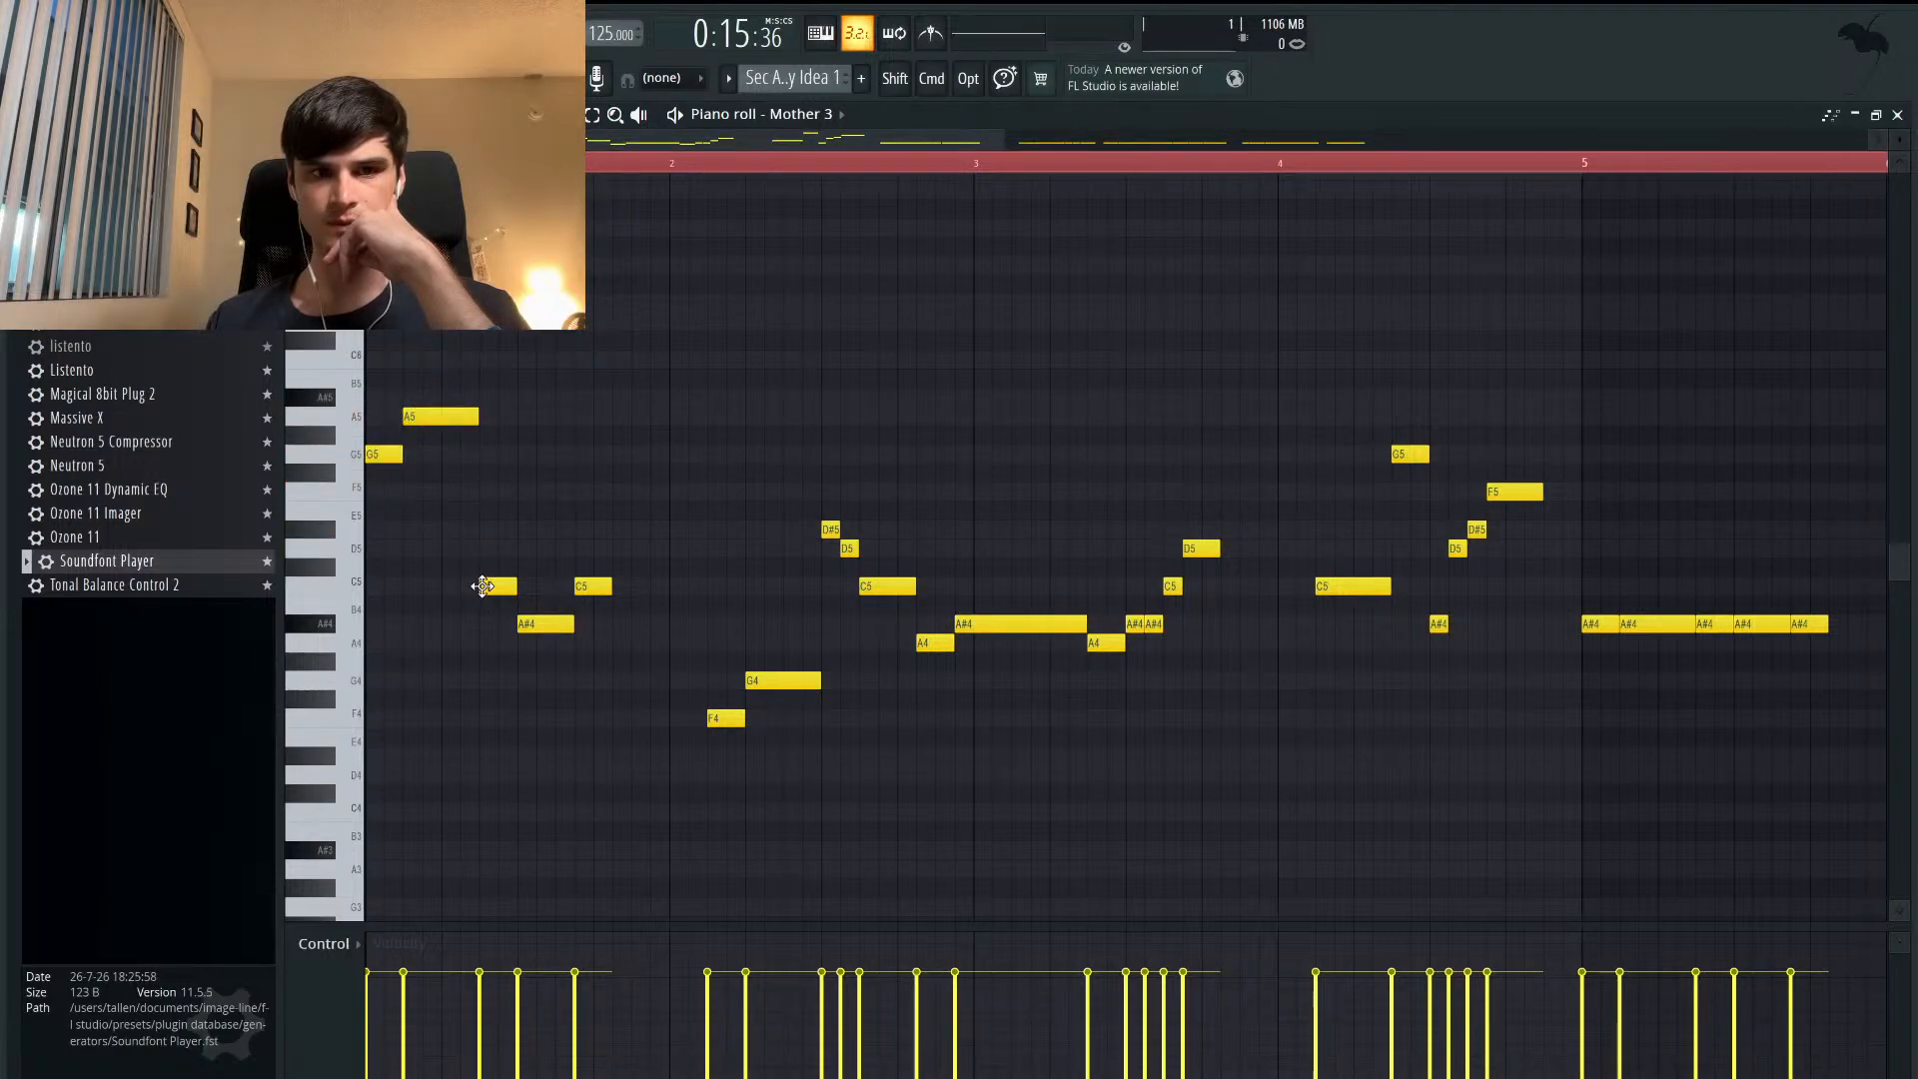
{"action": "left_click_drag", "start_coordinate": [504, 587], "coordinate": [500, 492]}
{"action": "left_click", "coordinate": [532, 625]}
{"action": "left_click_drag", "start_coordinate": [533, 624], "coordinate": [534, 550]}
{"action": "key", "text": "space"}
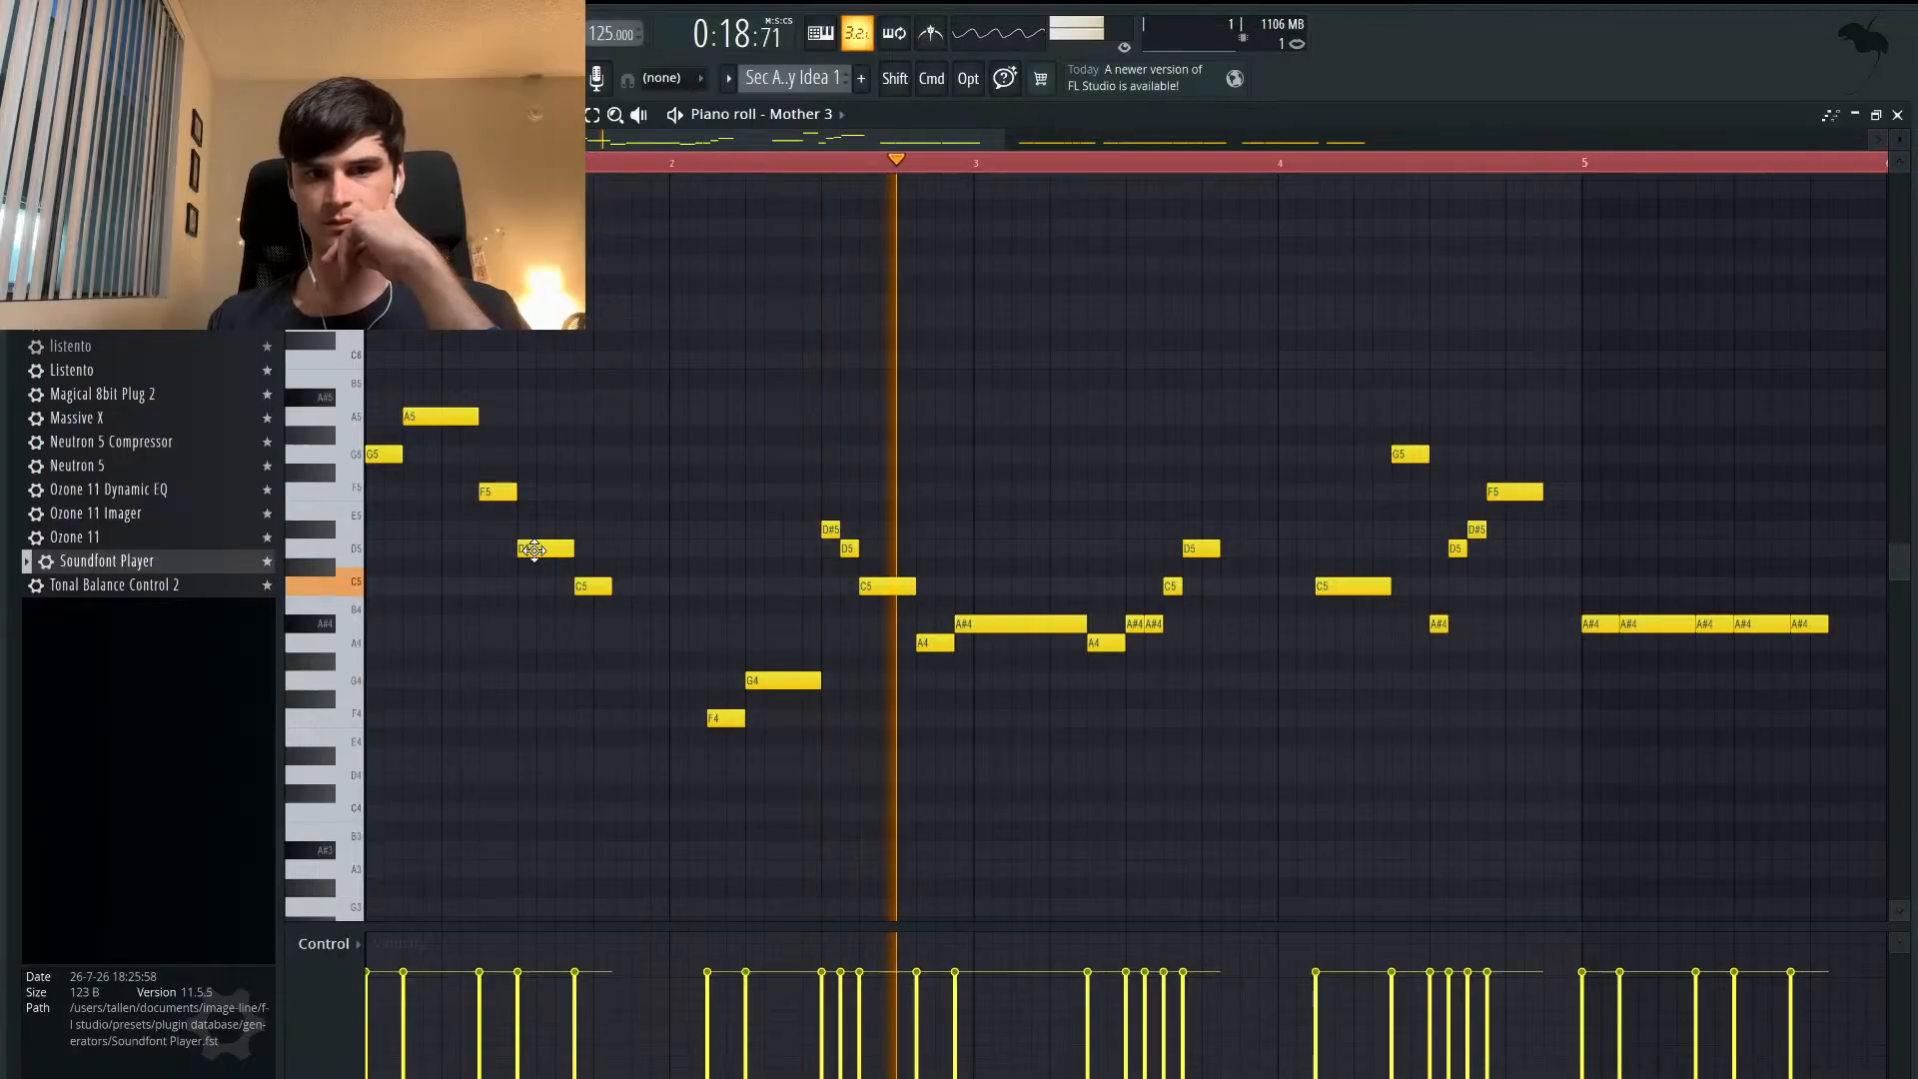
{"action": "key", "text": "space"}
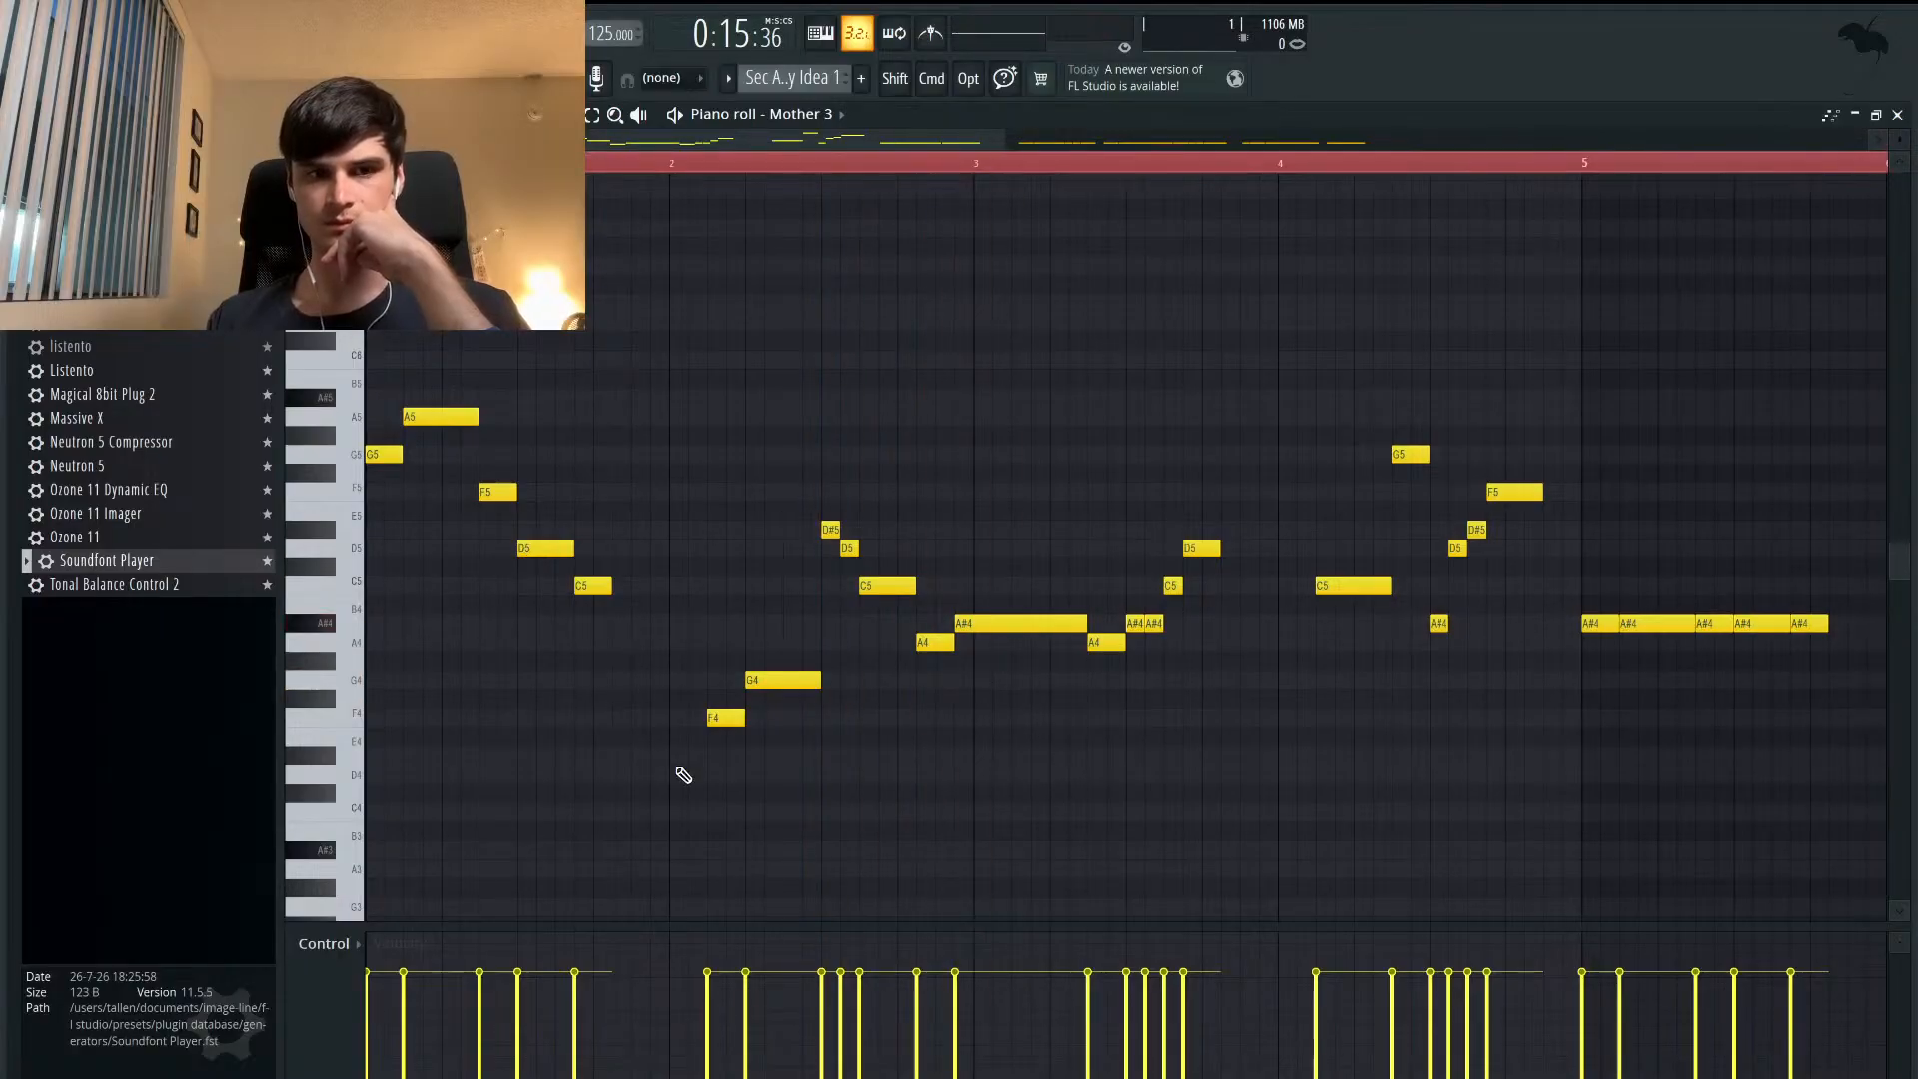
{"action": "key", "text": "space"}
{"action": "key", "text": "space"}
- Try the second note of bar 1 at F5 and the third at G5, playing back each variation
{"action": "left_click_drag", "start_coordinate": [384, 454], "coordinate": [383, 493]}
{"action": "key", "text": "space"}
{"action": "key", "text": "space"}
{"action": "left_click_drag", "start_coordinate": [384, 494], "coordinate": [431, 499]}
{"action": "key", "text": "space"}
{"action": "key", "text": "space"}
{"action": "left_click_drag", "start_coordinate": [492, 493], "coordinate": [489, 455]}
{"action": "key", "text": "space"}
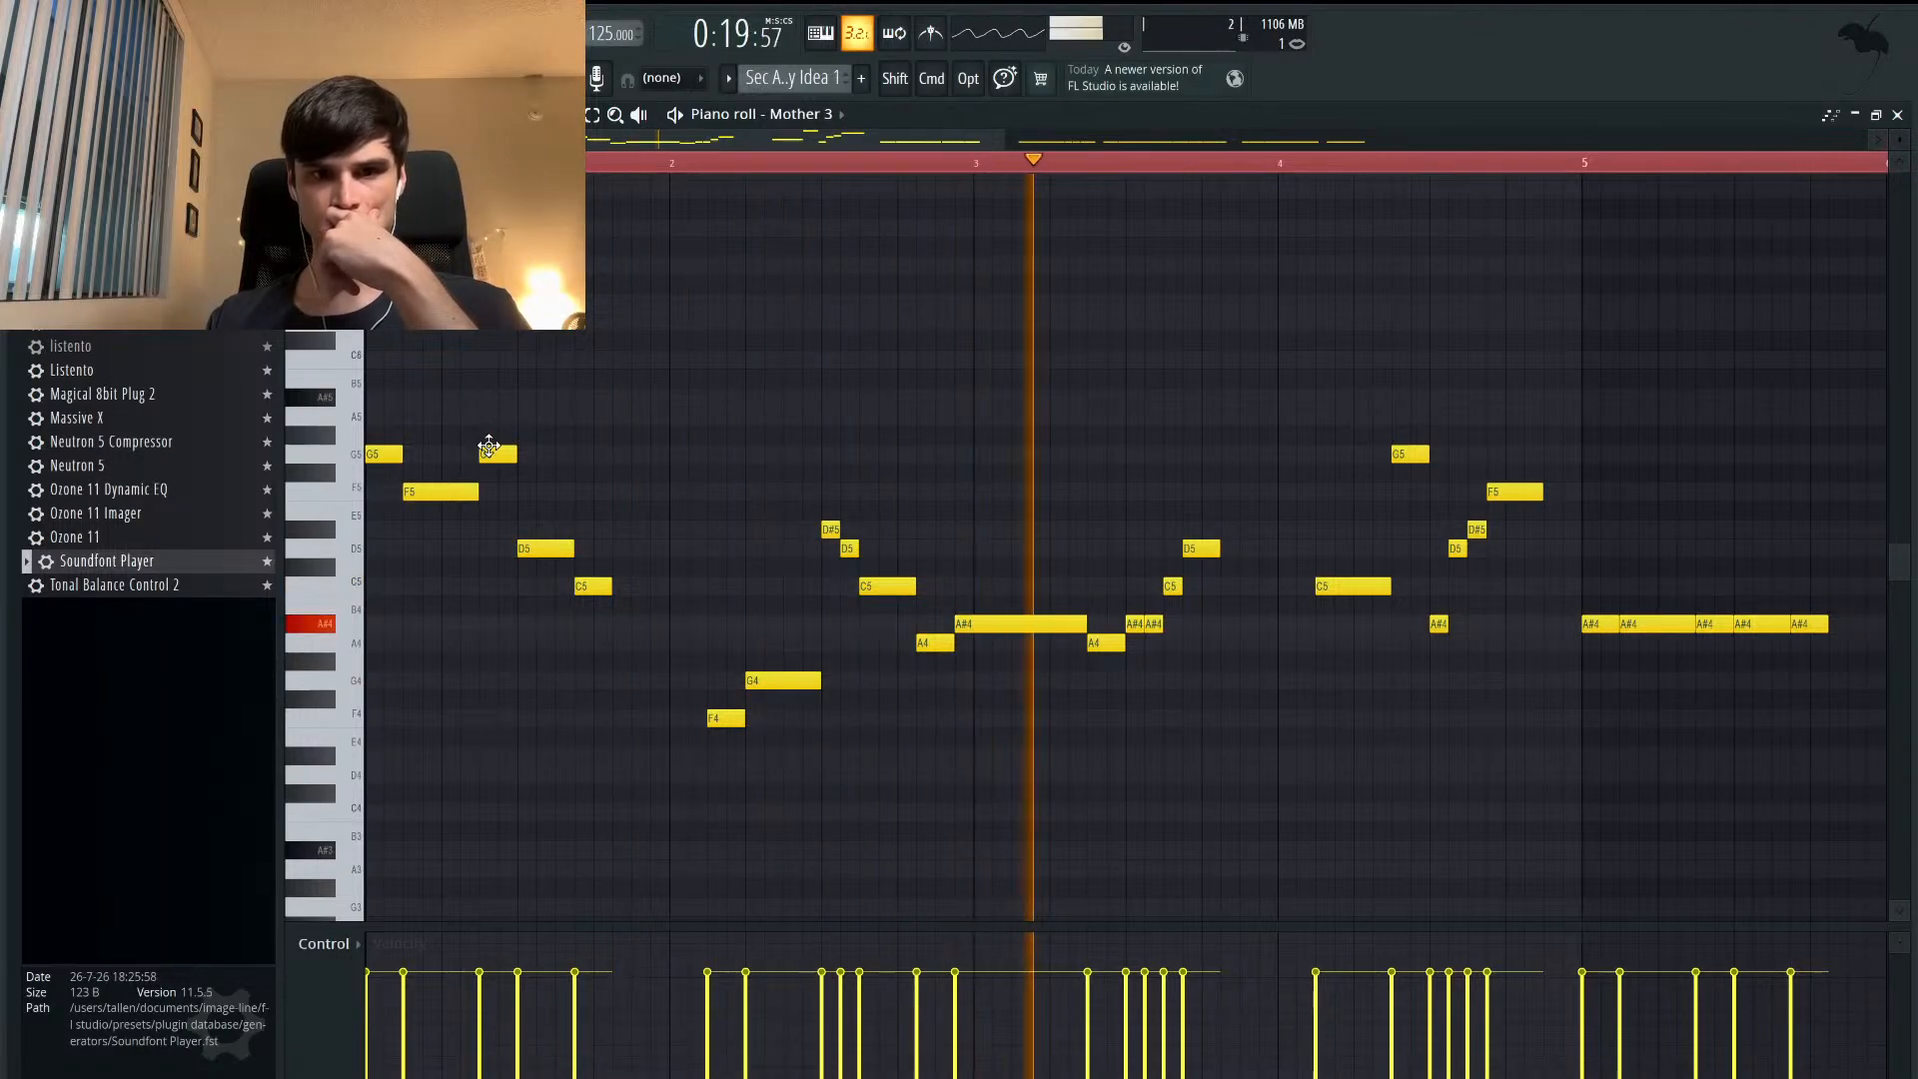
{"action": "key", "text": "space"}
{"action": "key", "text": "space"}
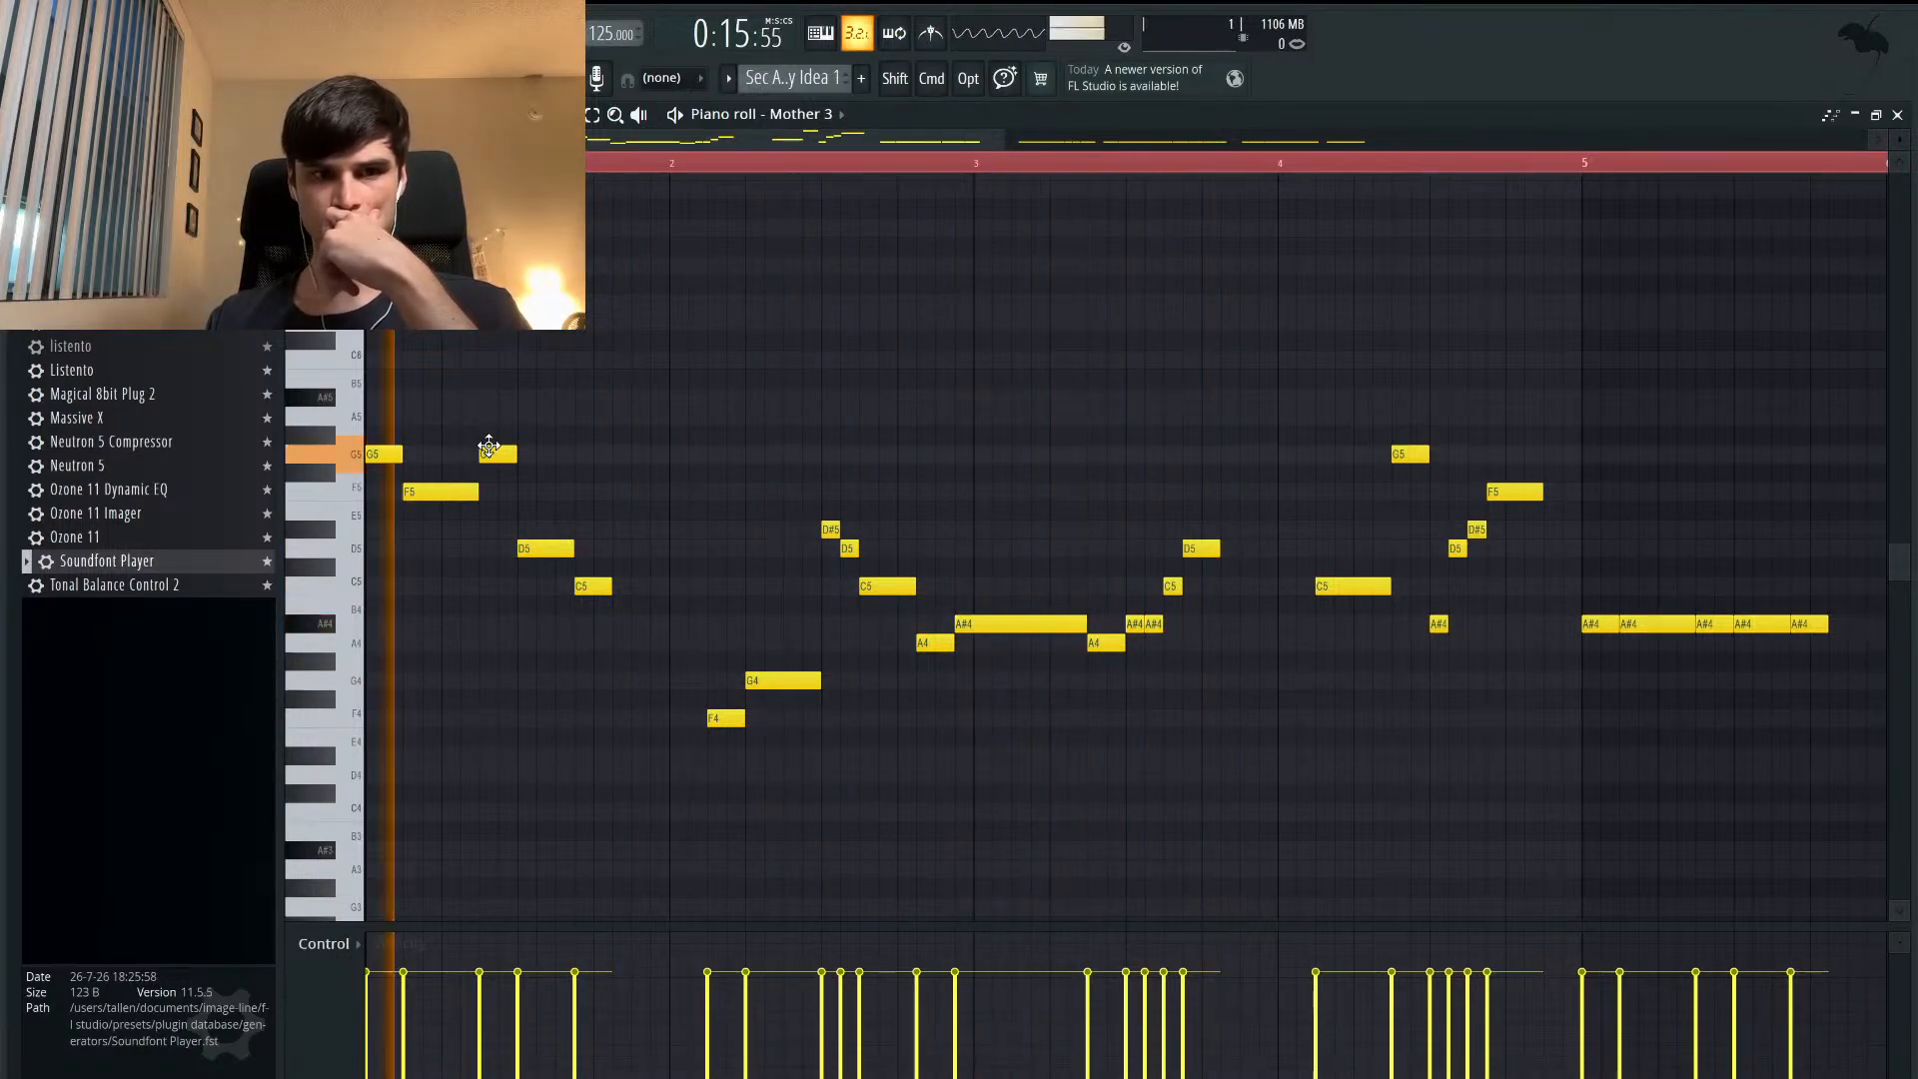
{"action": "key", "text": "space"}
- Try the first note of bar 1 at A#5 with playback, and undo the recent pitch changes in bar 1
{"action": "left_click_drag", "start_coordinate": [384, 454], "coordinate": [380, 395]}
{"action": "key", "text": "space"}
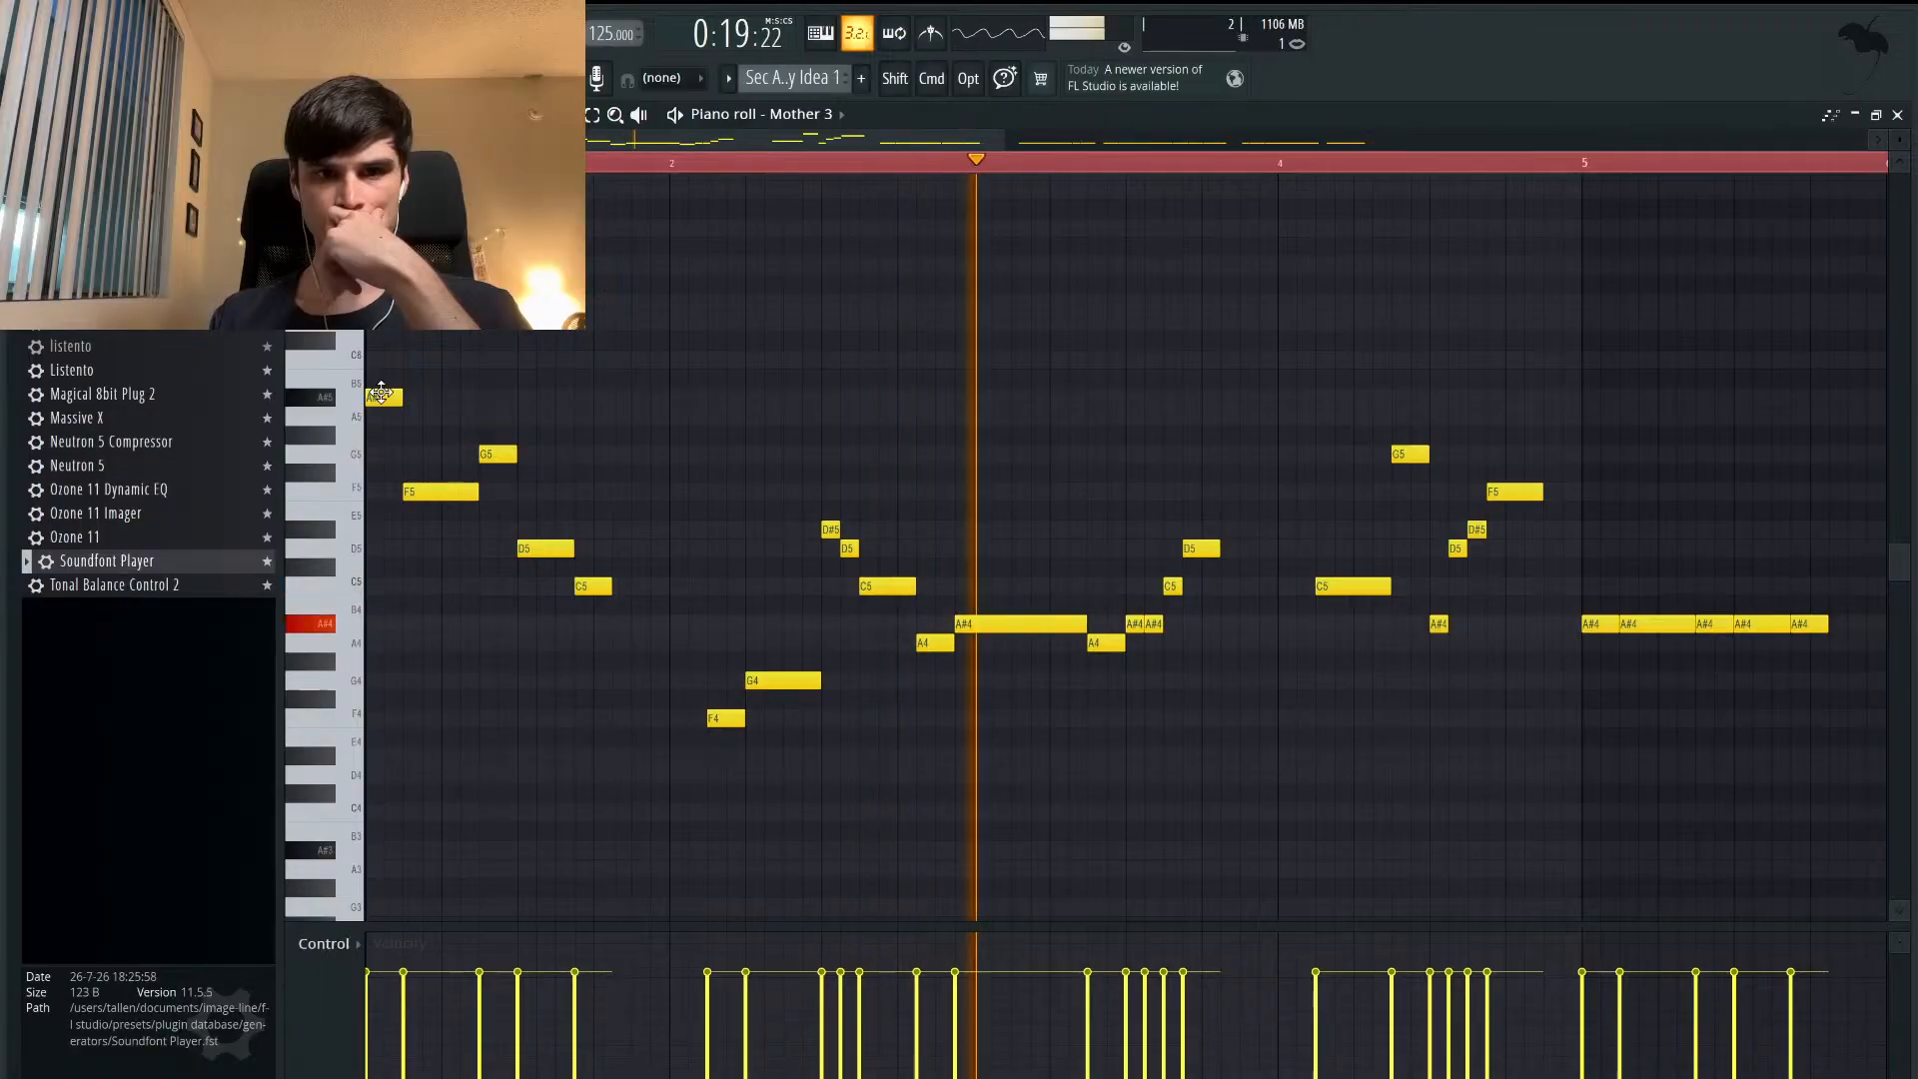
{"action": "key", "text": "space"}
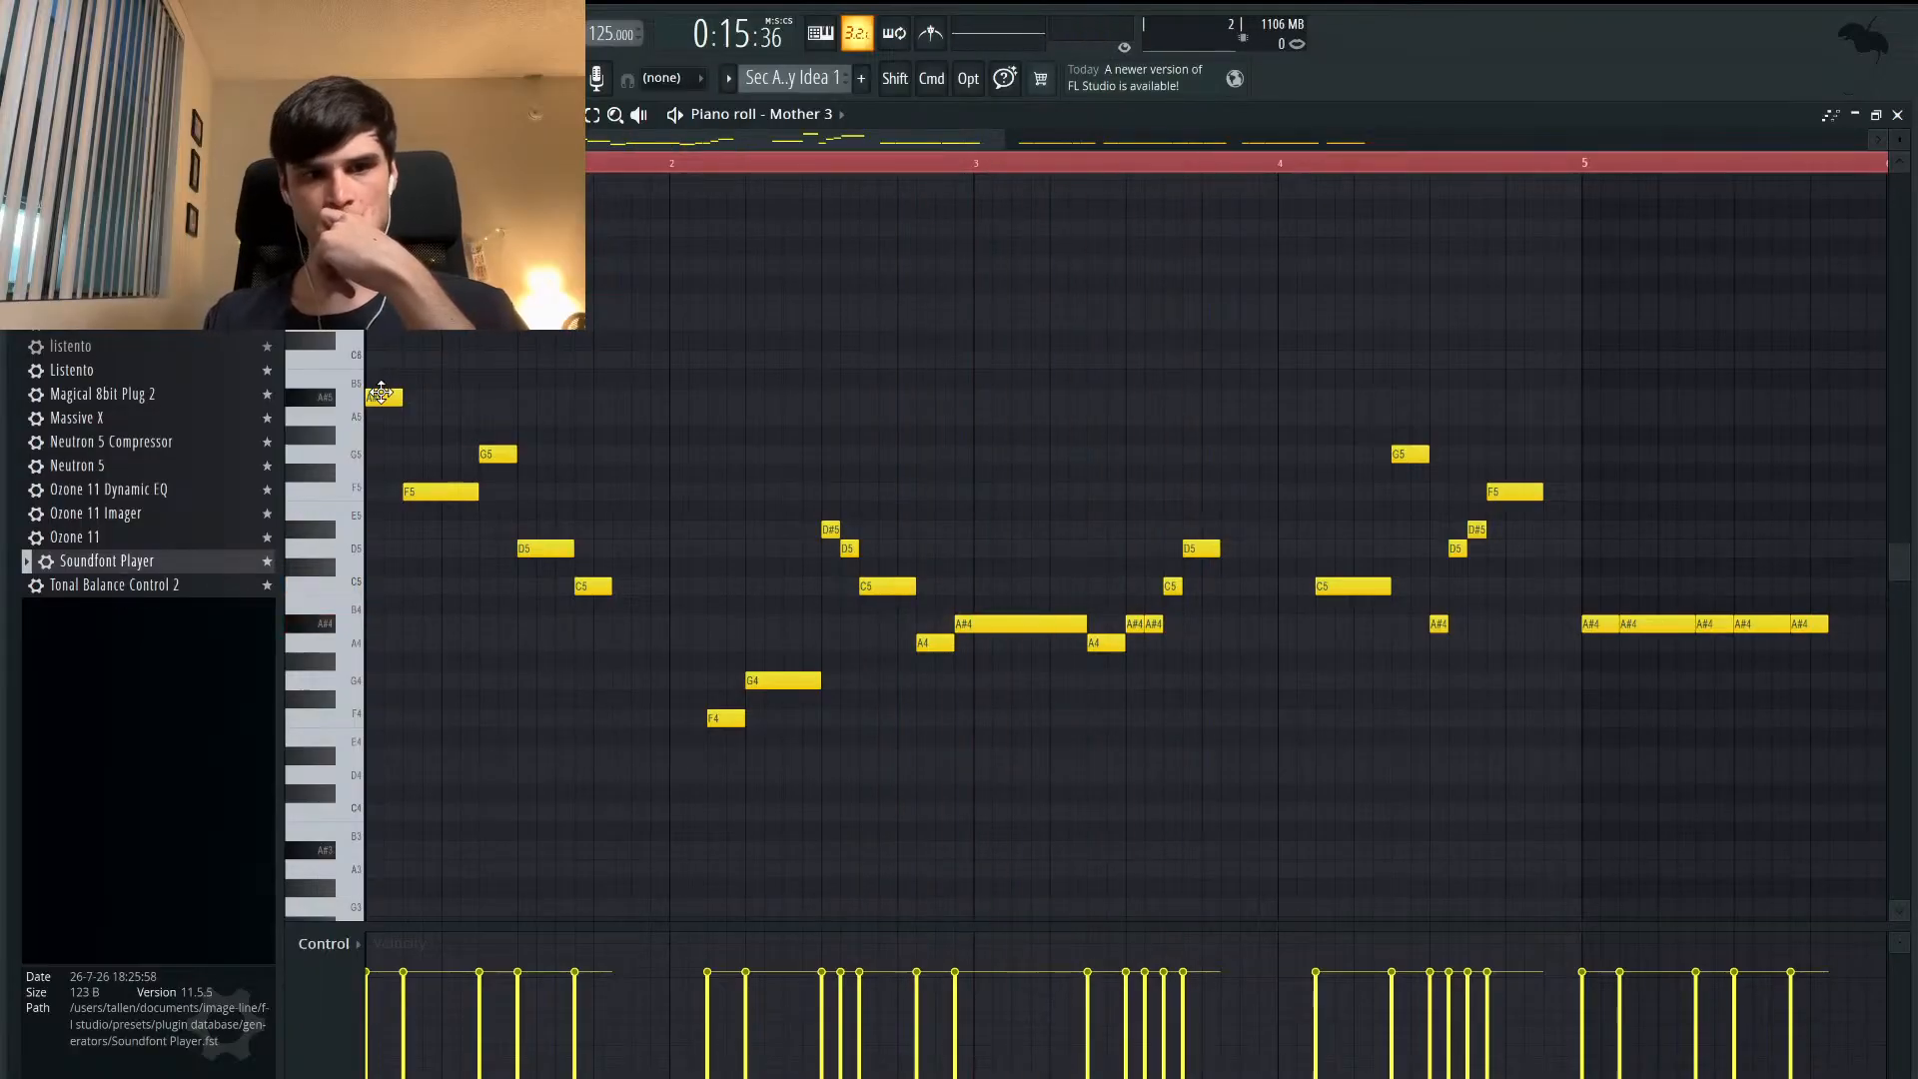
{"action": "key", "text": "super+z"}
{"action": "key", "text": "super+z"}
{"action": "key", "text": "super+z"}
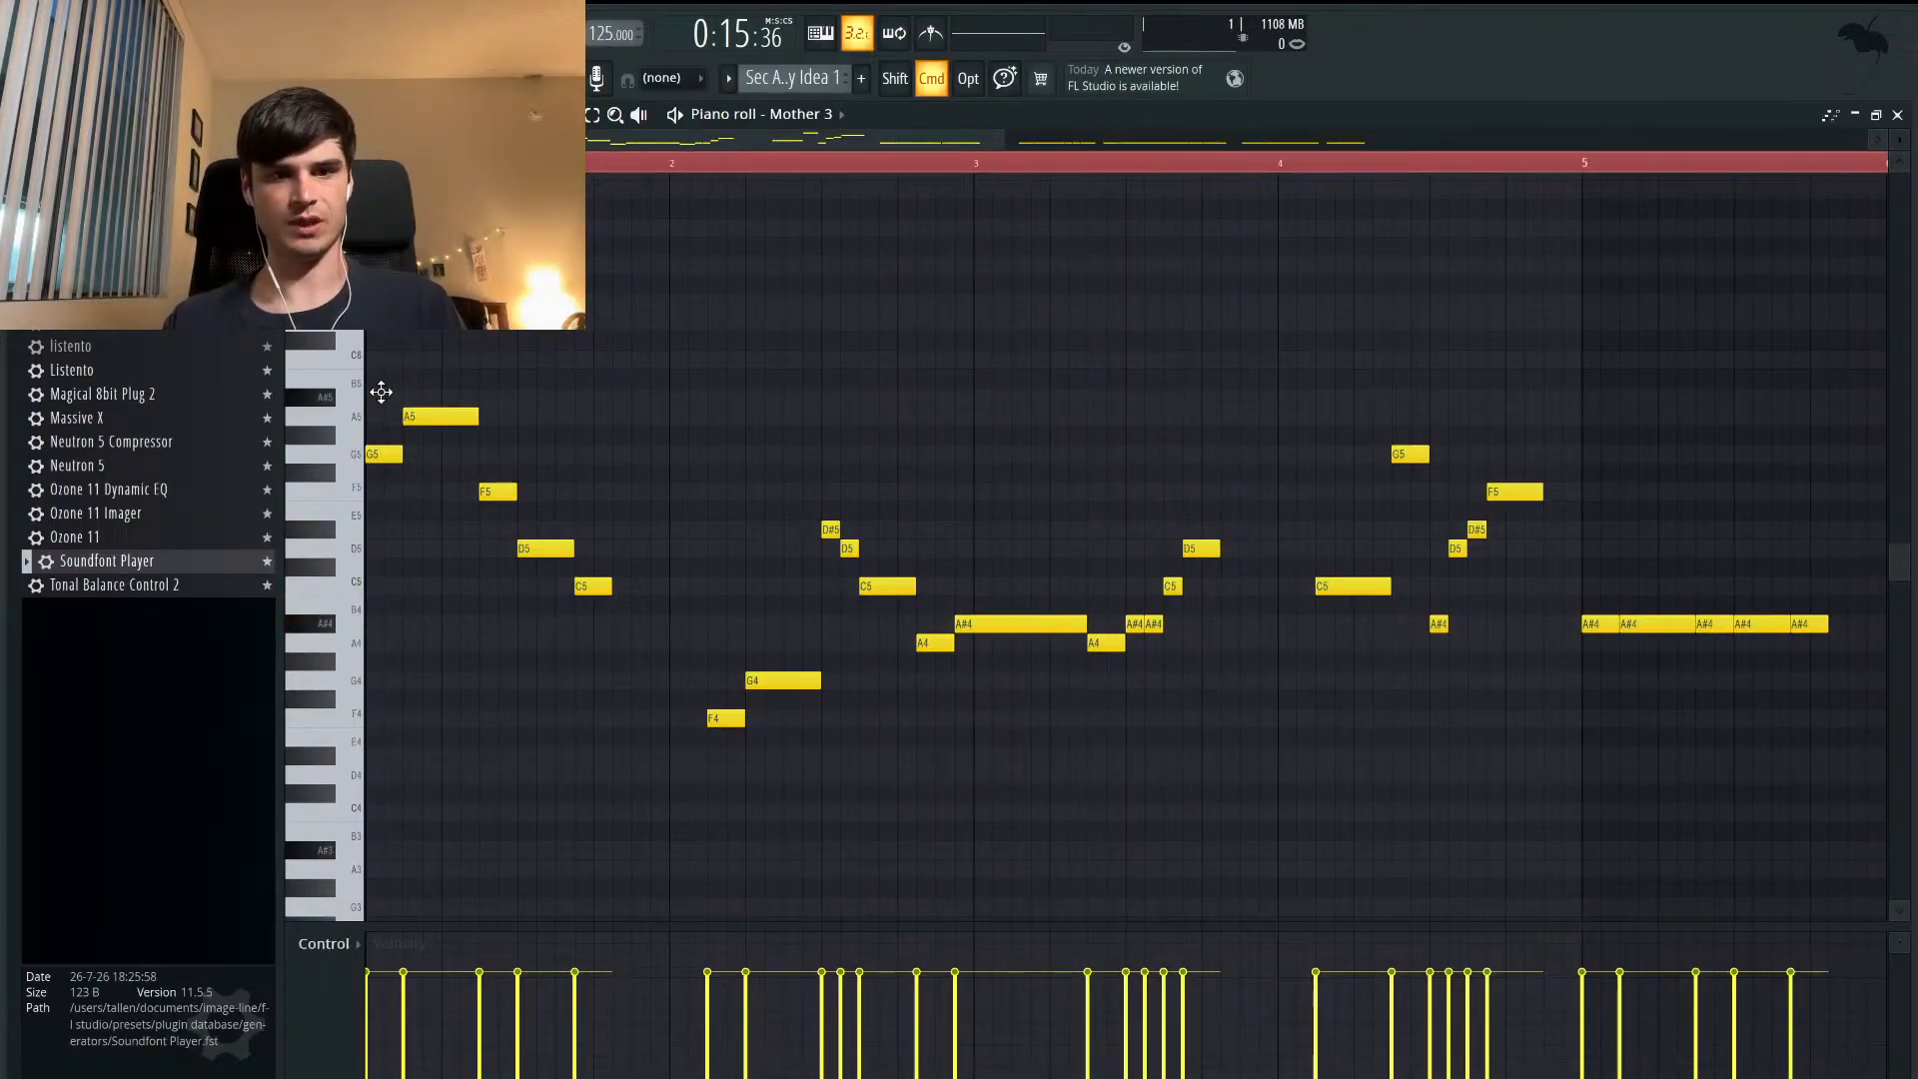
- Lower the third and fourth notes of bar 1 to D5 and A#4 while auditioning the melody
{"action": "key", "text": "space"}
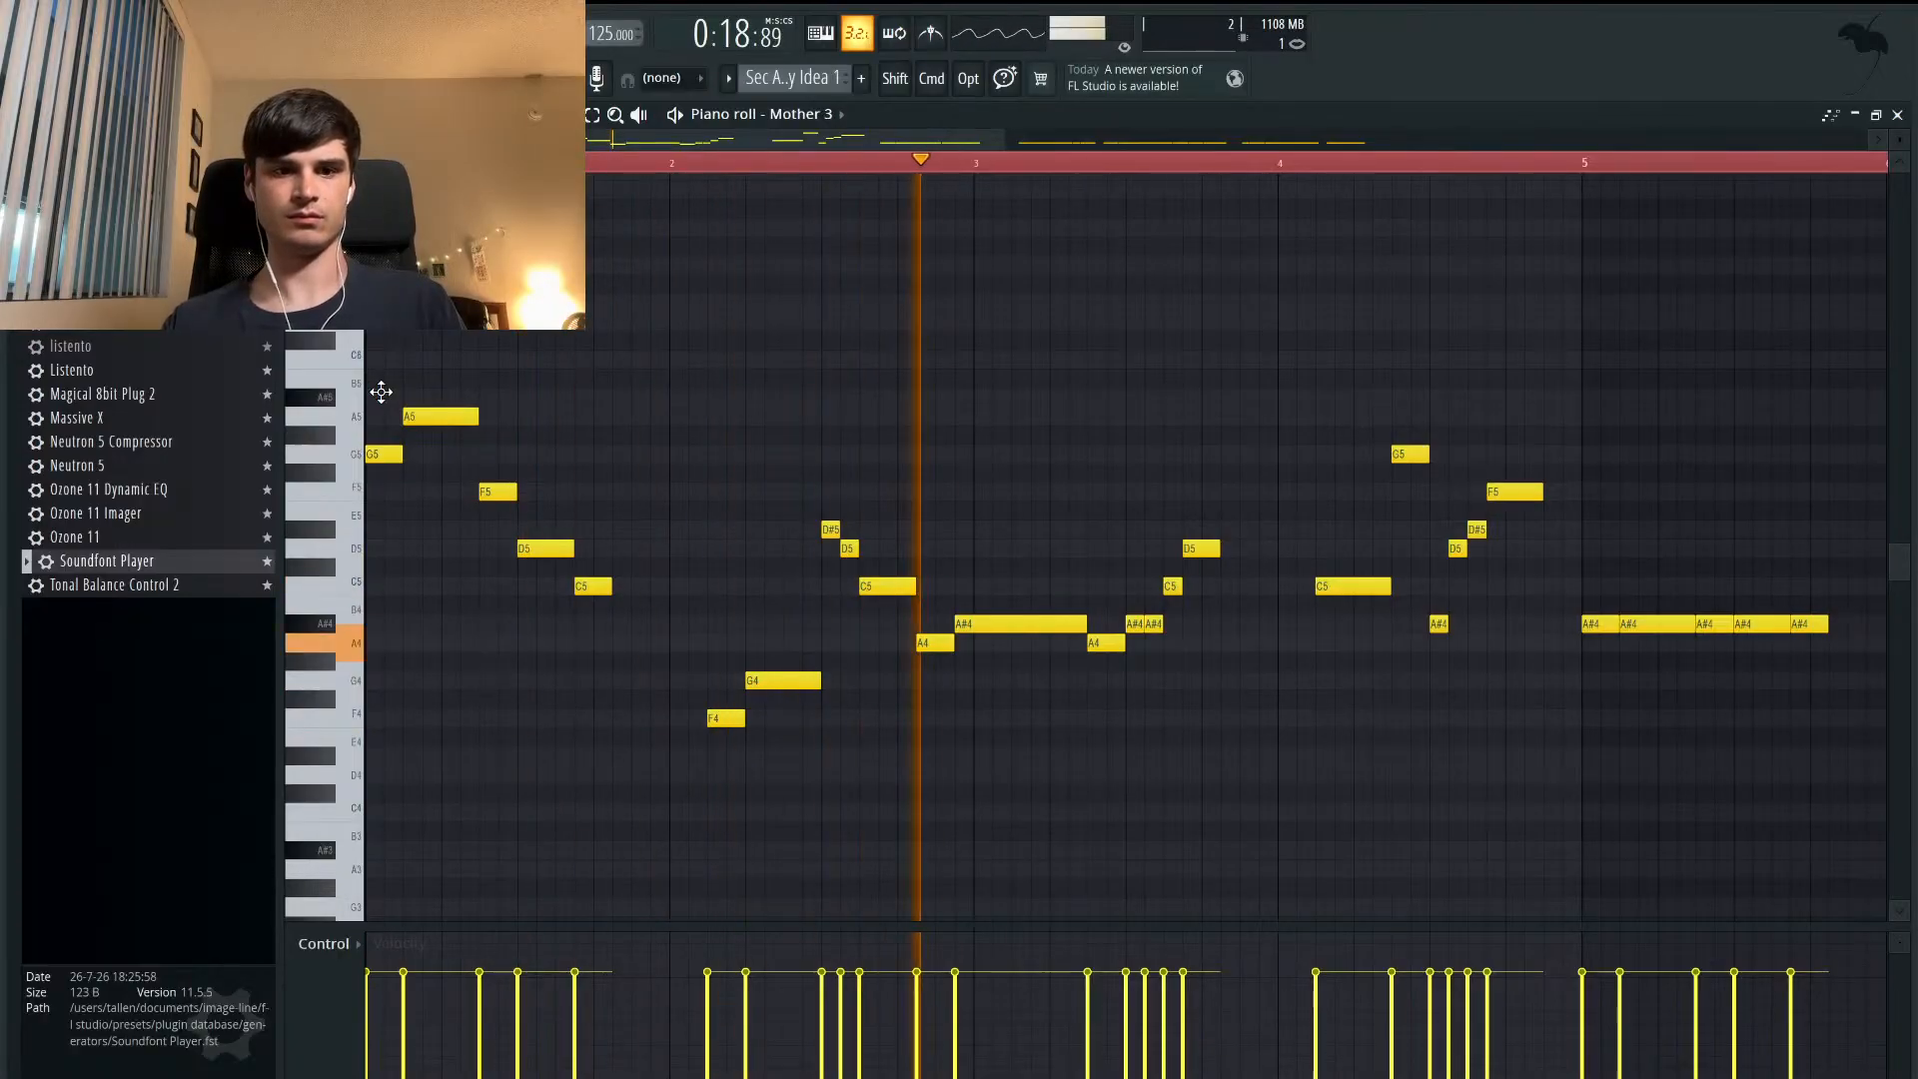
{"action": "key", "text": "space"}
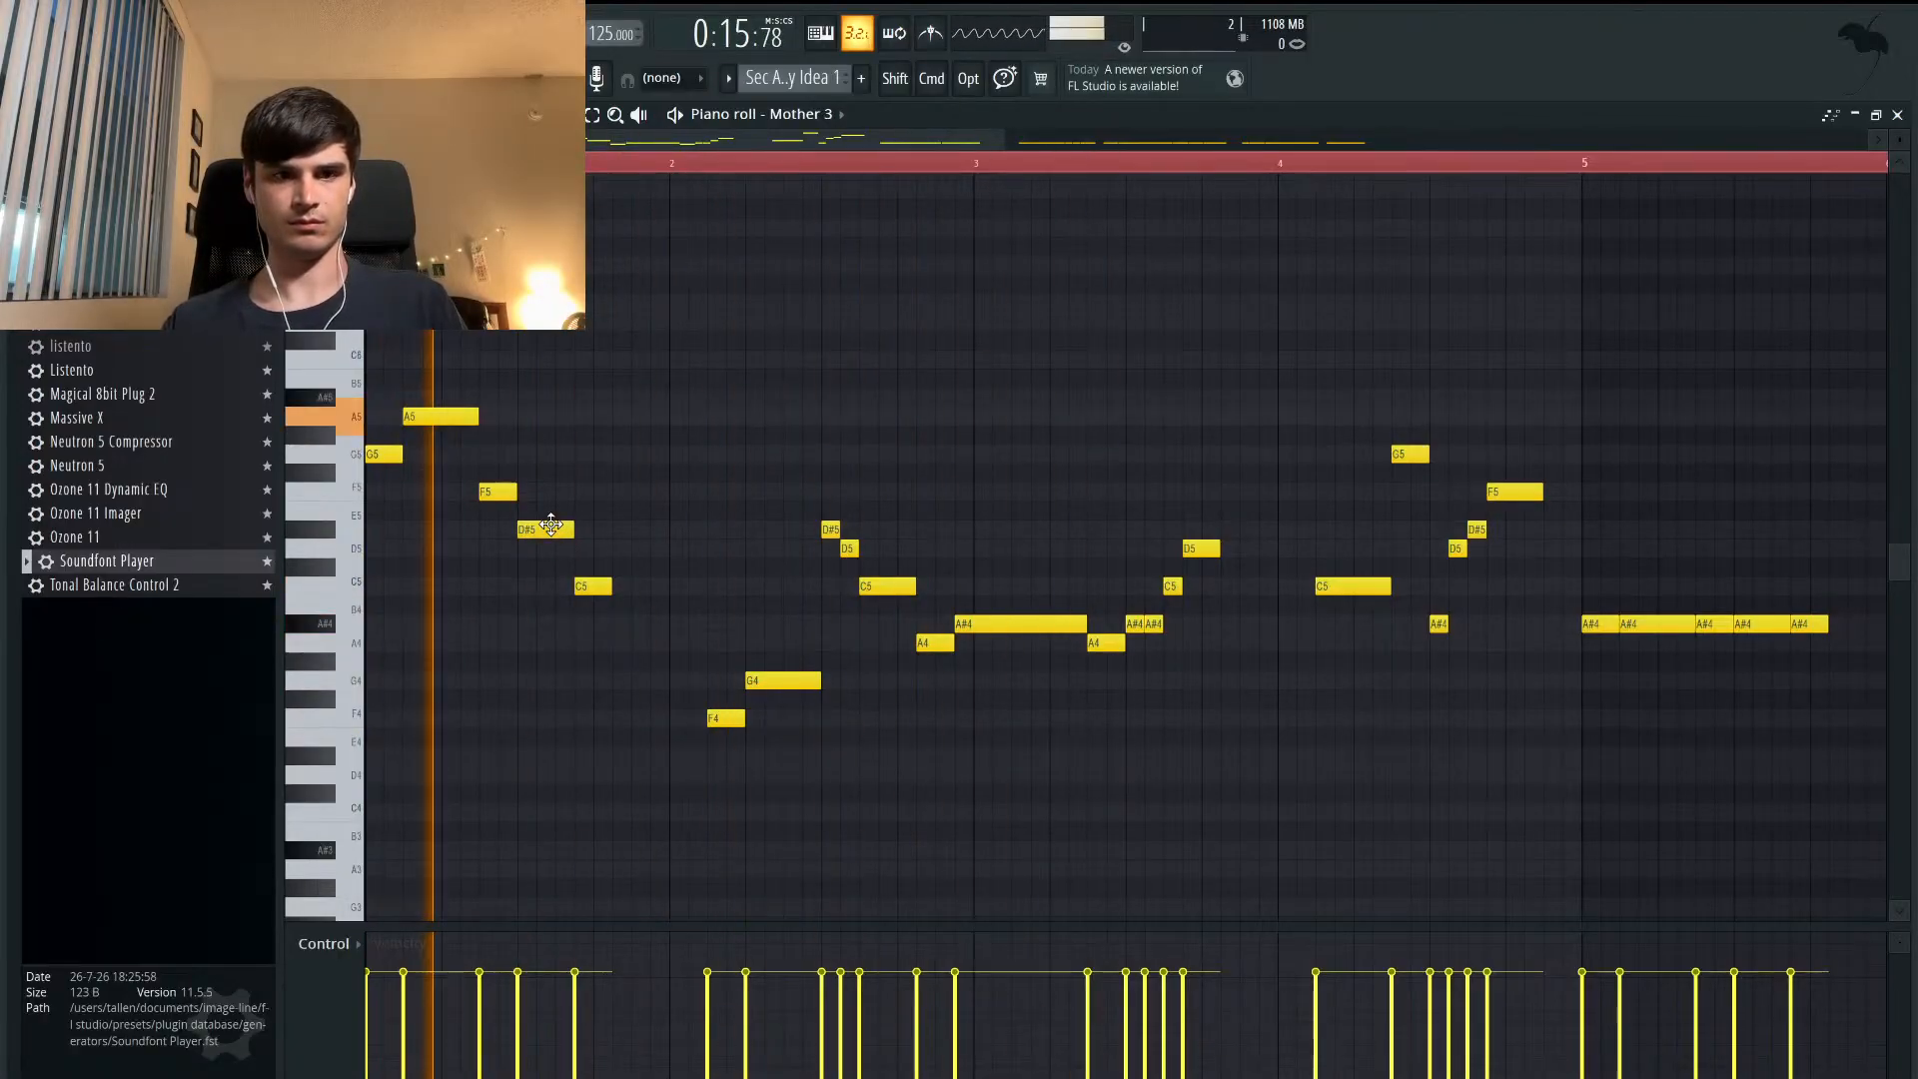
{"action": "key", "text": "space"}
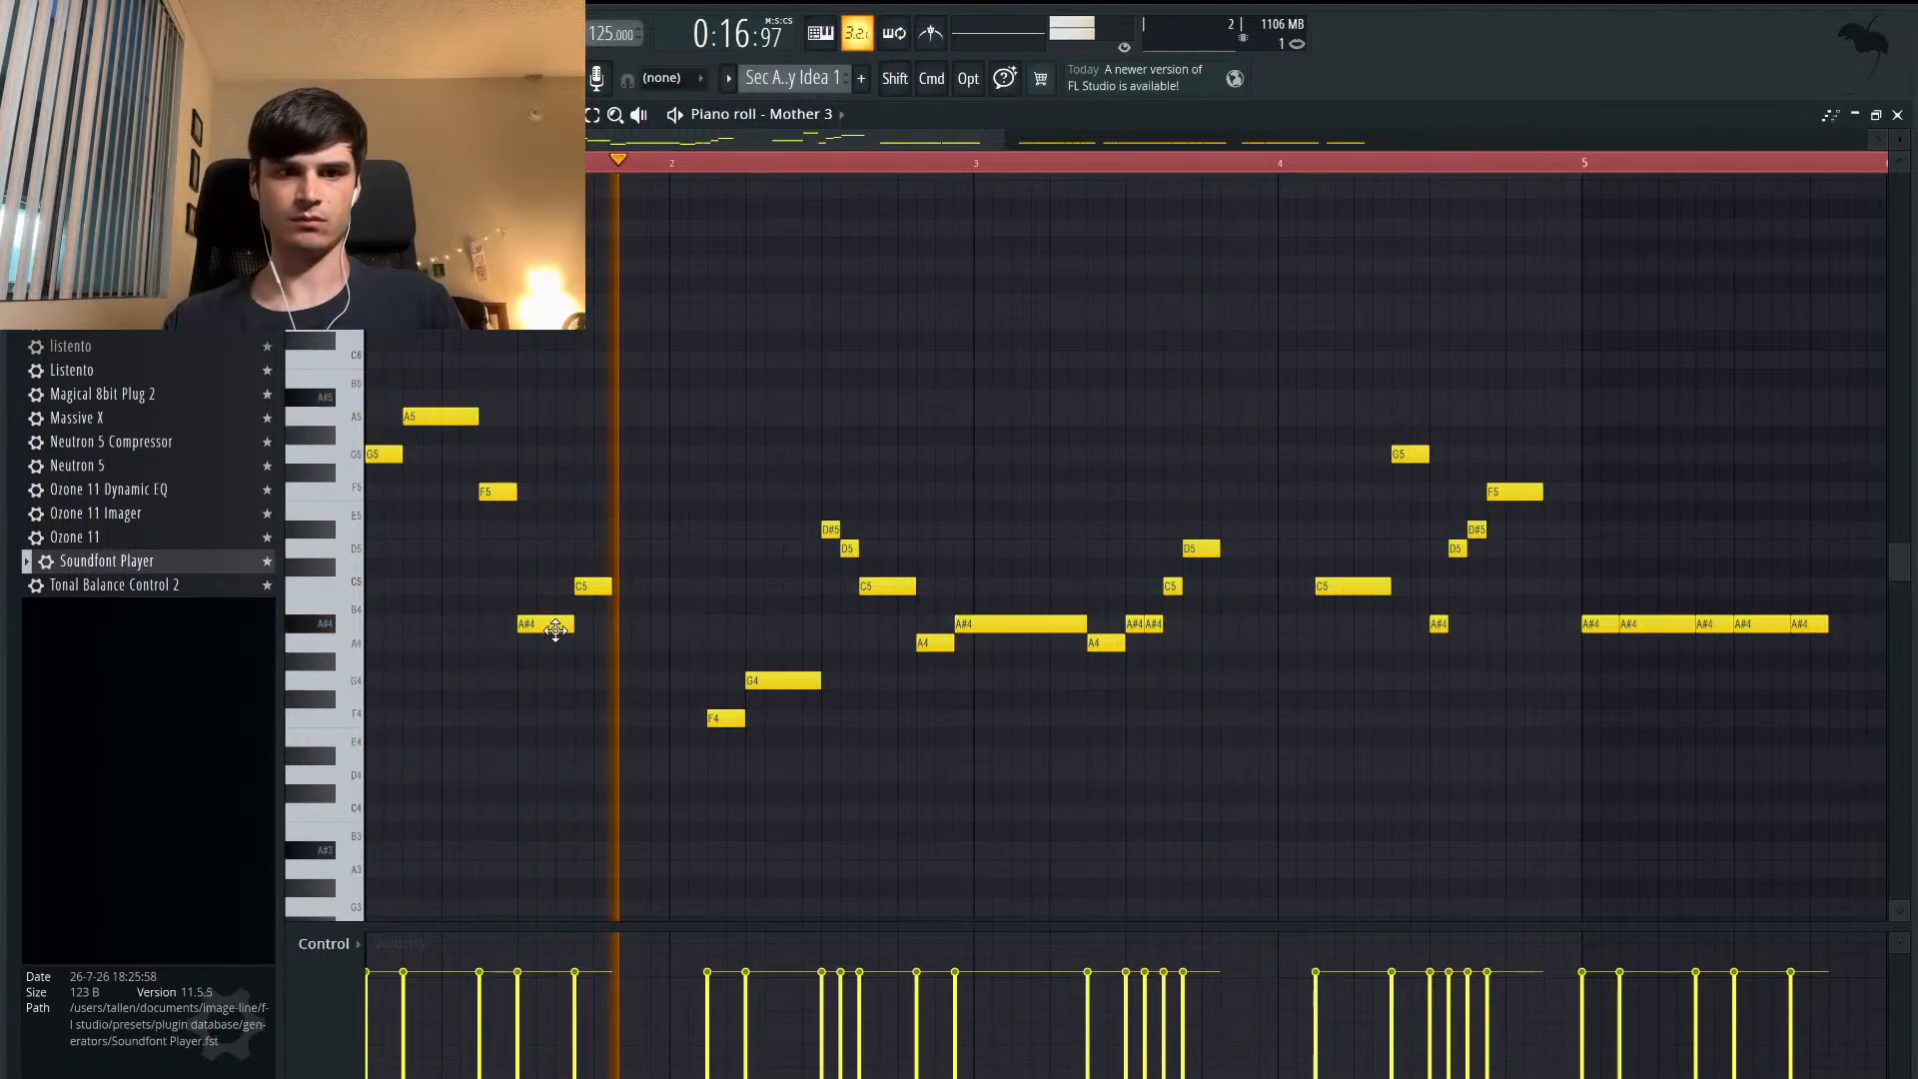
{"action": "left_click_drag", "start_coordinate": [503, 546], "coordinate": [497, 548]}
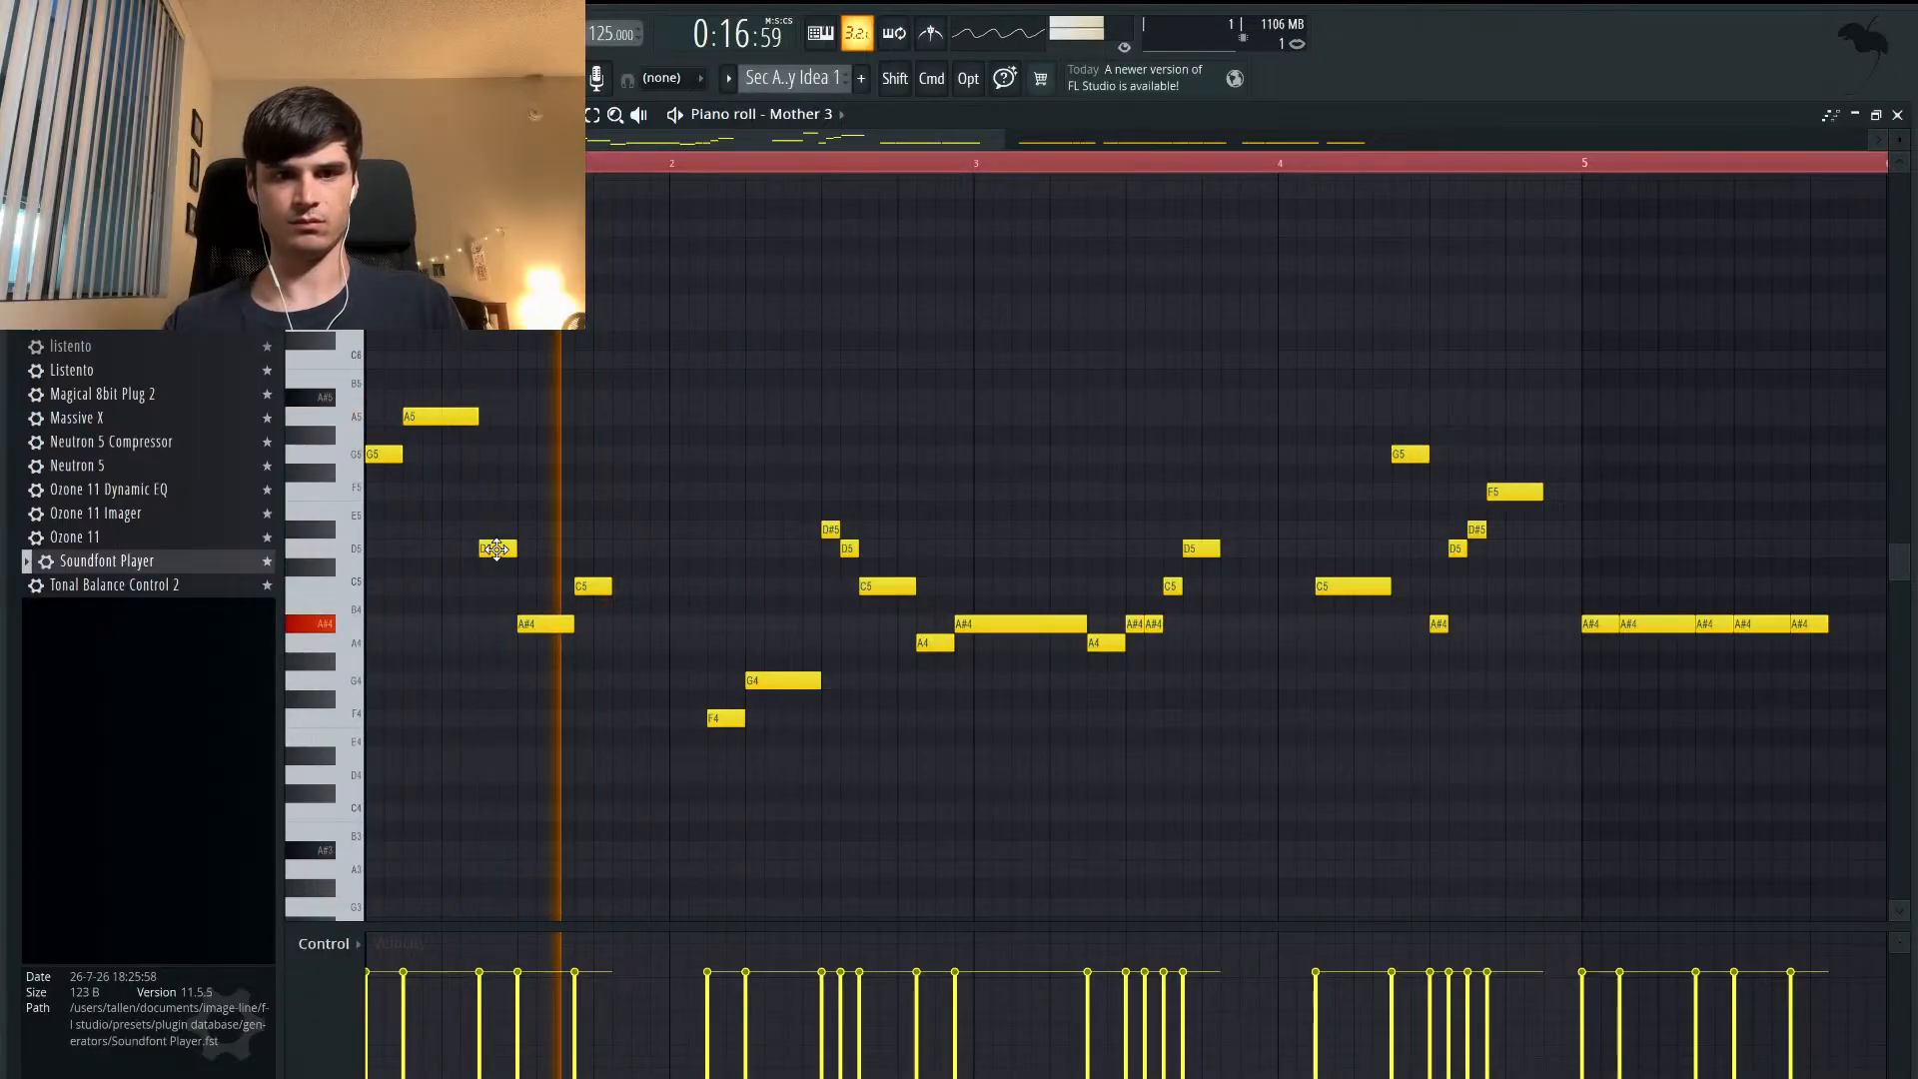
{"action": "key", "text": "space"}
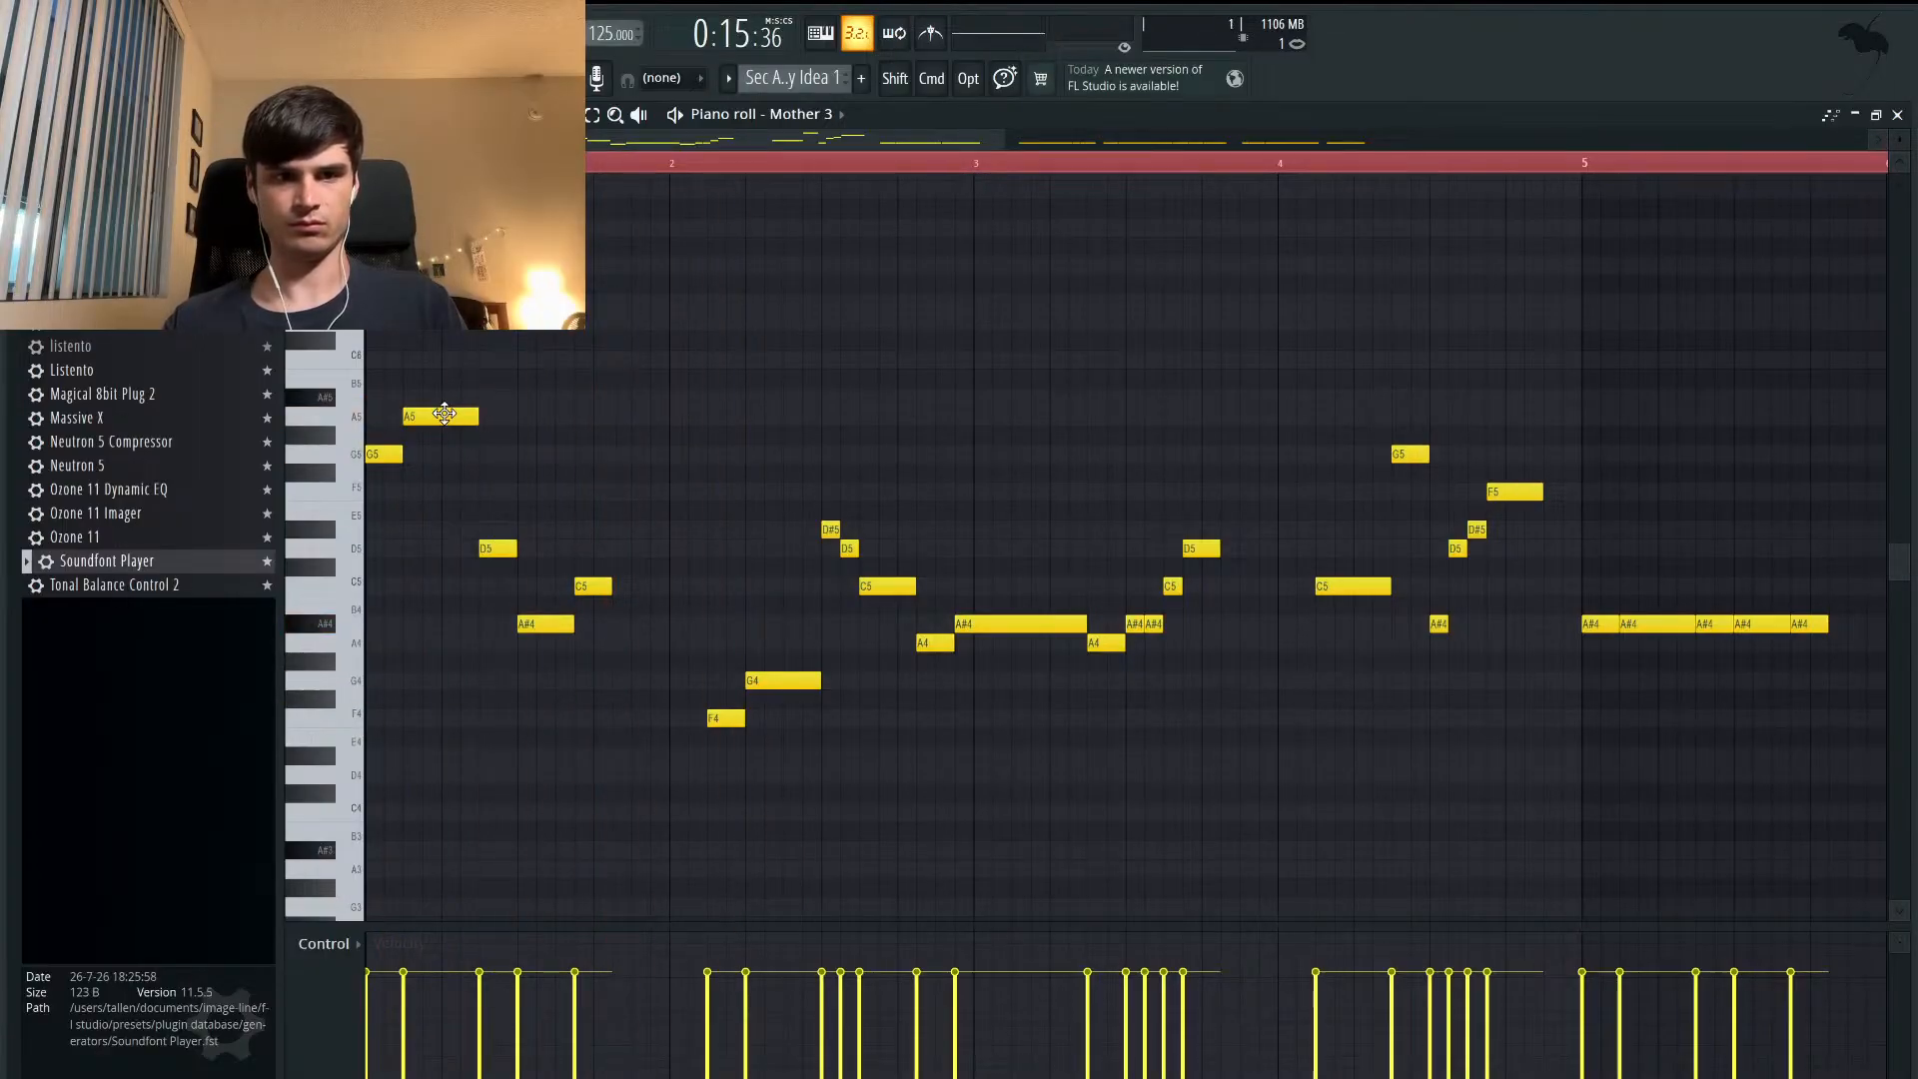
- Lower the second note of bar 1 to F5 and play back the melody
{"action": "left_click_drag", "start_coordinate": [444, 483], "coordinate": [443, 498]}
{"action": "key", "text": "space"}
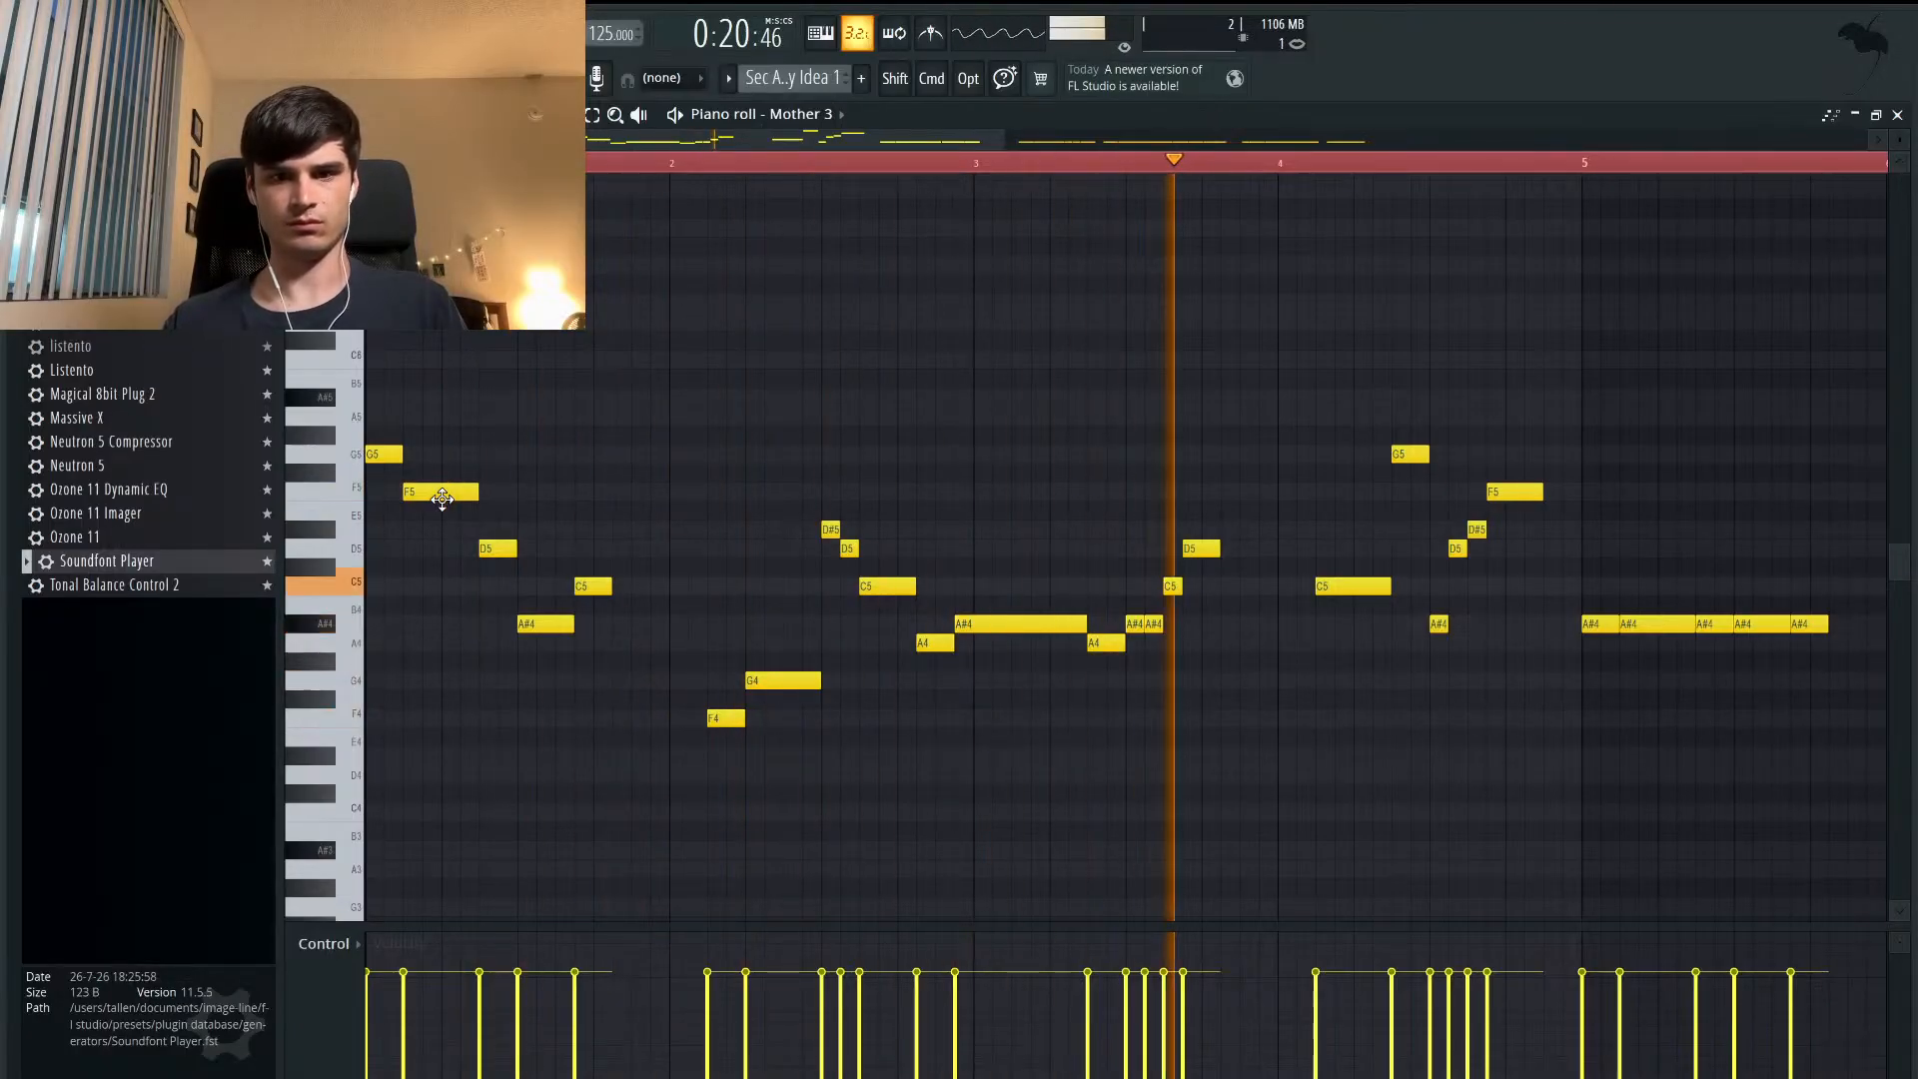
{"action": "key", "text": "space"}
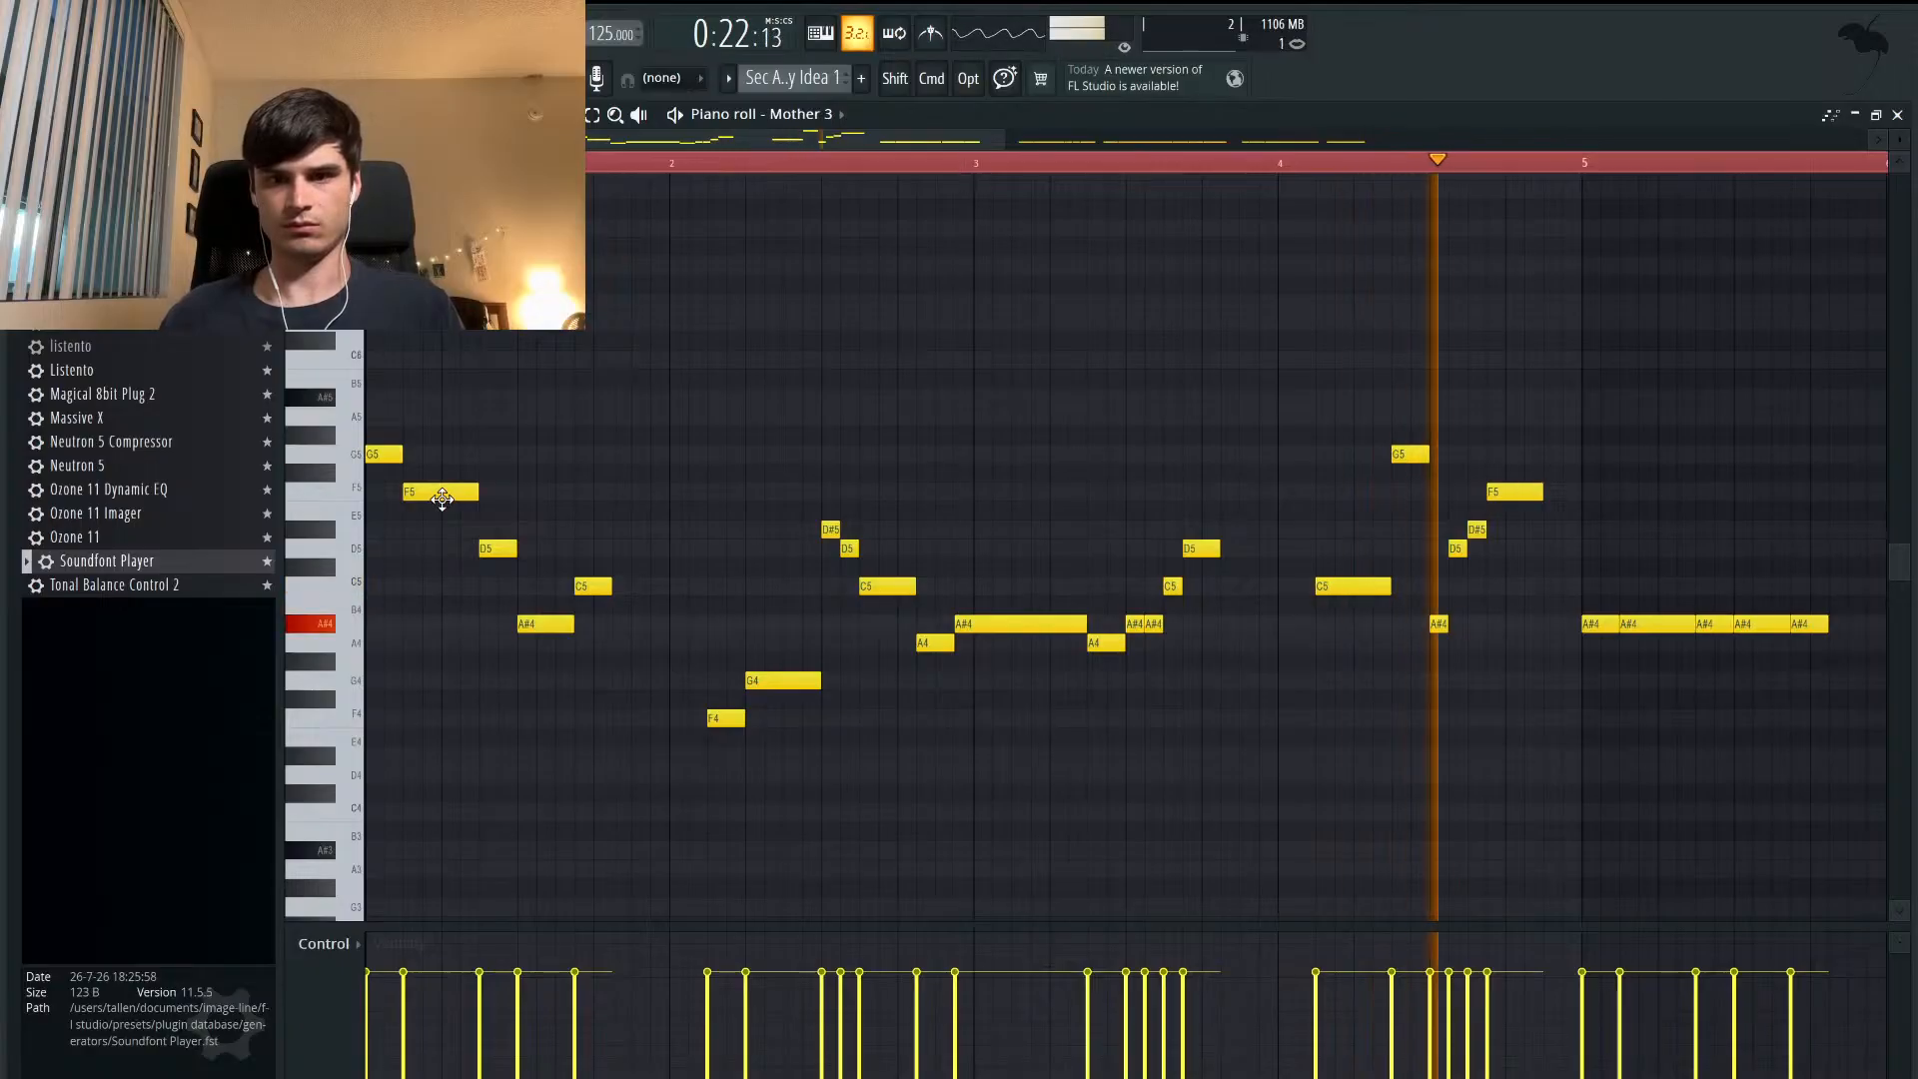
- Slice the long C5 note at the start of bar 4 into two equal notes and play back the melody
{"action": "key", "text": "space"}
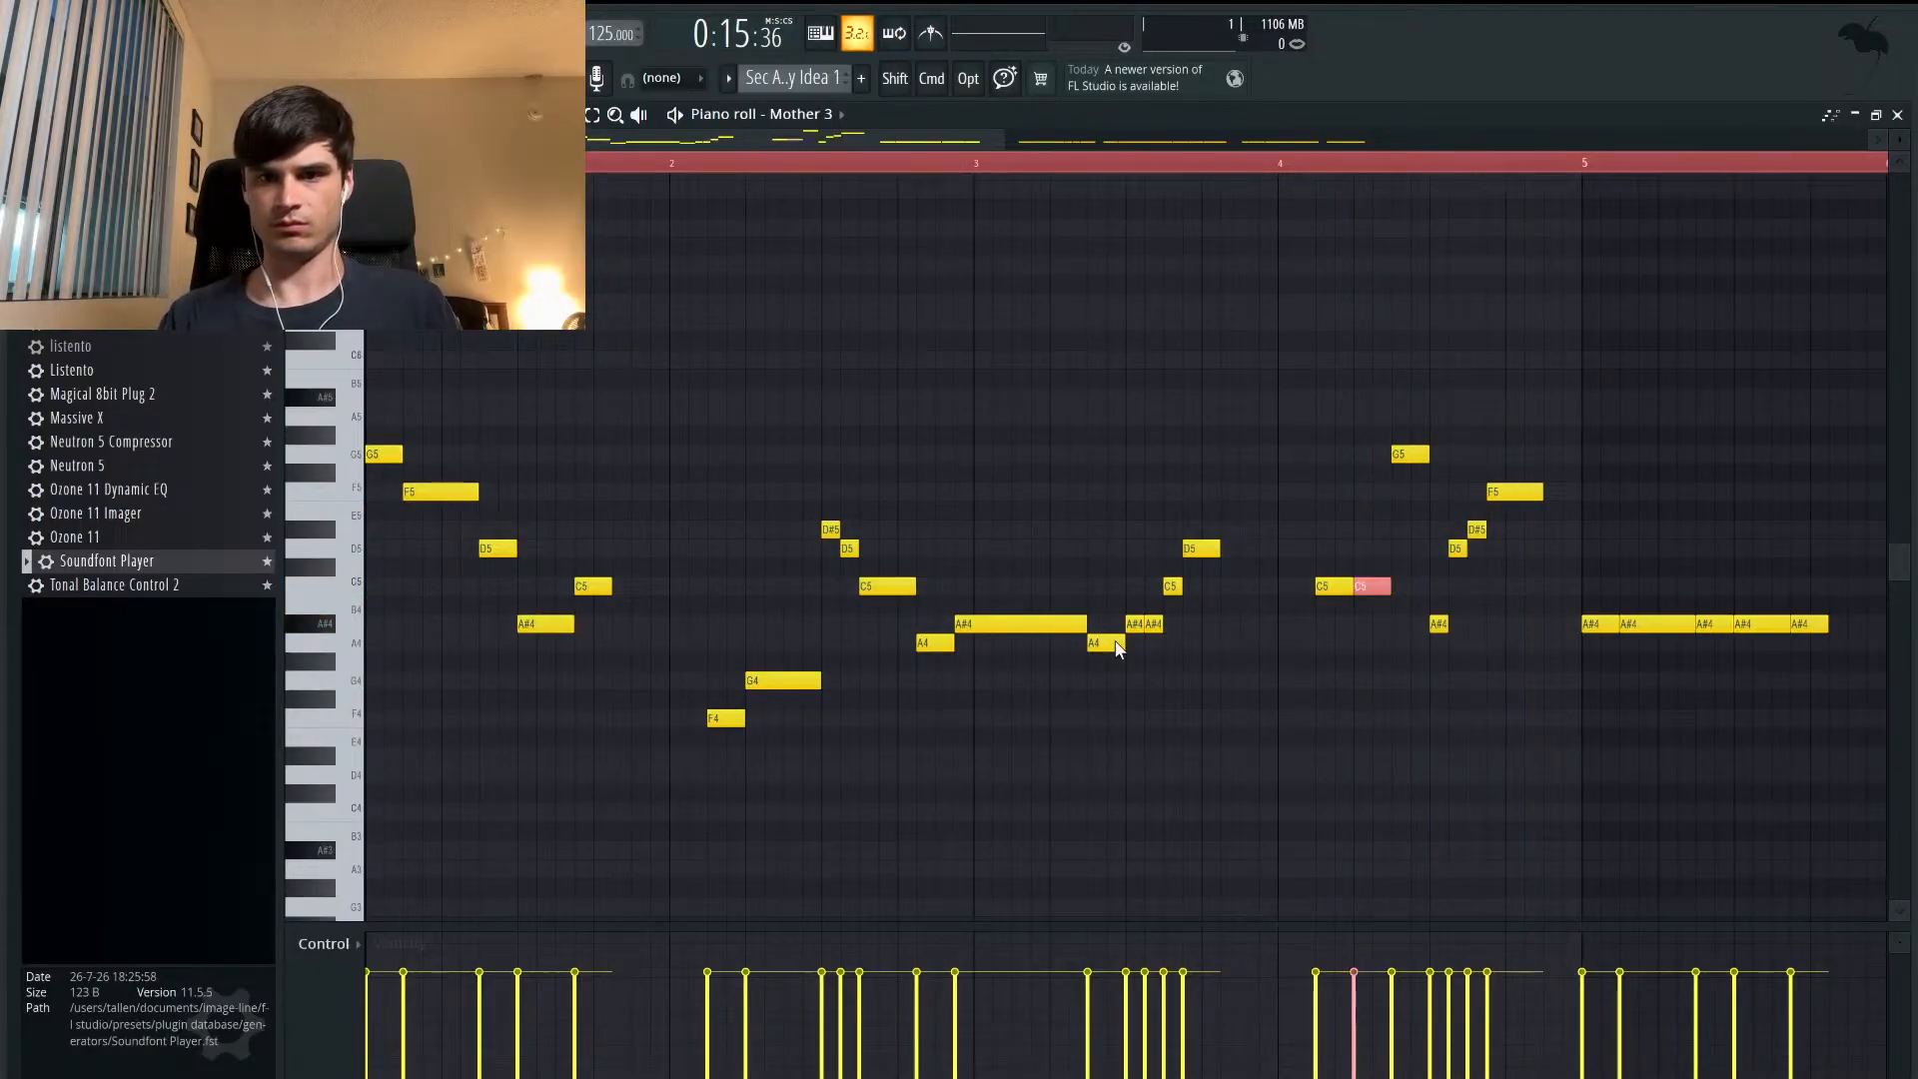
{"action": "key", "text": "space"}
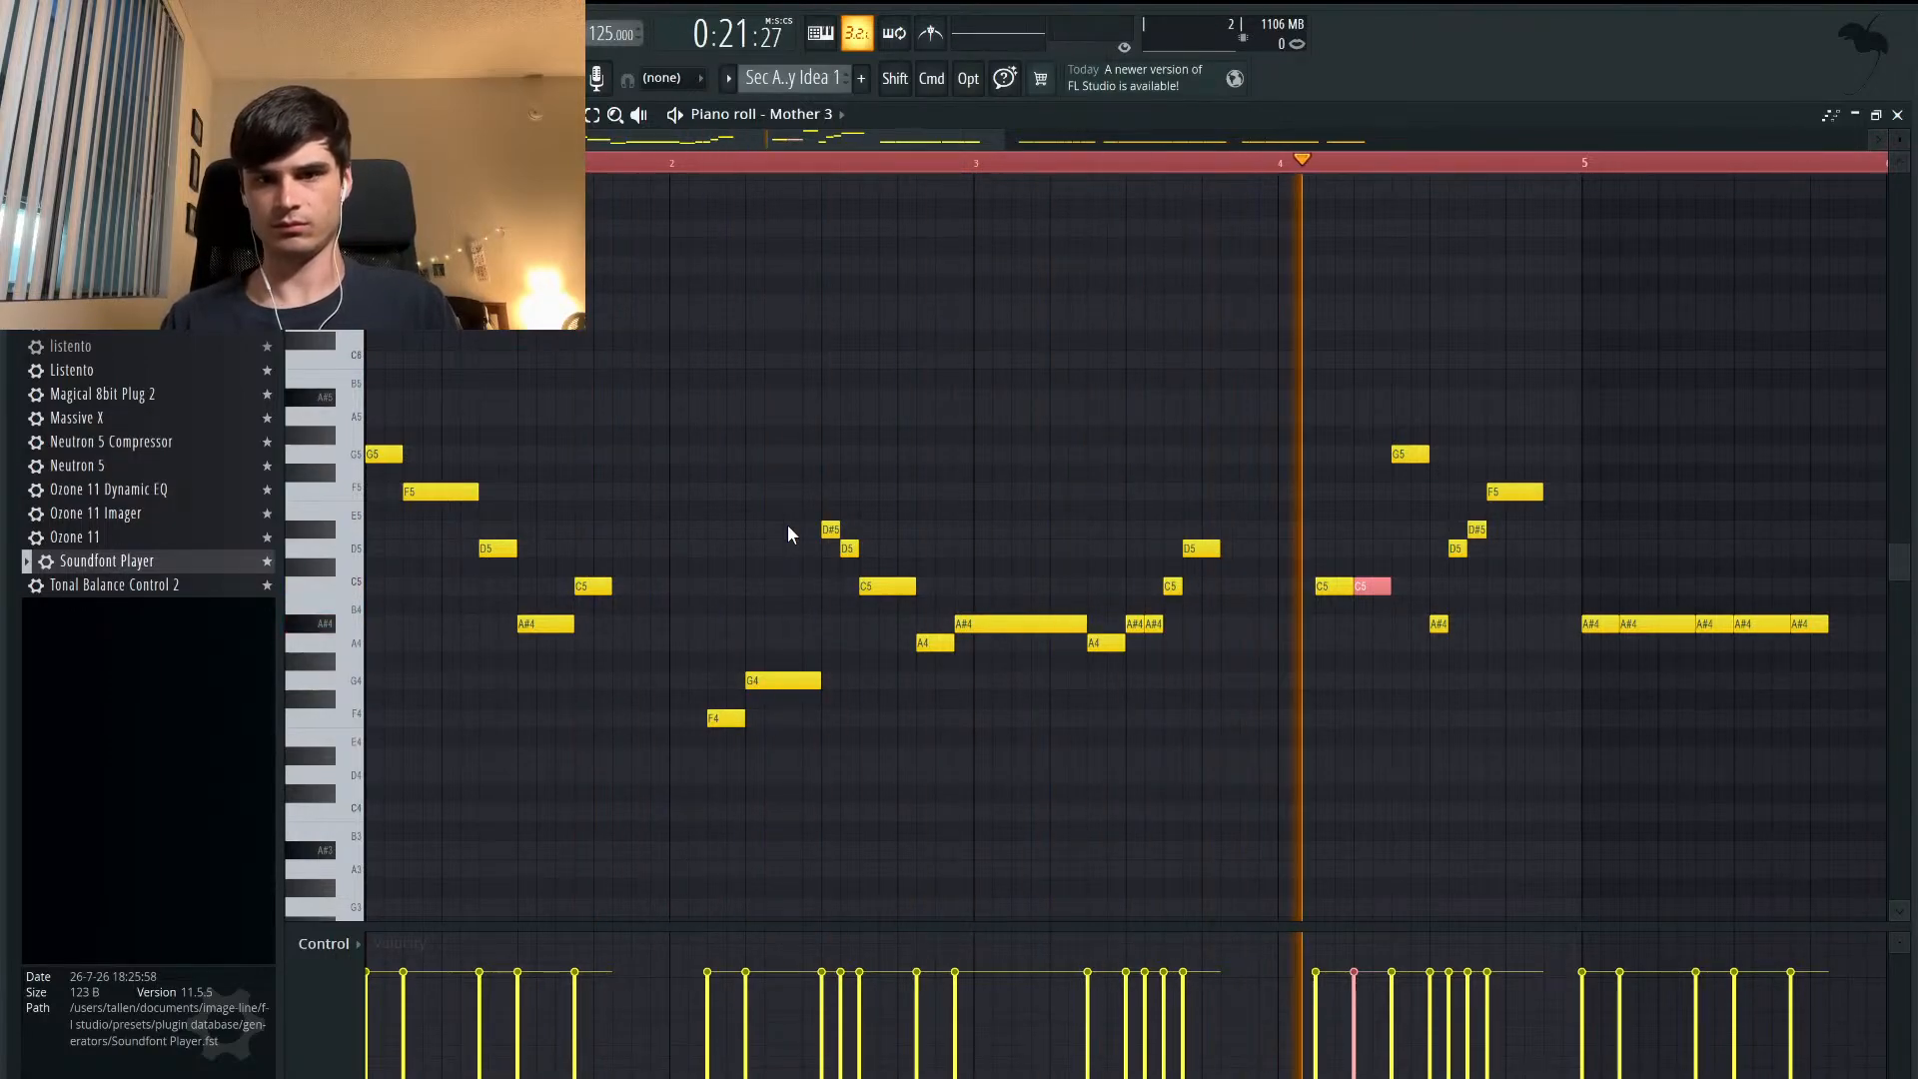
{"action": "key", "text": "space"}
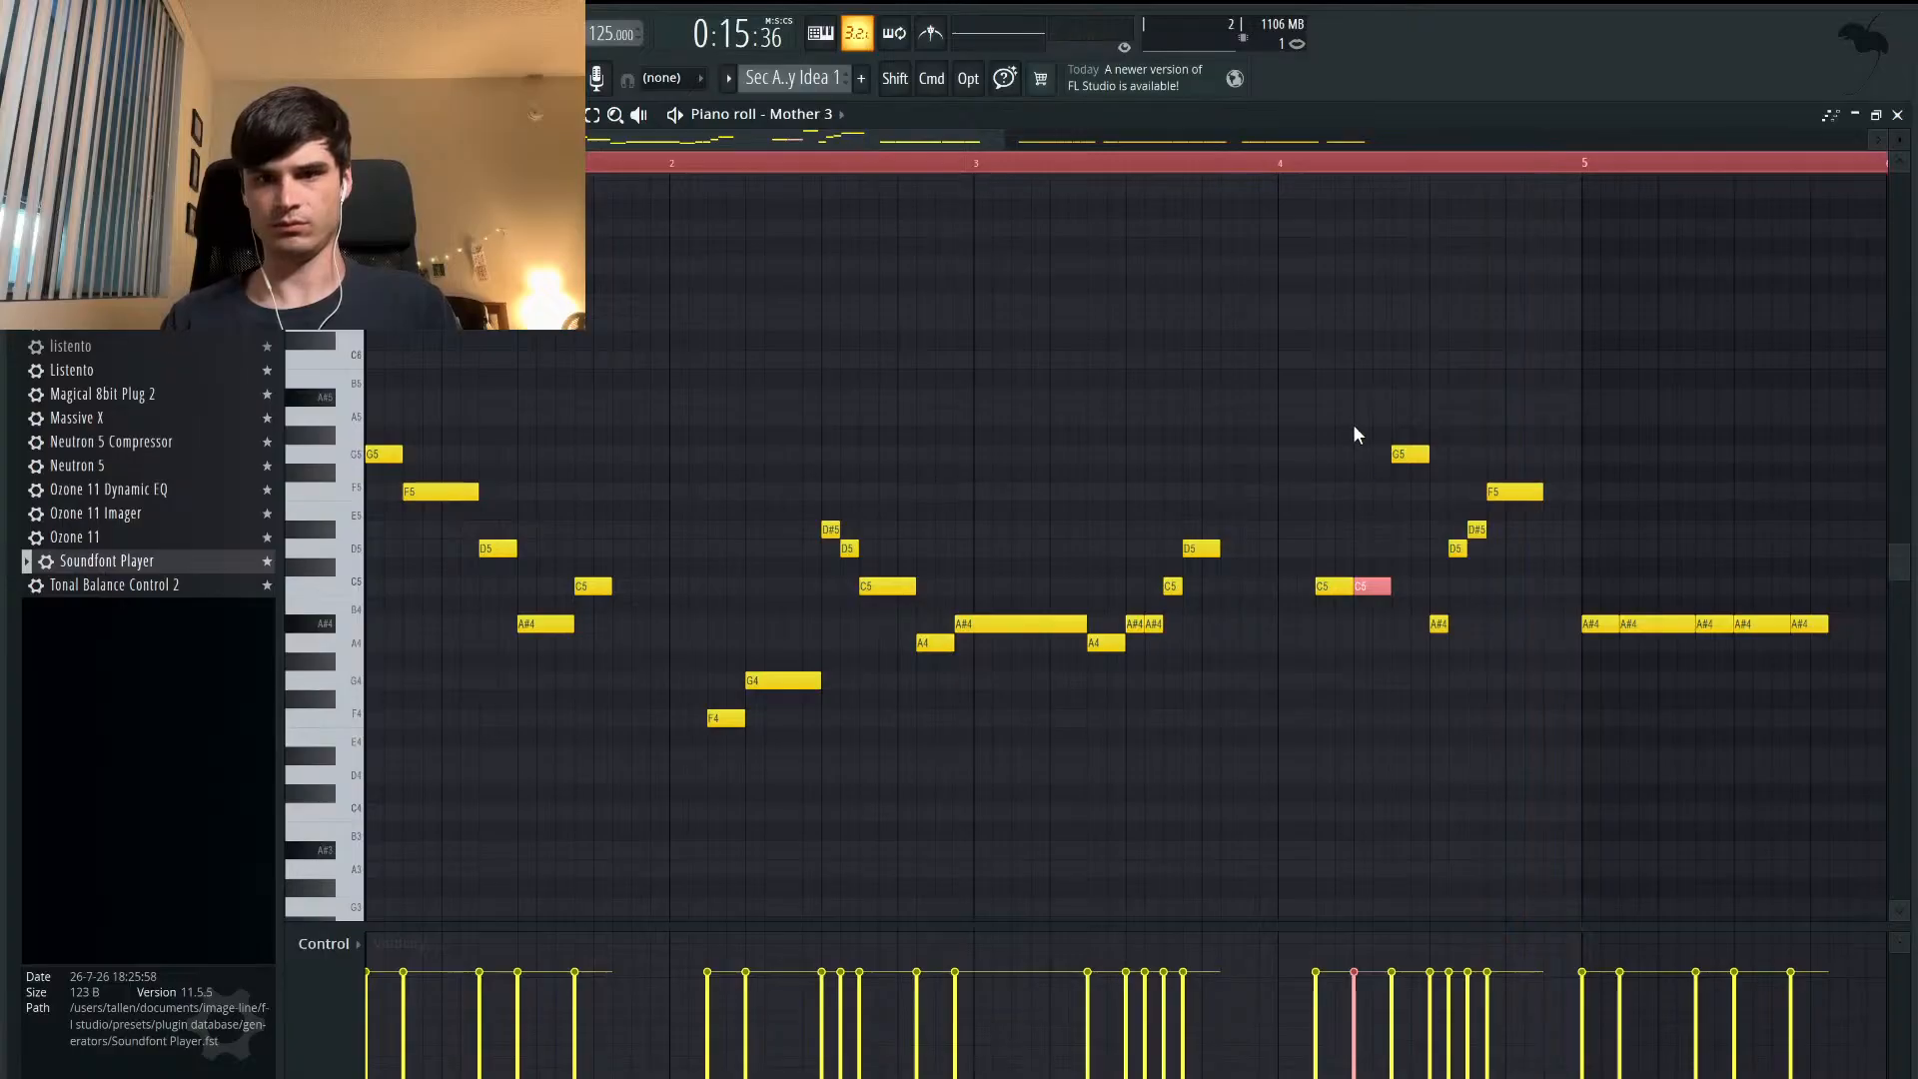
{"action": "key", "text": "space"}
{"action": "left_click", "coordinate": [1284, 163]}
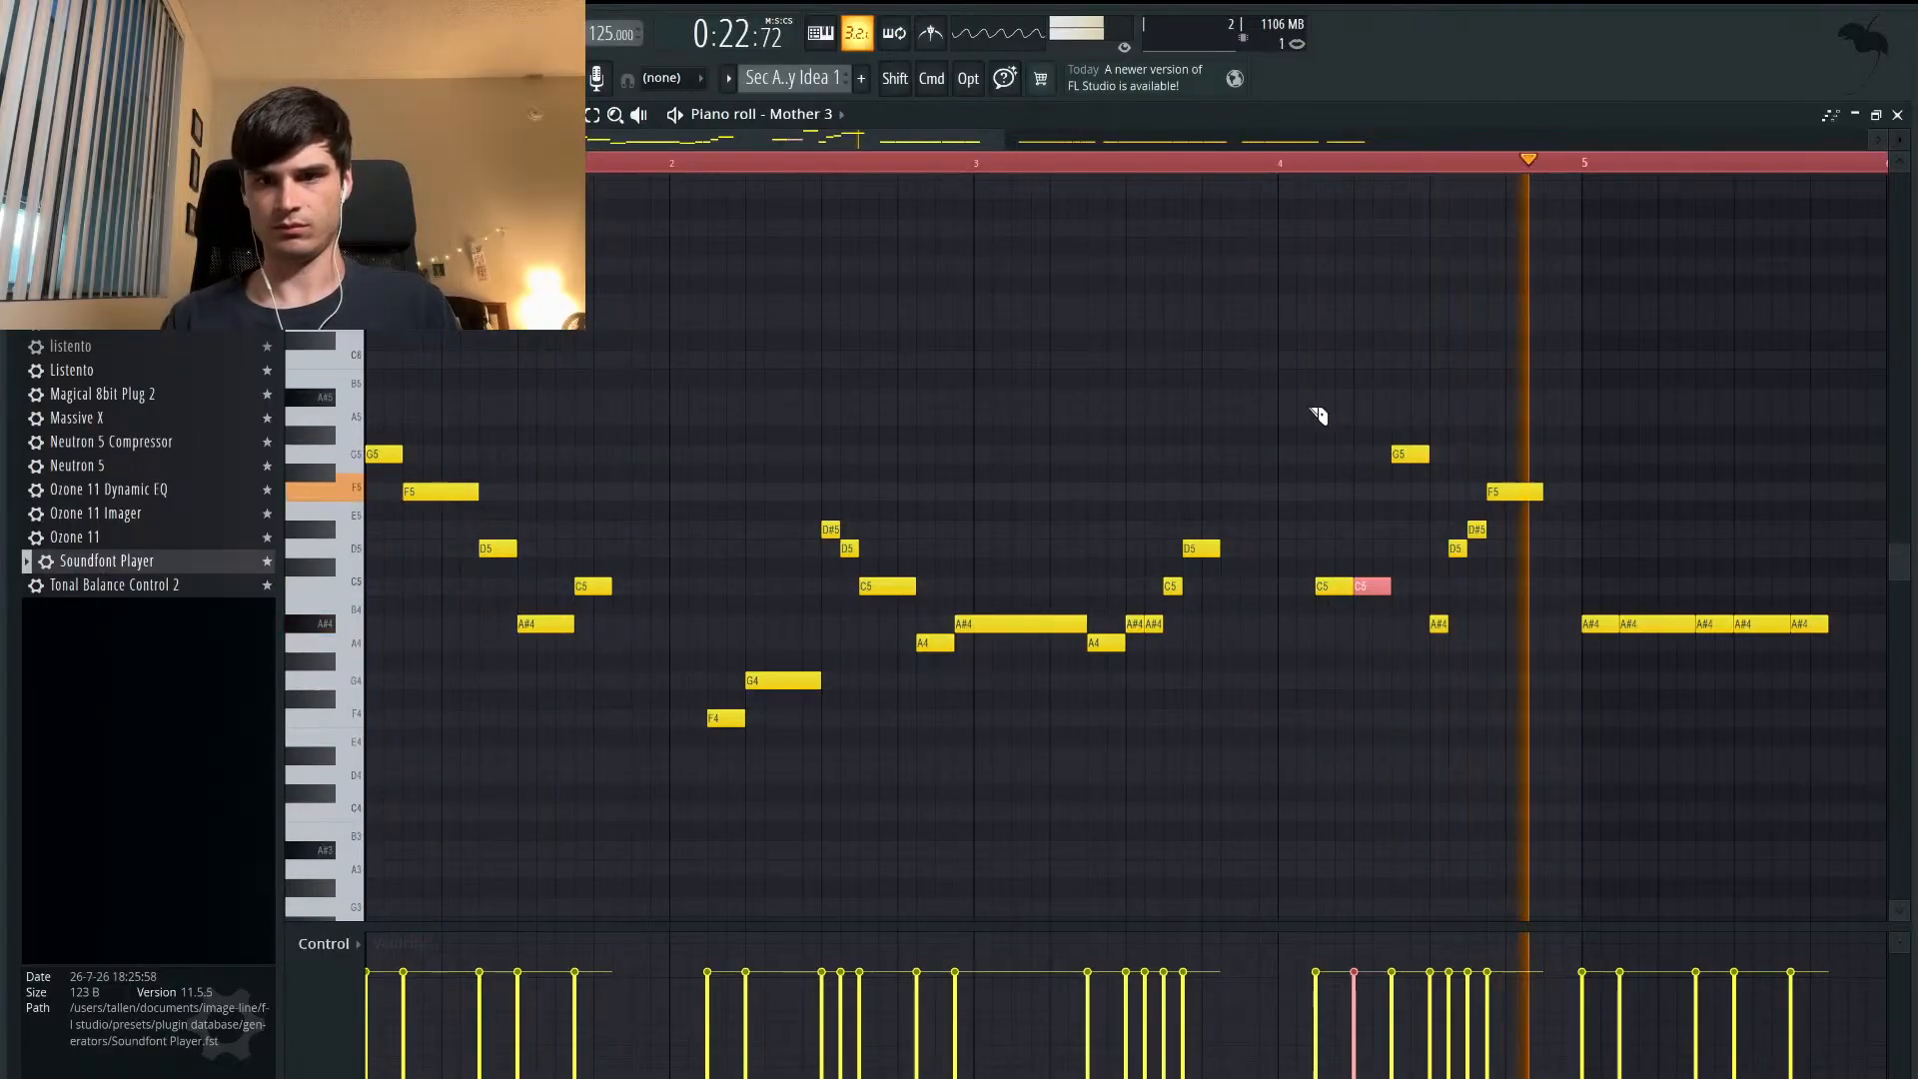
{"action": "key", "text": "space"}
{"action": "key", "text": "space"}
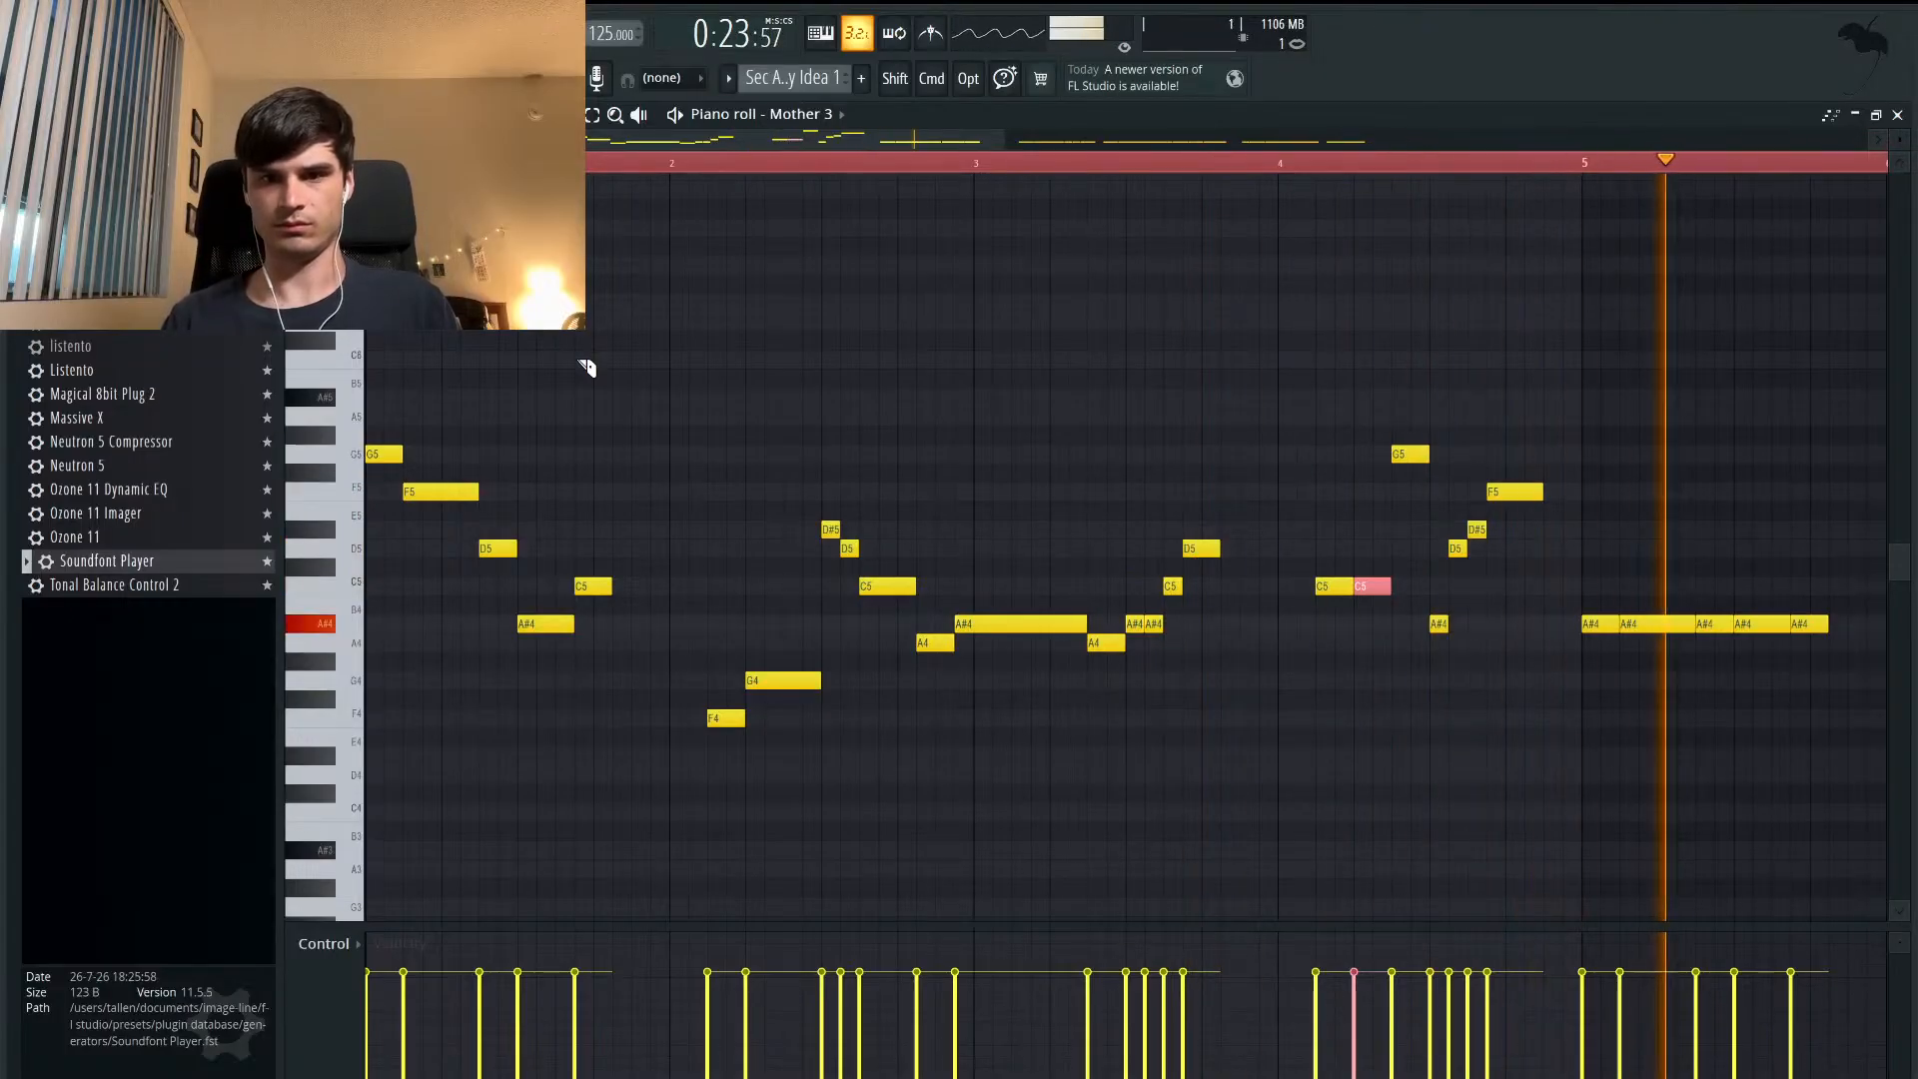
- Move the first three notes of bar 4 to A5, G5 and A5, auditioning the melody
{"action": "key", "text": "space"}
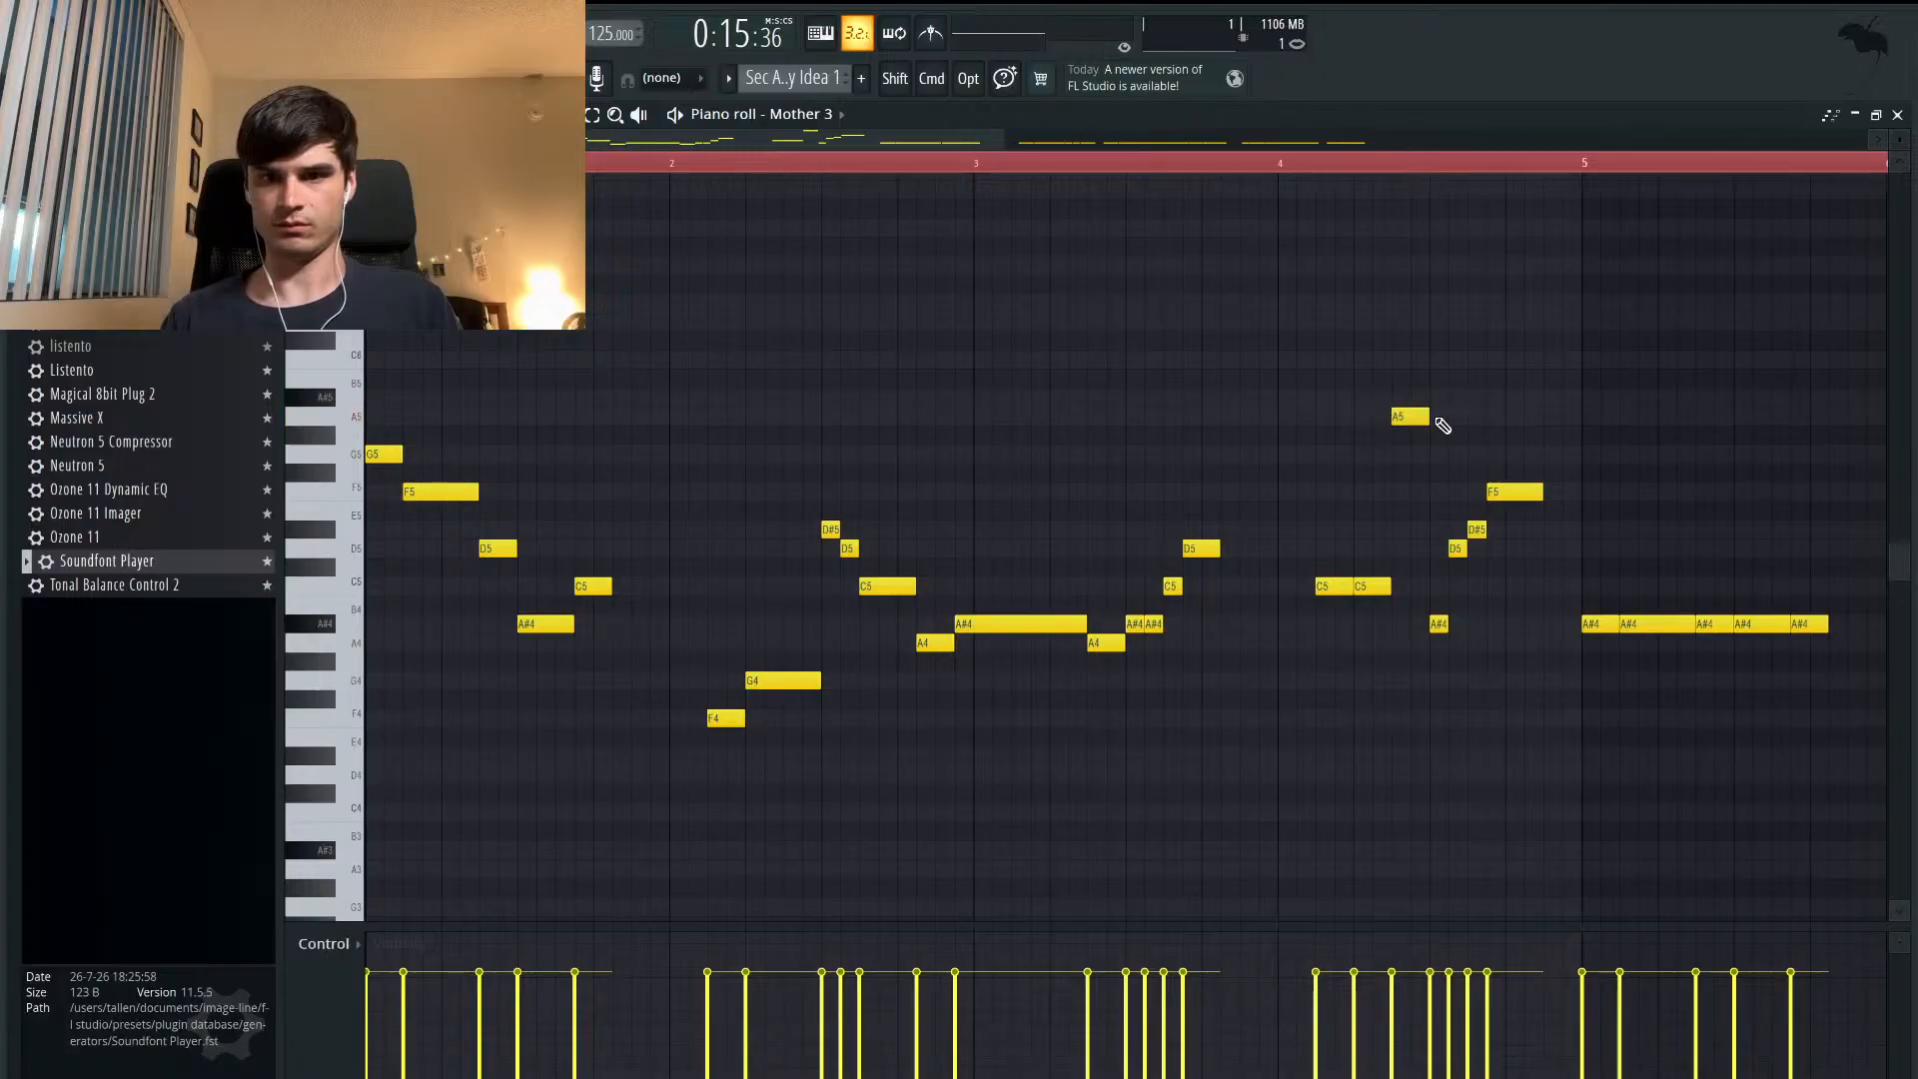
{"action": "key", "text": "space"}
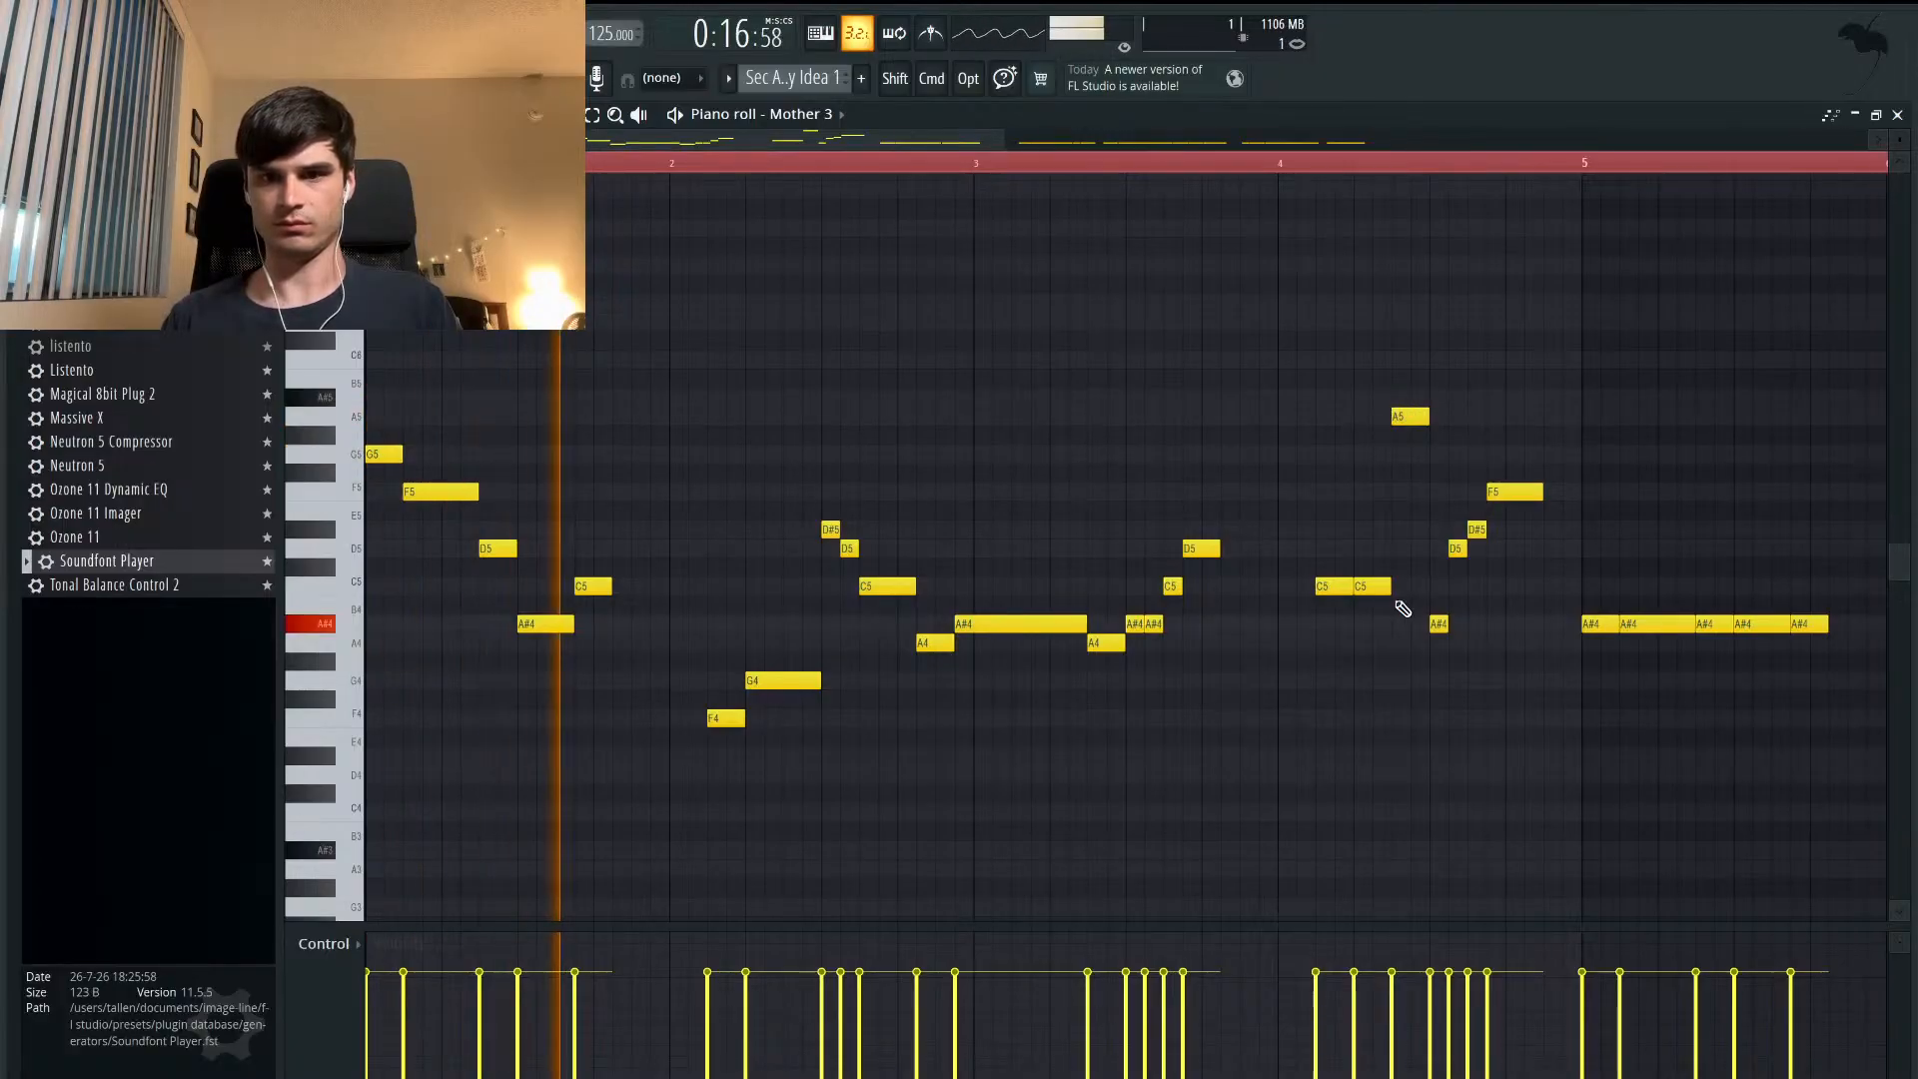
{"action": "left_click_drag", "start_coordinate": [1334, 587], "coordinate": [1335, 400]}
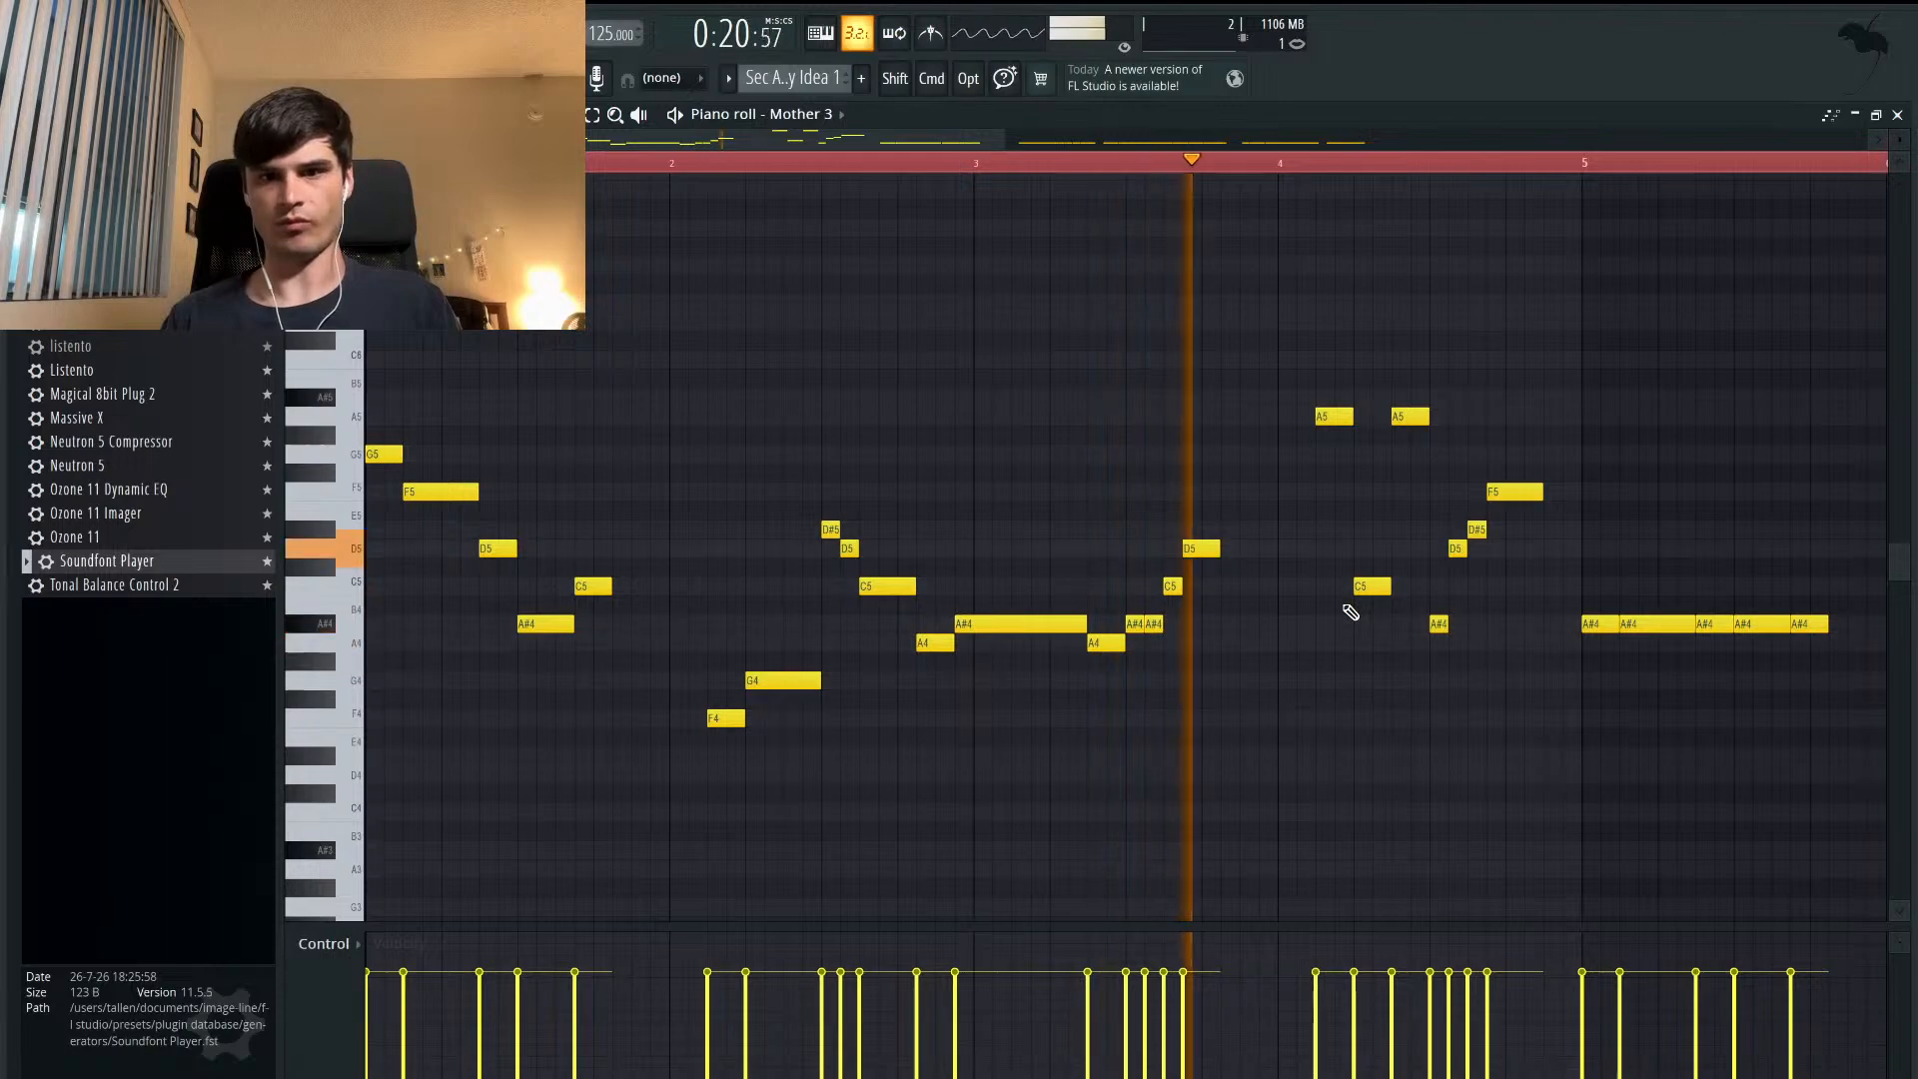
{"action": "key", "text": "space"}
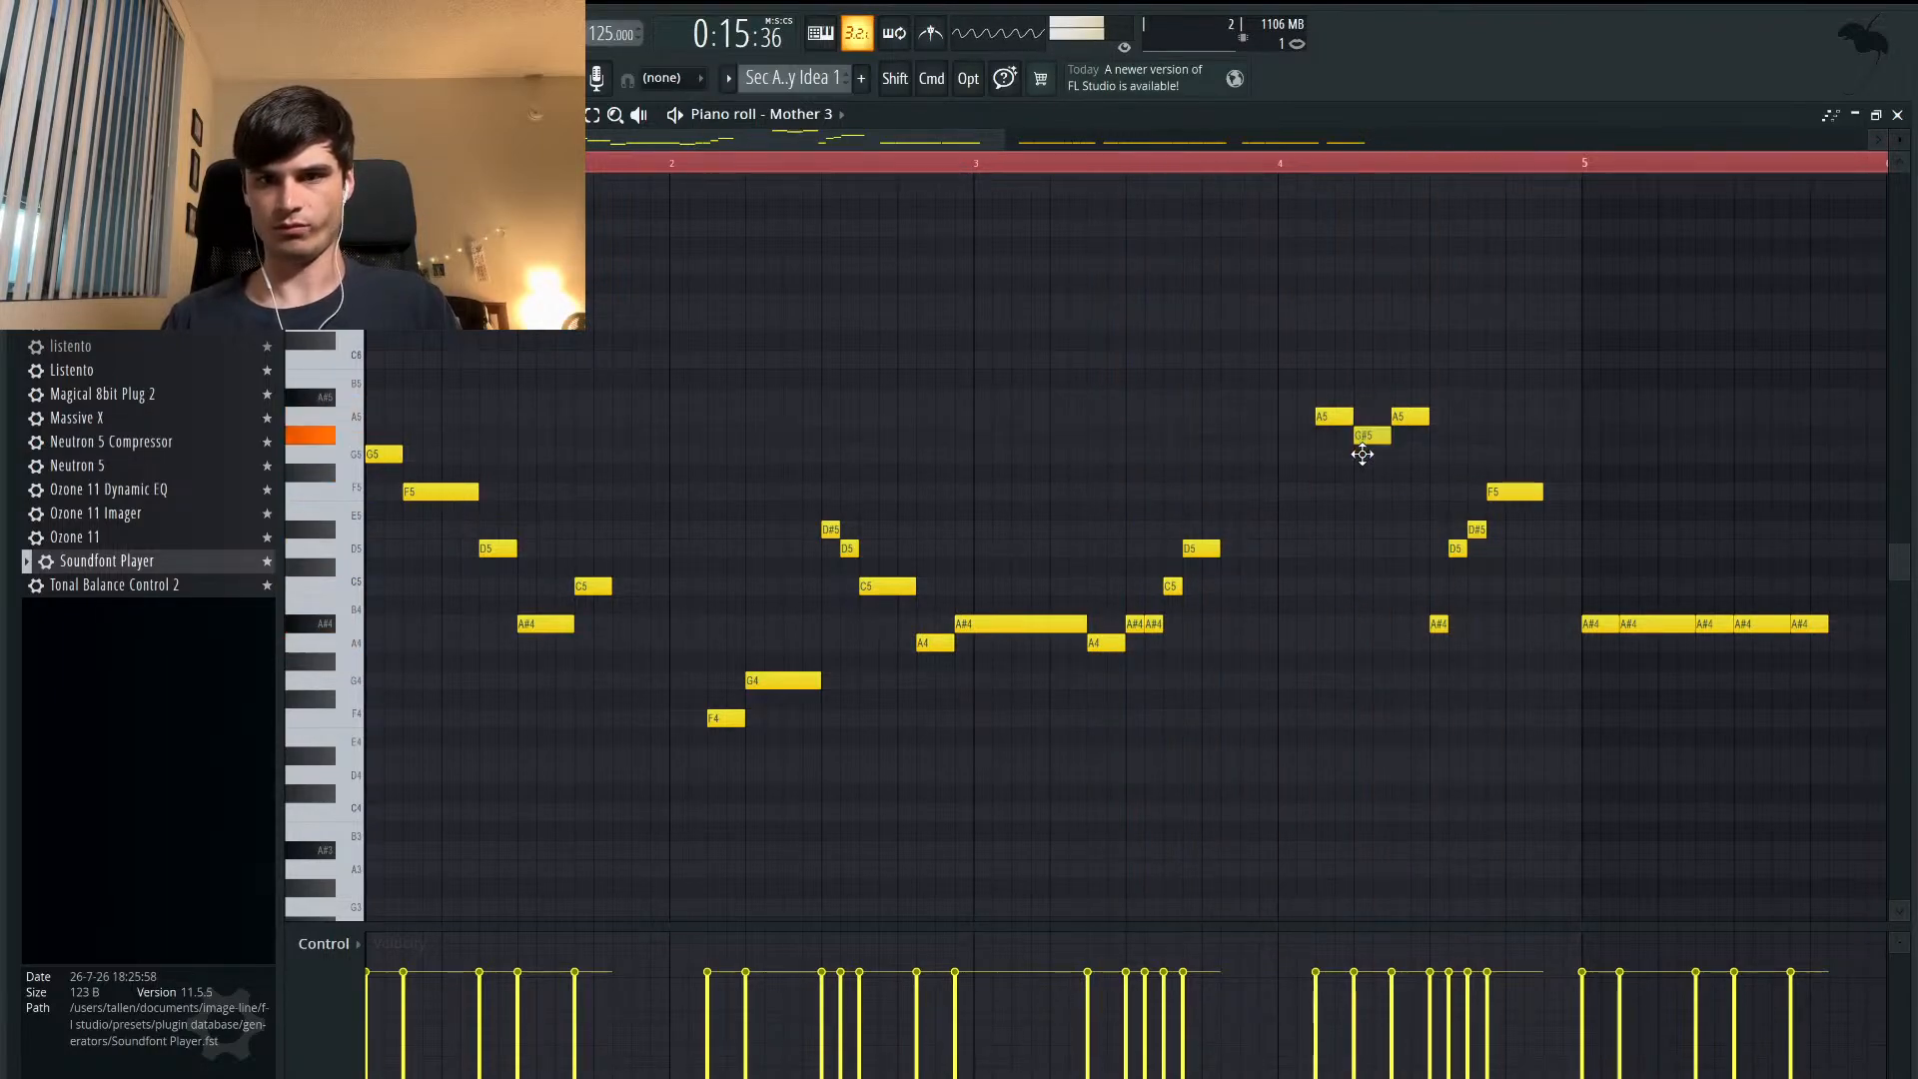
{"action": "left_click", "coordinate": [1277, 163]}
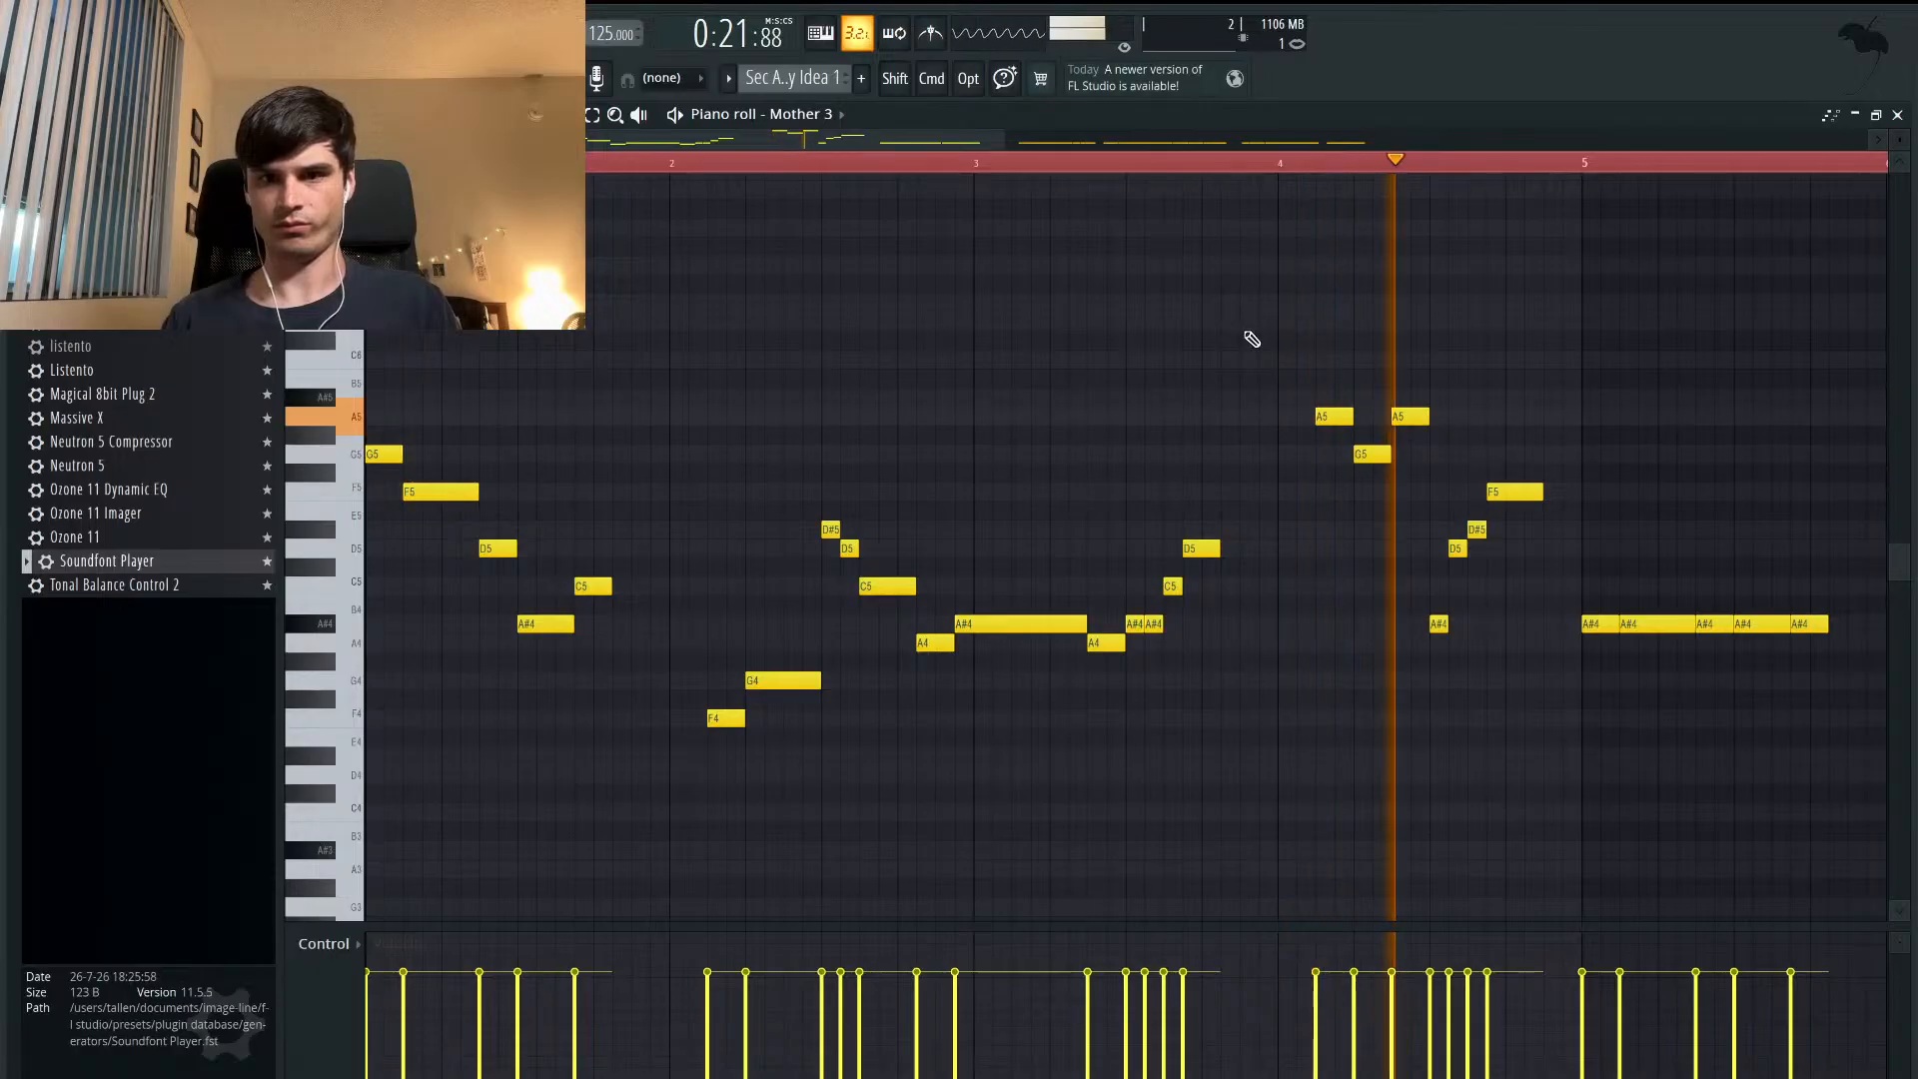
{"action": "key", "text": "space"}
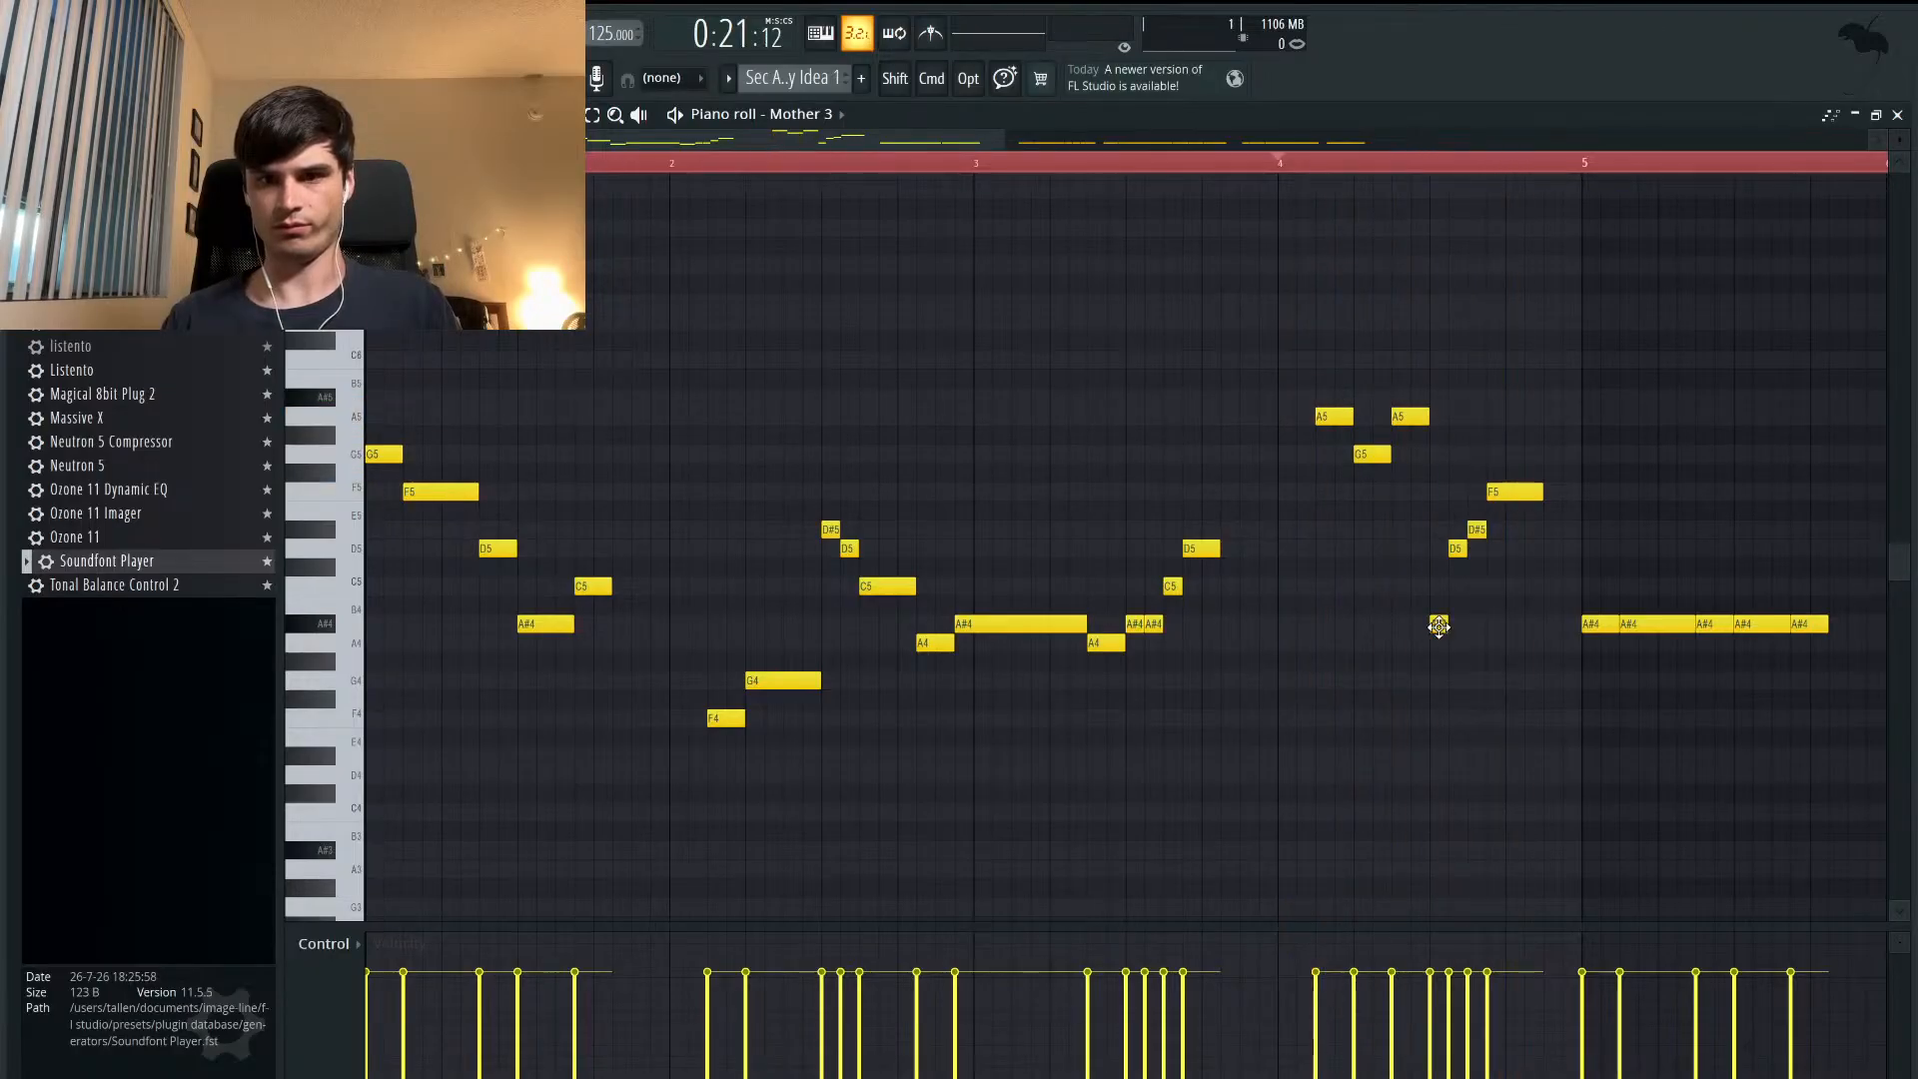
- Raise the fourth note of bar 4 to G5 and play back the melody
{"action": "left_click_drag", "start_coordinate": [1438, 459], "coordinate": [1439, 447]}
{"action": "key", "text": "space"}
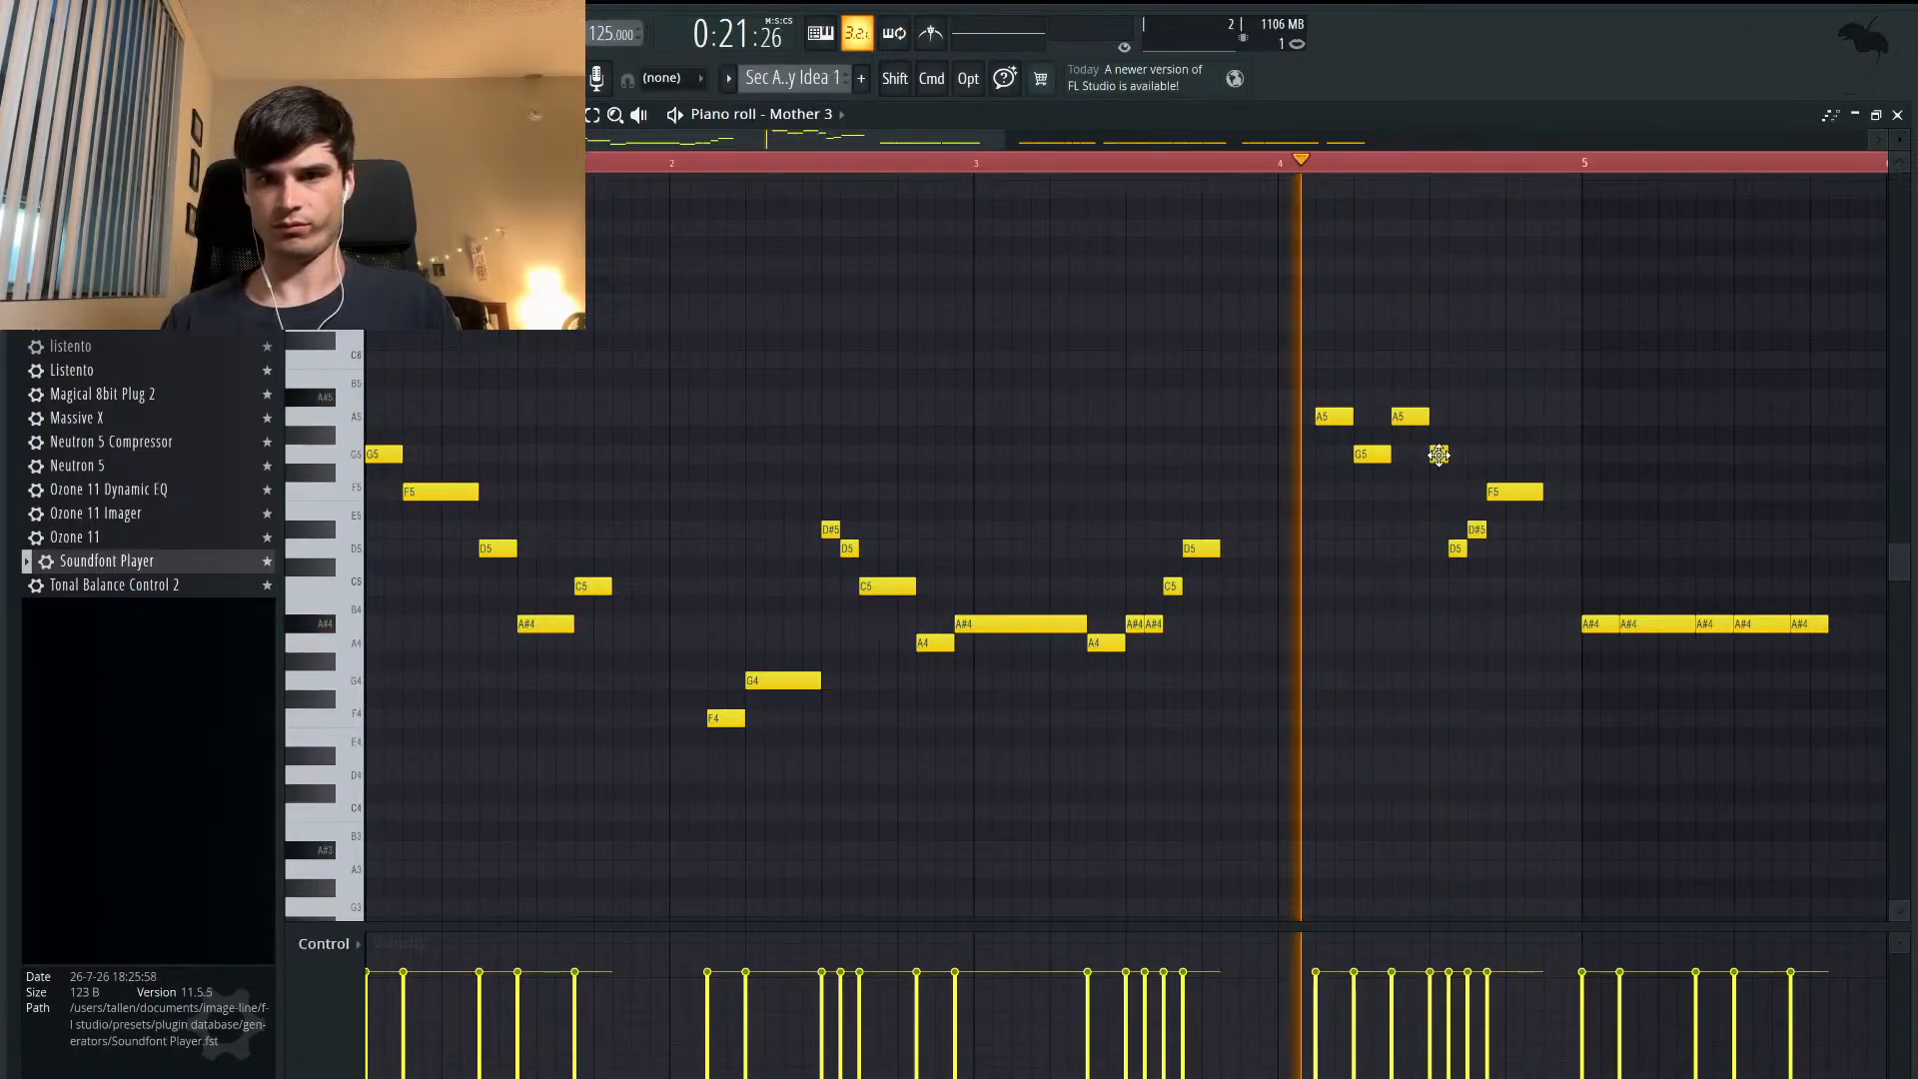
{"action": "key", "text": "space"}
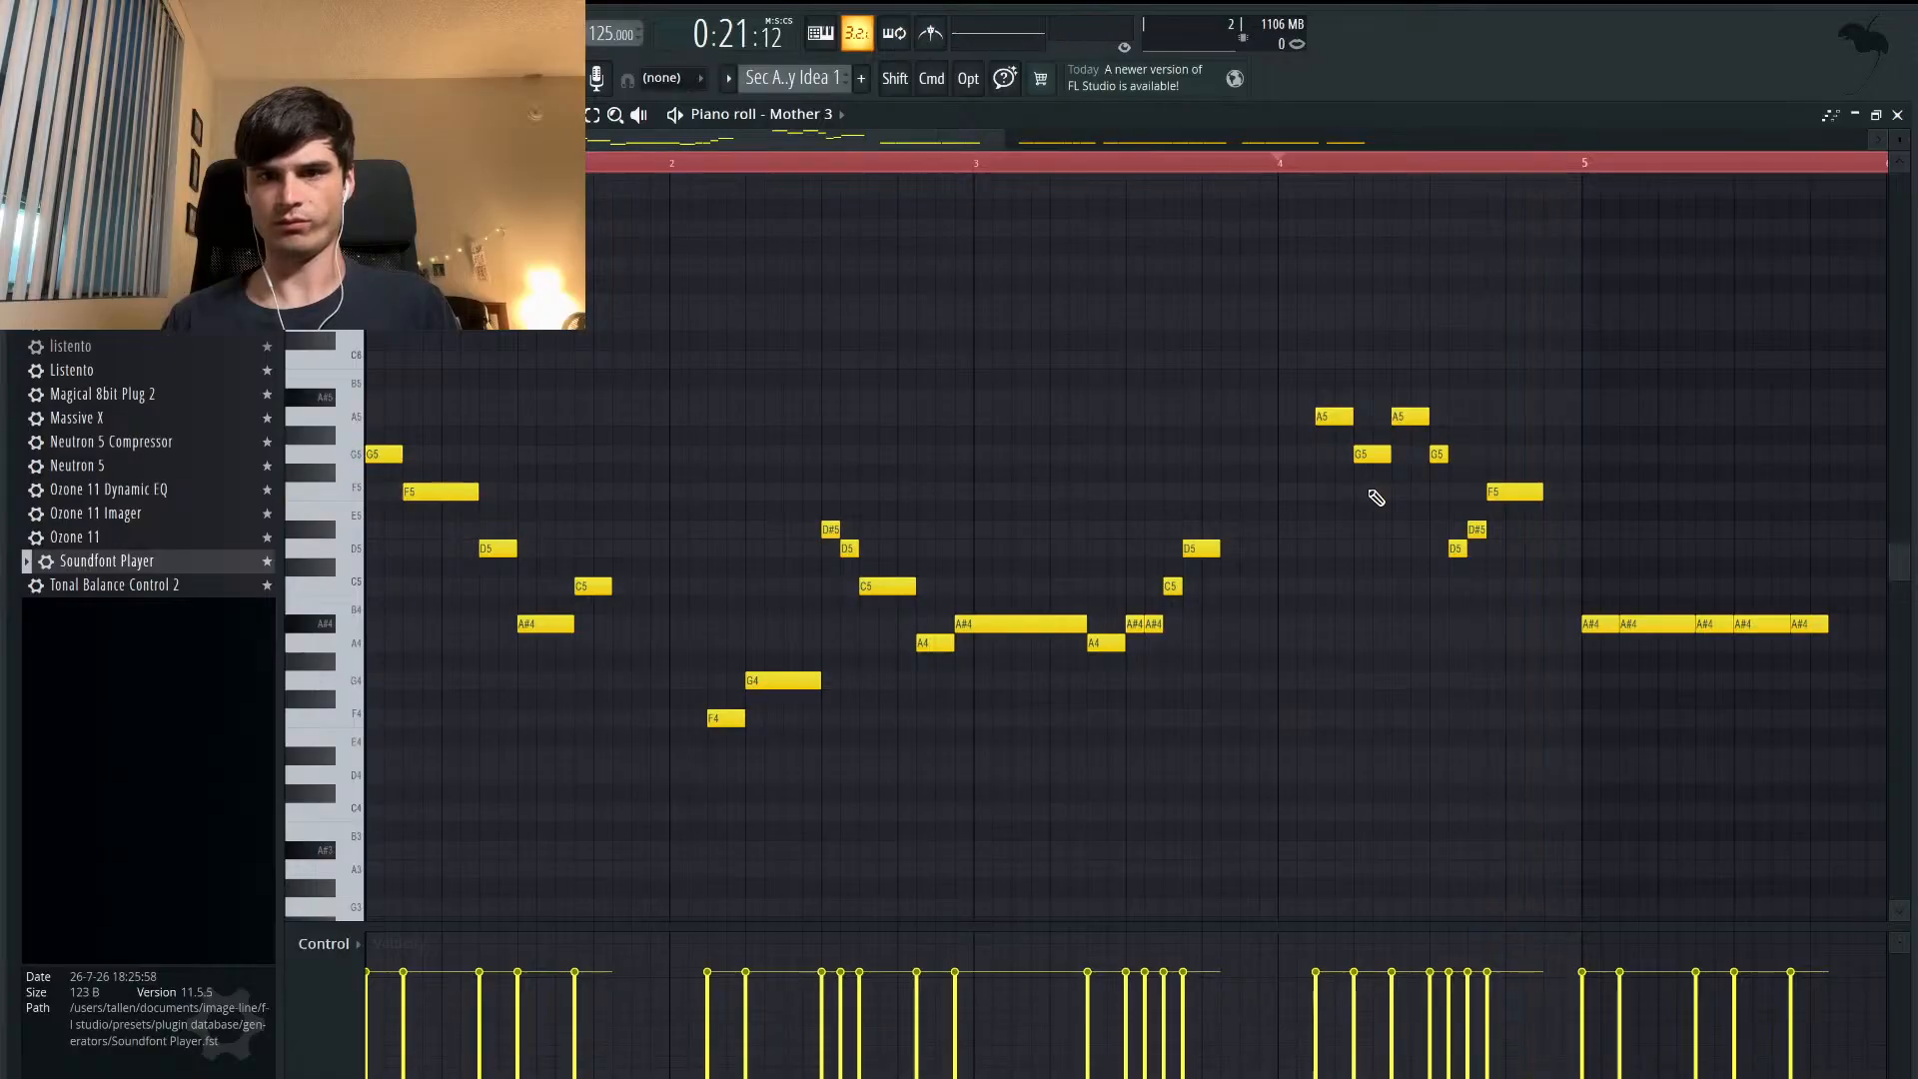
{"action": "key", "text": "space"}
{"action": "key", "text": "space"}
{"action": "key", "text": "space"}
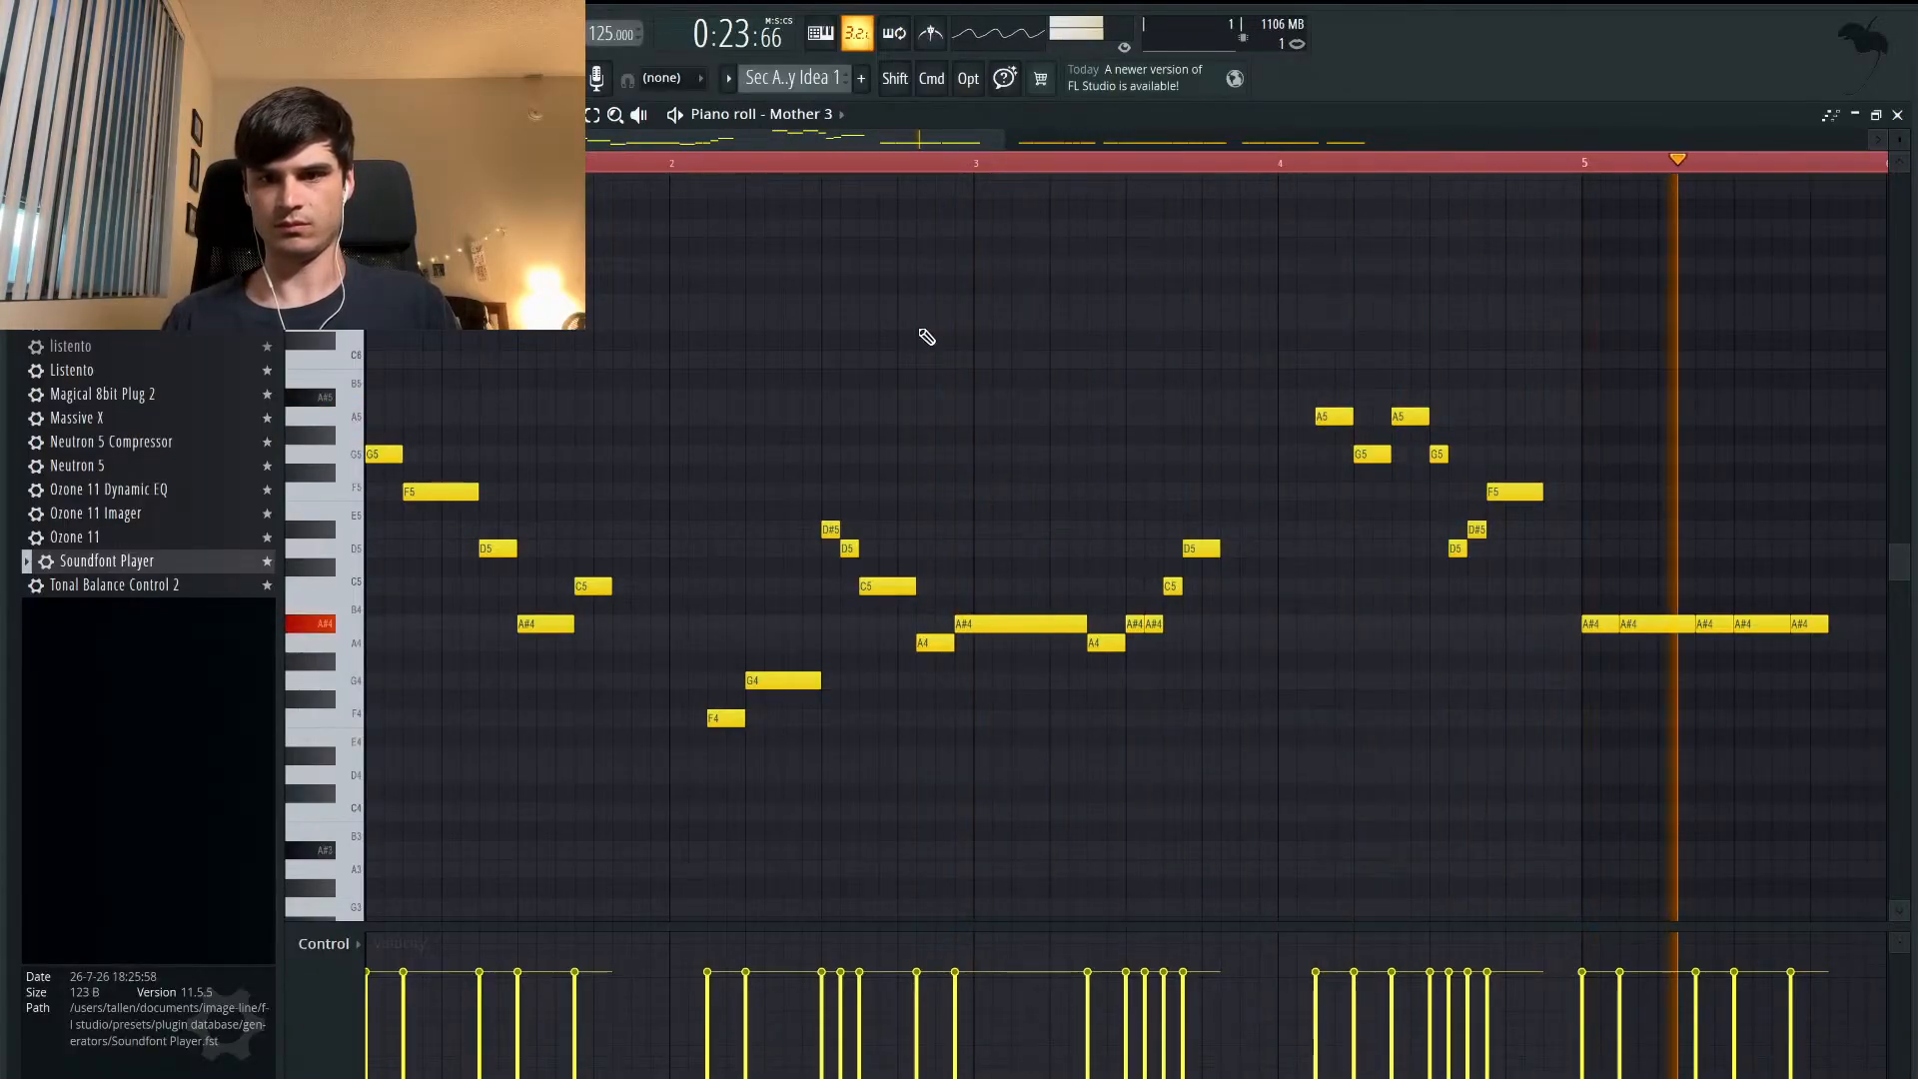
- Raise the fifth note of bar 4 to F5 and play back the melody from several positions
{"action": "key", "text": "space"}
{"action": "left_click_drag", "start_coordinate": [1457, 542], "coordinate": [1456, 493]}
{"action": "key", "text": "space"}
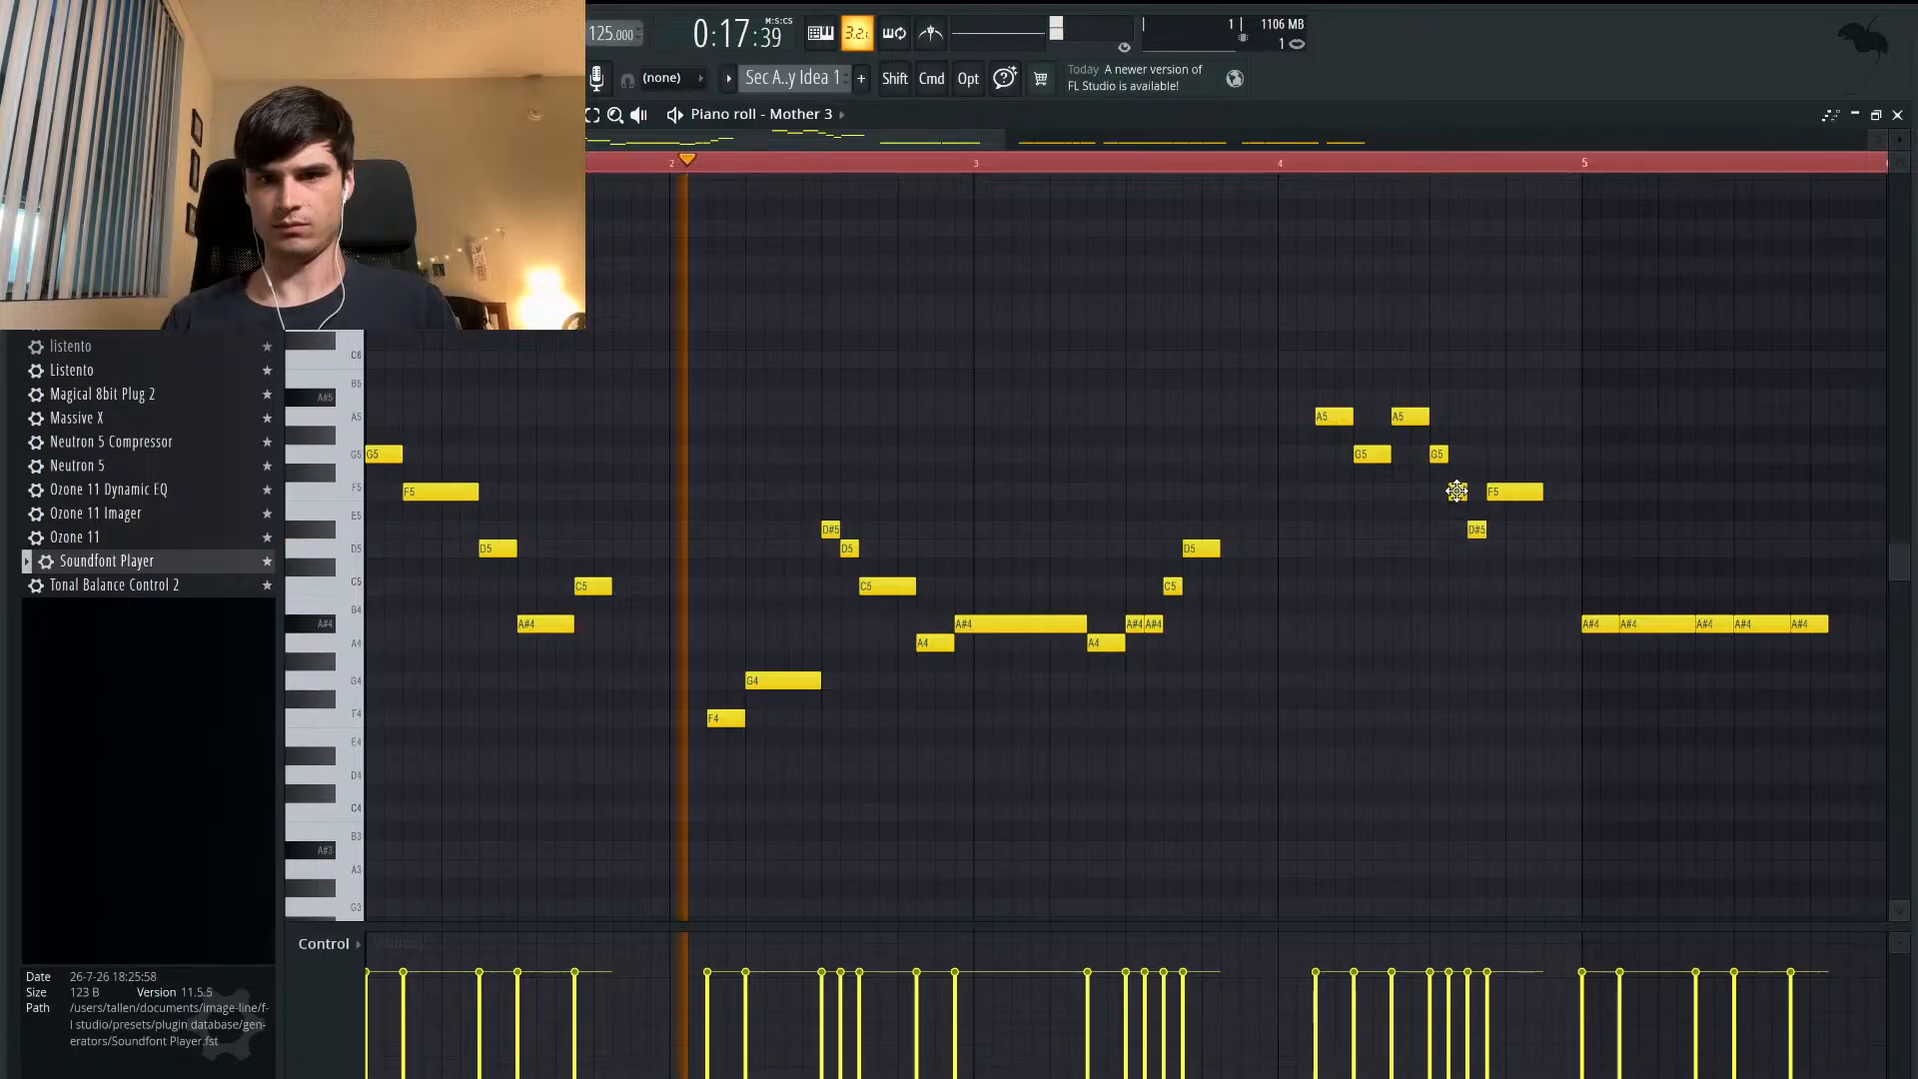
{"action": "left_click", "coordinate": [1286, 163]}
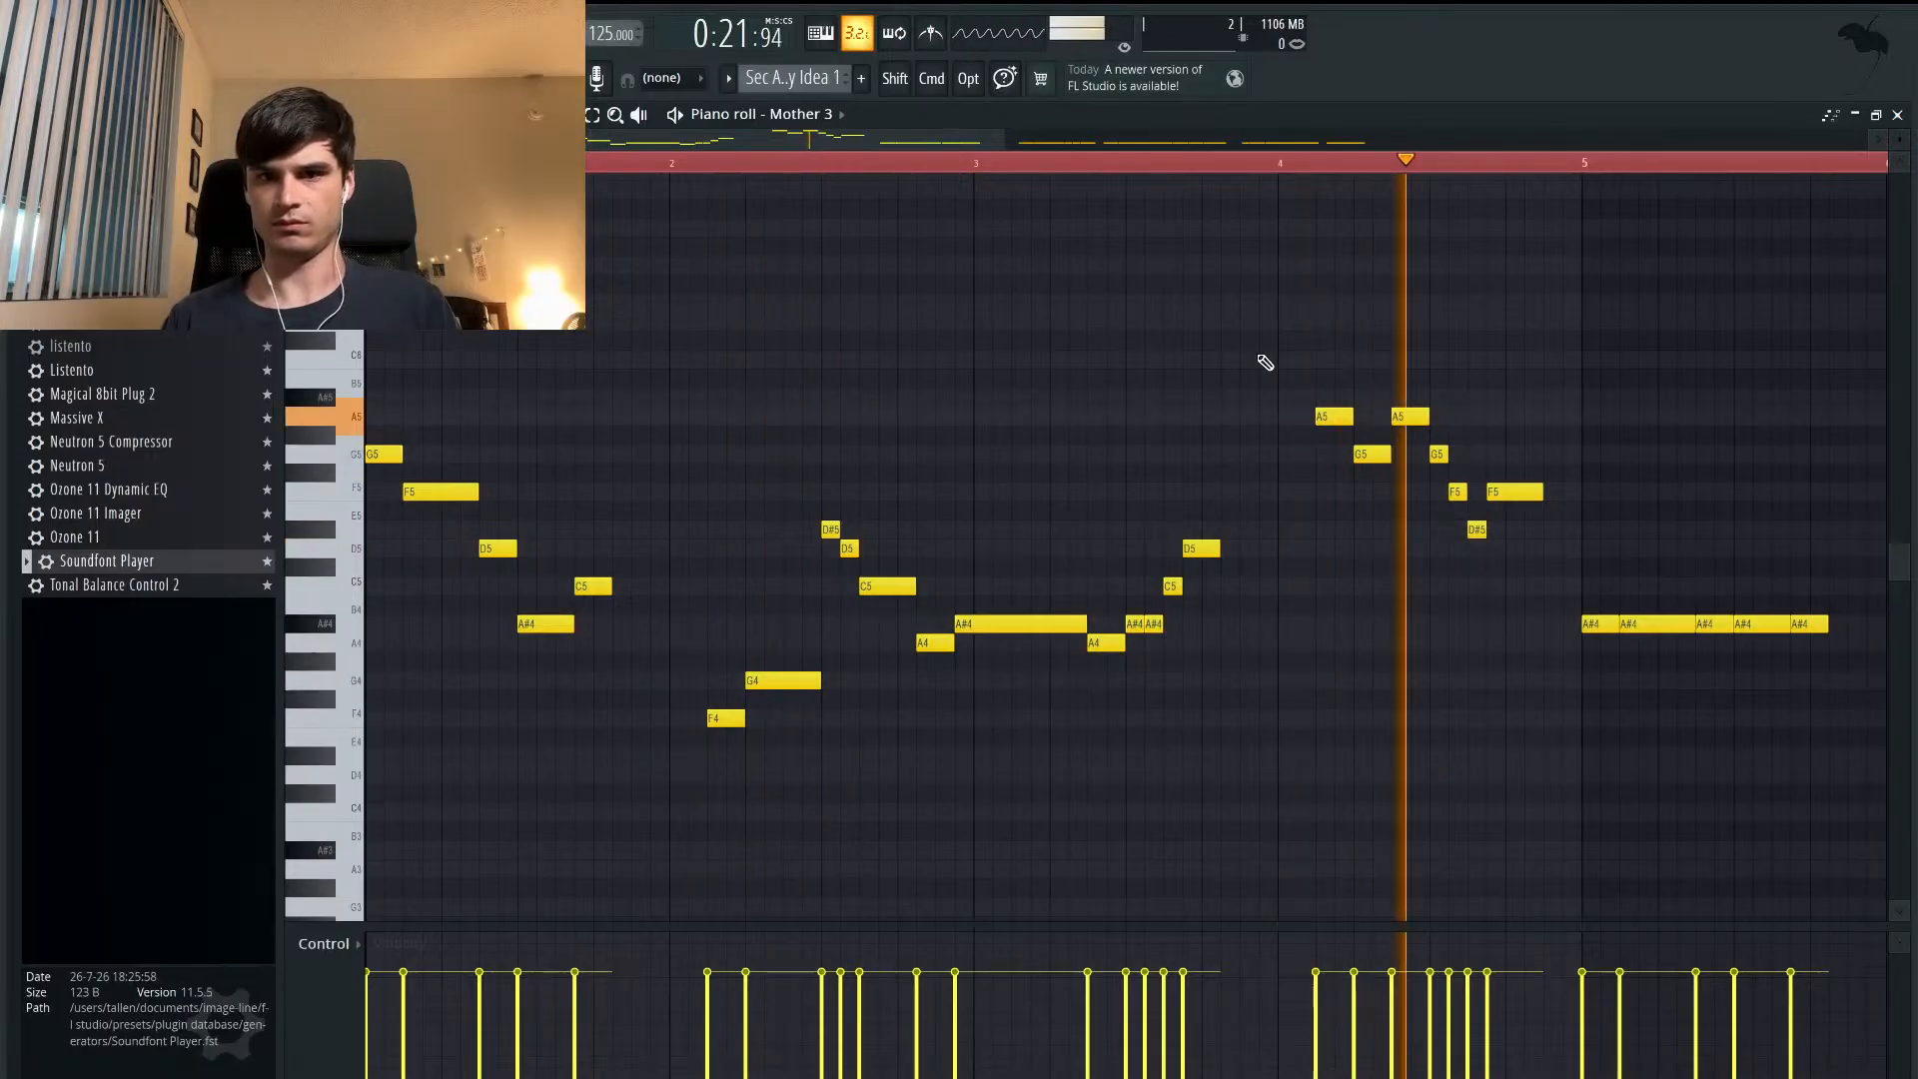
{"action": "key", "text": "space"}
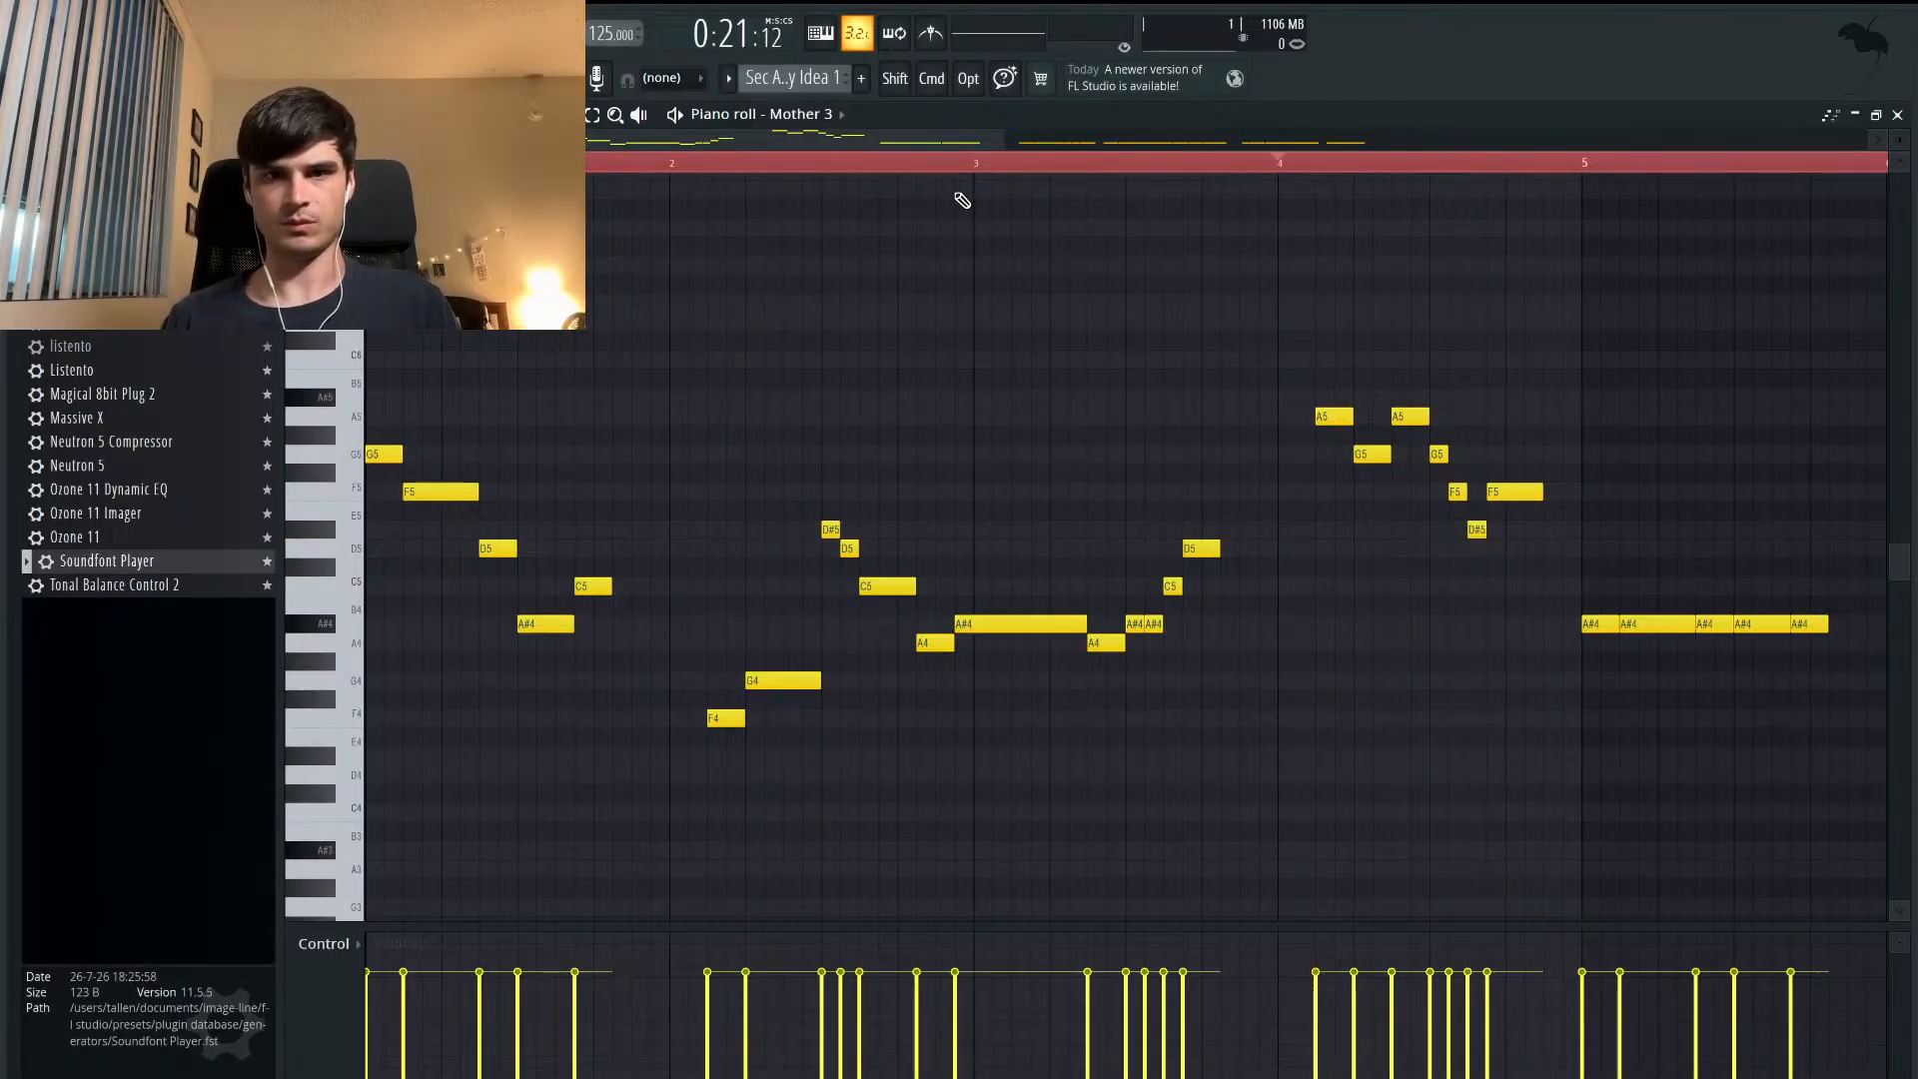
{"action": "key", "text": "space"}
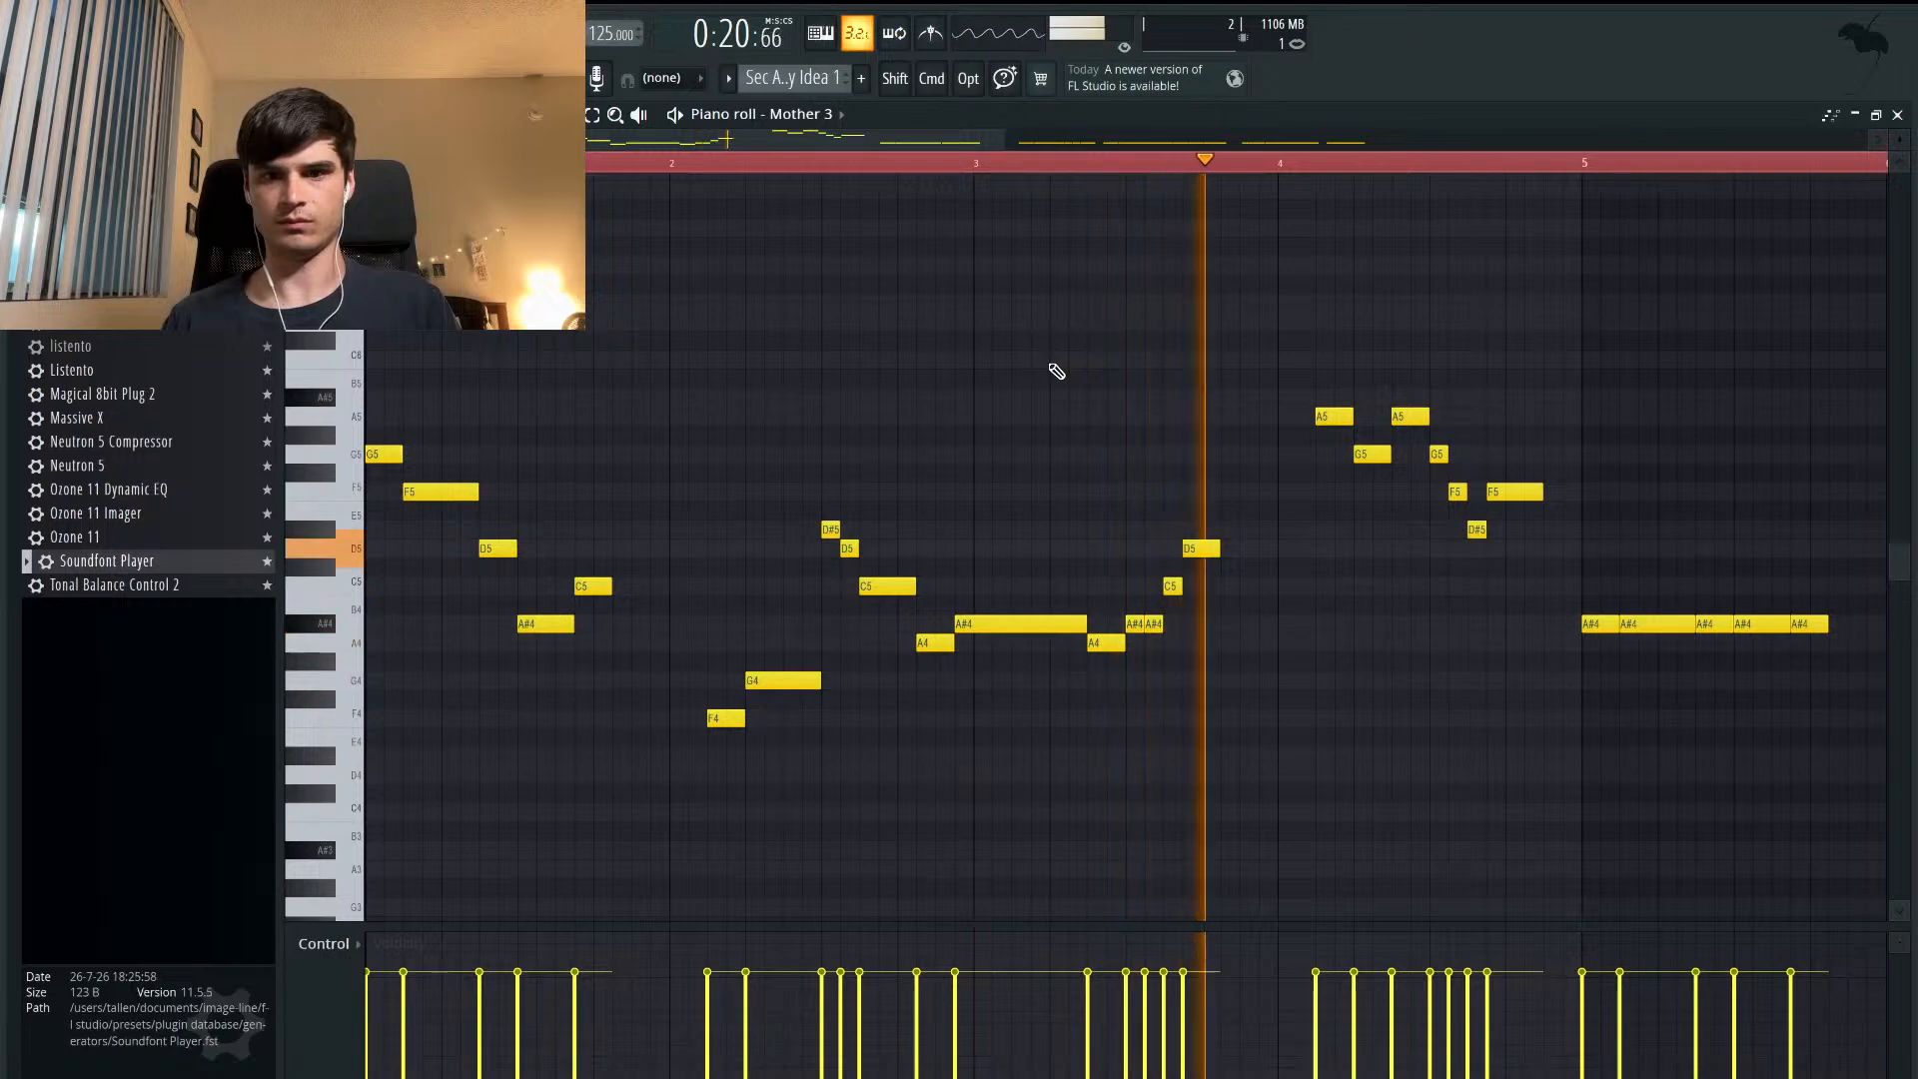
{"action": "key", "text": "space"}
{"action": "key", "text": "space"}
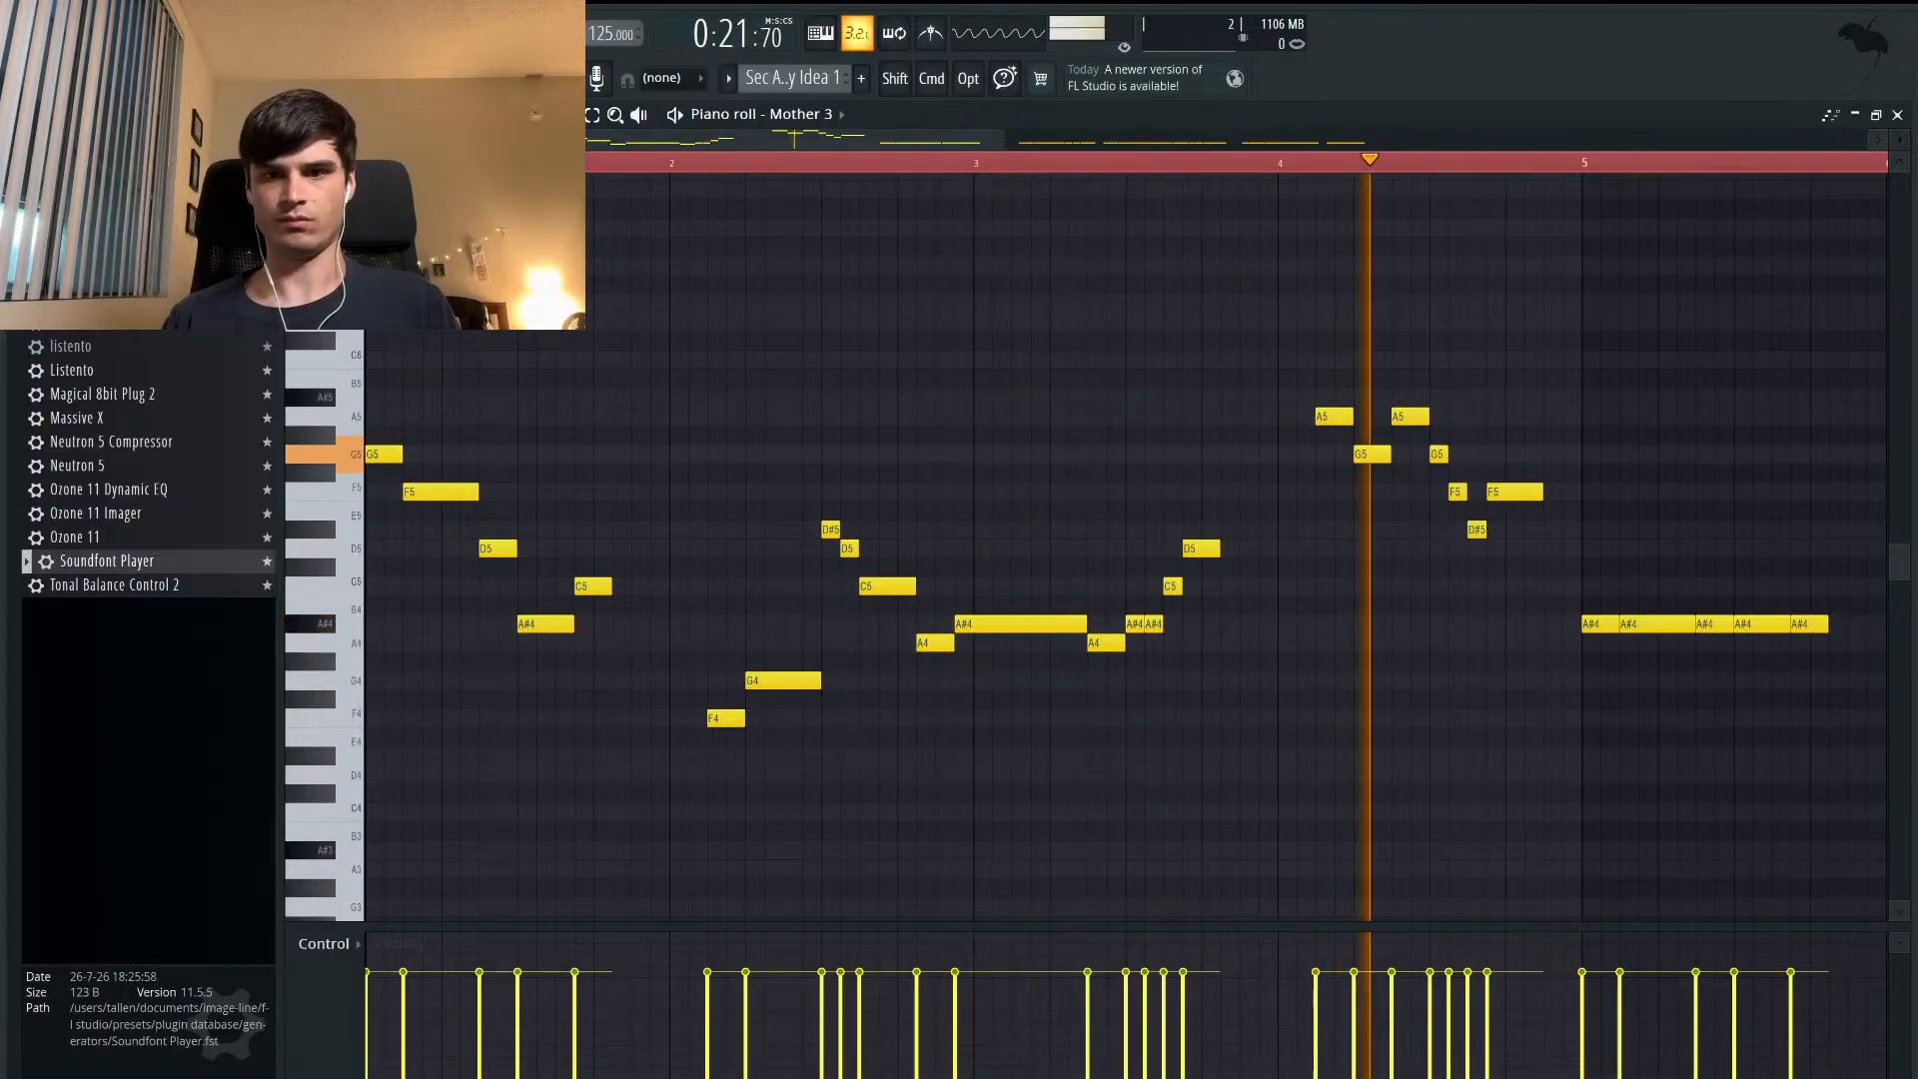
{"action": "key", "text": "space"}
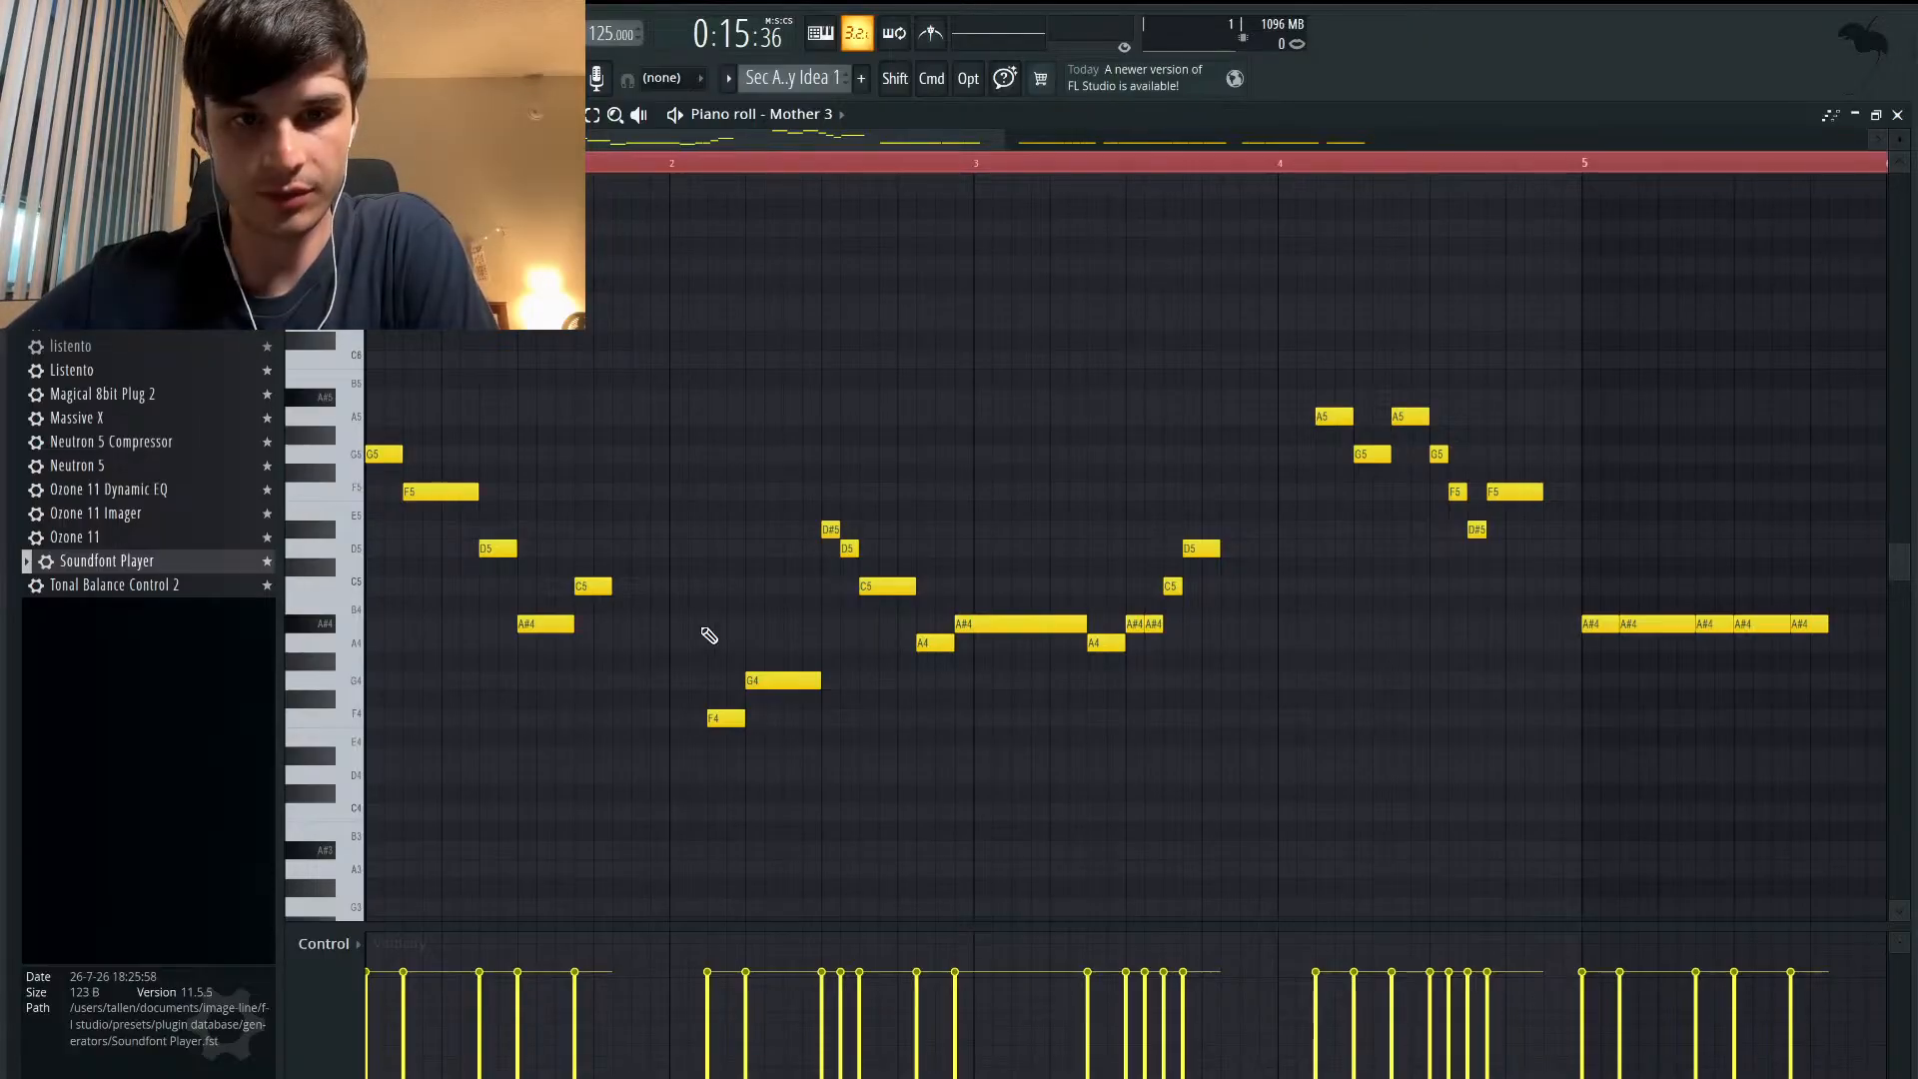
- Review the melody across the pattern and listen to the repeated A#4 rhythm in bars 5 to 8
{"action": "scroll", "coordinate": [710, 636], "scroll_direction": "down", "scroll_amount": 3}
{"action": "scroll", "coordinate": [710, 636], "scroll_direction": "down", "scroll_amount": 3}
{"action": "scroll", "coordinate": [710, 636], "scroll_direction": "up", "scroll_amount": 4}
{"action": "scroll", "coordinate": [709, 636], "scroll_direction": "up", "scroll_amount": 4}
{"action": "scroll", "coordinate": [710, 636], "scroll_direction": "left", "scroll_amount": 3}
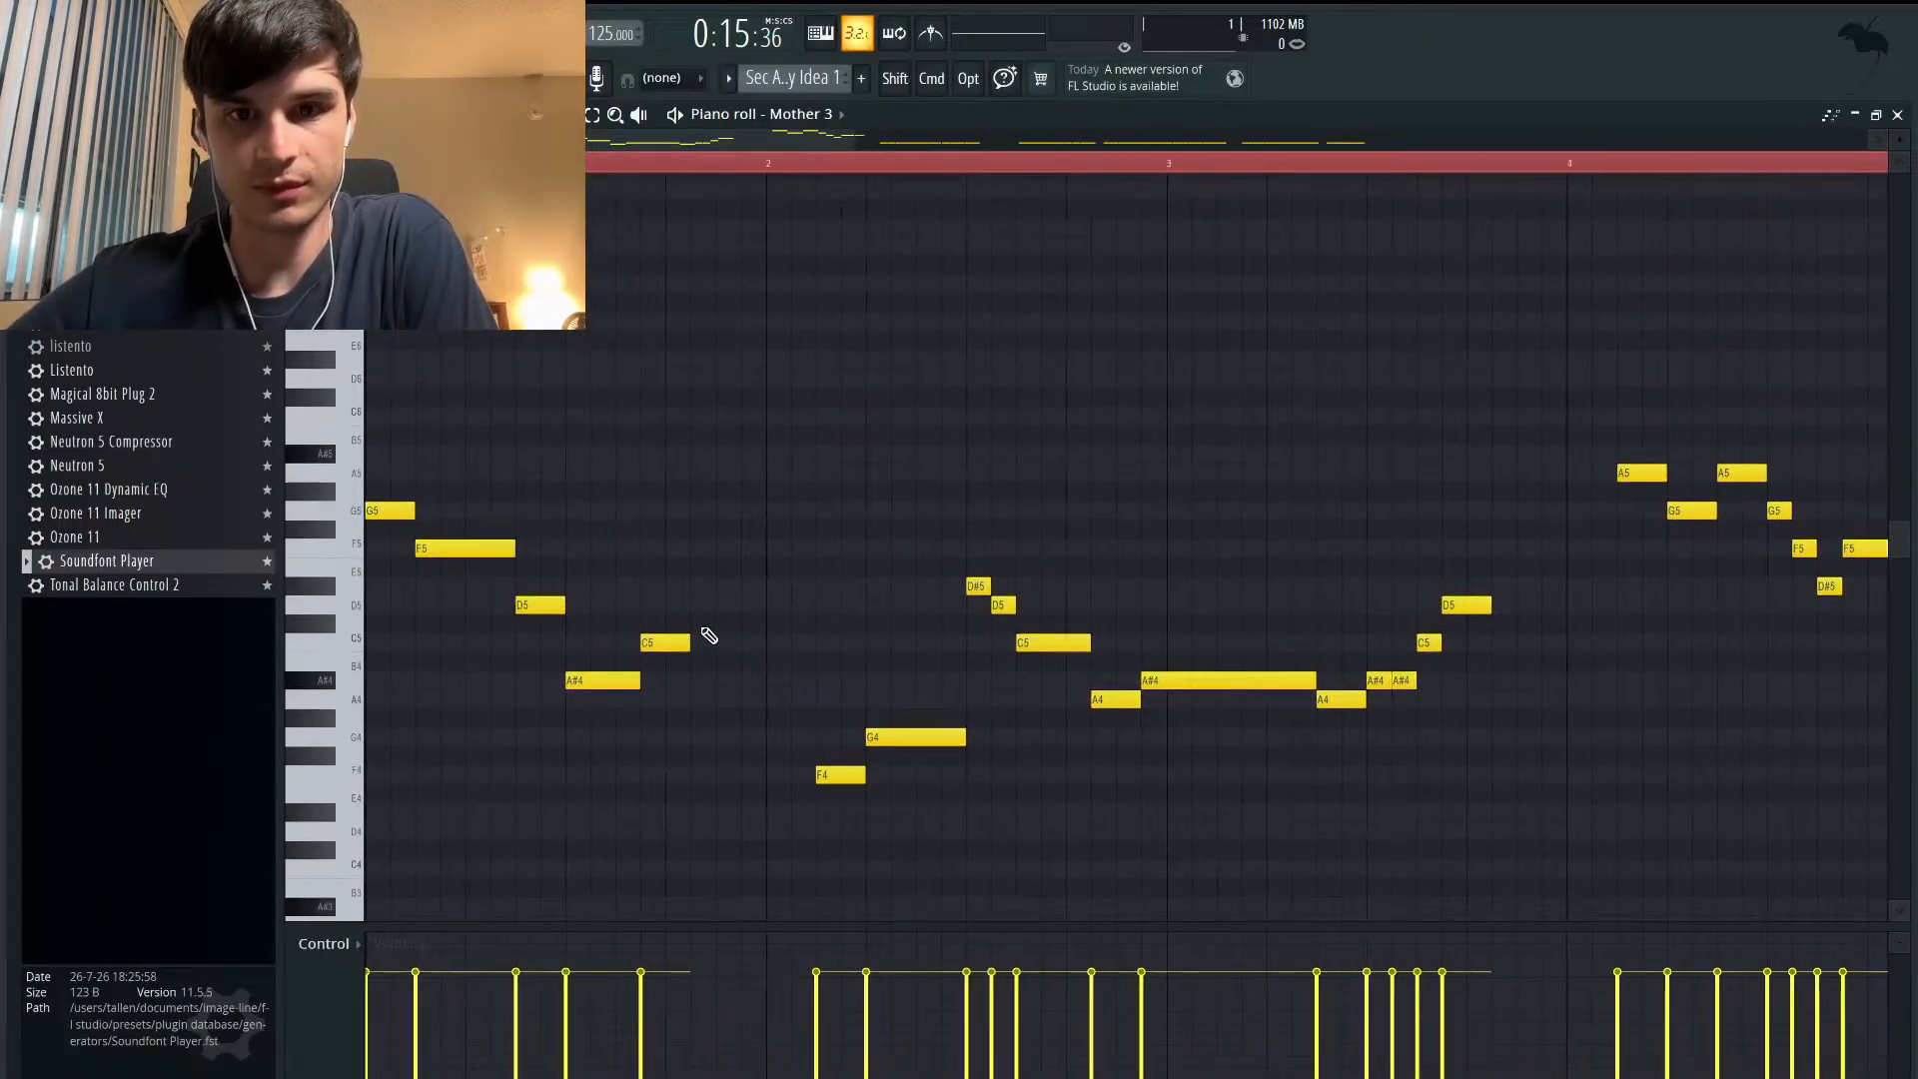
{"action": "scroll", "coordinate": [709, 636], "scroll_direction": "down", "scroll_amount": 2}
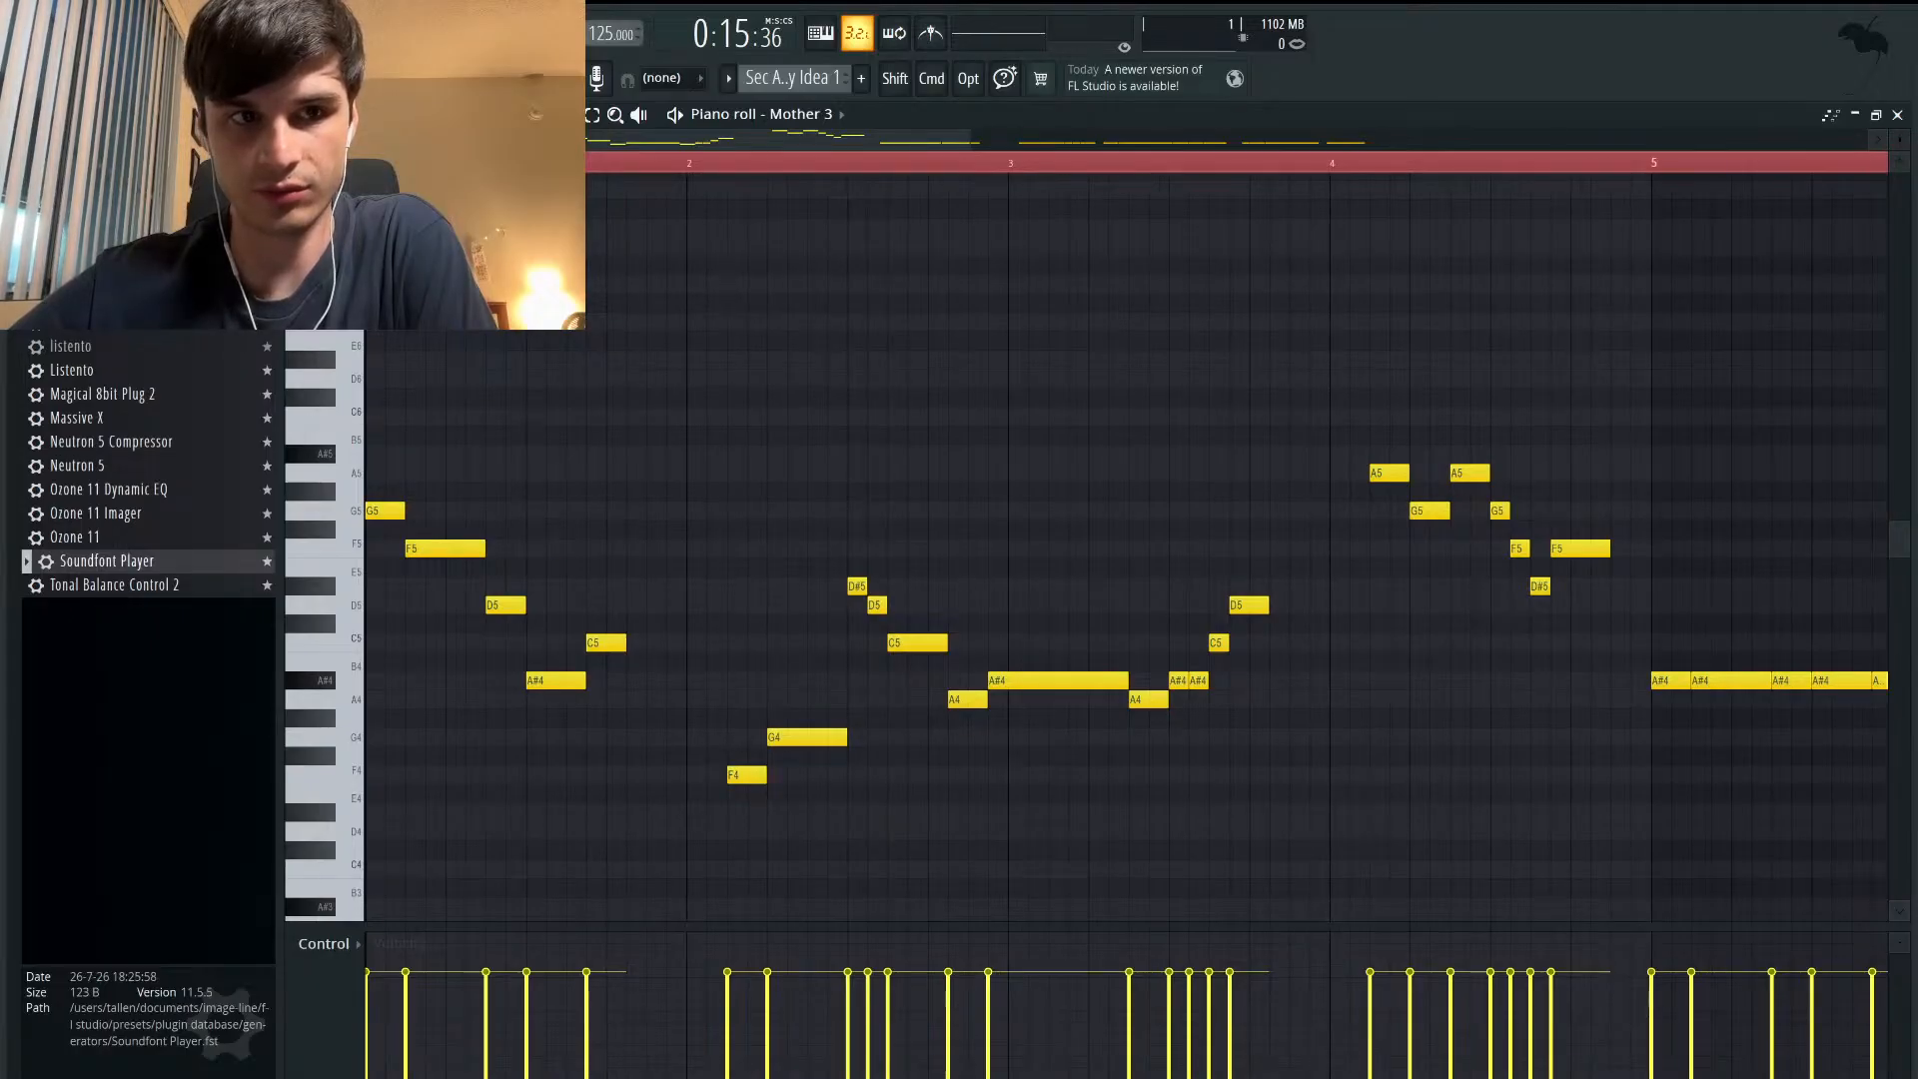
{"action": "scroll", "coordinate": [1036, 286], "scroll_direction": "right", "scroll_amount": 5}
{"action": "scroll", "coordinate": [1036, 287], "scroll_direction": "up", "scroll_amount": 2}
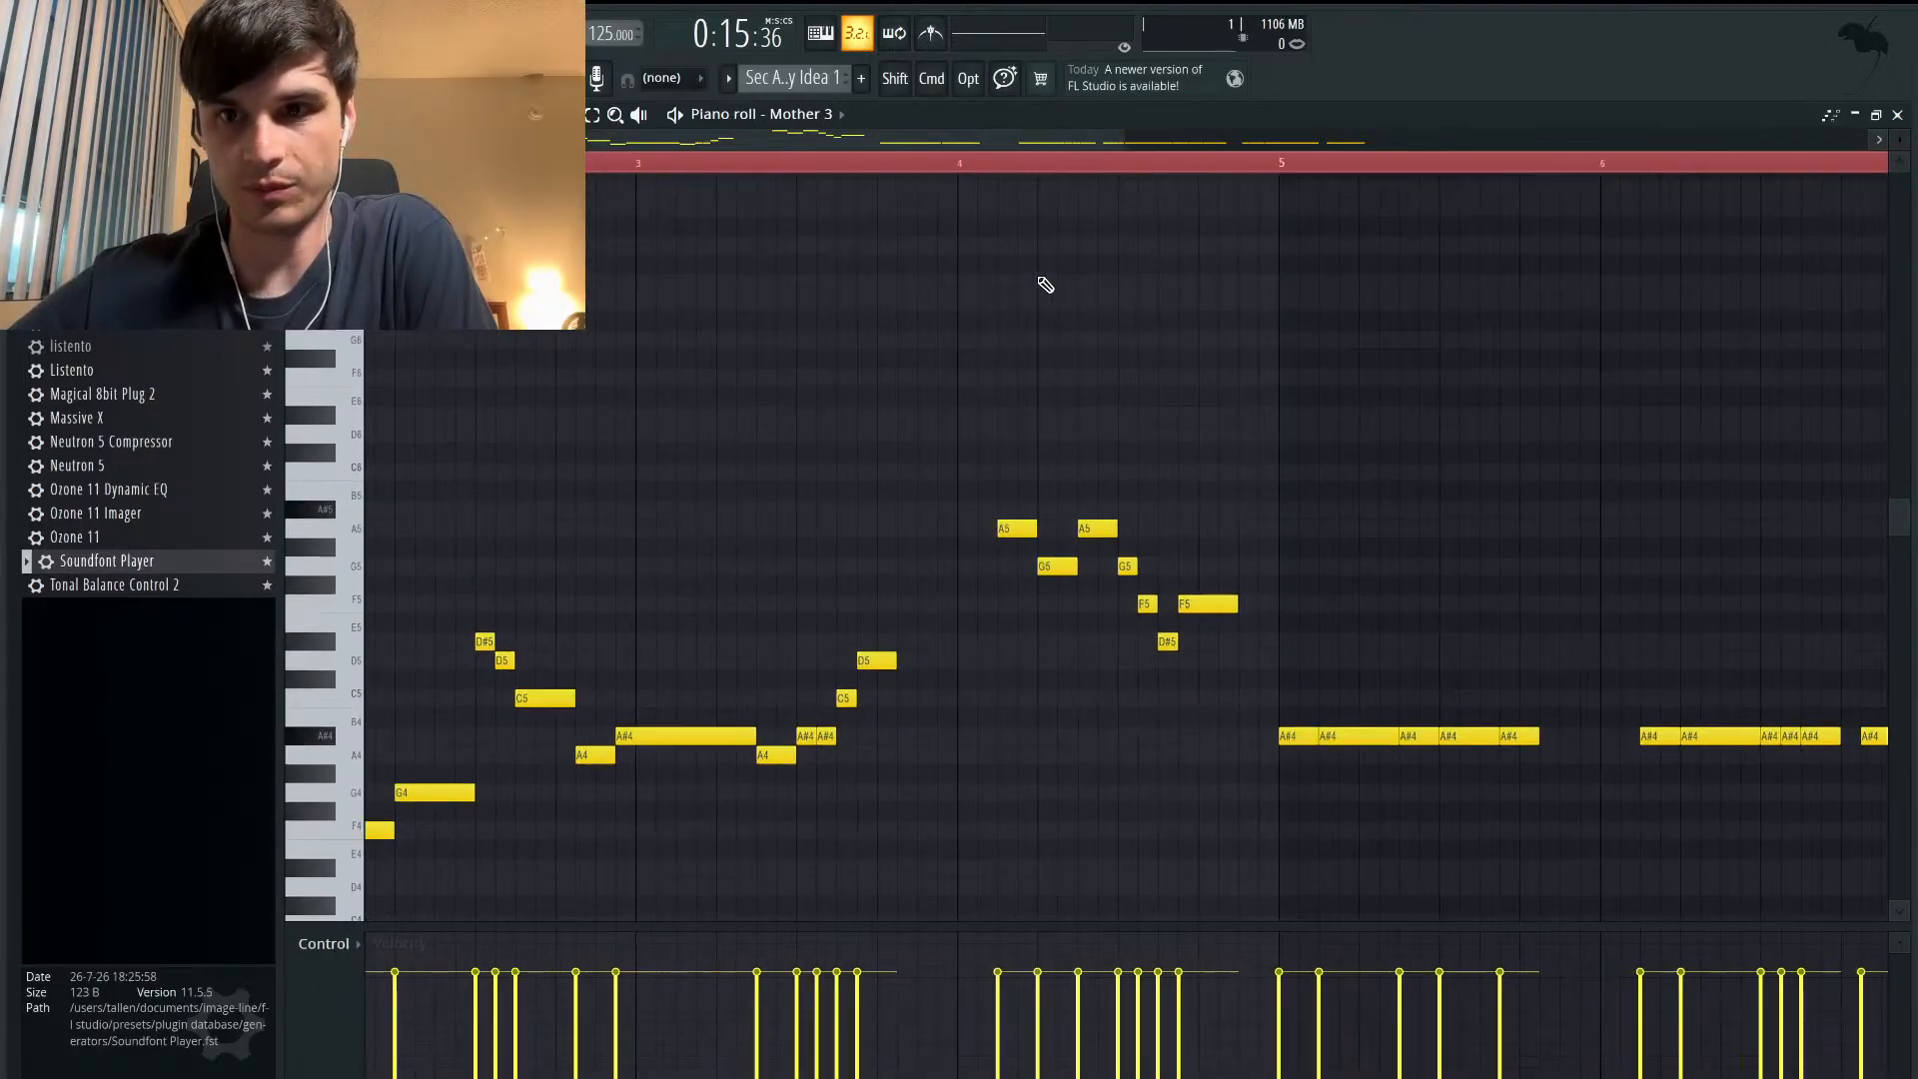
{"action": "scroll", "coordinate": [1238, 314], "scroll_direction": "right", "scroll_amount": 4}
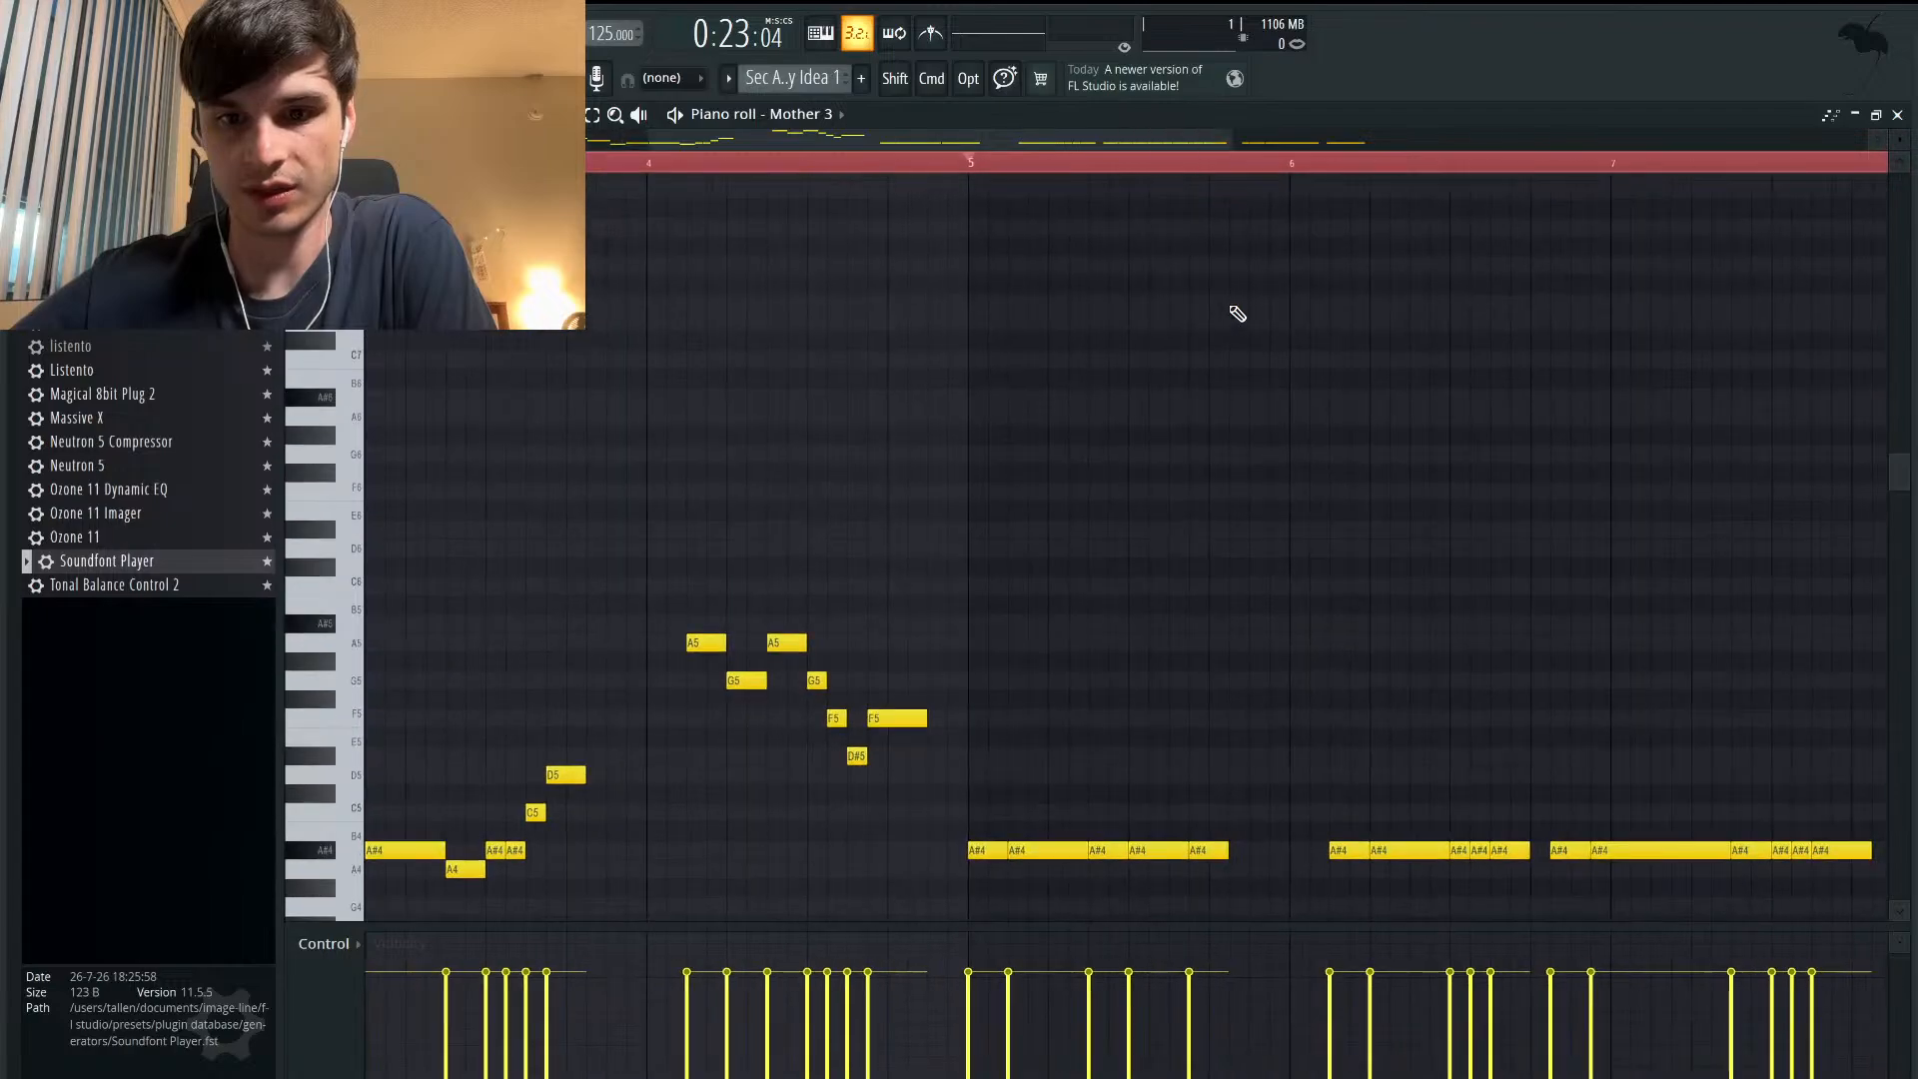
{"action": "key", "text": "space"}
{"action": "scroll", "coordinate": [1131, 355], "scroll_direction": "right", "scroll_amount": 4}
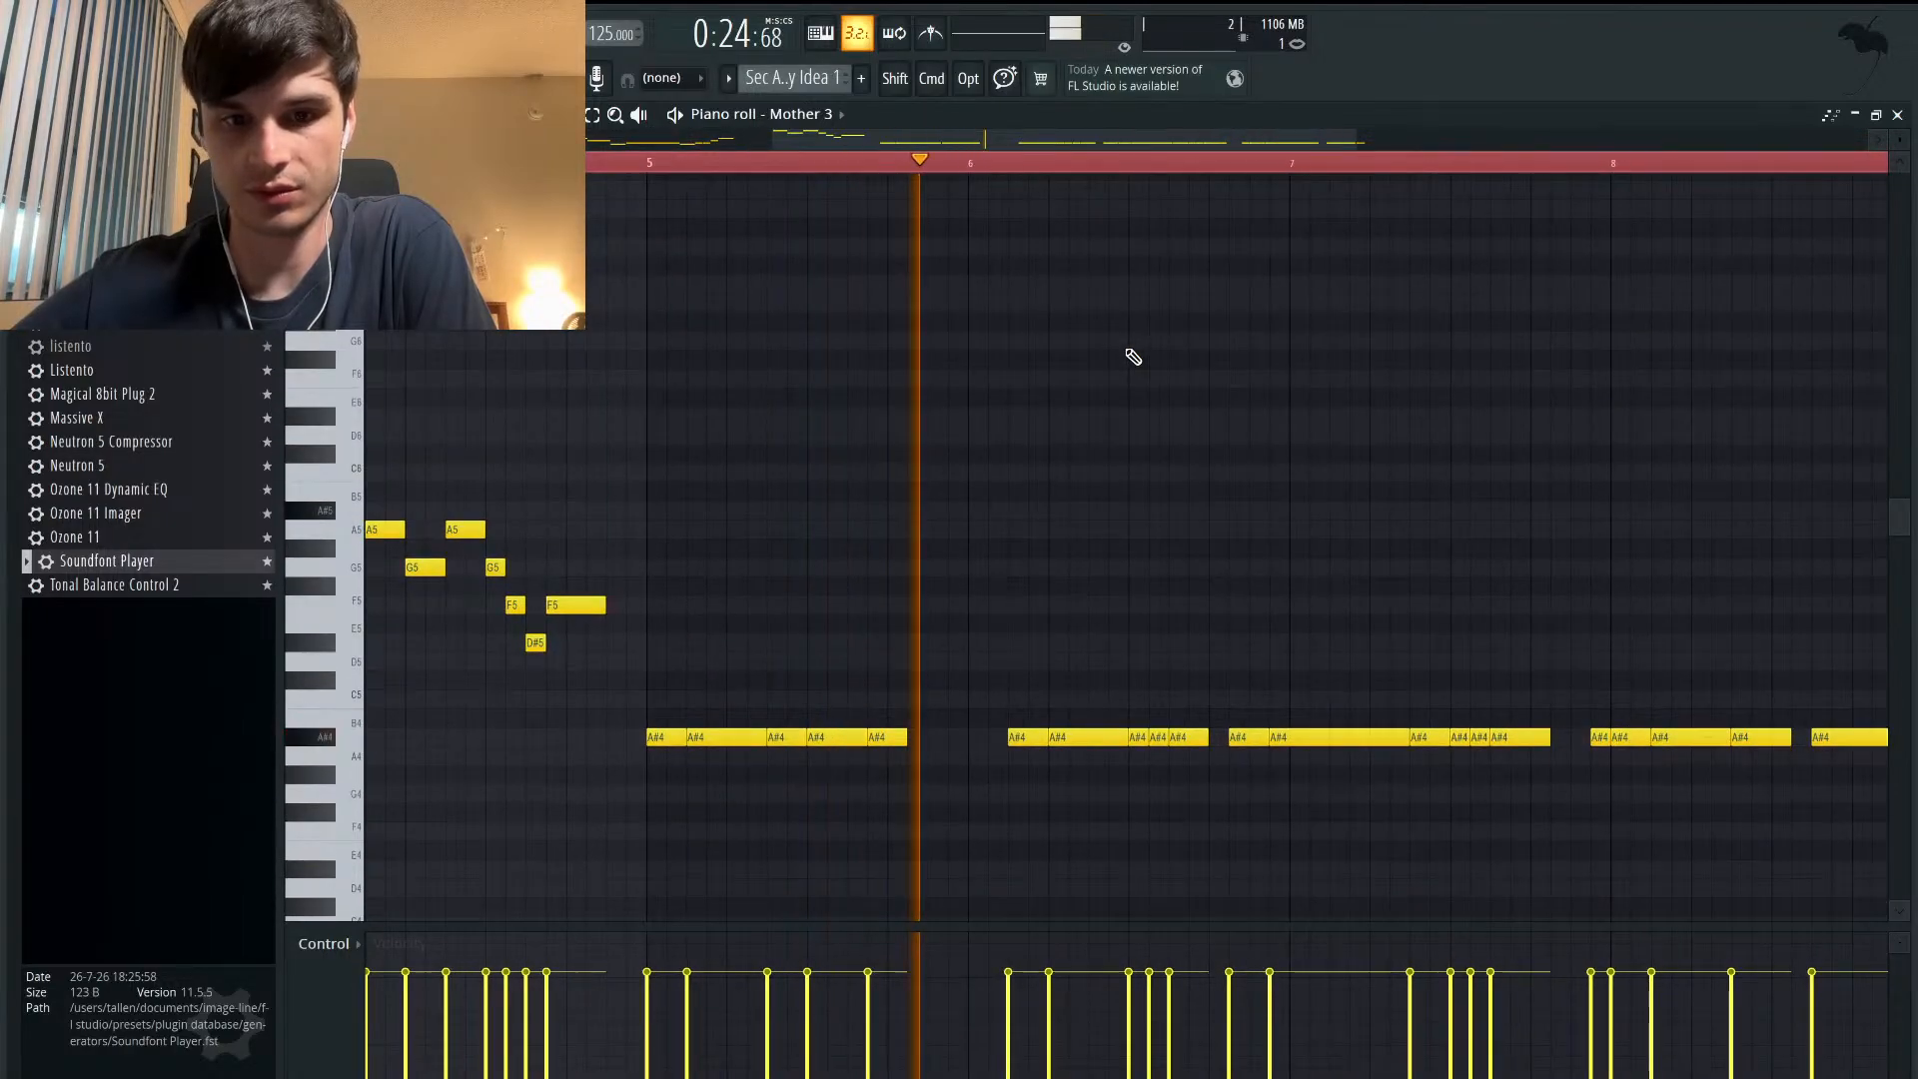
{"action": "scroll", "coordinate": [1133, 357], "scroll_direction": "right", "scroll_amount": 3}
{"action": "scroll", "coordinate": [1133, 356], "scroll_direction": "up", "scroll_amount": 1}
{"action": "scroll", "coordinate": [1133, 356], "scroll_direction": "right", "scroll_amount": 1}
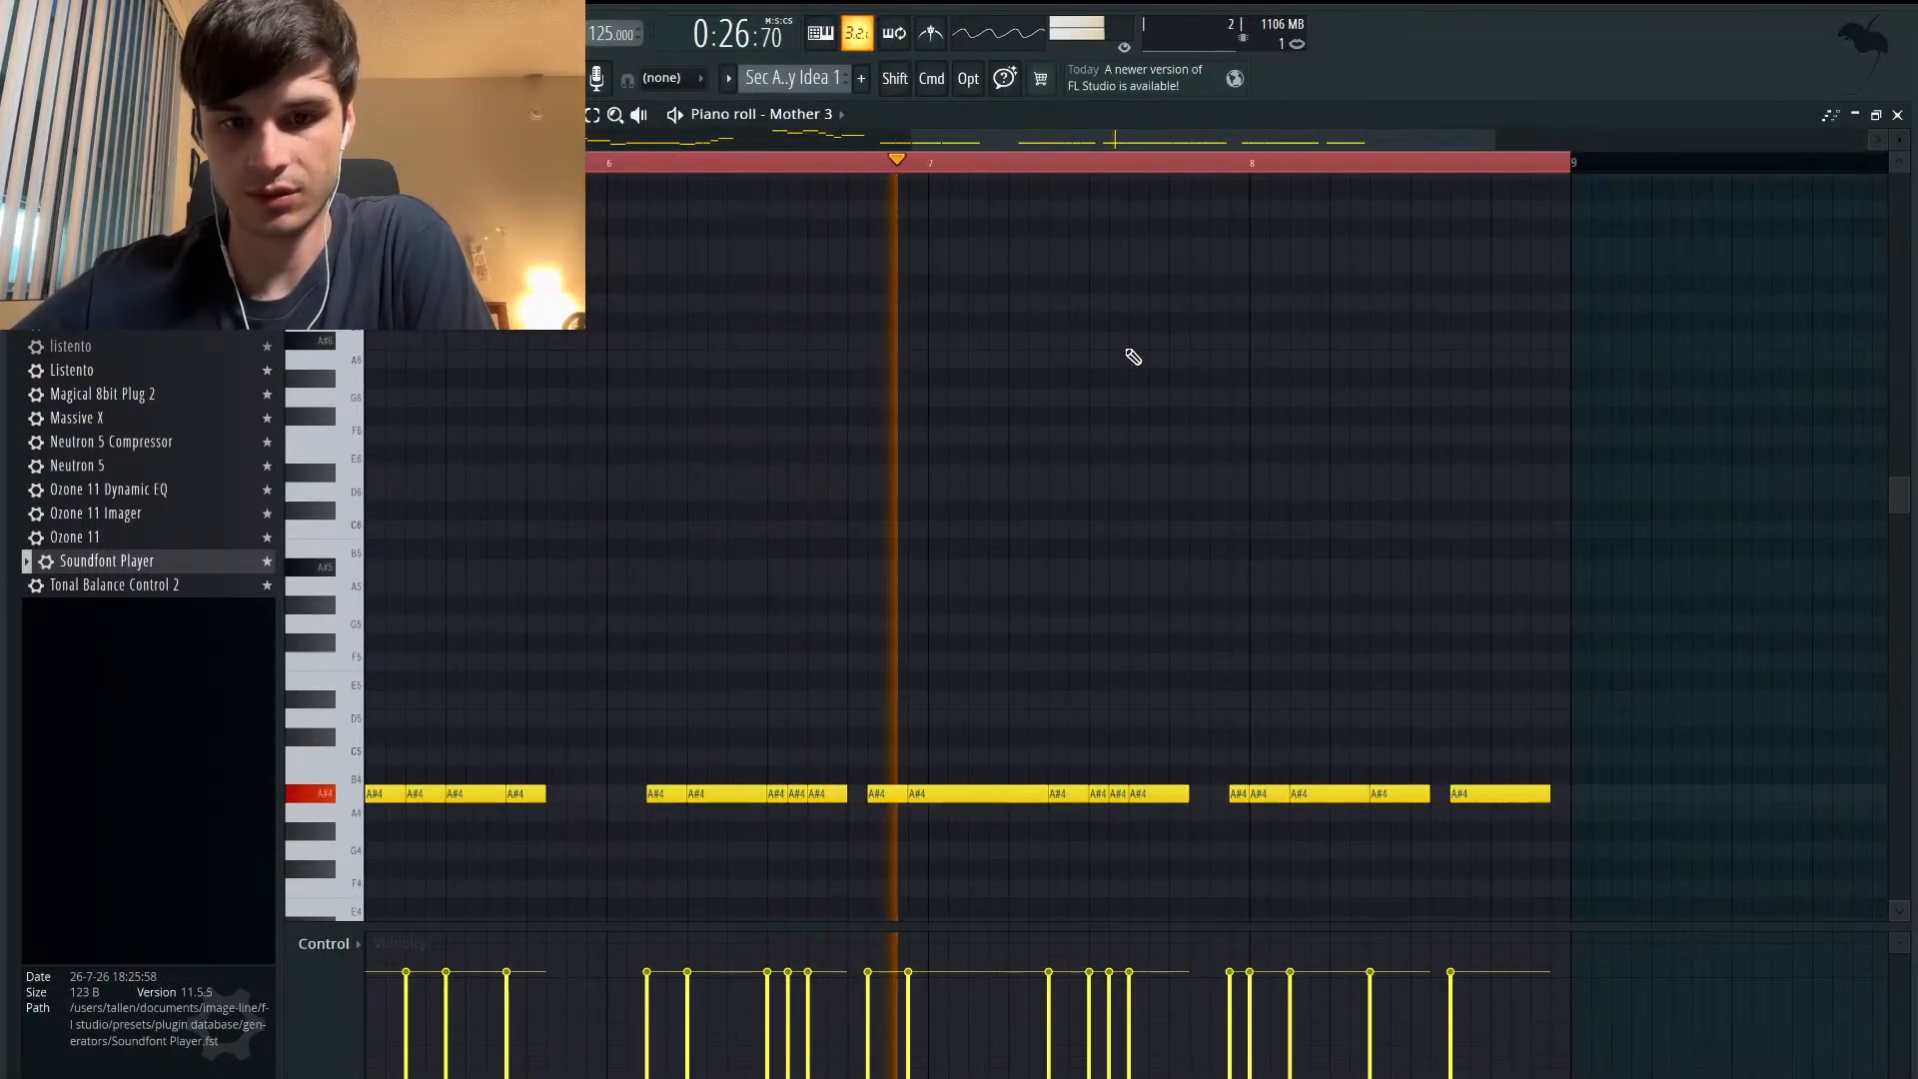
{"action": "scroll", "coordinate": [1133, 357], "scroll_direction": "right", "scroll_amount": 2}
{"action": "scroll", "coordinate": [1133, 357], "scroll_direction": "down", "scroll_amount": 2}
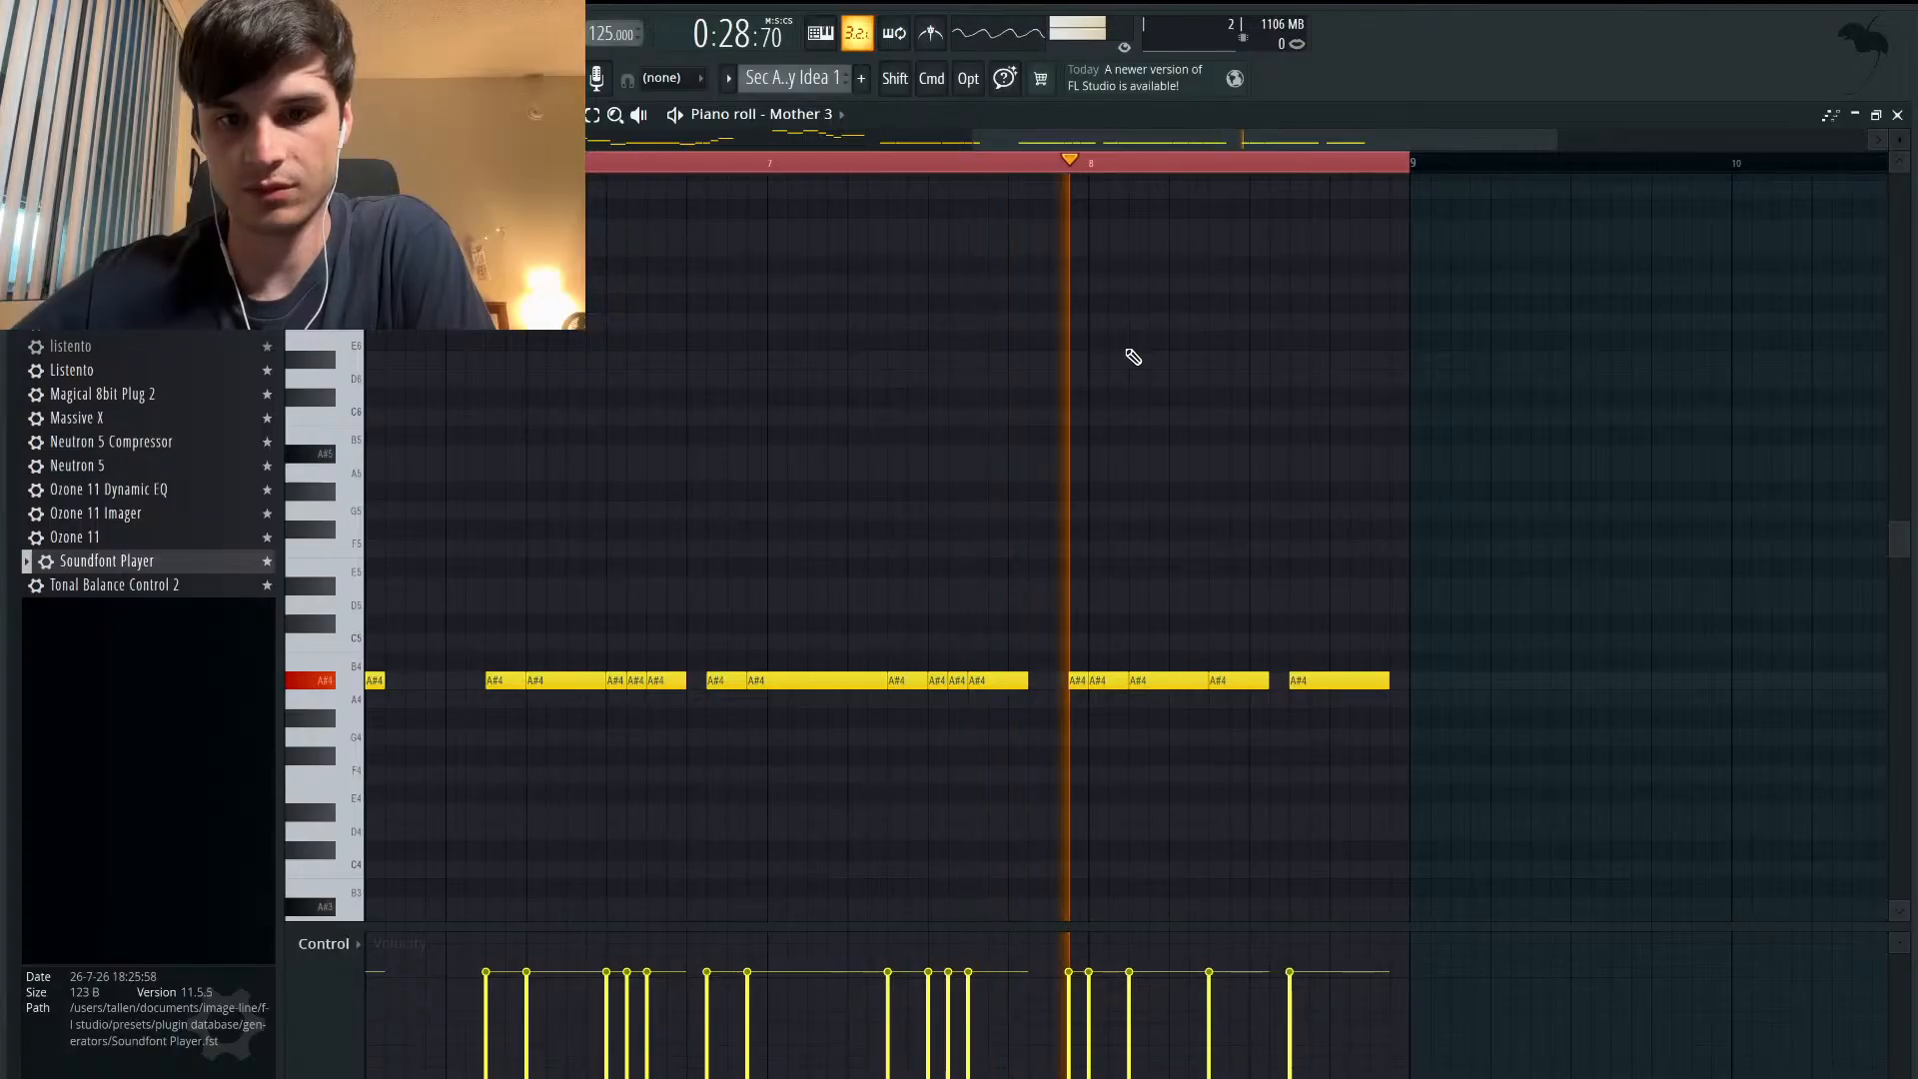
{"action": "key", "text": "space"}
{"action": "scroll", "coordinate": [1127, 547], "scroll_direction": "up", "scroll_amount": 1}
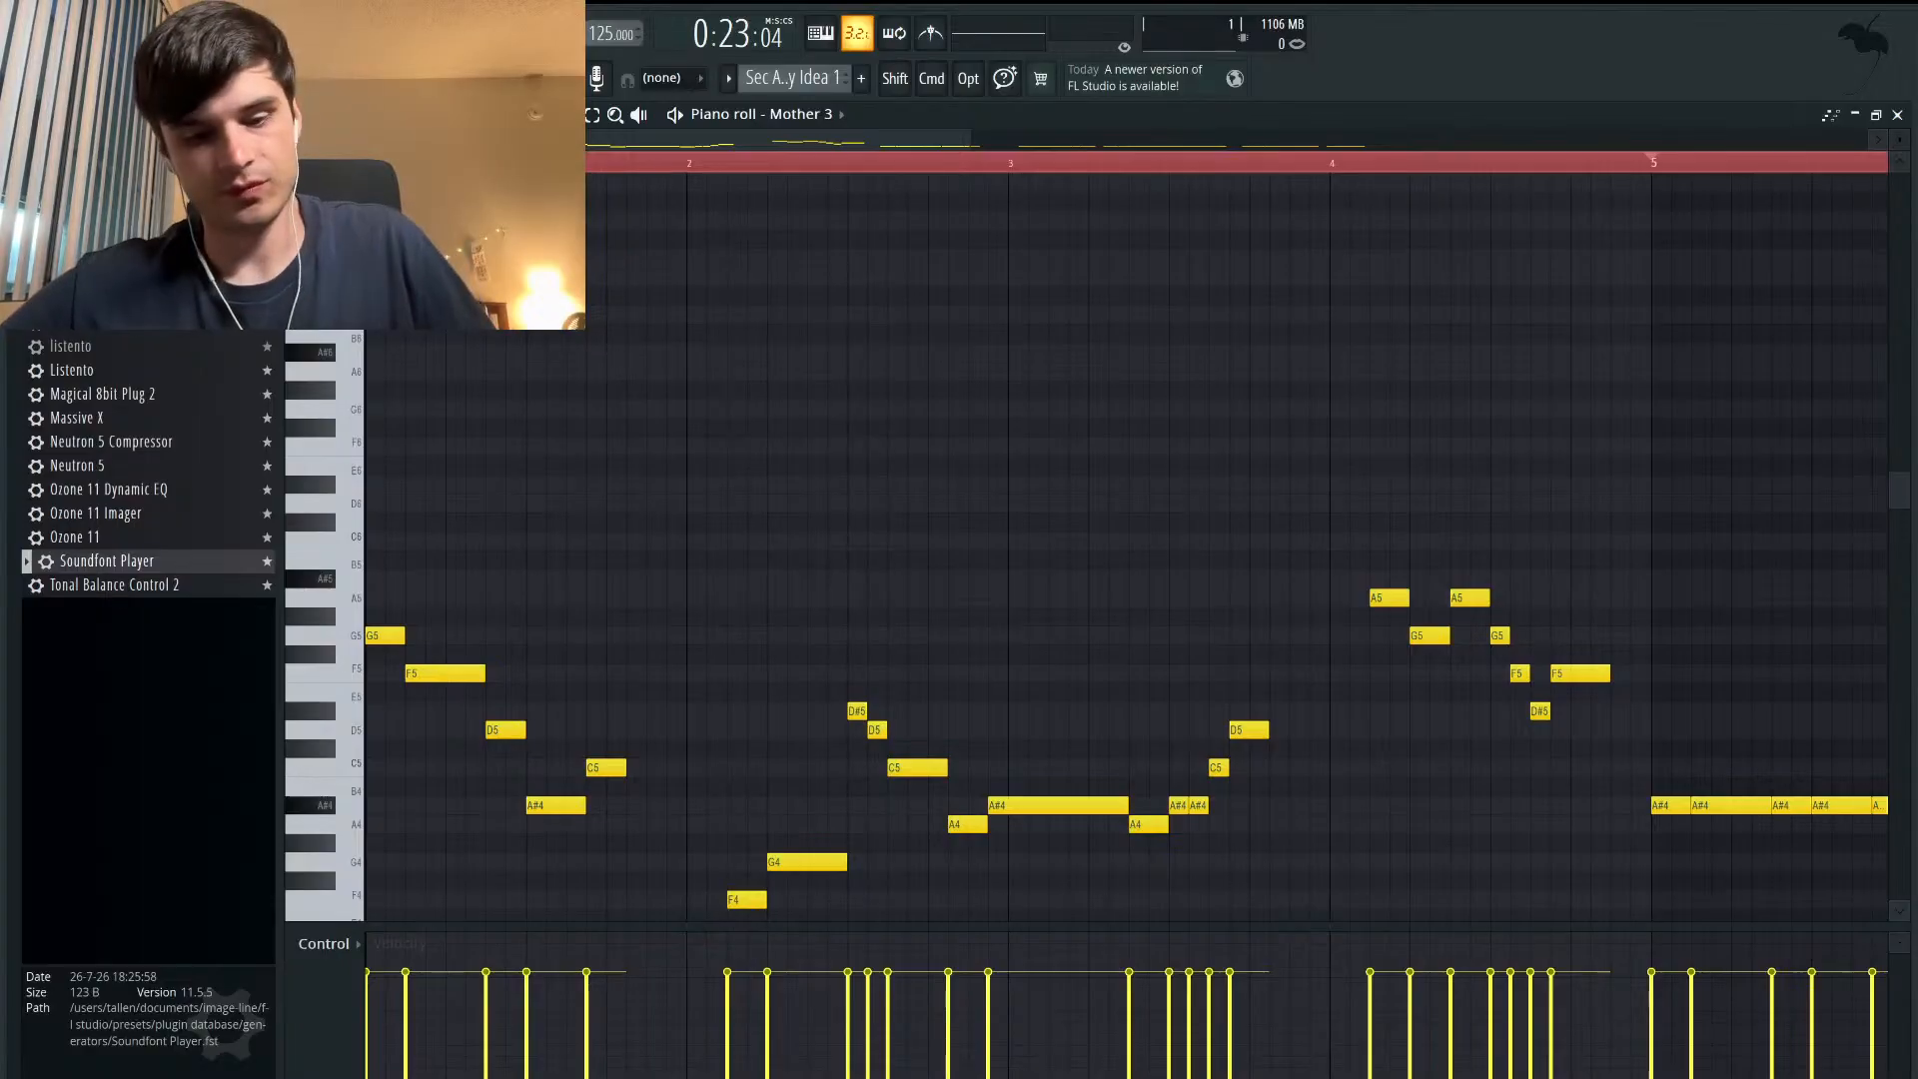
{"action": "scroll", "coordinate": [1127, 547], "scroll_direction": "down", "scroll_amount": 5}
{"action": "scroll", "coordinate": [1127, 547], "scroll_direction": "down", "scroll_amount": 2}
{"action": "scroll", "coordinate": [1127, 547], "scroll_direction": "up", "scroll_amount": 2}
- Clone the Sec A - Melody Idea 1 pattern and replace the Intro clip on the Mother 3 track with Sec A - Melody Idea 1 #2
{"action": "left_click", "coordinate": [1876, 116]}
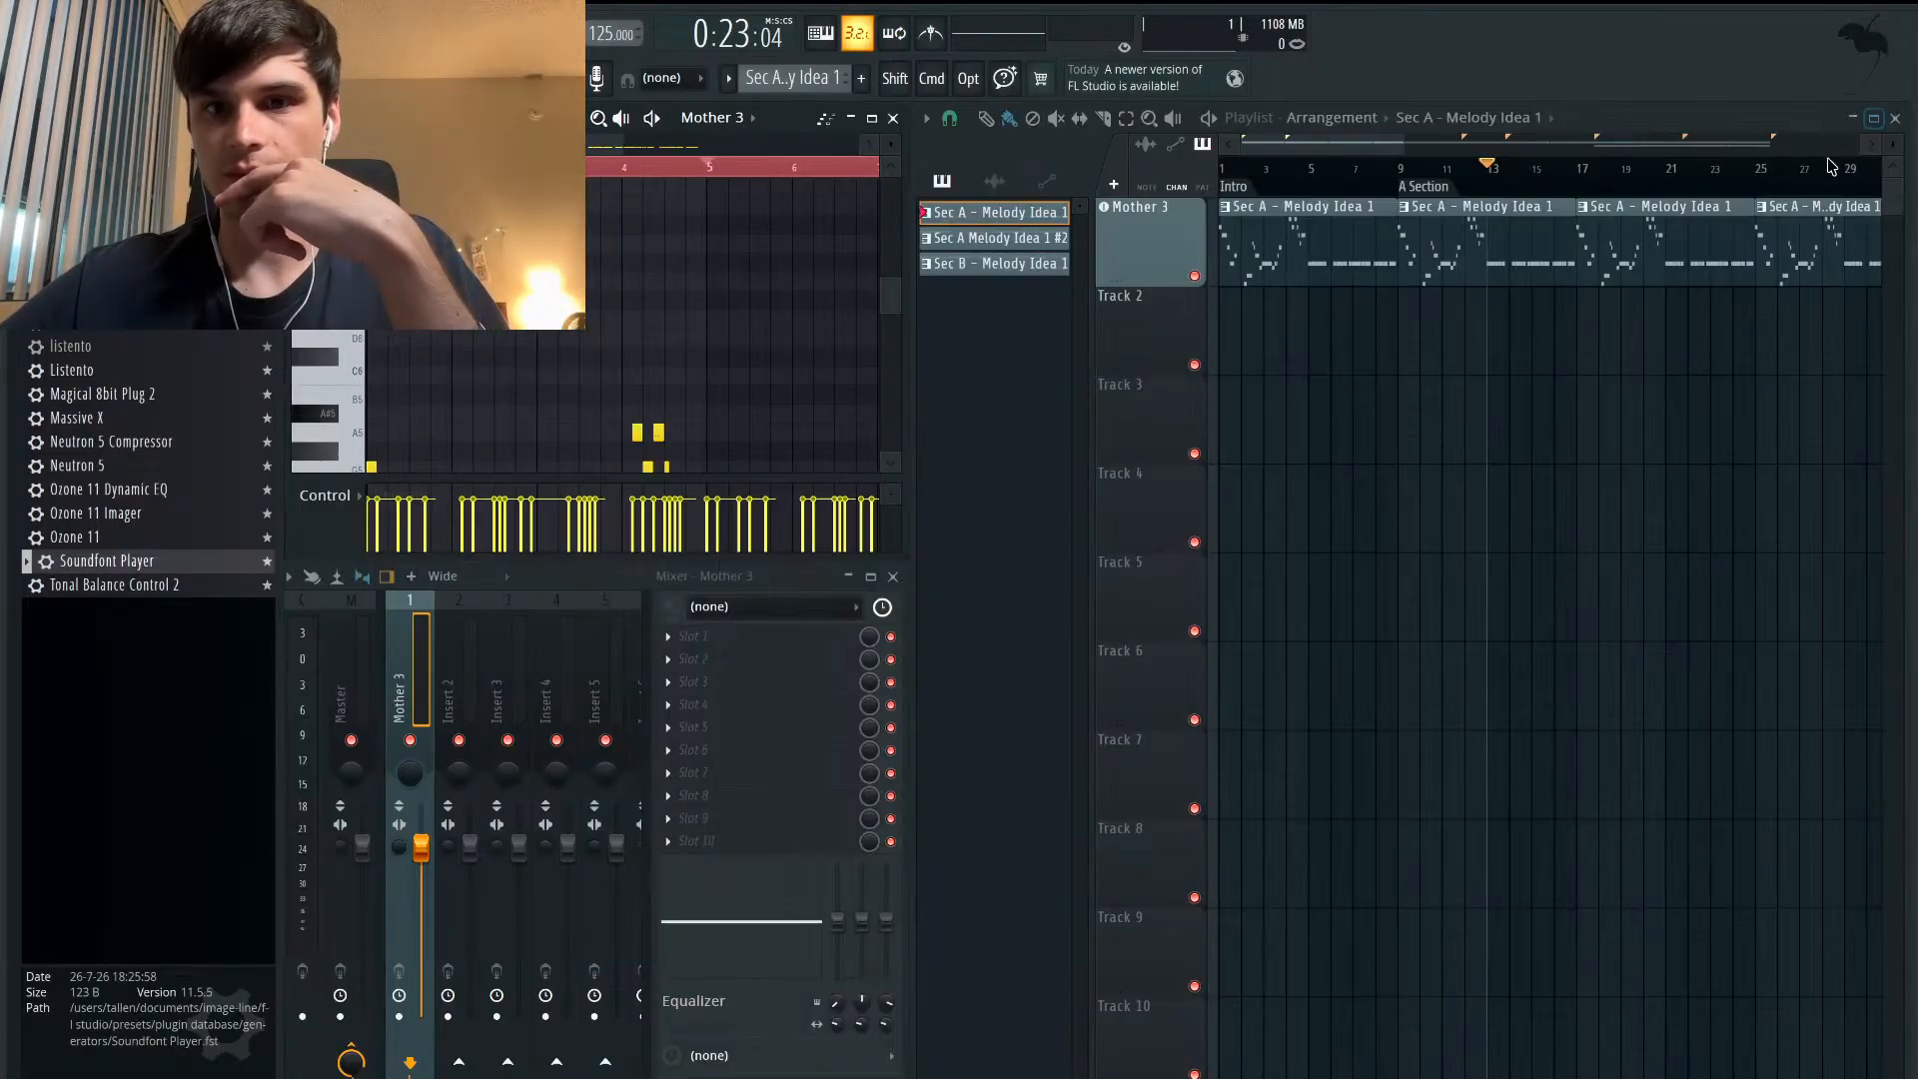
{"action": "right_click", "coordinate": [1014, 224]}
{"action": "left_click", "coordinate": [1087, 506]}
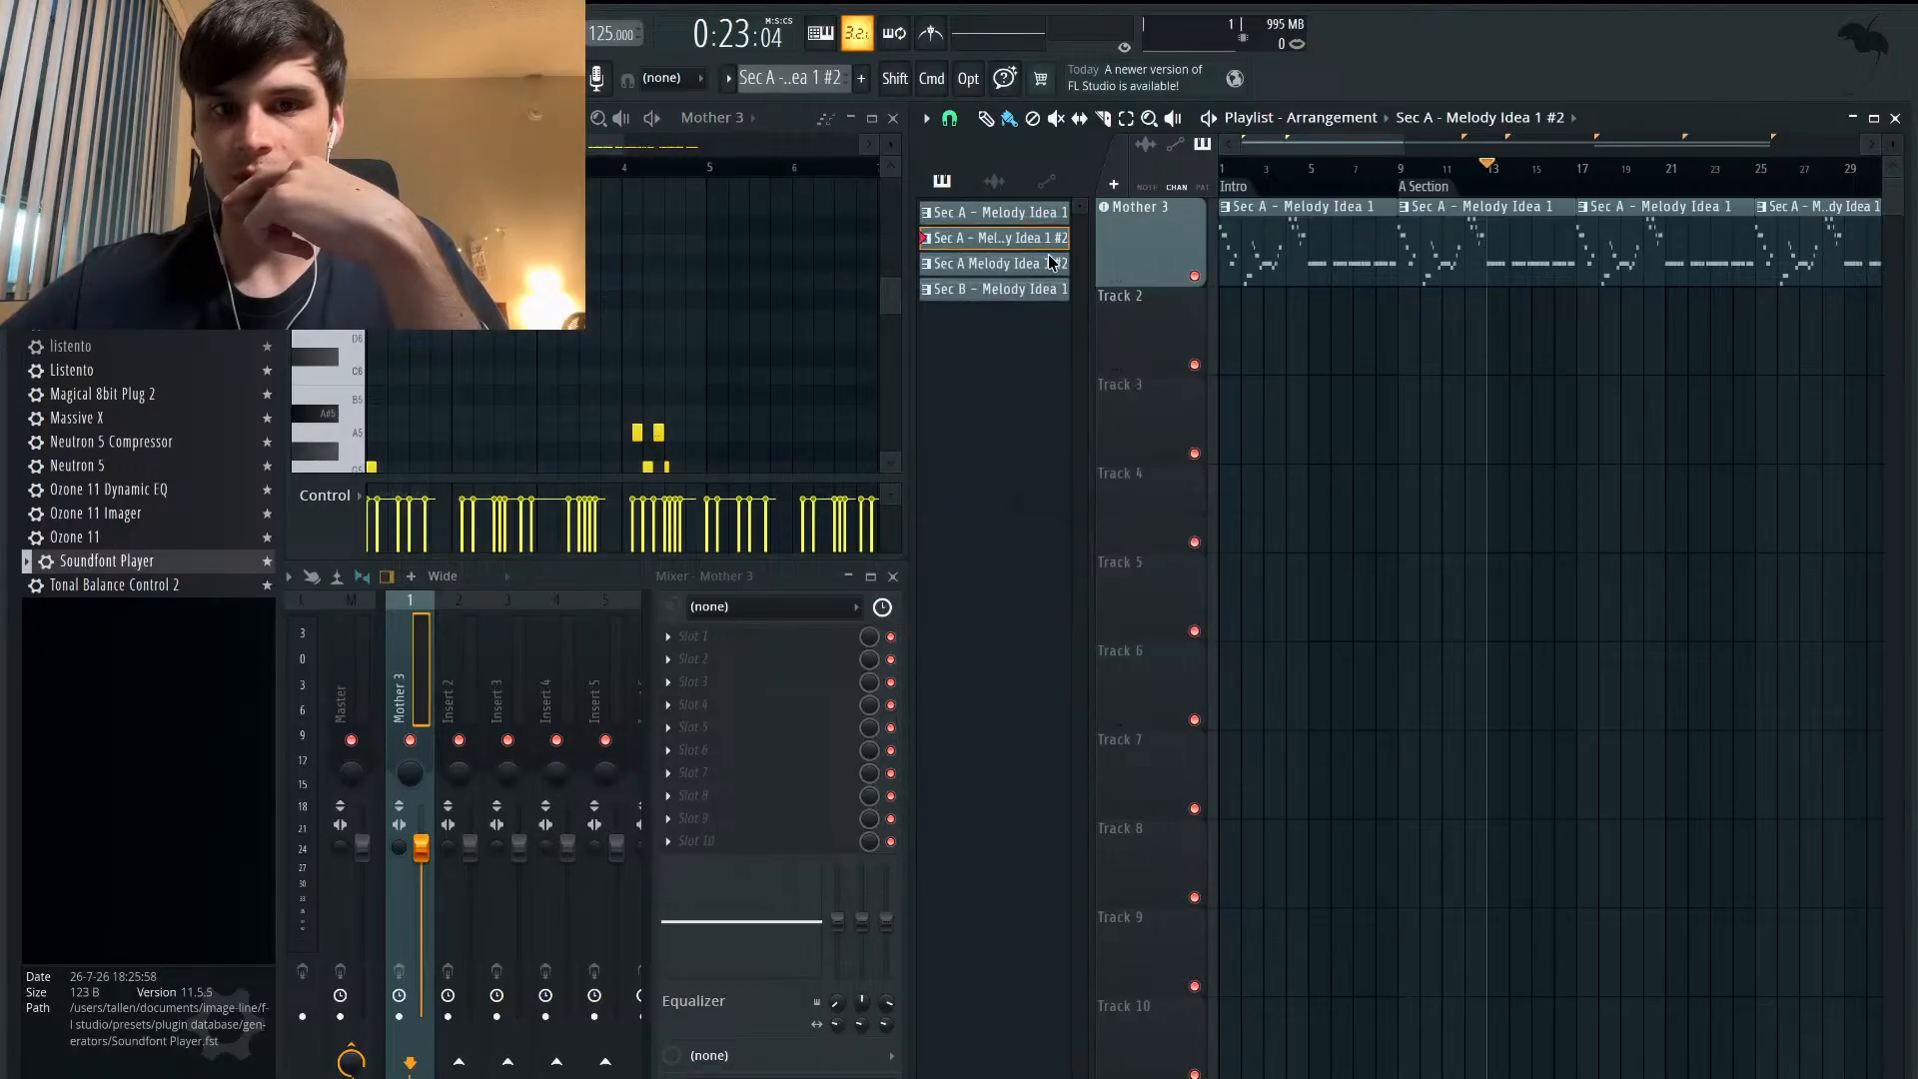
{"action": "right_click", "coordinate": [1289, 230]}
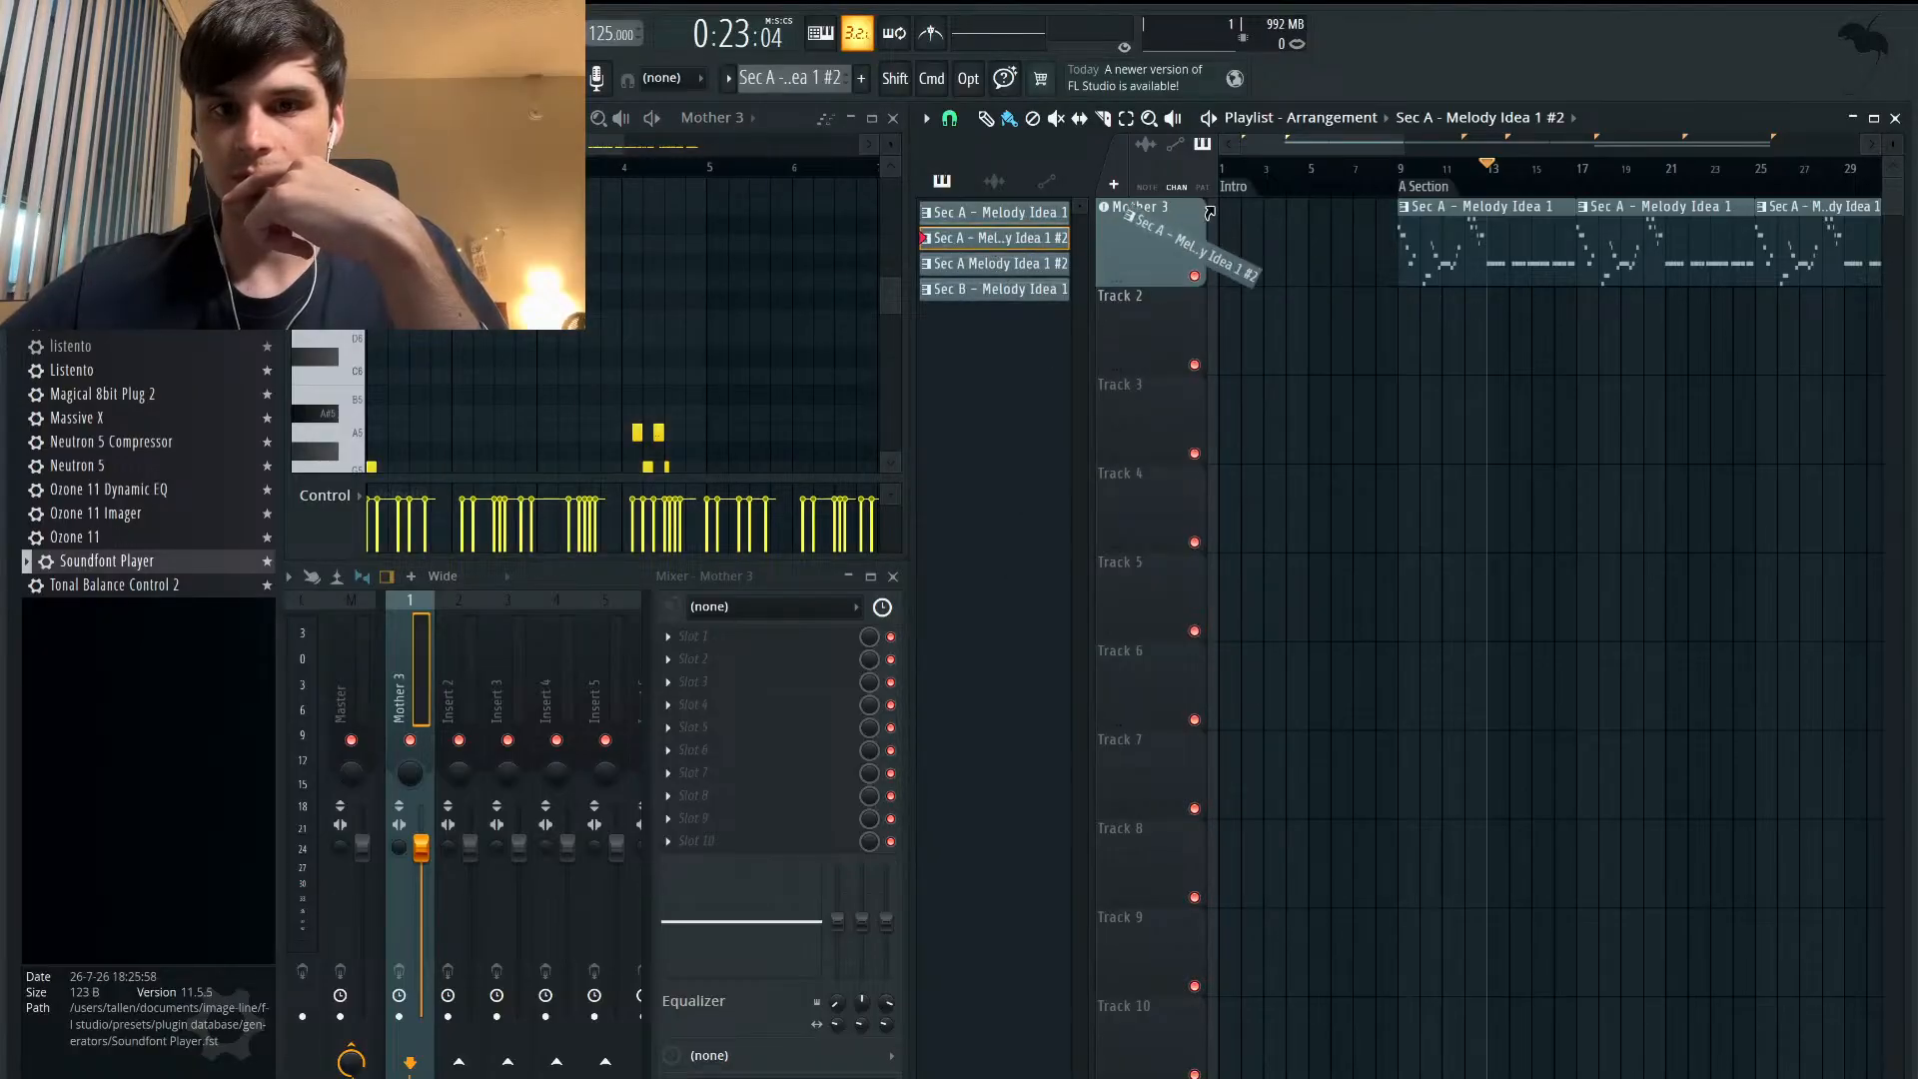
{"action": "left_click_drag", "start_coordinate": [1202, 213], "coordinate": [1246, 210]}
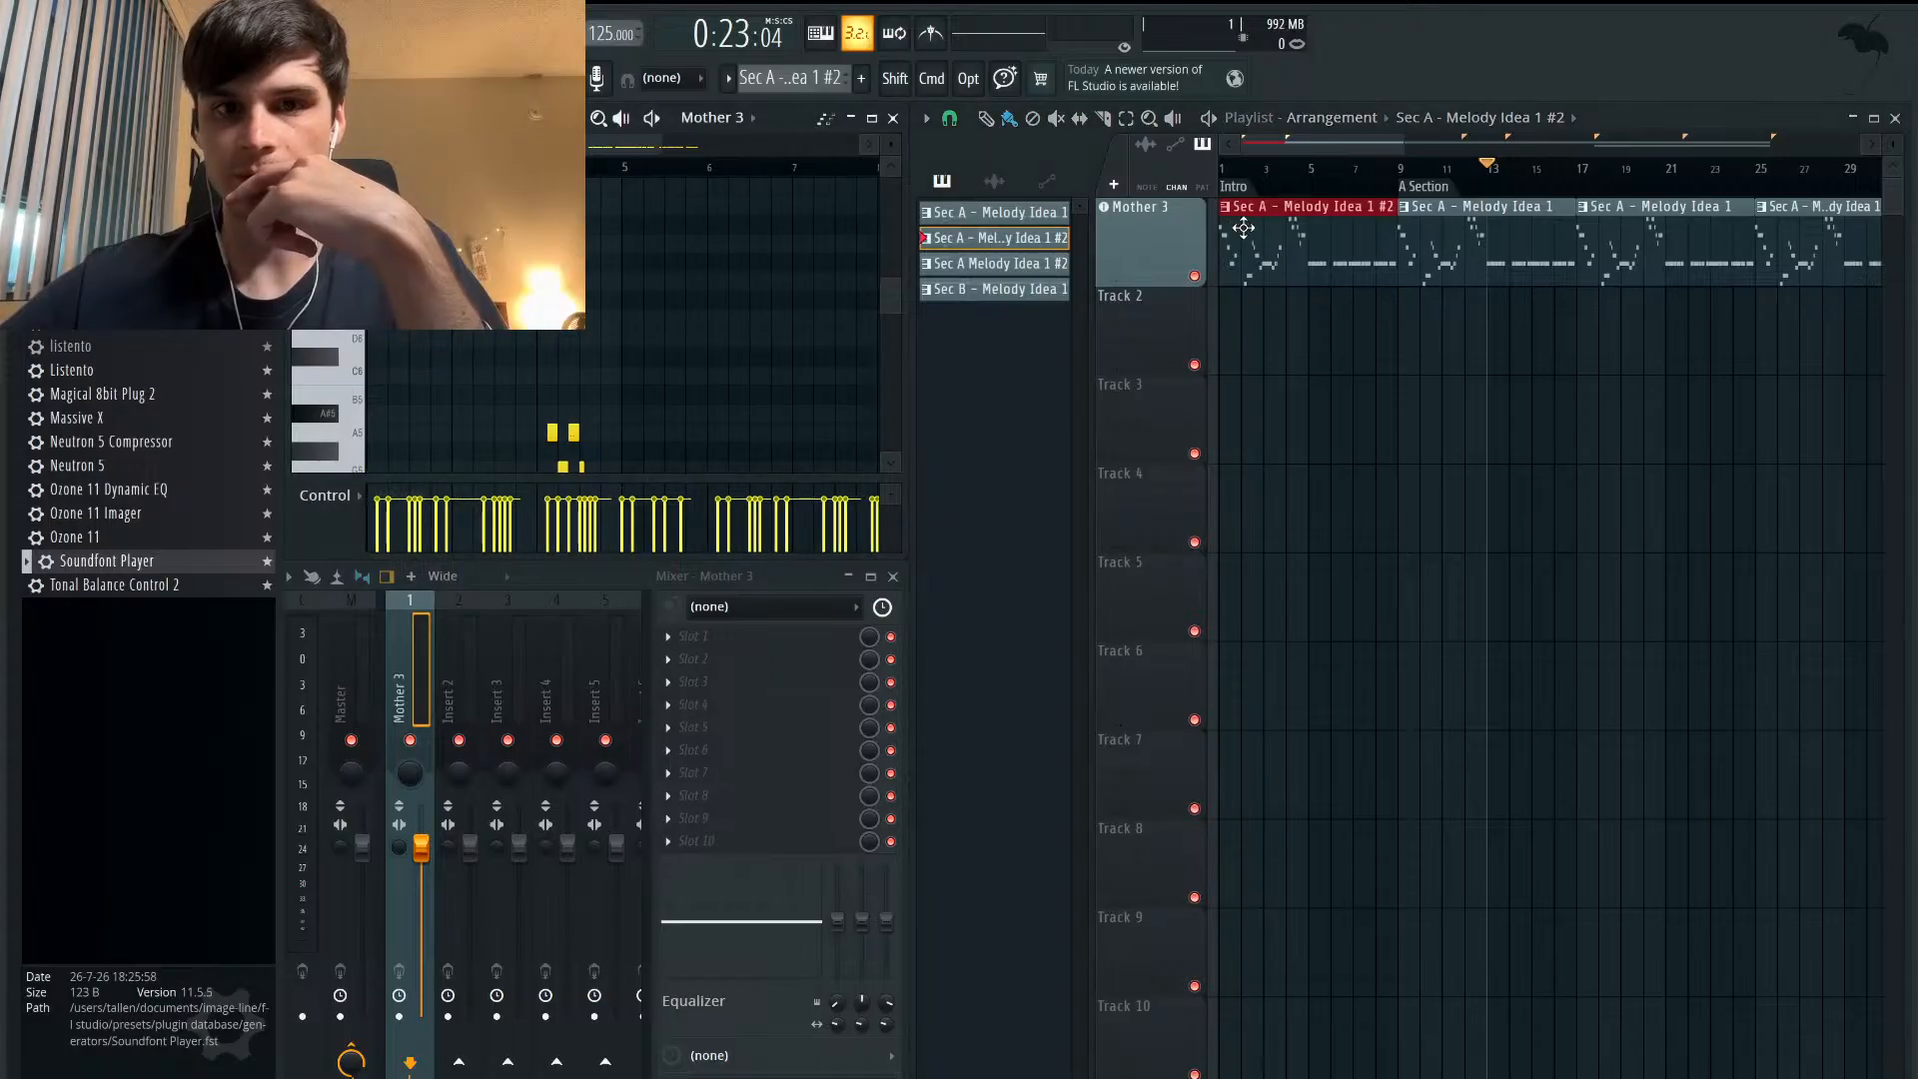
- Delete all notes of the cloned Sec A - Melody Idea 1 #2 pattern in the enlarged piano roll
{"action": "left_click", "coordinate": [871, 118]}
{"action": "scroll", "coordinate": [933, 342], "scroll_direction": "down", "scroll_amount": 2}
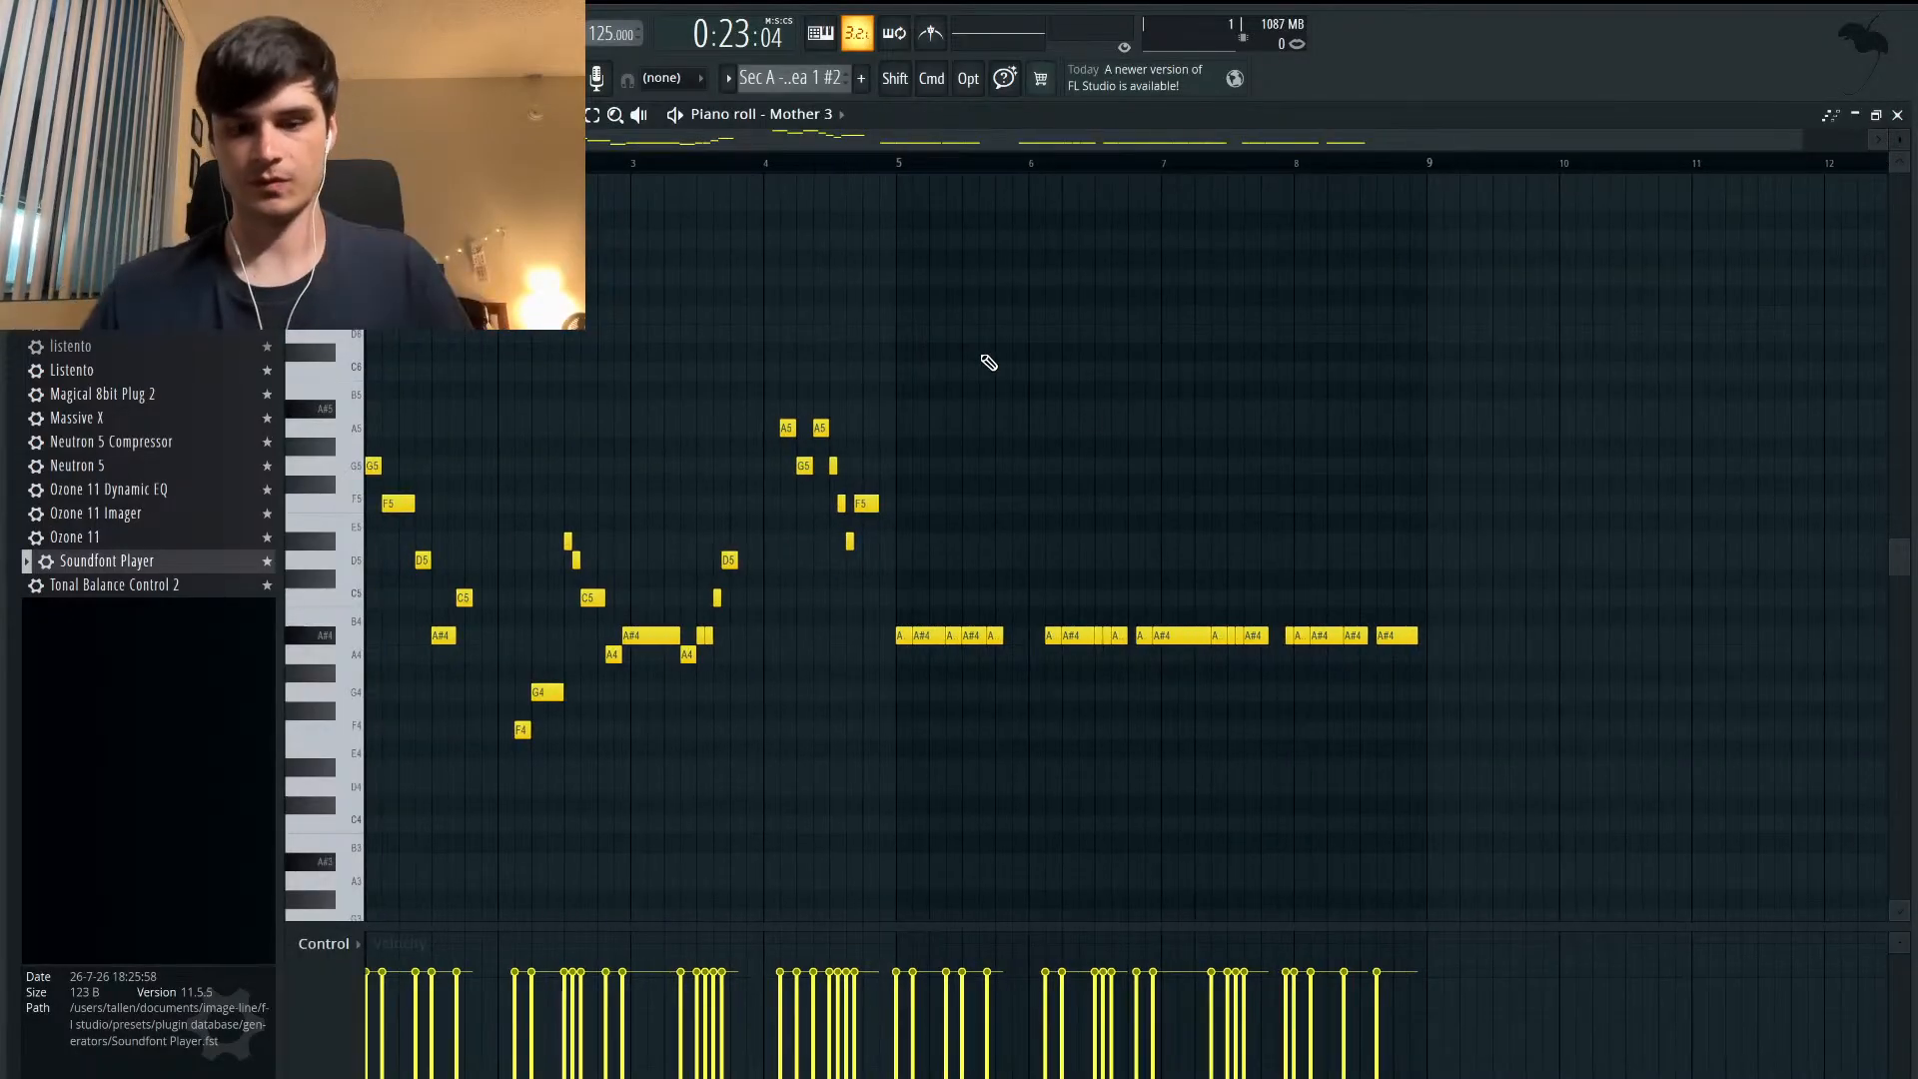
{"action": "left_click_drag", "start_coordinate": [1517, 337], "coordinate": [267, 778]}
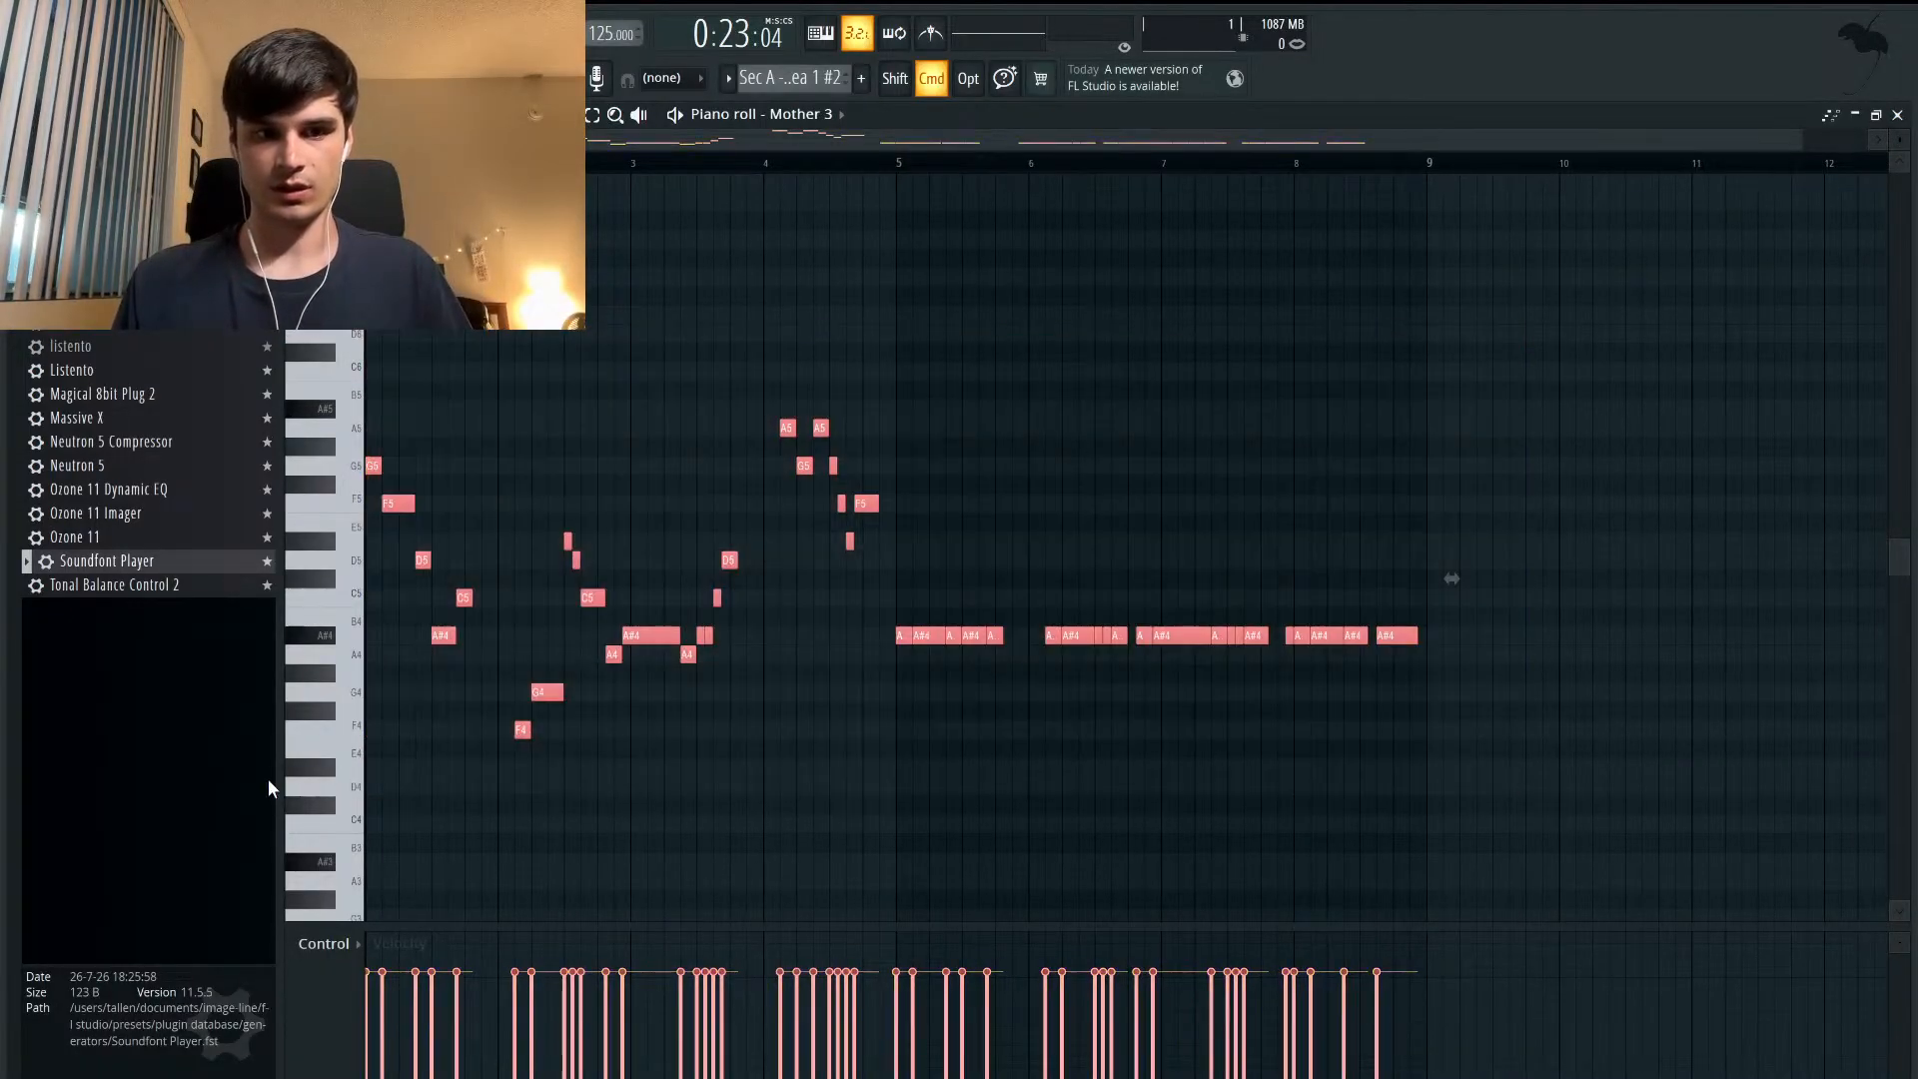
{"action": "key", "text": "Delete"}
- Draw two consecutive A#4 notes at the start of bar 1, the second about one and a half beats long, and audition them
{"action": "scroll", "coordinate": [540, 660], "scroll_direction": "up", "scroll_amount": 2}
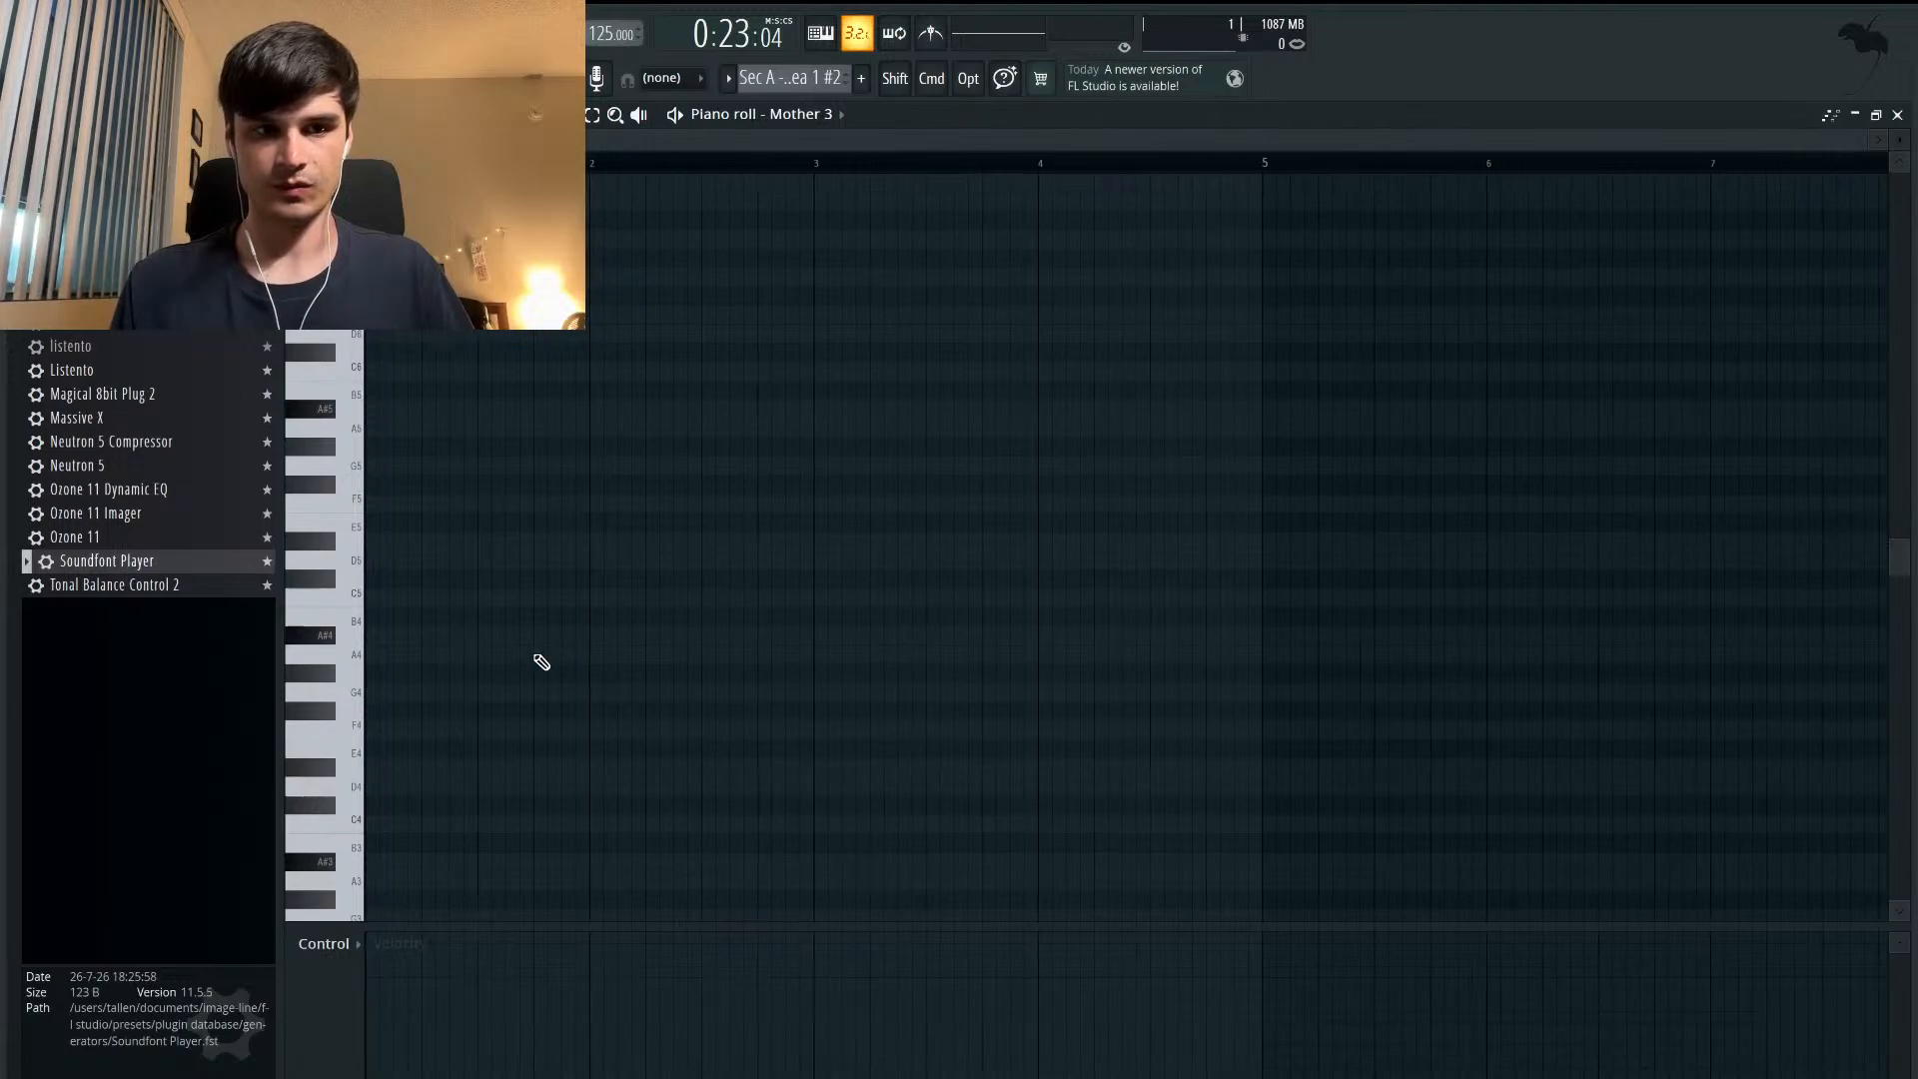
{"action": "scroll", "coordinate": [541, 661], "scroll_direction": "down", "scroll_amount": 3}
{"action": "scroll", "coordinate": [450, 590], "scroll_direction": "up", "scroll_amount": 1}
{"action": "scroll", "coordinate": [446, 586], "scroll_direction": "up", "scroll_amount": 1}
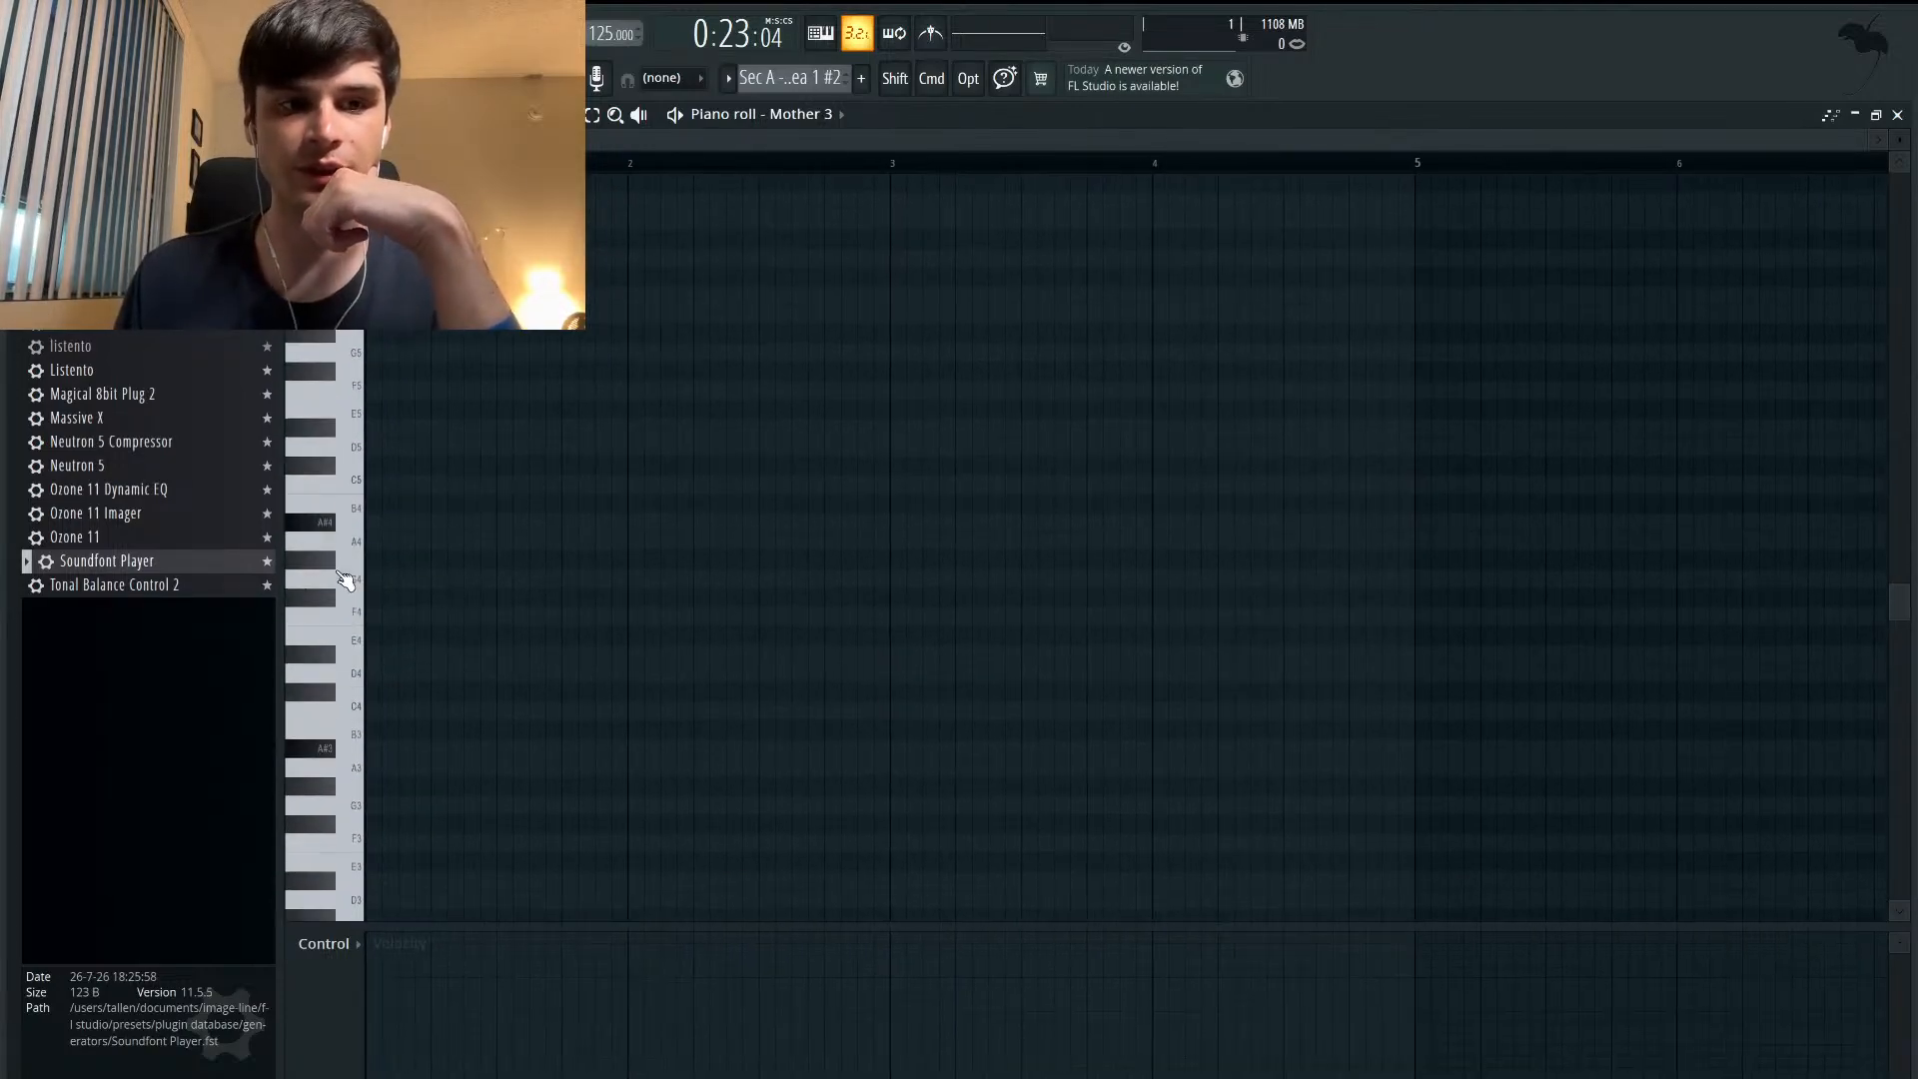
{"action": "scroll", "coordinate": [379, 541], "scroll_direction": "up", "scroll_amount": 2}
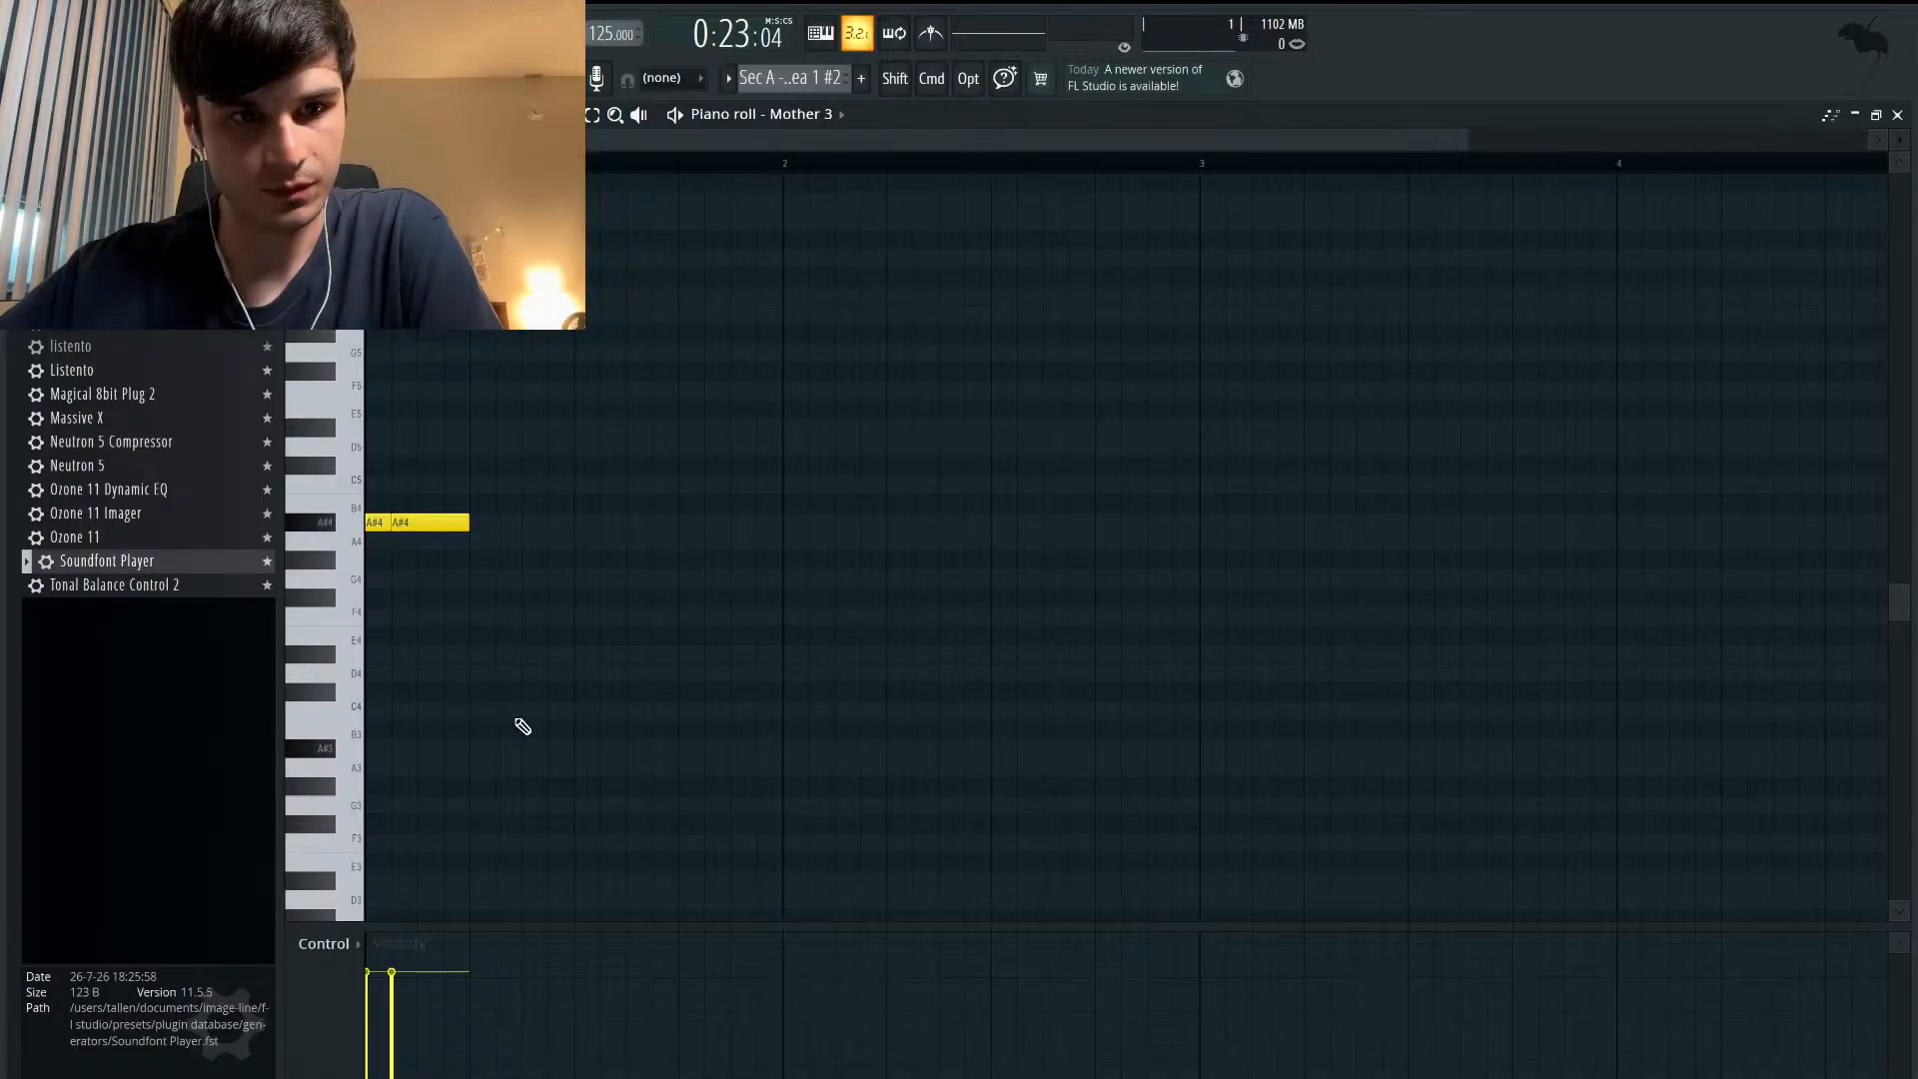
{"action": "left_click_drag", "start_coordinate": [467, 522], "coordinate": [548, 526]}
{"action": "key", "text": "space"}
{"action": "key", "text": "space"}
{"action": "key", "text": "space"}
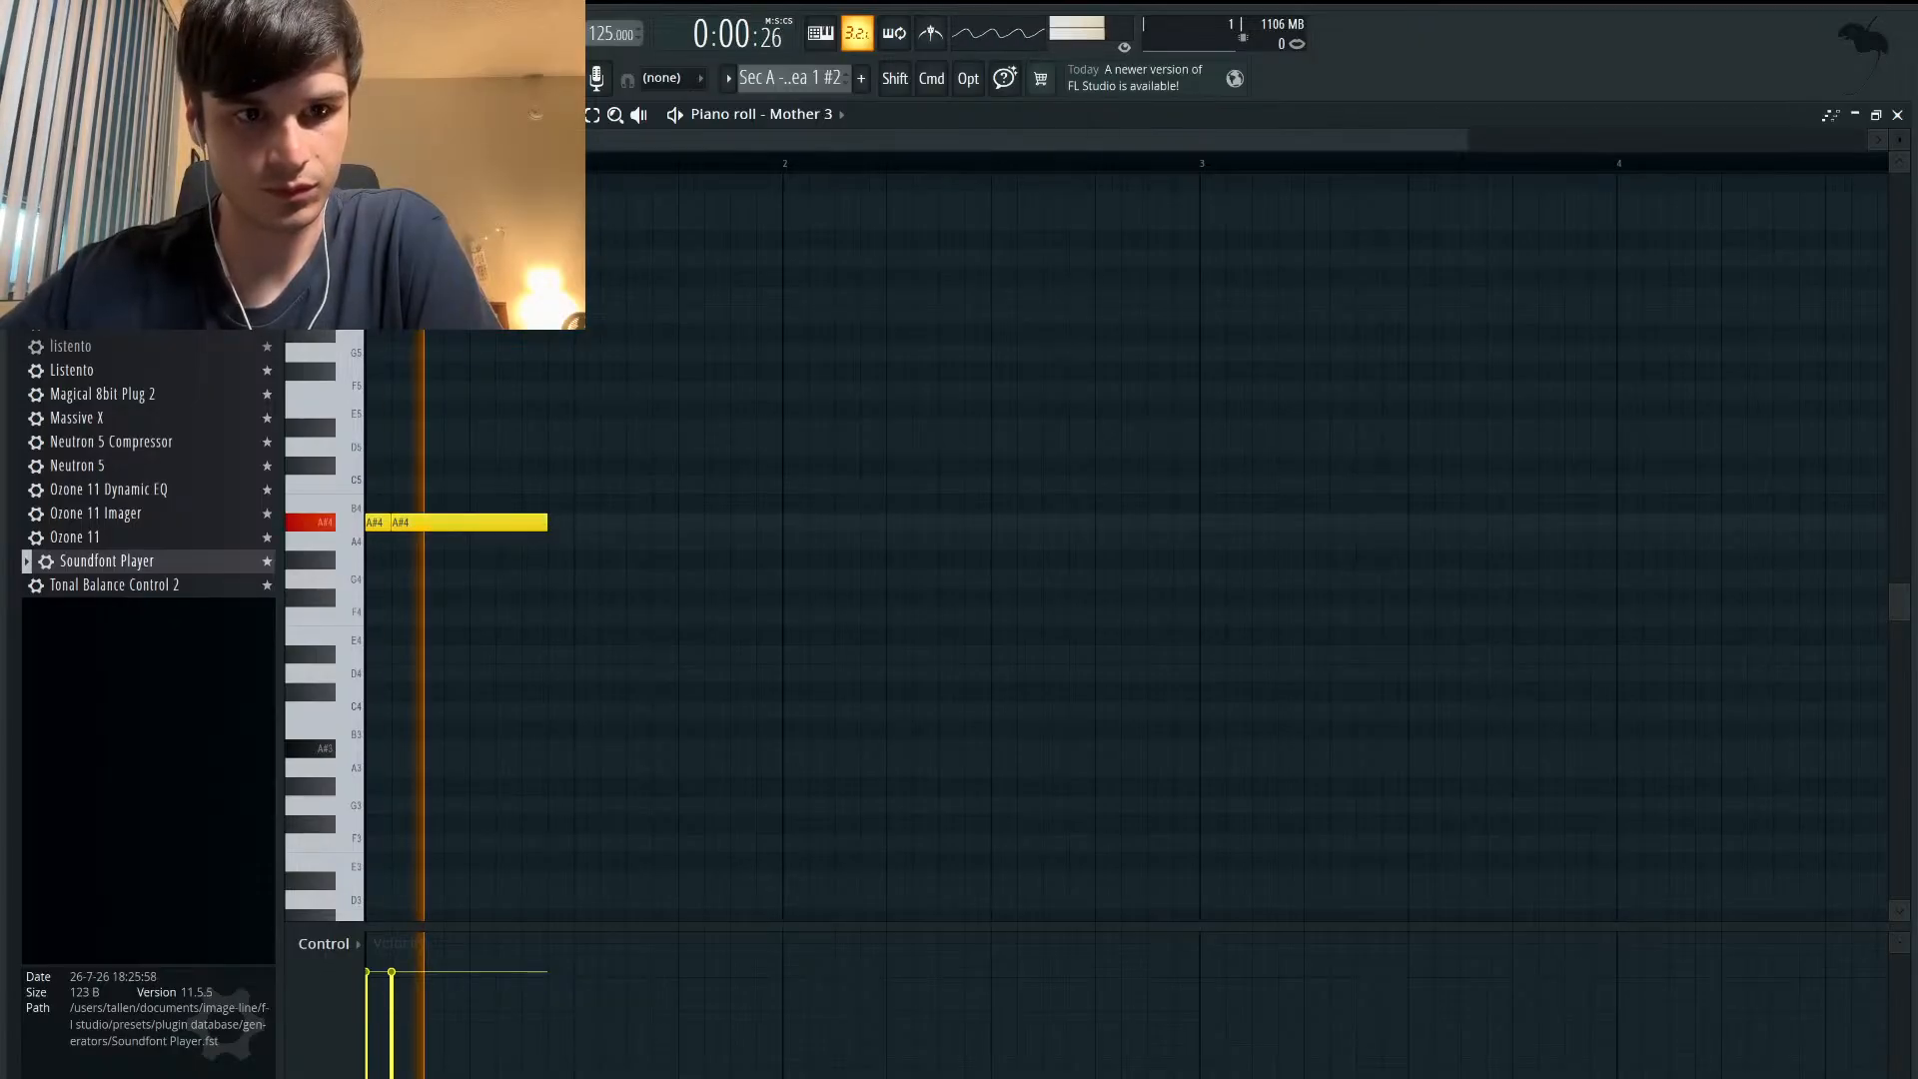
{"action": "key", "text": "space"}
{"action": "key", "text": "space"}
{"action": "key", "text": "space"}
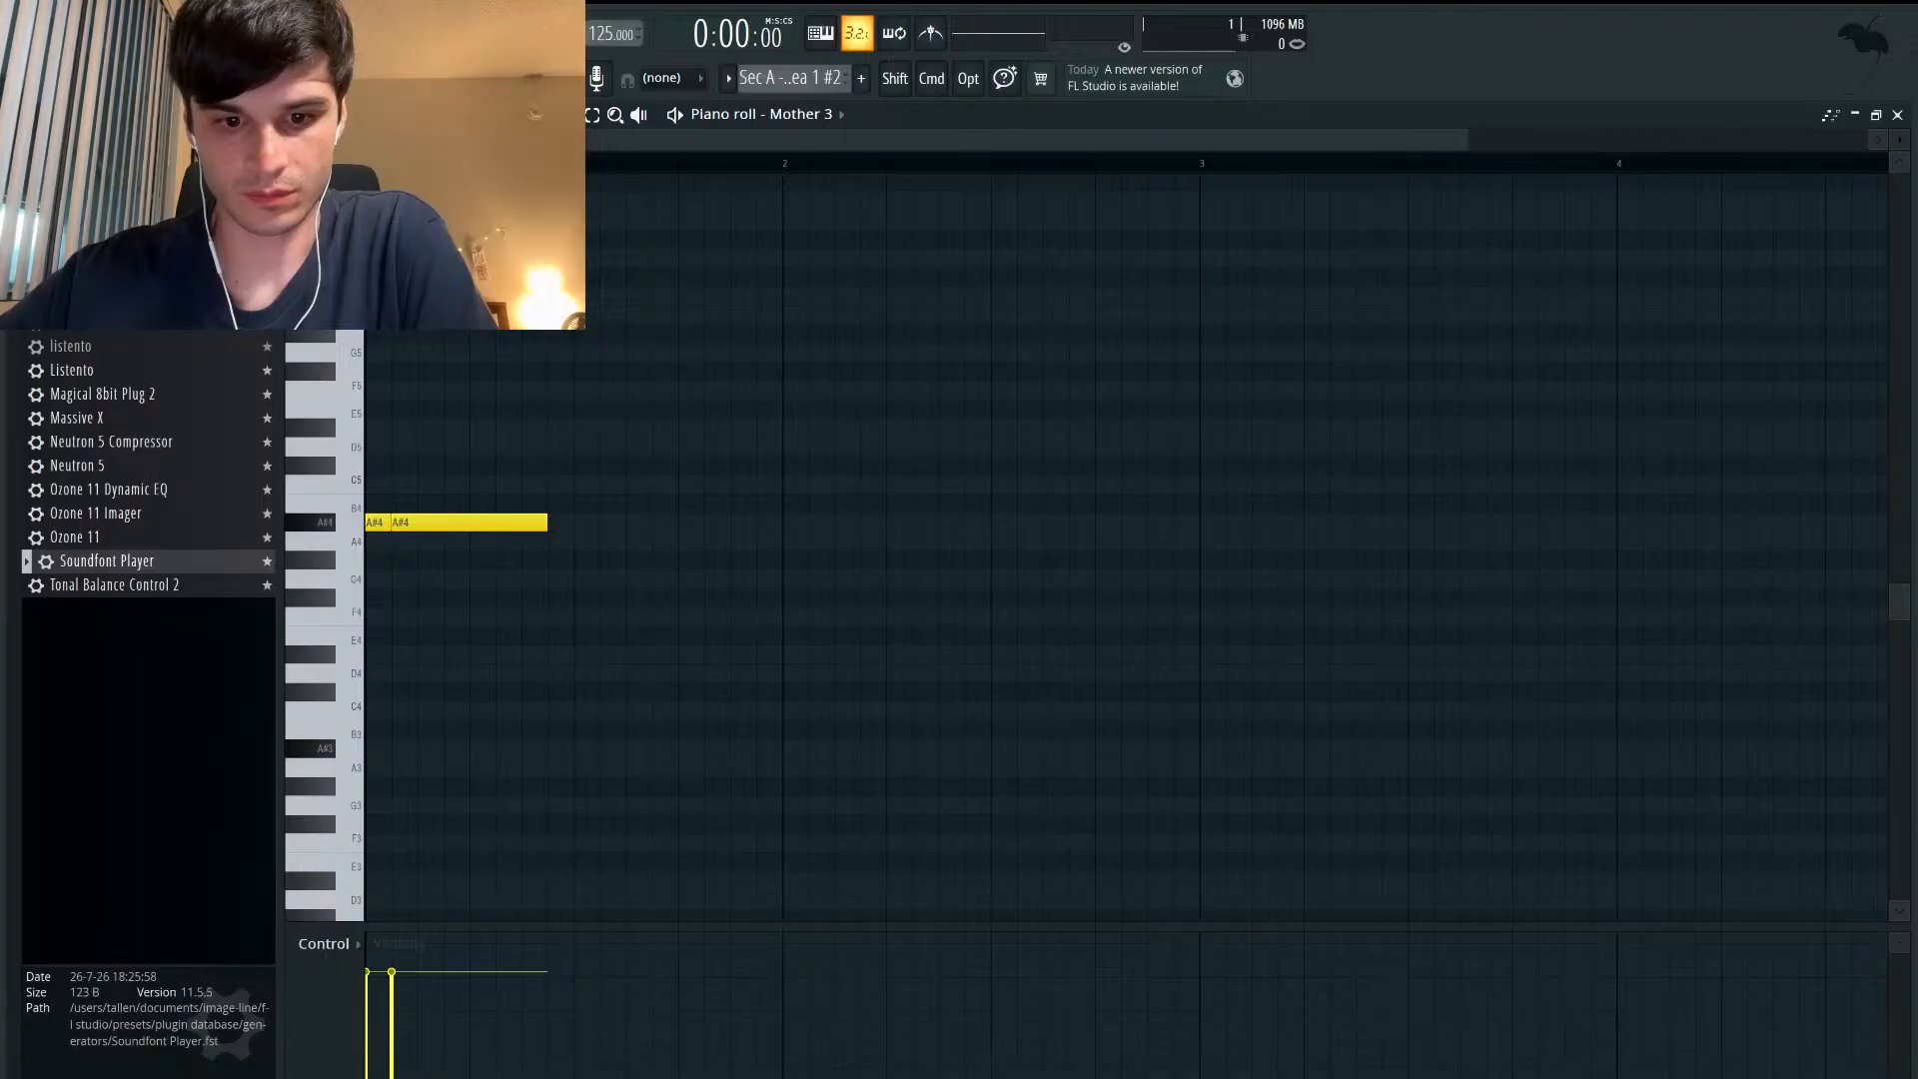
- Shift the second A#4 note one sixteenth later and add an A#4 note about half a beat long directly after it
{"action": "left_click_drag", "start_coordinate": [441, 527], "coordinate": [467, 525]}
{"action": "key", "text": "space"}
{"action": "key", "text": "space"}
{"action": "left_click", "coordinate": [584, 518]}
{"action": "left_click_drag", "start_coordinate": [712, 522], "coordinate": [608, 524]}
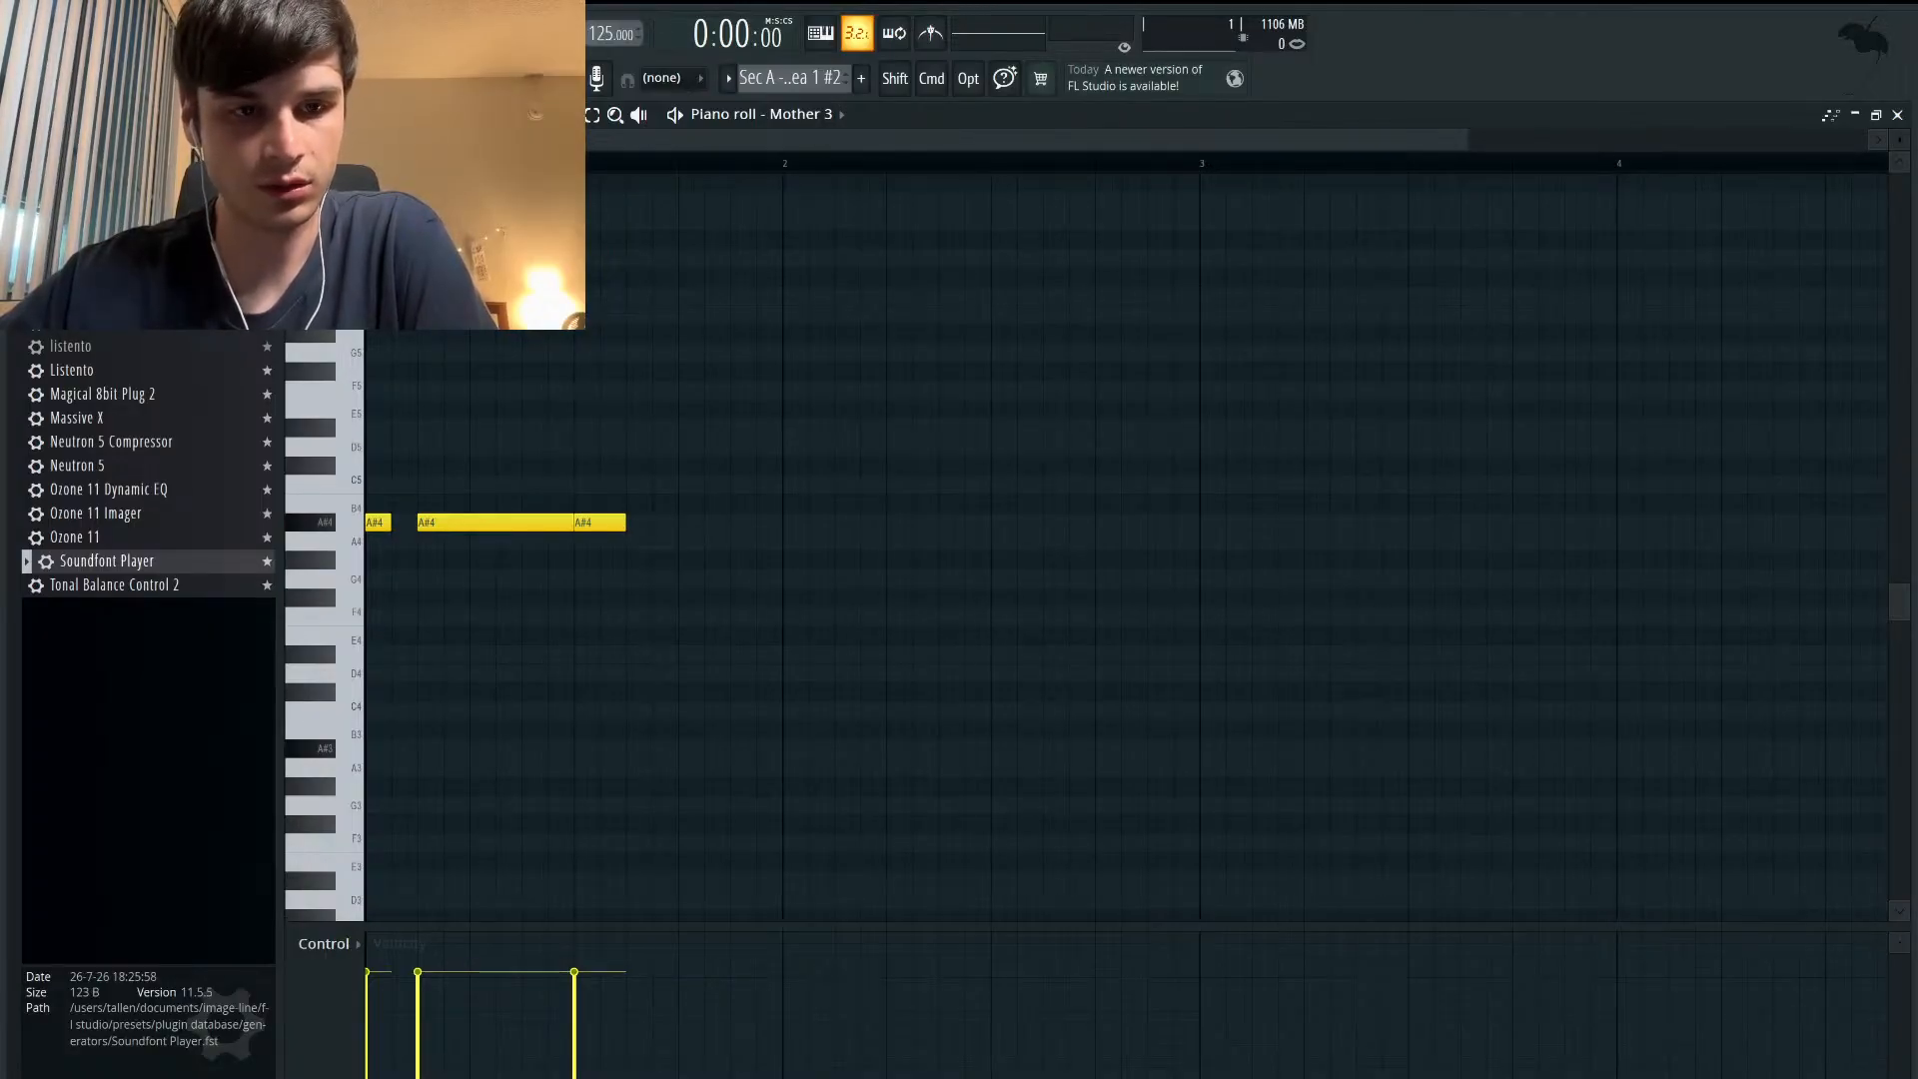
- Add two more consecutive A#4 notes in bar 1, about a half beat and three quarters of a beat long, and audition them
{"action": "key", "text": "space"}
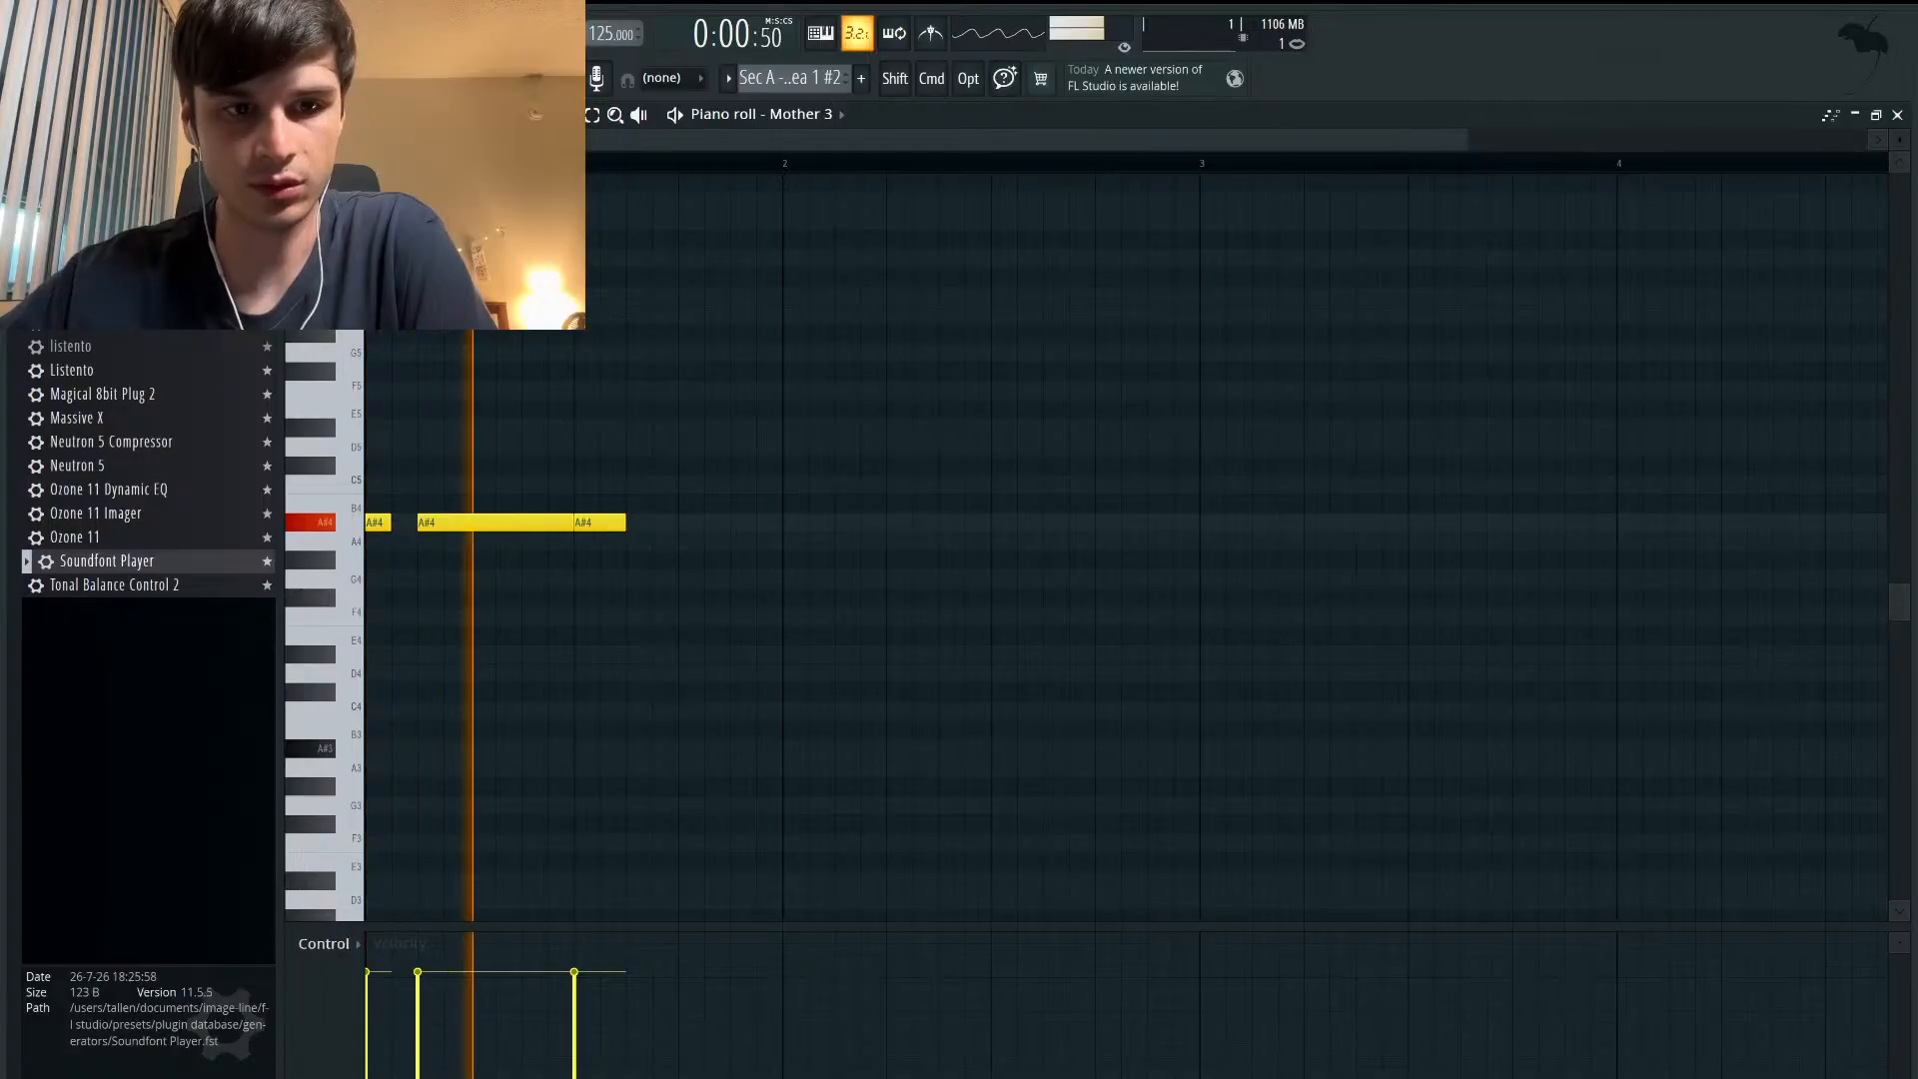
{"action": "key", "text": "space"}
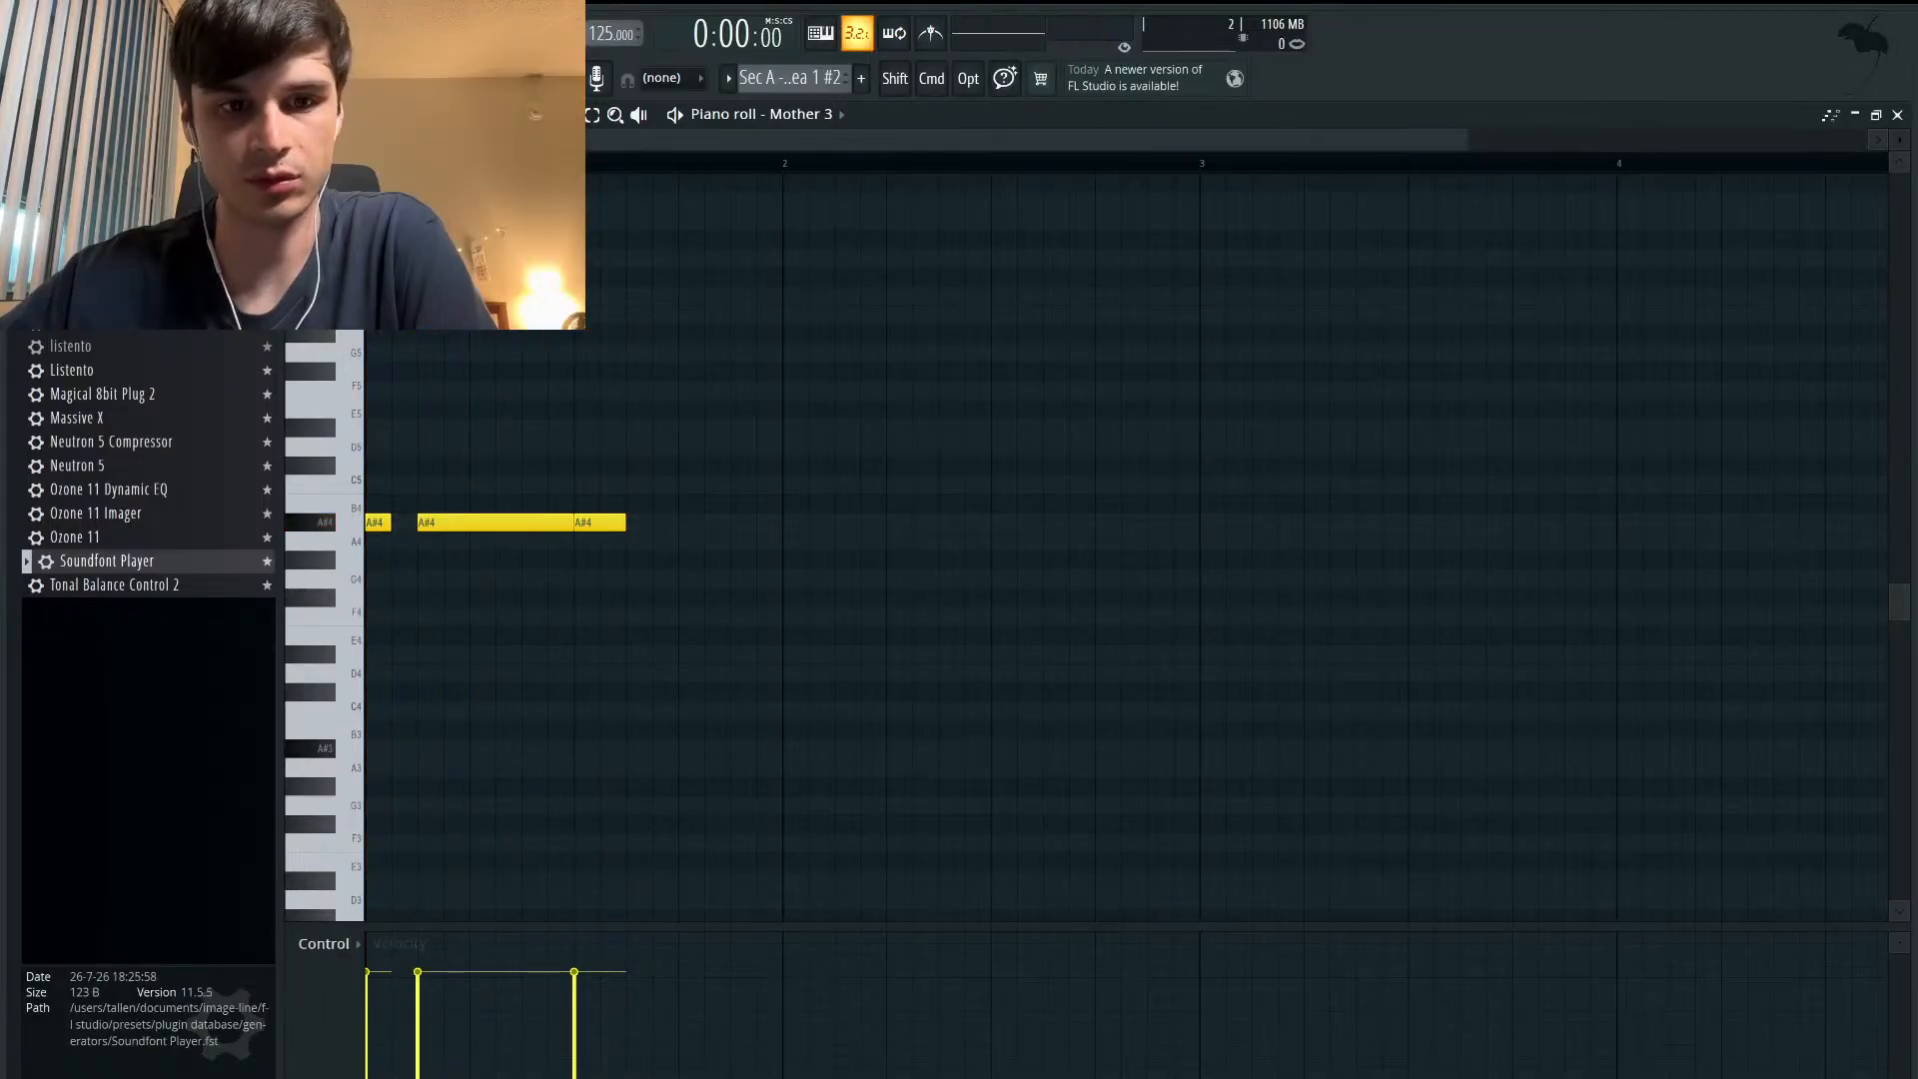
{"action": "left_click", "coordinate": [639, 523]}
{"action": "left_click", "coordinate": [690, 523]}
{"action": "left_click_drag", "start_coordinate": [730, 523], "coordinate": [762, 523]}
{"action": "key", "text": "space"}
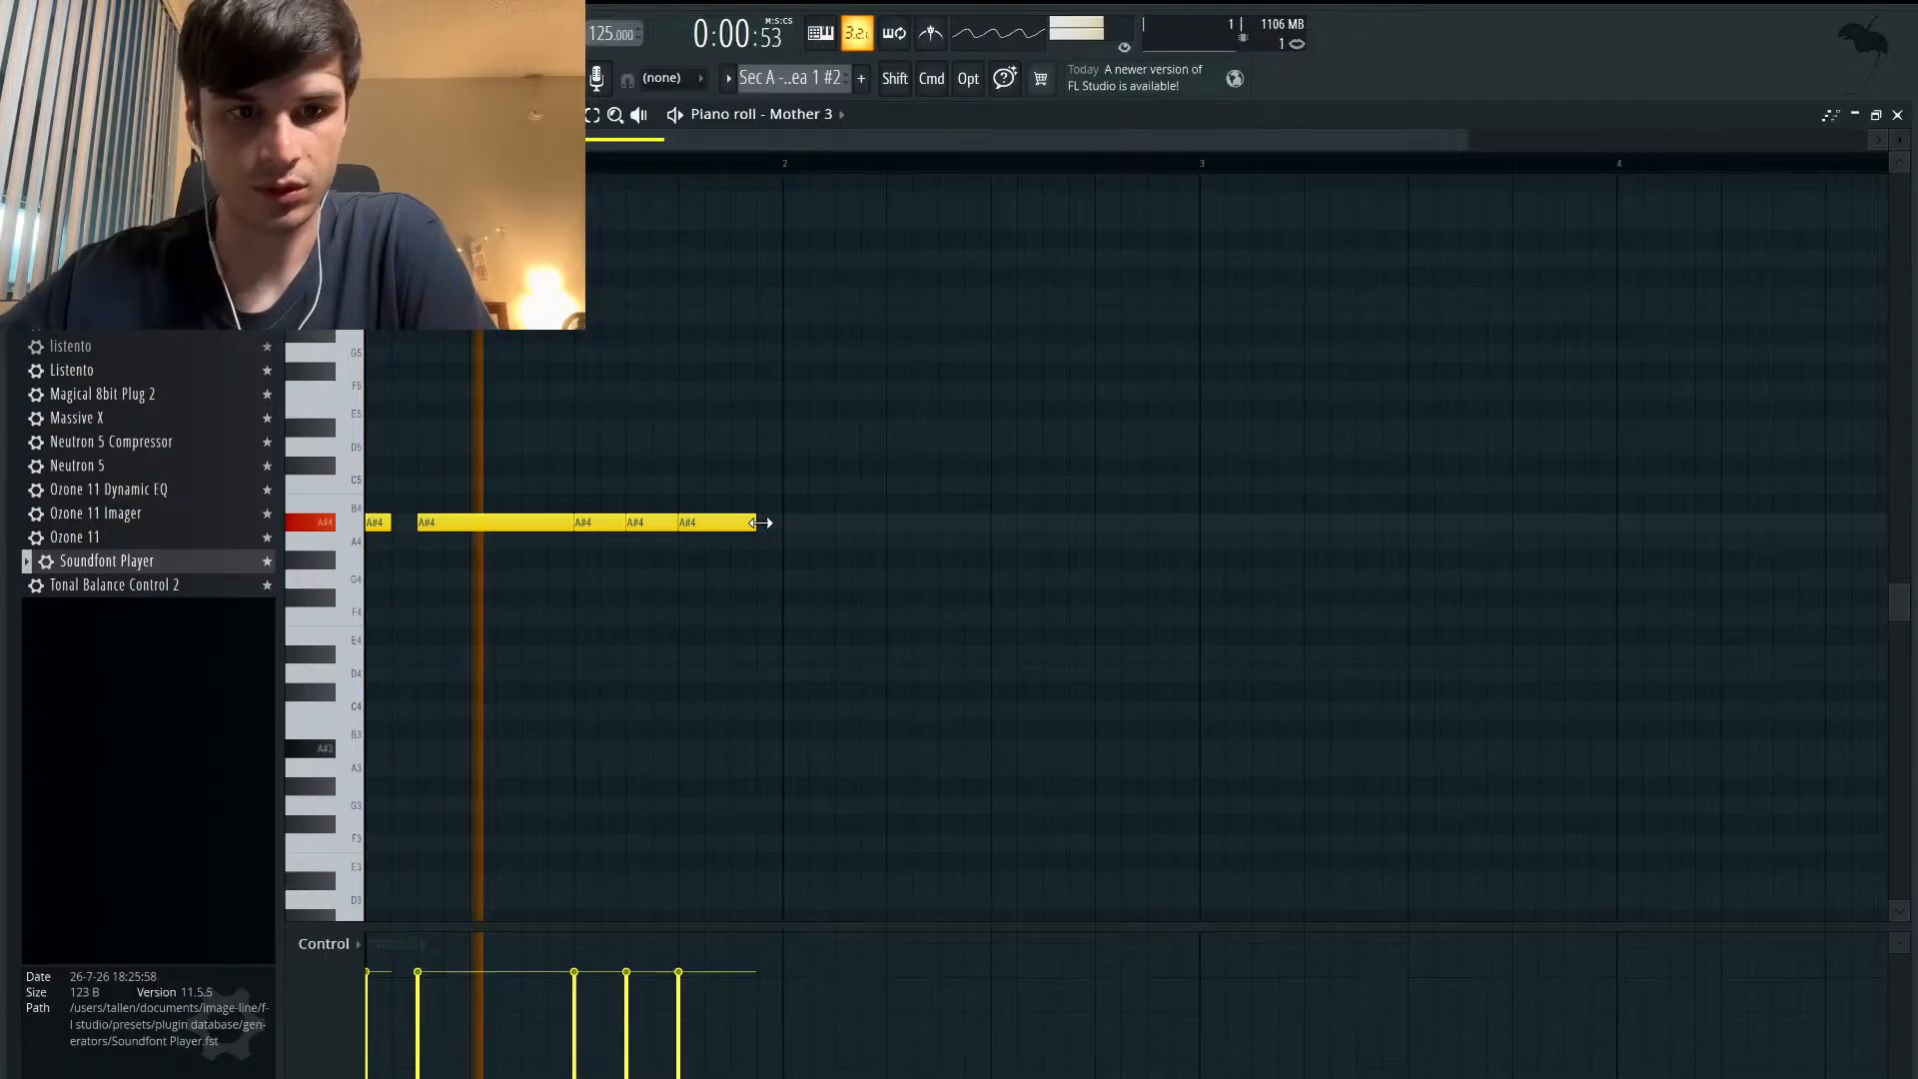
{"action": "key", "text": "space"}
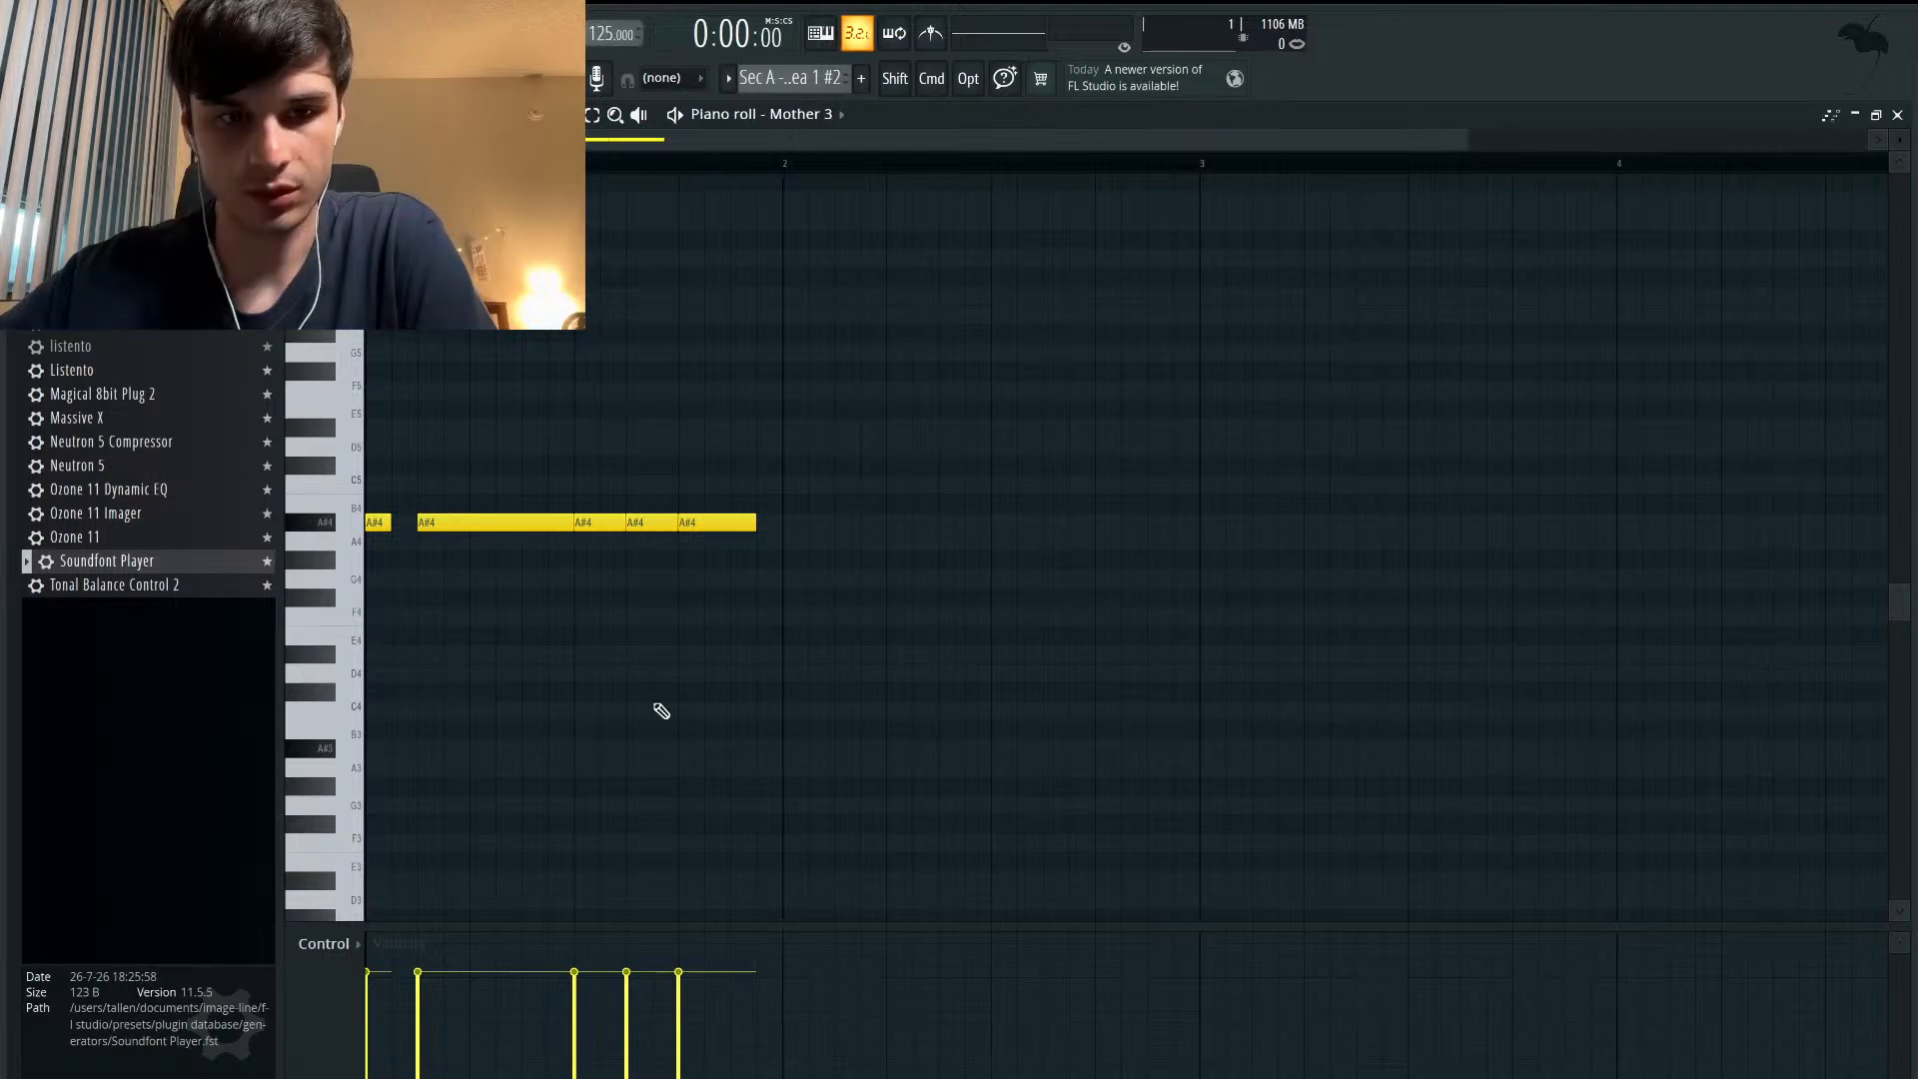
- Shorten the third A#4 note to a sixteenth, fill the gap behind it with another sixteenth A#4, and audition the rhythm
{"action": "left_click_drag", "start_coordinate": [619, 527], "coordinate": [600, 527]}
{"action": "left_click", "coordinate": [604, 522]}
{"action": "key", "text": "space"}
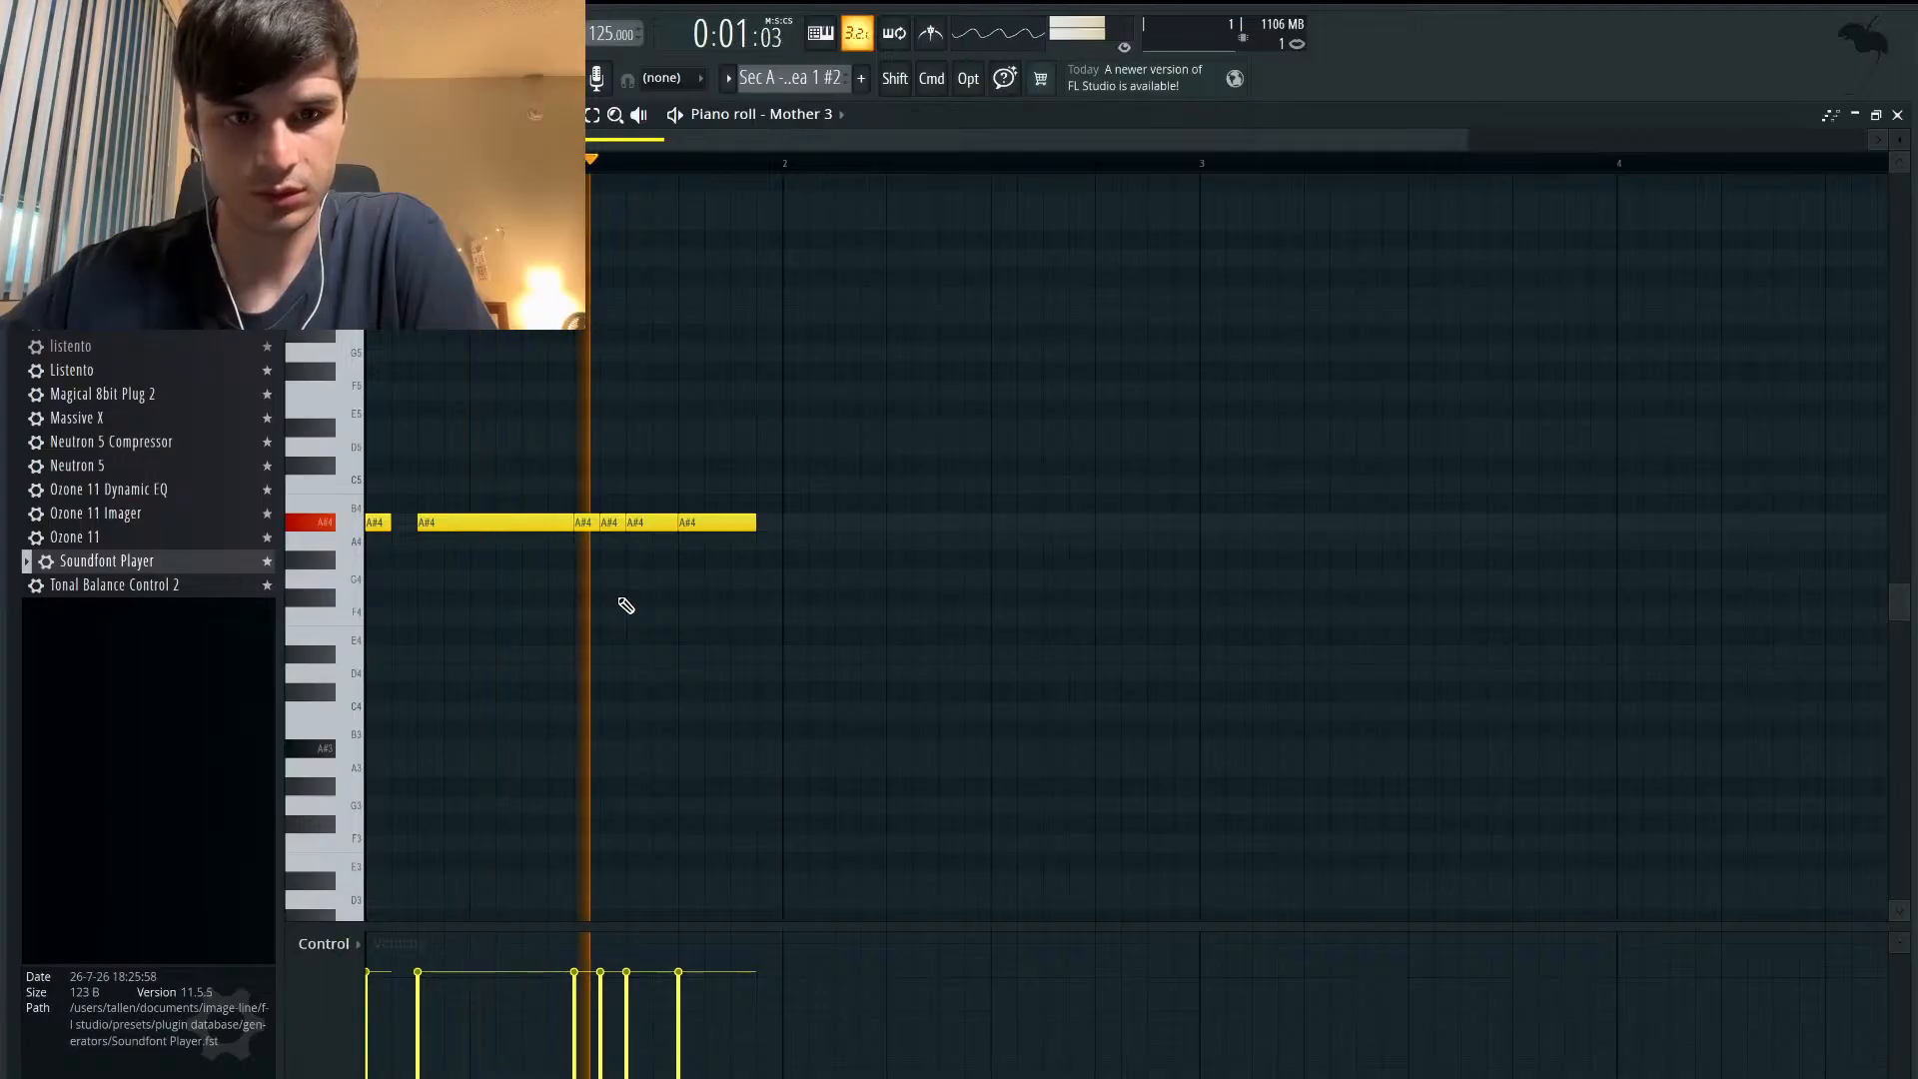
{"action": "key", "text": "space"}
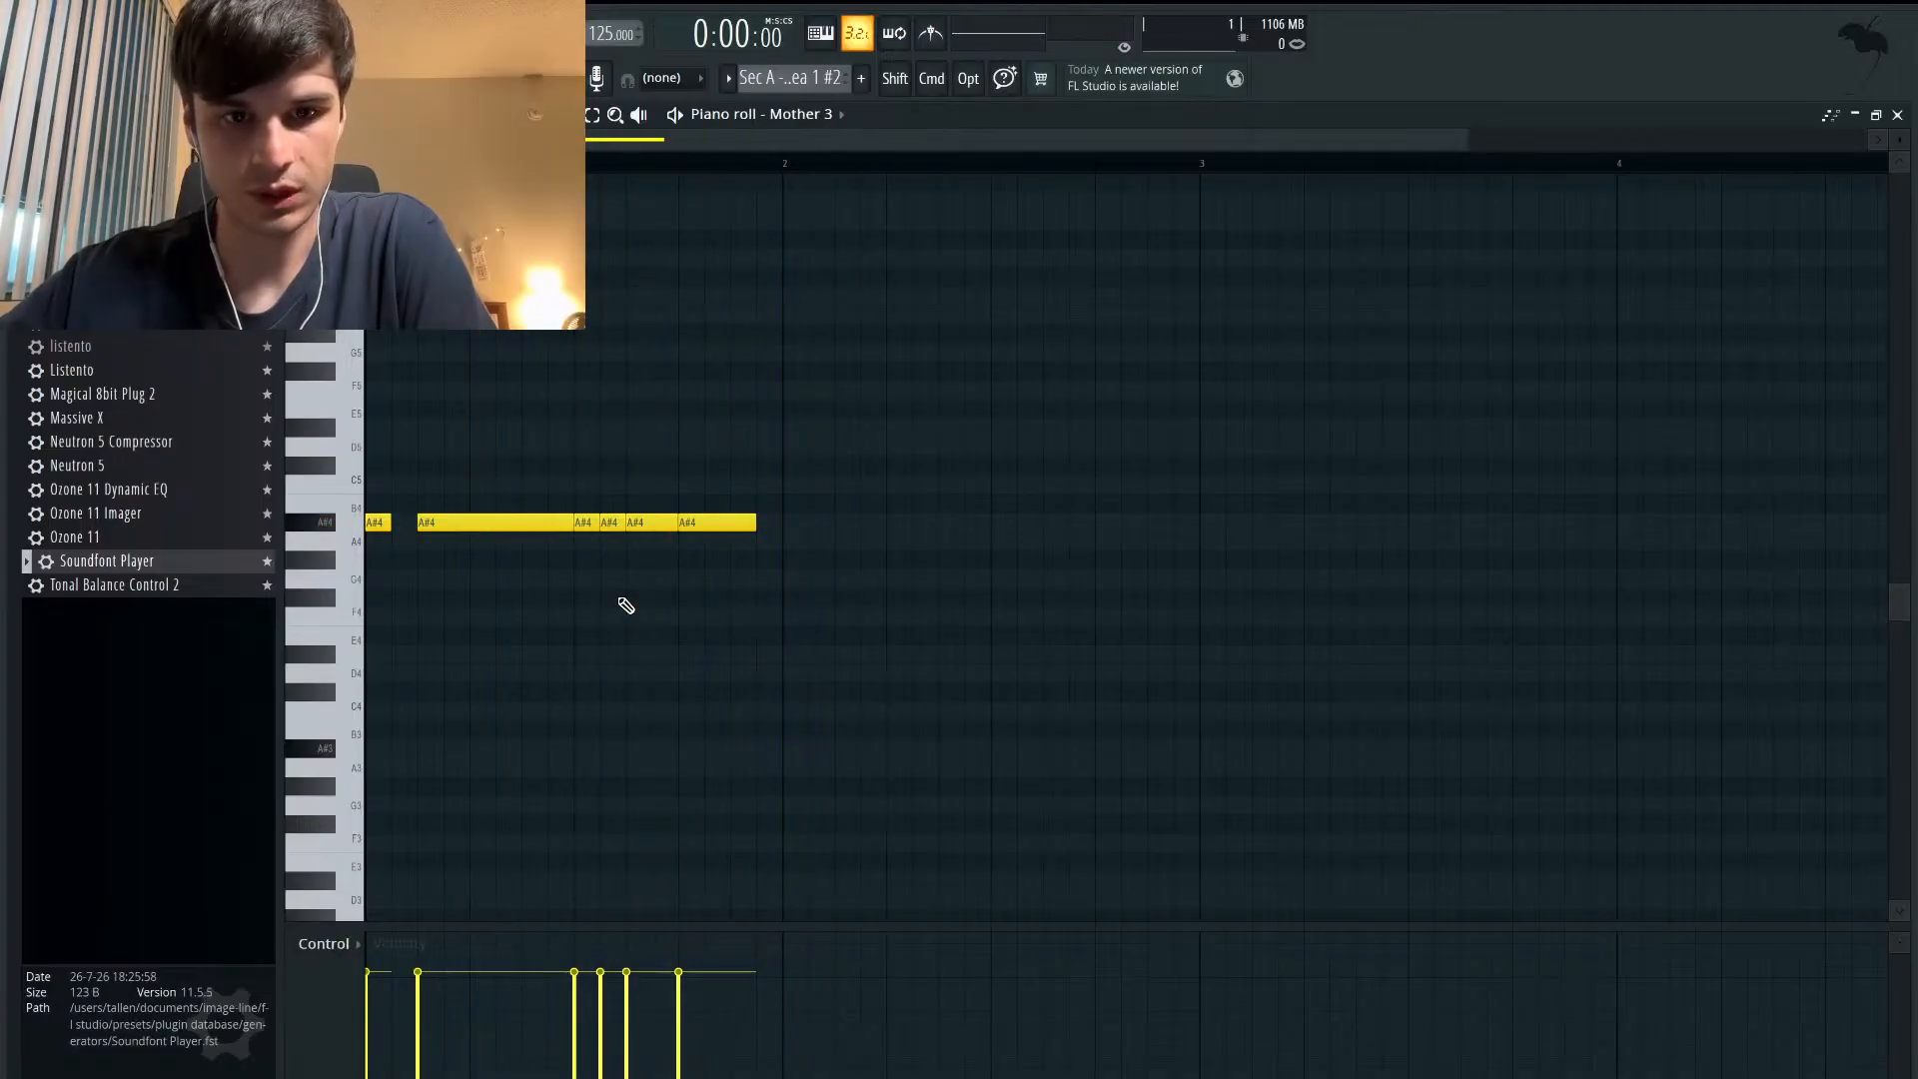
- Draw three sixteenth A#4 notes an eighth apart from the start of bar 2, followed by one about 1.25 beats long, and audition them
{"action": "left_click", "coordinate": [793, 528]}
{"action": "left_click", "coordinate": [843, 528]}
{"action": "left_click", "coordinate": [892, 525]}
{"action": "left_click", "coordinate": [947, 523]}
{"action": "left_click_drag", "start_coordinate": [965, 523], "coordinate": [1082, 510]}
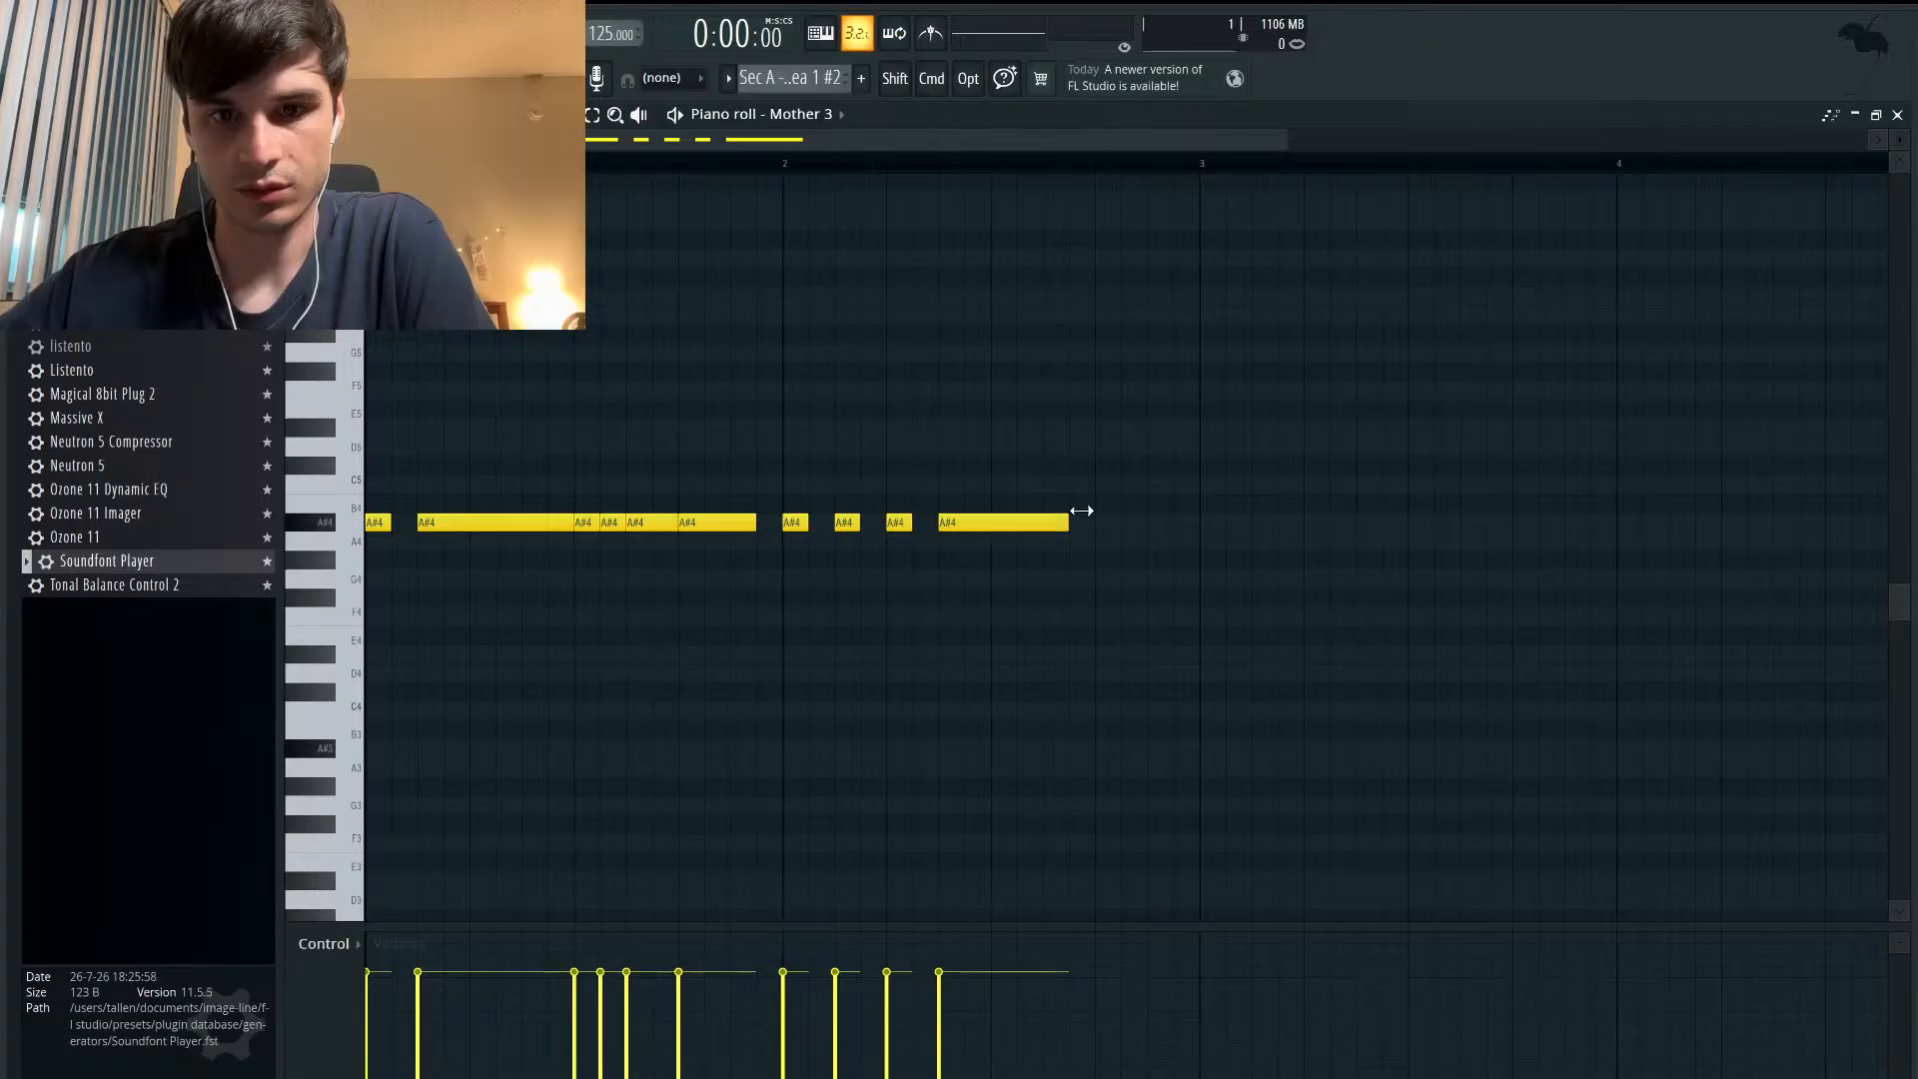
{"action": "key", "text": "space"}
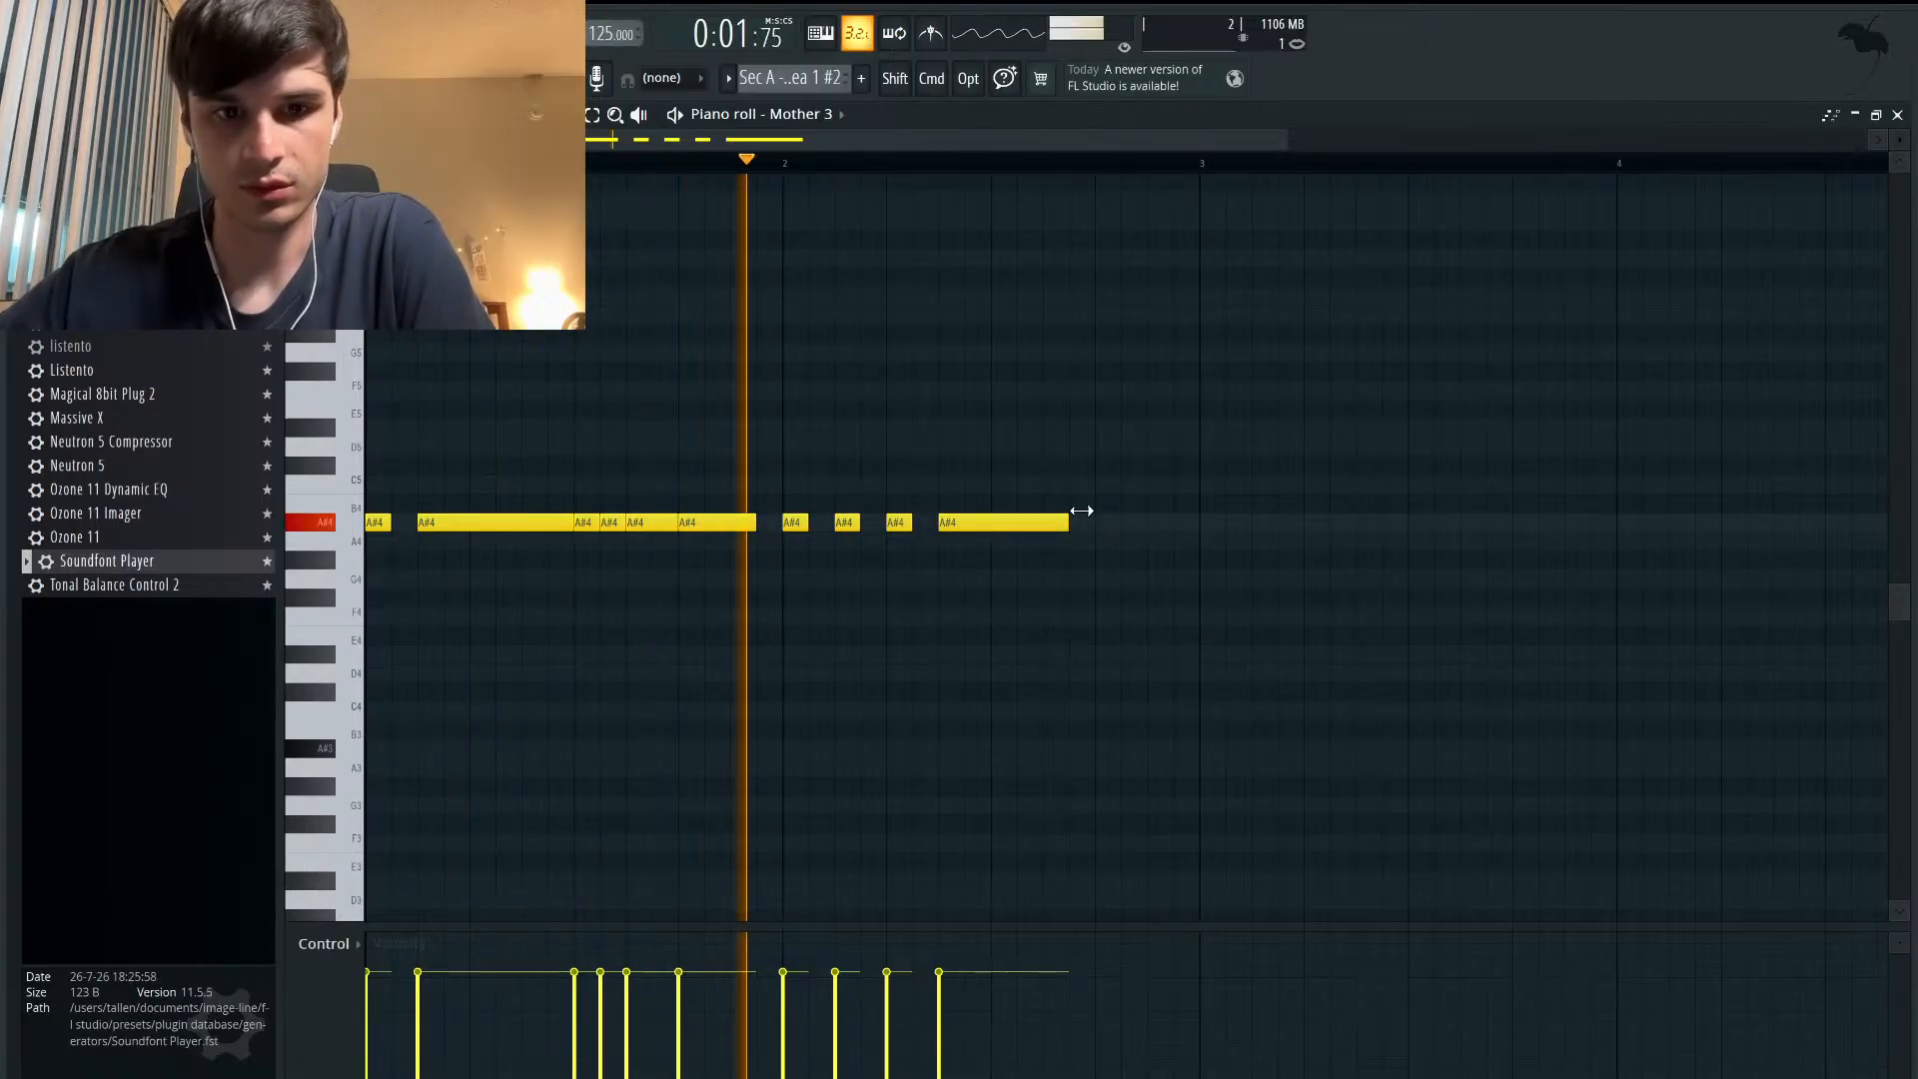
{"action": "key", "text": "space"}
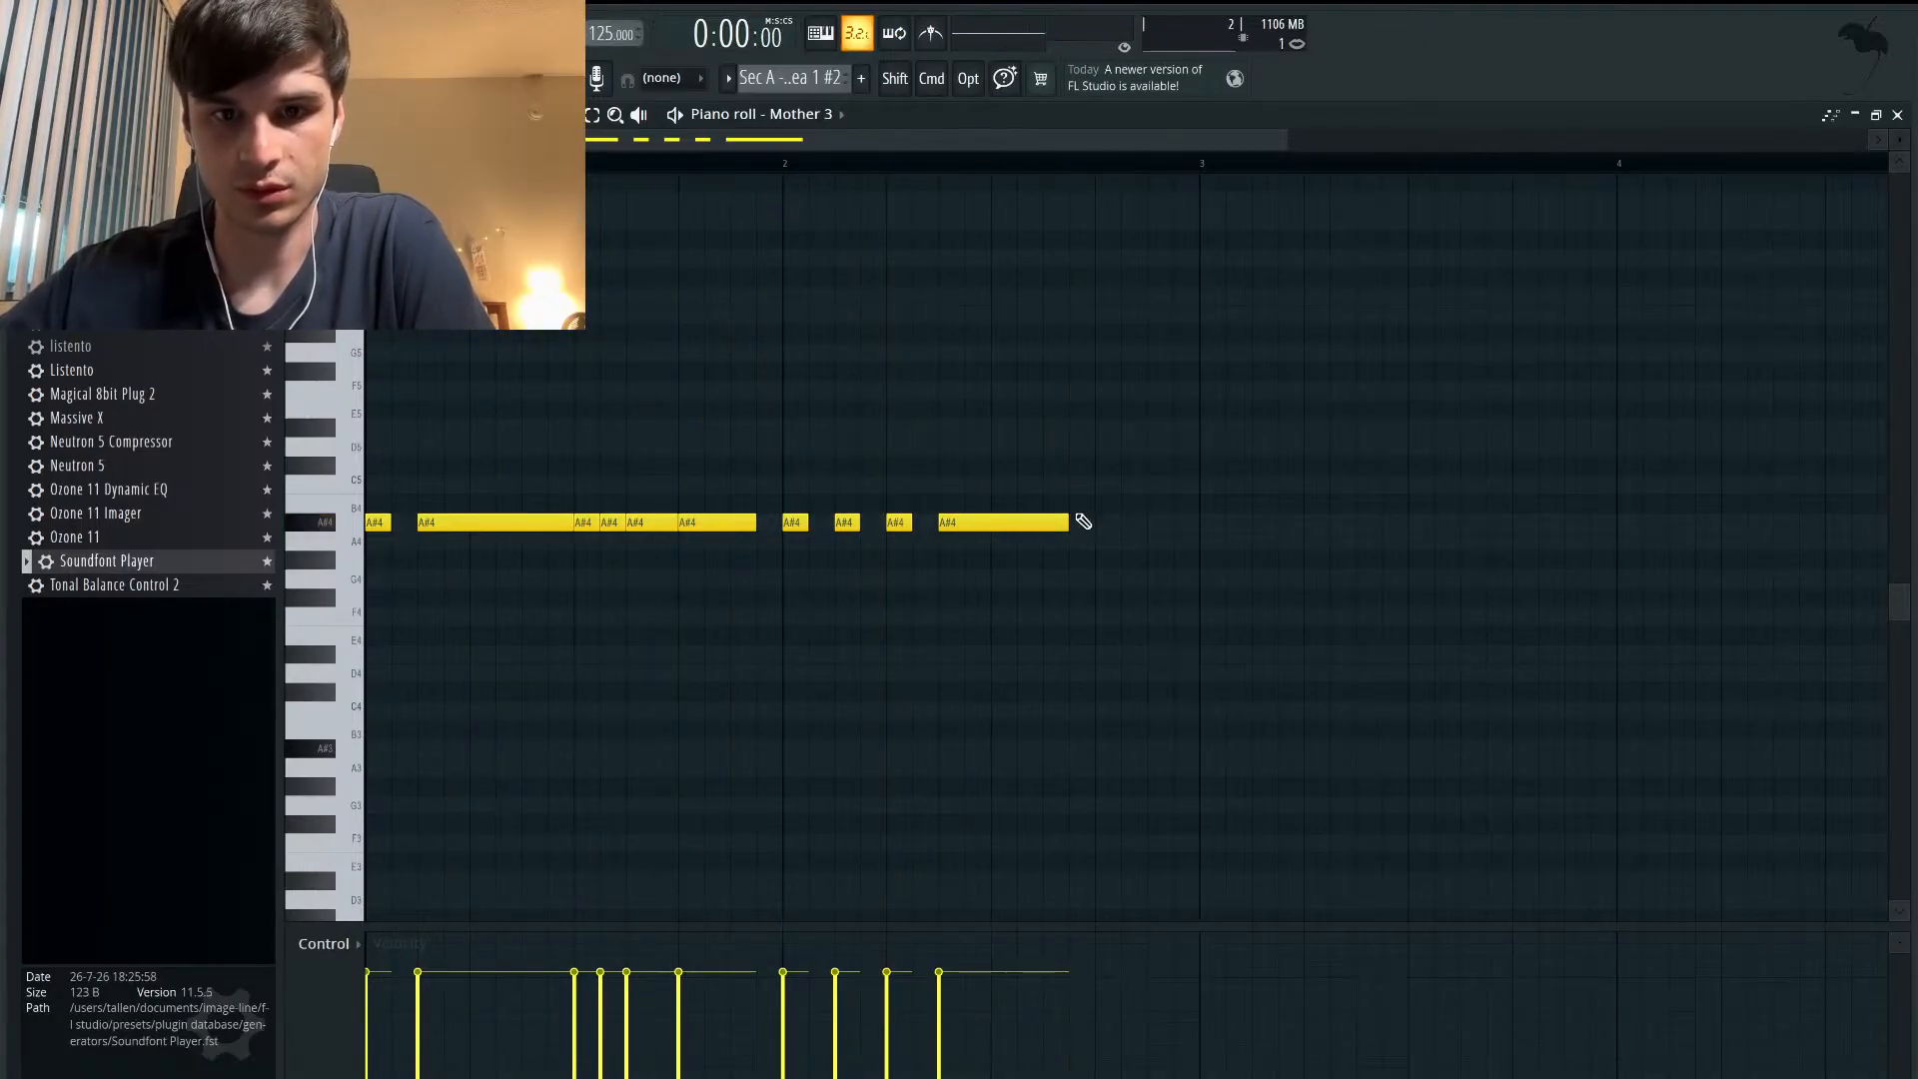
- Split the end of bar 2 into a half-beat A#4 and an A#4 of about 1.75 beats starting on beat 3, and audition it
{"action": "left_click_drag", "start_coordinate": [1010, 522], "coordinate": [1163, 524]}
{"action": "left_click", "coordinate": [947, 524]}
{"action": "left_click_drag", "start_coordinate": [955, 523], "coordinate": [954, 545]}
{"action": "left_click_drag", "start_coordinate": [1120, 541], "coordinate": [968, 520]}
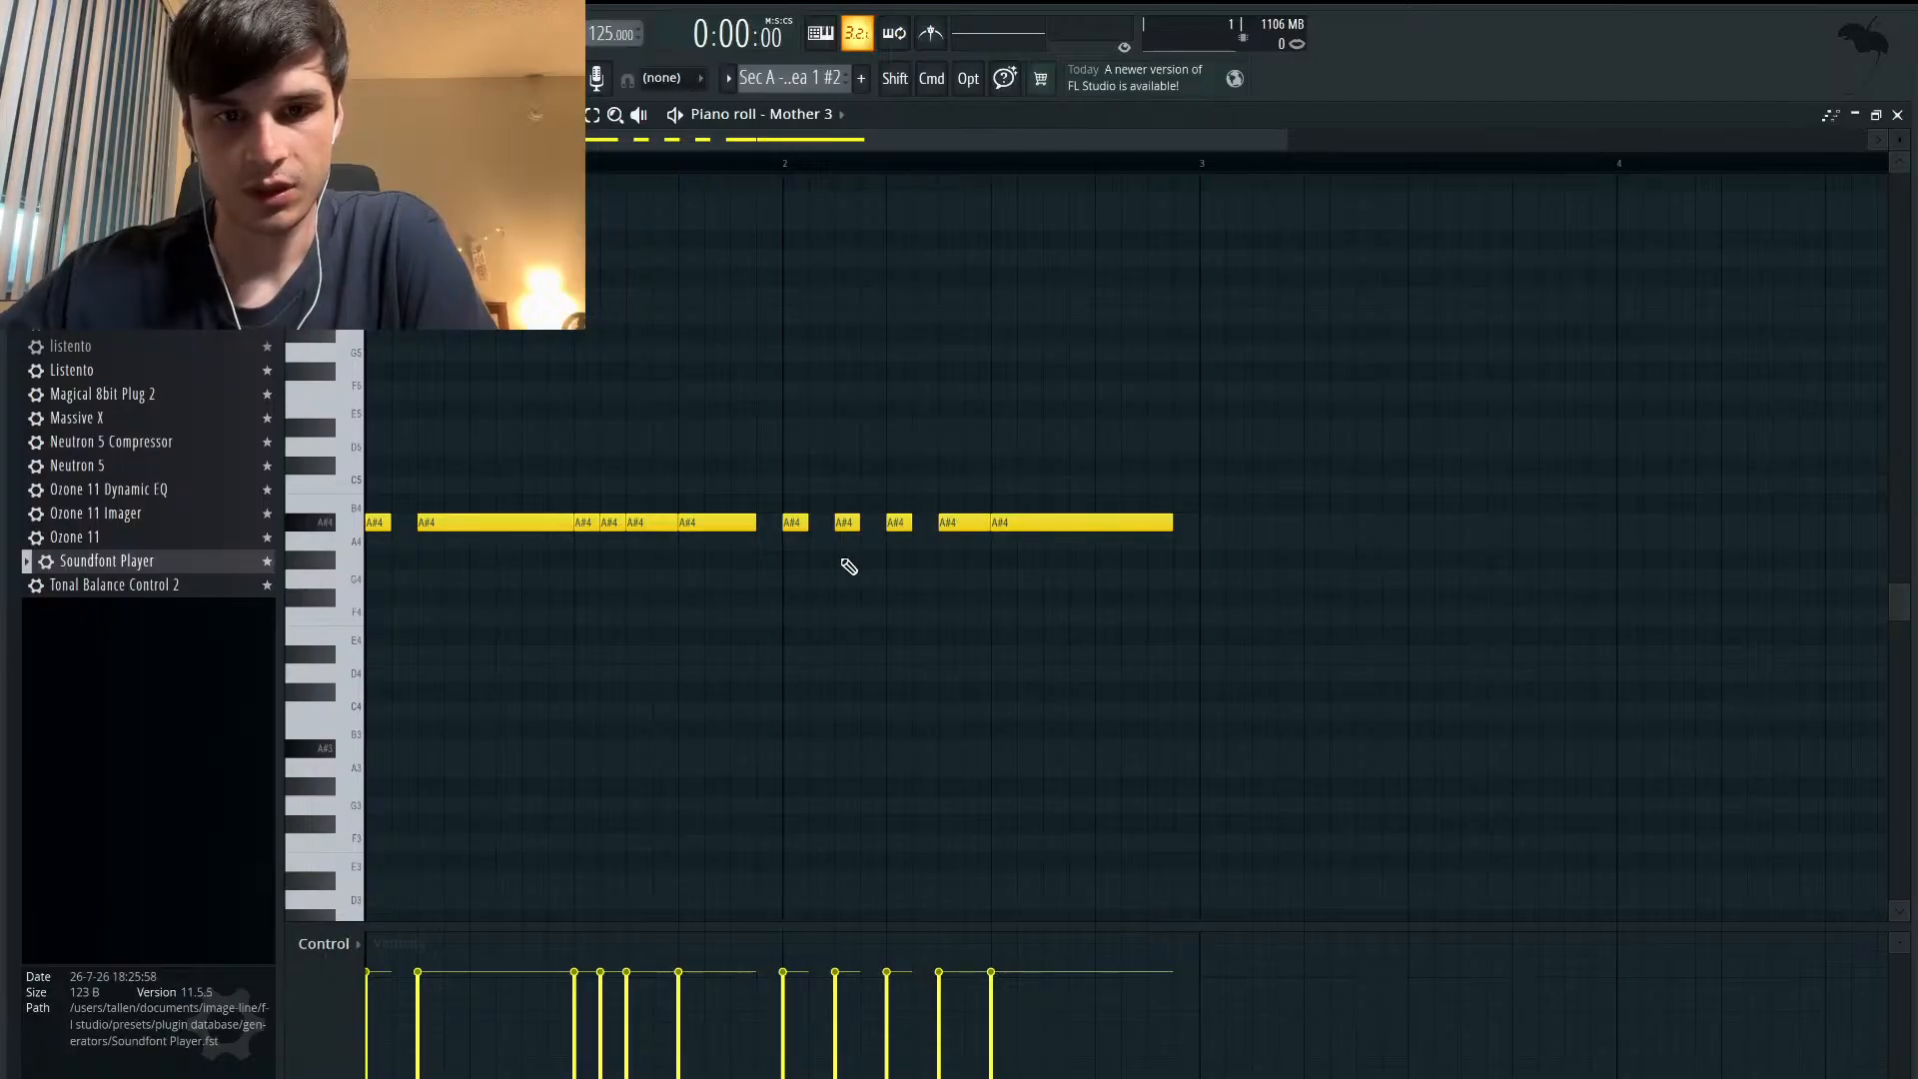
{"action": "key", "text": "space"}
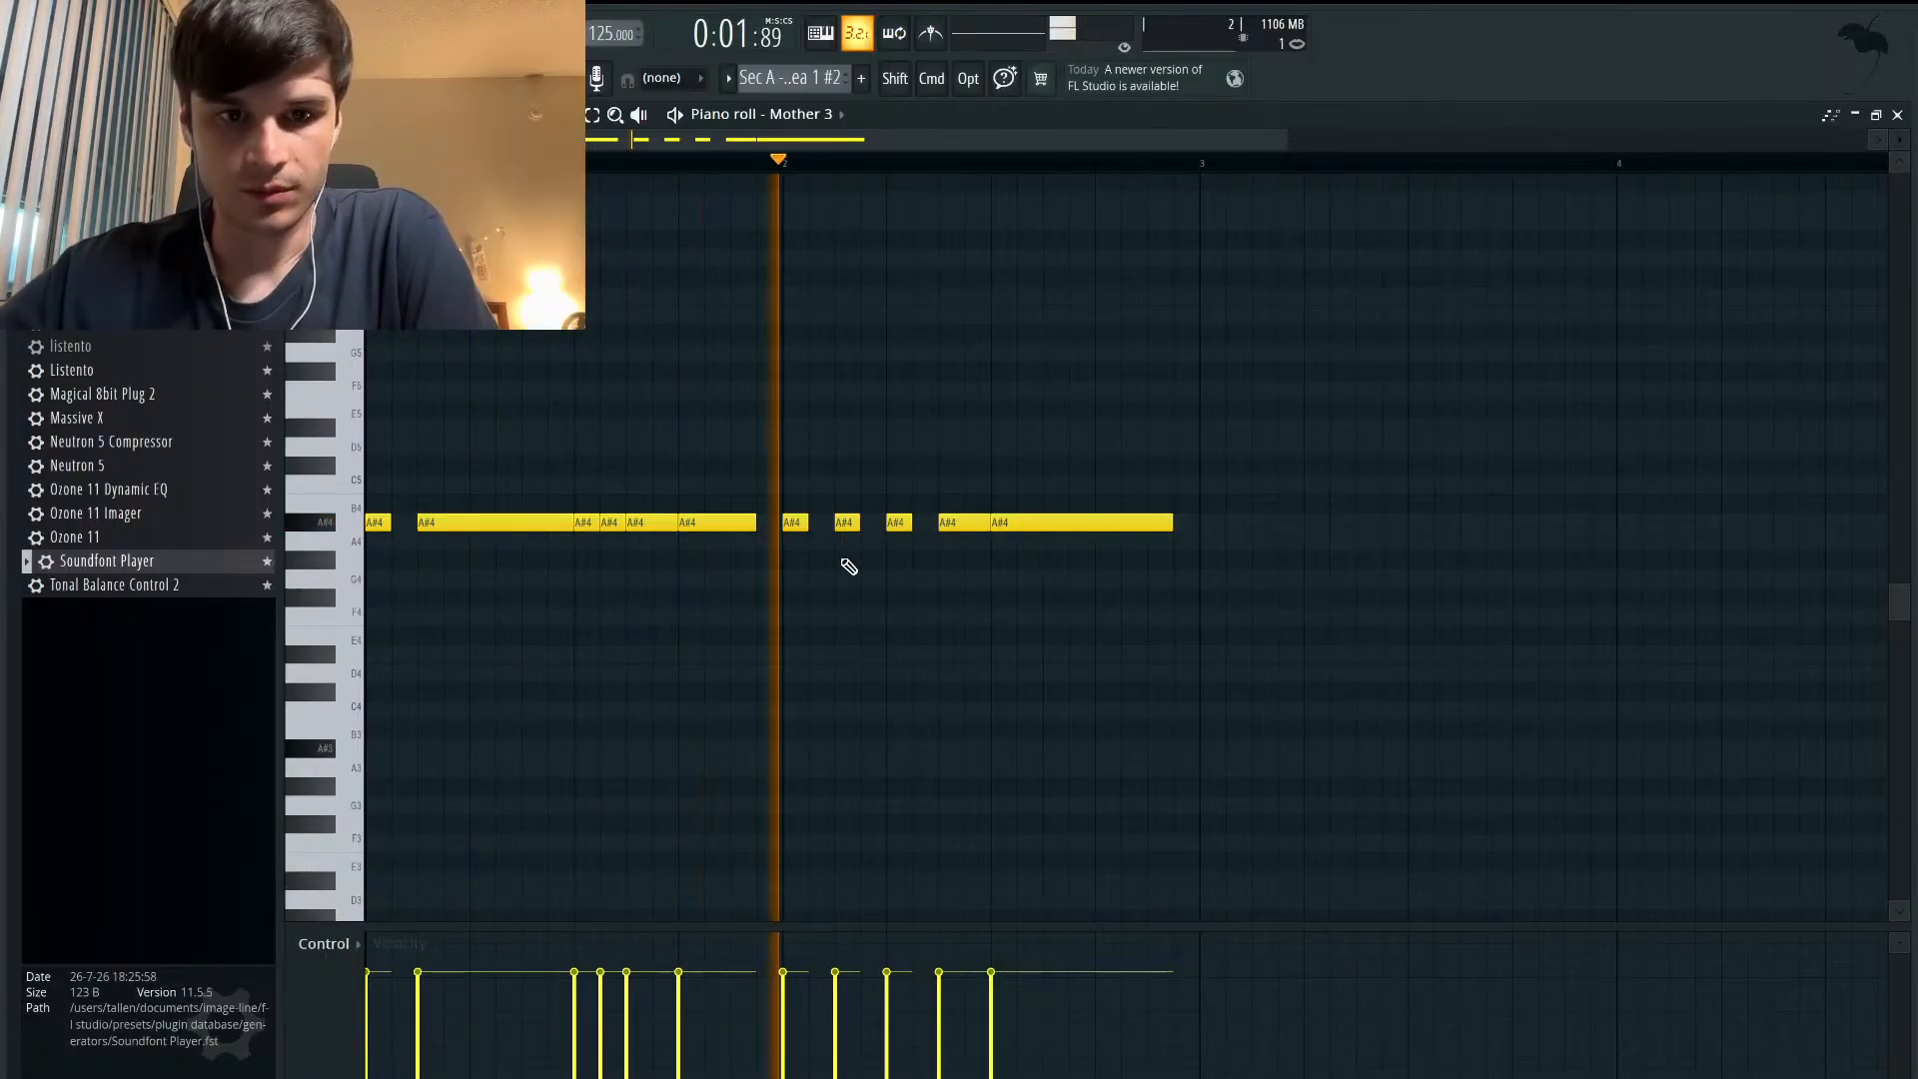
{"action": "key", "text": "space"}
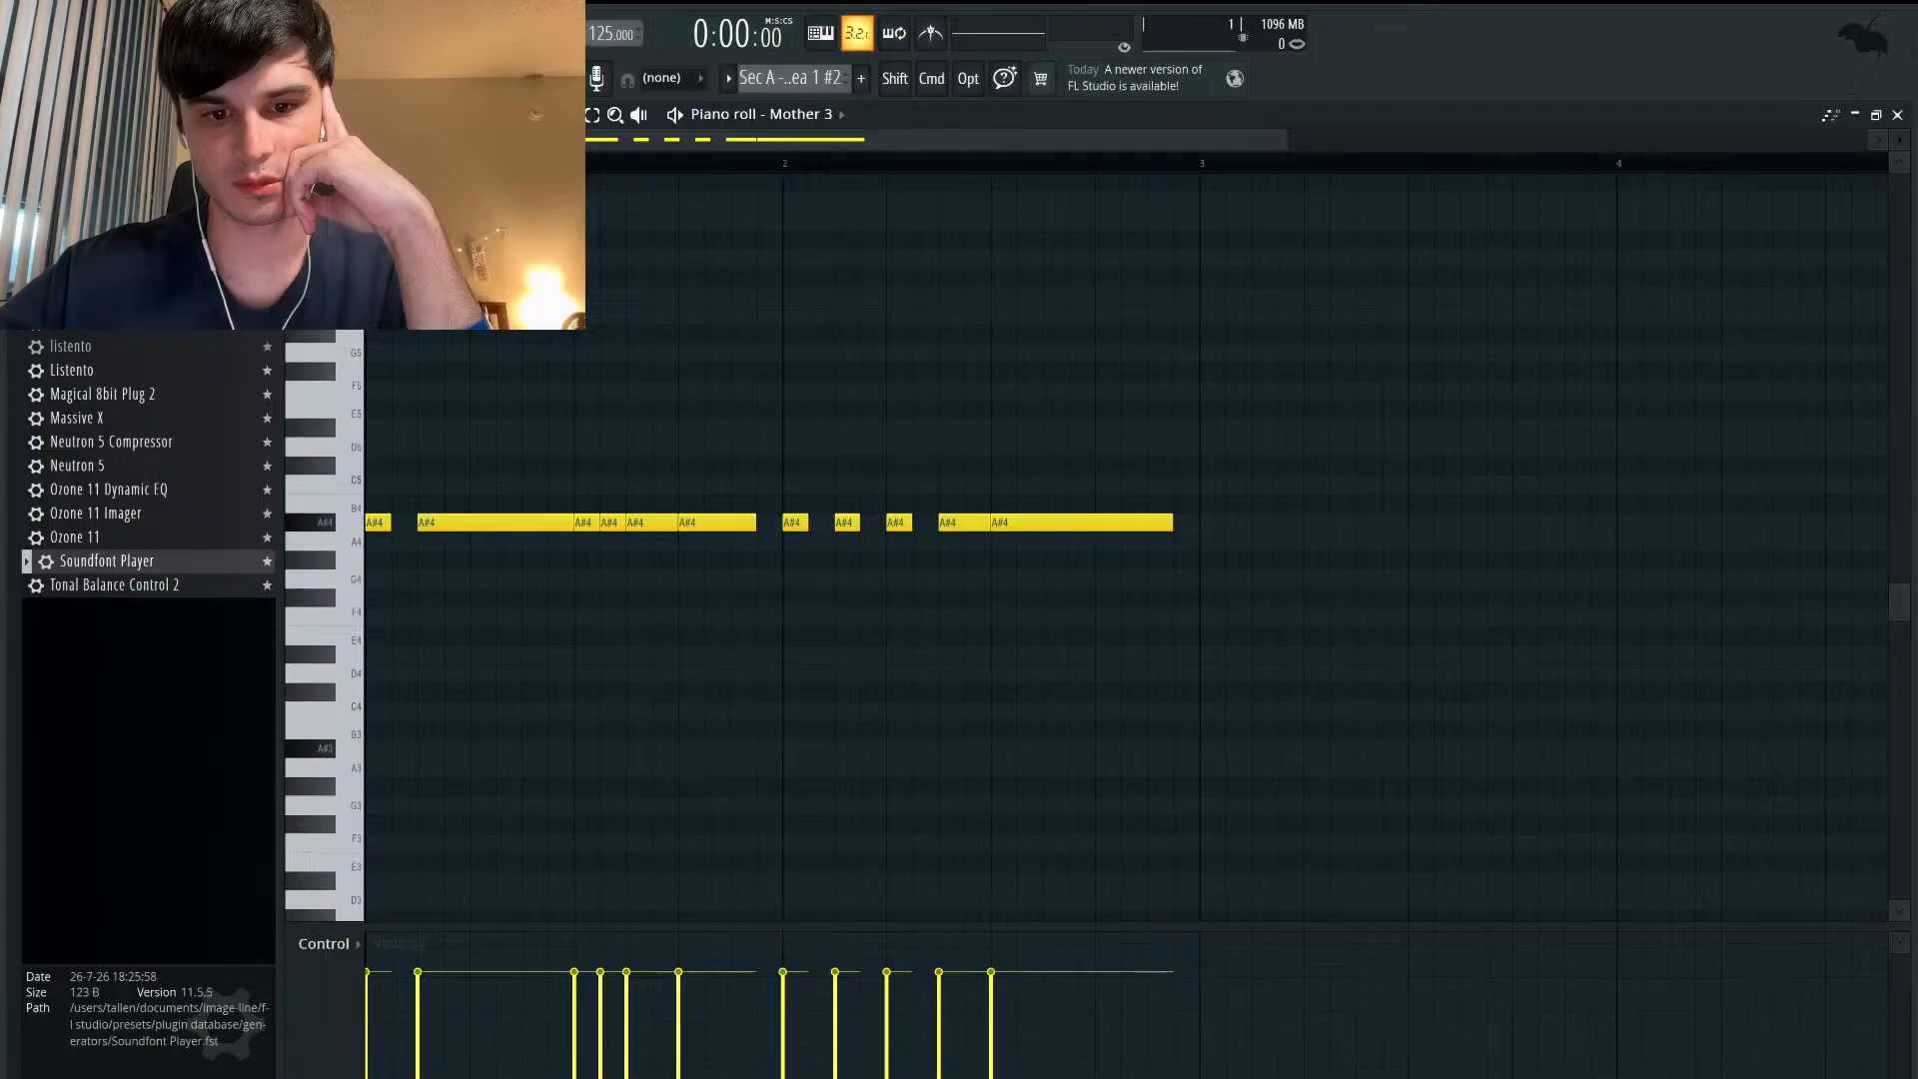
{"action": "key", "text": "space"}
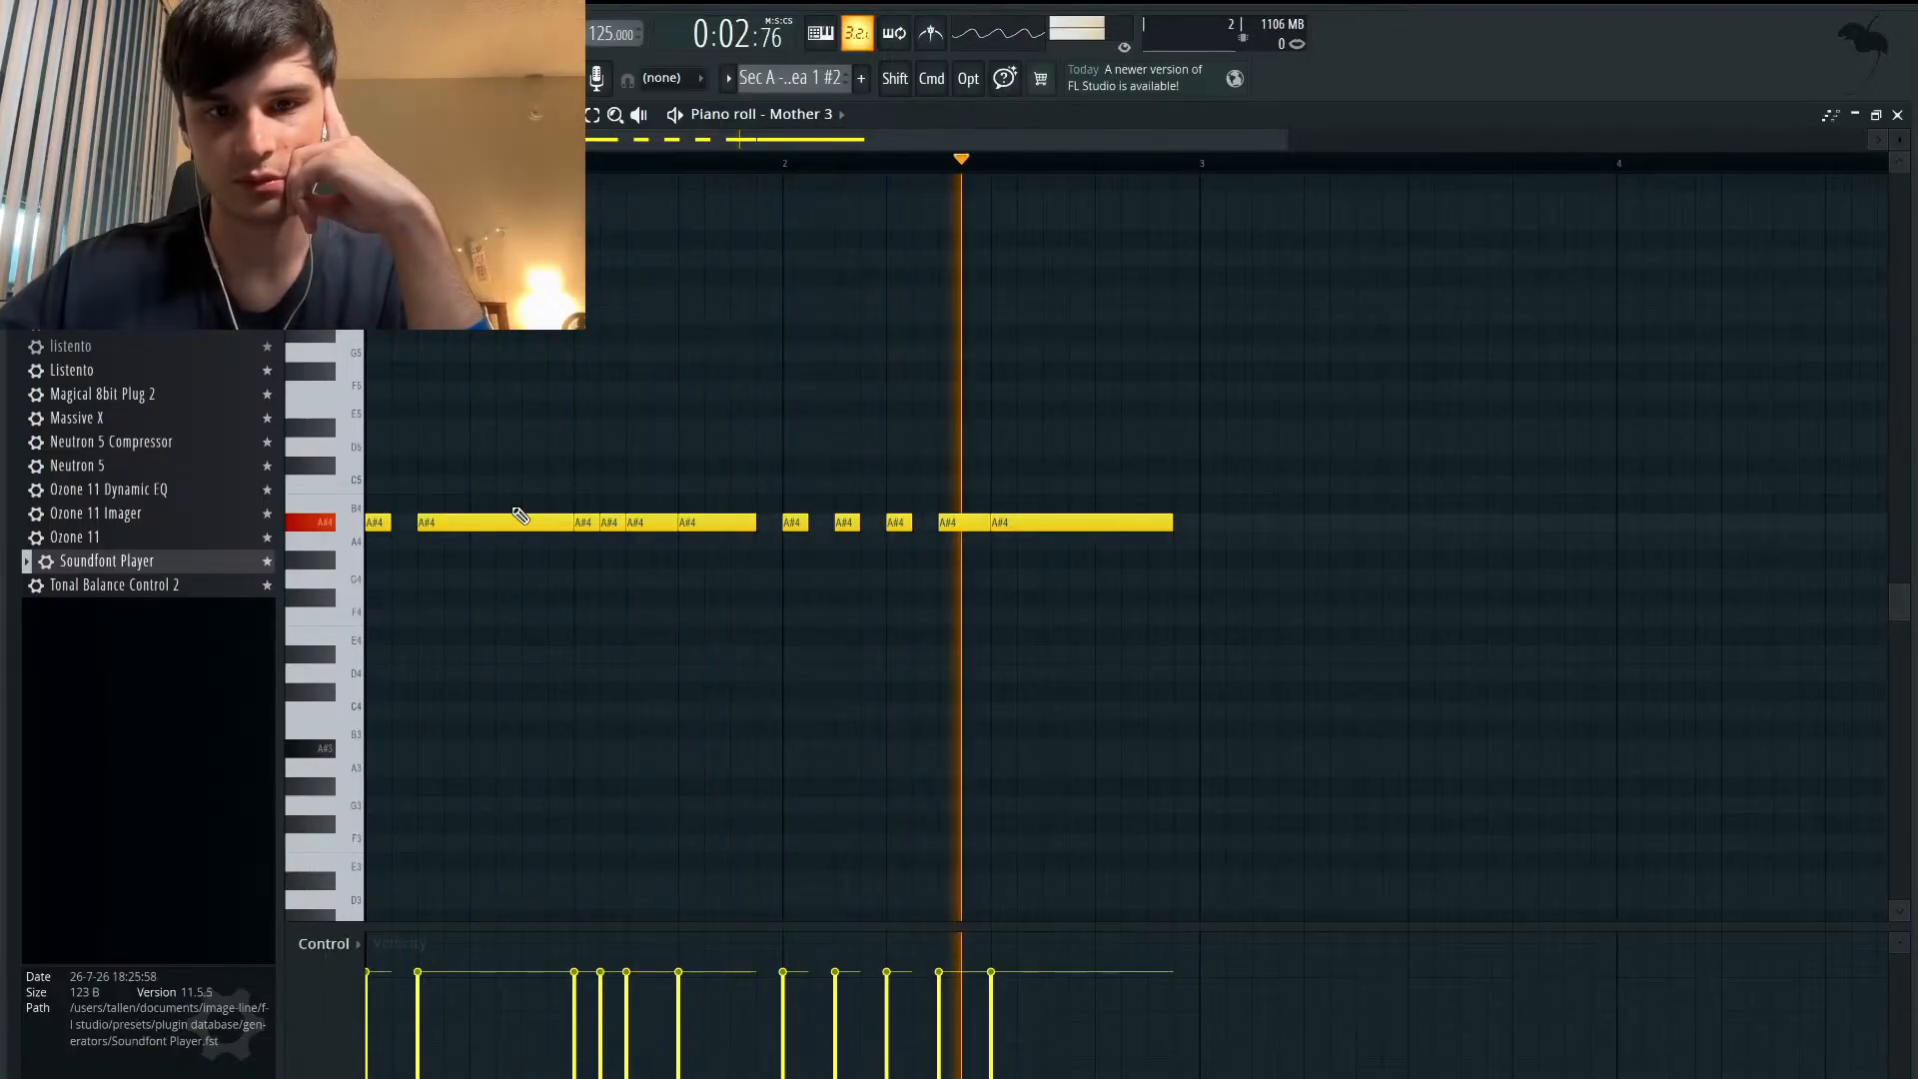
{"action": "key", "text": "space"}
{"action": "key", "text": "space"}
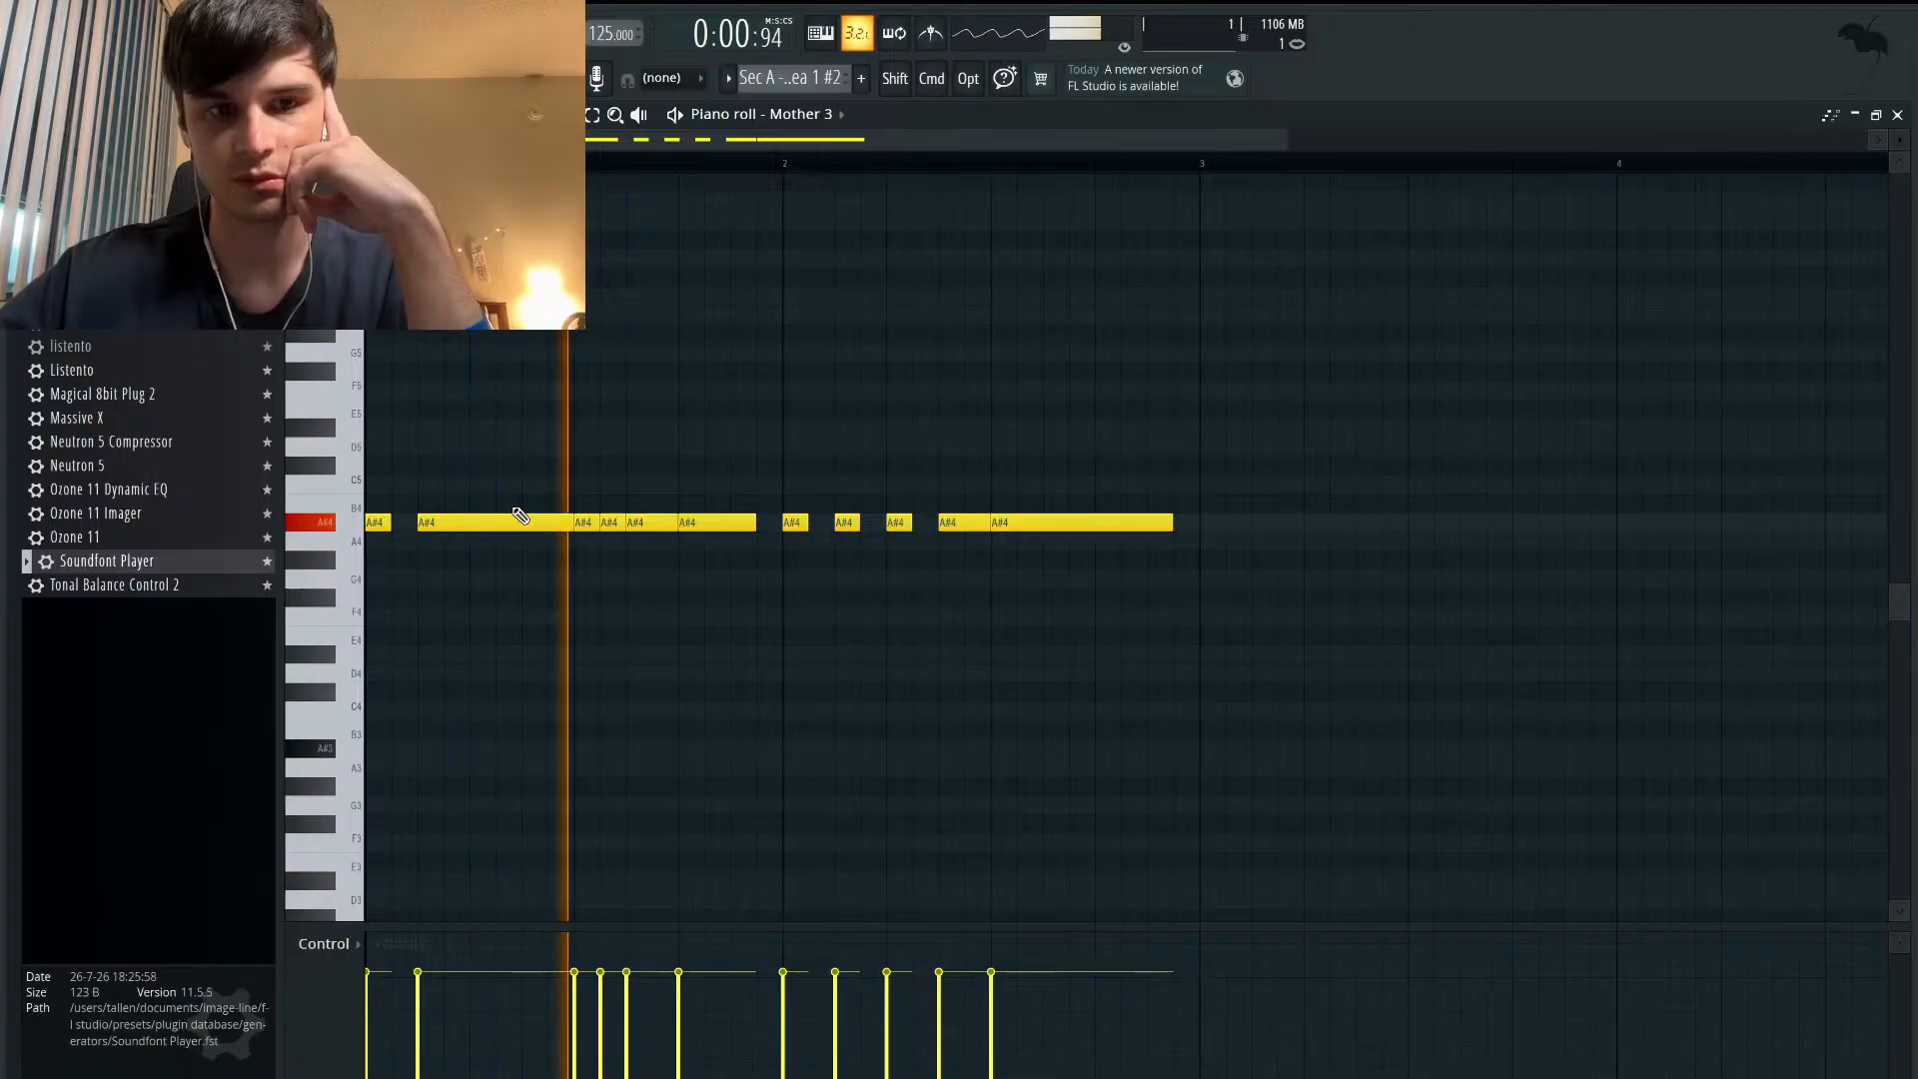
{"action": "key", "text": "space"}
- Shift the last A#4 note of bar 1 one sixteenth later, shorten it to about half a beat, and audition the result
{"action": "left_click_drag", "start_coordinate": [697, 523], "coordinate": [737, 526]}
{"action": "key", "text": "space"}
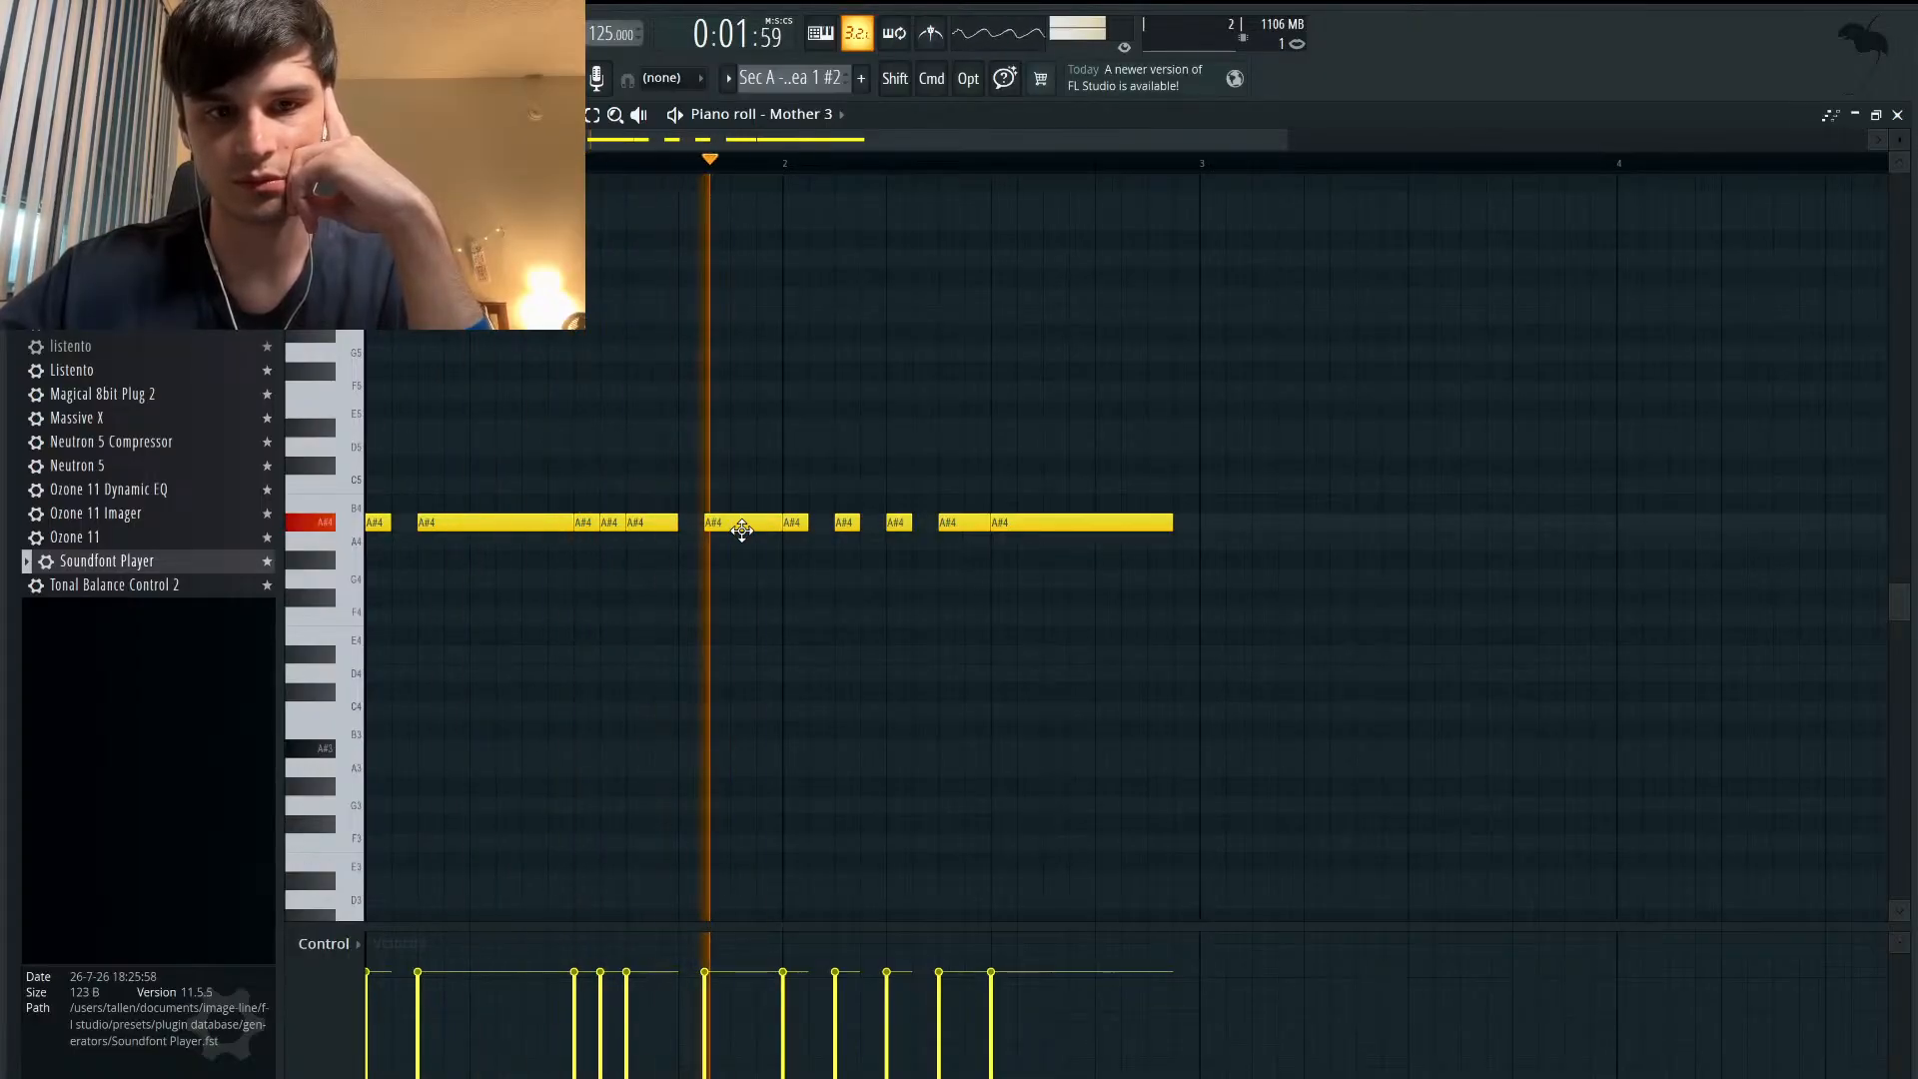
{"action": "key", "text": "space"}
{"action": "left_click_drag", "start_coordinate": [779, 524], "coordinate": [756, 525]}
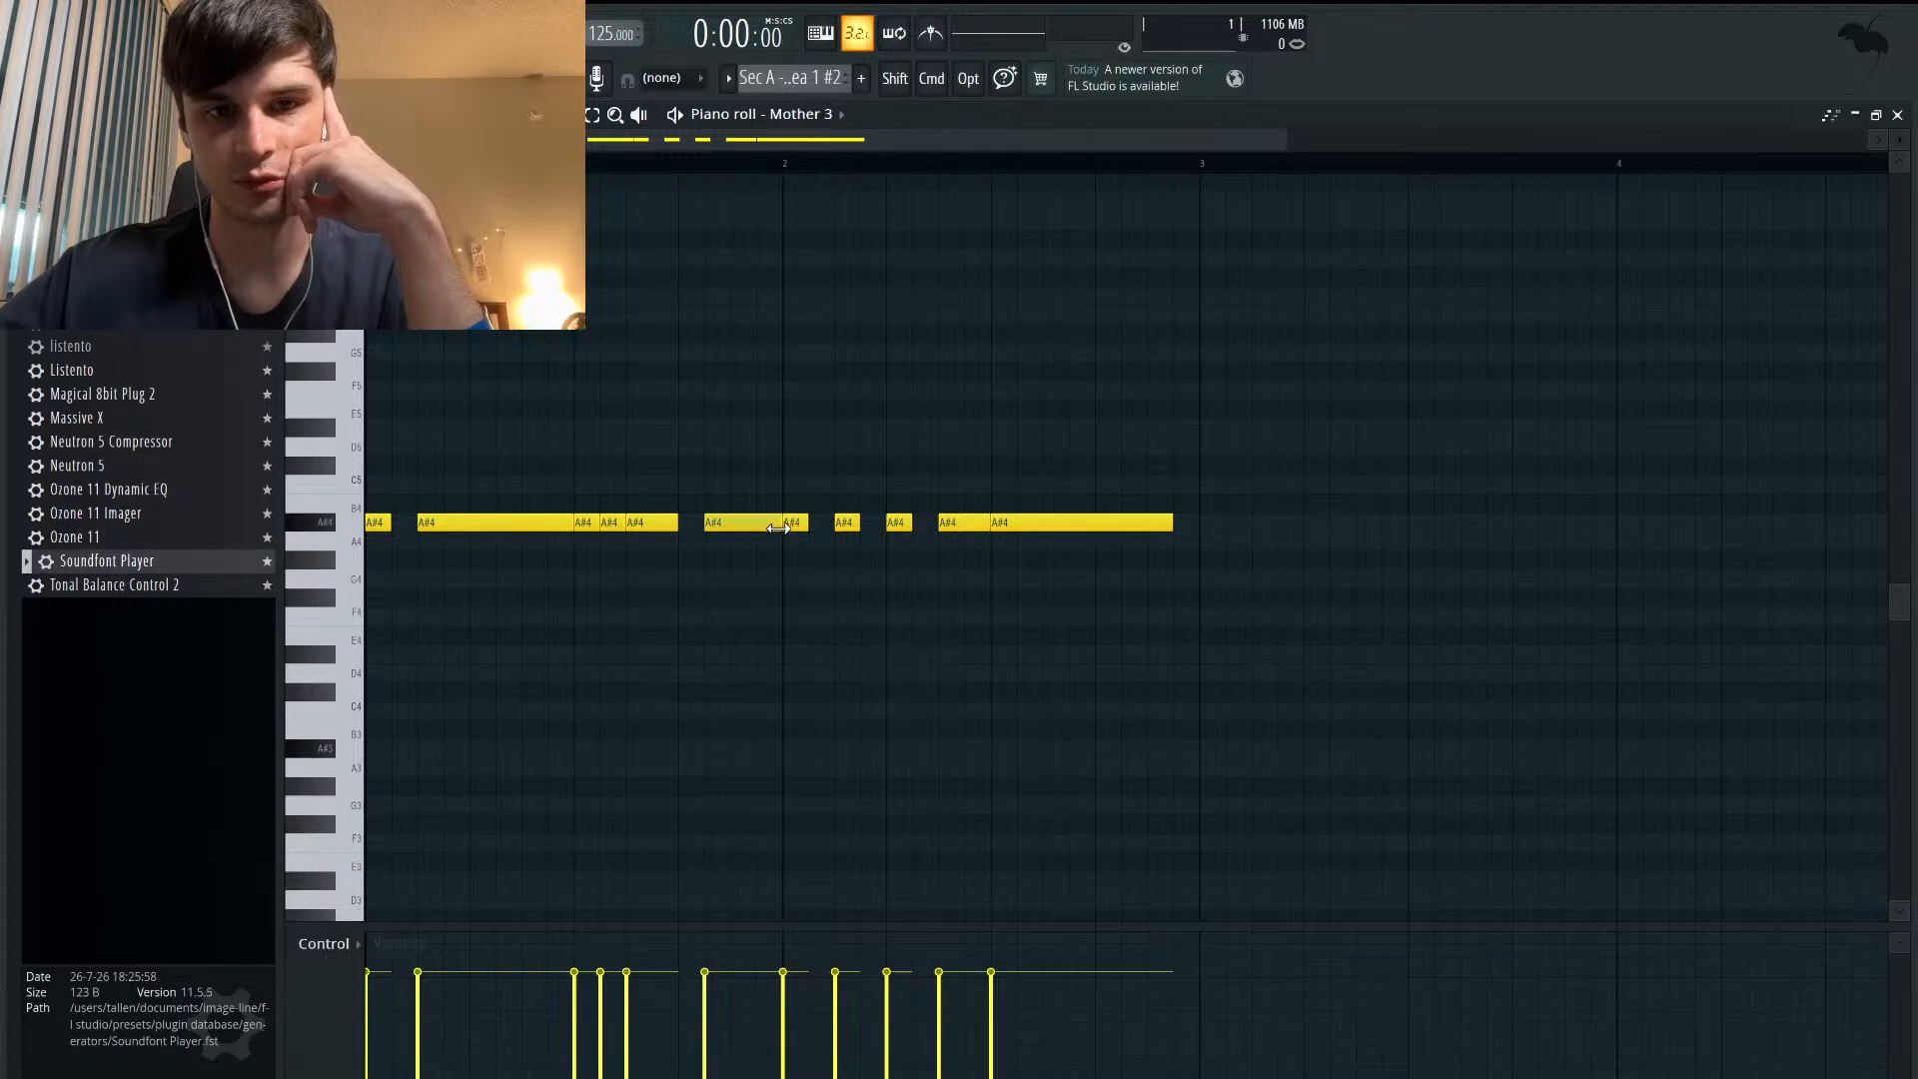
{"action": "key", "text": "space"}
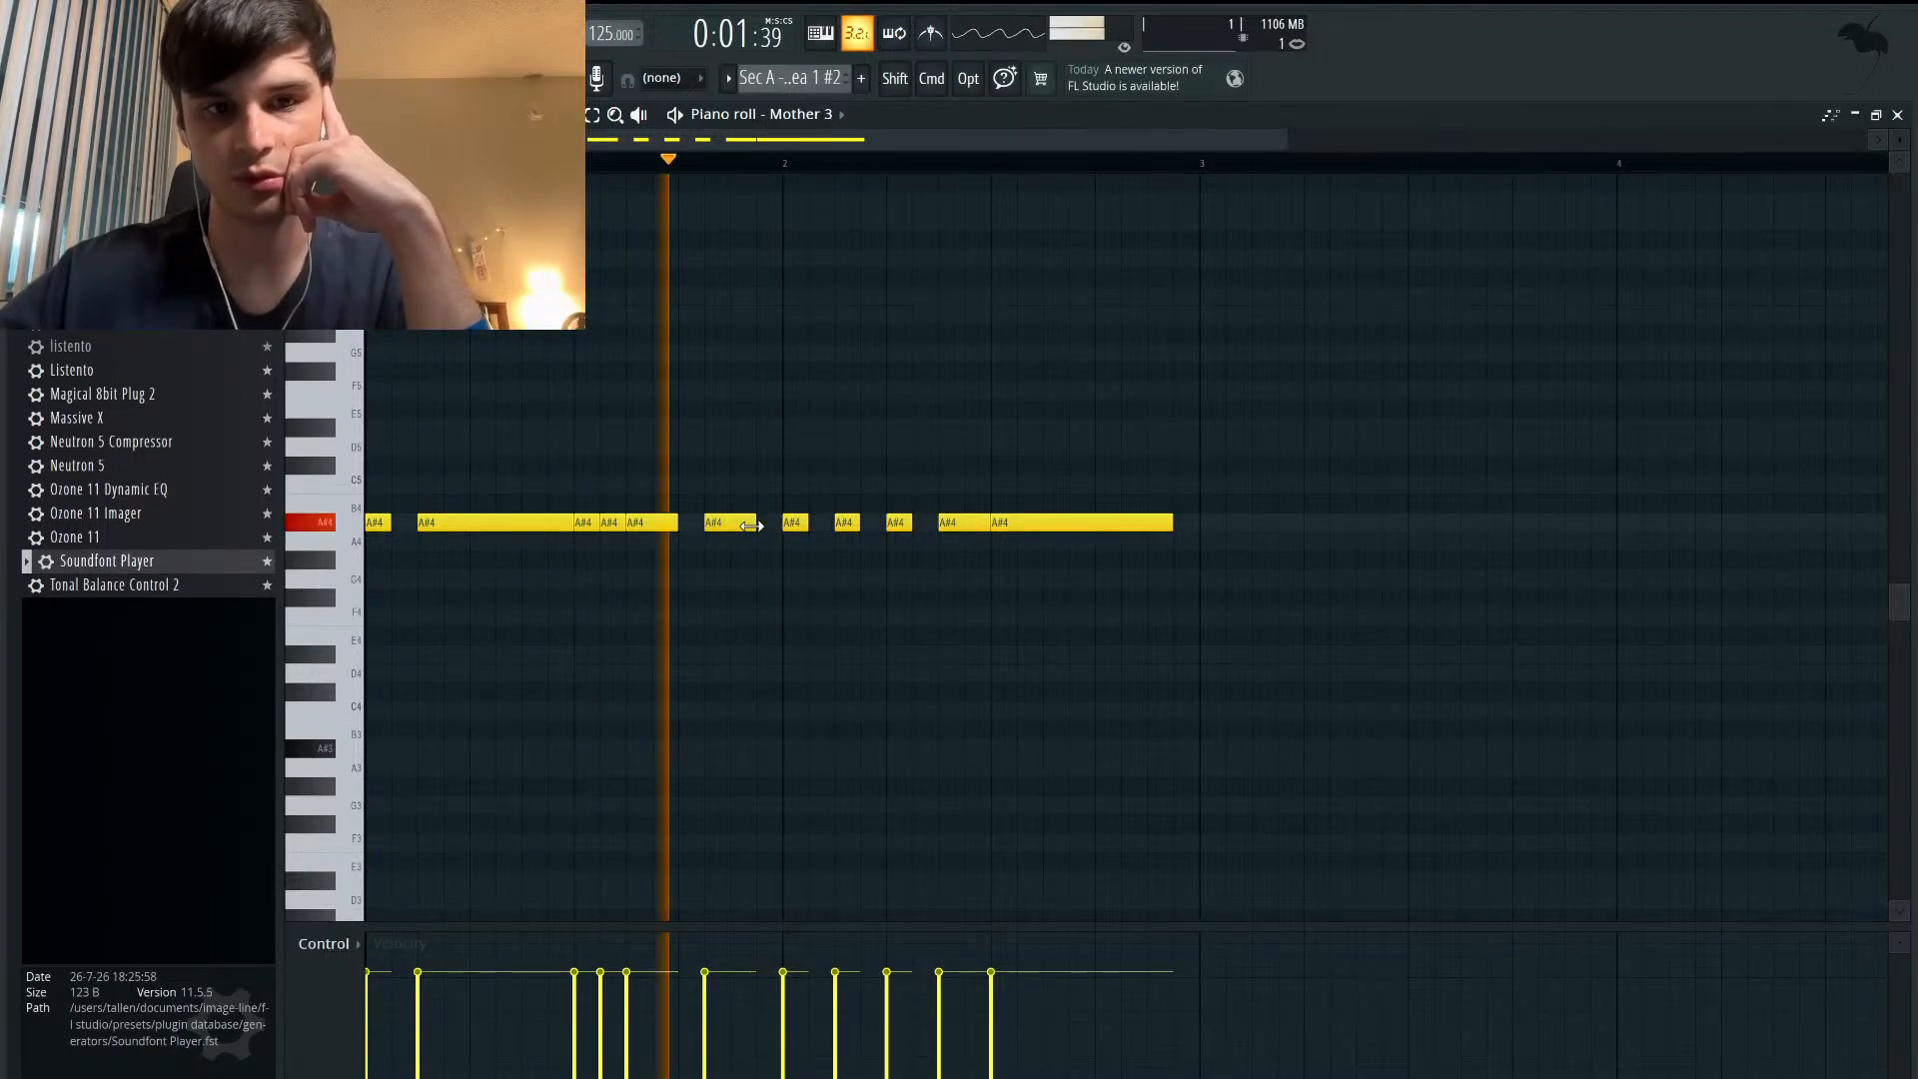
{"action": "key", "text": "space"}
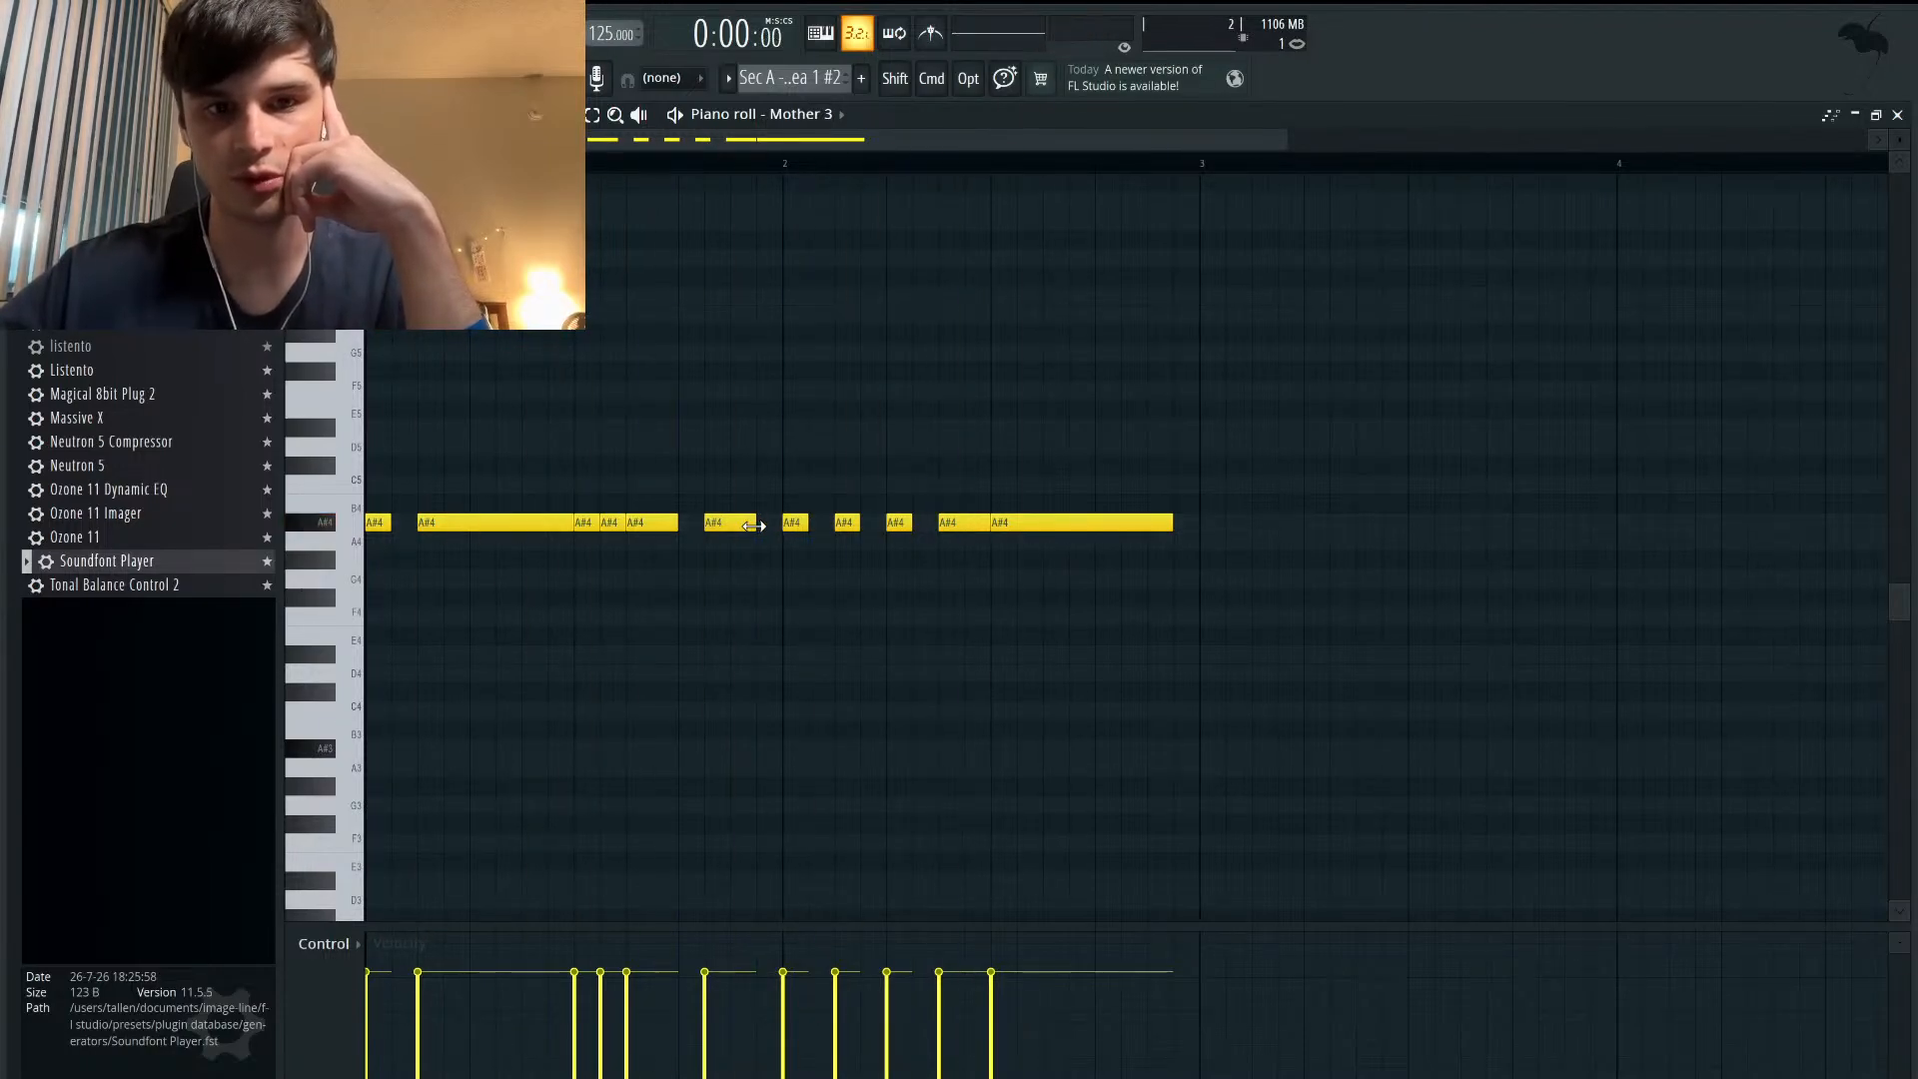
- Delete the first A#4 note of bar 2, extend the preceding note across the bar line to about one beat, and audition it
{"action": "right_click", "coordinate": [788, 522]}
{"action": "key", "text": "space"}
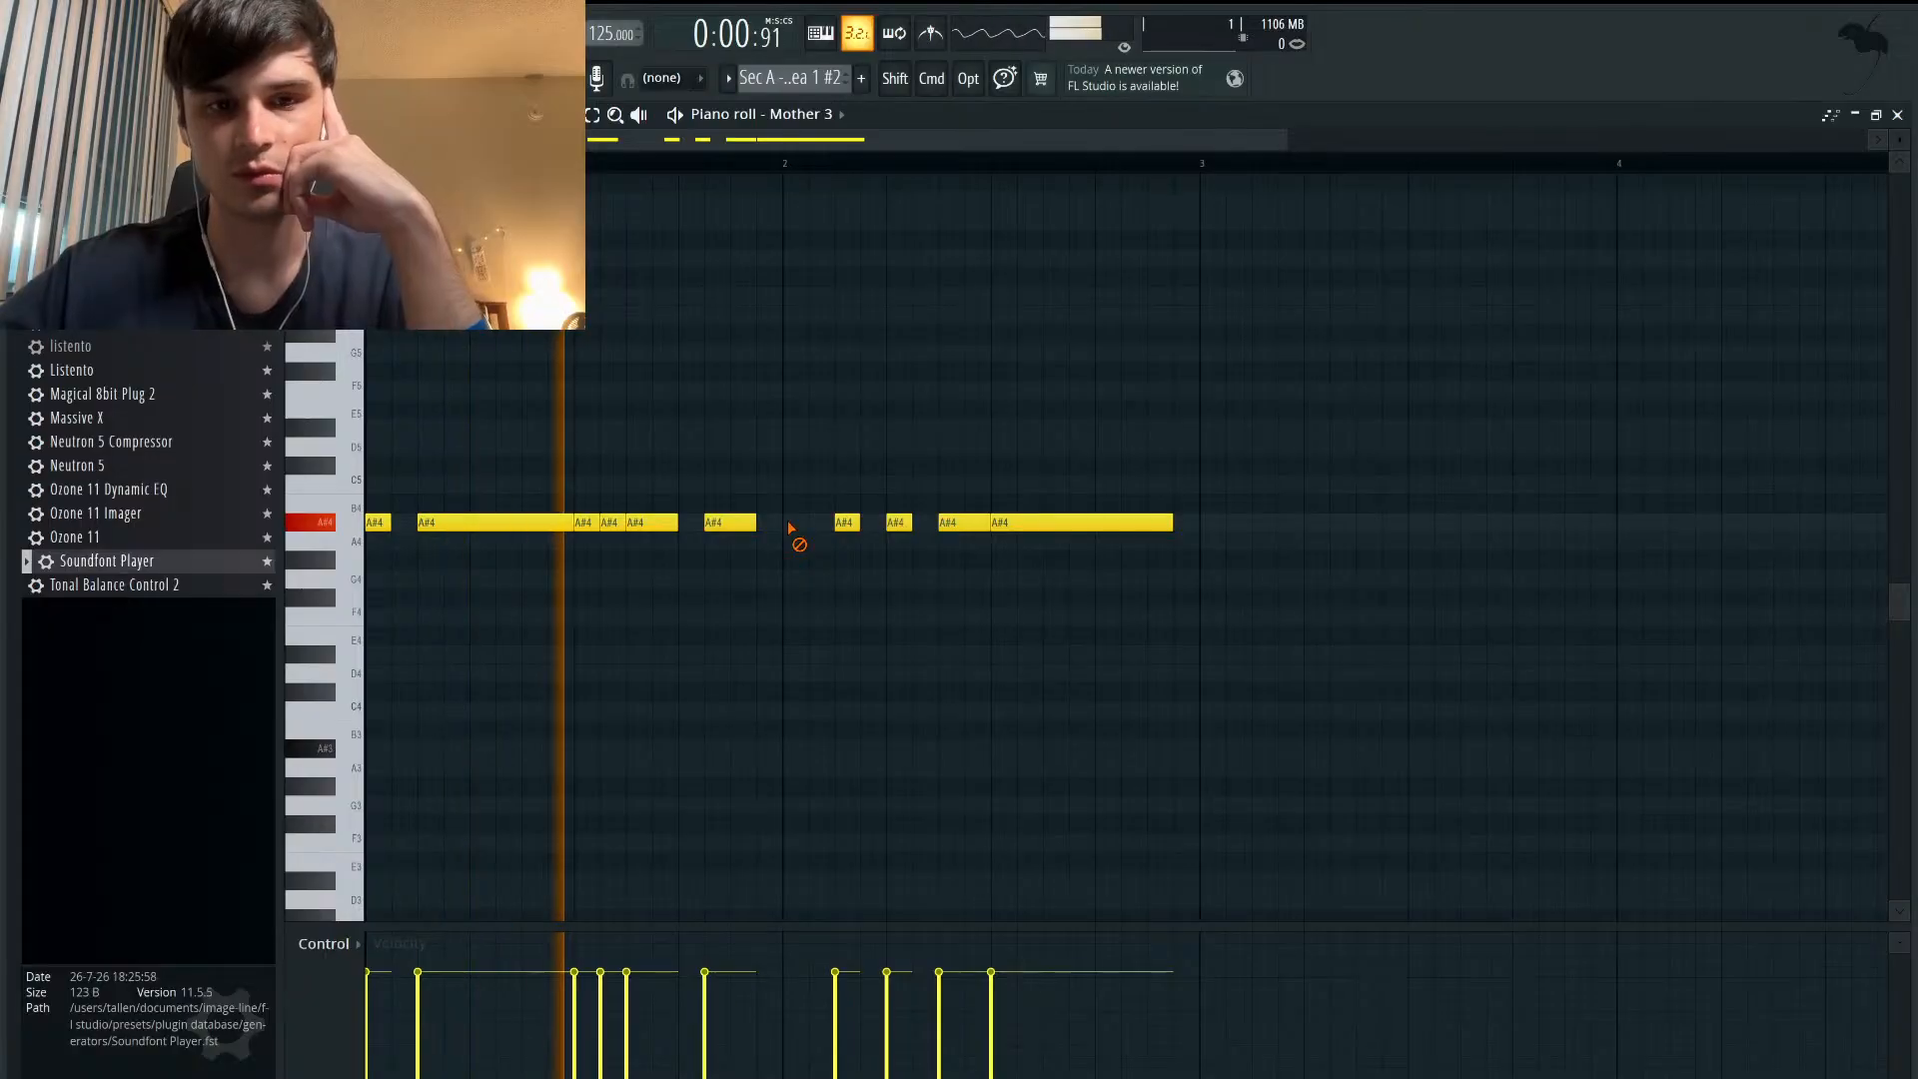
{"action": "left_click_drag", "start_coordinate": [756, 521], "coordinate": [805, 523]}
{"action": "key", "text": "space"}
{"action": "key", "text": "space"}
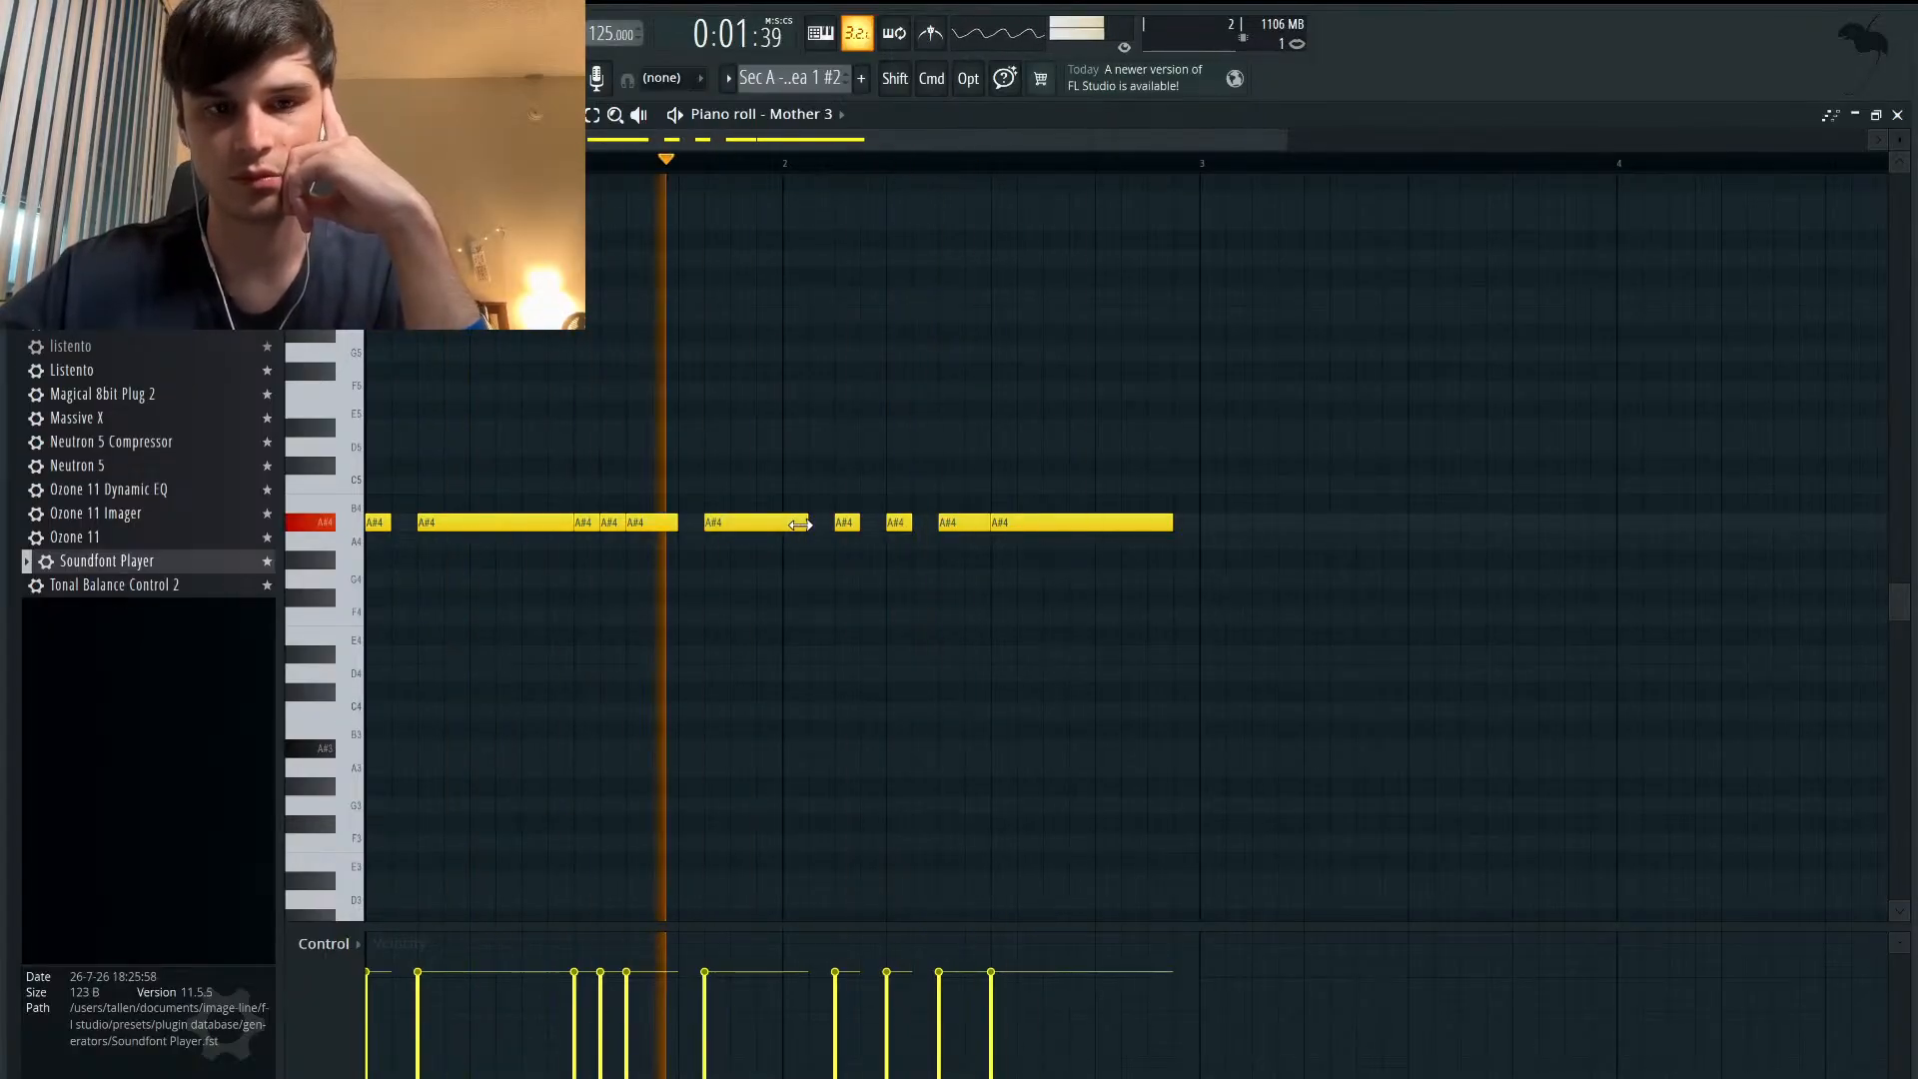
{"action": "key", "text": "space"}
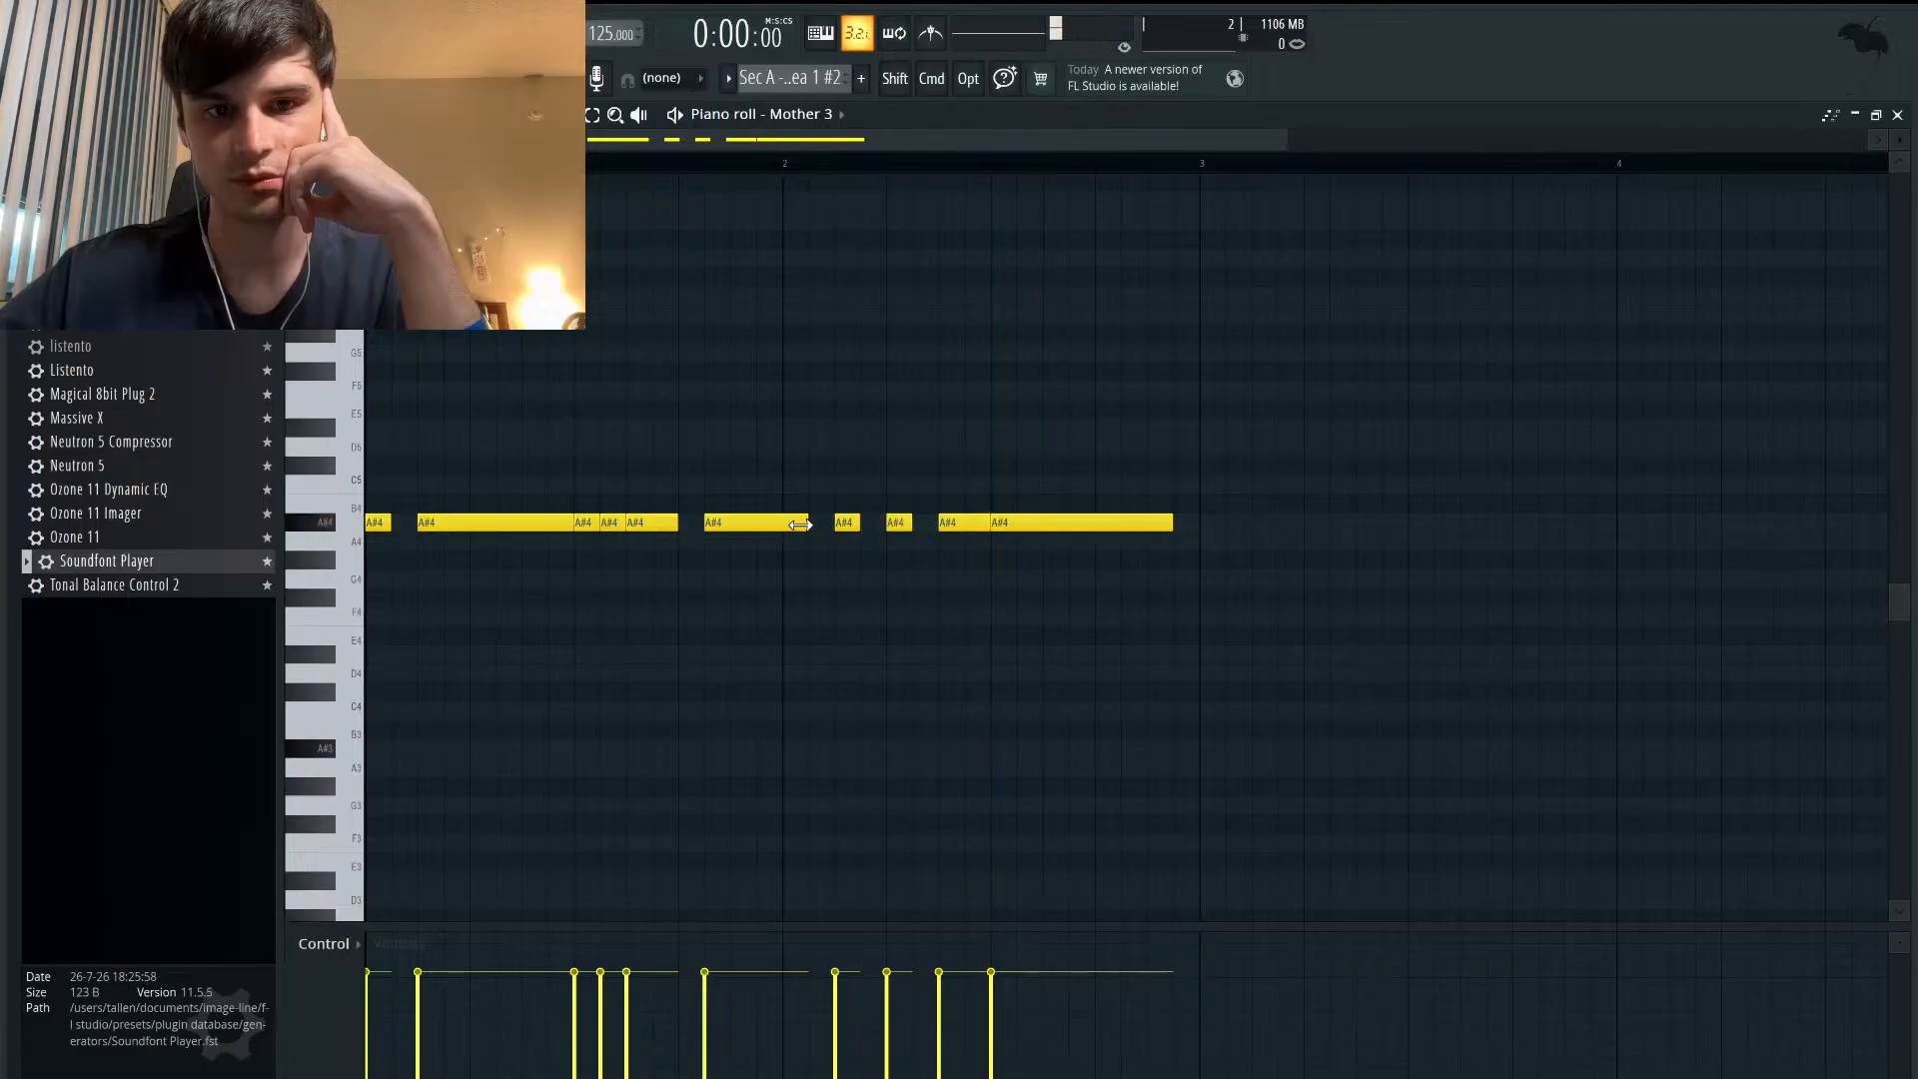
- Insert a sixteenth A#4 before the note crossing into bar 2, lengthen that crossing note to about 1.25 beats, and audition
{"action": "left_click", "coordinate": [685, 487]}
{"action": "left_click_drag", "start_coordinate": [779, 484], "coordinate": [687, 530]}
{"action": "left_click", "coordinate": [687, 484]}
{"action": "key", "text": "space"}
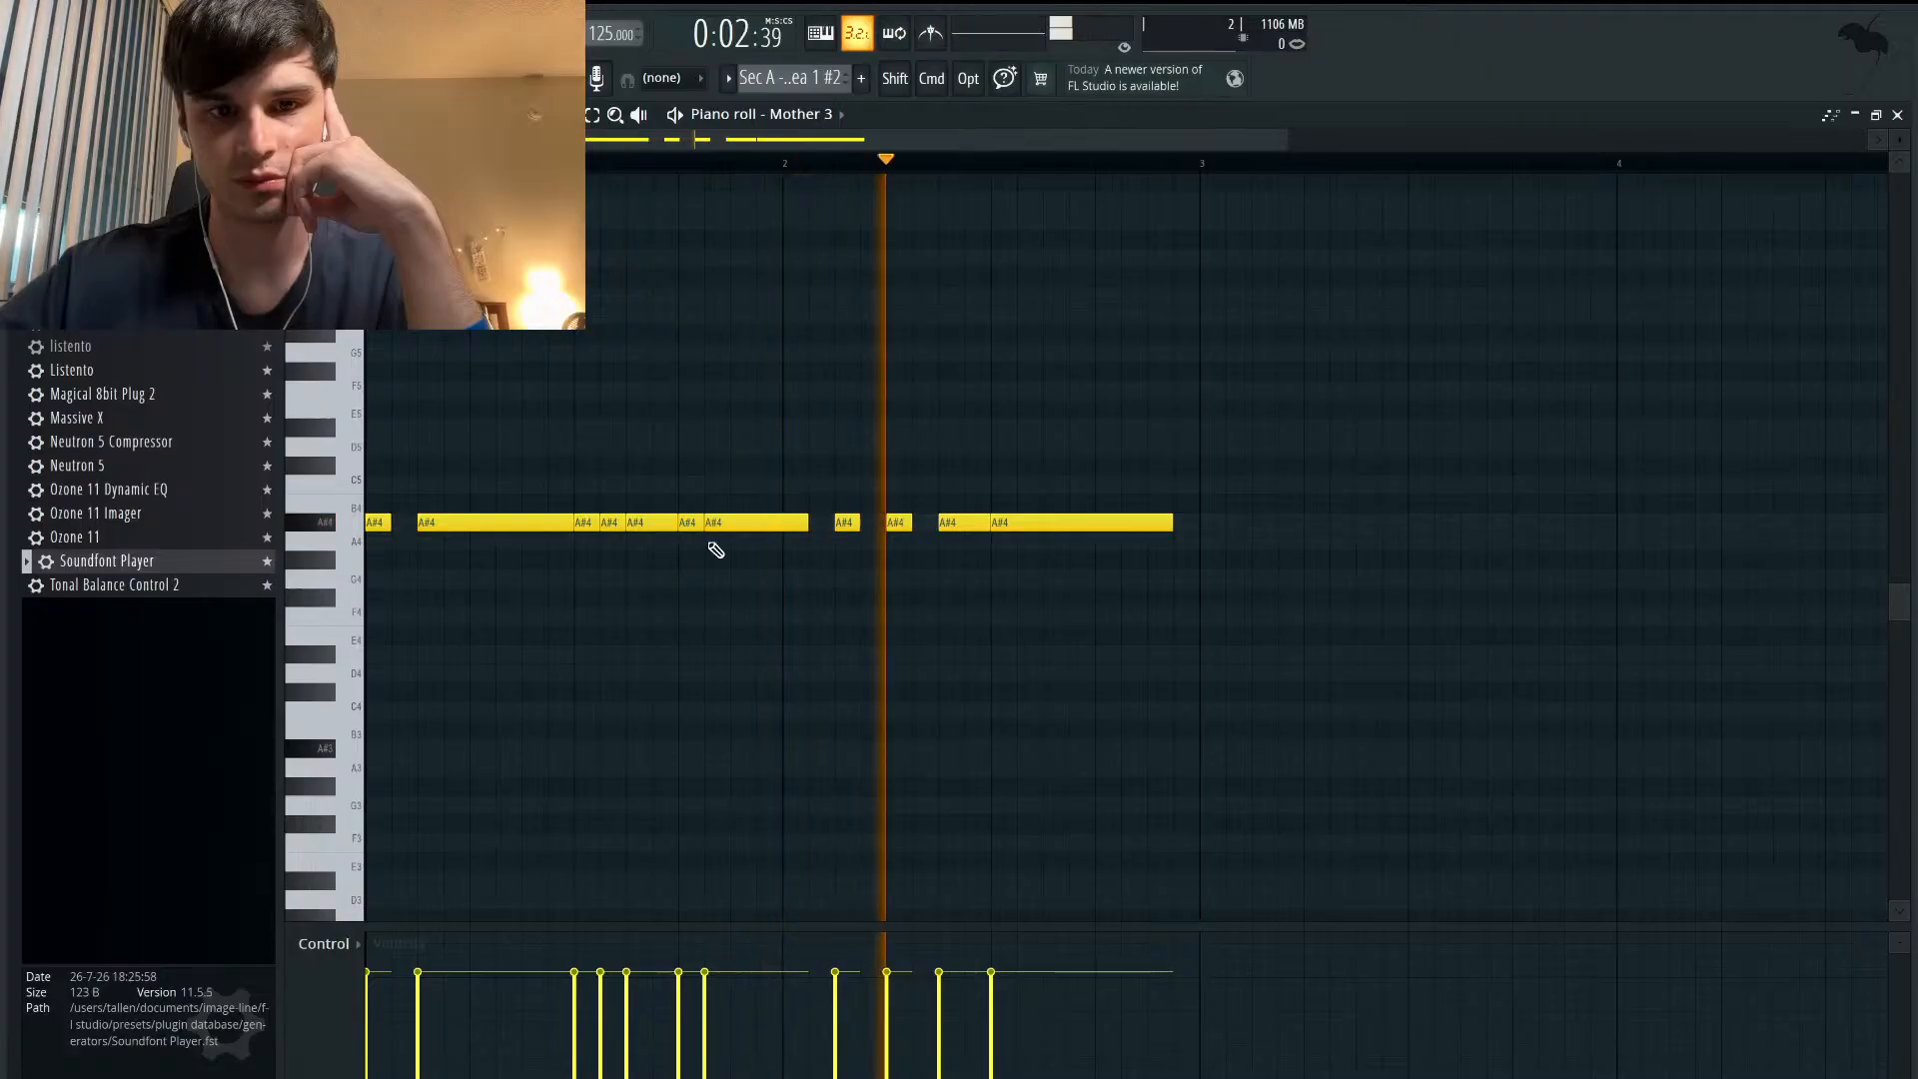
{"action": "key", "text": "space"}
{"action": "left_click_drag", "start_coordinate": [800, 528], "coordinate": [820, 521]}
{"action": "key", "text": "space"}
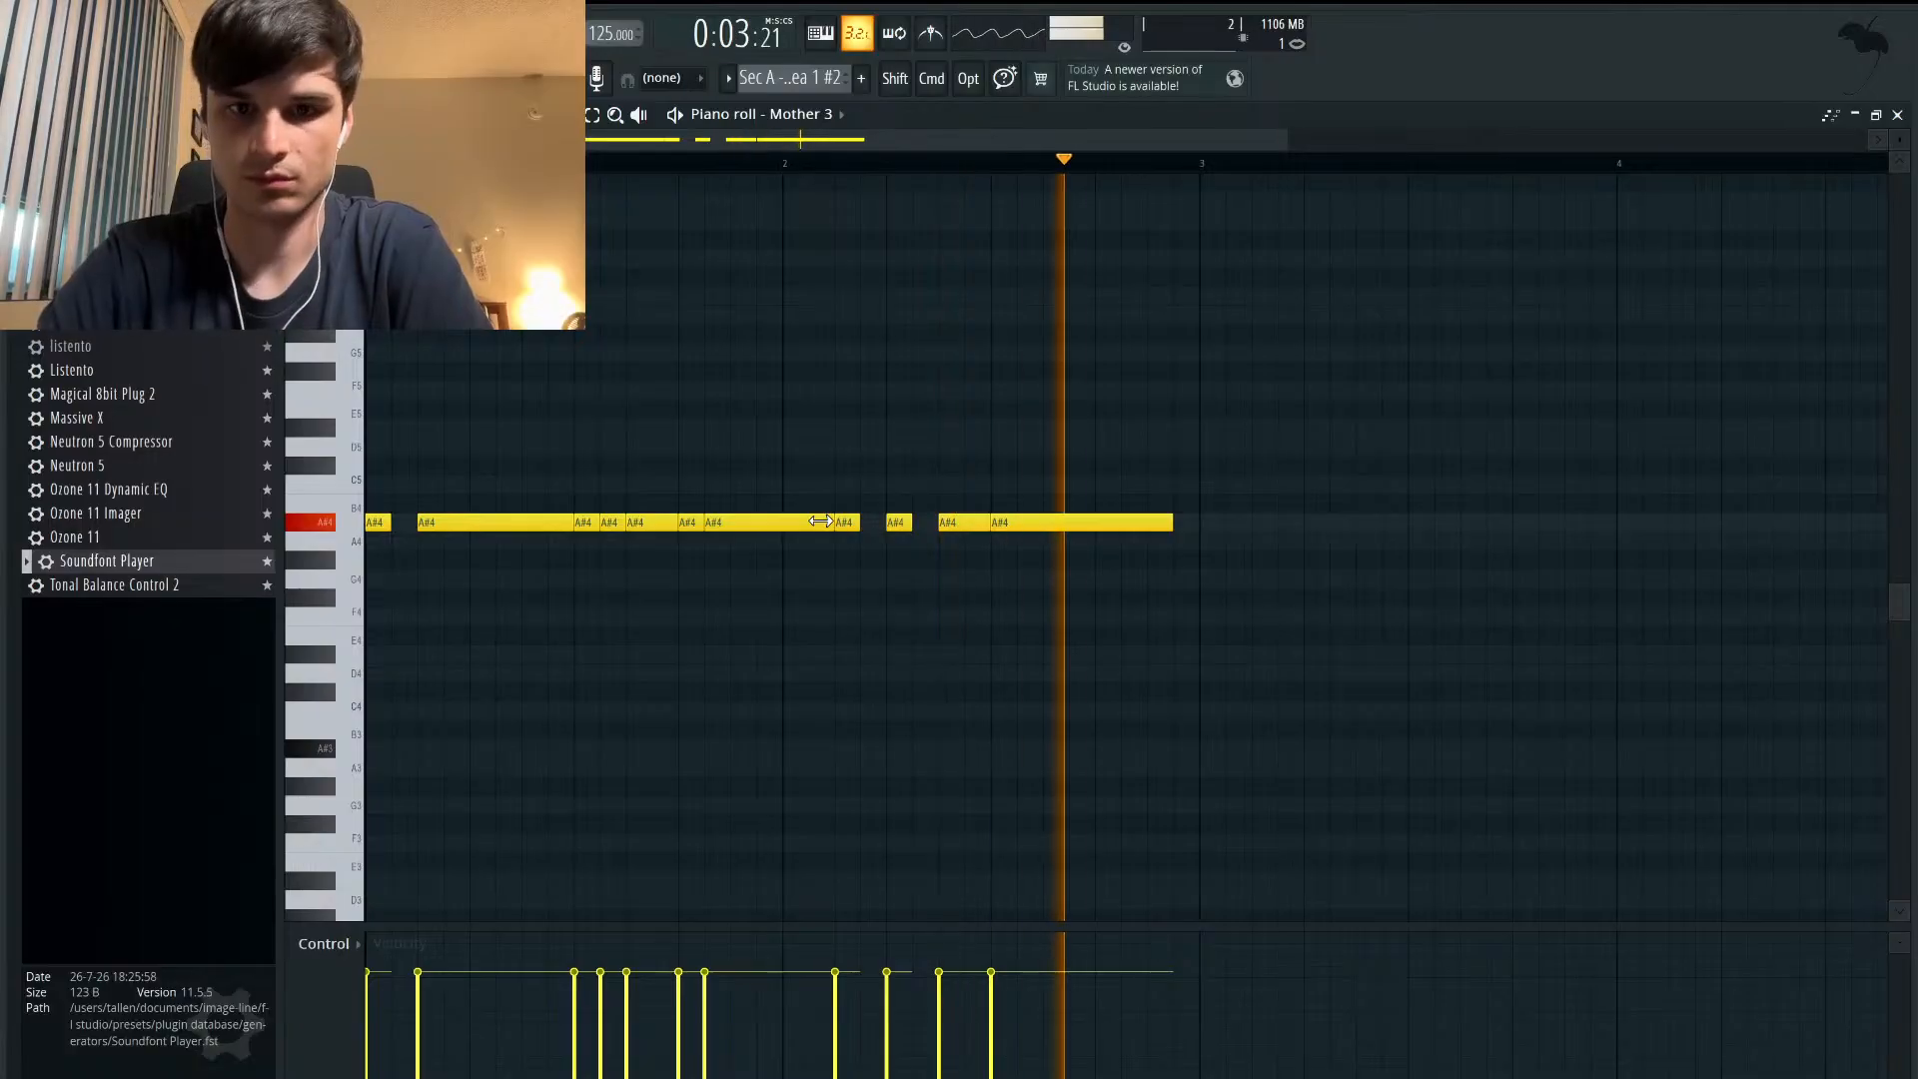
{"action": "key", "text": "space"}
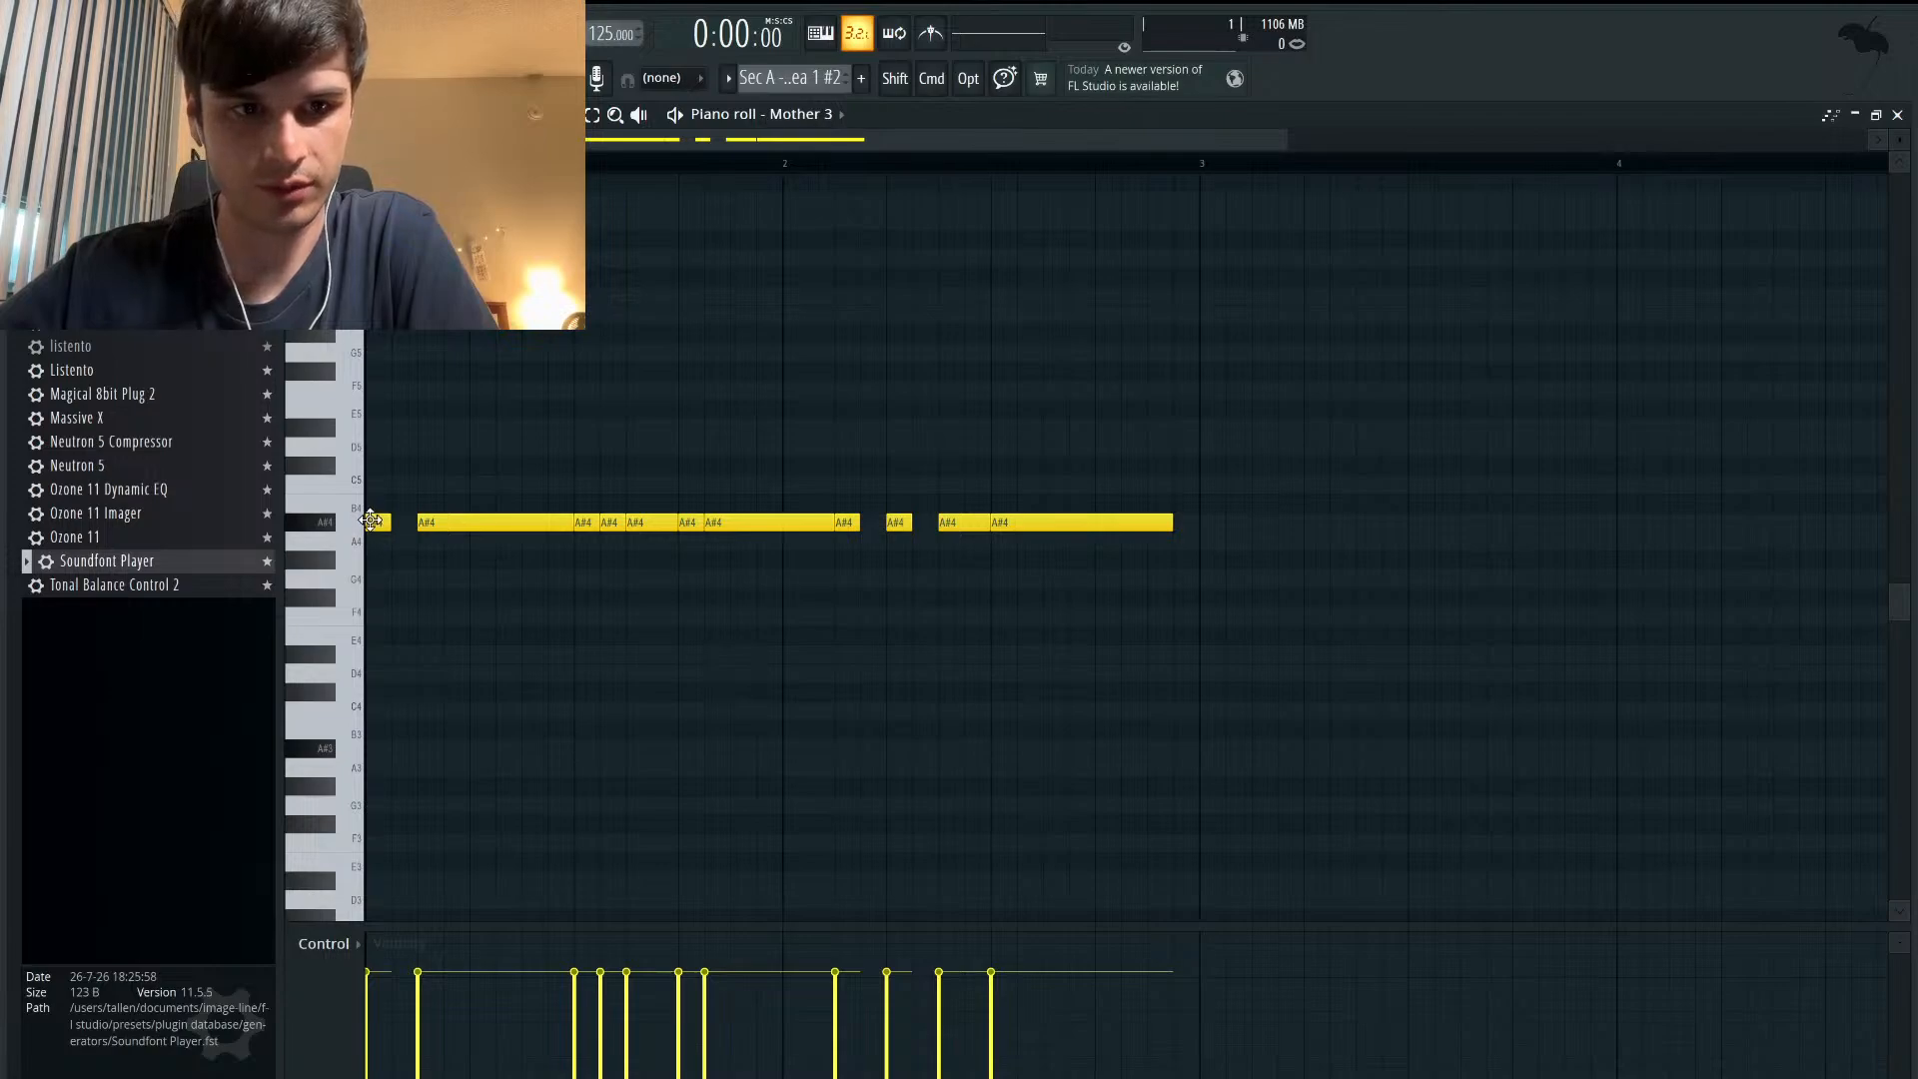
- Raise the first note to D5 and the second note to F5, removing the stray C#5 note
{"action": "left_click_drag", "start_coordinate": [376, 524], "coordinate": [377, 447]}
{"action": "left_click_drag", "start_coordinate": [439, 534], "coordinate": [432, 445]}
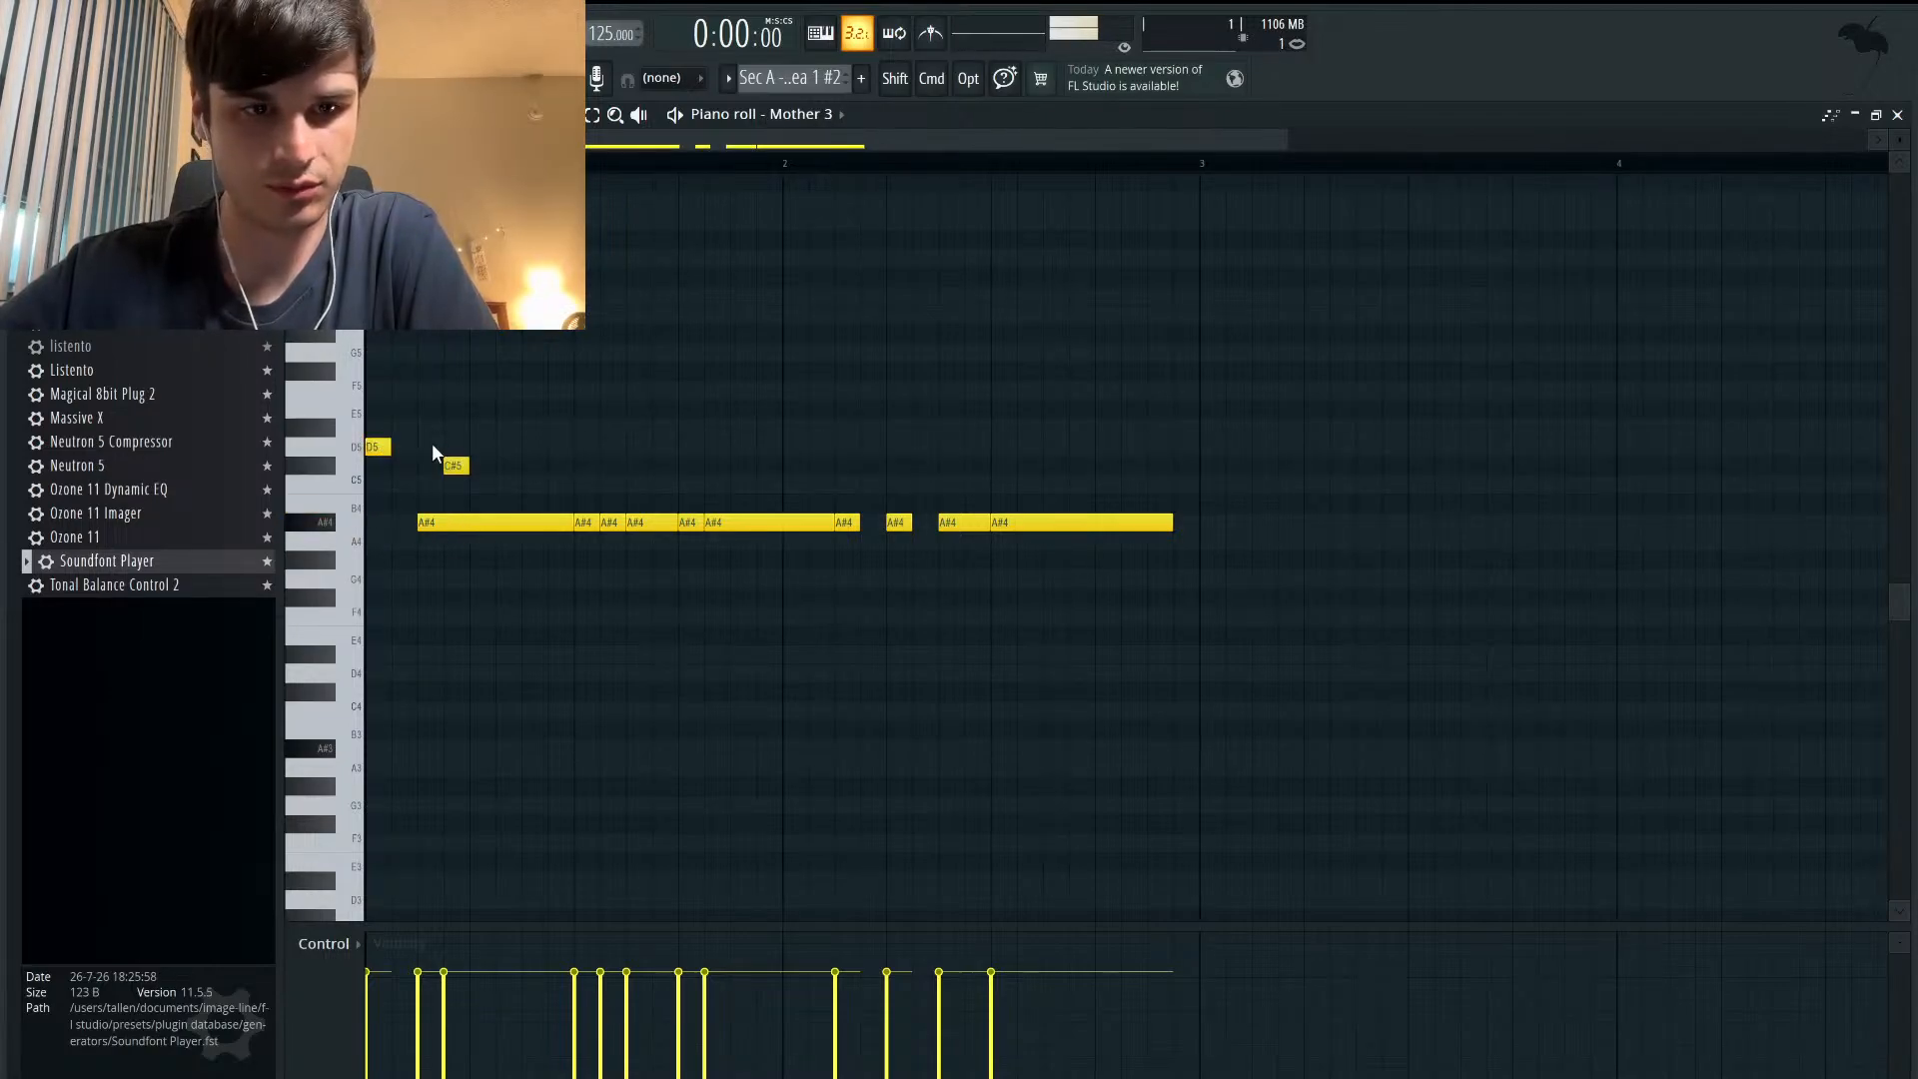
{"action": "right_click", "coordinate": [455, 464]}
{"action": "left_click_drag", "start_coordinate": [426, 522], "coordinate": [431, 387]}
{"action": "key", "text": "space"}
{"action": "key", "text": "space"}
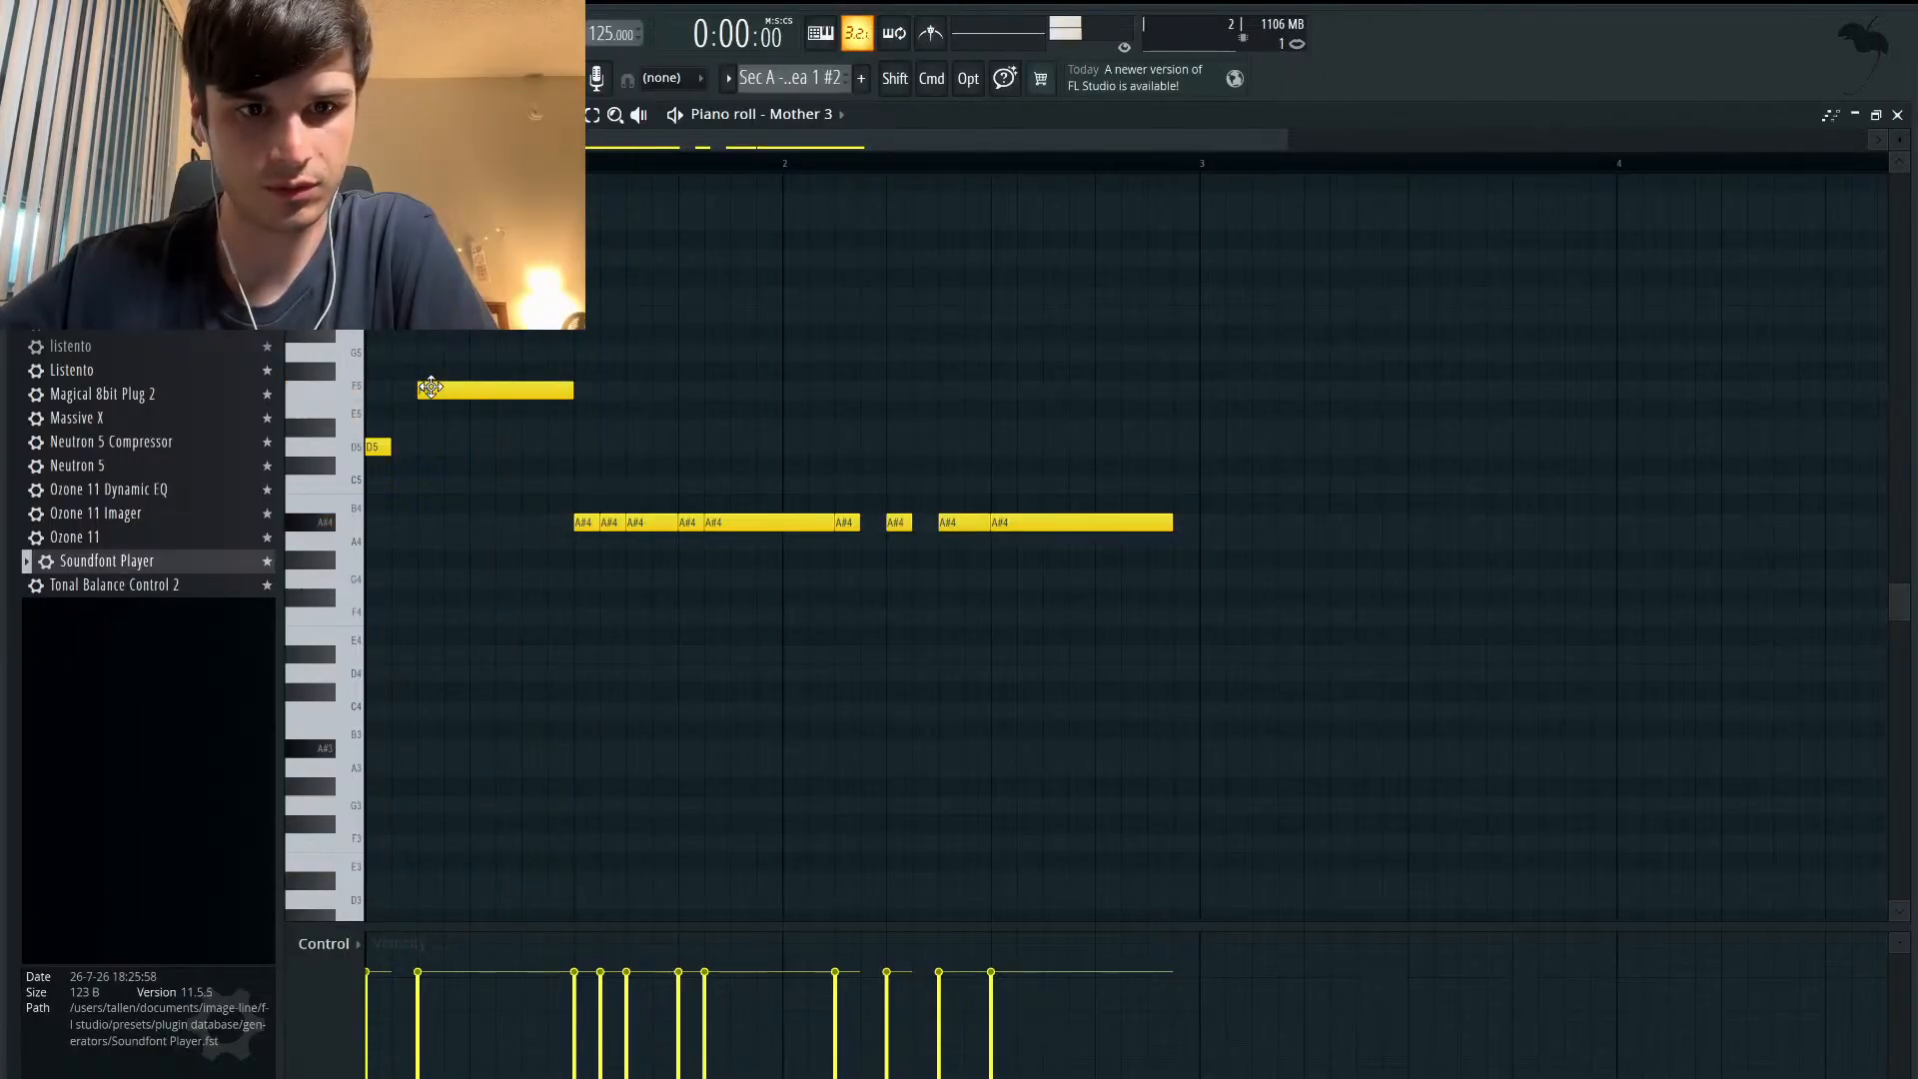
- Move the third, fourth and fifth notes to D5, C5 and G4, and audition the line
{"action": "left_click_drag", "start_coordinate": [583, 523], "coordinate": [583, 447]}
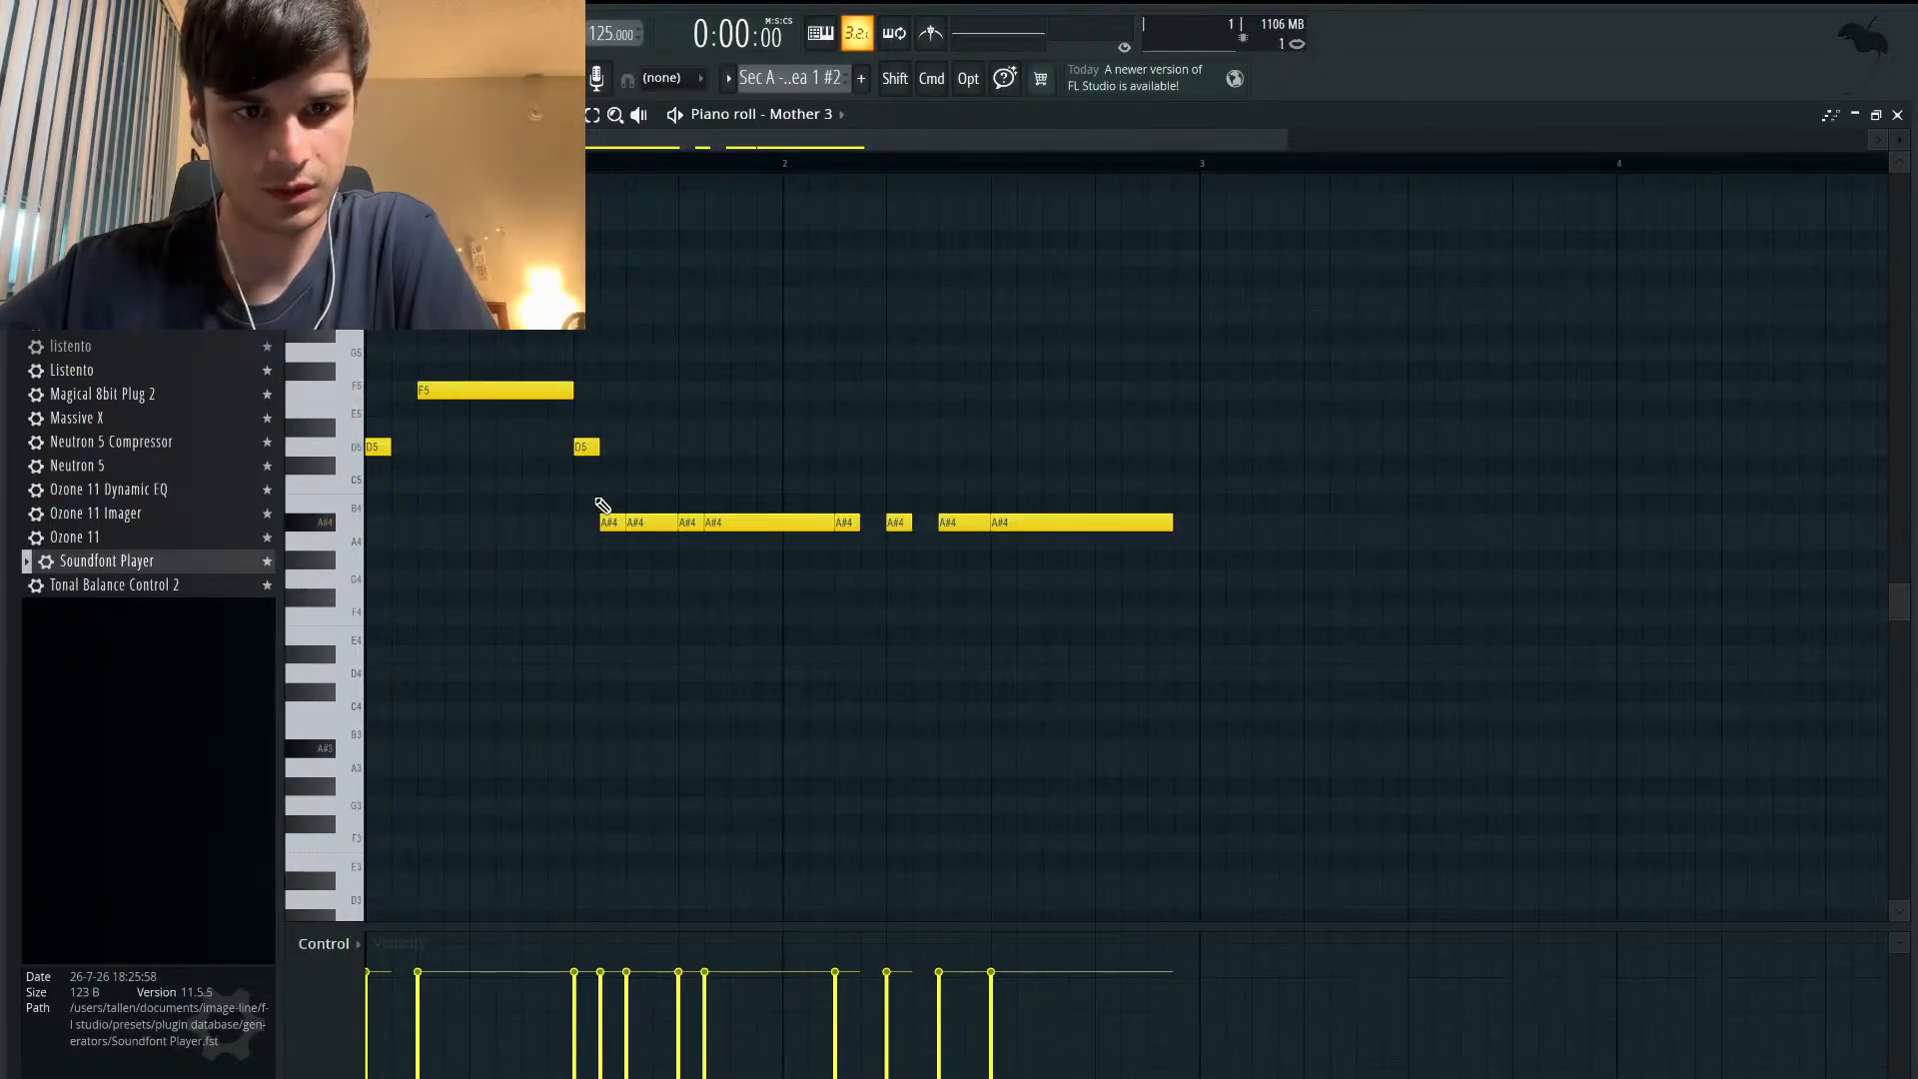
{"action": "left_click_drag", "start_coordinate": [604, 519], "coordinate": [638, 598]}
{"action": "key", "text": "space"}
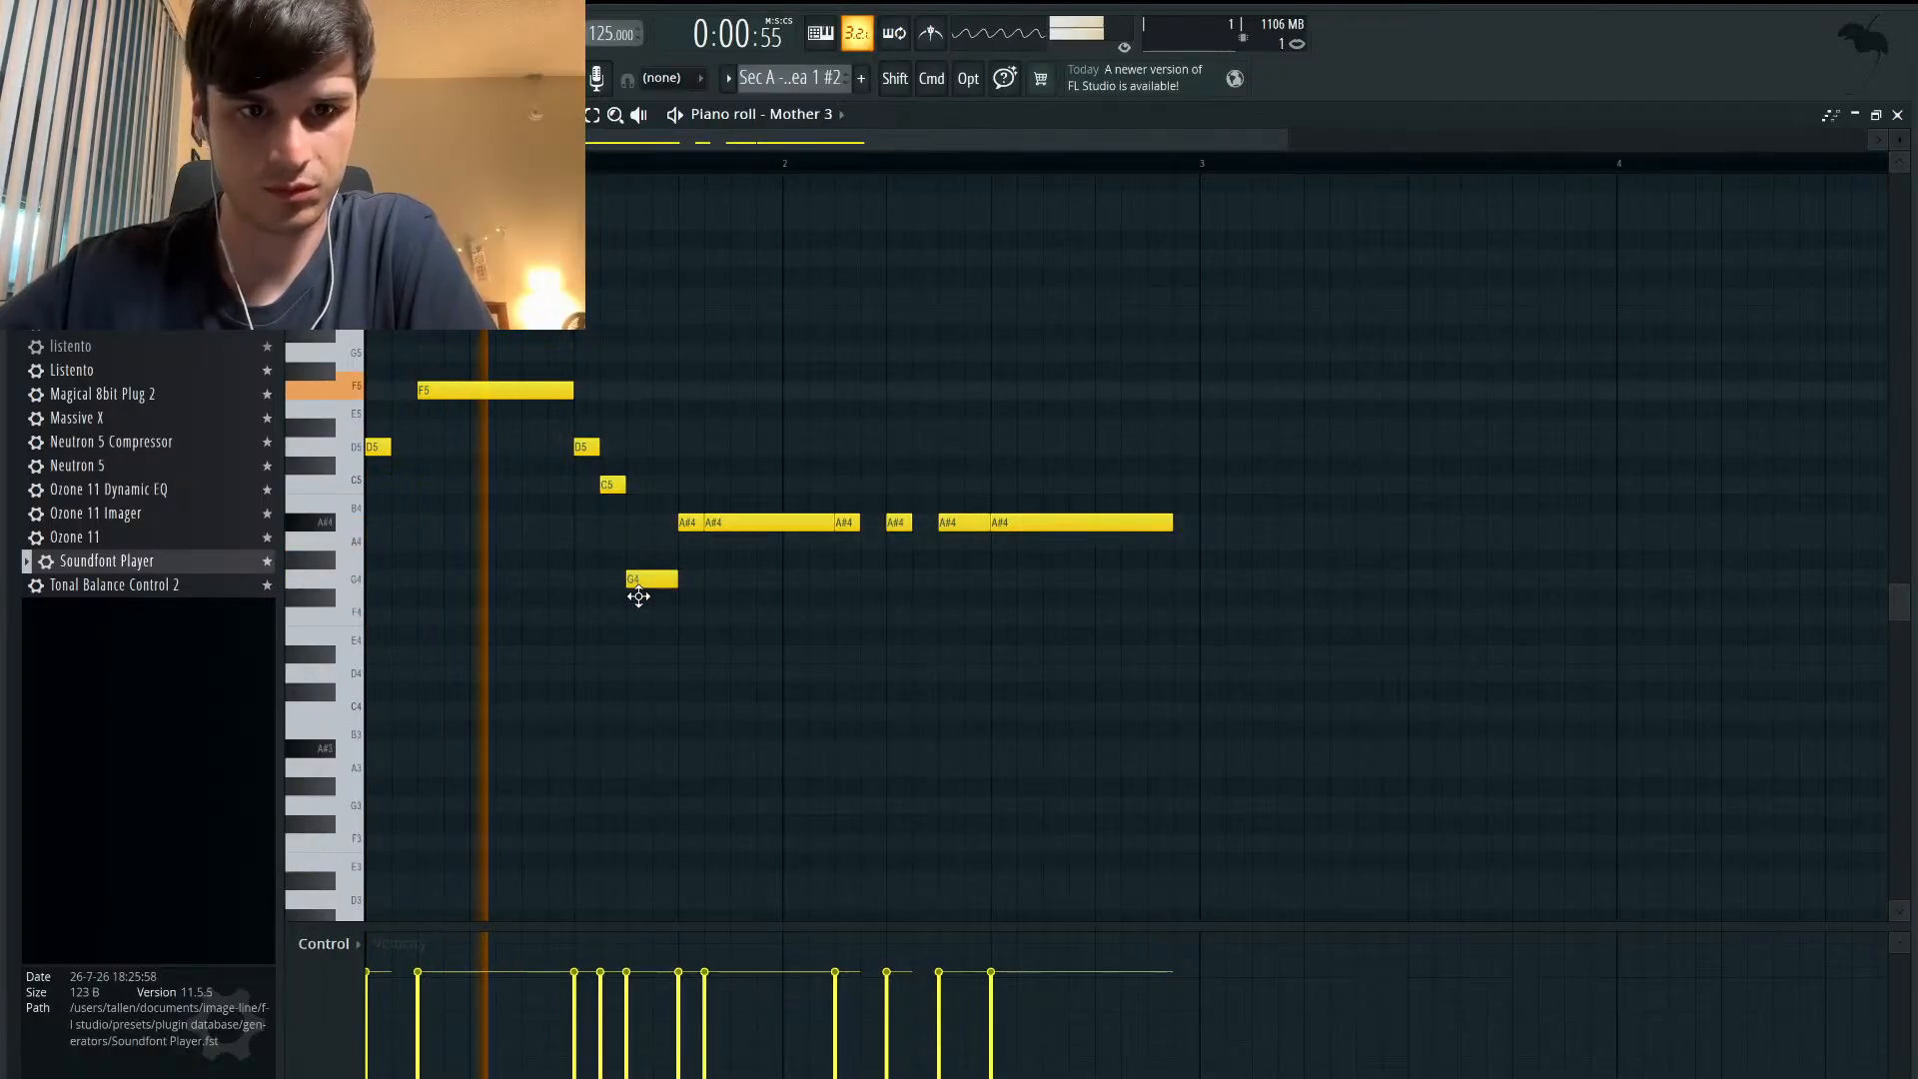
{"action": "key", "text": "space"}
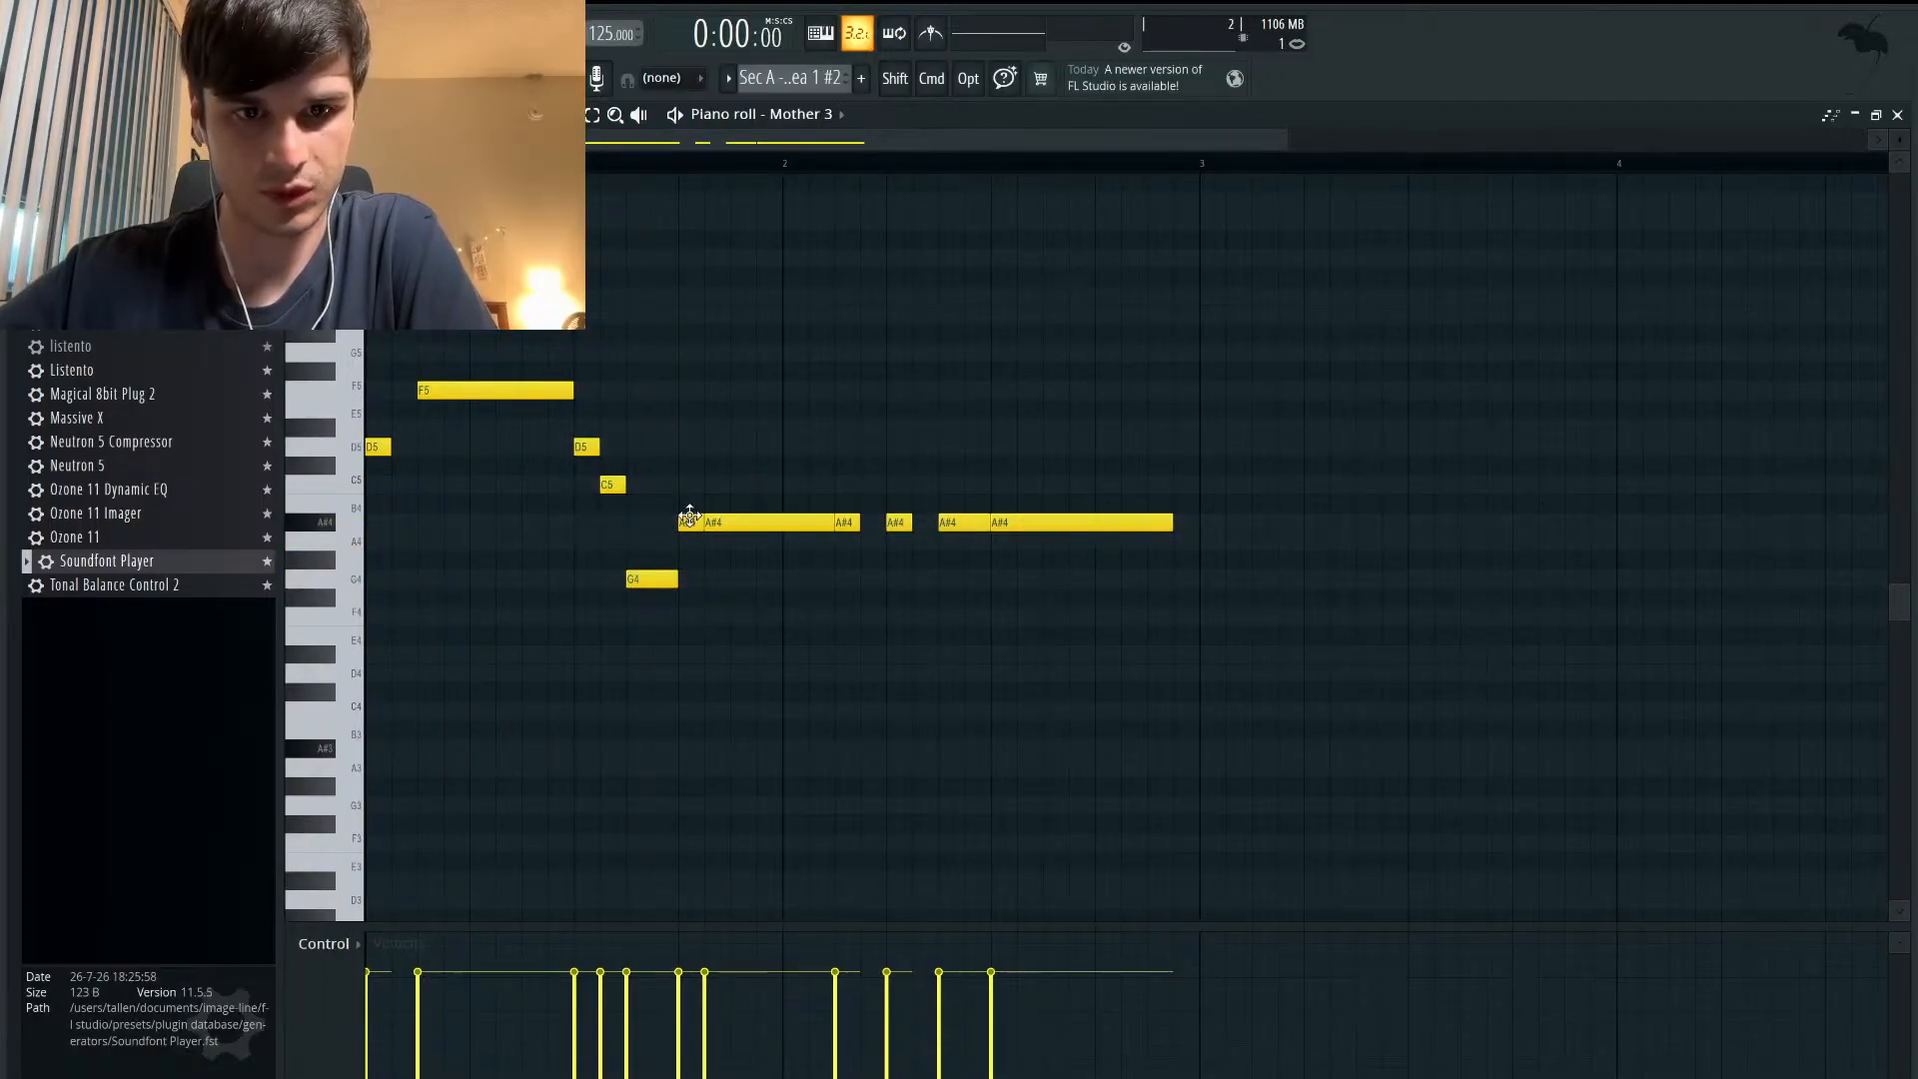
- Move the fifth note to A4 and the long note crossing into bar 2 to G4, and audition the melody
{"action": "left_click_drag", "start_coordinate": [719, 523], "coordinate": [665, 540]}
{"action": "key", "text": "space"}
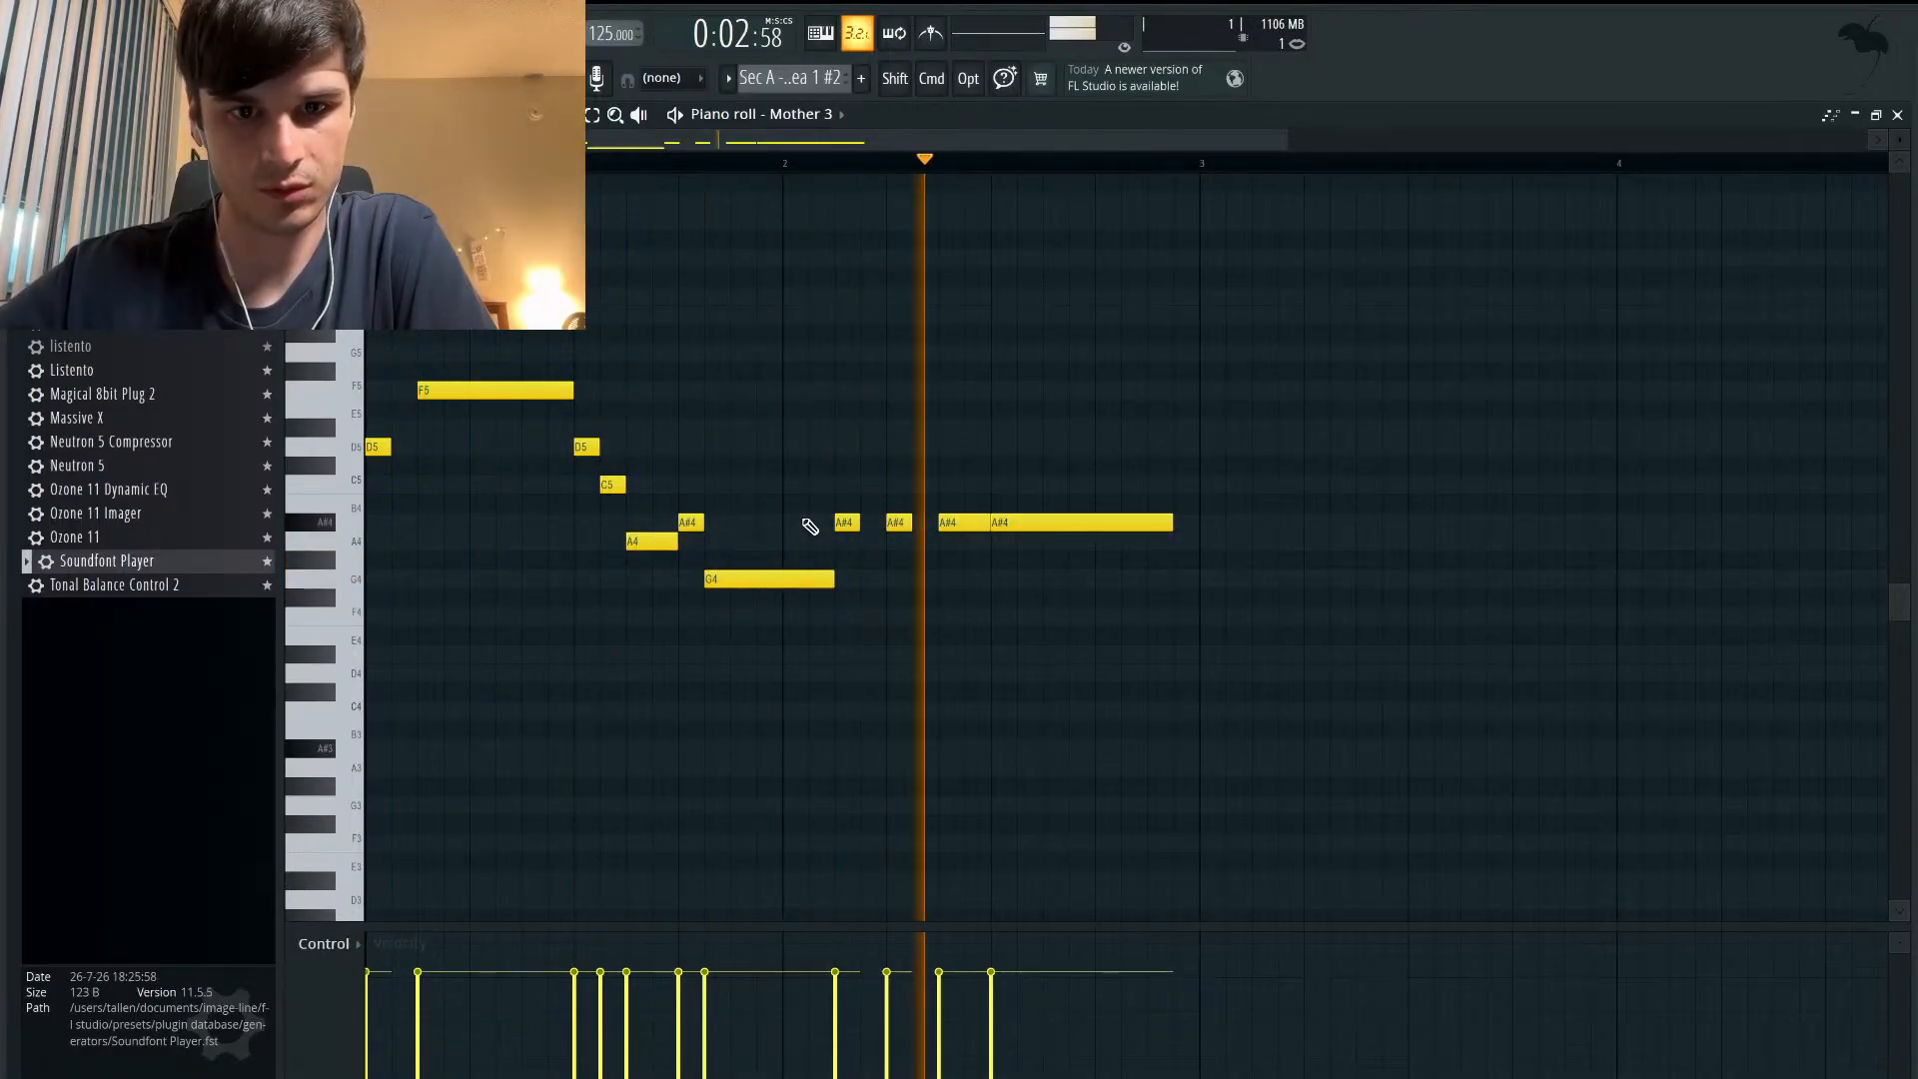
{"action": "key", "text": "space"}
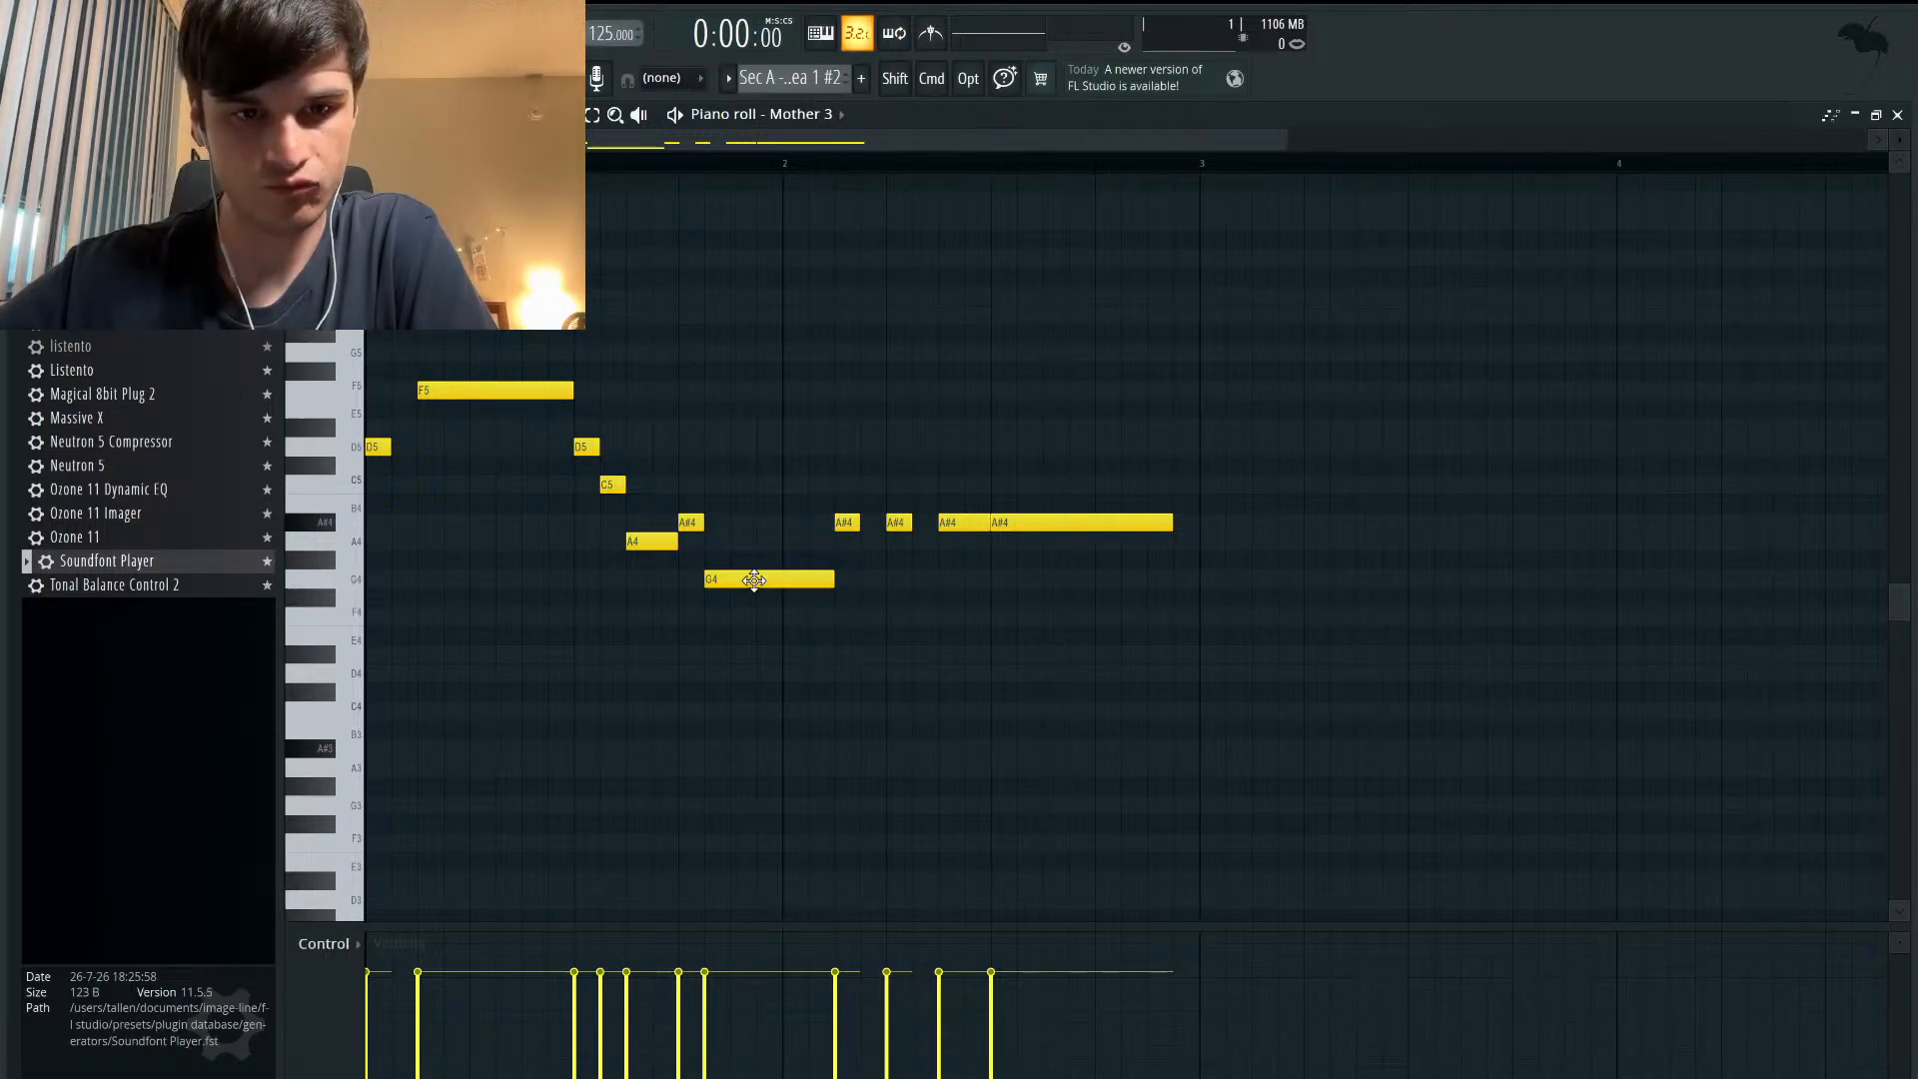
{"action": "key", "text": "space"}
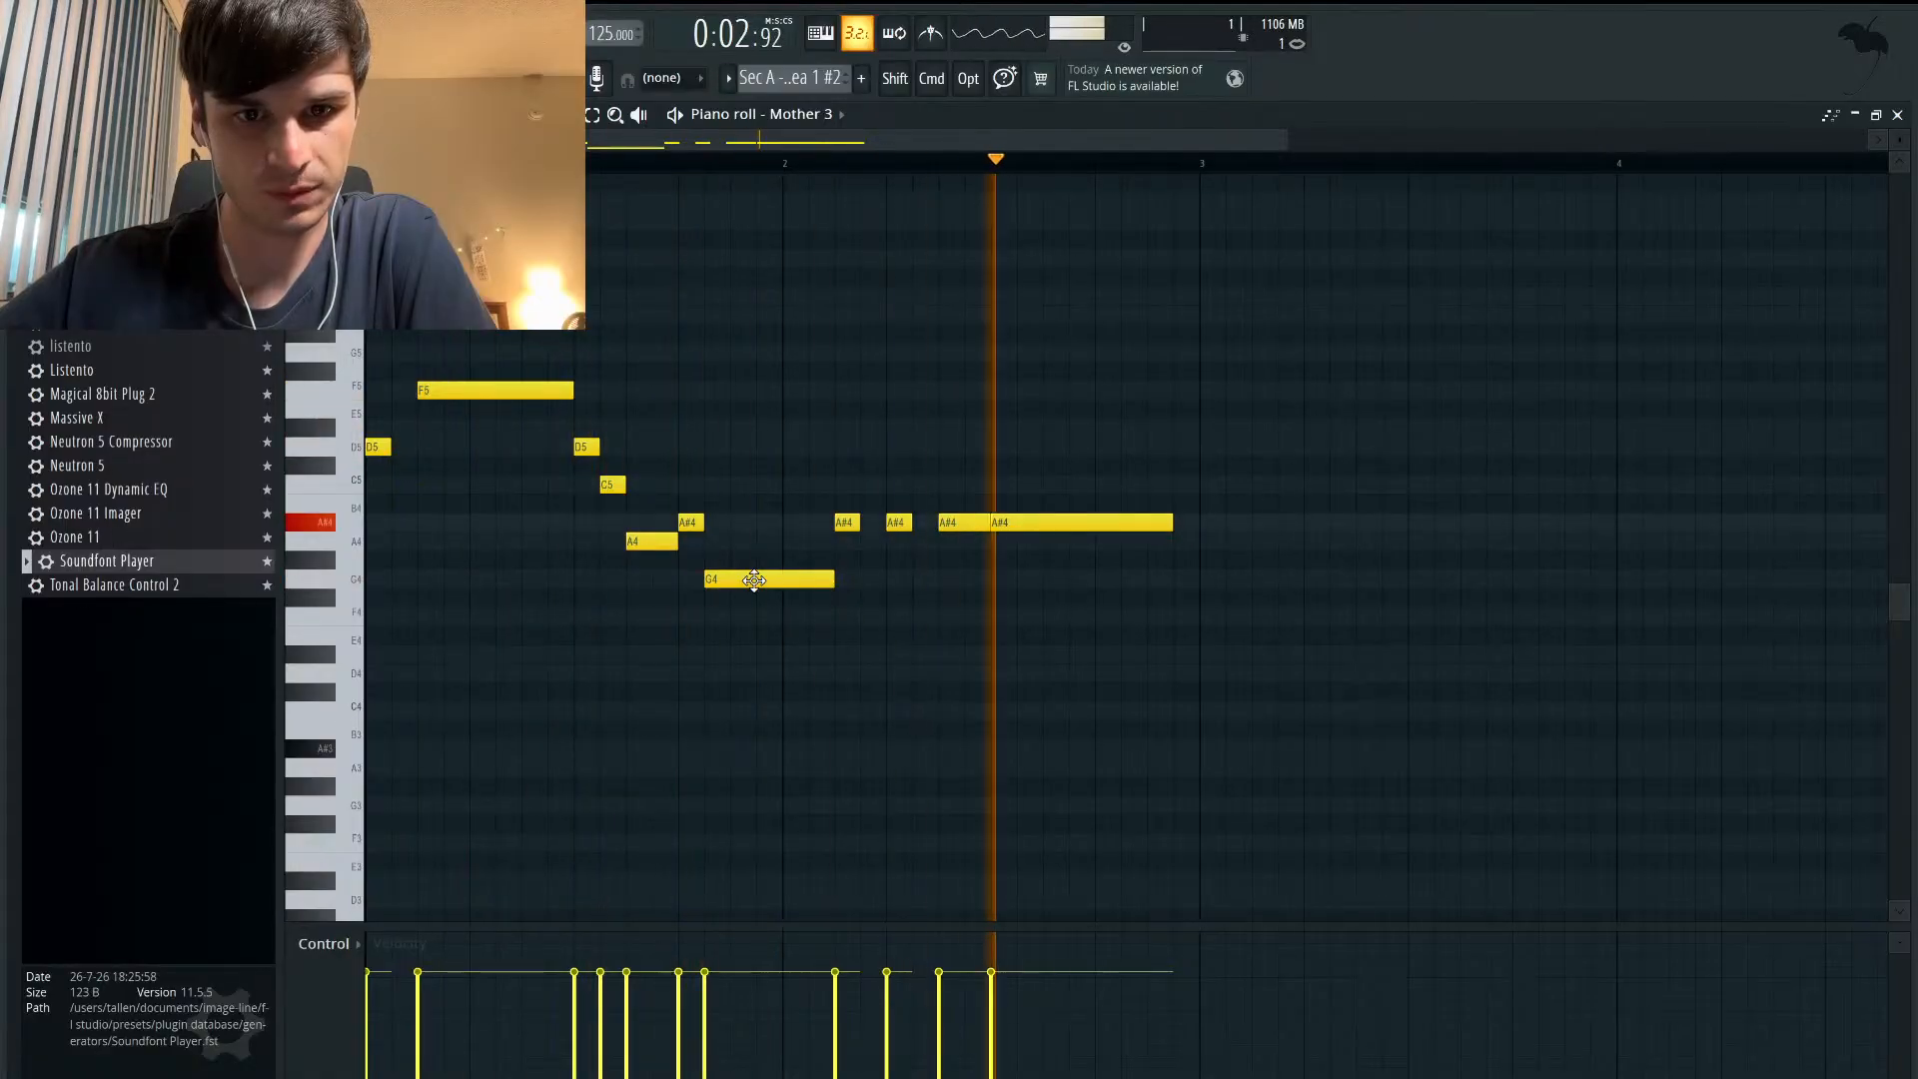
{"action": "key", "text": "space"}
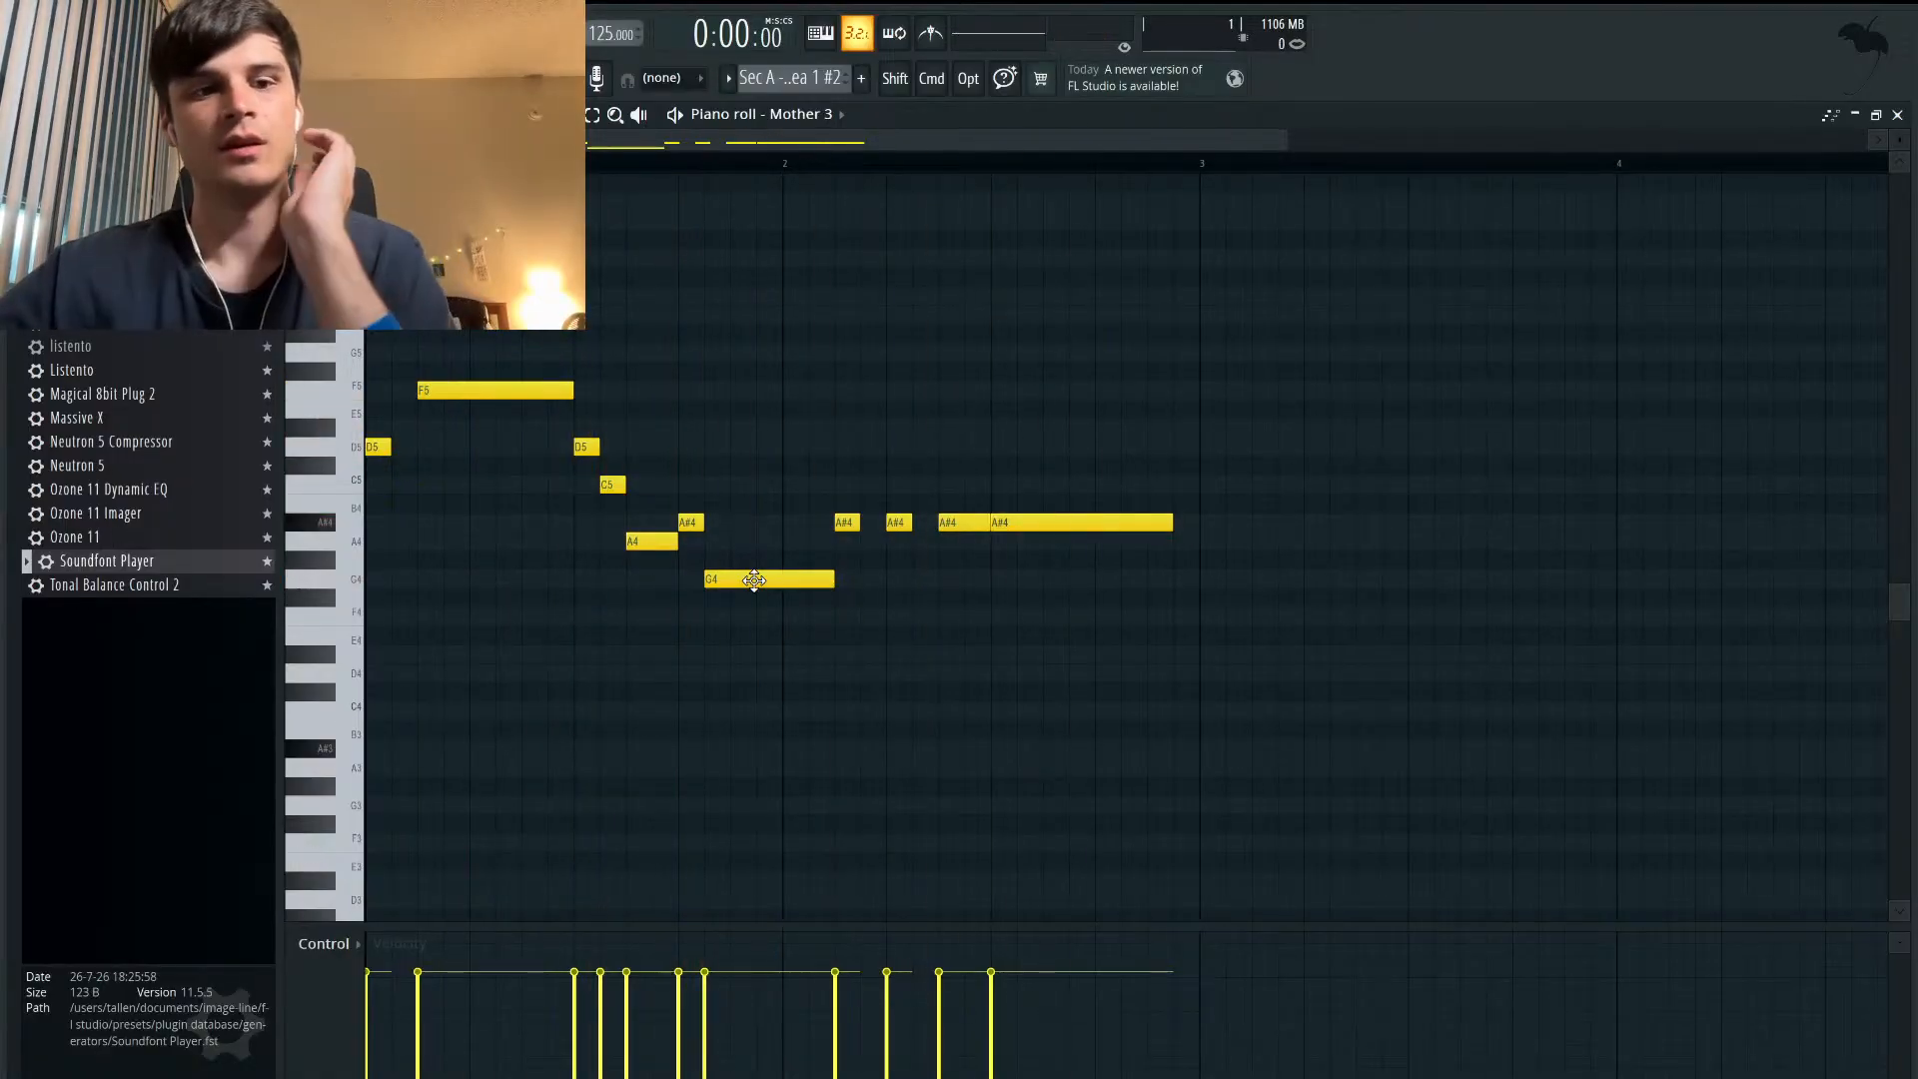
{"action": "key", "text": "space"}
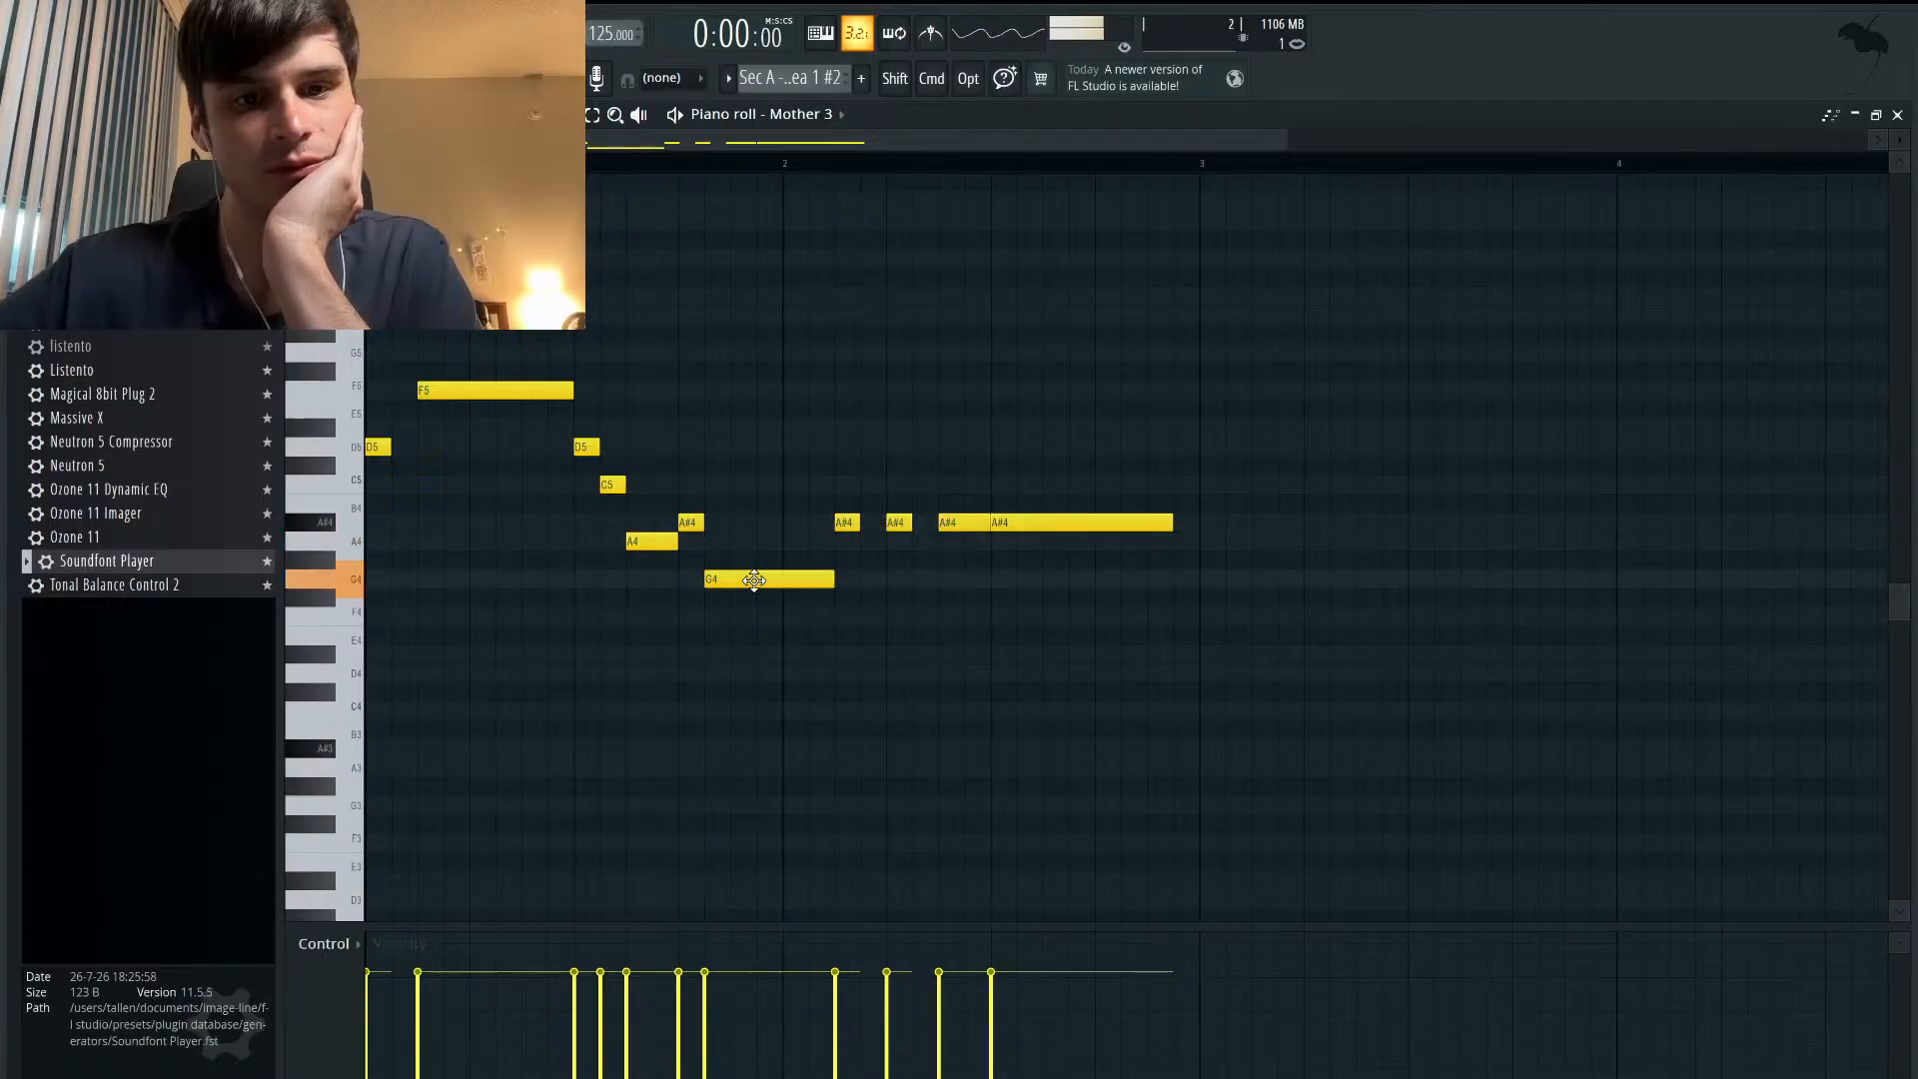
{"action": "key", "text": "space"}
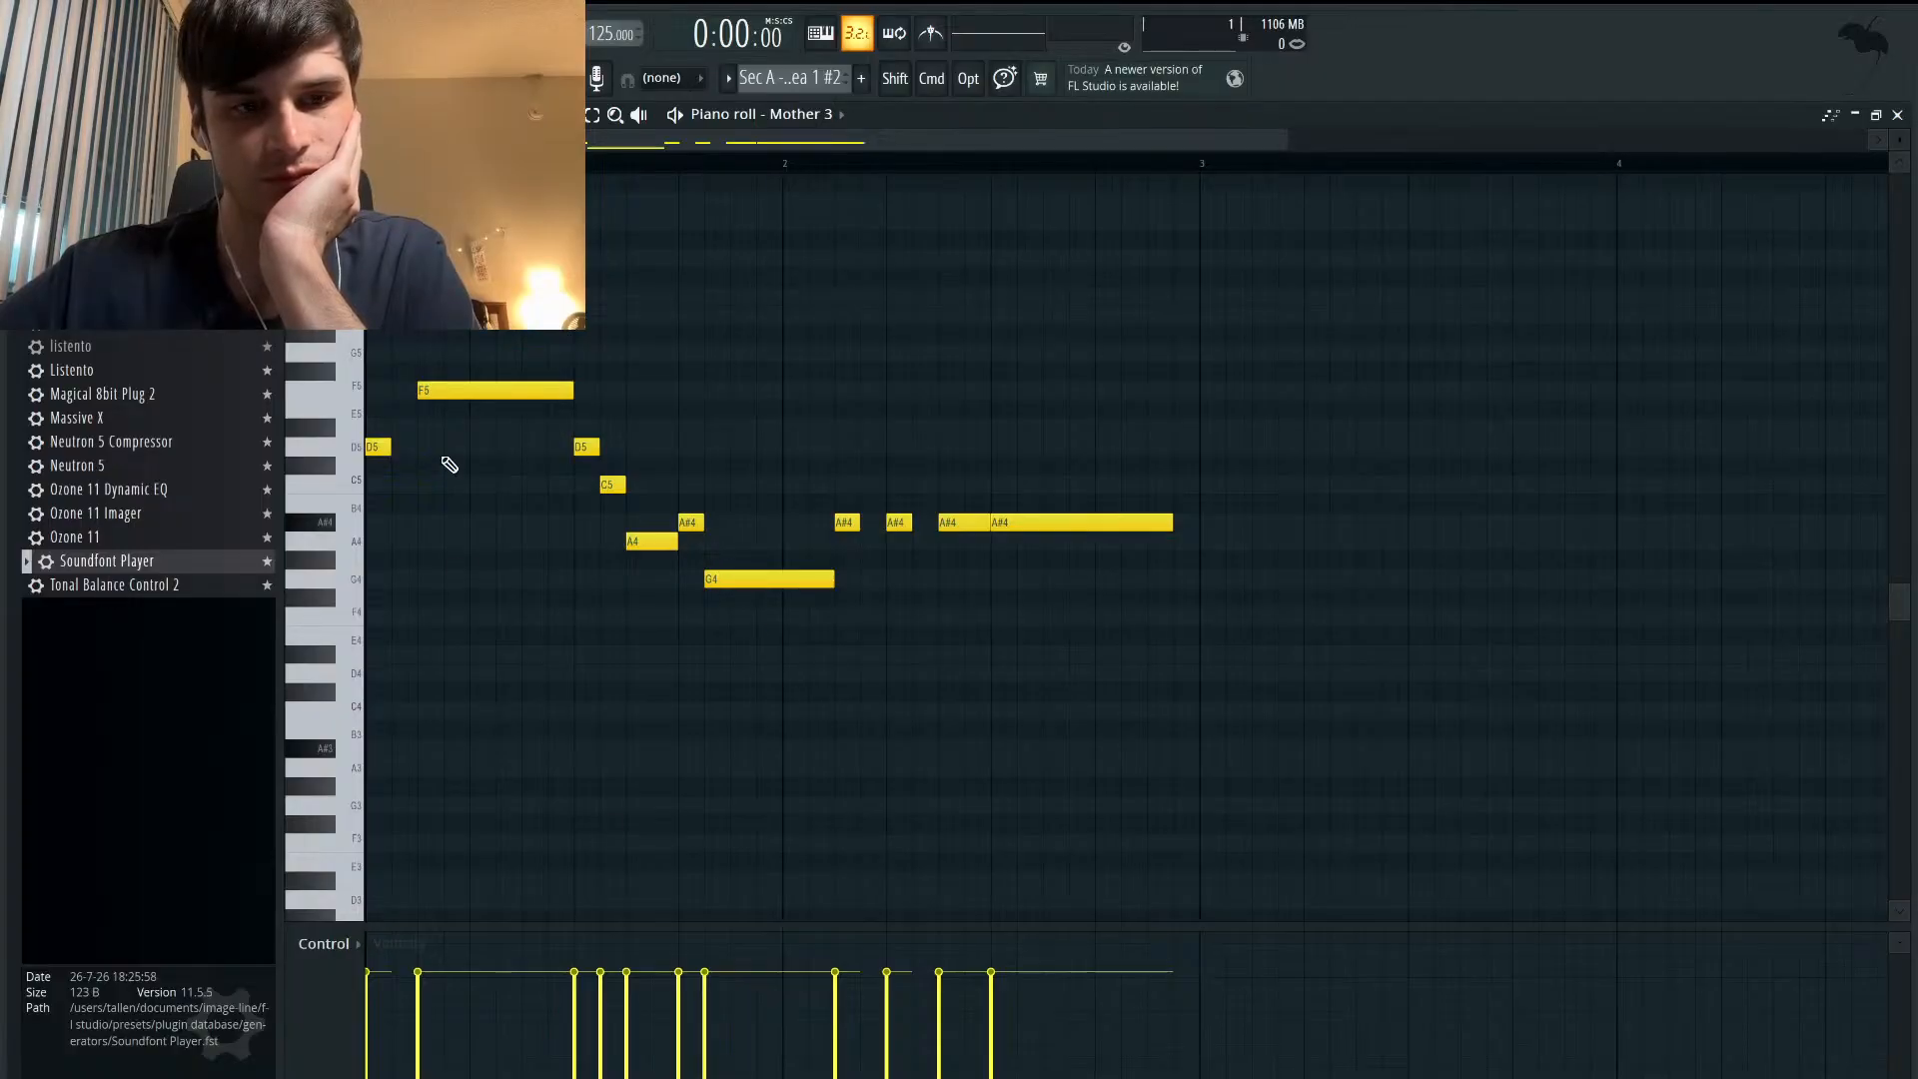
- Audition the two-bar Mother 3 melody from the start several times
{"action": "mouse_move", "coordinate": [449, 397]}
{"action": "left_mouse_down"}
{"action": "mouse_move", "coordinate": [447, 436]}
{"action": "mouse_move", "coordinate": [447, 350]}
{"action": "mouse_move", "coordinate": [446, 390]}
{"action": "left_mouse_up"}
{"action": "key", "text": "space"}
{"action": "key", "text": "space"}
{"action": "key", "text": "space"}
{"action": "key", "text": "space"}
{"action": "key", "text": "space"}
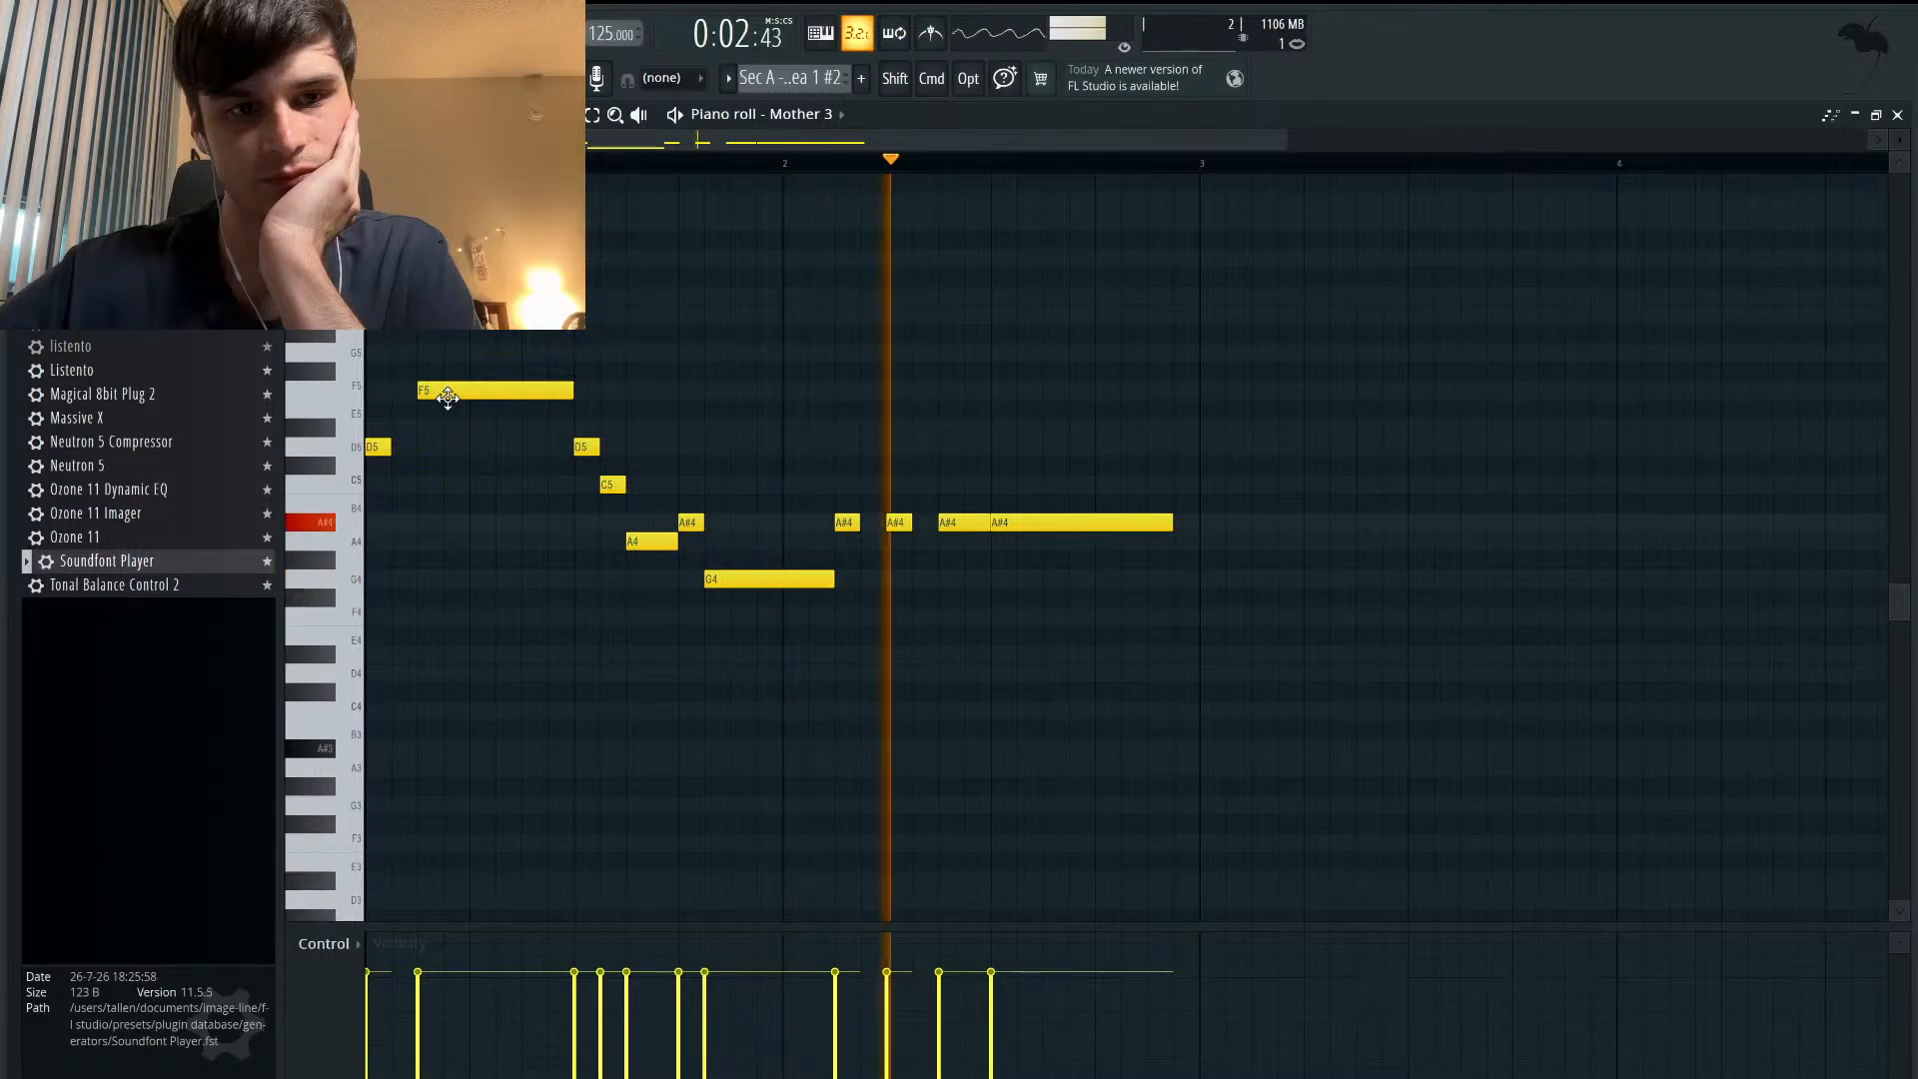
{"action": "key", "text": "space"}
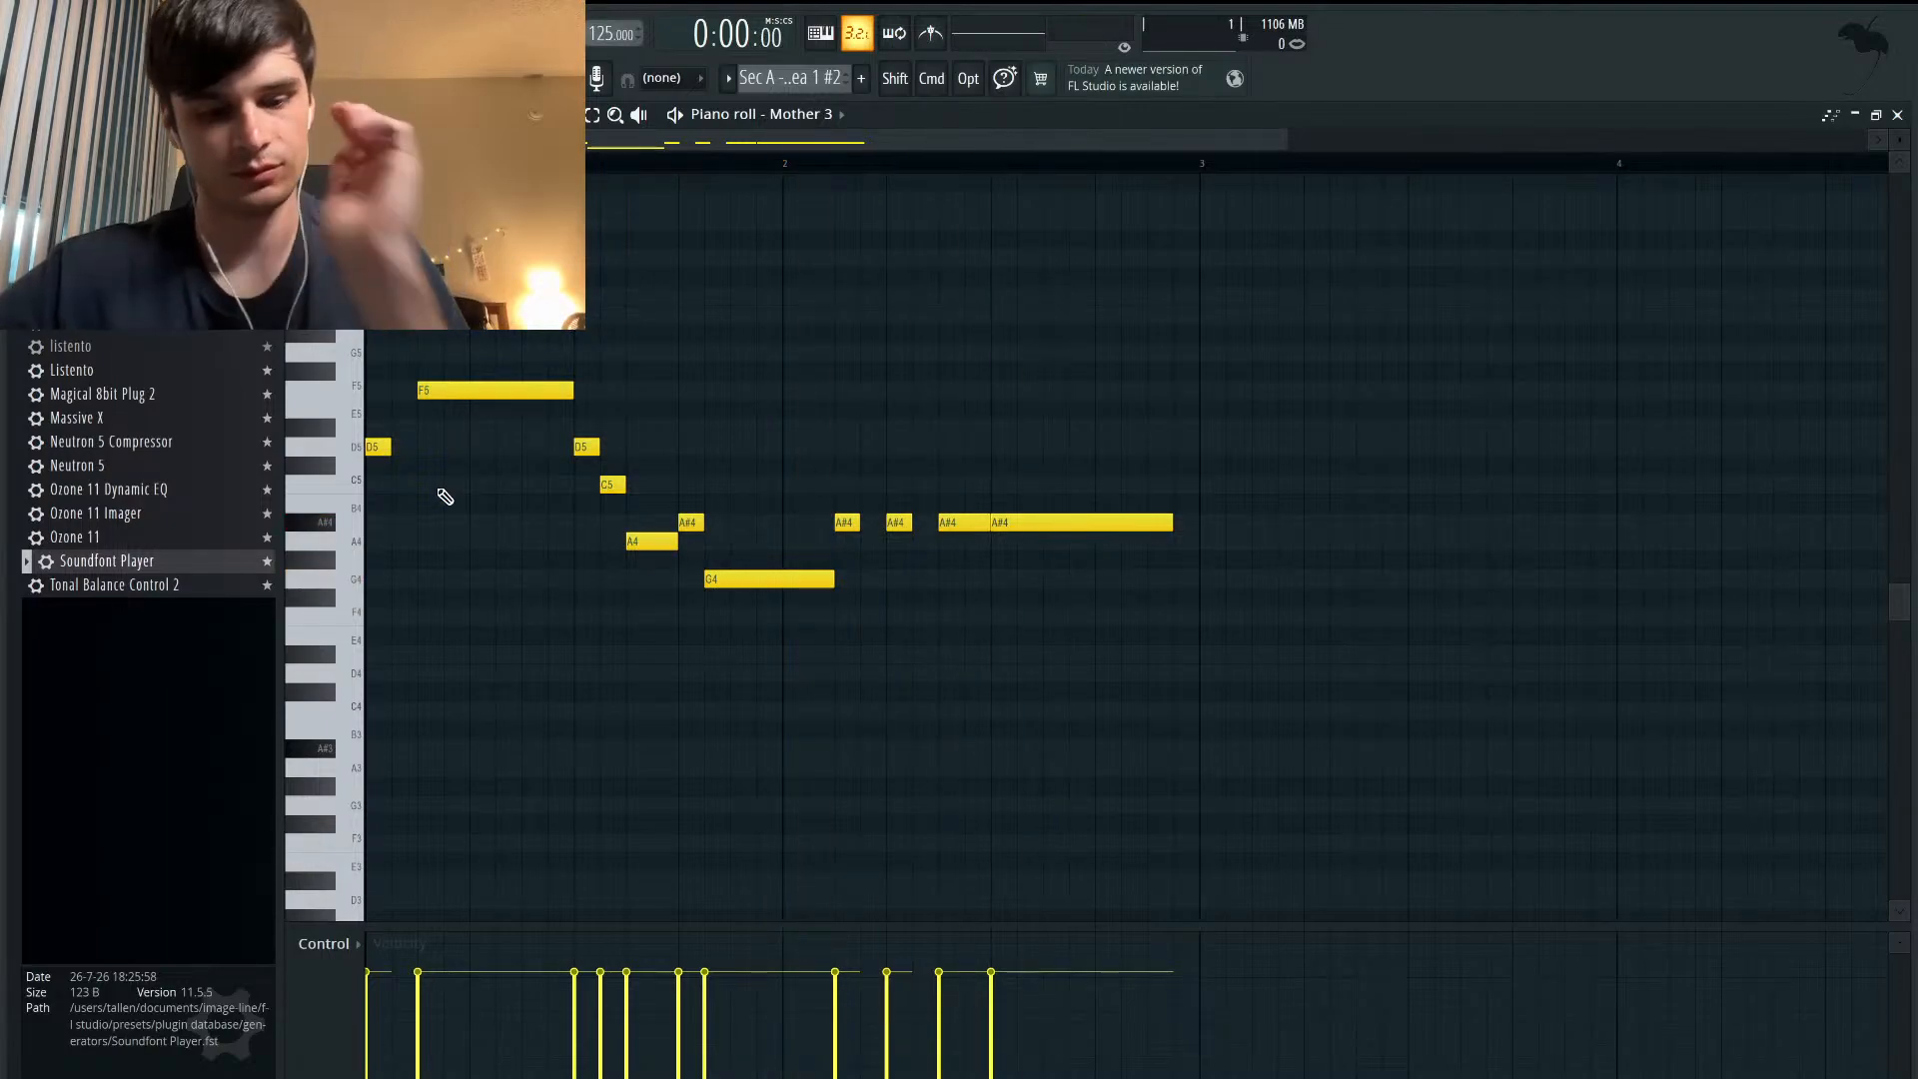
- Try raising the first two notes of the melody to G5 and A#5, and audition the change
{"action": "left_click_drag", "start_coordinate": [437, 490], "coordinate": [433, 297]}
{"action": "key", "text": "space"}
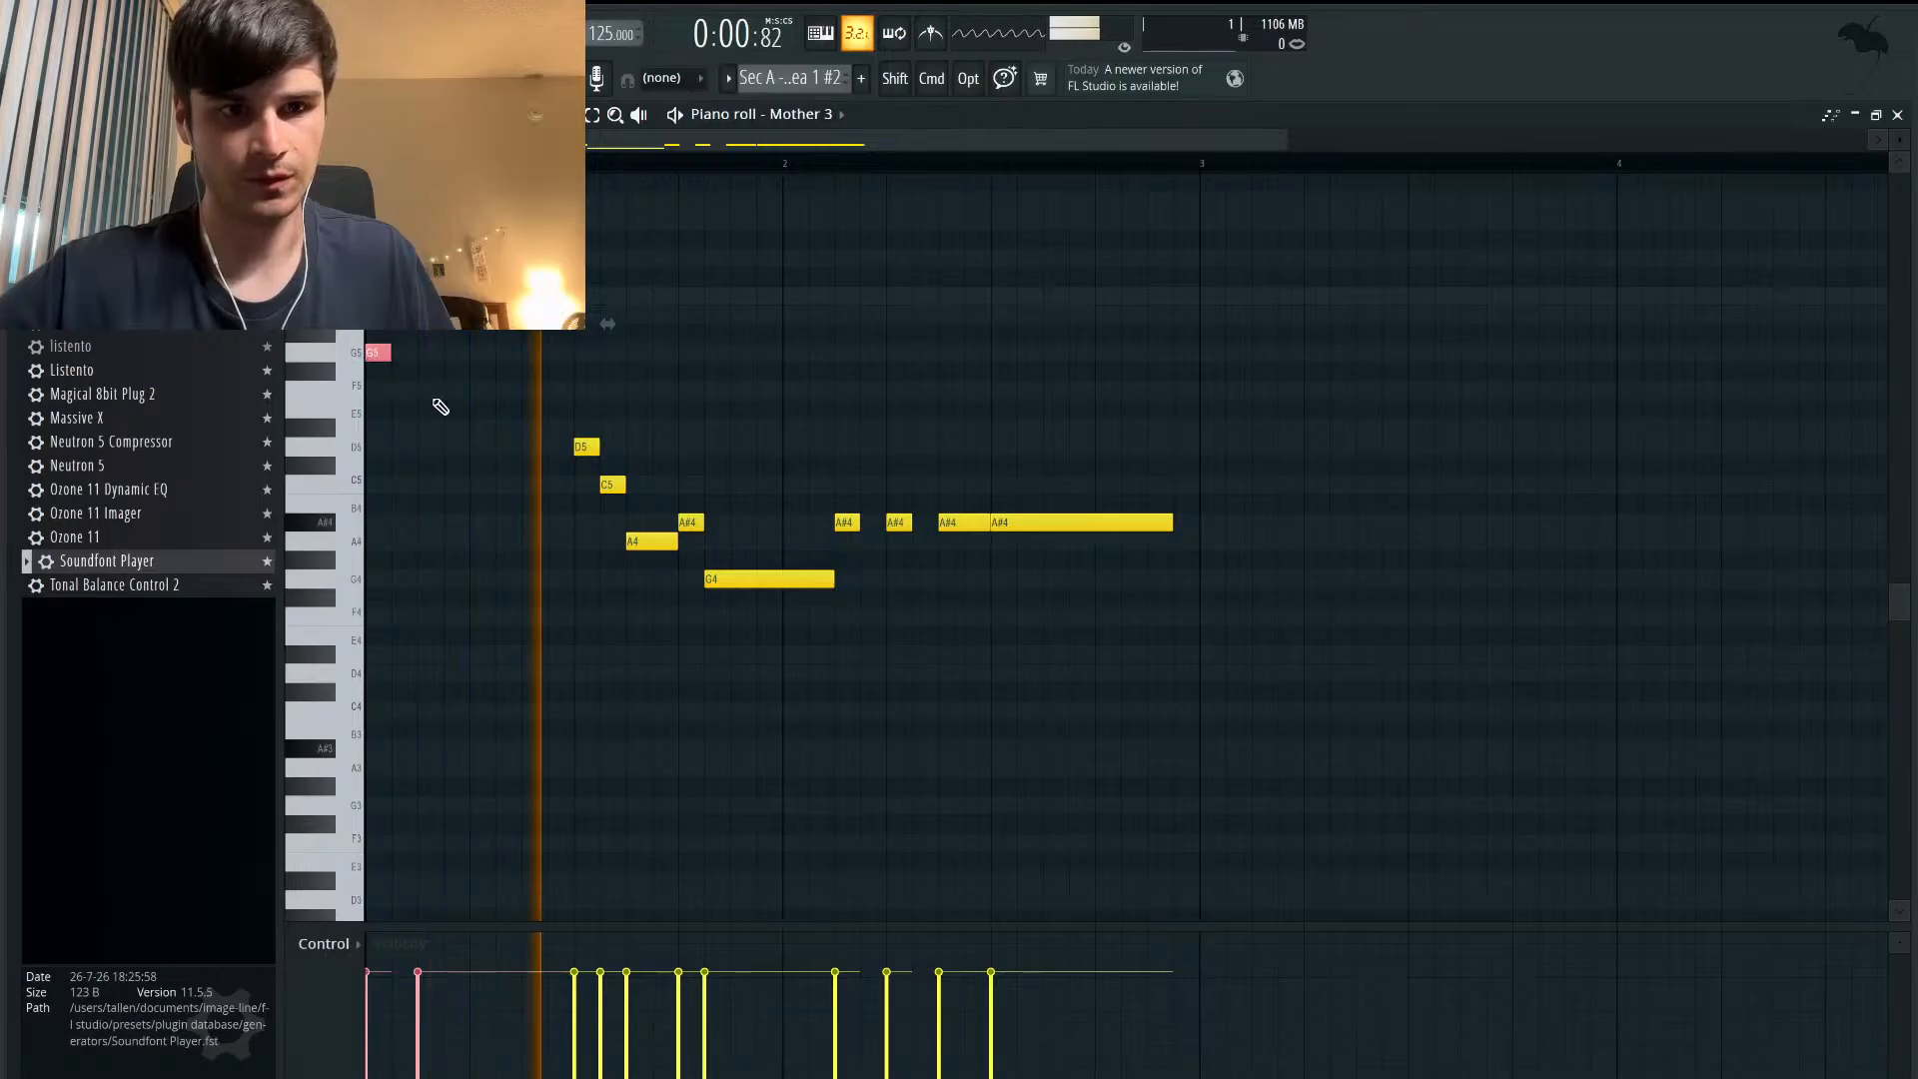
{"action": "key", "text": "space"}
{"action": "key", "text": "space"}
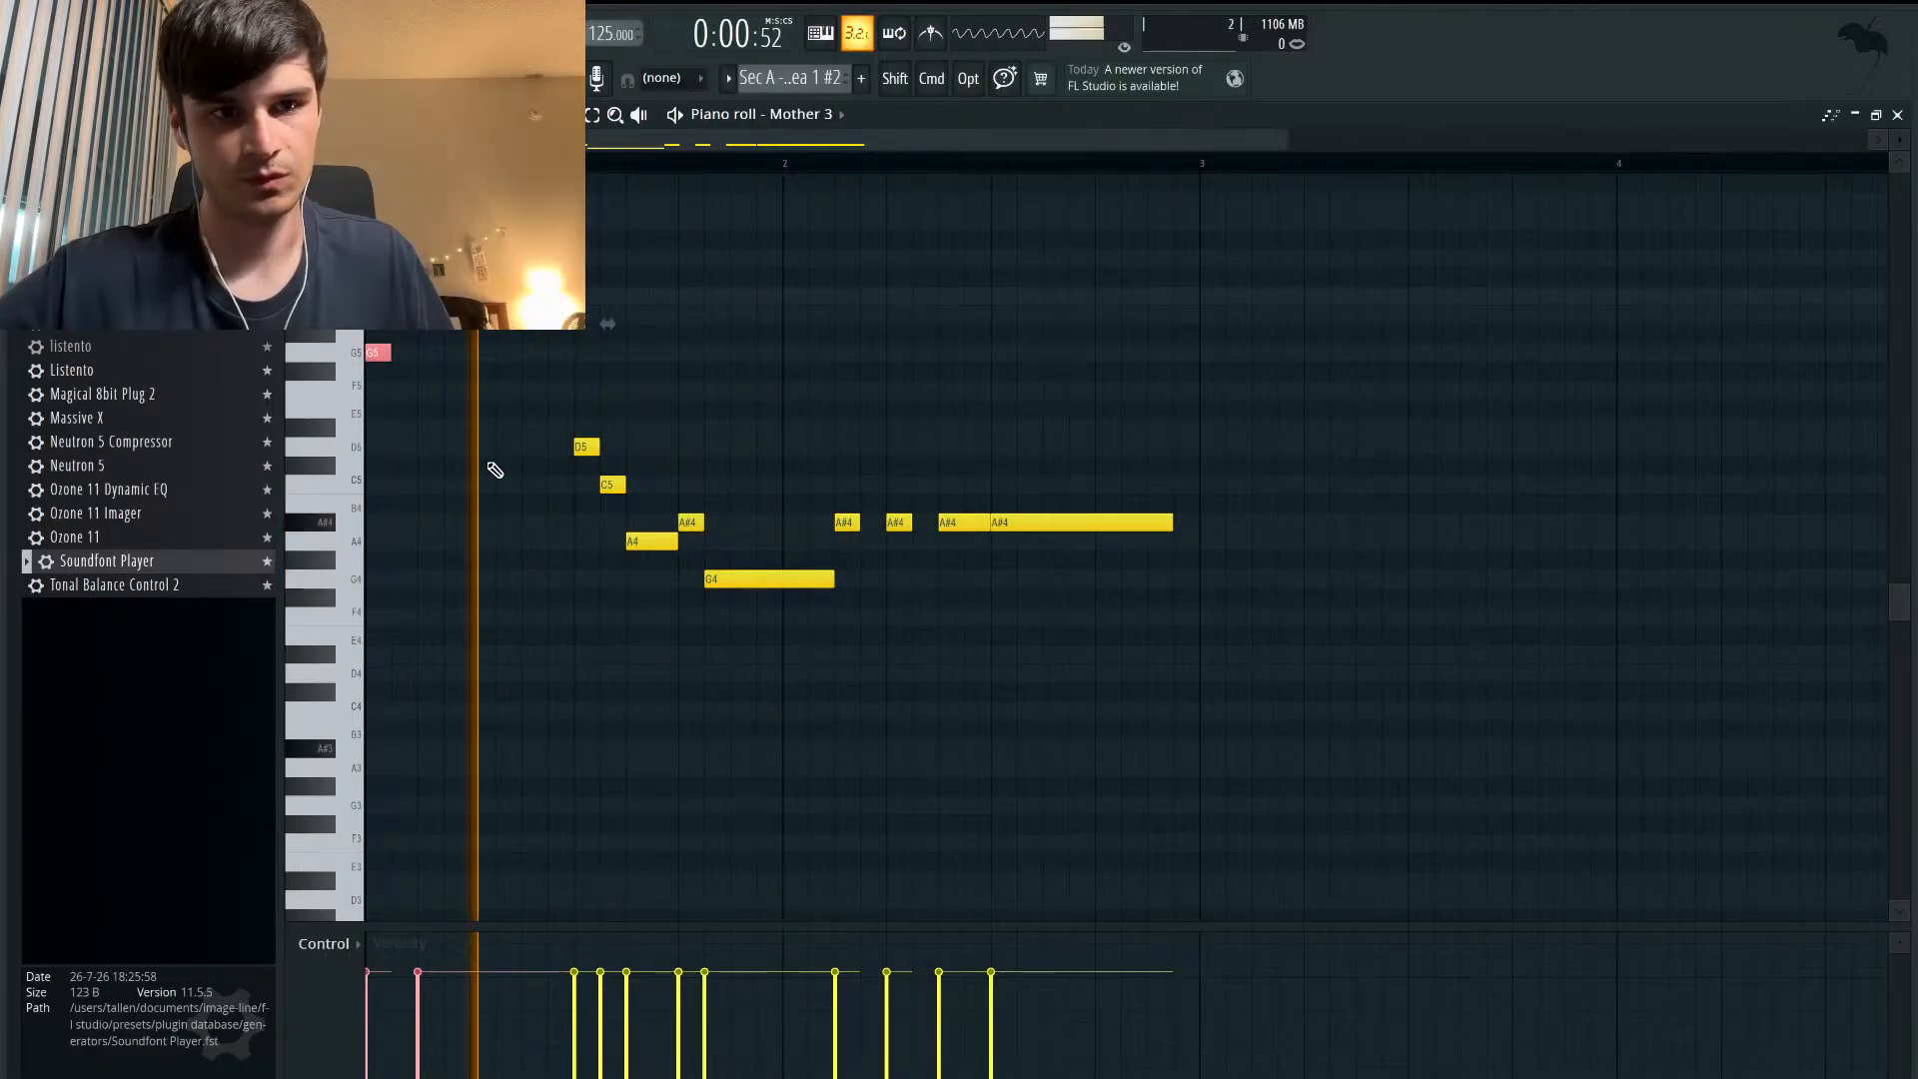
{"action": "key", "text": "space"}
- Try the whole melody one octave higher, audition it, and transpose it back down an octave
{"action": "key", "text": "ctrl+a"}
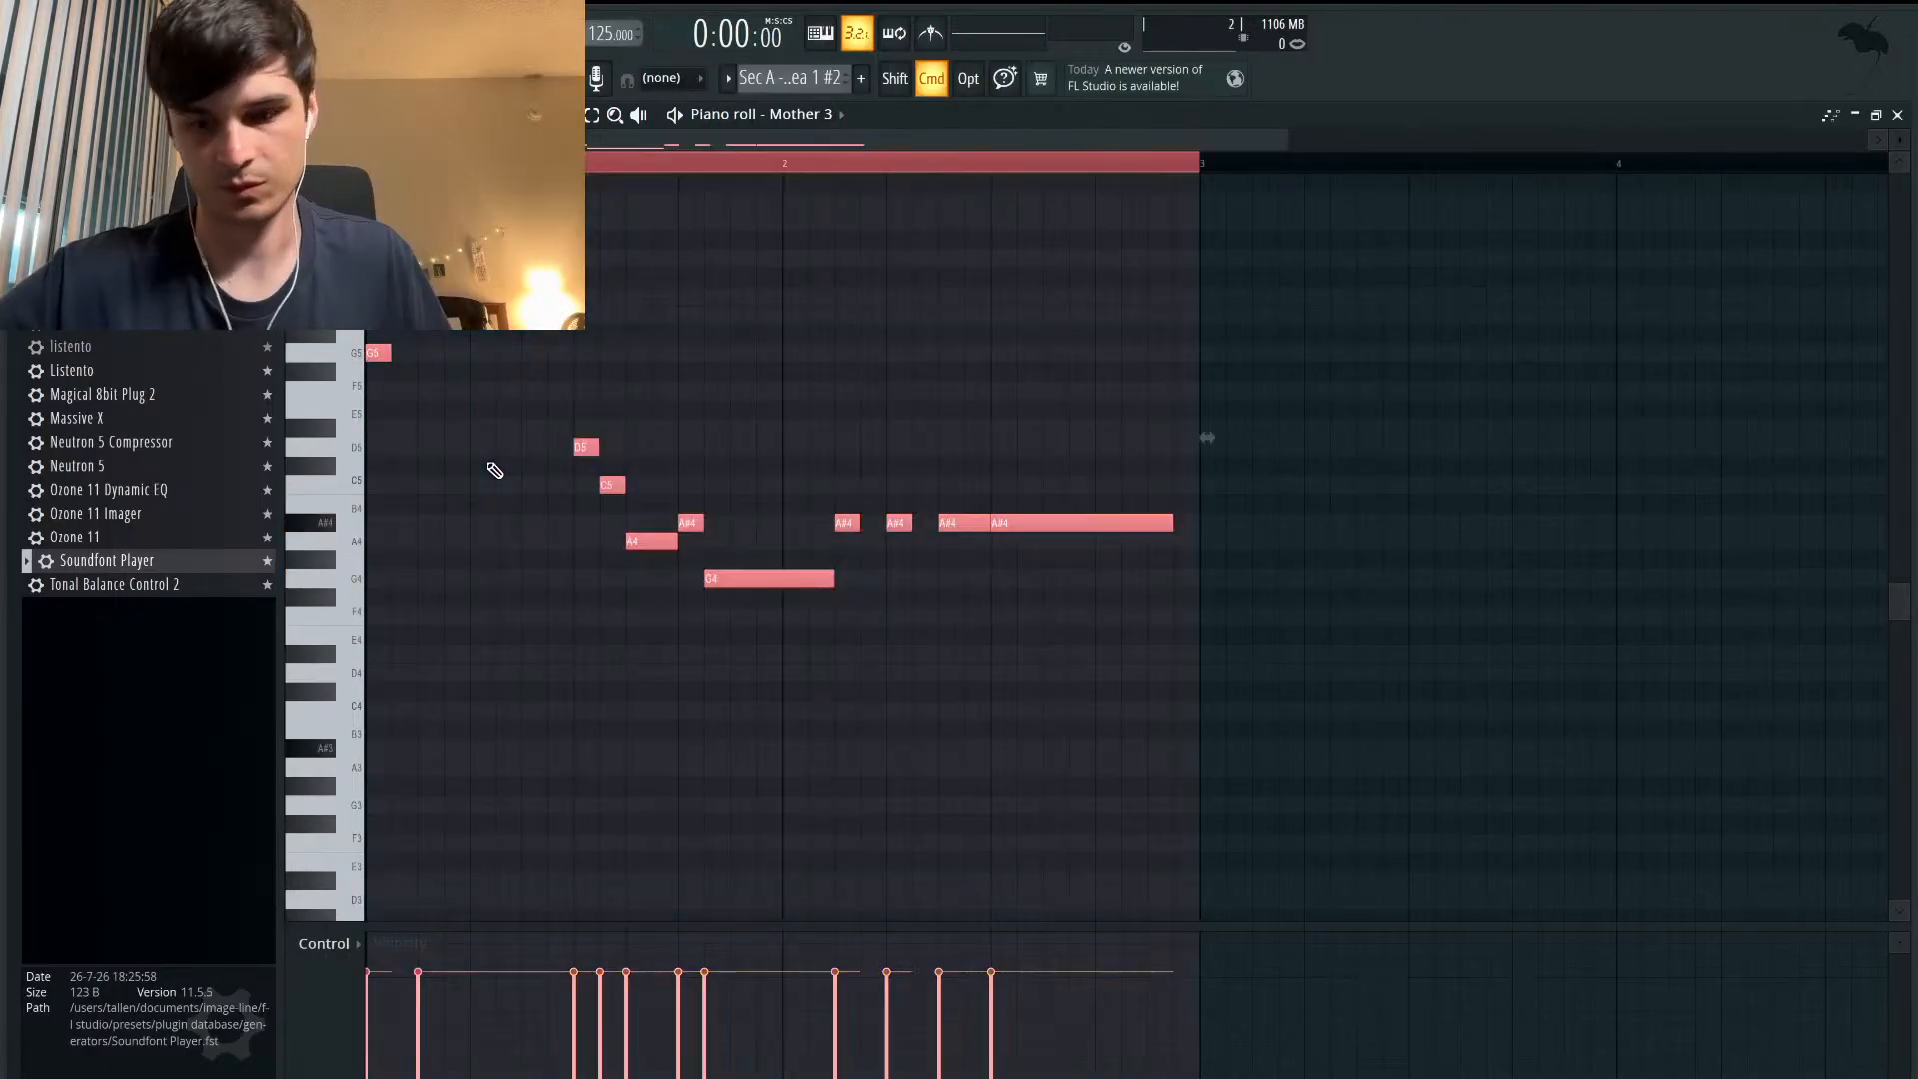
{"action": "key", "text": "ctrl+Up"}
{"action": "key", "text": "space"}
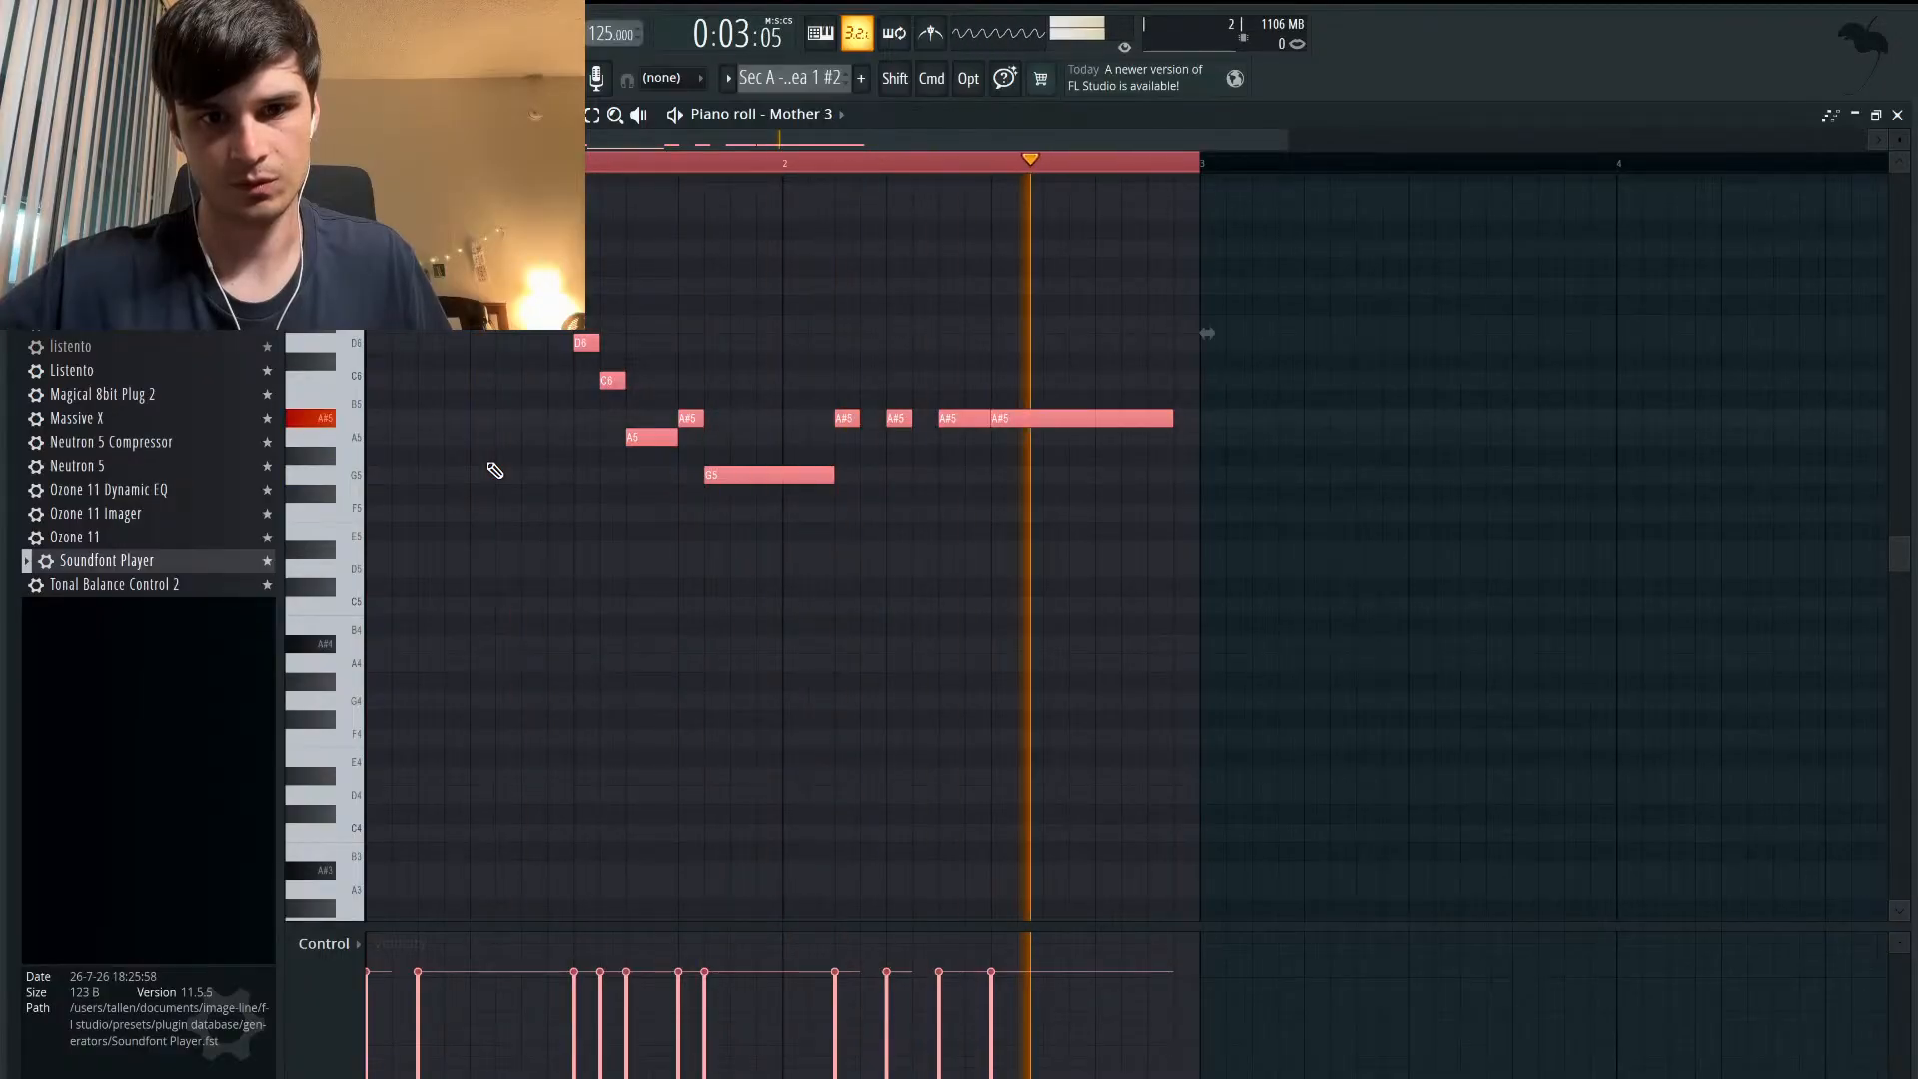
{"action": "key", "text": "space"}
{"action": "key", "text": "ctrl+Down"}
{"action": "key", "text": "ctrl+d"}
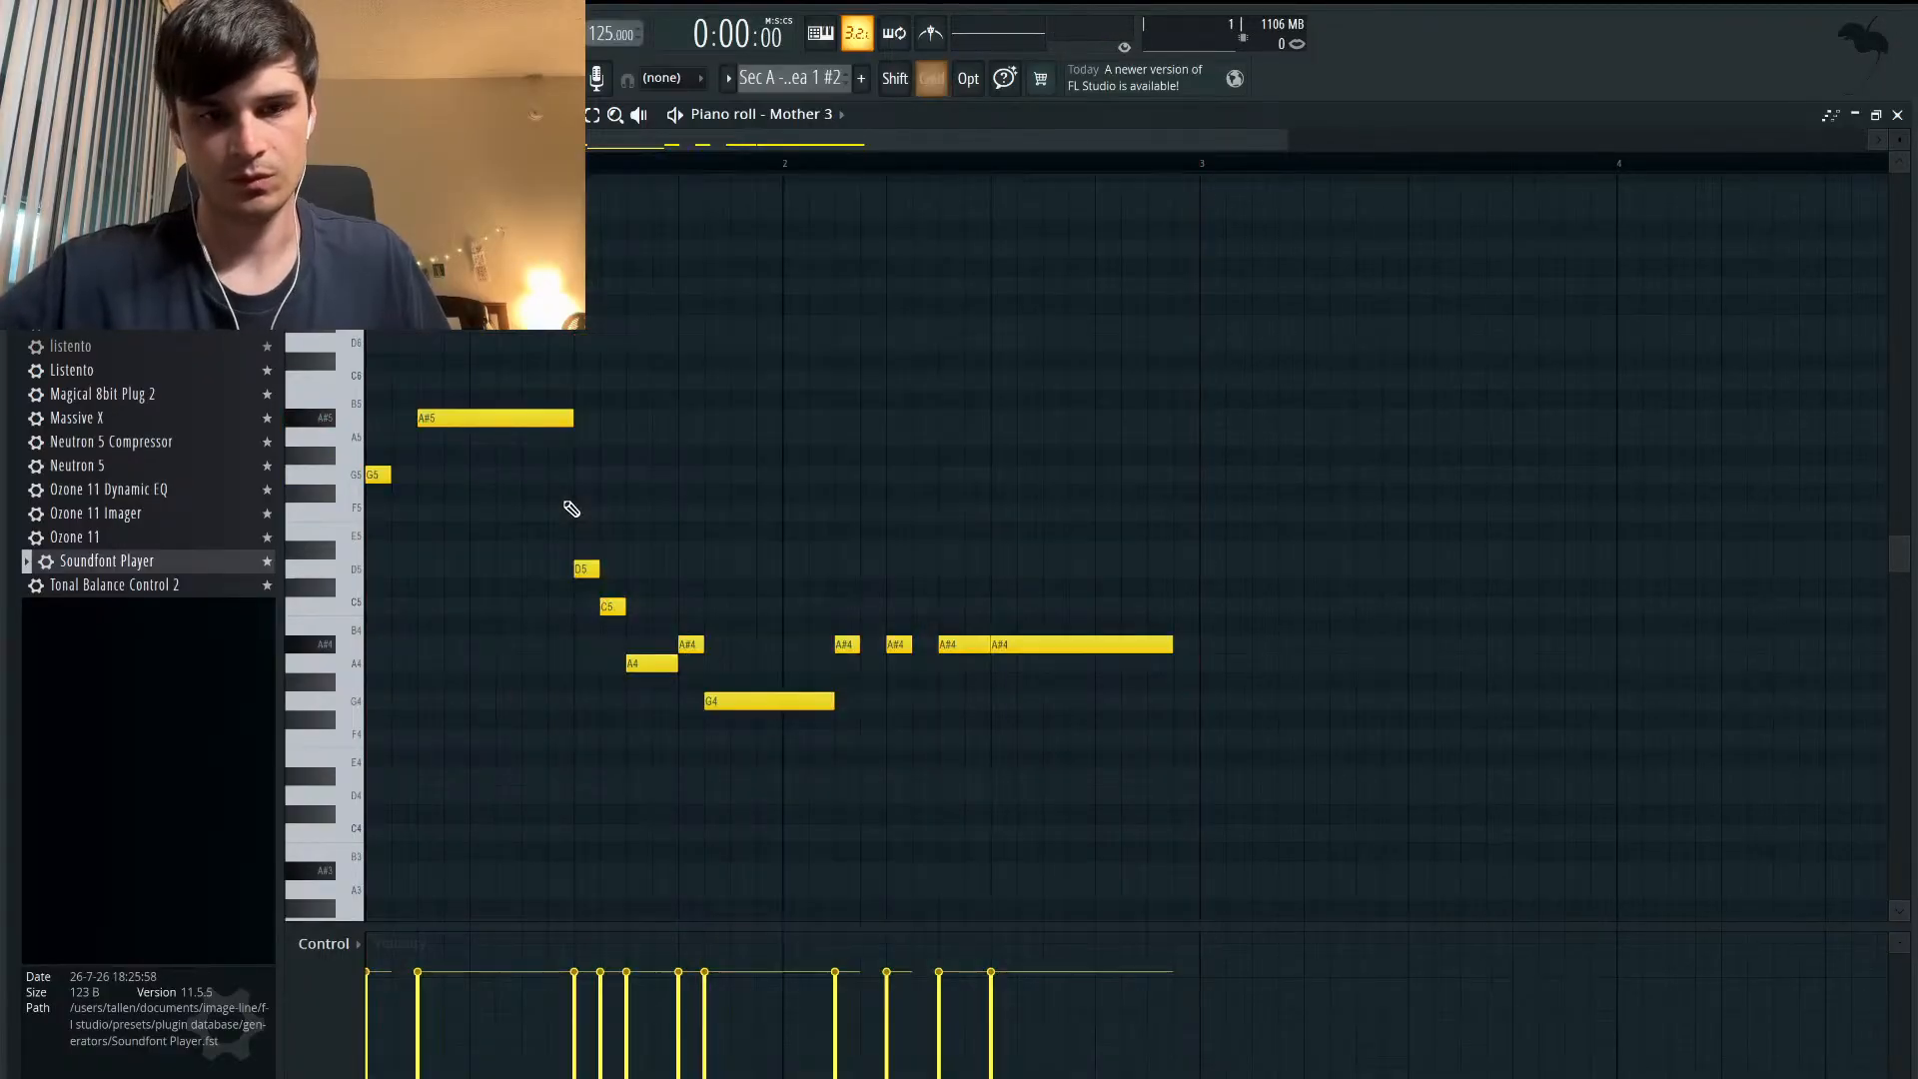
- Shorten the final A#4 note to one beat, add another one-beat A#4 ending at bar 3, and audition
{"action": "left_click_drag", "start_coordinate": [1171, 644], "coordinate": [1096, 645]}
{"action": "left_click", "coordinate": [1102, 645]}
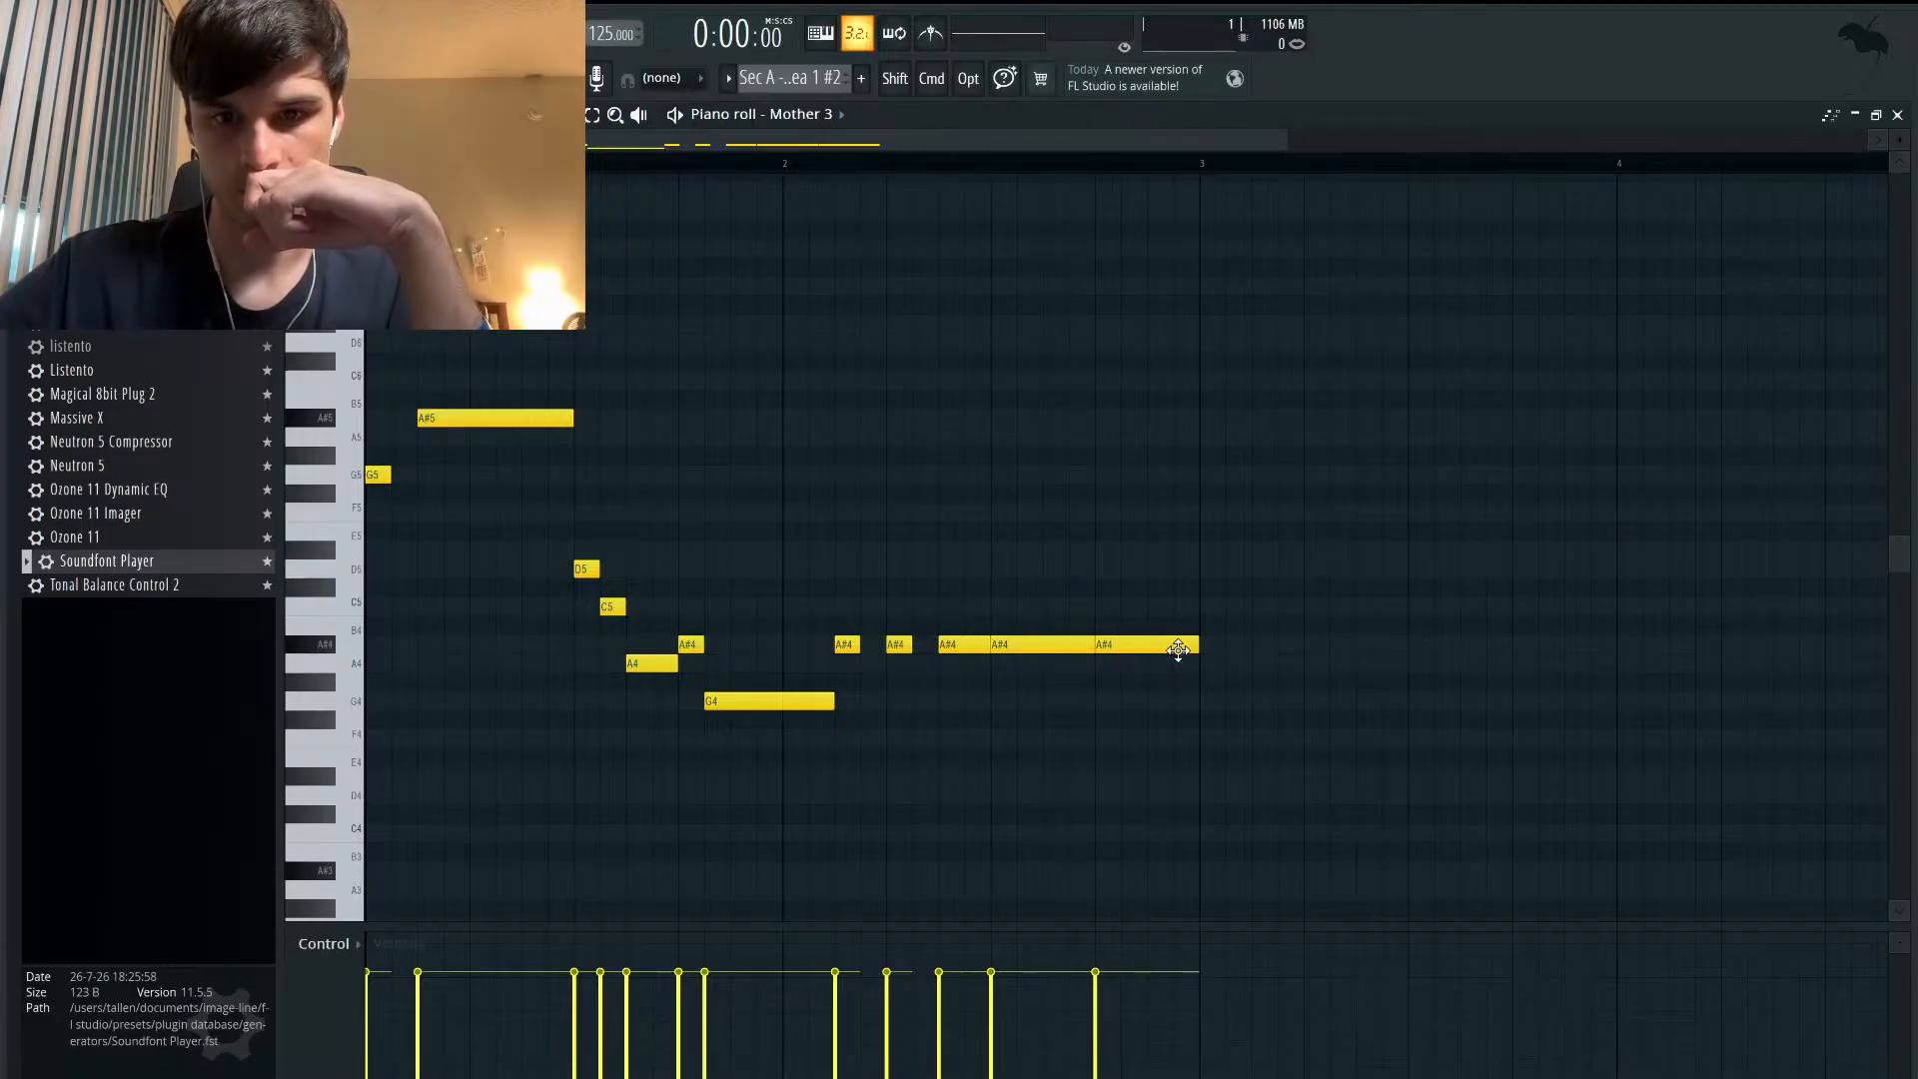
{"action": "key", "text": "space"}
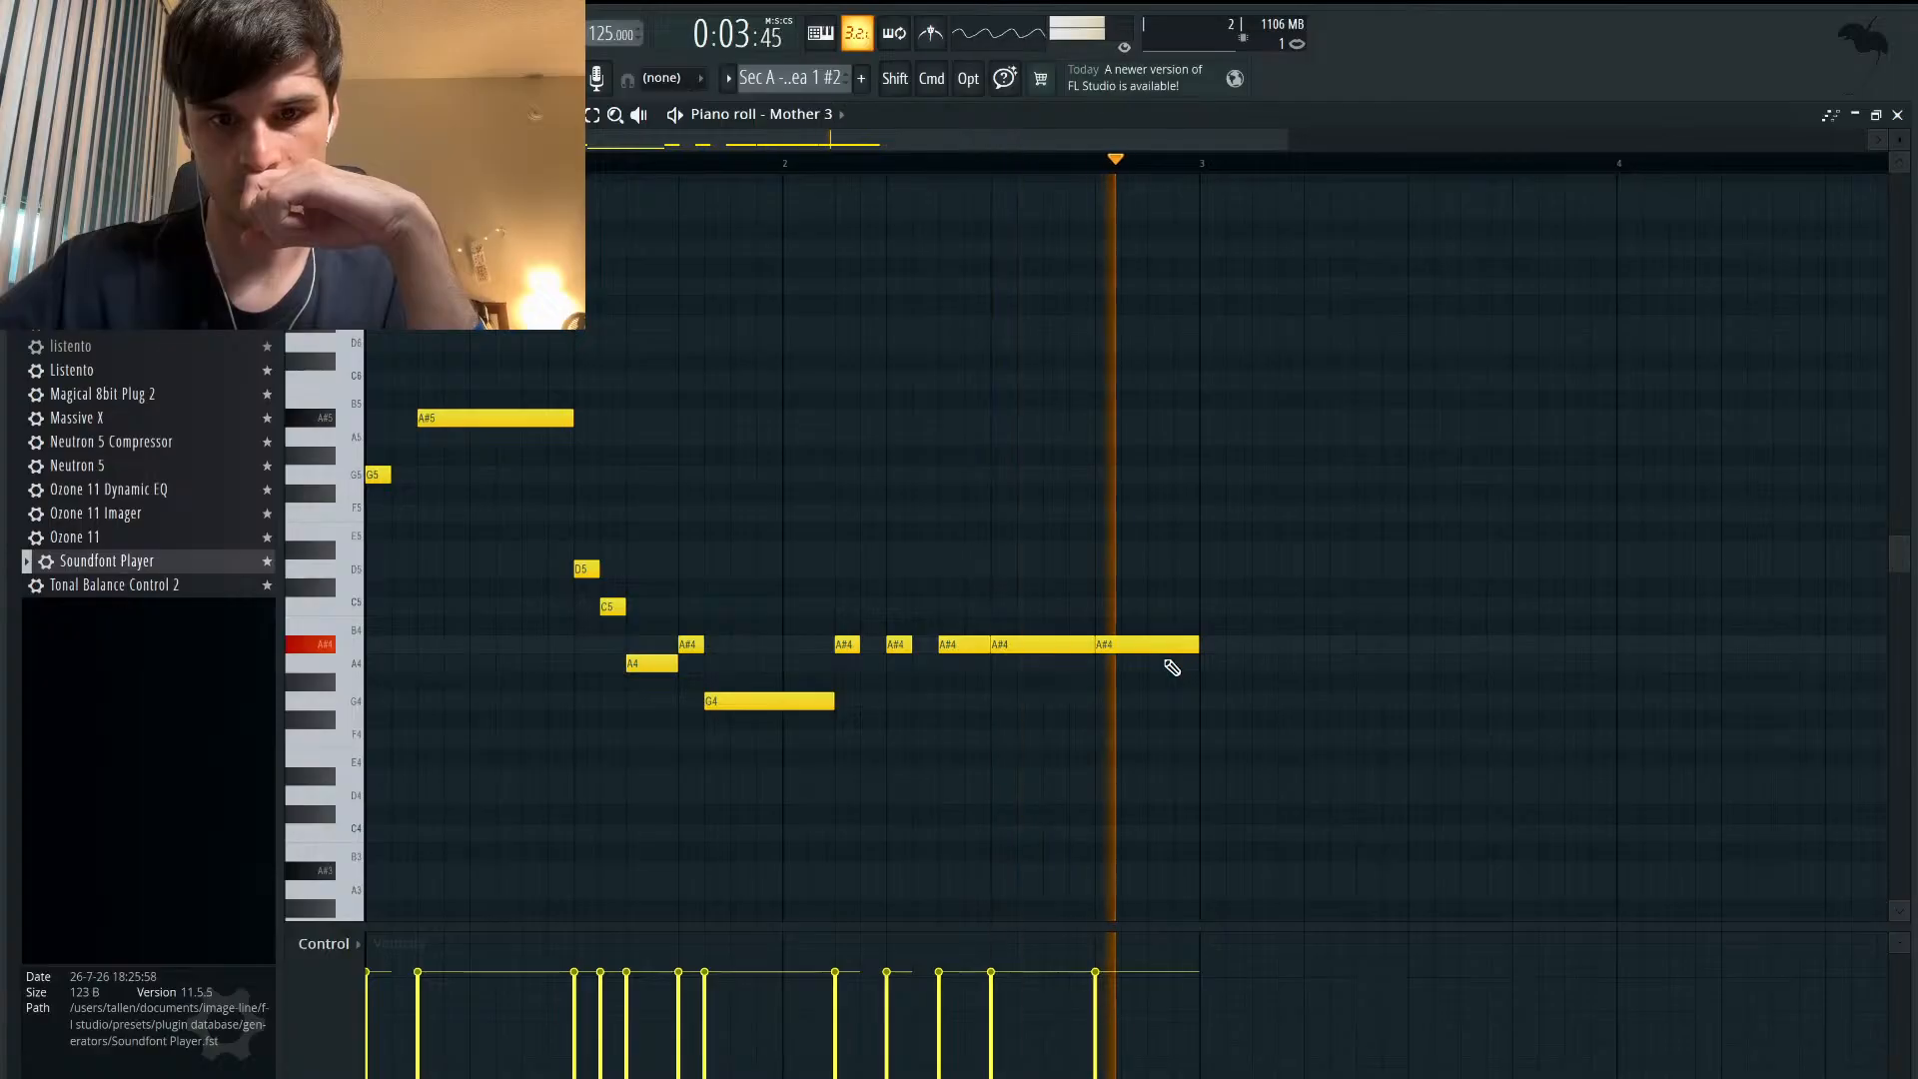
{"action": "key", "text": "space"}
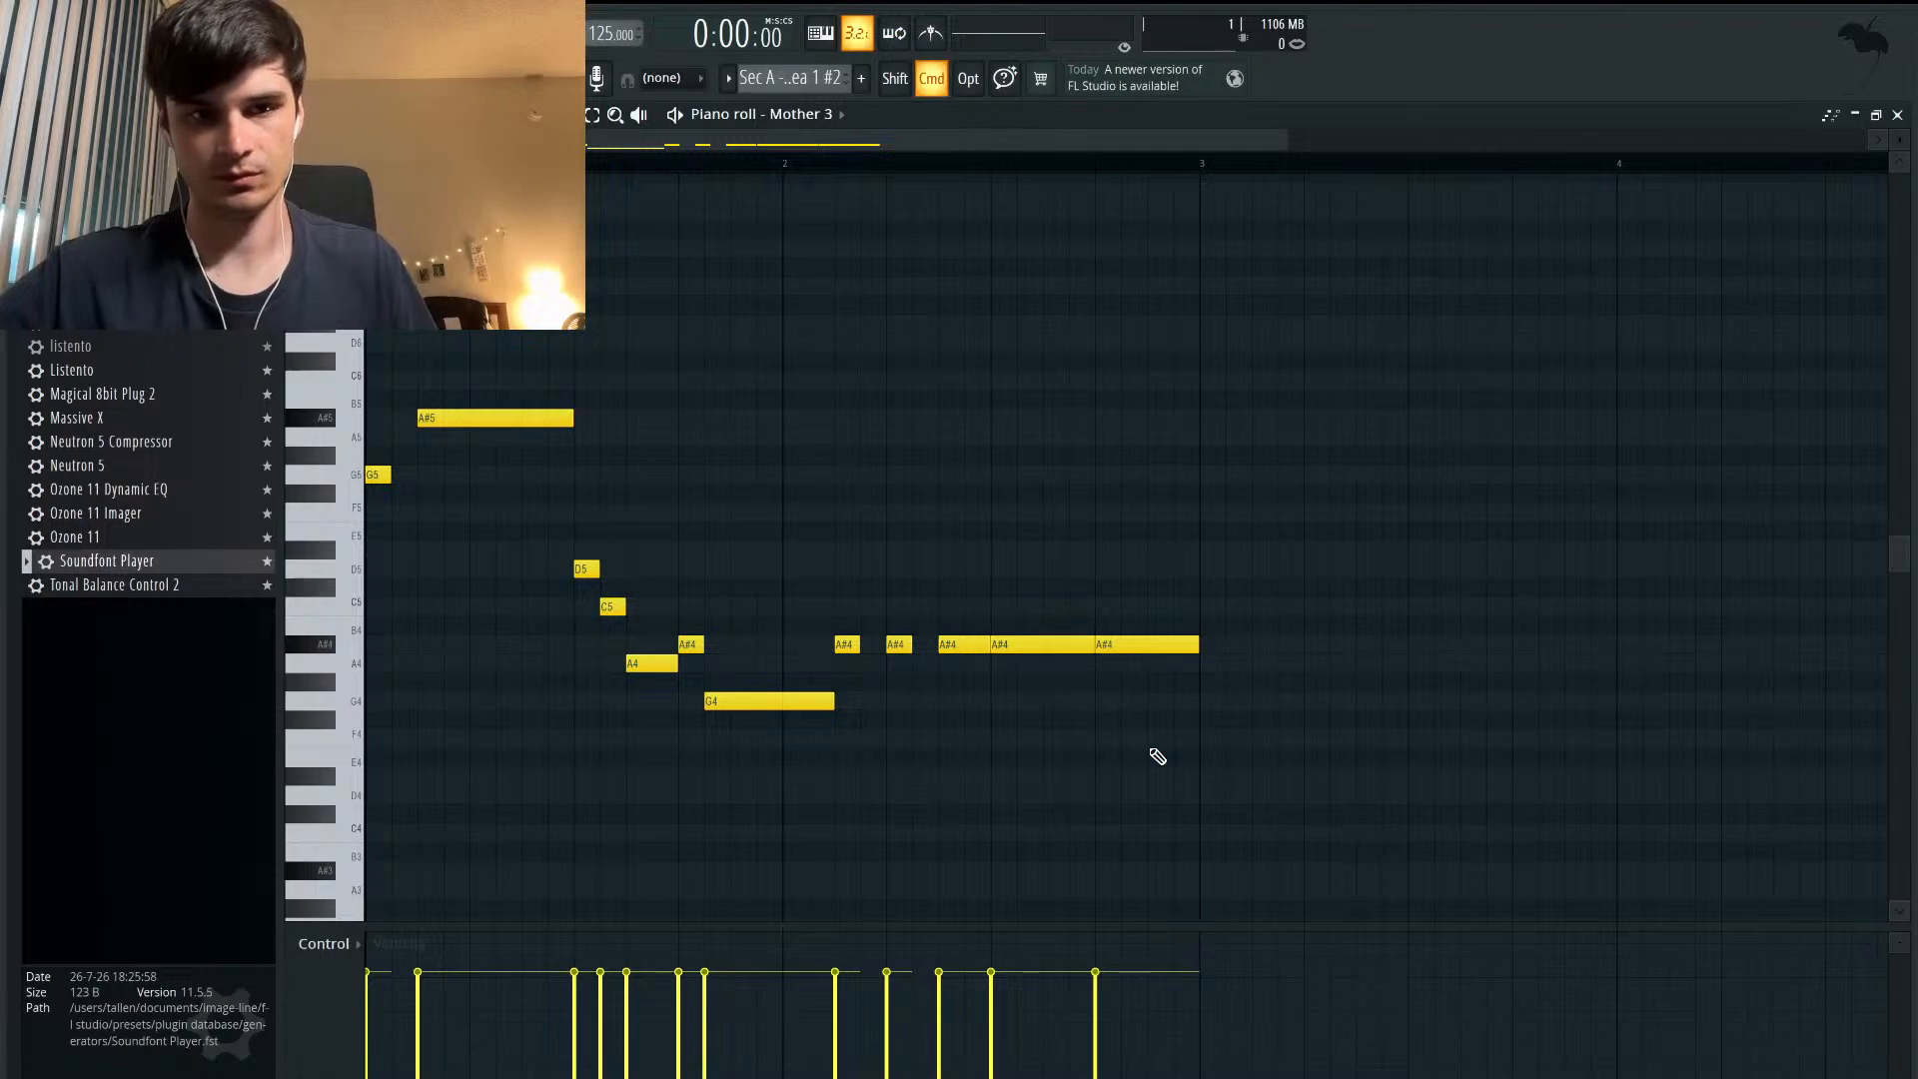
- Try the long note crossing into bar 2 at A4, audition it, and return it to G4
{"action": "left_click_drag", "start_coordinate": [762, 699], "coordinate": [759, 652]}
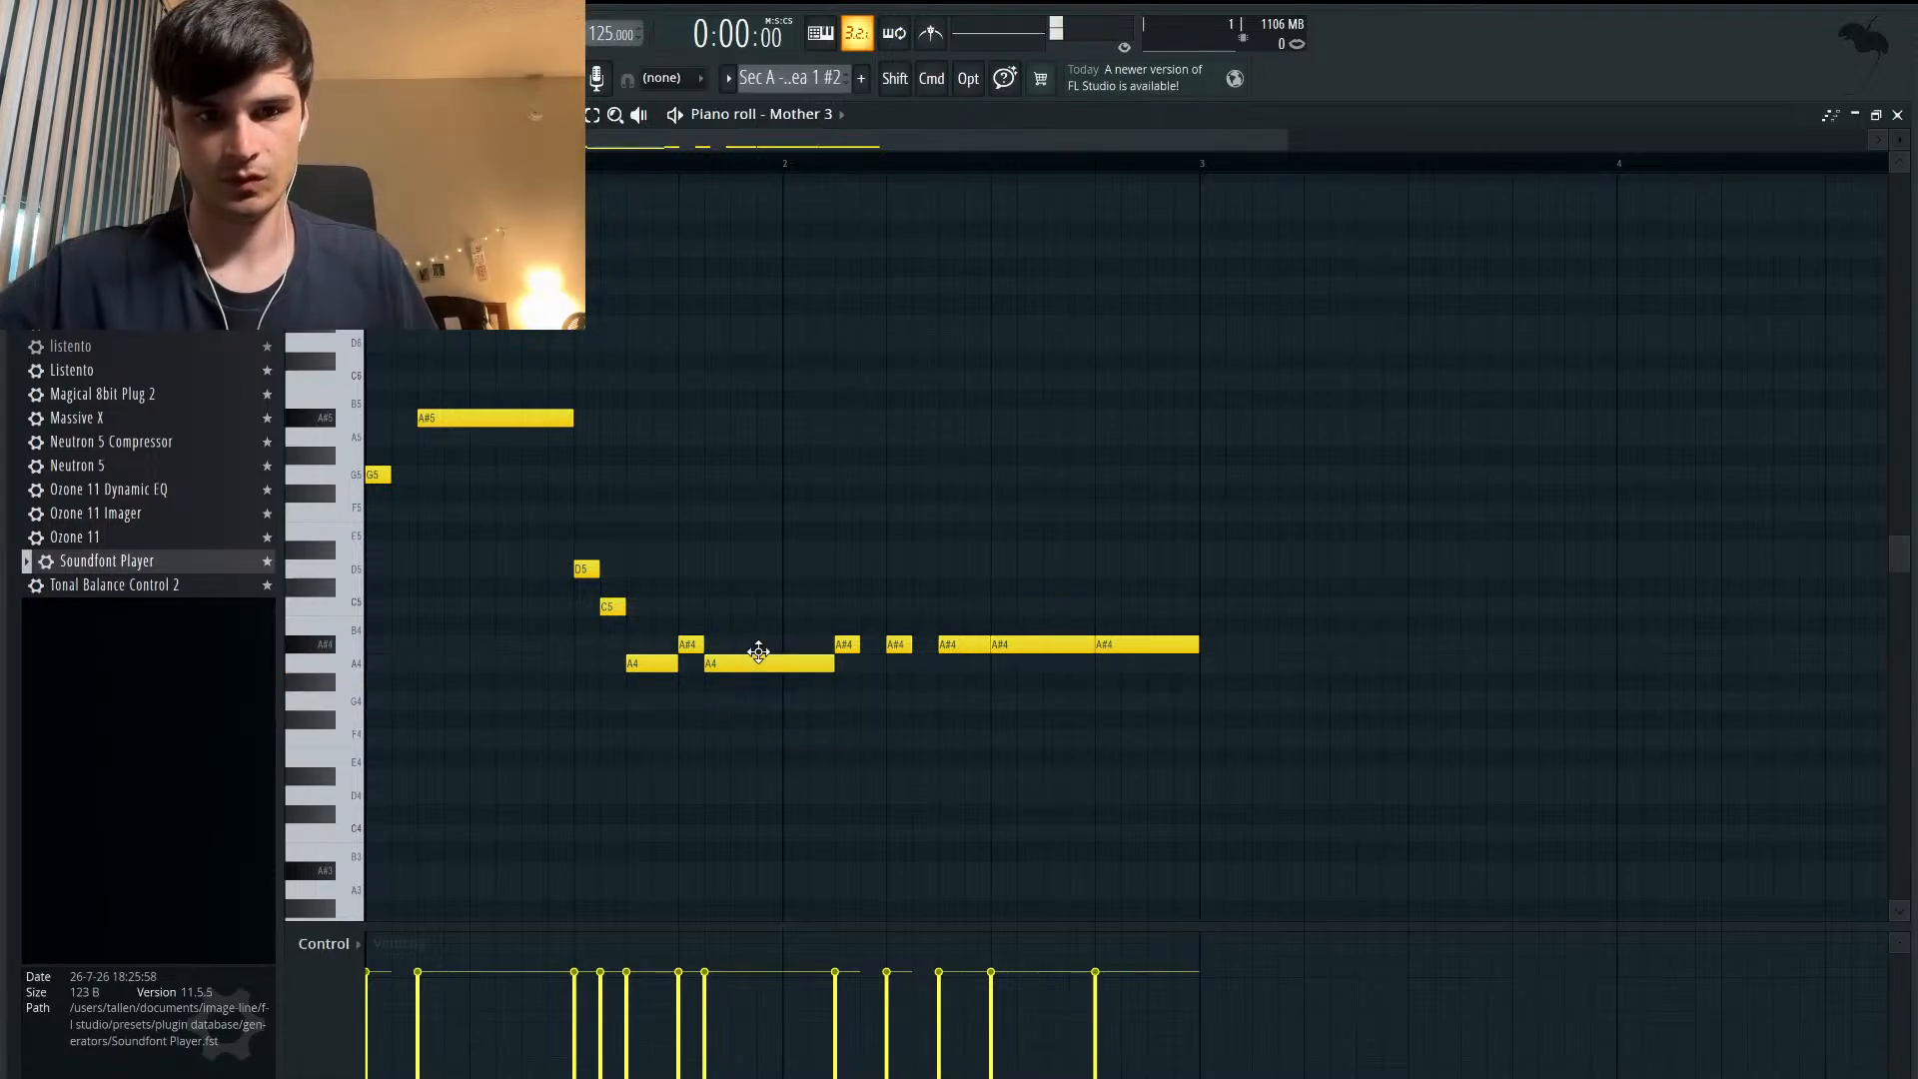
{"action": "key", "text": "space"}
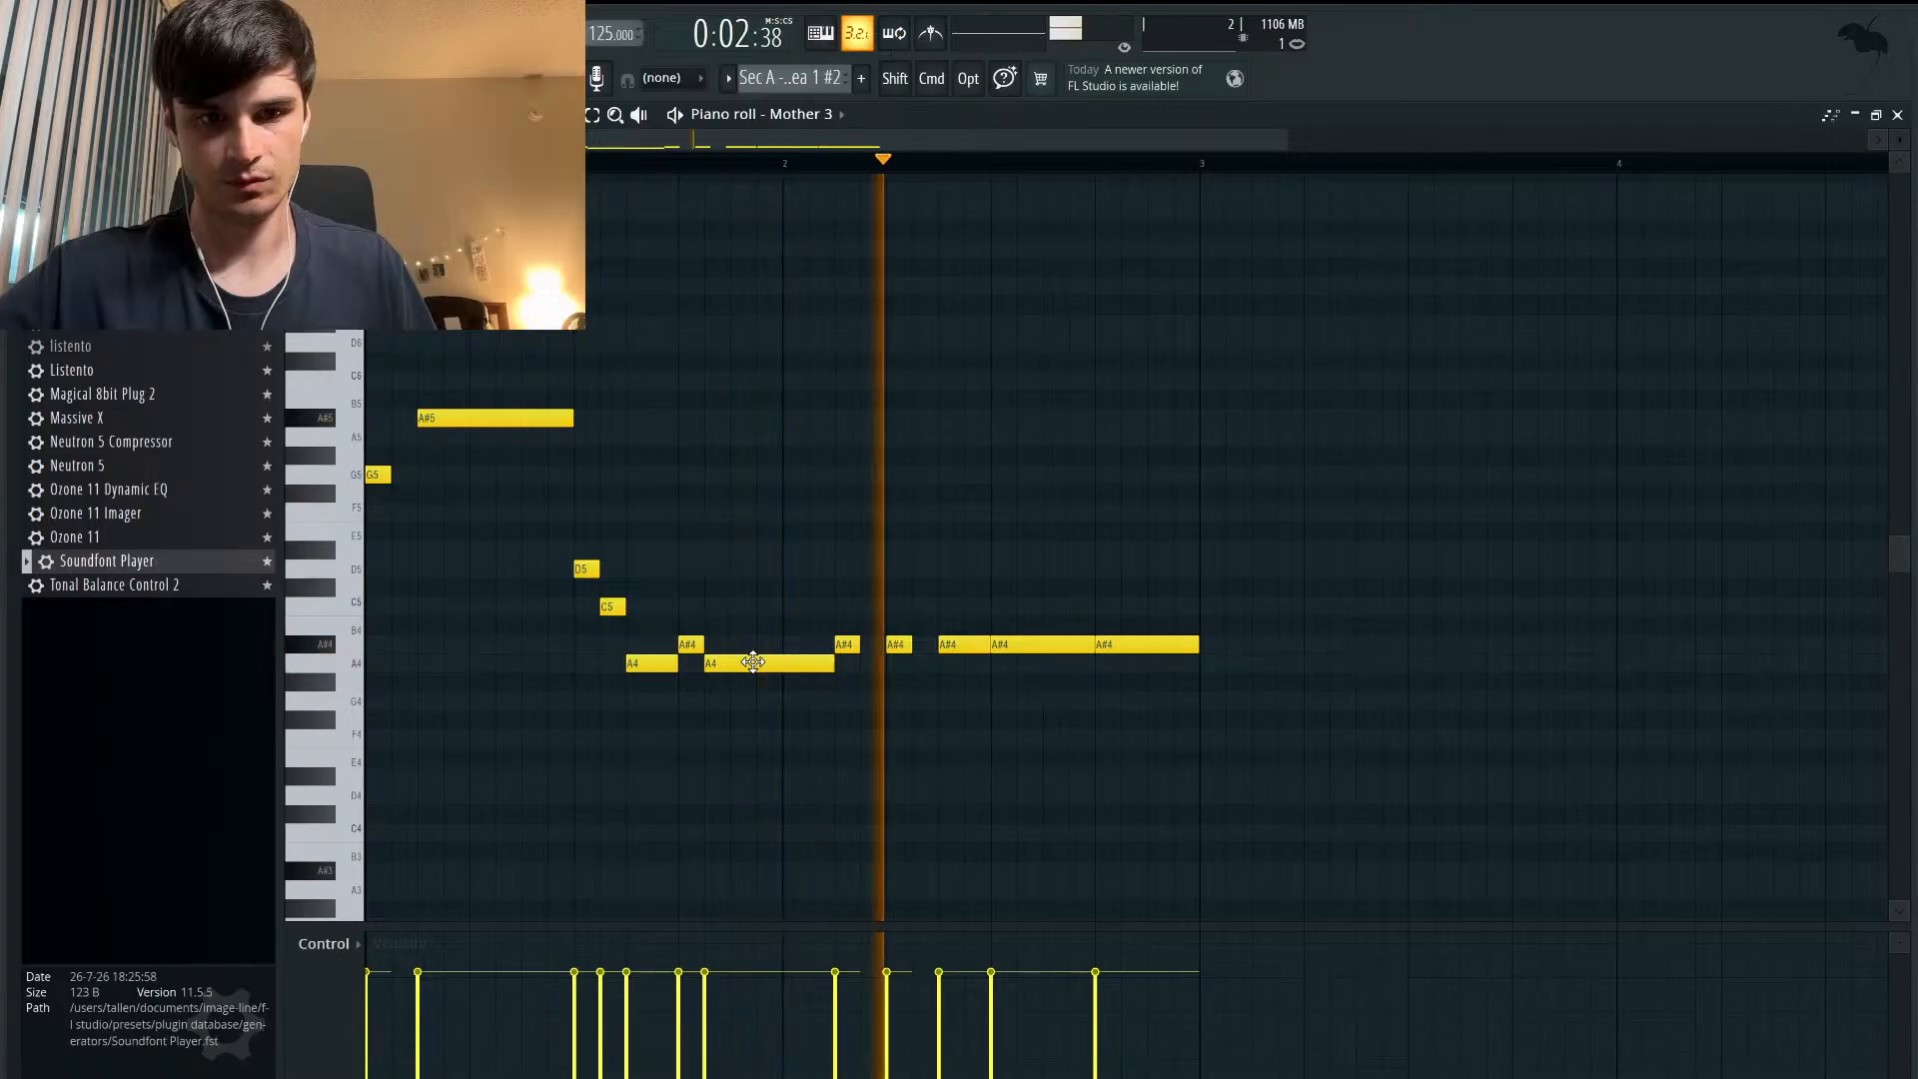
{"action": "key", "text": "space"}
{"action": "left_click_drag", "start_coordinate": [753, 661], "coordinate": [750, 700]}
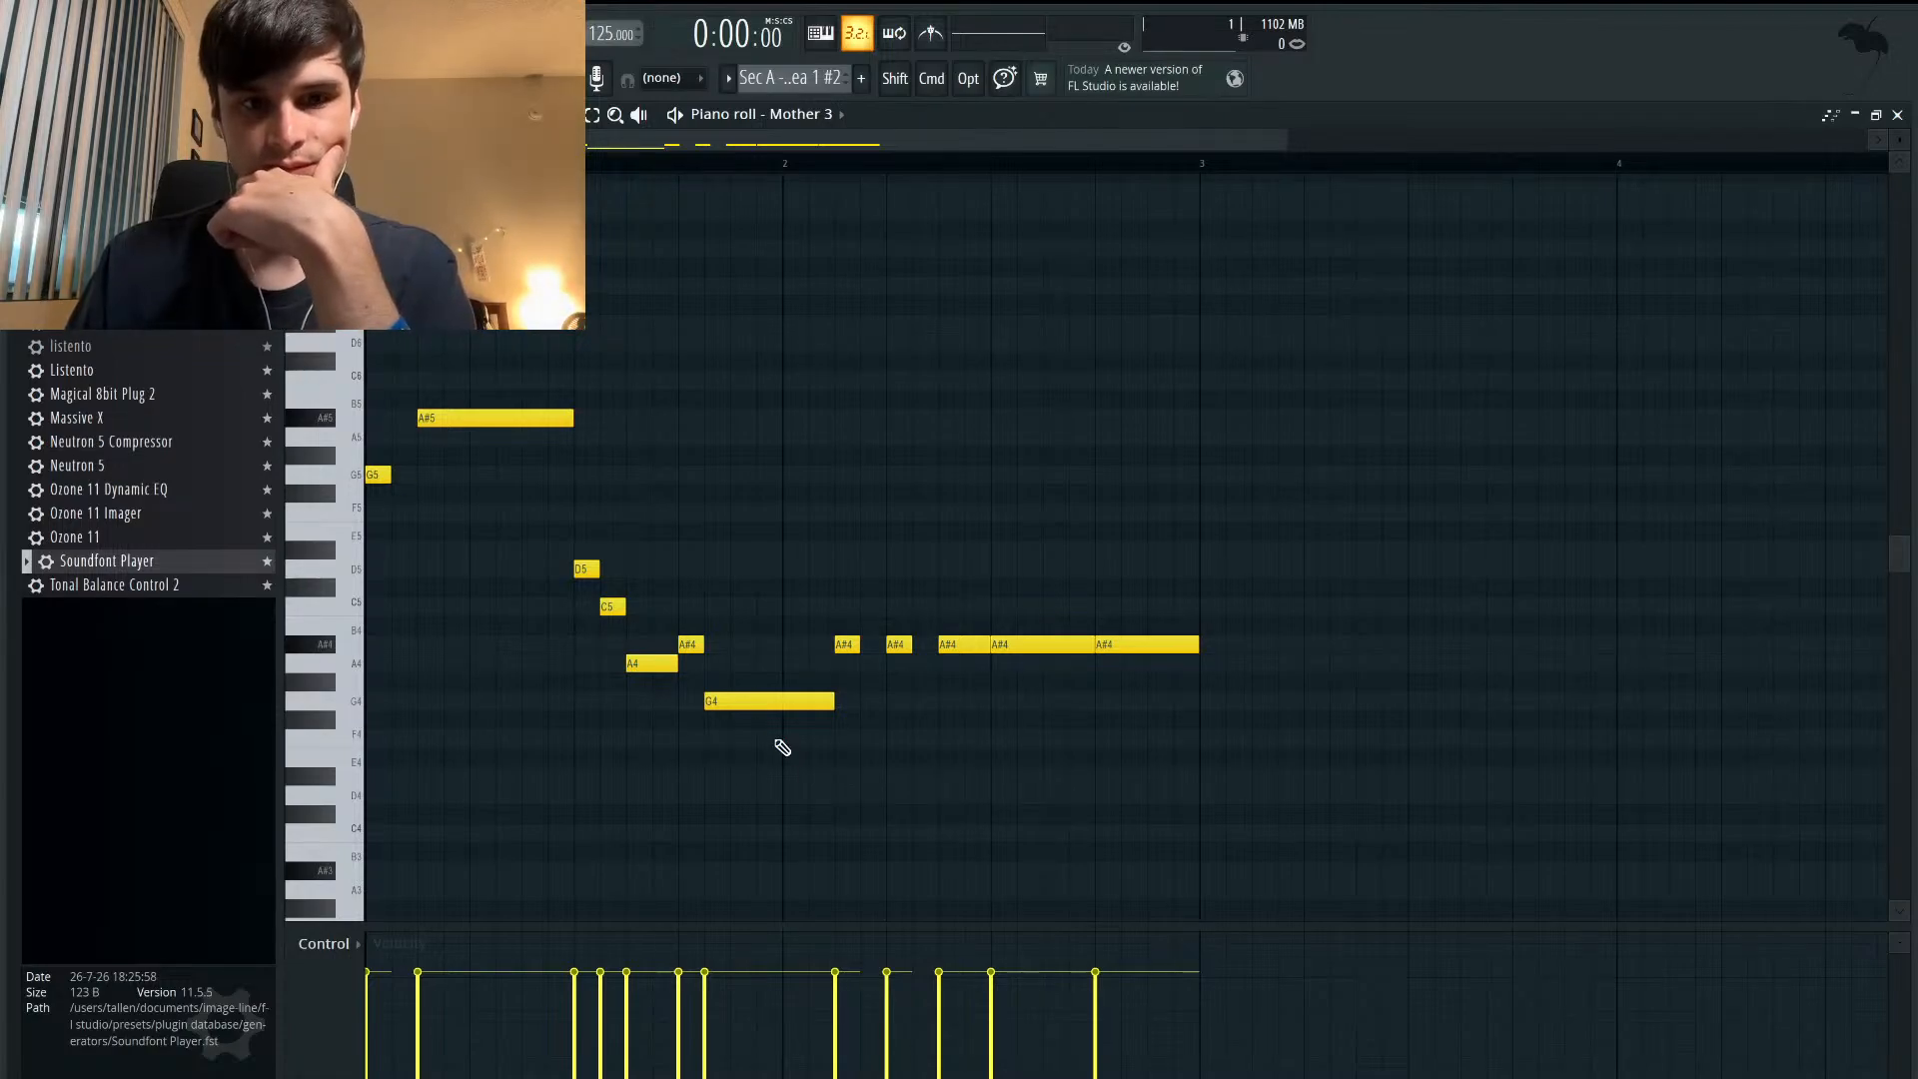
- Try shortening the long G4 note so it ends at the start of bar 2, and audition
{"action": "left_click_drag", "start_coordinate": [827, 706], "coordinate": [781, 703]}
{"action": "key", "text": "space"}
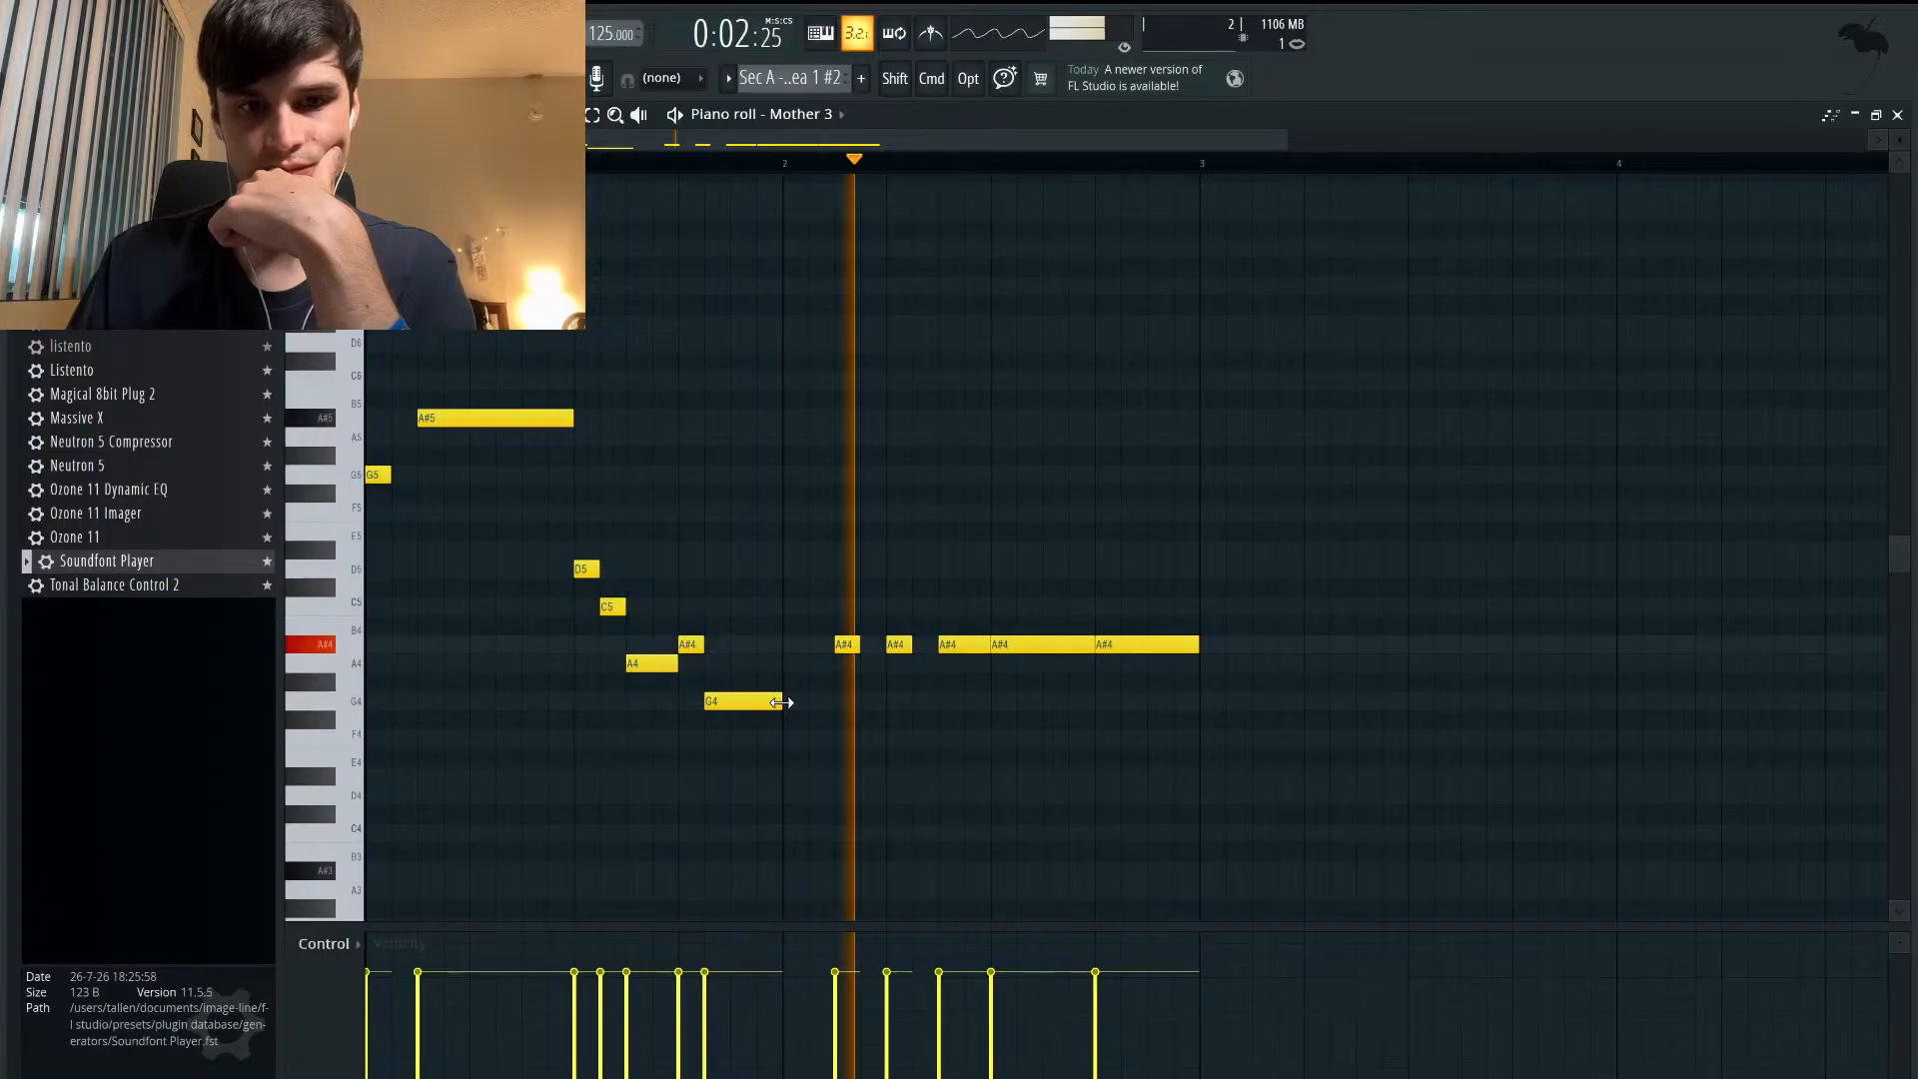
{"action": "key", "text": "space"}
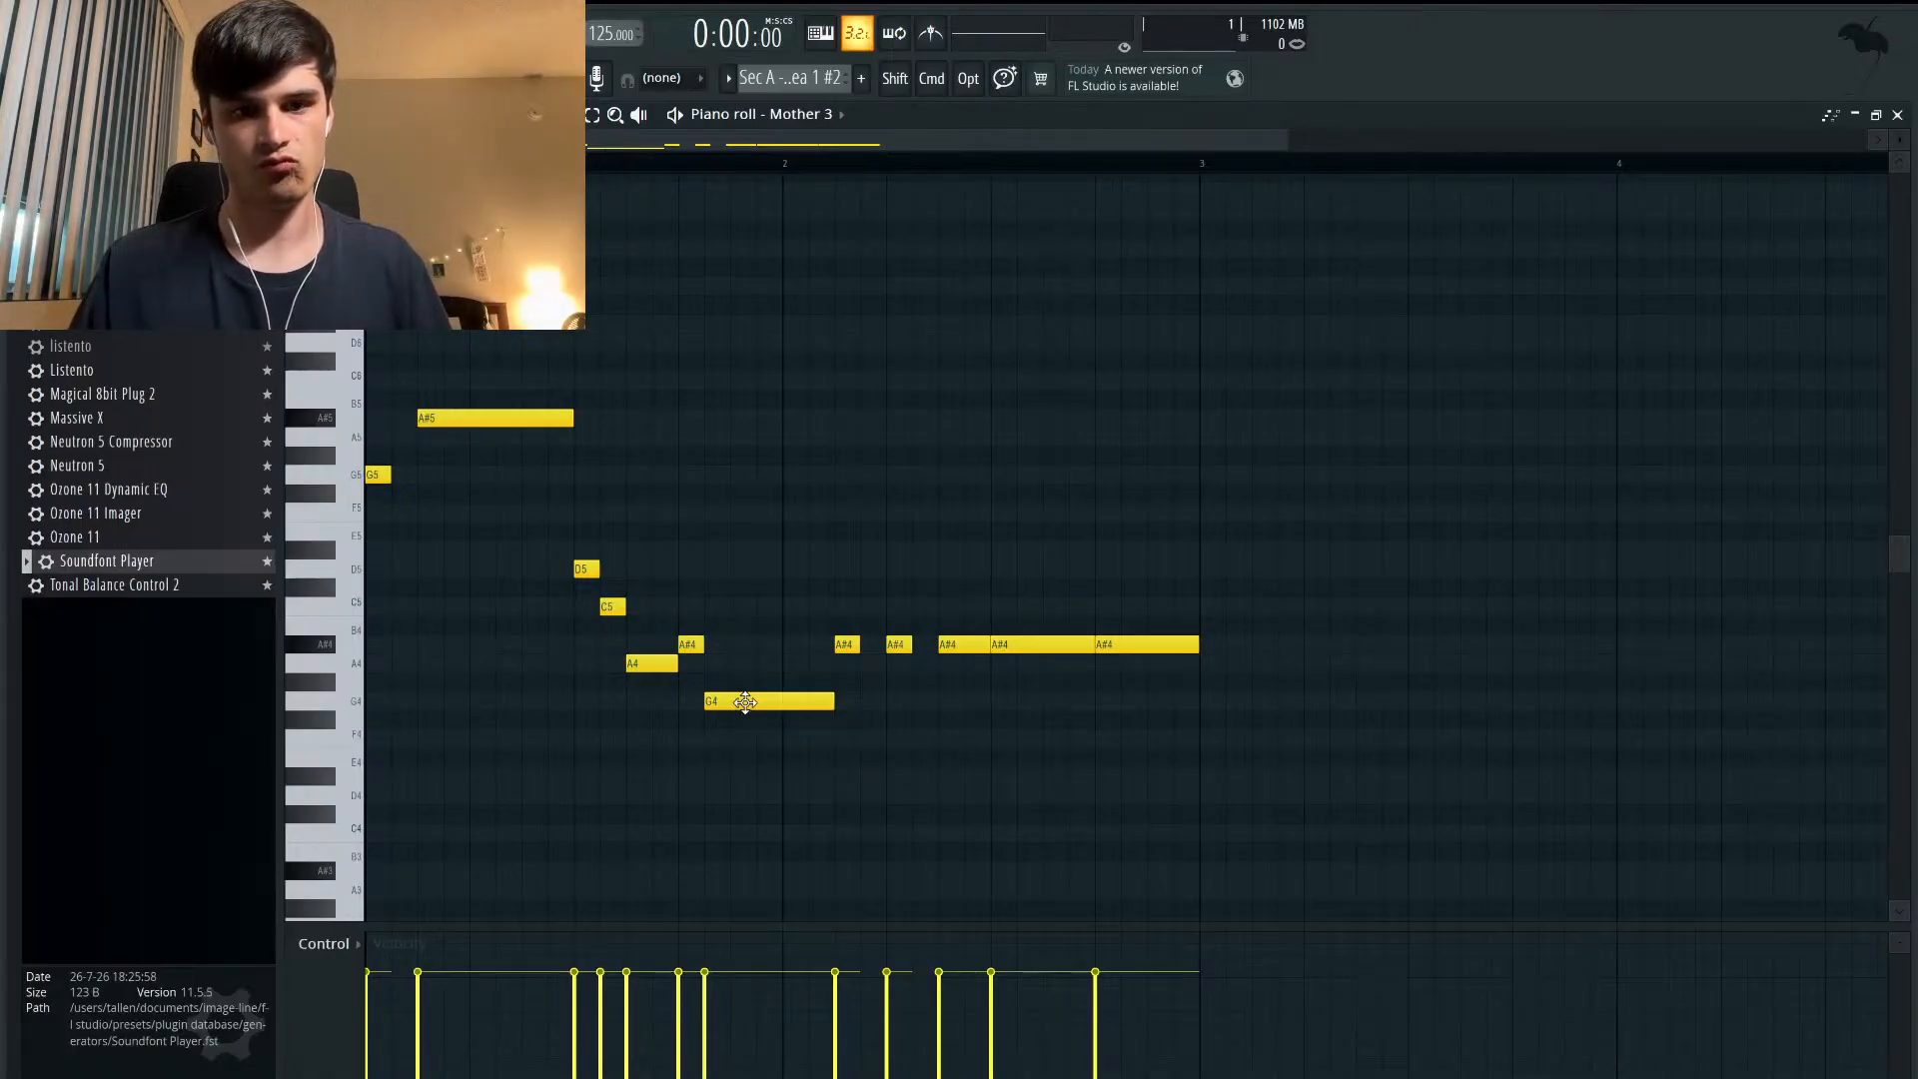
- Audition the melody, lower its first two notes back to D5 and F5, and listen again
{"action": "key", "text": "space"}
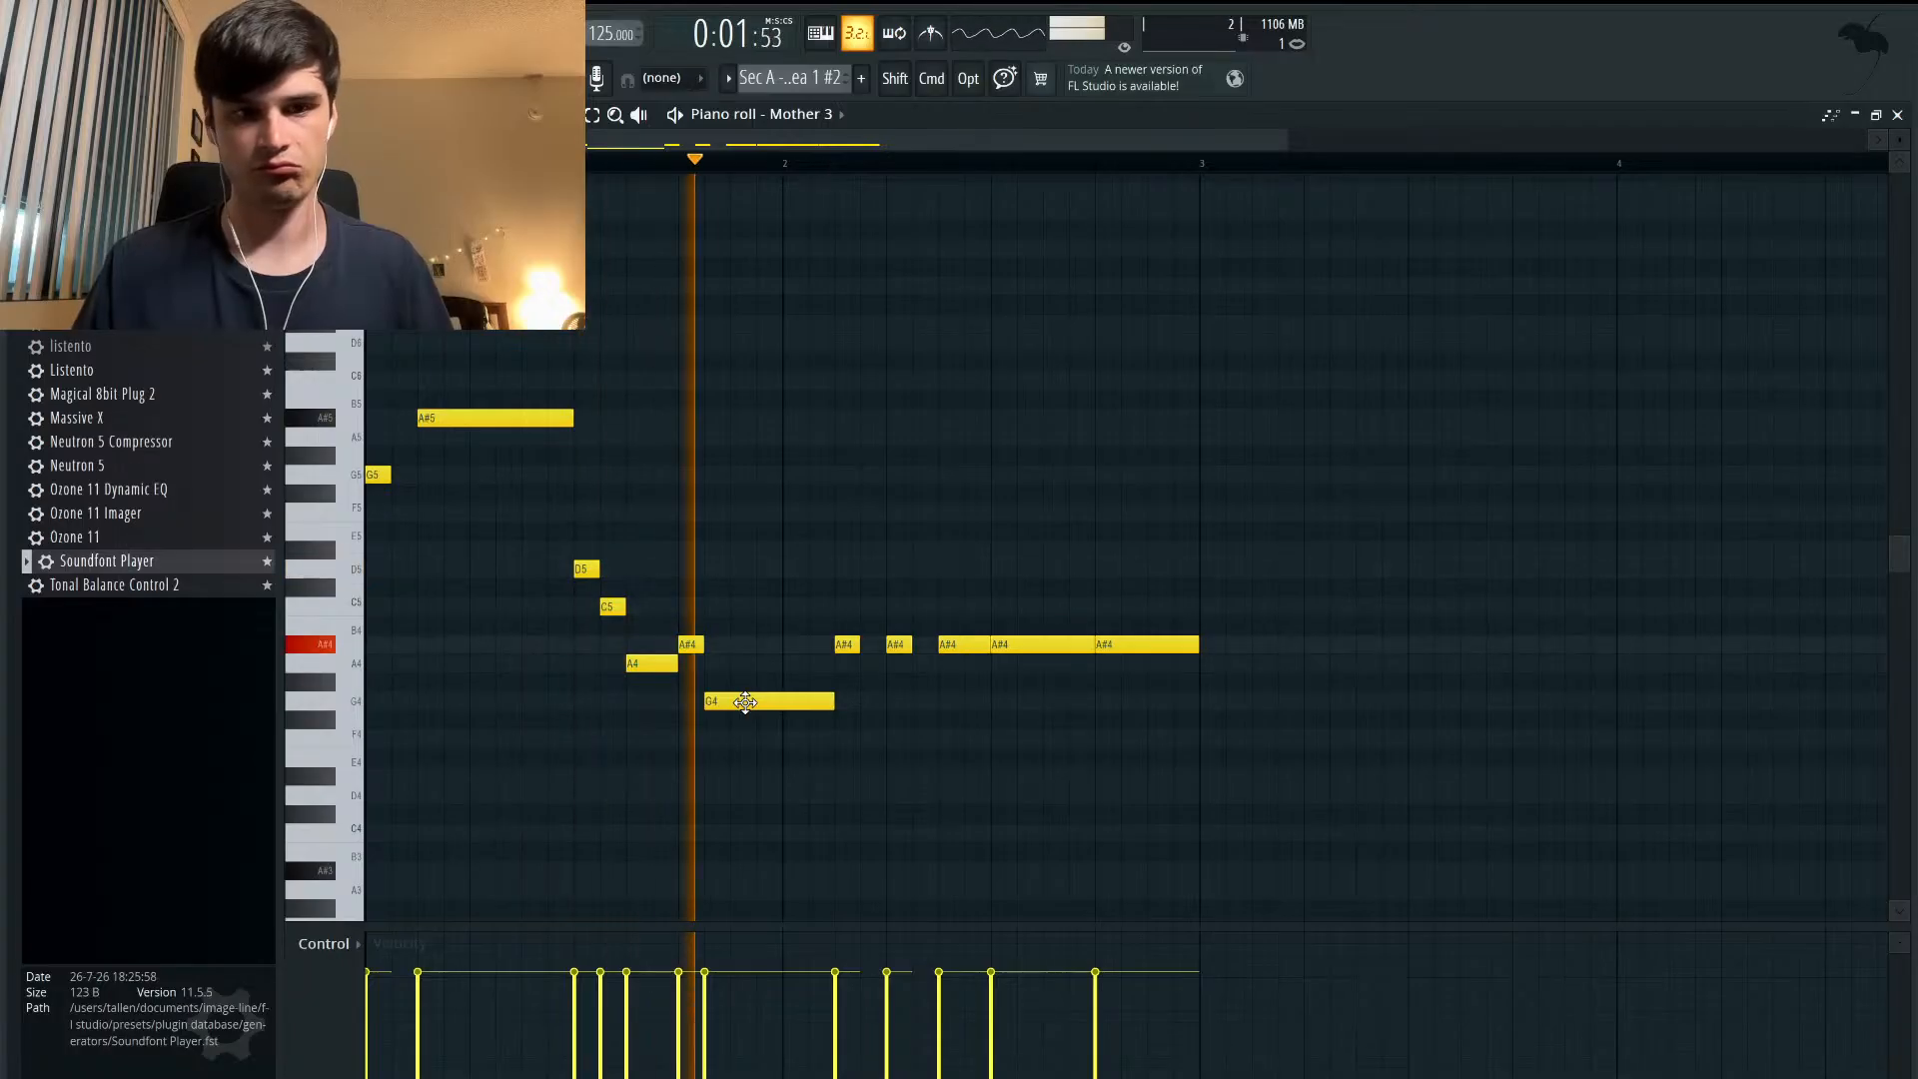
{"action": "key", "text": "space"}
{"action": "left_click_drag", "start_coordinate": [485, 498], "coordinate": [440, 504]}
{"action": "key", "text": "space"}
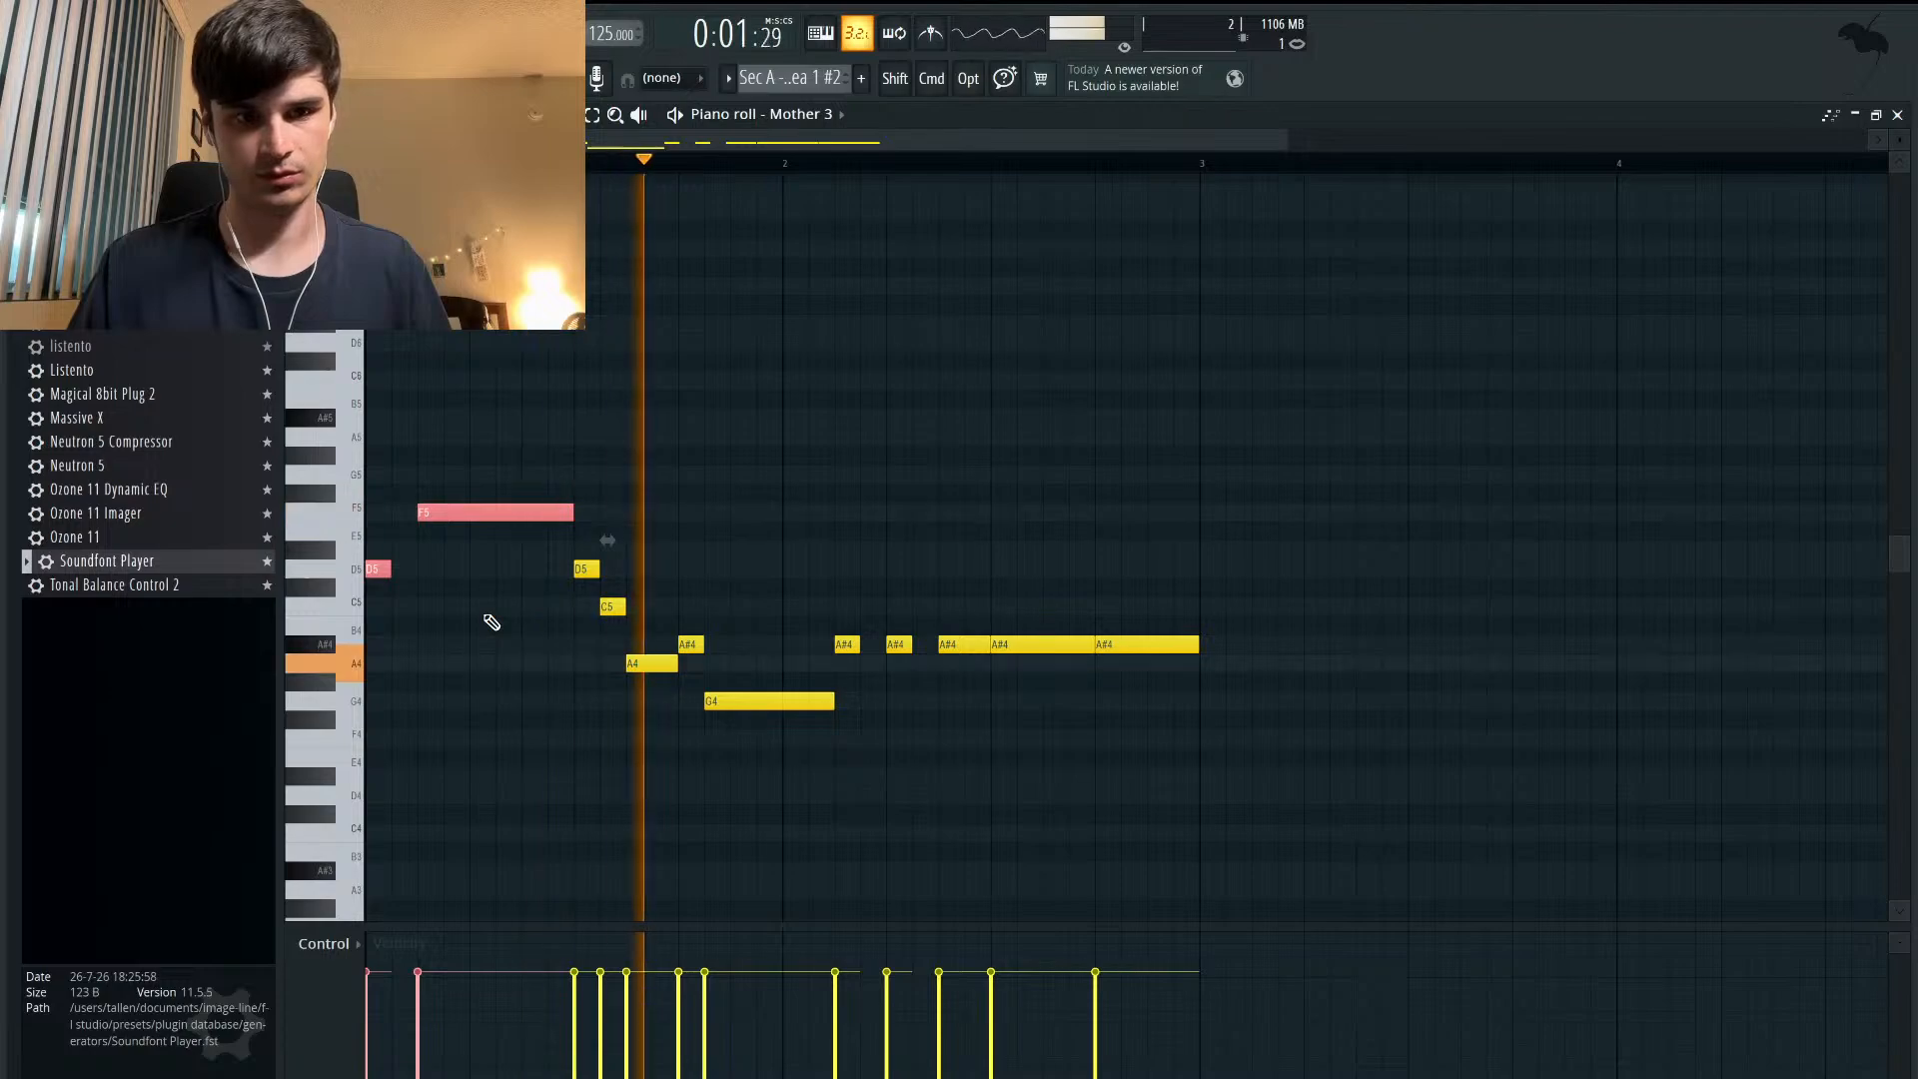
{"action": "key", "text": "space"}
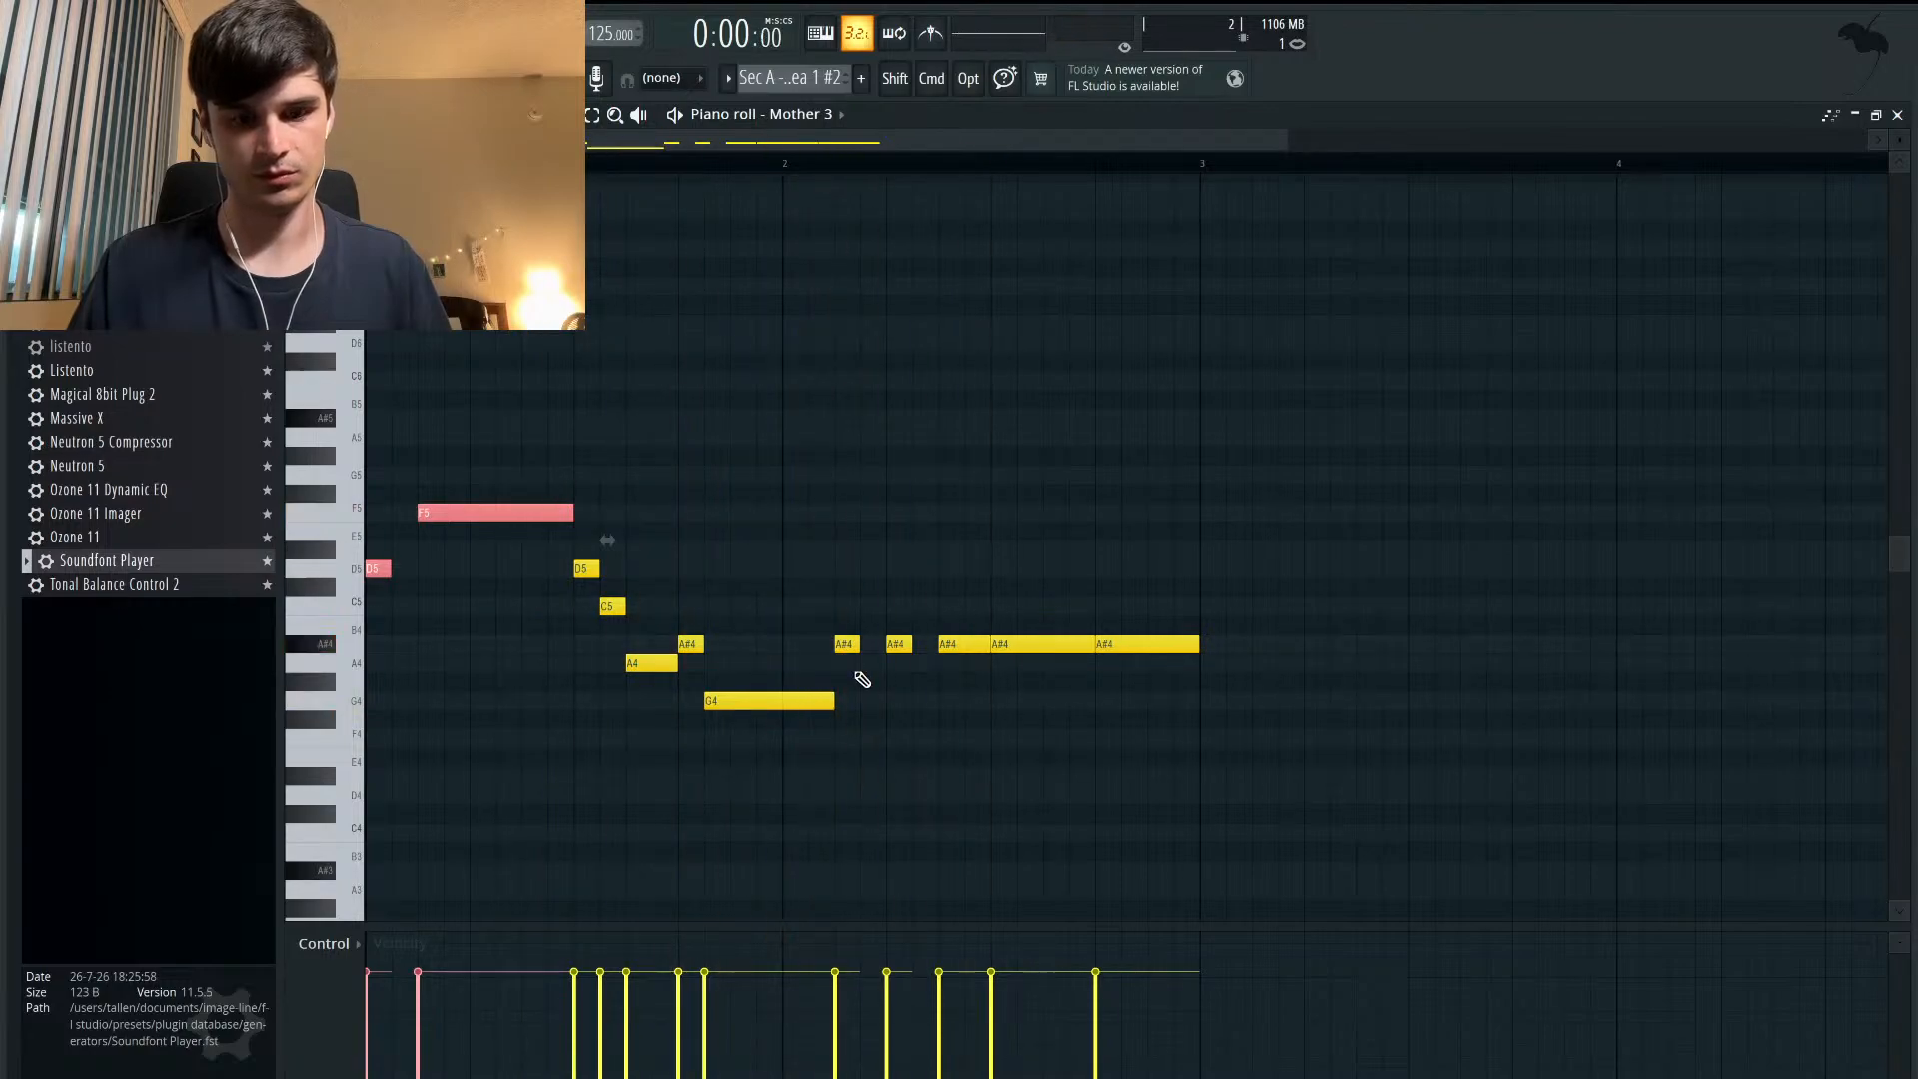
- Move the second note of bar 2 to A4 and the last two notes to C5 and F5, and audition
{"action": "key", "text": "super+d"}
{"action": "left_click_drag", "start_coordinate": [1055, 647], "coordinate": [1109, 513]}
{"action": "left_click_drag", "start_coordinate": [903, 645], "coordinate": [897, 668]}
{"action": "key", "text": "space"}
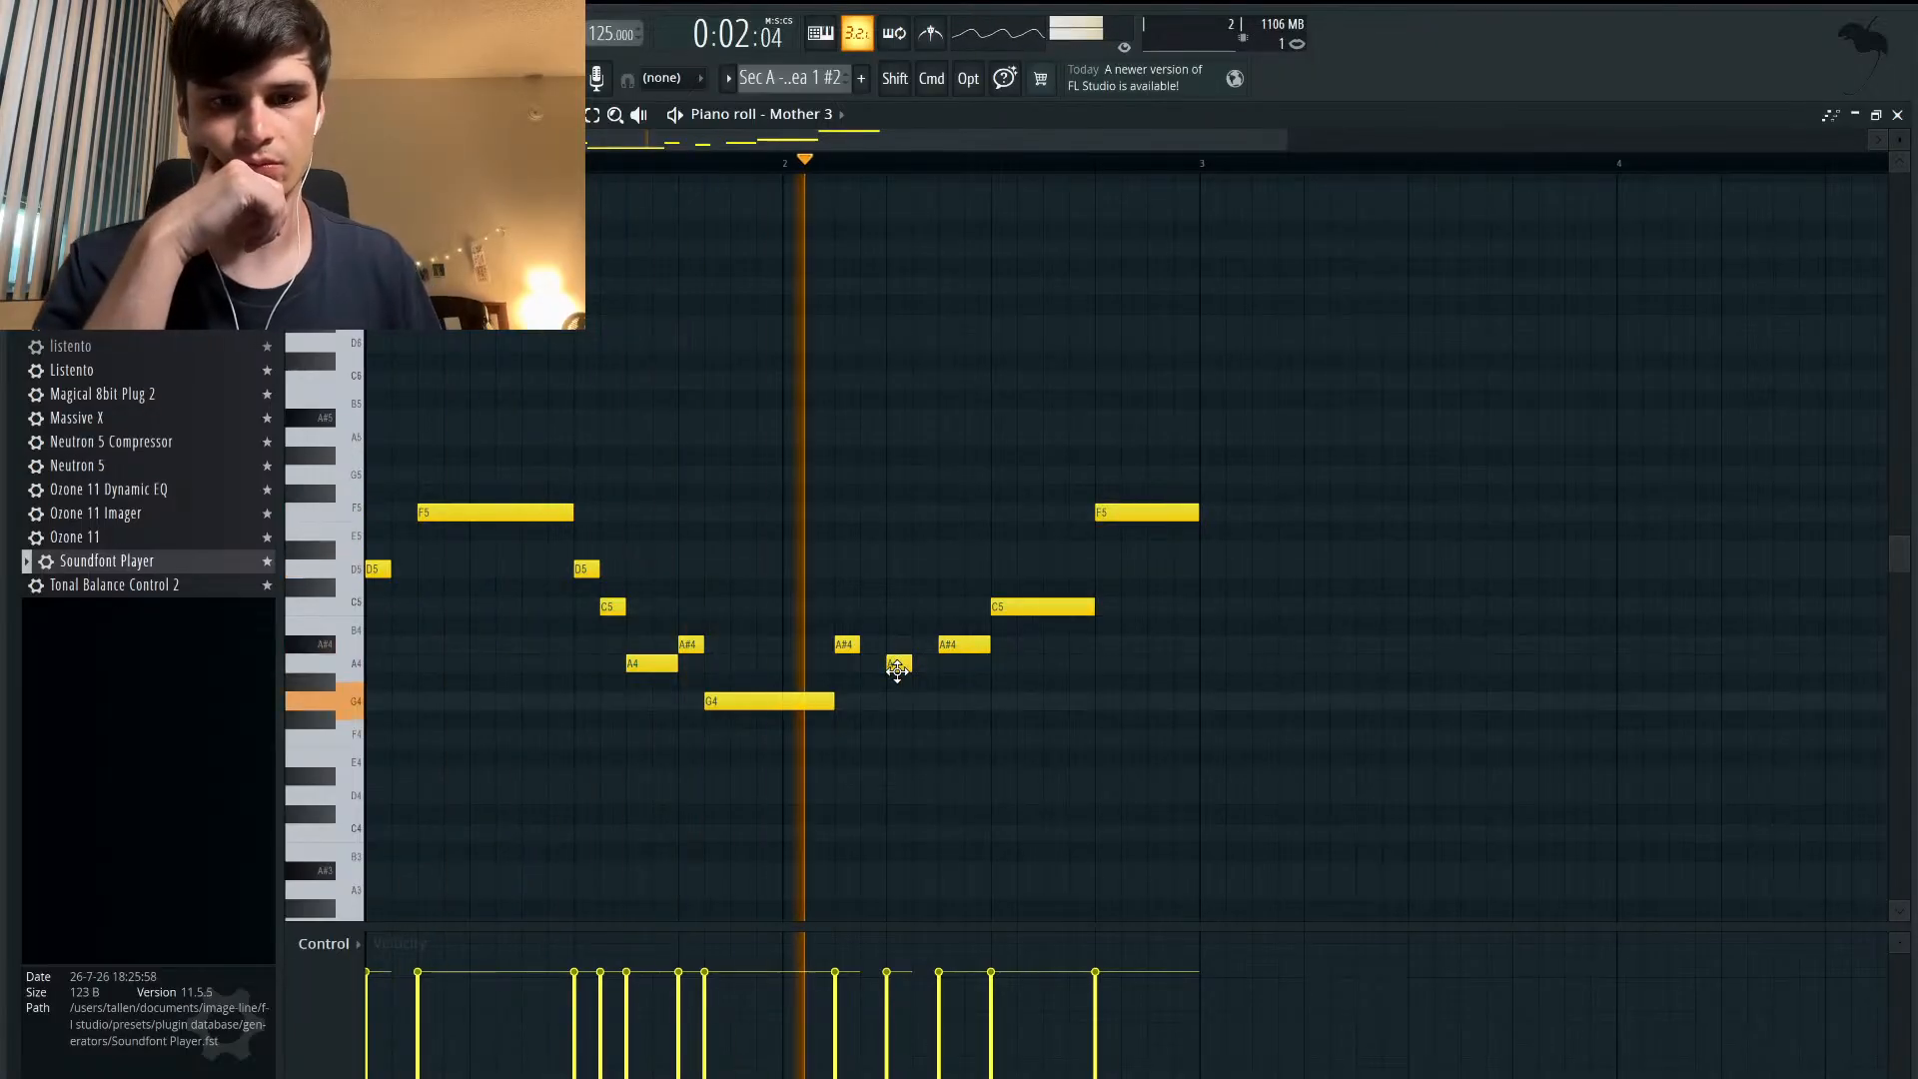
{"action": "key", "text": "space"}
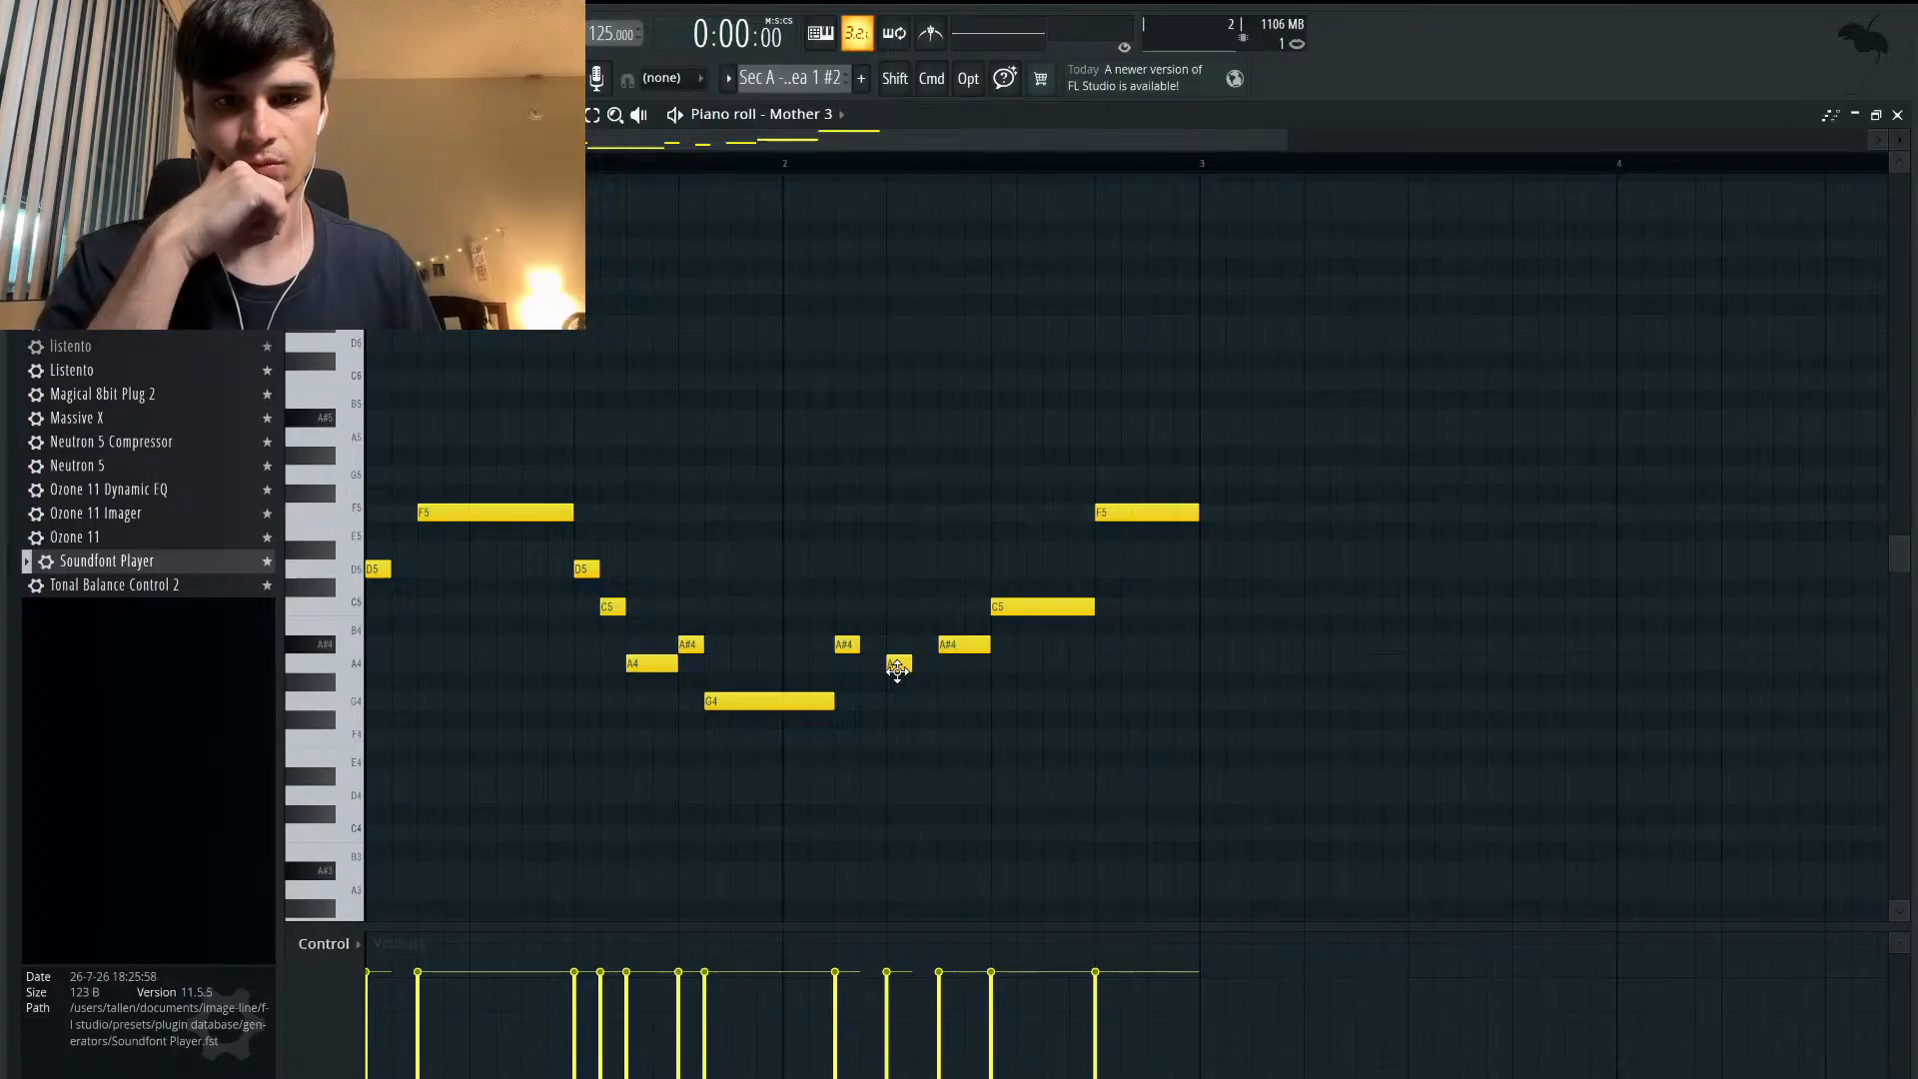
- Lower the two short notes at the beginning of bar 2 to F4 and G4, and audition the melody
{"action": "left_click_drag", "start_coordinate": [847, 644], "coordinate": [845, 737]}
{"action": "left_click_drag", "start_coordinate": [899, 664], "coordinate": [899, 702]}
{"action": "key", "text": "space"}
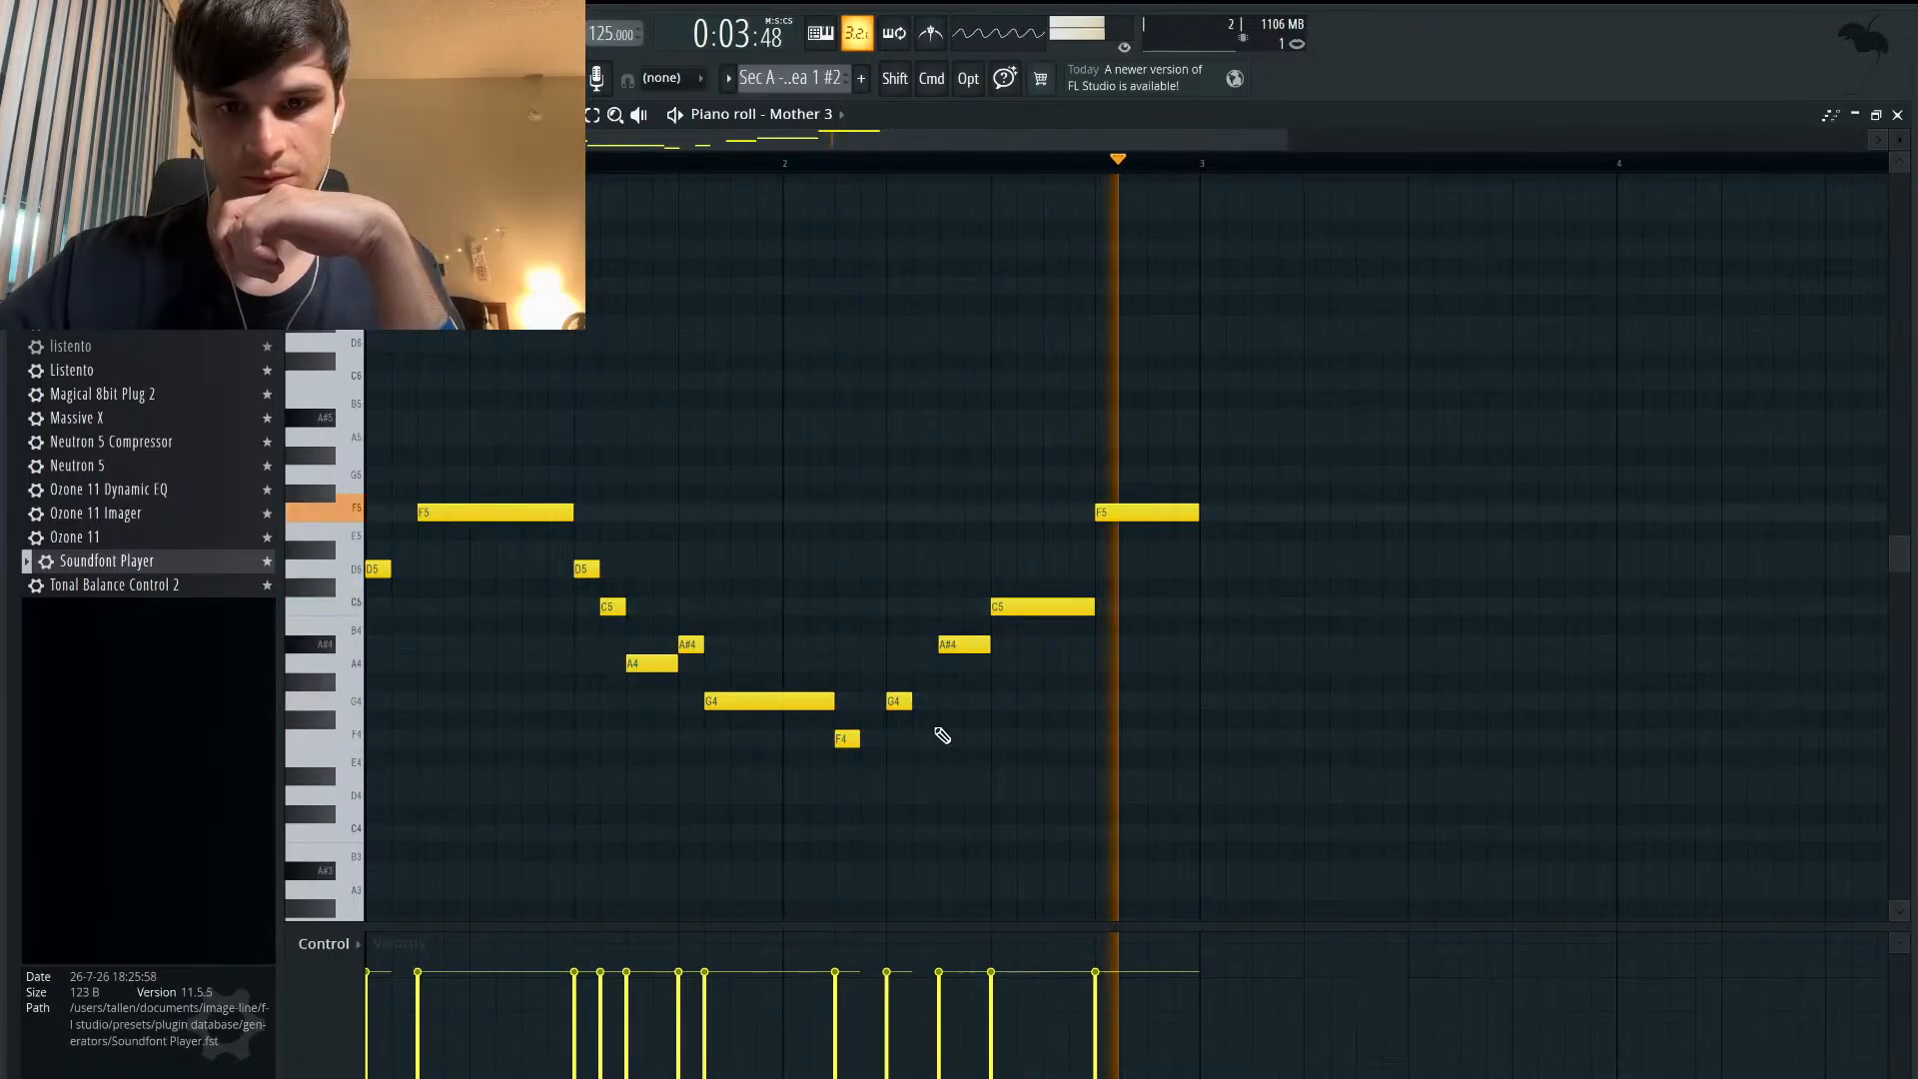
{"action": "key", "text": "space"}
- Lower the last note of bar 2 to D5, audition it, and shorten it to about 0.75 beat
{"action": "left_click_drag", "start_coordinate": [1114, 514], "coordinate": [1117, 574]}
{"action": "key", "text": "space"}
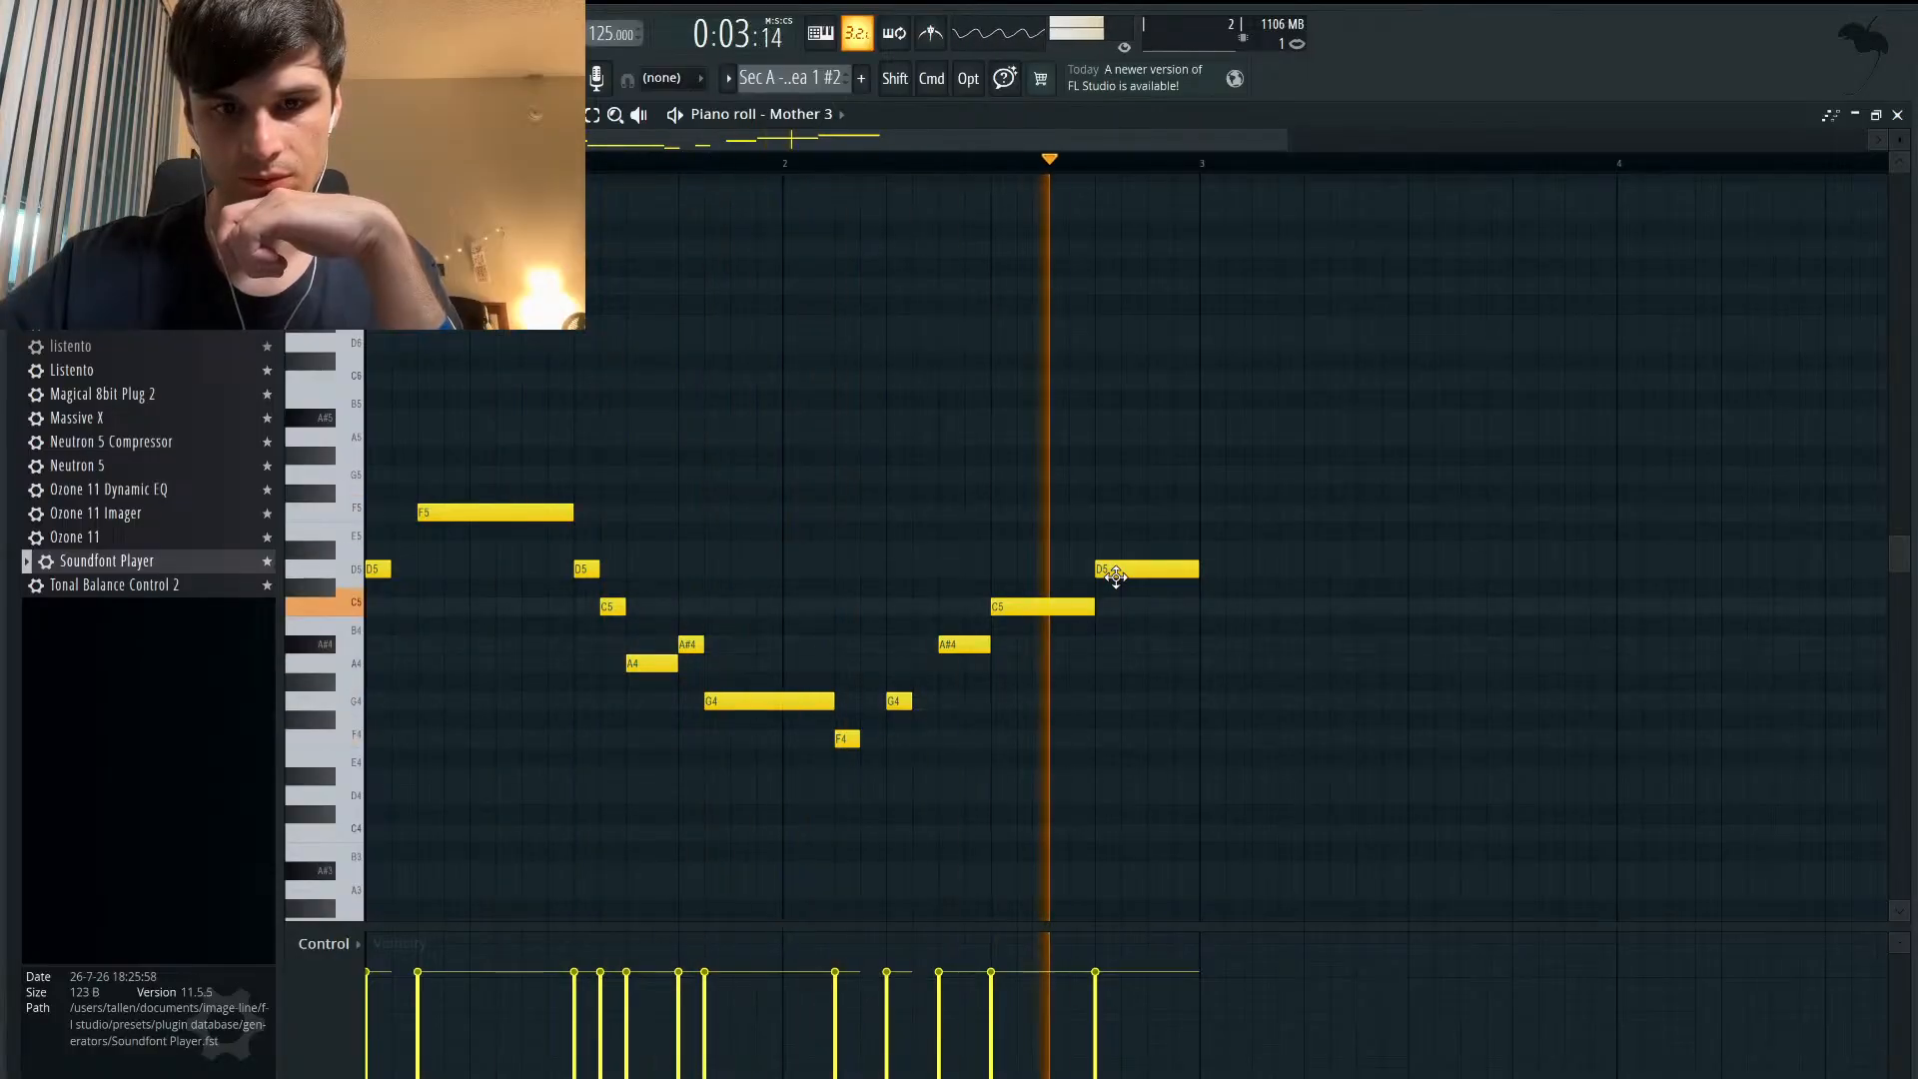
{"action": "key", "text": "space"}
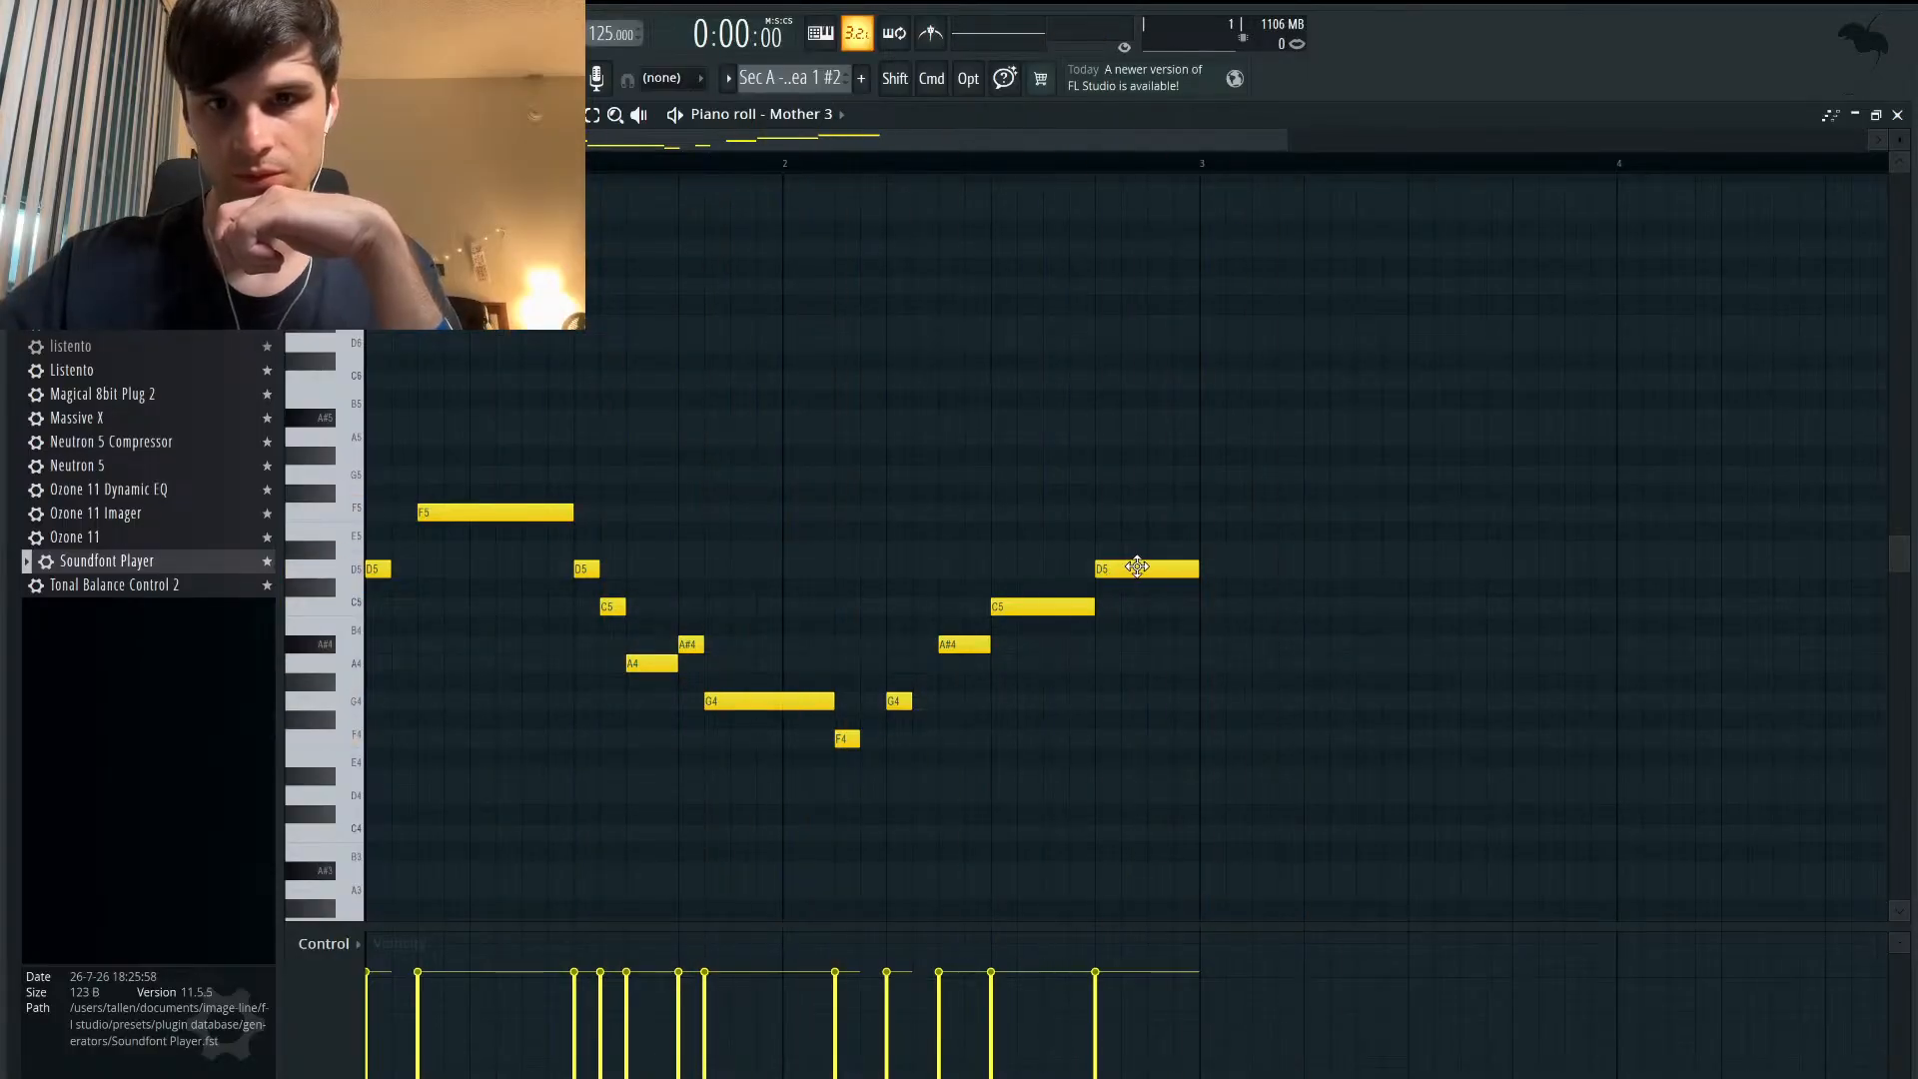
{"action": "left_click_drag", "start_coordinate": [1193, 570], "coordinate": [1171, 570]}
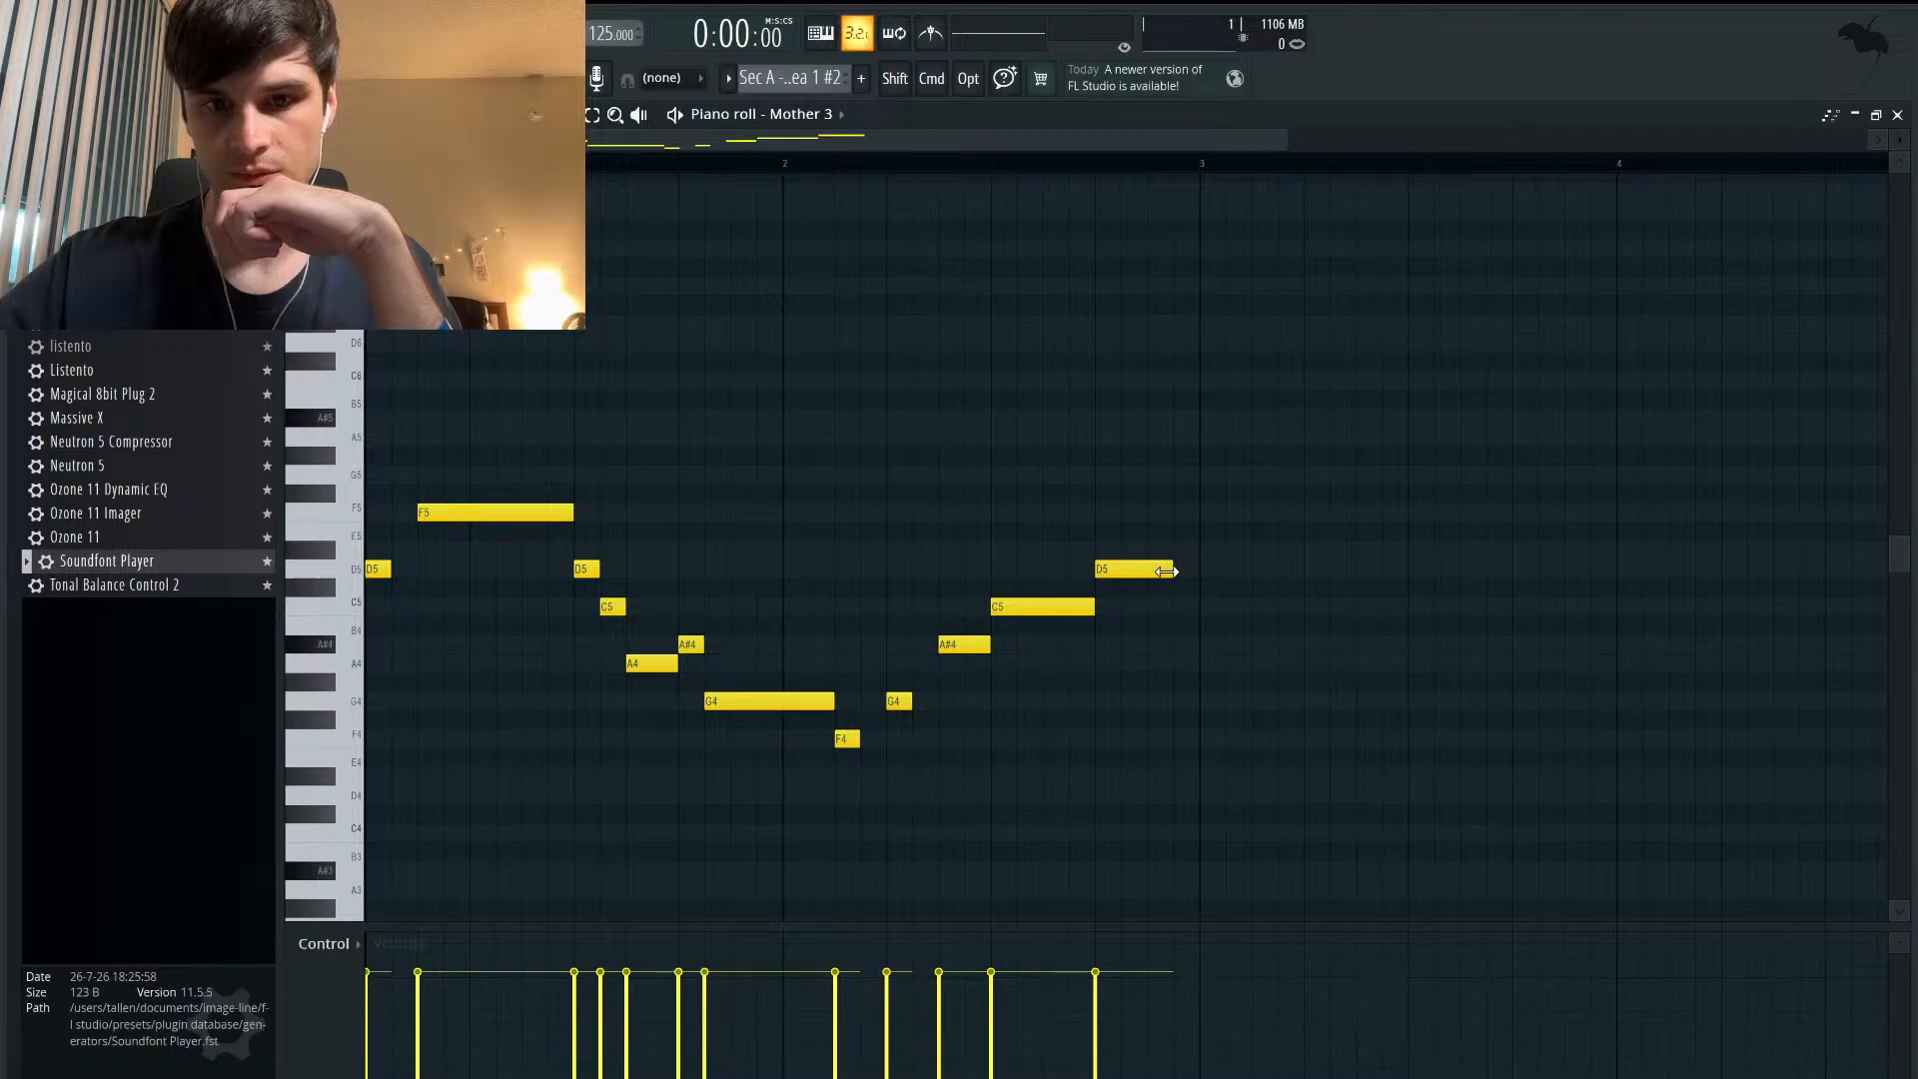
- Duplicate the entire two-bar melody into bars 3 and 4, and clear the selection
{"action": "left_click_drag", "start_coordinate": [1175, 767], "coordinate": [362, 356]}
{"action": "key", "text": "super+b"}
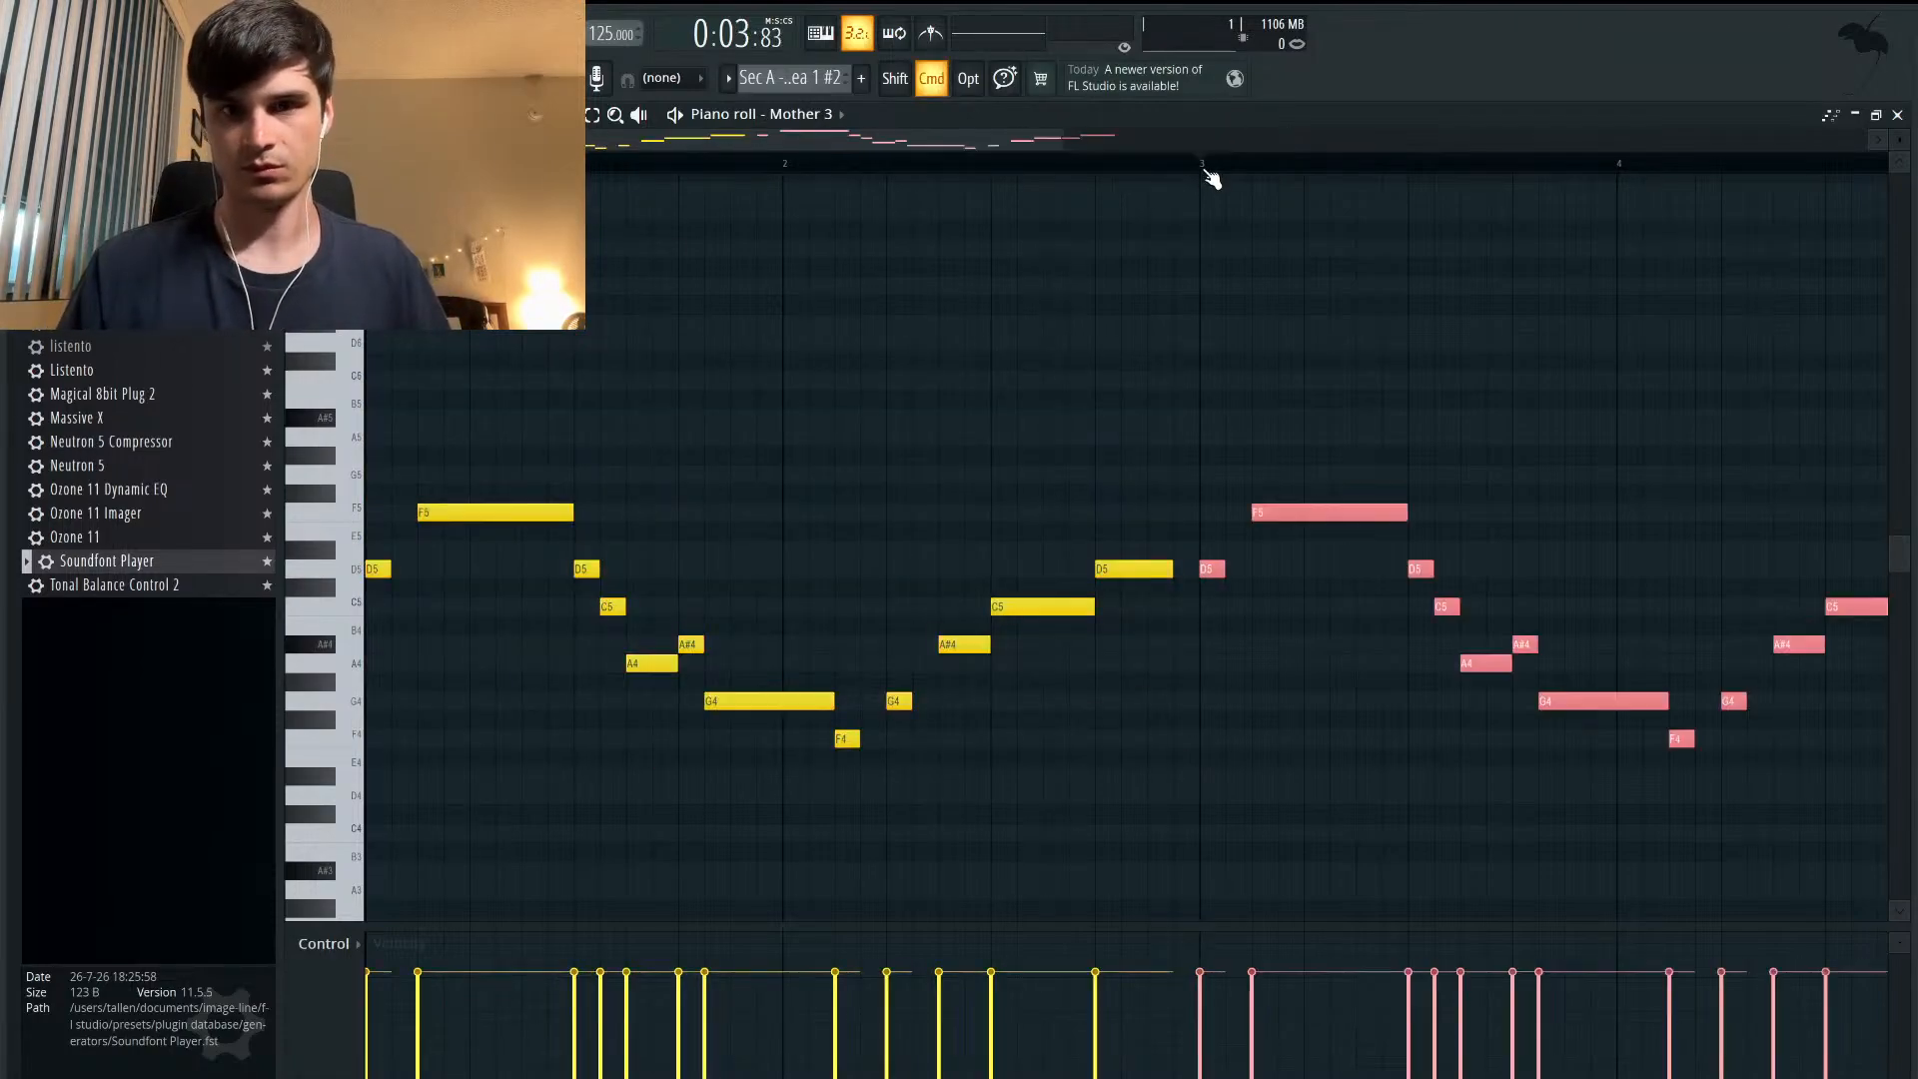
{"action": "key", "text": "super+d"}
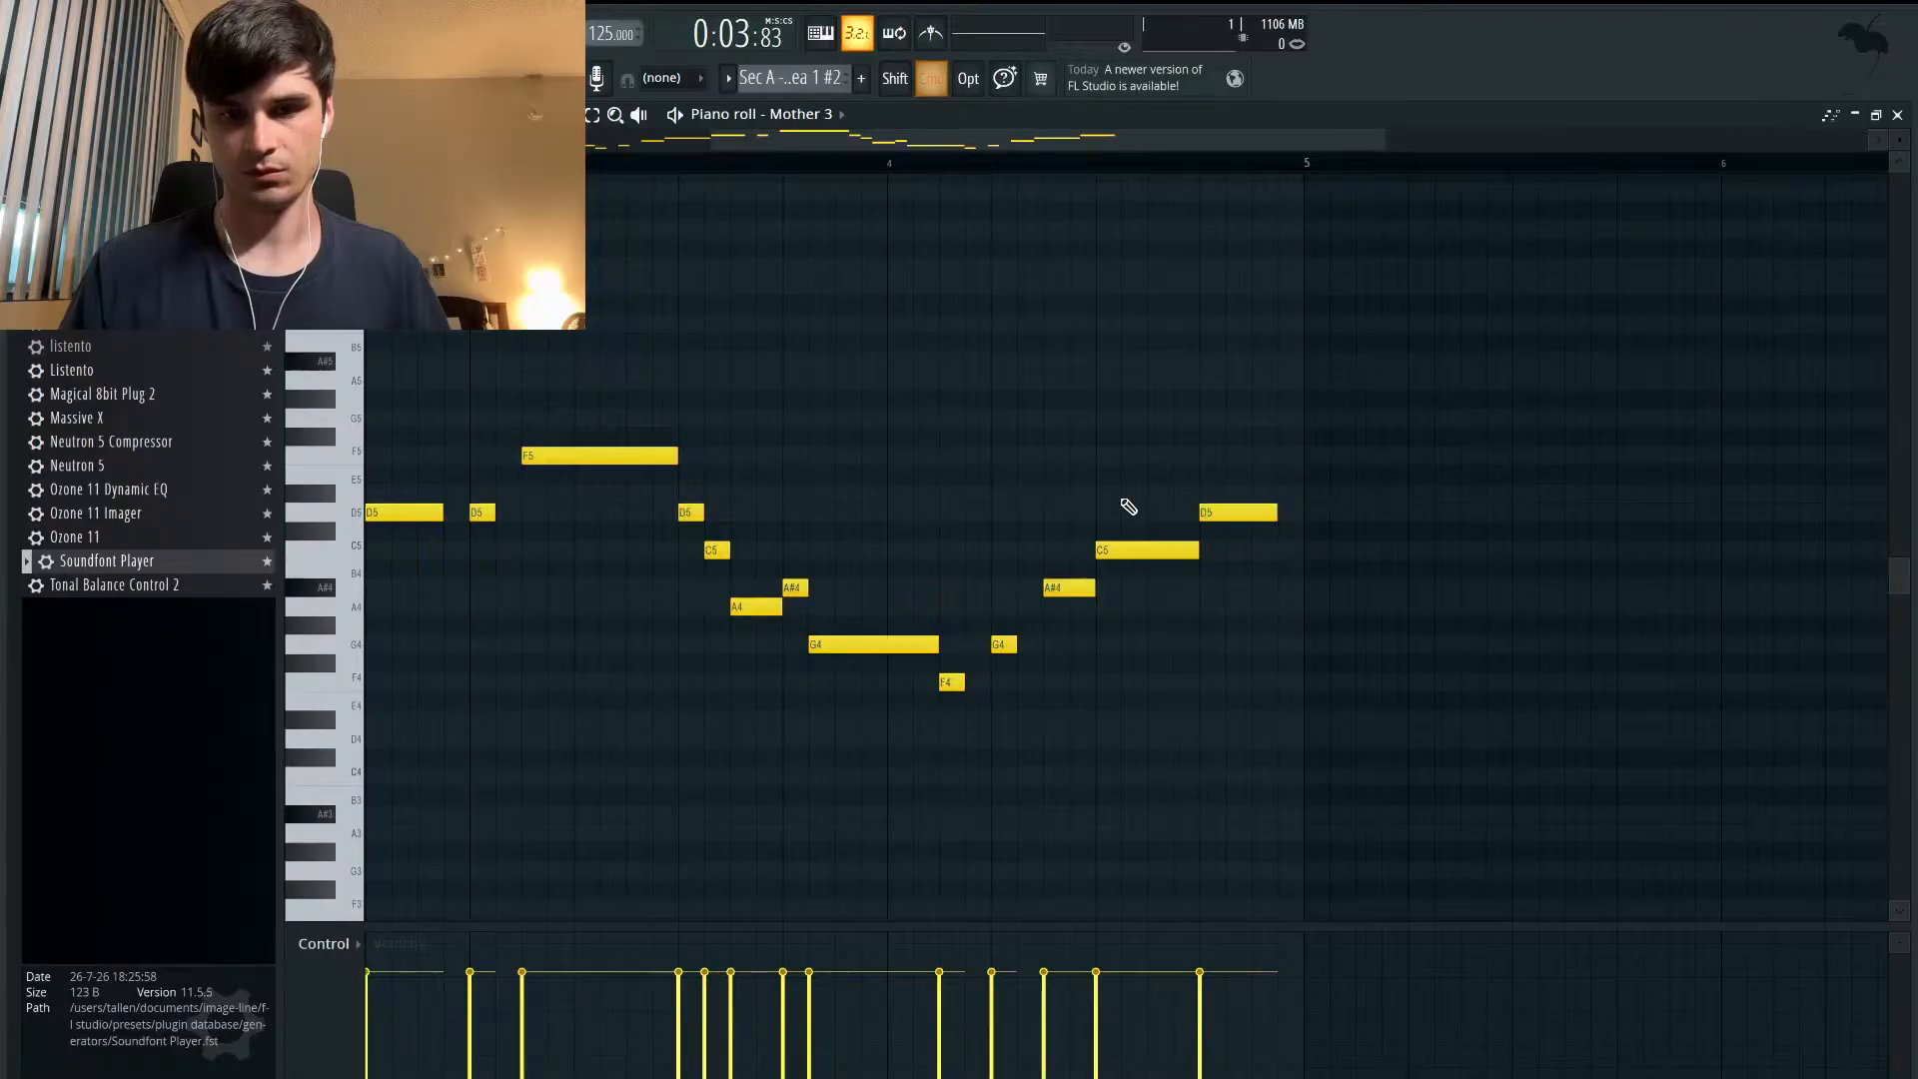
- In bar 4, delete the final D5, end the phrase on C5 then A#4, and lengthen the A#4 to about 1.75 beats
{"action": "left_click", "coordinate": [1120, 551]}
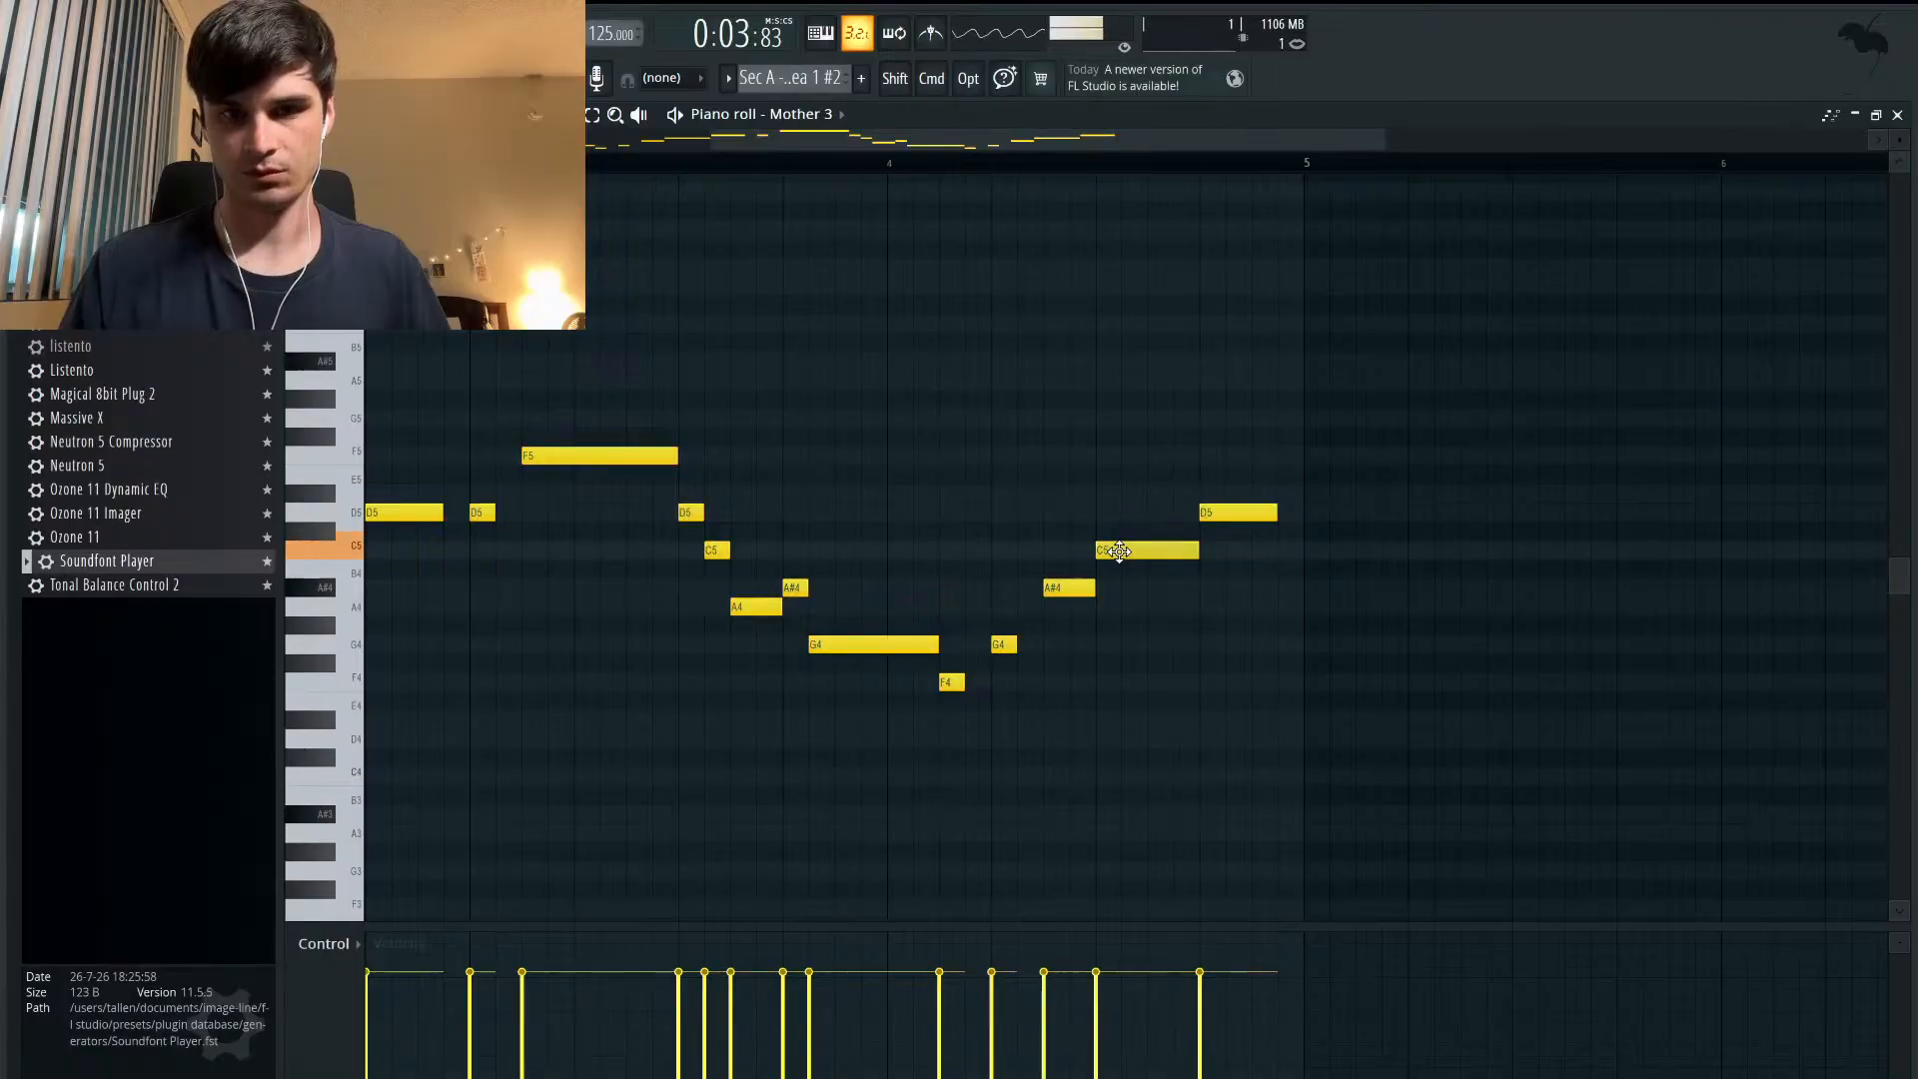
{"action": "right_click", "coordinate": [1212, 511]}
{"action": "left_click_drag", "start_coordinate": [1148, 549], "coordinate": [1064, 542]}
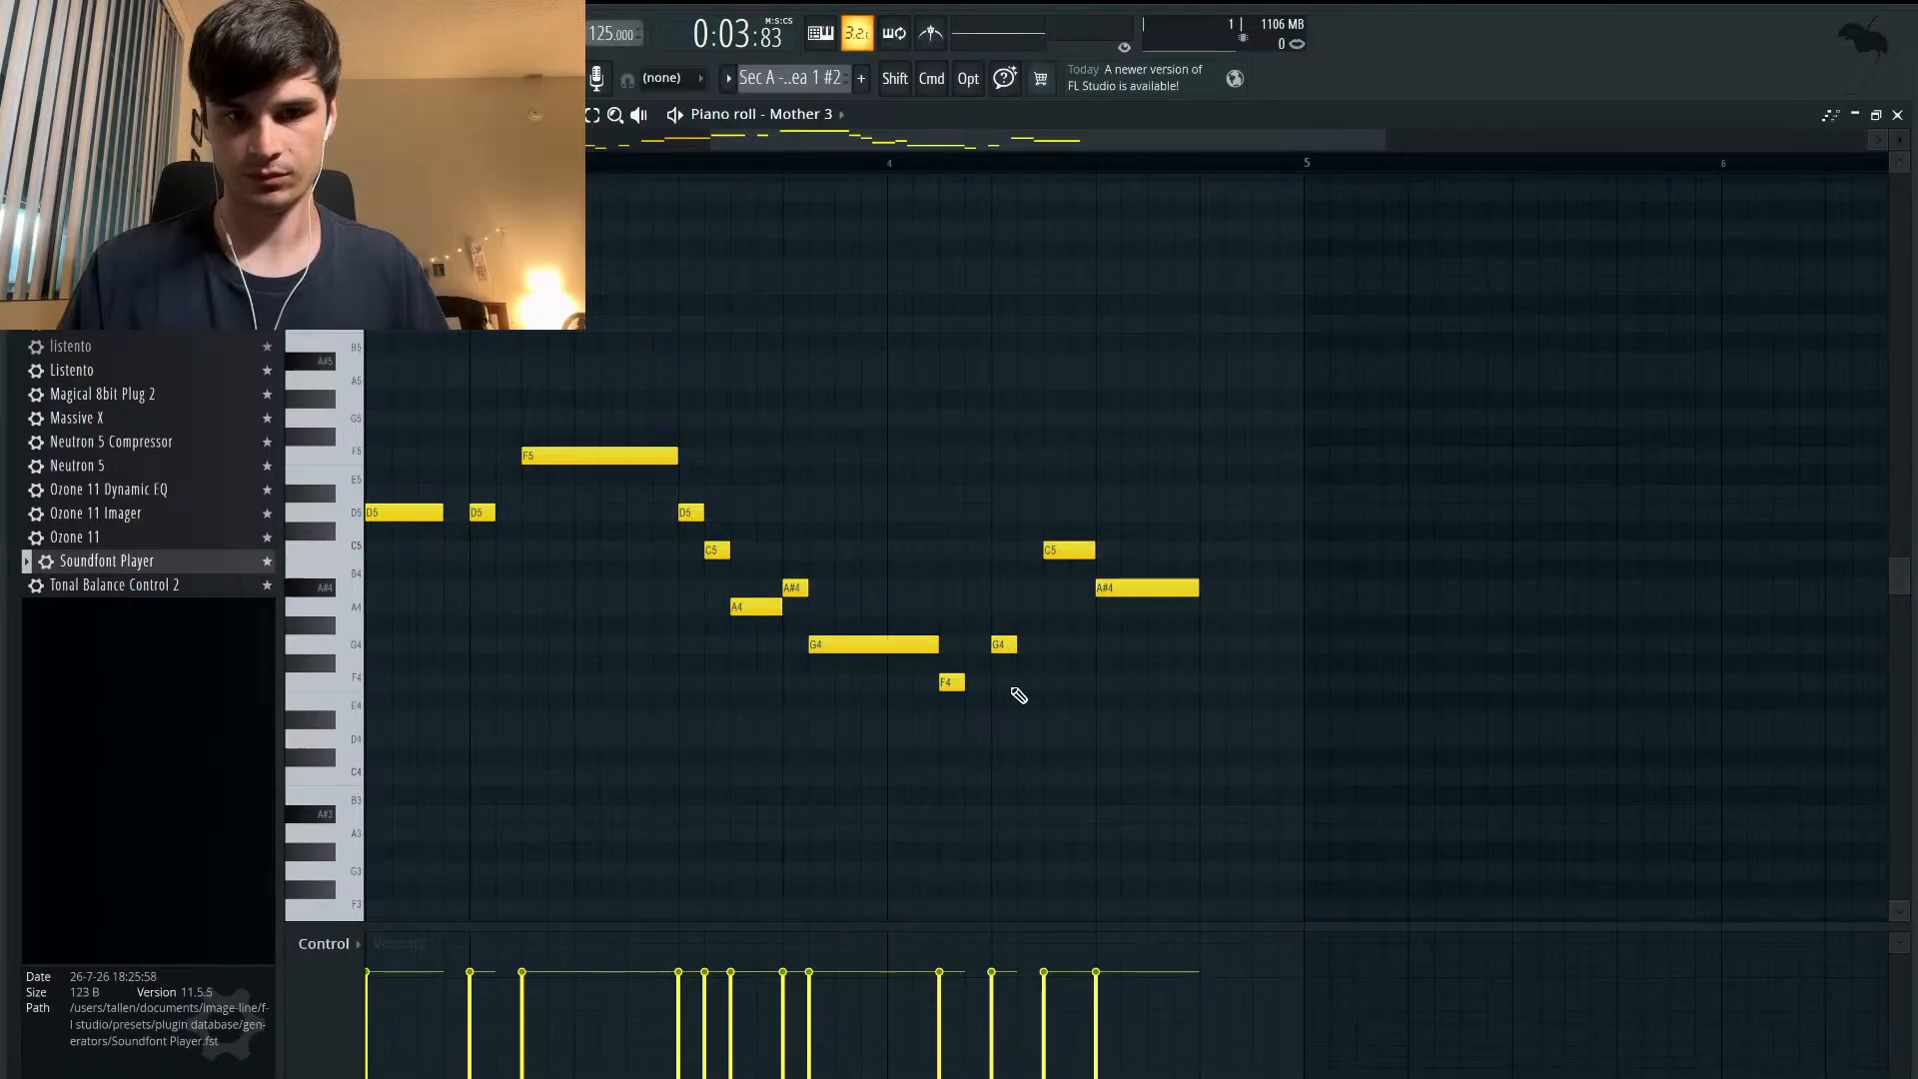
{"action": "left_click_drag", "start_coordinate": [1259, 586], "coordinate": [1279, 585]}
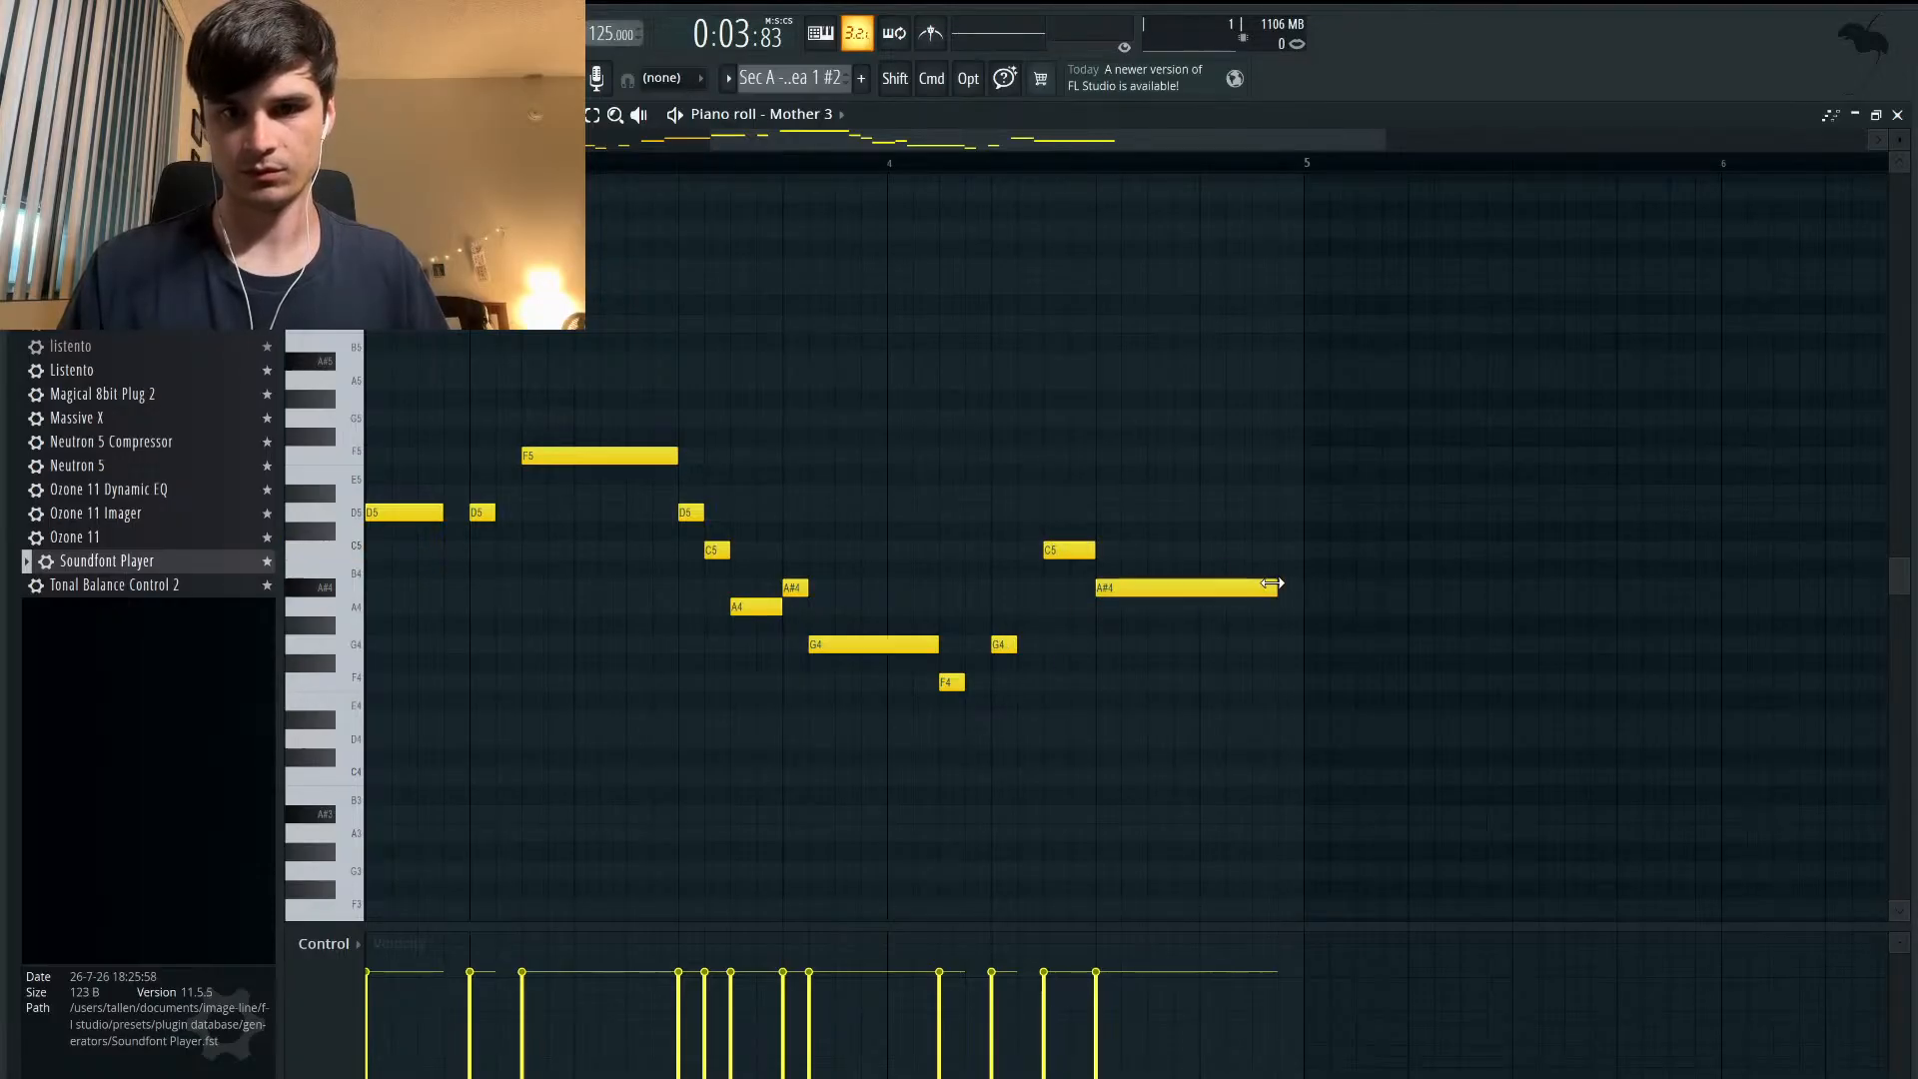
- Review the full four-bar melody and play it back from the start
{"action": "scroll", "coordinate": [1178, 587], "scroll_direction": "left", "scroll_amount": 8}
{"action": "scroll", "coordinate": [1179, 588], "scroll_direction": "down", "scroll_amount": 3}
{"action": "scroll", "coordinate": [1179, 588], "scroll_direction": "up", "scroll_amount": 2}
{"action": "scroll", "coordinate": [1178, 587], "scroll_direction": "up", "scroll_amount": 1}
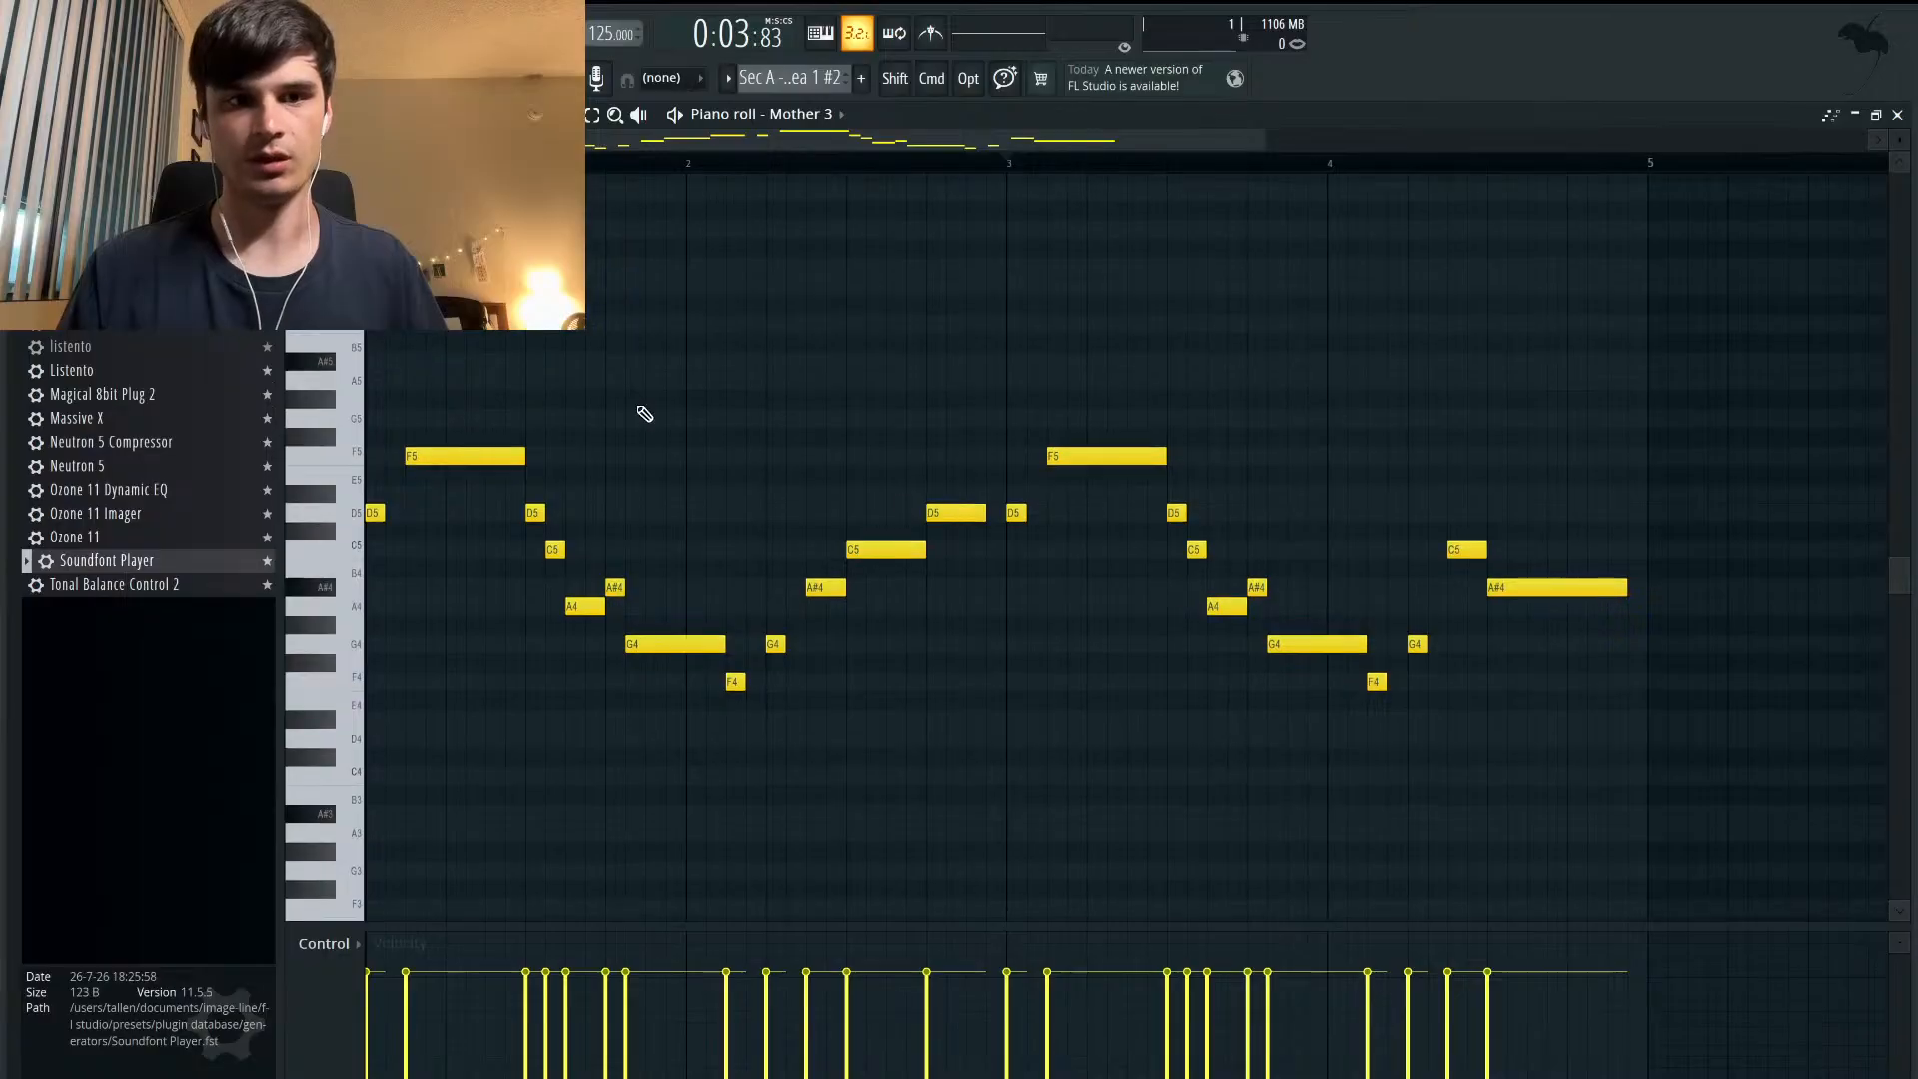
{"action": "key", "text": "space"}
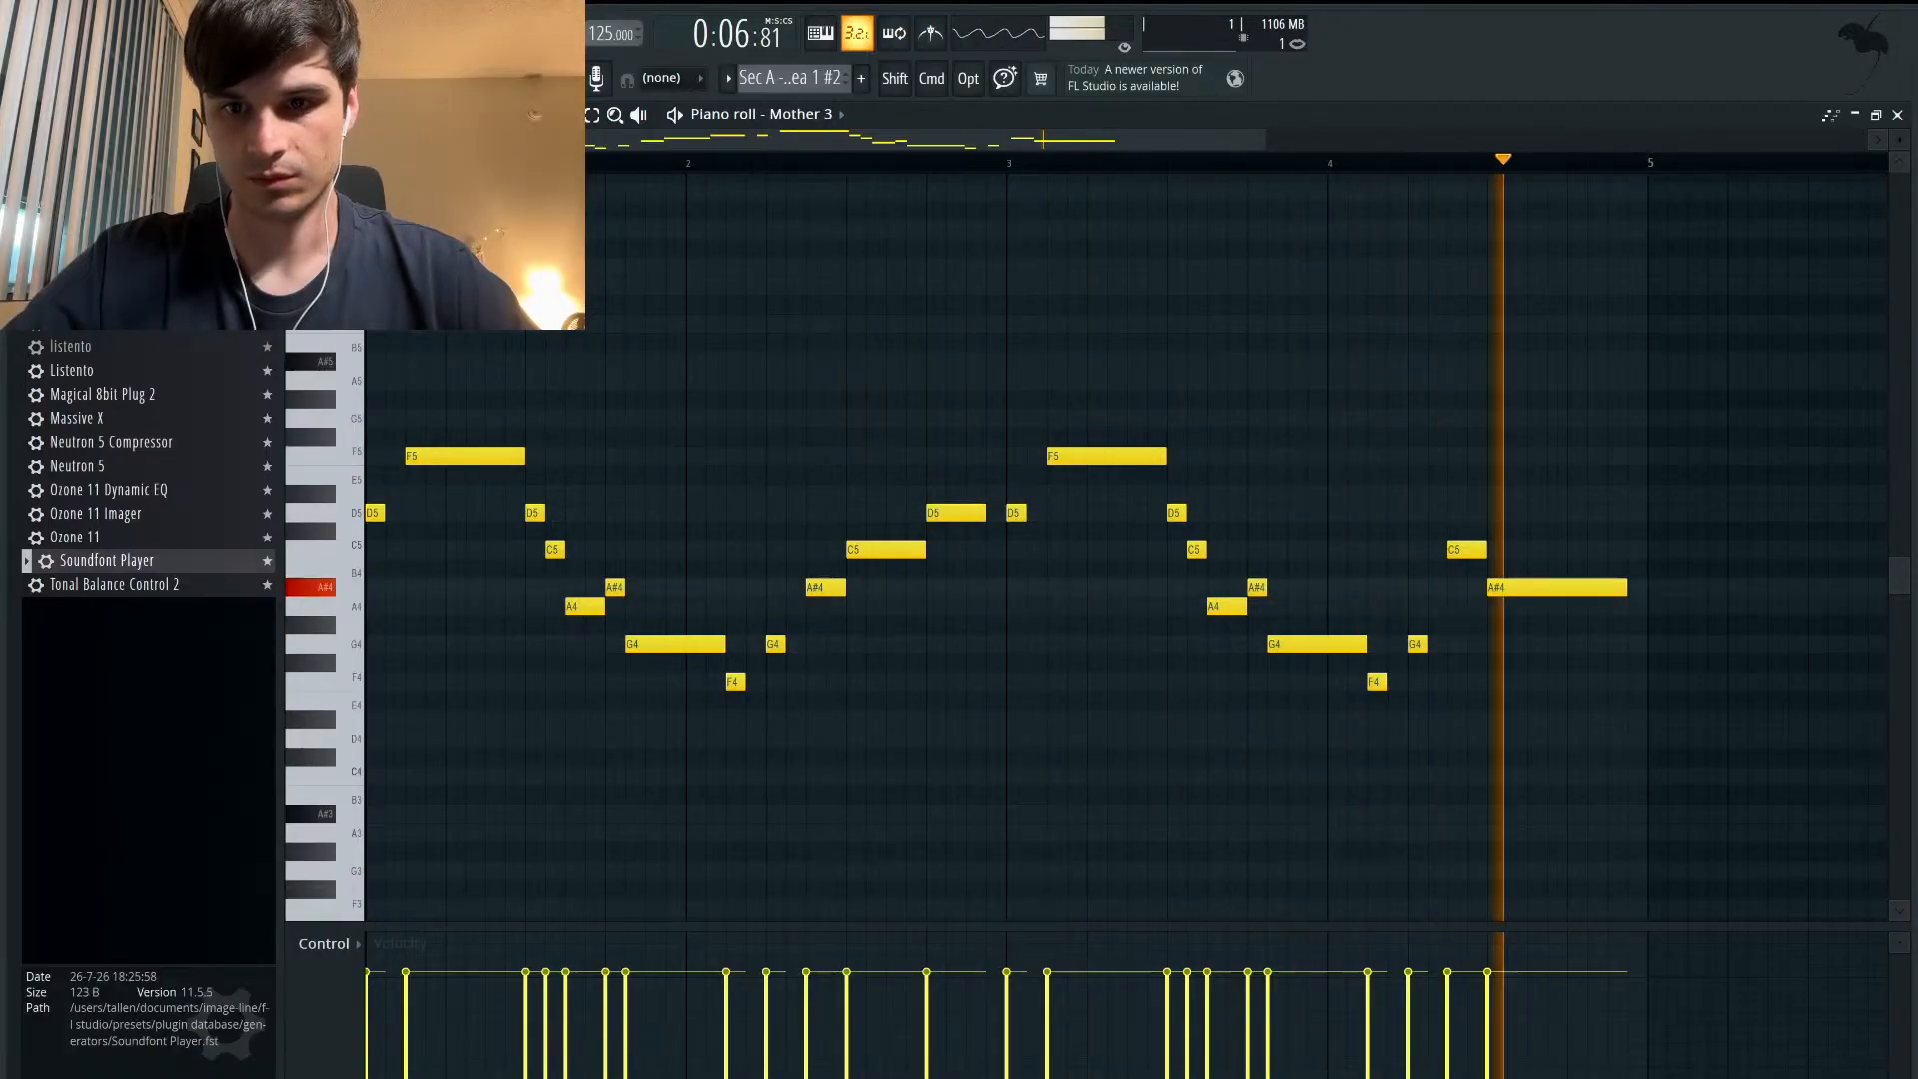
{"action": "key", "text": "space"}
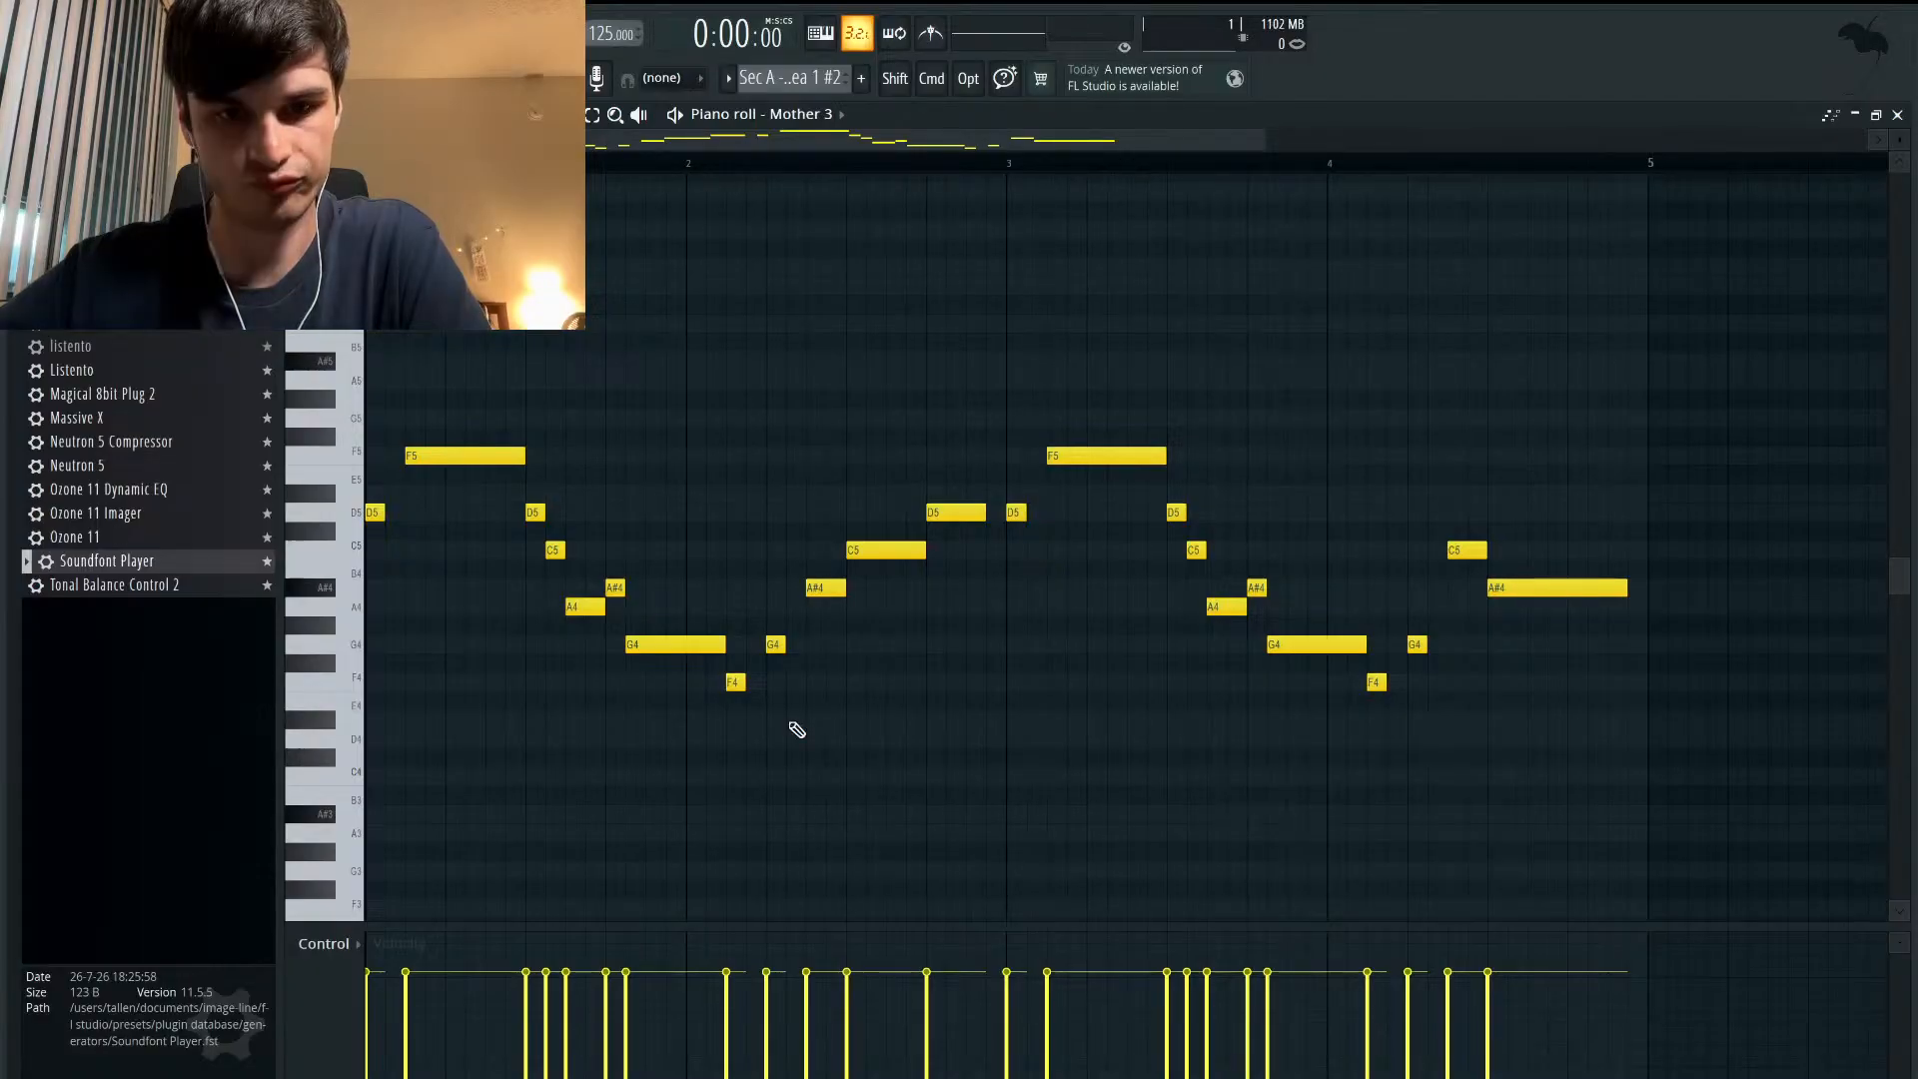
{"action": "scroll", "coordinate": [659, 428], "scroll_direction": "down", "scroll_amount": 2}
{"action": "scroll", "coordinate": [659, 428], "scroll_direction": "down", "scroll_amount": 2}
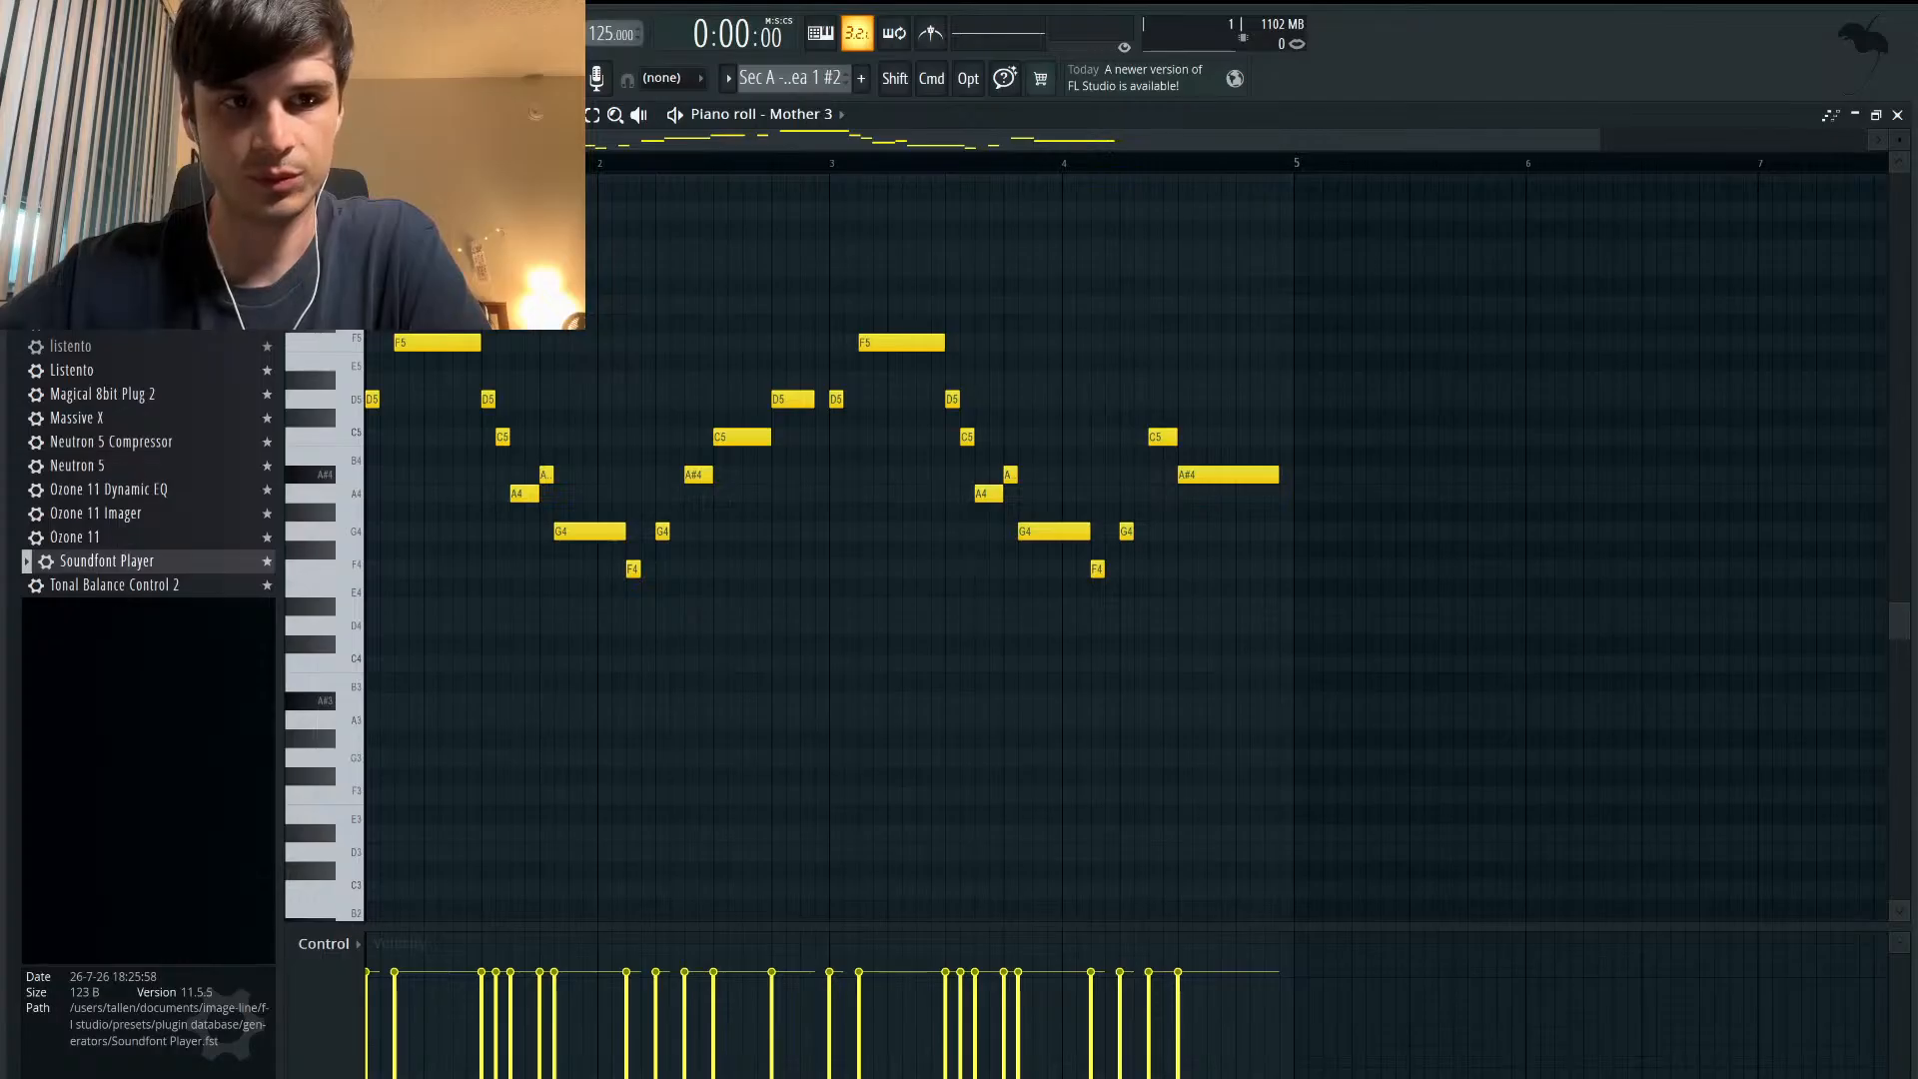
{"action": "key", "text": "space"}
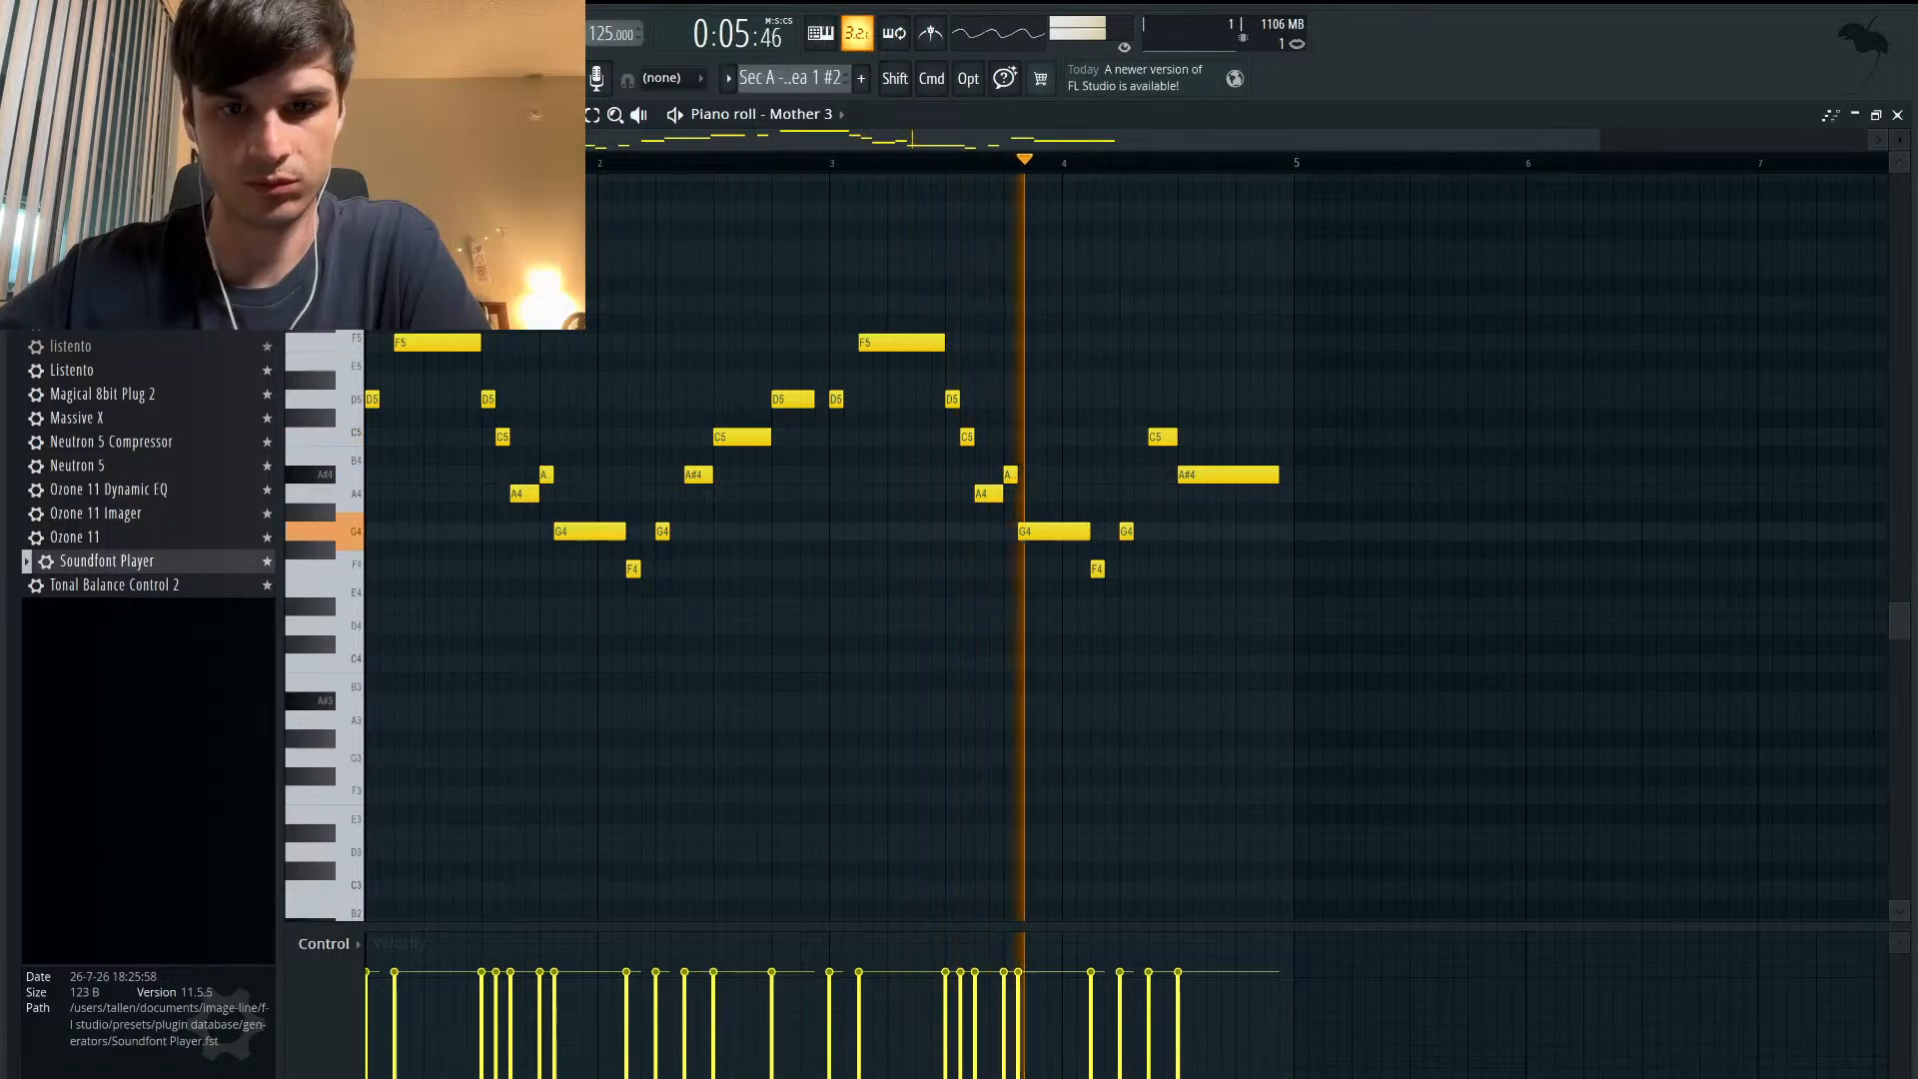
{"action": "key", "text": "space"}
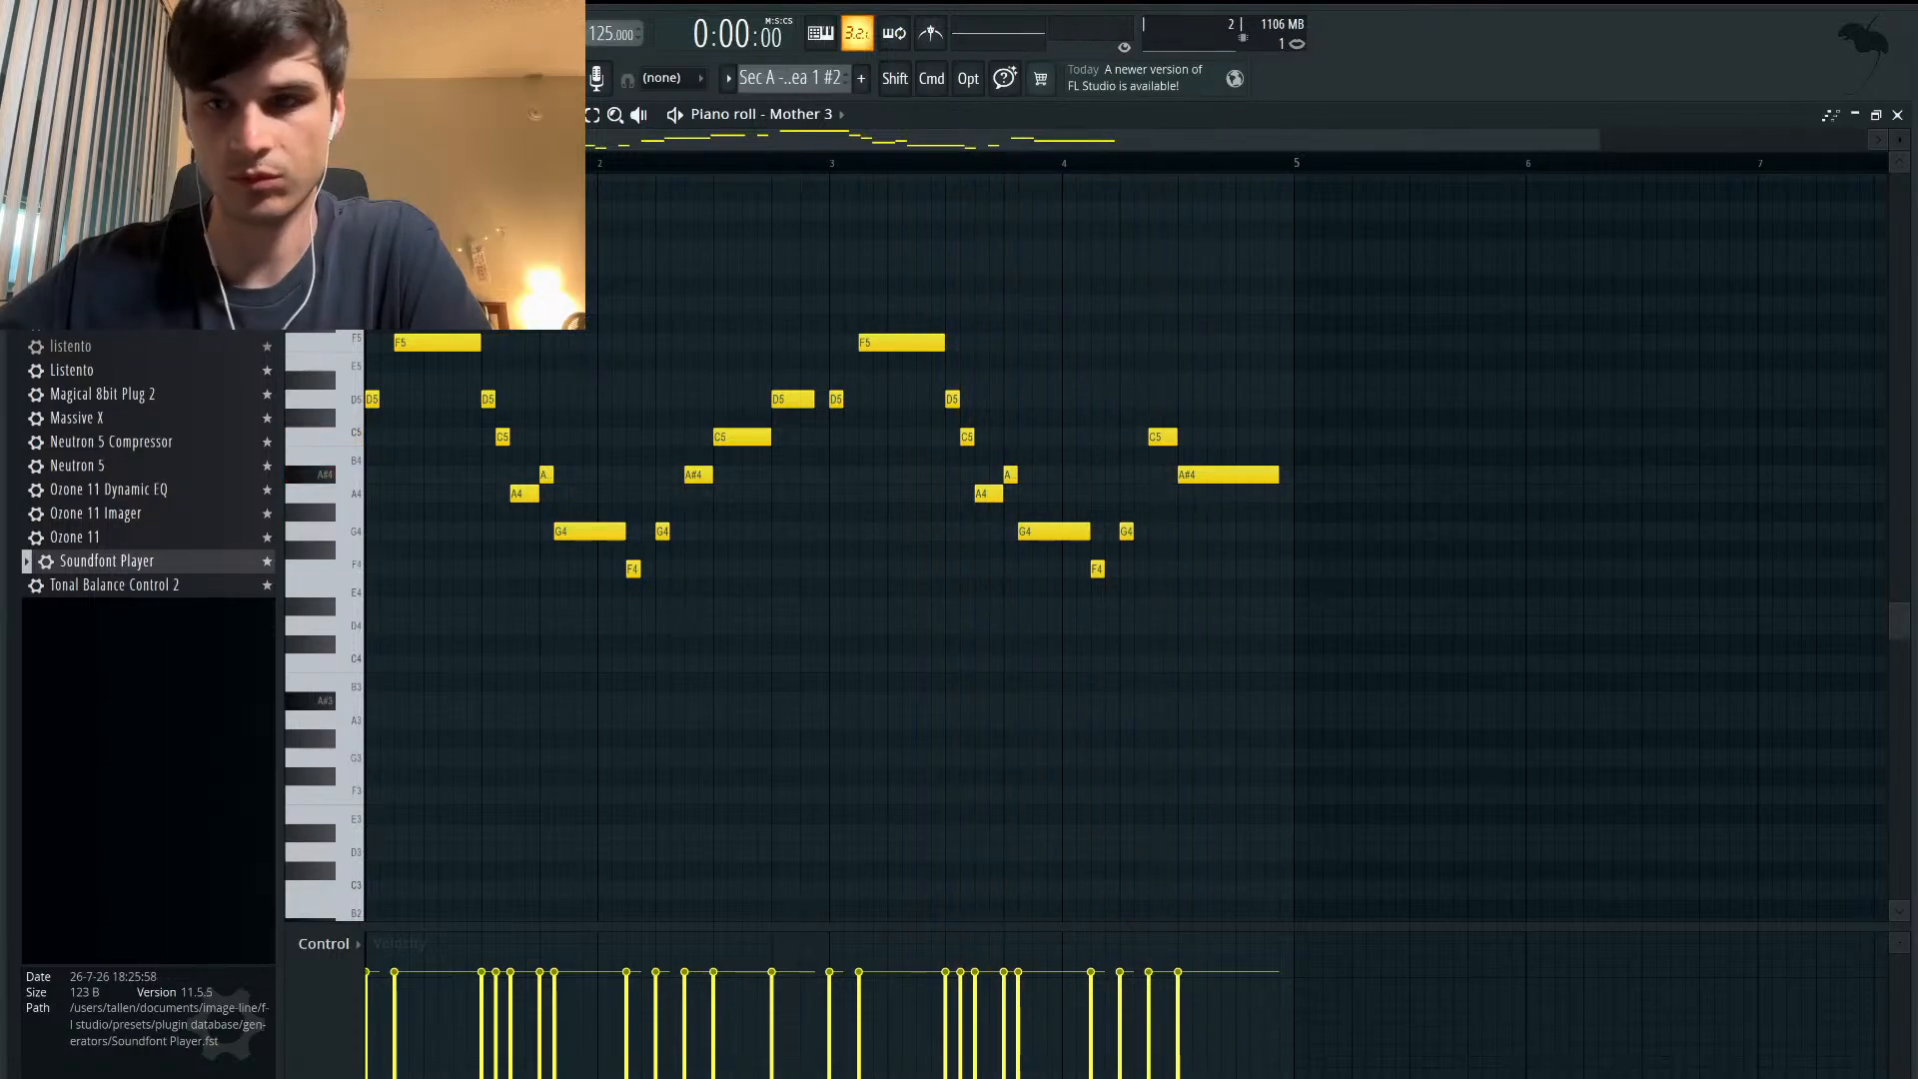
- Remove the Intro clip, clone the Sec A - Melody Idea 1 #2 pattern, and place the clone on the Mother 3 track from bar 1 to 9
{"action": "left_click", "coordinate": [1877, 115]}
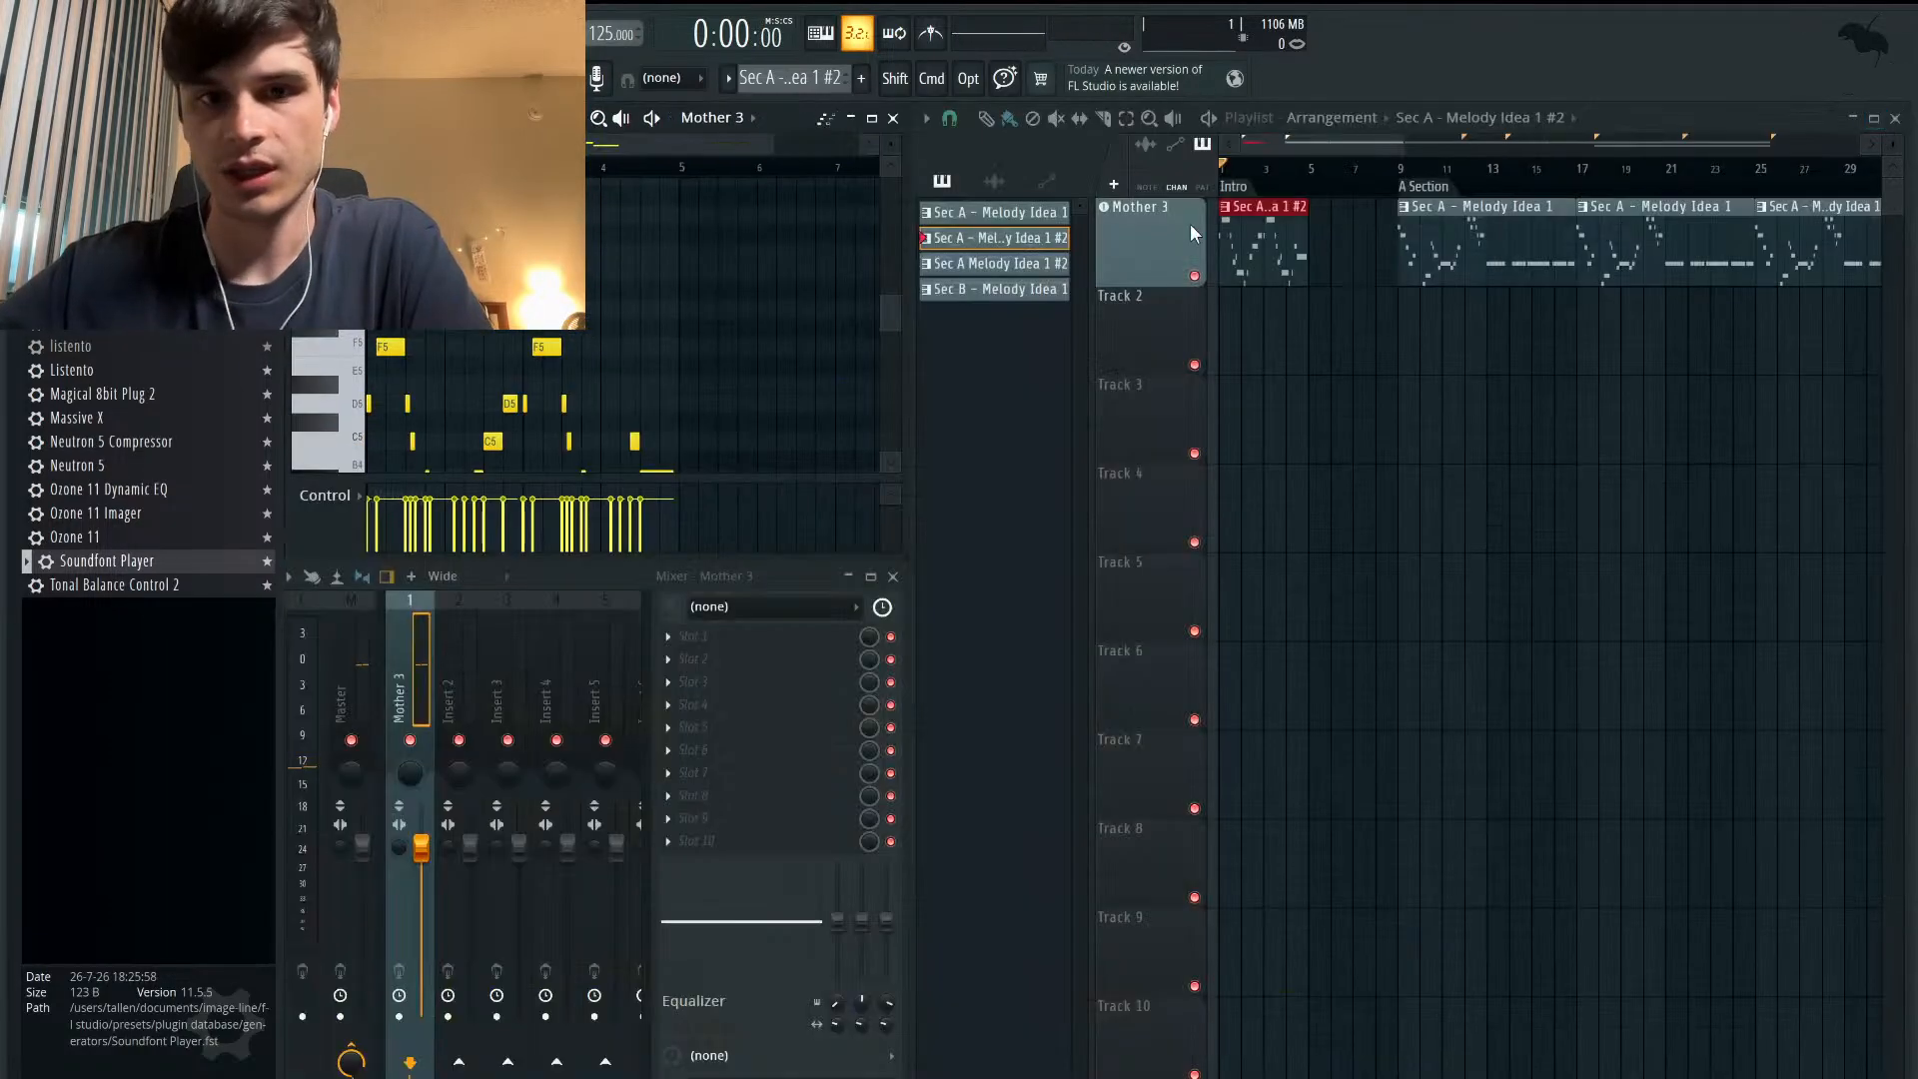
{"action": "right_click", "coordinate": [1247, 222]}
{"action": "right_click", "coordinate": [1004, 243]}
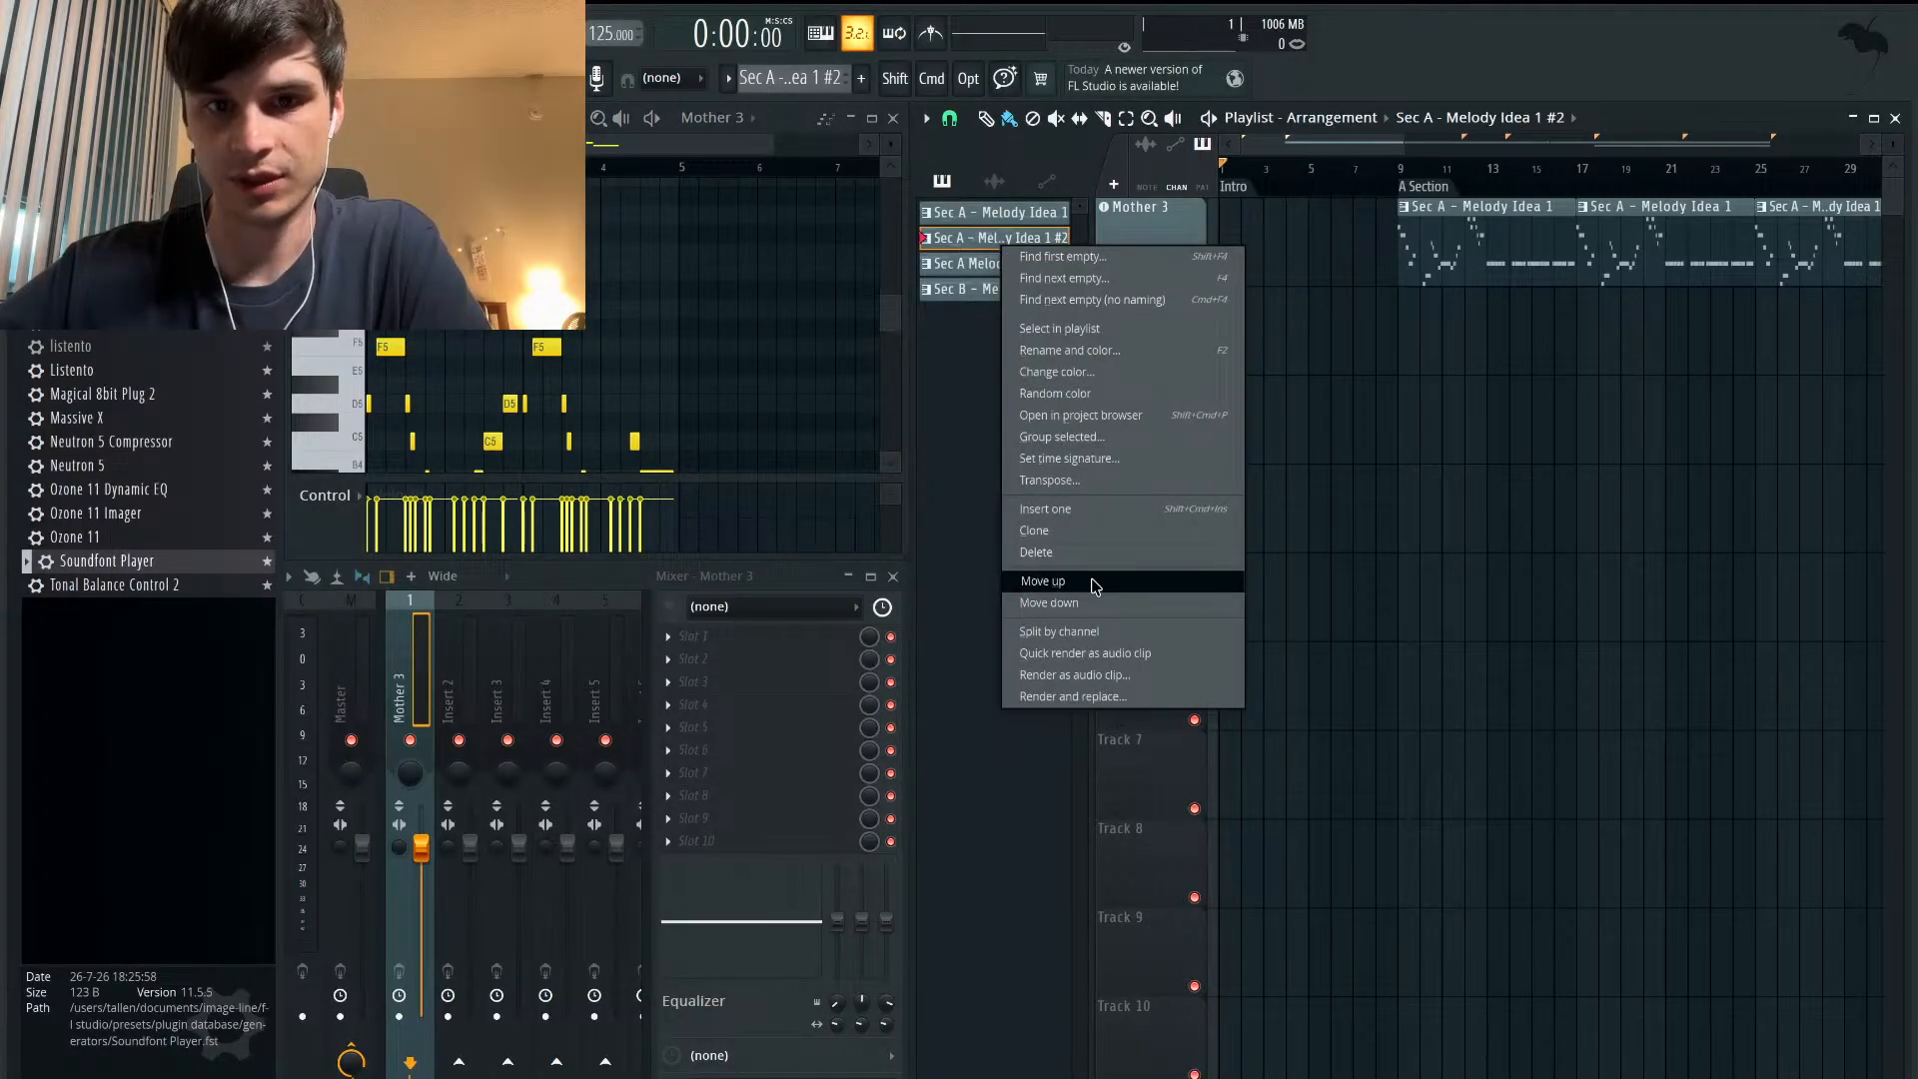
{"action": "left_click", "coordinate": [1034, 530]}
{"action": "left_click_drag", "start_coordinate": [995, 262], "coordinate": [1397, 206]}
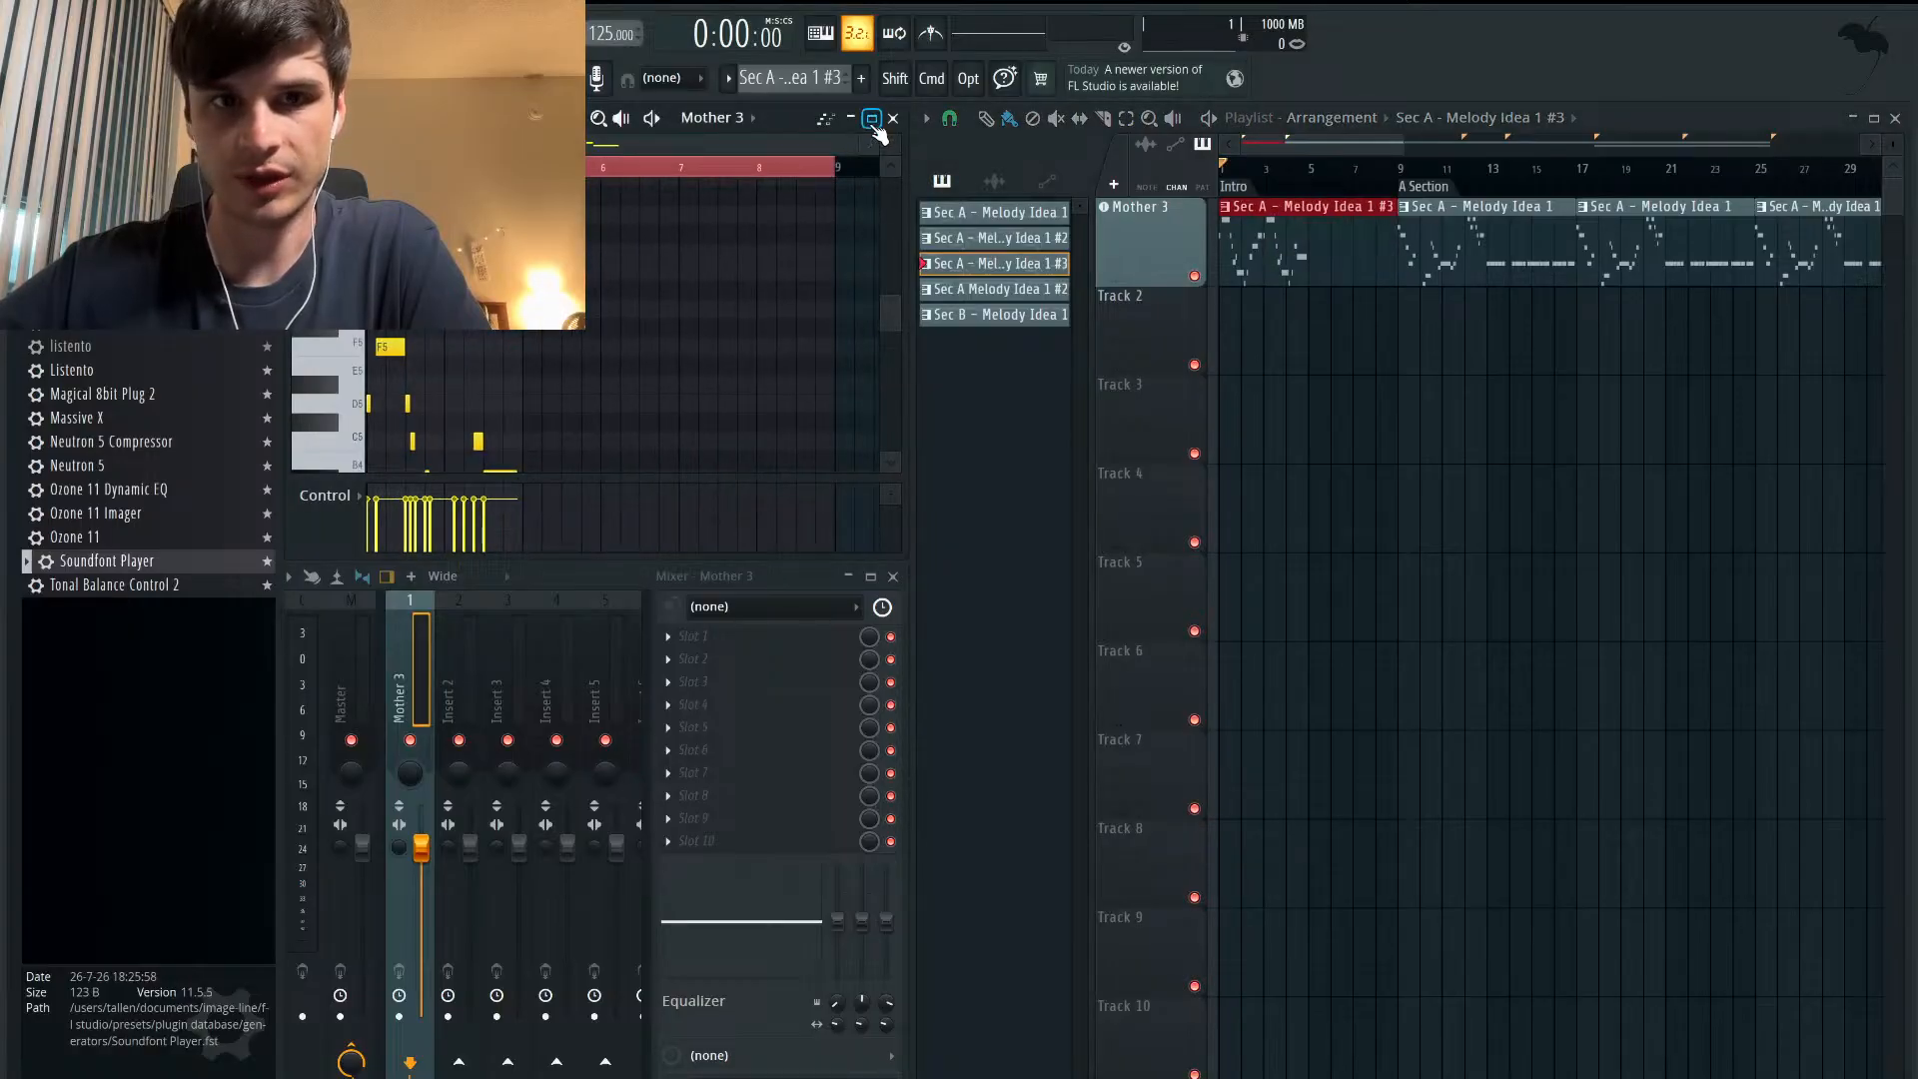
- Open the Sec A - Melody Idea 1 #3 pattern in the piano roll and delete all of its notes
{"action": "left_click", "coordinate": [871, 118]}
{"action": "scroll", "coordinate": [847, 428], "scroll_direction": "up", "scroll_amount": 3}
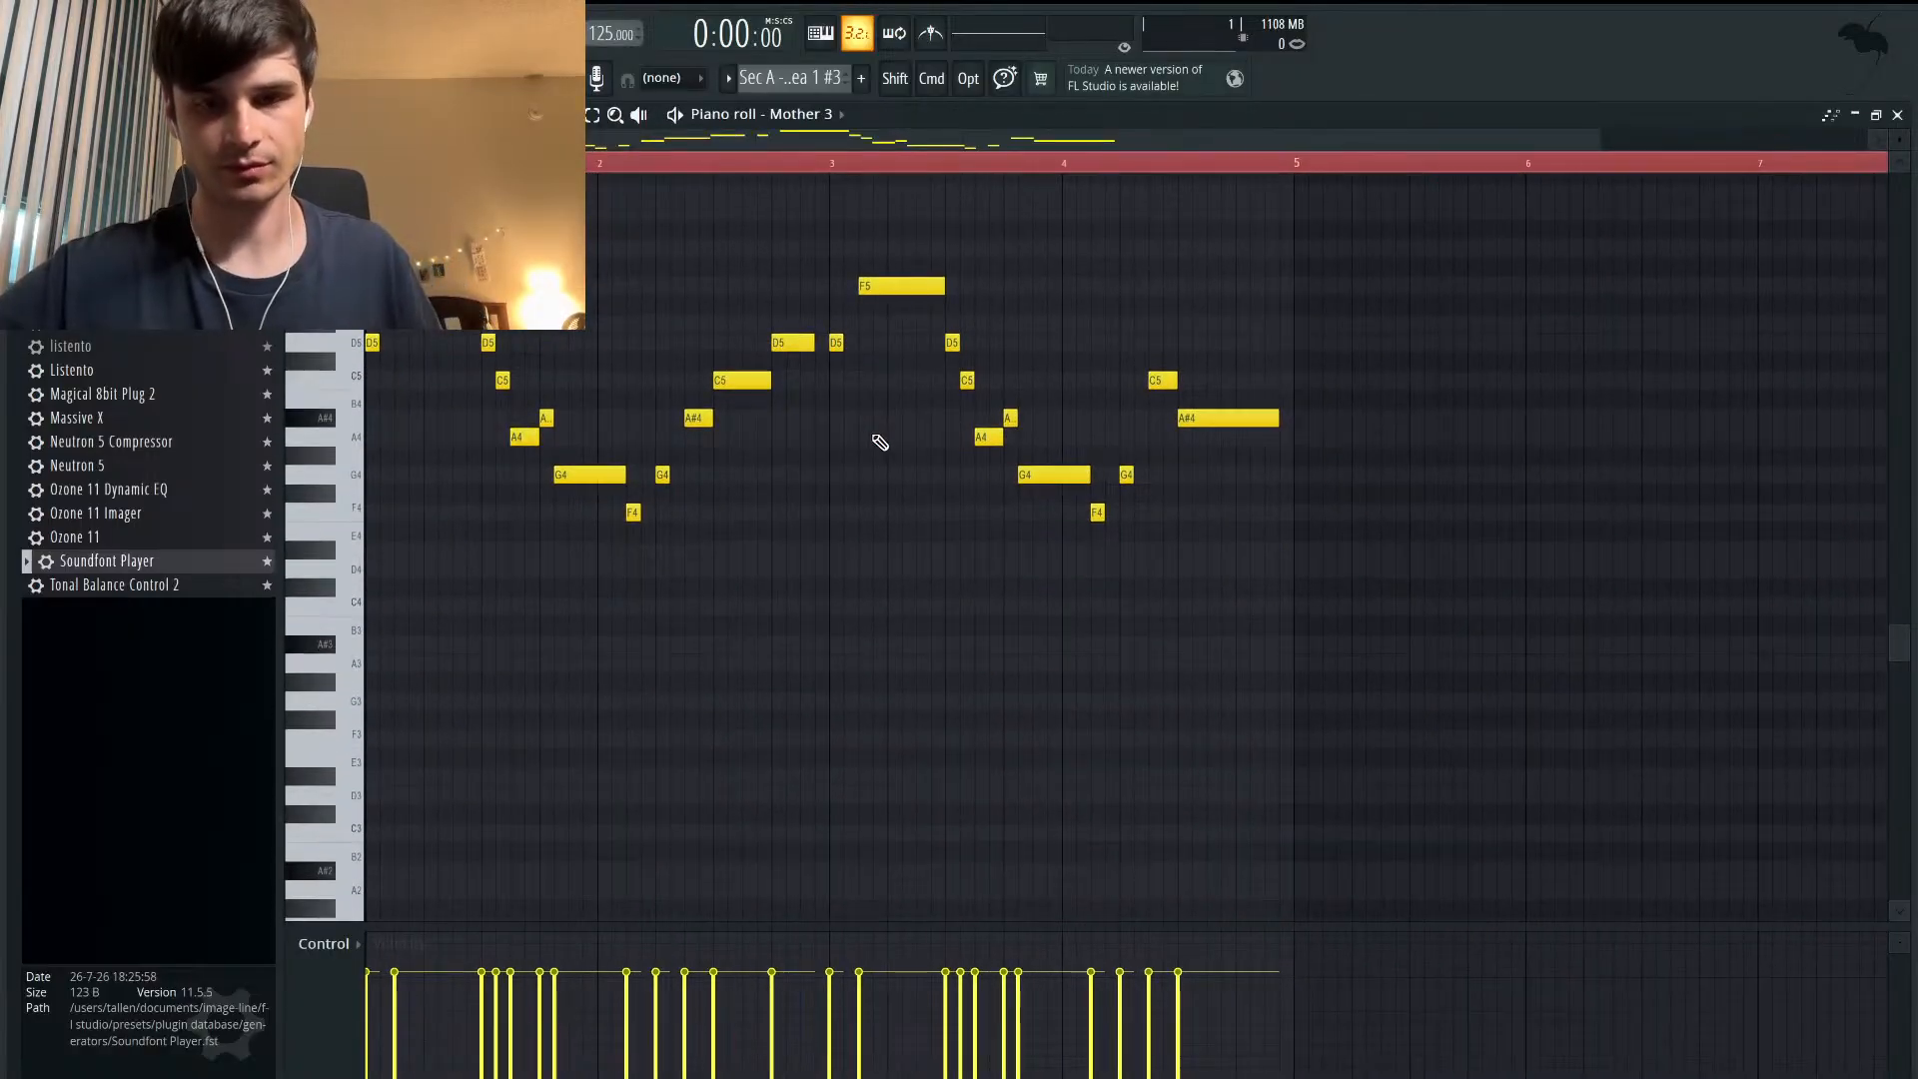
{"action": "scroll", "coordinate": [1267, 326], "scroll_direction": "up", "scroll_amount": 3}
{"action": "left_click_drag", "start_coordinate": [1331, 296], "coordinate": [297, 690]}
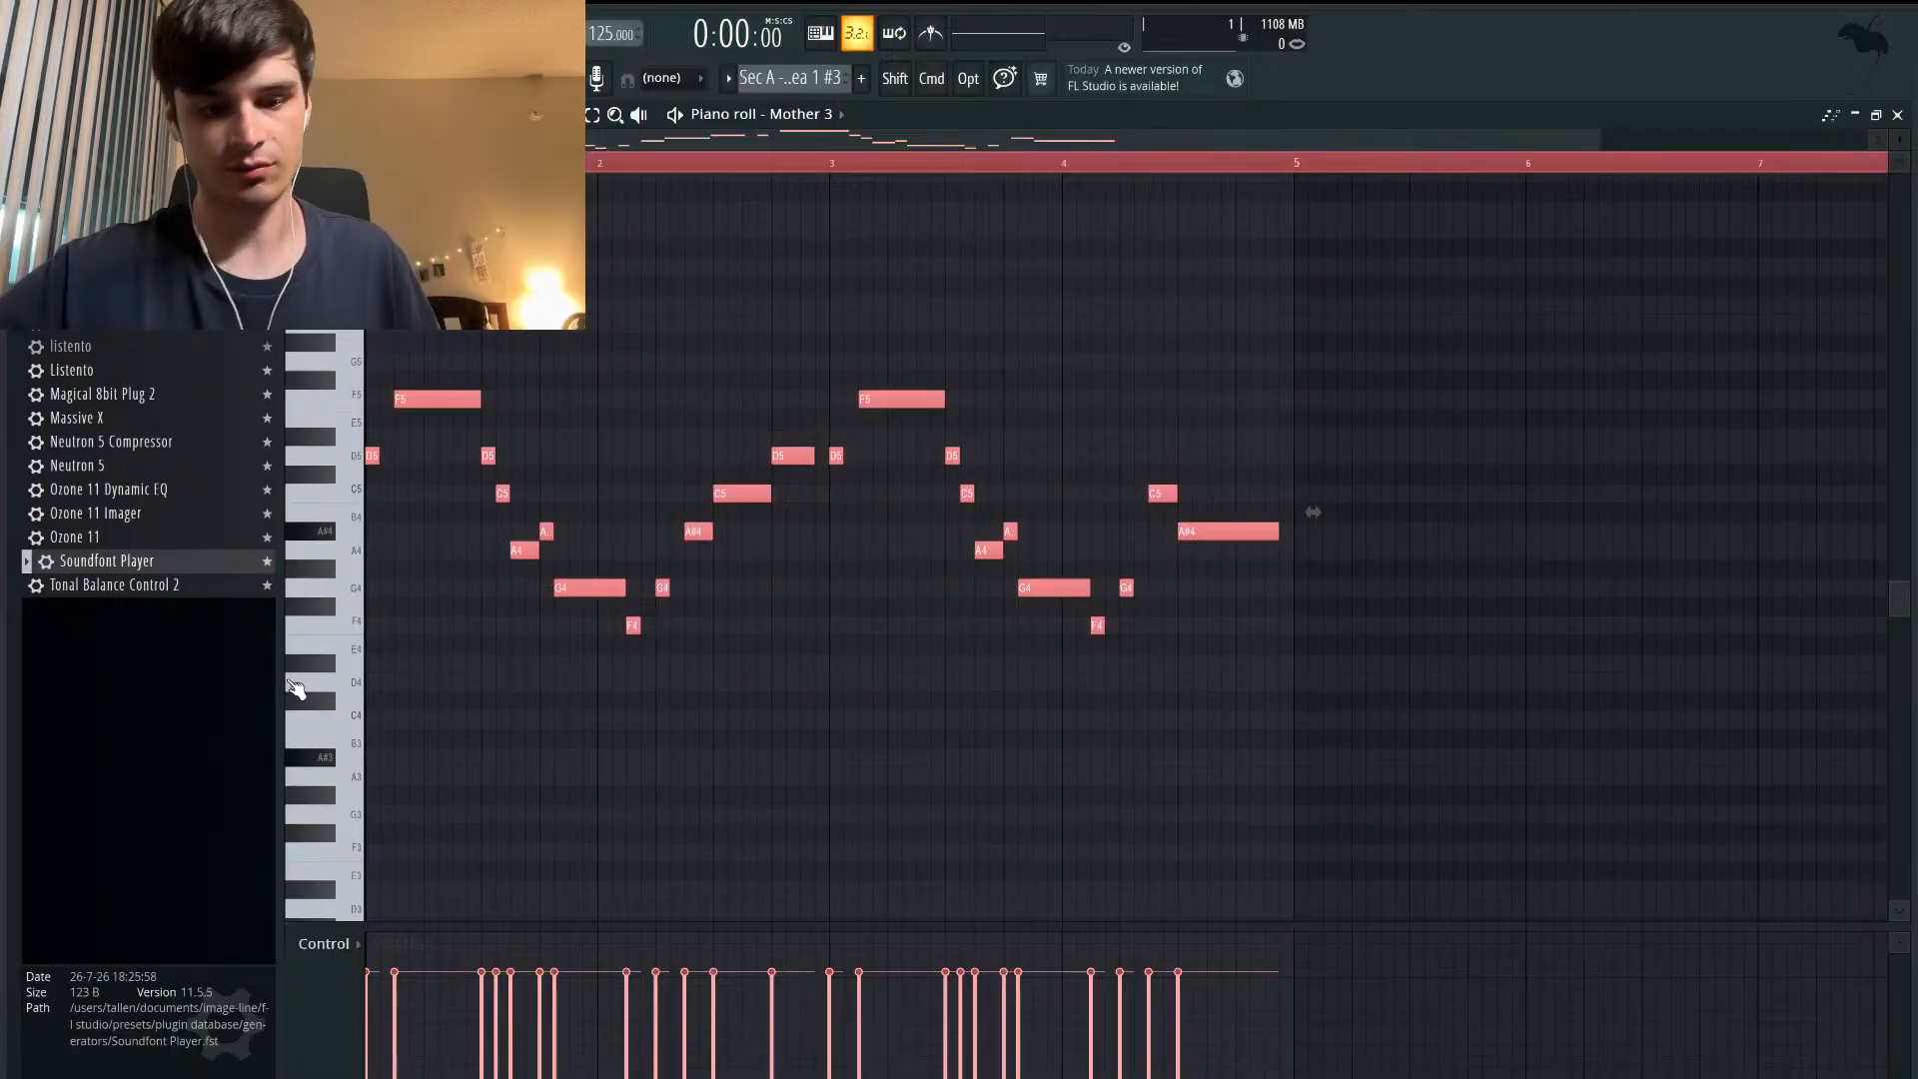
{"action": "key", "text": "Delete"}
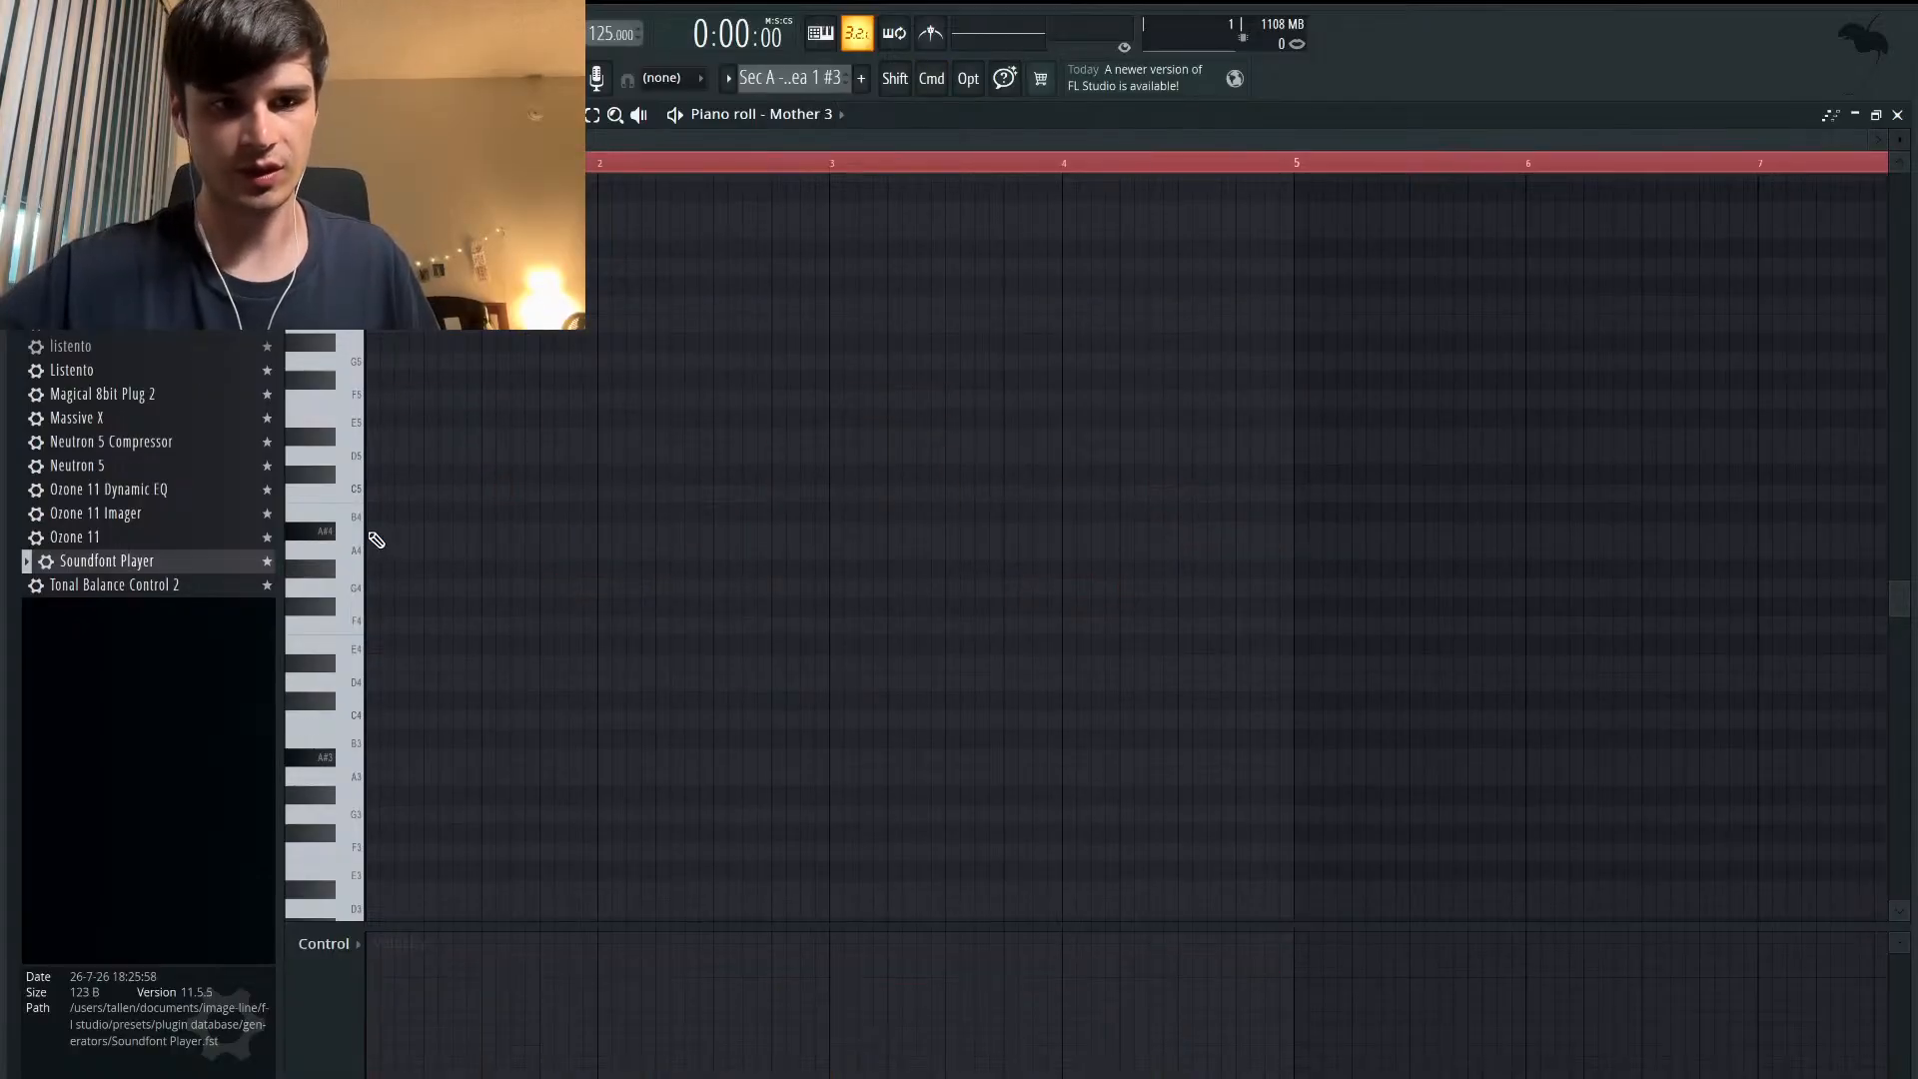
{"action": "left_click", "coordinate": [376, 534]}
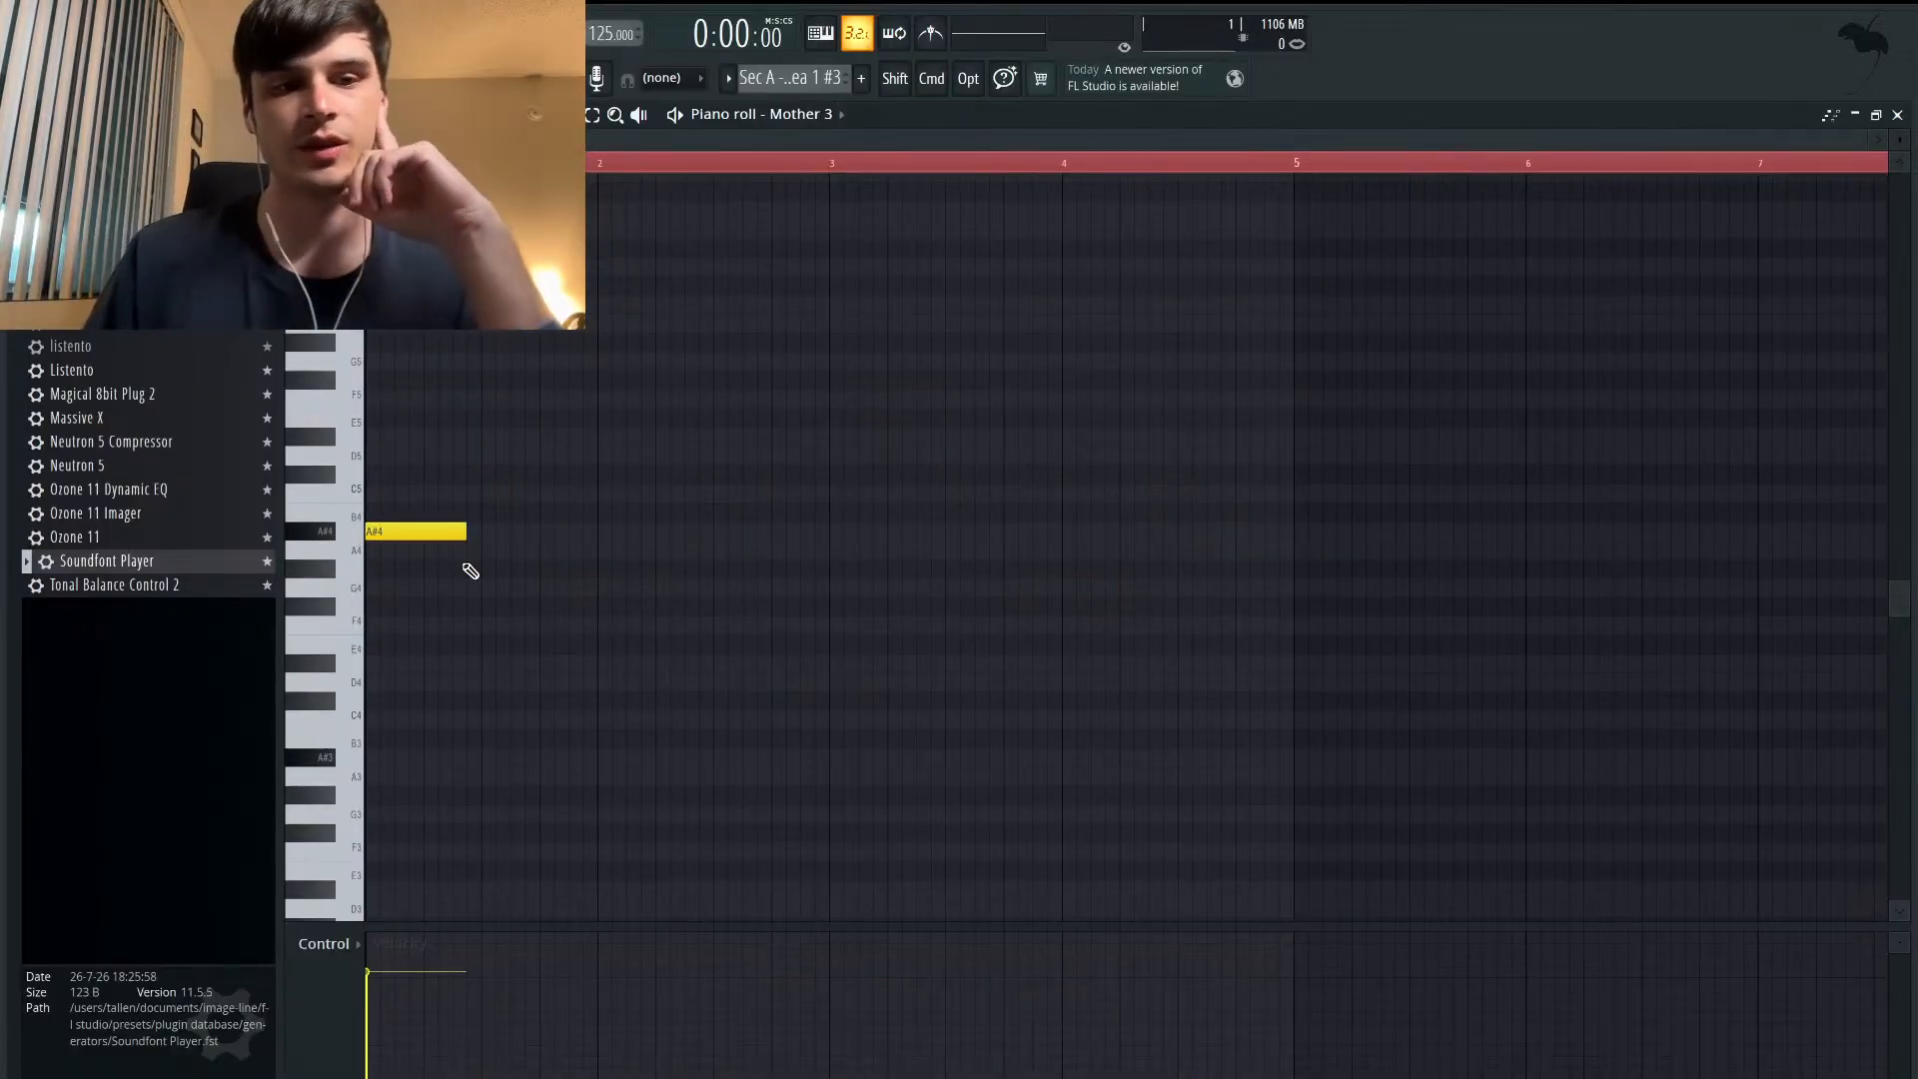
{"action": "scroll", "coordinate": [471, 569], "scroll_direction": "down", "scroll_amount": 2}
{"action": "scroll", "coordinate": [474, 570], "scroll_direction": "up", "scroll_amount": 3}
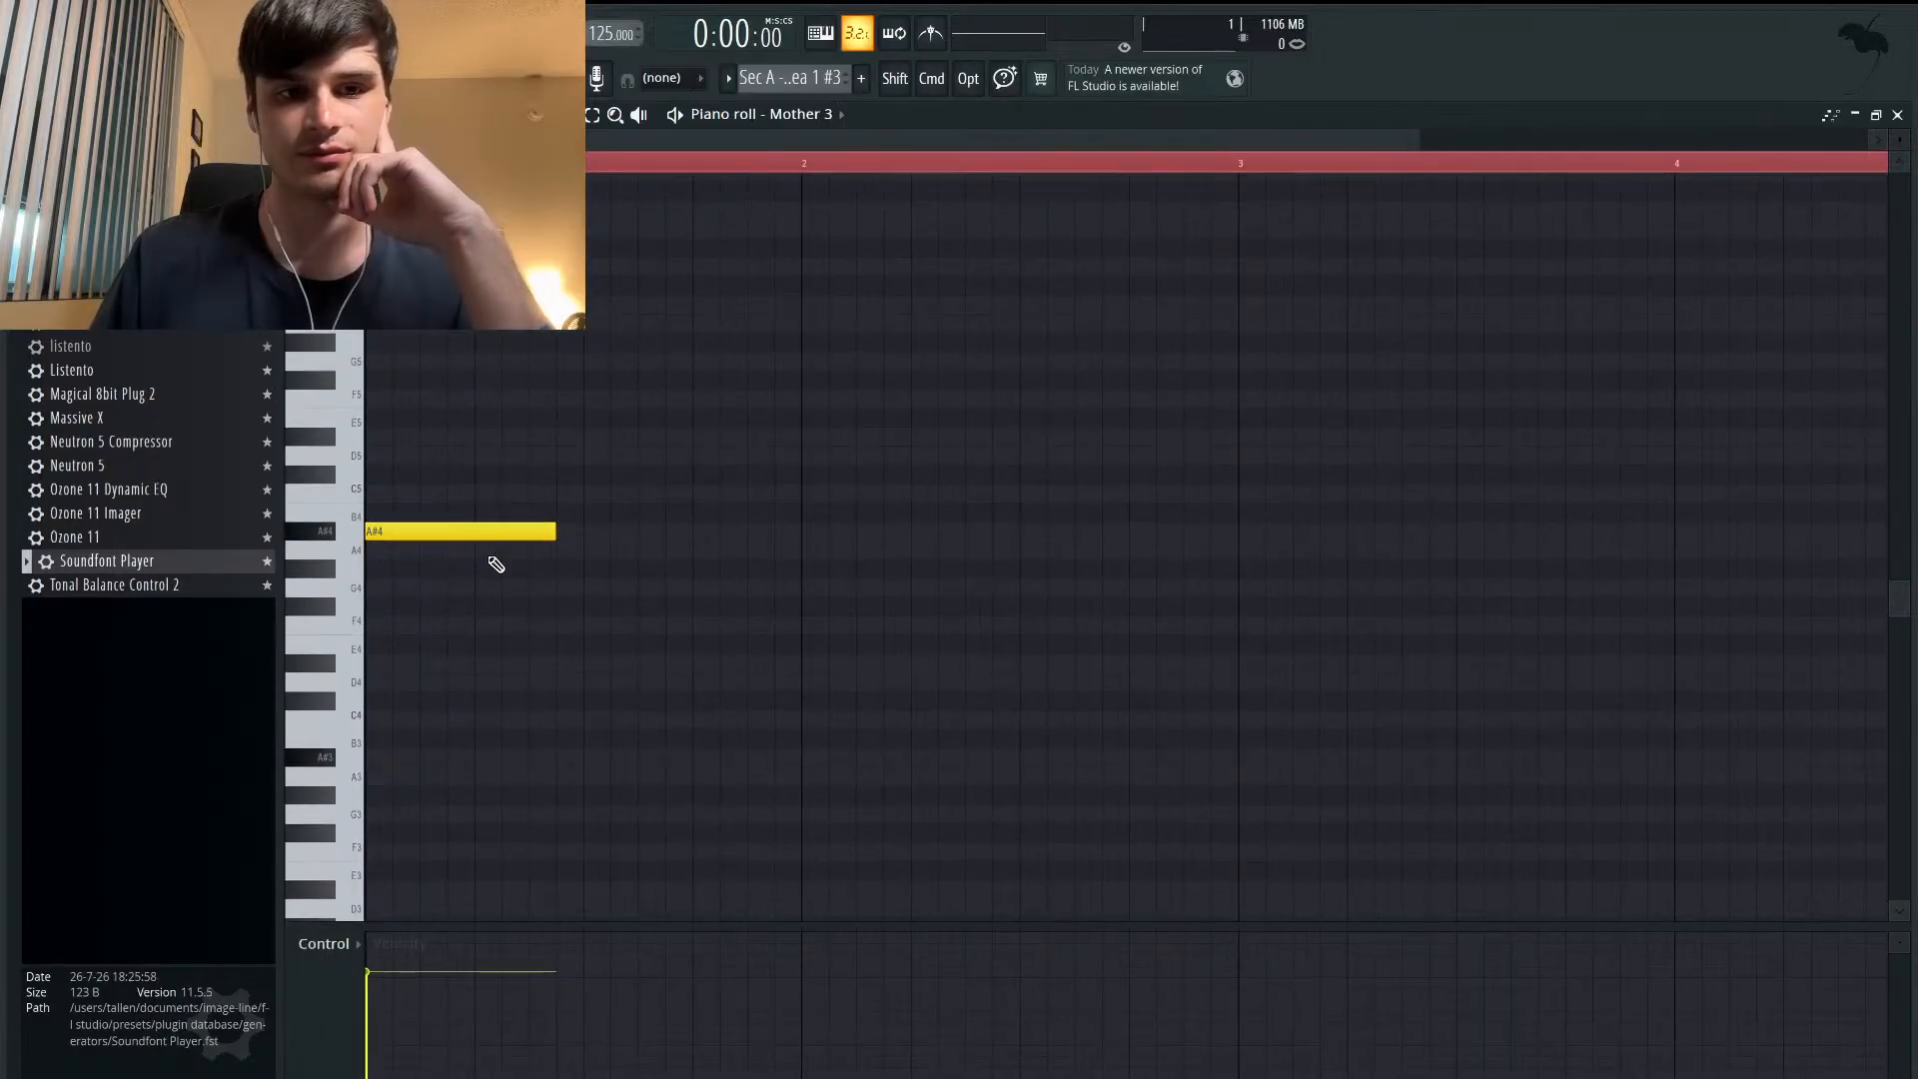
{"action": "left_click_drag", "start_coordinate": [553, 531], "coordinate": [474, 531]}
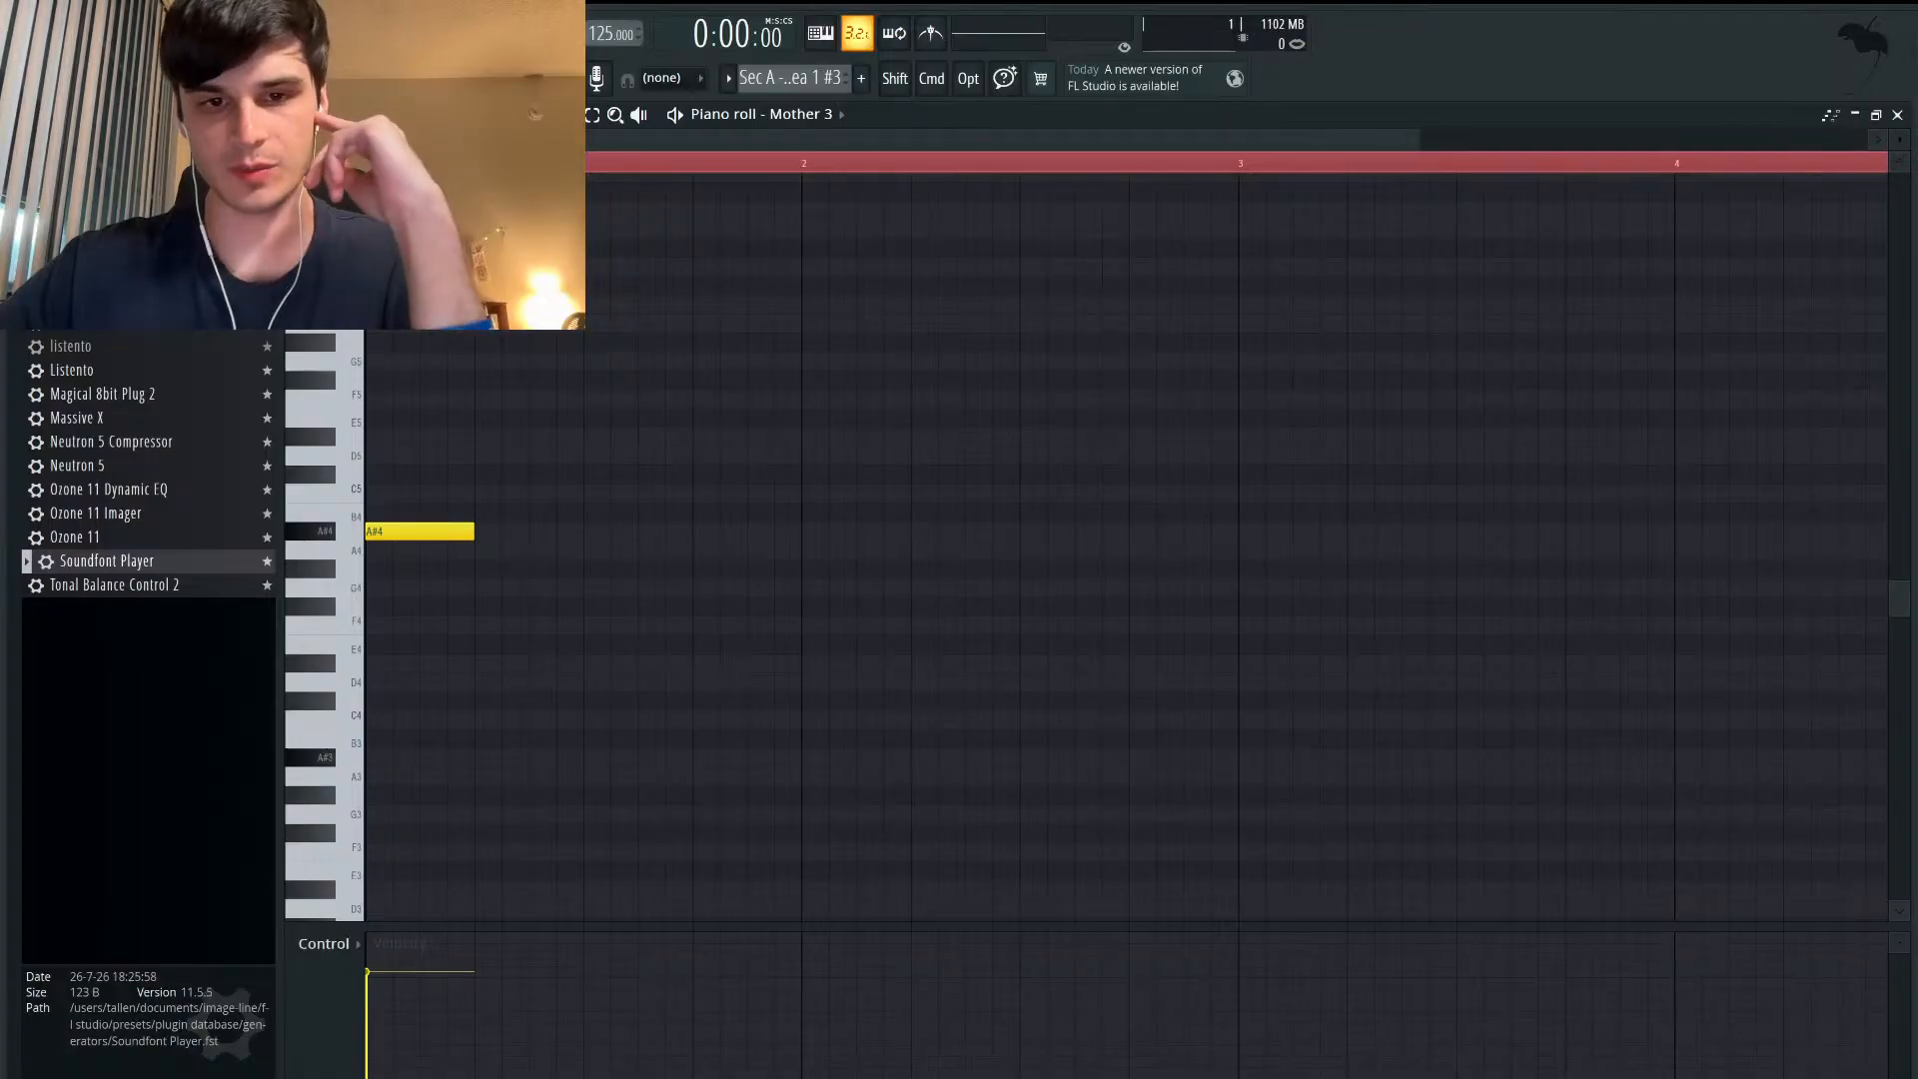
{"action": "scroll", "coordinate": [615, 620], "scroll_direction": "up", "scroll_amount": 3}
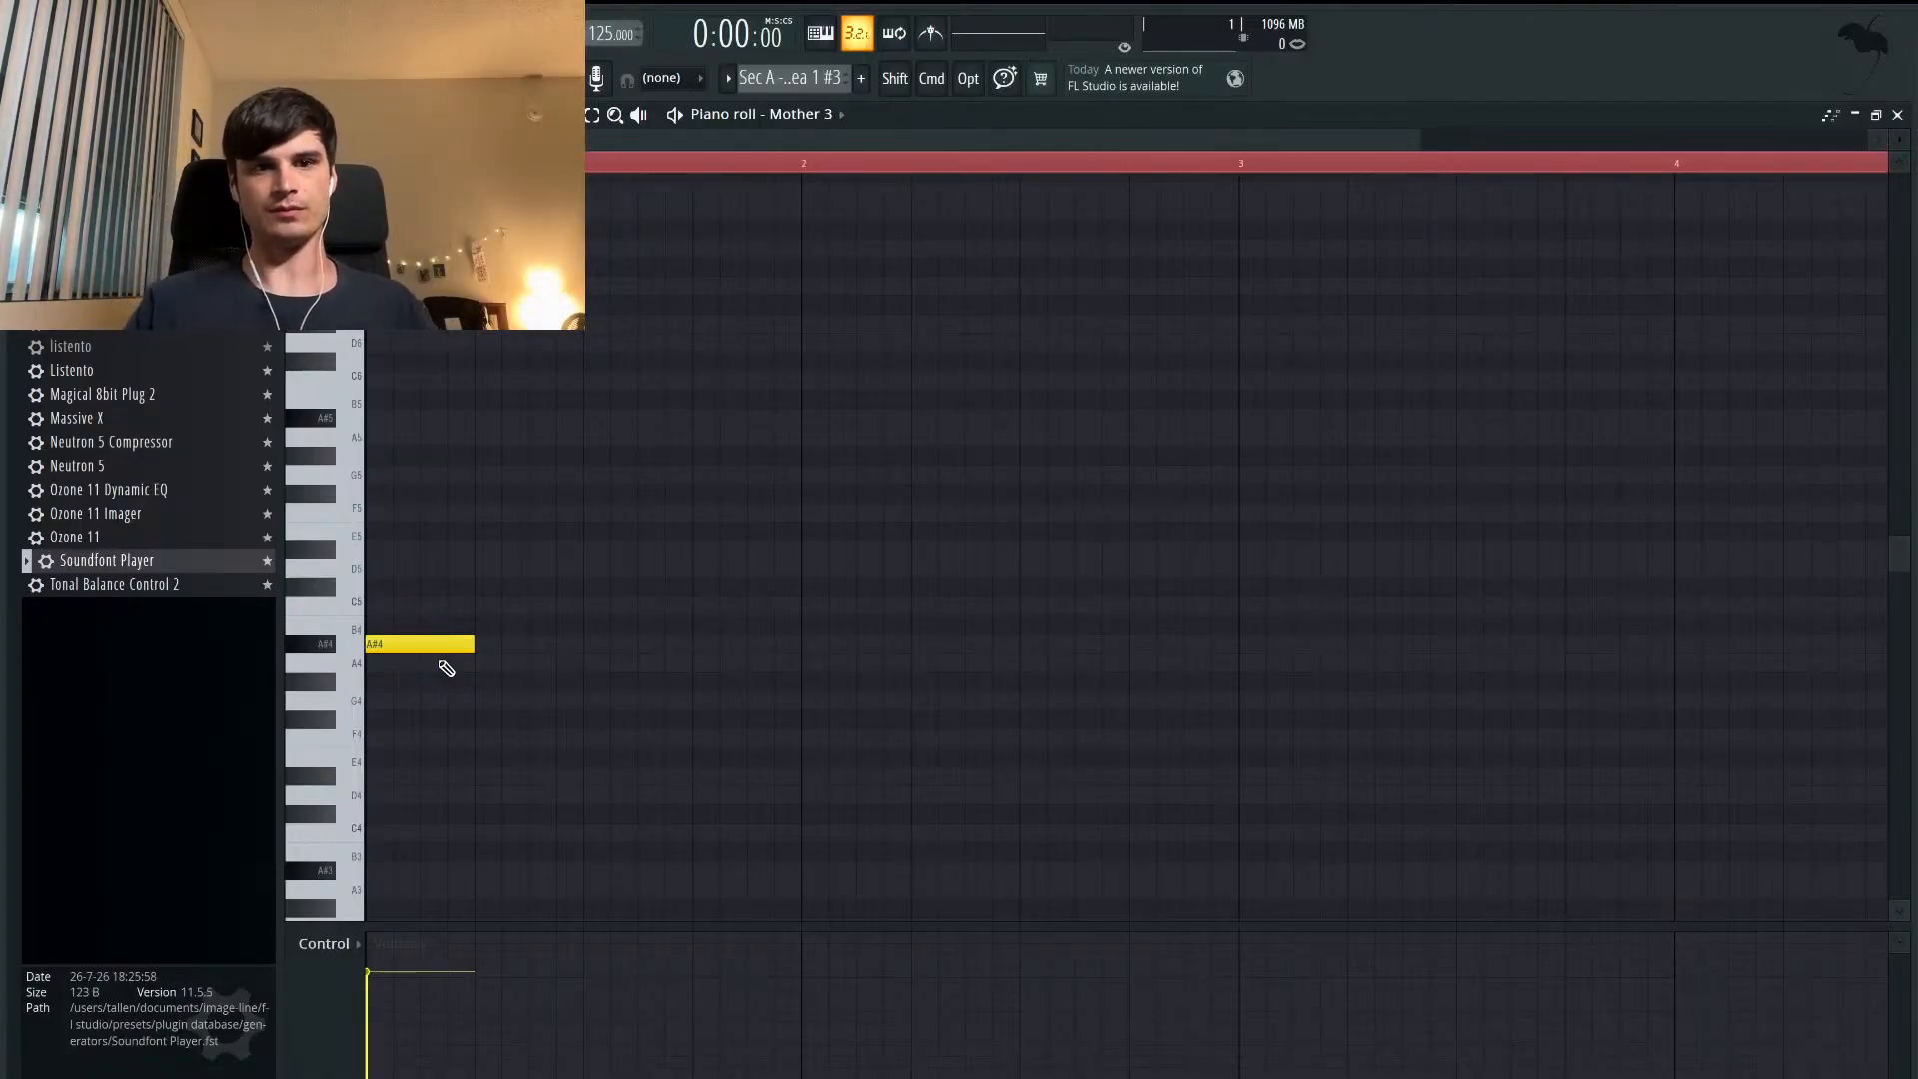
{"action": "key", "text": "space"}
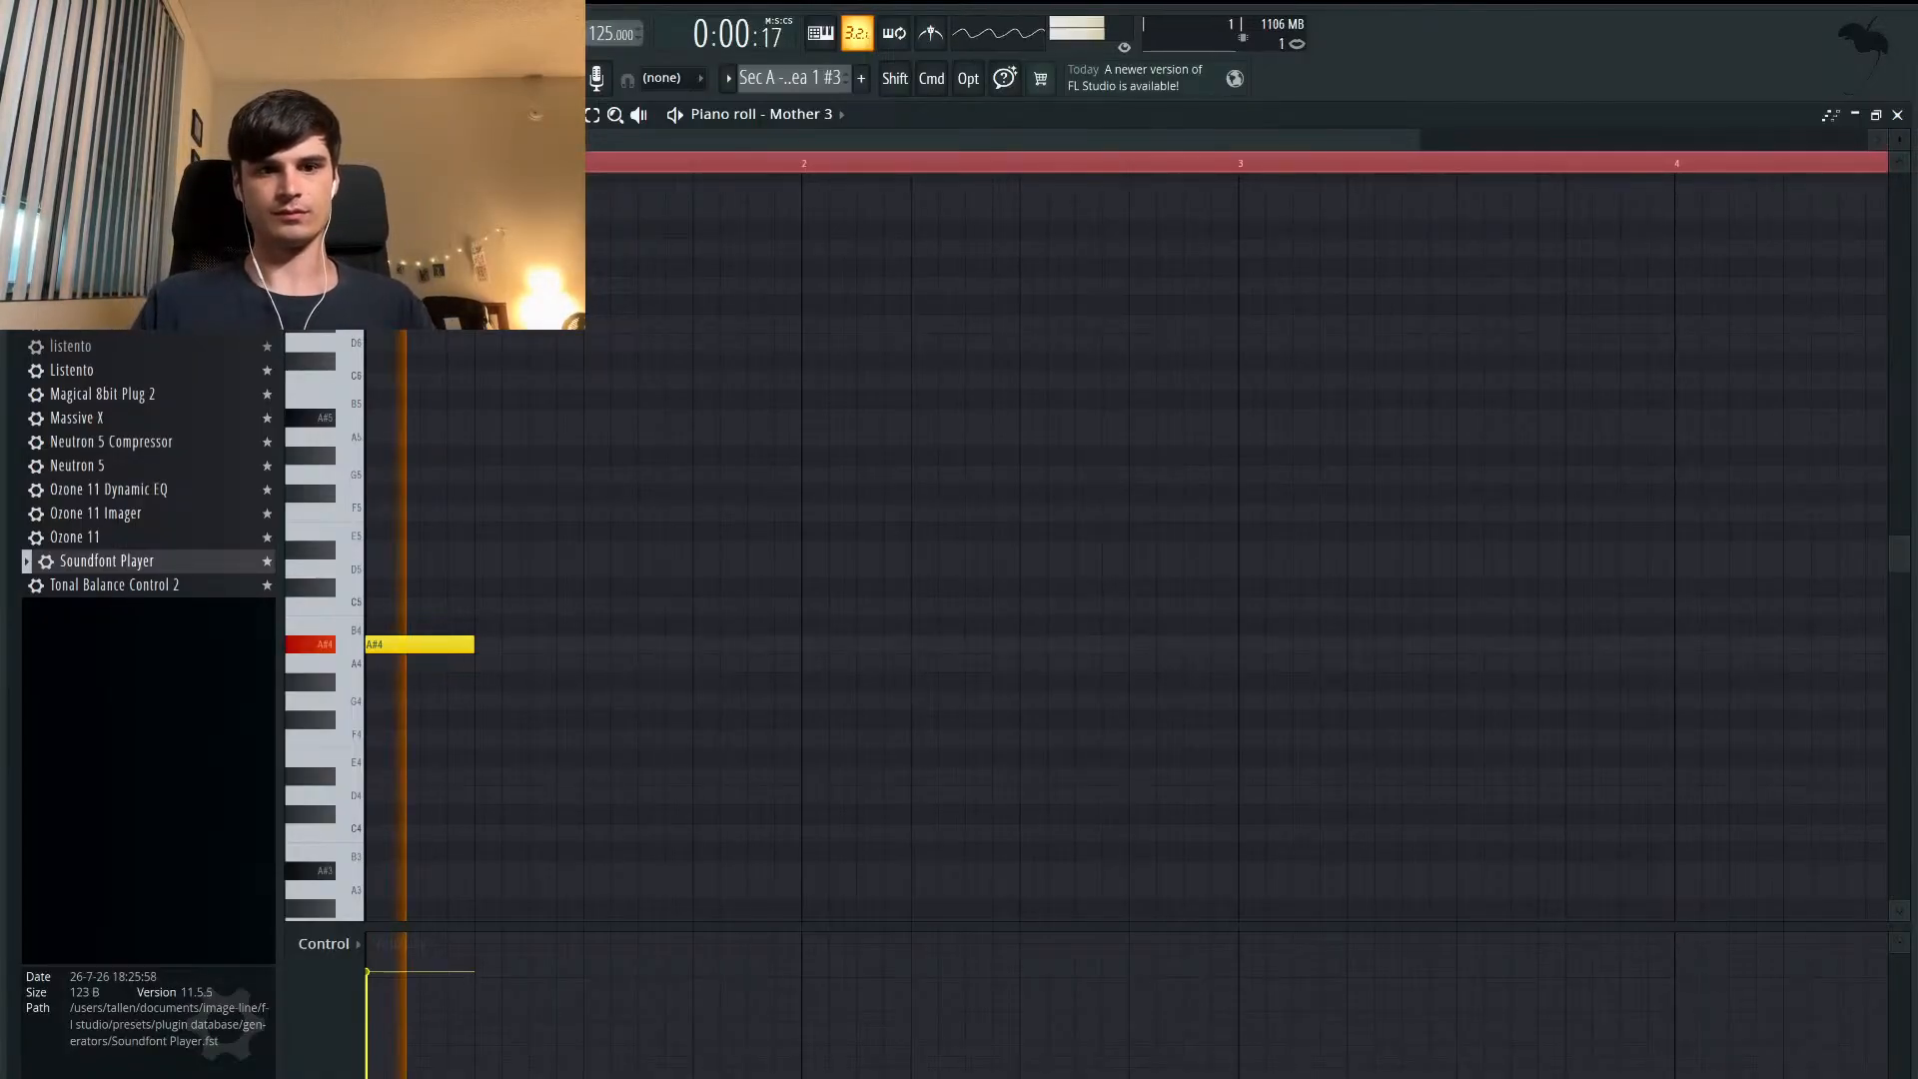
{"action": "key", "text": "space"}
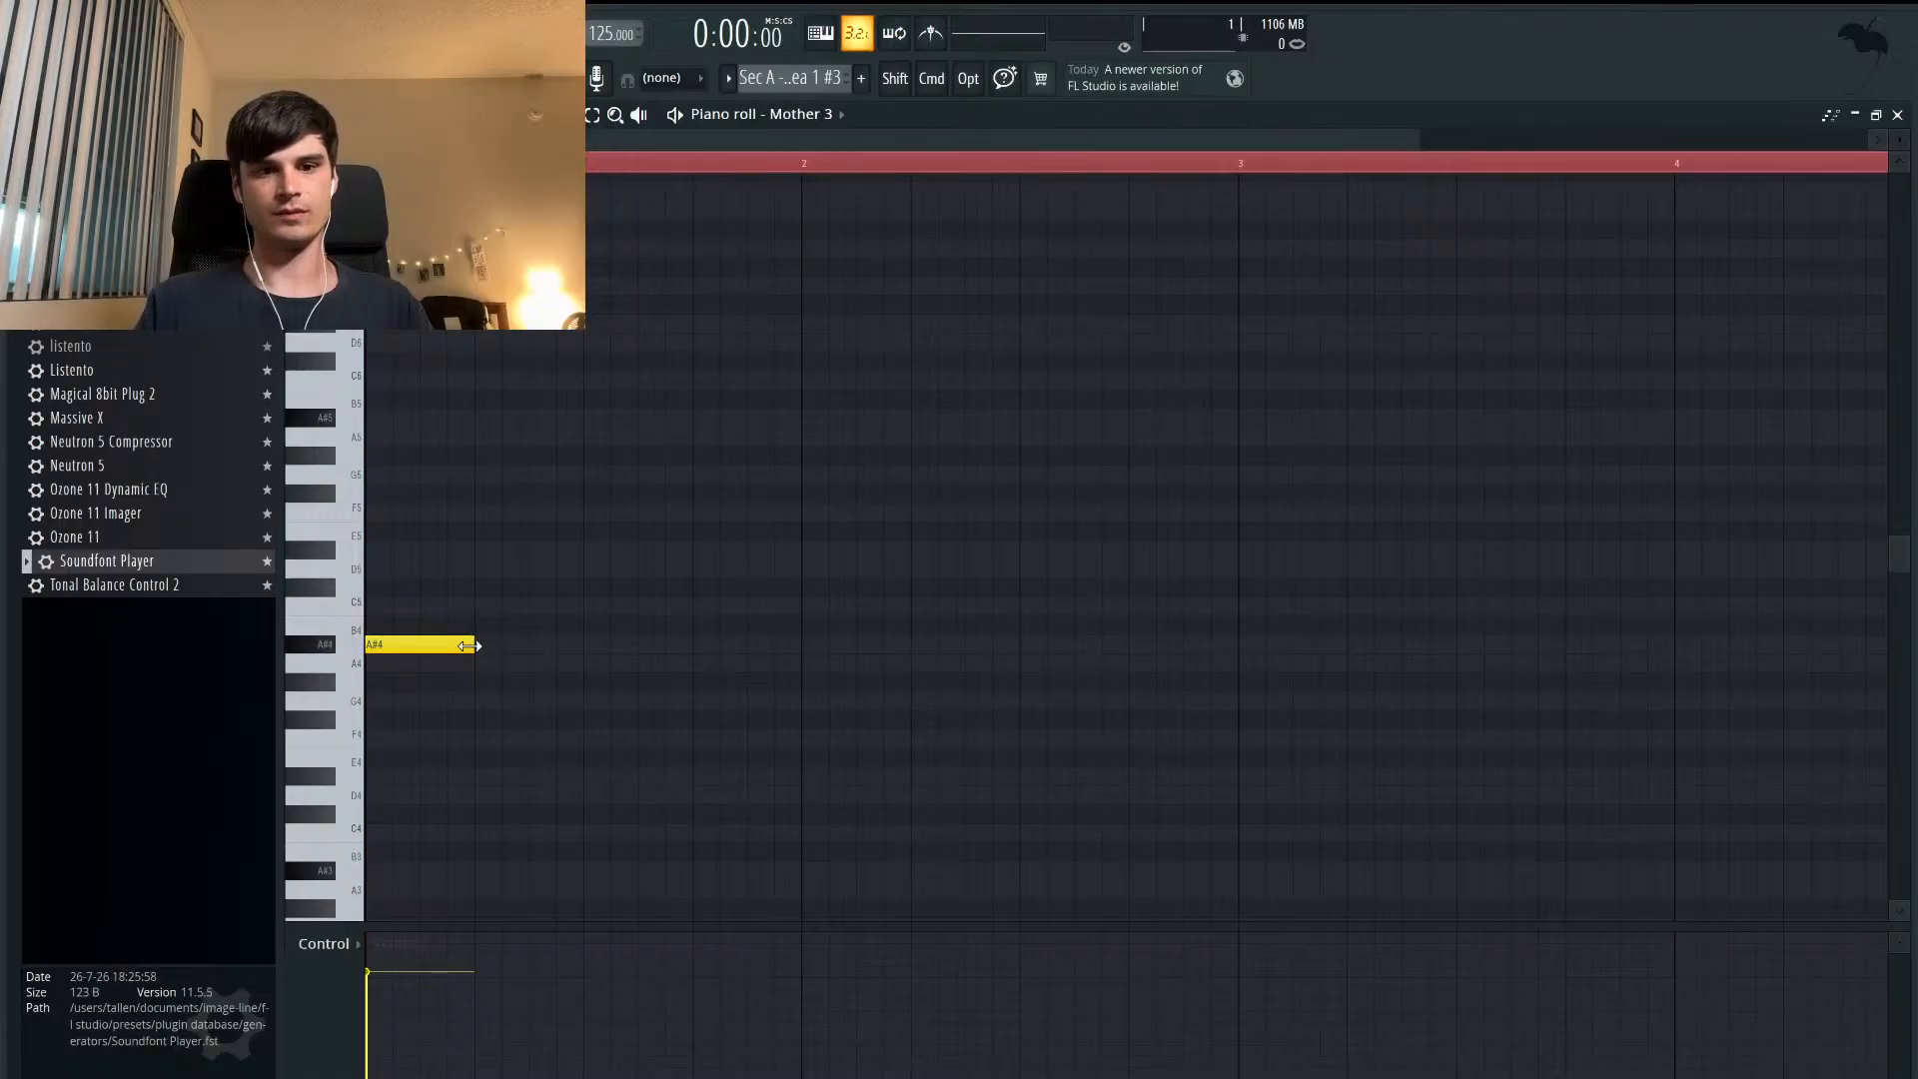
{"action": "right_click", "coordinate": [399, 644]}
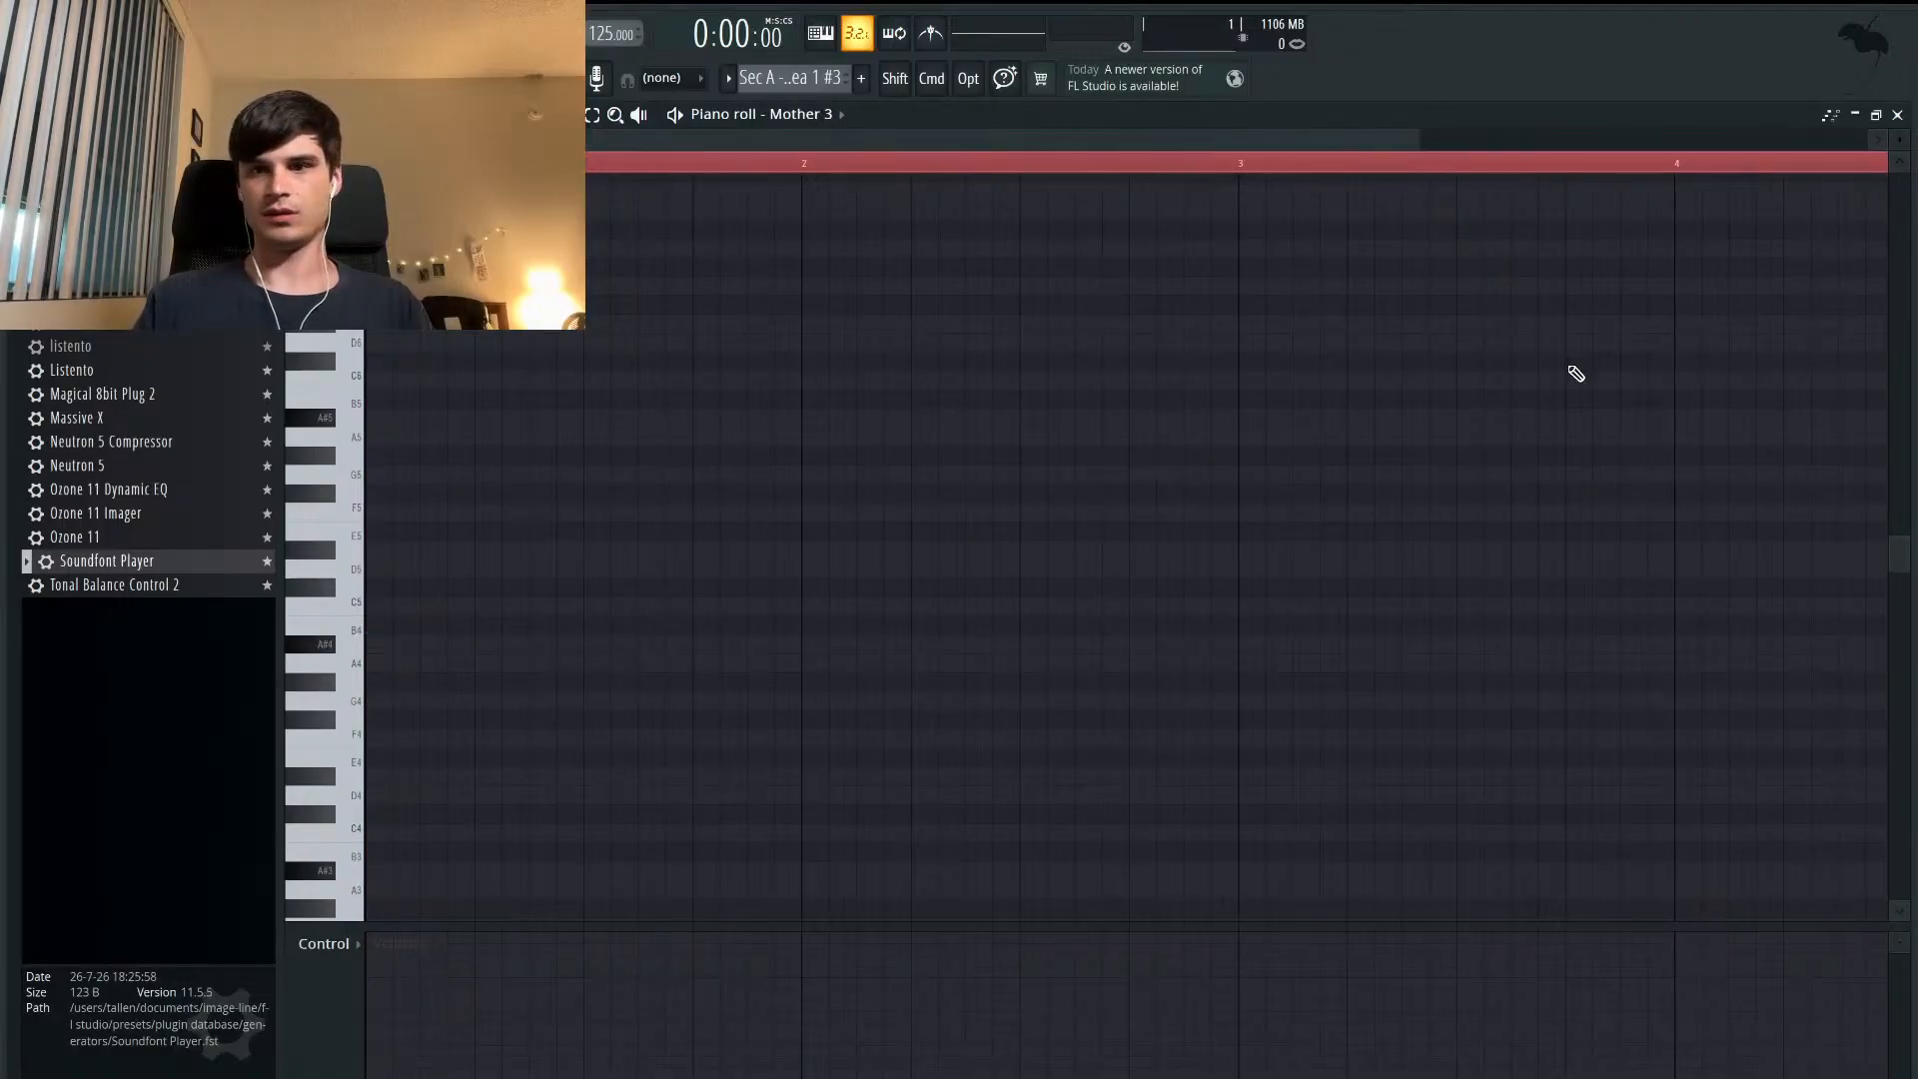
- Play back the Sec B melody in the arrangement from bar 41, at the B Sec - Small marker
{"action": "left_click", "coordinate": [1876, 116]}
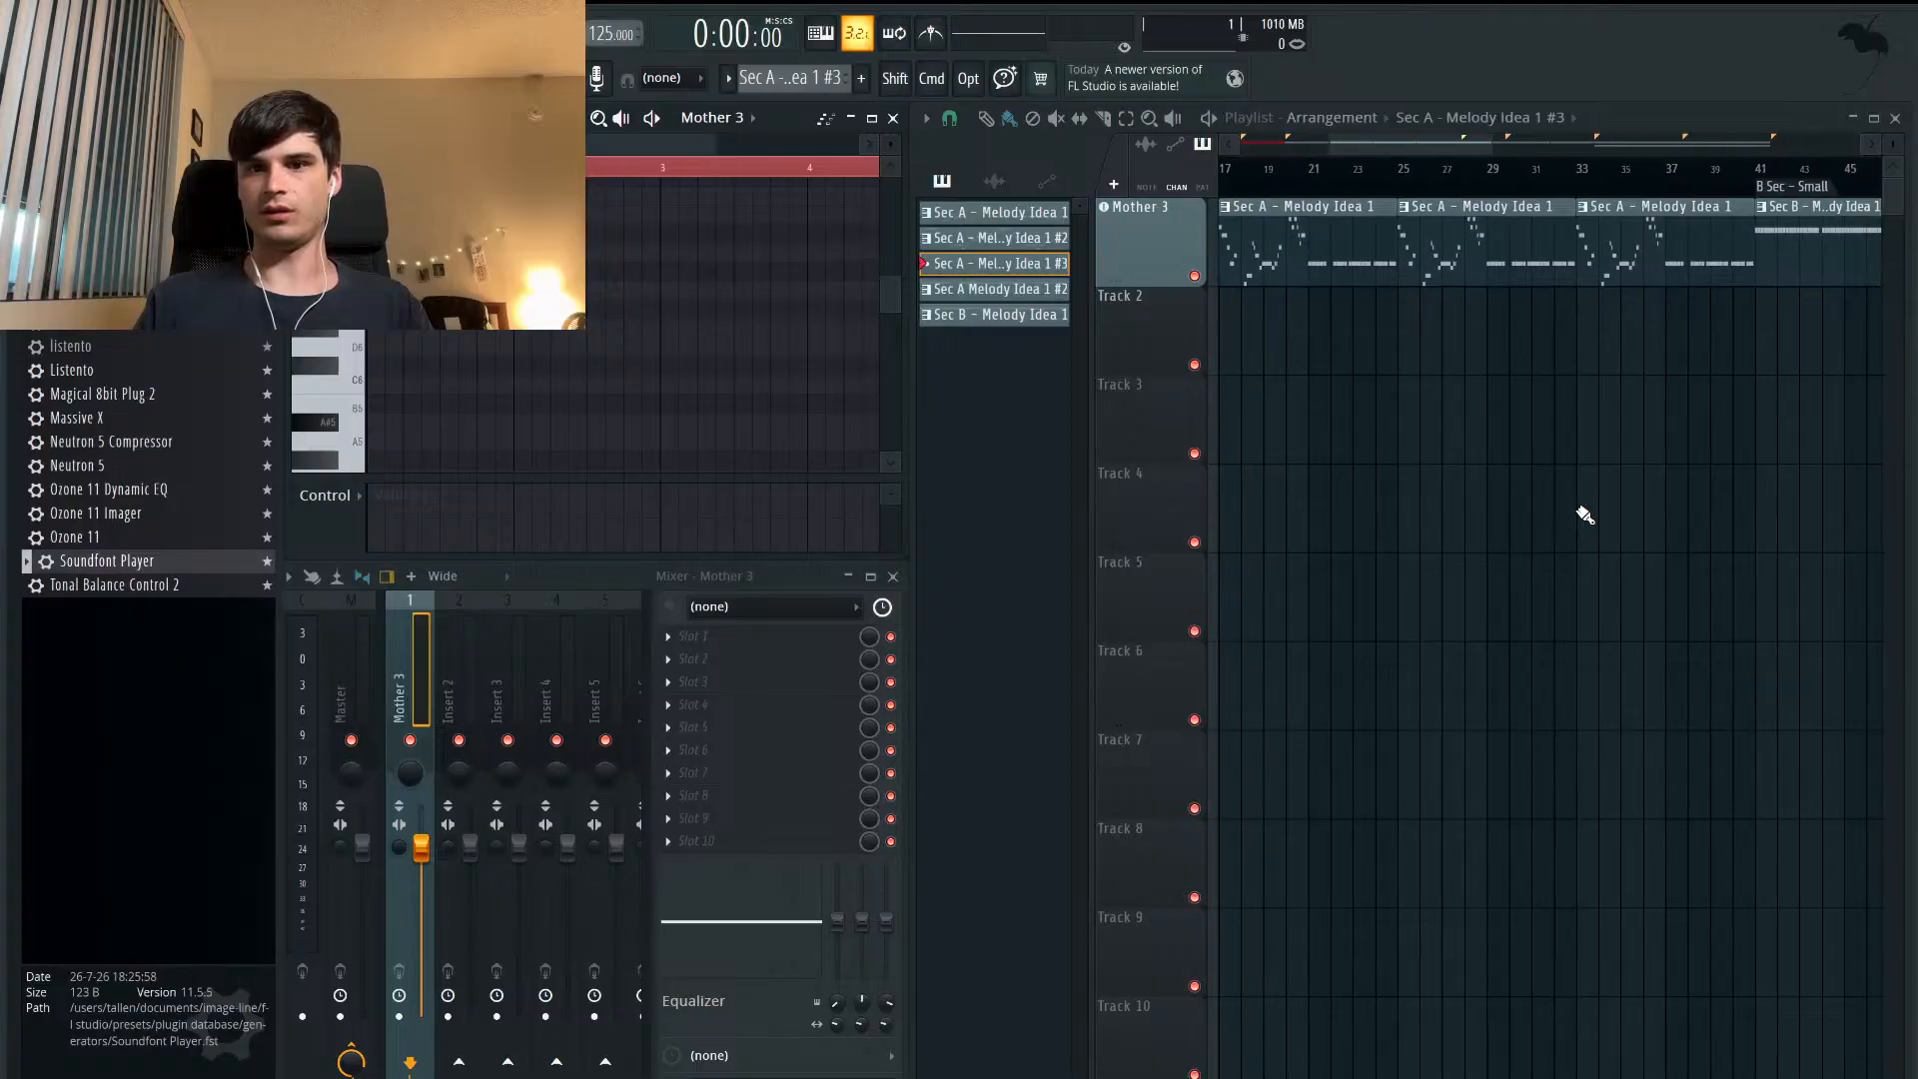
{"action": "scroll", "coordinate": [1585, 240], "scroll_direction": "right", "scroll_amount": 10}
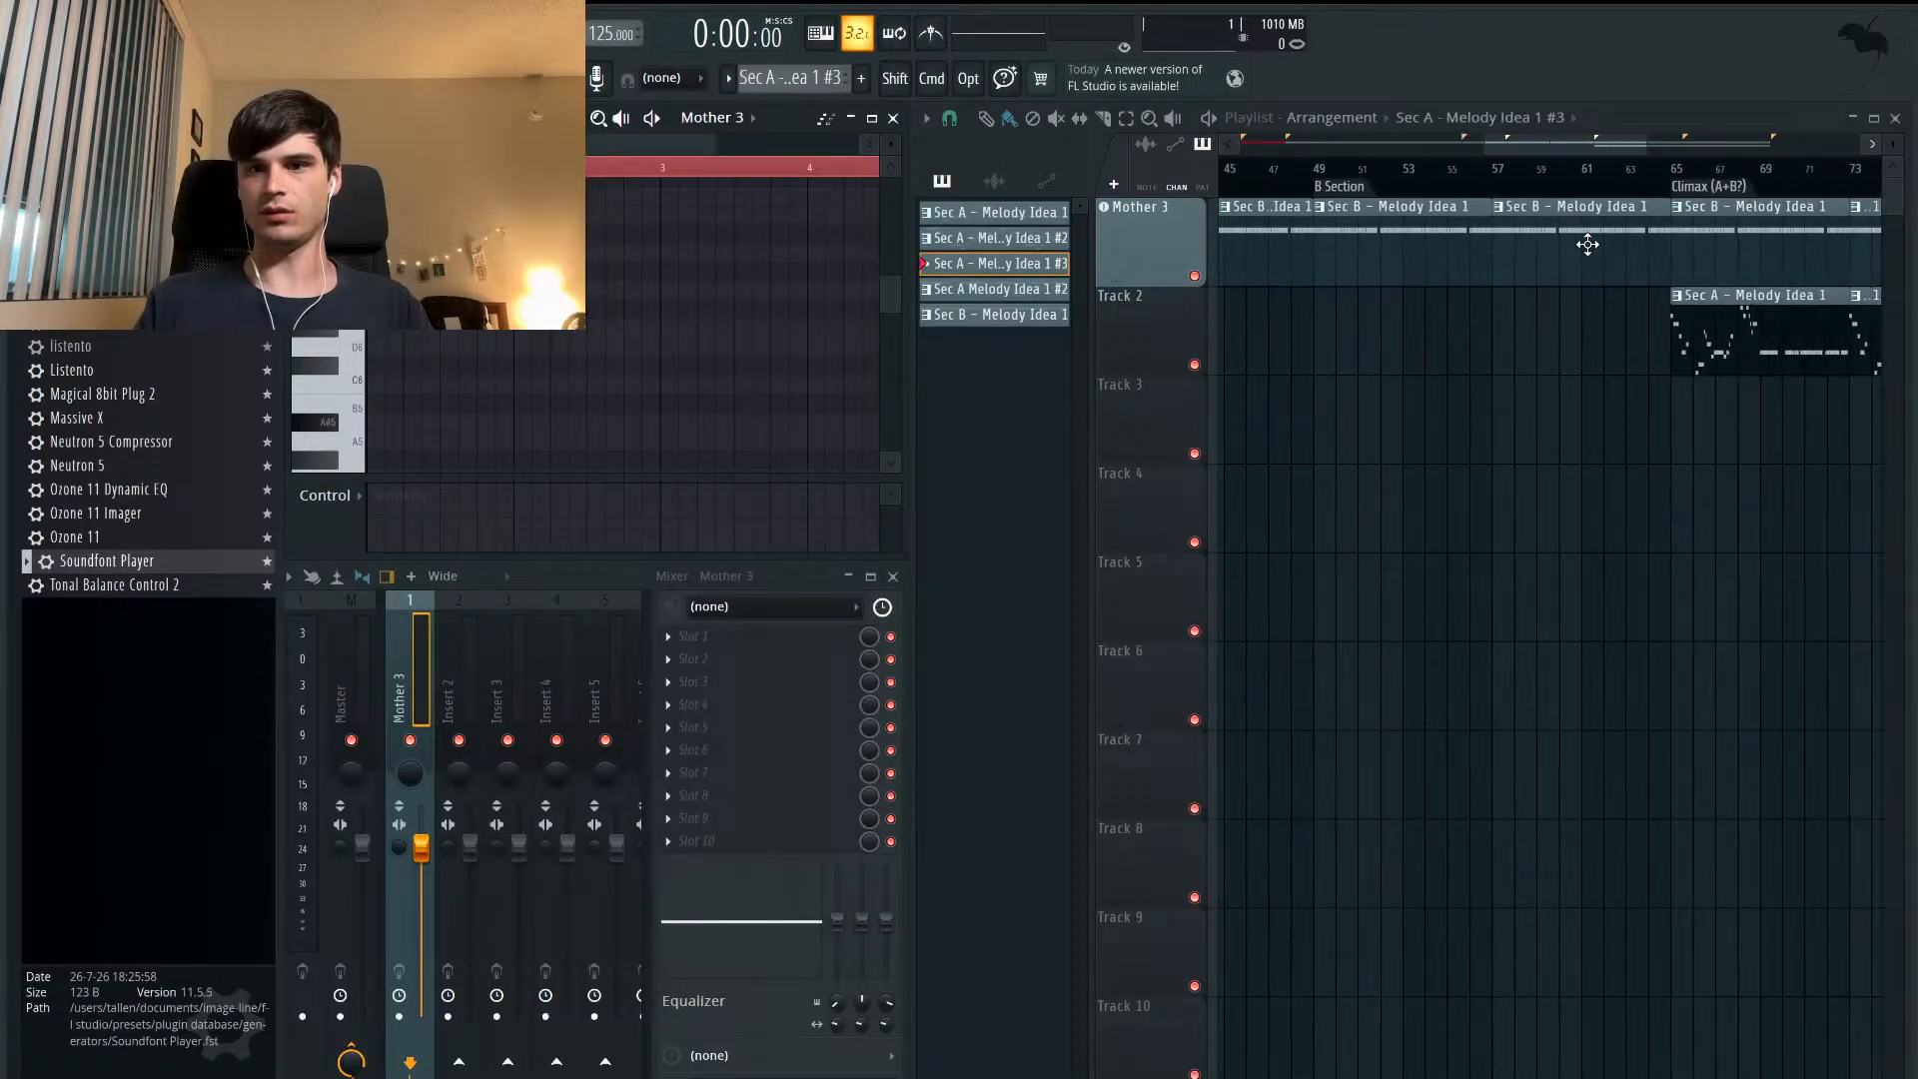
{"action": "left_click", "coordinate": [1448, 167]}
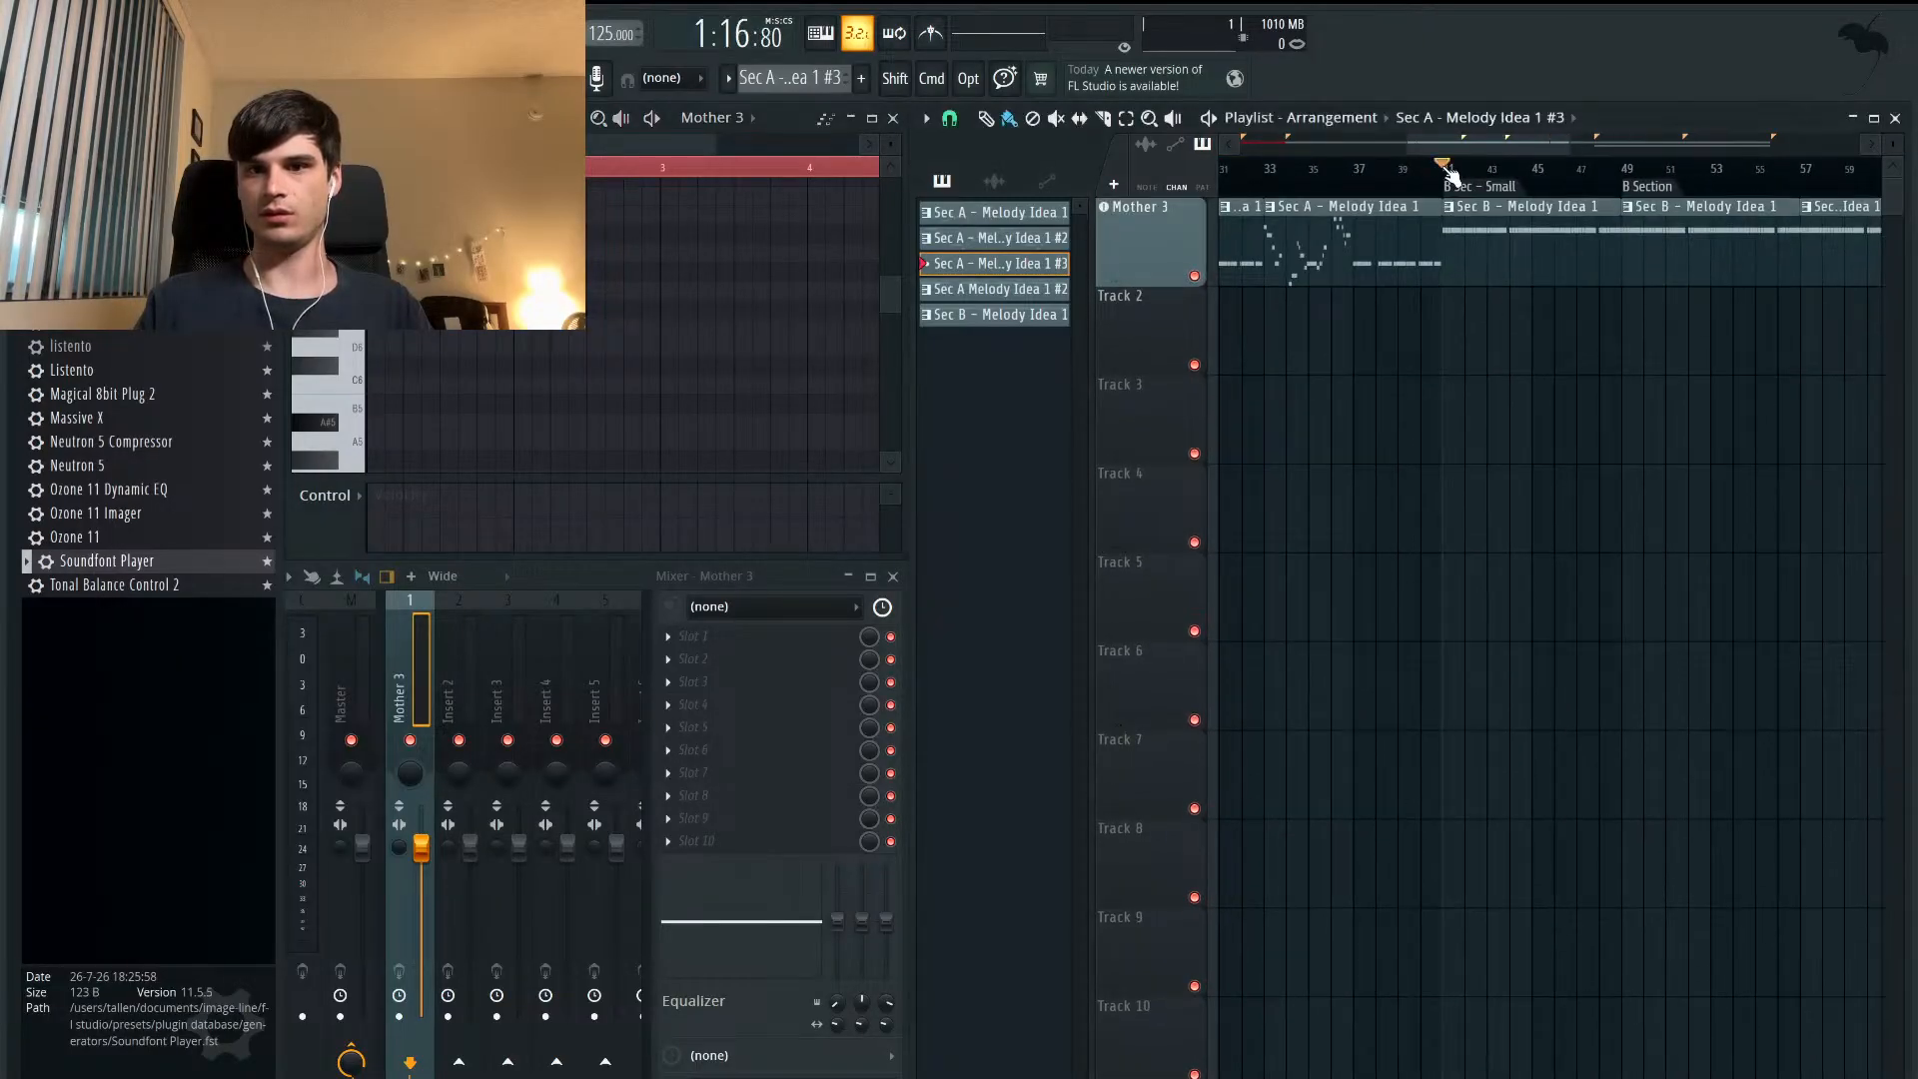
{"action": "key", "text": "space"}
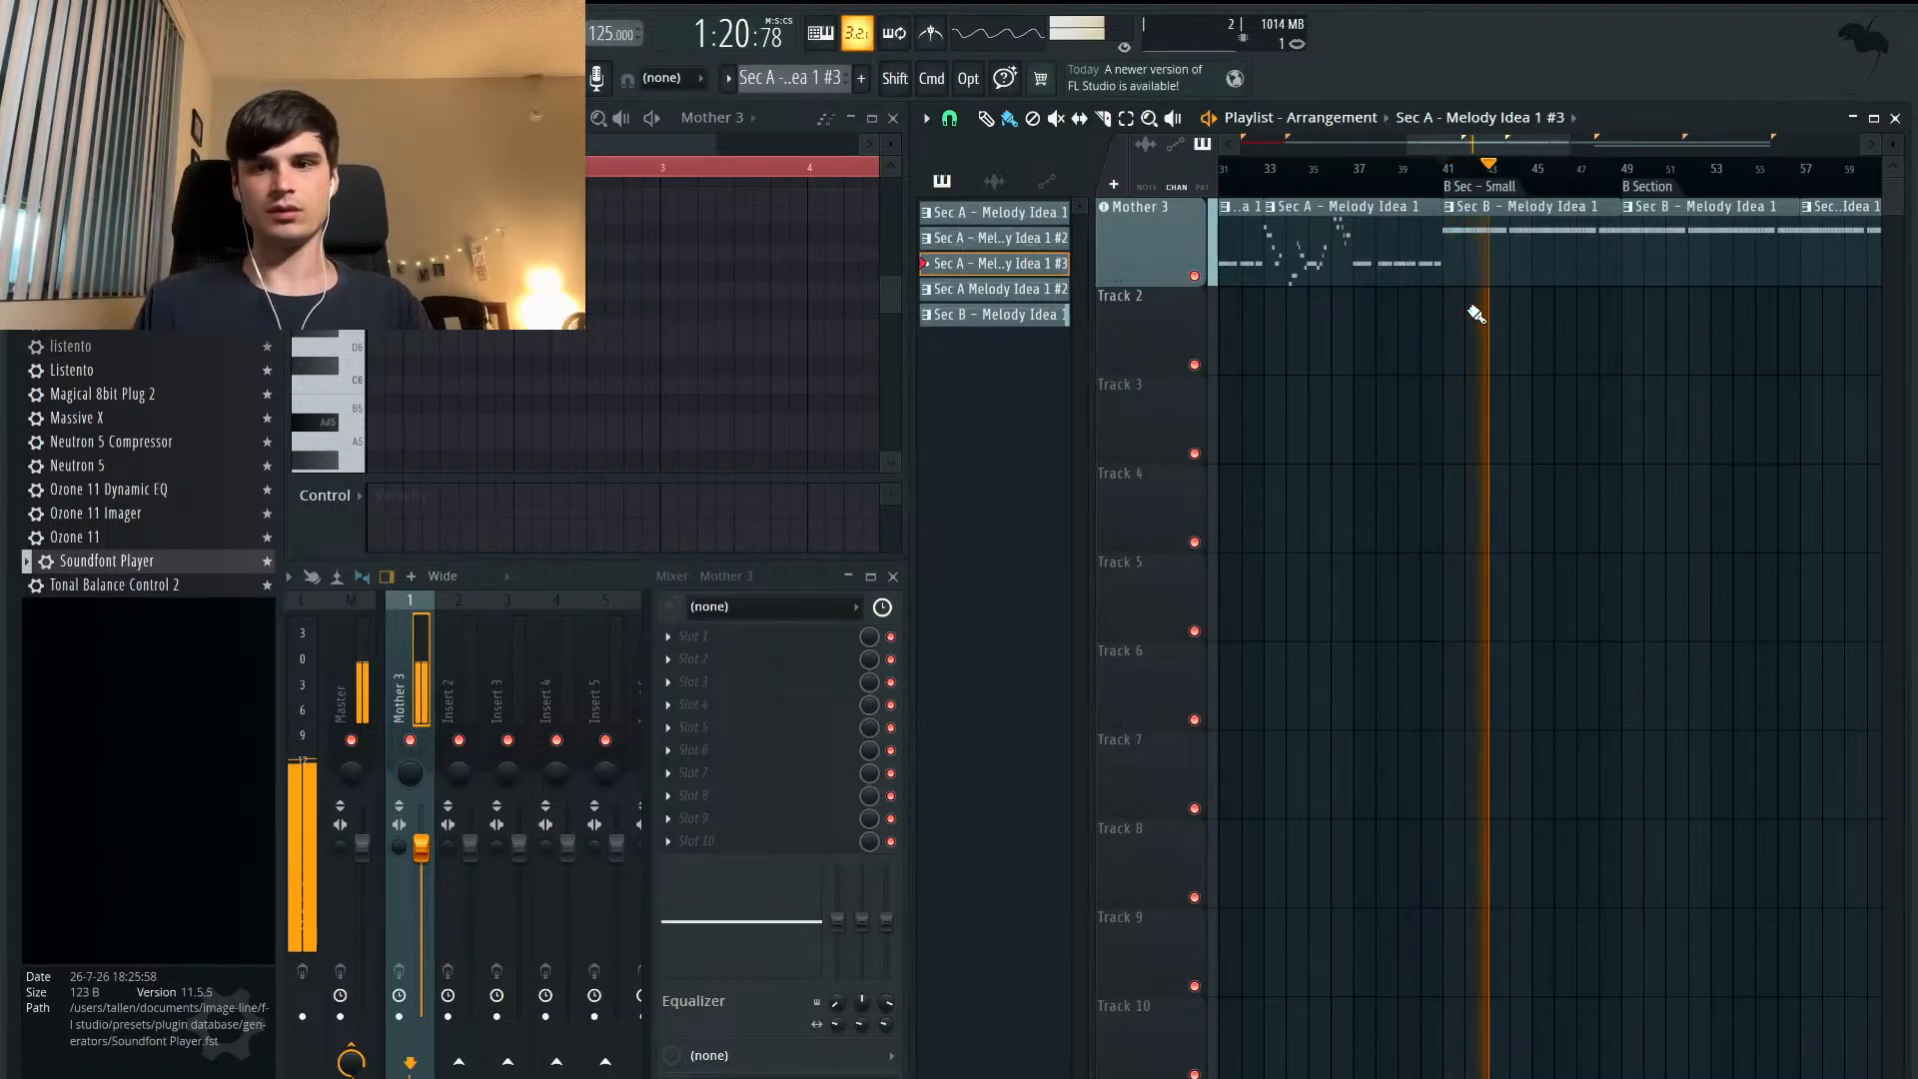
{"action": "key", "text": "space"}
- Open Sec B - Melody Idea 1 in the piano roll and split the two-beat A#4 notes in bars 1 and 3 into one-beat halves
{"action": "left_click", "coordinate": [1468, 225]}
{"action": "left_click", "coordinate": [871, 119]}
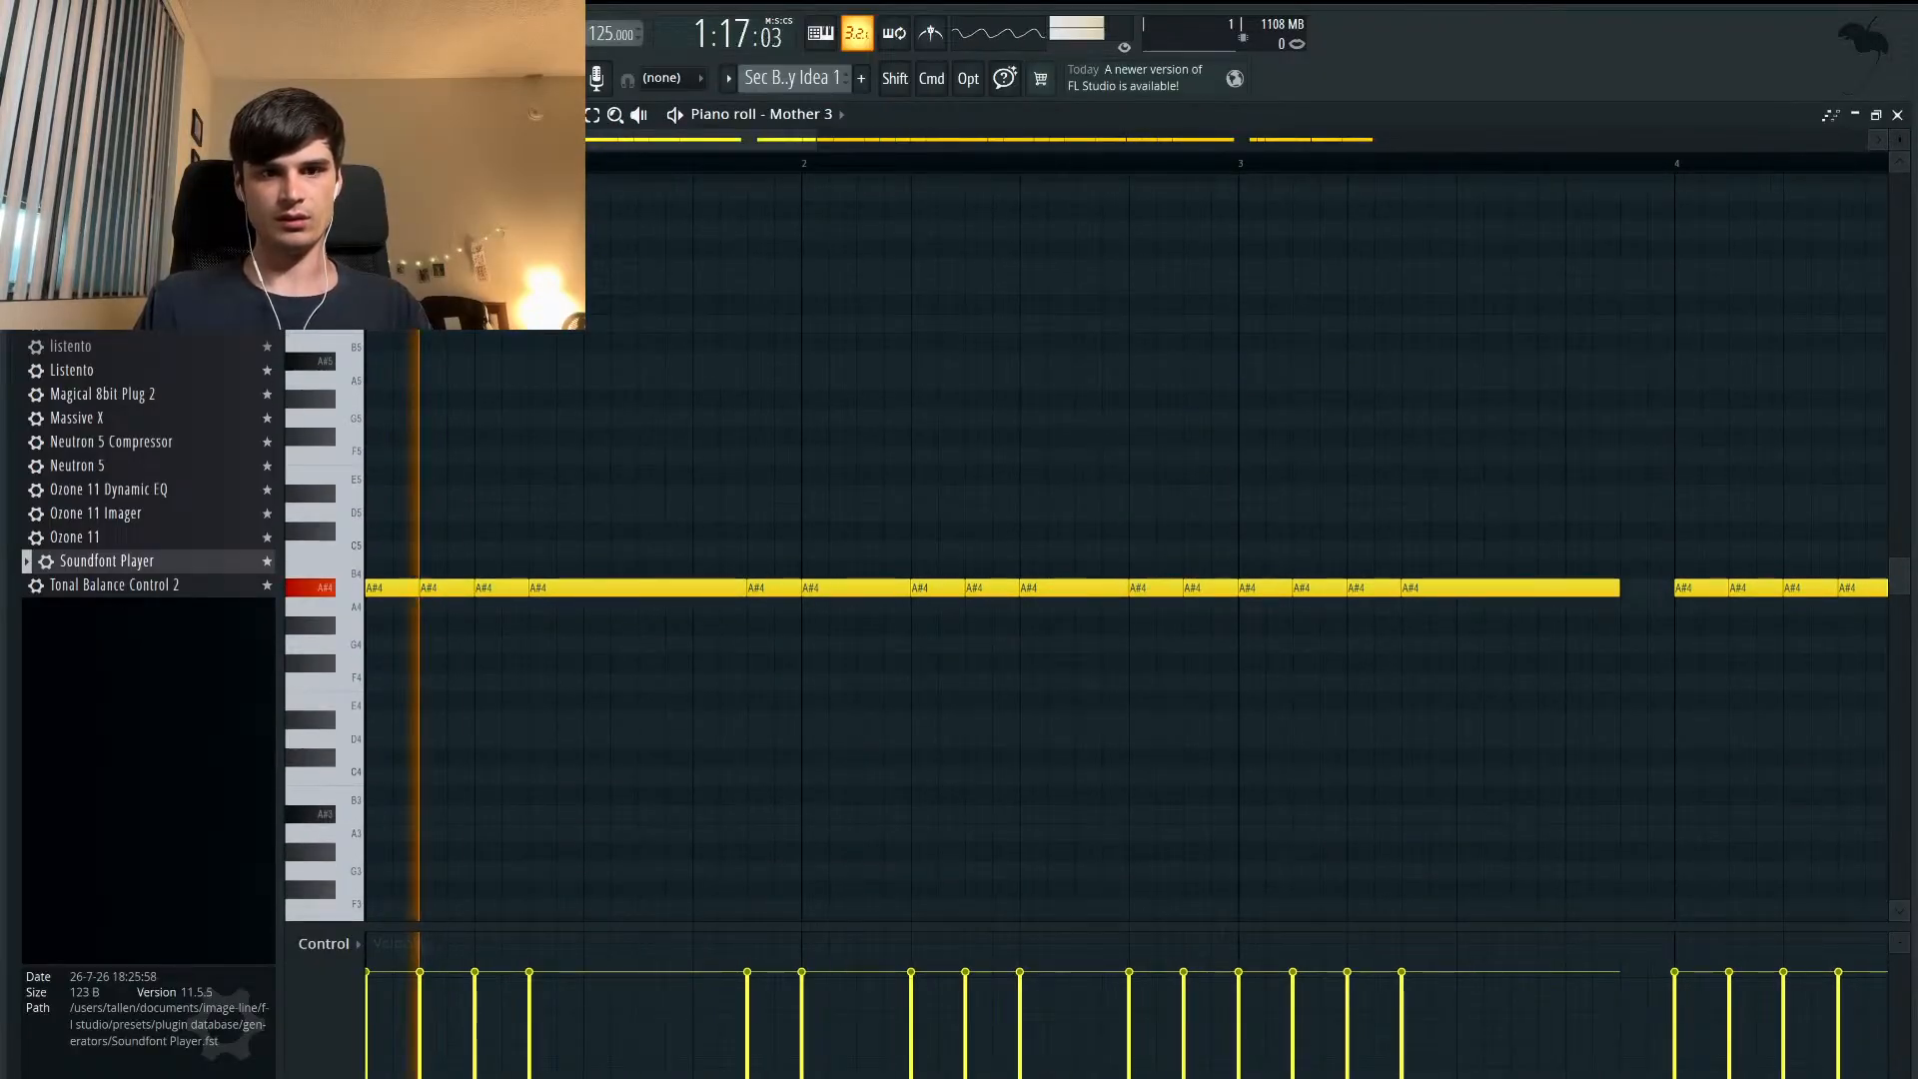
{"action": "key", "text": "space"}
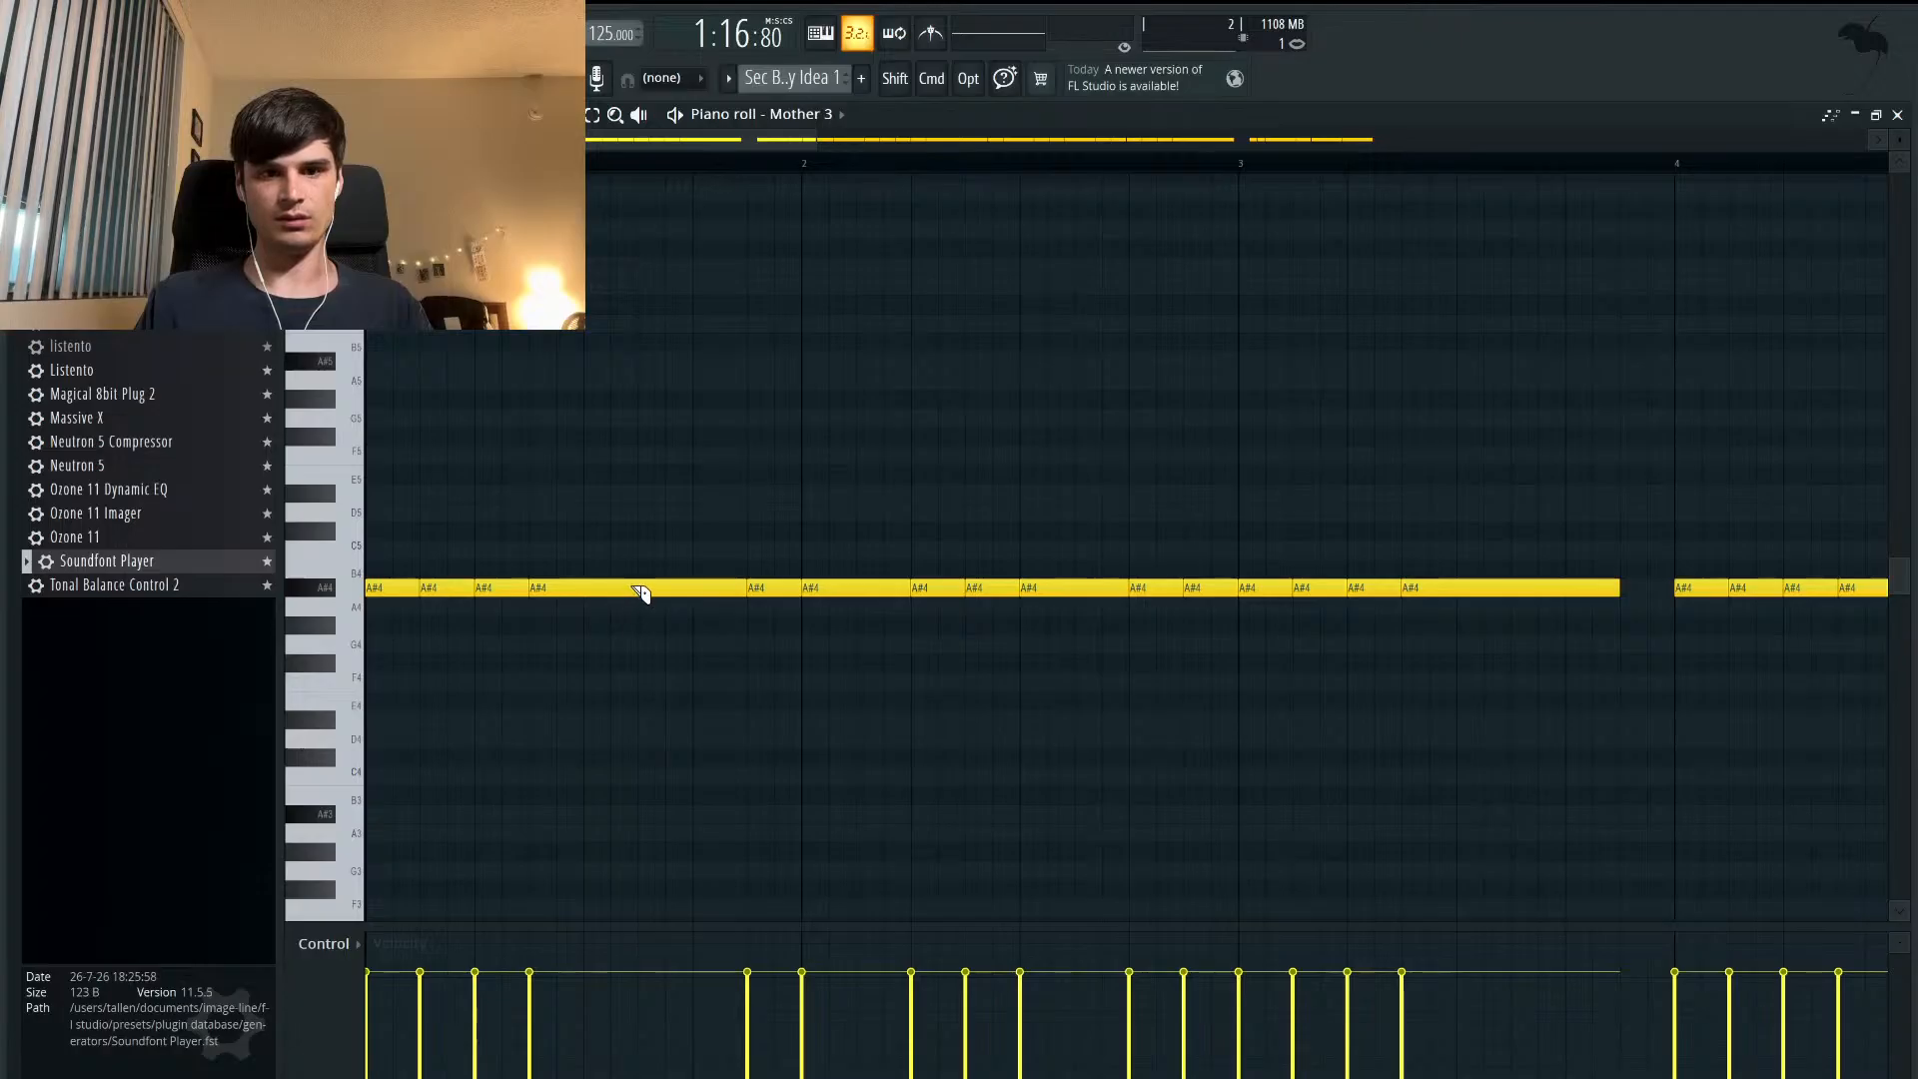
{"action": "left_click", "coordinate": [641, 588]}
{"action": "key", "text": "space"}
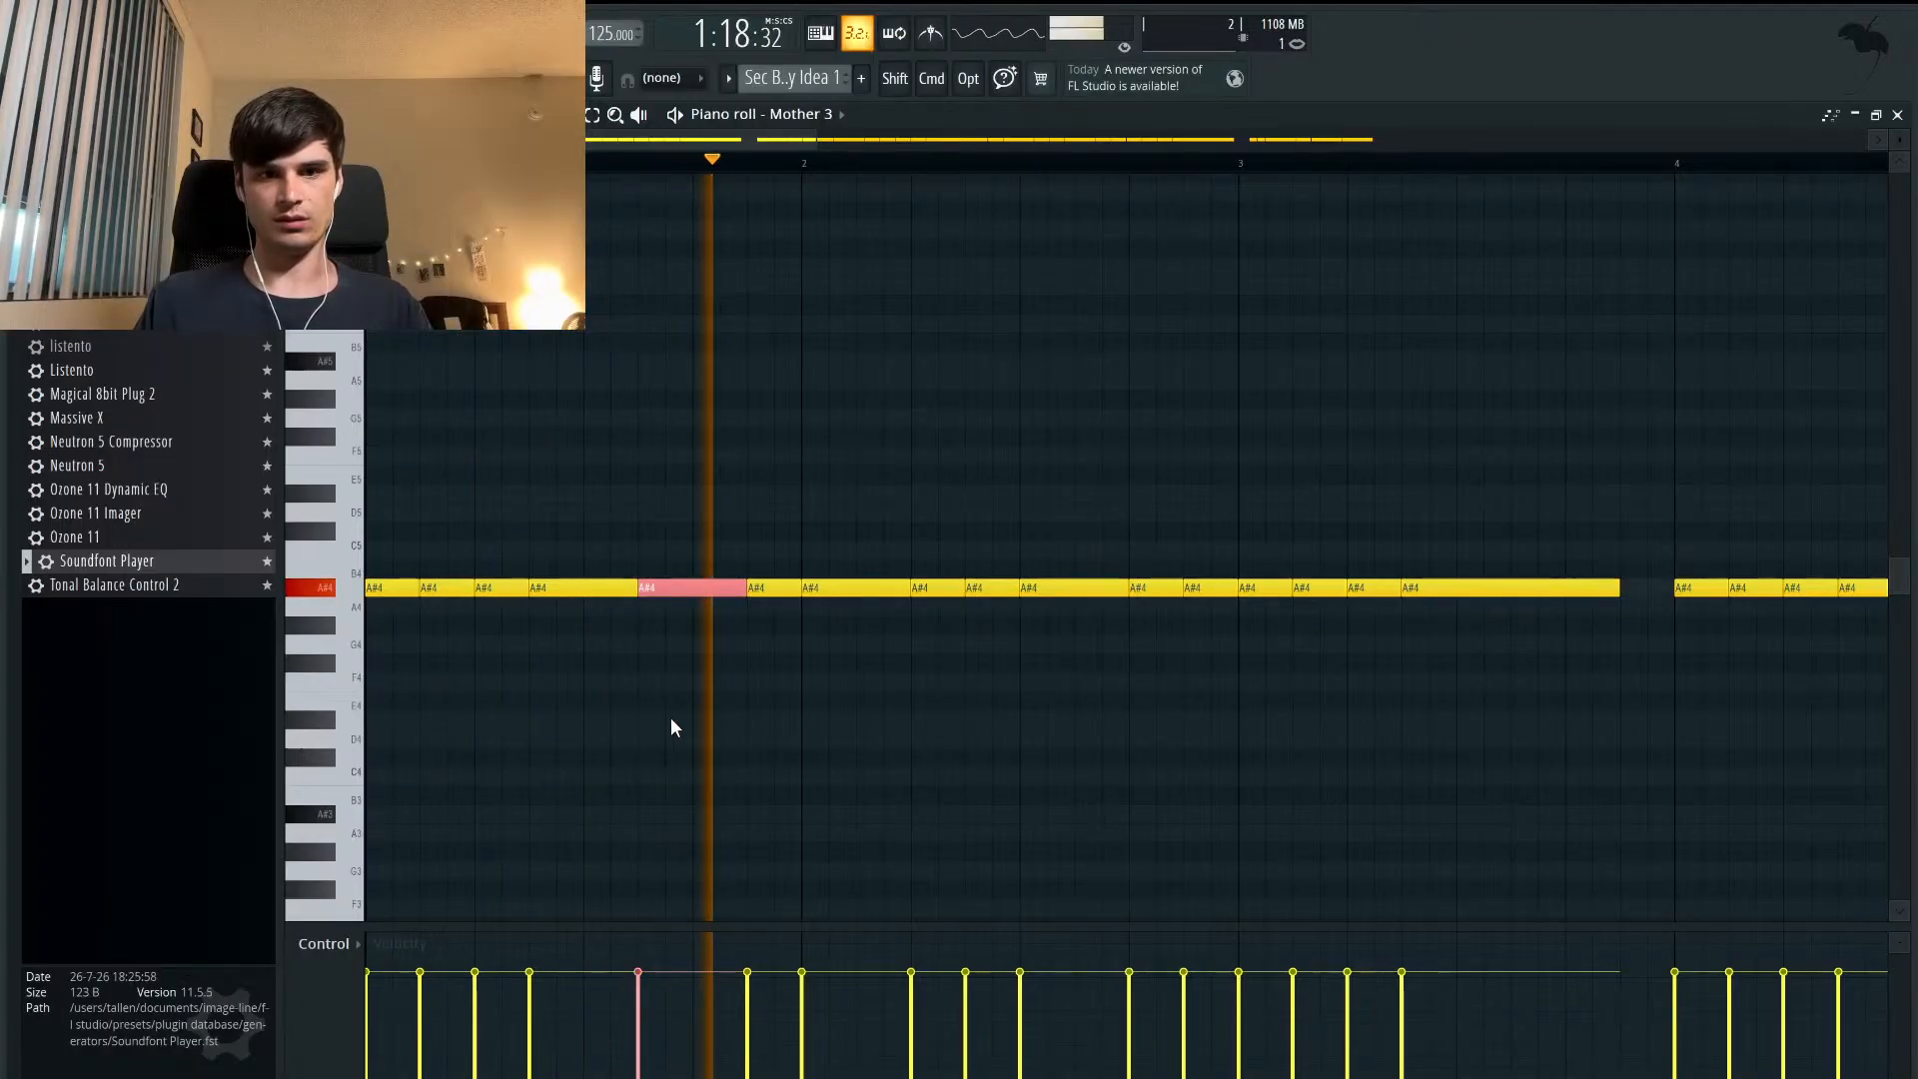
{"action": "scroll", "coordinate": [1087, 713], "scroll_direction": "right", "scroll_amount": 5}
{"action": "scroll", "coordinate": [1087, 713], "scroll_direction": "down", "scroll_amount": 1}
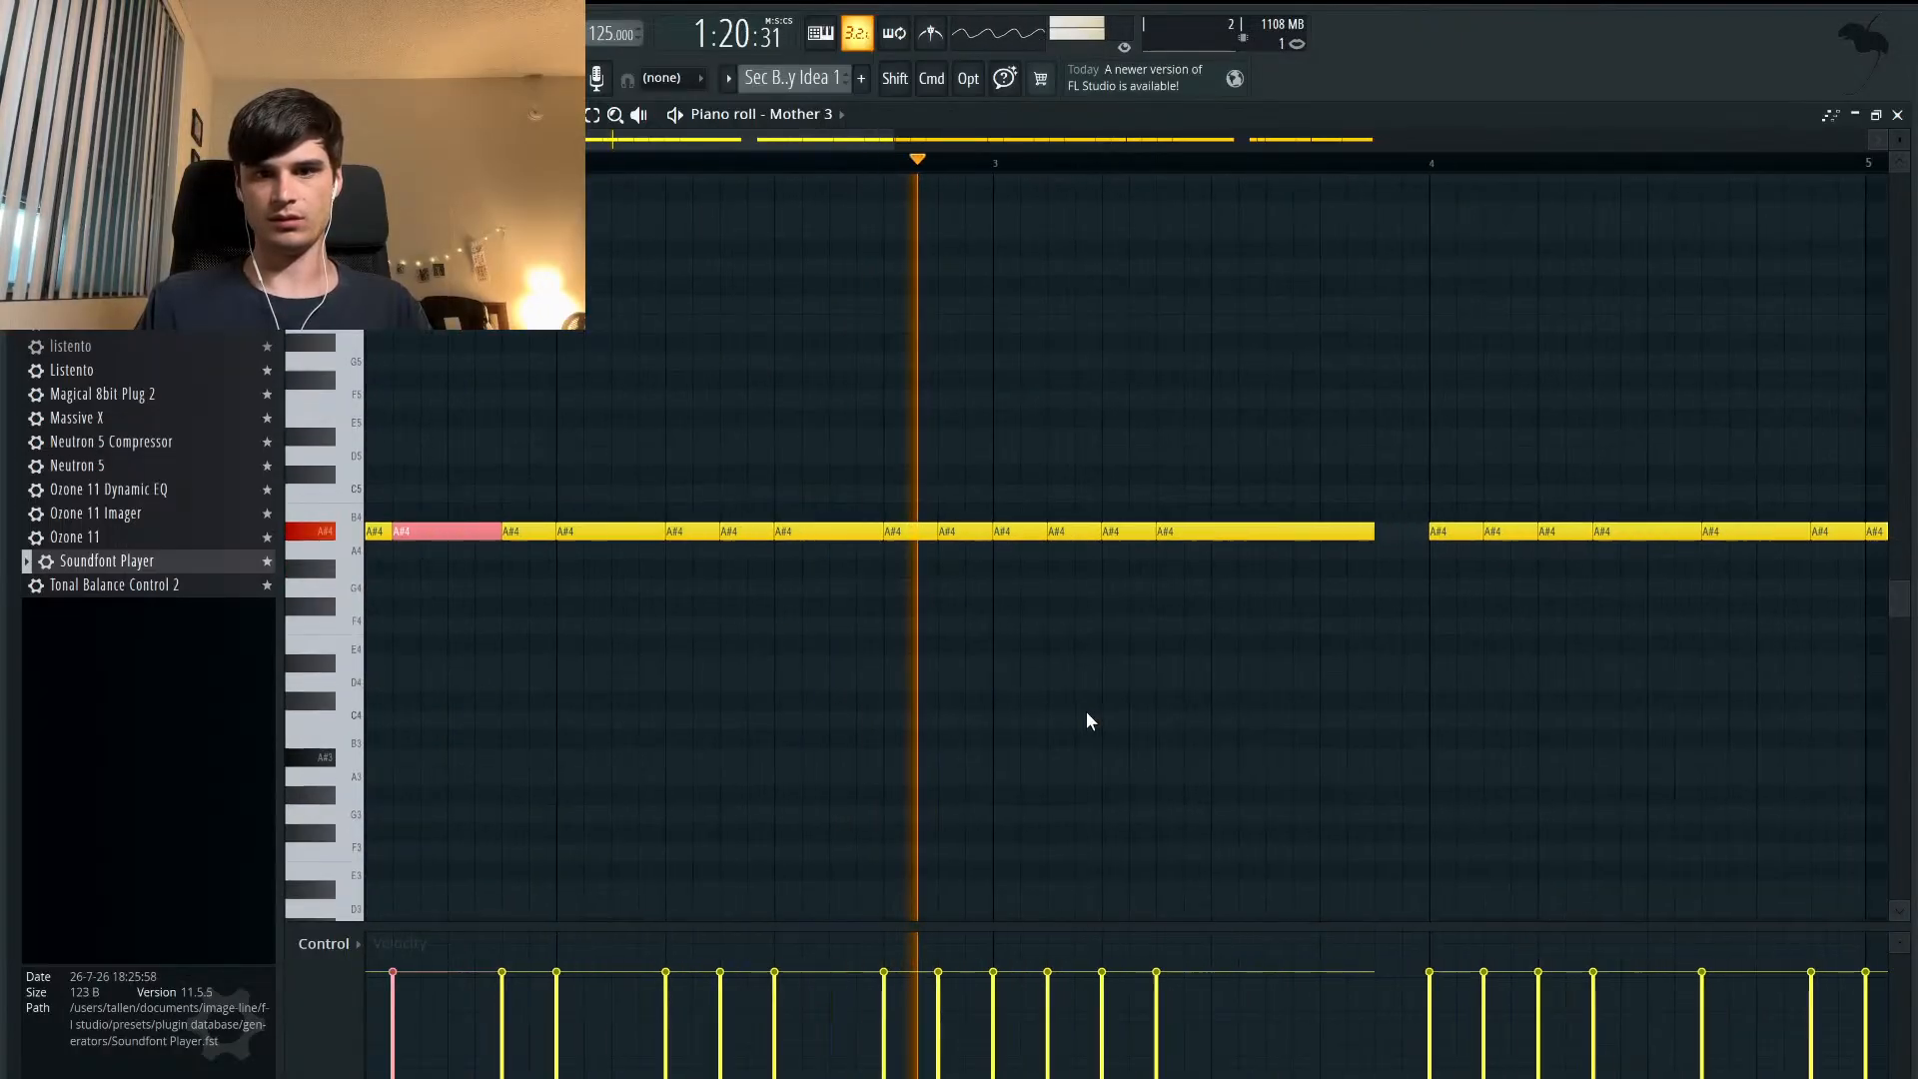
{"action": "left_click", "coordinate": [1128, 536]}
- Split the two-beat A#4 notes in bars 5 and 7 into one-beat halves, matching the rhythm of bars 1 and 3
{"action": "scroll", "coordinate": [1220, 647], "scroll_direction": "right", "scroll_amount": 5}
{"action": "scroll", "coordinate": [1220, 647], "scroll_direction": "up", "scroll_amount": 2}
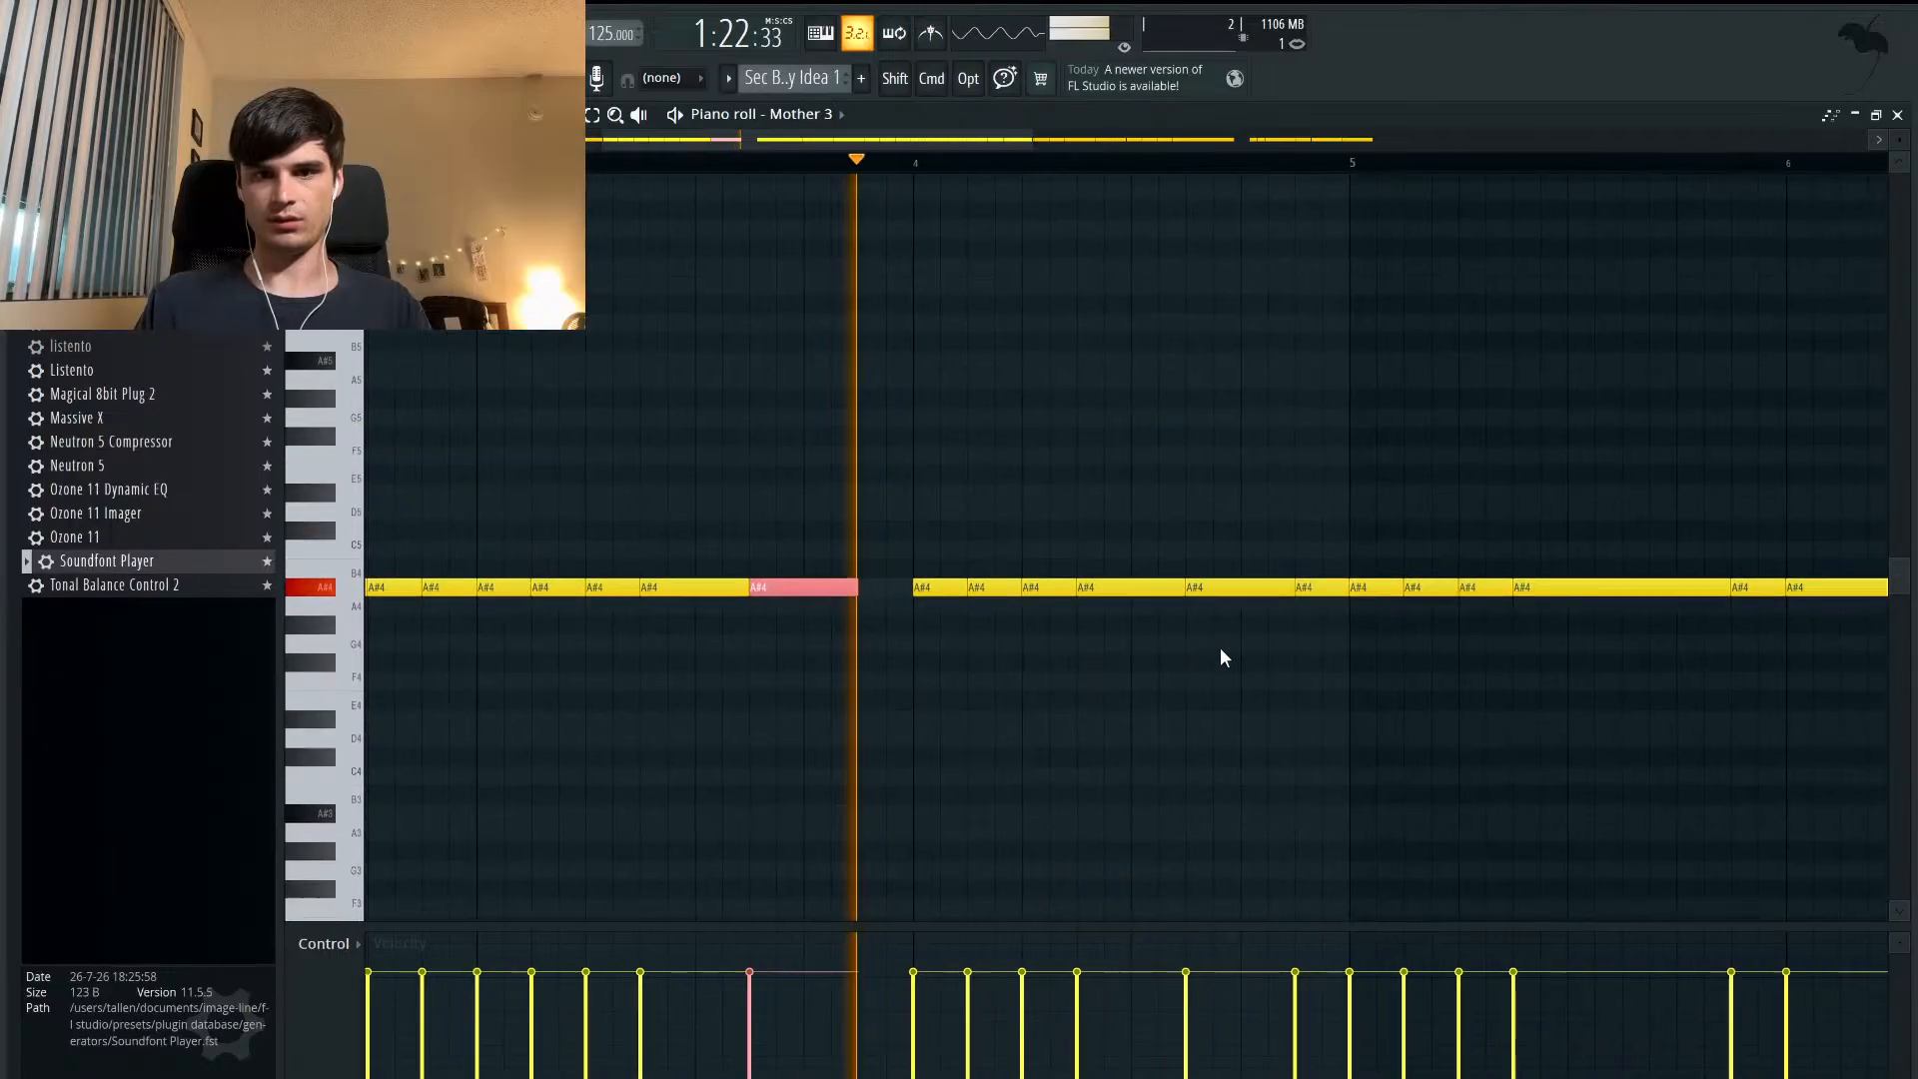
{"action": "scroll", "coordinate": [1220, 648], "scroll_direction": "right", "scroll_amount": 2}
{"action": "scroll", "coordinate": [1220, 648], "scroll_direction": "up", "scroll_amount": 2}
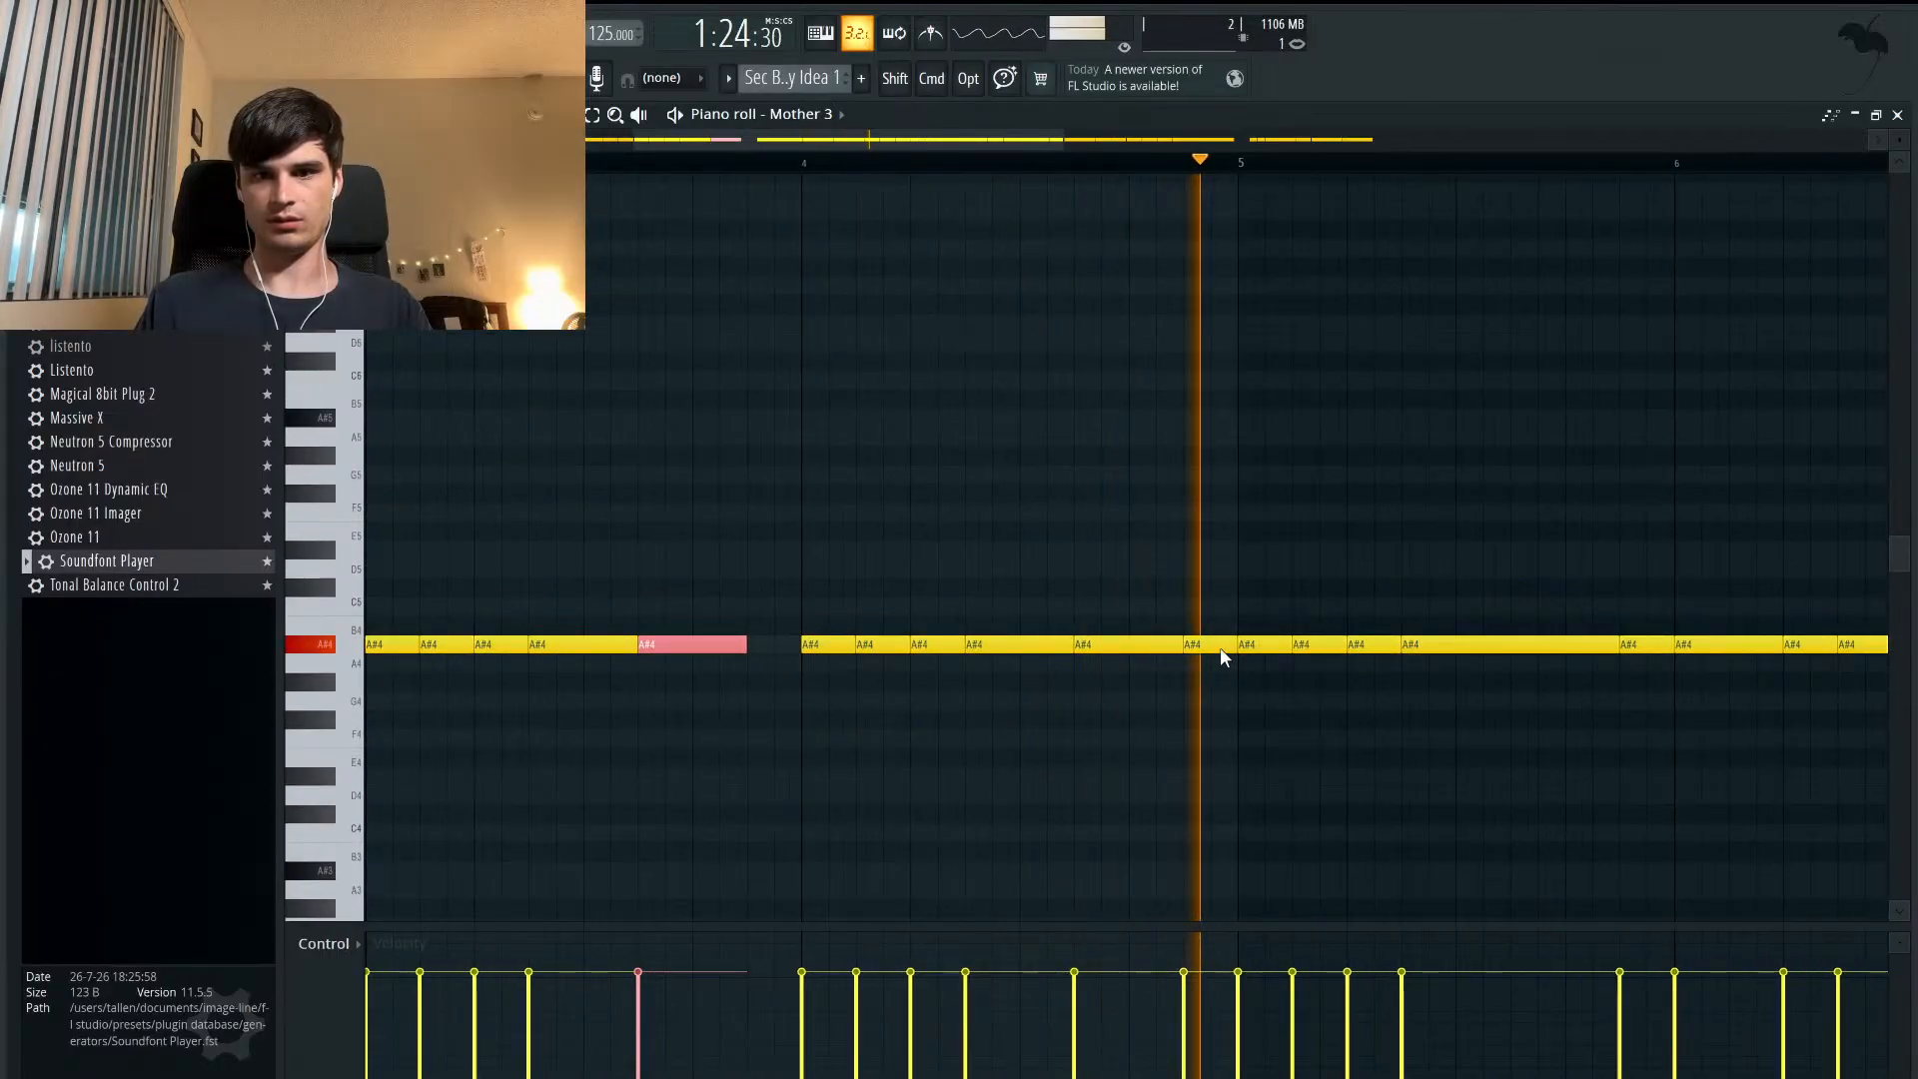
{"action": "scroll", "coordinate": [1209, 669], "scroll_direction": "right", "scroll_amount": 5}
{"action": "scroll", "coordinate": [1209, 669], "scroll_direction": "up", "scroll_amount": 2}
{"action": "key", "text": "space"}
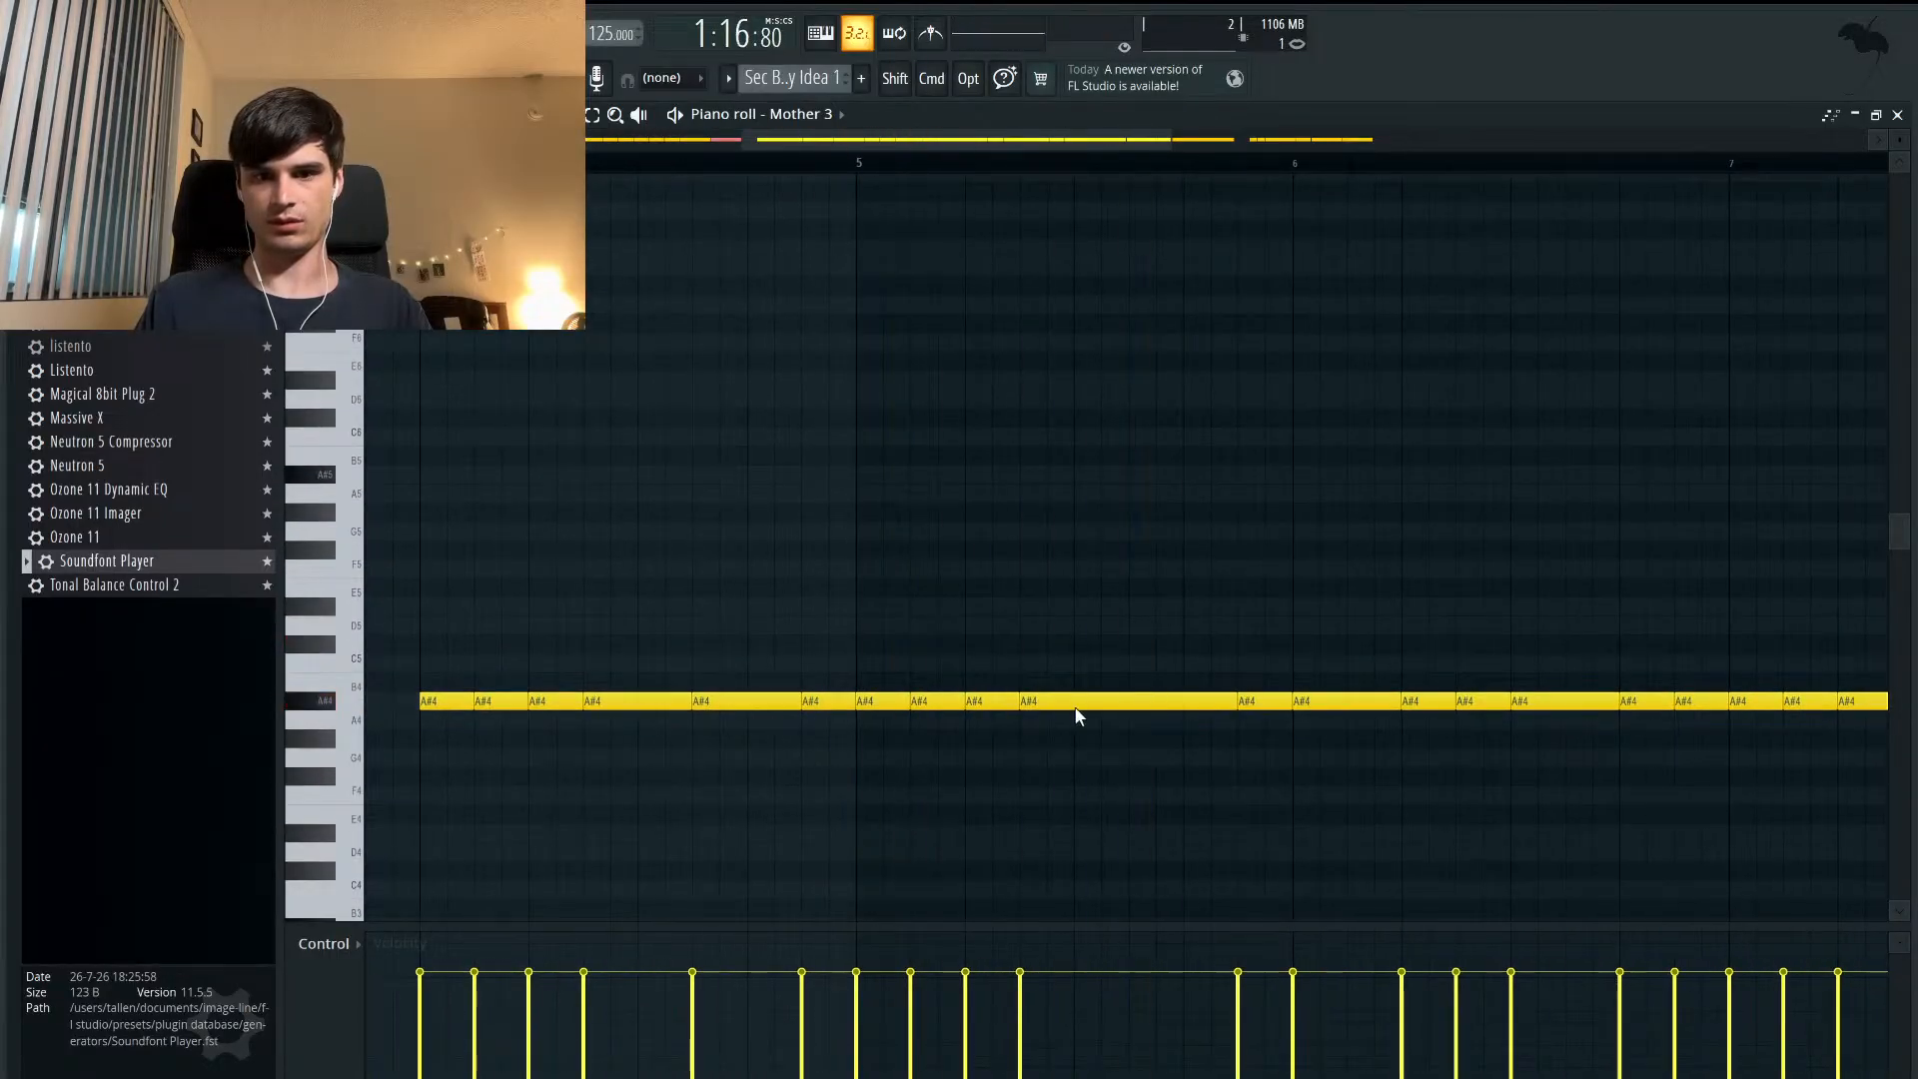
{"action": "left_click", "coordinate": [1131, 700]}
{"action": "scroll", "coordinate": [1139, 709], "scroll_direction": "right", "scroll_amount": 3}
{"action": "scroll", "coordinate": [1139, 710], "scroll_direction": "down", "scroll_amount": 2}
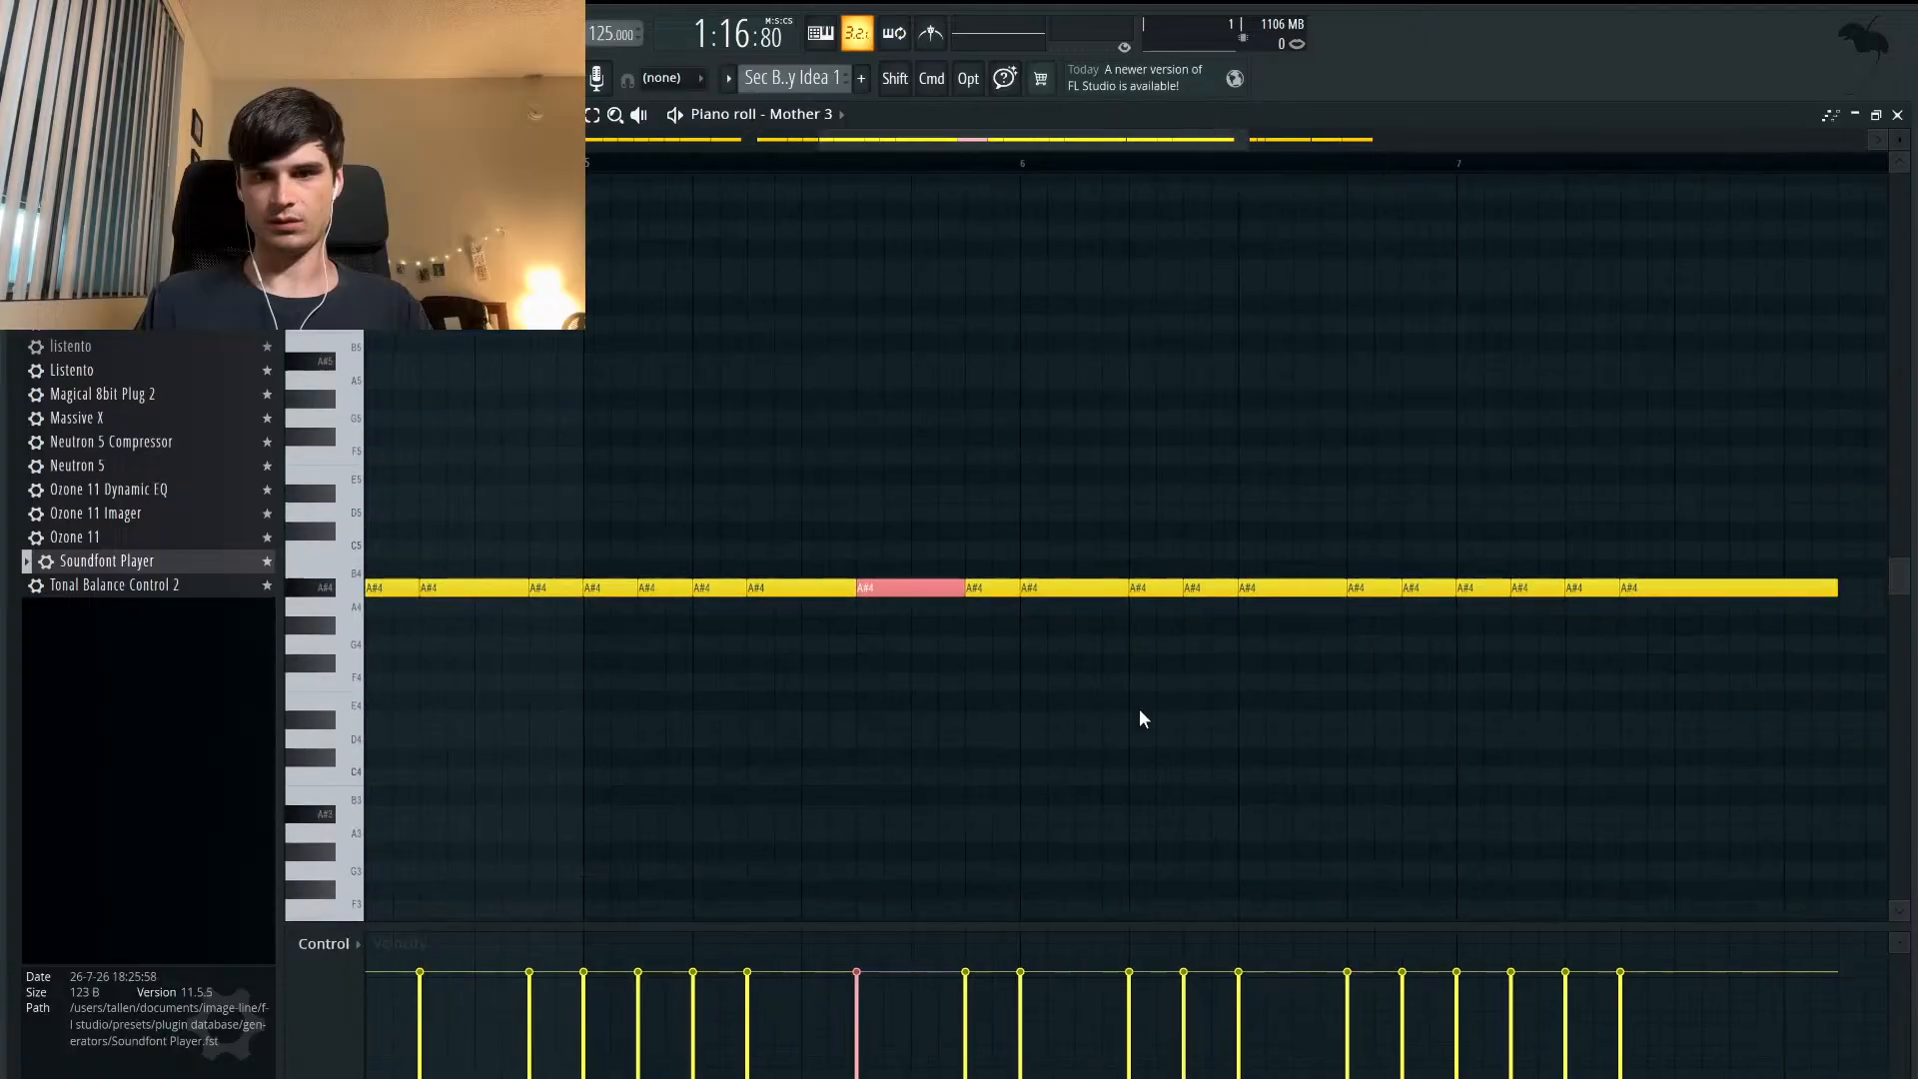
{"action": "left_click", "coordinate": [1734, 592]}
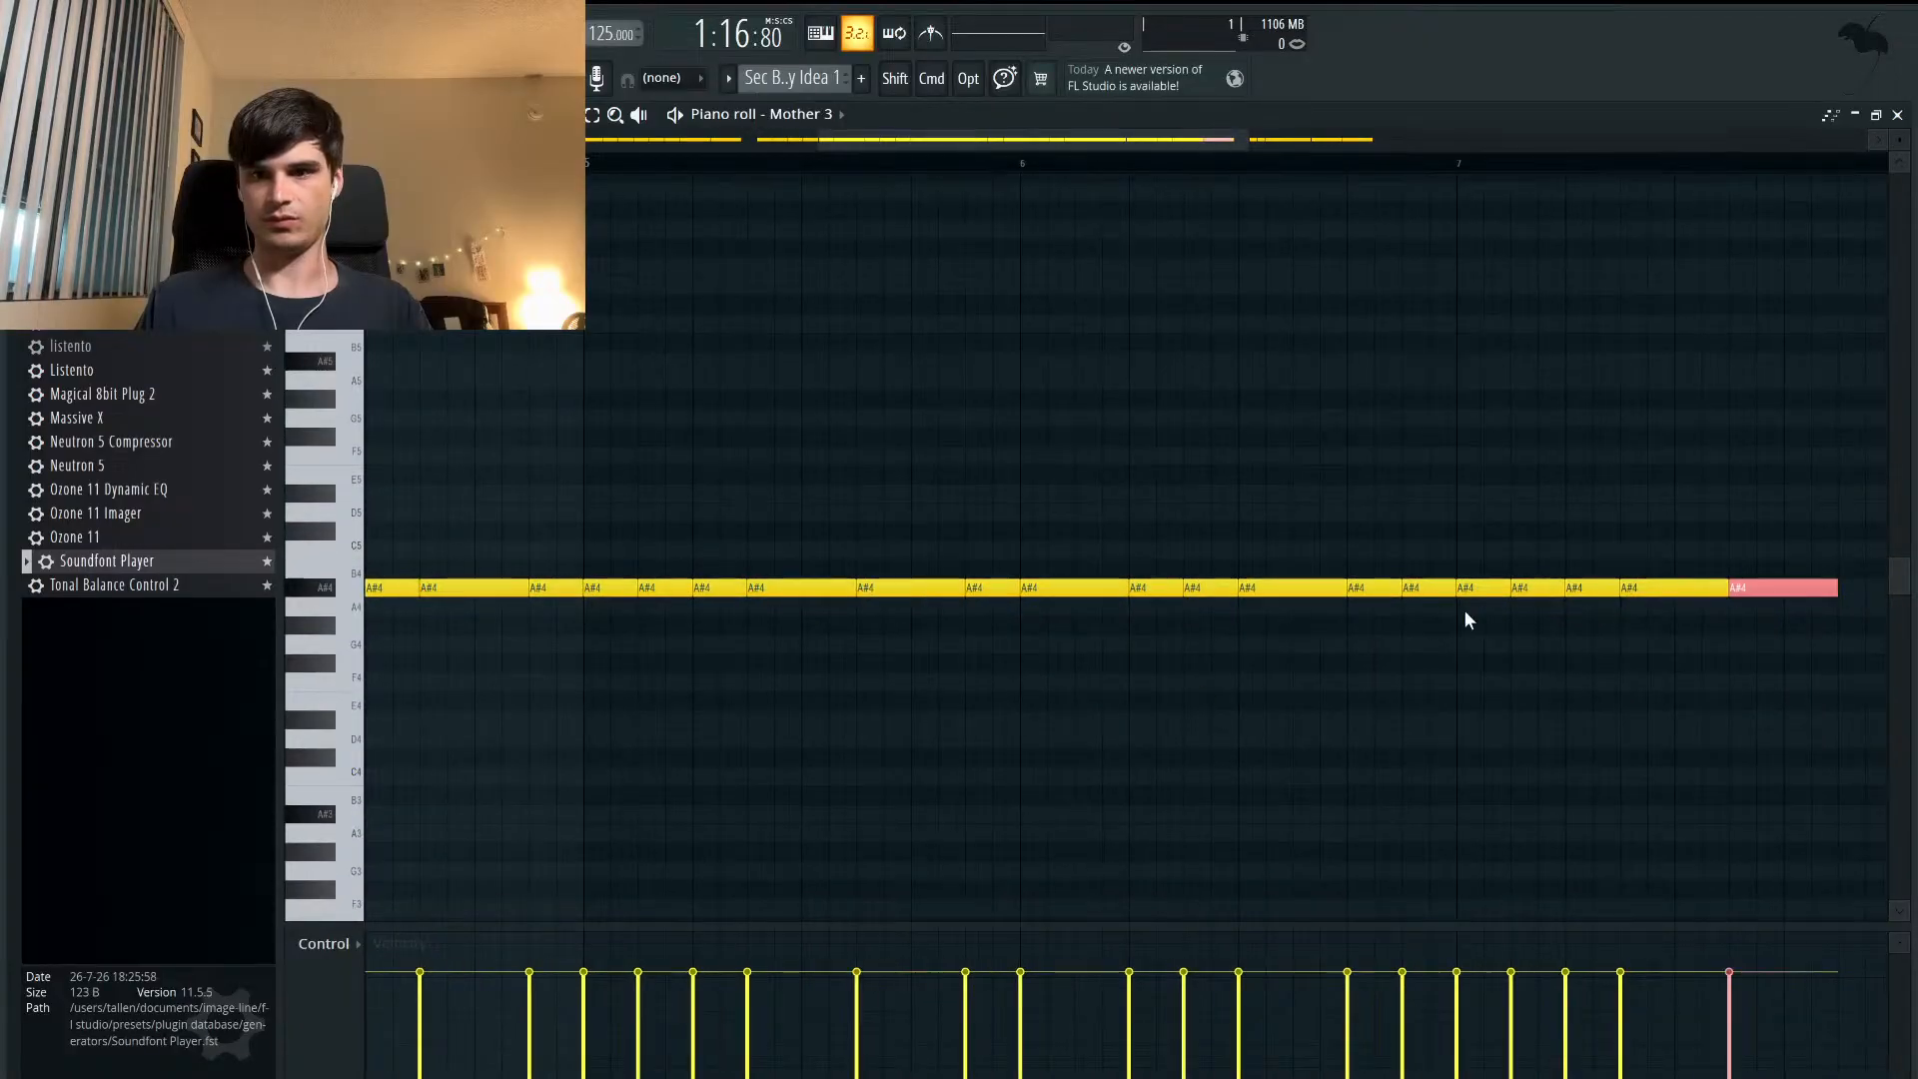
- Play back the revised Sec B melody from its start and clear the note selection
{"action": "scroll", "coordinate": [1467, 620], "scroll_direction": "left", "scroll_amount": 15}
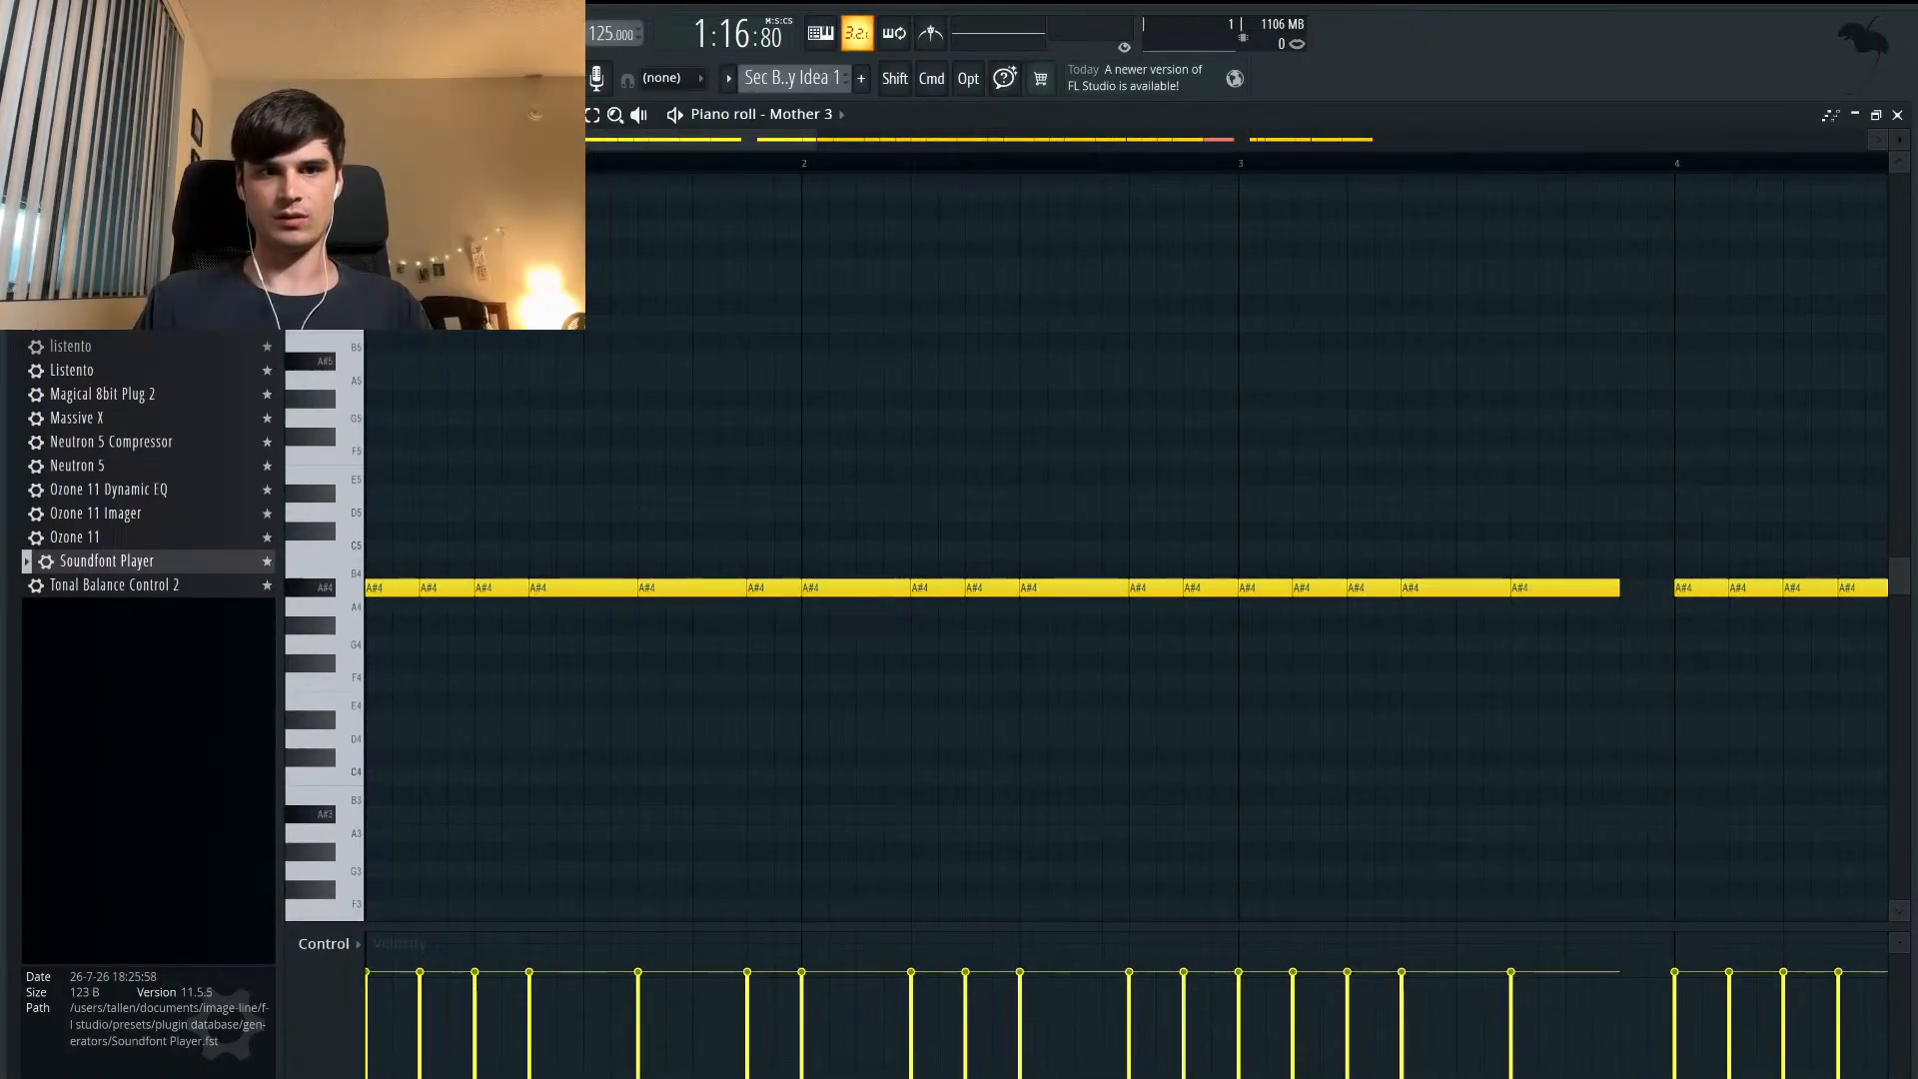
{"action": "key", "text": "space"}
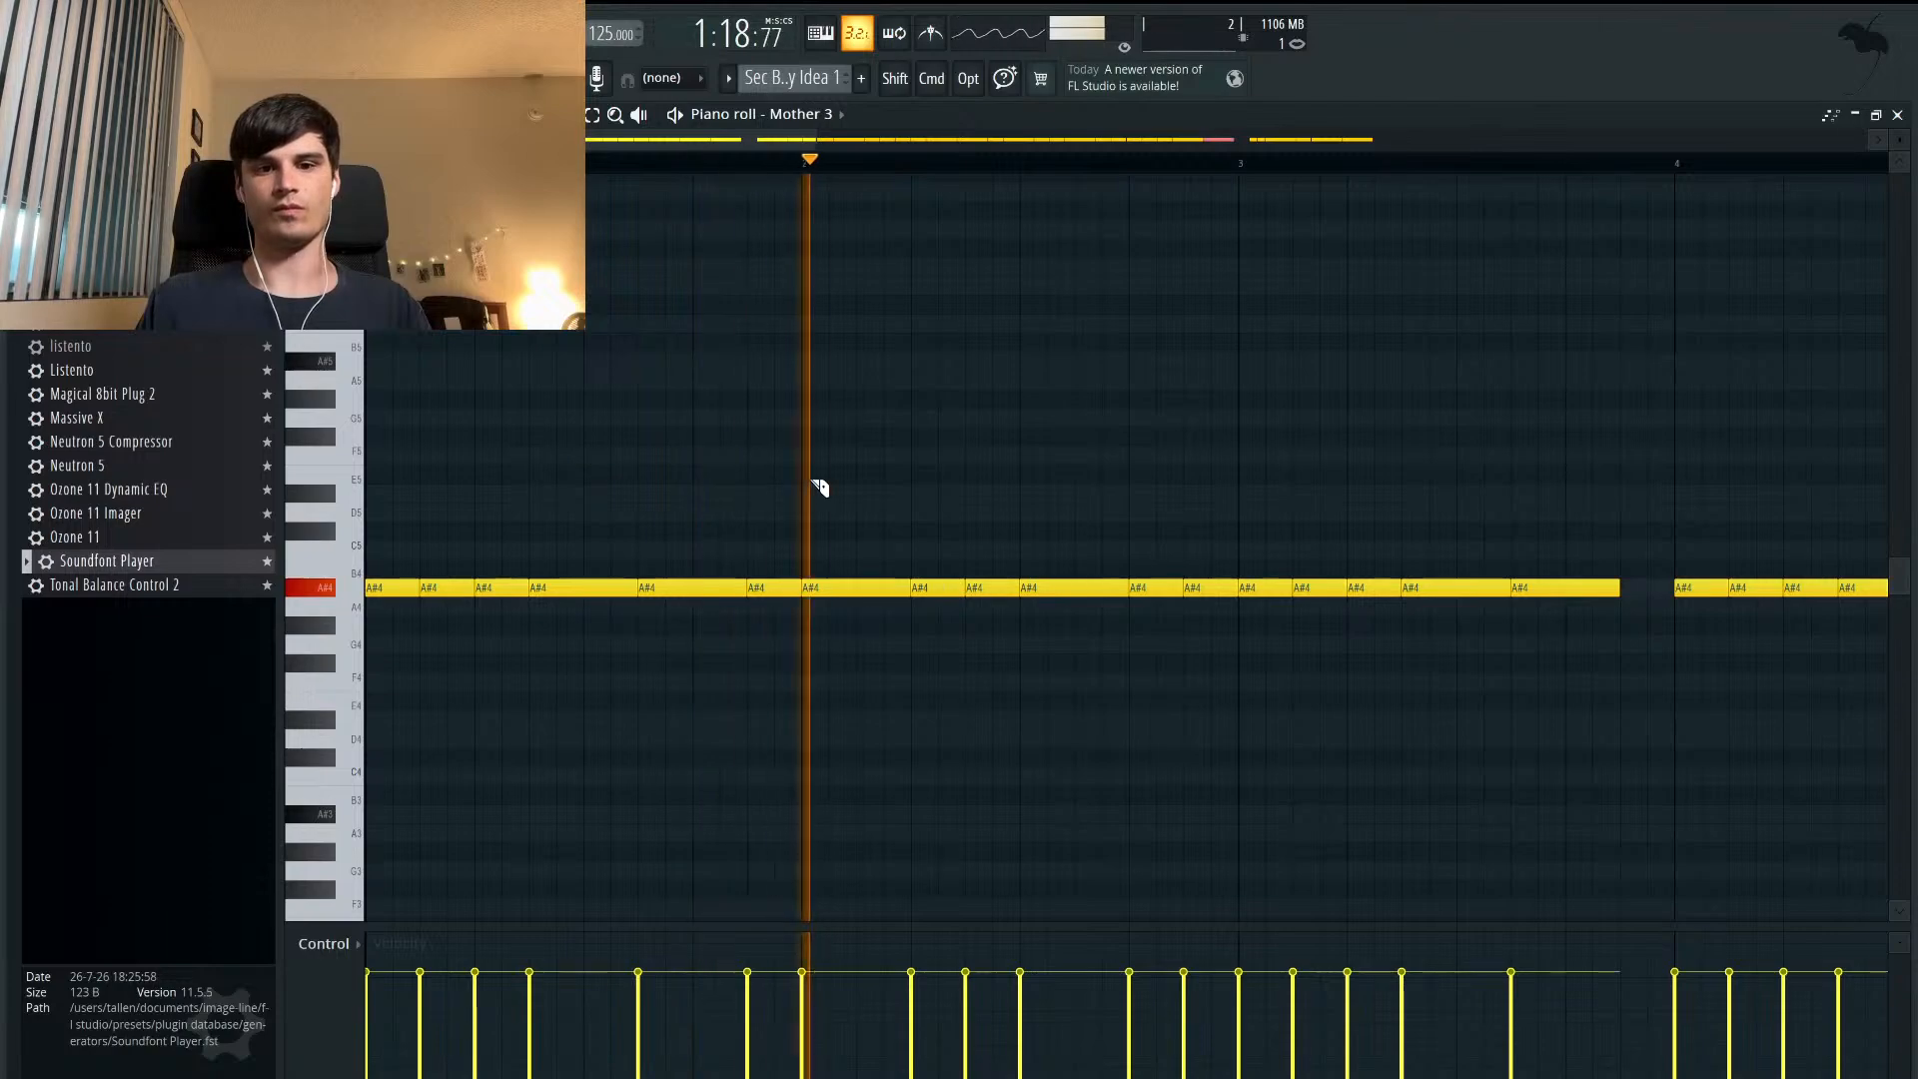
{"action": "scroll", "coordinate": [1108, 496], "scroll_direction": "right", "scroll_amount": 3}
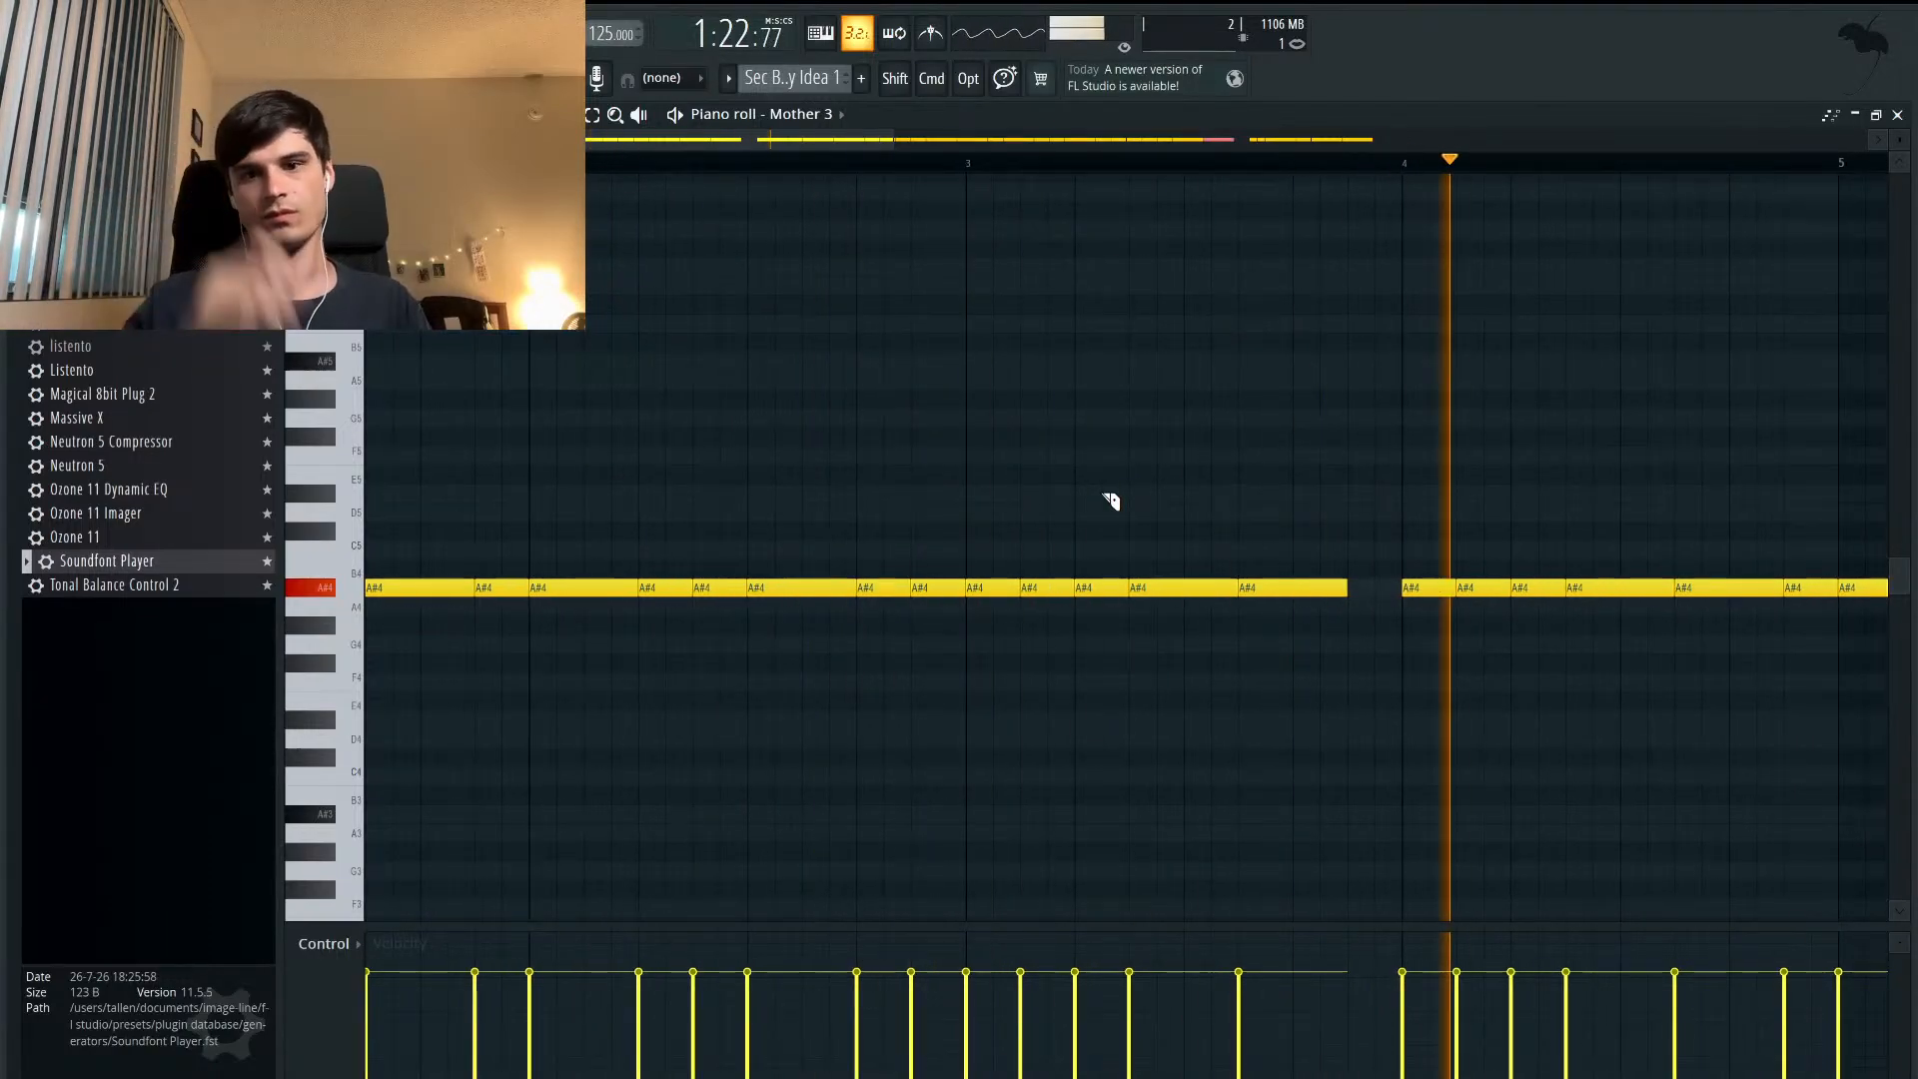
{"action": "scroll", "coordinate": [1315, 573], "scroll_direction": "right", "scroll_amount": 3}
{"action": "scroll", "coordinate": [1315, 574], "scroll_direction": "down", "scroll_amount": 1}
{"action": "key", "text": "space"}
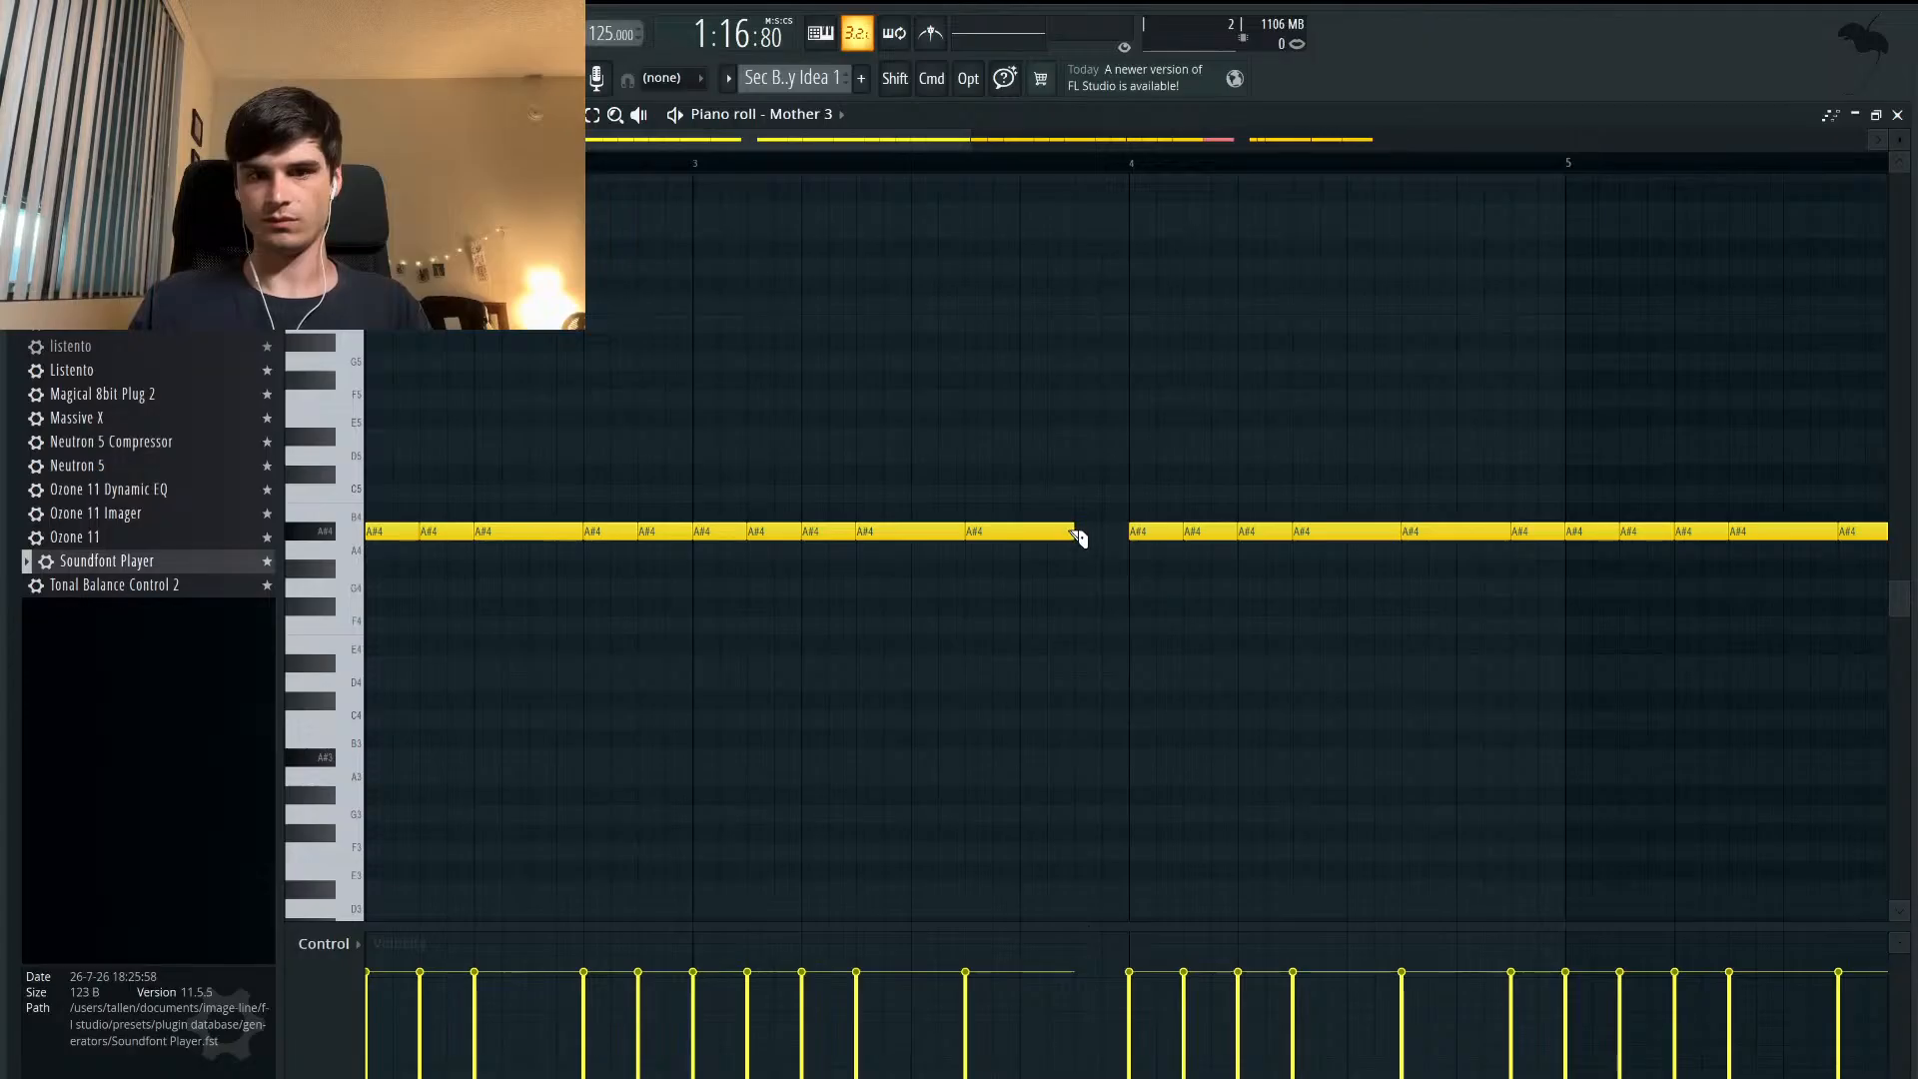
{"action": "mouse_move", "coordinate": [993, 530]}
{"action": "left_mouse_down"}
{"action": "mouse_move", "coordinate": [993, 548]}
{"action": "mouse_move", "coordinate": [993, 531]}
{"action": "left_mouse_up"}
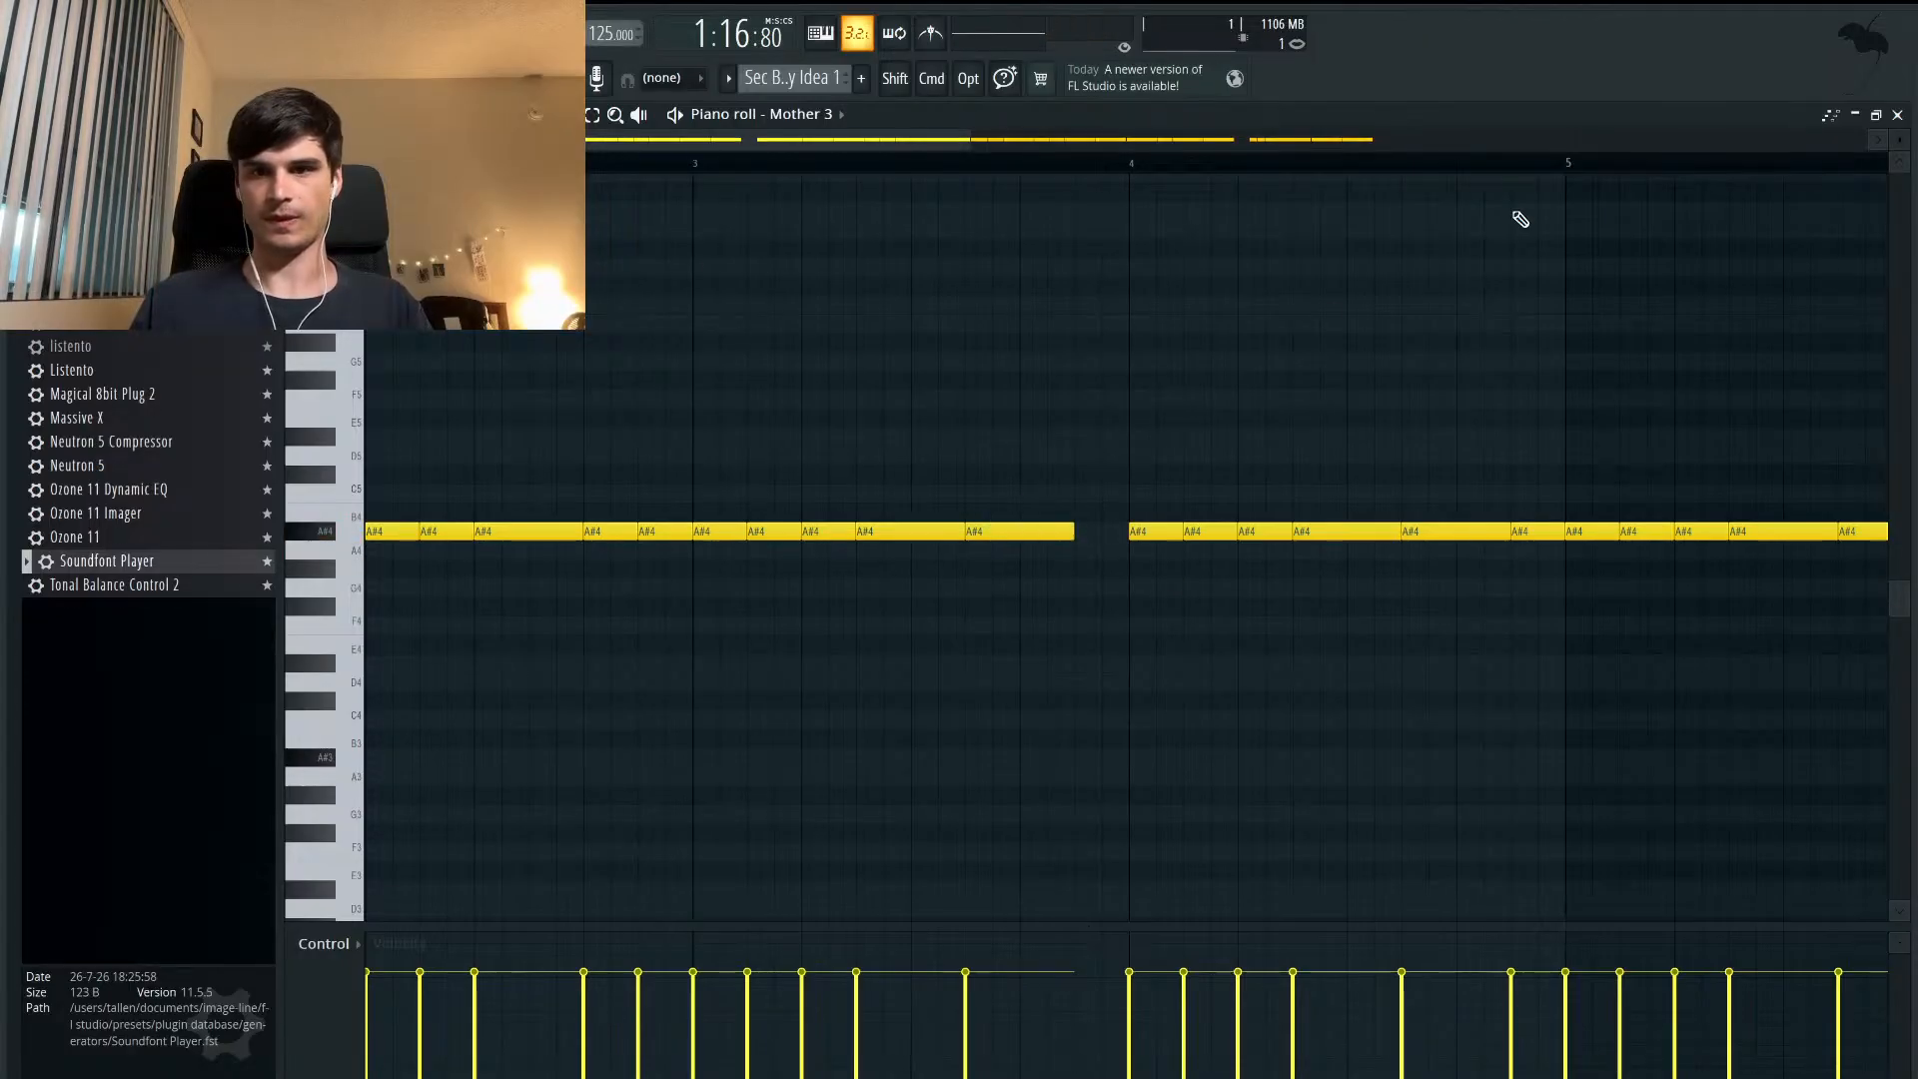
- Open the Intro clip's Sec A - Melody Idea 1 #3 pattern in the maximized piano roll
{"action": "left_click", "coordinate": [1876, 116]}
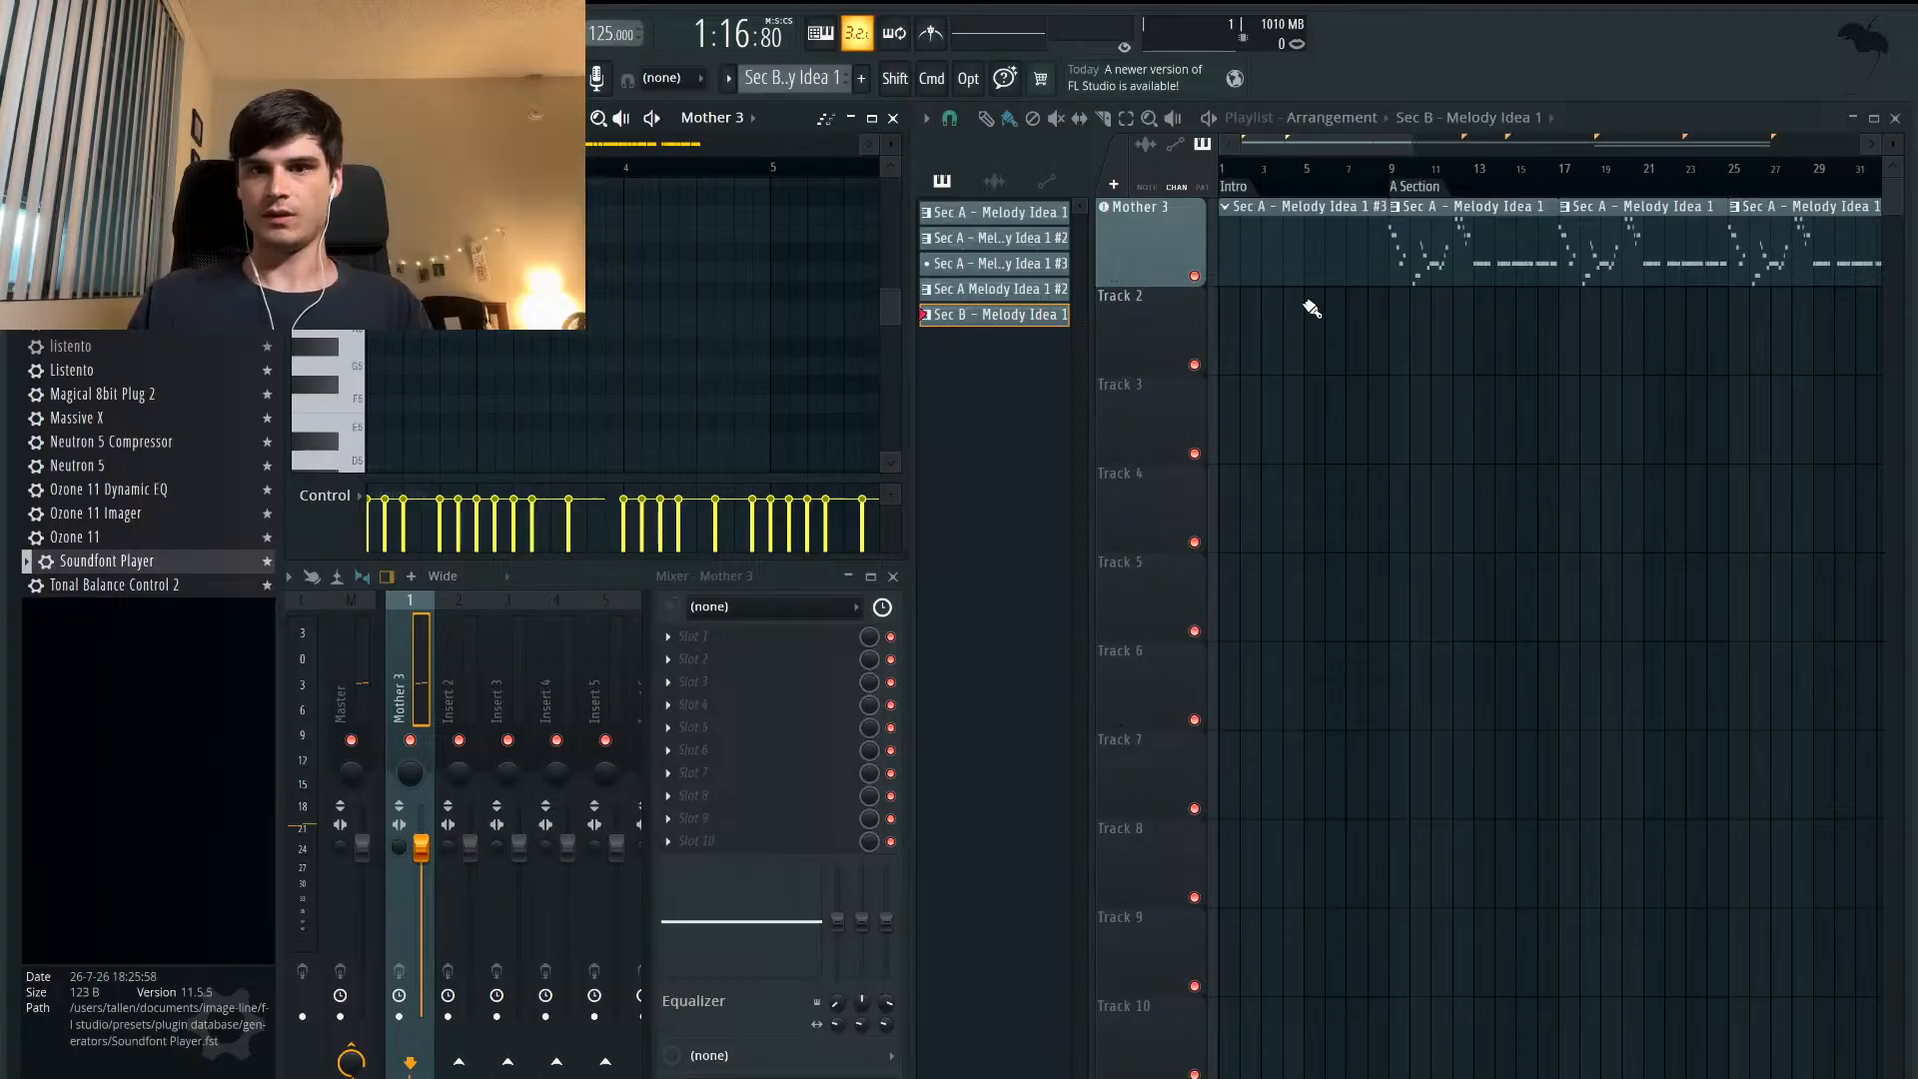
{"action": "left_click", "coordinate": [1252, 250]}
{"action": "left_click", "coordinate": [871, 119]}
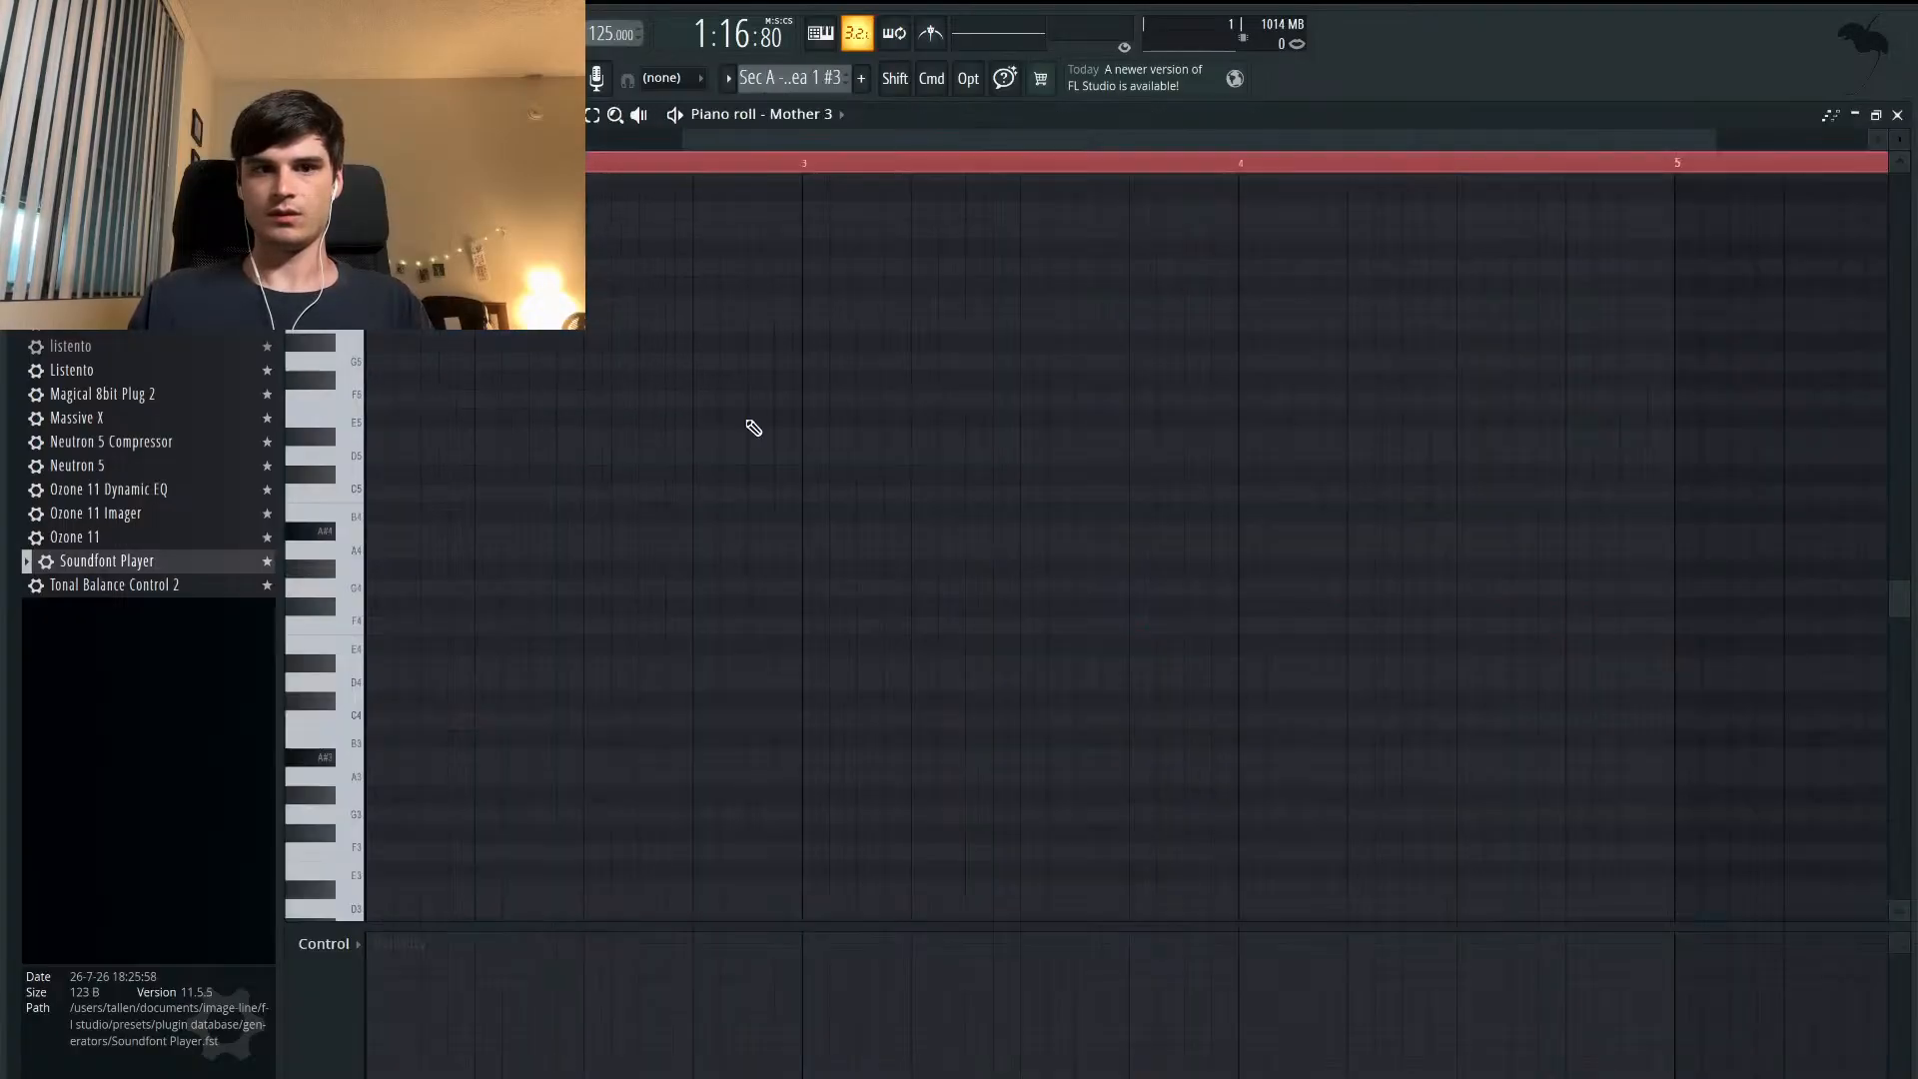
{"action": "scroll", "coordinate": [434, 425], "scroll_direction": "down", "scroll_amount": 5}
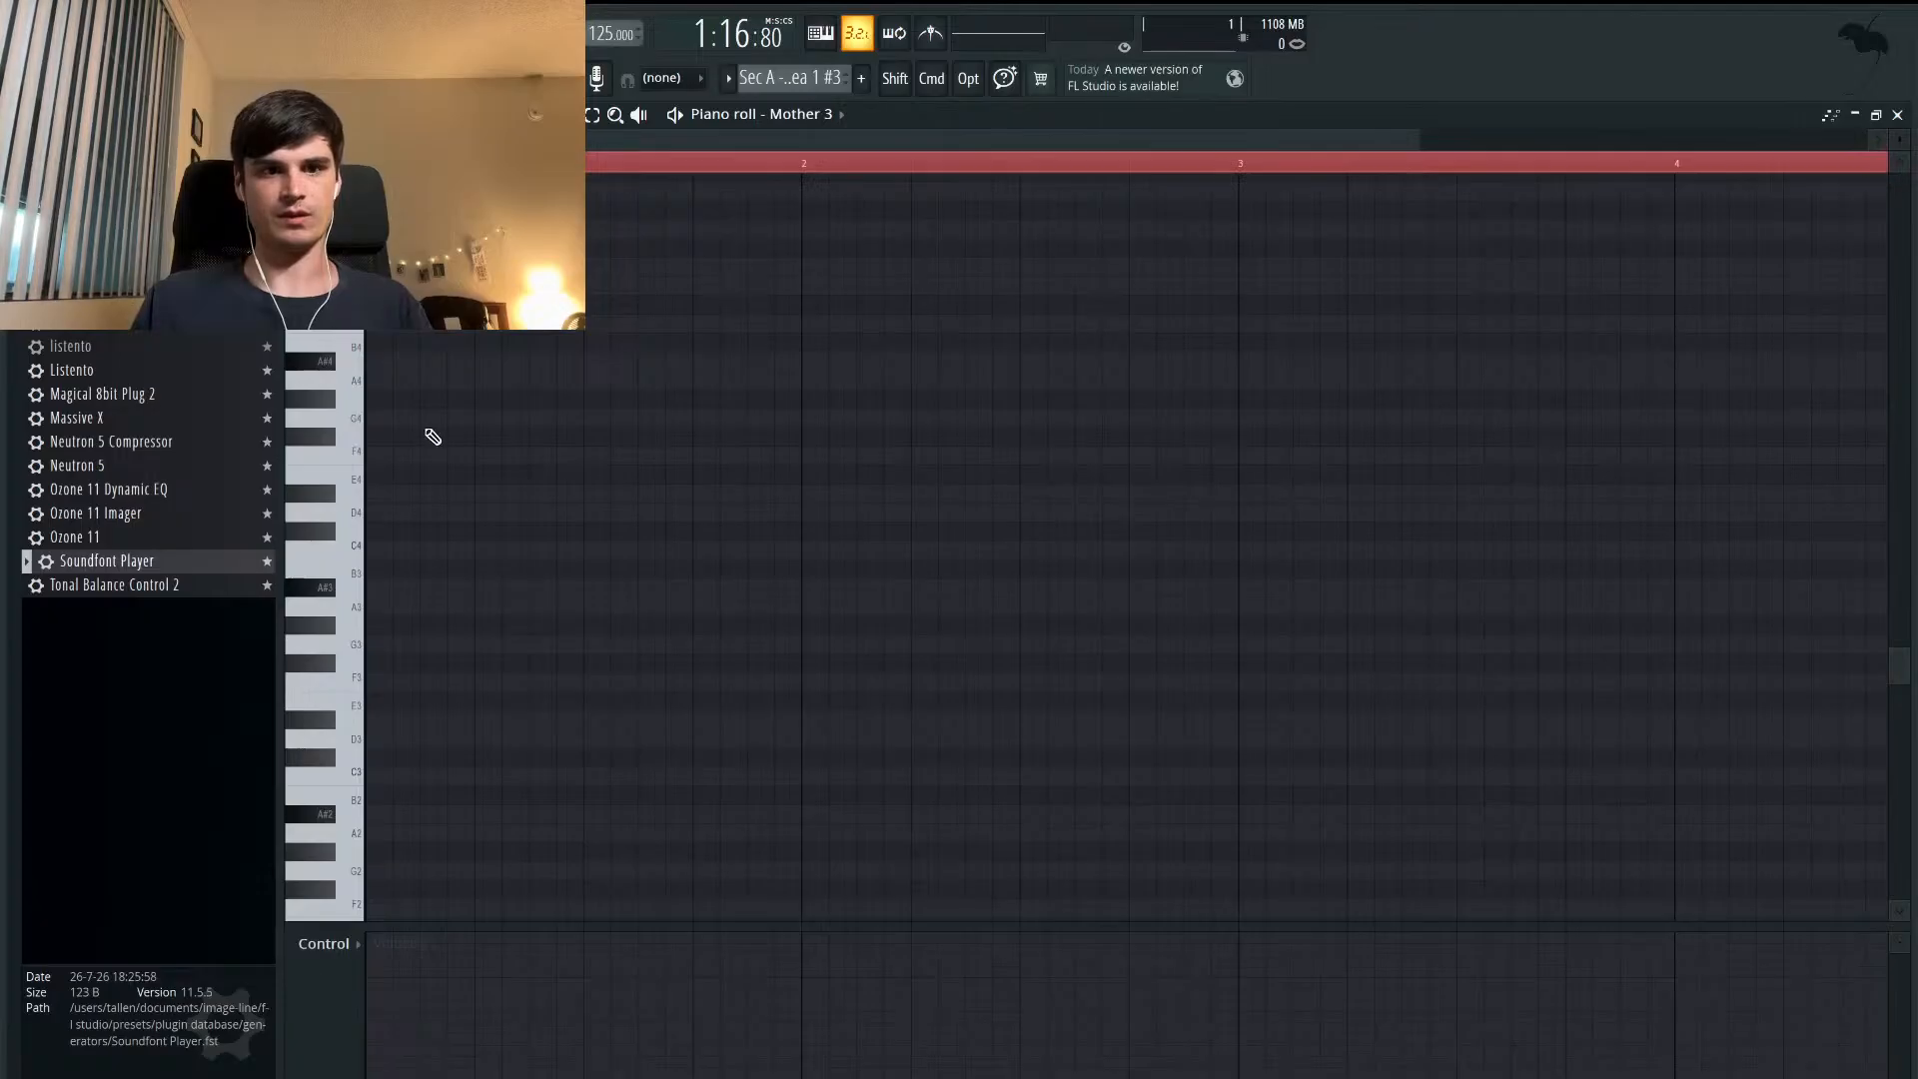
{"action": "scroll", "coordinate": [432, 436], "scroll_direction": "up", "scroll_amount": 2}
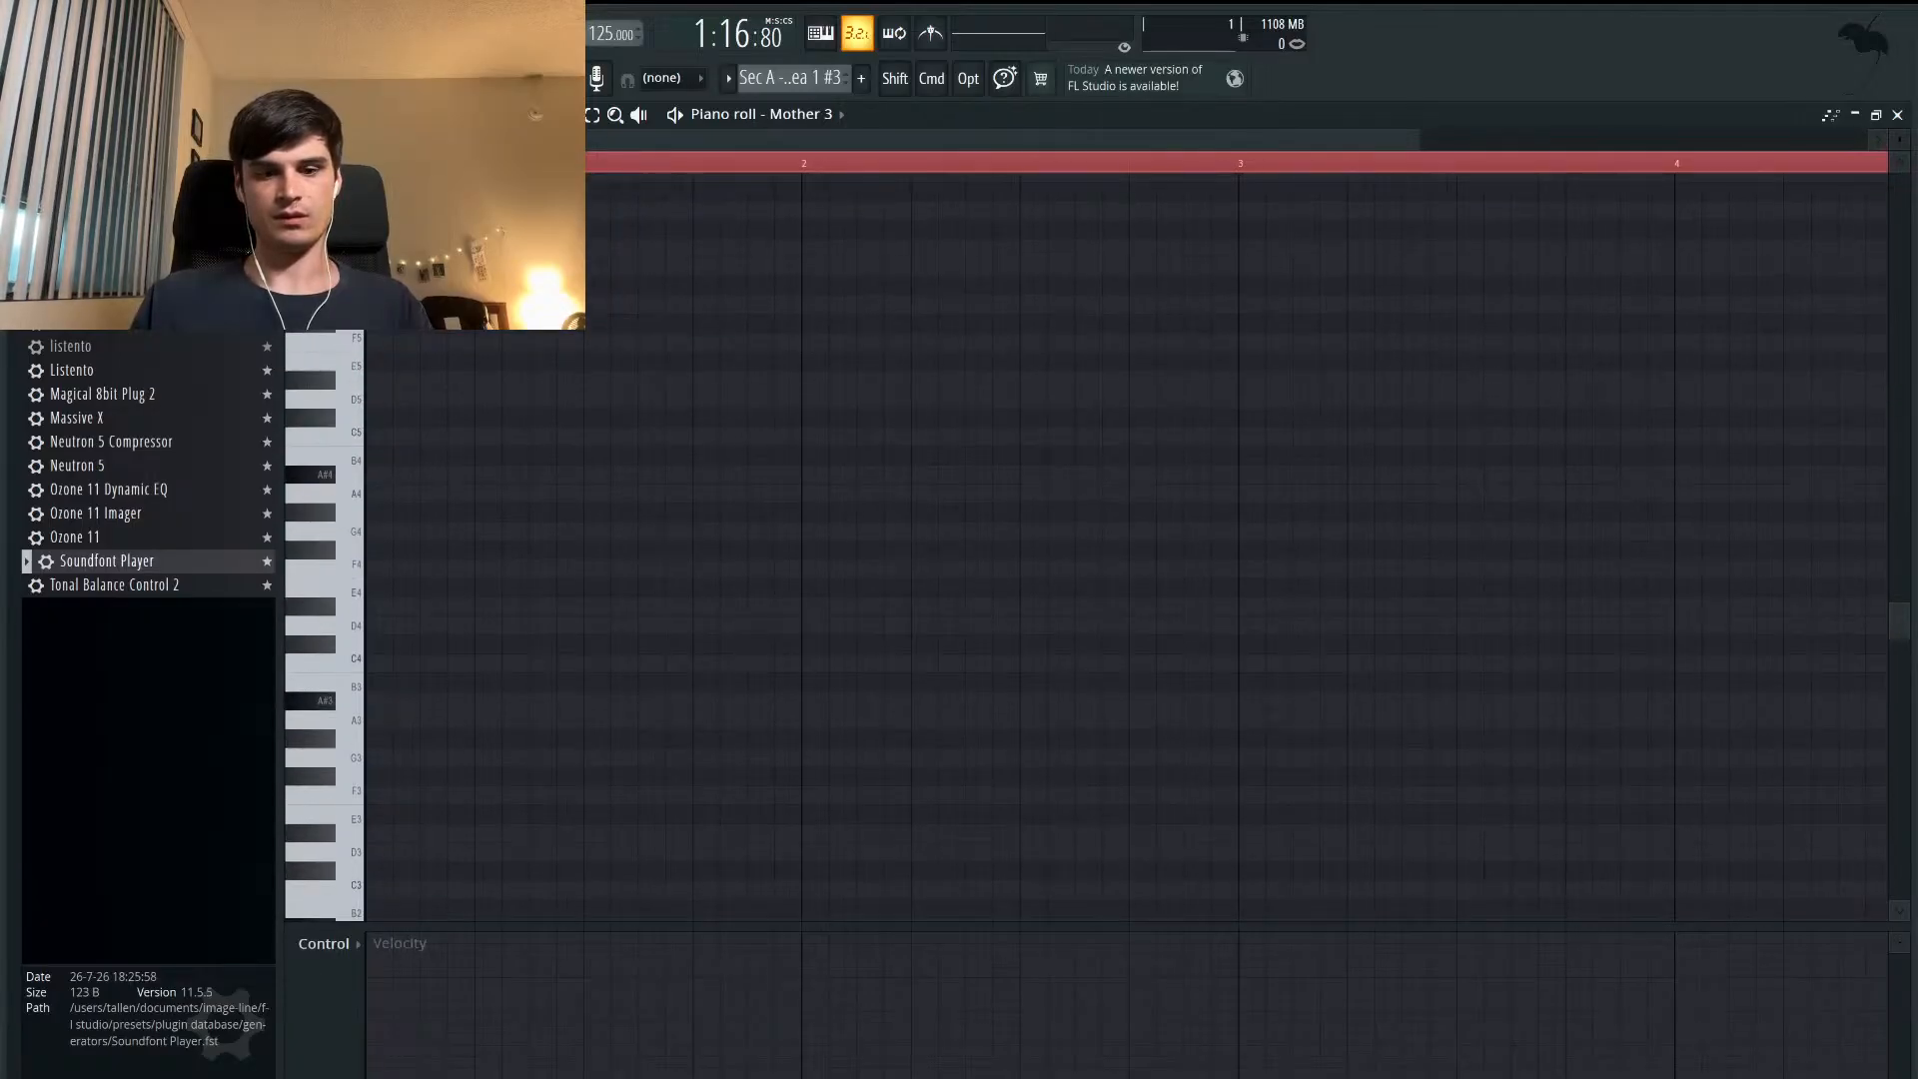
- Start the Intro melody in beats 1–2 of bar 1 with three eighth-note A#4s and a sixteenth after the first, and play it back
{"action": "left_click", "coordinate": [384, 477]}
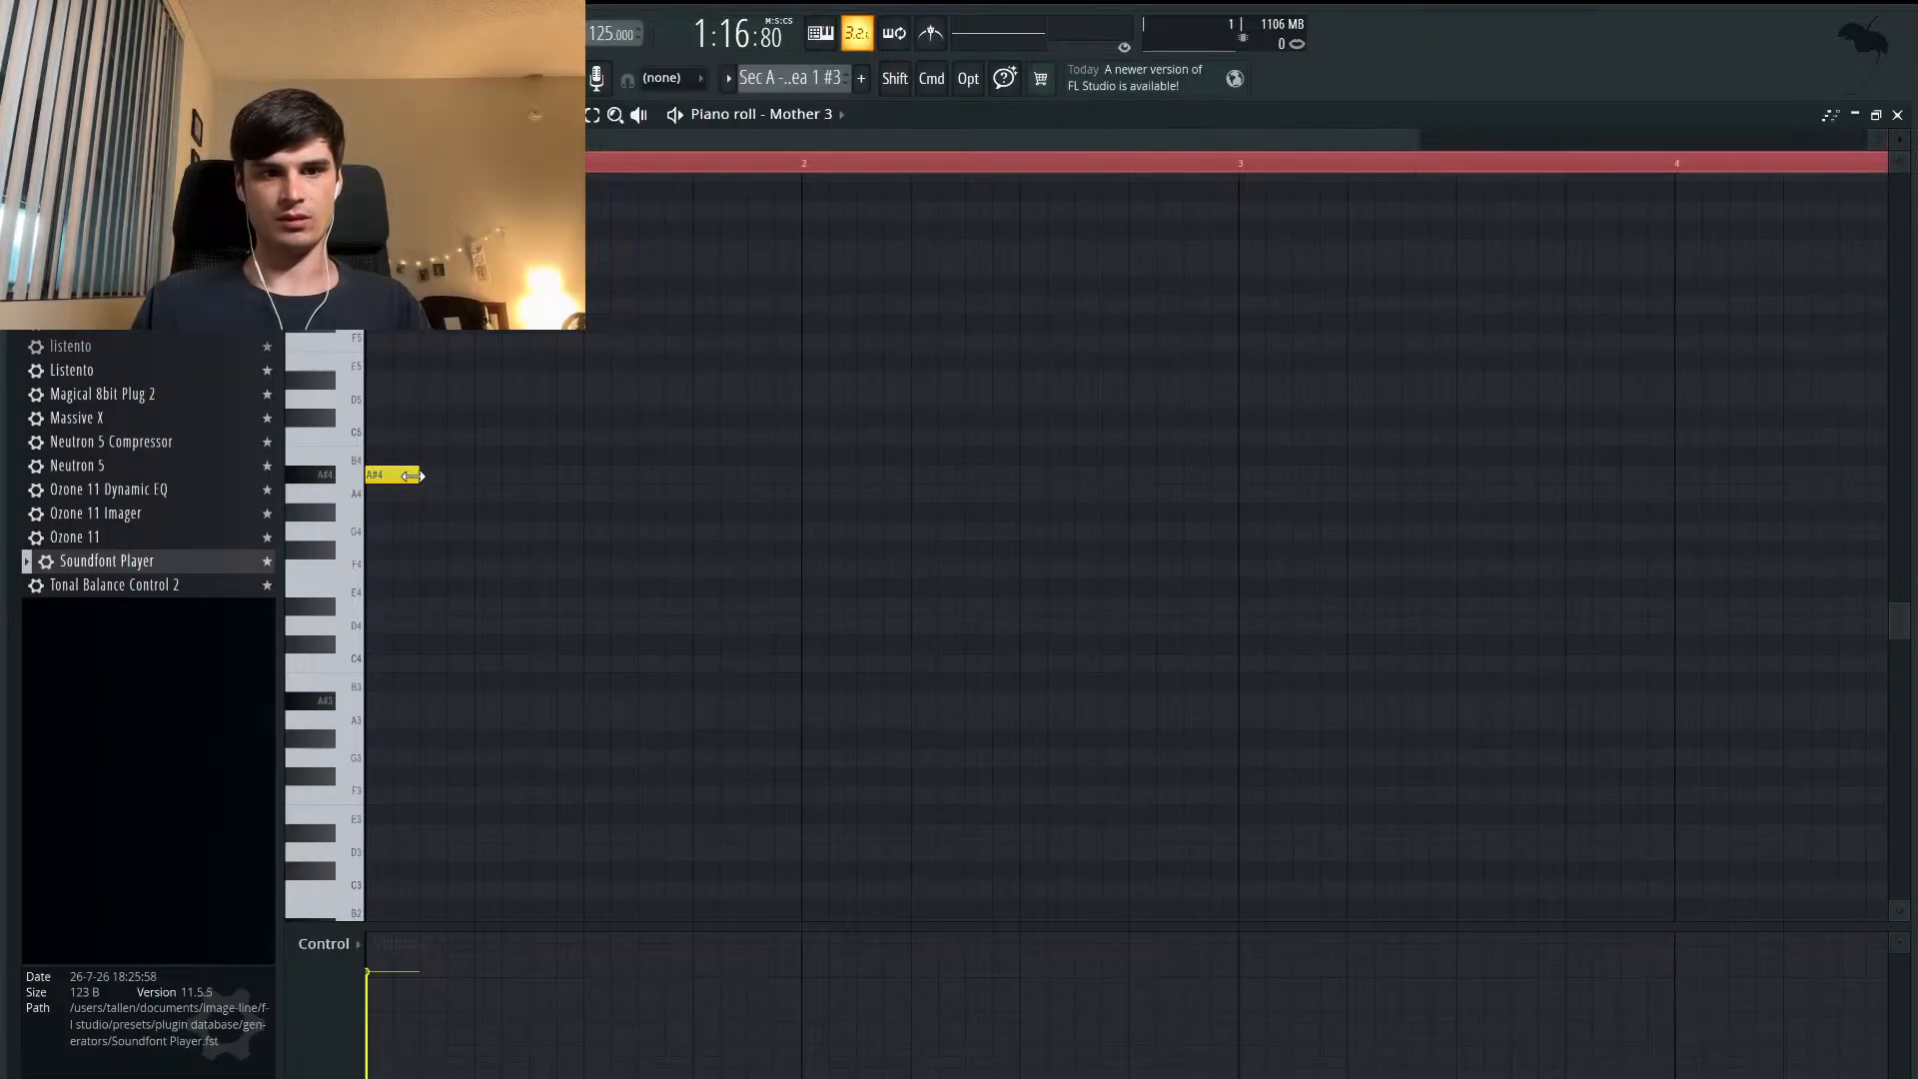
{"action": "left_click", "coordinate": [456, 475]}
{"action": "left_click", "coordinate": [538, 474]}
{"action": "left_click", "coordinate": [437, 495]}
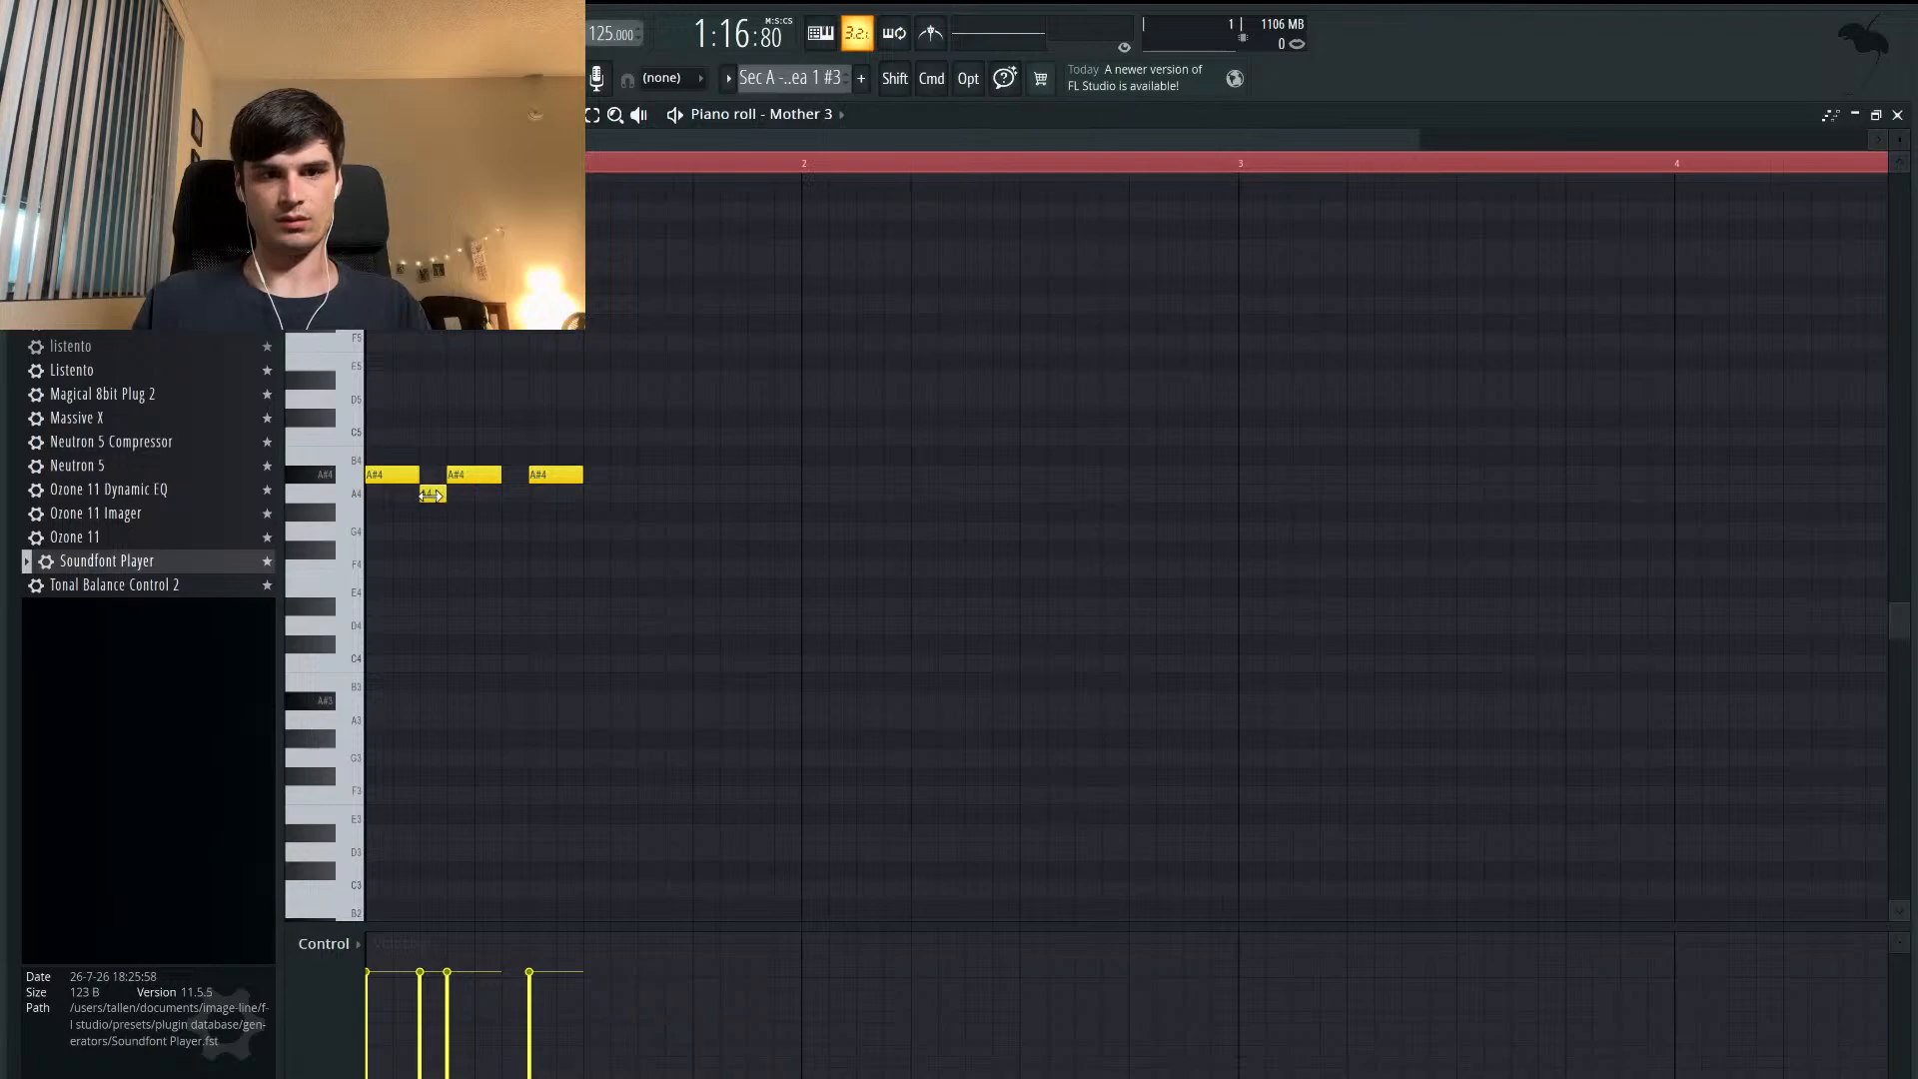
{"action": "left_click_drag", "start_coordinate": [429, 493], "coordinate": [430, 472]}
{"action": "key", "text": "space"}
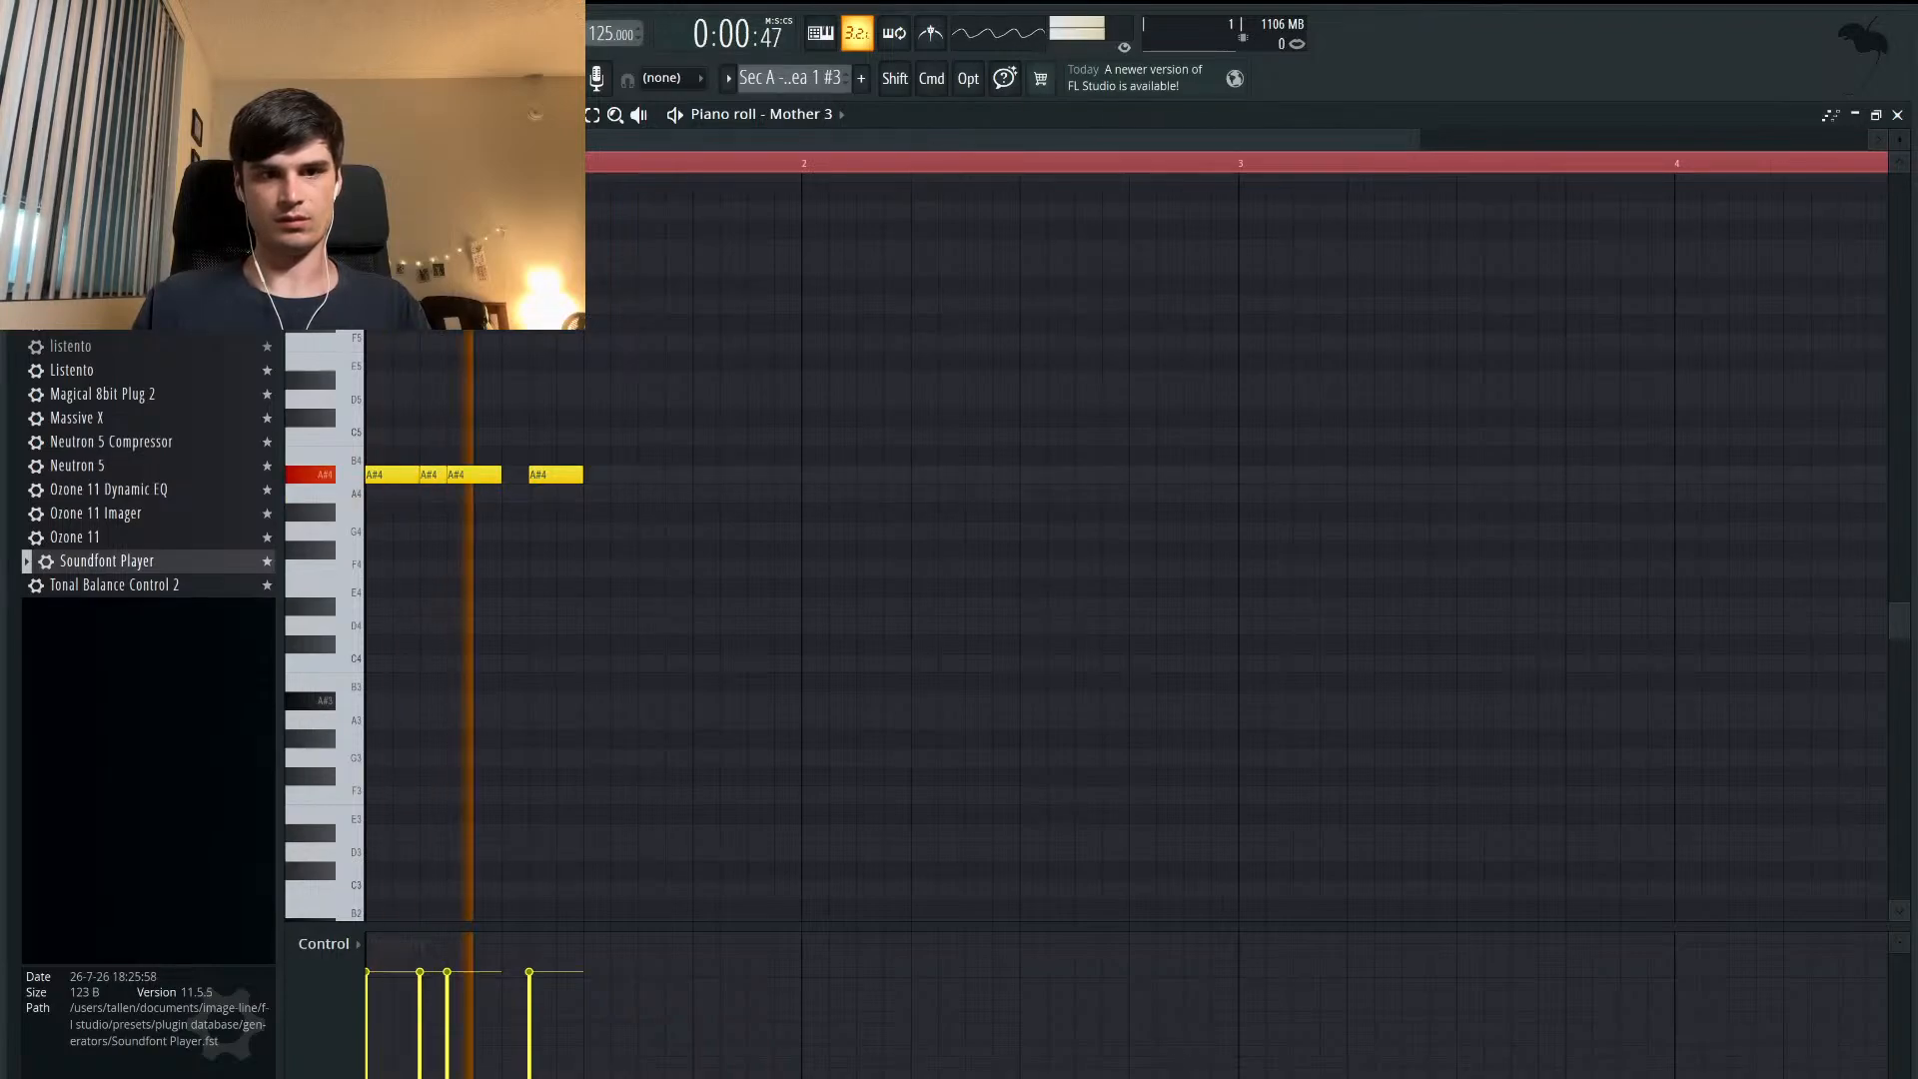
- Add sixteenth-note A#4s in the beat 2 gap and on every half beat of beats 3–4 in bar 1, and audition the bar
{"action": "left_click", "coordinate": [516, 478]}
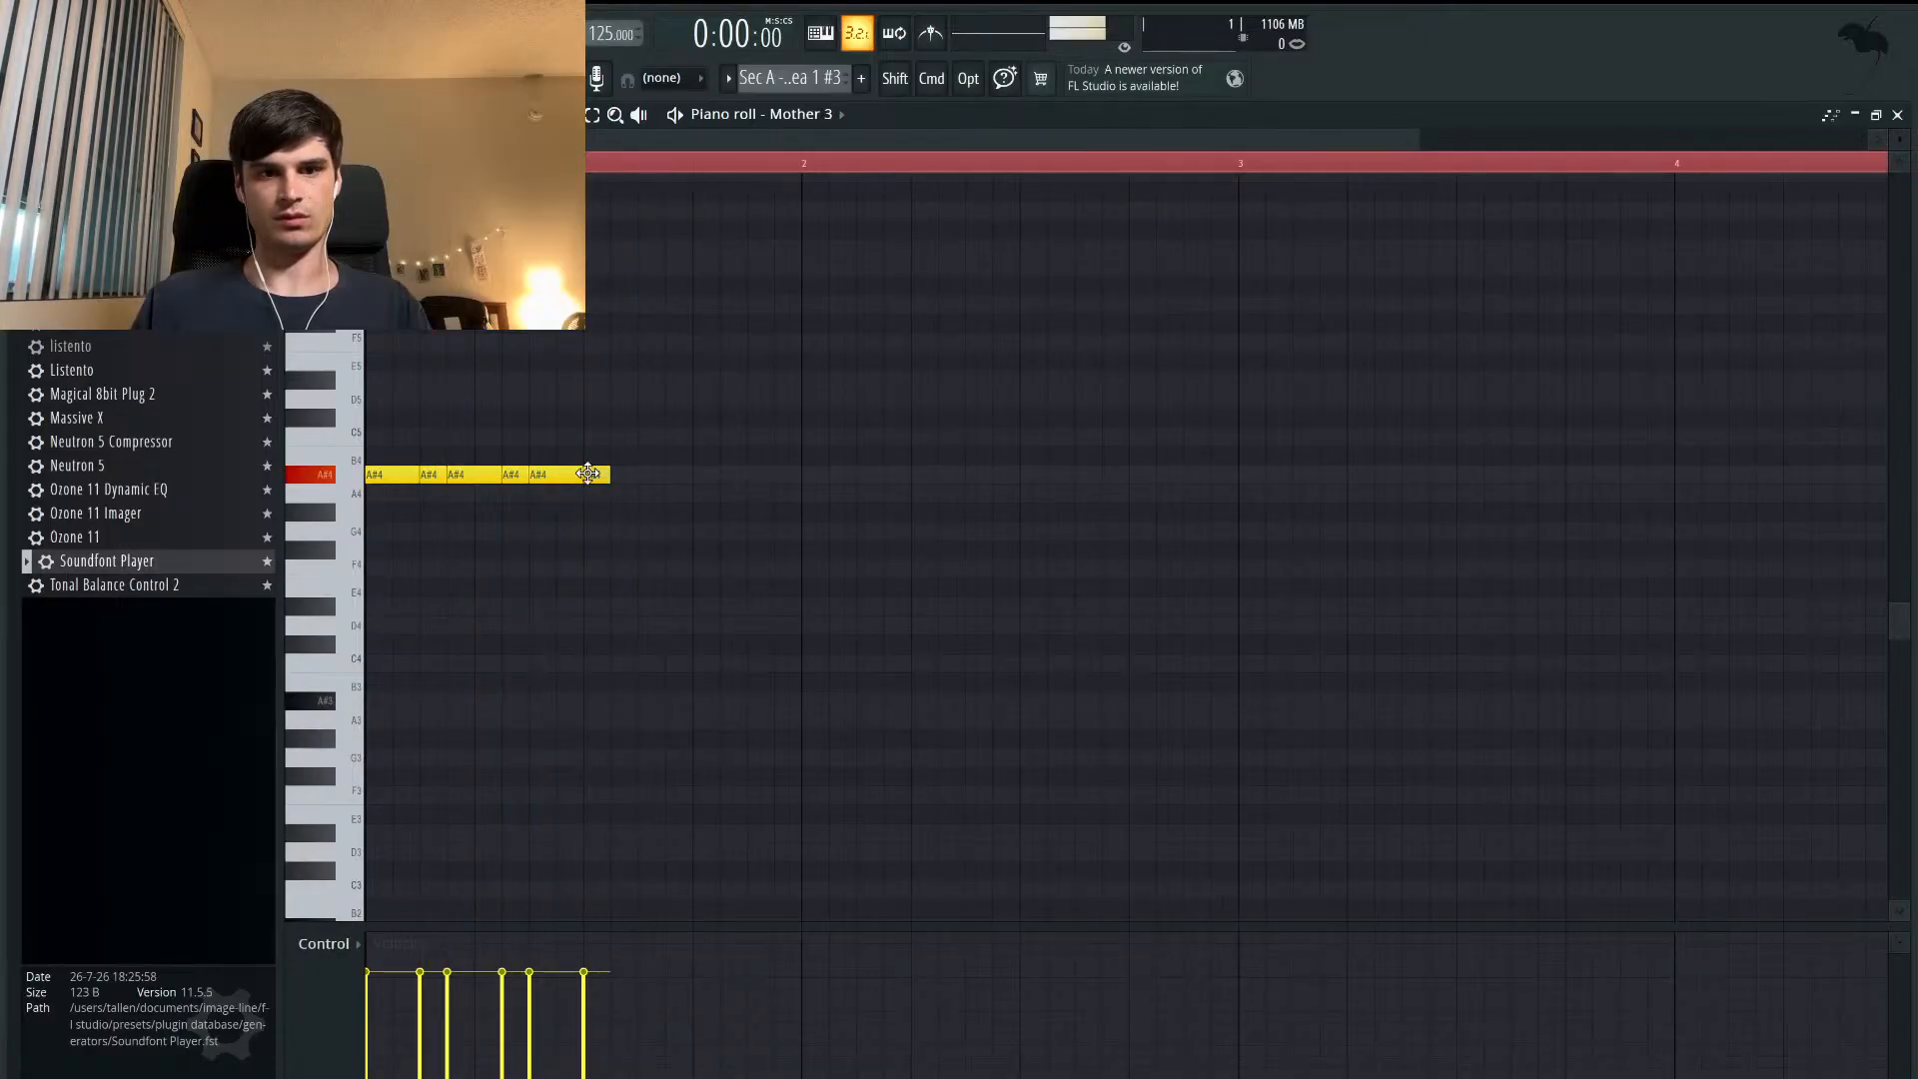
{"action": "left_click", "coordinate": [645, 477]}
{"action": "left_click", "coordinate": [700, 477]}
{"action": "left_click", "coordinate": [753, 476]}
{"action": "key", "text": "space"}
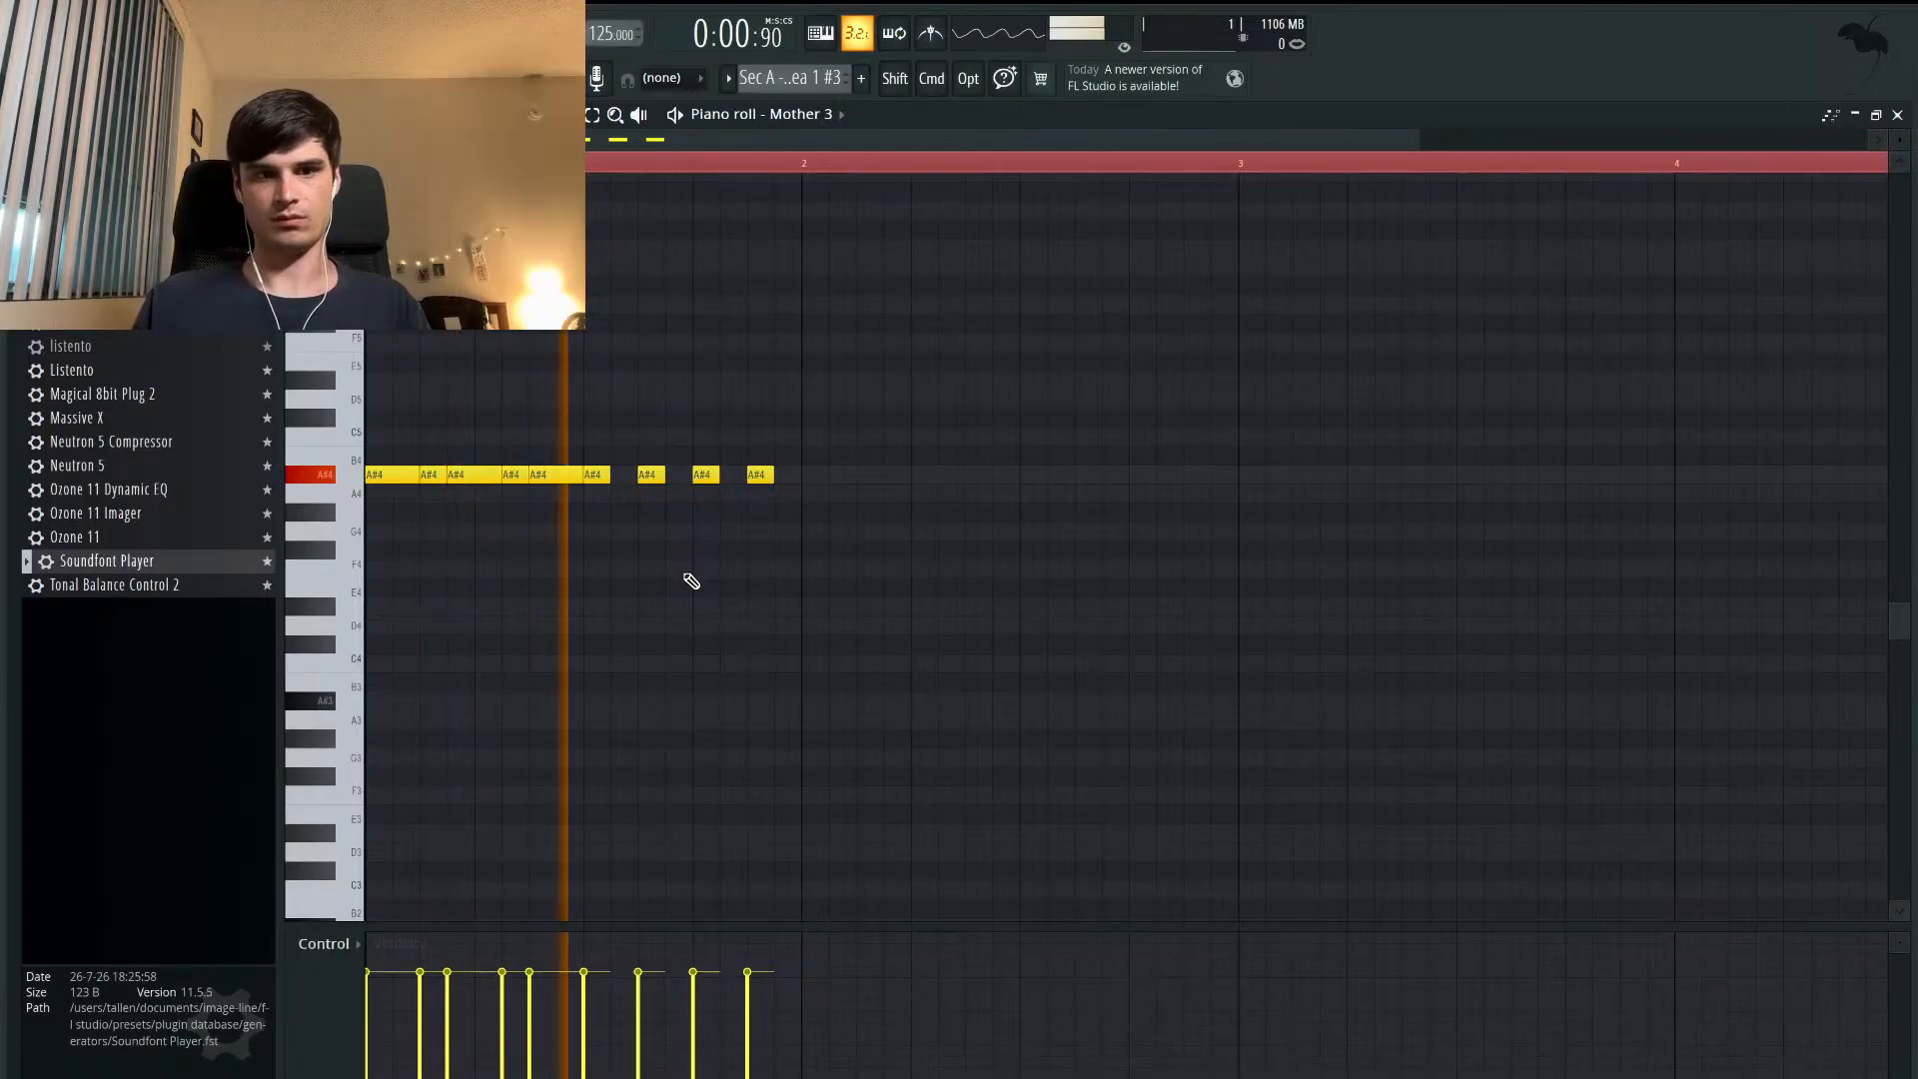
{"action": "key", "text": "space"}
- Duplicate all the A#4 notes of bar 1 into bar 2
{"action": "left_click_drag", "start_coordinate": [777, 516], "coordinate": [369, 412]}
{"action": "left_click", "coordinate": [811, 170]}
{"action": "key", "text": "super+b"}
- Replace the spaced short notes ending bar 2 with a continuous run of sixteenth and eighth A#4s, and play back both bars
{"action": "left_click_drag", "start_coordinate": [1212, 497], "coordinate": [1067, 471]}
{"action": "key", "text": "super+x"}
{"action": "left_click", "coordinate": [1060, 473]}
{"action": "left_click", "coordinate": [1088, 474]}
{"action": "left_click", "coordinate": [1142, 475]}
{"action": "left_click", "coordinate": [1169, 477]}
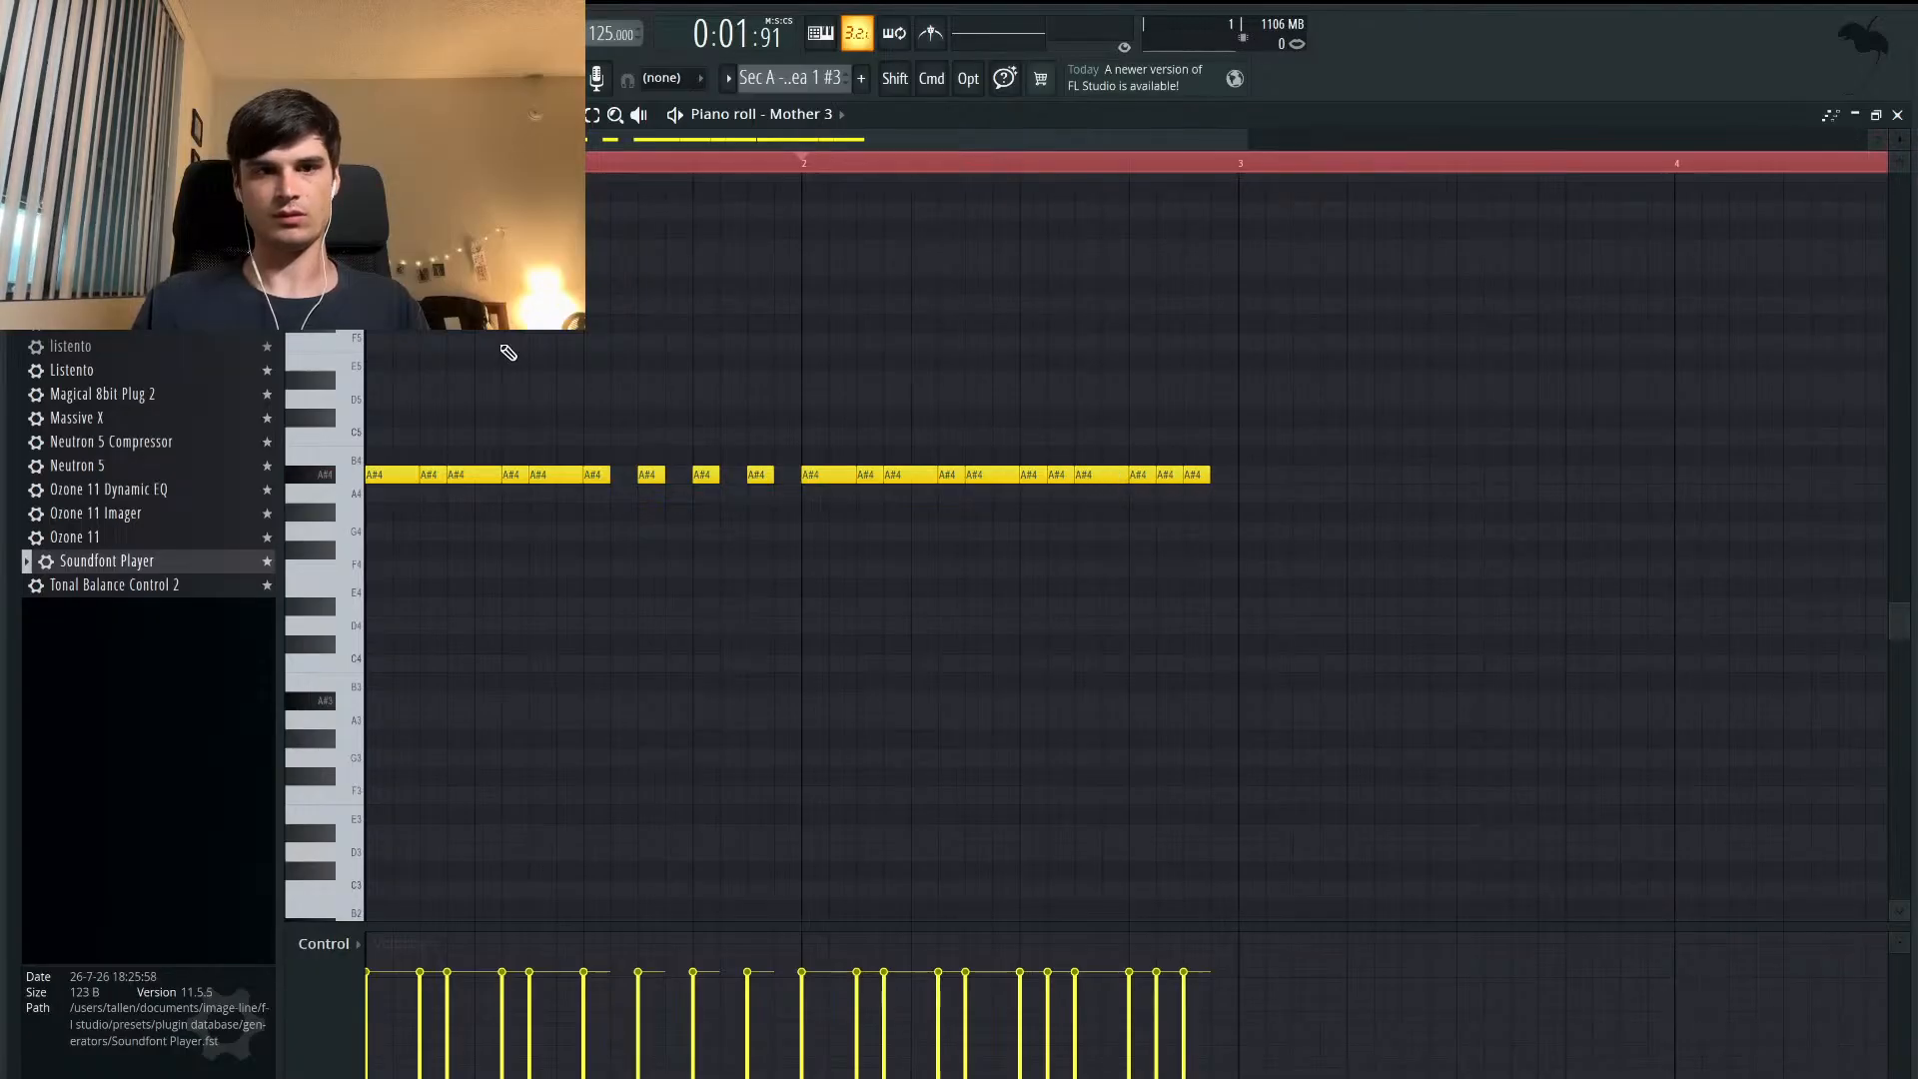
{"action": "key", "text": "space"}
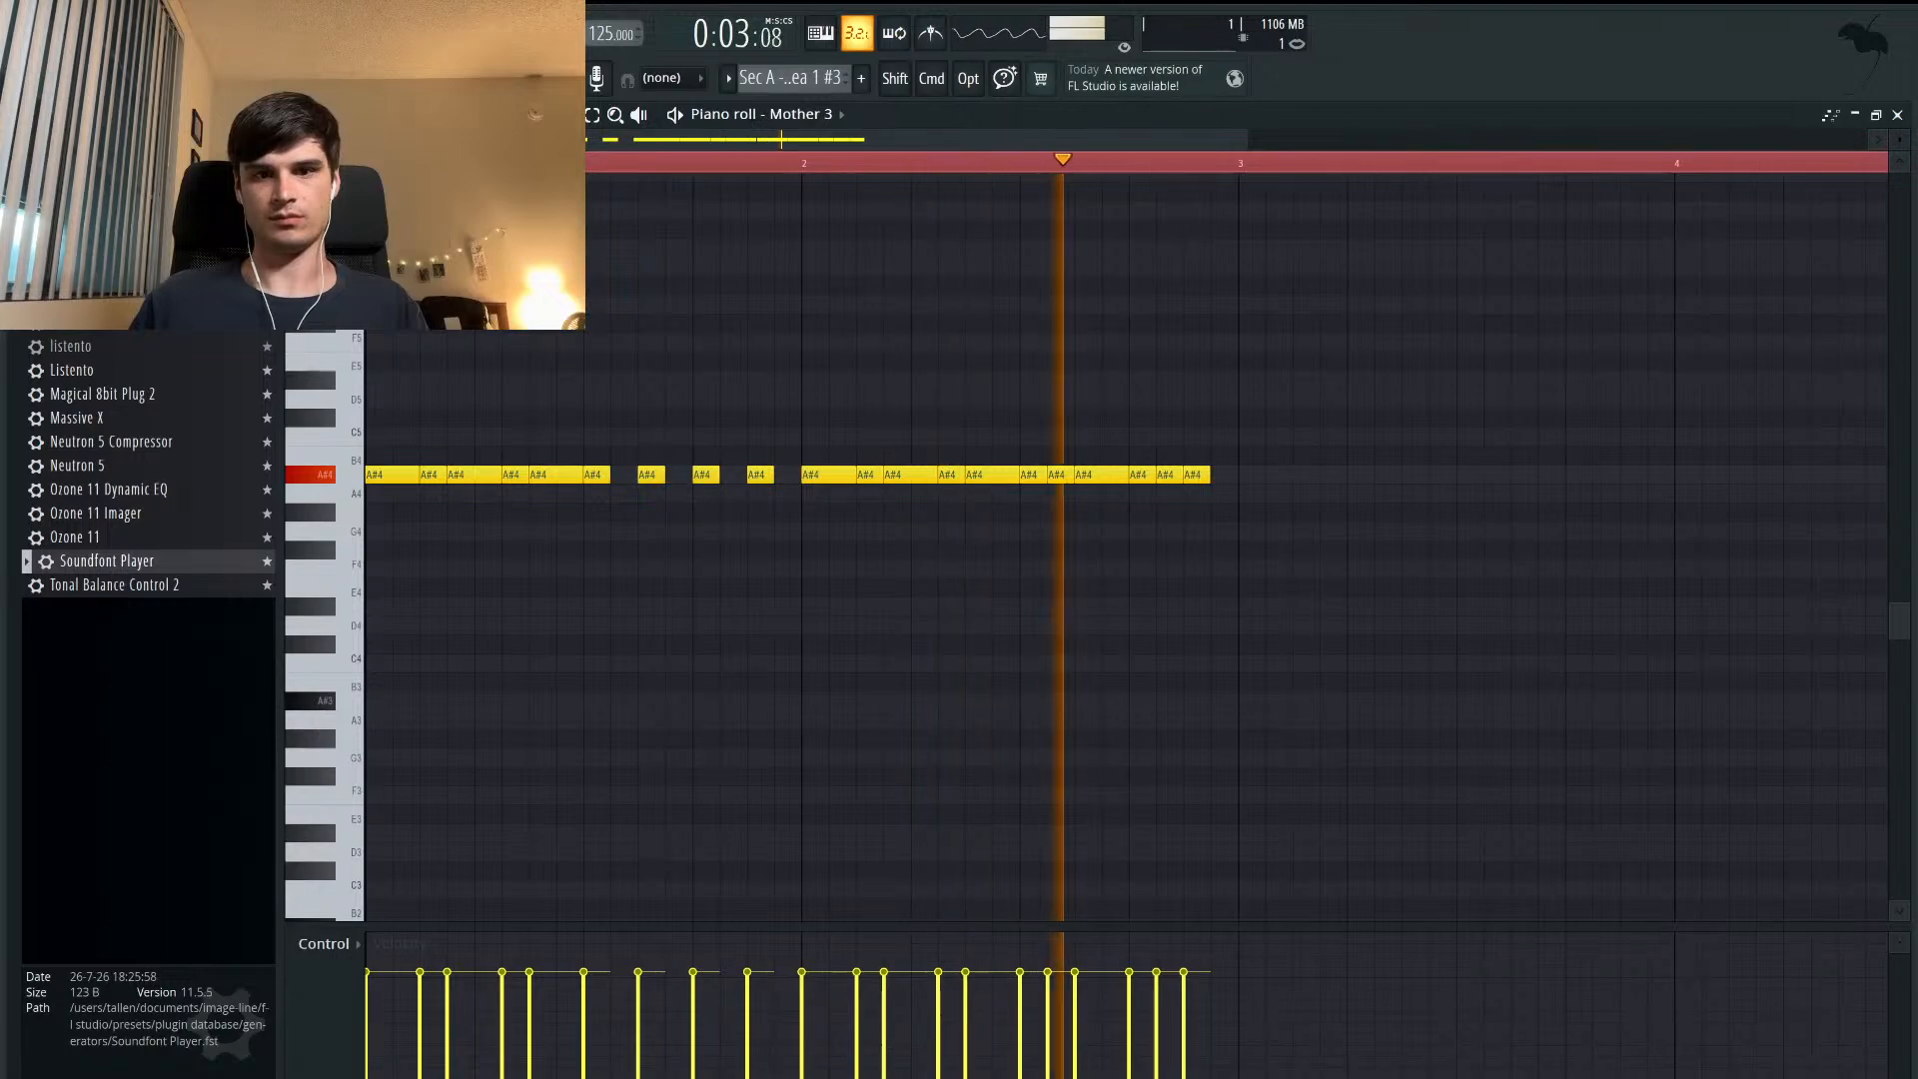
{"action": "key", "text": "space"}
- Duplicate the two-bar A#4 phrase into bars 3–4, play it back and clear the note selection
{"action": "left_click_drag", "start_coordinate": [1211, 504], "coordinate": [328, 428]}
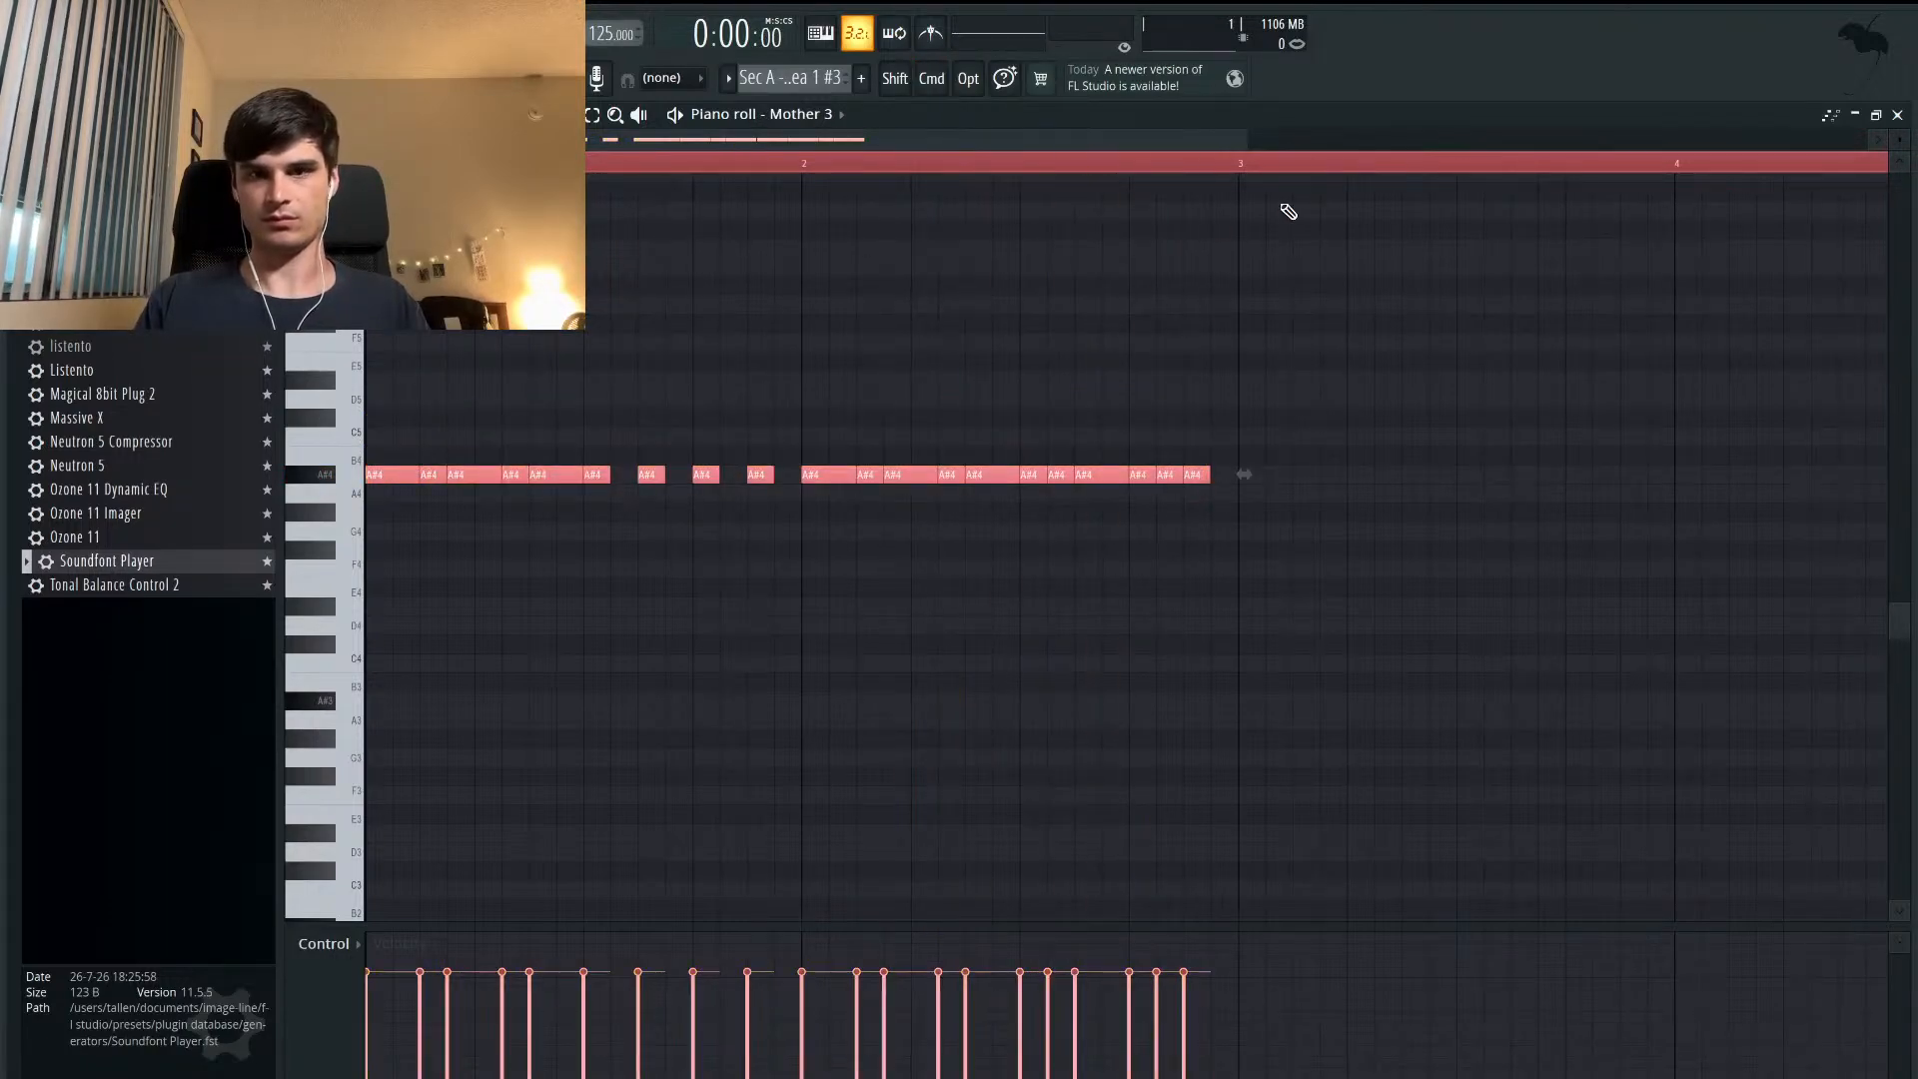
{"action": "left_click", "coordinate": [1252, 165]}
{"action": "key", "text": "ctrl+b"}
{"action": "scroll", "coordinate": [1246, 343], "scroll_direction": "down", "scroll_amount": 3}
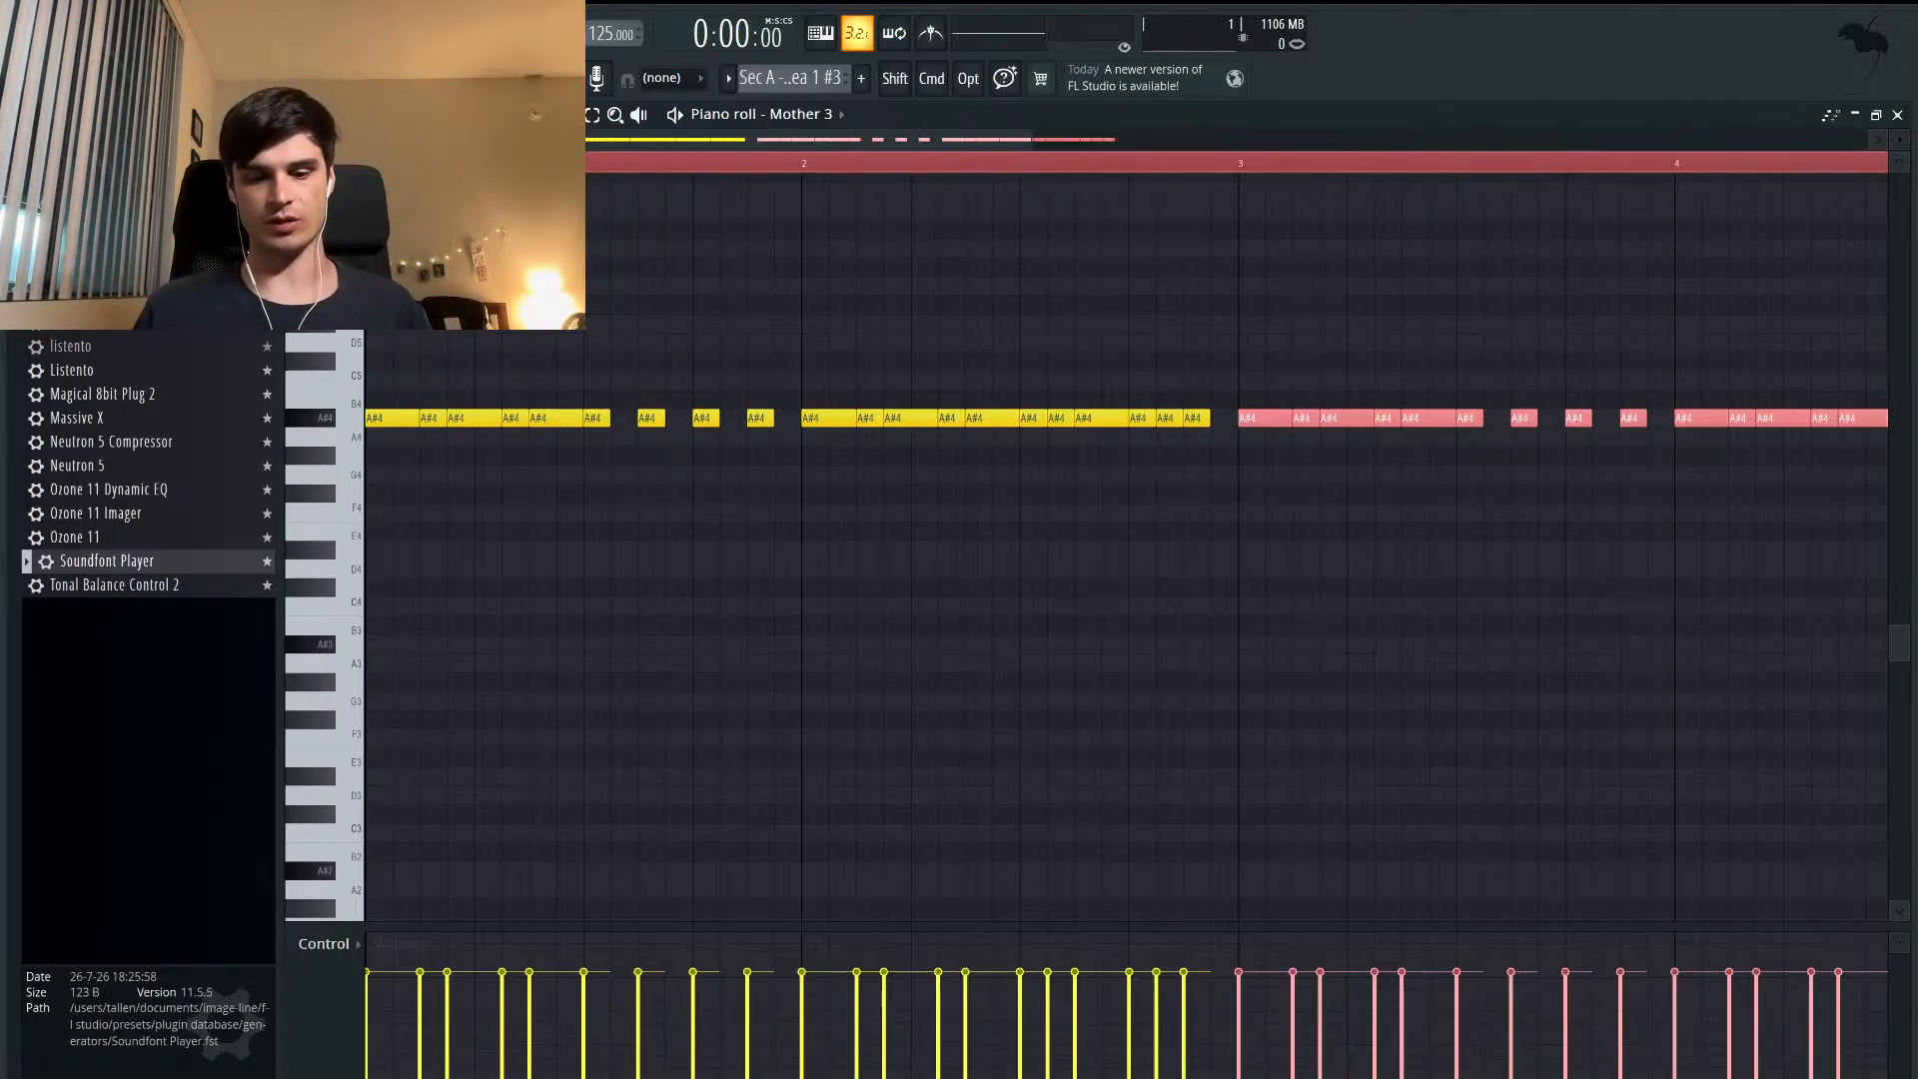
{"action": "key", "text": "space"}
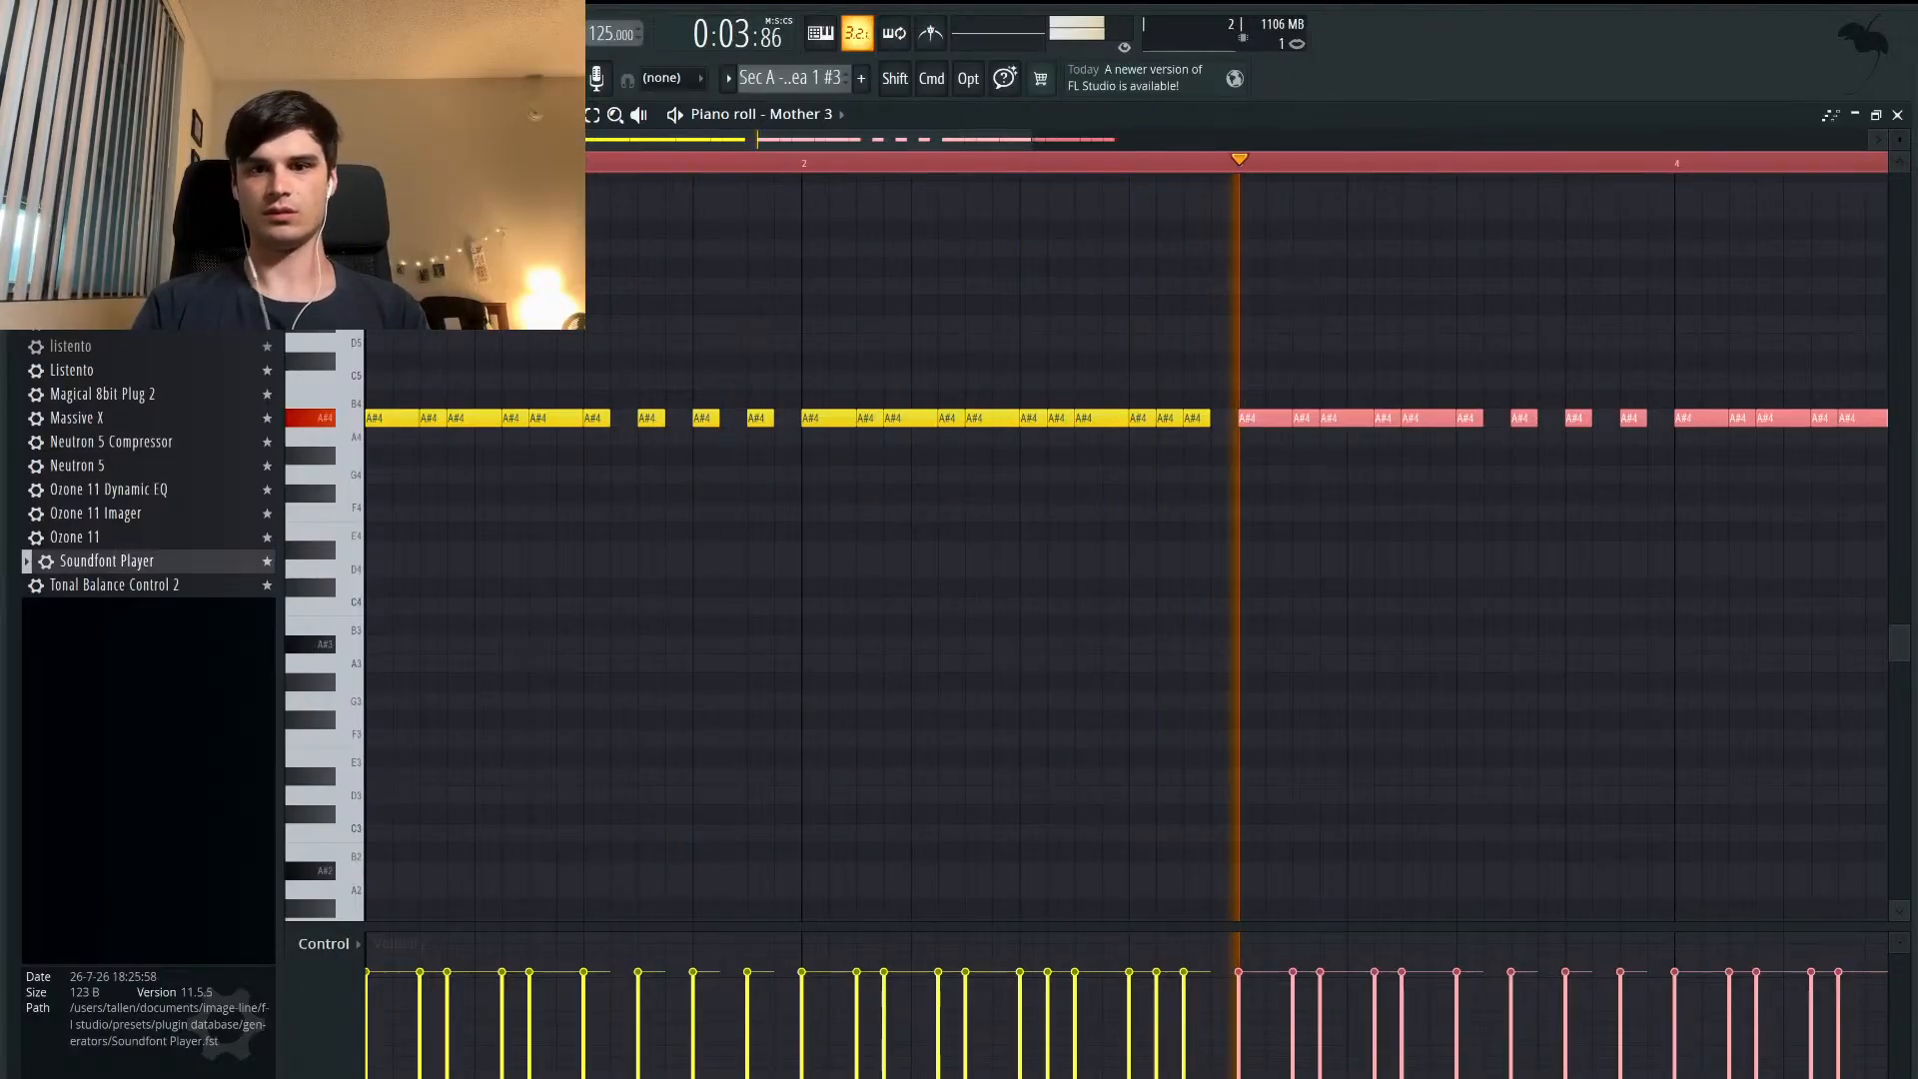
{"action": "scroll", "coordinate": [1066, 424], "scroll_direction": "up", "scroll_amount": 3}
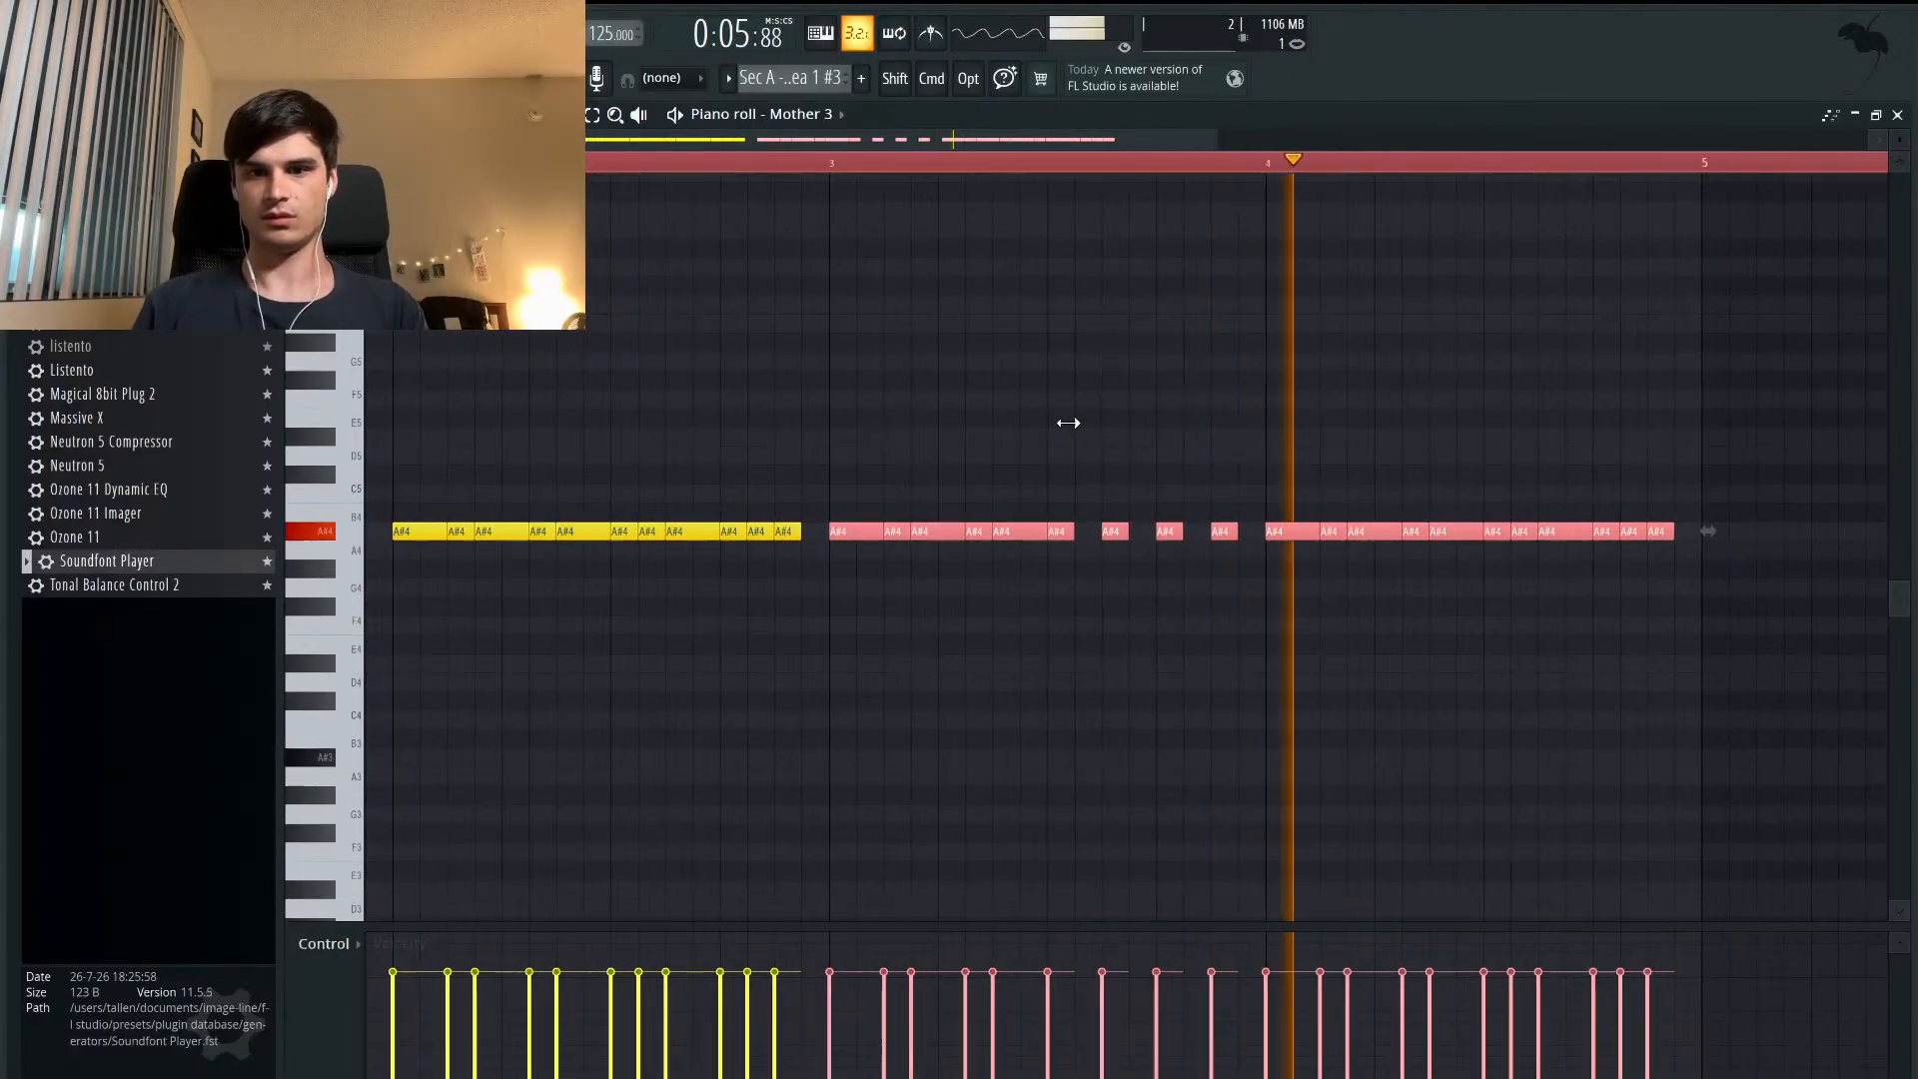
{"action": "scroll", "coordinate": [1069, 424], "scroll_direction": "right", "scroll_amount": 3}
{"action": "scroll", "coordinate": [1069, 424], "scroll_direction": "down", "scroll_amount": 2}
{"action": "key", "text": "space"}
{"action": "key", "text": "super+d"}
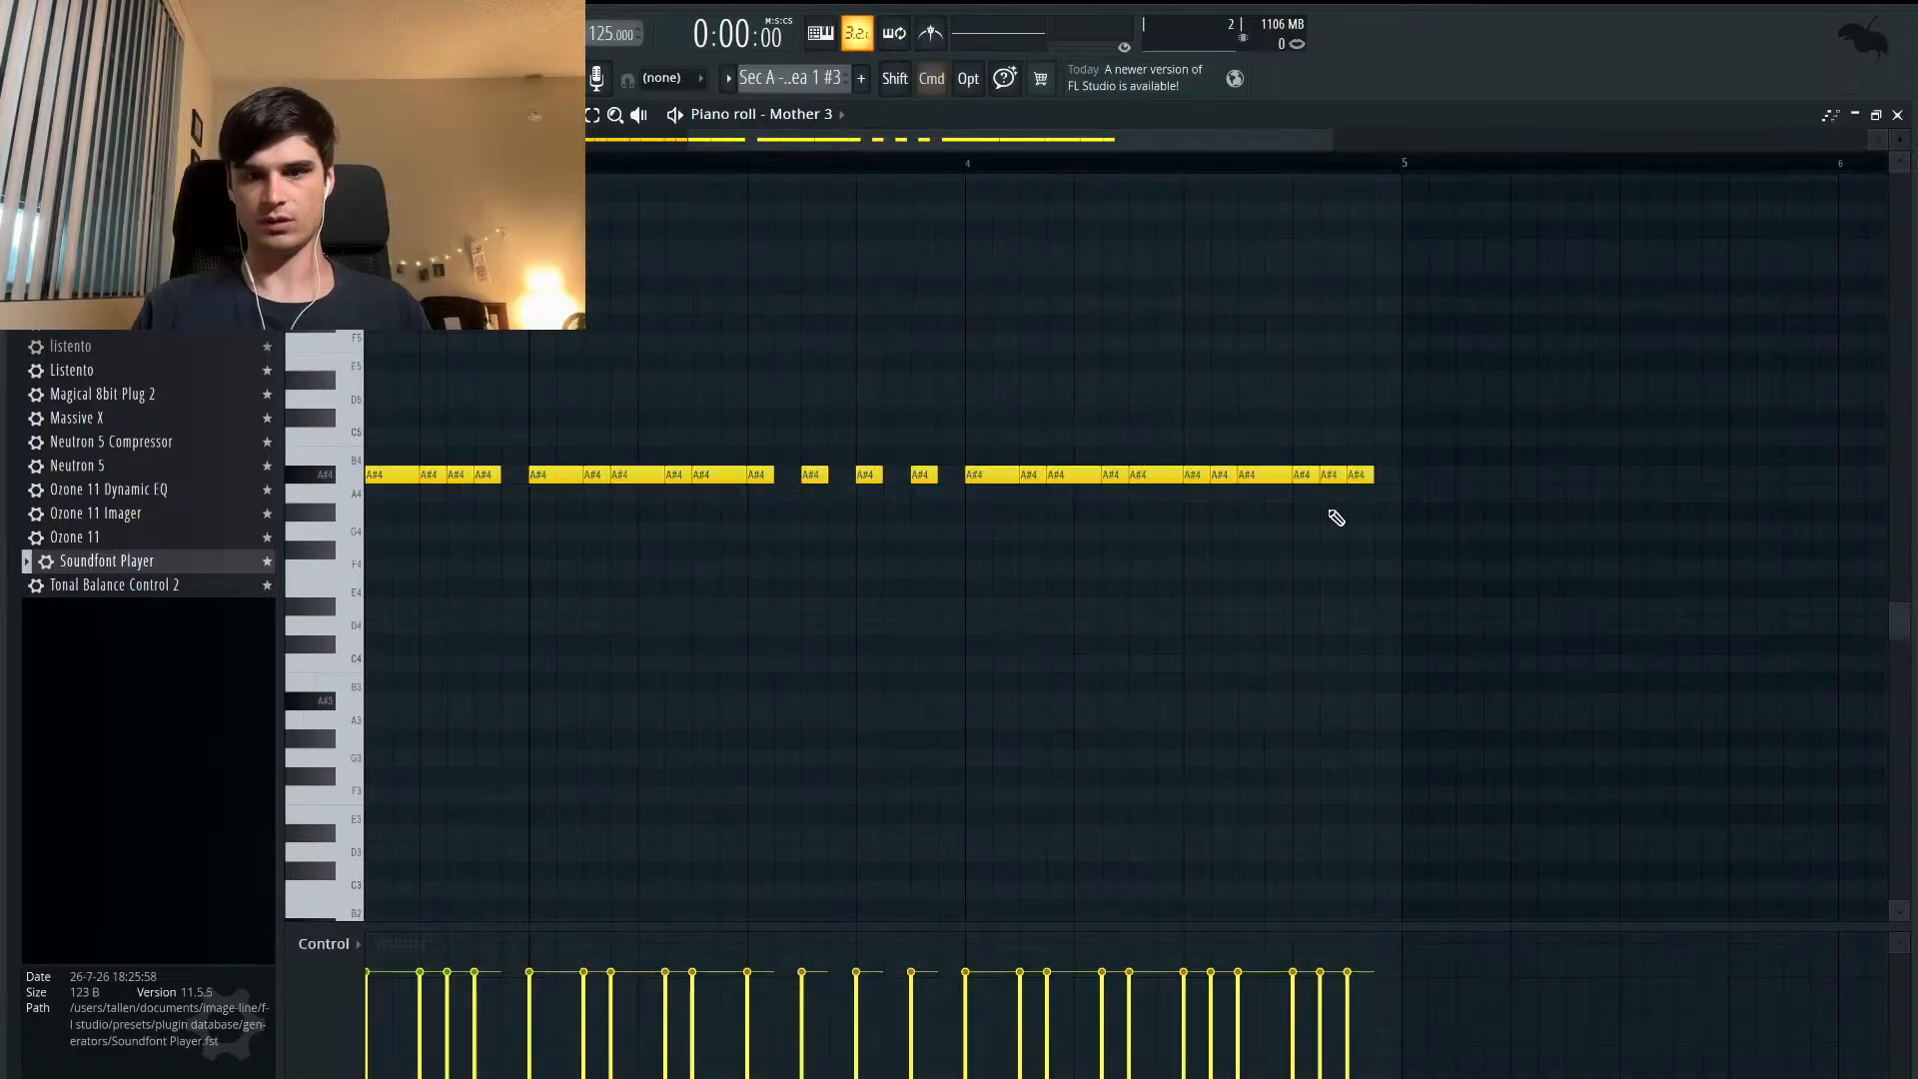
- Replace the notes in the second half of bar 4 with four even eighth-note A#4s
{"action": "left_click_drag", "start_coordinate": [1385, 502], "coordinate": [1195, 461]}
{"action": "key", "text": "super+x"}
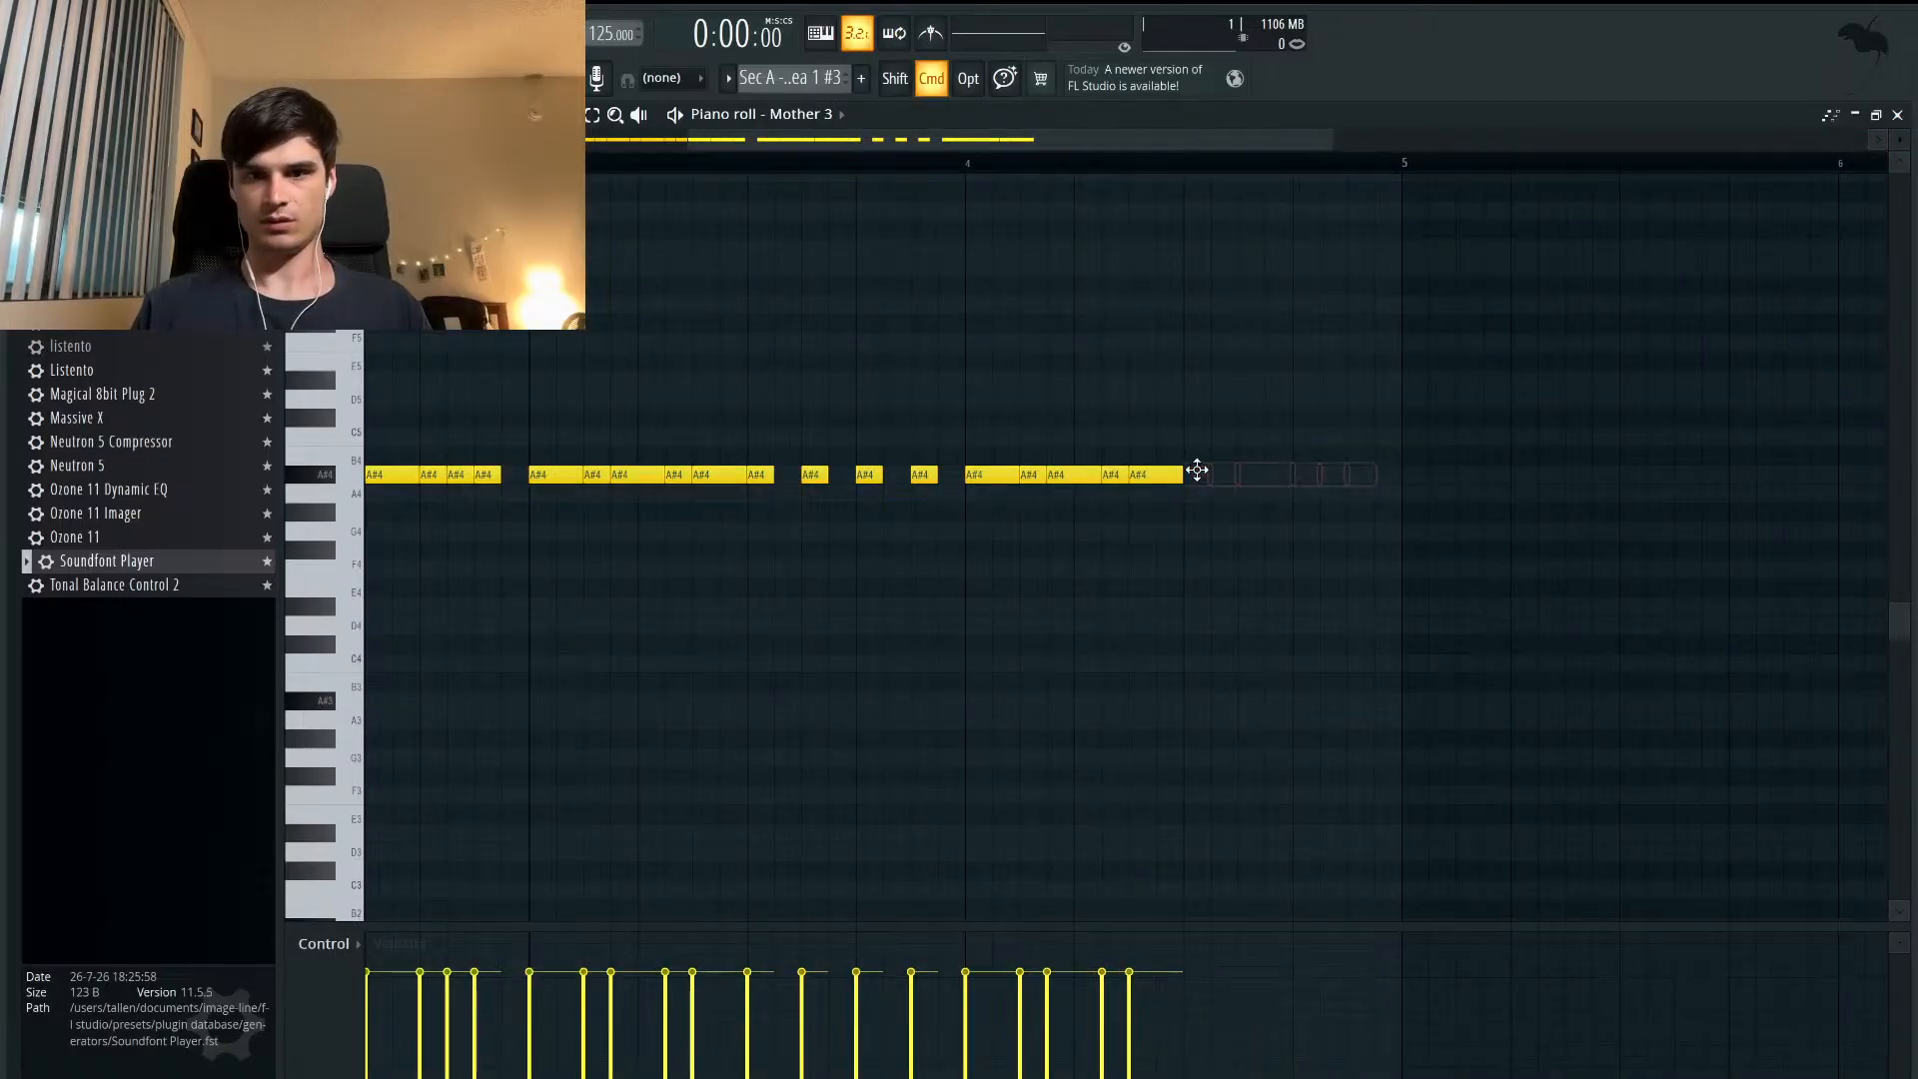
{"action": "left_click", "coordinate": [1197, 474]}
{"action": "left_click", "coordinate": [1252, 475]}
{"action": "left_click", "coordinate": [1305, 476]}
{"action": "left_click", "coordinate": [1359, 476]}
- Play back the four-bar Intro phrase from bar 1 to check the revised ending in bar 4
{"action": "scroll", "coordinate": [1214, 620], "scroll_direction": "left", "scroll_amount": 3}
{"action": "scroll", "coordinate": [1214, 619], "scroll_direction": "down", "scroll_amount": 1}
{"action": "scroll", "coordinate": [1214, 619], "scroll_direction": "left", "scroll_amount": 3}
{"action": "scroll", "coordinate": [1214, 620], "scroll_direction": "down", "scroll_amount": 1}
{"action": "key", "text": "space"}
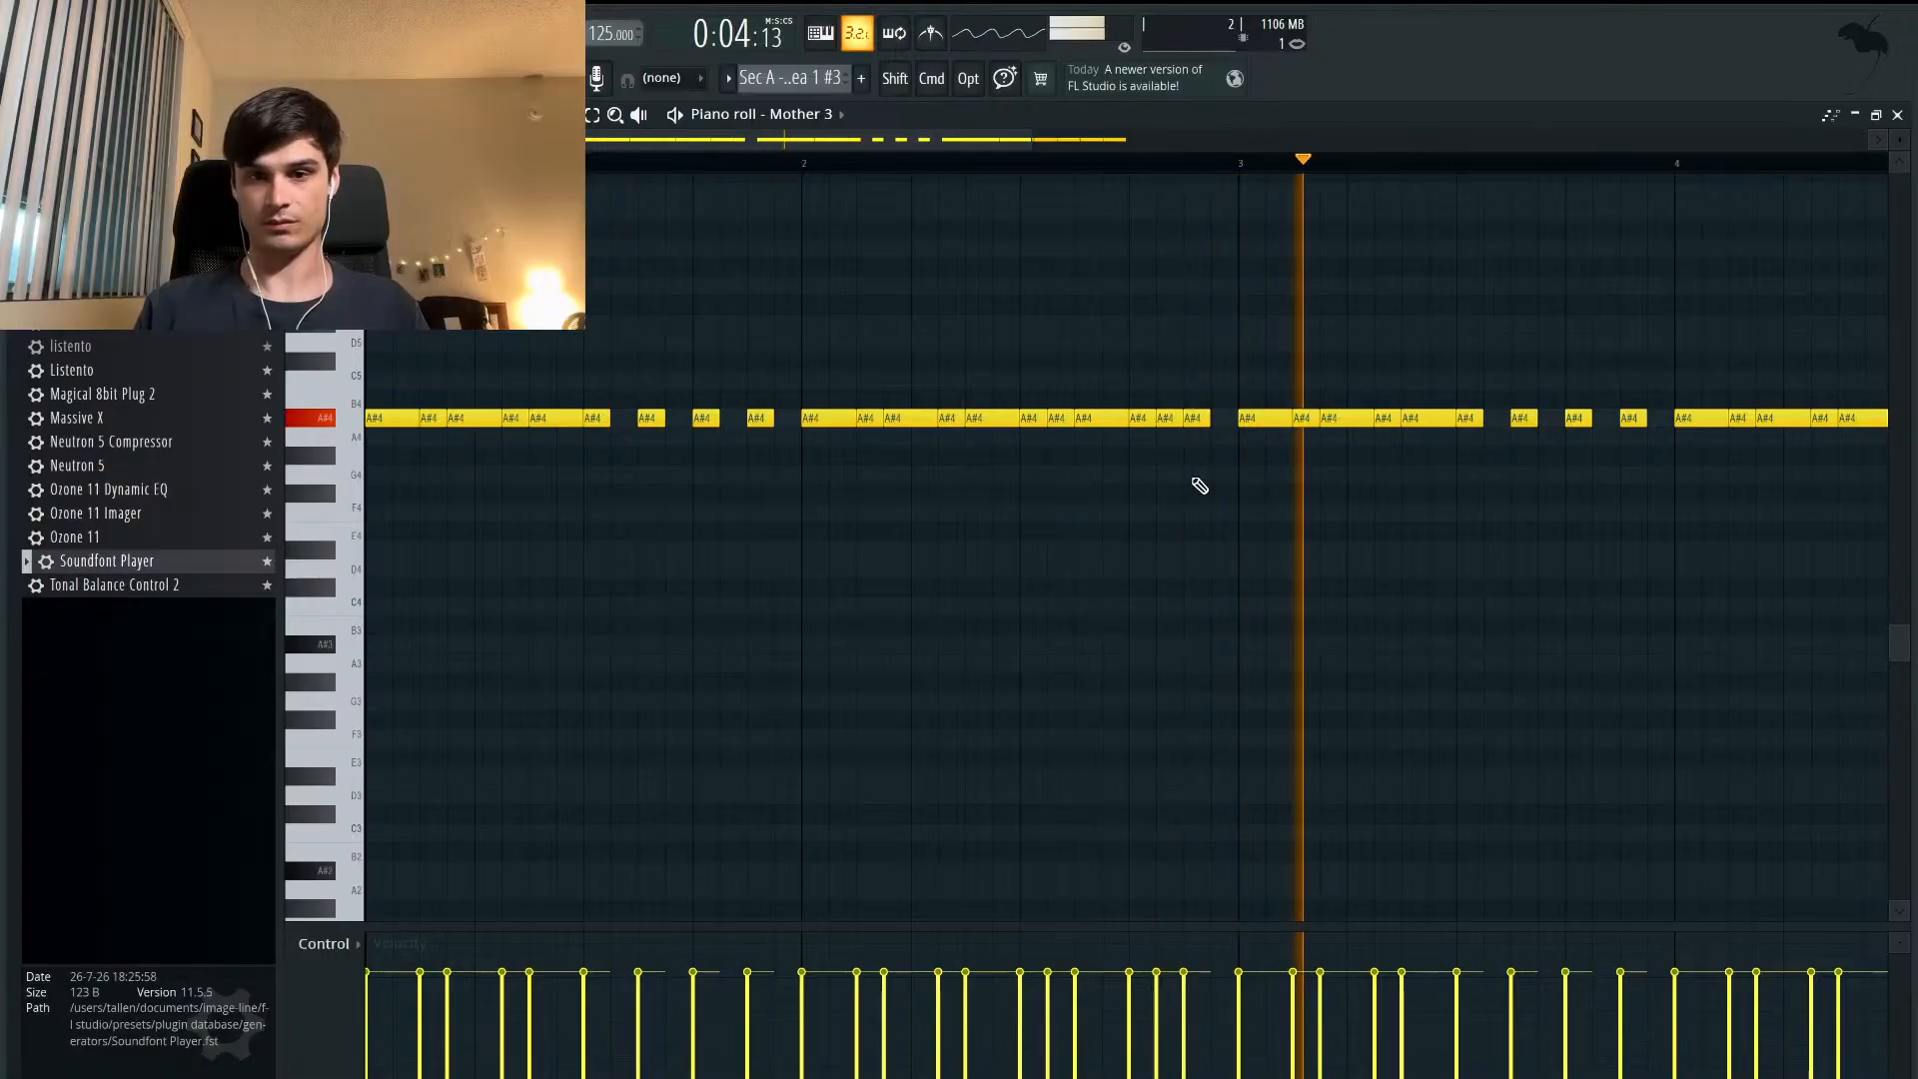
{"action": "scroll", "coordinate": [1194, 481], "scroll_direction": "right", "scroll_amount": 3}
{"action": "scroll", "coordinate": [1194, 481], "scroll_direction": "up", "scroll_amount": 2}
{"action": "scroll", "coordinate": [1200, 486], "scroll_direction": "right", "scroll_amount": 3}
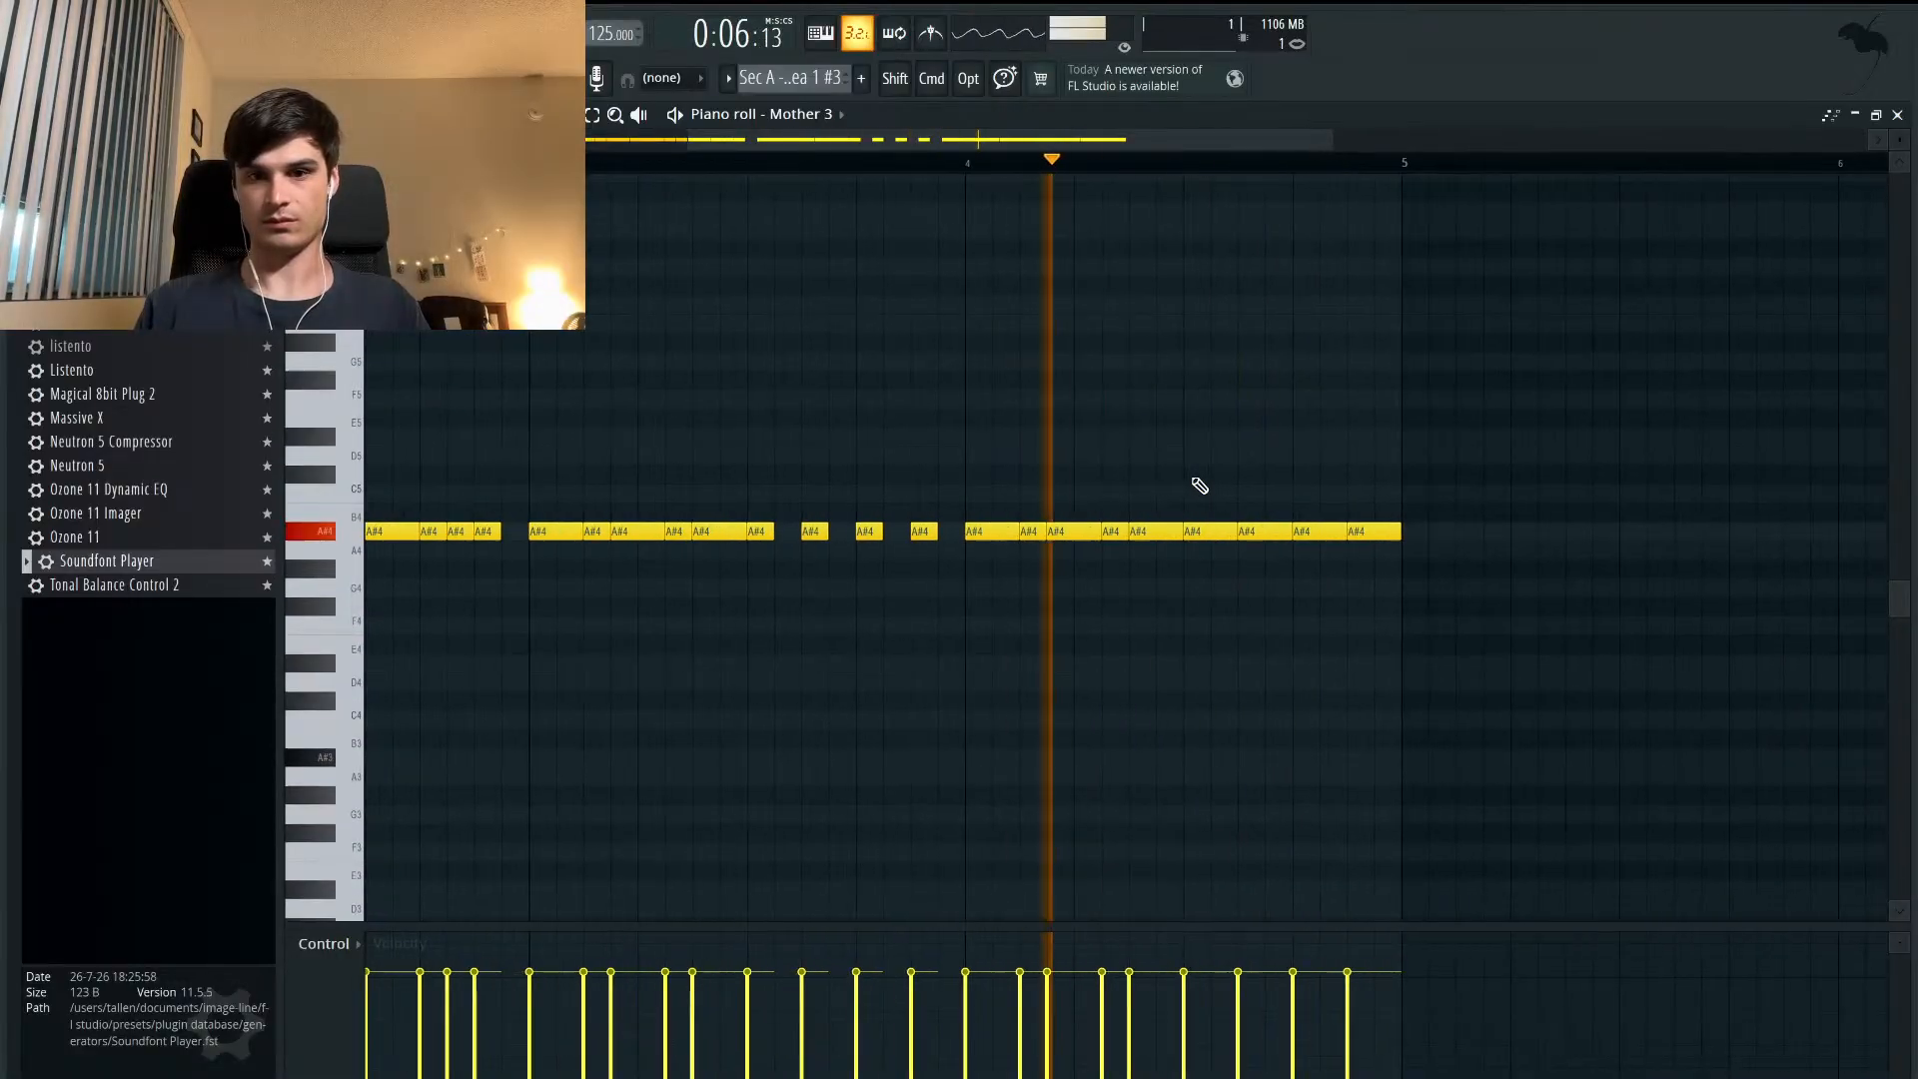
{"action": "key", "text": "space"}
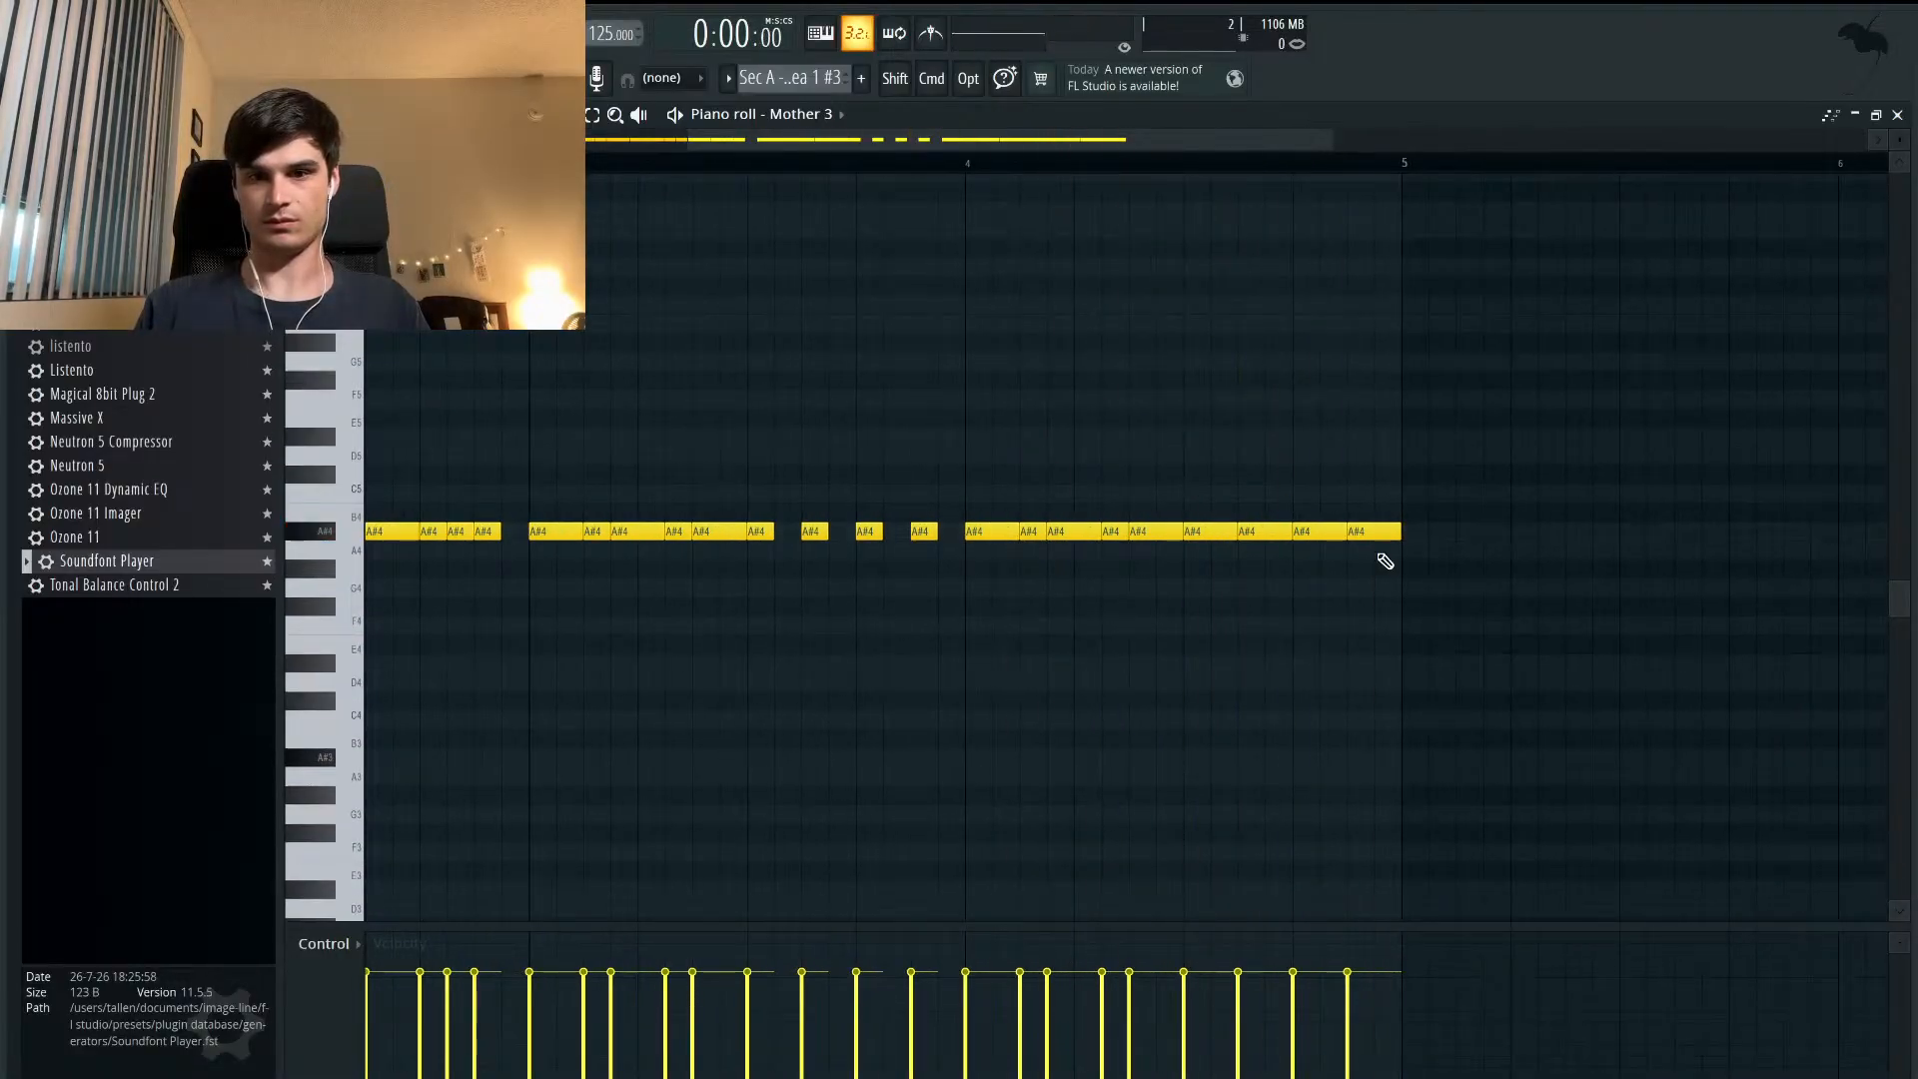
- Merge the last two A#4 eighths of bar 4 into one note held to the bar's end, and duplicate bars 1–4 into bars 5–8
{"action": "right_click", "coordinate": [1371, 532]}
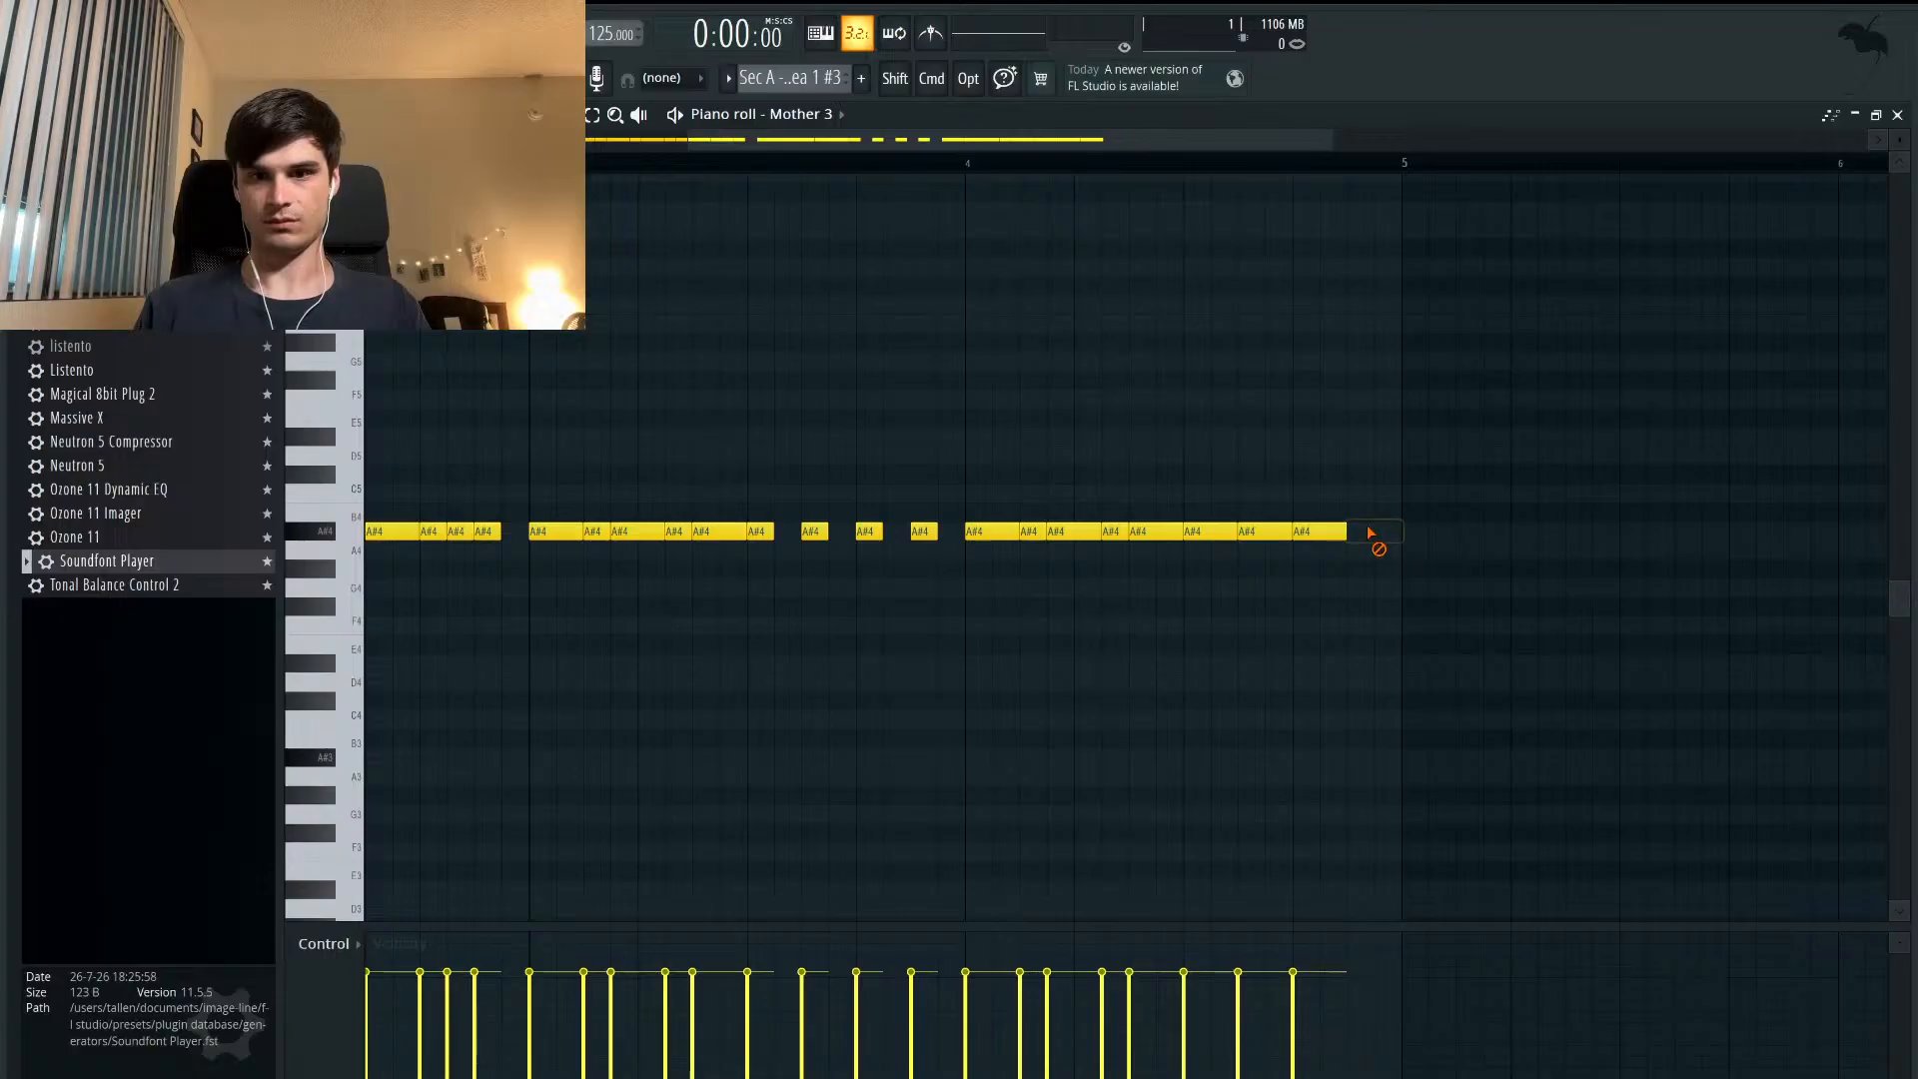
{"action": "left_click_drag", "start_coordinate": [1344, 528], "coordinate": [1405, 527]}
{"action": "scroll", "coordinate": [1288, 441], "scroll_direction": "down", "scroll_amount": 3}
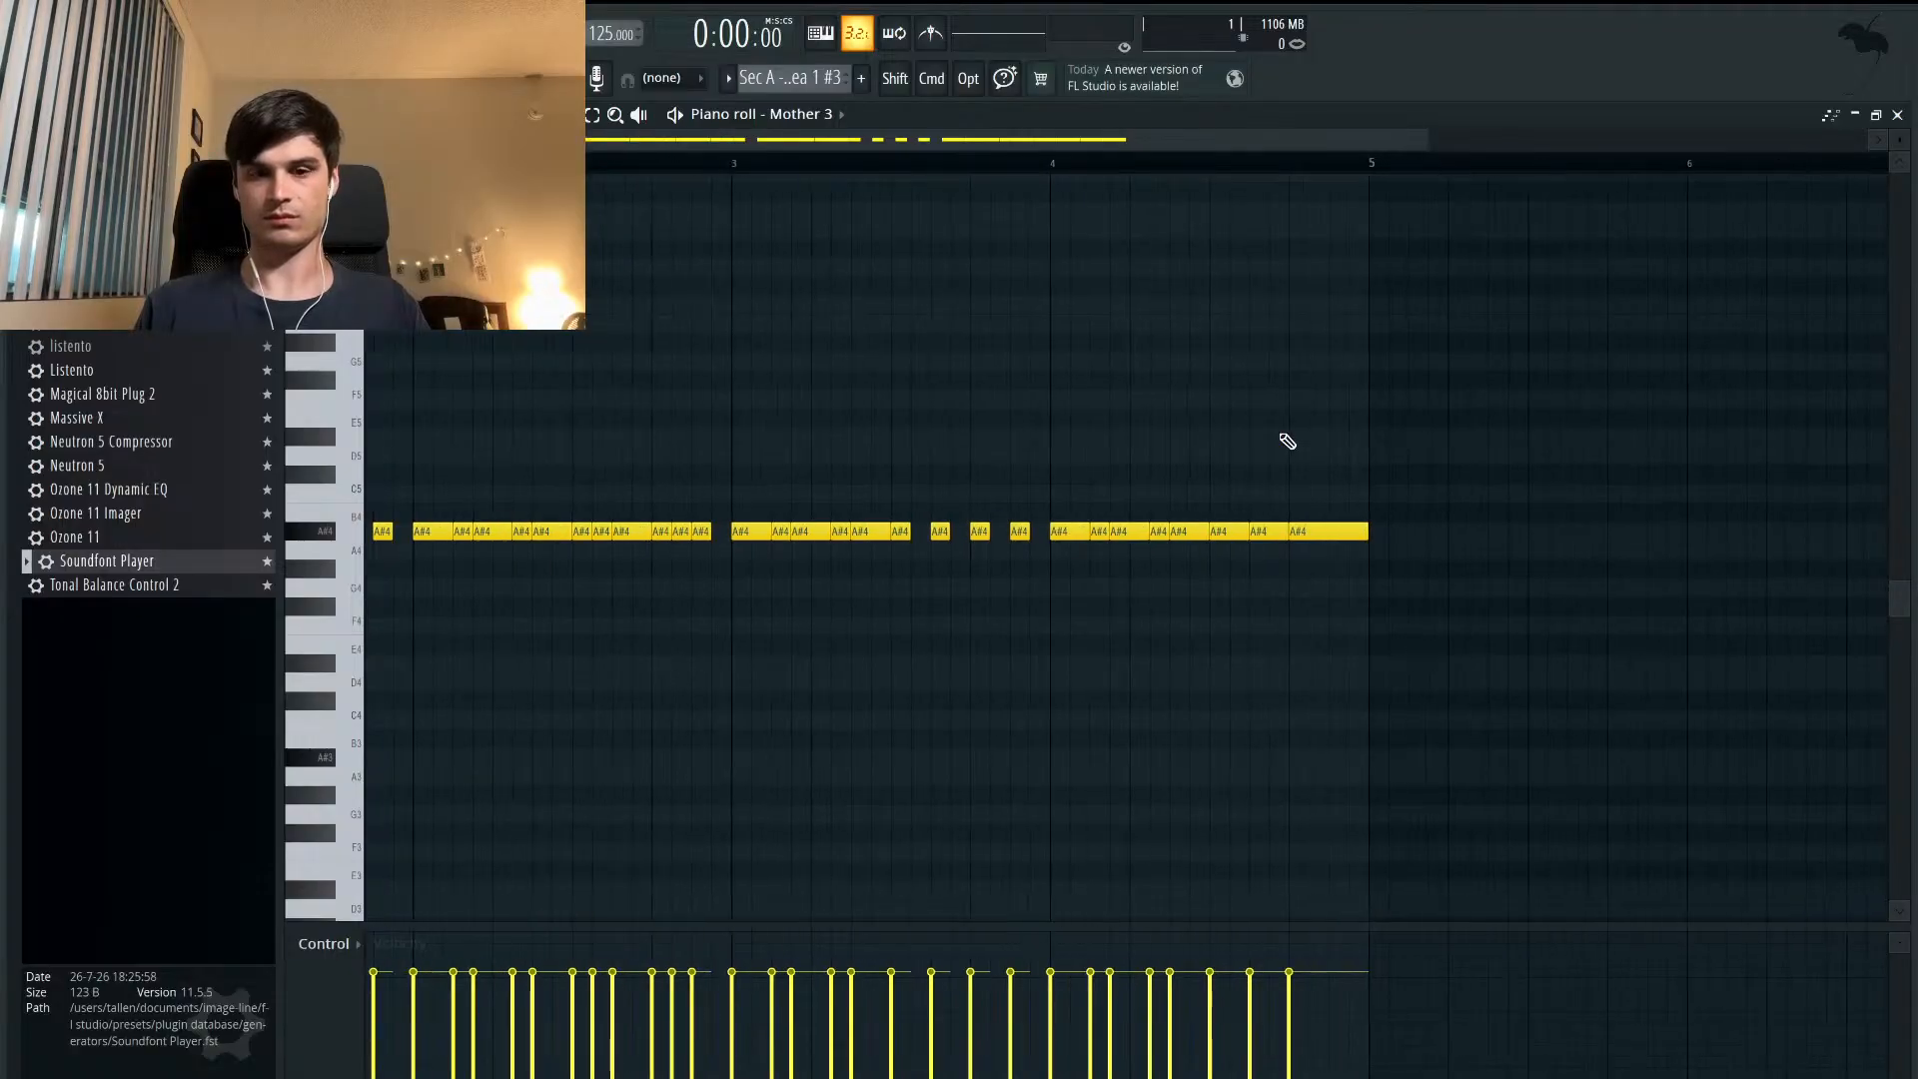
{"action": "scroll", "coordinate": [1288, 441], "scroll_direction": "down", "scroll_amount": 1}
{"action": "left_click_drag", "start_coordinate": [1536, 494], "coordinate": [257, 708]}
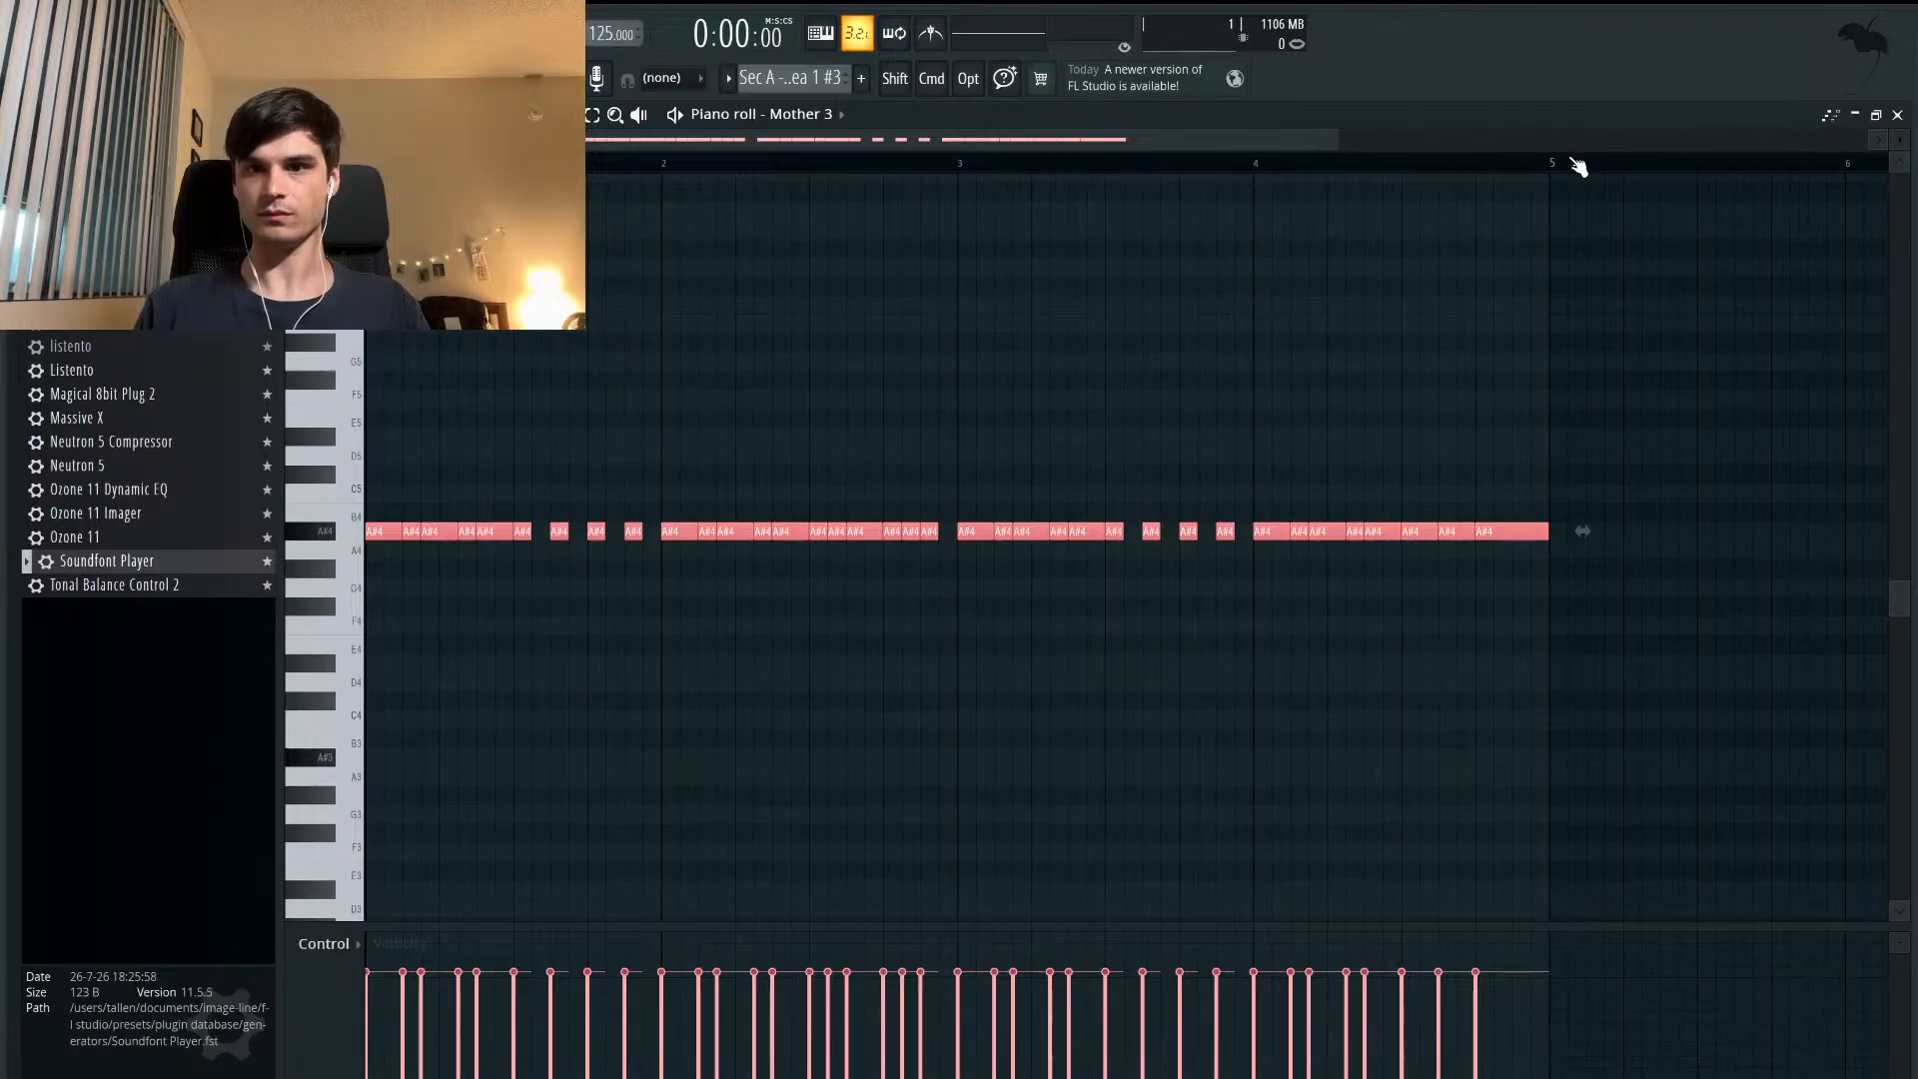
{"action": "key", "text": "super+b"}
- Add sixteenth-note A#4s in the gaps before beat 3.5 and at the very end of bar 5, and play back from bar 5
{"action": "scroll", "coordinate": [1226, 278], "scroll_direction": "right", "scroll_amount": 3}
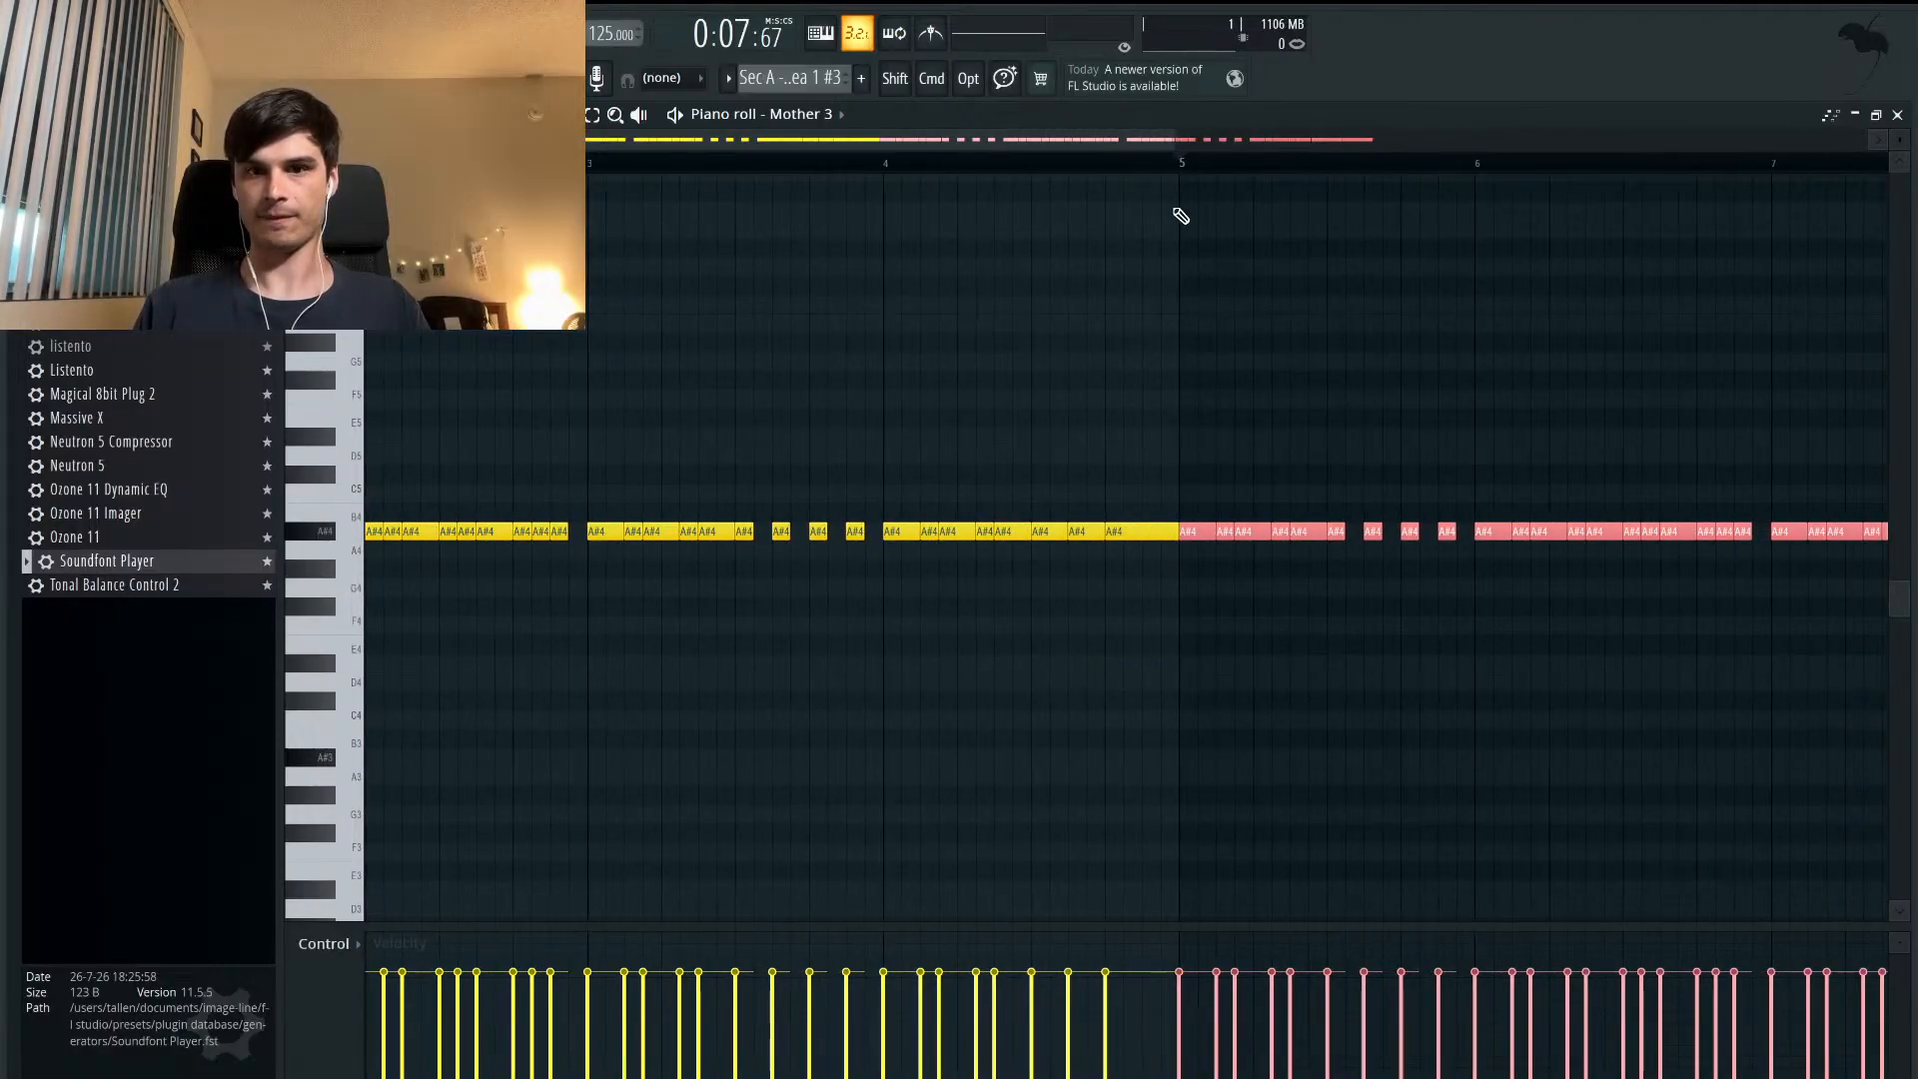
{"action": "scroll", "coordinate": [1391, 522], "scroll_direction": "up", "scroll_amount": 4}
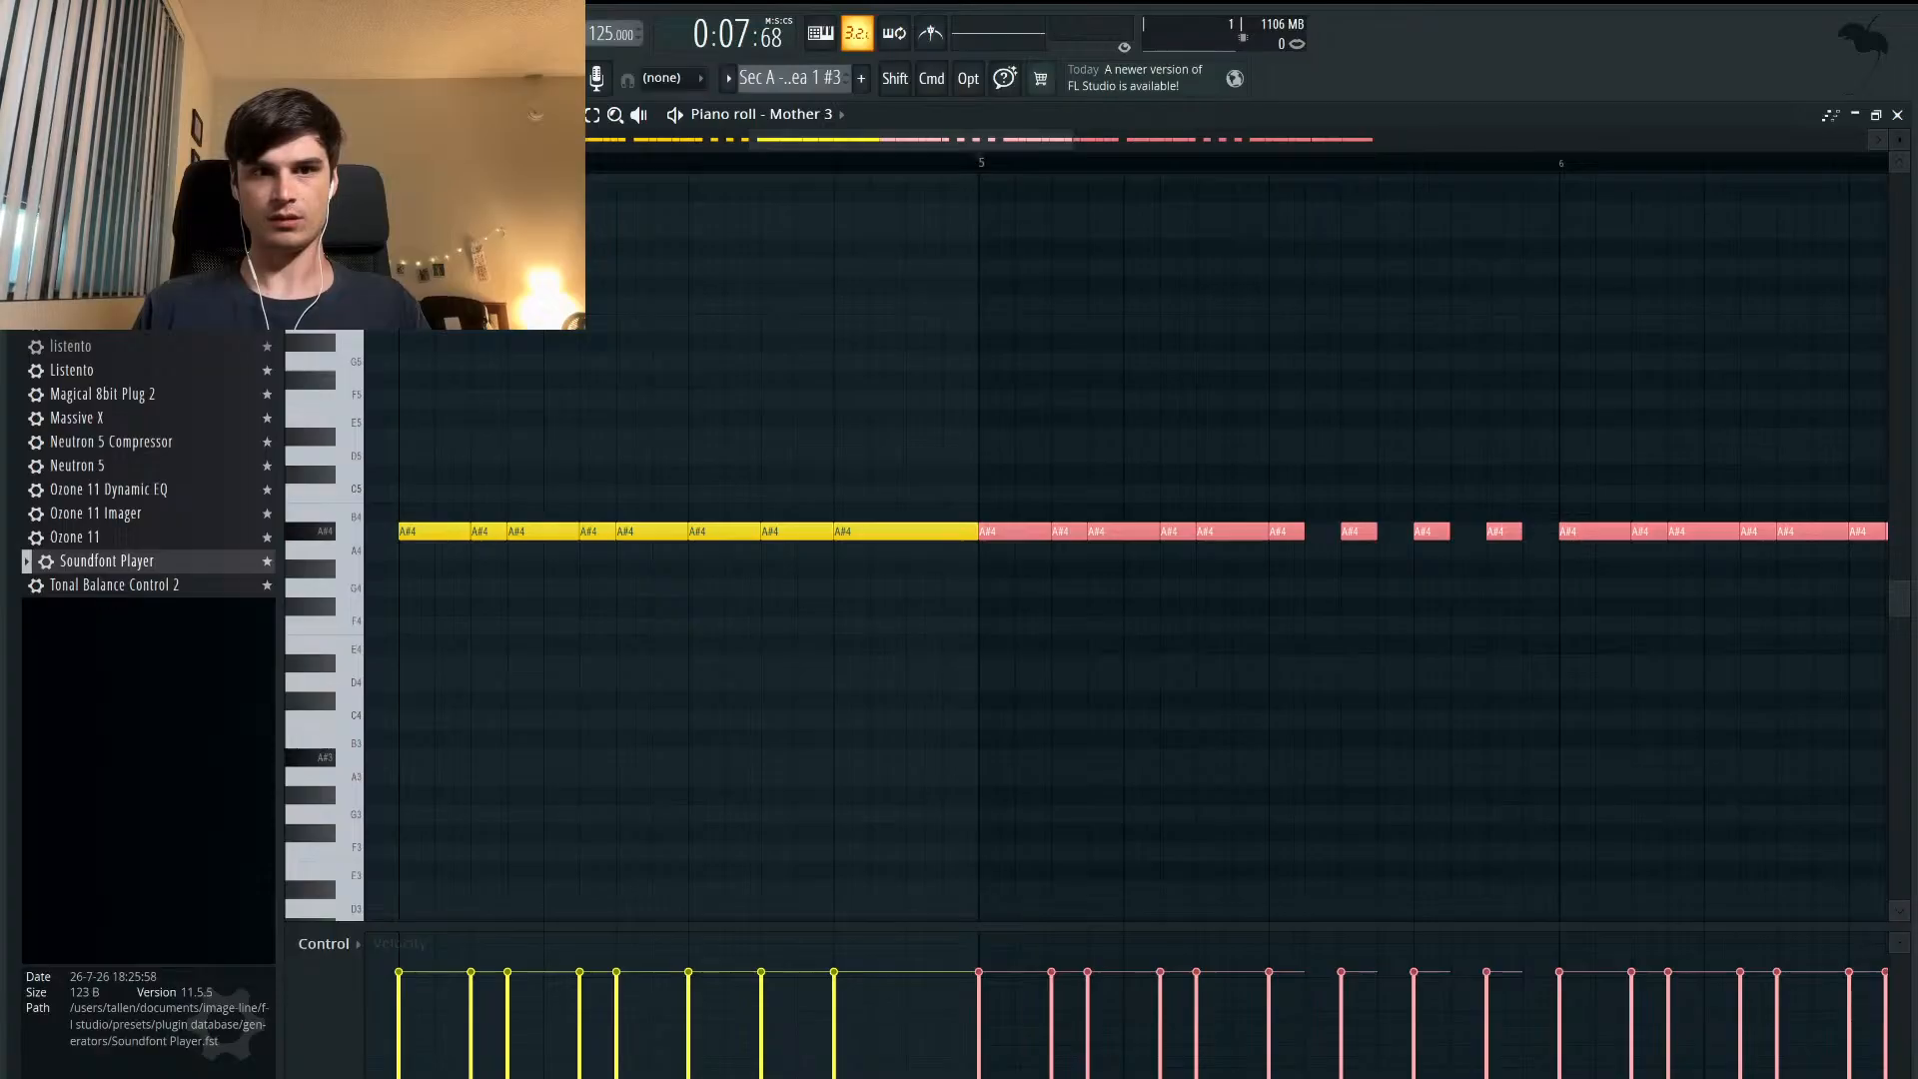
{"action": "left_click", "coordinate": [1357, 531], "text": "super"}
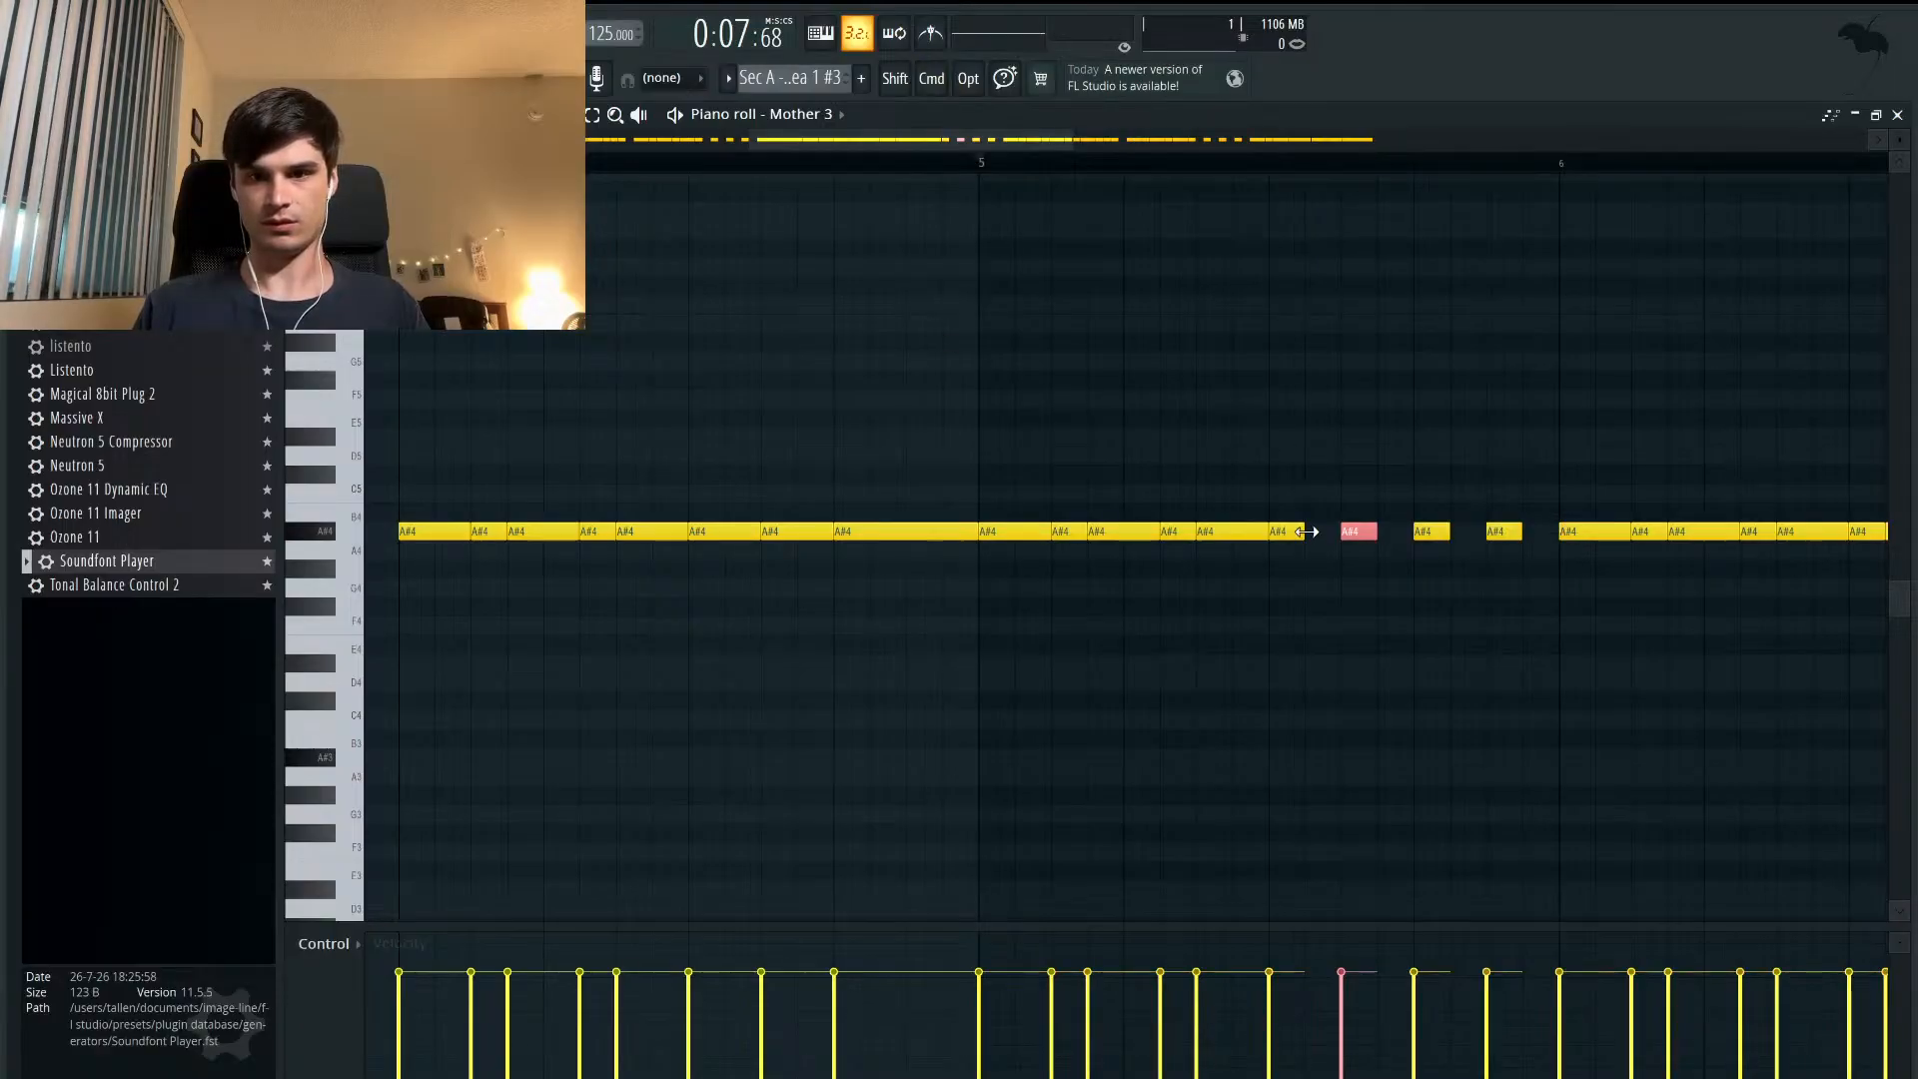
{"action": "left_click", "coordinate": [1315, 535]}
{"action": "left_click", "coordinate": [1537, 532]}
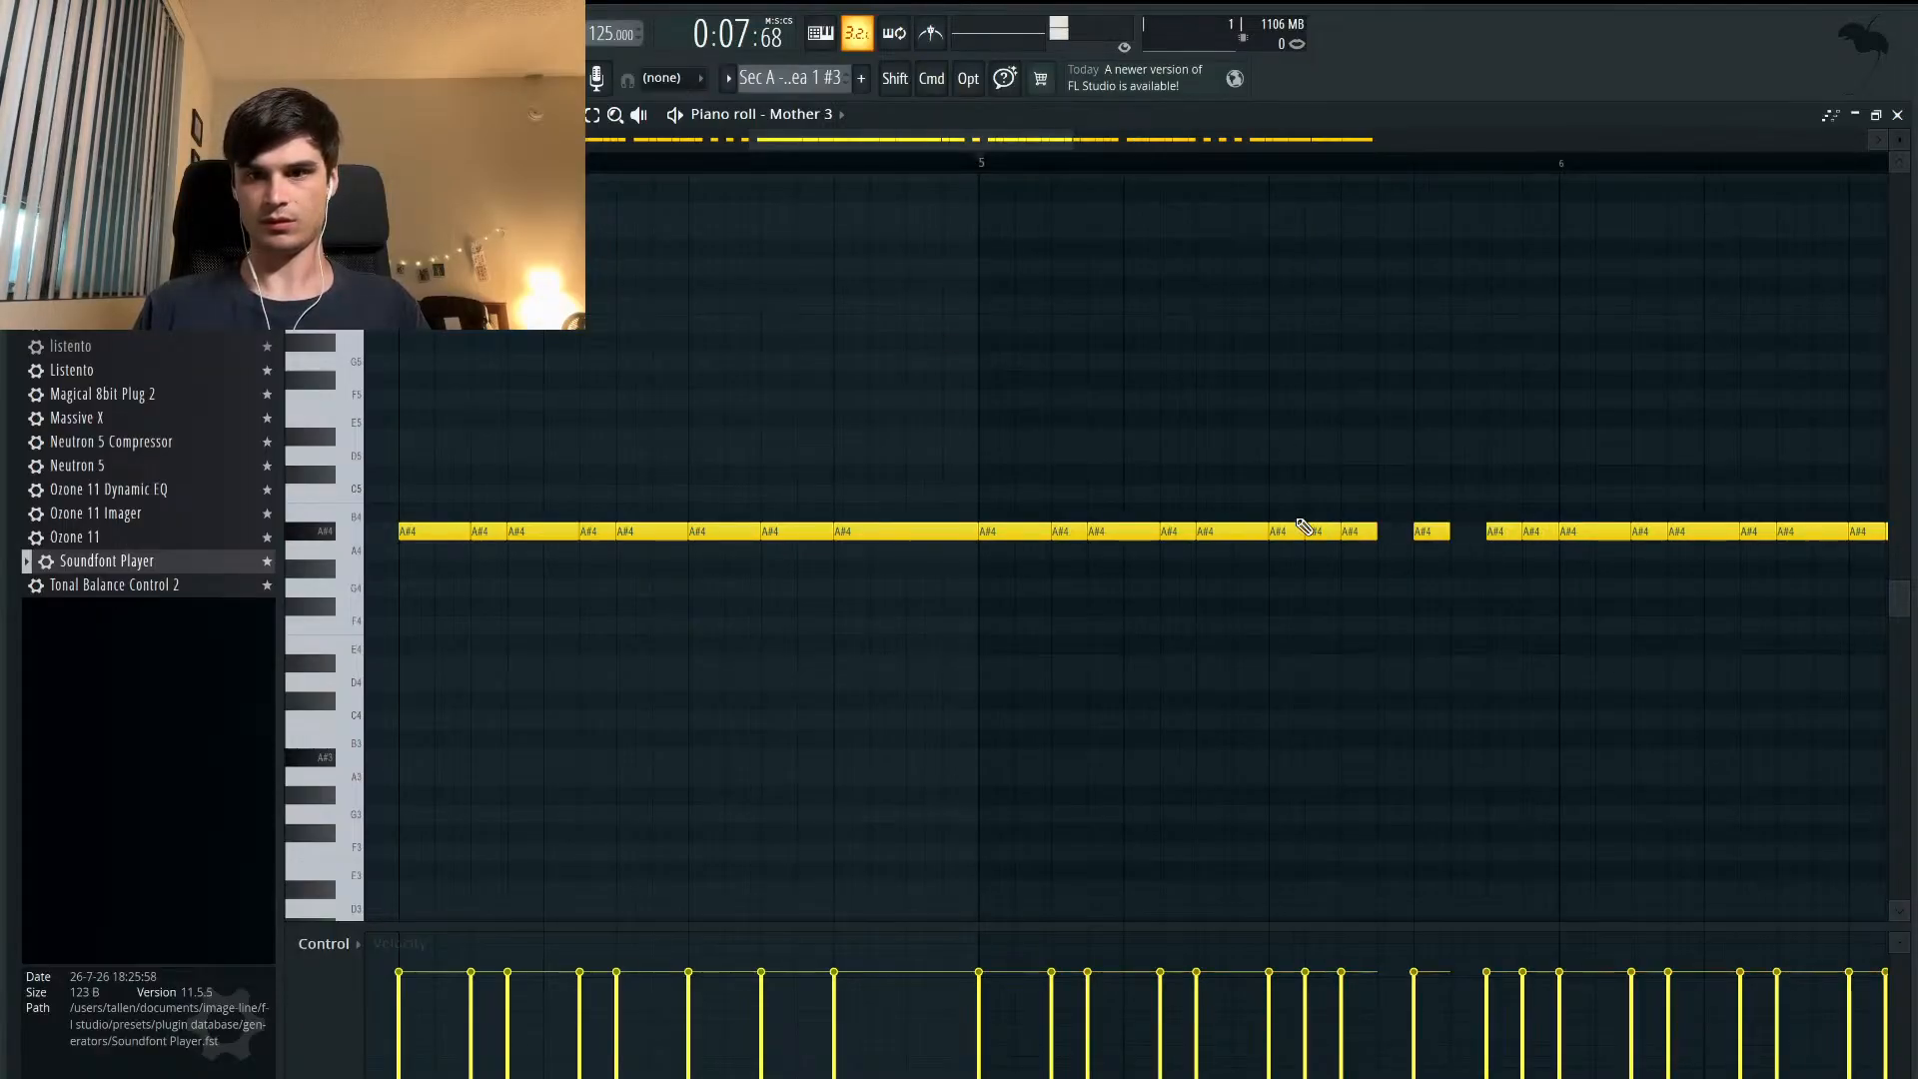
{"action": "scroll", "coordinate": [1324, 450], "scroll_direction": "up", "scroll_amount": 2}
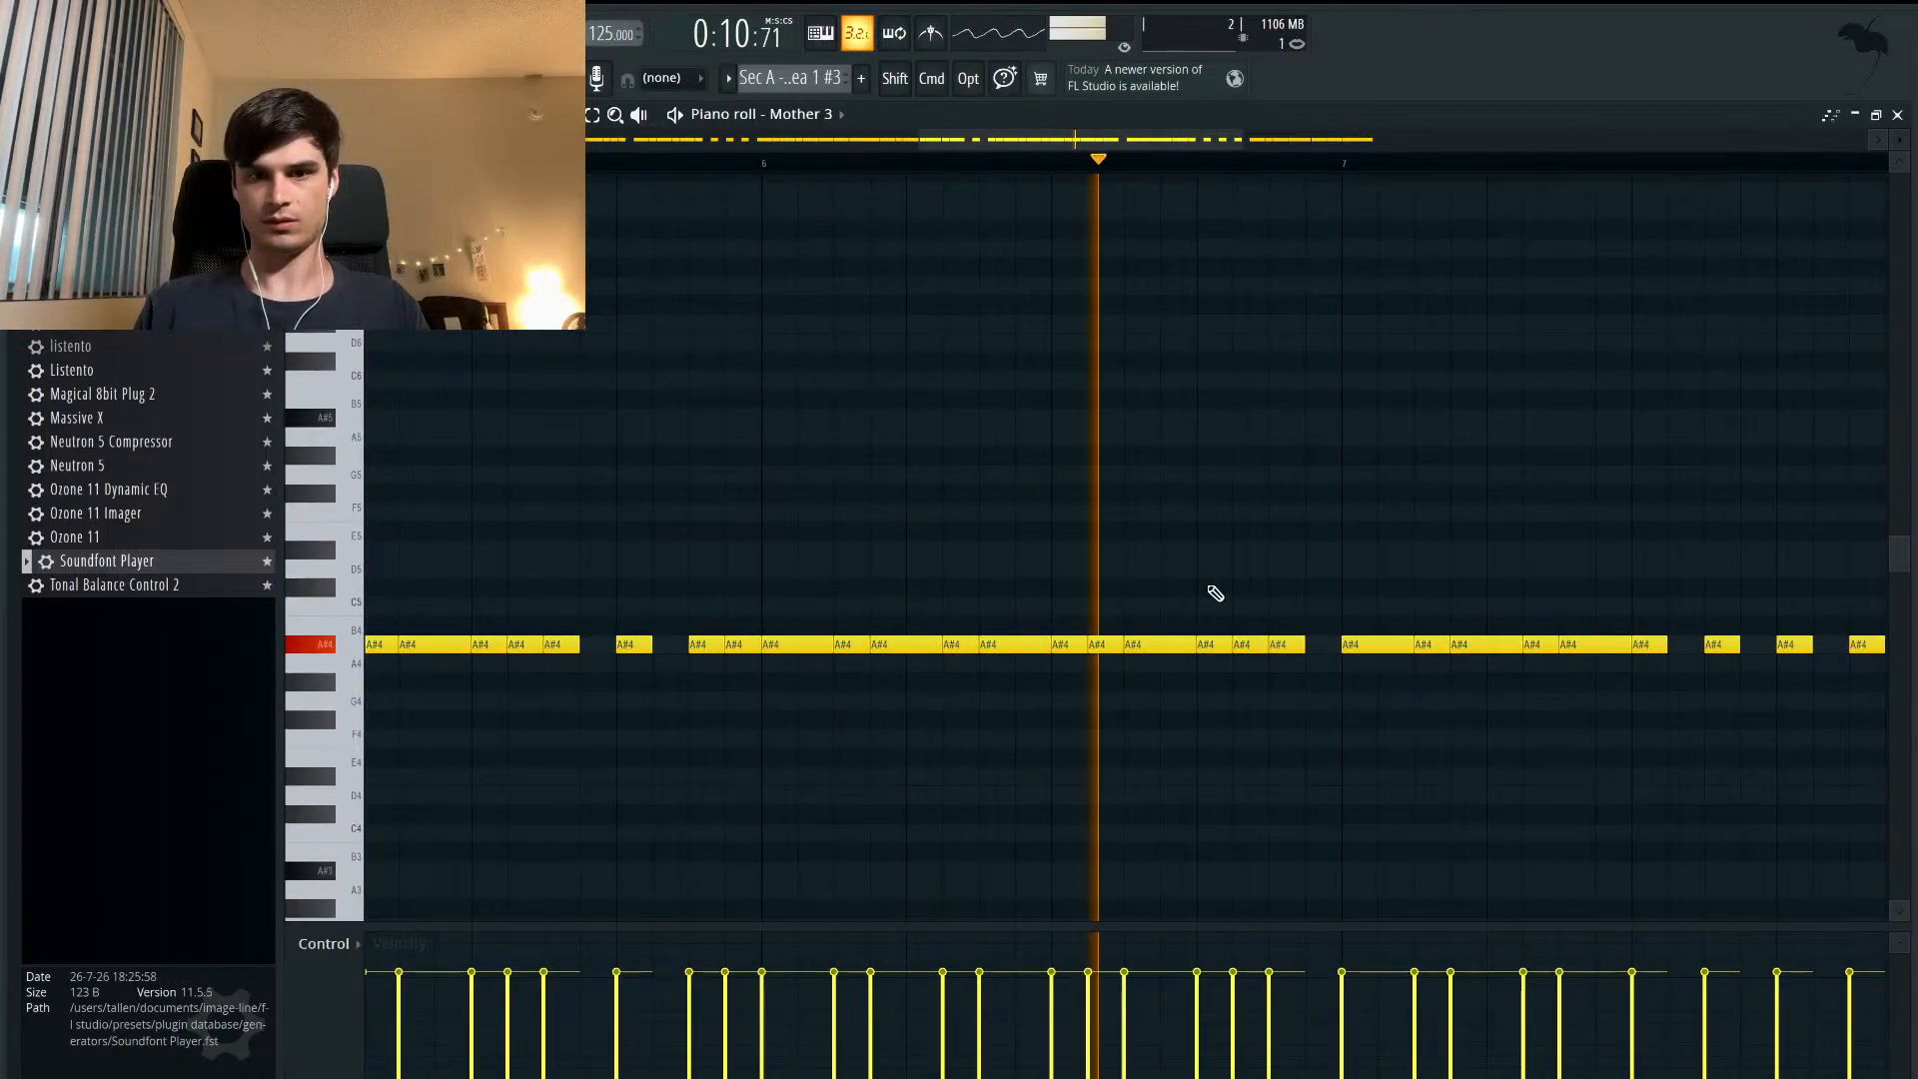
{"action": "scroll", "coordinate": [1216, 594], "scroll_direction": "down", "scroll_amount": 2}
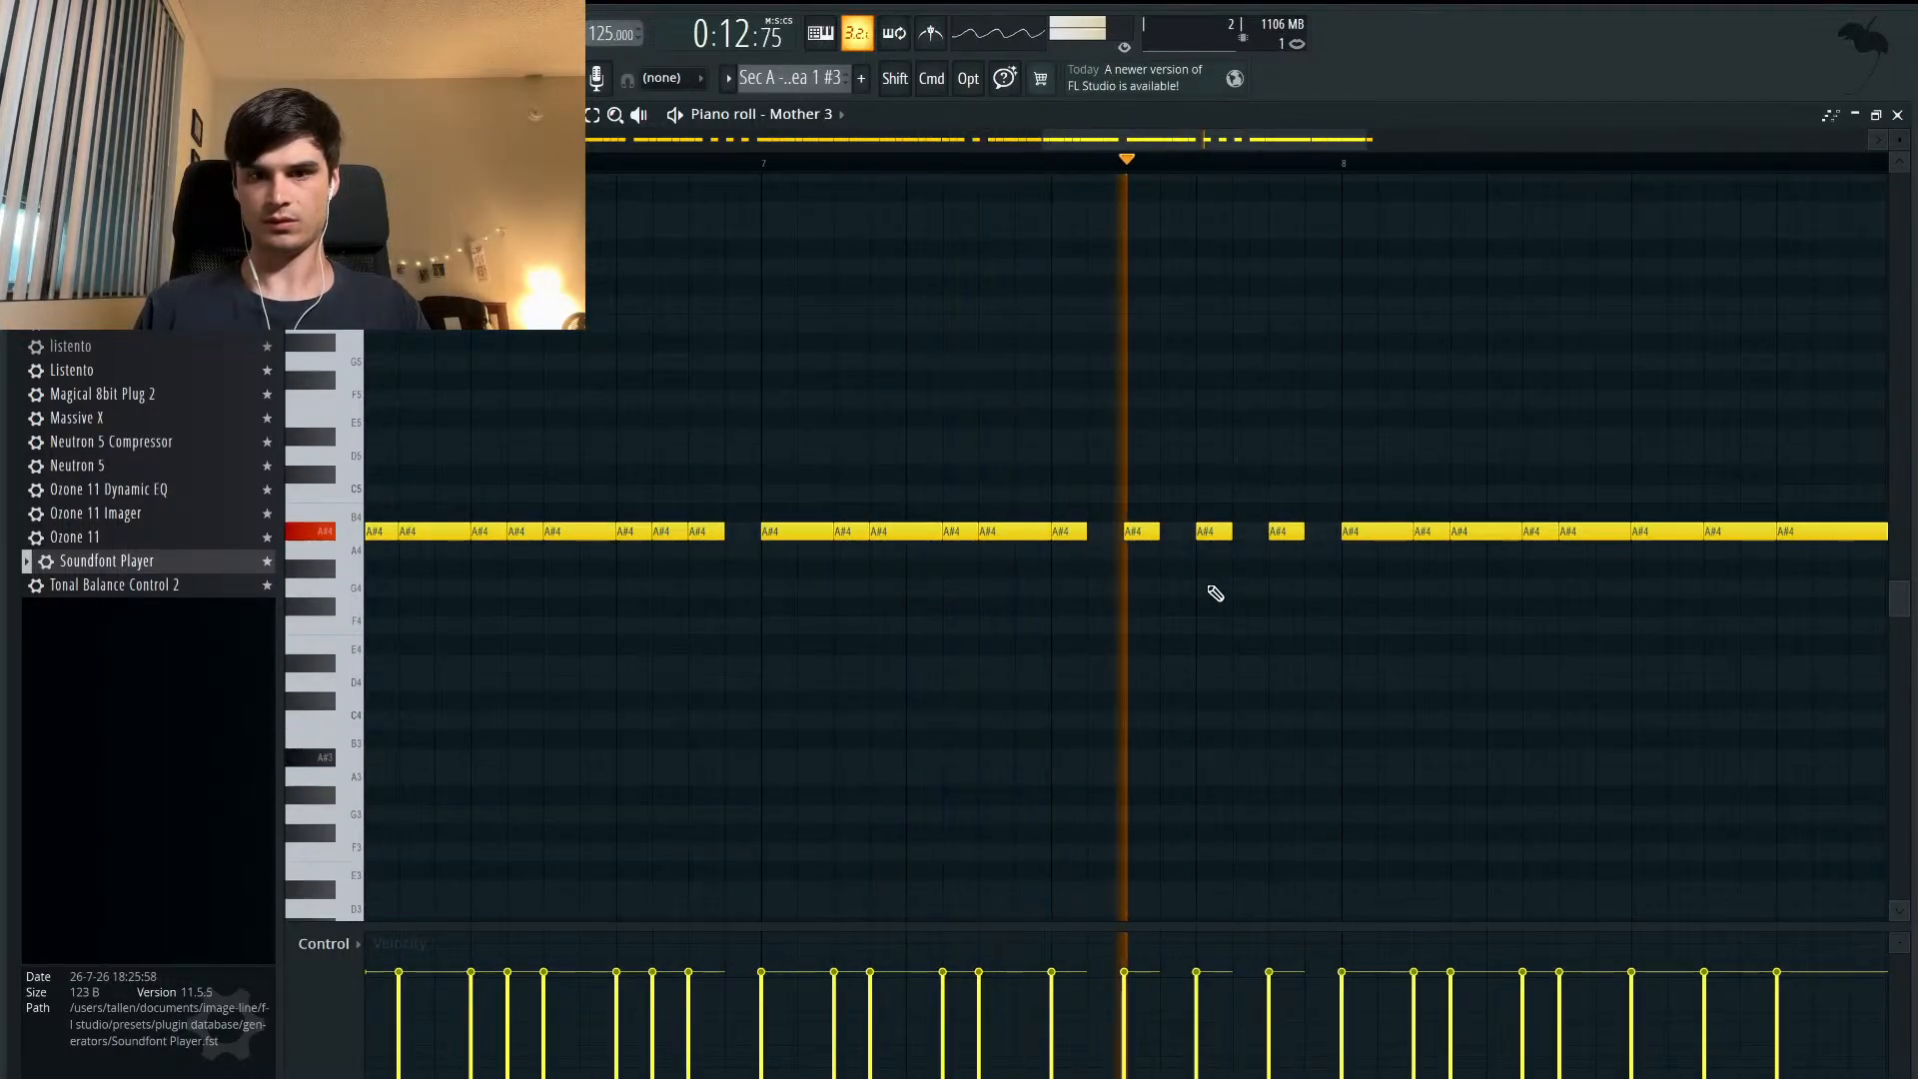
{"action": "key", "text": "space"}
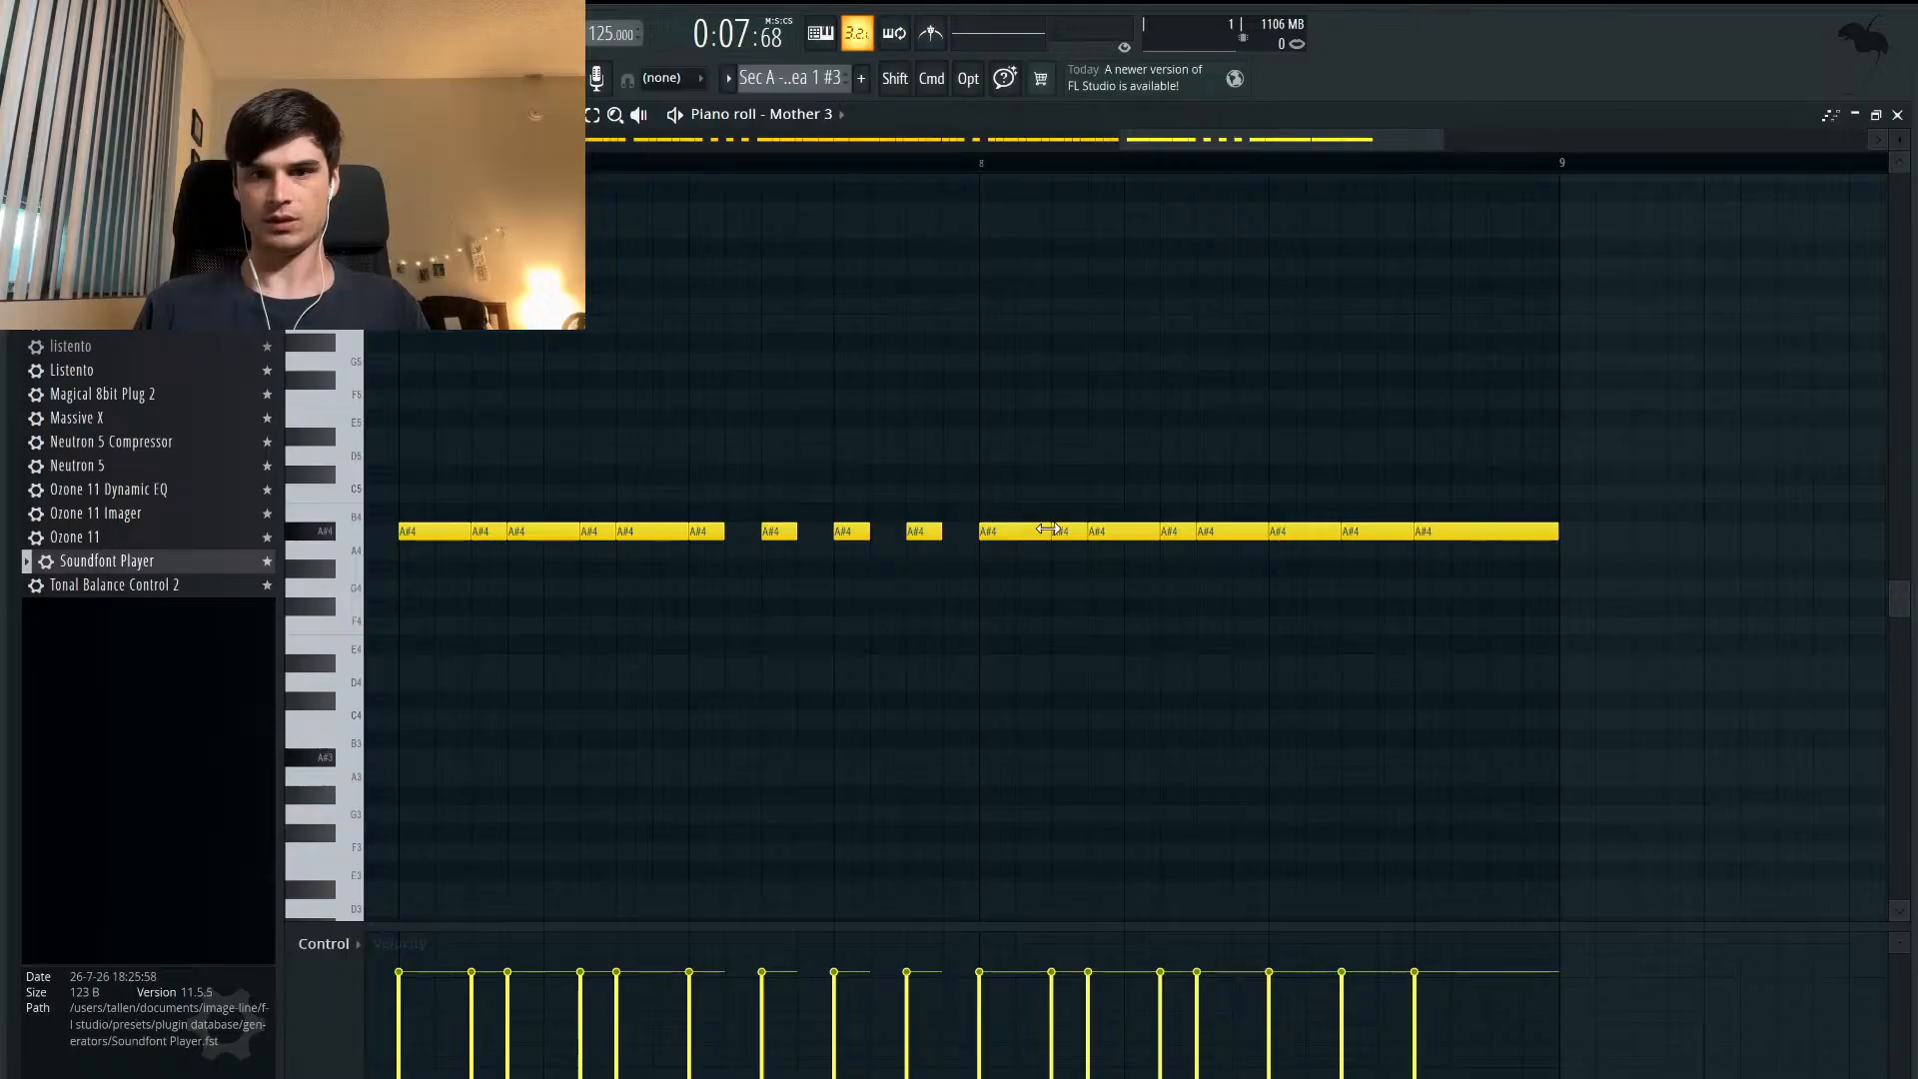
- Rework bar 8 into two sixteenth A#4s and an eighth, a group of three sixteenths, and one closing eighth note with rests between
{"action": "left_click", "coordinate": [1027, 531]}
{"action": "right_click", "coordinate": [1104, 535]}
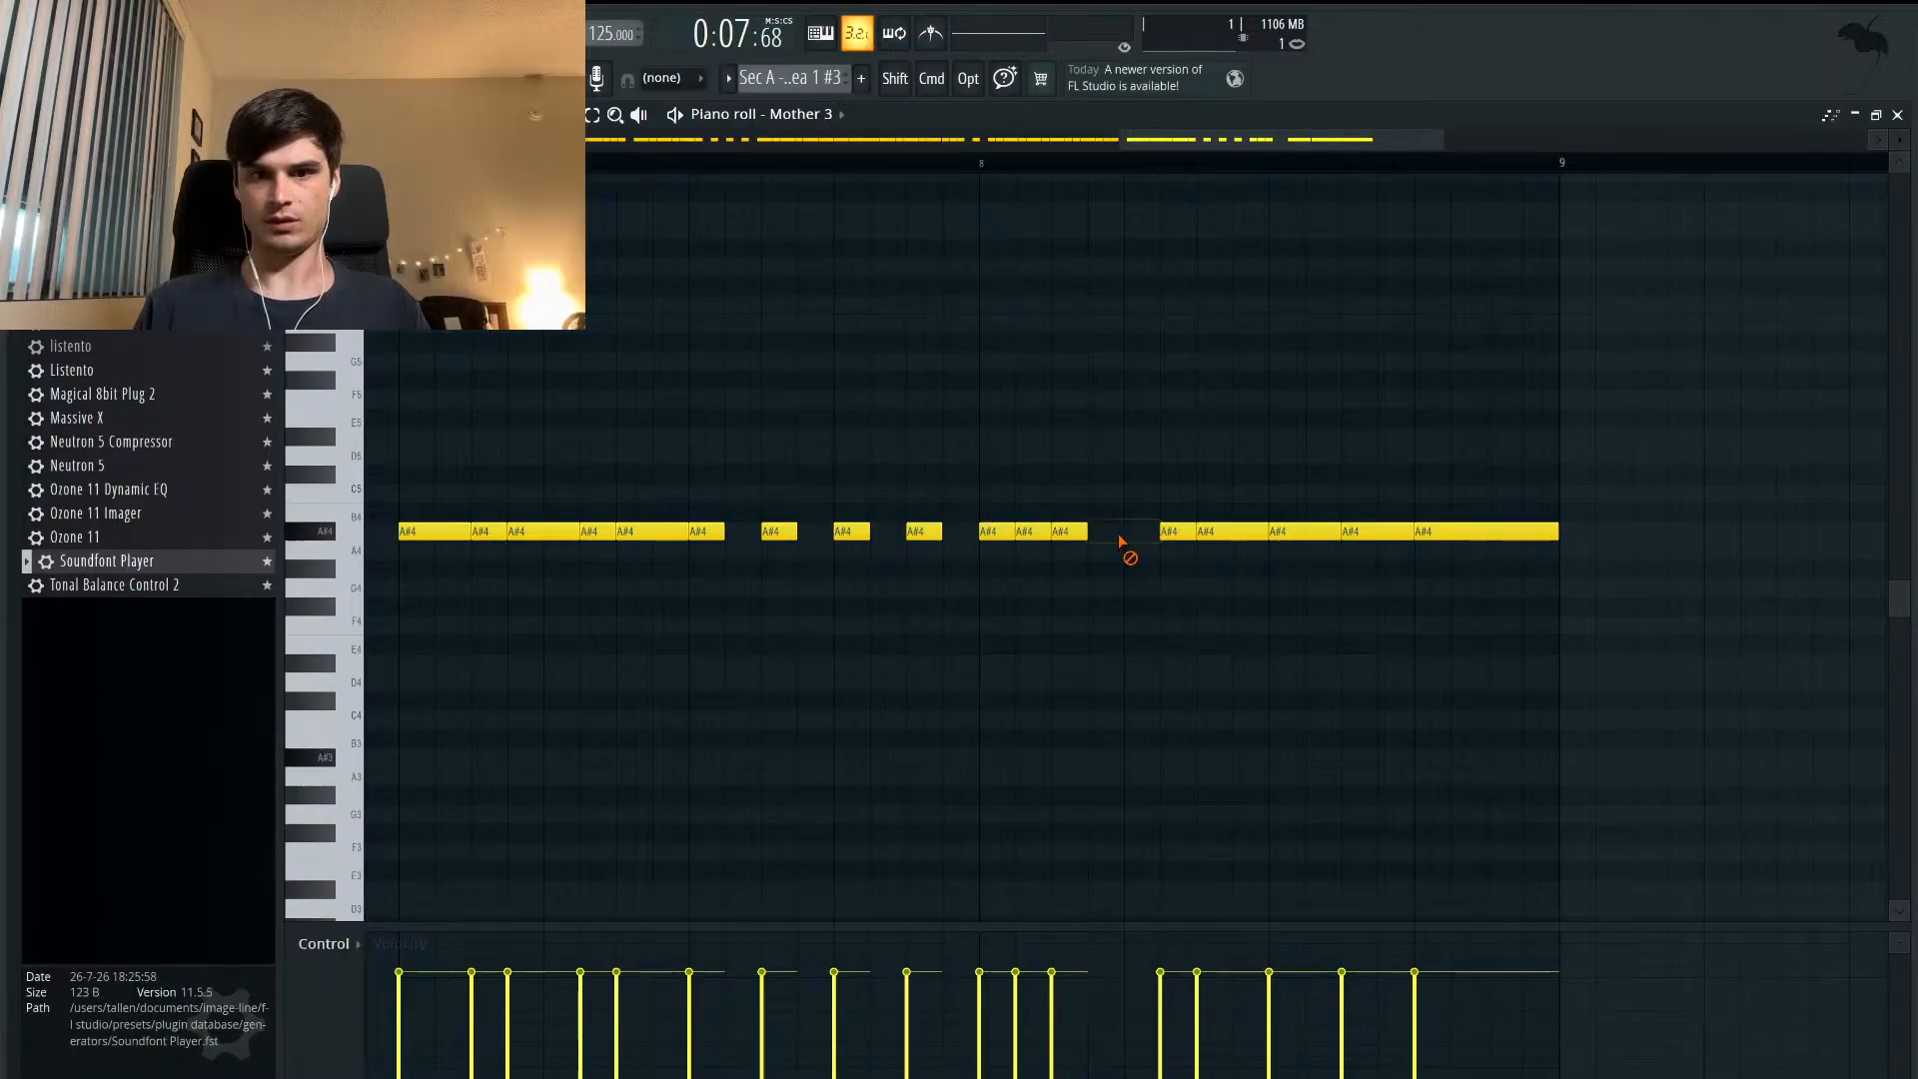
{"action": "right_click", "coordinate": [1218, 536]}
{"action": "left_click", "coordinate": [1214, 532]}
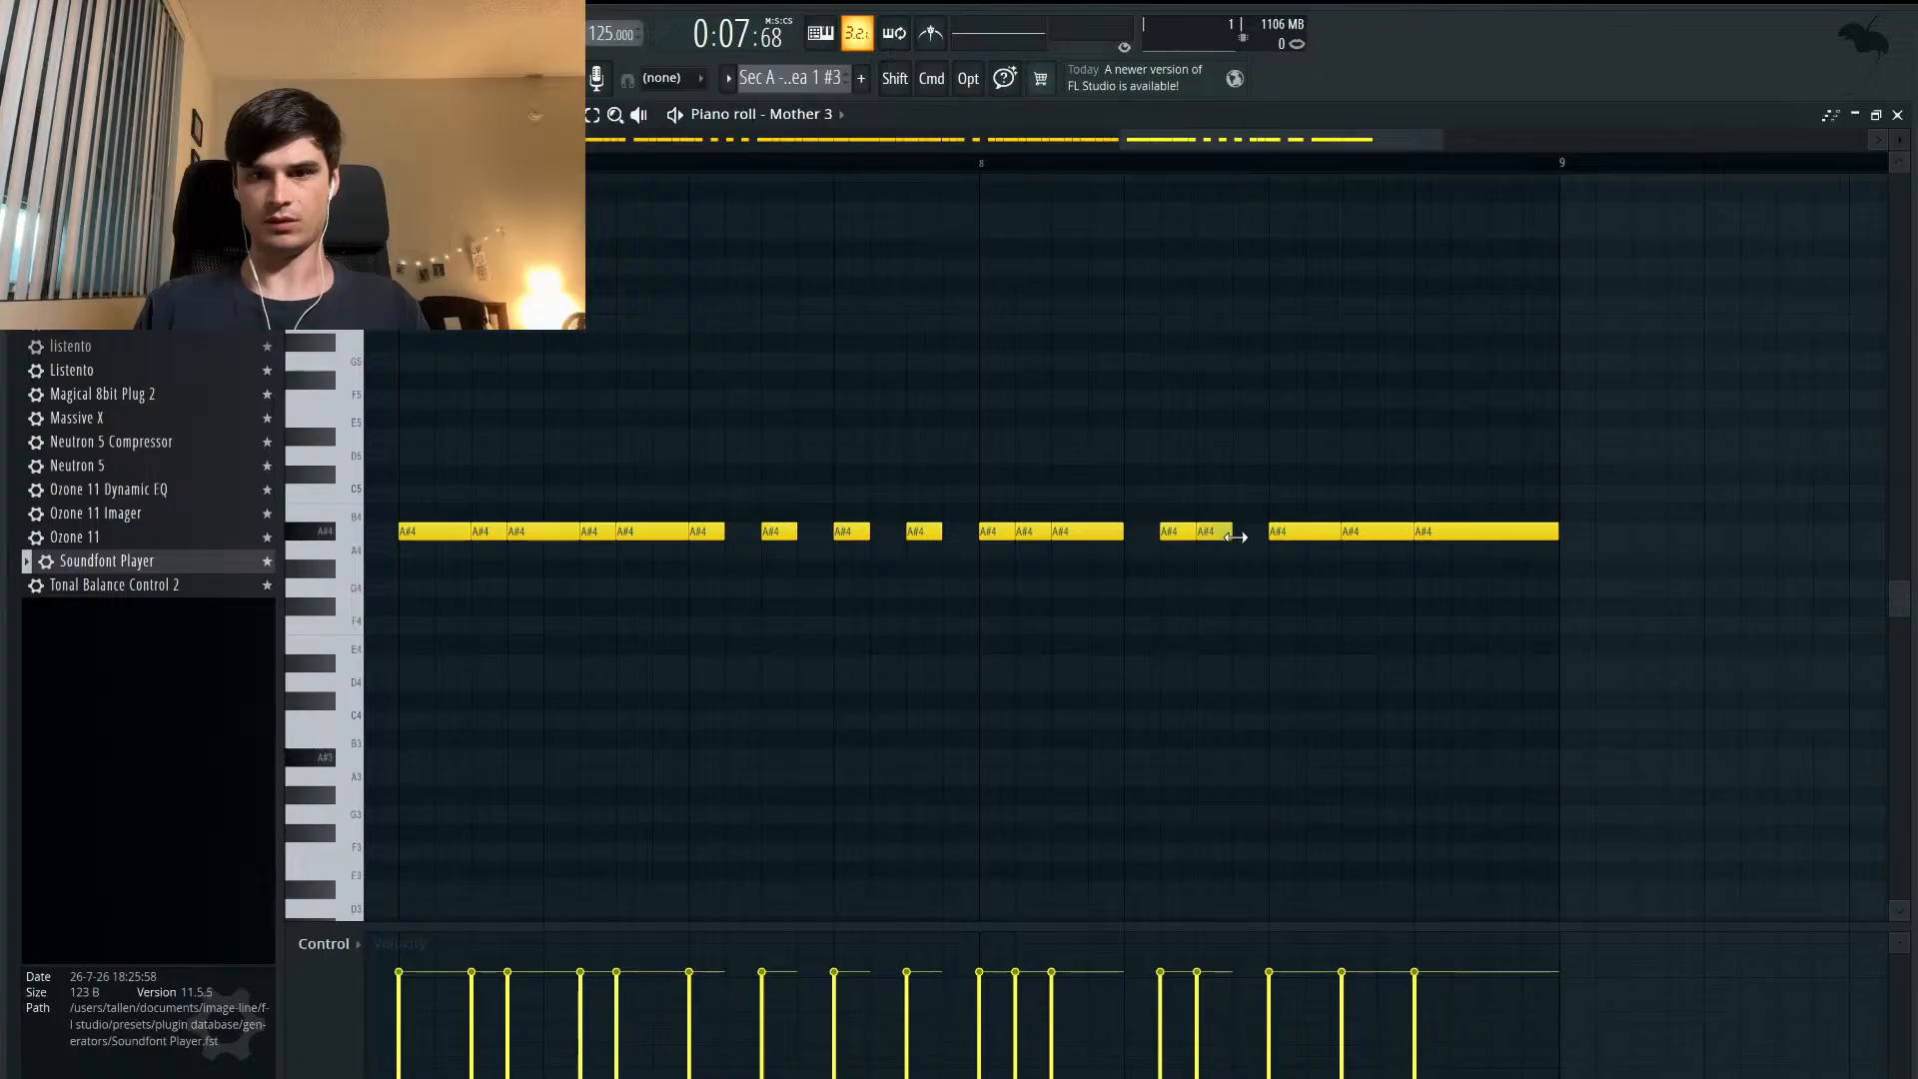
{"action": "left_click", "coordinate": [1259, 537]}
{"action": "right_click", "coordinate": [1284, 535]}
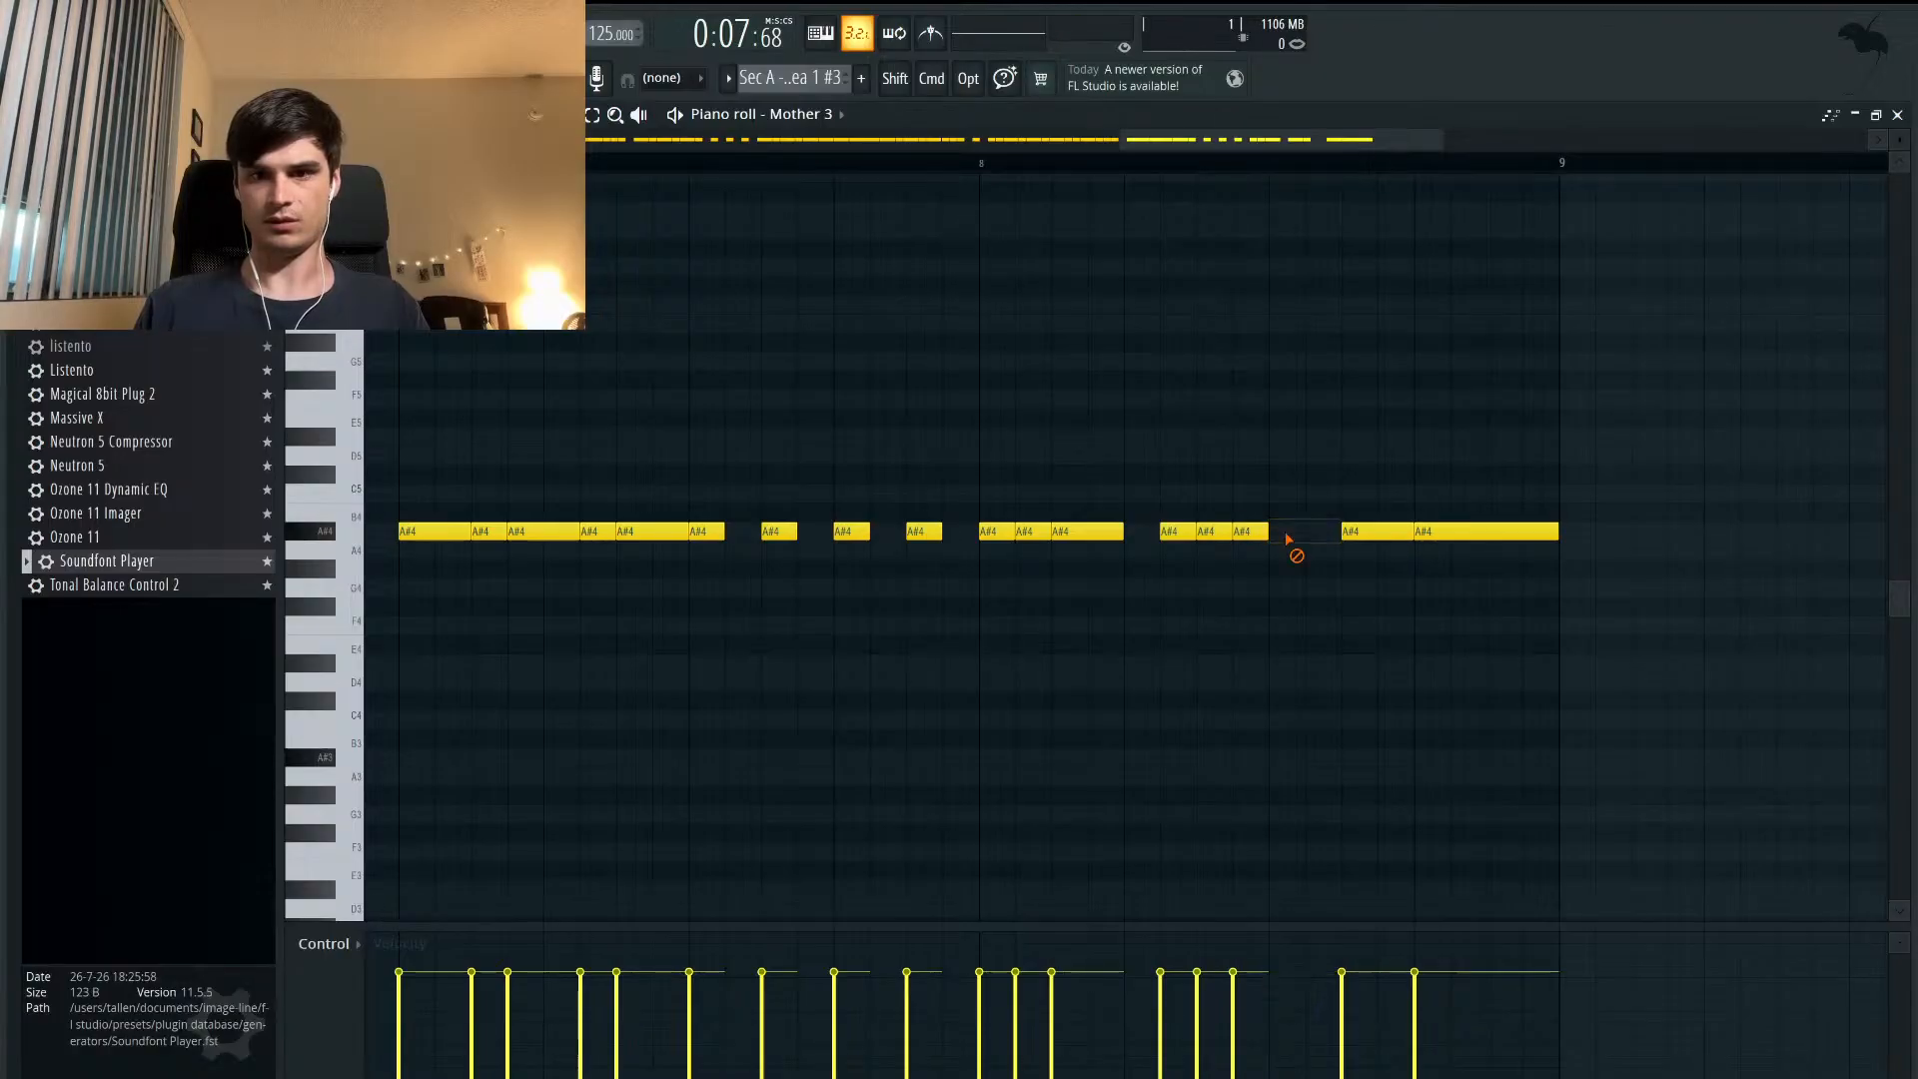
{"action": "right_click", "coordinate": [1474, 527]}
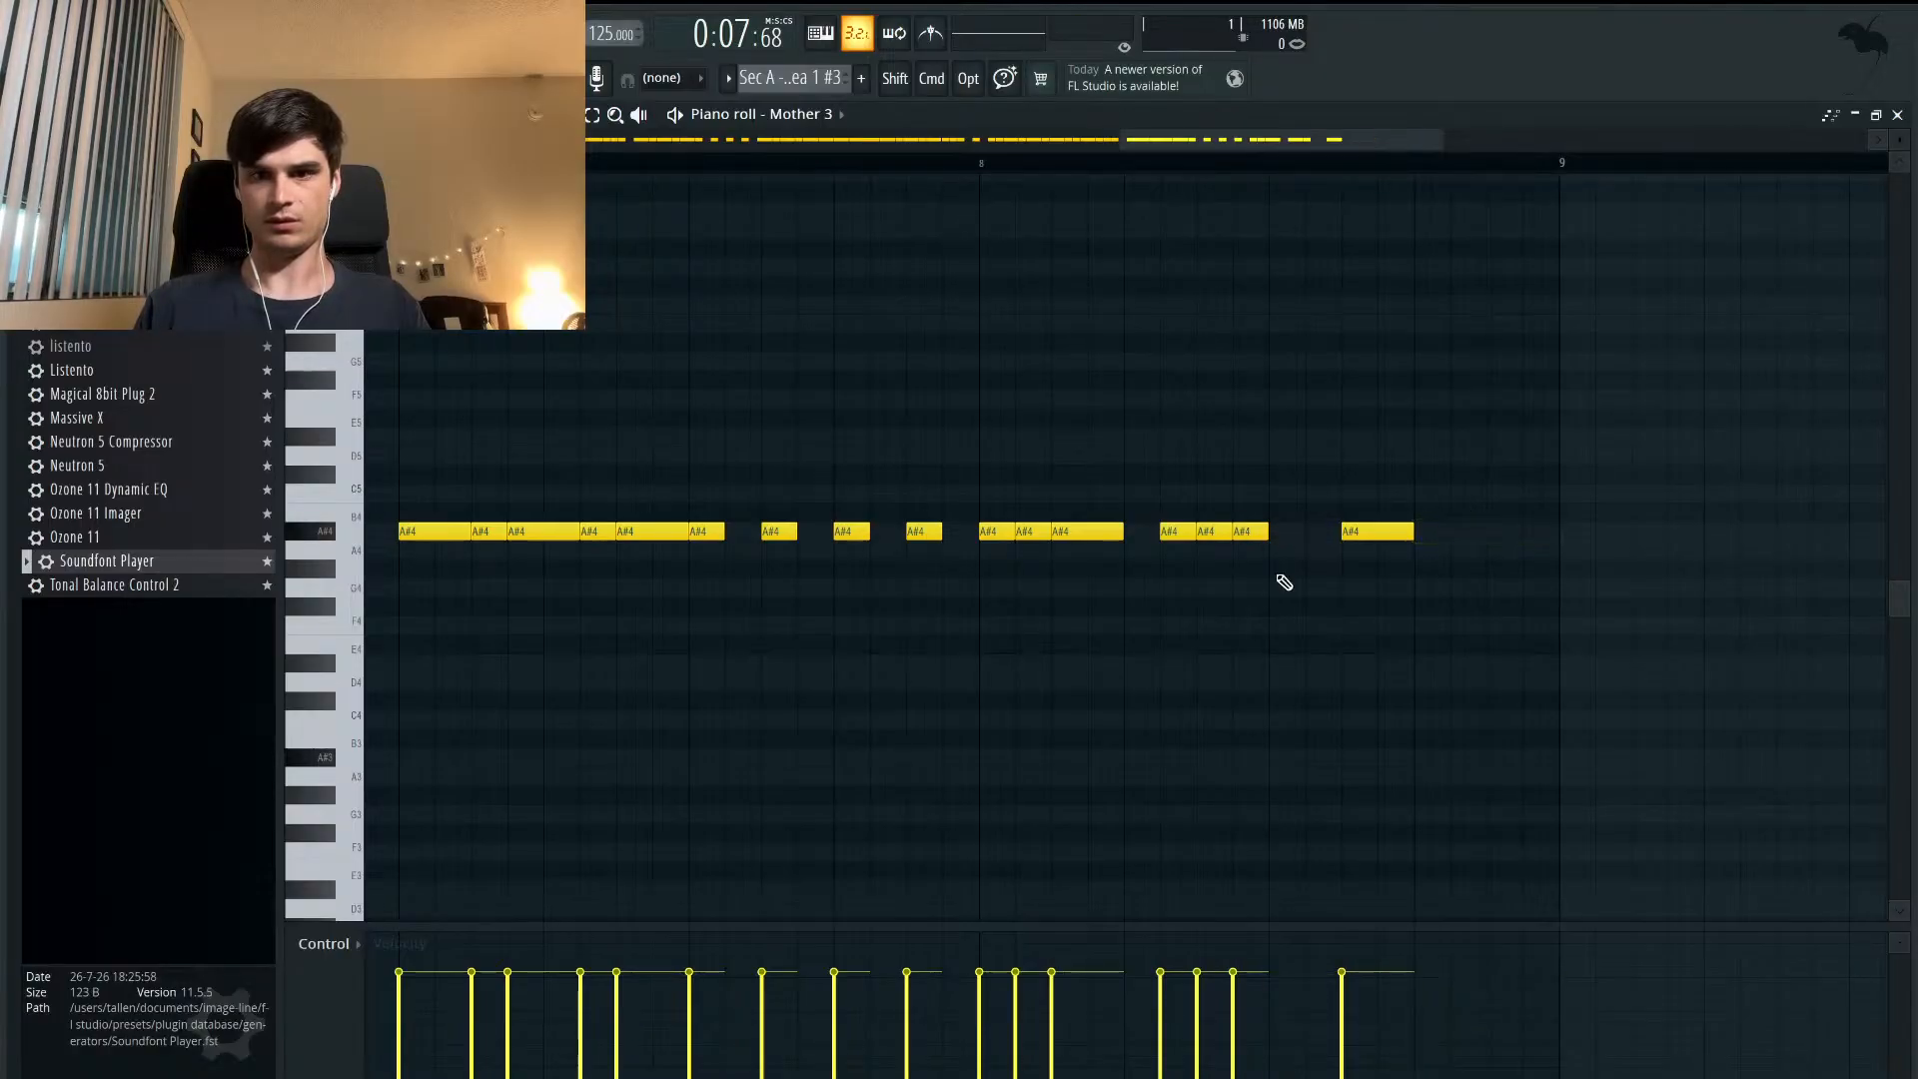
- Play back the revised rhythm from the start of bar 8 and return to the preceding bars
{"action": "left_click", "coordinate": [979, 162]}
{"action": "key", "text": "space"}
{"action": "key", "text": "space"}
{"action": "scroll", "coordinate": [1024, 241], "scroll_direction": "left", "scroll_amount": 3}
{"action": "scroll", "coordinate": [871, 256], "scroll_direction": "down", "scroll_amount": 3, "text": "ctrl"}
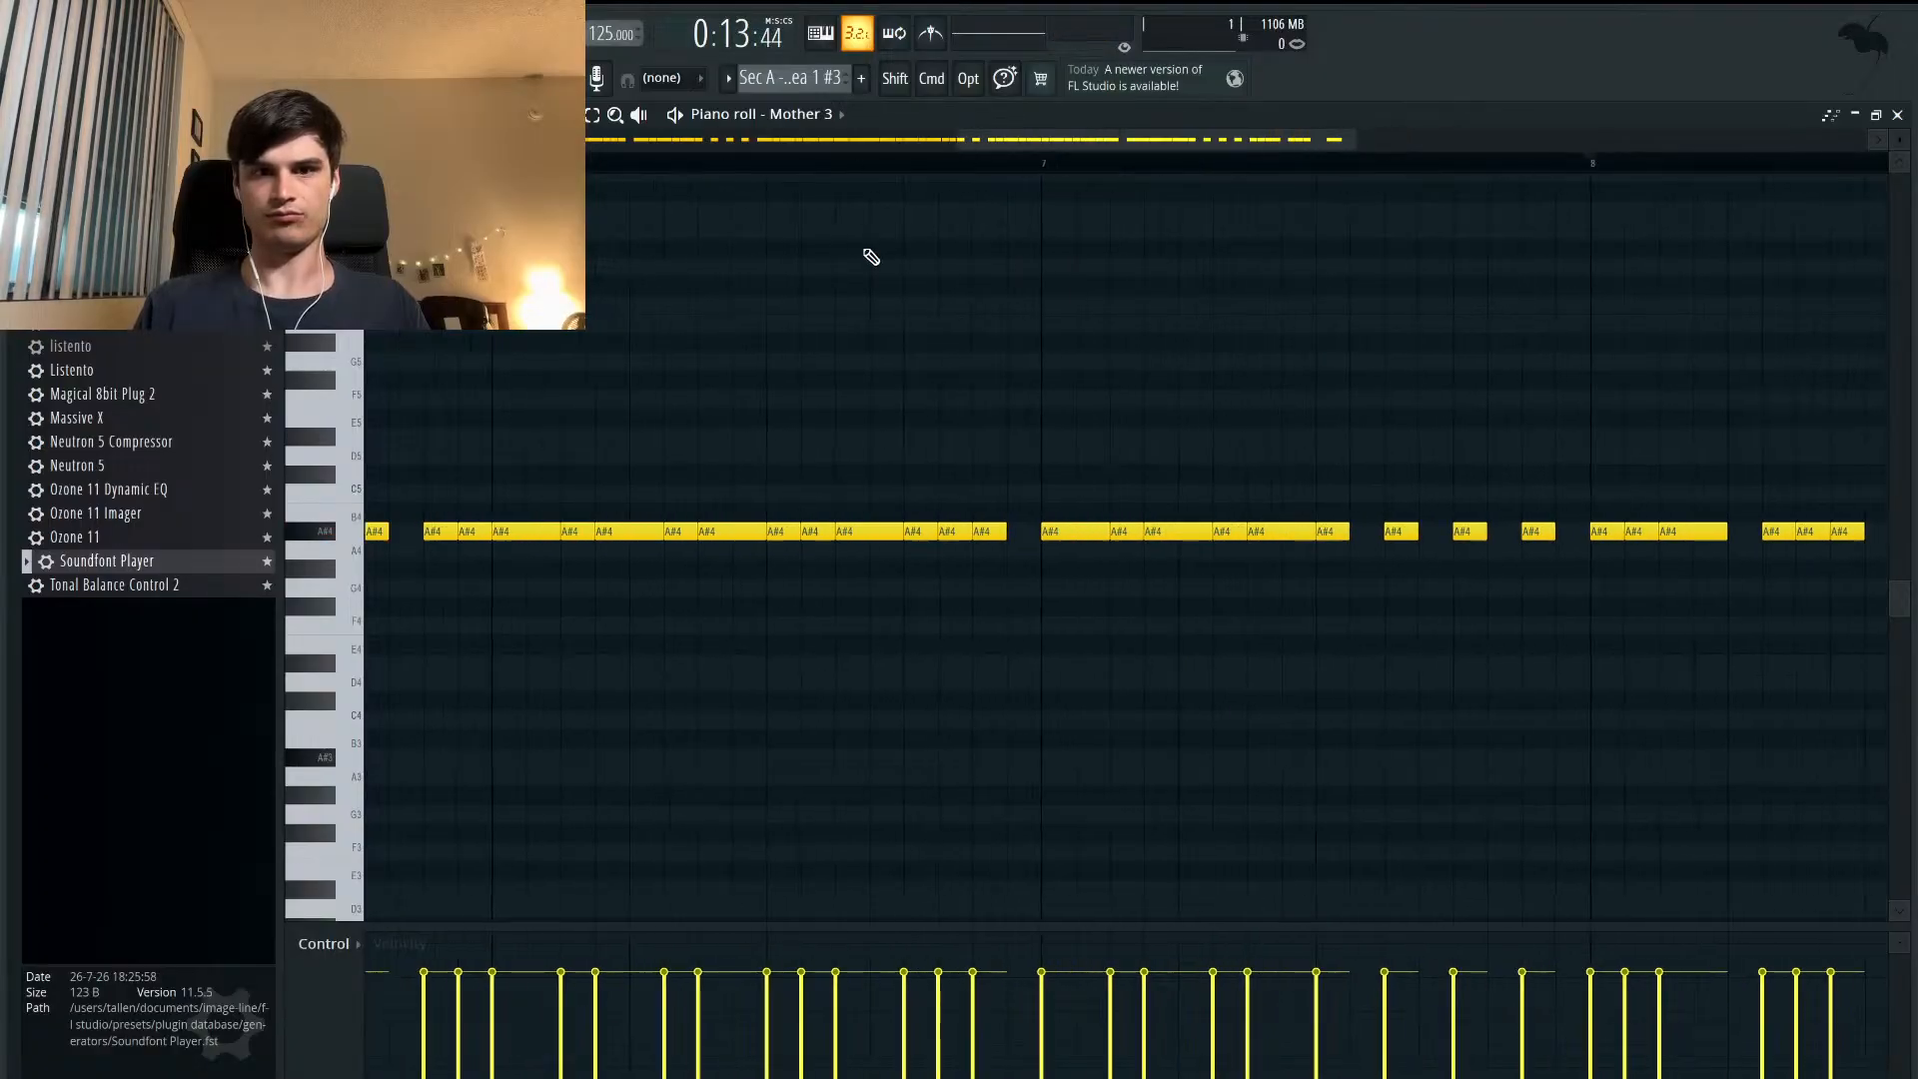
- Play back the A#4 rhythm from bar 6 into bar 8
{"action": "left_click", "coordinate": [619, 166]}
{"action": "key", "text": "space"}
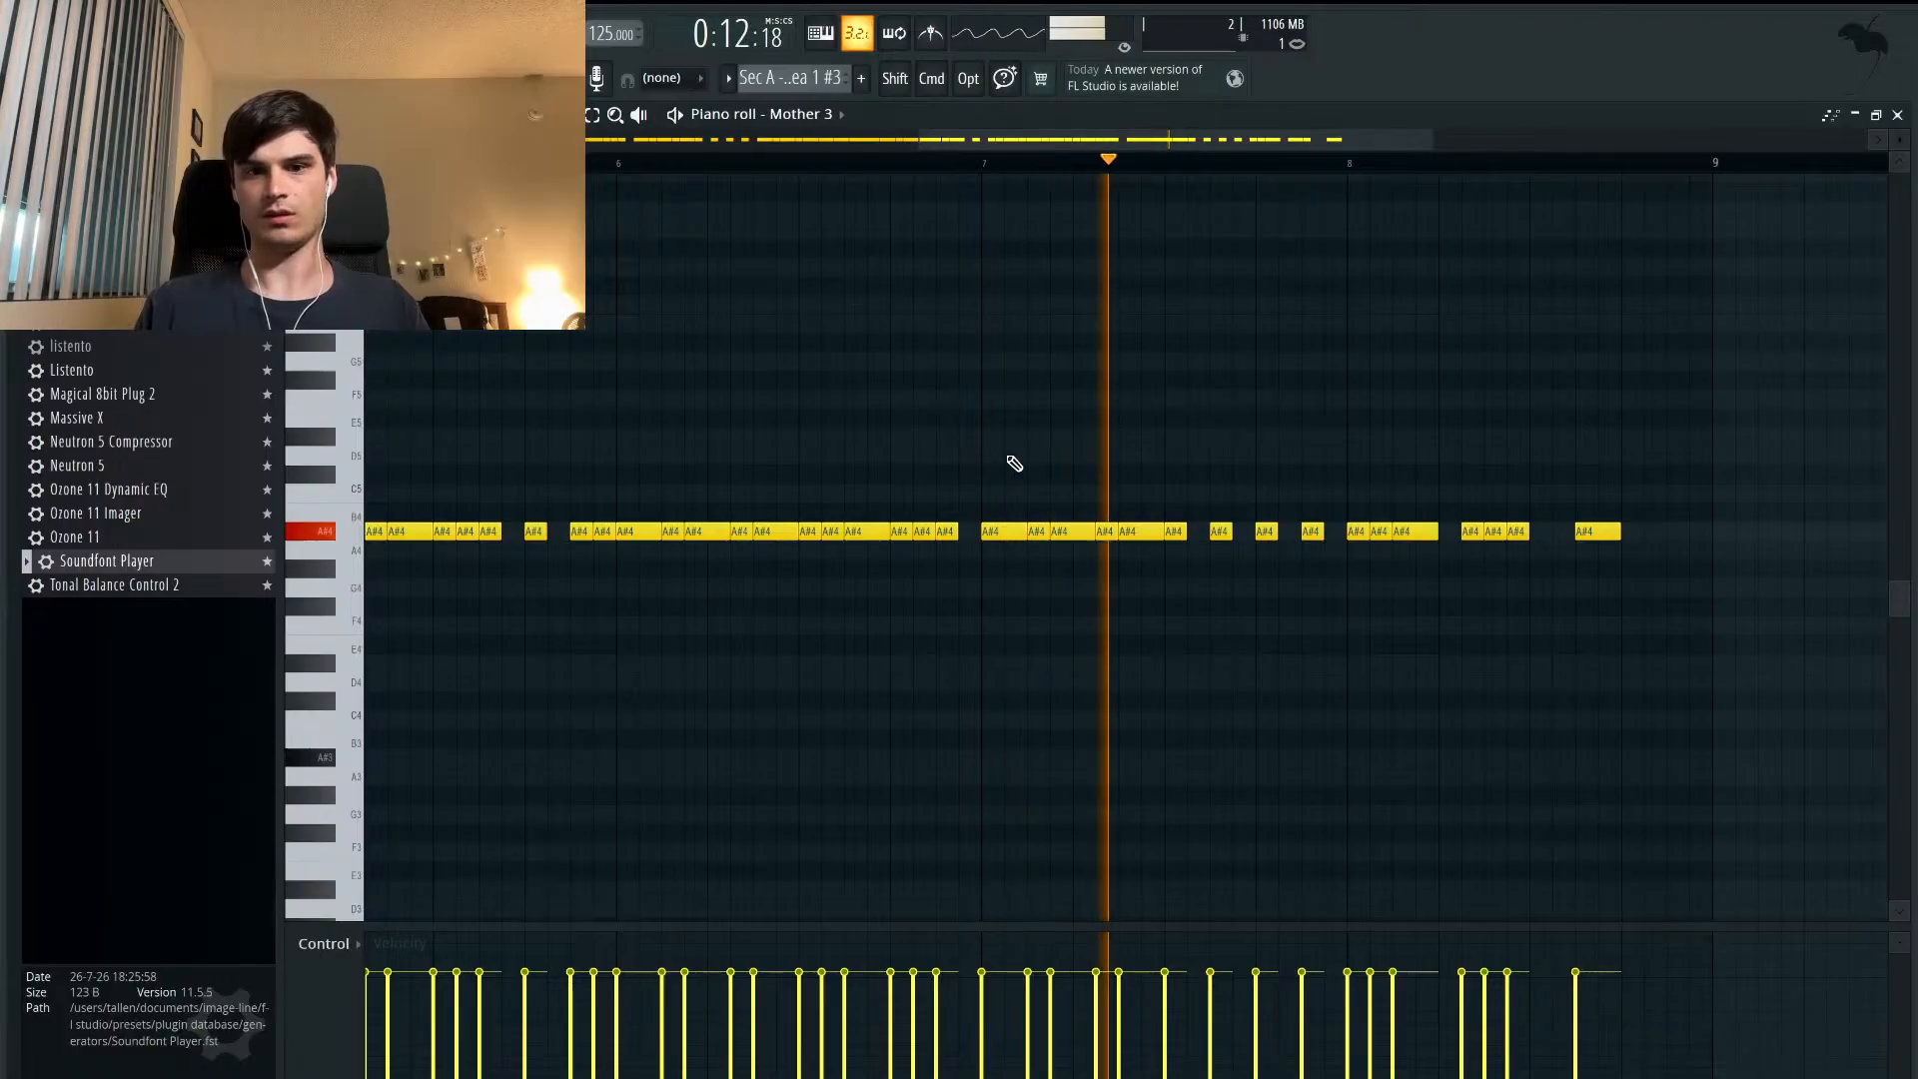
{"action": "scroll", "coordinate": [1310, 498], "scroll_direction": "right", "scroll_amount": 3}
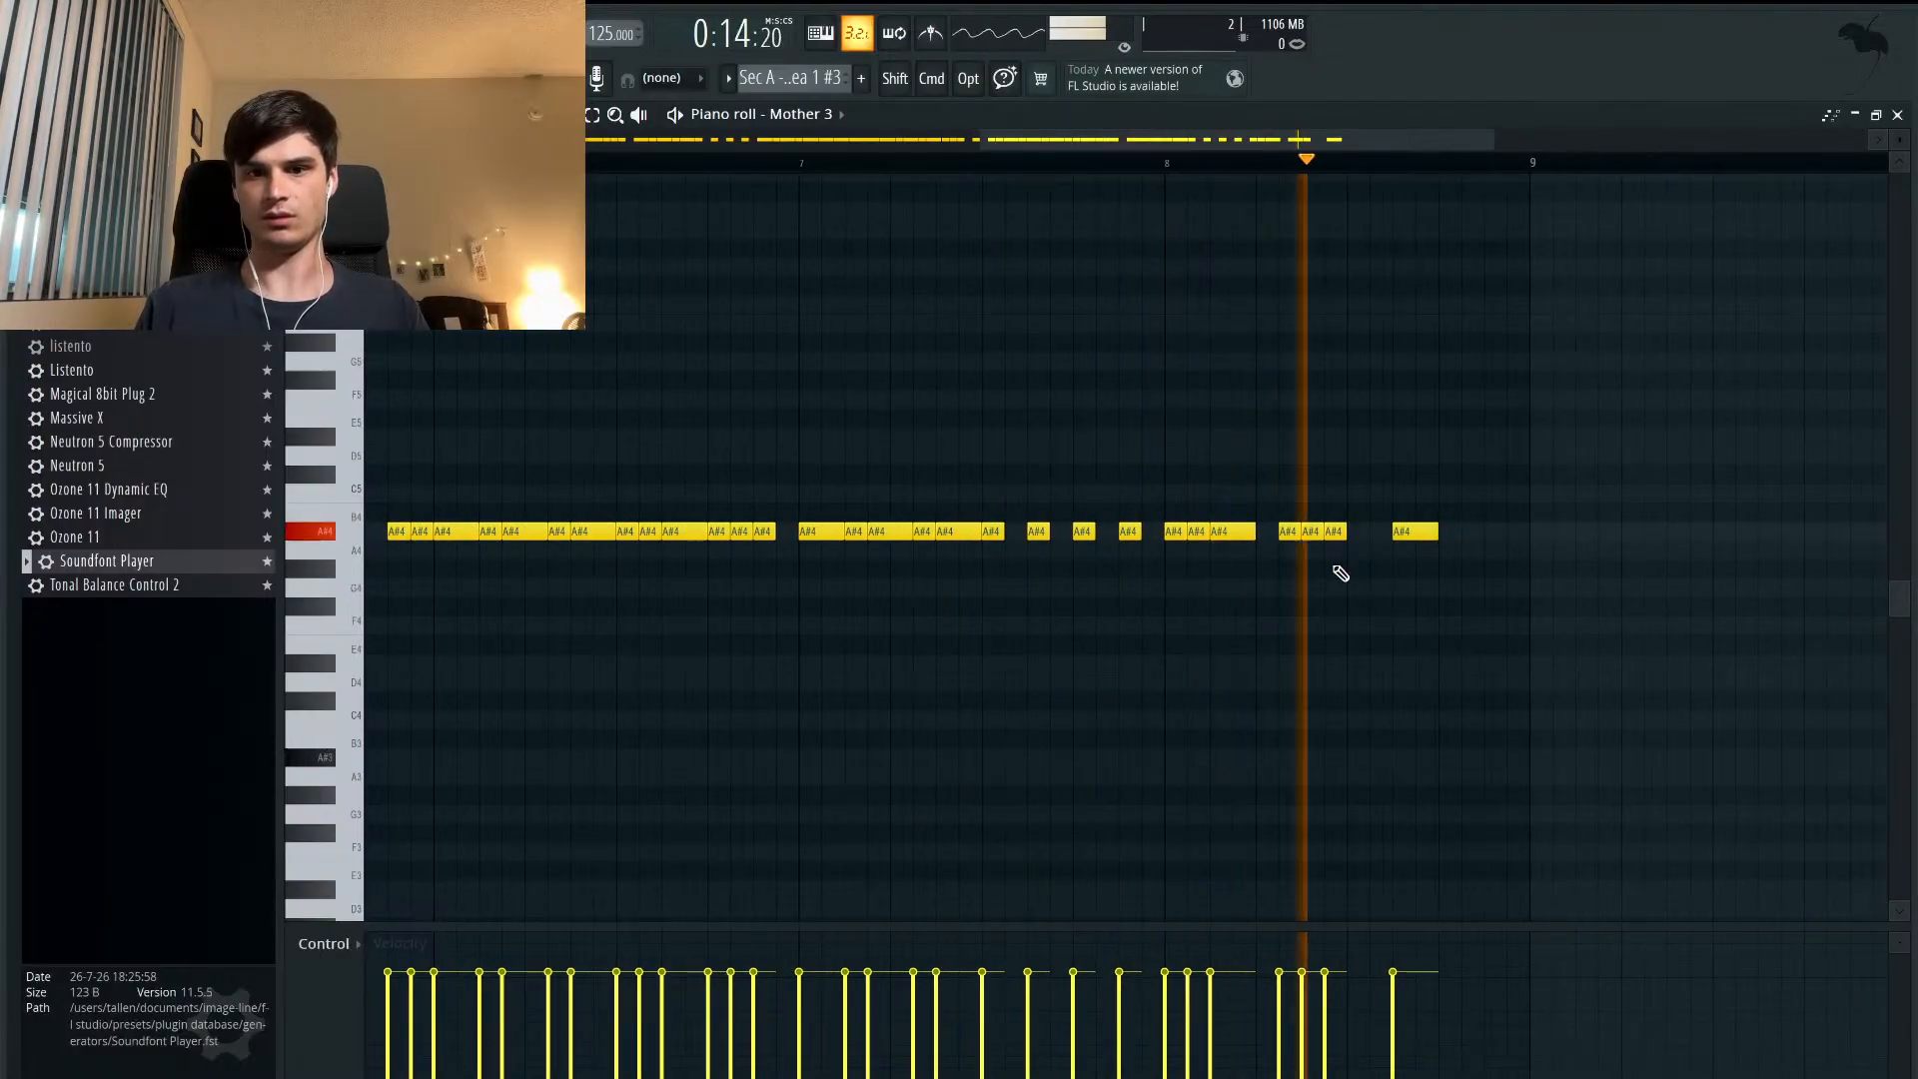
{"action": "scroll", "coordinate": [1337, 571], "scroll_direction": "up", "scroll_amount": 3, "text": "ctrl"}
{"action": "key", "text": "space"}
- Undo the recent note edits to the A#4 rhythm in bar 8
{"action": "key", "text": "super+z"}
{"action": "key", "text": "super+z"}
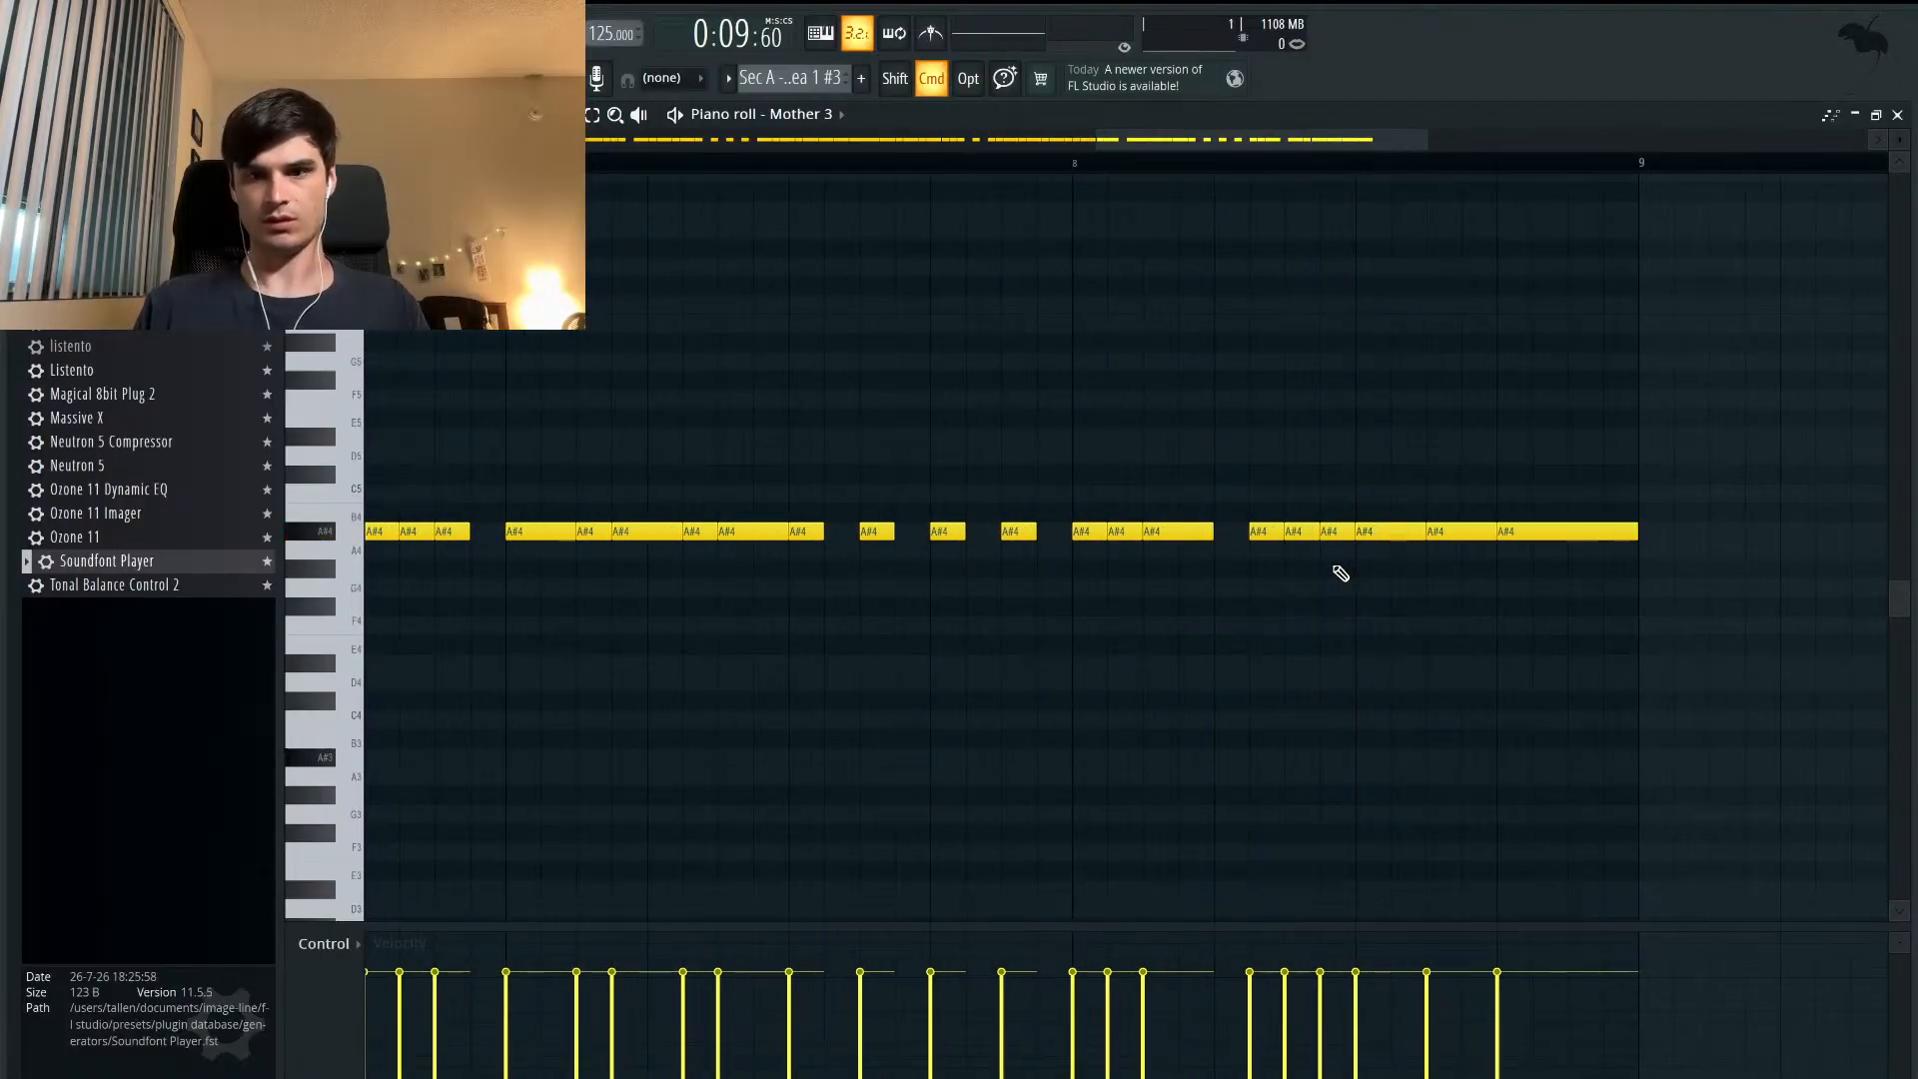
{"action": "key", "text": "super+z"}
{"action": "key", "text": "super+z"}
{"action": "key", "text": "super+z"}
{"action": "key", "text": "super+z"}
{"action": "key", "text": "super+z"}
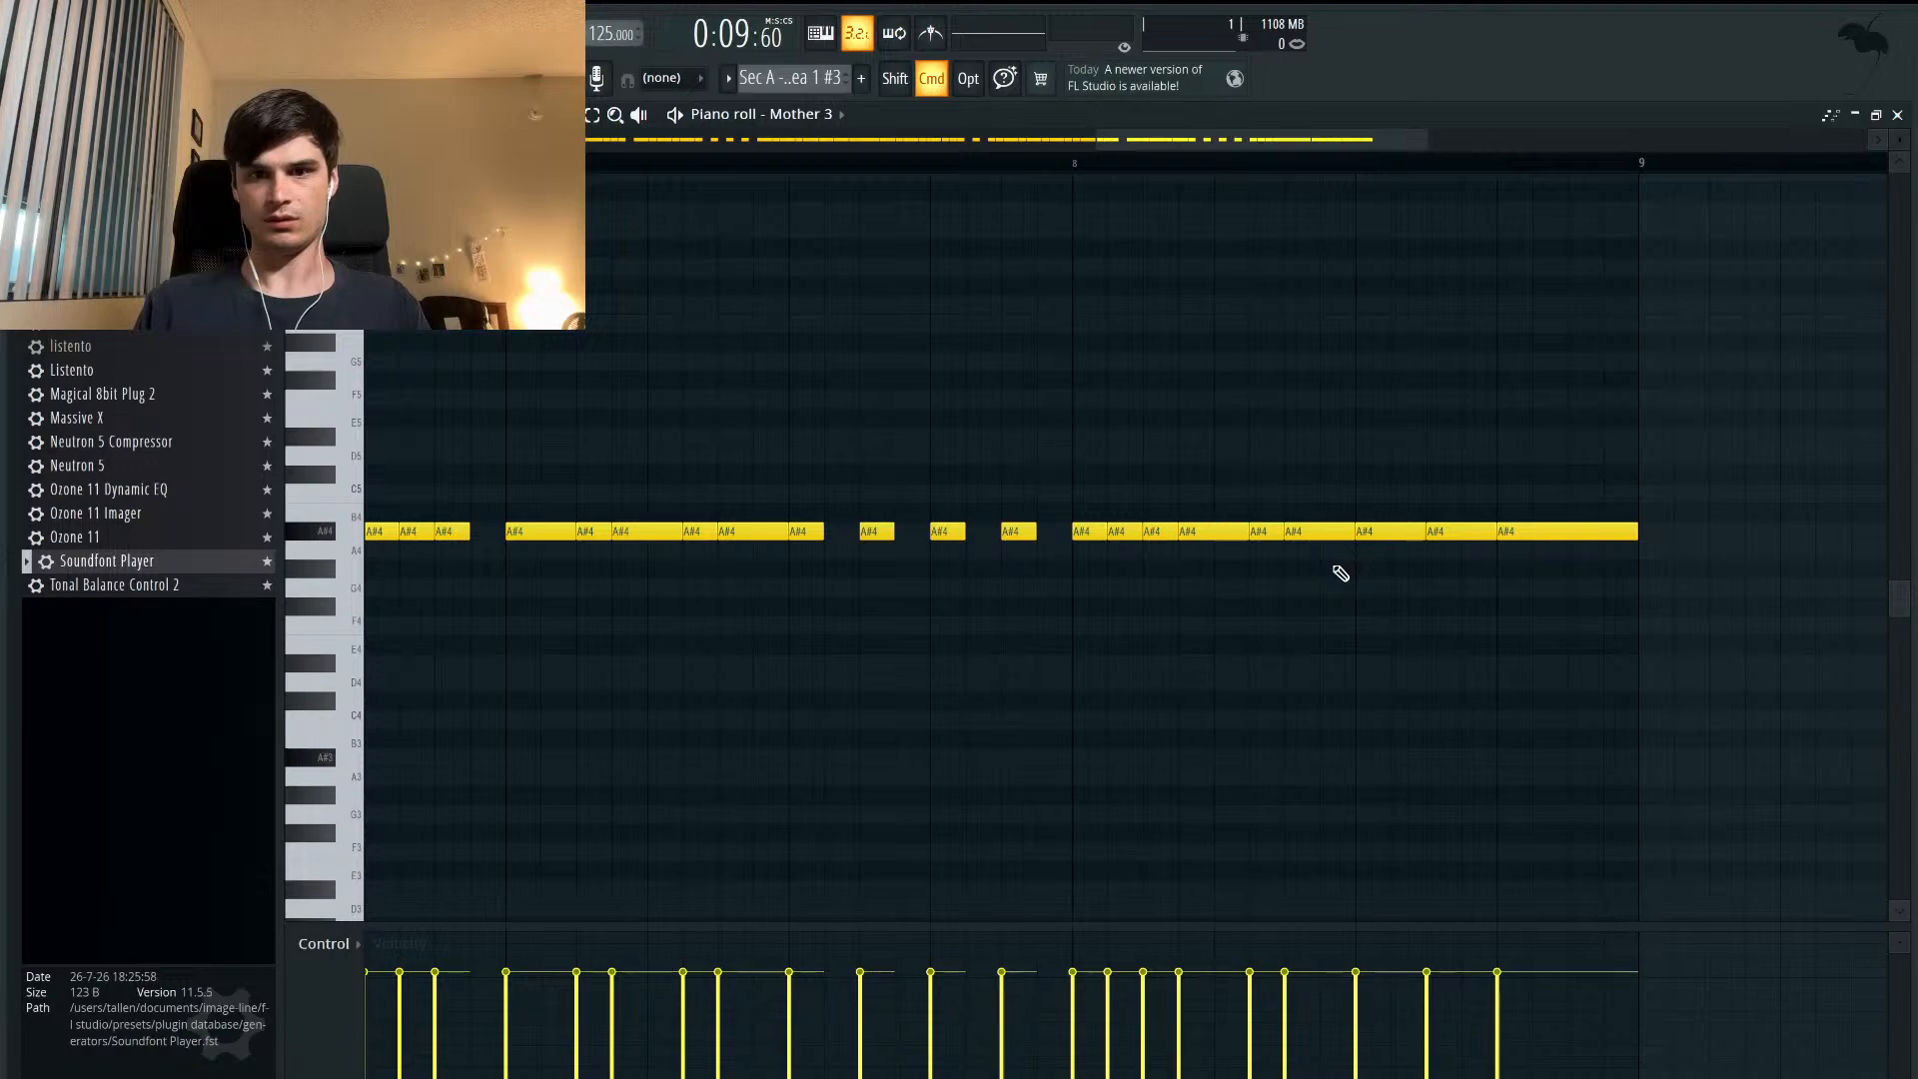
- Play back the rhythm from the start of bar 5 toward bar 8
{"action": "scroll", "coordinate": [1339, 572], "scroll_direction": "left", "scroll_amount": 5}
{"action": "scroll", "coordinate": [1339, 571], "scroll_direction": "down", "scroll_amount": 1}
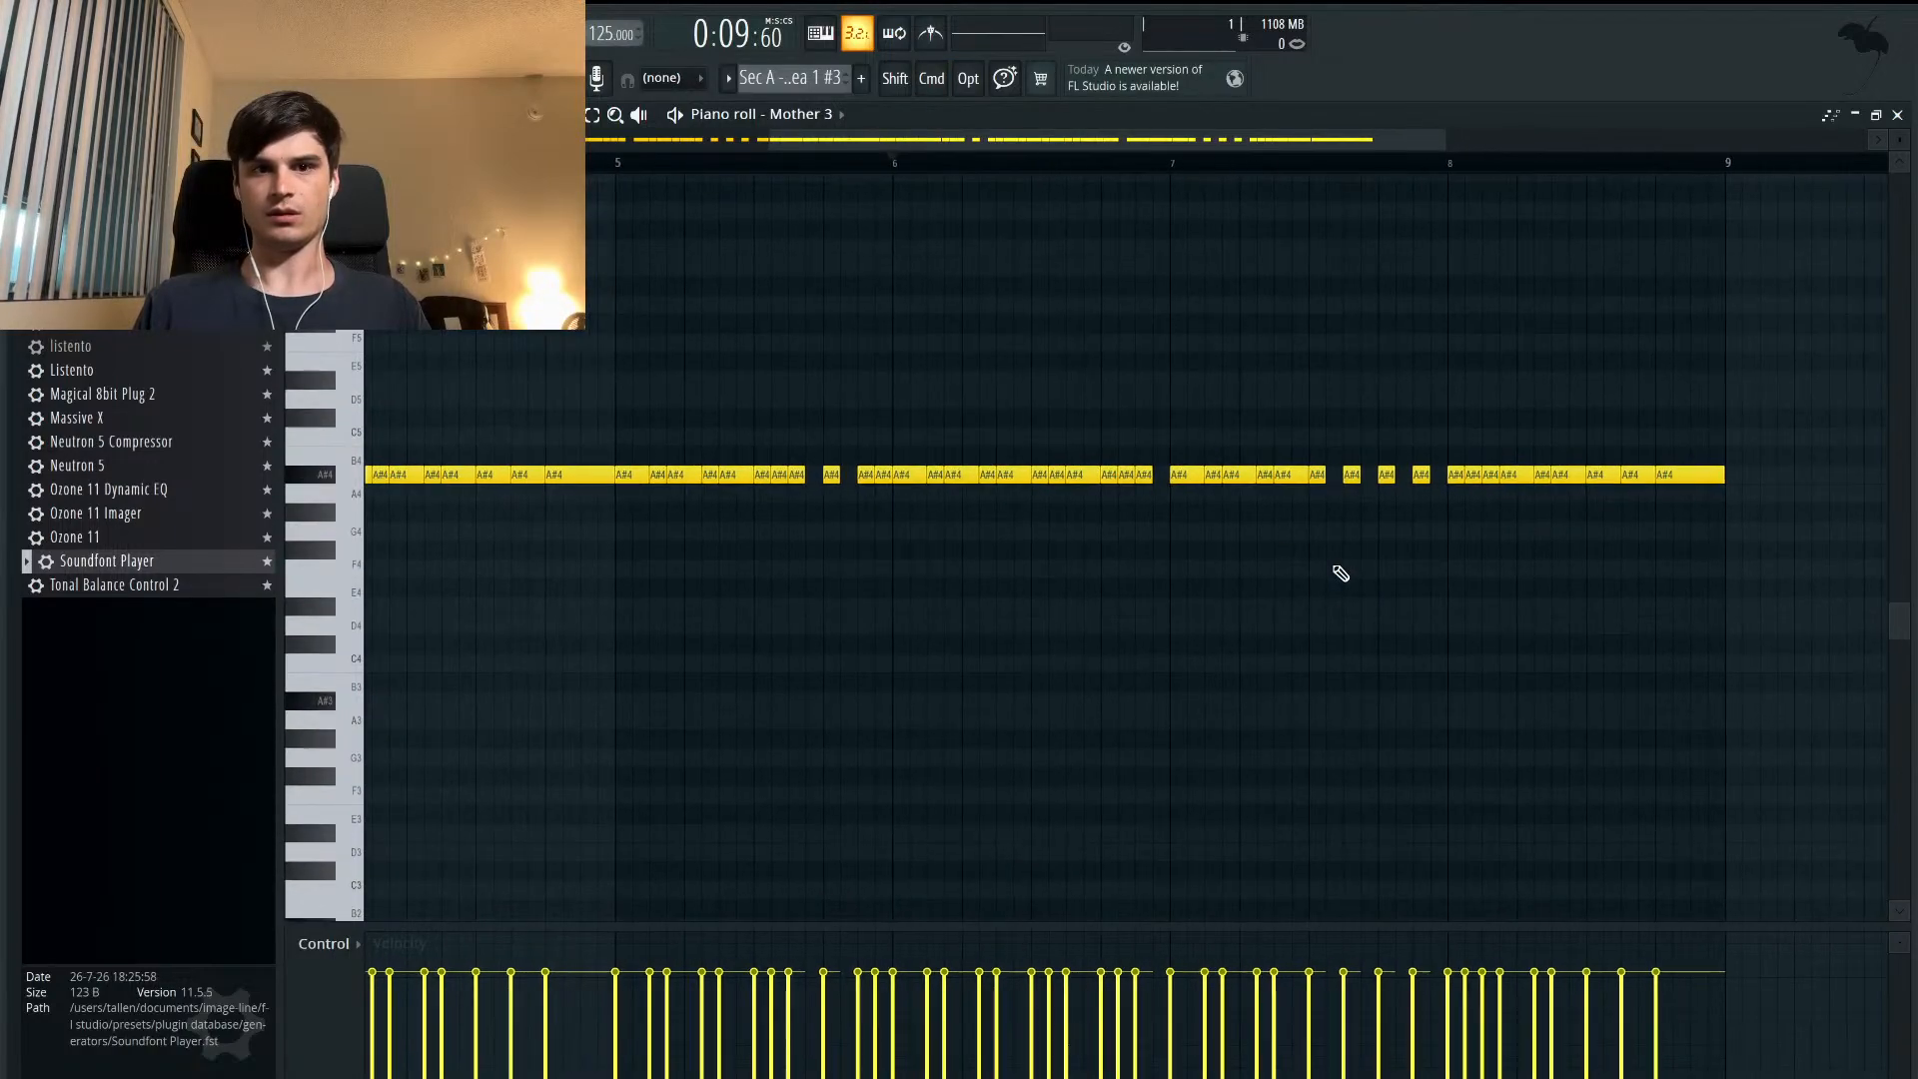
{"action": "left_click", "coordinate": [621, 173]}
{"action": "key", "text": "space"}
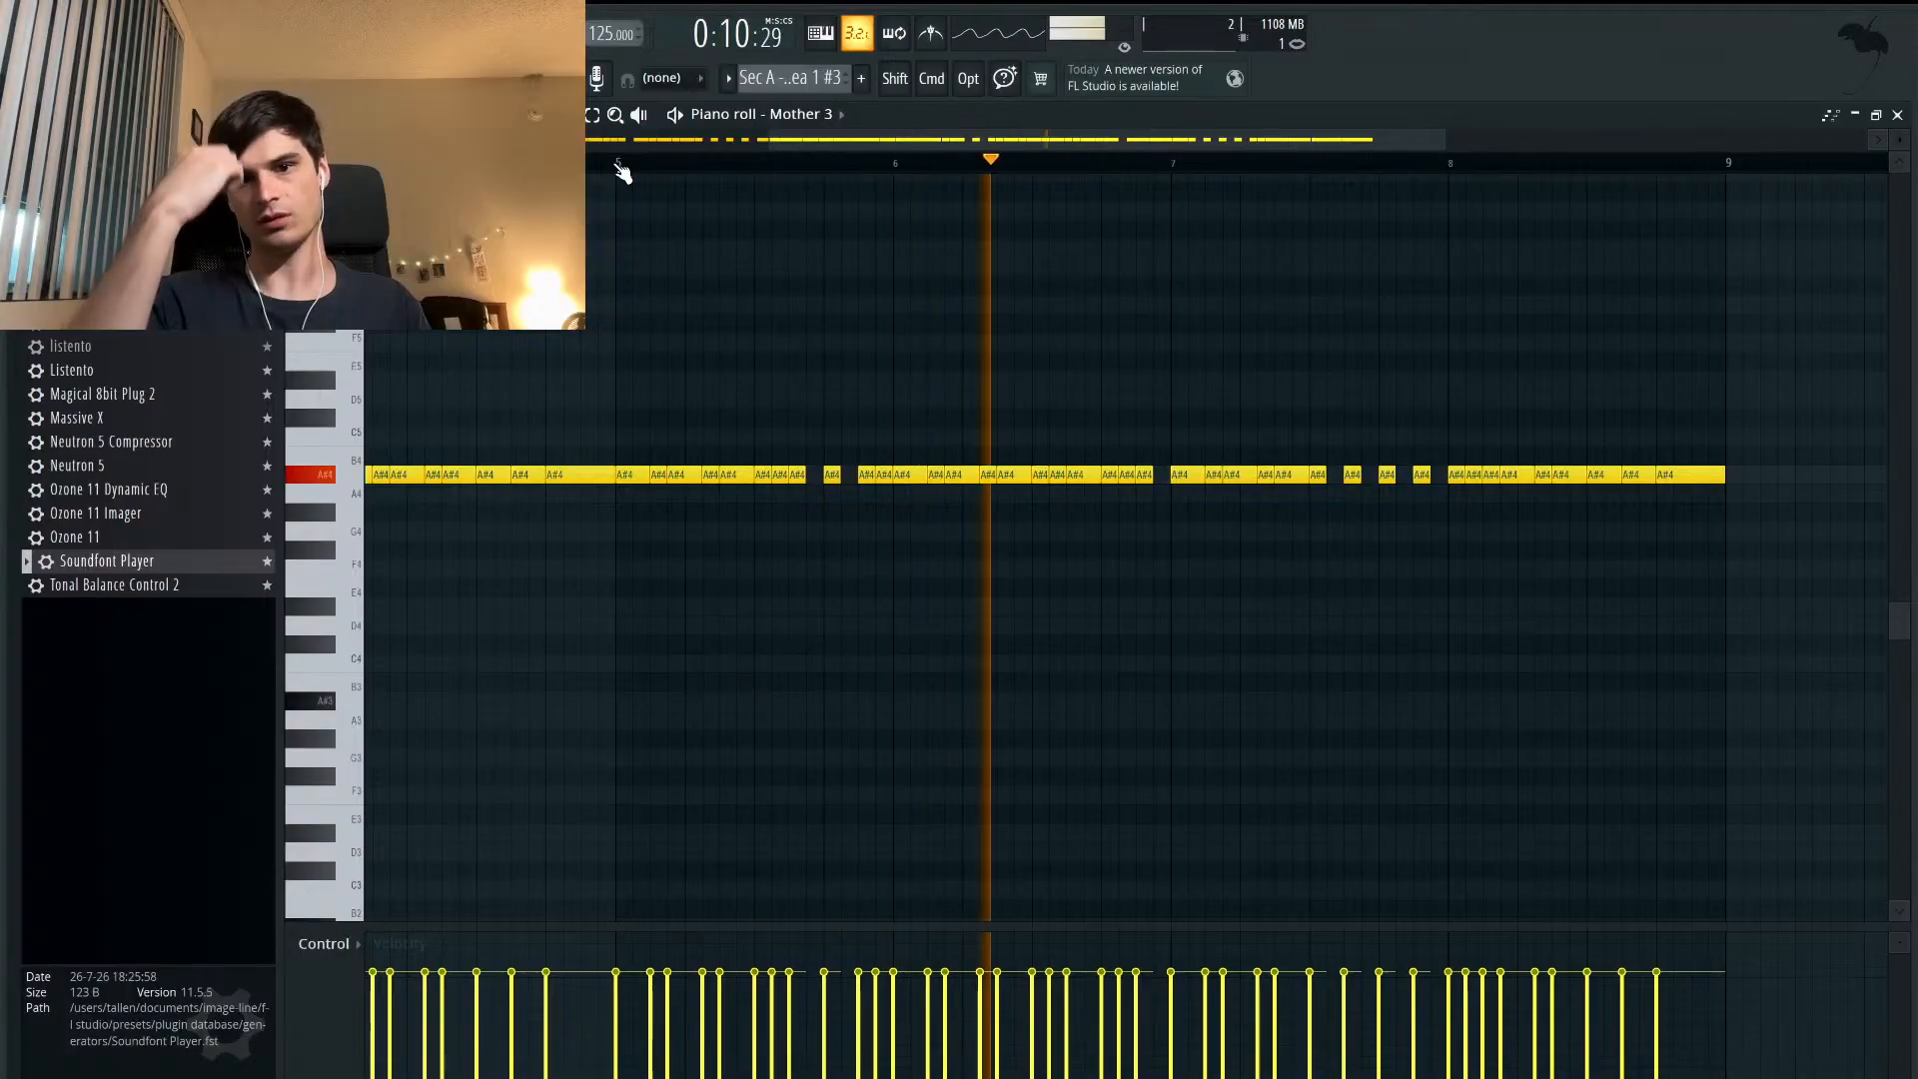
{"action": "scroll", "coordinate": [1437, 384], "scroll_direction": "right", "scroll_amount": 4}
{"action": "scroll", "coordinate": [1438, 385], "scroll_direction": "up", "scroll_amount": 2}
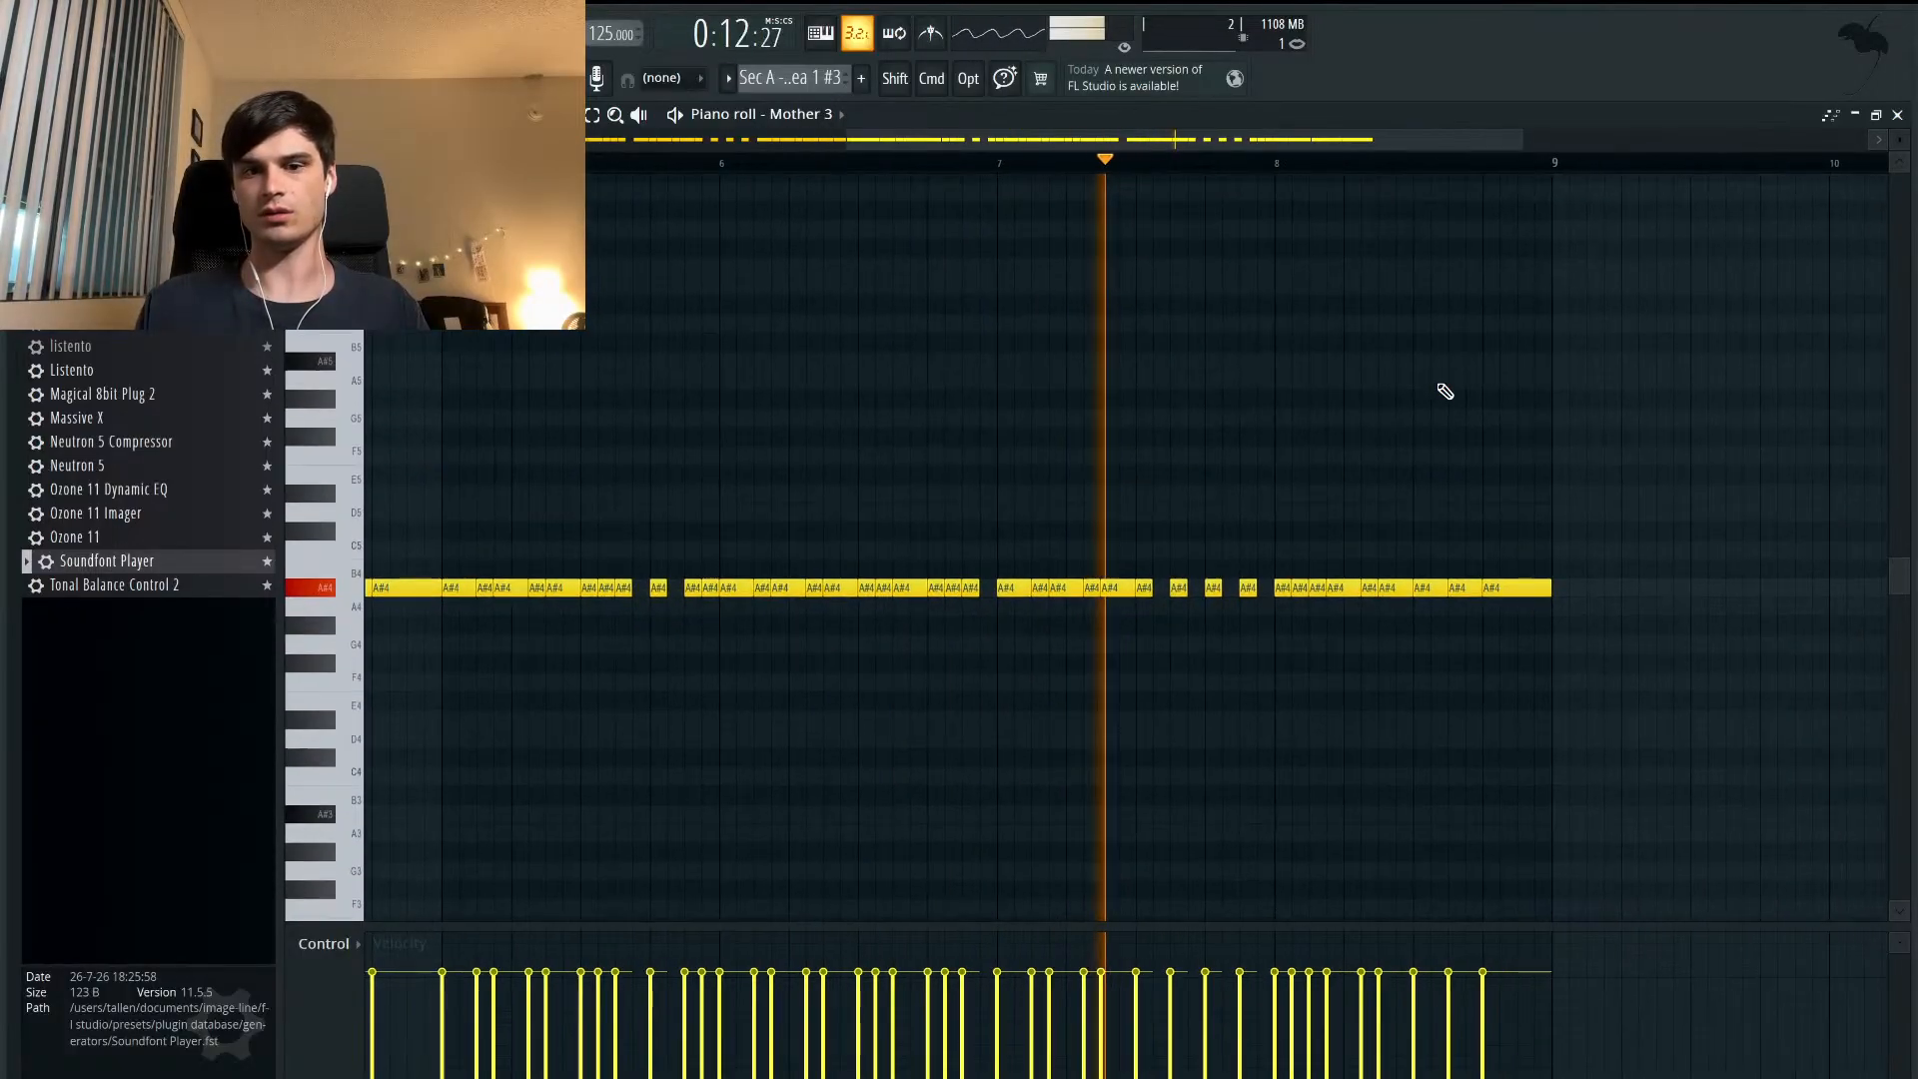
{"action": "scroll", "coordinate": [1367, 514], "scroll_direction": "up", "scroll_amount": 3}
{"action": "key", "text": "space"}
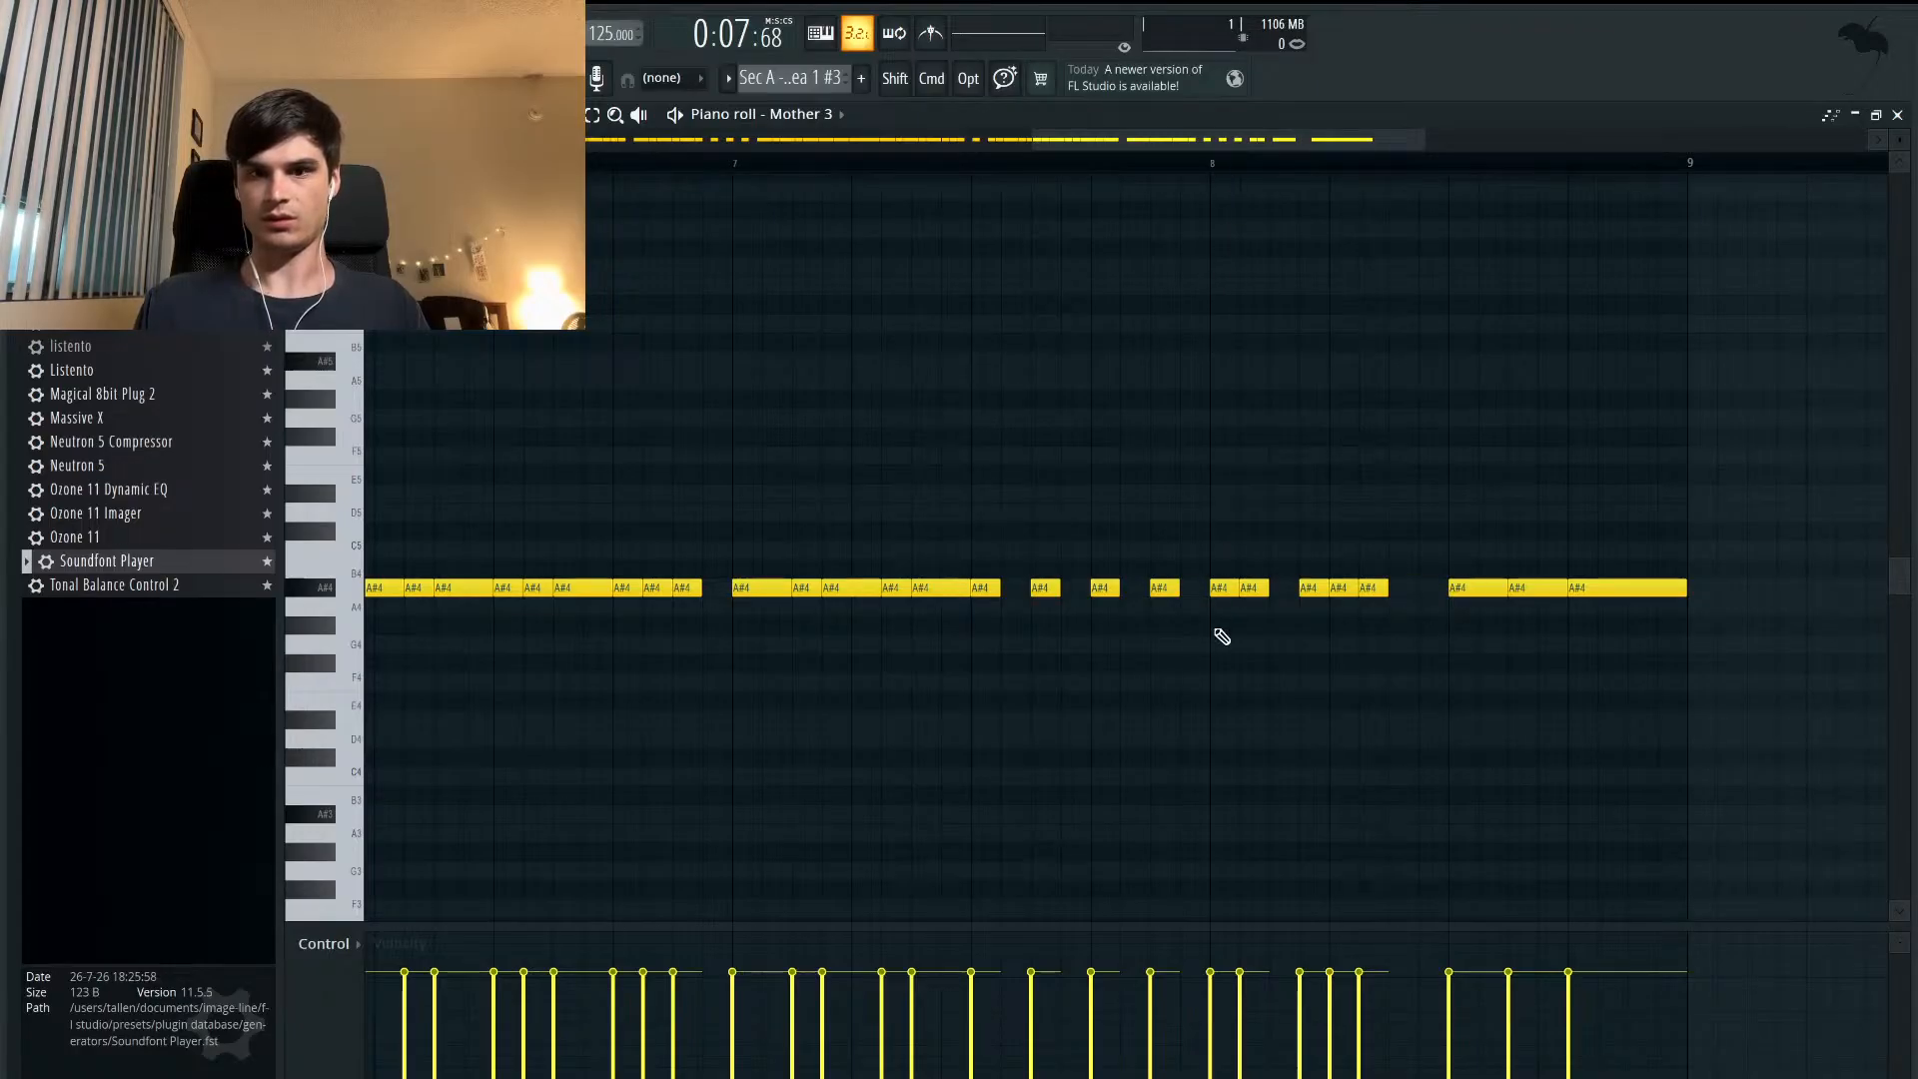
- Open bar 8 with two groups of three sixteenth A#4s, each followed by a sixteenth rest, and play it back
{"action": "left_click", "coordinate": [1277, 587]}
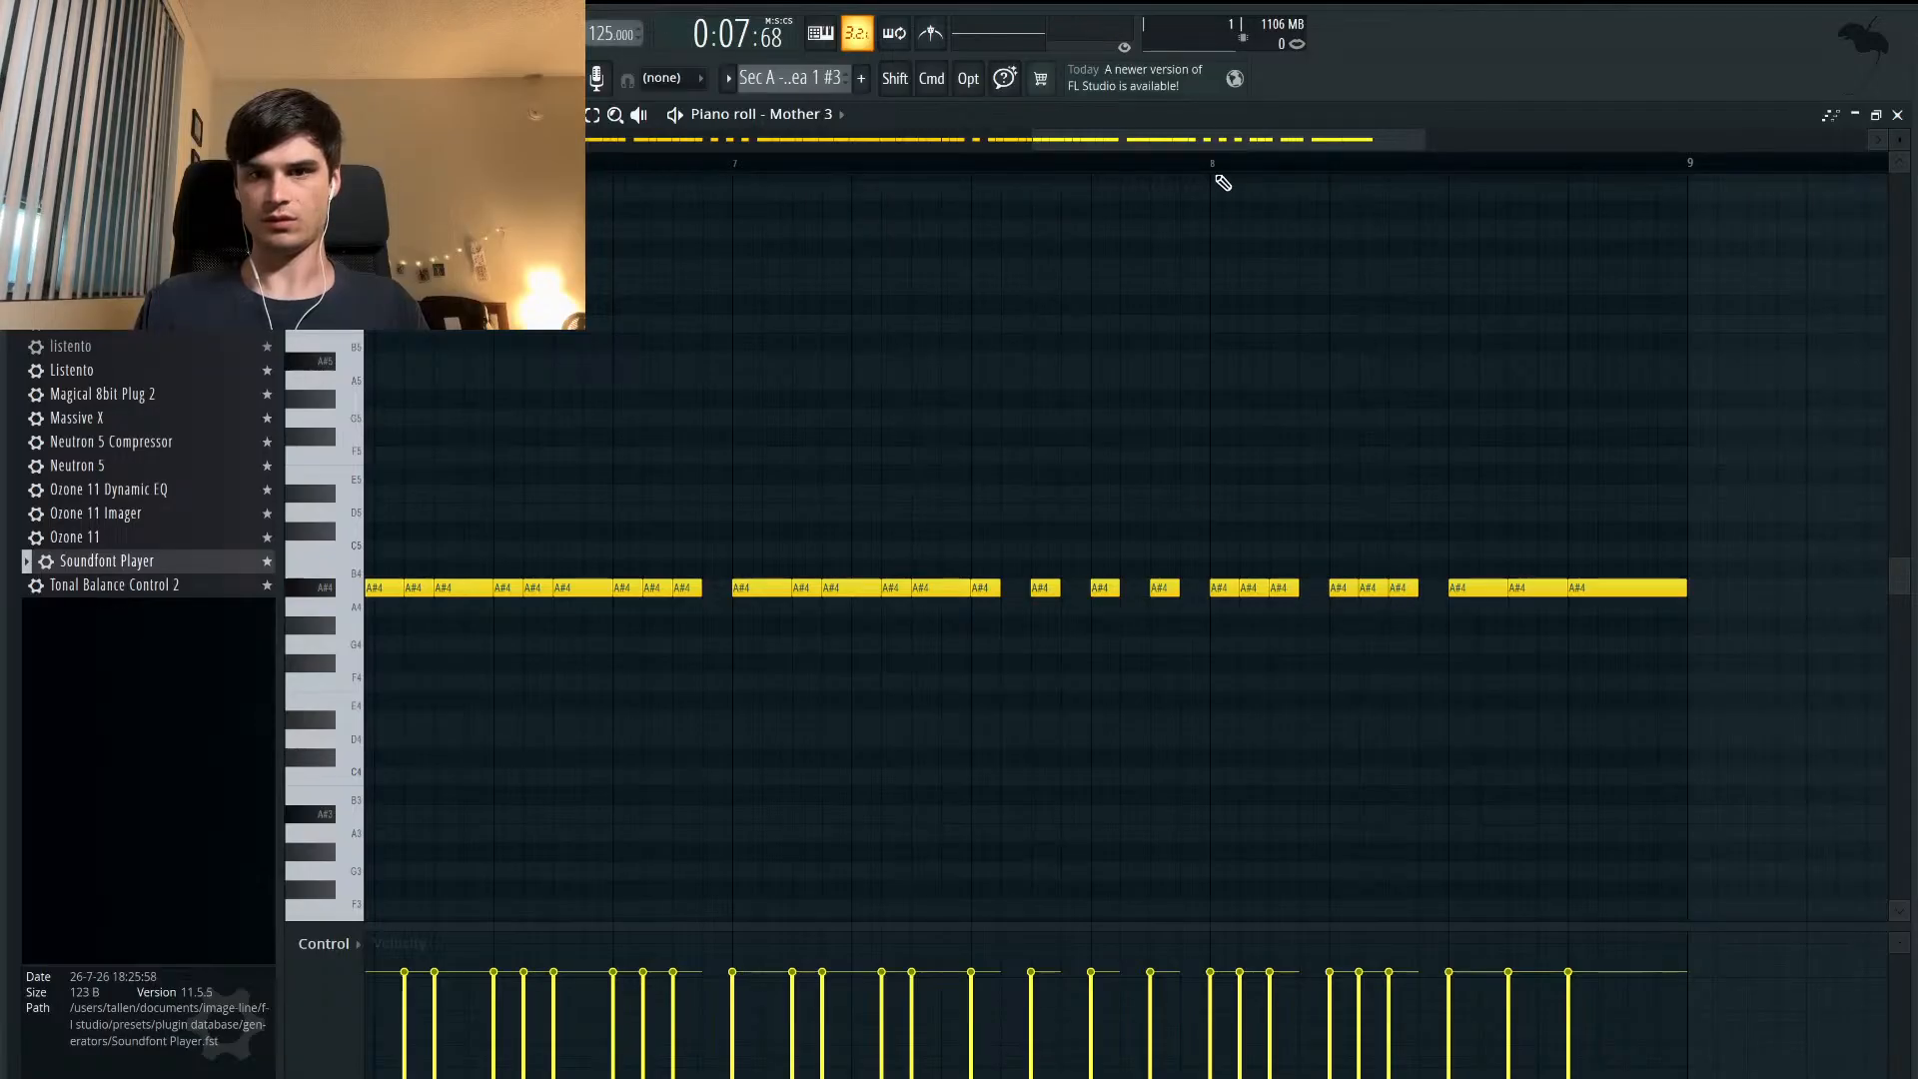
{"action": "key", "text": "space"}
{"action": "key", "text": "space"}
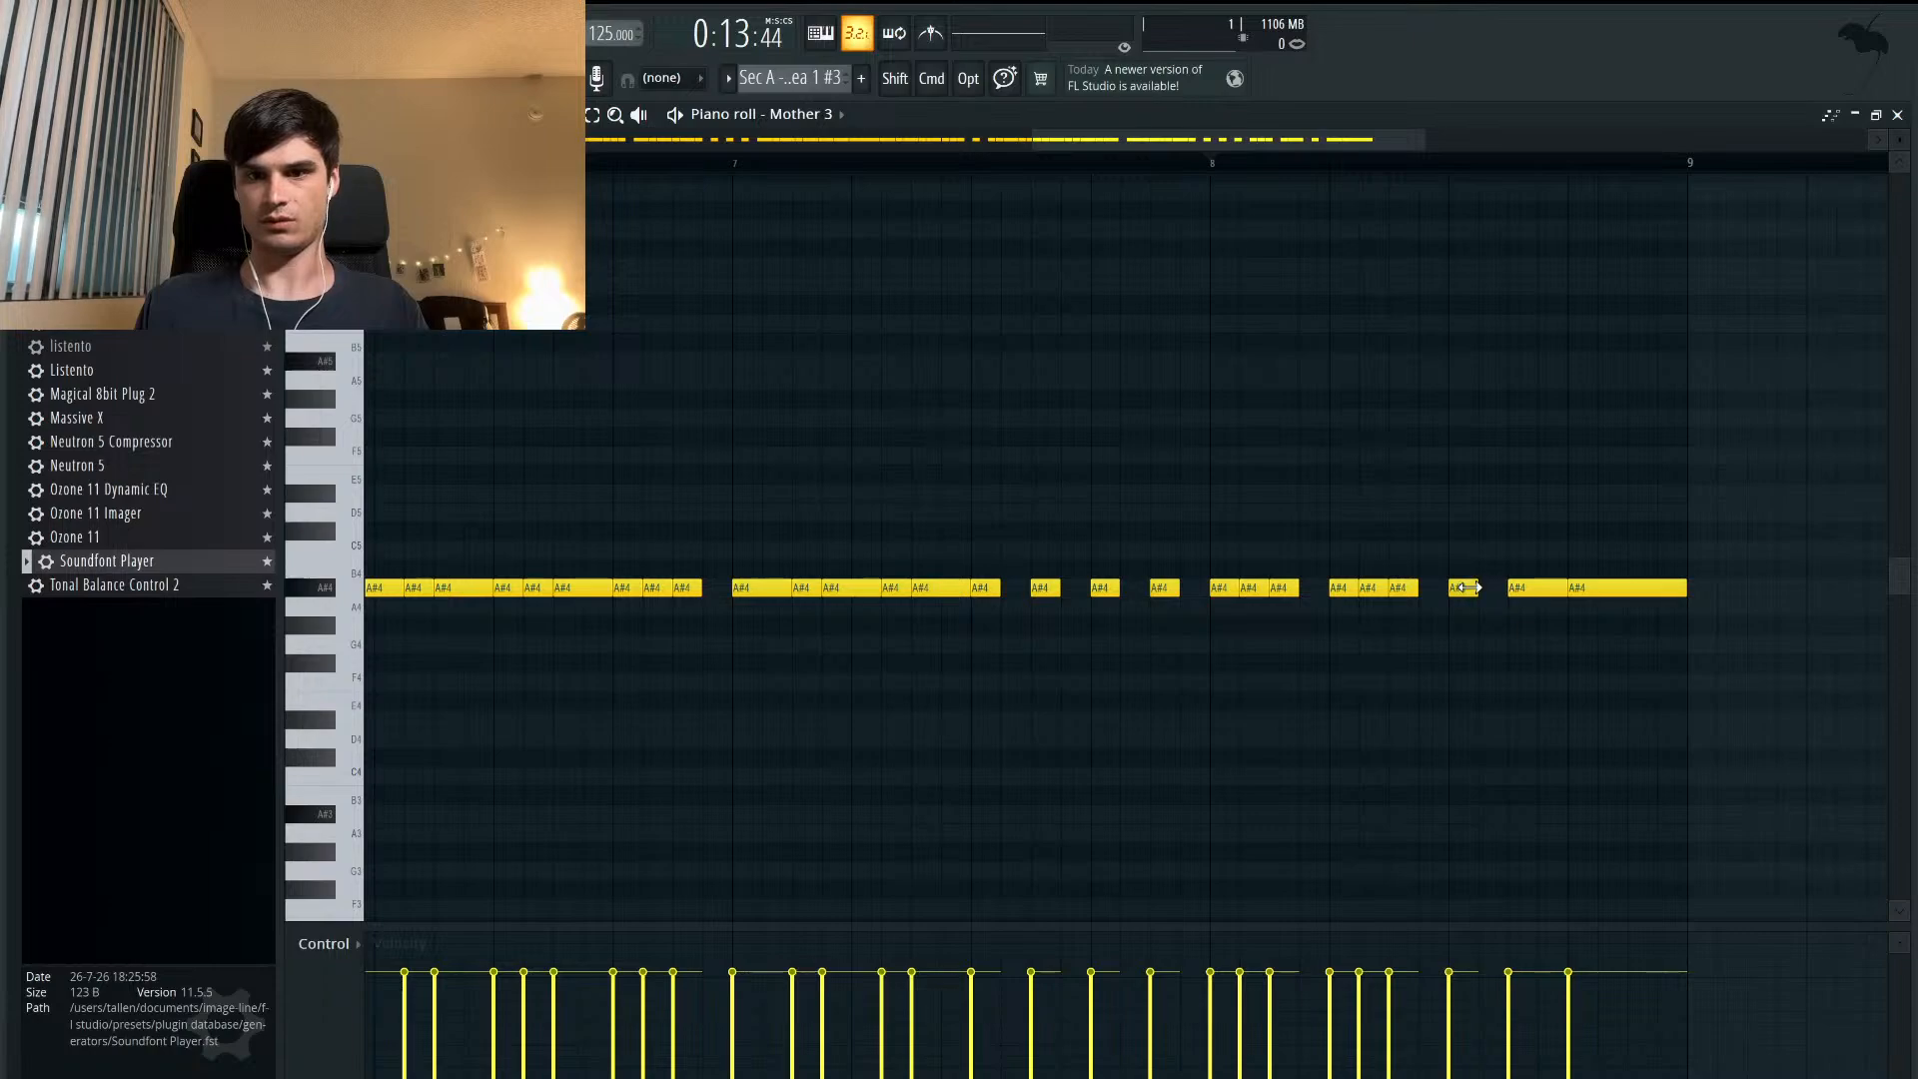
- Regroup bar 8 into two sixteenths, three sixteenths, and a closing sixteenth plus eighth, separated by sixteenth rests, and delete the remaining A#4s
{"action": "left_click_drag", "start_coordinate": [1463, 590], "coordinate": [1491, 590]}
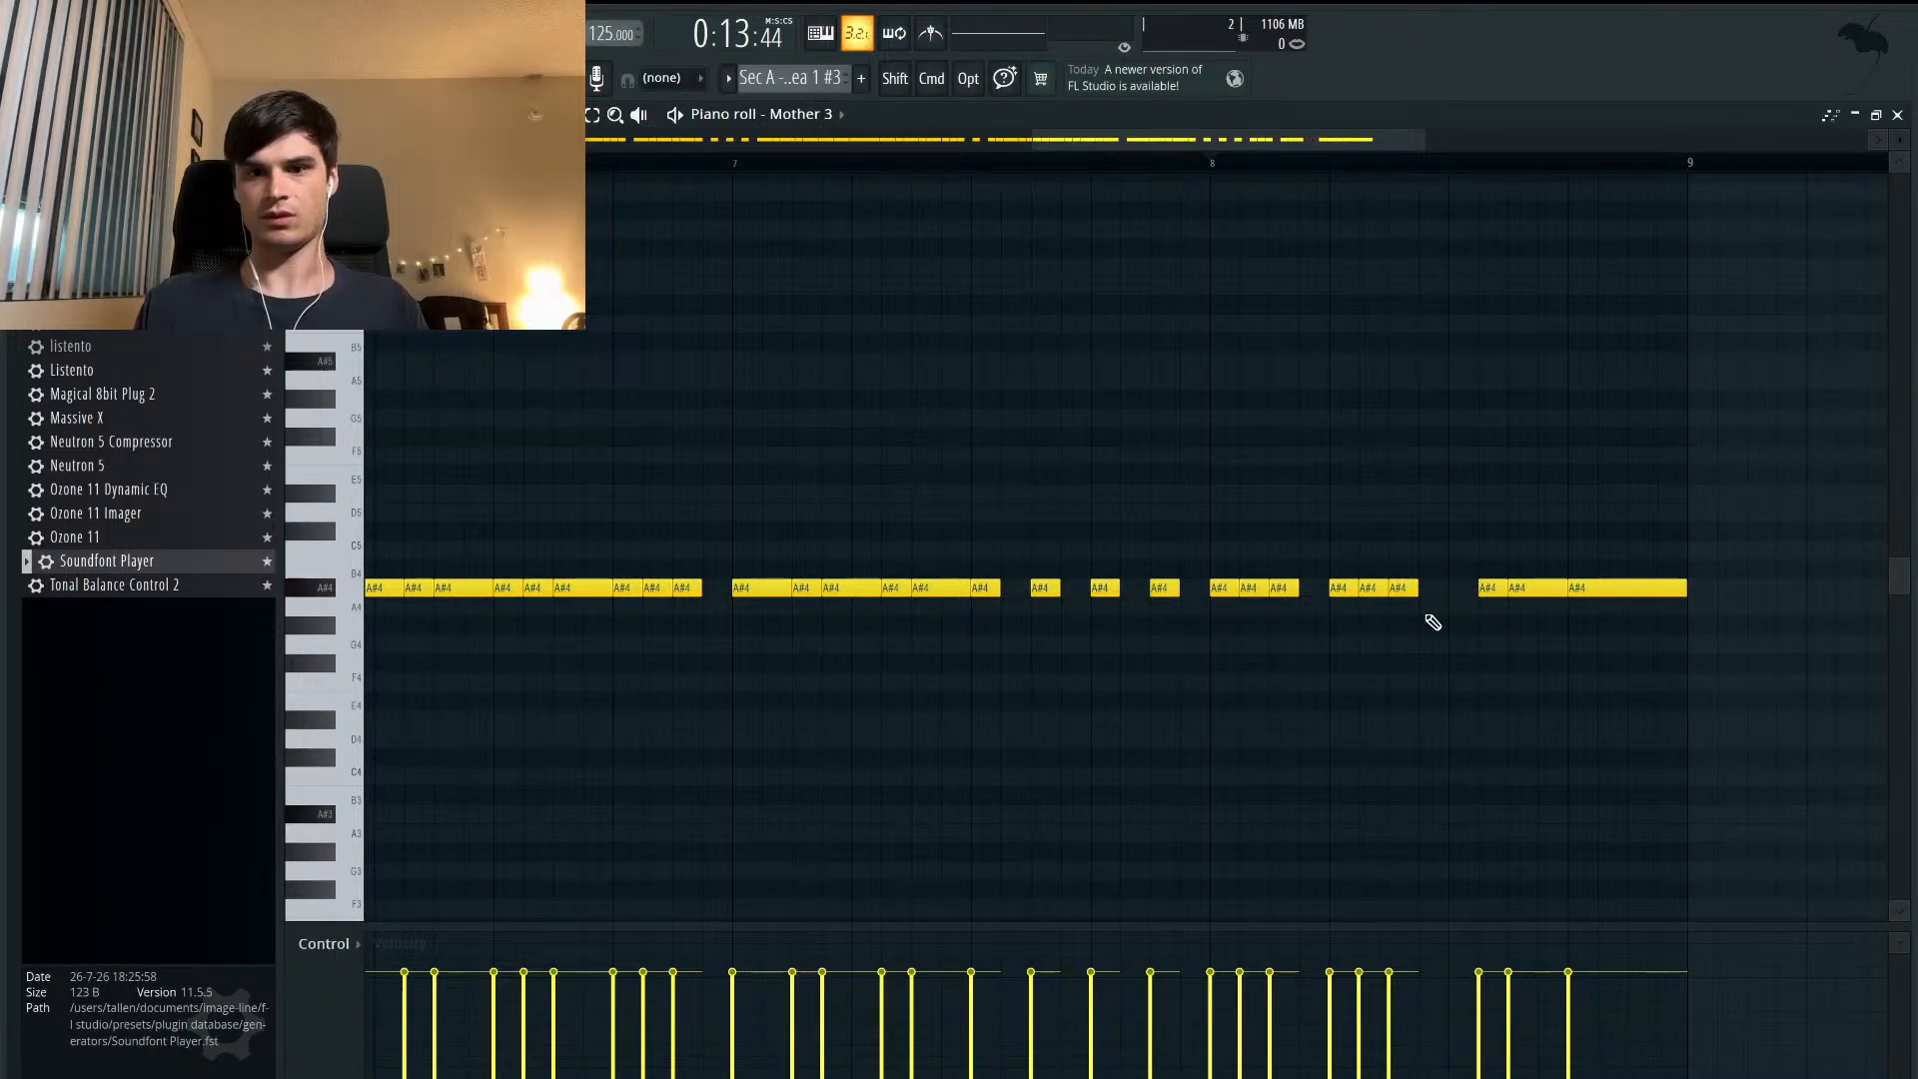
{"action": "scroll", "coordinate": [1288, 593], "scroll_direction": "down", "scroll_amount": 2}
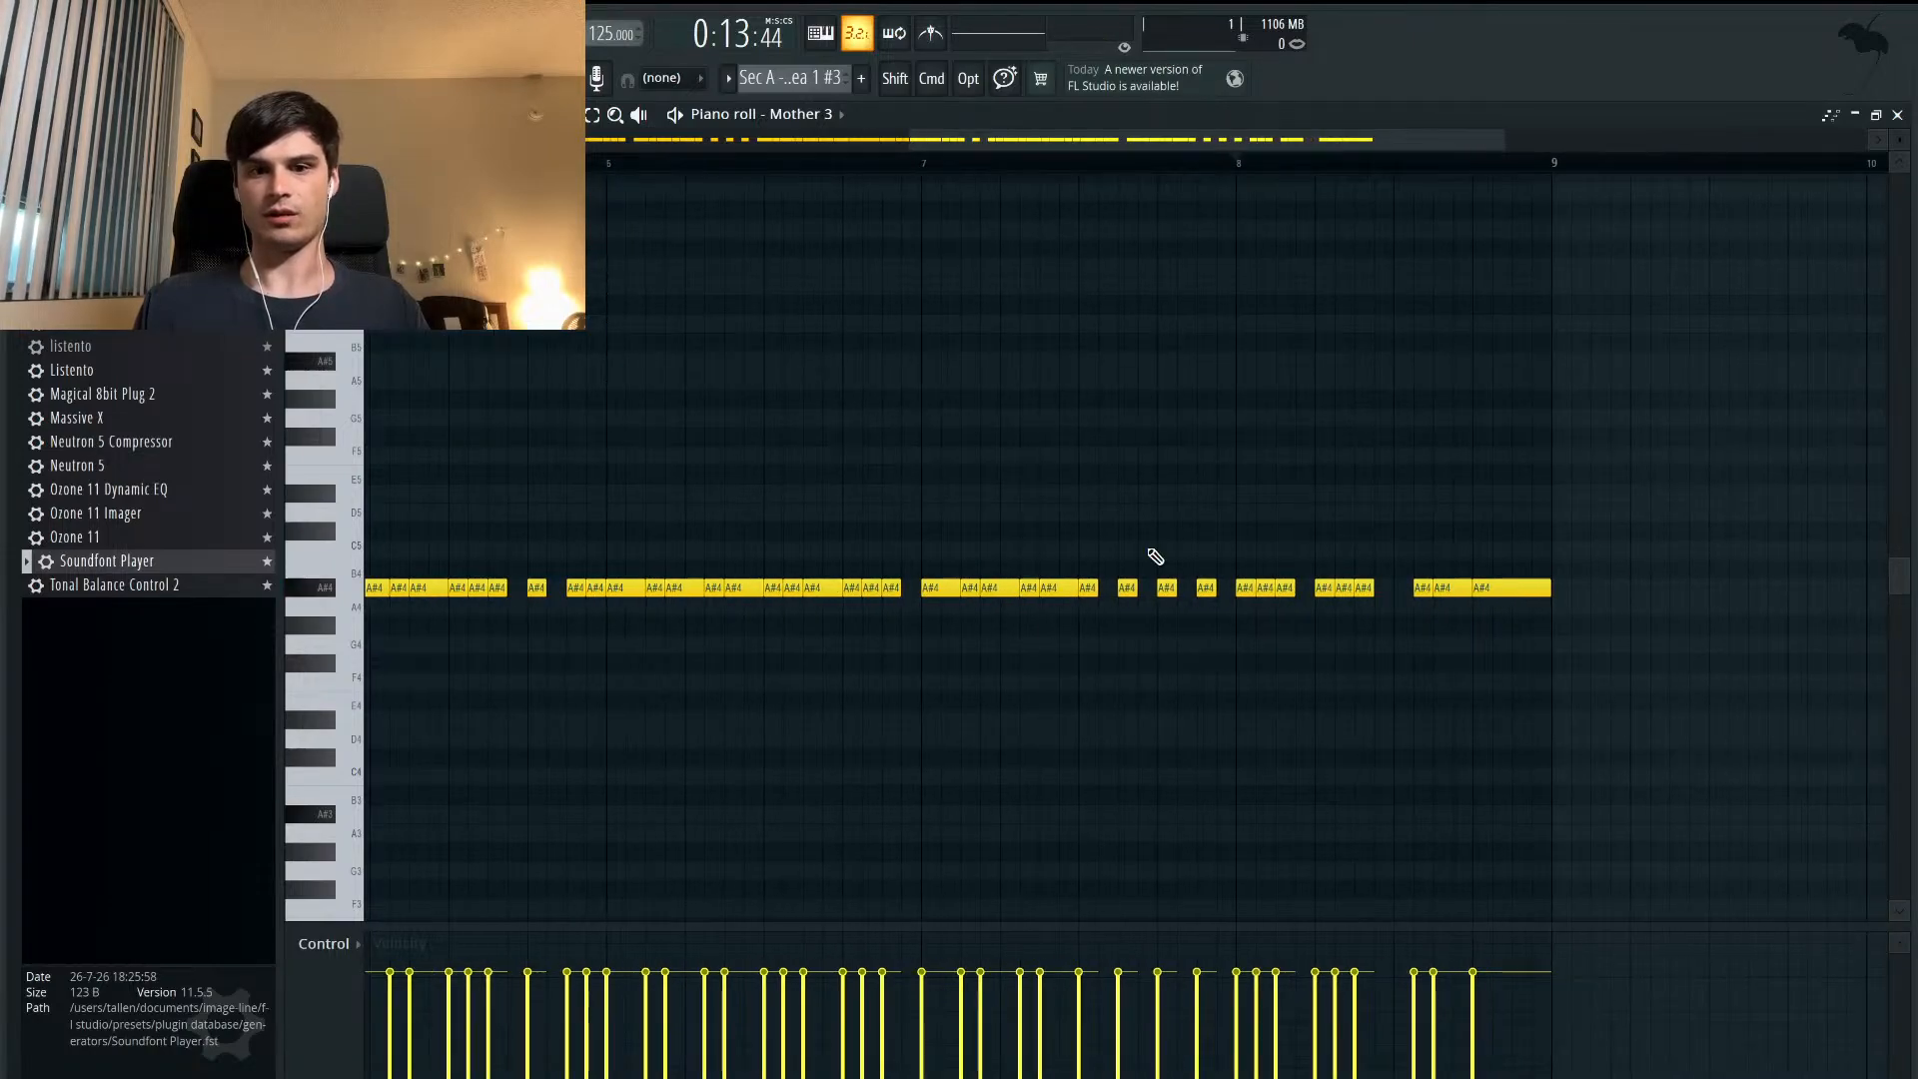
{"action": "scroll", "coordinate": [1184, 622], "scroll_direction": "up", "scroll_amount": 3}
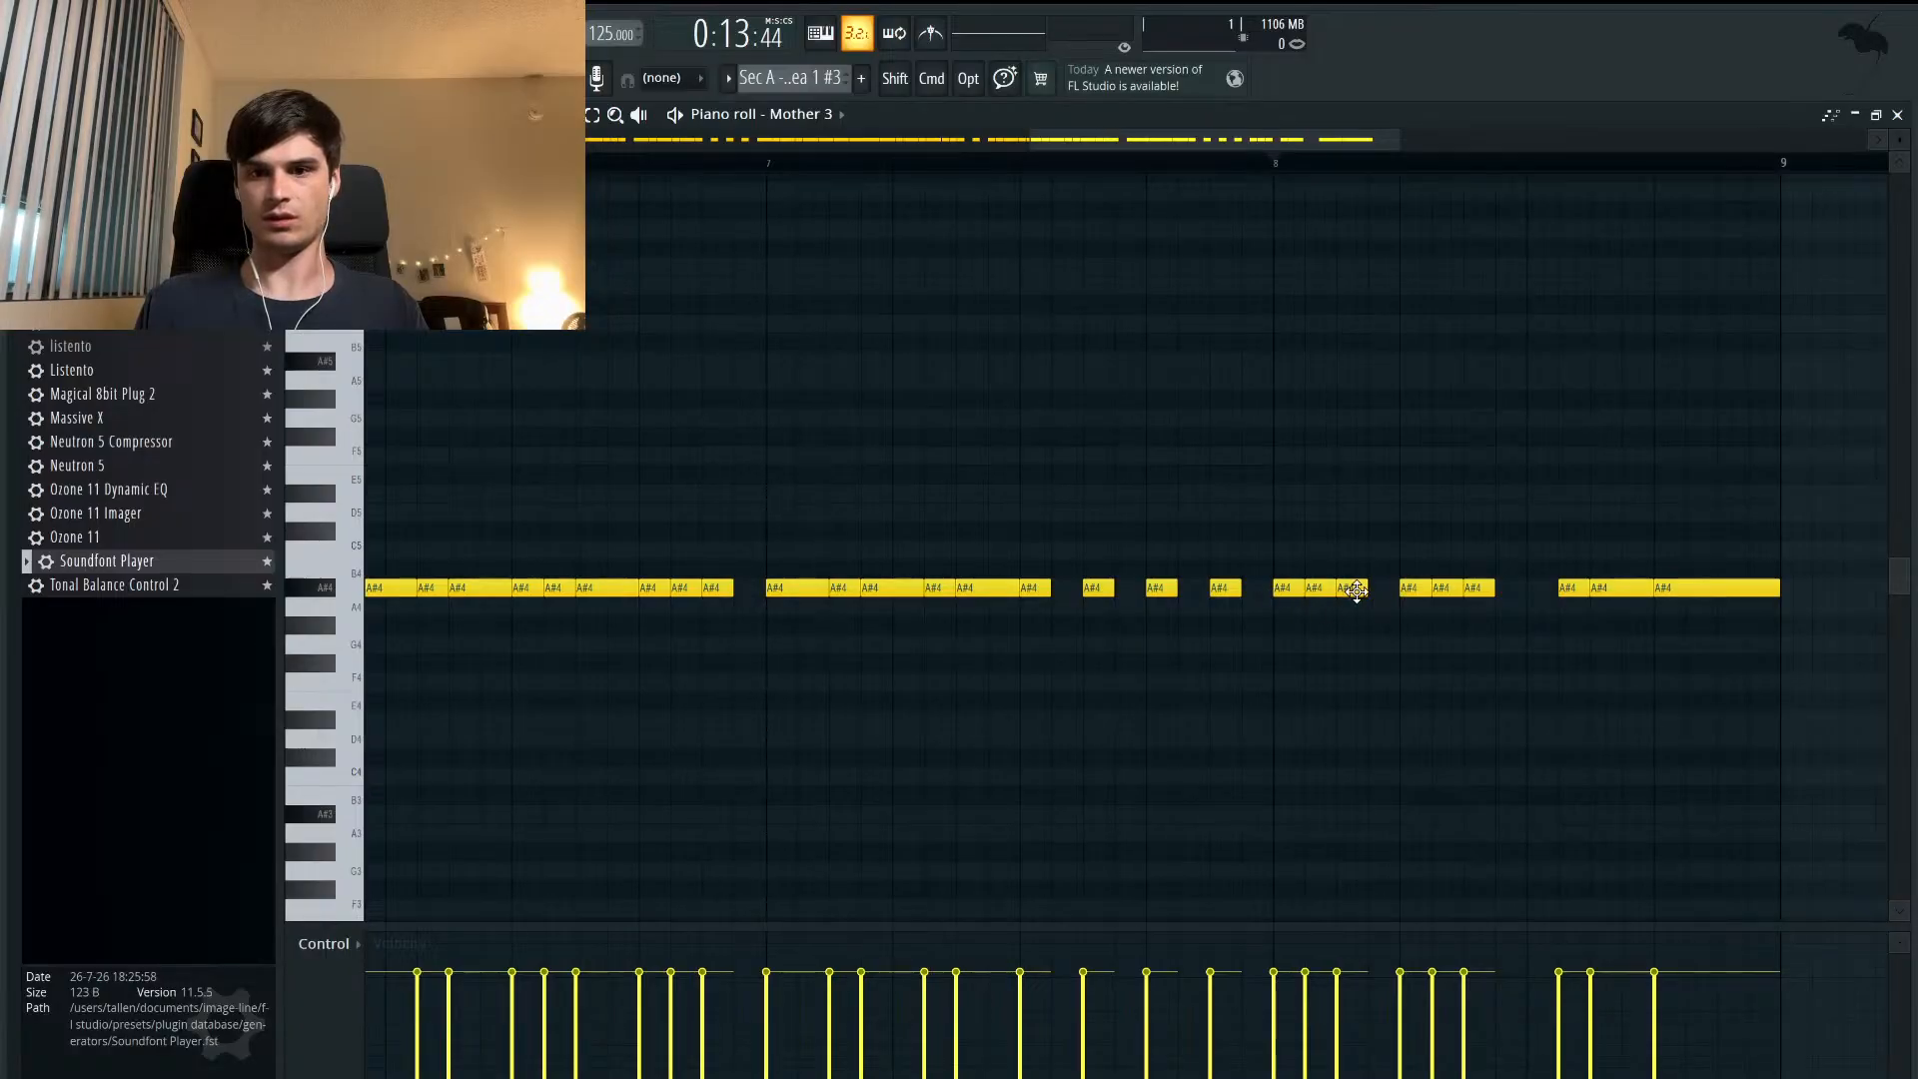
{"action": "left_click_drag", "start_coordinate": [1355, 589], "coordinate": [1380, 590]}
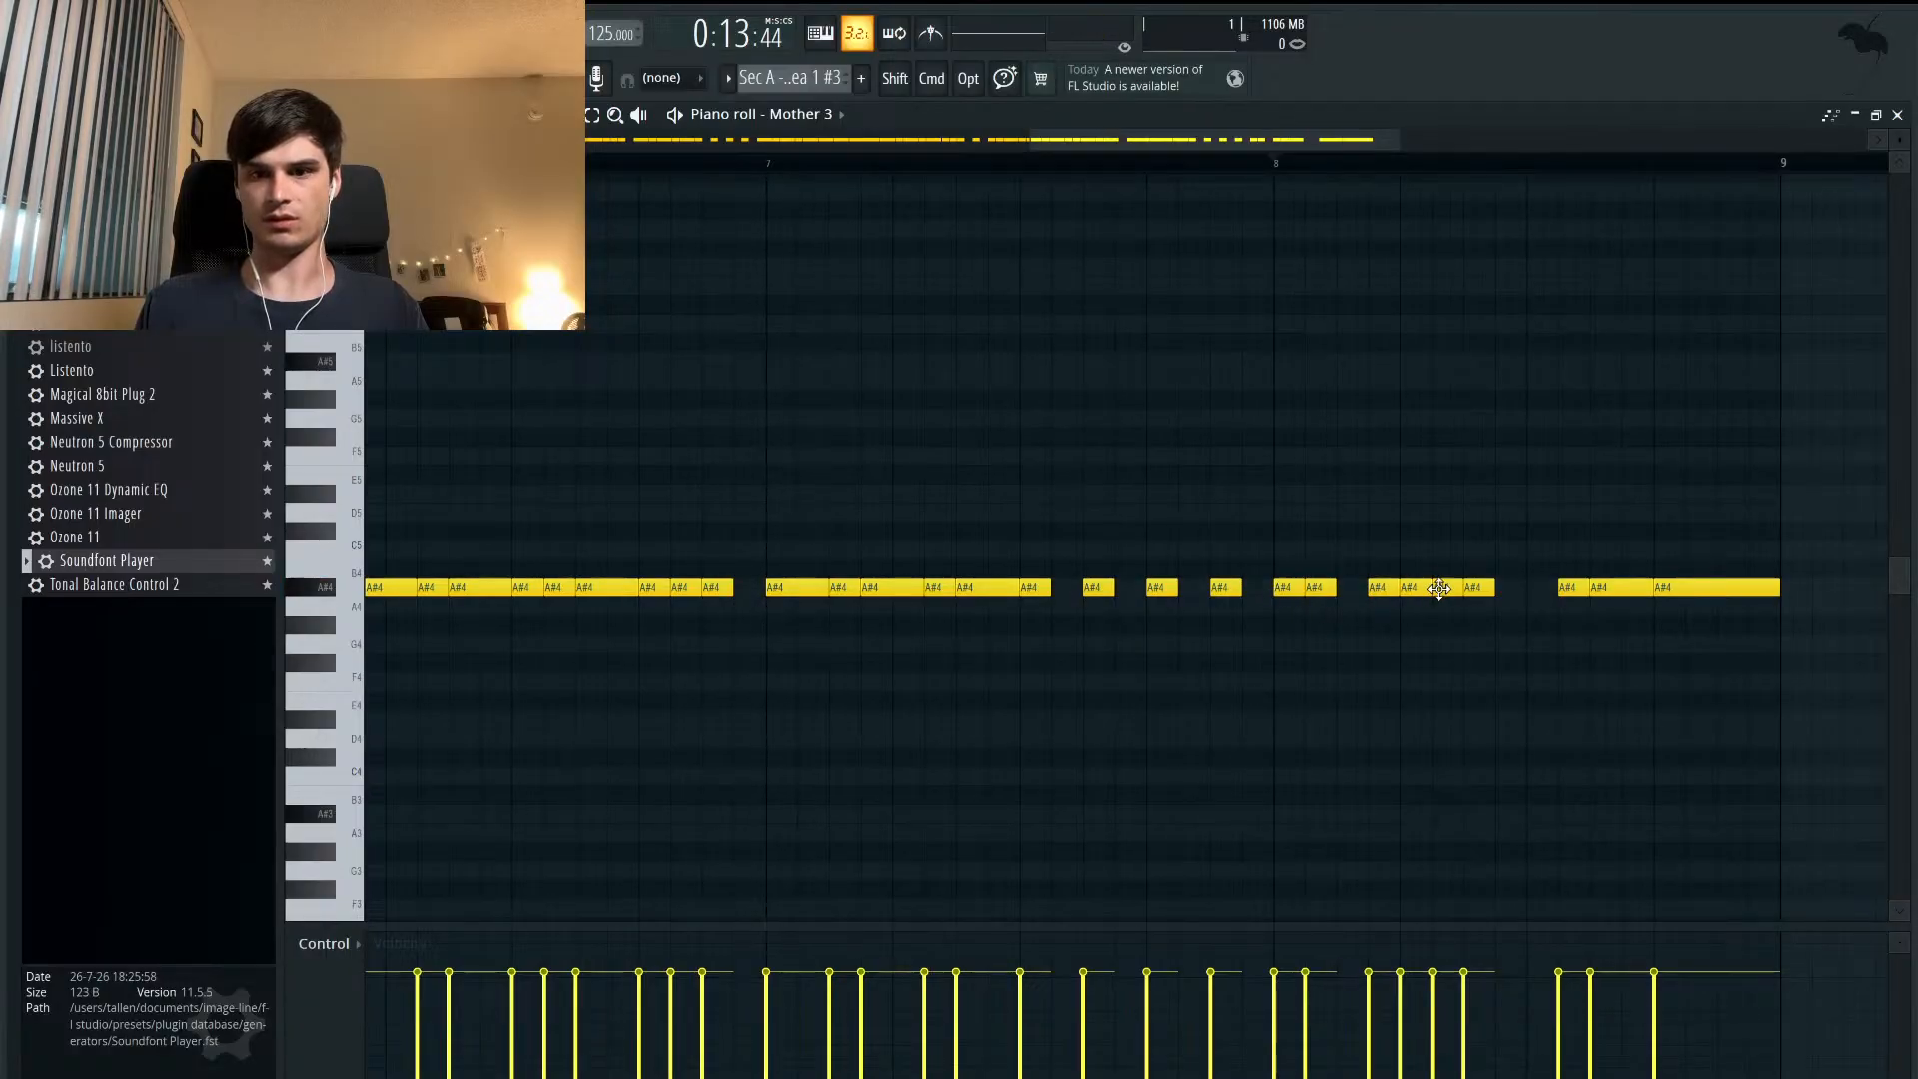
{"action": "left_click", "coordinate": [1496, 590]}
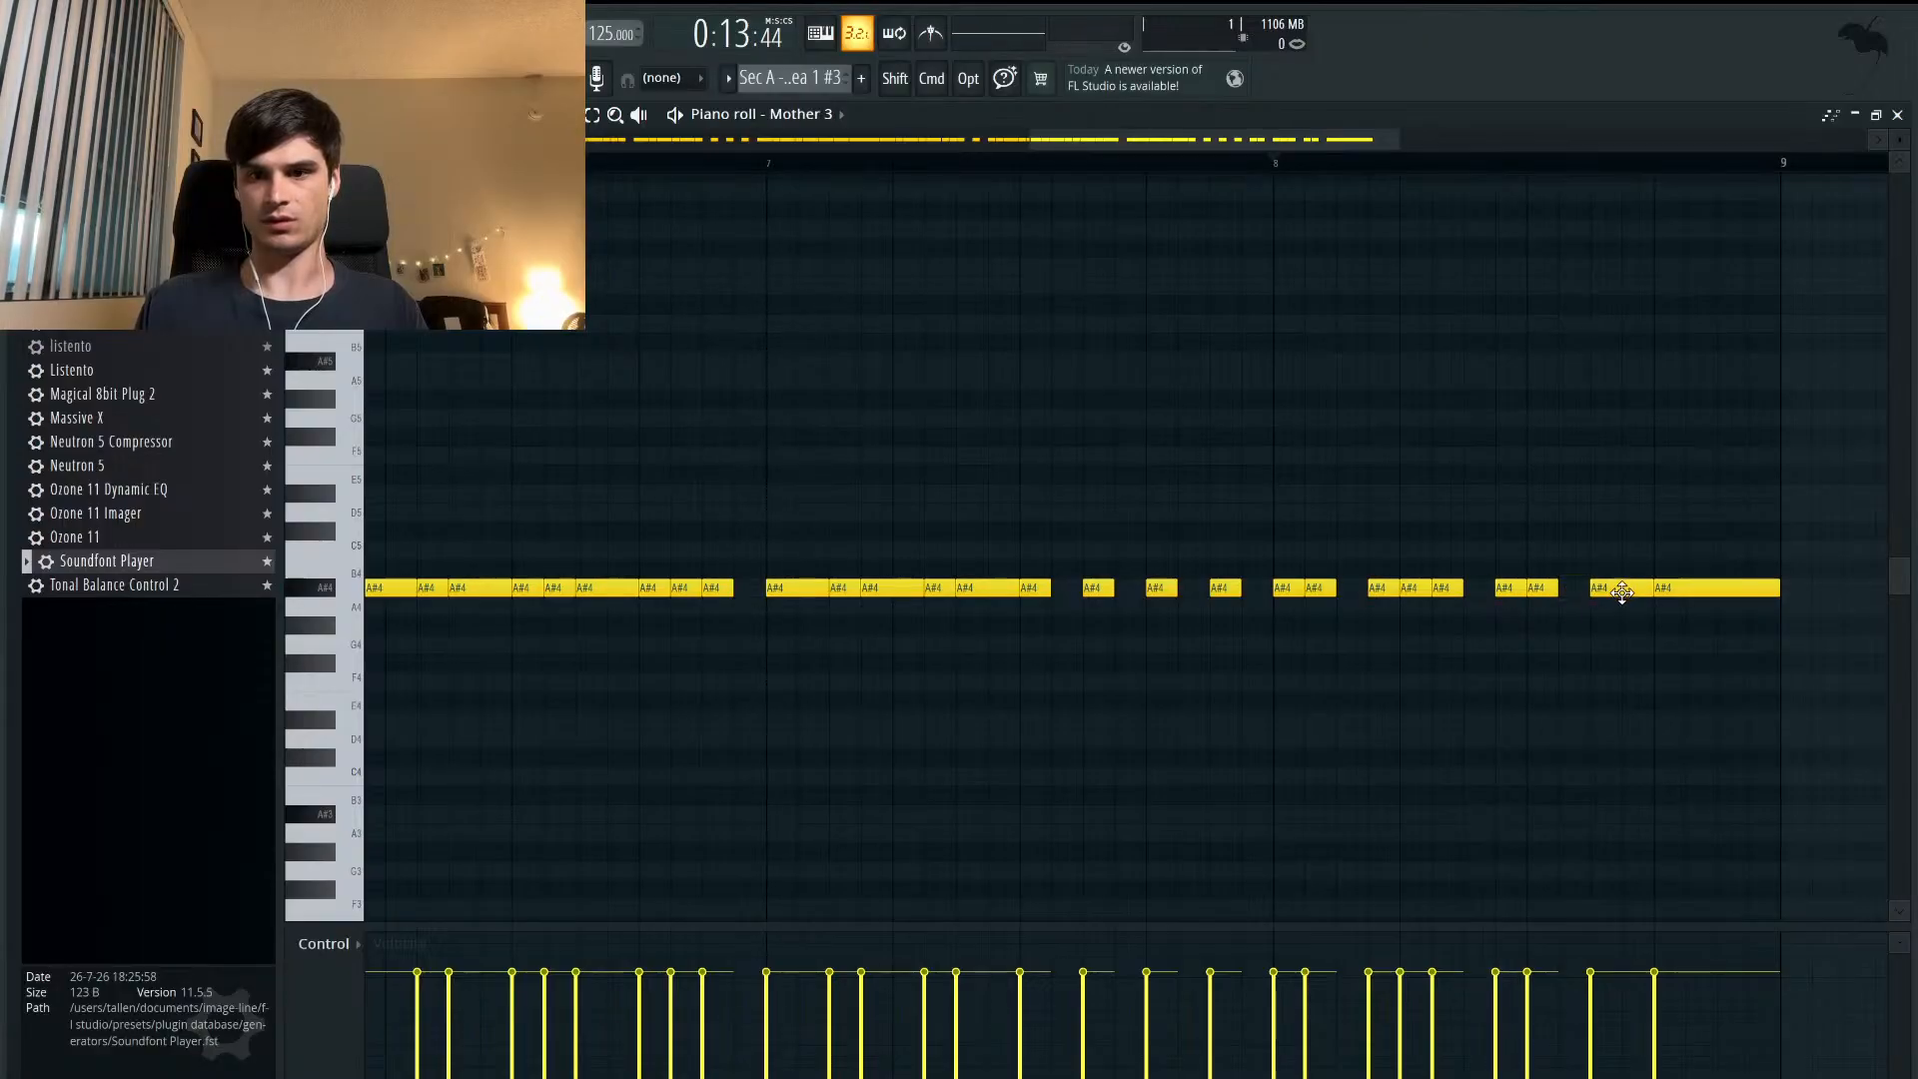
{"action": "right_click", "coordinate": [1659, 592]}
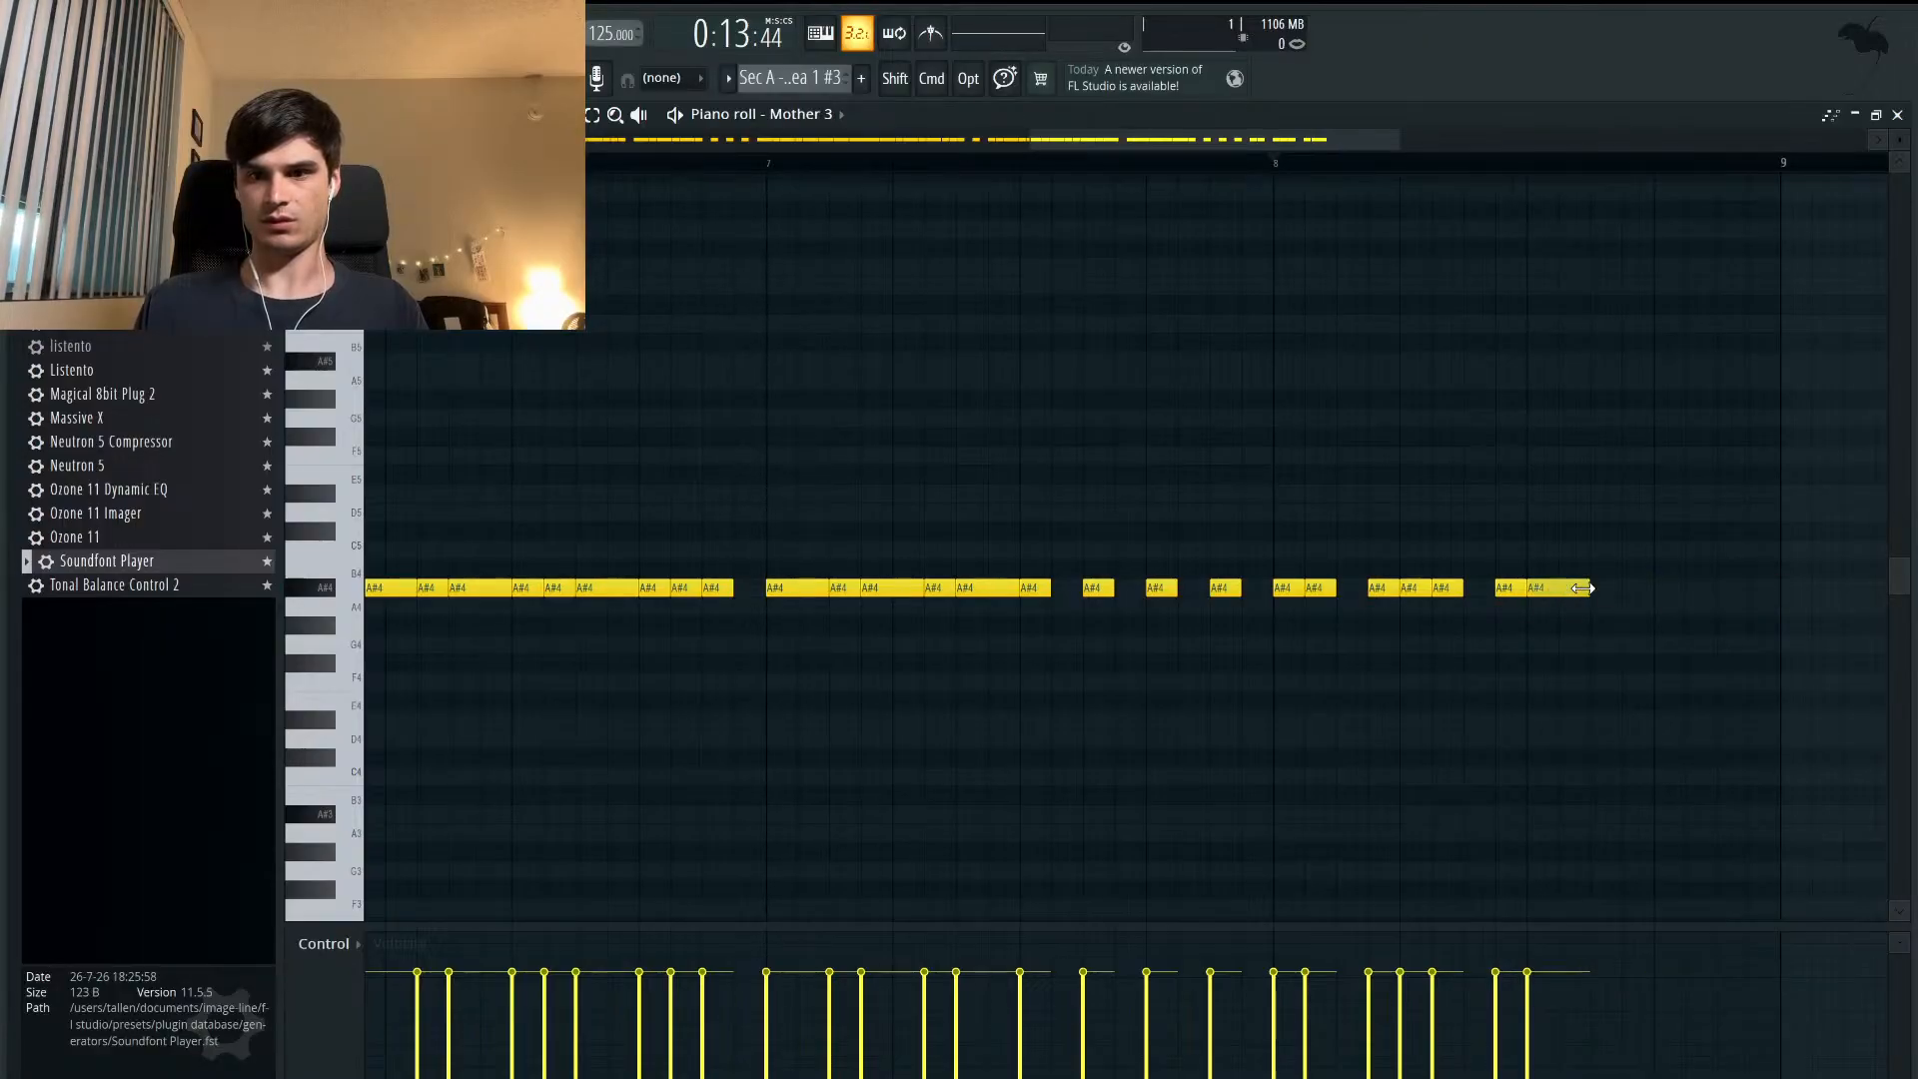
- Play back the whole eight-bar rhythm from the pattern's start to check the reworked bar 8
{"action": "key", "text": "space"}
{"action": "scroll", "coordinate": [1544, 560], "scroll_direction": "down", "scroll_amount": 2}
{"action": "key", "text": "space"}
{"action": "scroll", "coordinate": [1204, 441], "scroll_direction": "left", "scroll_amount": 5}
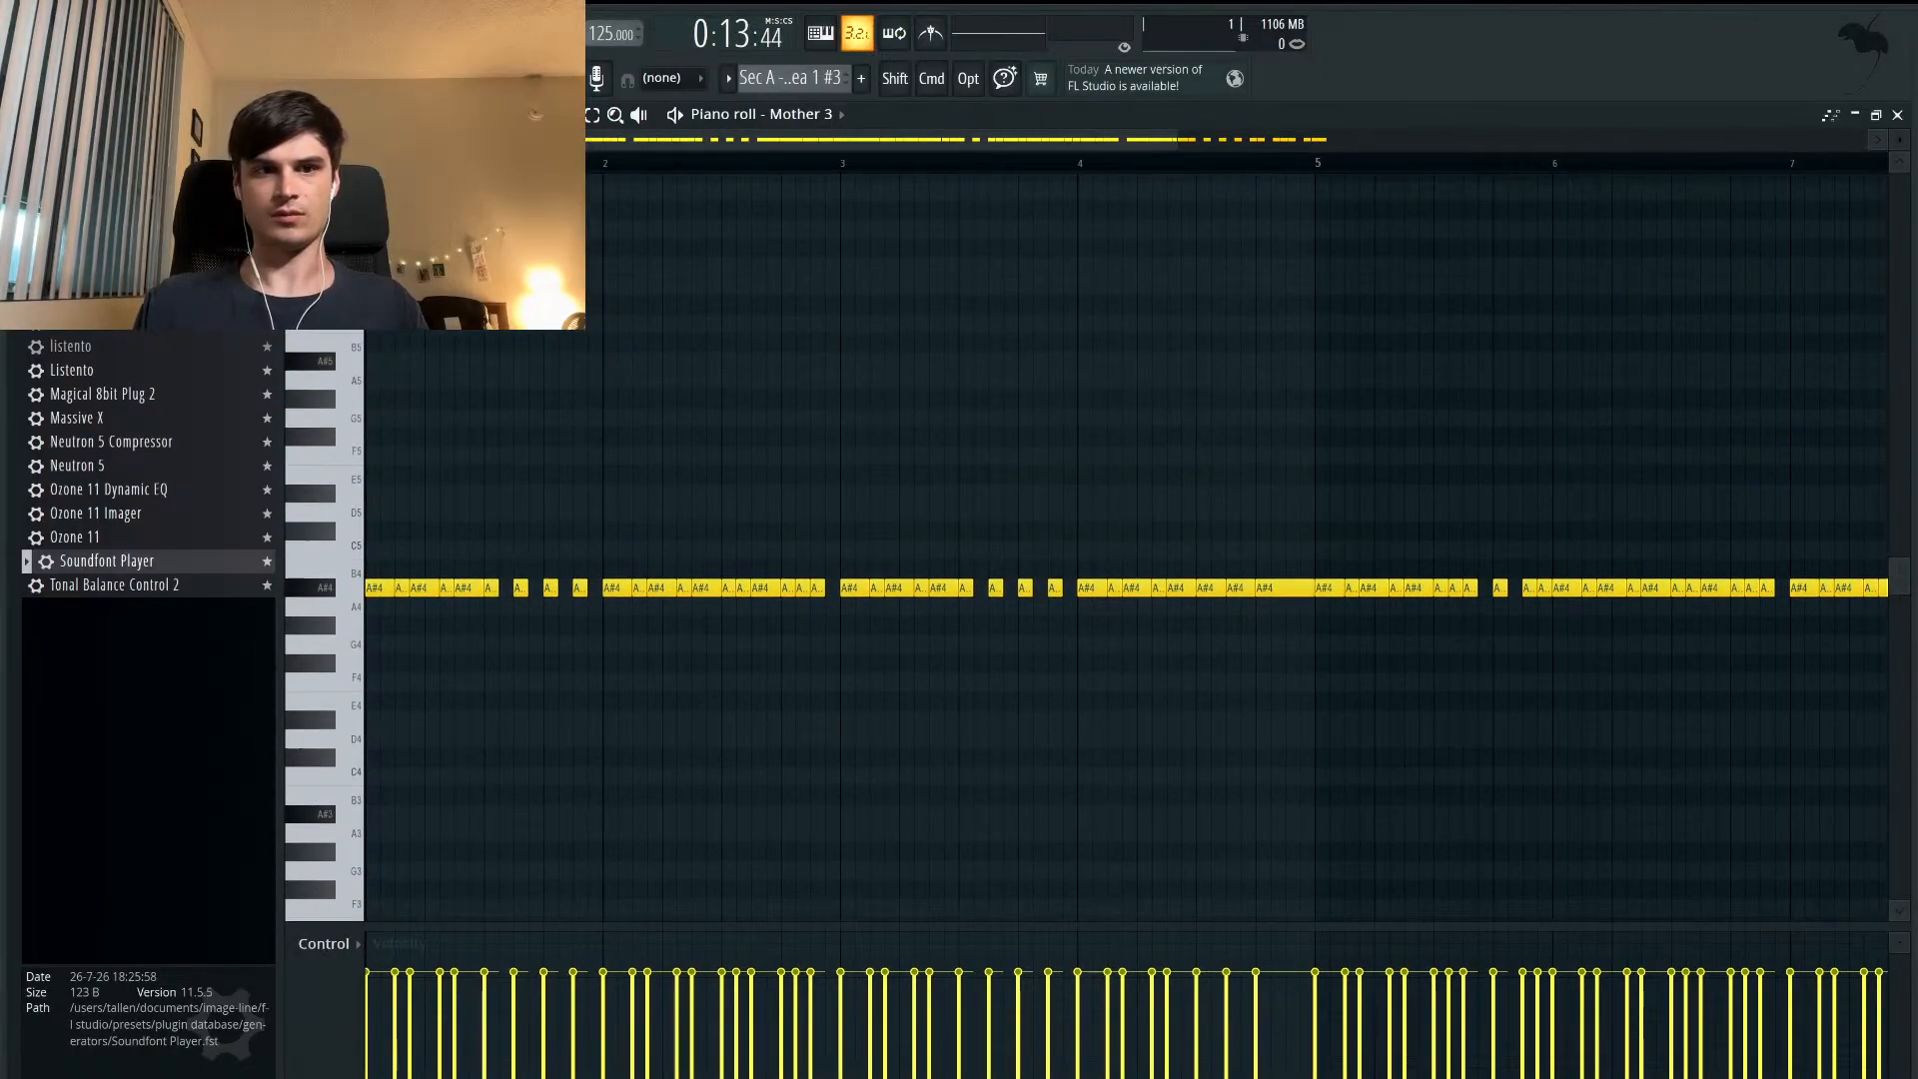
{"action": "key", "text": "space"}
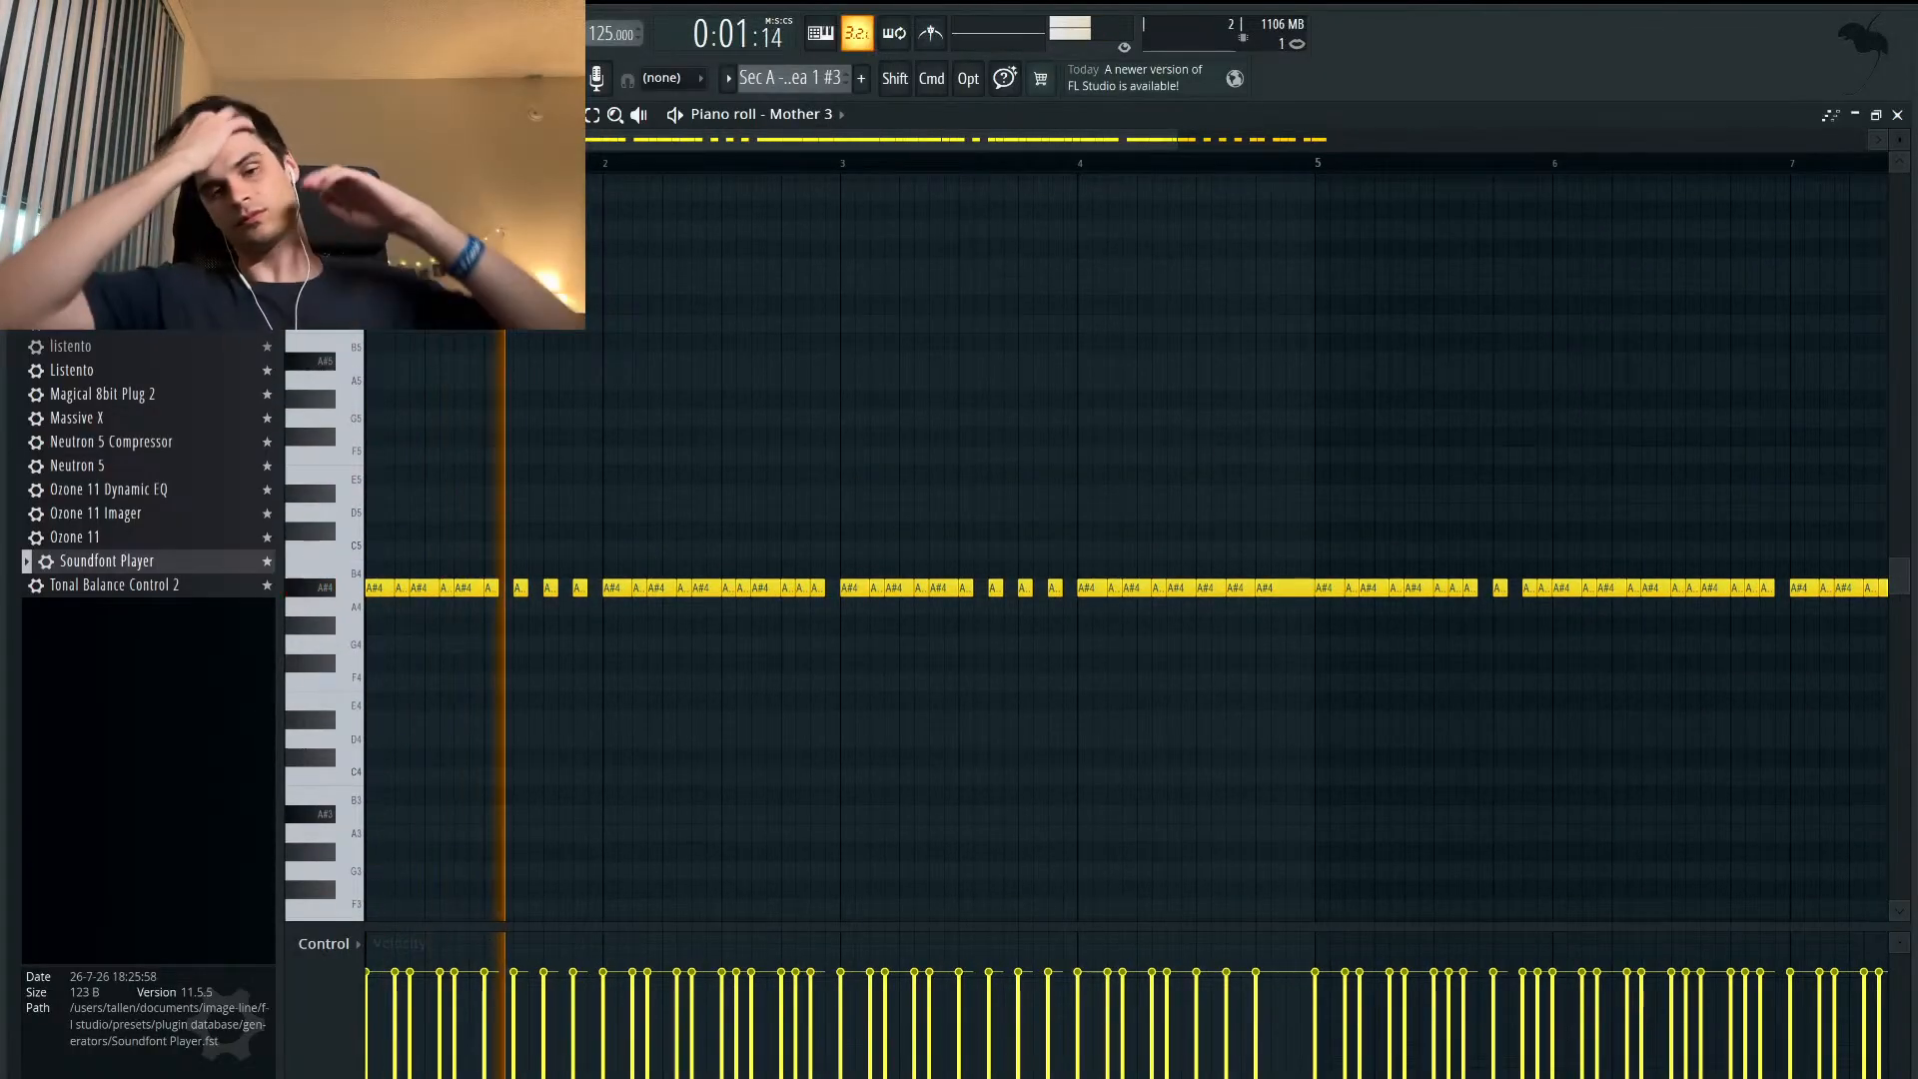
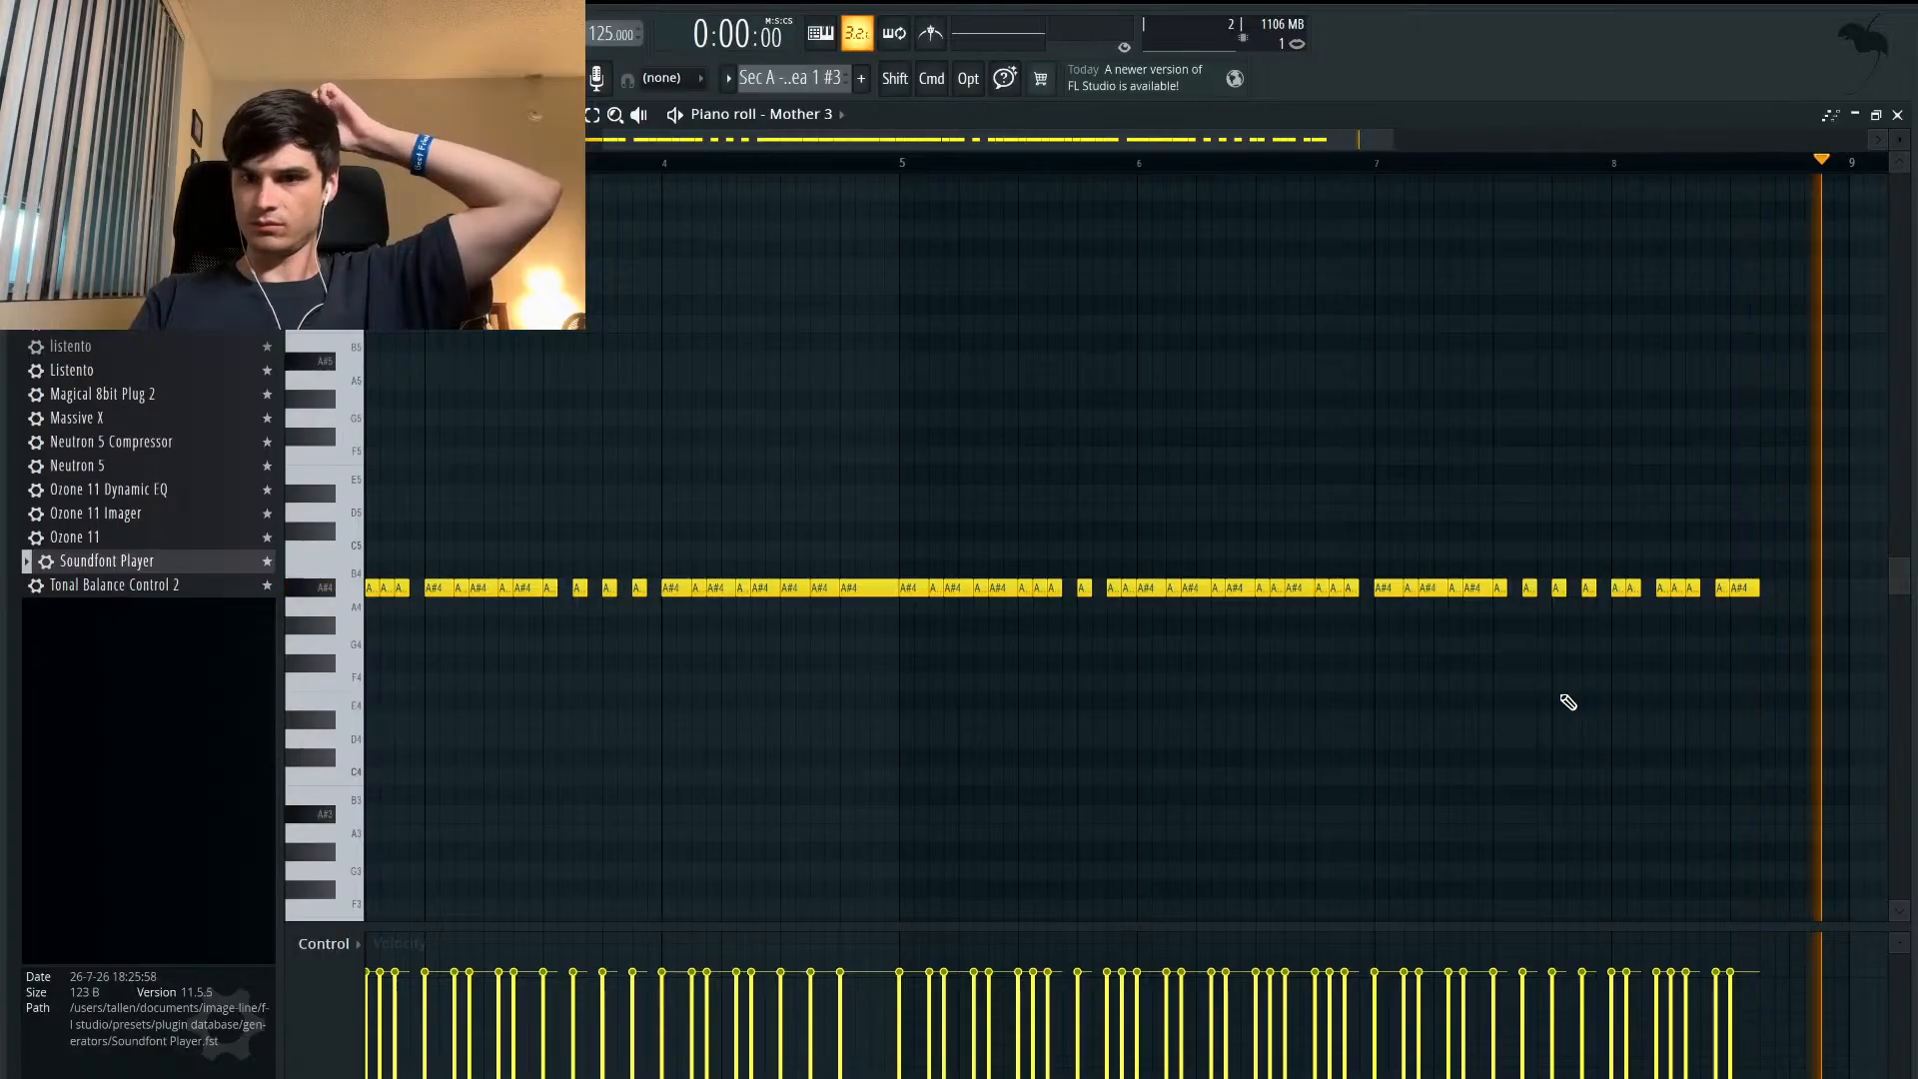
{"action": "key", "text": "space"}
- Return to the pattern's start and play back bars 1 and 2
{"action": "scroll", "coordinate": [1569, 702], "scroll_direction": "left", "scroll_amount": 2}
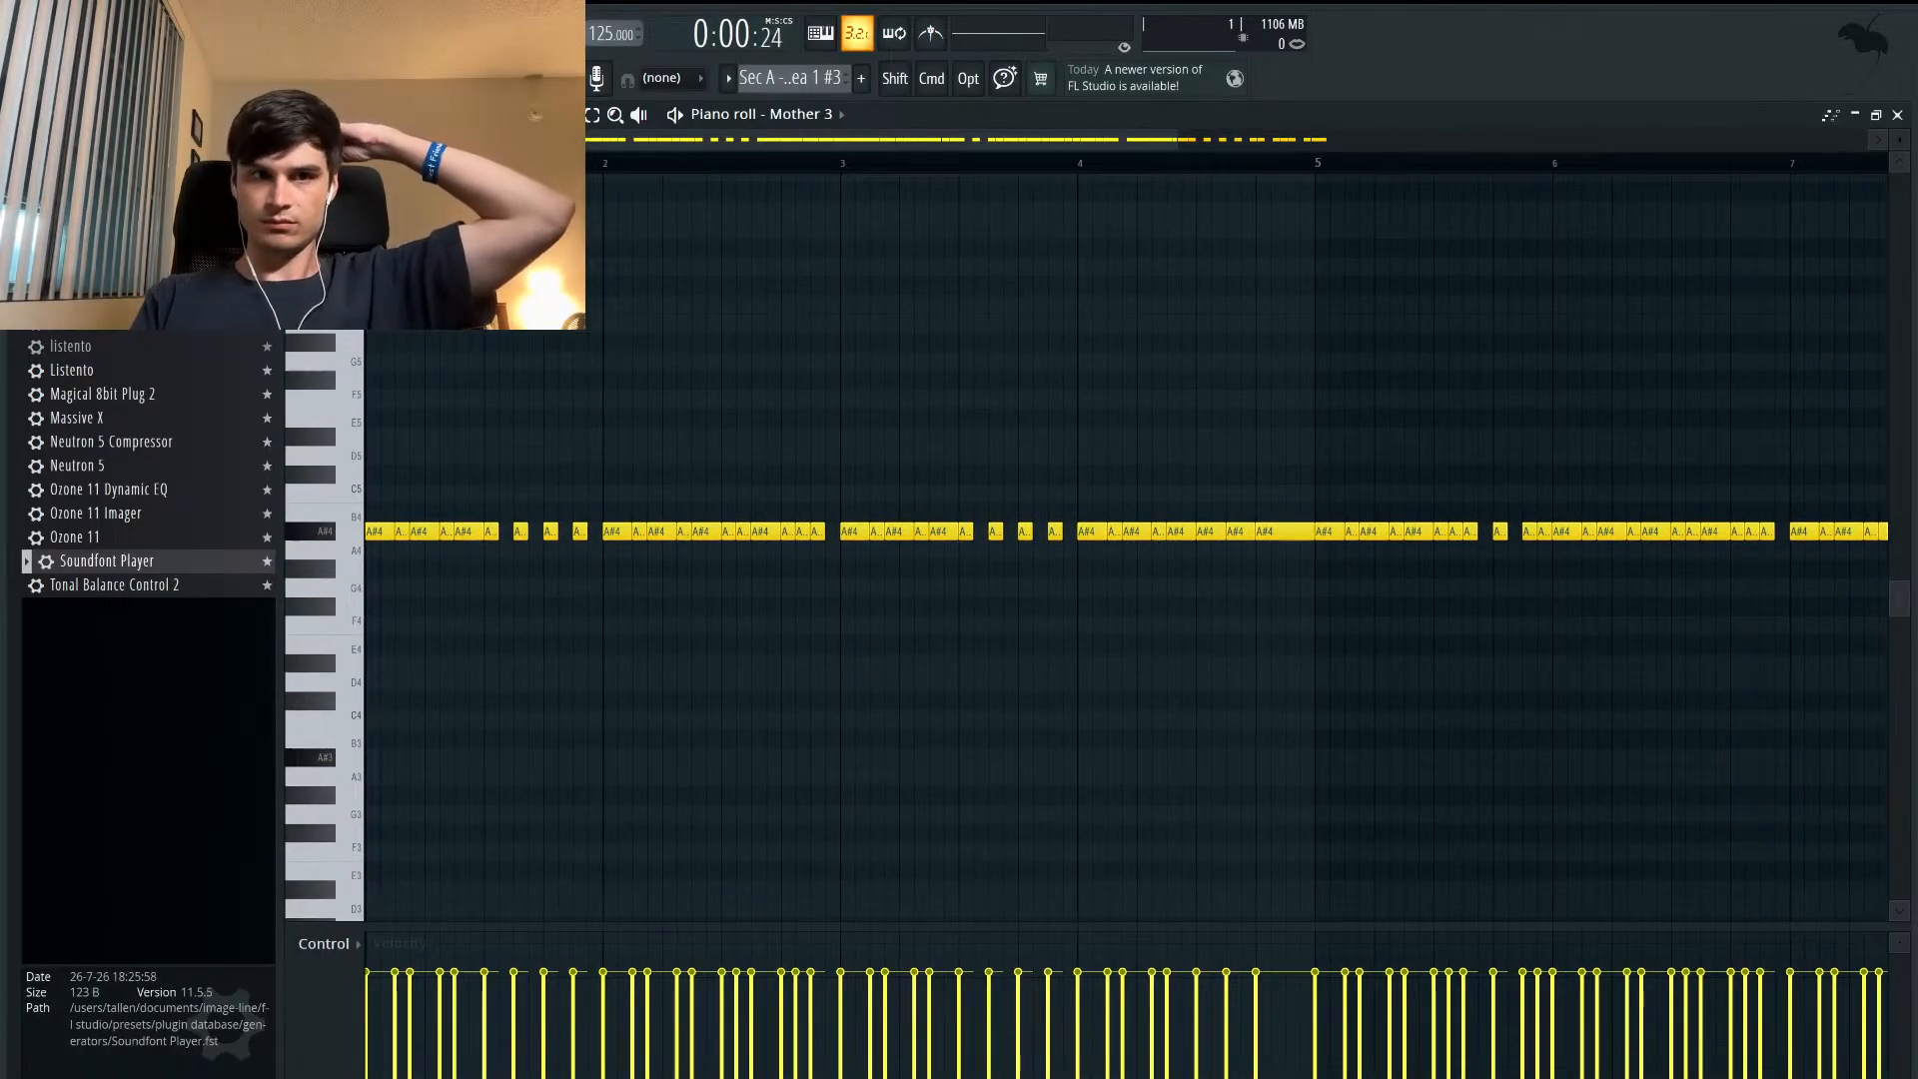
{"action": "key", "text": "space"}
{"action": "scroll", "coordinate": [594, 562], "scroll_direction": "up", "scroll_amount": 2}
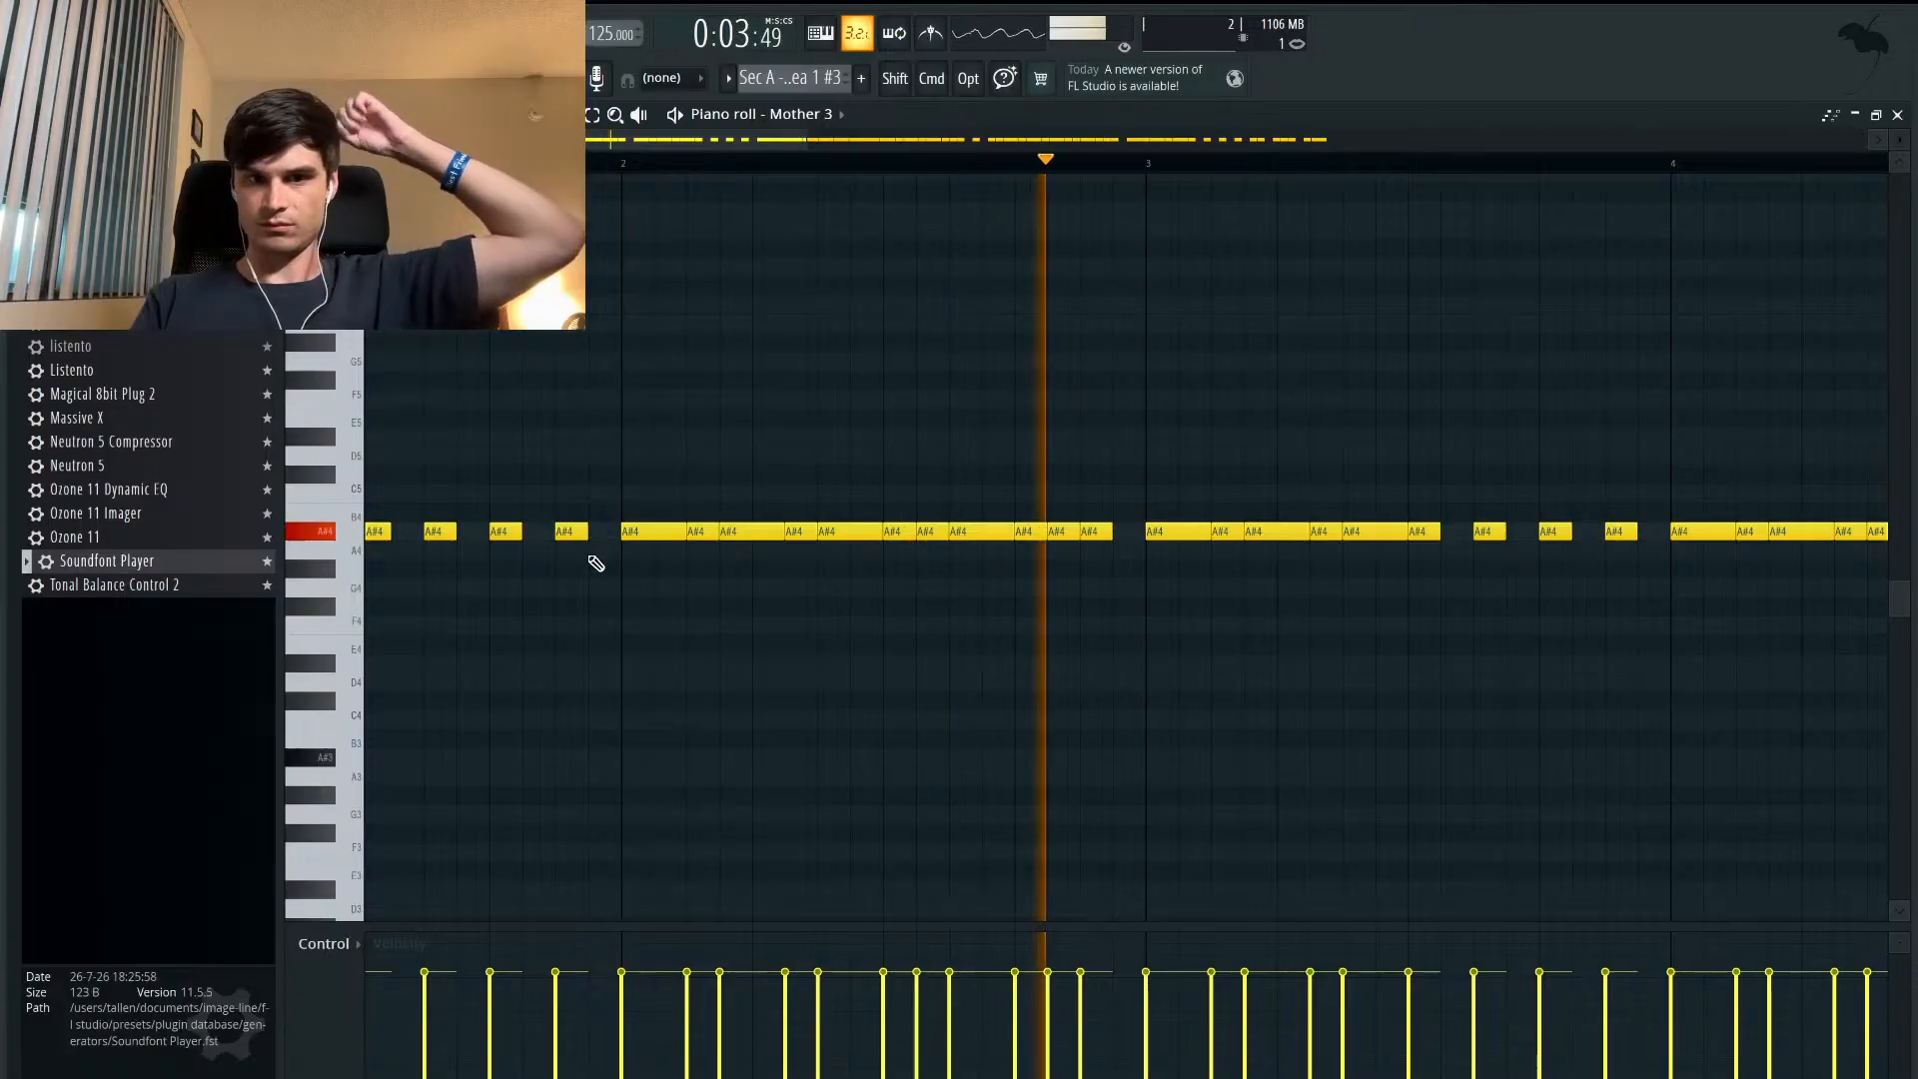
{"action": "key", "text": "space"}
{"action": "scroll", "coordinate": [796, 552], "scroll_direction": "up", "scroll_amount": 2}
{"action": "scroll", "coordinate": [898, 548], "scroll_direction": "down", "scroll_amount": 2}
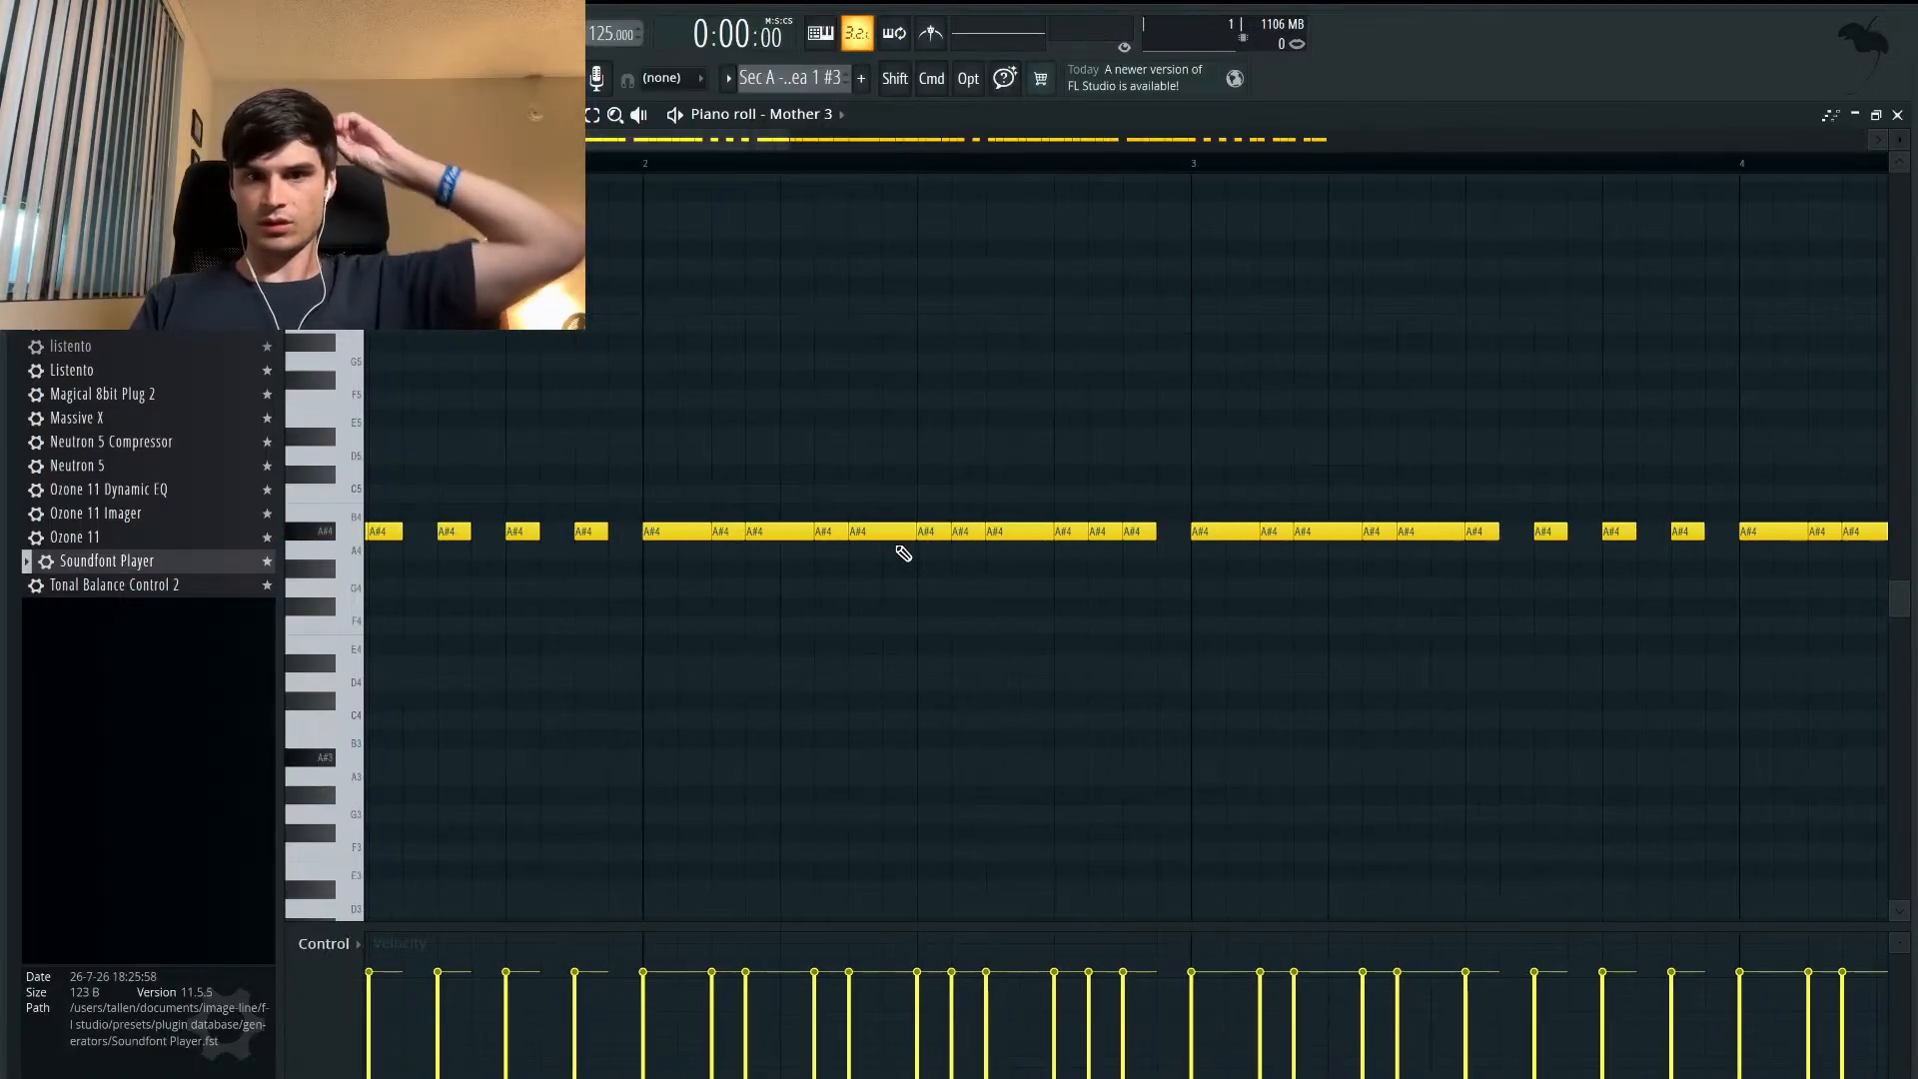
- Replace the last three sixteenth A#4s of bar 2 with a single dotted-eighth A#4, trying a longer preceding note first
{"action": "left_click", "coordinate": [1160, 552]}
{"action": "right_click", "coordinate": [1168, 552]}
{"action": "right_click", "coordinate": [1138, 536]}
{"action": "right_click", "coordinate": [1105, 534]}
{"action": "right_click", "coordinate": [1072, 535]}
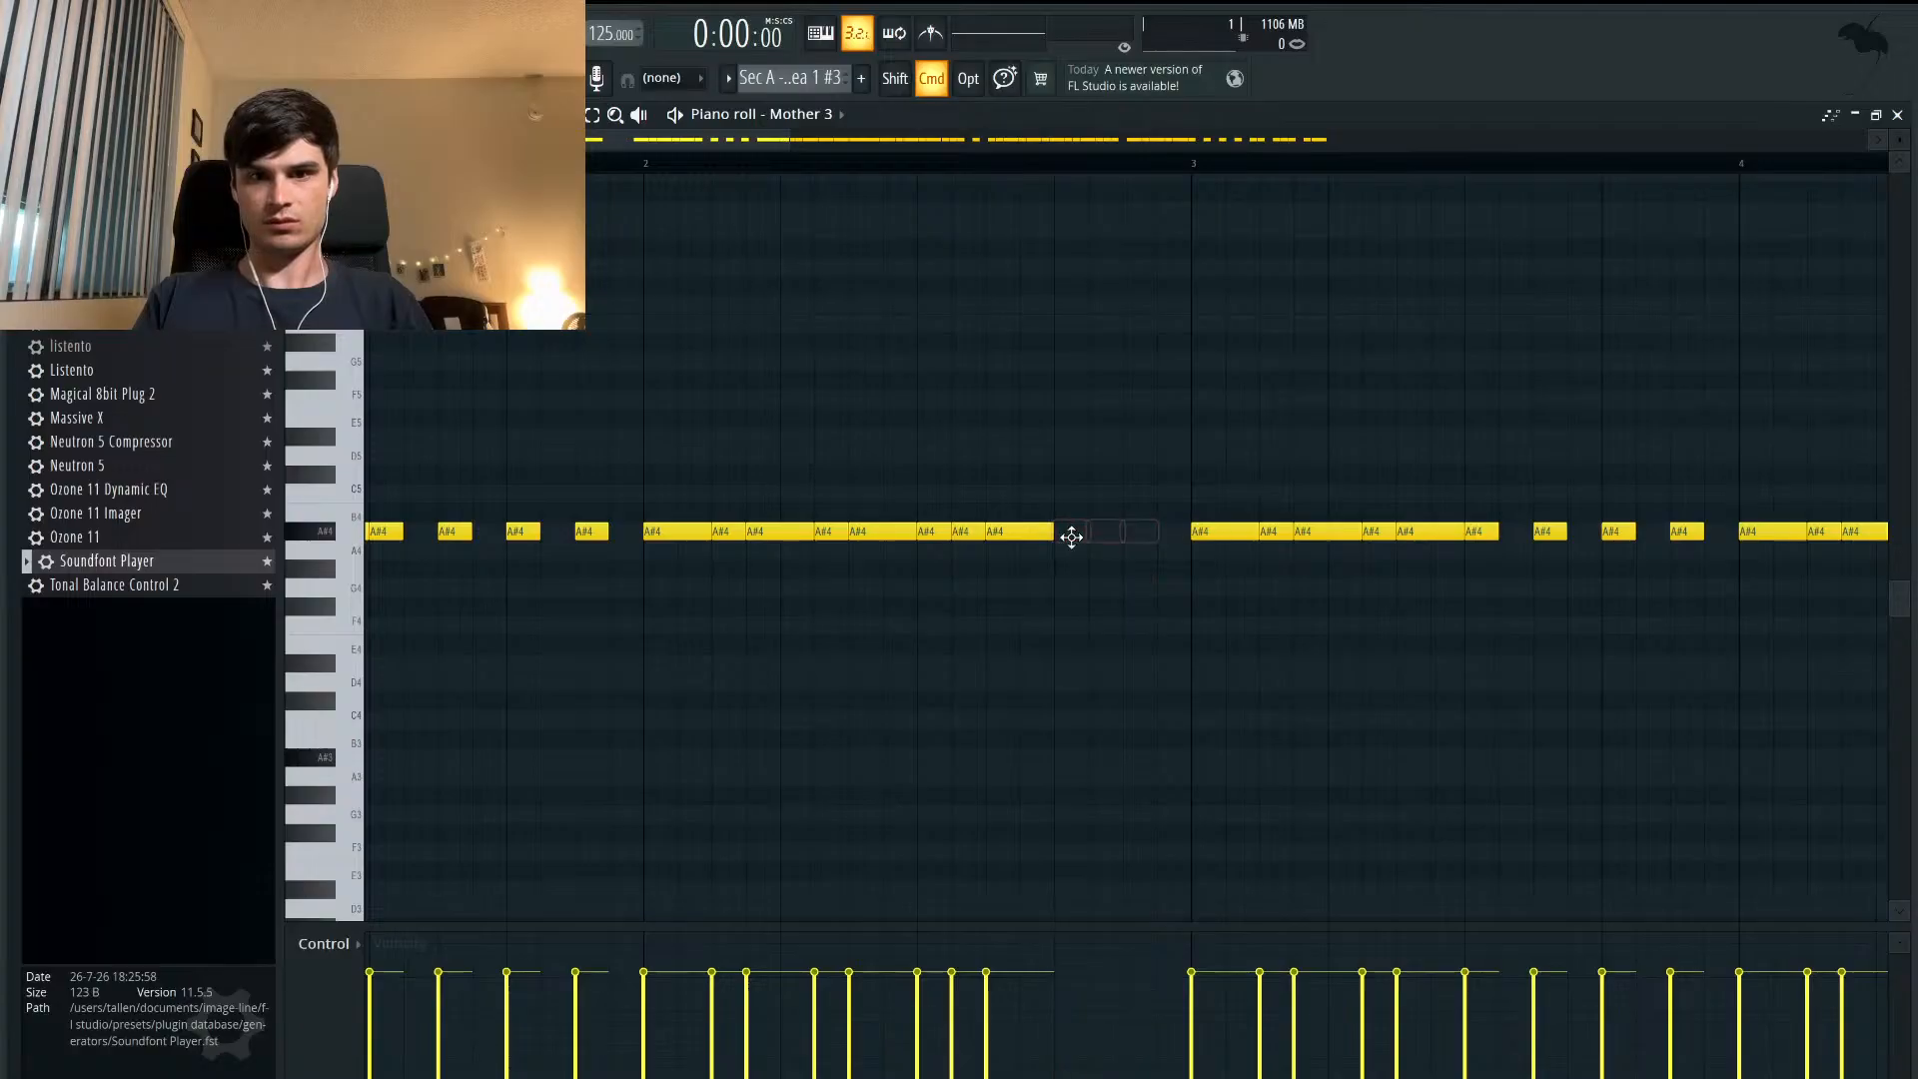
{"action": "left_click", "coordinate": [1006, 531]}
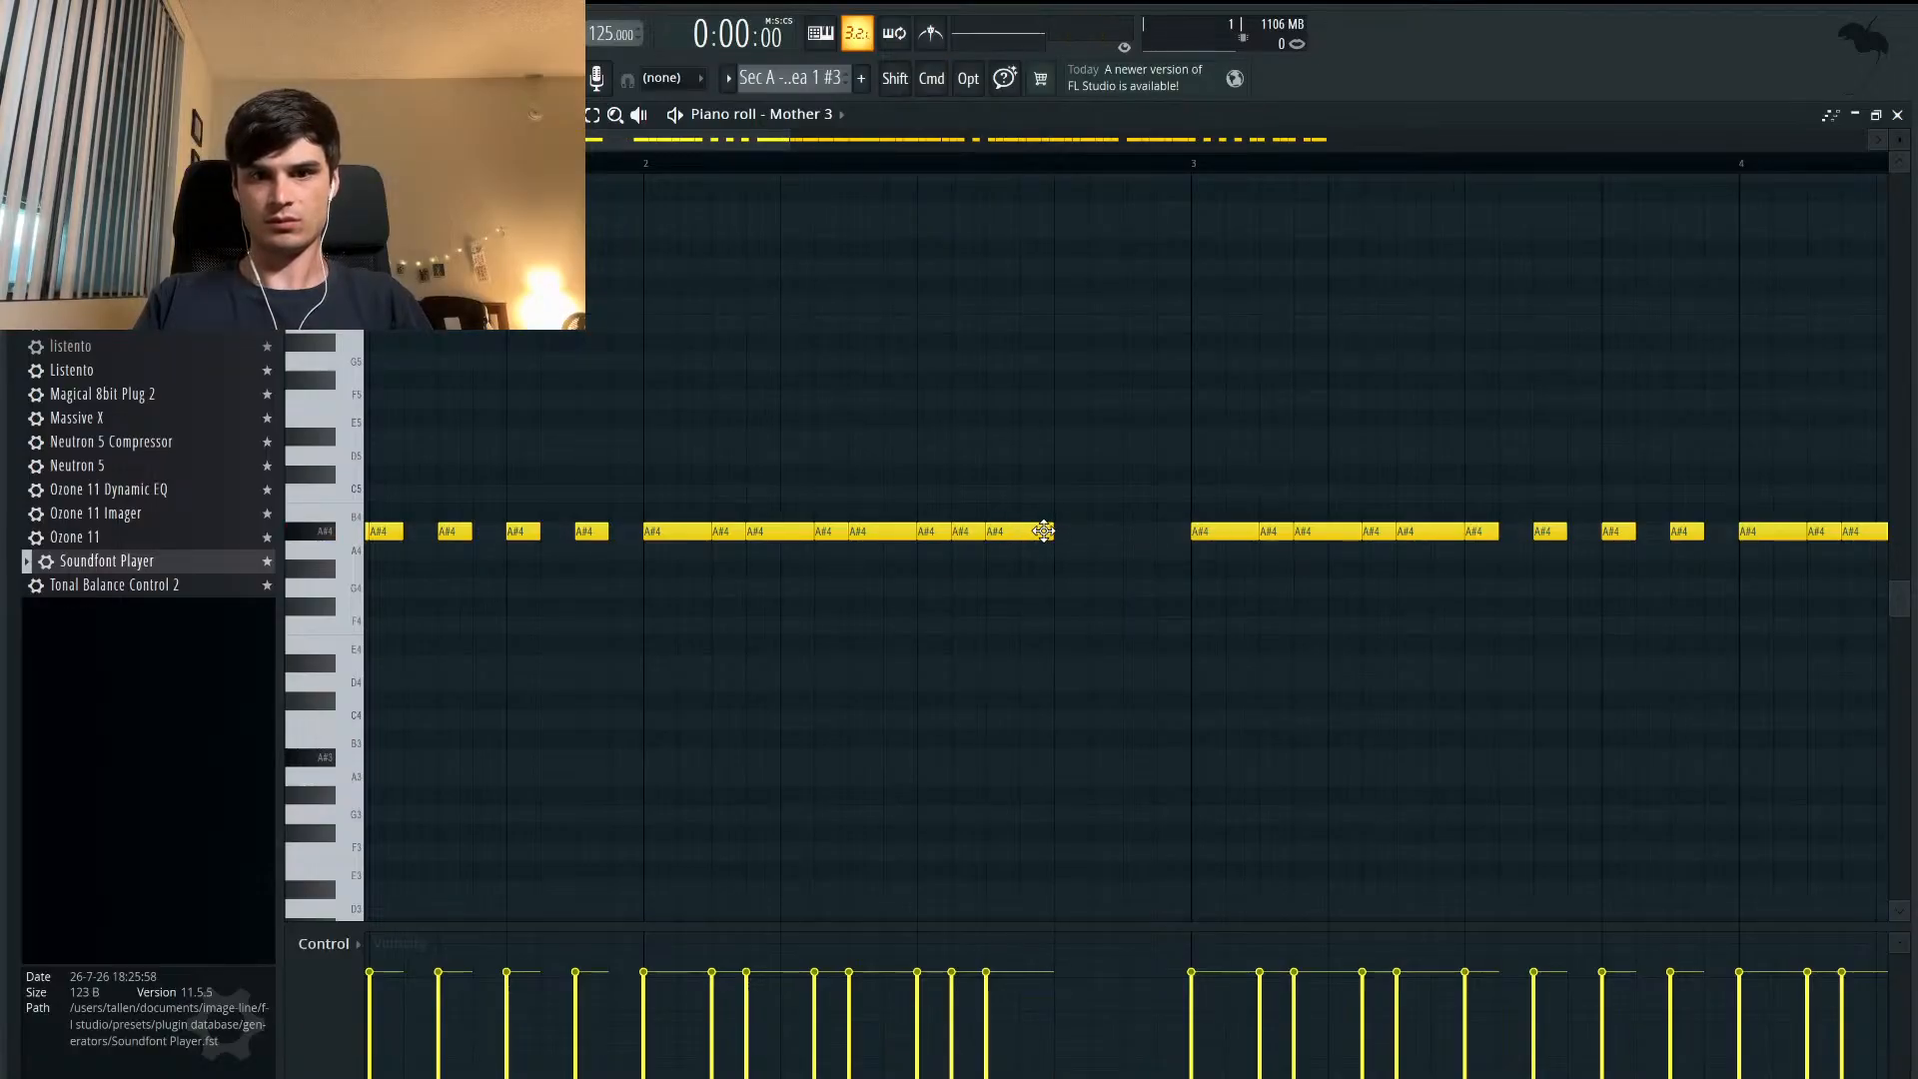
{"action": "left_click_drag", "start_coordinate": [1090, 531], "coordinate": [1140, 532]}
{"action": "key", "text": "space"}
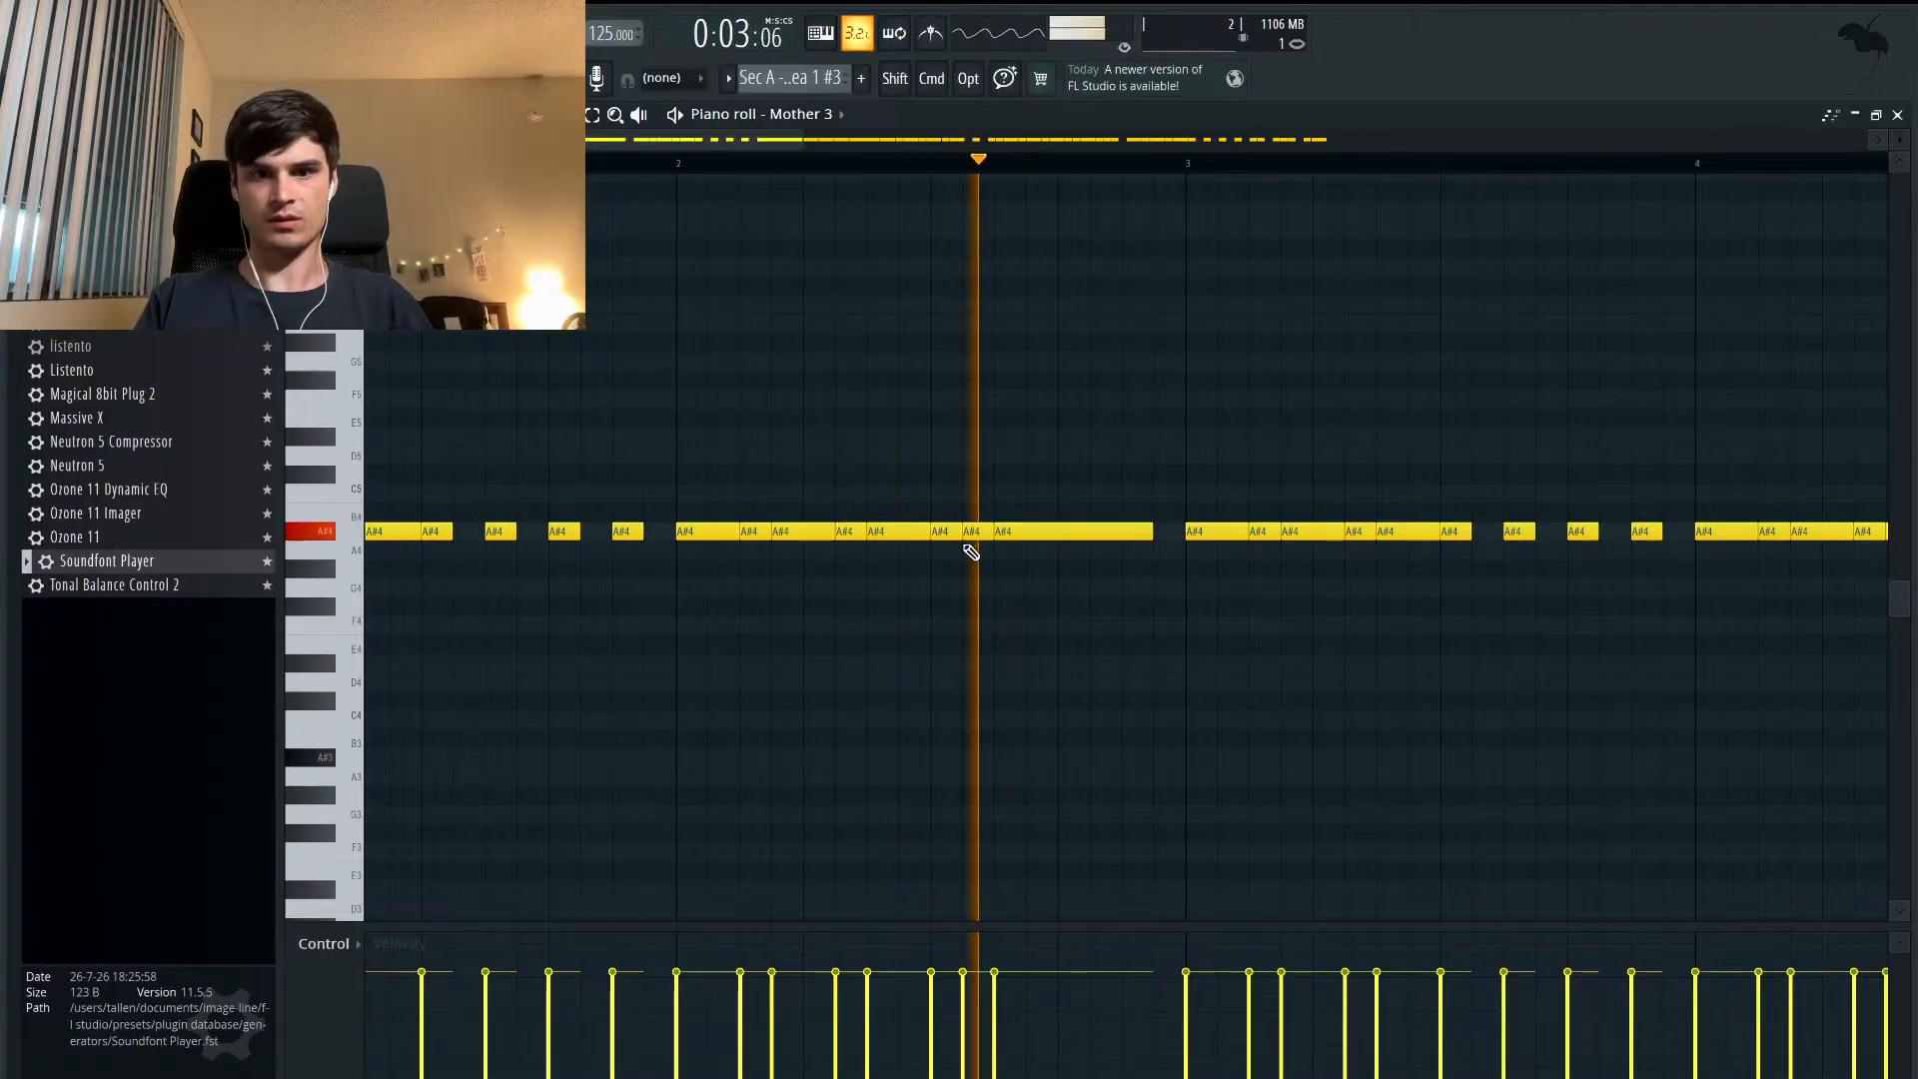
{"action": "key", "text": "space"}
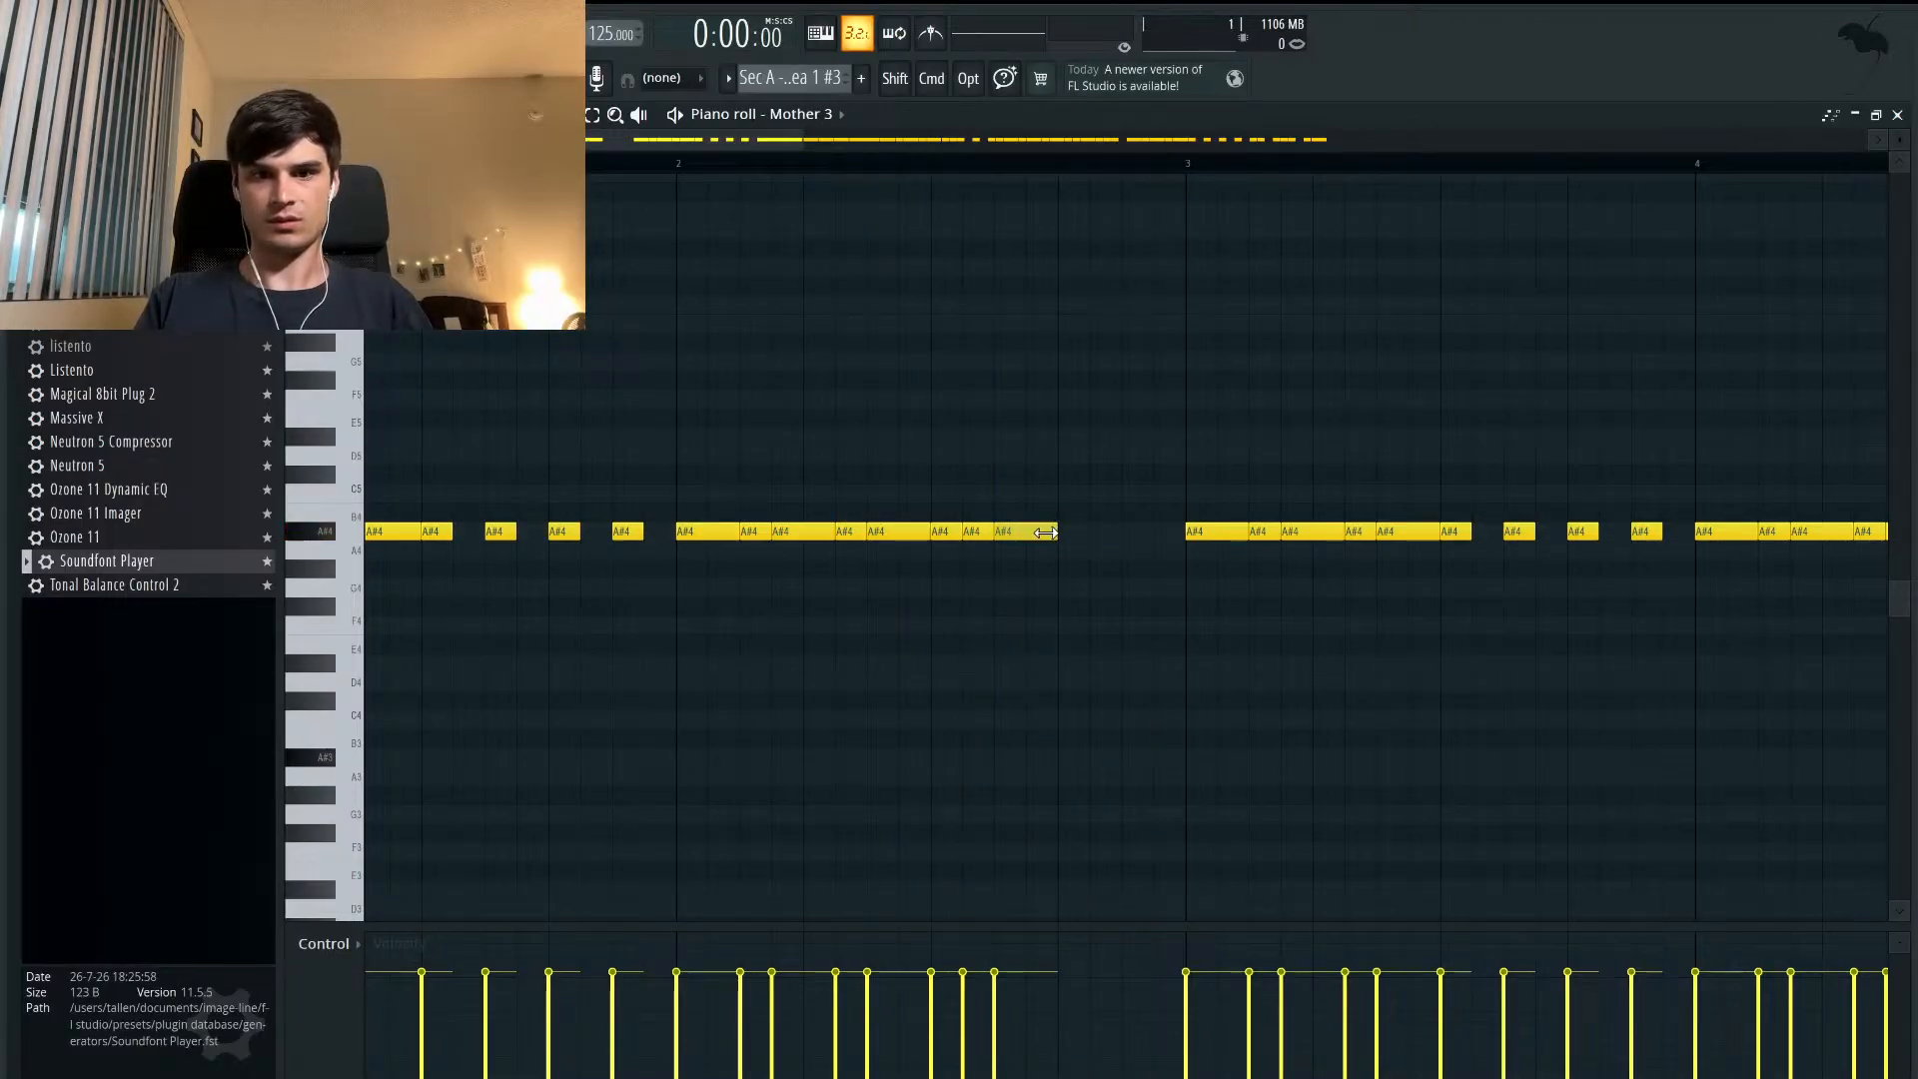
{"action": "left_click", "coordinate": [1089, 531]}
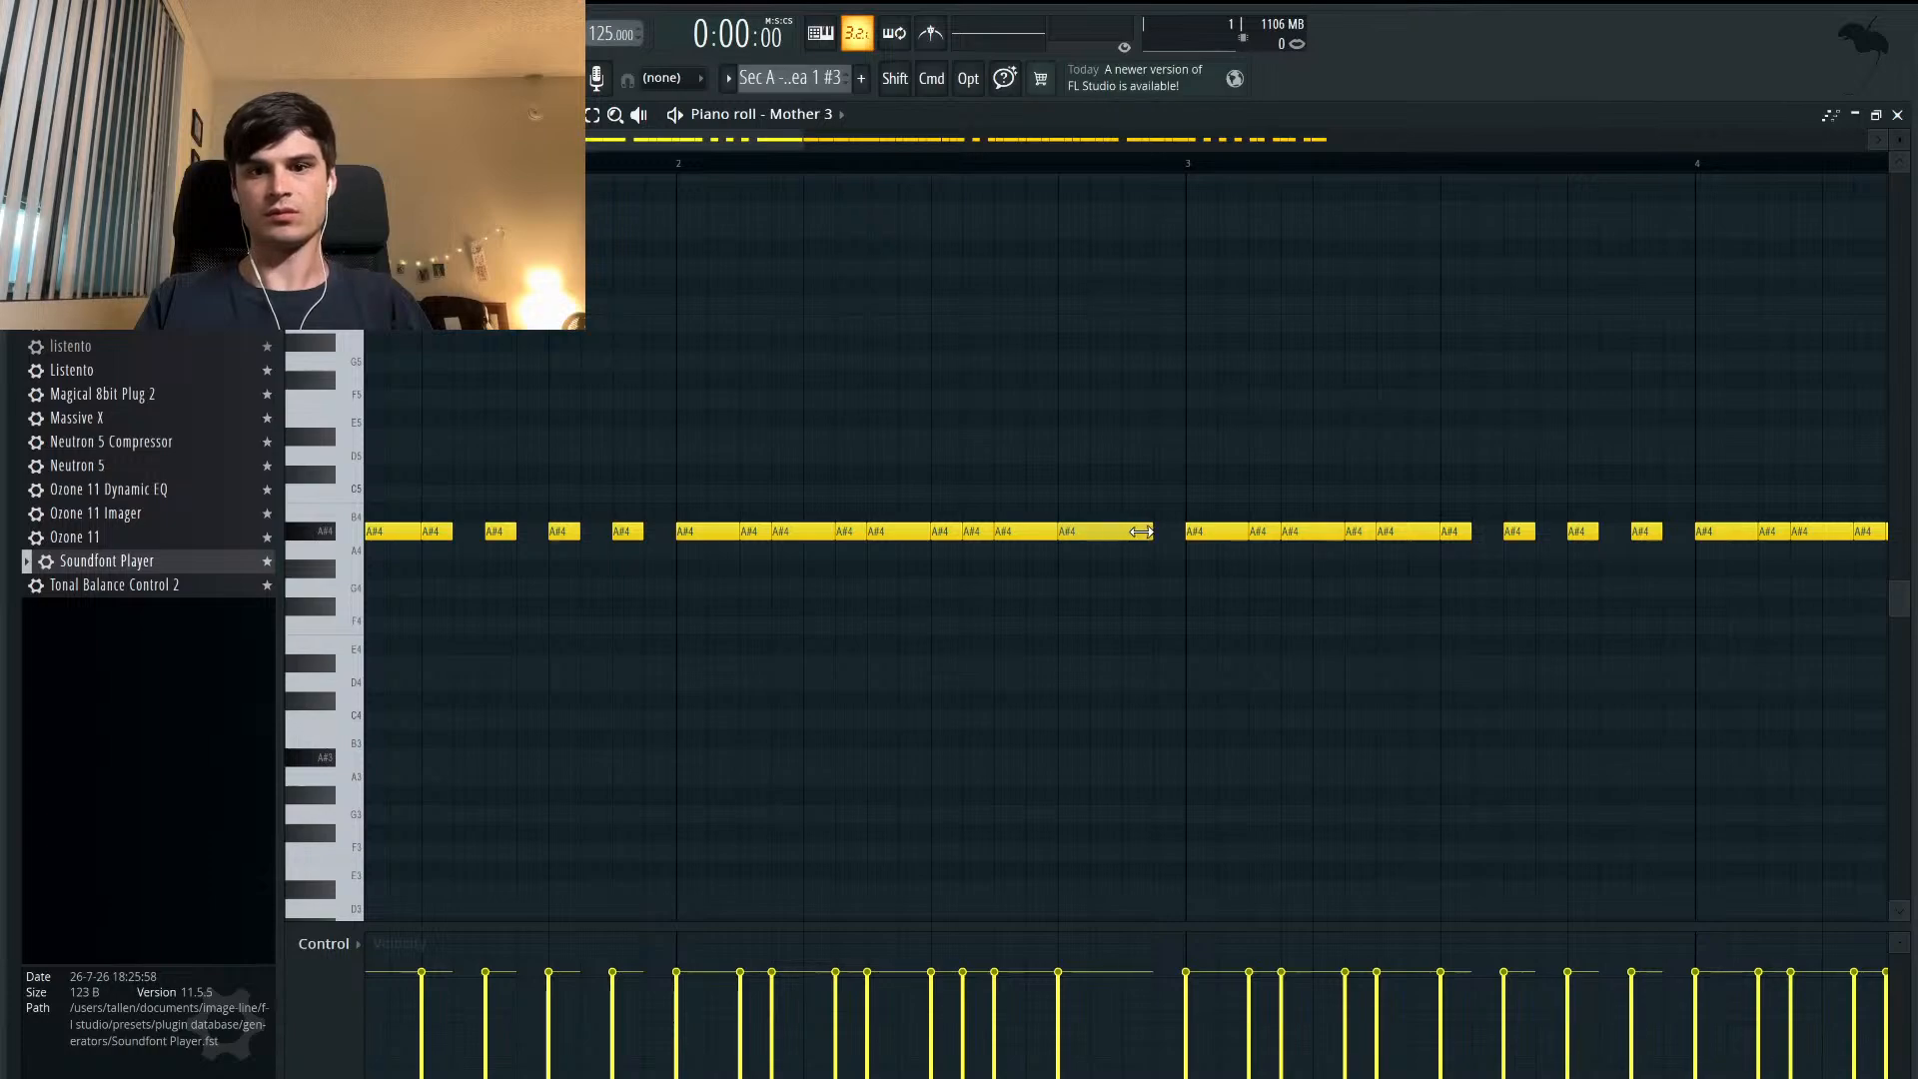
- Play back the pattern from bar 1 and follow the A#4 rhythm through to bar 8
{"action": "scroll", "coordinate": [985, 451], "scroll_direction": "down", "scroll_amount": 2}
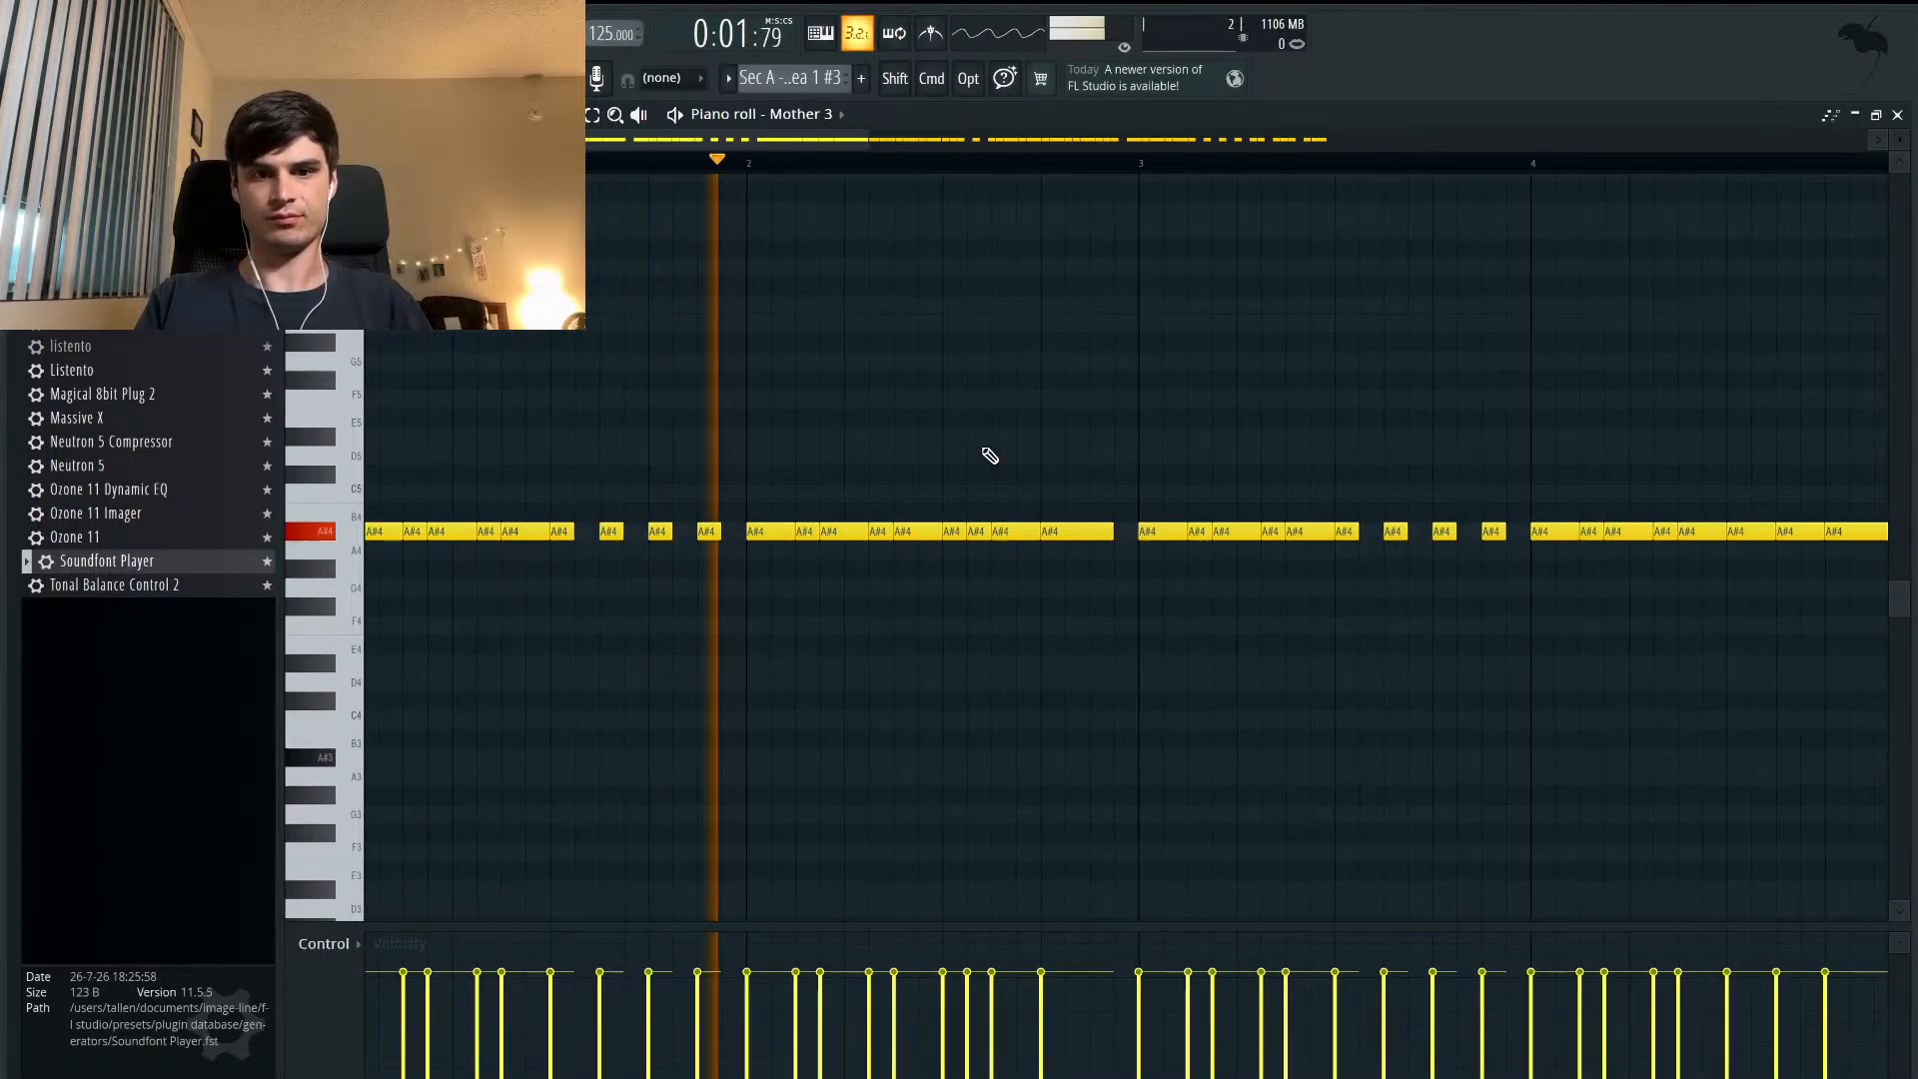
{"action": "scroll", "coordinate": [1103, 467], "scroll_direction": "right", "scroll_amount": 4}
{"action": "scroll", "coordinate": [1106, 467], "scroll_direction": "right", "scroll_amount": 2}
{"action": "scroll", "coordinate": [1106, 468], "scroll_direction": "down", "scroll_amount": 1}
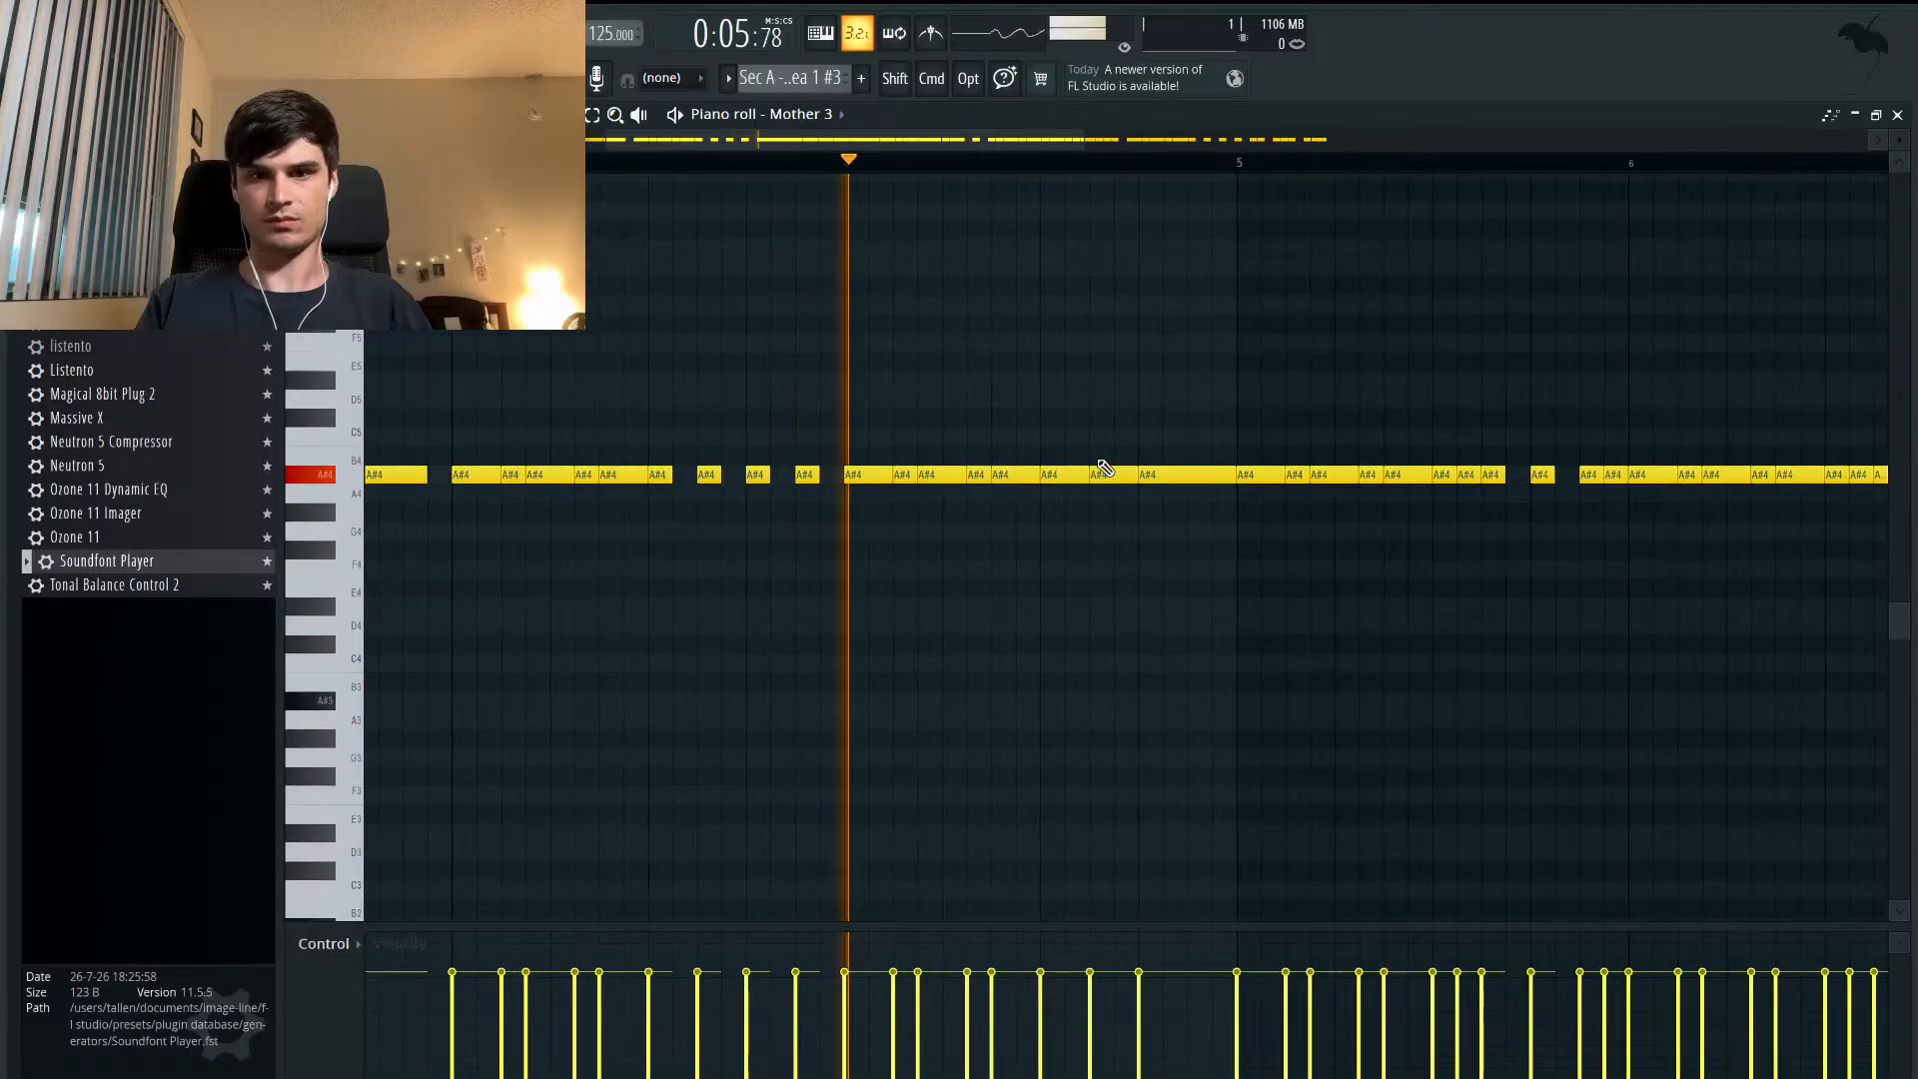
{"action": "scroll", "coordinate": [1106, 467], "scroll_direction": "right", "scroll_amount": 1}
{"action": "scroll", "coordinate": [1106, 468], "scroll_direction": "right", "scroll_amount": 2}
{"action": "scroll", "coordinate": [1106, 468], "scroll_direction": "up", "scroll_amount": 1}
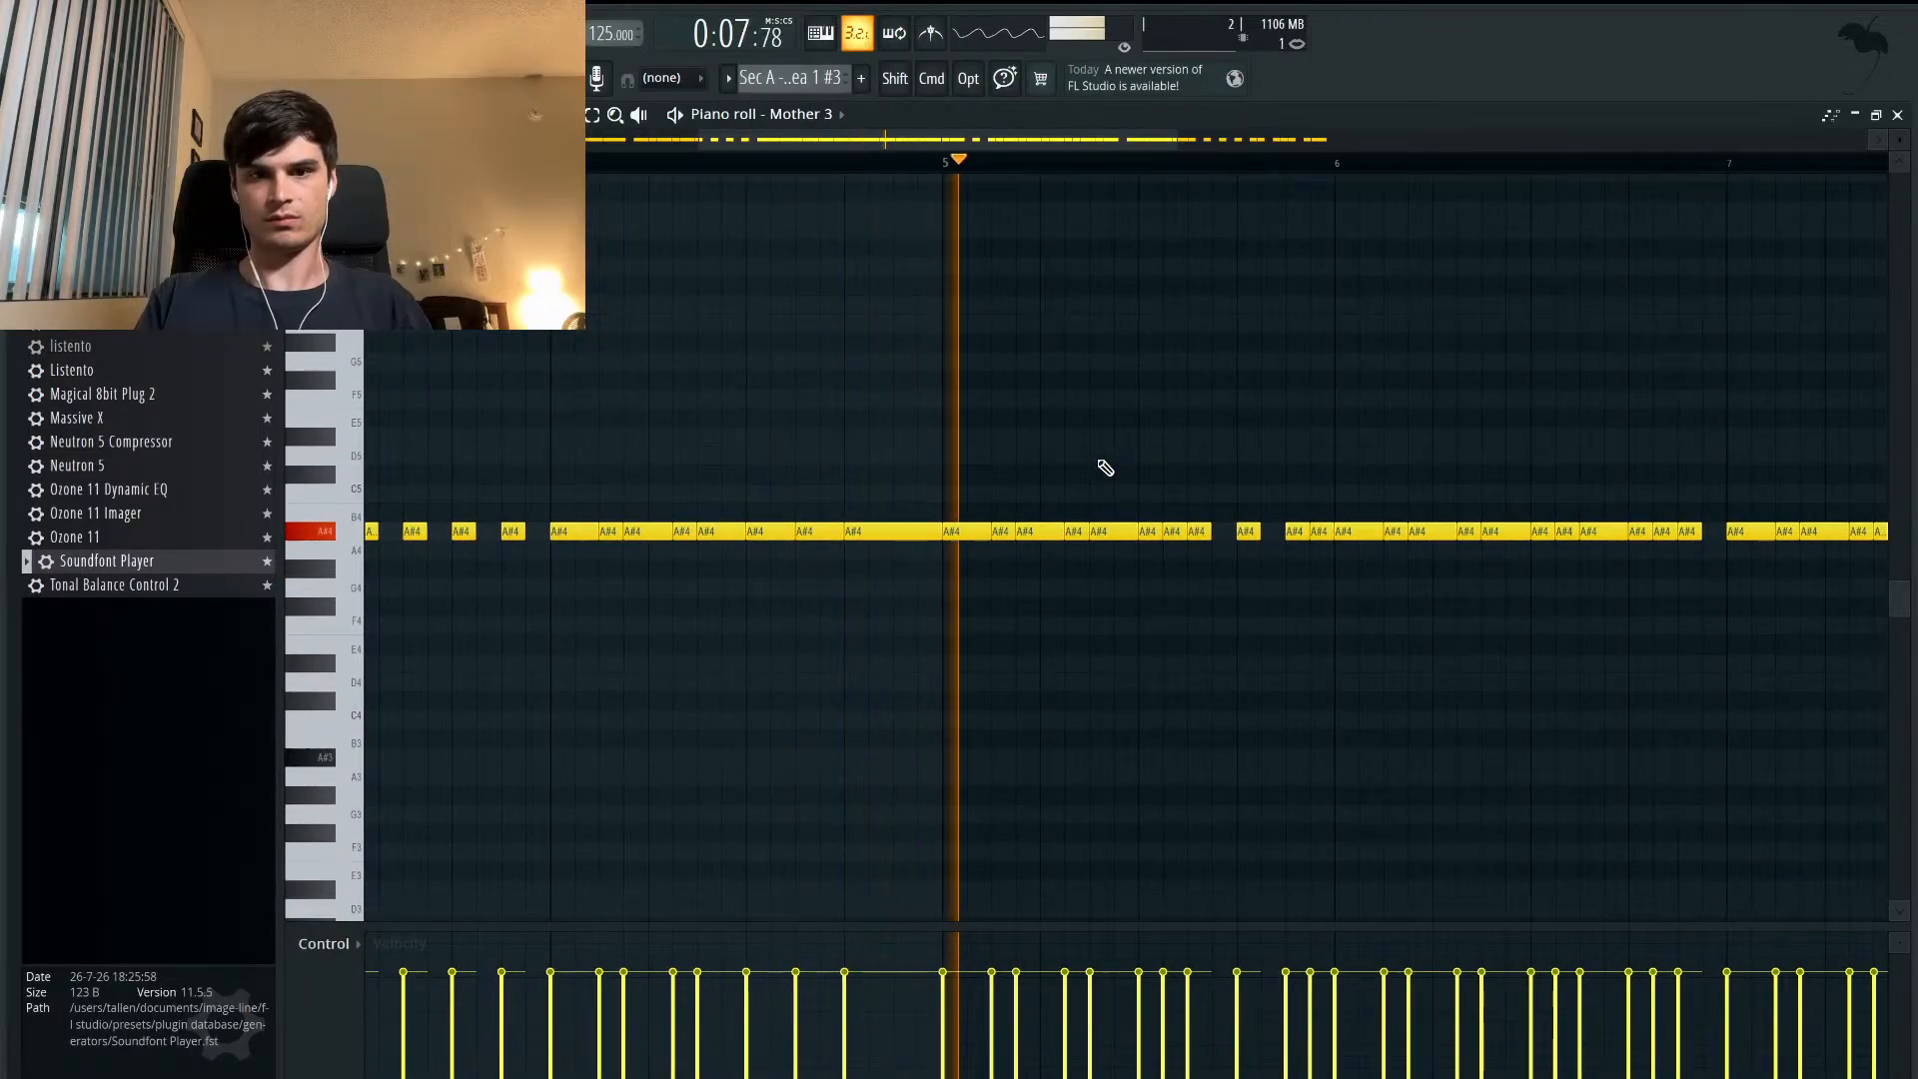
{"action": "scroll", "coordinate": [1106, 467], "scroll_direction": "right", "scroll_amount": 2}
{"action": "scroll", "coordinate": [1106, 468], "scroll_direction": "up", "scroll_amount": 1}
{"action": "scroll", "coordinate": [1106, 468], "scroll_direction": "right", "scroll_amount": 2}
{"action": "scroll", "coordinate": [1106, 467], "scroll_direction": "up", "scroll_amount": 1}
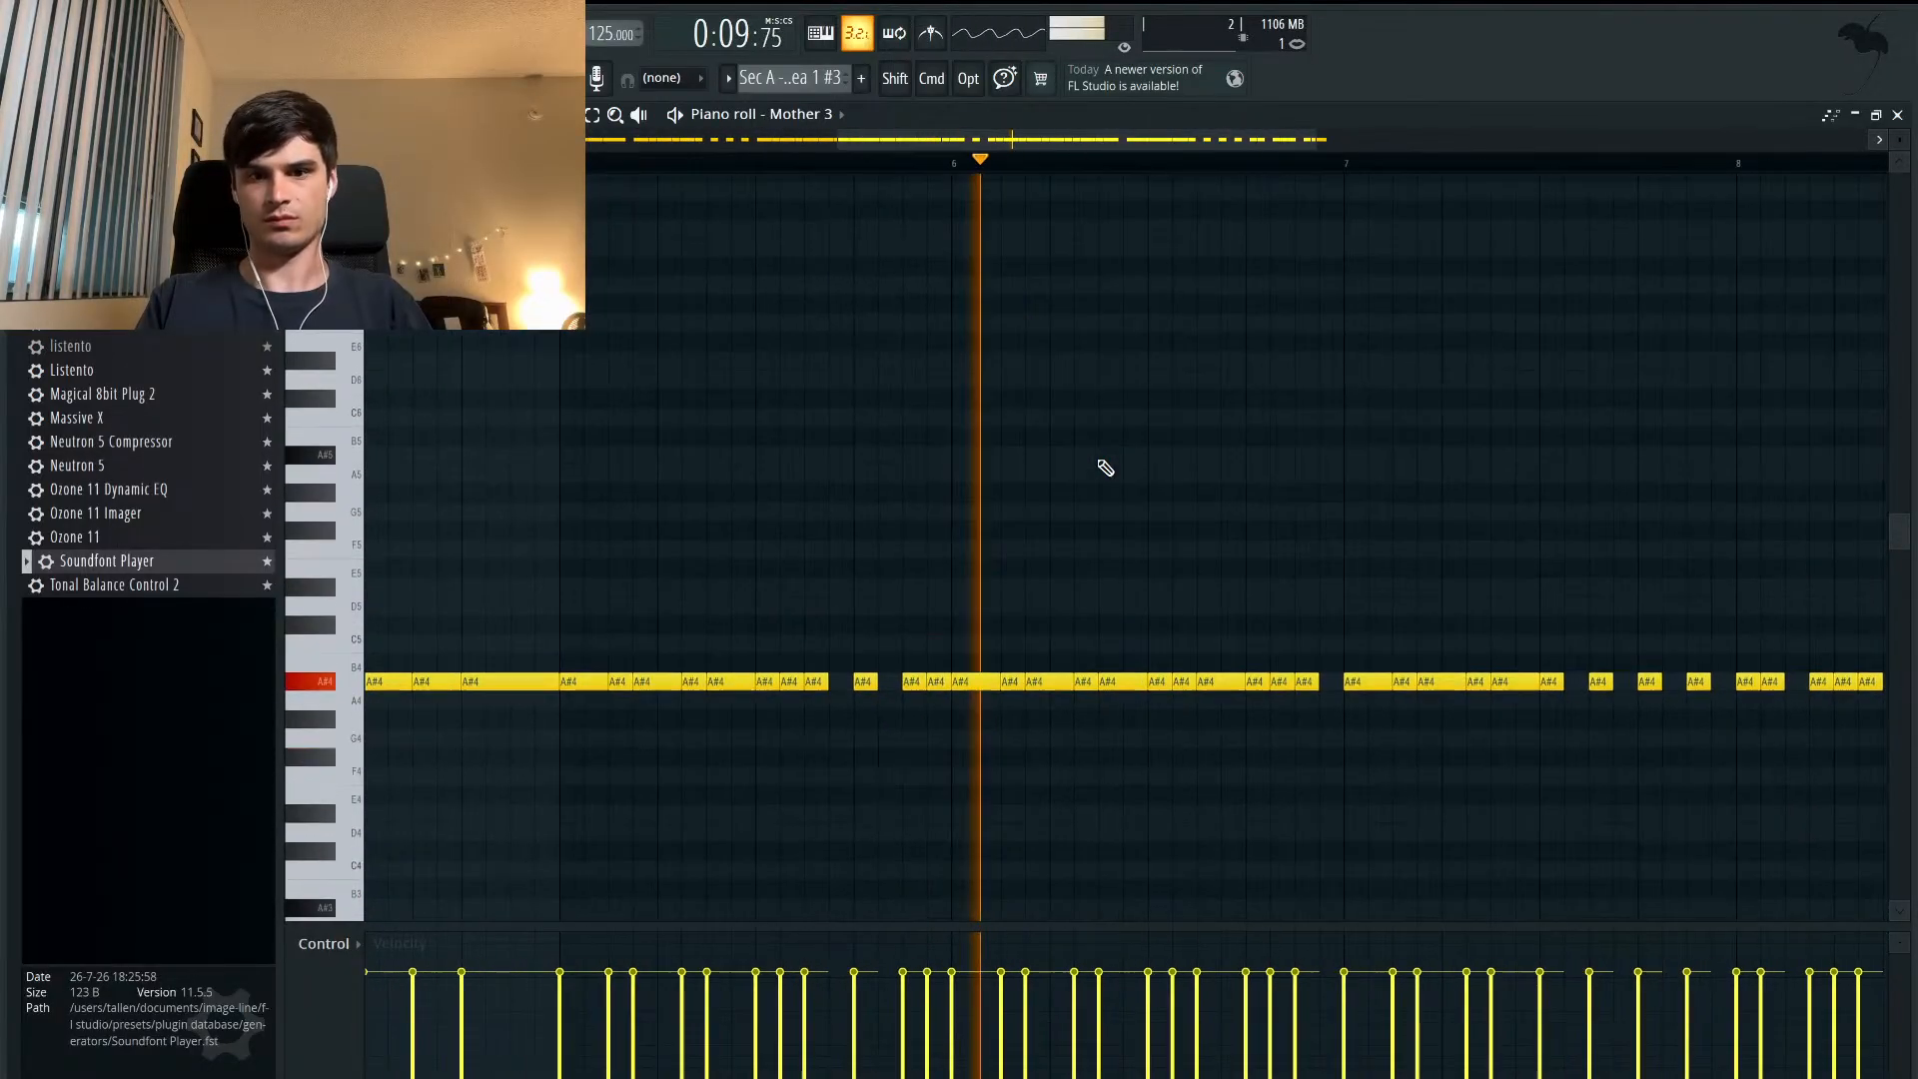
{"action": "scroll", "coordinate": [1106, 467], "scroll_direction": "right", "scroll_amount": 2}
{"action": "scroll", "coordinate": [1106, 468], "scroll_direction": "down", "scroll_amount": 2}
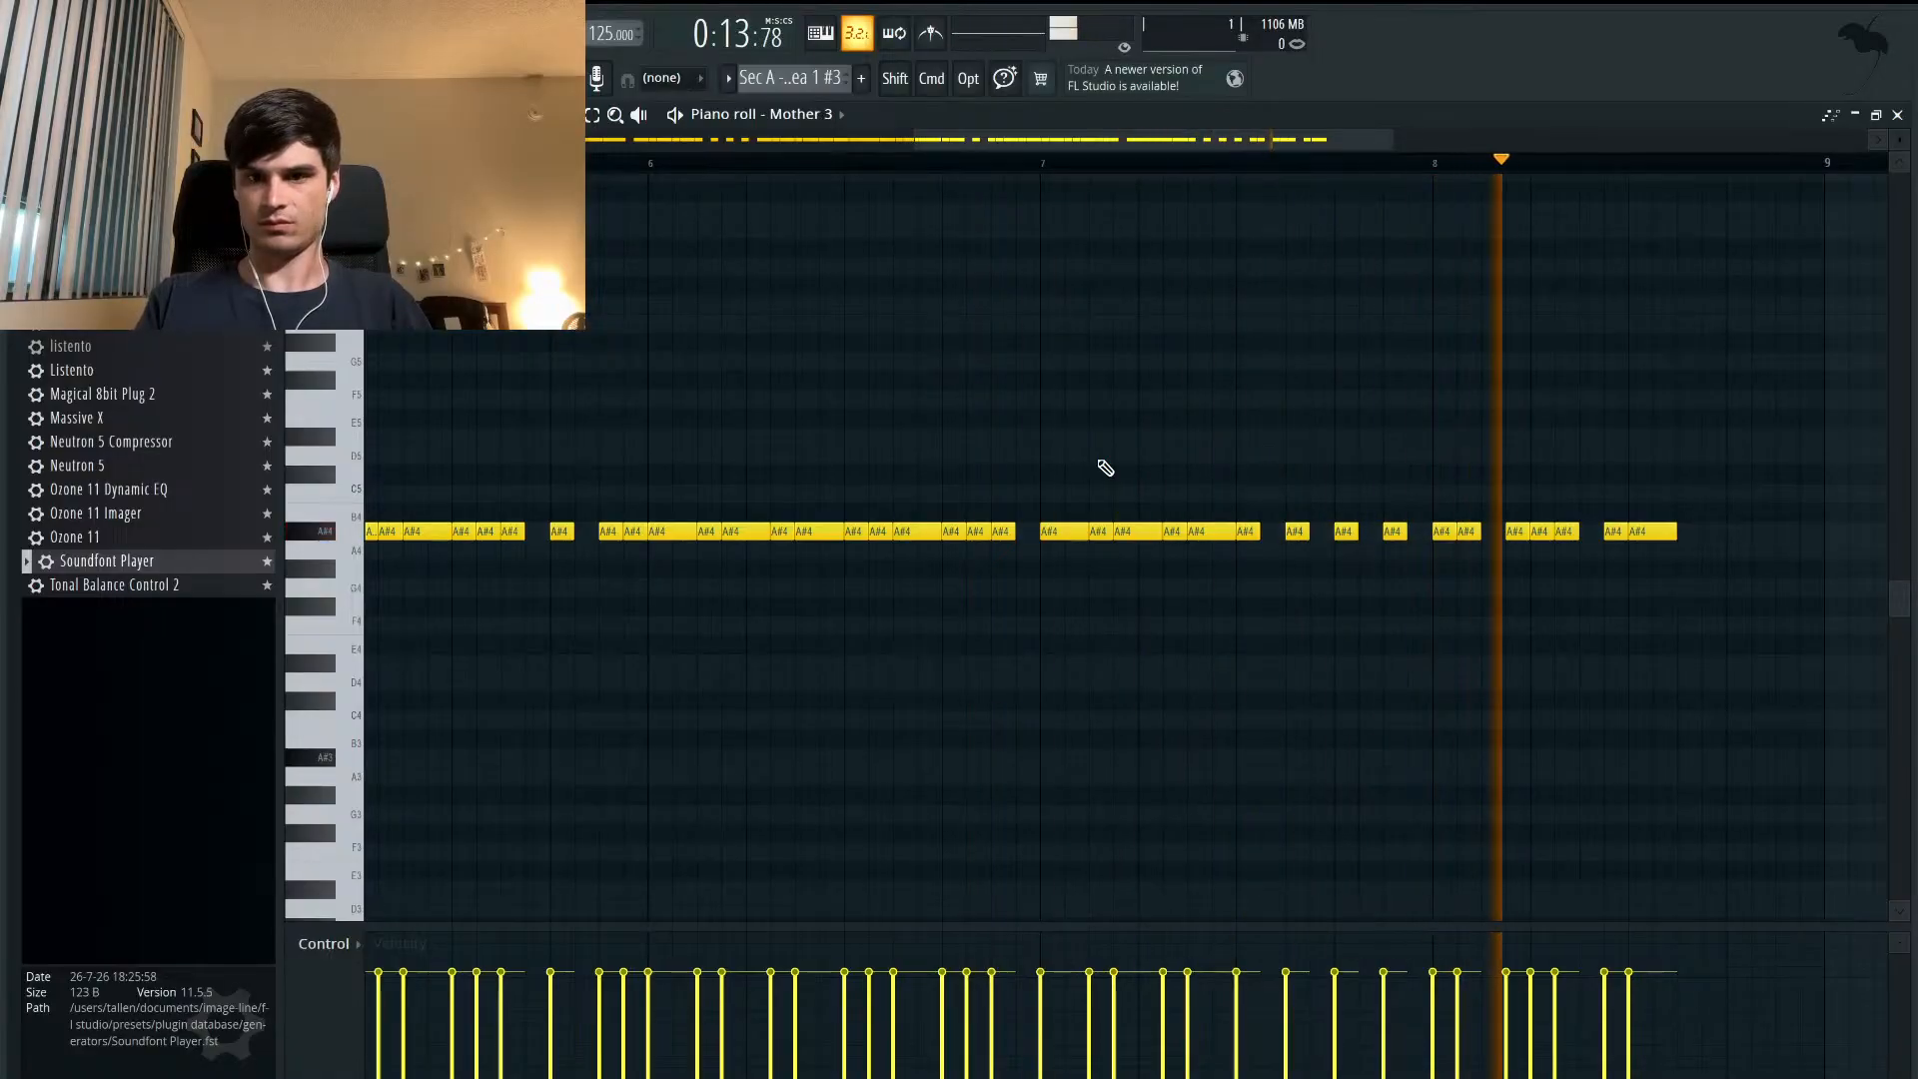
{"action": "scroll", "coordinate": [1106, 468], "scroll_direction": "down", "scroll_amount": 1}
{"action": "key", "text": "space"}
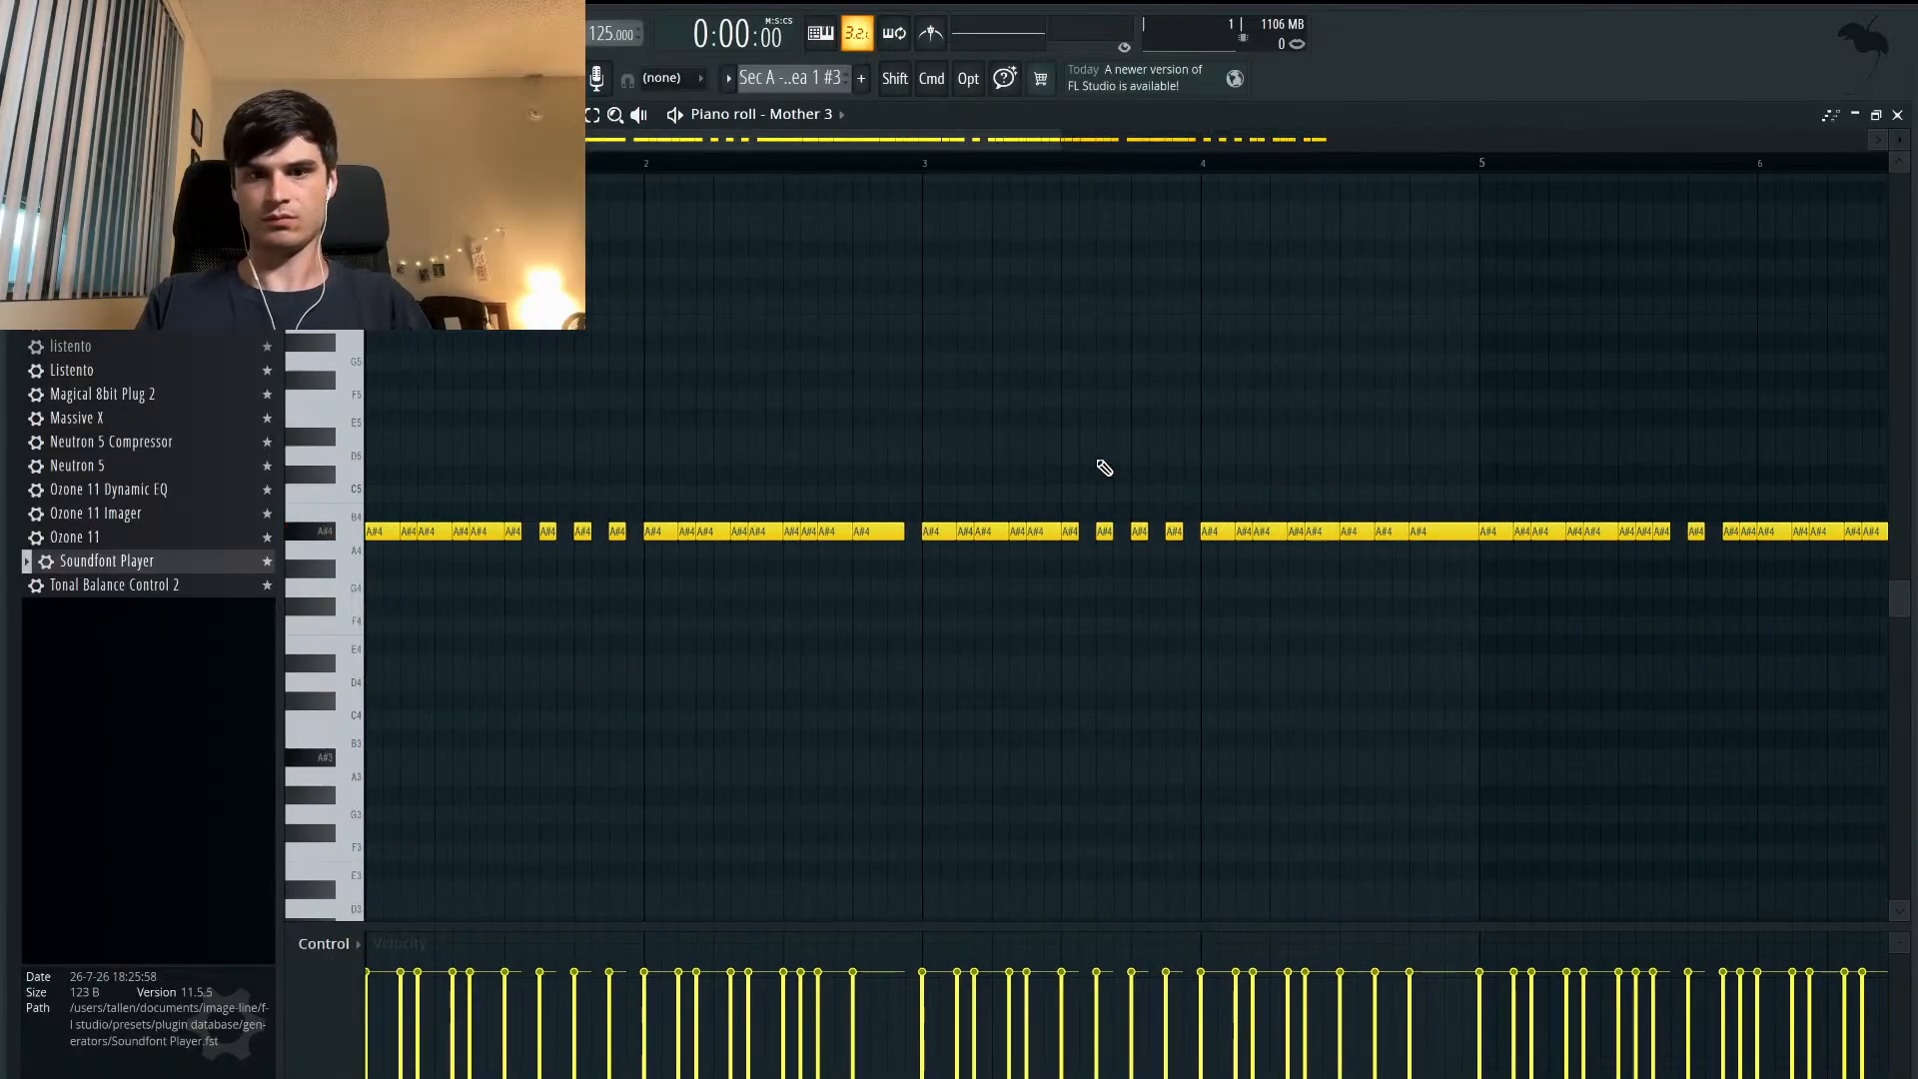
- Replay the rhythm's opening from bar 1 into bar 2
{"action": "scroll", "coordinate": [781, 368], "scroll_direction": "up", "scroll_amount": 1}
{"action": "key", "text": "space"}
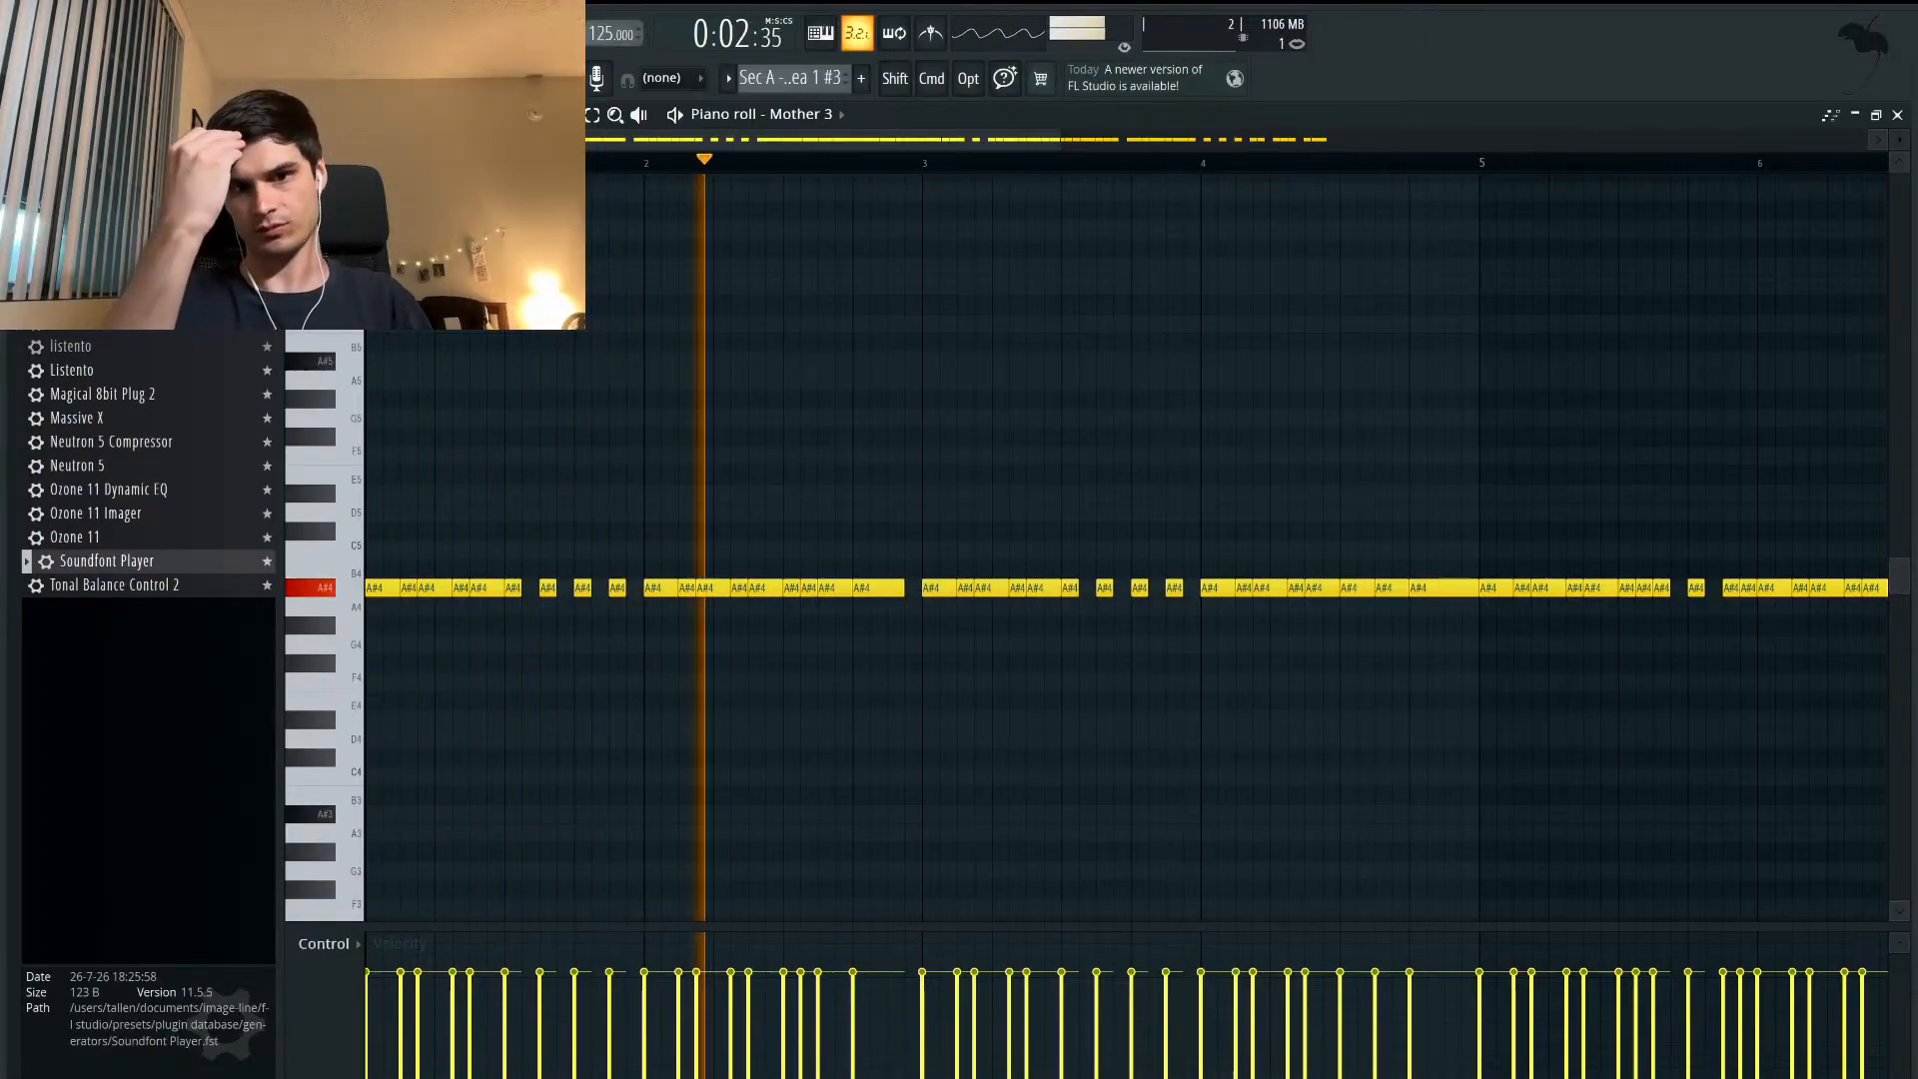
{"action": "key", "text": "space"}
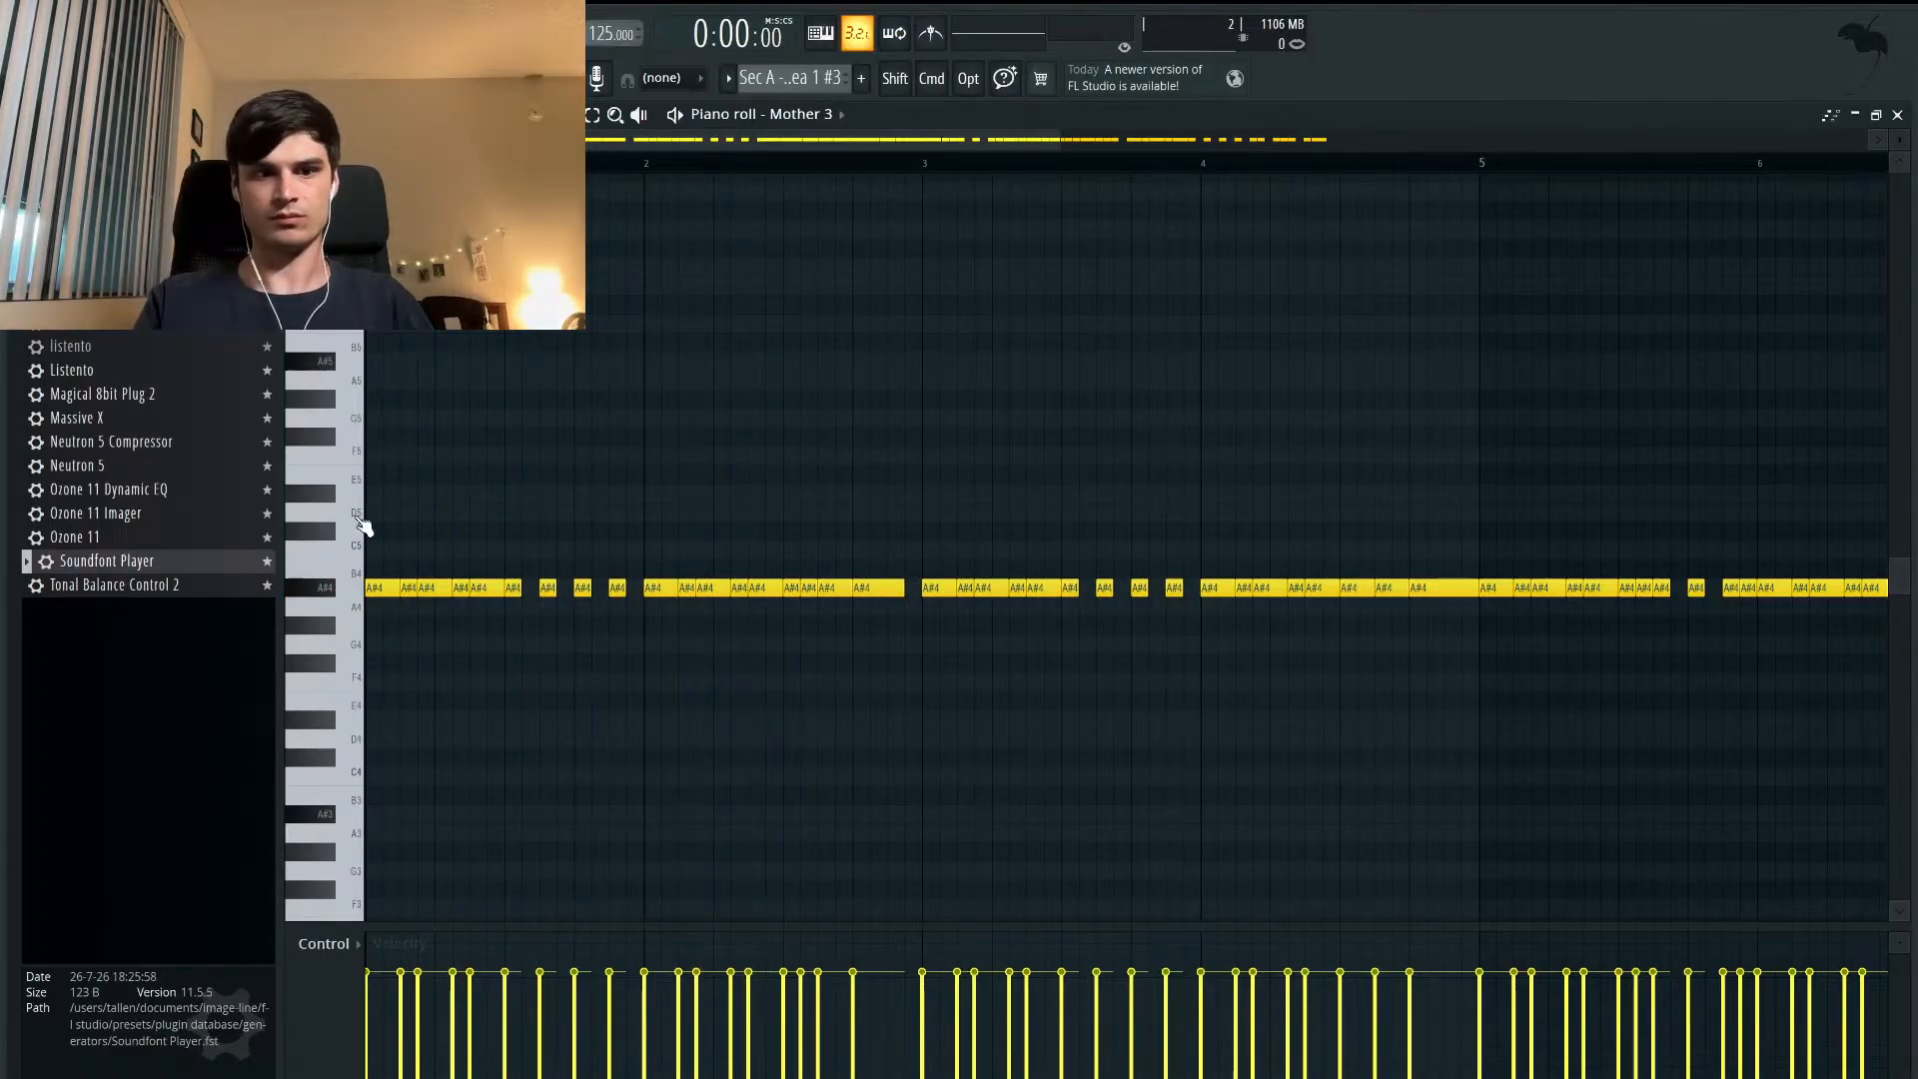
- Repitch the first four notes of bar 1 to alternate D5, C5, D5, C5 and audition them
{"action": "scroll", "coordinate": [405, 613], "scroll_direction": "up", "scroll_amount": 2}
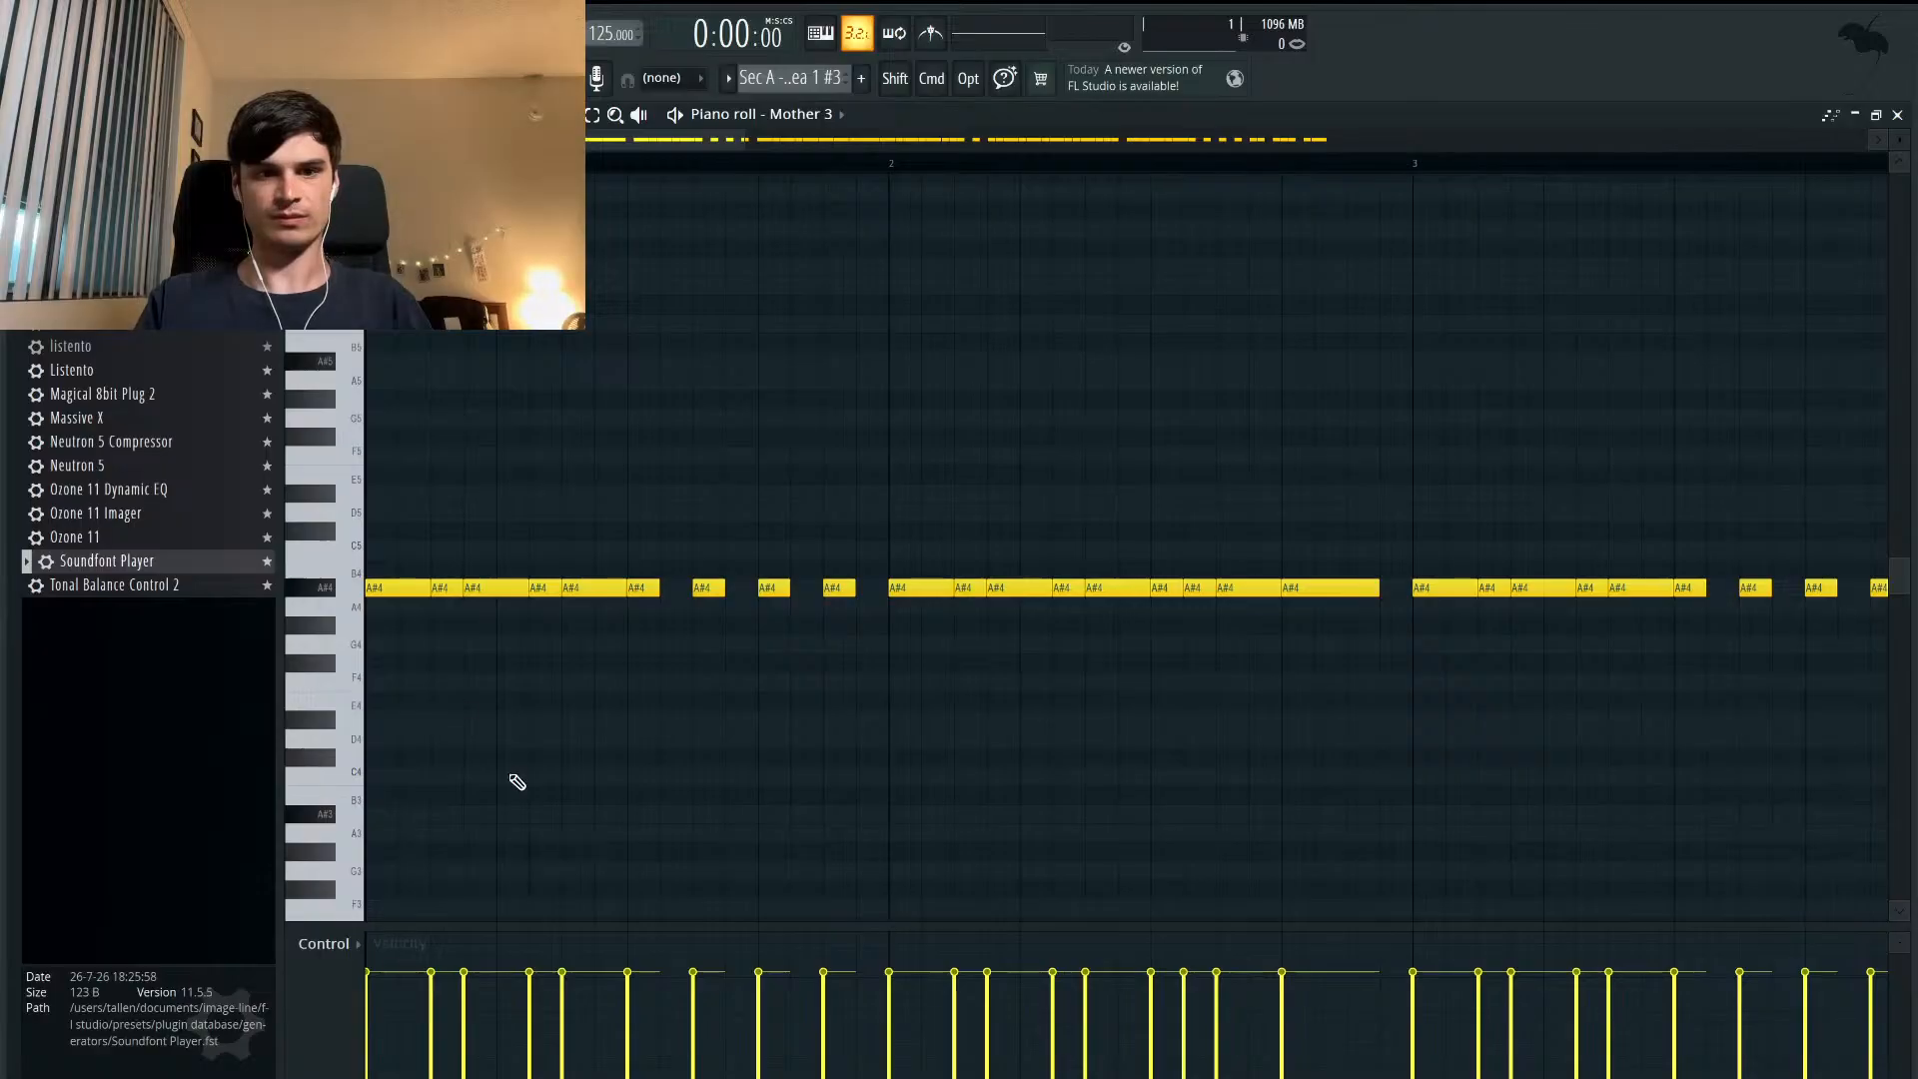
{"action": "left_click_drag", "start_coordinate": [446, 592], "coordinate": [446, 548]}
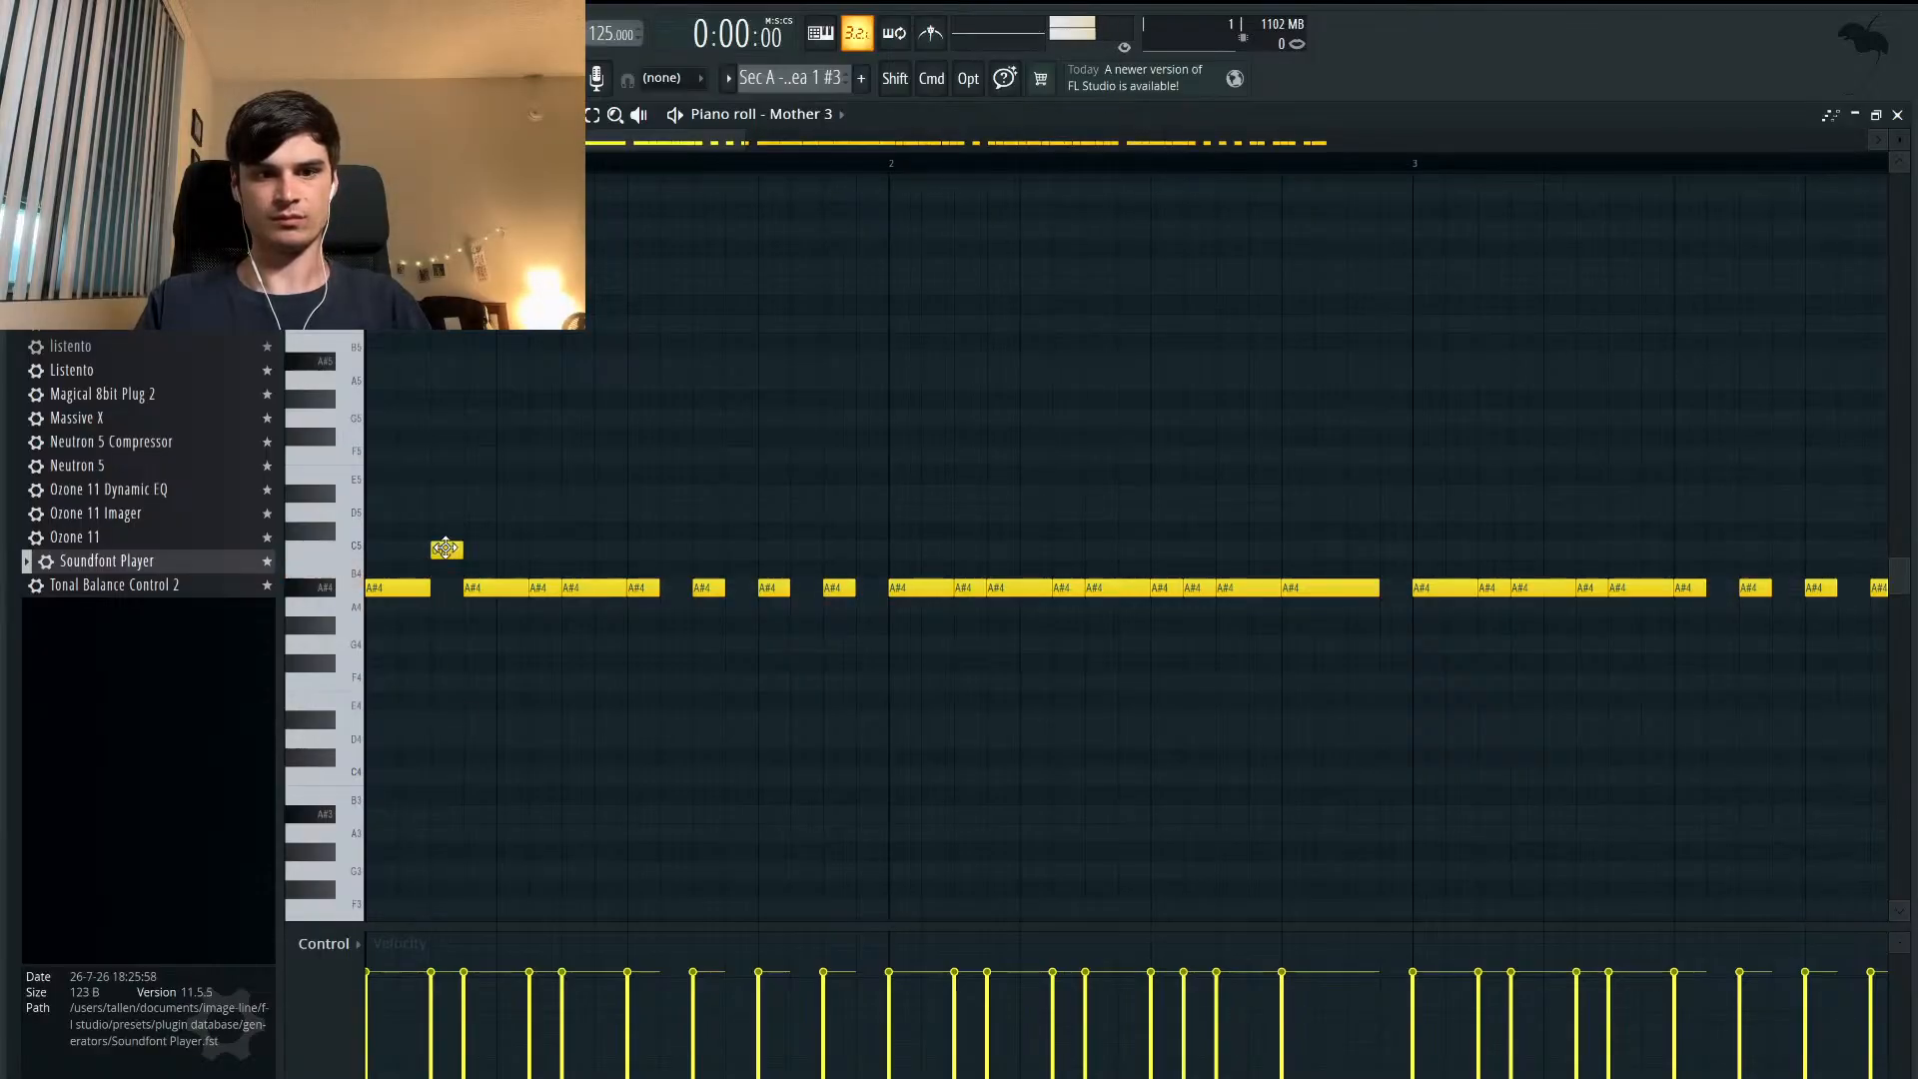
{"action": "left_click_drag", "start_coordinate": [542, 588], "coordinate": [543, 550]}
{"action": "key", "text": "space"}
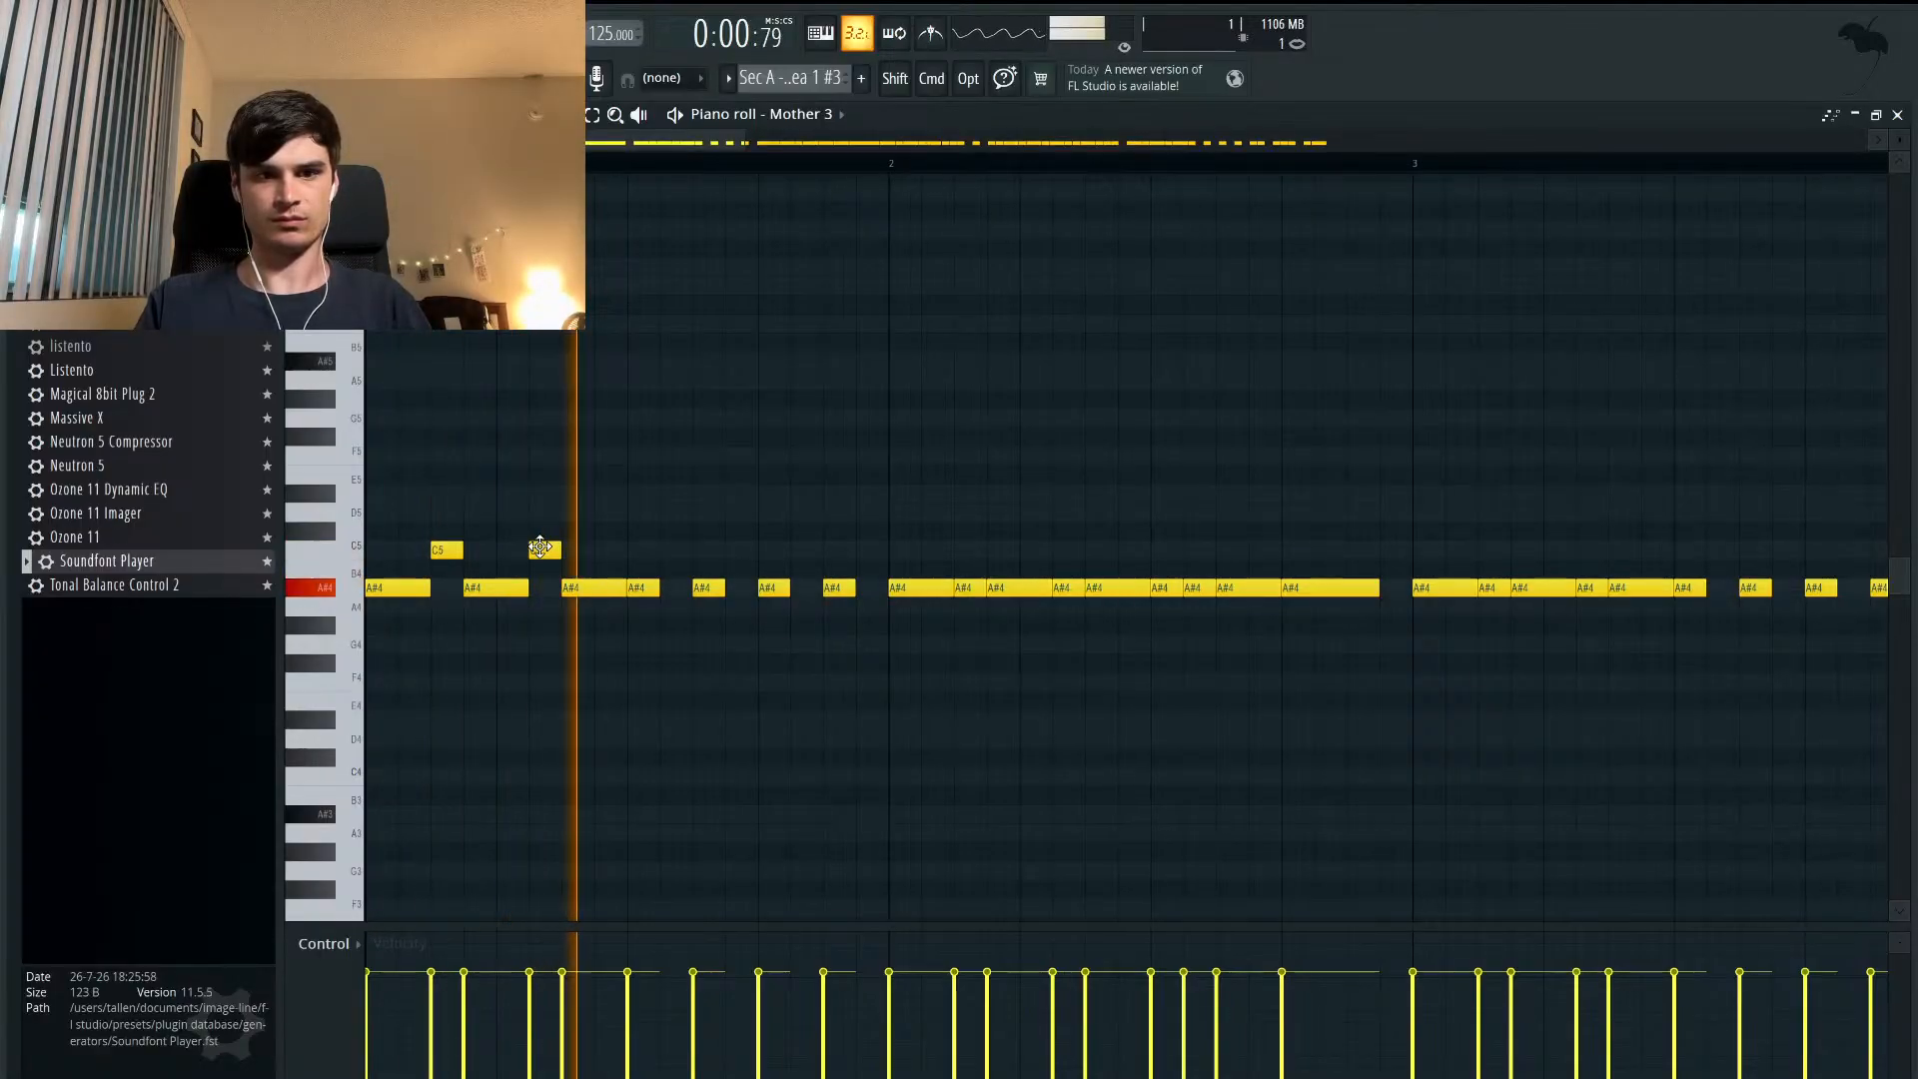
{"action": "left_click_drag", "start_coordinate": [415, 589], "coordinate": [415, 512]}
{"action": "left_click_drag", "start_coordinate": [497, 588], "coordinate": [497, 518]}
{"action": "key", "text": "space"}
{"action": "key", "text": "space"}
- Repitch the last five notes of bar 1 to D#5, C5, A4, G4 and A4, playing the bar back
{"action": "left_click_drag", "start_coordinate": [583, 588], "coordinate": [585, 493]}
{"action": "key", "text": "space"}
{"action": "key", "text": "space"}
{"action": "left_click_drag", "start_coordinate": [634, 589], "coordinate": [639, 549]}
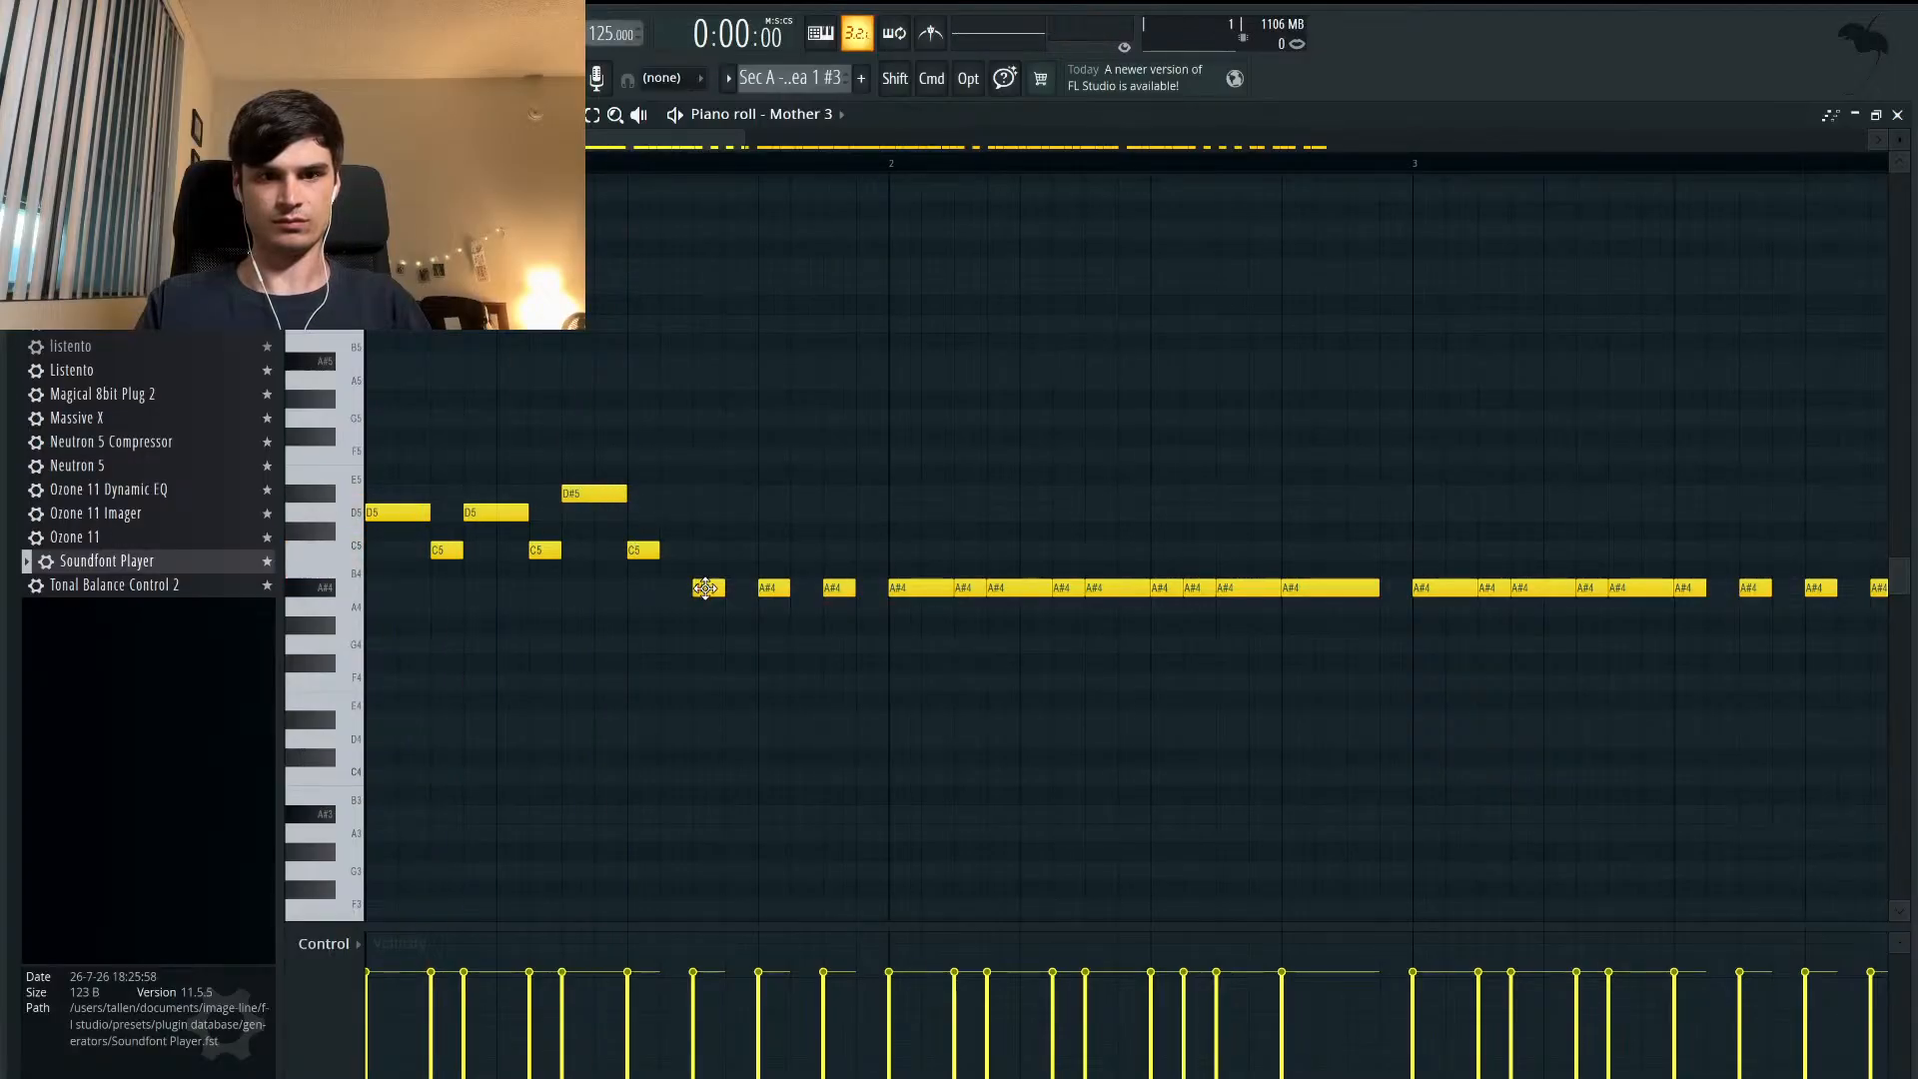
{"action": "left_click_drag", "start_coordinate": [708, 586], "coordinate": [773, 644]}
{"action": "left_click_drag", "start_coordinate": [838, 588], "coordinate": [837, 605]}
{"action": "key", "text": "space"}
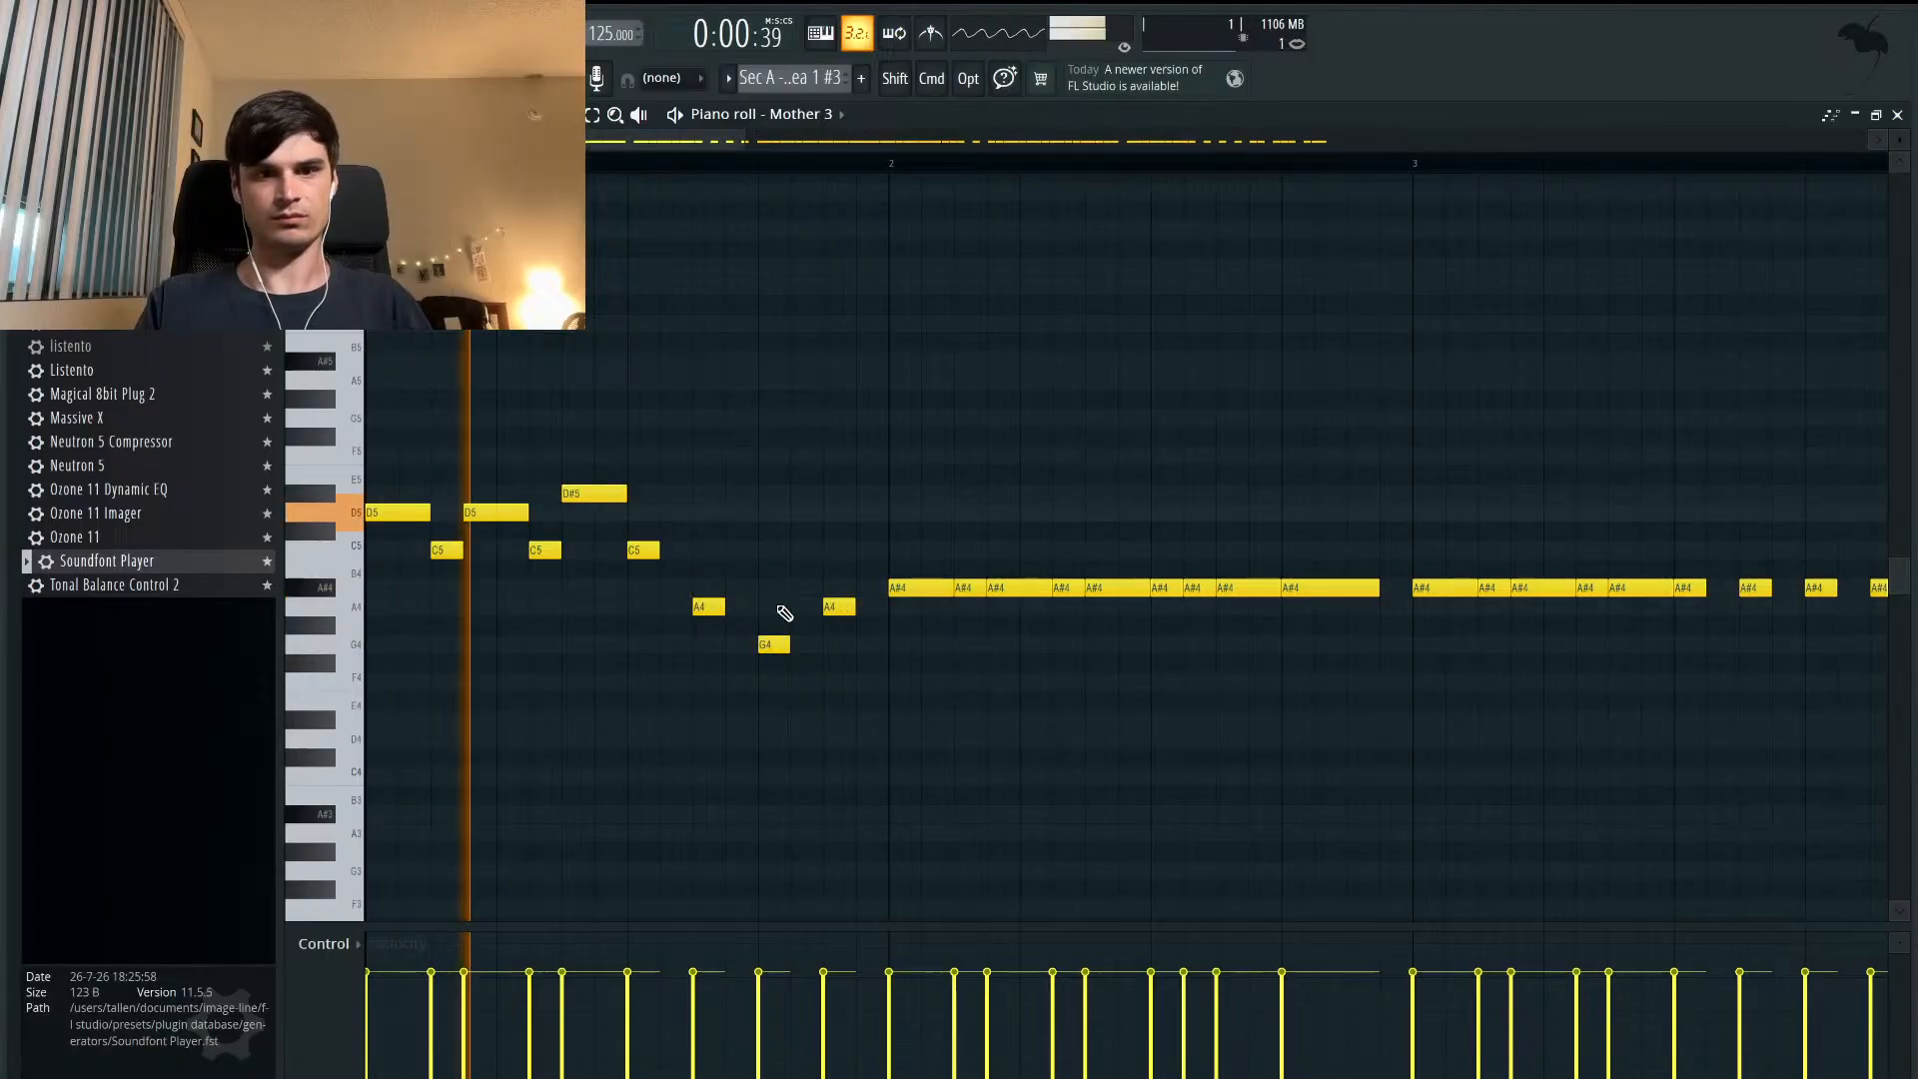
{"action": "key", "text": "space"}
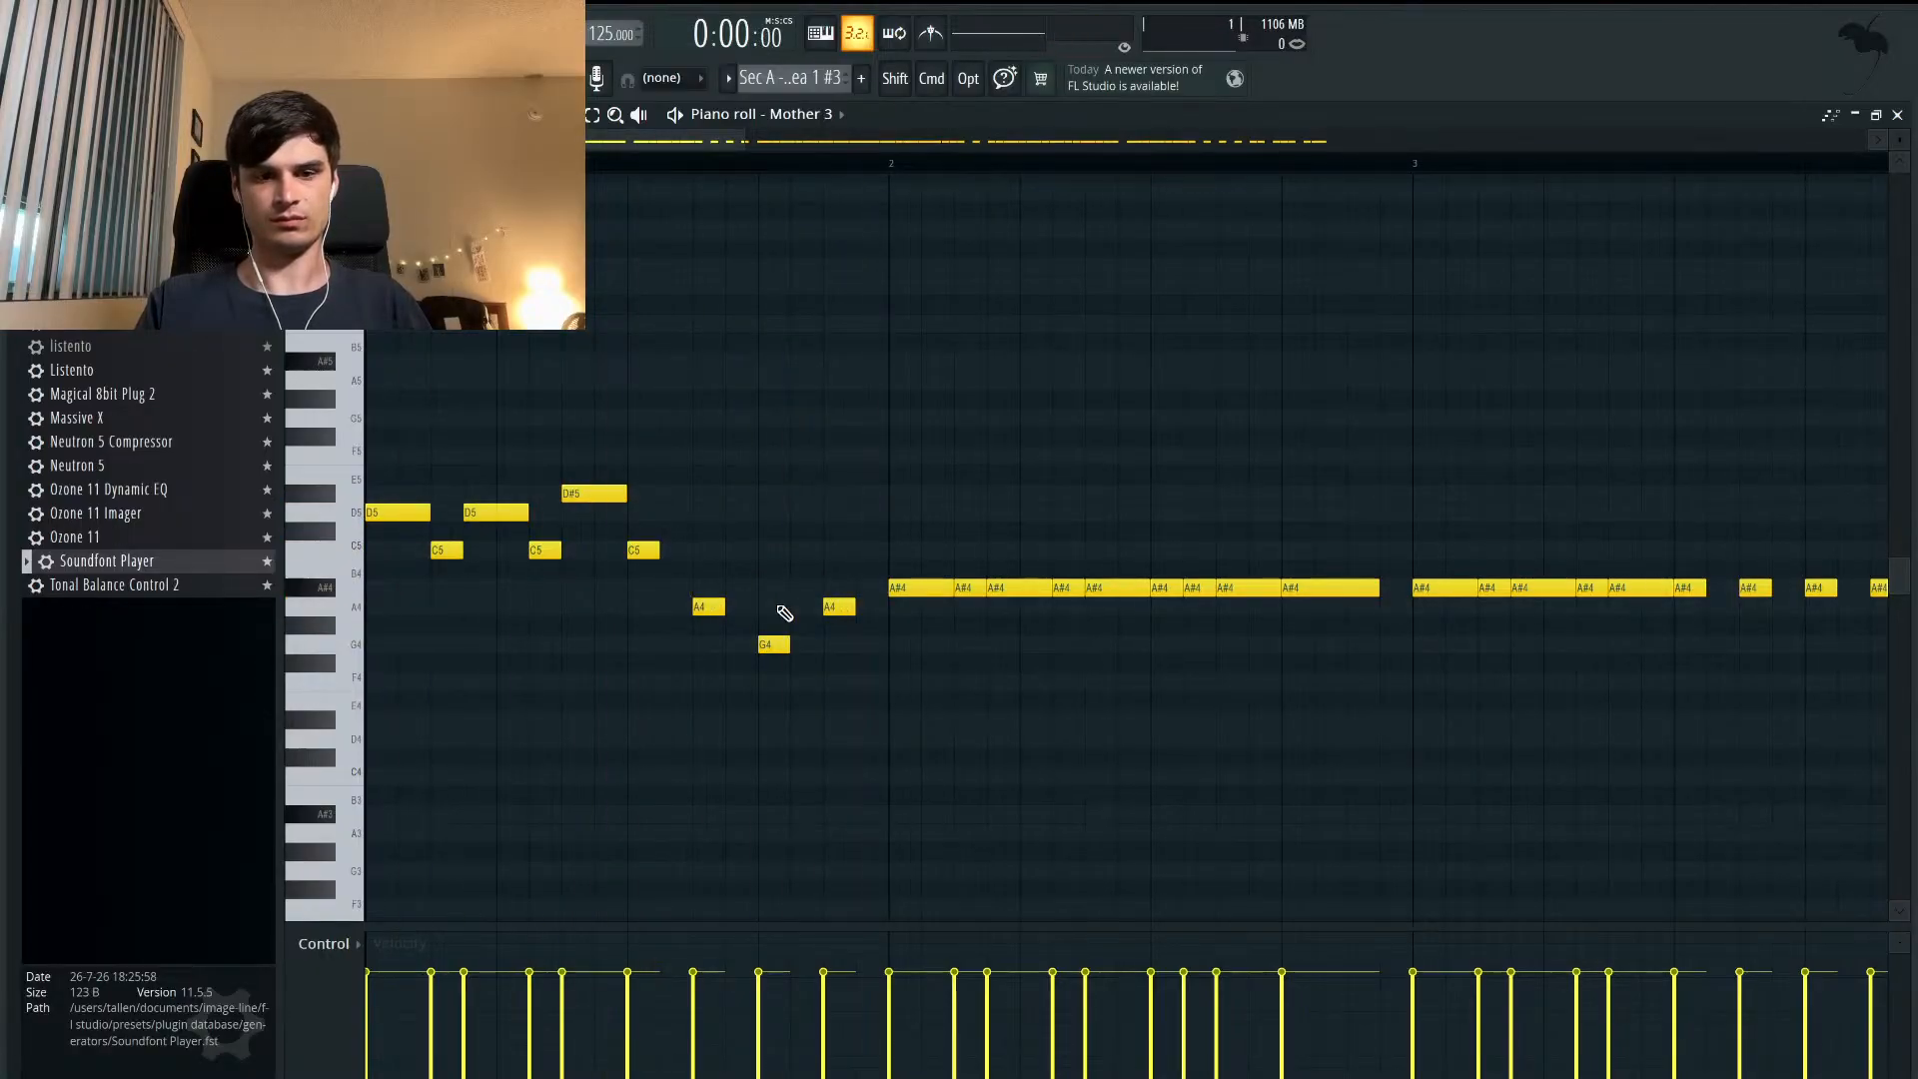
- Raise bar 1's first and fifth notes to F5 and its second-to-last note to C5, auditioning the changes
{"action": "left_click_drag", "start_coordinate": [609, 500], "coordinate": [602, 456]}
{"action": "key", "text": "space"}
{"action": "key", "text": "space"}
{"action": "left_click_drag", "start_coordinate": [407, 514], "coordinate": [408, 456]}
{"action": "key", "text": "space"}
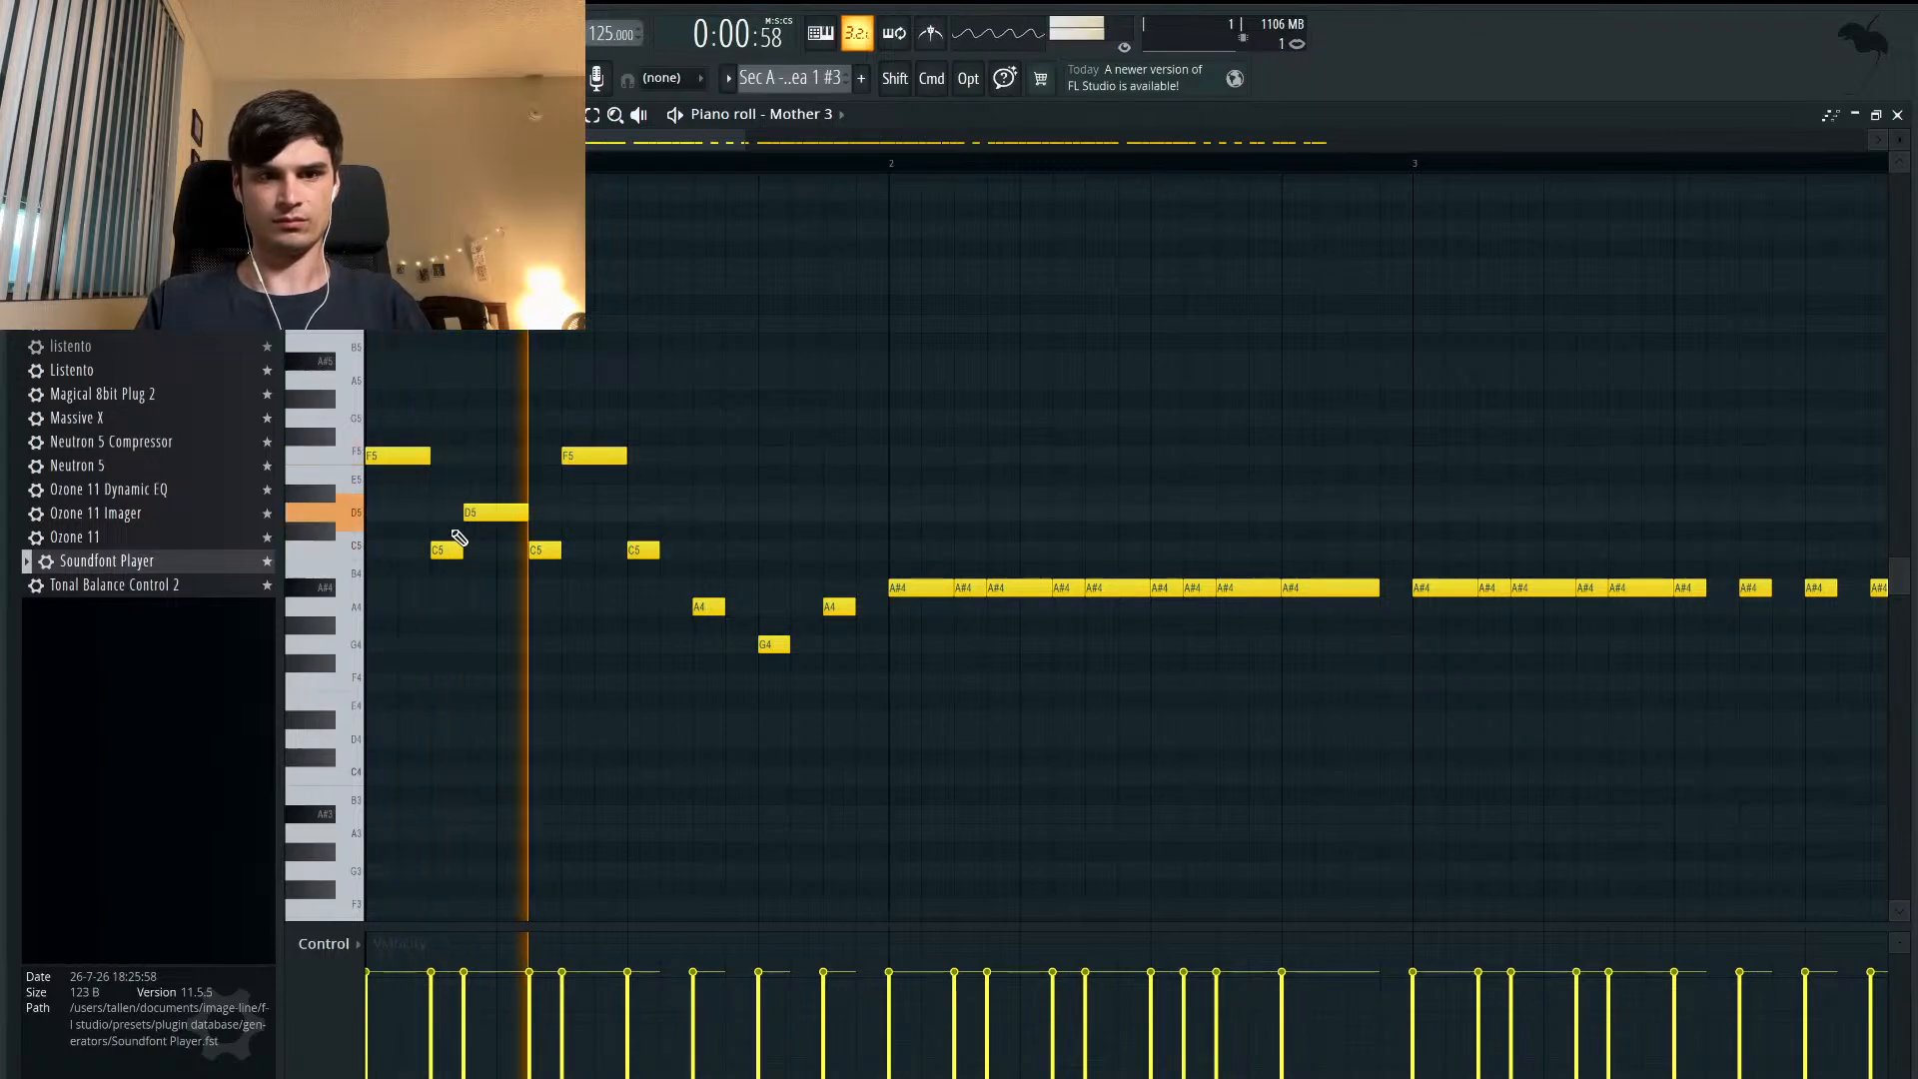
{"action": "key", "text": "space"}
{"action": "left_click_drag", "start_coordinate": [765, 645], "coordinate": [767, 530]}
{"action": "key", "text": "space"}
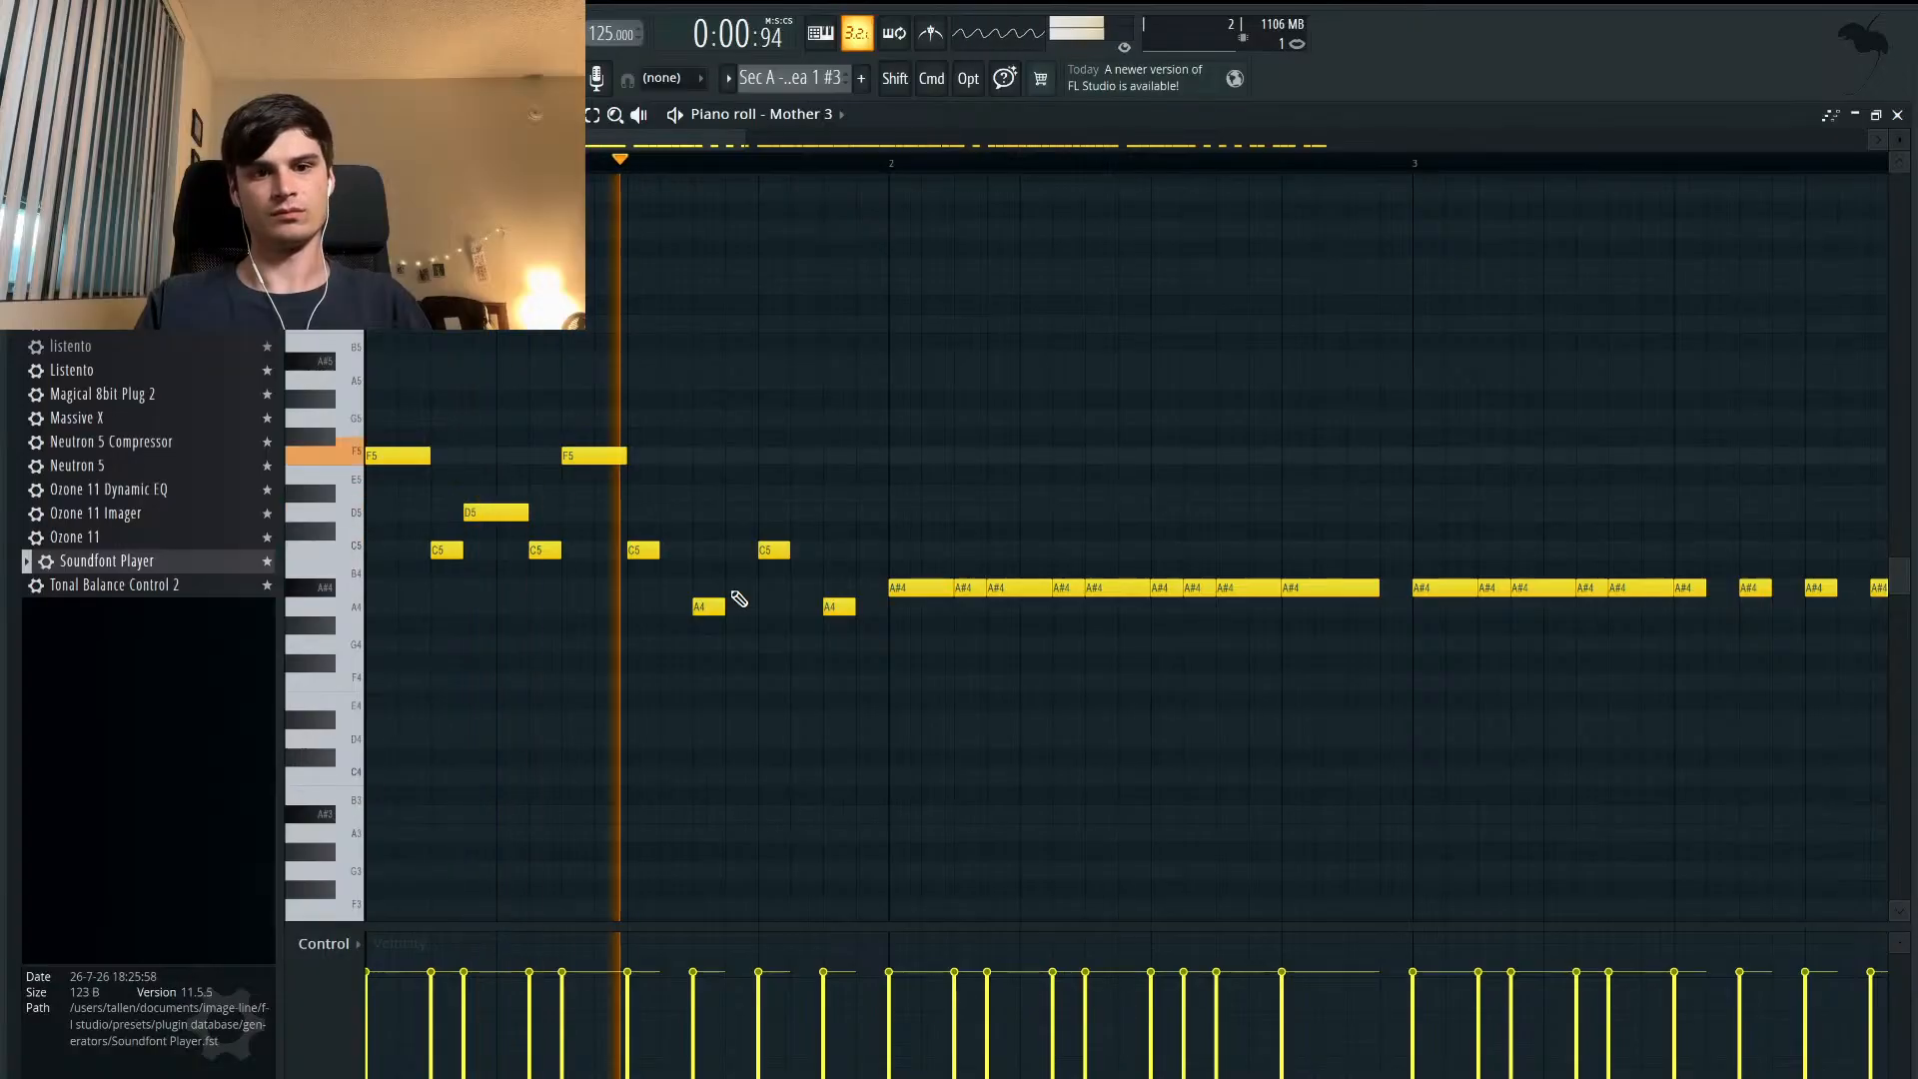
{"action": "key", "text": "space"}
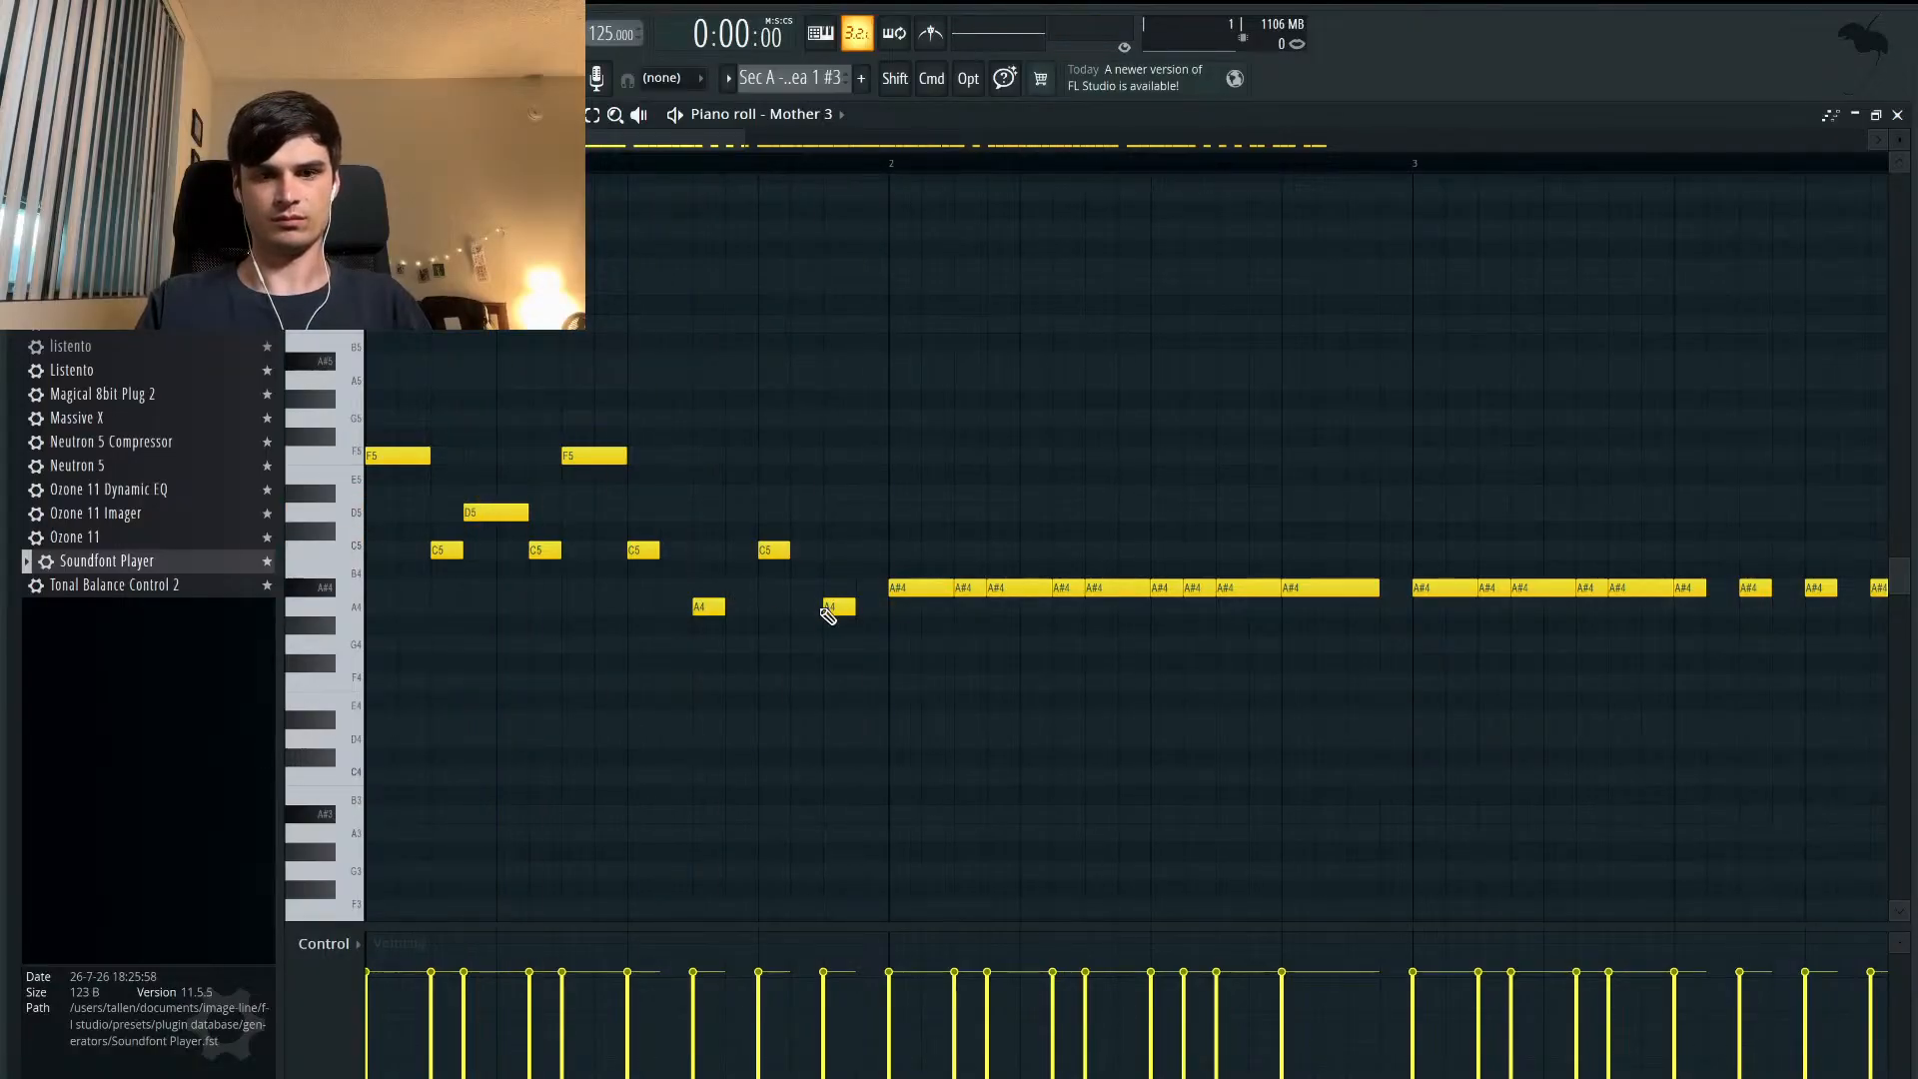
- Repitch bar 2 to F5, C5, D5, C5, A#4, C5, C5, D#5, C5 and play back from bar 1
{"action": "left_click_drag", "start_coordinate": [912, 587], "coordinate": [915, 454]}
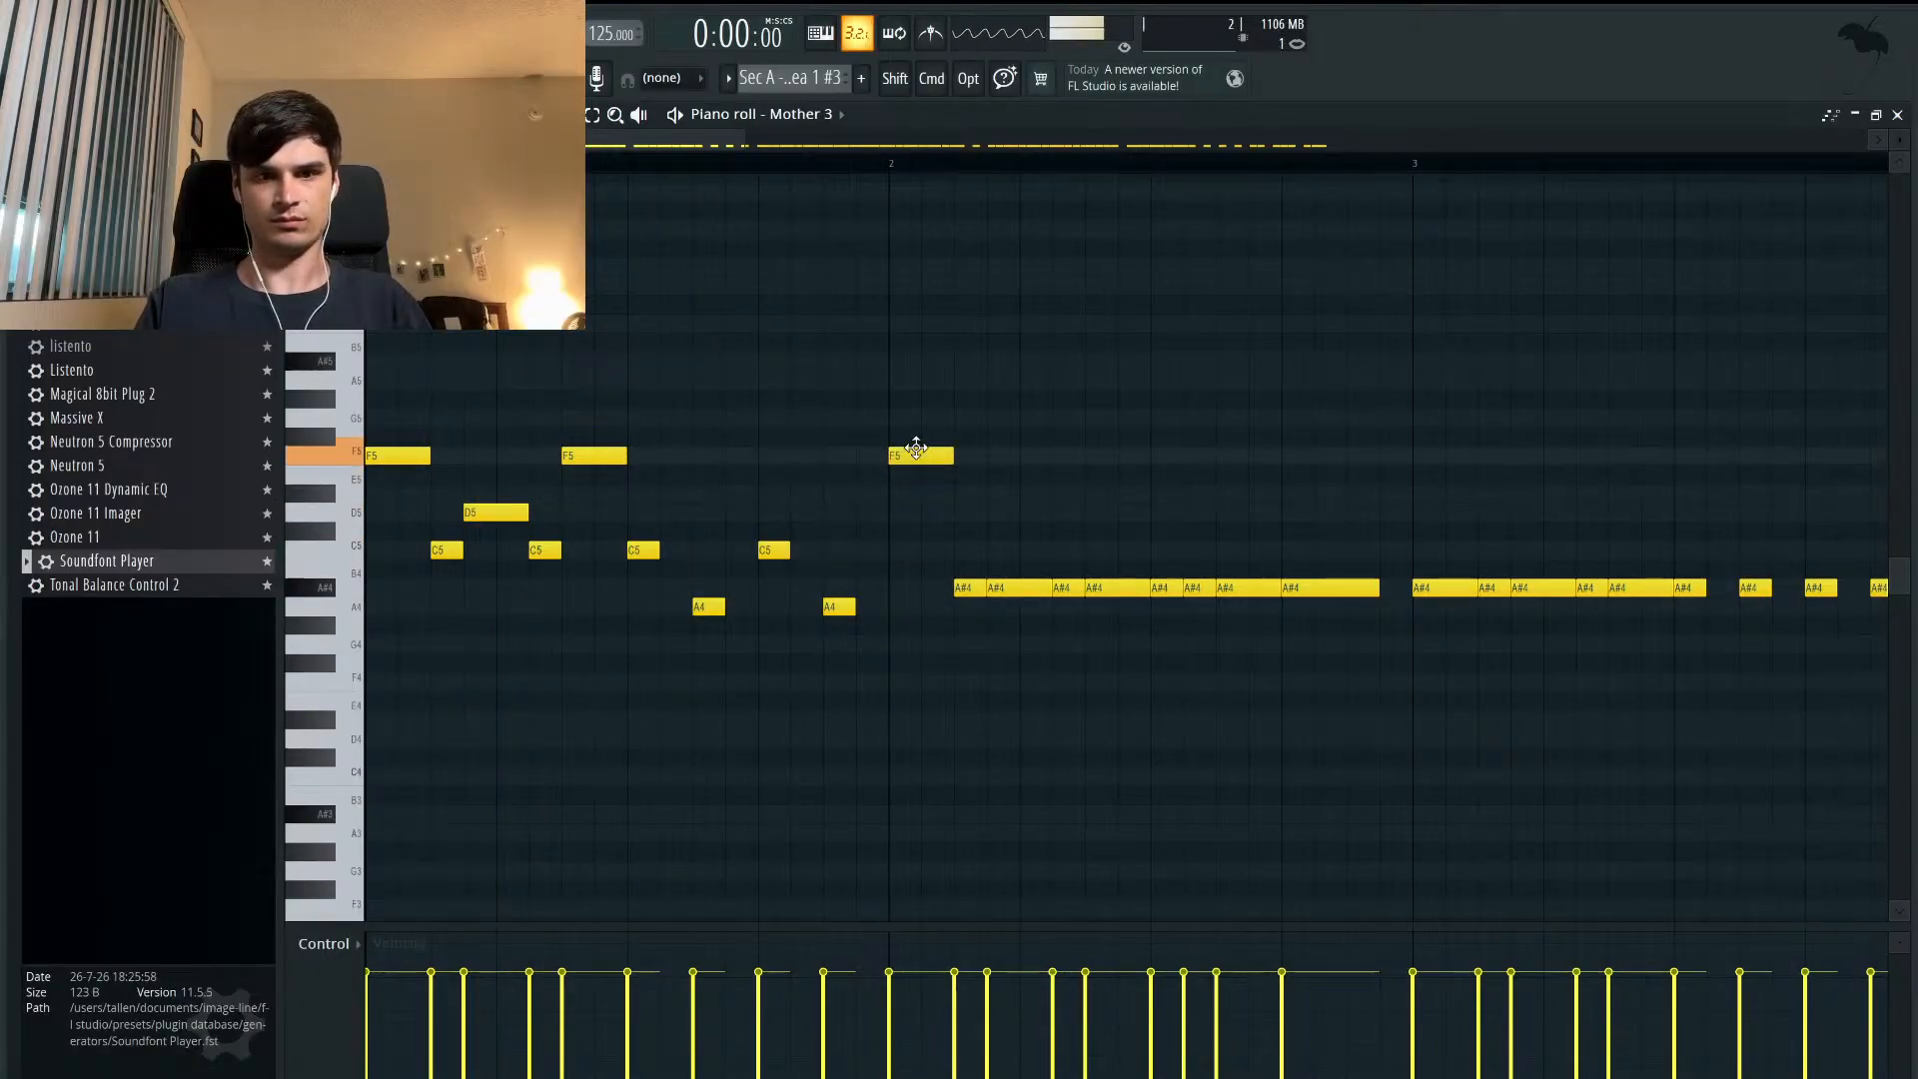
{"action": "left_click_drag", "start_coordinate": [998, 590], "coordinate": [1028, 498]}
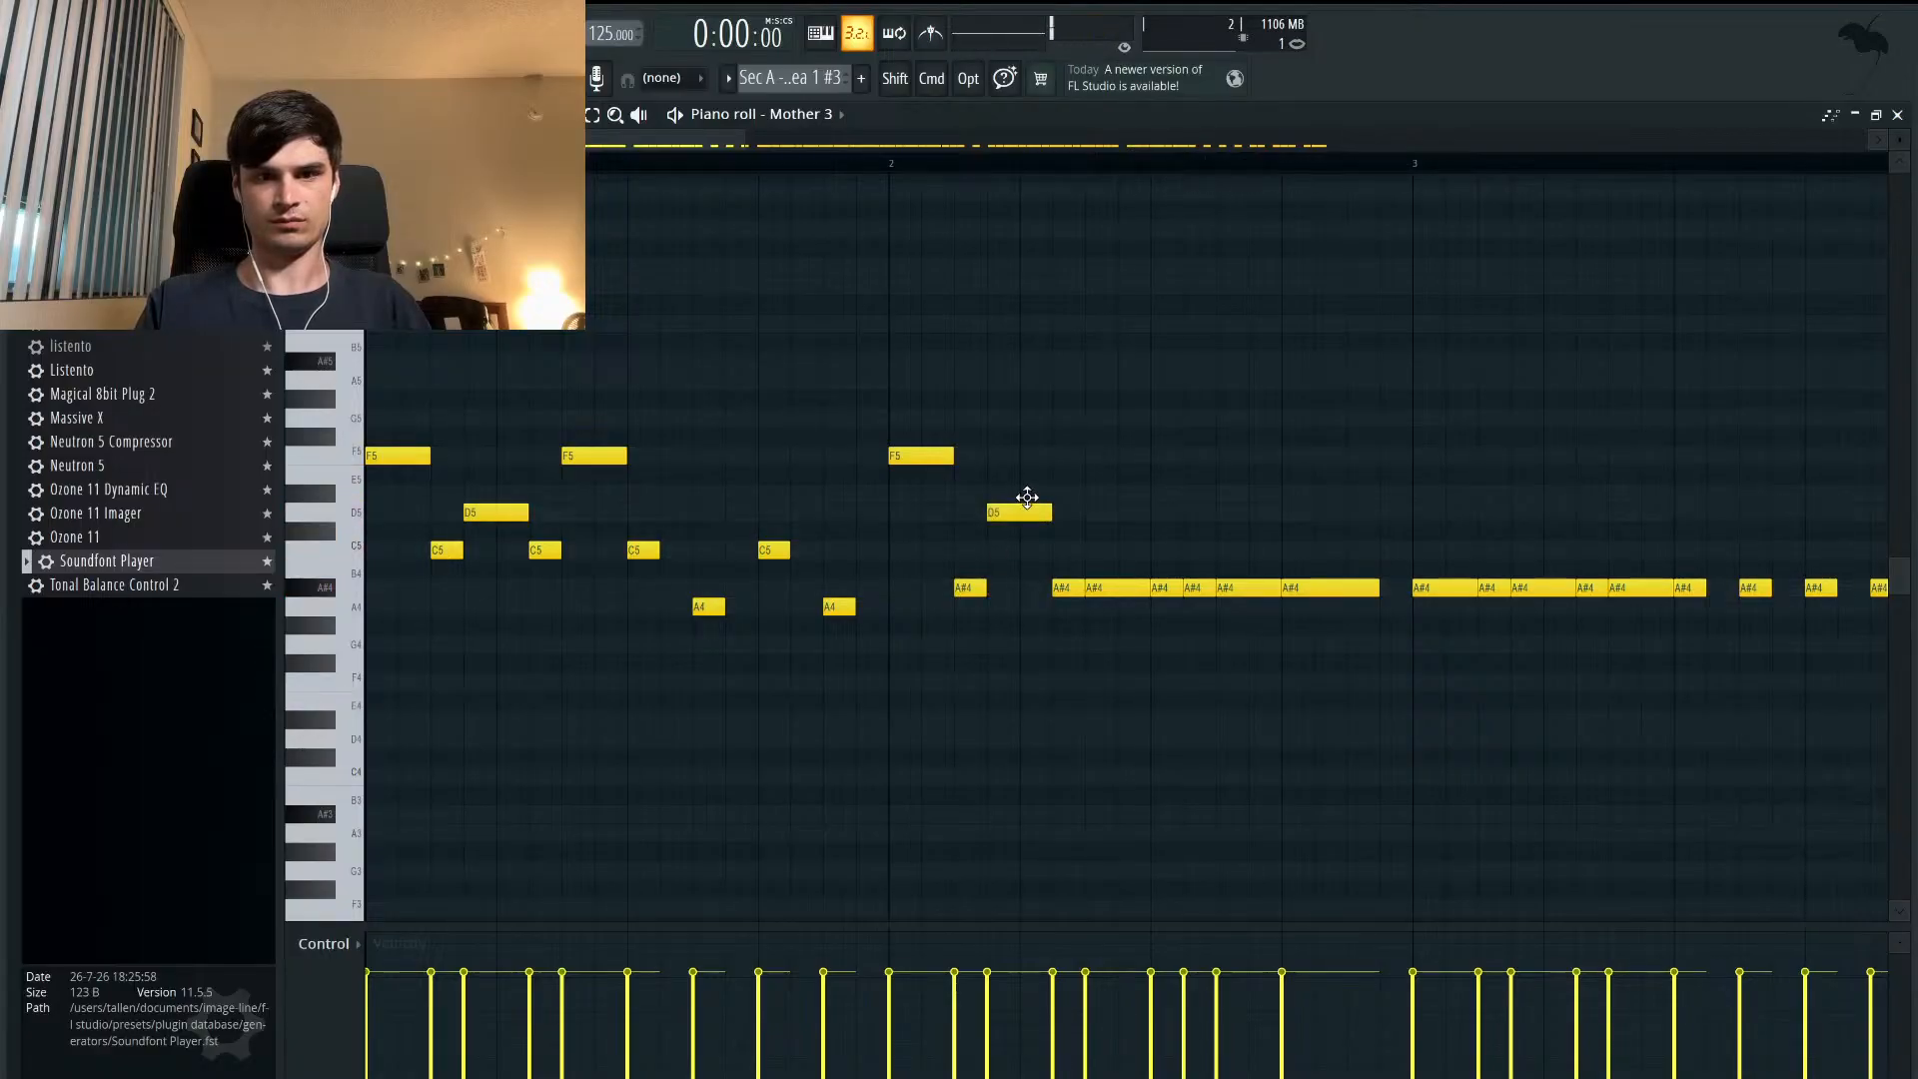
{"action": "left_click_drag", "start_coordinate": [970, 586], "coordinate": [1063, 550]}
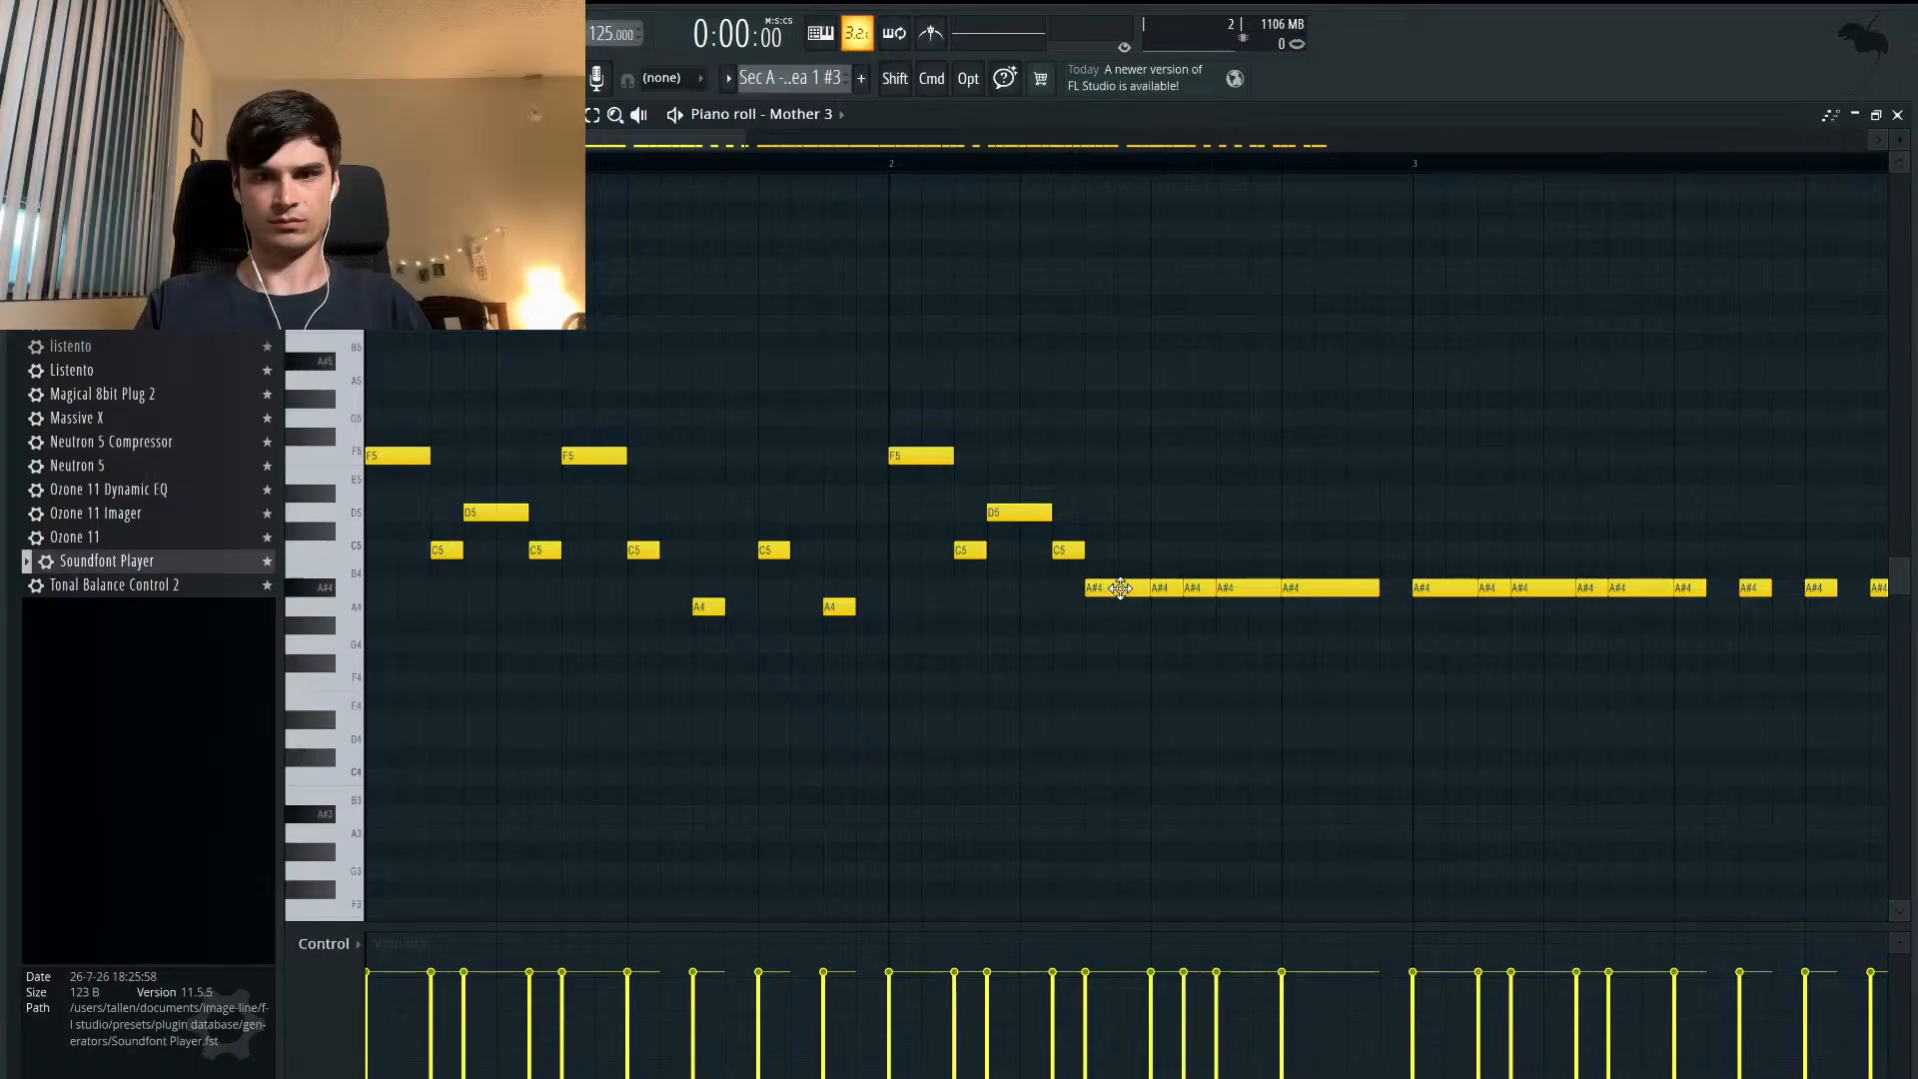
{"action": "left_click_drag", "start_coordinate": [1167, 588], "coordinate": [1229, 491]}
{"action": "left_click_drag", "start_coordinate": [1289, 592], "coordinate": [1291, 549]}
{"action": "key", "text": "space"}
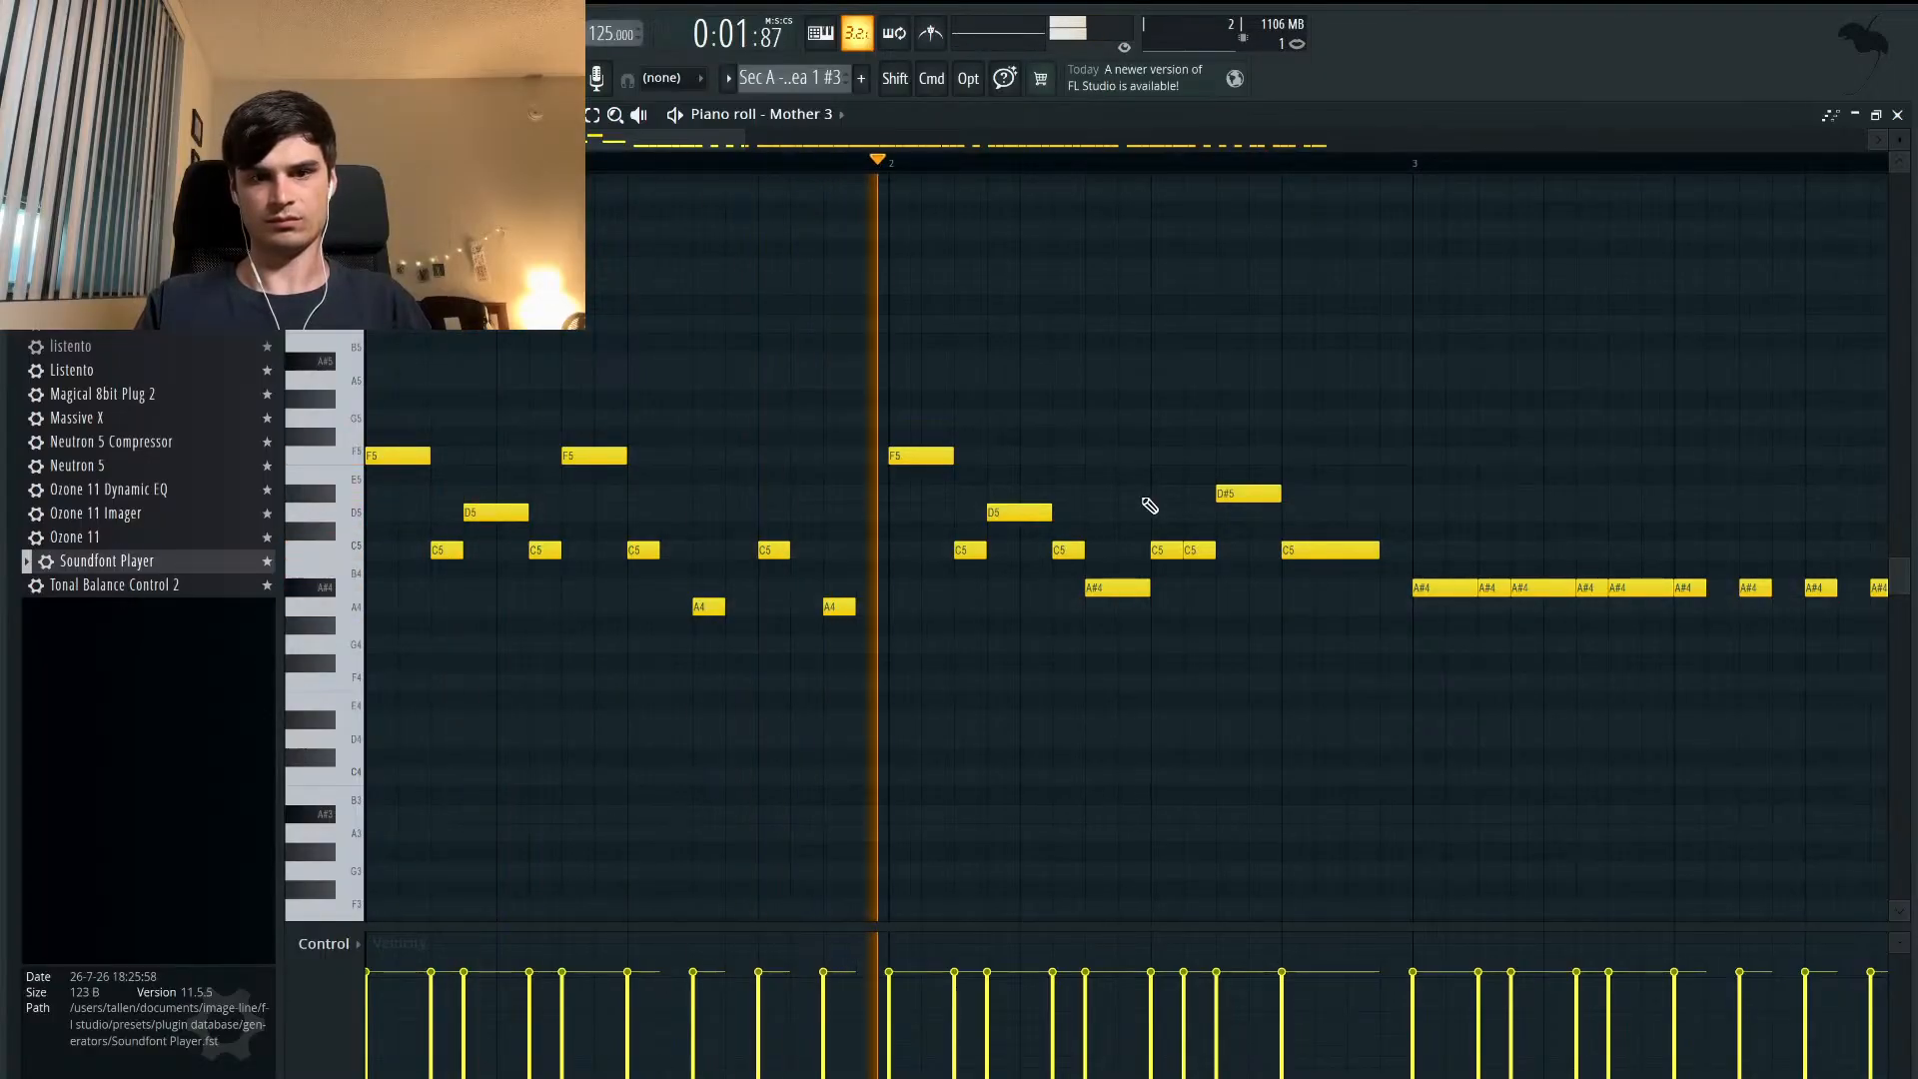
{"action": "key", "text": "space"}
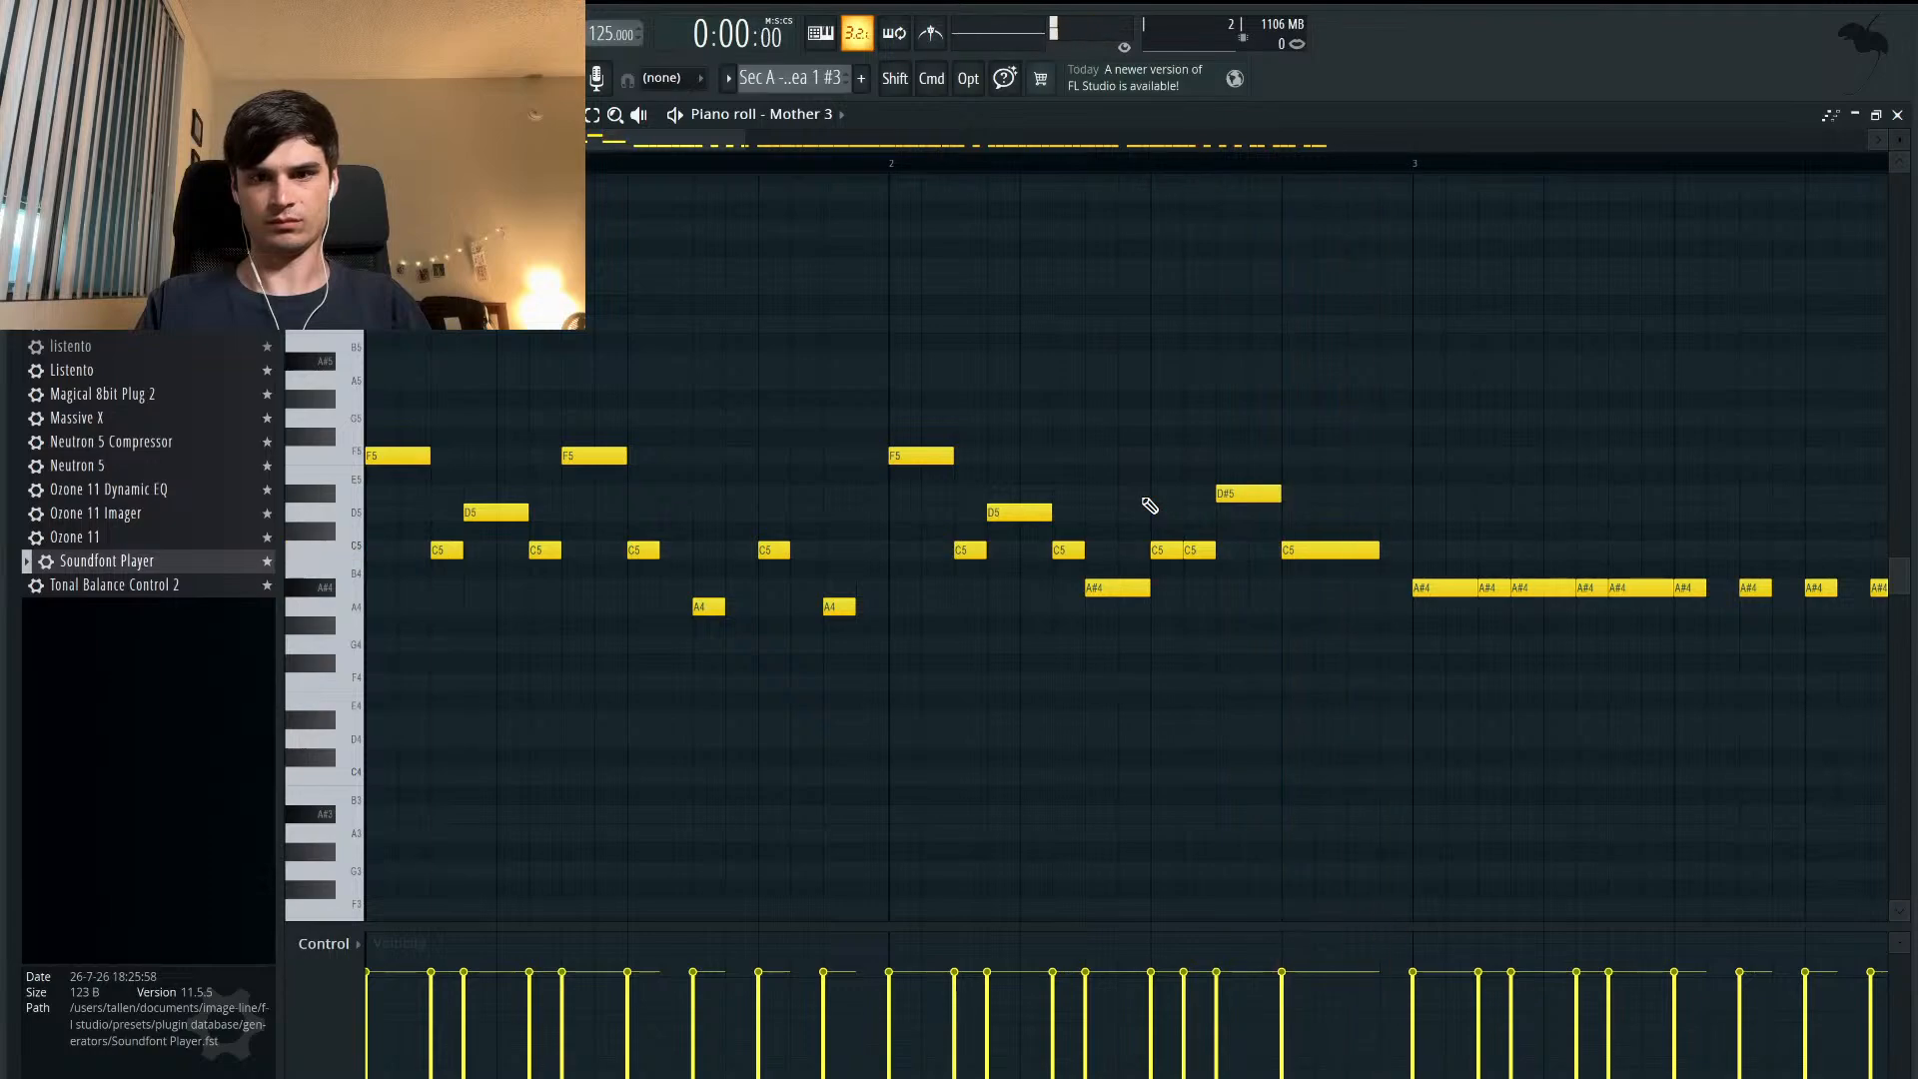
- Raise the third note of bar 2 to D#5 and play back bars 1 and 2
{"action": "mouse_move", "coordinate": [1019, 510]}
{"action": "left_mouse_down"}
{"action": "mouse_move", "coordinate": [1034, 476]}
{"action": "mouse_move", "coordinate": [1033, 503]}
{"action": "left_mouse_up"}
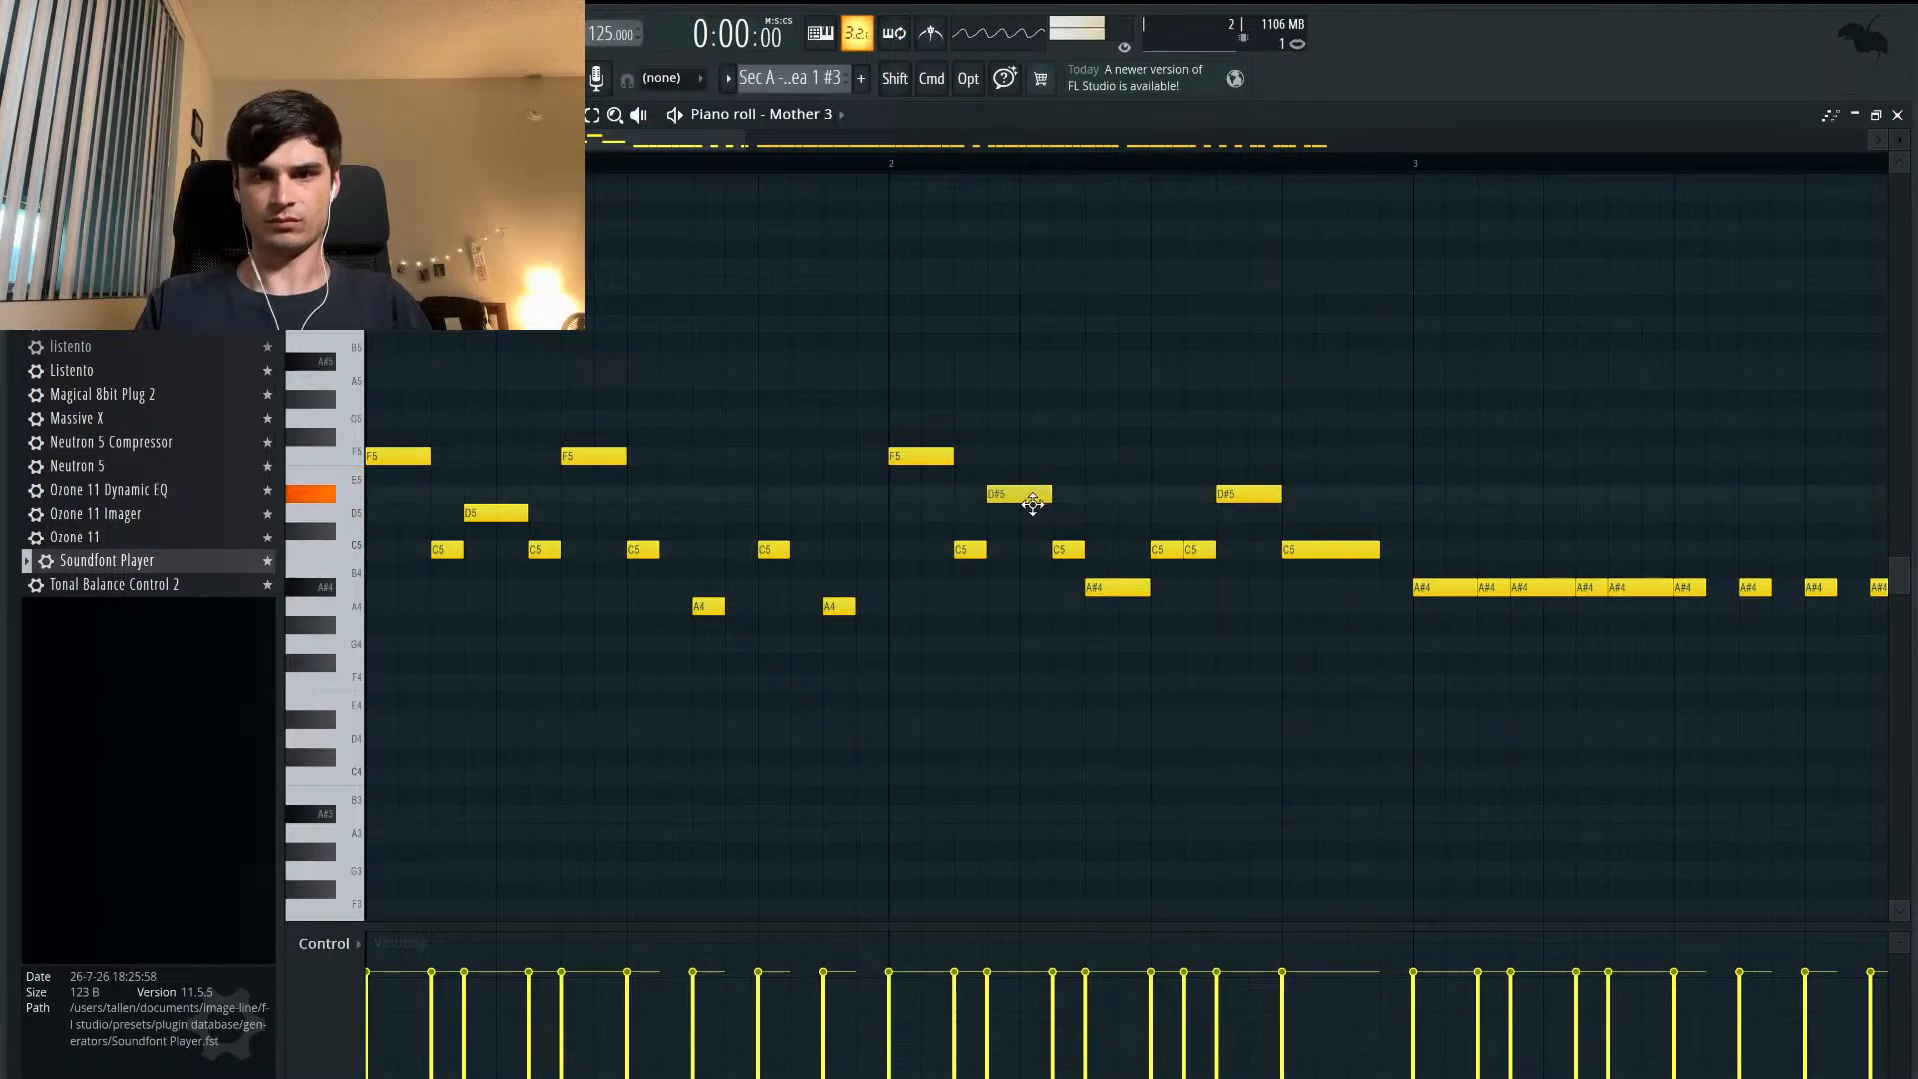
{"action": "key", "text": "space"}
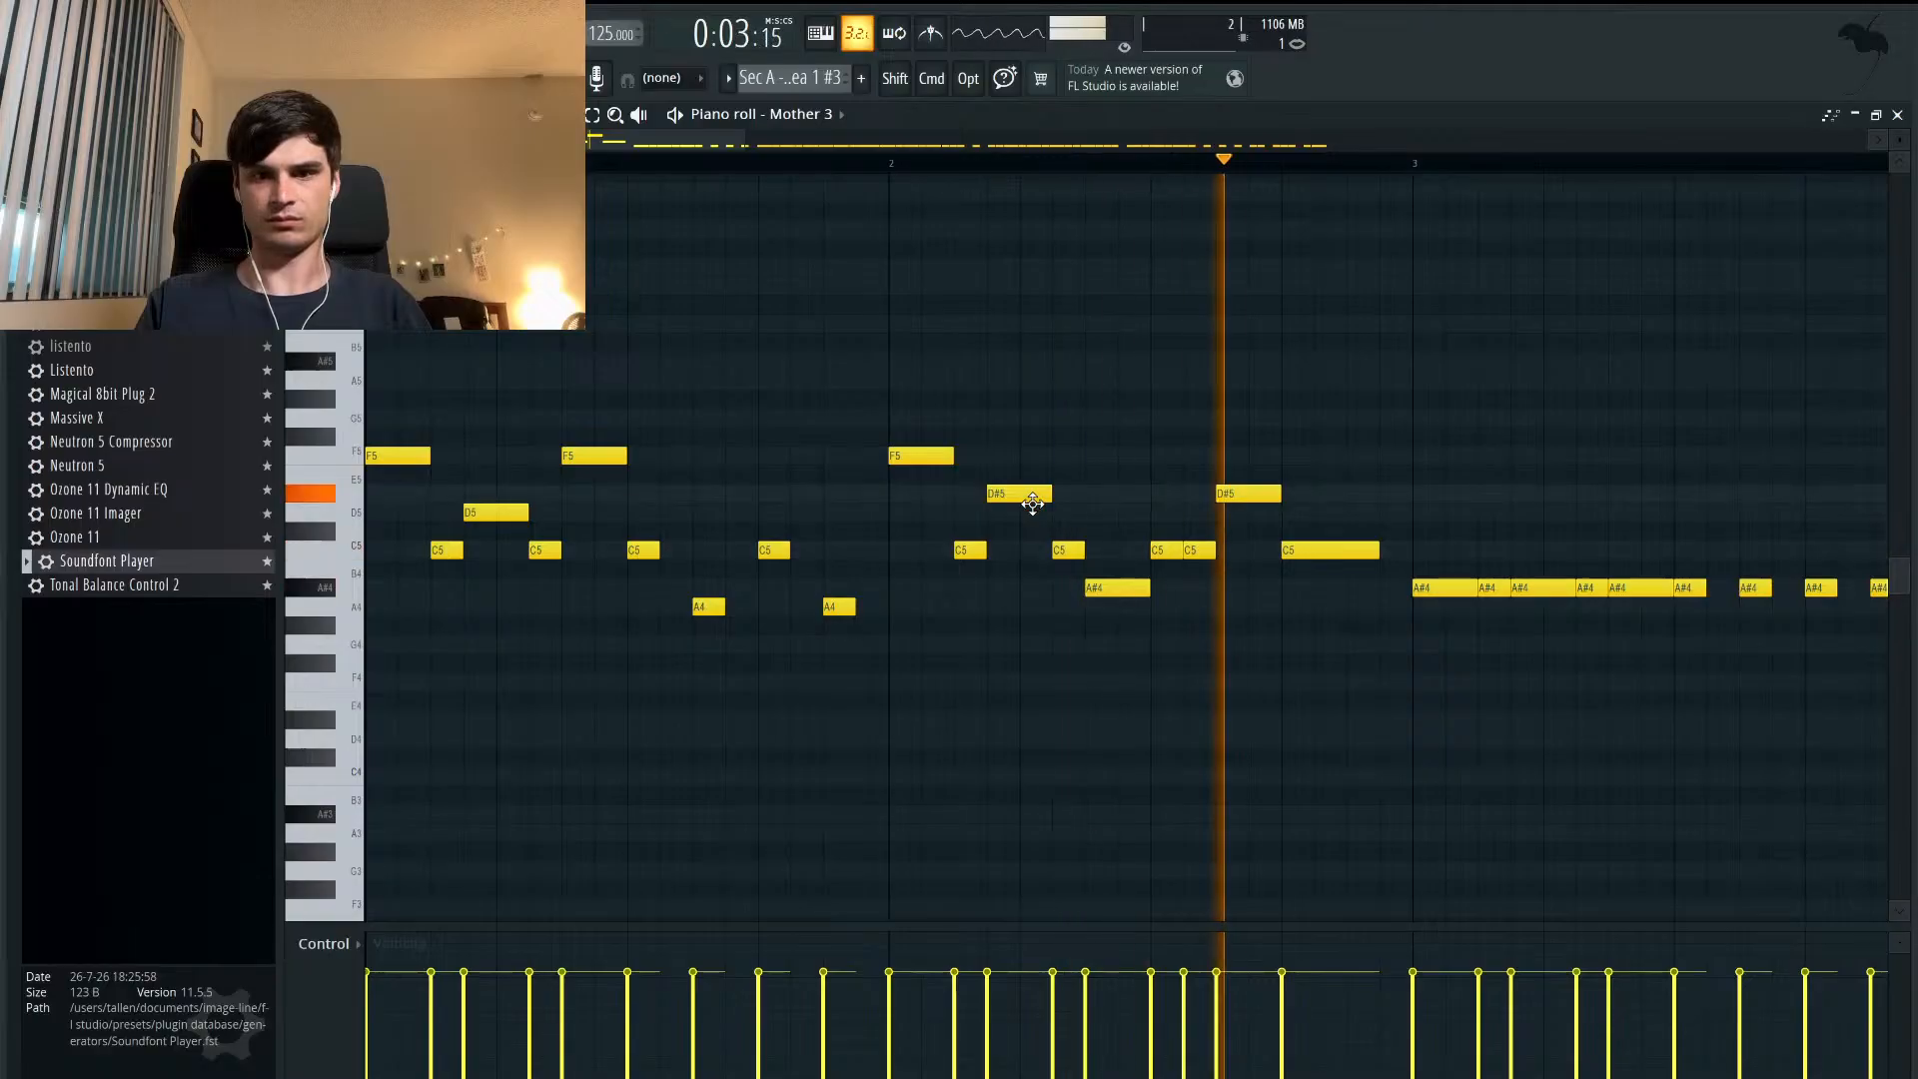
{"action": "key", "text": "space"}
- Repitch the first five notes of bar 3 to F5, C5, G5, C5 and F5
{"action": "scroll", "coordinate": [1033, 503], "scroll_direction": "down", "scroll_amount": 1}
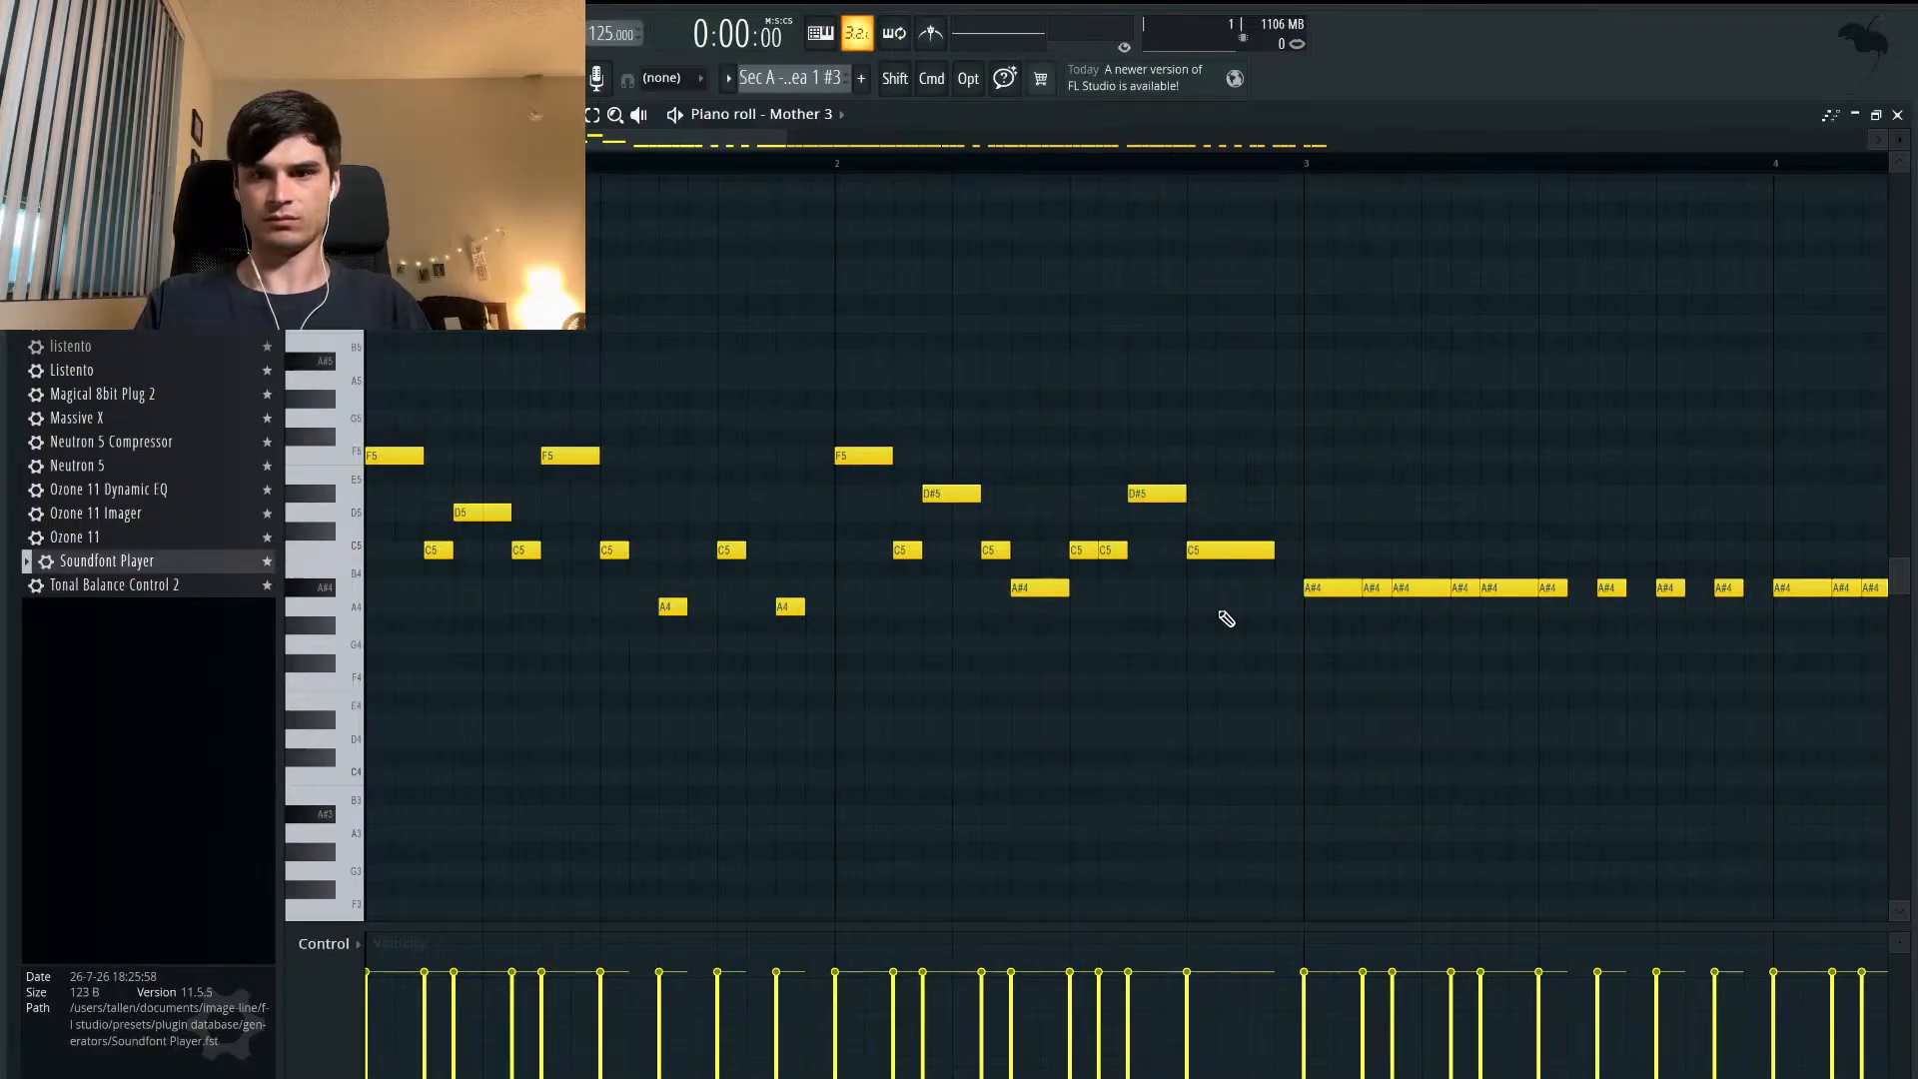
{"action": "left_click_drag", "start_coordinate": [1319, 589], "coordinate": [1326, 456]}
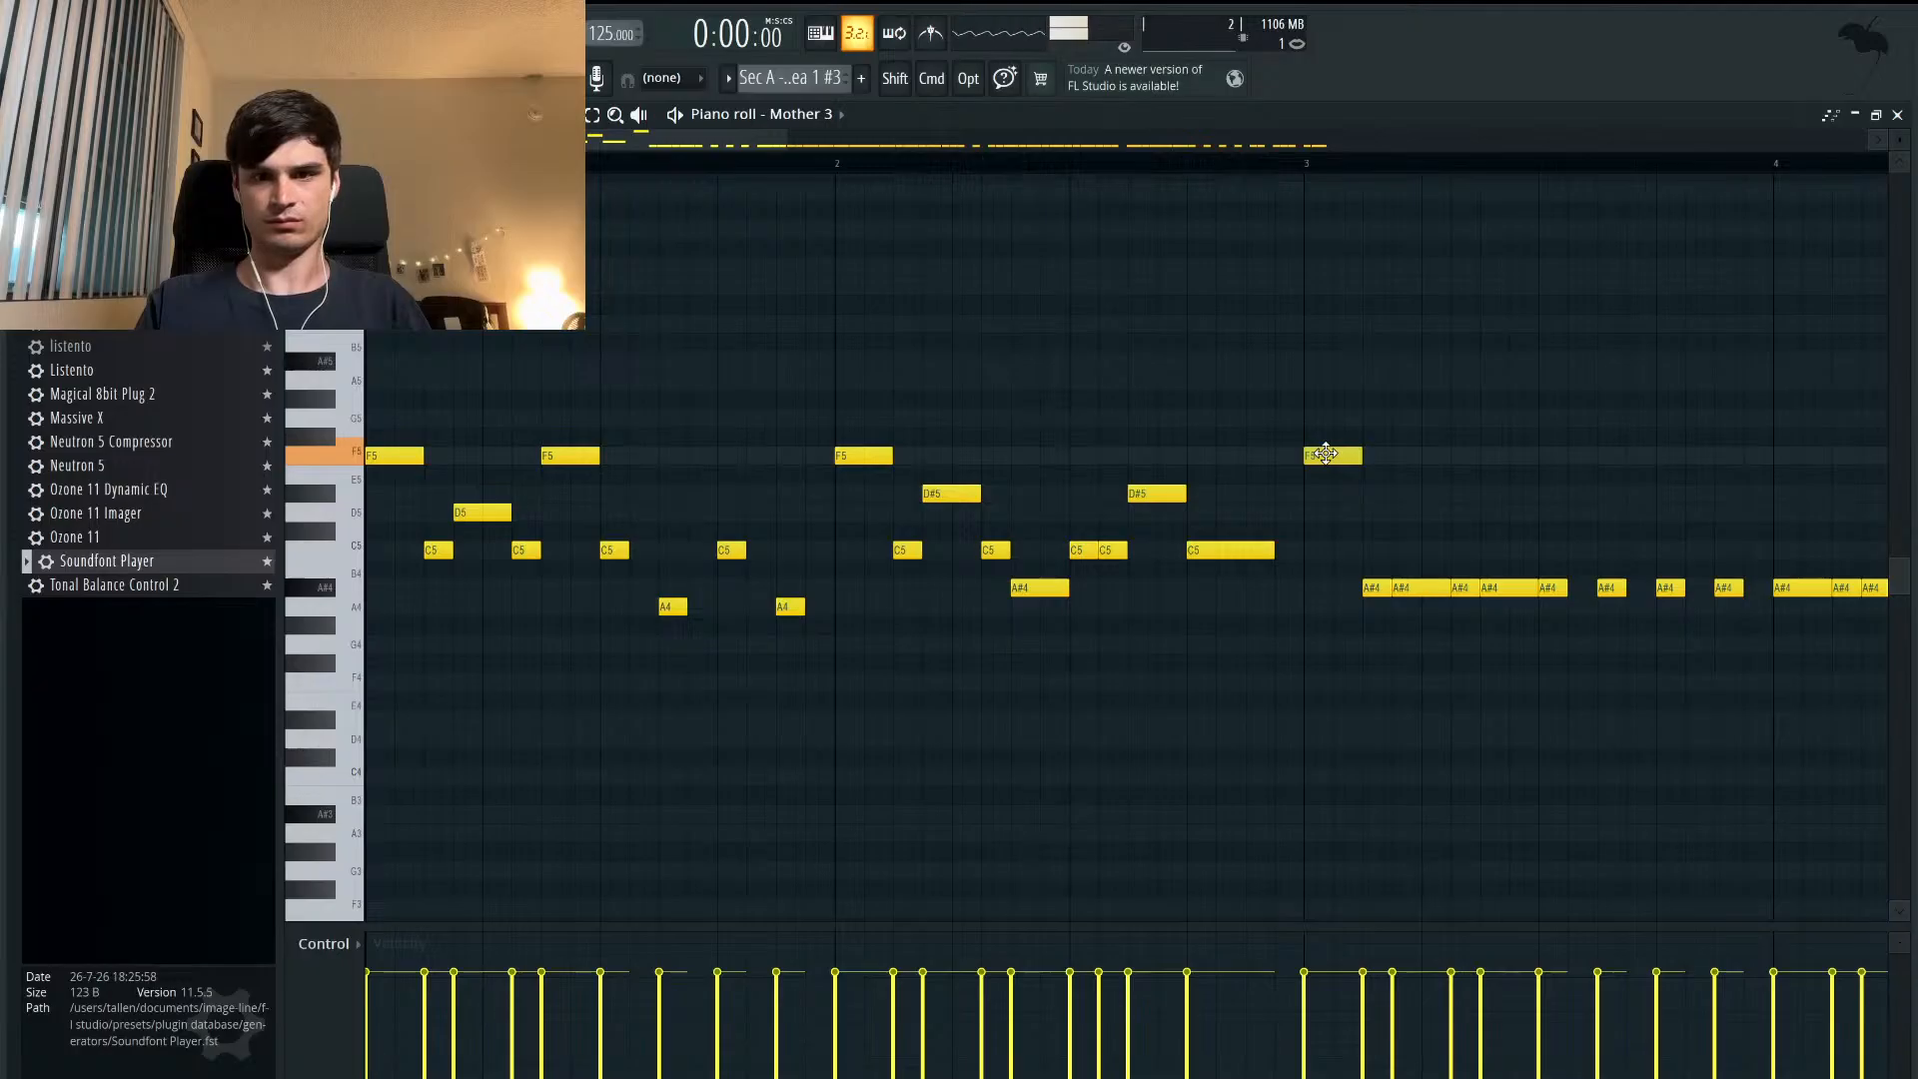
{"action": "left_click_drag", "start_coordinate": [1407, 593], "coordinate": [1411, 417]}
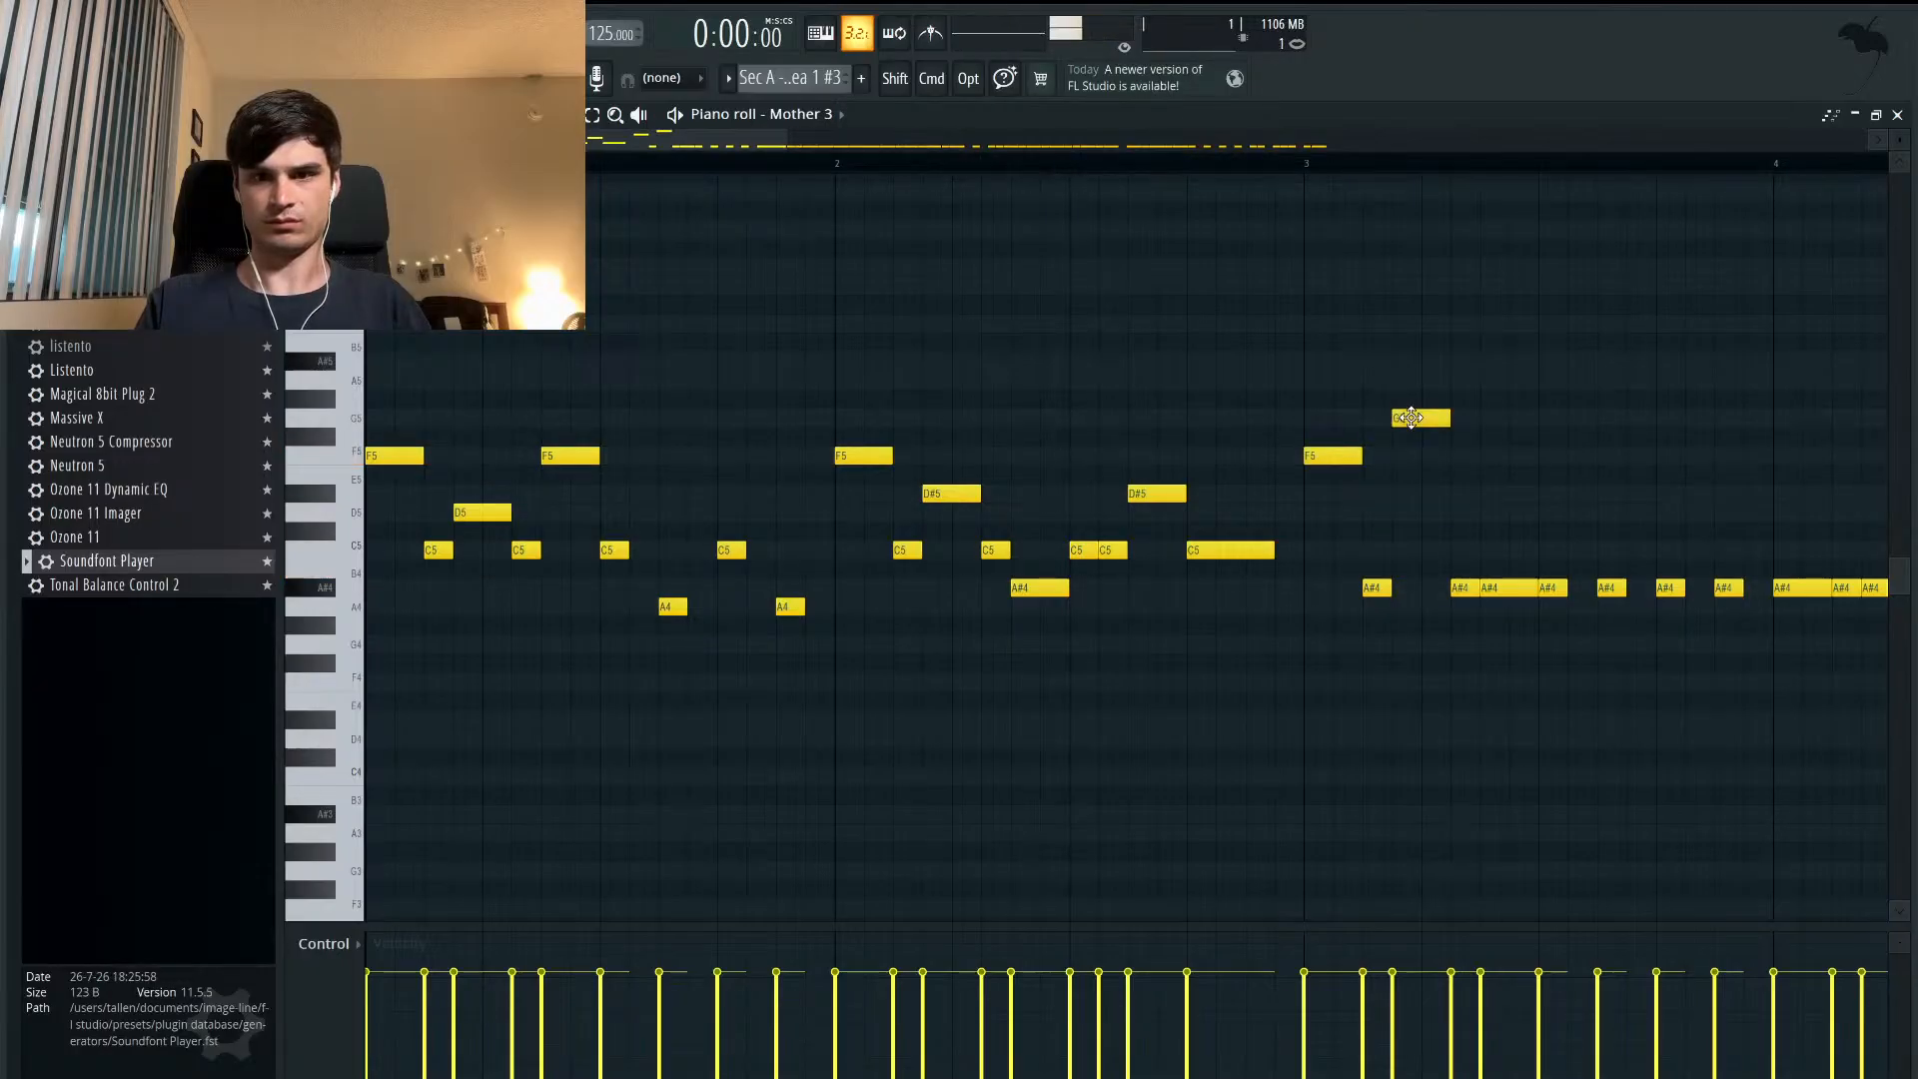
{"action": "left_click_drag", "start_coordinate": [1492, 587], "coordinate": [1492, 456]}
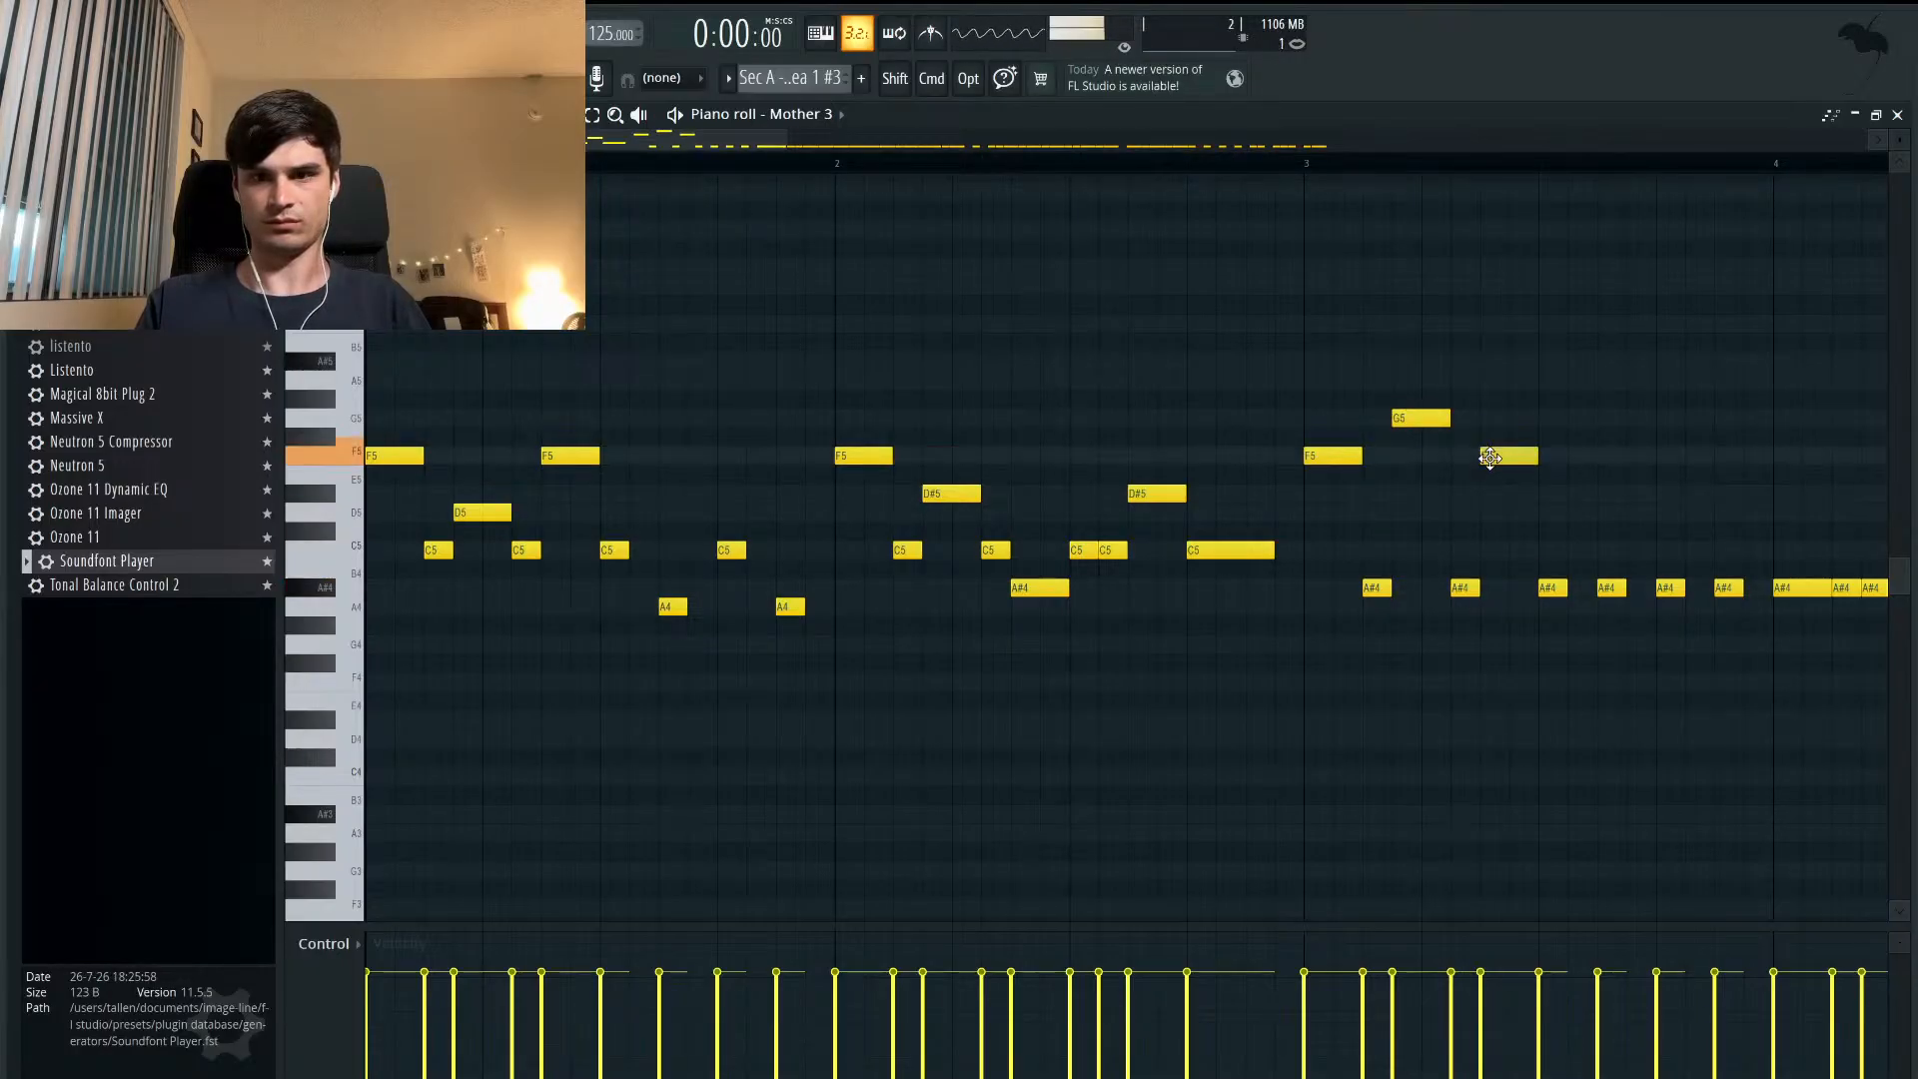
{"action": "left_click_drag", "start_coordinate": [1472, 616], "coordinate": [1402, 584]}
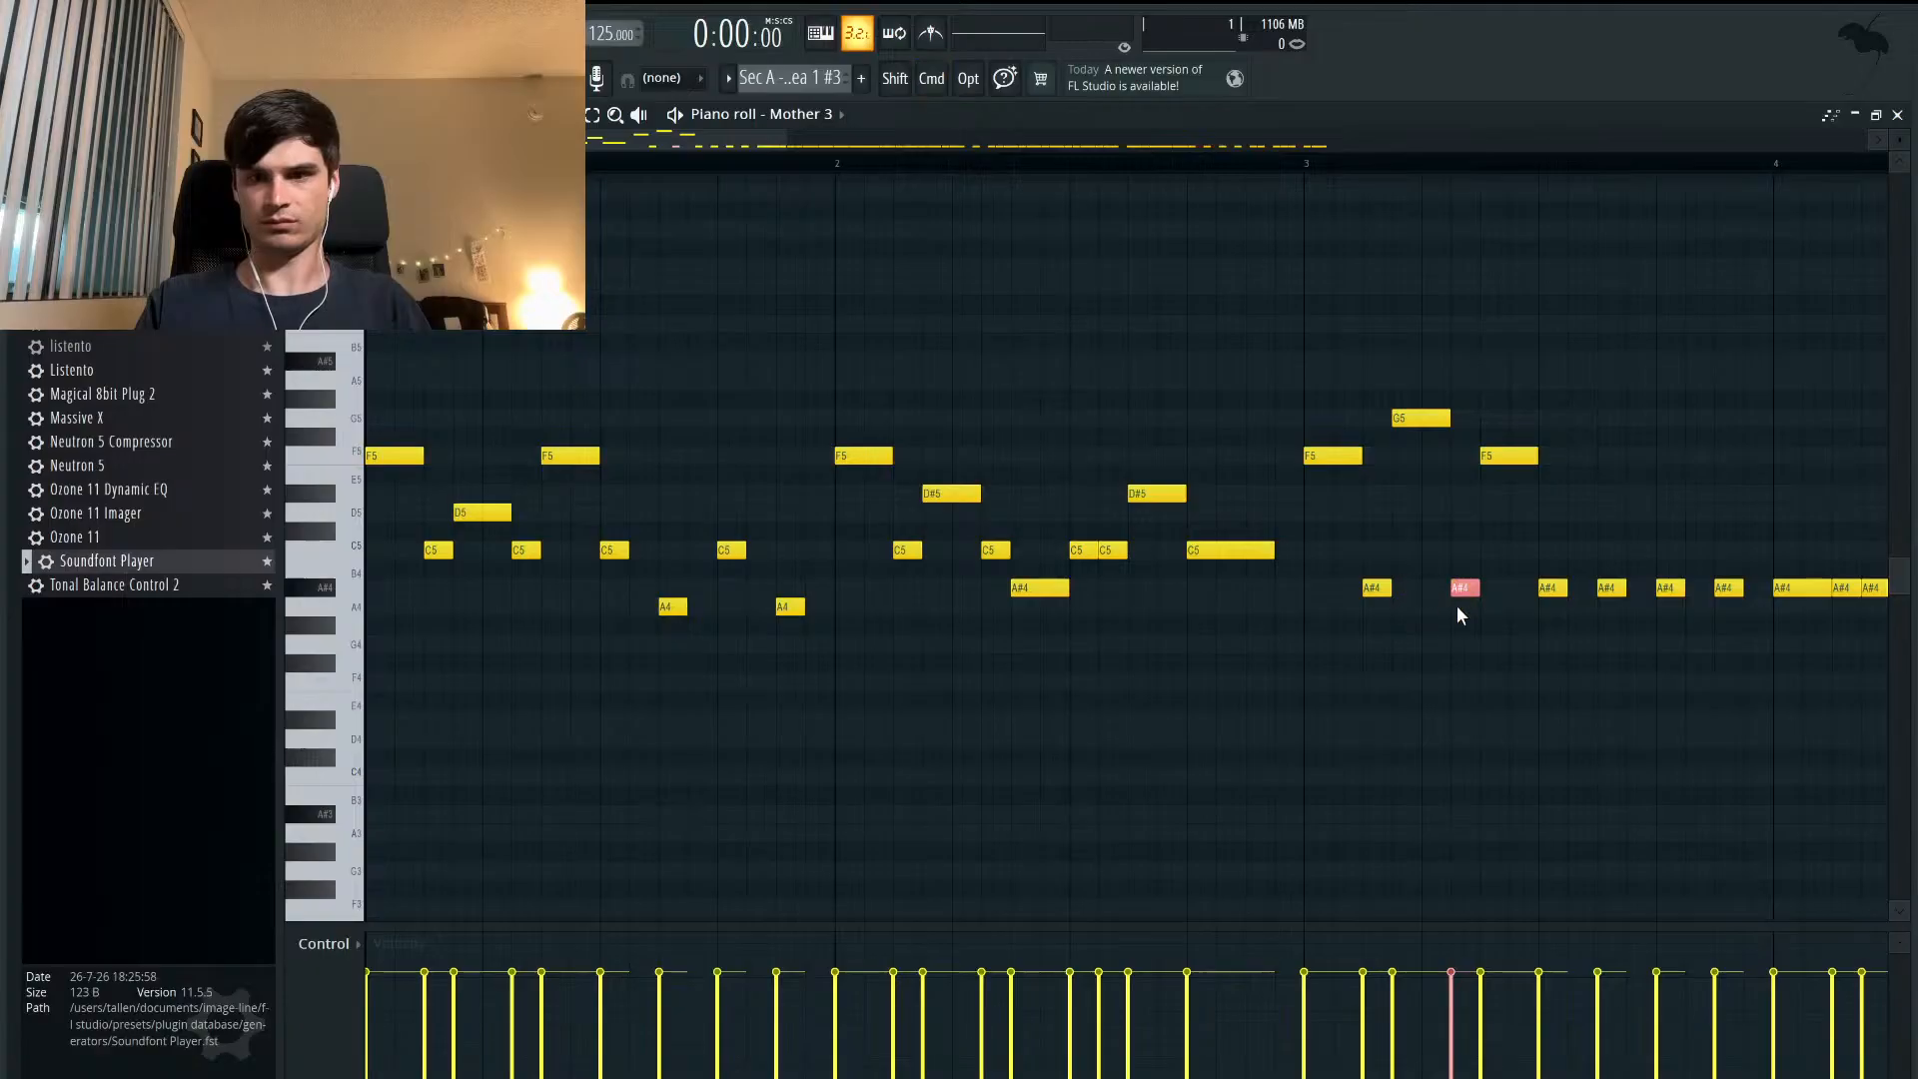
{"action": "left_click_drag", "start_coordinate": [1497, 620], "coordinate": [1372, 547]}
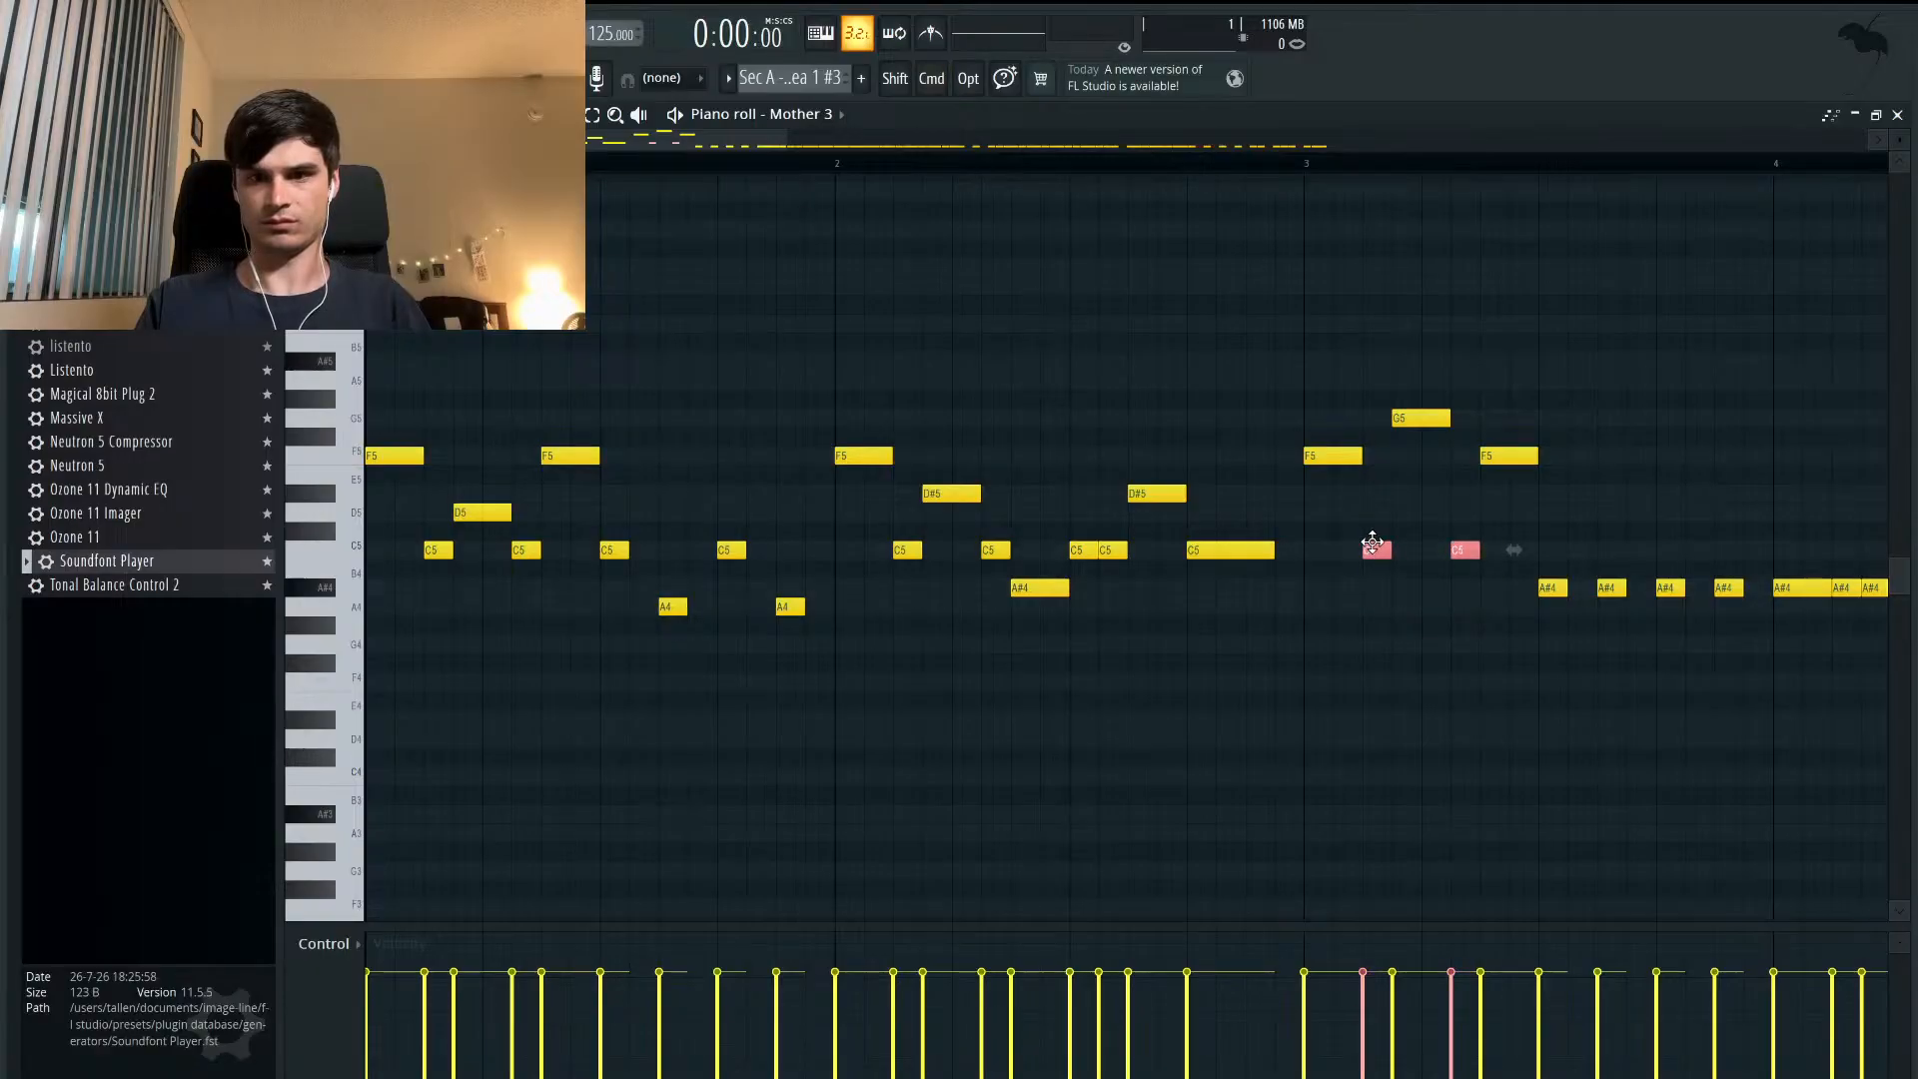
- Finish bar 3 with D#5, D5, A#4 and A4, and play the melody back from bar 1
{"action": "scroll", "coordinate": [1426, 573], "scroll_direction": "right", "scroll_amount": 5}
{"action": "scroll", "coordinate": [1426, 574], "scroll_direction": "down", "scroll_amount": 1}
{"action": "left_click_drag", "start_coordinate": [1255, 529], "coordinate": [1258, 447]}
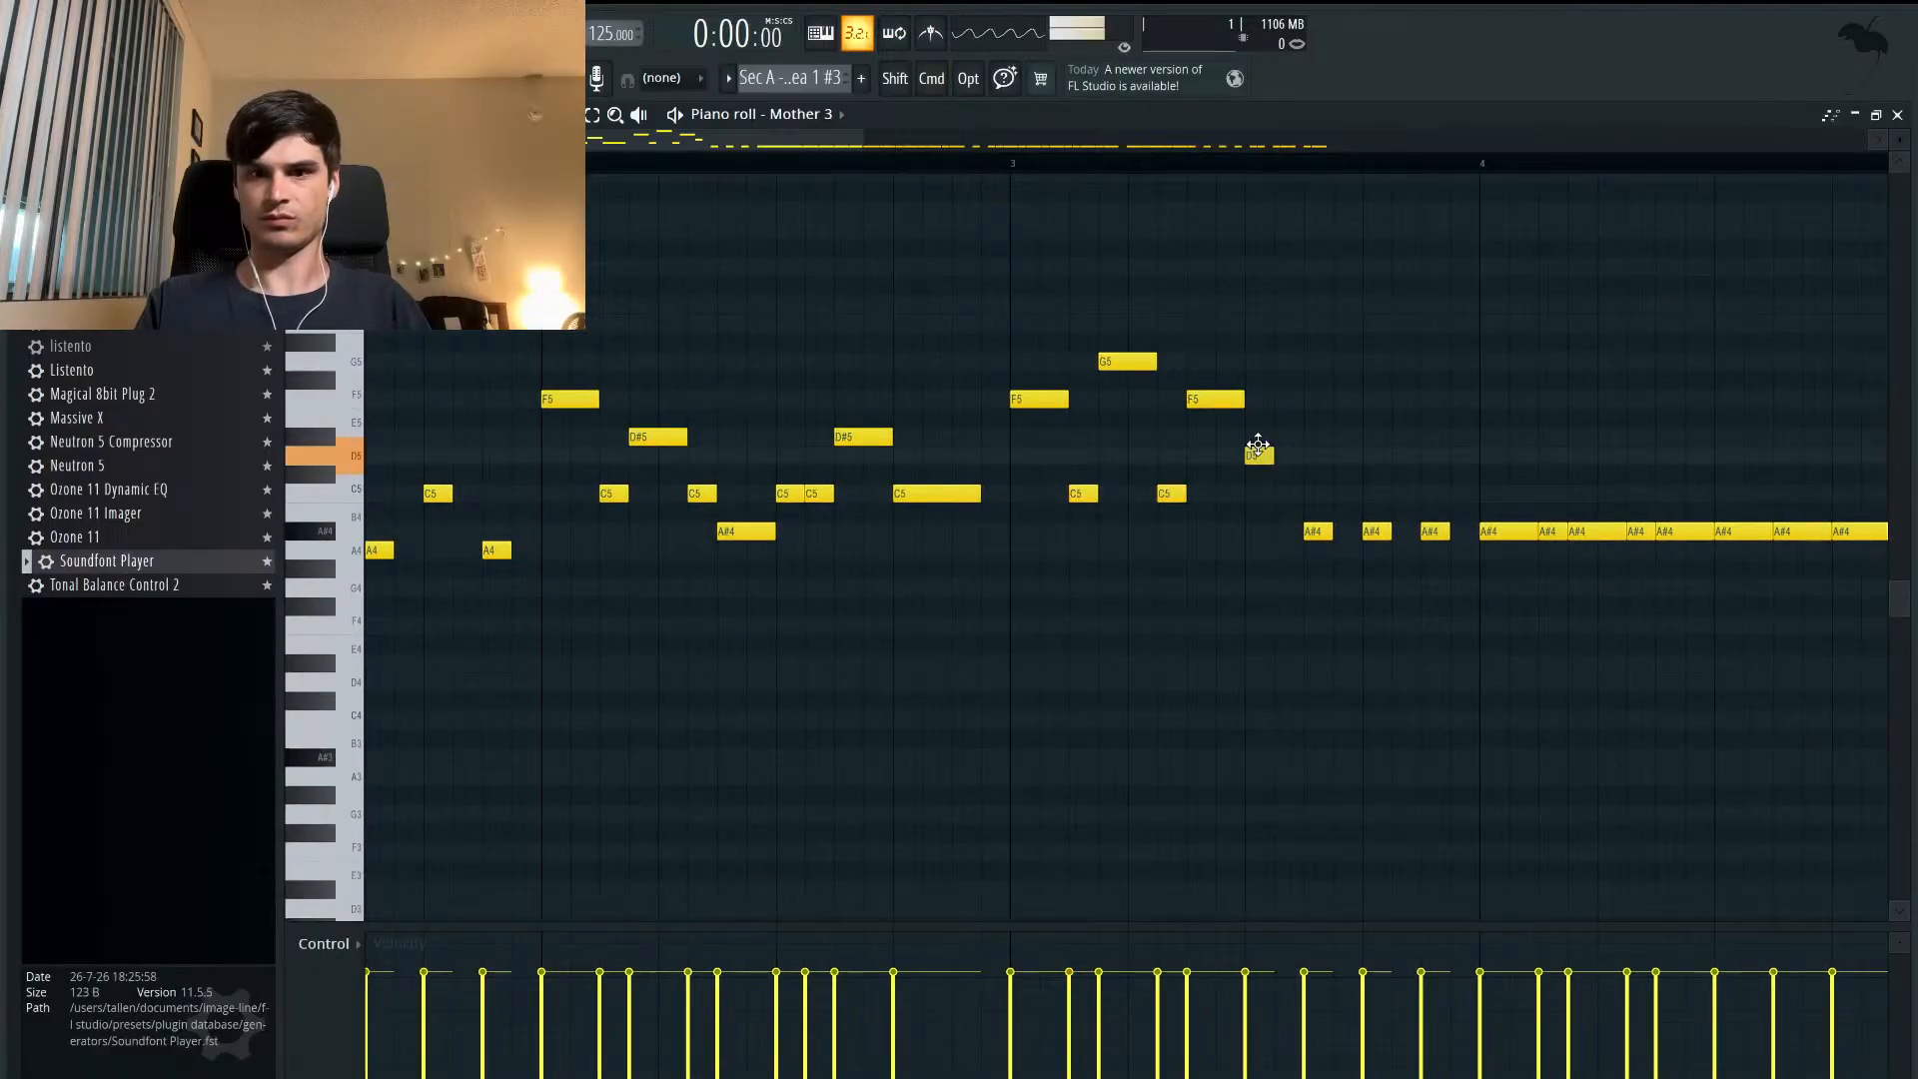
{"action": "left_click_drag", "start_coordinate": [1314, 535], "coordinate": [1315, 464]}
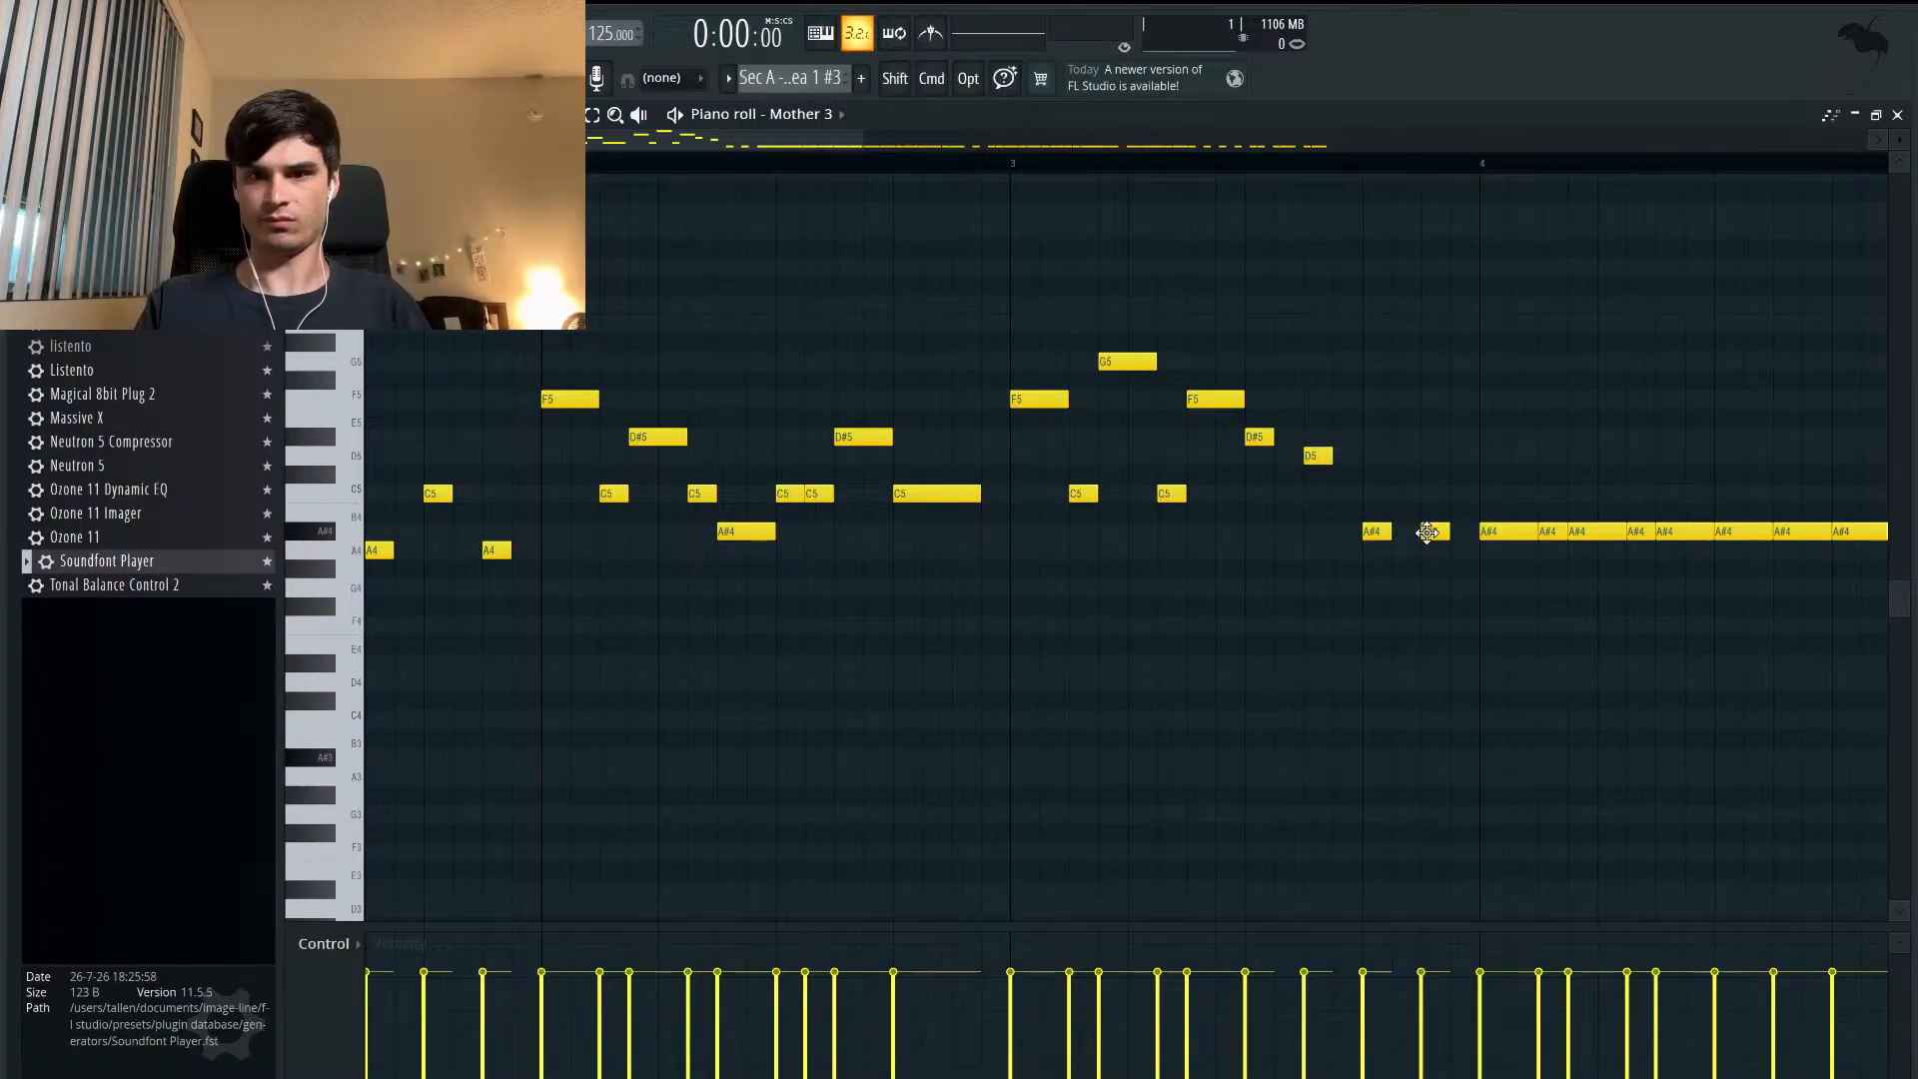
{"action": "left_click_drag", "start_coordinate": [1424, 536], "coordinate": [1429, 557]}
{"action": "key", "text": "space"}
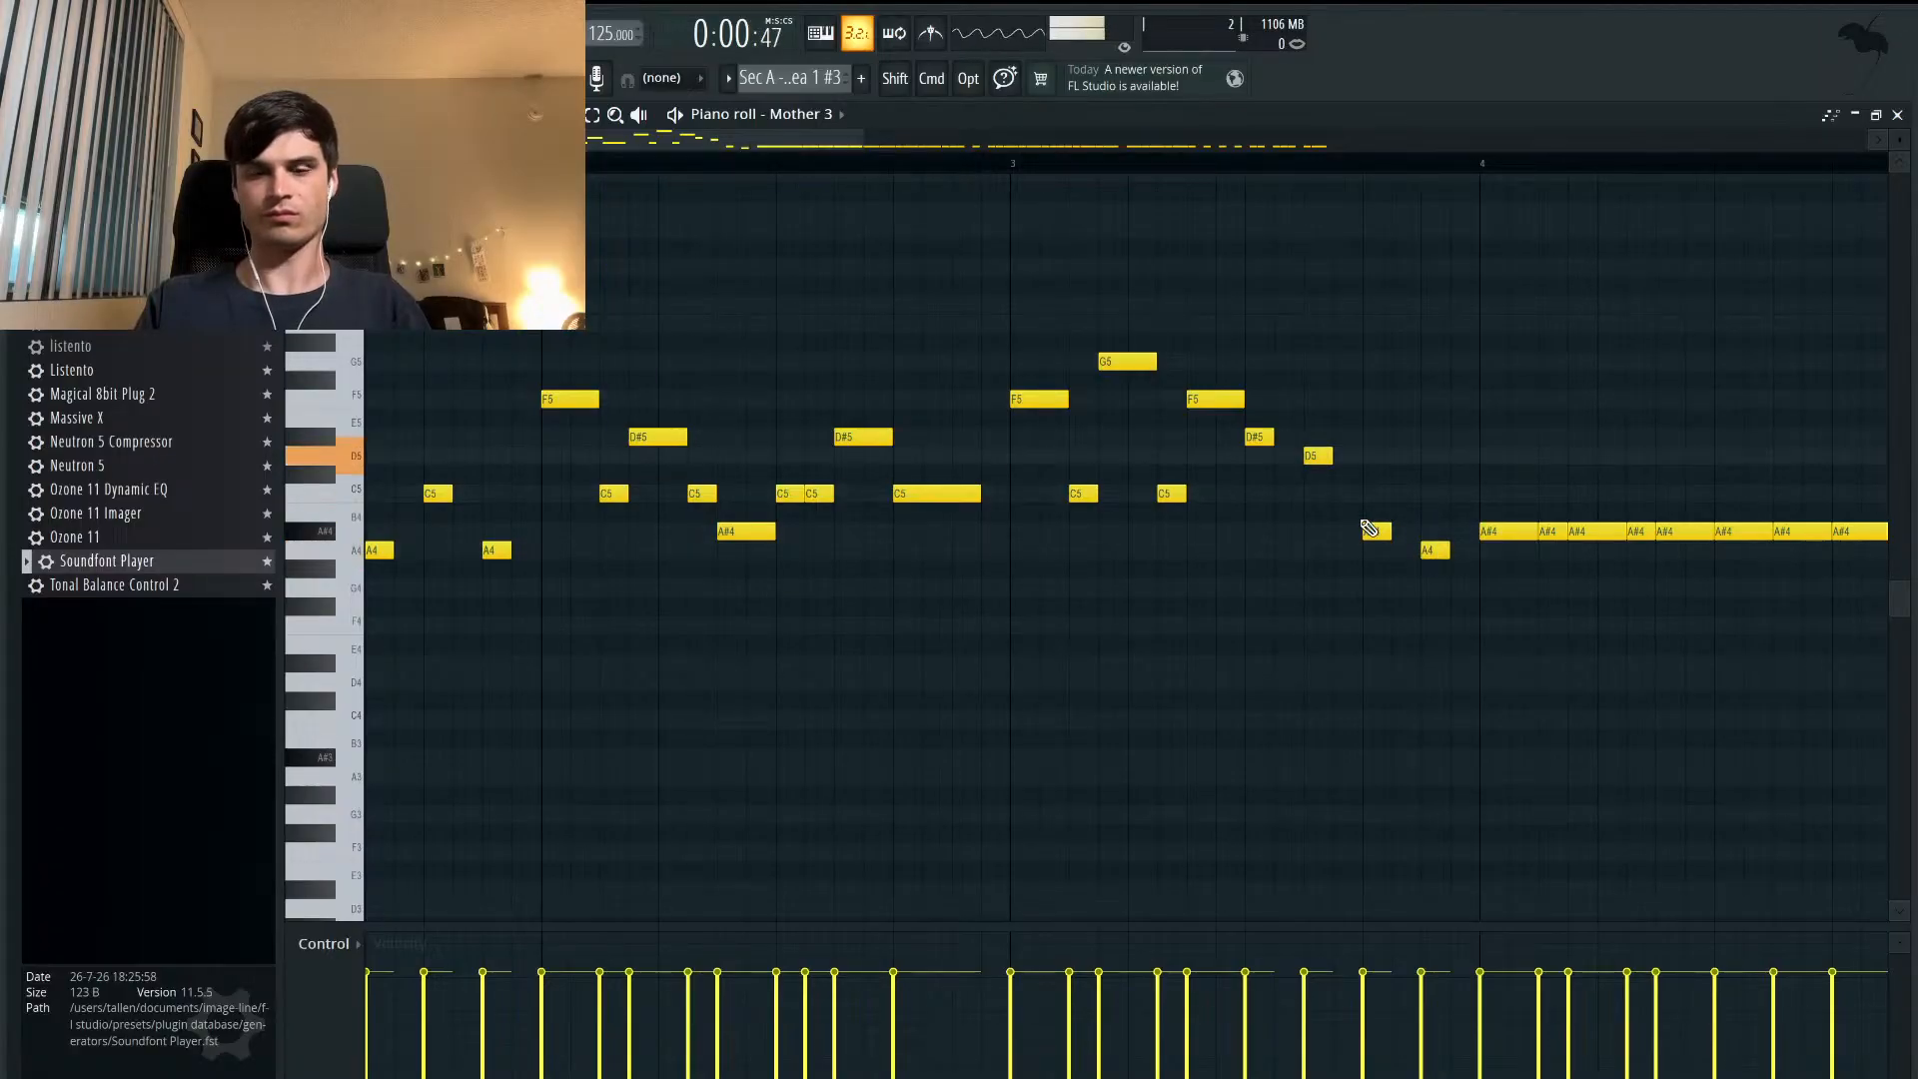
{"action": "scroll", "coordinate": [1377, 534], "scroll_direction": "down", "scroll_amount": 2}
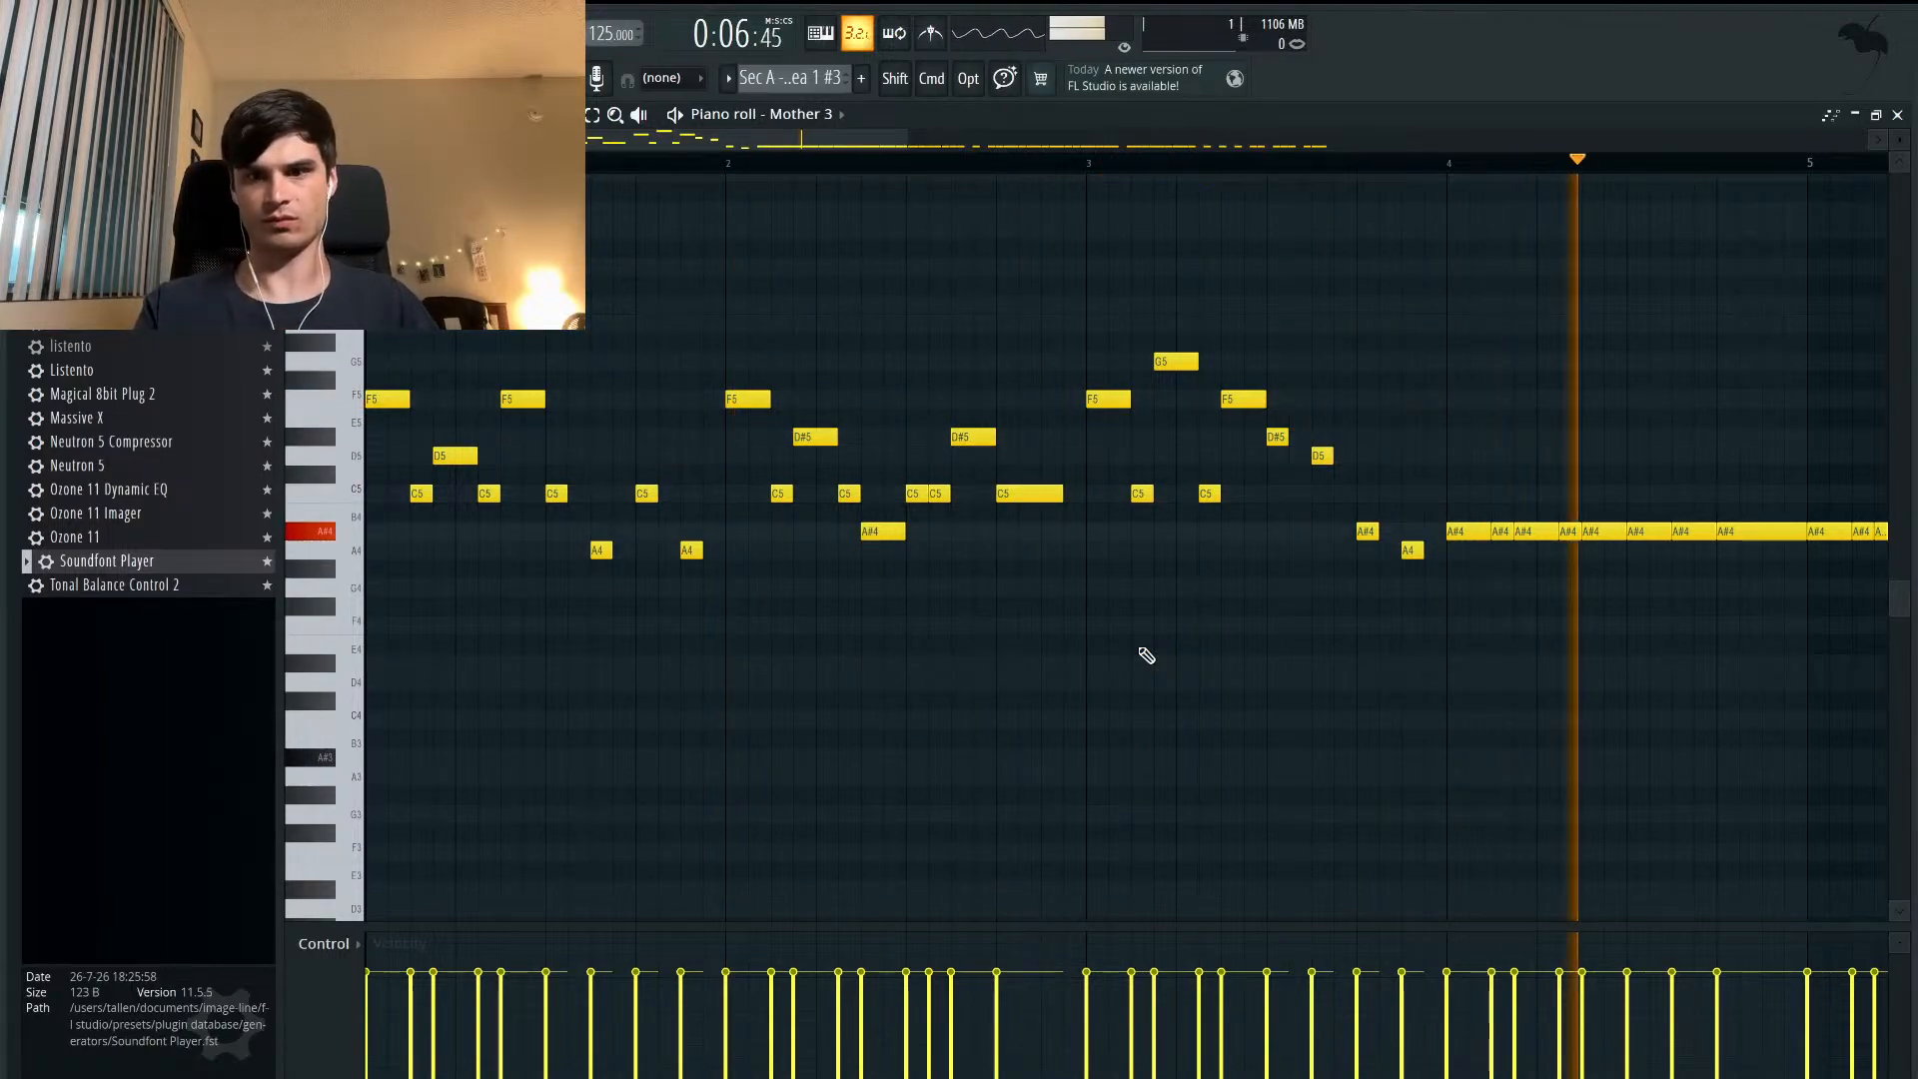
{"action": "key", "text": "space"}
- Repitch the last three notes of bar 4 to C5, A4 and G4, and audition from the start of bar 4
{"action": "scroll", "coordinate": [1653, 593], "scroll_direction": "right", "scroll_amount": 3}
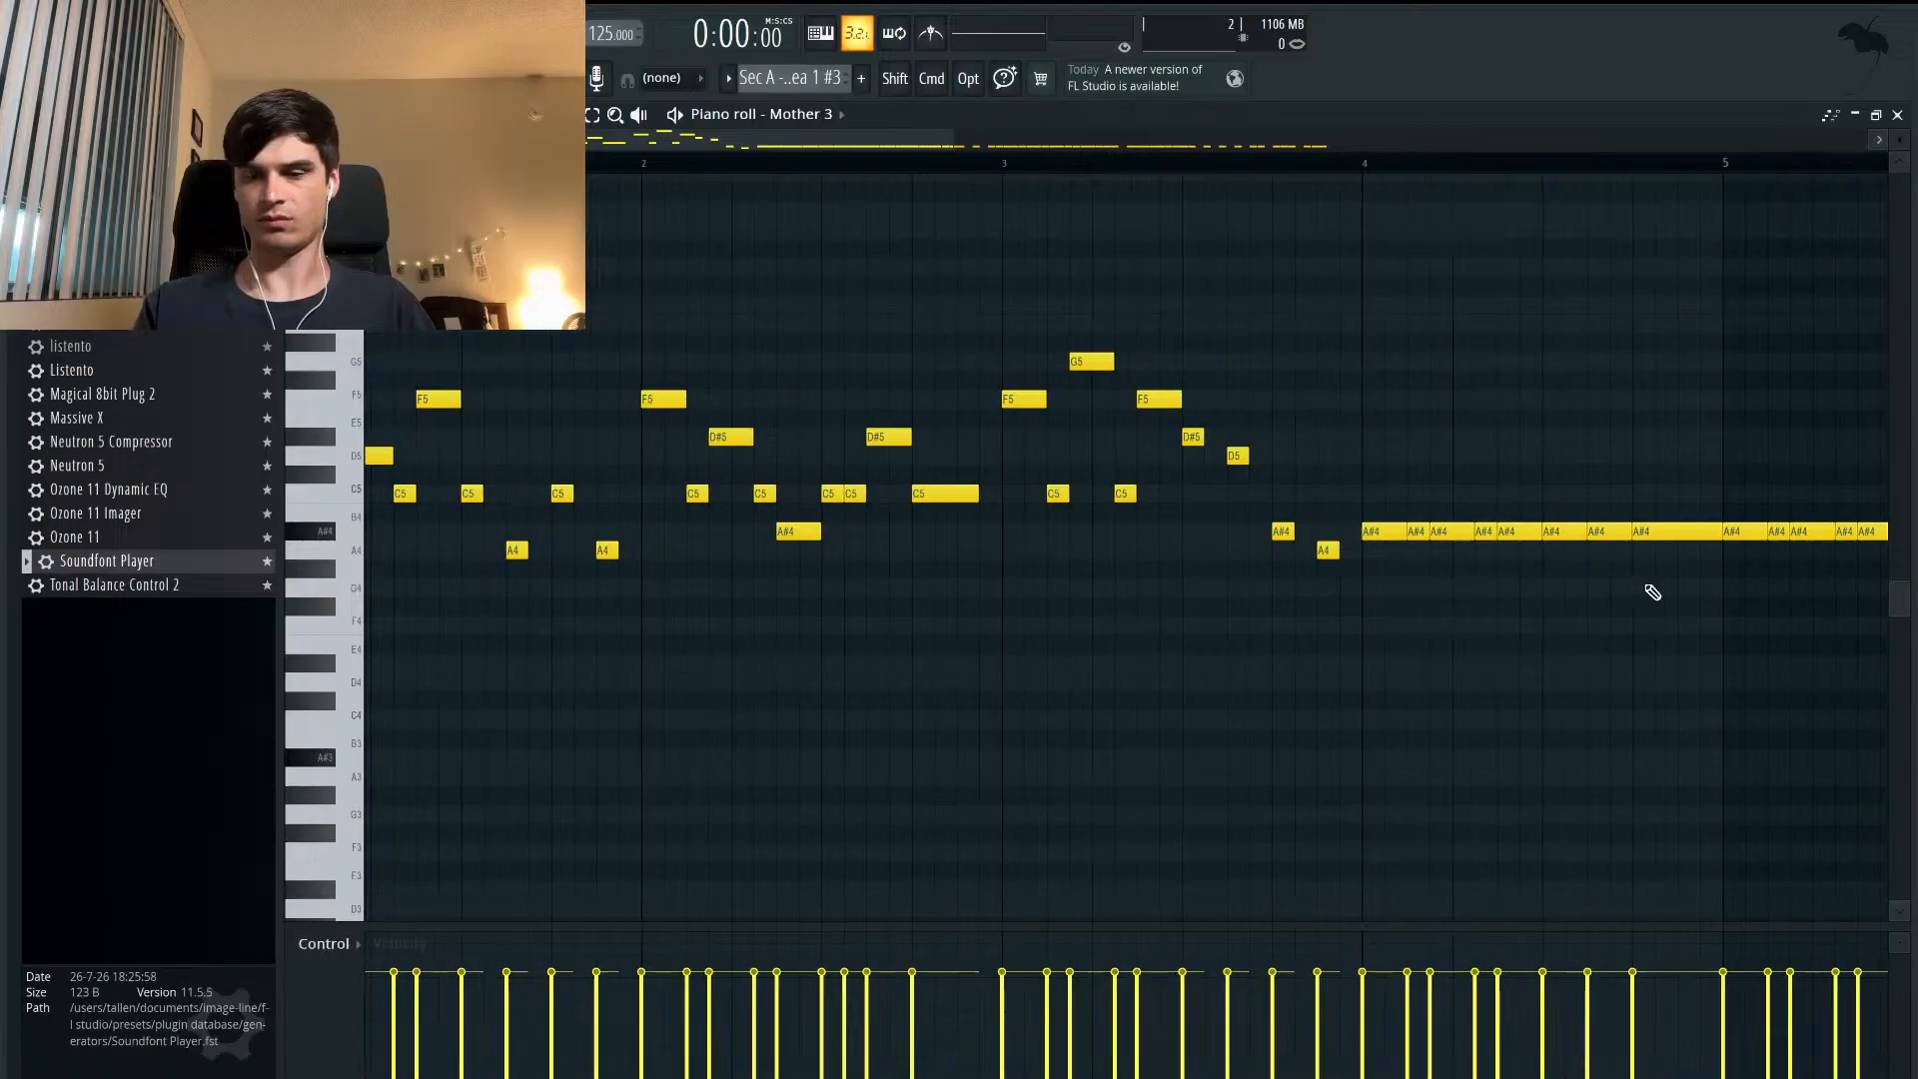
{"action": "scroll", "coordinate": [1573, 585], "scroll_direction": "up", "scroll_amount": 4}
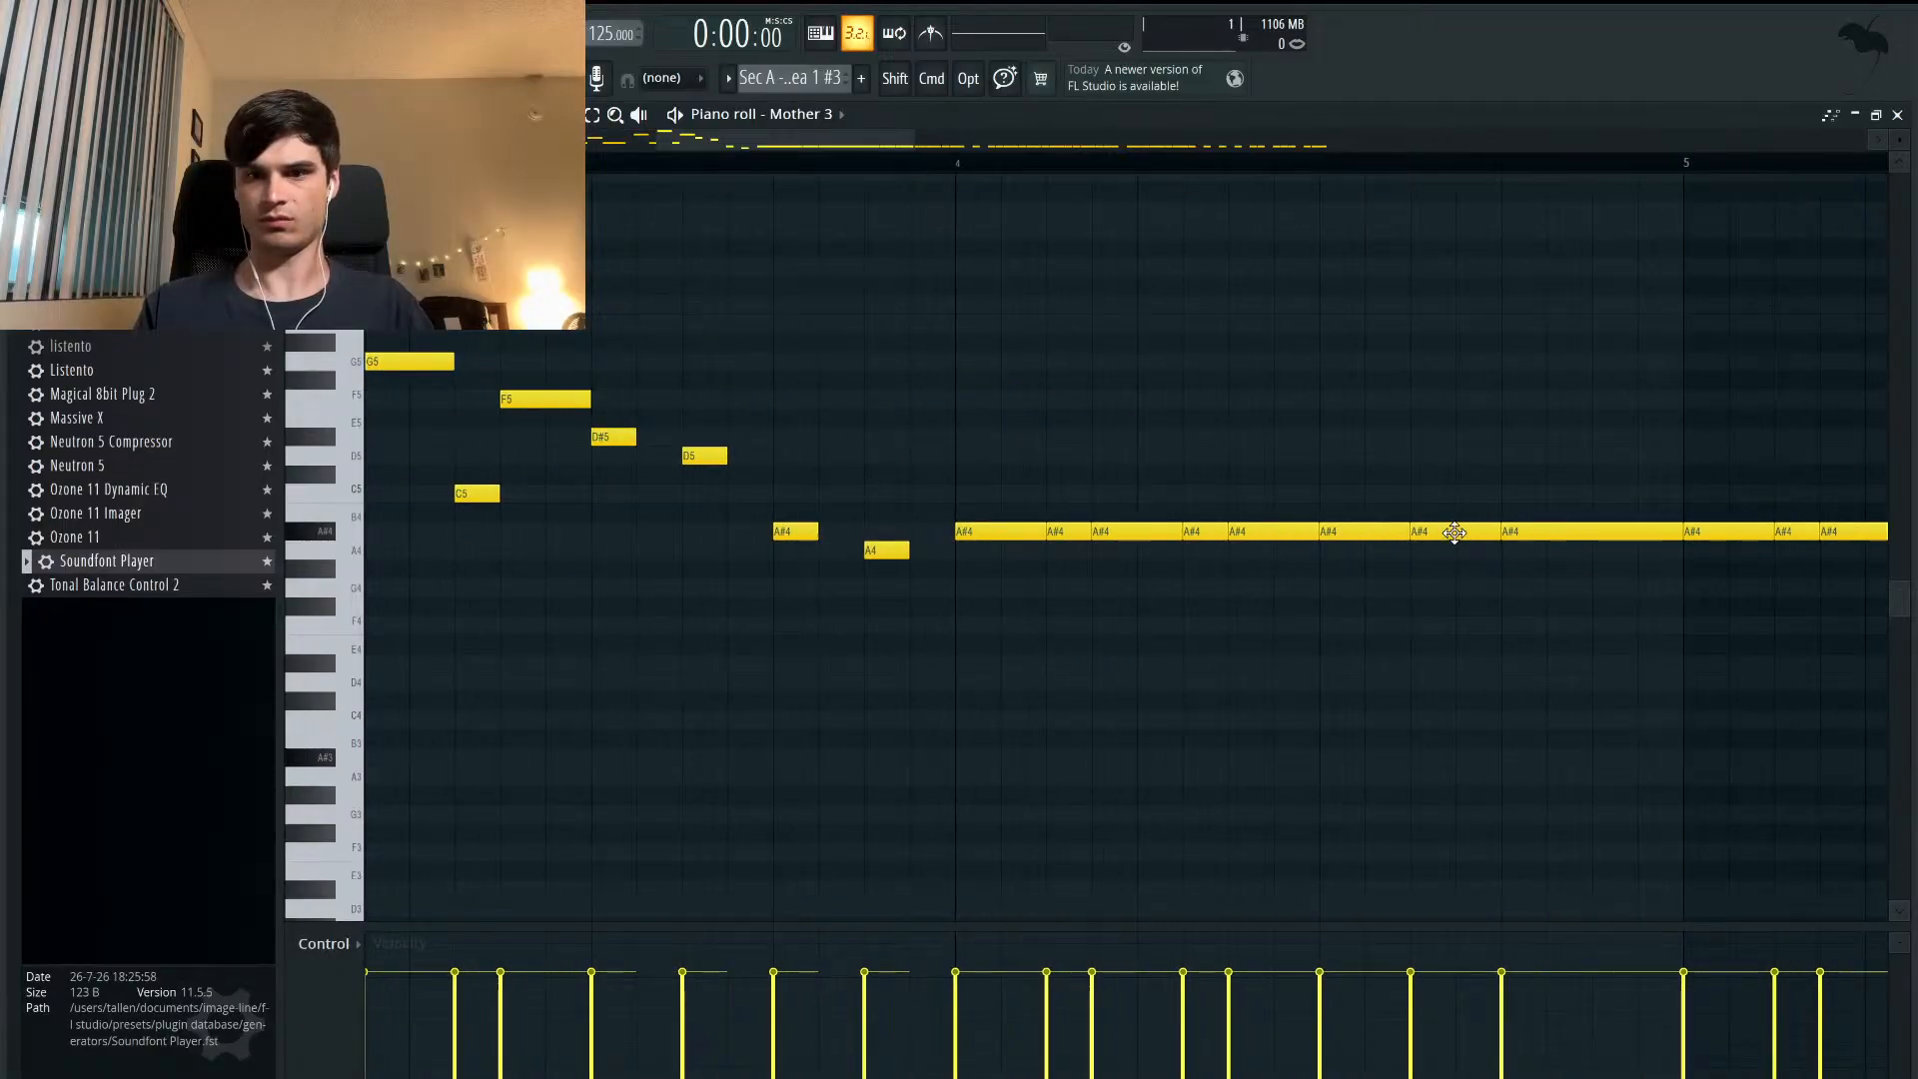
{"action": "left_click_drag", "start_coordinate": [1546, 530], "coordinate": [1451, 554]}
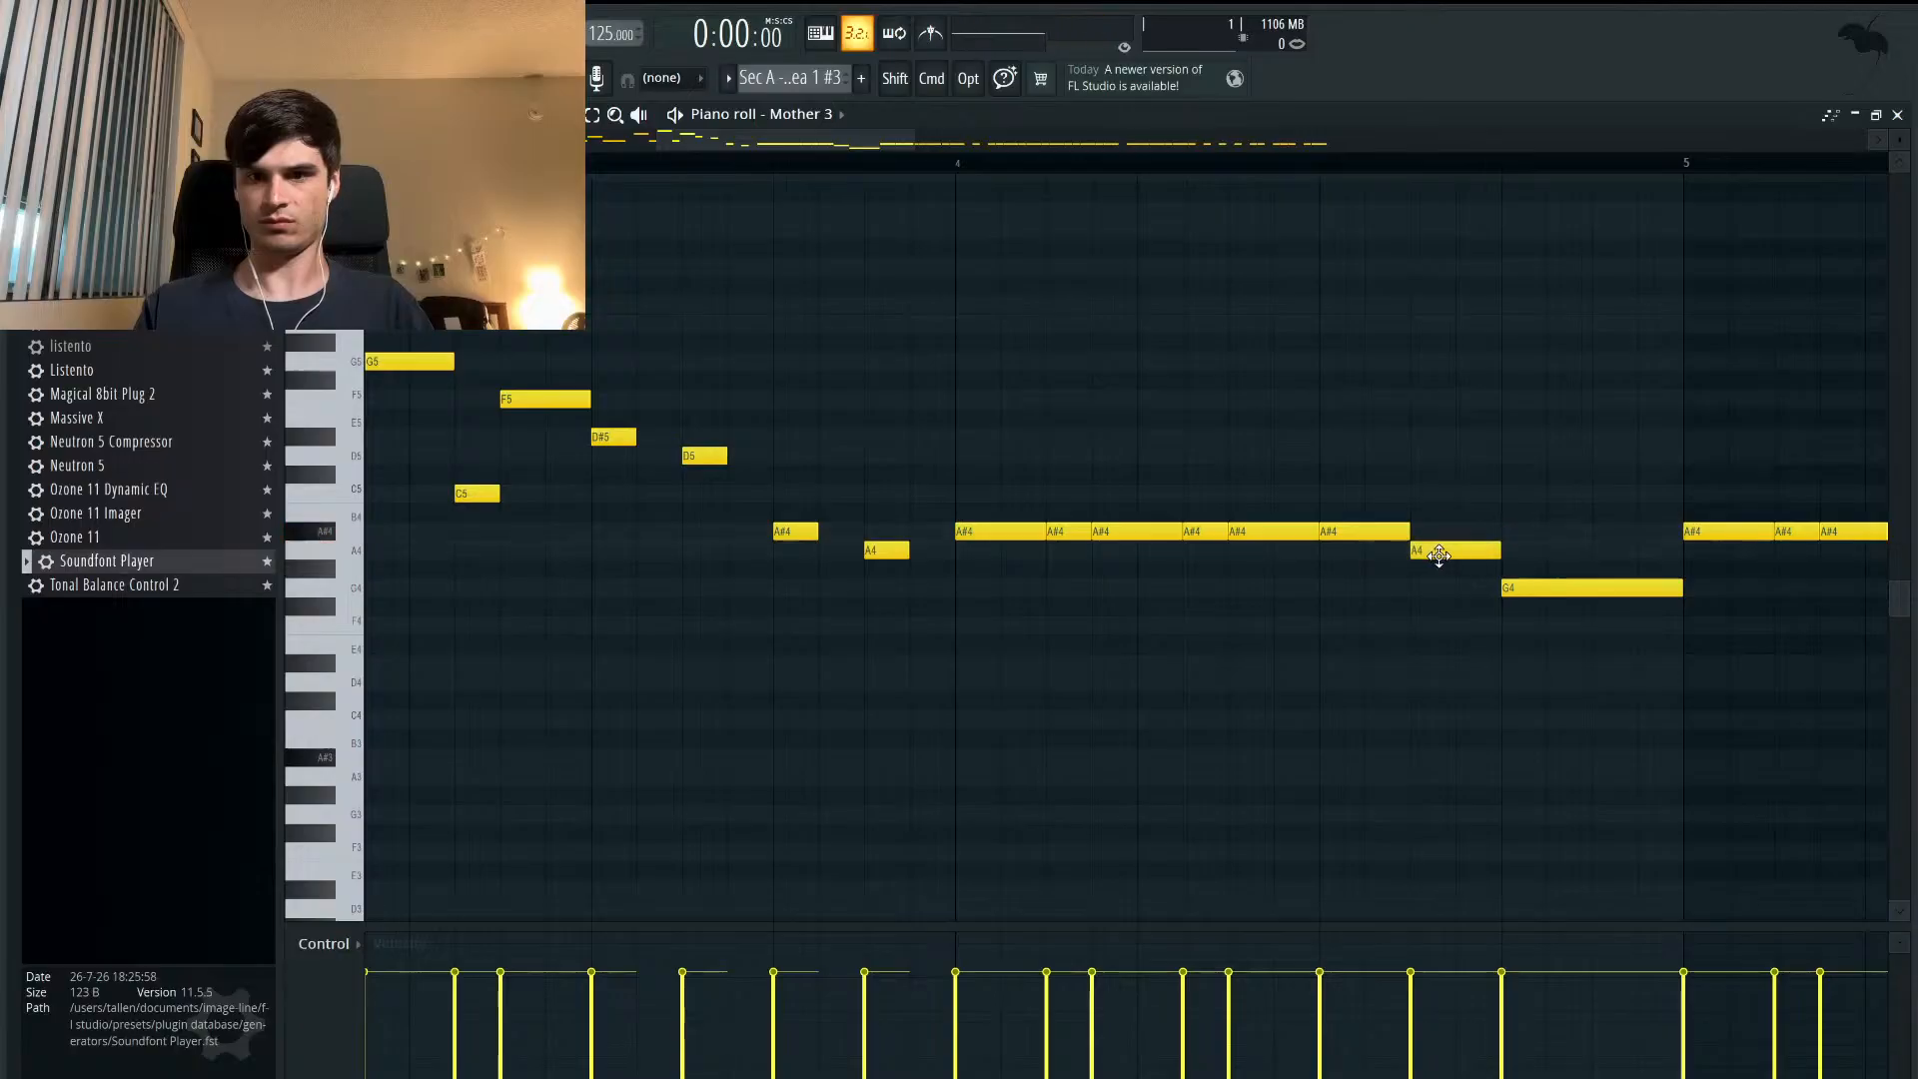
{"action": "left_click_drag", "start_coordinate": [1319, 541], "coordinate": [1329, 503]}
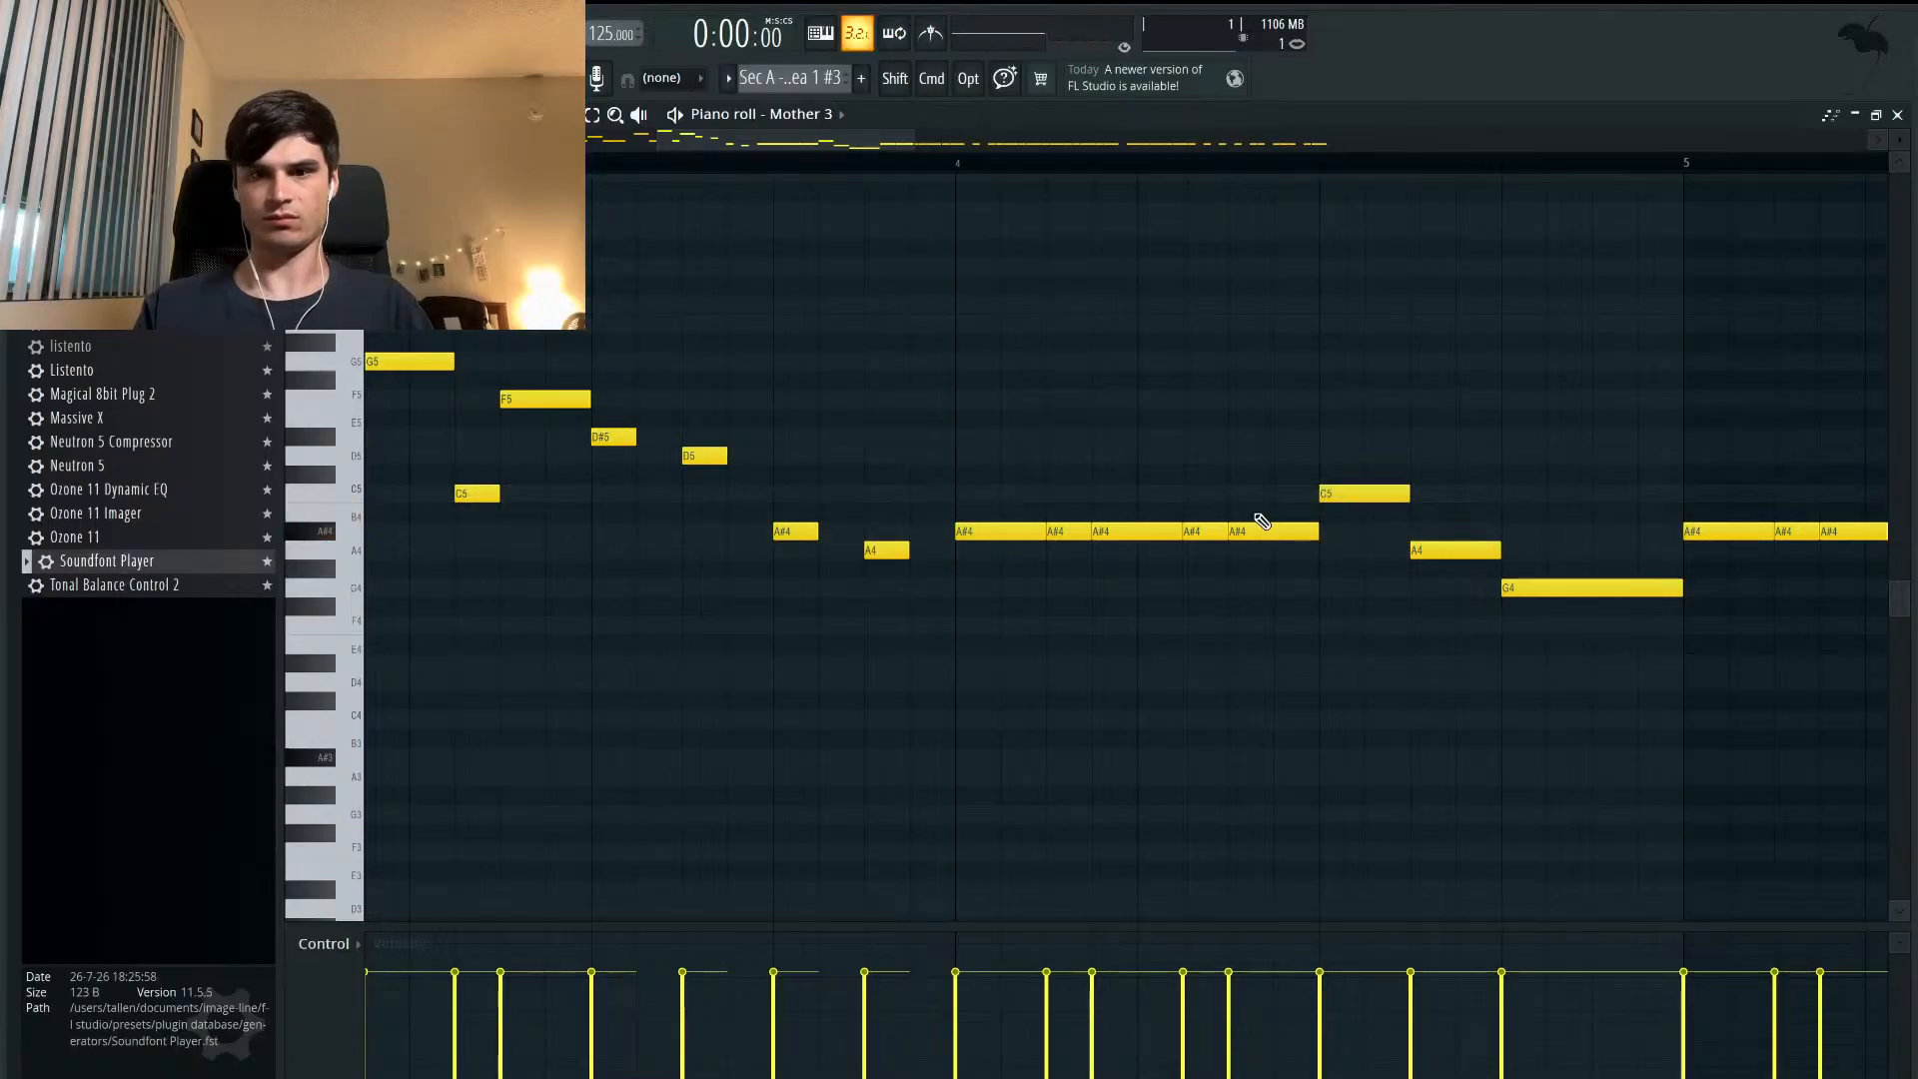
{"action": "left_click", "coordinate": [963, 166]}
{"action": "key", "text": "space"}
{"action": "key", "text": "space"}
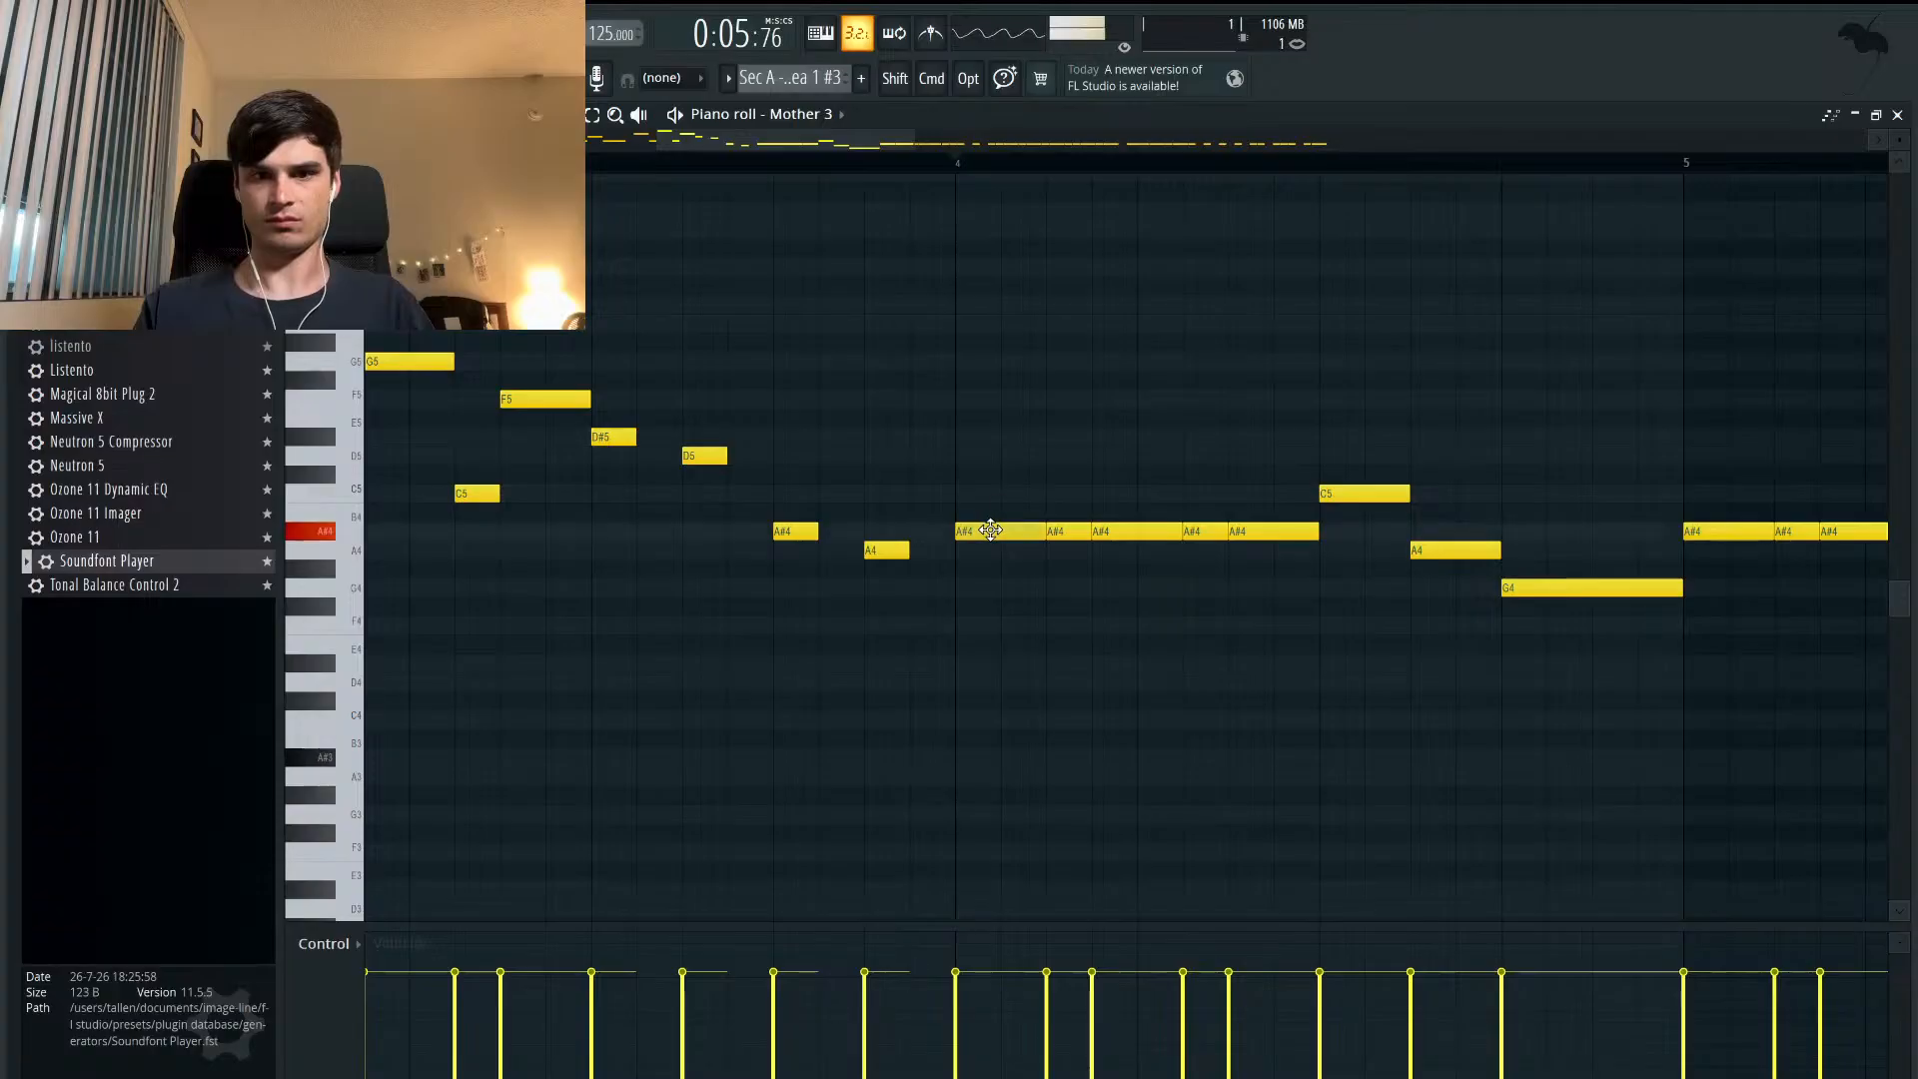
- Shape the first five notes of bar 4 as C5, A#4, A4, D5 and C5, auditioning along the way
{"action": "left_click_drag", "start_coordinate": [990, 530], "coordinate": [991, 475]}
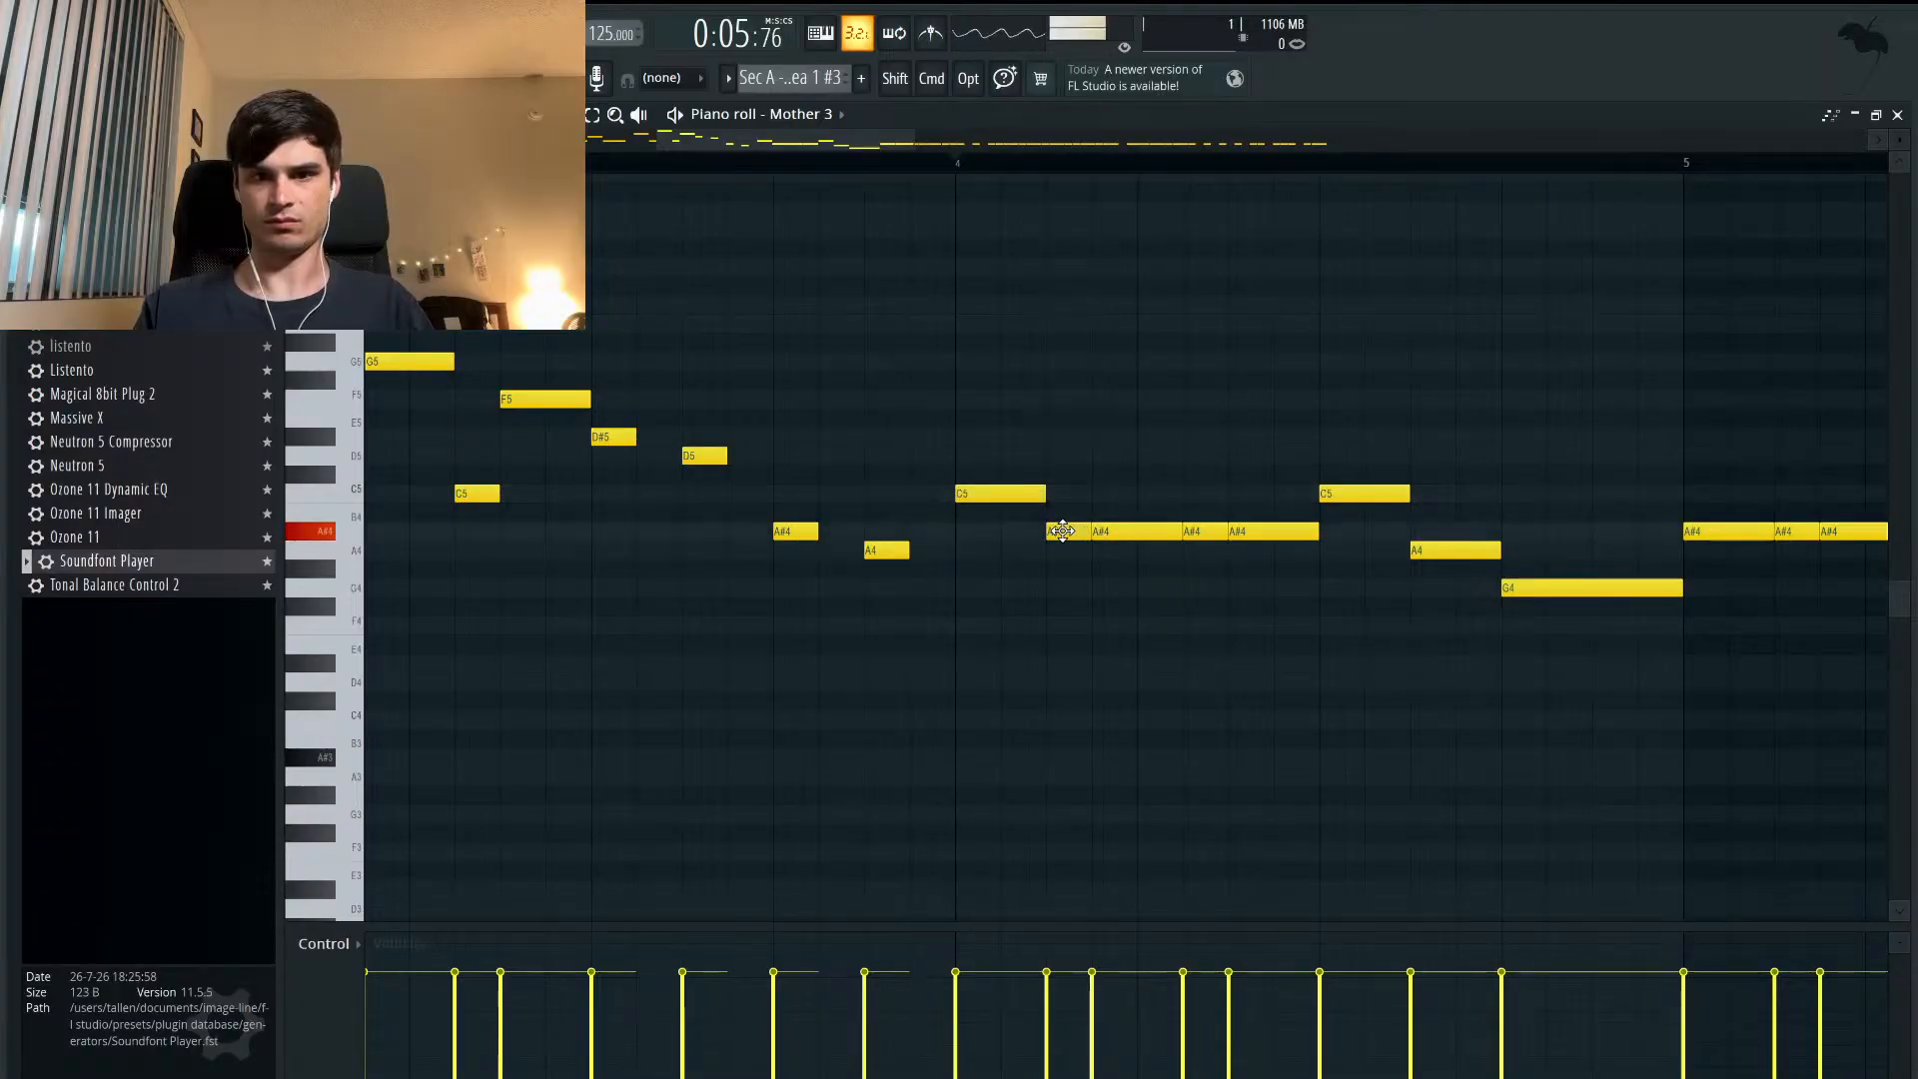
{"action": "left_click_drag", "start_coordinate": [1062, 548], "coordinate": [1063, 551]}
{"action": "left_click_drag", "start_coordinate": [1195, 527], "coordinate": [1071, 526]}
{"action": "key", "text": "space"}
{"action": "key", "text": "space"}
{"action": "left_click_drag", "start_coordinate": [1205, 492], "coordinate": [1207, 457]}
{"action": "left_click_drag", "start_coordinate": [1251, 534], "coordinate": [1263, 496]}
- Lower the sixth note of bar 4 to A#4 and play back bar 4 into bar 5
{"action": "key", "text": "space"}
{"action": "scroll", "coordinate": [1350, 491], "scroll_direction": "down", "scroll_amount": 1}
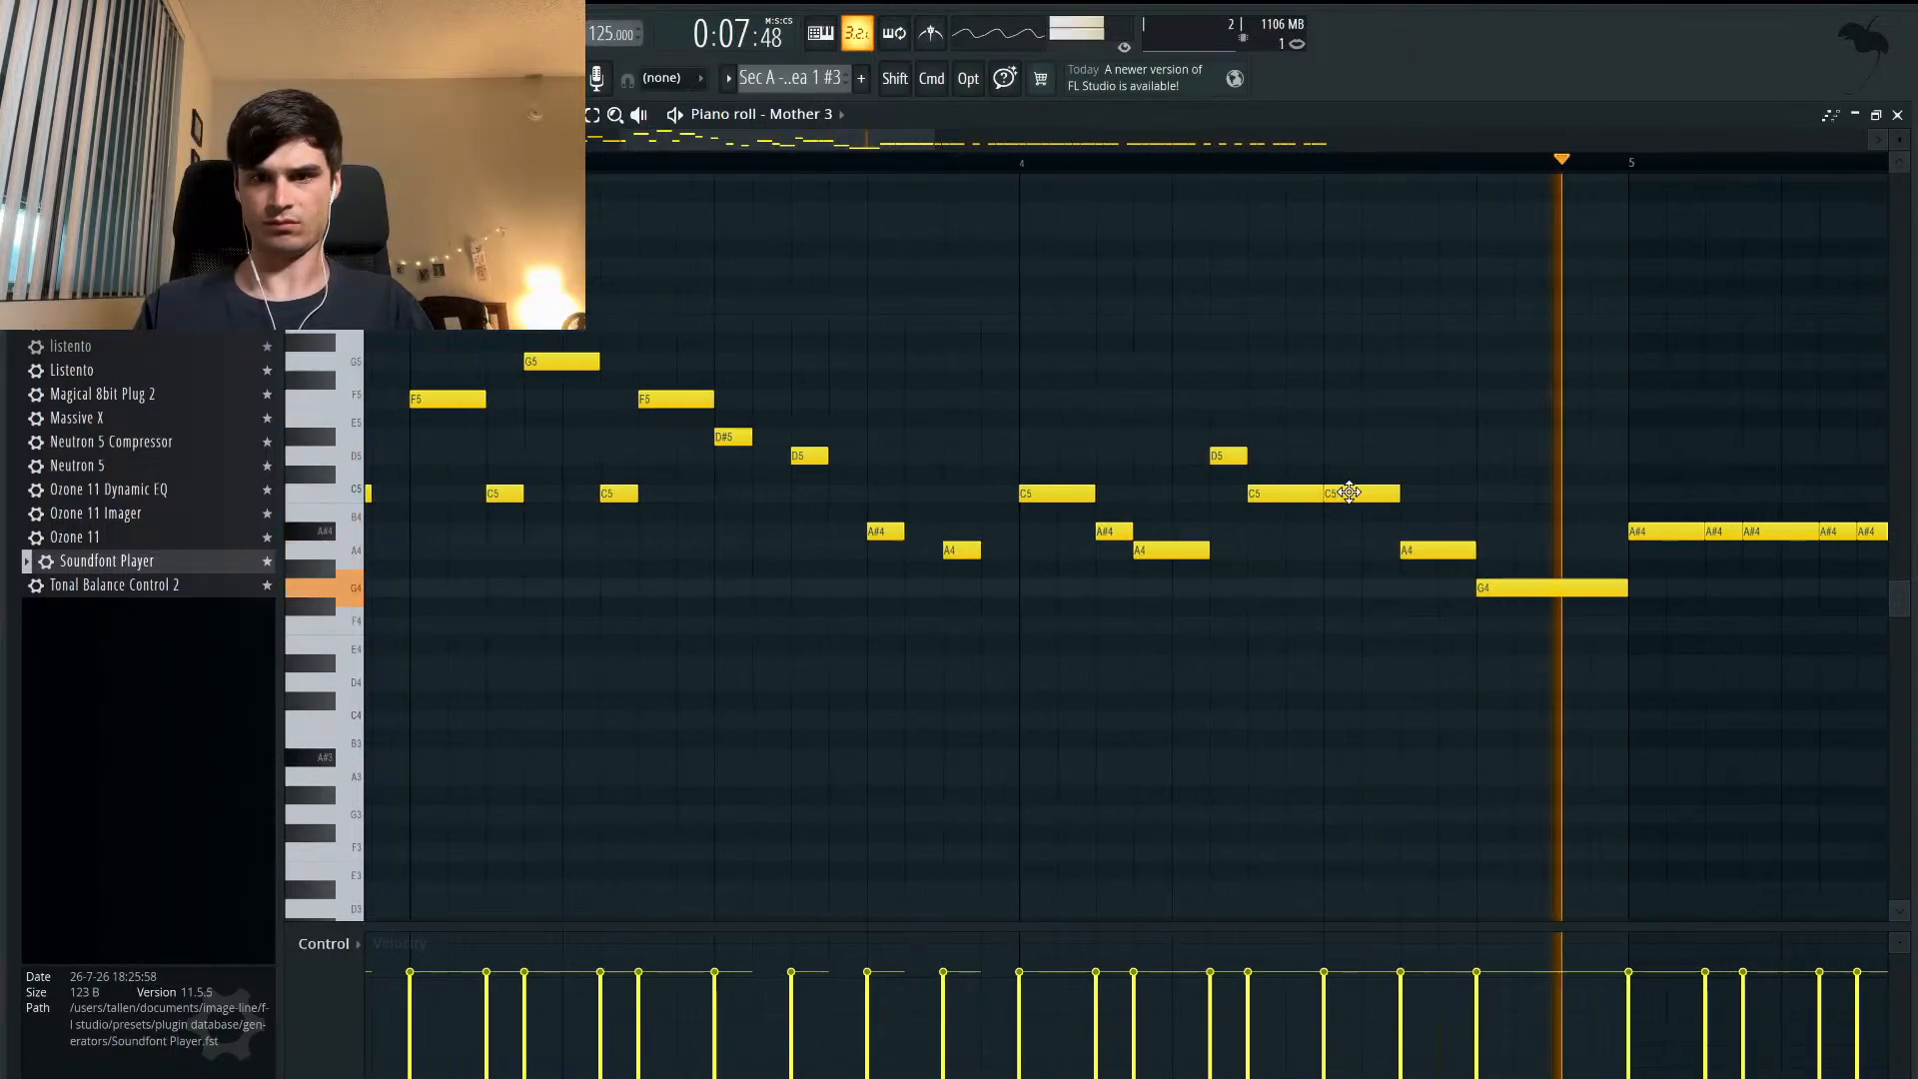
{"action": "left_click_drag", "start_coordinate": [1349, 492], "coordinate": [1350, 530]}
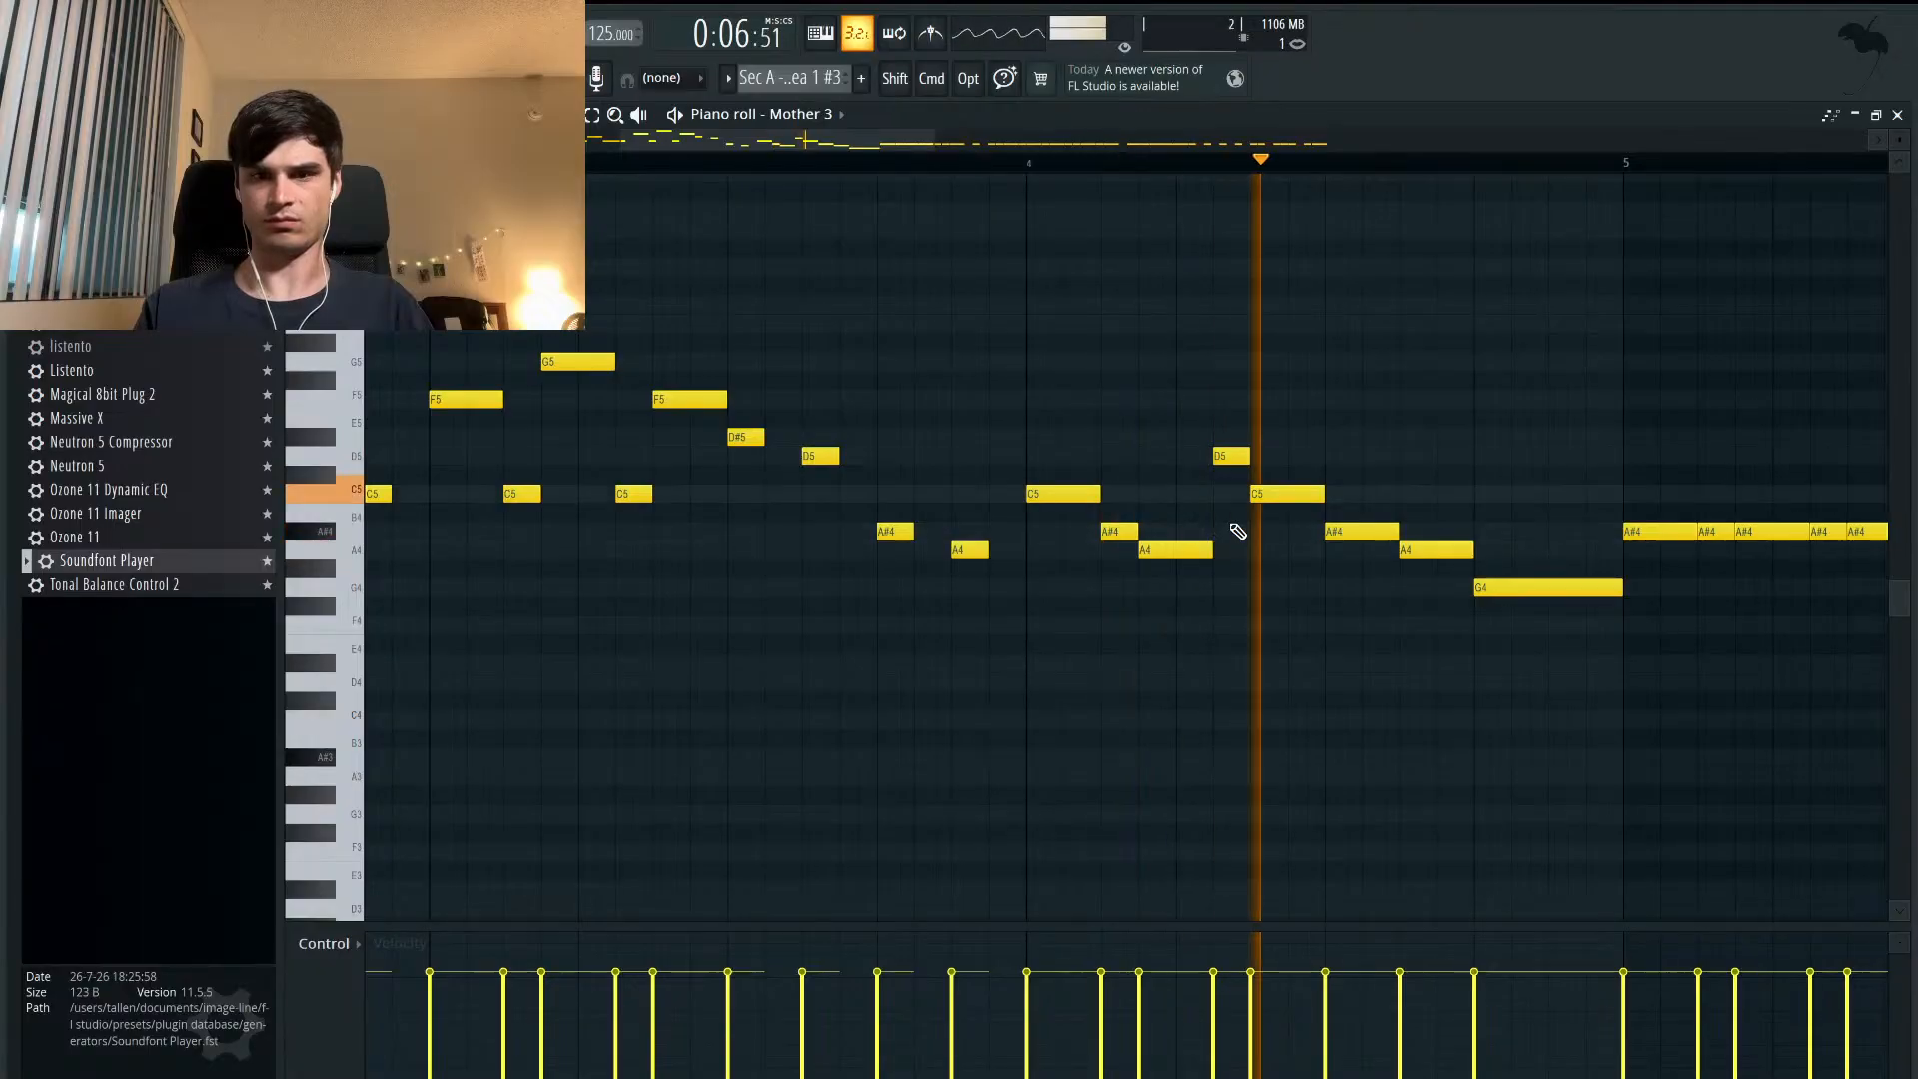
{"action": "scroll", "coordinate": [1237, 530], "scroll_direction": "down", "scroll_amount": 2}
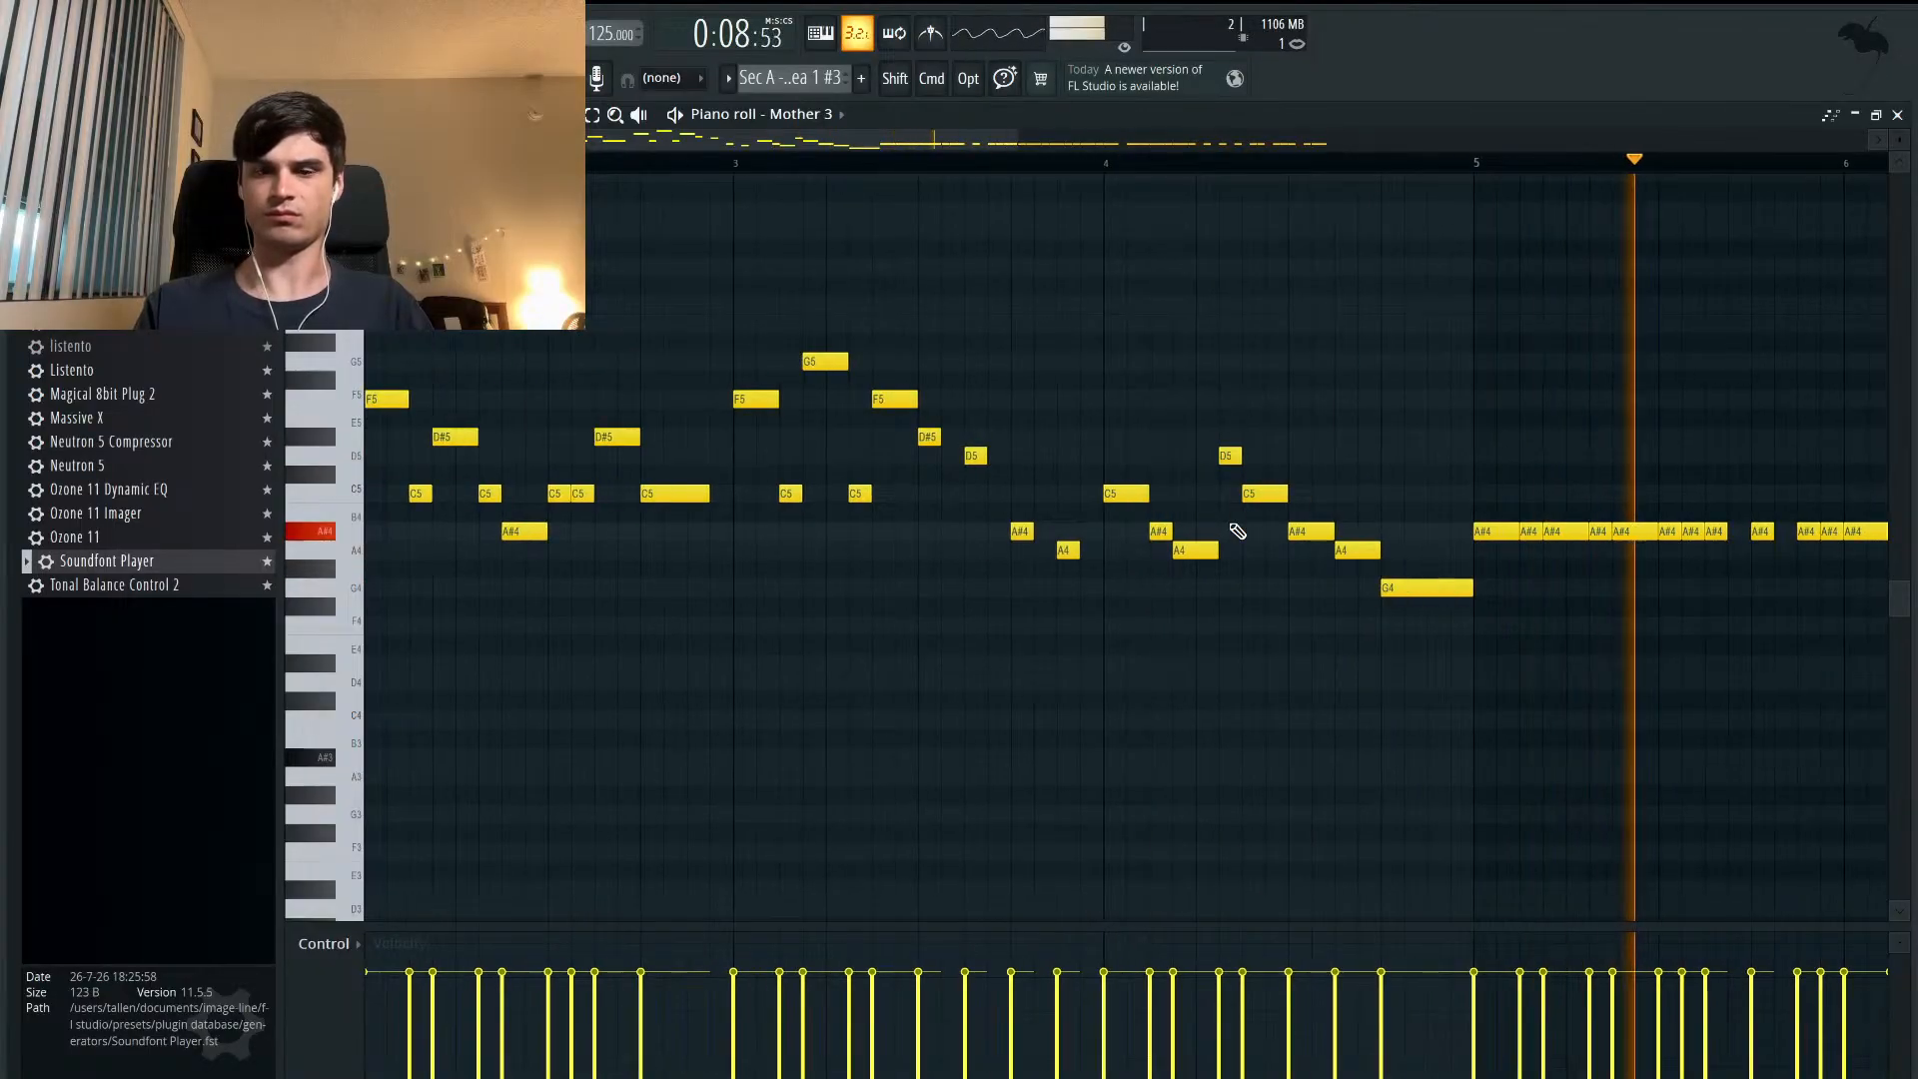
- Lower the final note of bar 4 to F4 and play the melody back from bar 1
{"action": "key", "text": "space"}
{"action": "scroll", "coordinate": [1374, 580], "scroll_direction": "up", "scroll_amount": 2}
{"action": "left_click_drag", "start_coordinate": [1404, 588], "coordinate": [1413, 629]}
{"action": "key", "text": "space"}
{"action": "scroll", "coordinate": [1279, 571], "scroll_direction": "down", "scroll_amount": 2}
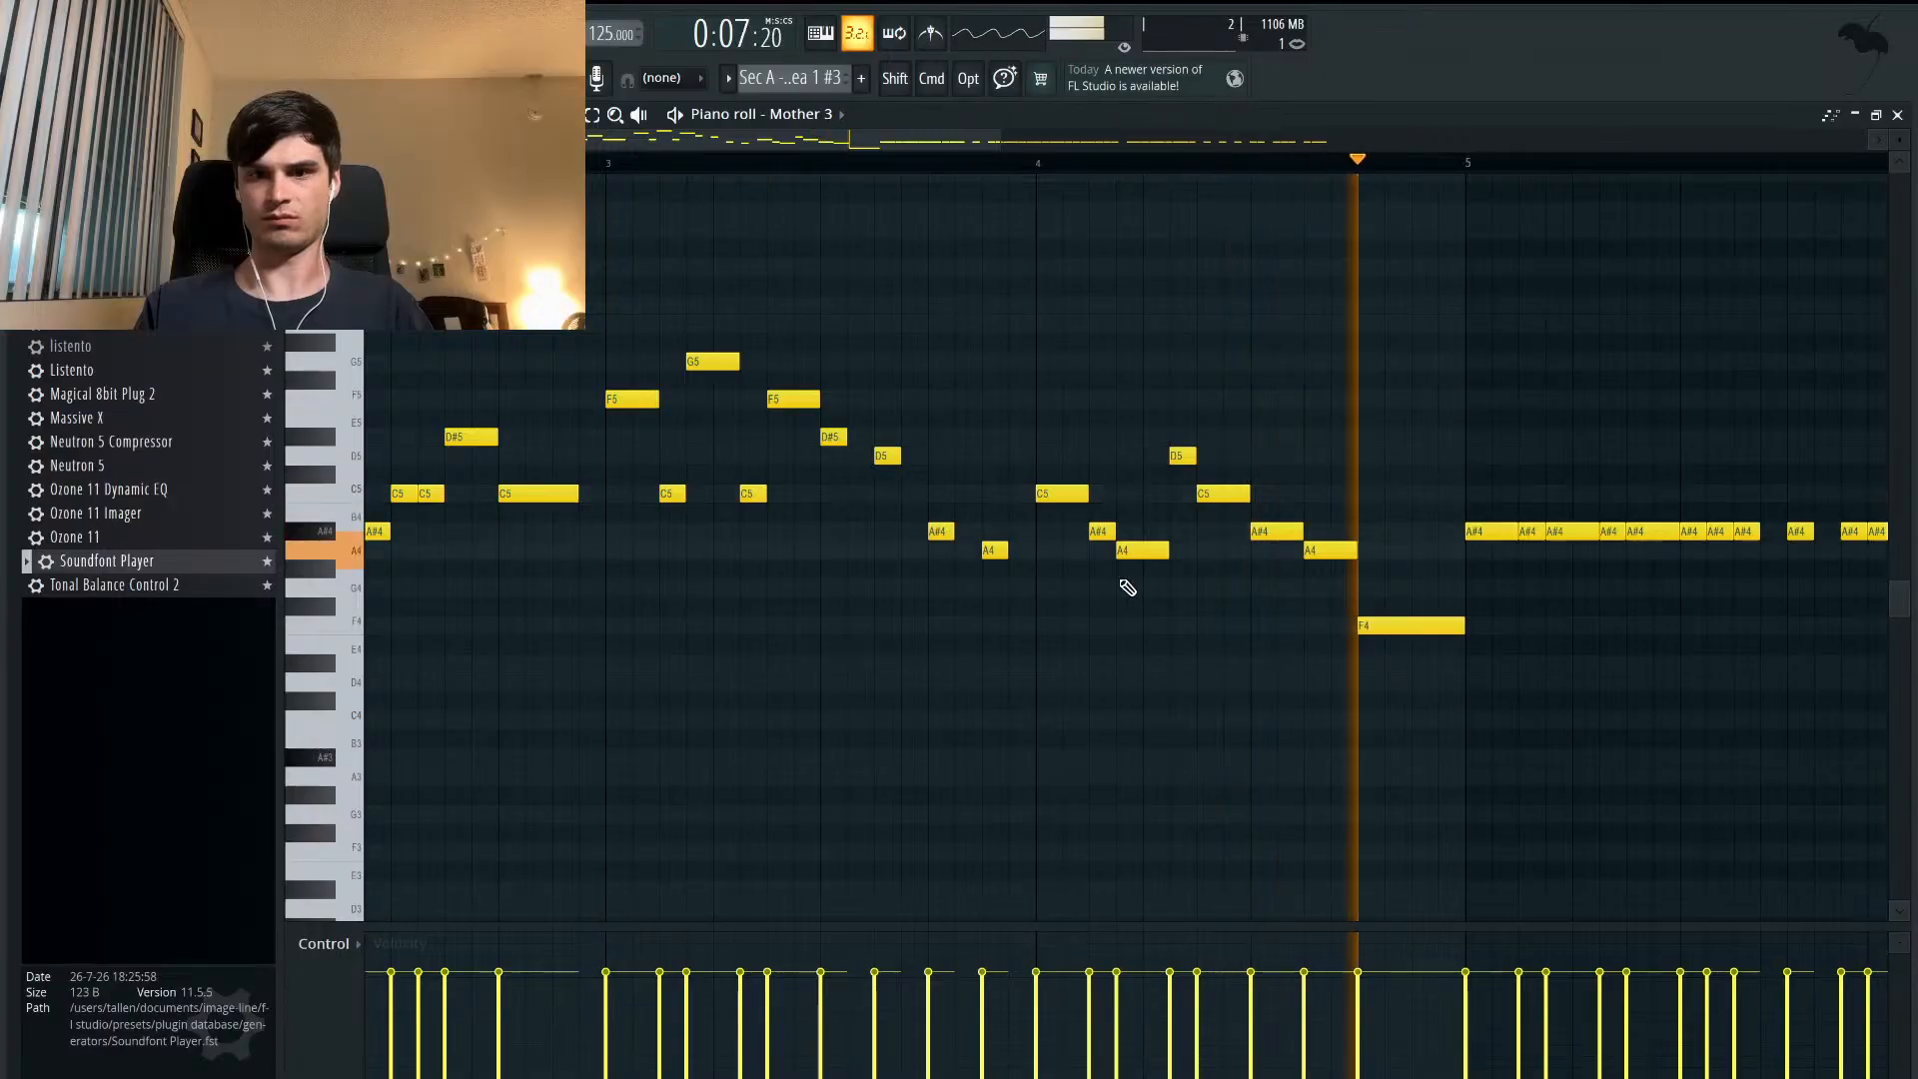
{"action": "key", "text": "space"}
{"action": "scroll", "coordinate": [1126, 587], "scroll_direction": "up", "scroll_amount": 1}
{"action": "scroll", "coordinate": [1126, 587], "scroll_direction": "down", "scroll_amount": 2}
{"action": "scroll", "coordinate": [1126, 587], "scroll_direction": "down", "scroll_amount": 2}
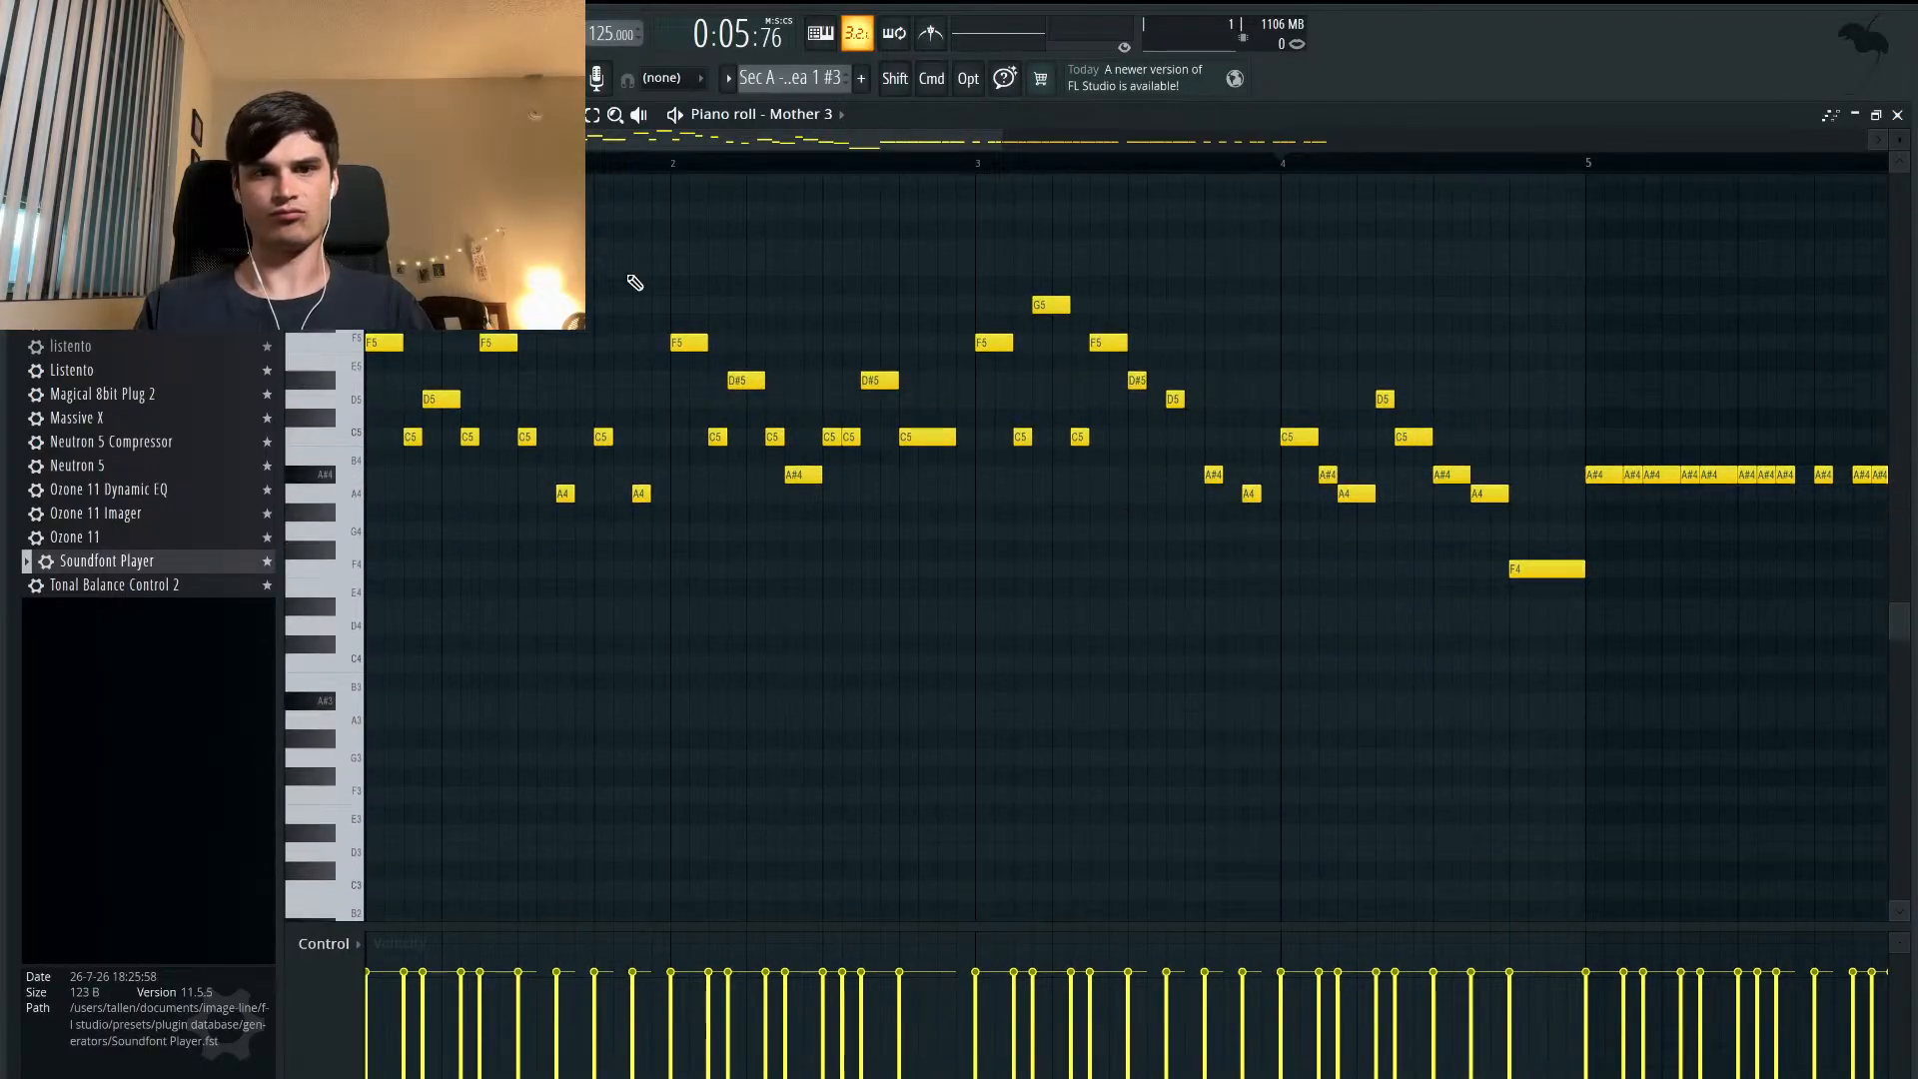
{"action": "key", "text": "space"}
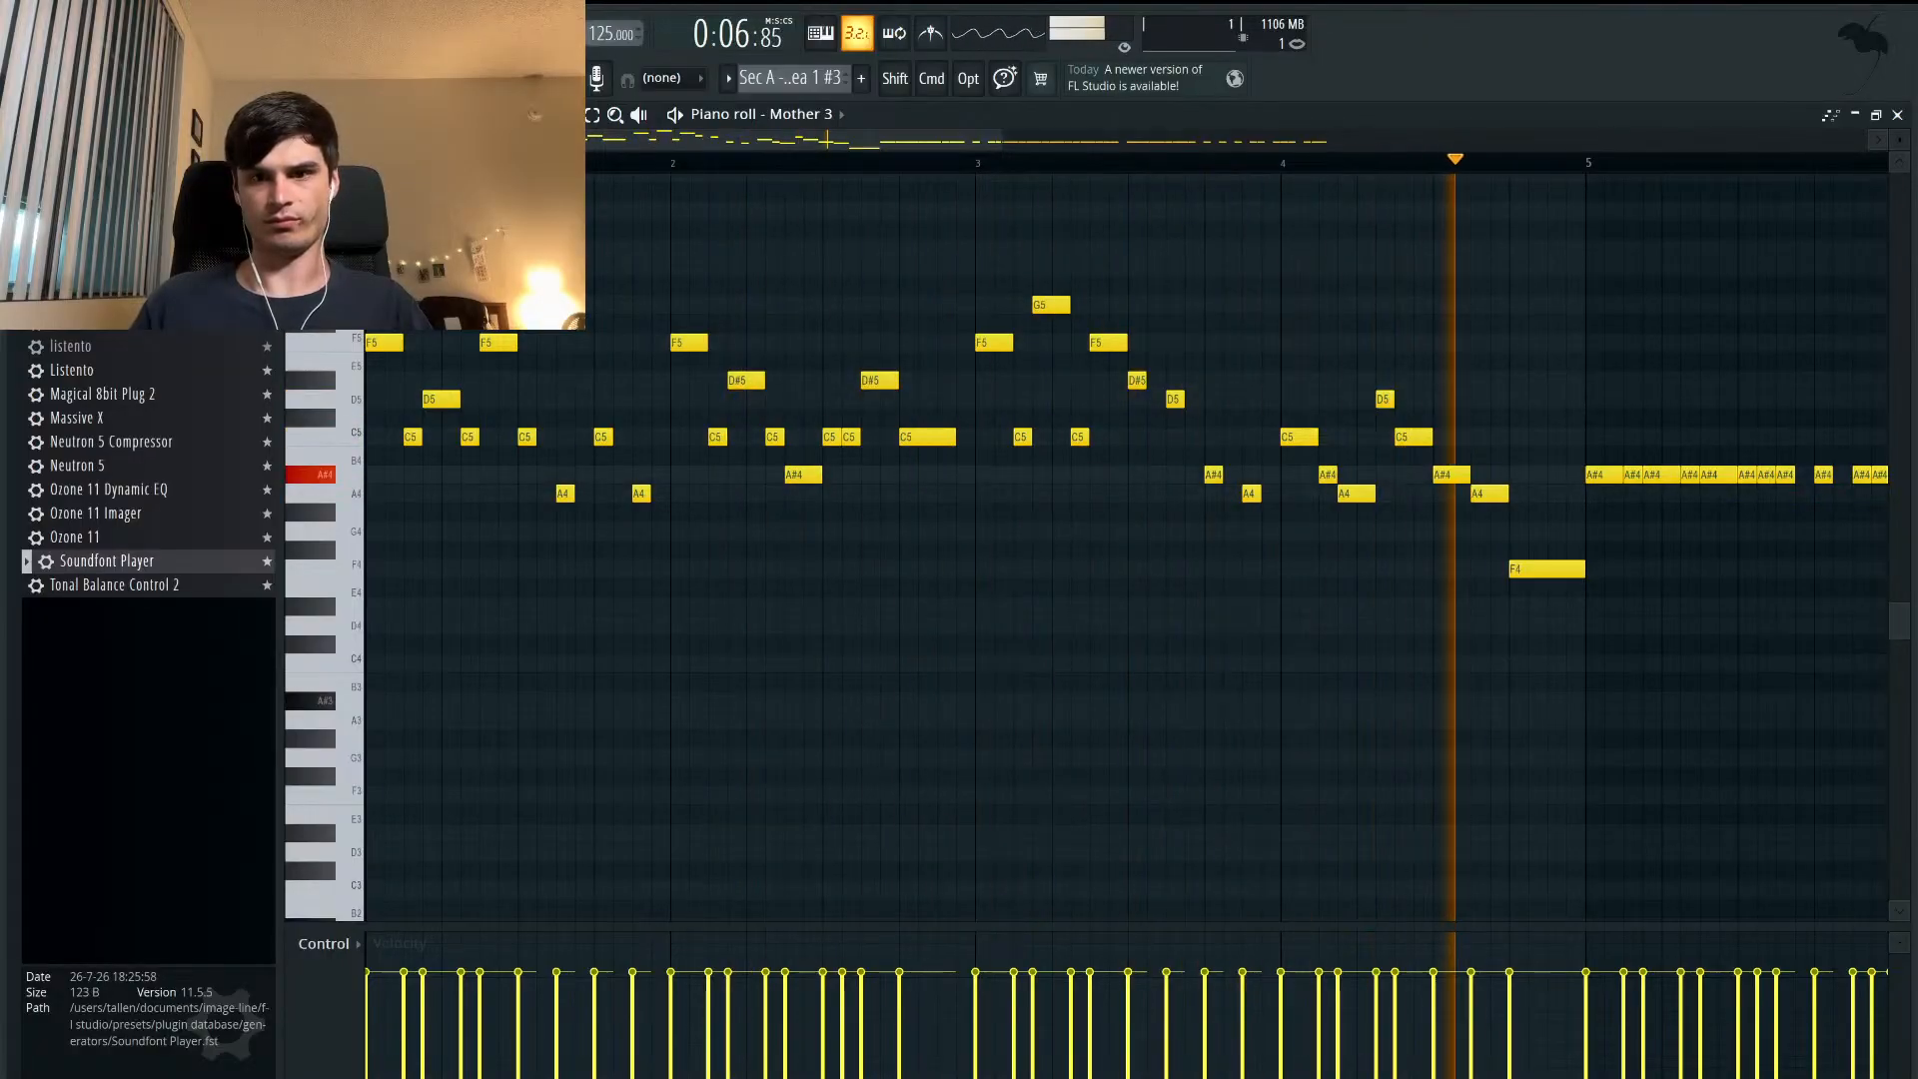
{"action": "key", "text": "space"}
- Repitch the first, third and fifth notes of bar 1 to D5, D#5 and F5, and play the melody back
{"action": "scroll", "coordinate": [438, 392], "scroll_direction": "up", "scroll_amount": 3}
{"action": "left_click_drag", "start_coordinate": [403, 507], "coordinate": [403, 570]}
{"action": "left_click_drag", "start_coordinate": [626, 514], "coordinate": [626, 551]}
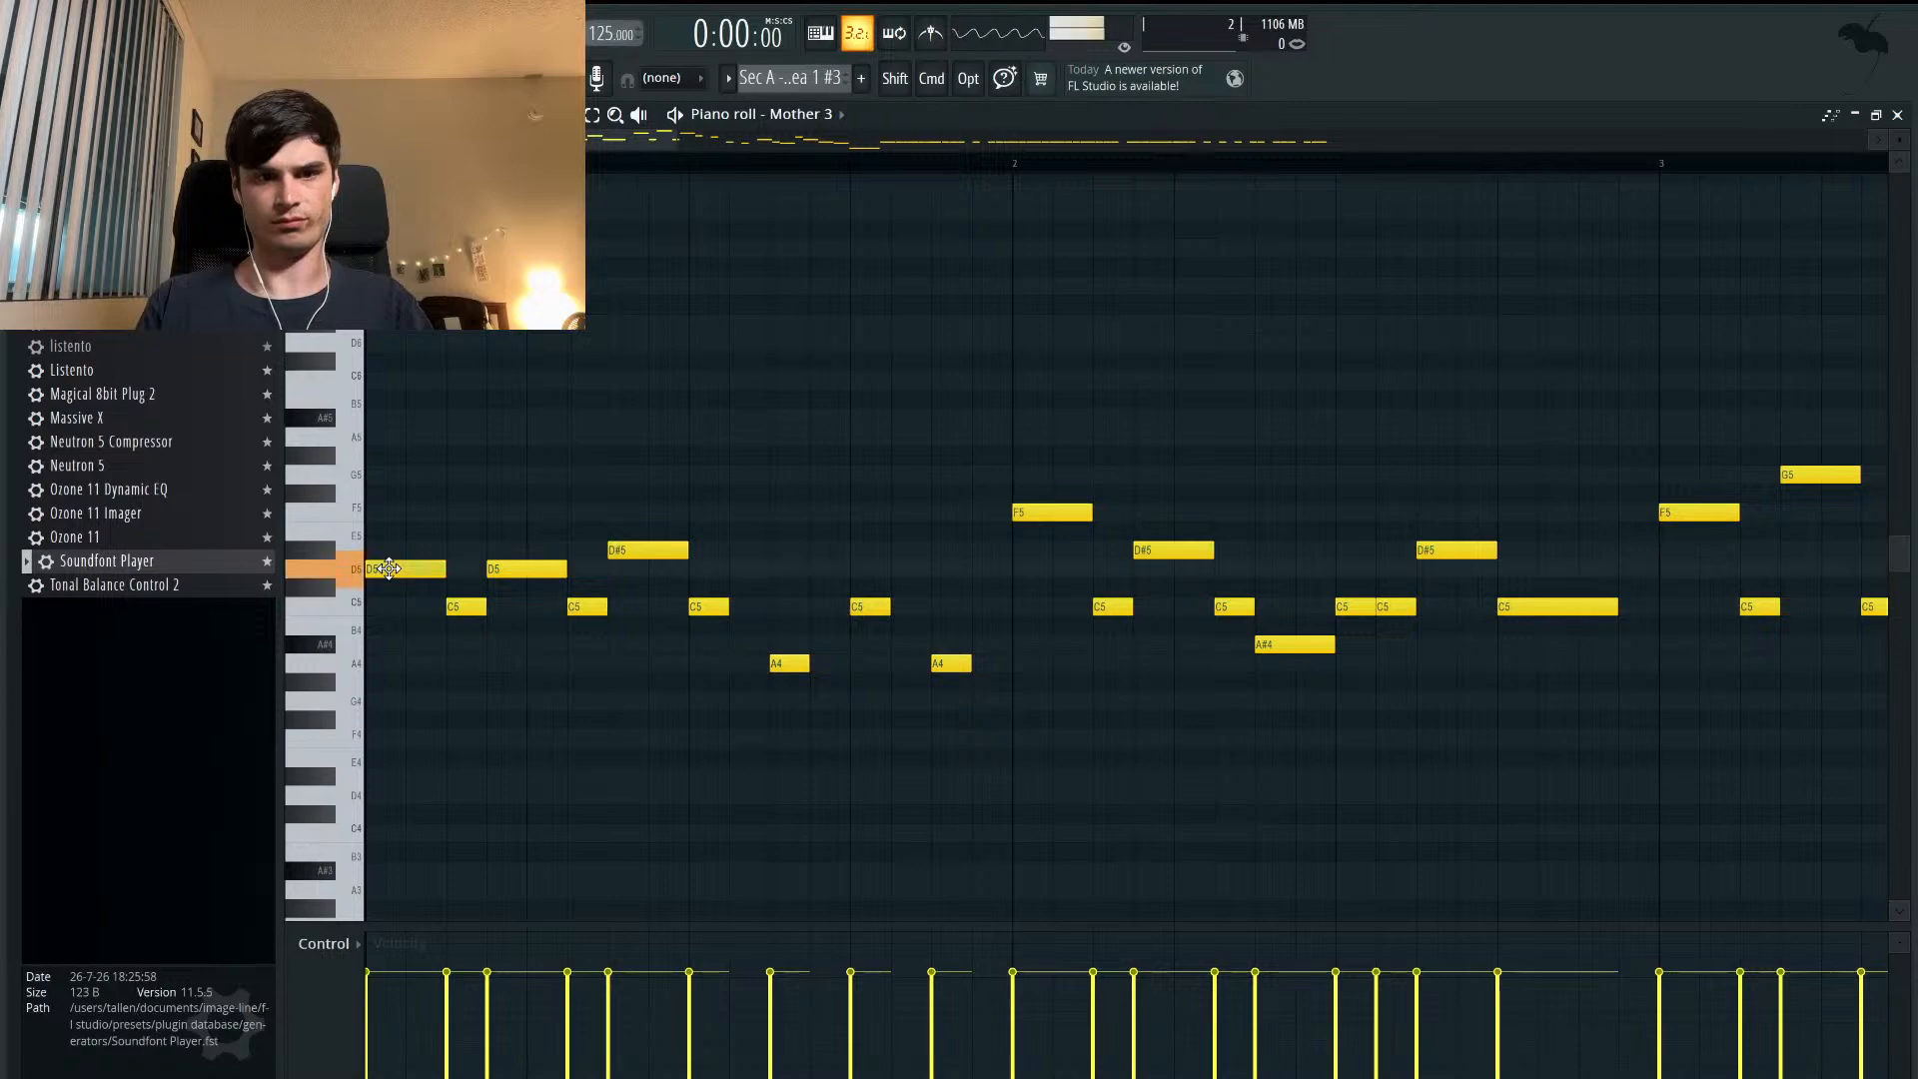
{"action": "left_click_drag", "start_coordinate": [518, 571], "coordinate": [626, 513]}
{"action": "key", "text": "space"}
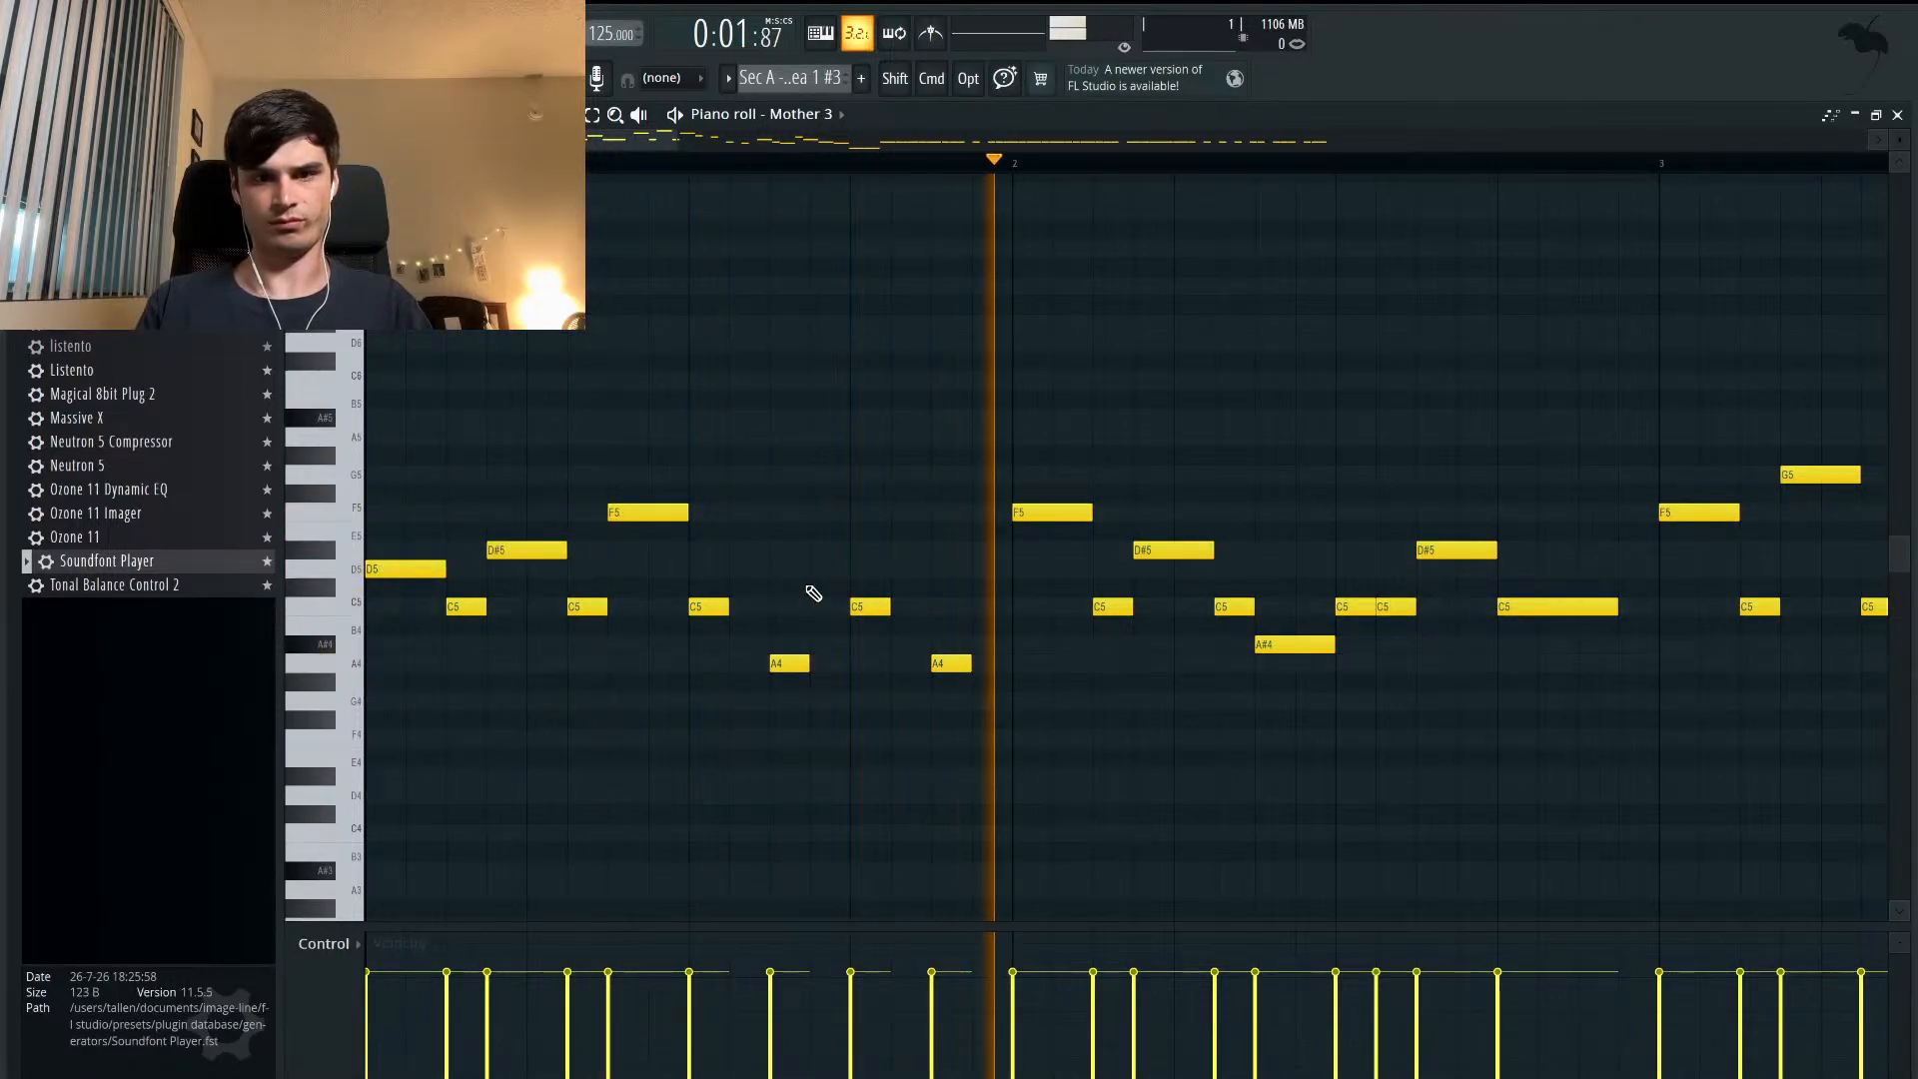
{"action": "scroll", "coordinate": [1104, 571], "scroll_direction": "right", "scroll_amount": 3}
{"action": "scroll", "coordinate": [1104, 570], "scroll_direction": "down", "scroll_amount": 2}
{"action": "scroll", "coordinate": [1103, 571], "scroll_direction": "right", "scroll_amount": 4}
{"action": "scroll", "coordinate": [1103, 571], "scroll_direction": "up", "scroll_amount": 2}
- Repitch the first, third and fifth notes of bar 3 to D5, D#5 and G5, and play the melody back from bar 1
{"action": "key", "text": "space"}
{"action": "left_click_drag", "start_coordinate": [1044, 453], "coordinate": [1045, 514]}
{"action": "left_click_drag", "start_coordinate": [1141, 417], "coordinate": [1143, 493]}
{"action": "left_click_drag", "start_coordinate": [1266, 453], "coordinate": [1263, 414]}
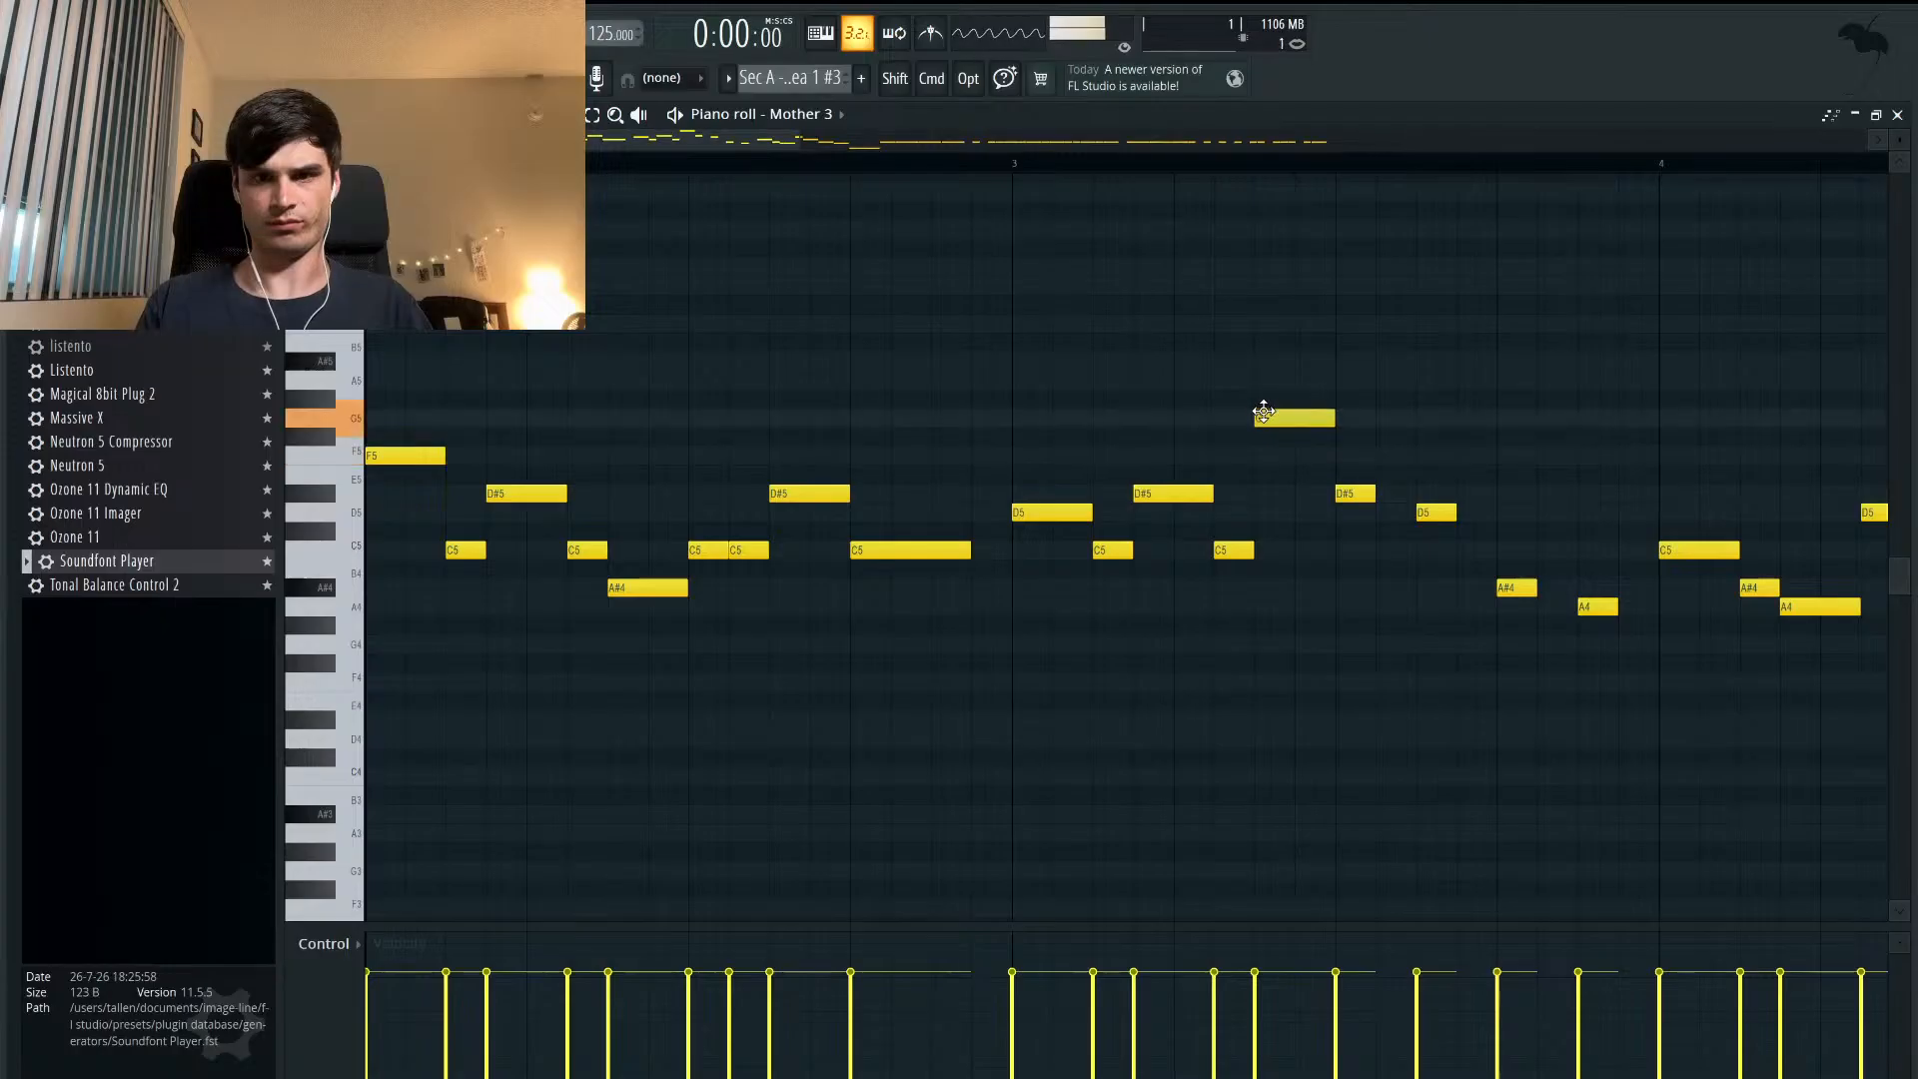
{"action": "scroll", "coordinate": [1168, 495], "scroll_direction": "down", "scroll_amount": 2}
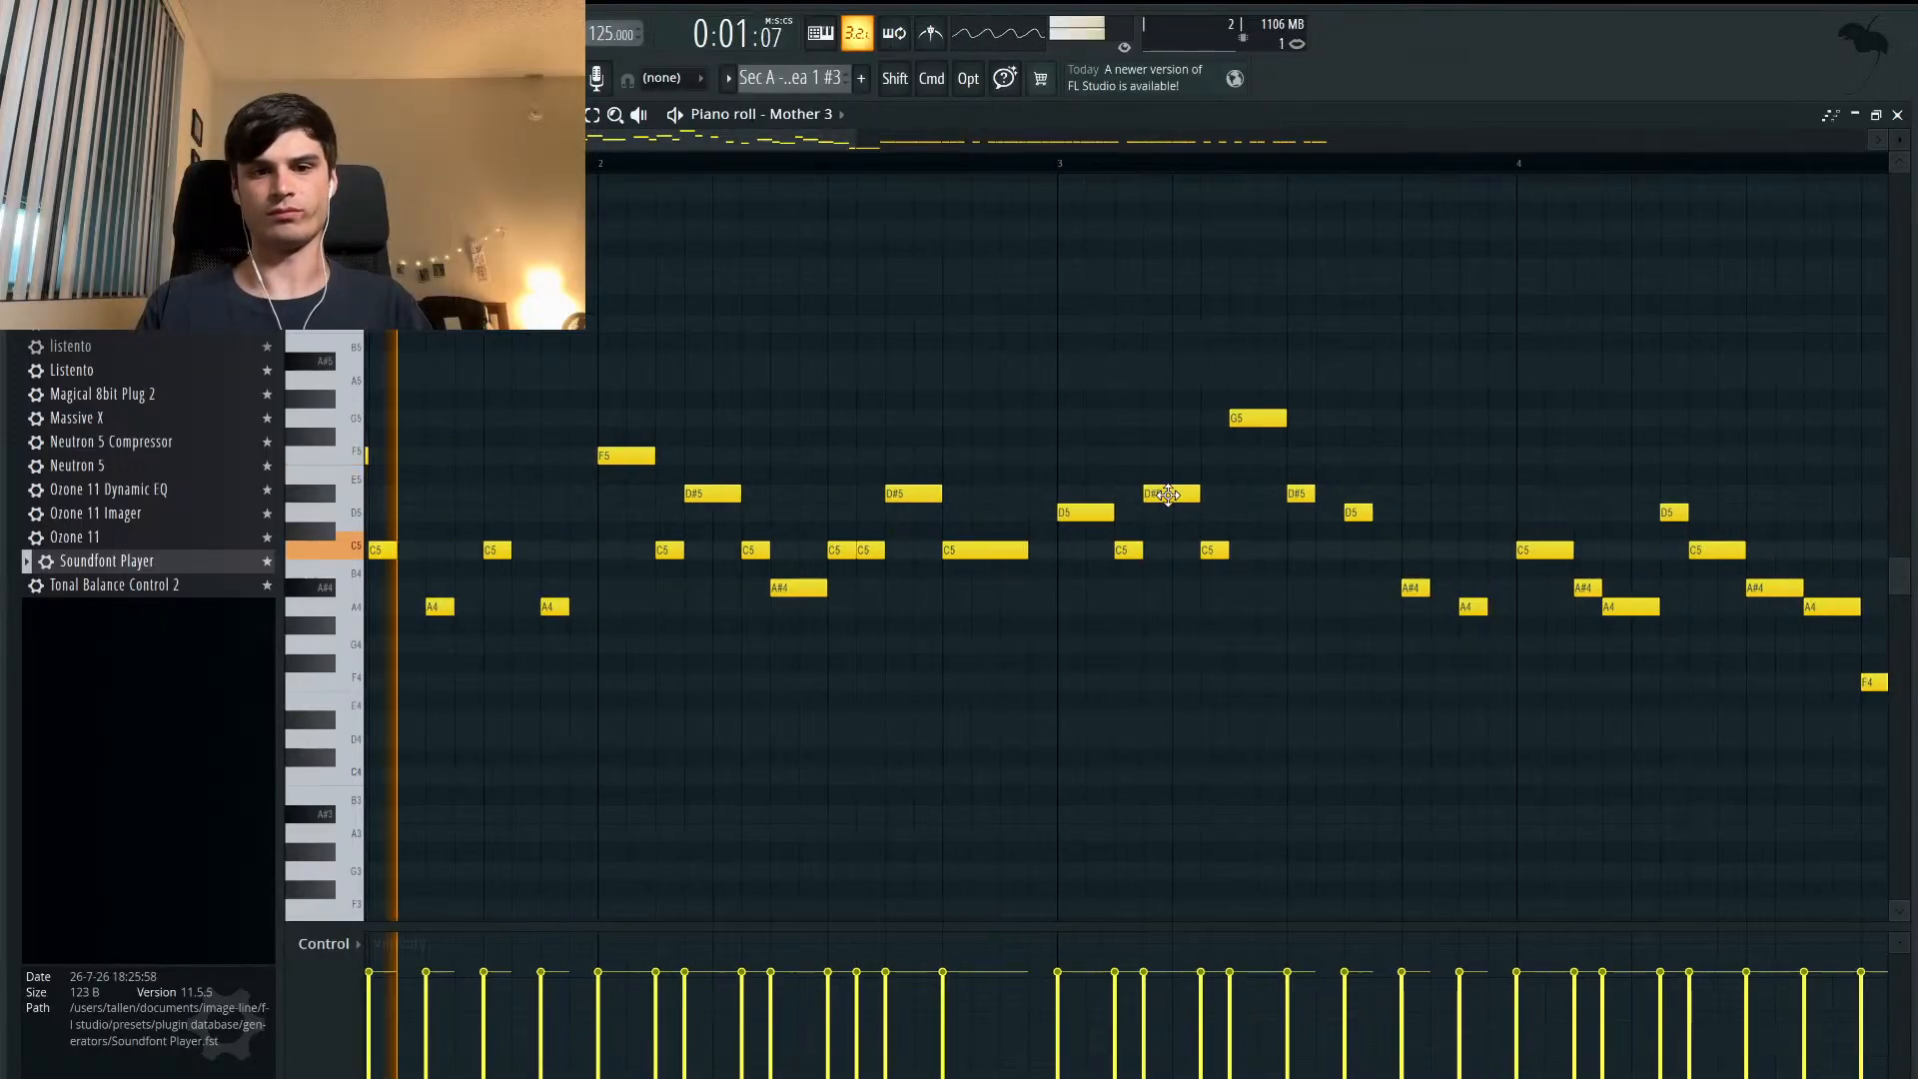
{"action": "scroll", "coordinate": [1168, 496], "scroll_direction": "left", "scroll_amount": 3}
{"action": "scroll", "coordinate": [1168, 495], "scroll_direction": "up", "scroll_amount": 1}
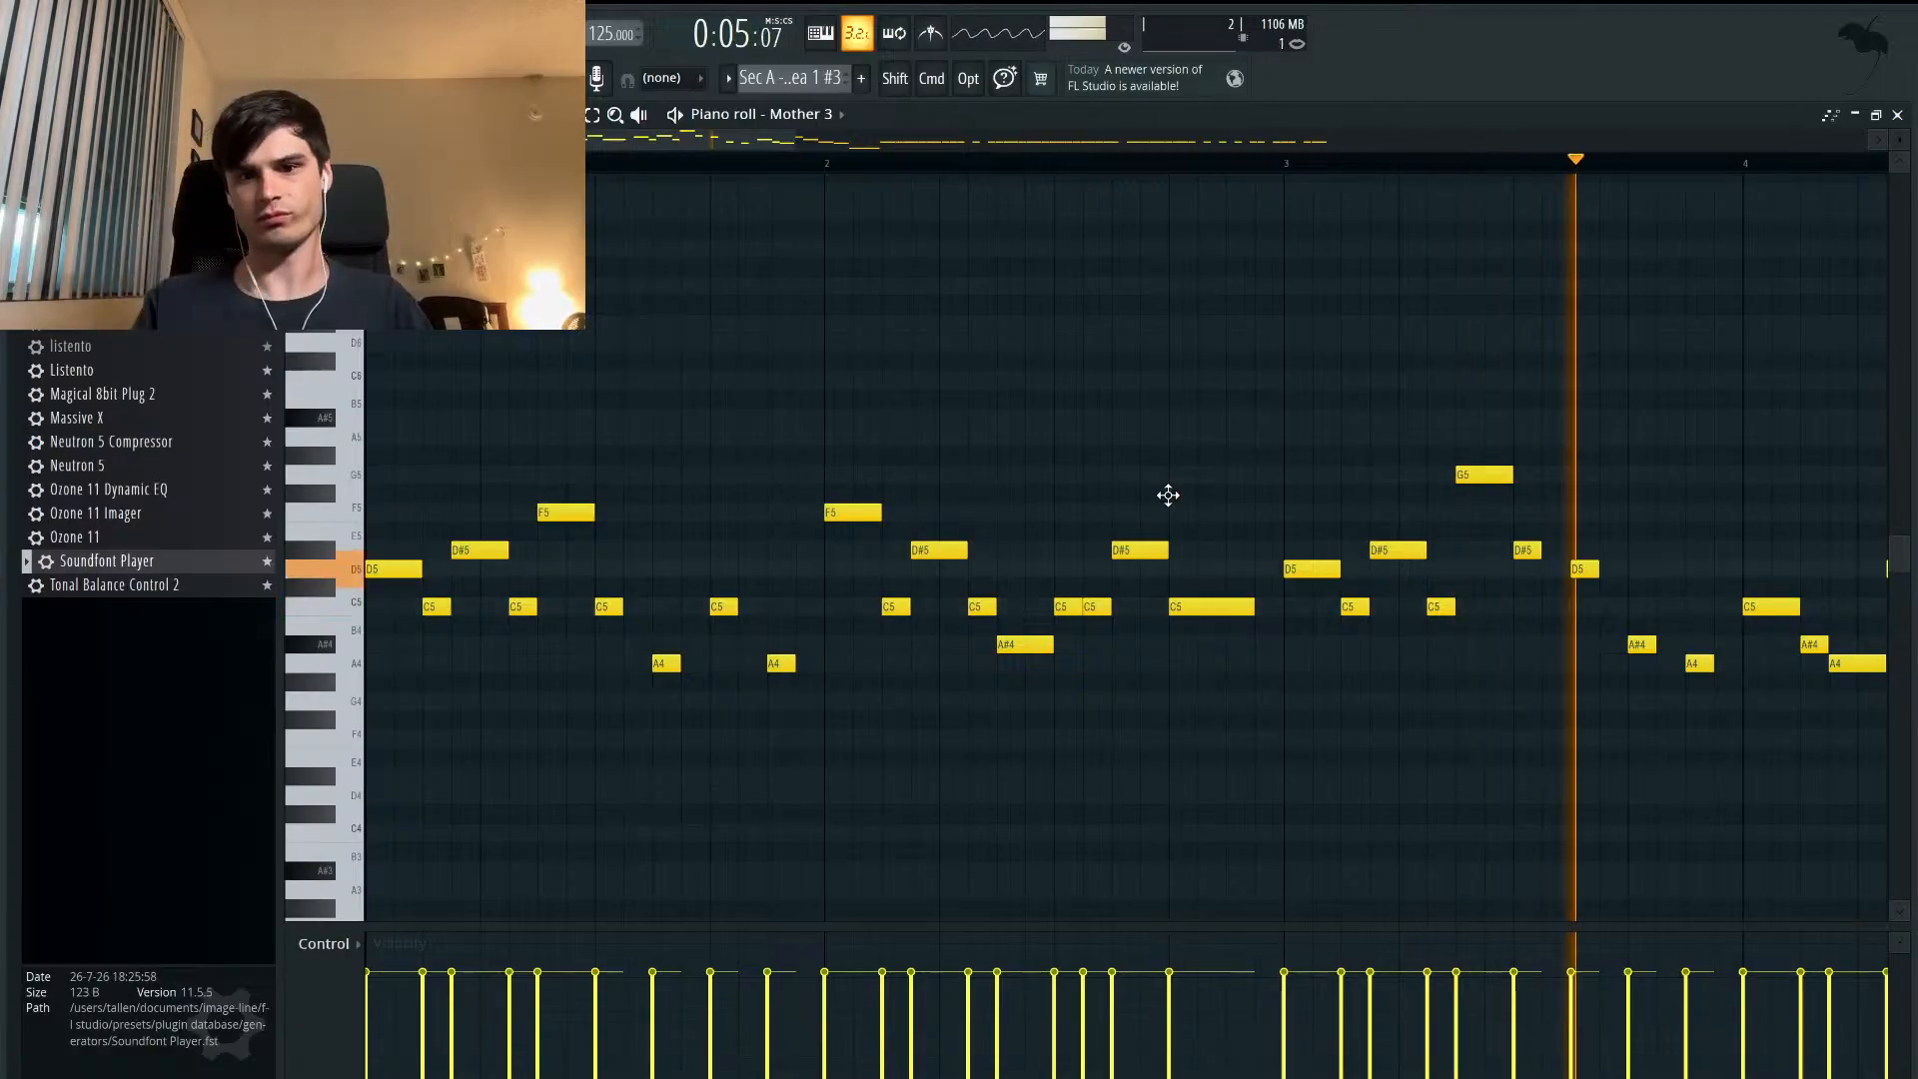
- Try extending the last C5 of bar 2 up to the start of bar 3
{"action": "left_click_drag", "start_coordinate": [1249, 605], "coordinate": [1271, 605]}
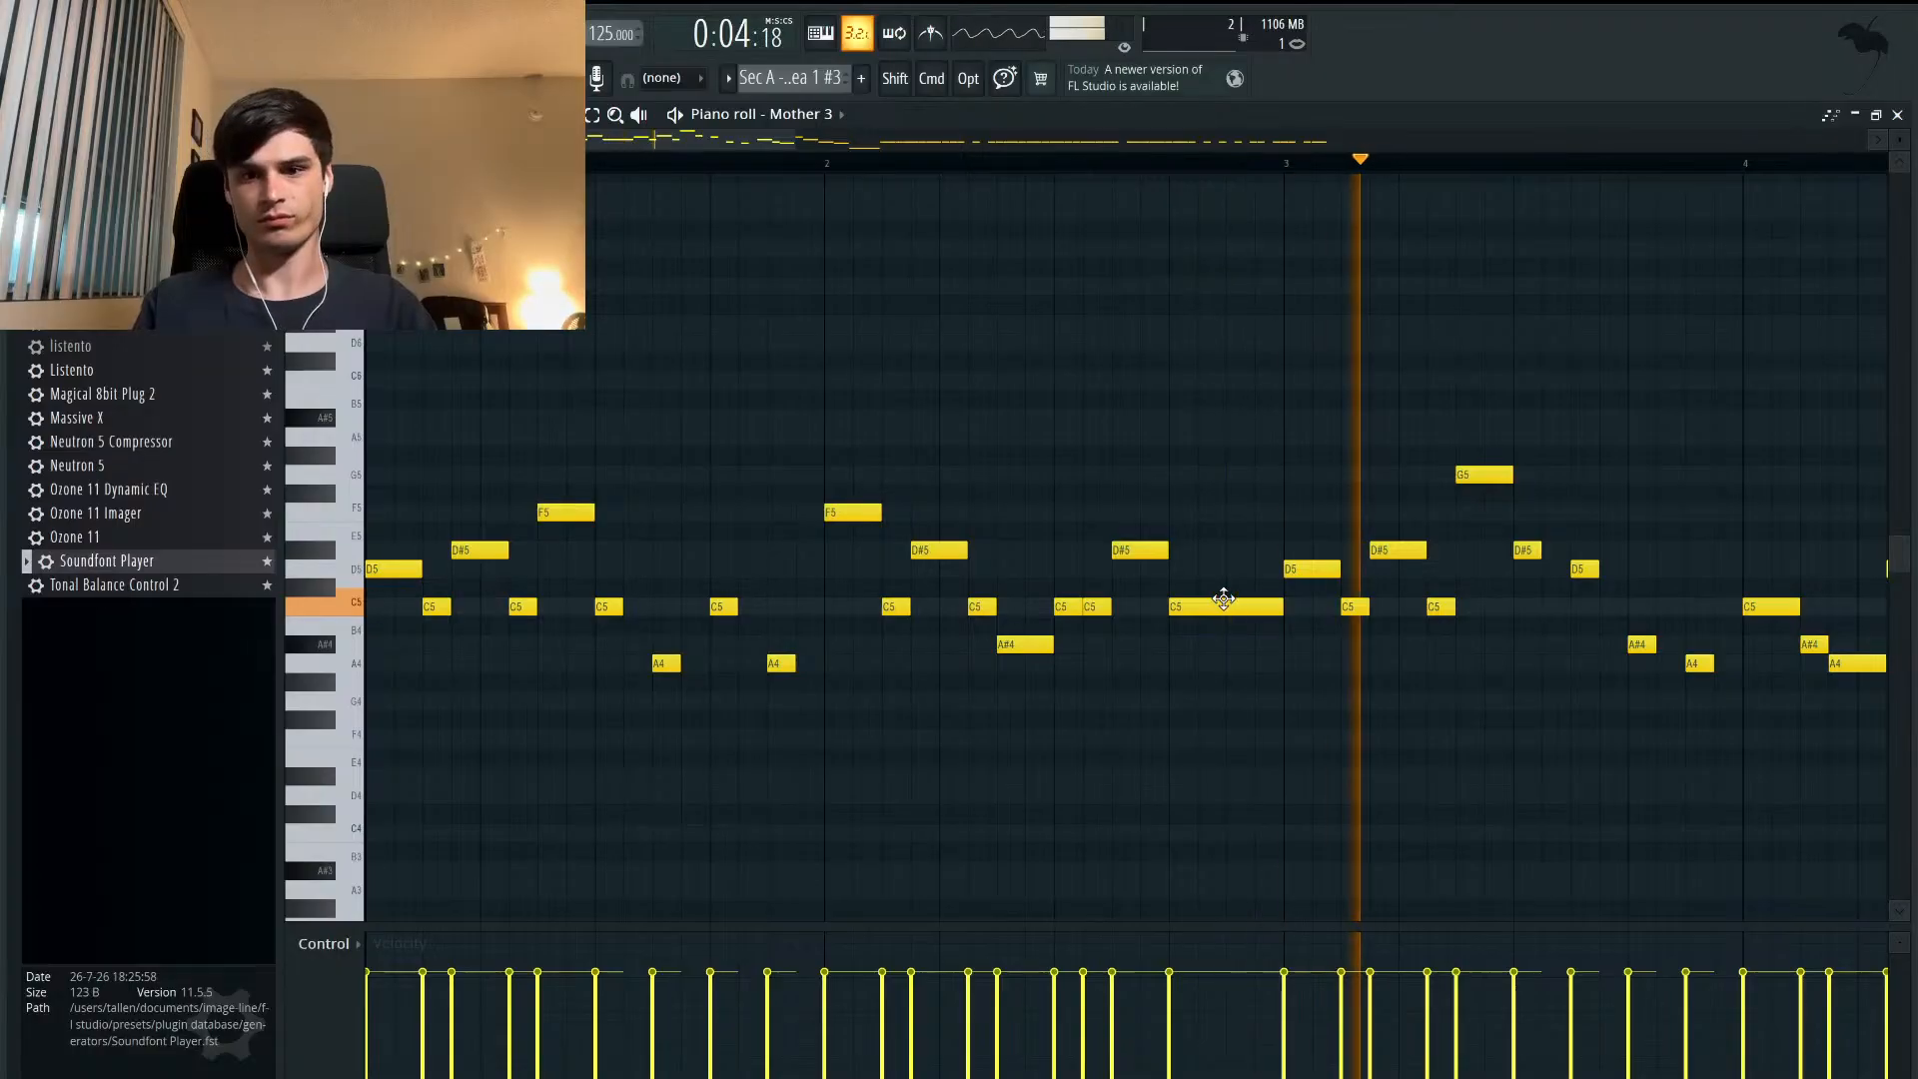
{"action": "scroll", "coordinate": [1222, 599], "scroll_direction": "right", "scroll_amount": 5}
{"action": "scroll", "coordinate": [1222, 599], "scroll_direction": "down", "scroll_amount": 2}
{"action": "scroll", "coordinate": [1222, 600], "scroll_direction": "up", "scroll_amount": 1}
{"action": "left_click_drag", "start_coordinate": [780, 557], "coordinate": [751, 556]}
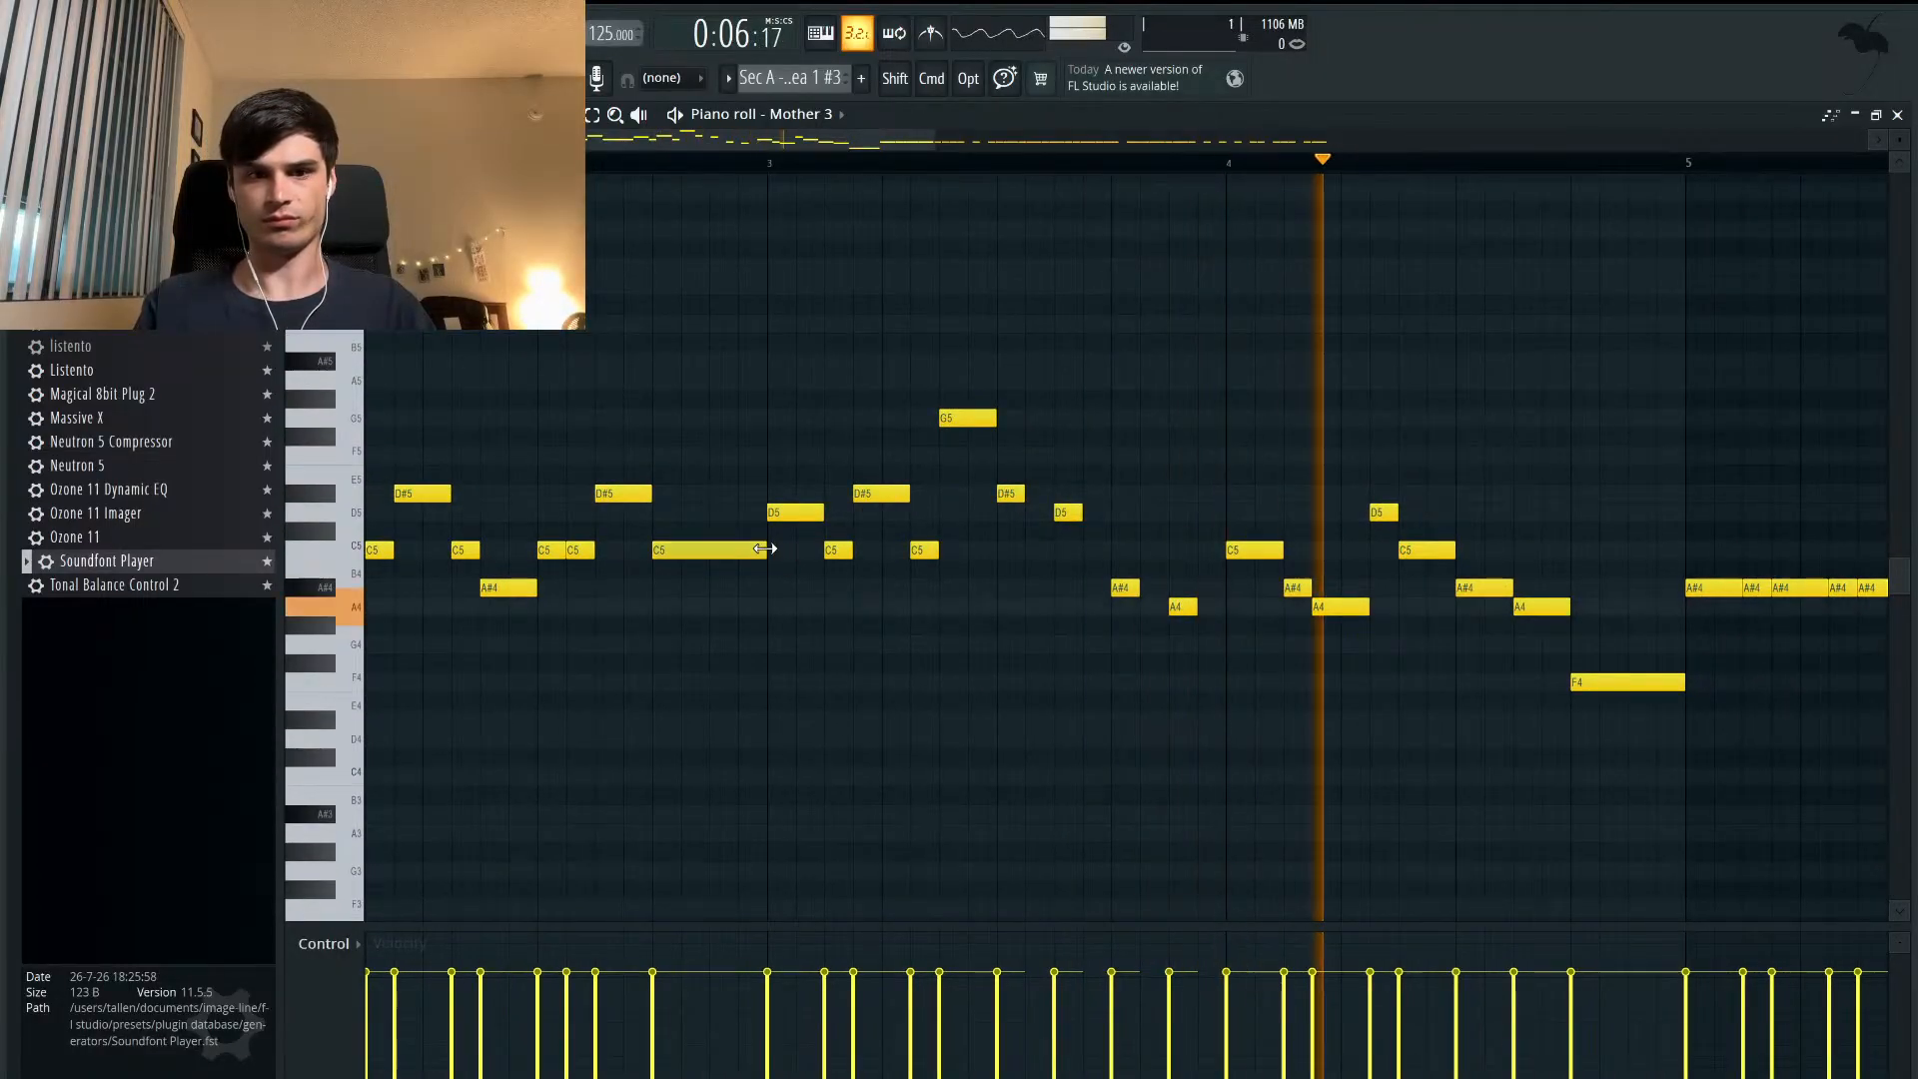
- Listen through bars 4 to 8 of the pattern and follow the remaining A#4 rhythm notes
{"action": "scroll", "coordinate": [1353, 639], "scroll_direction": "right", "scroll_amount": 8}
{"action": "scroll", "coordinate": [1353, 639], "scroll_direction": "down", "scroll_amount": 2}
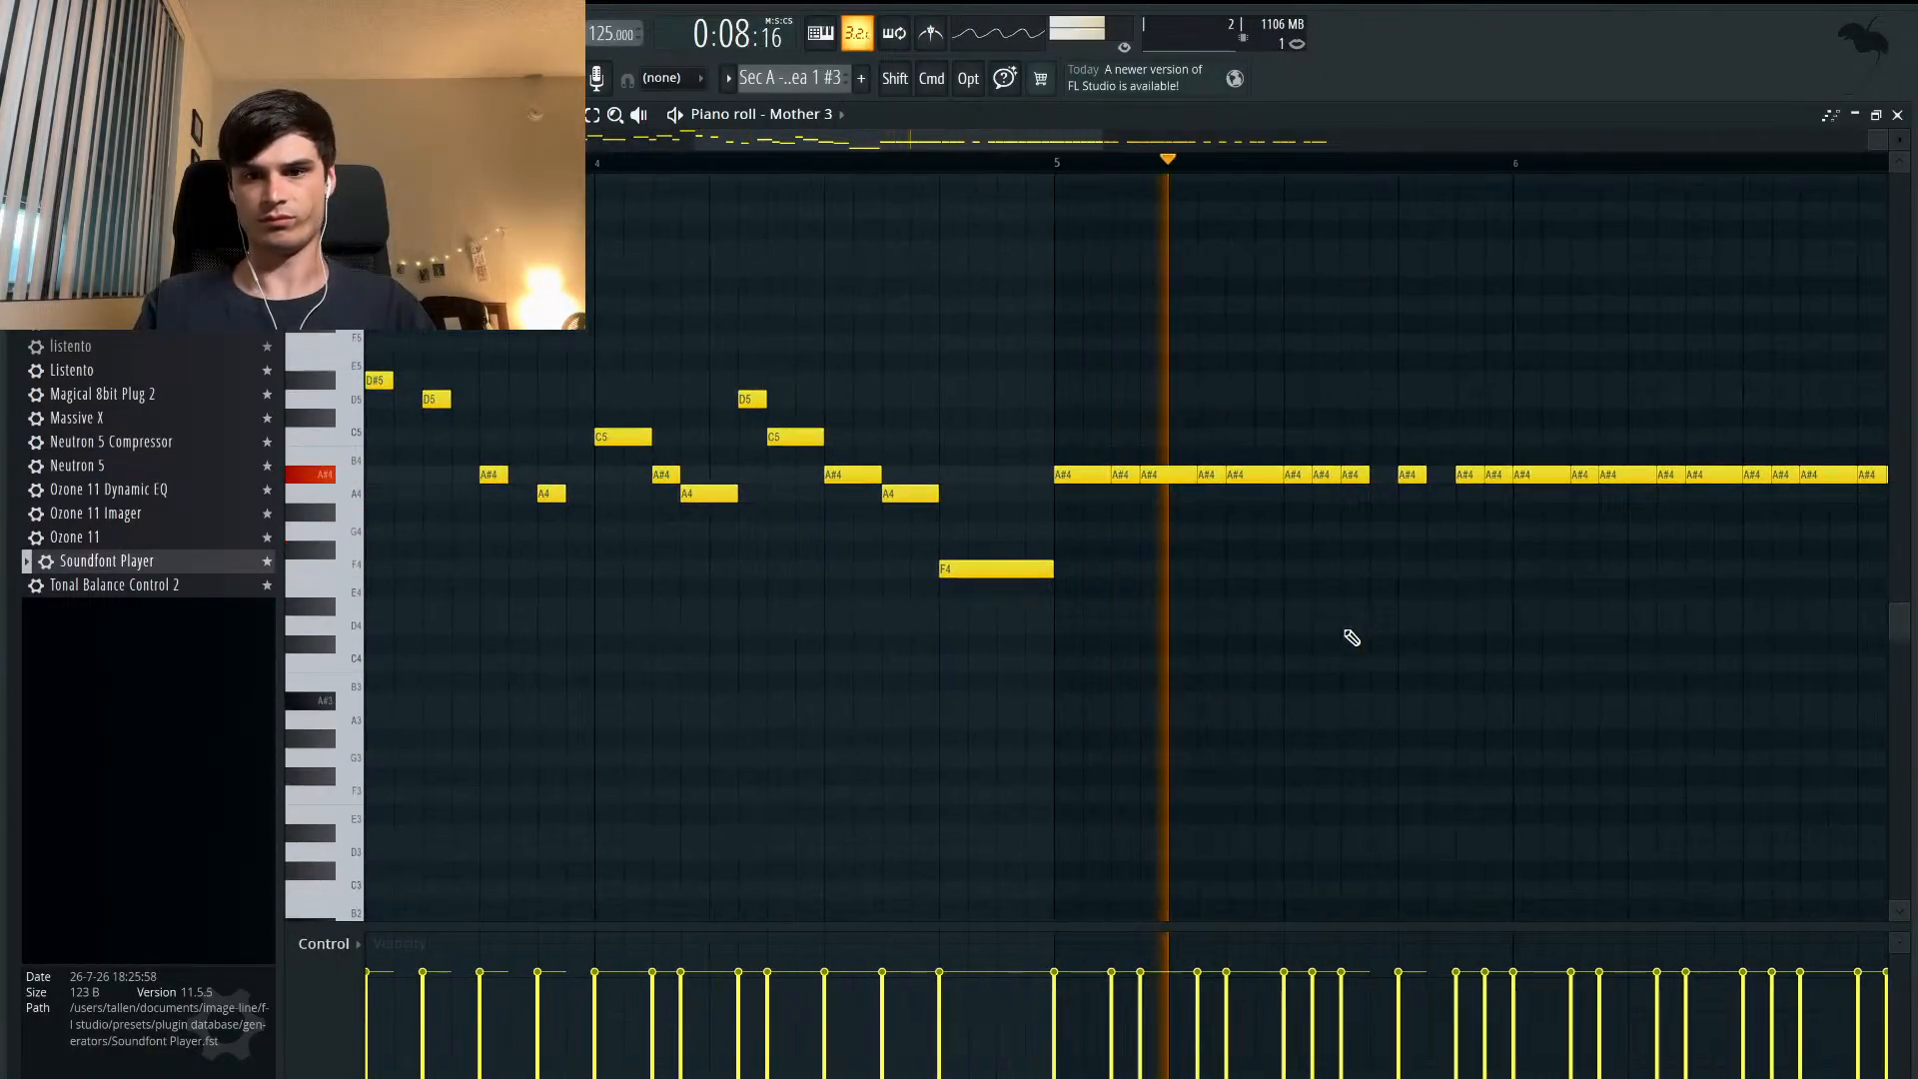
{"action": "scroll", "coordinate": [1352, 638], "scroll_direction": "up", "scroll_amount": 2}
{"action": "scroll", "coordinate": [1353, 639], "scroll_direction": "right", "scroll_amount": 3}
{"action": "scroll", "coordinate": [1353, 638], "scroll_direction": "up", "scroll_amount": 1}
{"action": "scroll", "coordinate": [1352, 639], "scroll_direction": "right", "scroll_amount": 6}
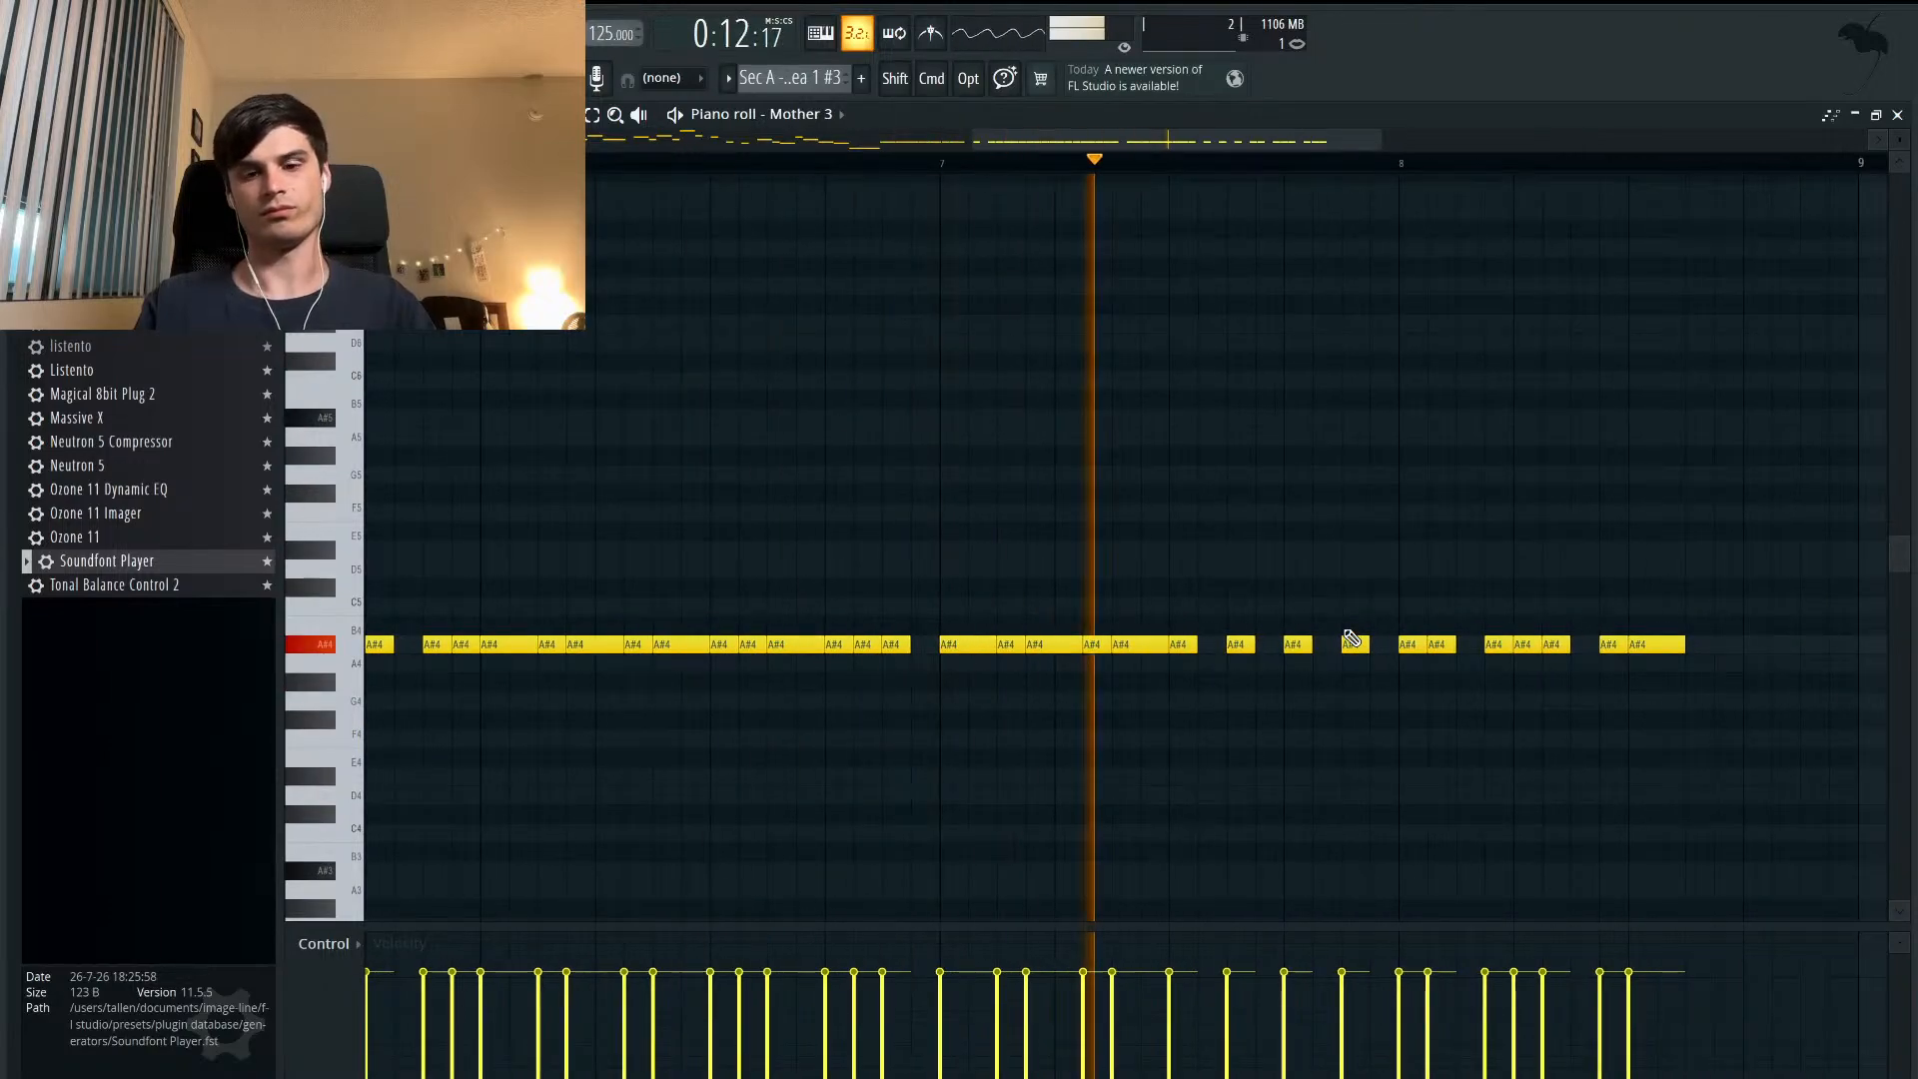
{"action": "scroll", "coordinate": [1344, 635], "scroll_direction": "right", "scroll_amount": 2}
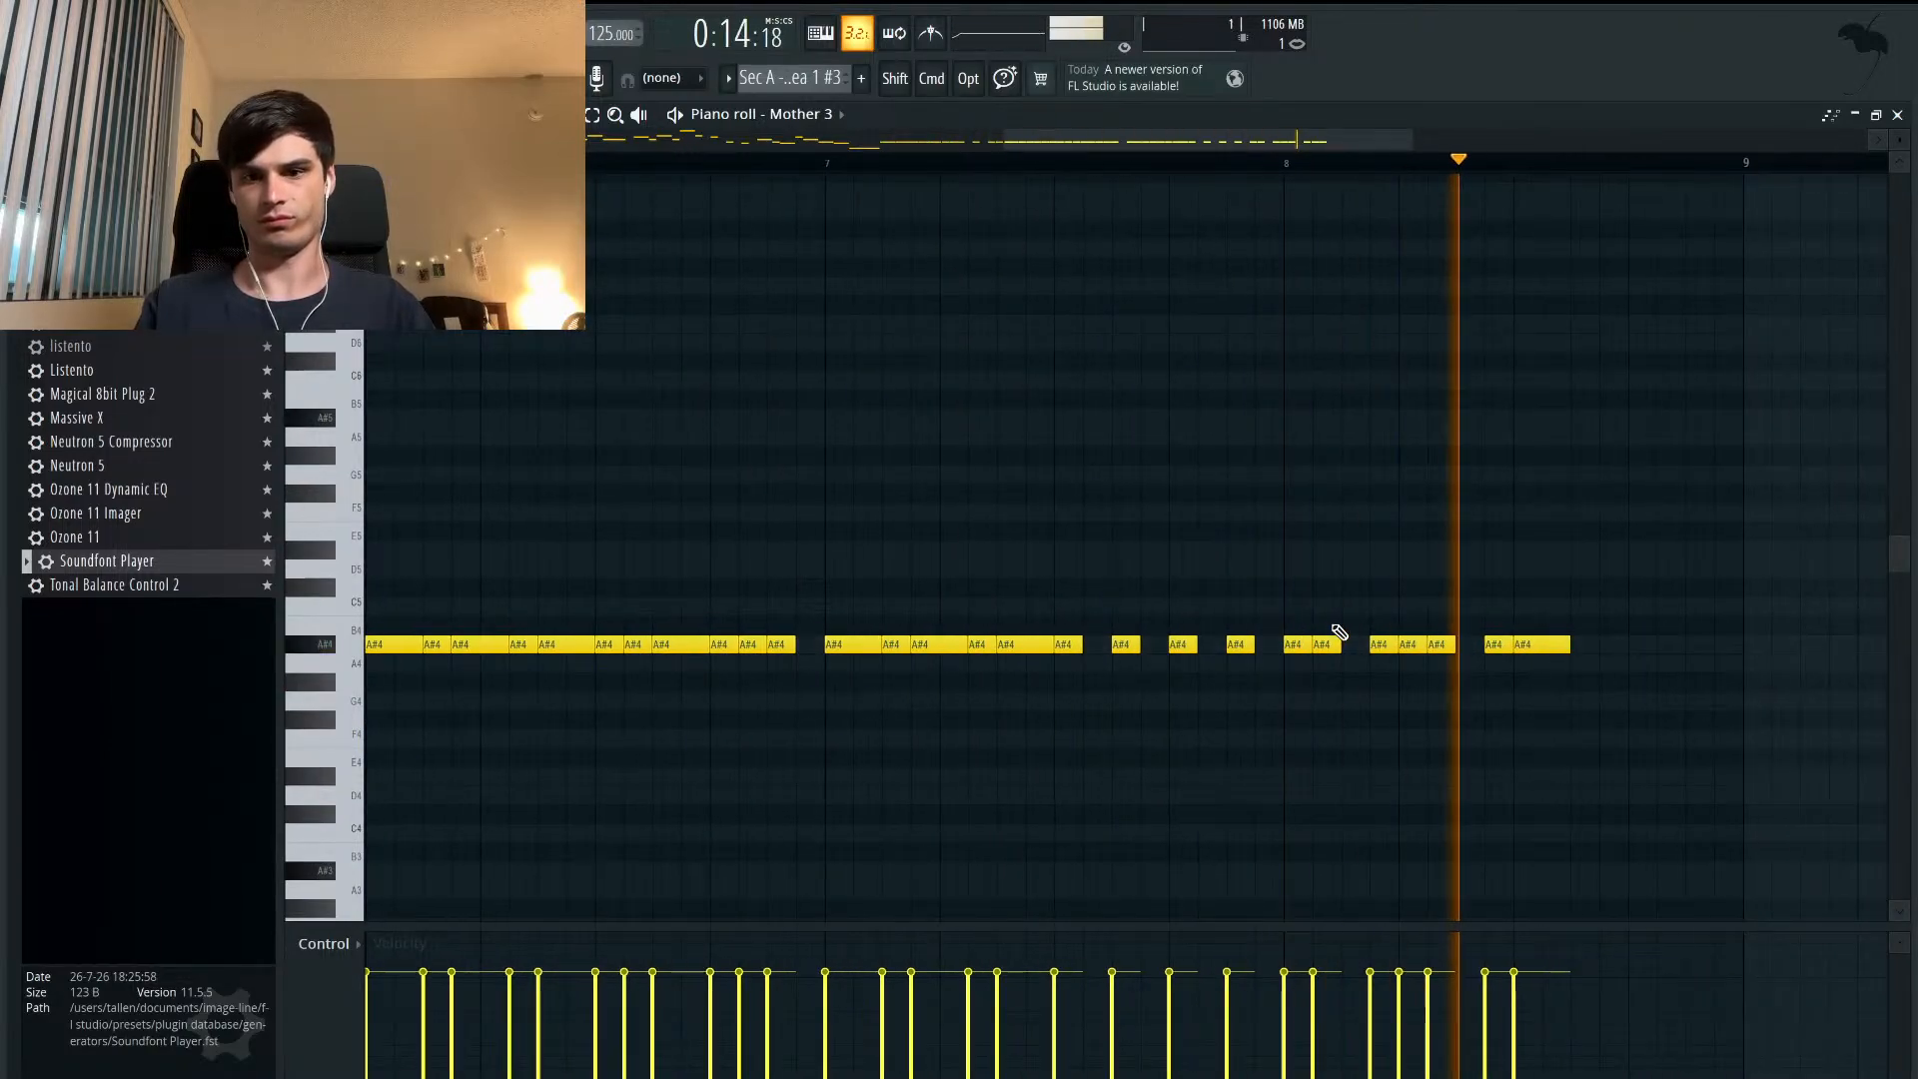
{"action": "key", "text": "space"}
{"action": "scroll", "coordinate": [1339, 631], "scroll_direction": "down", "scroll_amount": 1}
{"action": "scroll", "coordinate": [1339, 631], "scroll_direction": "down", "scroll_amount": 5}
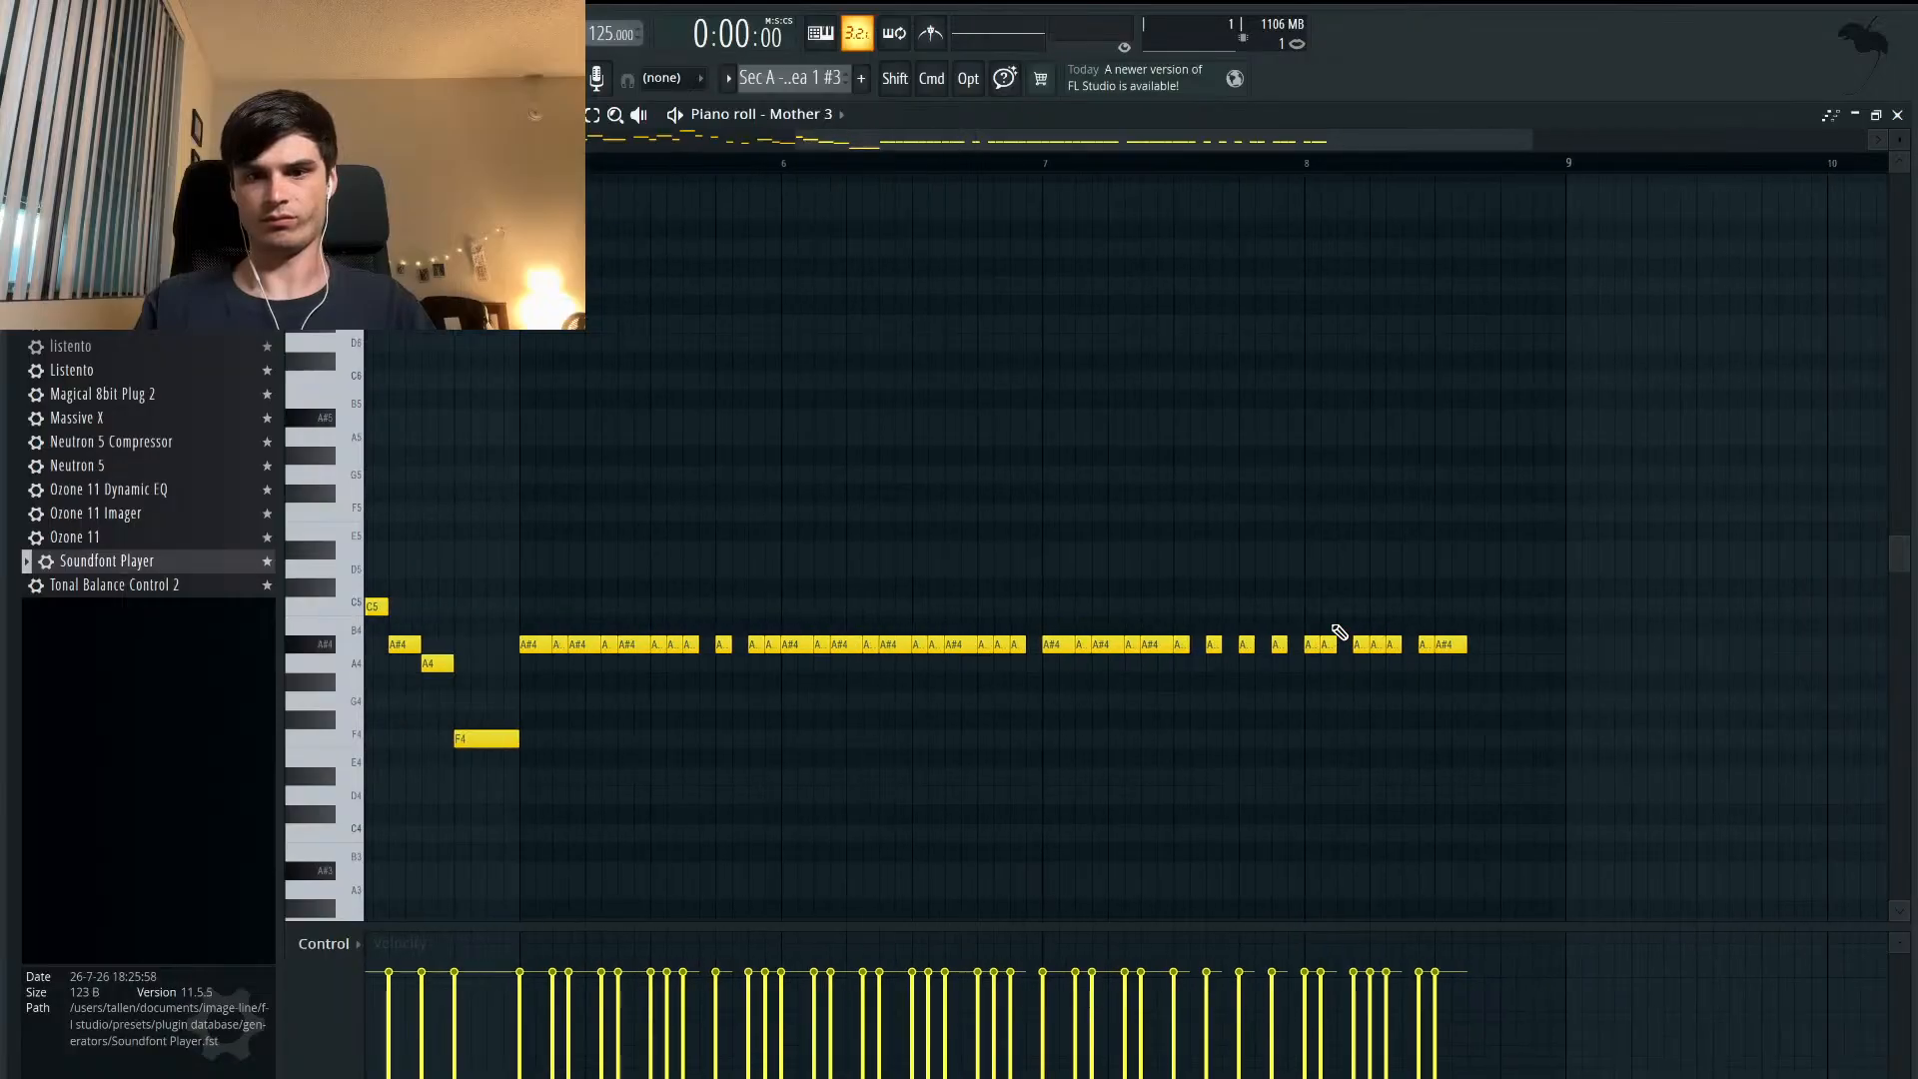
{"action": "scroll", "coordinate": [1339, 631], "scroll_direction": "left", "scroll_amount": 10}
{"action": "scroll", "coordinate": [1339, 631], "scroll_direction": "down", "scroll_amount": 2}
- Return to the playlist and play the arrangement from the A Section marker at bar 9
{"action": "left_click", "coordinate": [1877, 116]}
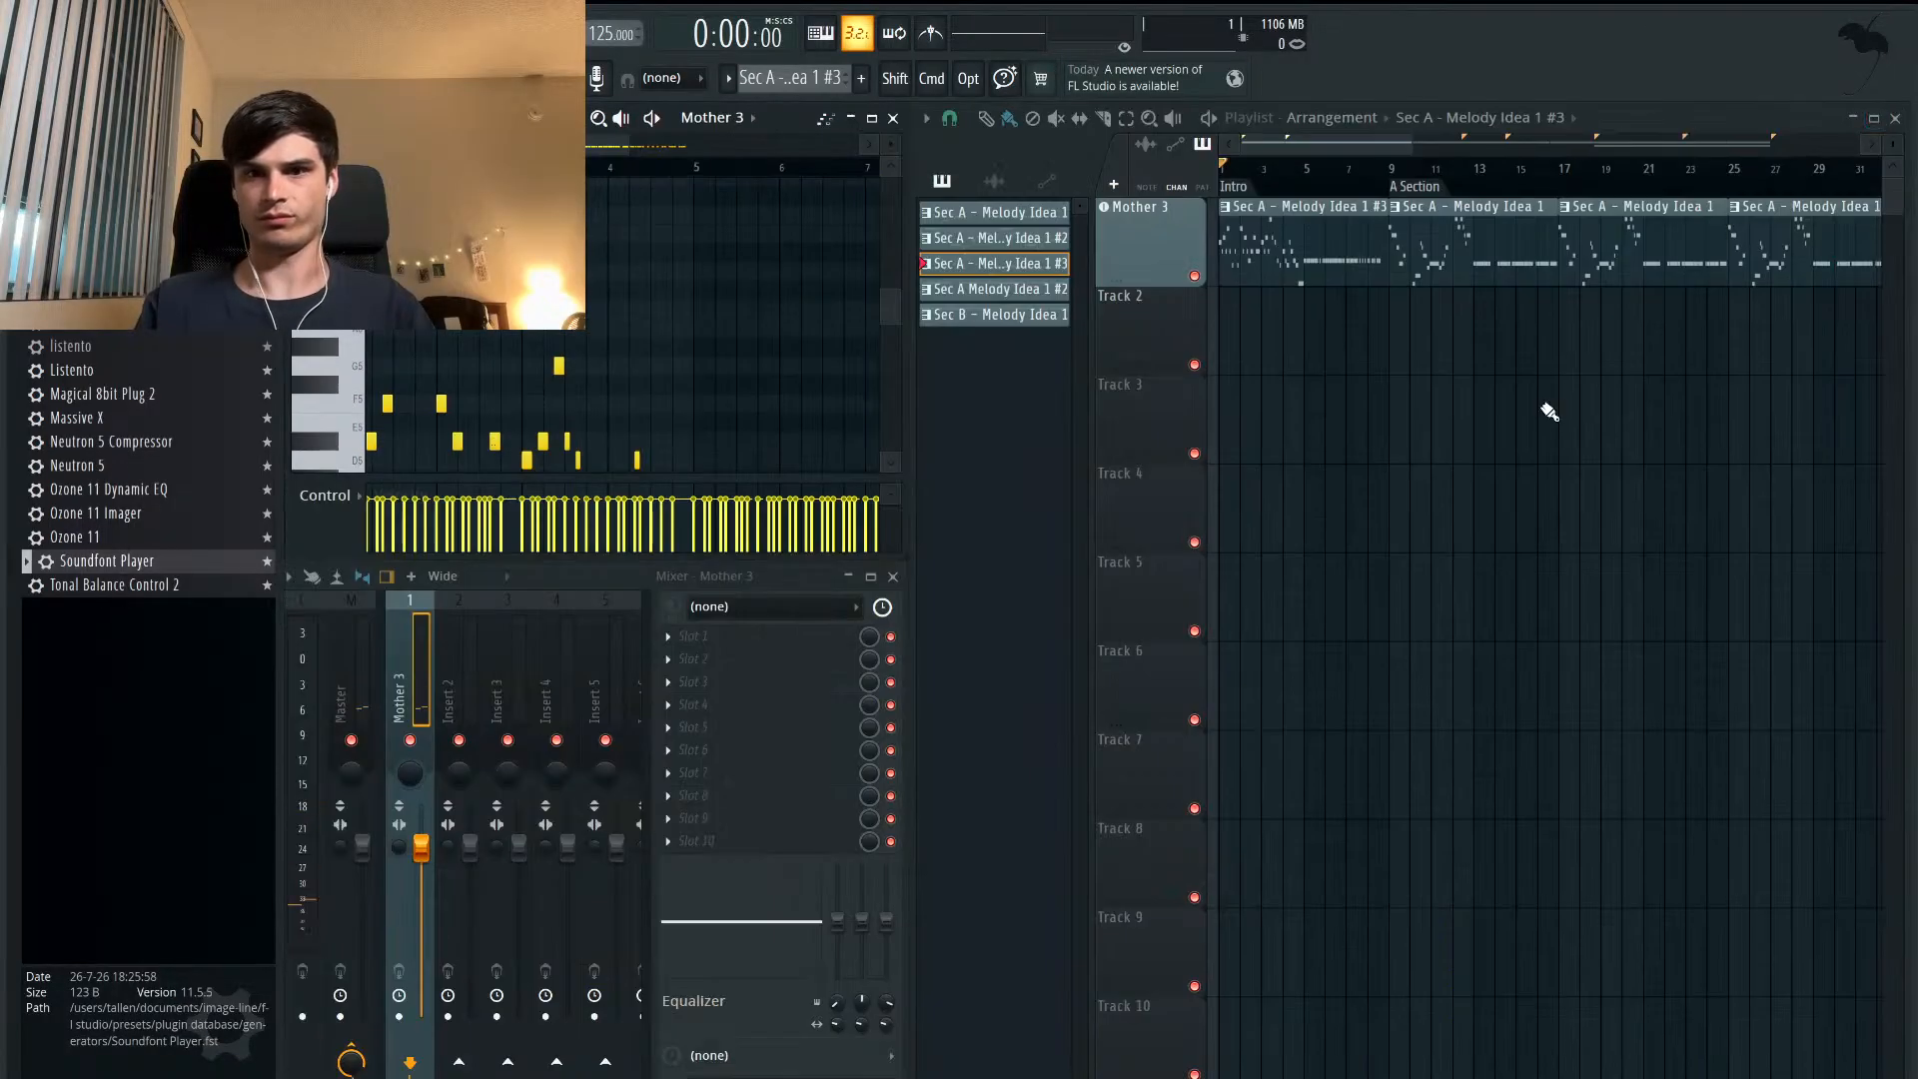
{"action": "left_click", "coordinate": [1390, 172]}
{"action": "key", "text": "space"}
{"action": "scroll", "coordinate": [1405, 294], "scroll_direction": "up", "scroll_amount": 1}
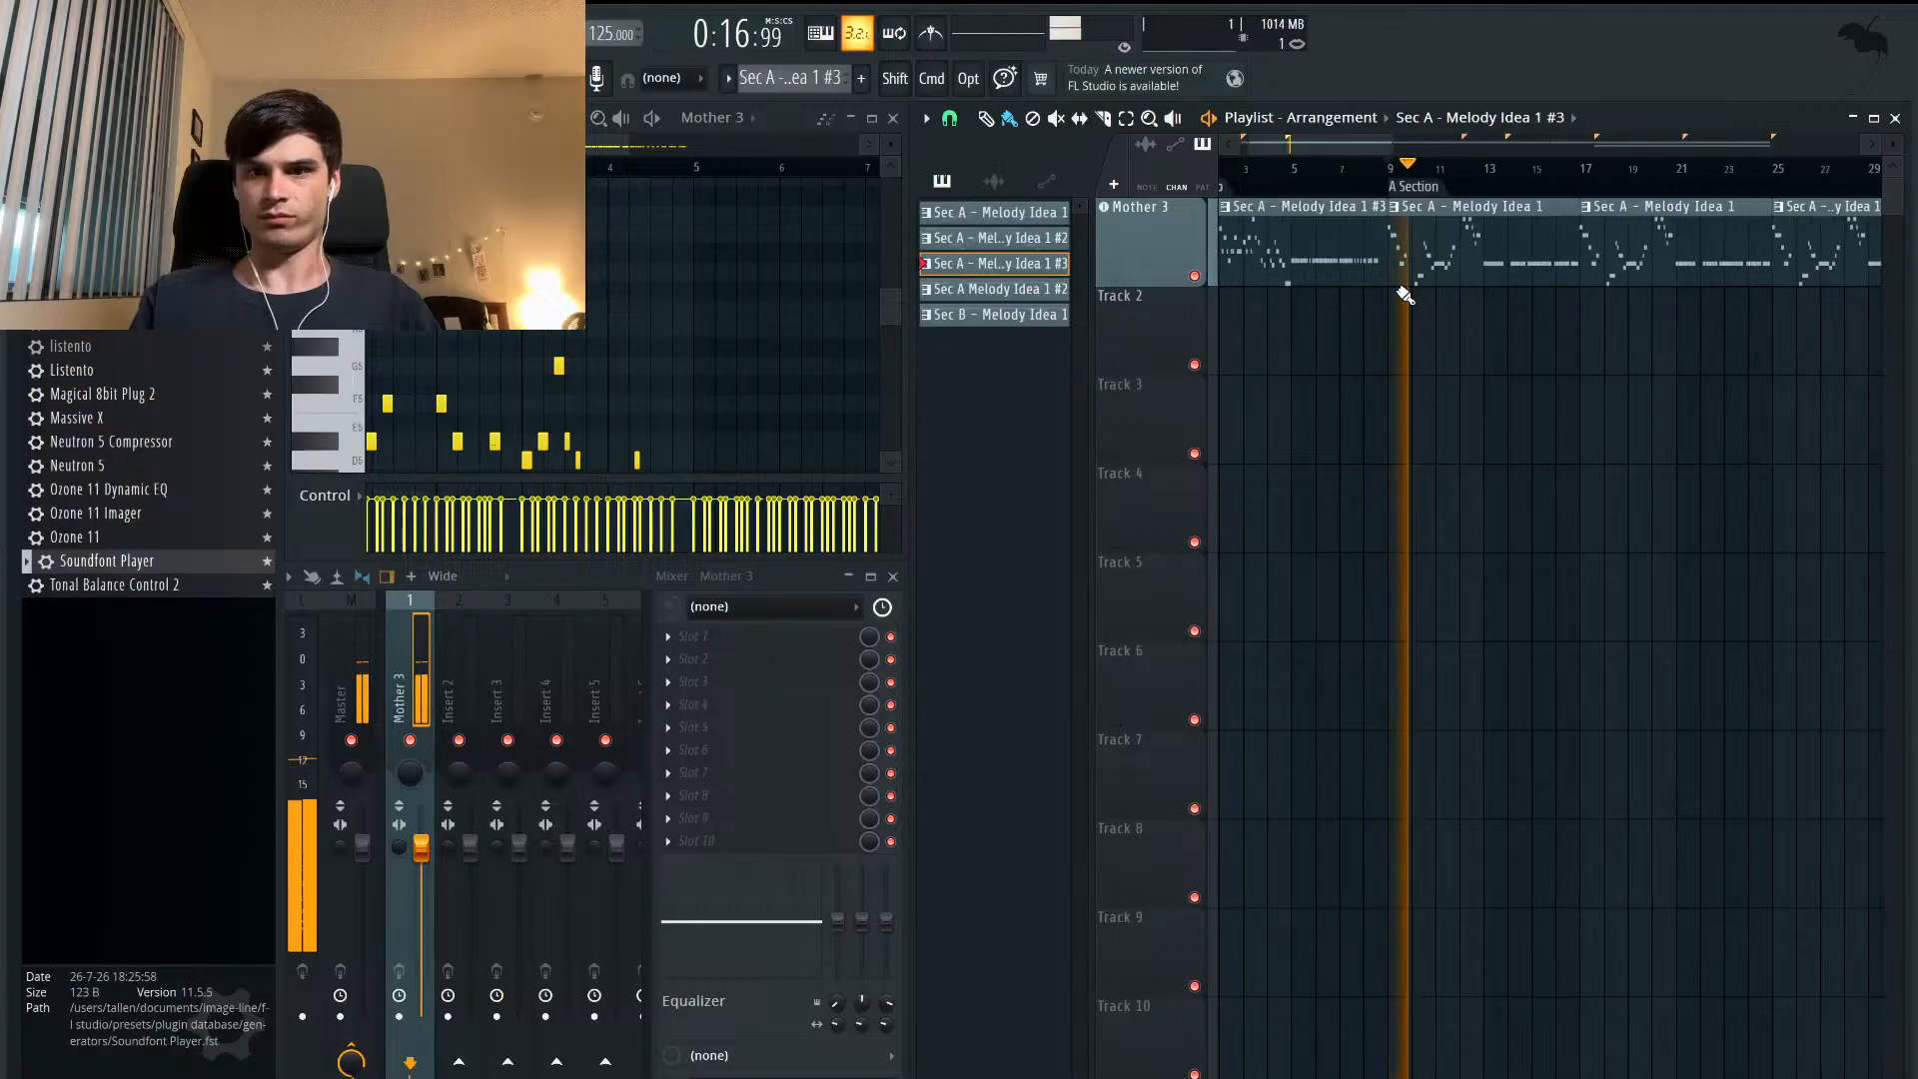
{"action": "scroll", "coordinate": [1405, 295], "scroll_direction": "up", "scroll_amount": 1}
{"action": "key", "text": "space"}
- Open the Intro's Sec A - Melody Idea 1 #3 clip in the enlarged piano roll and play its first four bars
{"action": "left_click", "coordinate": [1243, 170]}
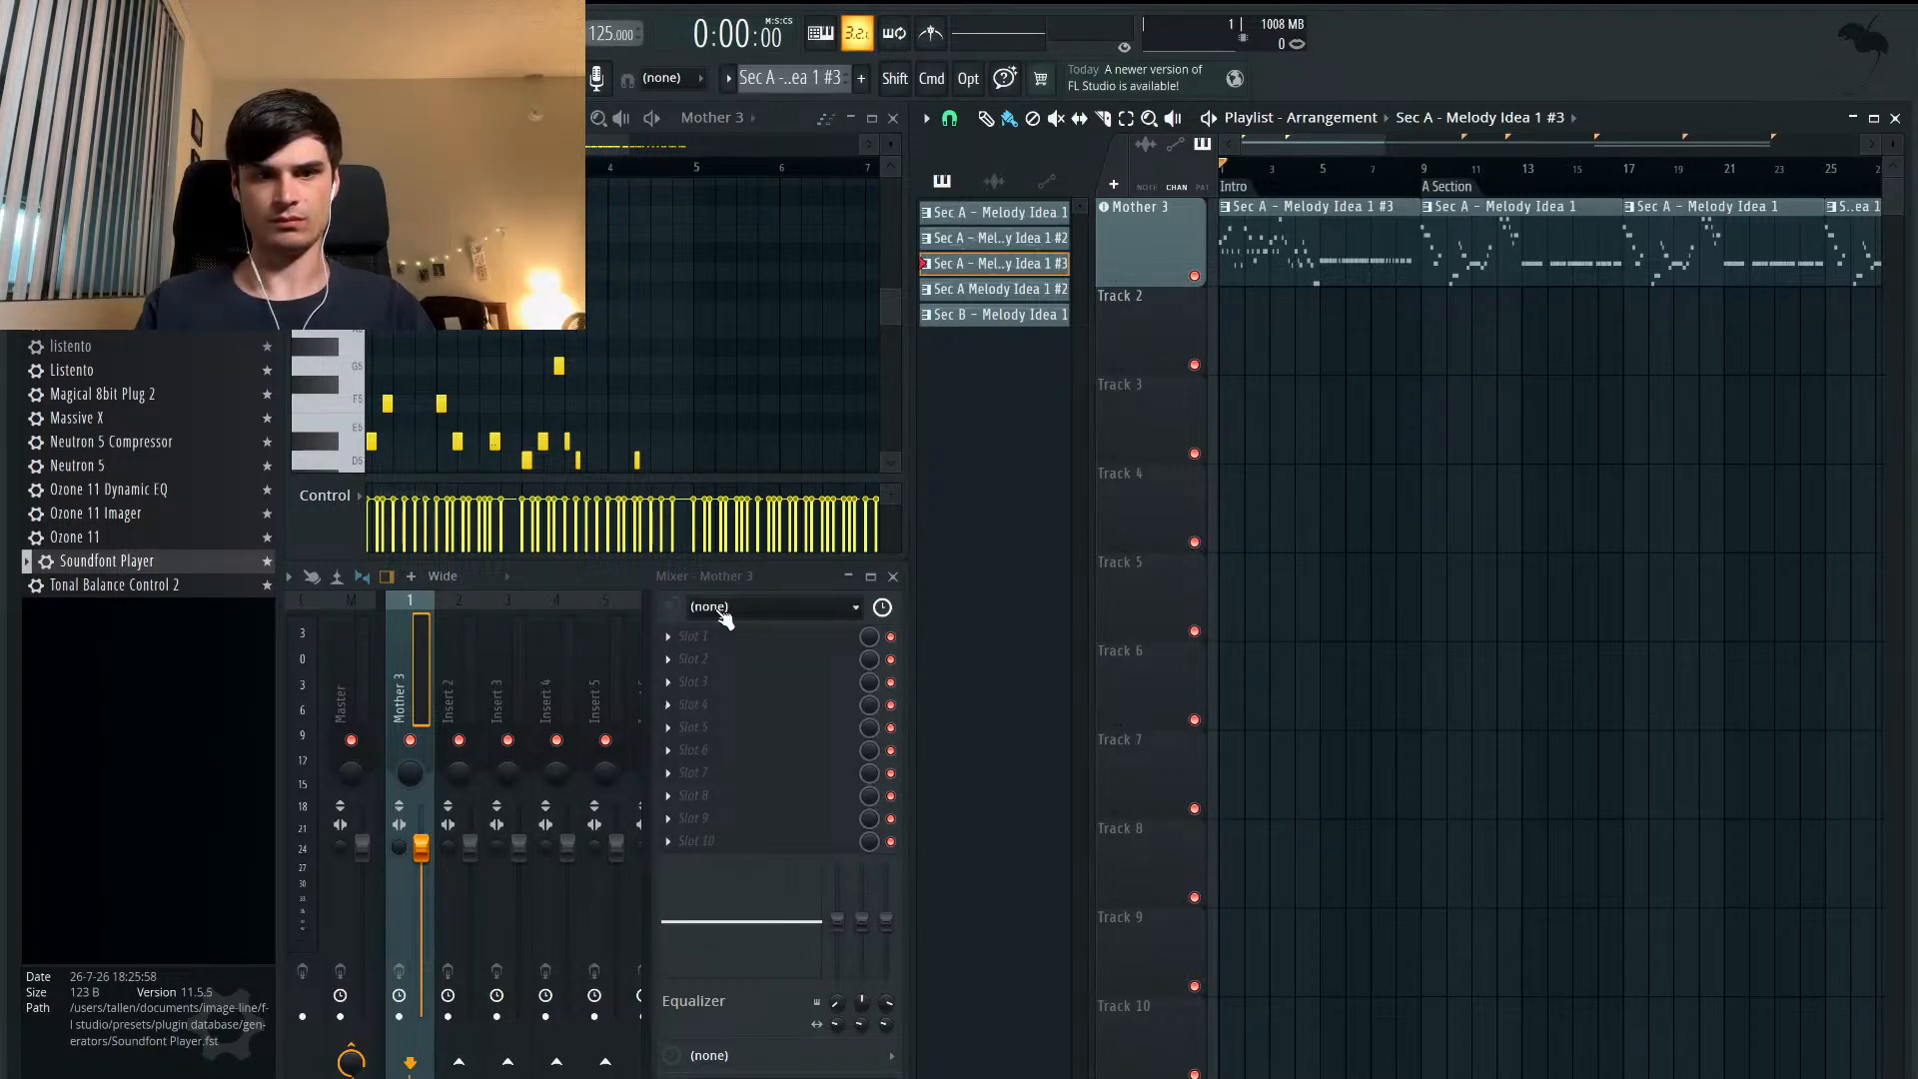
{"action": "double_click", "coordinate": [1254, 269]}
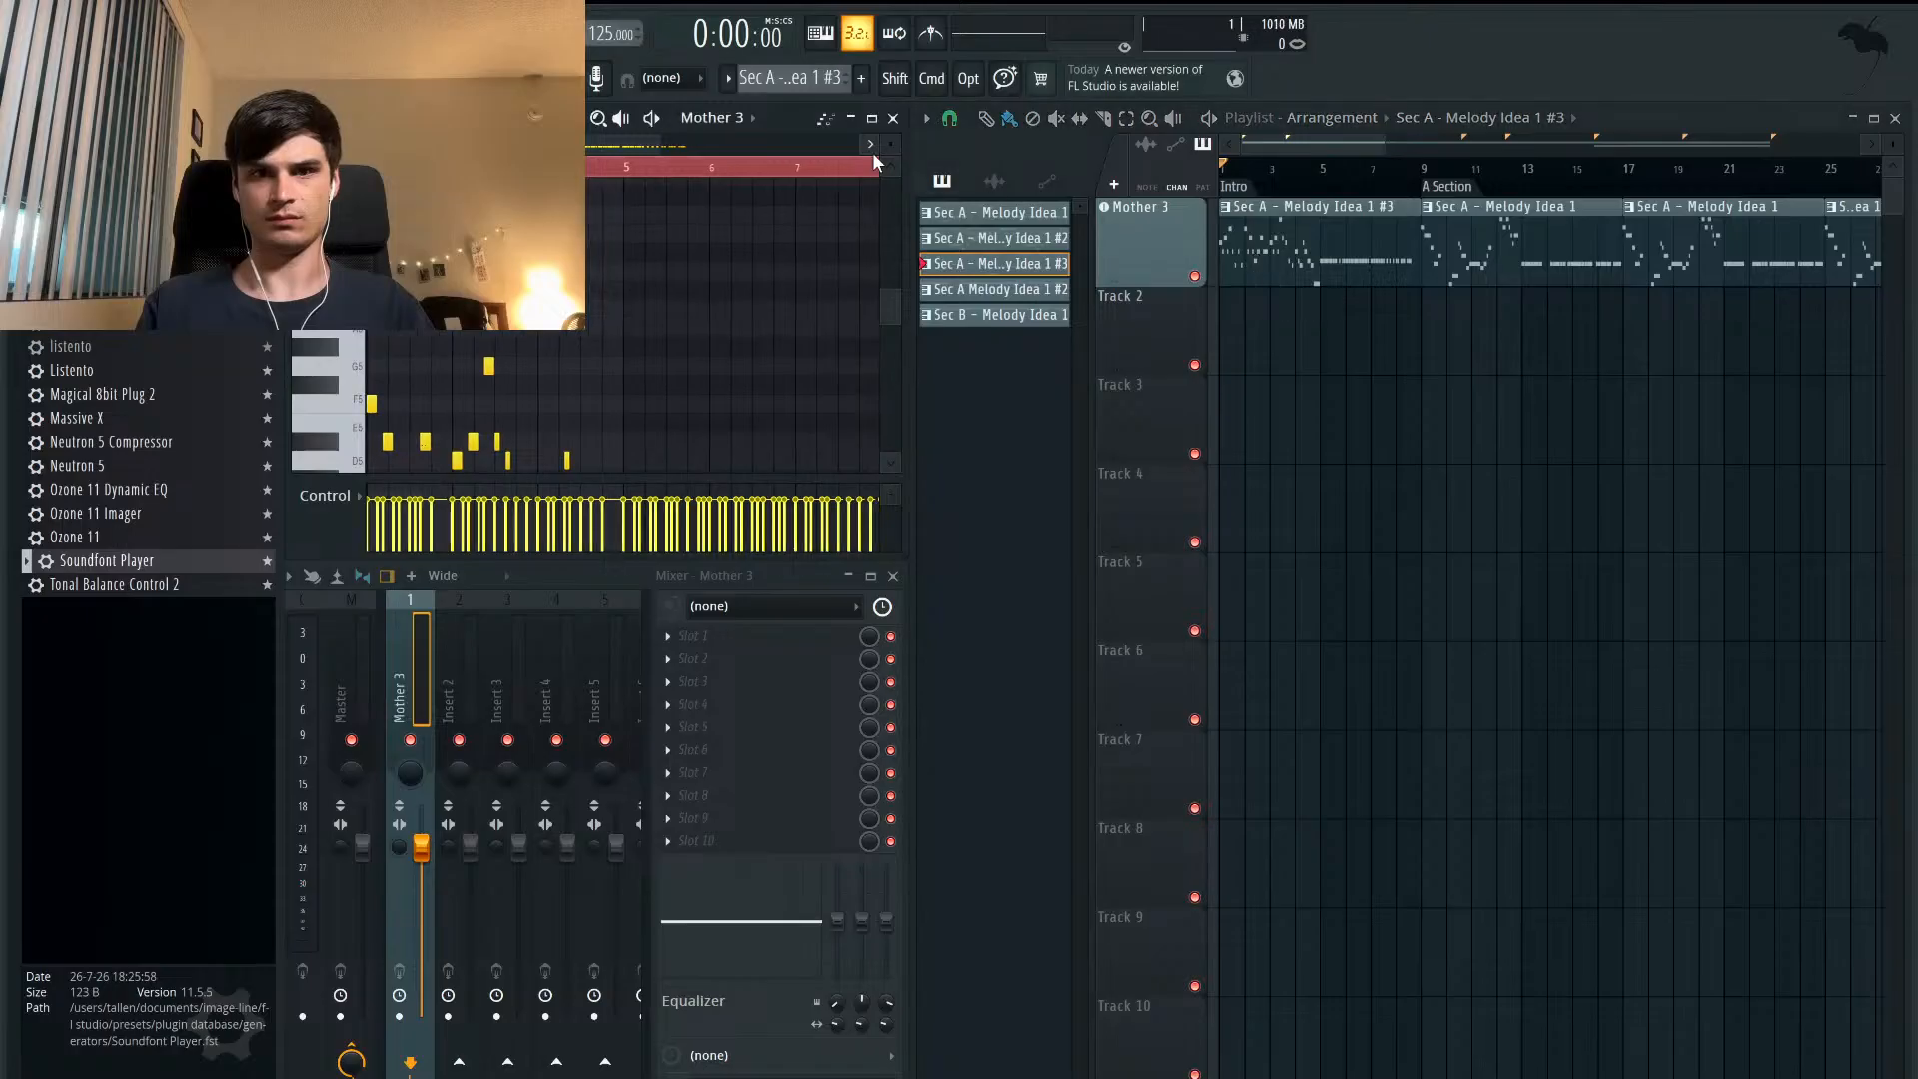
{"action": "left_click", "coordinate": [871, 118]}
{"action": "scroll", "coordinate": [630, 392], "scroll_direction": "up", "scroll_amount": 3}
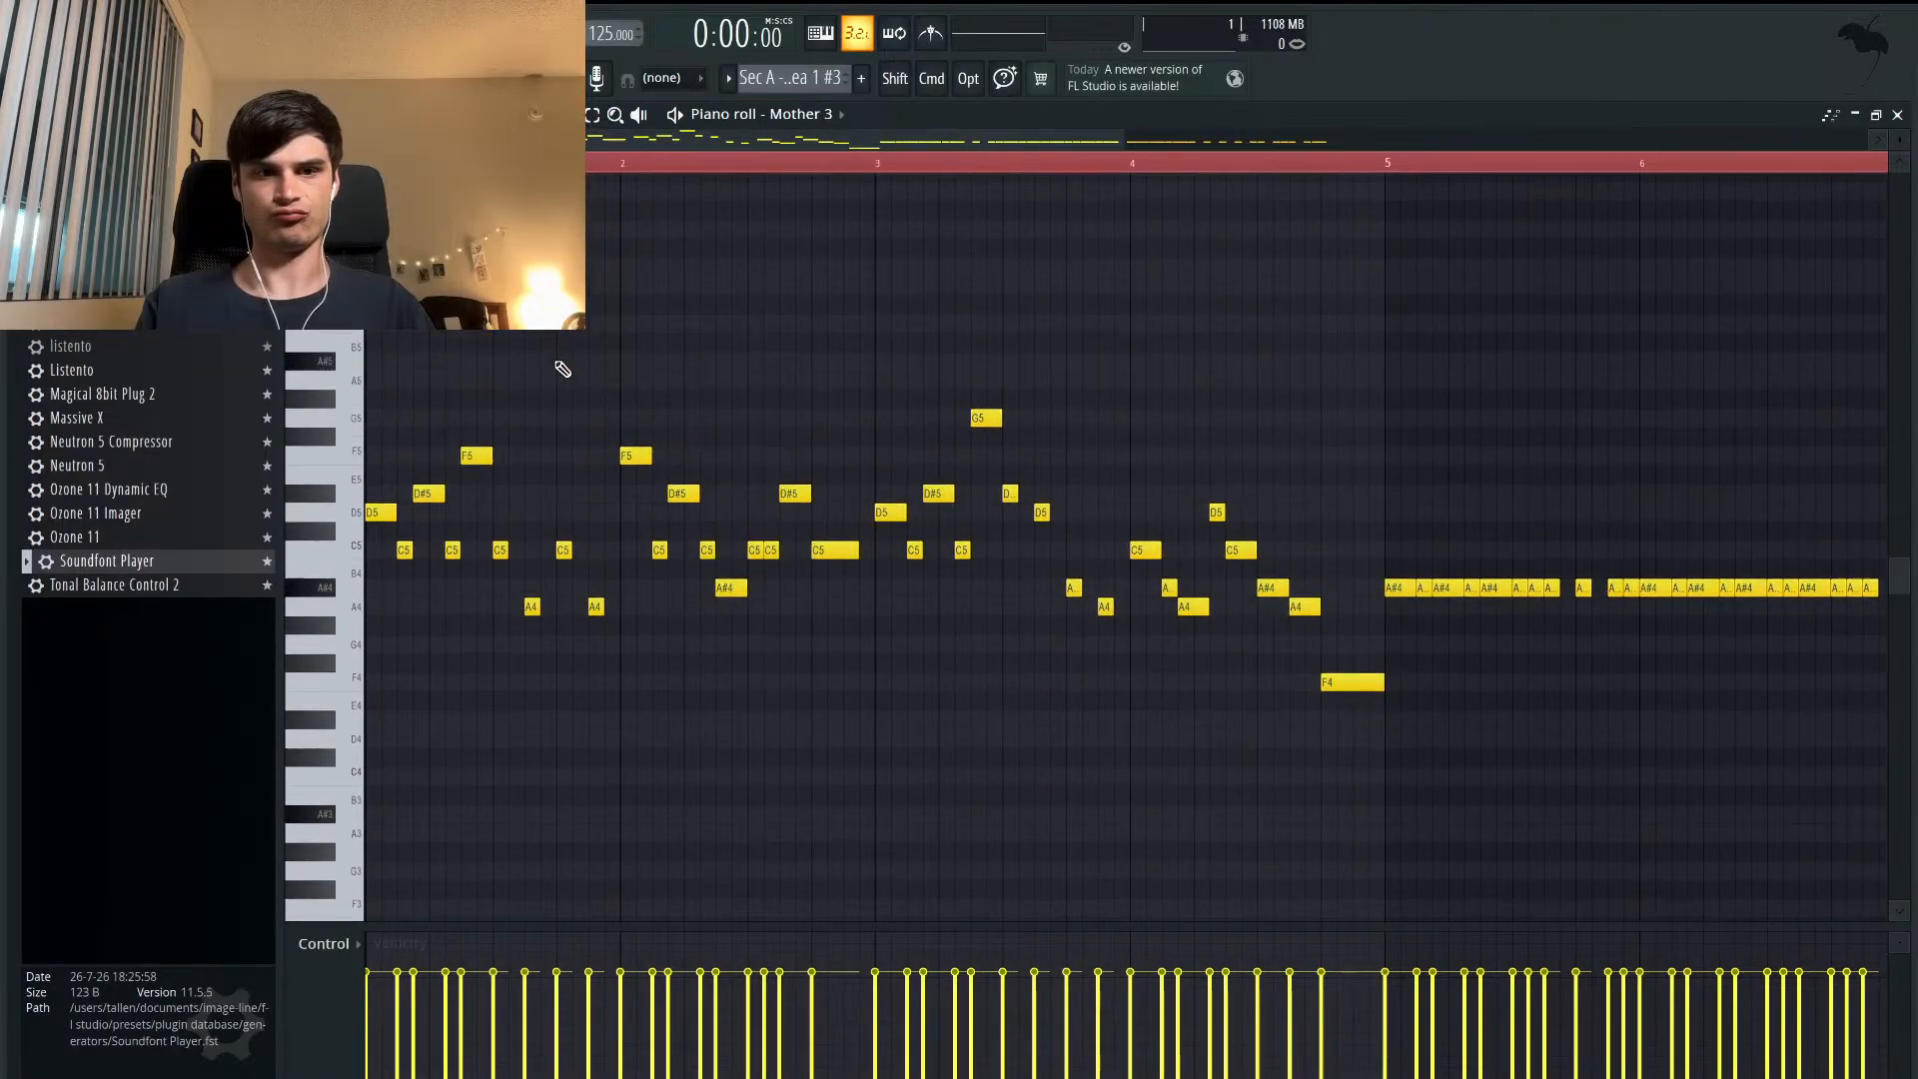
{"action": "key", "text": "space"}
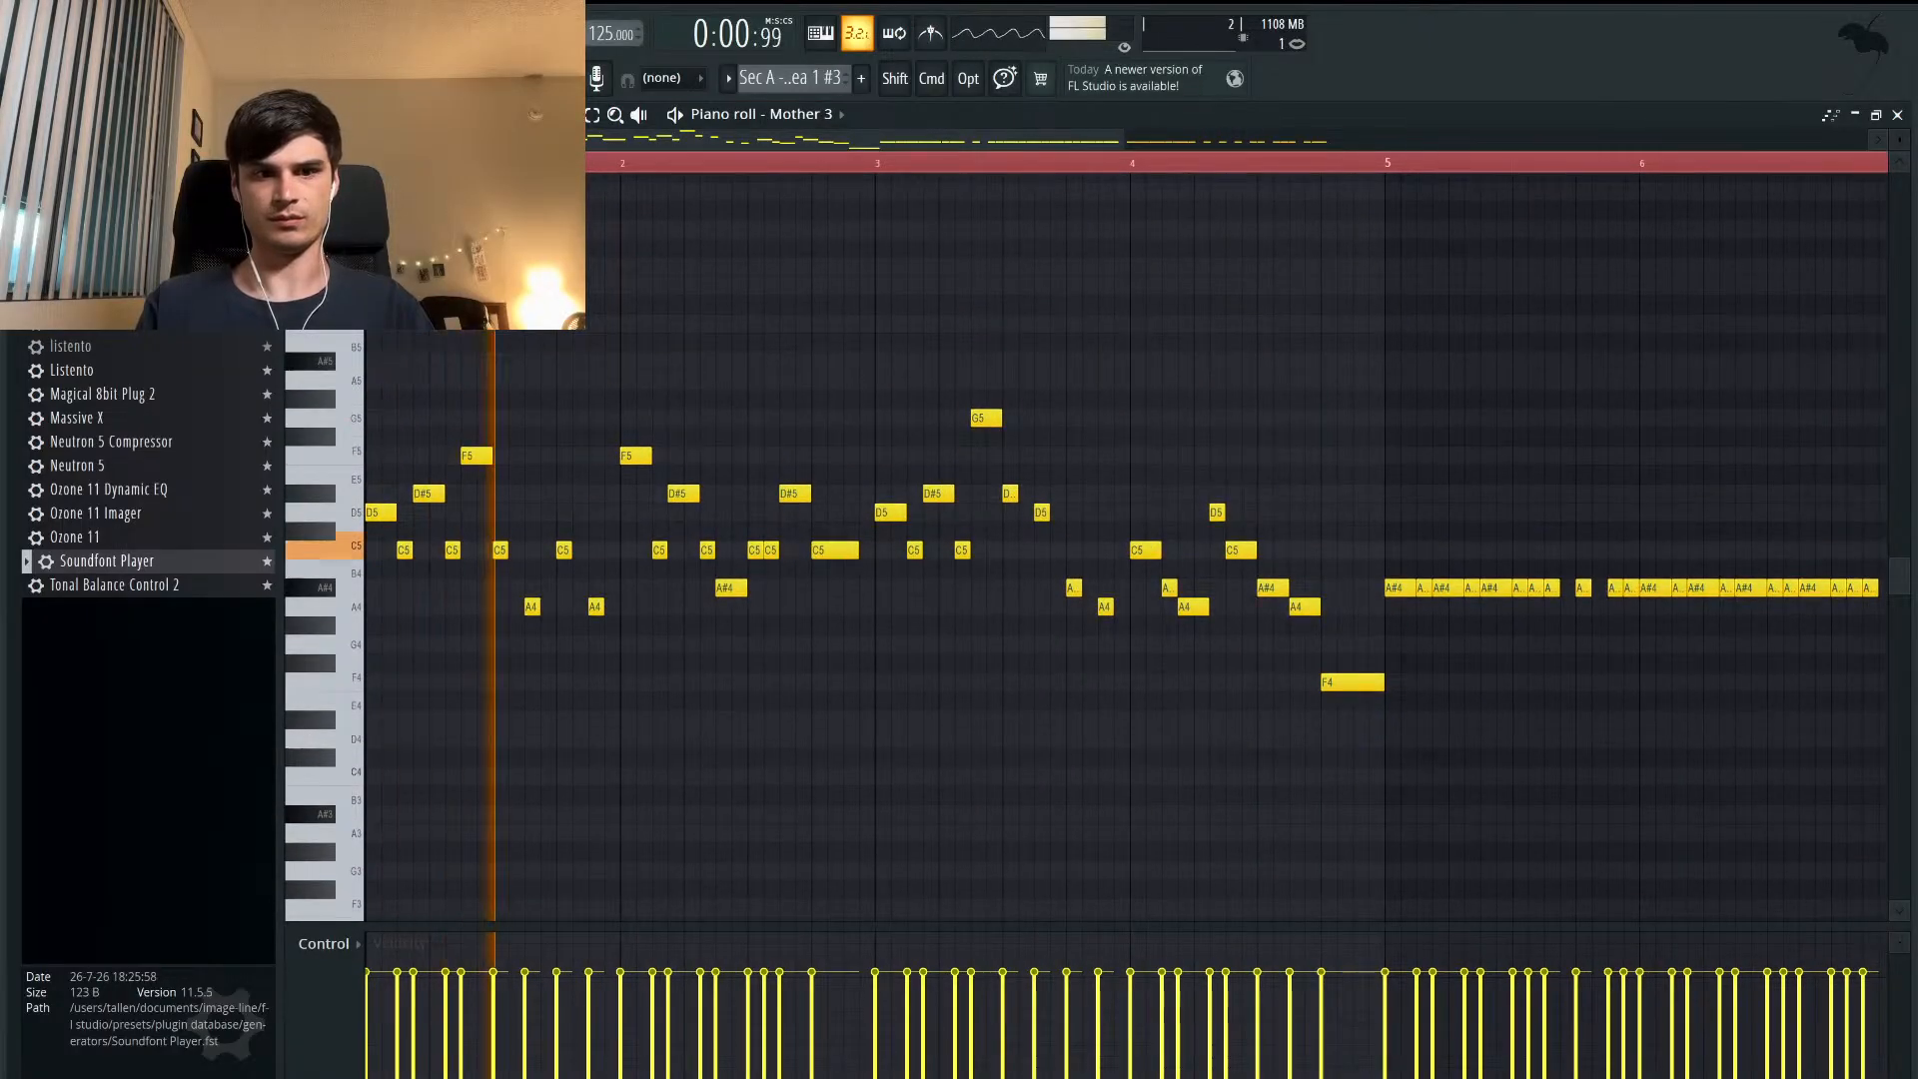
{"action": "scroll", "coordinate": [677, 612], "scroll_direction": "up", "scroll_amount": 3}
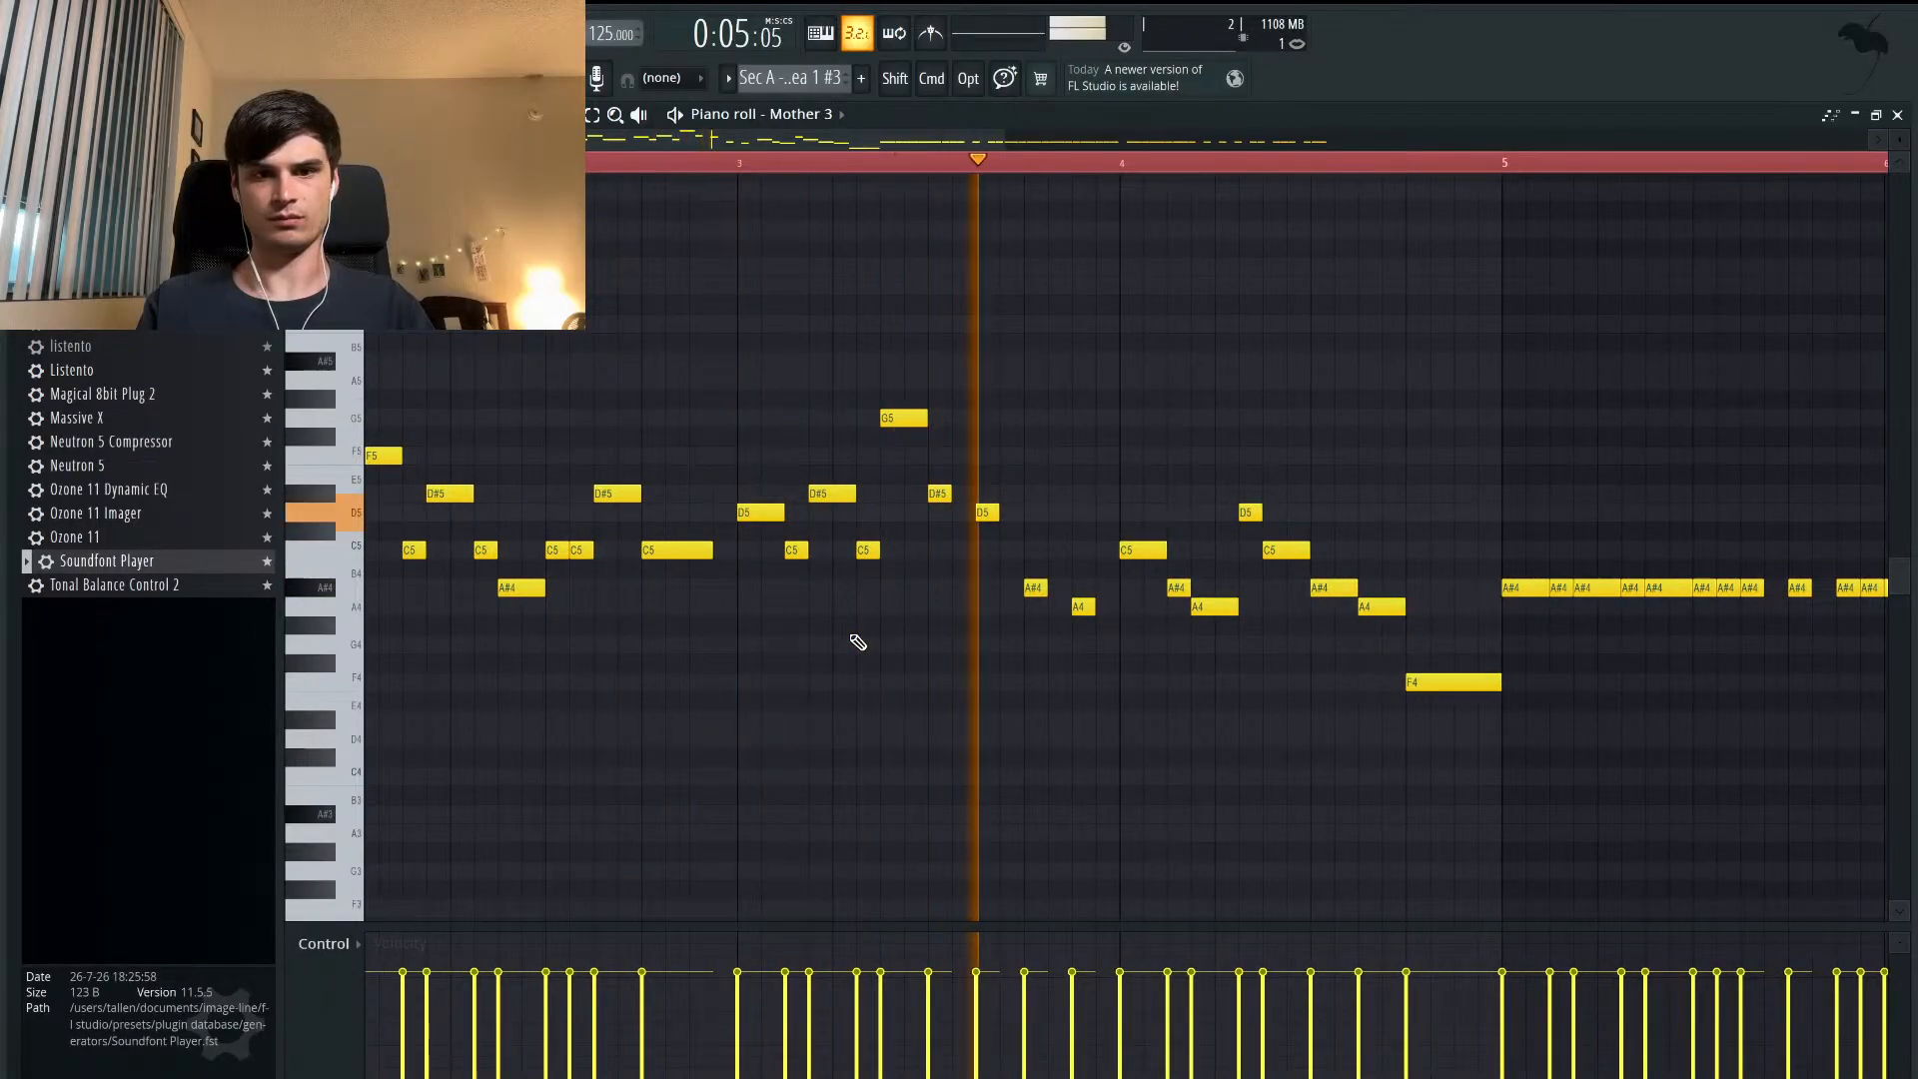
{"action": "scroll", "coordinate": [857, 642], "scroll_direction": "up", "scroll_amount": 1}
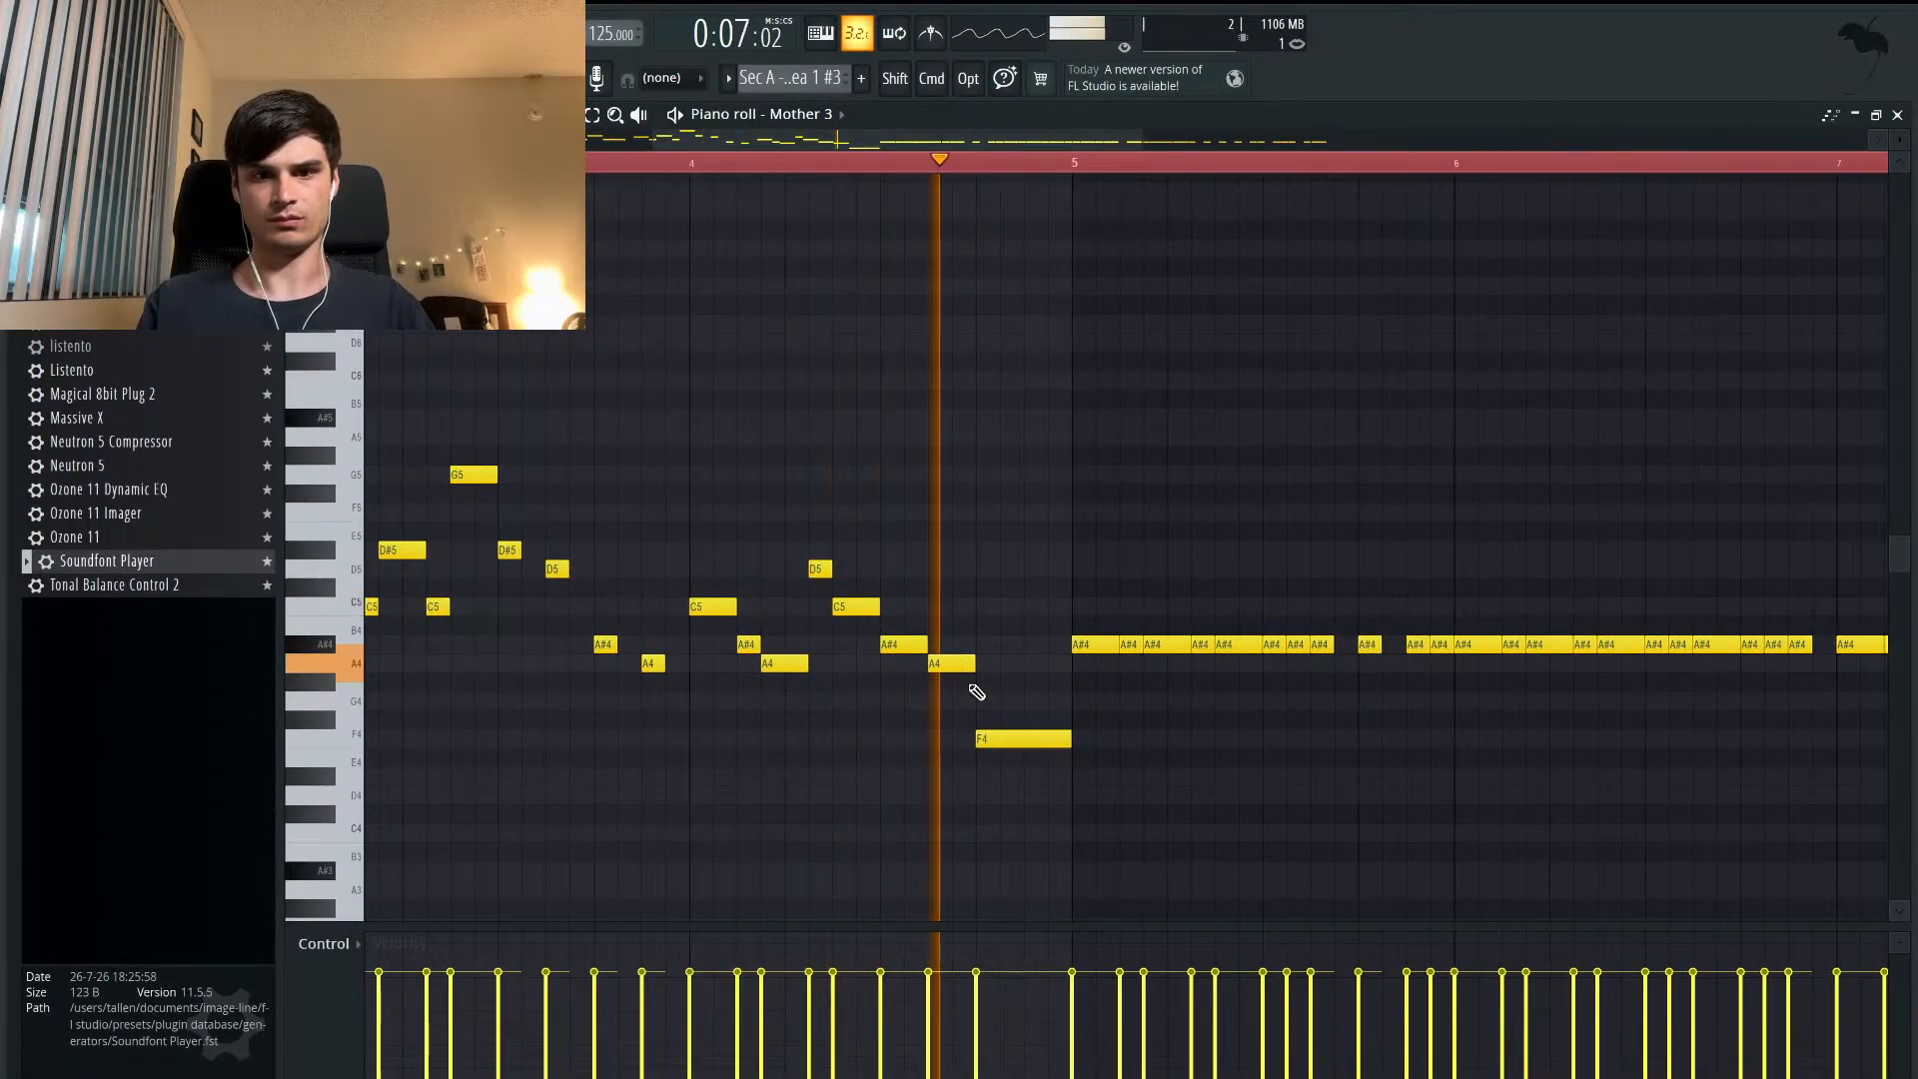
{"action": "scroll", "coordinate": [974, 688], "scroll_direction": "down", "scroll_amount": 1}
{"action": "key", "text": "space"}
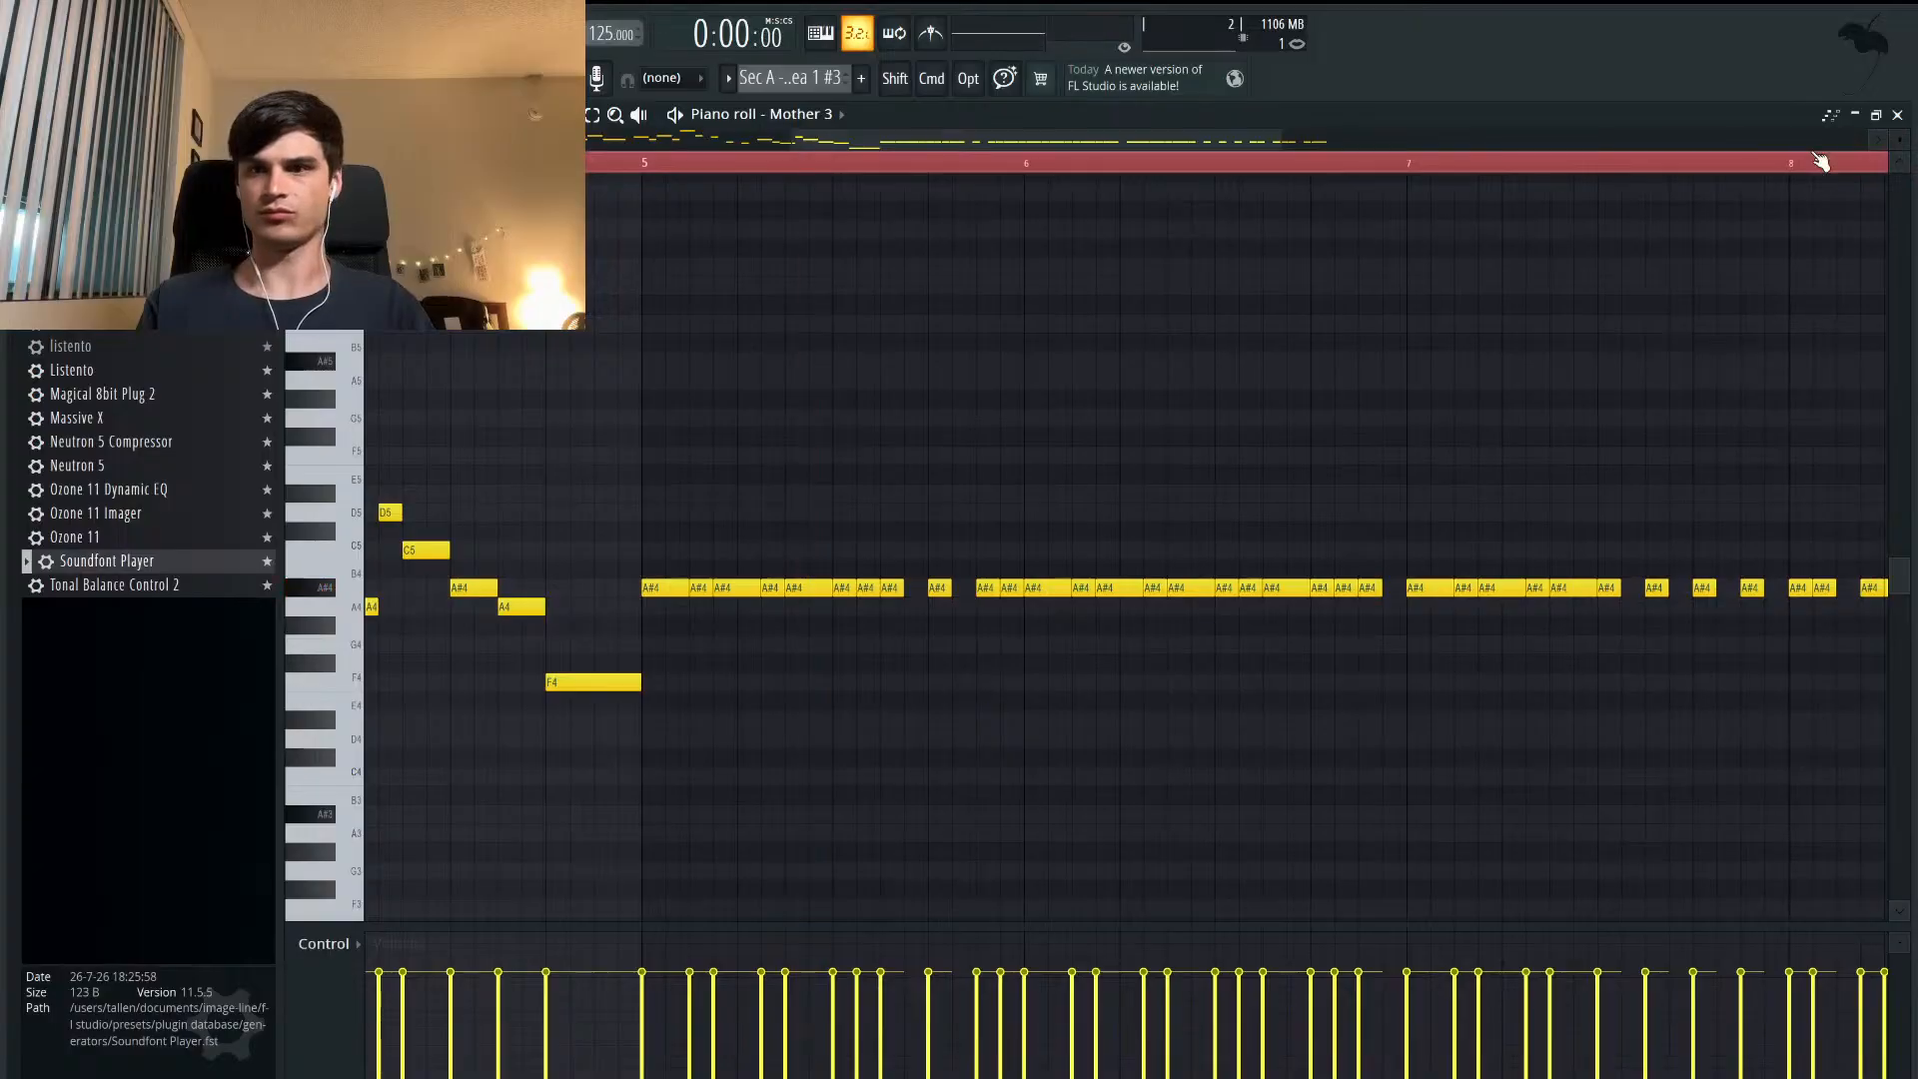
- Return to the playlist and play the arrangement from the B Section marker at bar 49
{"action": "left_click", "coordinate": [1876, 115]}
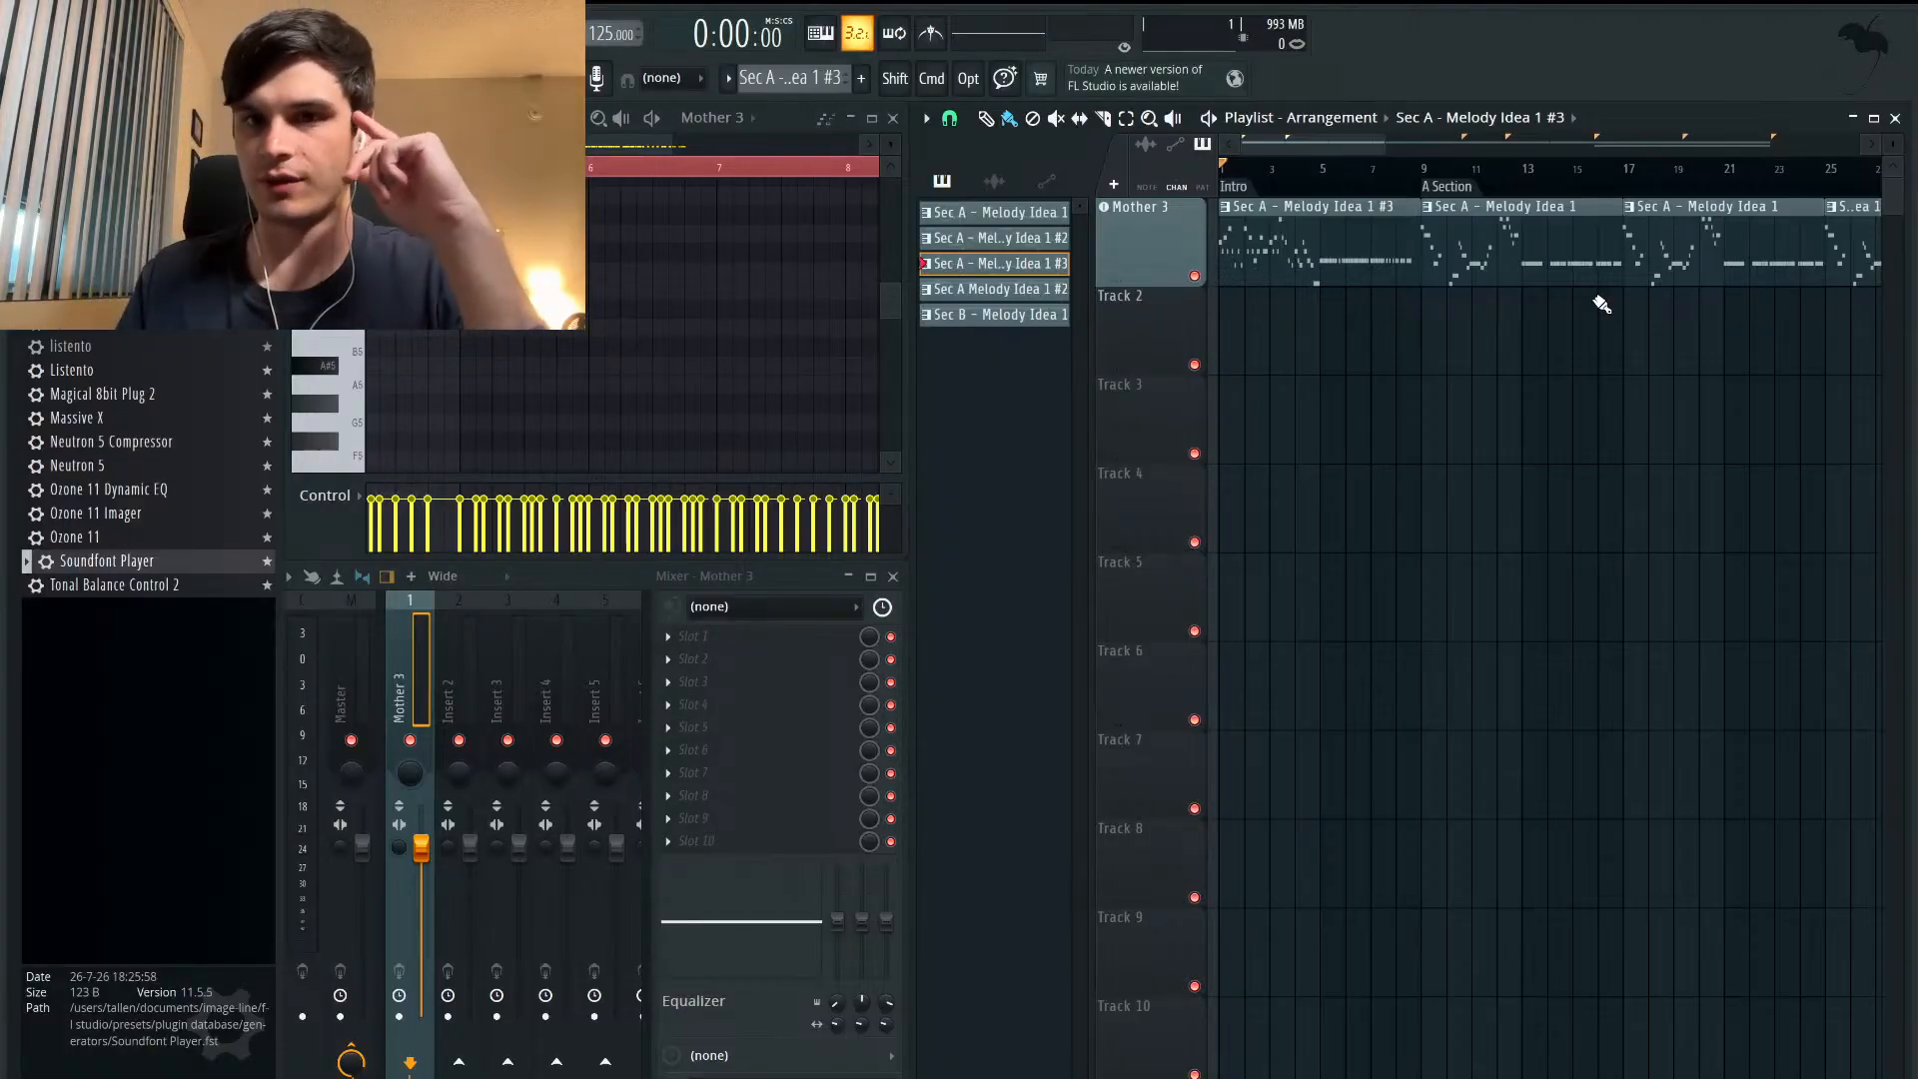
{"action": "scroll", "coordinate": [1601, 304], "scroll_direction": "right", "scroll_amount": 6}
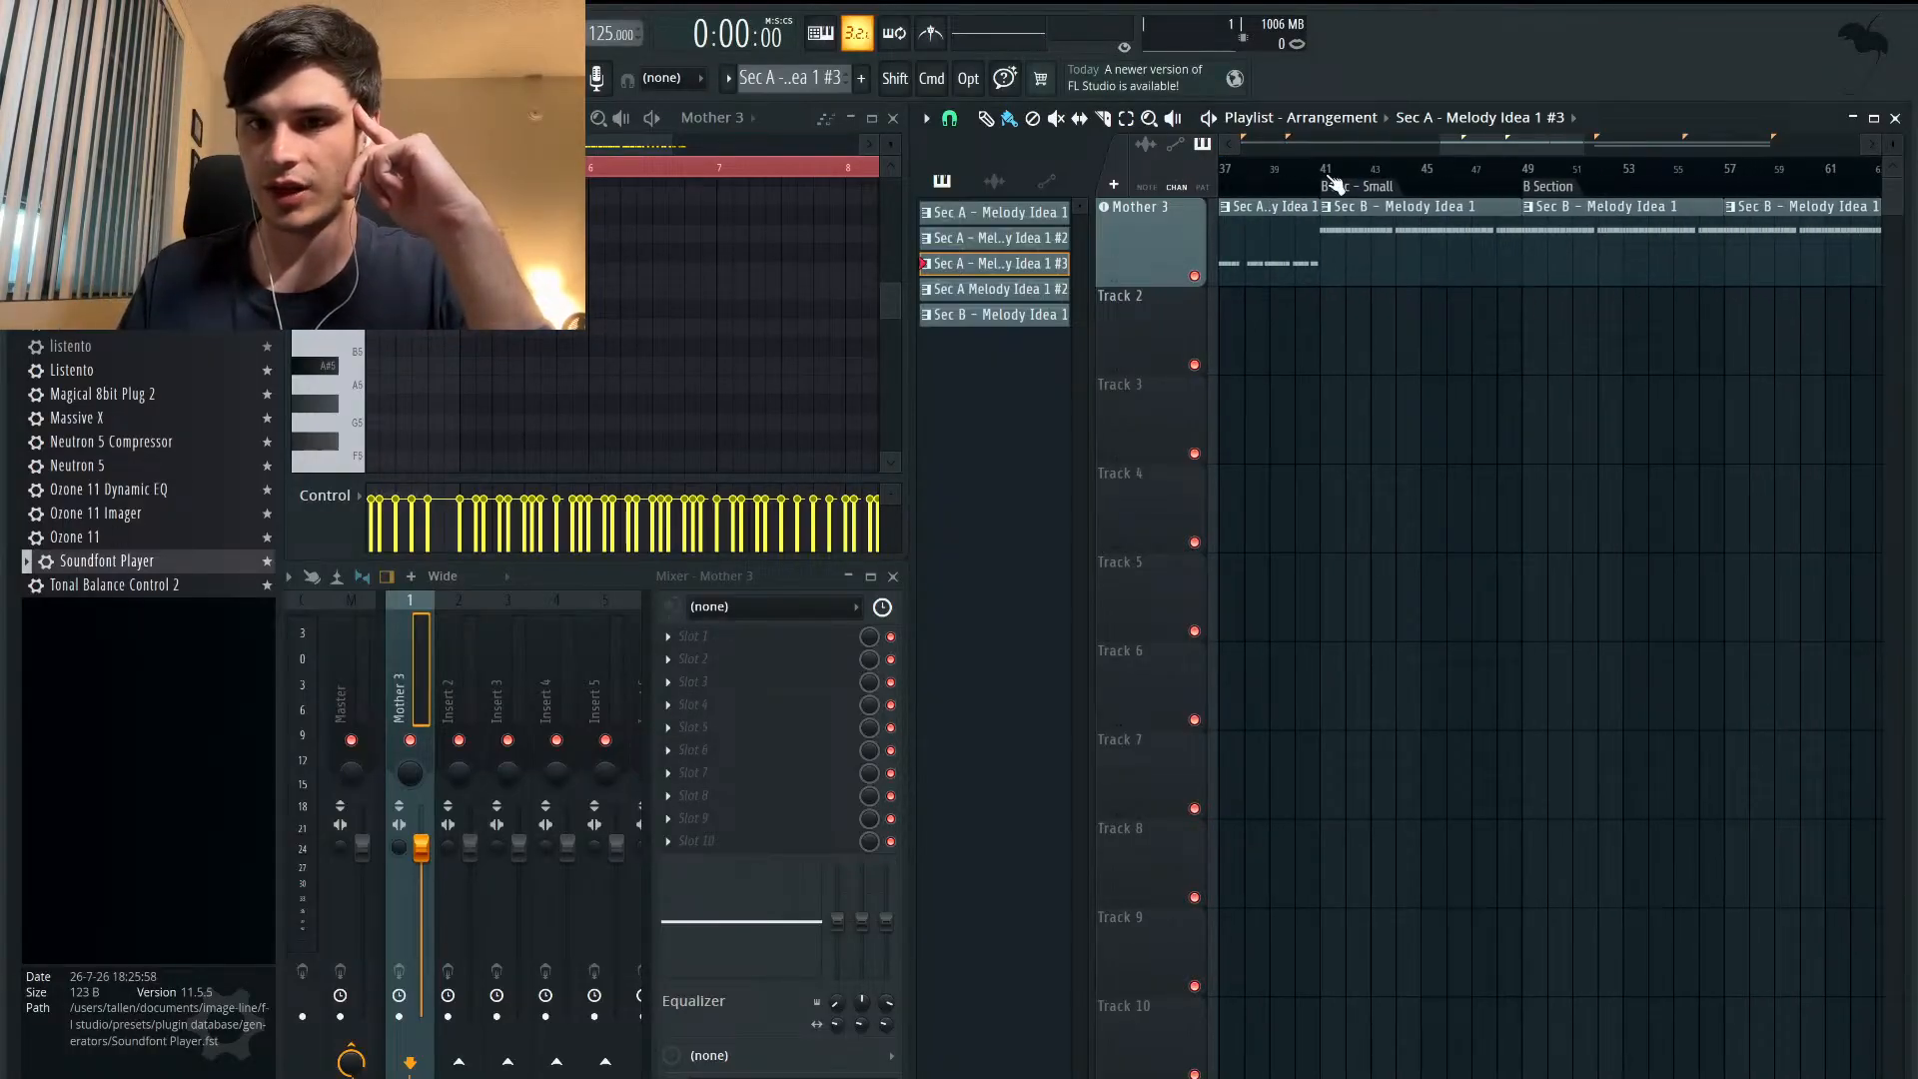
{"action": "left_click", "coordinate": [1532, 174]}
{"action": "key", "text": "space"}
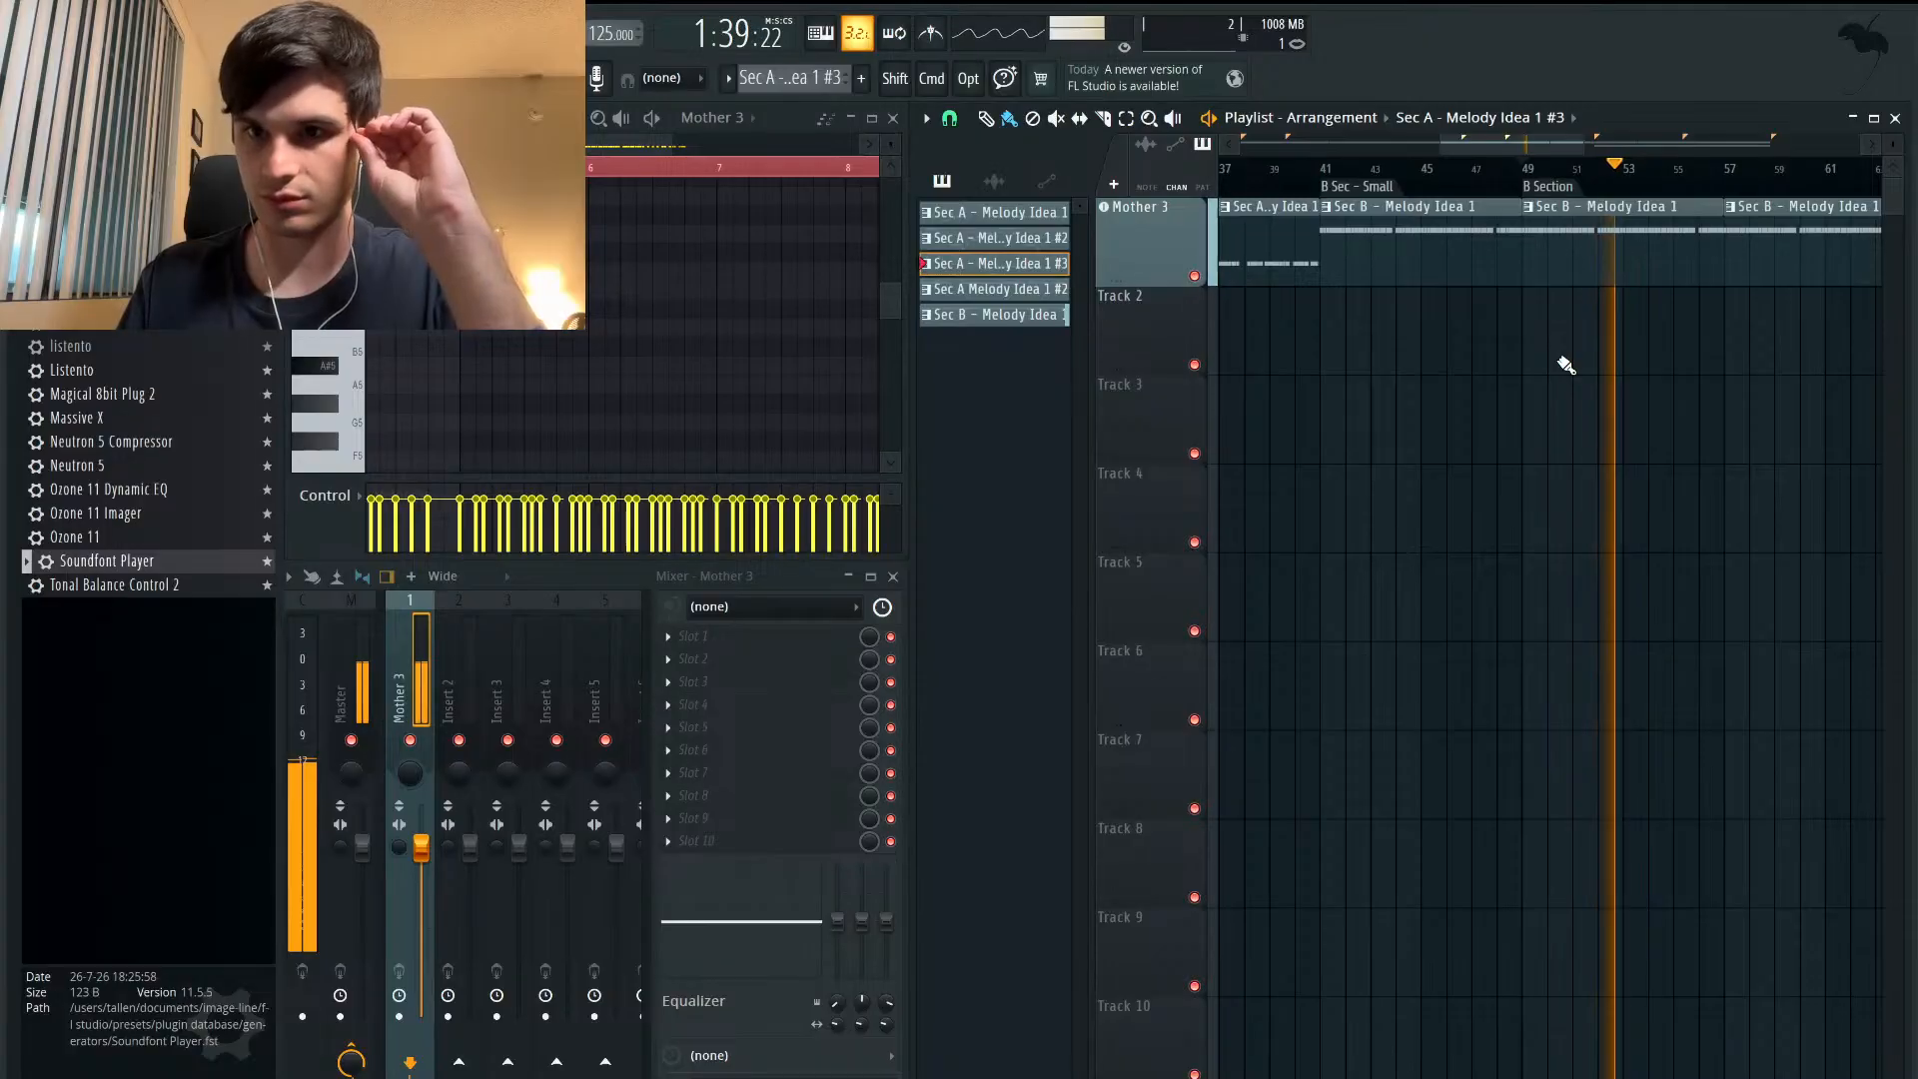
{"action": "scroll", "coordinate": [1544, 270], "scroll_direction": "up", "scroll_amount": 2}
{"action": "key", "text": "space"}
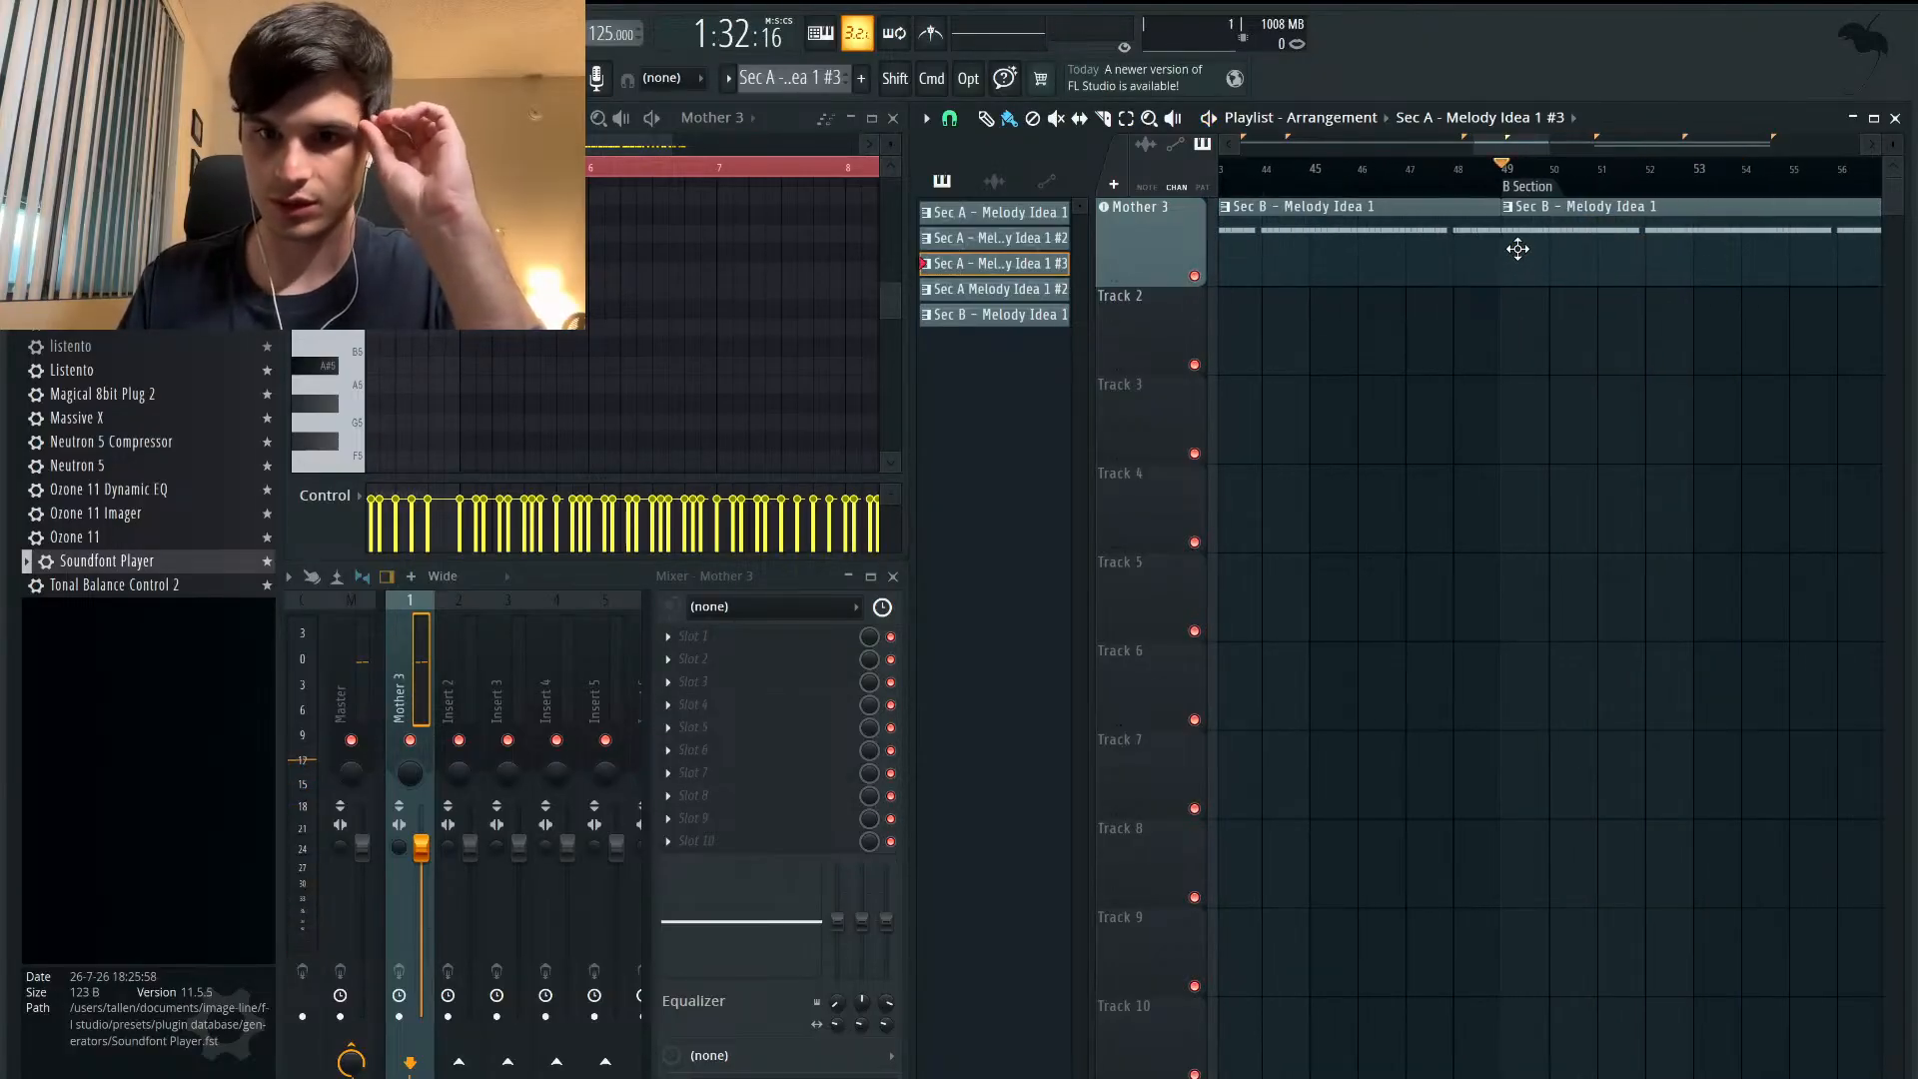
{"action": "scroll", "coordinate": [1517, 249], "scroll_direction": "down", "scroll_amount": 3}
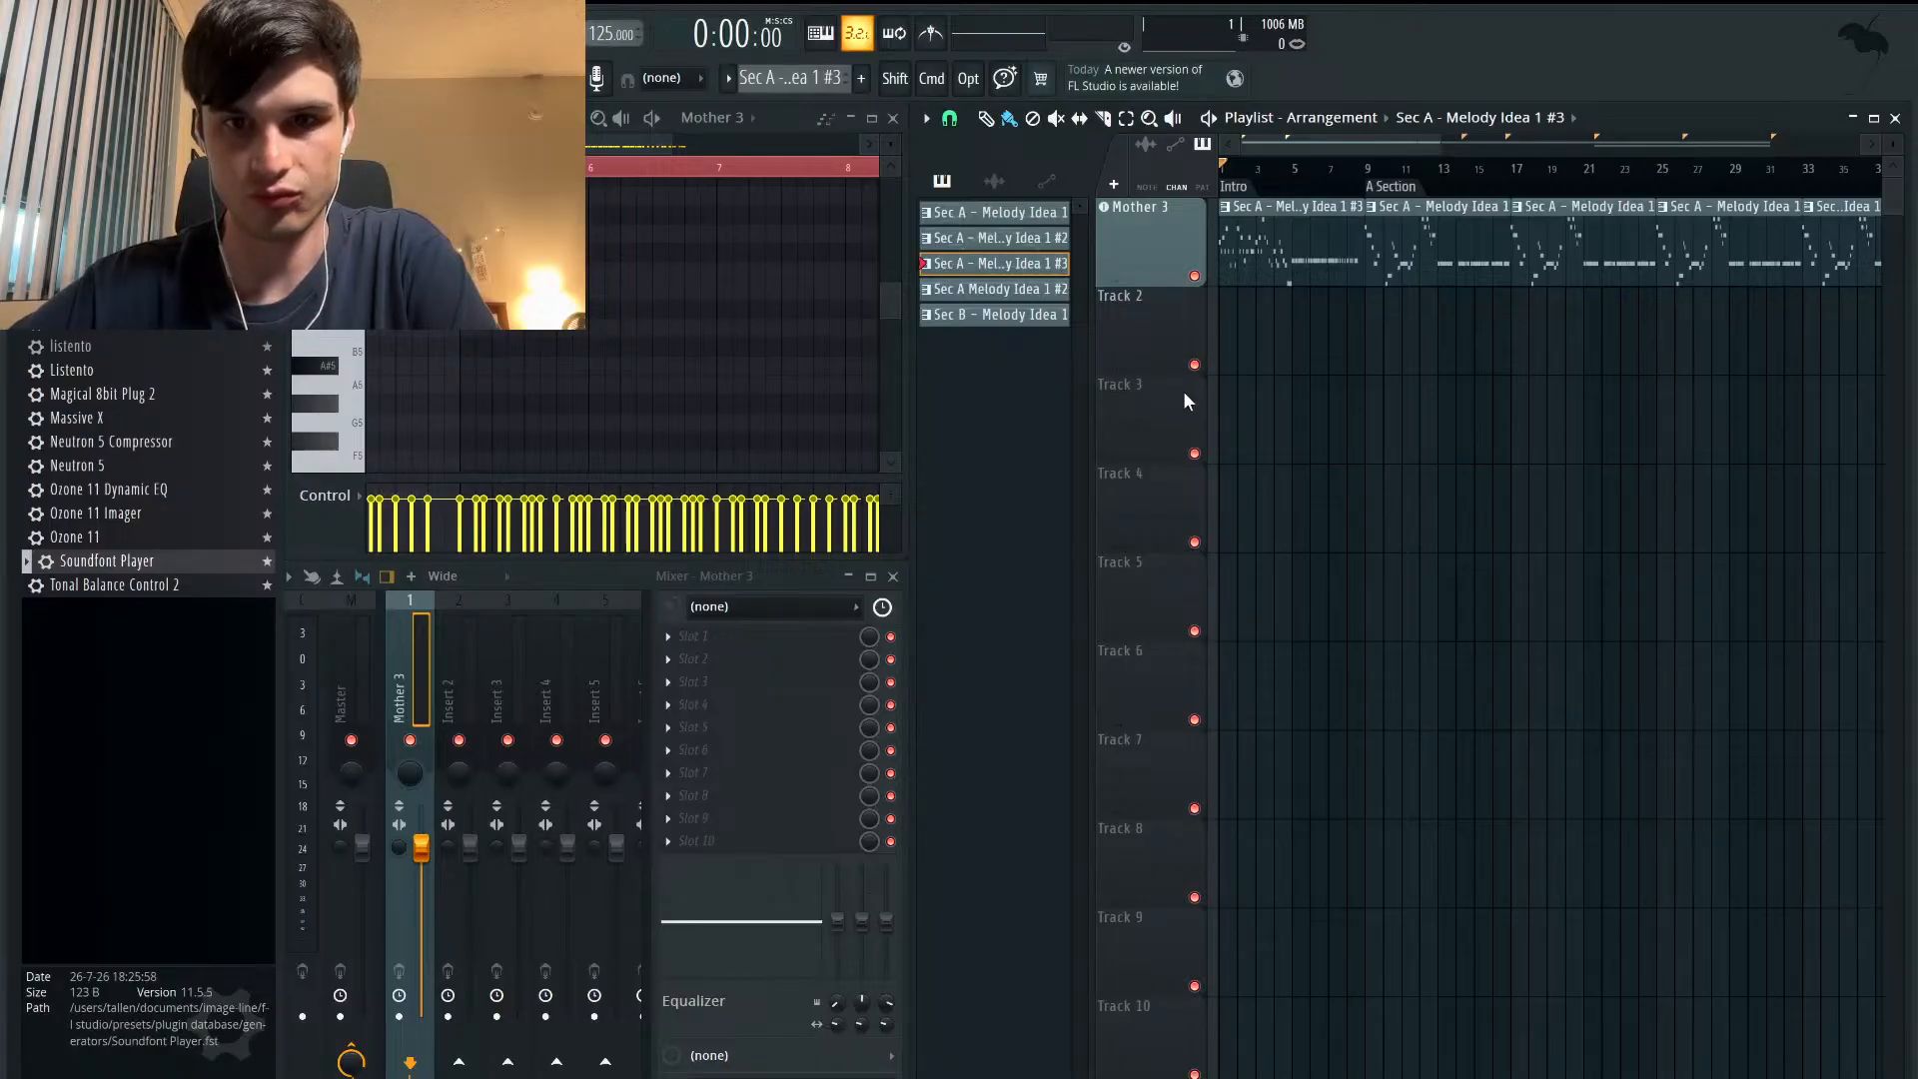
- Enlarge the piano roll for Sec A - Melody Idea 1 #3 again and play the melody from bar 1 into bar 2
{"action": "left_click", "coordinate": [871, 118]}
{"action": "scroll", "coordinate": [735, 353], "scroll_direction": "down", "scroll_amount": 5}
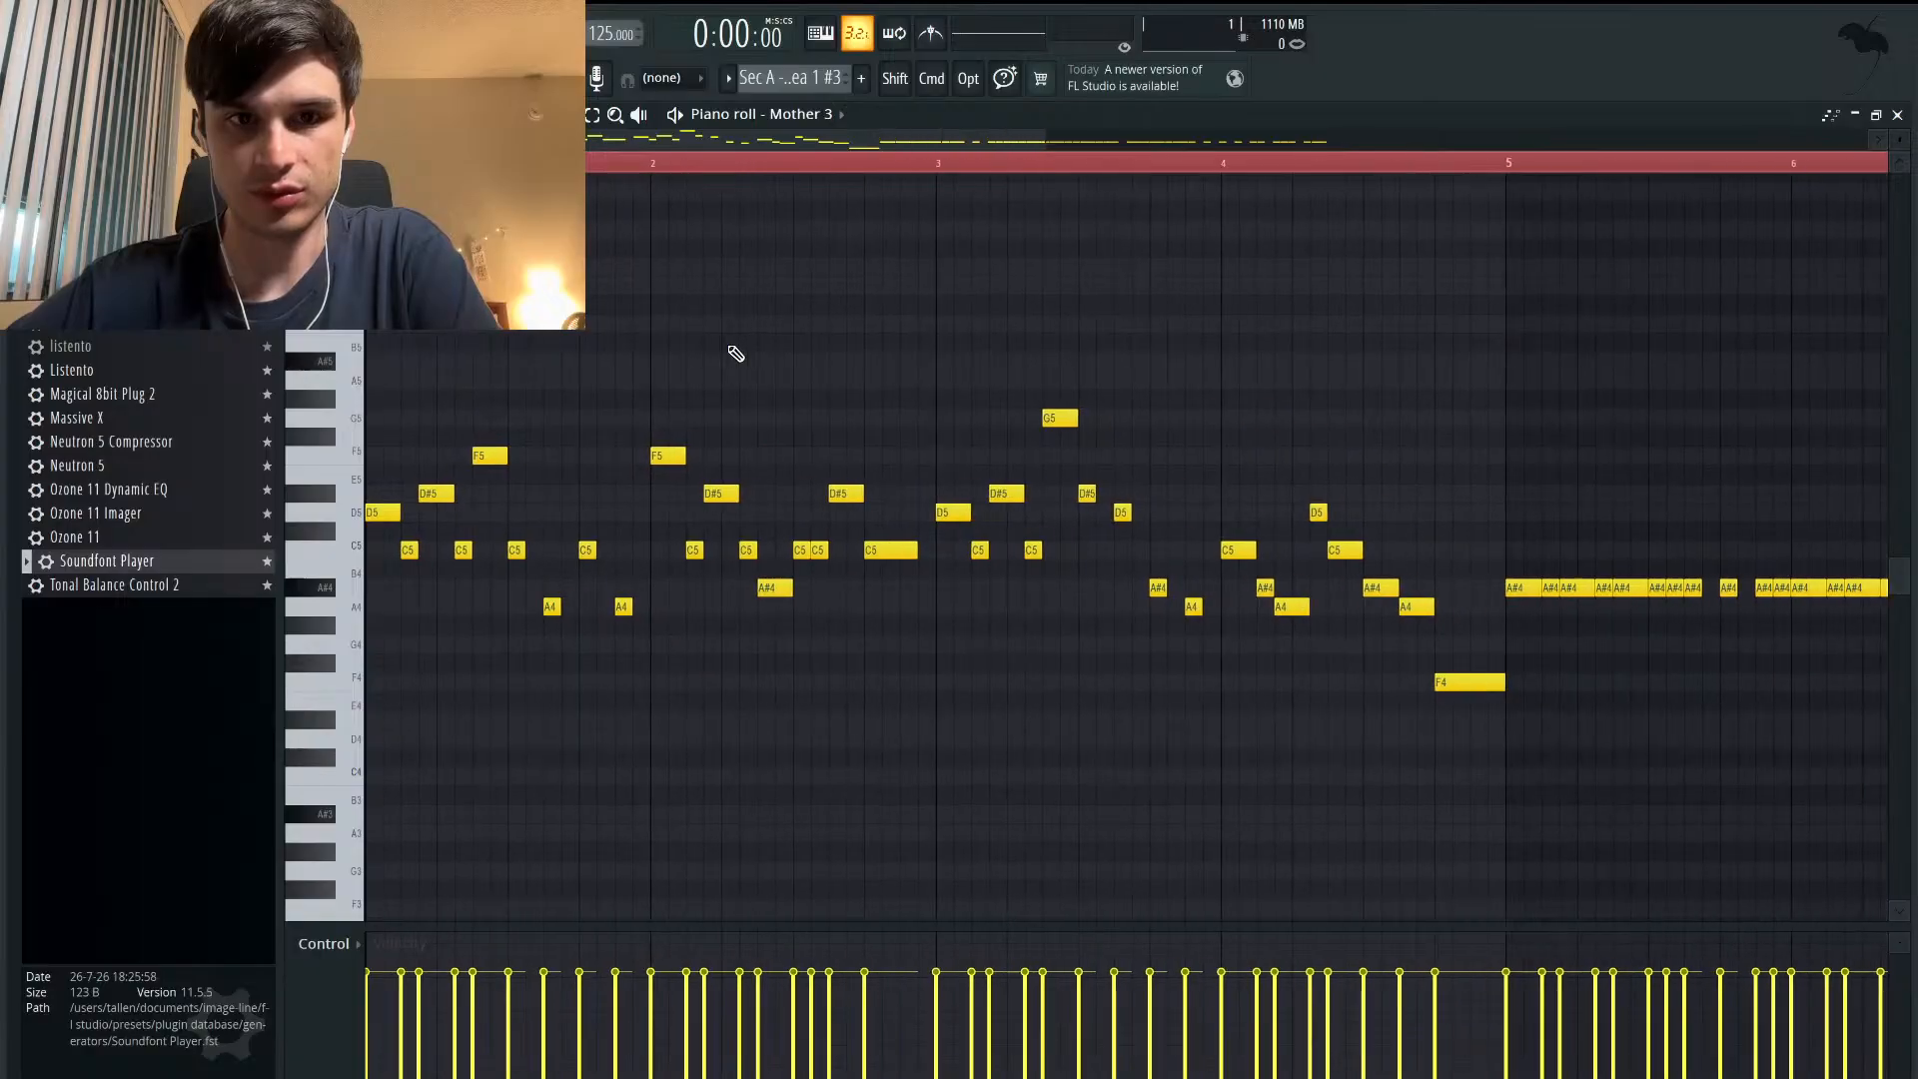
{"action": "scroll", "coordinate": [735, 354], "scroll_direction": "down", "scroll_amount": 1}
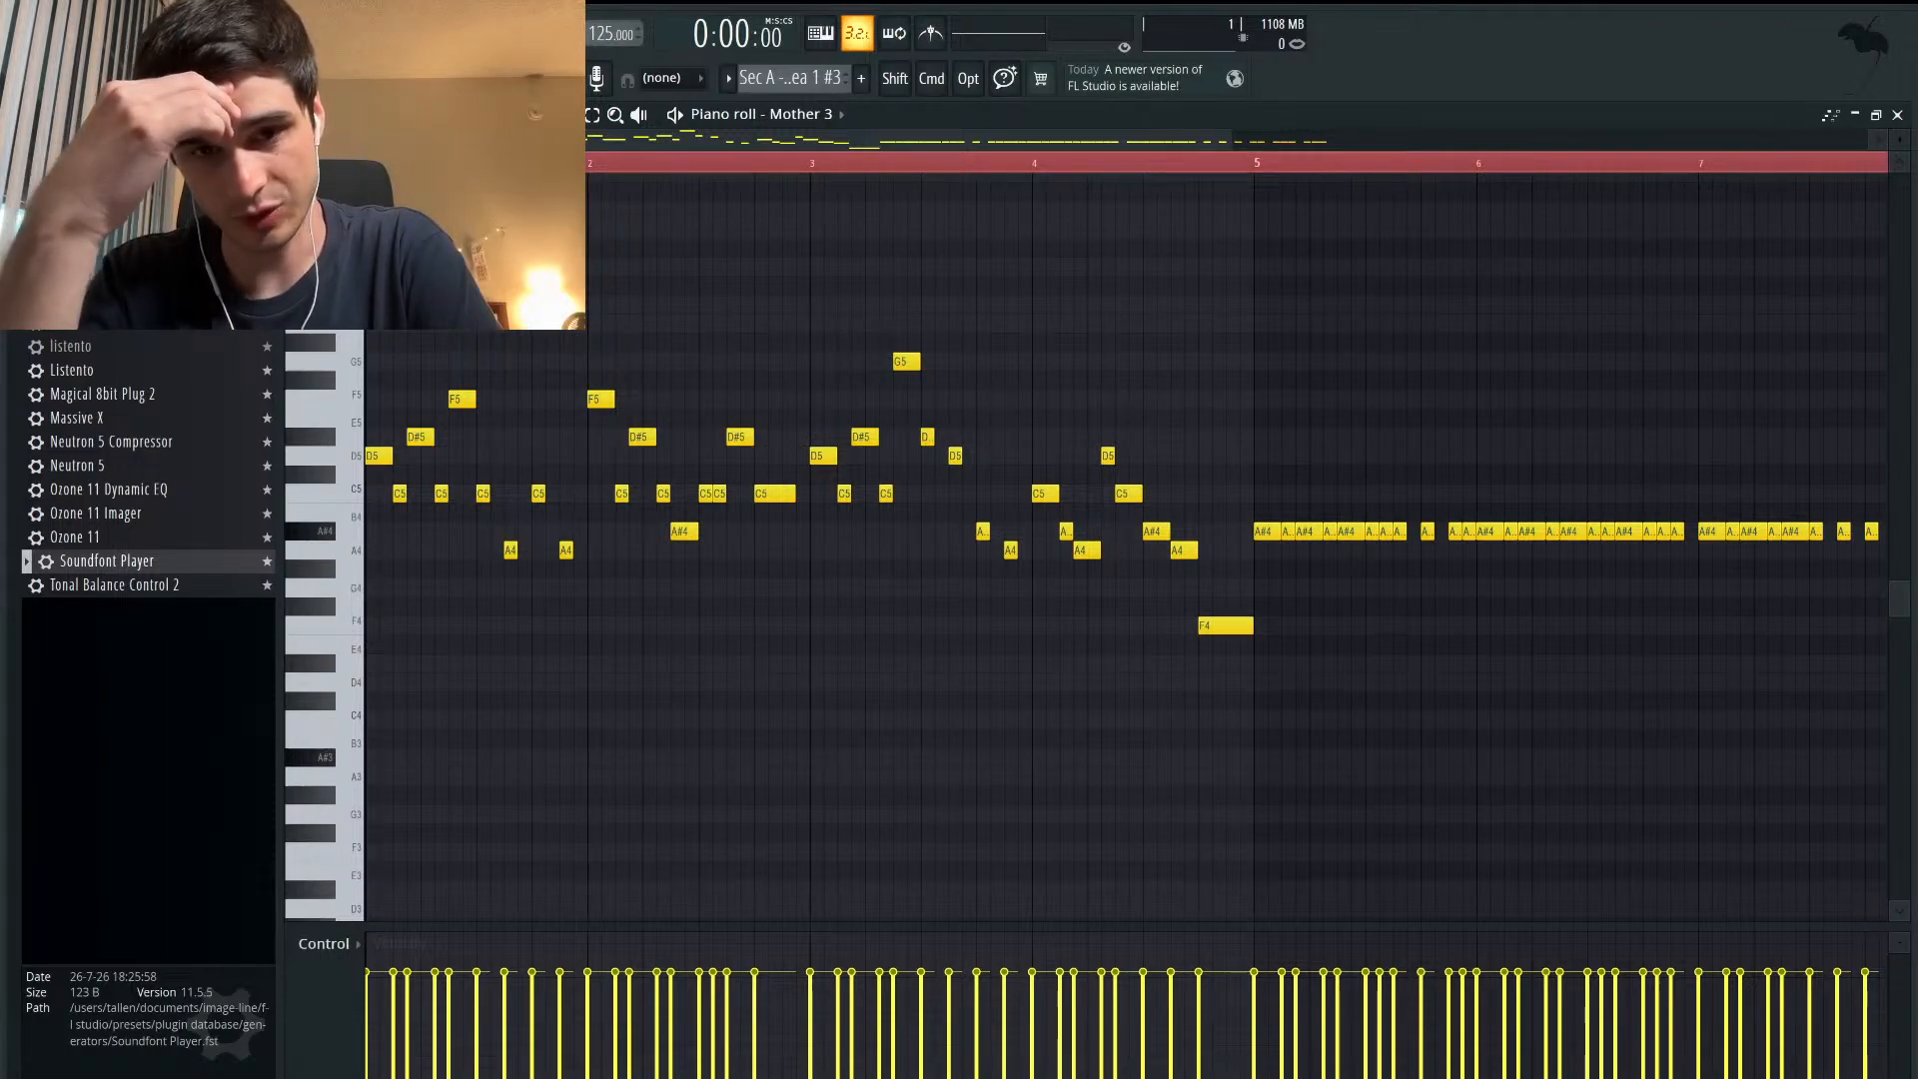
{"action": "key", "text": "space"}
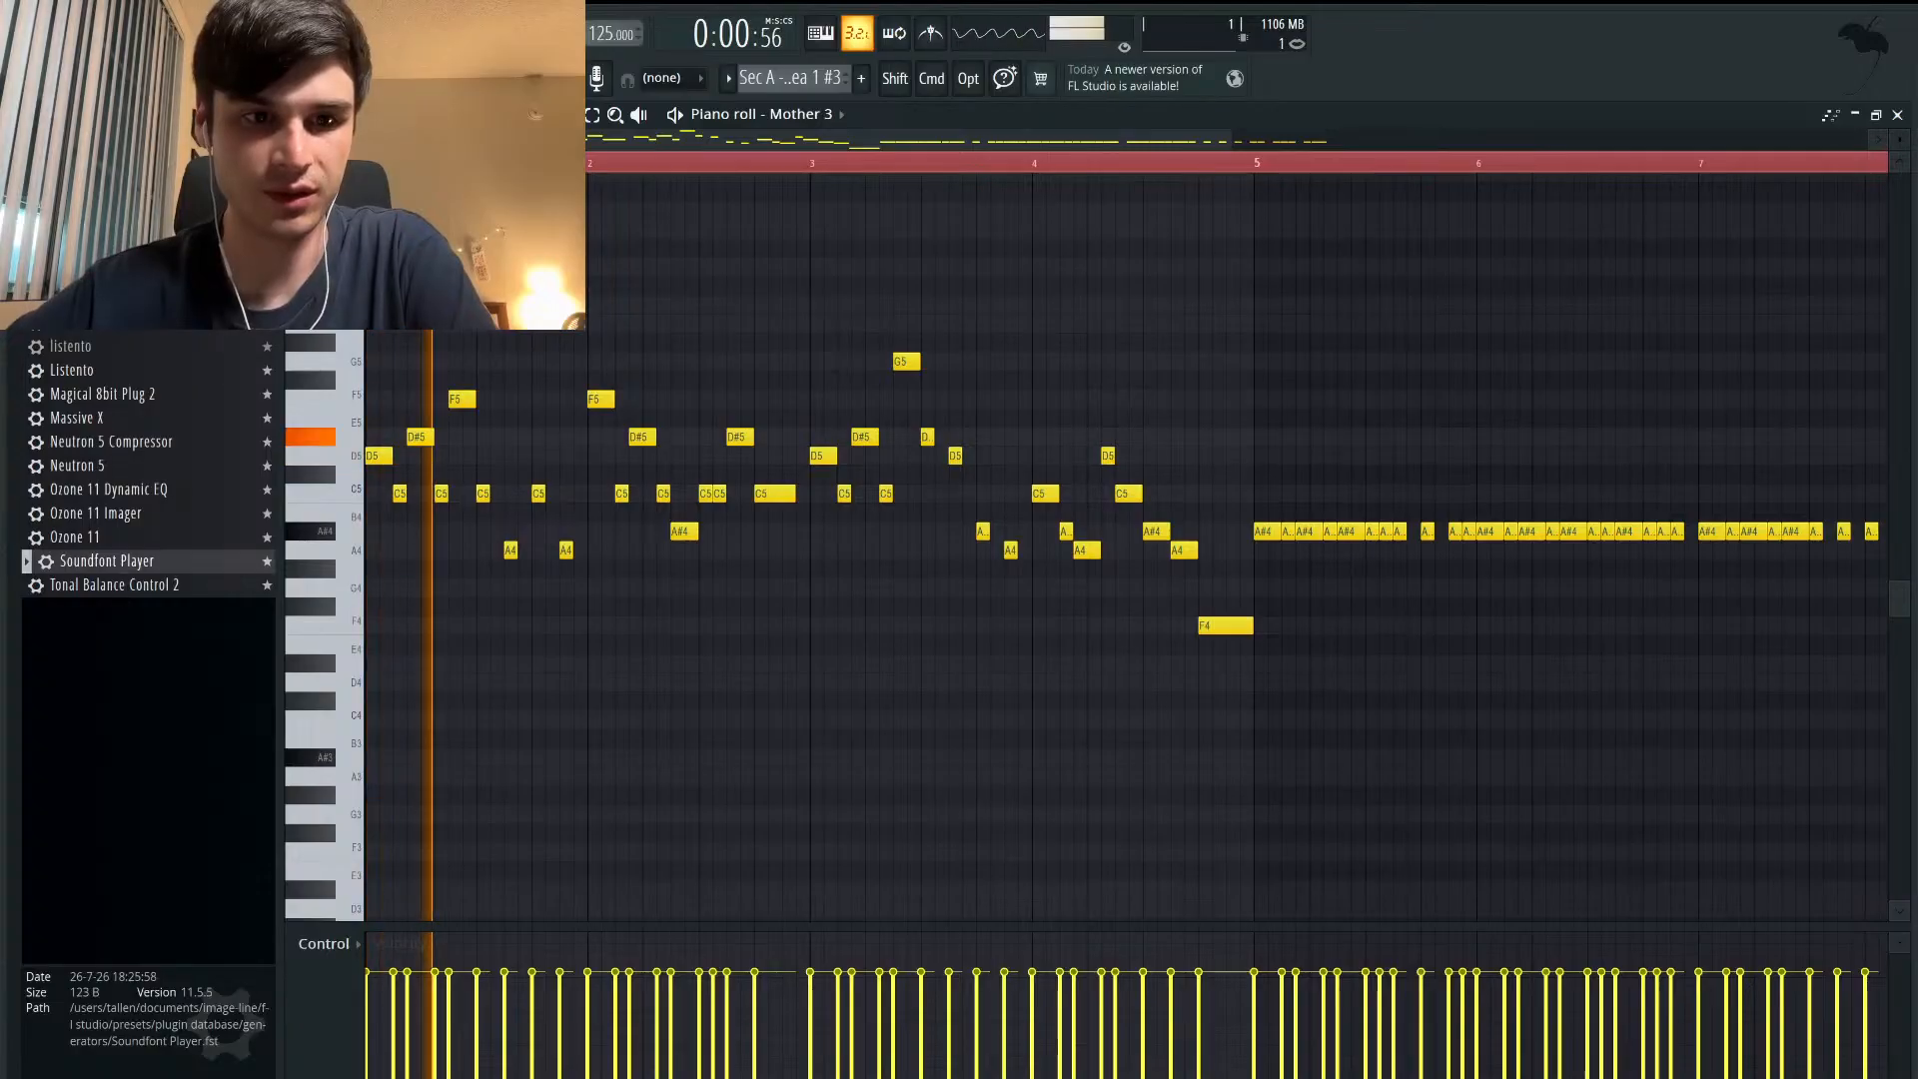
{"action": "scroll", "coordinate": [493, 728], "scroll_direction": "up", "scroll_amount": 3}
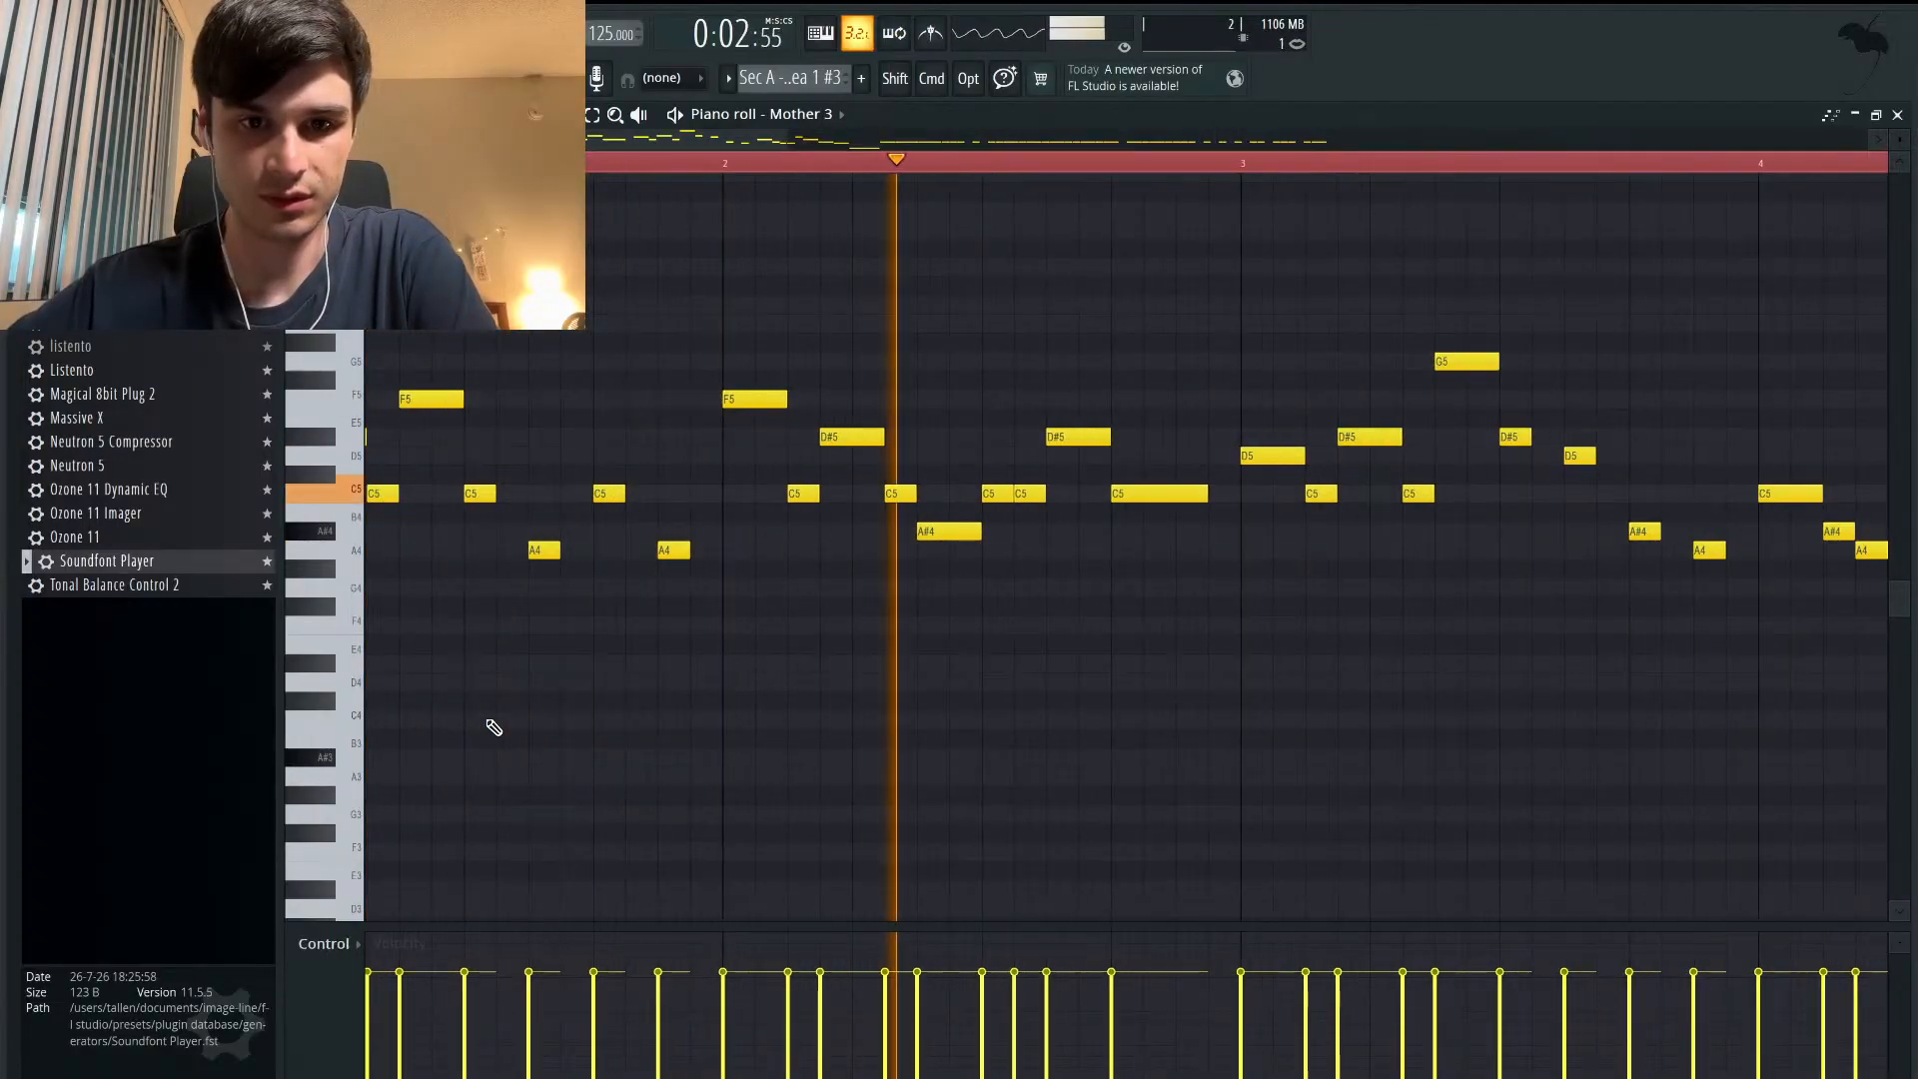
{"action": "key", "text": "space"}
- Shorten the last C5 of bar 2 to an eighth note and play the melody from bar 1 into bar 5
{"action": "left_click_drag", "start_coordinate": [1204, 500], "coordinate": [1175, 500]}
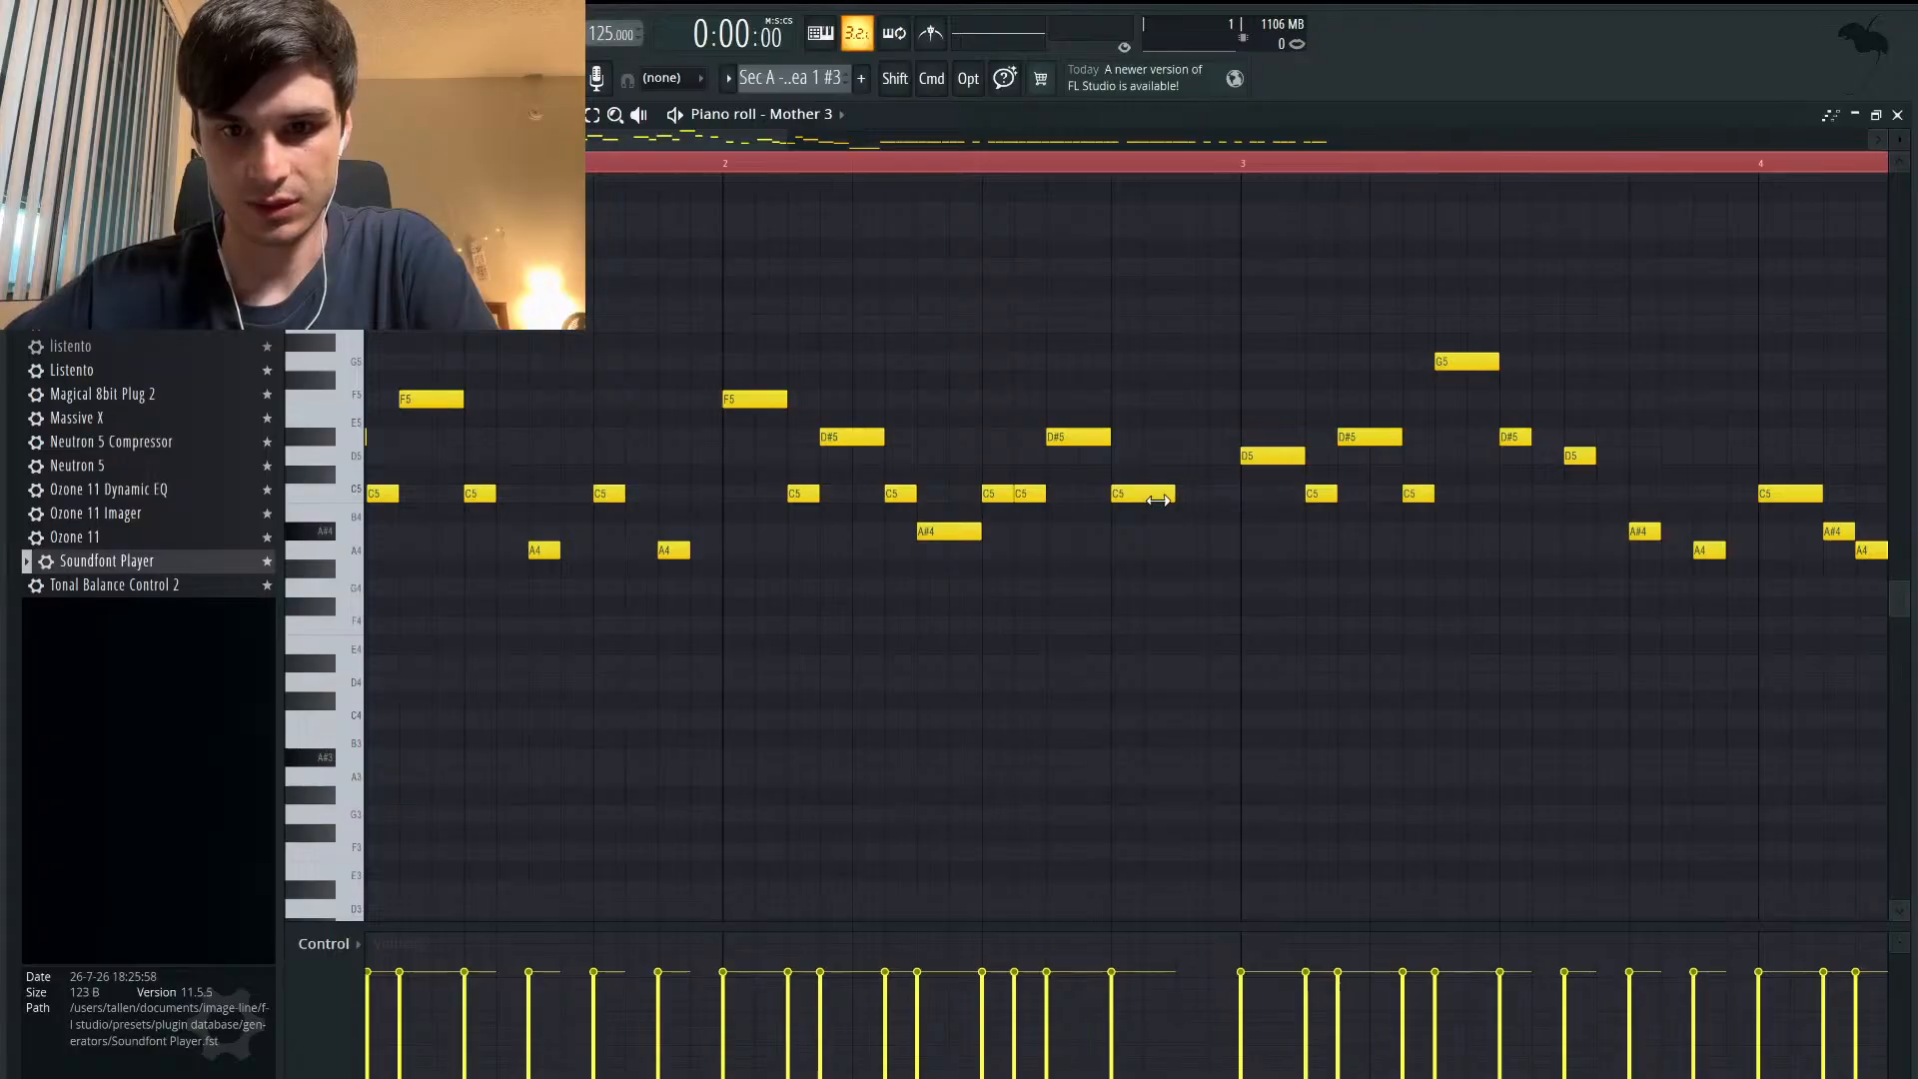
{"action": "key", "text": "space"}
{"action": "scroll", "coordinate": [1156, 501], "scroll_direction": "down", "scroll_amount": 1}
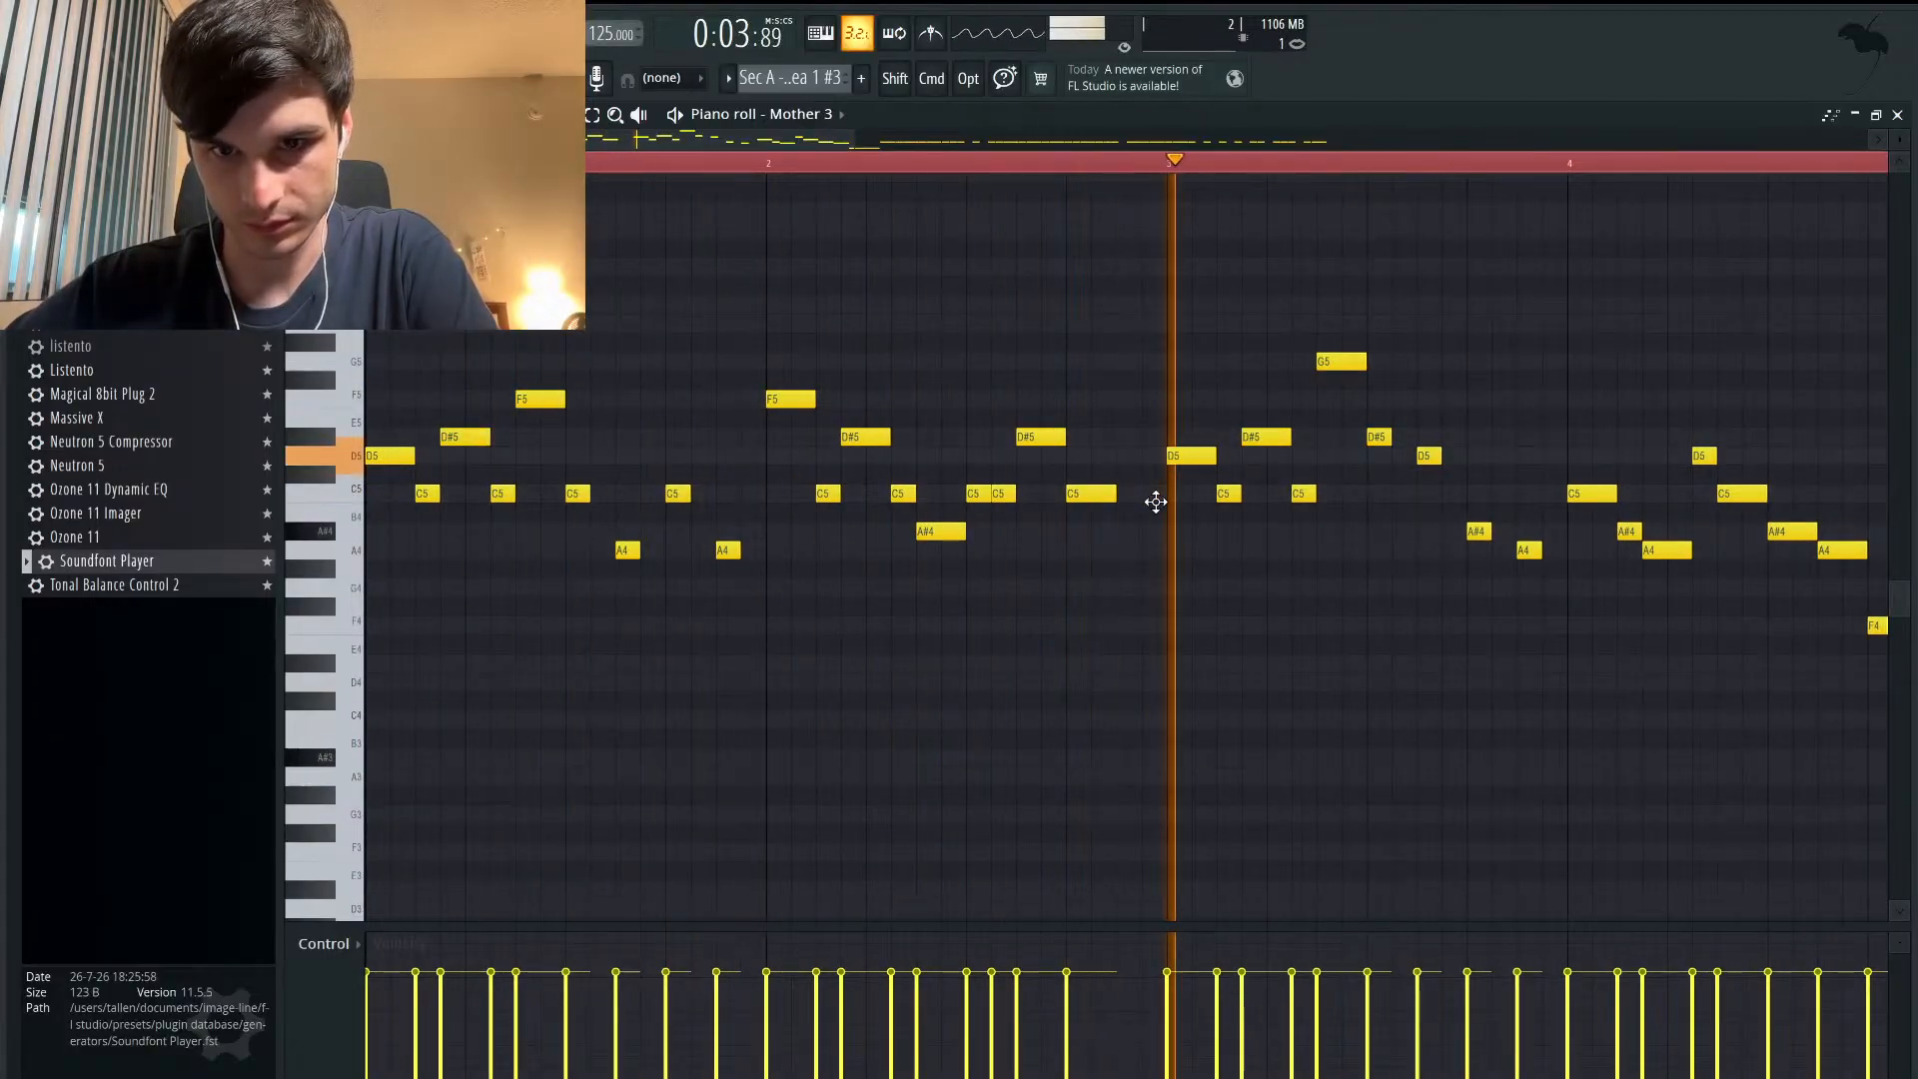
{"action": "scroll", "coordinate": [1156, 502], "scroll_direction": "right", "scroll_amount": 3}
{"action": "scroll", "coordinate": [1157, 502], "scroll_direction": "up", "scroll_amount": 1}
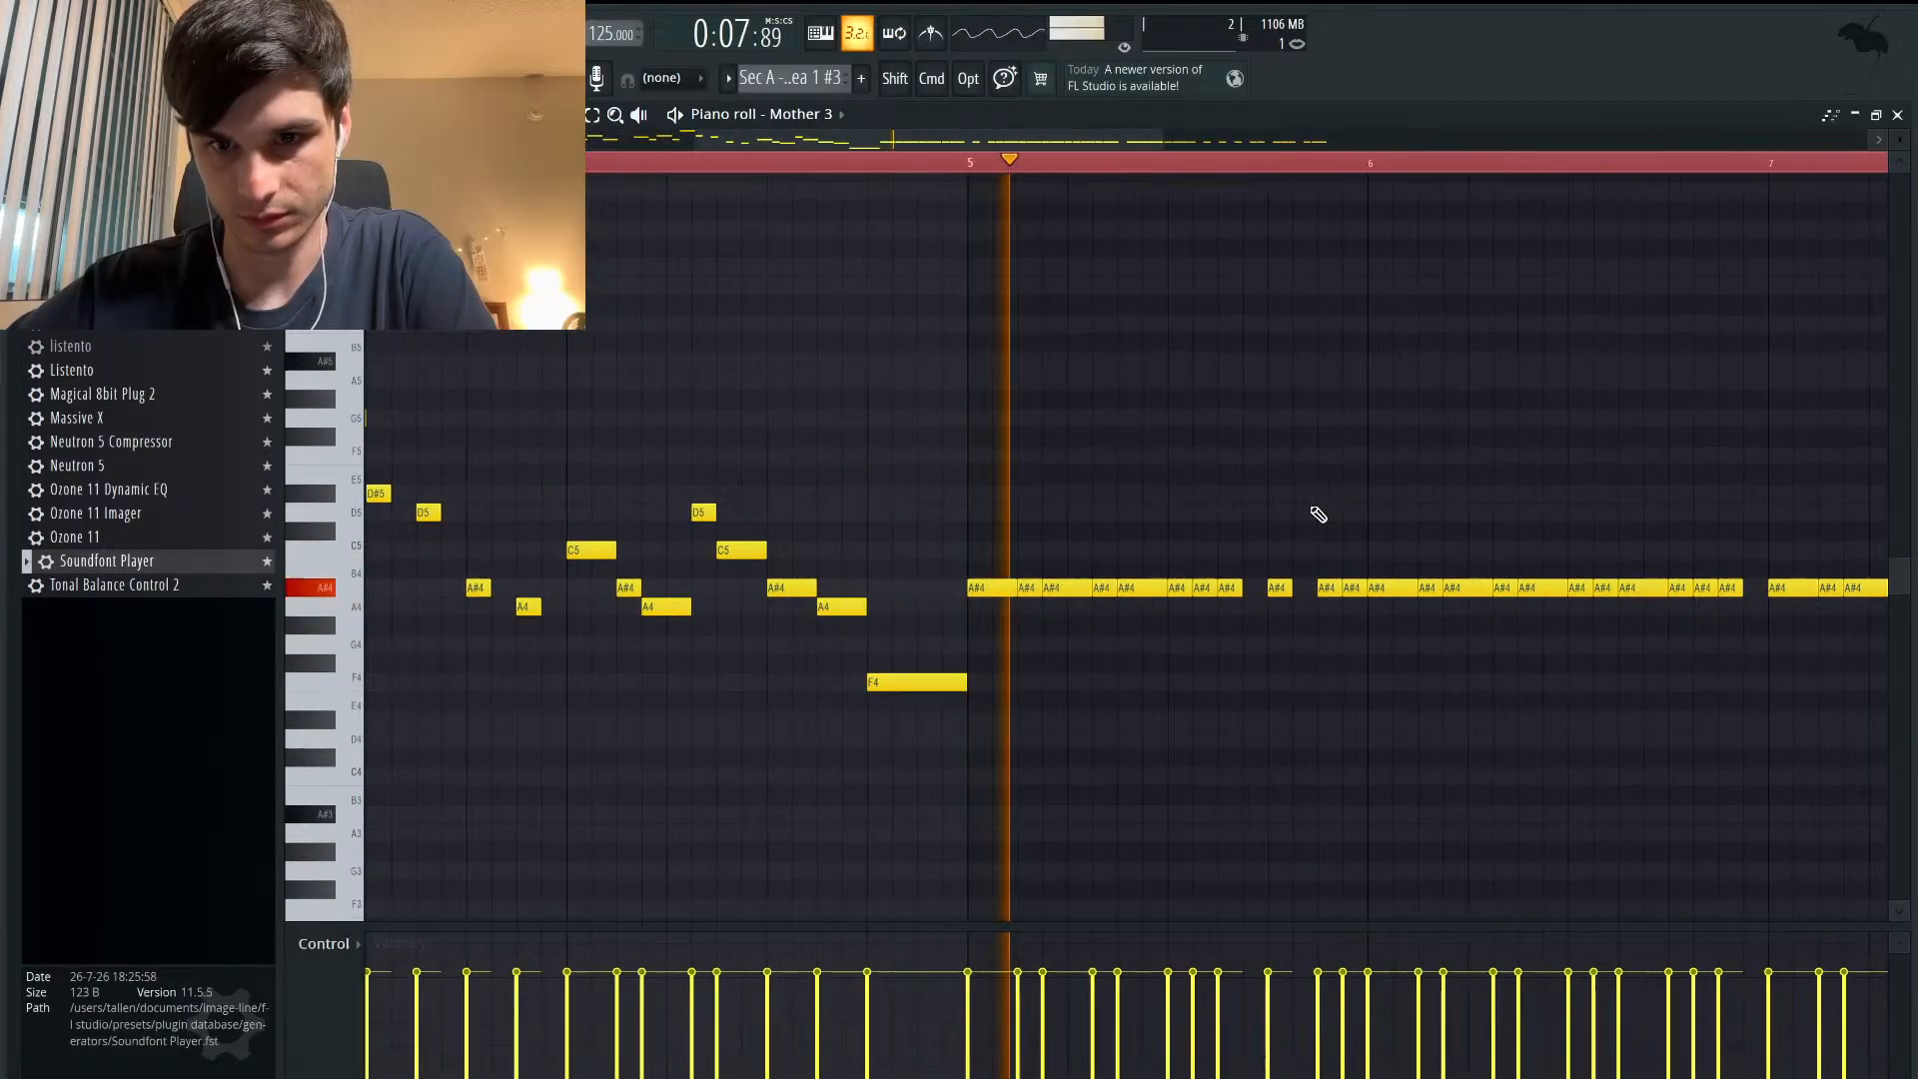
{"action": "key", "text": "space"}
- Extend the last C5 of bar 2 to the start of bar 3 and audition that transition
{"action": "scroll", "coordinate": [1319, 515], "scroll_direction": "left", "scroll_amount": 10}
{"action": "scroll", "coordinate": [1319, 514], "scroll_direction": "down", "scroll_amount": 1}
{"action": "left_click_drag", "start_coordinate": [1121, 497], "coordinate": [1166, 493]}
{"action": "left_click", "coordinate": [1073, 166]}
{"action": "key", "text": "space"}
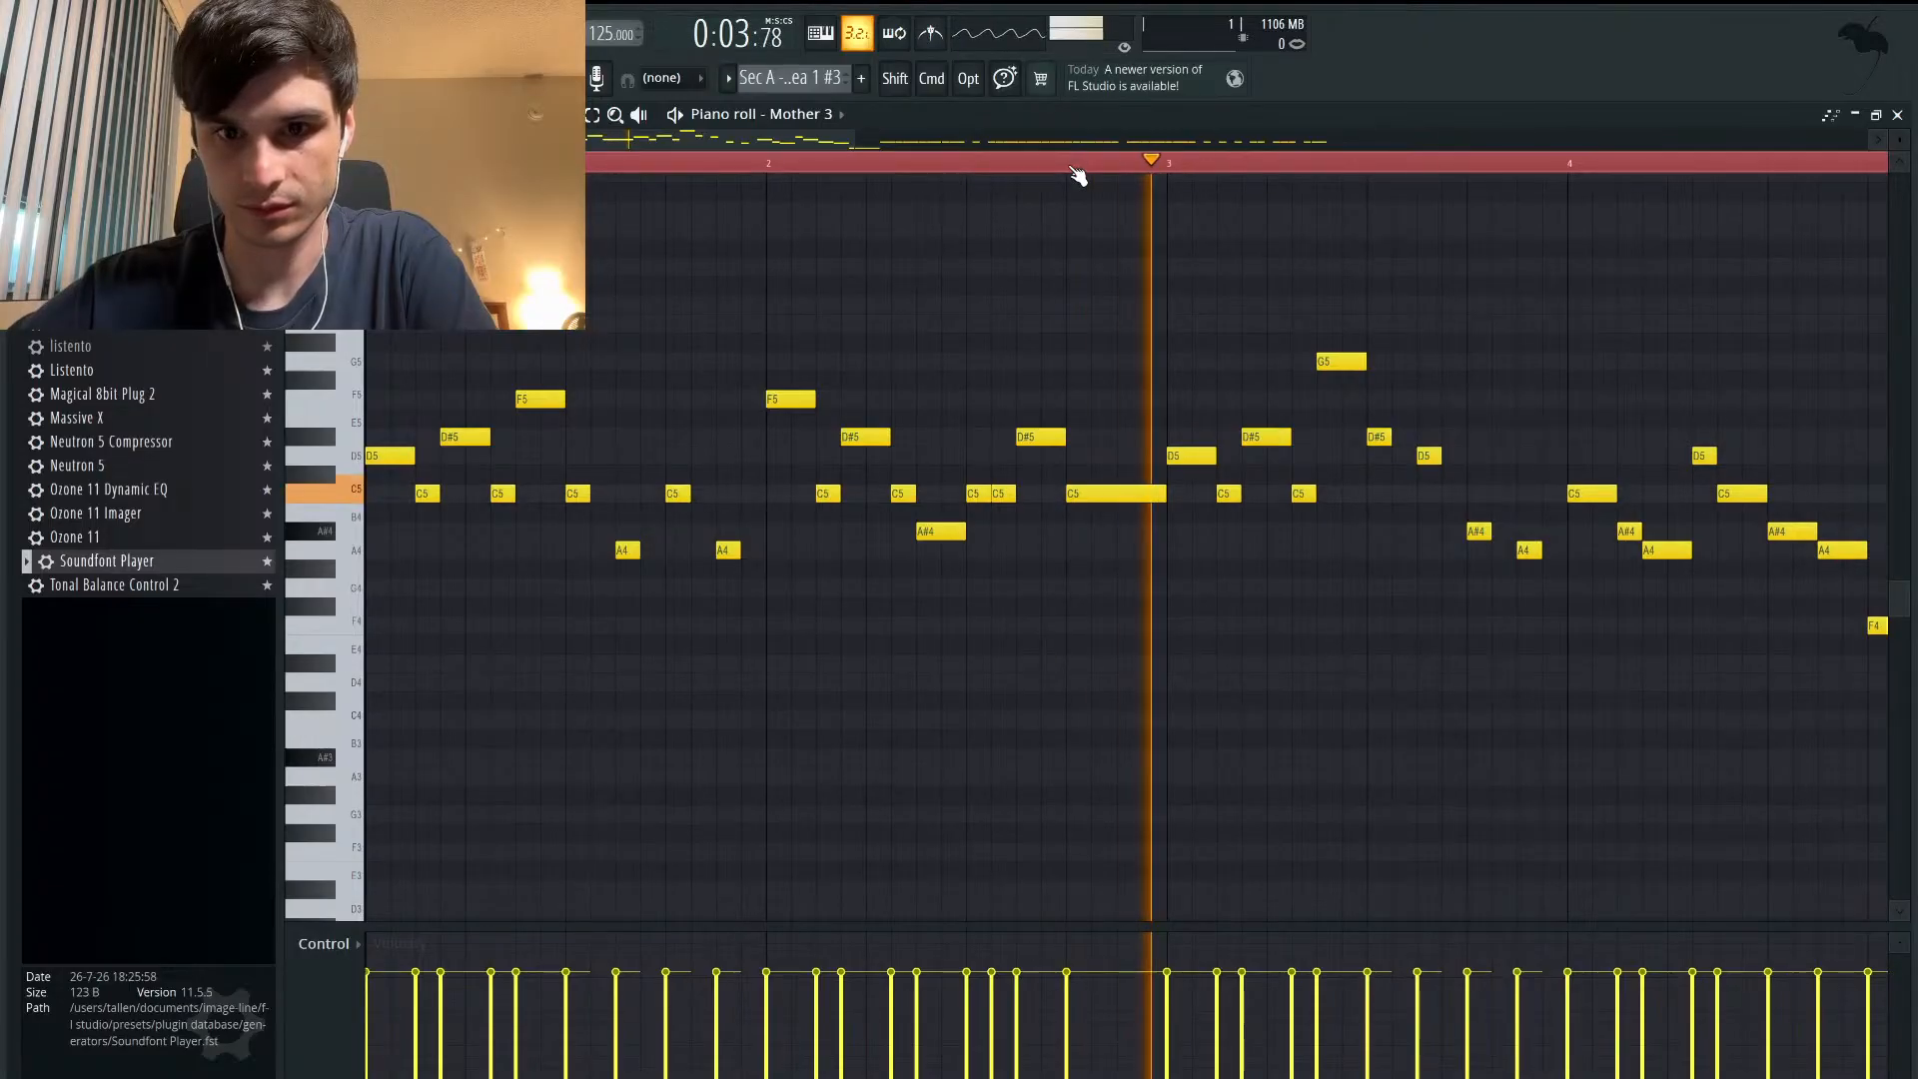
{"action": "key", "text": "space"}
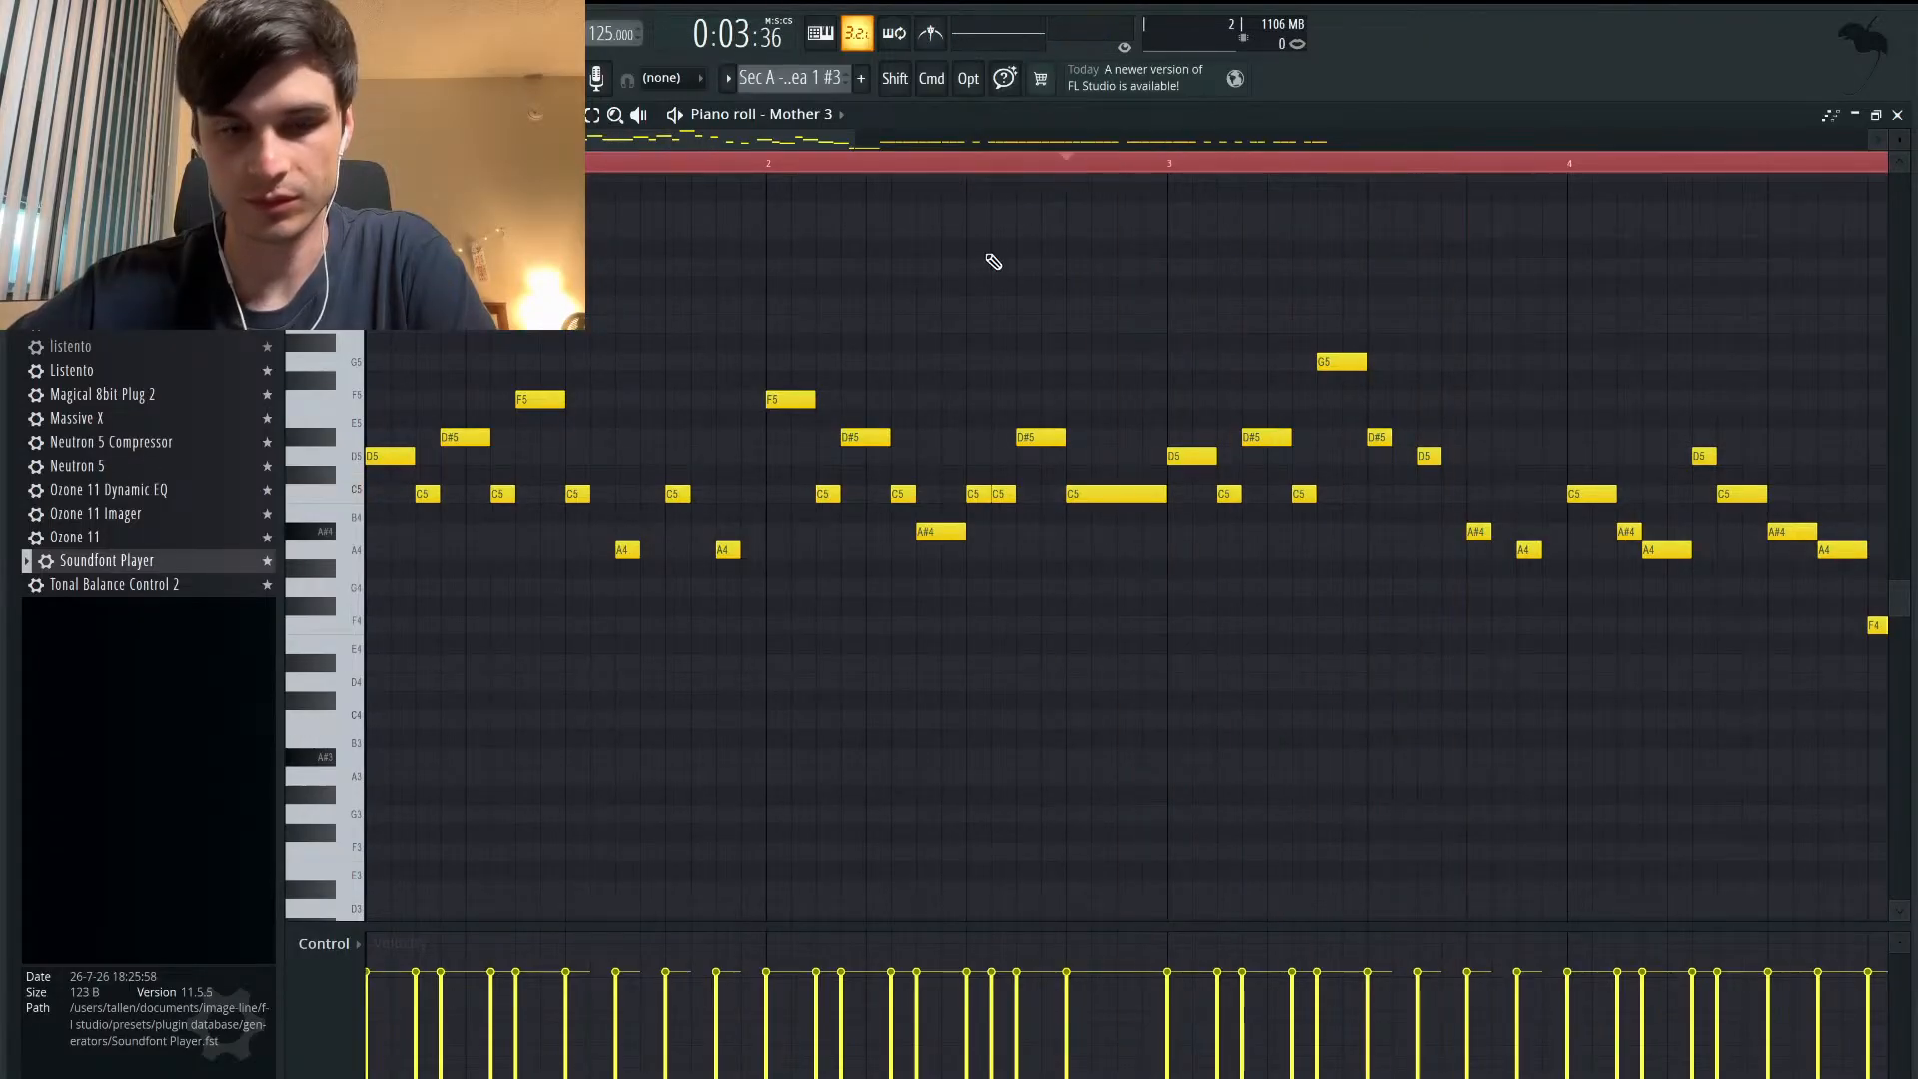
{"action": "scroll", "coordinate": [959, 291], "scroll_direction": "down", "scroll_amount": 2}
{"action": "scroll", "coordinate": [963, 292], "scroll_direction": "down", "scroll_amount": 2}
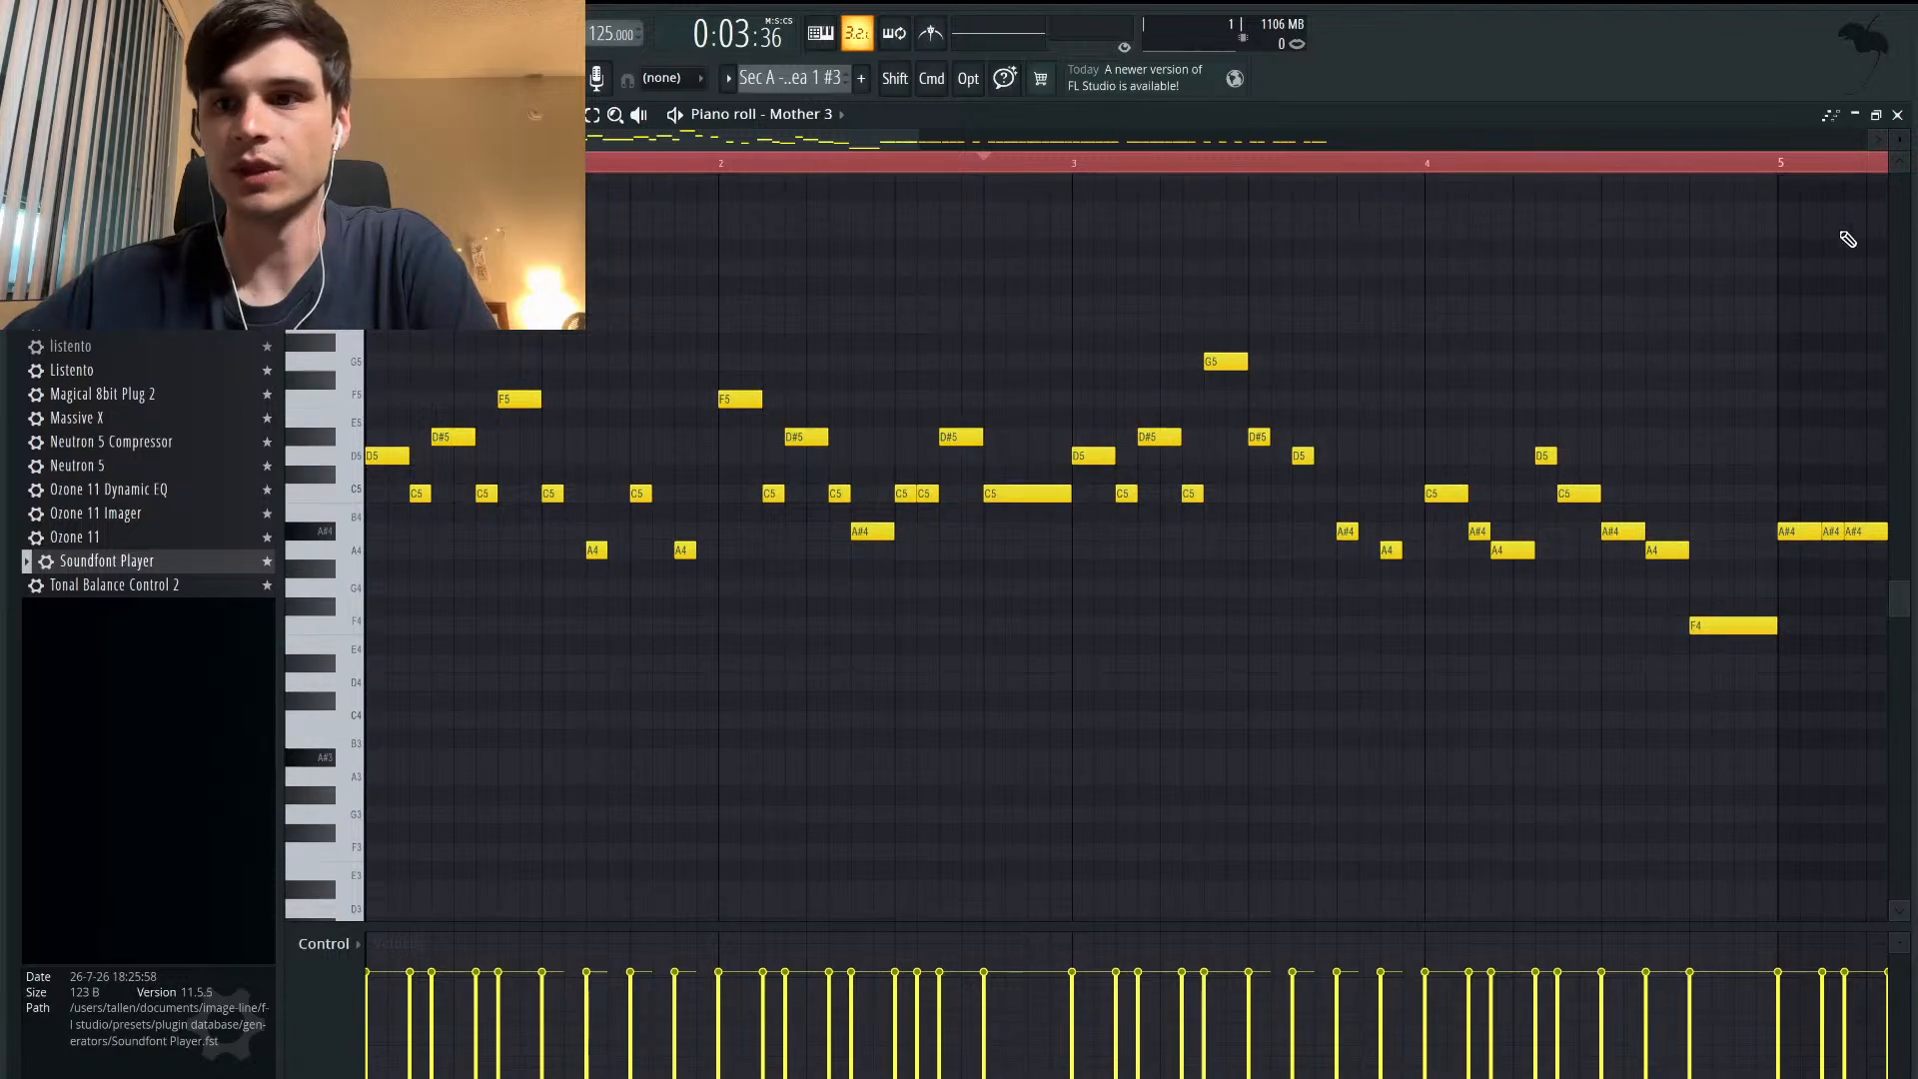
- Return to the playlist and move the song position to the start of the Intro
{"action": "left_click", "coordinate": [1876, 114]}
{"action": "left_click_drag", "start_coordinate": [1252, 163], "coordinate": [1159, 177]}
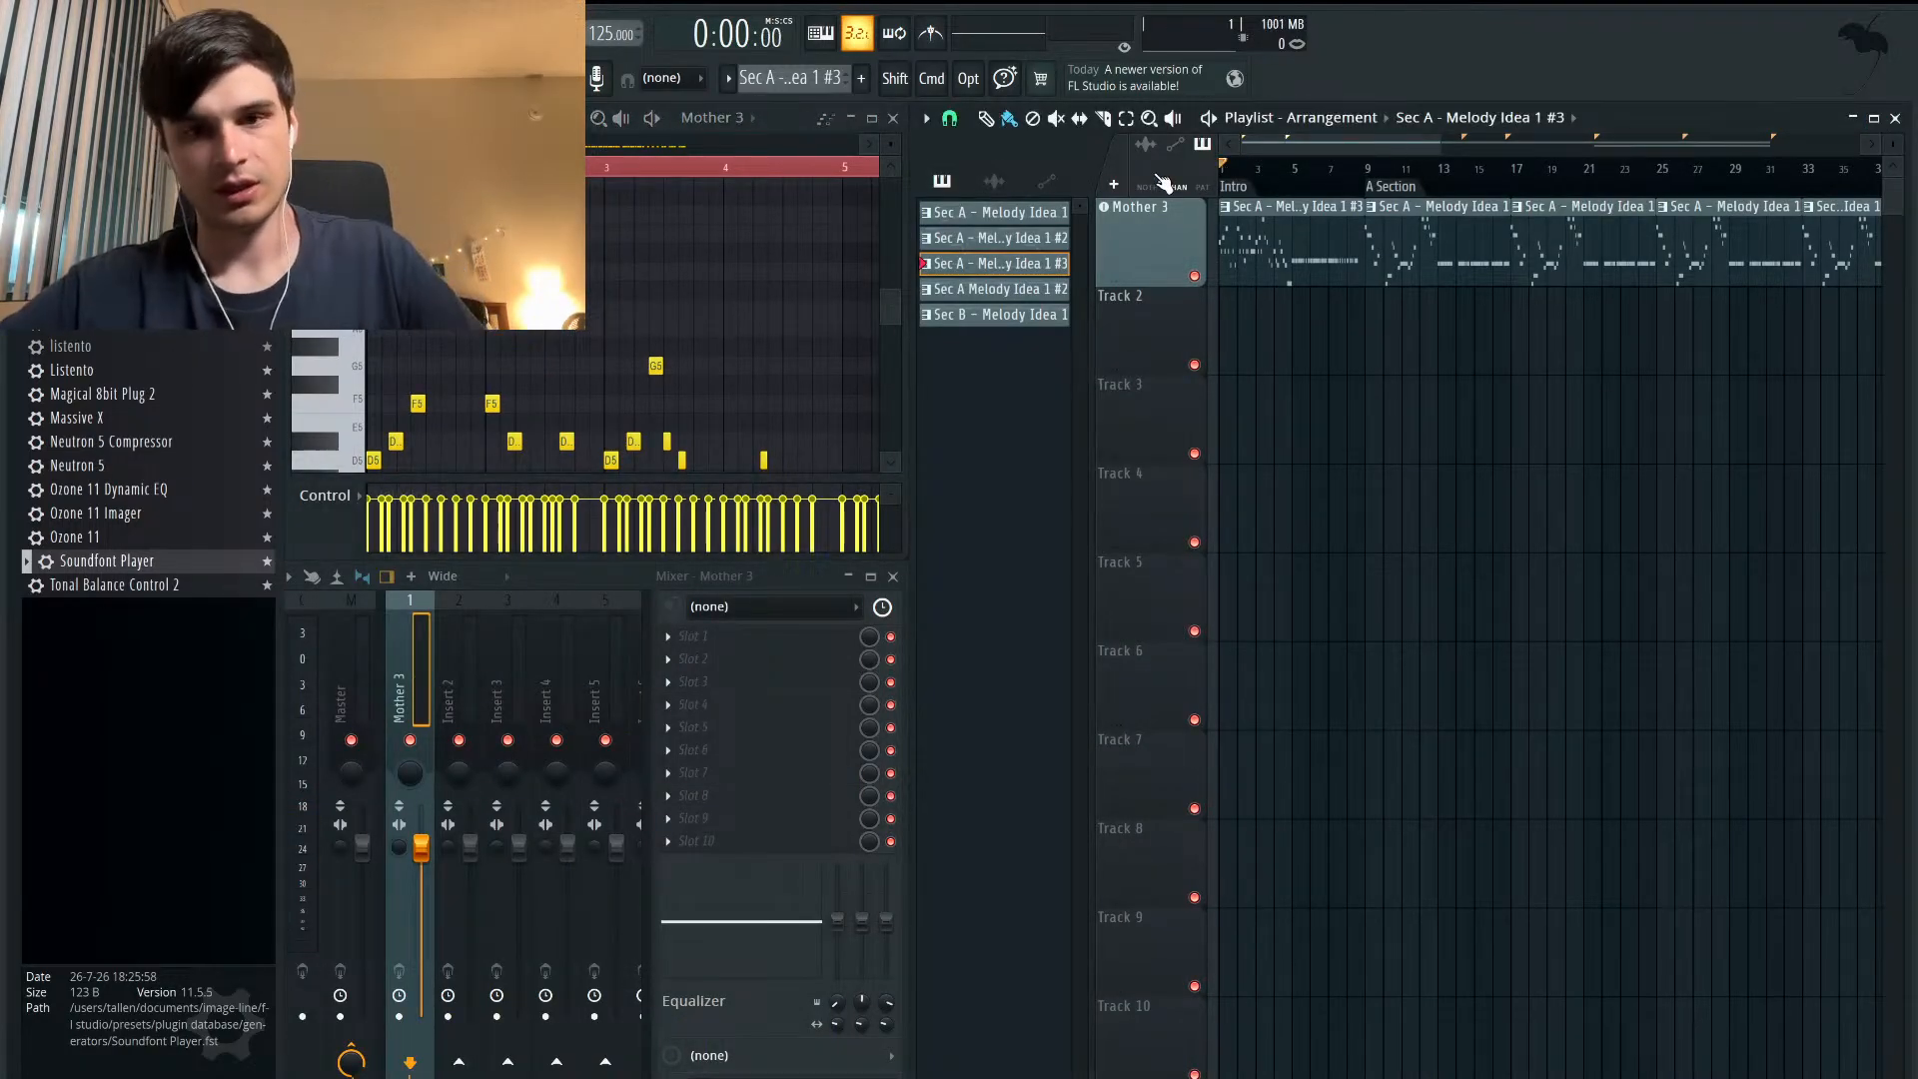